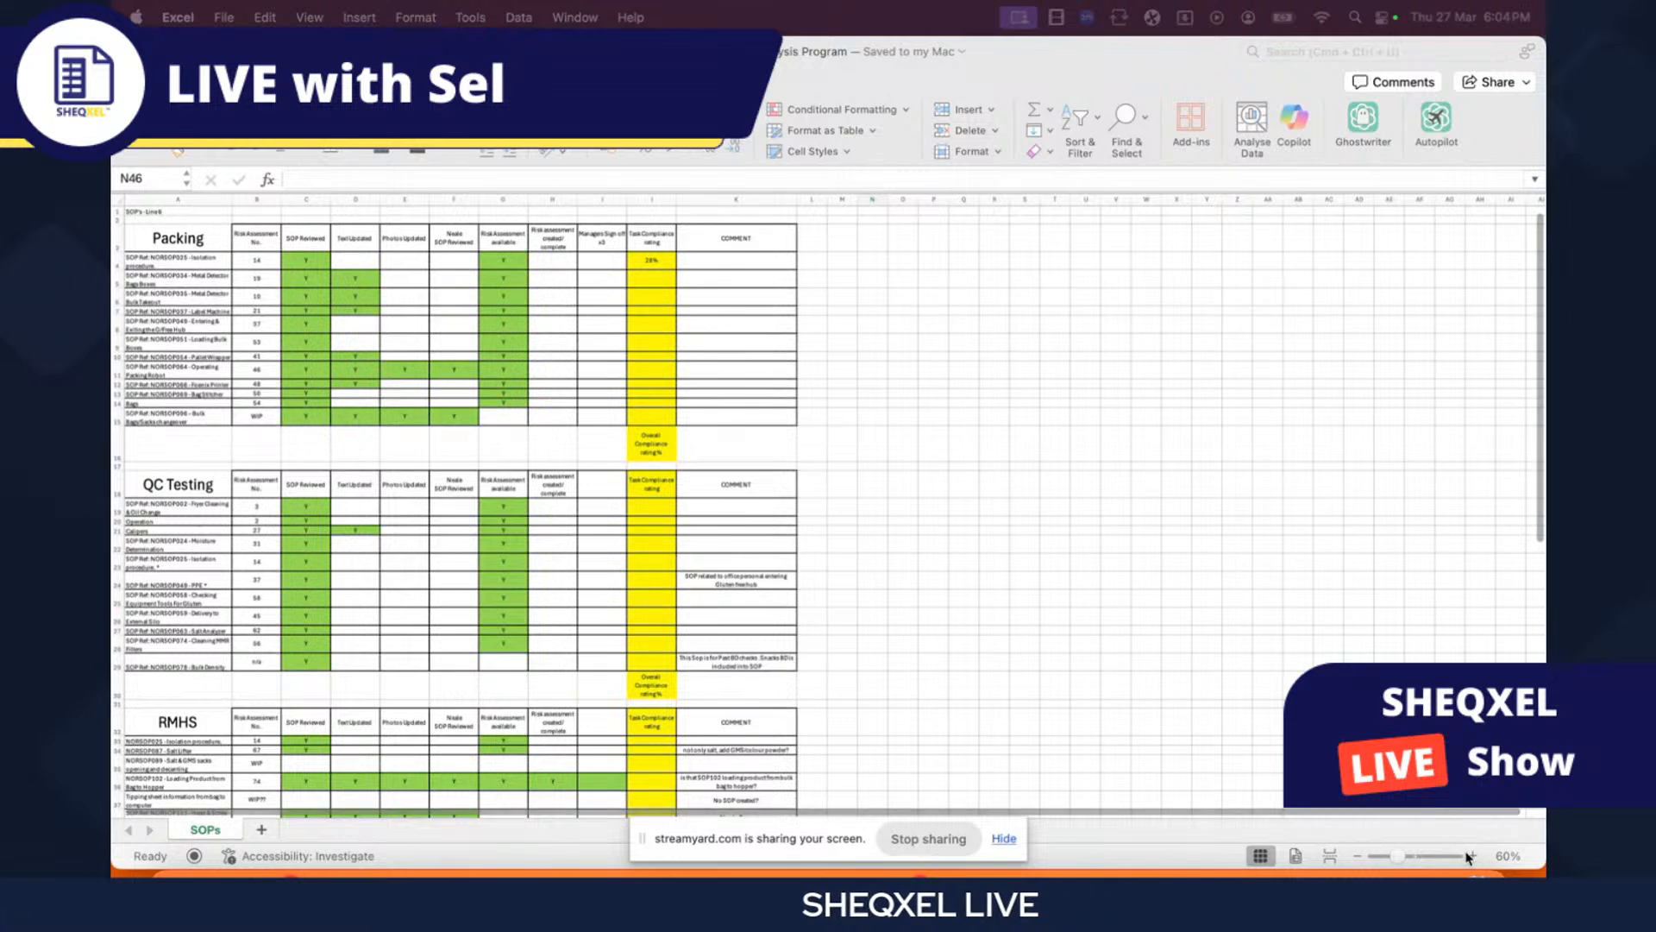
- Examine the Packing section's SOP list and its column headings from Risk Assessment No. to Managers Sign off x3
left_click(1471, 855)
left_click(1471, 856)
left_click(1471, 856)
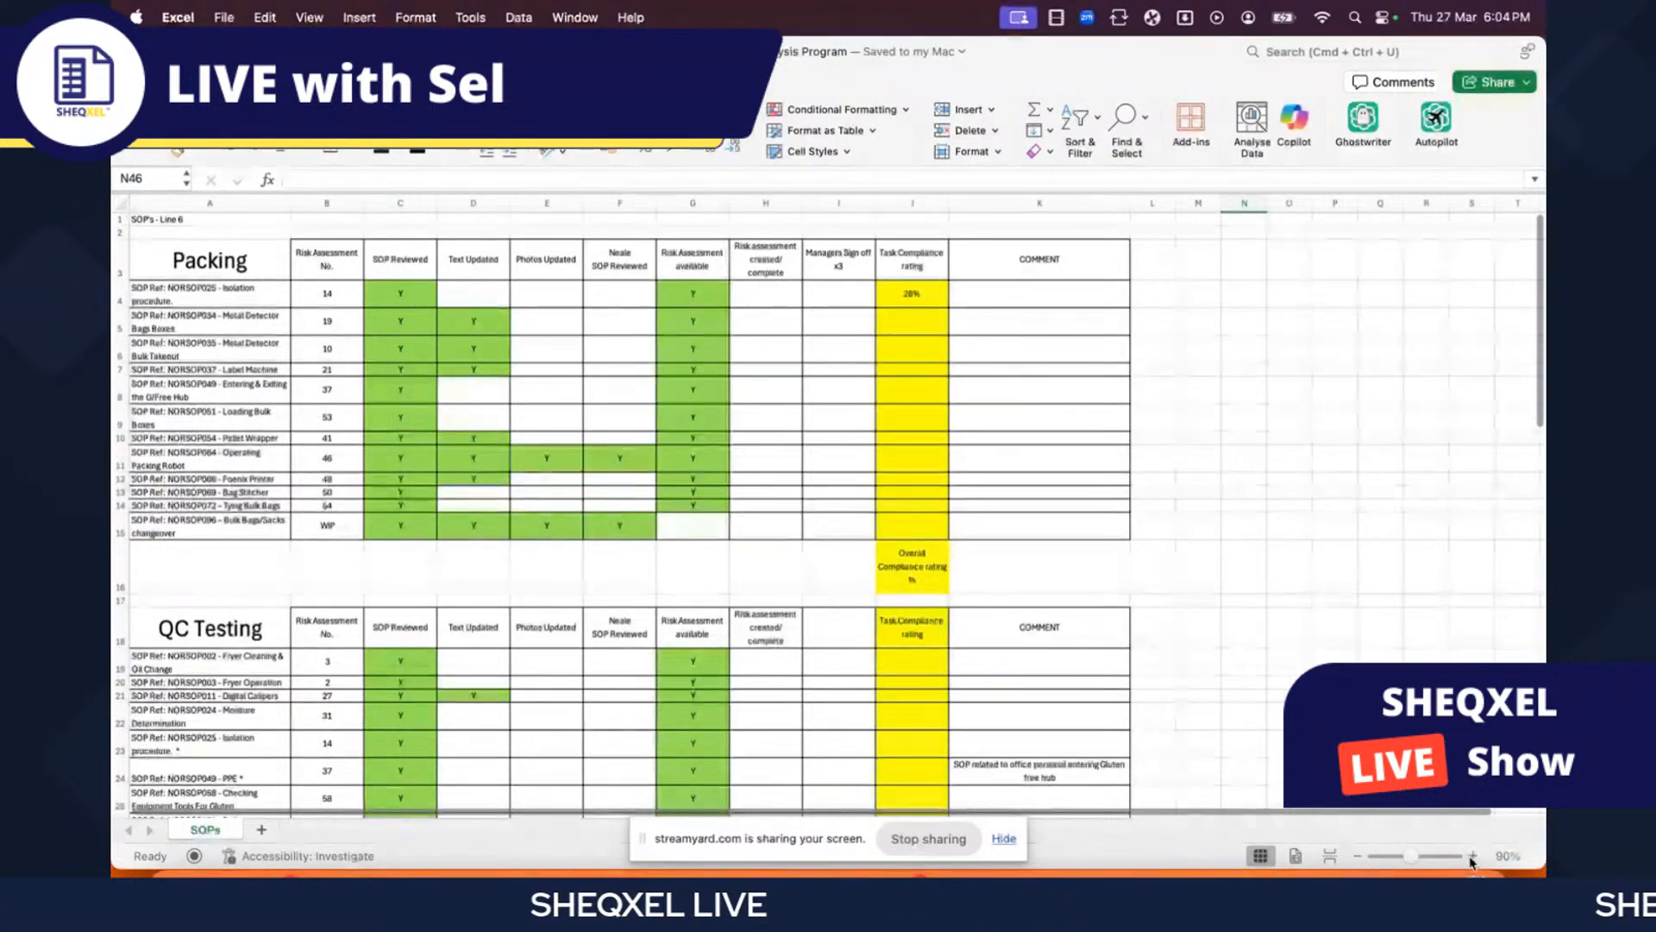
left_click(1471, 855)
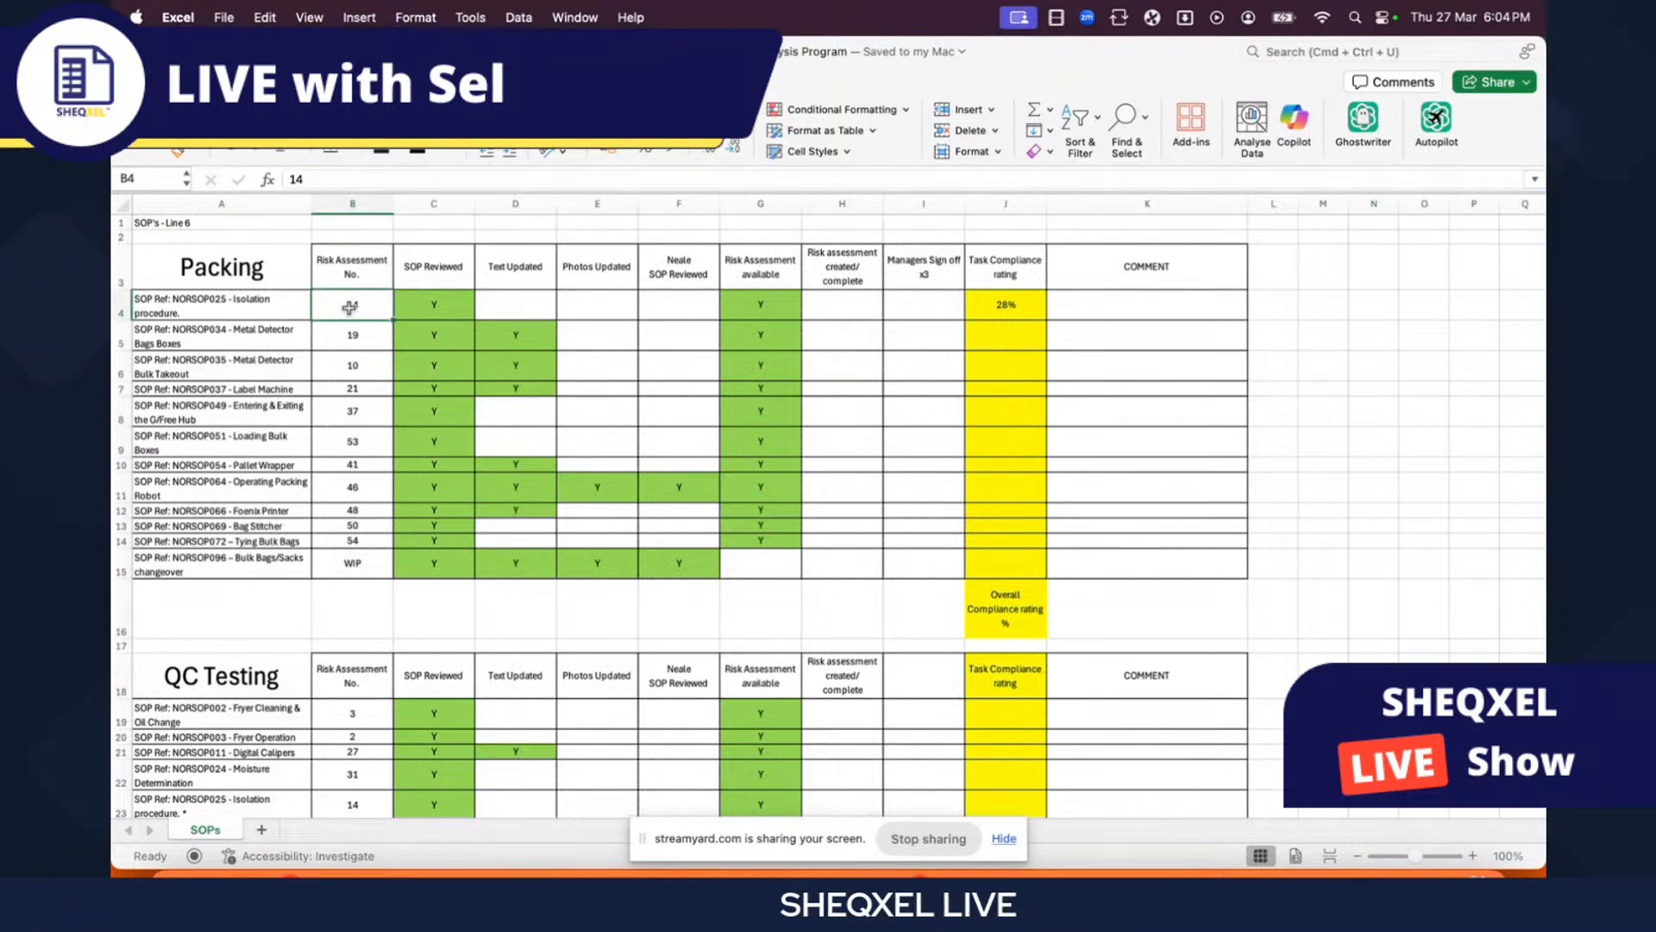
left_click_drag(251, 317, 236, 528)
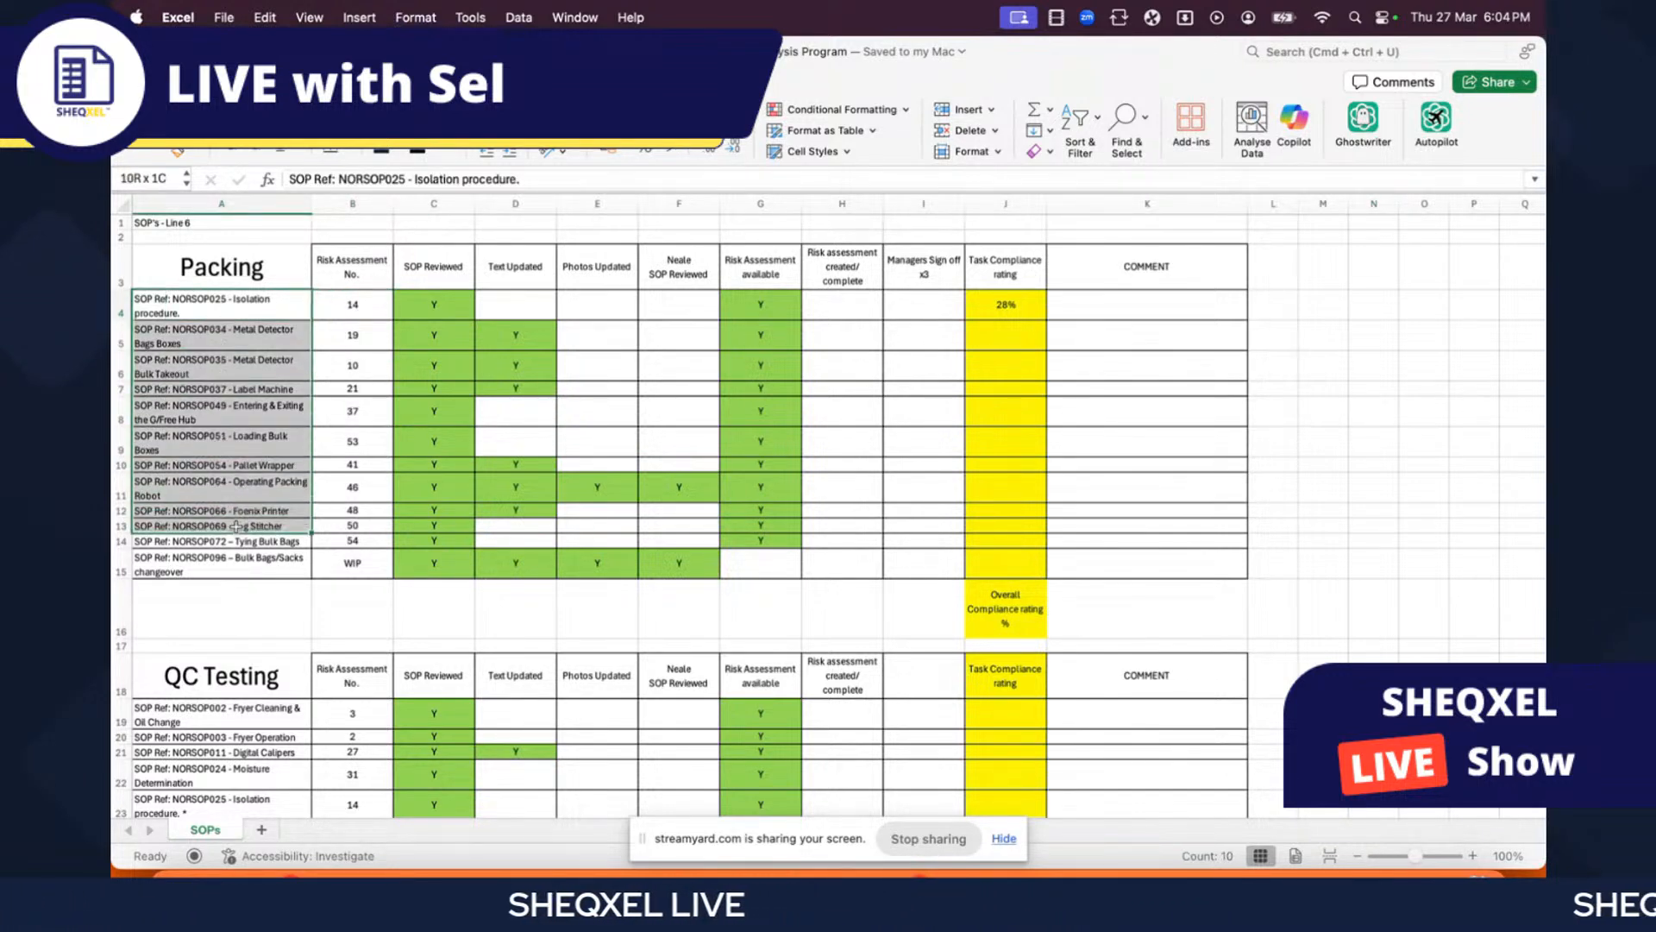
left_click(341, 305)
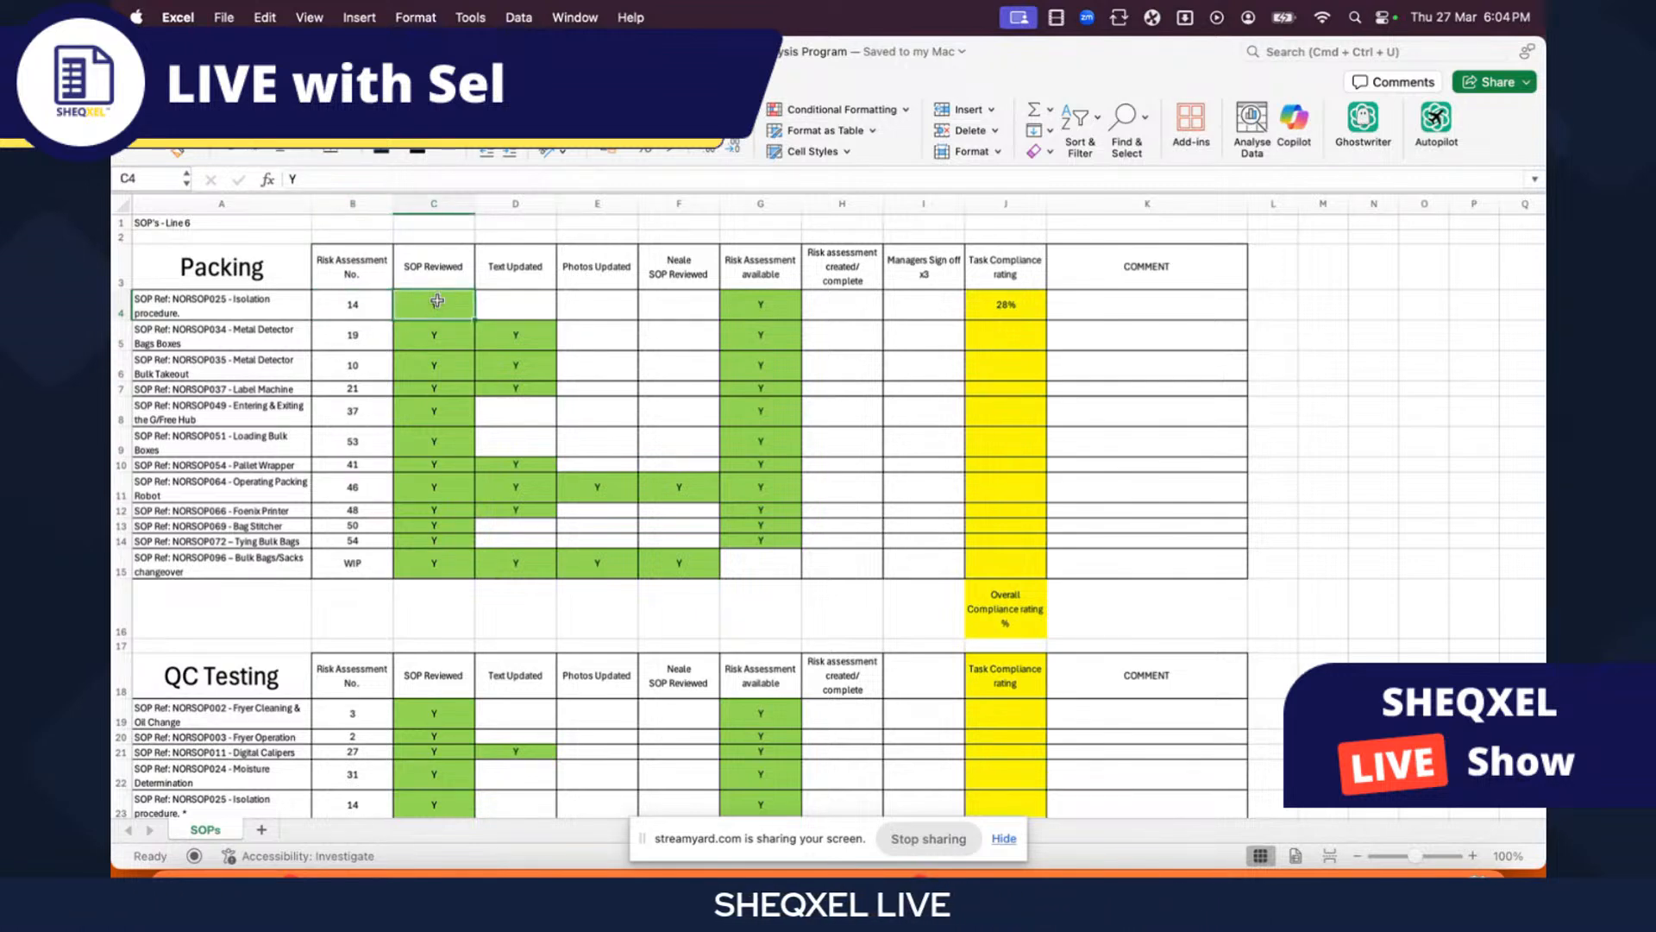
left_click(436, 267)
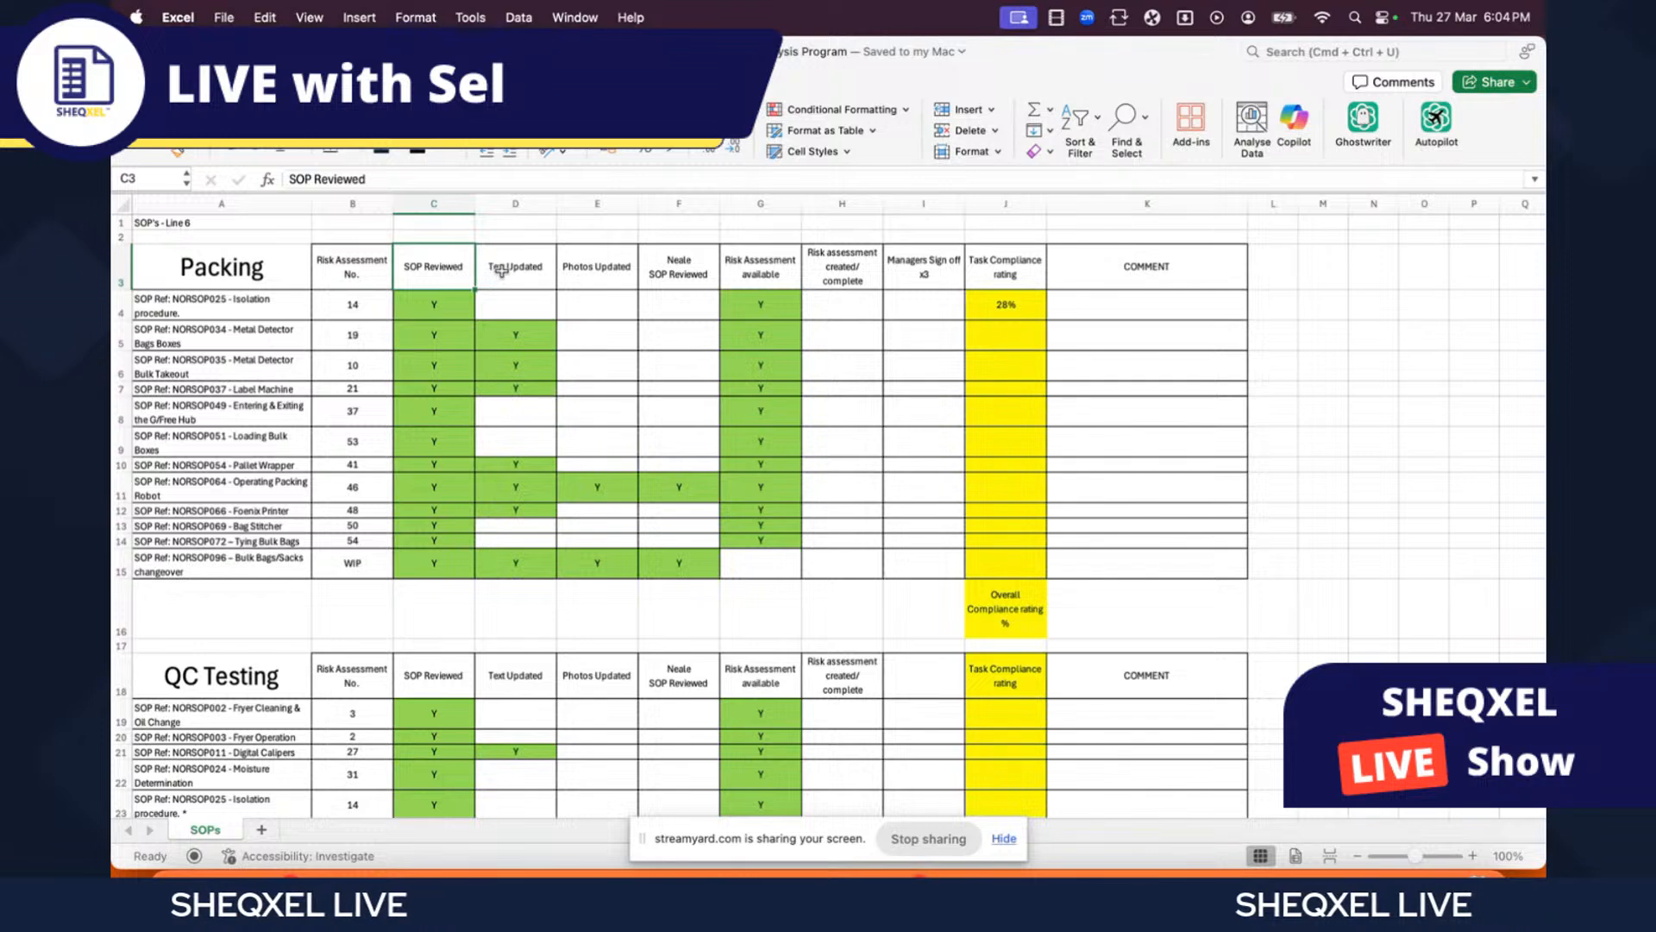
left_click(433, 303)
left_click(516, 280)
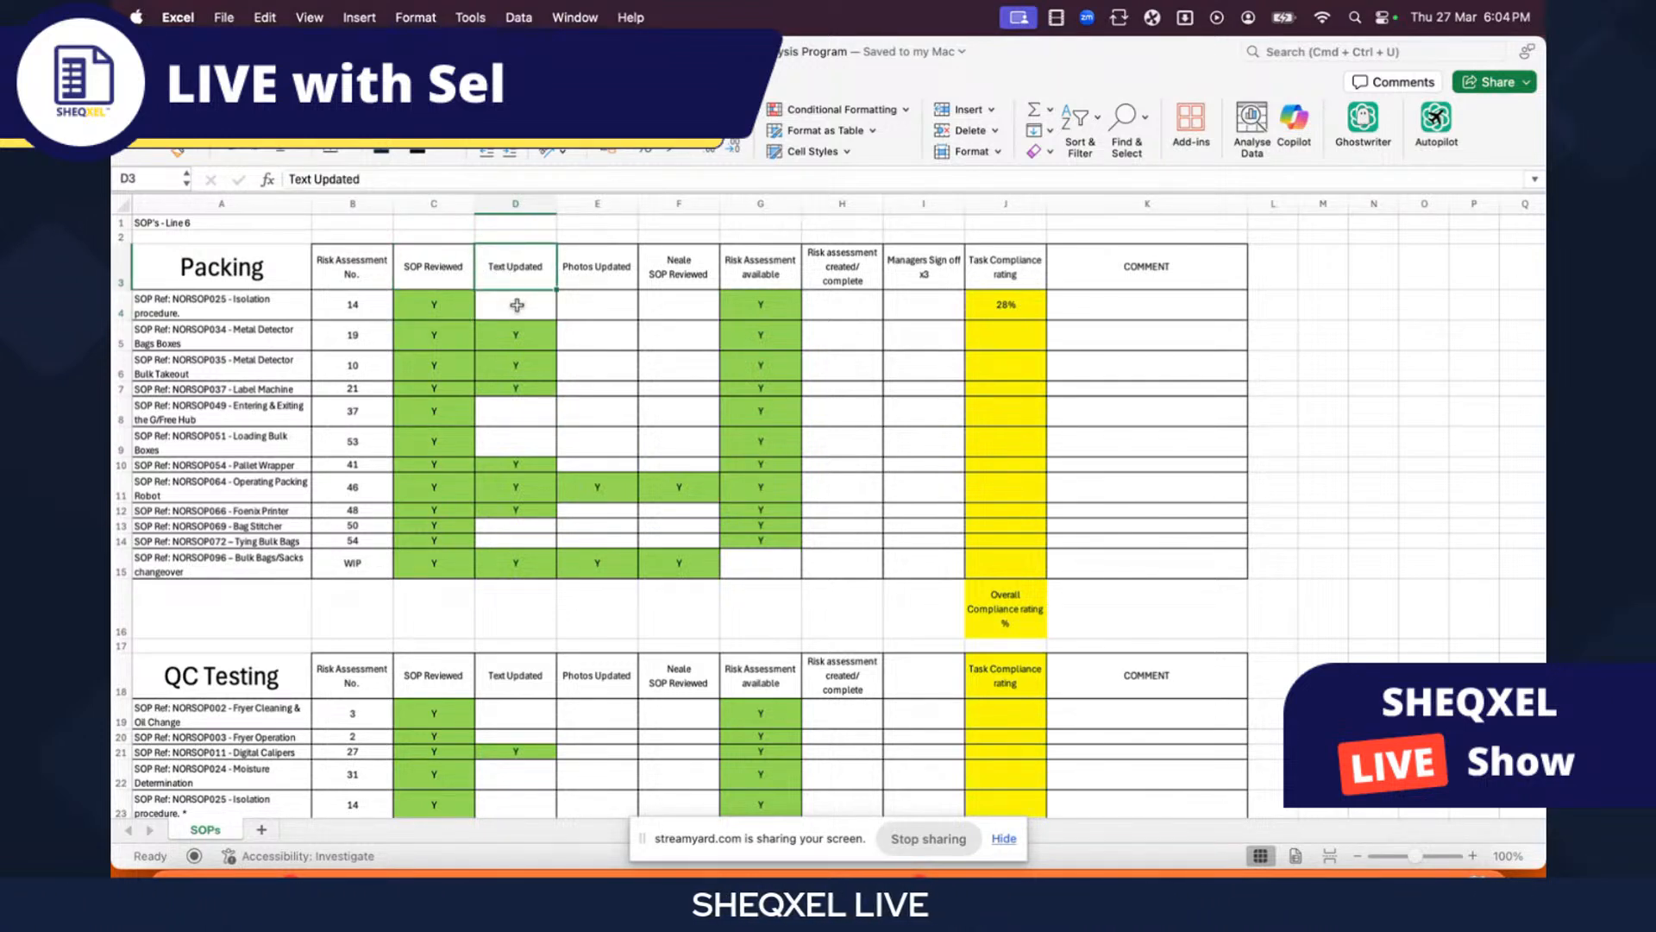
left_click(600, 277)
left_click(613, 301)
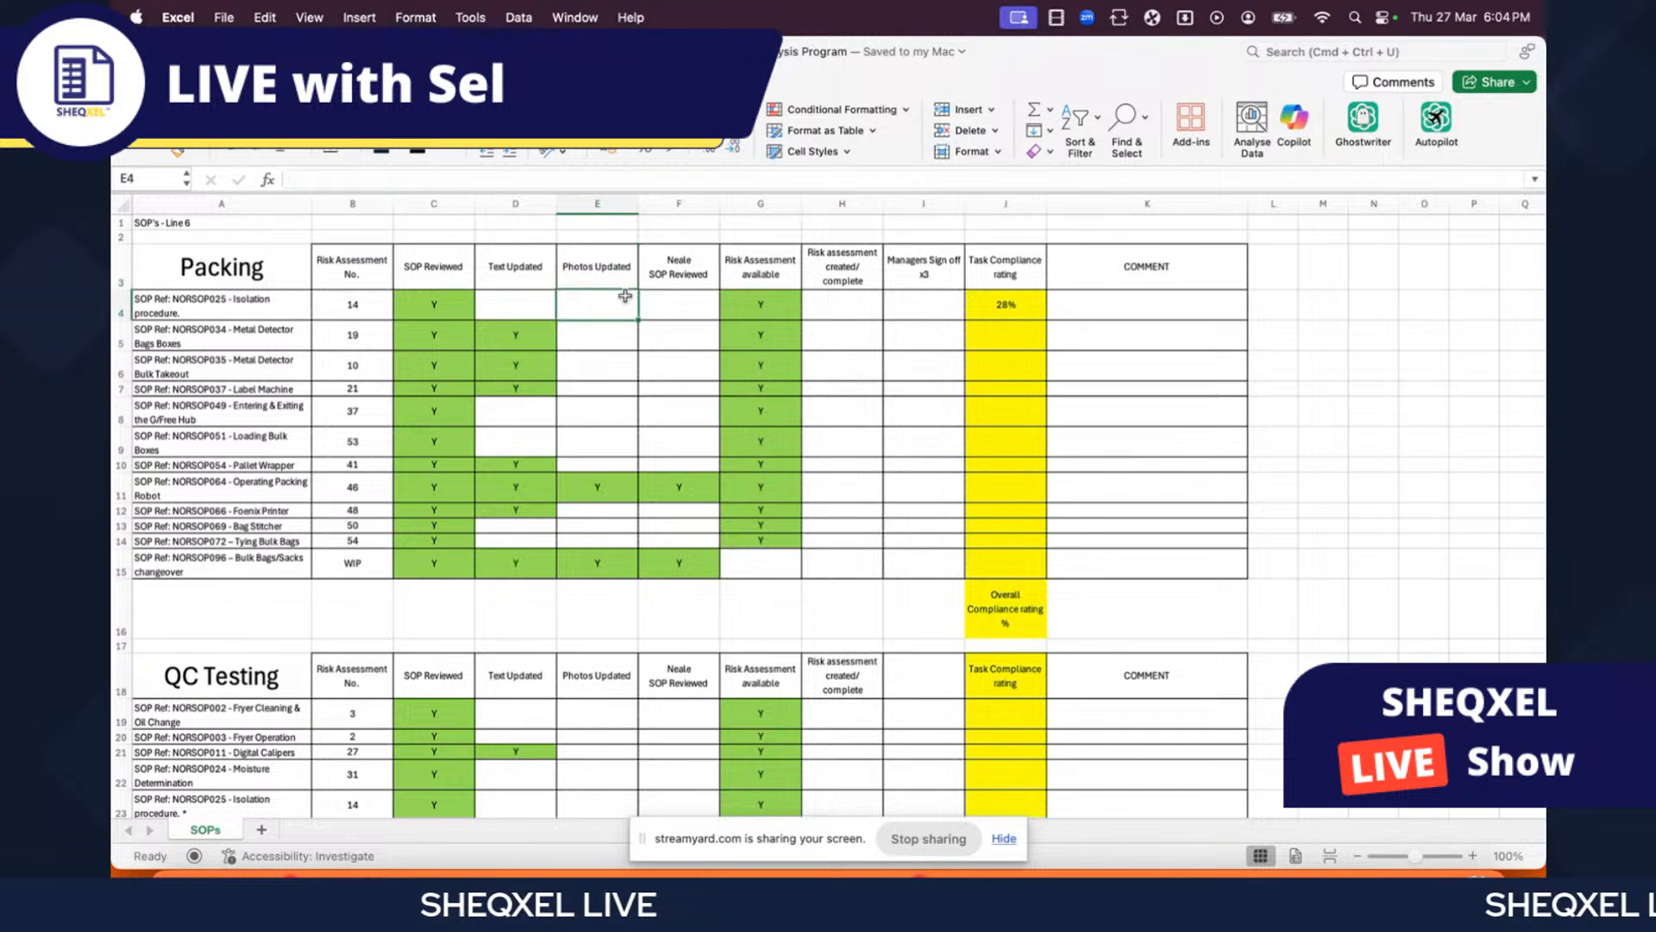
left_click(671, 269)
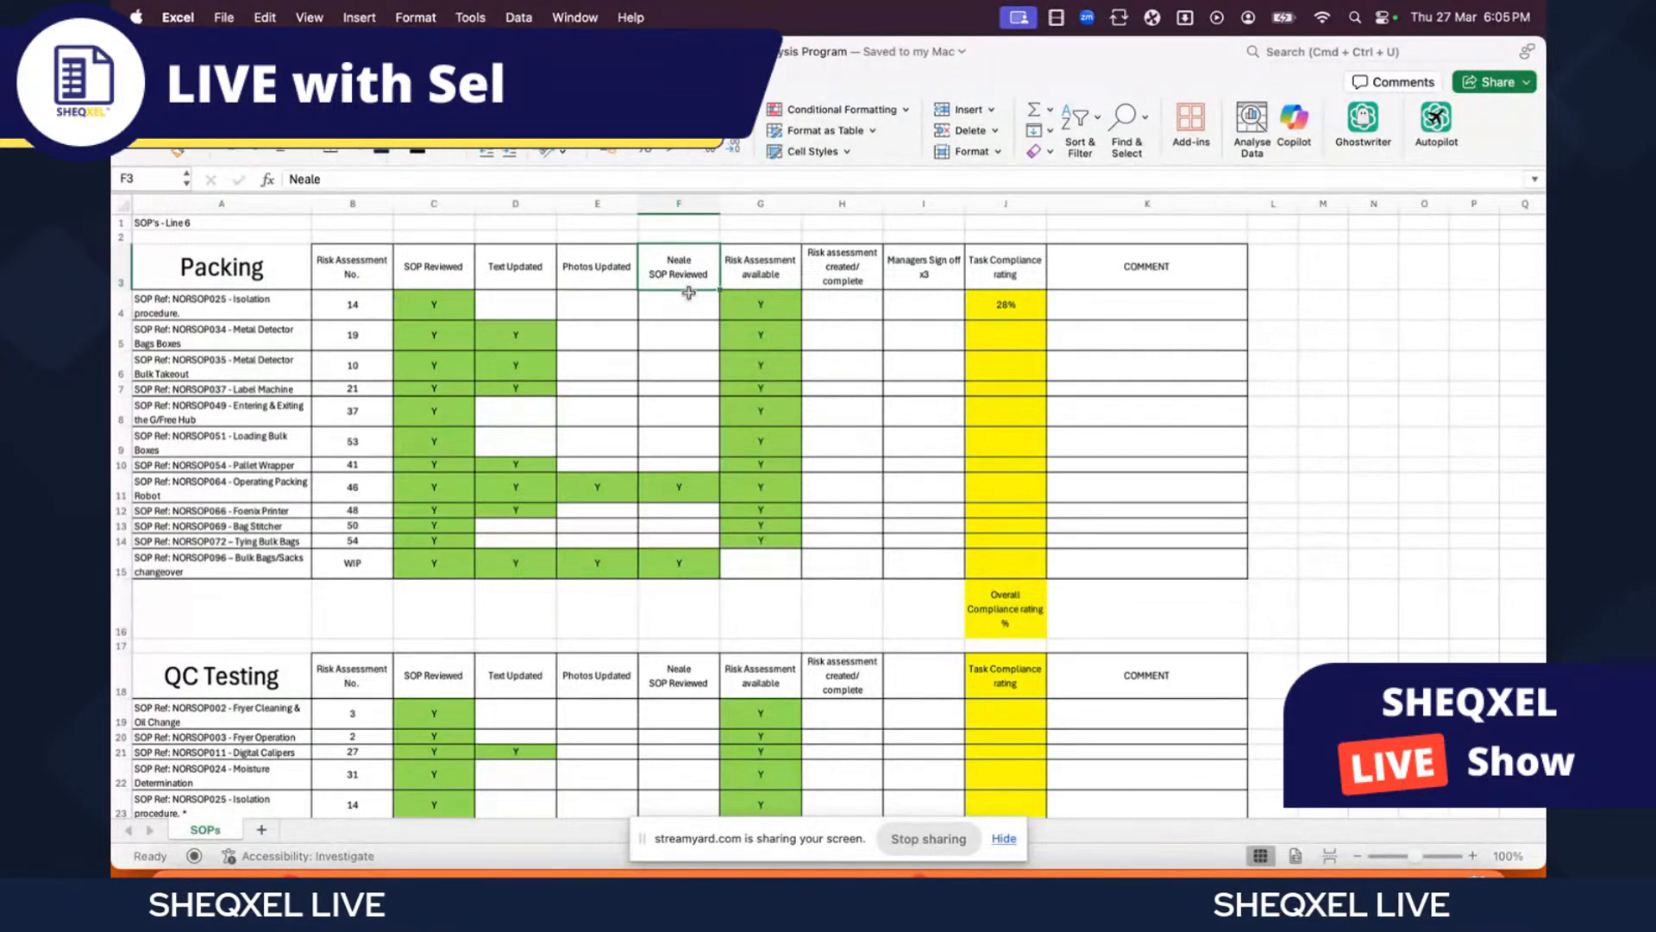
left_click(760, 269)
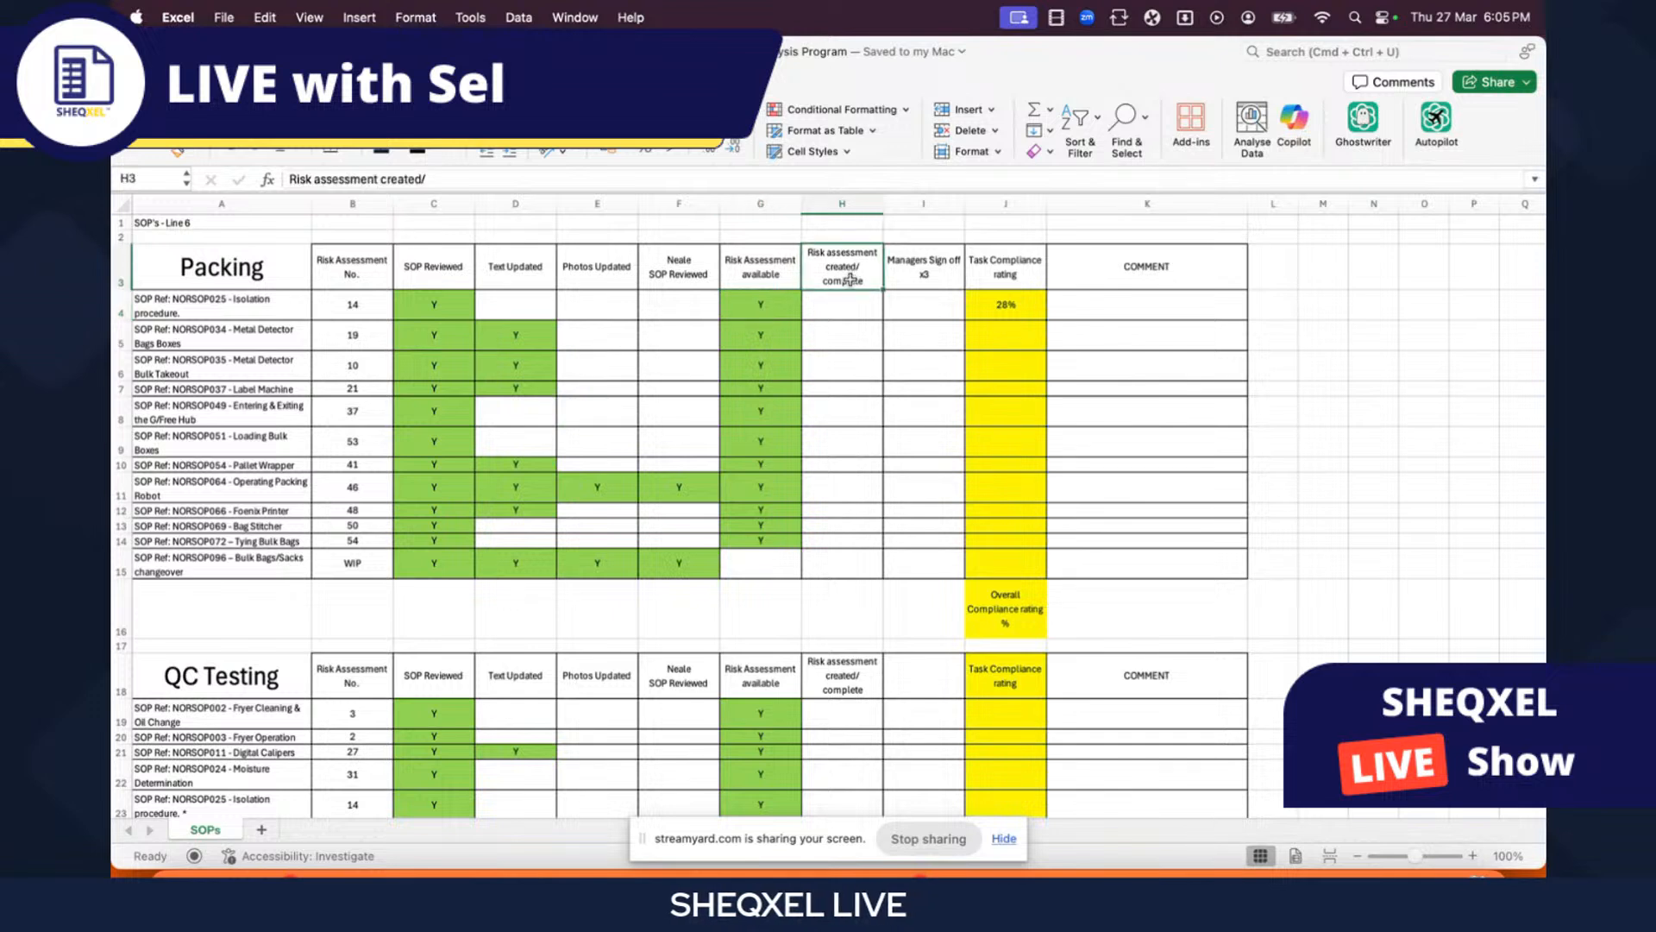
left_click(839, 321)
left_click(906, 286)
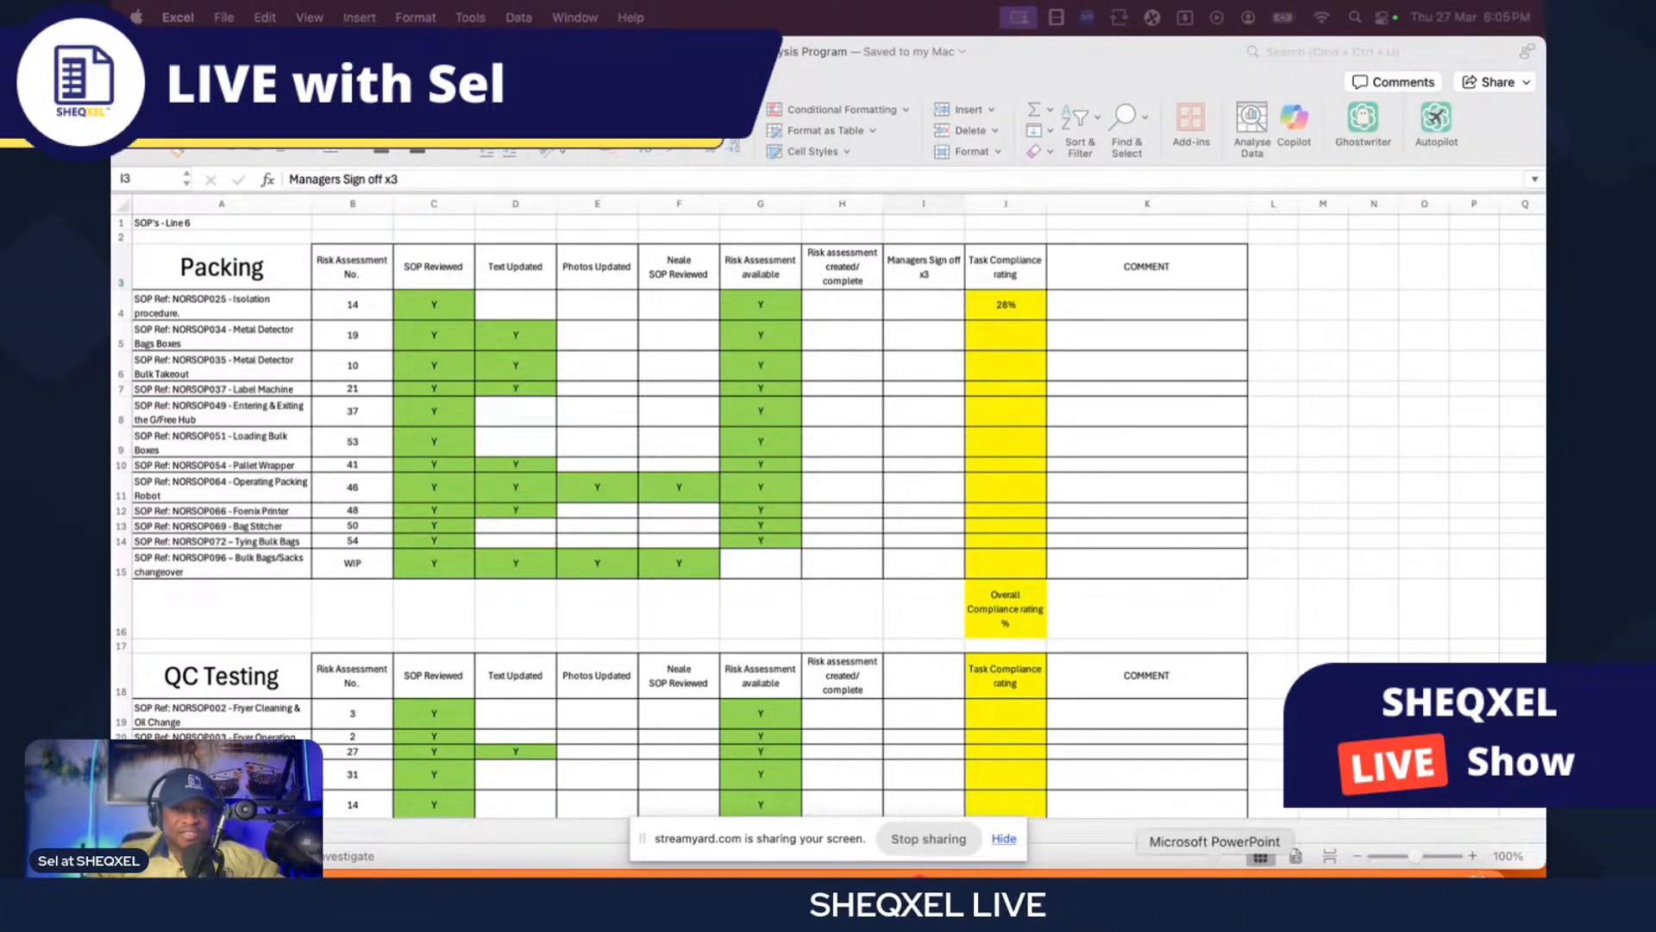
- Review how the sheet is divided into separate sections, including the compliance rating row 16 between Packing and QC Testing
scroll(696, 655, "down", 5)
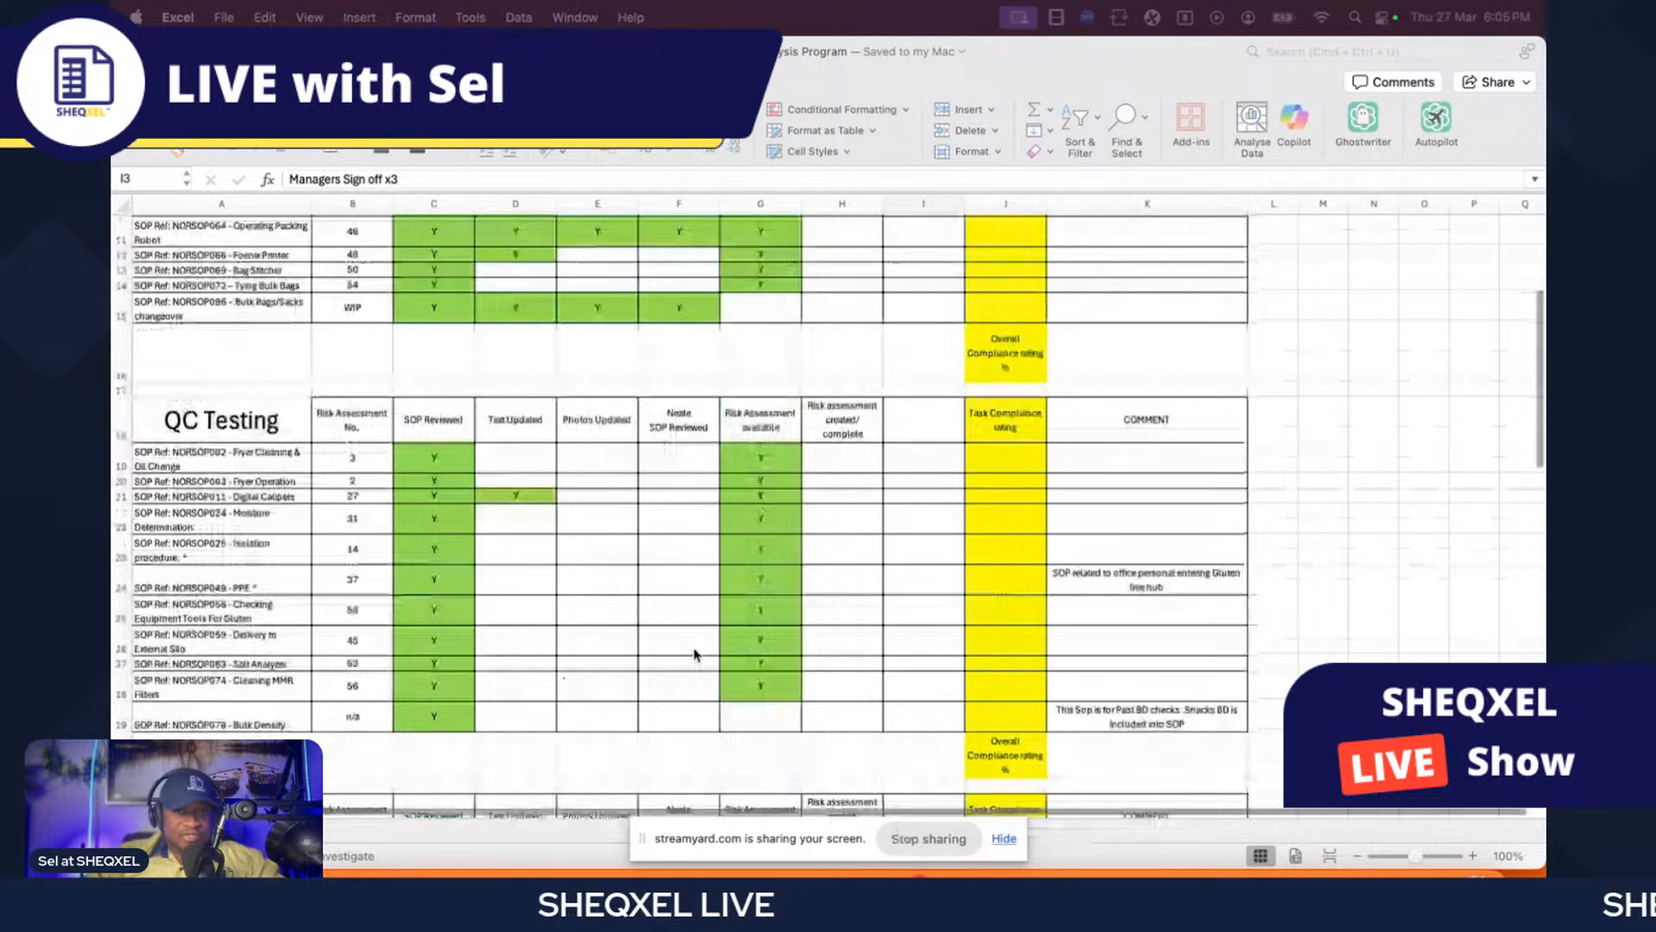
scroll(696, 655, "down", 20)
scroll(705, 655, "up", 20)
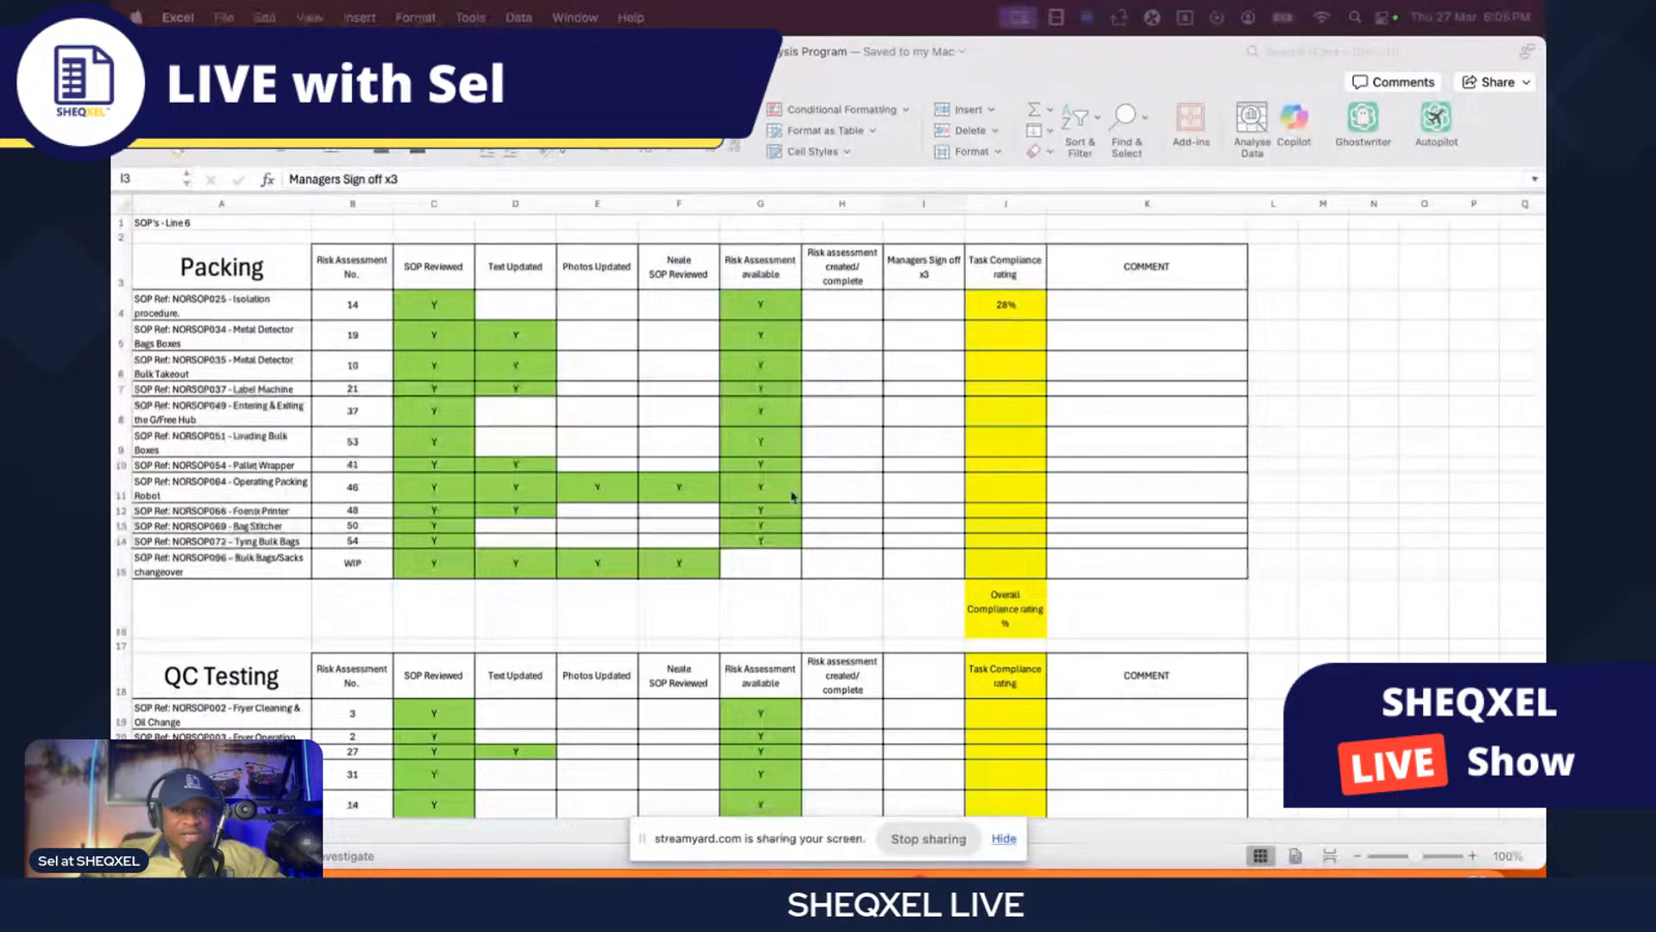
left_click(122, 614)
scroll(807, 612, "down", 5)
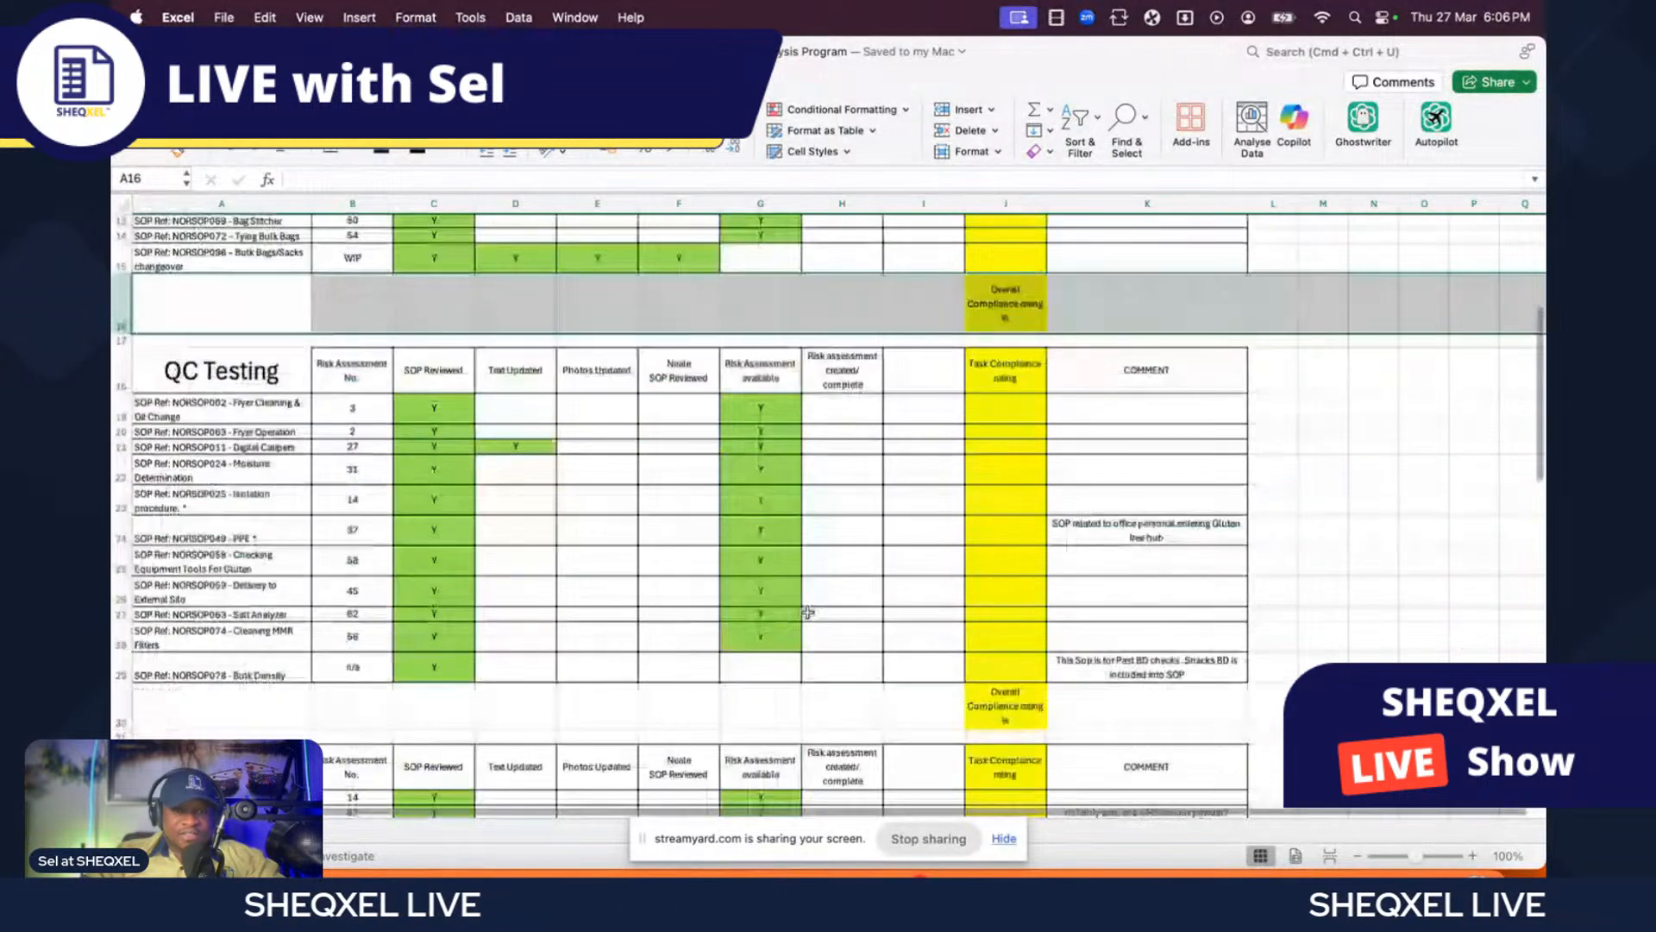
scroll(807, 612, "down", 10)
scroll(676, 596, "up", 10)
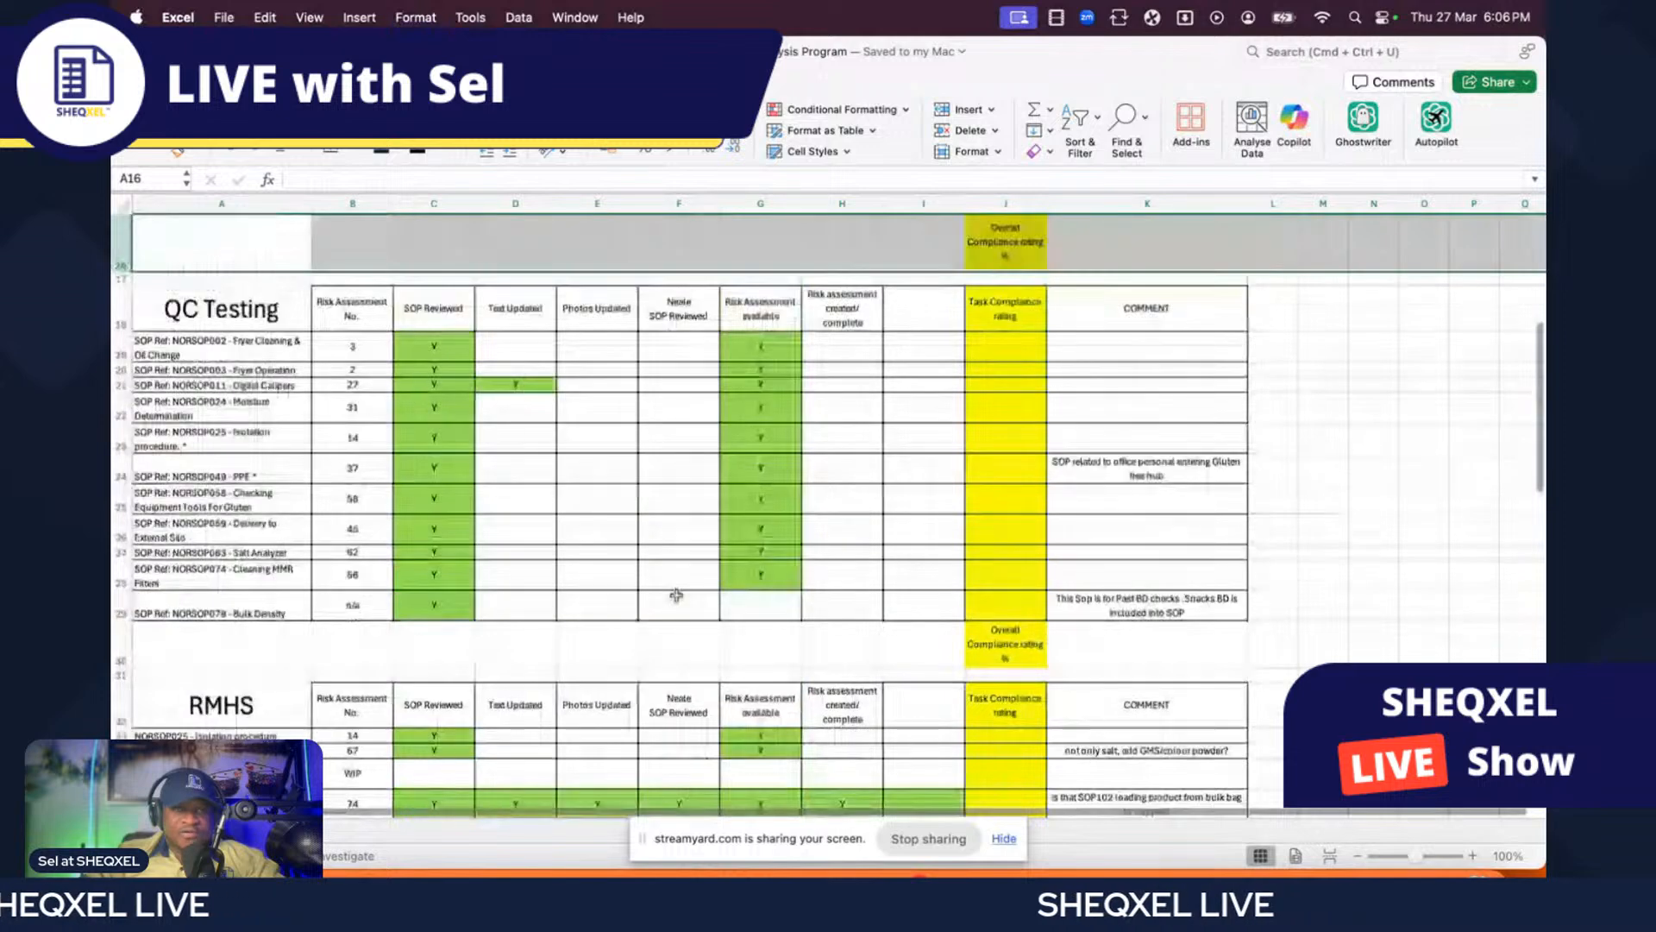
scroll(676, 595, "up", 1)
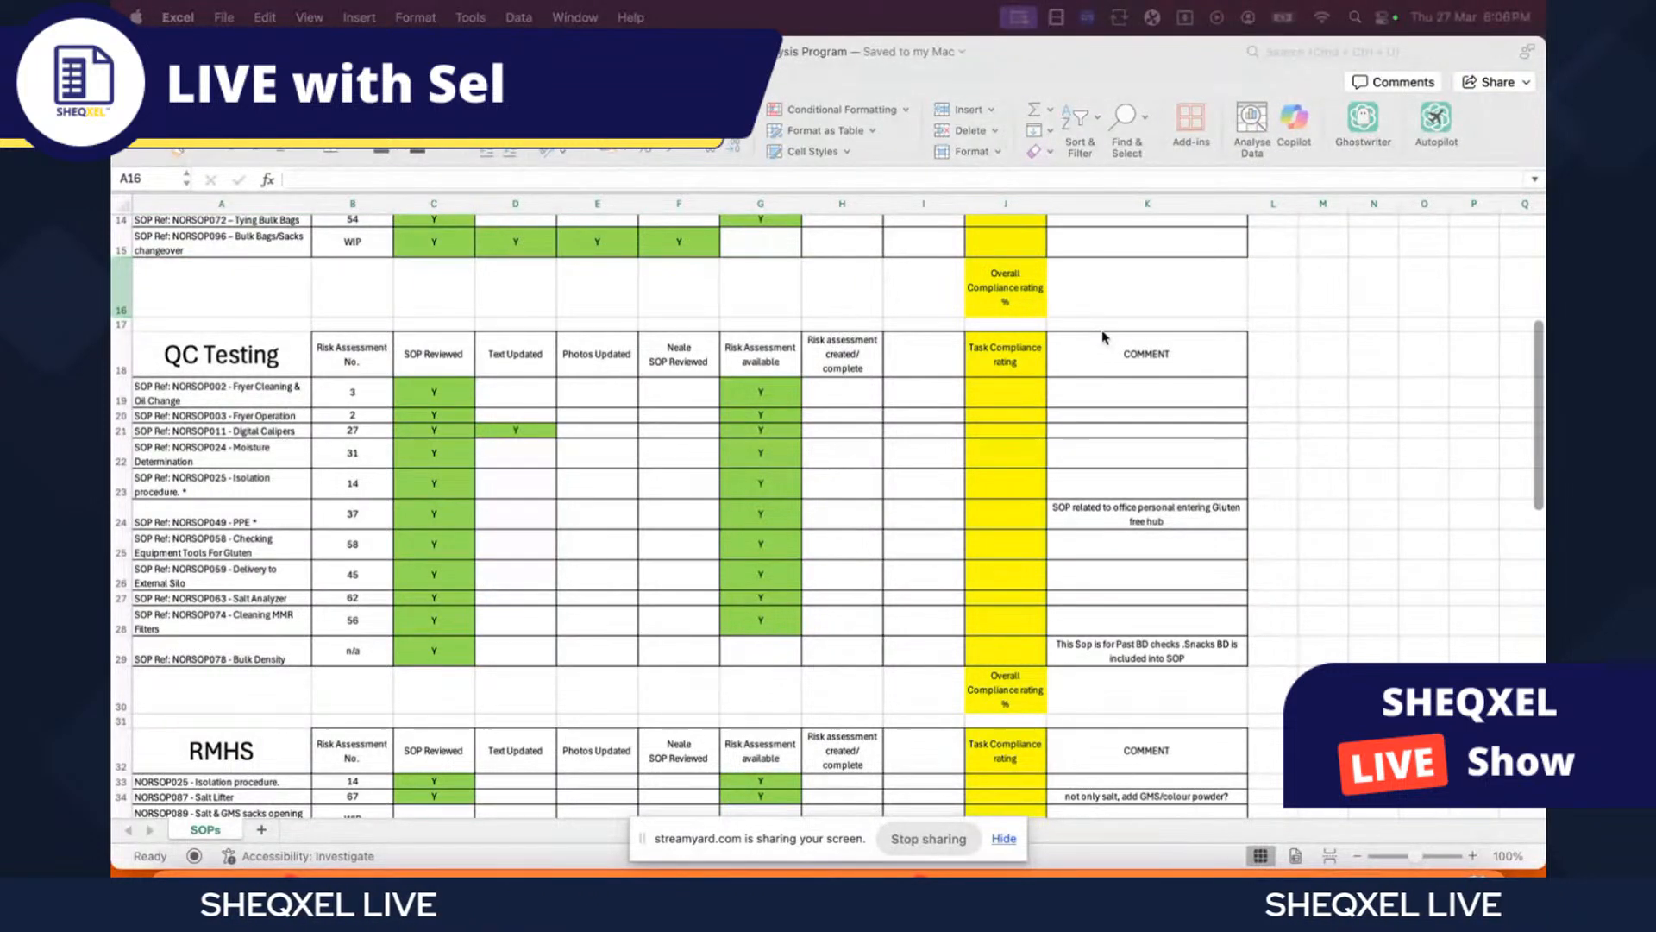
scroll(484, 499, "up", 5)
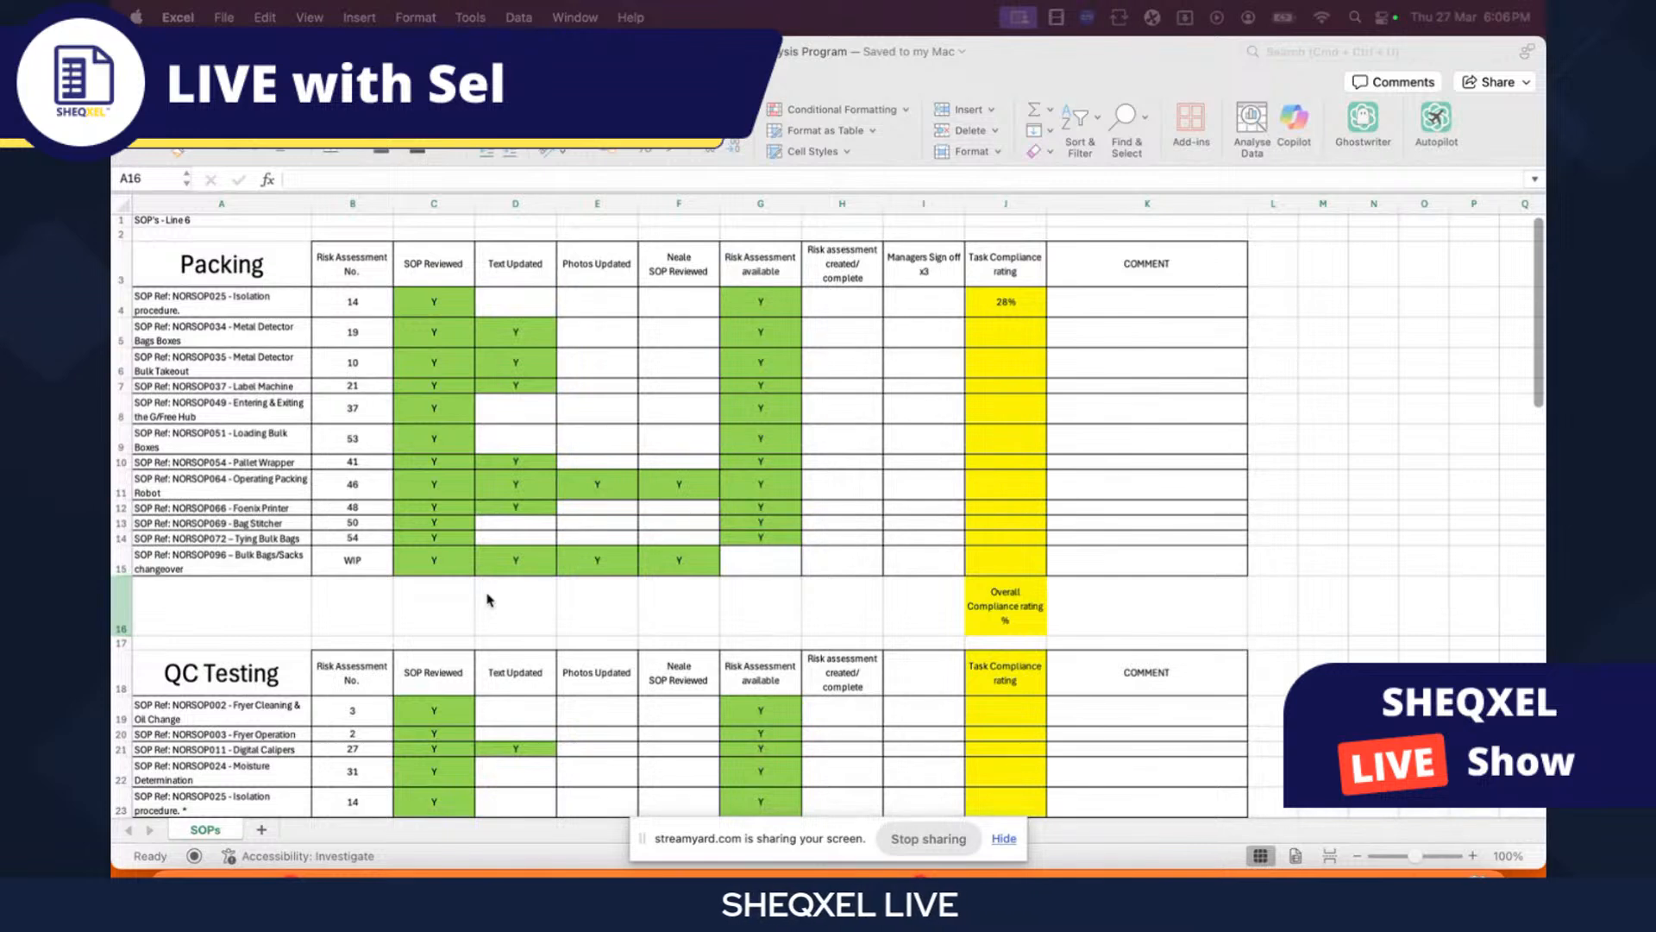
left_click(488, 599)
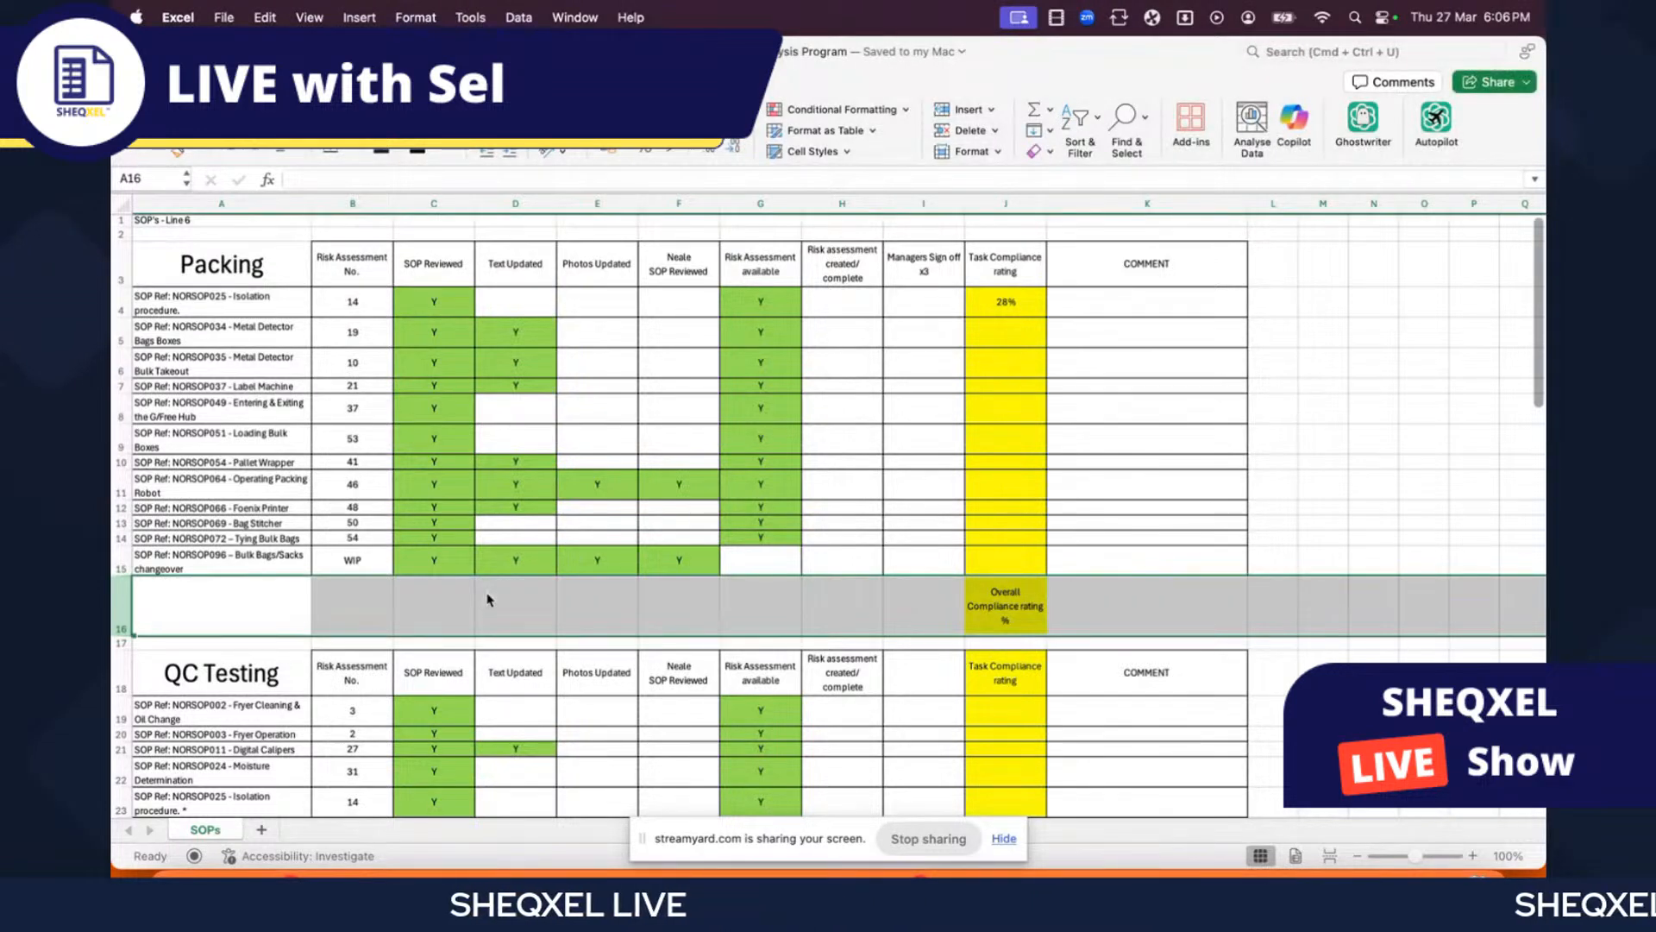
left_click(539, 602)
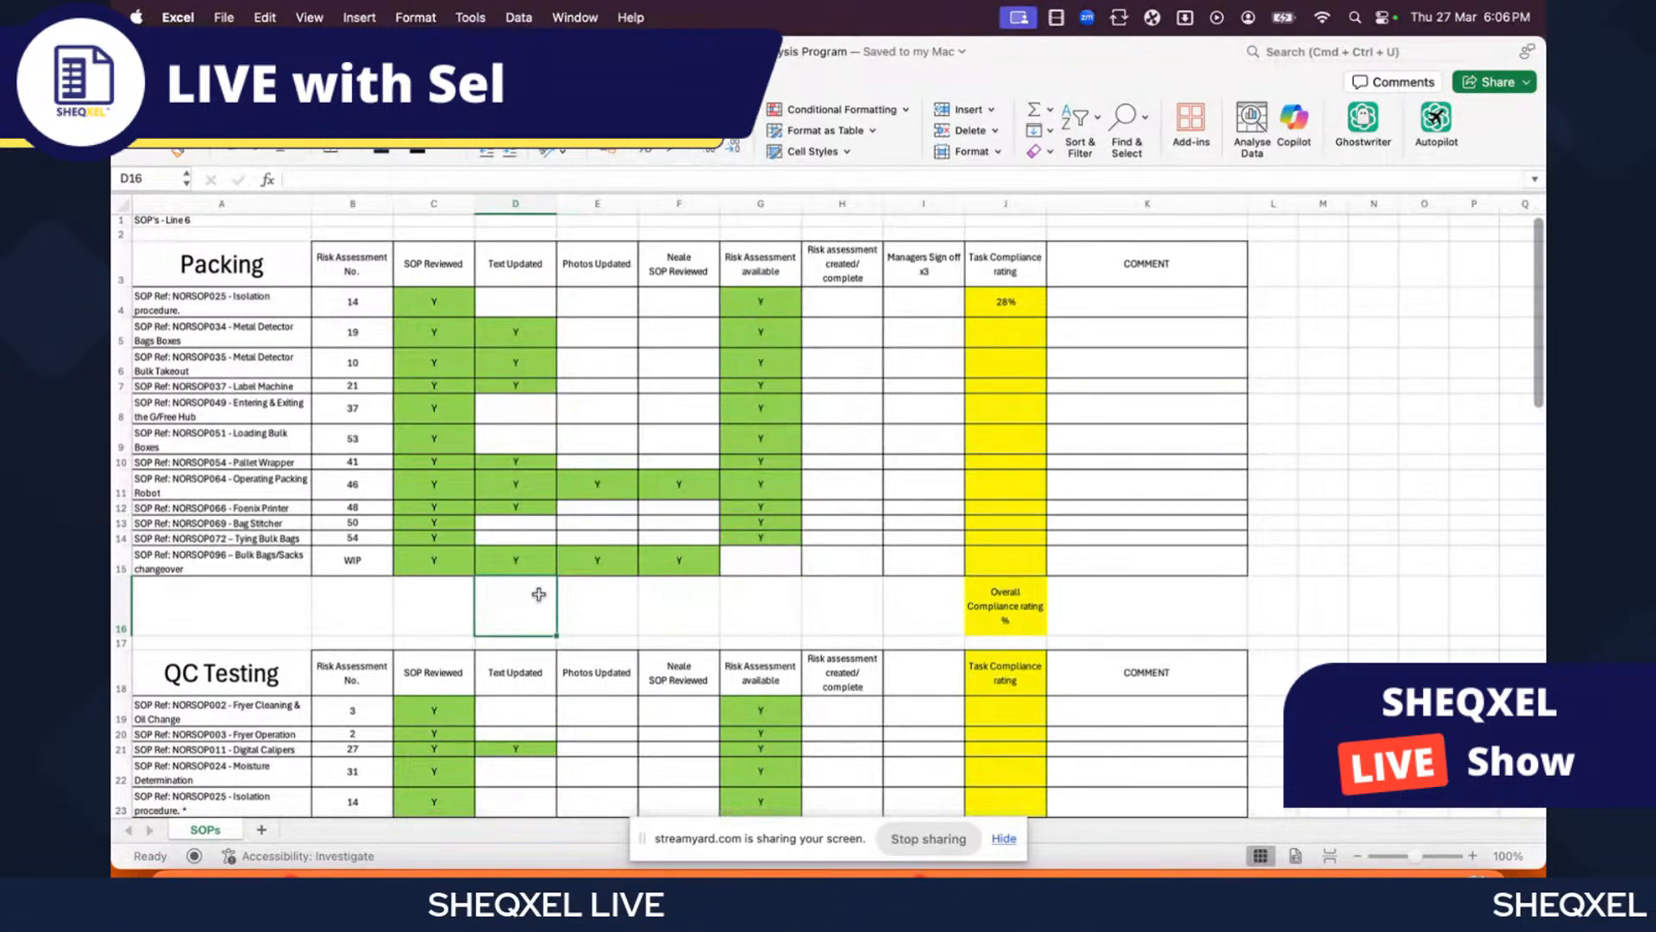
- Examine the Packing, QC Testing, RMHS and Press section titles and the SOP rows listed under them
left_click(221, 263)
scroll(251, 547, "down", 4)
left_click(233, 521)
left_click(226, 479)
scroll(233, 479, "down", 2)
scroll(242, 479, "down", 4)
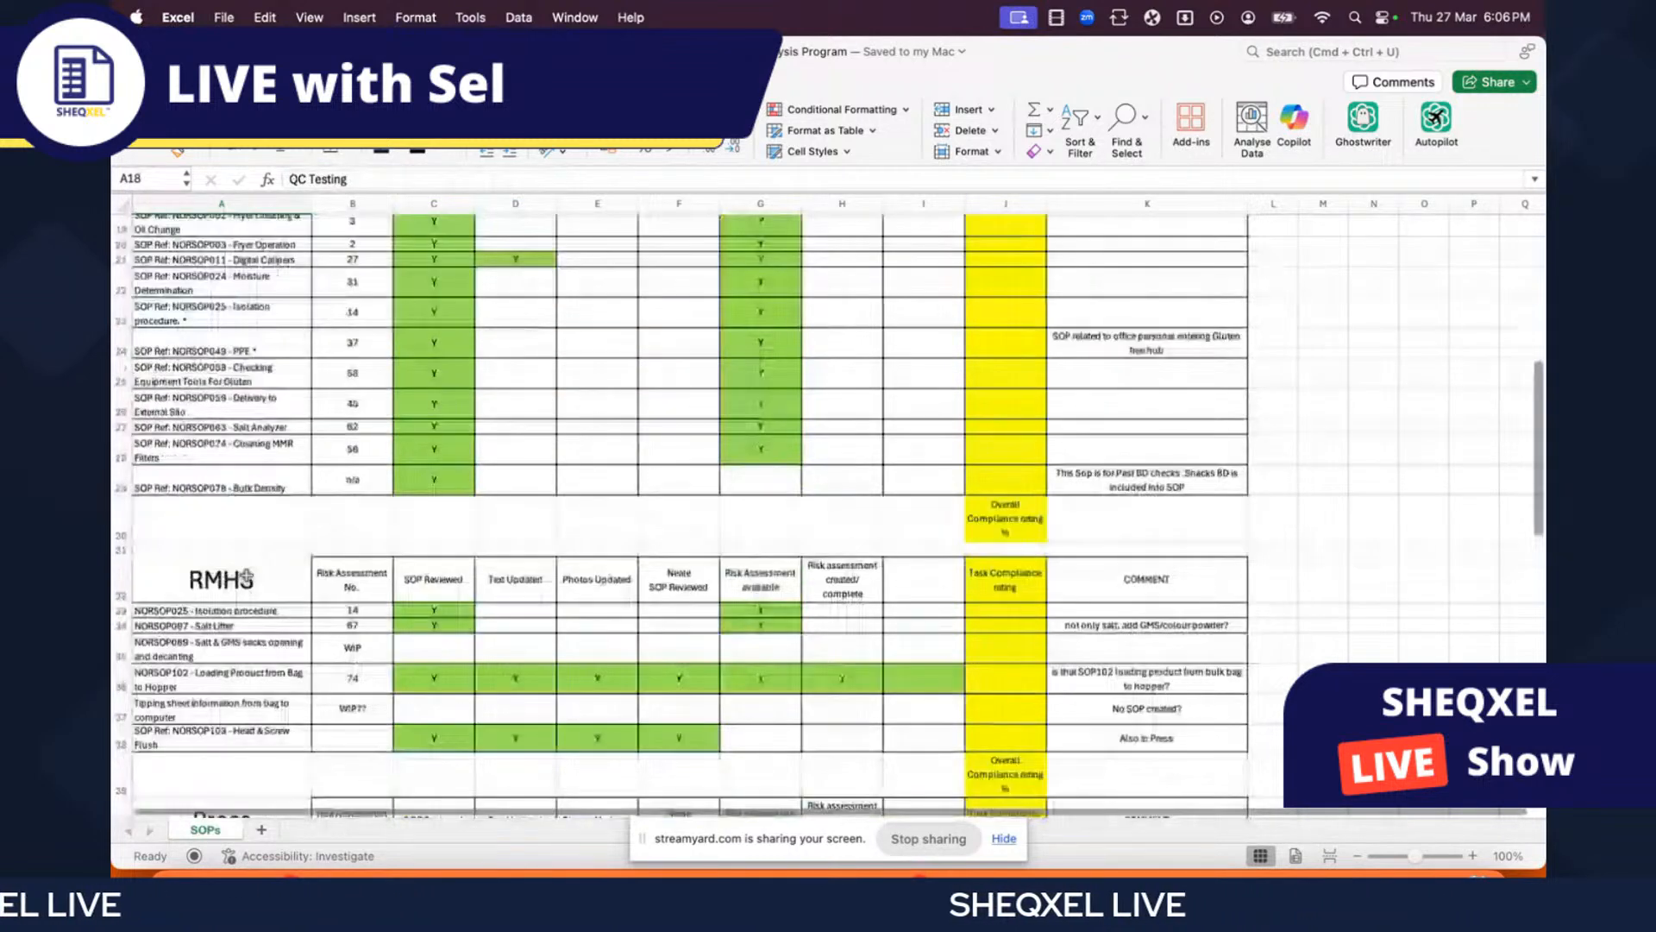
left_click(252, 408)
scroll(252, 408, "down", 1)
scroll(252, 408, "down", 1)
left_click_drag(225, 366, 255, 489)
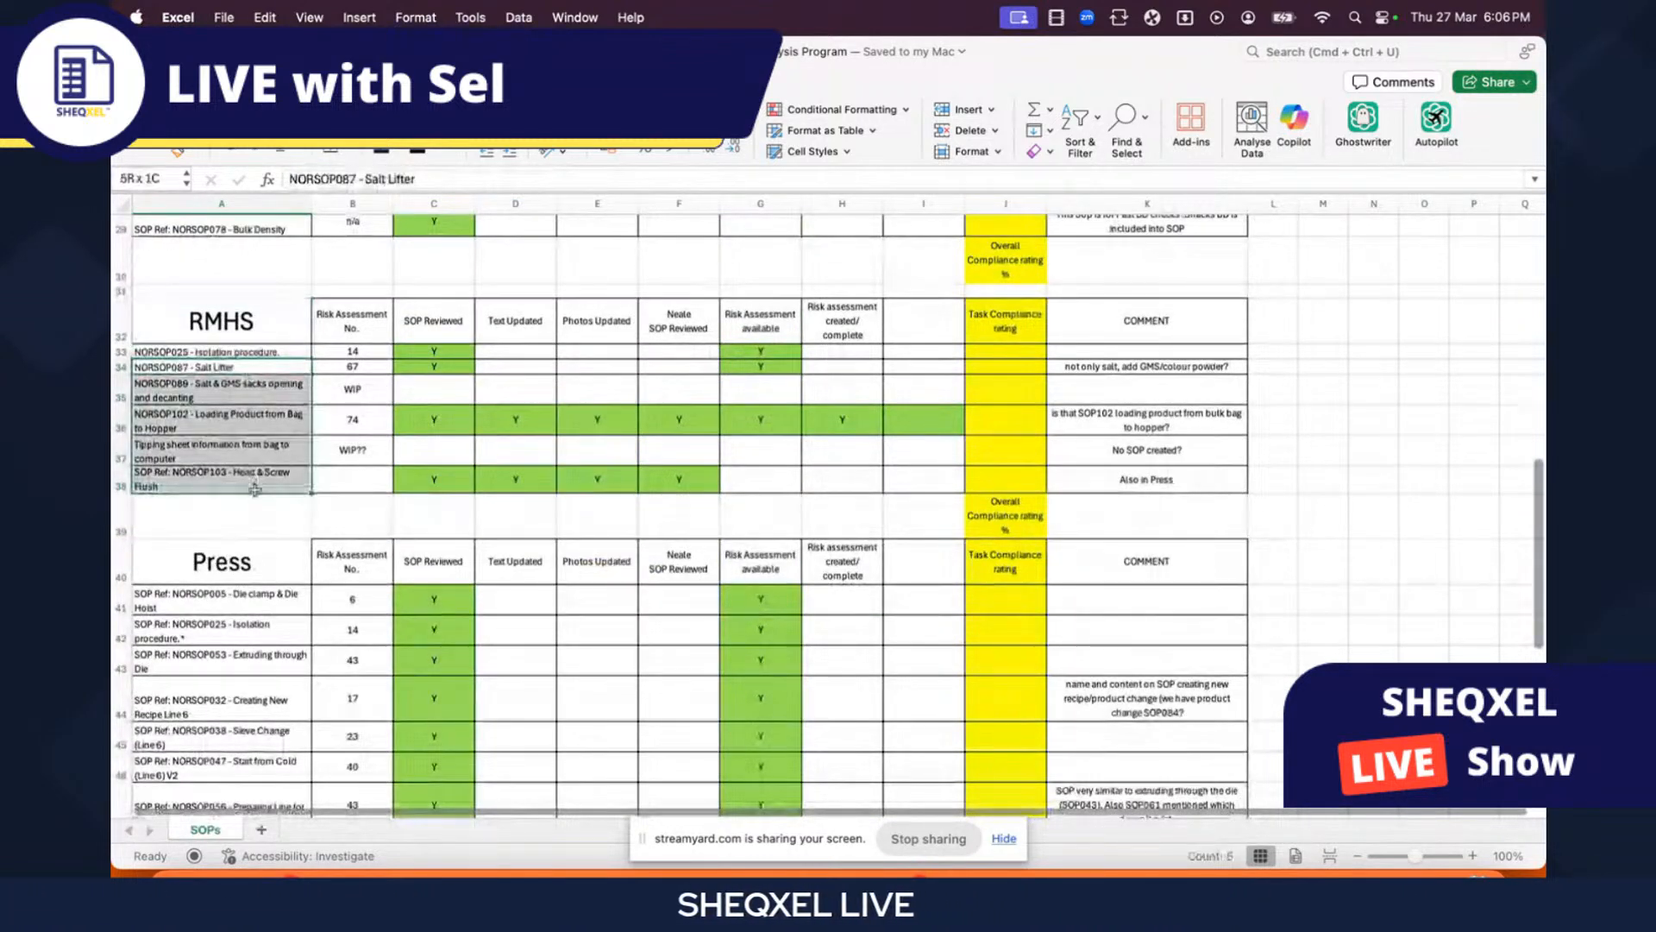
left_click_drag(258, 390, 230, 634)
scroll(228, 433, "down", 3)
left_click(259, 392)
left_click_drag(369, 390, 1113, 411)
scroll(727, 477, "up", 15)
scroll(726, 476, "up", 1)
- Insert a new column before the Risk Assessment No. column
left_click(386, 201)
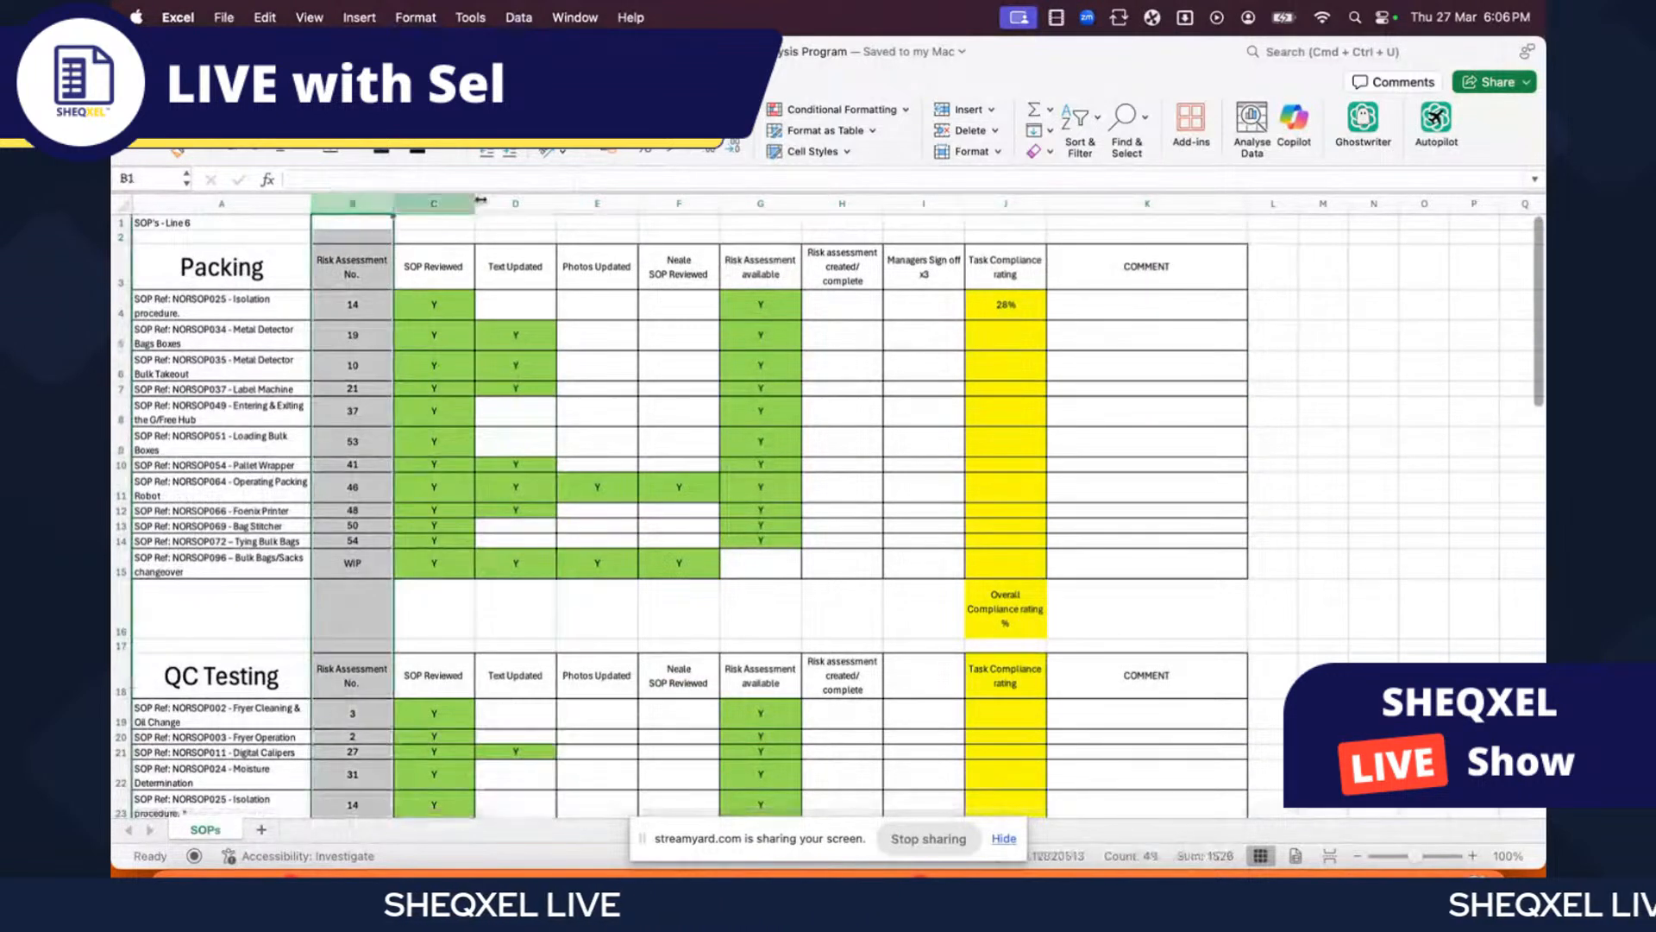
left_click(968, 111)
left_click(695, 464)
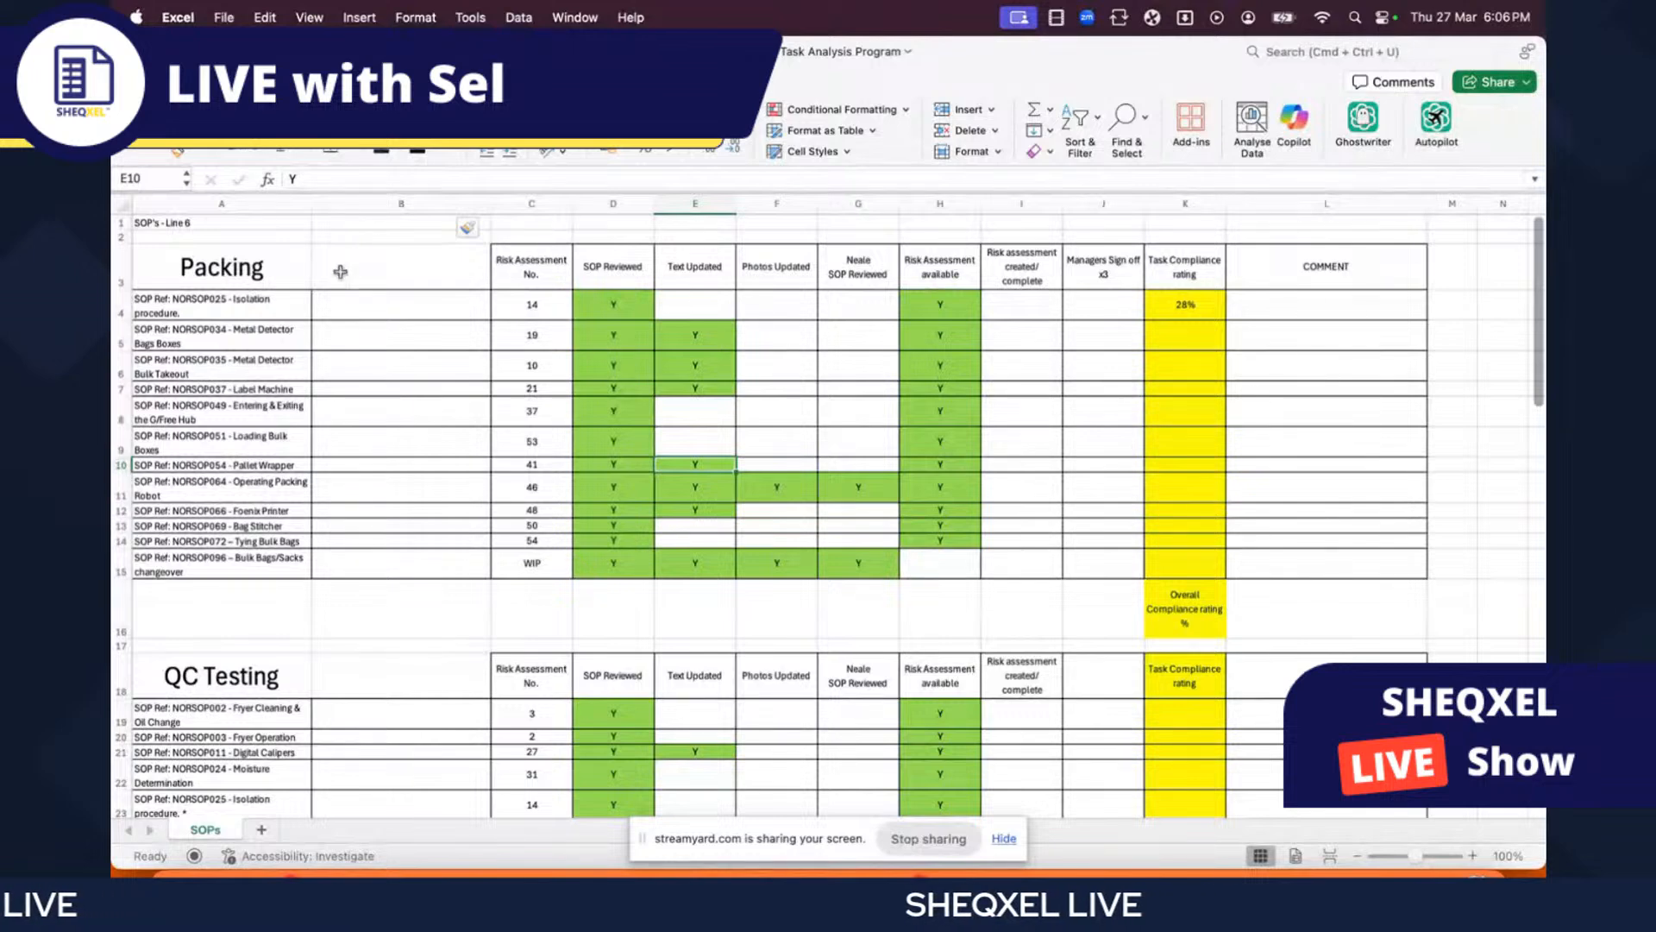
- Copy the section title Packing into column B for every Packing SOP row, B4 to B15
double_click(238, 266)
left_click_drag(278, 269, 147, 269)
key("super+c")
left_click(366, 403)
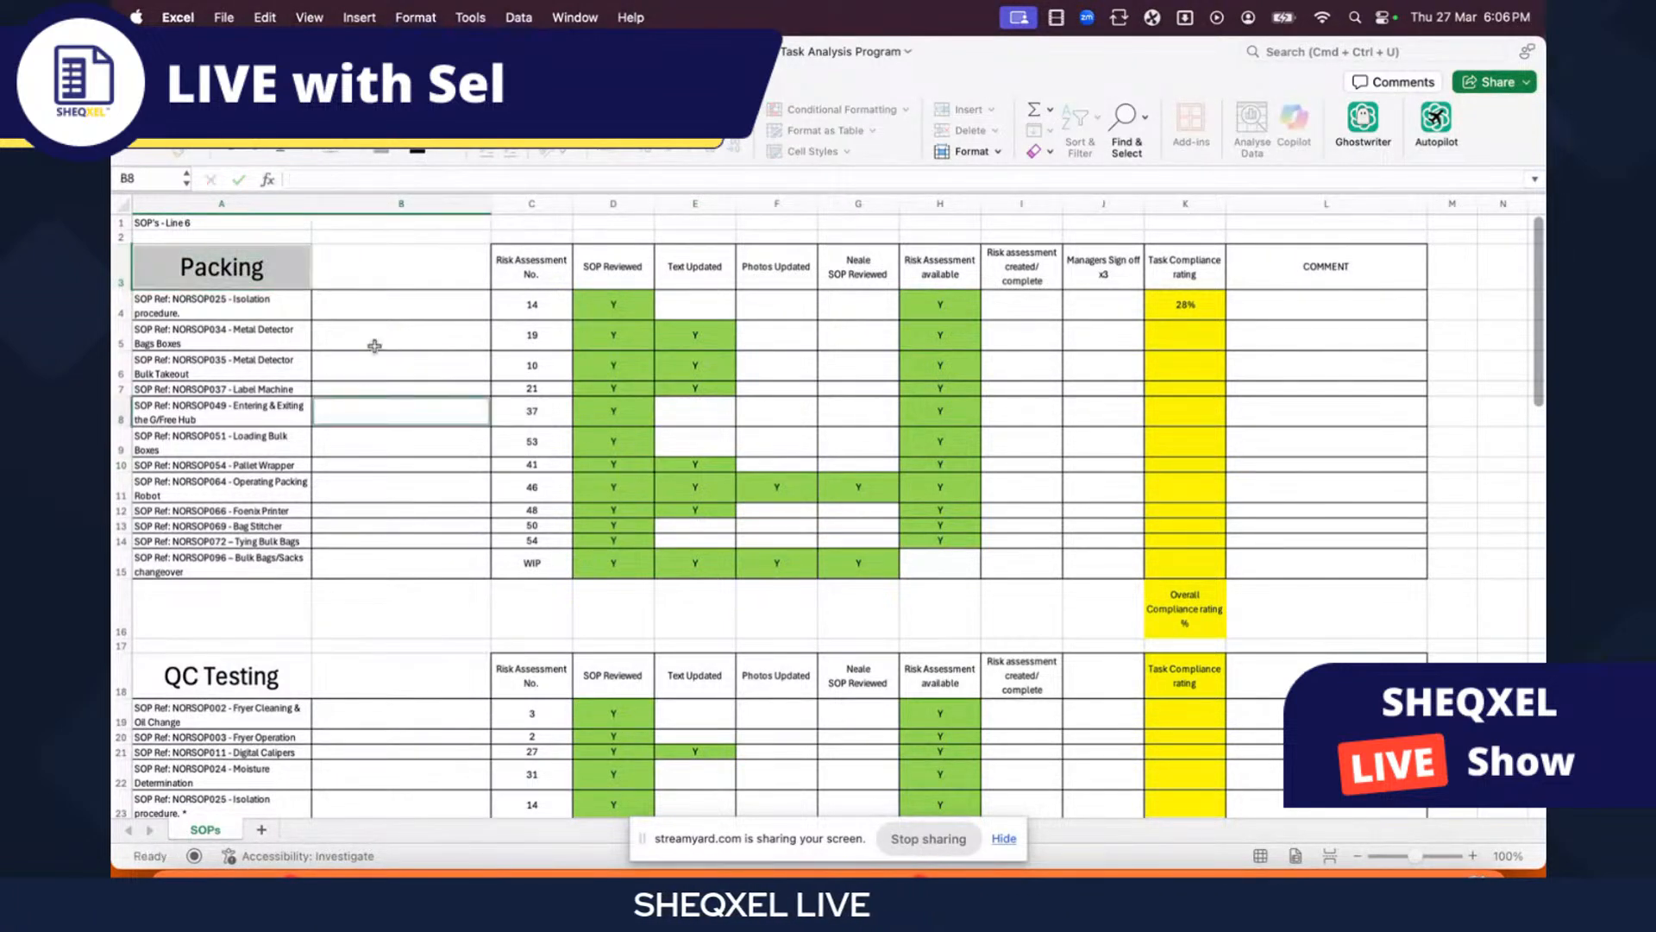
left_click(396, 310)
key("super+v")
left_click_drag(380, 312, 419, 551)
key("super+v")
- Copy the section title QC Testing into column B from its header row through the Bulk Density row, B18 to B29
scroll(270, 455, "down", 5)
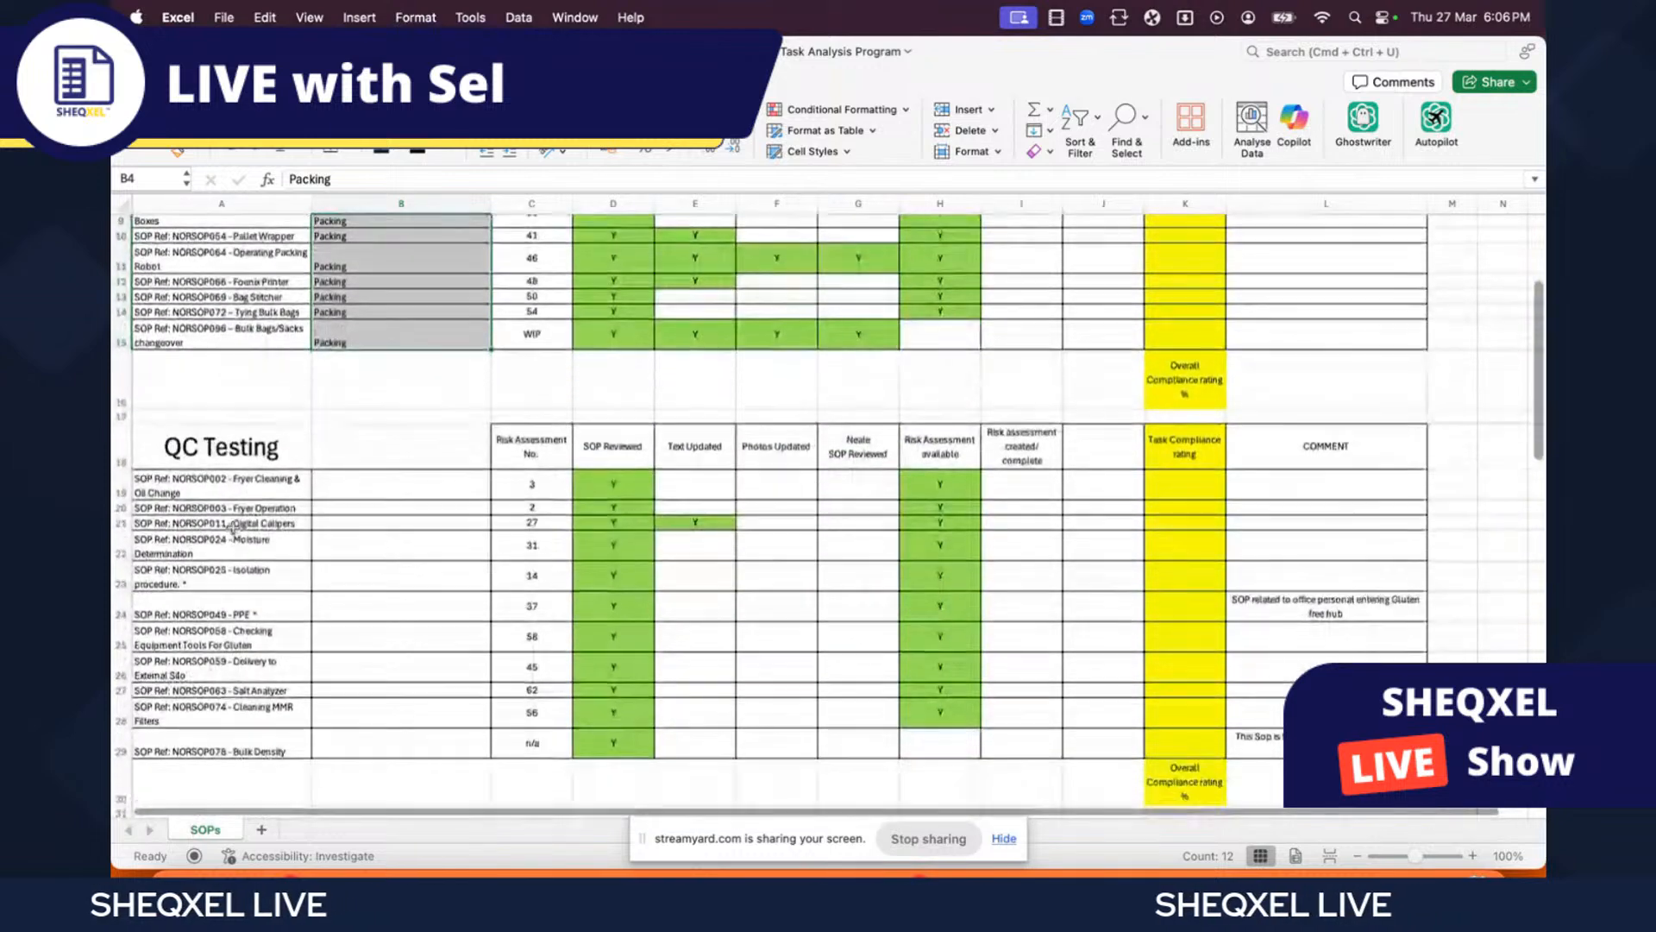
left_click(269, 456)
key("super+c")
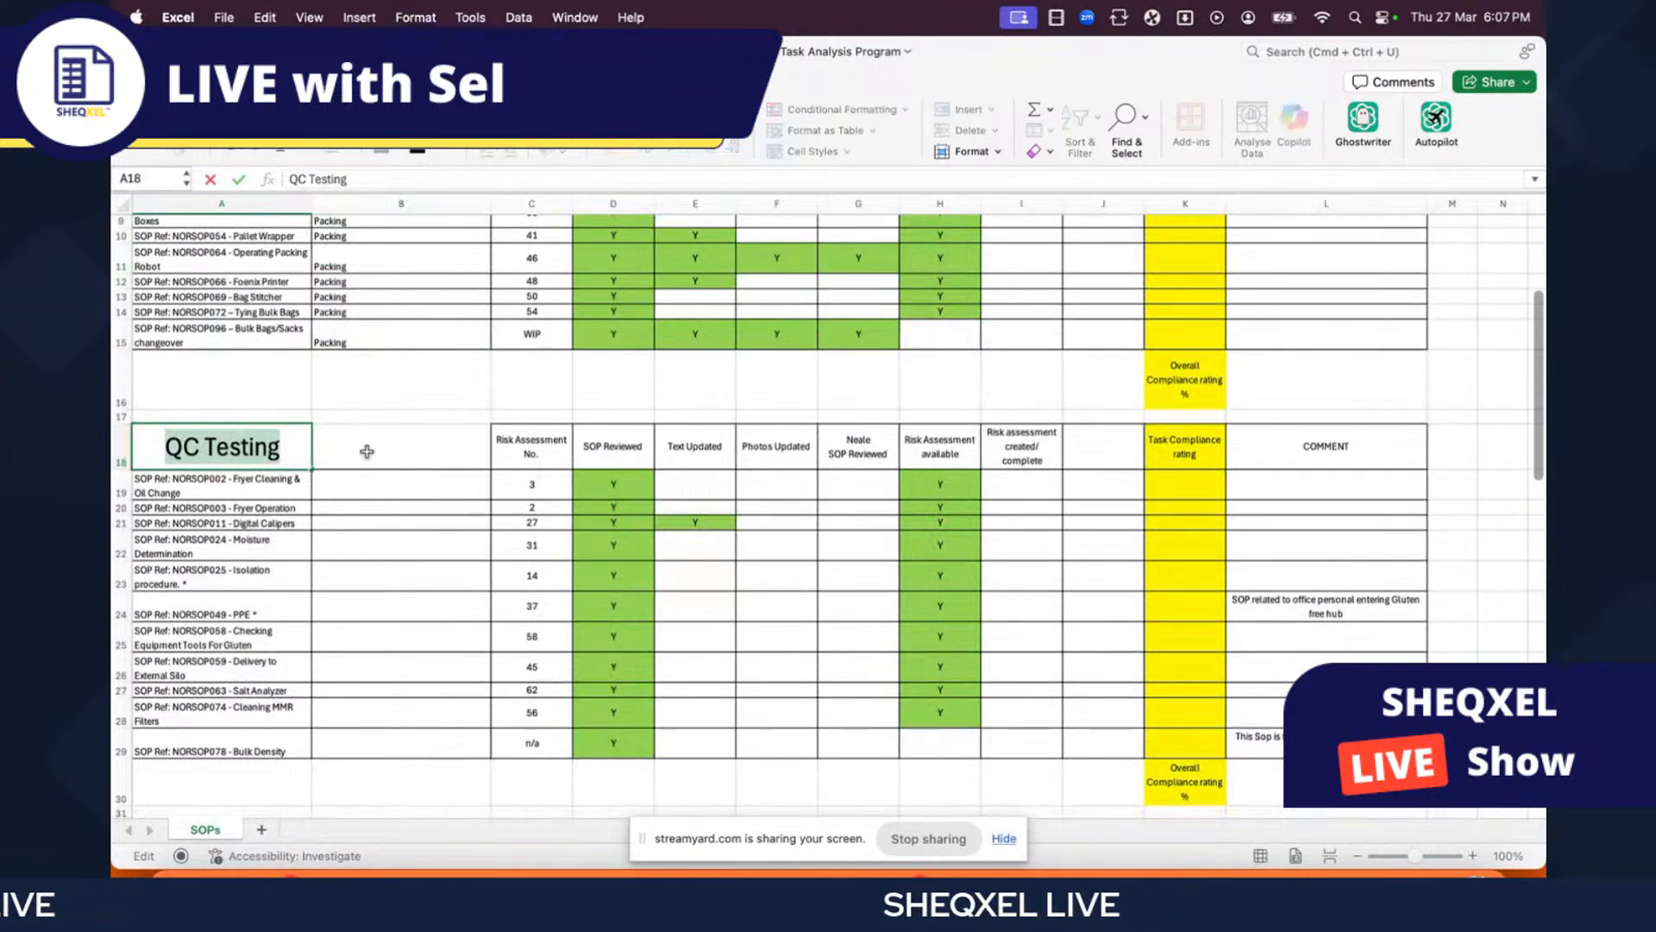
left_click(372, 446)
key("super+v")
left_click_drag(372, 445, 399, 749)
key("super+v")
- Copy the section title RMHS into column B for its header and SOP rows, B32 to B38
scroll(439, 679, "down", 5)
scroll(439, 679, "down", 3)
left_click(276, 347)
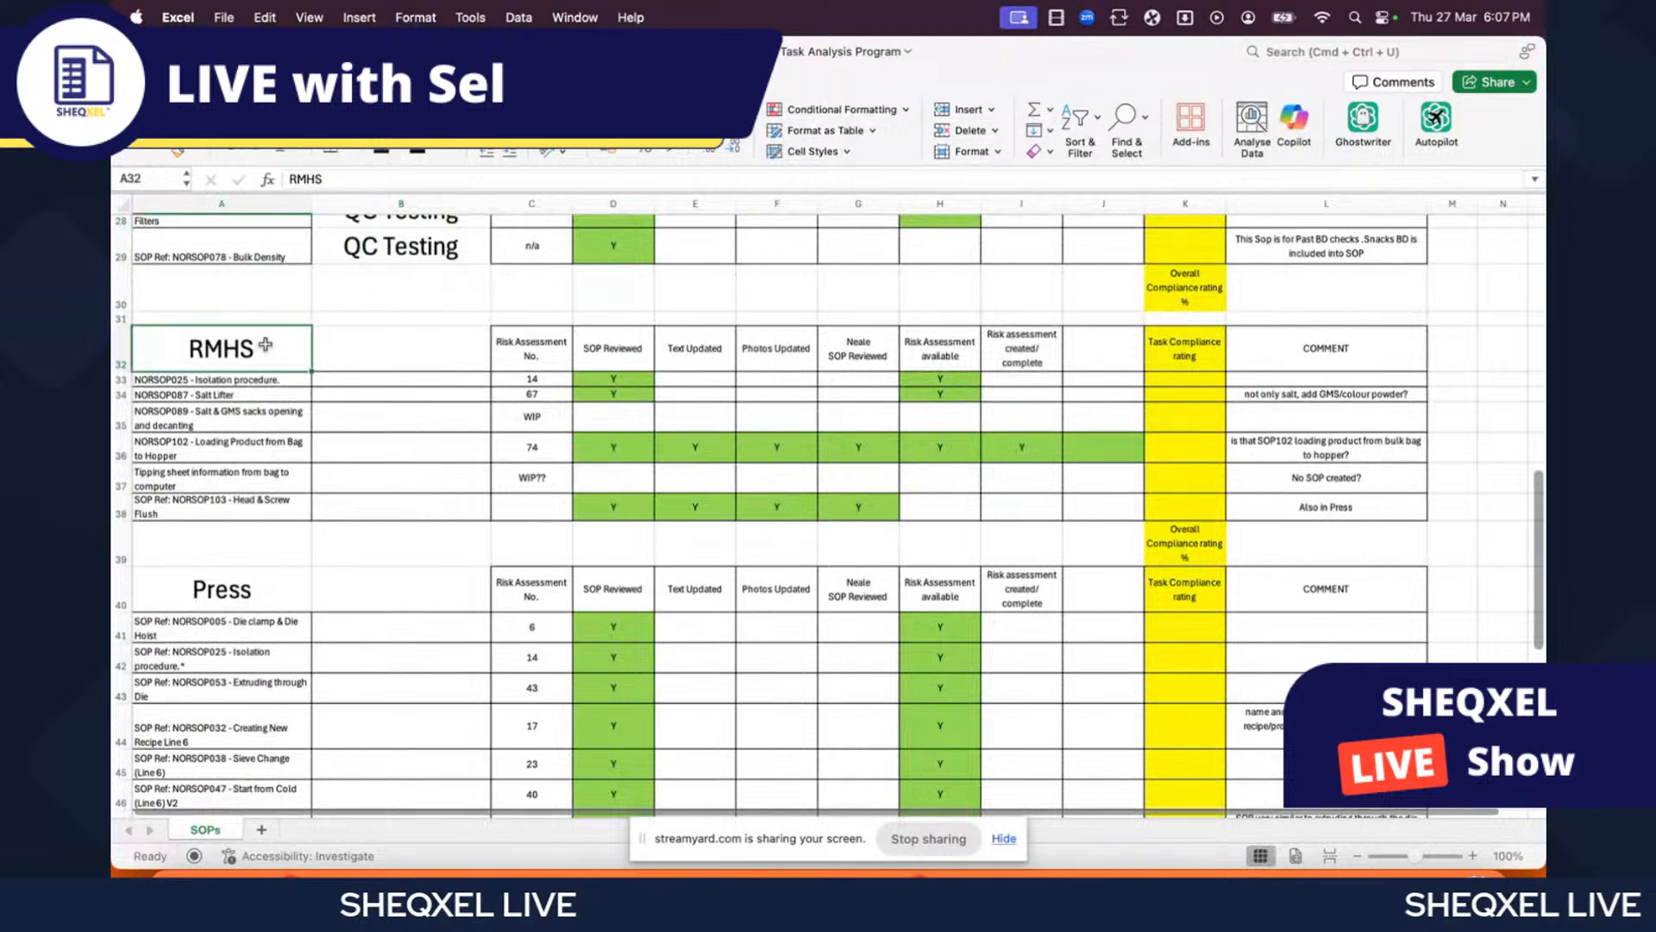
key("super+c")
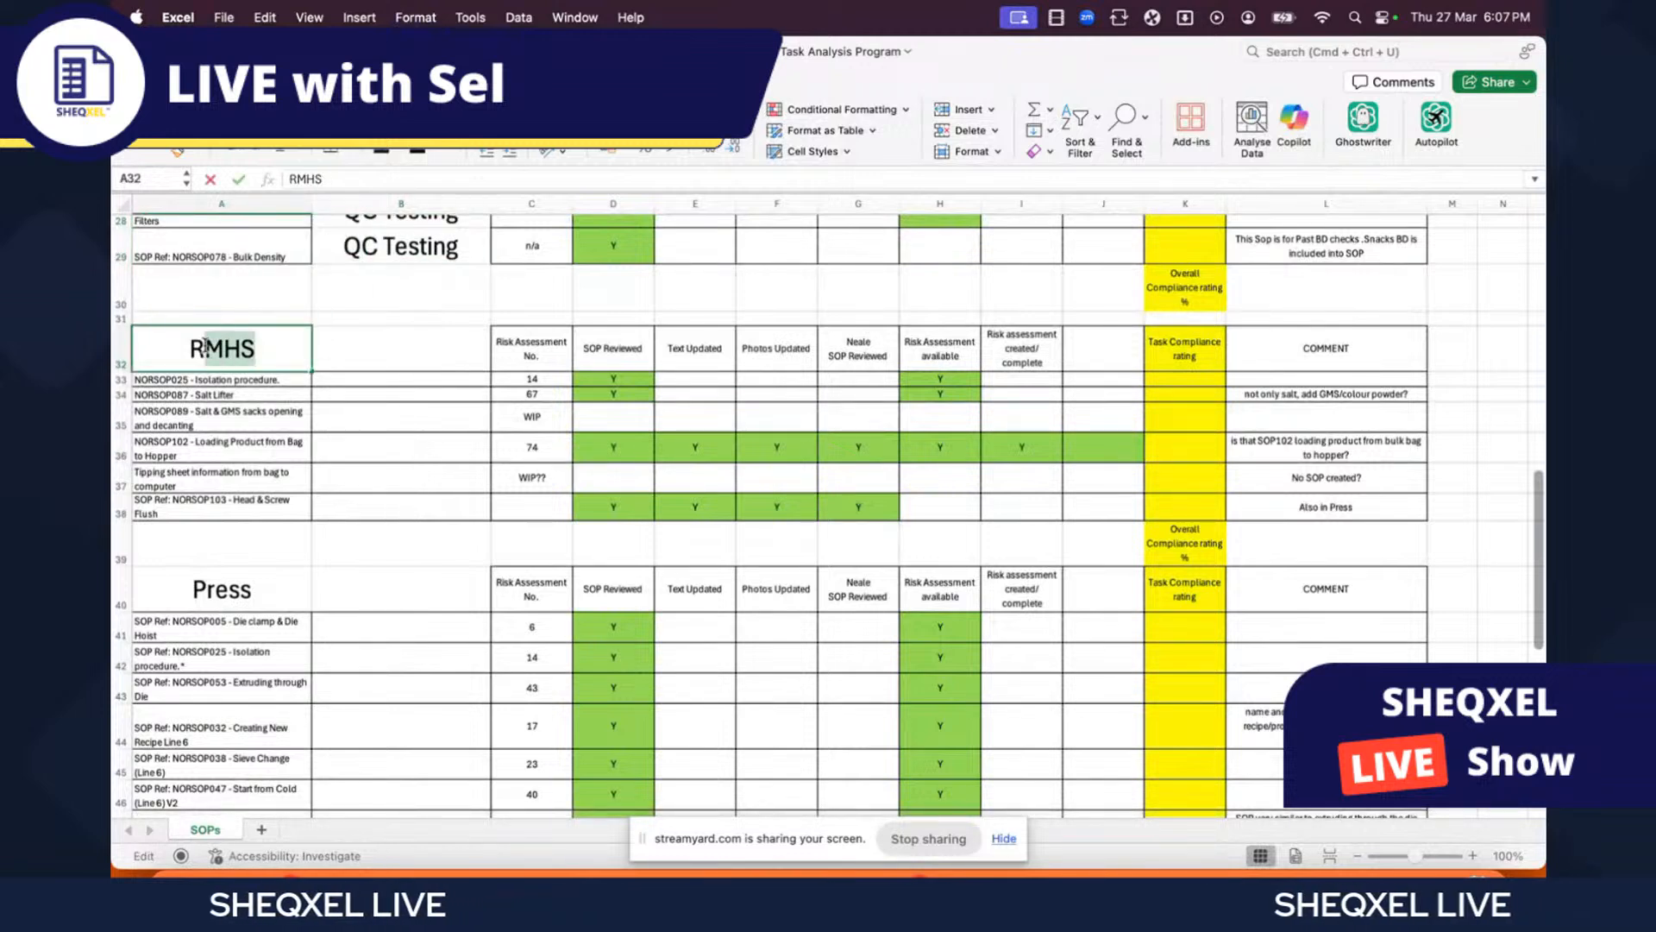
left_click(372, 356)
key("super+v")
left_click_drag(373, 380, 397, 509)
key("super+v")
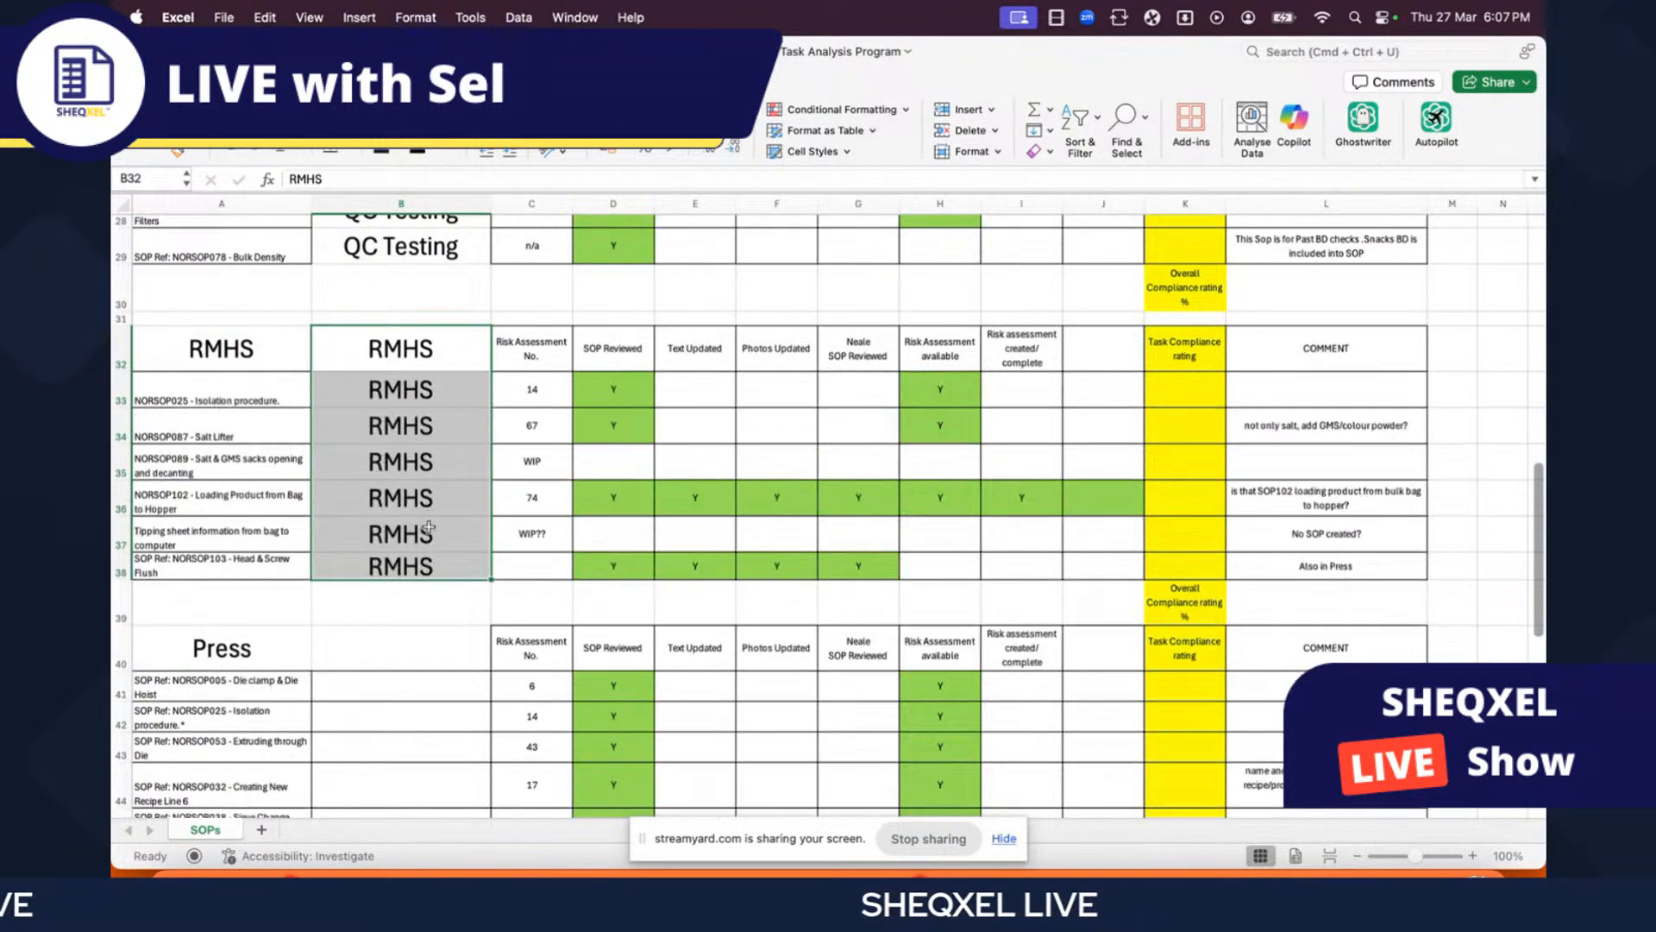
- Copy the section title Press into column B for its header and all its SOP rows, B40 to B57
left_click(420, 608)
scroll(420, 608, "down", 5)
double_click(250, 411)
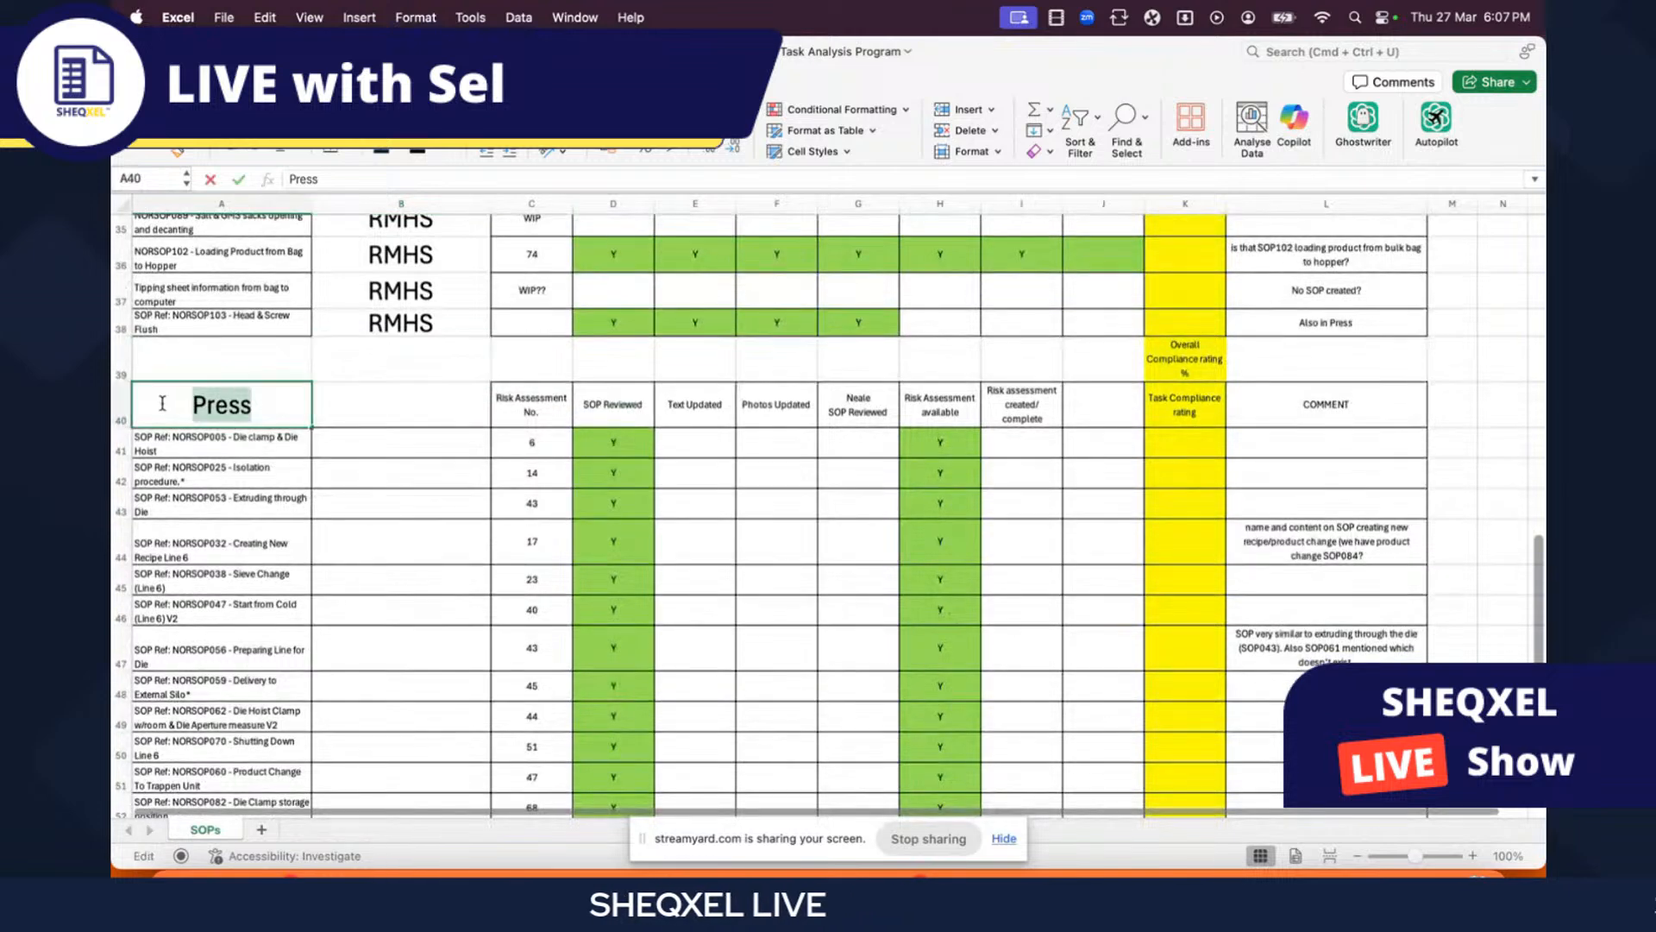
key("super+c")
left_click(417, 406)
key("super+v")
left_click_drag(418, 406, 405, 669)
key("super+v")
scroll(423, 664, "down", 5)
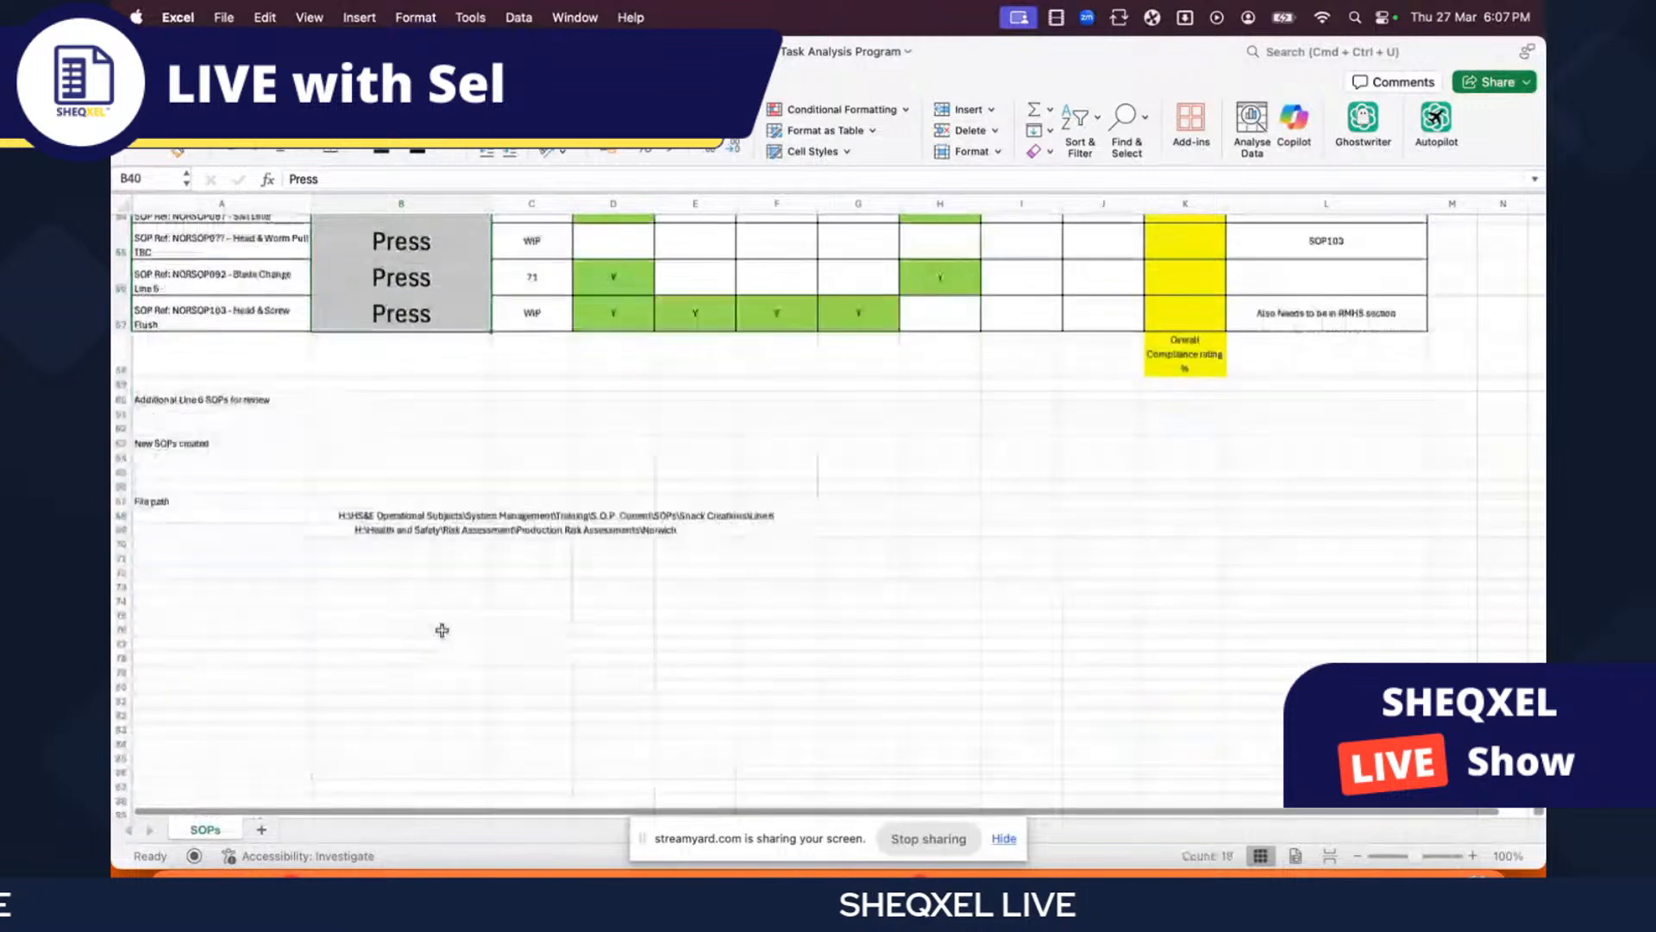
- Enter the heading Category in cell B3 above the new column
scroll(441, 629, "up", 8)
scroll(444, 627, "up", 15)
left_click(137, 269)
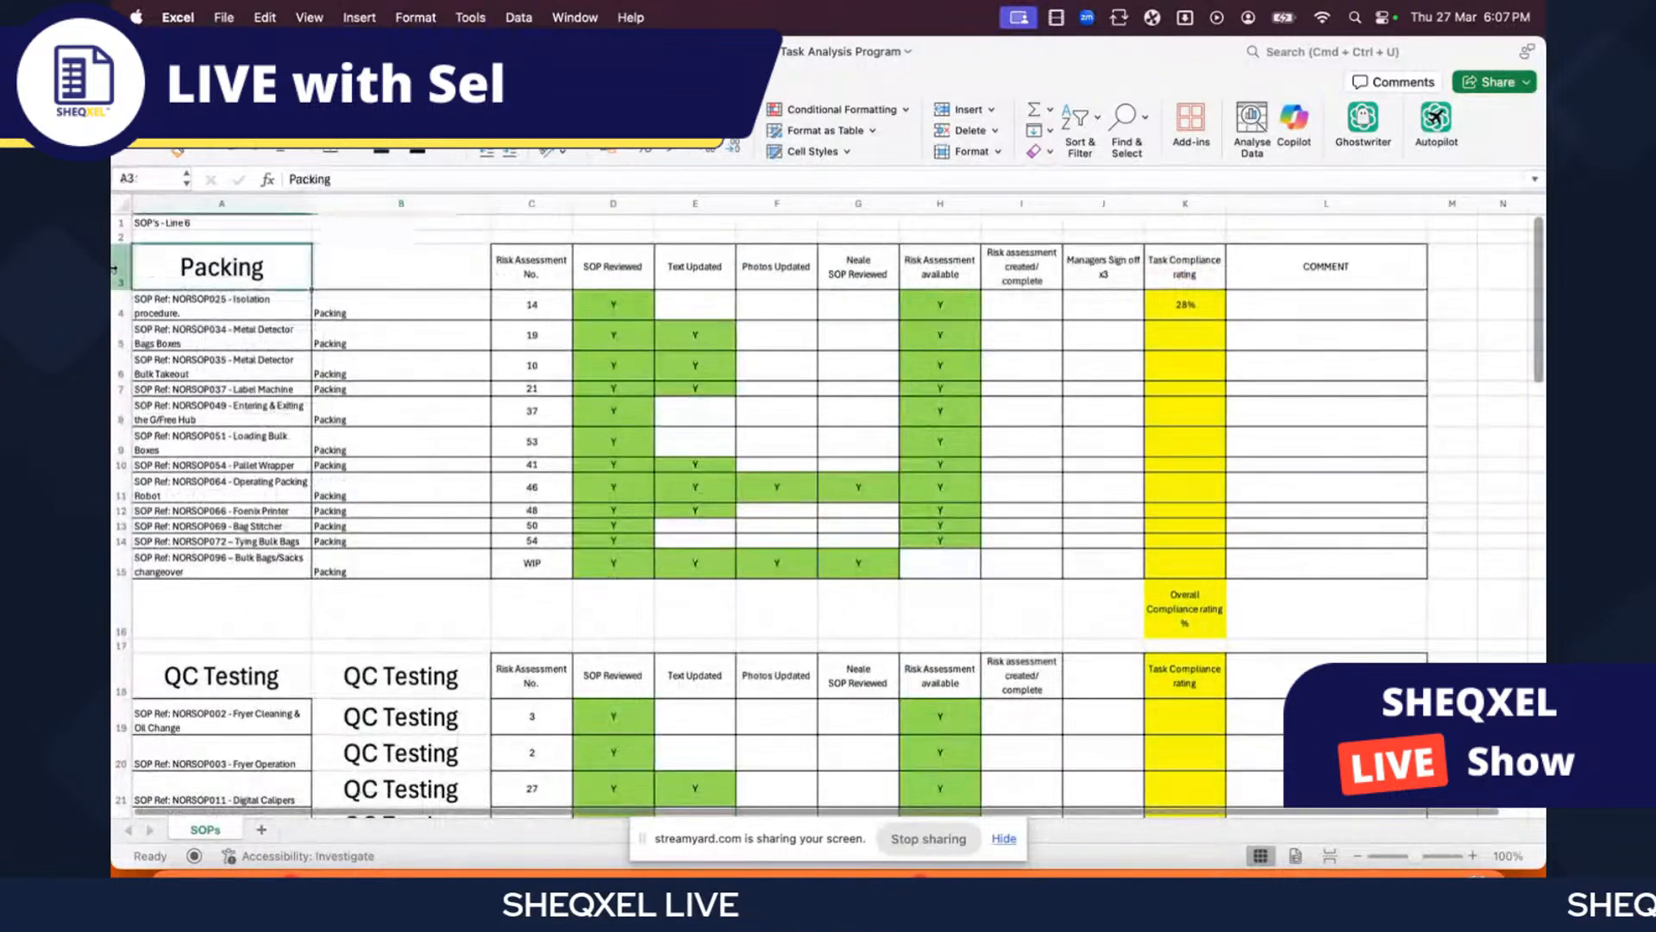
double_click(223, 267)
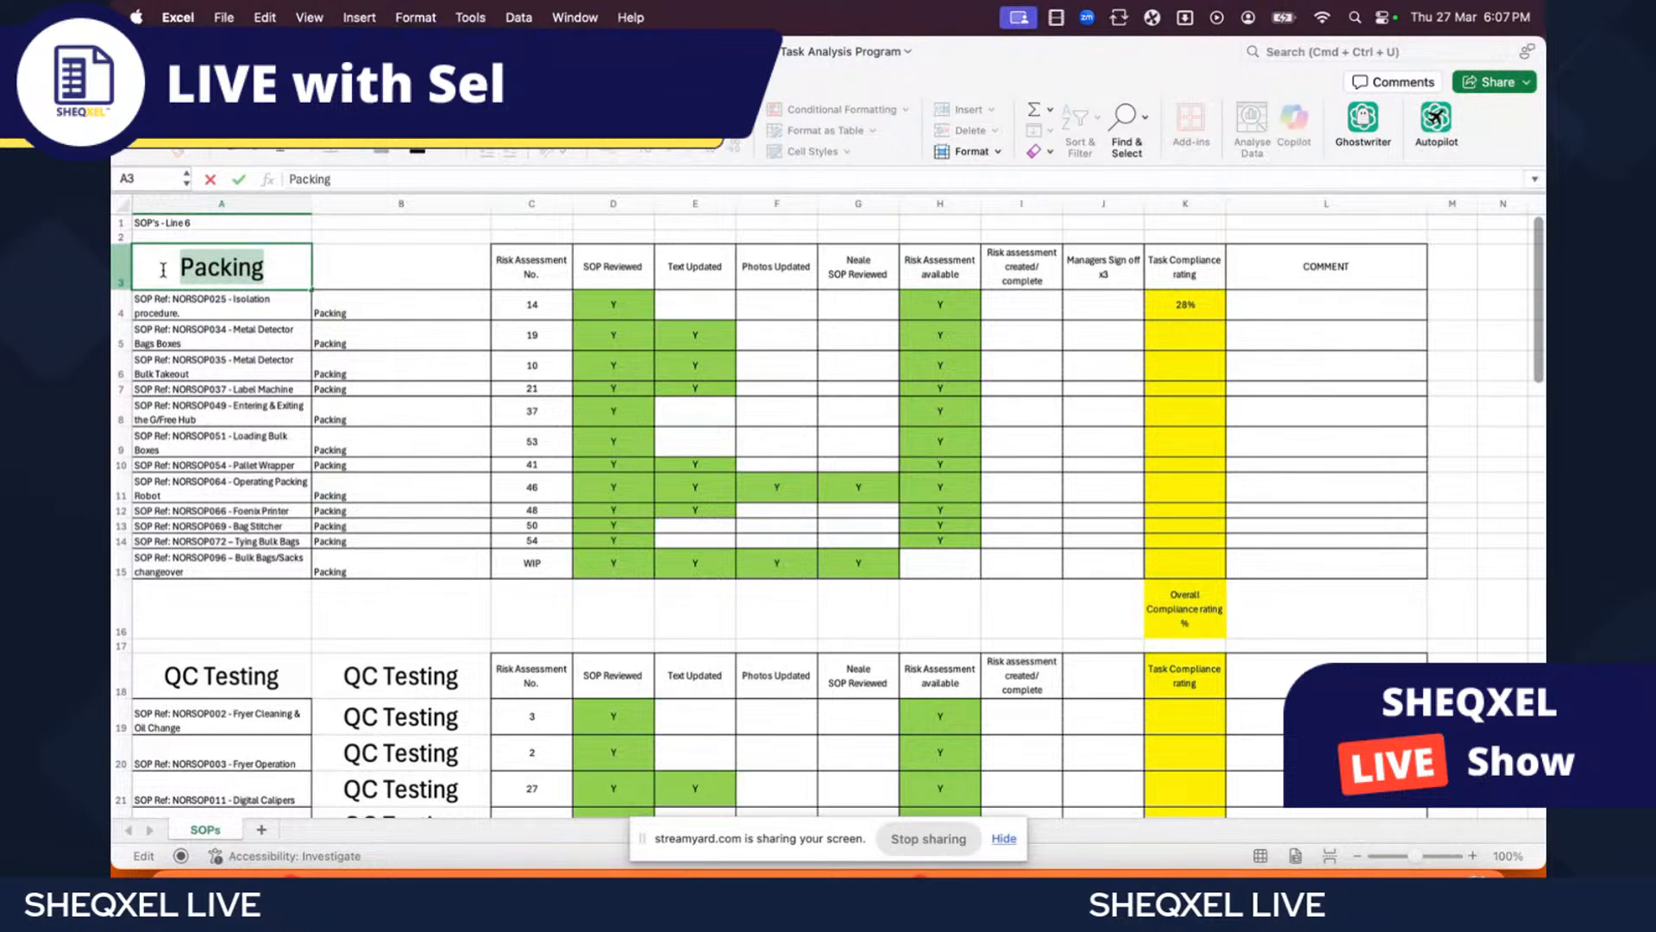
left_click_drag(352, 337, 362, 281)
double_click(365, 269)
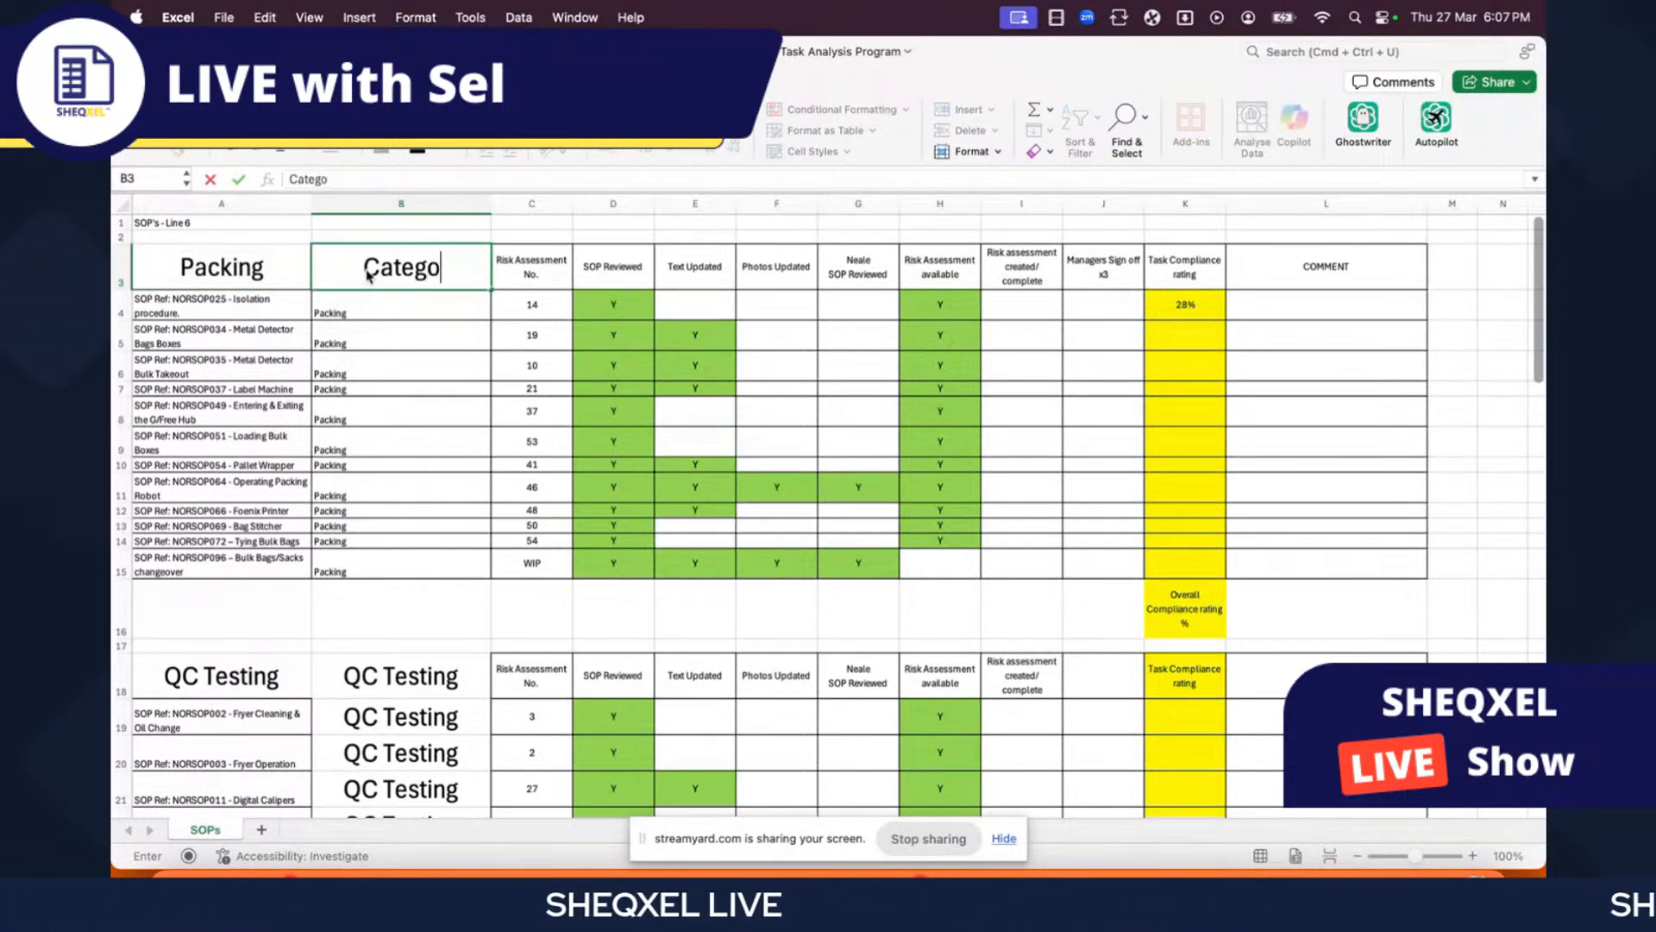
- Replace the Packing title in cell A3 with the heading SOP
left_click(248, 276)
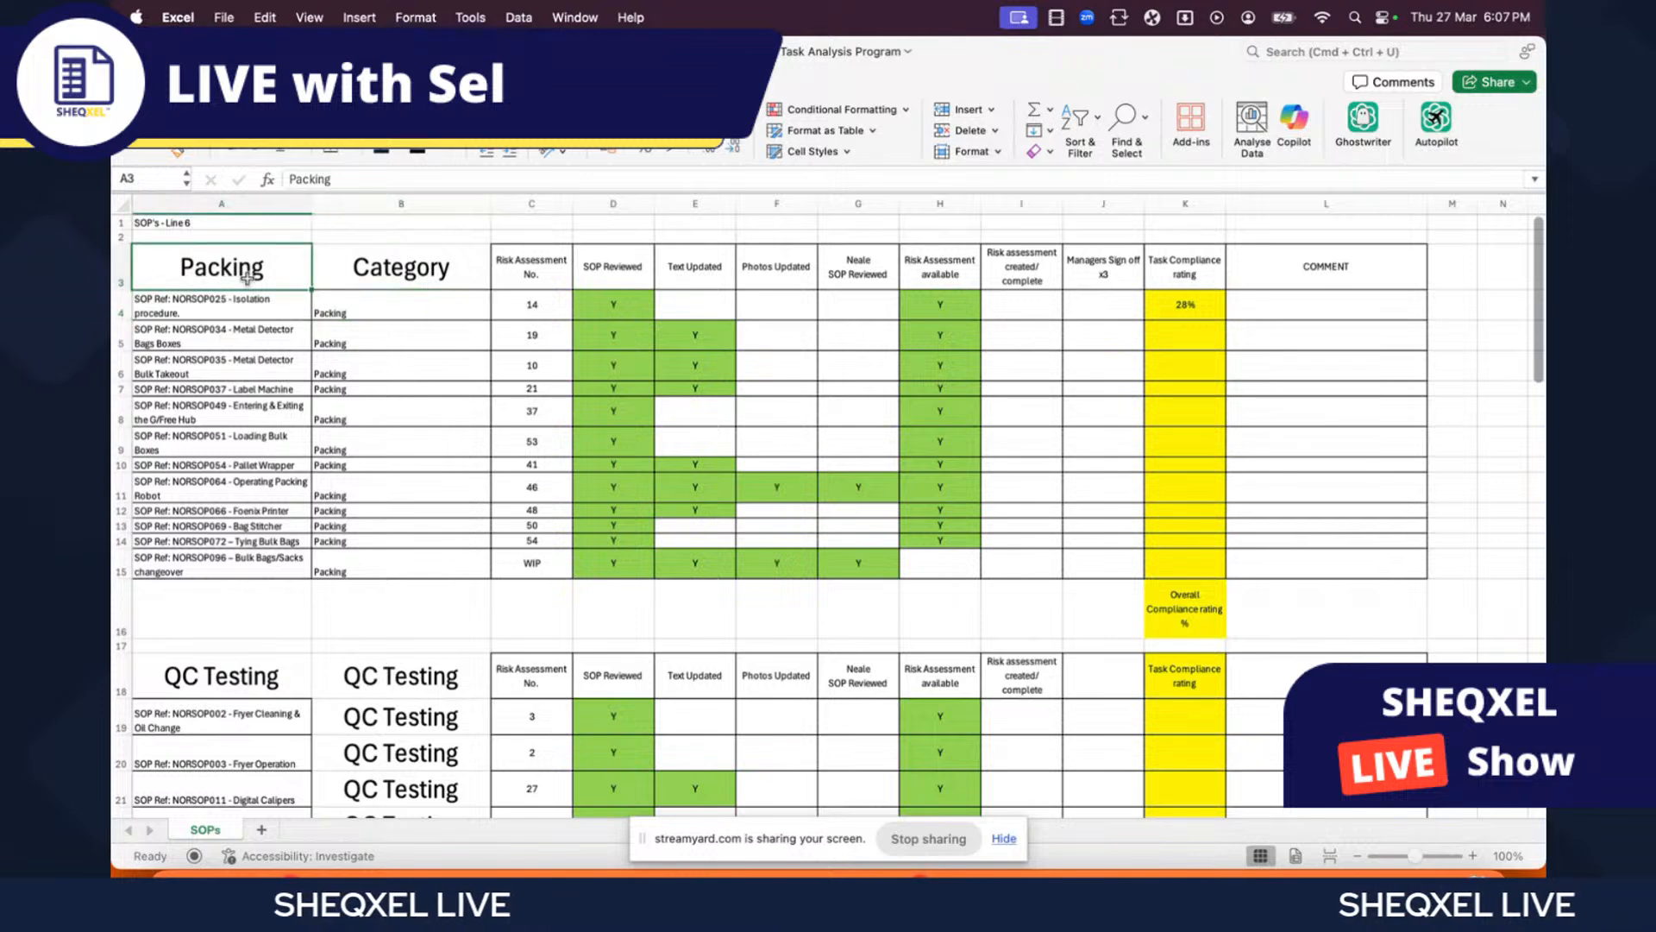
type("SOP")
key("Return")
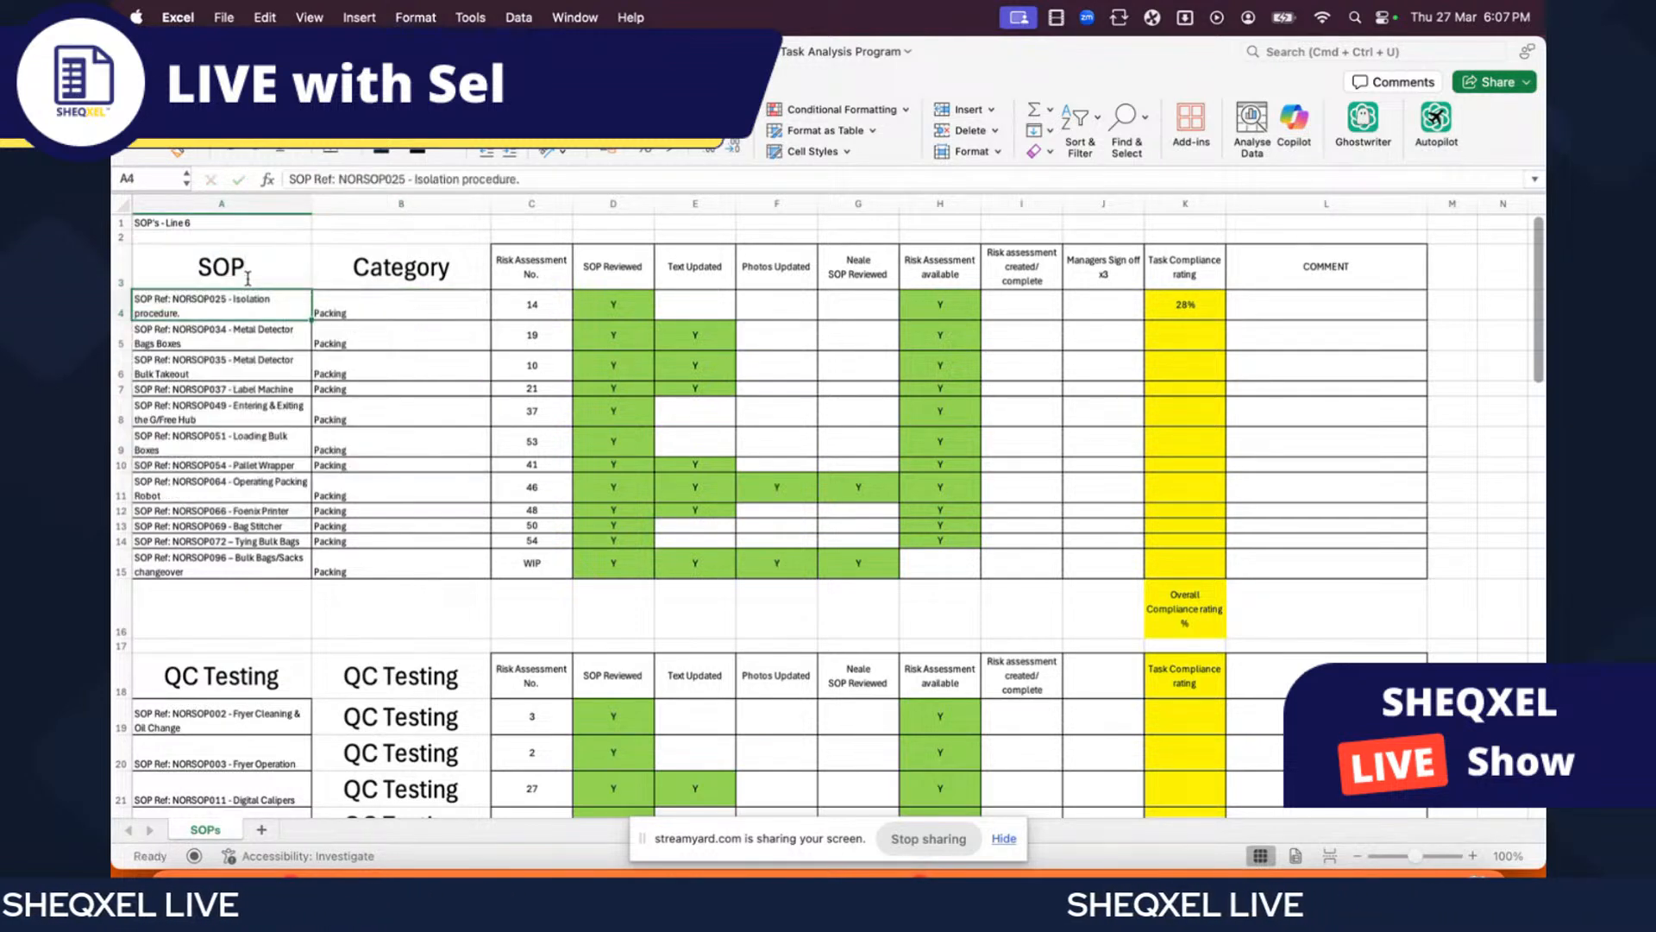
- Extend the heading in cell A3 so it reads SOP Ref
double_click(263, 269)
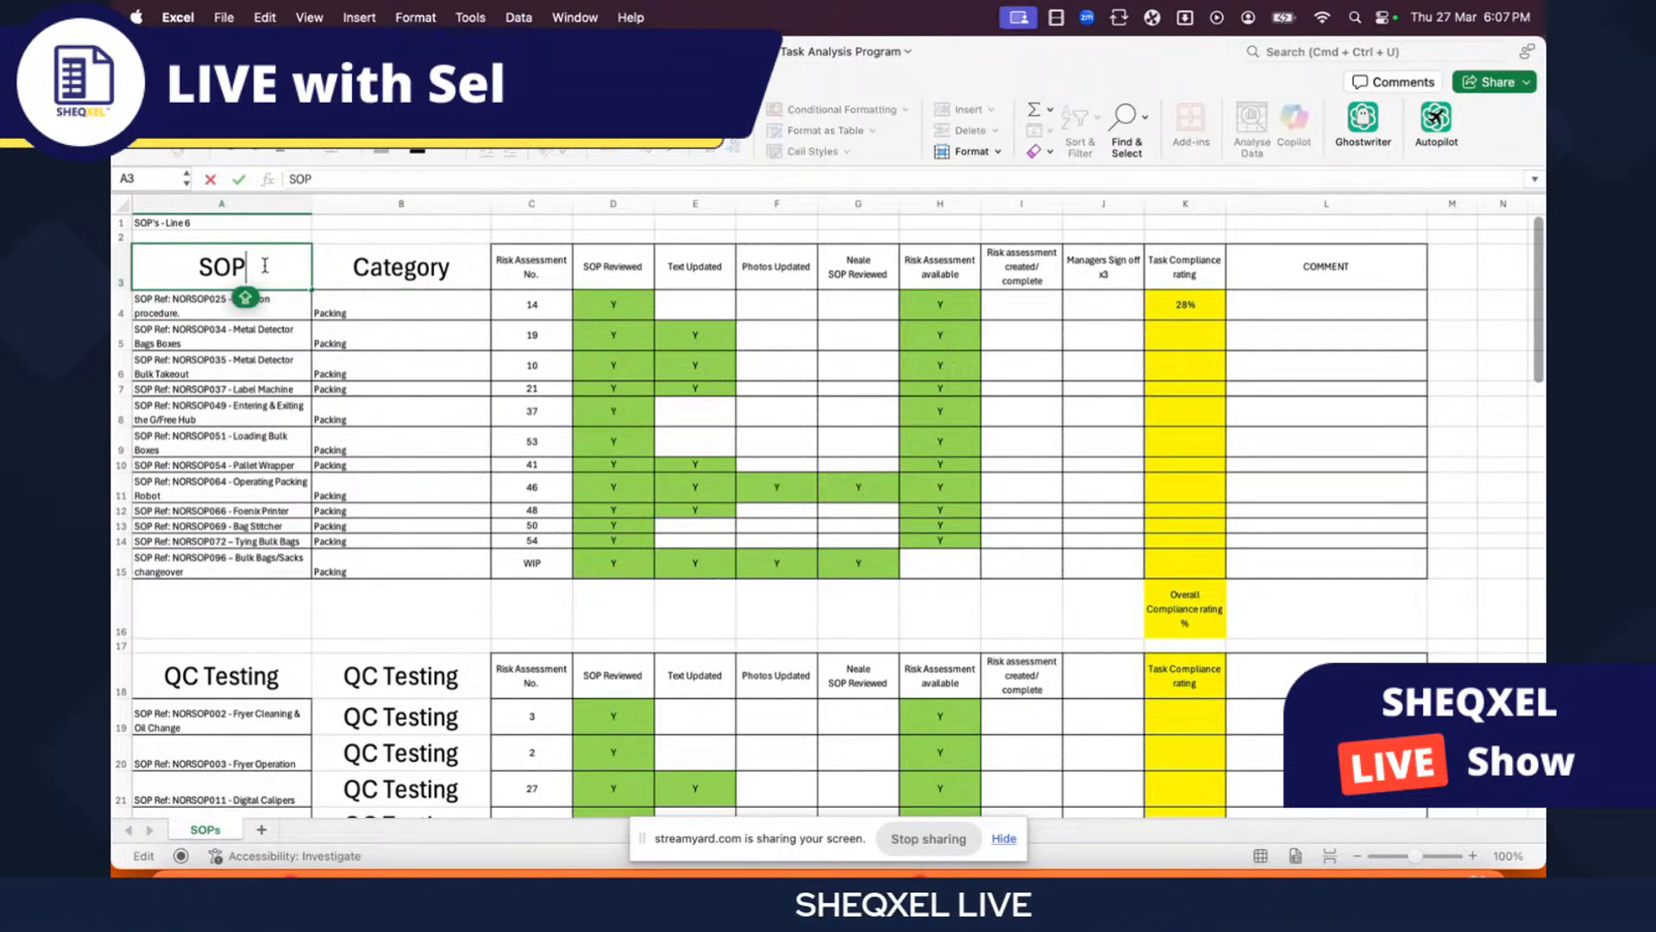
type("Ref")
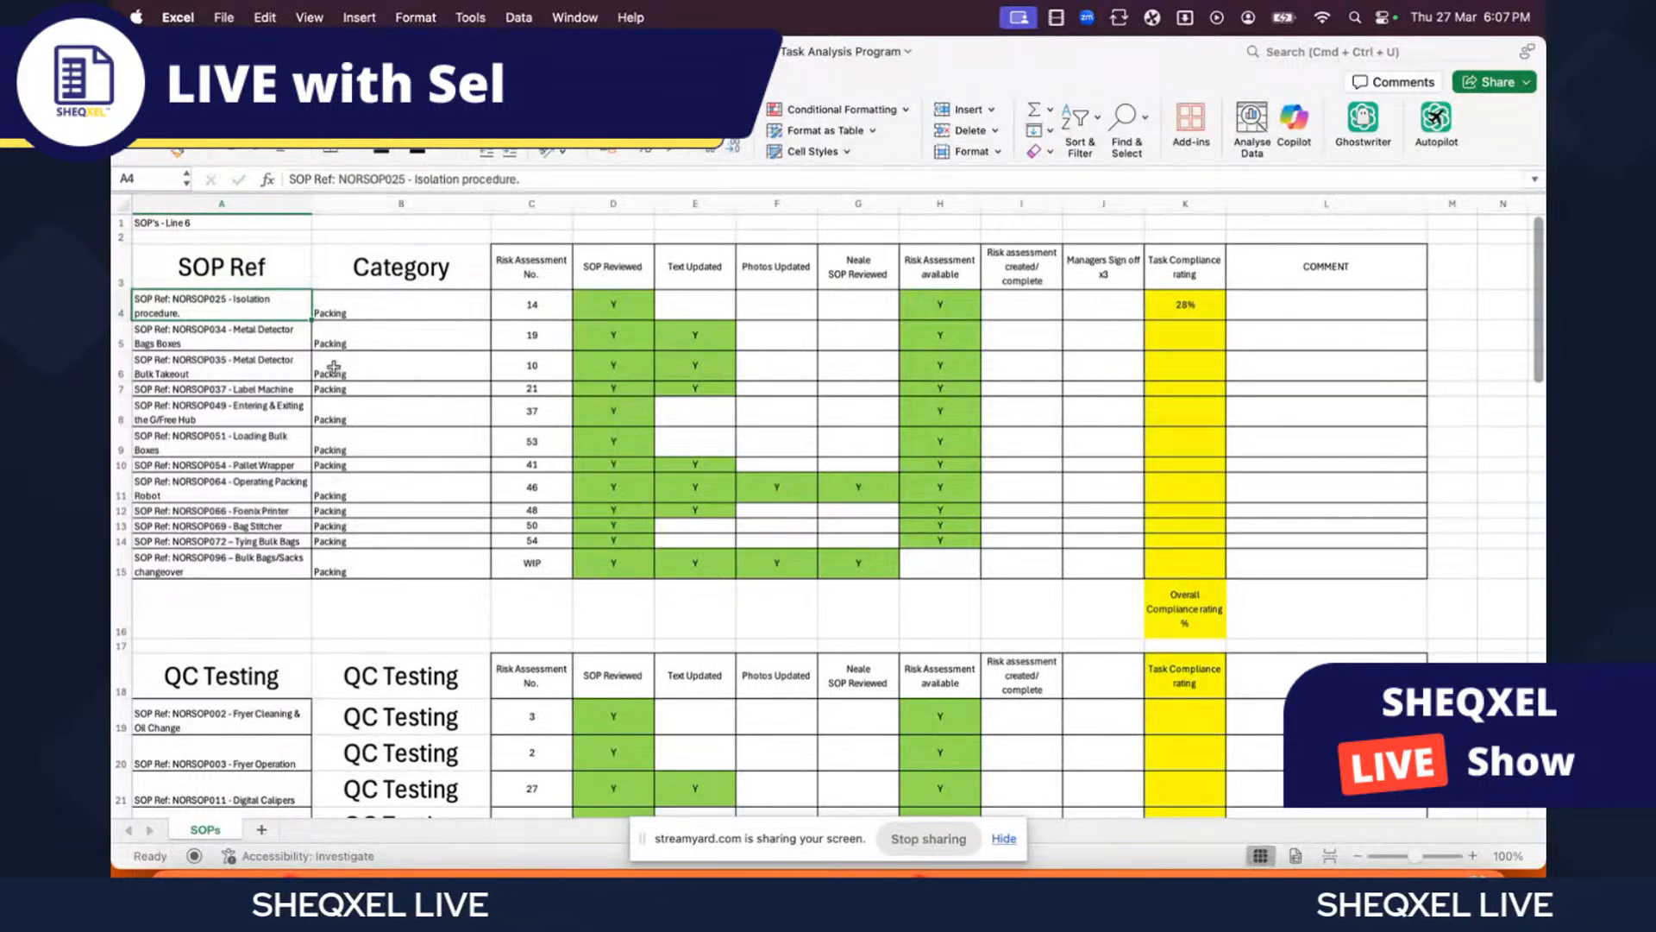
left_click_drag(223, 268, 1295, 565)
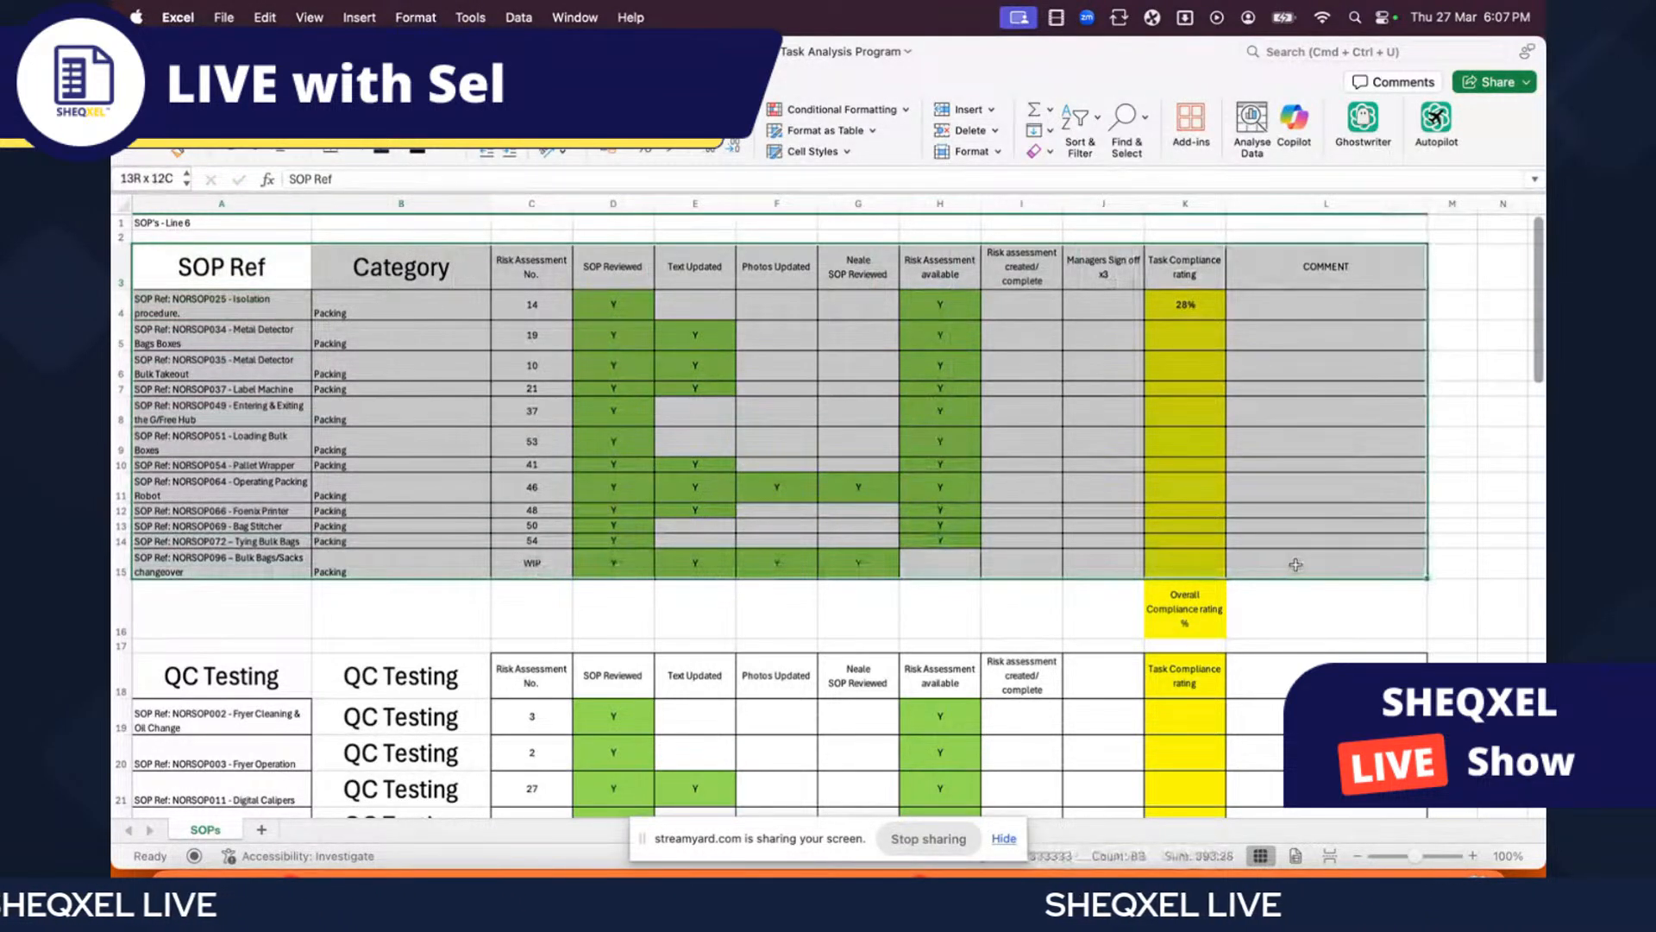
- Delete rows 16 to 18, which hold the overall rating label and the QC Testing section header
scroll(1296, 565, "down", 5)
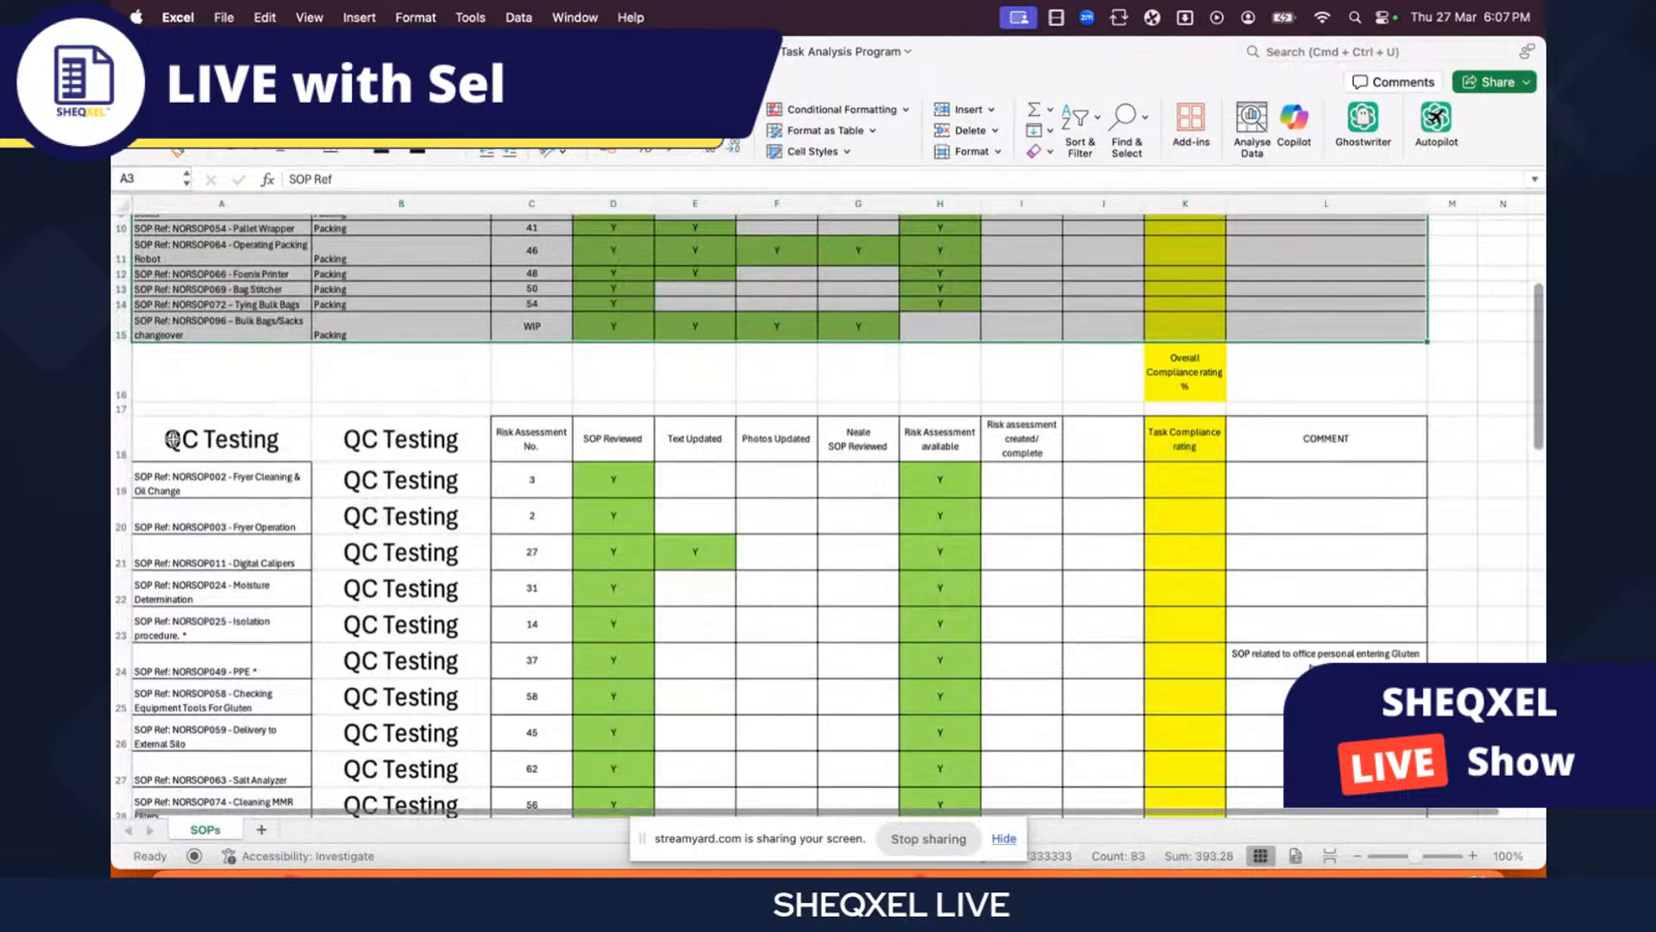
left_click_drag(129, 444, 122, 372)
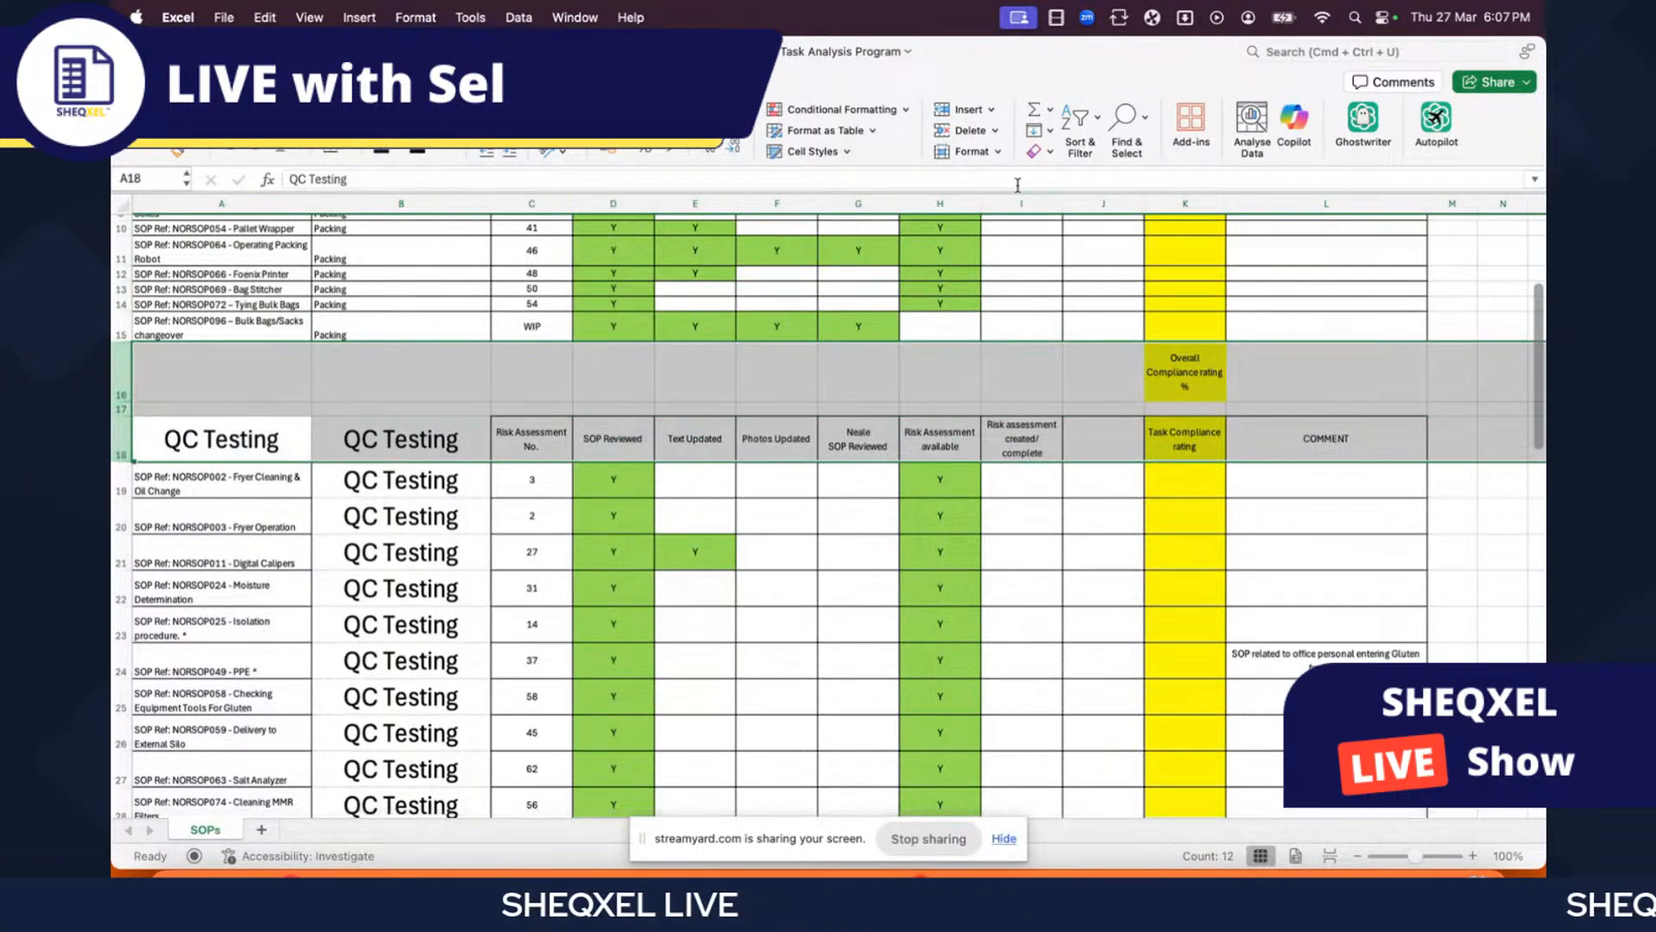
left_click(968, 131)
- Delete rows 27 to 29 between the QC Testing and RMHS entries, including the repeated RMHS header
scroll(638, 509, "down", 2)
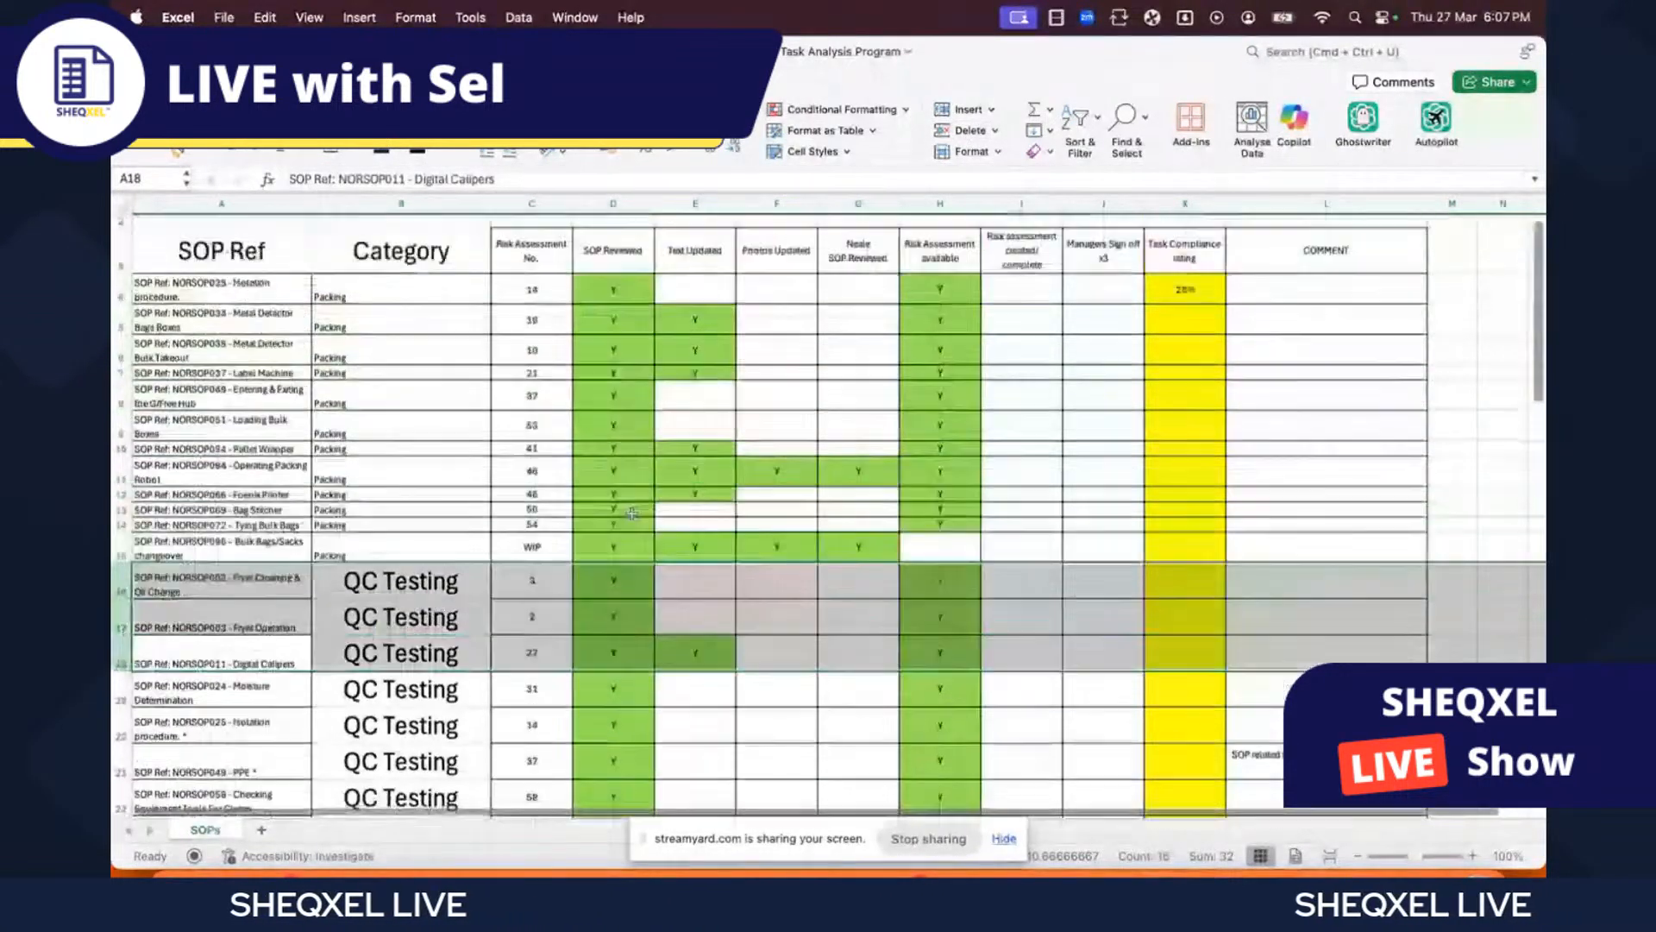
scroll(638, 509, "down", 5)
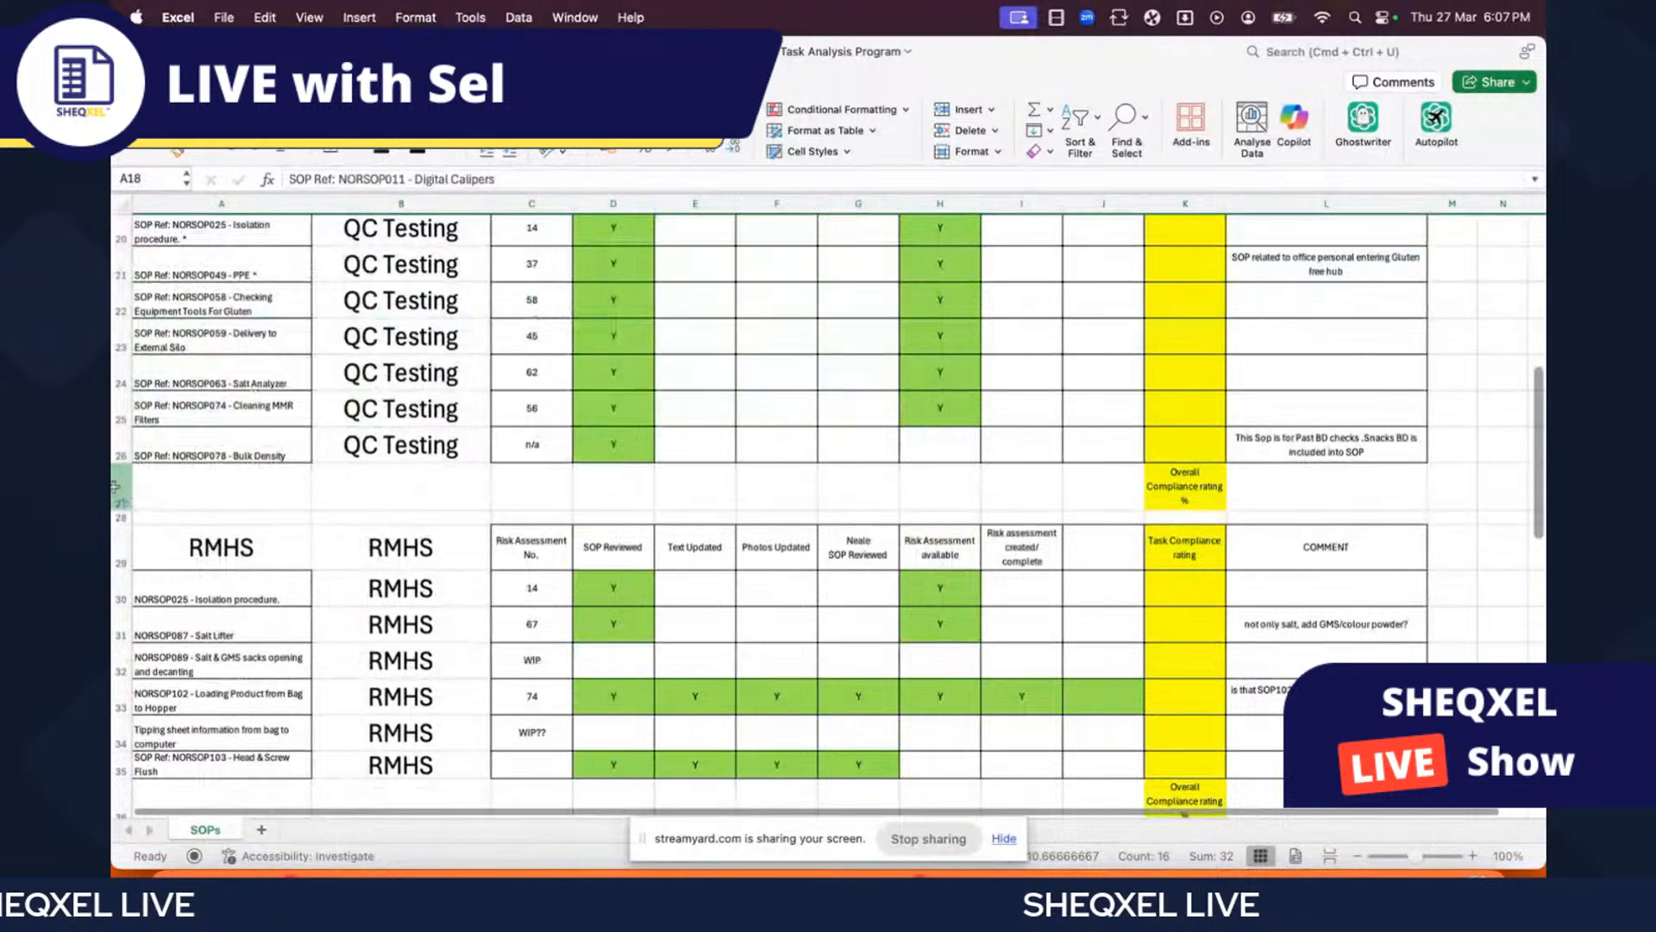
left_click_drag(121, 487, 120, 560)
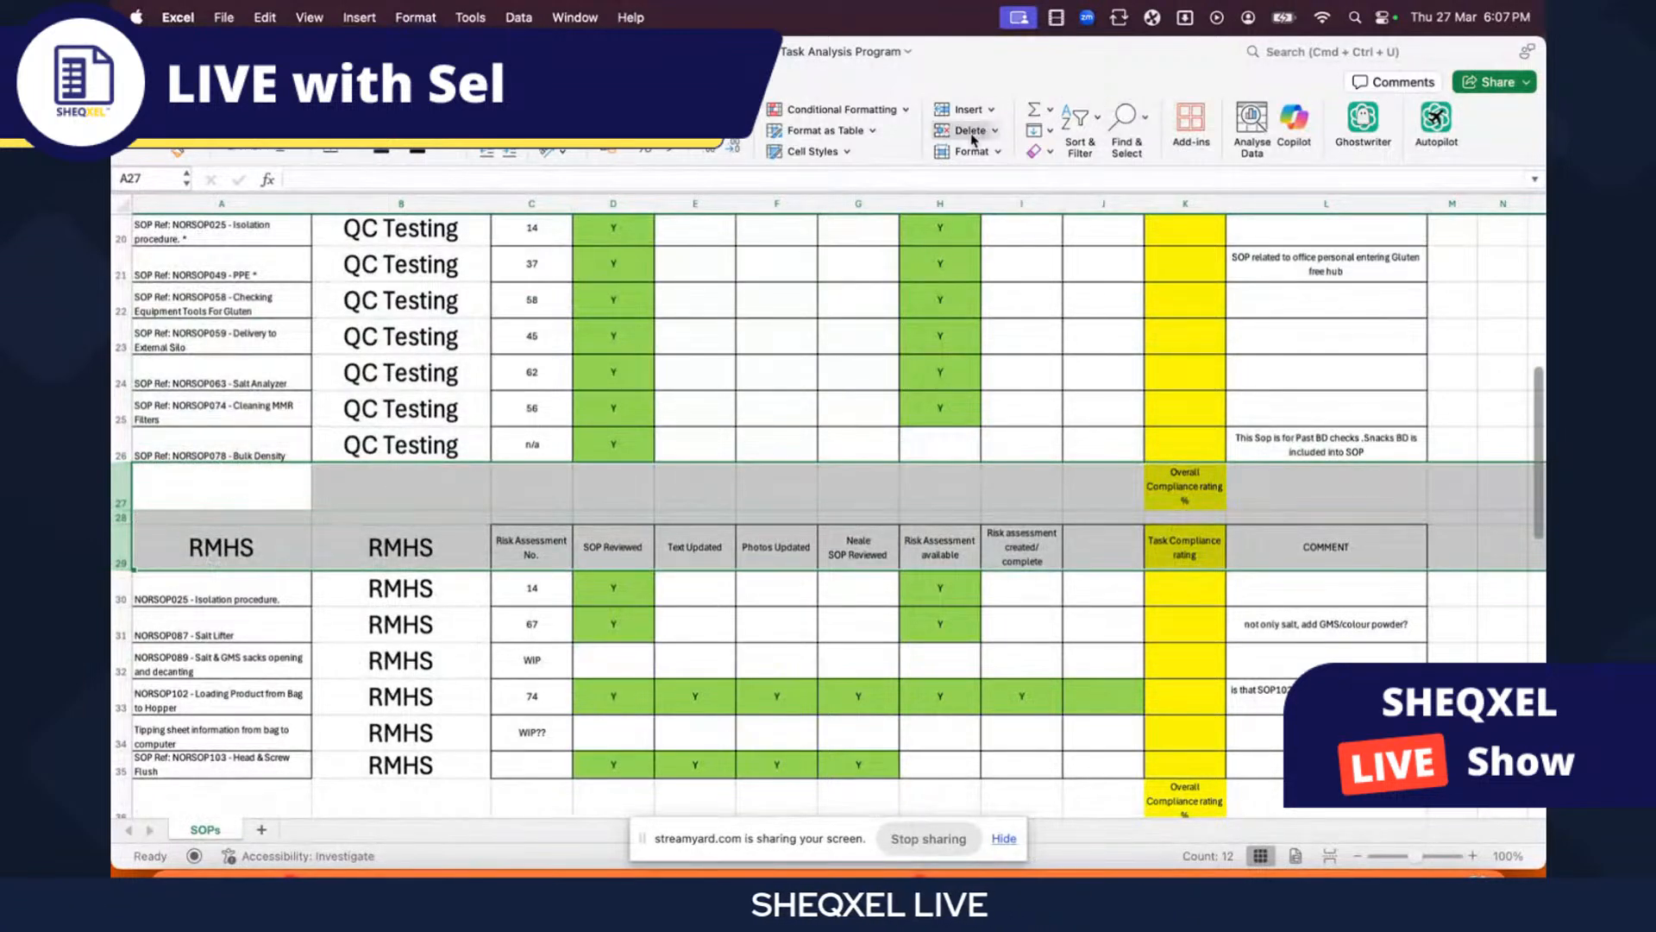
left_click(971, 131)
- Delete rows 33 and 34 between the RMHS and Press entries, including the repeated Press header
scroll(265, 539, "down", 5)
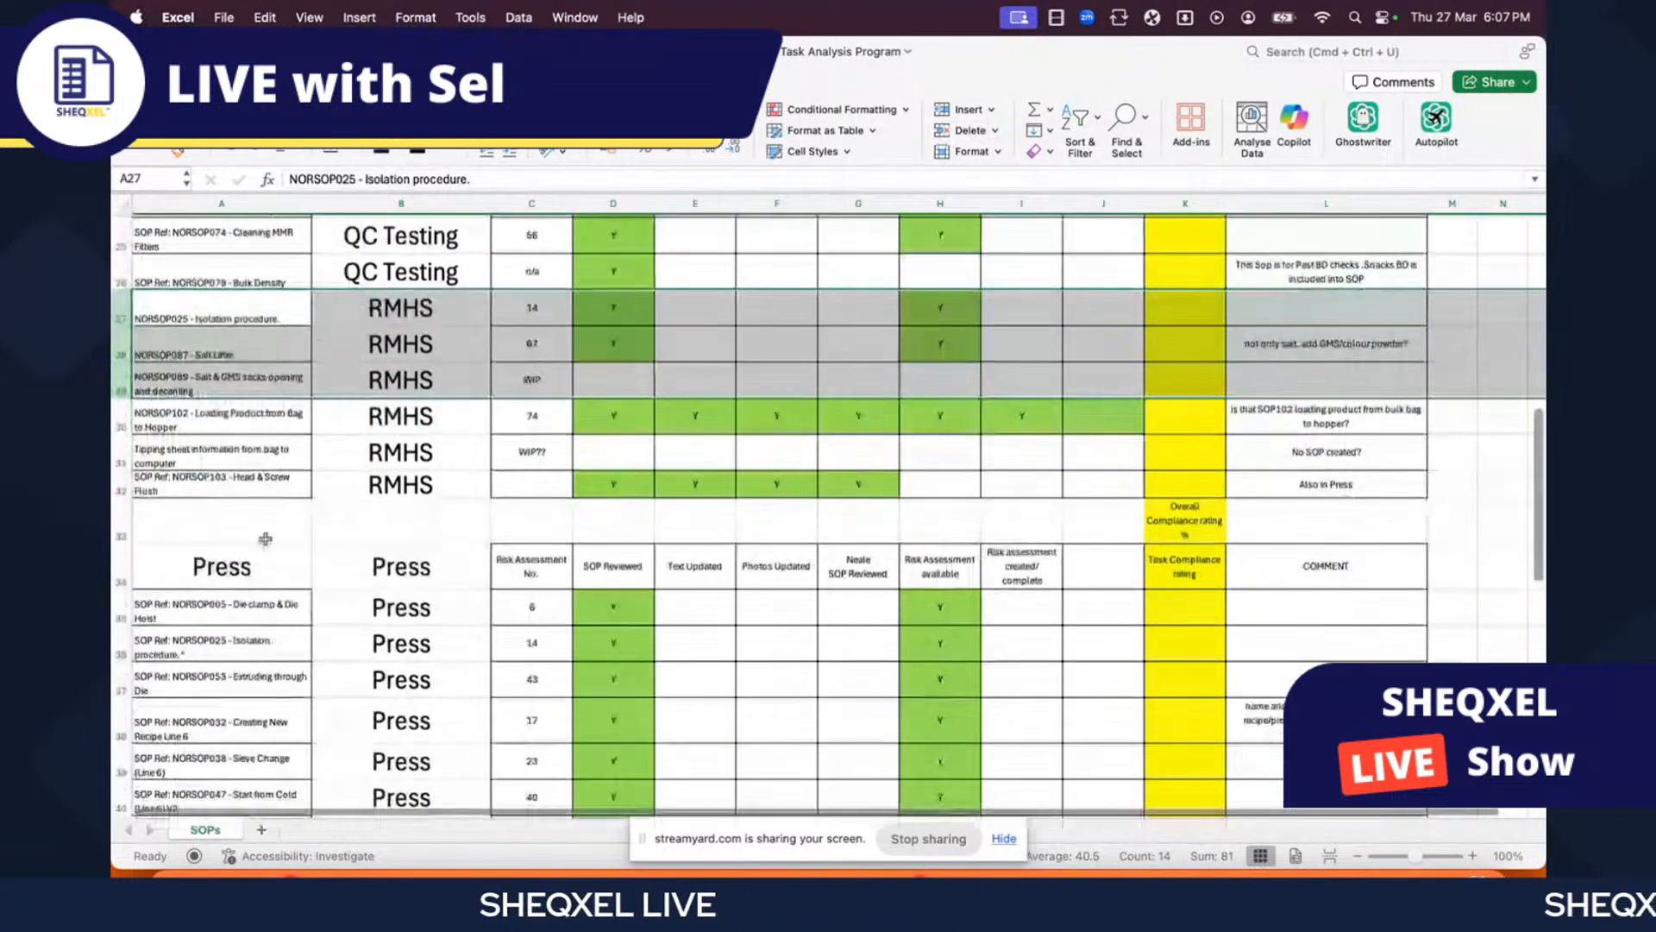
left_click_drag(125, 530, 156, 577)
left_click(993, 142)
- Apply one small, uniform font size to the entire data range, including the headings and Category entries
scroll(473, 725, "up", 2)
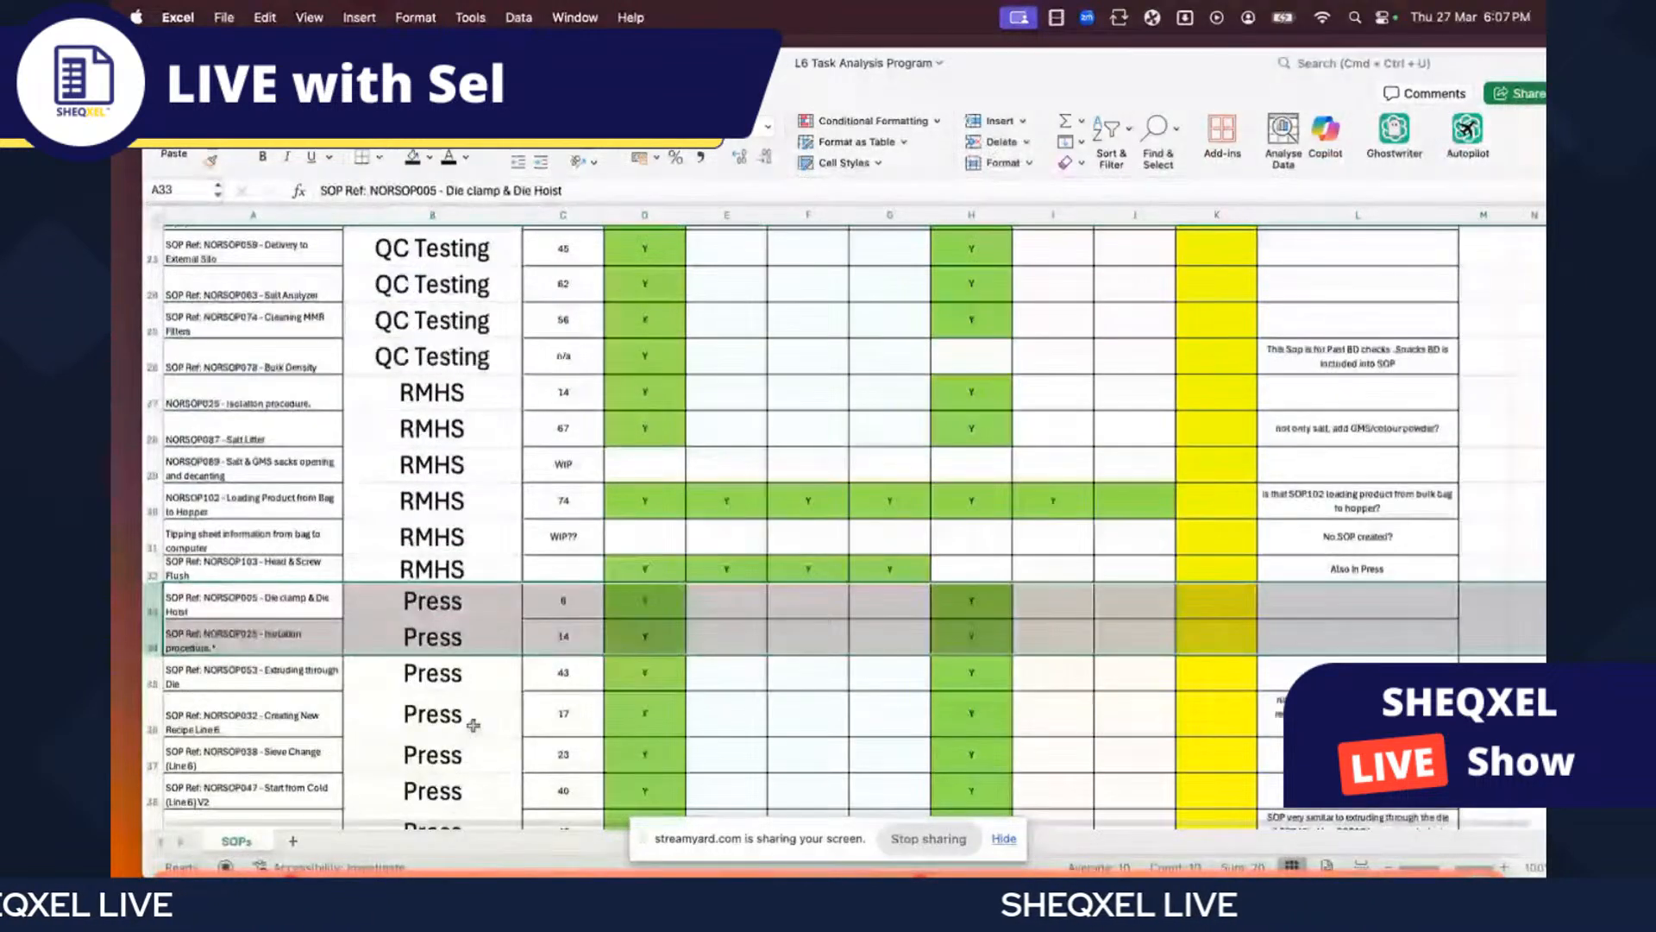
scroll(473, 724, "up", 10)
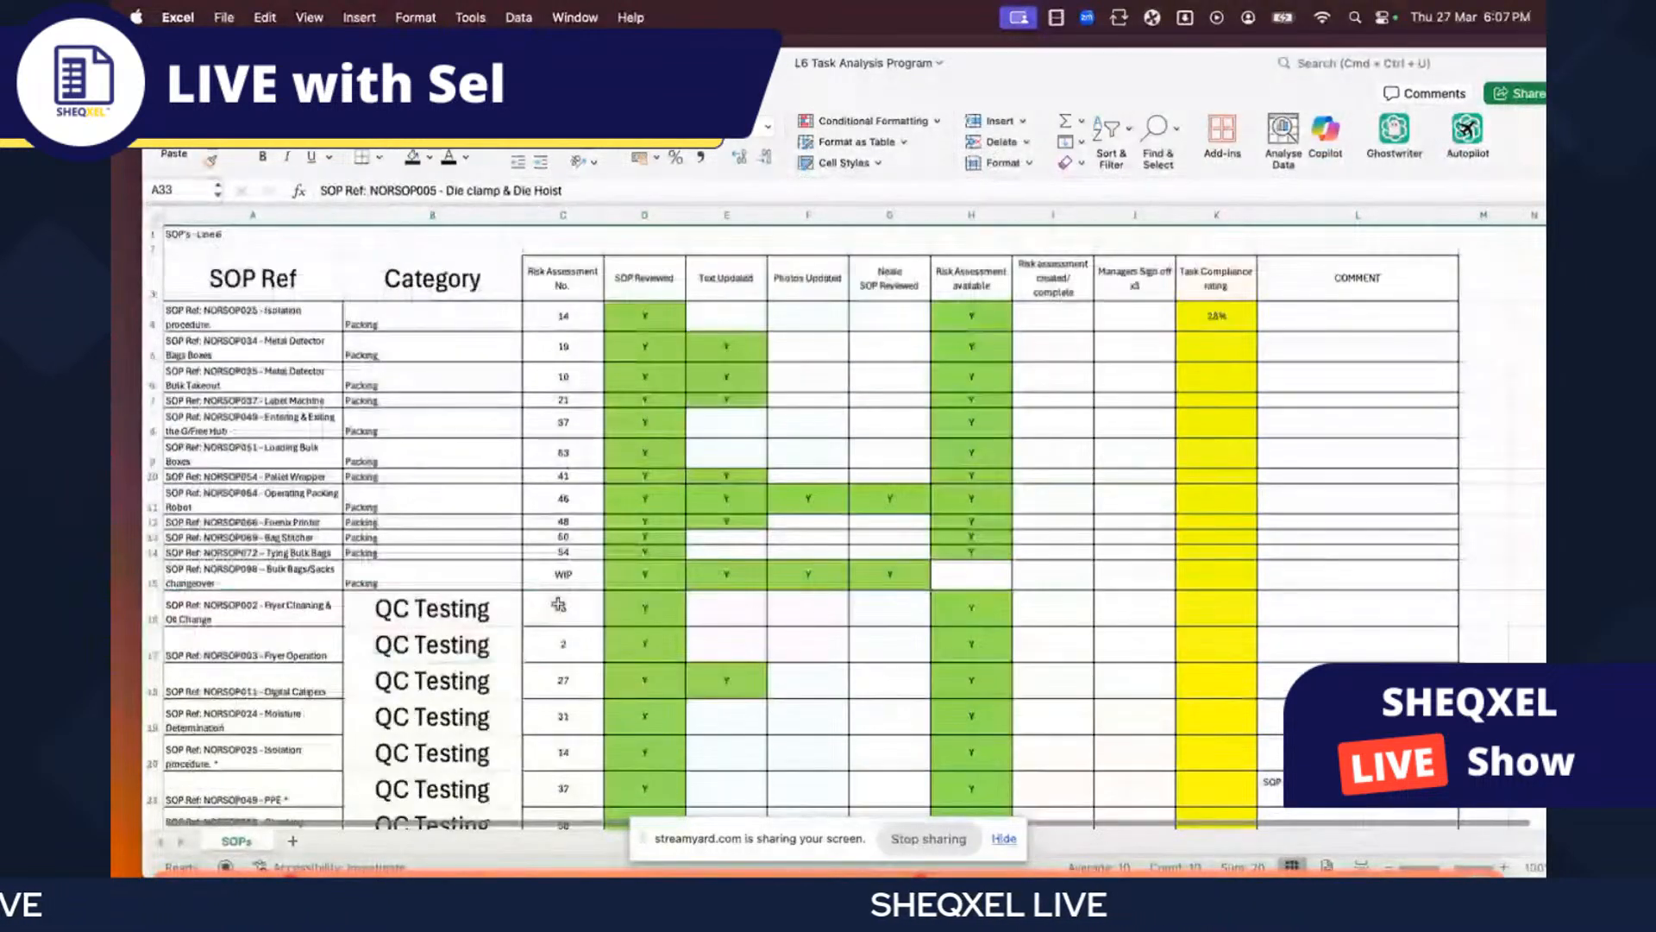
left_click(526, 476)
key("super+a")
scroll(802, 535, "down", 5)
scroll(803, 534, "up", 5)
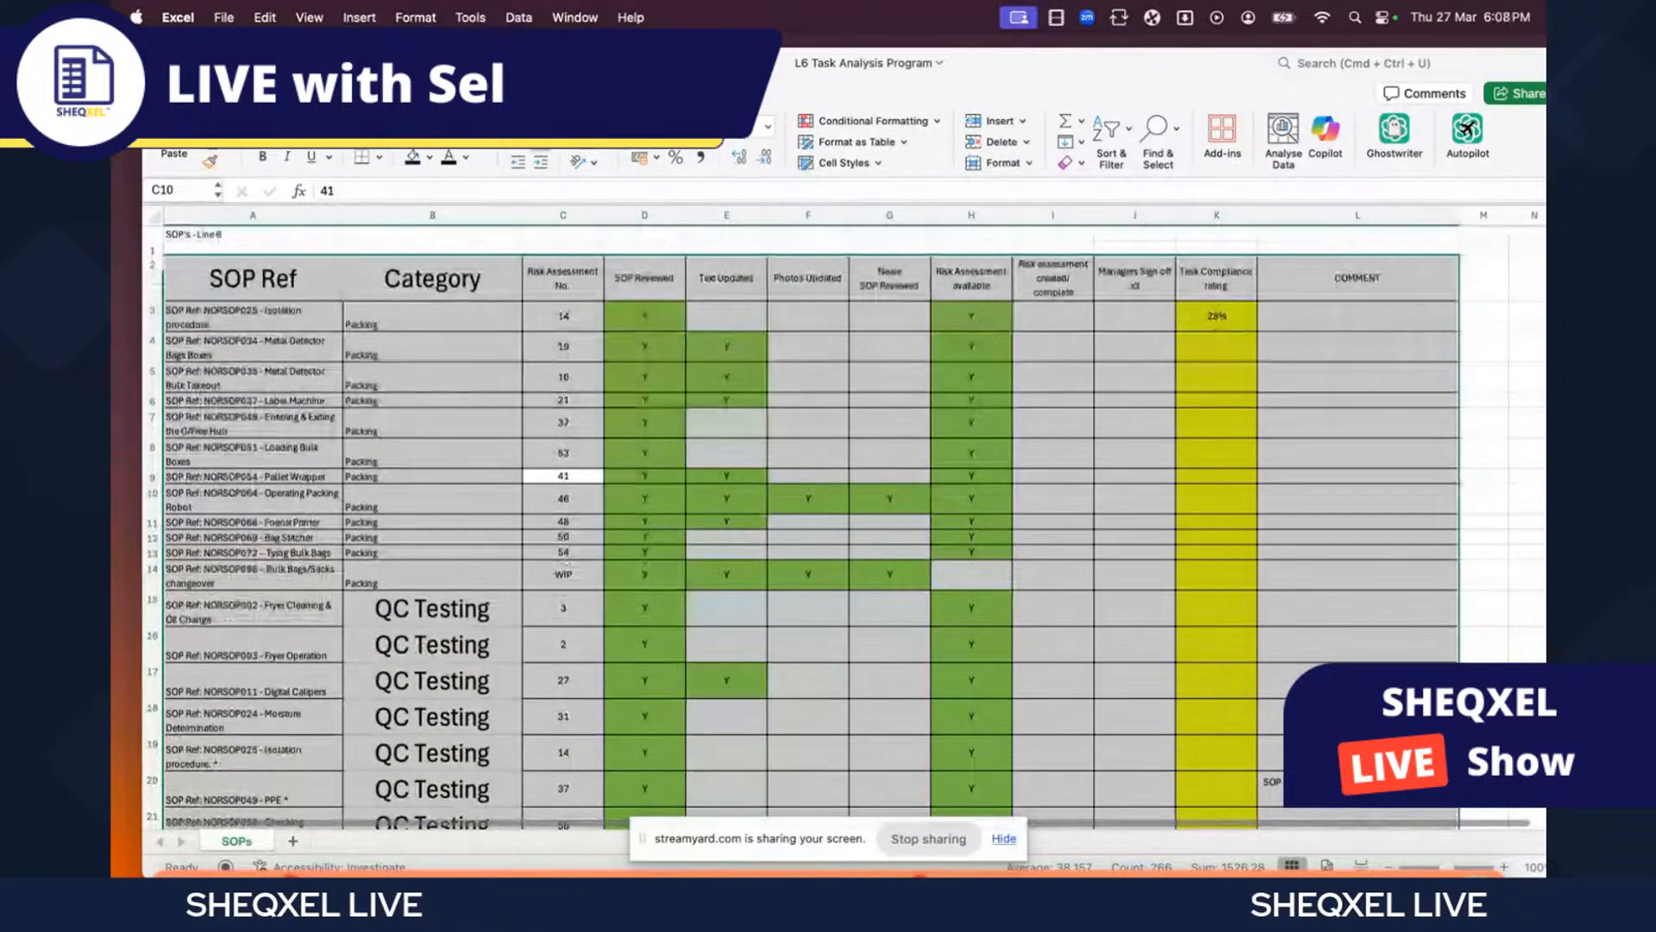
left_click(427, 127)
left_click(415, 239)
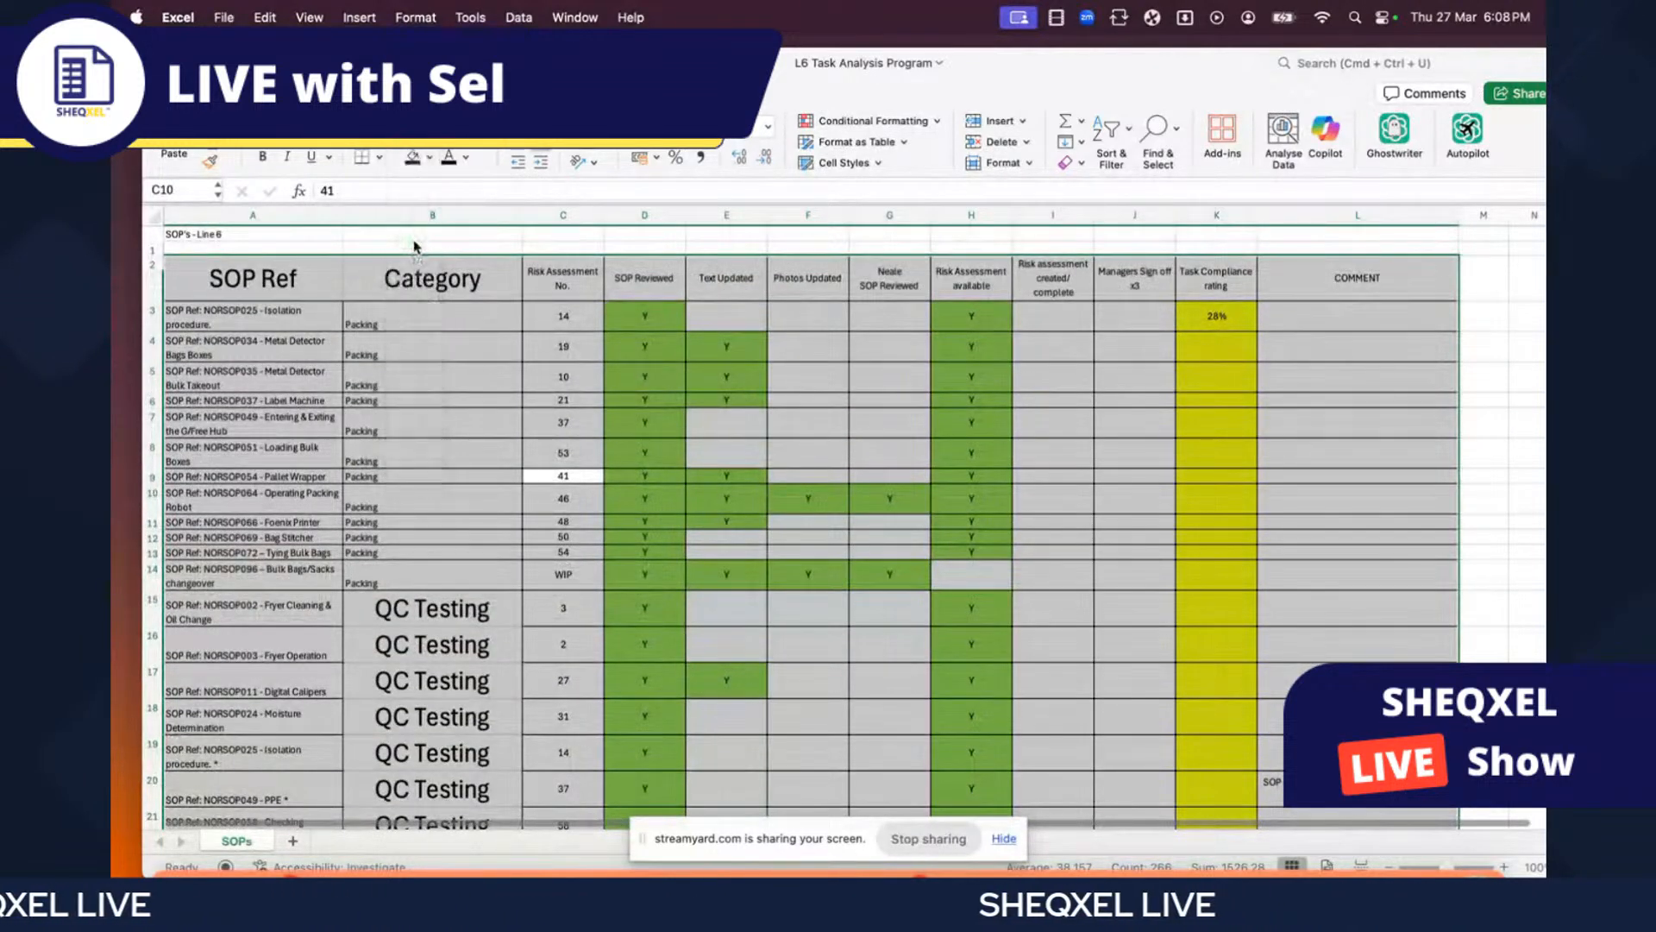
- Try the Calibri Light font on the entire data range and undo the font change
left_click(362, 127)
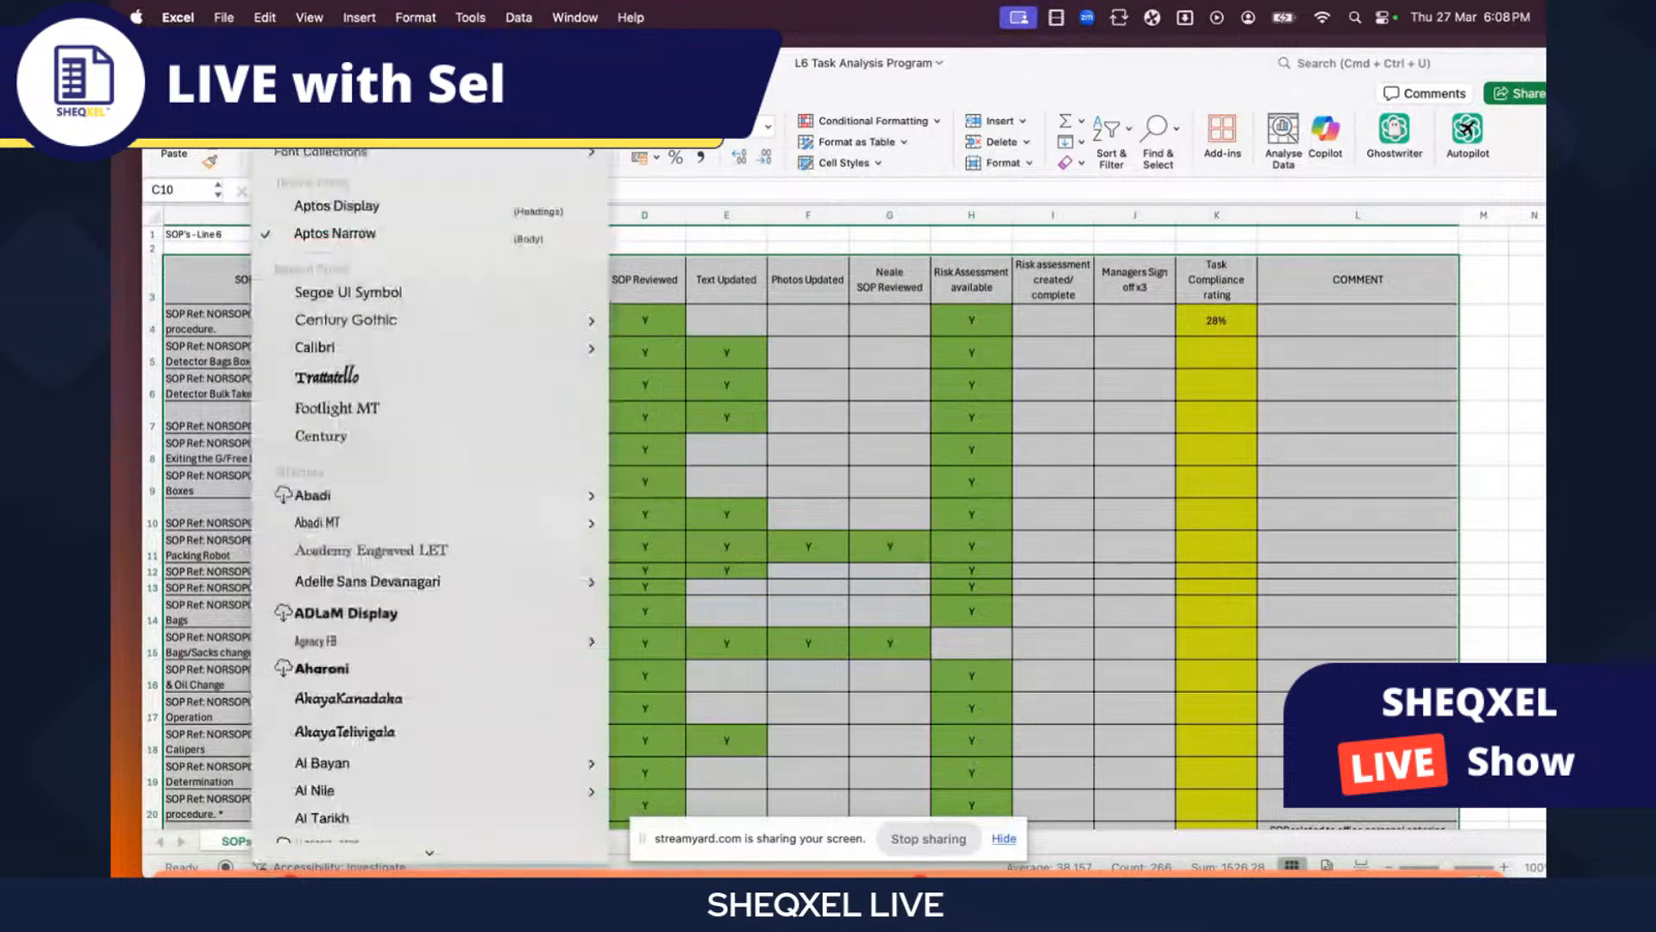
mouse_move(345, 347)
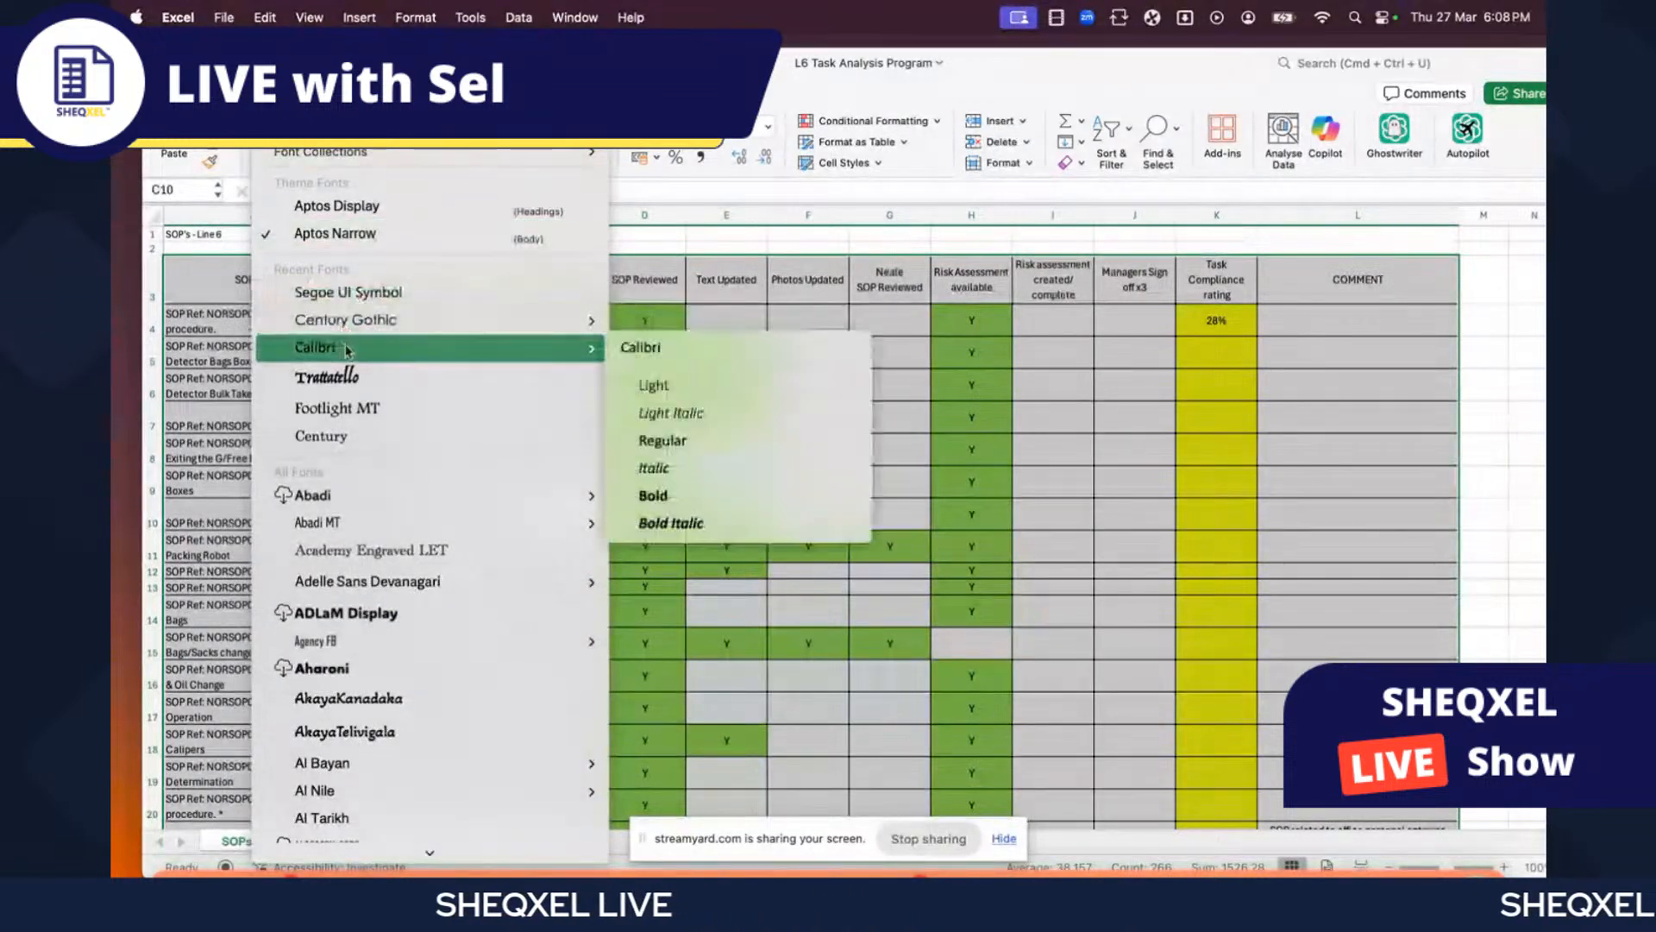
left_click(659, 390)
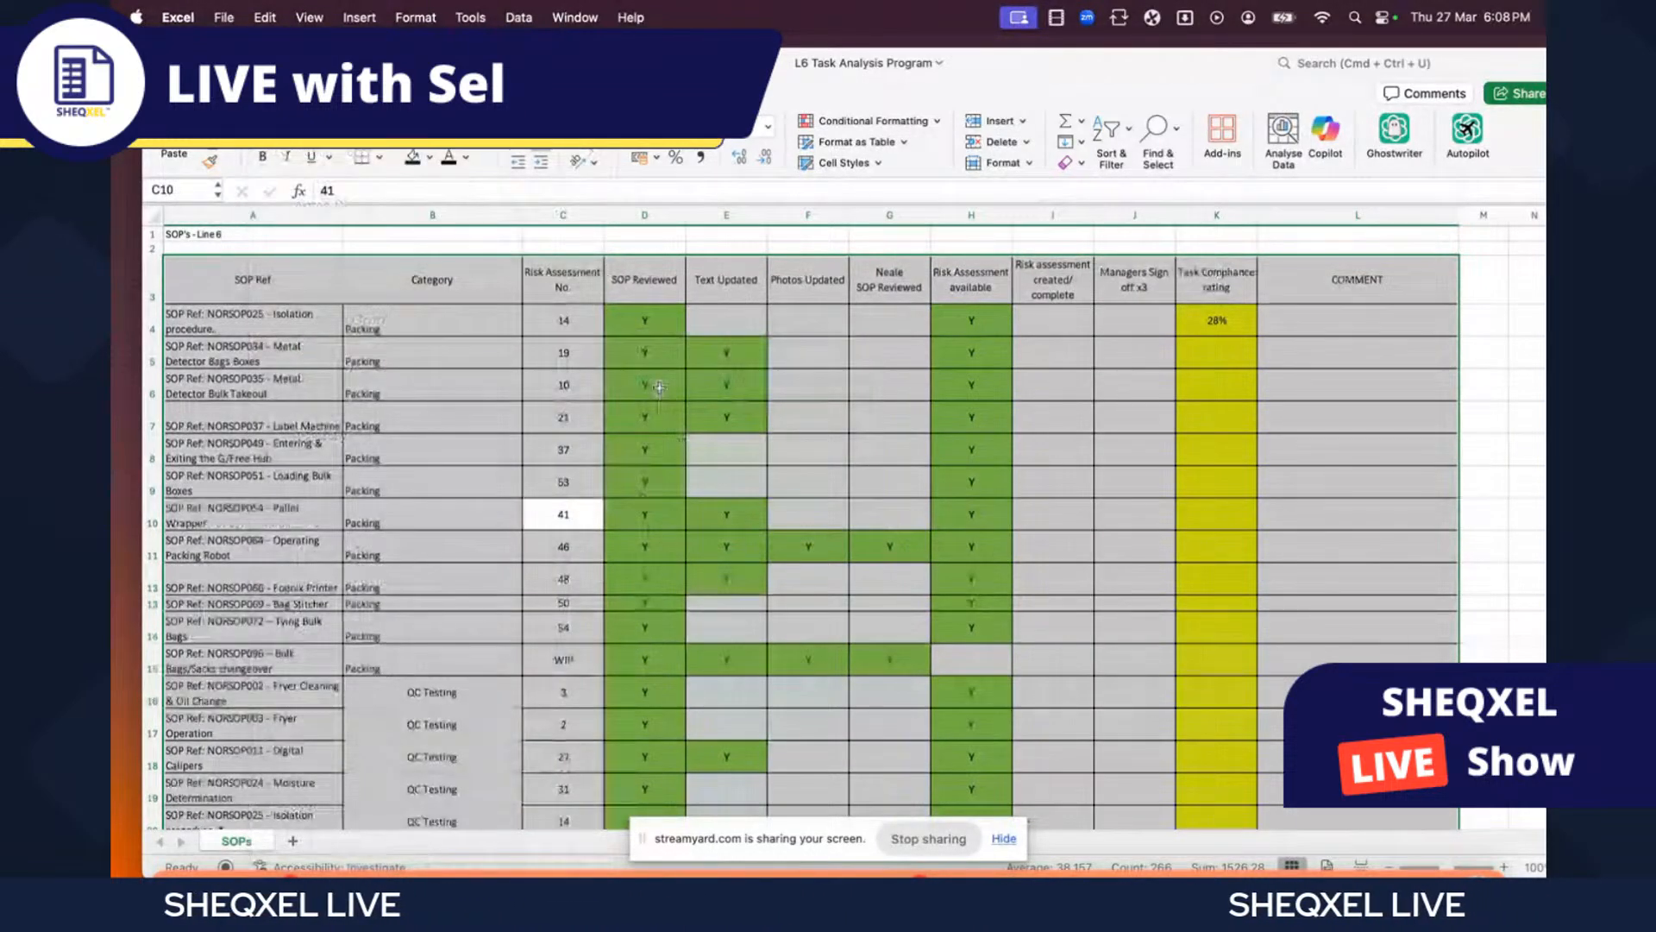
left_click(636, 576)
key("super+z")
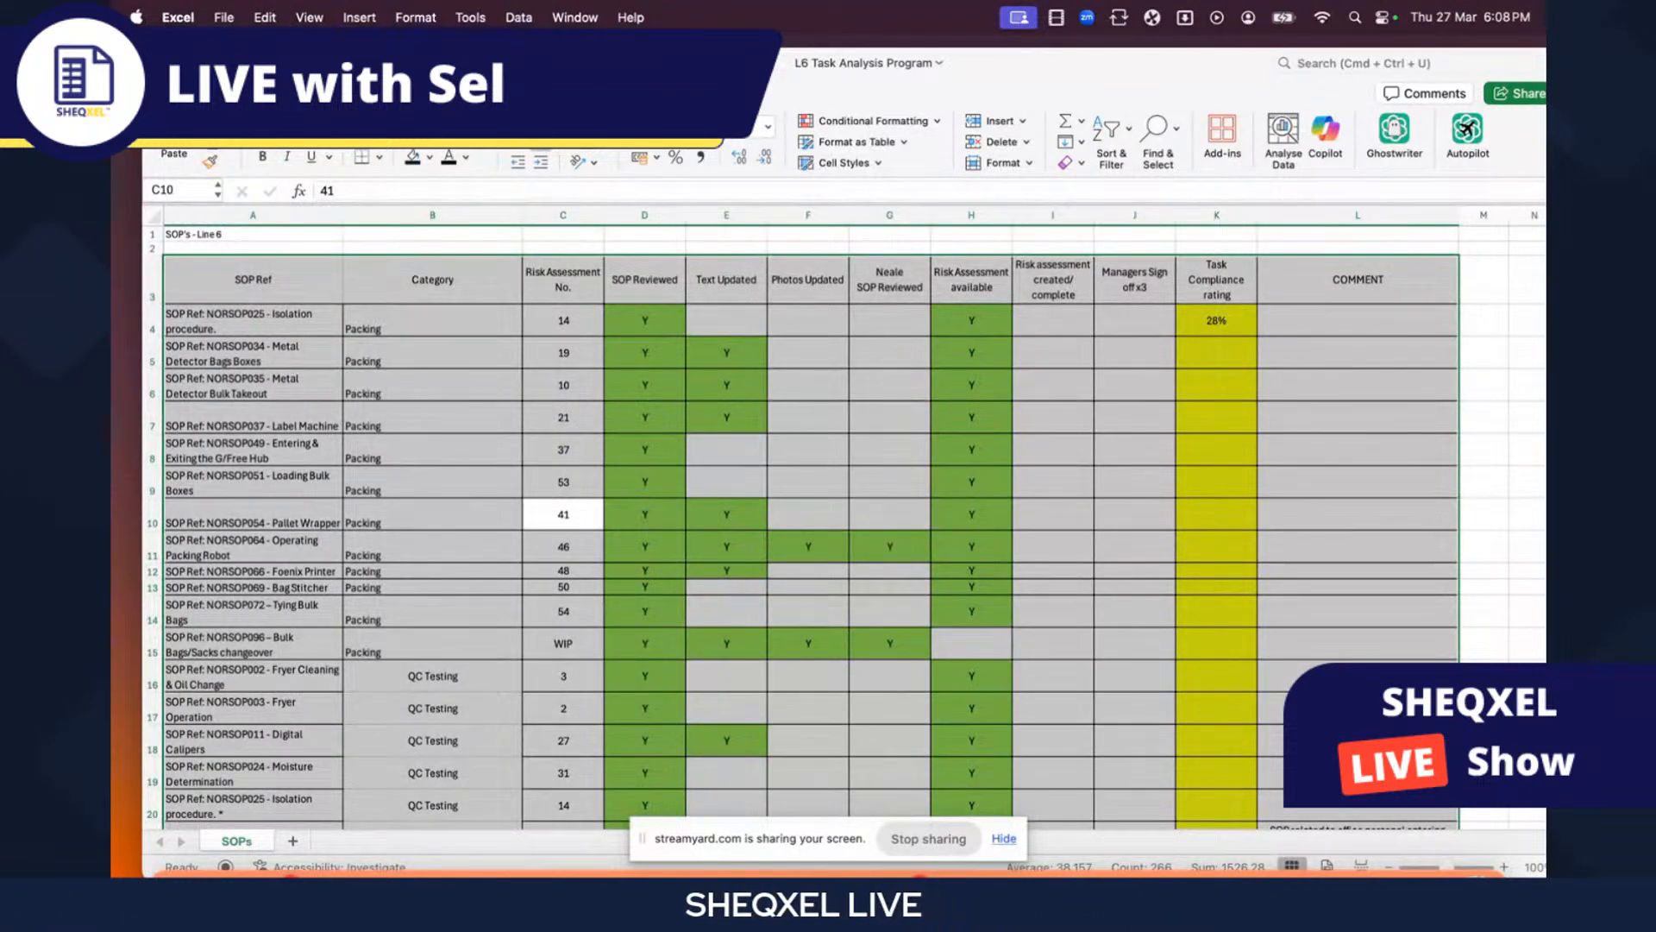
- Convert the range A3:L49 into an Excel table that uses the first row as headers
left_click(635, 421)
scroll(645, 473, "down", 12)
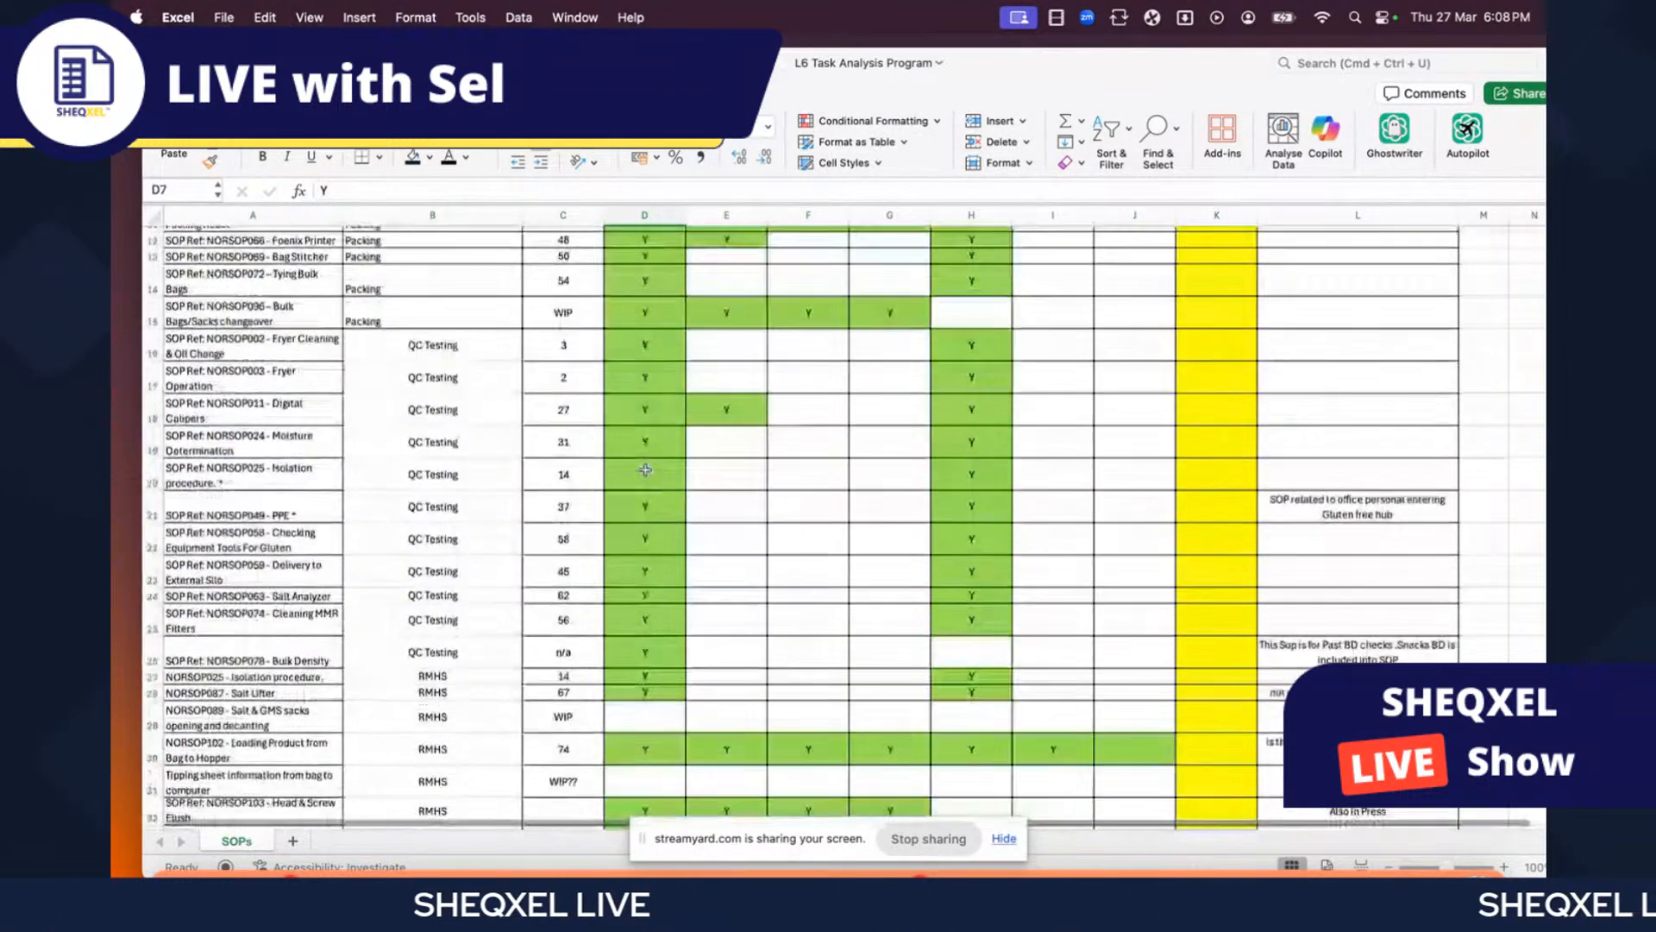
scroll(646, 473, "up", 15)
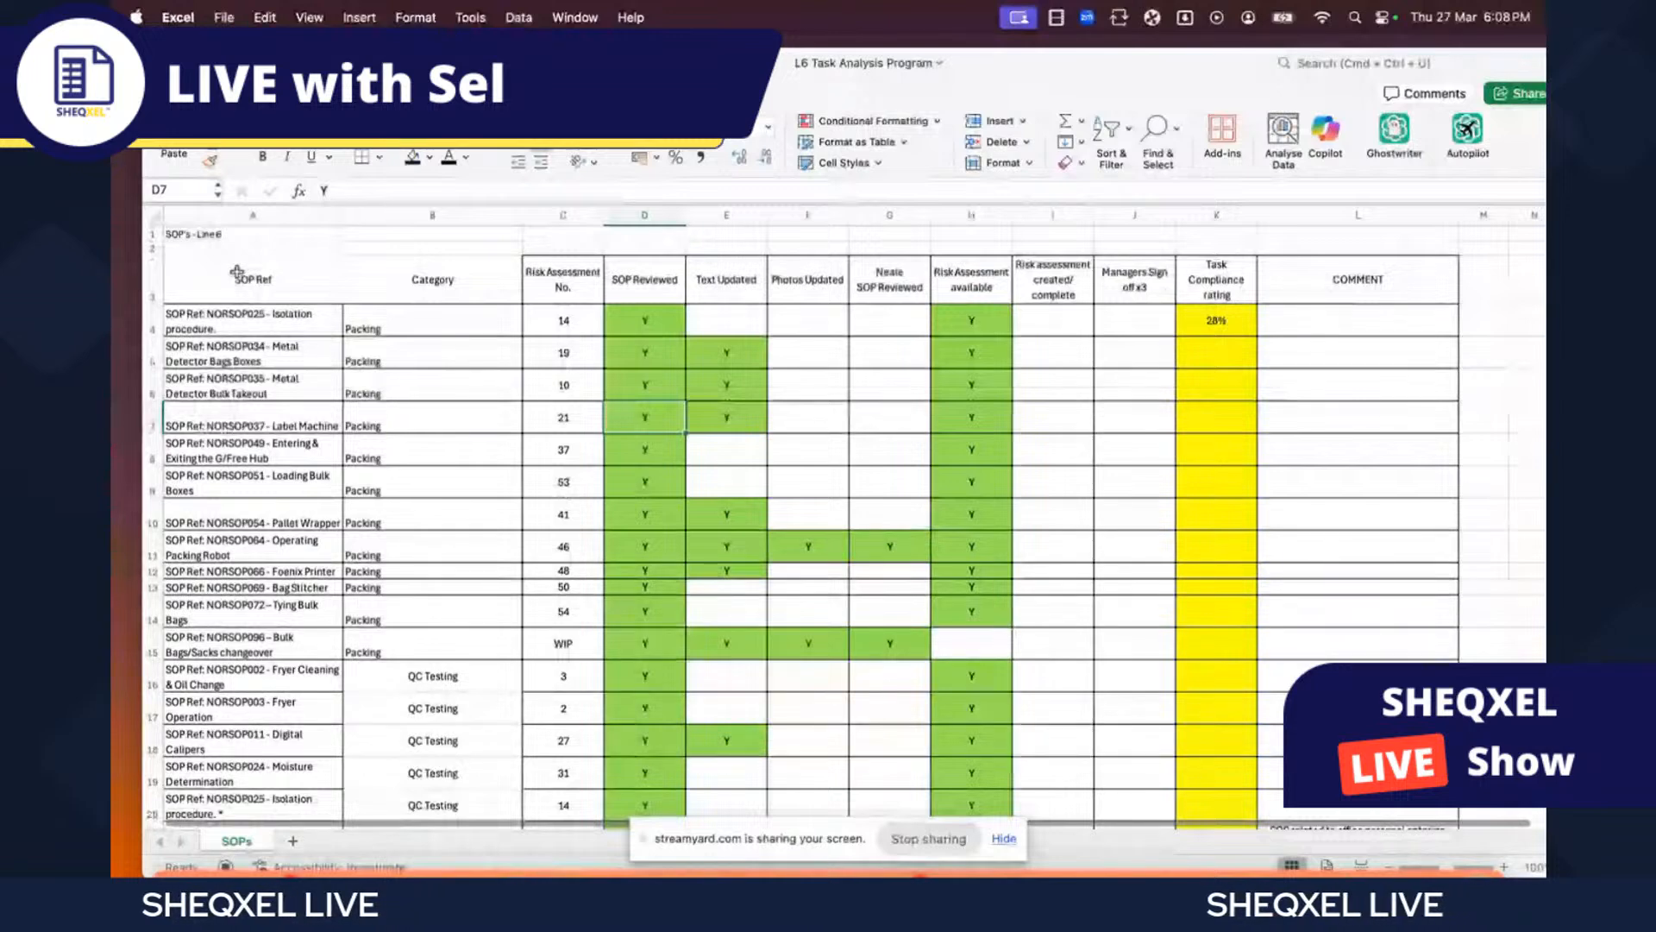
left_click_drag(328, 280, 1216, 776)
scroll(1240, 736, "down", 3)
scroll(1240, 736, "down", 3)
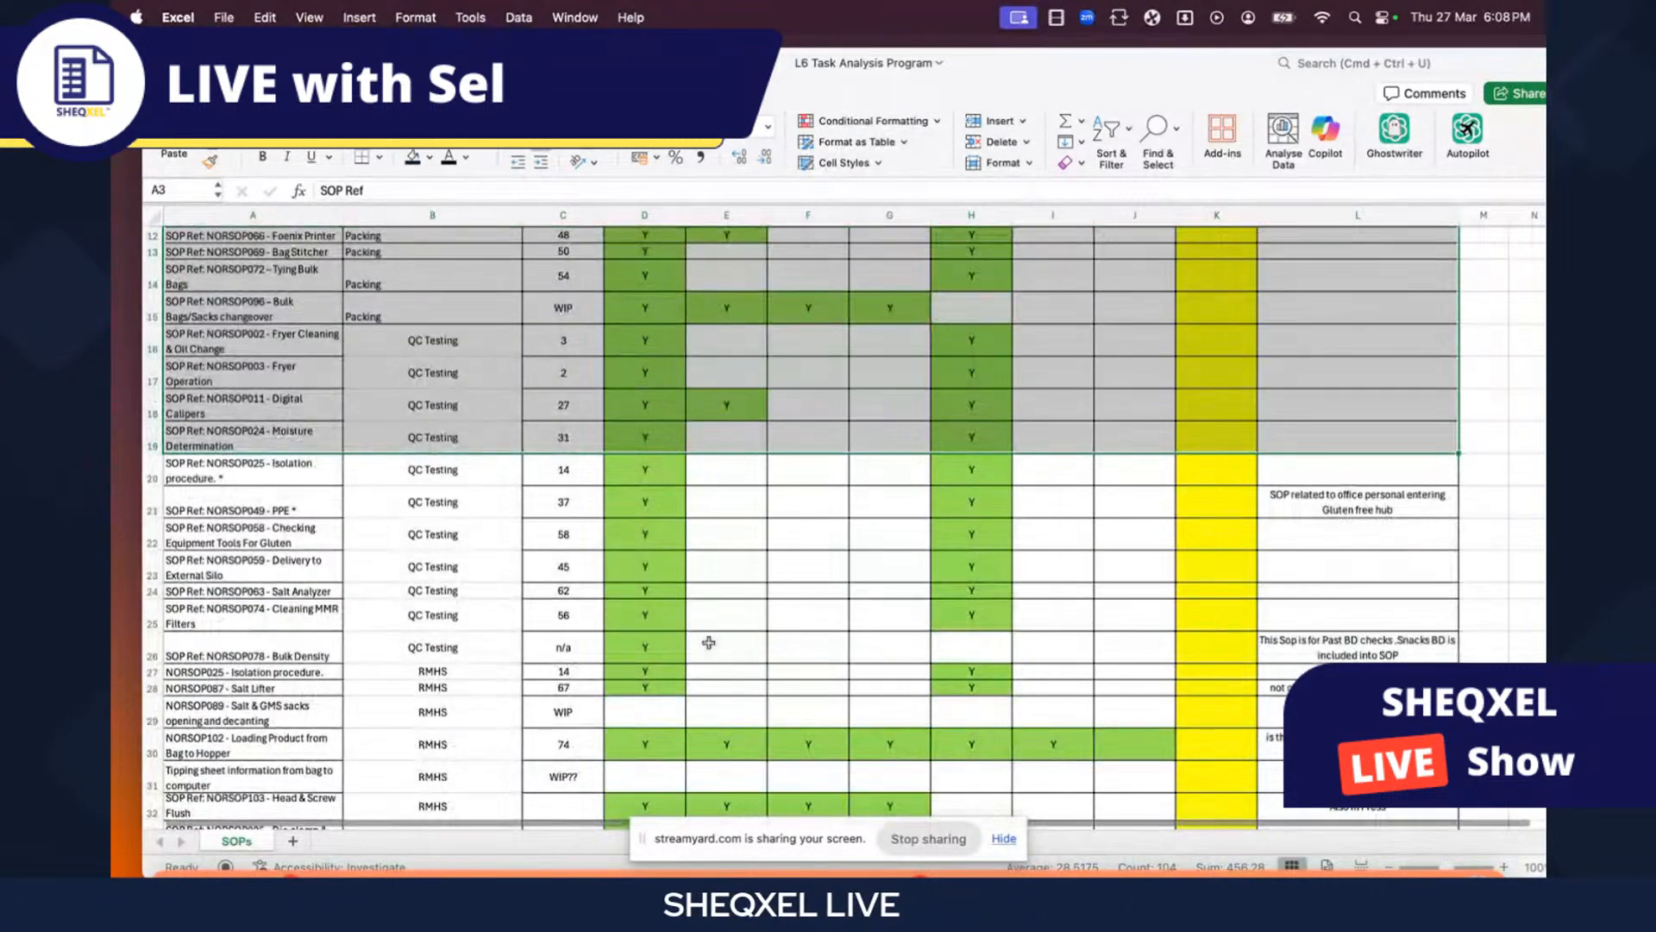
scroll(708, 643, "down", 5)
scroll(730, 642, "down", 10)
scroll(731, 642, "down", 5)
scroll(728, 643, "up", 5)
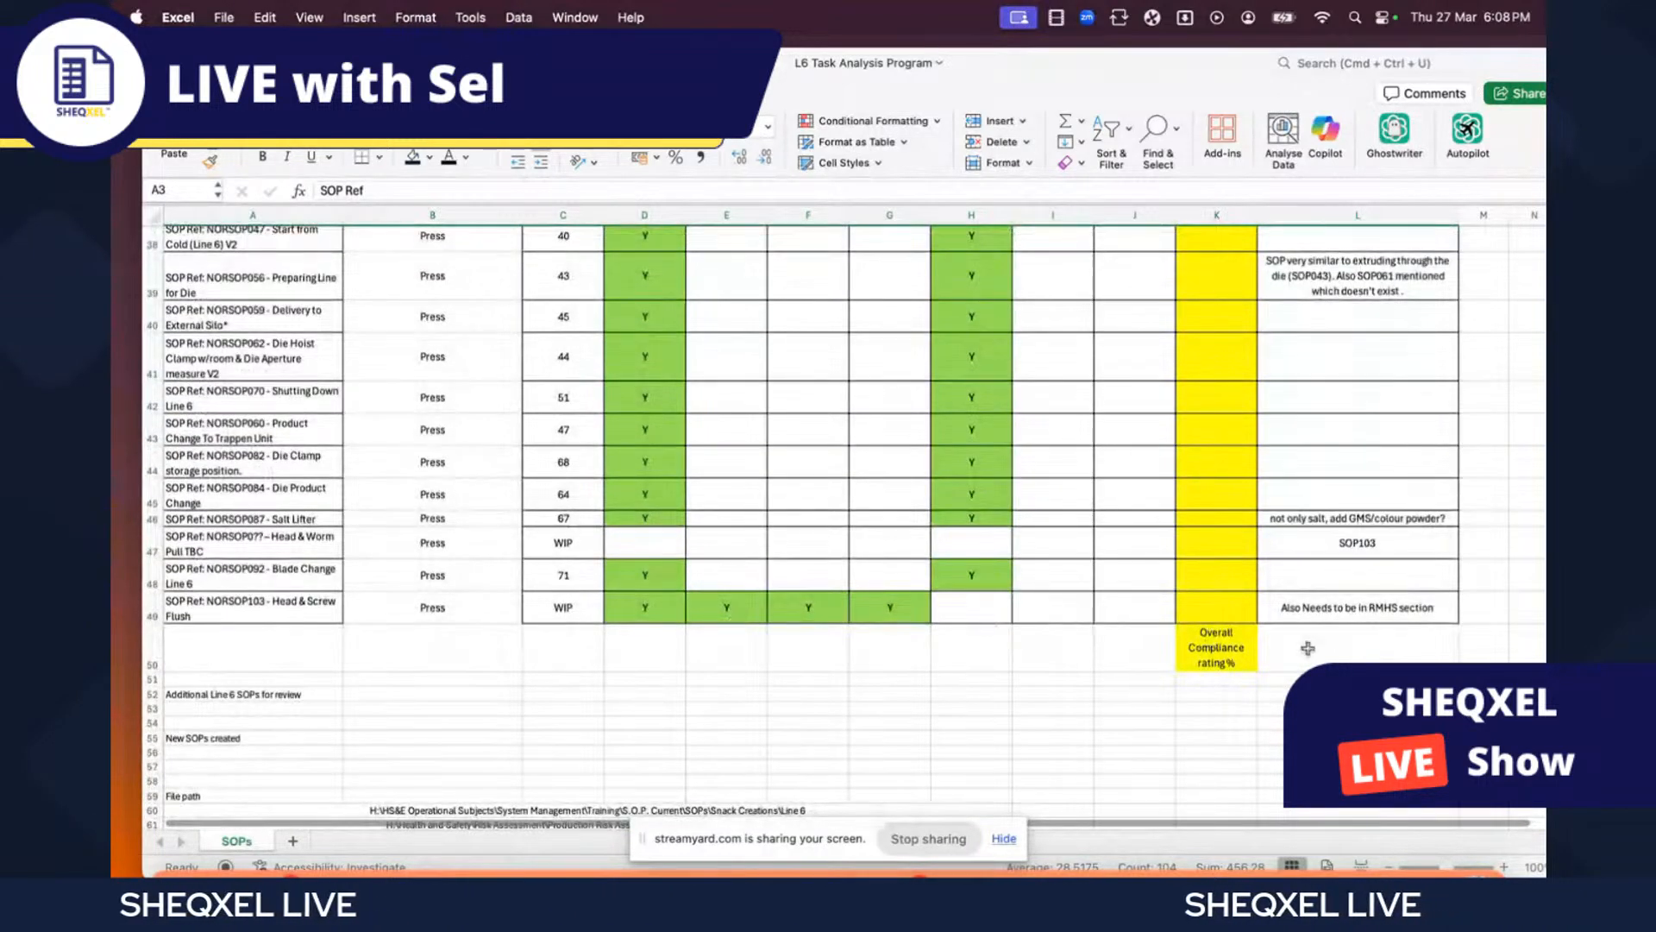
left_click_drag(1333, 608, 183, 7)
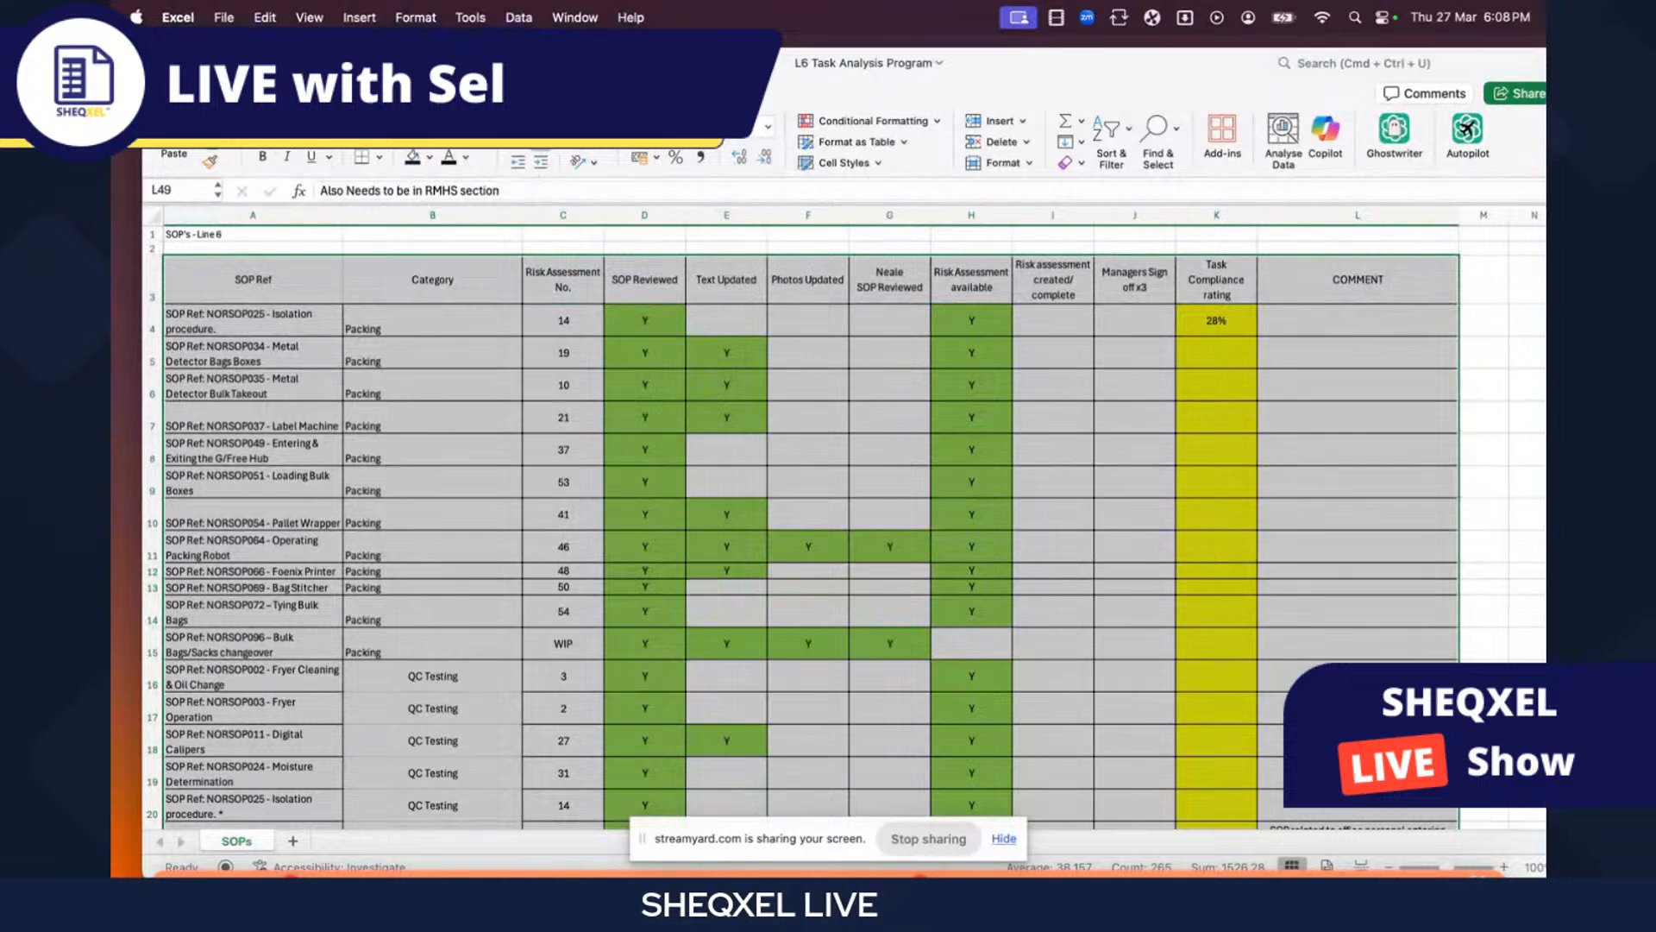
left_click(226, 93)
left_click(281, 142)
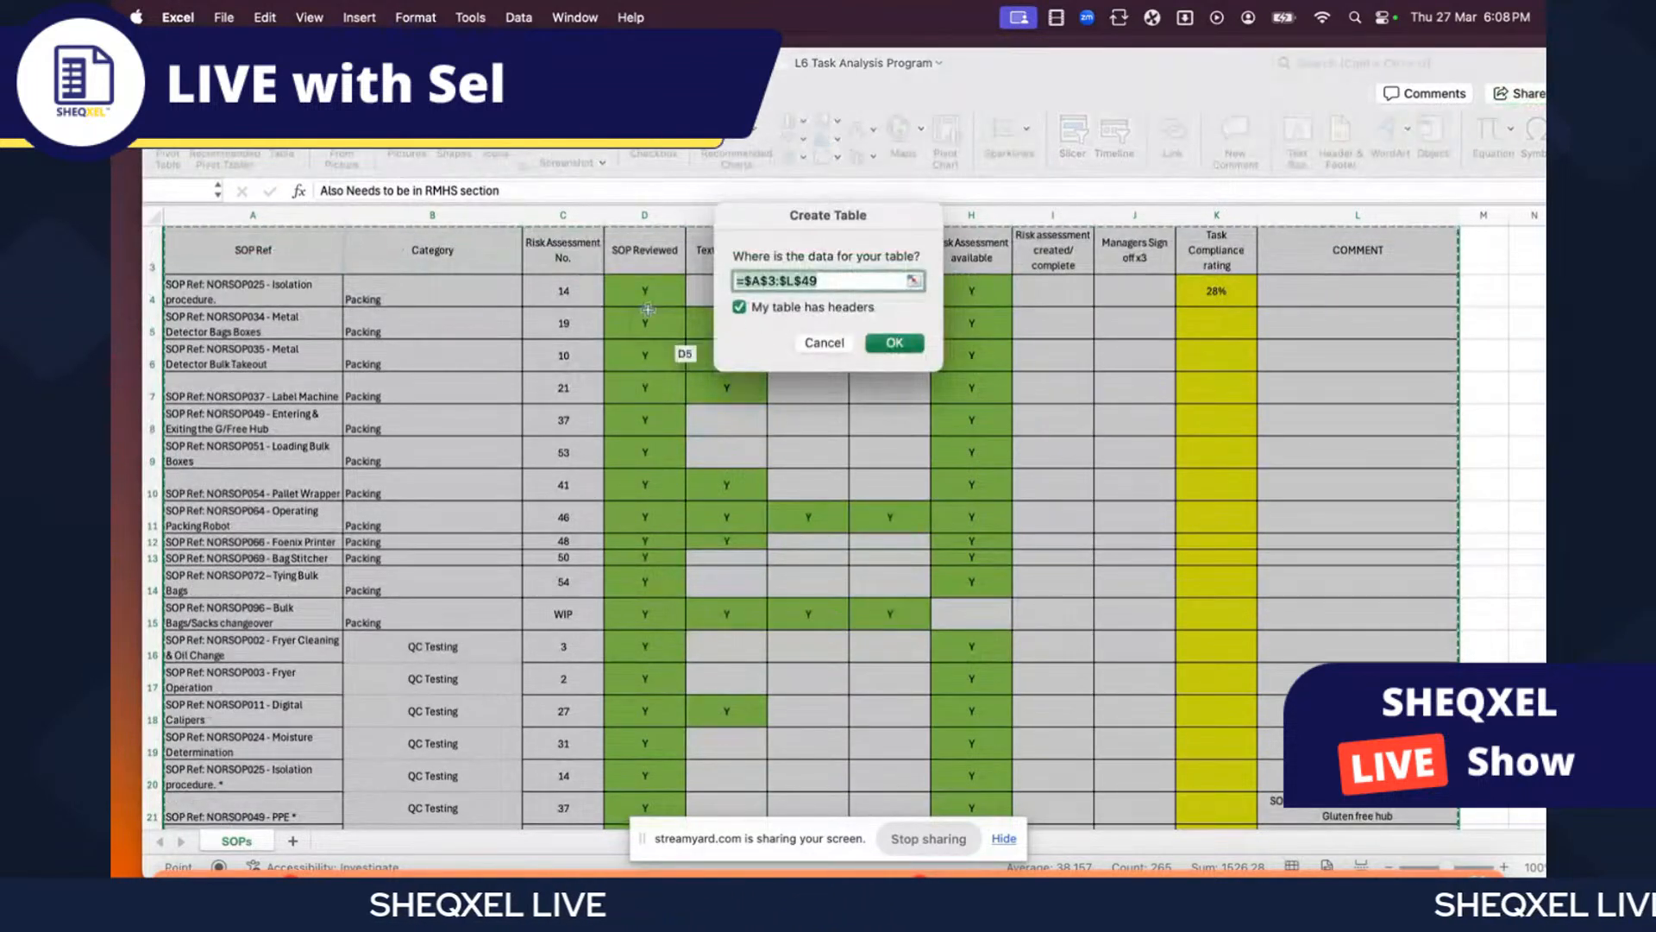
left_click(898, 344)
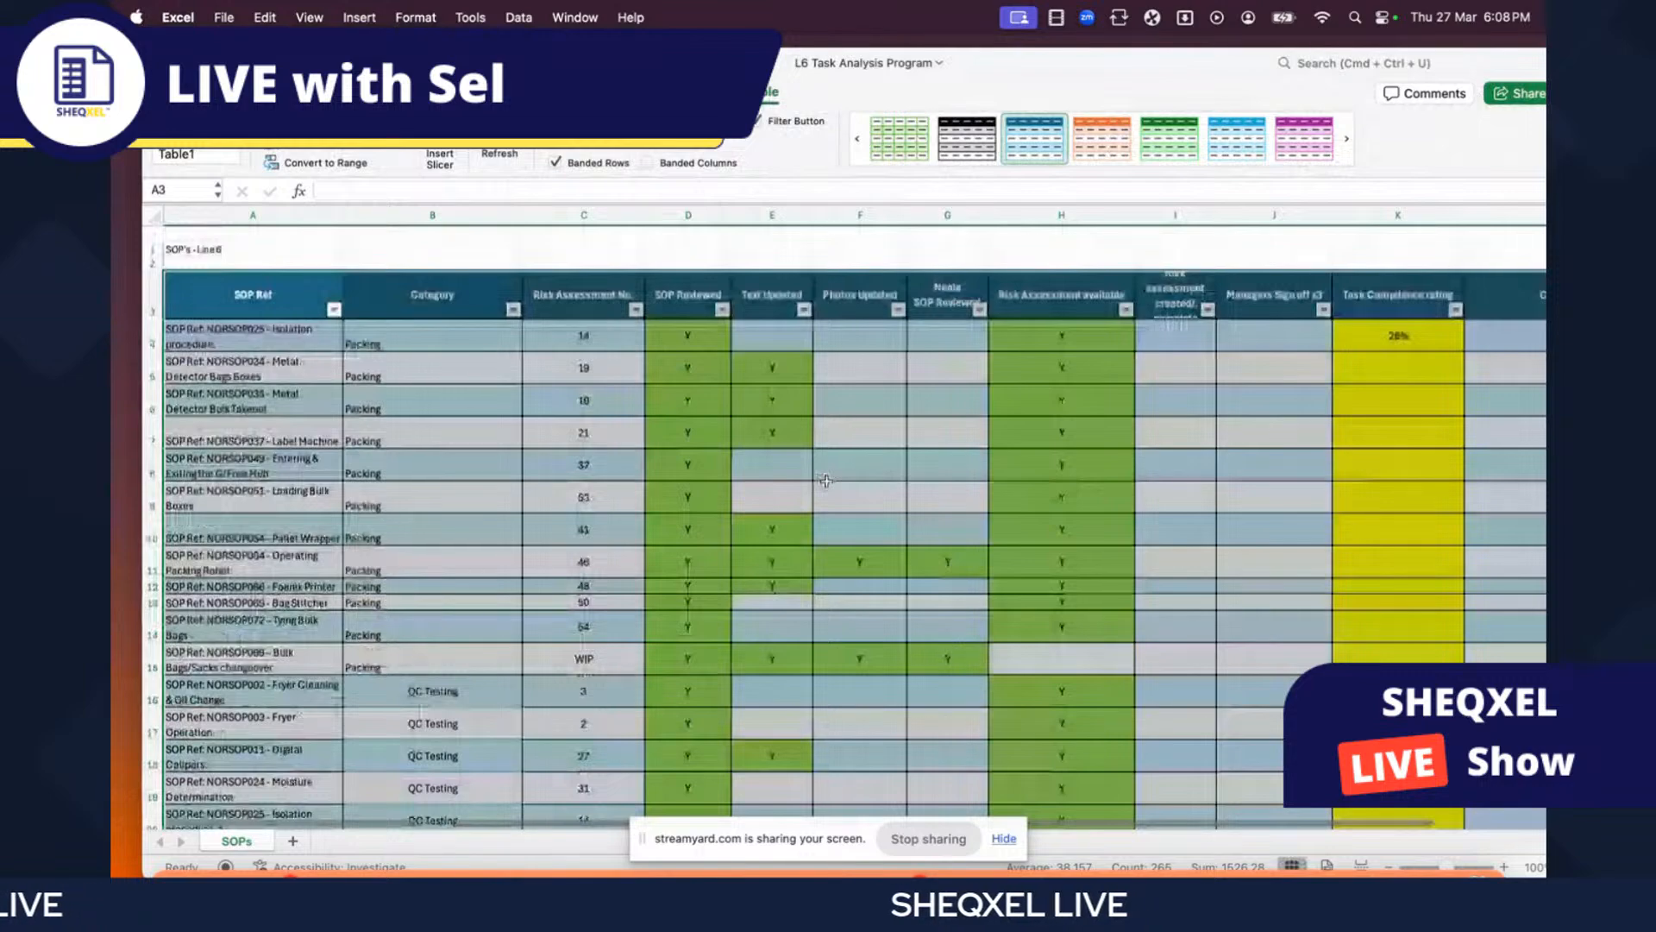
scroll(826, 480, "down", 1)
left_click(846, 516)
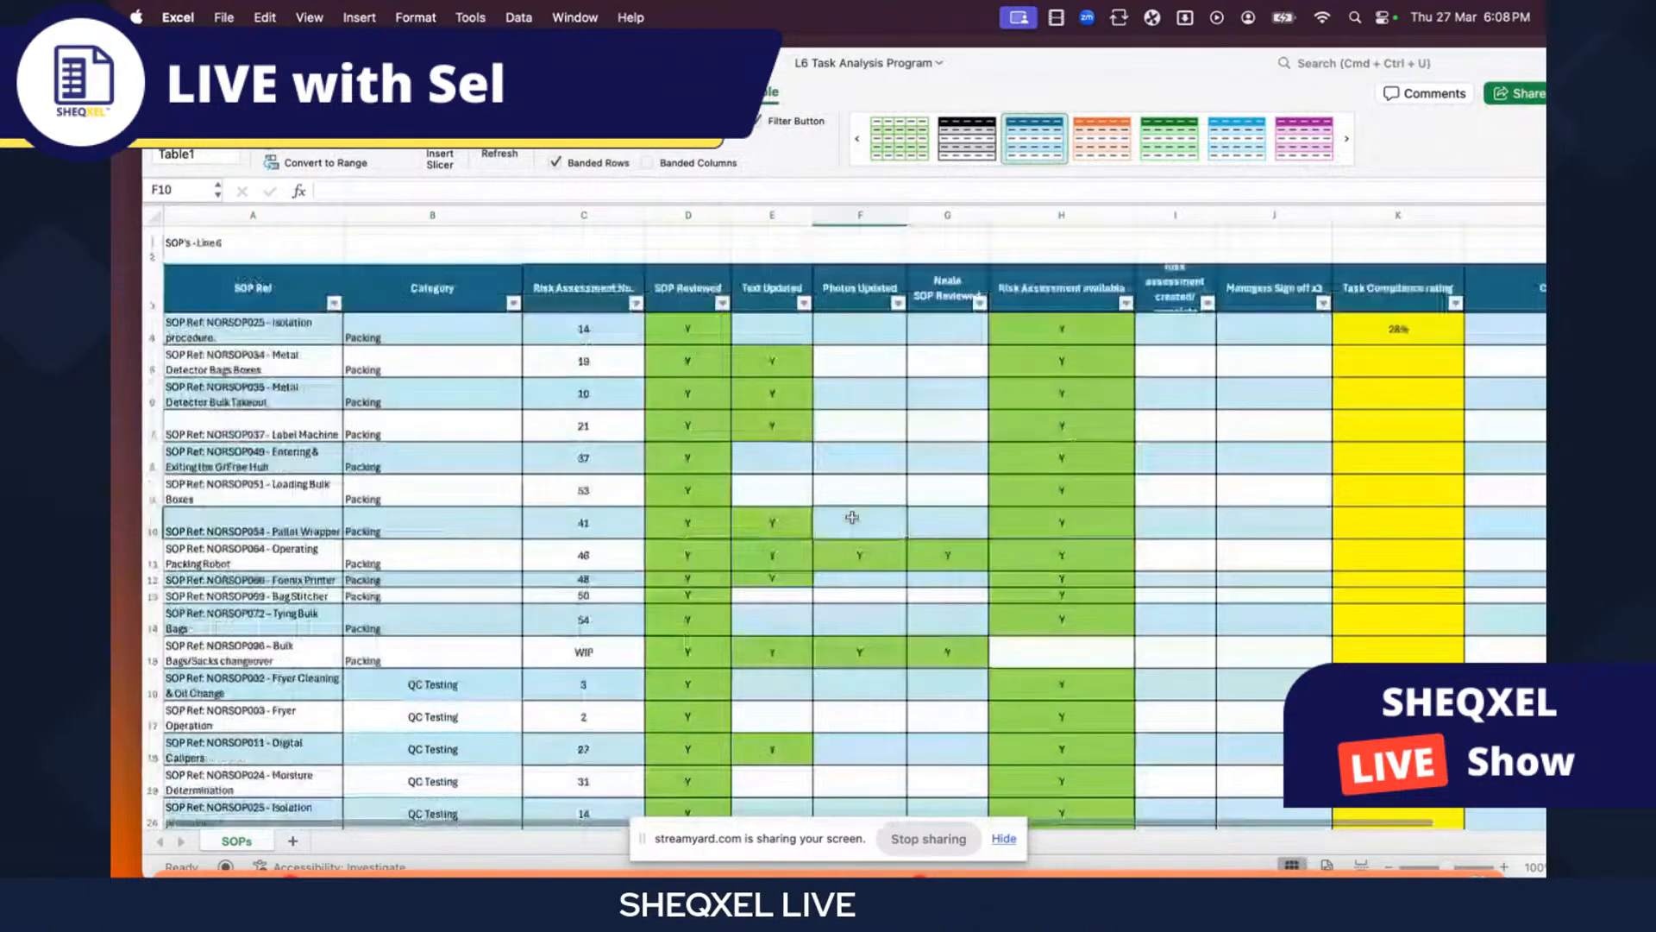
- Delete the leftover Overall Compliance rating % cells in A50:L50 directly below the table
scroll(653, 431, "down", 15)
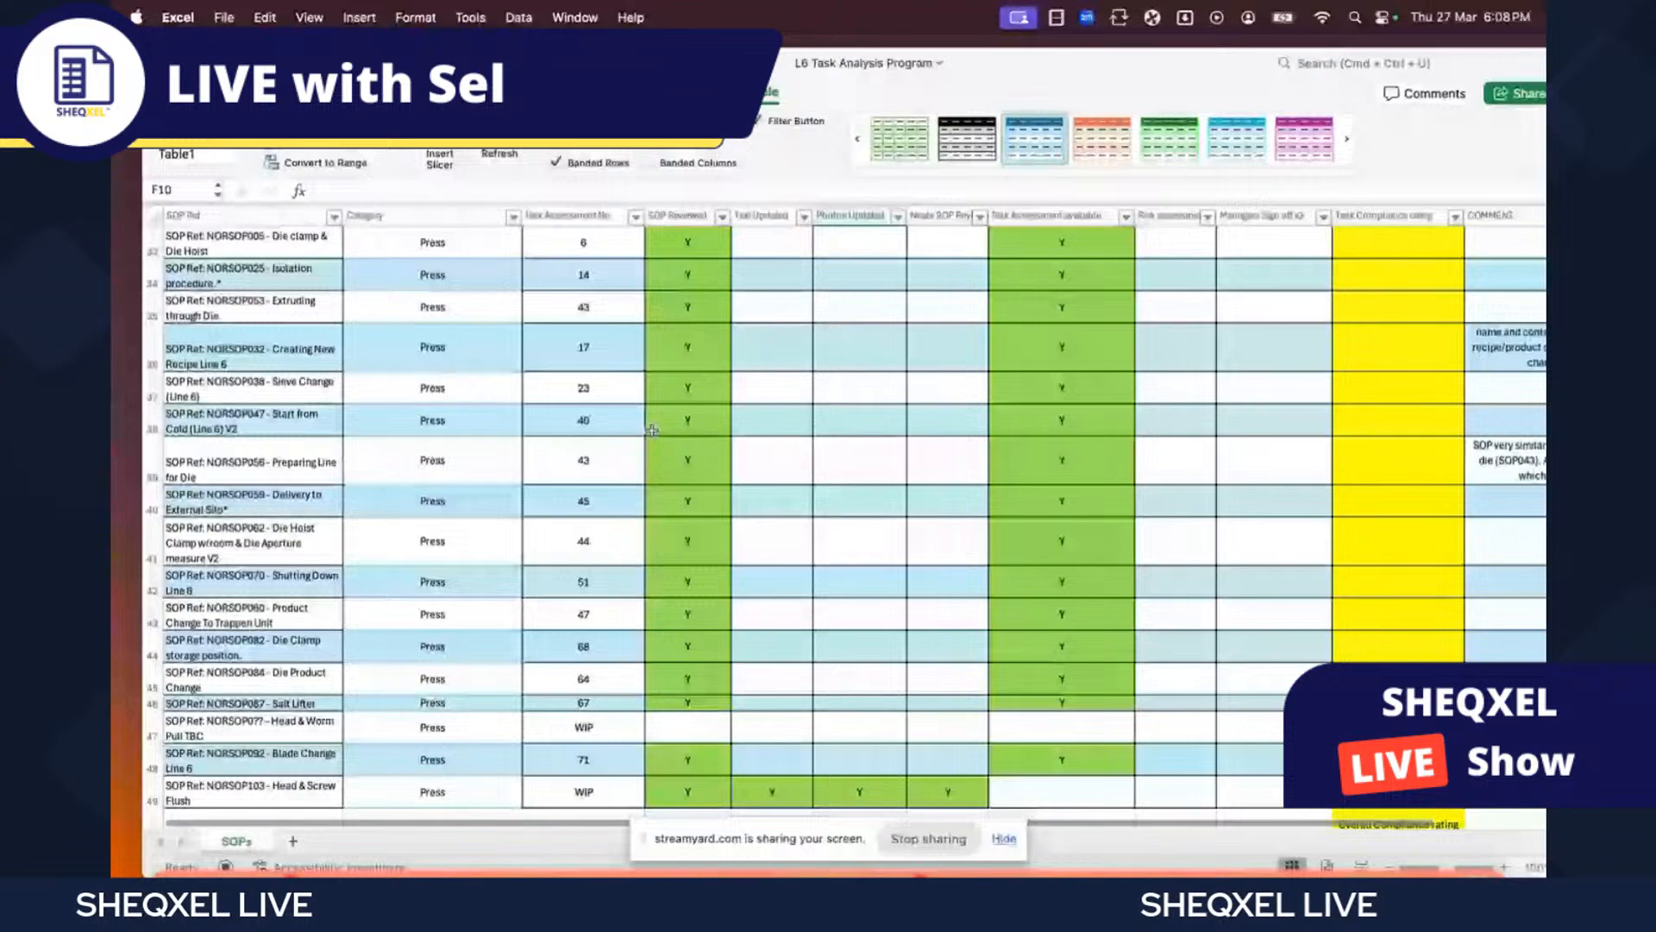
scroll(652, 431, "down", 6)
scroll(652, 430, "right", 5)
left_click_drag(998, 544, 156, 530)
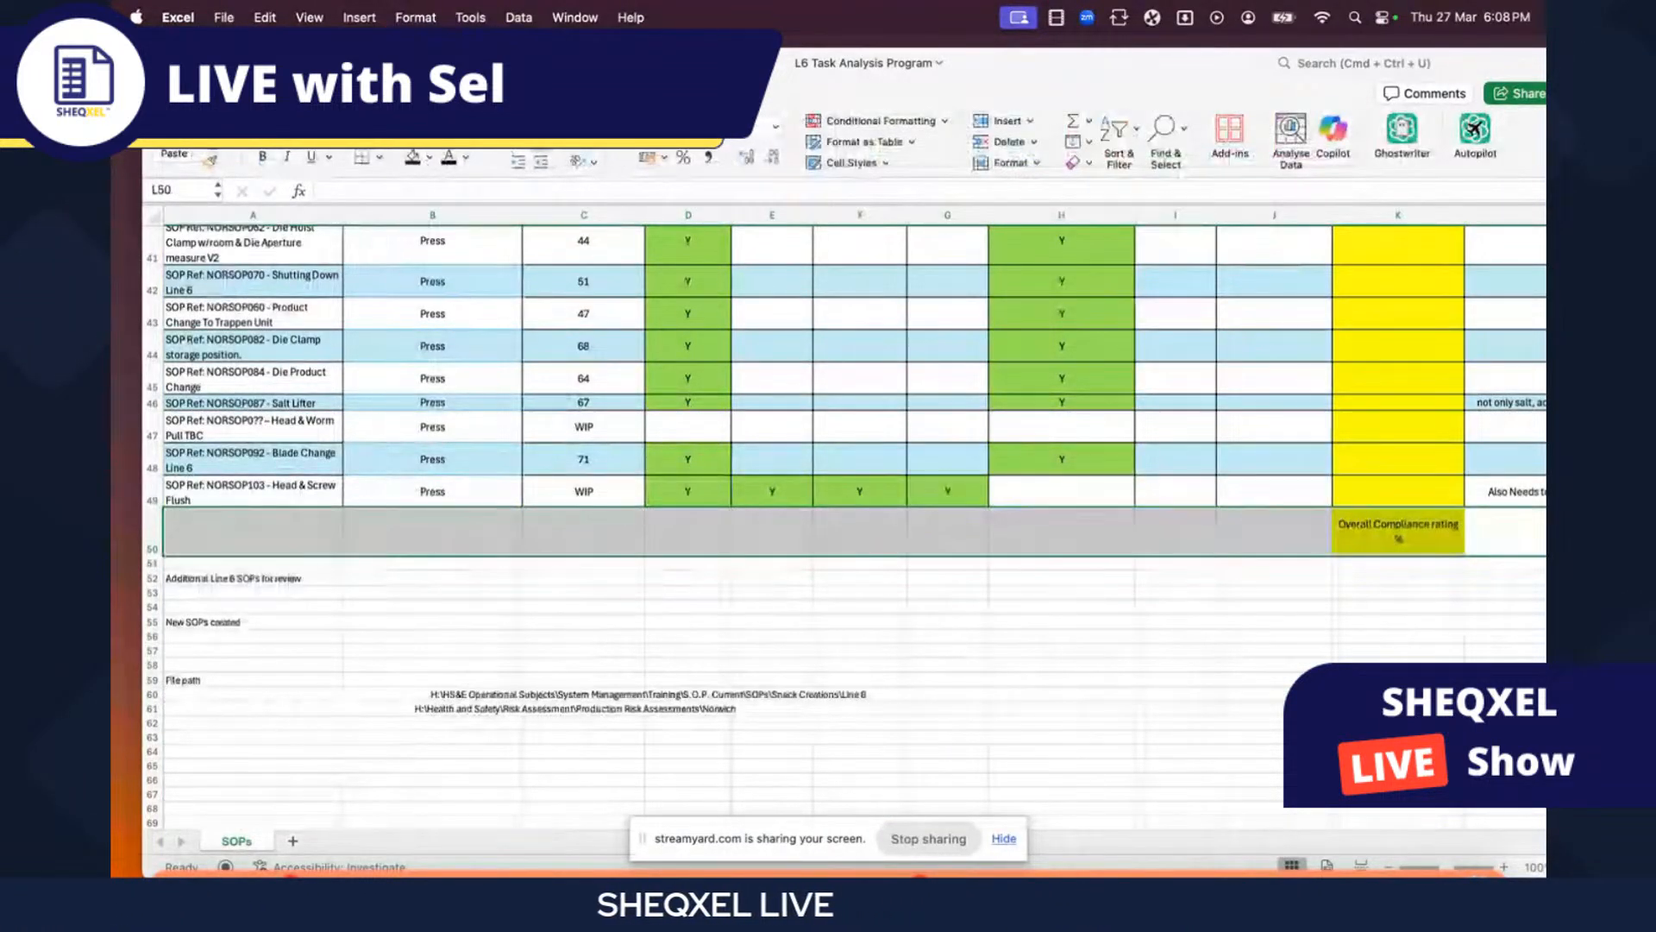
left_click(992, 143)
- Look over the whole table, from the last Press entries up to the Packing rows and across its columns
scroll(932, 548, "left", 5)
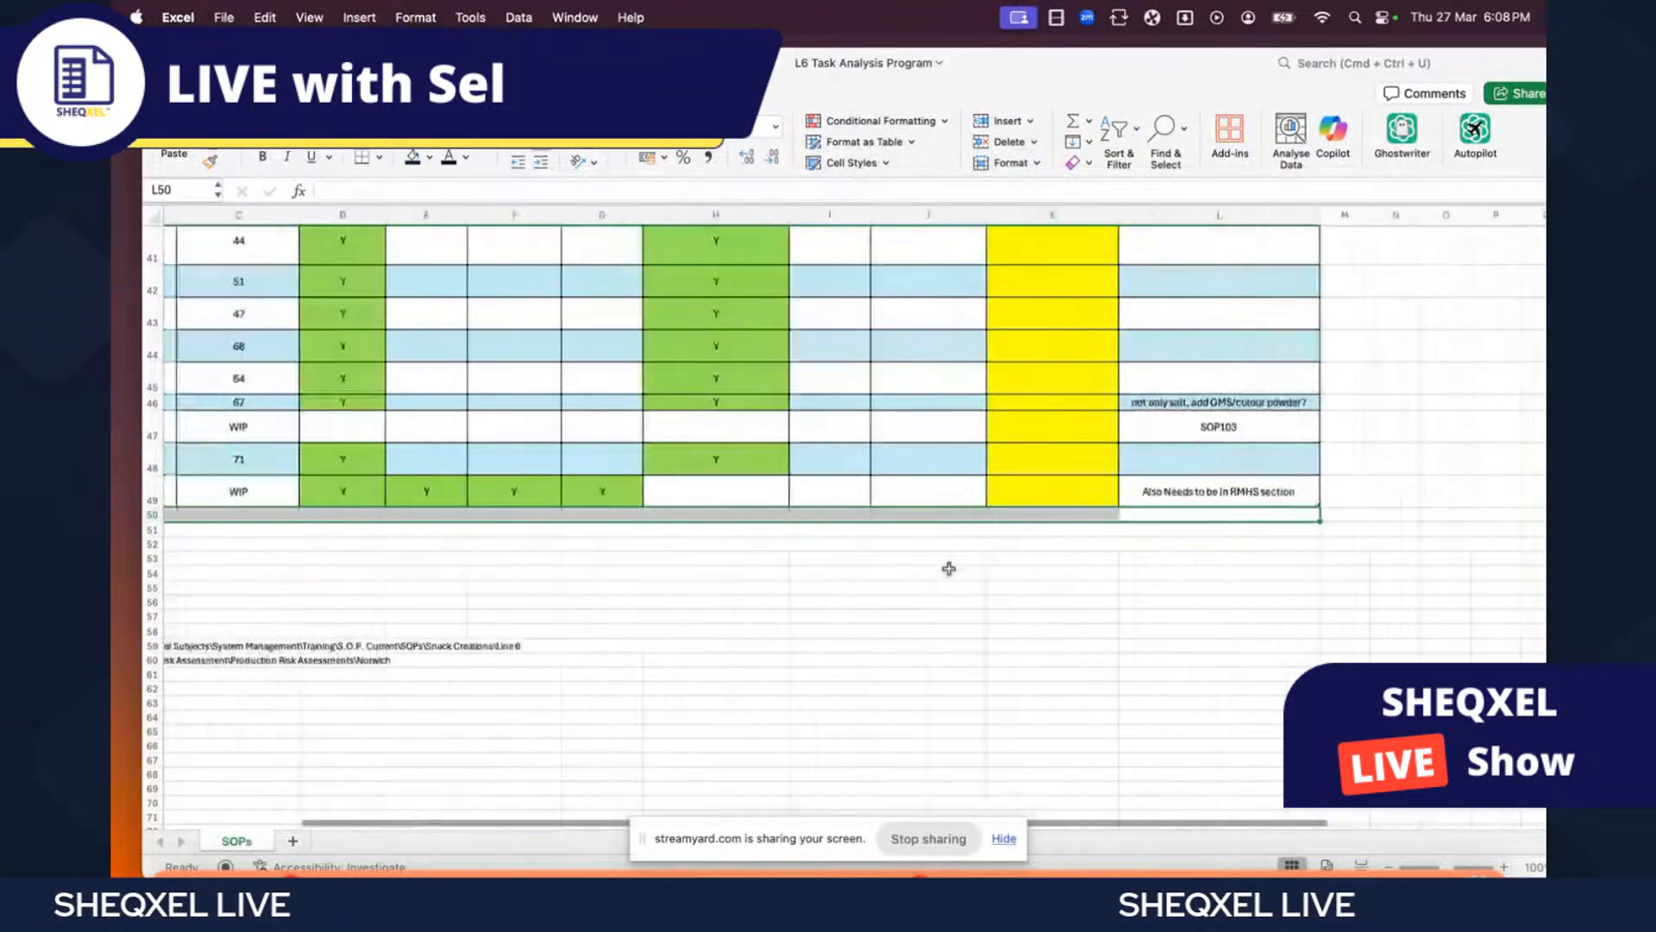
scroll(949, 561, "up", 3)
scroll(961, 565, "left", 1)
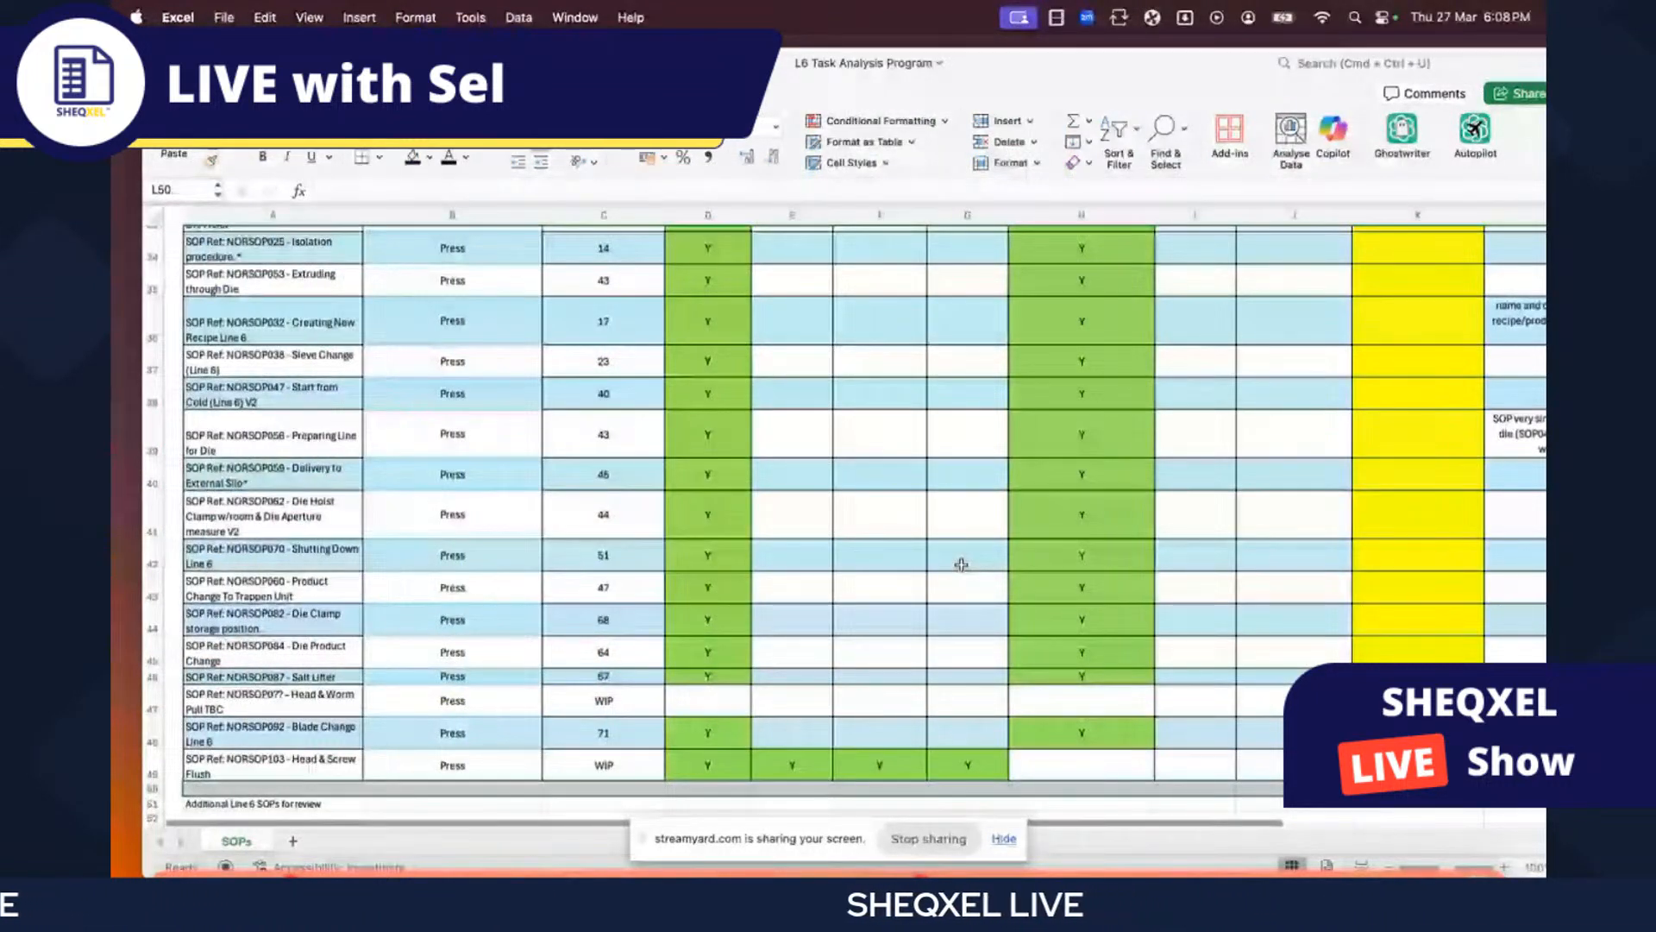
scroll(961, 564, "down", 3)
scroll(961, 564, "right", 2)
scroll(961, 562, "up", 15)
scroll(961, 562, "left", 2)
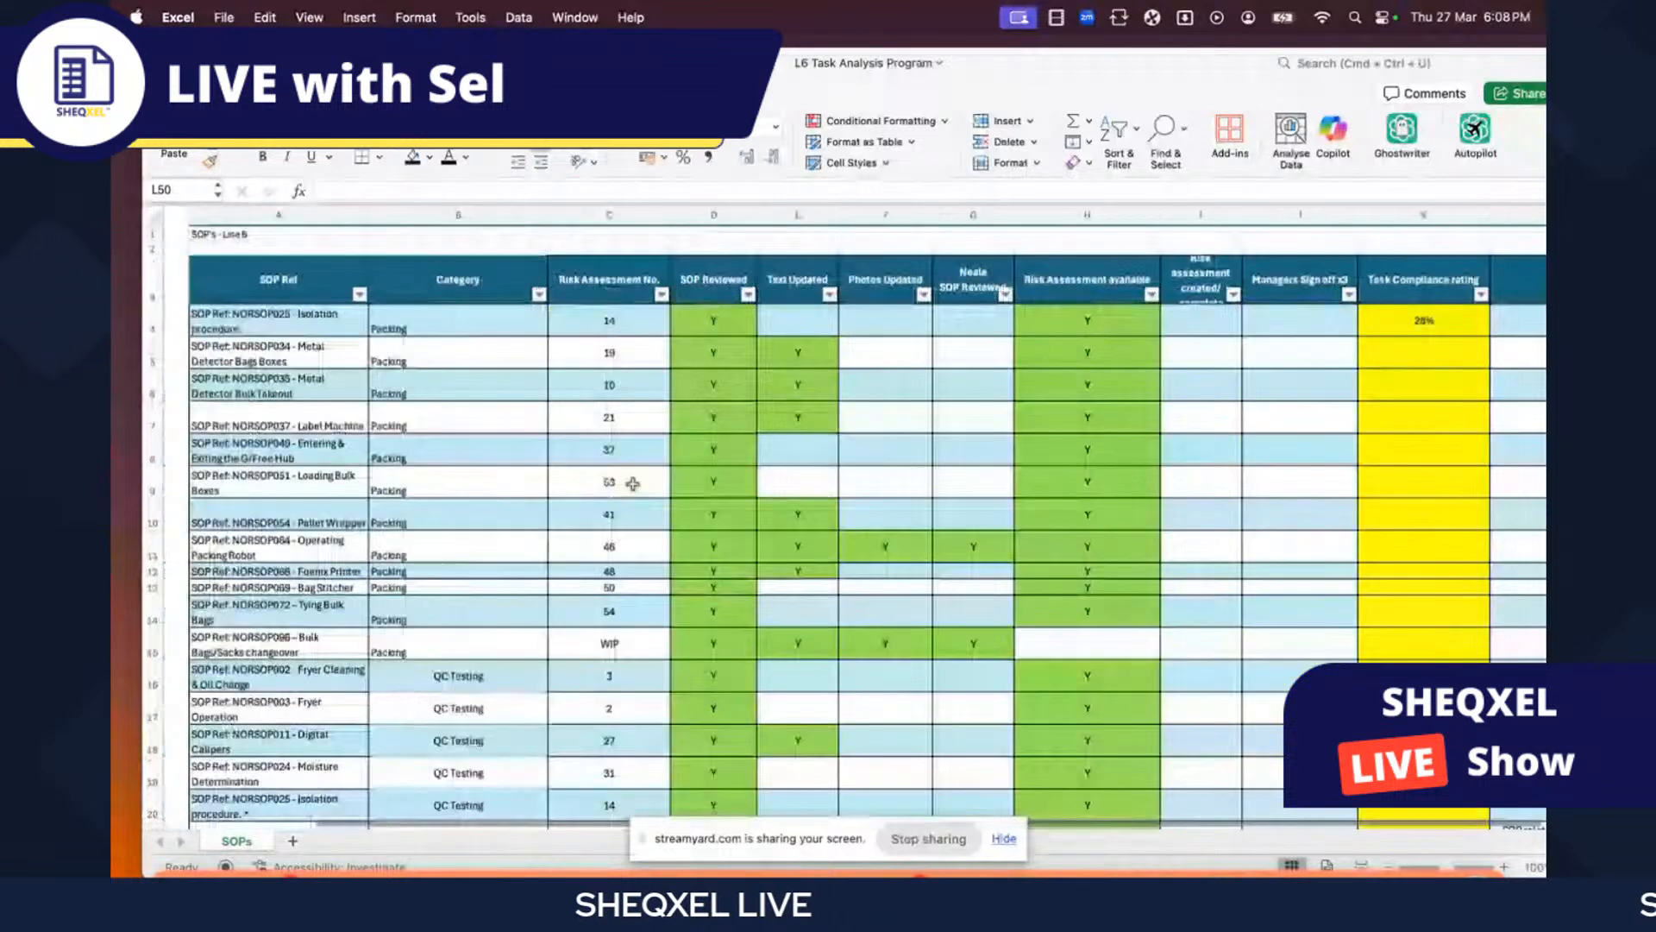
scroll(632, 483, "right", 3)
scroll(754, 449, "down", 3)
scroll(754, 448, "left", 3)
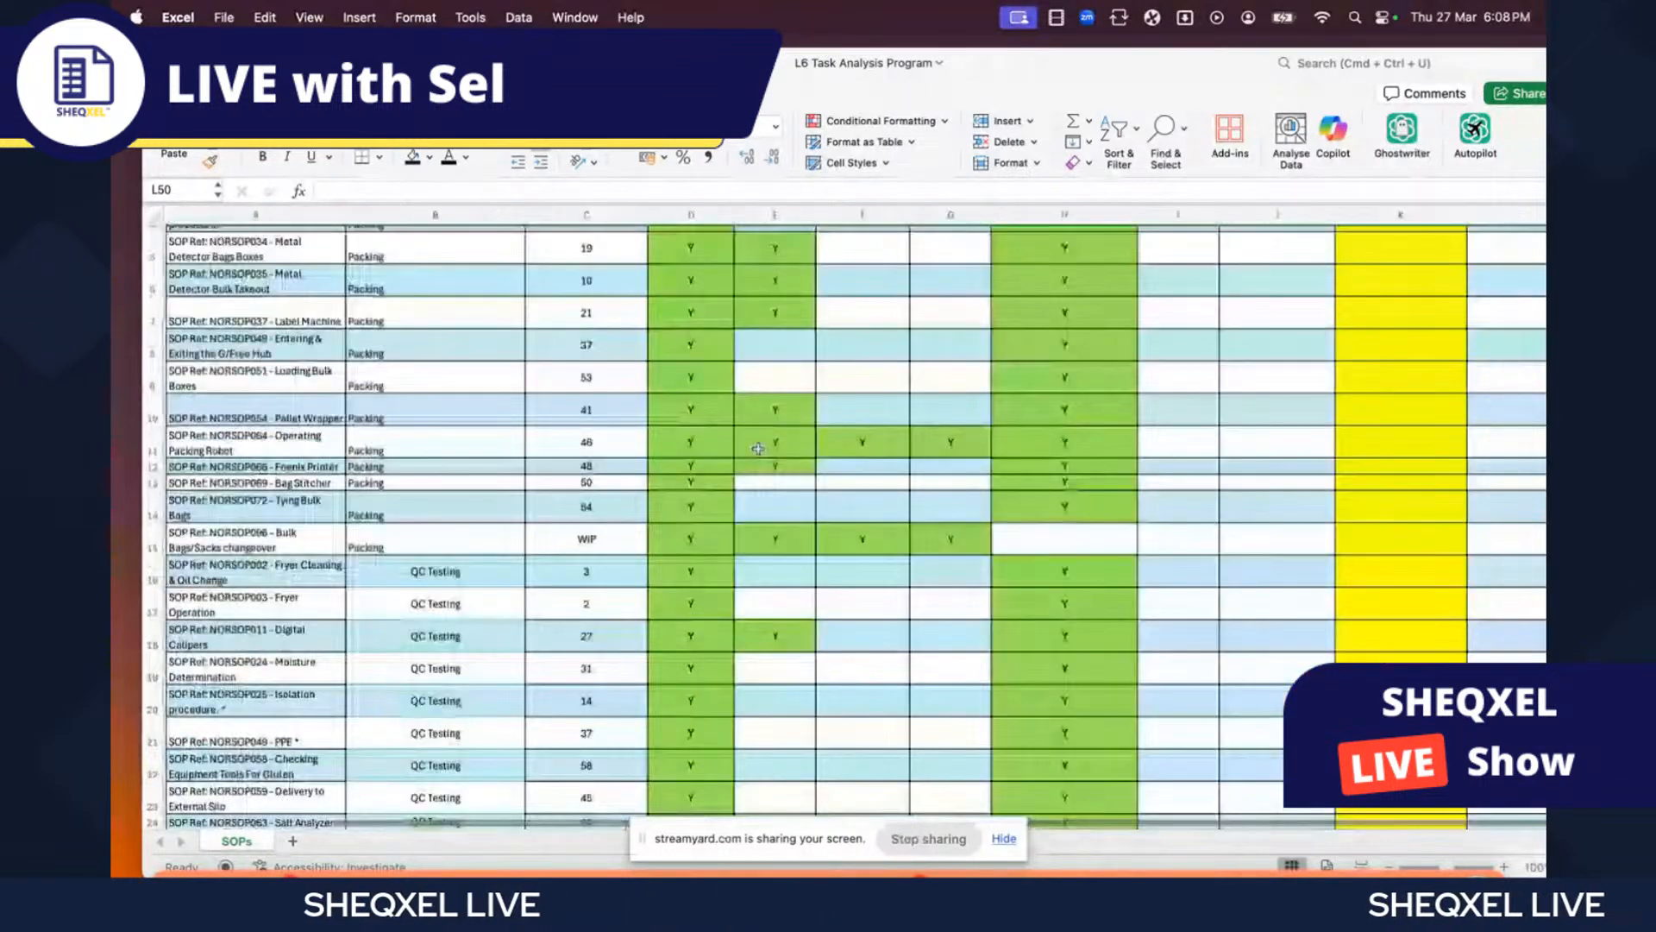
scroll(758, 449, "up", 3)
scroll(758, 449, "right", 1)
scroll(757, 449, "left", 1)
scroll(758, 448, "up", 1)
- Freeze the panes at cell B4 to lock the heading rows and the SOP Ref column
left_click(460, 333)
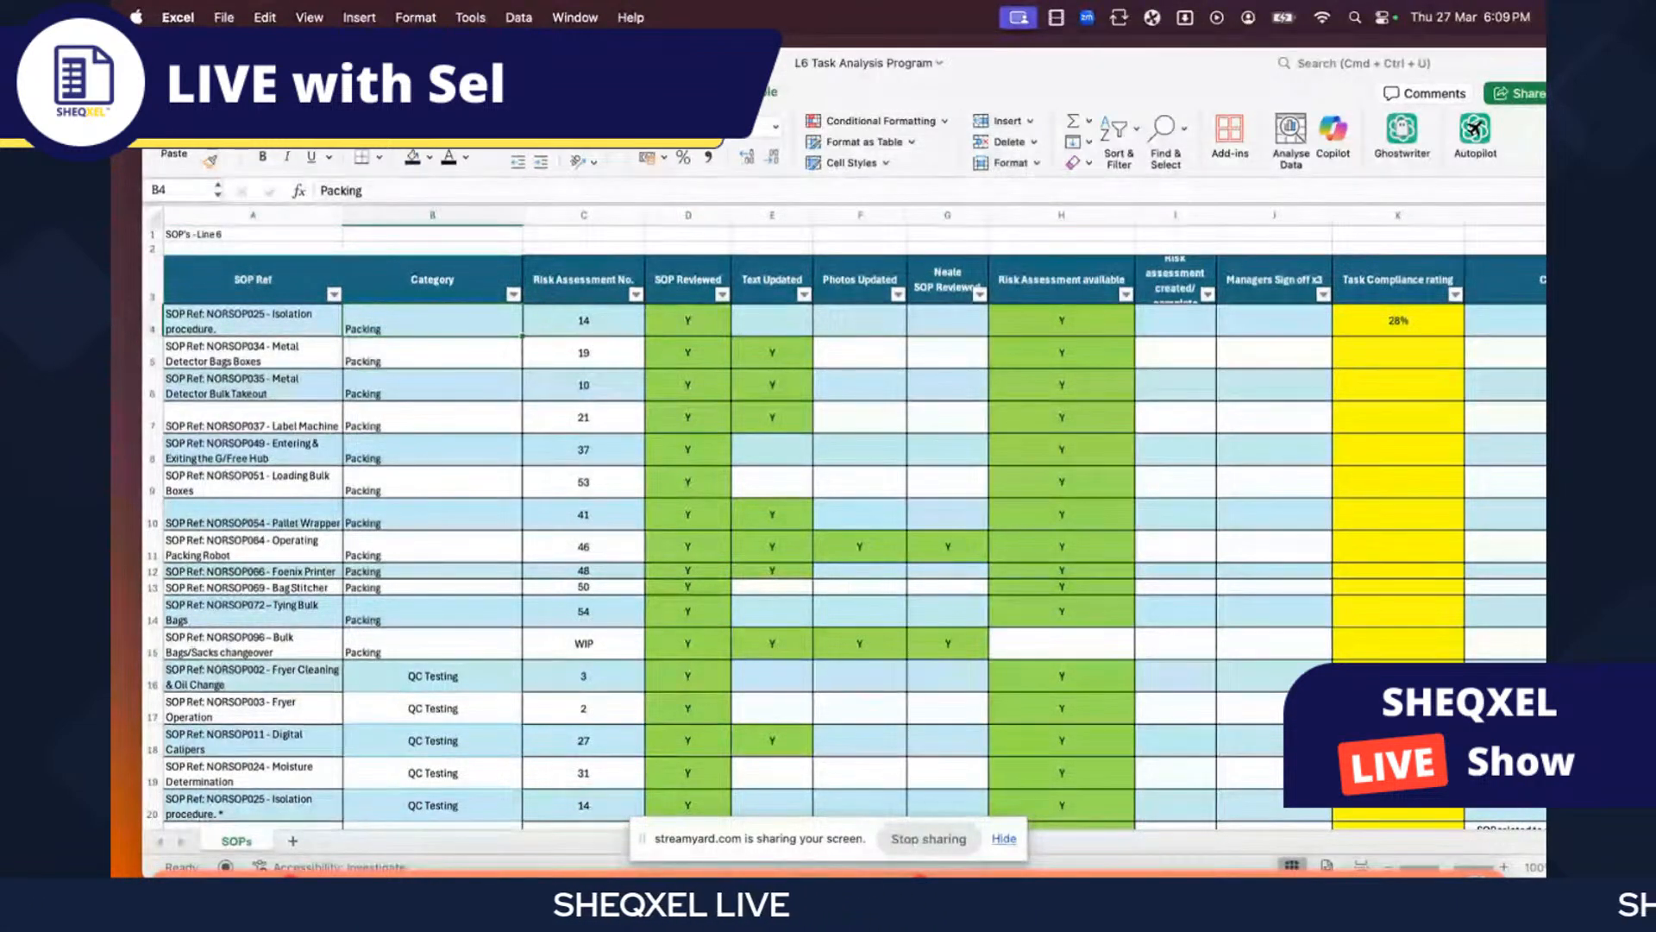
left_click(624, 91)
left_click(1141, 138)
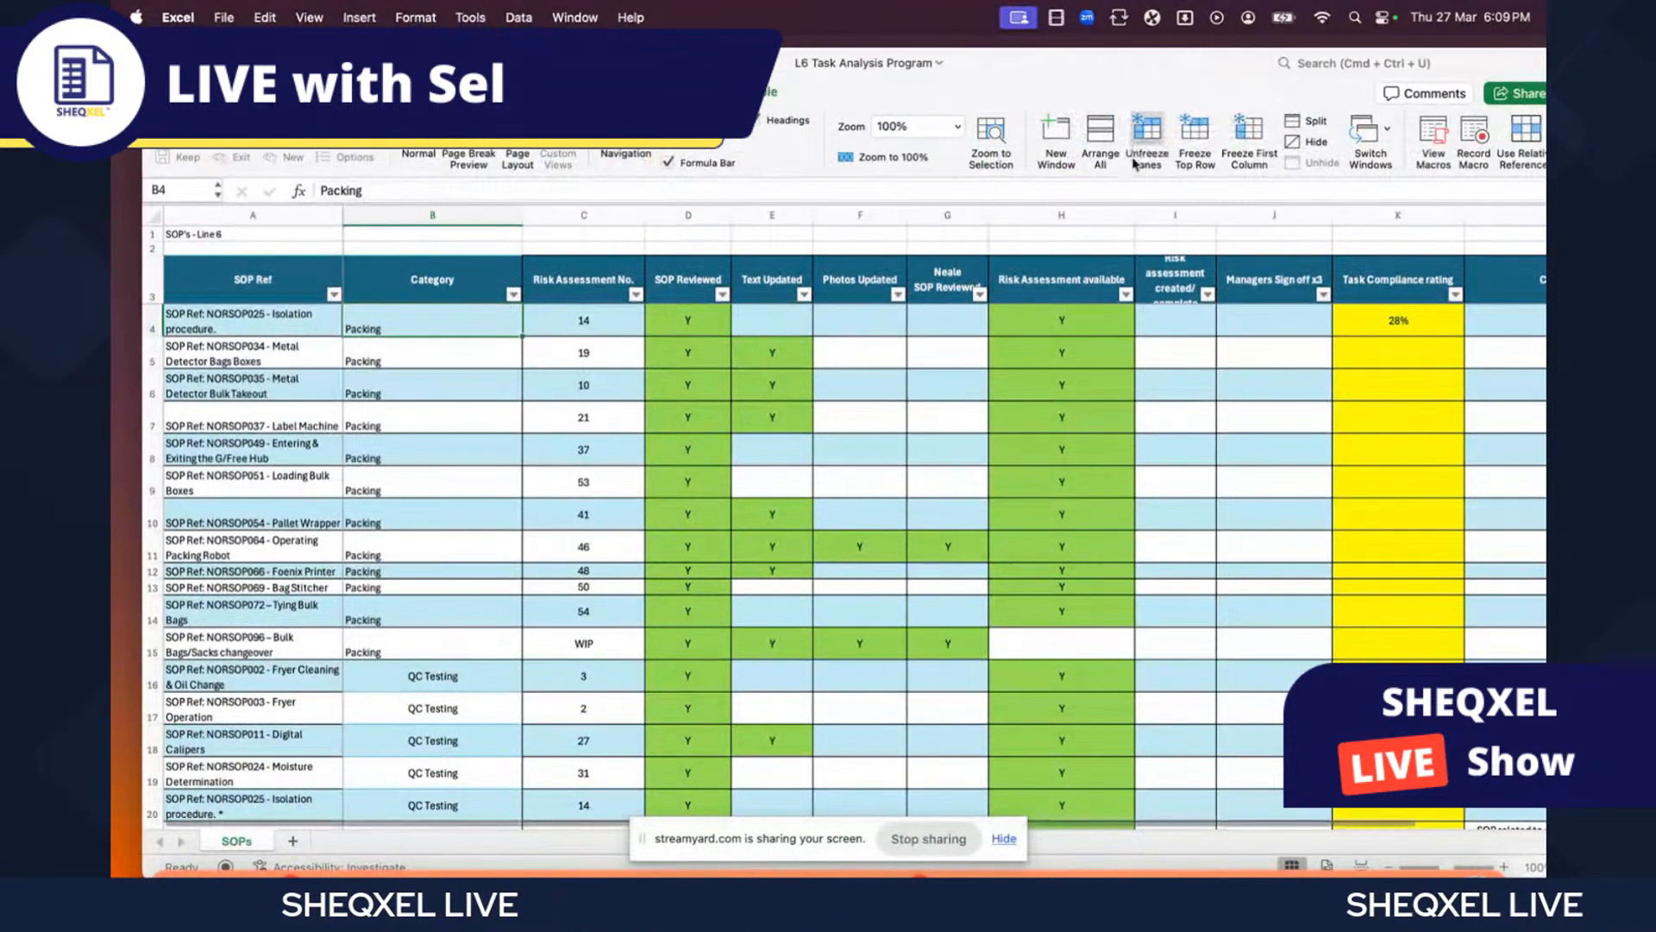
- Check how the frozen SOP Ref column and header row behave while moving through the sheet
scroll(631, 510, "down", 5)
scroll(631, 510, "up", 5)
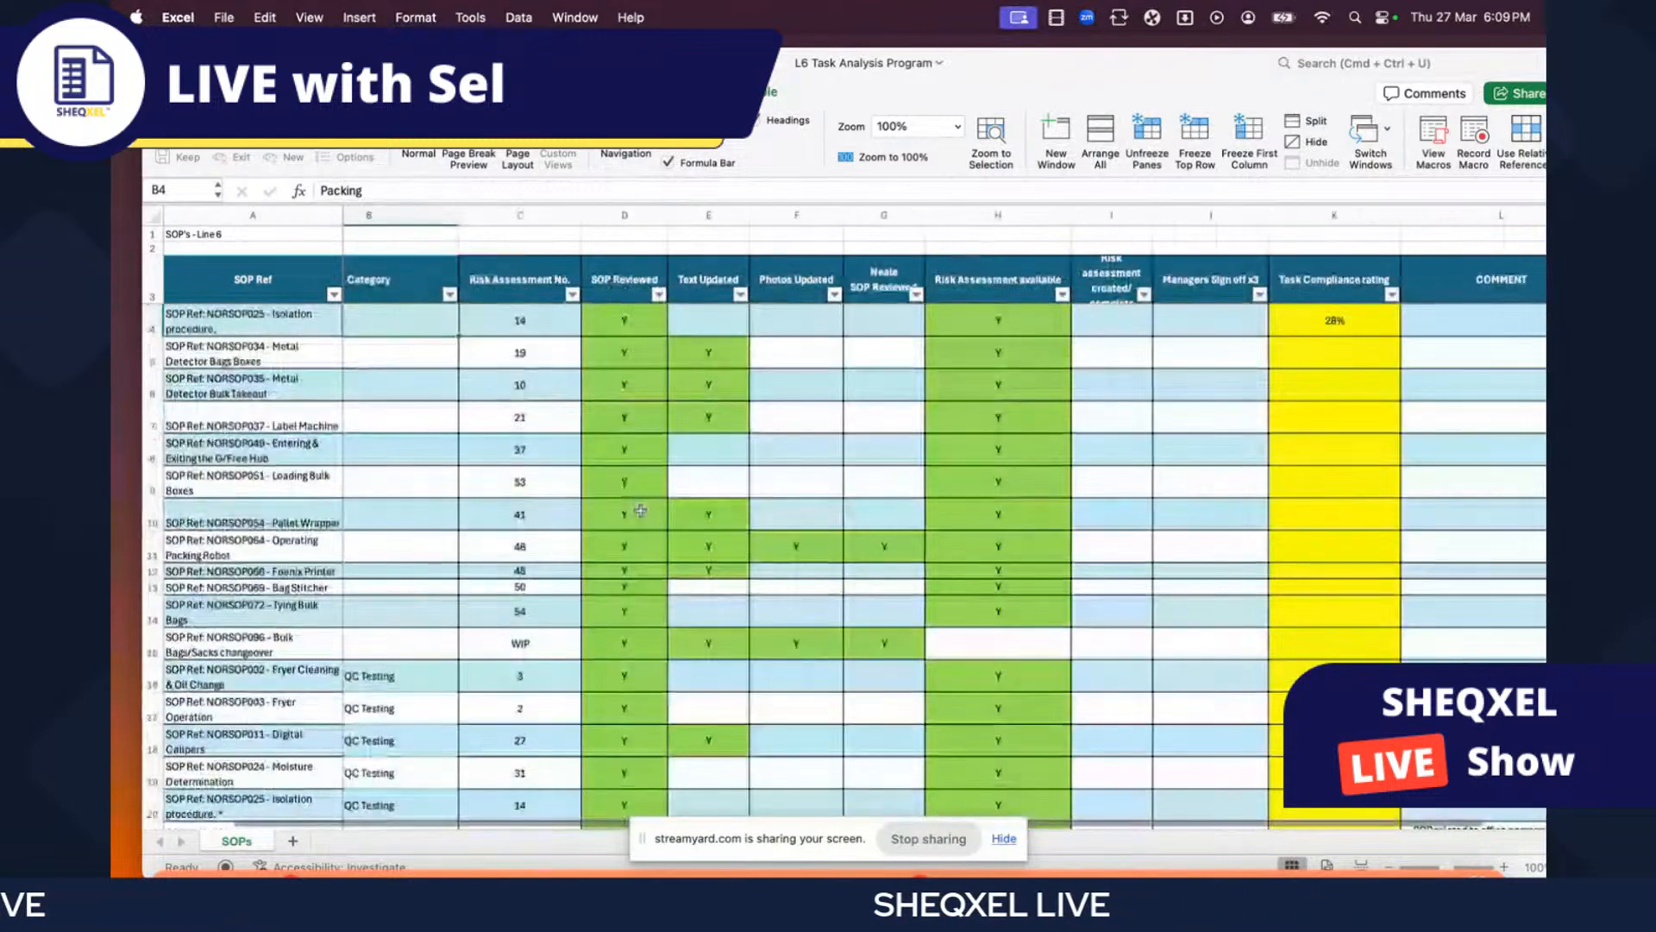
scroll(640, 509, "left", 1)
left_click_drag(268, 352, 267, 676)
left_click_drag(432, 279, 688, 280)
scroll(723, 564, "down", 5)
scroll(723, 563, "down", 10)
scroll(723, 563, "right", 3)
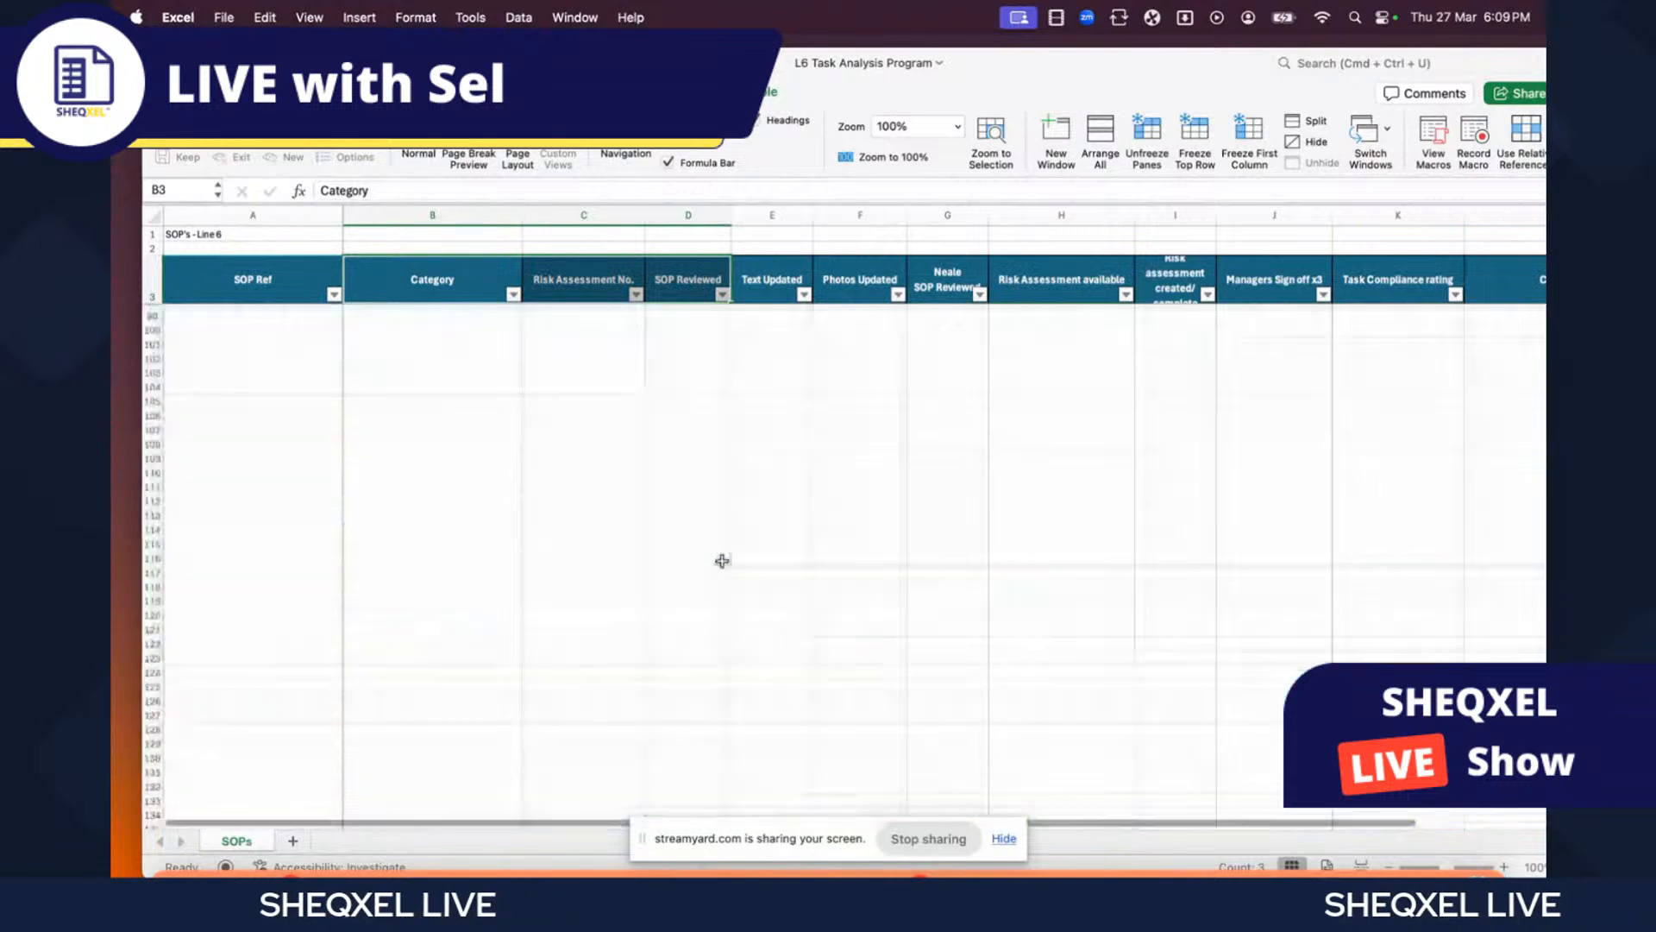
- Look across the table's columns out to COMMENT and back to Category beside the frozen SOP Ref column
scroll(723, 563, "left", 3)
scroll(723, 563, "up", 15)
scroll(723, 564, "right", 6)
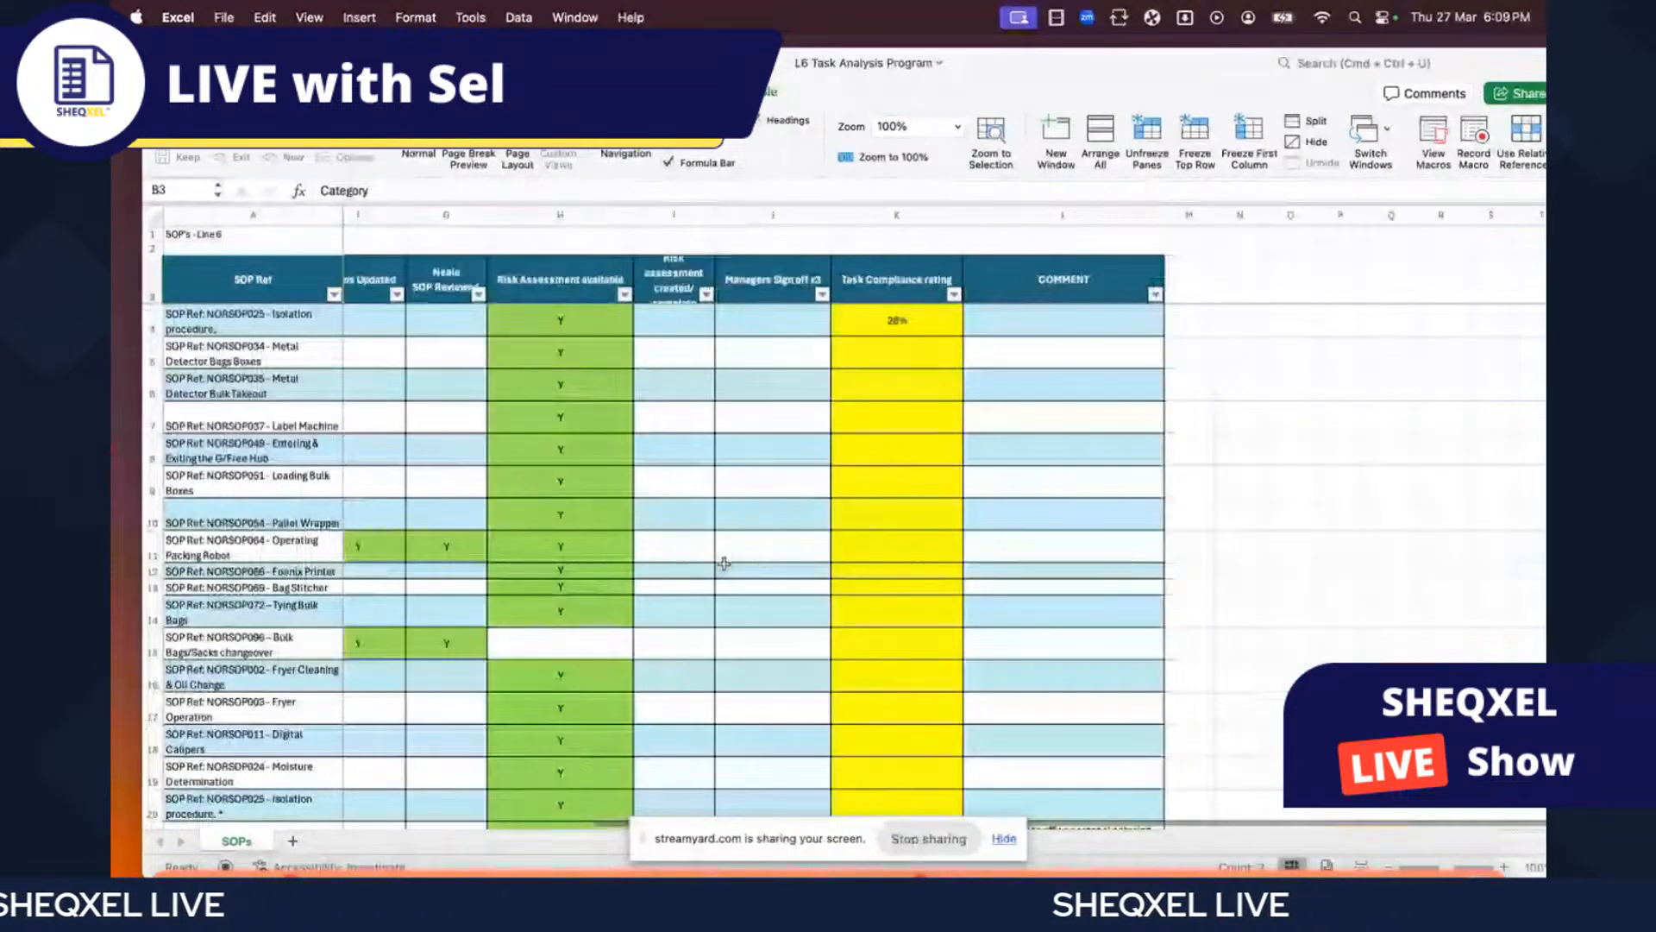
left_click(770, 514)
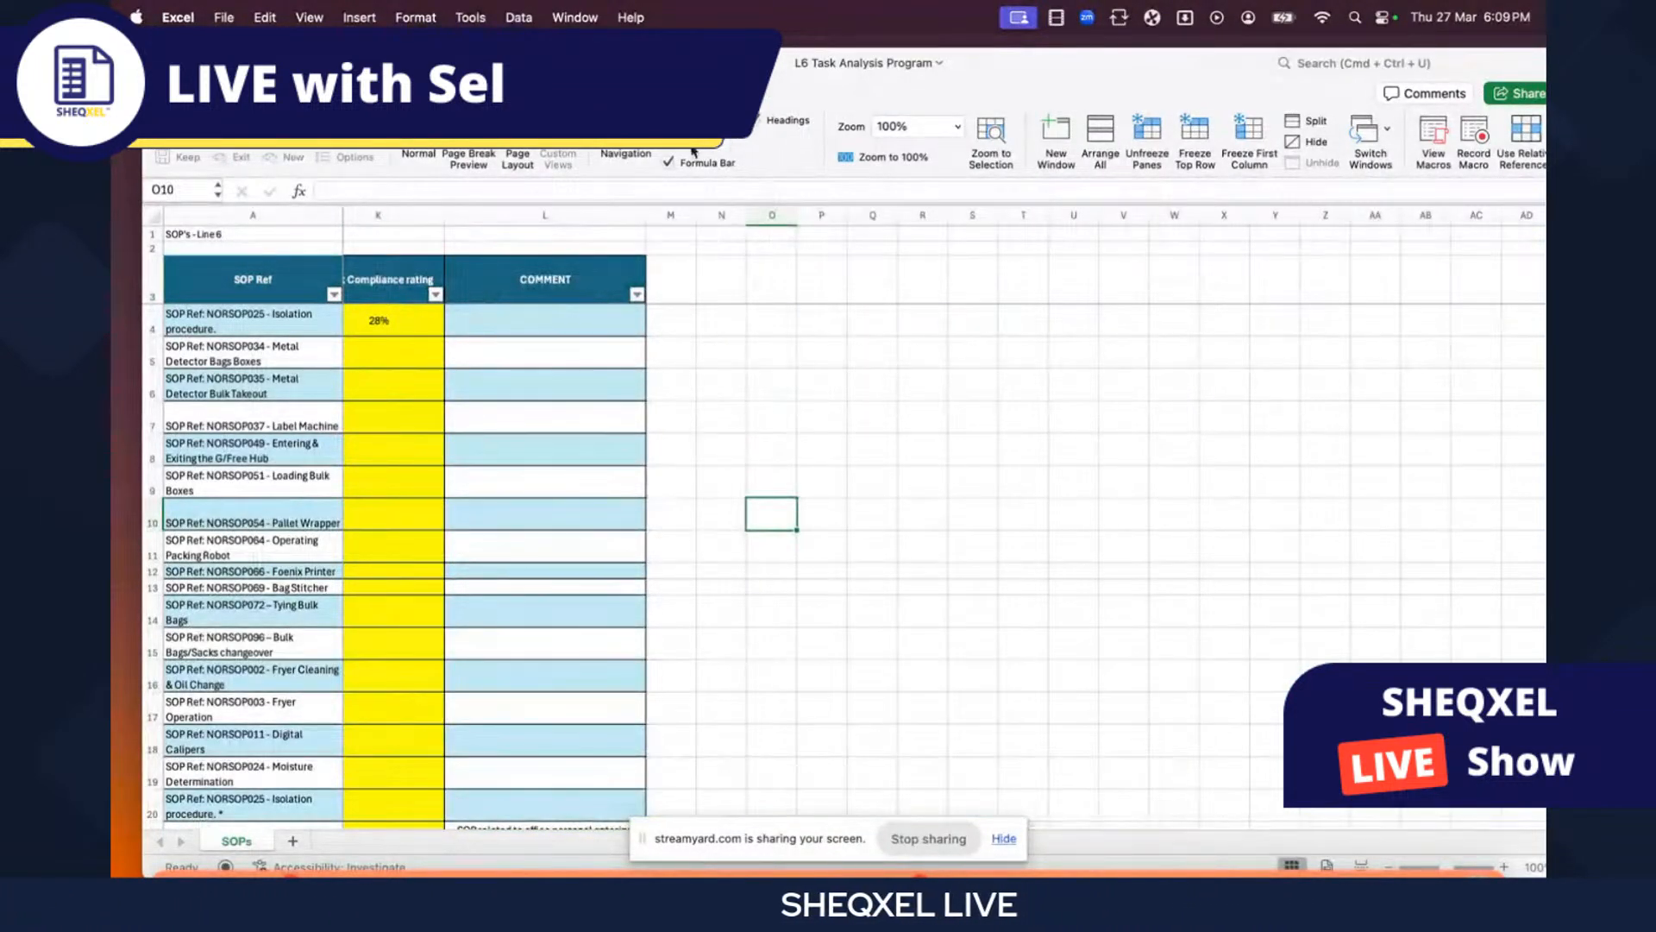
scroll(687, 473, "left", 6)
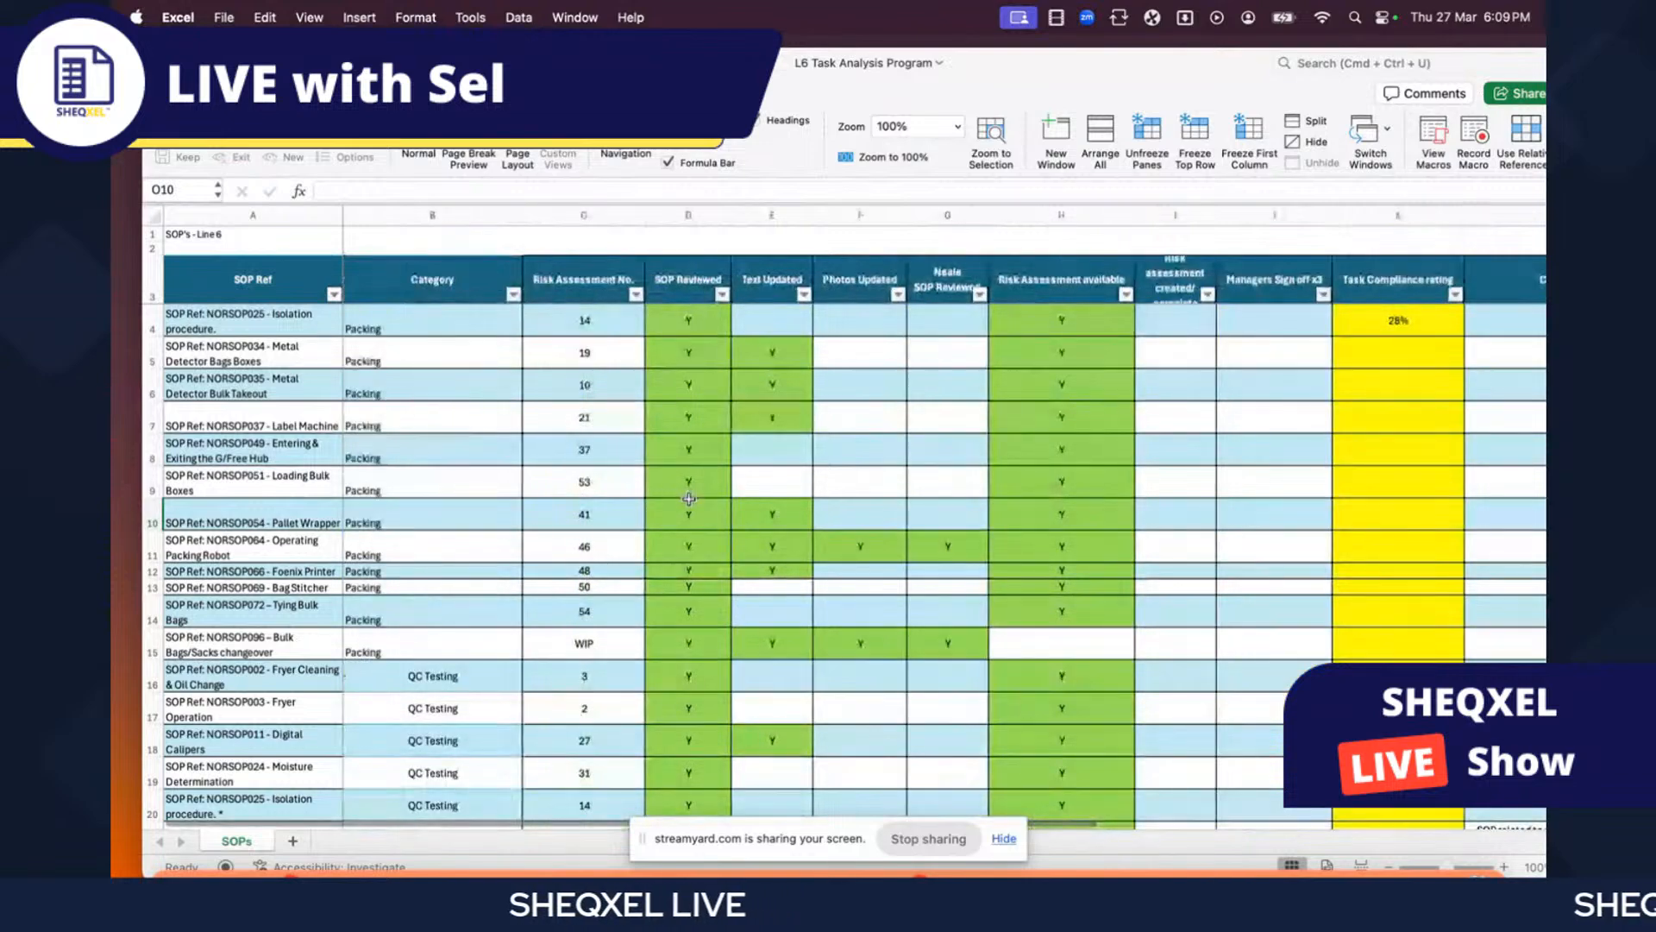
scroll(693, 493, "down", 2)
scroll(693, 493, "up", 2)
scroll(693, 493, "right", 6)
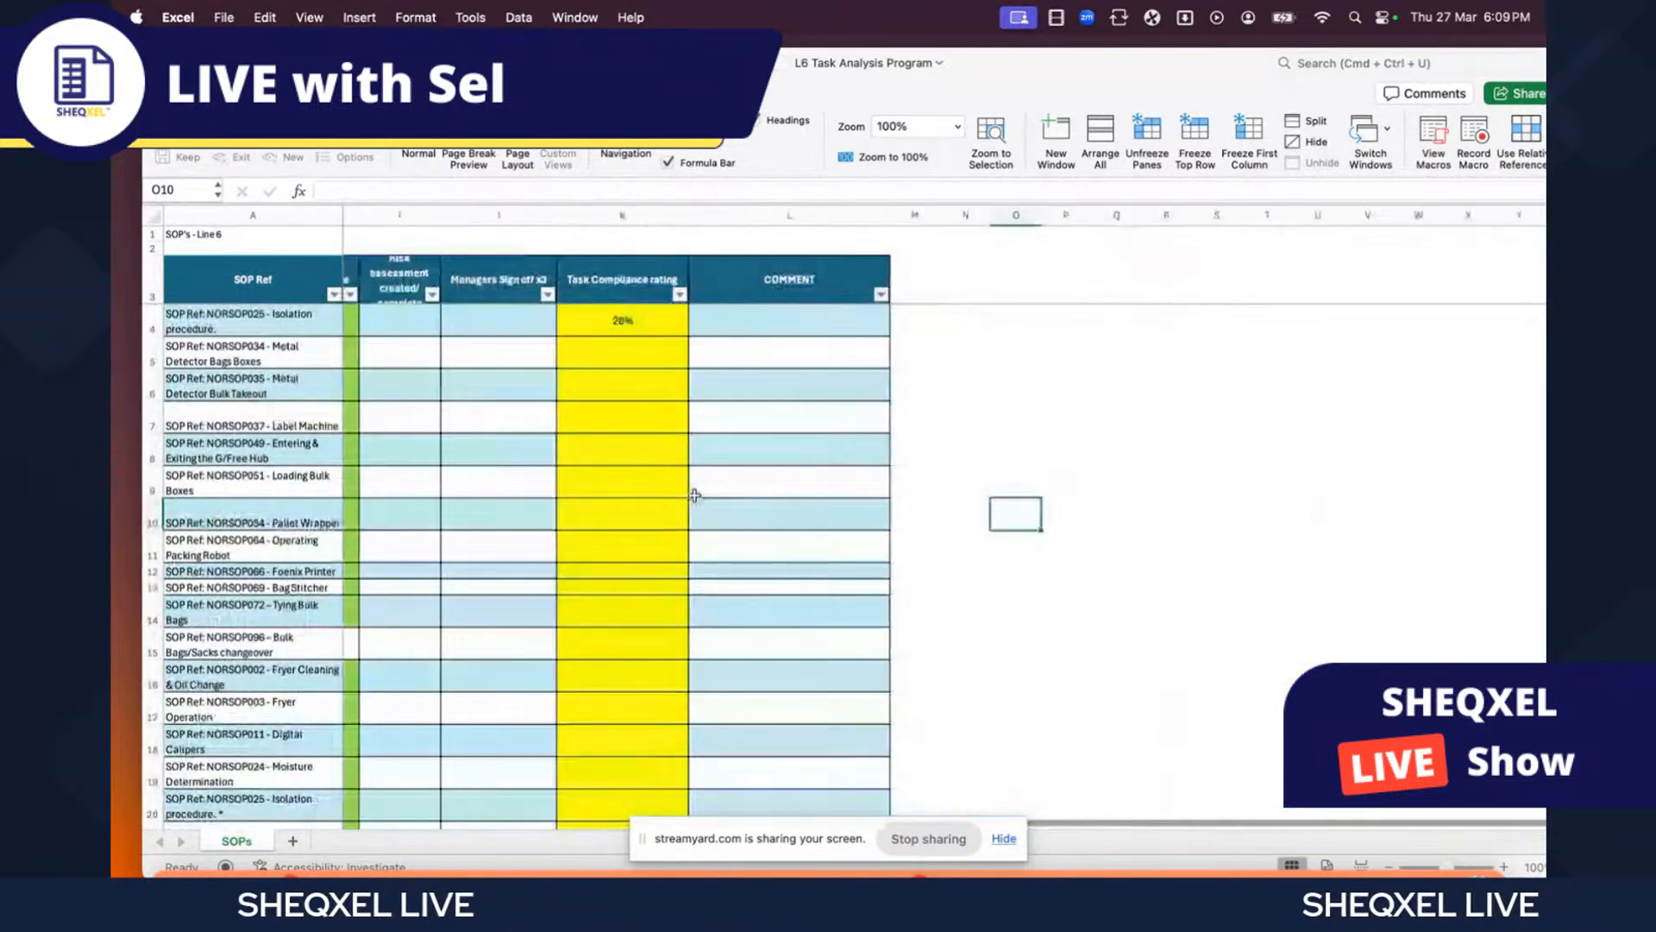
scroll(693, 494, "left", 6)
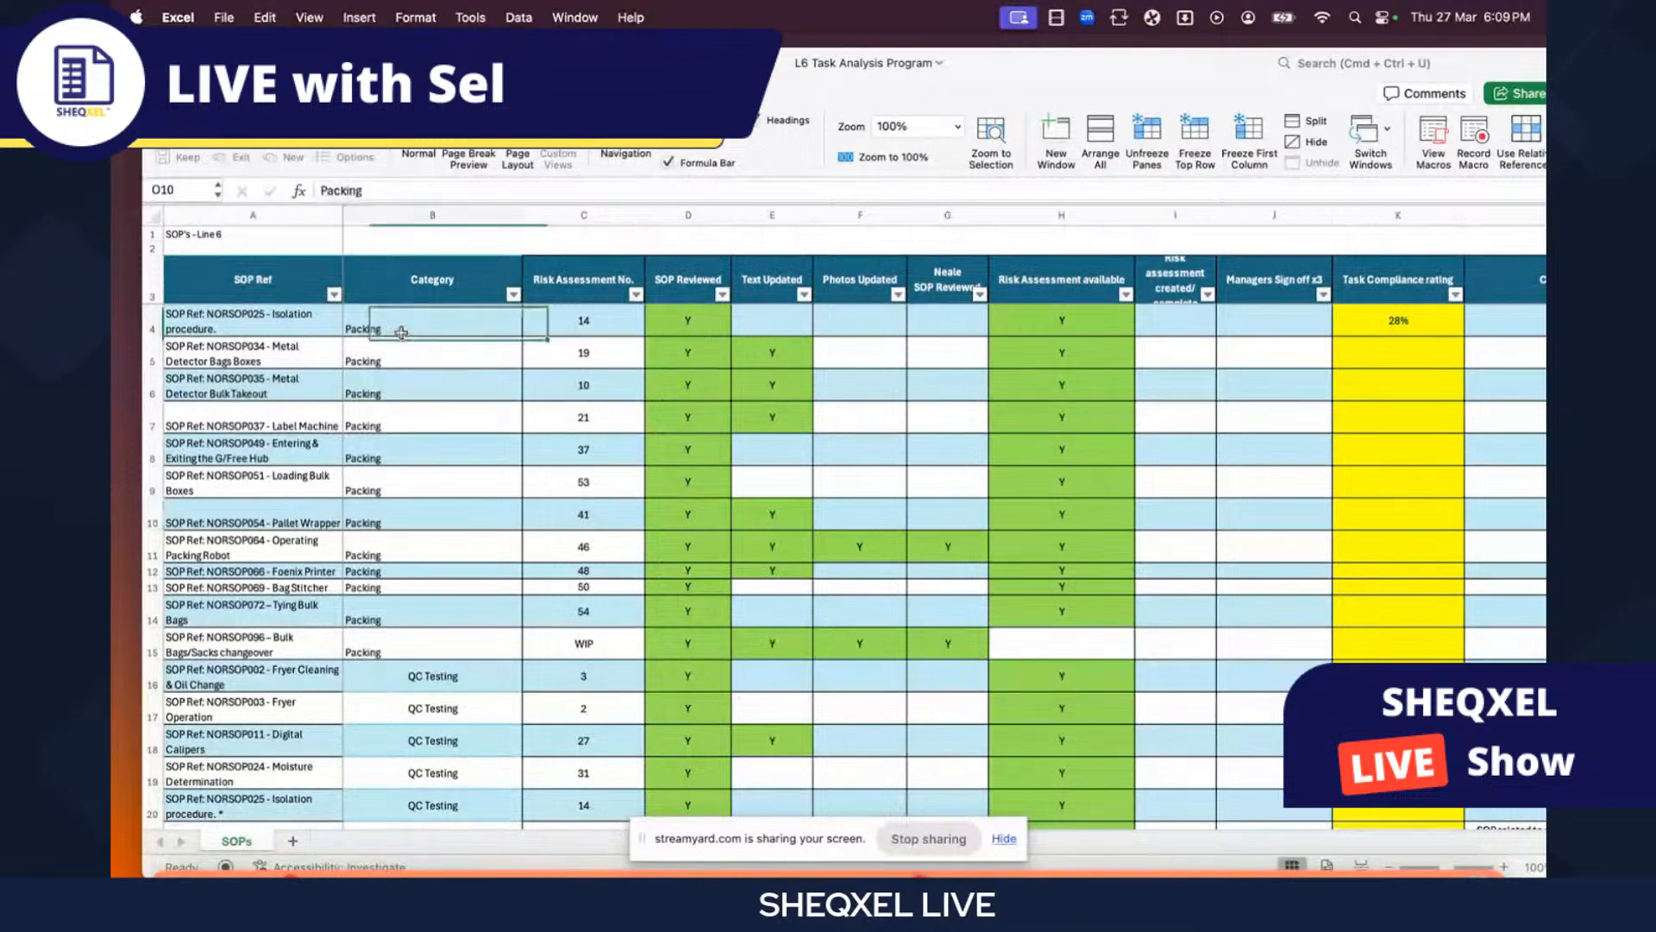
- Centre the entries of the Category column horizontally
left_click(432, 215)
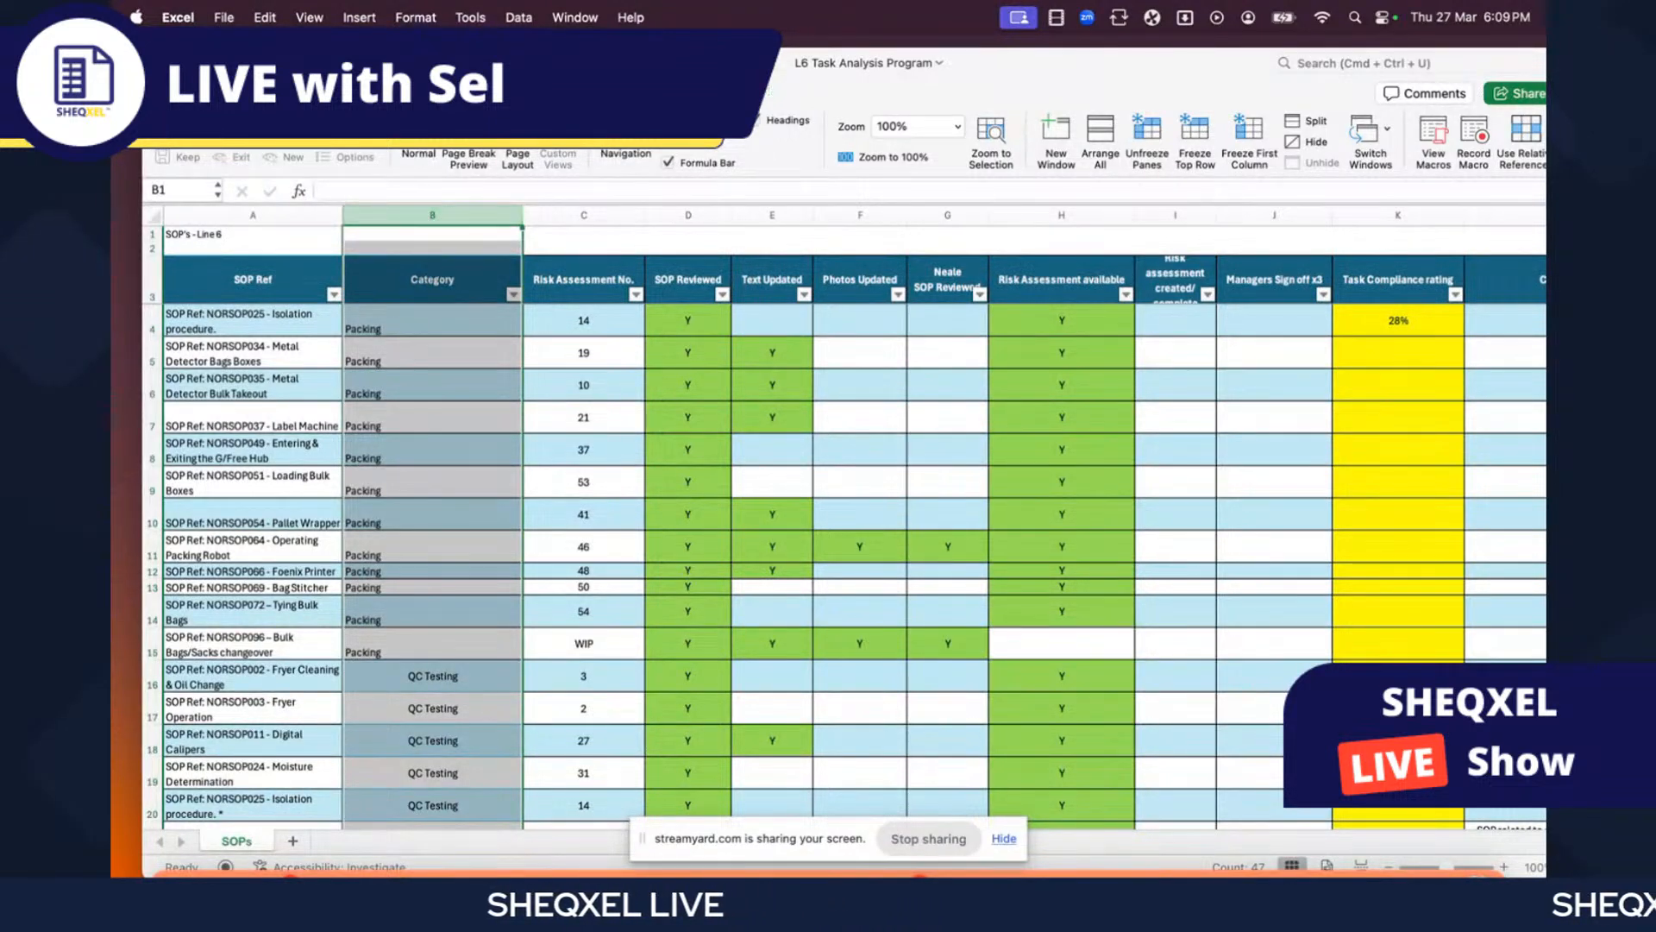
left_click(180, 93)
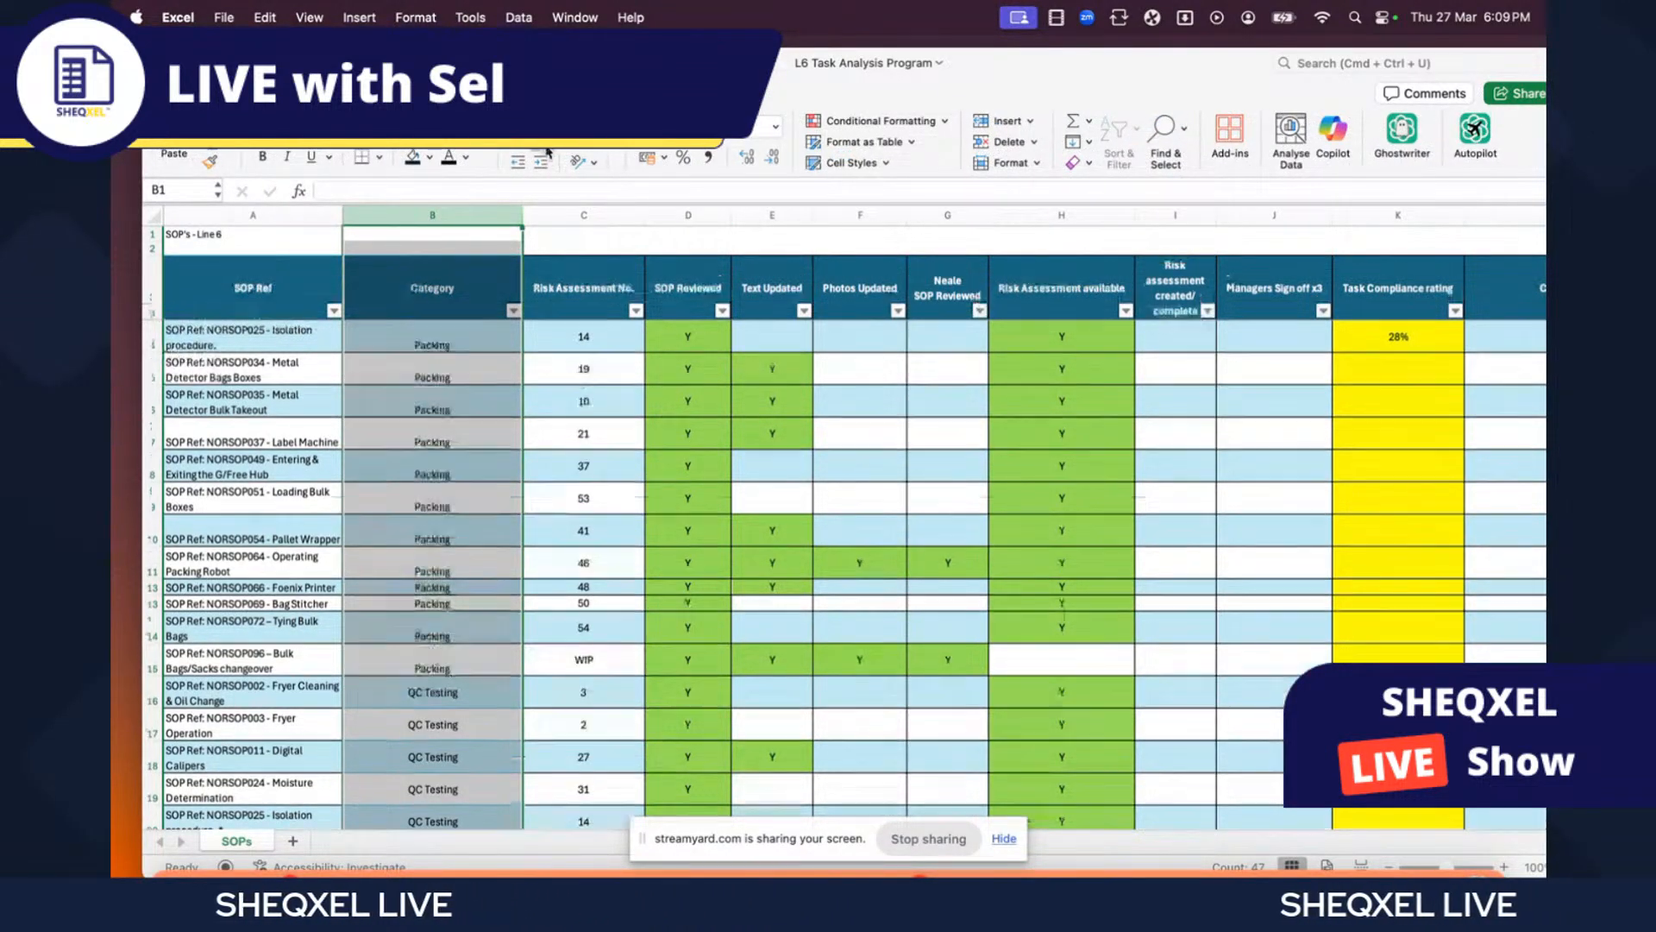
left_click(772, 570)
- Delete the leftover review notes, new SOPs label and file paths in rows 51 to 61 below the table
scroll(778, 600, "down", 10)
scroll(777, 601, "down", 5)
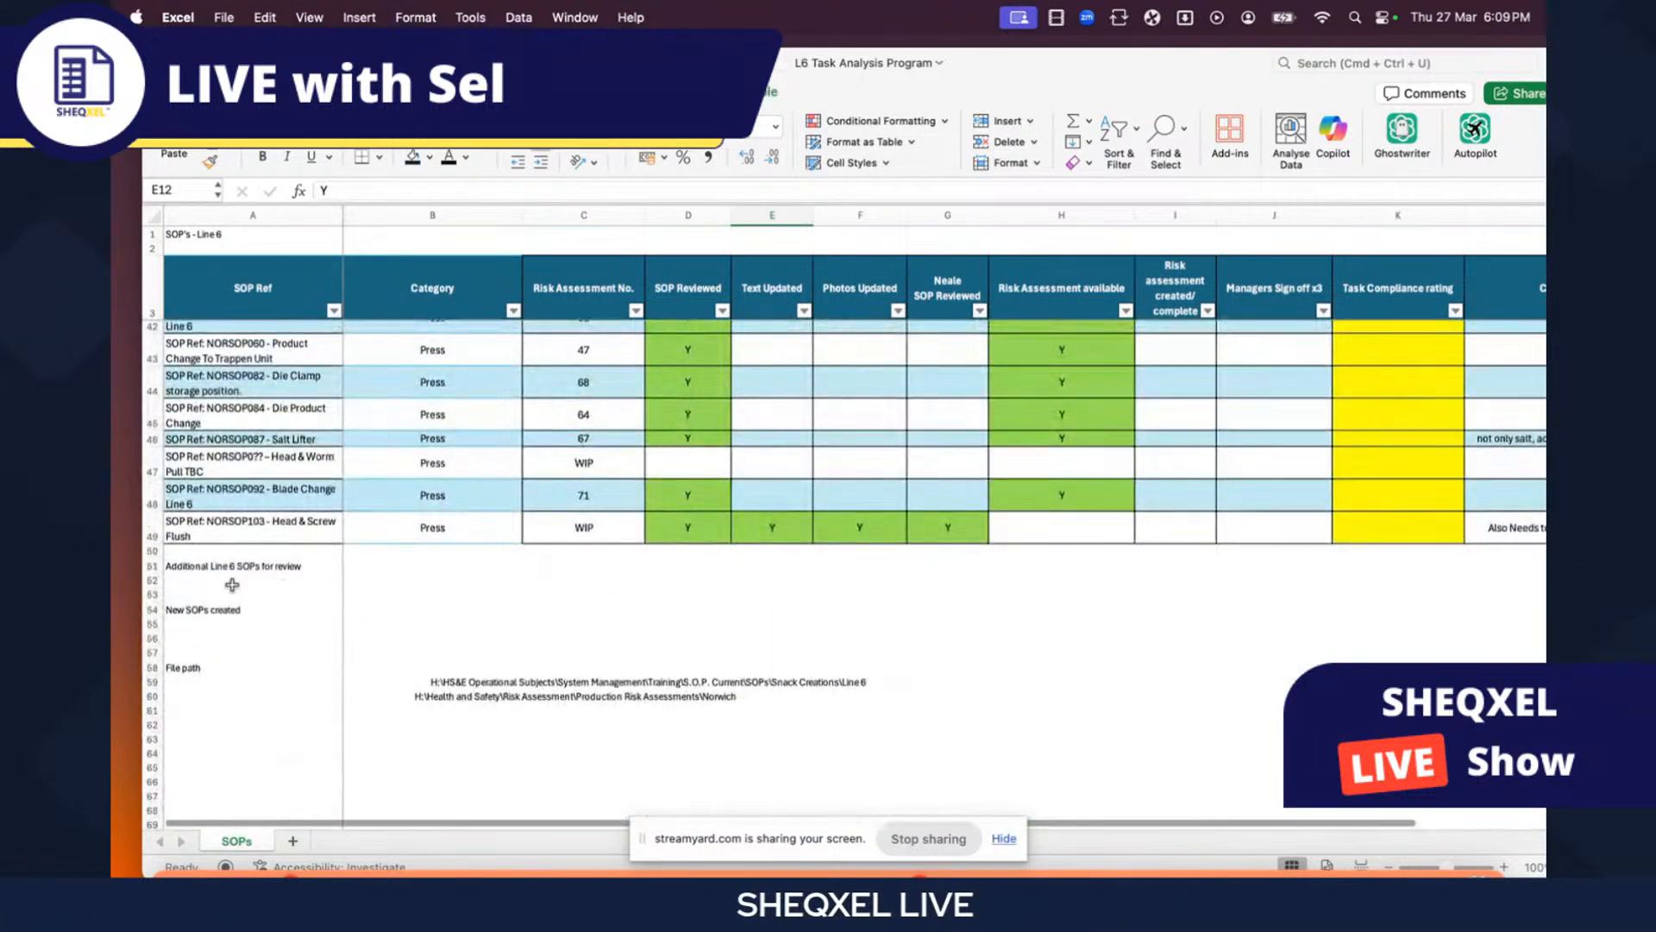
left_click_drag(148, 566, 236, 710)
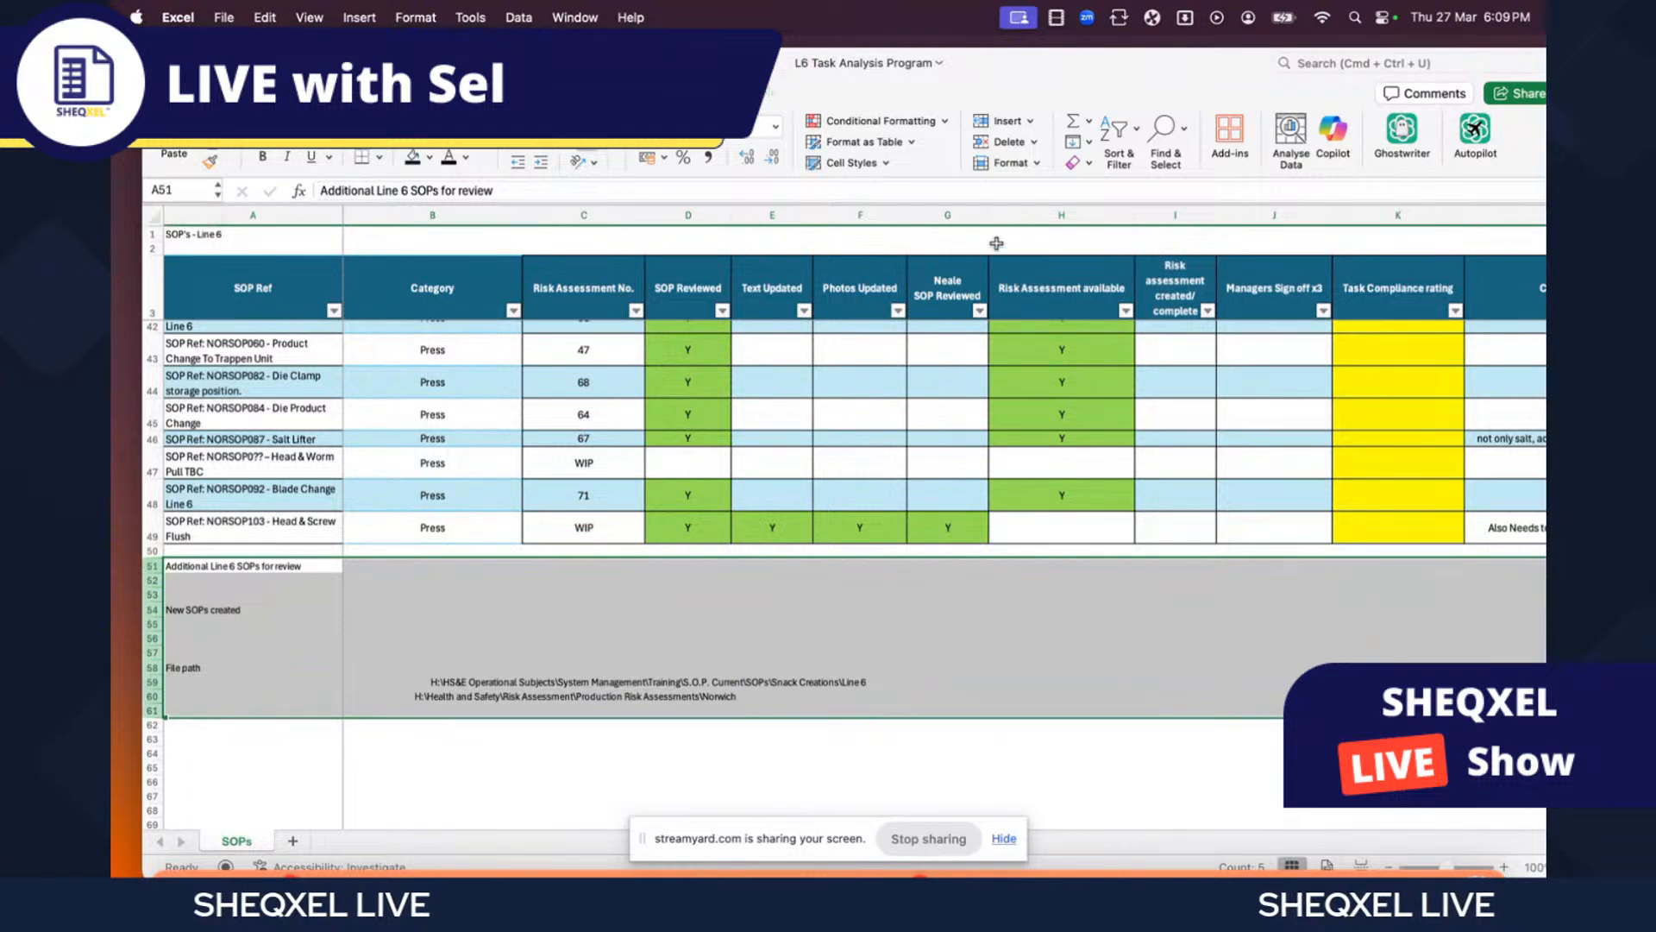
key("Delete")
left_click(658, 621)
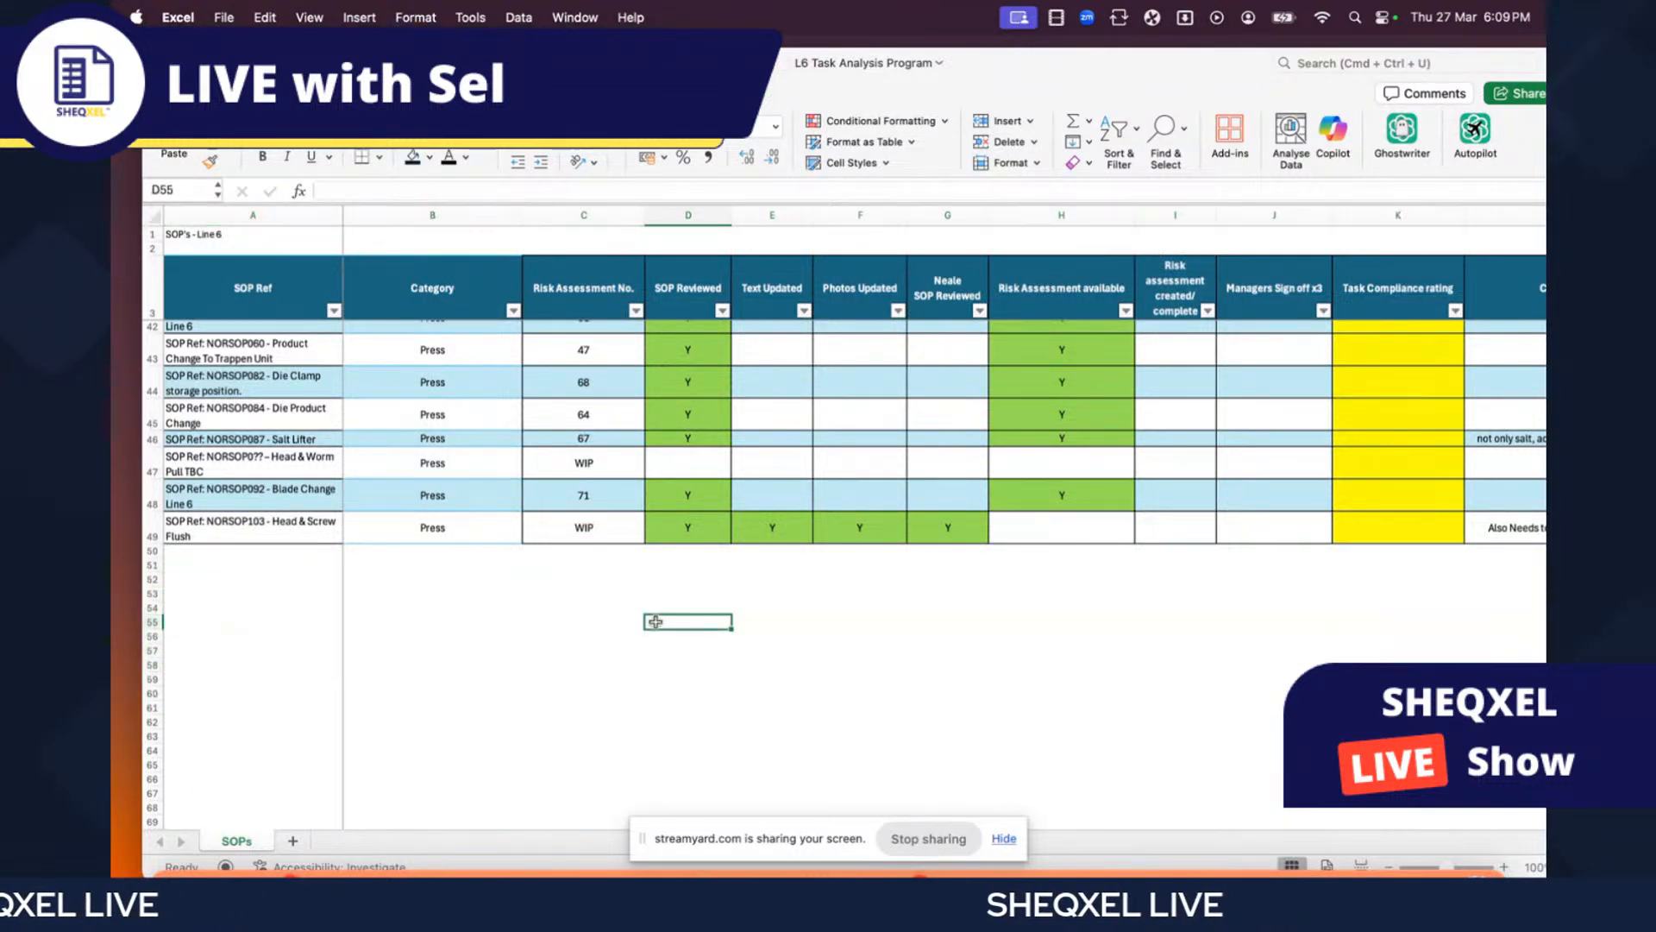
- Delete row 1, which holds the SOP's - Line 6 title, from above the table
scroll(658, 621, "up", 15)
left_click(210, 239)
left_click(144, 231)
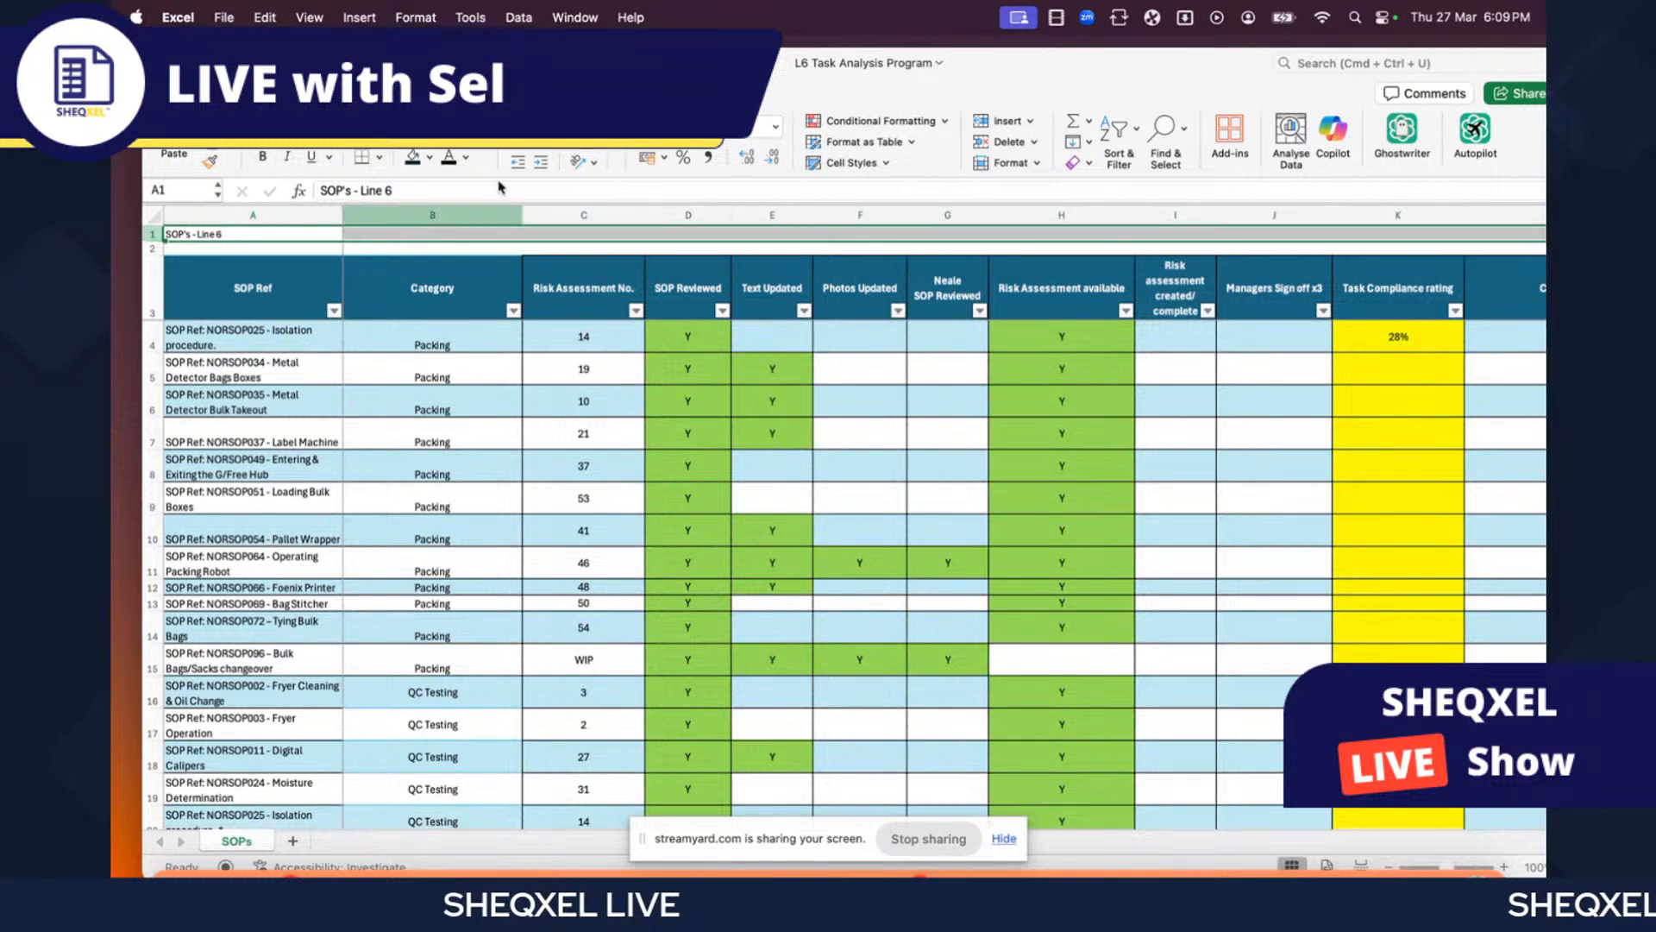
left_click(990, 144)
left_click(772, 354)
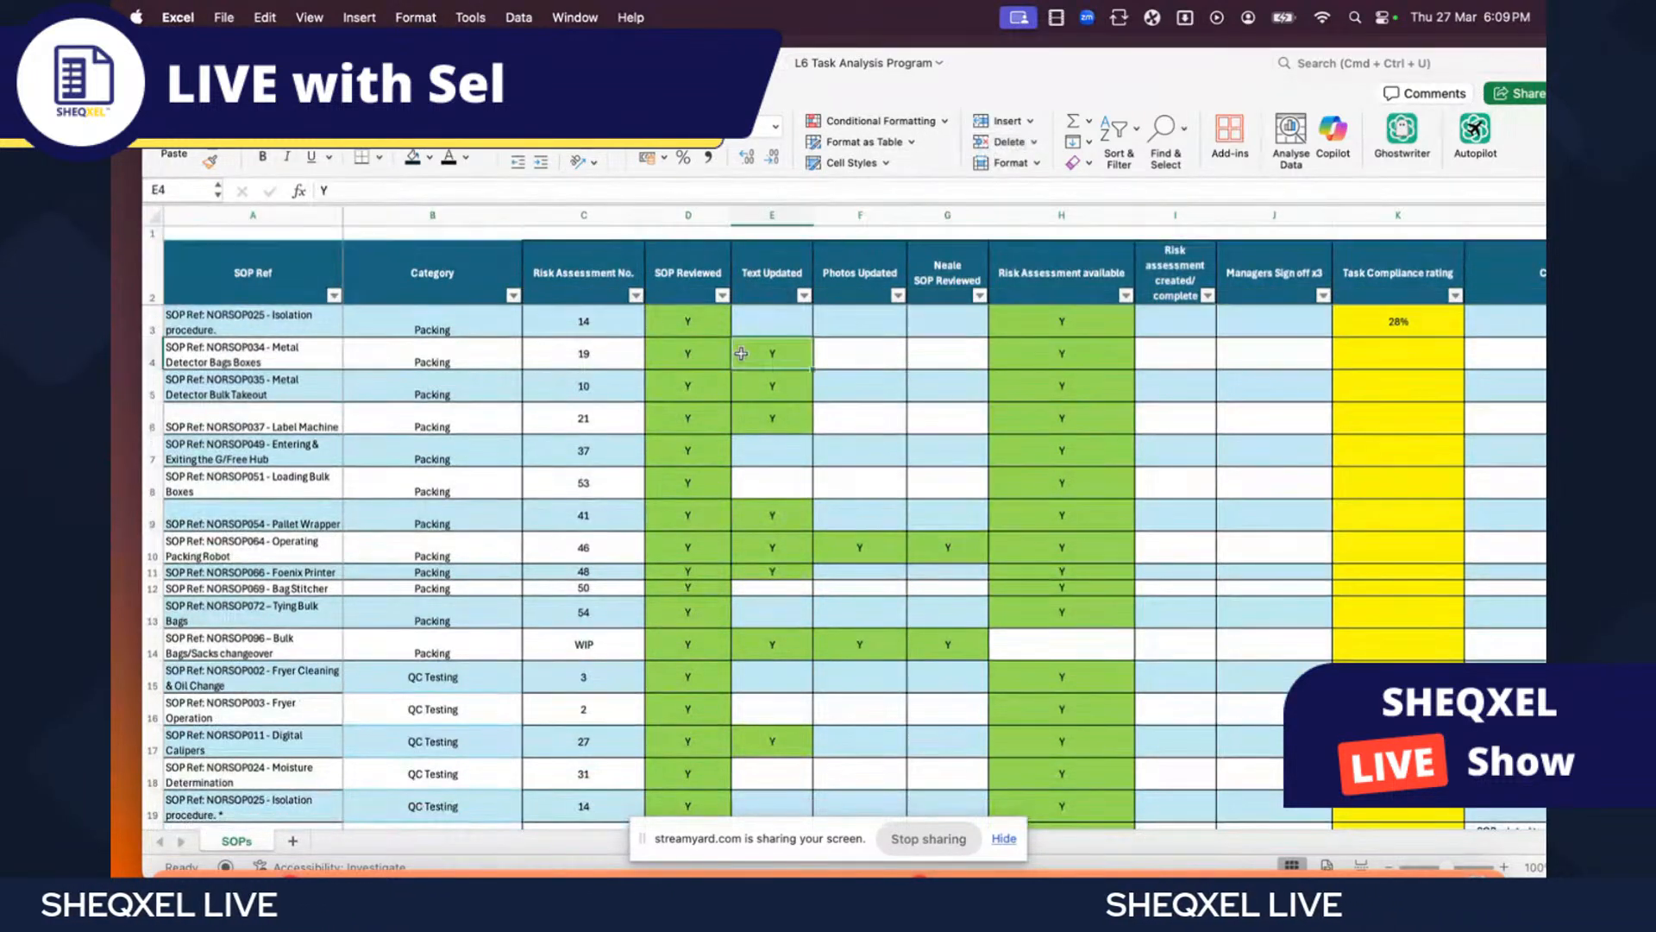
- Insert two blank rows at the very top of the SOPs sheet, above the table
left_click(157, 233)
left_click(1000, 122)
left_click(1001, 122)
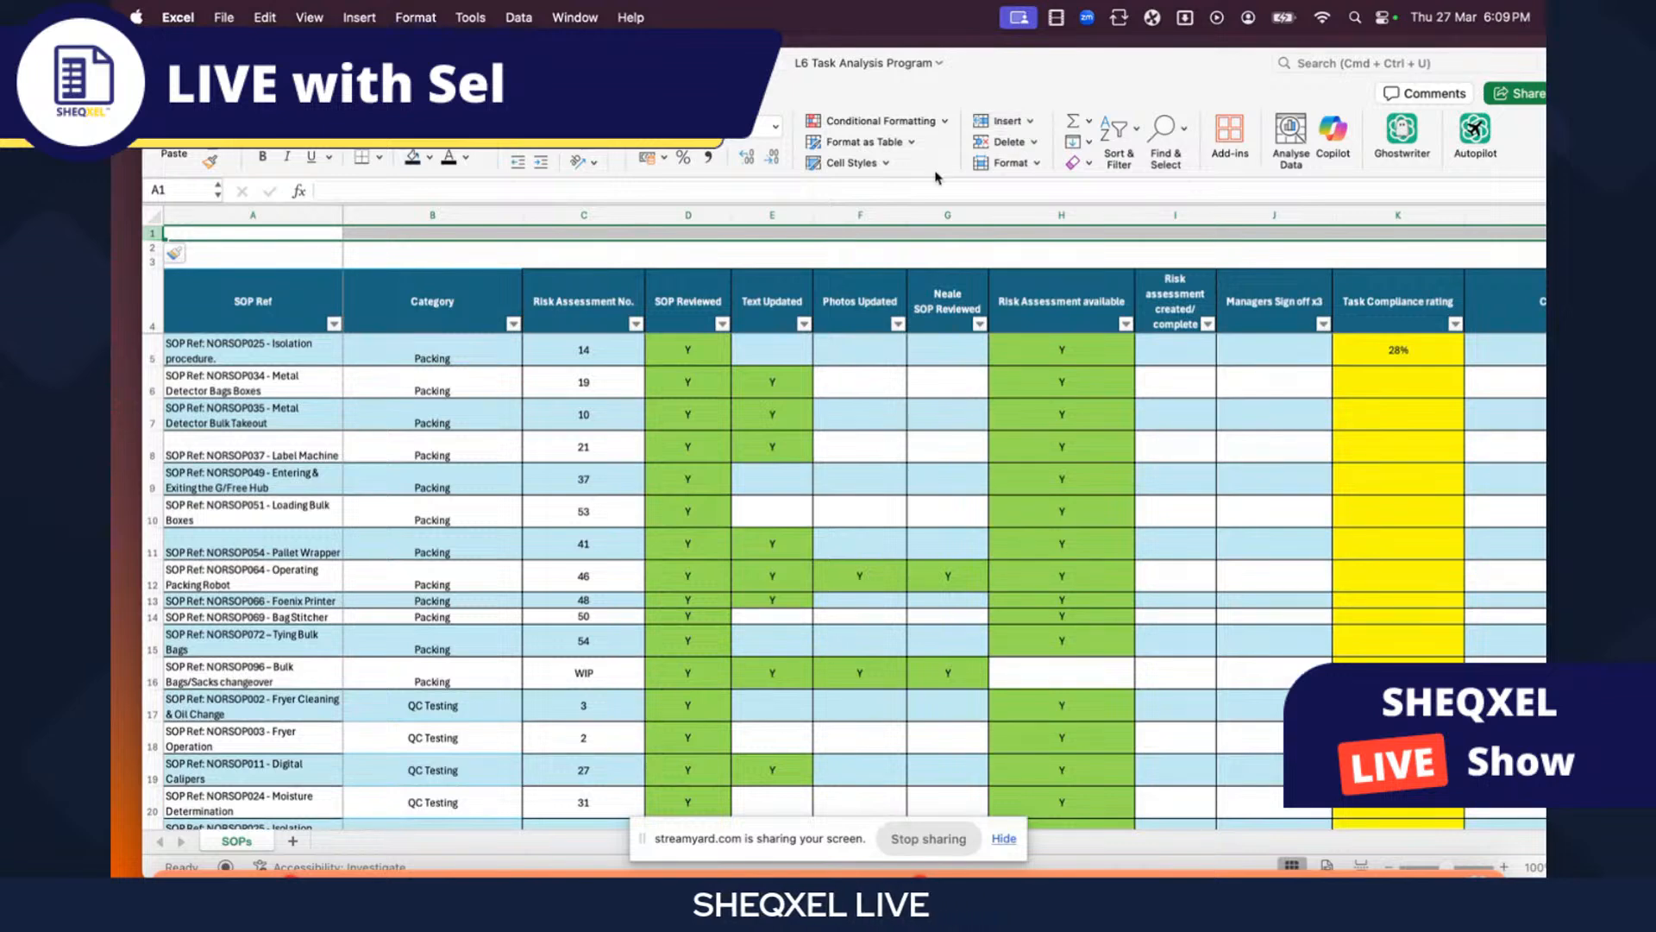
left_click(781, 444)
- Review the SOP Ref, Category and Risk Assessment No. columns from the Packing rows down to the RMHS rows
scroll(790, 448, "down", 4)
scroll(799, 453, "up", 4)
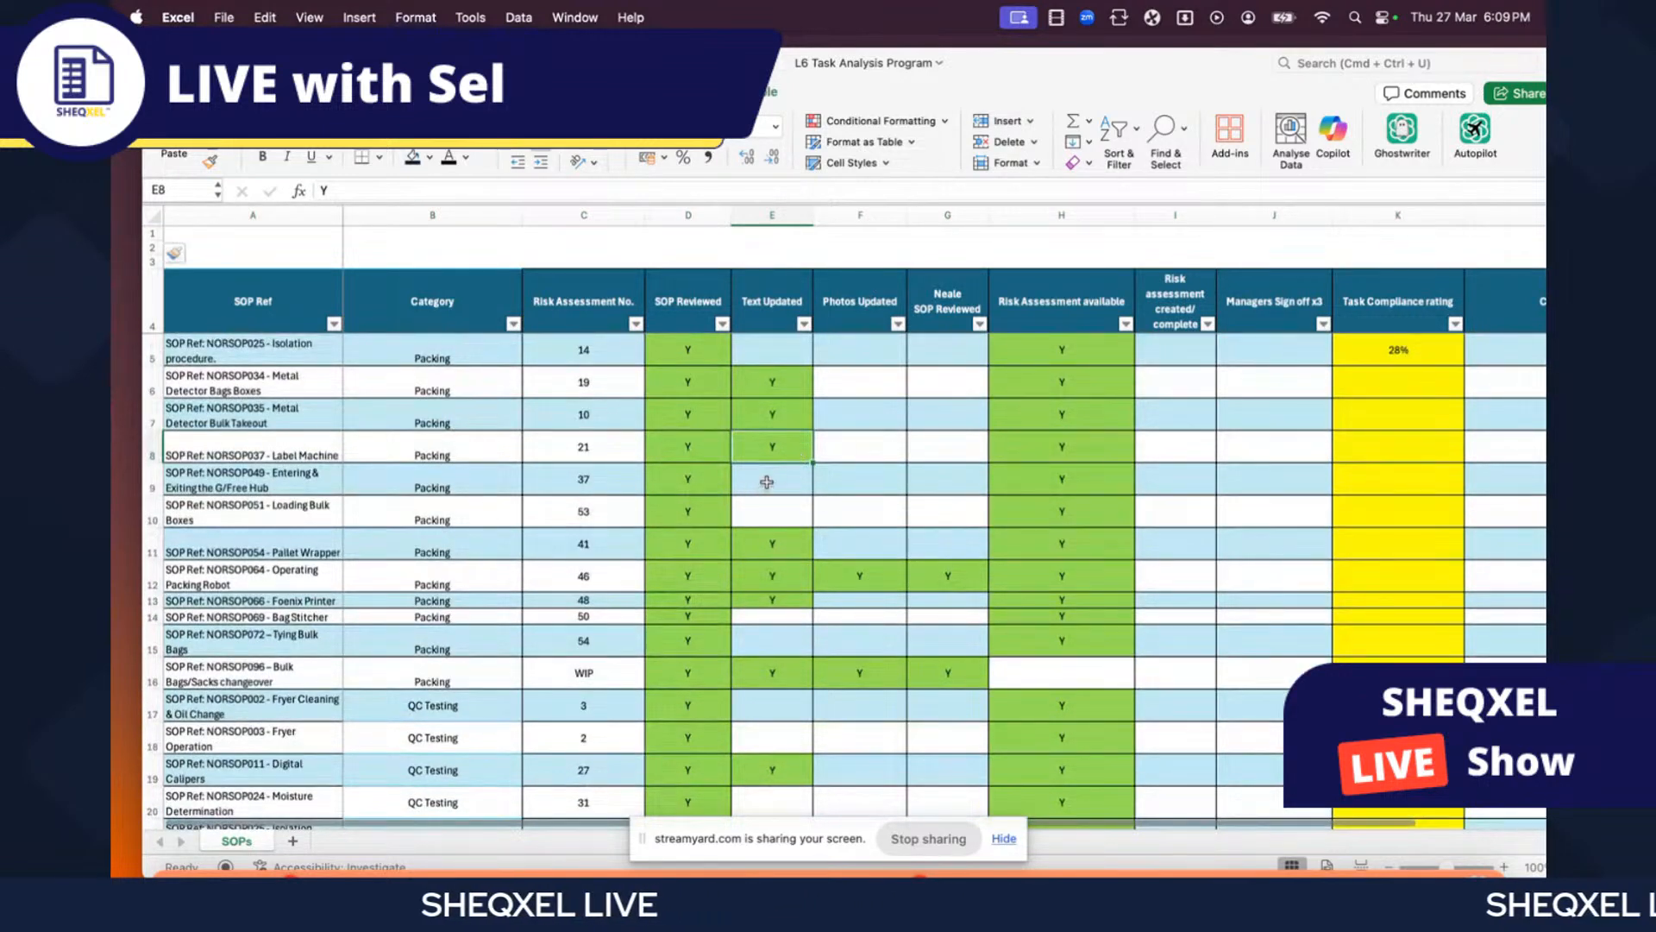
scroll(733, 492, "down", 5)
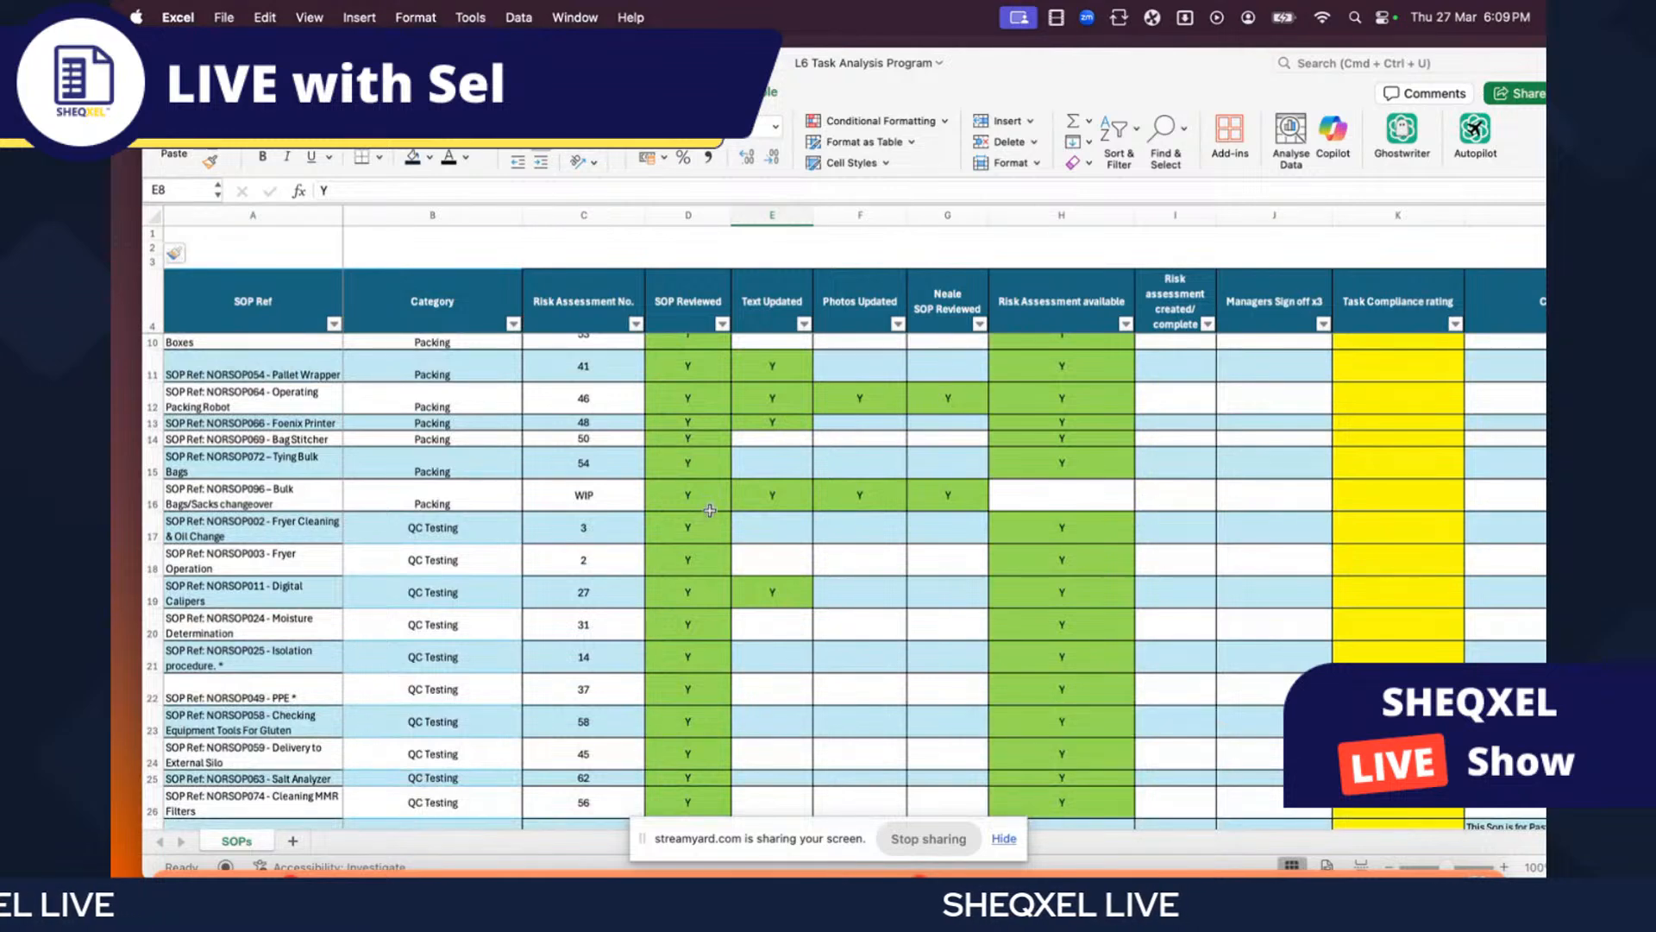
scroll(707, 503, "up", 5)
left_click(282, 354)
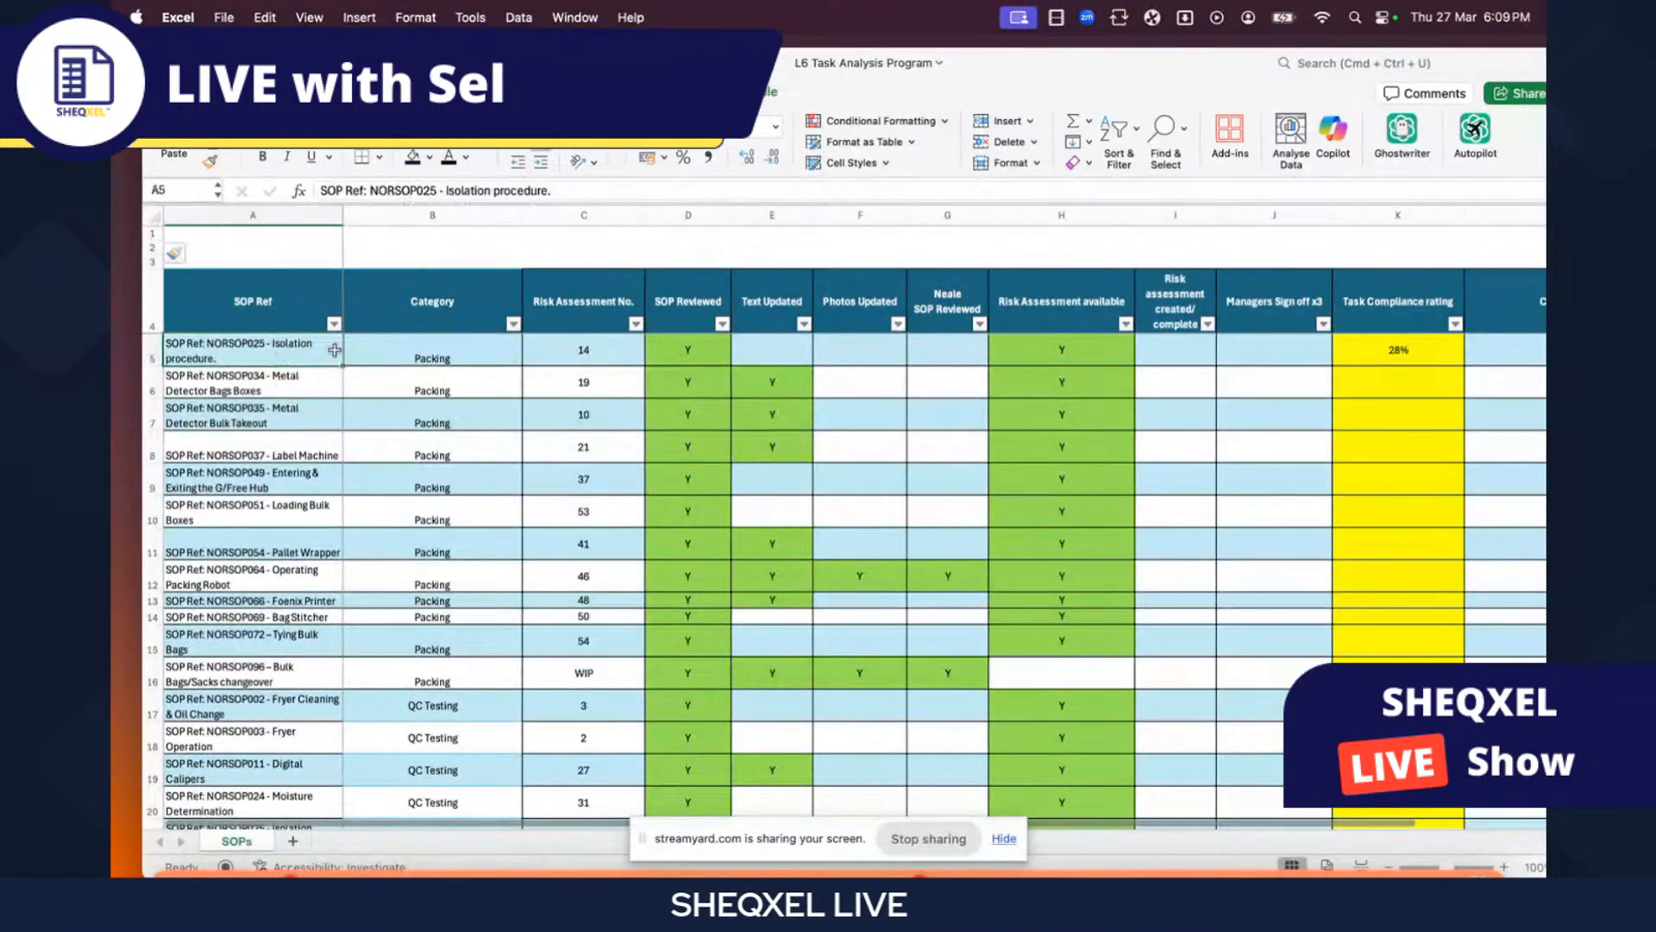
left_click(459, 358)
left_click(573, 349)
left_click(580, 314)
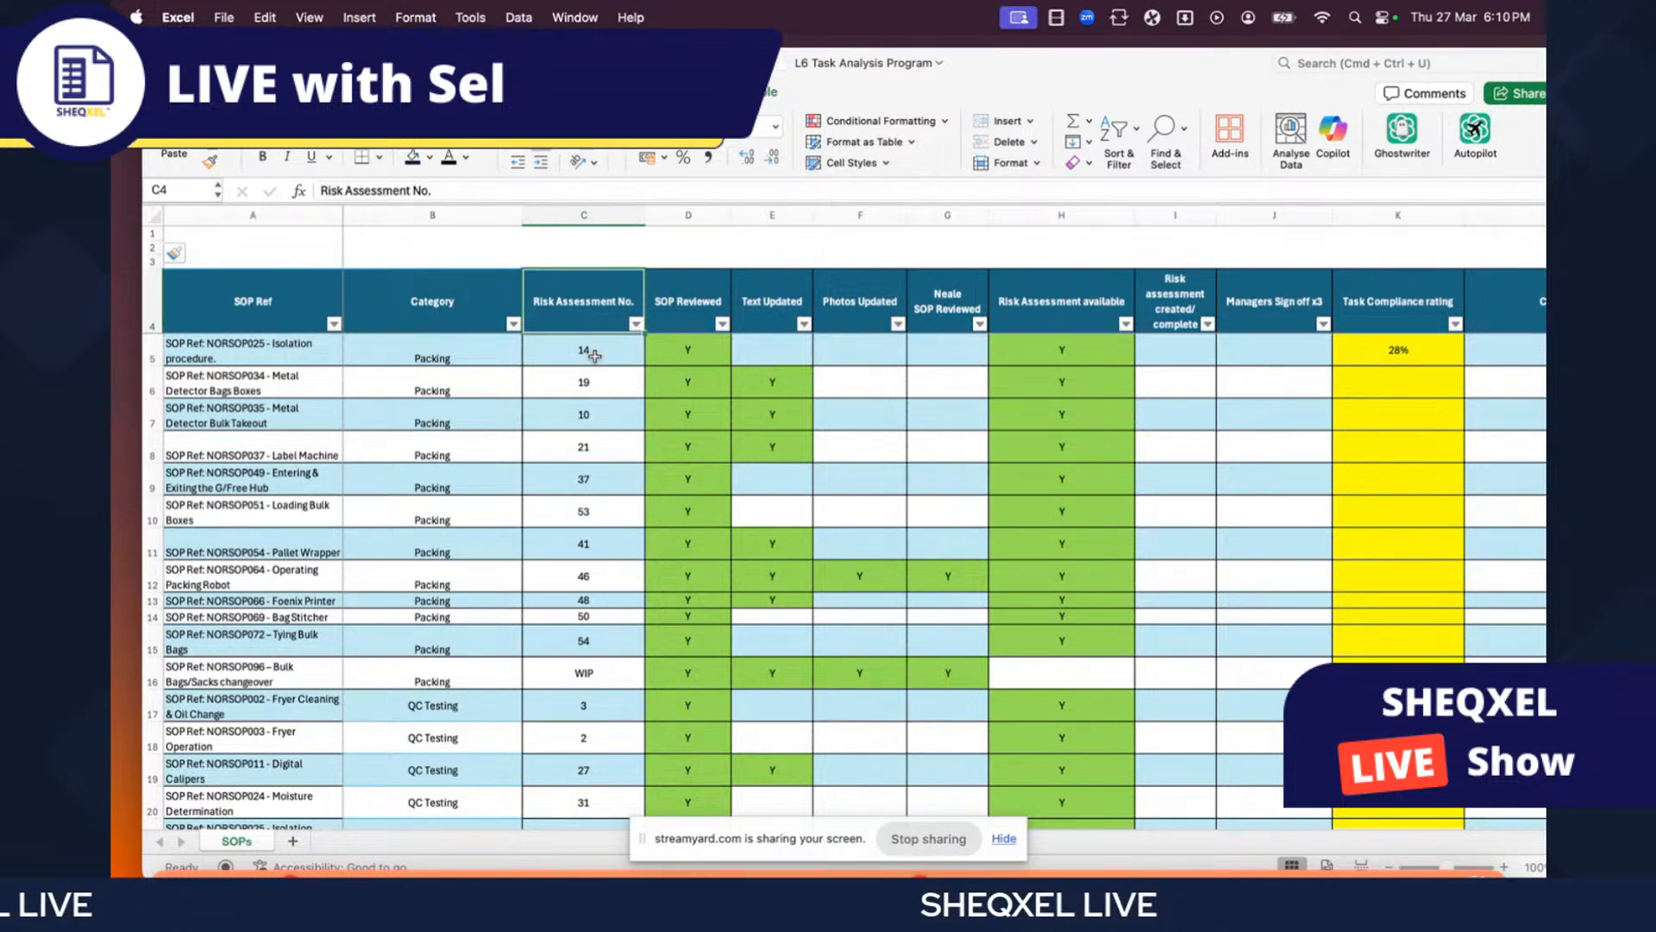
scroll(612, 491, "down", 10)
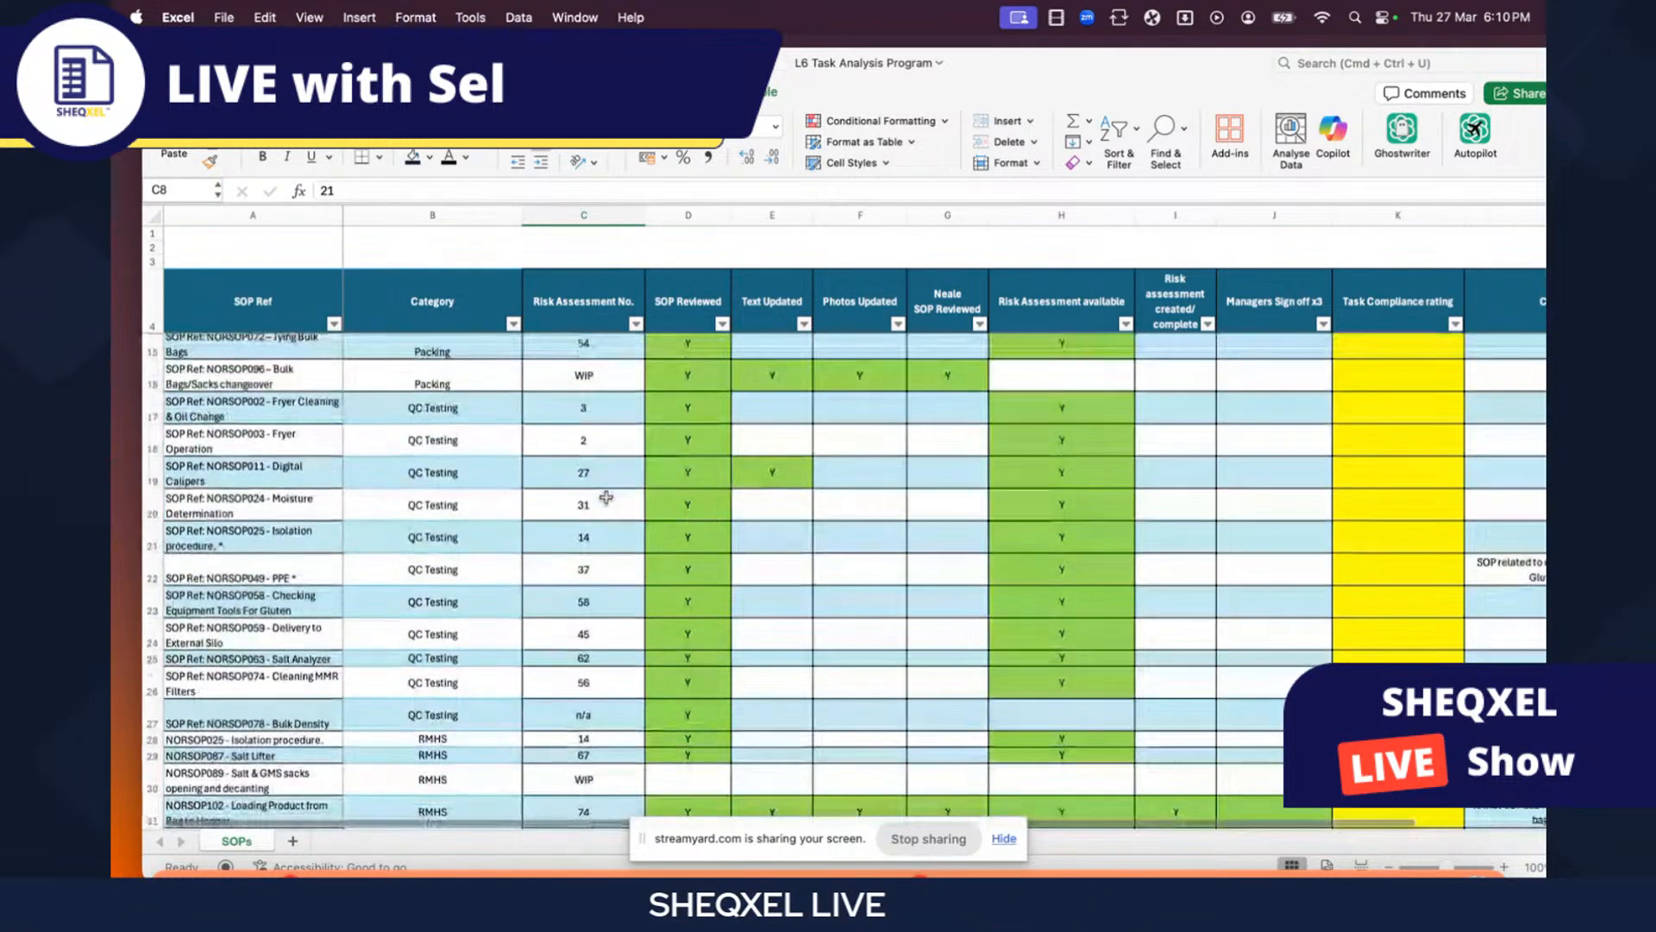
scroll(652, 492, "up", 10)
- Examine the columns from SOP Reviewed to Risk Assessment available and their first-row entries
left_click_drag(688, 306, 1044, 300)
left_click(684, 298)
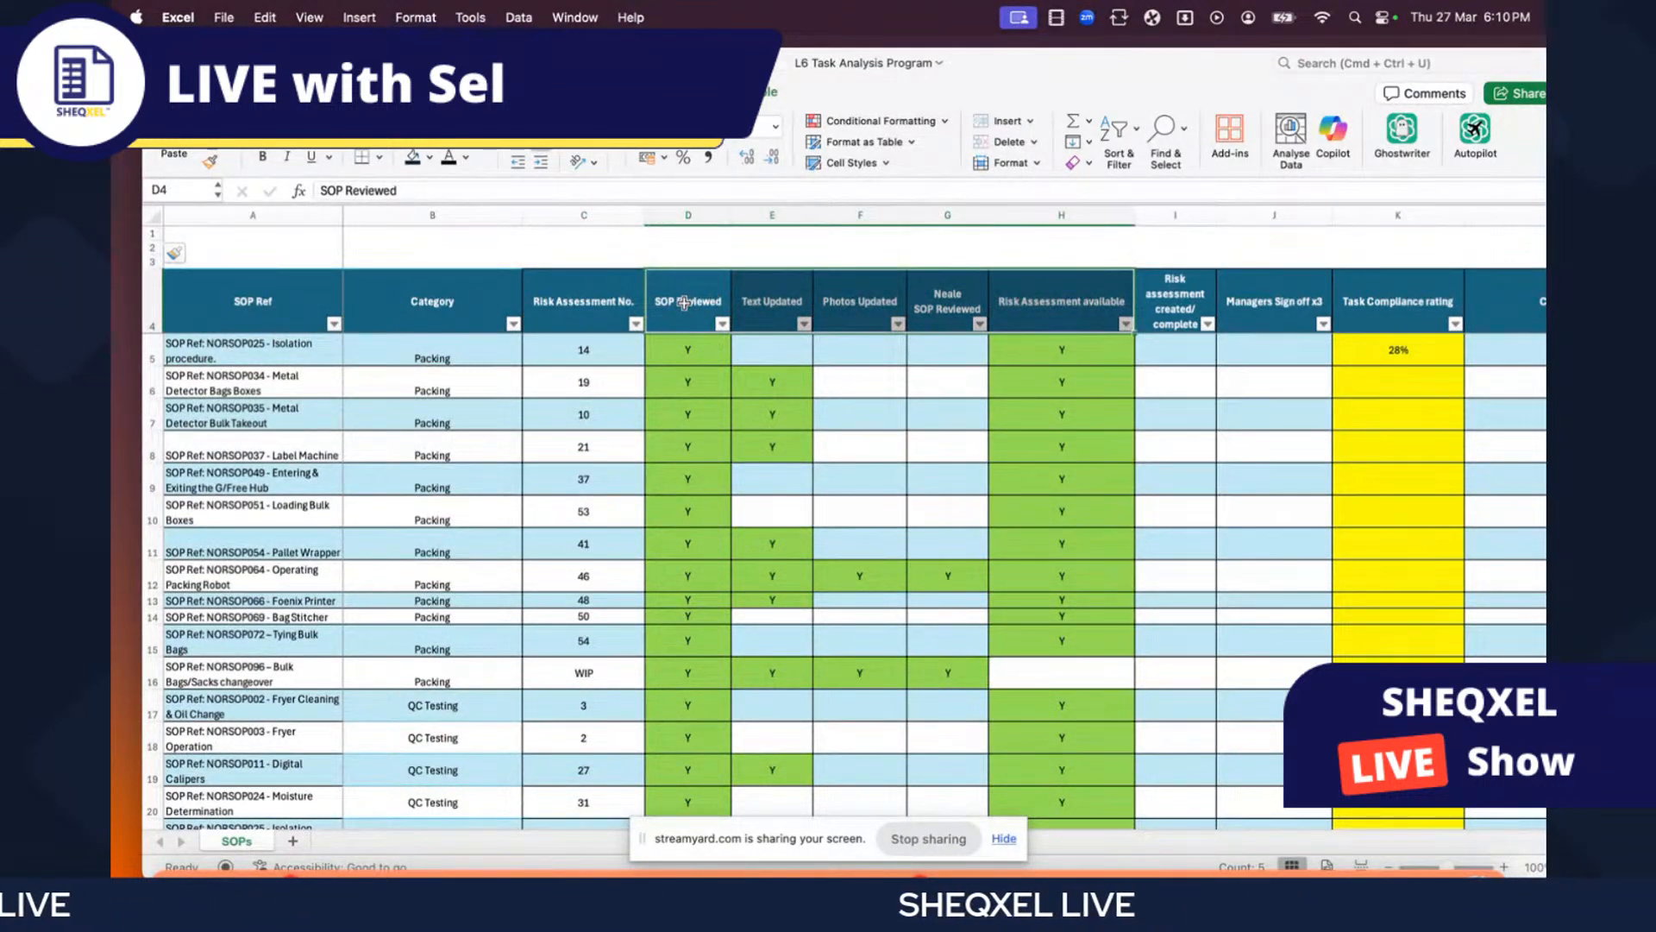
left_click(763, 300)
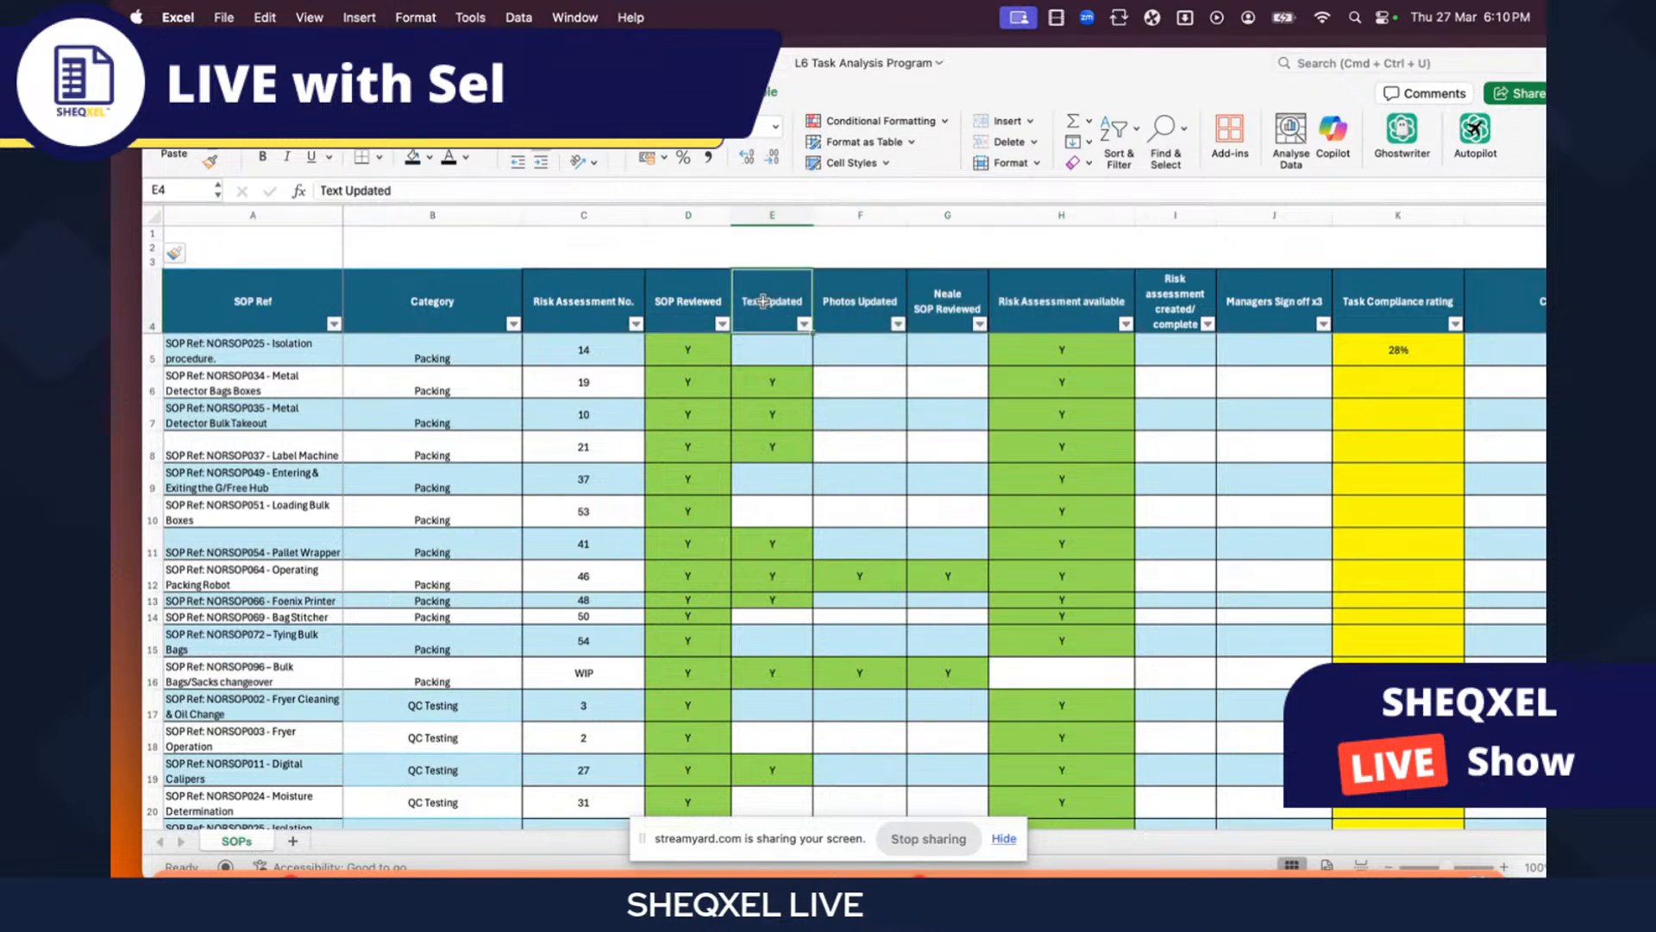
left_click(774, 363)
left_click(833, 308)
left_click(846, 359)
left_click(956, 305)
left_click(1043, 312)
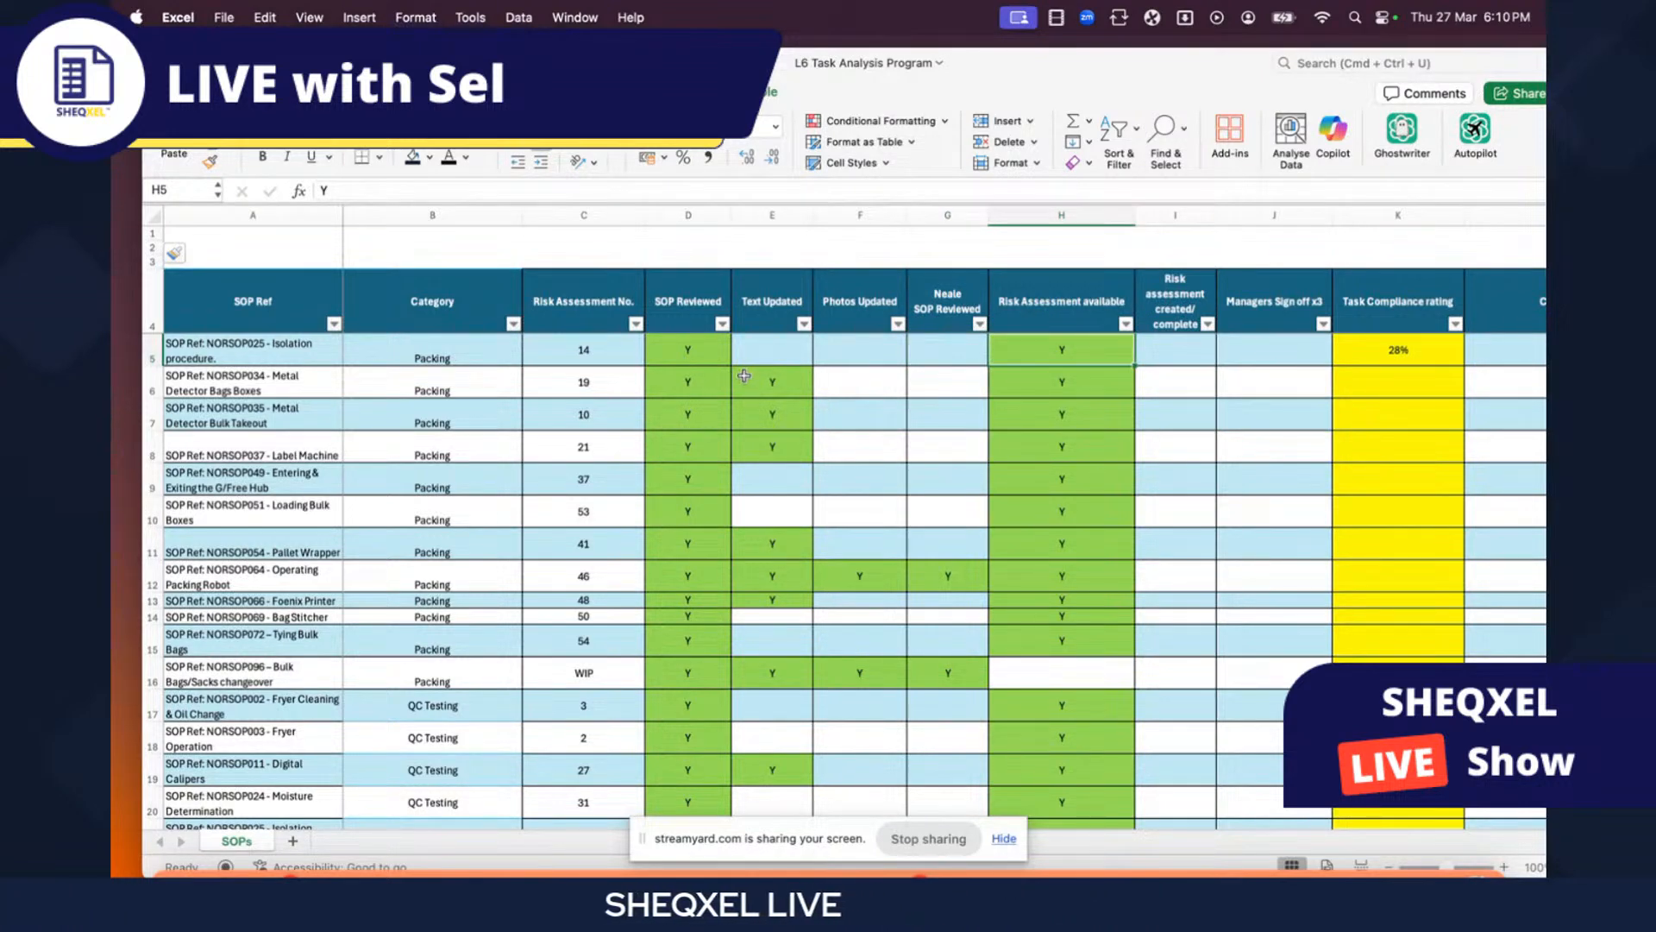
left_click(690, 354)
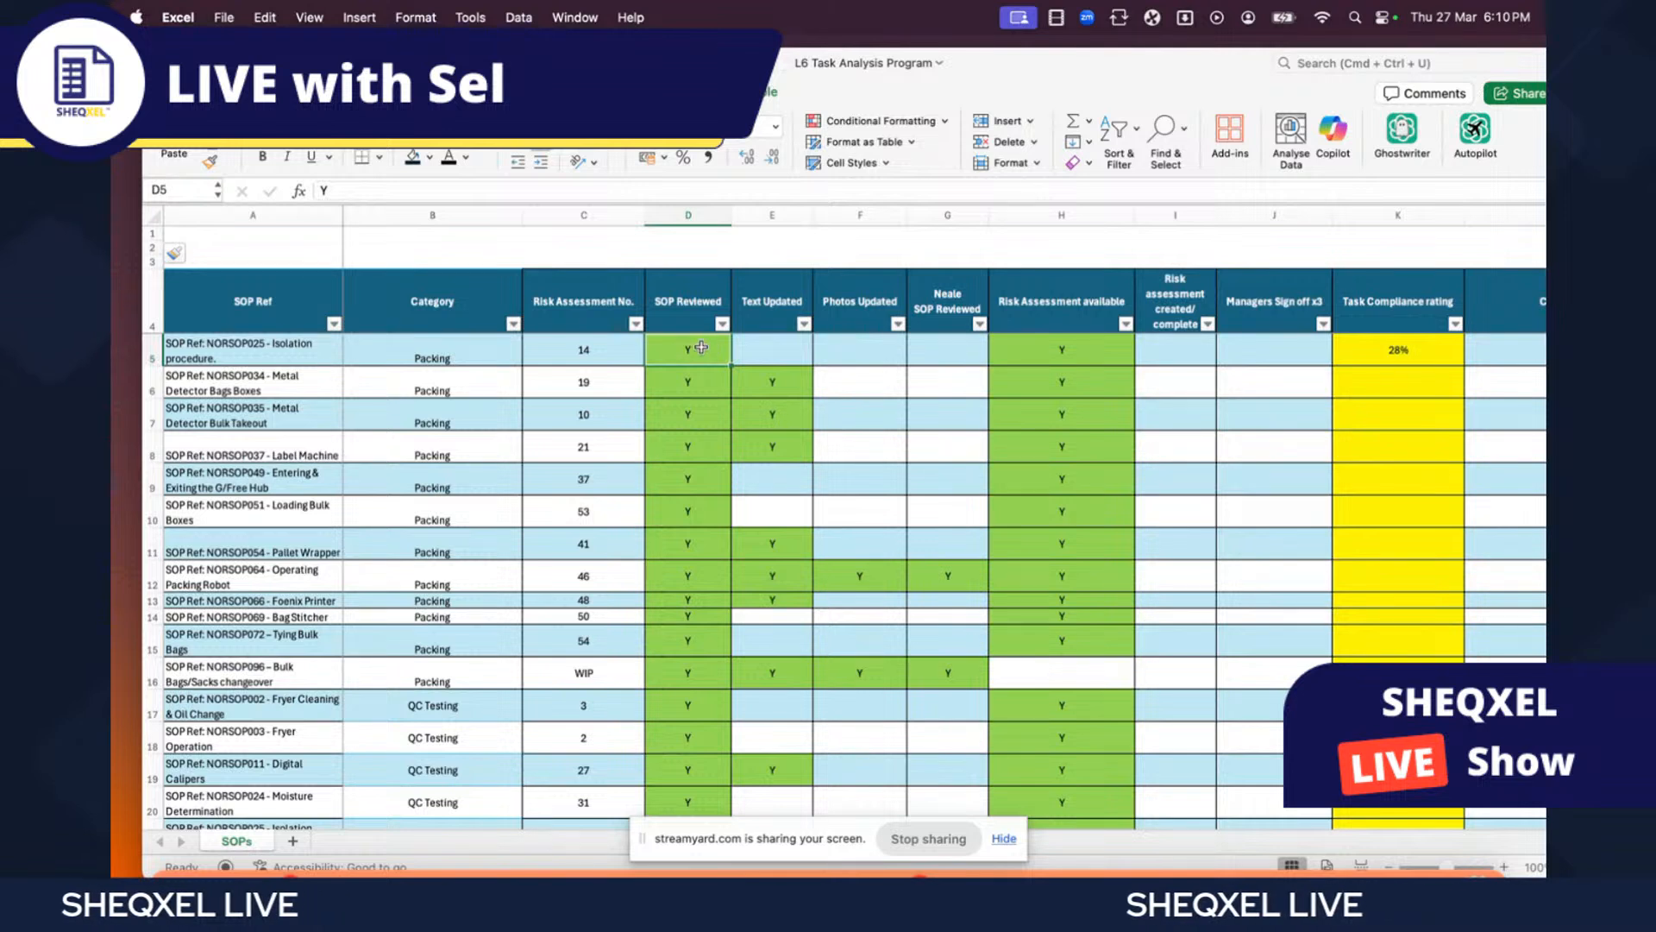
left_click(1029, 351)
left_click(765, 350)
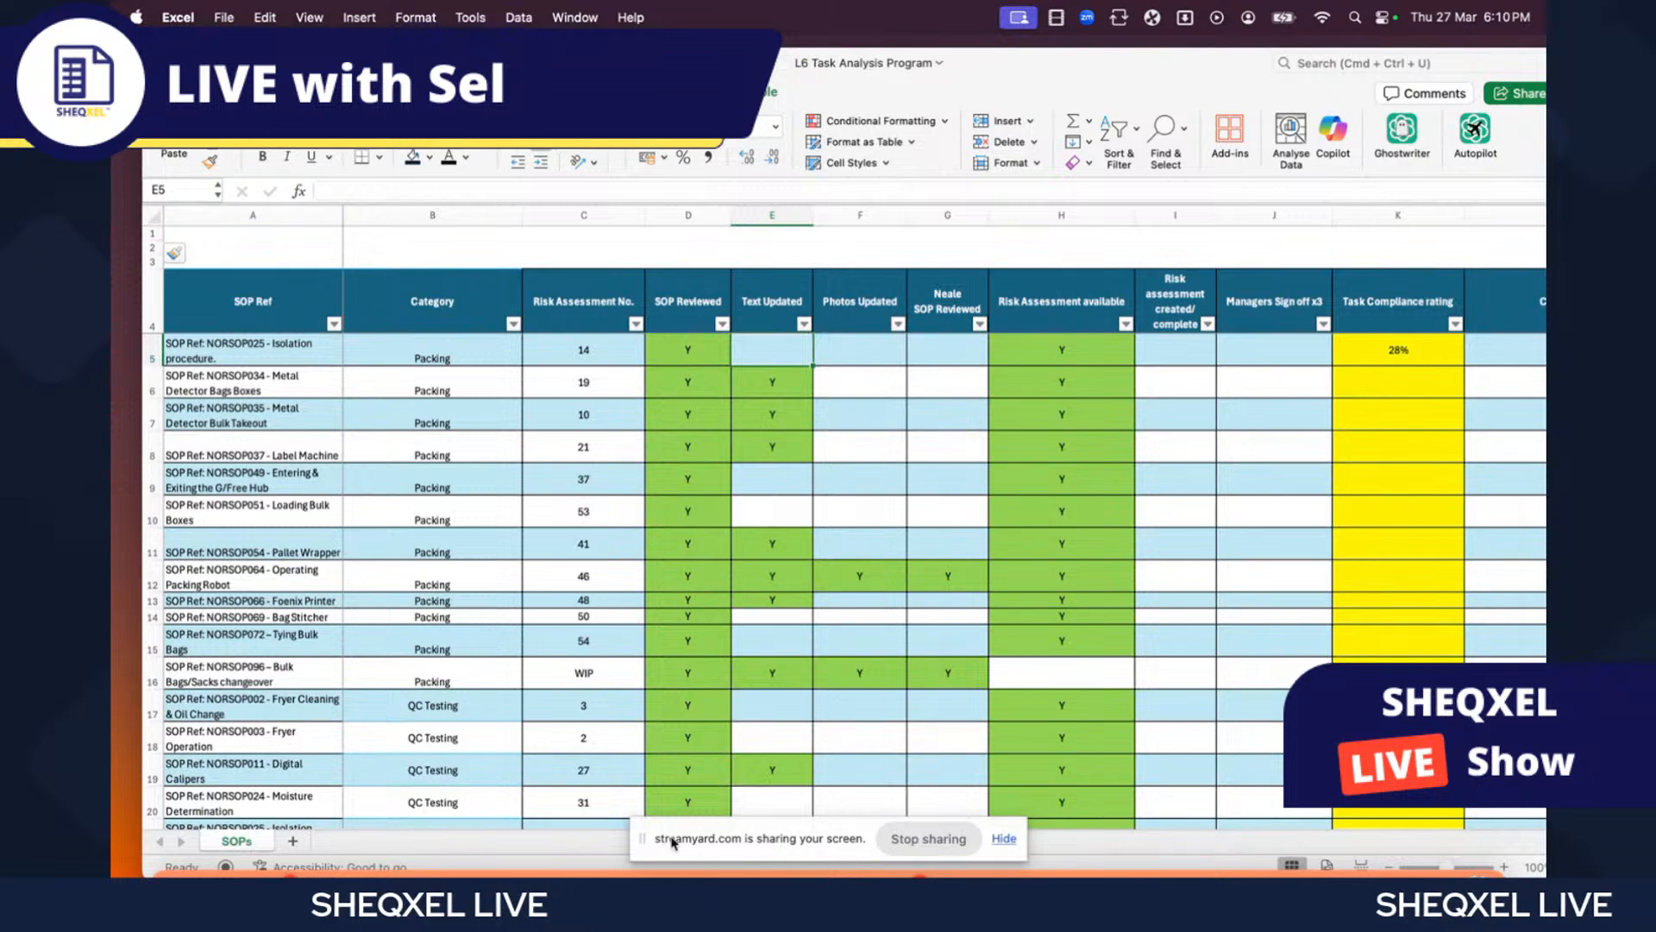
- Add a new worksheet before the SOPs sheet and name it Approved List
left_click(294, 841)
left_click_drag(299, 844, 215, 843)
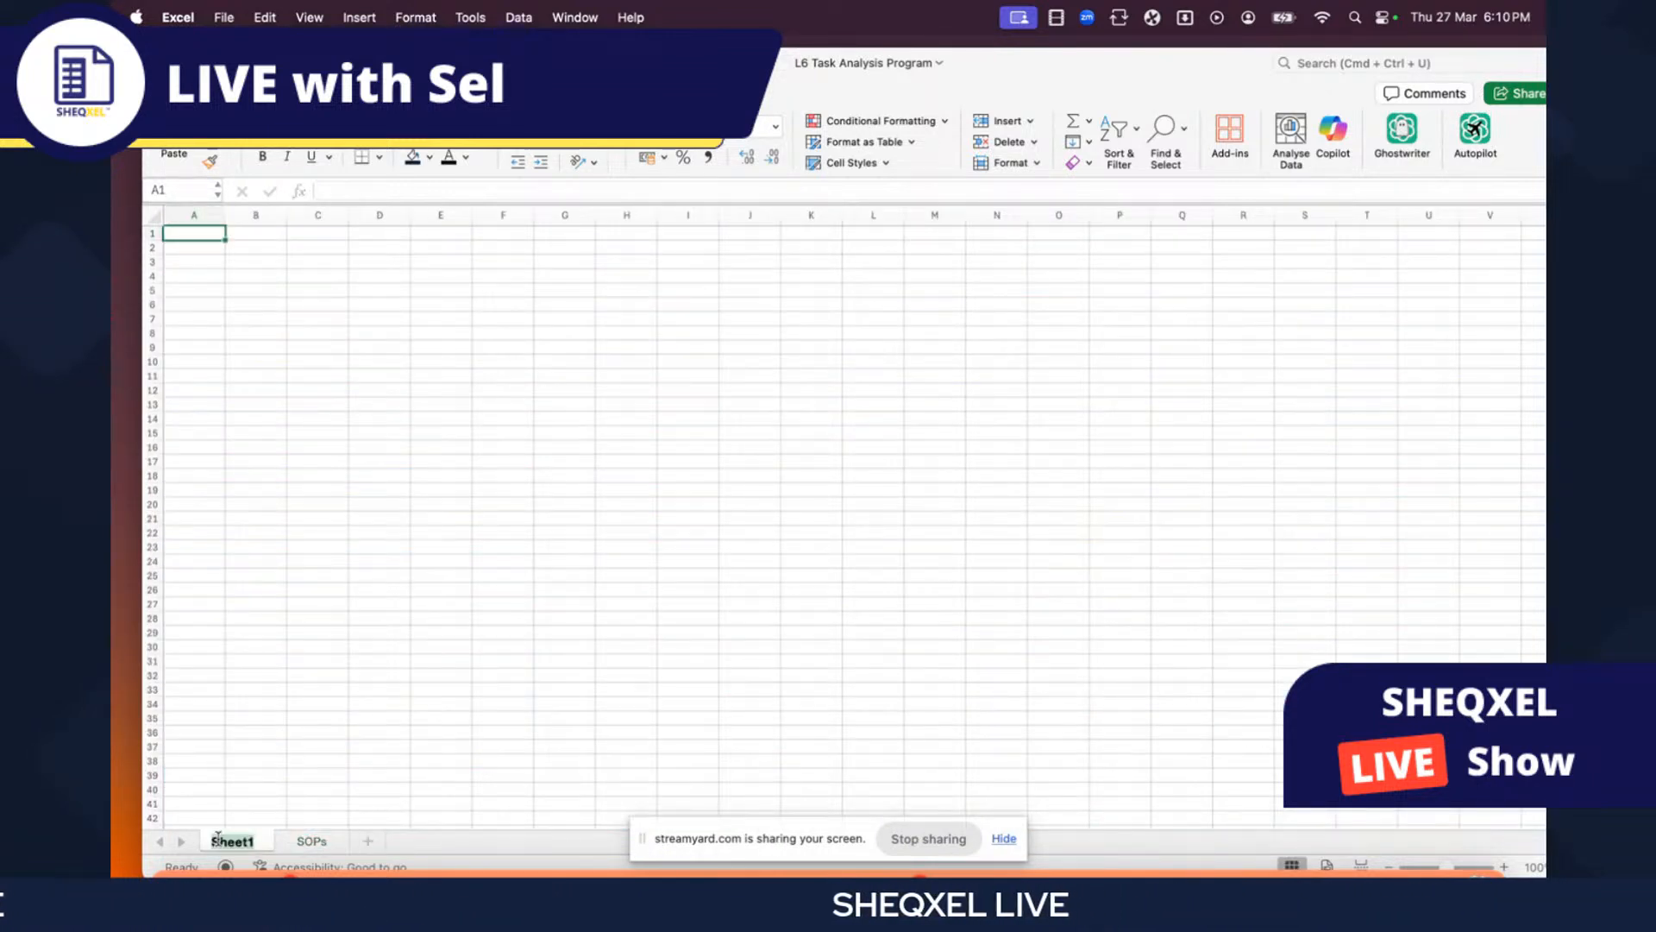
type("Appr")
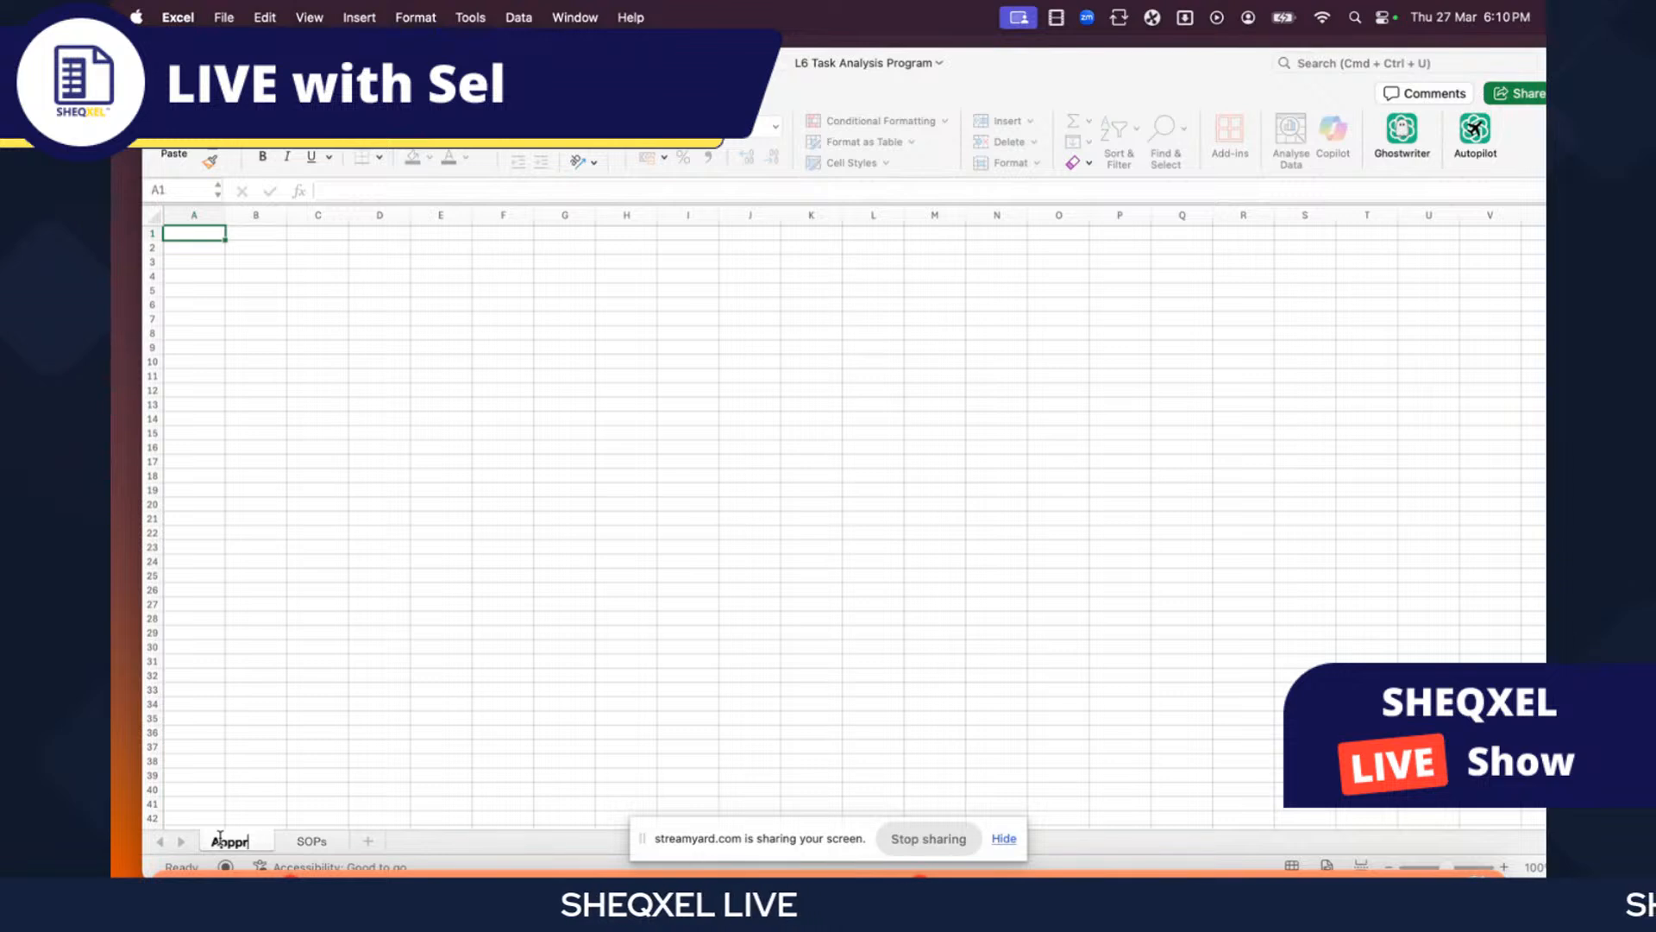
type("oved List")
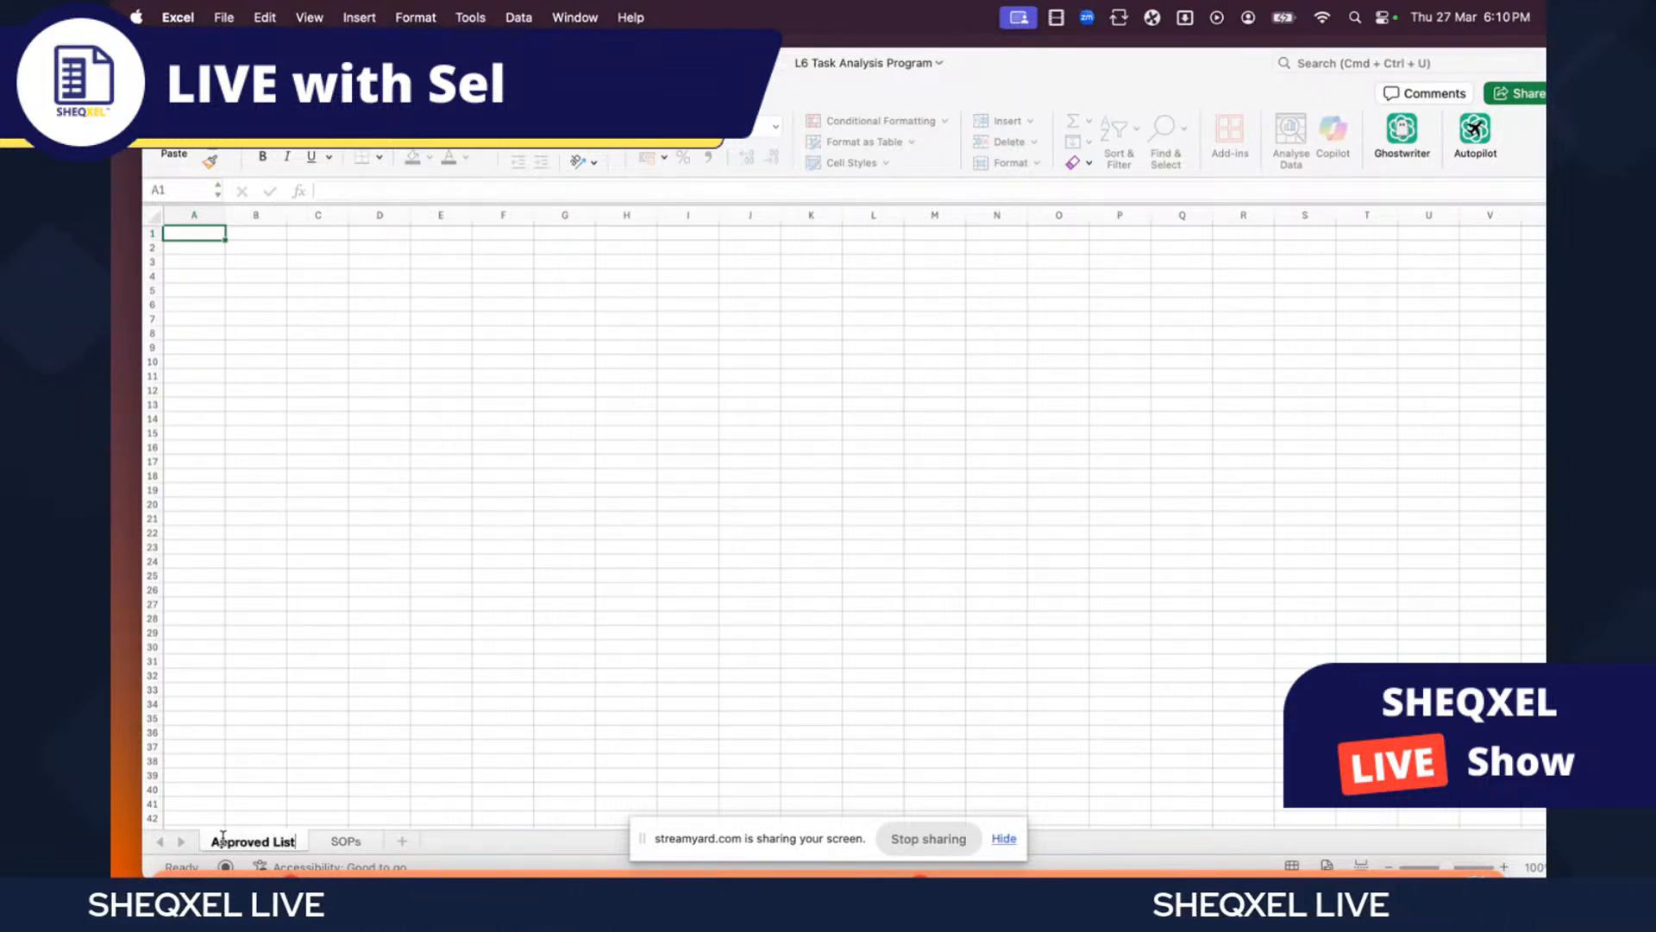
left_click(256, 668)
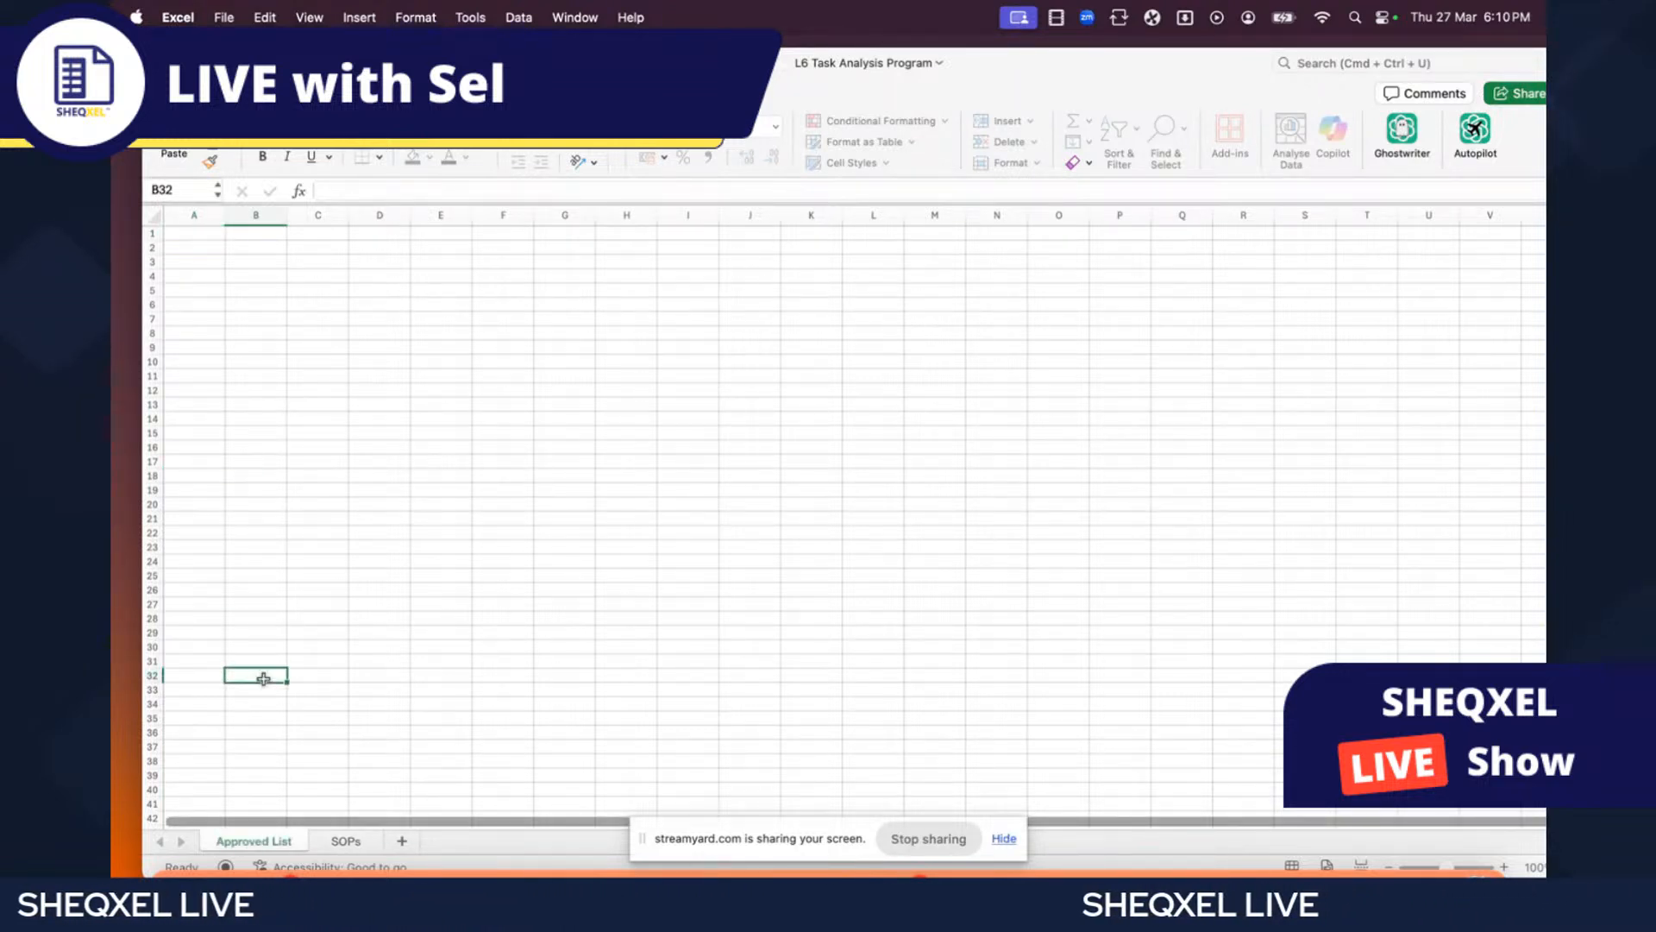
- Return to the SOPs sheet and check the review and update headings and the first Category entries
left_click(329, 842)
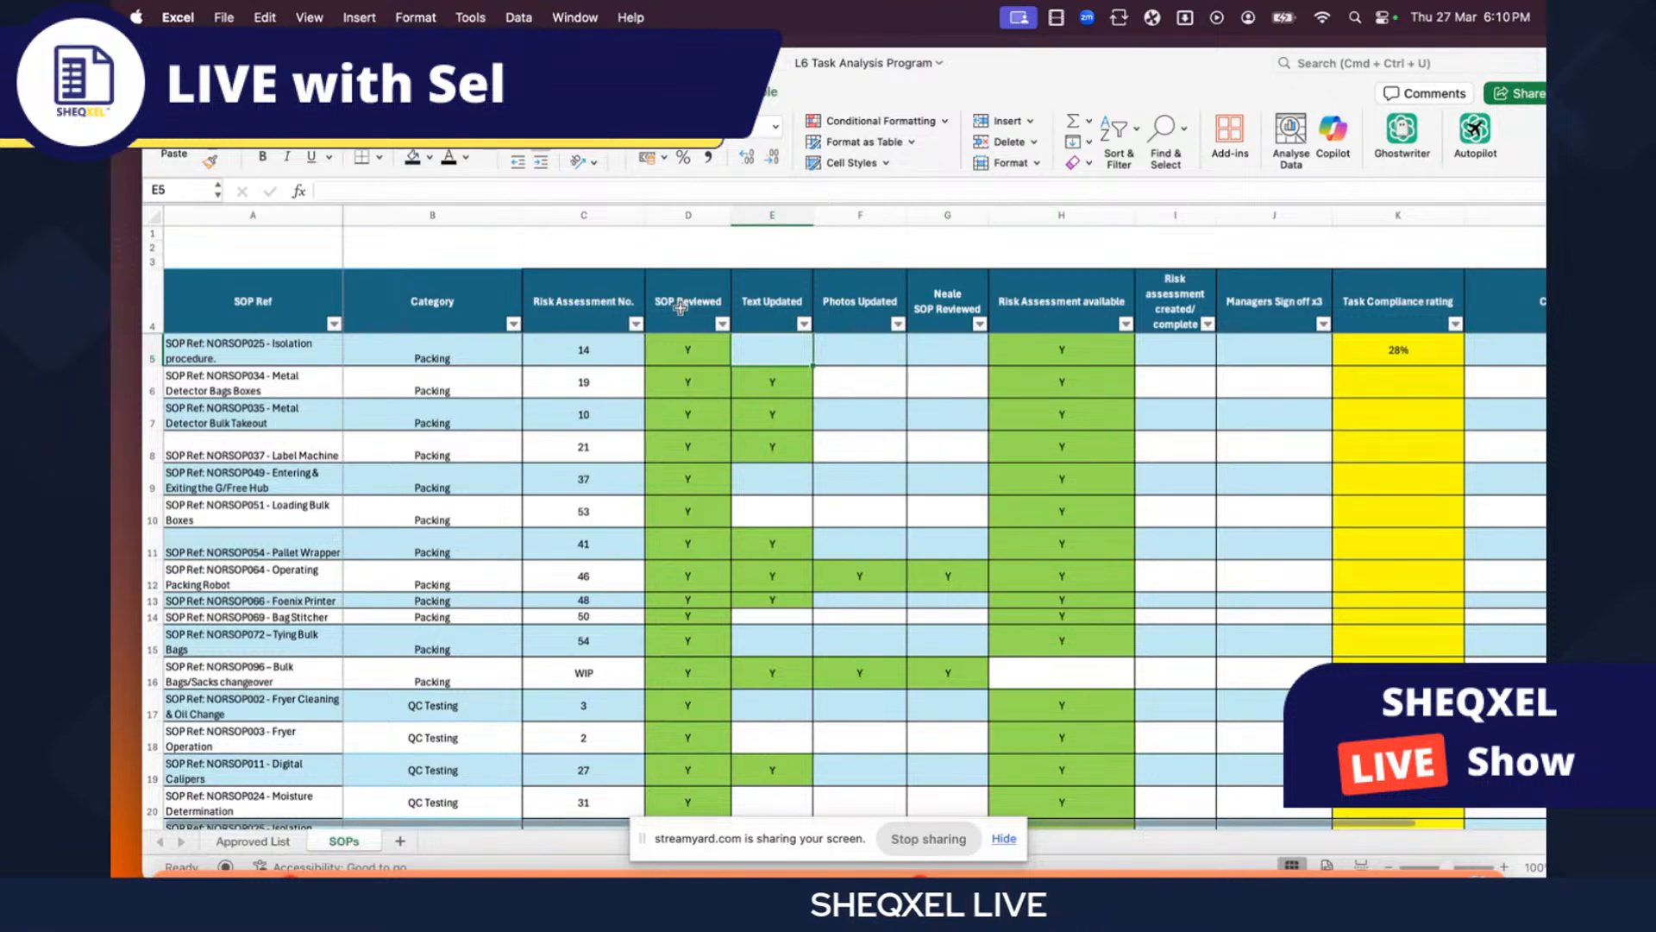
left_click_drag(682, 308, 969, 309)
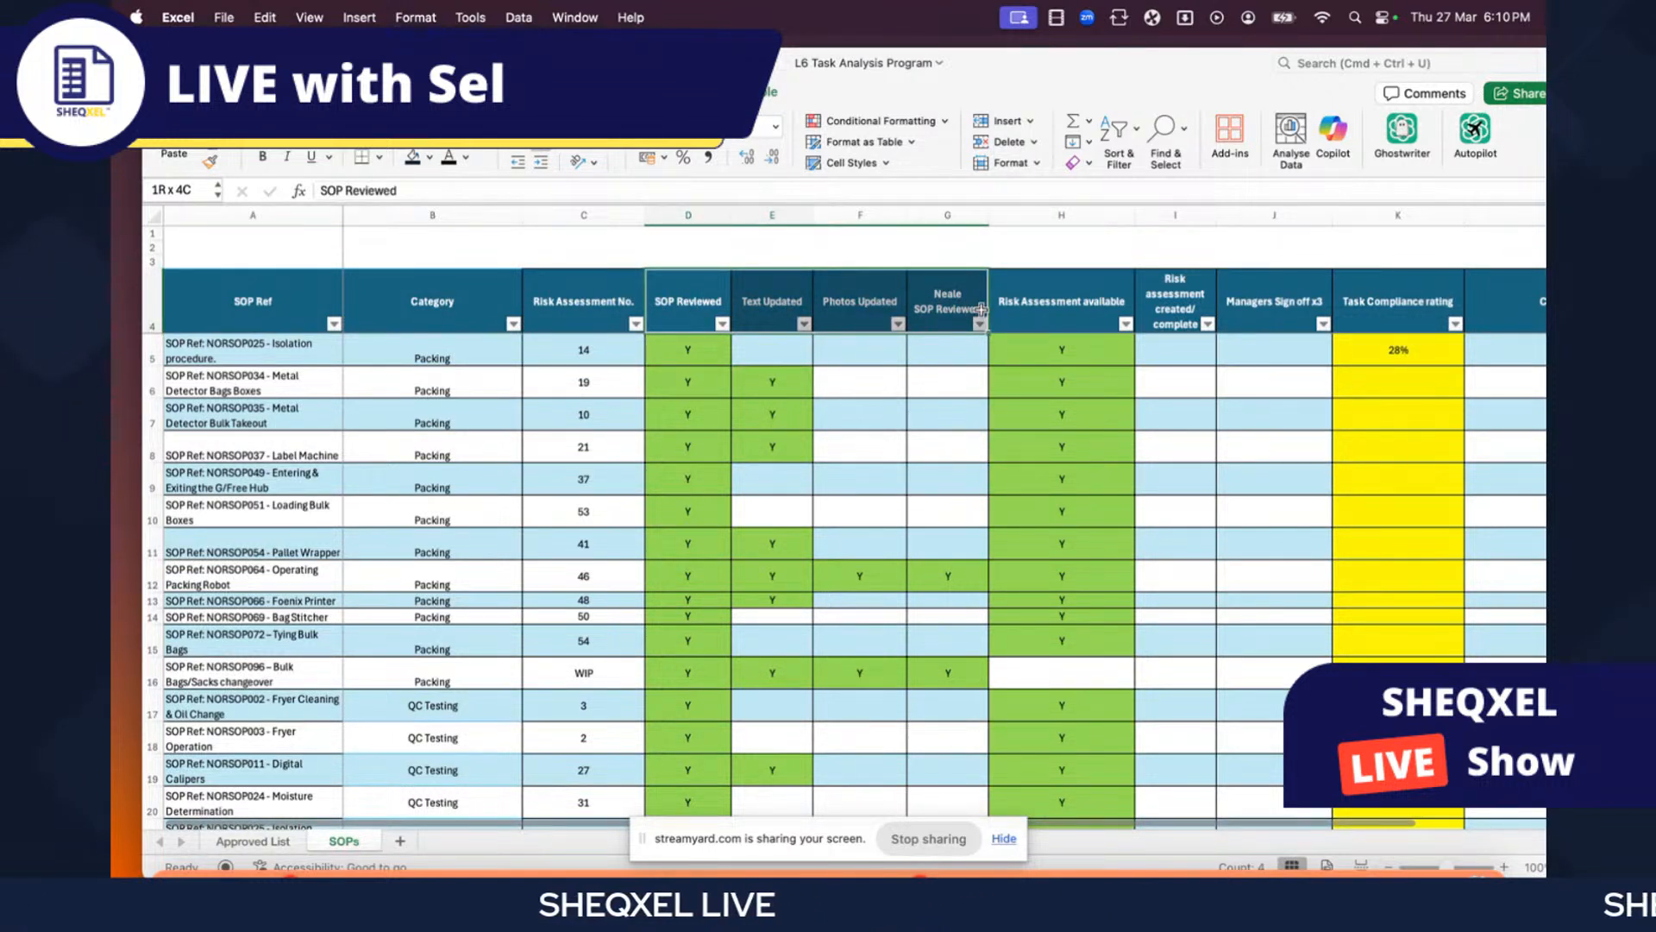
left_click(466, 354)
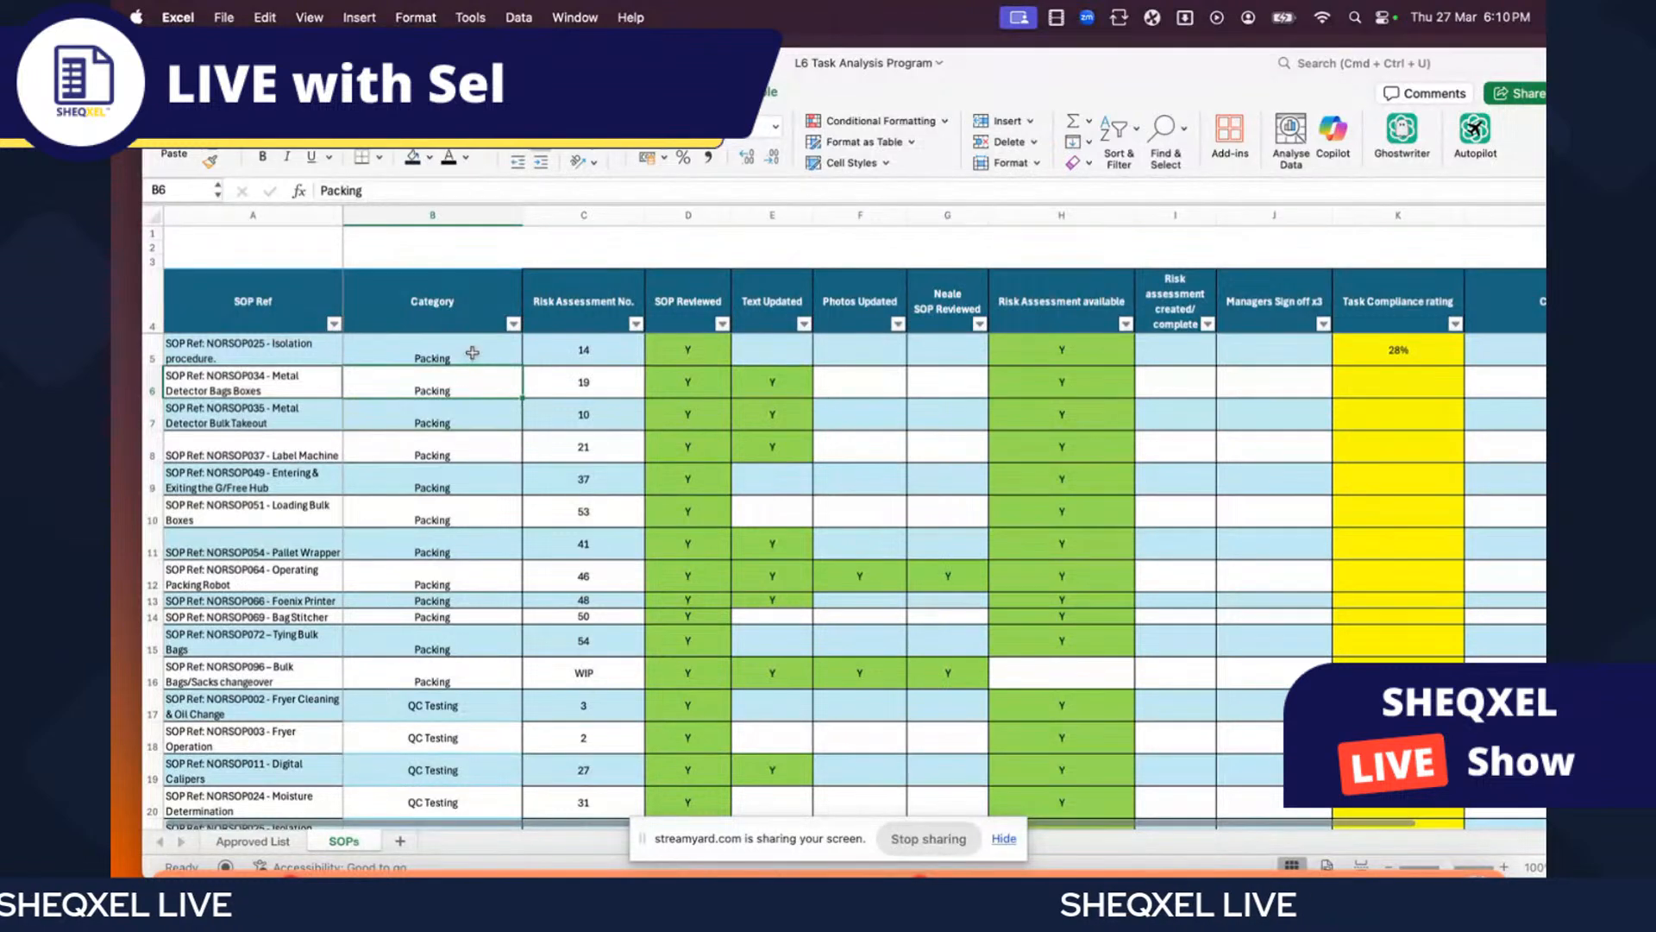
left_click(472, 381)
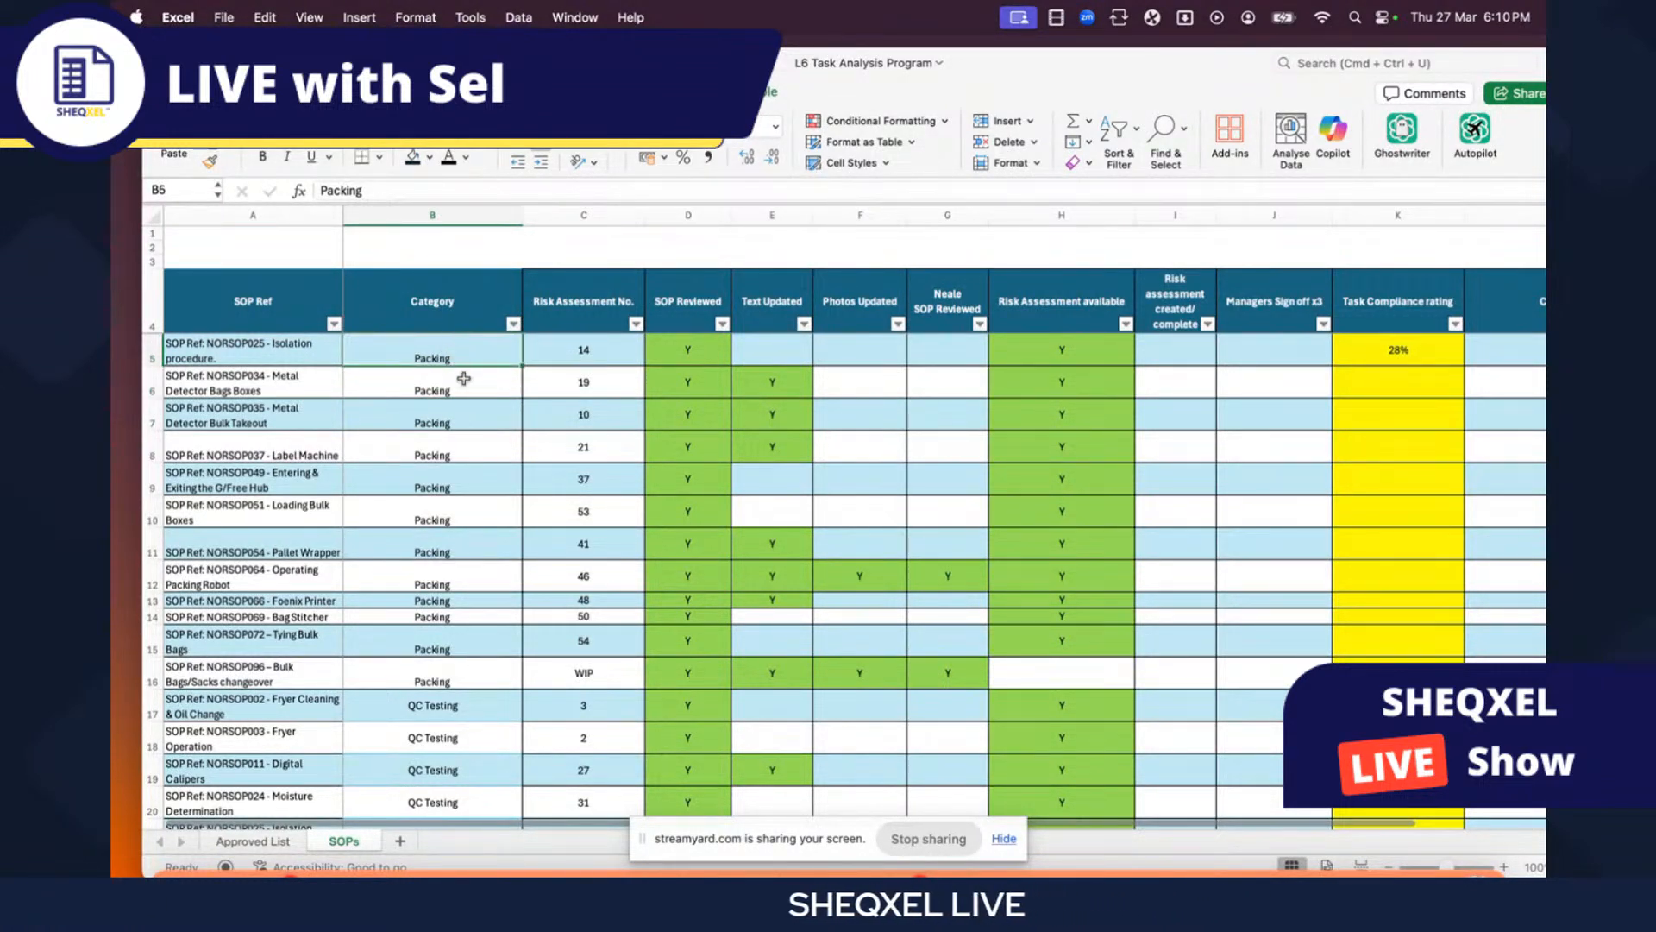
- Copy the Packing category into cell B6 of the Approved List sheet, with the heading Approved in B5
left_click(443, 348)
double_click(460, 354)
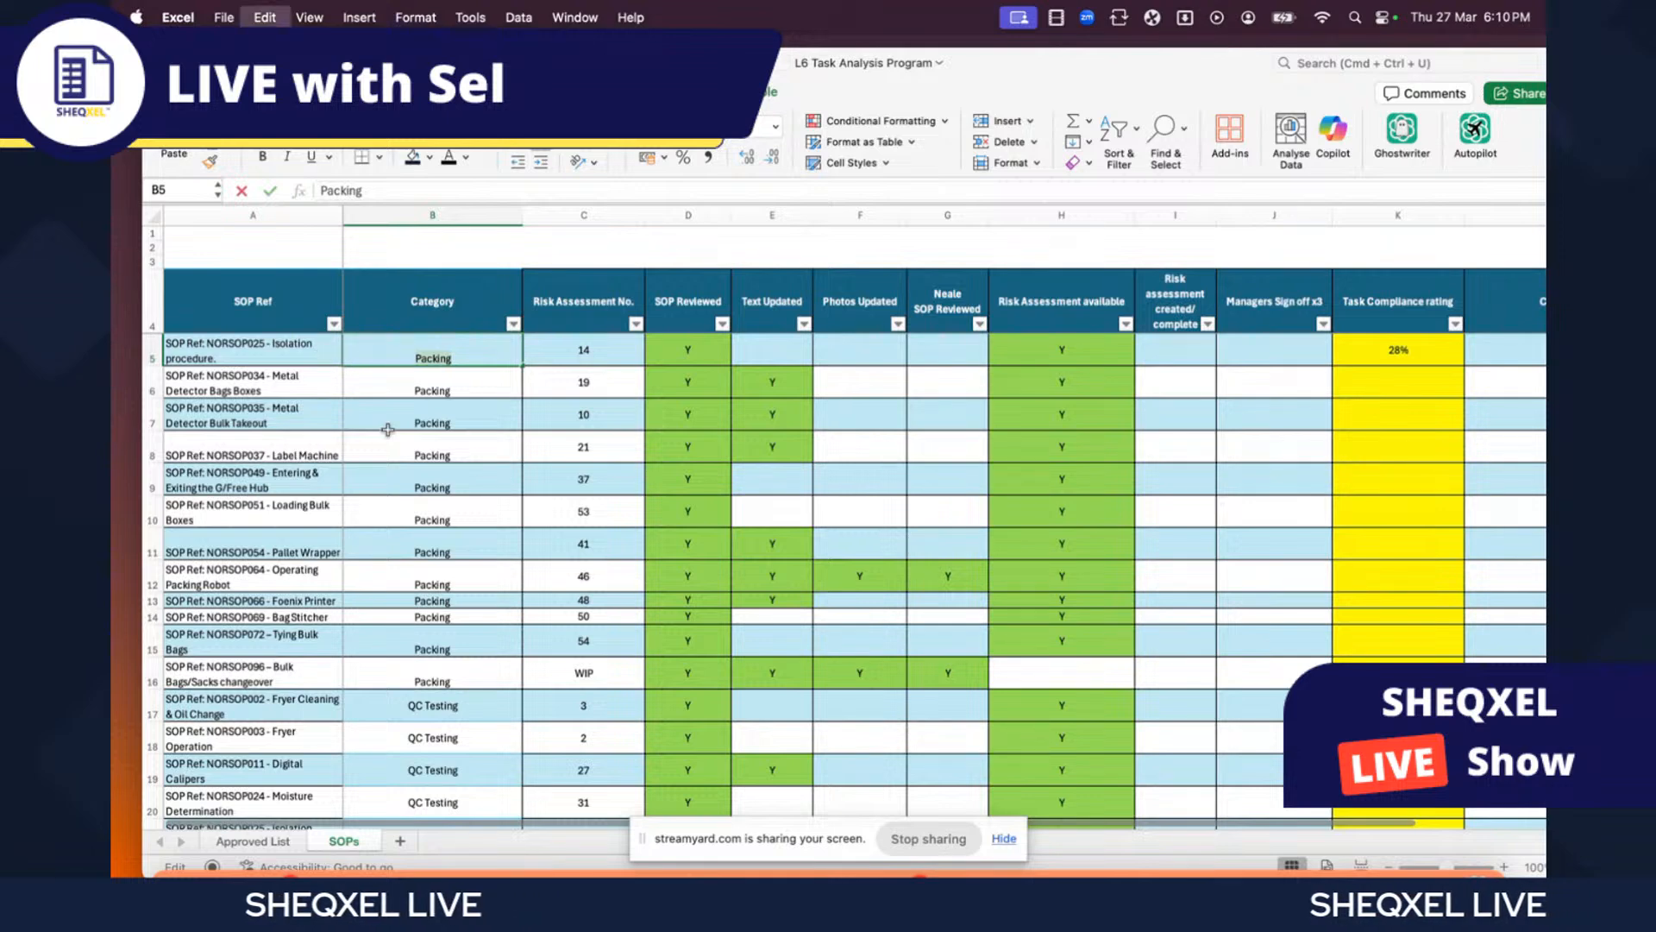
left_click(273, 843)
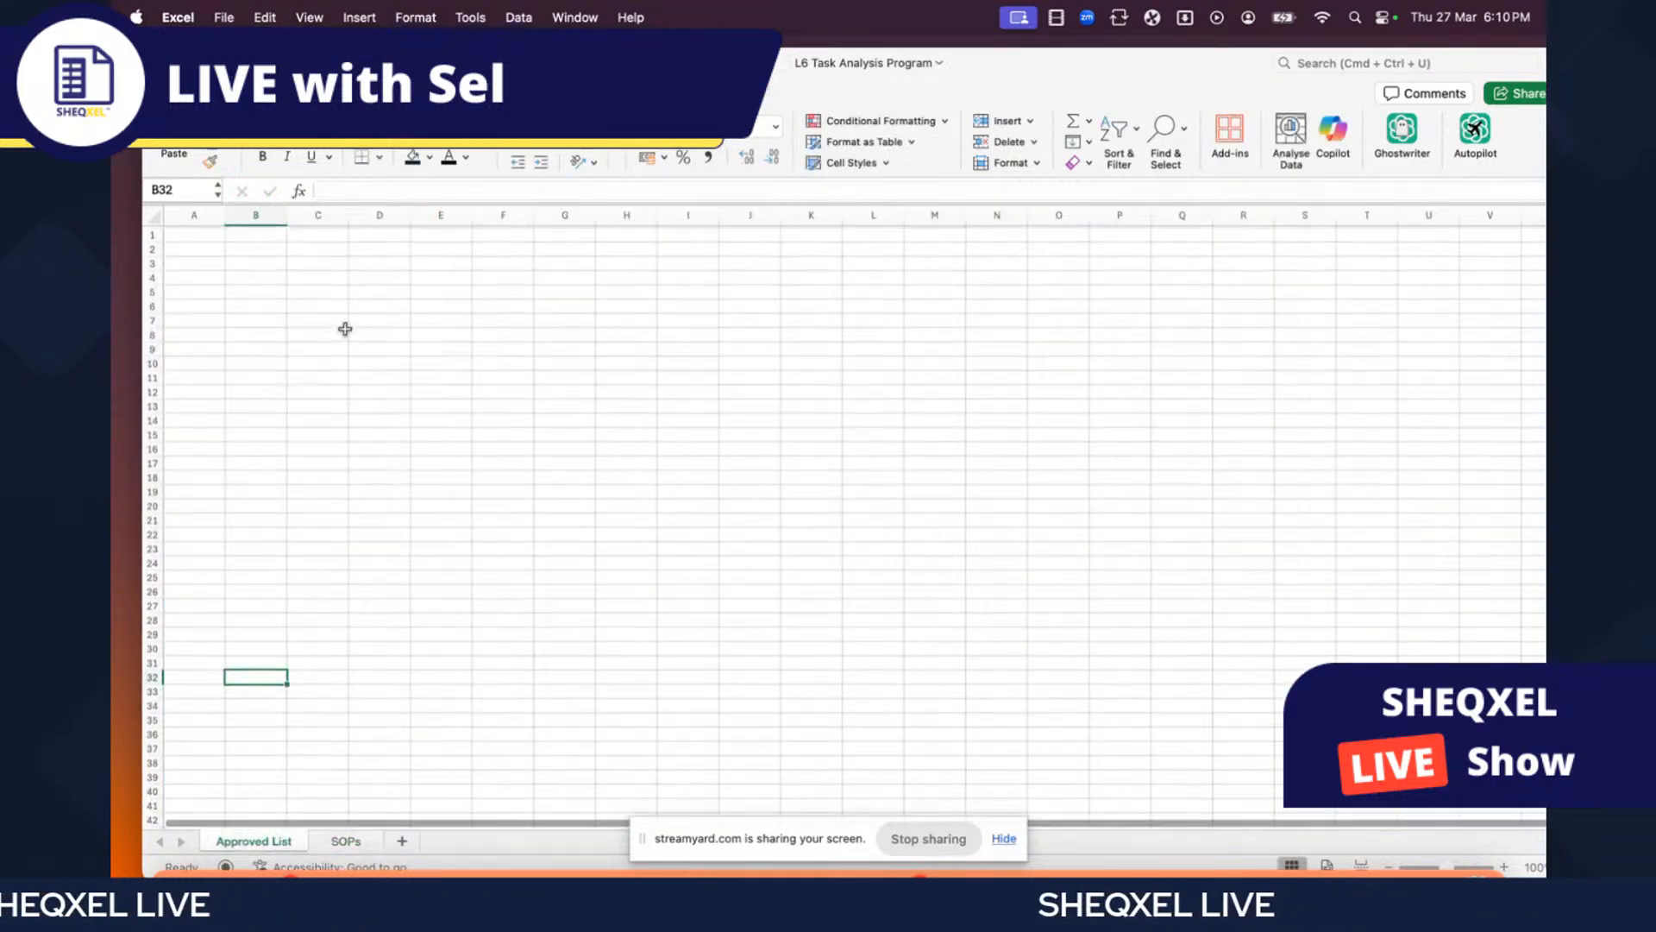
type("pproved")
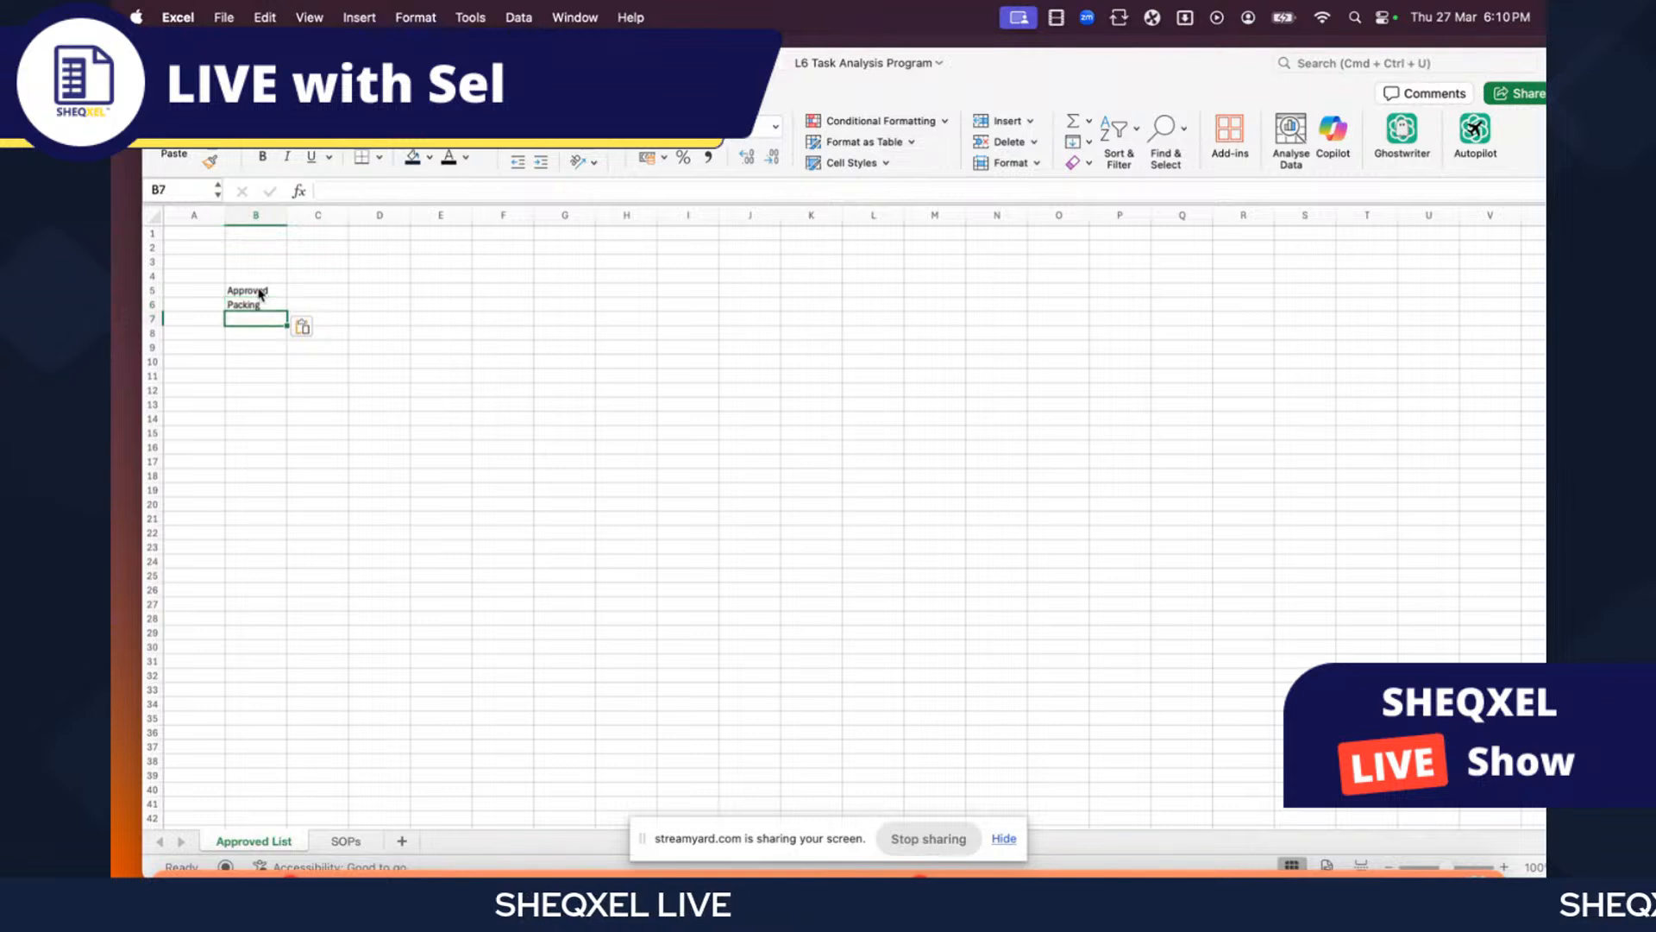
- Replace the heading in cell B5 of the Approved List sheet with Category
left_click(260, 295)
type("Cate")
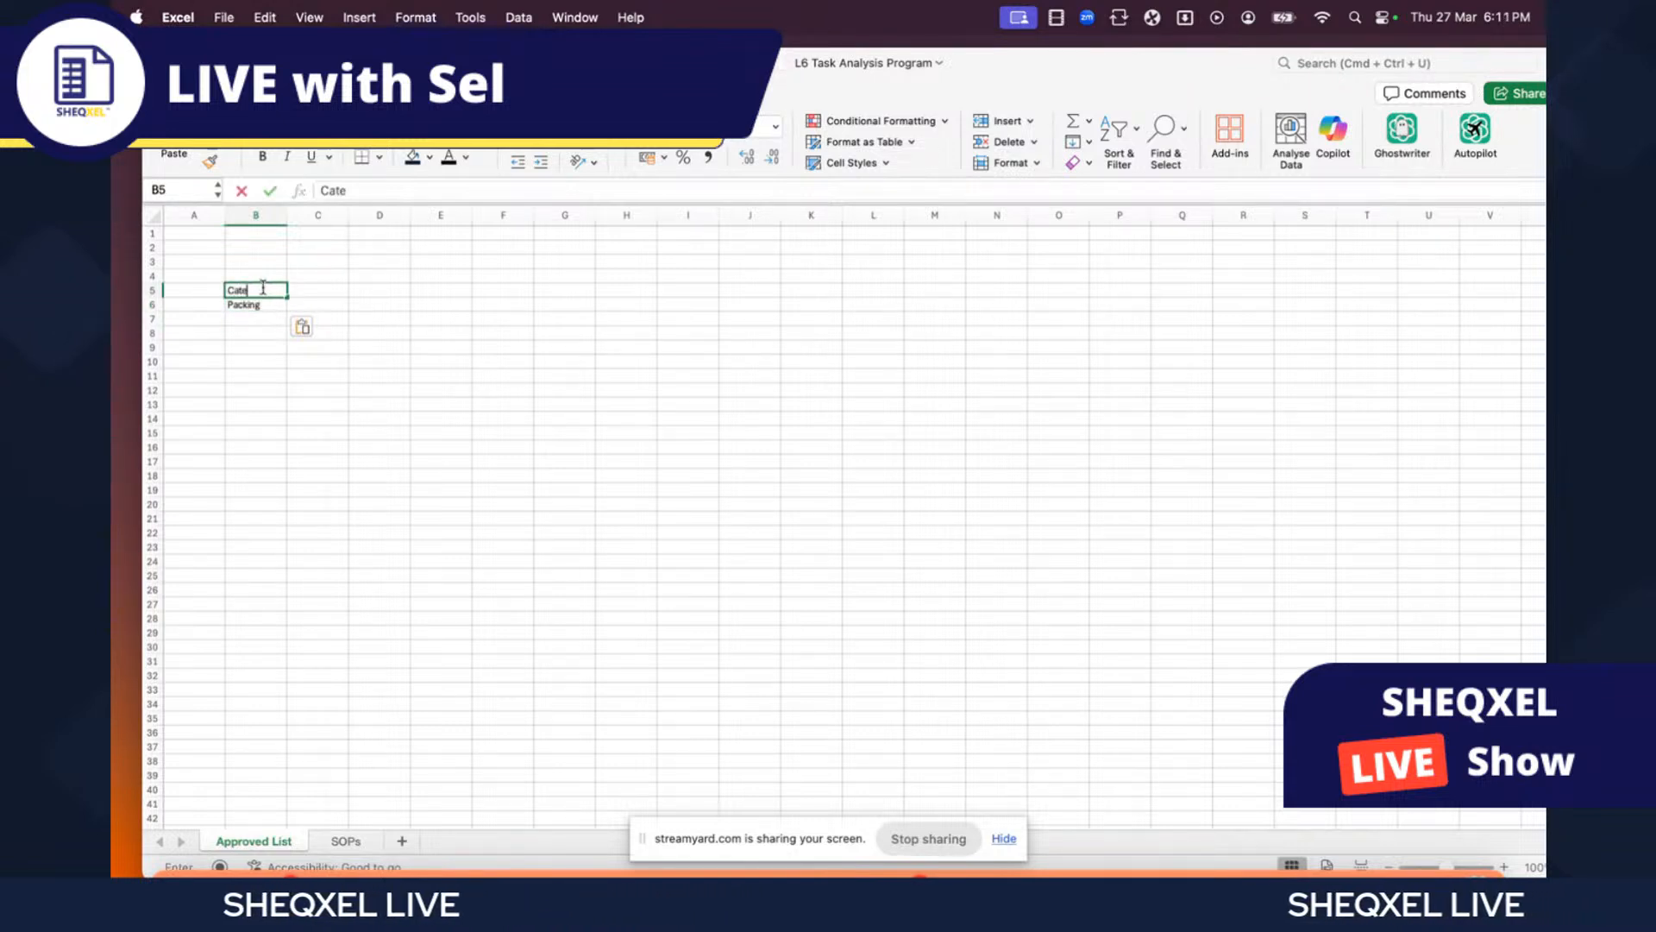
type("gory")
key("Return")
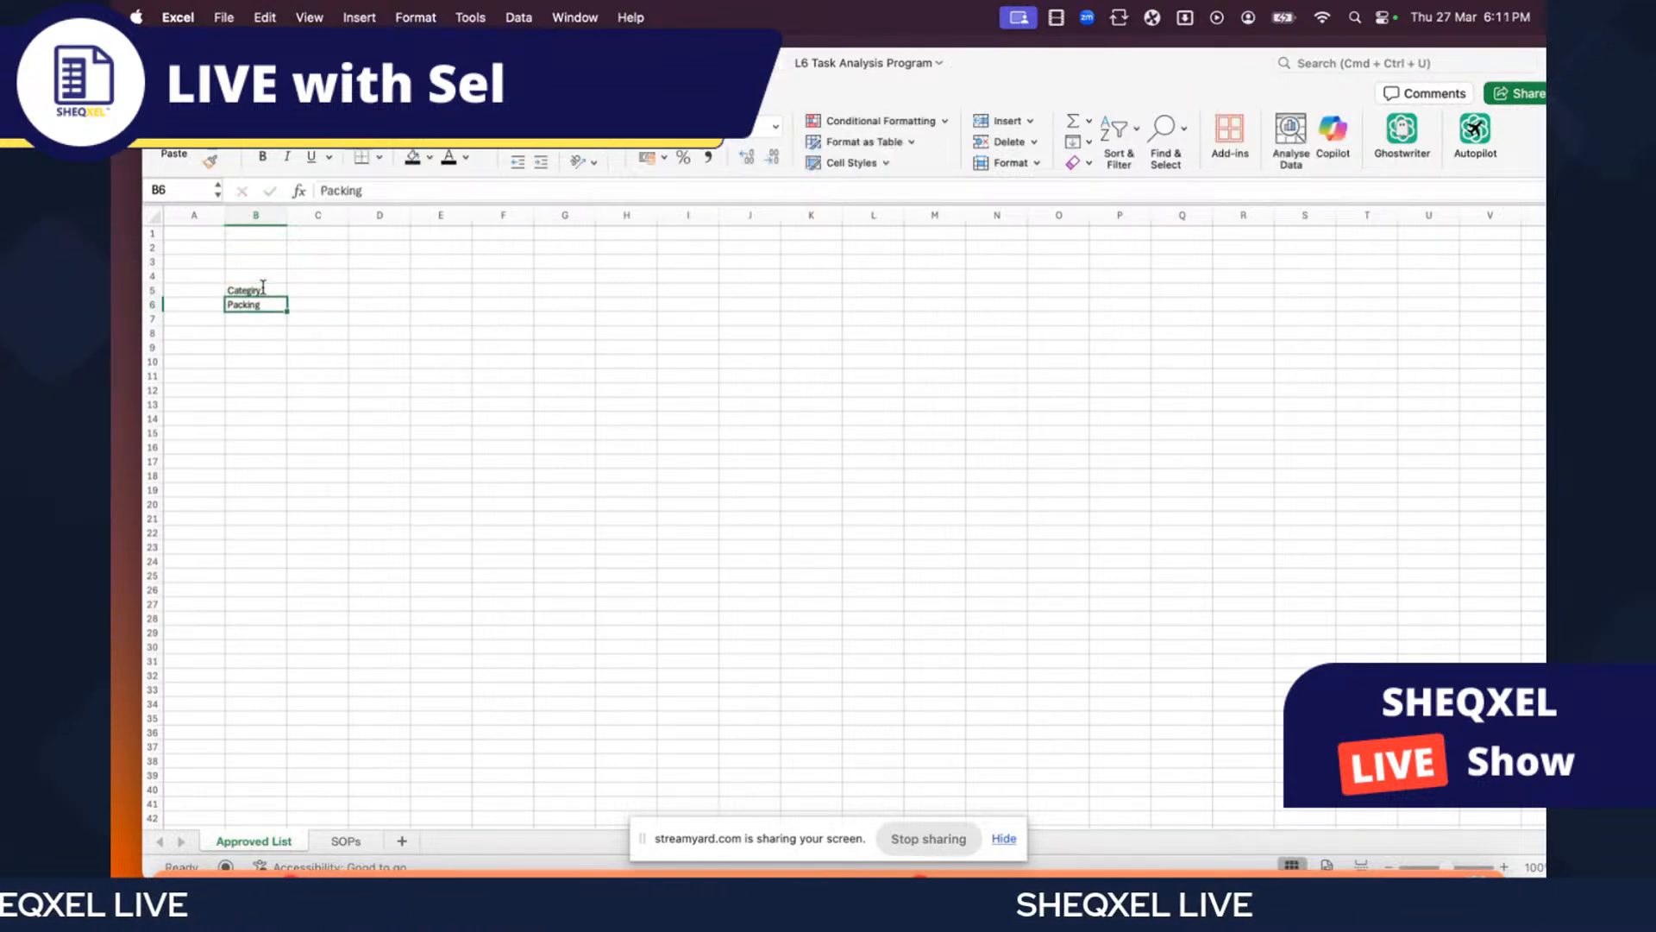
double_click(271, 289)
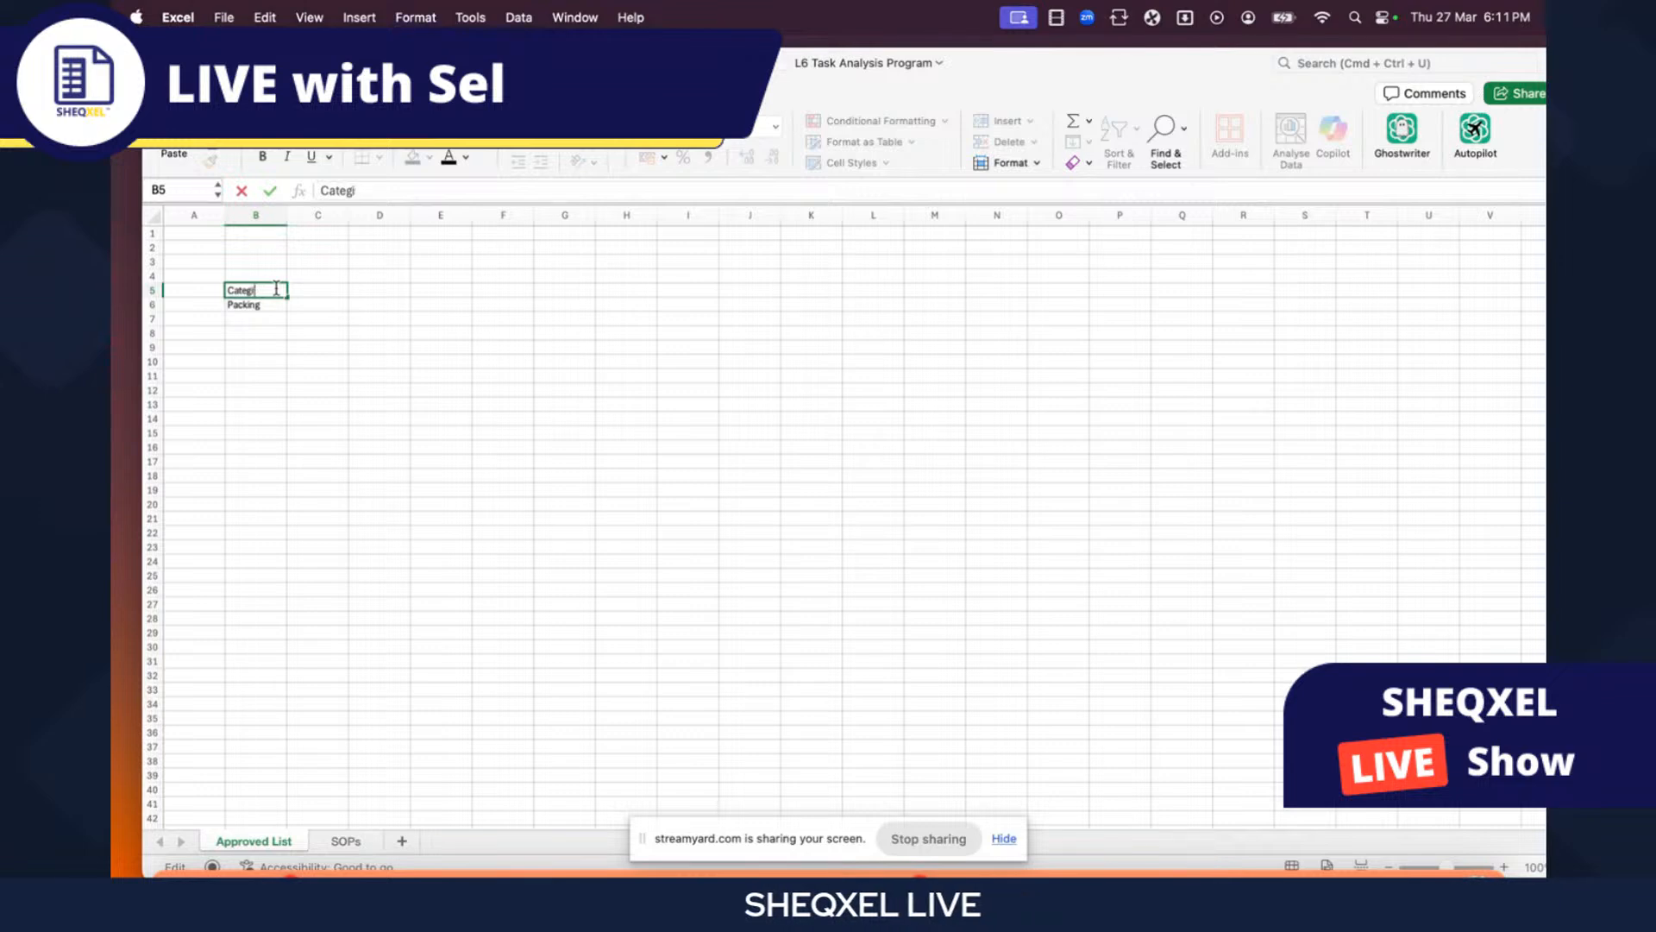
left_click(342, 490)
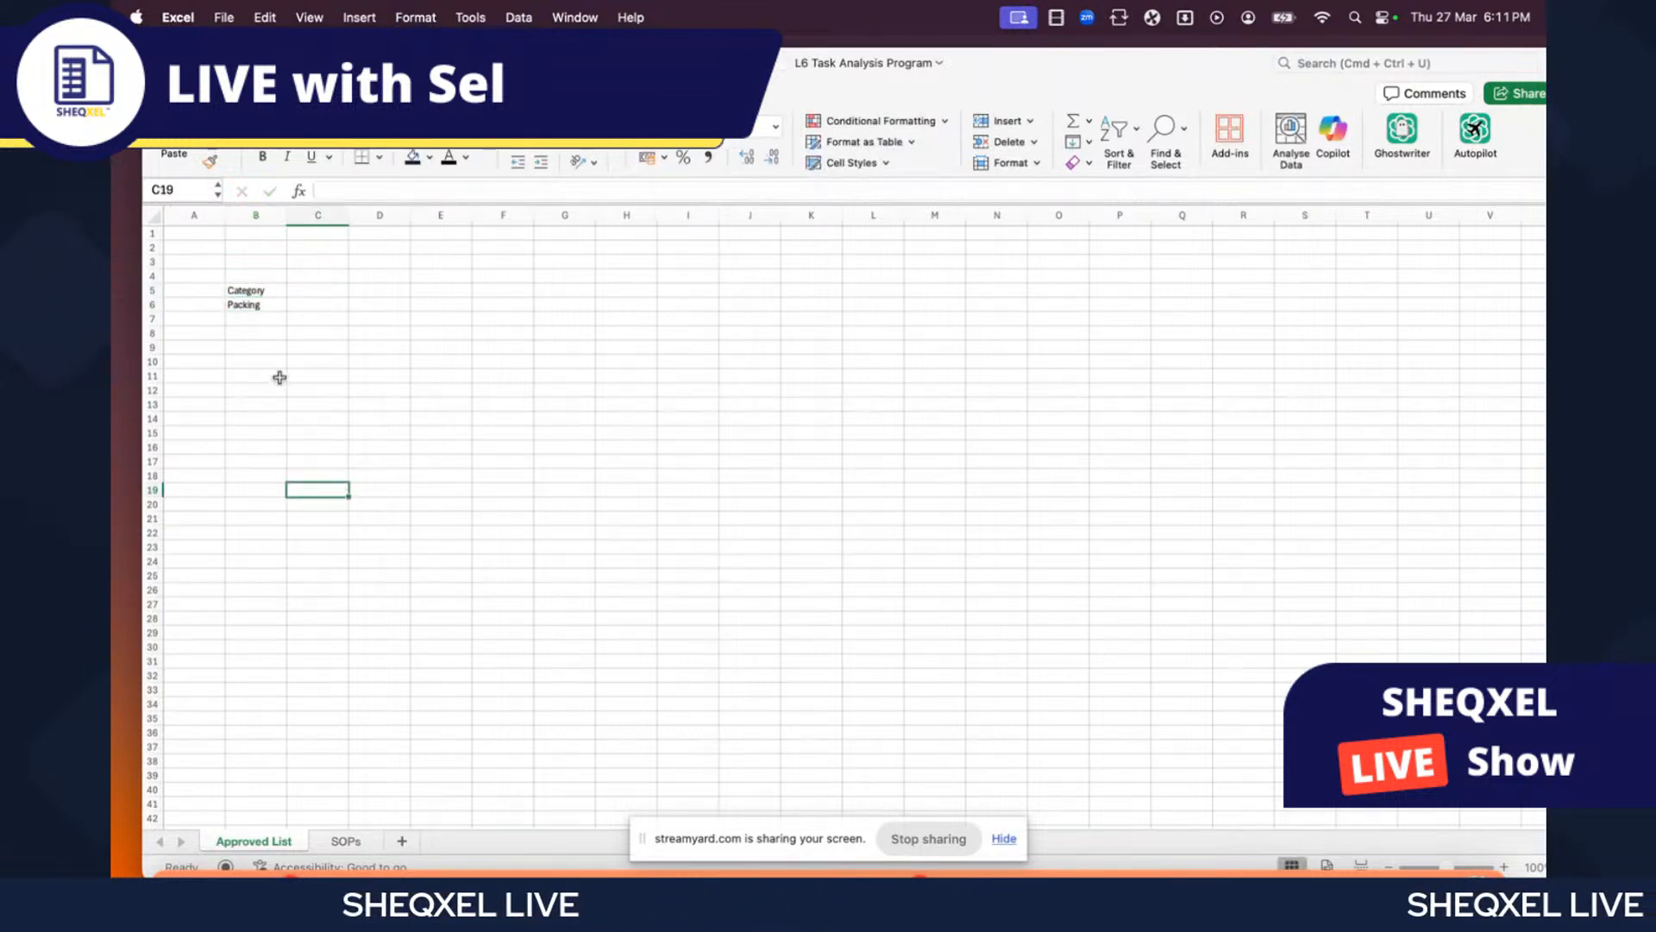
- Copy the QC Testing category from the SOPs sheet into cell B7 of the Approved List sheet
left_click(345, 841)
scroll(463, 604, "down", 1)
left_click(468, 673)
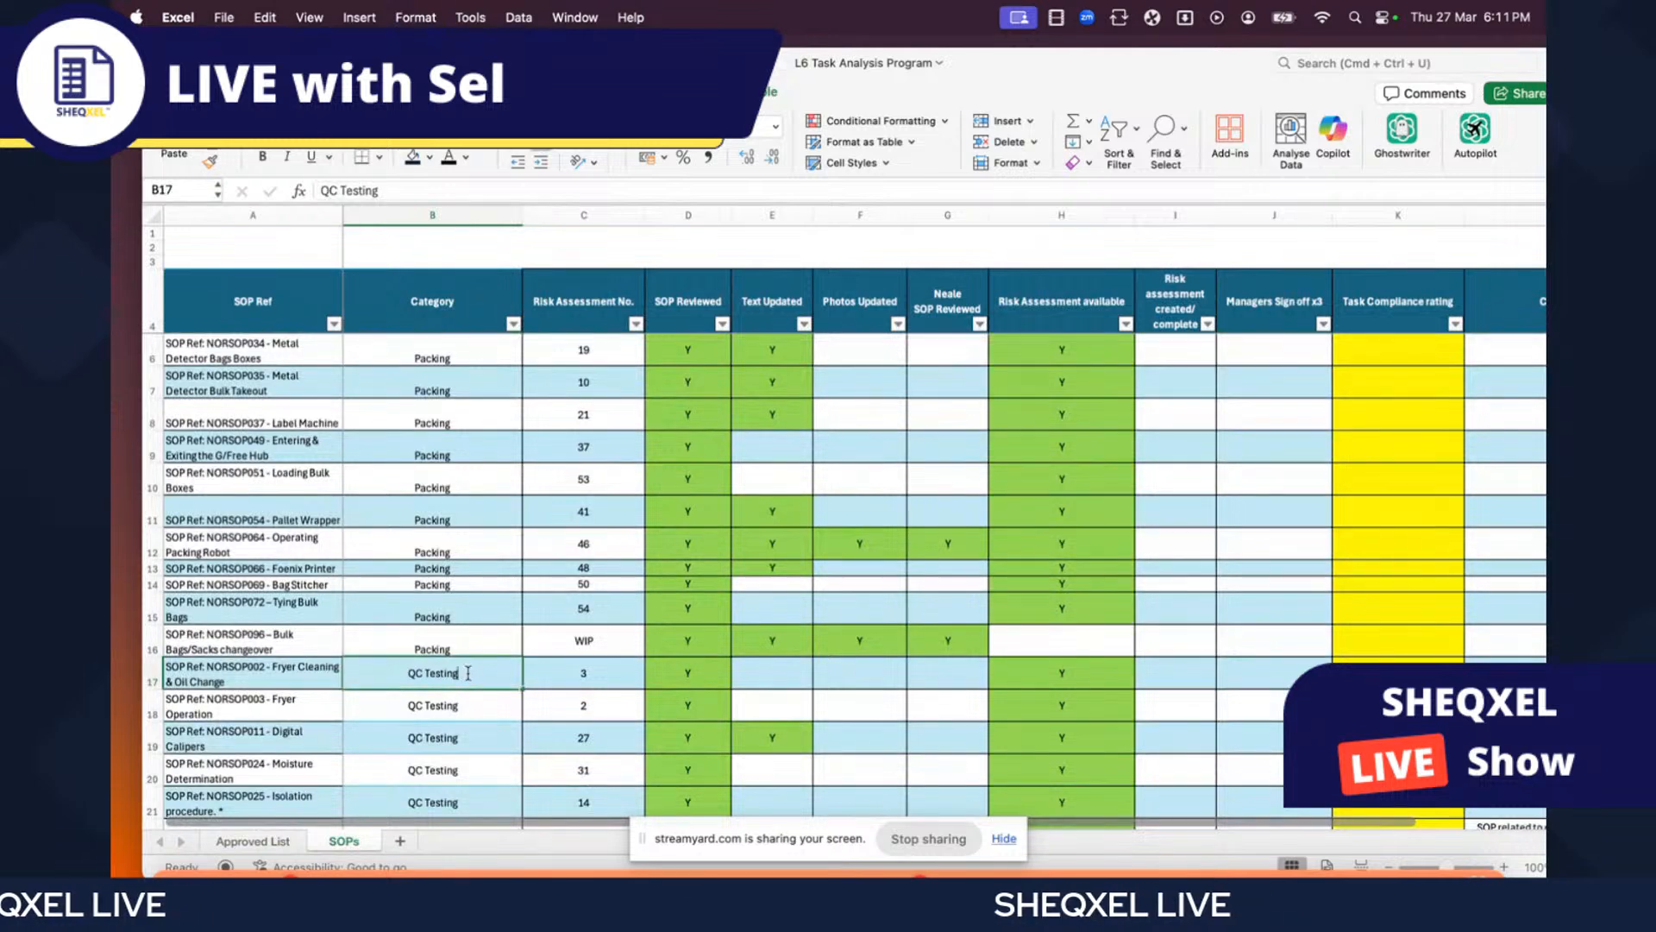
left_click(253, 841)
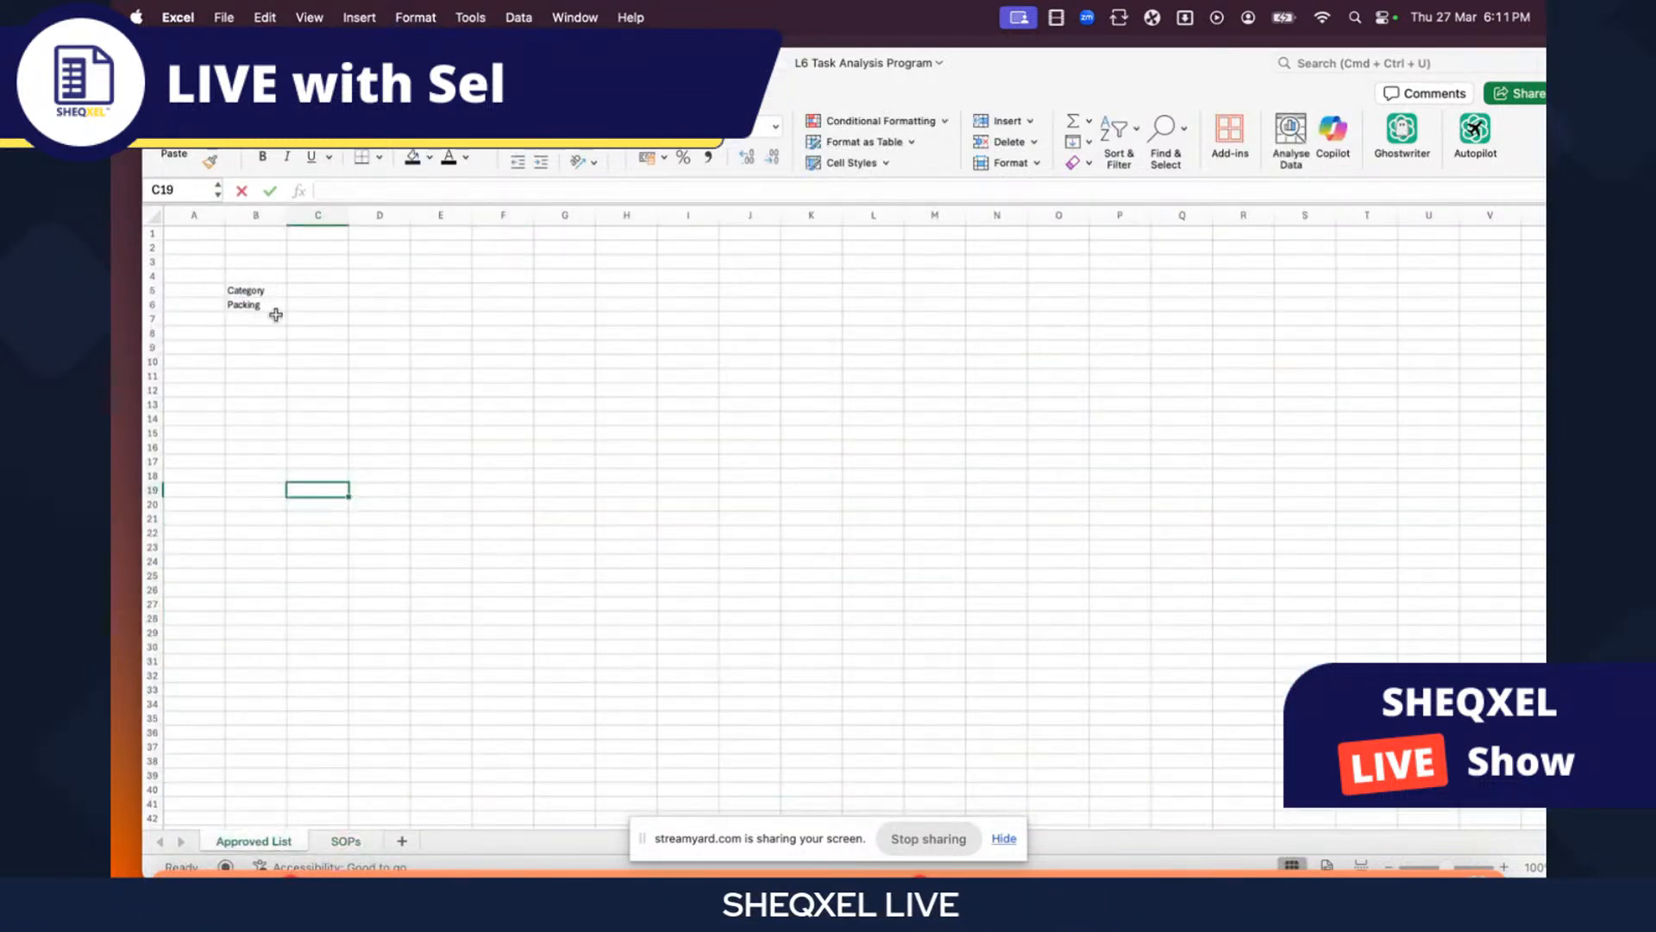
type("QC Testing")
left_click(329, 414)
- Find the RMHS category on the SOPs sheet and add it in cell B8 of the Approved List sheet
left_click(343, 841)
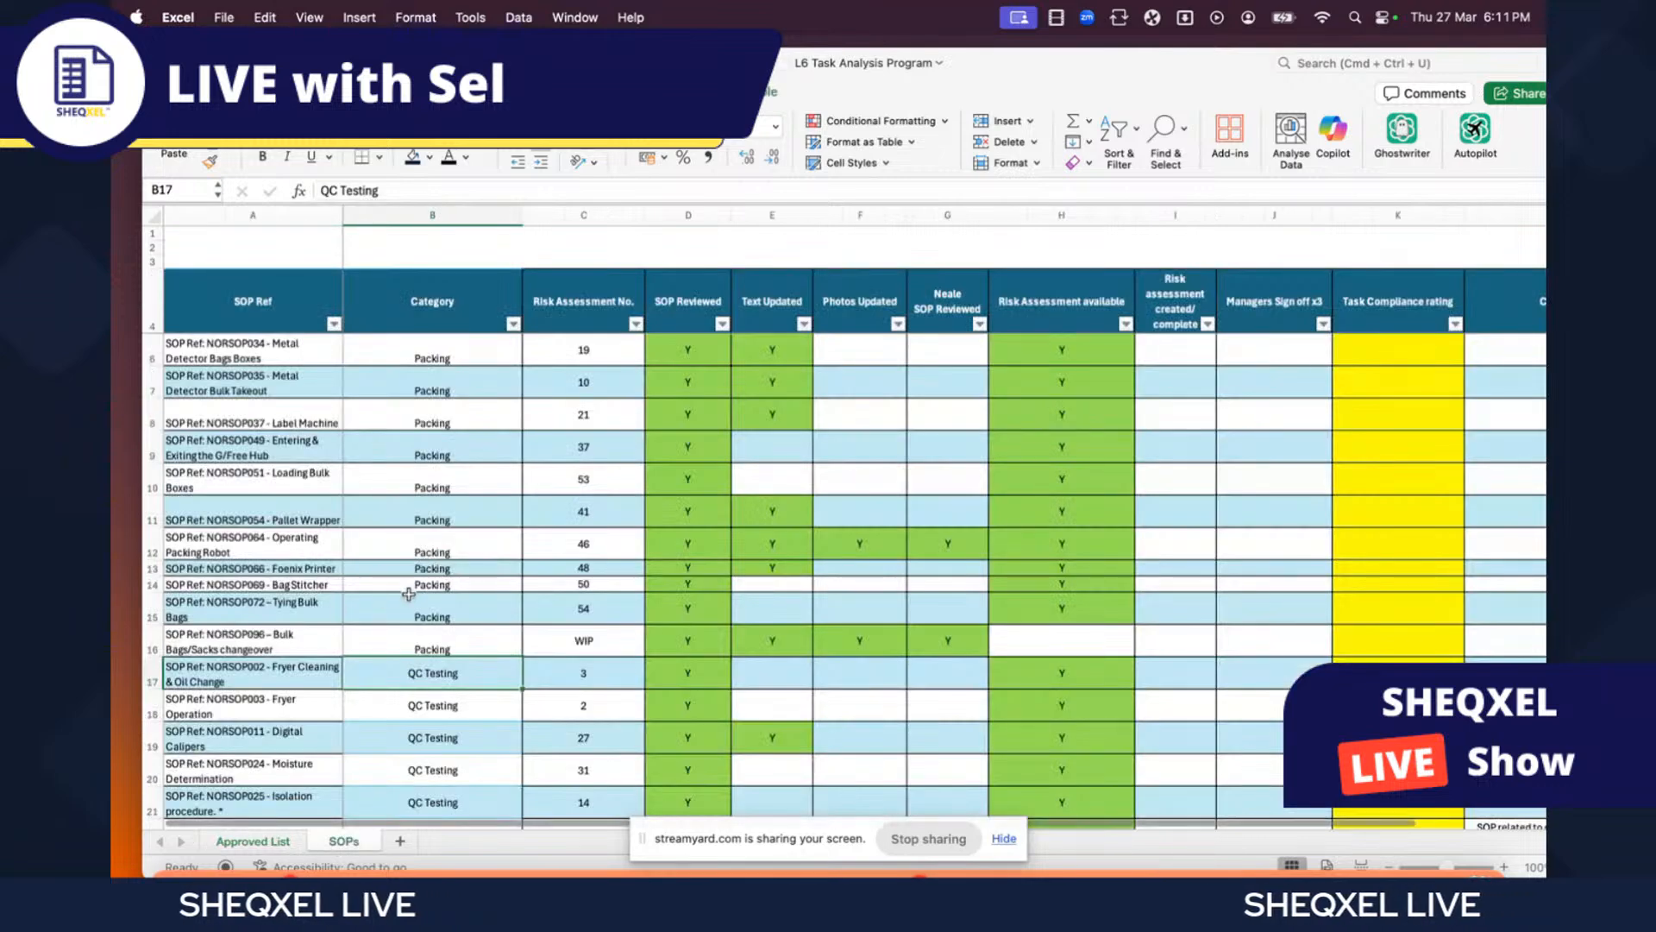
scroll(387, 599, "down", 10)
scroll(450, 582, "down", 2)
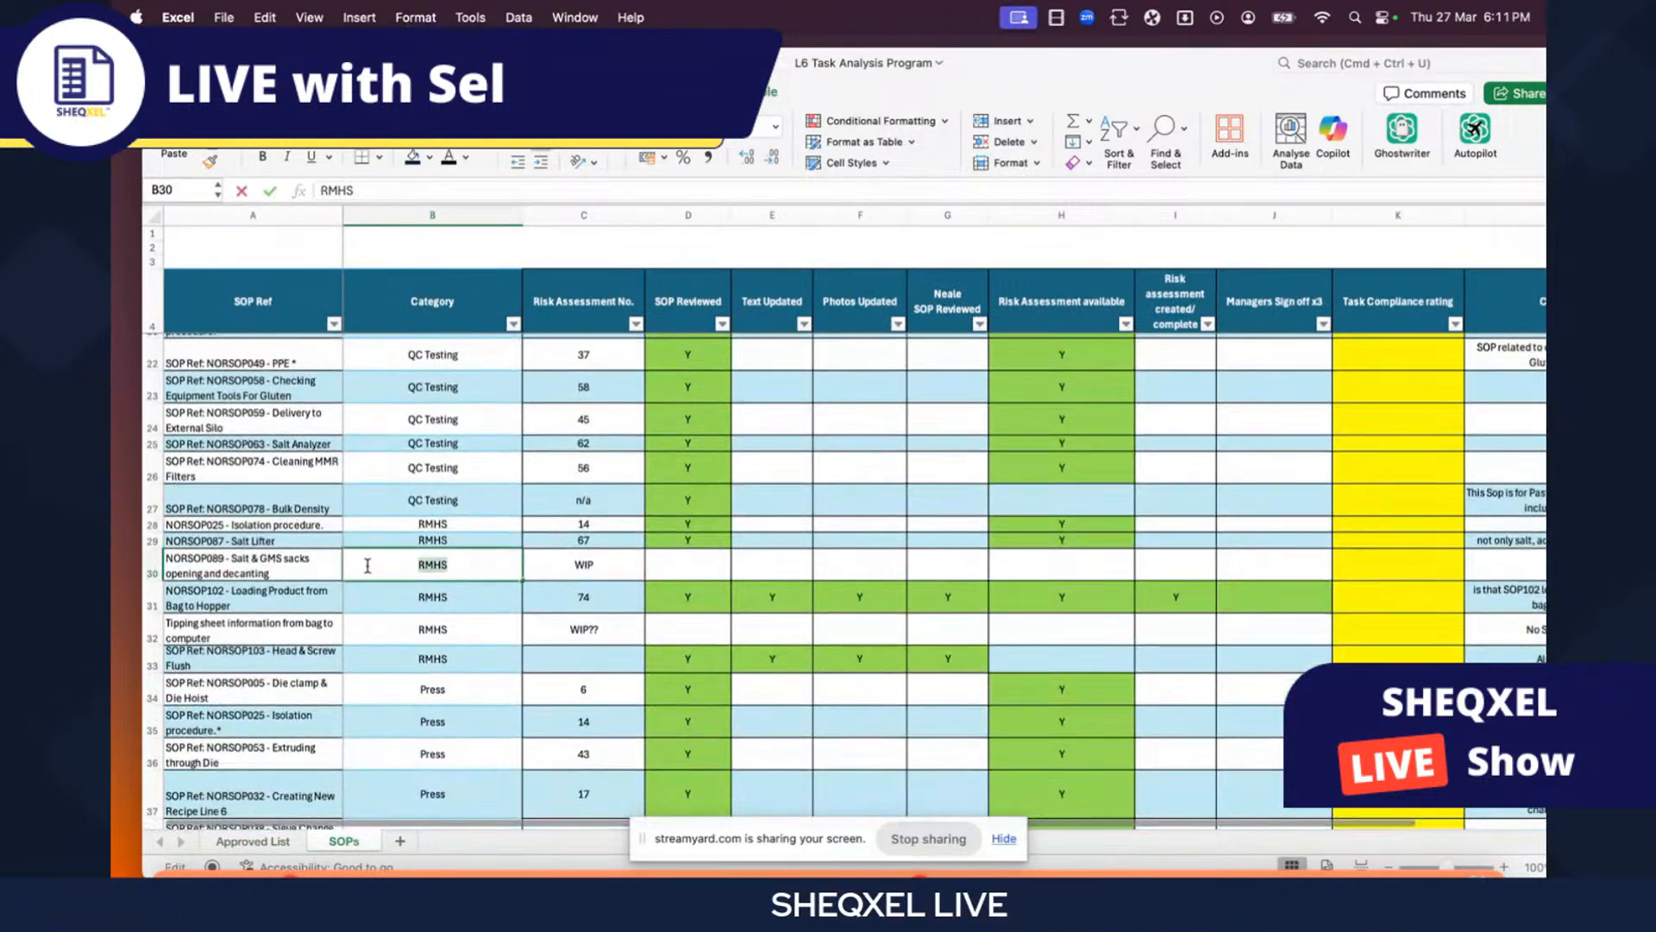
left_click(253, 841)
left_click(239, 334)
type("RMHS")
left_click_drag(256, 418, 257, 432)
- Find the Press category on the SOPs sheet and add it in cell B9 of the Approved List sheet
left_click(344, 841)
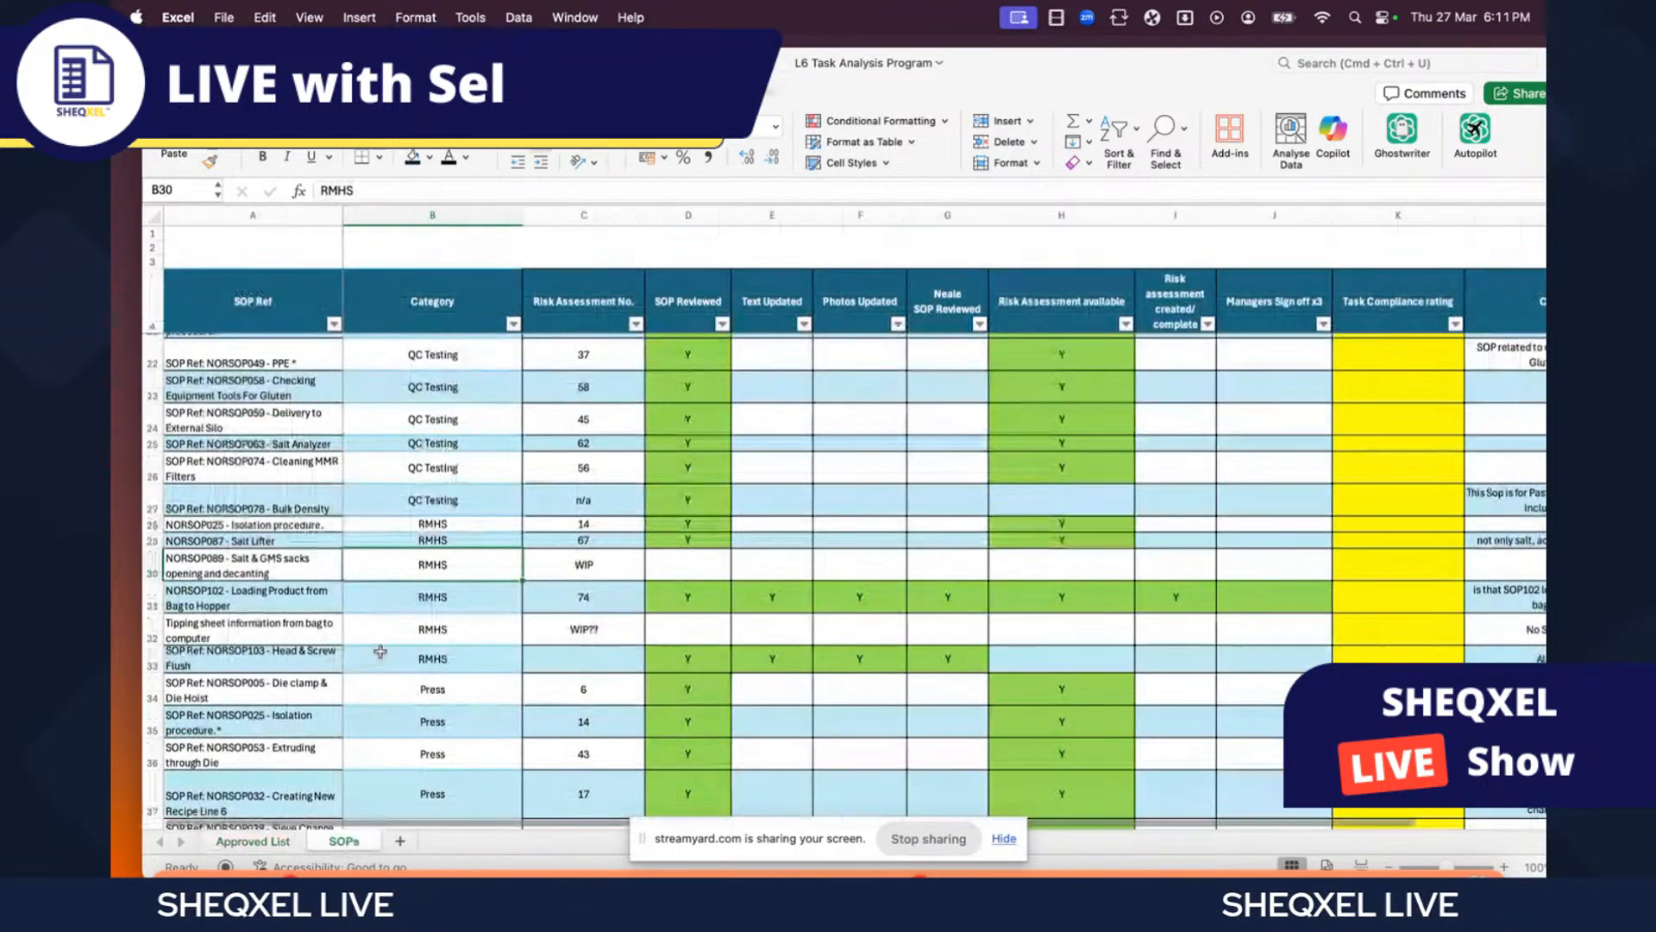
scroll(462, 608, "down", 5)
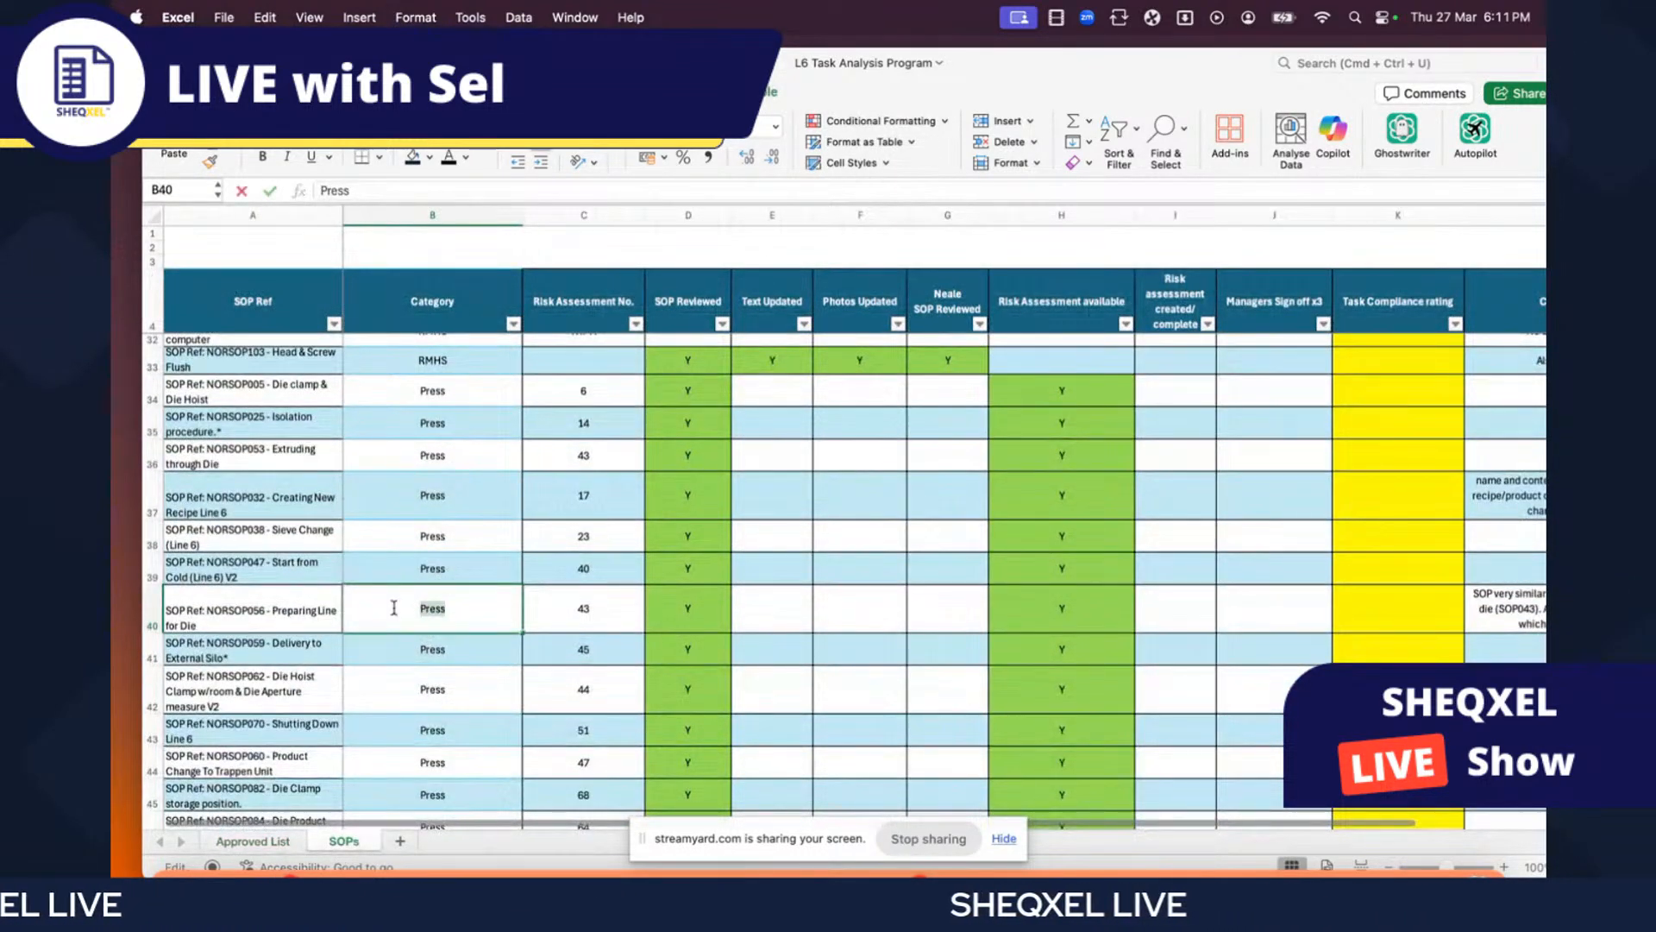
left_click(253, 841)
left_click(241, 345)
type("Press")
left_click(265, 446)
- Convert B5:B8 into a table with Category as its header and extend the table down to row 10
left_click(252, 292)
left_click_drag(252, 292, 250, 333)
left_click(218, 94)
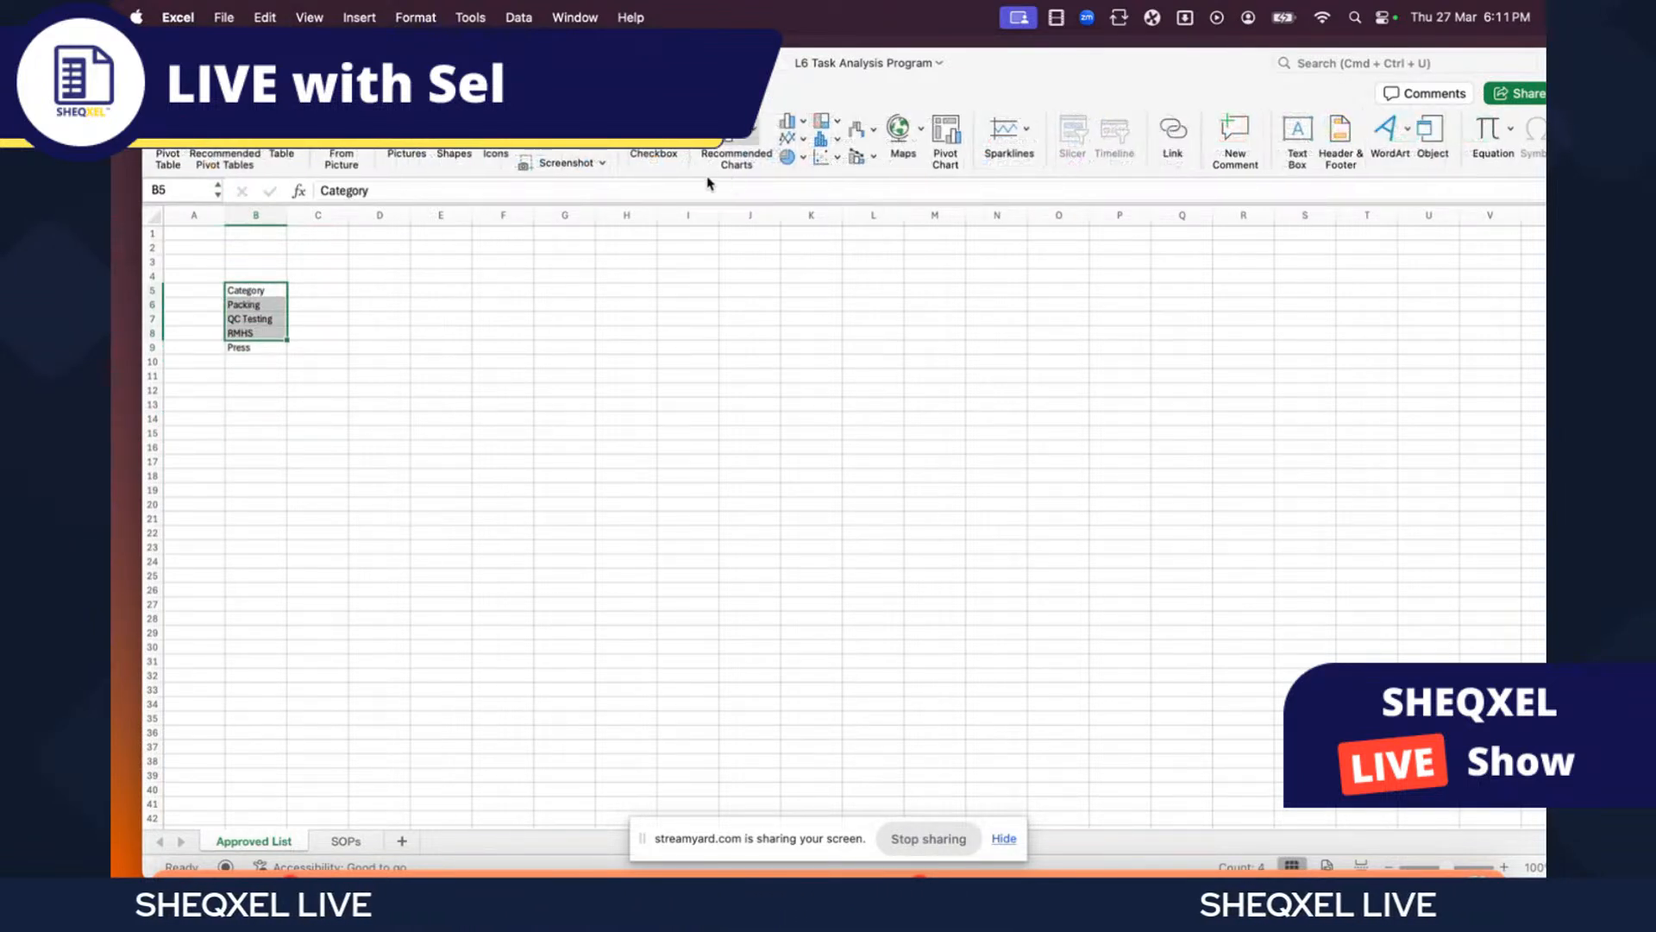
key("ctrl+t")
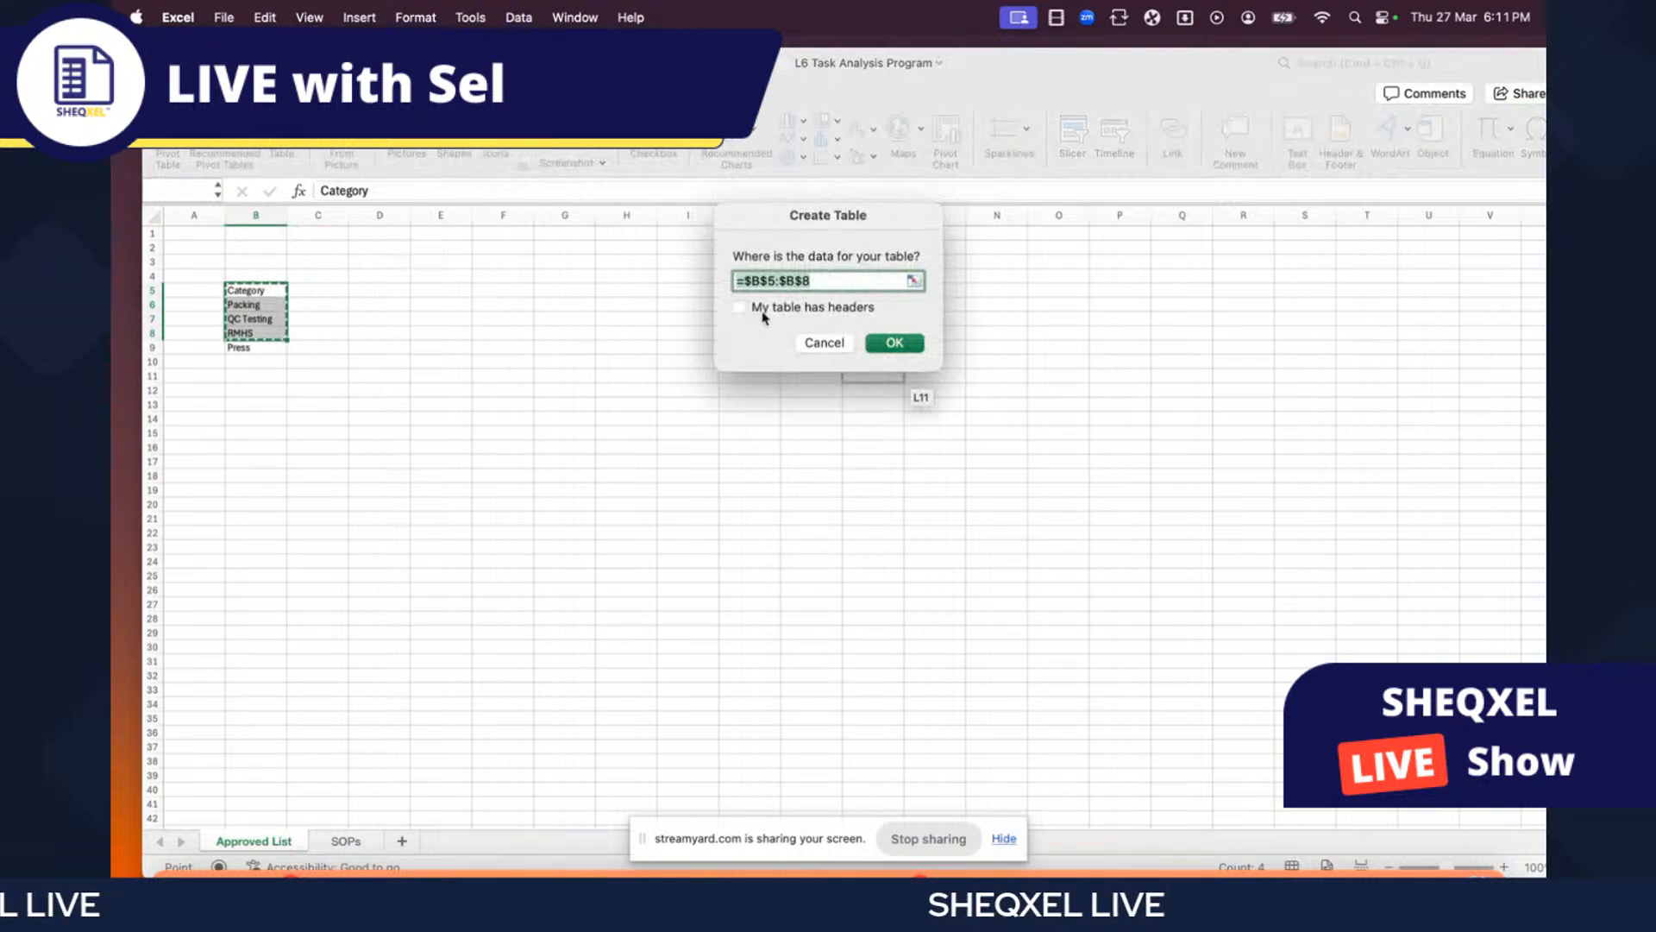
left_click(894, 344)
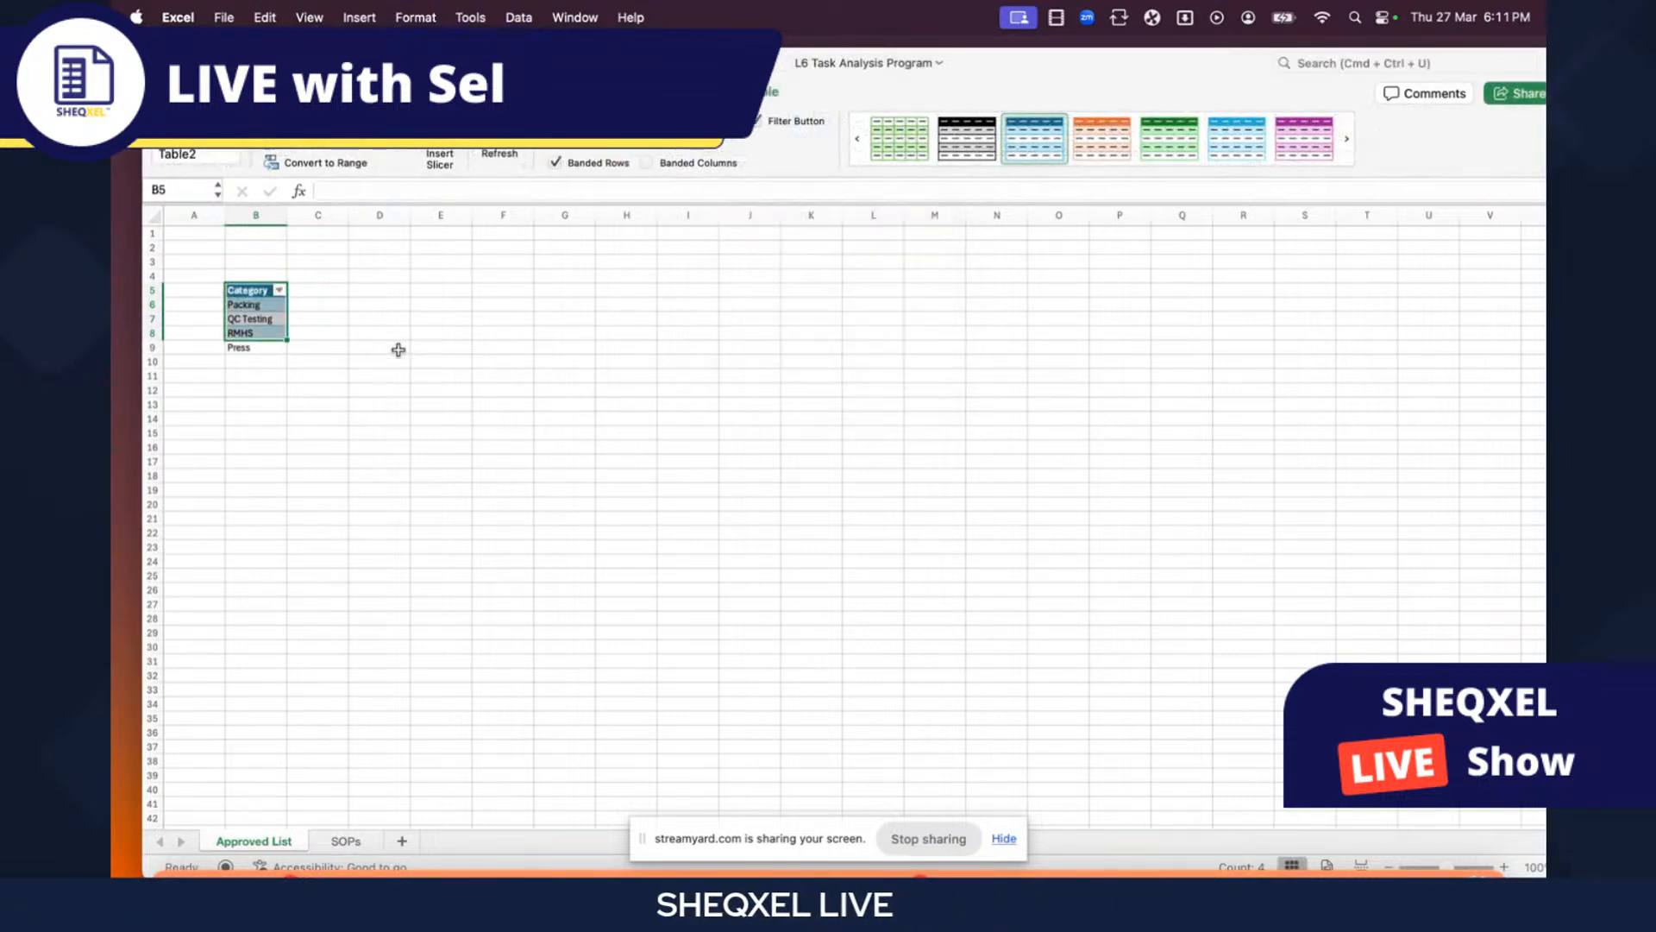
left_click_drag(282, 338, 284, 366)
left_click(441, 398)
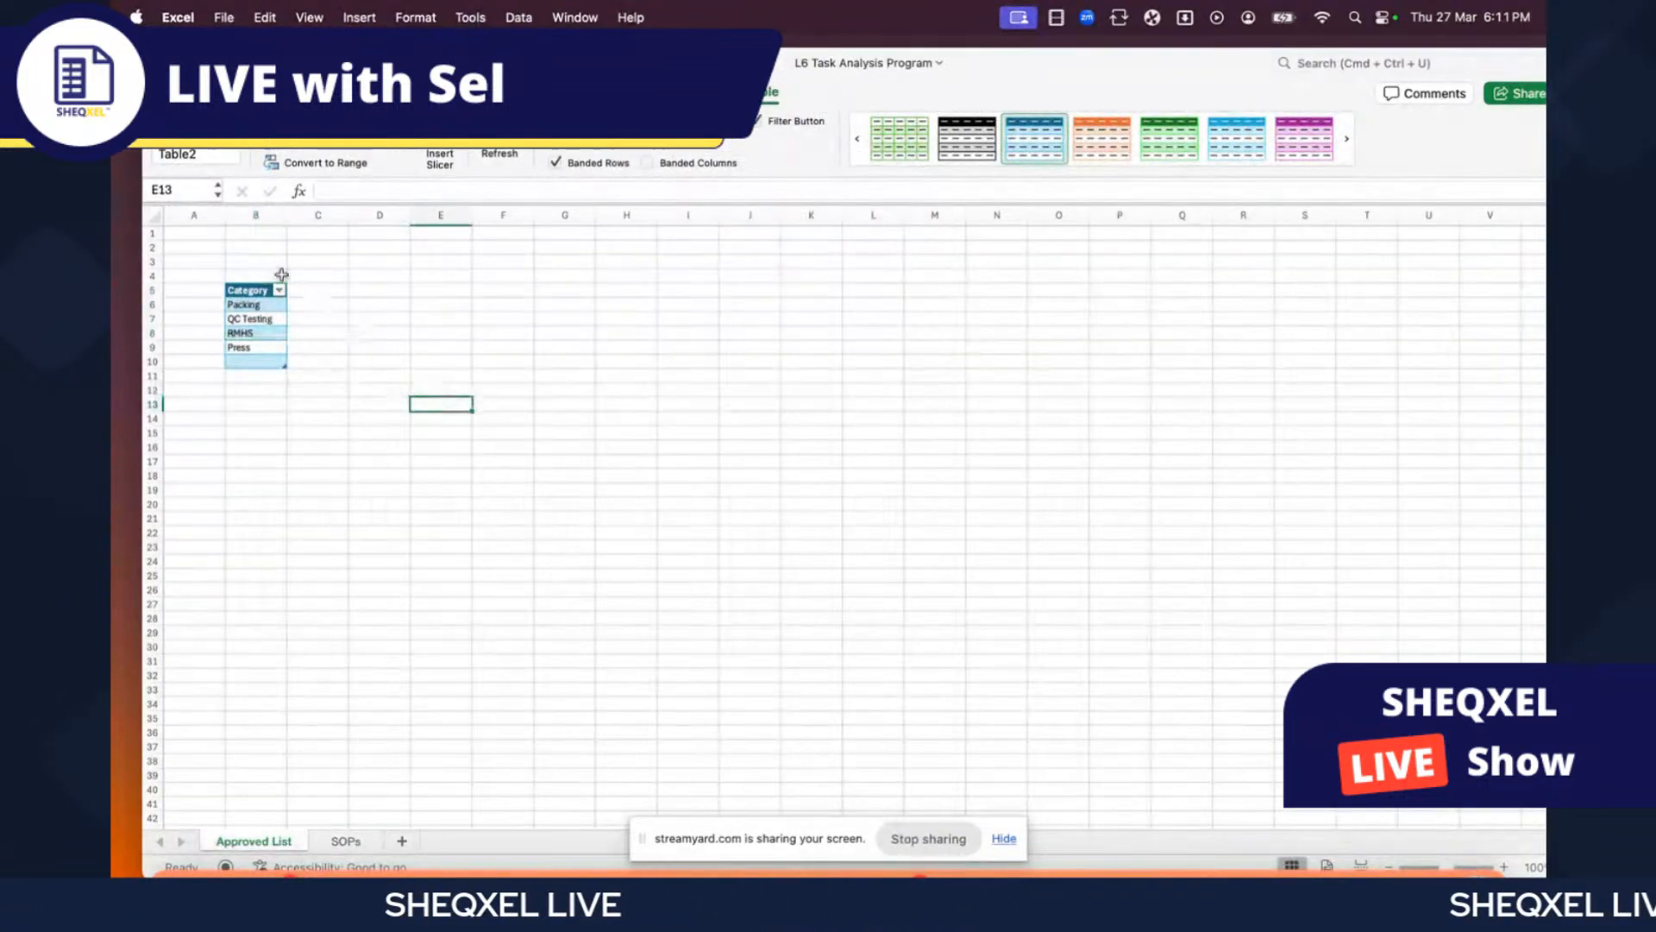
- Widen column B to about two and a half times its width and apply the plain, uncoloured style to the Category table
left_click(243, 291)
left_click_drag(287, 215, 373, 215)
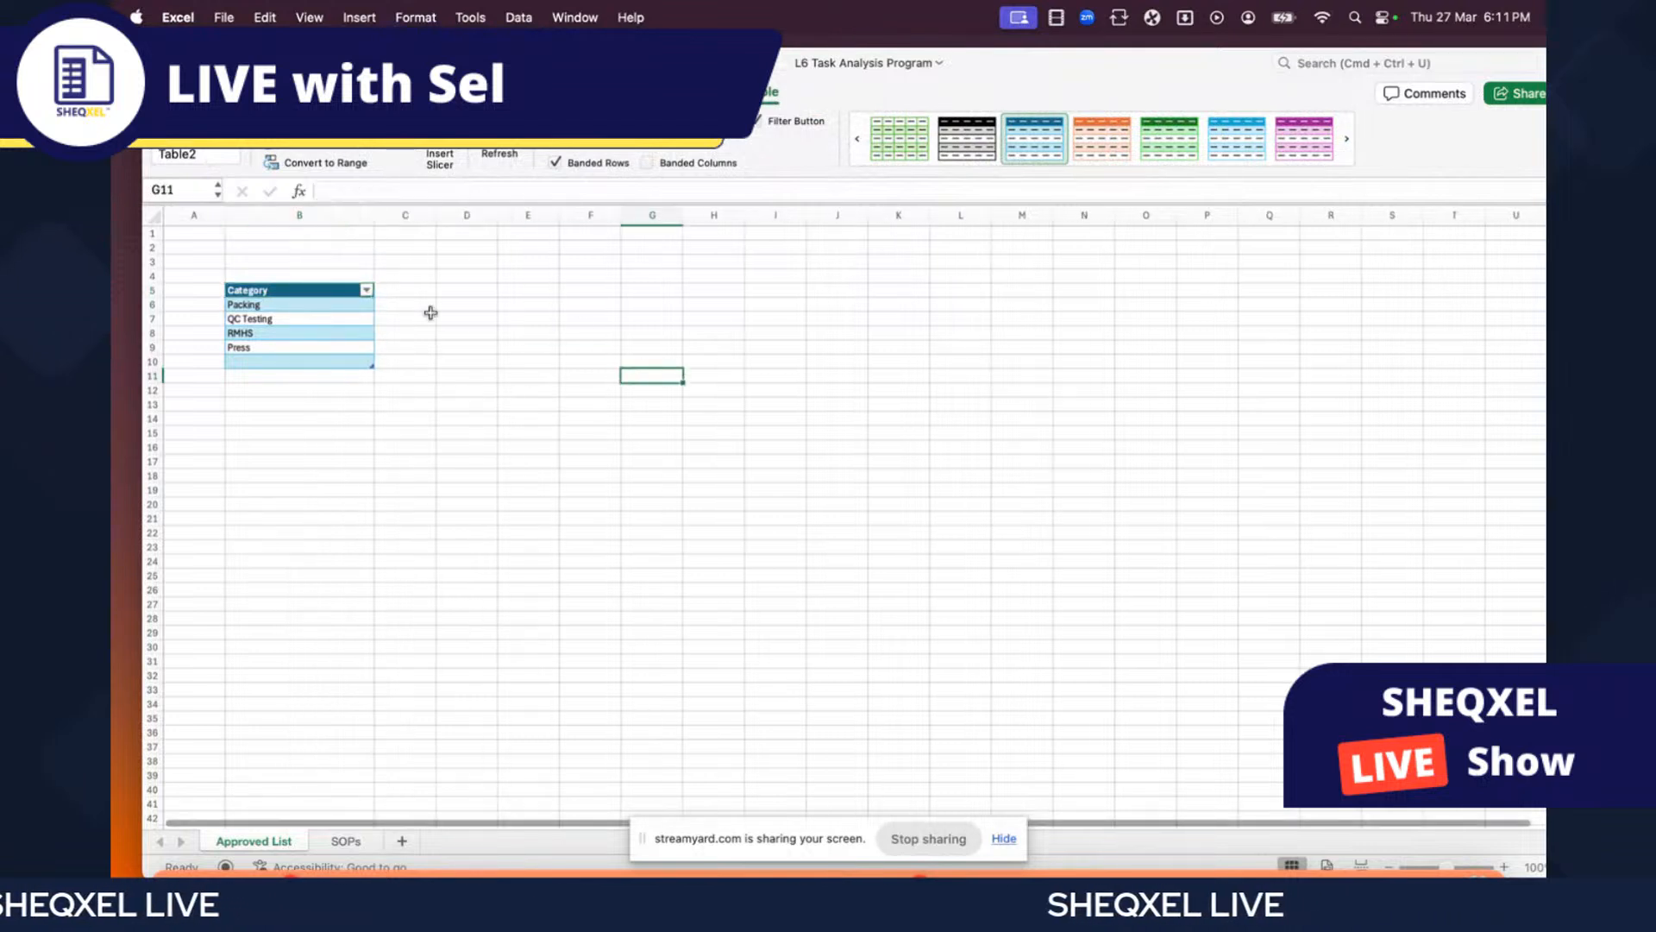
left_click(313, 317)
left_click(858, 140)
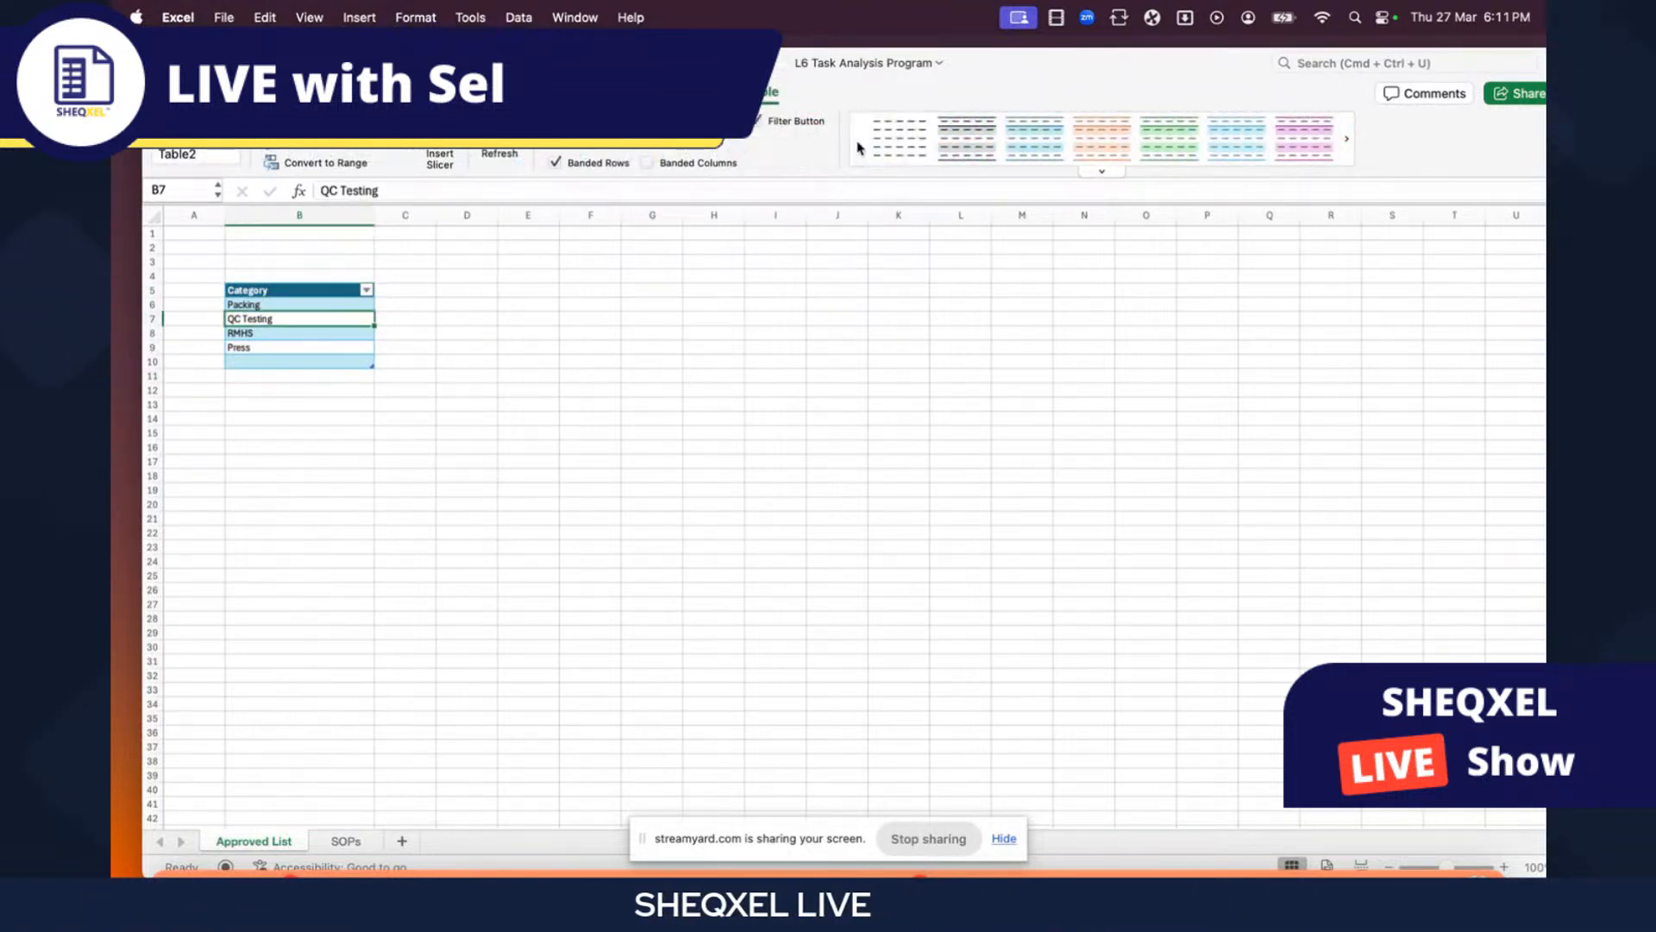
left_click(874, 142)
- Give the Category header cell B5 a dark blue theme fill and white text
left_click(285, 290)
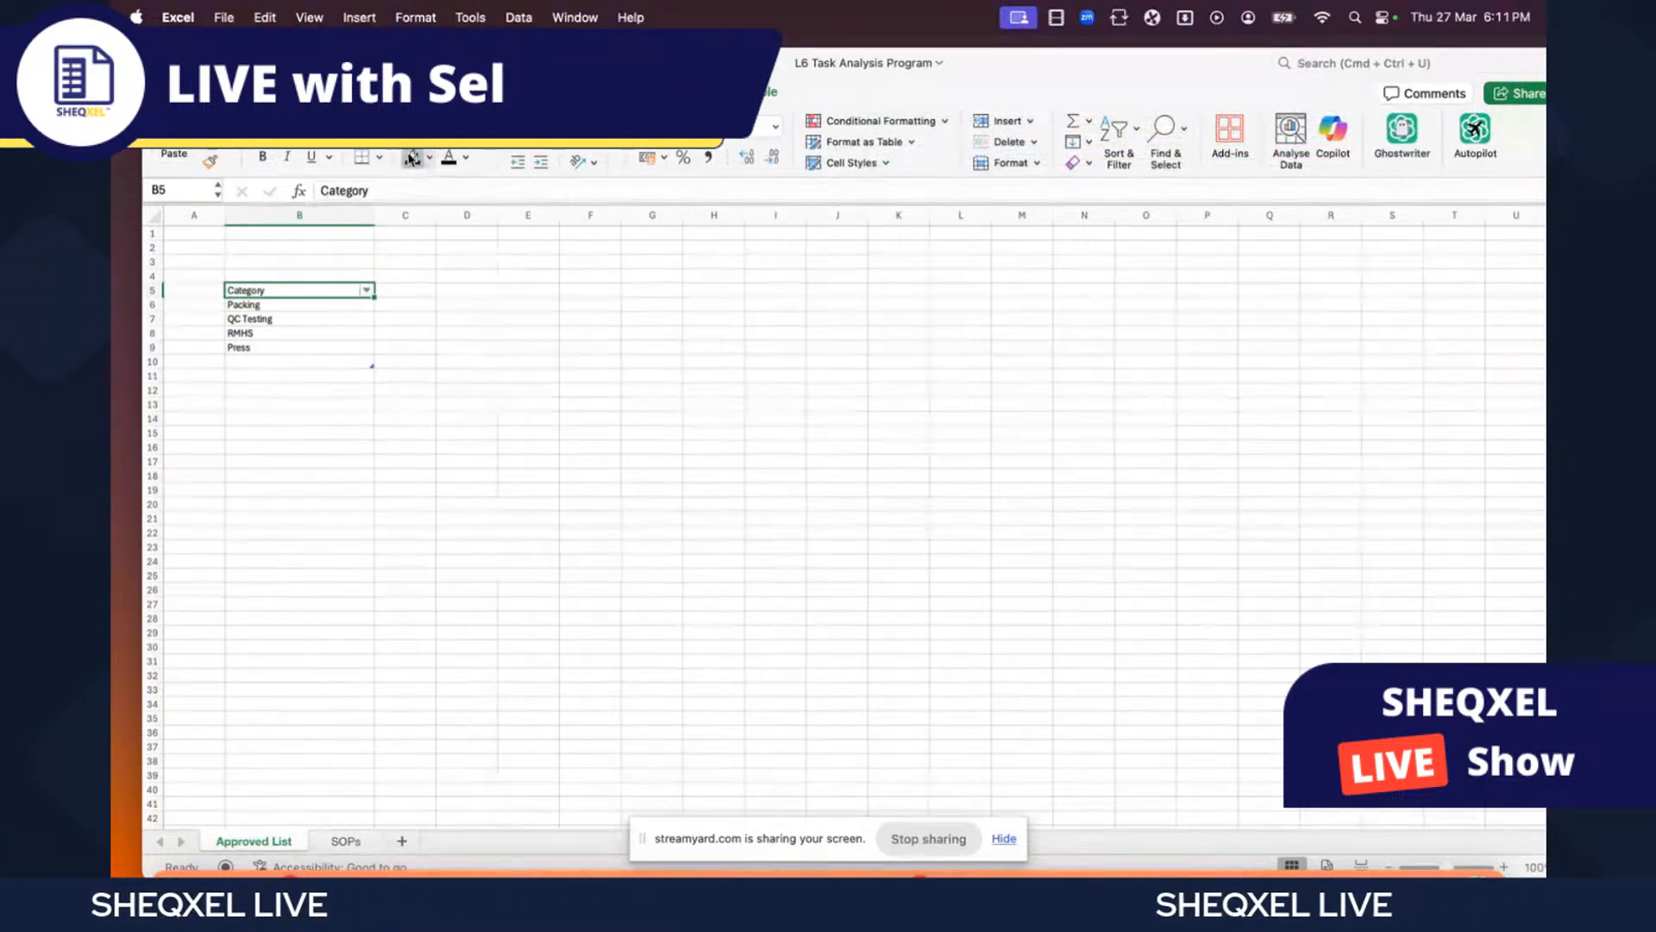
left_click(413, 156)
left_click(465, 157)
left_click(455, 256)
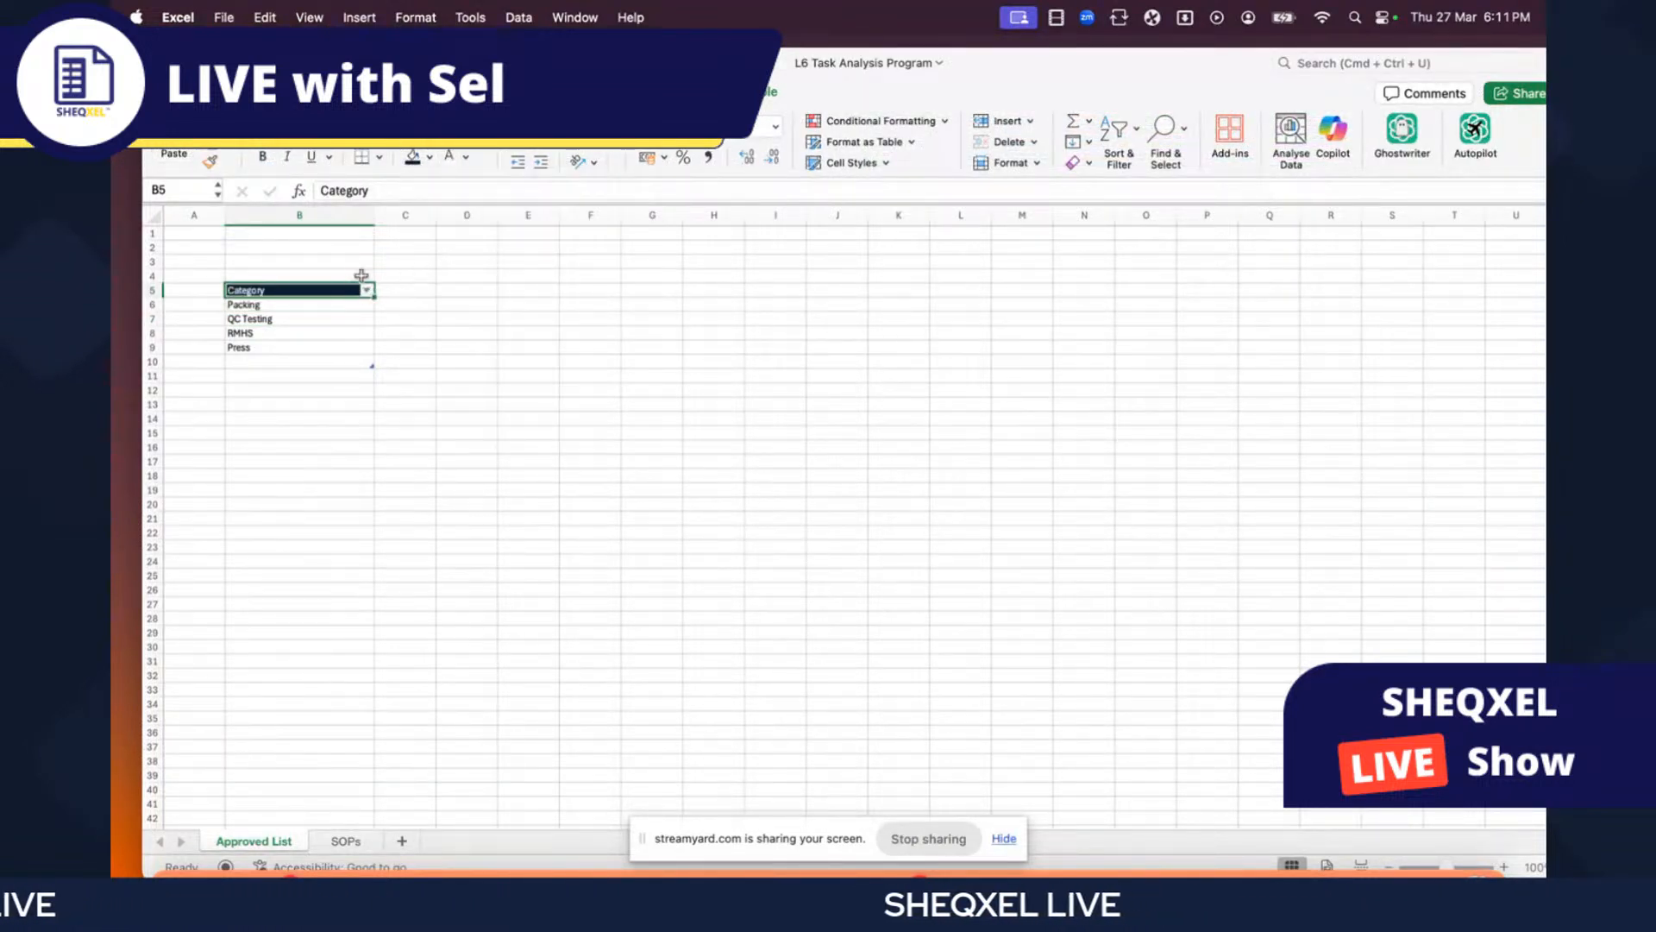
left_click(429, 157)
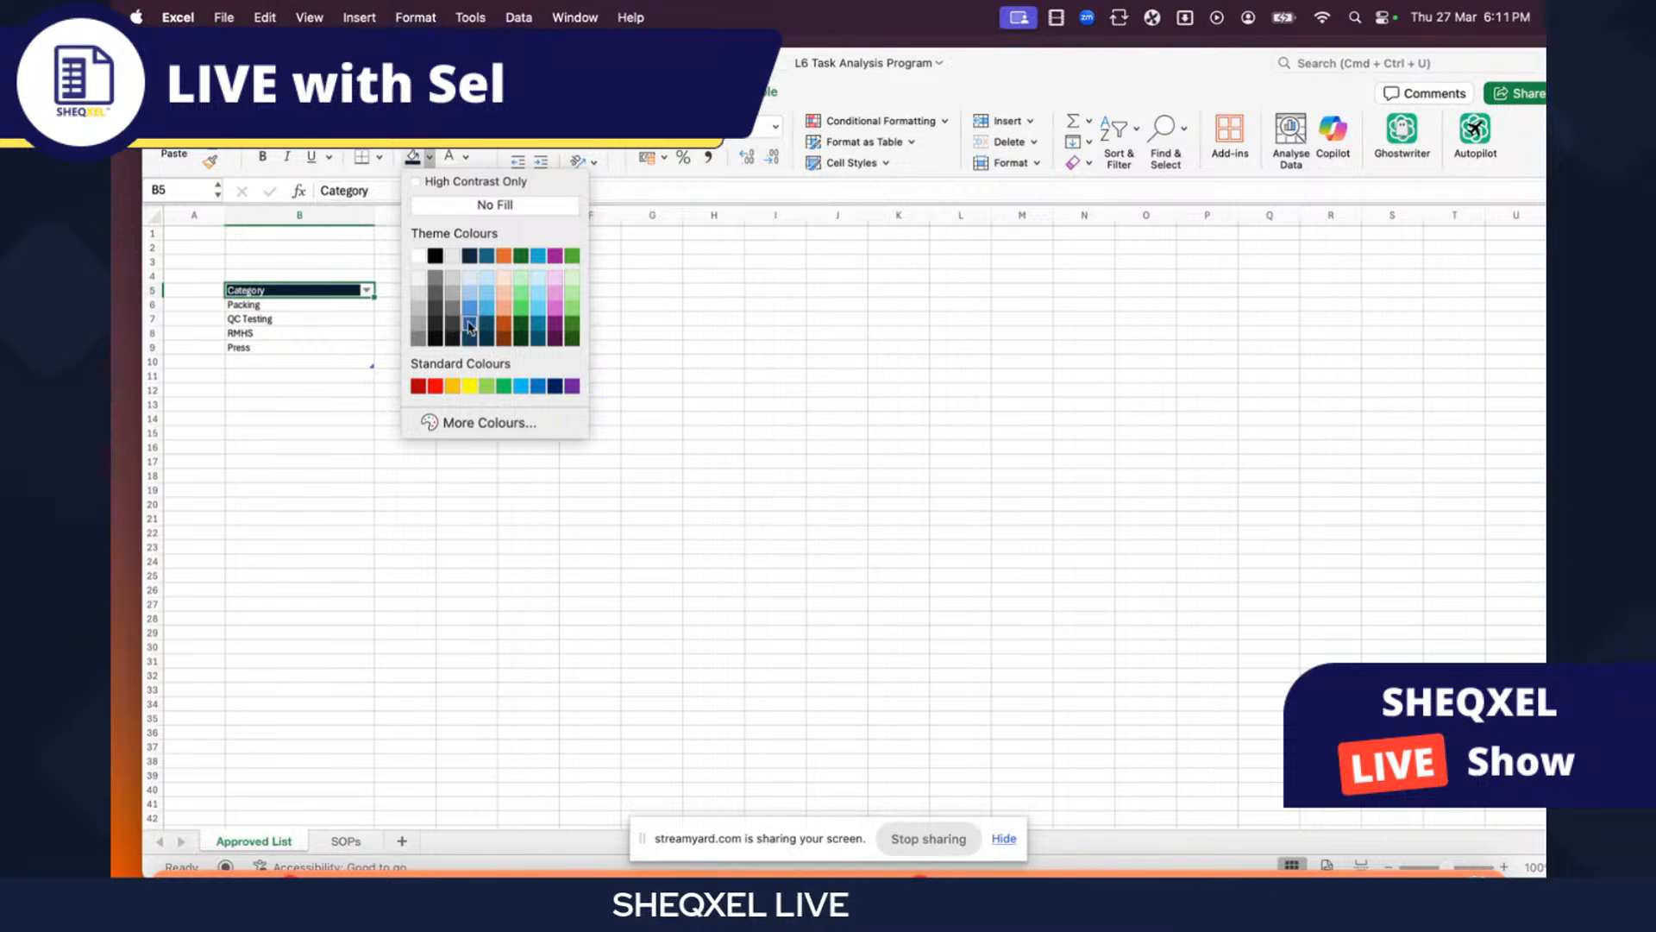
left_click(466, 330)
left_click(429, 157)
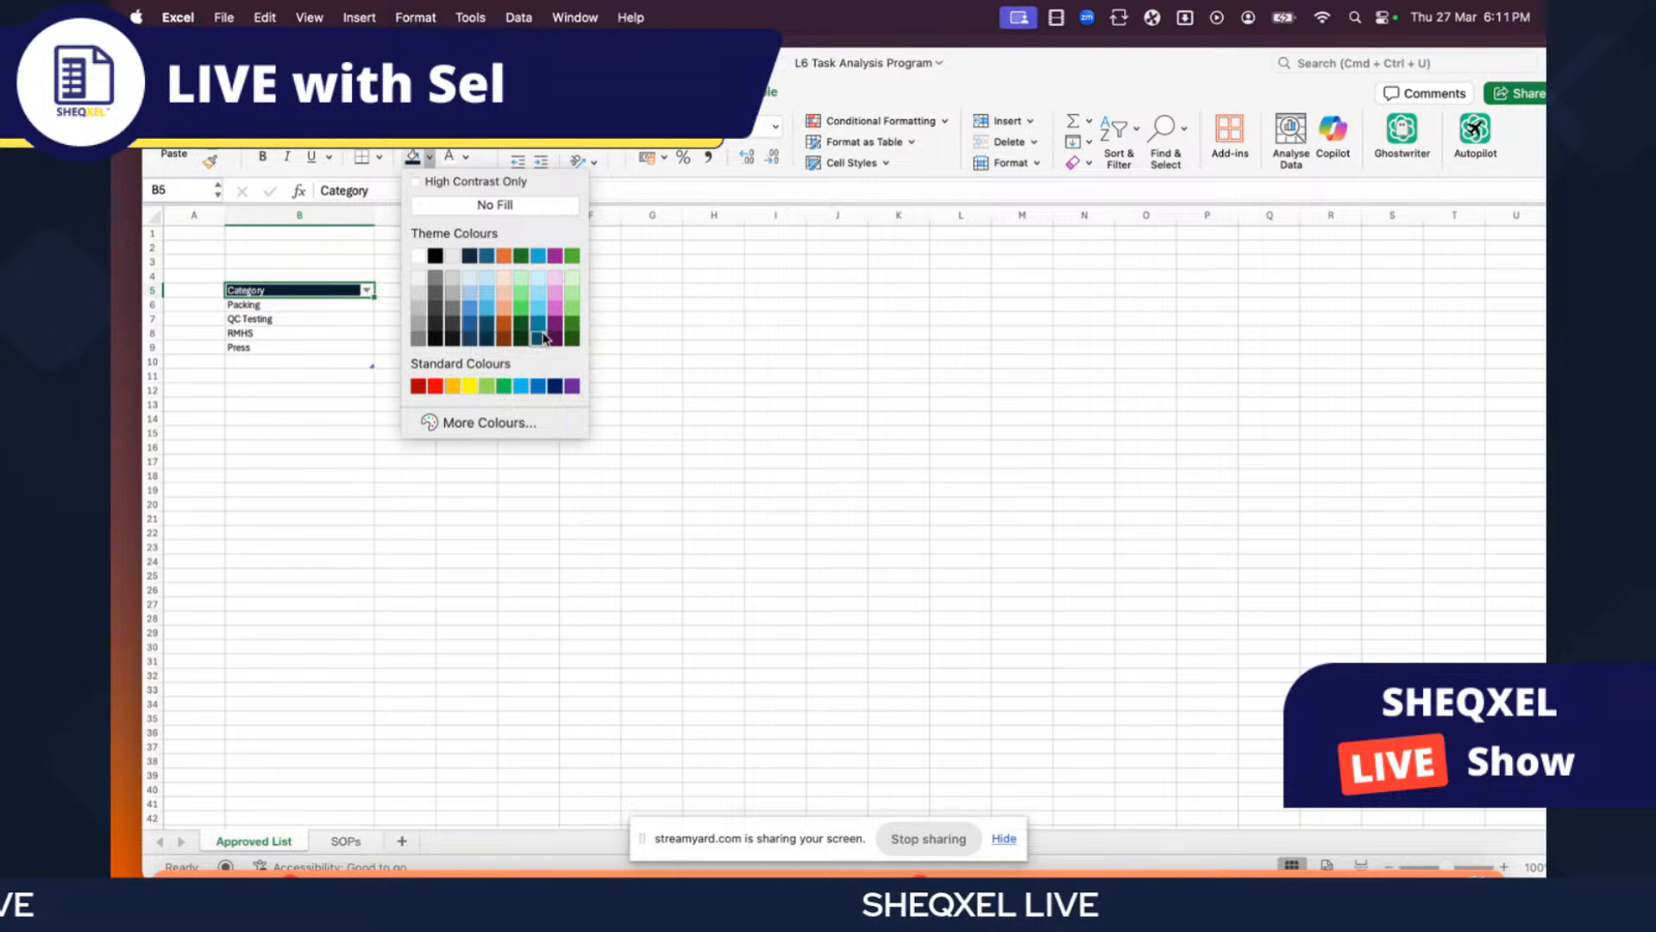
left_click(619, 309)
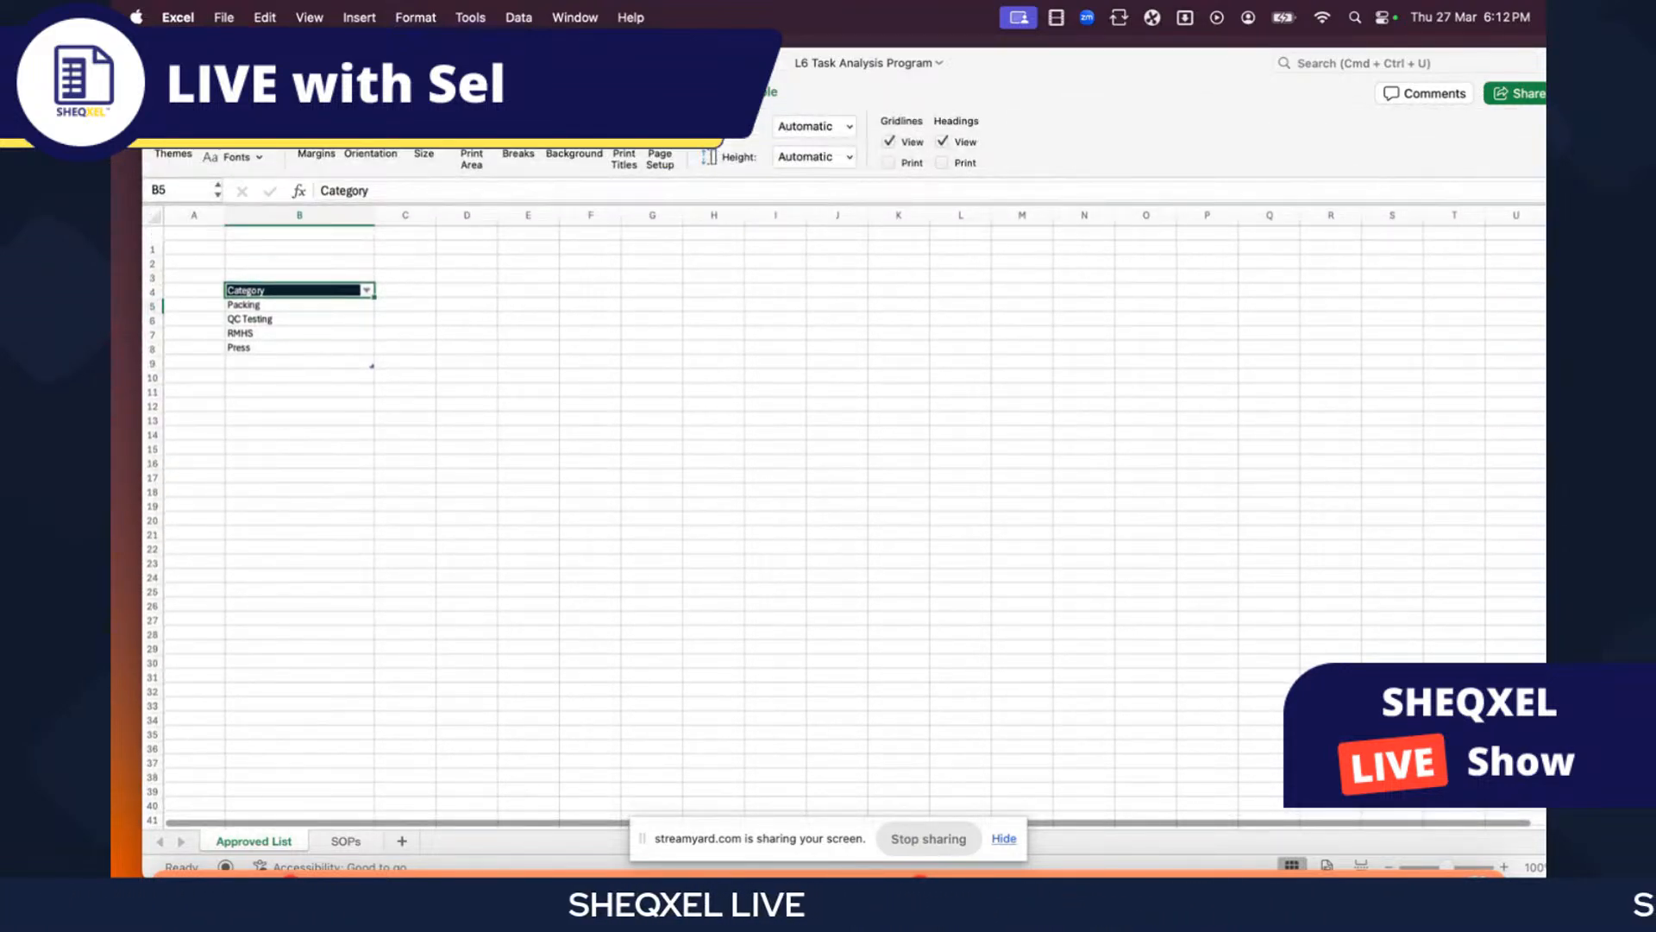
- Switch the workbook's theme colours to Office 2013 - 2022 and check the fill palette for the Category header
left_click(235, 126)
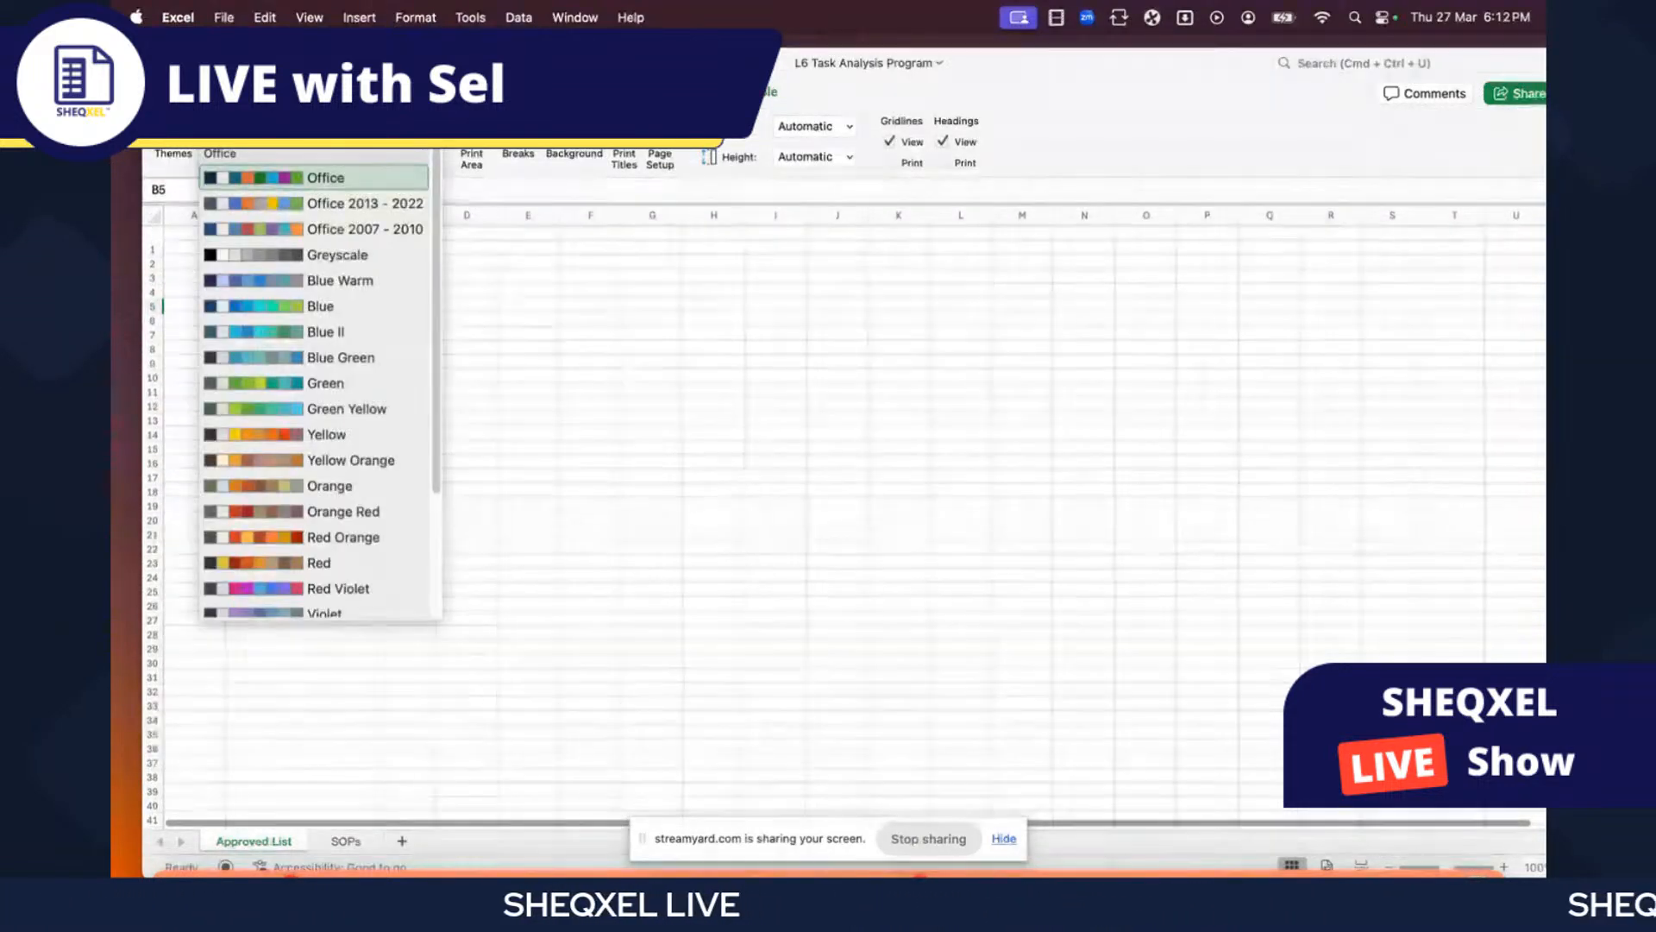
left_click(295, 205)
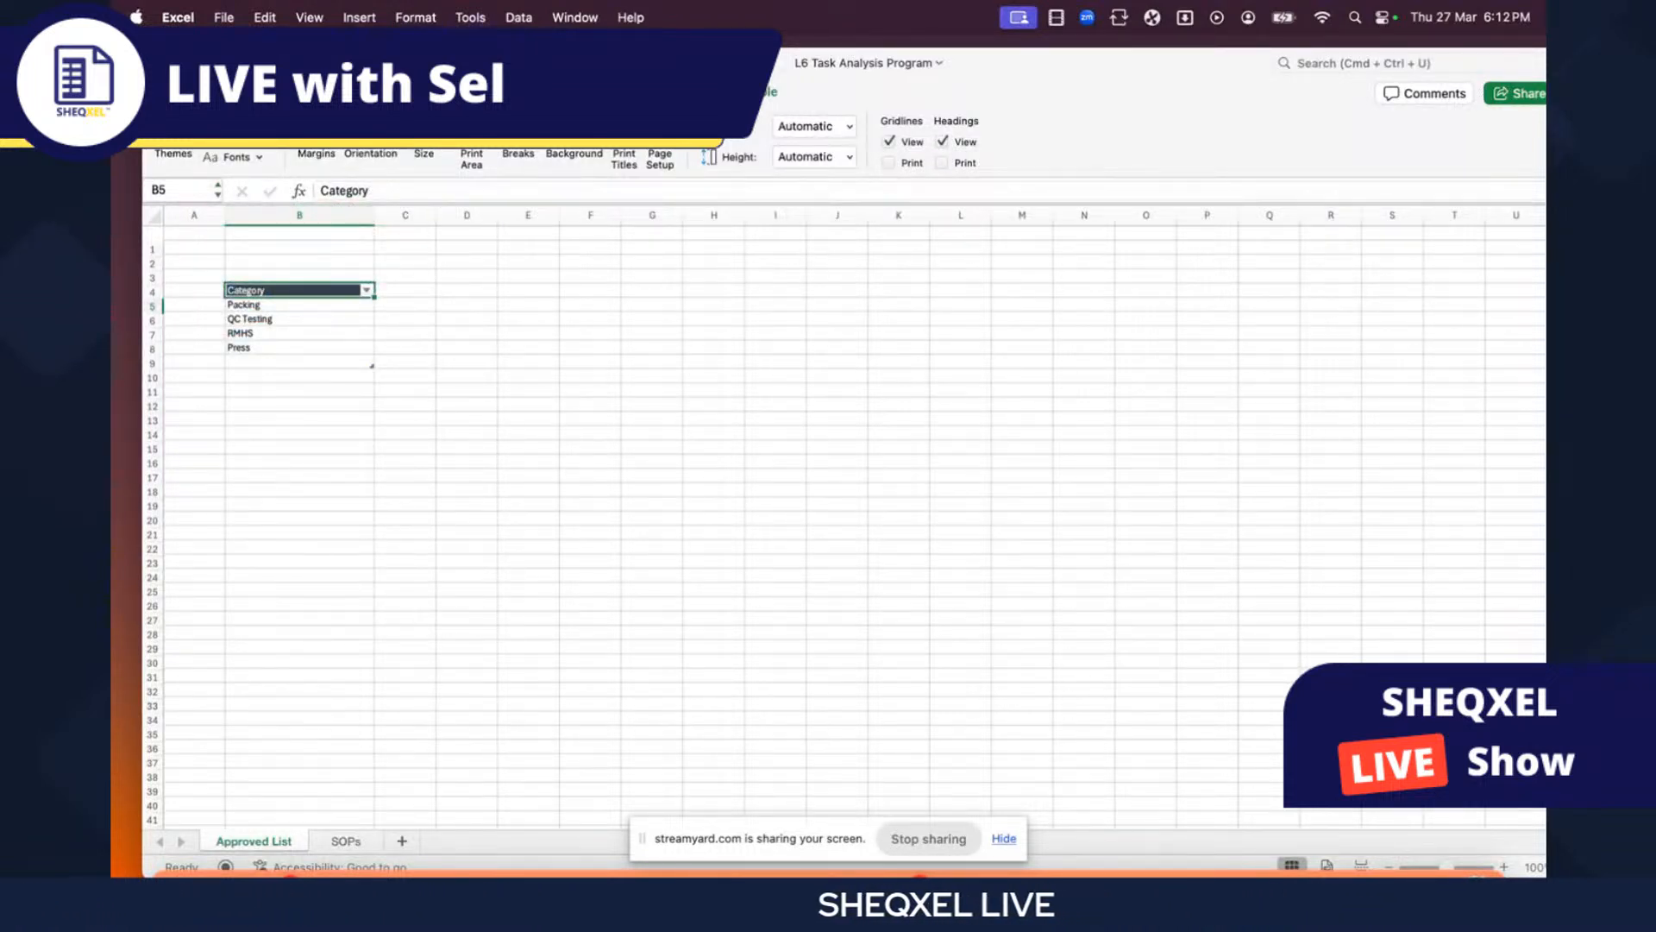
left_click(176, 91)
left_click(428, 158)
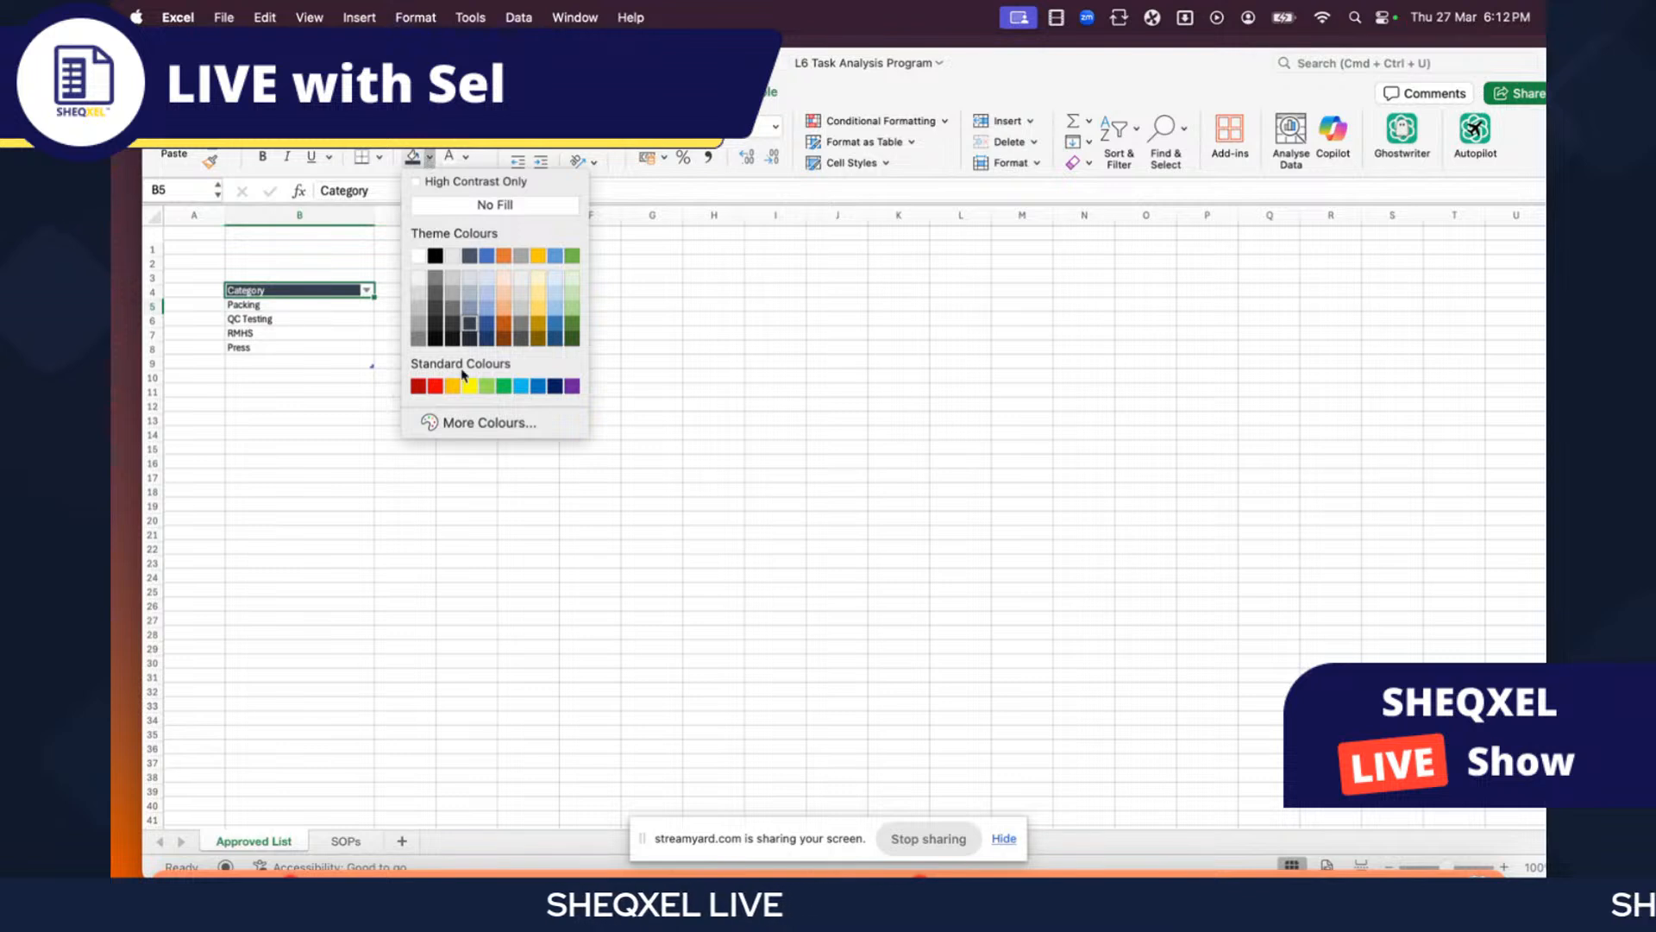
left_click(267, 410)
left_click(429, 158)
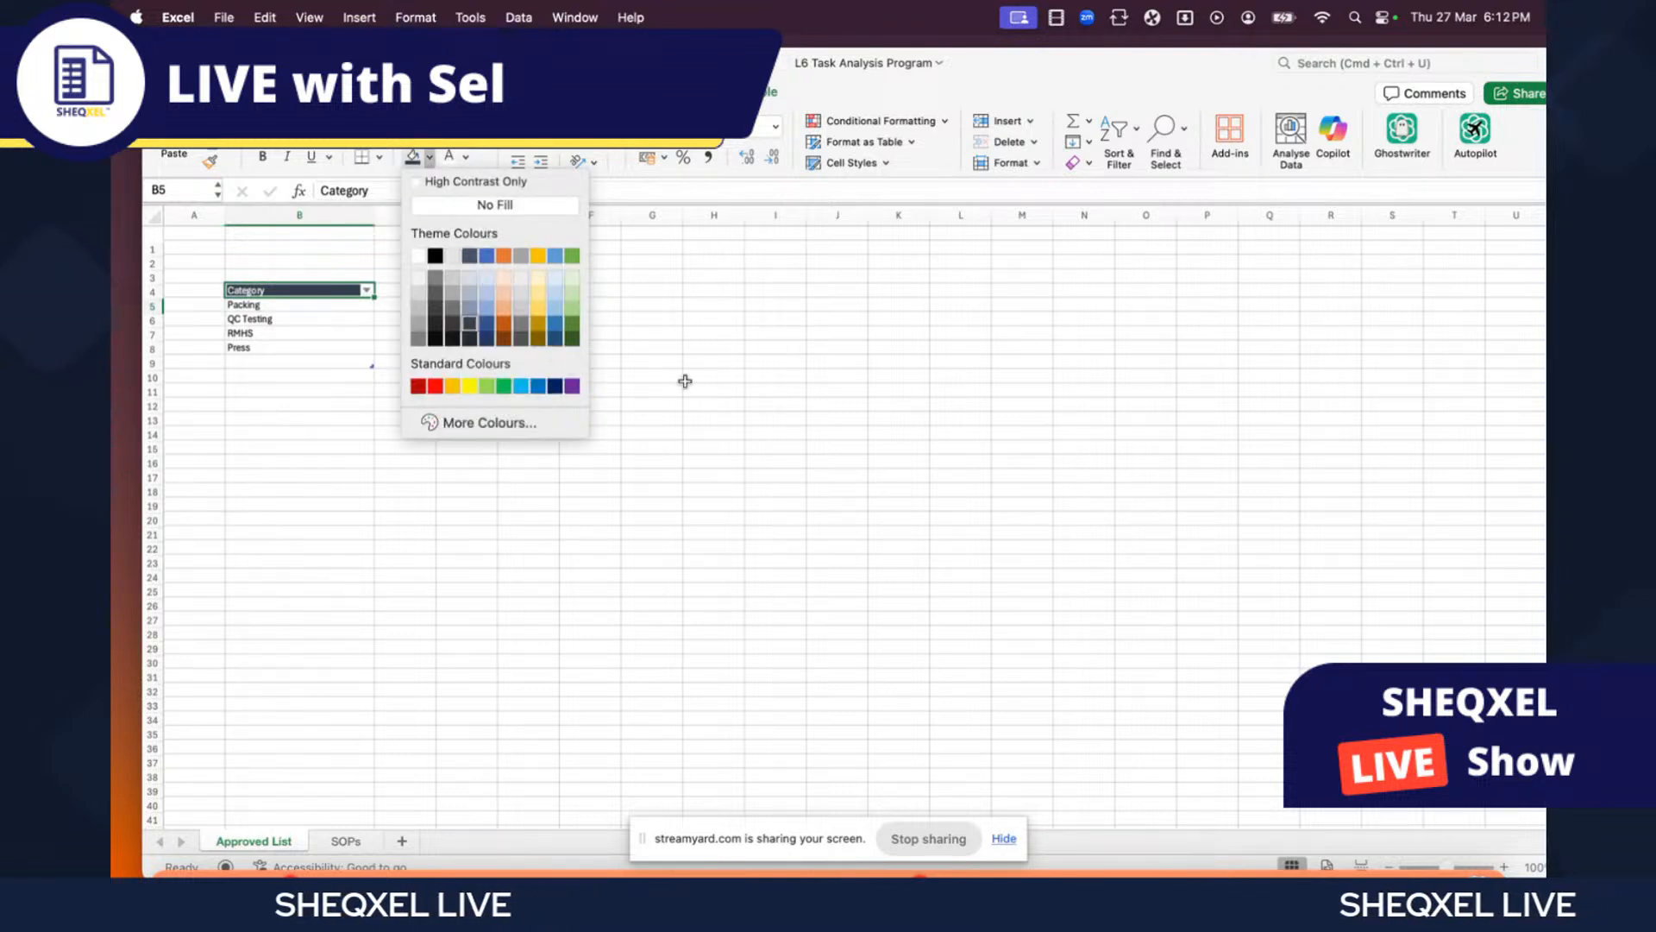
left_click(318, 282)
left_click(311, 333)
left_click(311, 290)
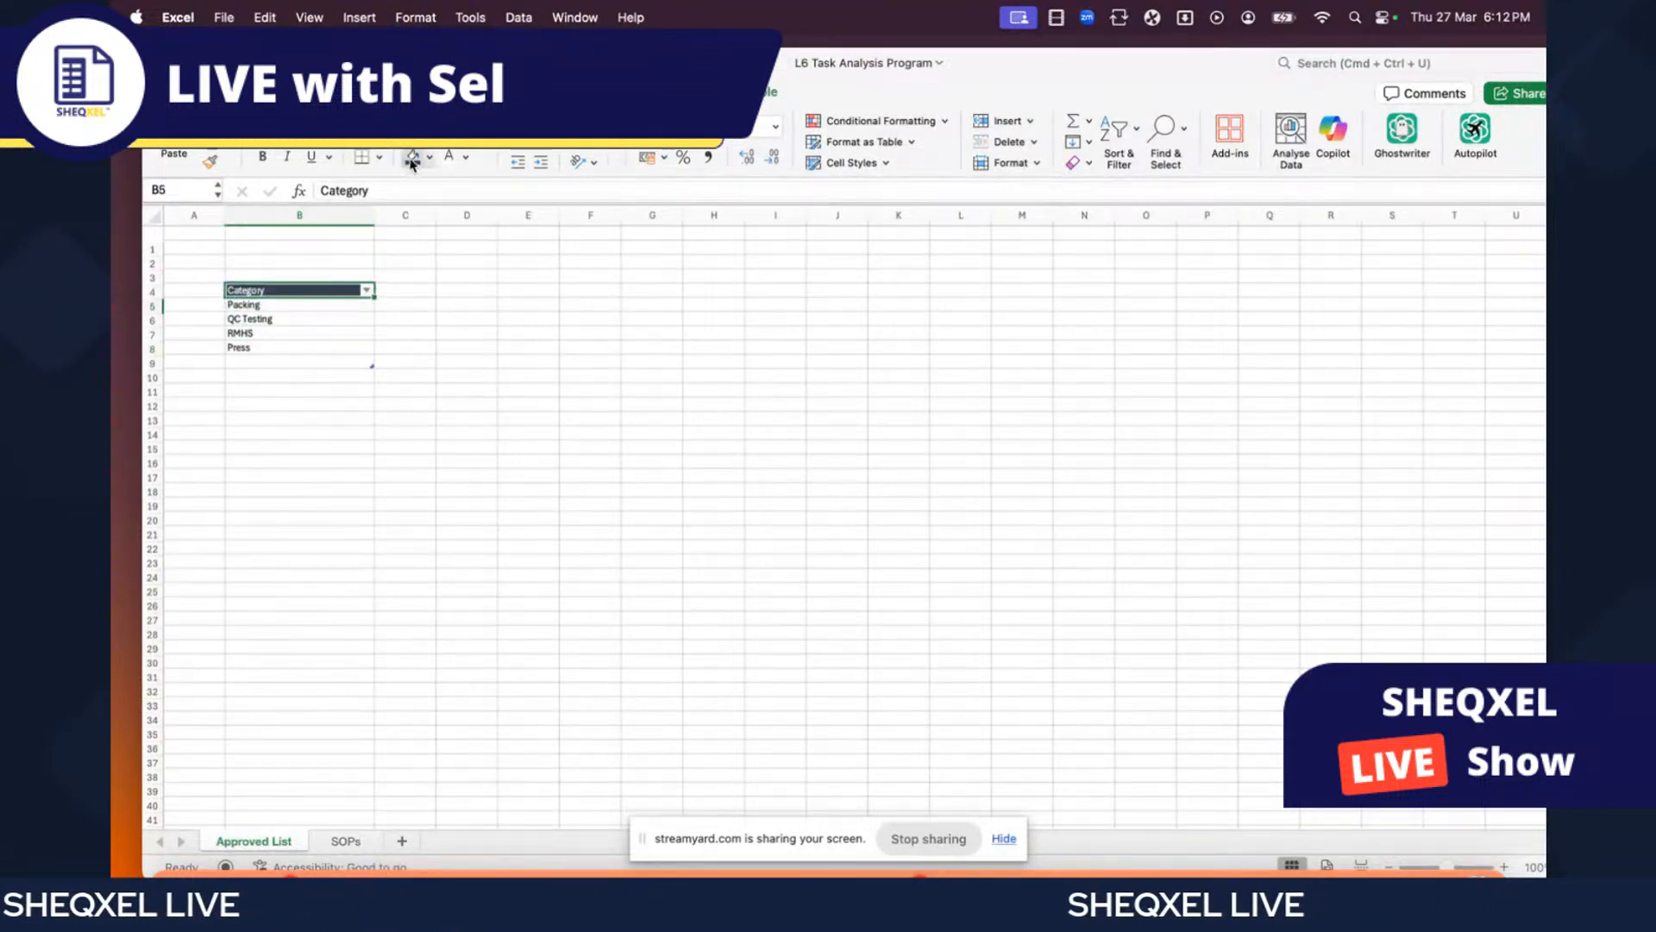
- Try the Office 2007 - 2010 theme colours, check the fill palette, and return to Office 2013 - 2022
left_click_drag(466, 432, 285, 378)
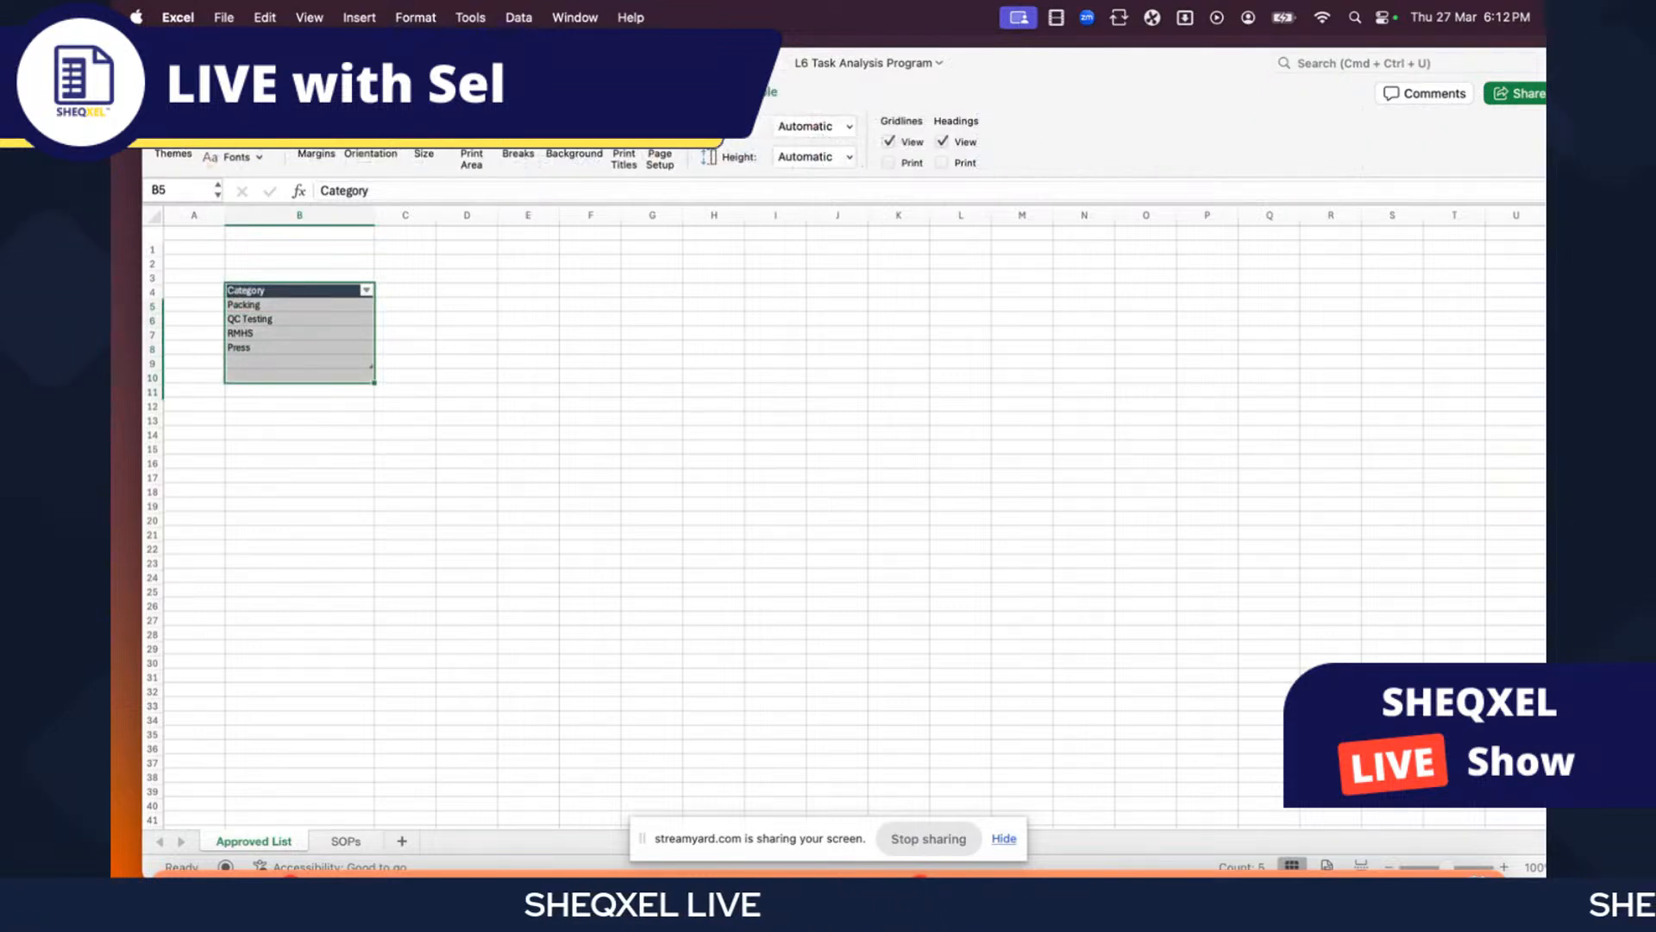
left_click(251, 141)
left_click(328, 230)
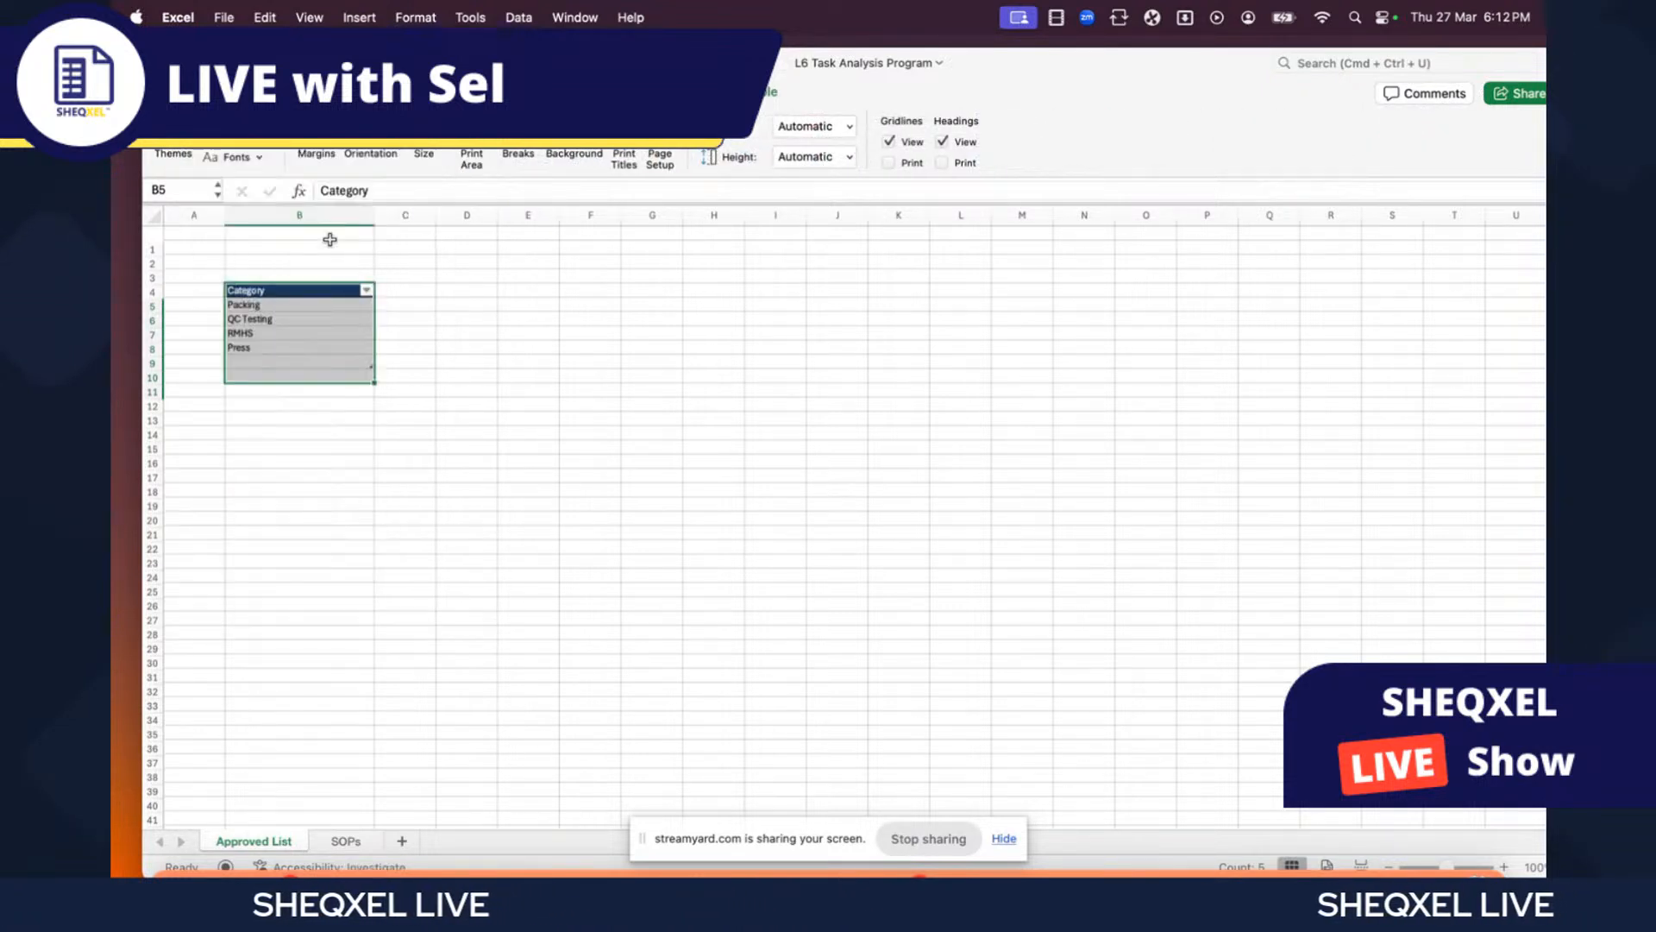
left_click(177, 91)
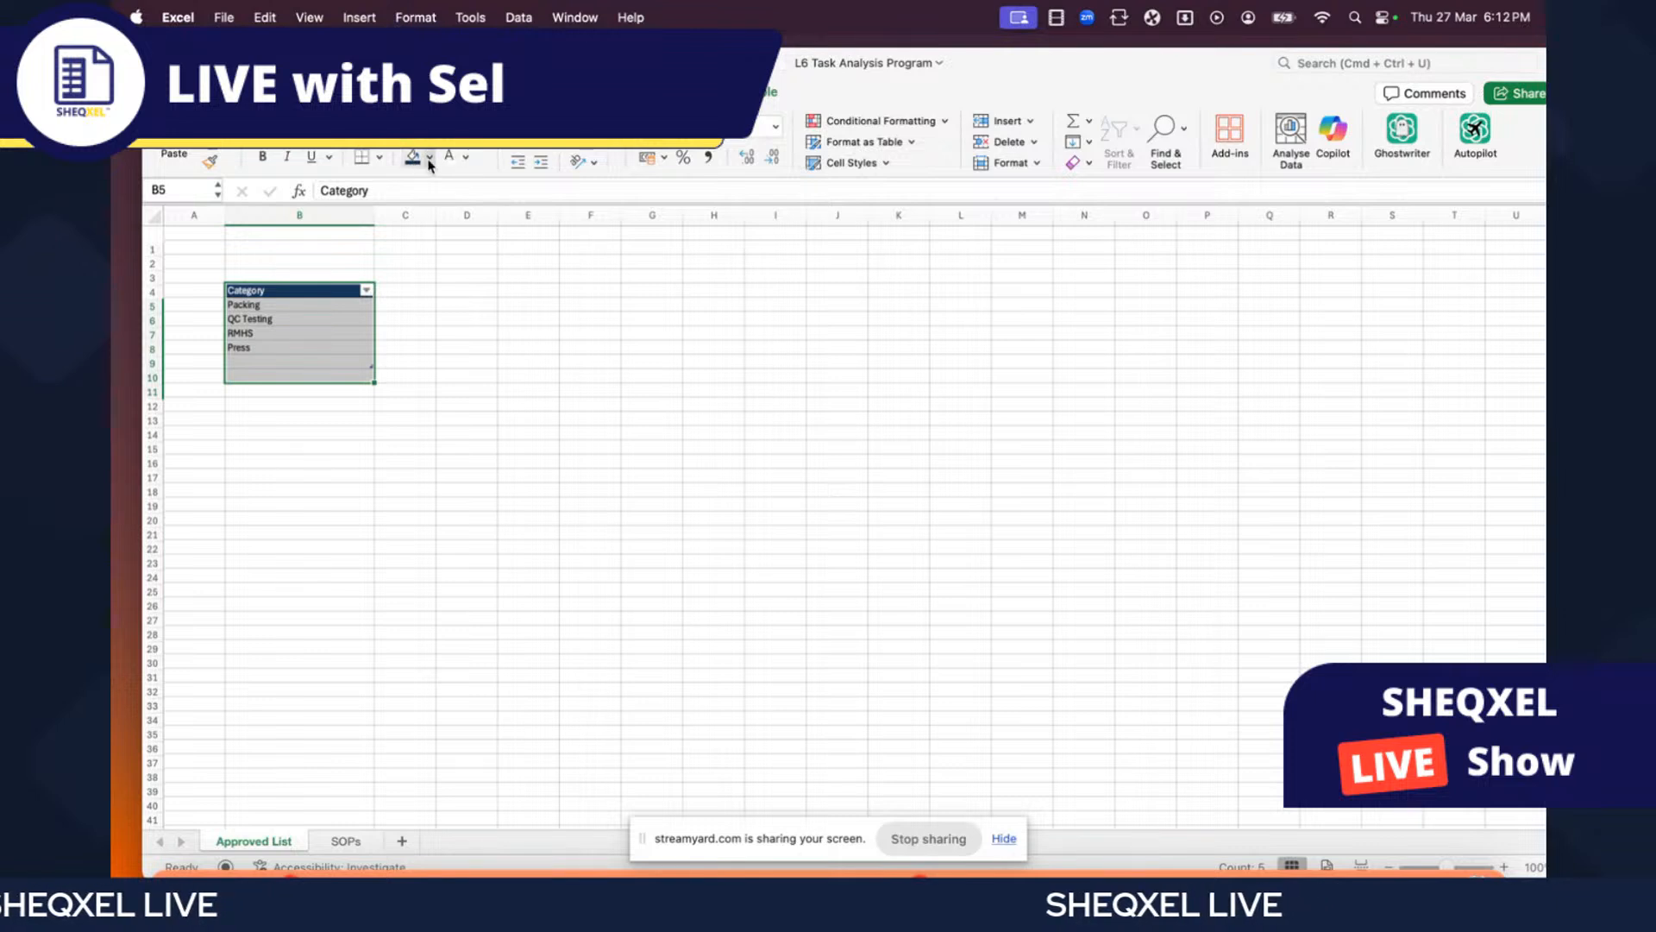
left_click(429, 159)
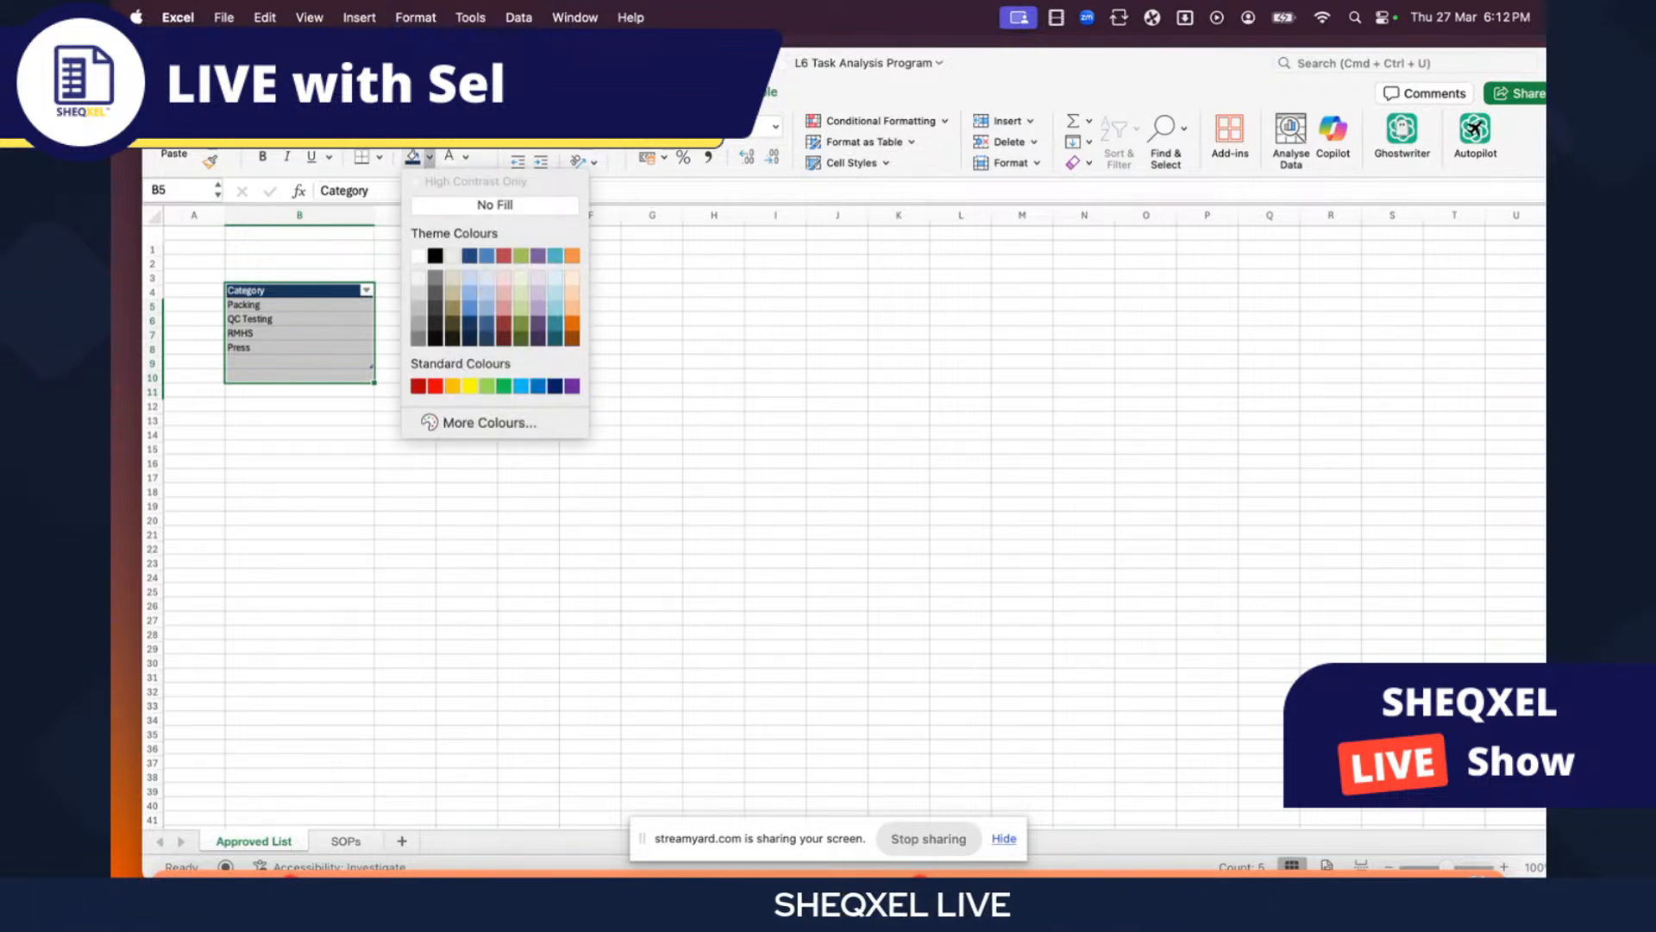
left_click(343, 91)
left_click(250, 134)
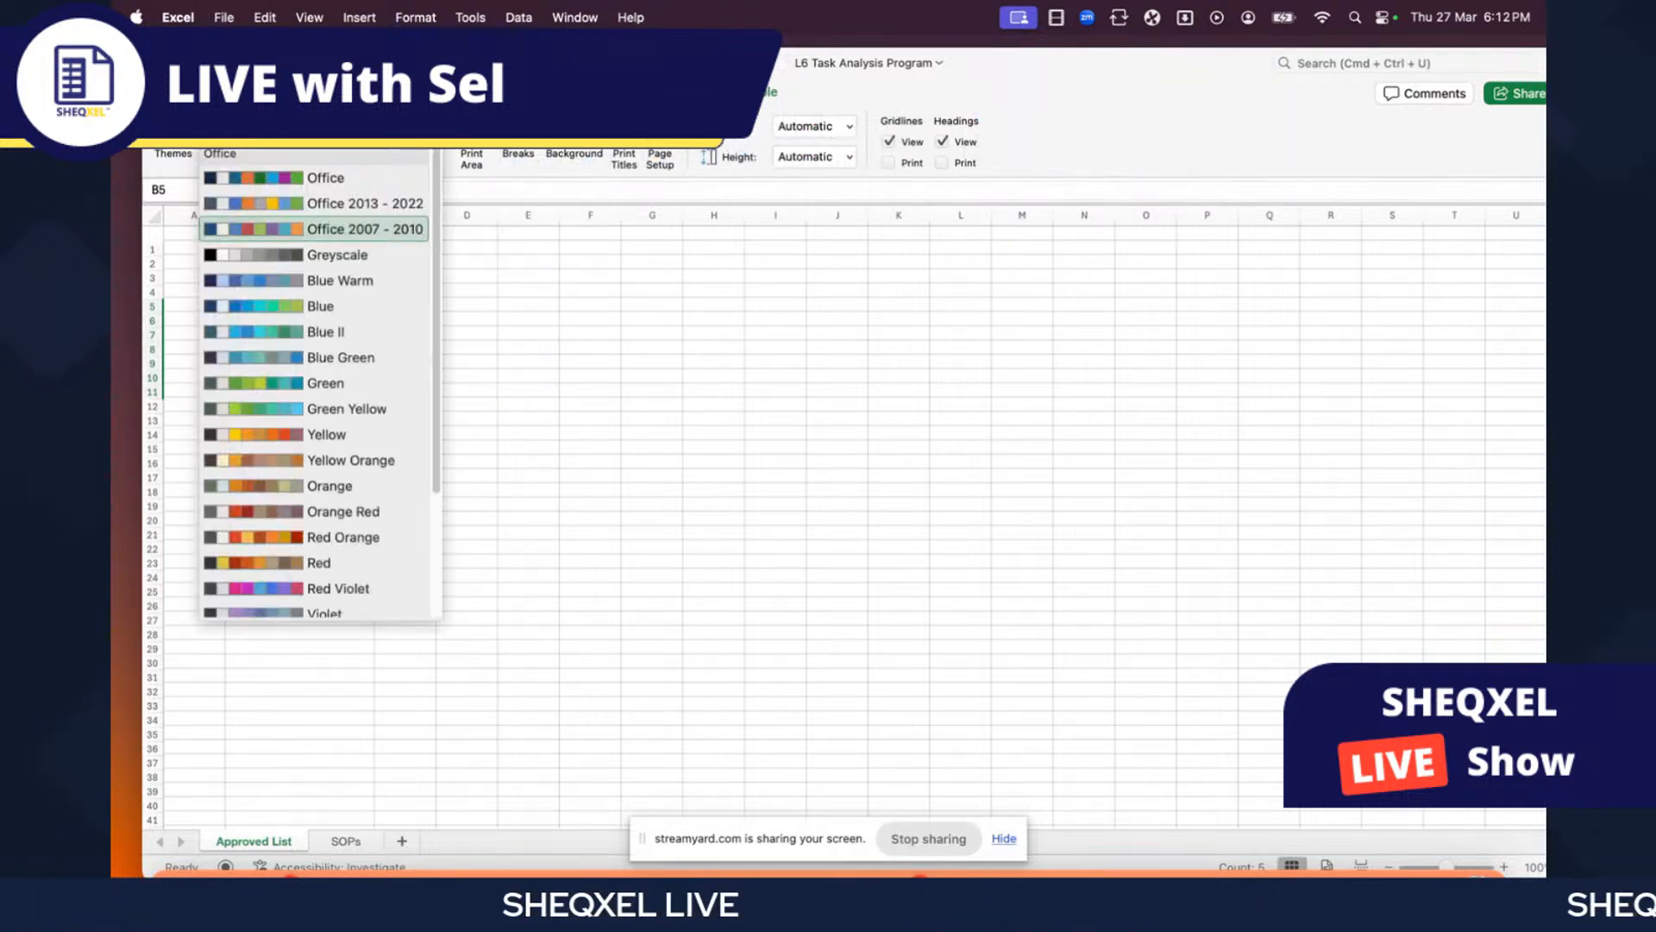
left_click(279, 207)
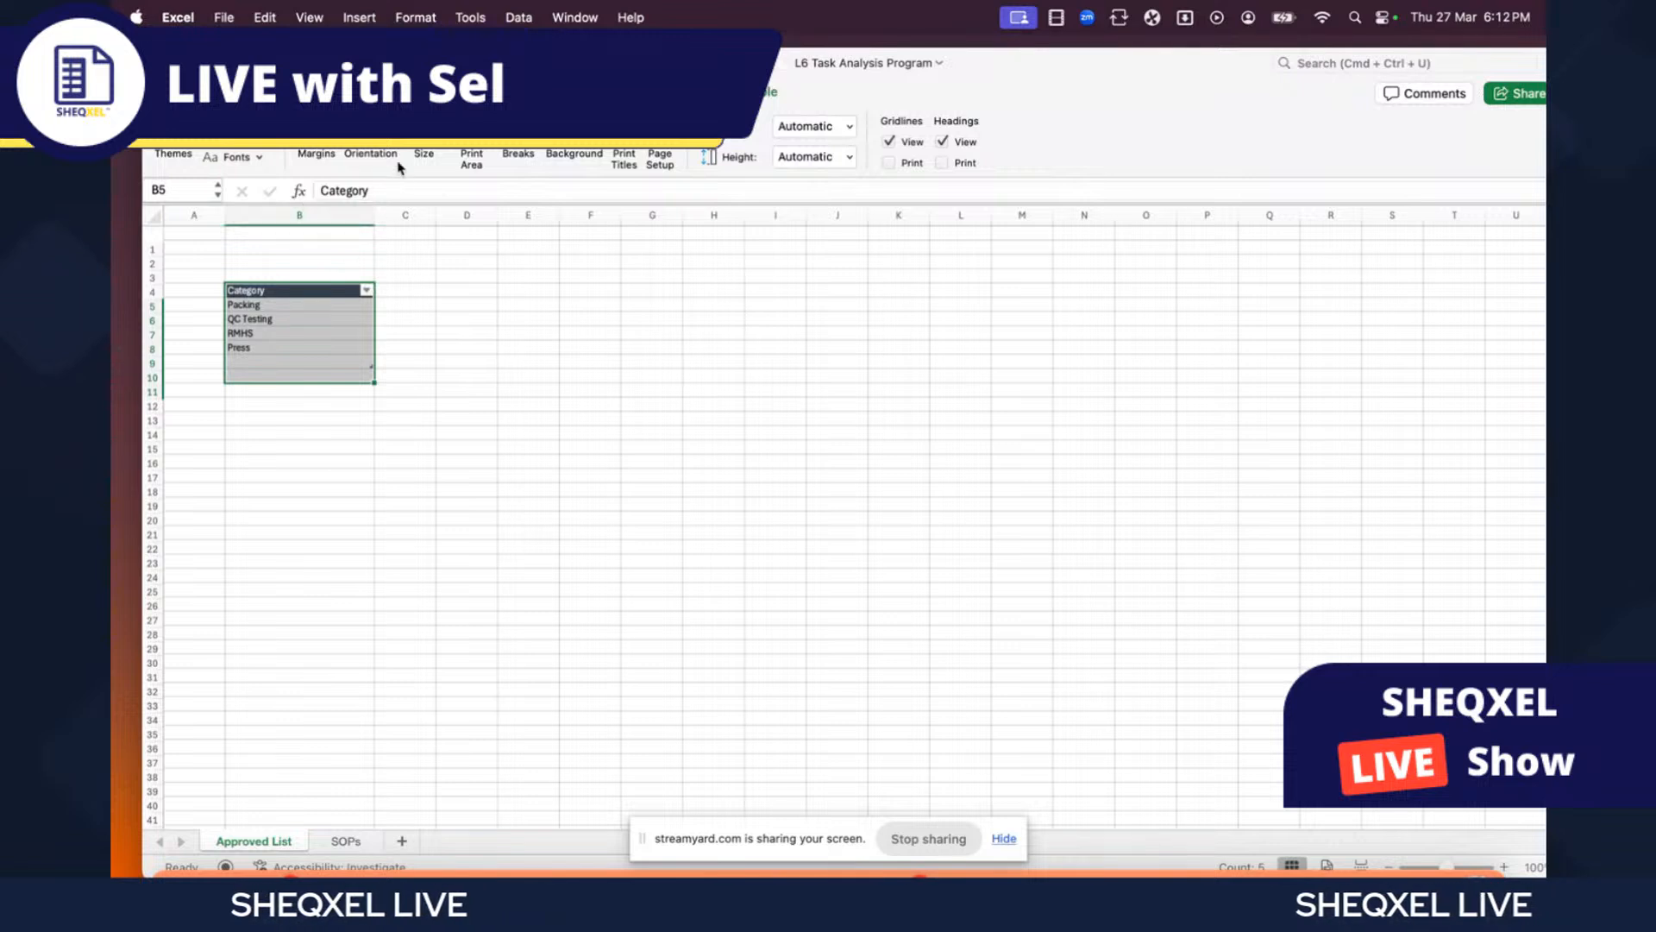
- Apply all borders to the Category table range B5:B11 on the Approved List sheet
left_click(467, 462)
left_click_drag(303, 295, 314, 375)
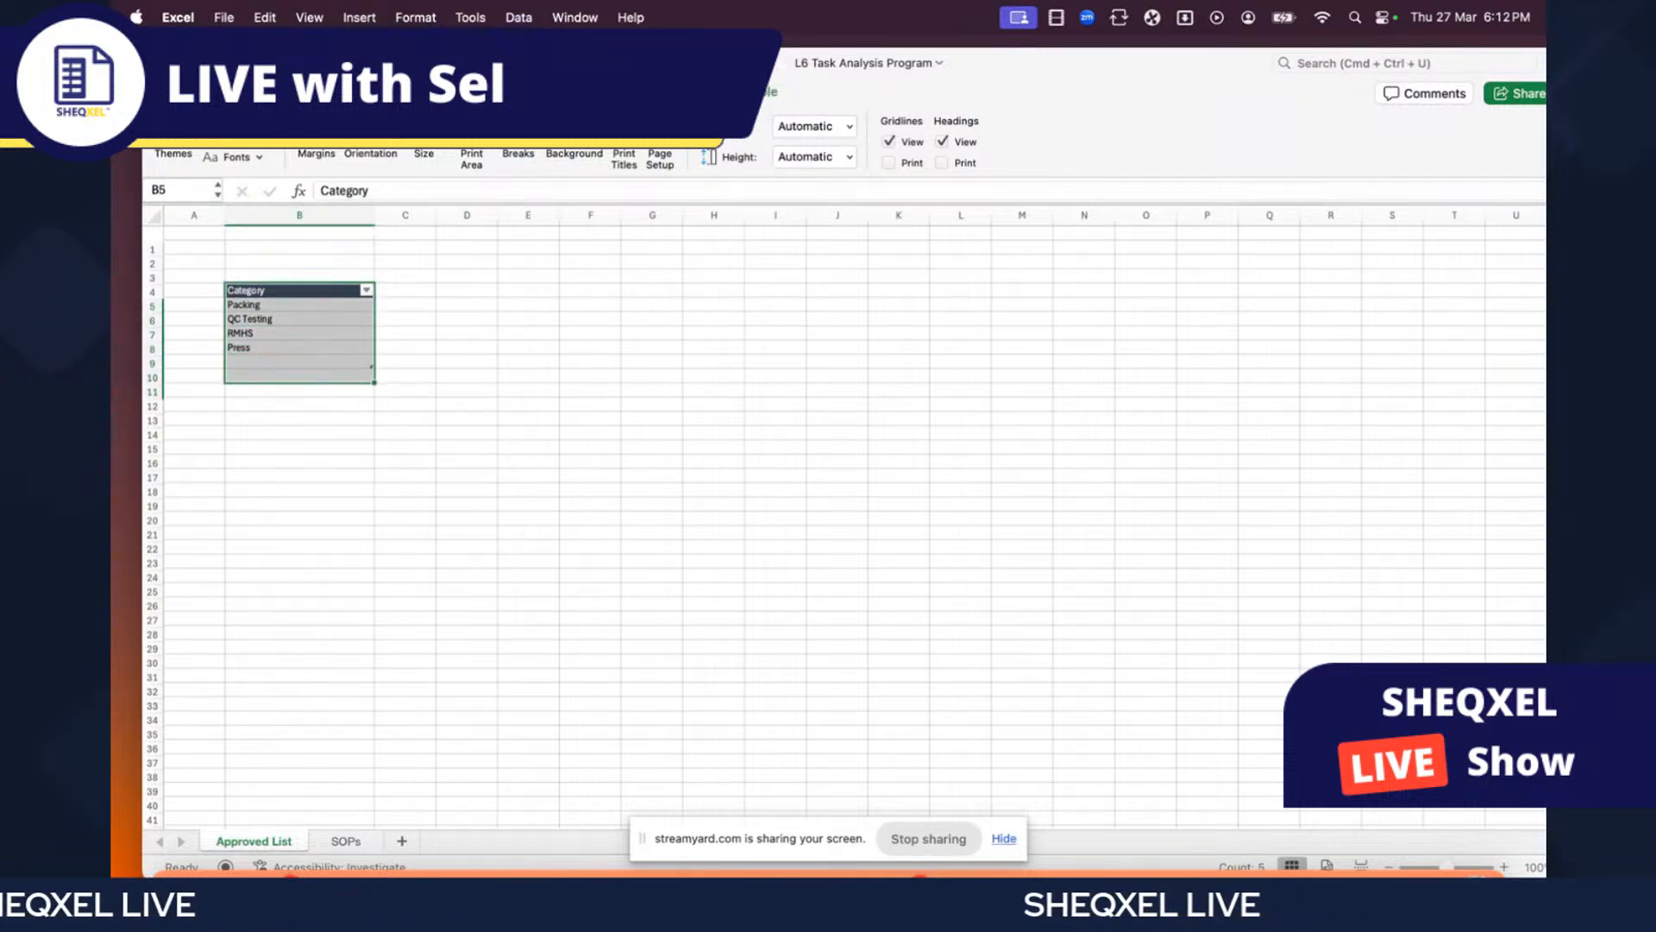
left_click(177, 91)
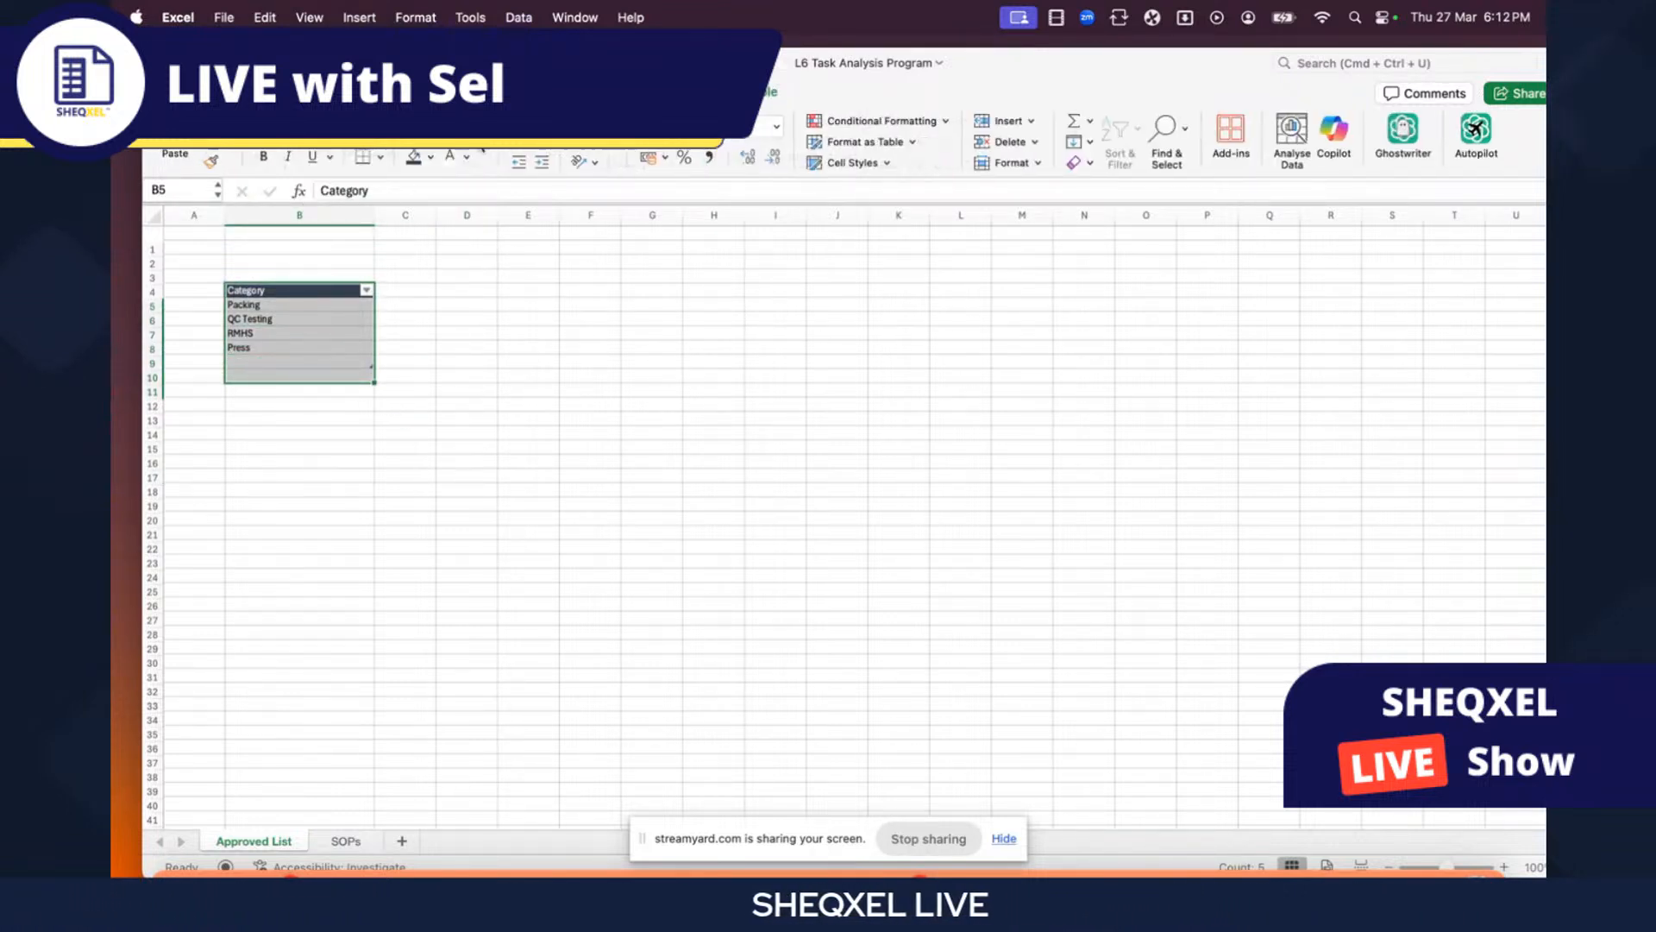
left_click(379, 157)
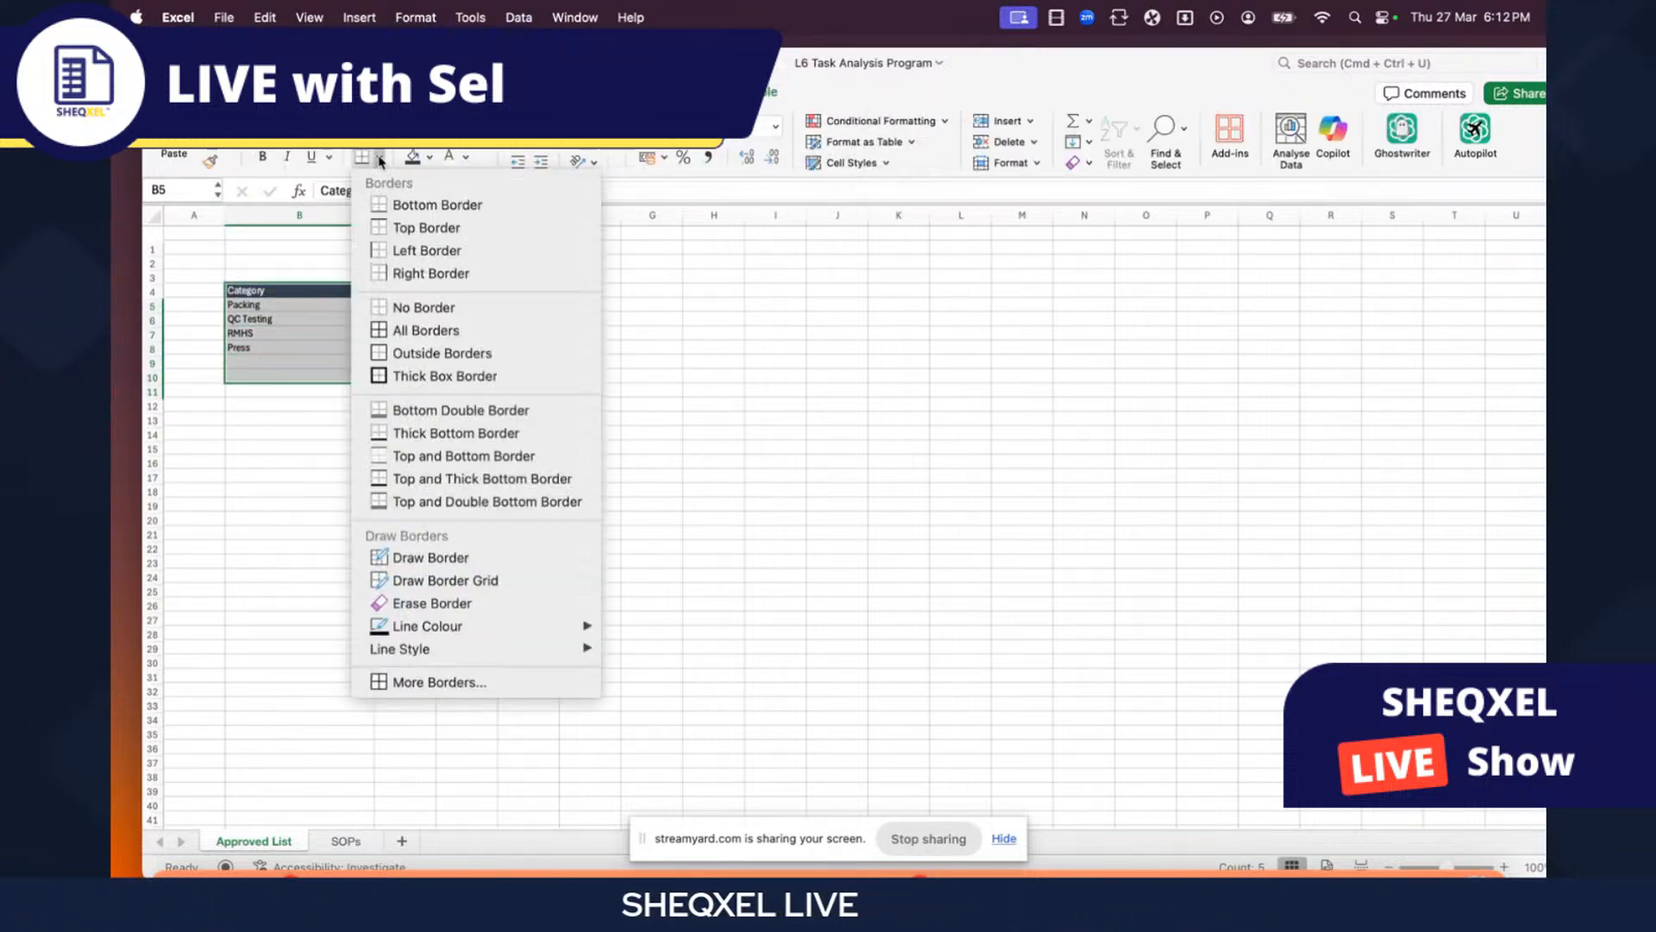
left_click(379, 329)
- Hide the gridlines on the Approved List sheet
left_click(569, 91)
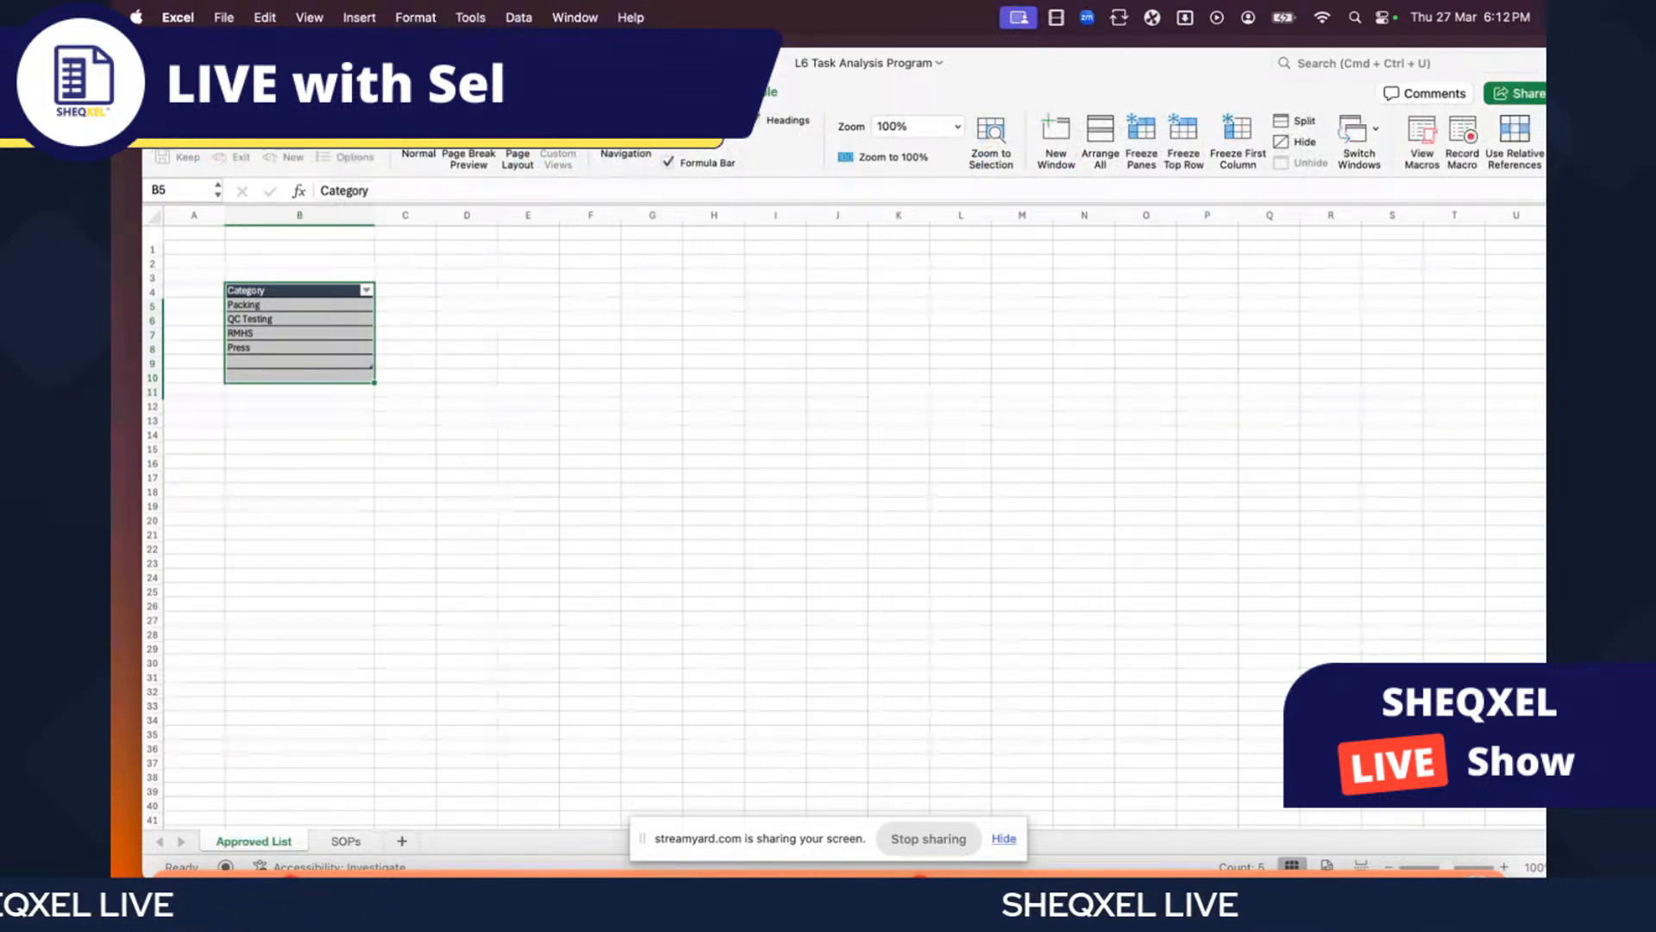
left_click(668, 120)
left_click(566, 400)
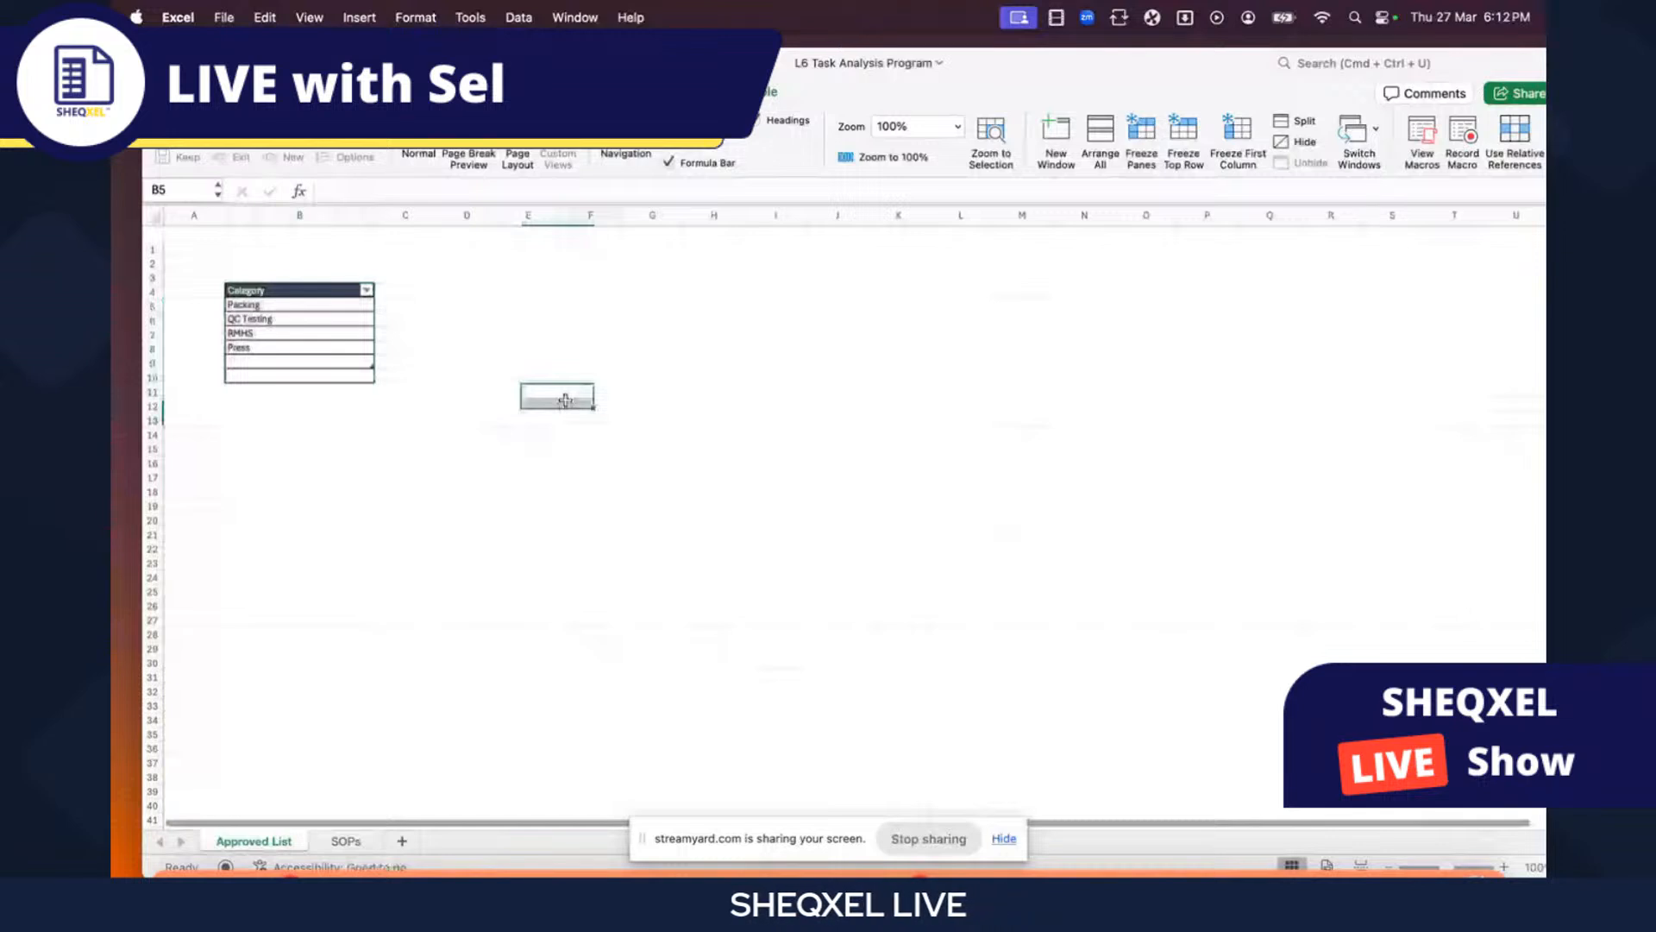
- Narrow column B to roughly the width of its entries, resize the Category table to B5:B11, and zoom to 120%
left_click_drag(374, 214, 284, 215)
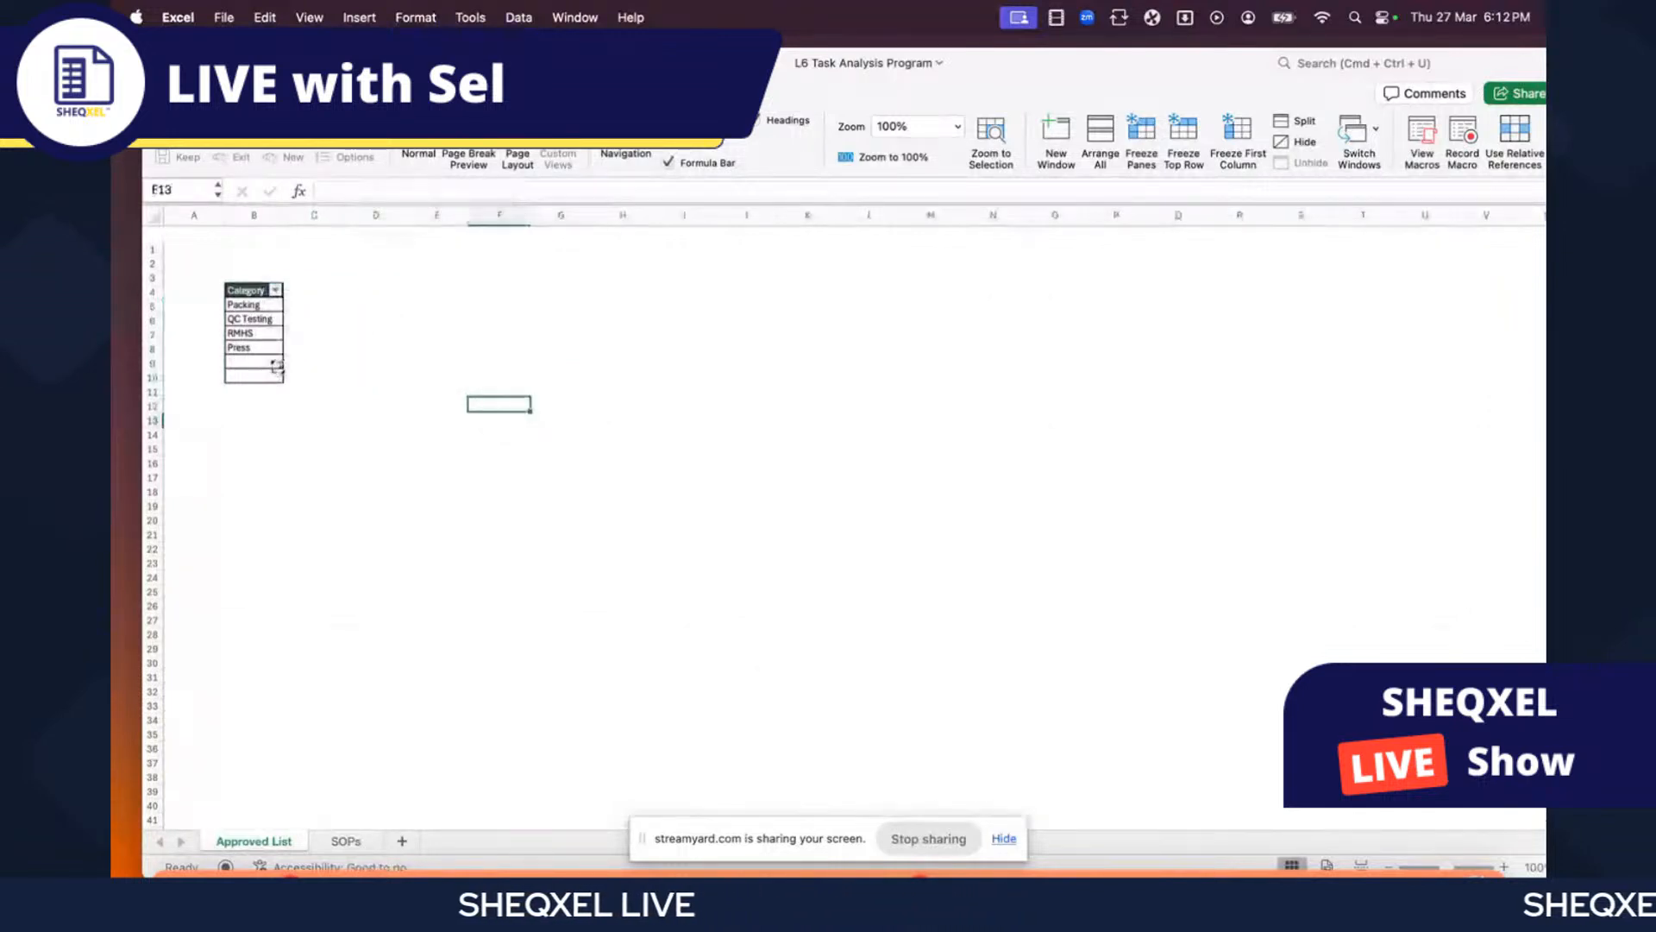
left_click_drag(280, 384, 281, 384)
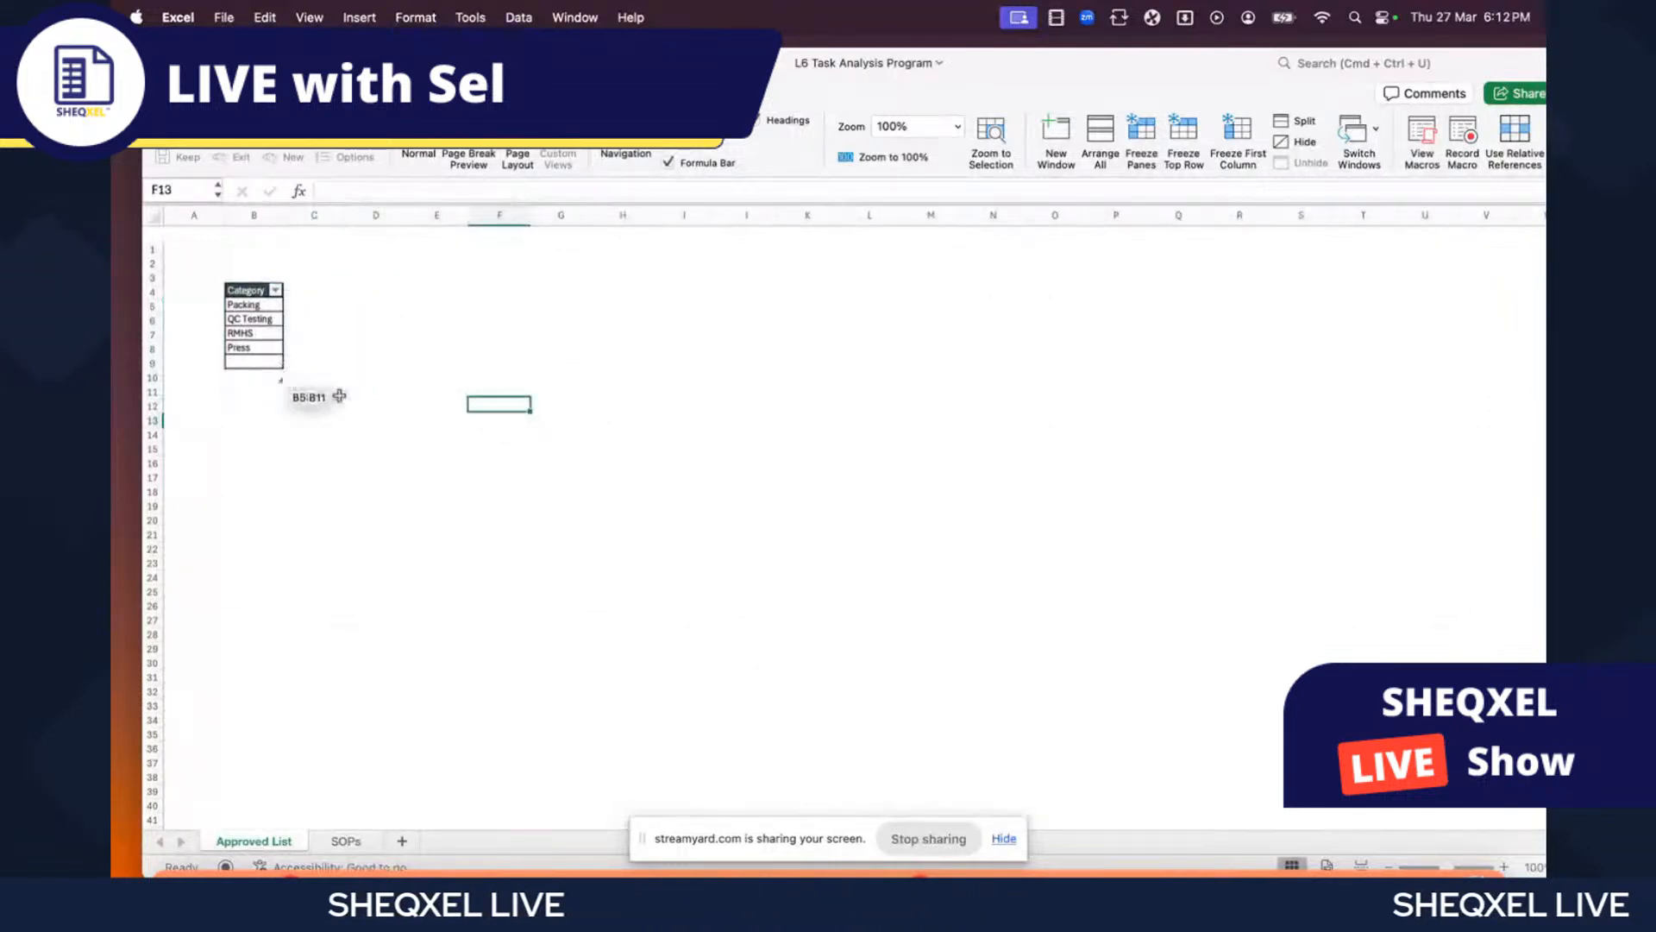
left_click_drag(963, 100, 950, 89)
left_click(1491, 856)
left_click(1490, 856)
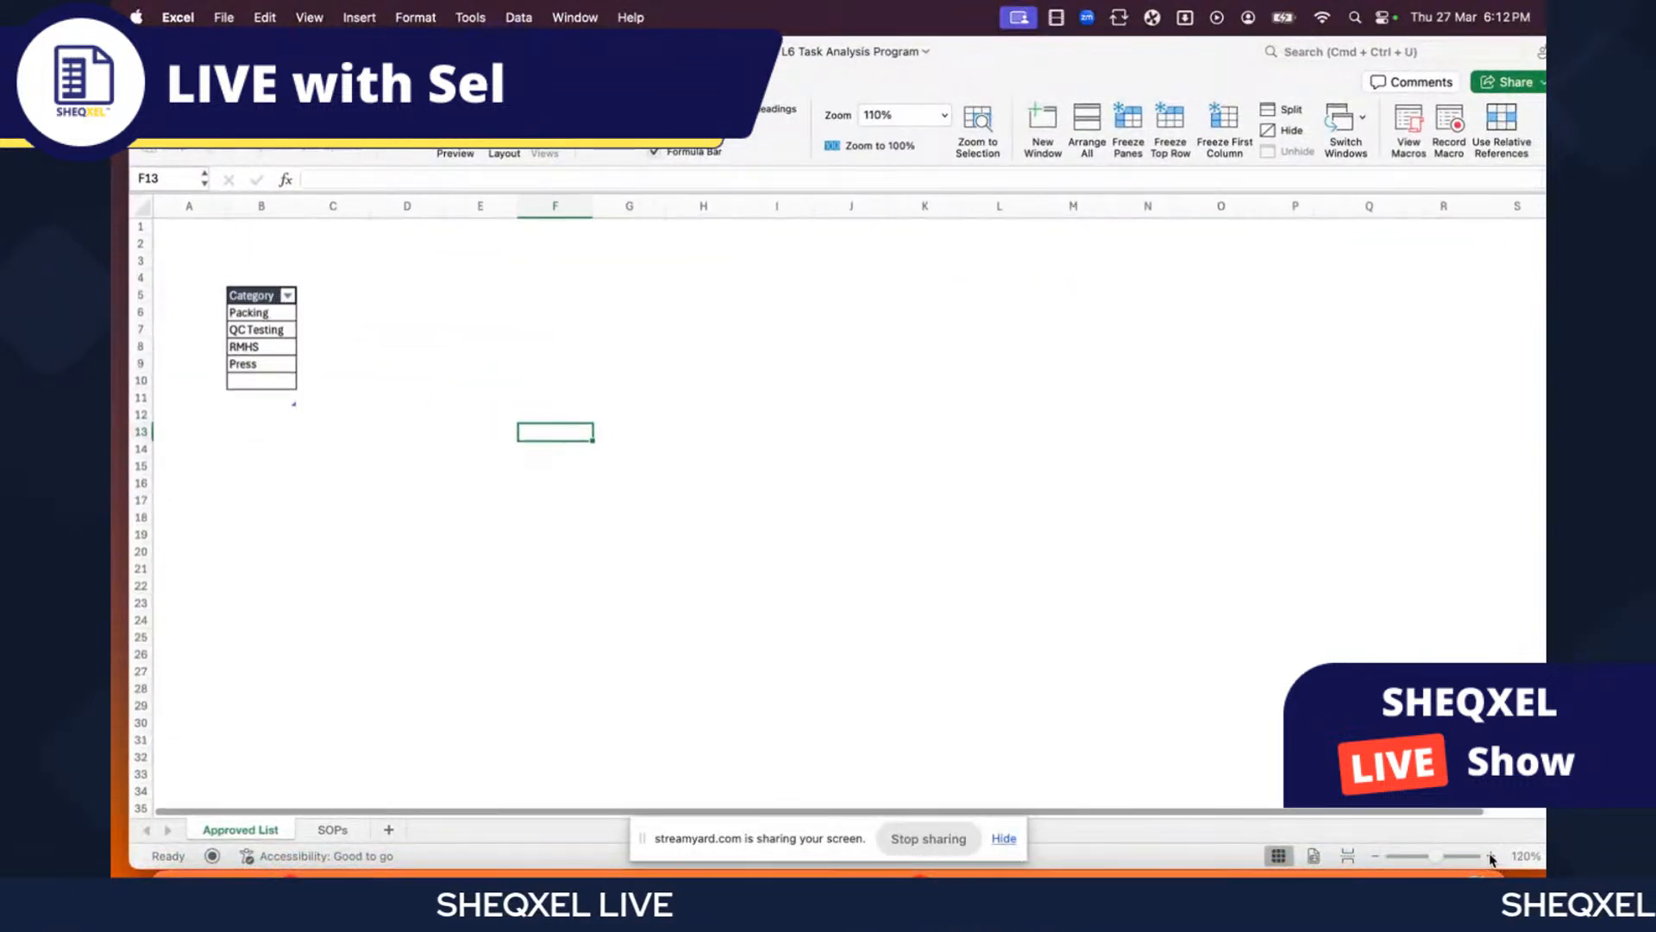
- Apply all borders to cells B9:B11 of the Category table
left_click(288, 385)
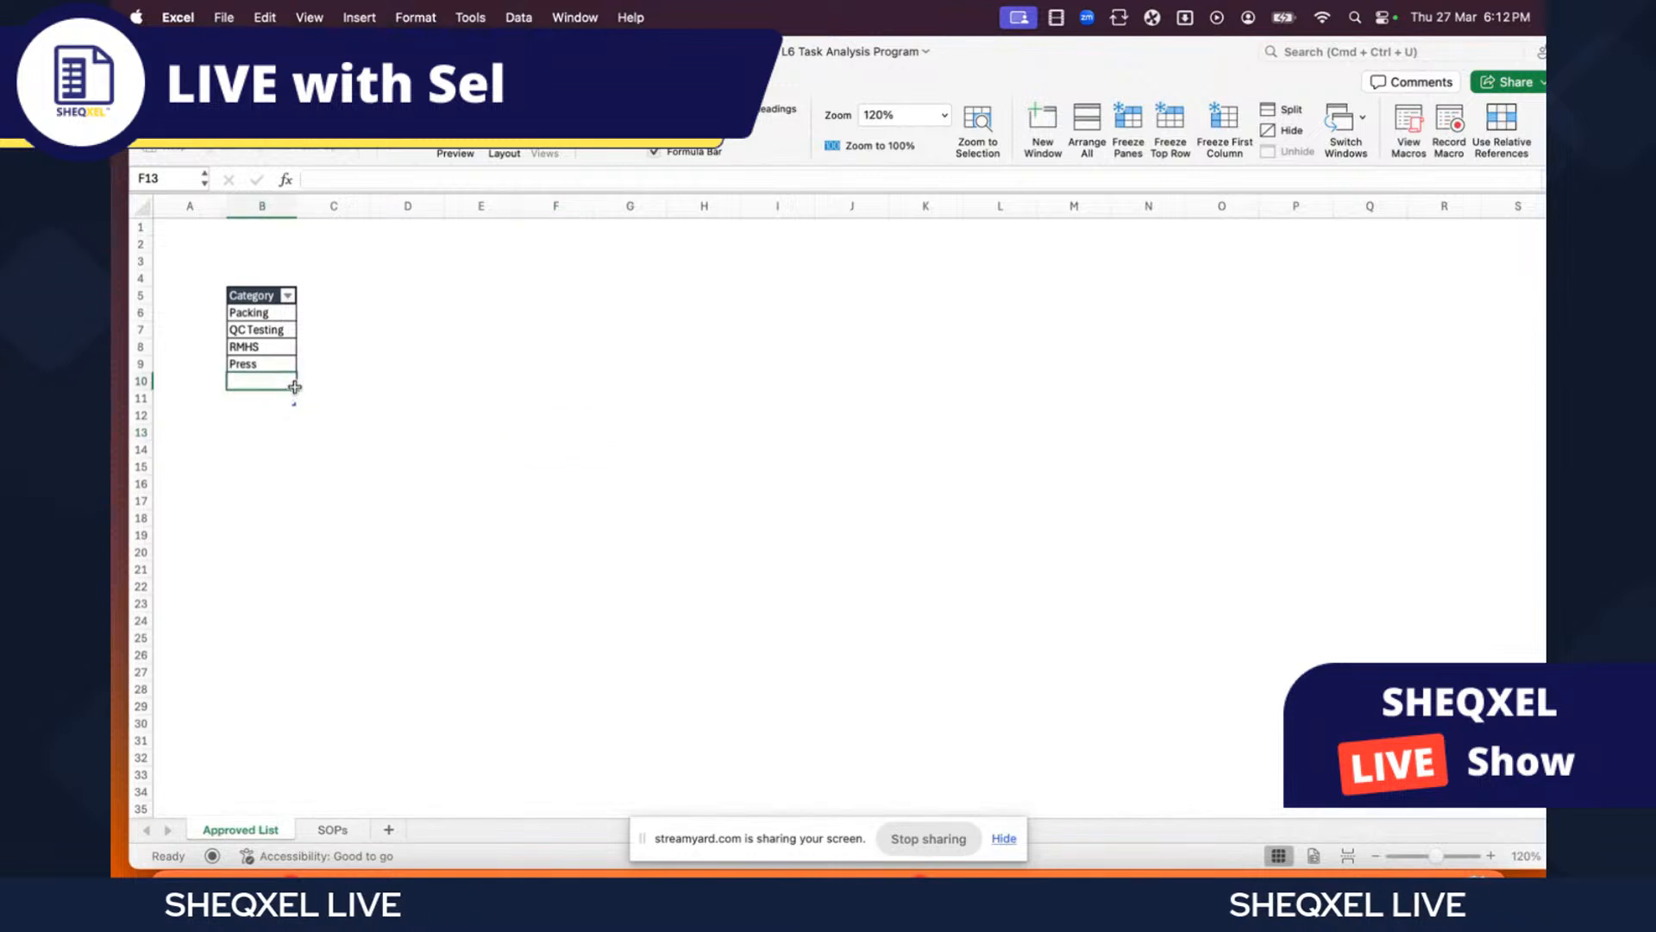
left_click_drag(259, 364, 260, 407)
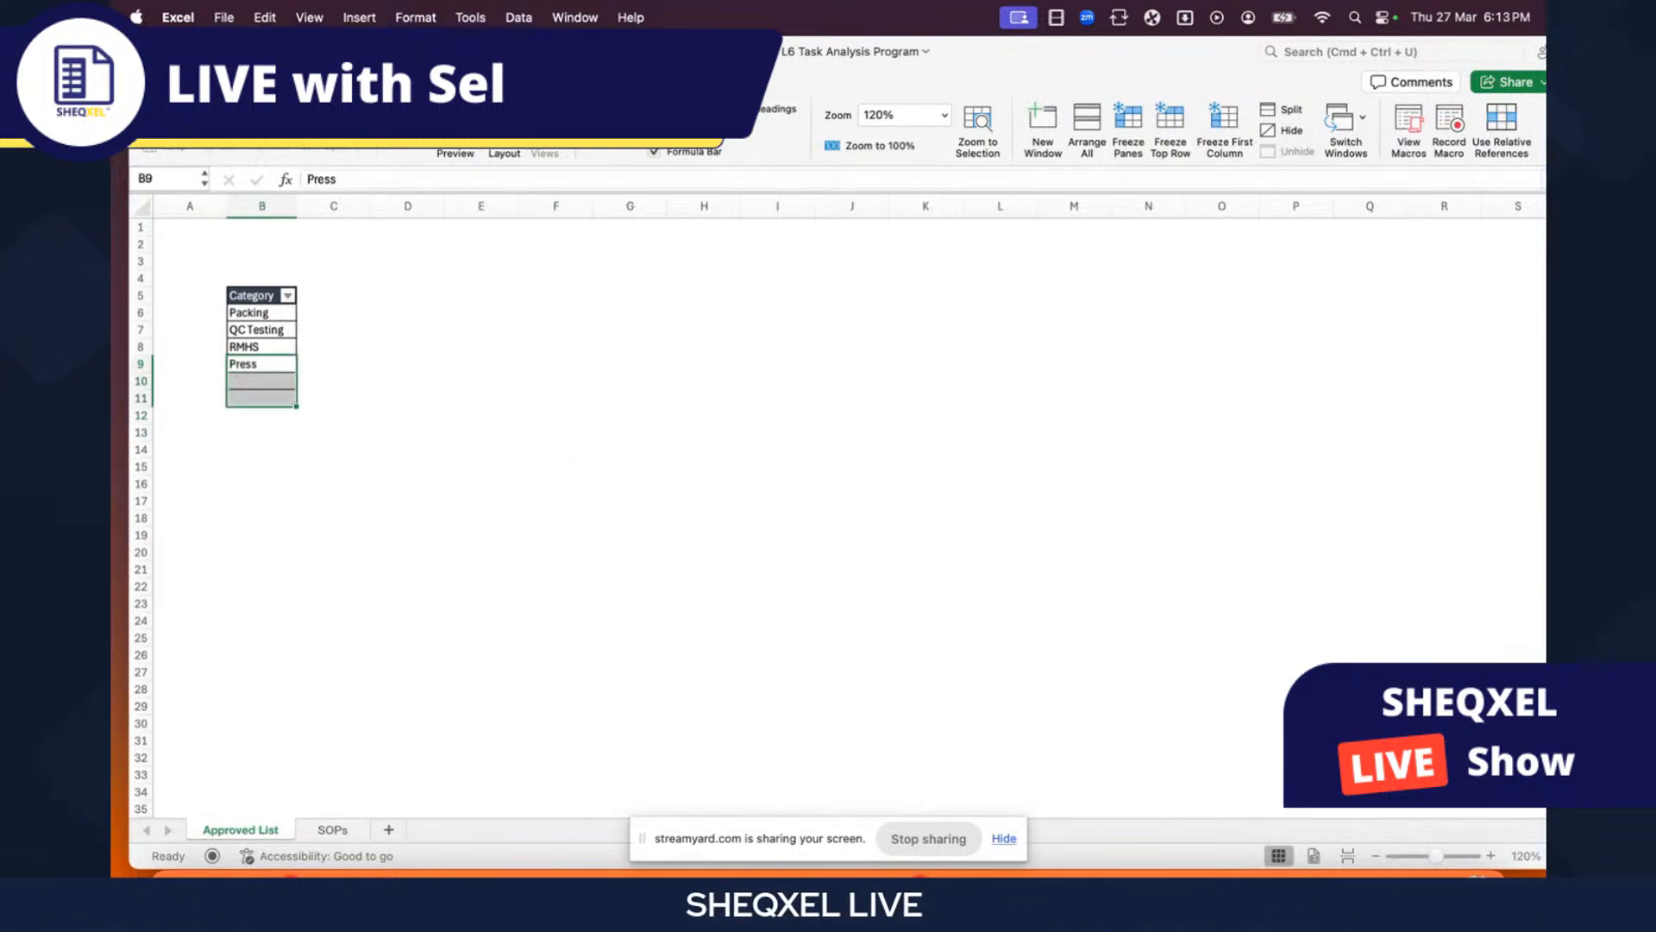
left_click(163, 82)
left_click(408, 398)
- Extend the Category table down to row 17 with bordered cells and widen column B to about one and a half times its width
left_click_drag(292, 401, 296, 506)
left_click_drag(259, 312, 257, 505)
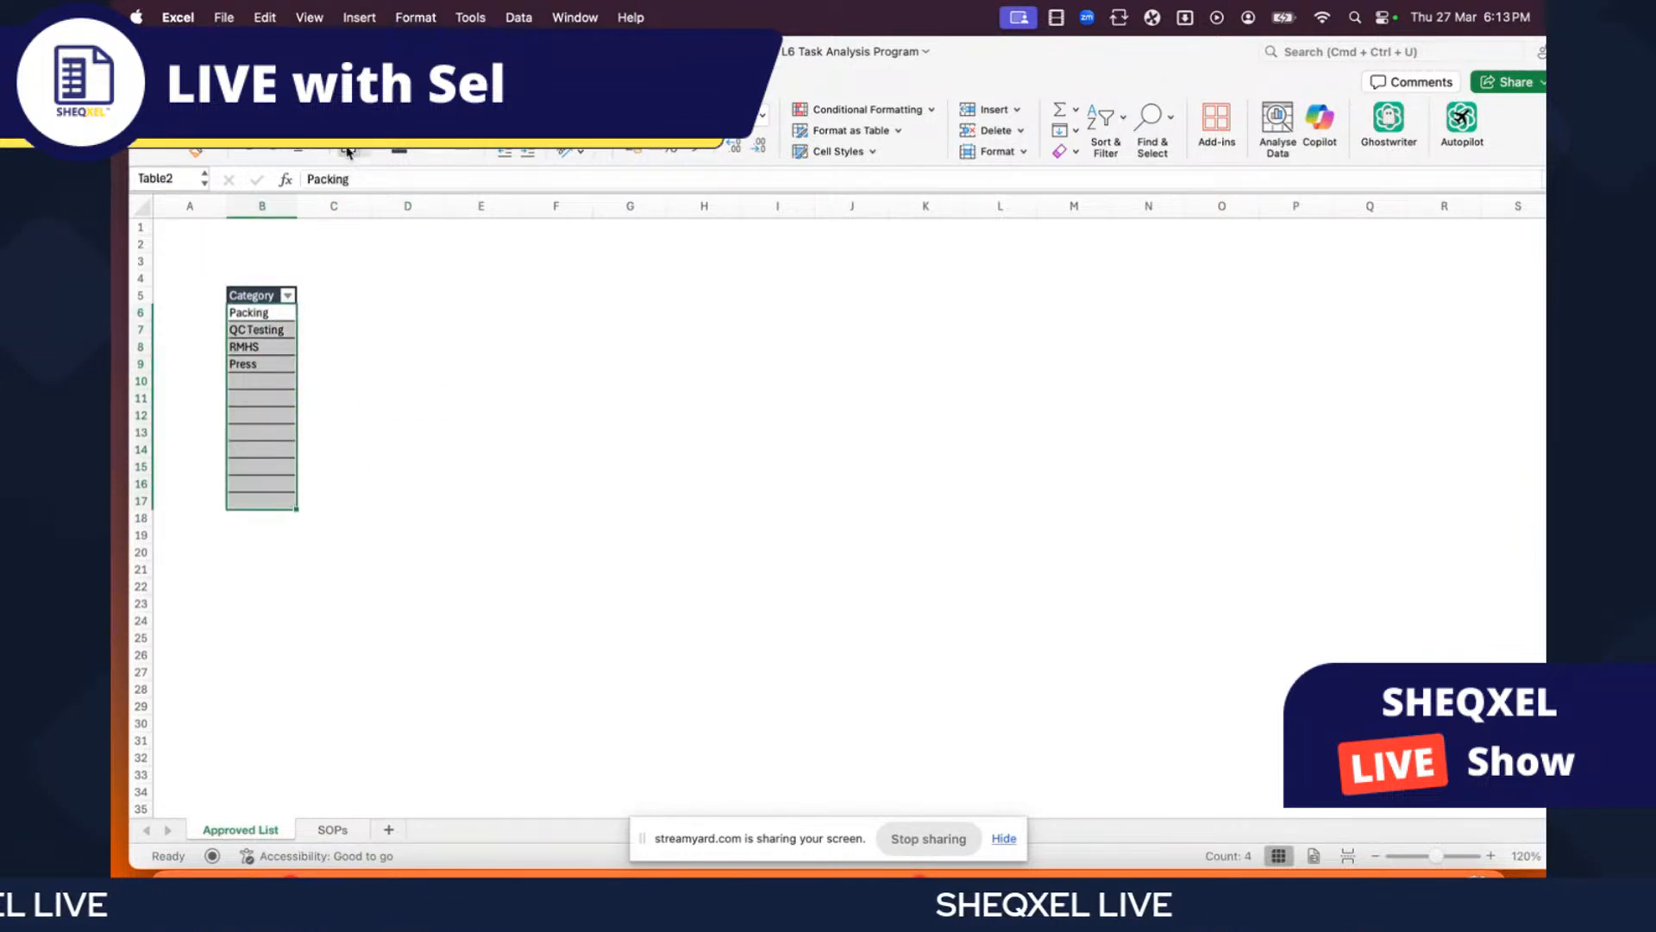
left_click(481, 433)
left_click_drag(301, 215, 340, 215)
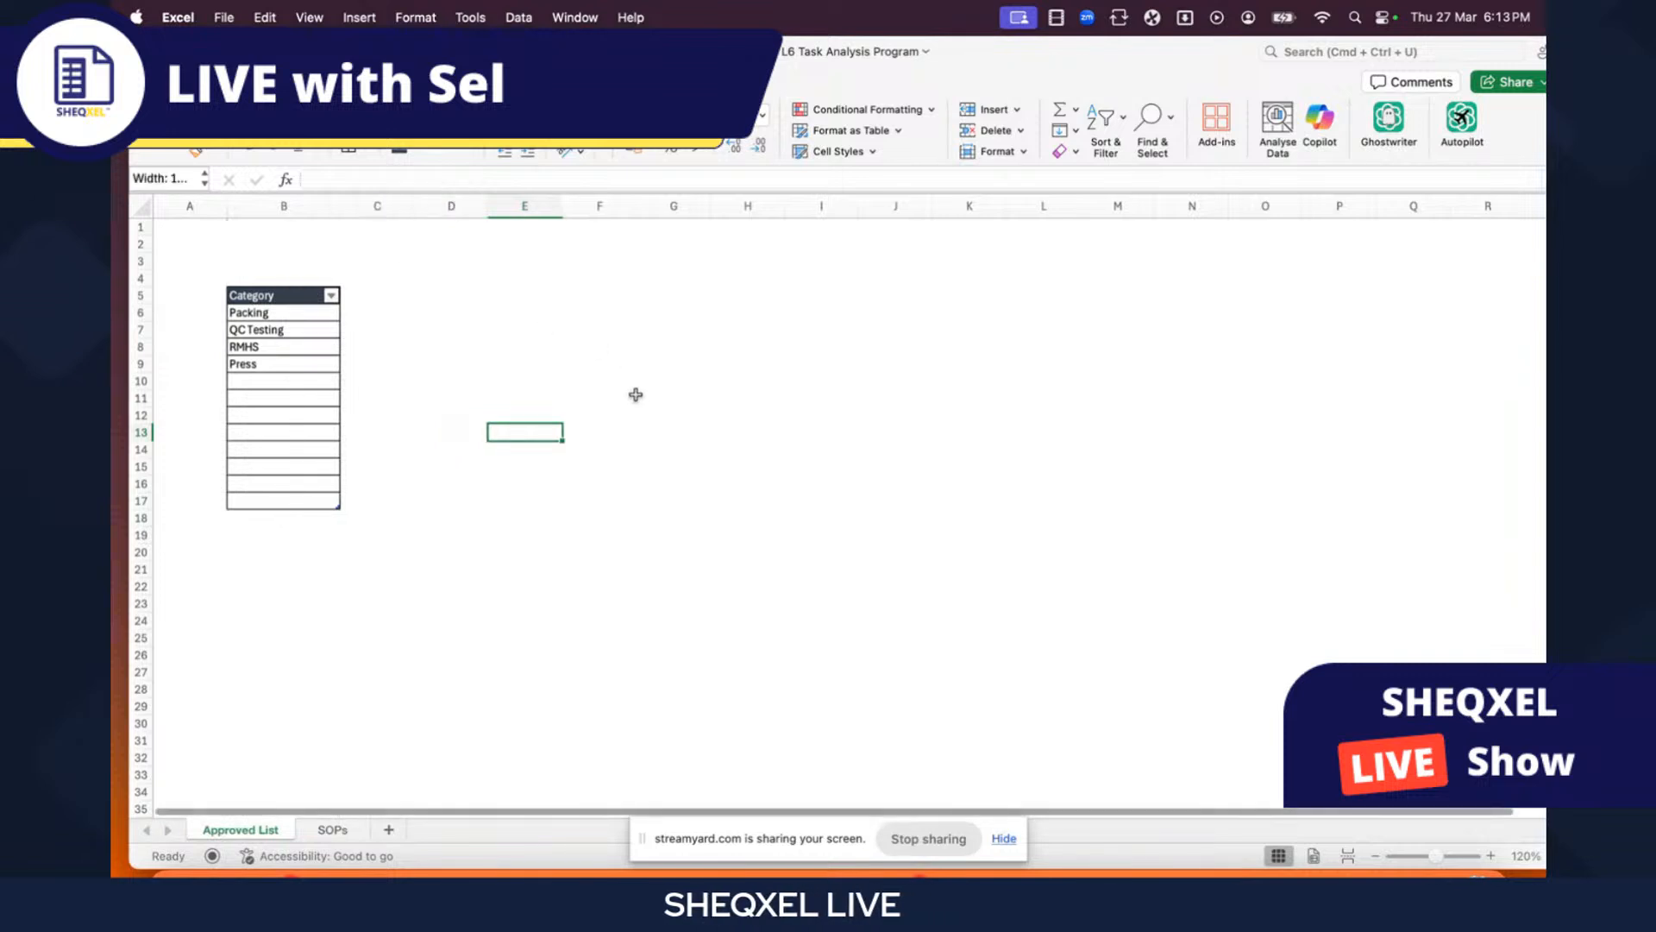
- Start a data validation rule that allows a list for the Category entries B5:B50 on the SOPs sheet
left_click(332, 829)
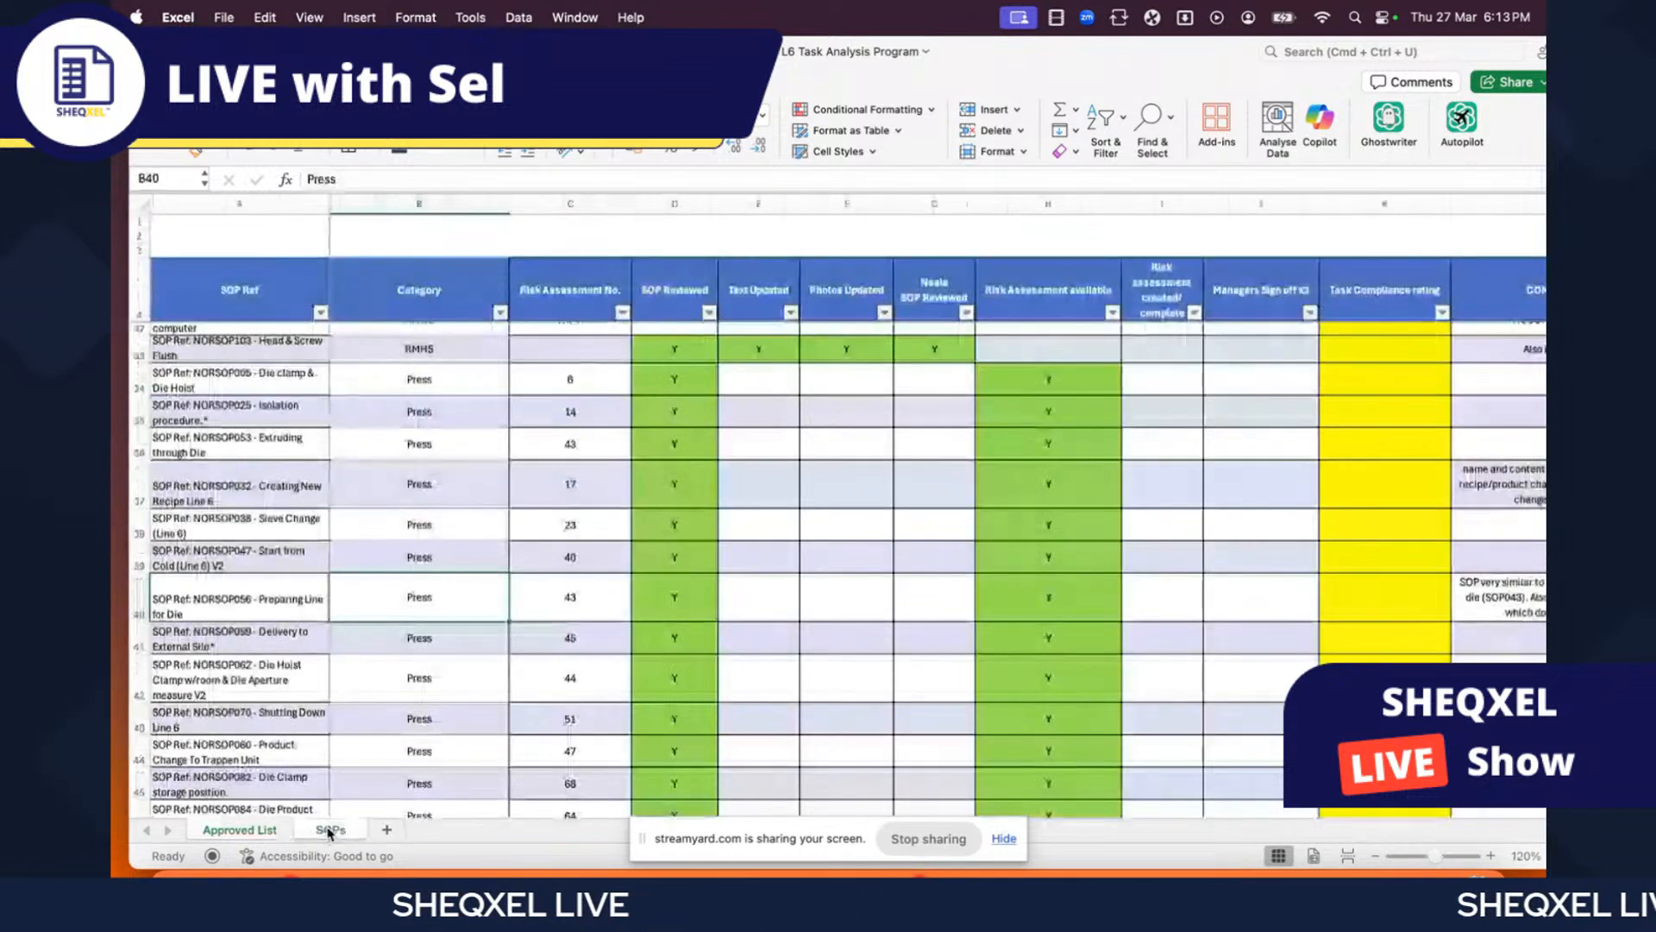
scroll(457, 372, "up", 10)
left_click(436, 347)
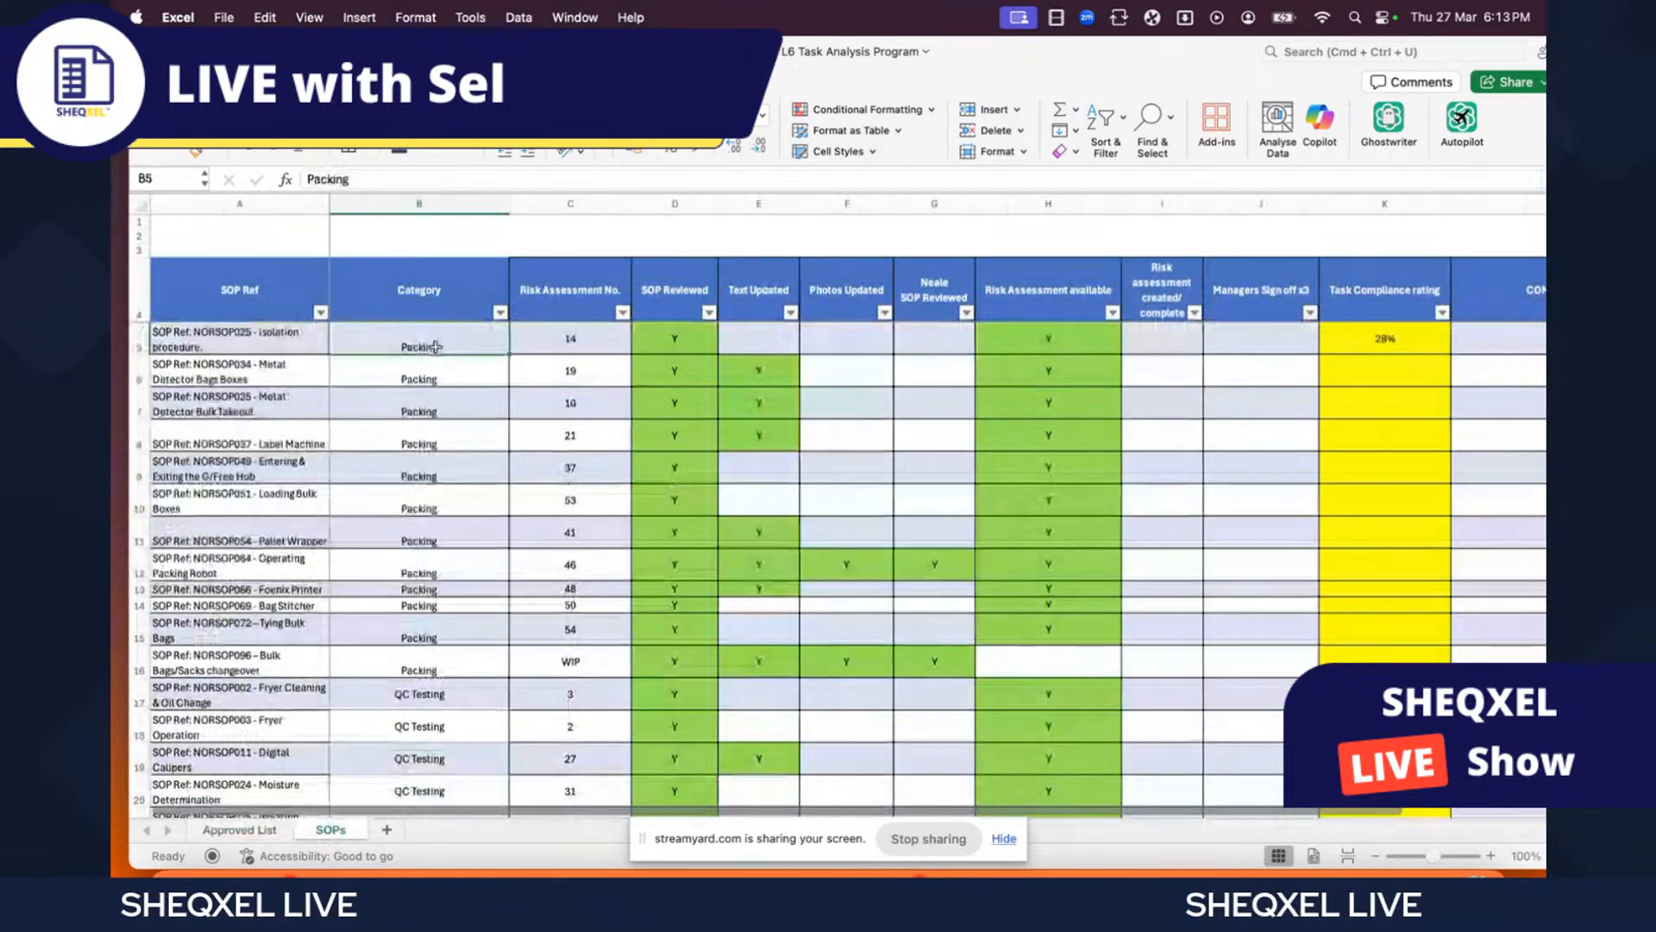
key("super+shift+Down")
scroll(435, 347, "down", 5)
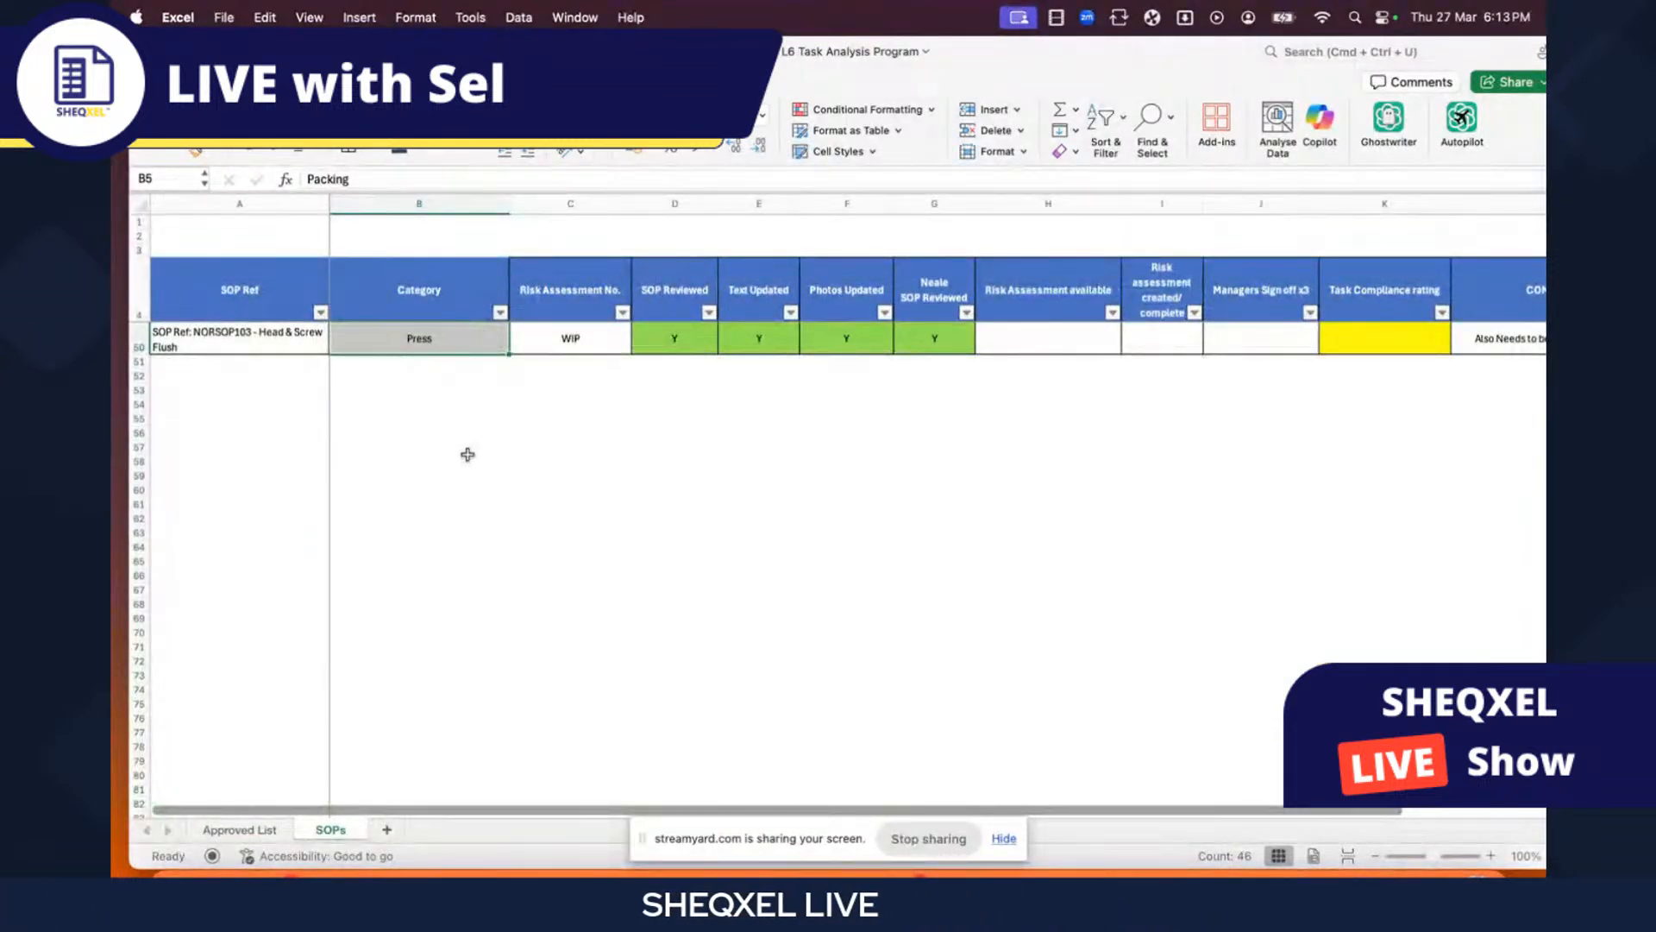
scroll(466, 462, "up", 15)
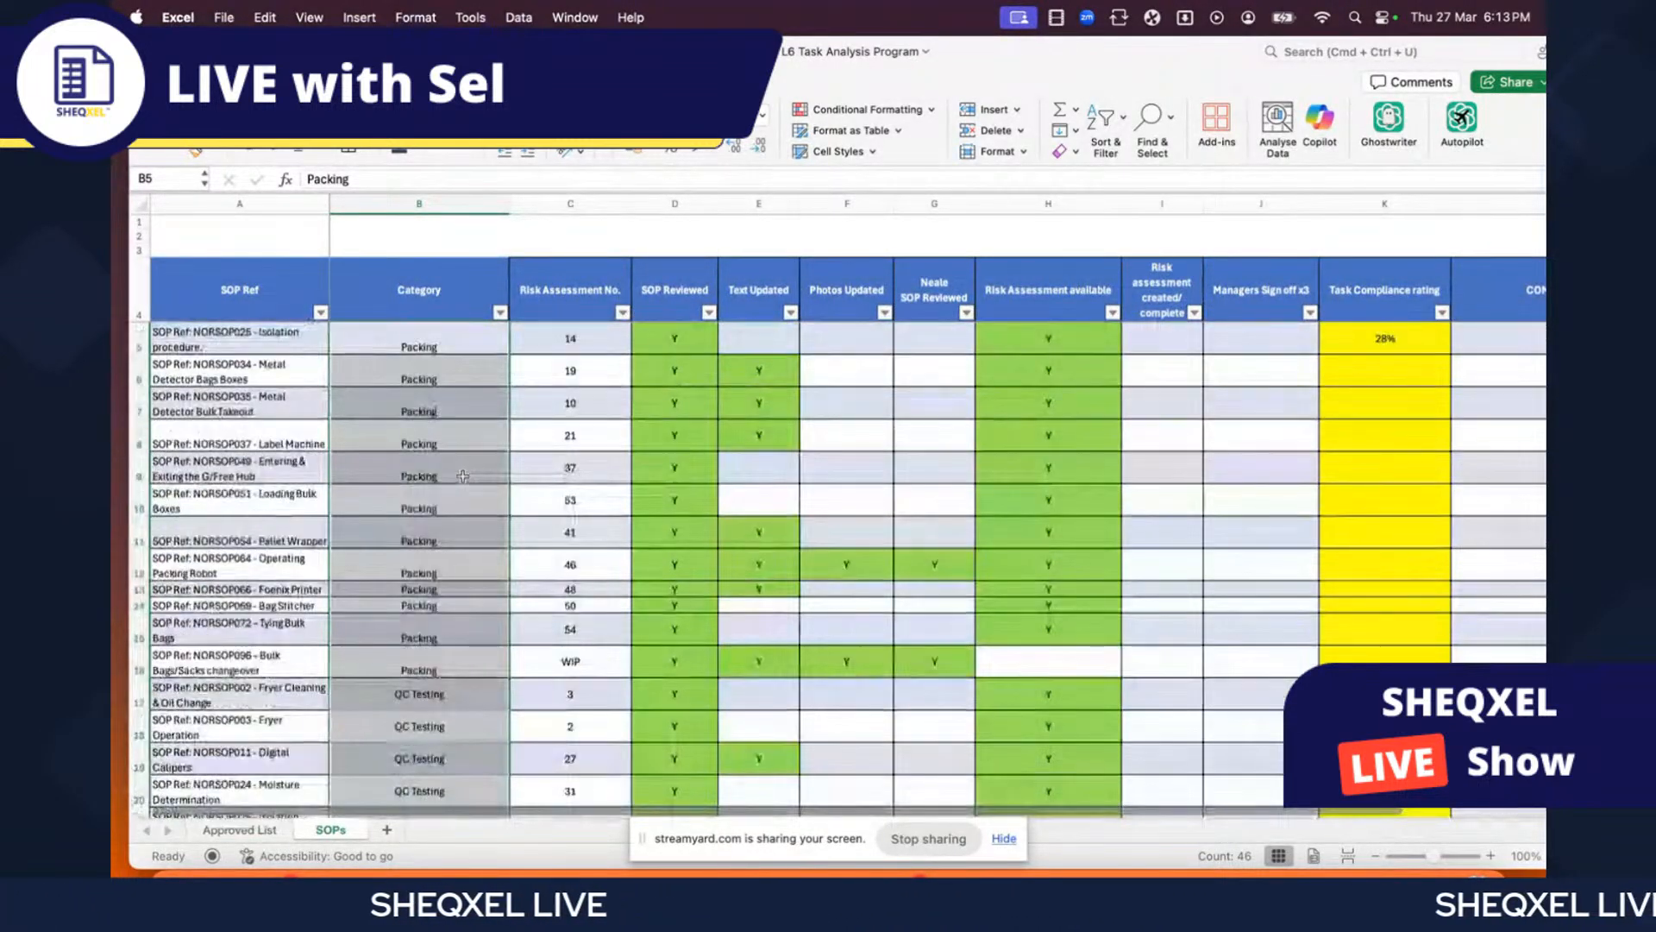
scroll(463, 475, "down", 8)
left_click(488, 81)
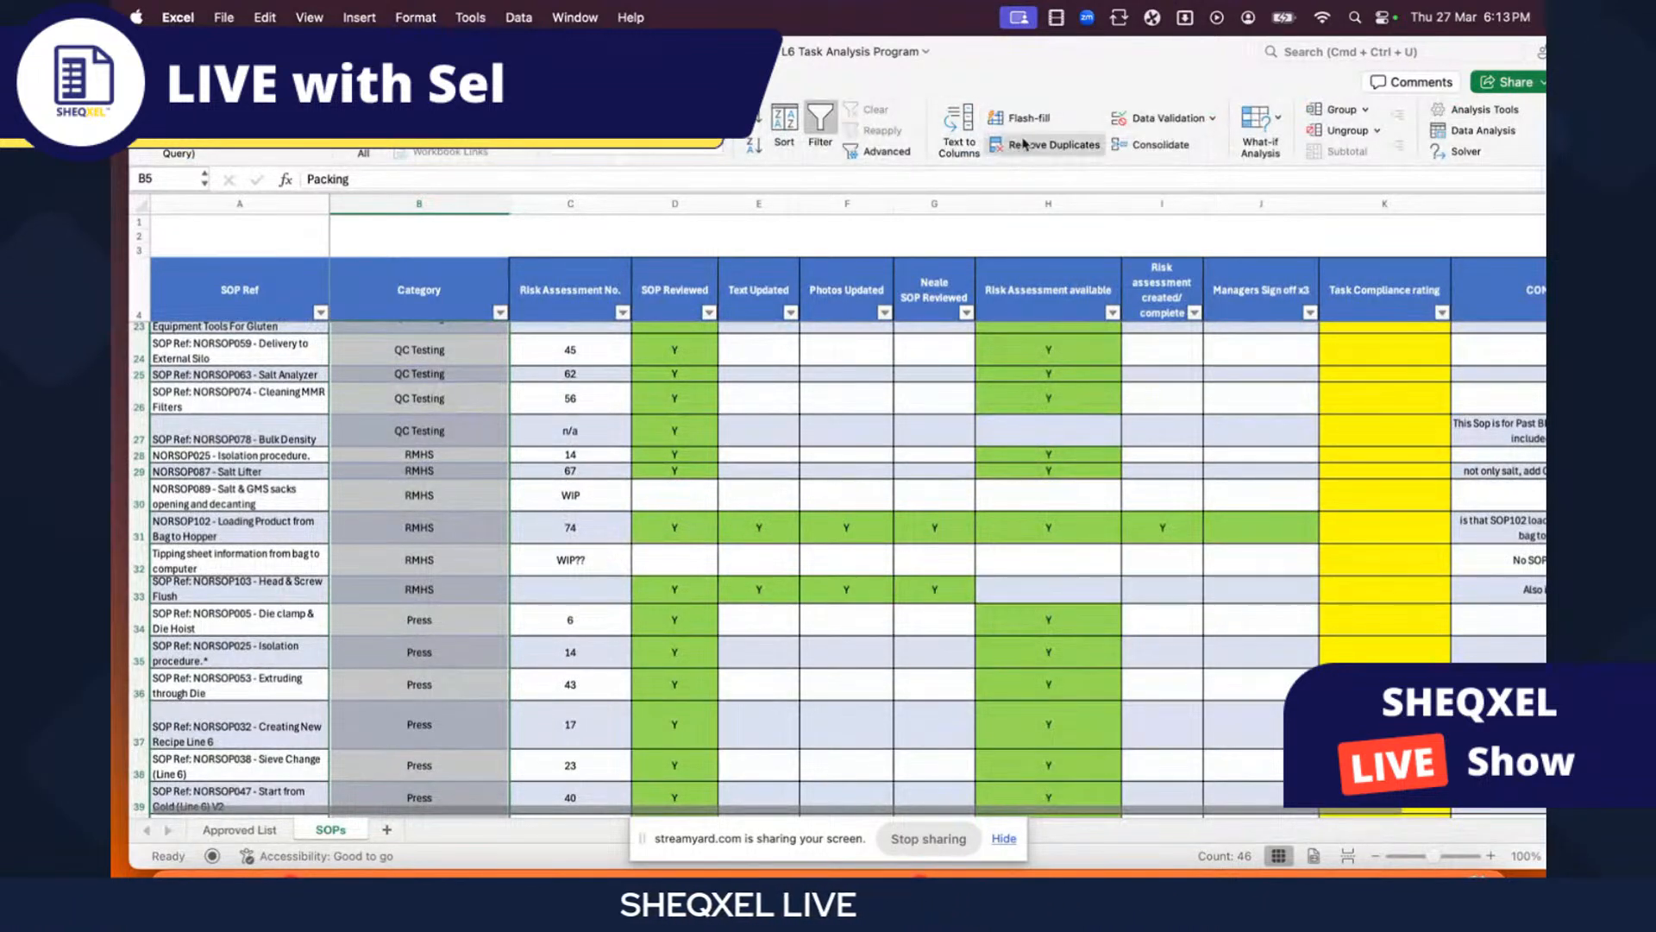
left_click(1164, 118)
left_click(702, 276)
left_click(675, 344)
- Set the validation list source to ='Approved List'!$B$6:$B$17 and apply the rule
left_click(1026, 374)
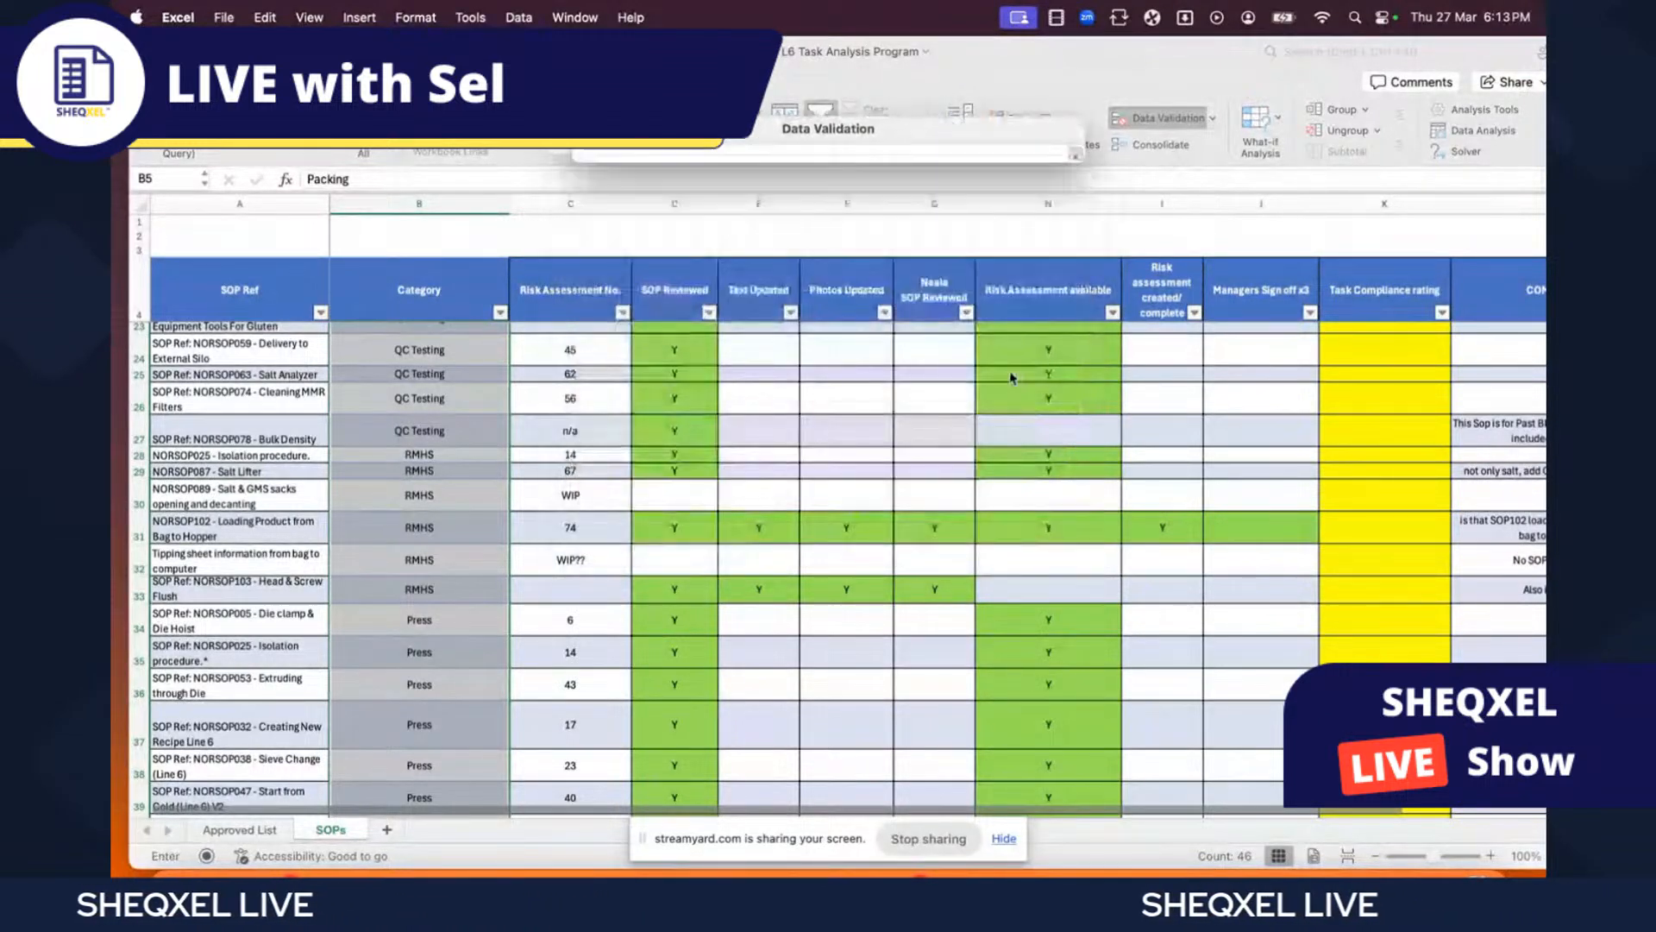
left_click(1074, 153)
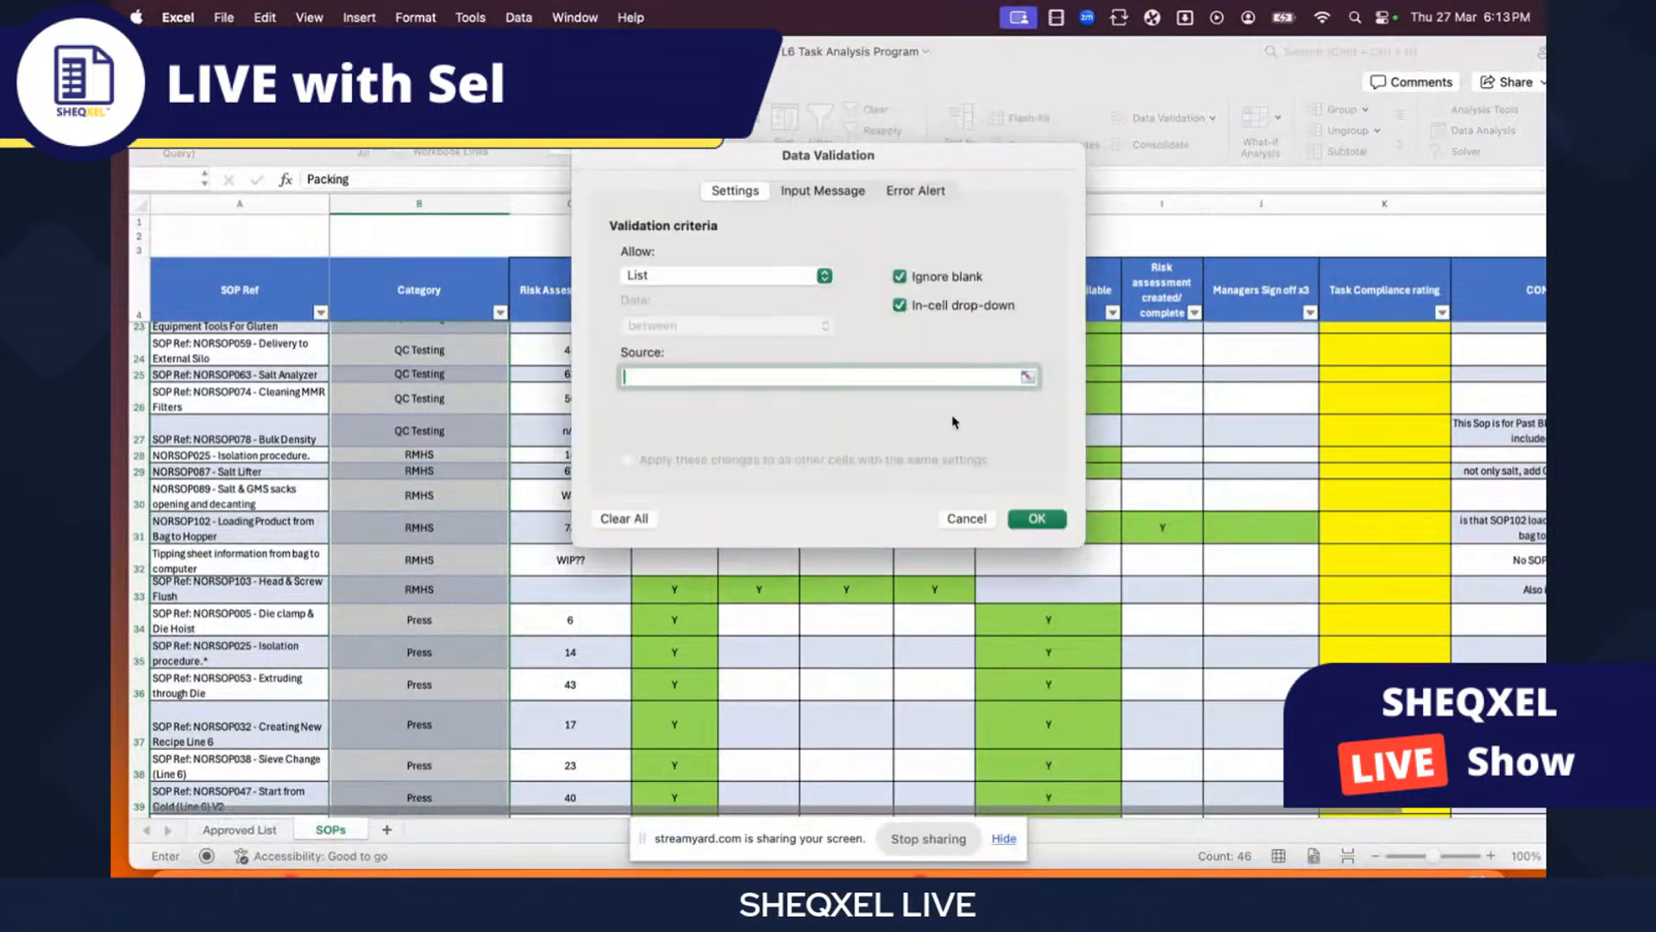
left_click(1027, 376)
left_click(240, 829)
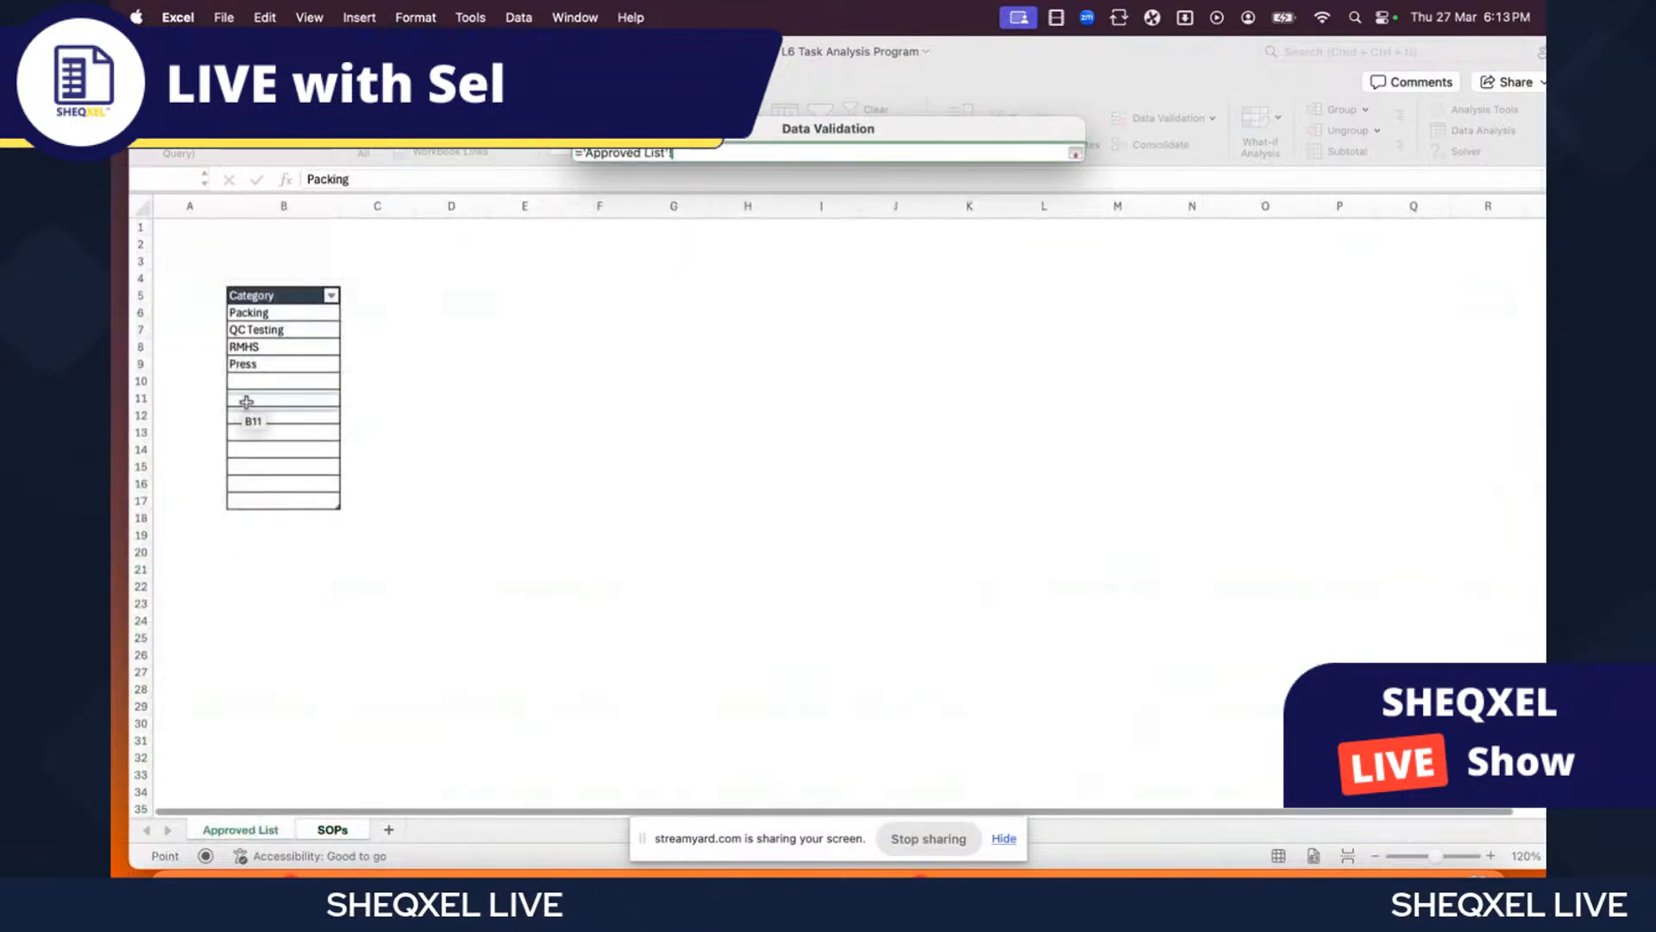
left_click_drag(246, 313, 259, 505)
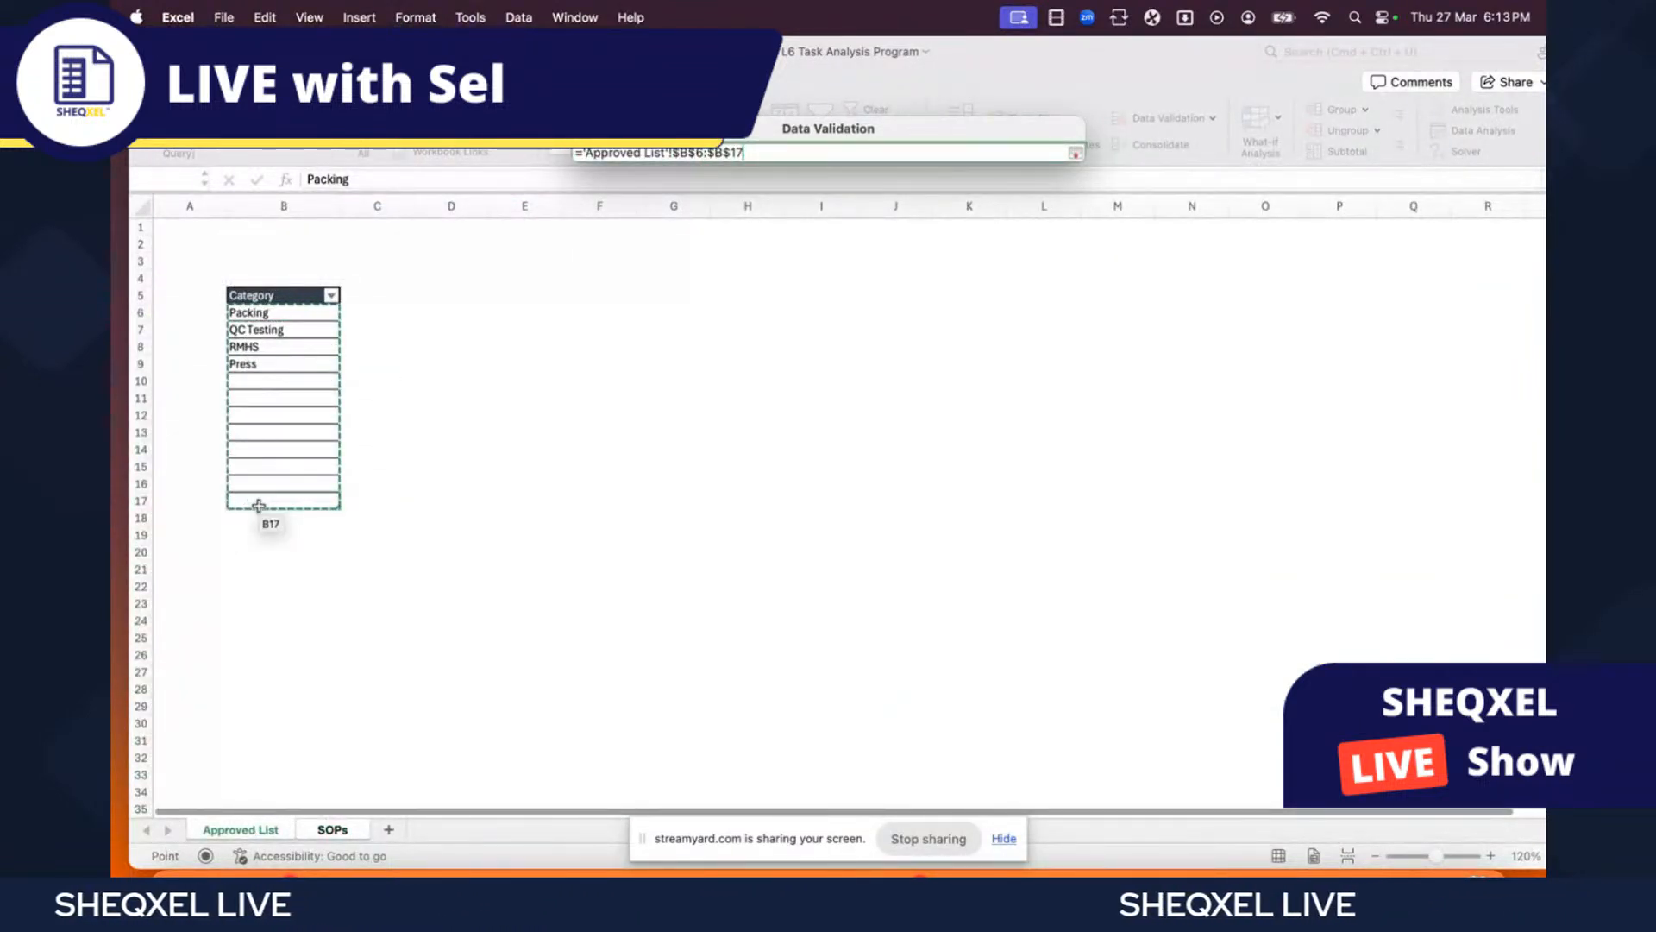
key("Return")
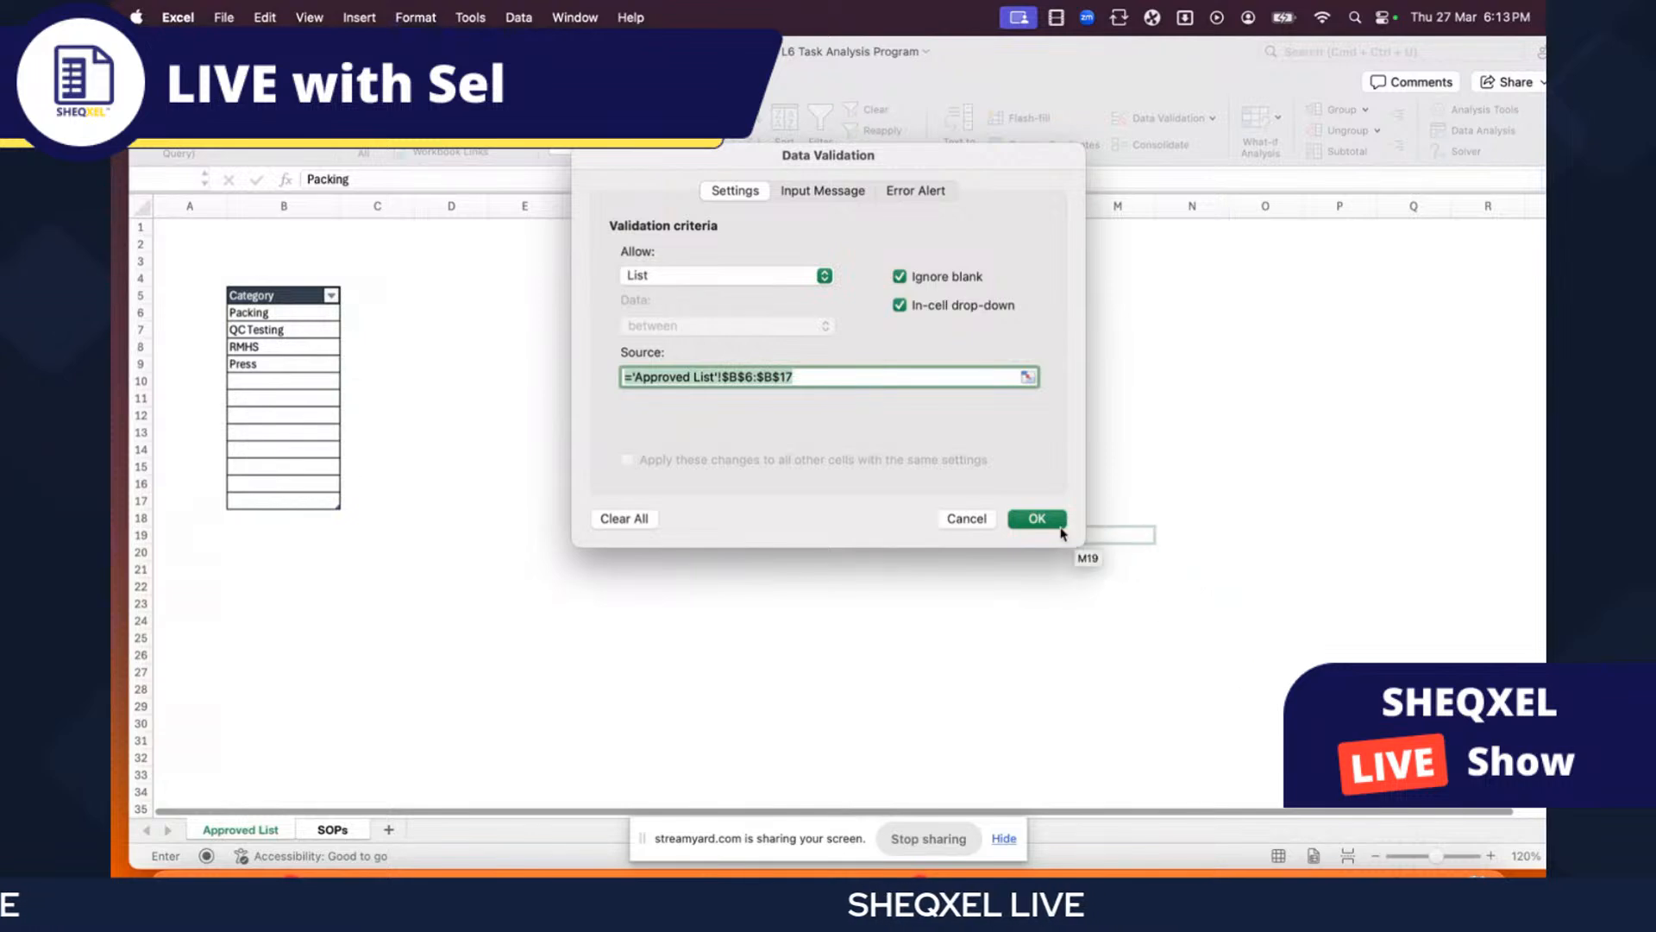
left_click(1035, 519)
- Check the category drop-down in cell B5 and try to enter the unlisted value "wdqadsw" there
scroll(476, 500, "up", 6)
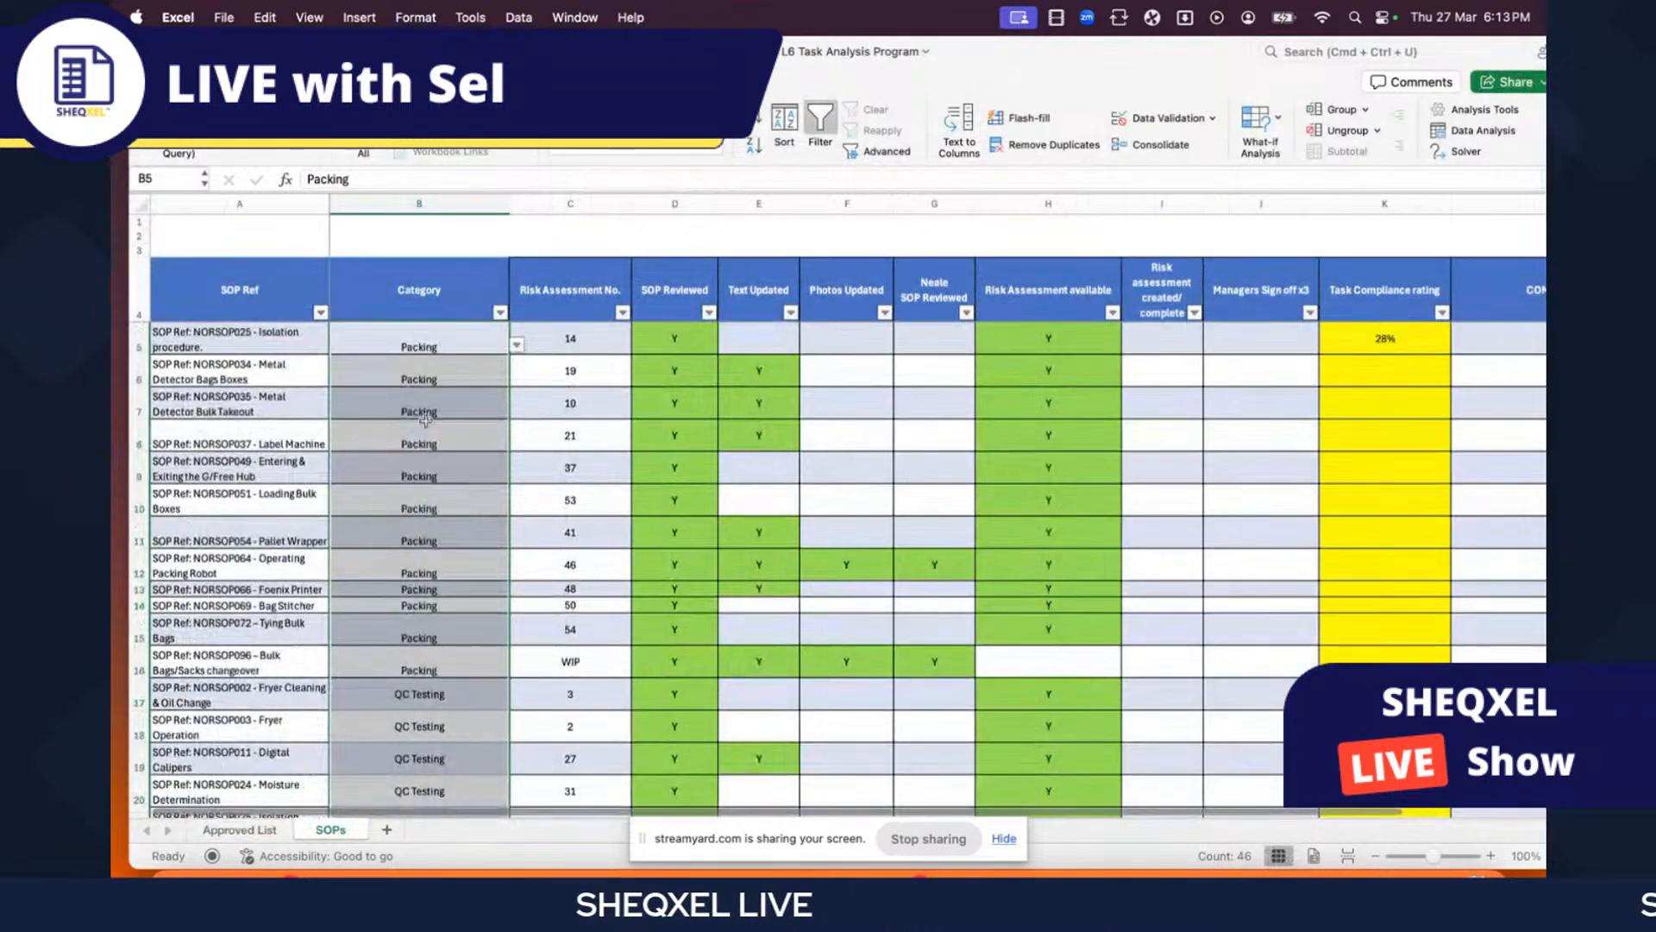
left_click(427, 347)
left_click(516, 344)
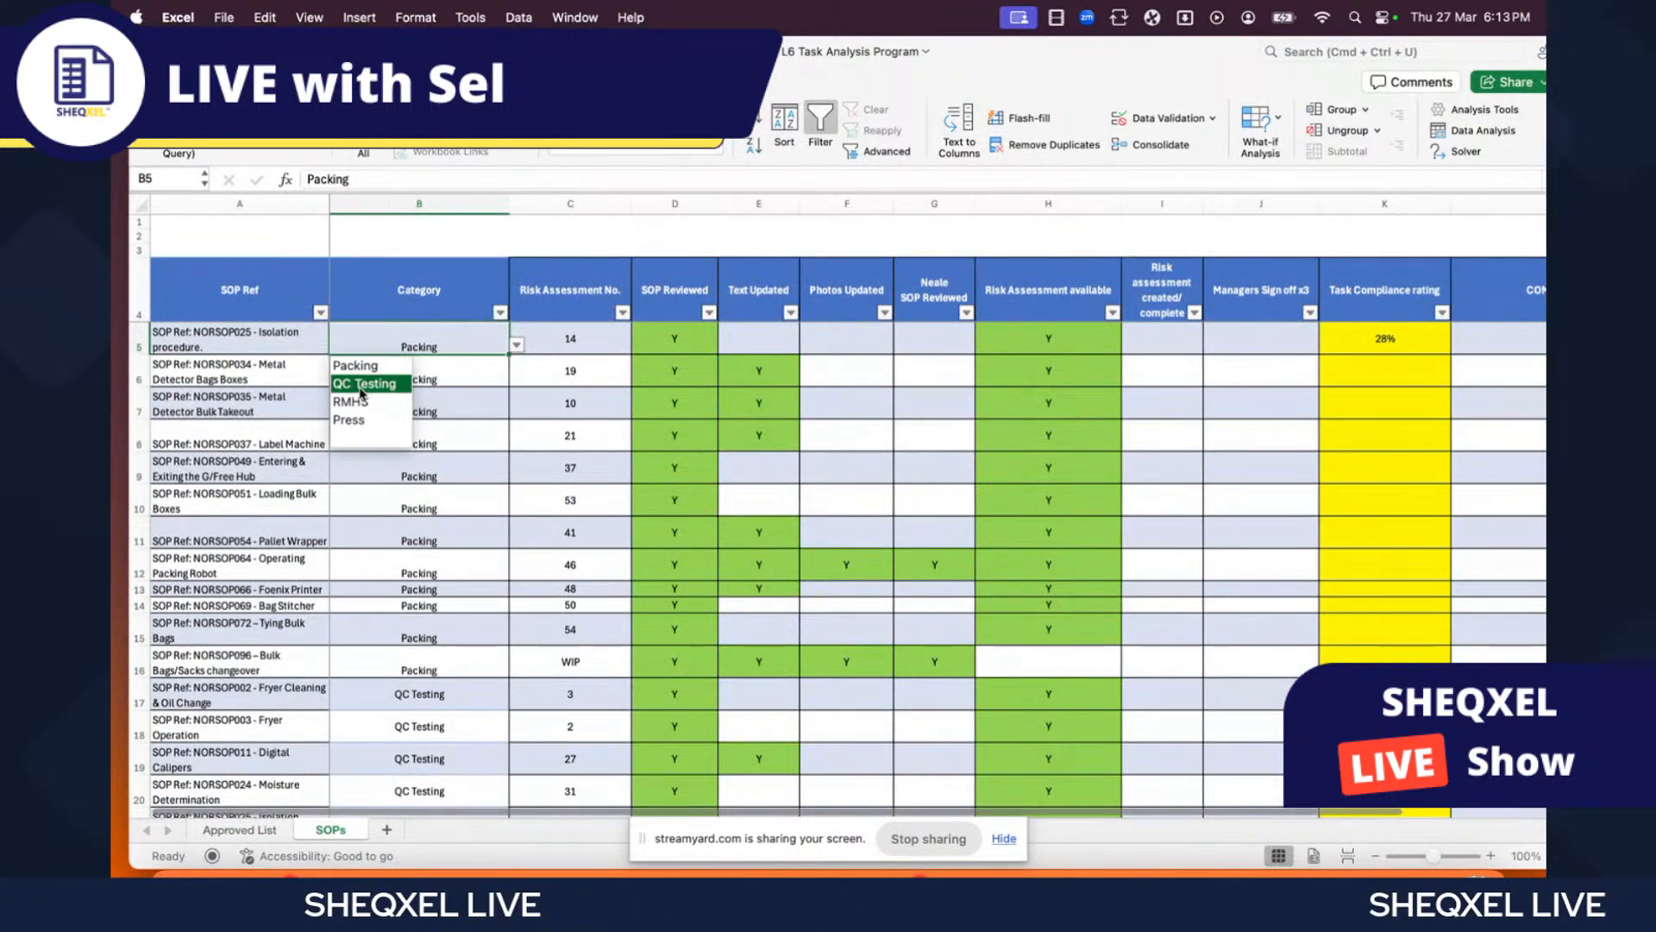
left_click(474, 349)
type("wdqadsw")
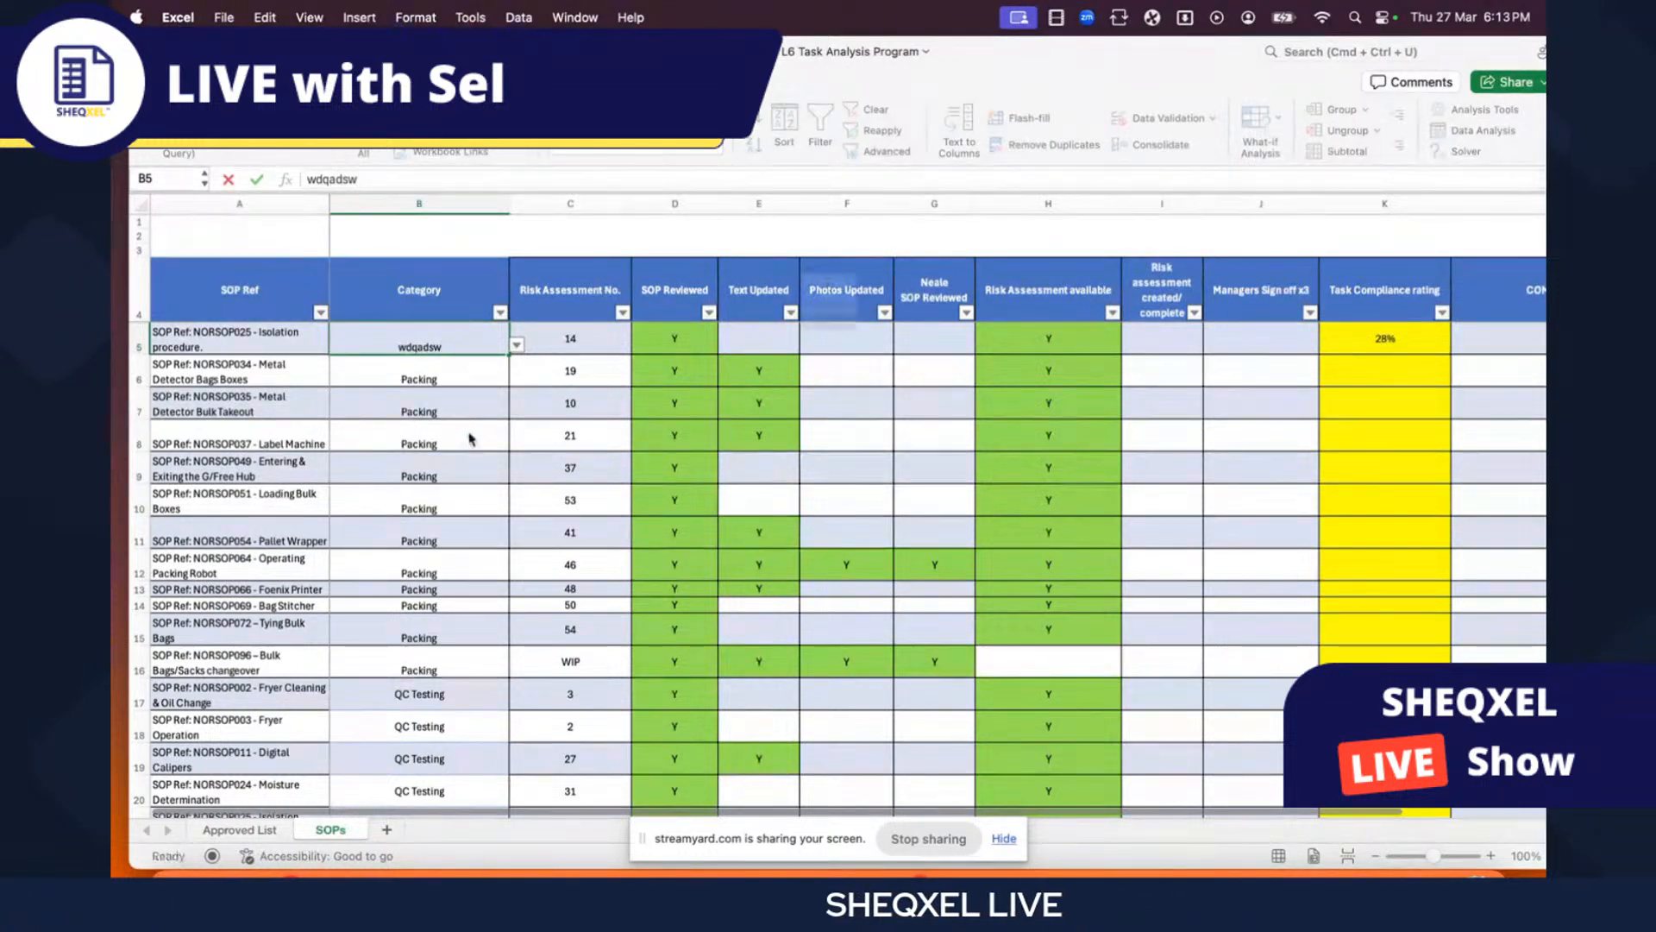
key("Return")
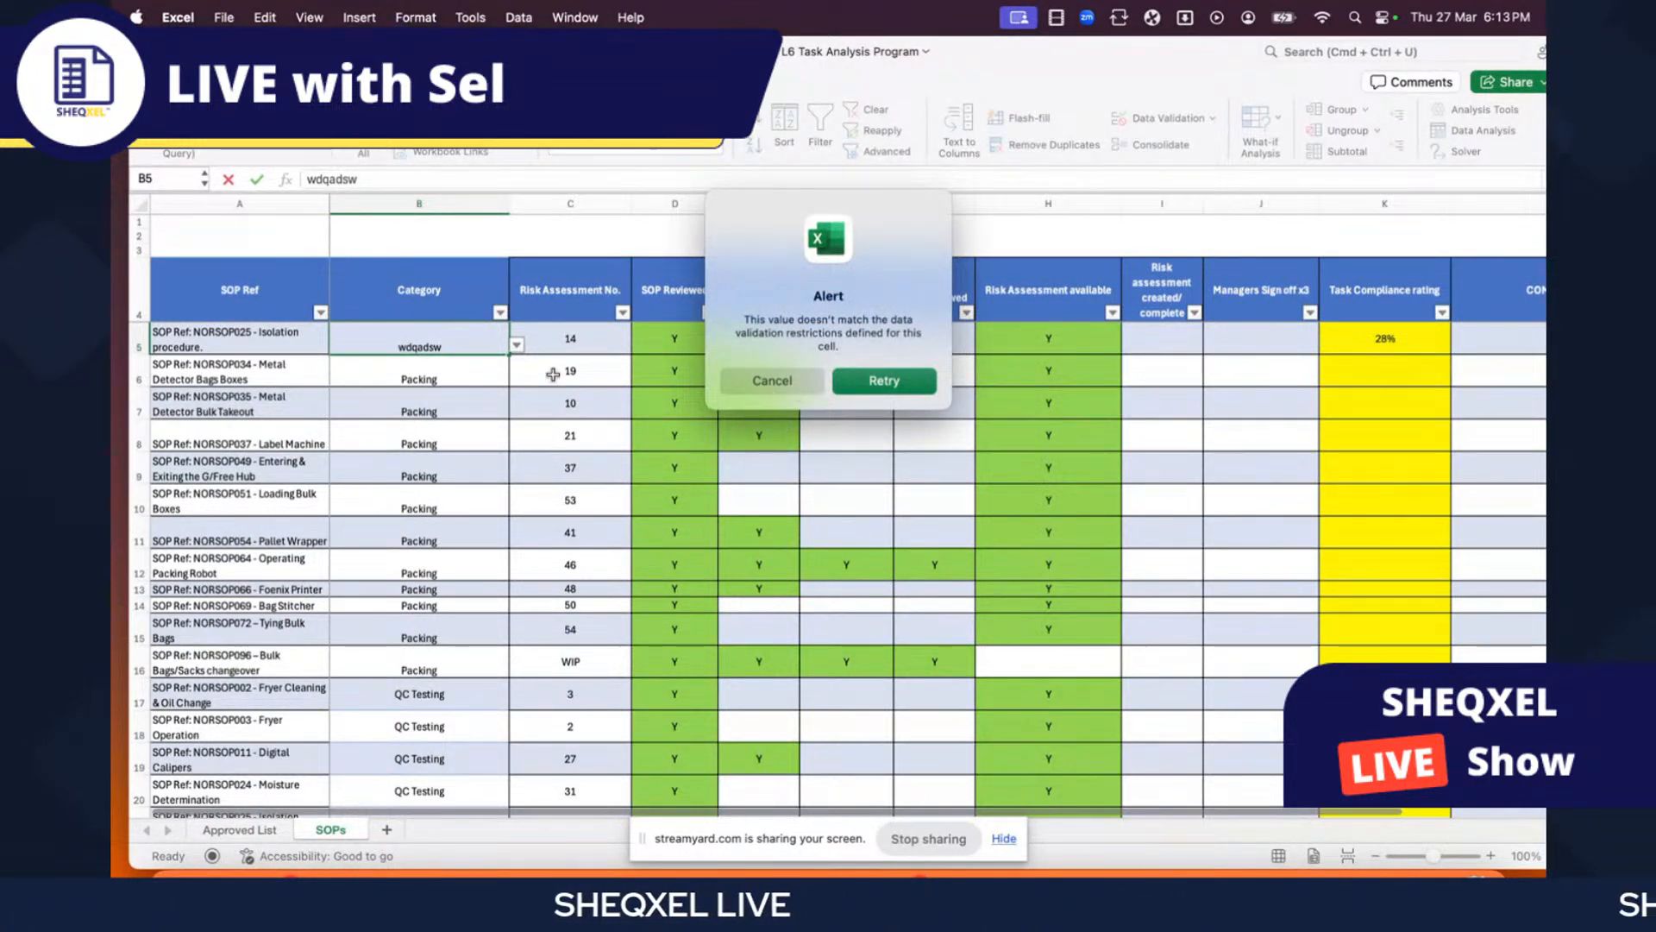
left_click(772, 383)
- Fill the SOPs table's header row A4:L4 with the dark blue used on the Category header
scroll(466, 566, "down", 10)
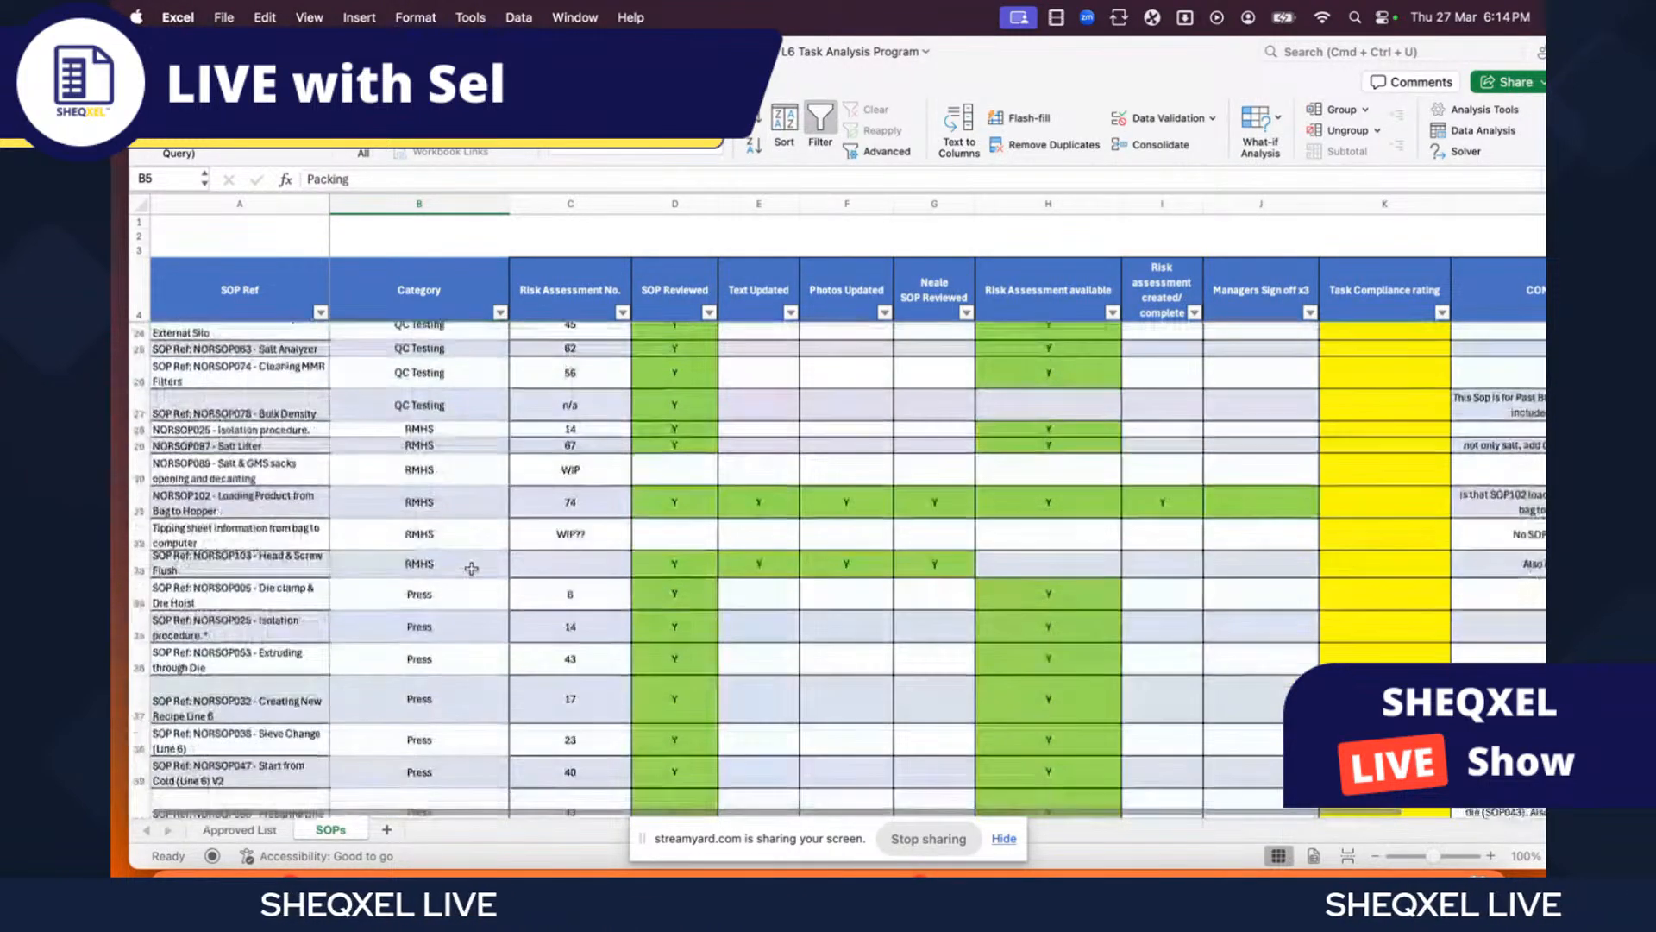
scroll(473, 566, "up", 10)
left_click(191, 301)
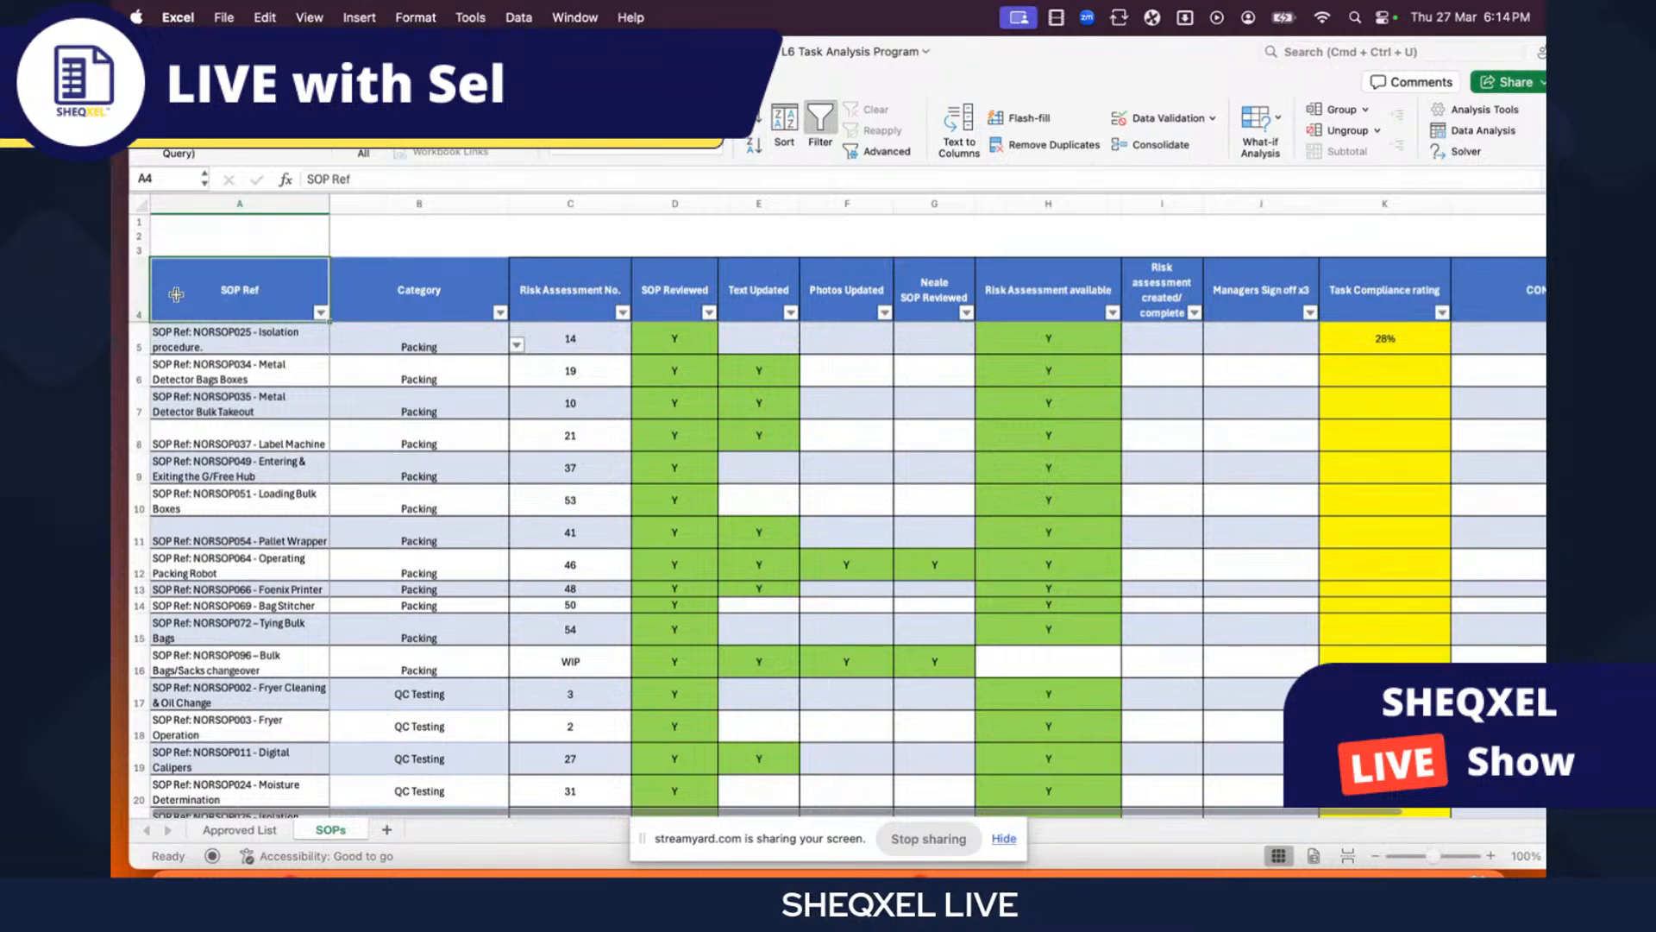
left_click_drag(258, 287, 1445, 311)
left_click(160, 82)
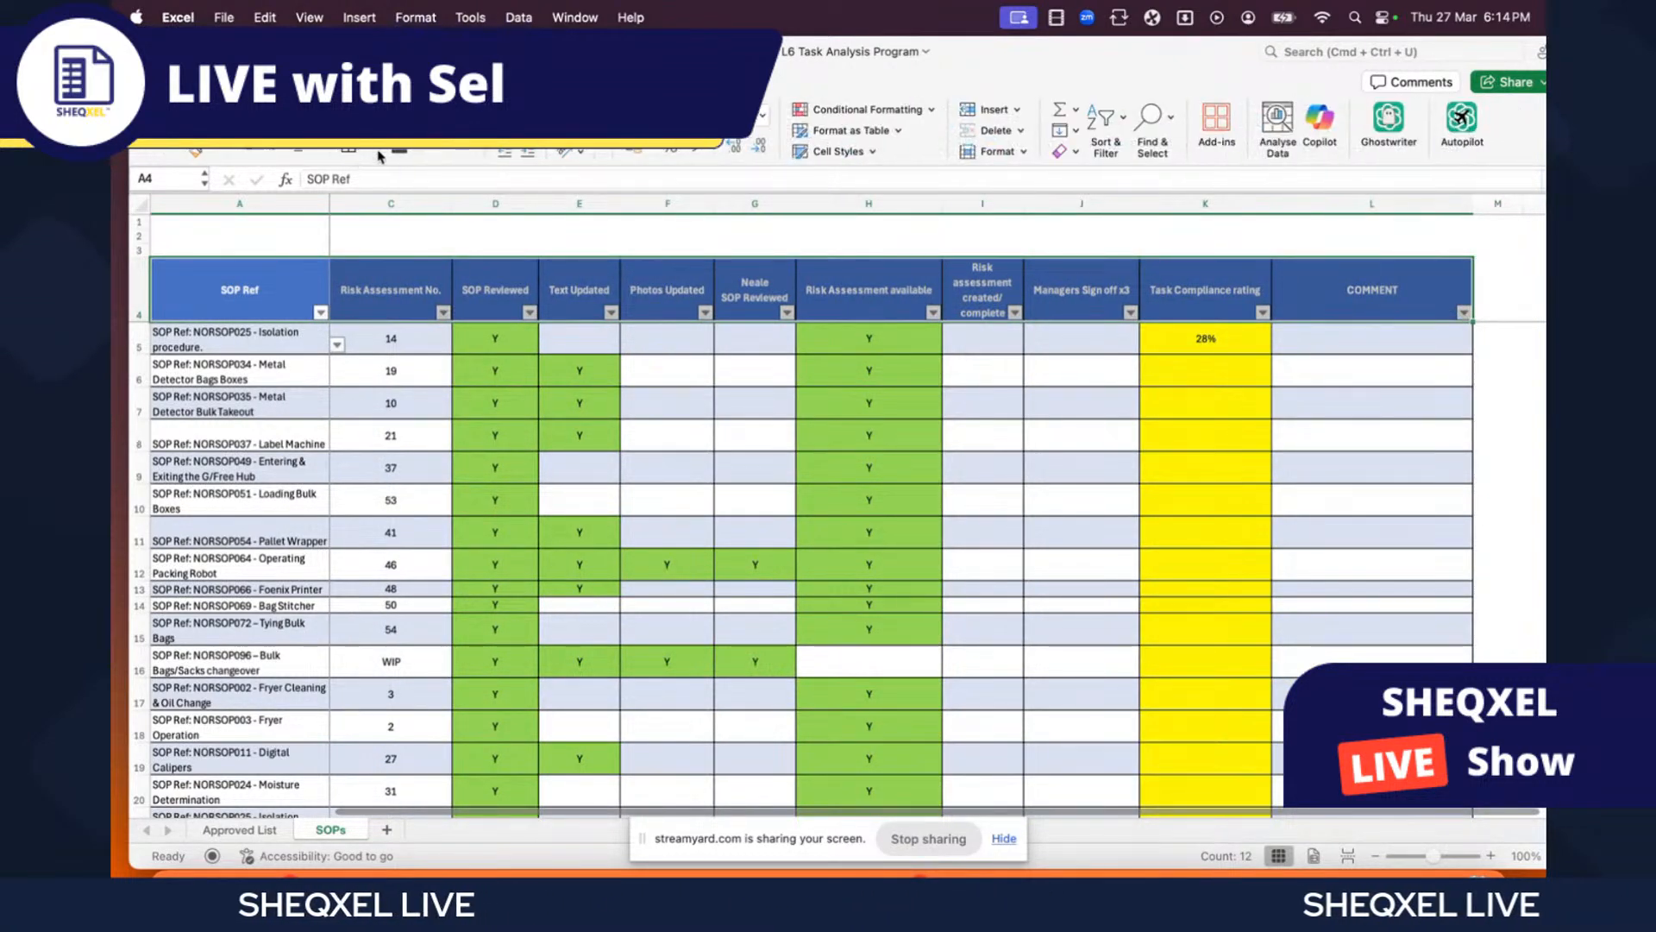
left_click(433, 150)
left_click(433, 440)
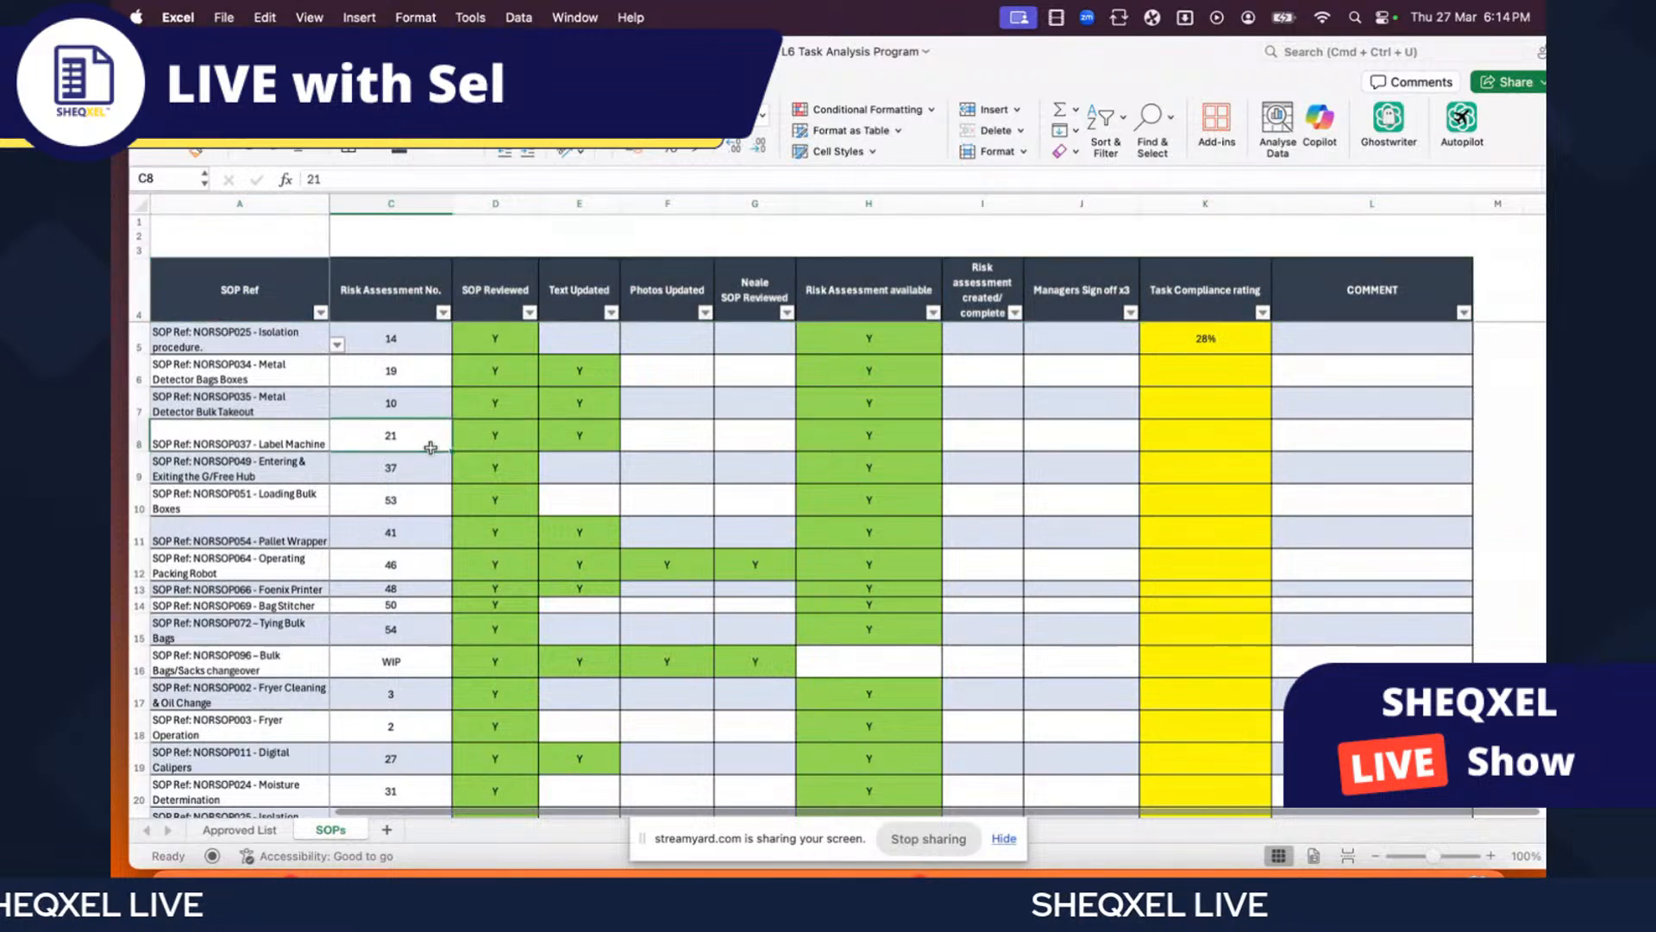
- Apply white borders to all data cells of the SOPs table and check the result across the sheet
scroll(456, 419, "down", 5)
scroll(456, 418, "up", 5)
left_click(417, 492)
key("super+a")
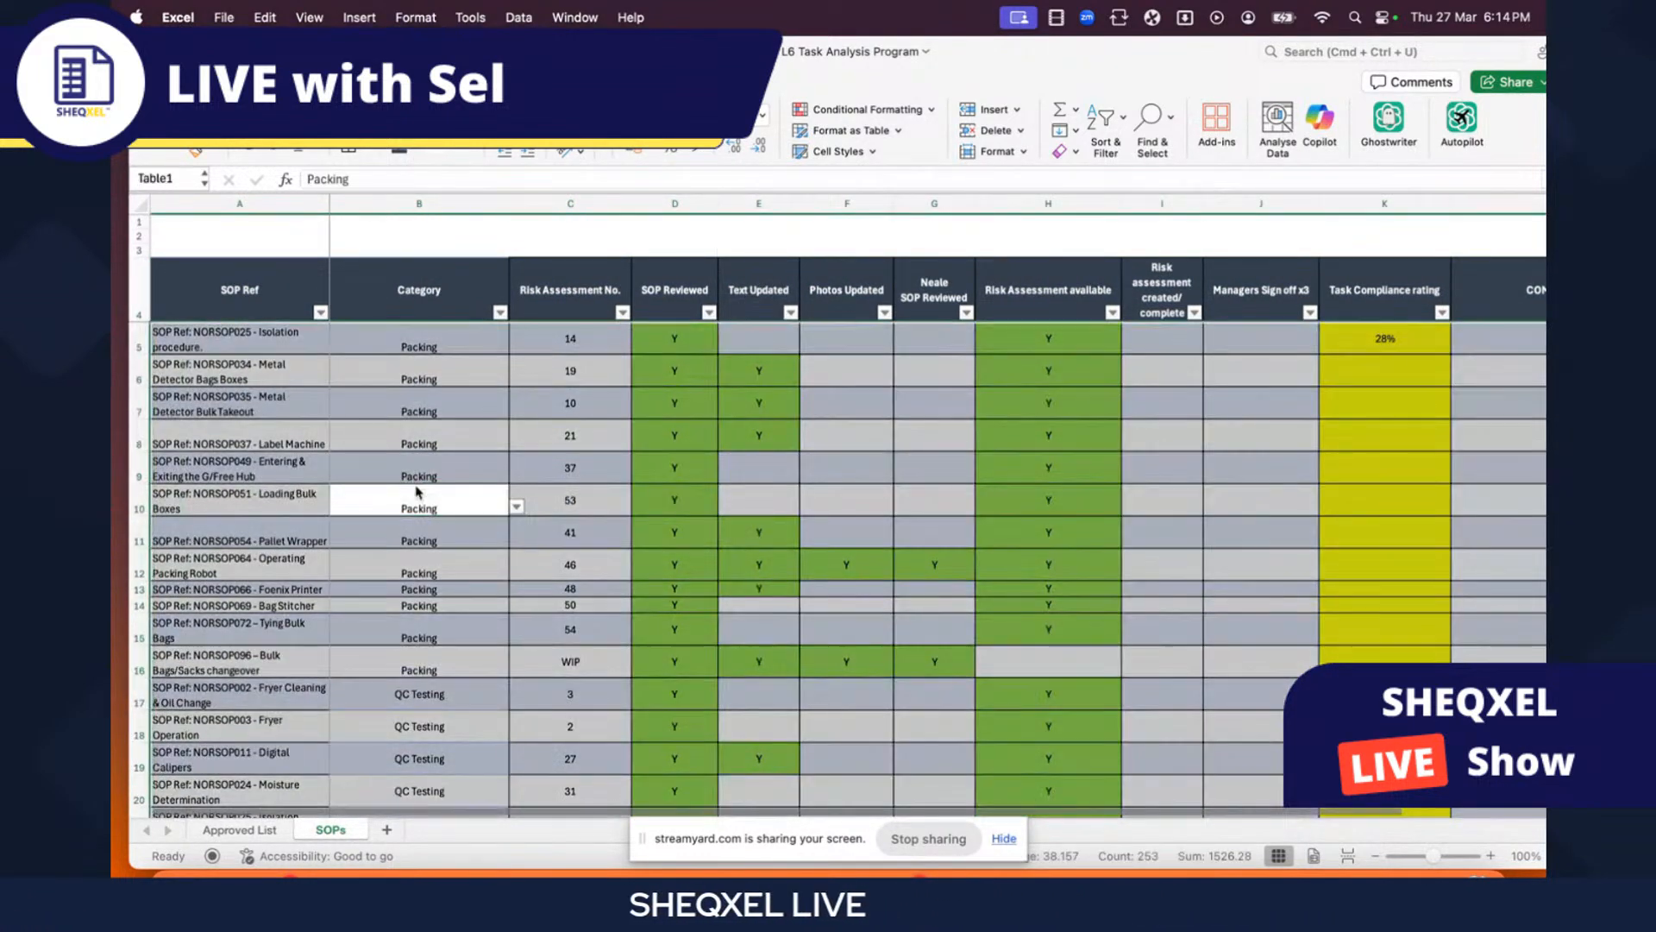
left_click(350, 151)
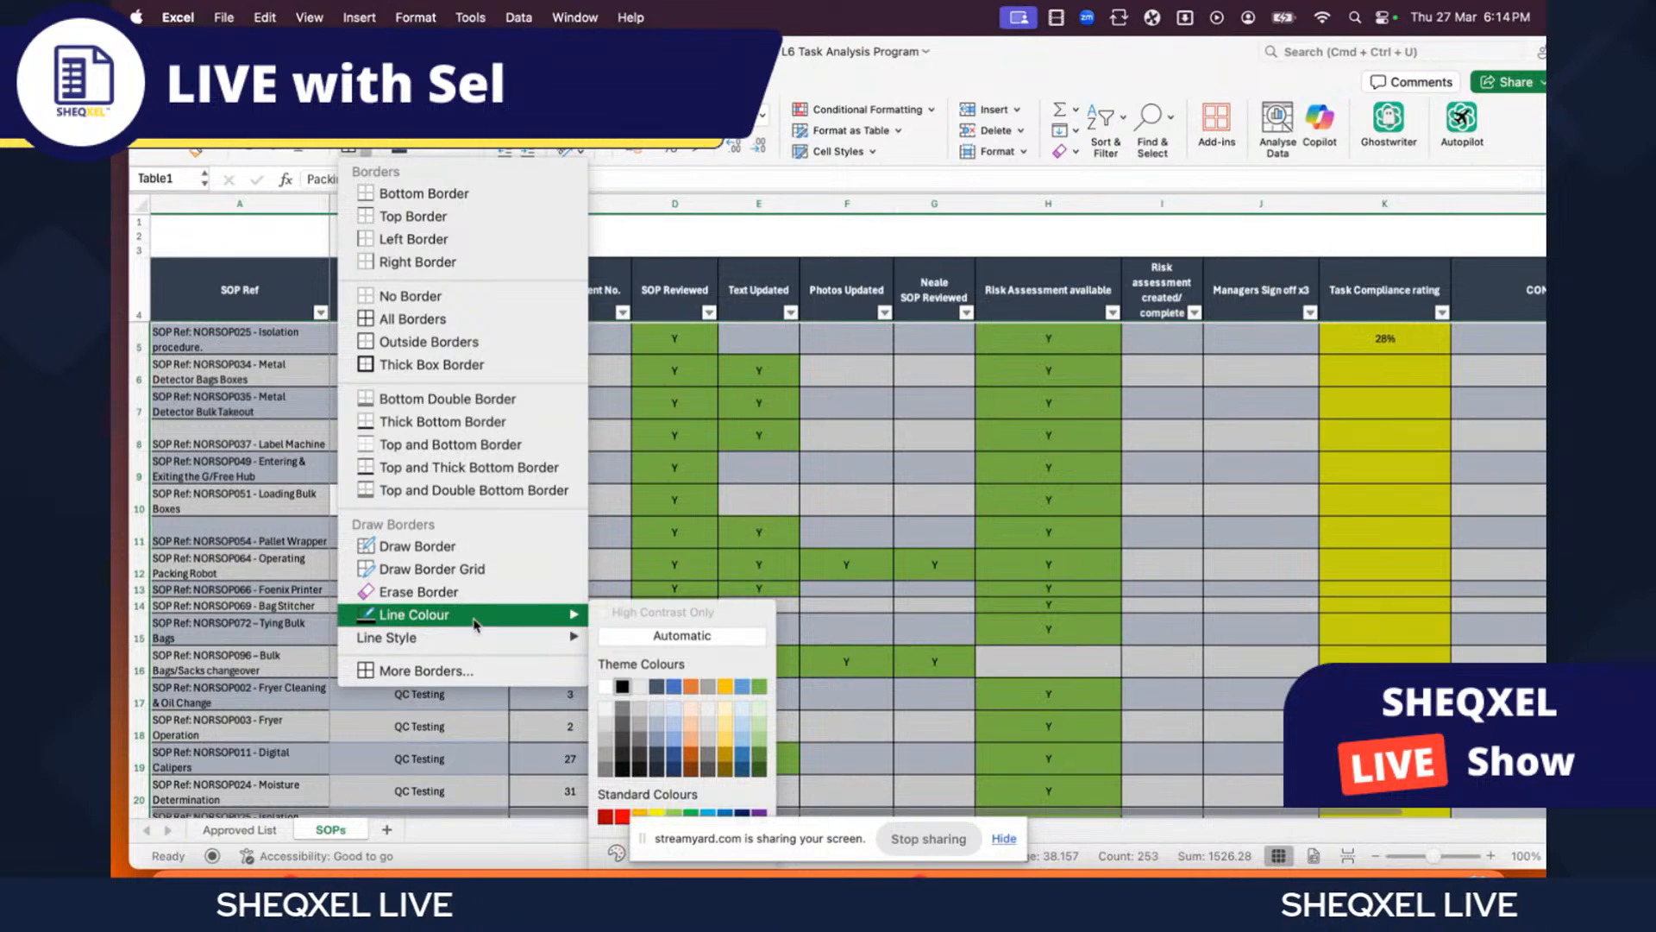
mouse_move(490, 647)
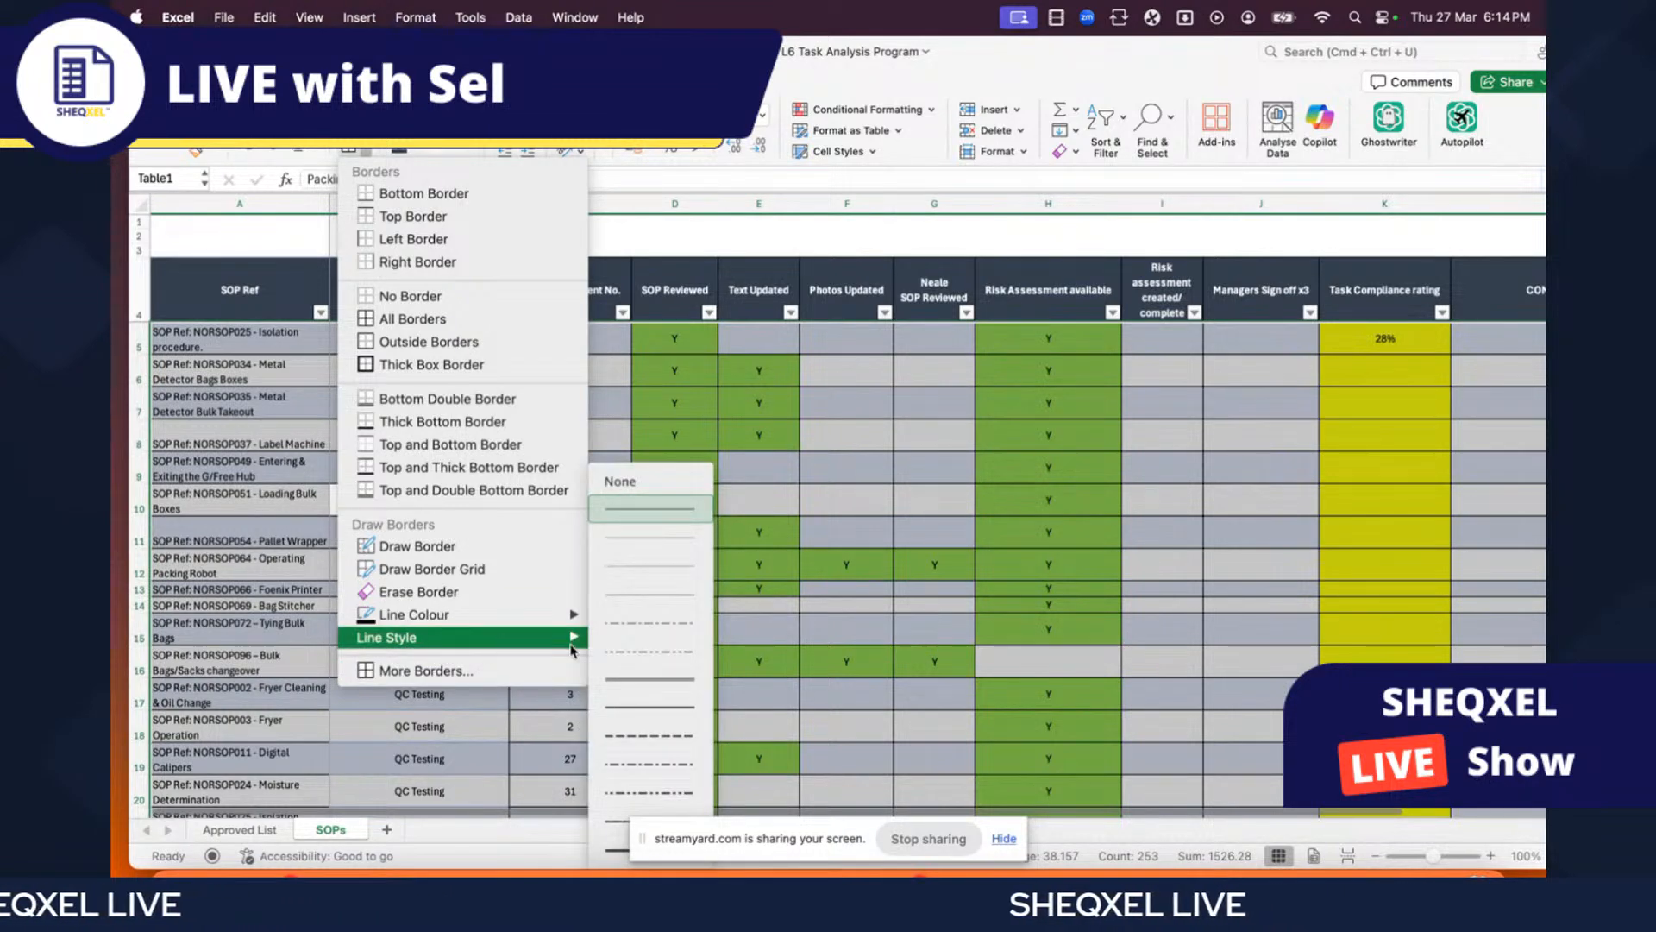
mouse_move(469, 613)
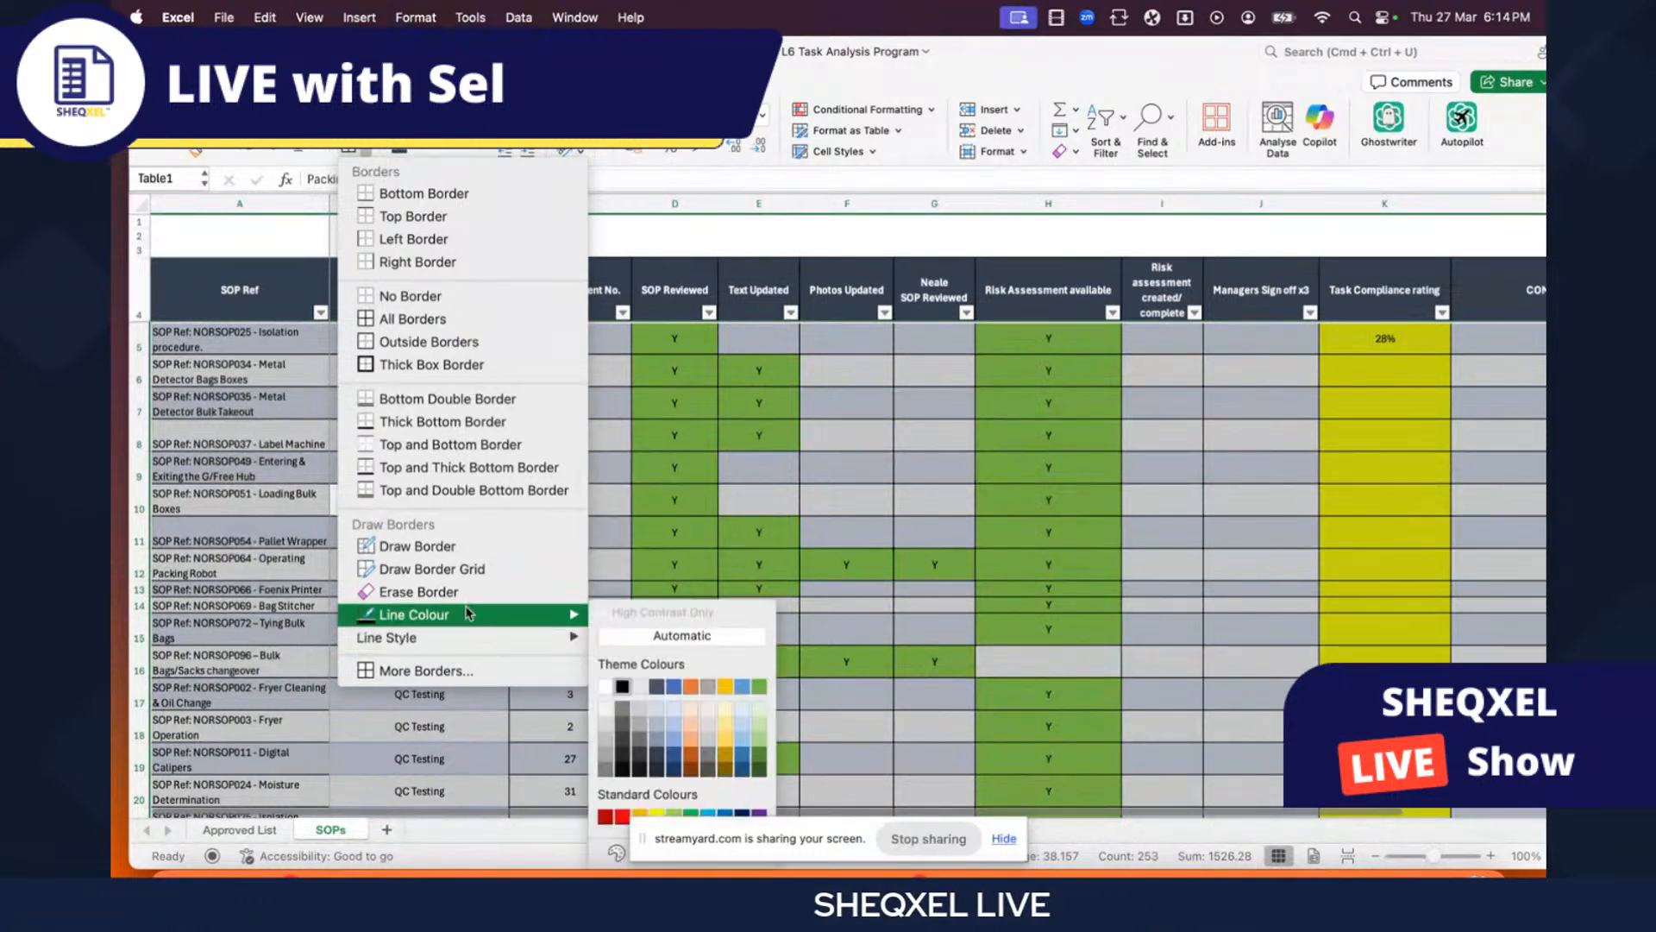
left_click(605, 685)
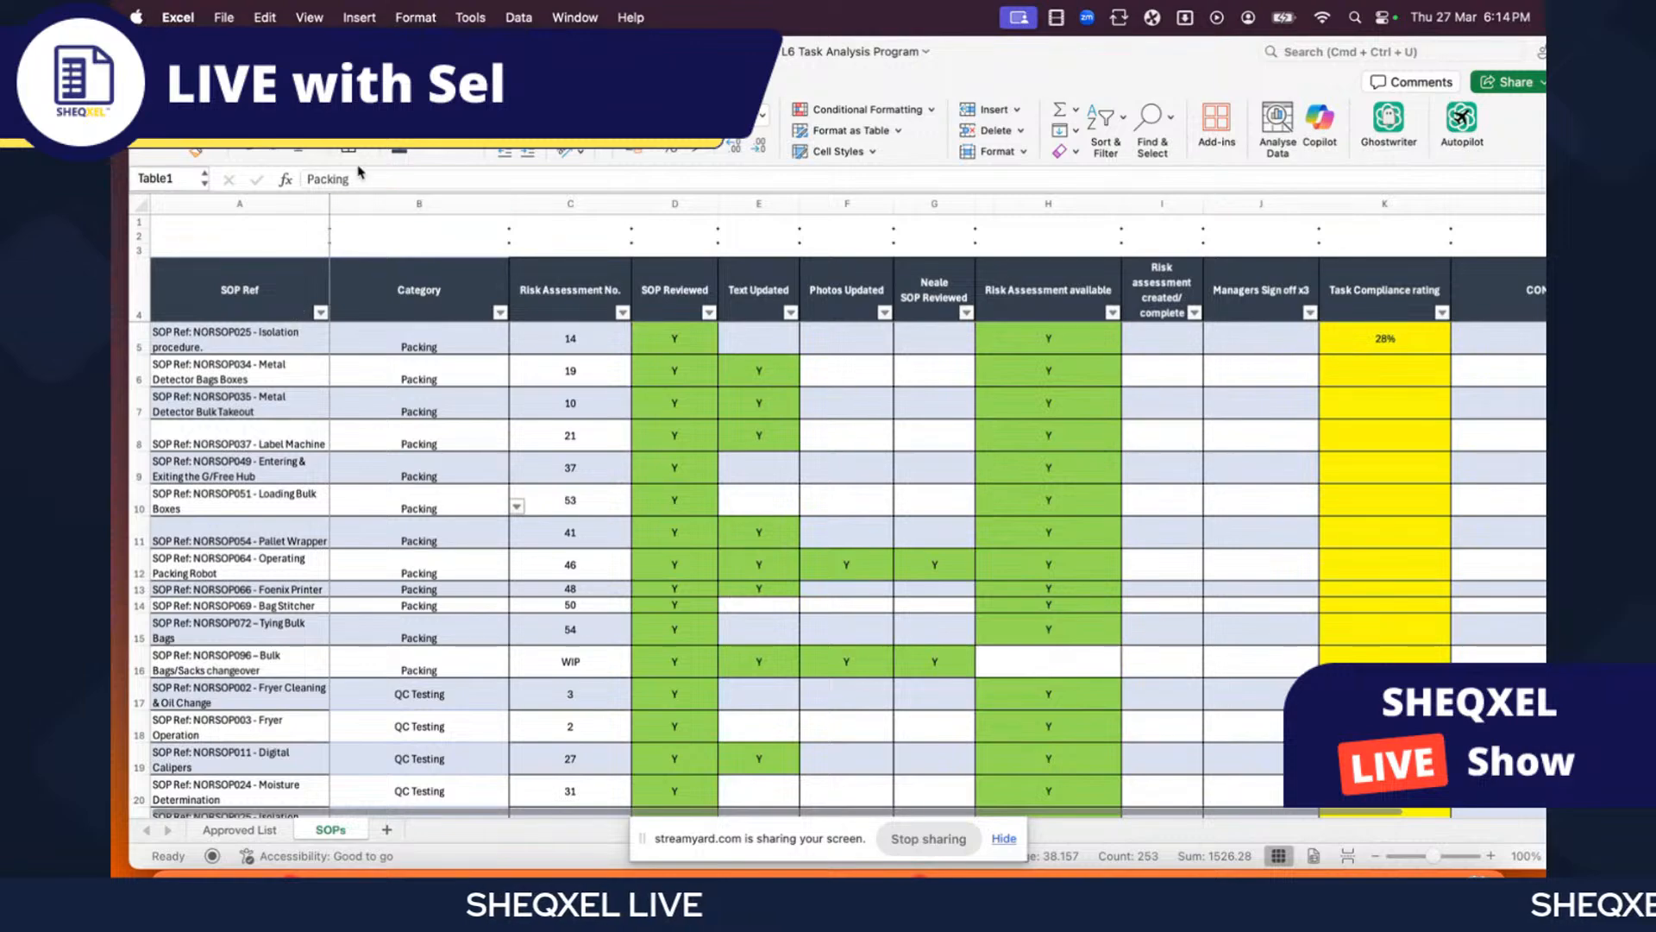
left_click(355, 152)
left_click(431, 535)
scroll(798, 690, "down", 8)
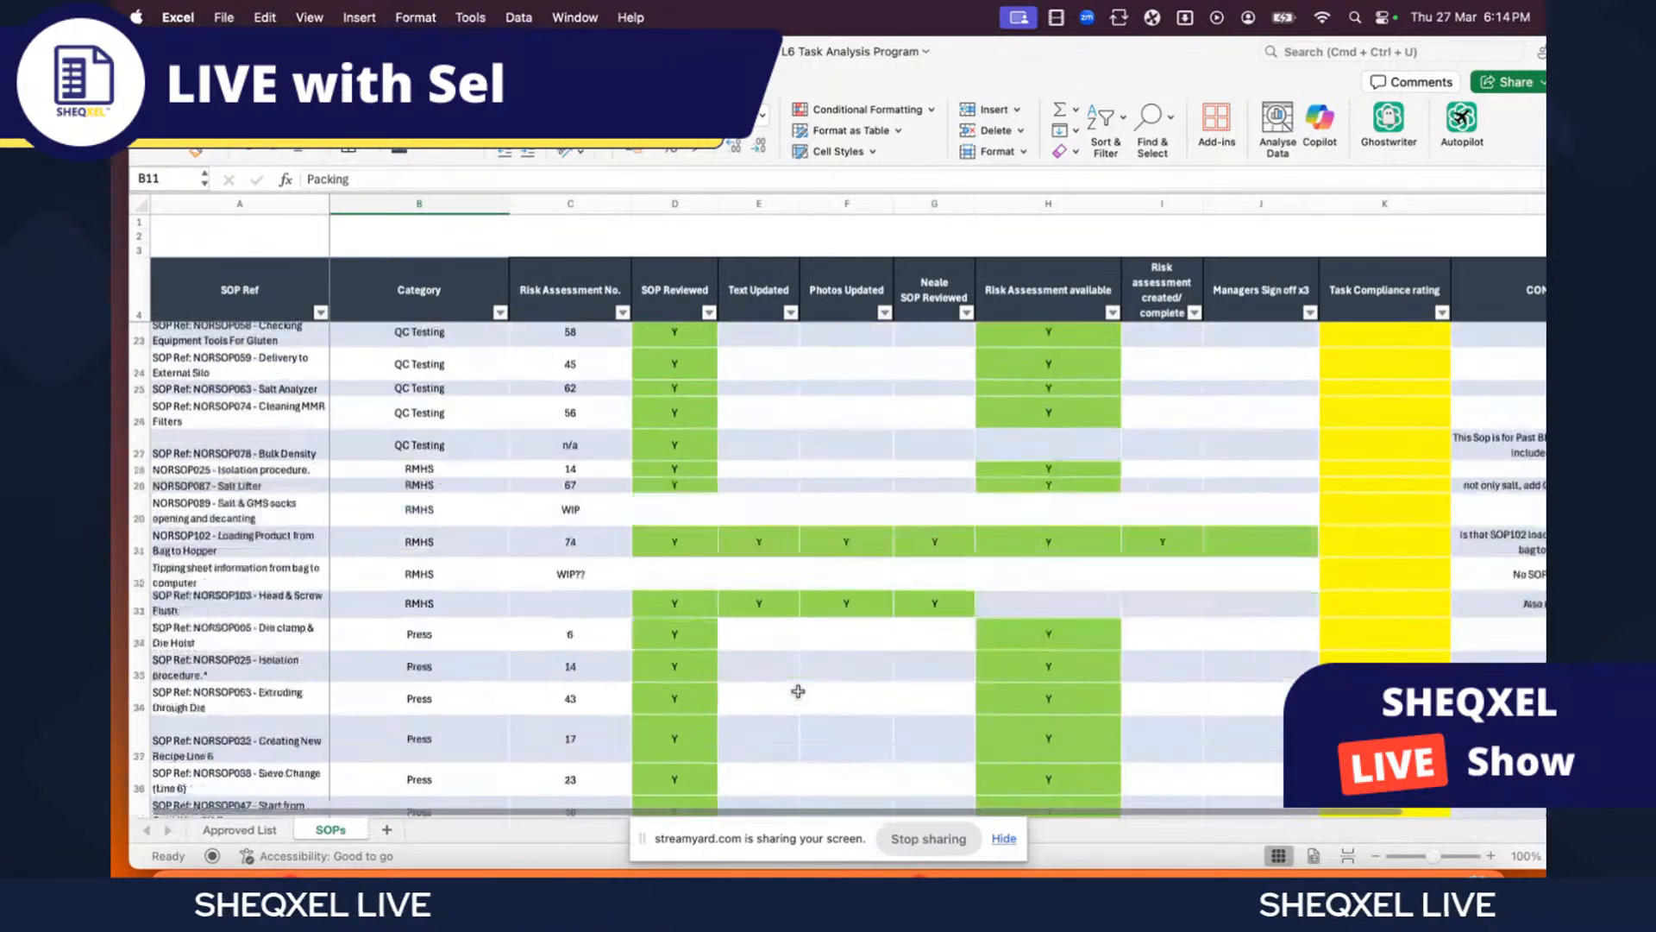
scroll(798, 690, "down", 2)
scroll(798, 690, "up", 12)
scroll(796, 691, "right", 5)
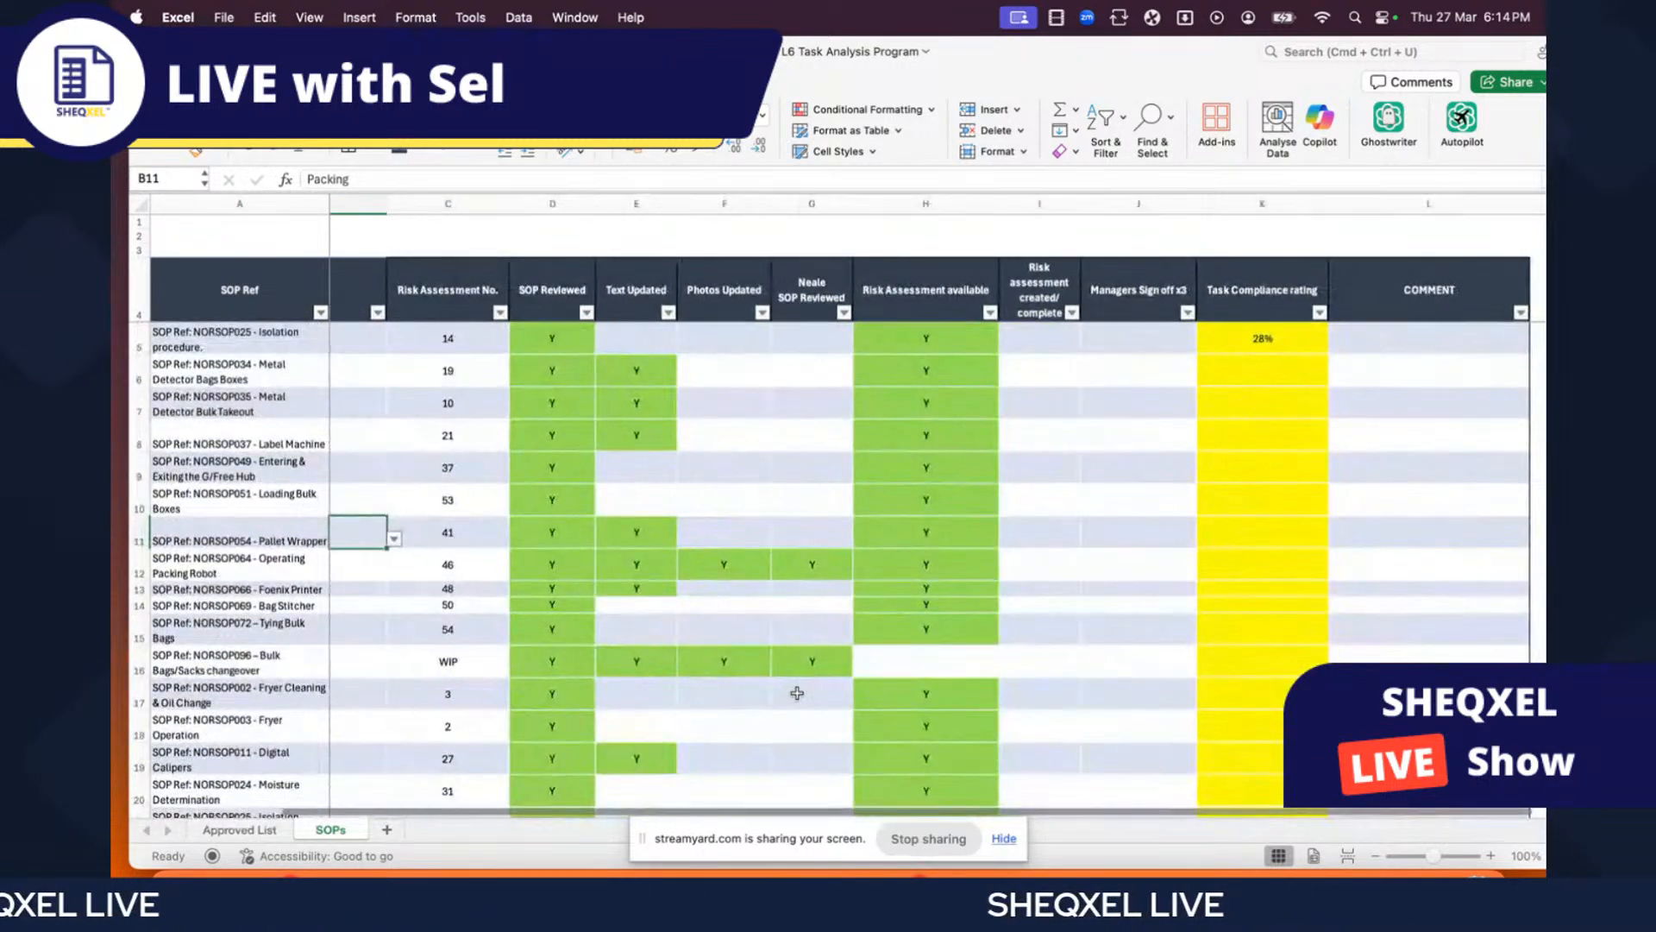
scroll(797, 693, "left", 5)
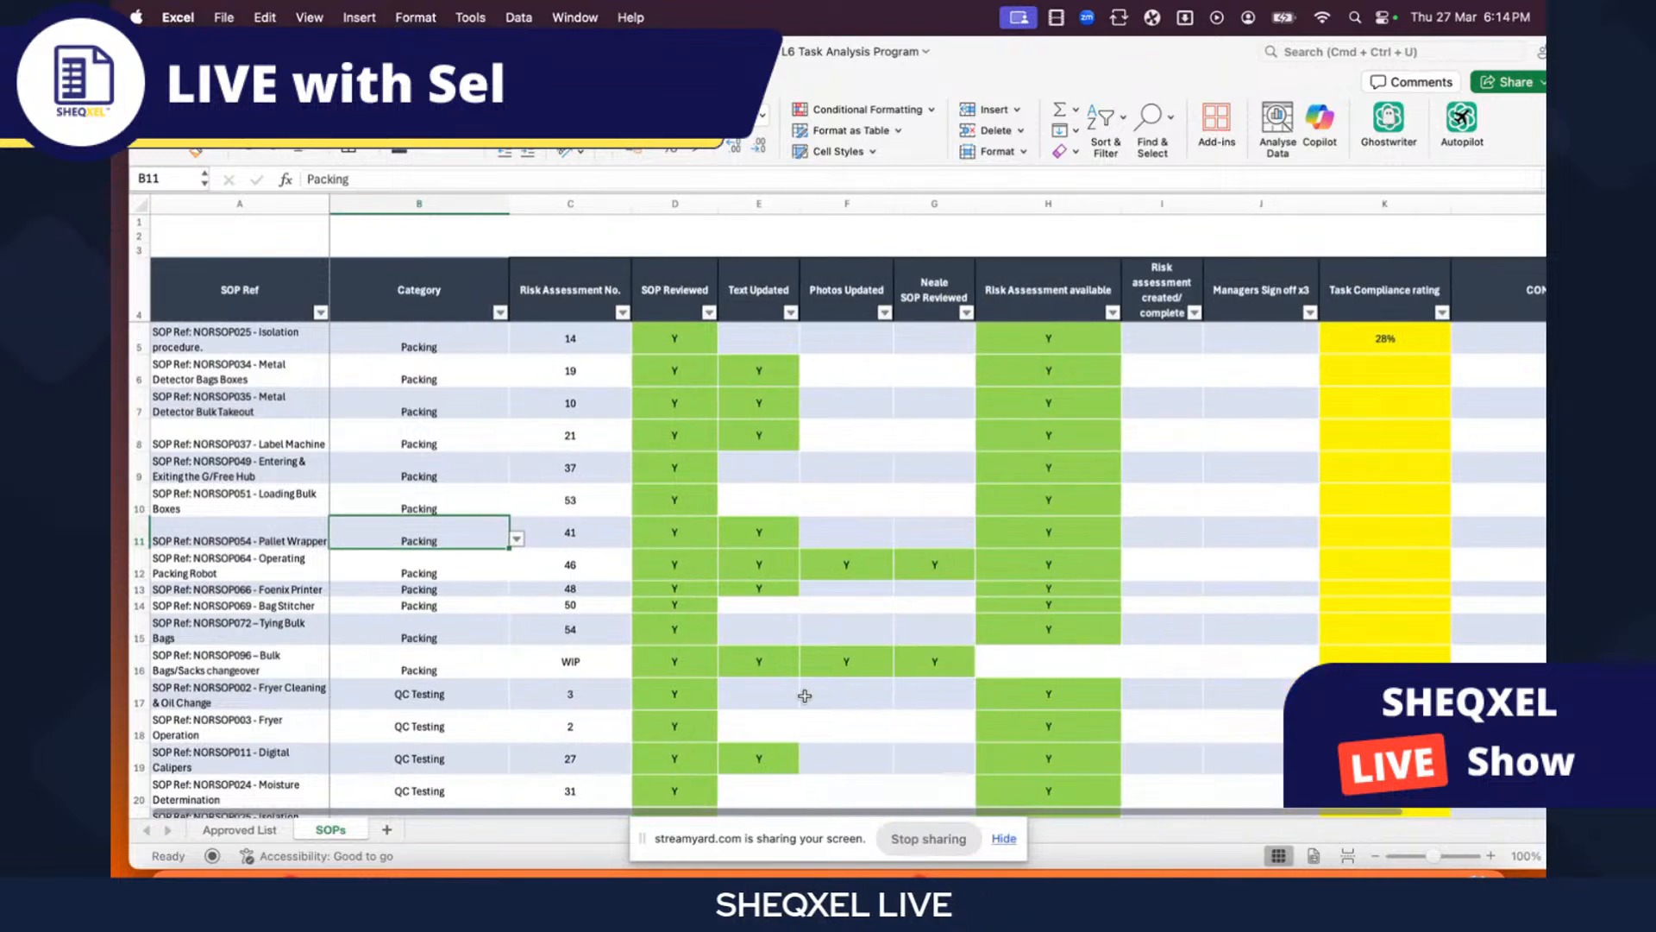
- Enter a lowercase "y" in the SOP Reviewed cell D6 for the Metal Detector Bags Boxes procedure
left_click(694, 346)
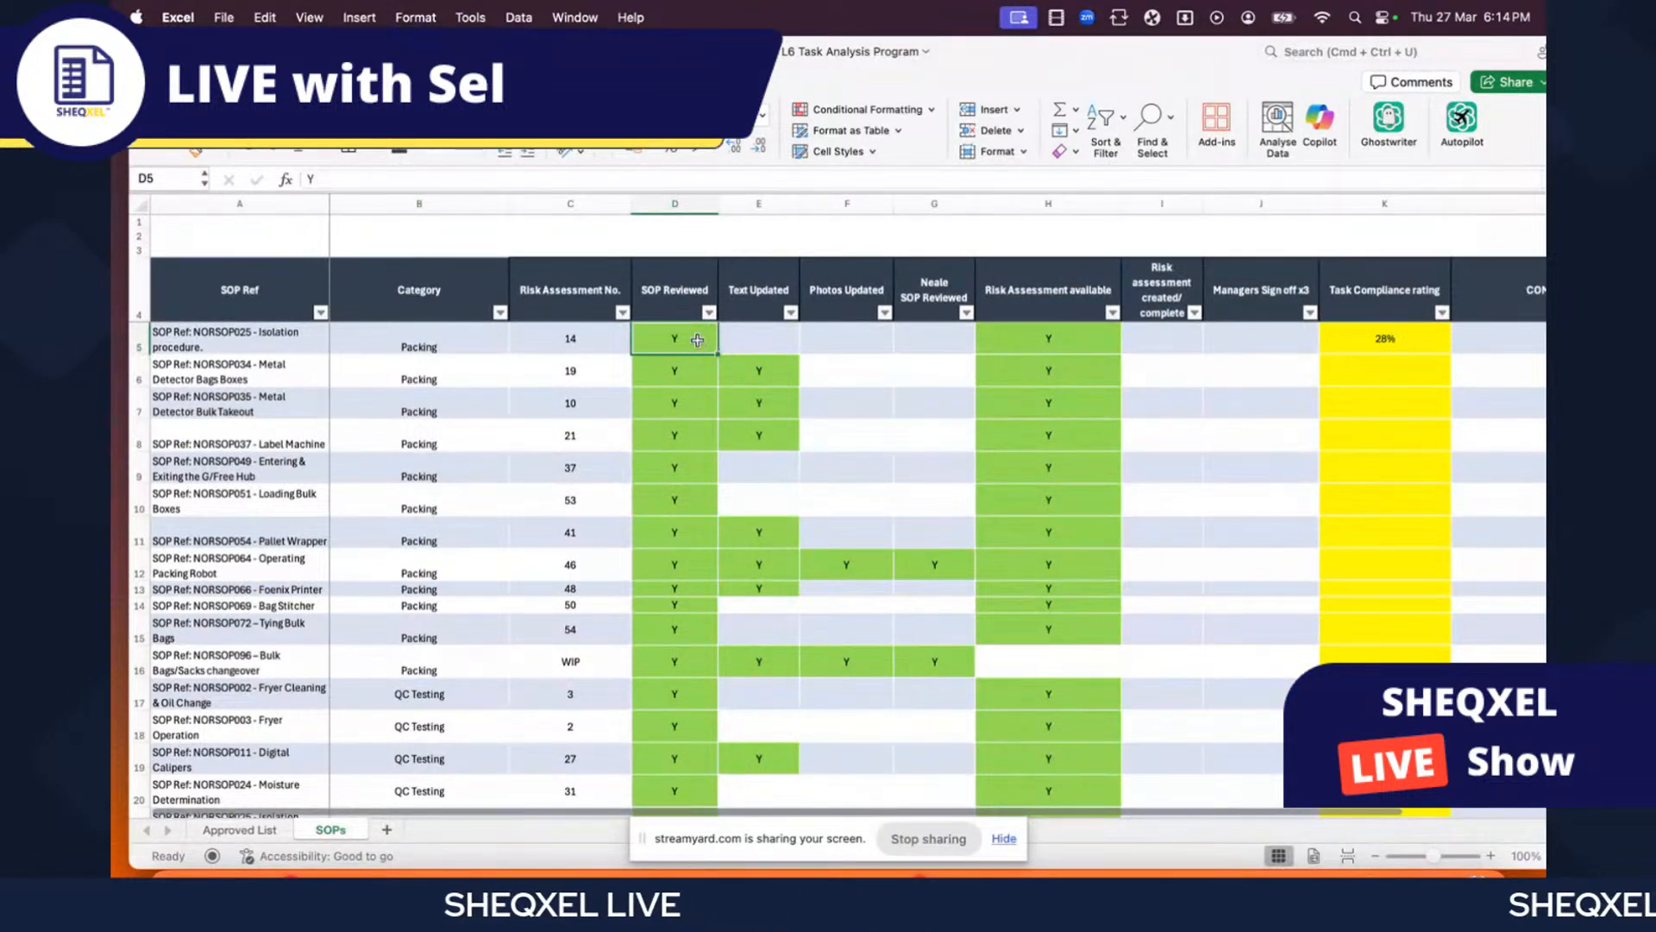
left_click(687, 370)
type("y")
left_click(791, 466)
left_click(756, 350)
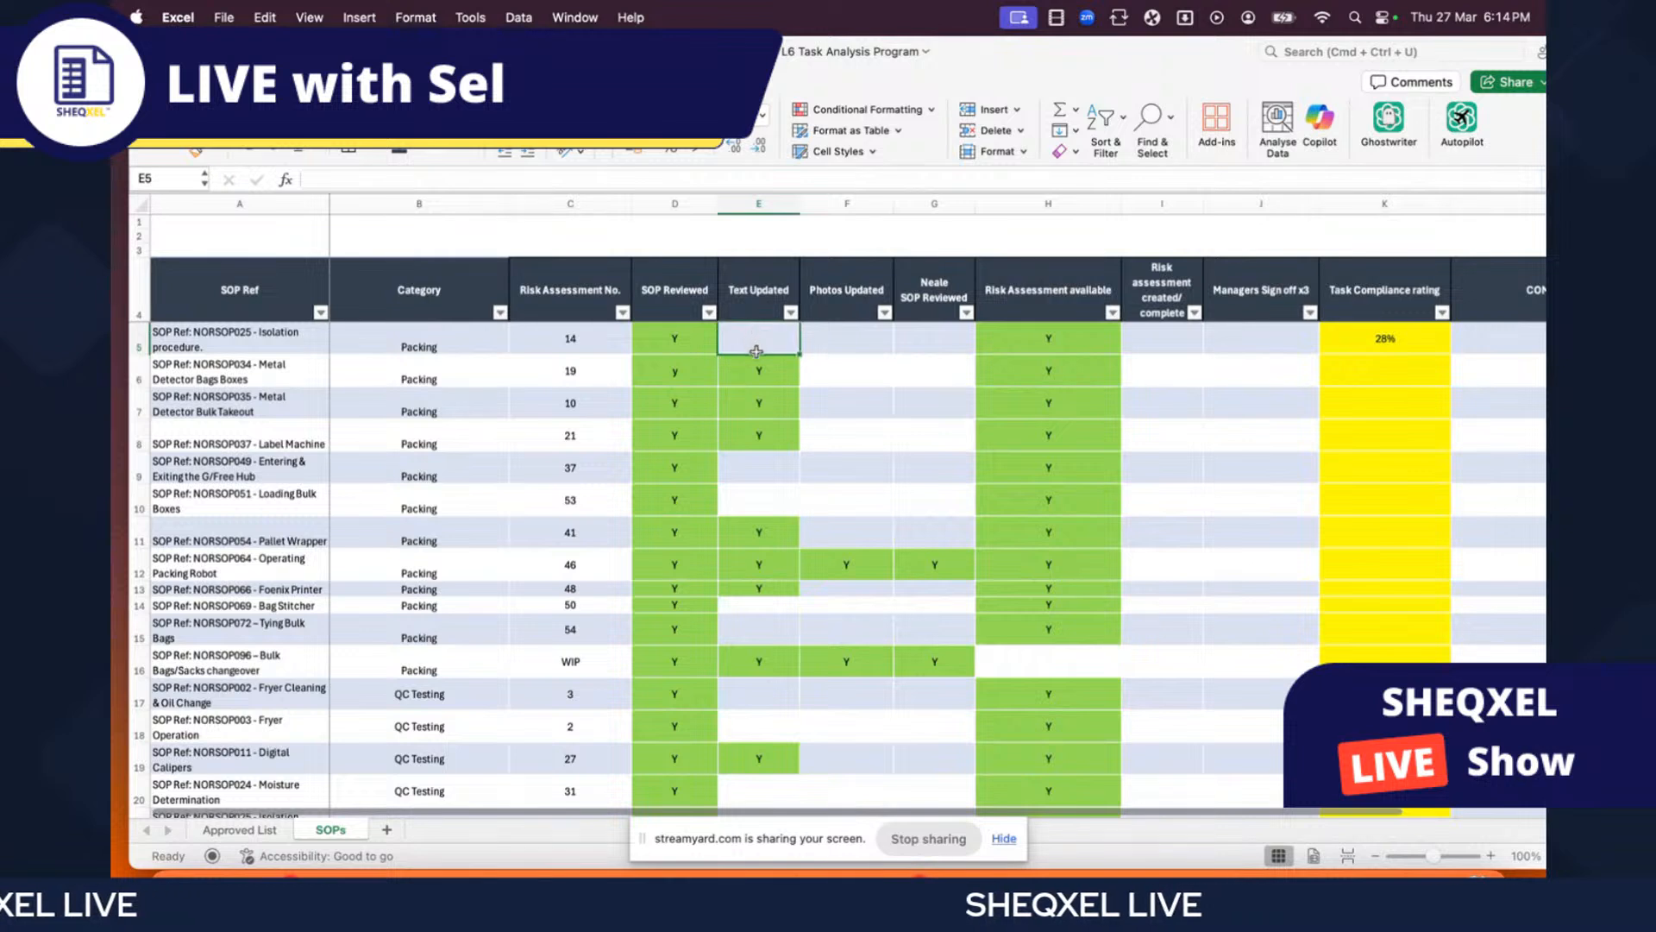
- Apply a list data validation with the source Y to the status cells D5:J50, SOP Reviewed through Managers Sign off x3
left_click_drag(666, 339, 1289, 401)
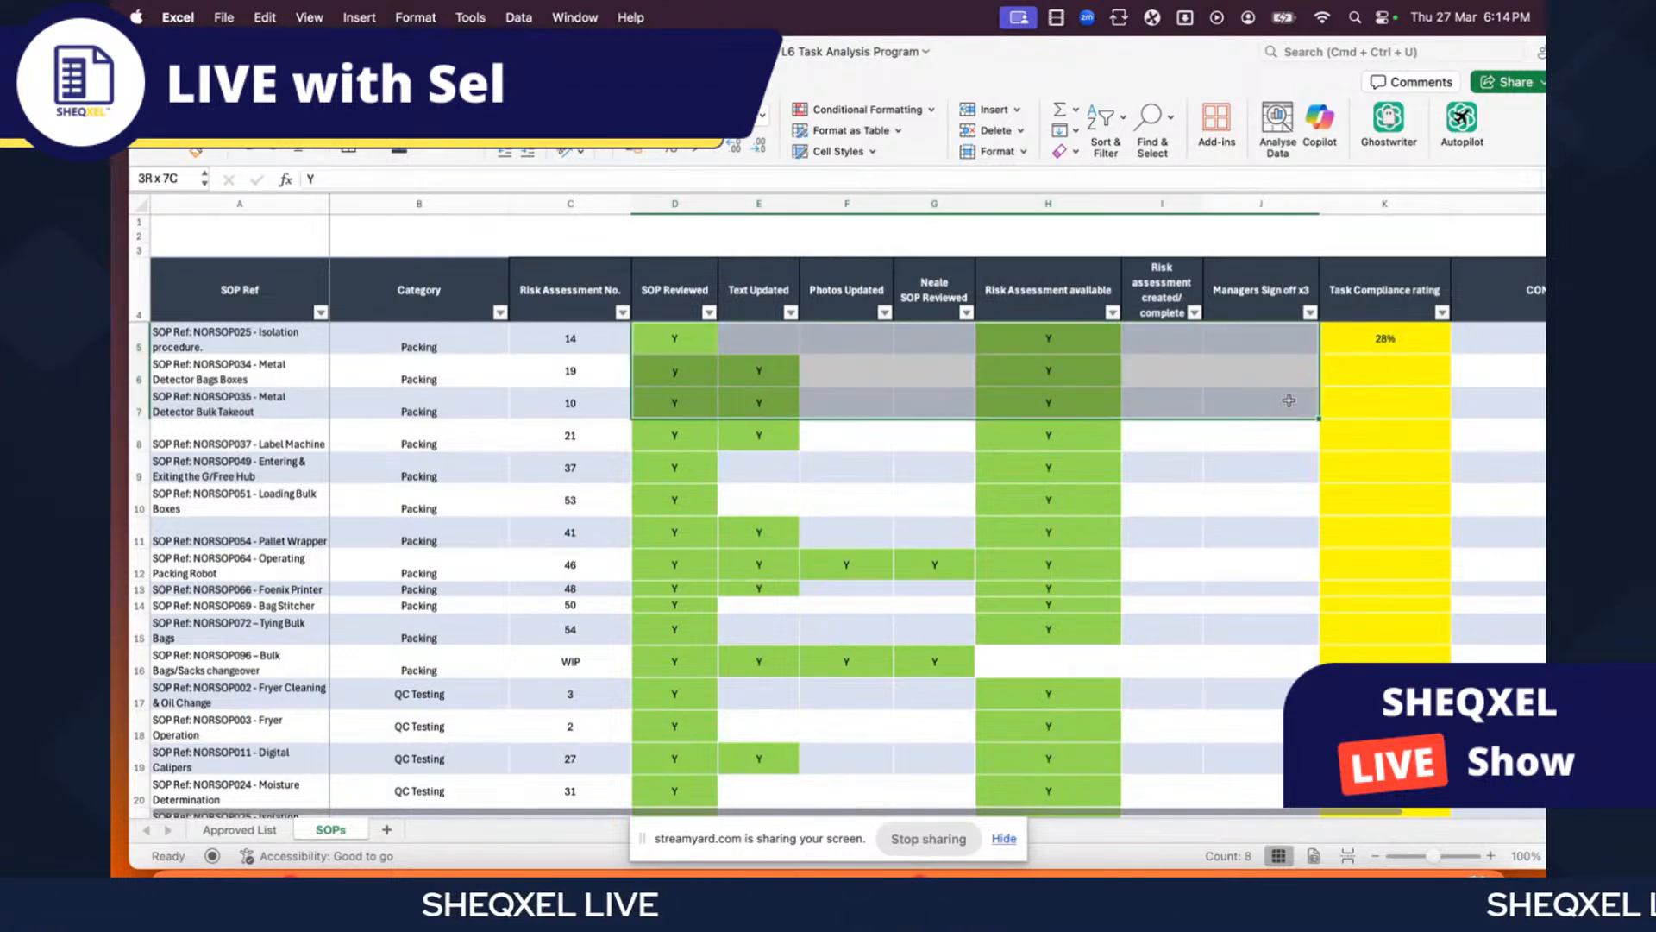
key("shift+super+Down")
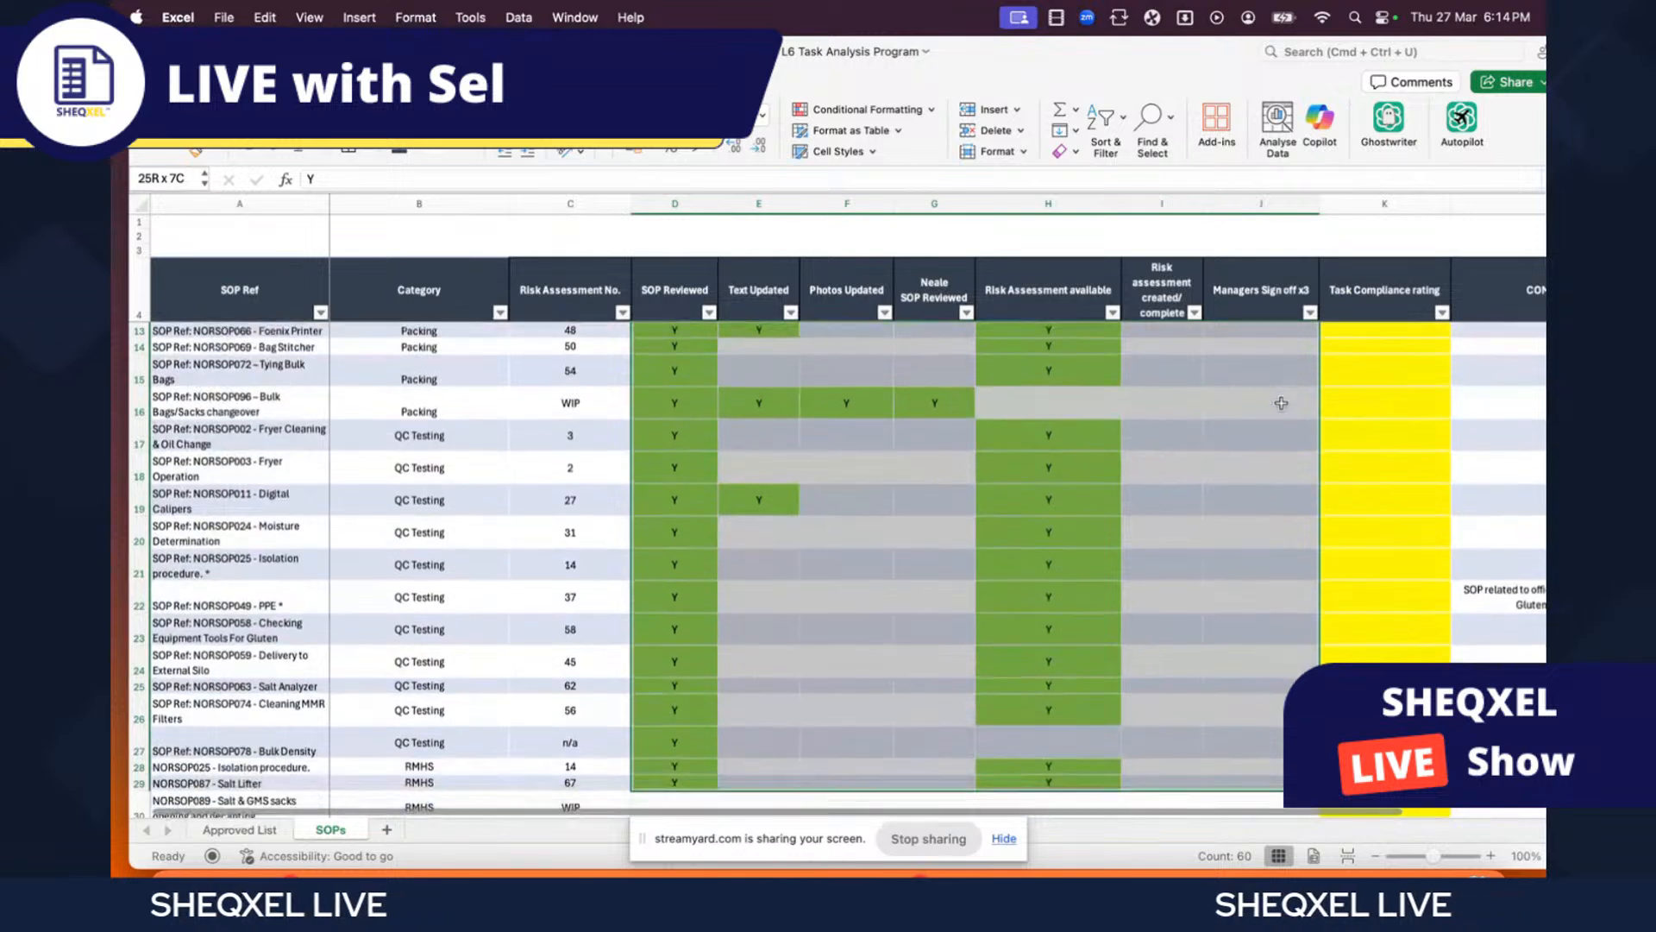
key("shift+super+Down")
key("shift+super+Down")
key("shift+super+Down")
key("shift+super+Down")
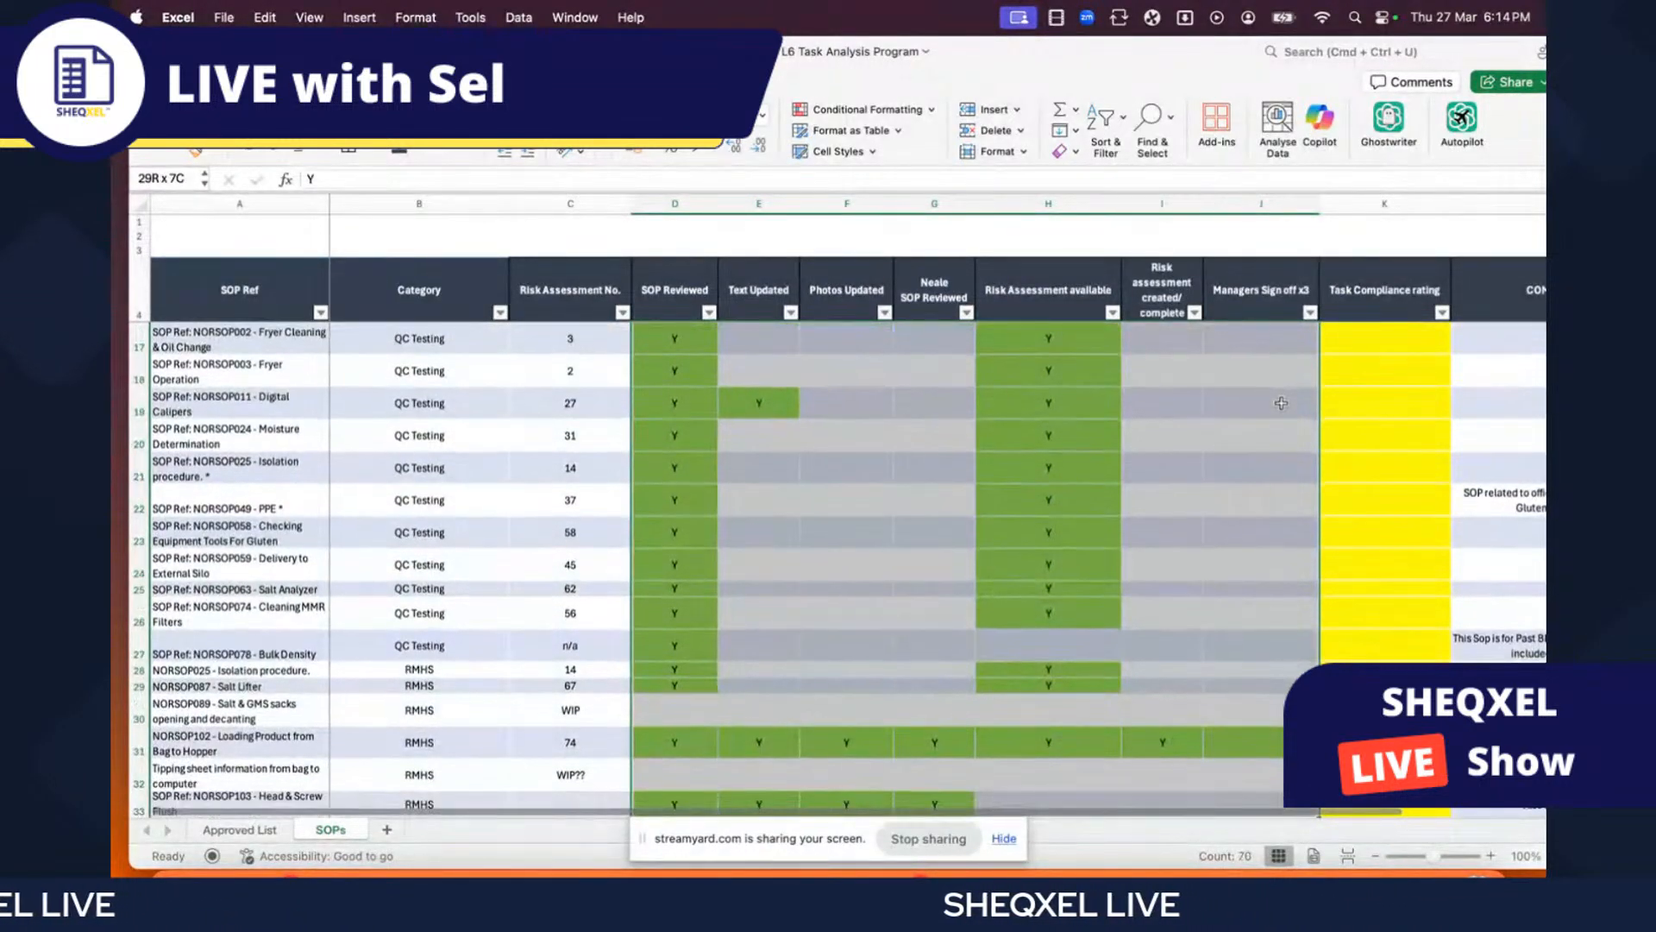
key("shift+super+Down")
key("shift+super+Down")
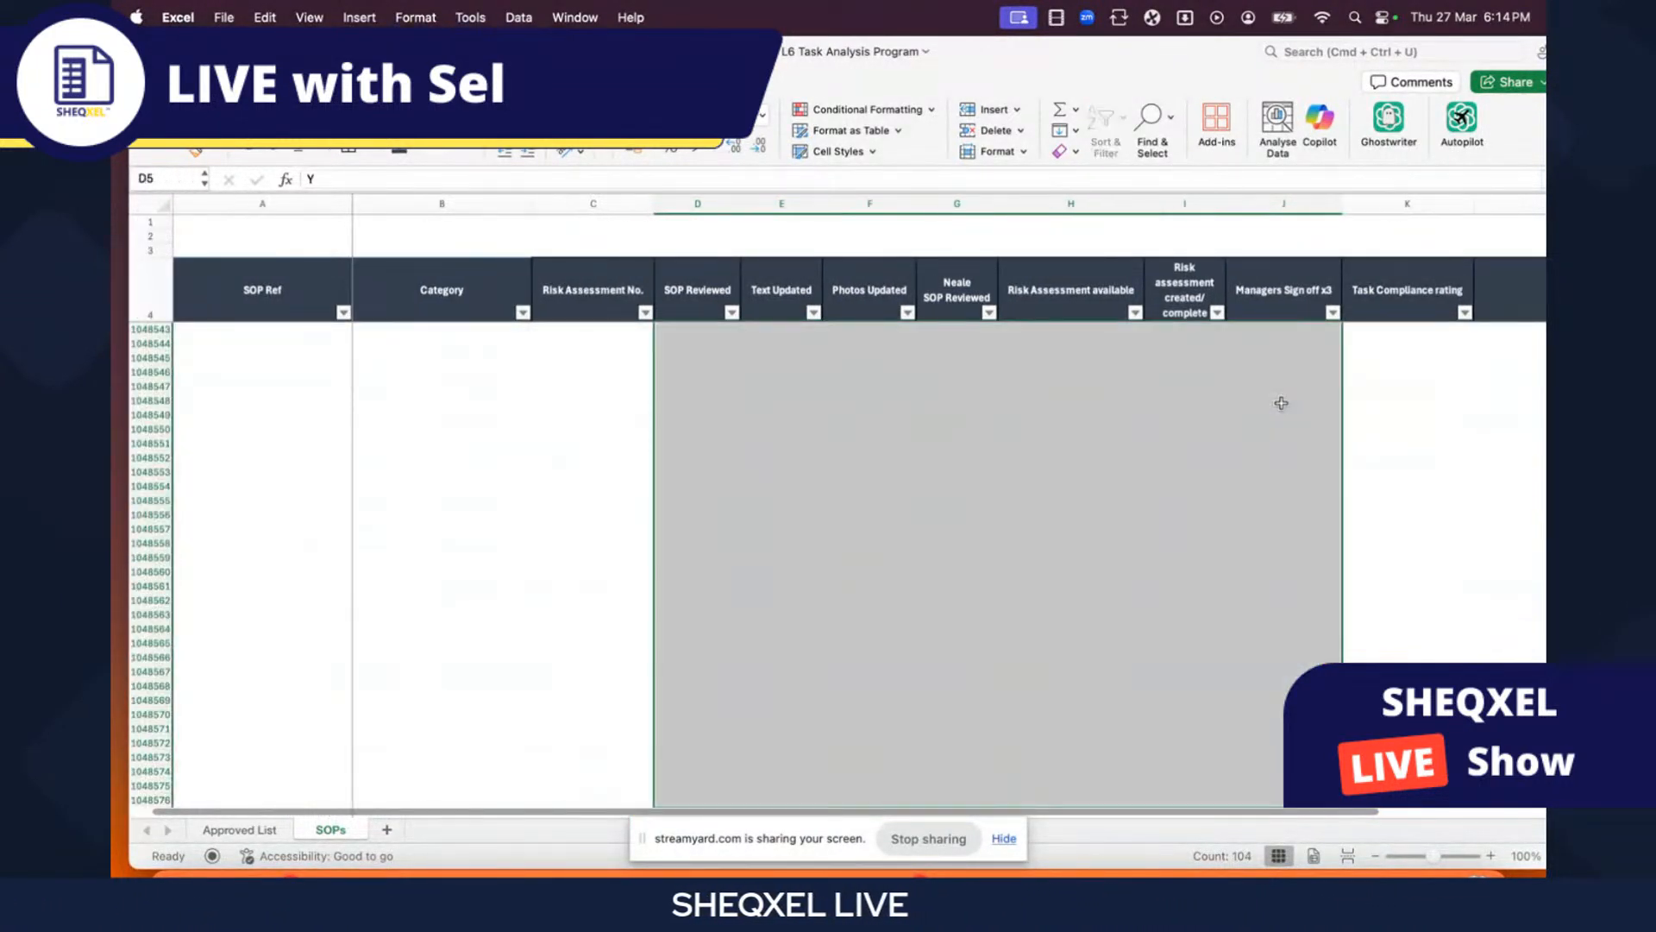
key("shift+super+Up")
scroll(1282, 403, "up", 10)
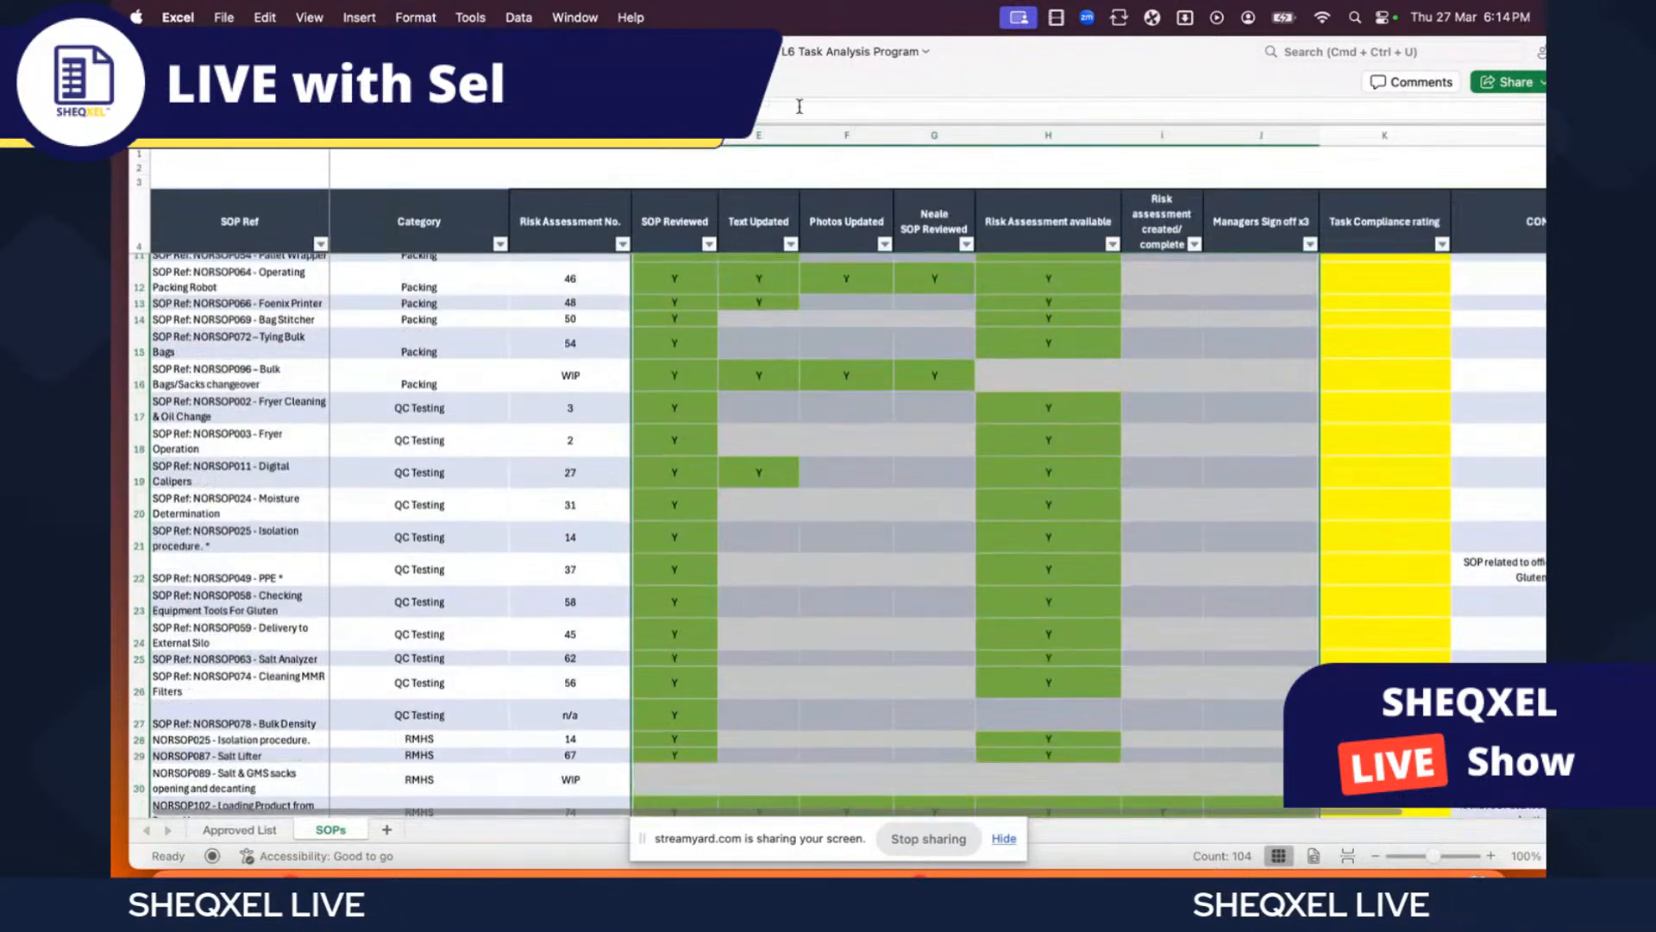
left_click(496, 82)
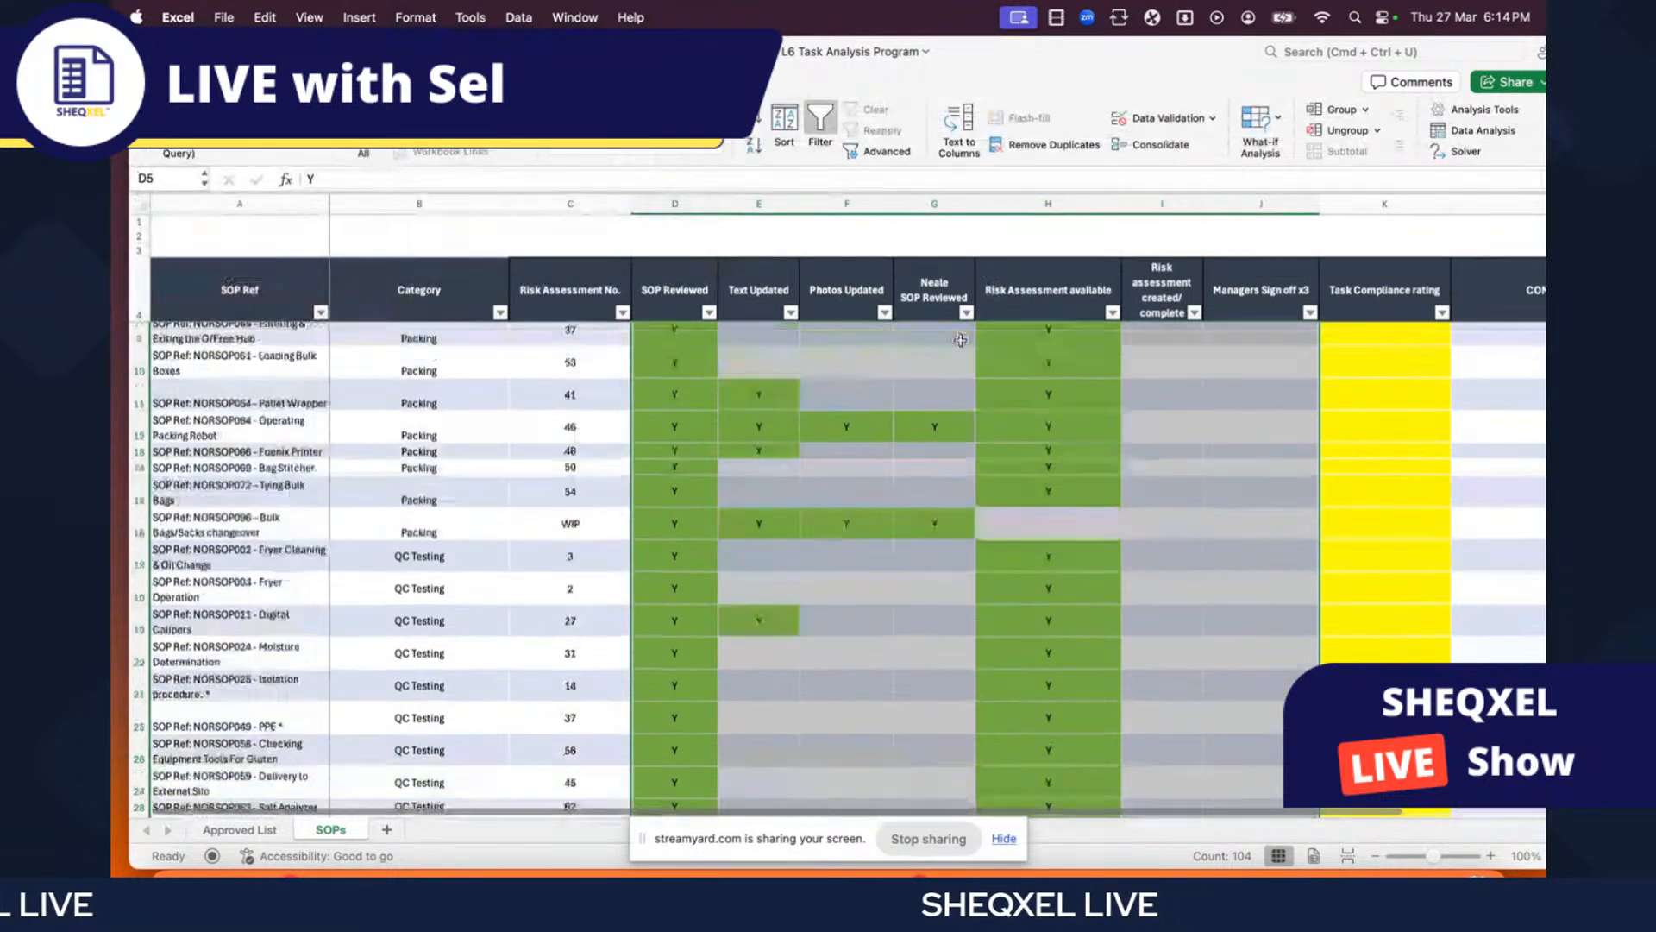
left_click(1195, 121)
left_click(716, 275)
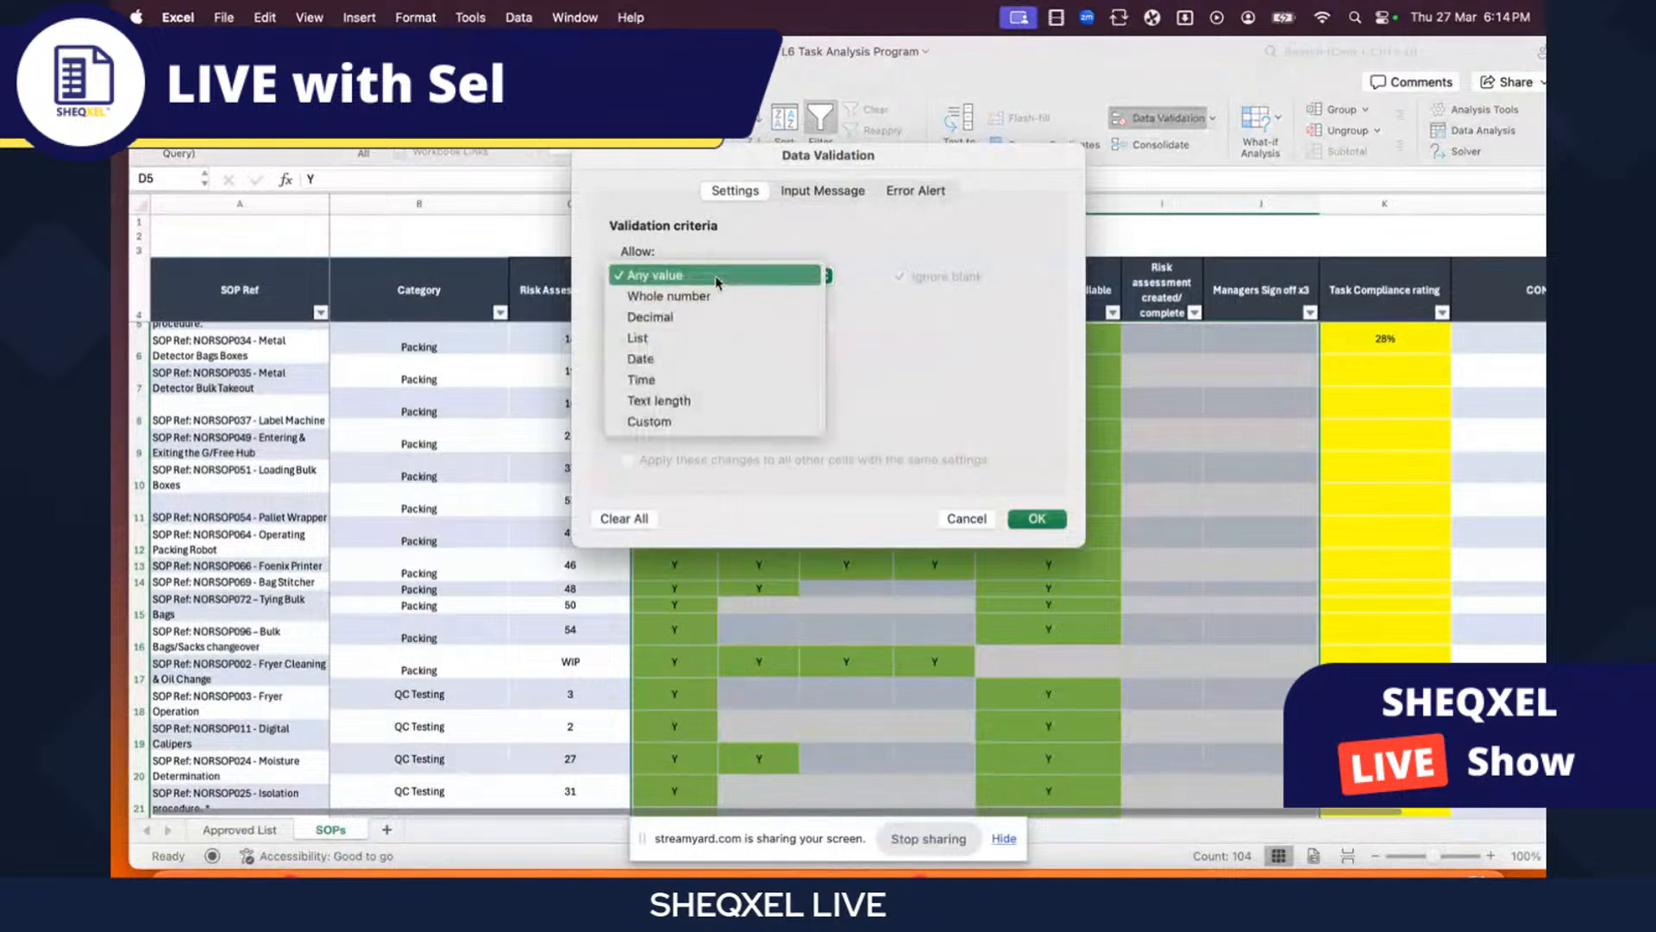
left_click(666, 339)
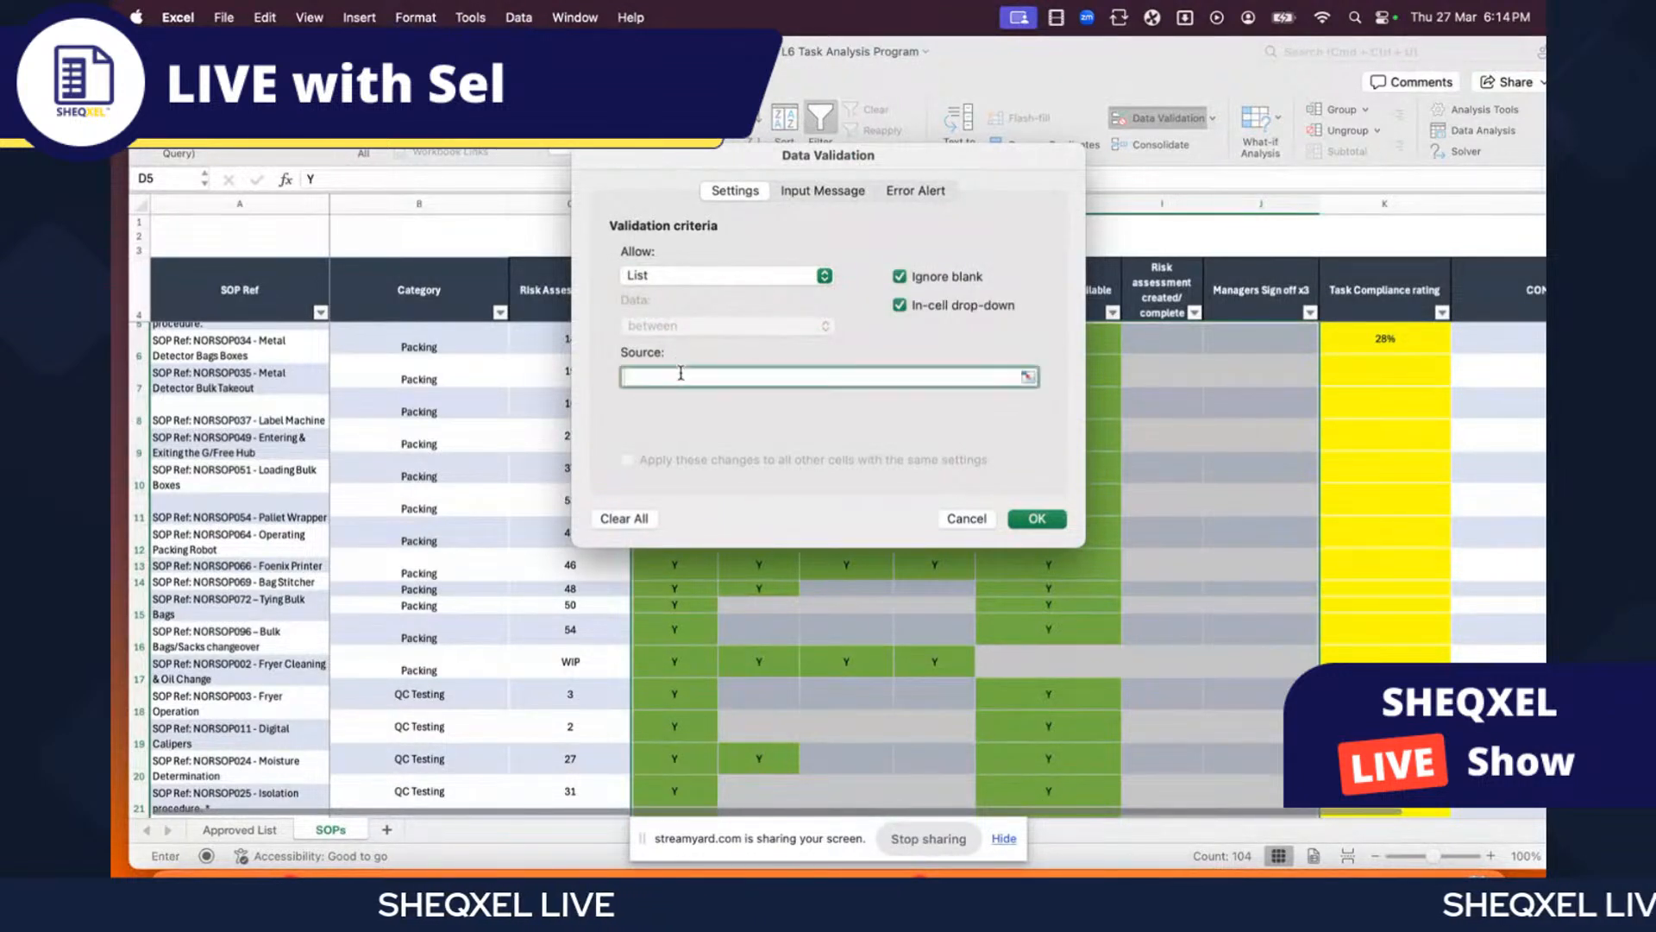
left_click(686, 376)
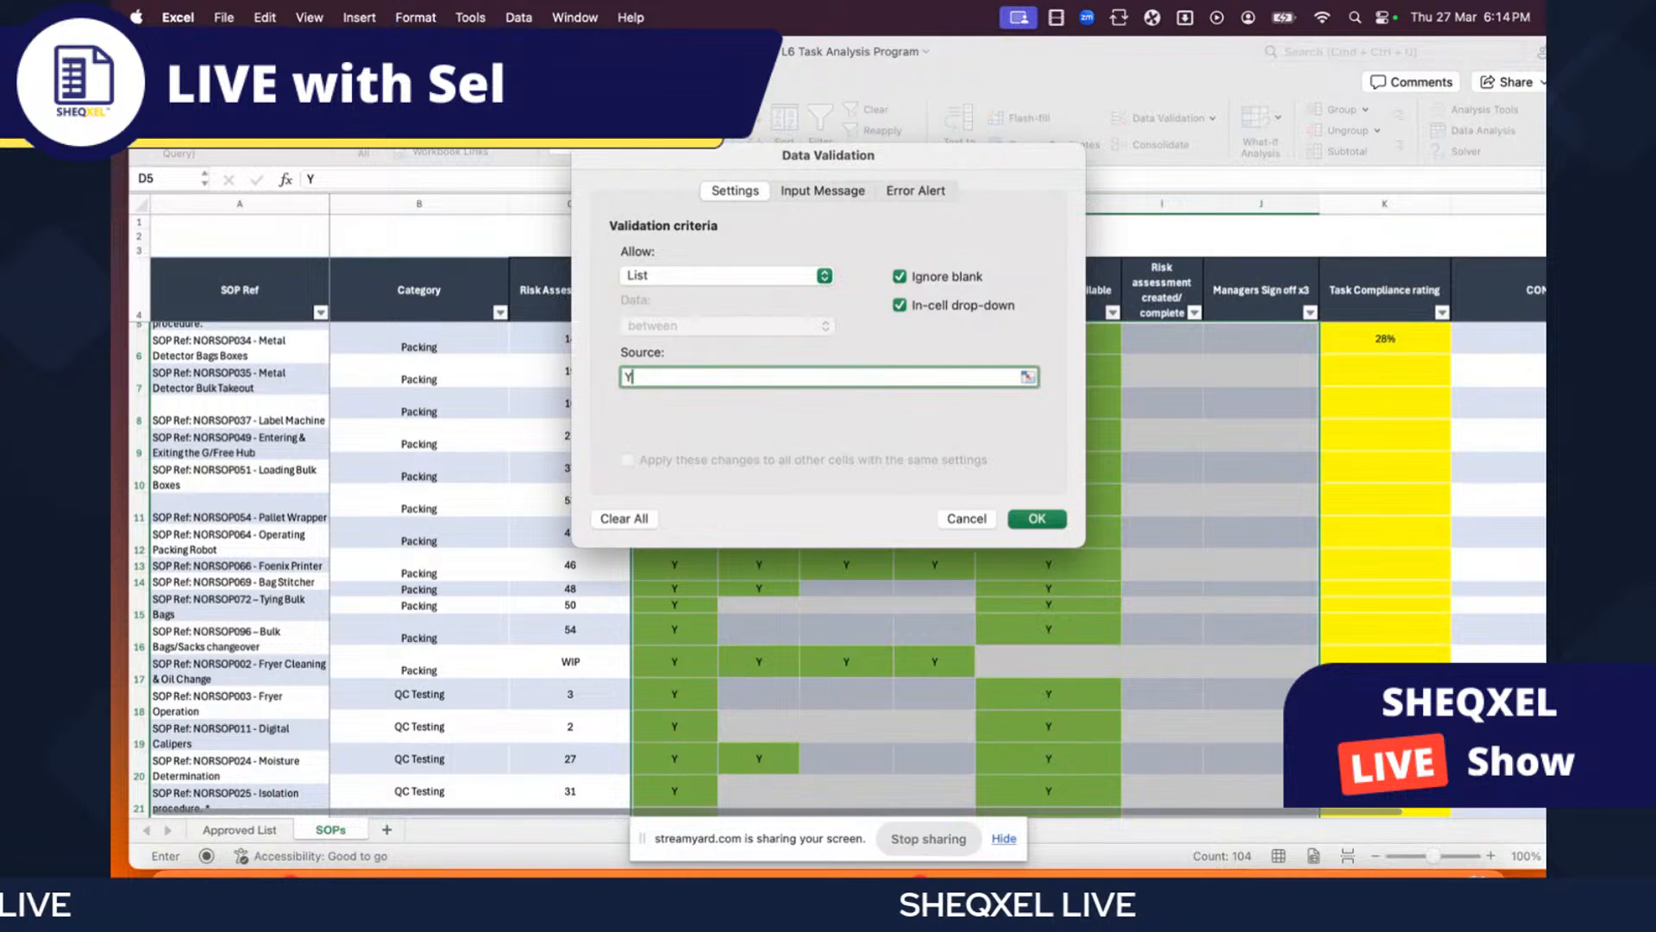
left_click(1046, 524)
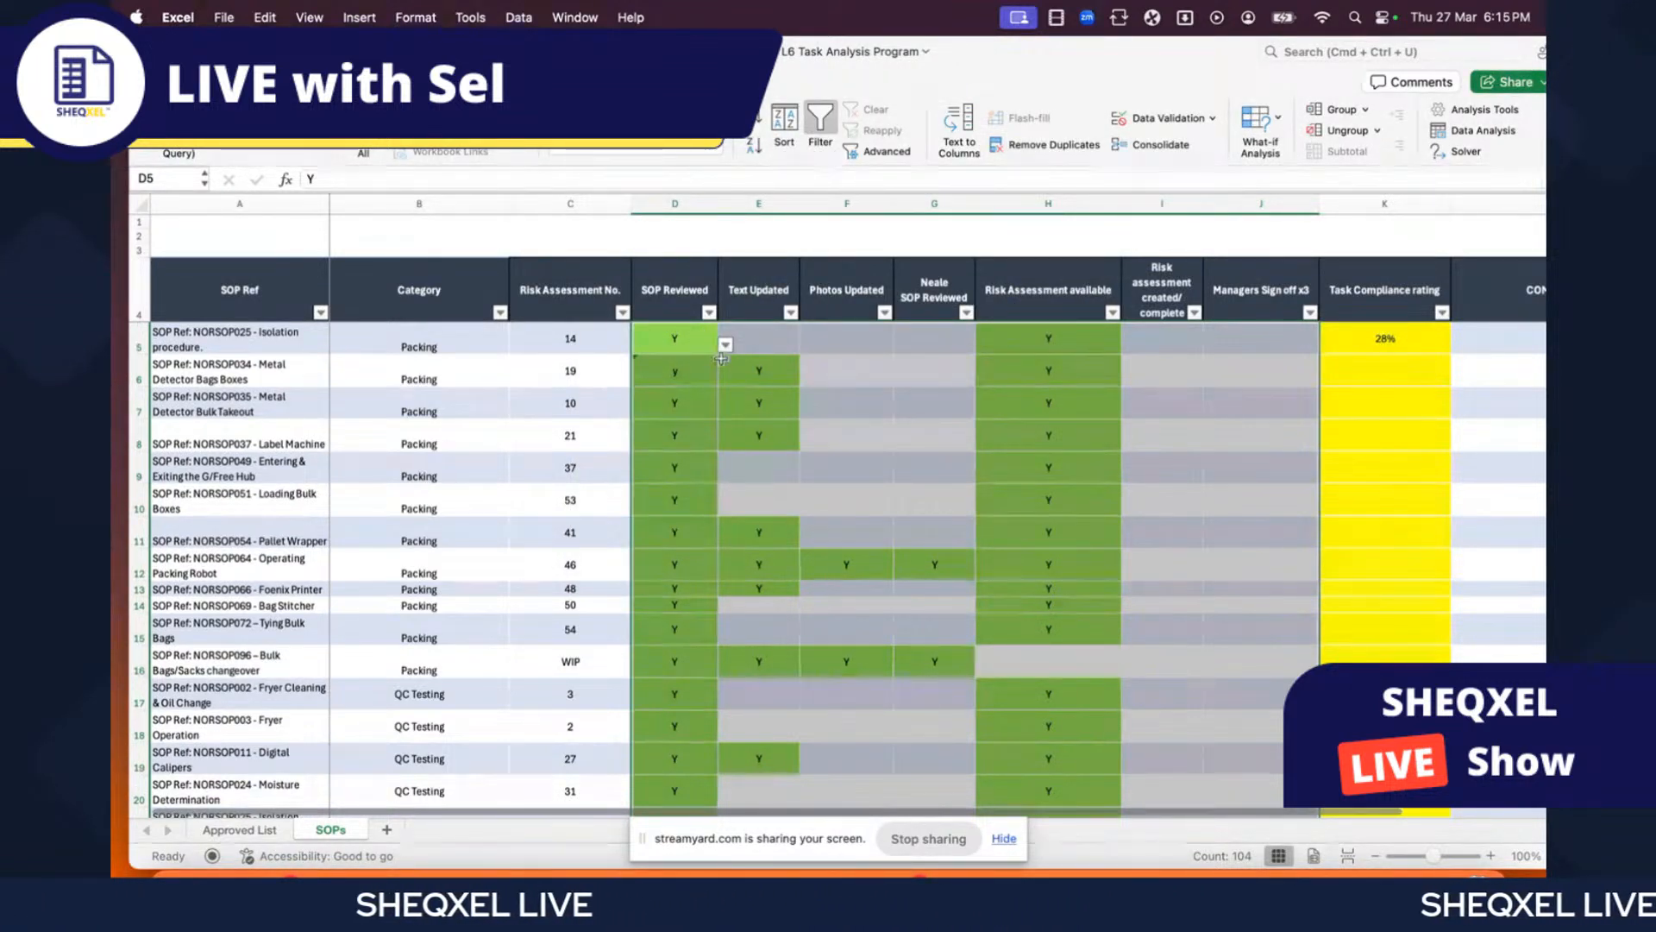
- Test the new status drop-downs by entering Y in E5 and F5 and trying the unlisted value X in F5
left_click(697, 399)
left_click(699, 374)
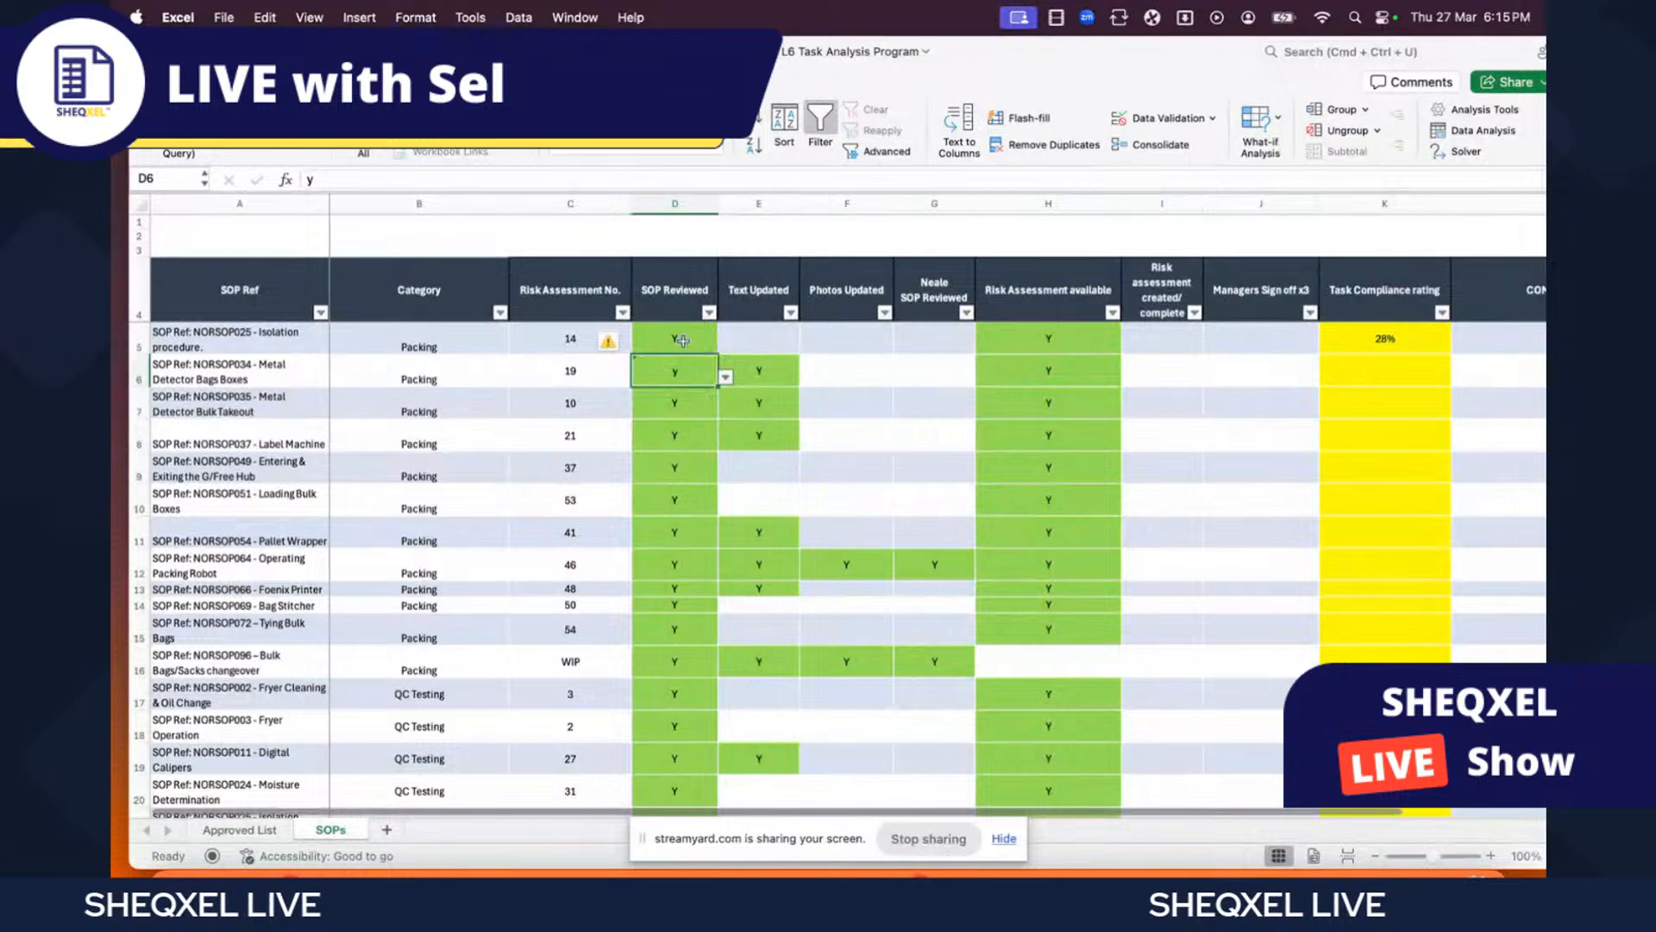
left_click(773, 494)
left_click(825, 524)
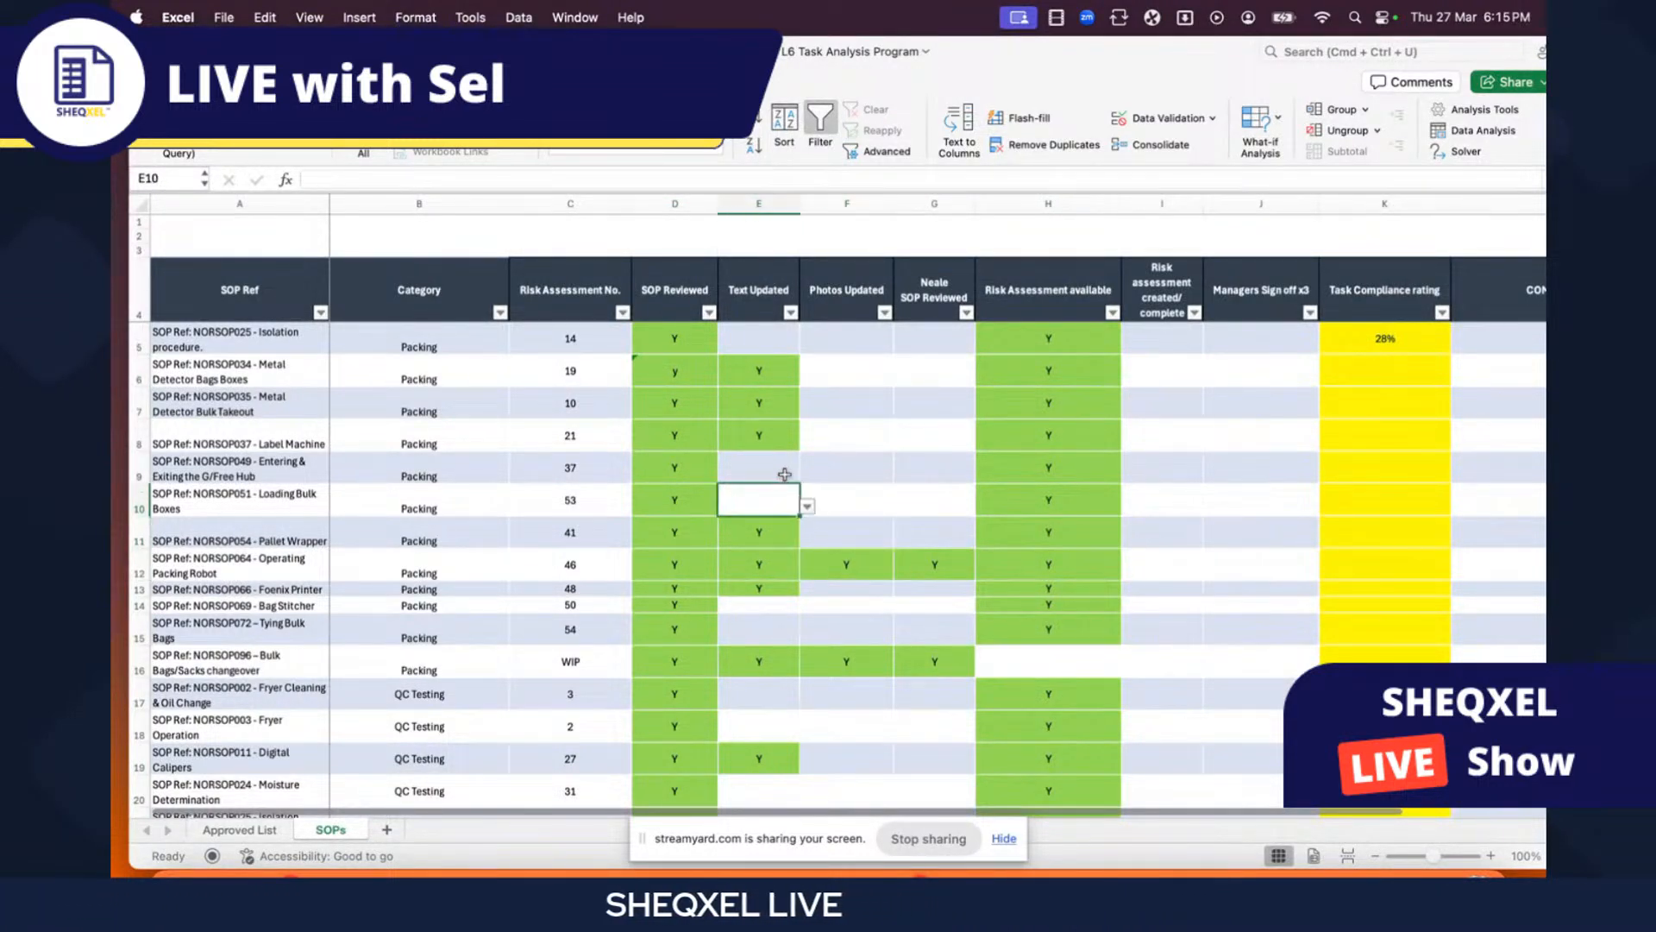
scroll(813, 517, "down", 2)
scroll(807, 371, "up", 2)
left_click(781, 341)
left_click(808, 346)
left_click(760, 362)
left_click(839, 339)
left_click(829, 459)
left_click(879, 479)
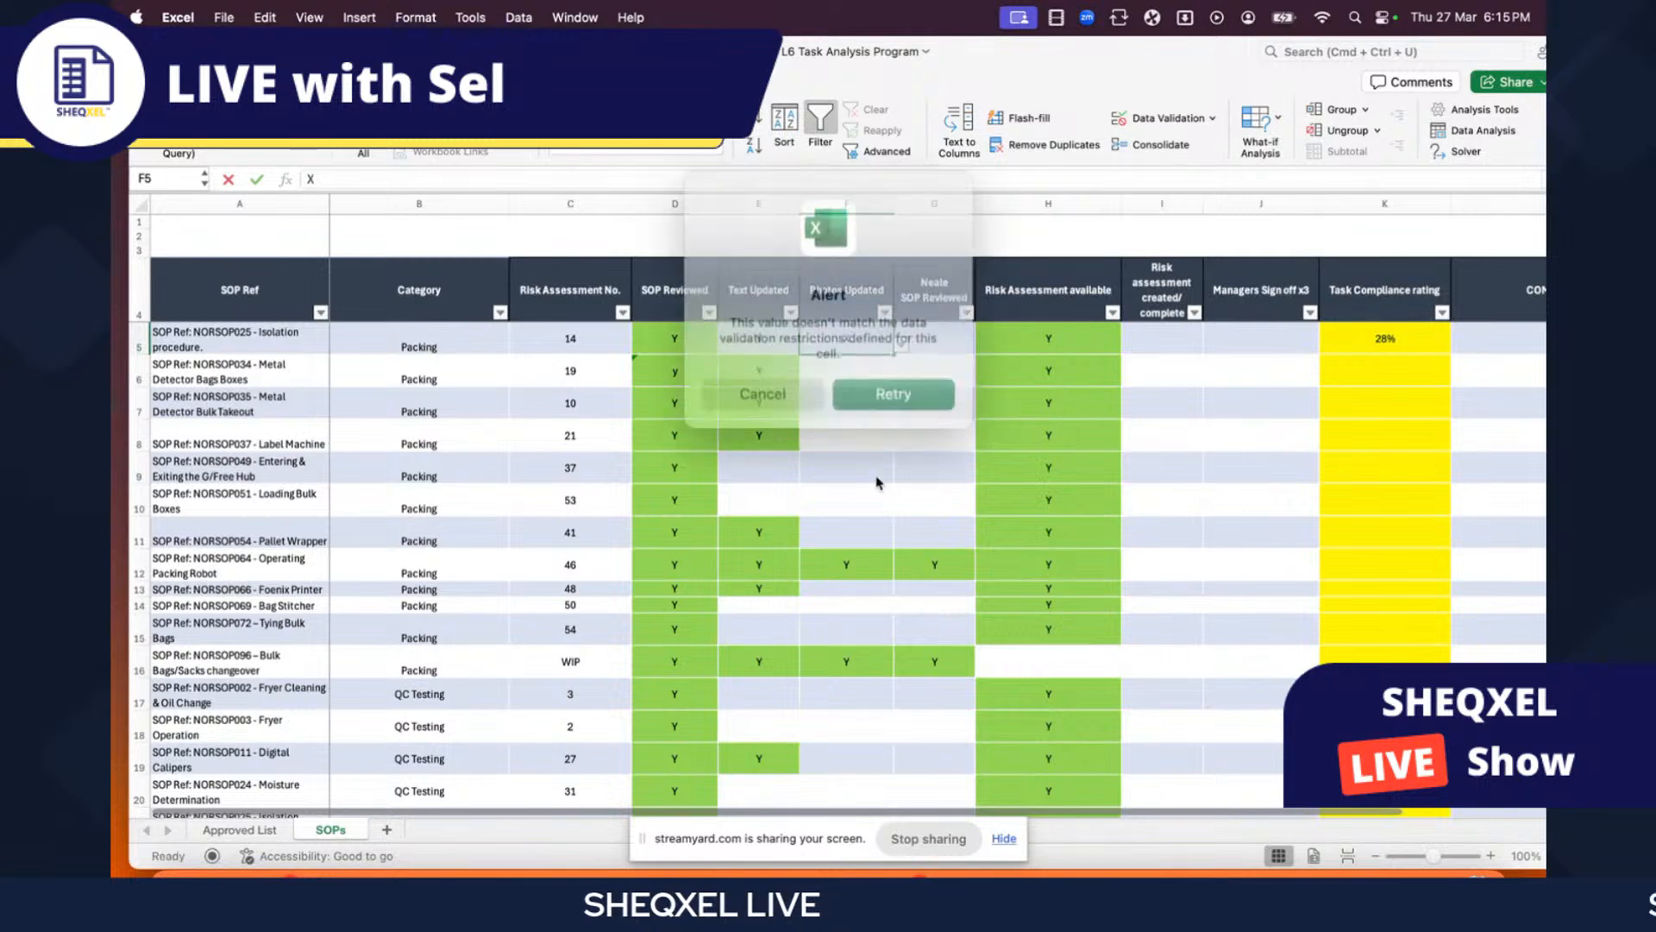
left_click(784, 382)
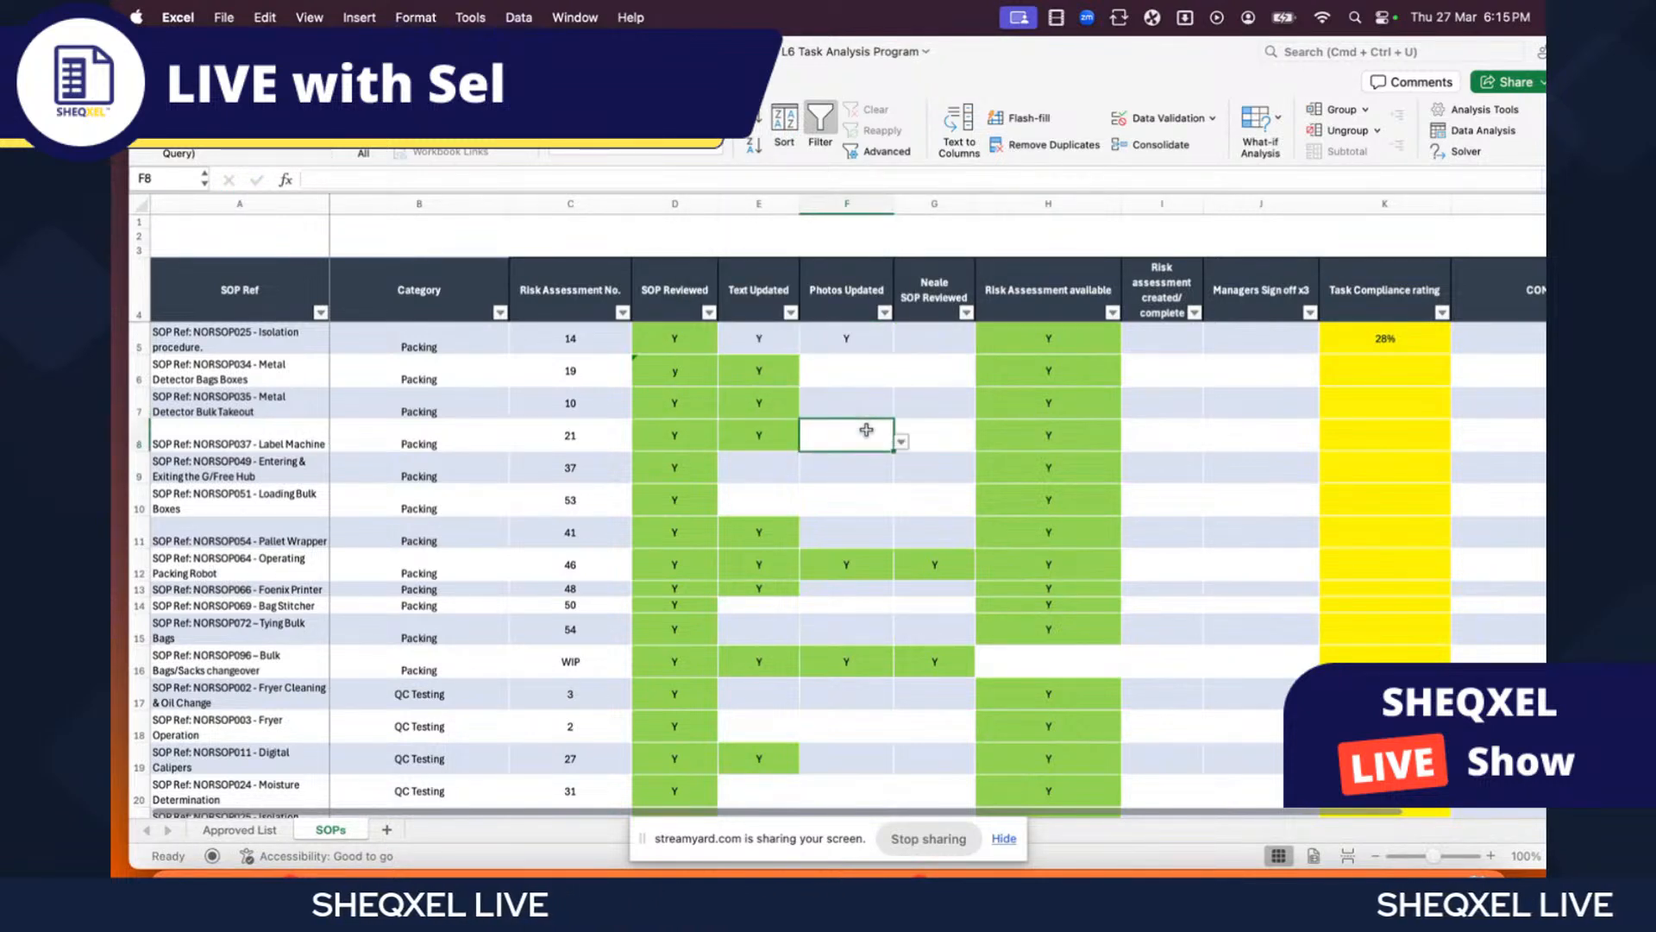
- Start a new conditional formatting rule for the status cells D5:H50, SOP Reviewed through Risk Assessment available
left_click_drag(665, 339, 1118, 361)
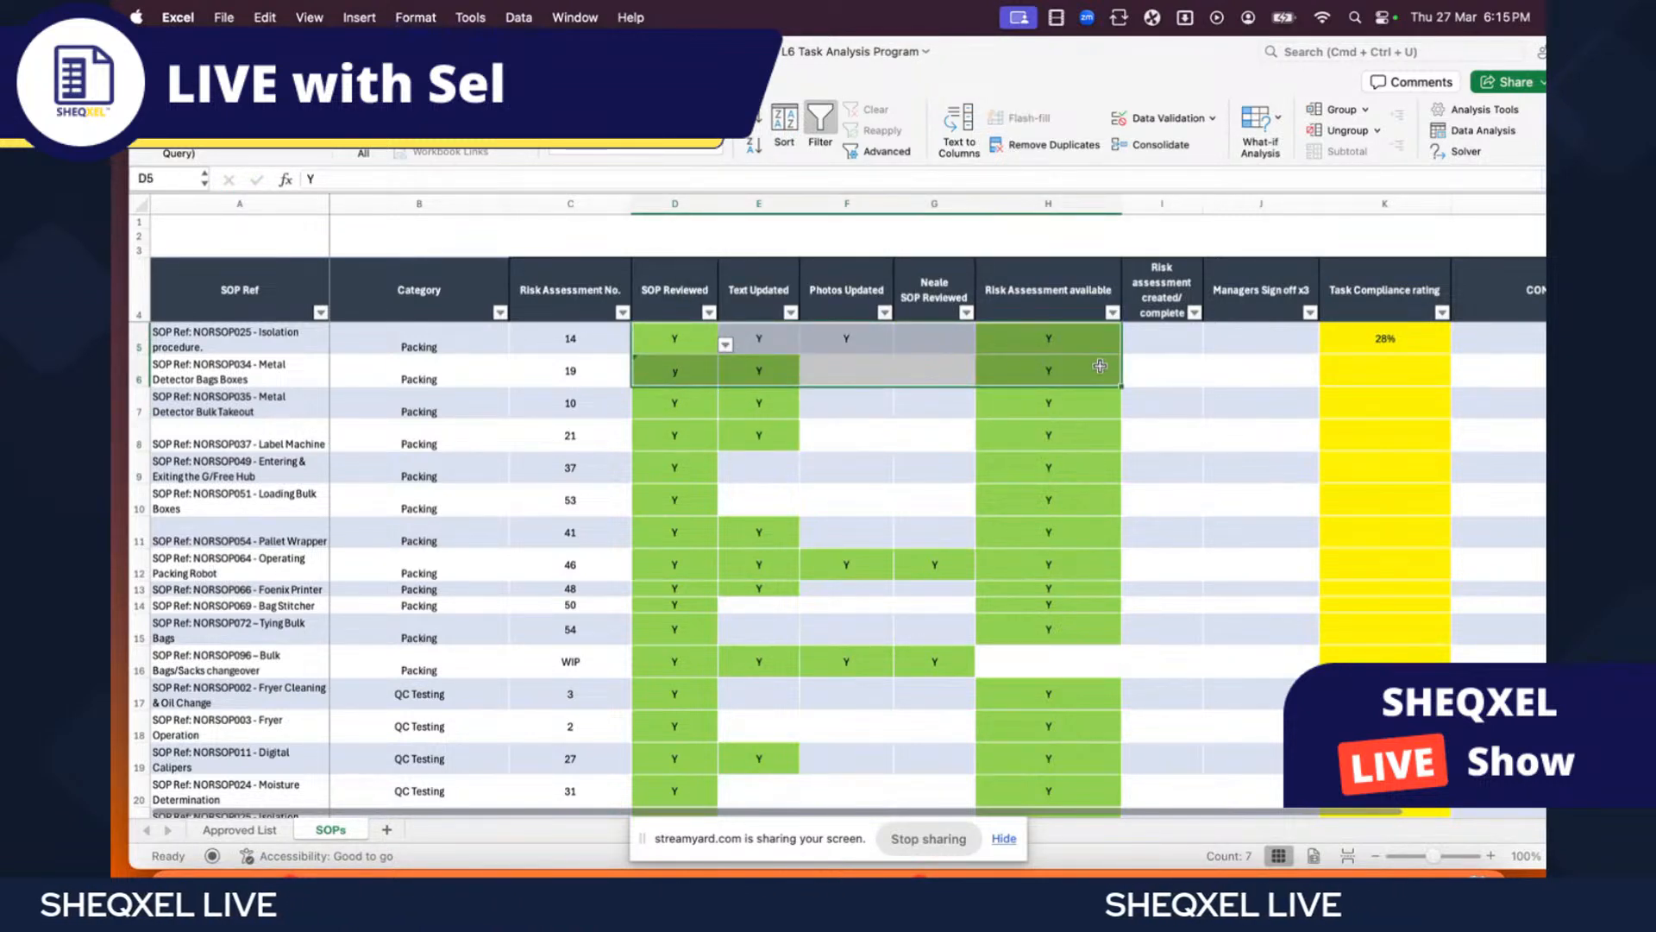
key("shift+super+Down")
key("shift+super+Down")
key("shift+super+Down")
key("shift+super+Down")
key("shift+super+Down")
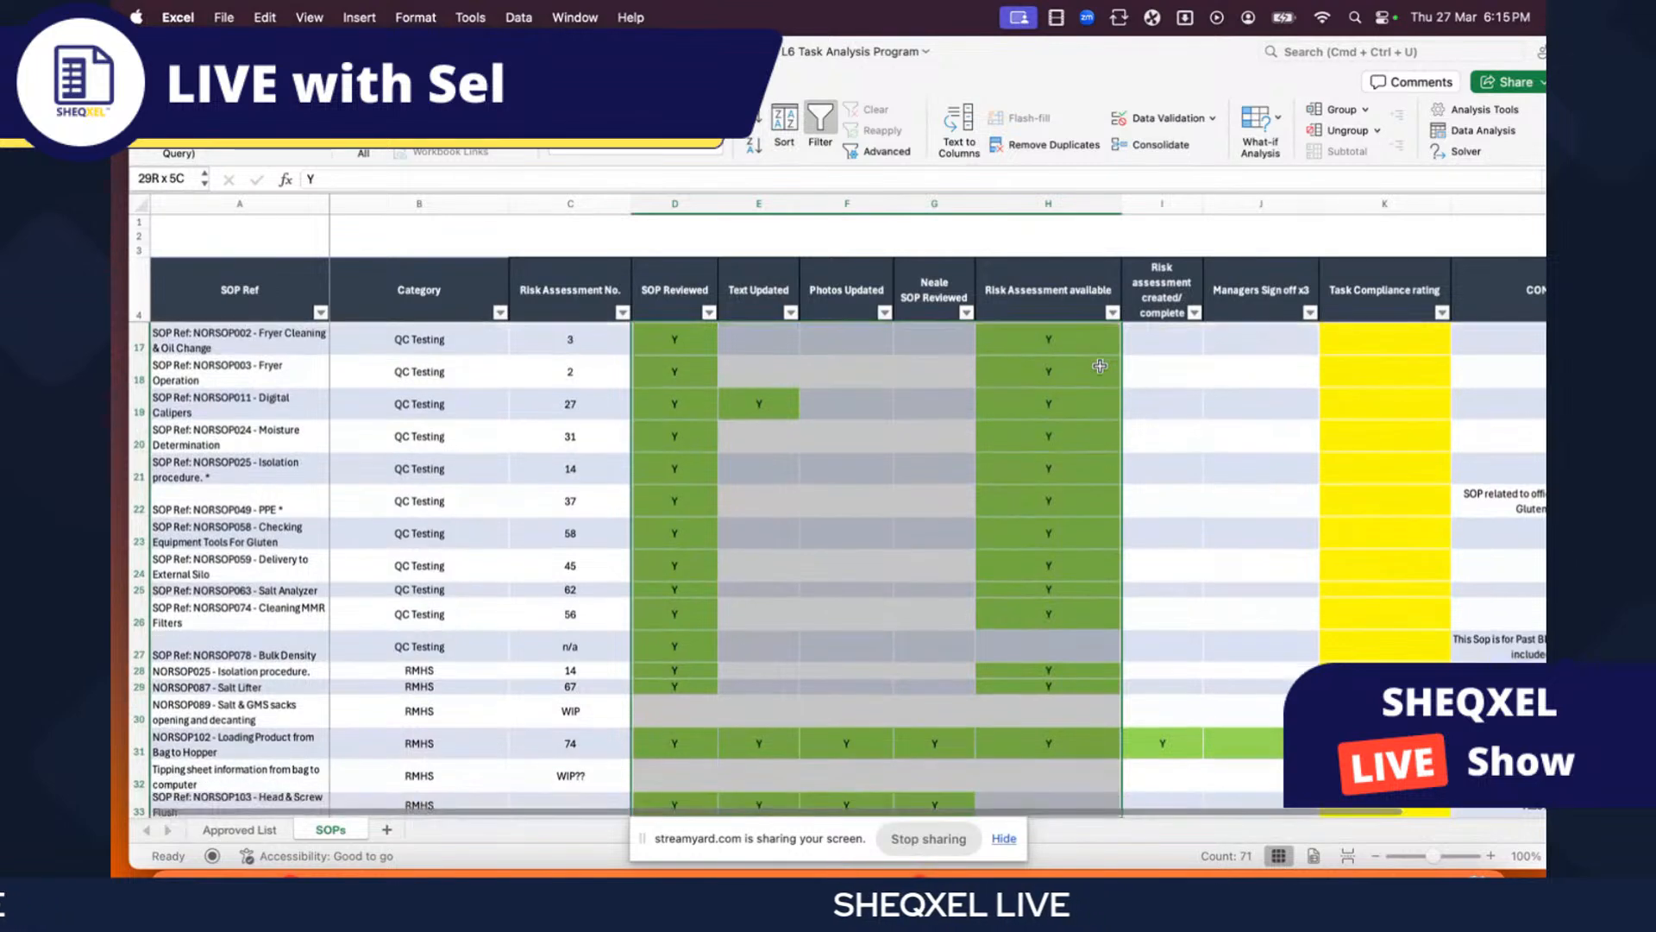
key("shift+super+Down")
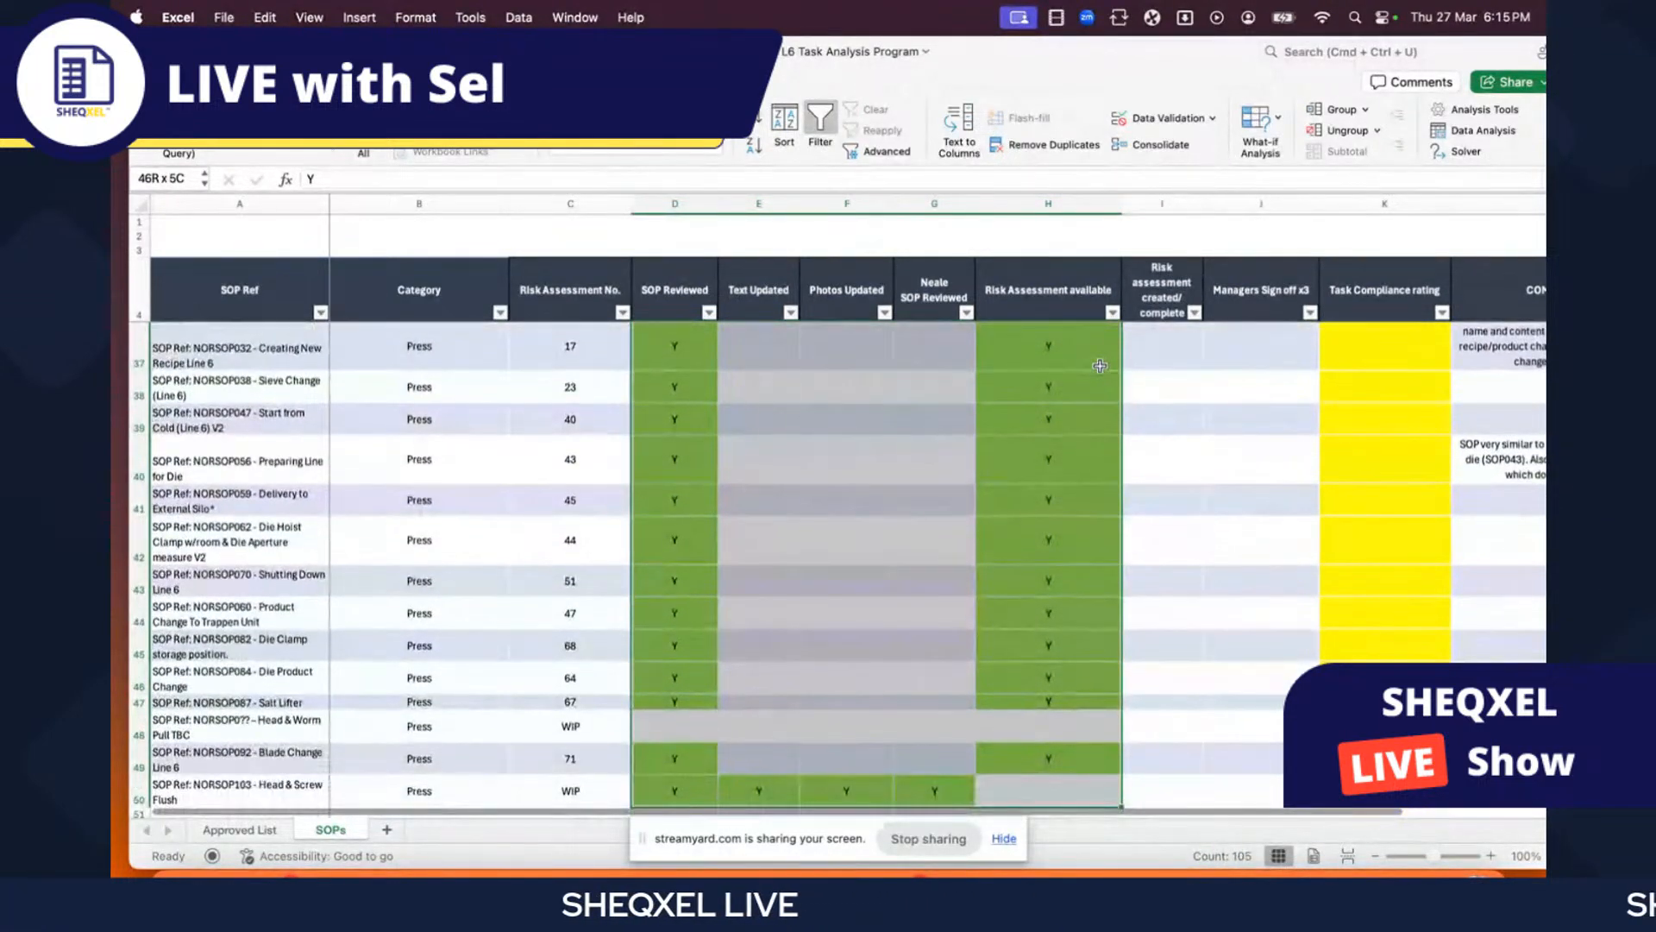
key("shift+super+Down")
key("shift+super+Up")
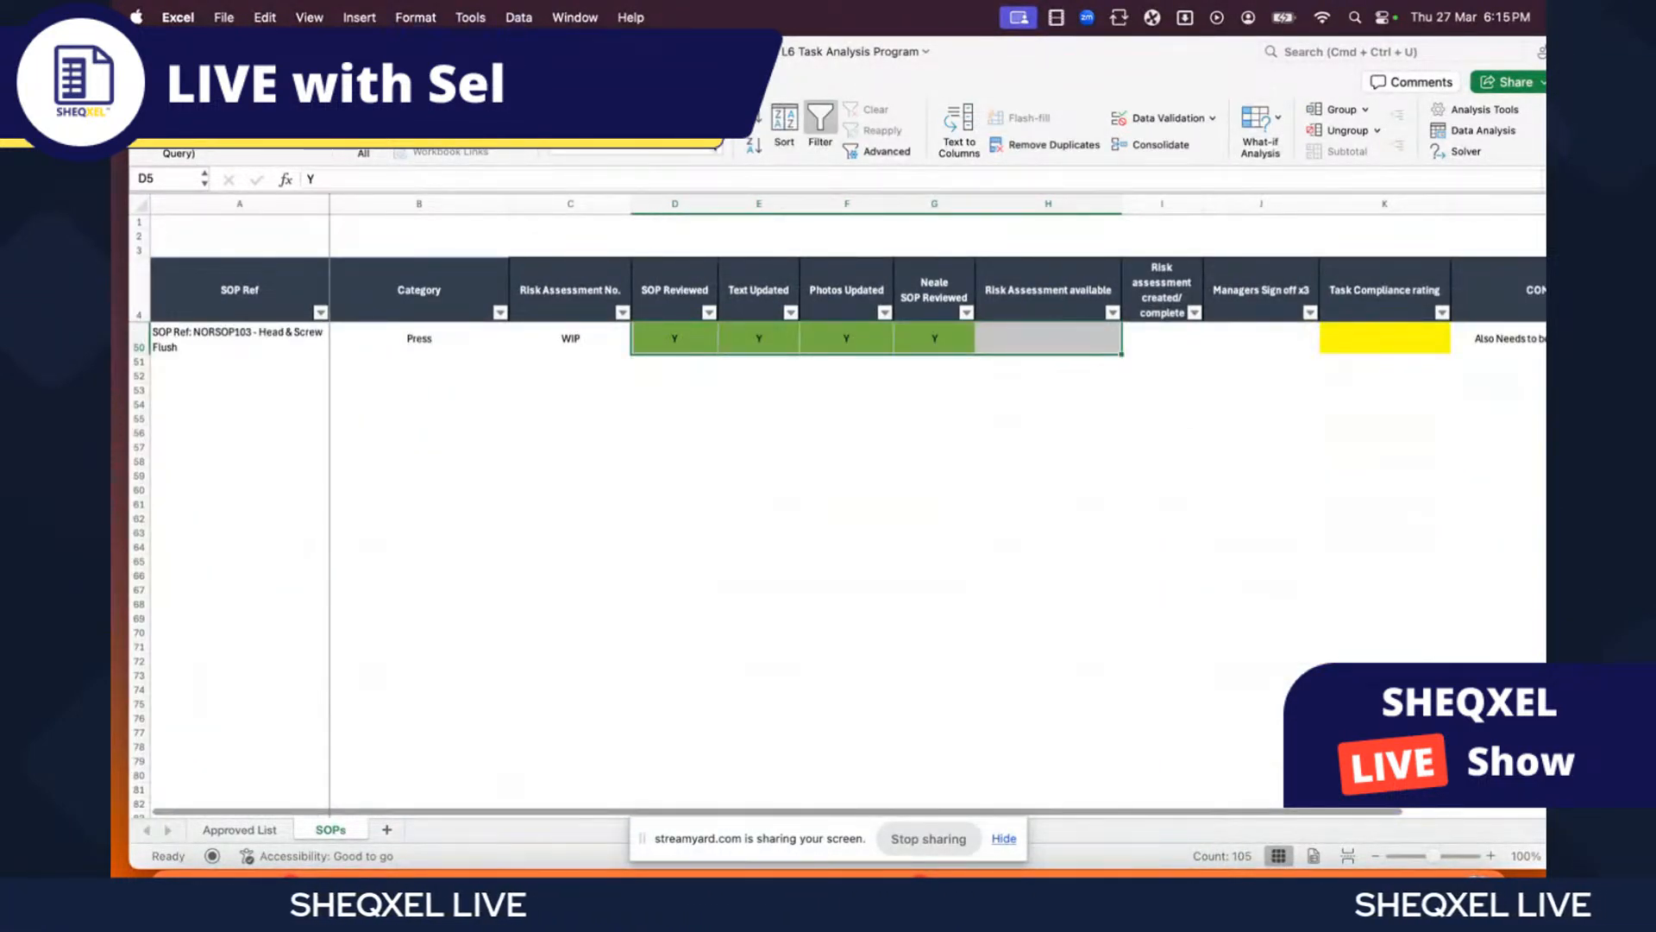
left_click(172, 82)
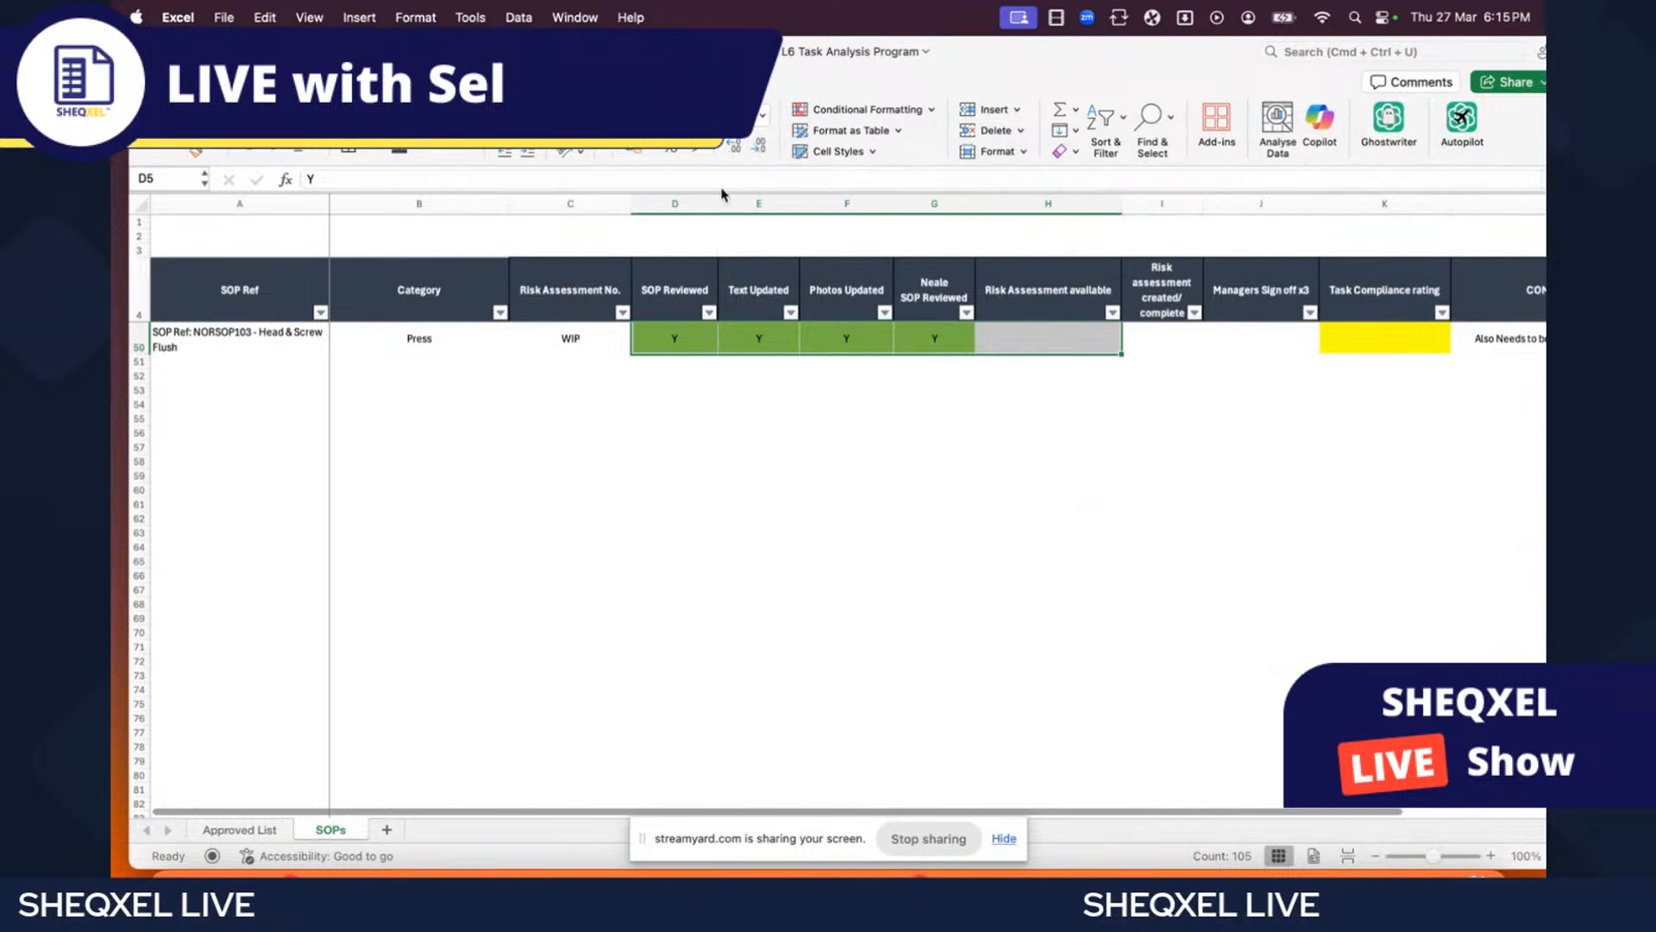
left_click(862, 110)
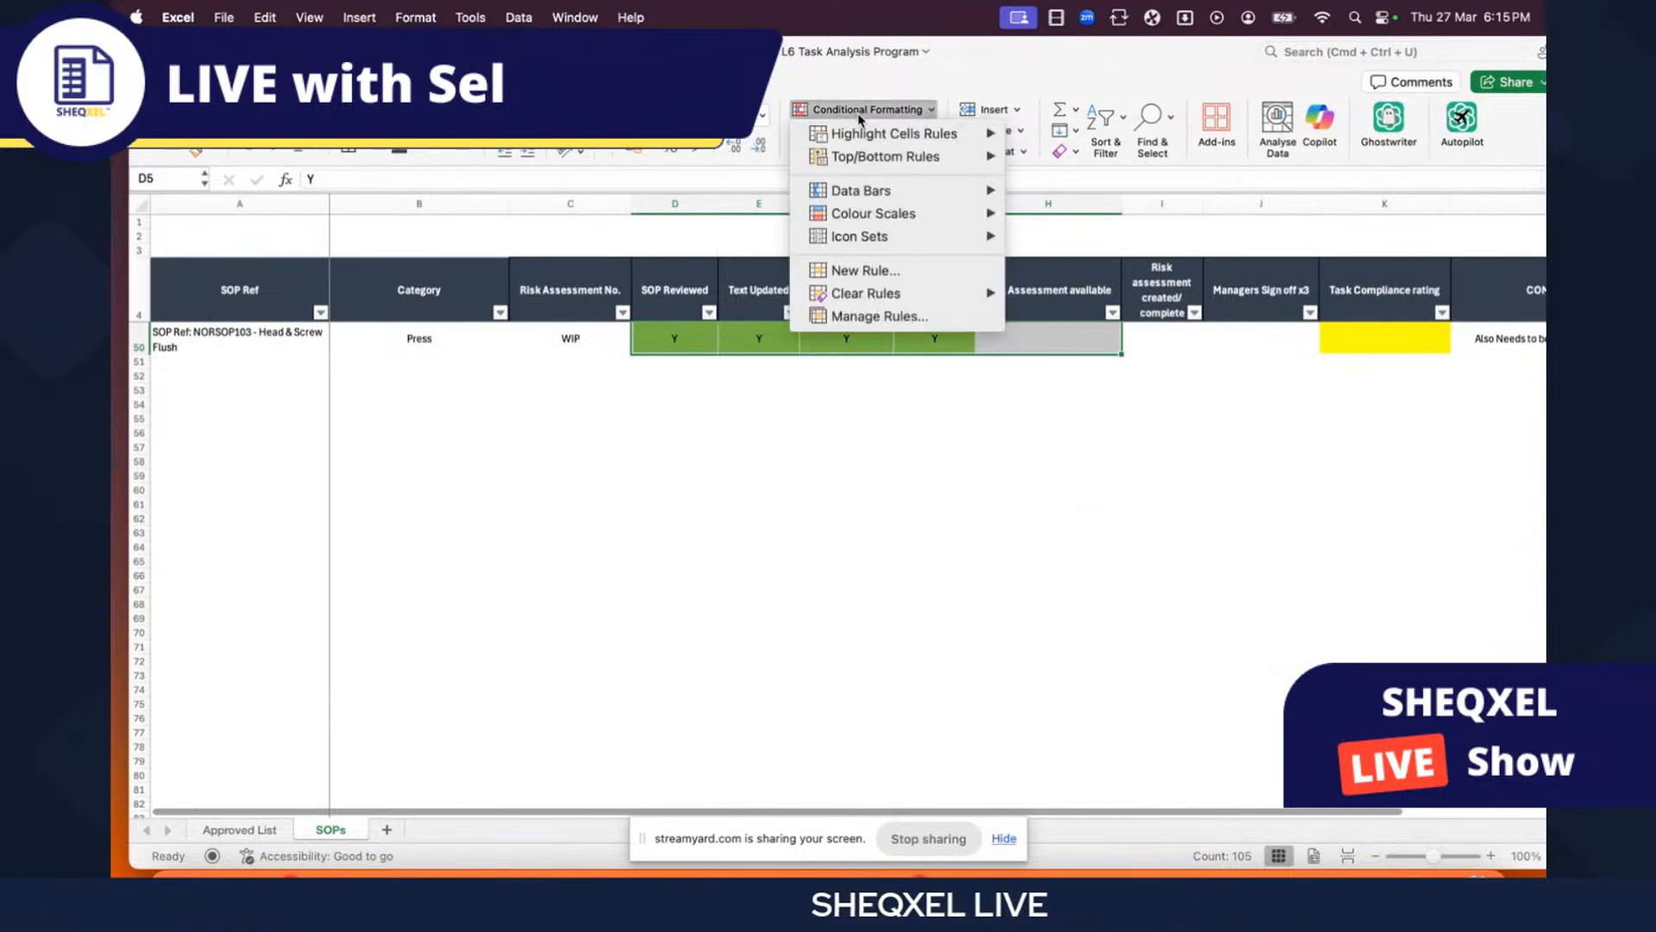
left_click(878, 318)
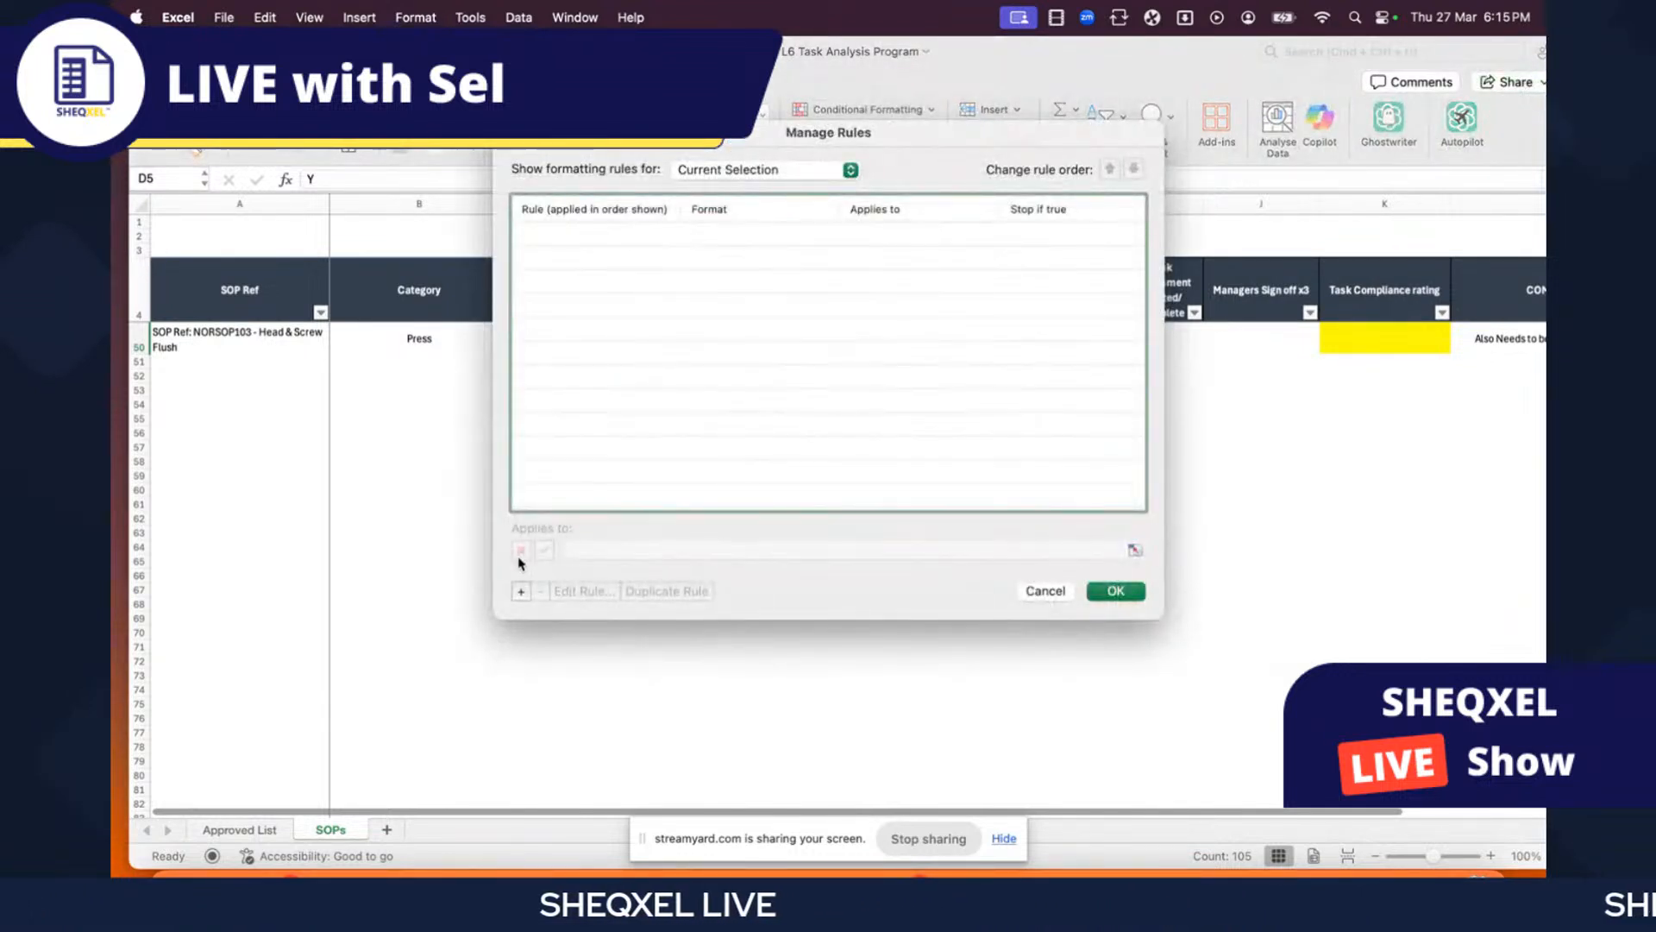
left_click(522, 592)
- Define the new rule in Classic style to format only cells with specific text containing Y
left_click(751, 238)
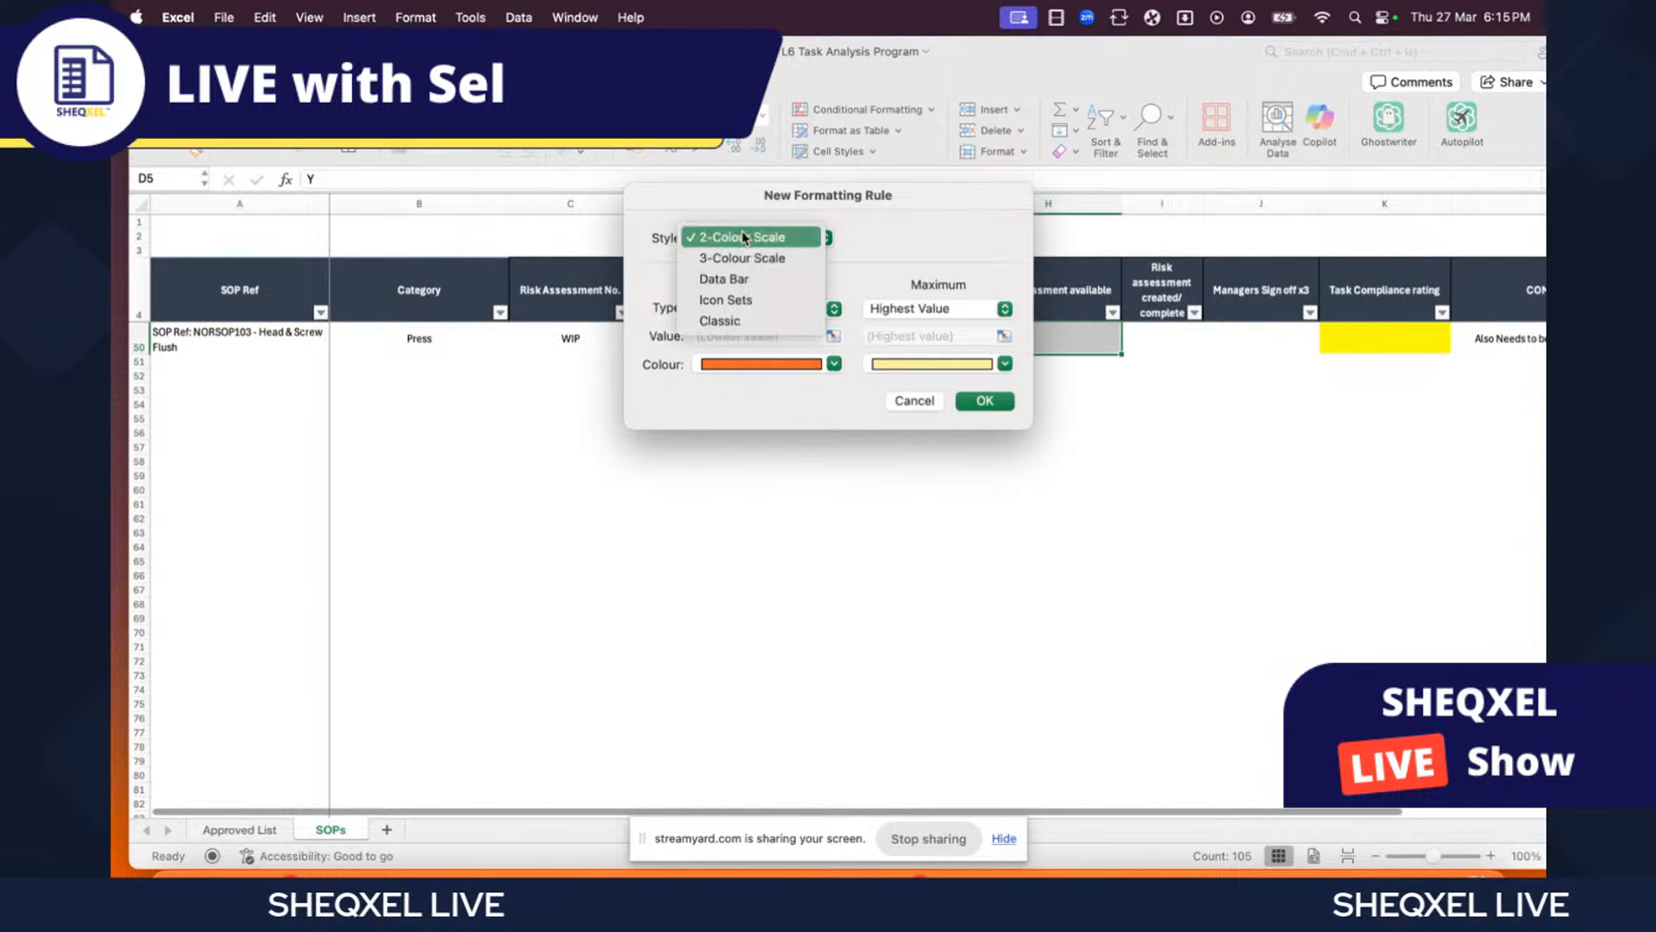
left_click(740, 319)
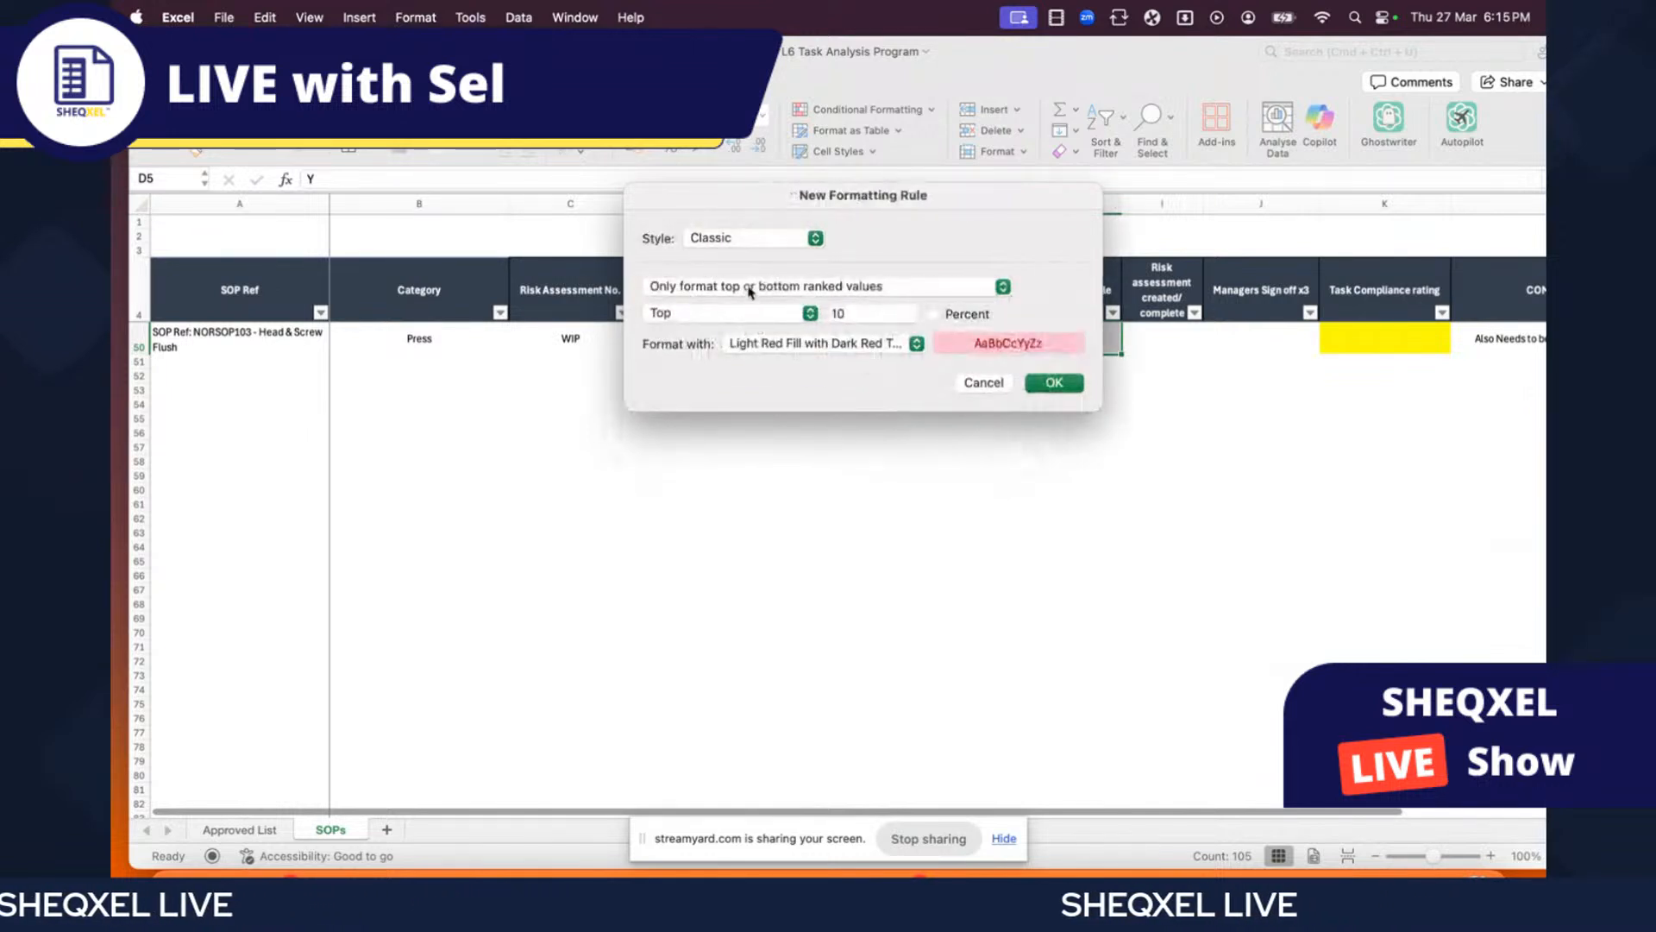
left_click(748, 287)
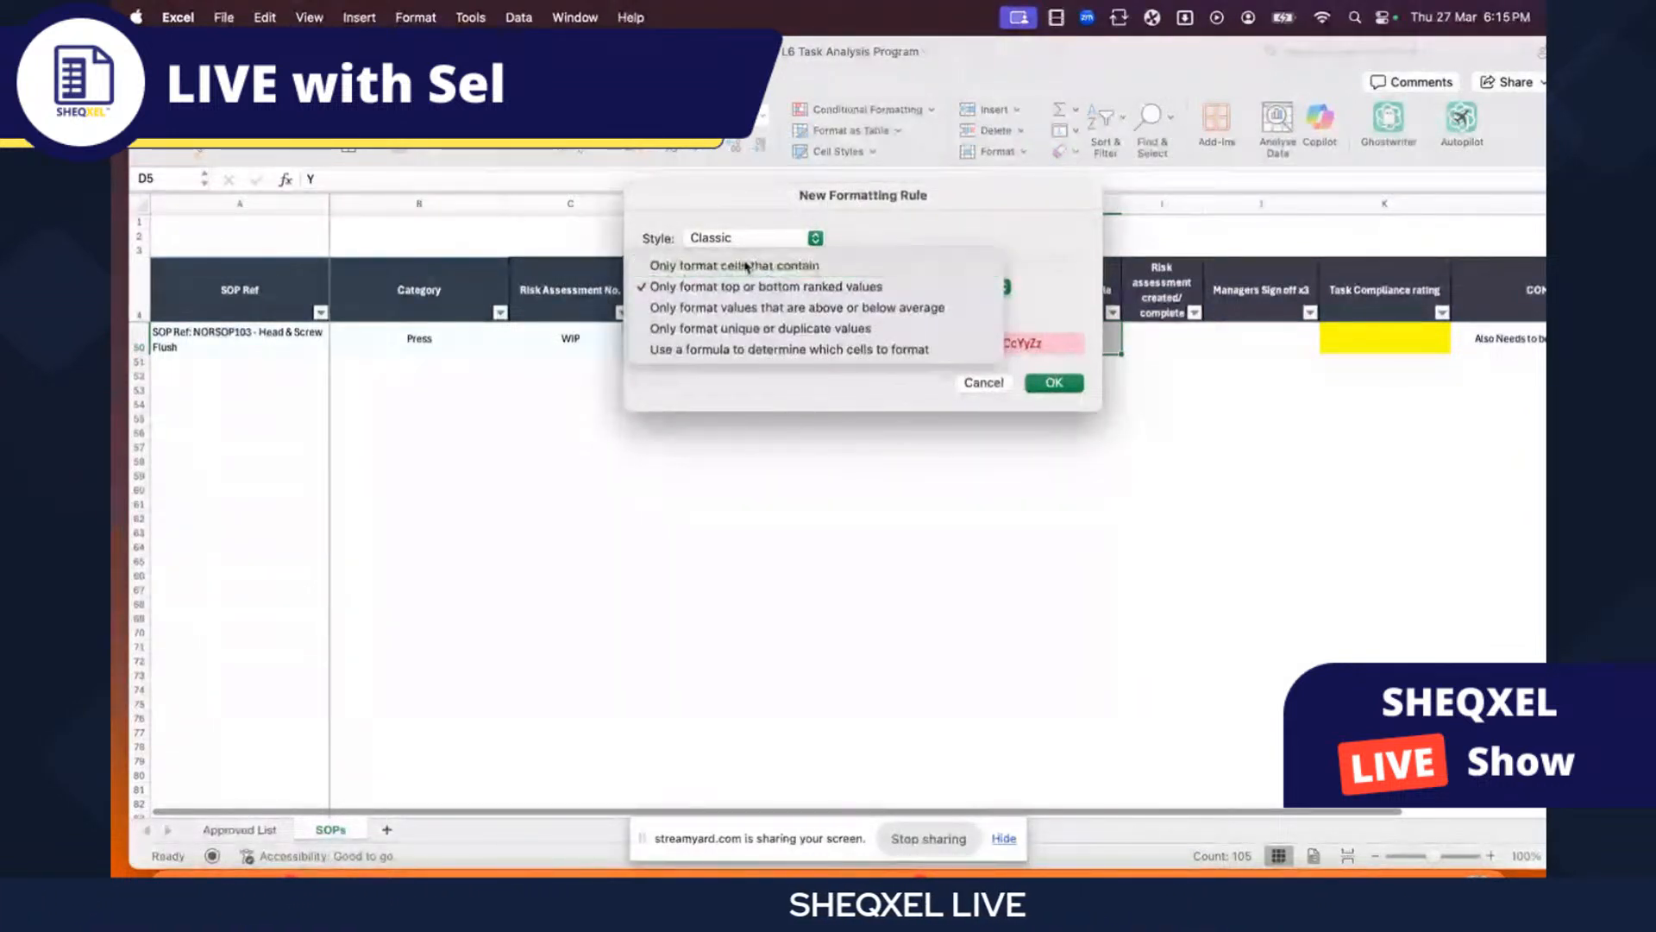
left_click(748, 267)
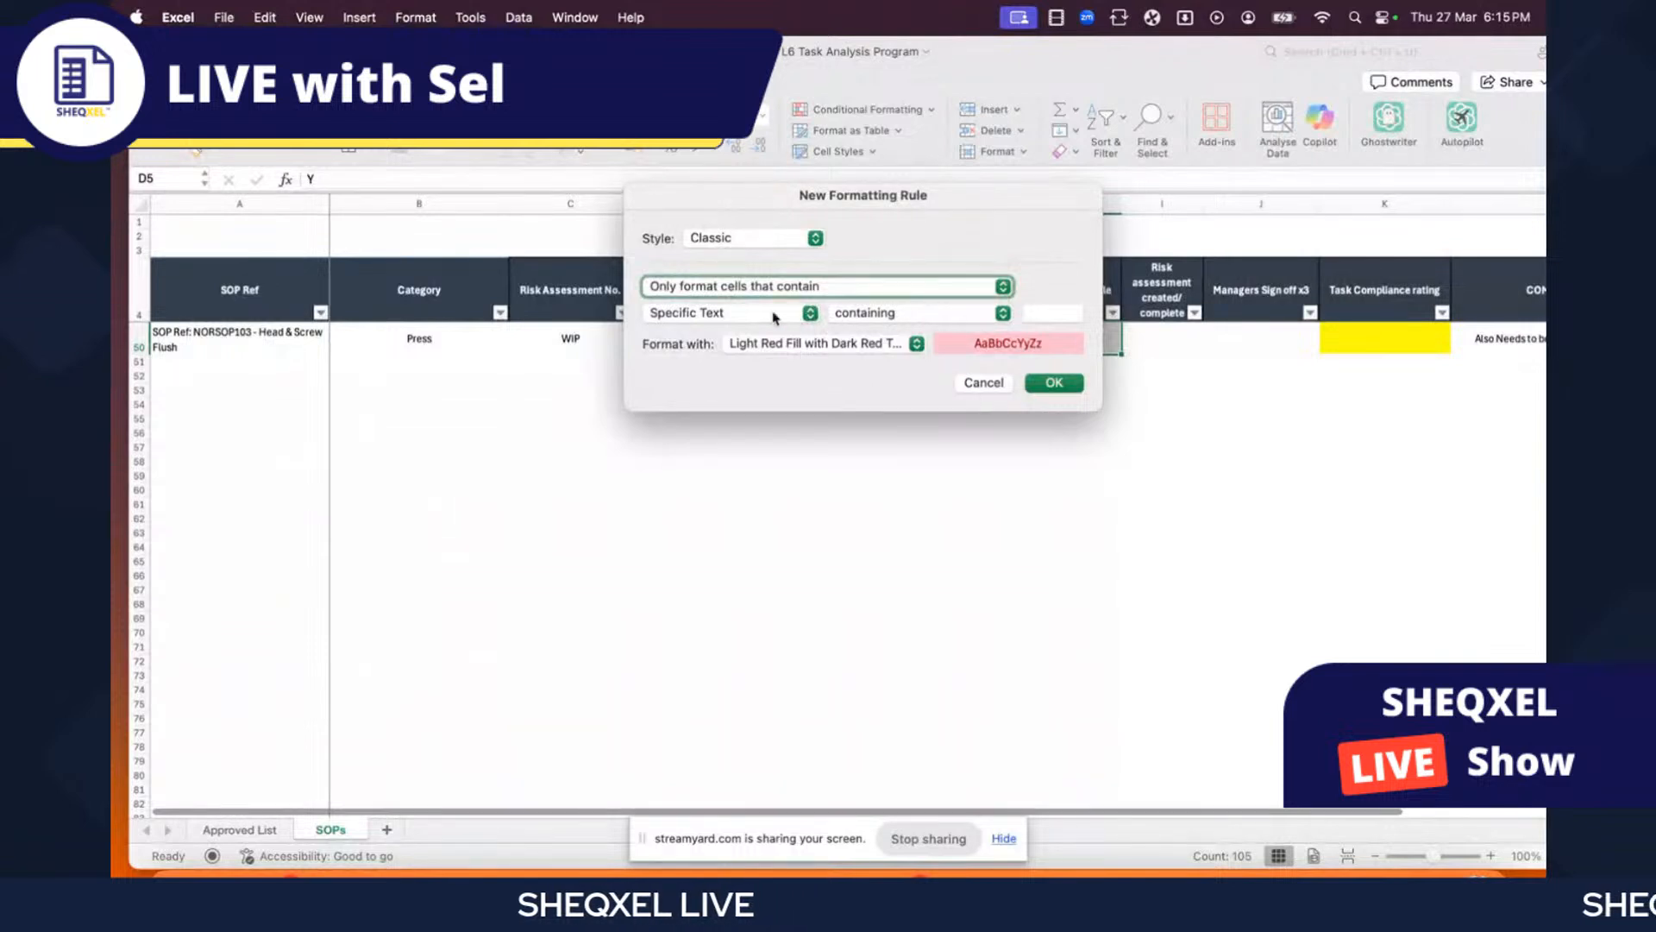
left_click(1034, 312)
type("Y")
- Give the Y rule a customised format with a light green background fill and apply it to D5:H50
left_click(809, 345)
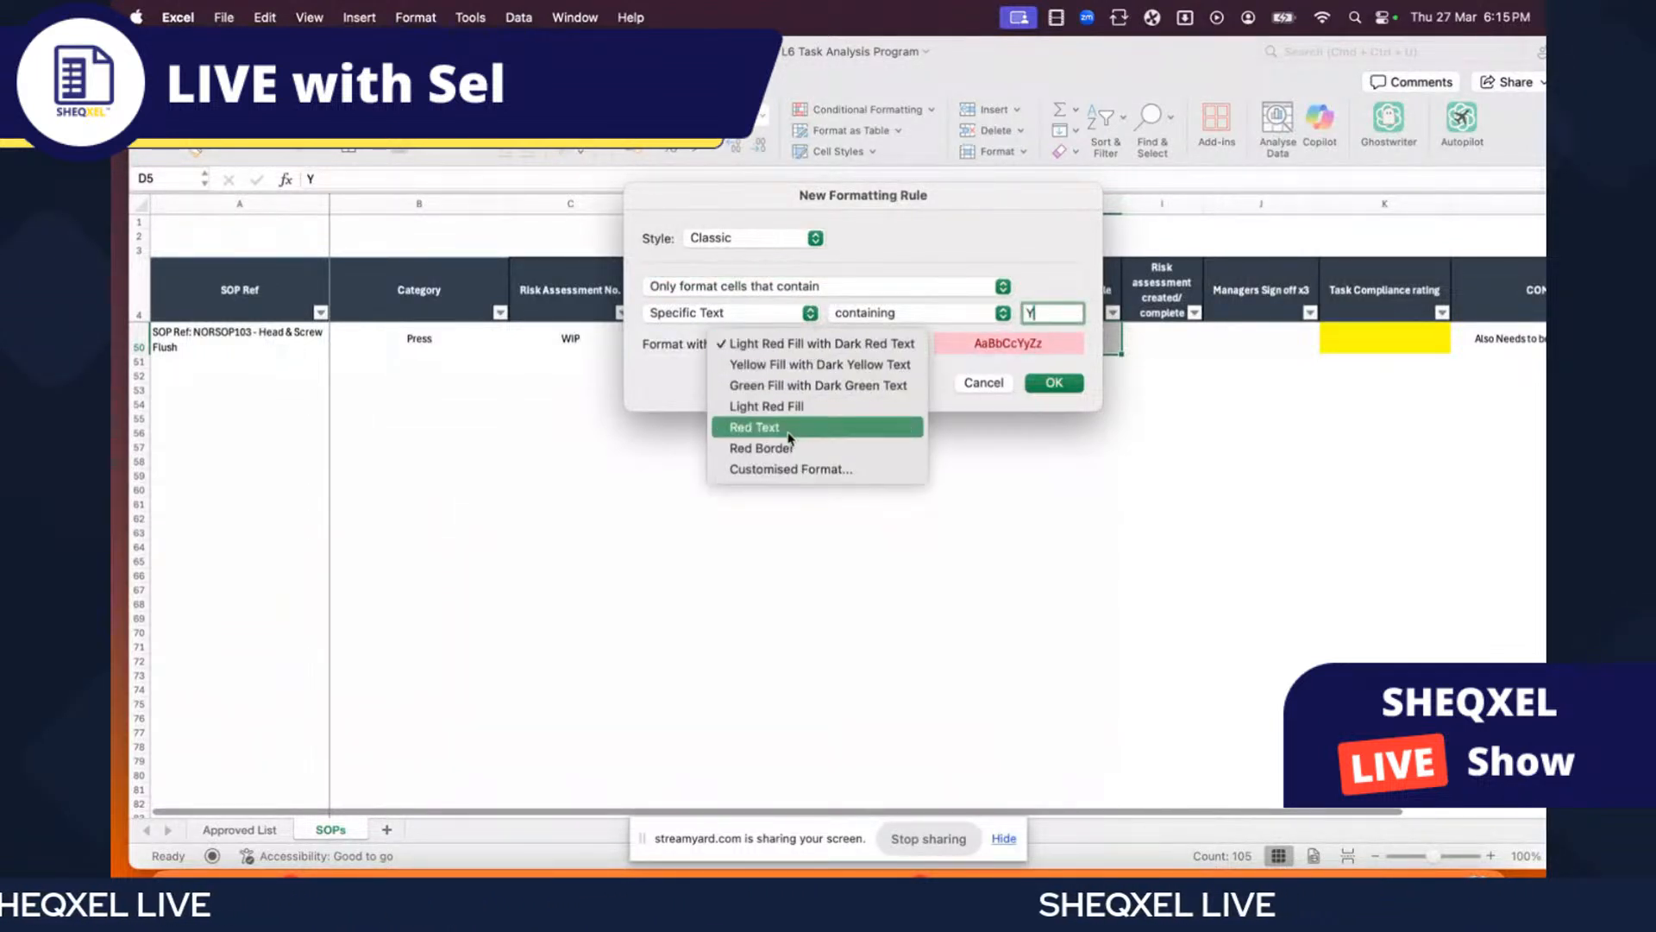
left_click(792, 469)
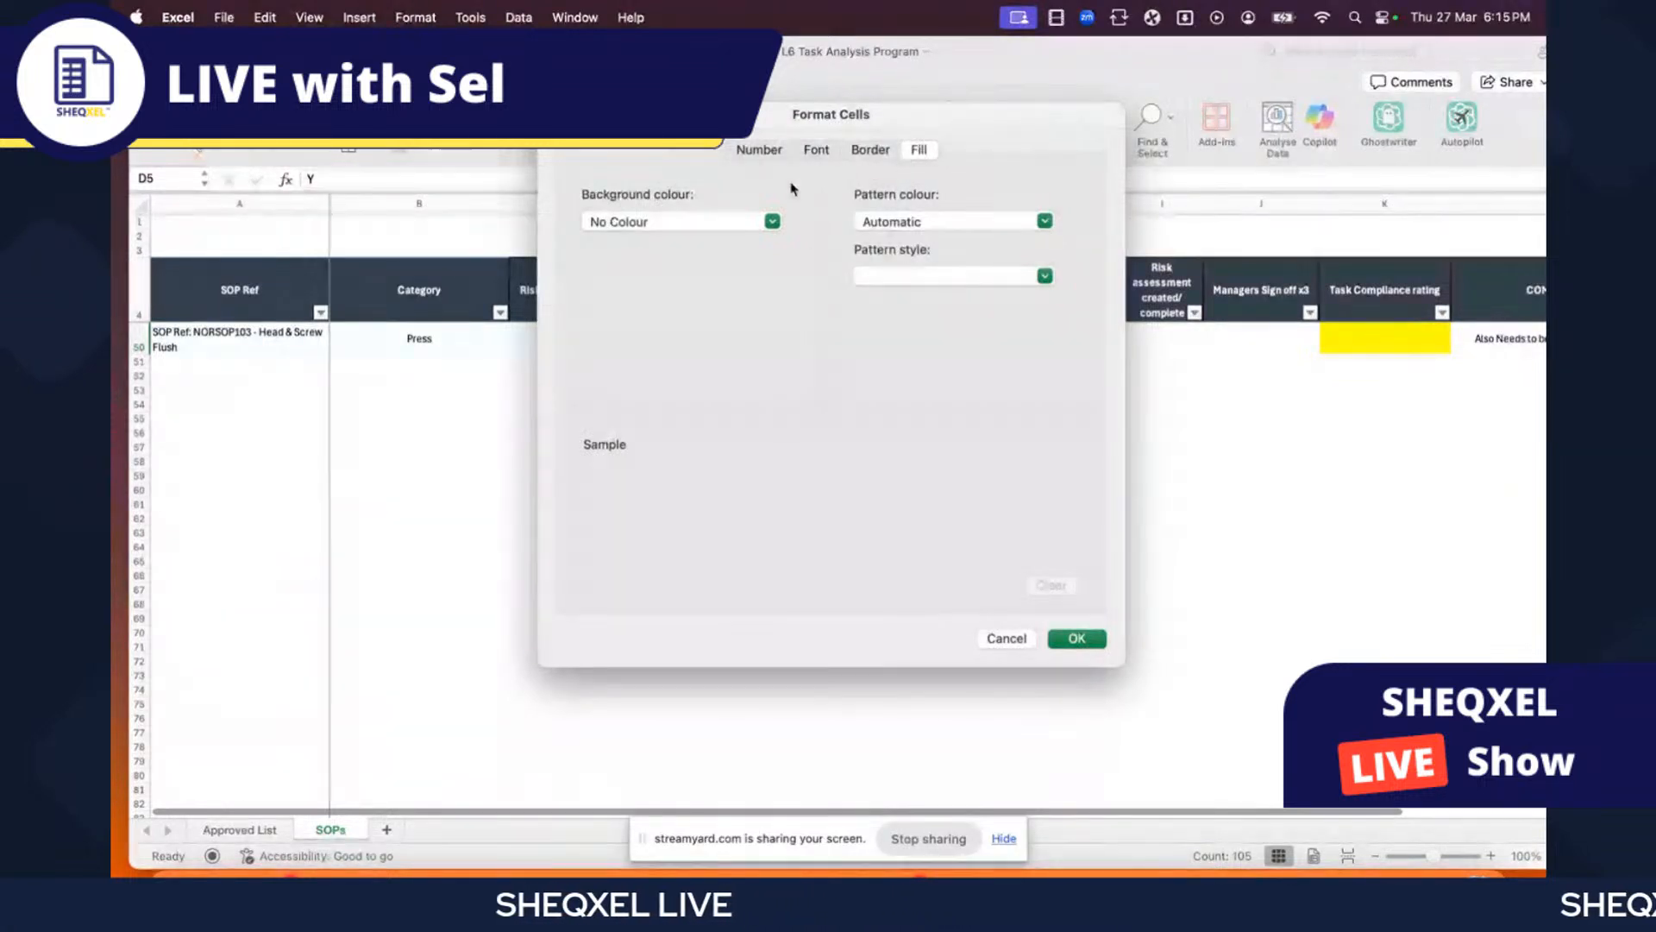
left_click(748, 224)
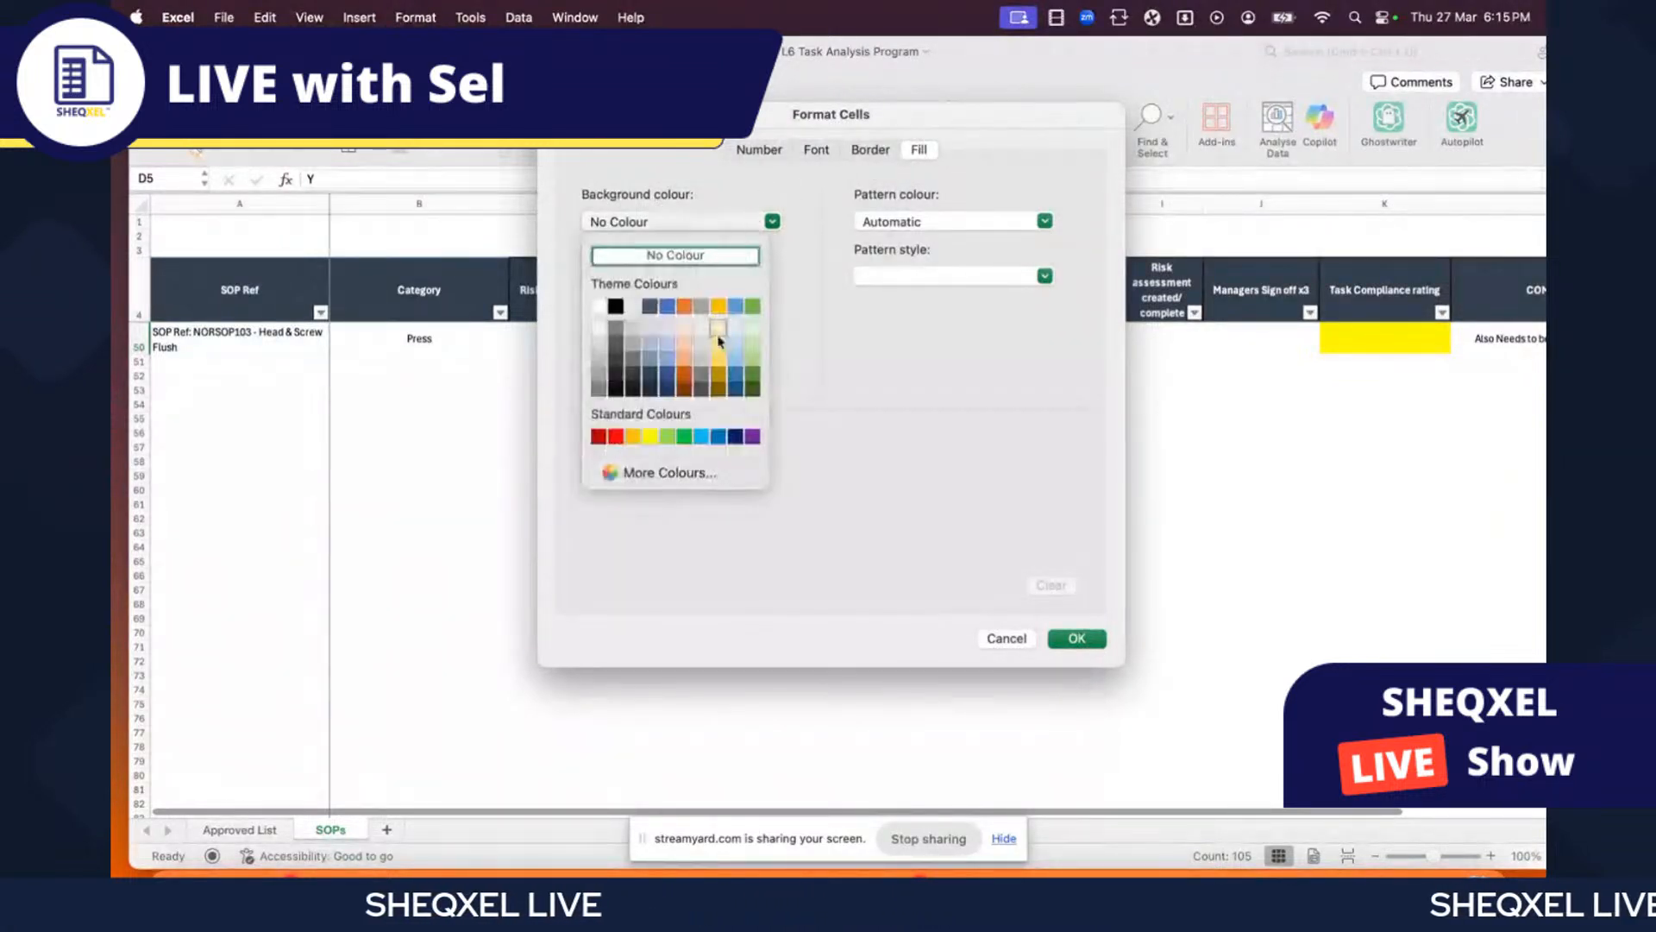
left_click(669, 433)
left_click(820, 153)
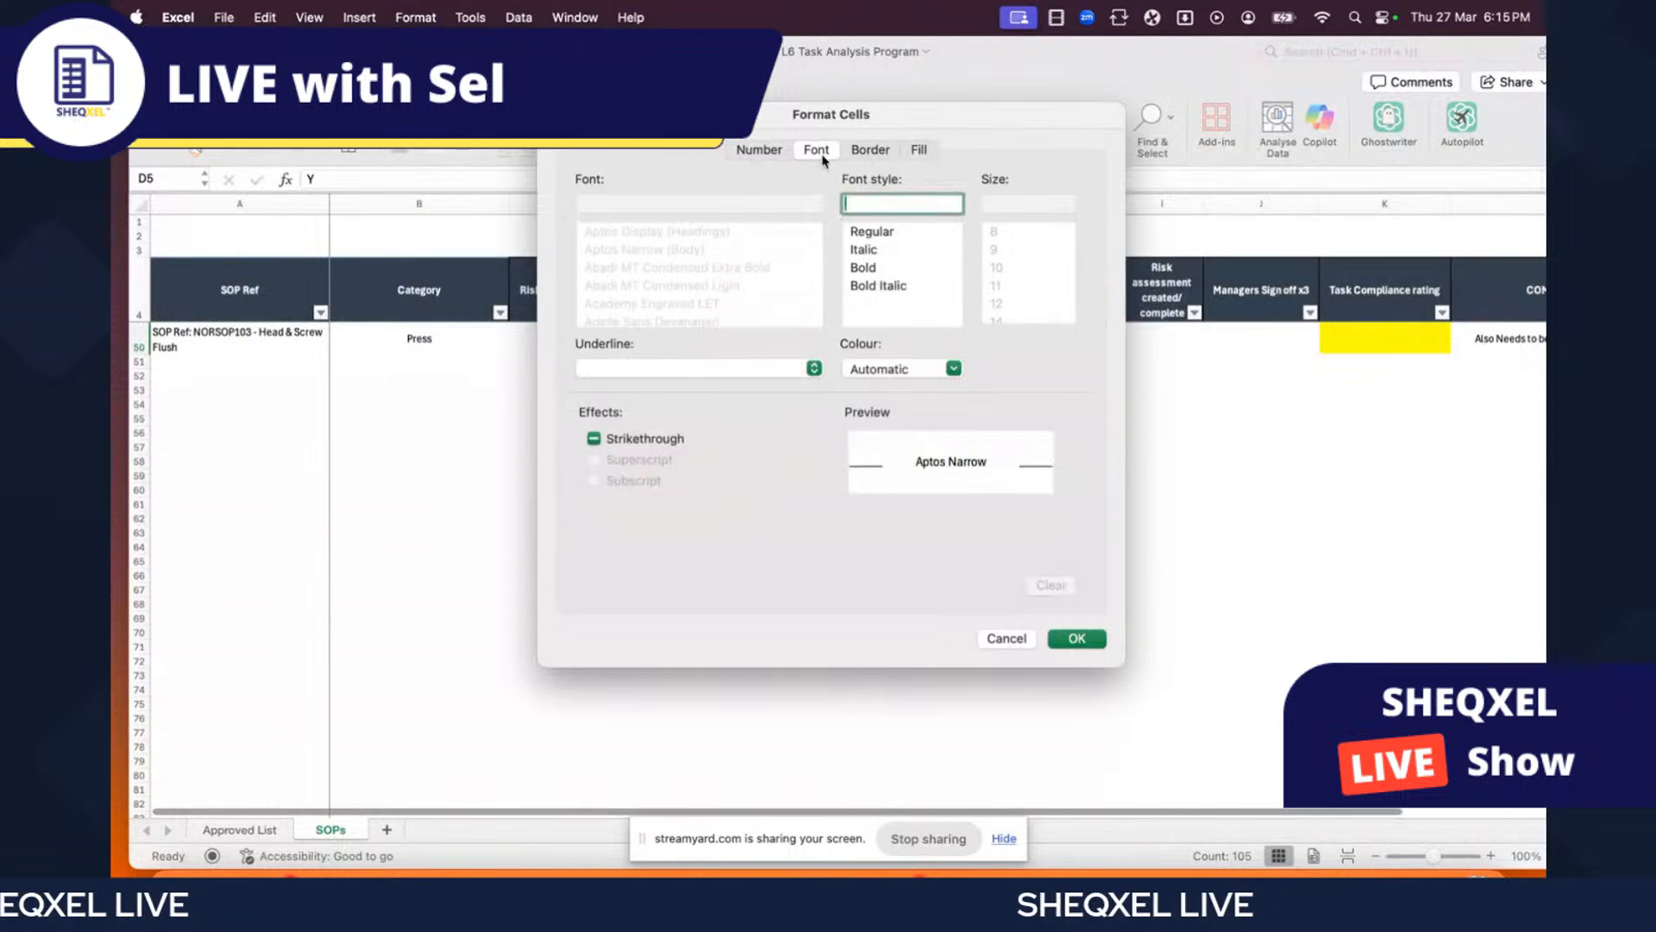
left_click(1078, 639)
left_click(1067, 388)
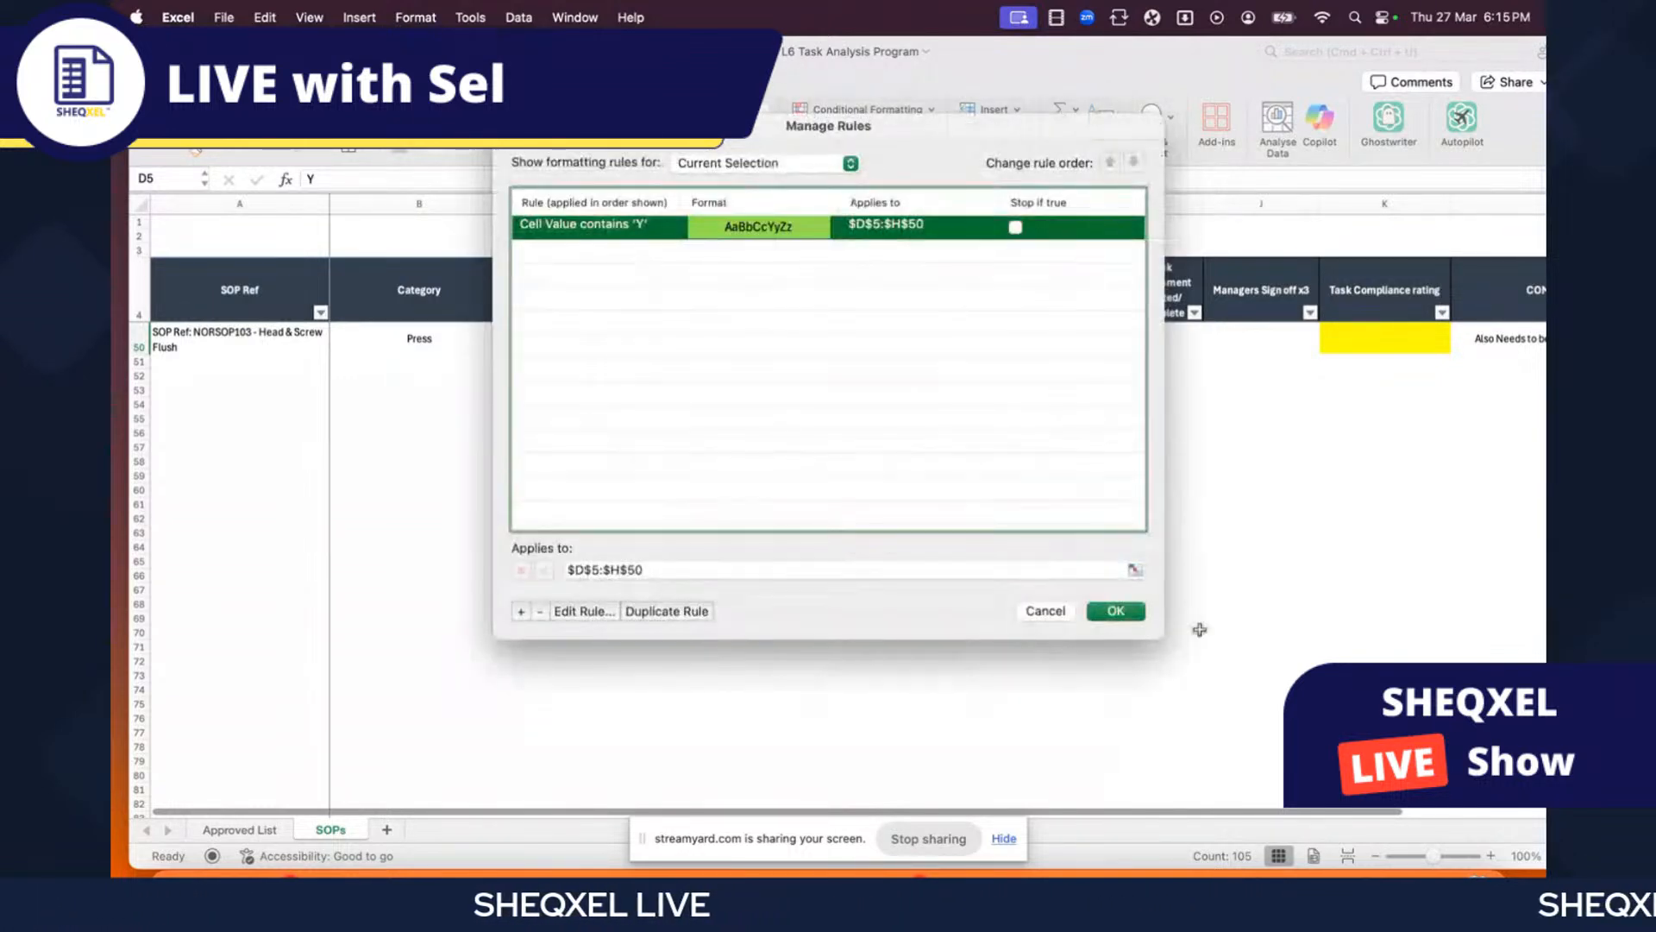
left_click(1117, 611)
scroll(873, 454, "up", 15)
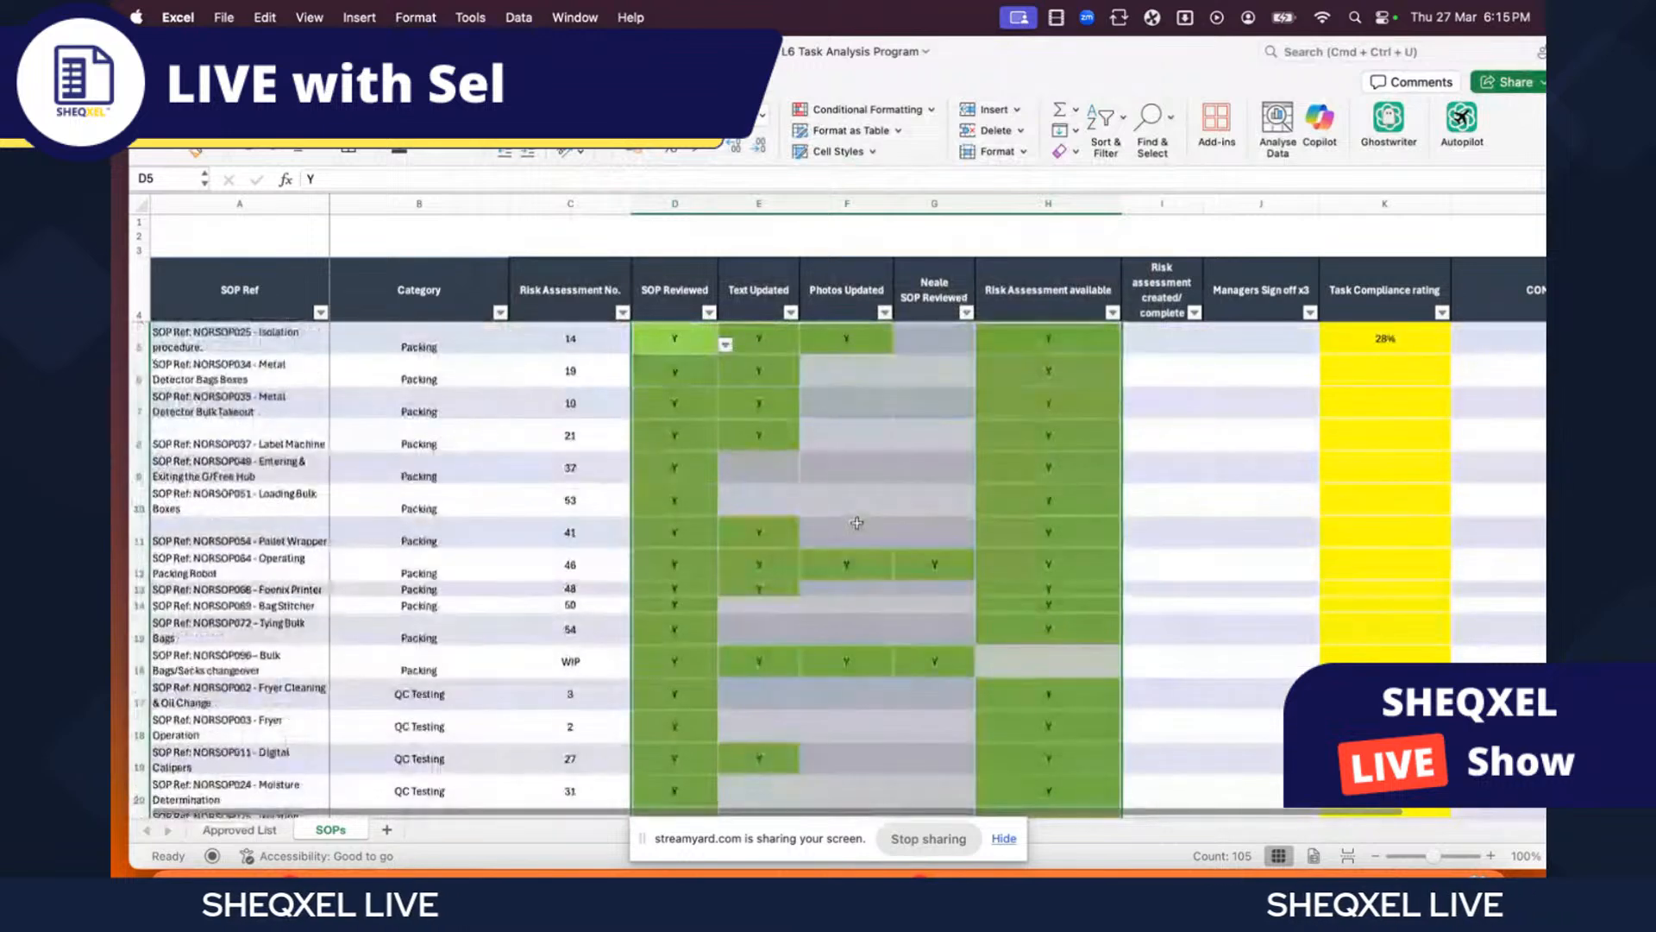
- Choose Y from the drop-down in cell G5 of the Isolation procedure row to test the green formatting
left_click(935, 338)
left_click(983, 345)
left_click(916, 367)
- Clear the manual fill colour from the status cells D5:J50, SOP Reviewed through Managers Sign off x3
left_click_drag(704, 335, 1232, 744)
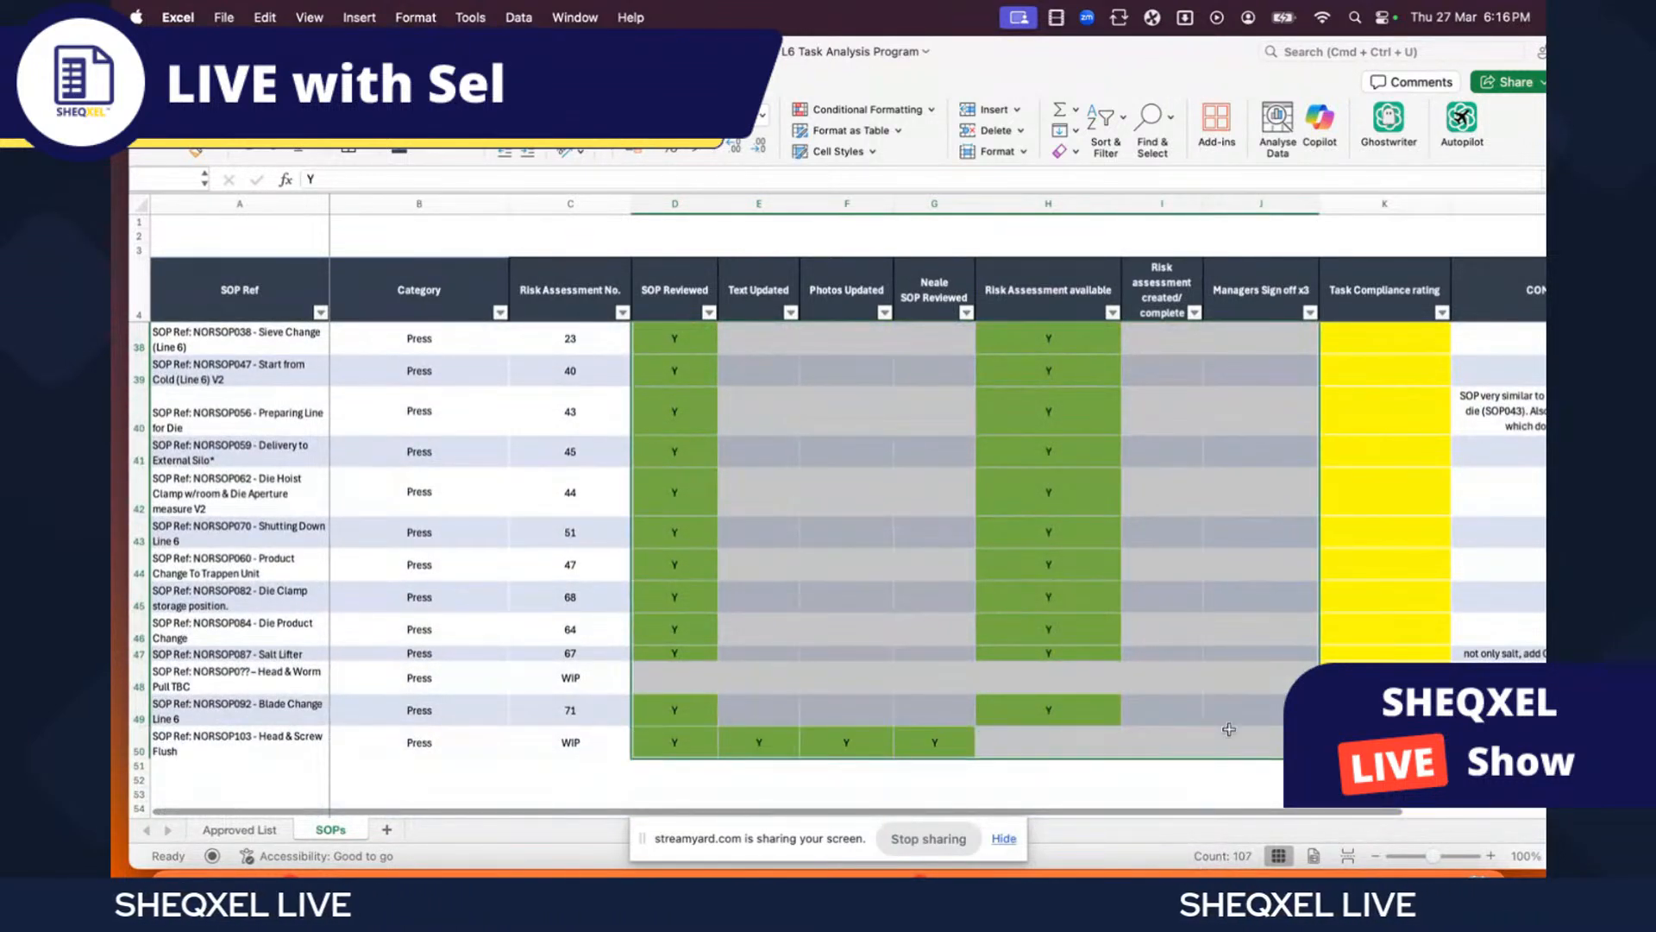
left_click(422, 149)
left_click(441, 193)
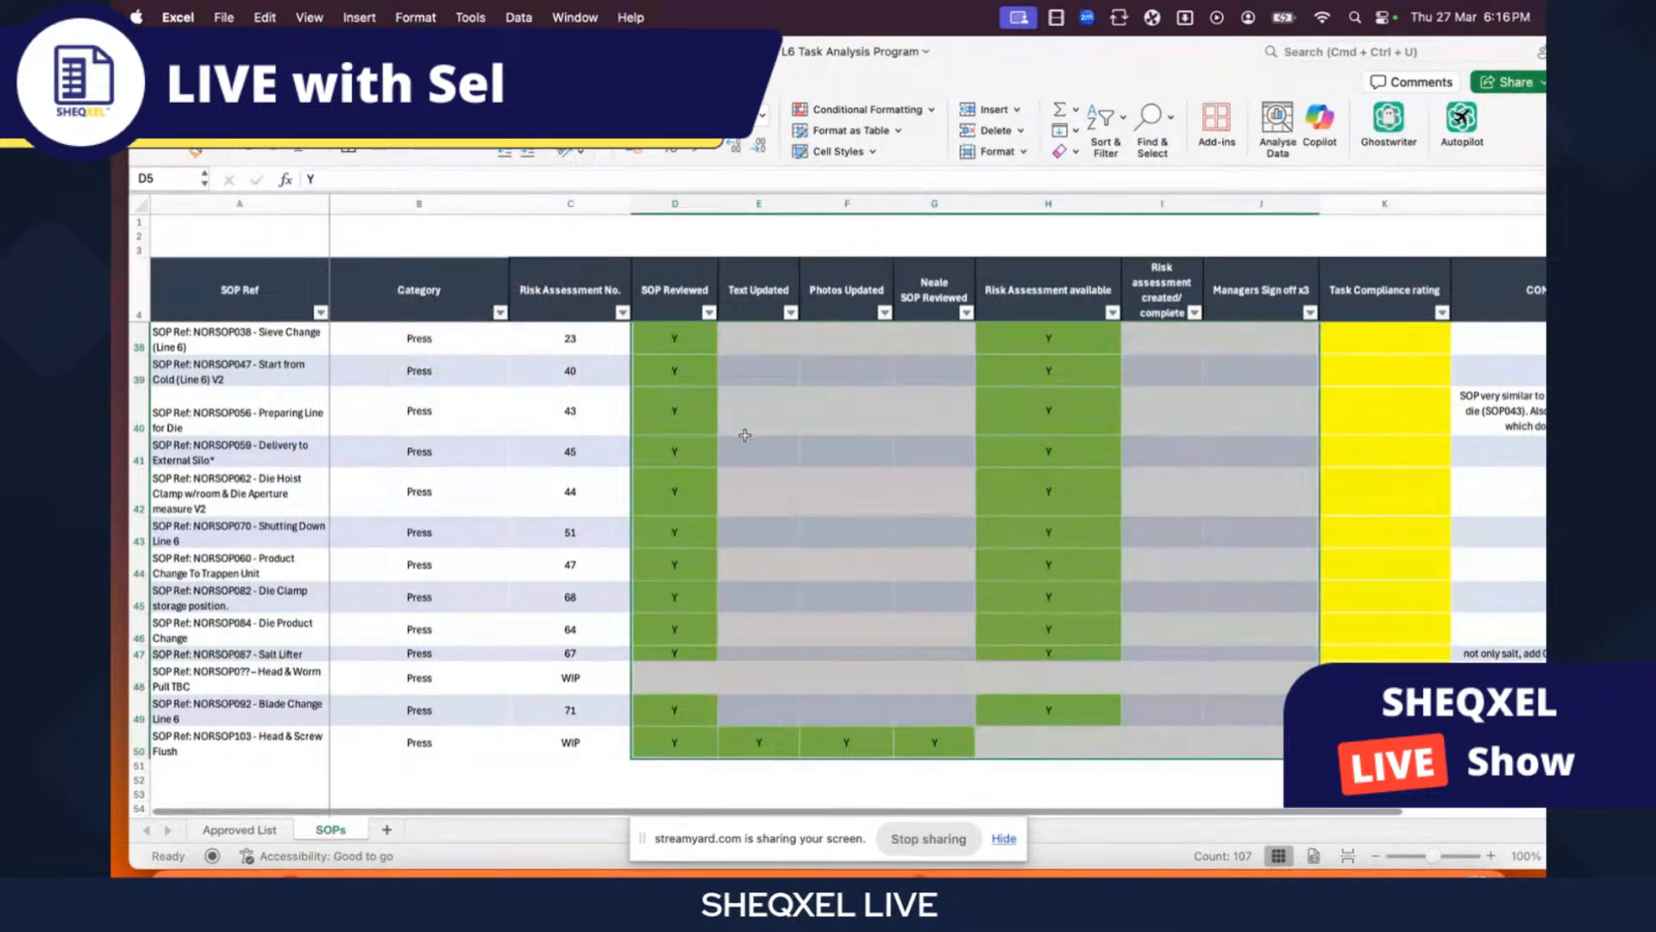
scroll(728, 468, "up", 10)
- Enter Y in the Label Machine row's cells F8 and G8
left_click(862, 502)
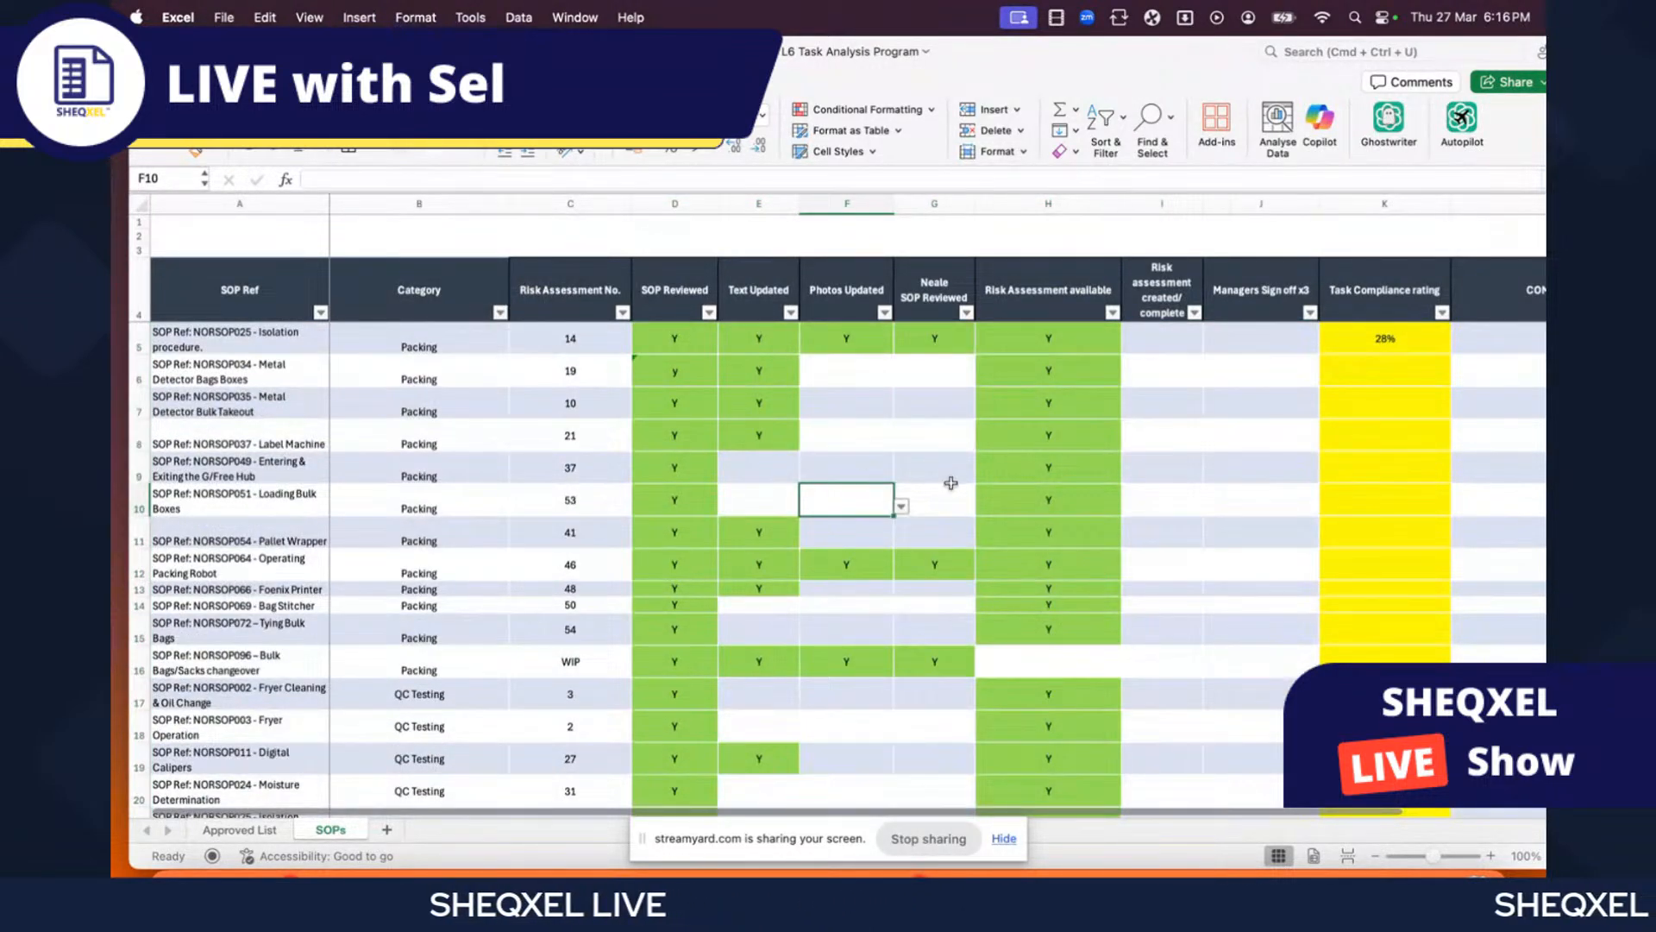
left_click(846, 445)
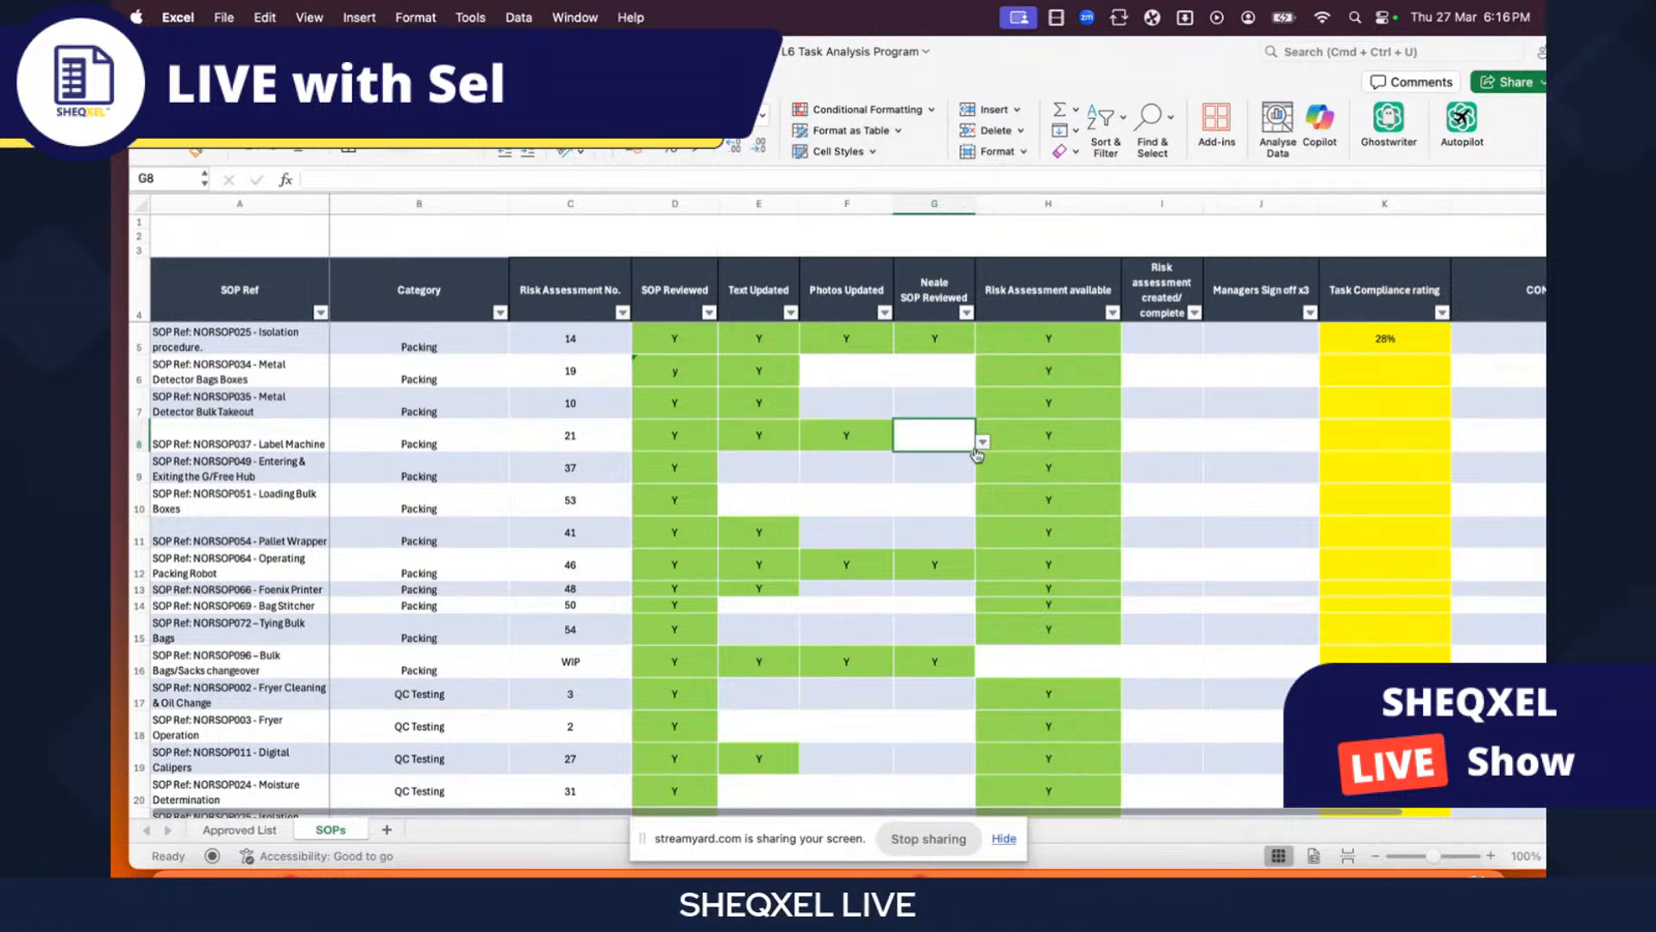
left_click(915, 470)
- Choose Y in I5 and J5, the Isolation procedure's Risk assessment created/complete and Managers Sign off x3 cells
left_click(1162, 338)
left_click(1212, 344)
left_click(1140, 367)
left_click(1303, 343)
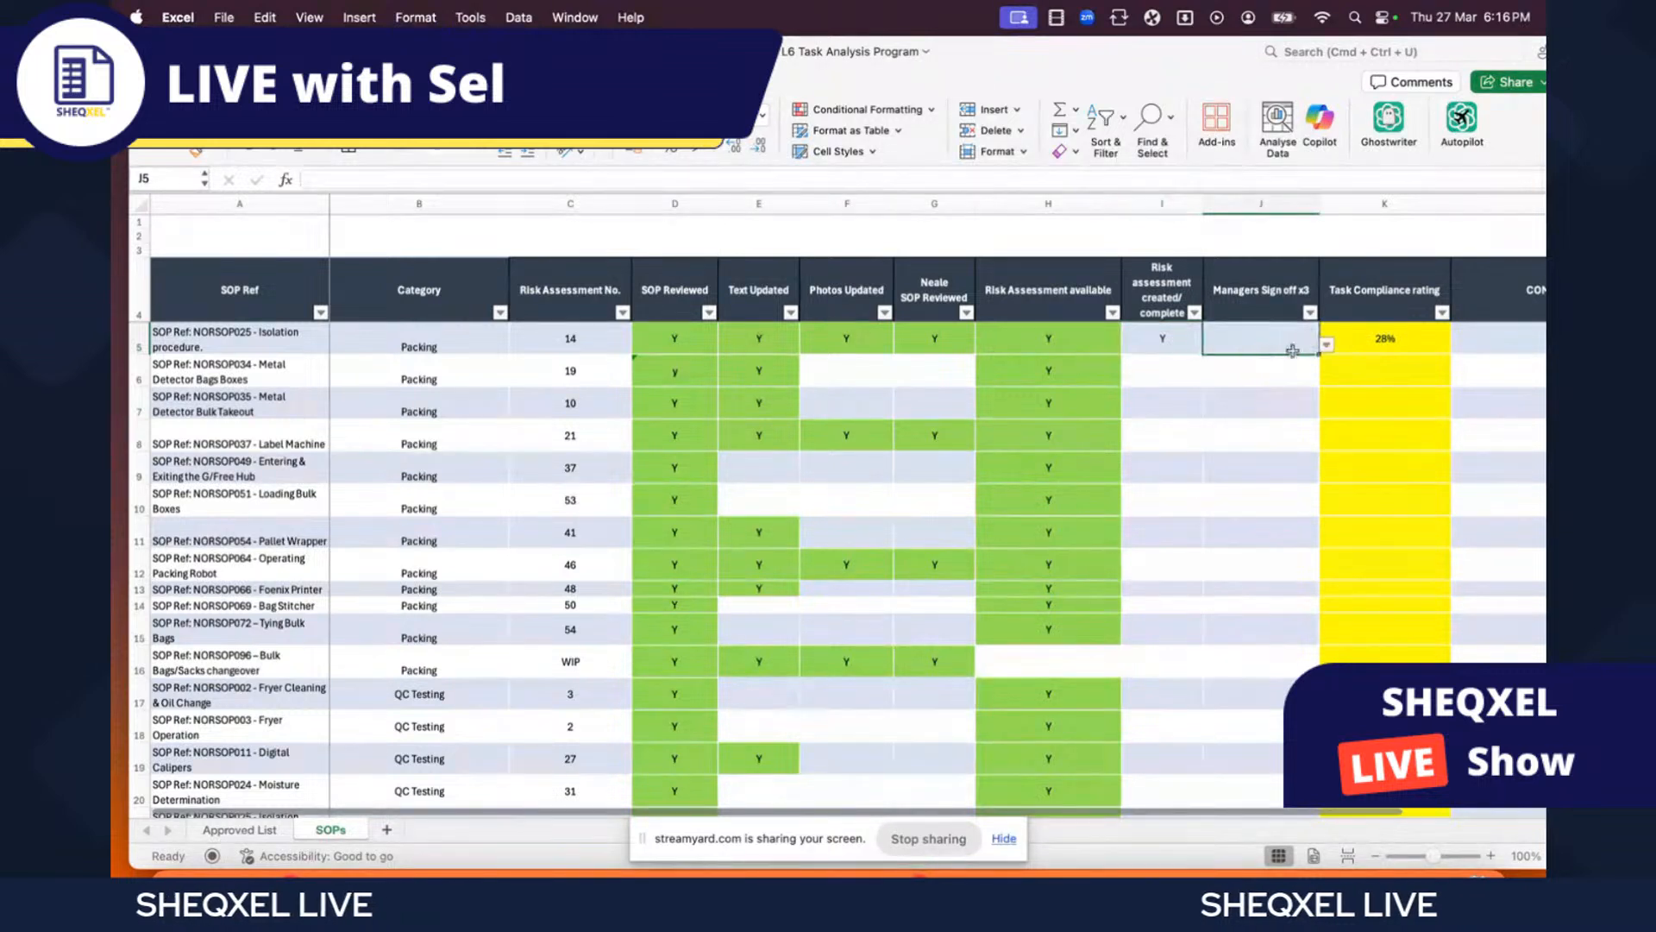
left_click(1326, 345)
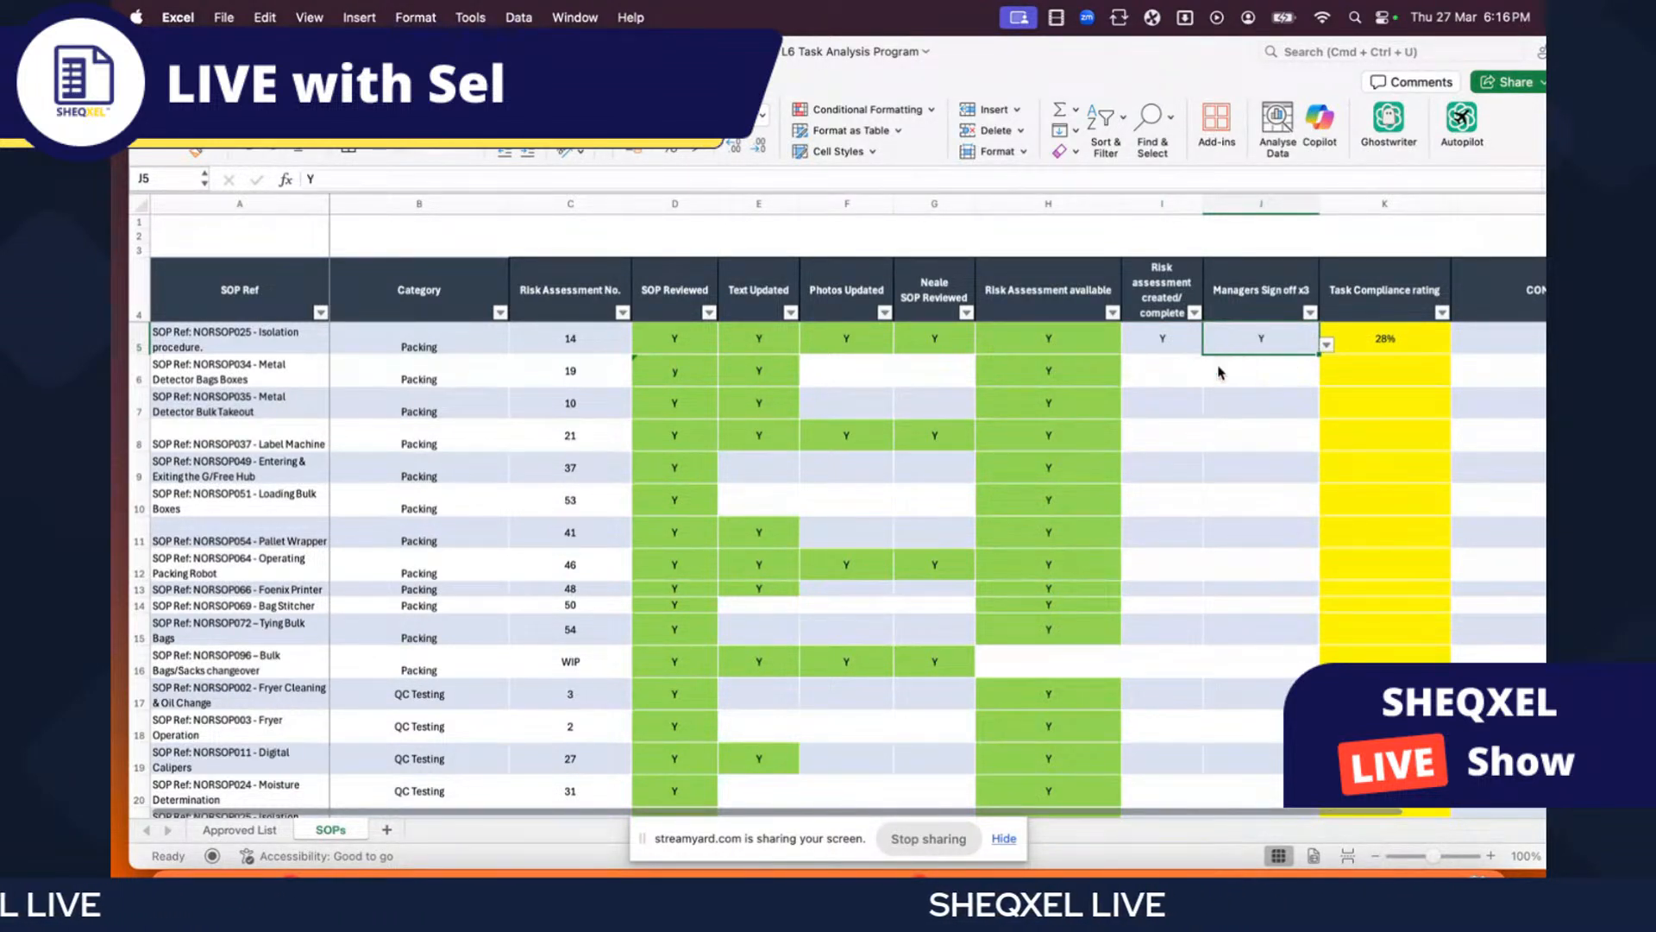
left_click(1162, 341)
scroll(1122, 353, "right", 2)
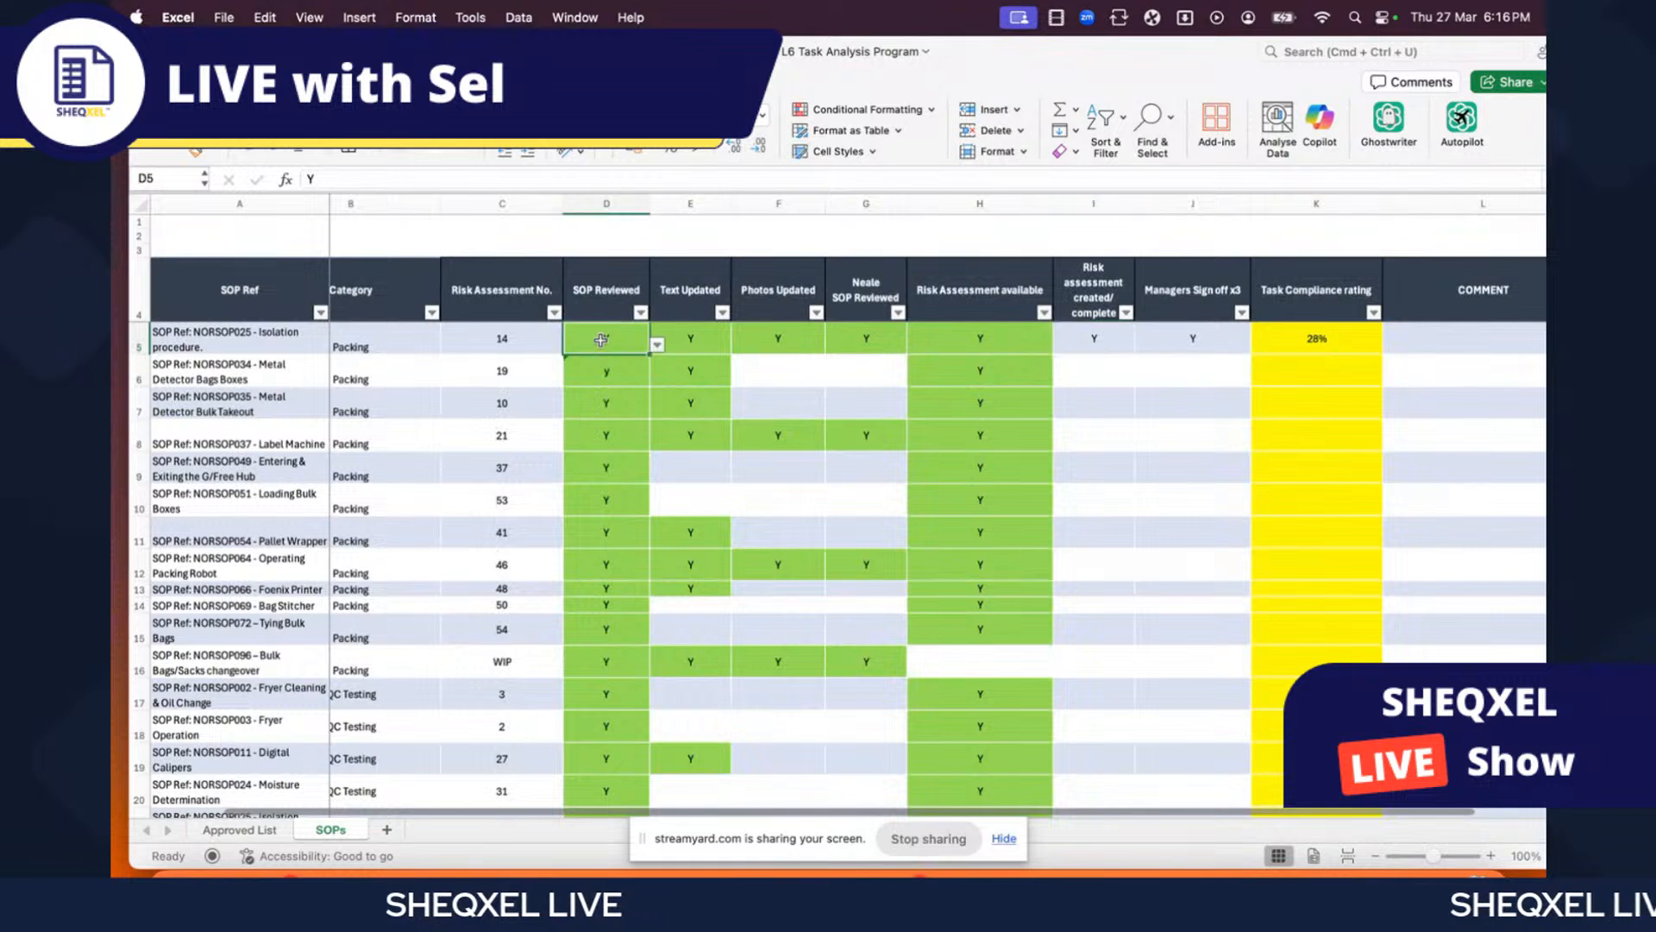
left_click(640, 340)
scroll(640, 341, "left", 1)
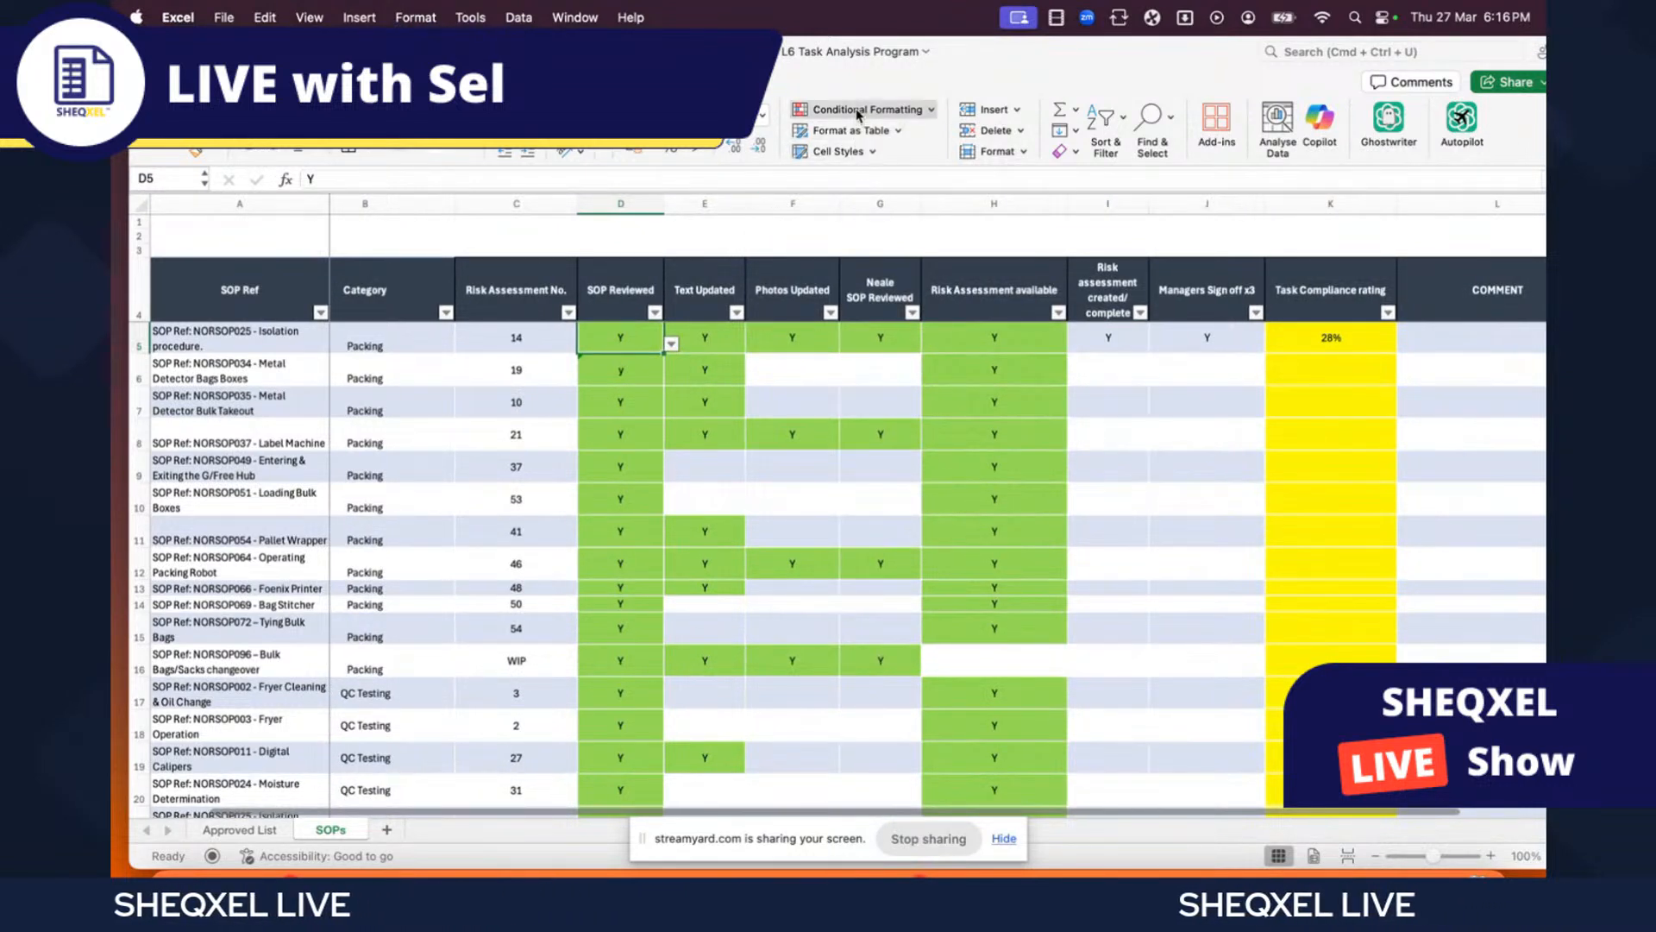
left_click(828, 109)
left_click(628, 371)
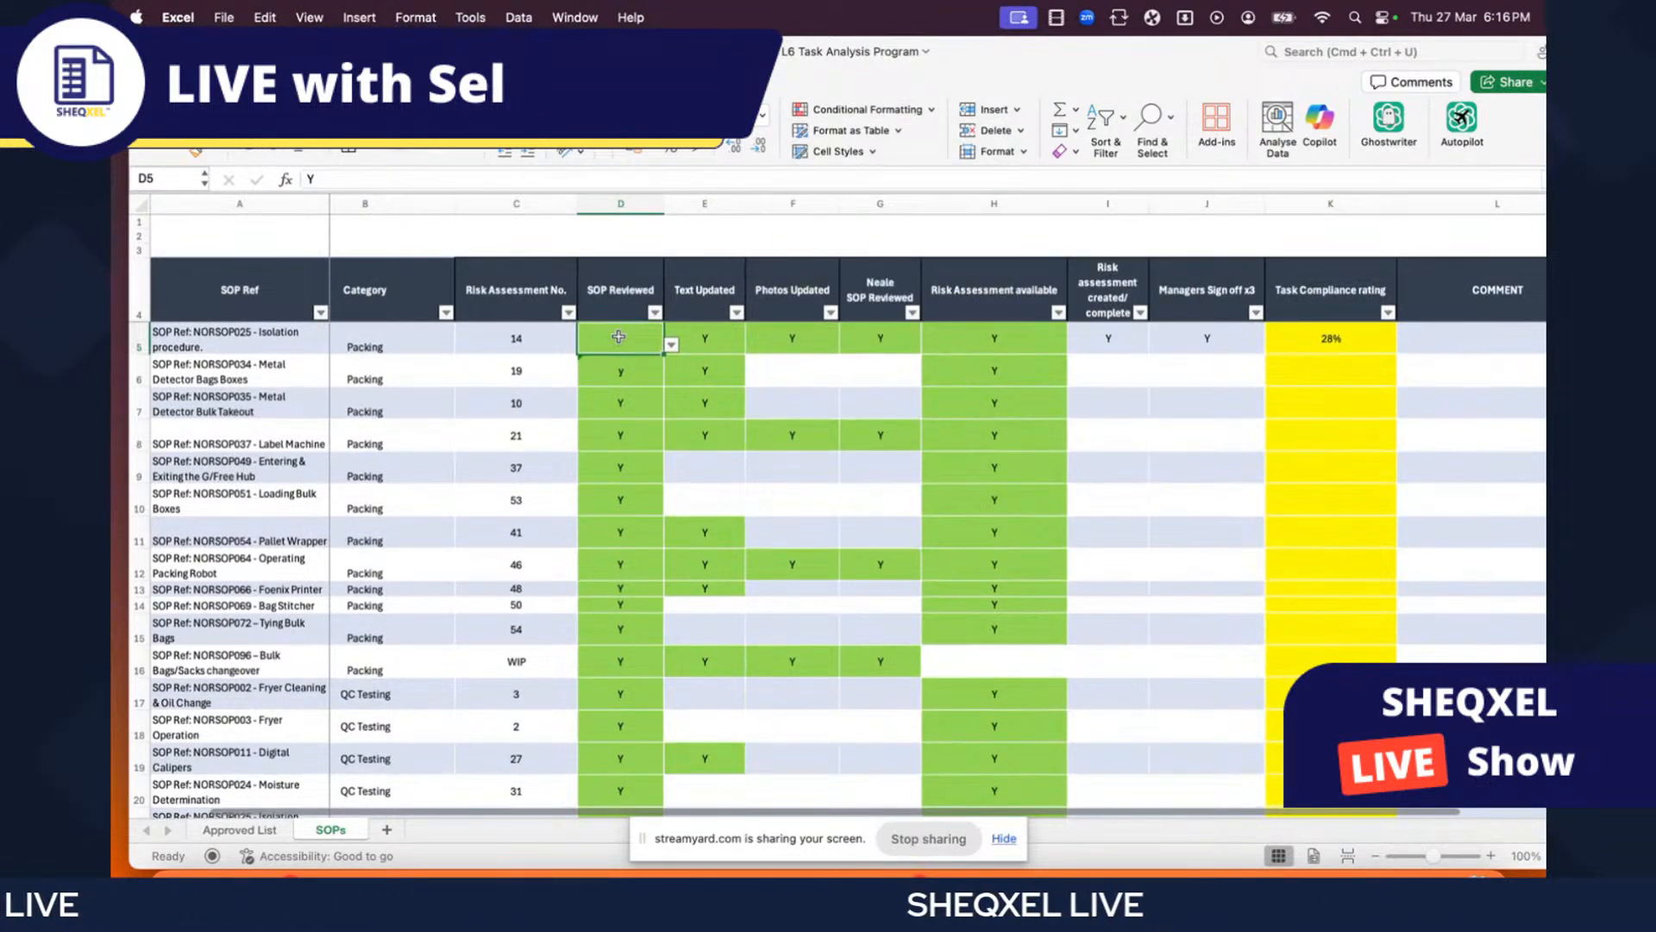
left_click_drag(618, 339, 1219, 345)
- Copy the formatting of Risk Assessment available cells H5:H50 onto the Risk assessment created/complete and Managers Sign off x3 columns with Format Painter
left_click(986, 333)
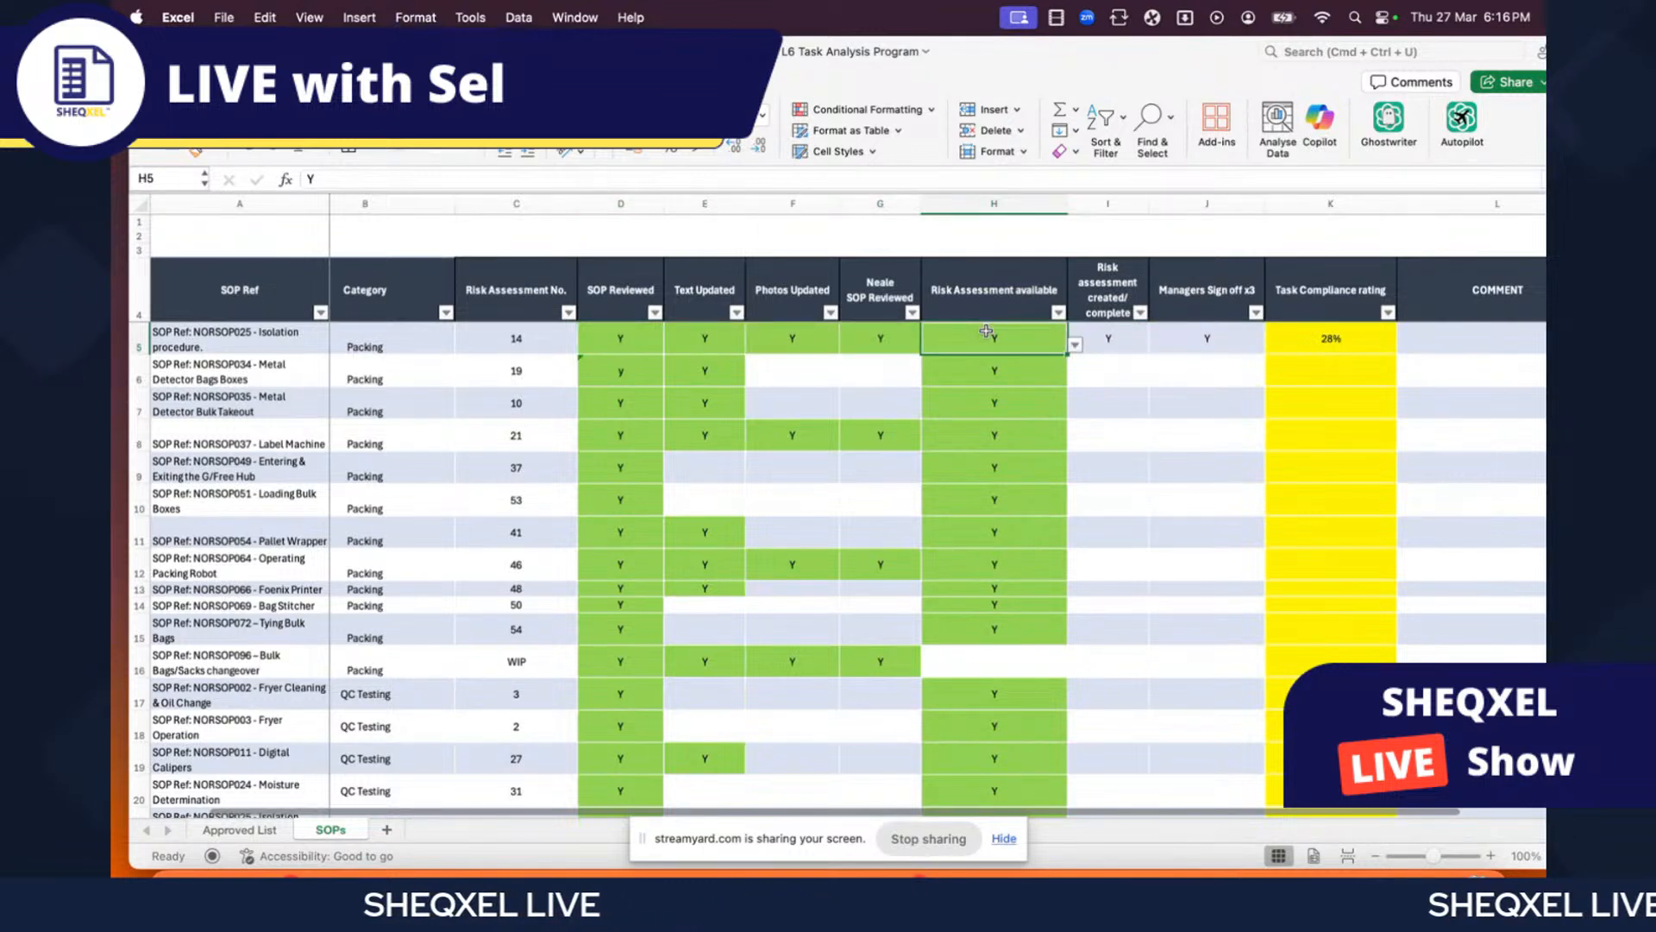
key("shift+Down")
key("shift+Down")
key("shift+Down")
key("shift+Down")
key("shift+Down")
key("shift+Down")
key("shift+Down")
key("shift+Down")
key("shift+Down")
key("shift+Down")
key("shift+Down")
key("shift+Down")
key("shift+Down")
key("shift+Down")
key("shift+Down")
key("shift+Down")
key("shift+Down")
key("shift+Down")
key("shift+Down")
key("shift+Down")
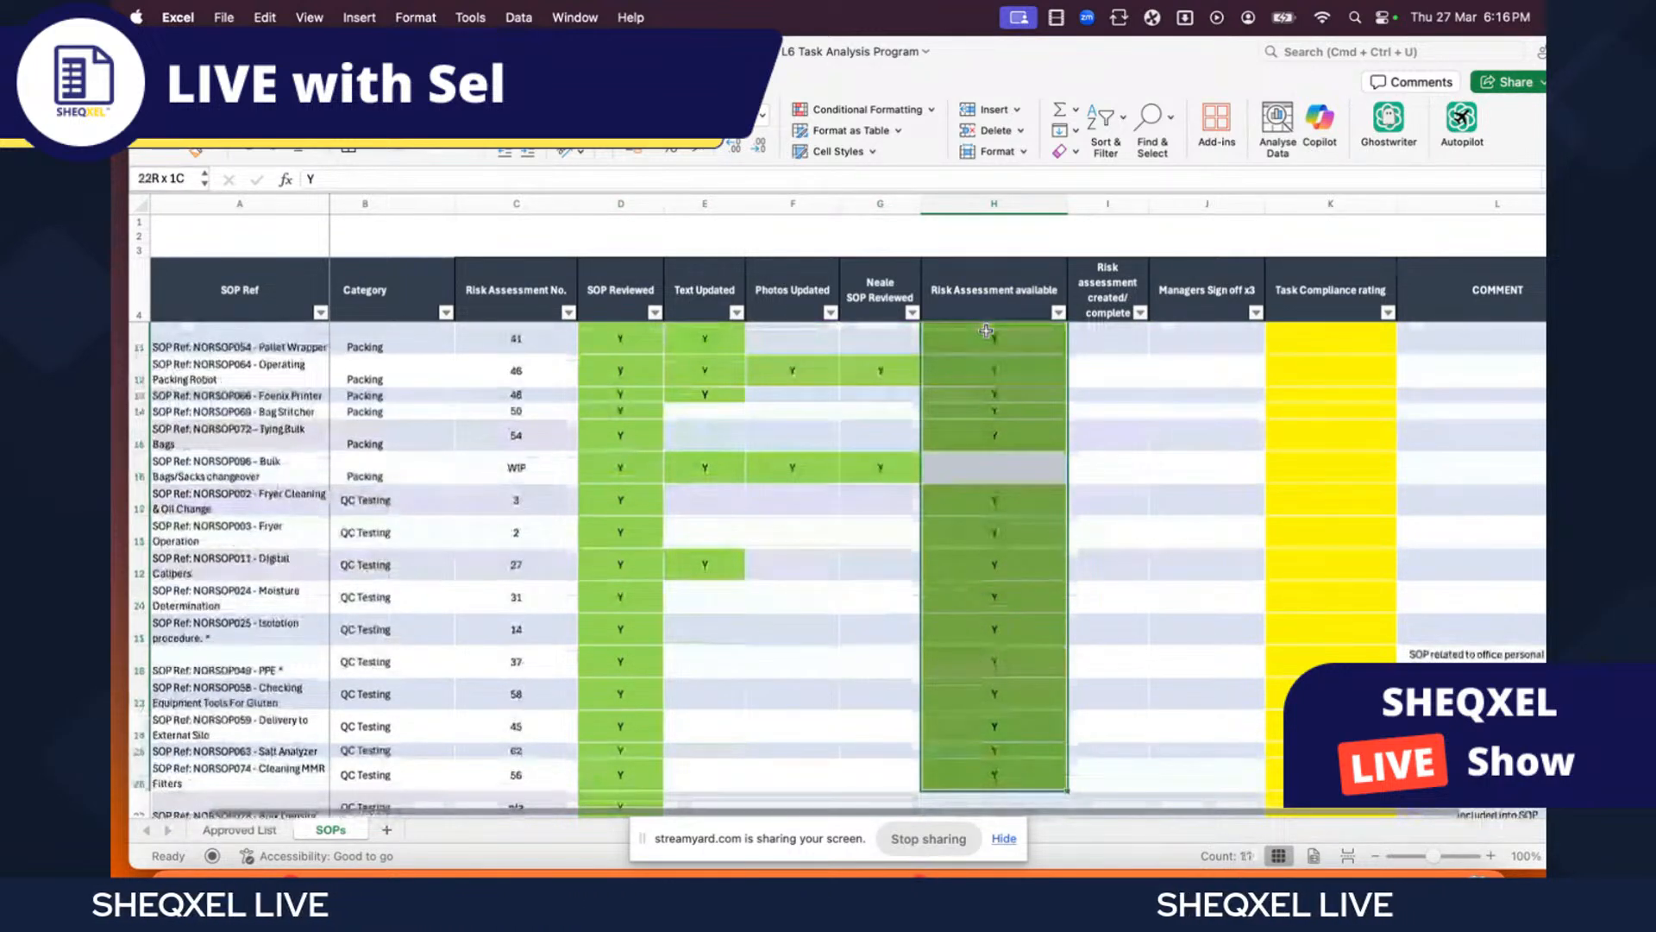
key("shift+Down")
key("shift+Down")
key("shift+Down")
key("shift+Down")
key("shift+Down")
key("shift+Down")
key("shift+Down")
key("shift+Down")
key("shift+Down")
key("shift+Down")
key("shift+Down")
key("shift+Down")
key("shift+Down")
key("shift+Down")
key("shift+Down")
key("shift+Down")
key("shift+Down")
key("shift+Down")
key("shift+Down")
key("shift+Down")
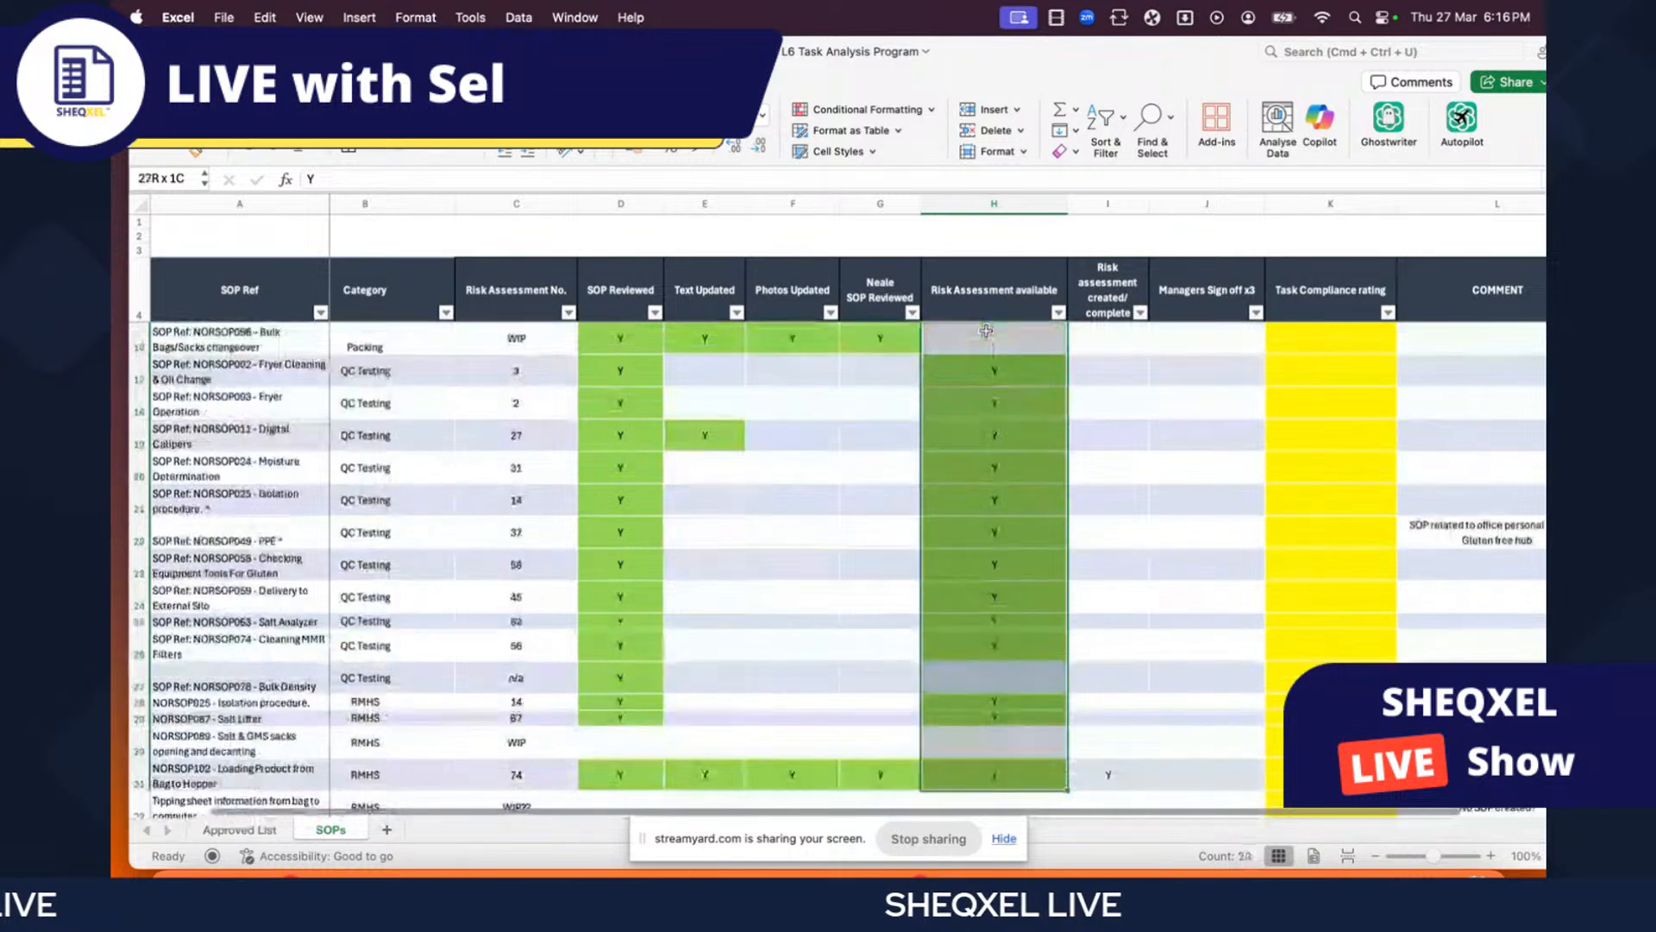
key("shift+Down")
scroll(986, 330, "down", 5)
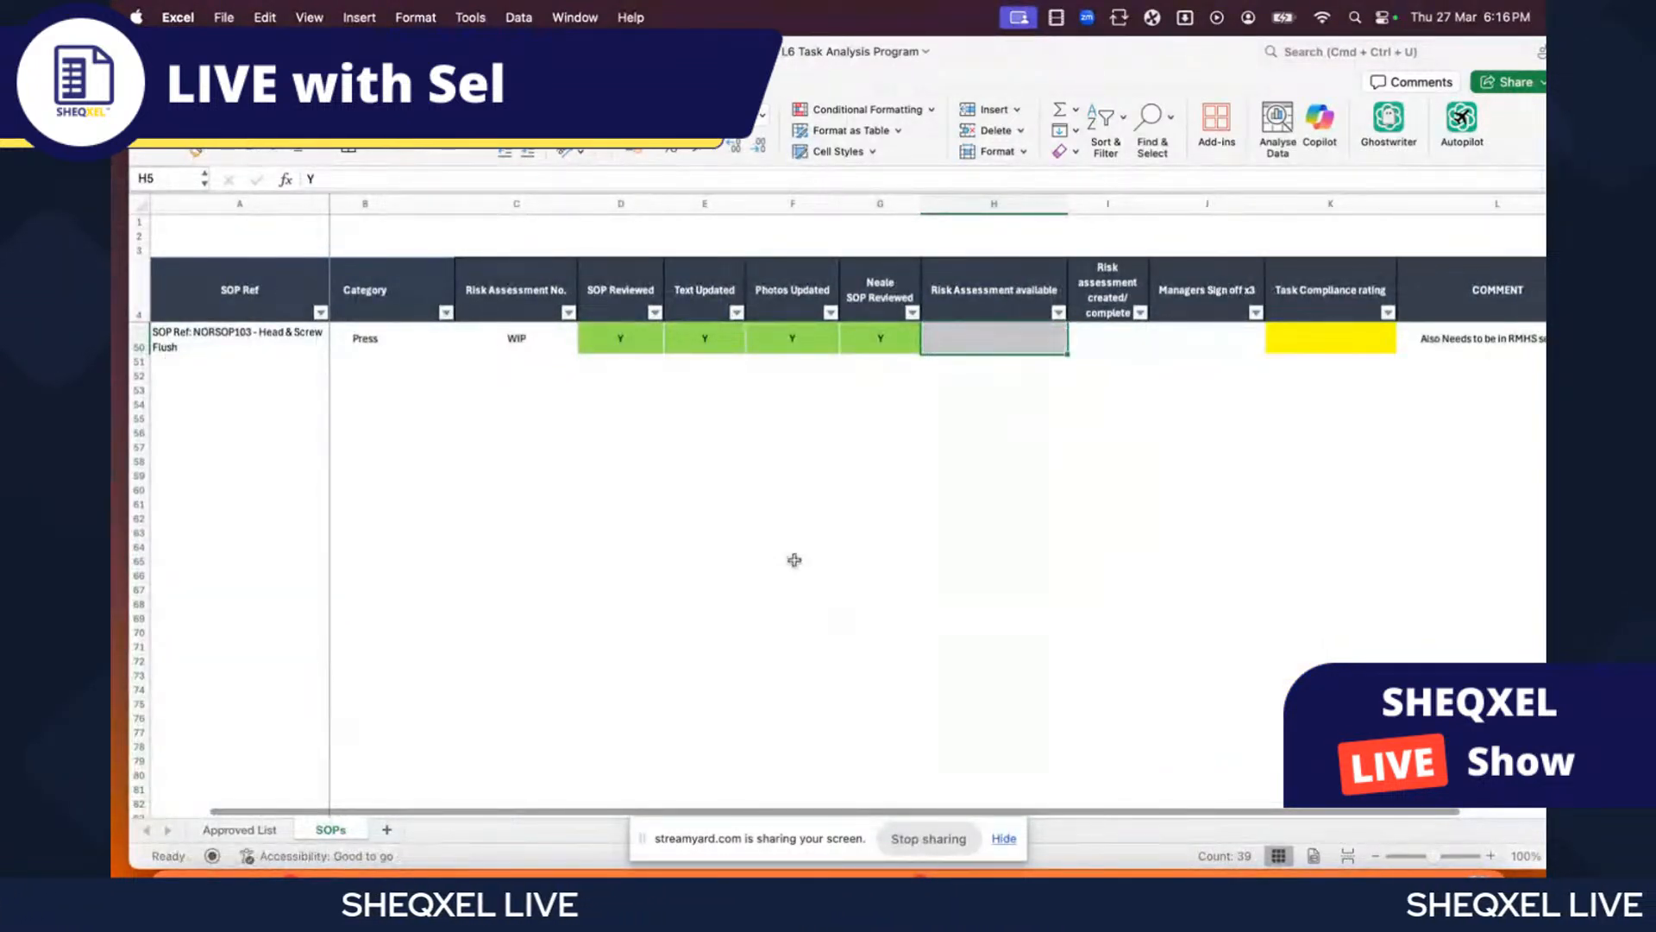
left_click(197, 154)
scroll(795, 525, "up", 10)
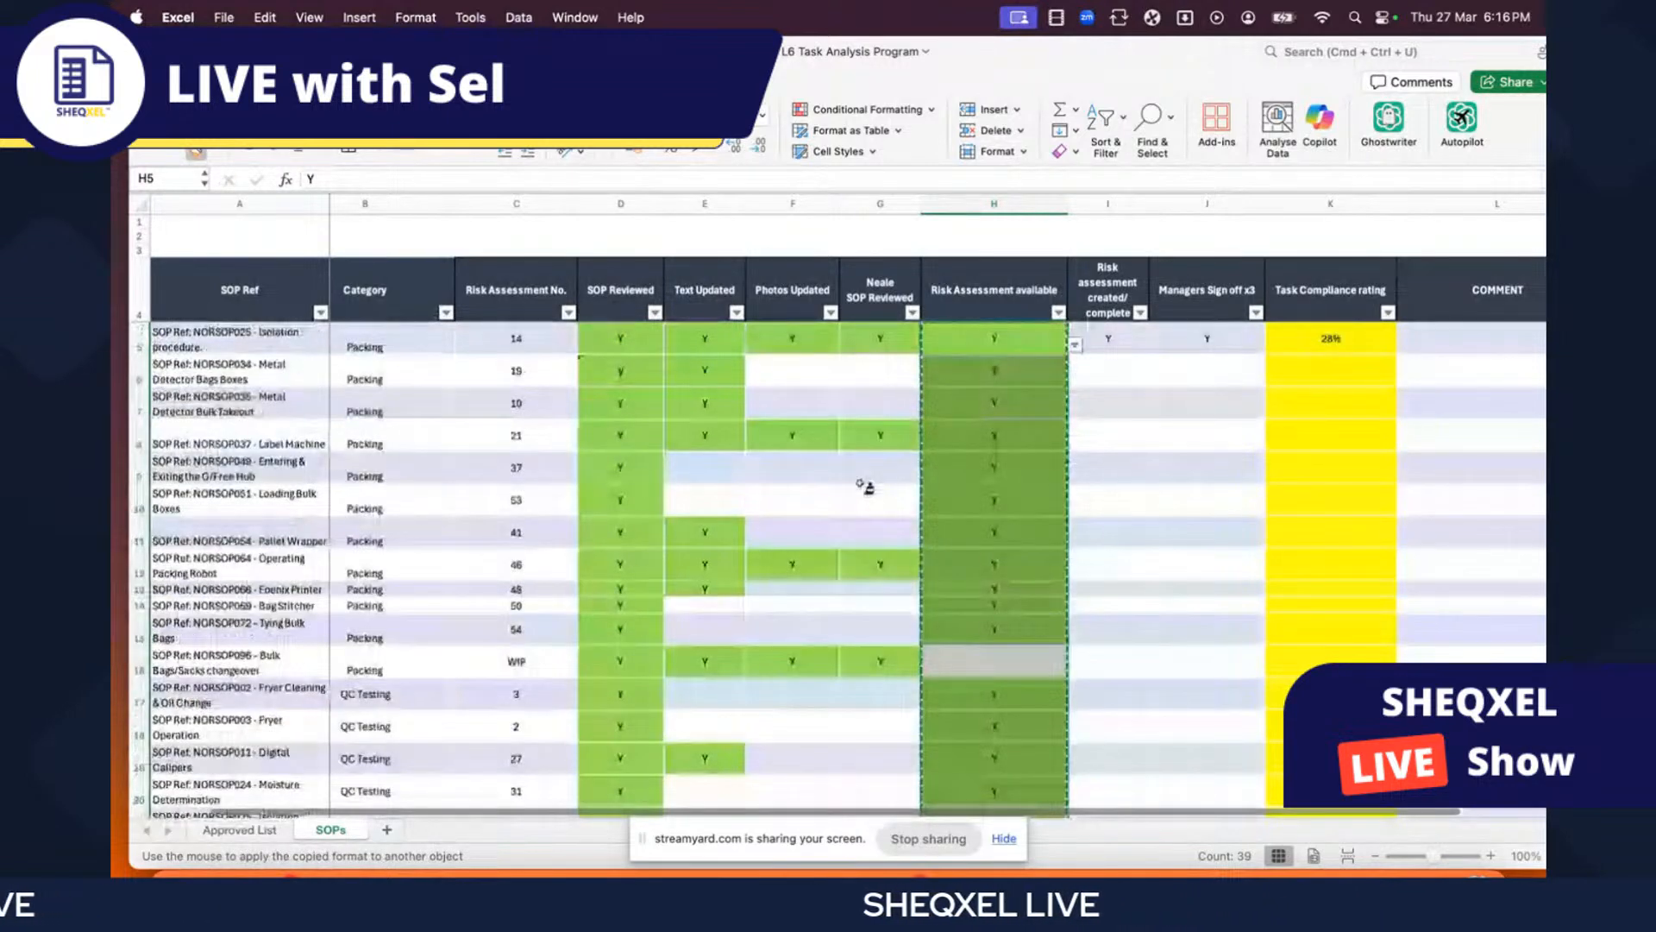
left_click(1203, 338)
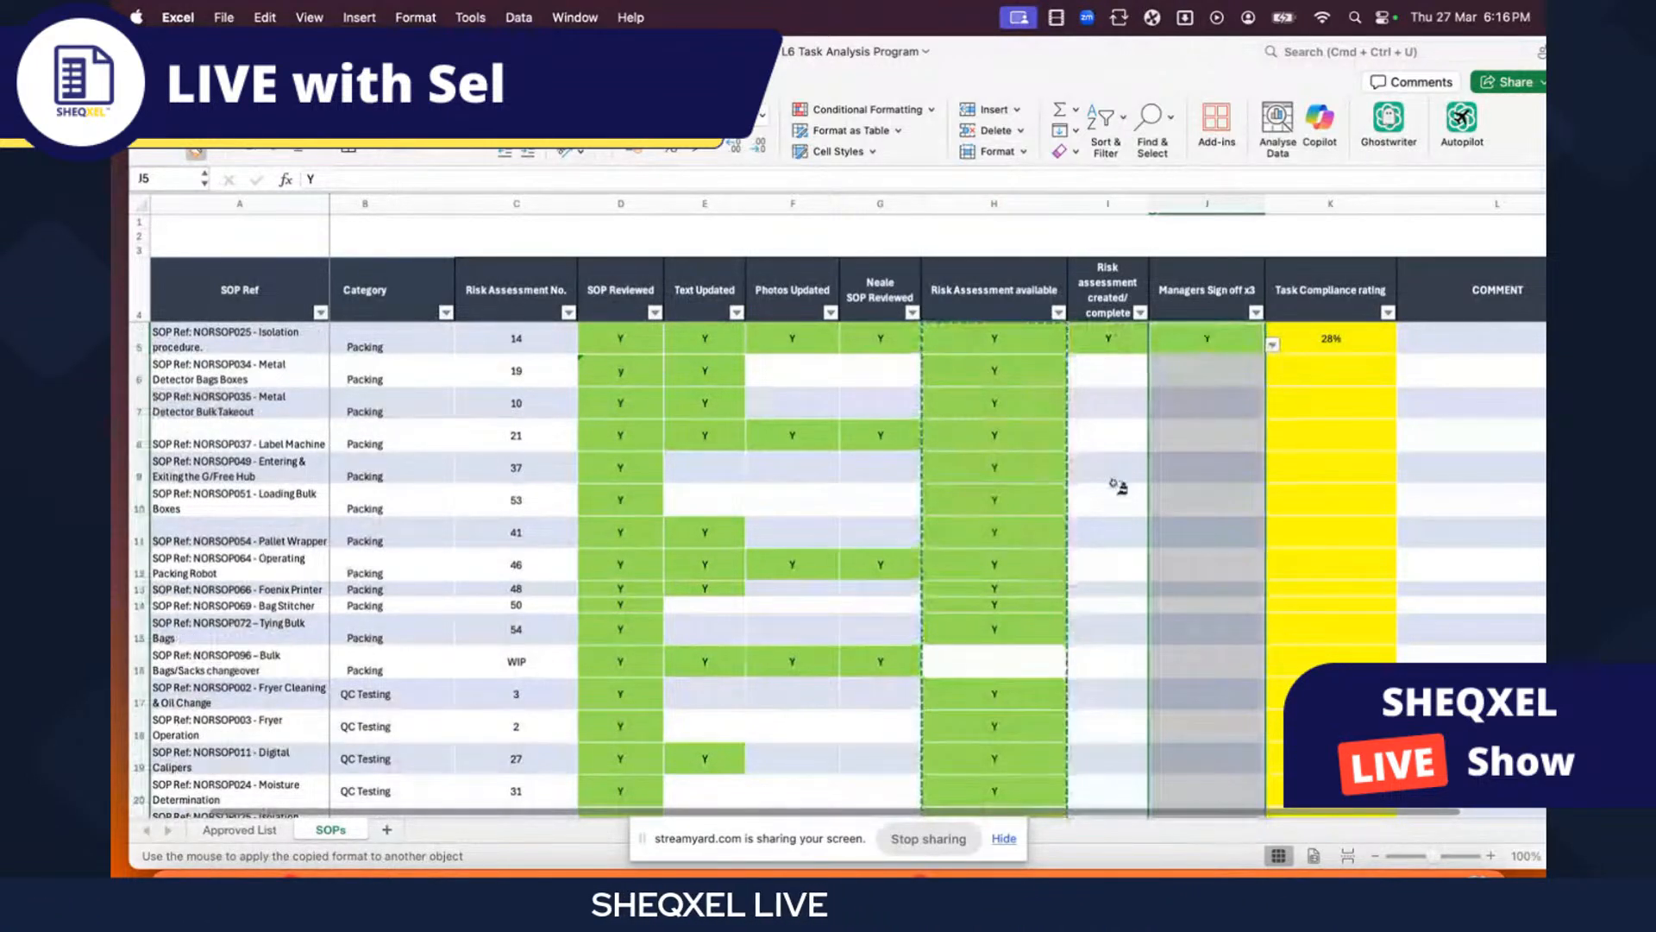
left_click(201, 153)
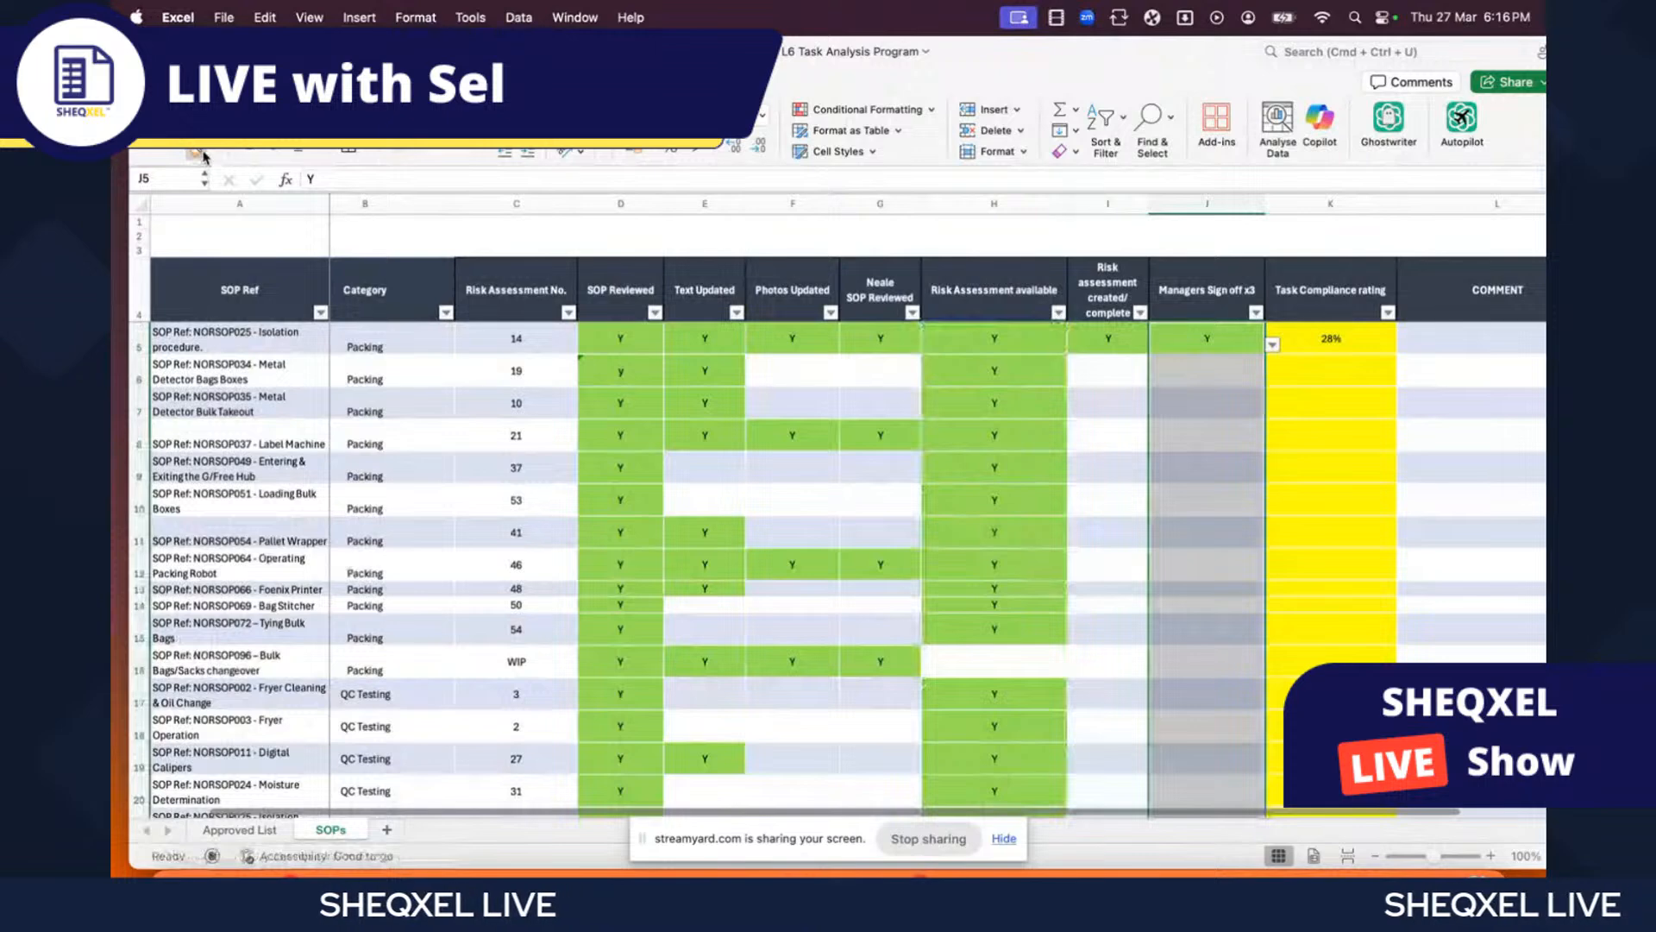
- Look over the formatted status columns and the Task Compliance rating cell K5 across the table
scroll(829, 561, "right", 4)
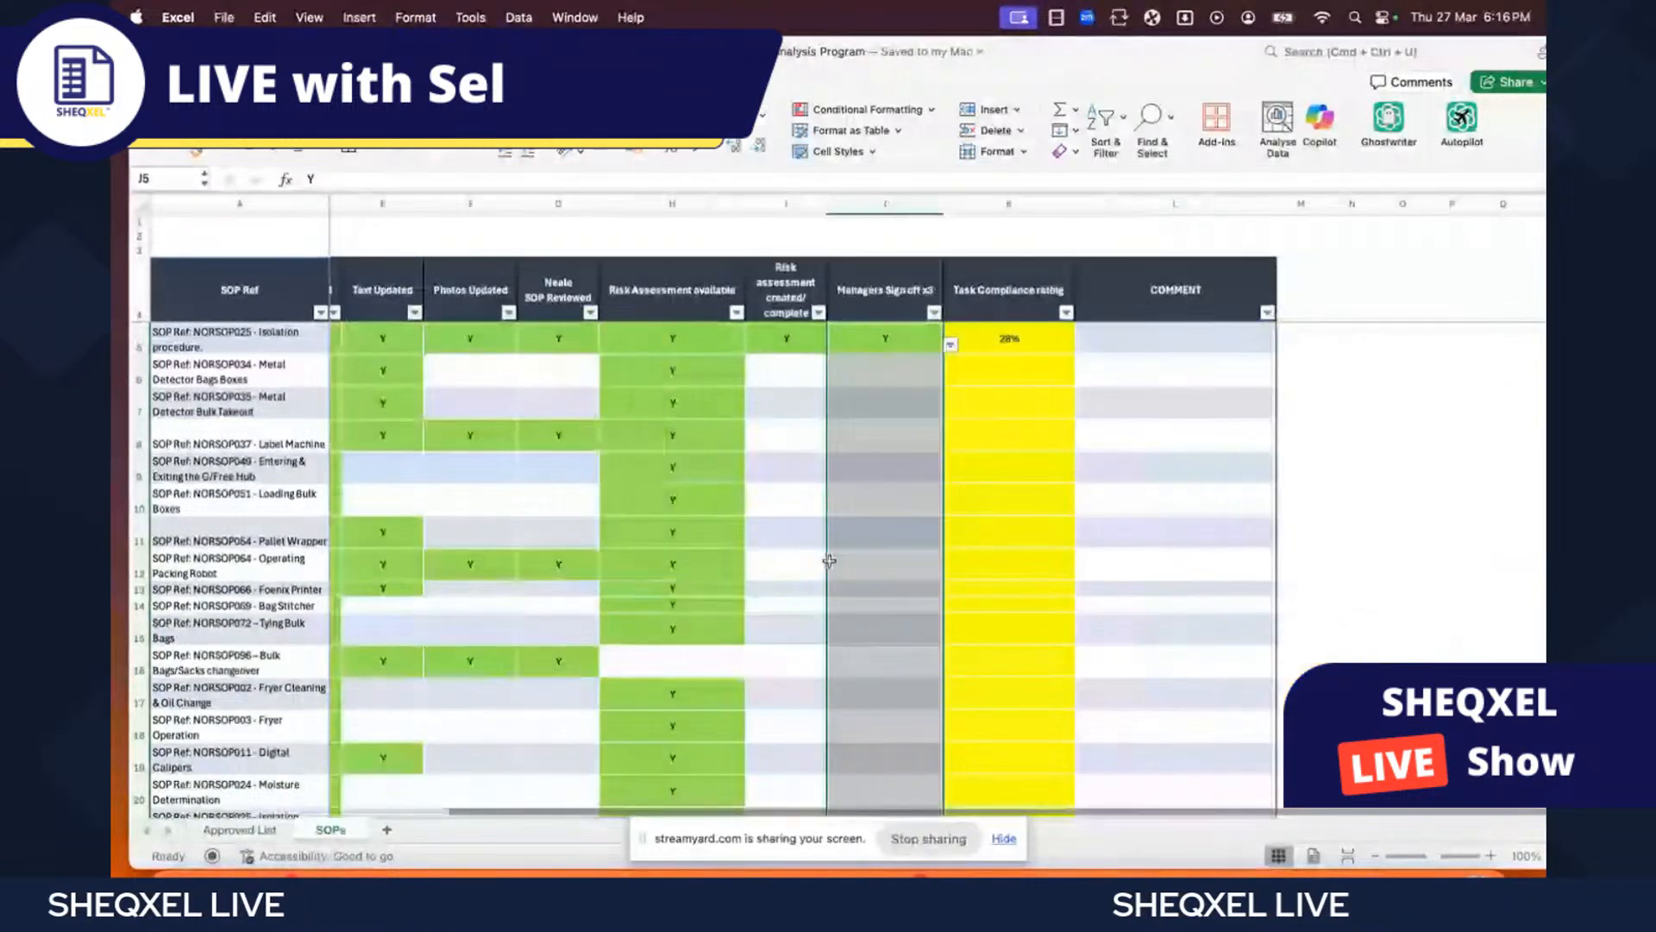
scroll(829, 561, "right", 1)
scroll(829, 561, "down", 2)
scroll(828, 562, "left", 4)
scroll(829, 562, "up", 2)
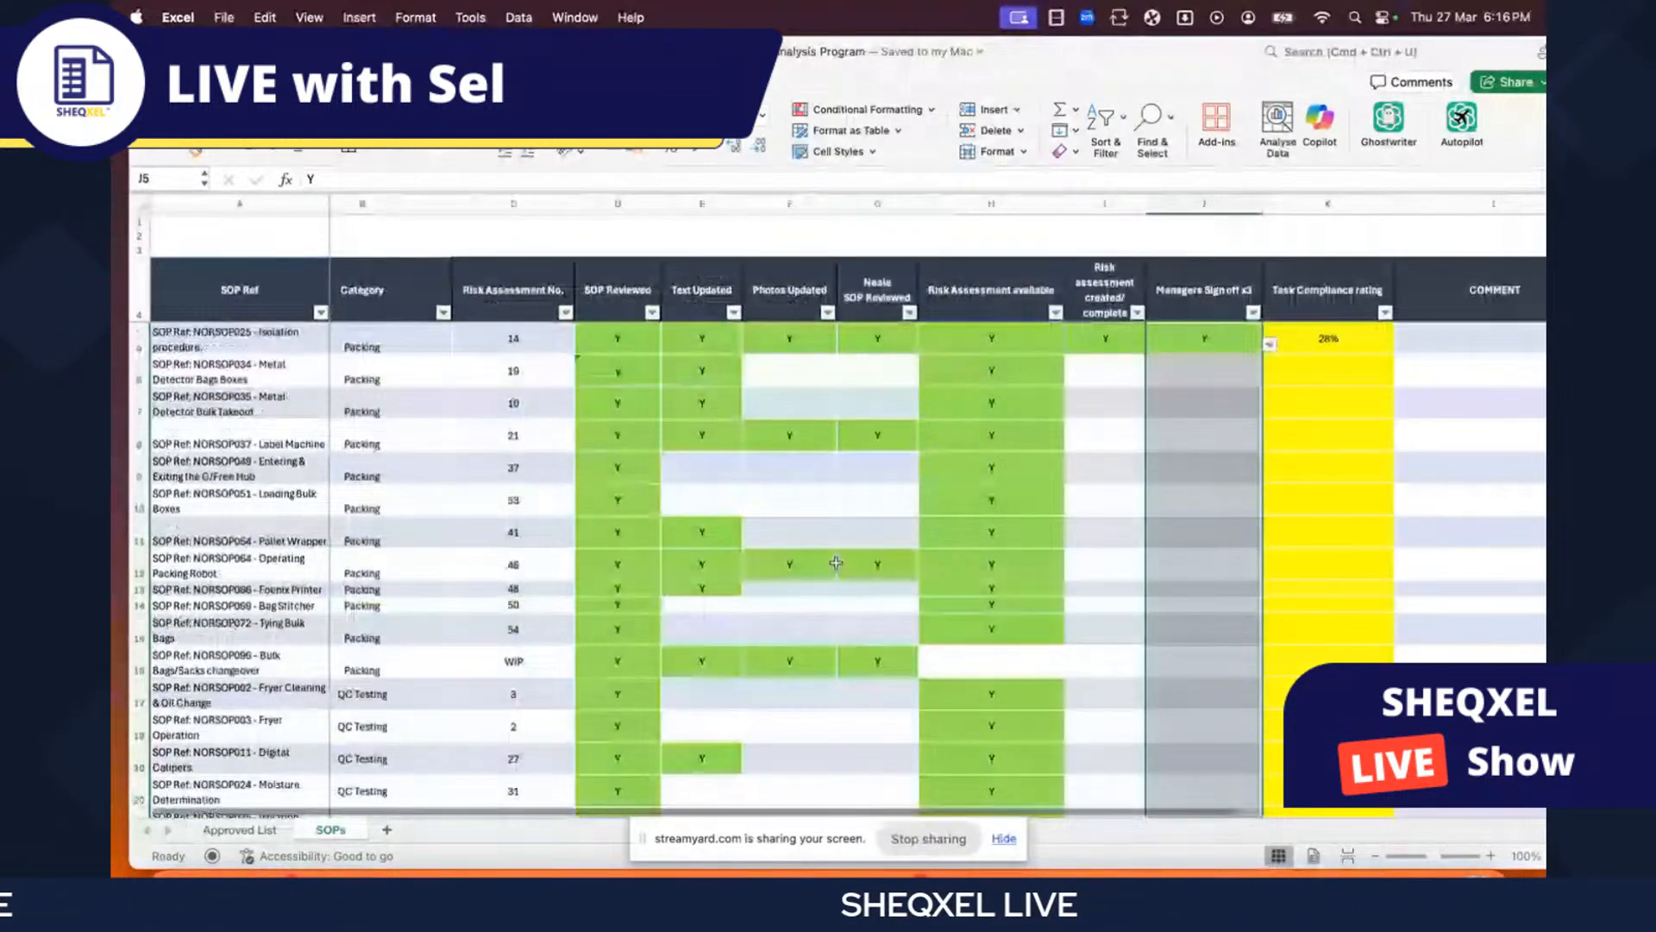
scroll(836, 563, "right", 2)
left_click(1021, 403)
left_click(1124, 339)
scroll(1110, 412, "left", 1)
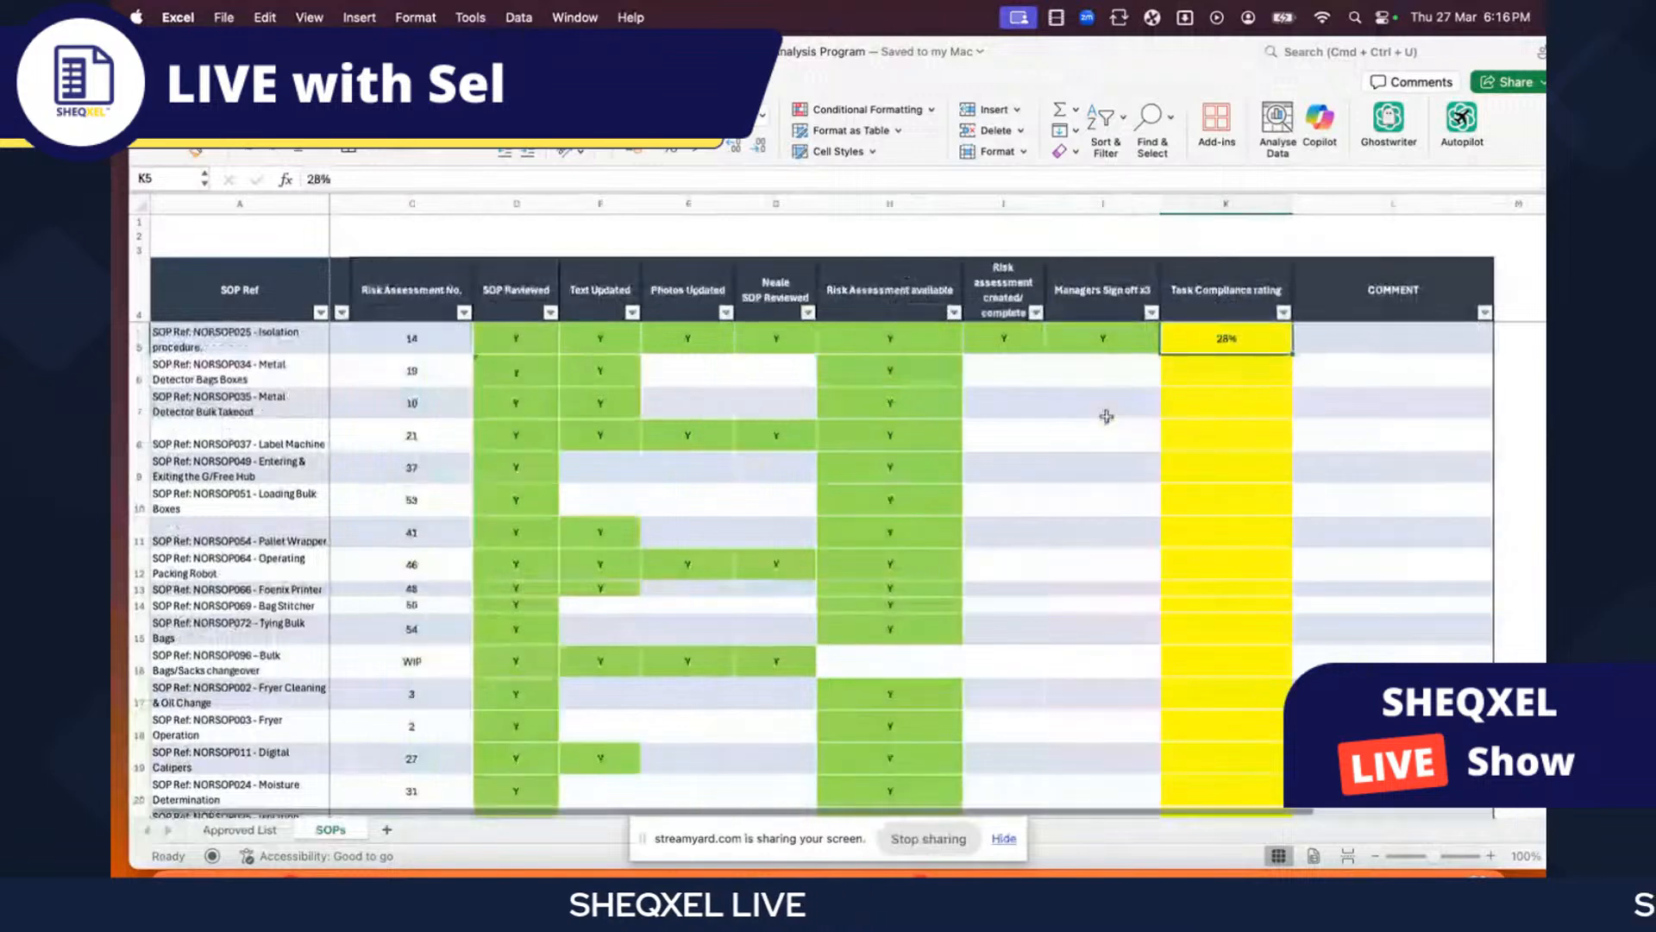
scroll(1107, 416, "left", 1)
scroll(1104, 418, "left", 1)
- Examine the Isolation procedure row from SOP Ref to Task Compliance rating and the Packing entries in the Category column
left_click_drag(259, 341, 667, 348)
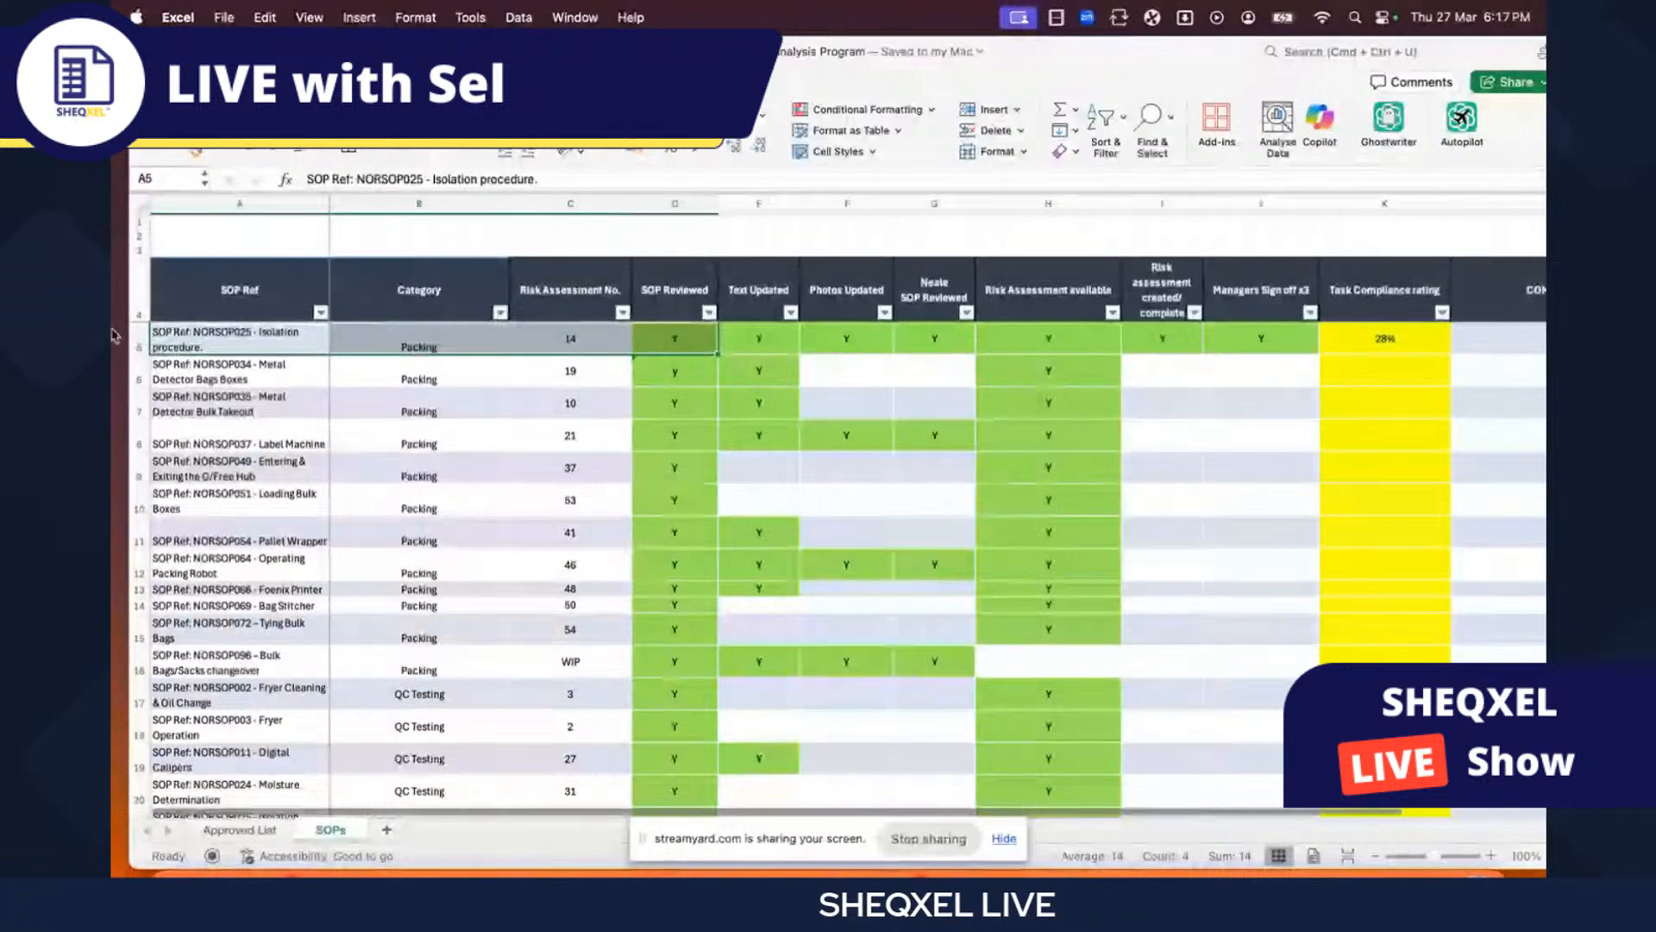
left_click_drag(293, 340, 1380, 338)
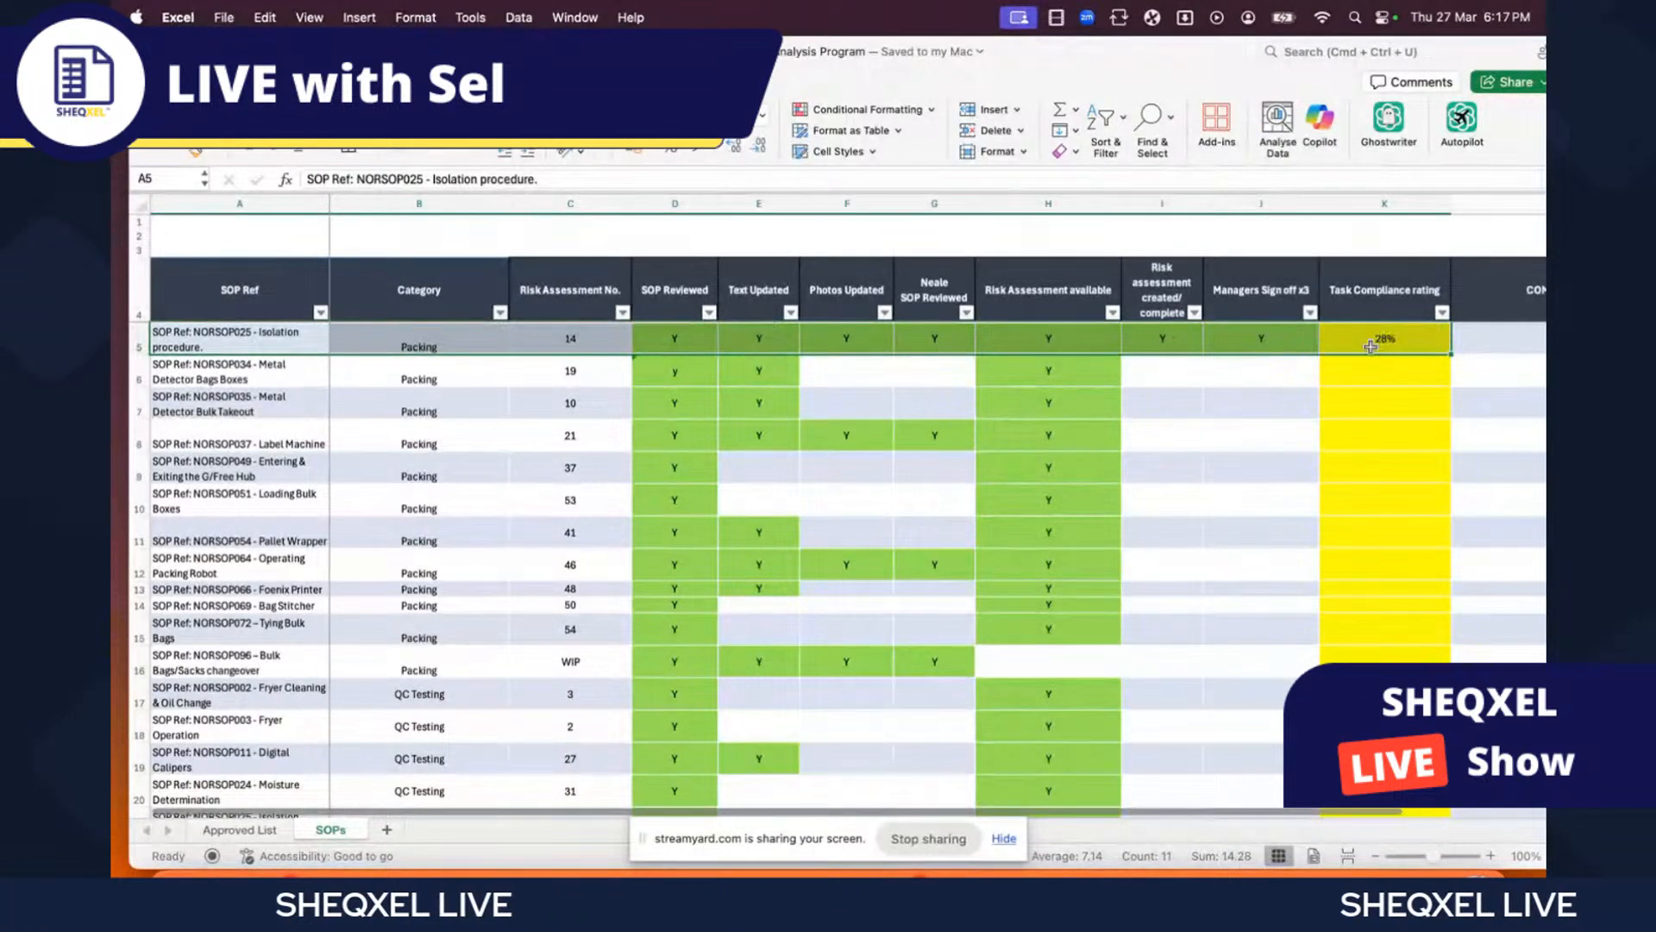
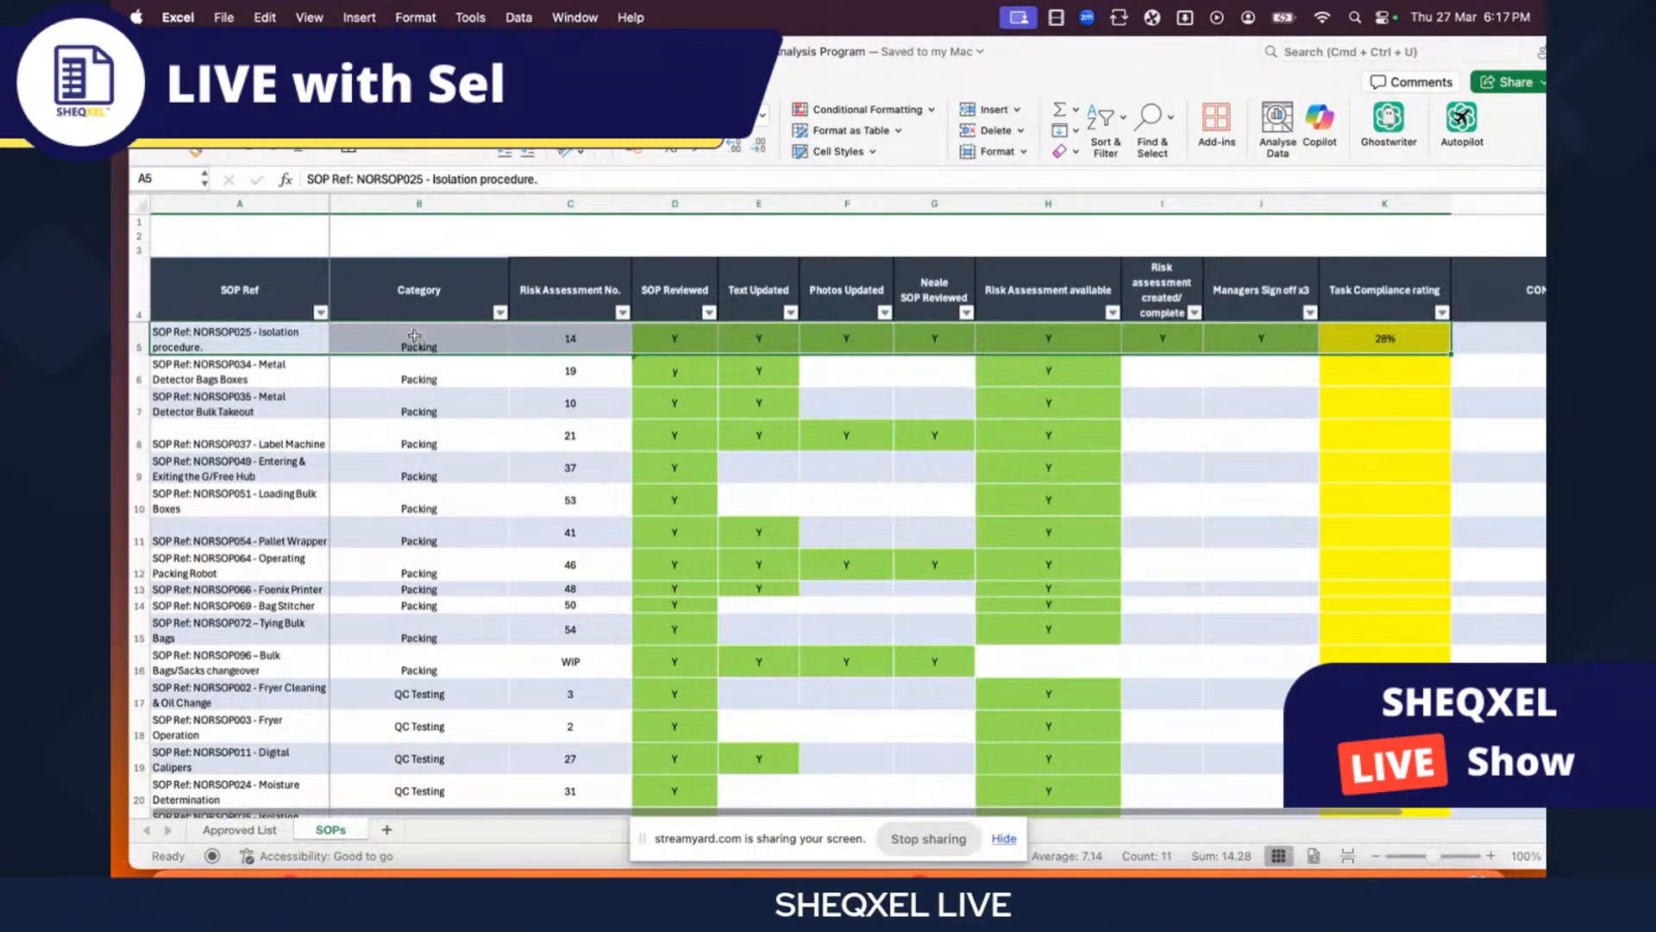
left_click_drag(414, 336, 419, 639)
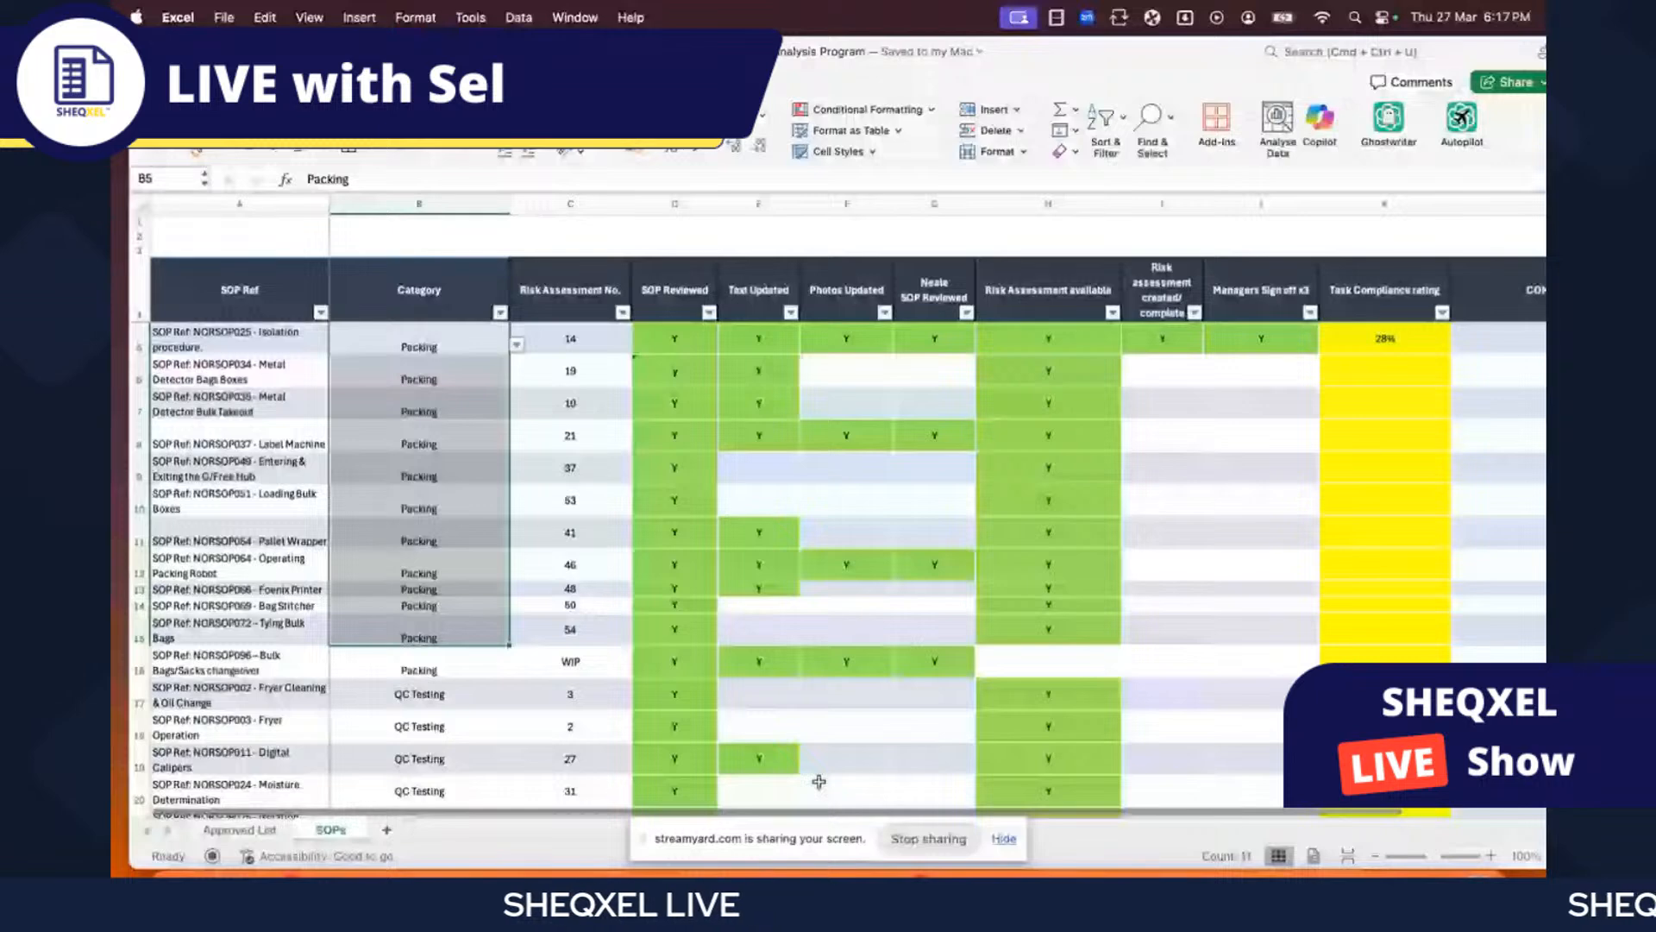
scroll(748, 663, "down", 1)
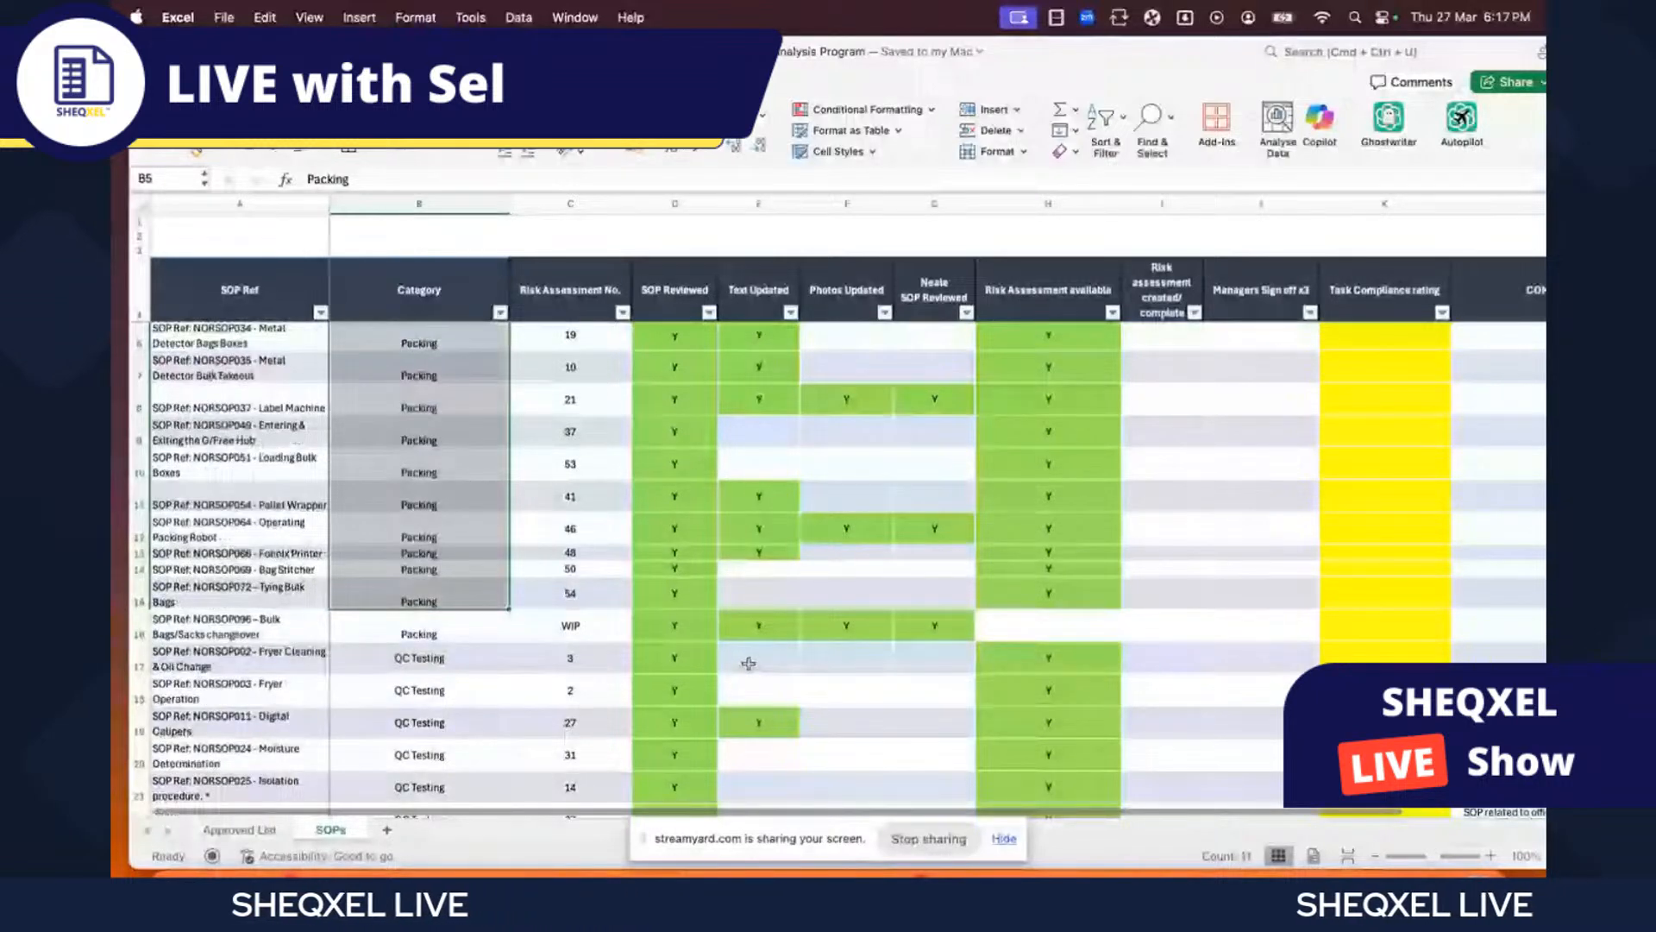
scroll(748, 663, "up", 1)
scroll(673, 670, "right", 3)
scroll(673, 670, "left", 3)
scroll(647, 351, "right", 1)
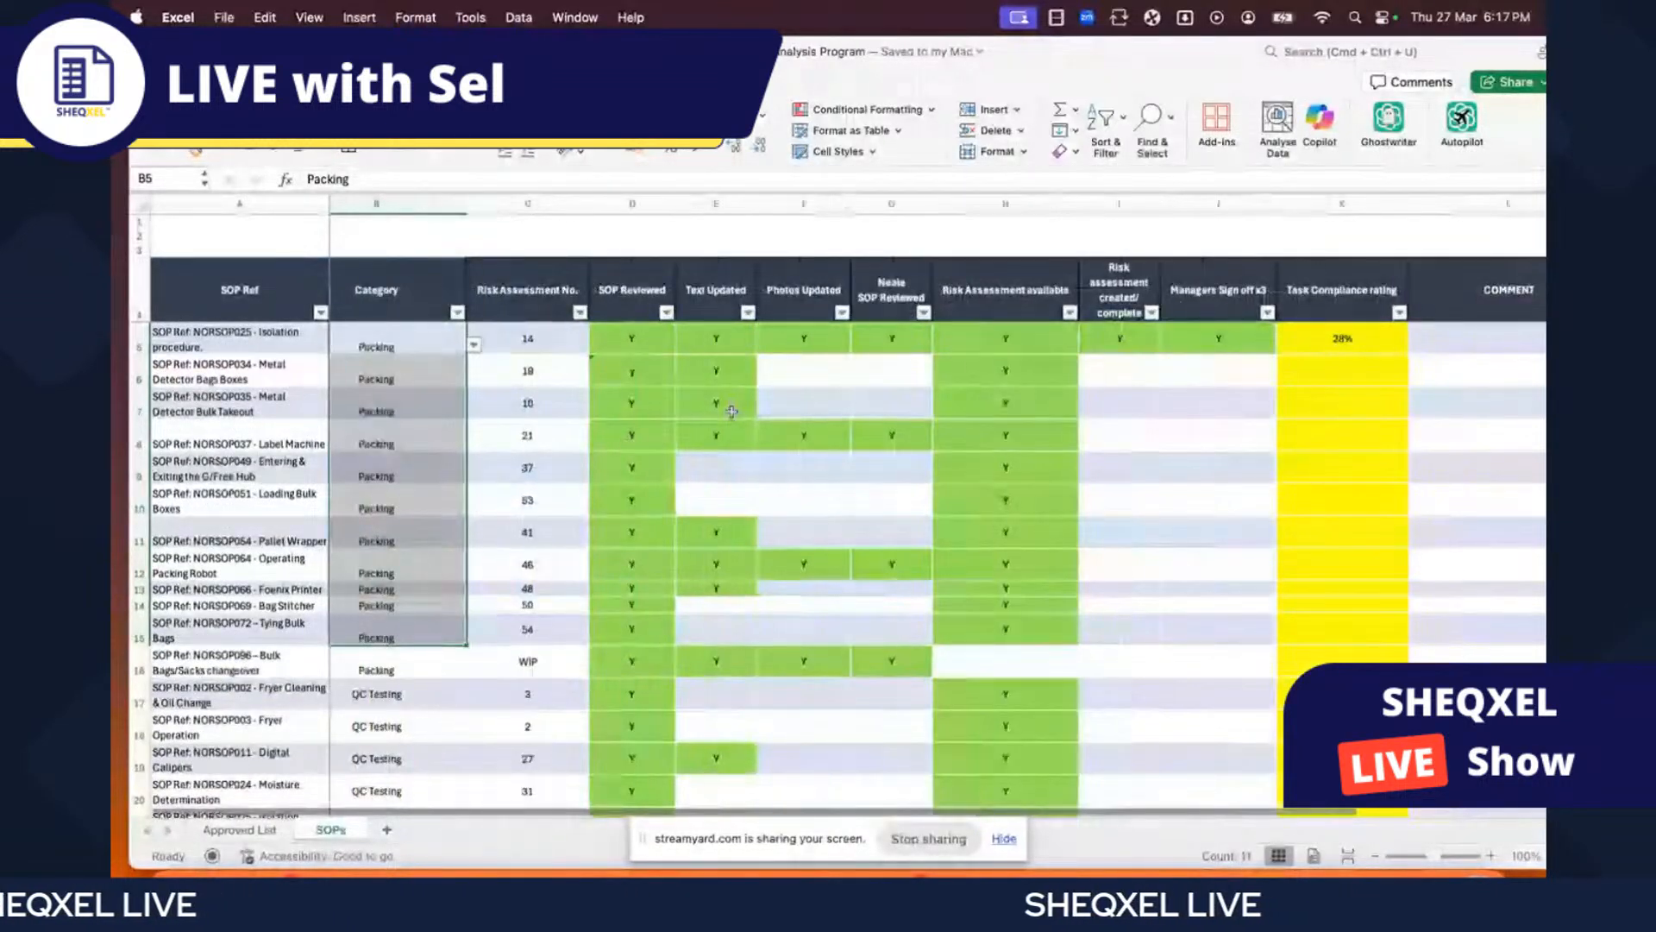
- Examine the Isolation procedure's Y entries in D5:J5 and its Task Compliance rating in K5
left_click_drag(602, 331, 1094, 329)
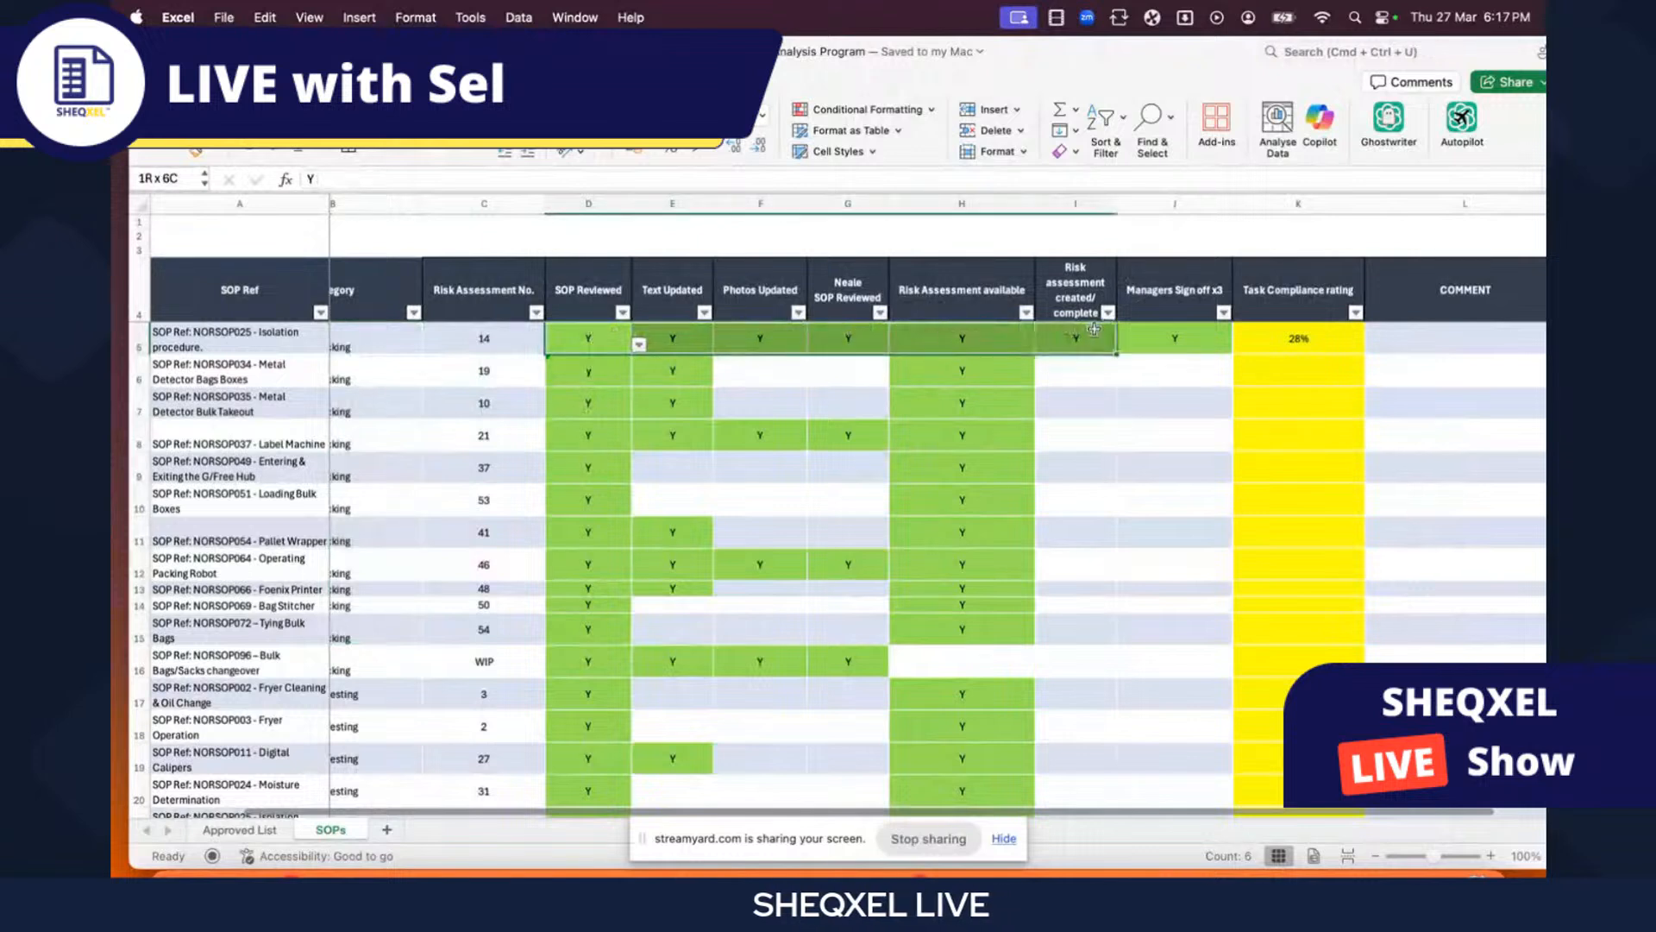
left_click(1152, 325)
left_click_drag(1154, 333, 594, 333)
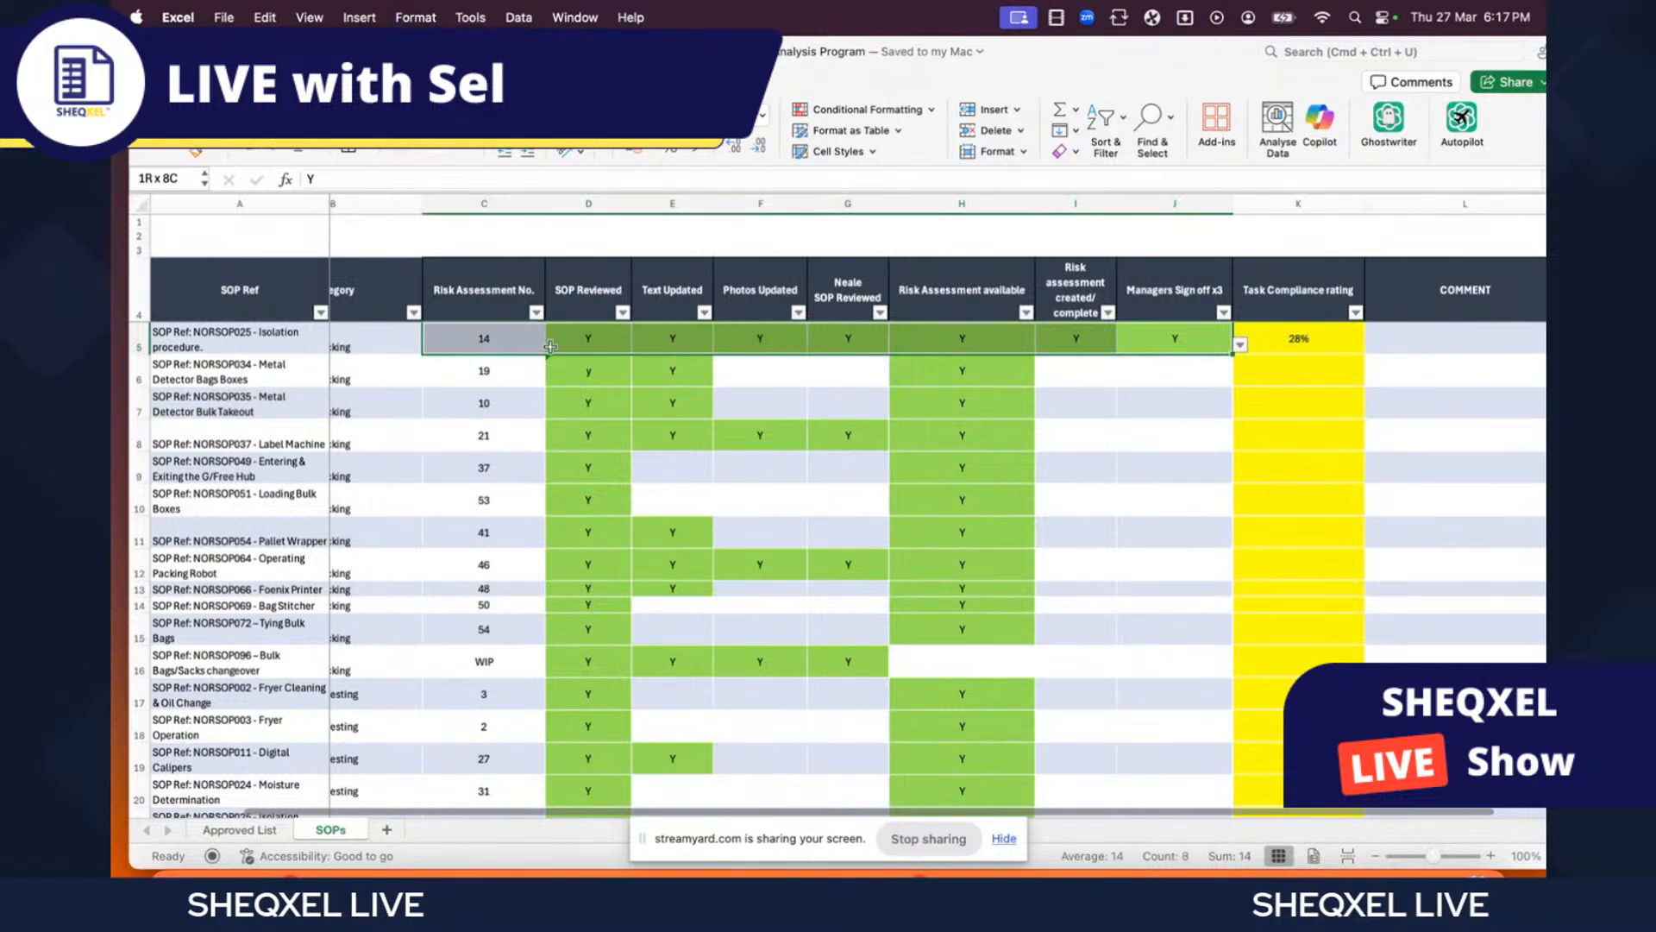
left_click_drag(608, 348, 607, 347)
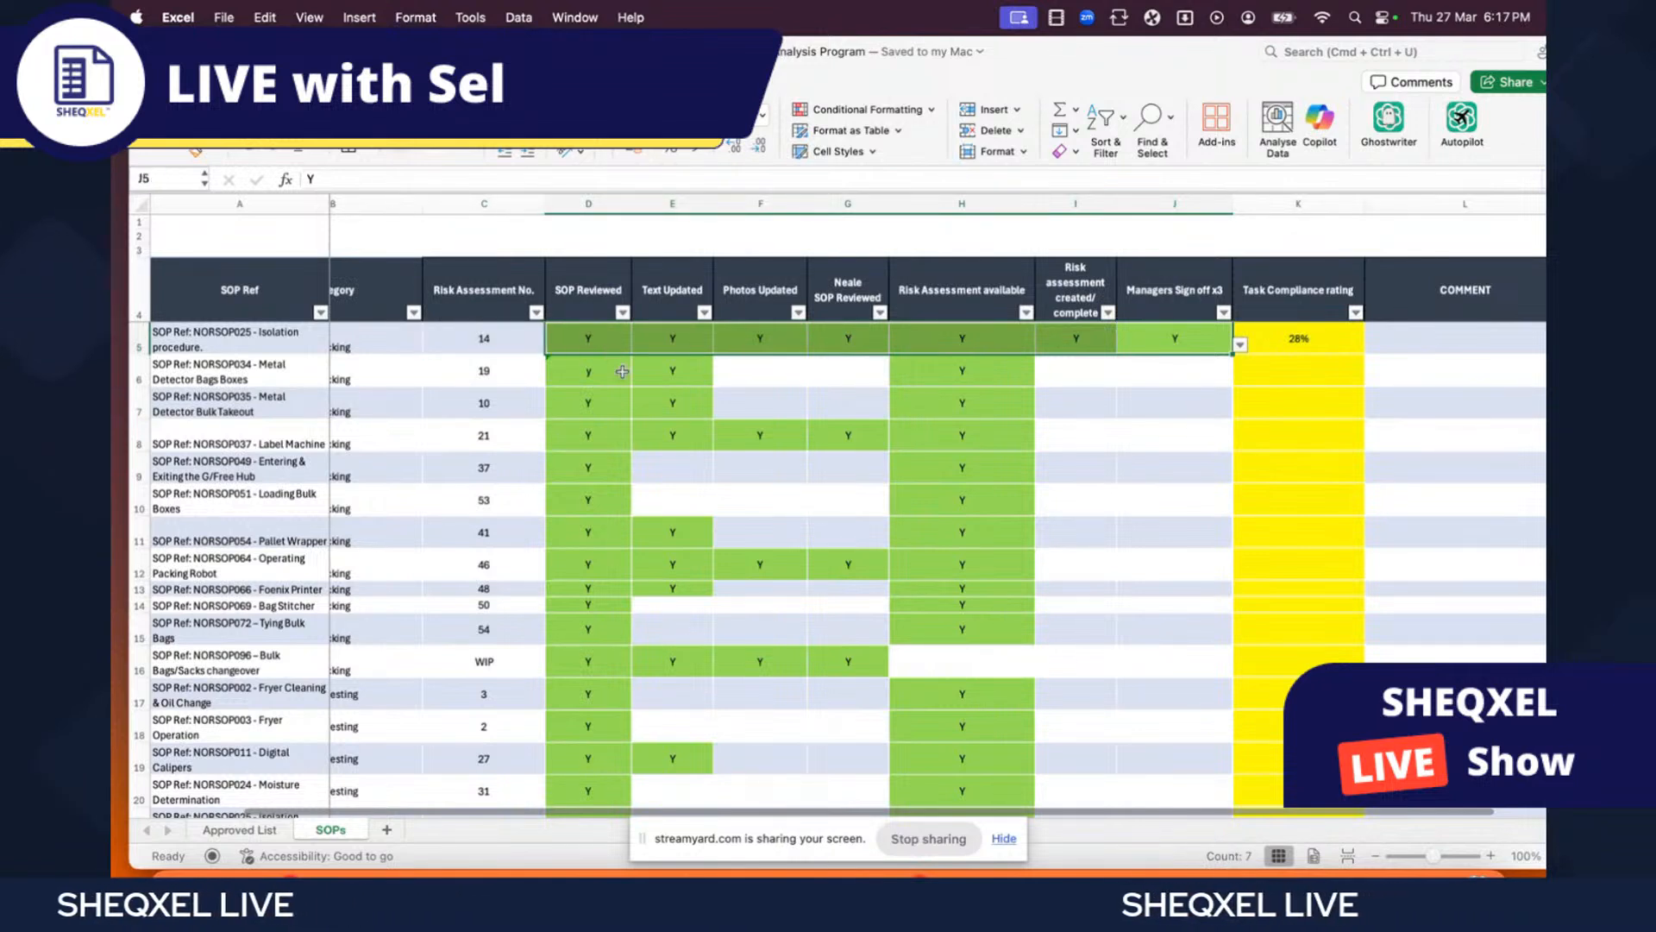
left_click(1294, 336)
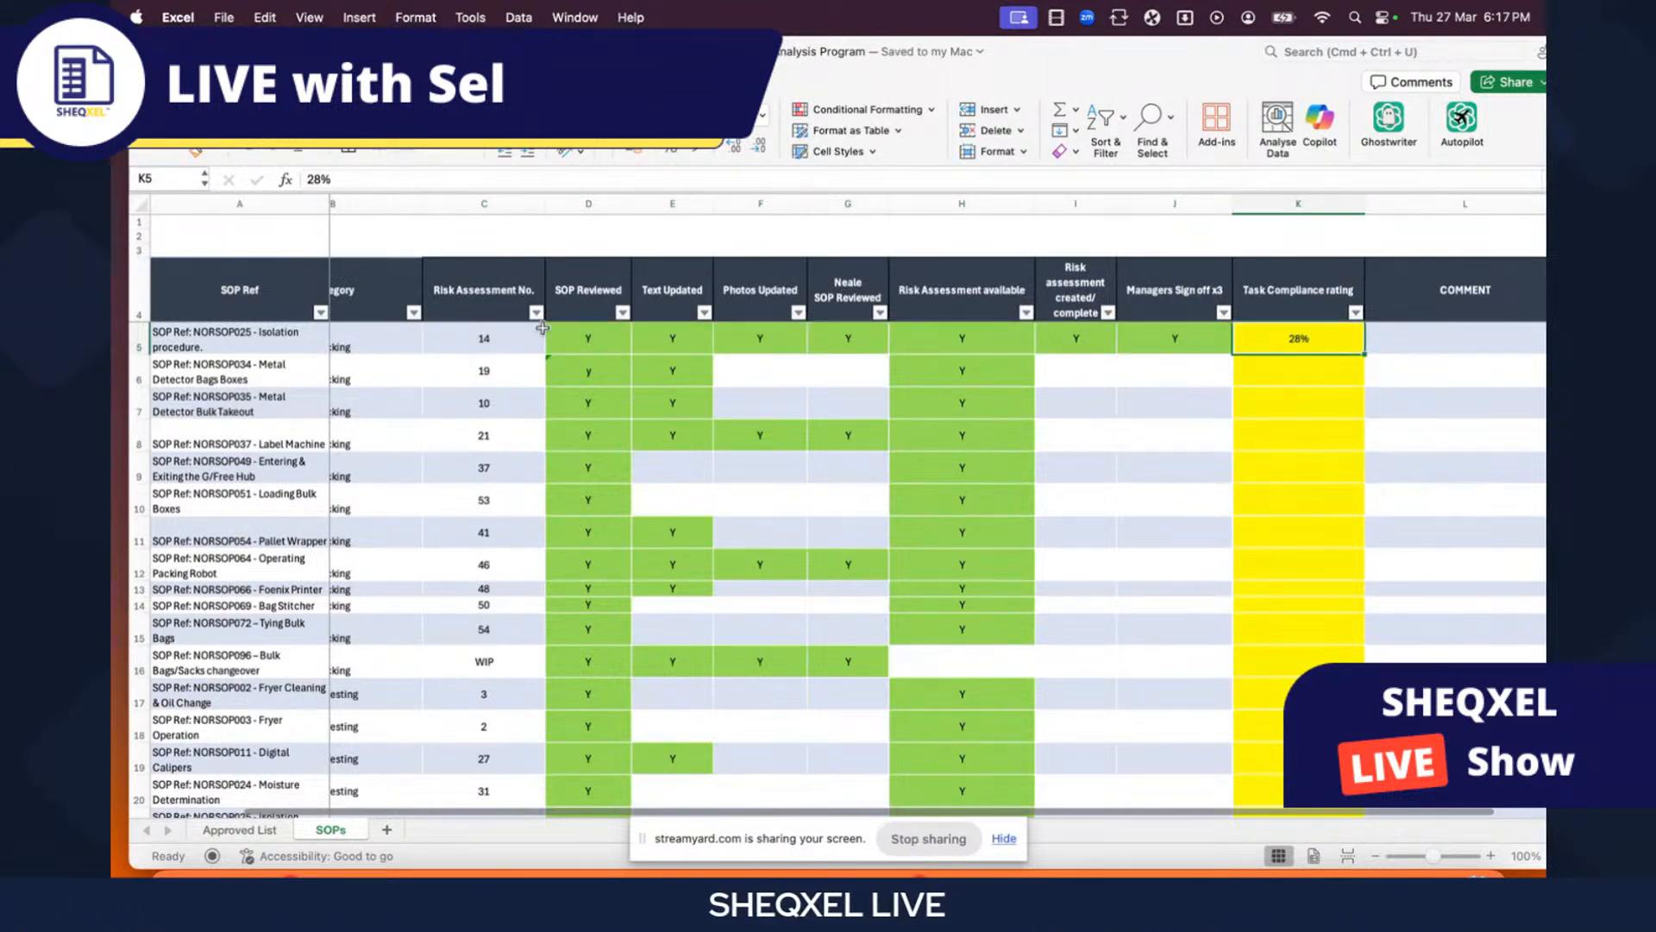
left_click_drag(577, 332, 1121, 347)
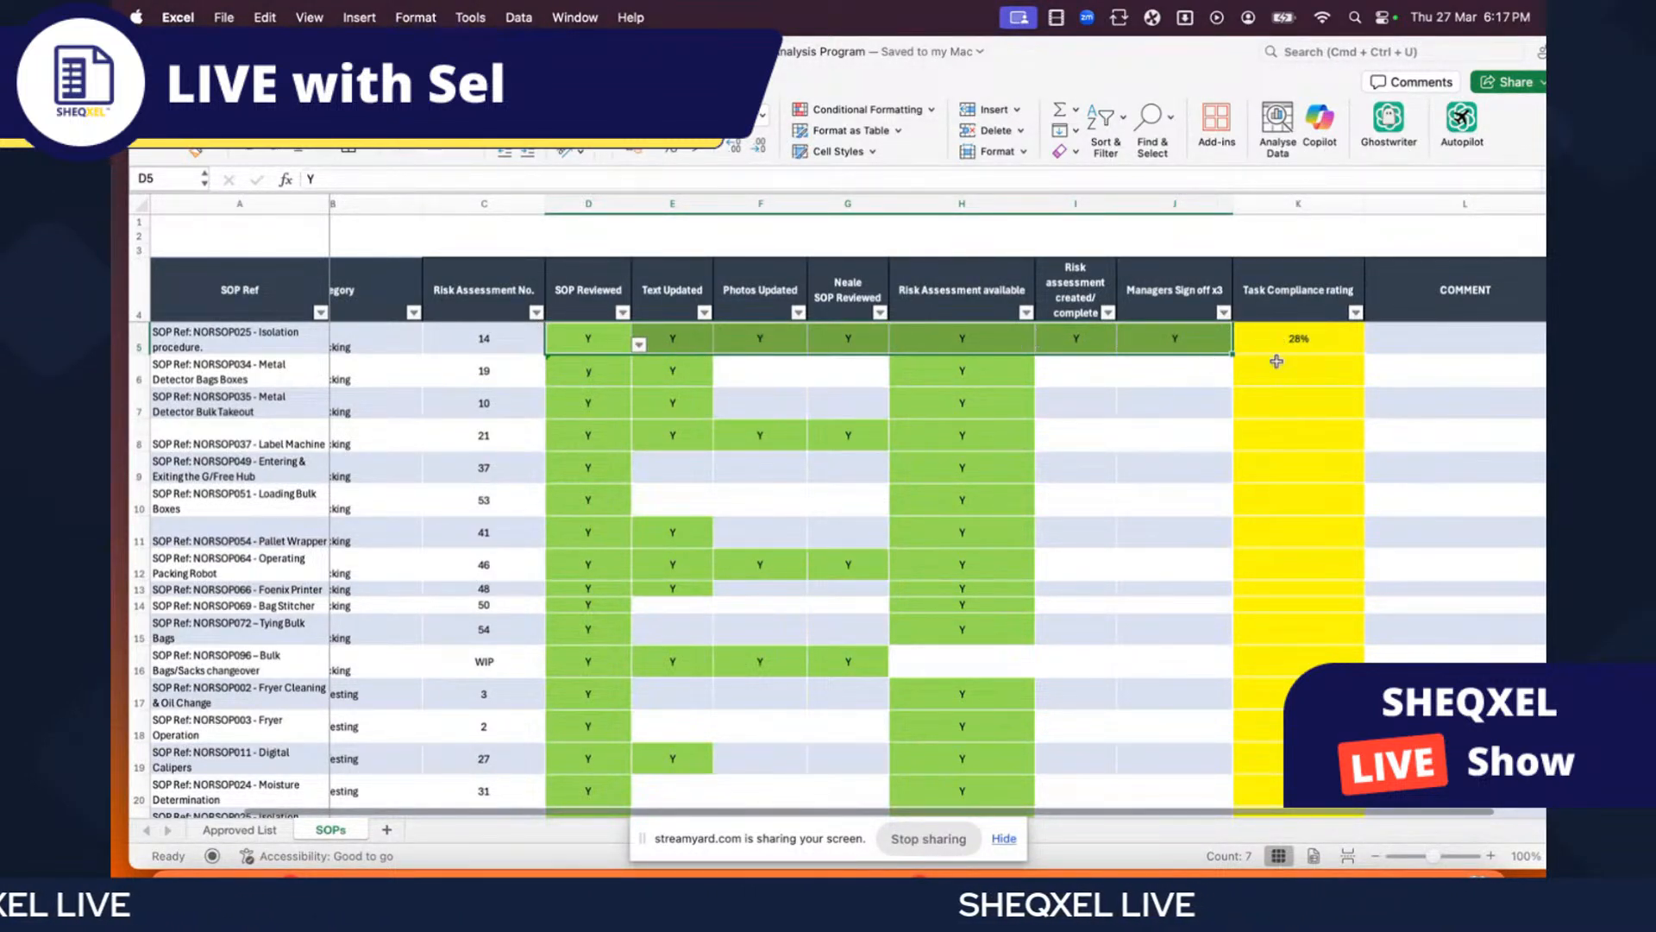
left_click(1006, 430)
- Replace the Task Compliance rating in K5 with the start of a formula, =COUNTA(D3:J3
double_click(1315, 342)
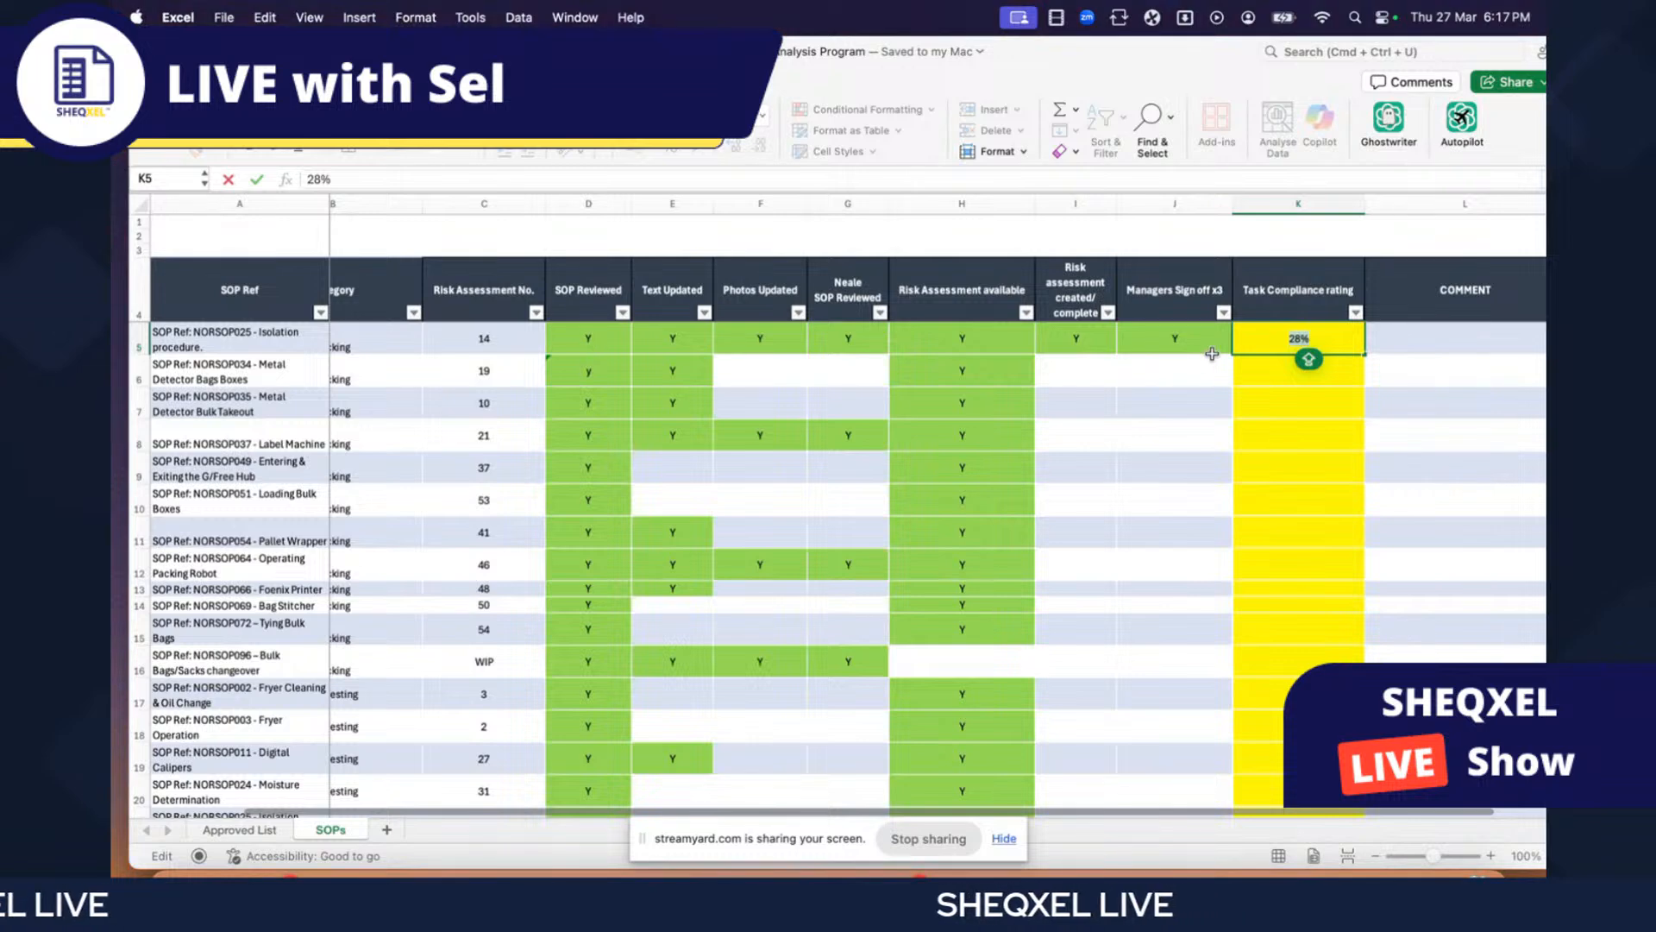
key("BackSpace")
type("=")
type("=")
type("CO")
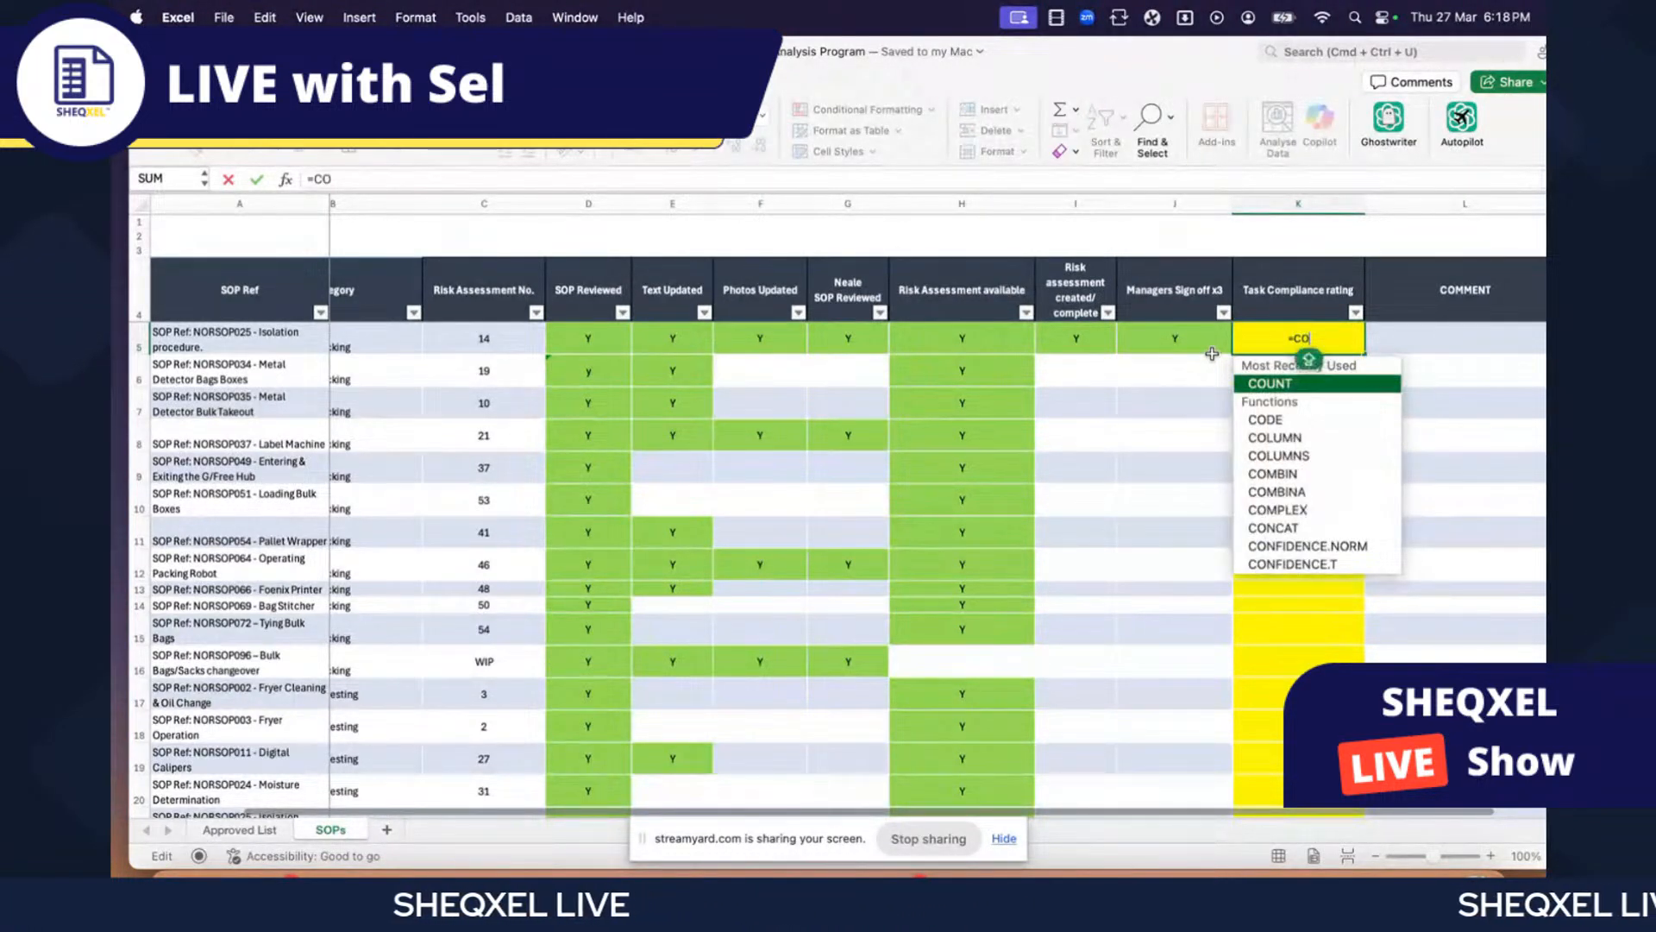
type("UNTA(")
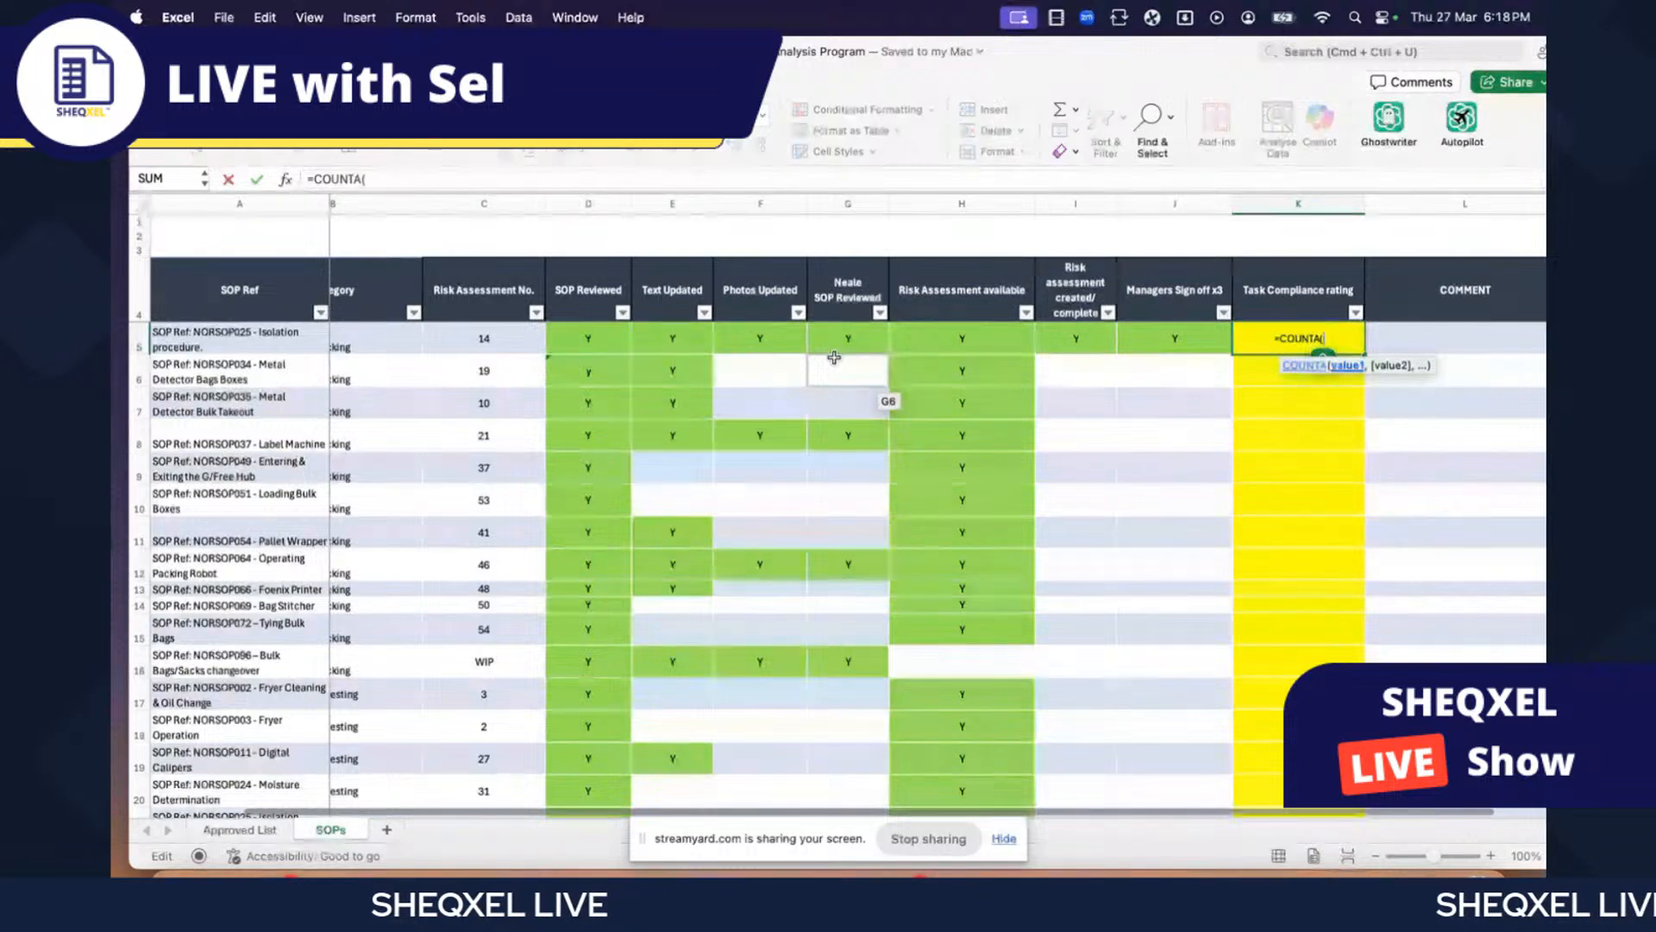
type("D3:")
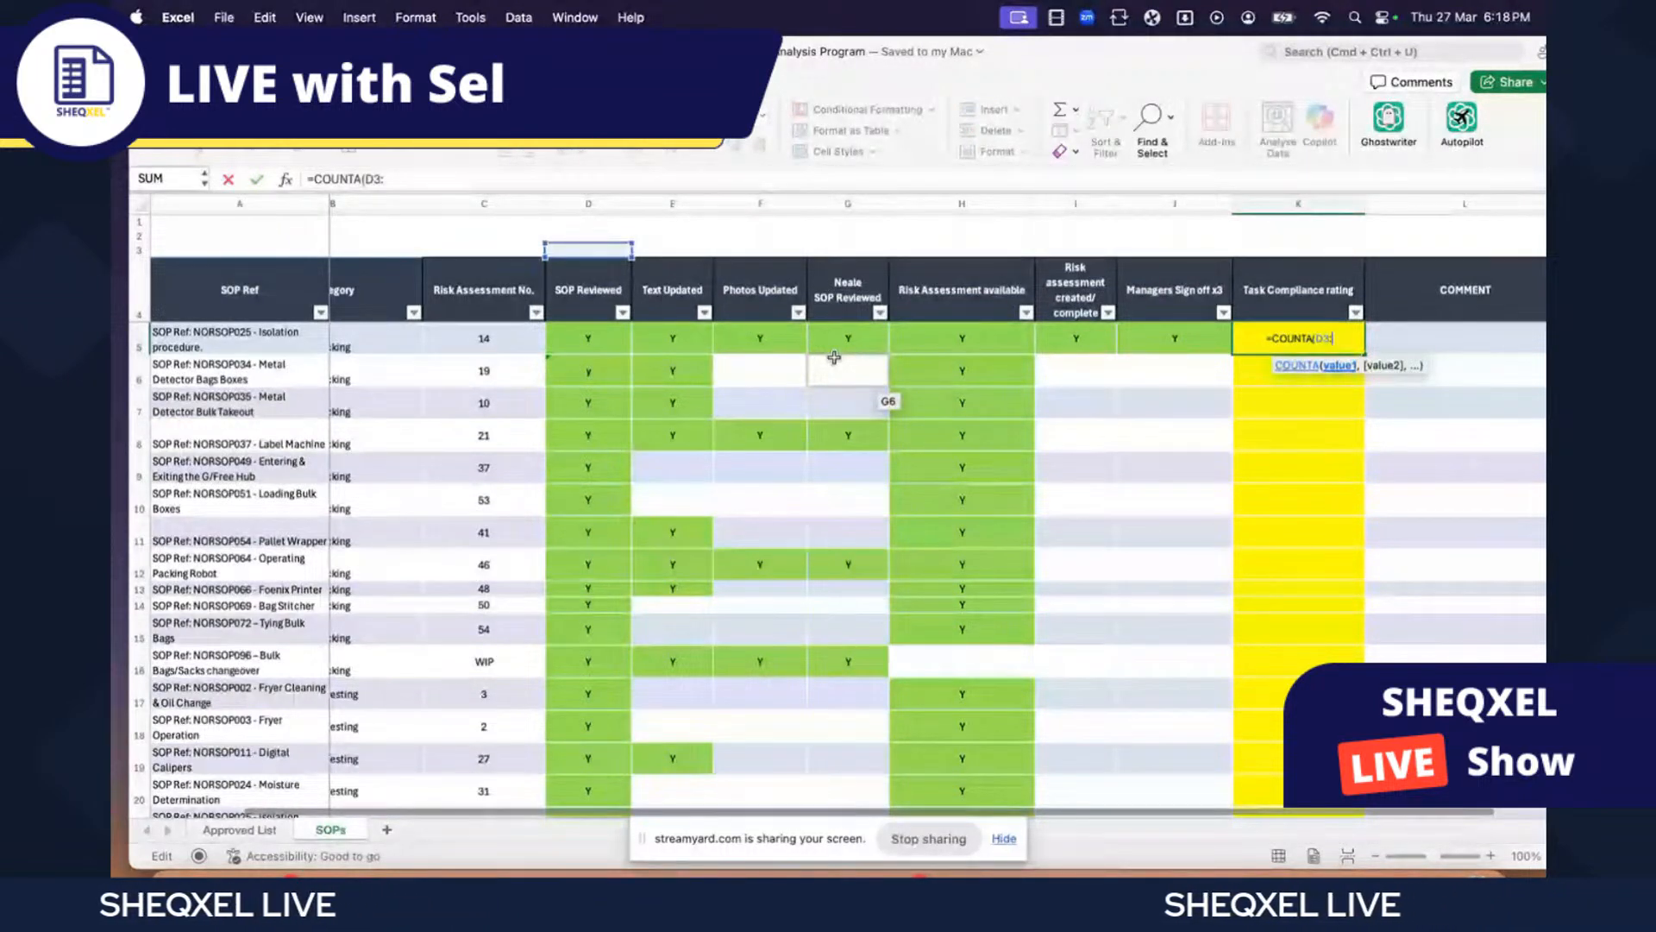
type("J3")
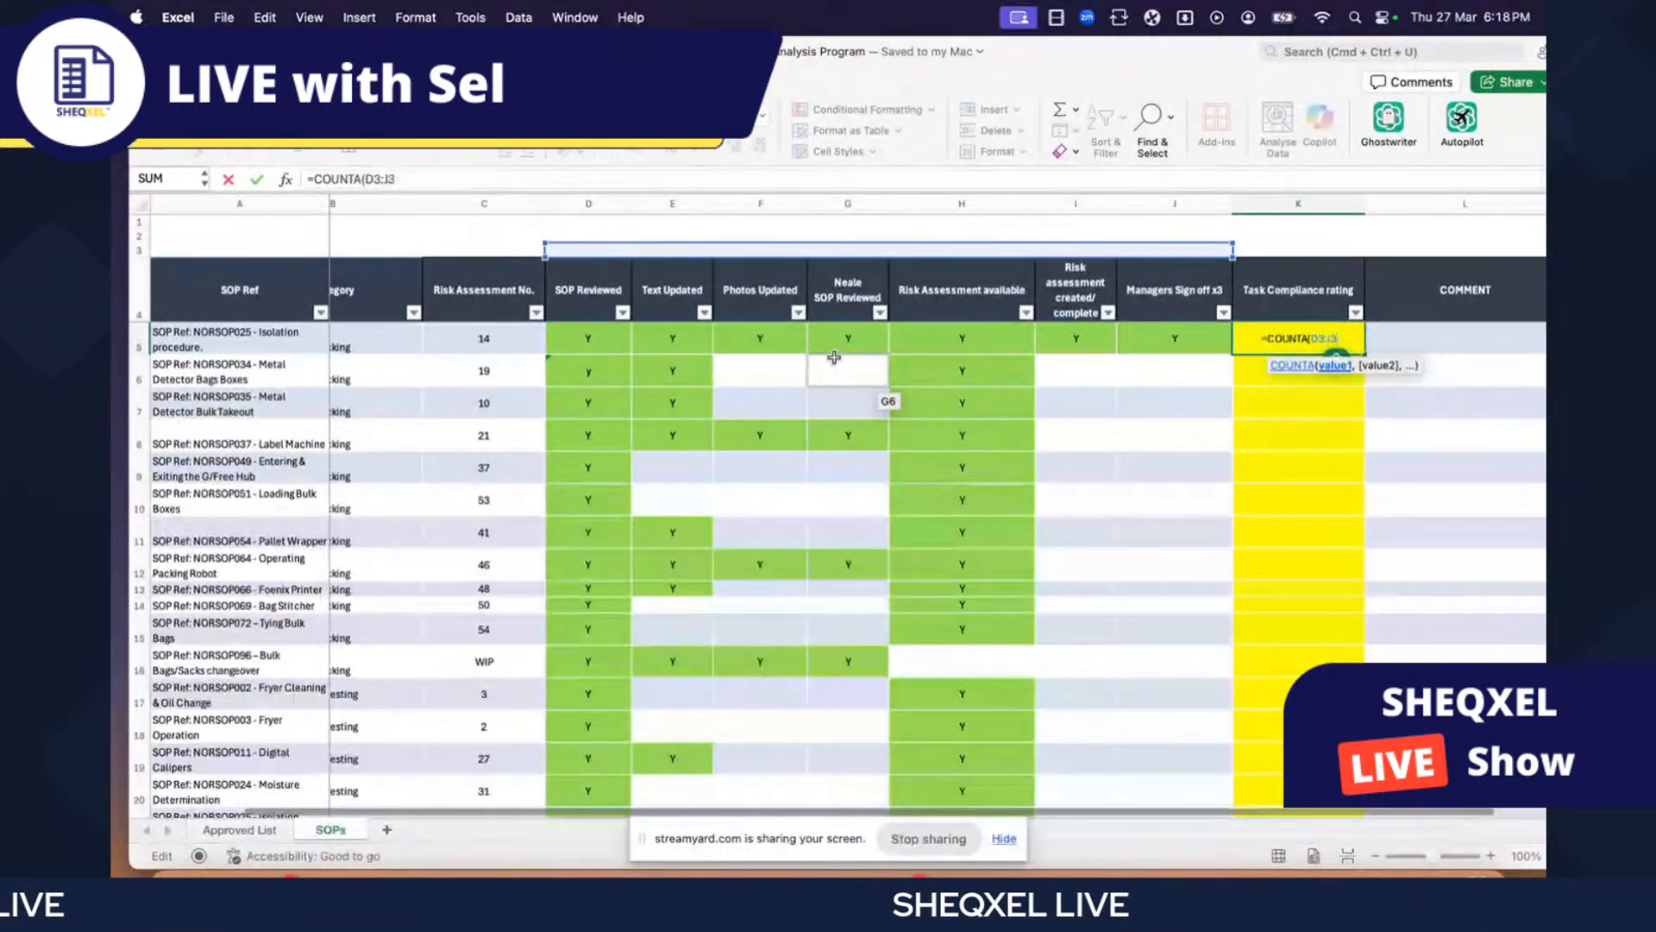
- Correct the range in K5's COUNTA formula to D5:J5 and enter it for the Task Compliance rating column
left_click(379, 178)
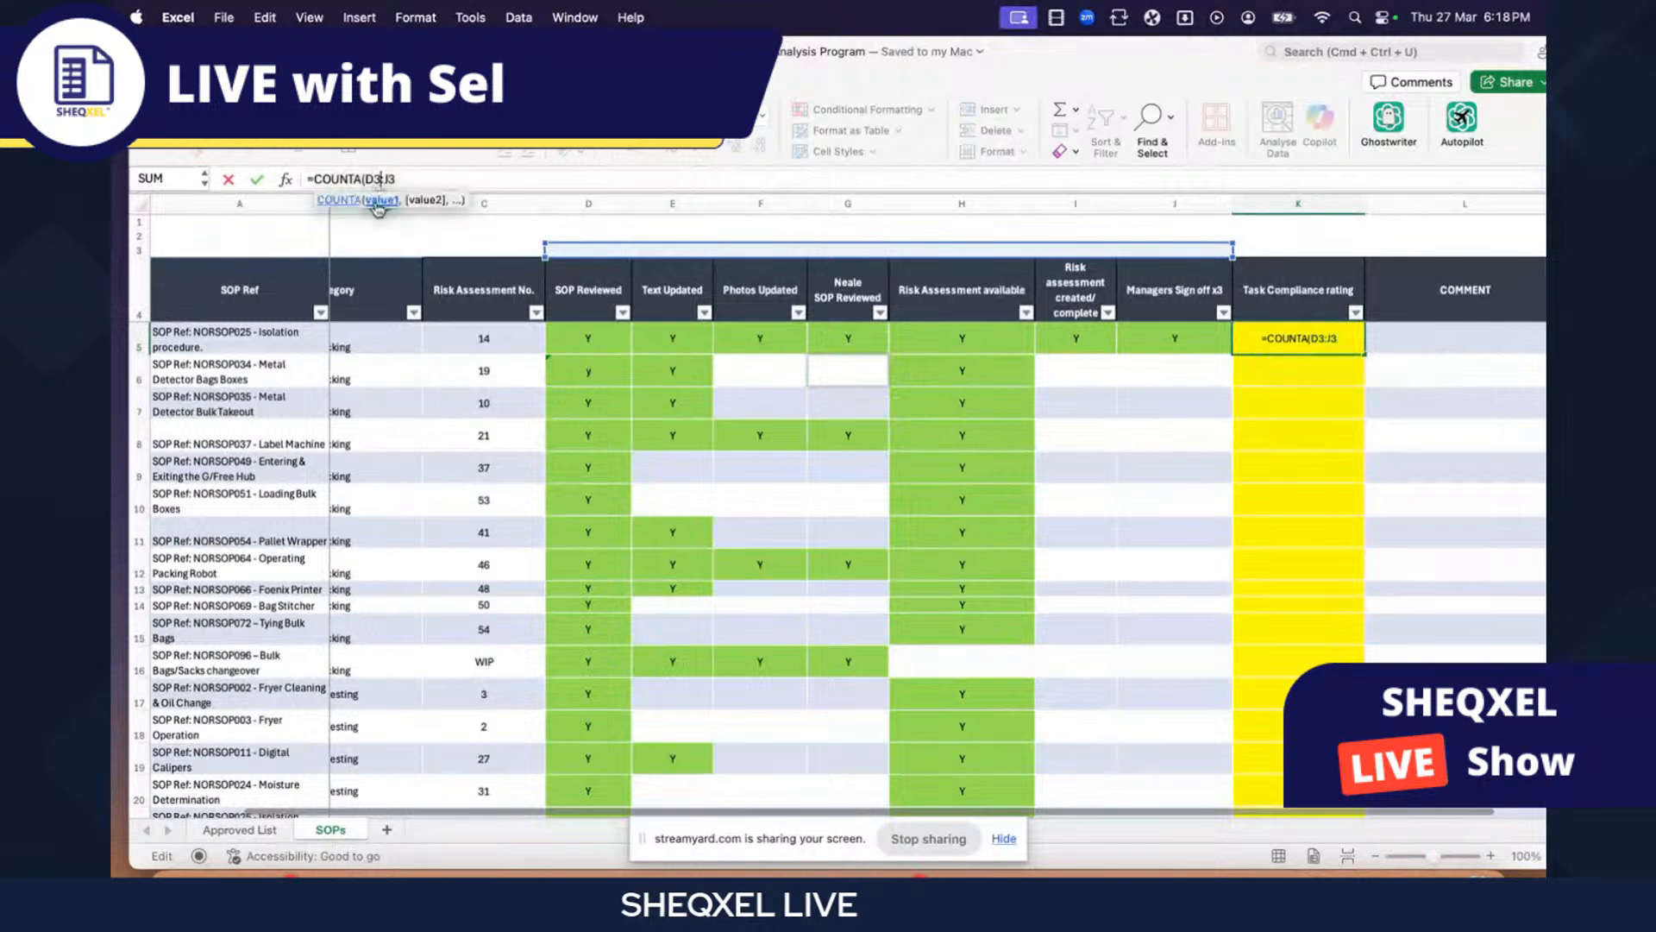
key("BackSpace")
type("5")
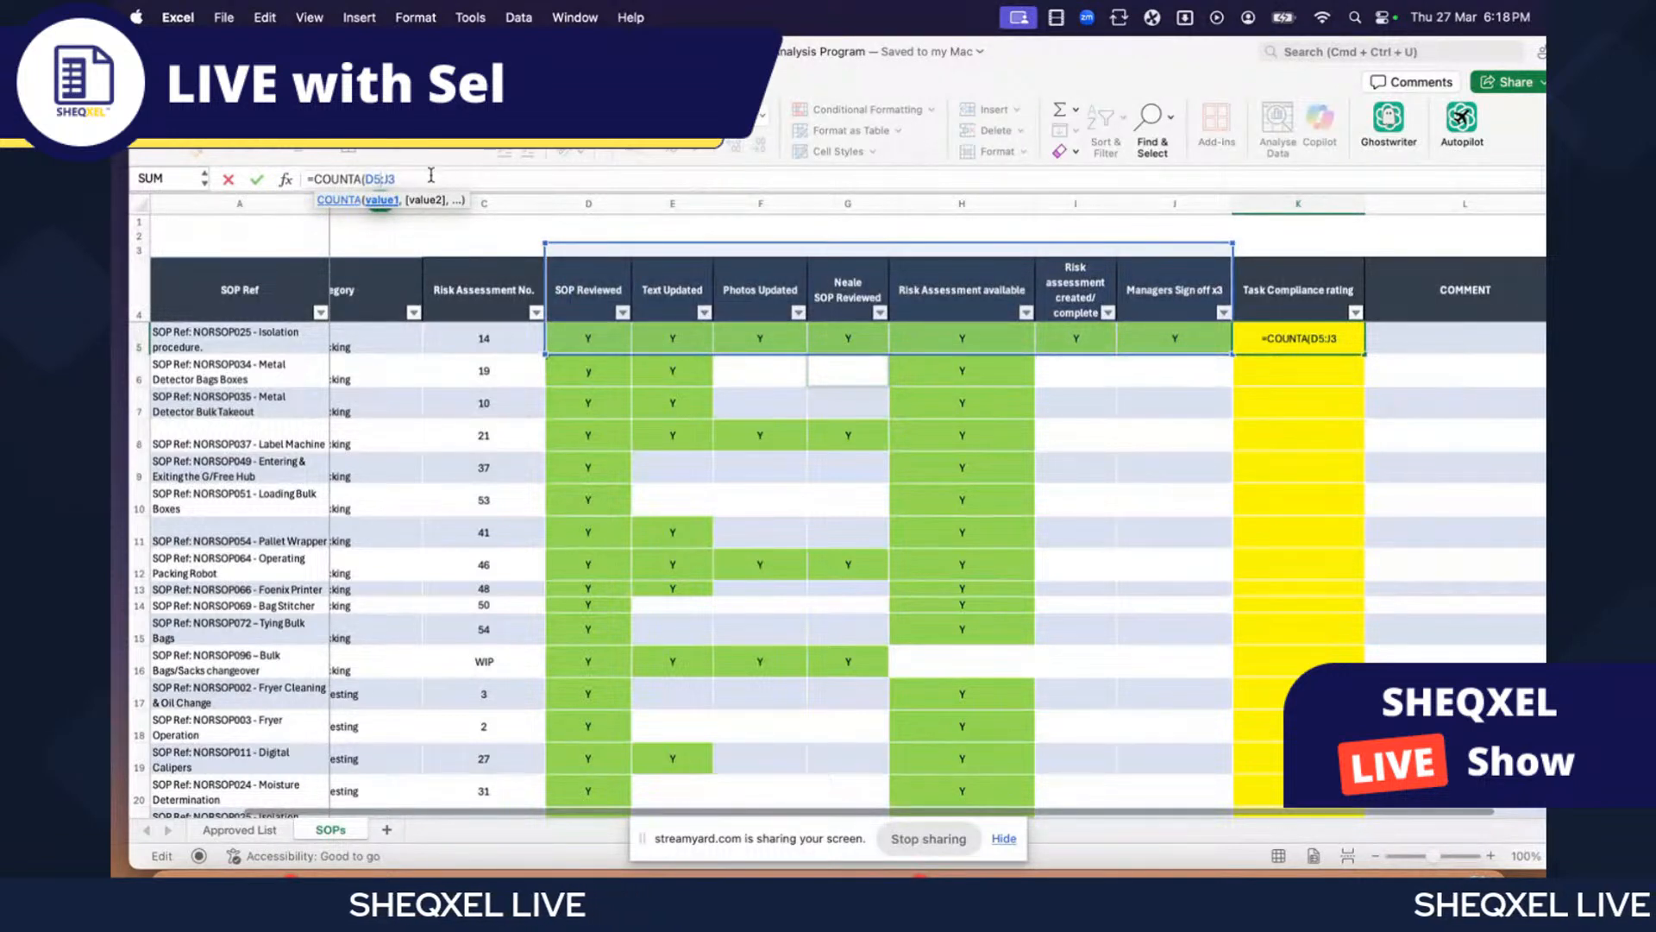
key("Delete")
key("Delete")
type("J5")
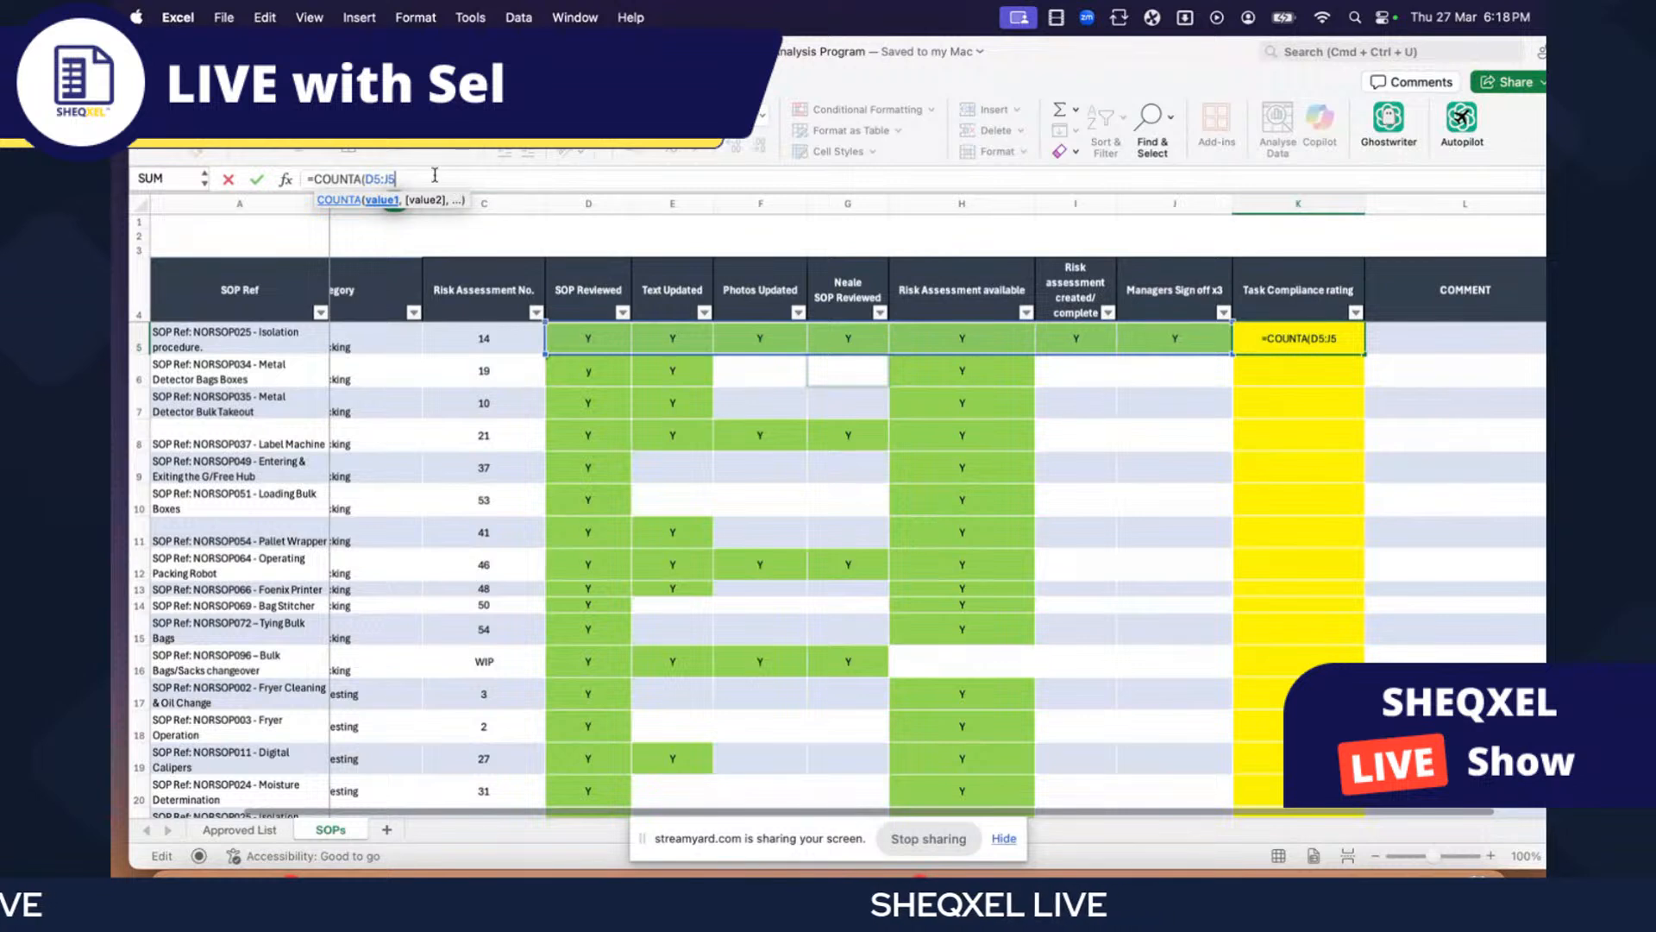
key("Return")
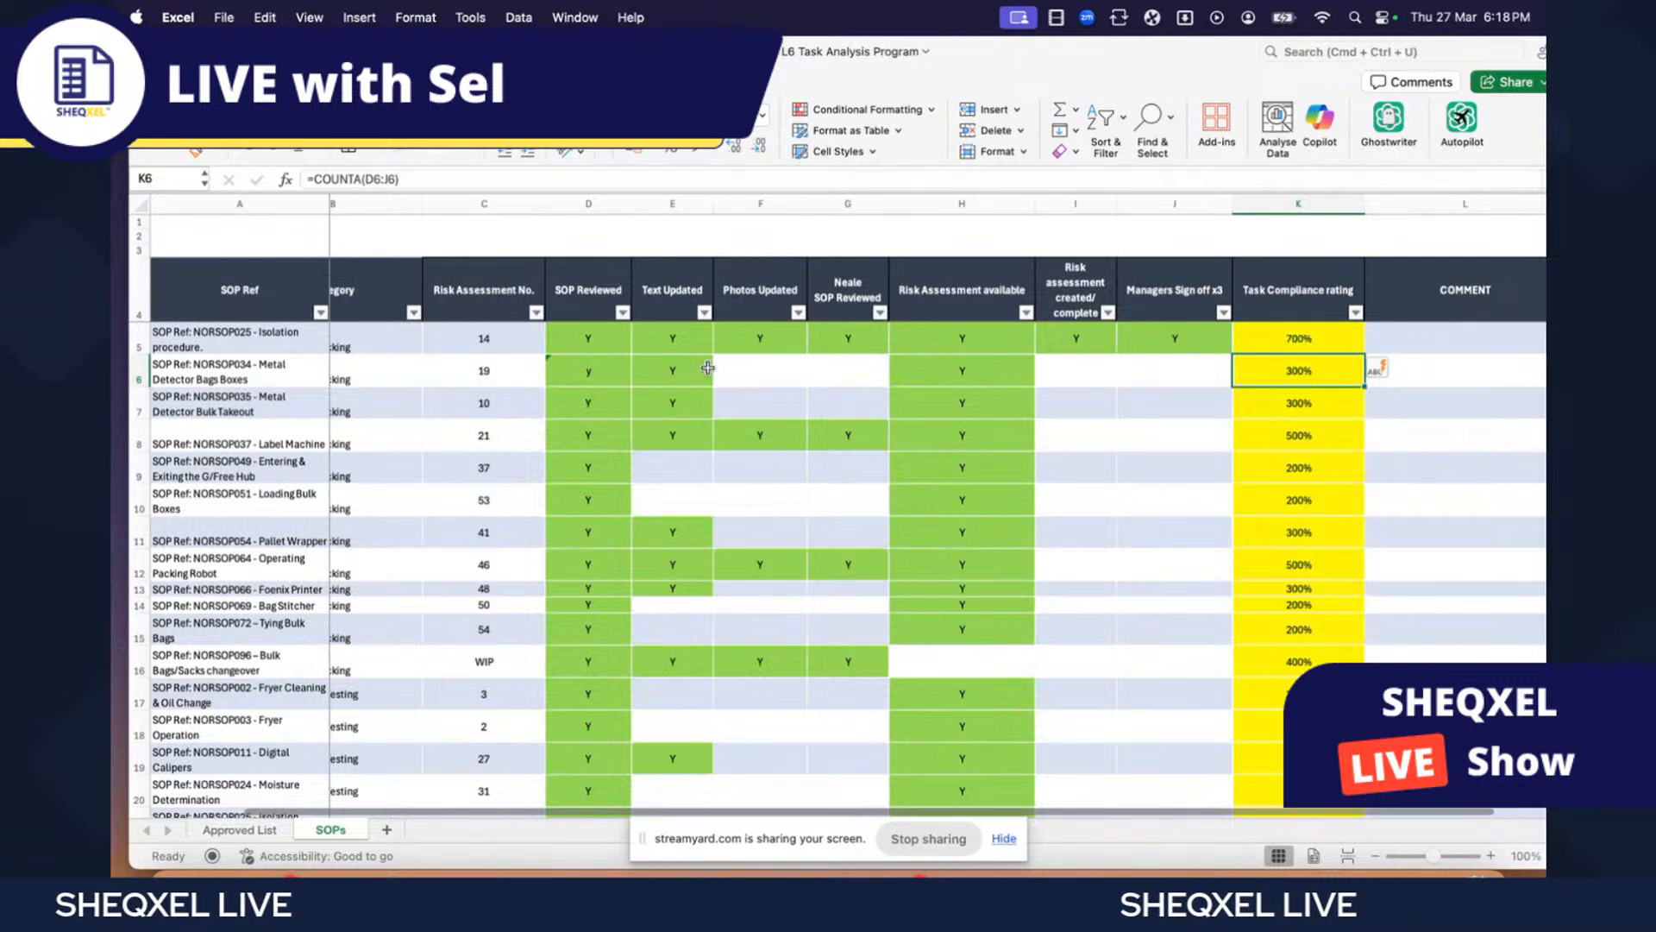
left_click_drag(588, 338, 1131, 338)
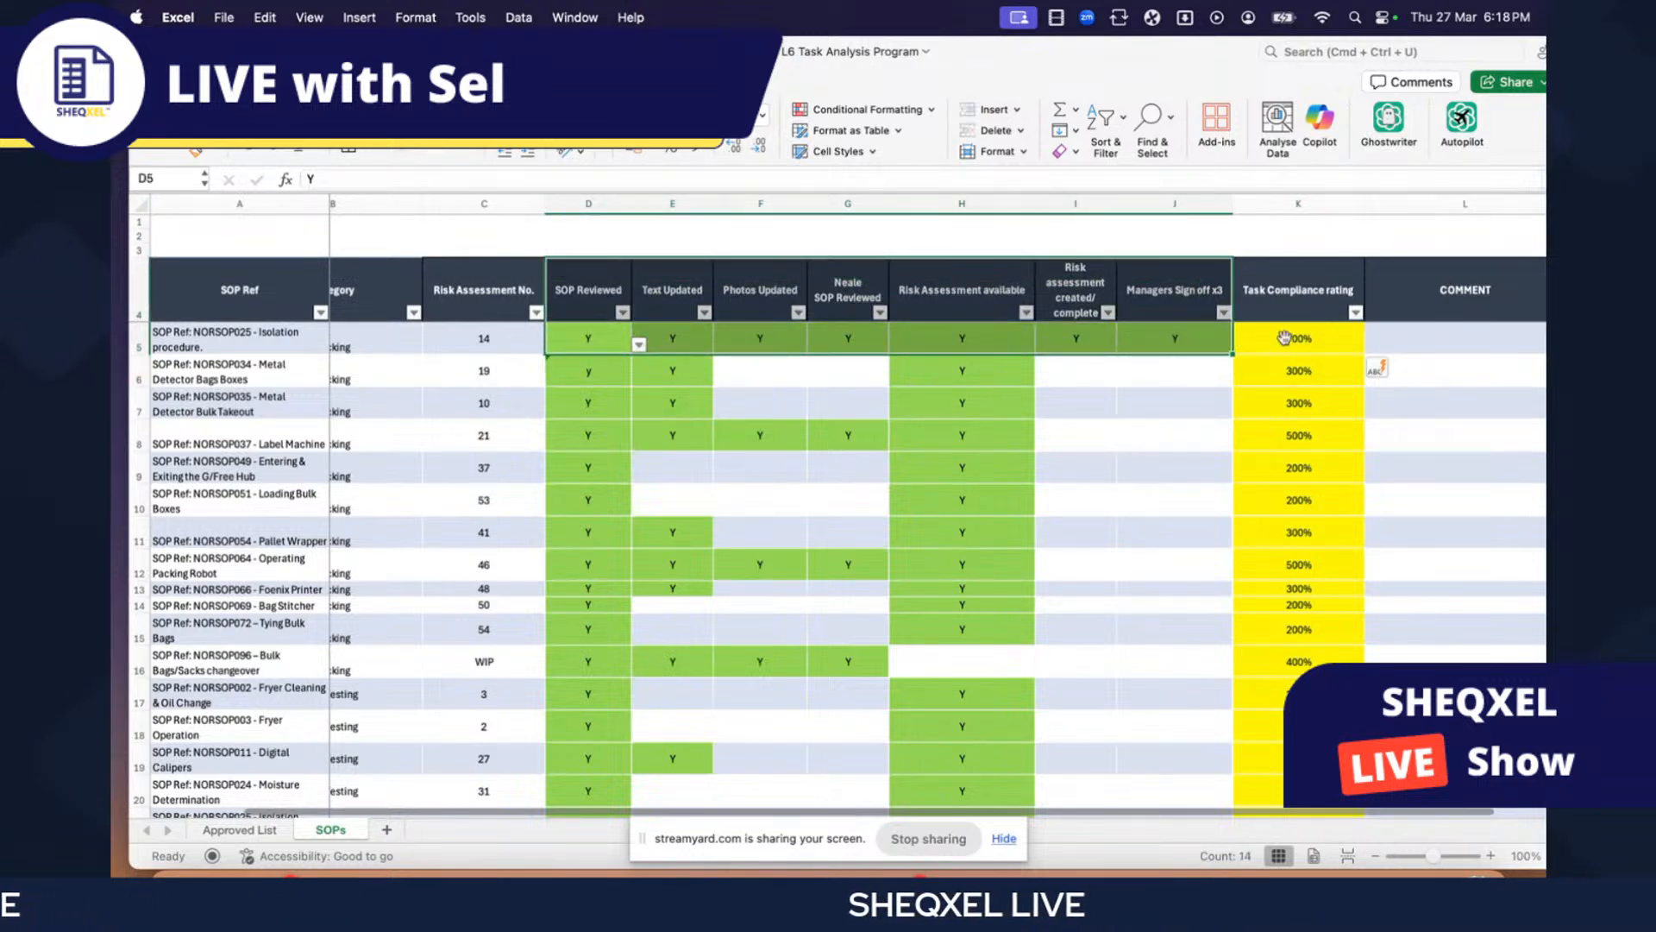
left_click(1316, 338)
scroll(1316, 338, "right", 2)
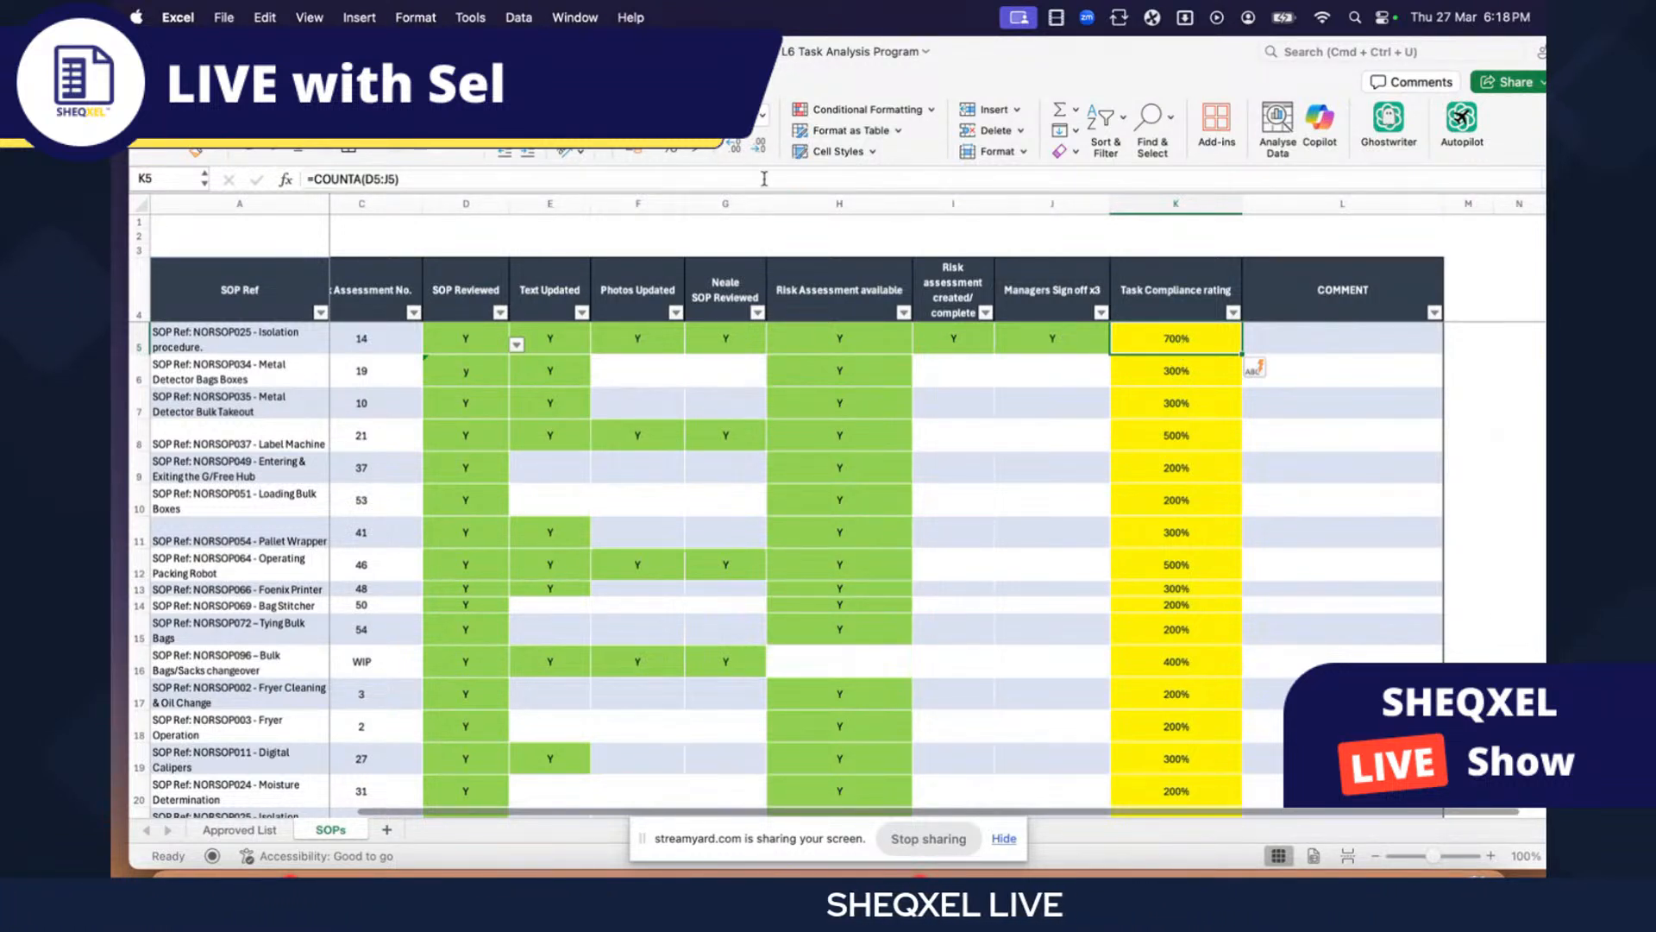
left_click(763, 117)
left_click(804, 199)
key("super+z")
- Compare the Y entries in rows 5 and 6 with the COUNTA formulas in K5 and K6
scroll(1179, 357, "left", 1)
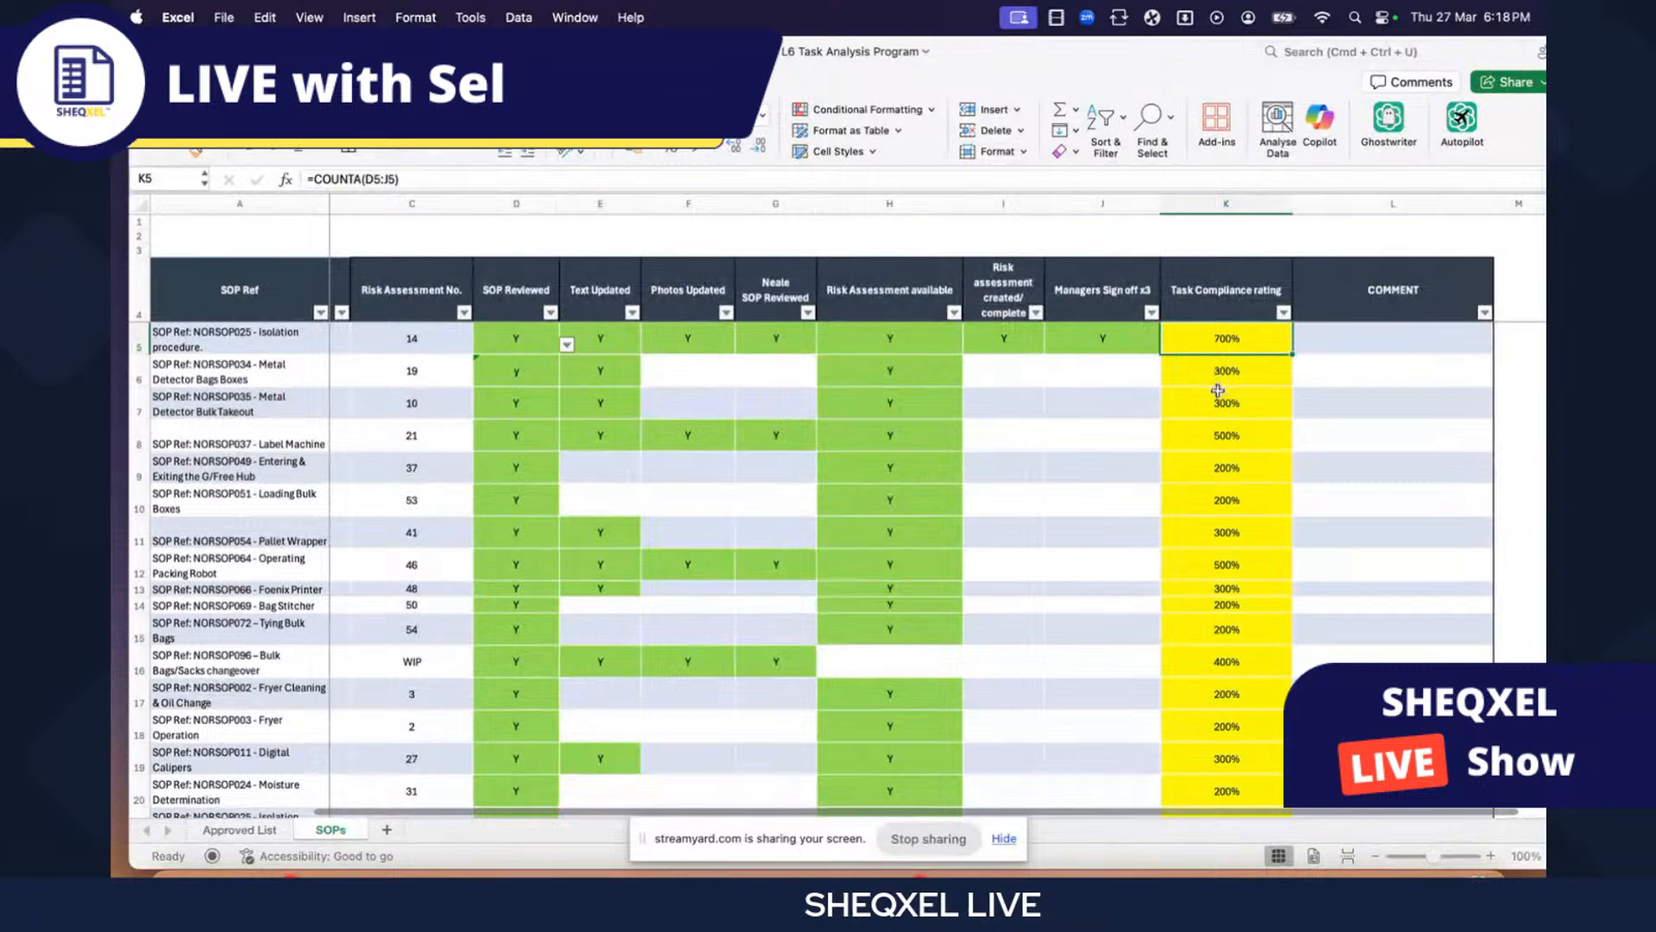
scroll(1219, 465, "left", 1)
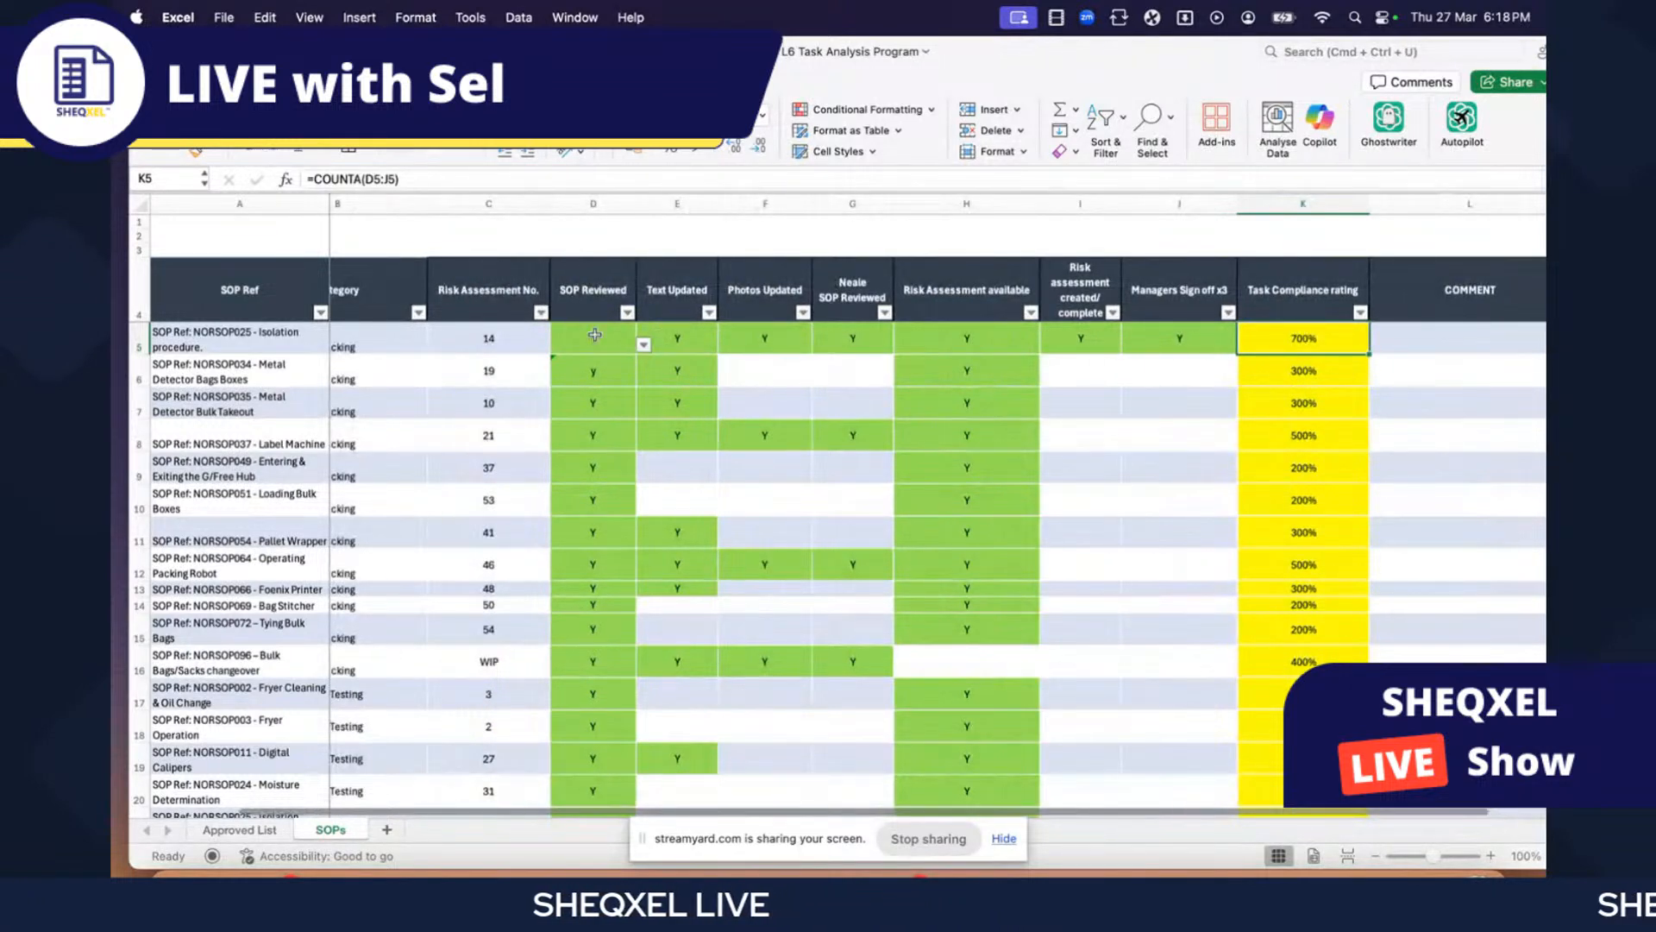
left_click_drag(589, 368, 966, 371)
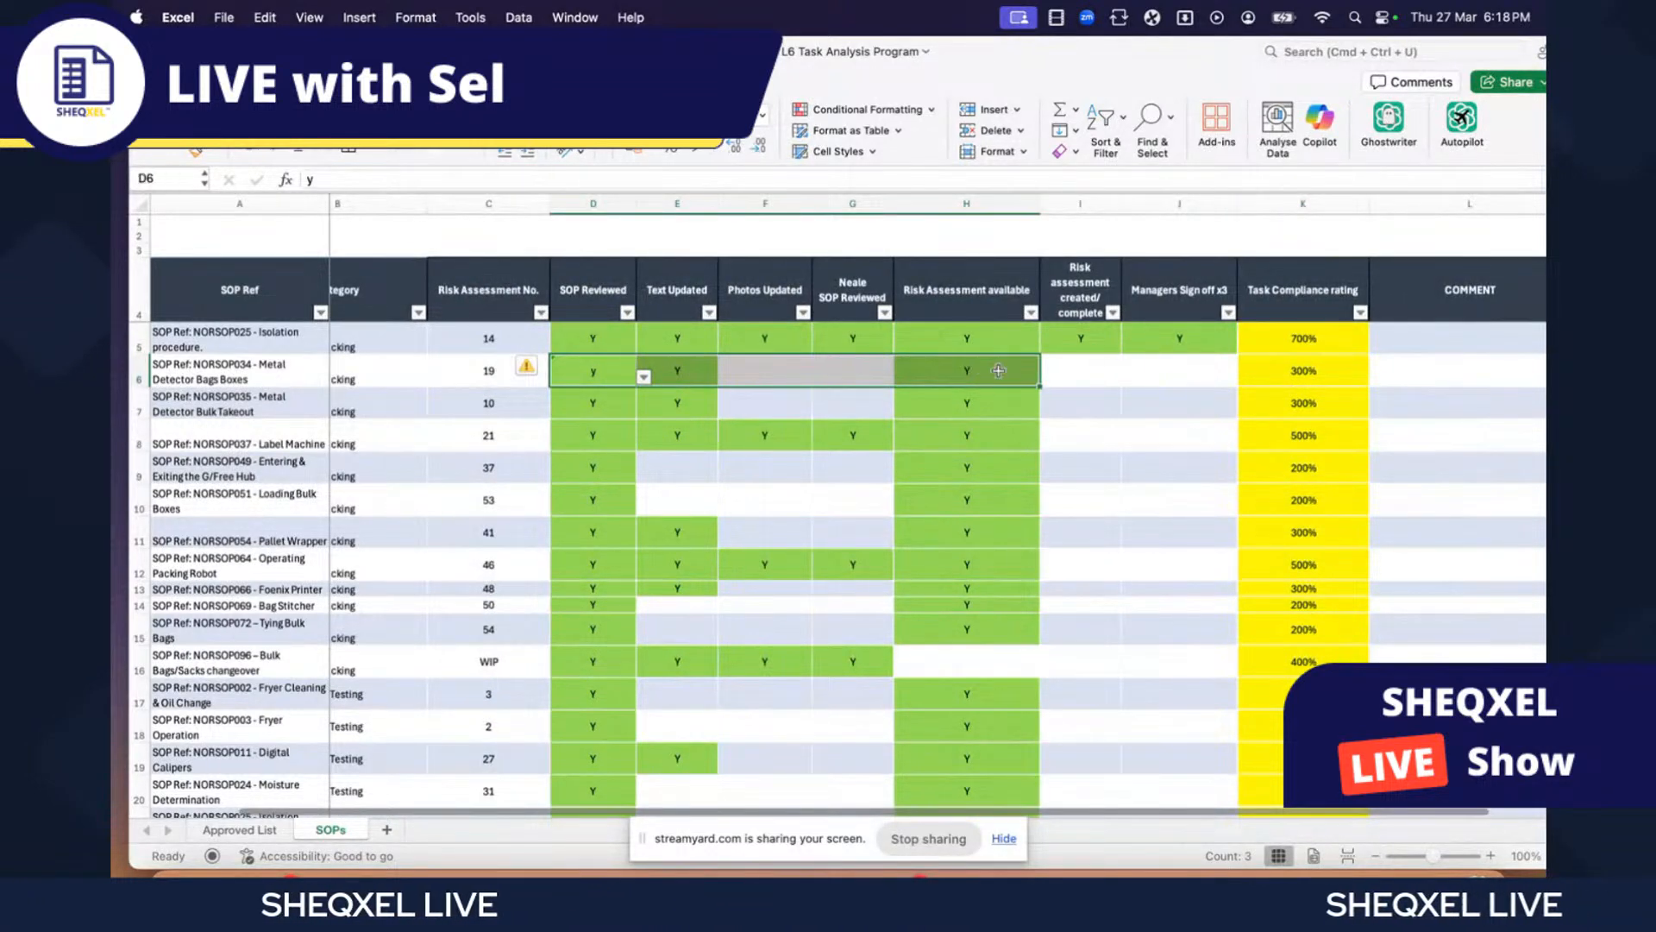
left_click(1313, 361)
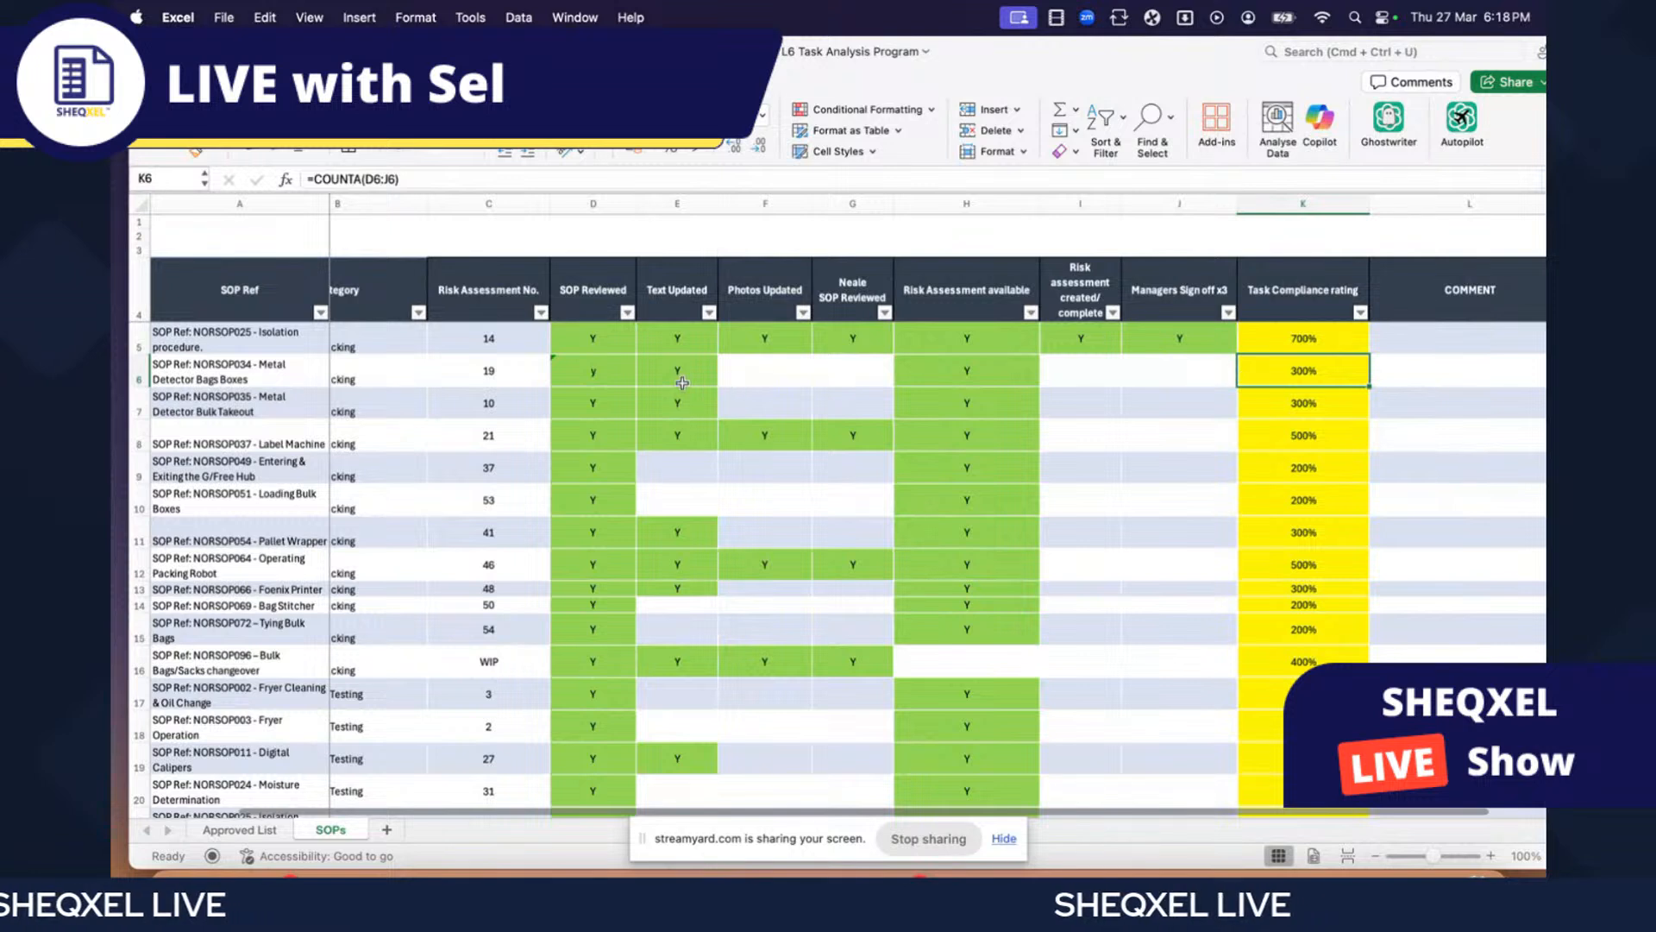
scroll(1271, 359, "right", 1)
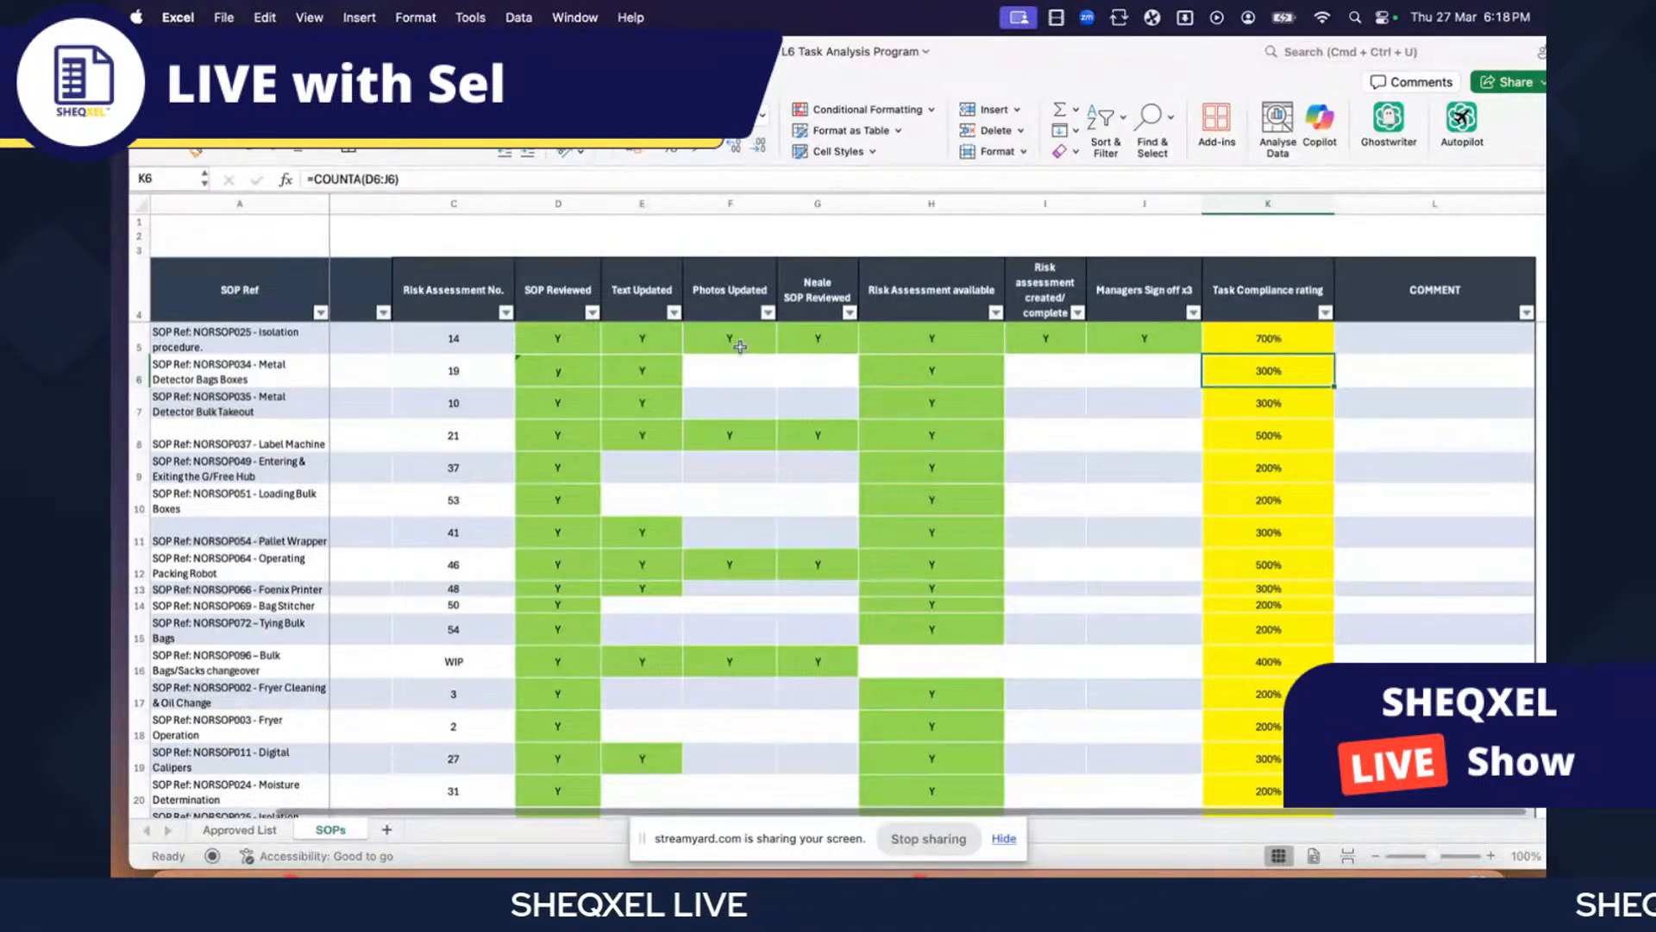
left_click_drag(577, 338, 1126, 351)
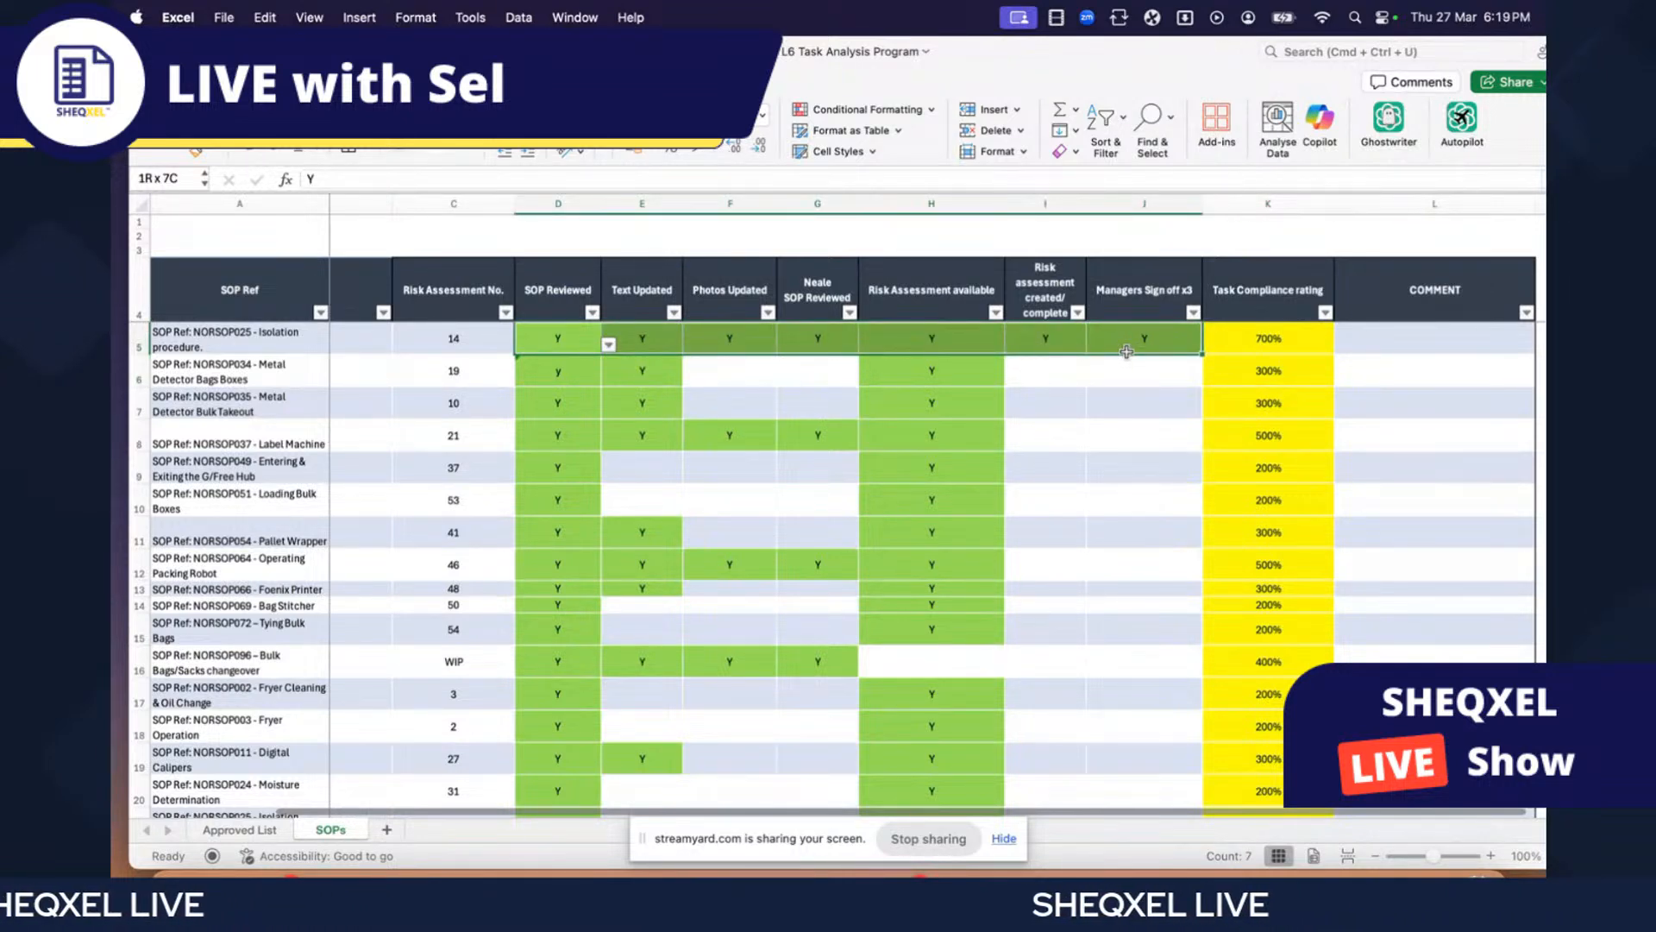
double_click(1294, 338)
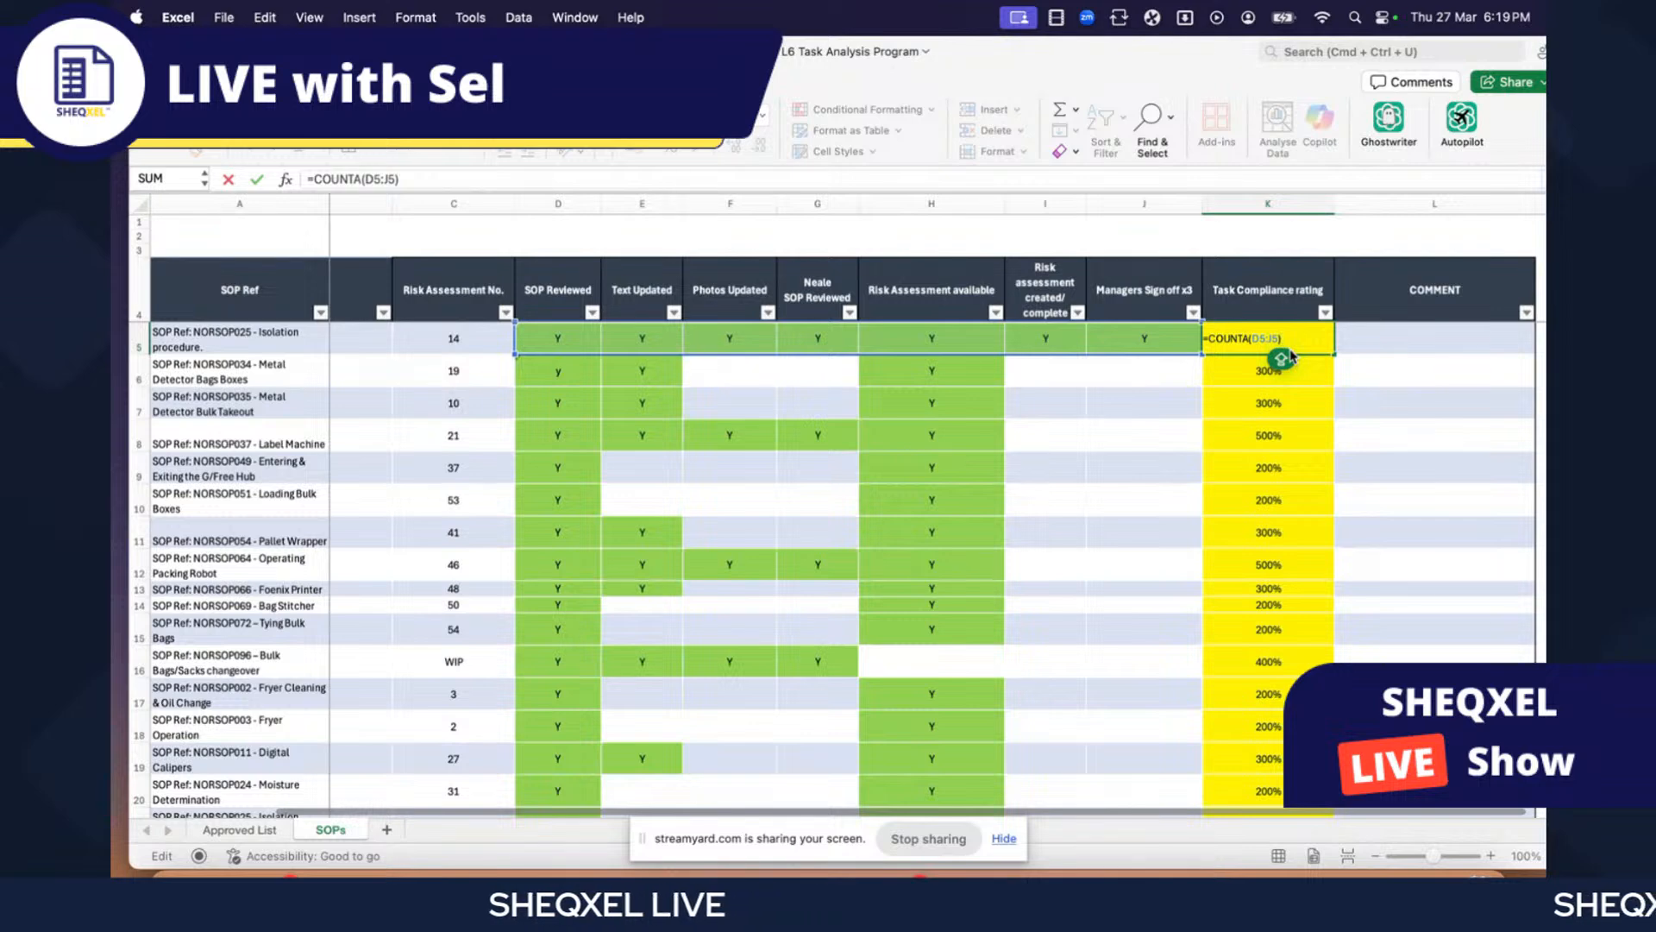
key("Escape")
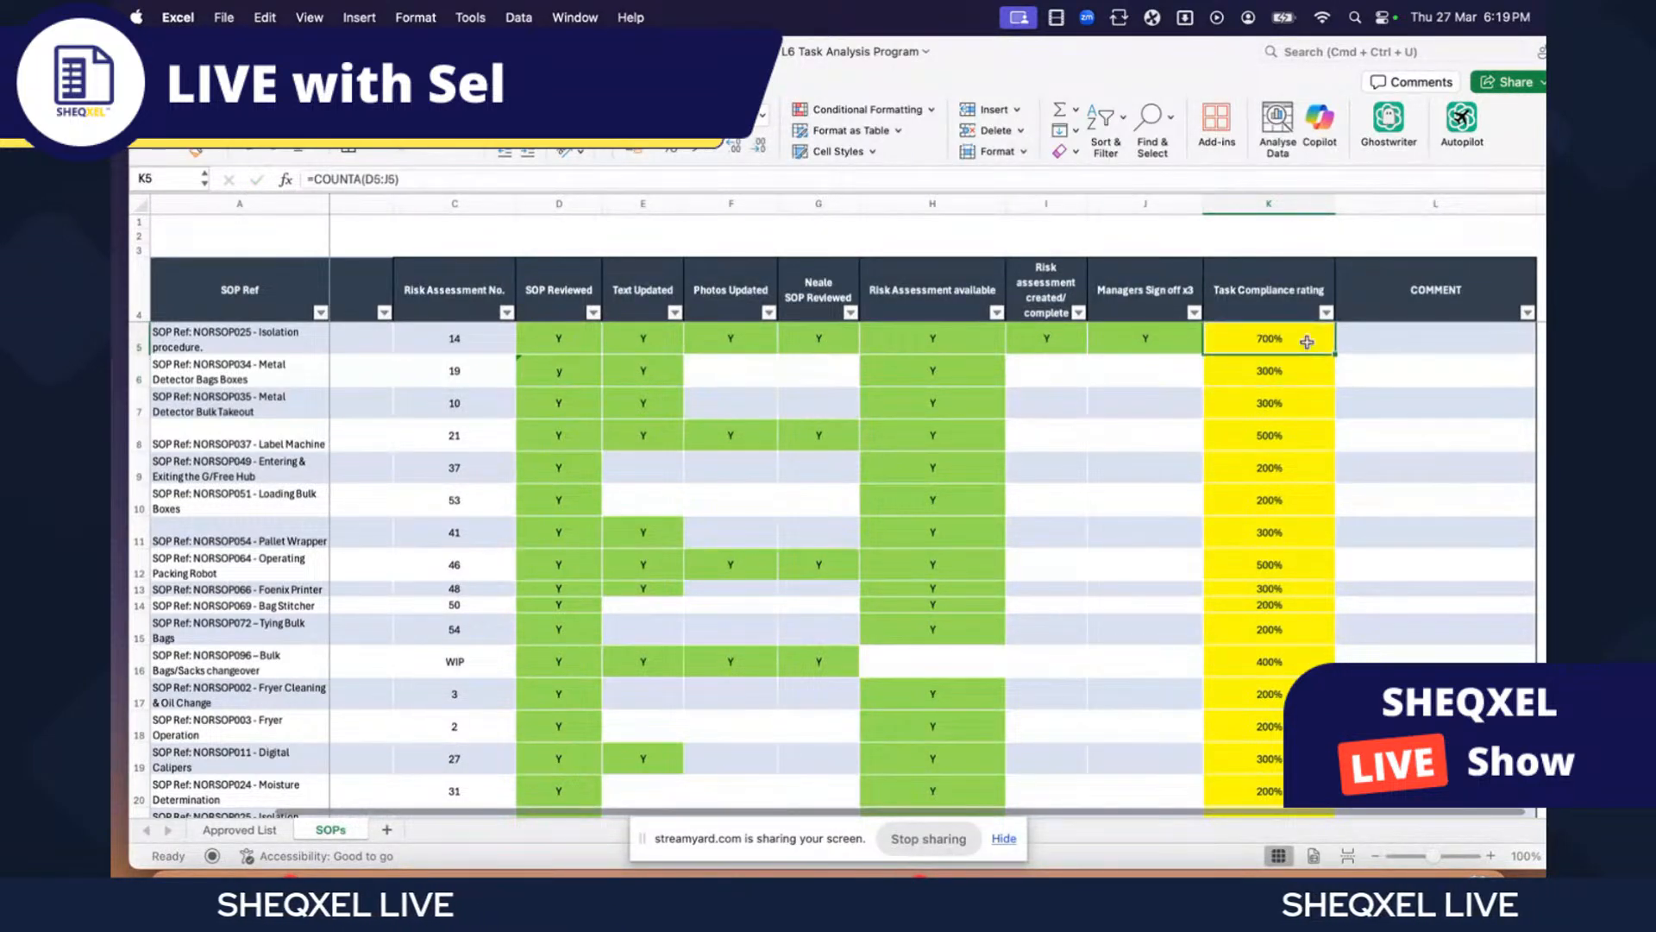
- Format the Task Compliance rating cells K5:K50 as plain numbers without decimals
key("super+shift+Down")
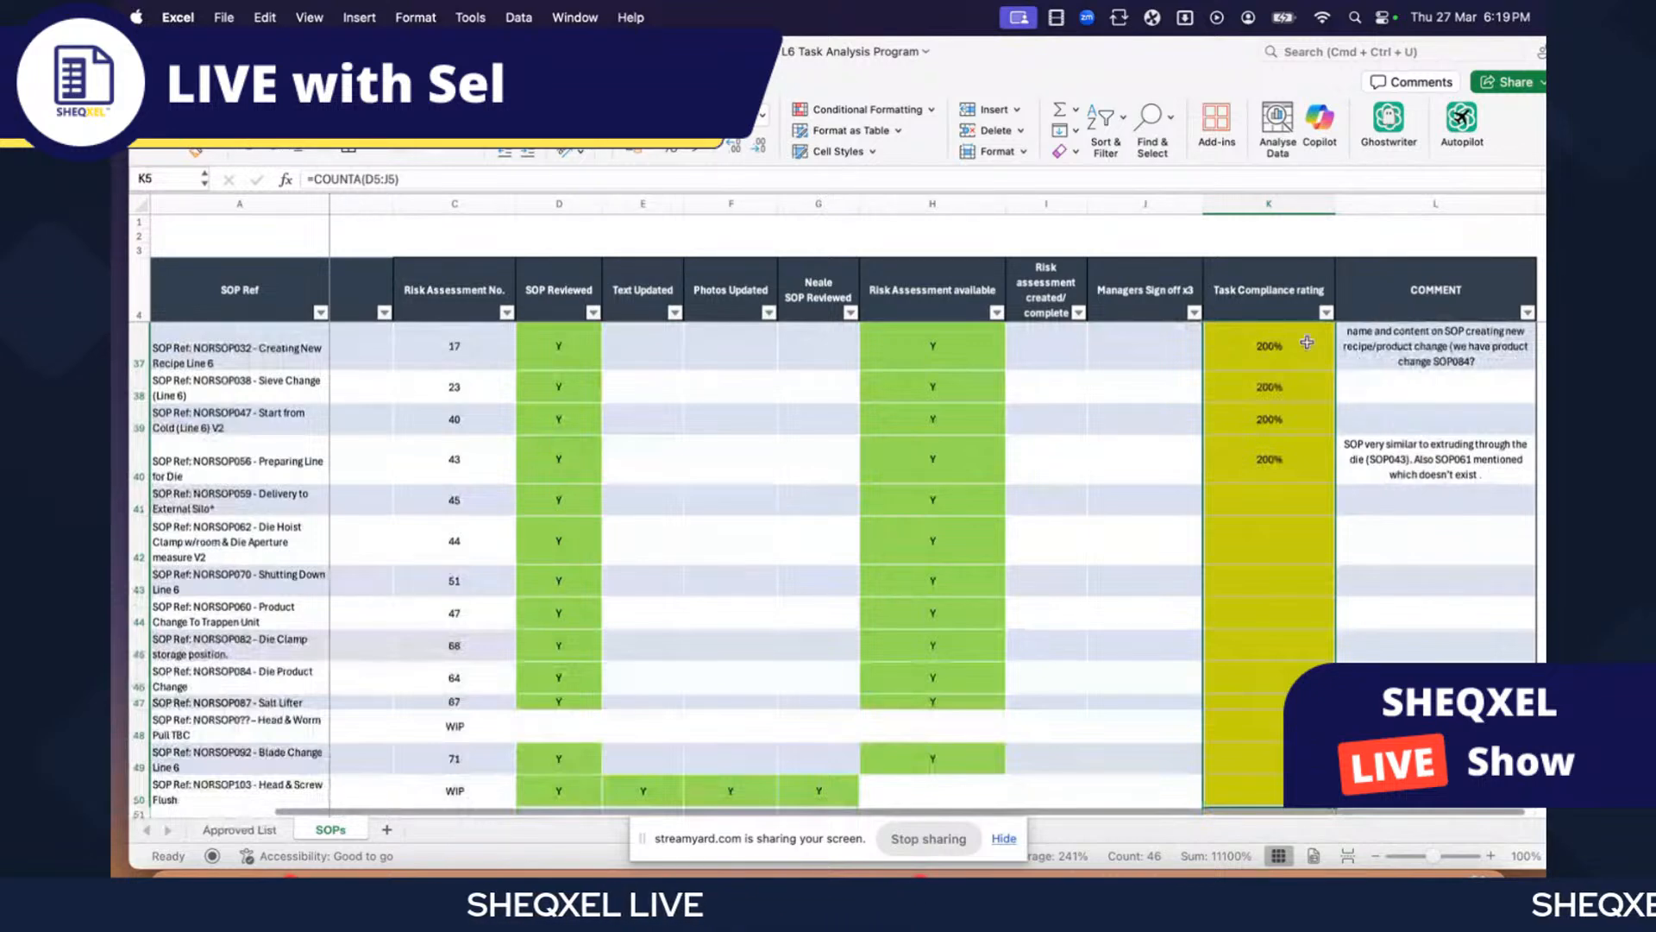
left_click(695, 148)
left_click(760, 147)
left_click(759, 146)
scroll(1239, 295, "up", 10)
left_click(1239, 295)
key("Down")
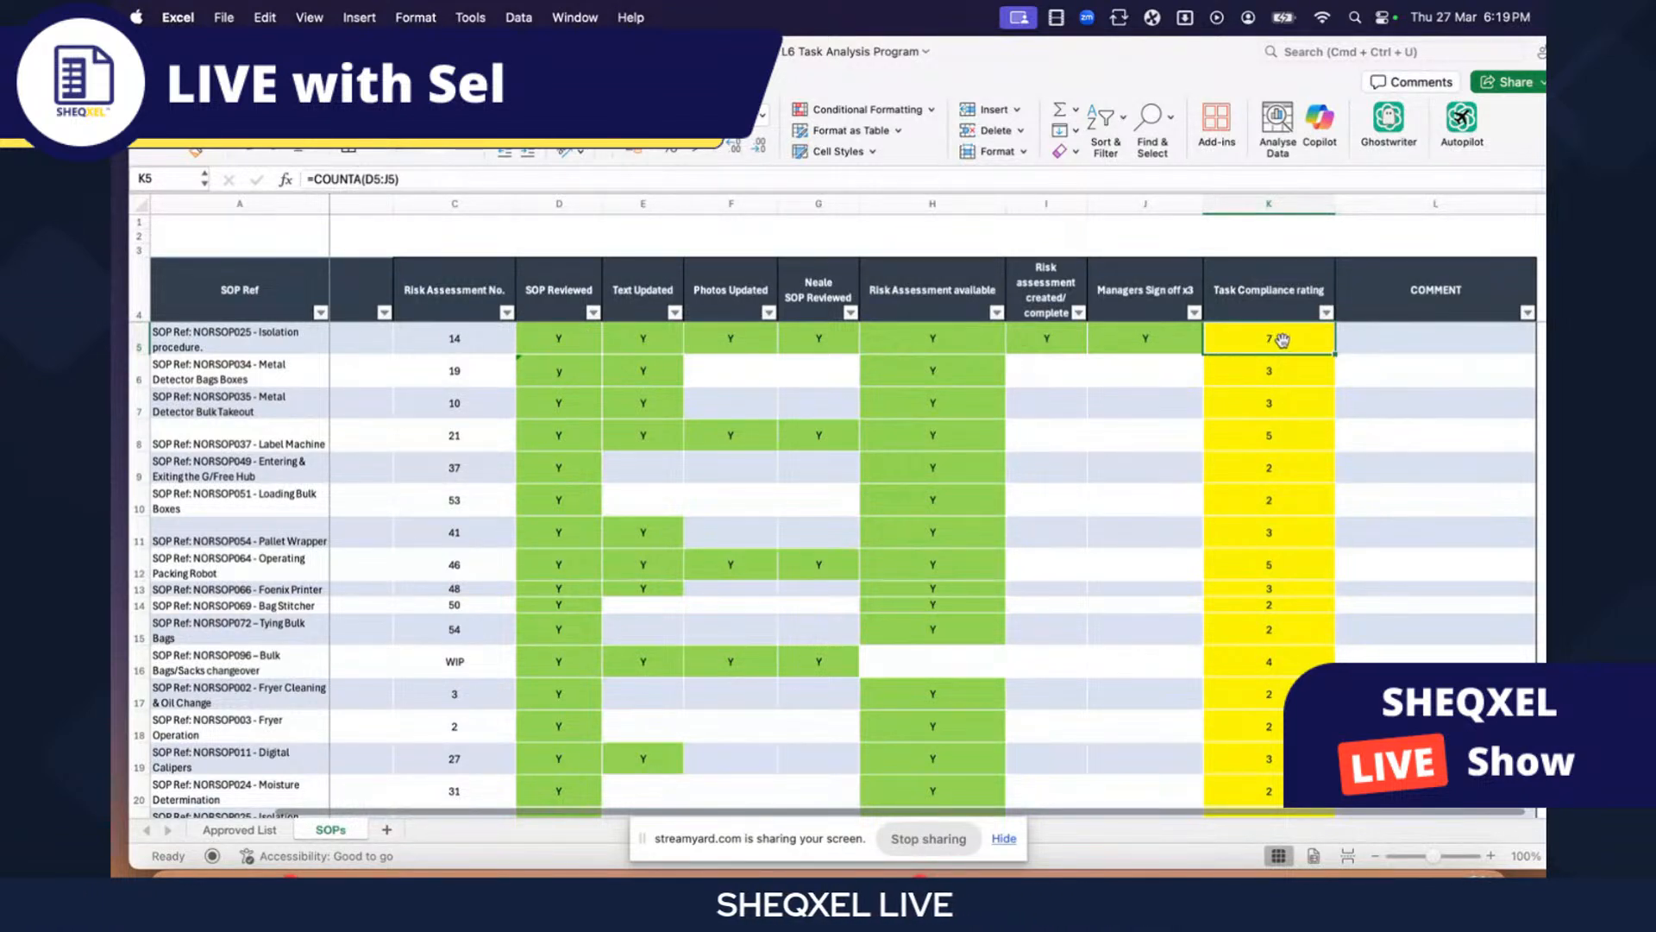
- Choose Y in G6 for the Metal Detector Bags Boxes procedure and check its rating in K6
left_click(587, 371)
left_click(834, 373)
left_click(867, 377)
left_click(802, 398)
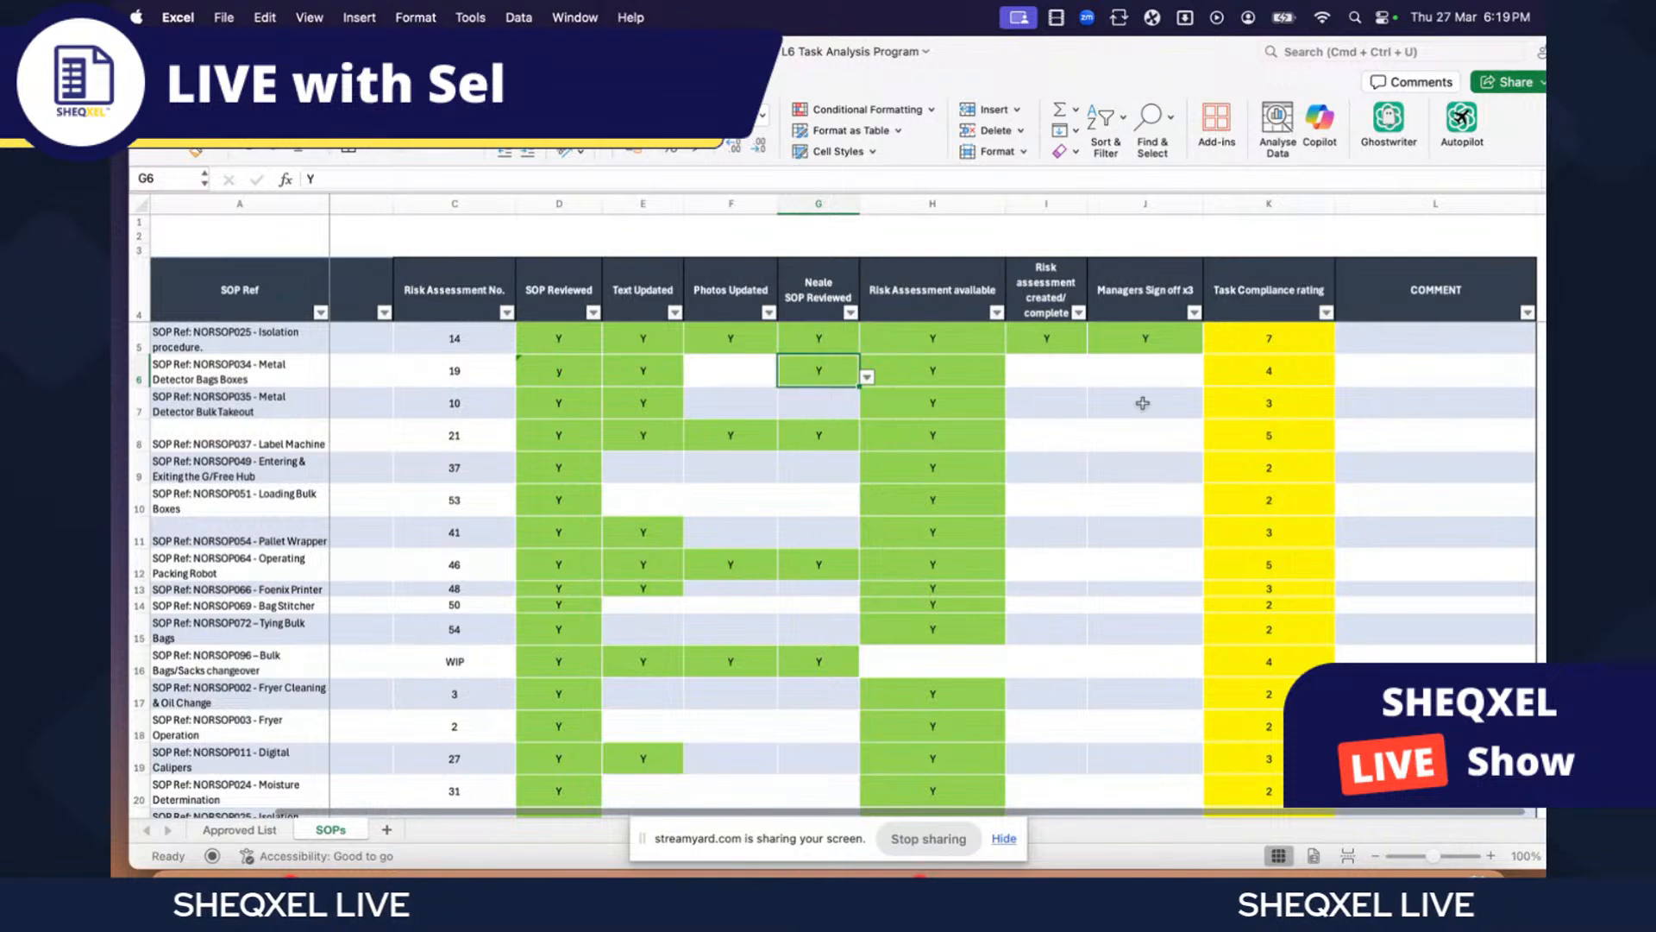
left_click(1285, 371)
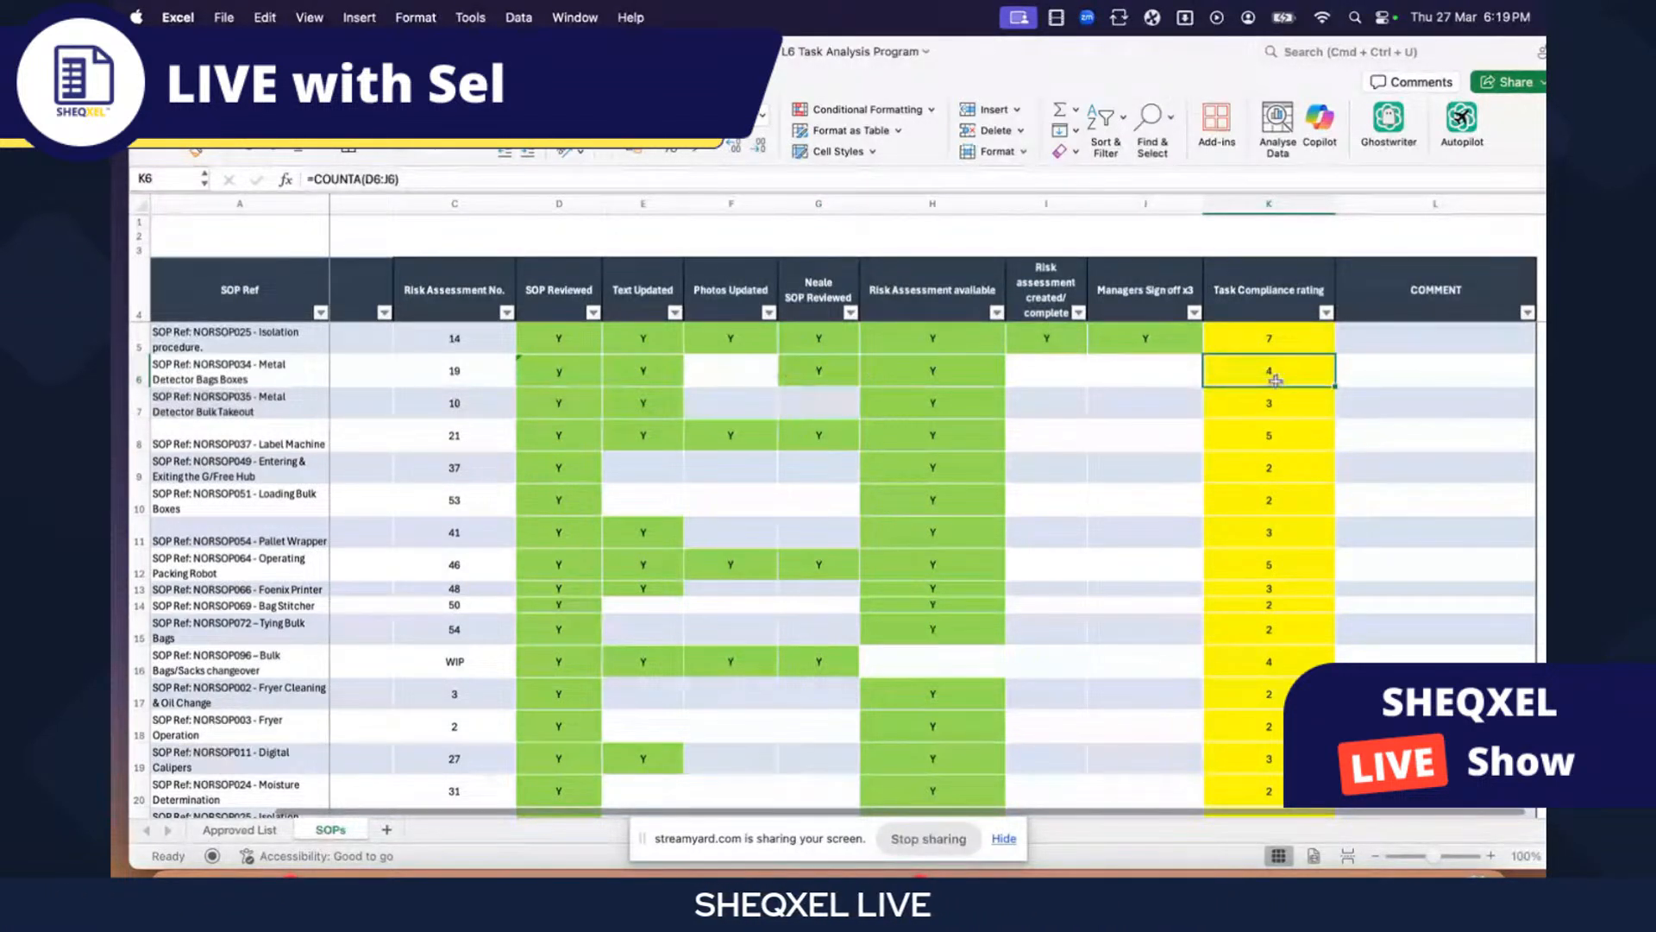
- Change the Task Compliance rating formula in K5 to =COUNTA(D5:J5)/7 and check the formulas further down the column
double_click(1288, 339)
type("/7")
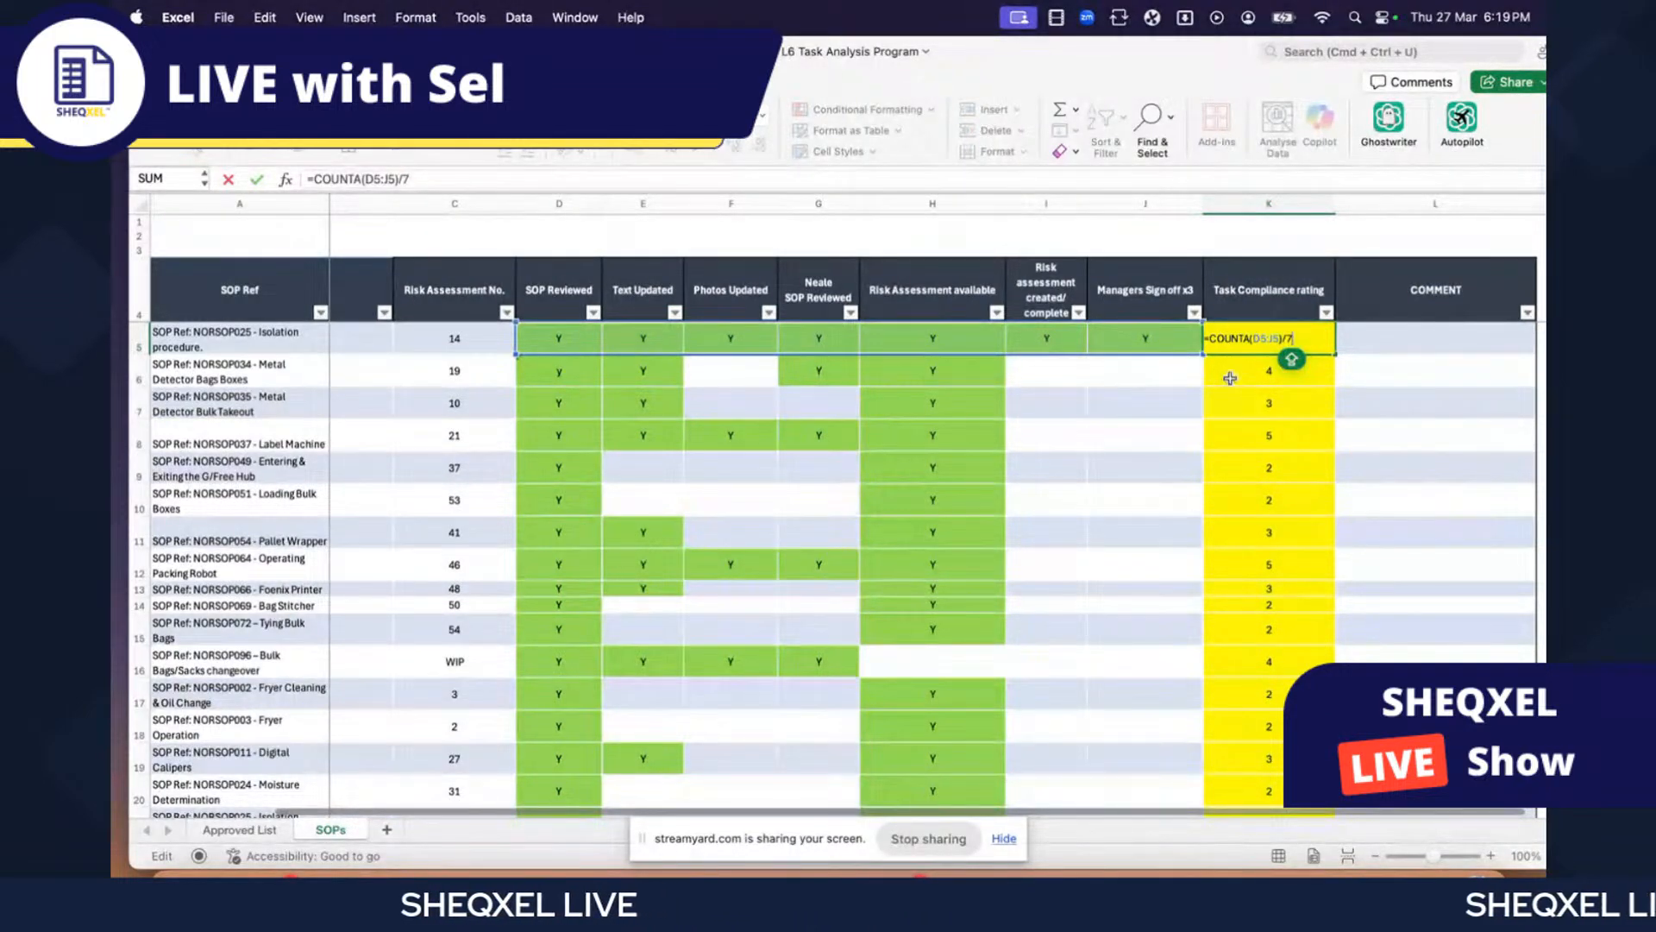
key("Return")
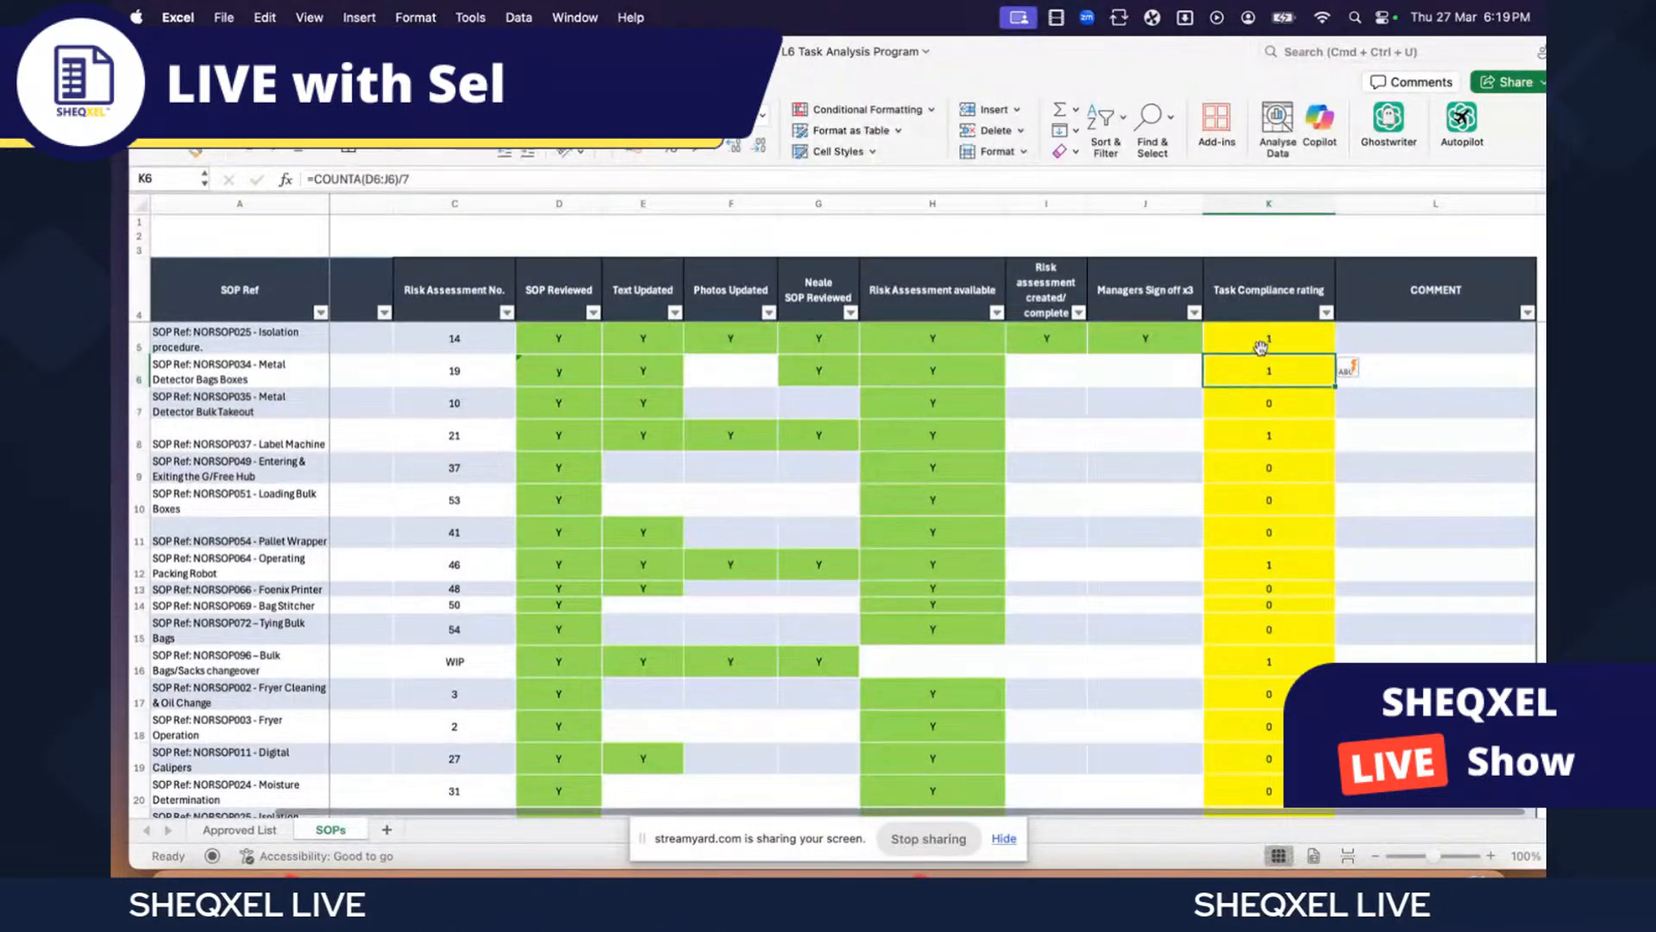
left_click(1292, 489)
left_click(1312, 329)
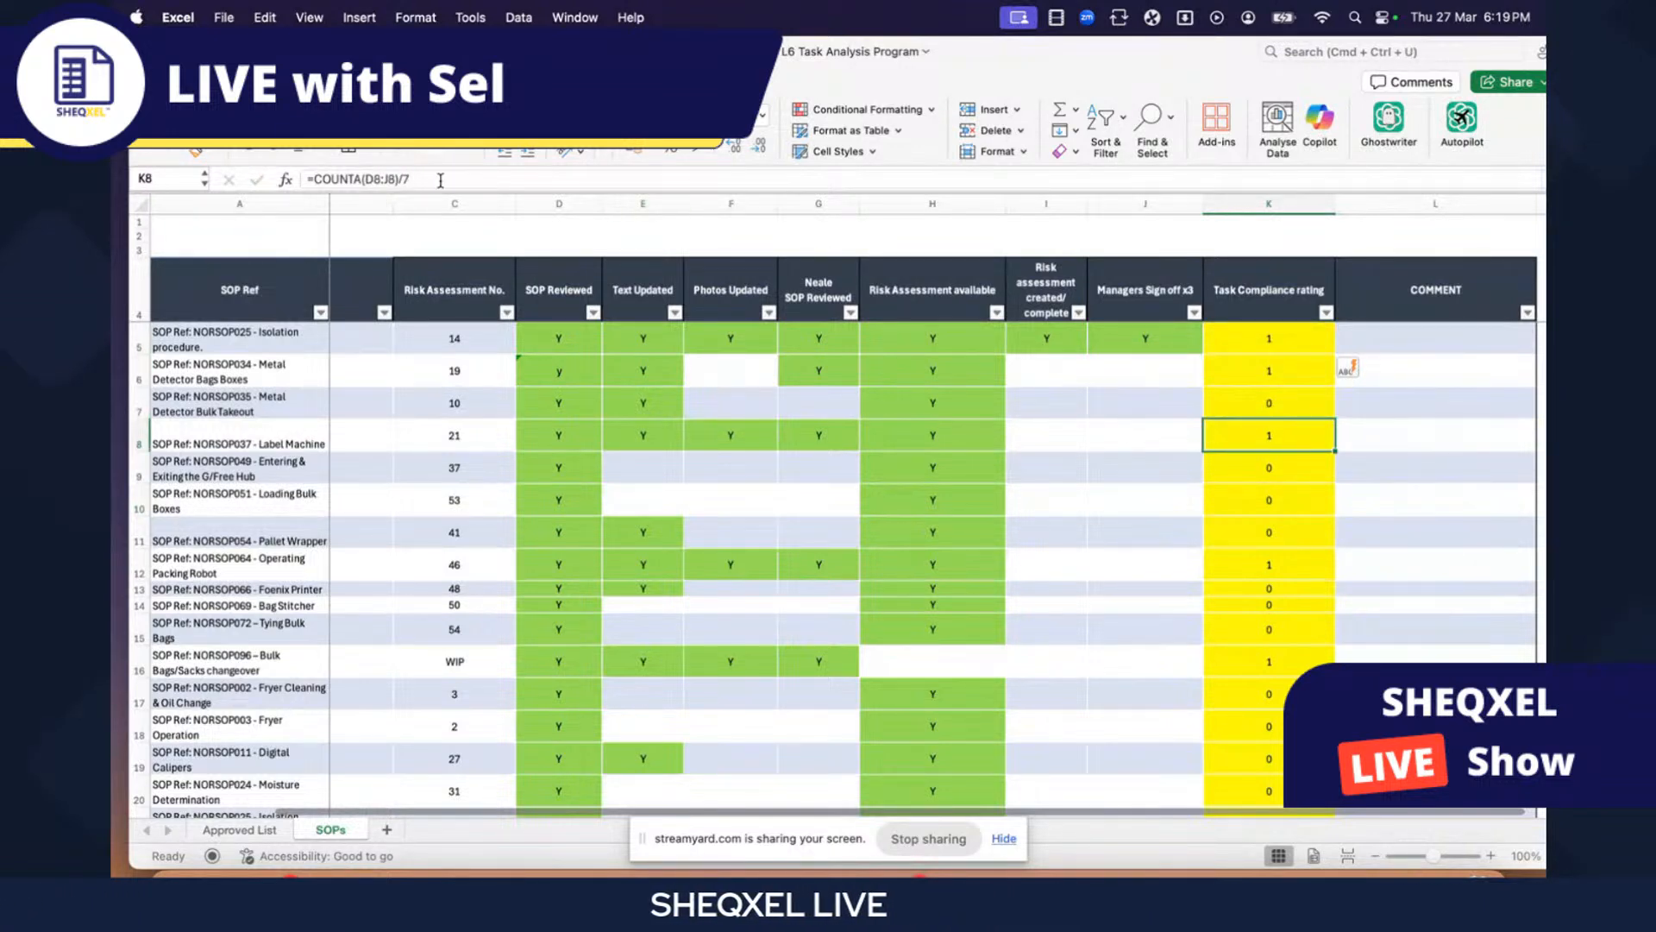
left_click(1243, 565)
scroll(1243, 571, "down", 8)
scroll(1243, 571, "up", 8)
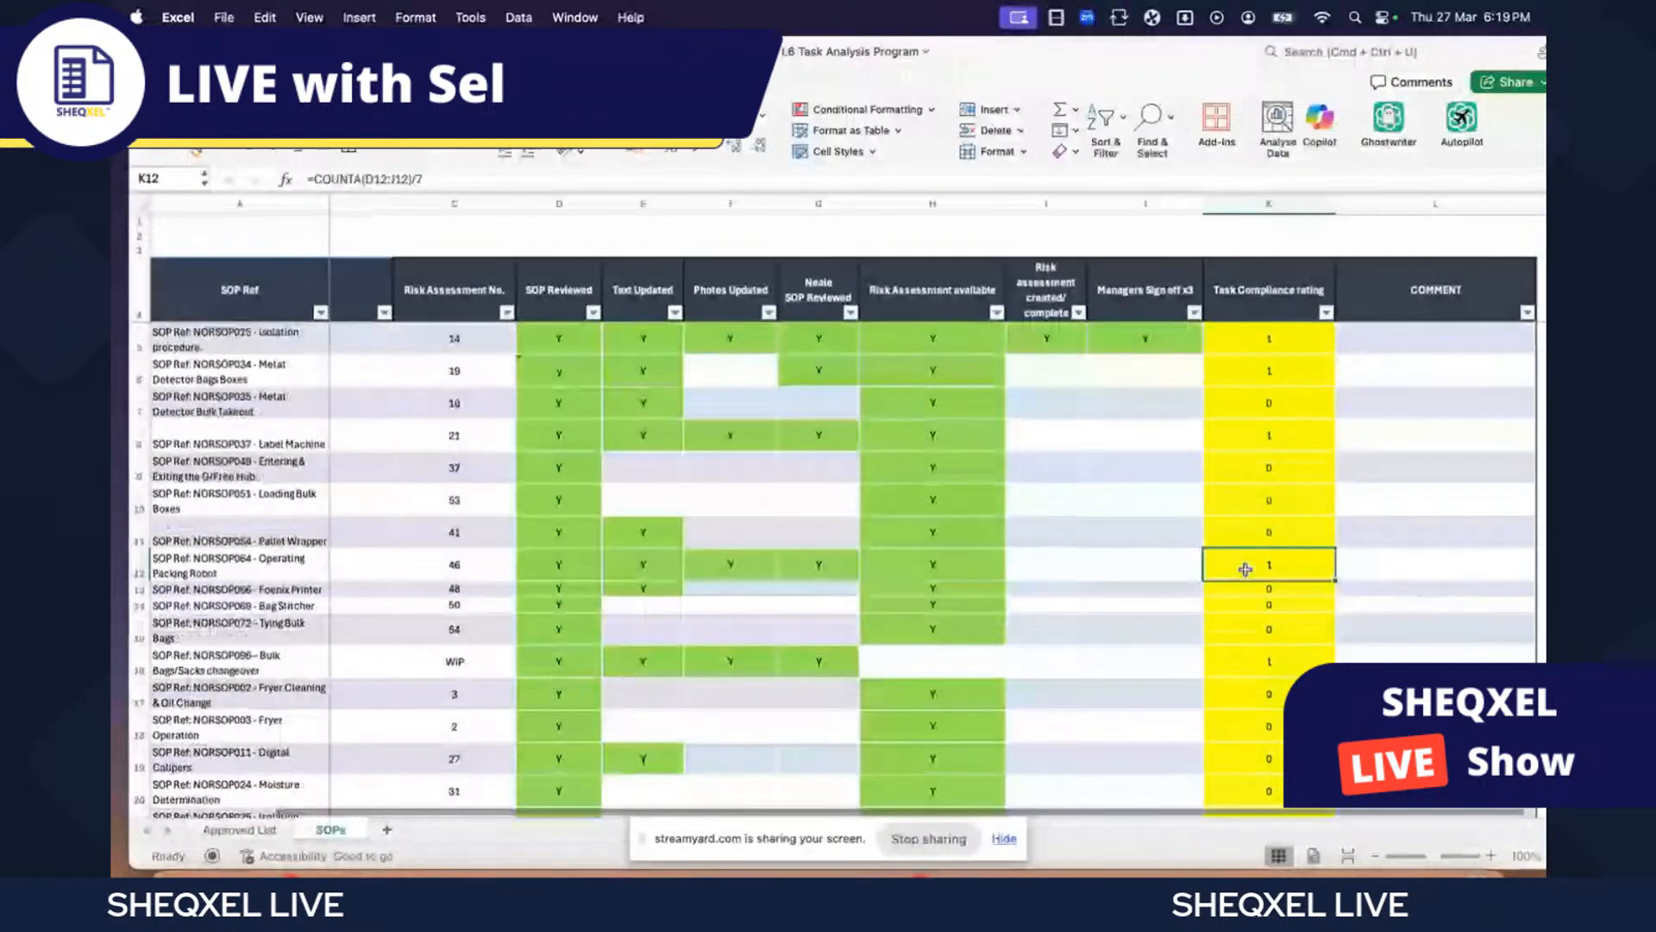
- Format the Task Compliance rating cells K5:K50 as percentages without decimals
left_click(1271, 341)
key("super+shift+Down")
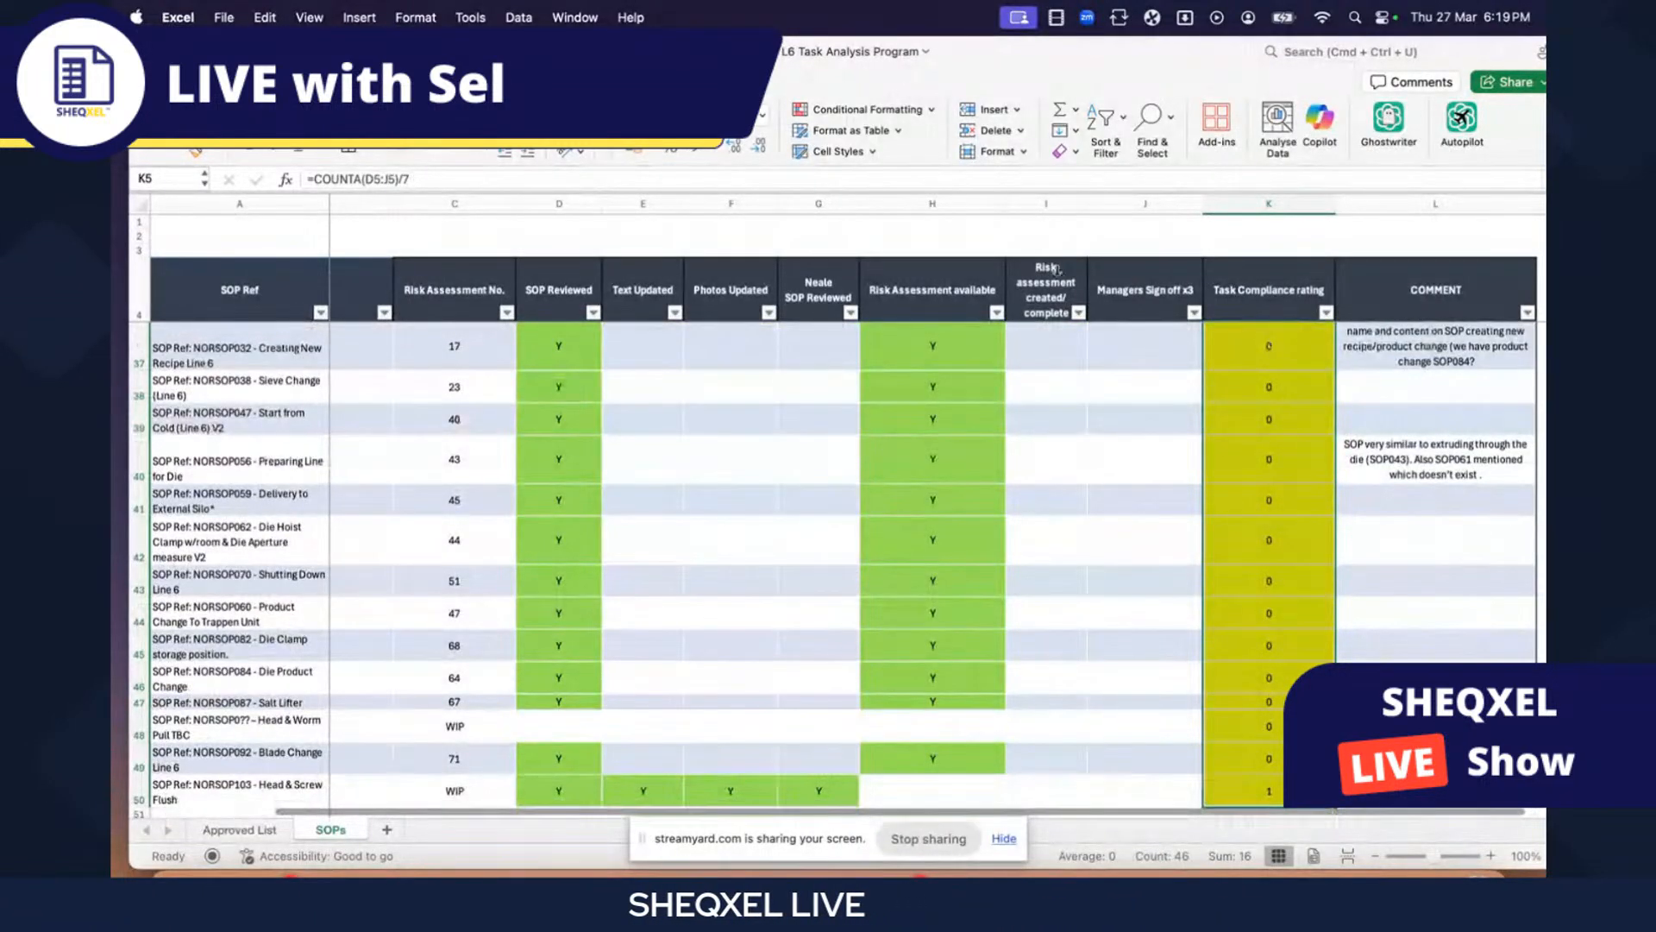
key("ctrl+shift+5")
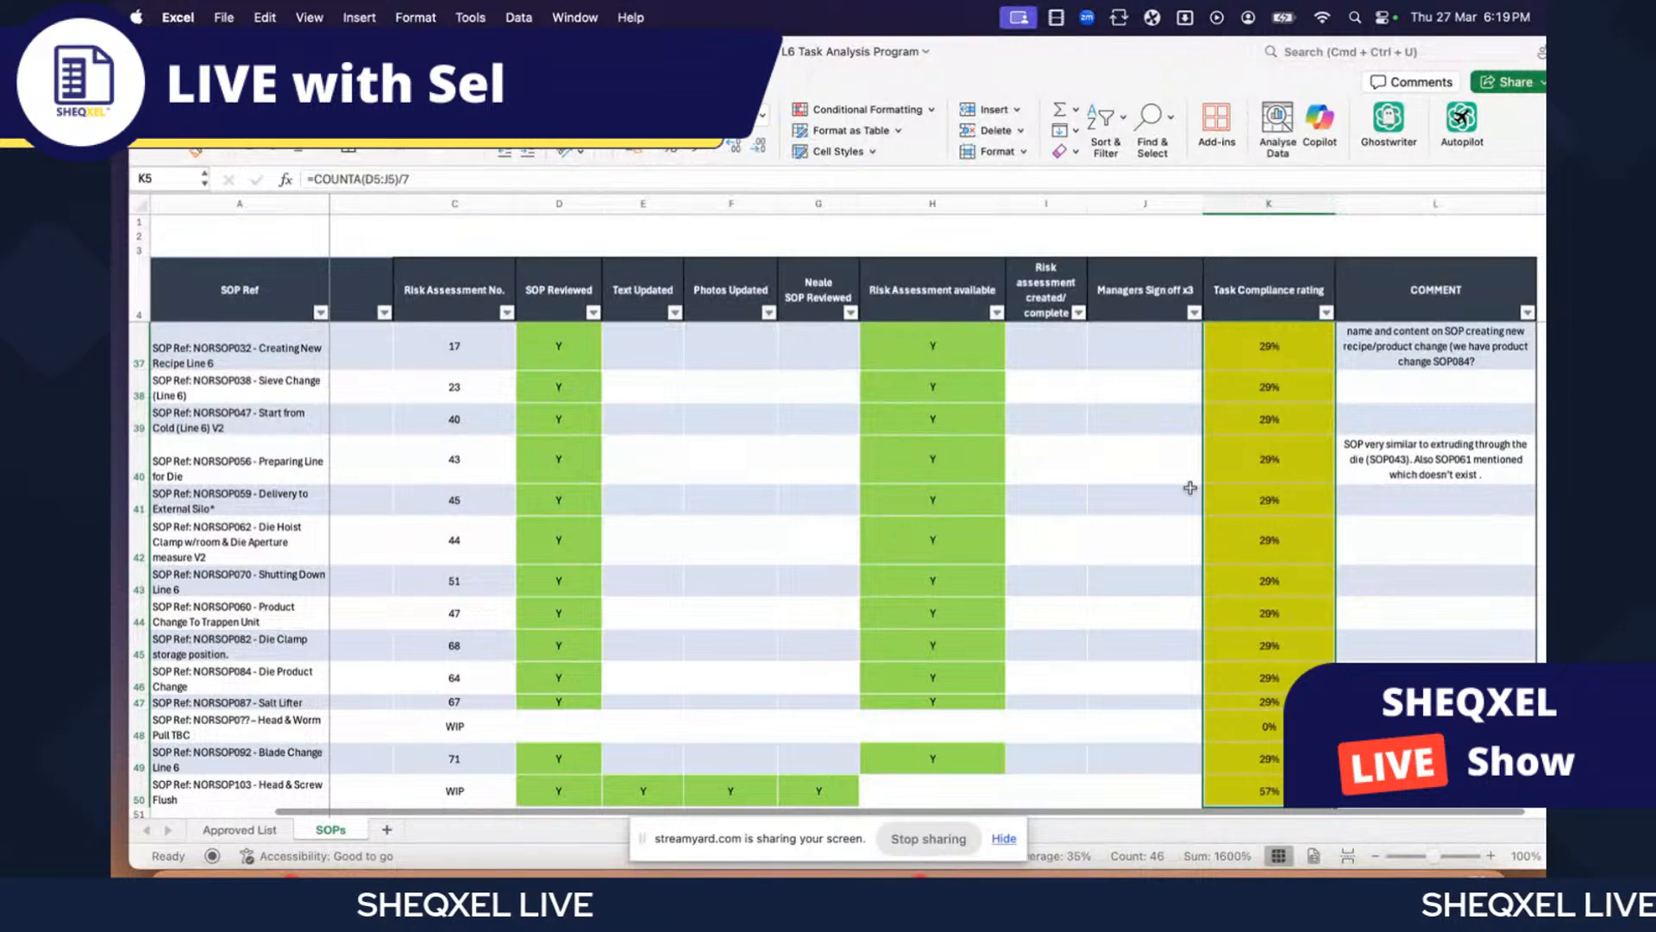
scroll(1191, 490, "up", 15)
left_click(1158, 556)
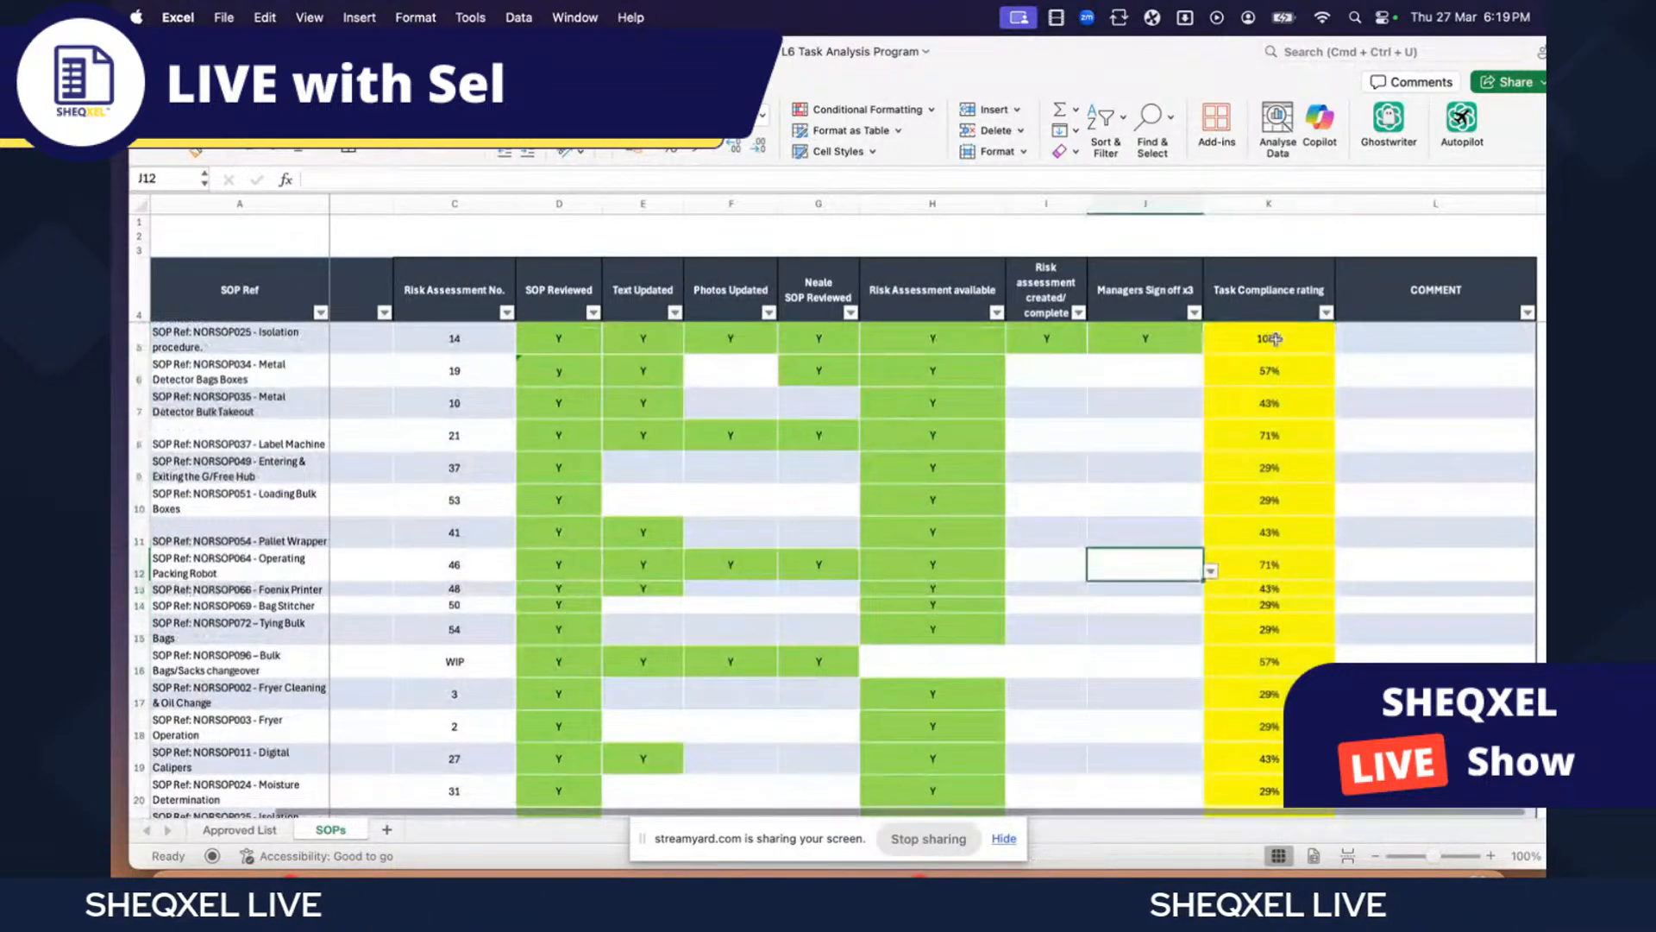
- Choose Y in F6, I6 and J6 for the Metal Detector Bags Boxes procedure and check its rating in K6
left_click(731, 370)
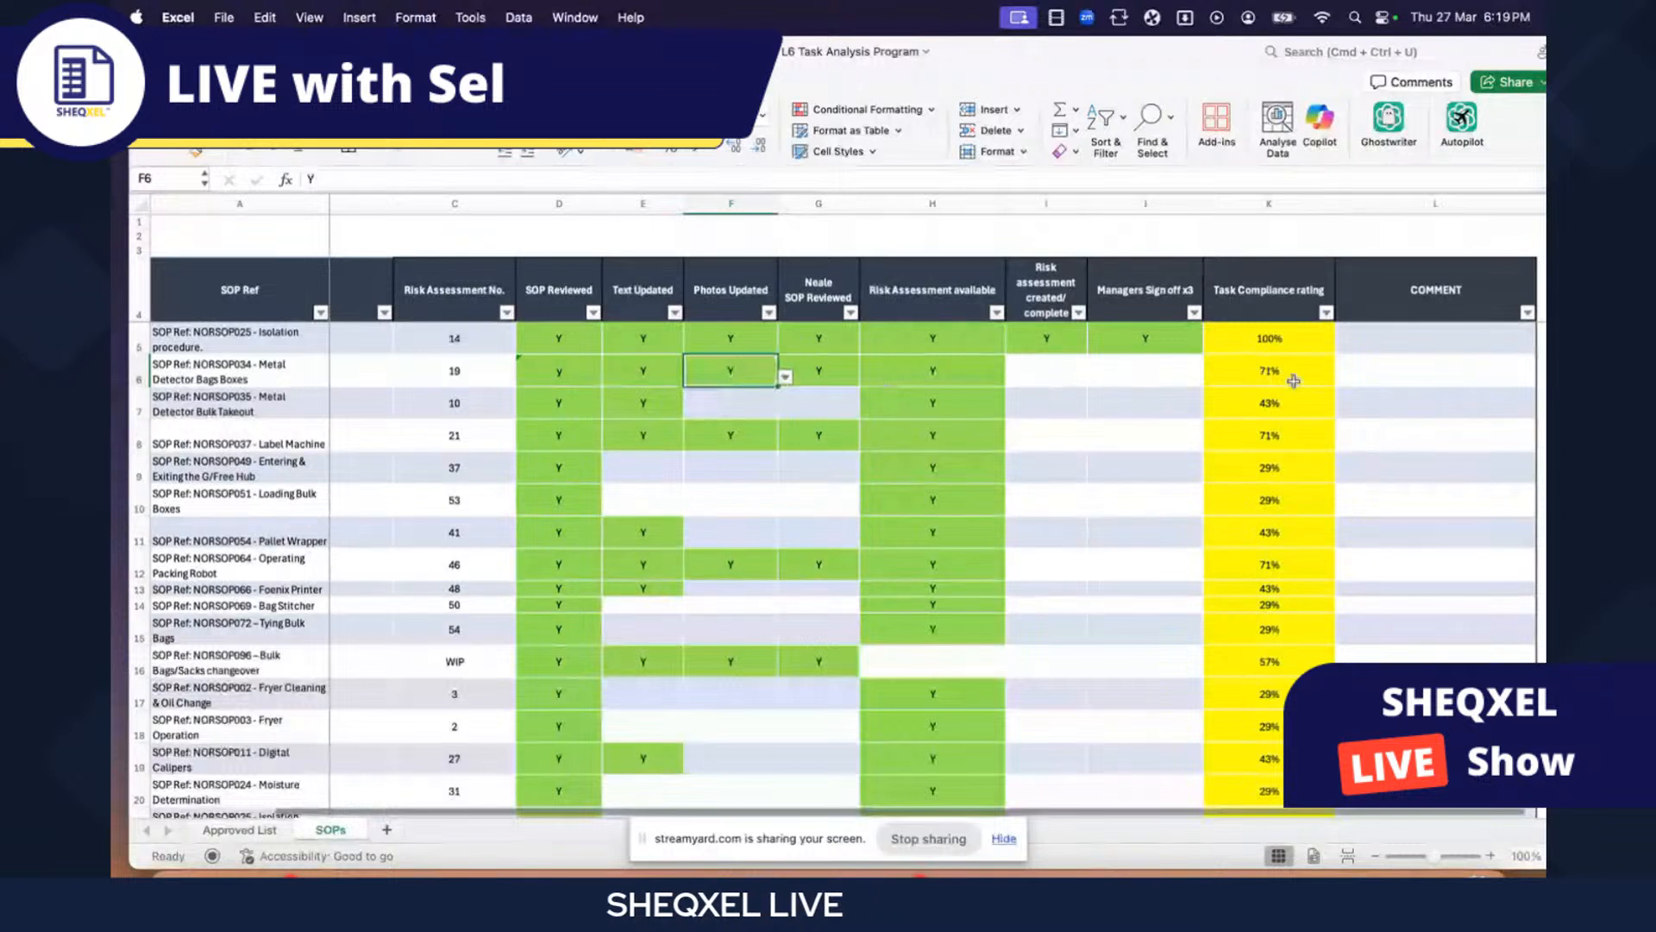
left_click(1085, 384)
left_click(1096, 378)
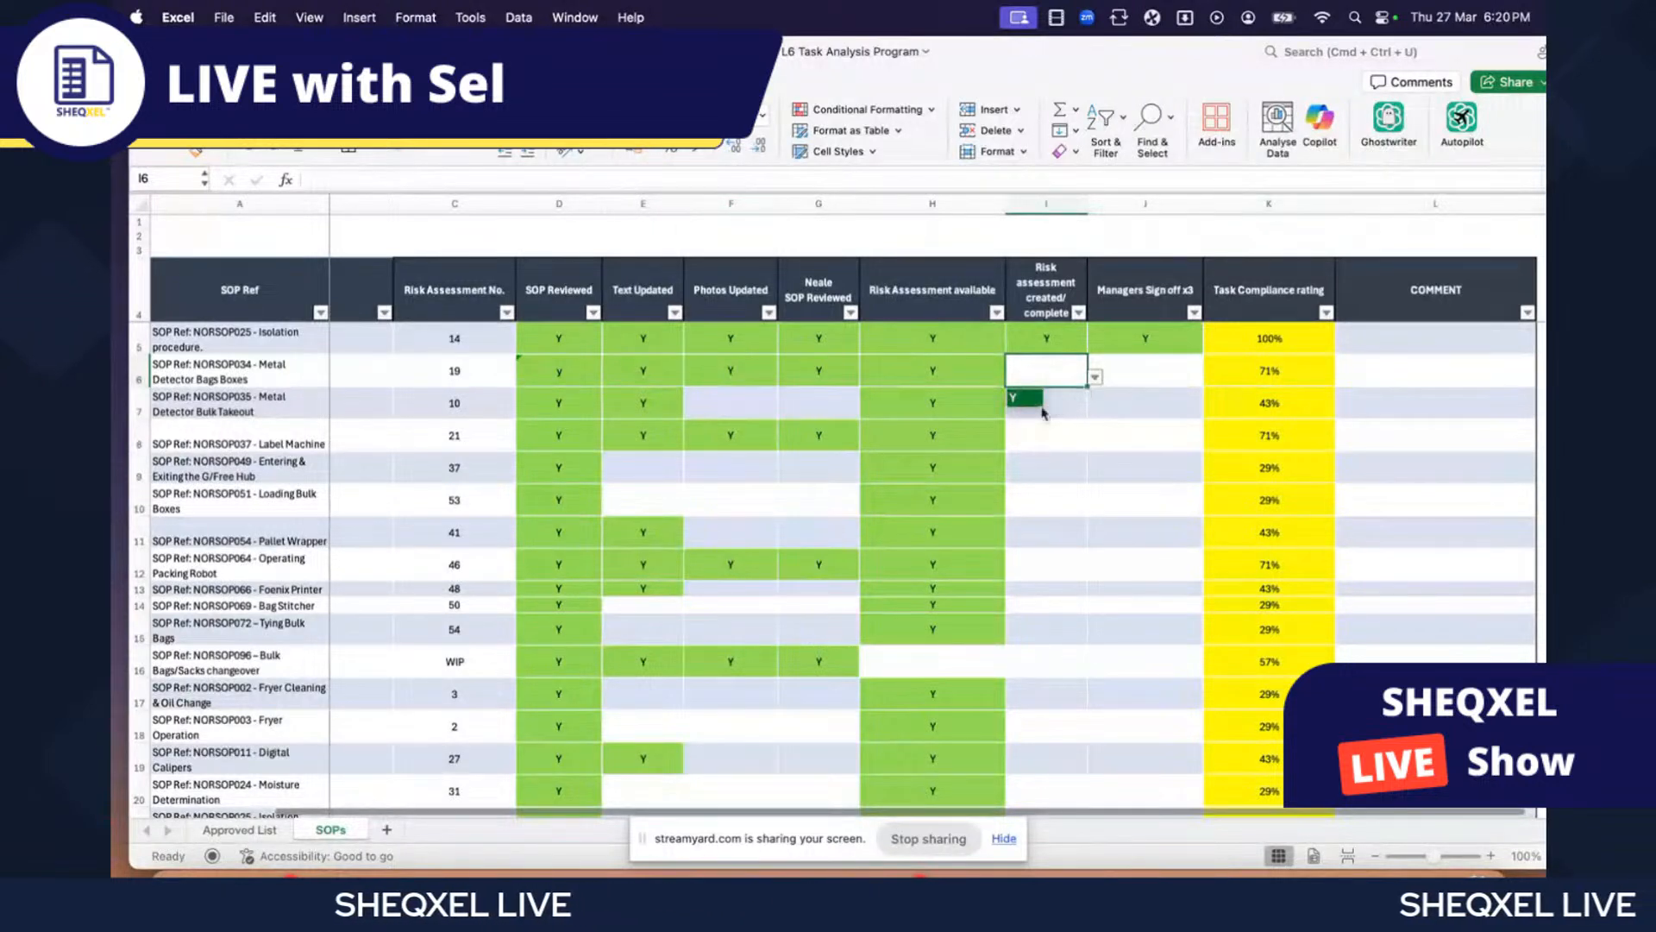
left_click(1023, 399)
left_click(1147, 377)
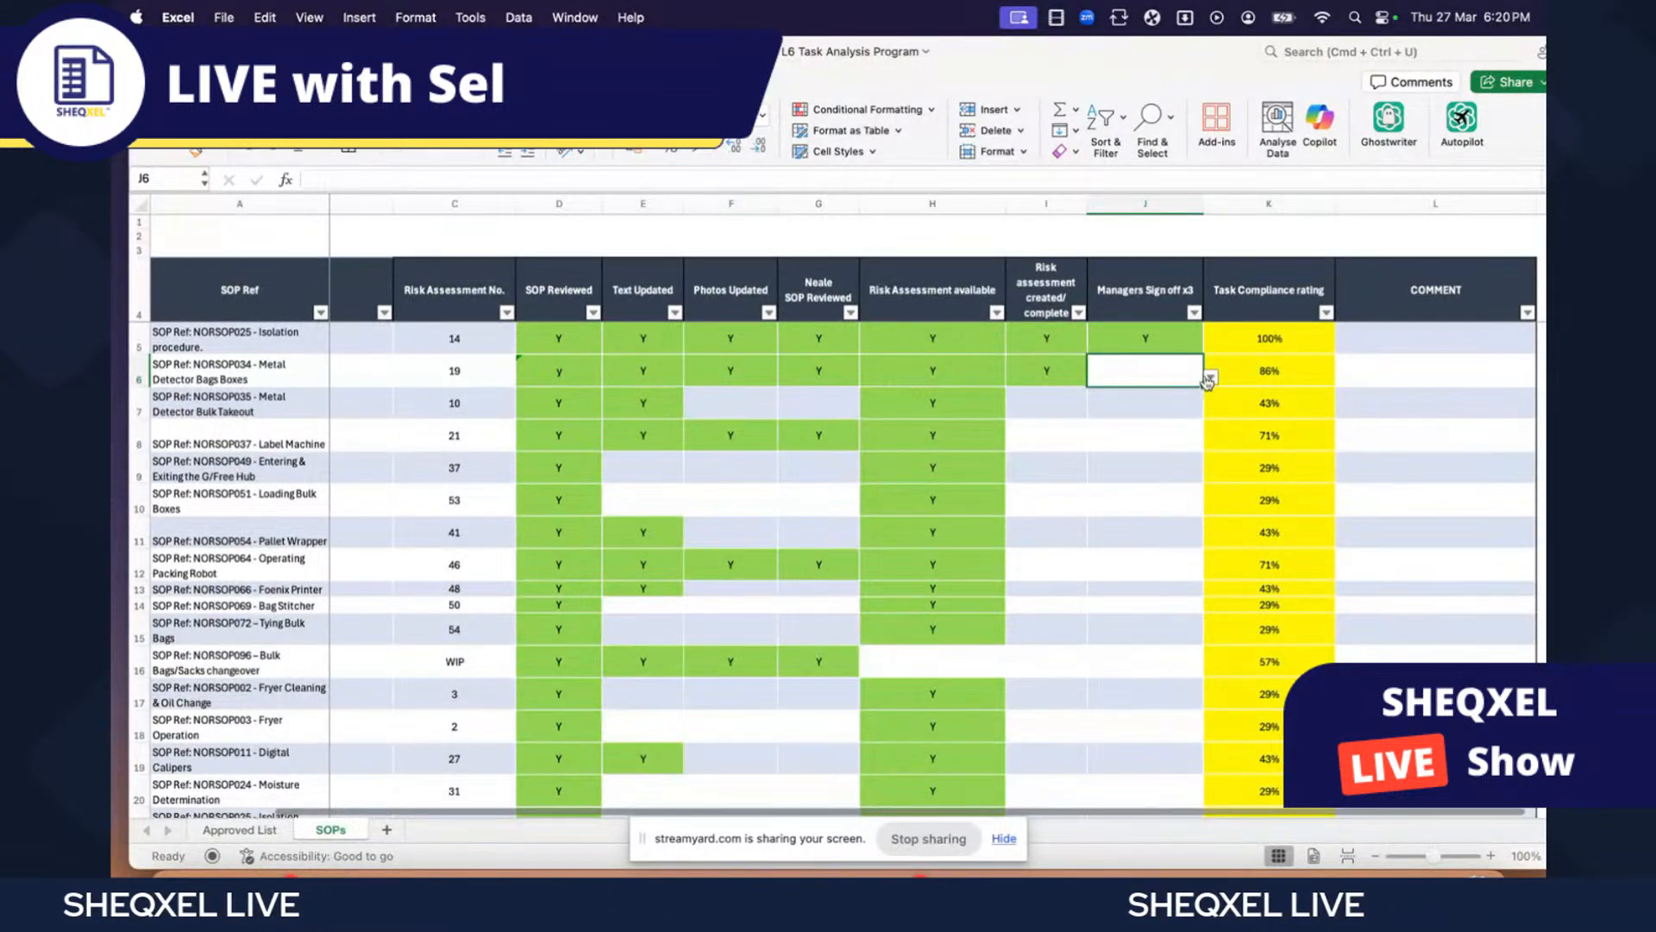
left_click(1211, 377)
left_click(1111, 398)
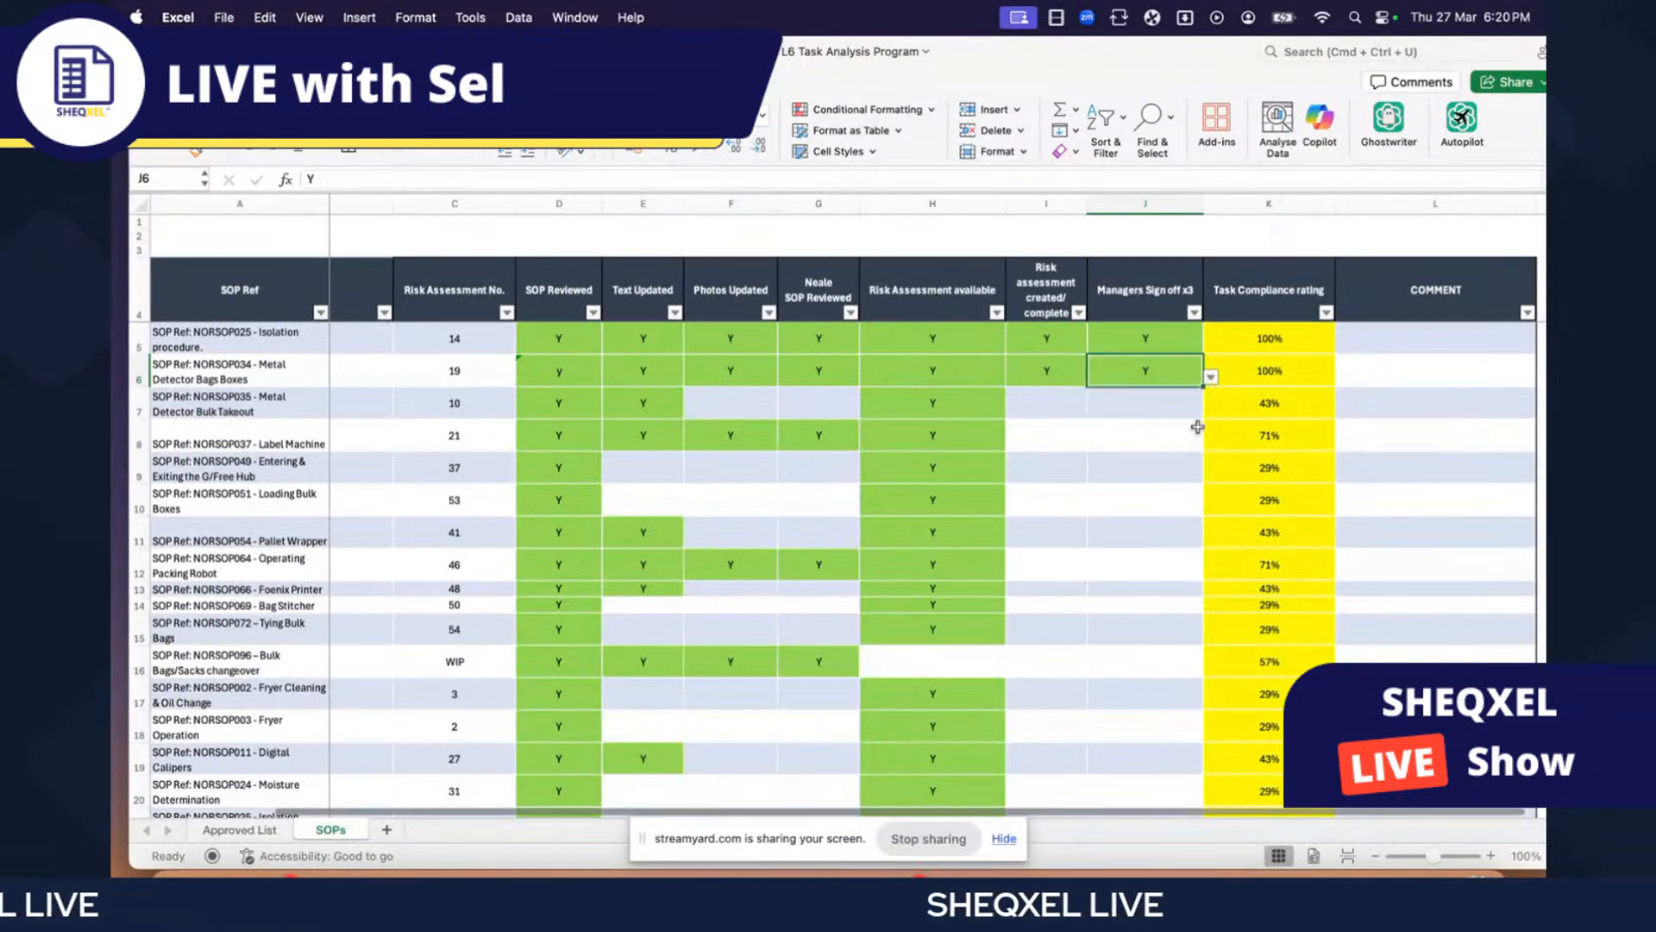
left_click(1270, 377)
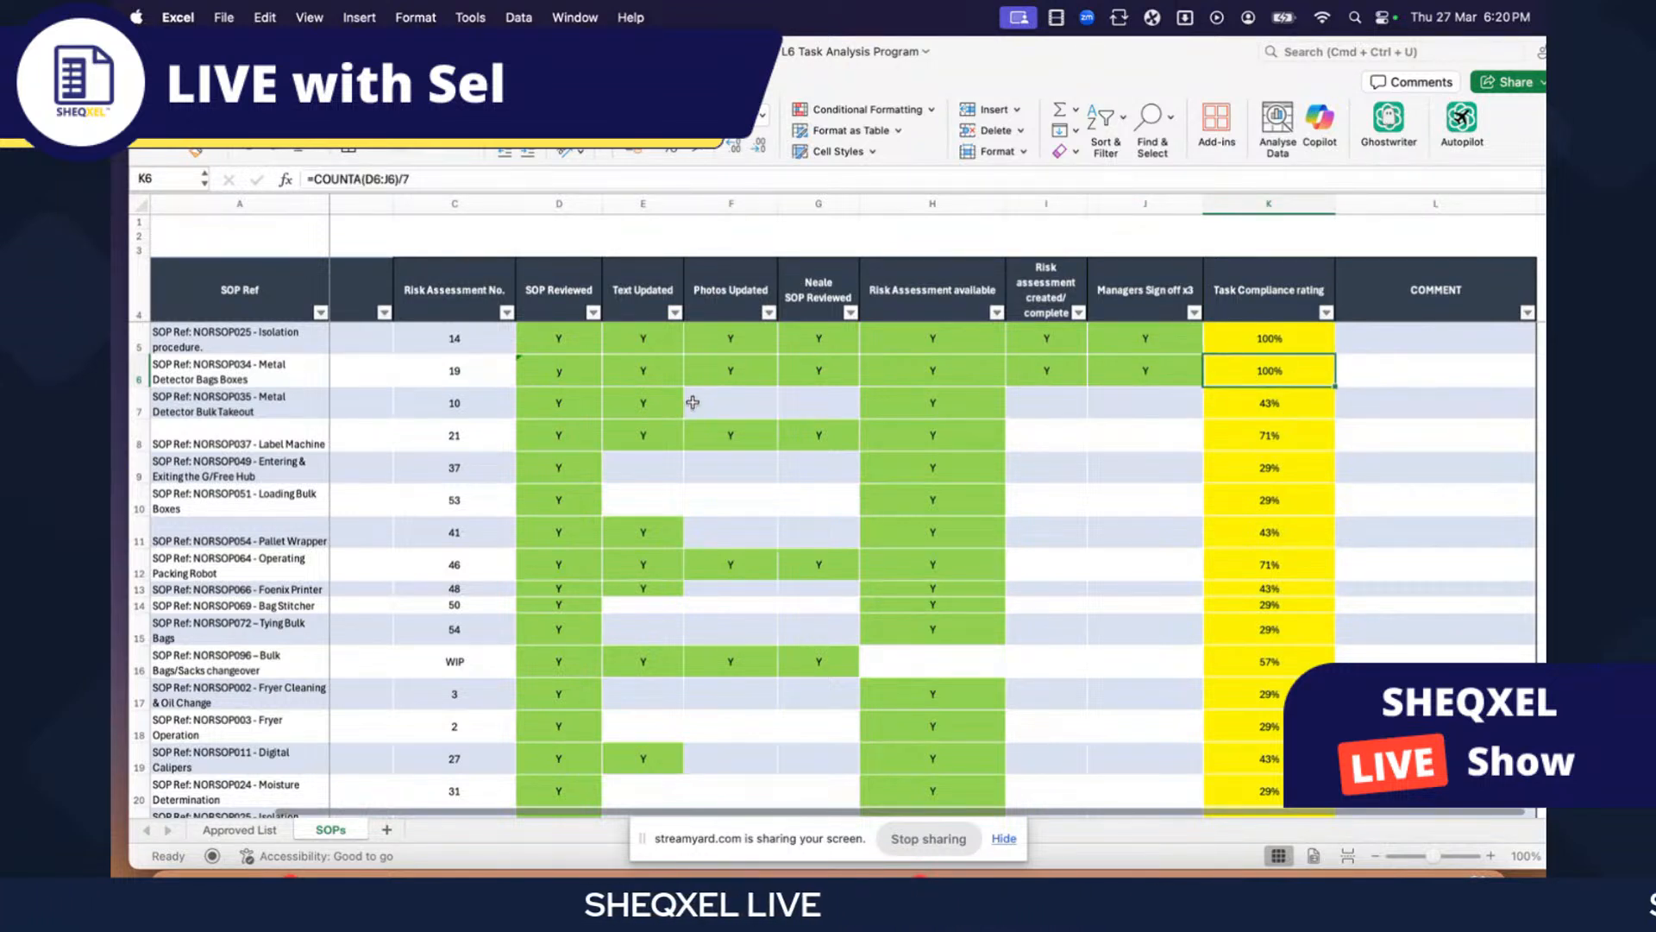
- Choose Y in F7, G7, I7 and J7 for the Metal Detector Bulk Takeout procedure and check its rating in K7
left_click(734, 405)
left_click(787, 410)
left_click(711, 427)
left_click(850, 412)
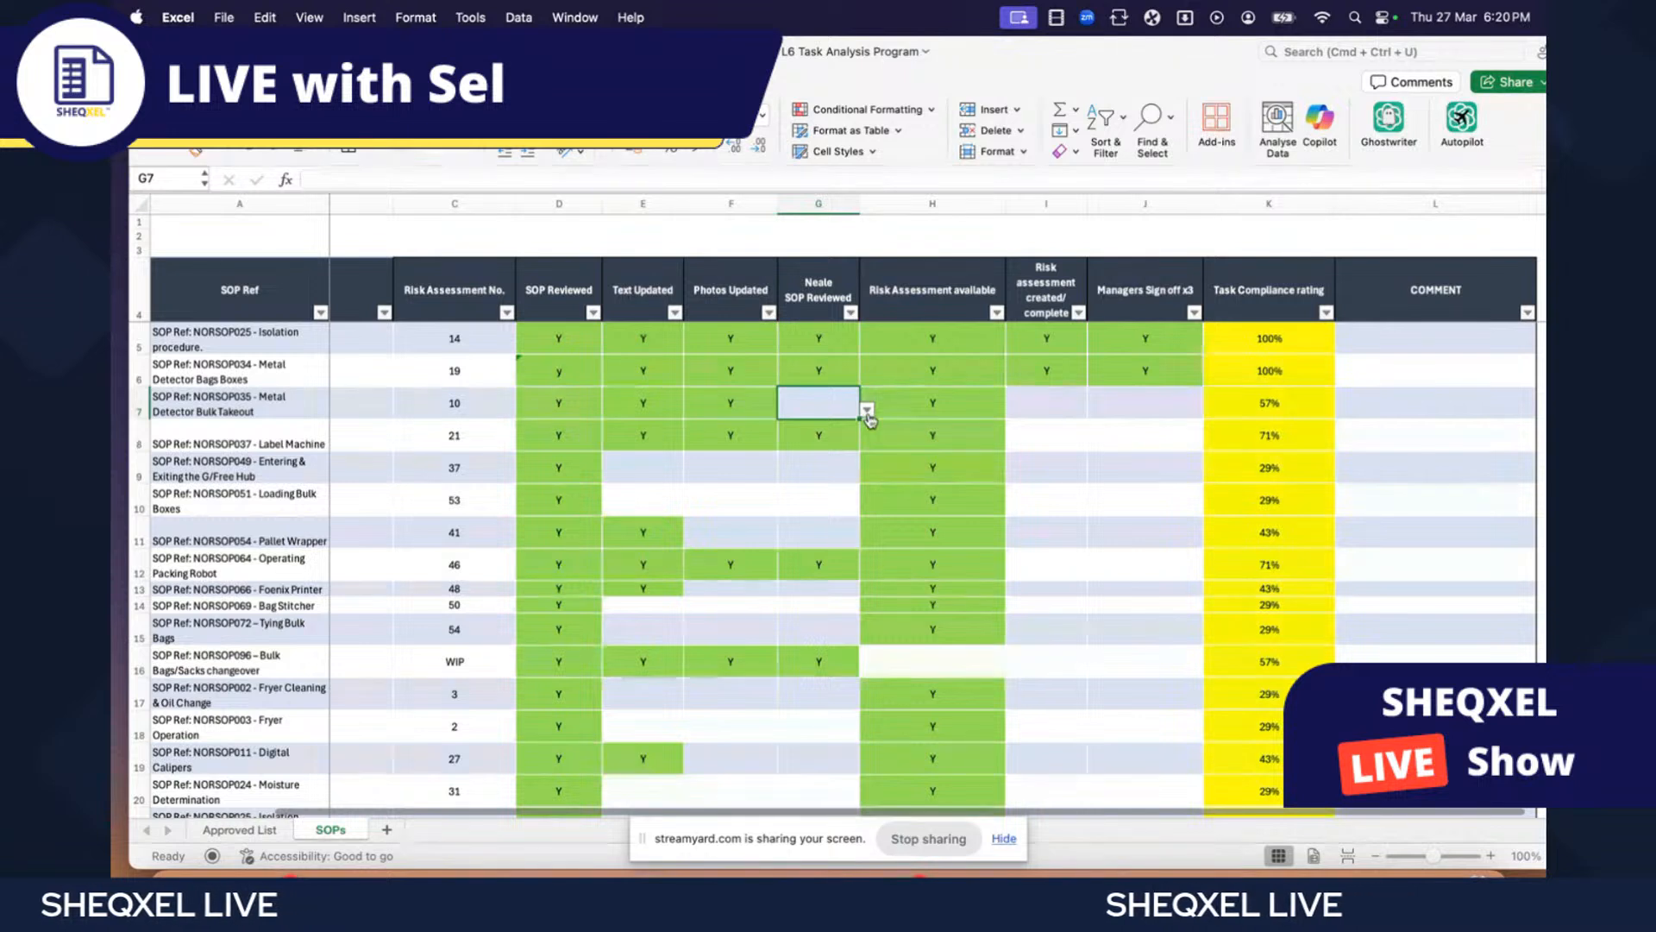
left_click(867, 411)
left_click(818, 427)
left_click(1046, 403)
left_click(1094, 410)
left_click(1047, 429)
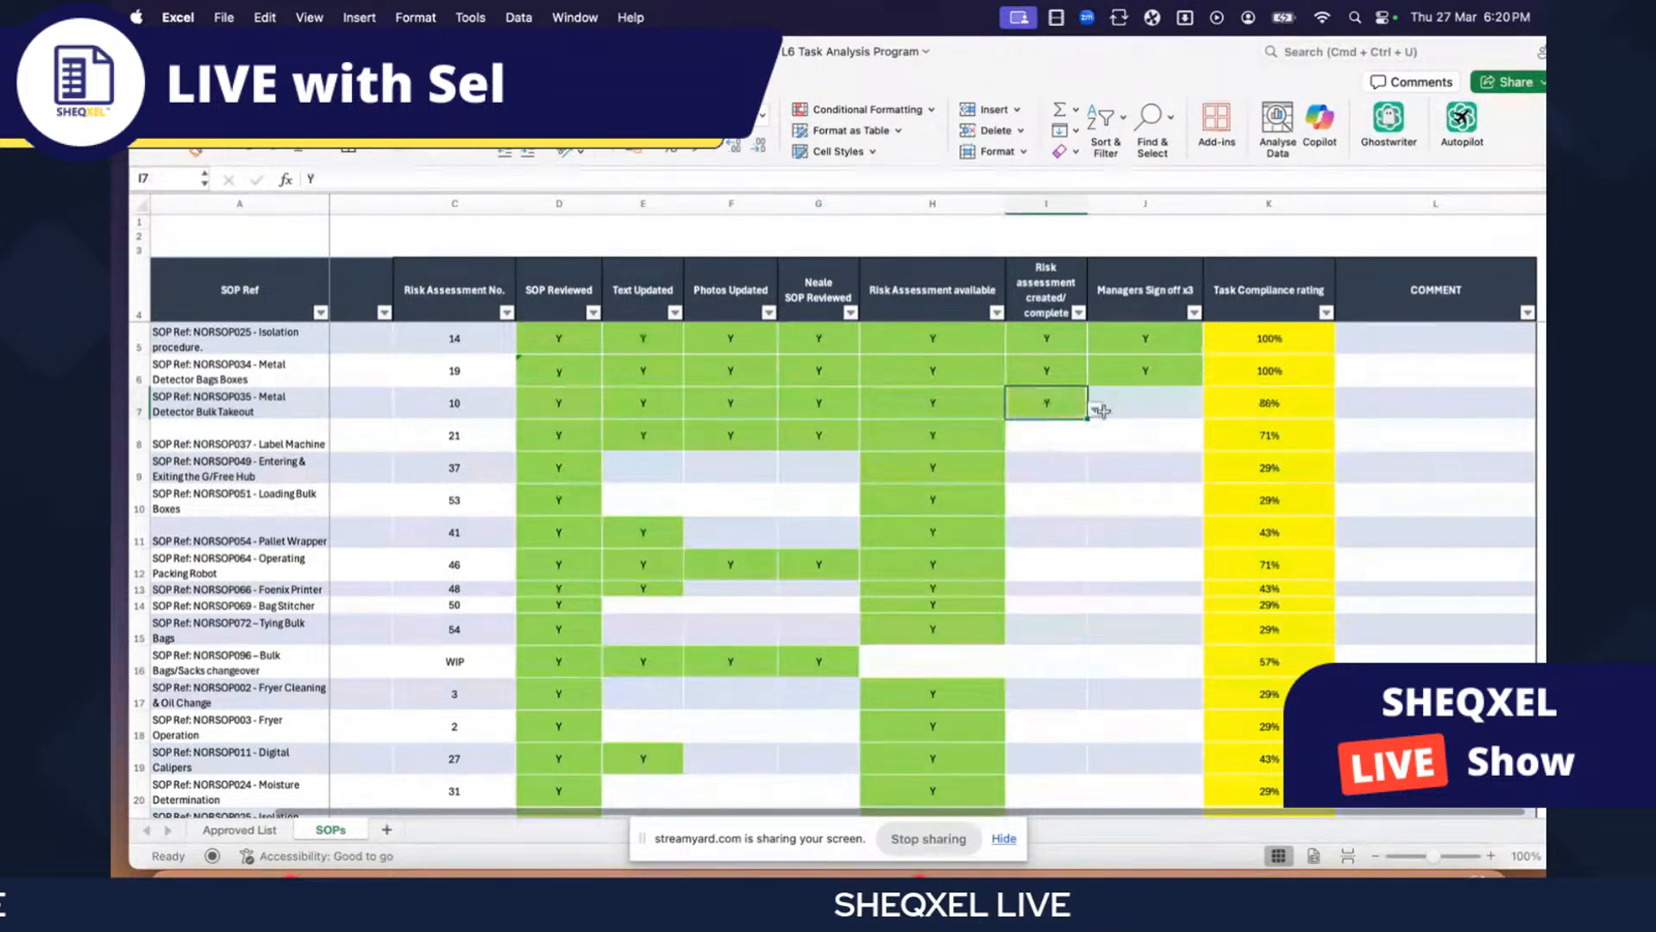
left_click(1120, 408)
left_click(1104, 431)
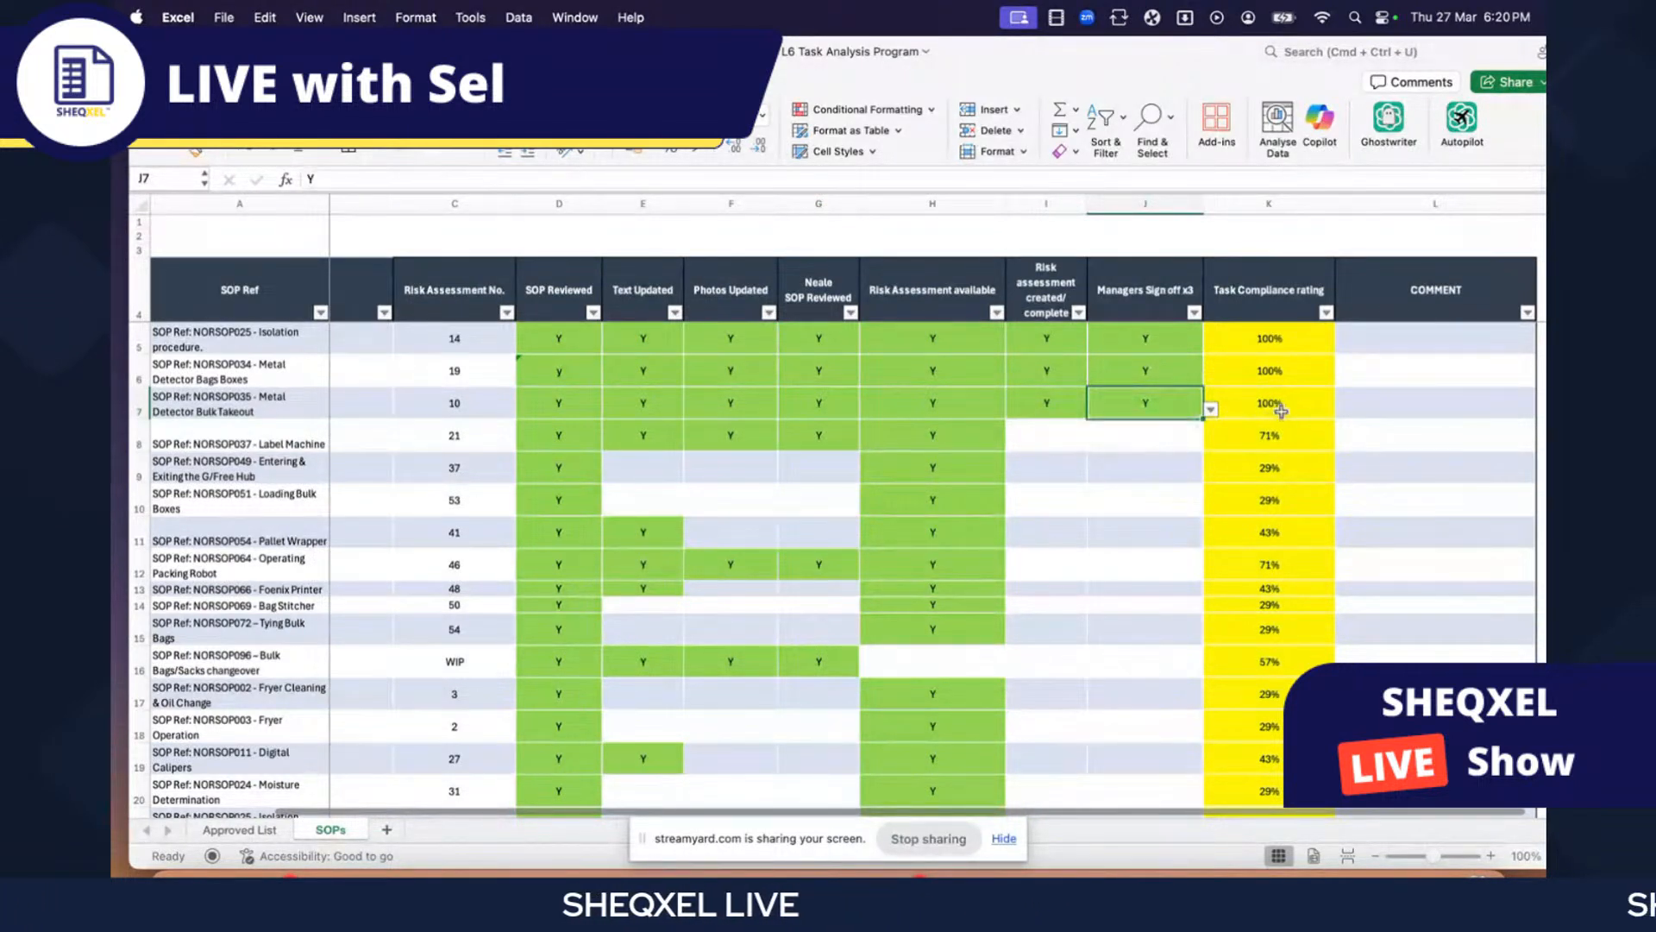
left_click(1286, 404)
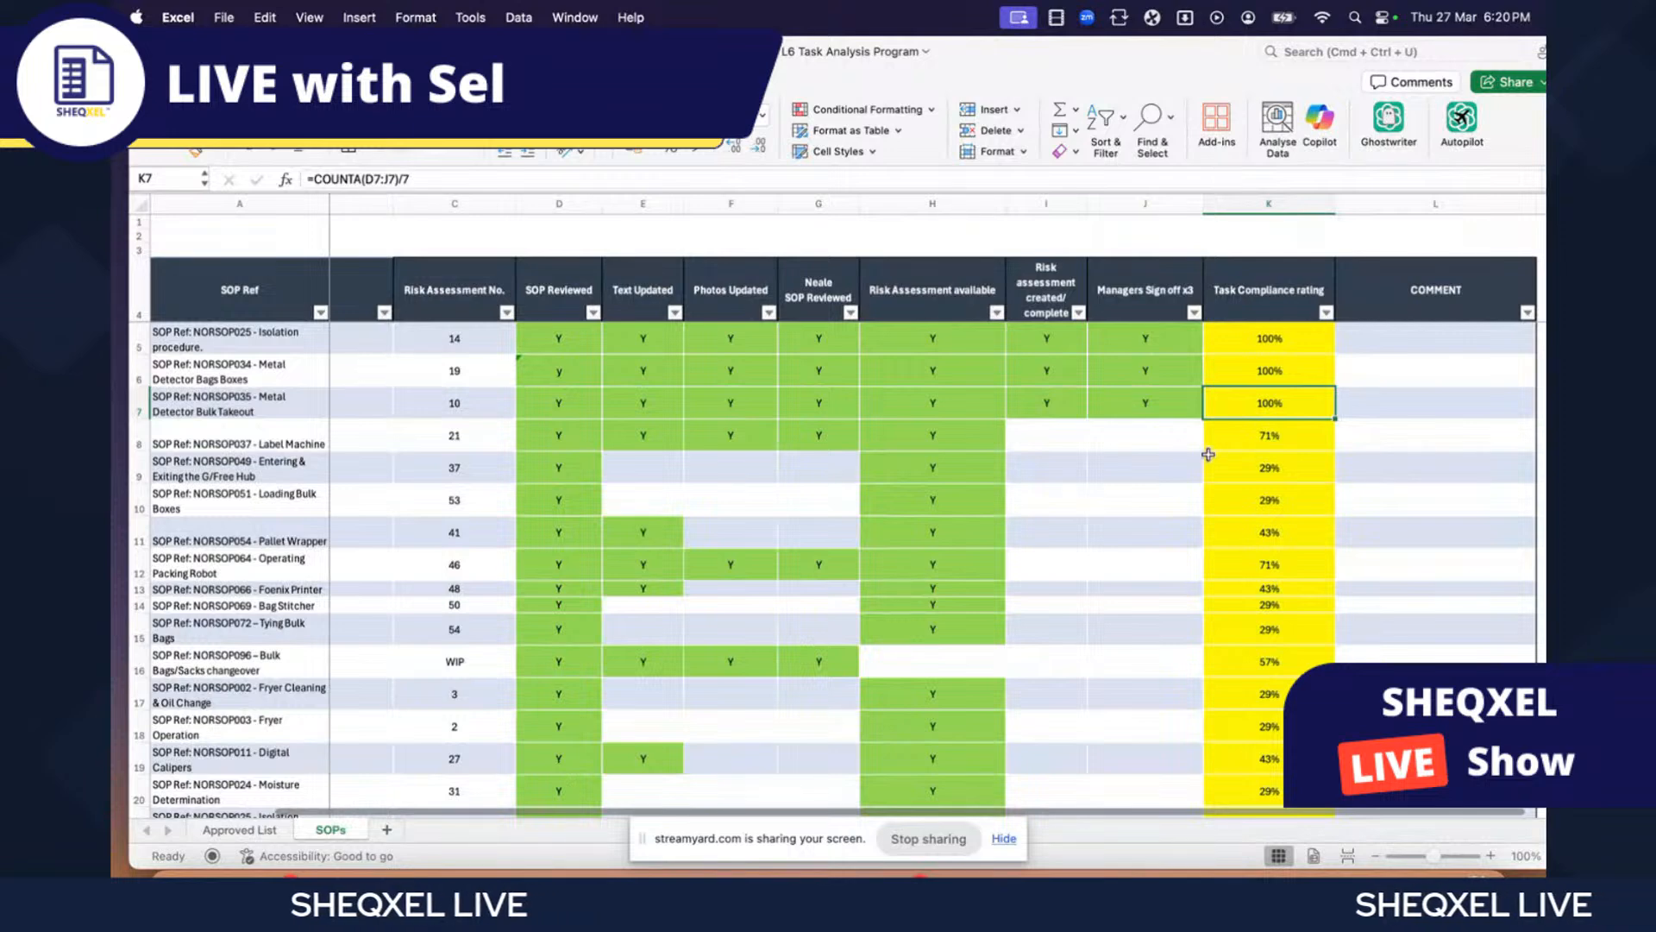
- Check the Locked protection setting of the Task Compliance rating cells K5:K50
left_click(1274, 336)
key("super+shift+Down")
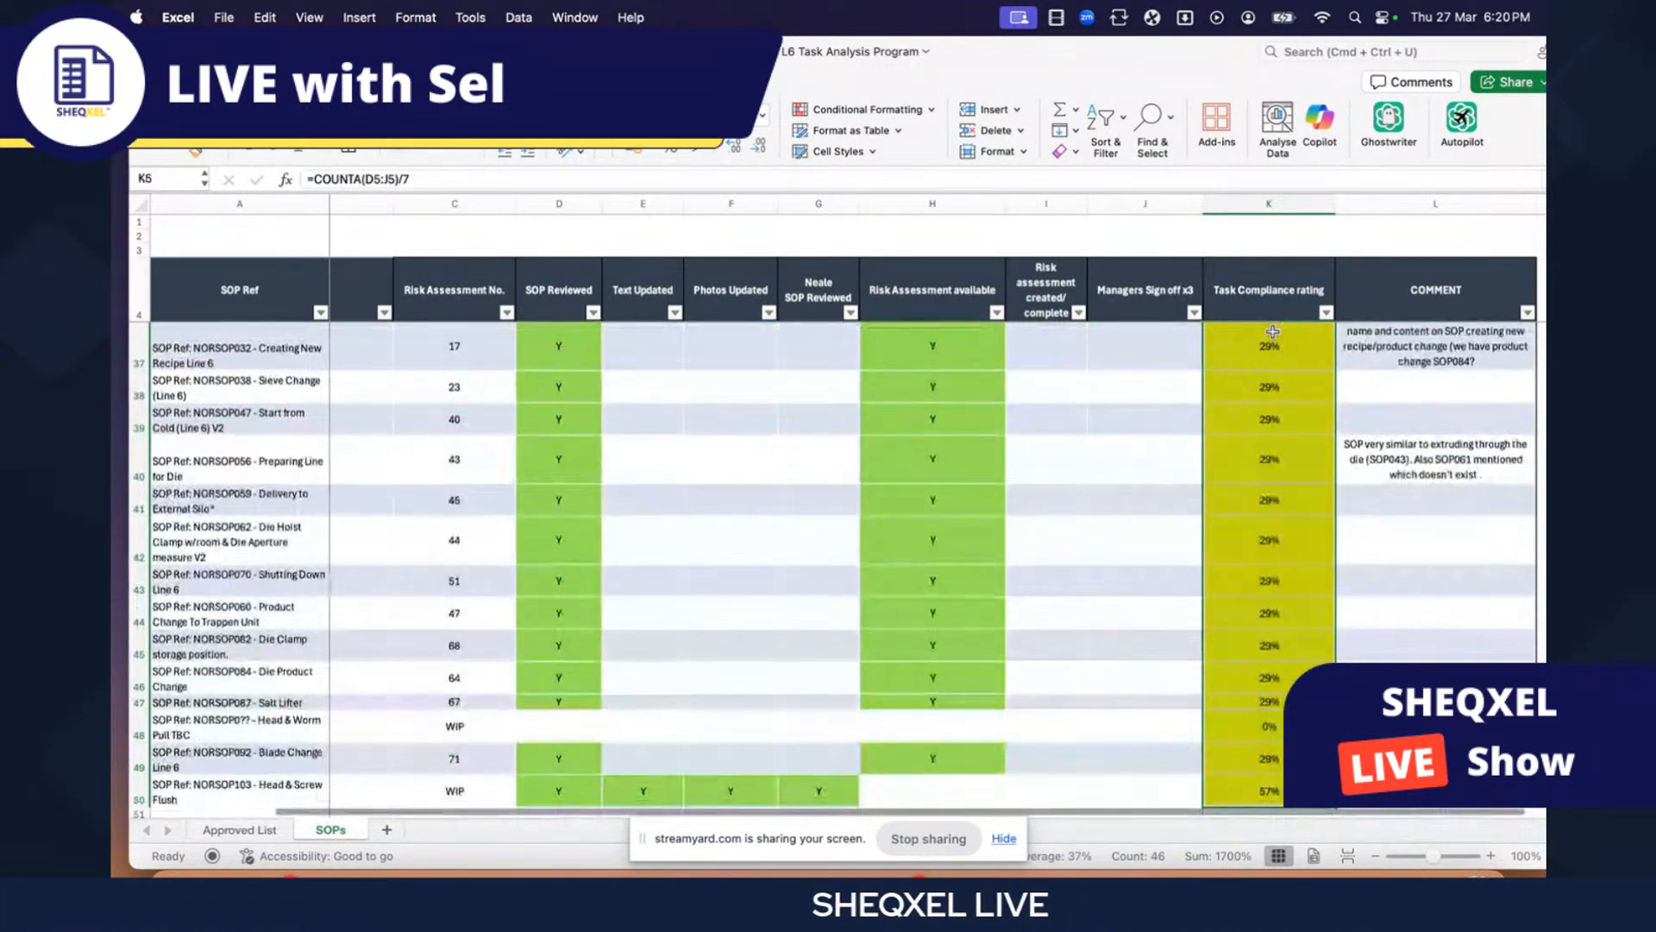
scroll(1273, 331, "down", 5)
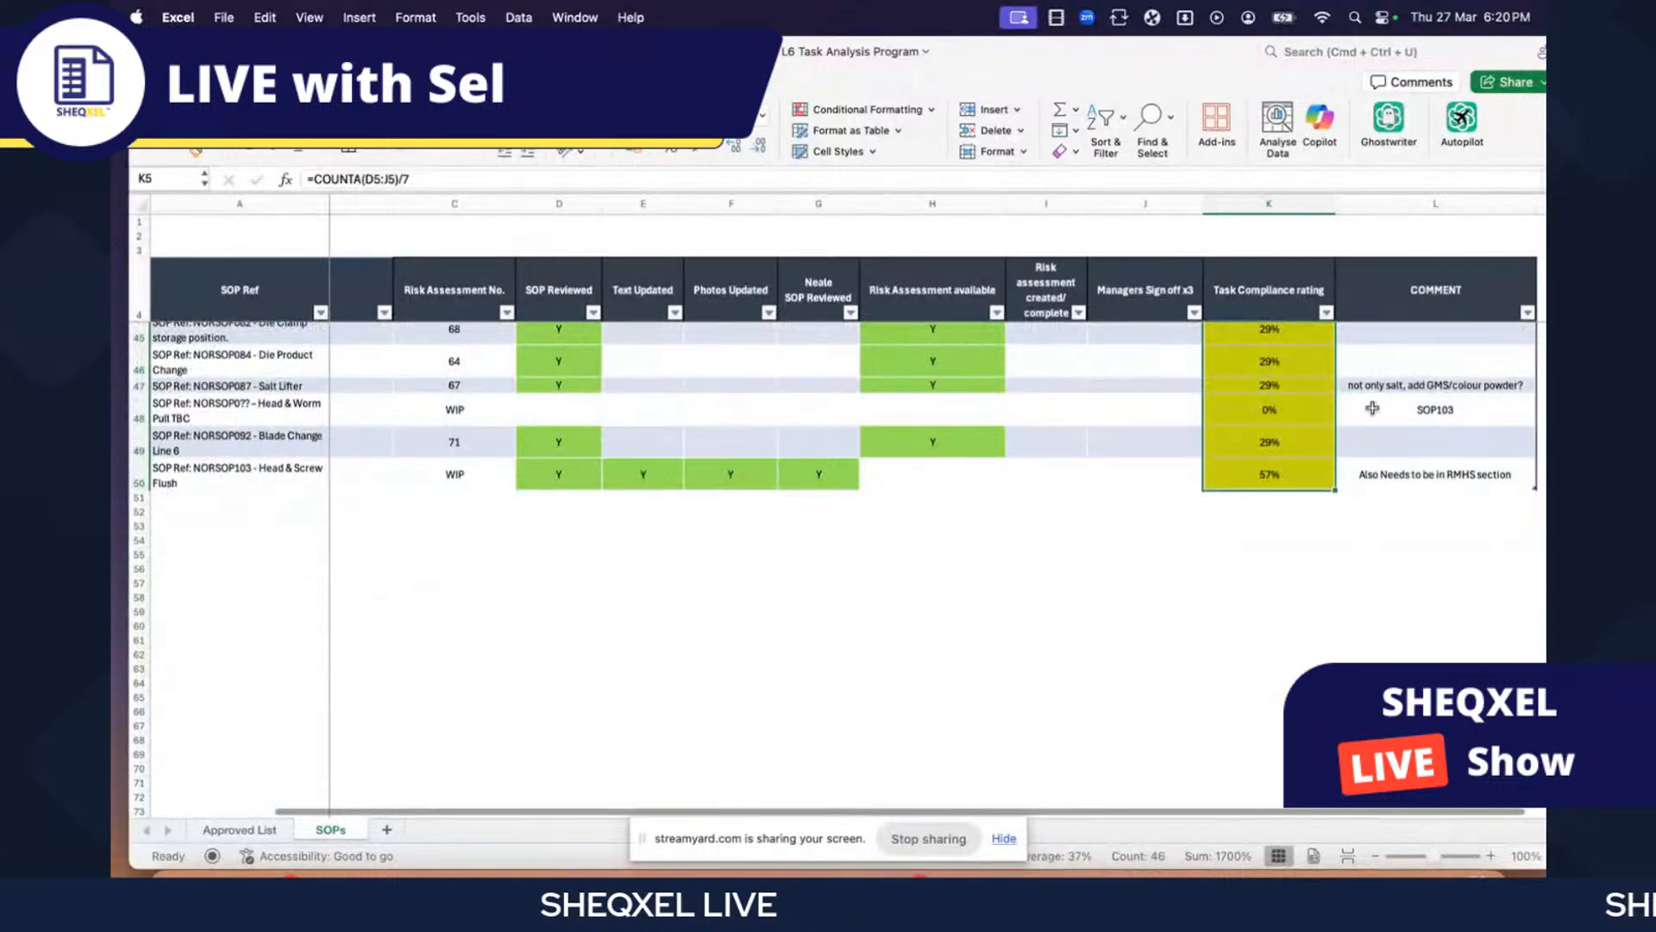
right_click(1315, 395)
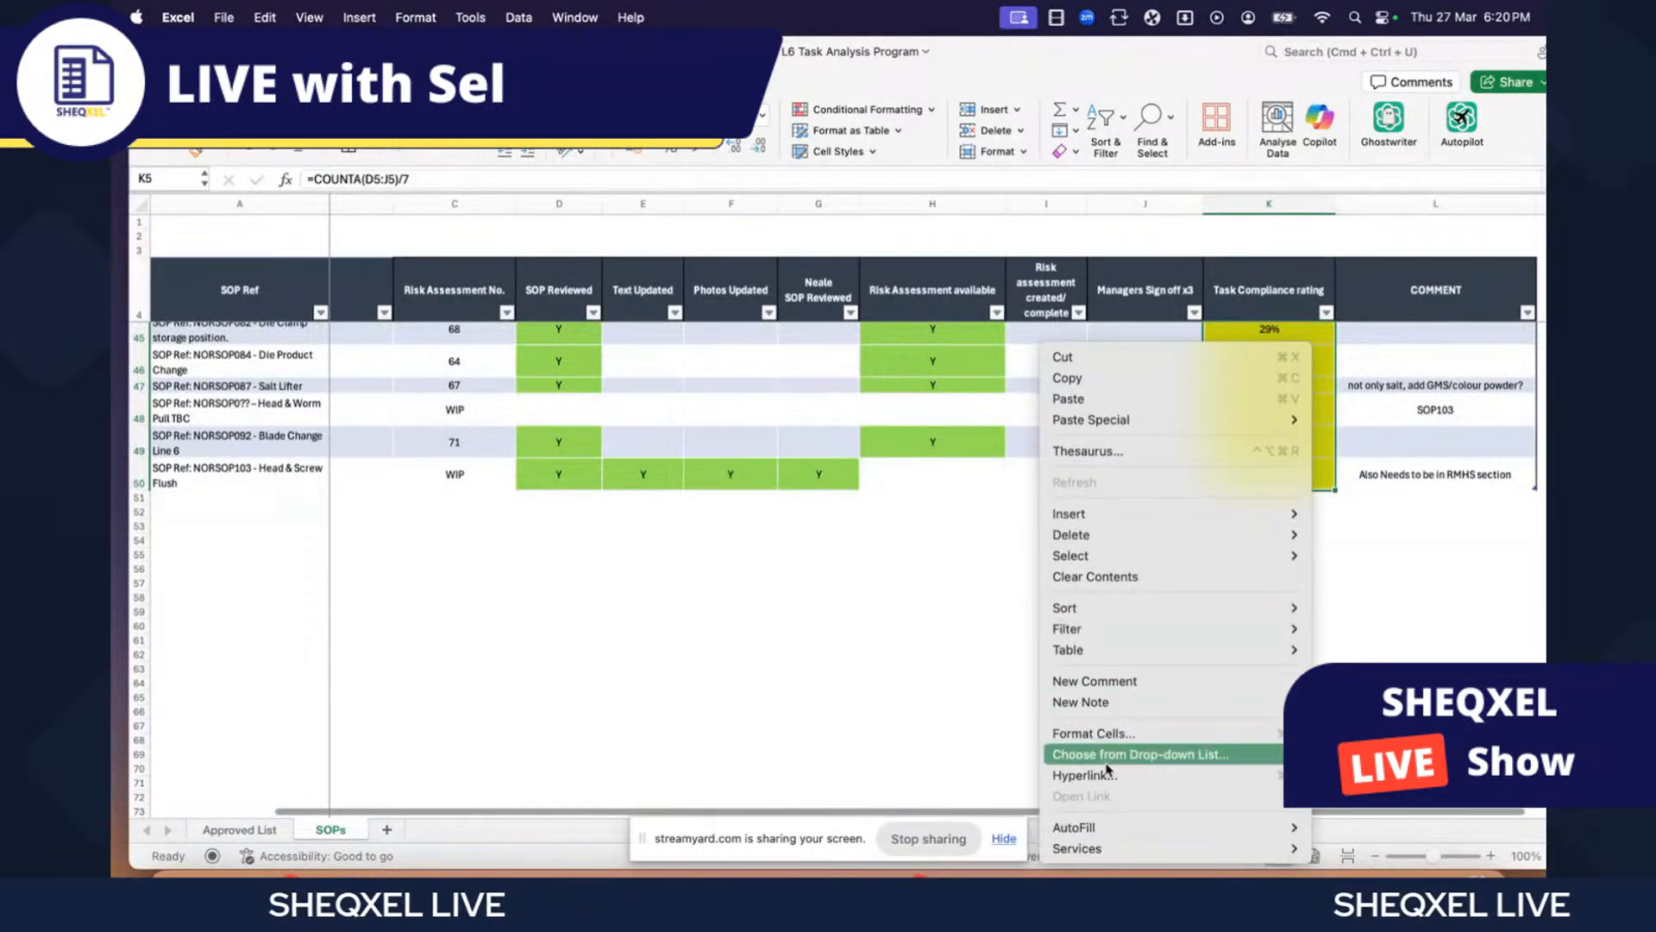
left_click(1093, 734)
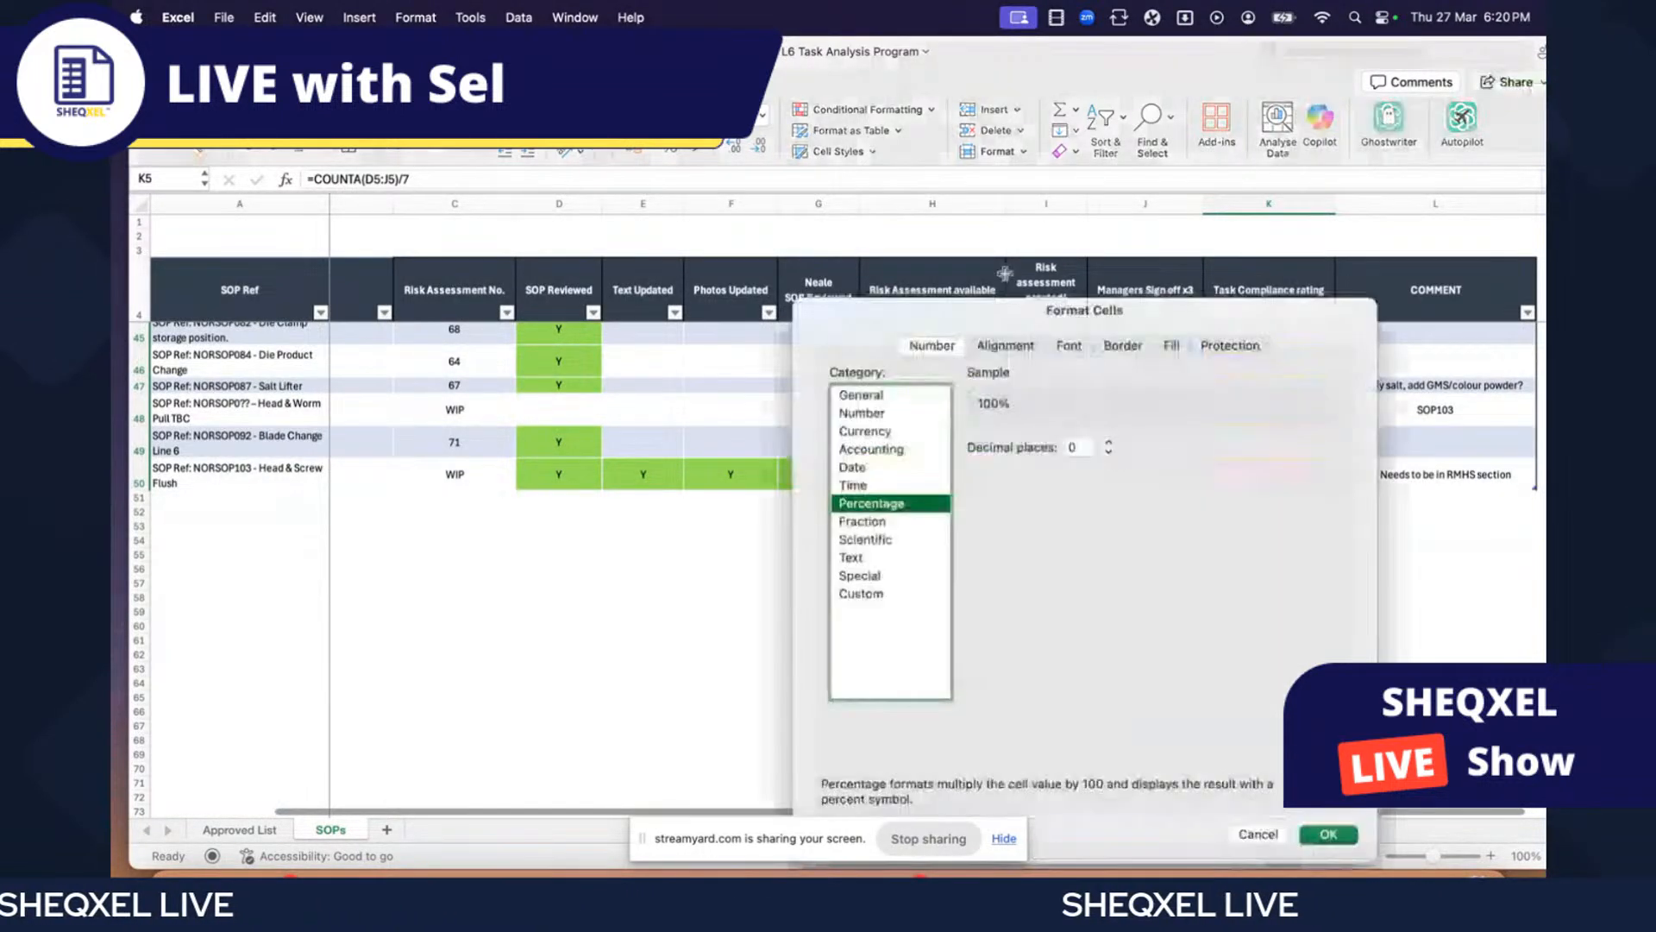
left_click(1225, 346)
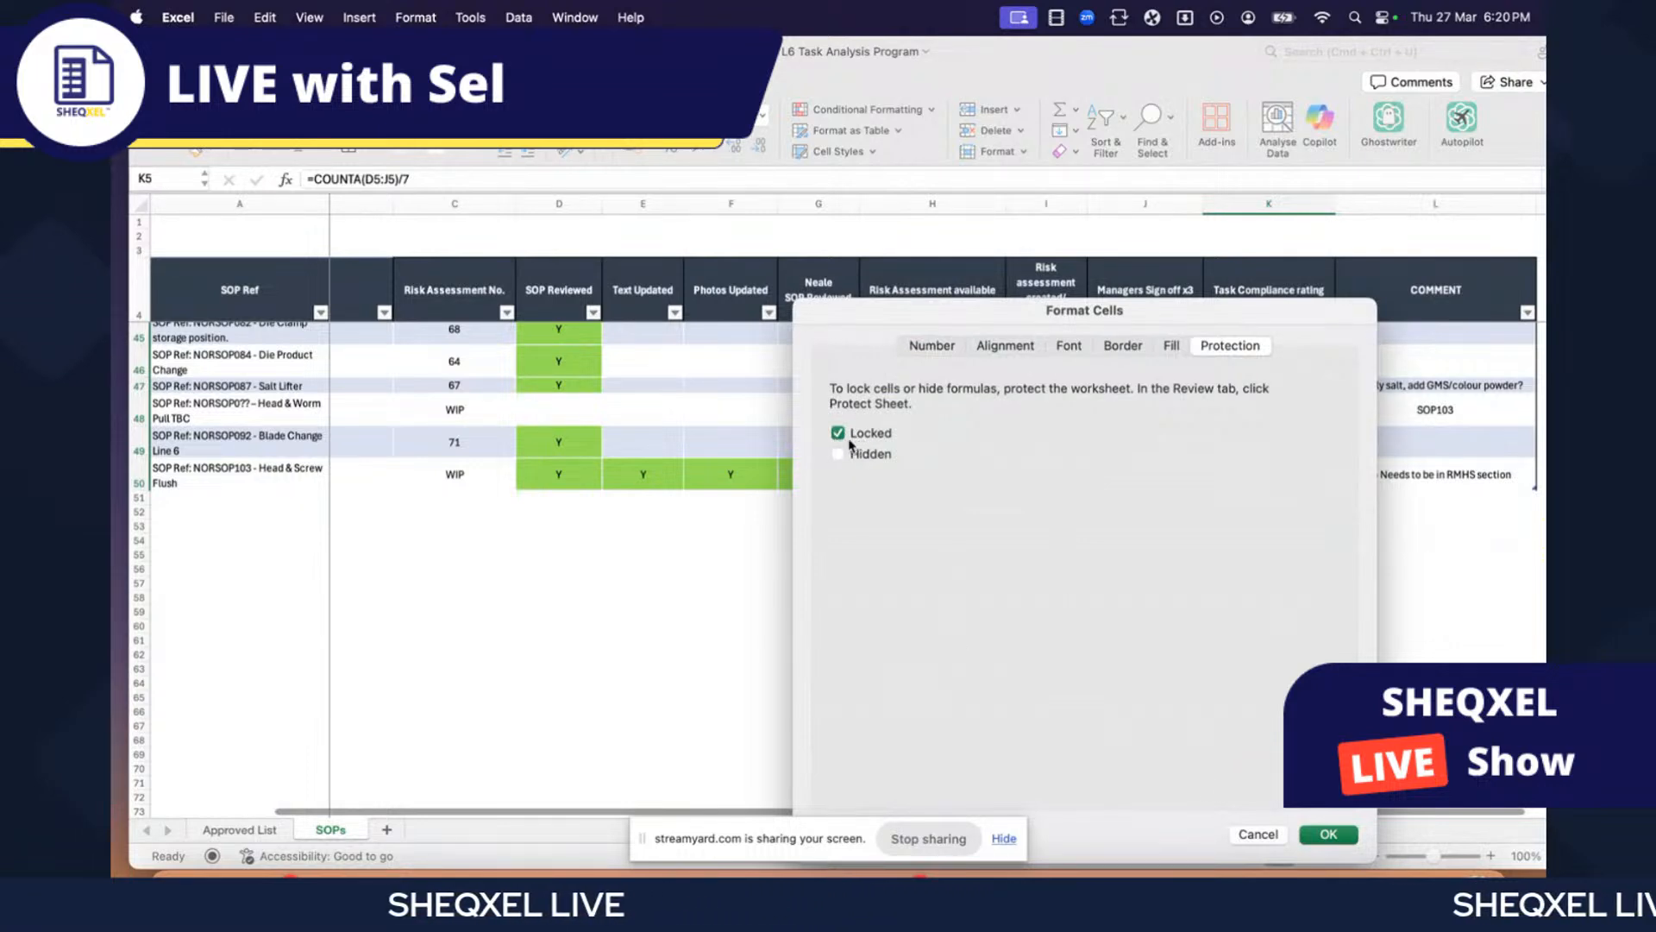
left_click(1328, 833)
scroll(1237, 641, "up", 10)
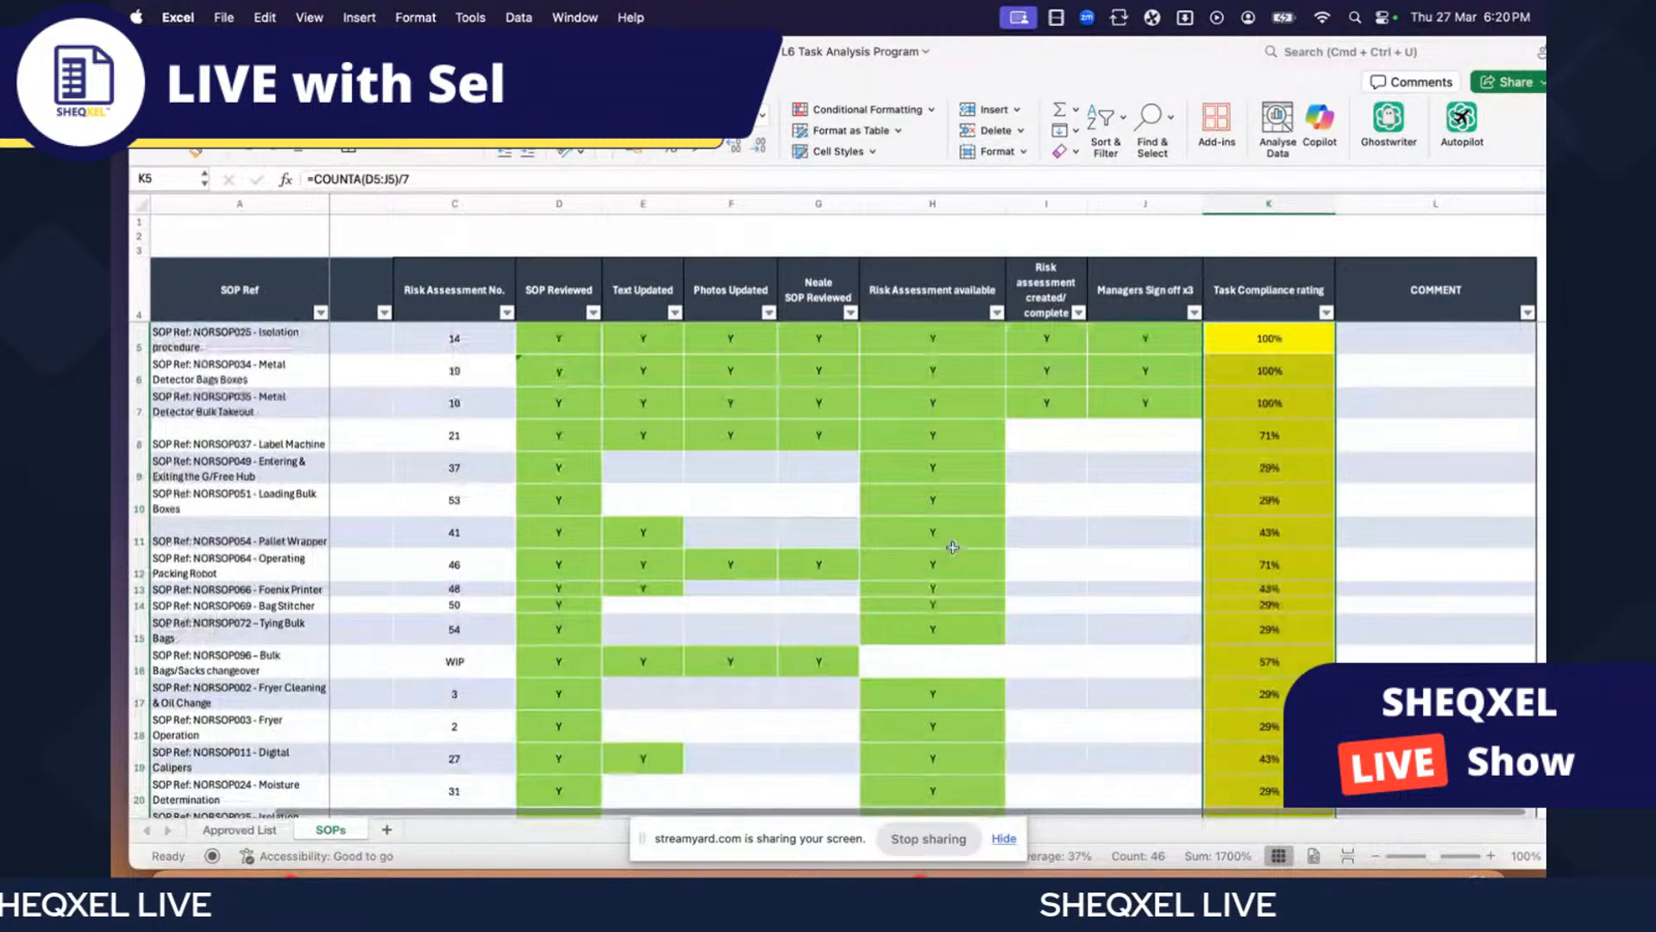
scroll(1068, 521, "right", 5)
scroll(1067, 521, "left", 5)
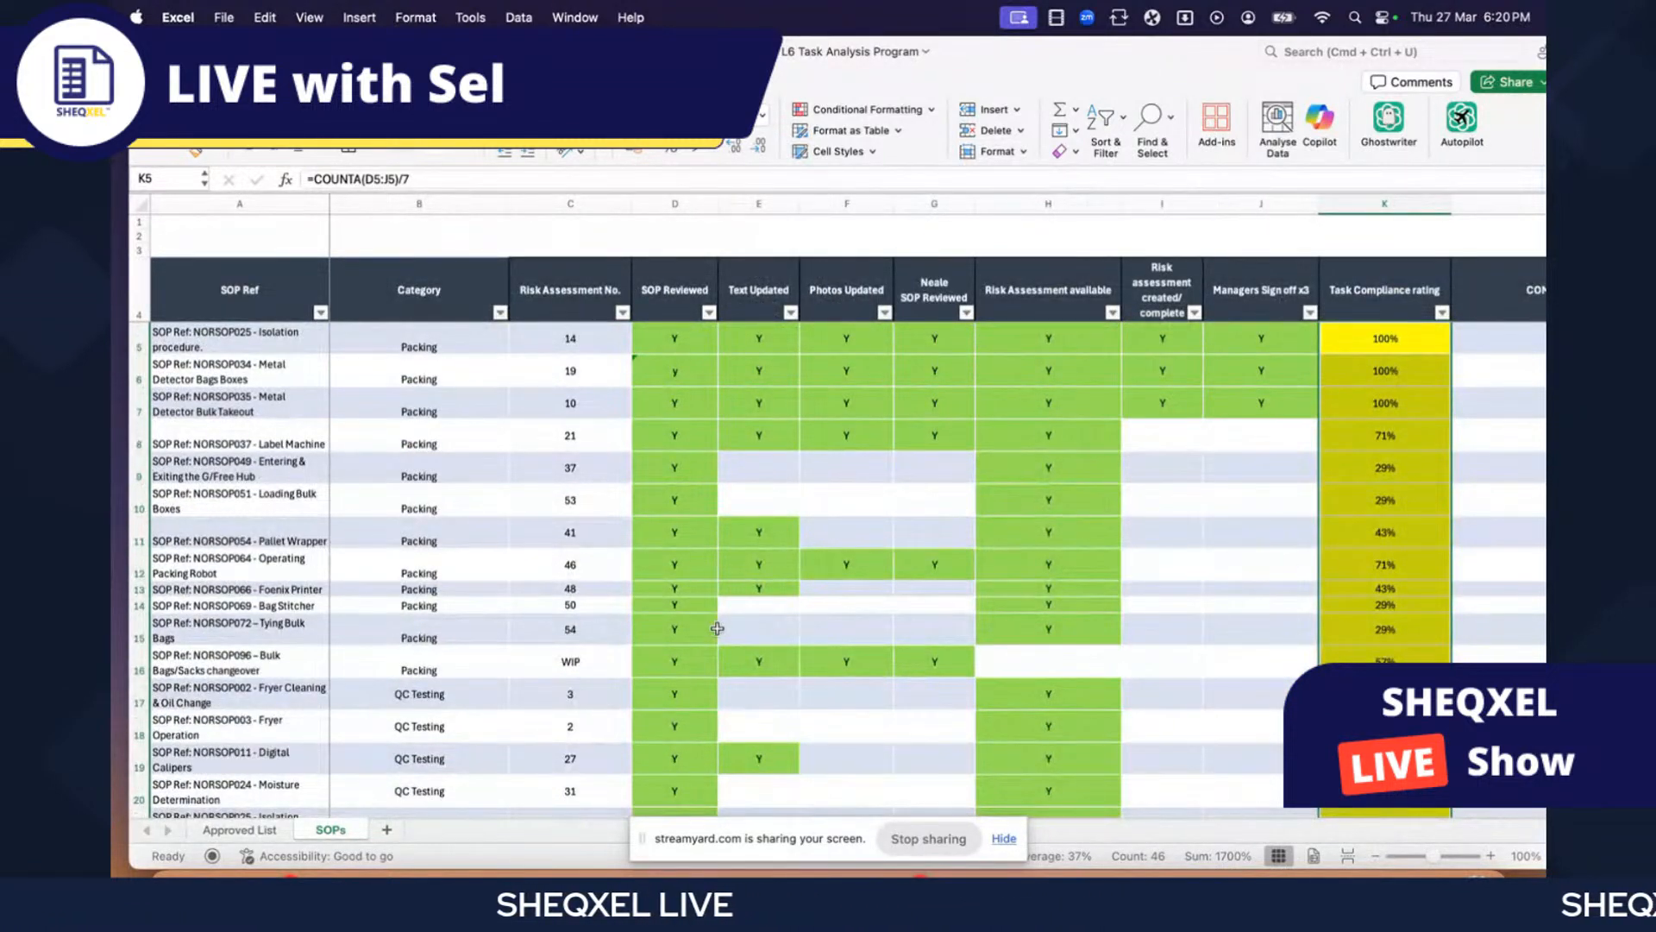
- Delete the empty column A from the Approved List sheet
left_click(262, 830)
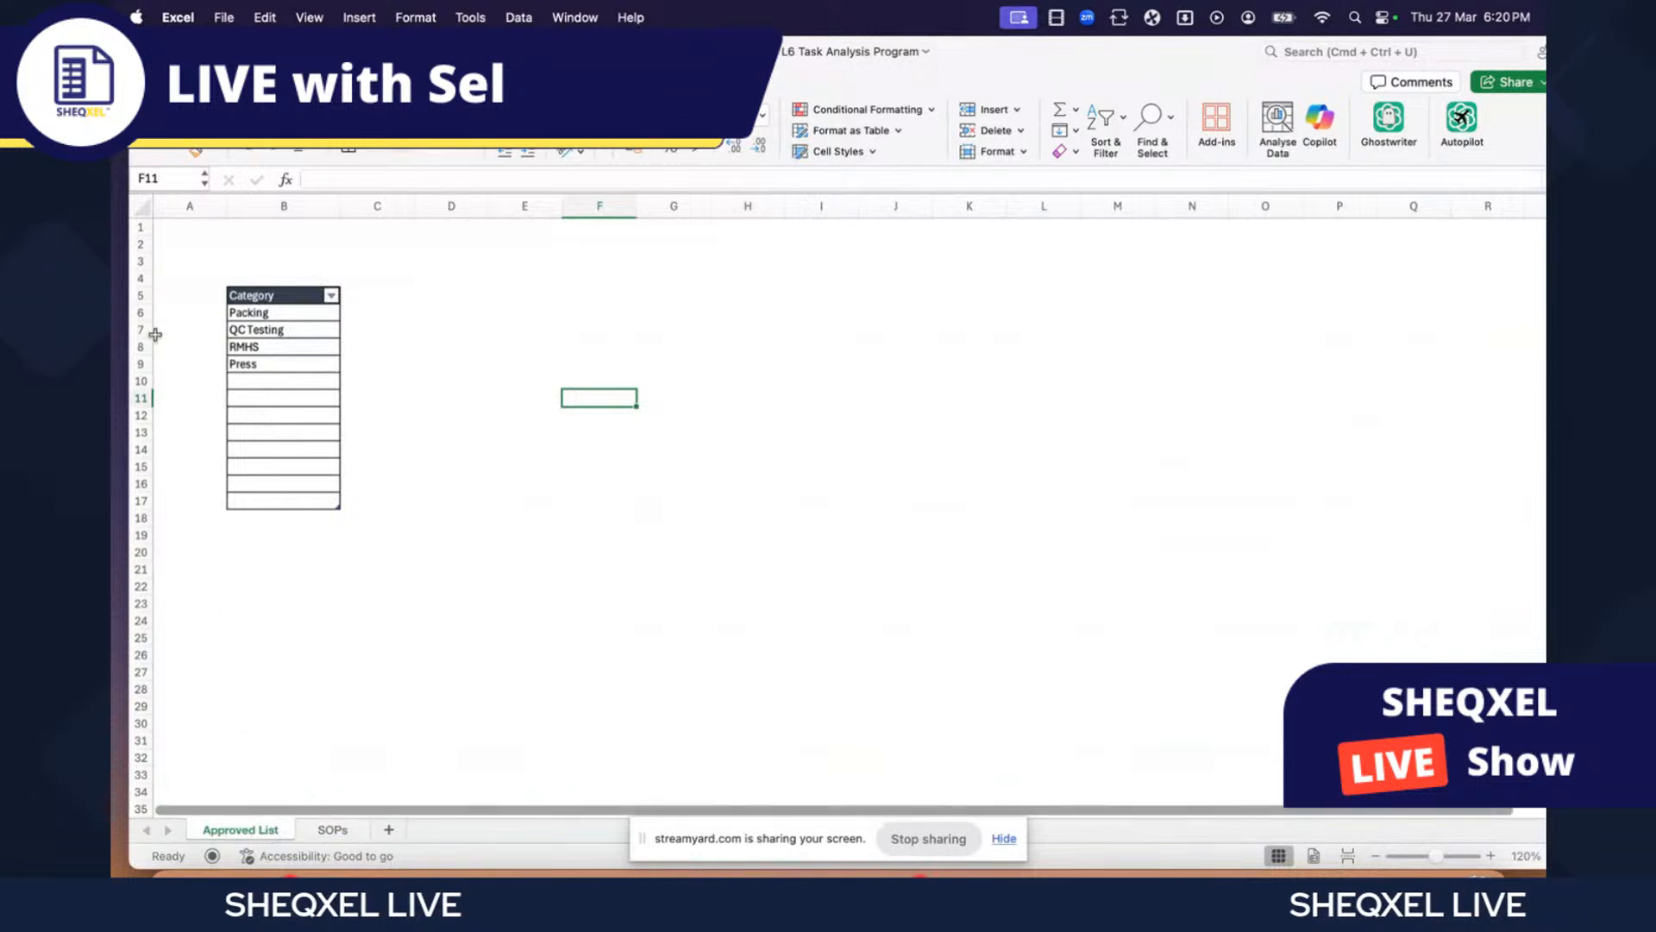
left_click(179, 207)
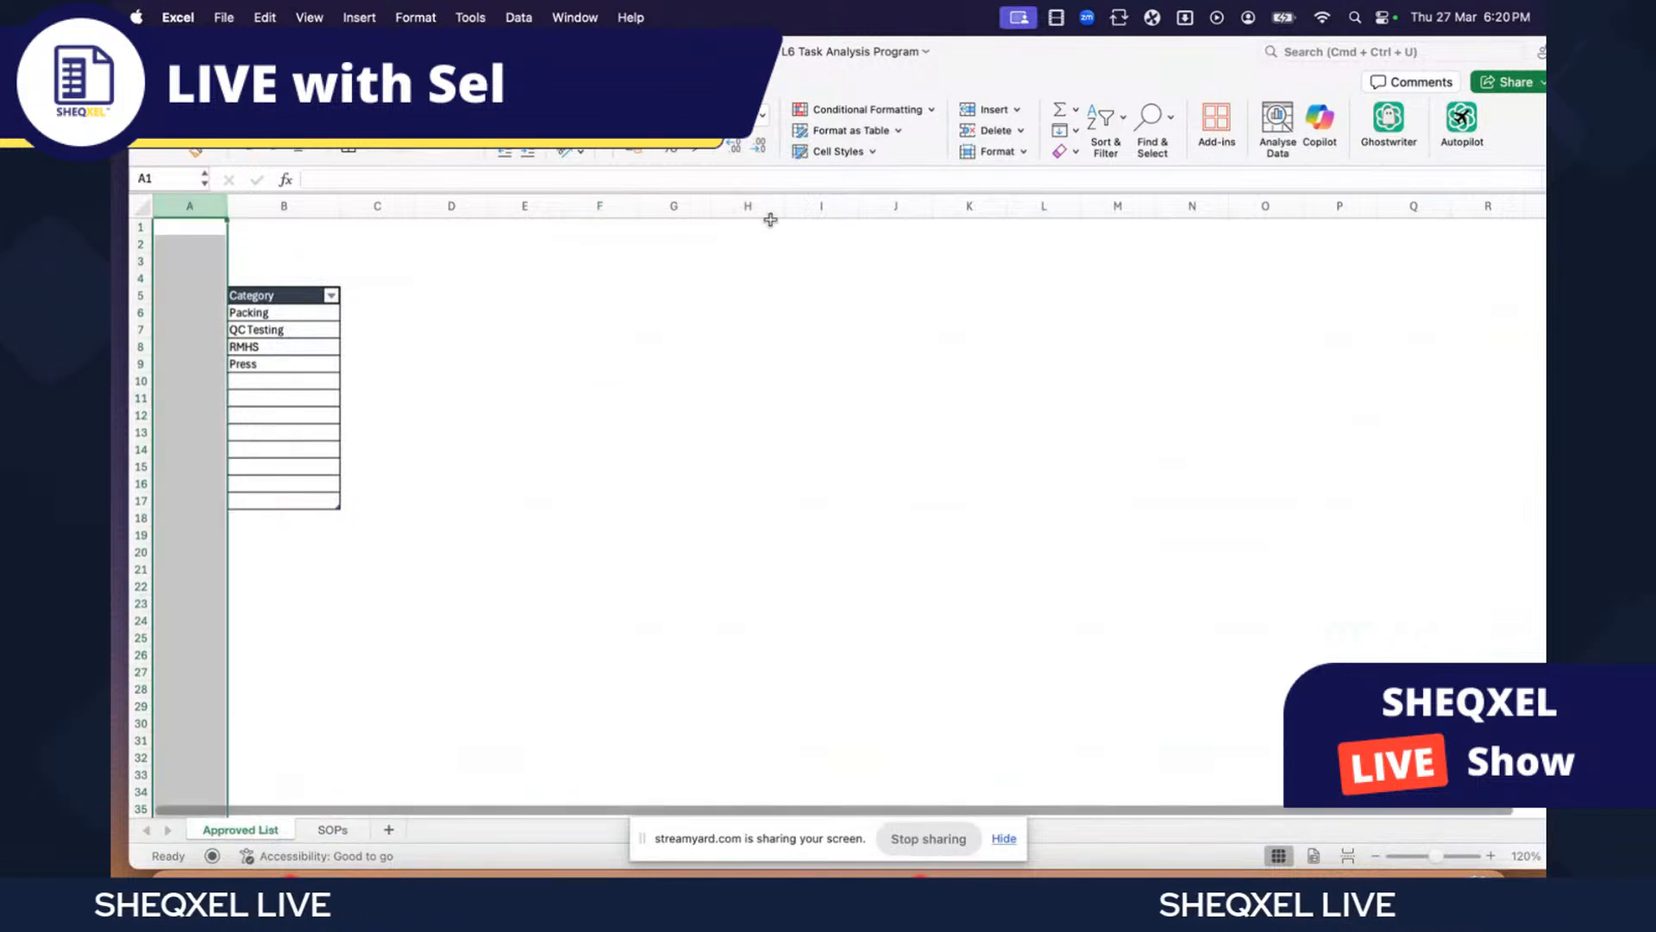
left_click(991, 130)
left_click(600, 466)
- Check the Category drop-down options in B5 on the SOPs sheet
left_click(332, 830)
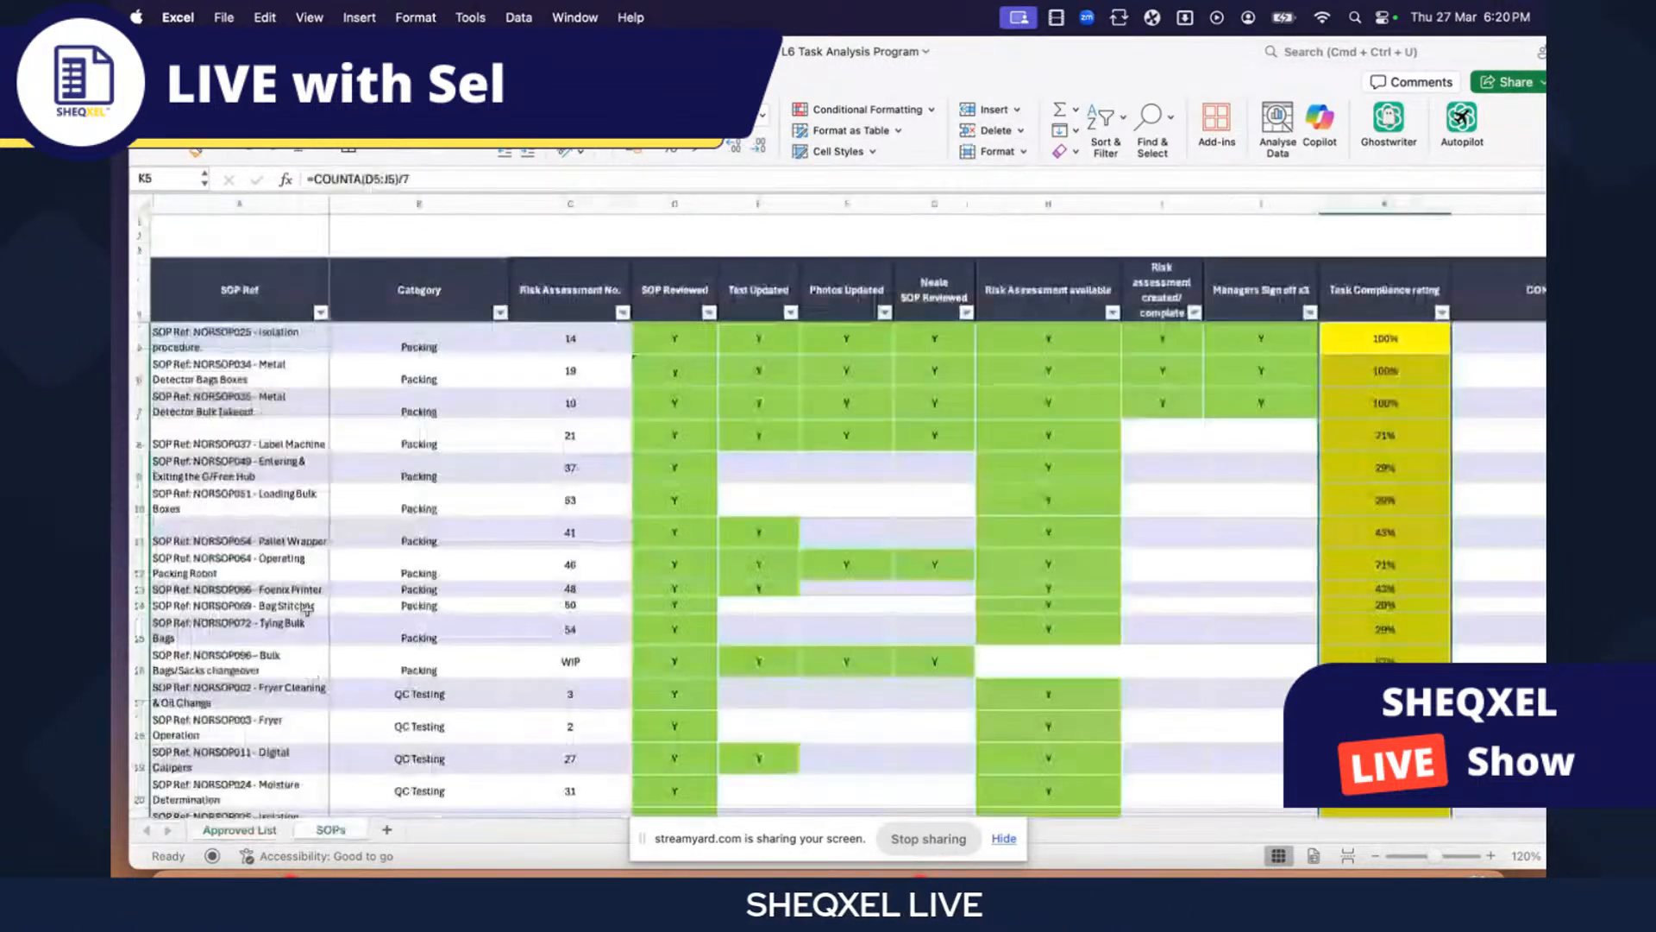
left_click(422, 344)
left_click(517, 344)
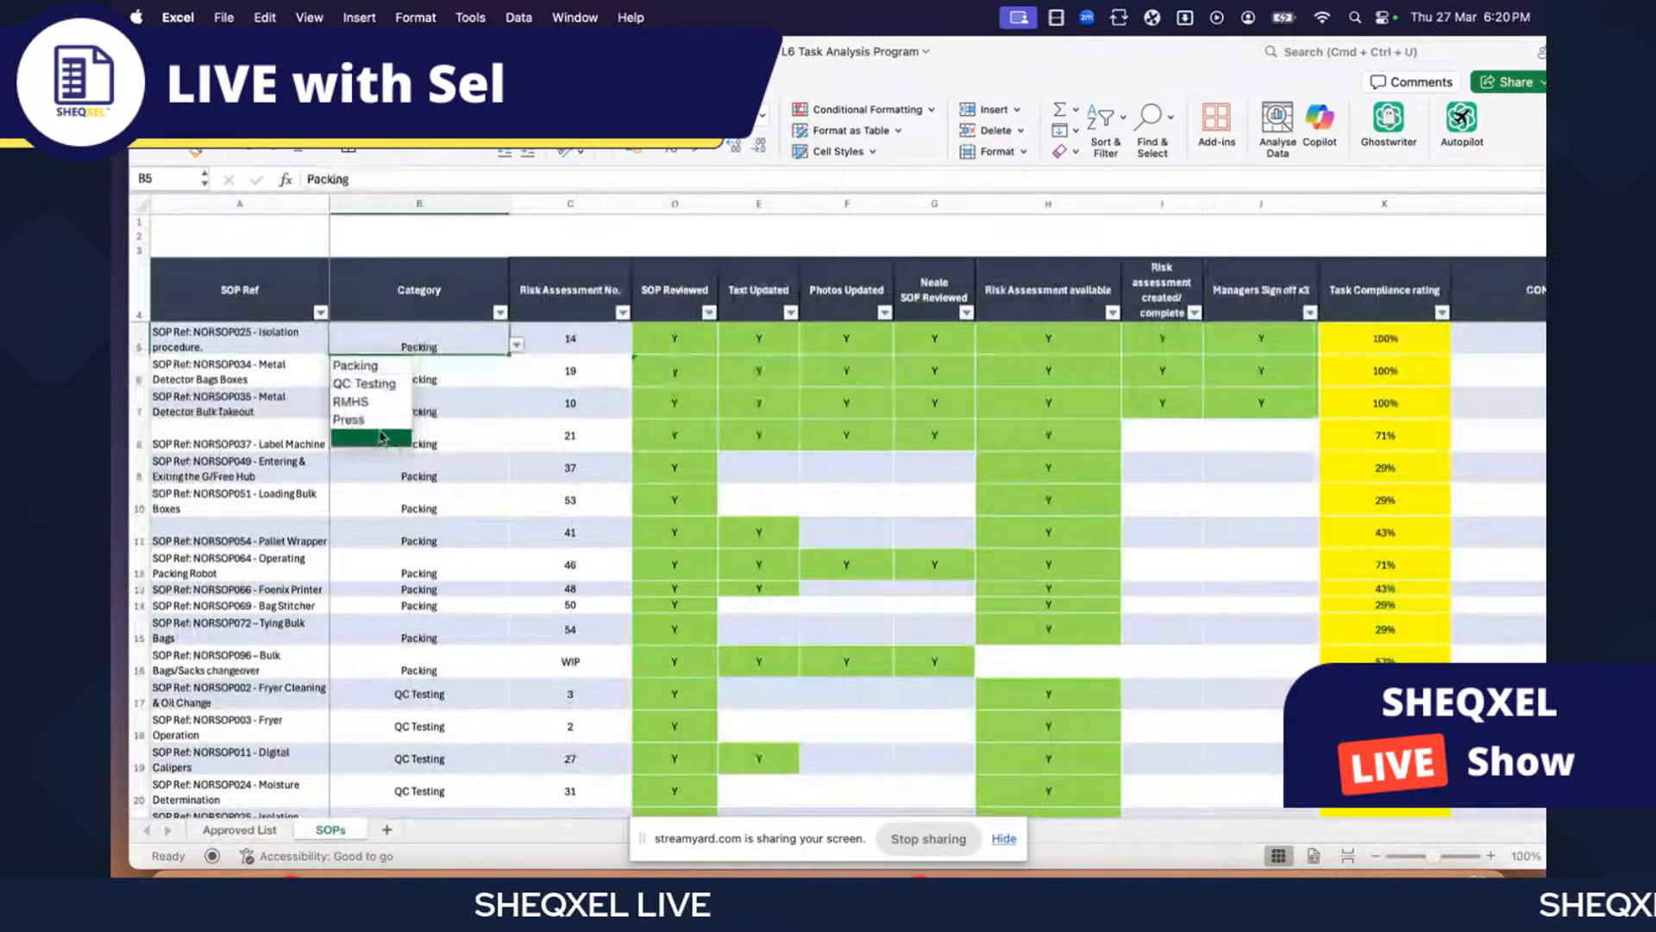
key("Escape")
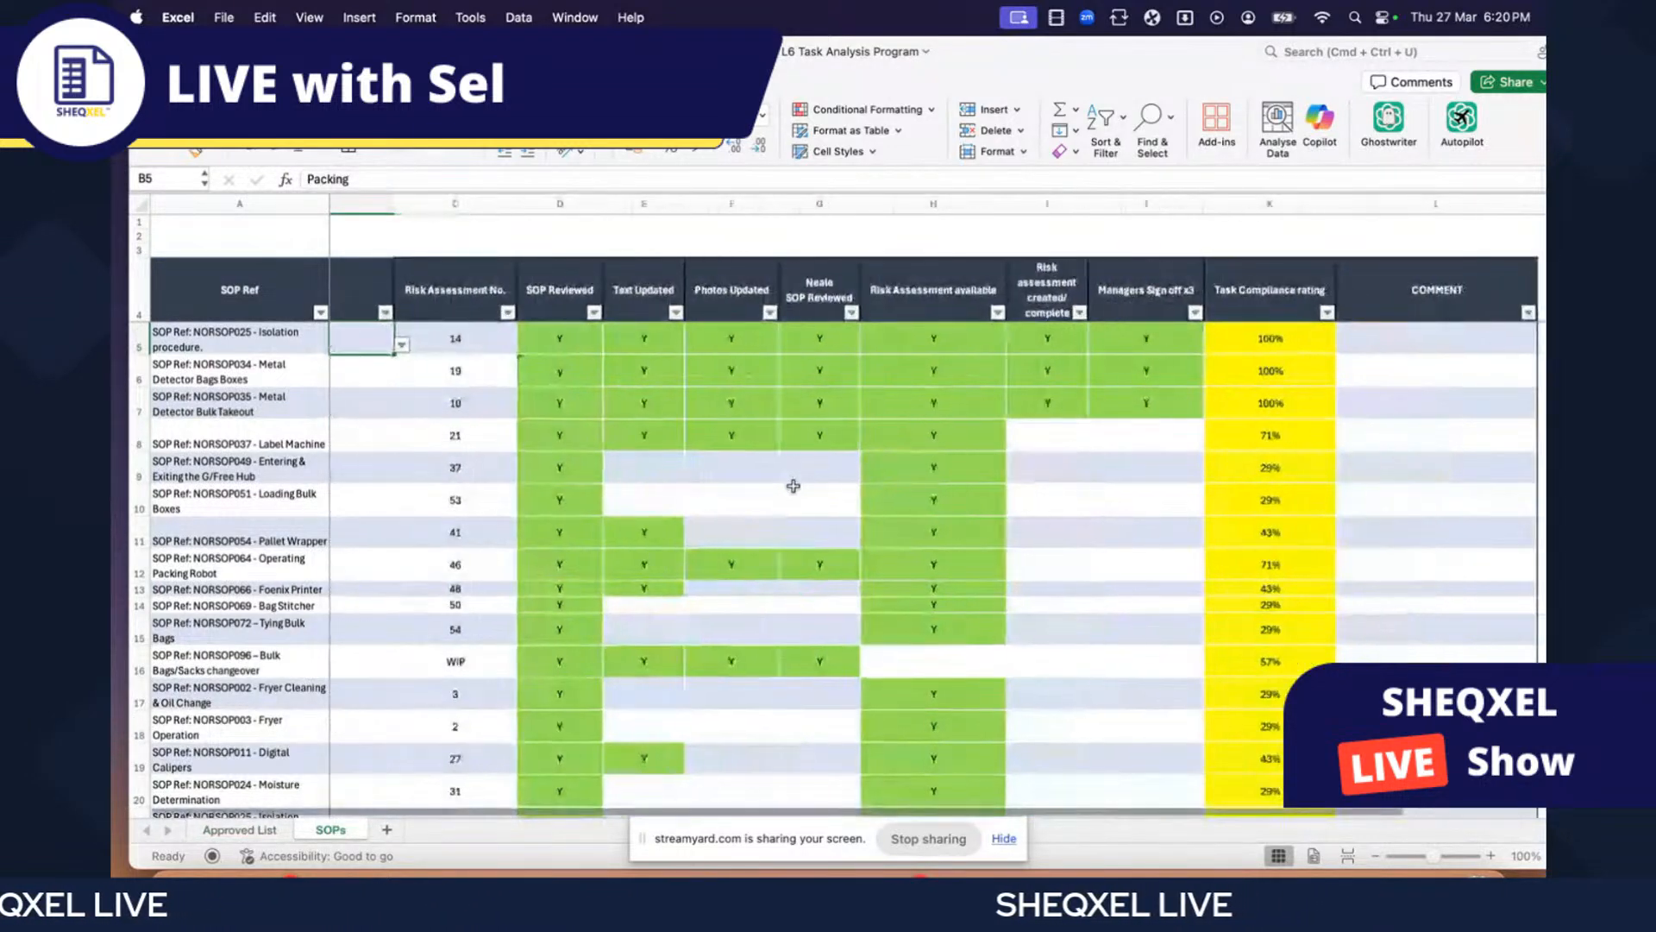
- Slightly reduce the height of header row 4 on the SOPs sheet
left_click(138, 294)
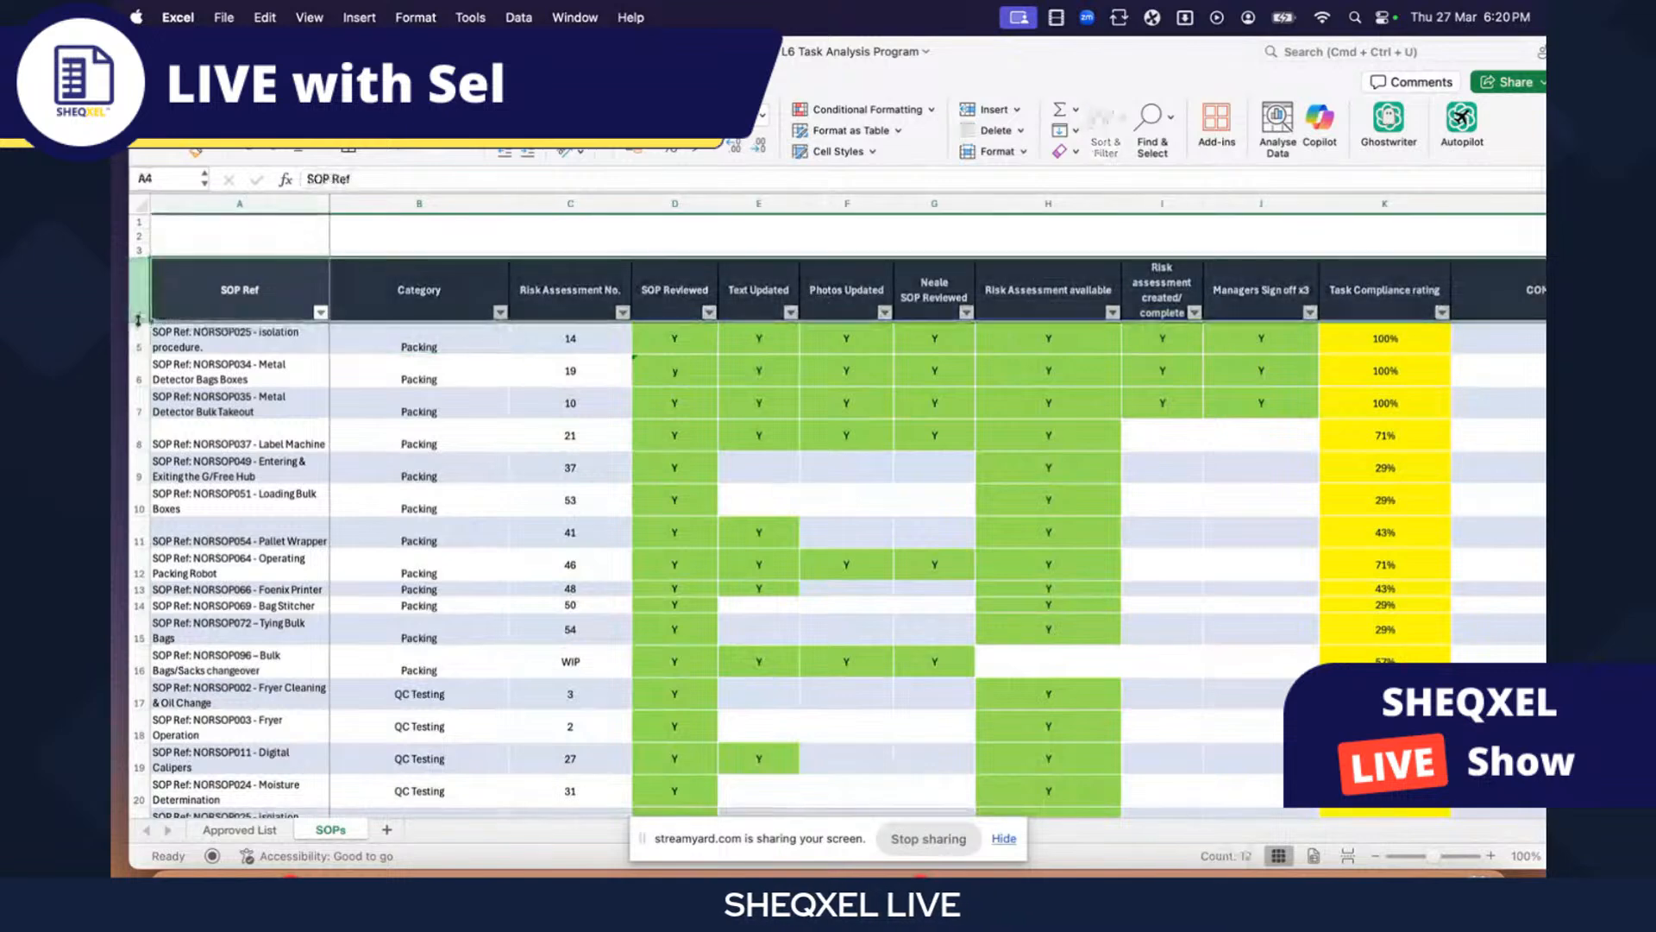
left_click_drag(138, 320, 138, 317)
left_click(739, 604)
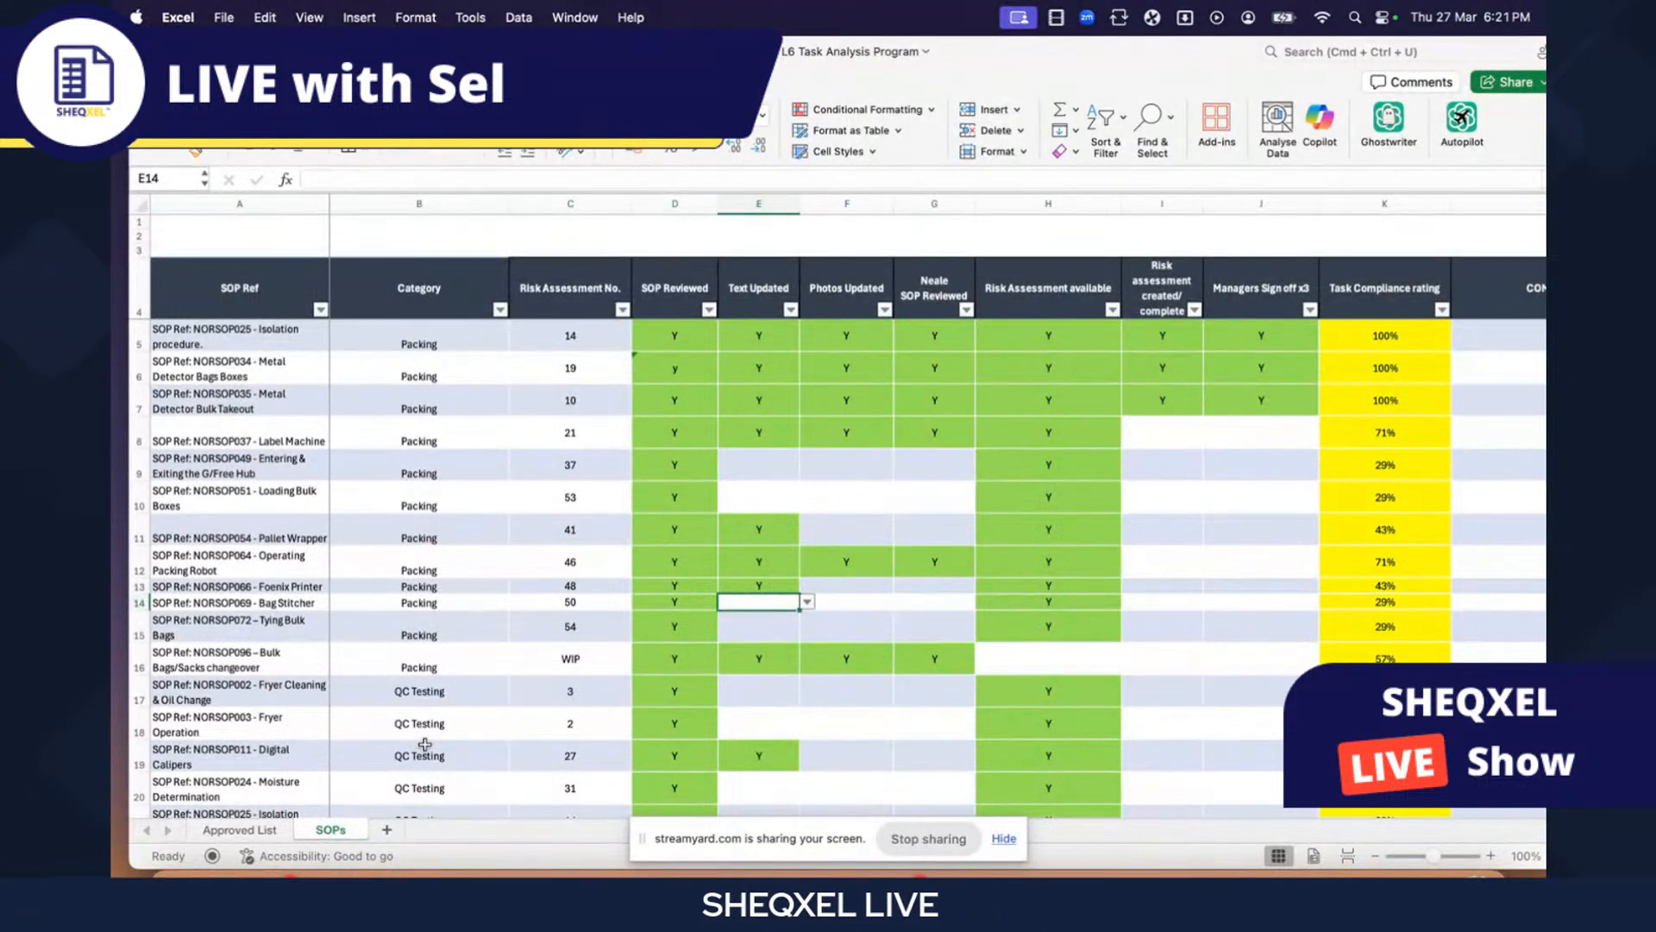
- Create a pivot table from Table1 on a new worksheet and move that sheet after the SOPs sheet
left_click(342, 731)
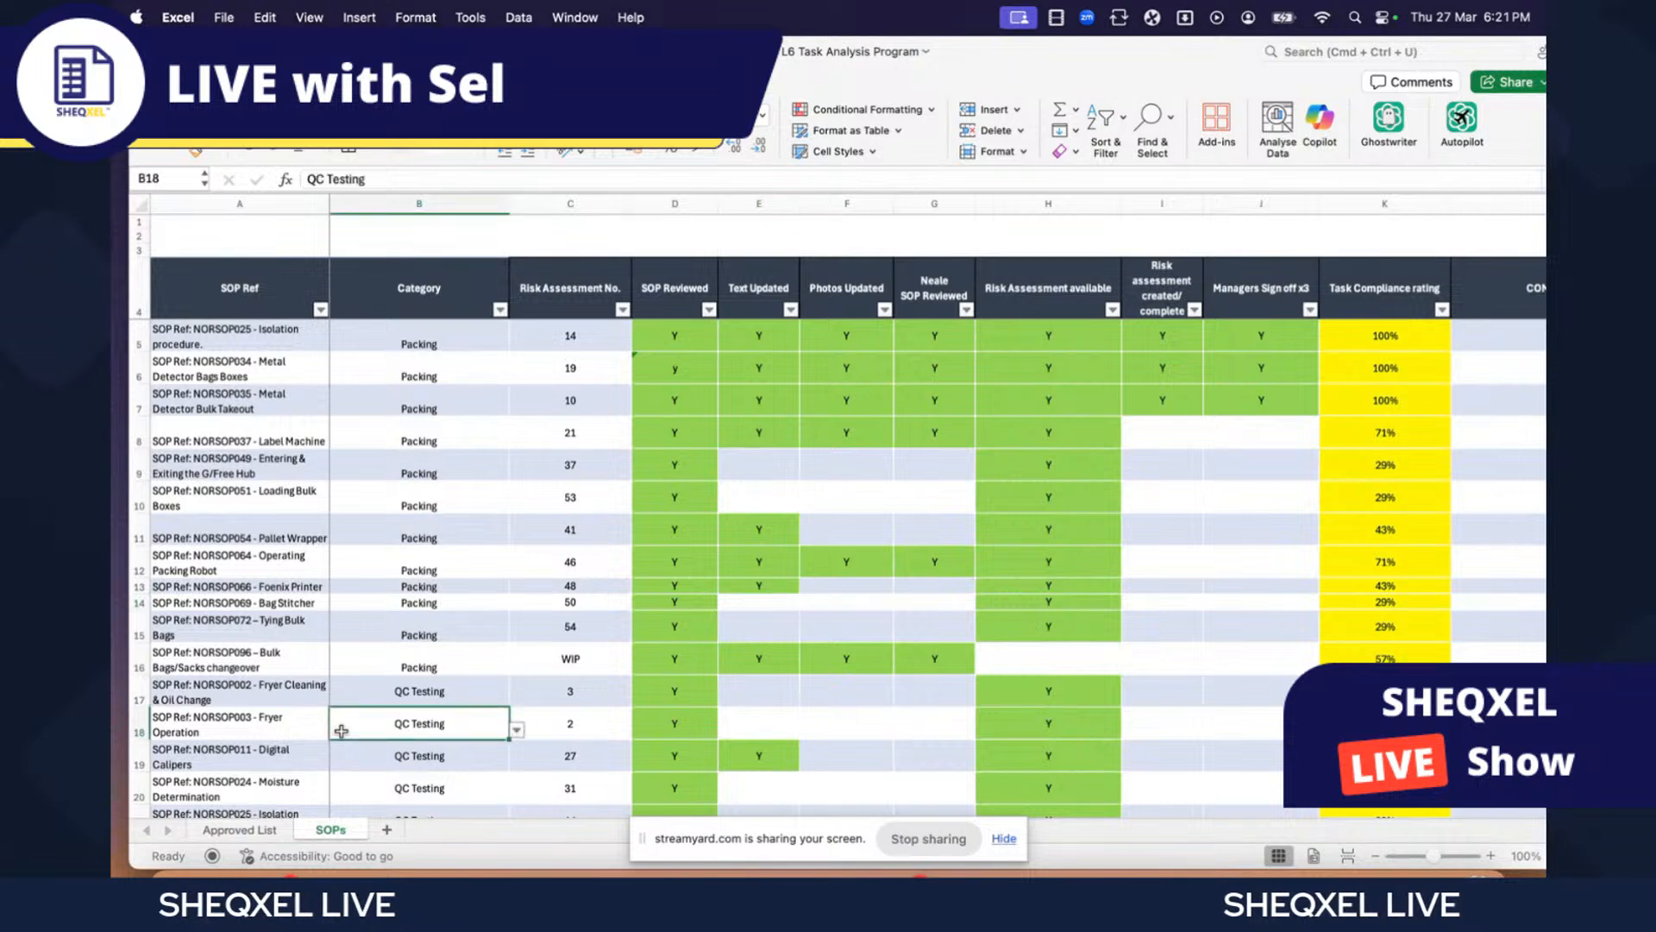
key("super+a")
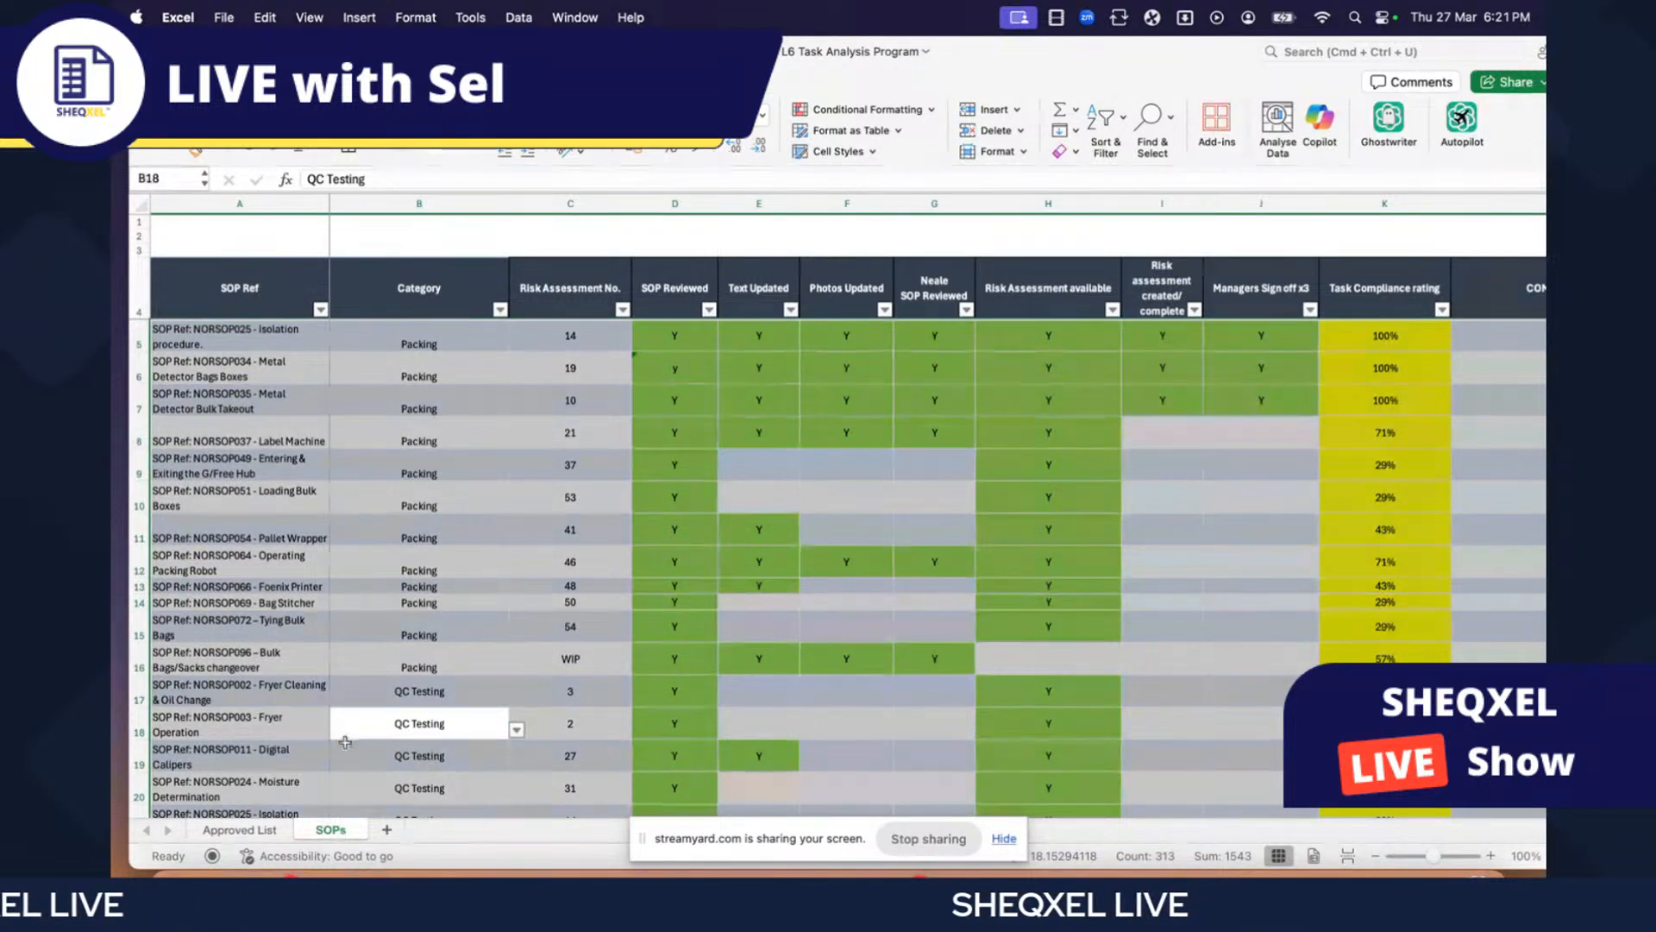
left_click(214, 82)
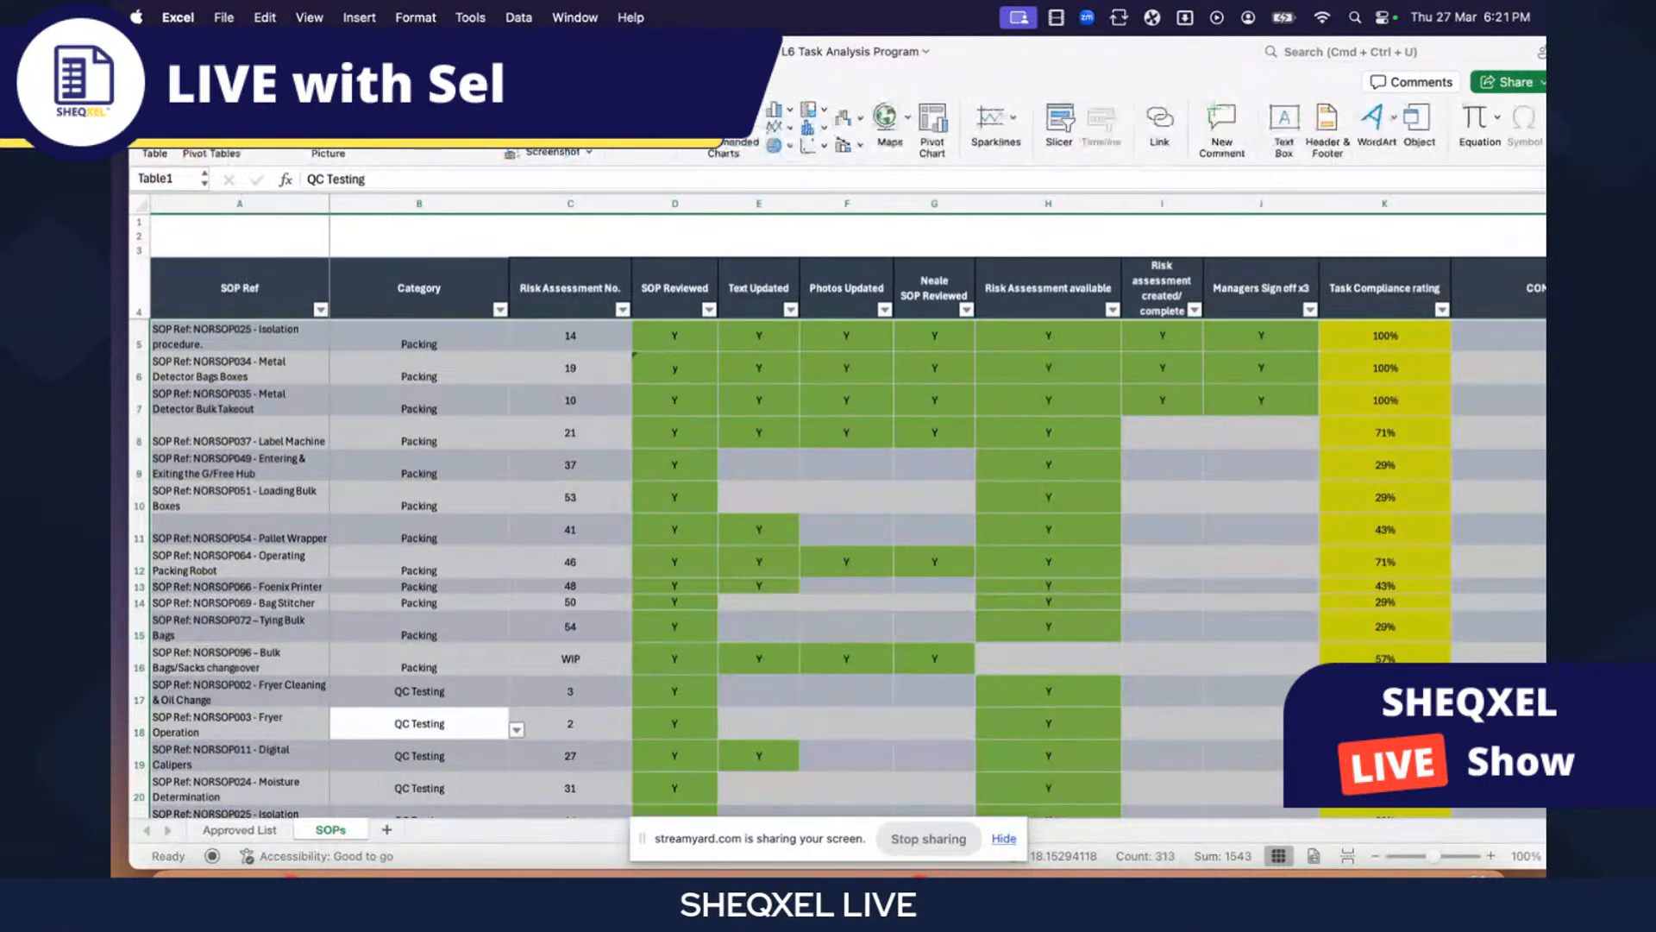
left_click(211, 123)
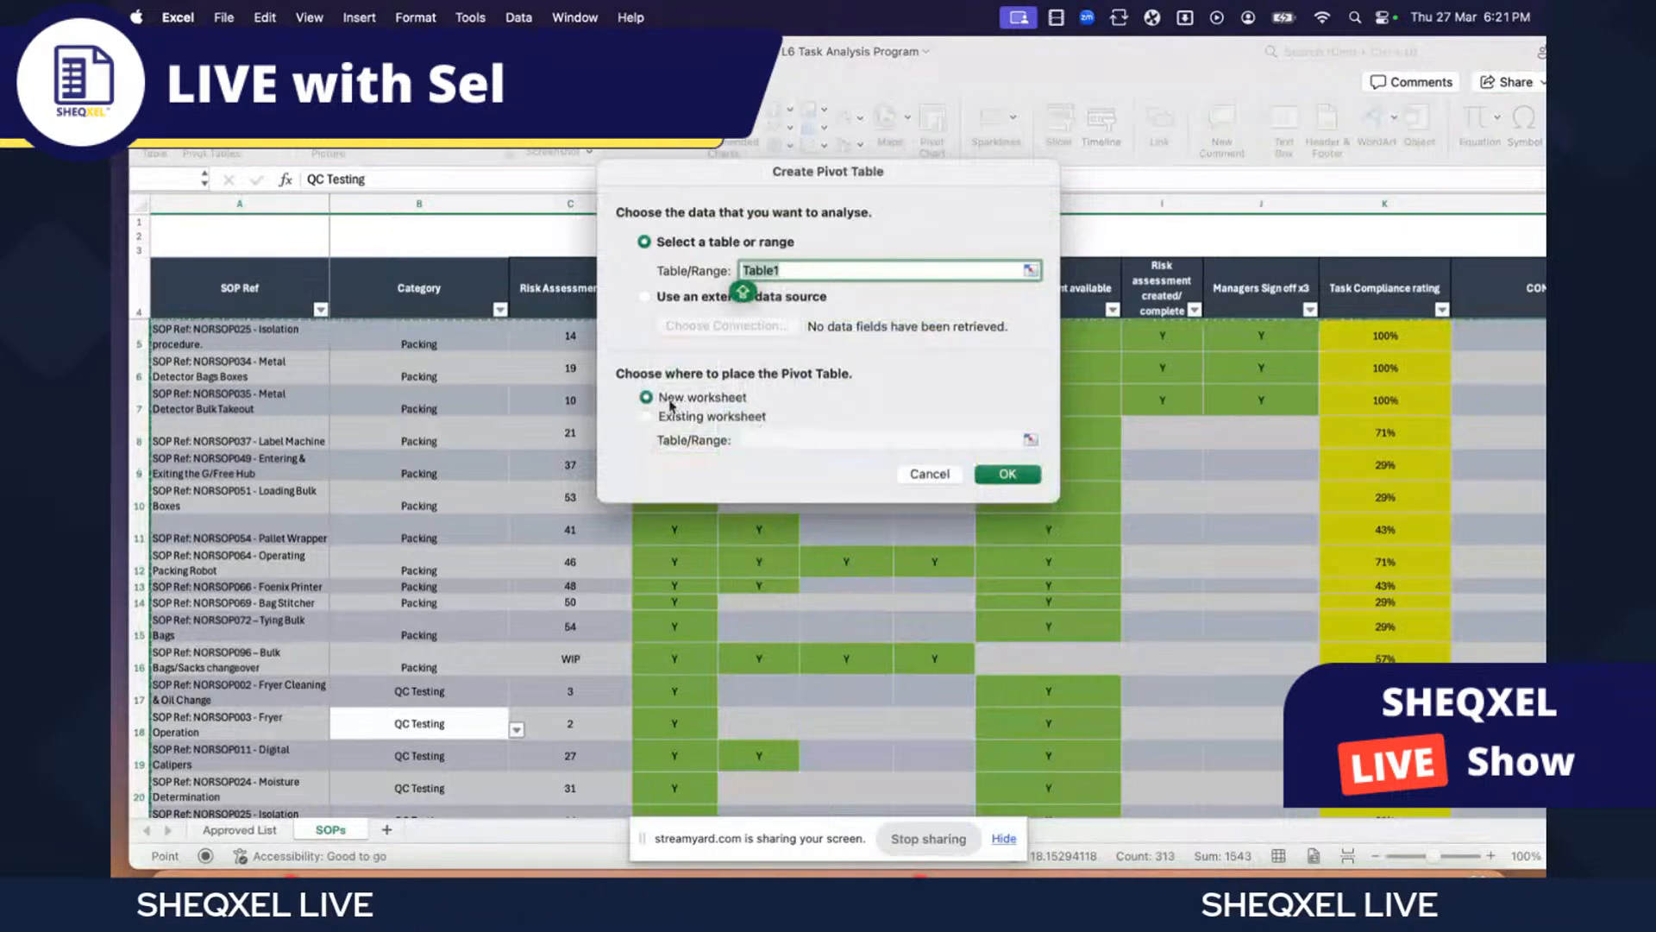
left_click(1031, 477)
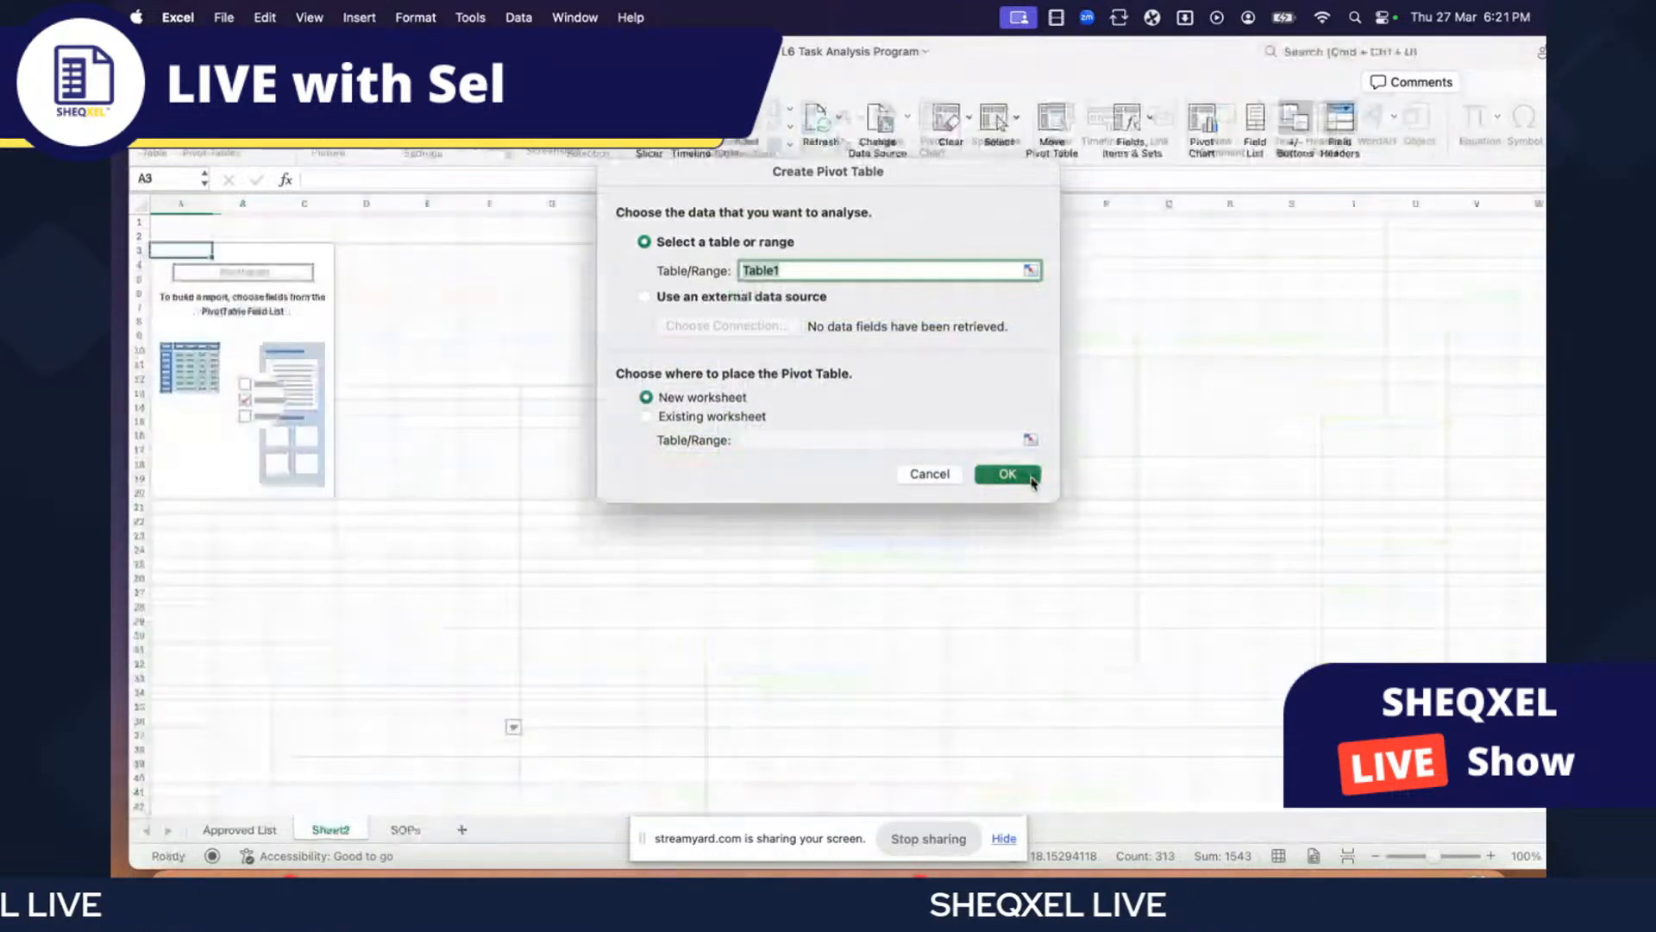
left_click_drag(343, 834, 444, 833)
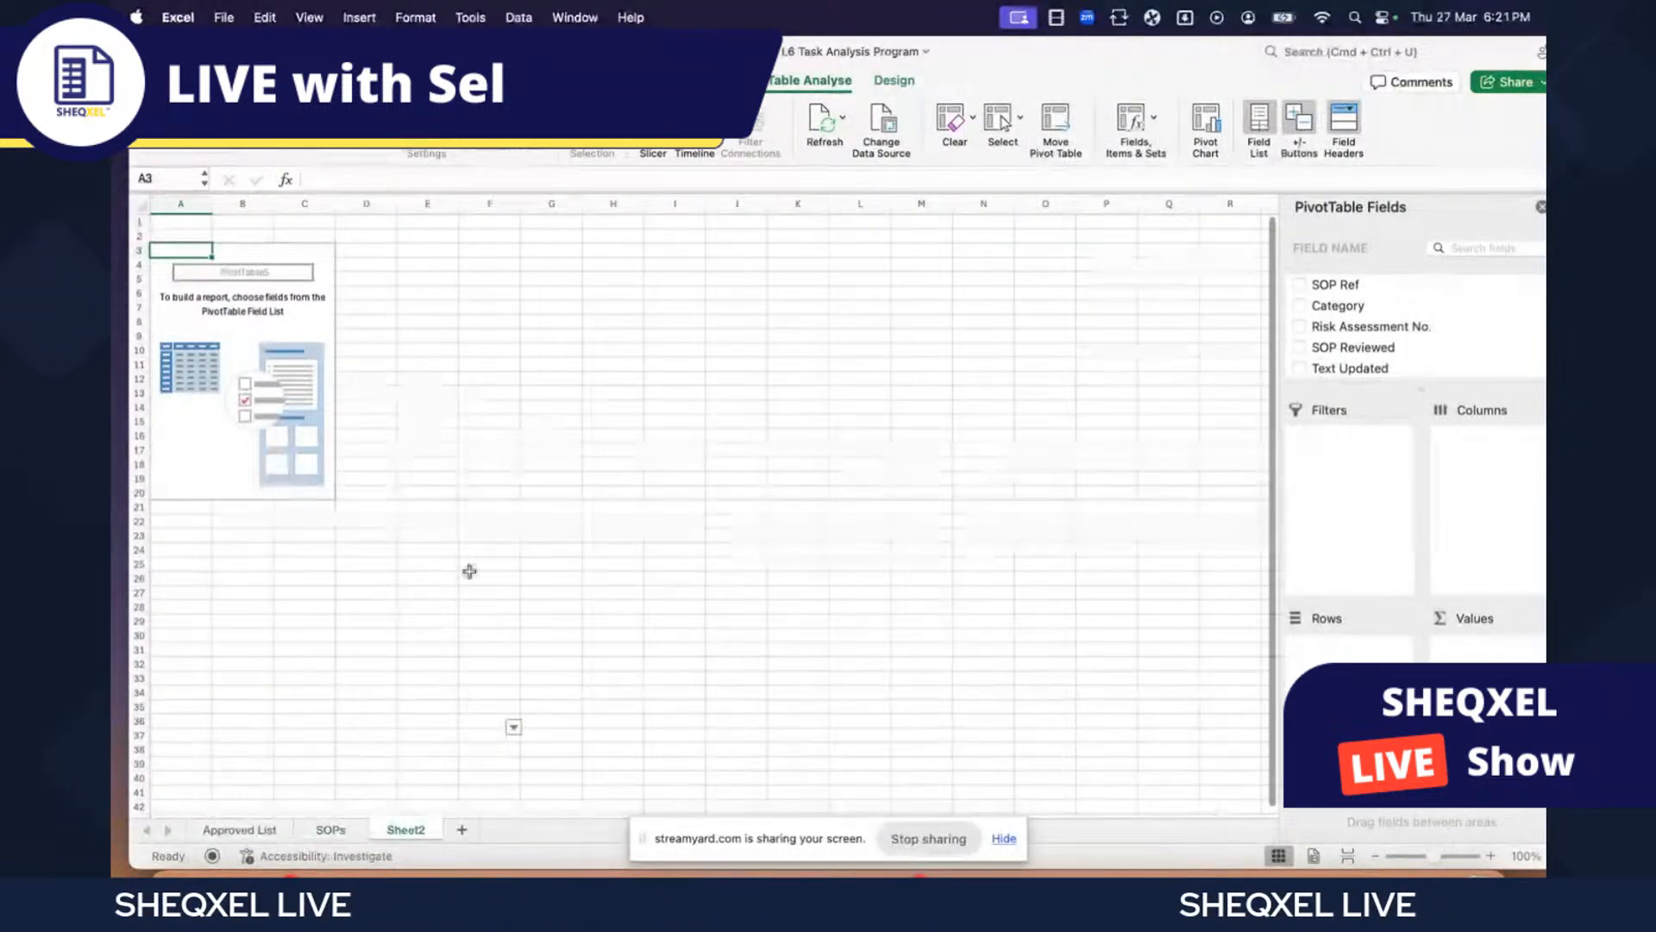
- Rename the SOPs sheet as Source Data
left_click(325, 830)
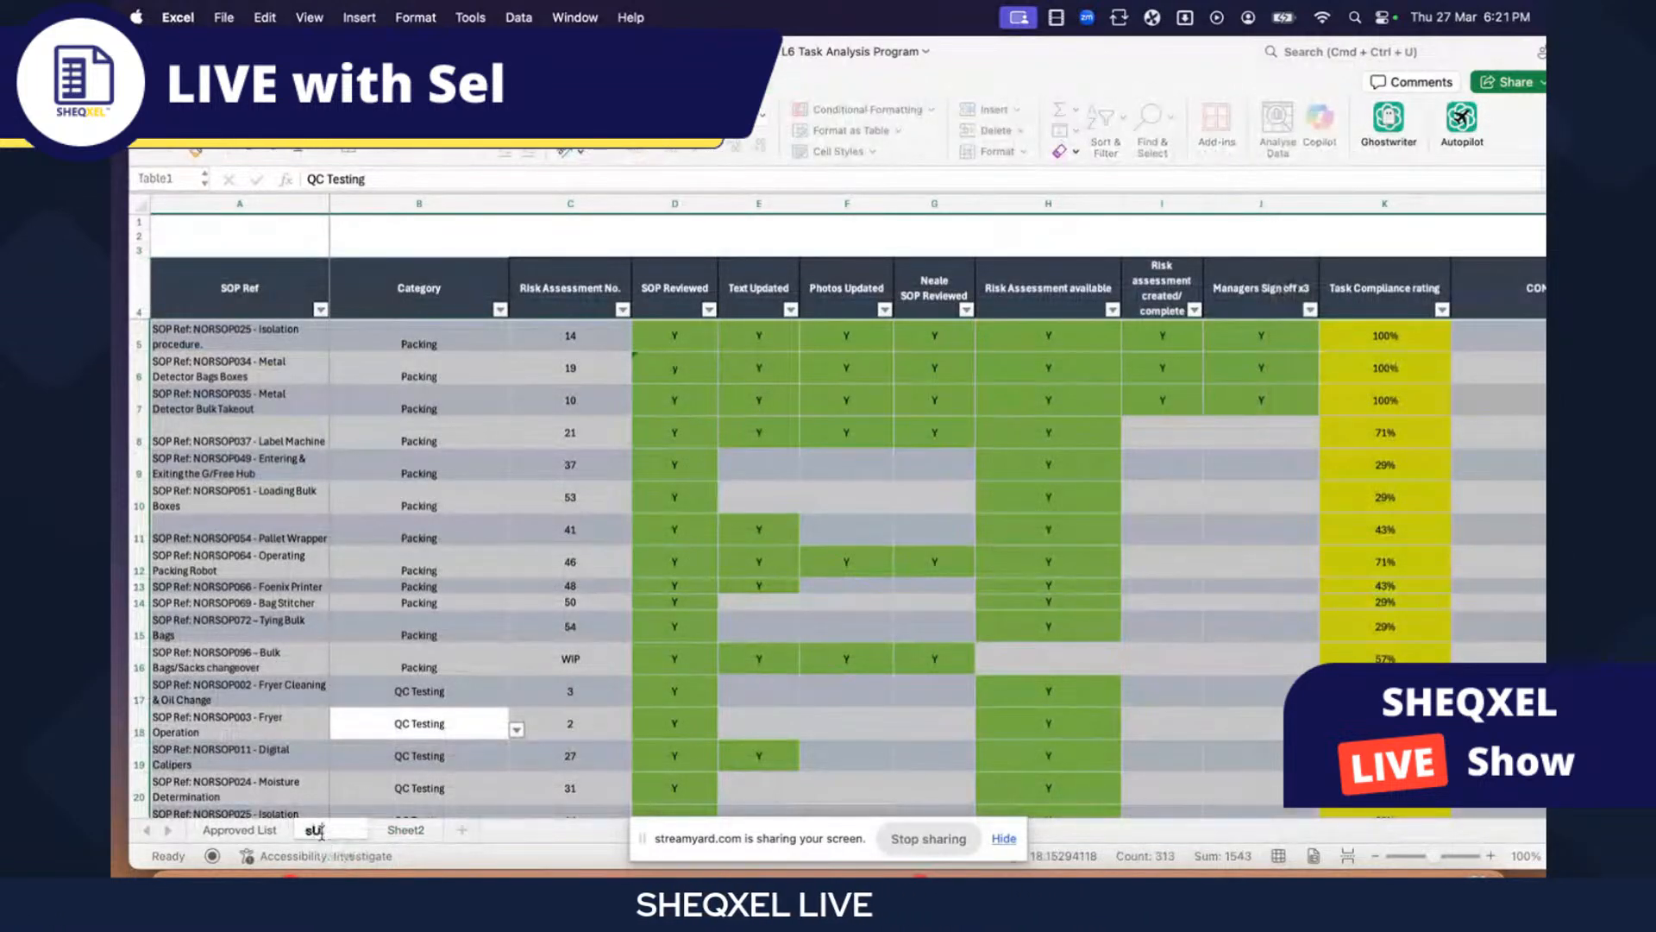
type("Source Data")
key("Return")
- Enlarge the field list of the pivot table on Sheet2 and add Category as its row field
left_click(431, 830)
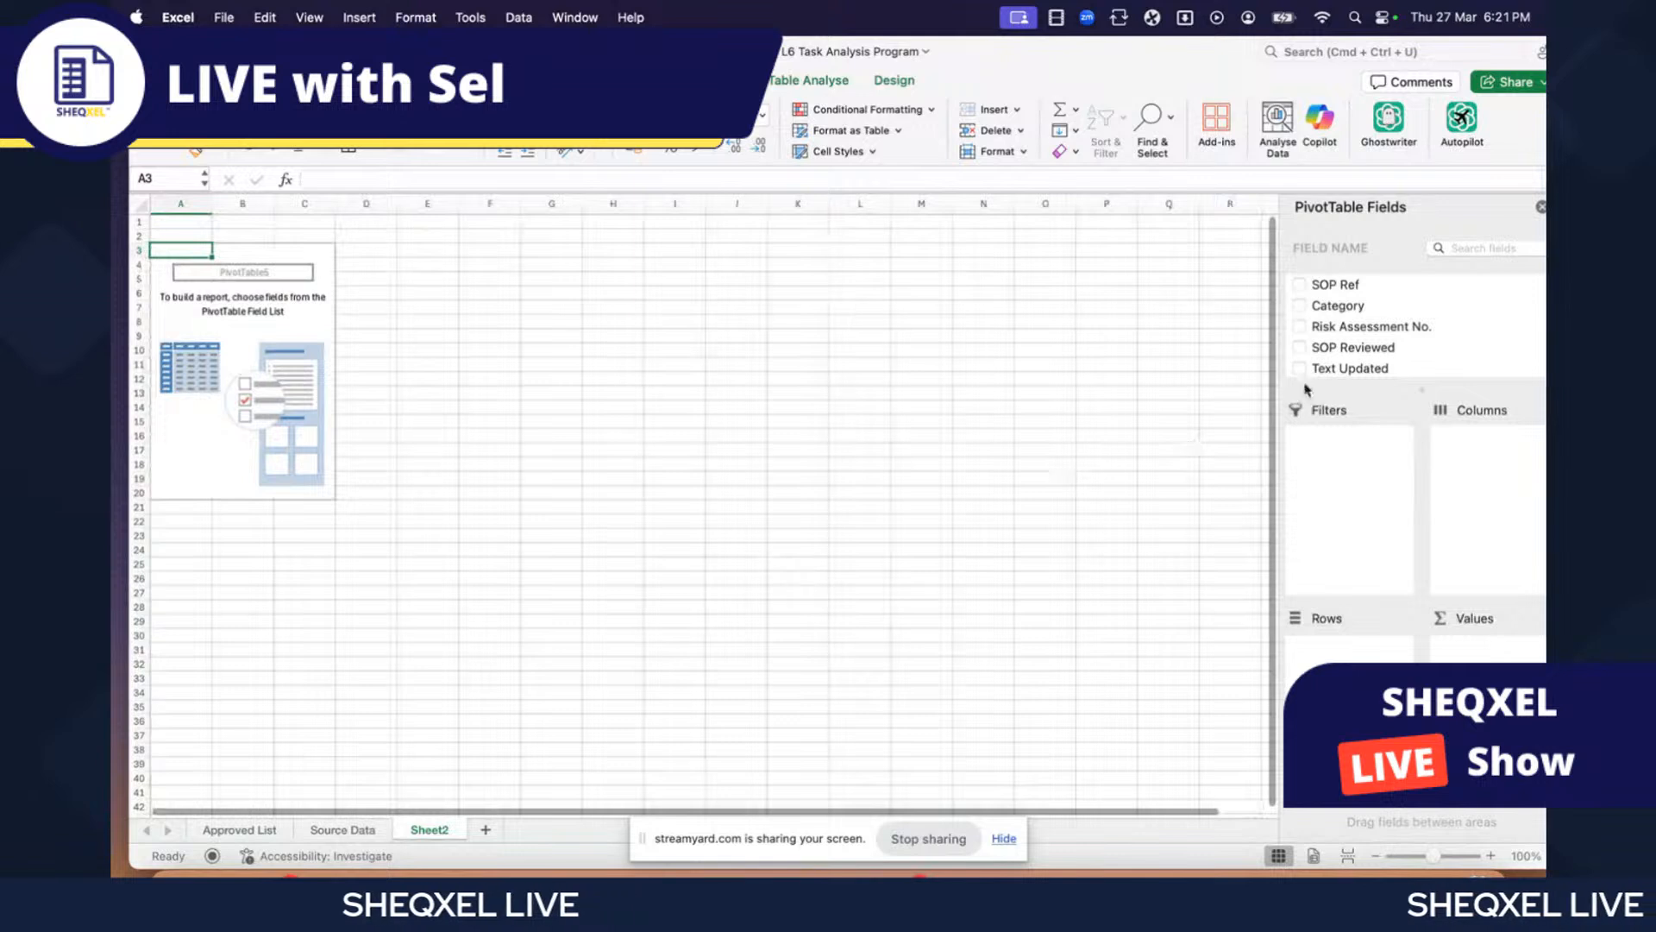
left_click_drag(1307, 389, 1307, 476)
scroll(1354, 321, "down", 3)
scroll(1356, 371, "up", 3)
scroll(1358, 335, "down", 3)
scroll(1383, 385, "up", 3)
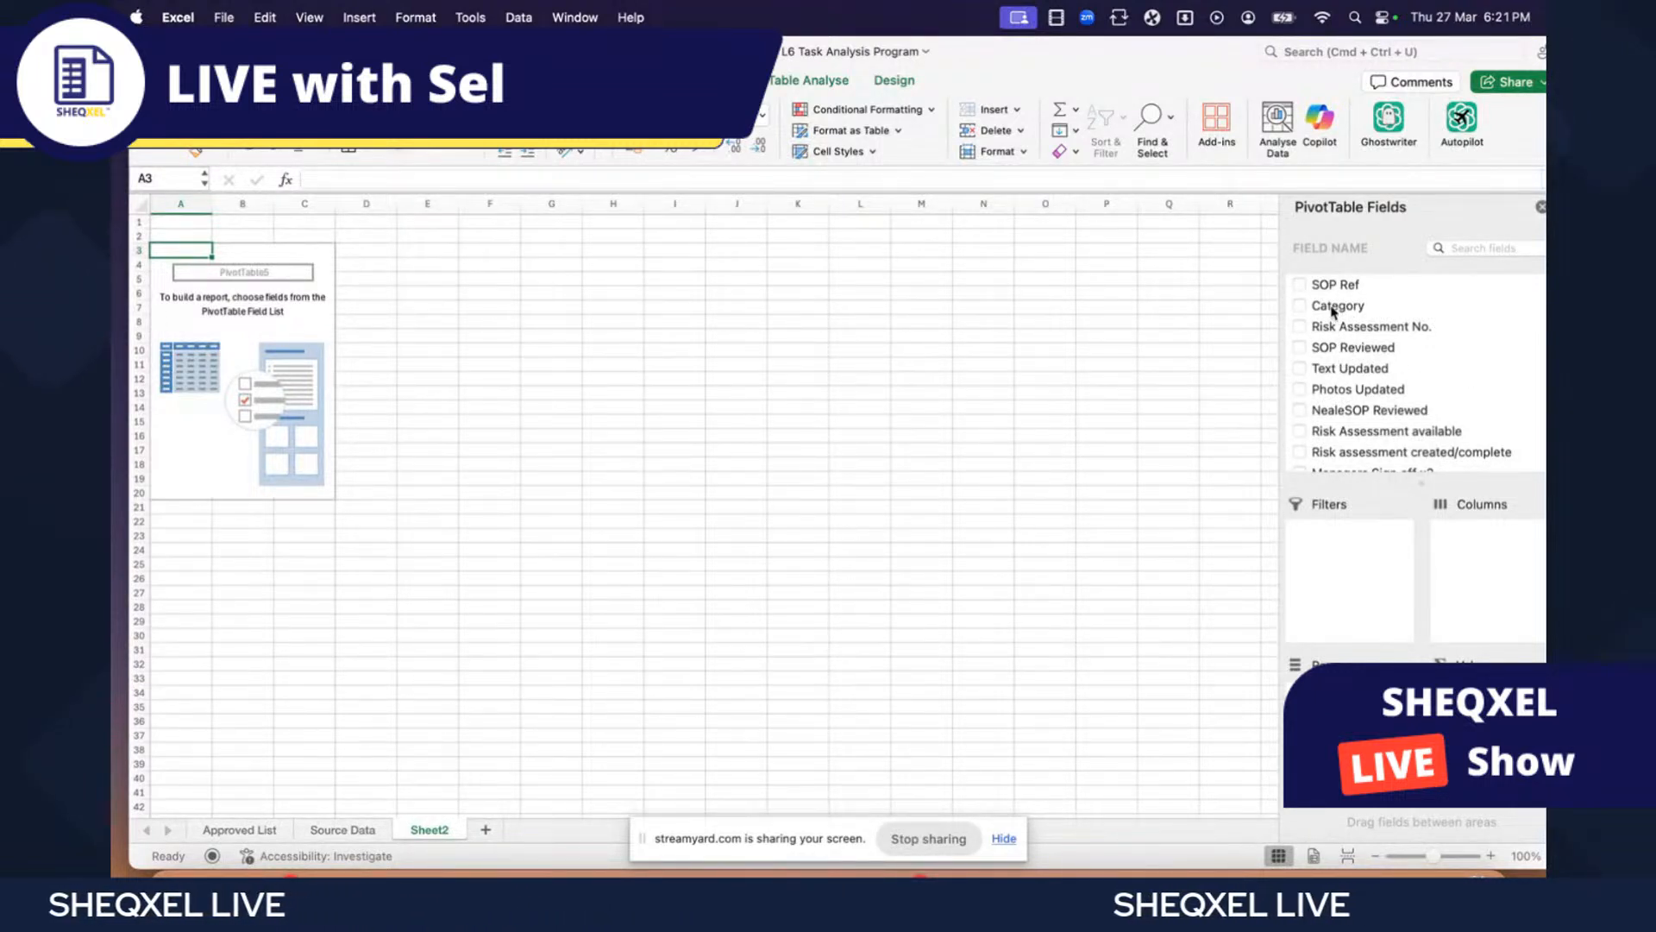
left_click_drag(1332, 309, 1332, 716)
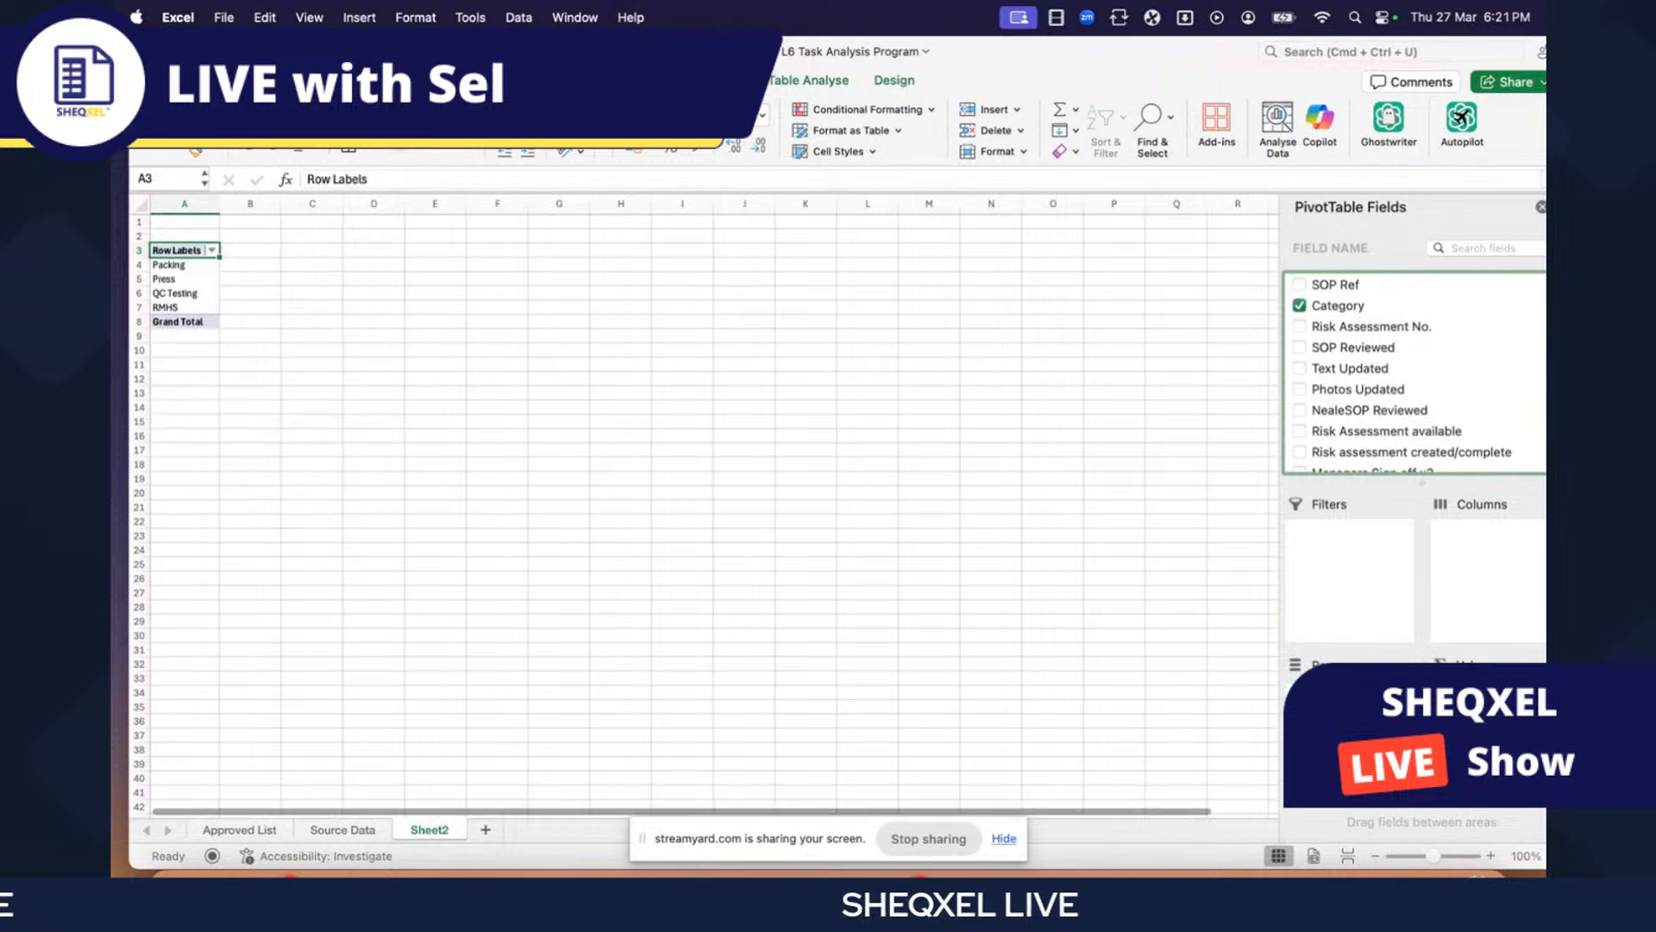
- Look through the remaining pivot fields and review the Task Compliance rating column on the Source Data sheet
scroll(1383, 448, "down", 2)
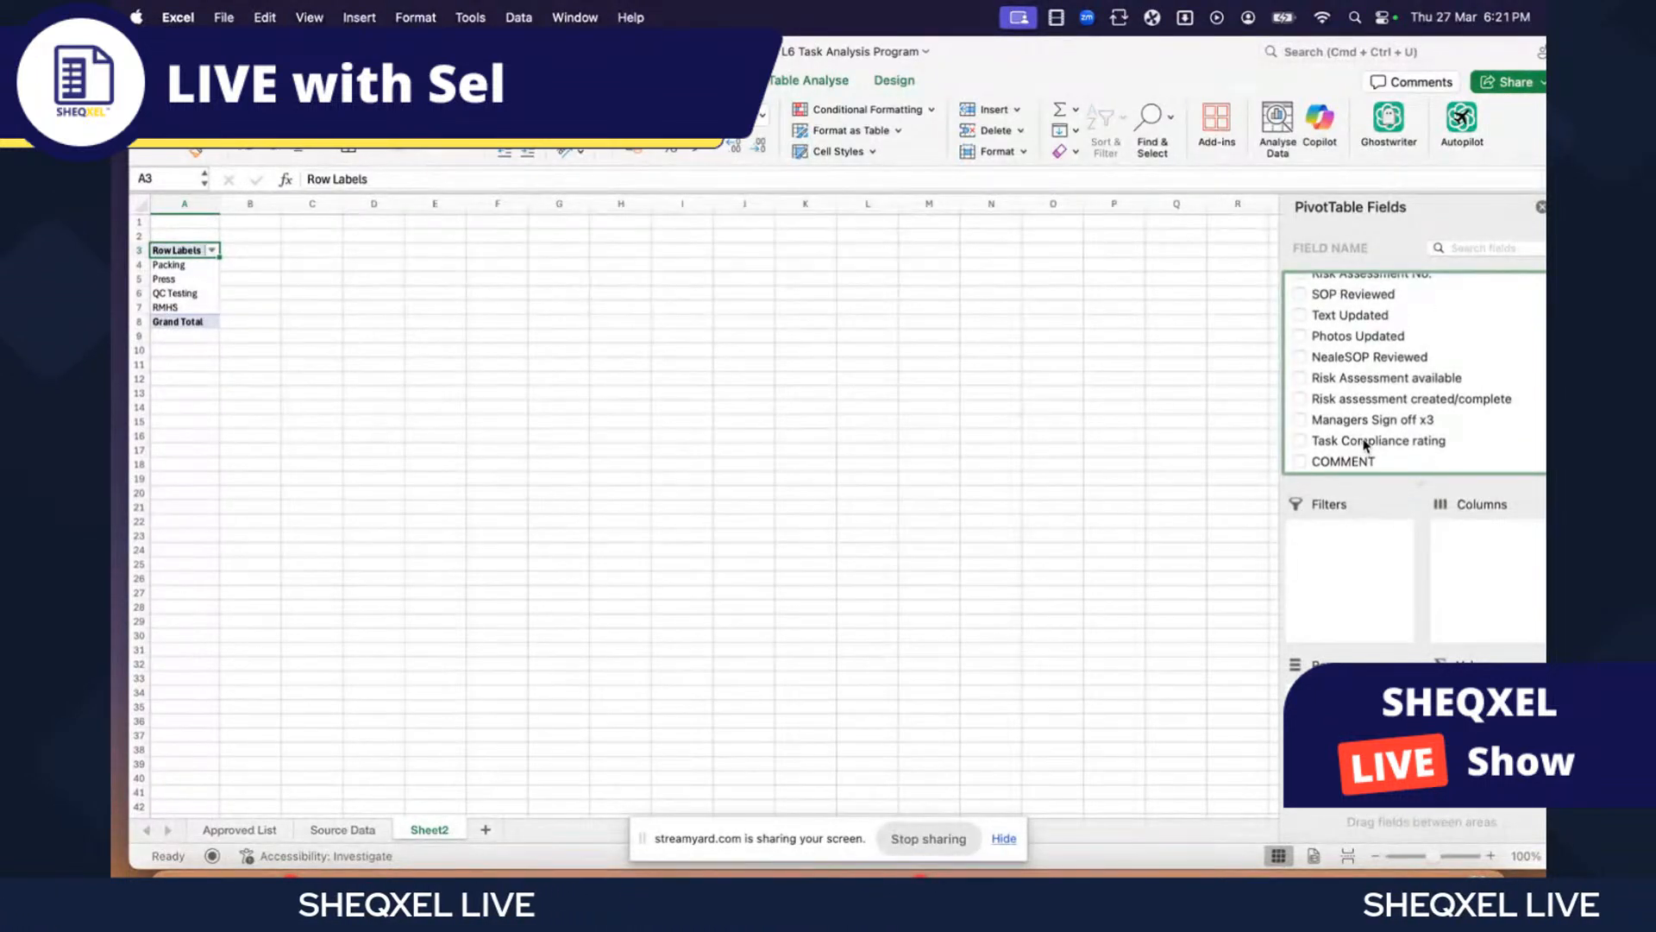
left_click(346, 829)
scroll(802, 499, "right", 3)
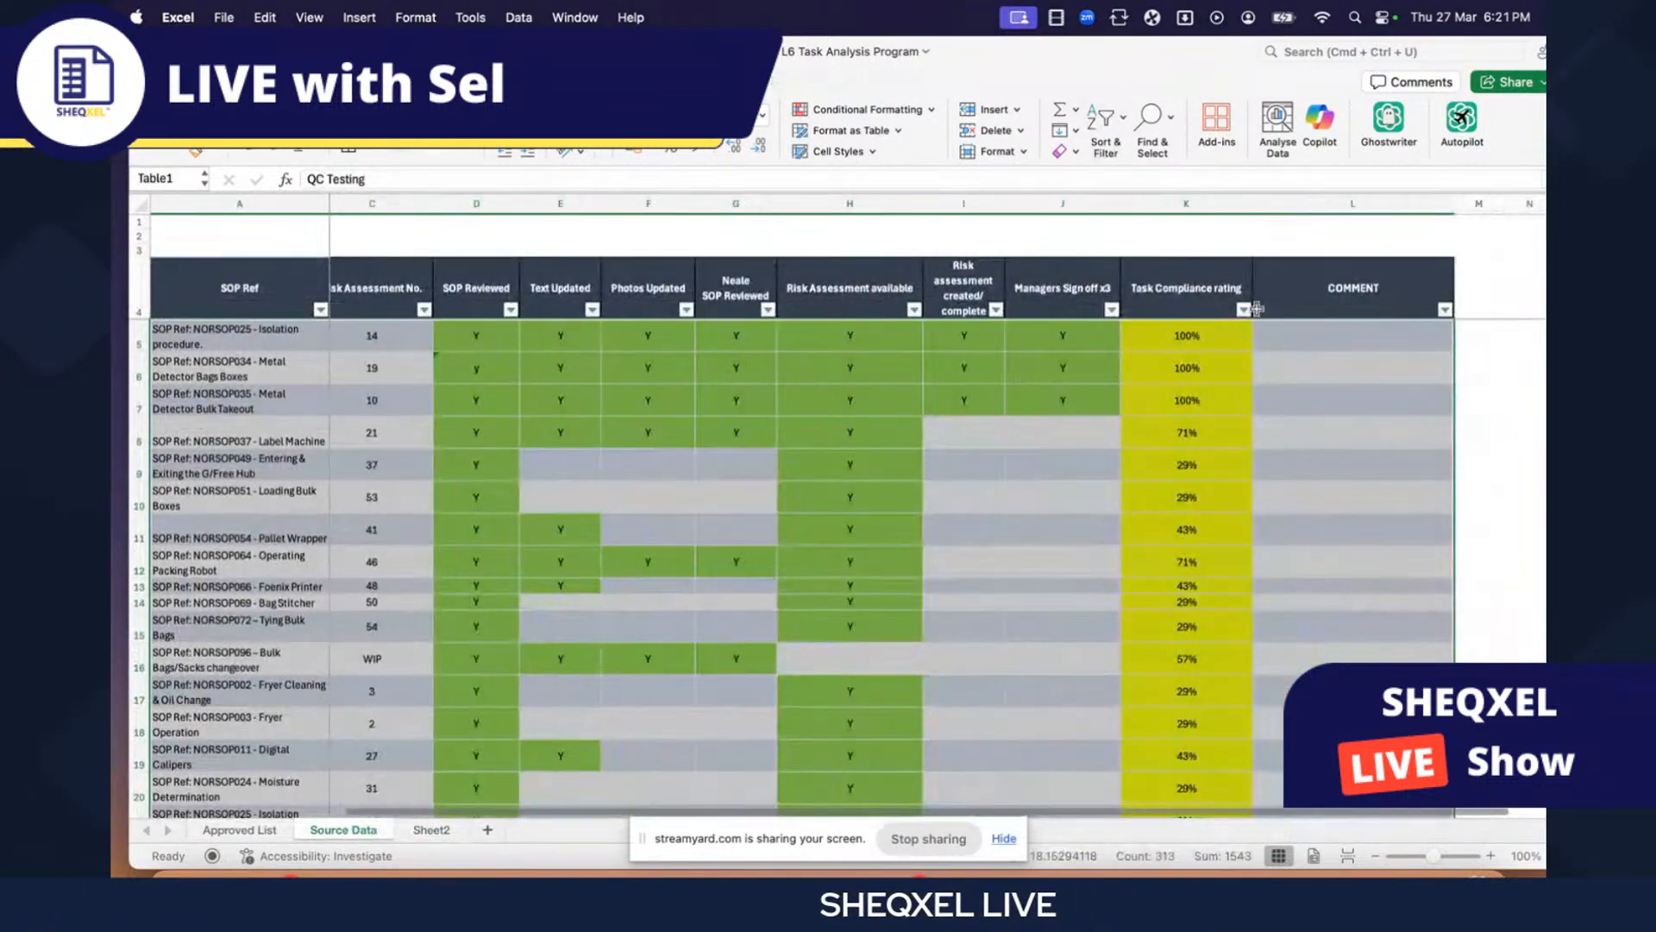
- Capitalise the last word of the column K header on Source Data so it reads Task Compliance Rating
left_click(1309, 299)
double_click(1212, 292)
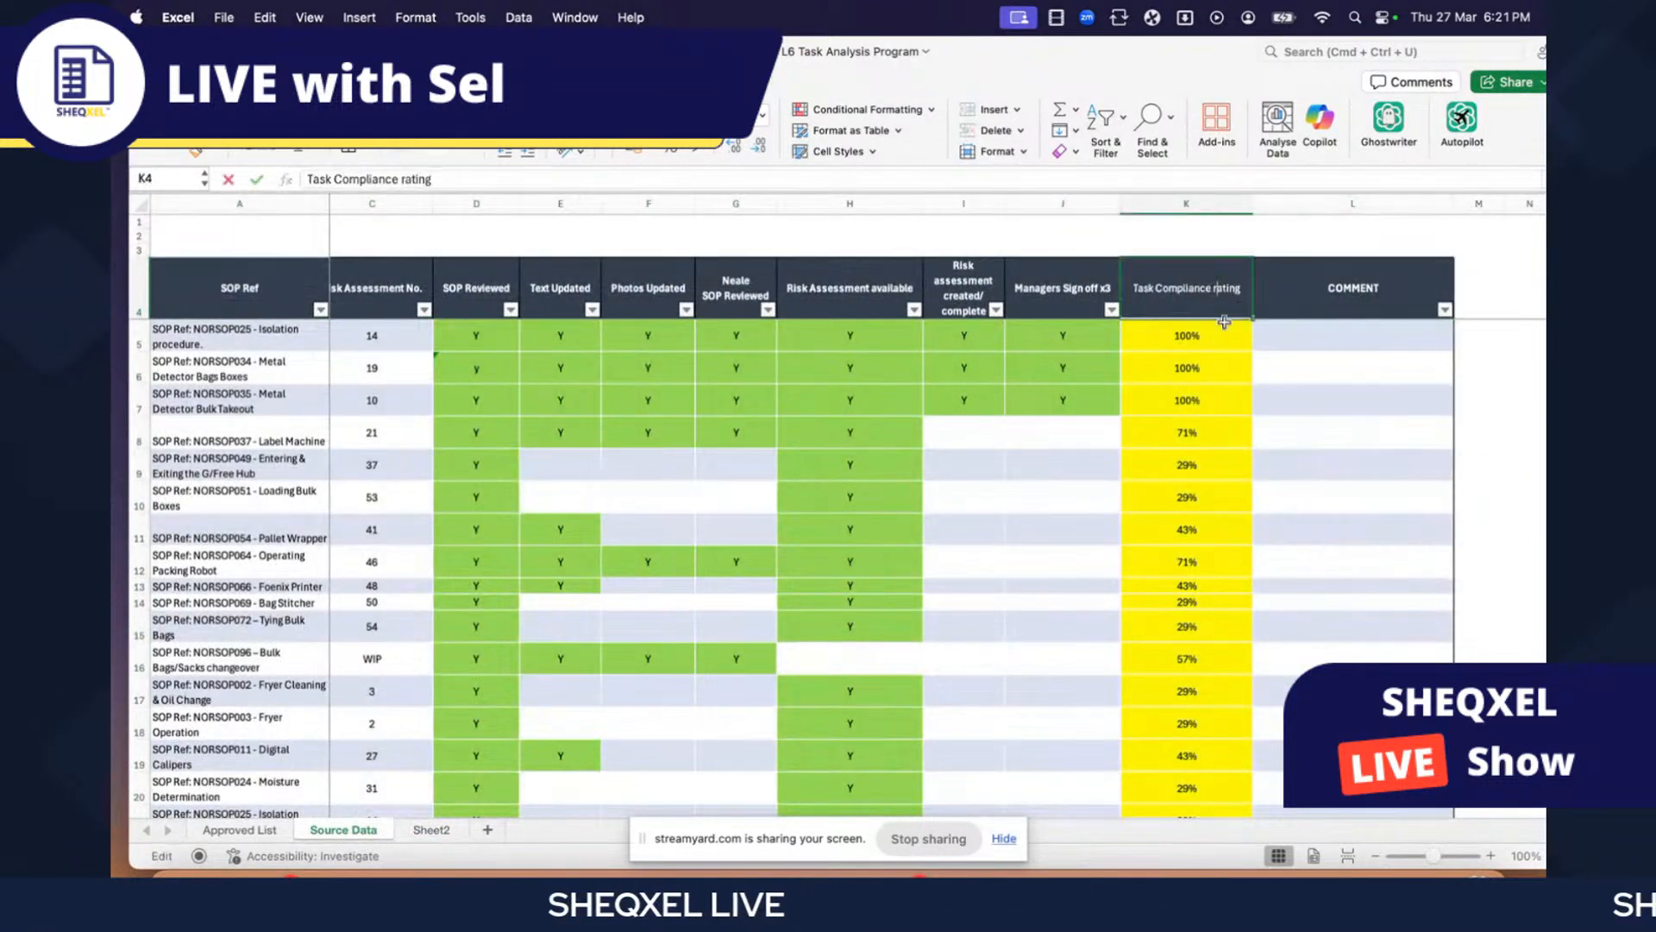
key("BackSpace")
type("R")
key("Return")
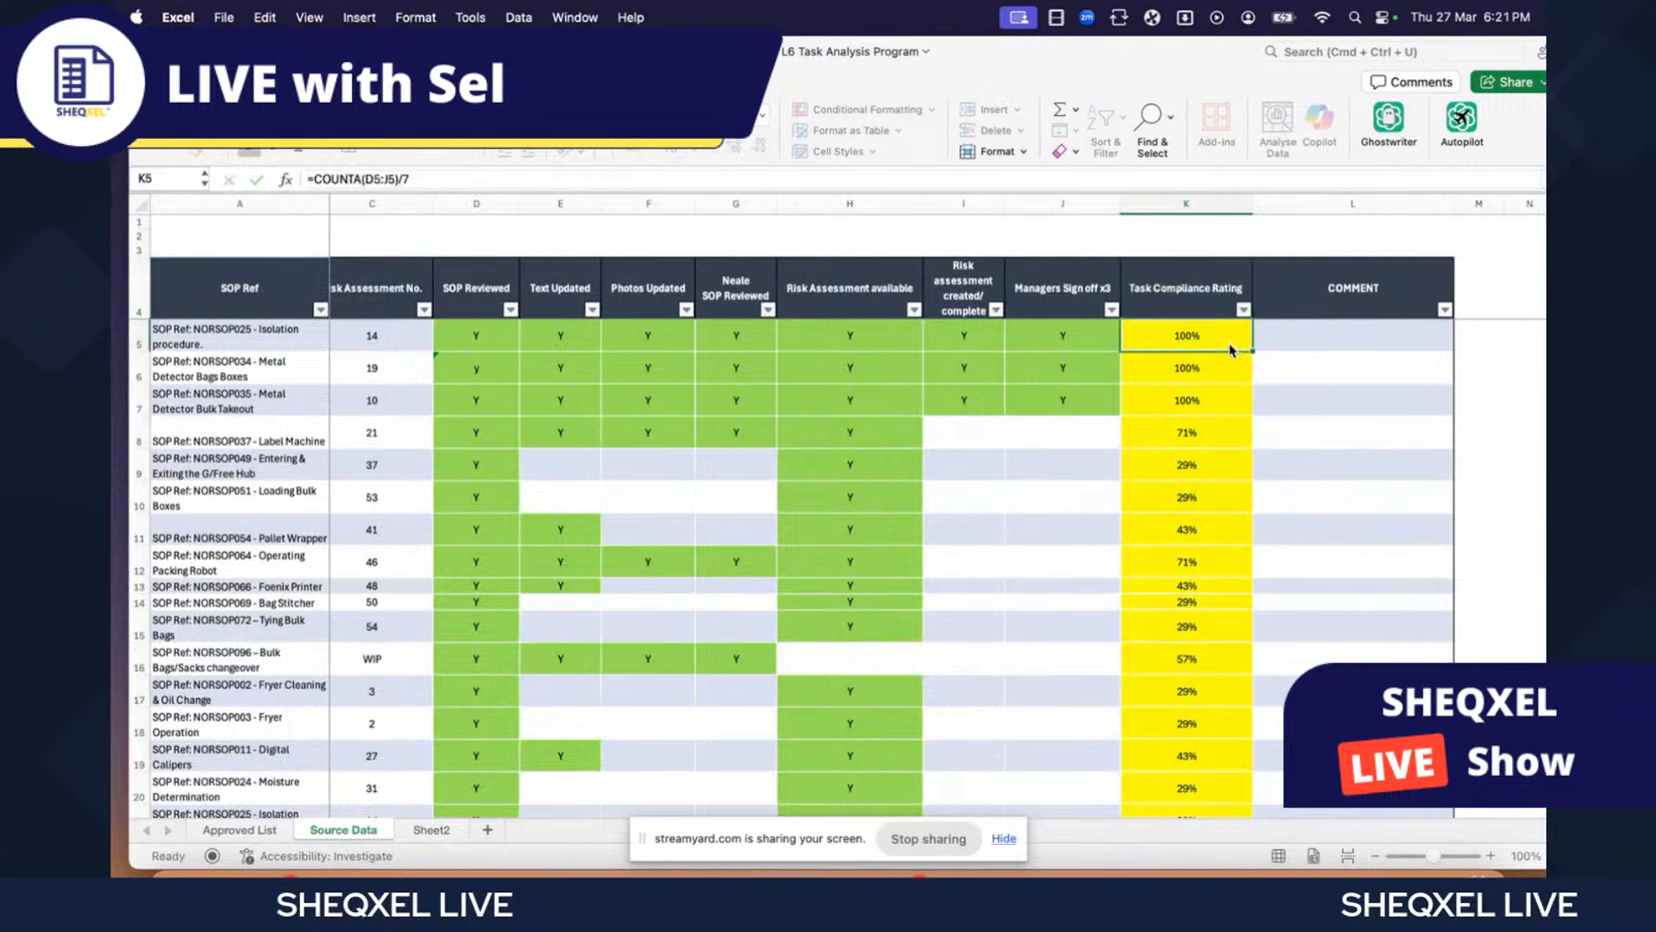
- Capitalise the column I header's wording so it reads Risk Assessment Created/complete
left_click(1062, 302)
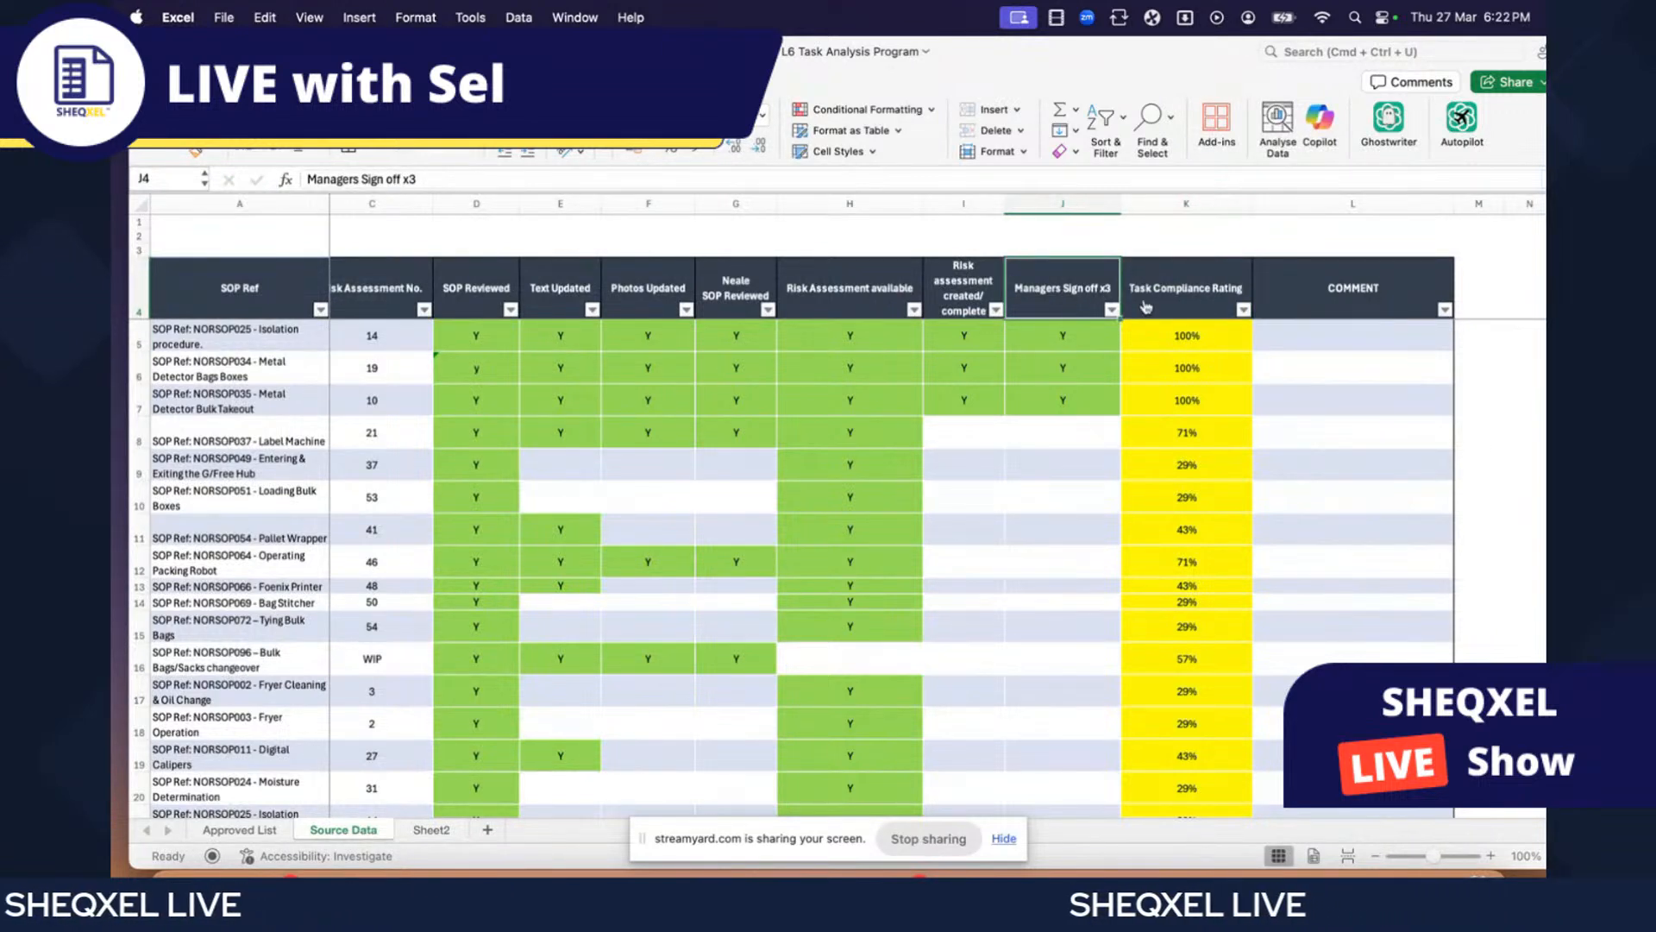
double_click(960, 283)
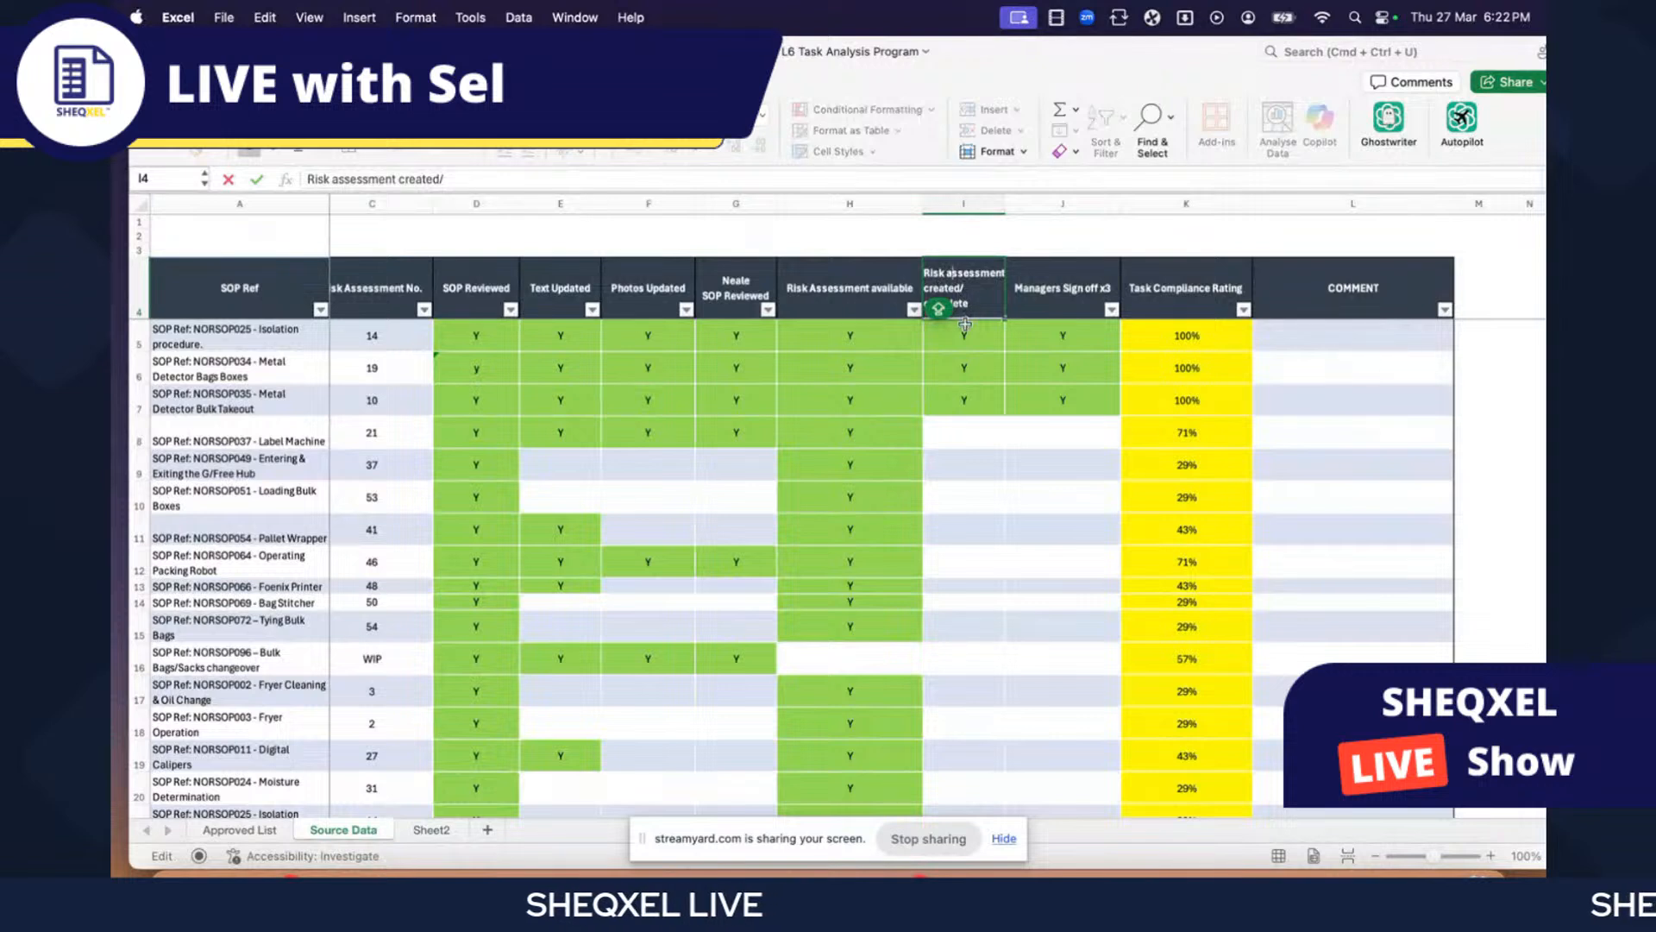
type("A")
key("Return")
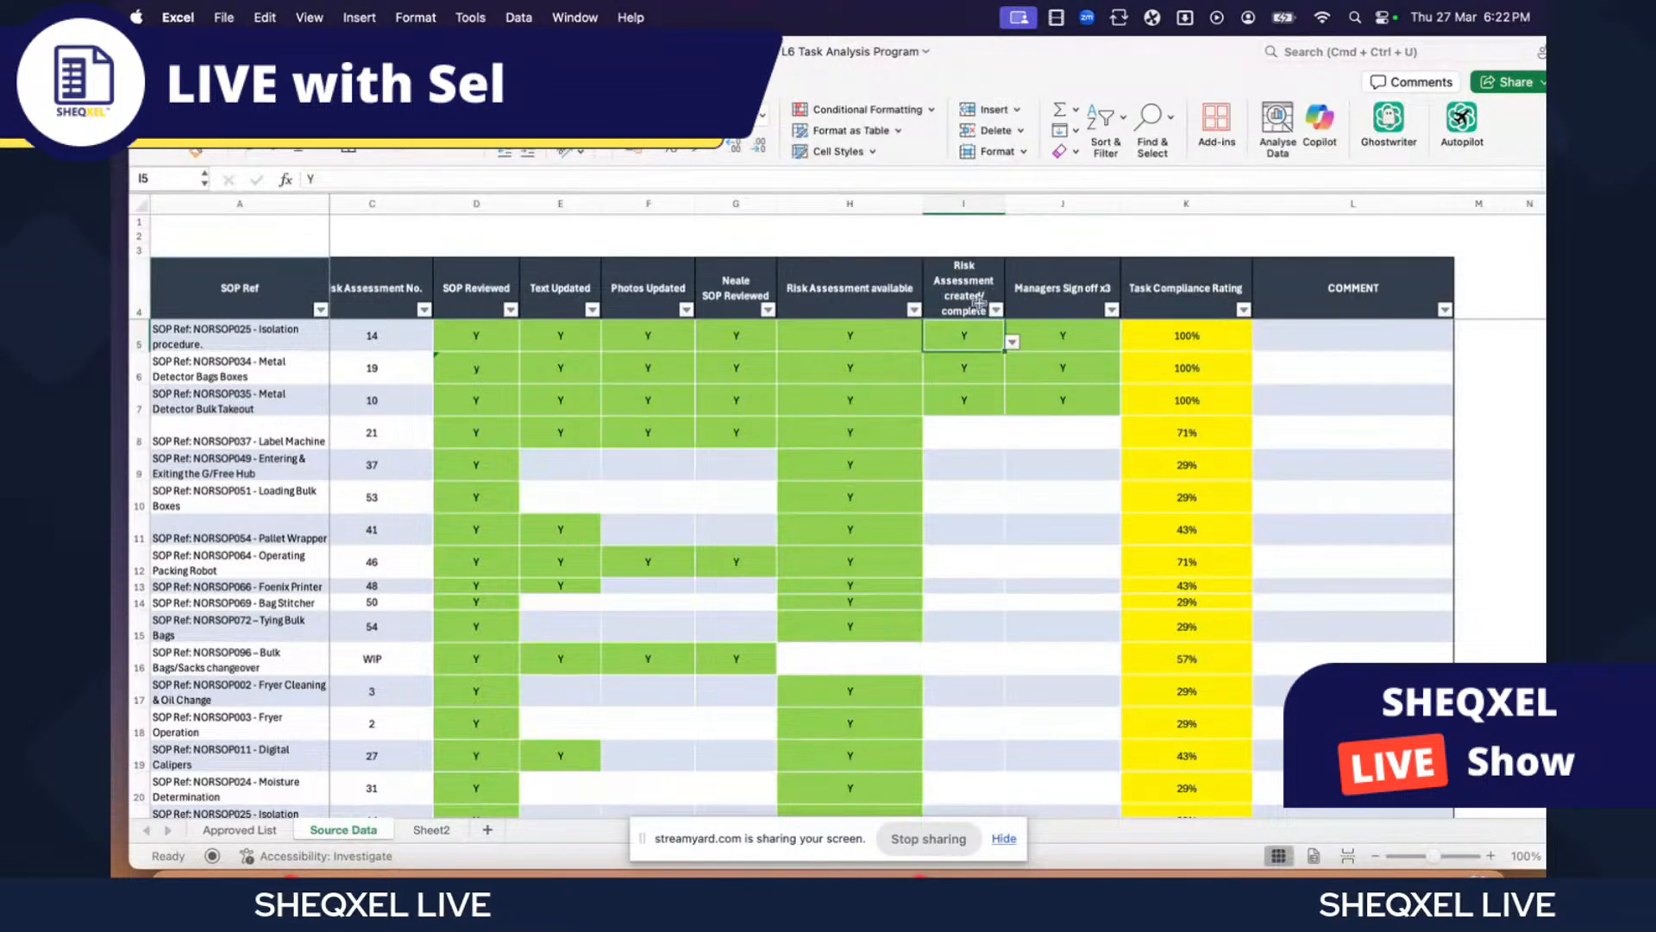
double_click(949, 306)
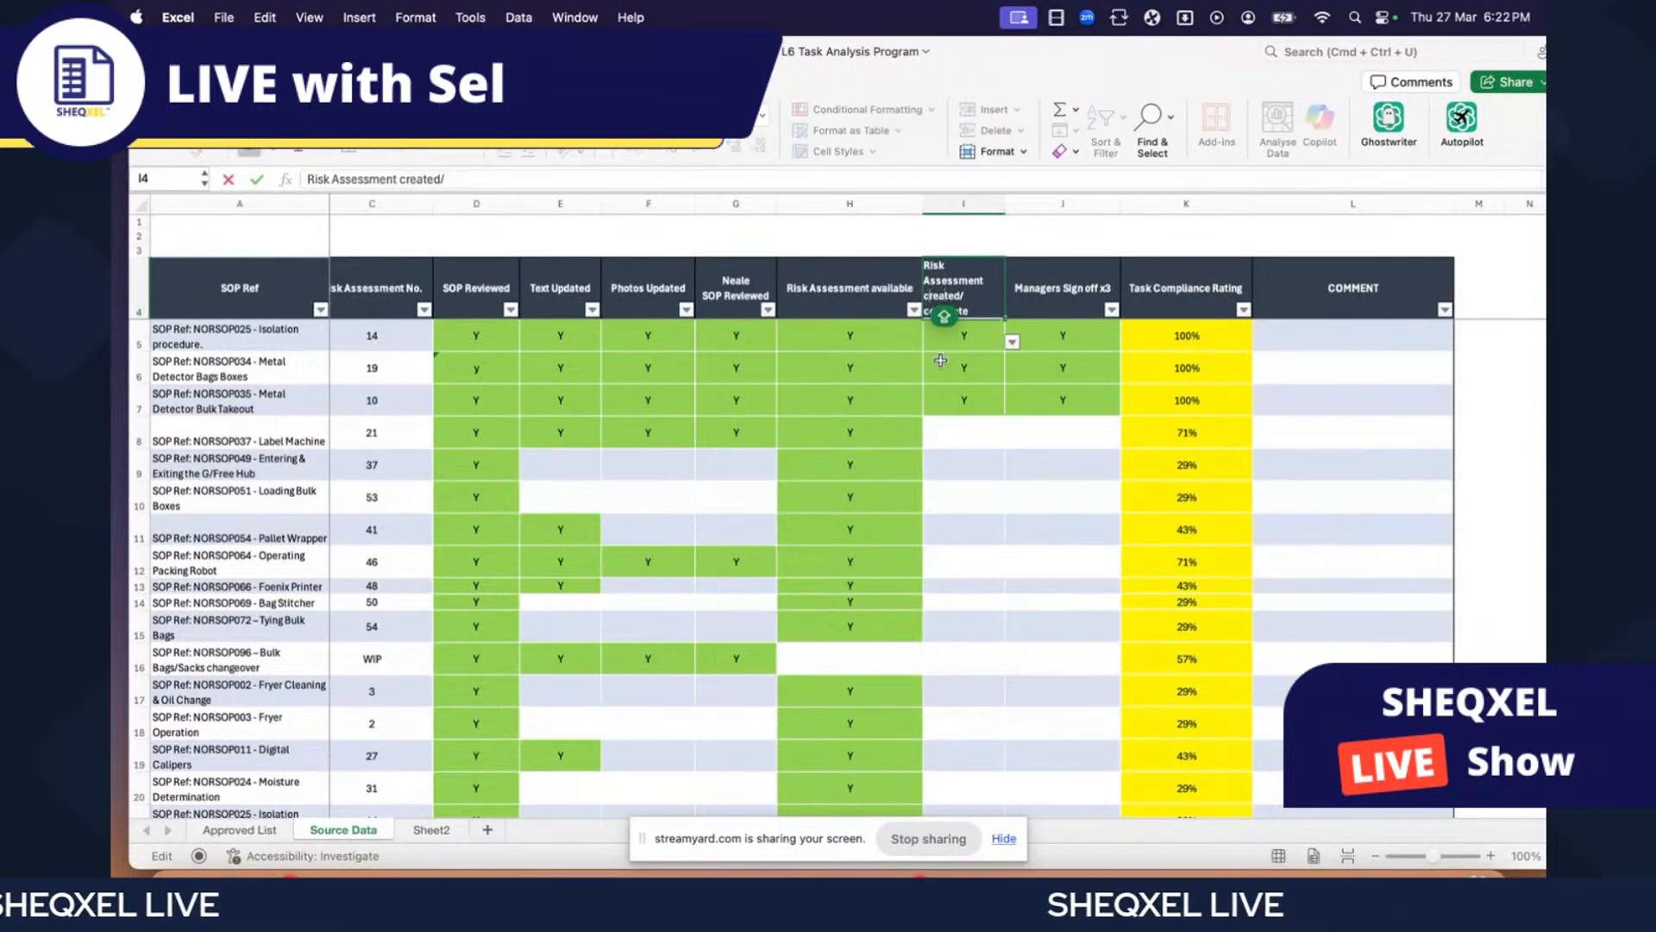
- Capitalise the column H header as Risk Assessment Available and check the remaining headers for consistent capitals
left_click(867, 295)
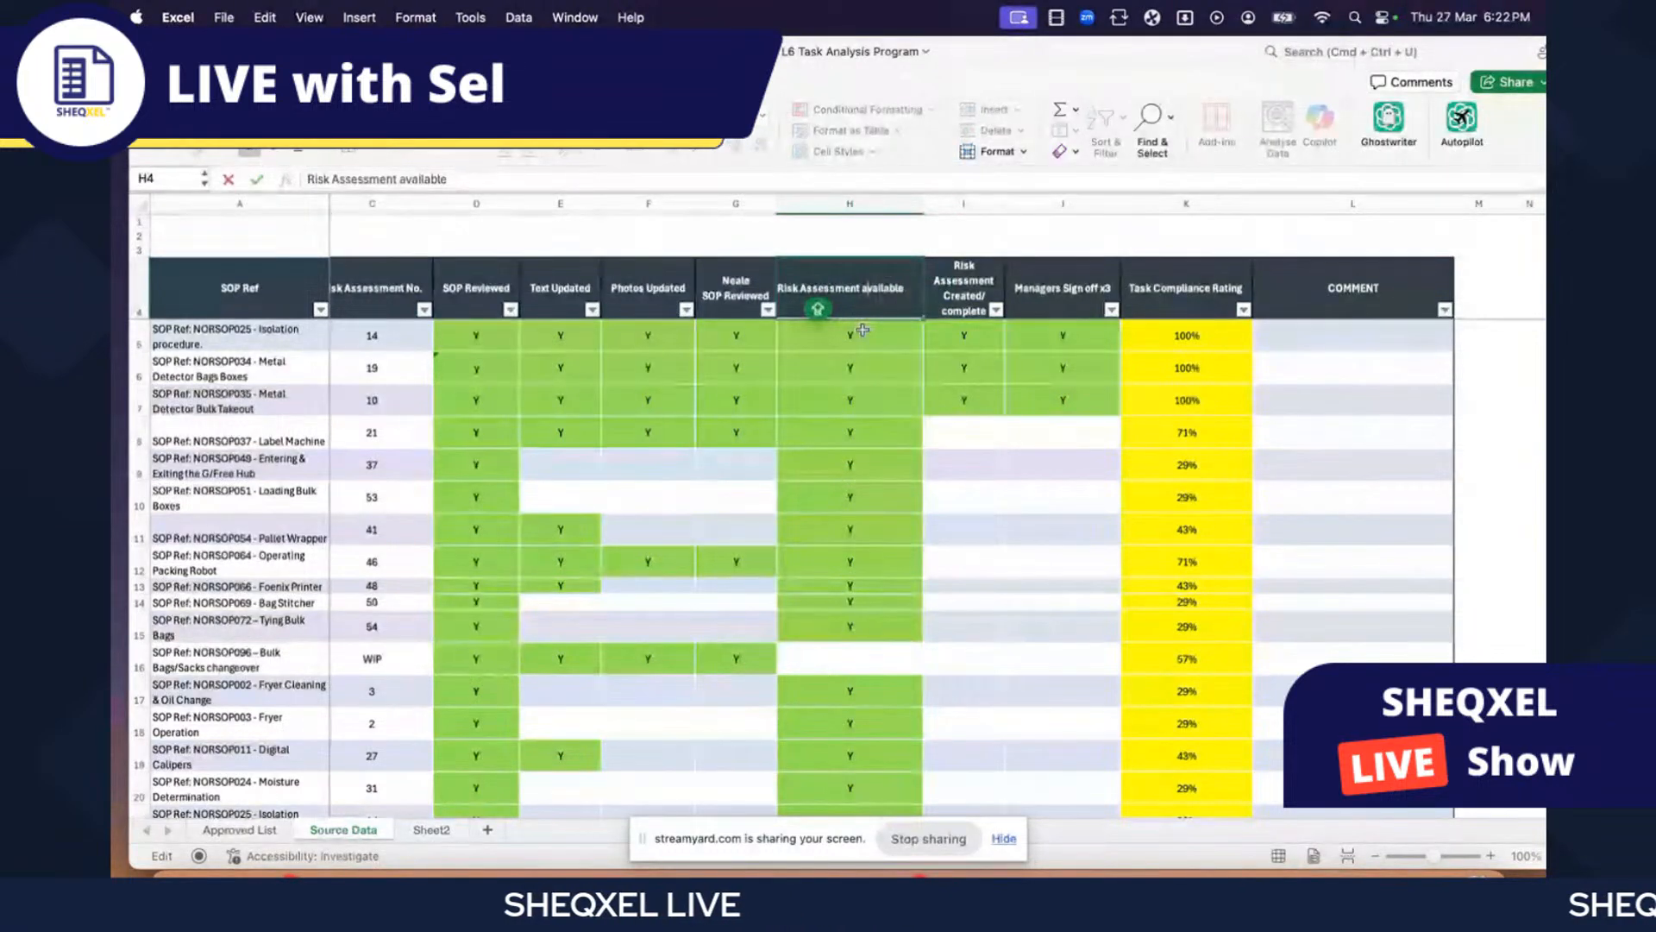
left_click(740, 297)
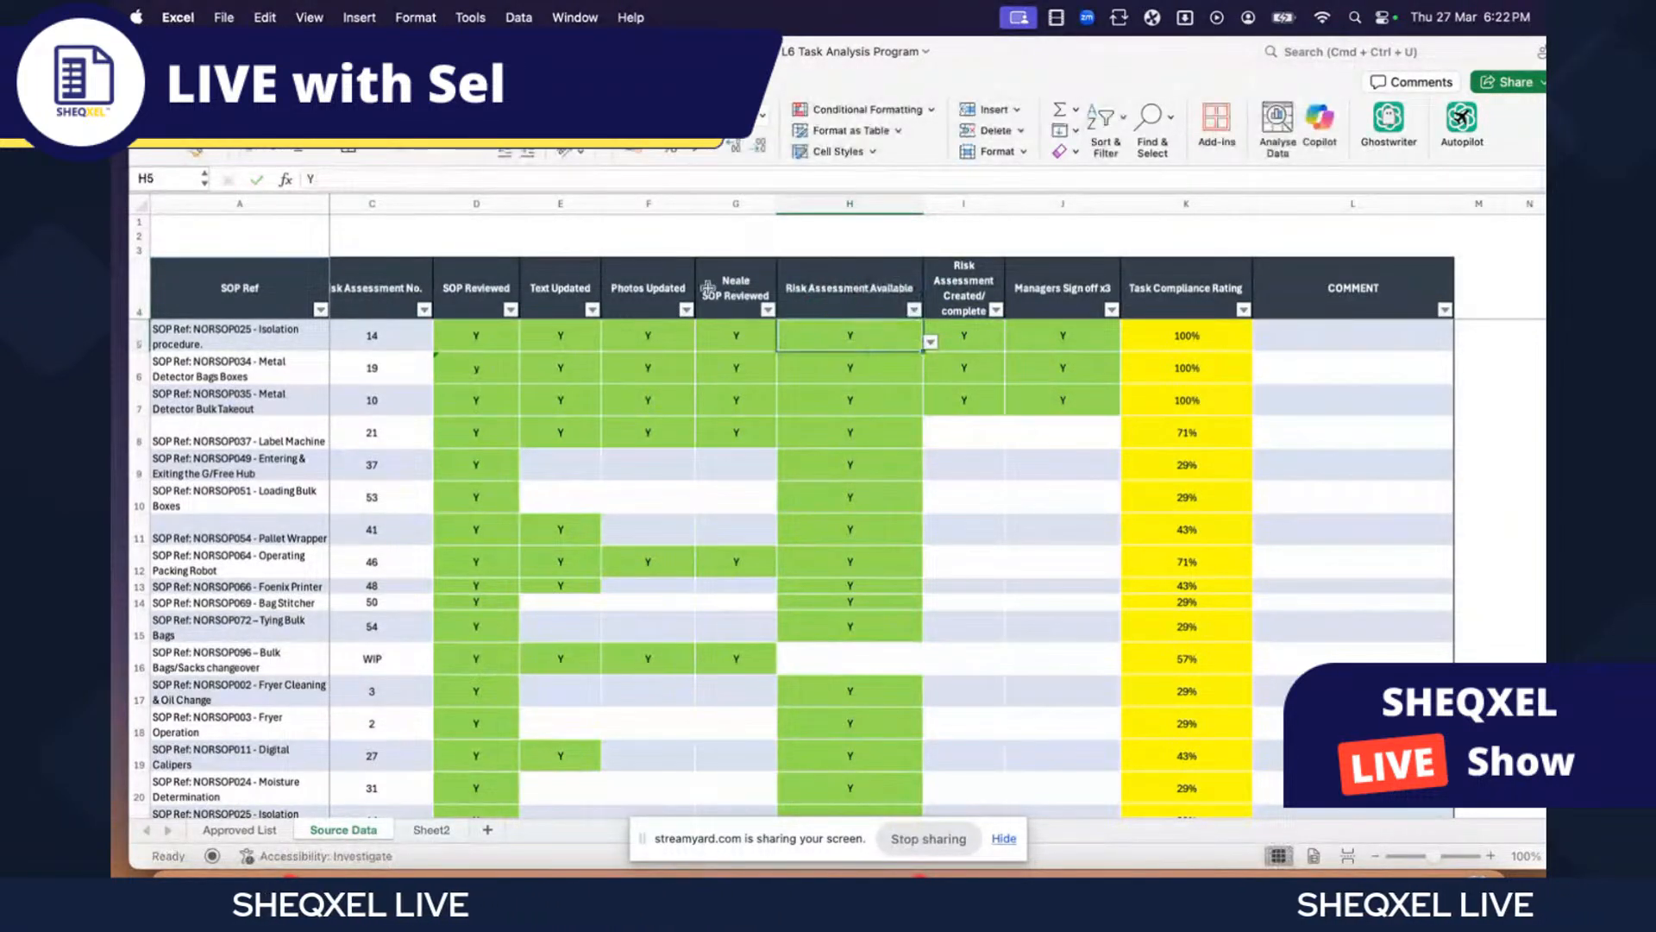
double_click(665, 289)
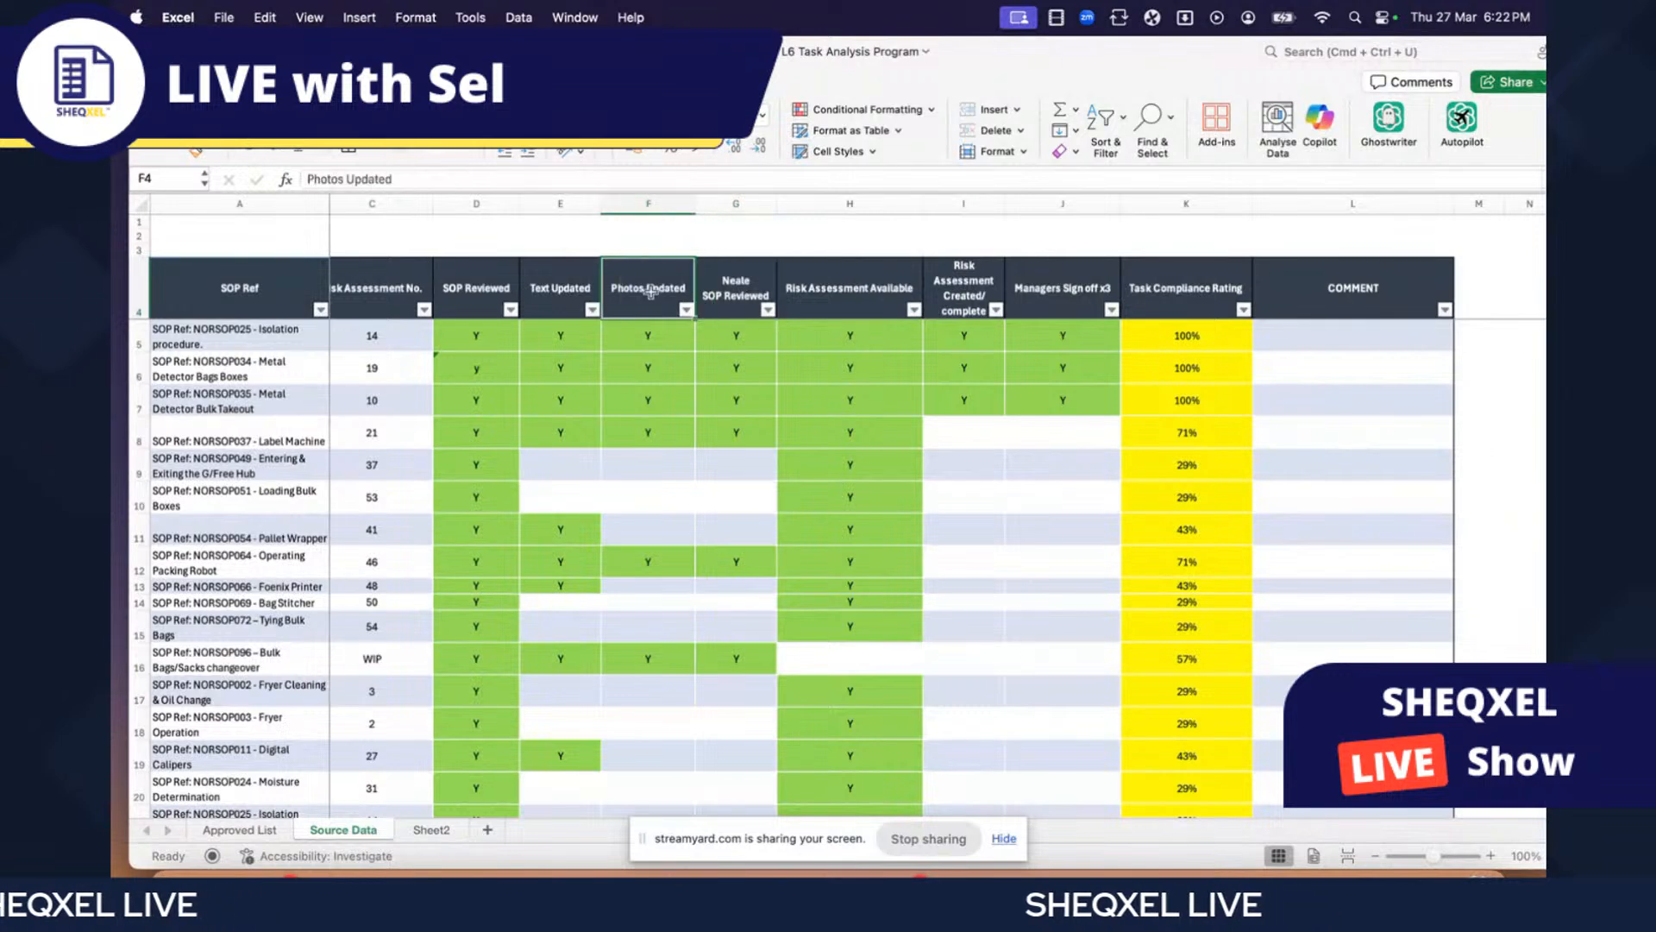
left_click(648, 362)
left_click(559, 286)
scroll(587, 323, "left", 2)
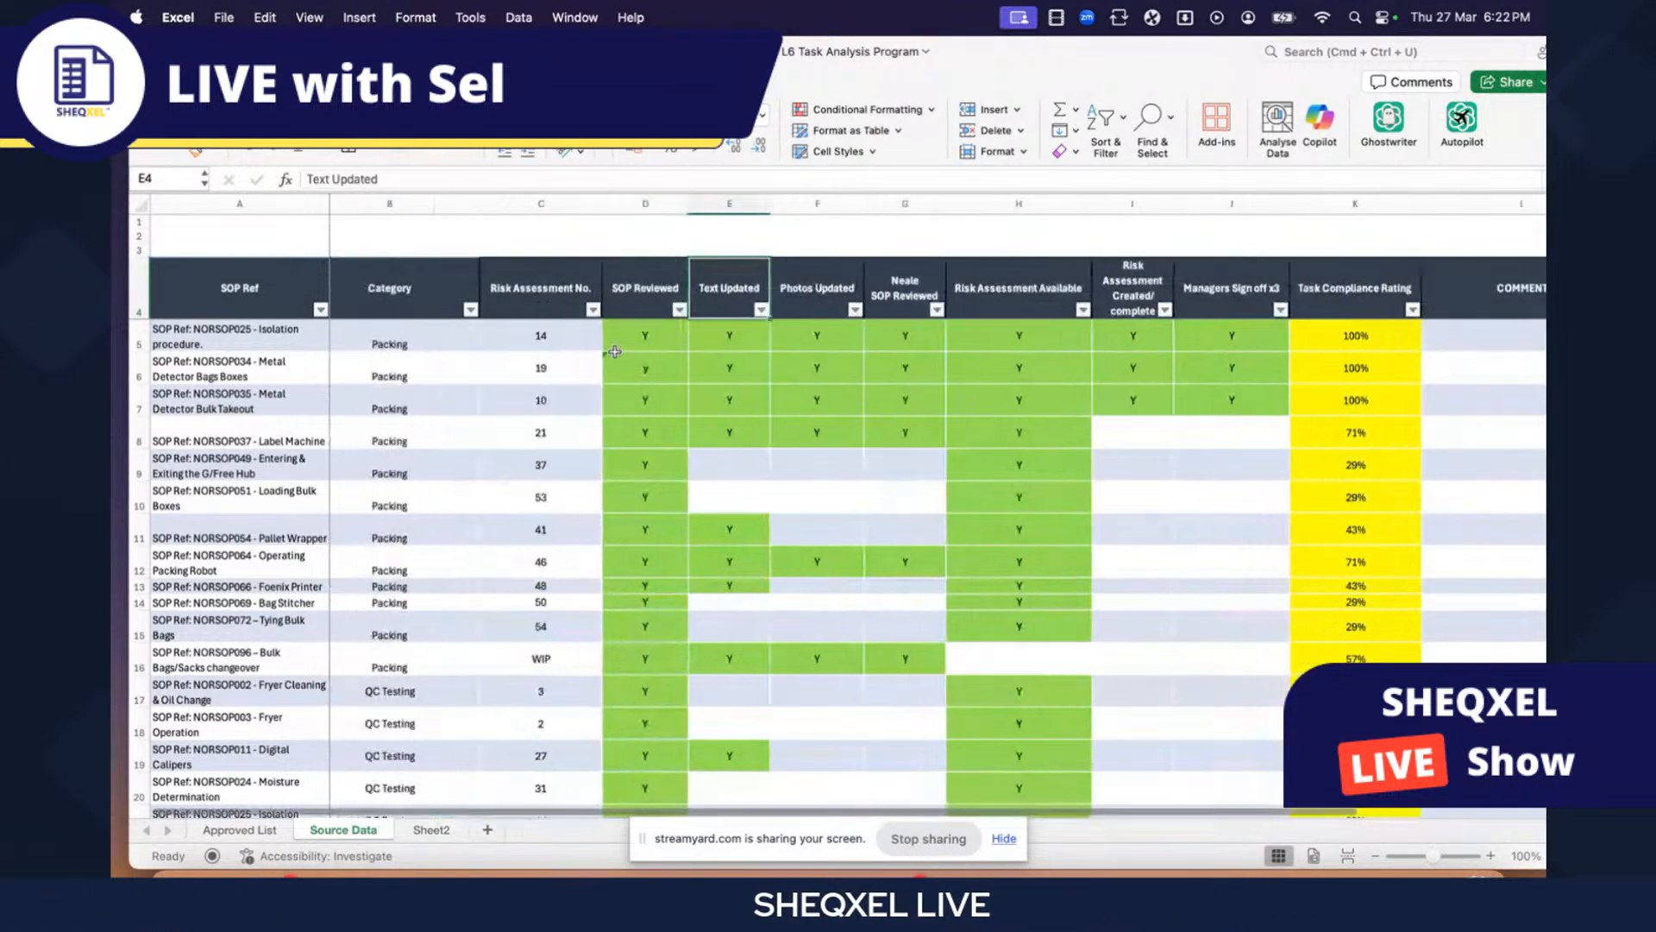
scroll(647, 361, "left", 1)
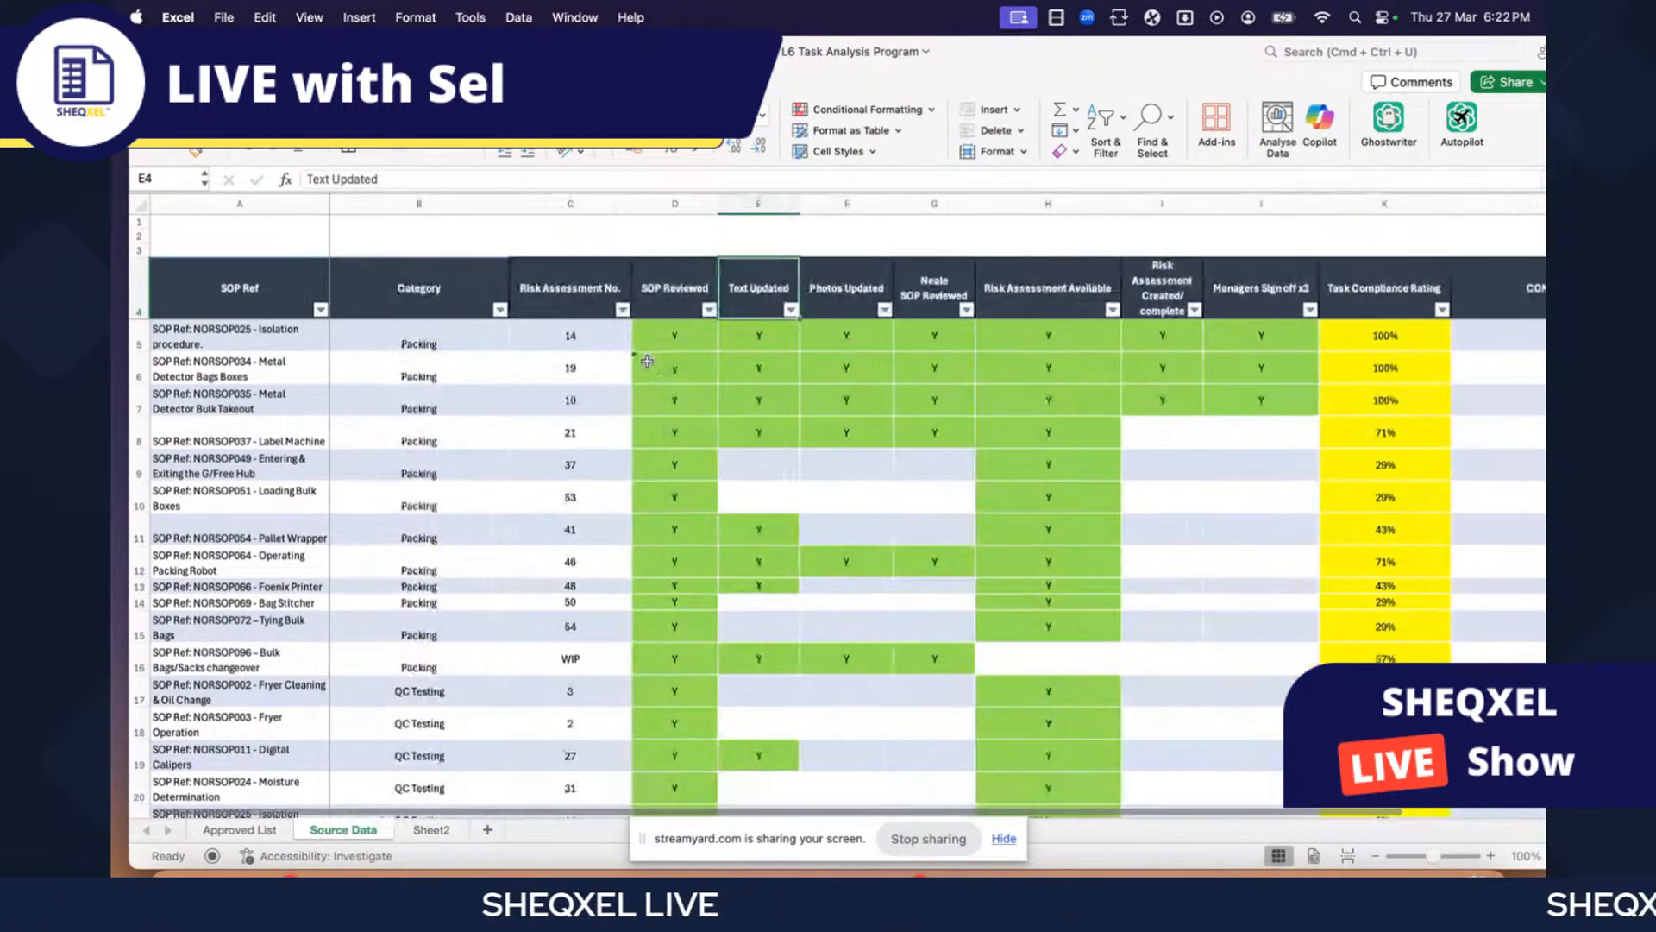
- Add Task Compliance Rating to the values of the pivot table on Sheet2 and summarise it by Average
left_click(431, 829)
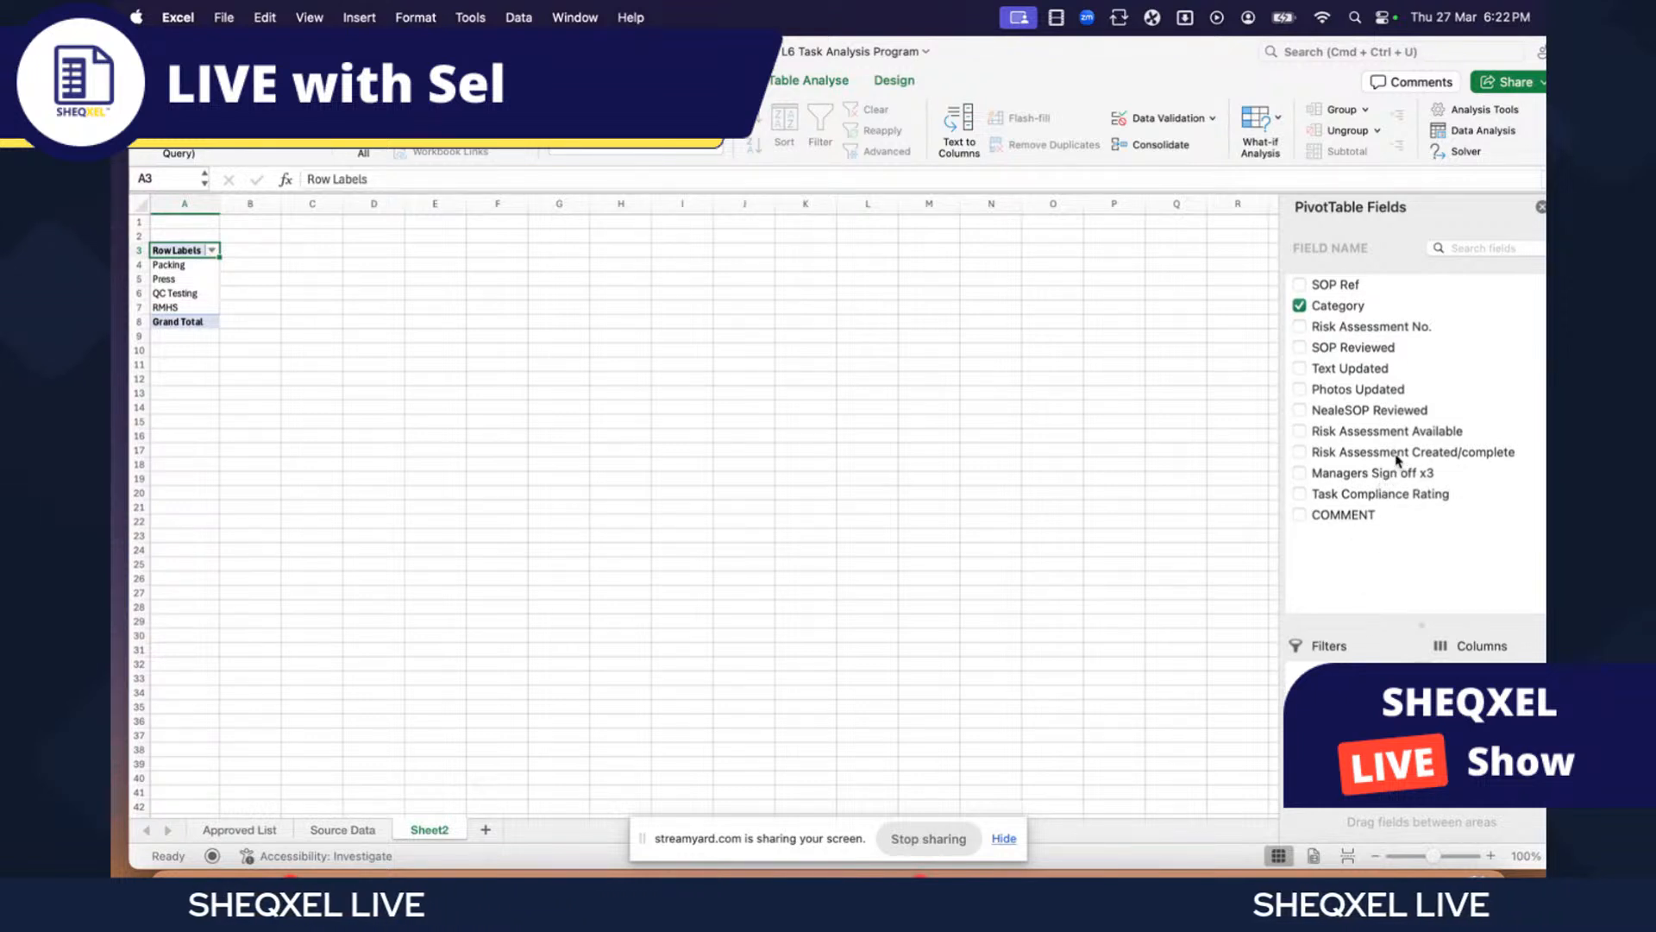
left_click(1391, 497)
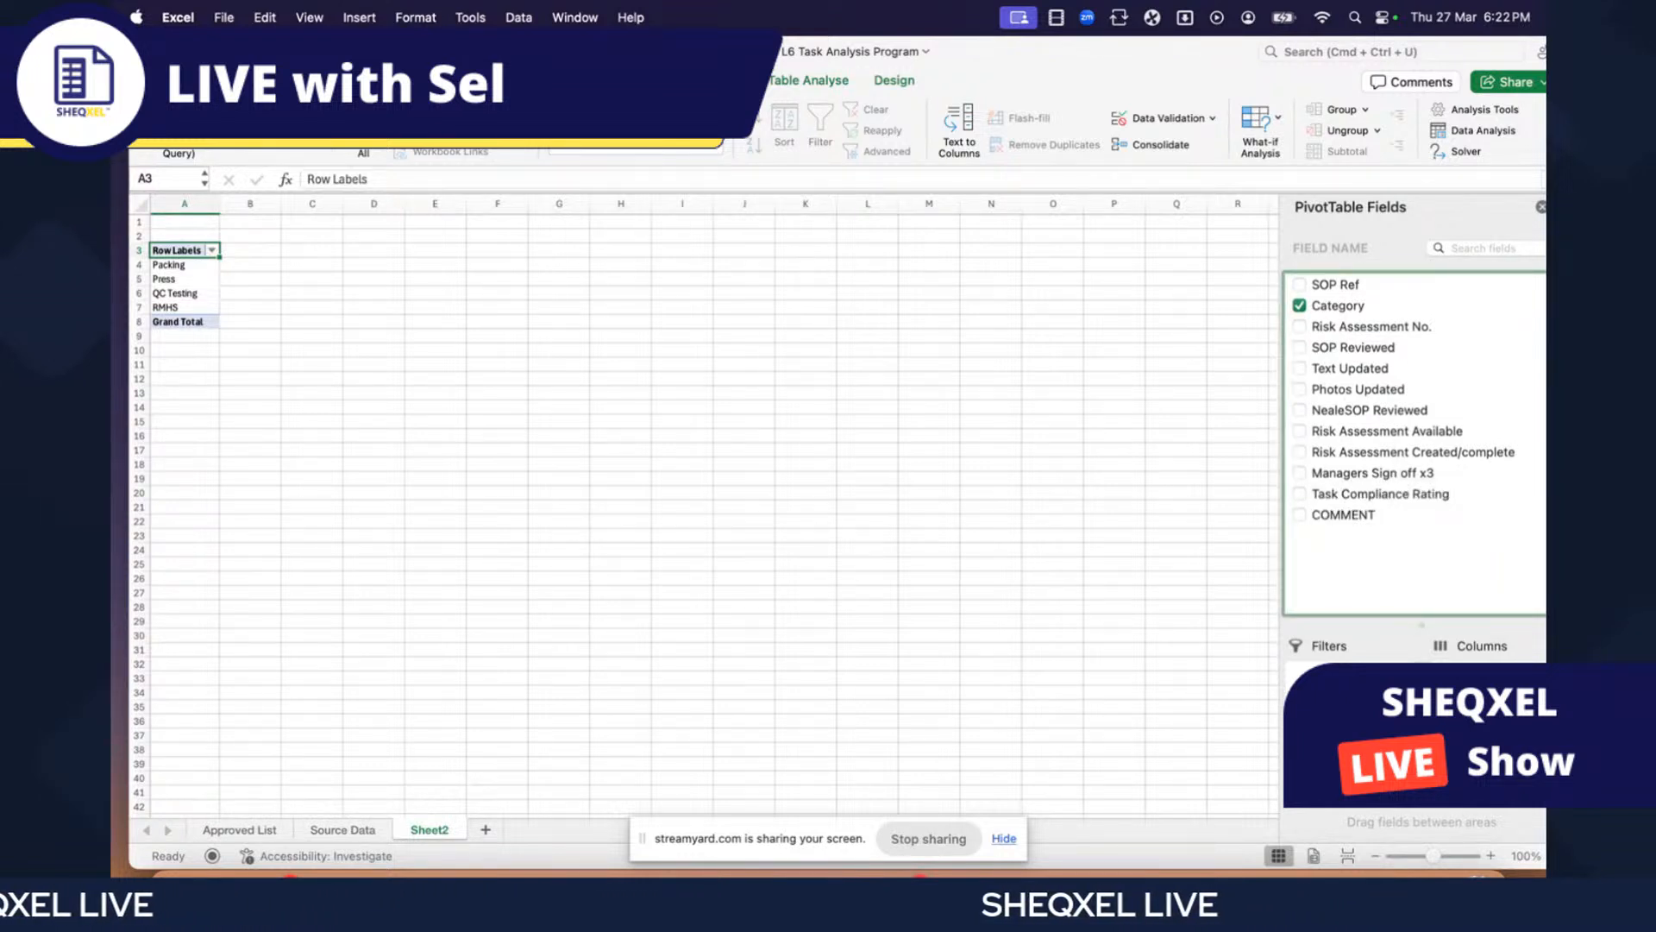
right_click(1491, 763)
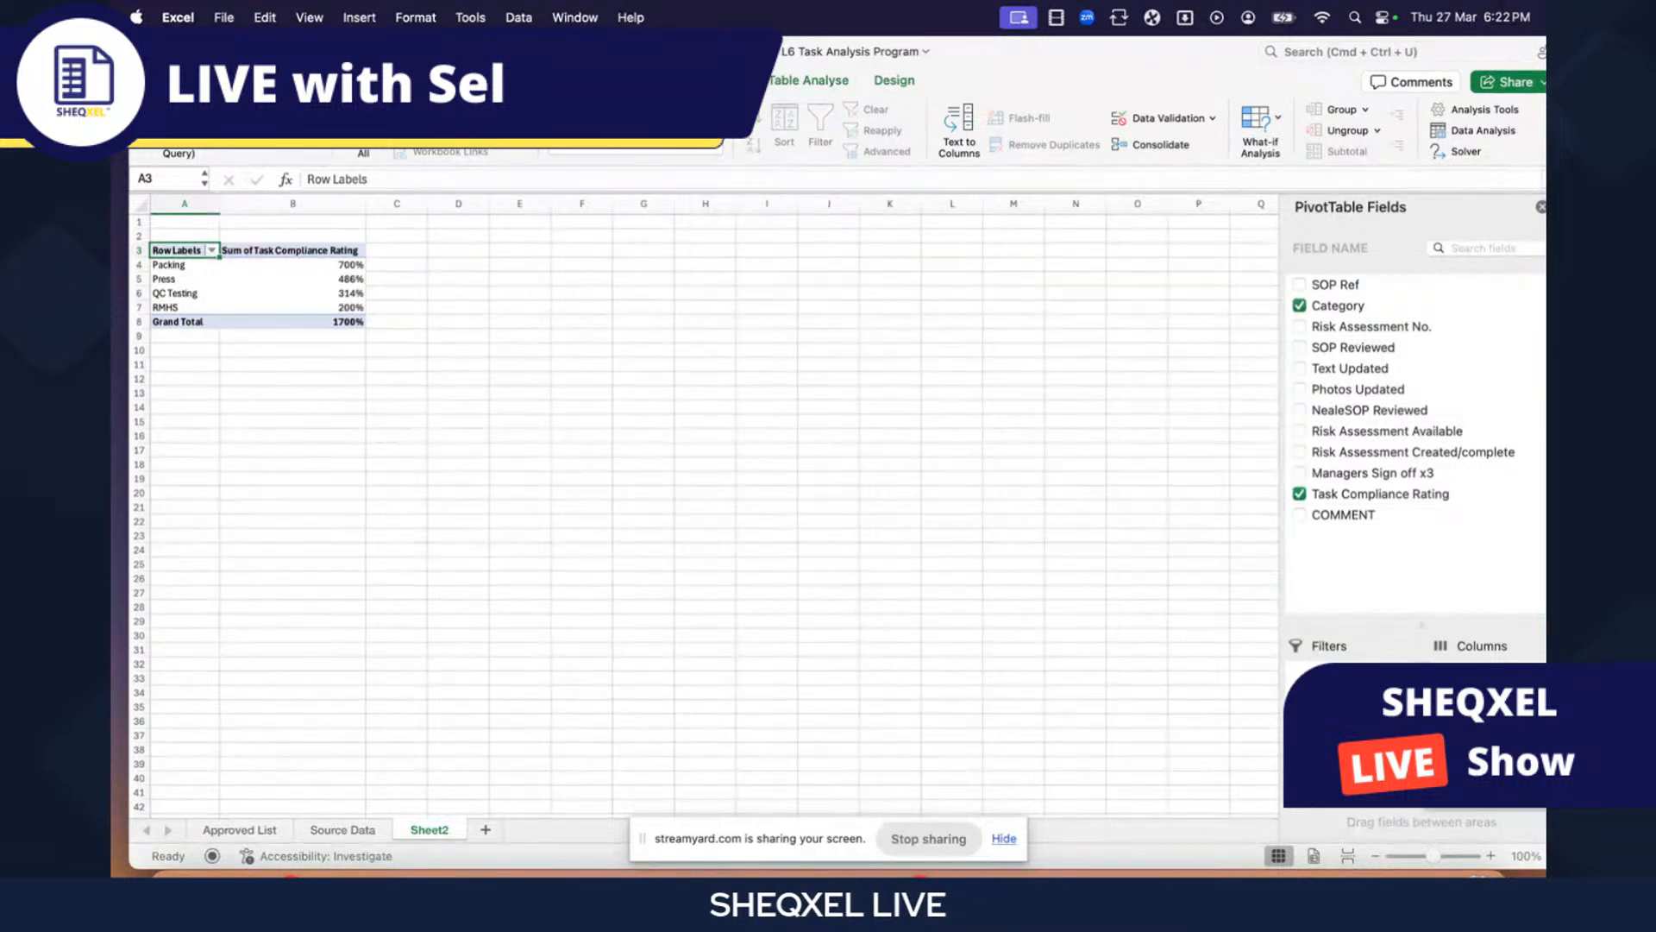
left_click(1408, 849)
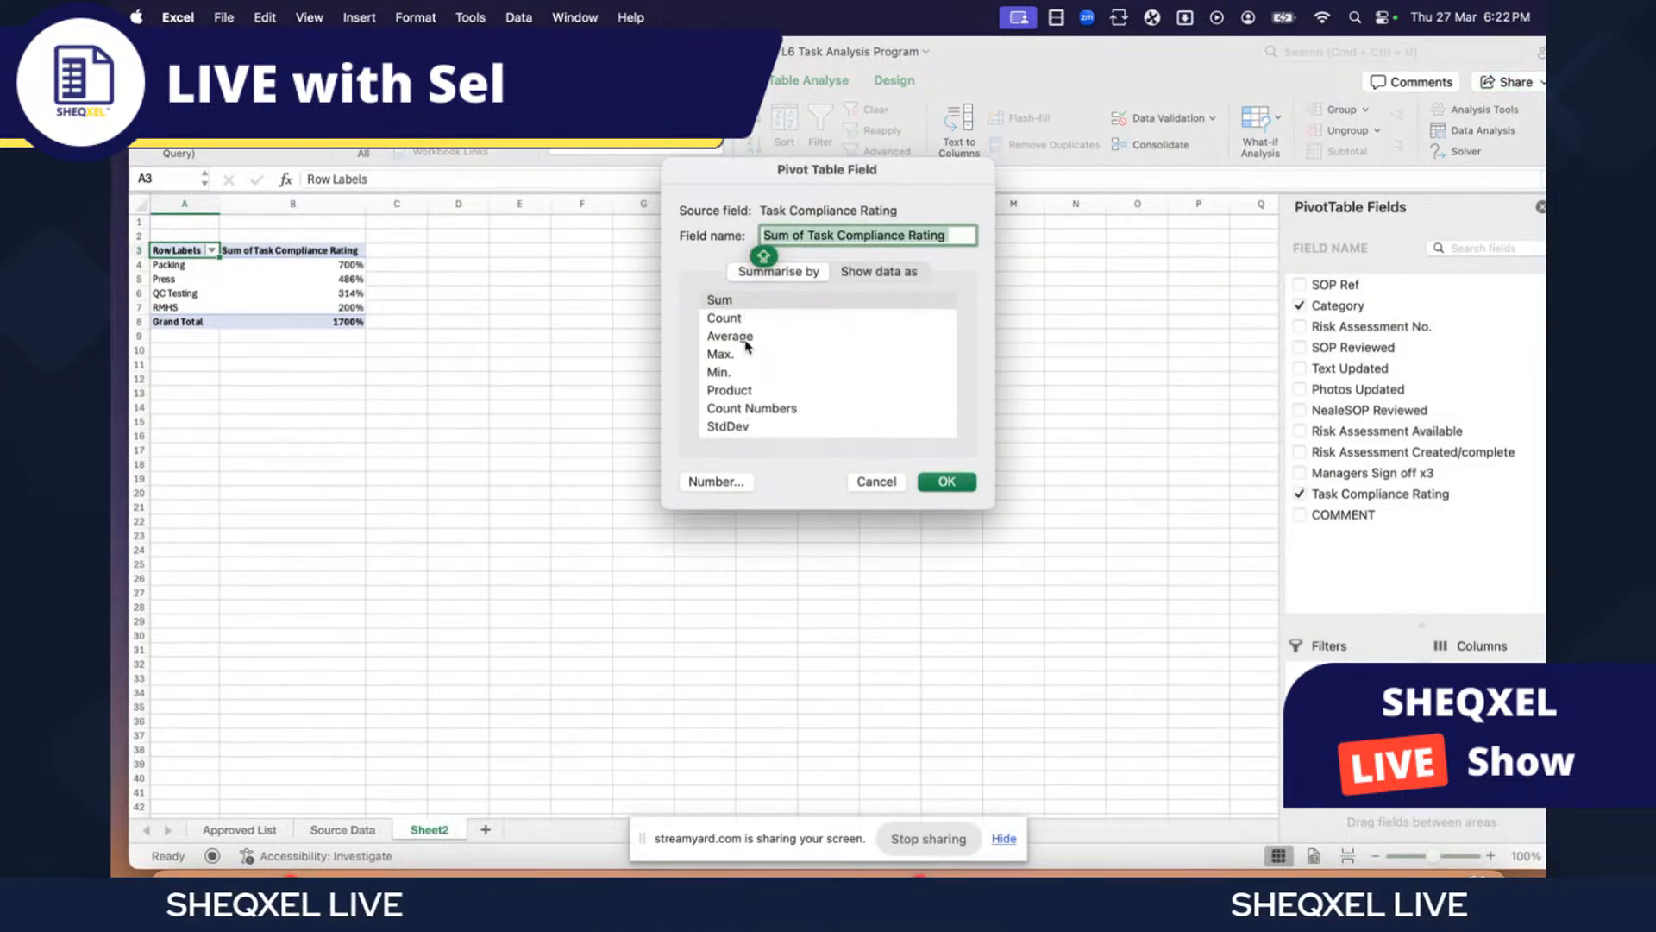
left_click(772, 337)
left_click(947, 482)
left_click(781, 521)
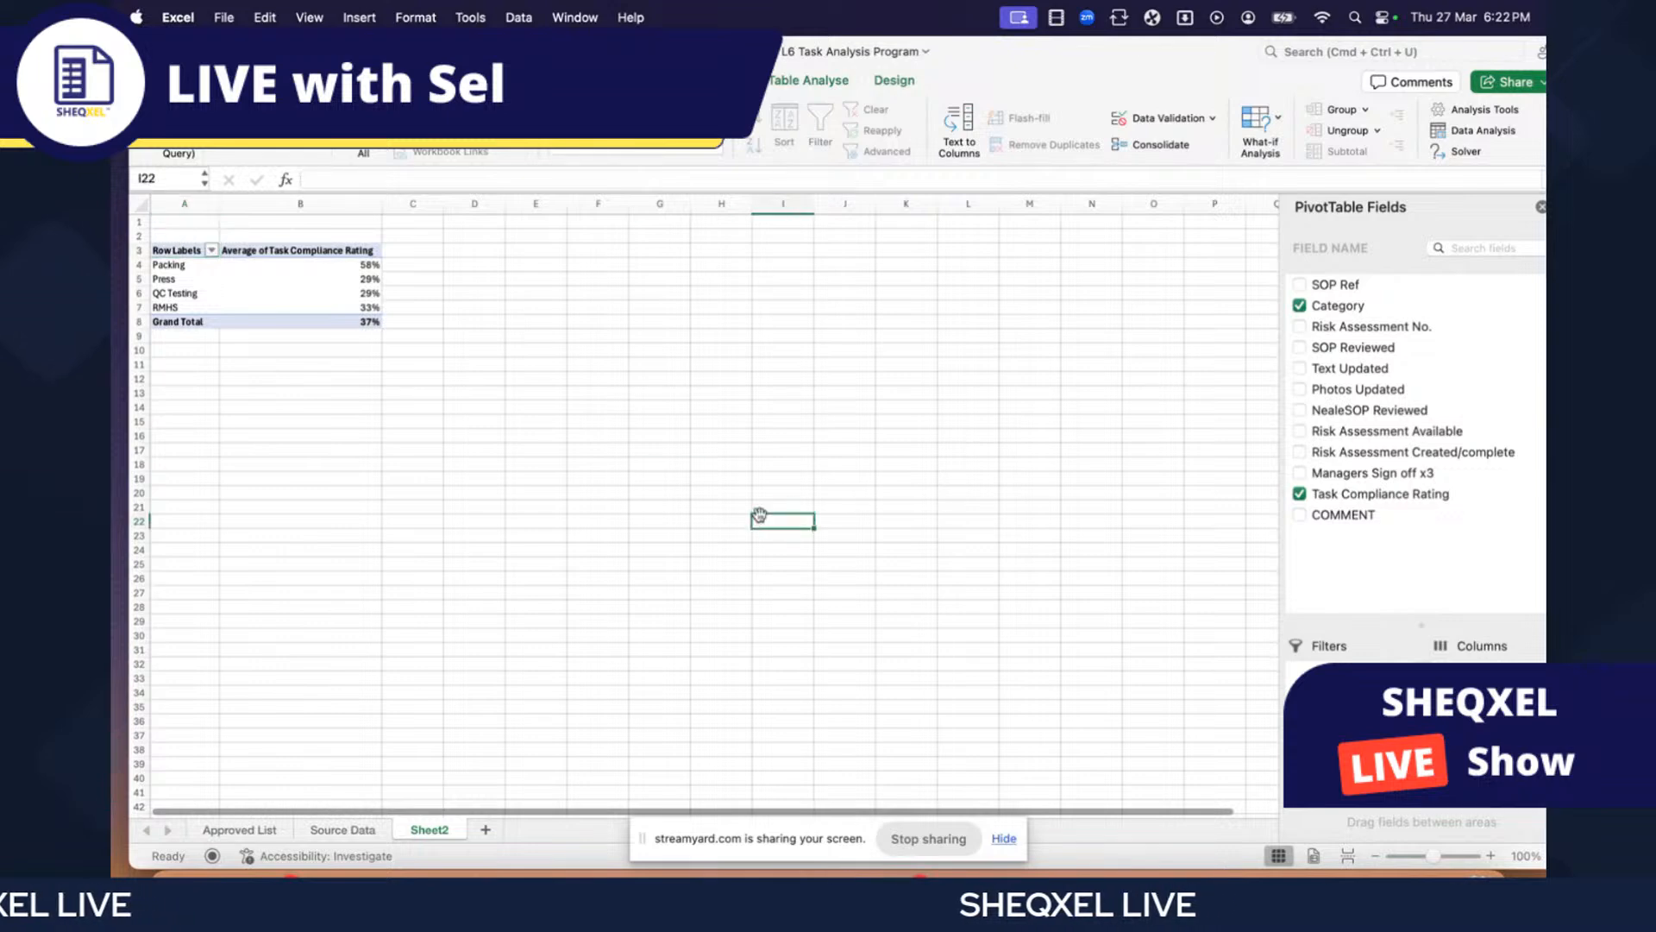
- Examine the Task Compliance Rating values on the Source Data sheet that feed the pivot table averages
left_click(370, 833)
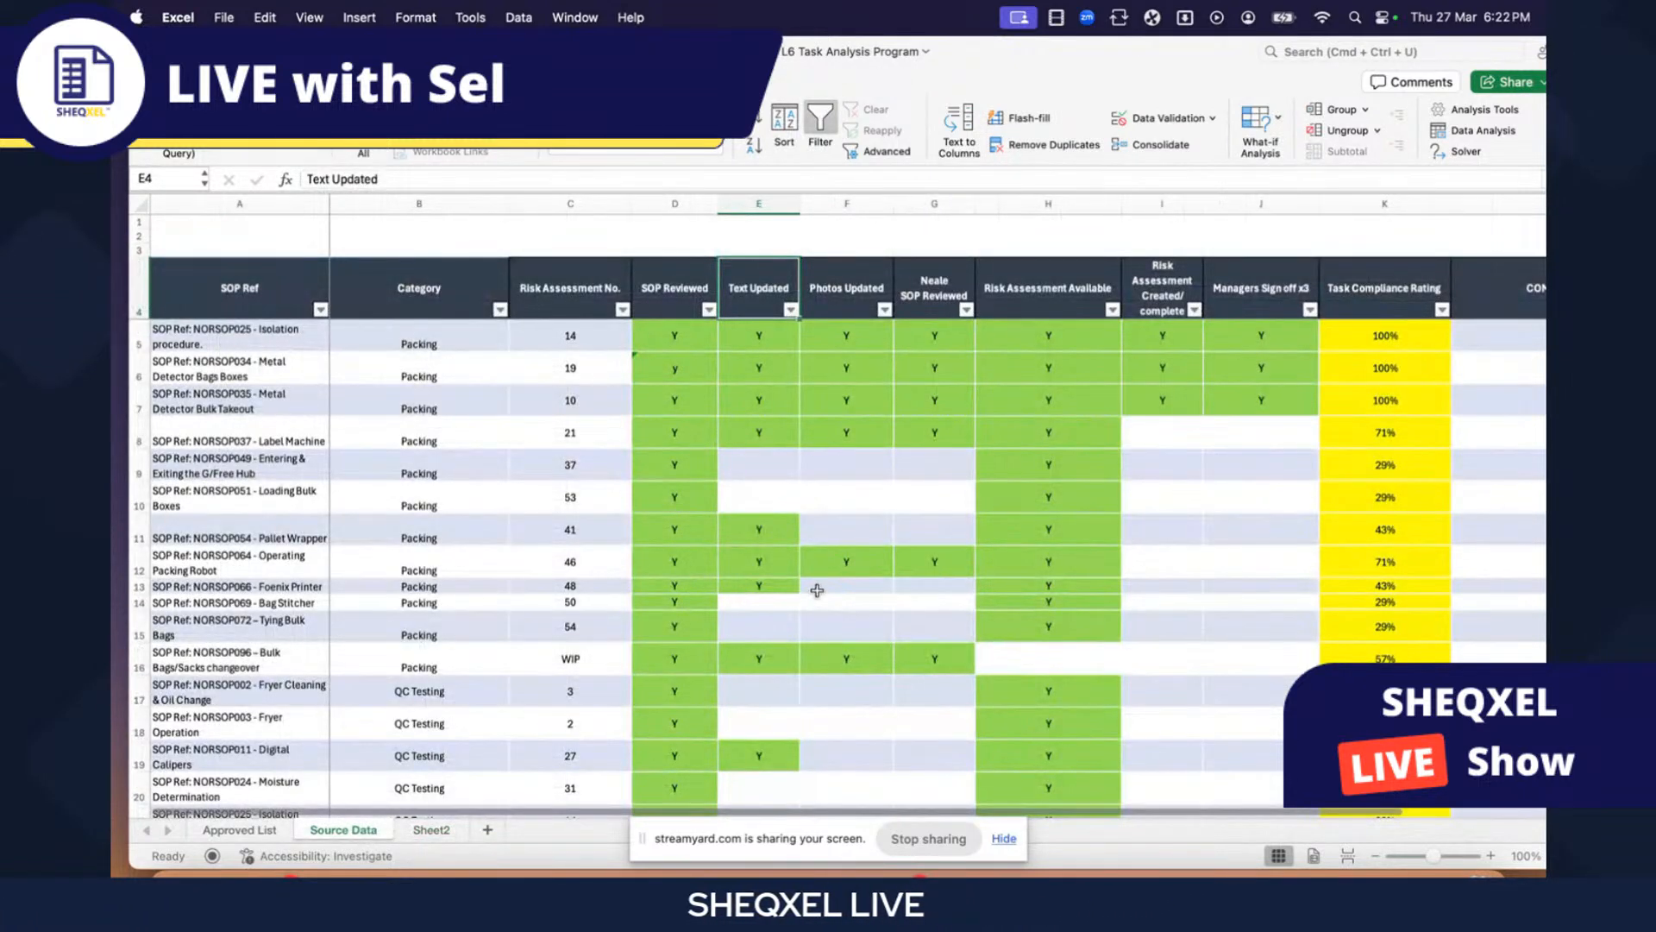
scroll(816, 534, "right", 5)
scroll(817, 481, "left", 1)
left_click_drag(1027, 337, 1026, 655)
scroll(1031, 483, "down", 3)
scroll(1019, 488, "up", 3)
left_click_drag(1043, 331, 1040, 789)
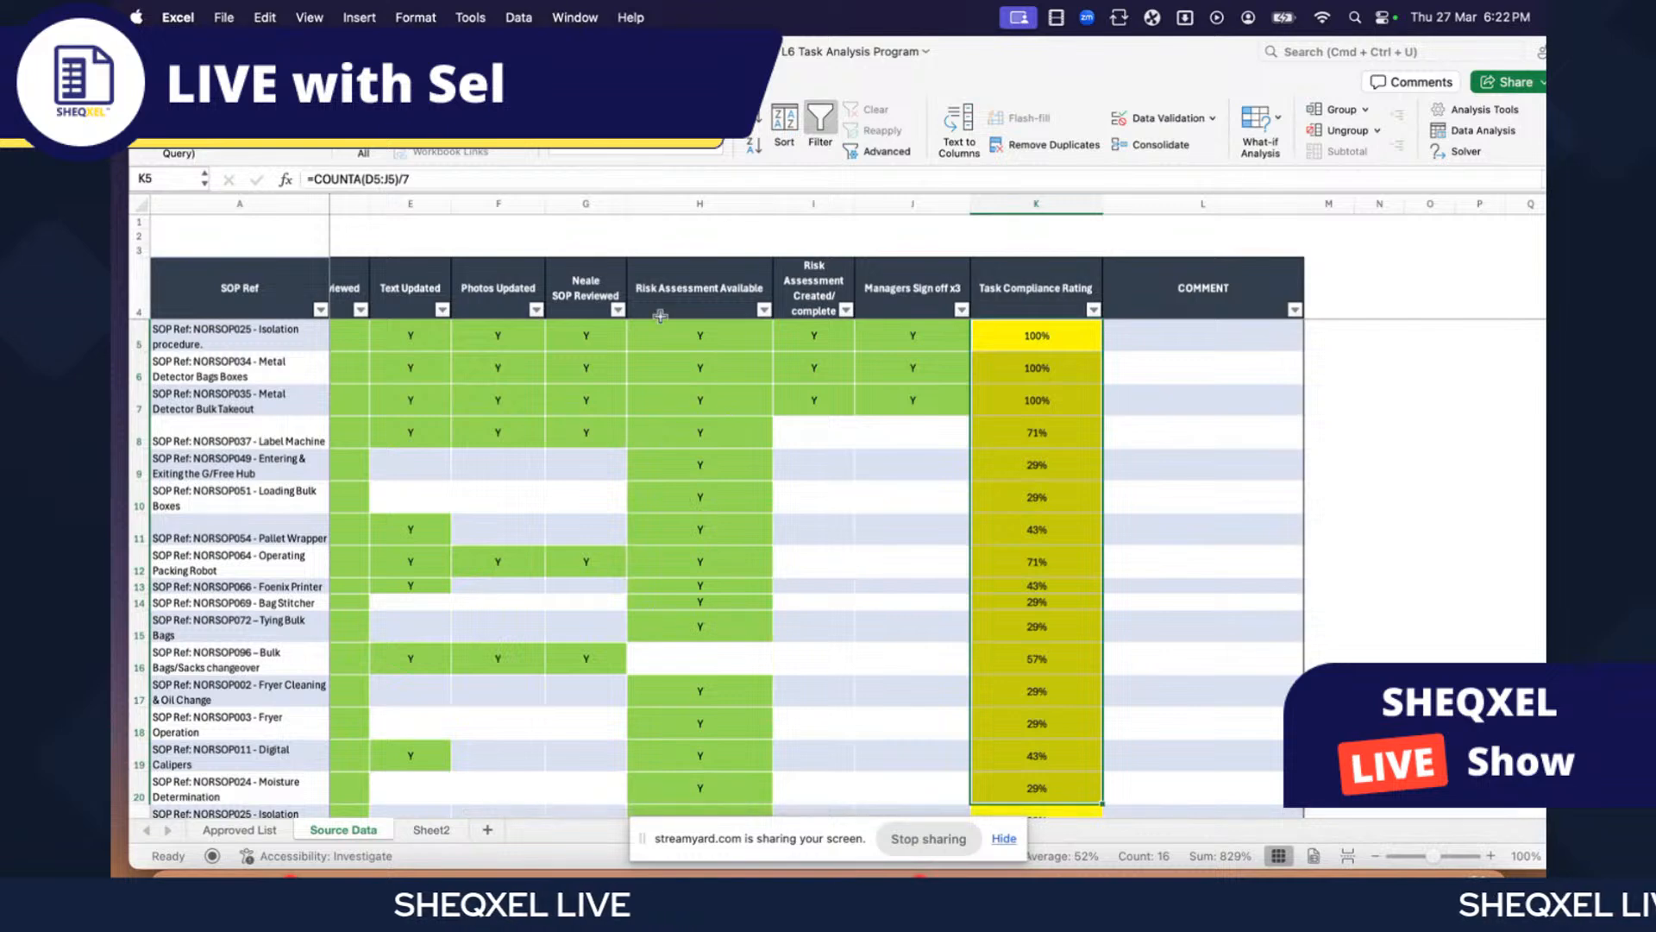
- Rename the pivot table sheet Sheet2 as Category Score
left_click(427, 830)
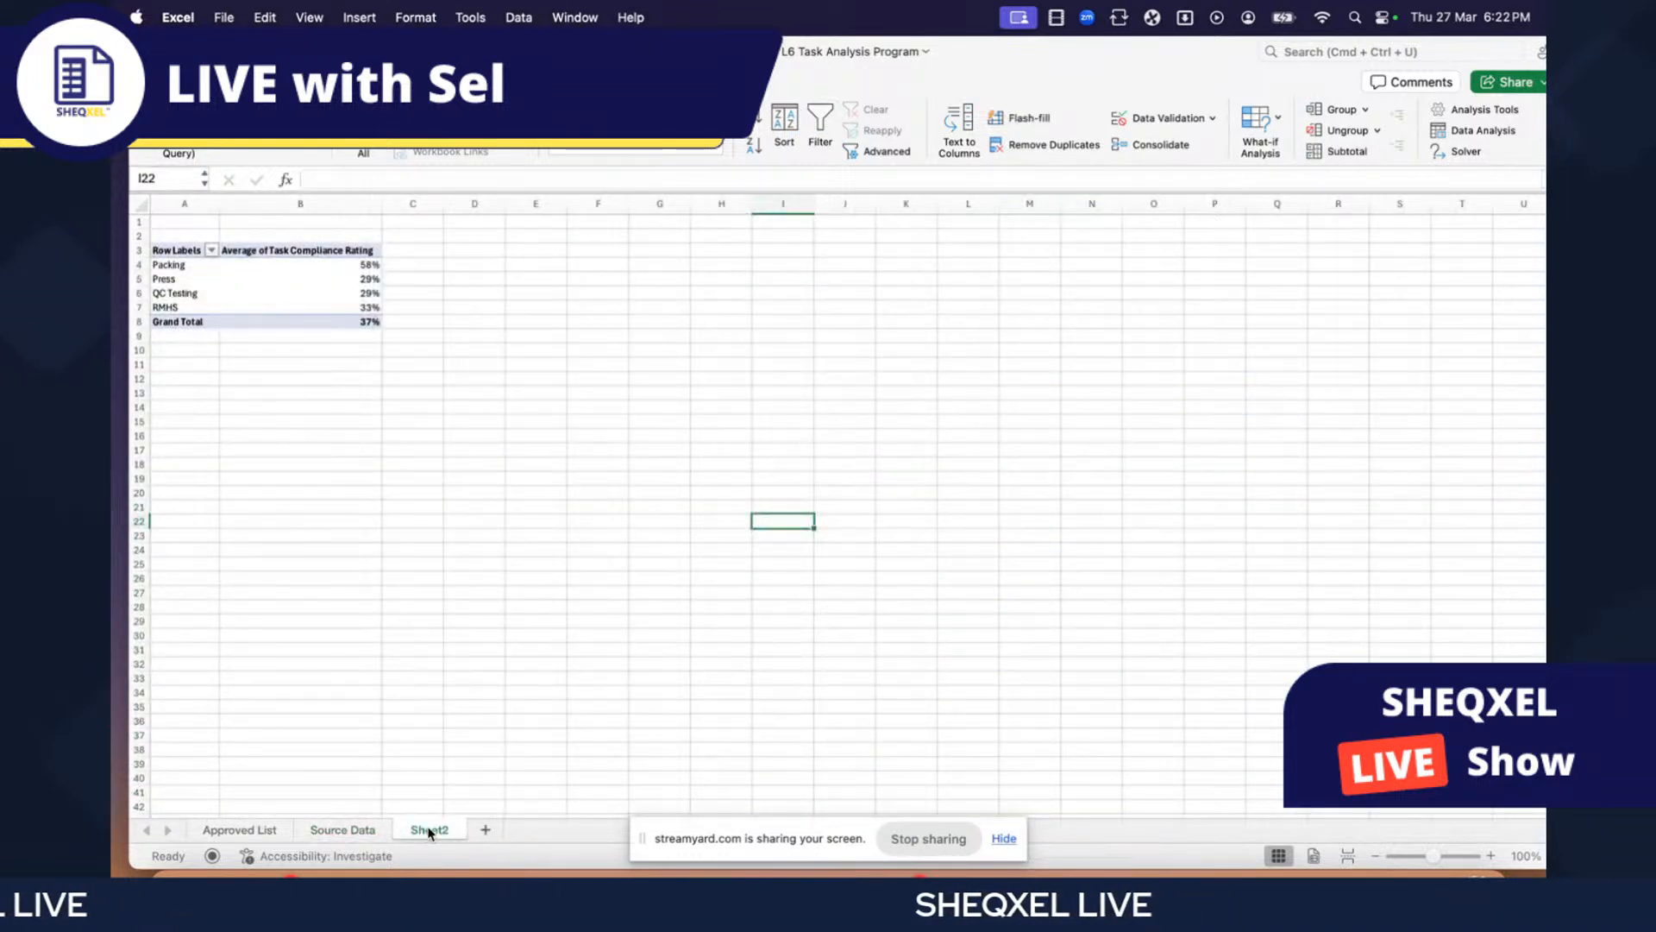
double_click(429, 829)
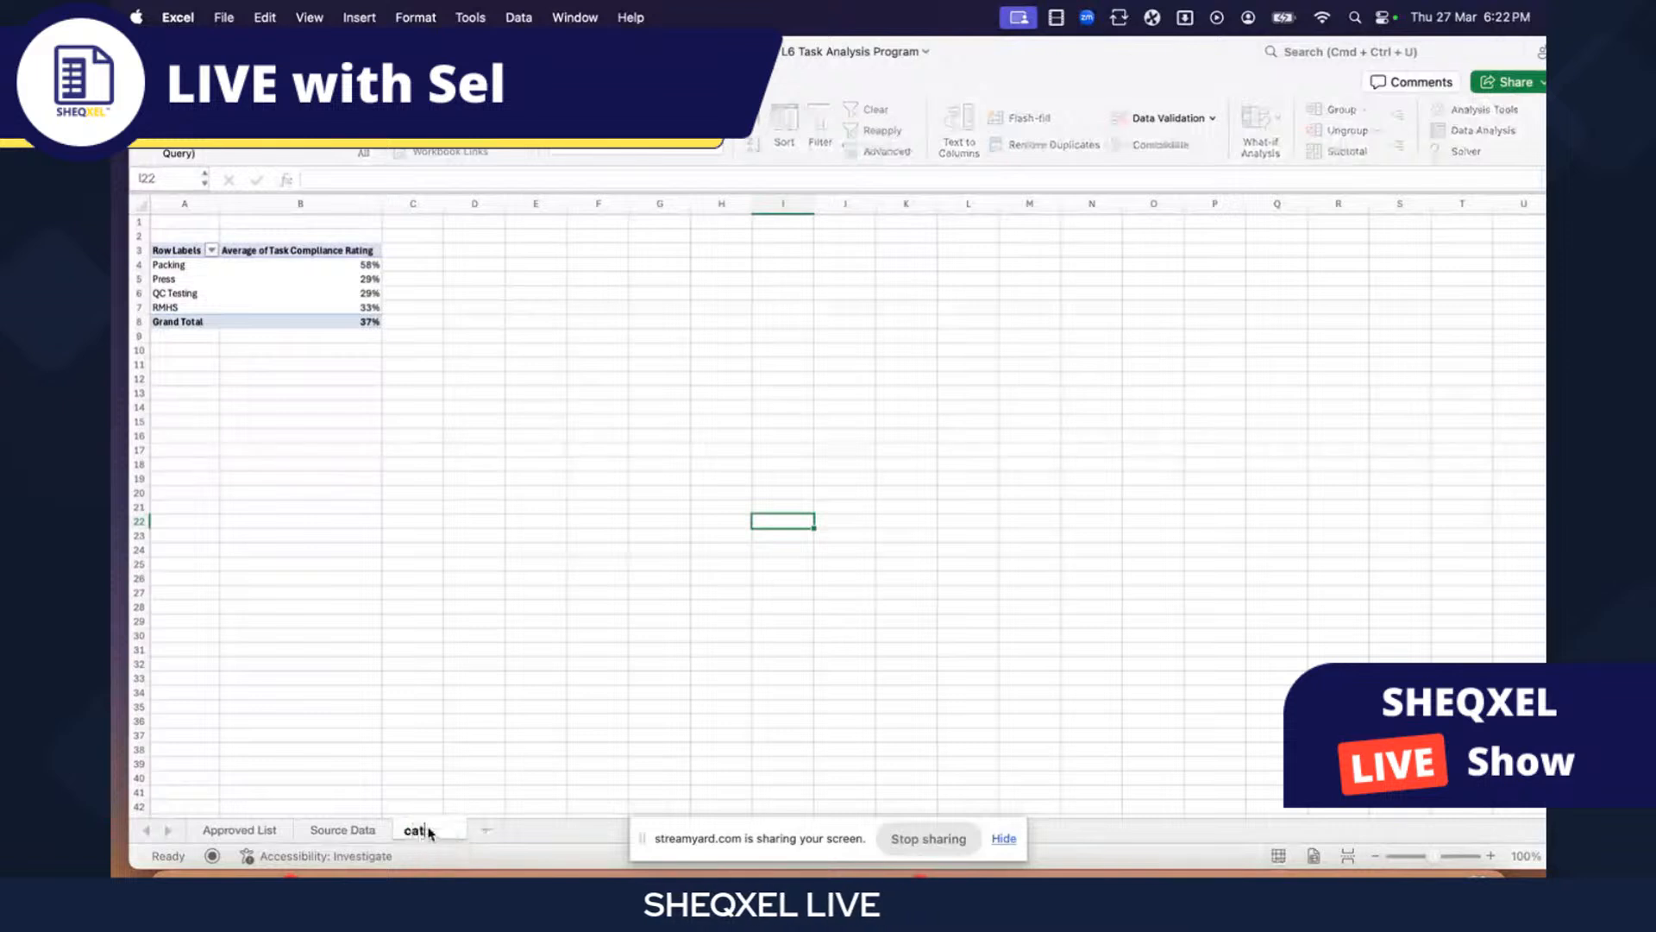
type("Careg")
key("BackSpace")
key("BackSpace")
key("BackSpace")
type("trg")
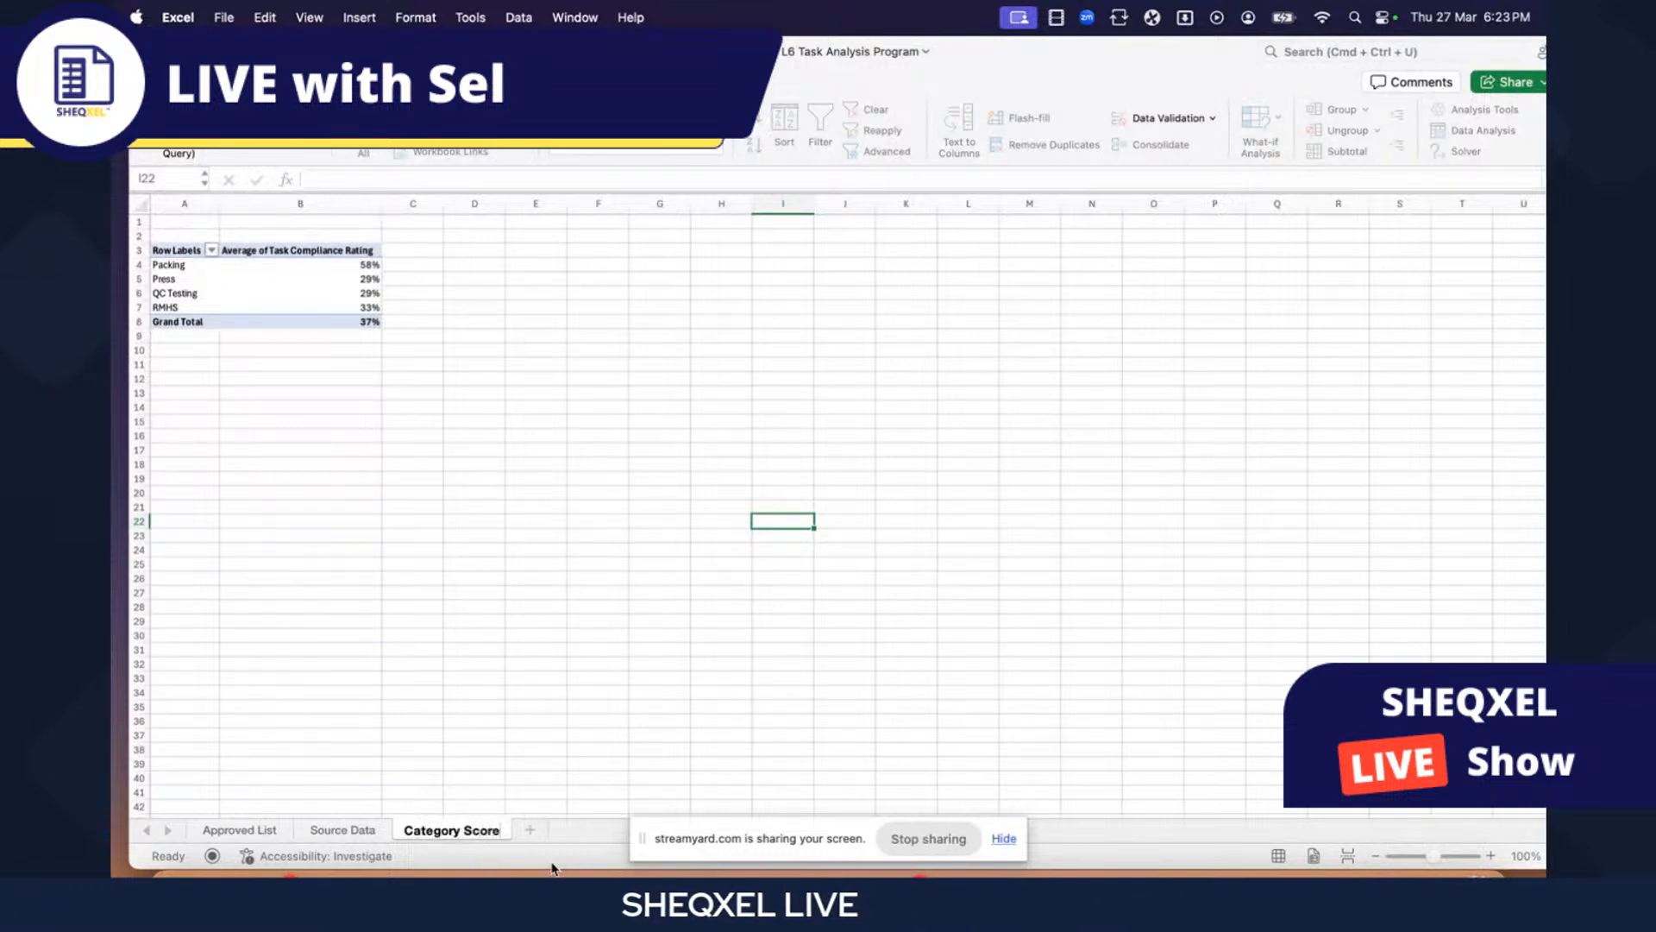
left_click(295, 280)
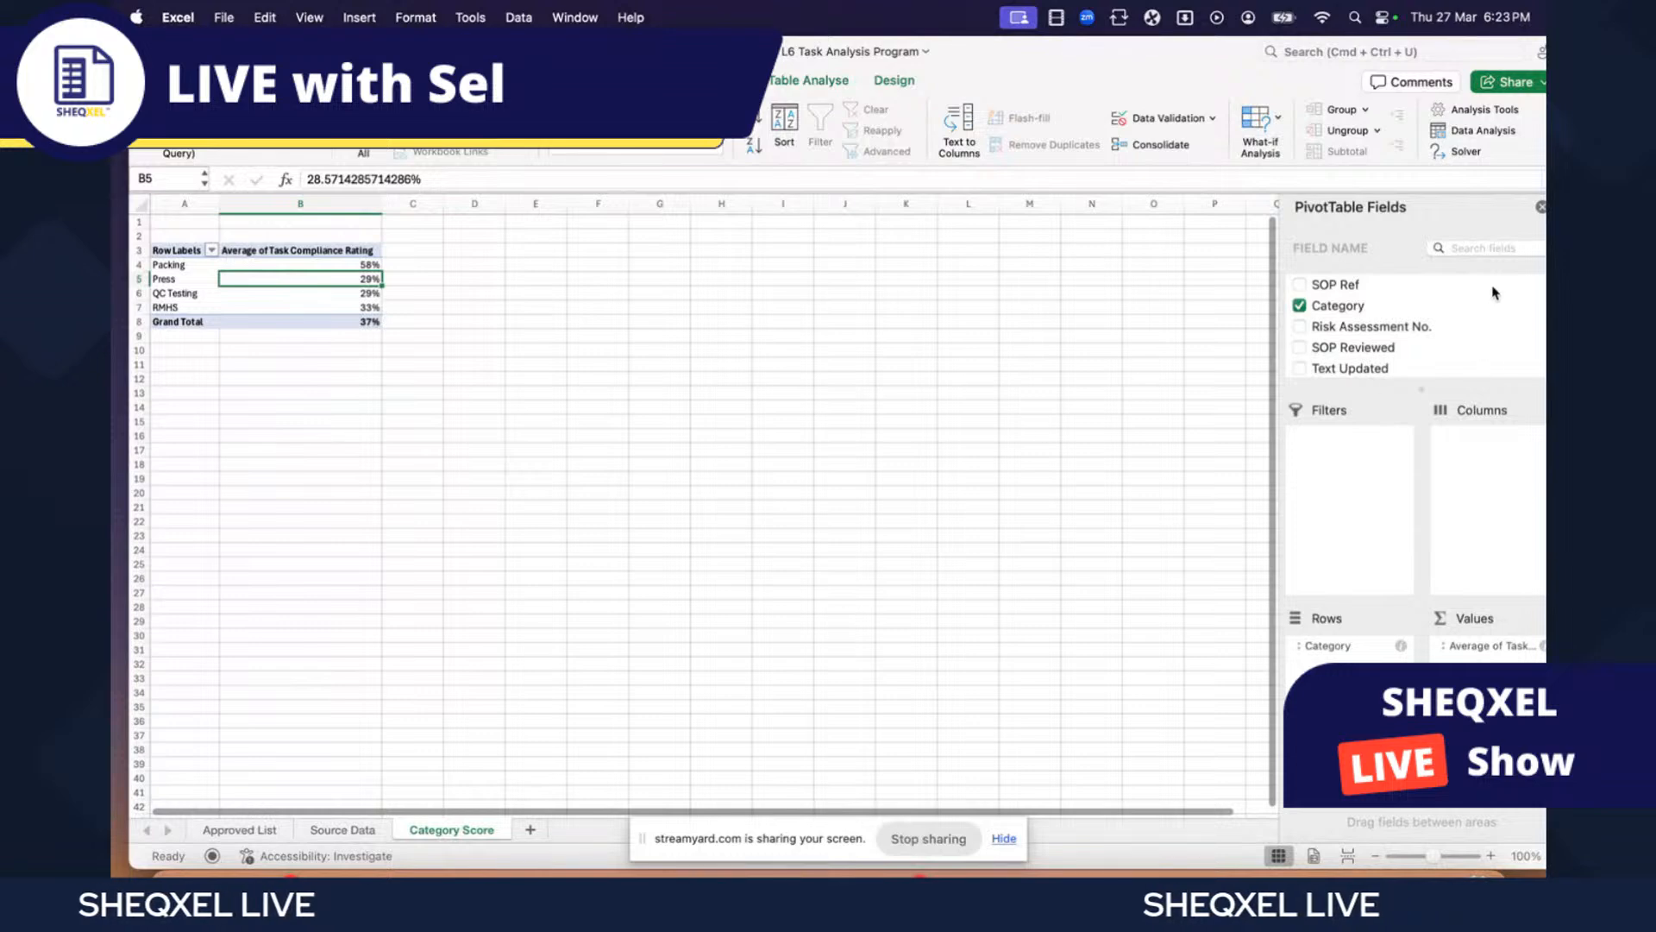
key("F11")
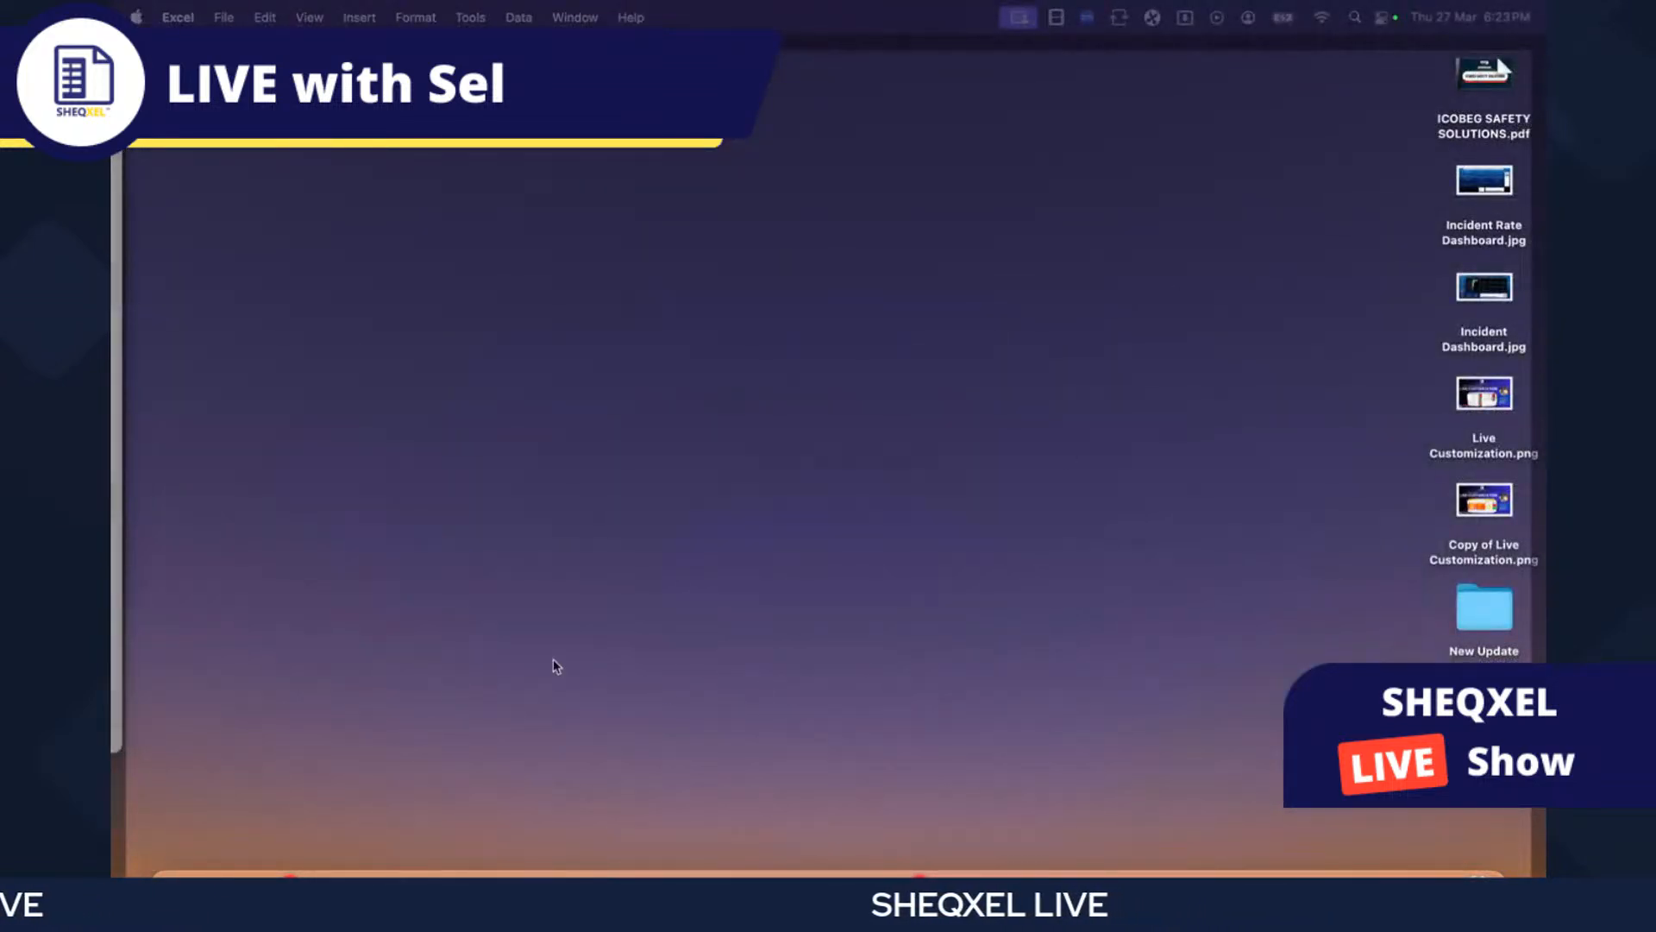
left_click(112, 453)
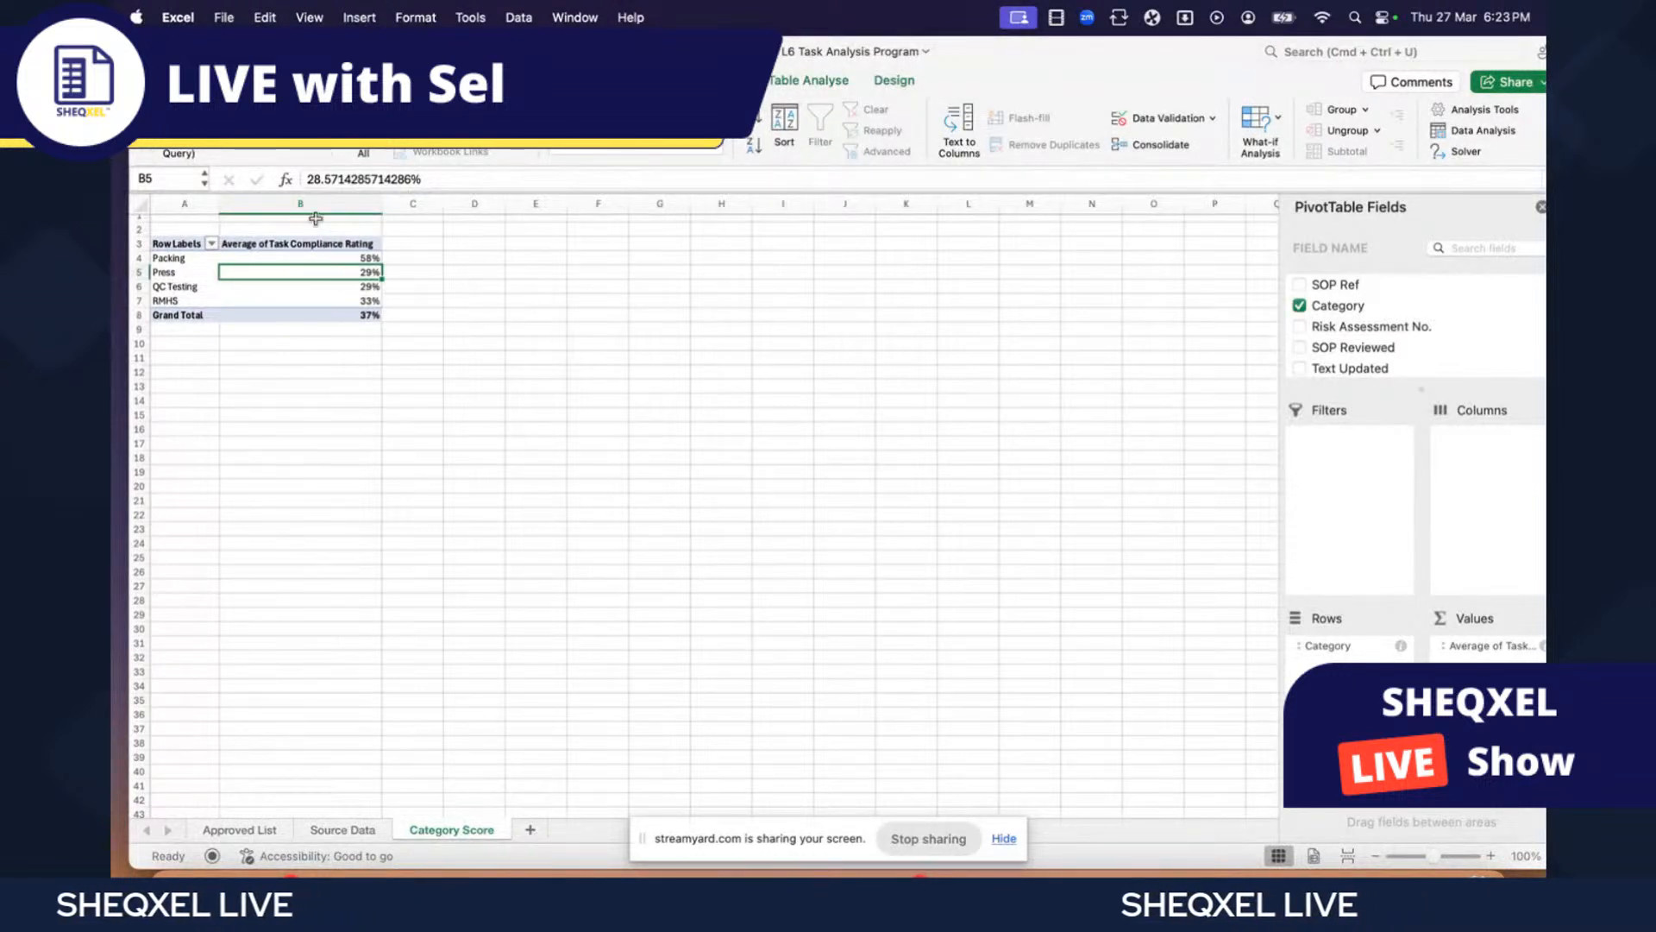
- Widen columns A and B of the pivot table on the Category Score sheet
left_click_drag(214, 203, 328, 203)
left_click_drag(492, 203, 527, 206)
left_click(302, 345)
left_click(315, 300)
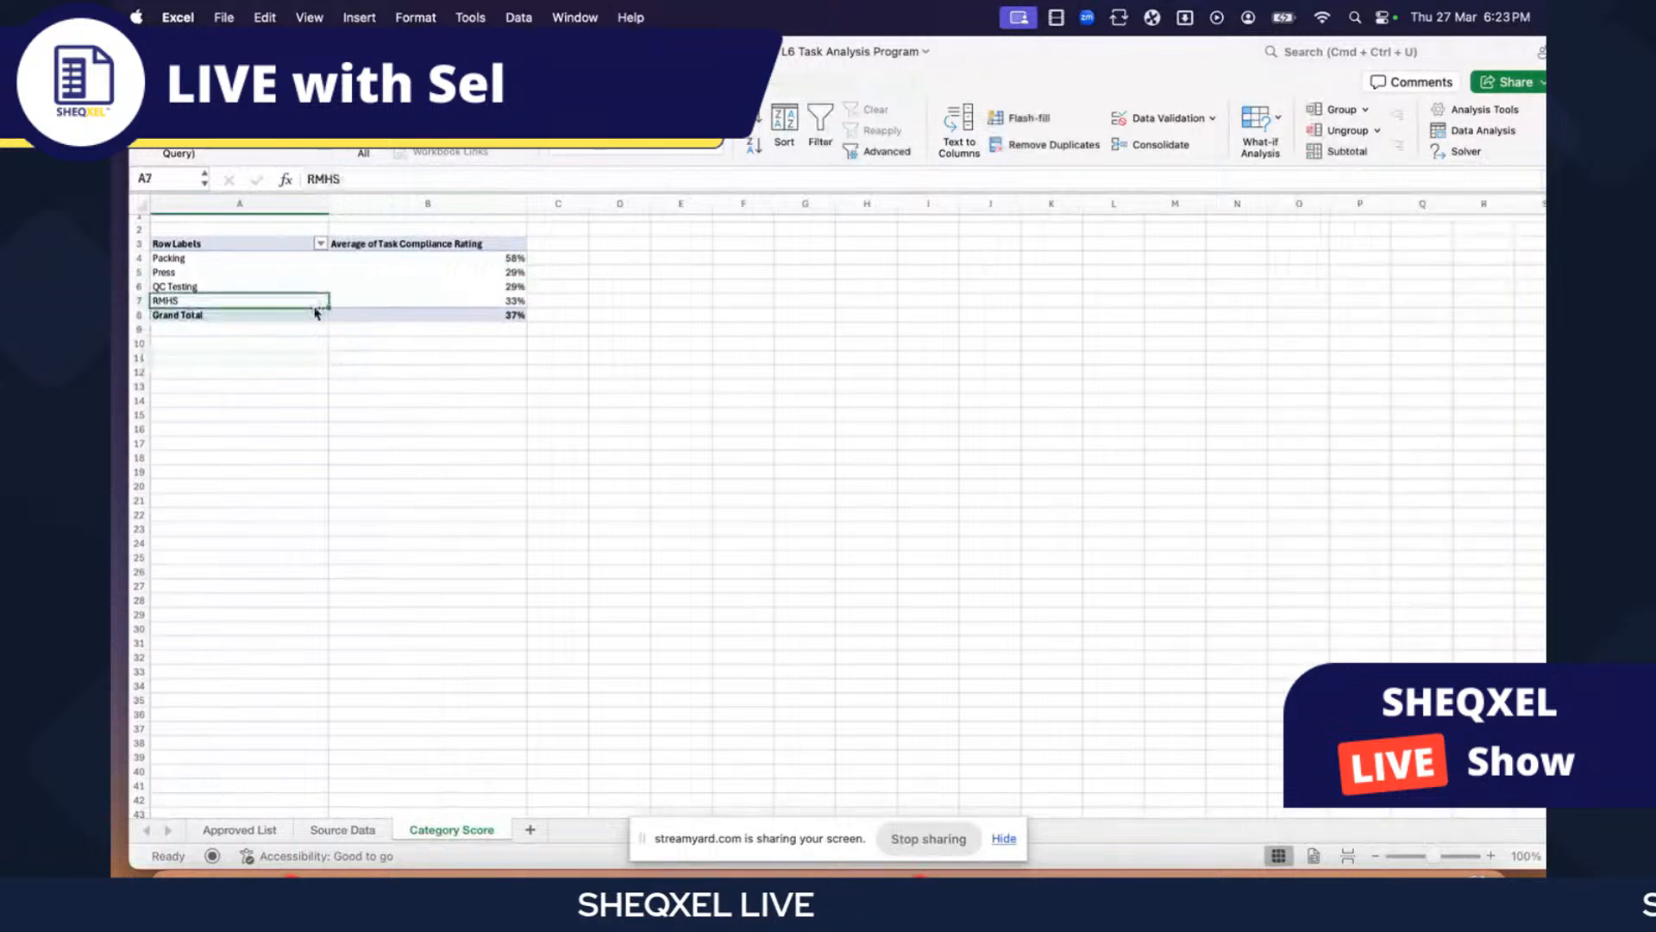
- Turn off auto-fitting of column widths on update in the pivot table's layout options
right_click(337, 314)
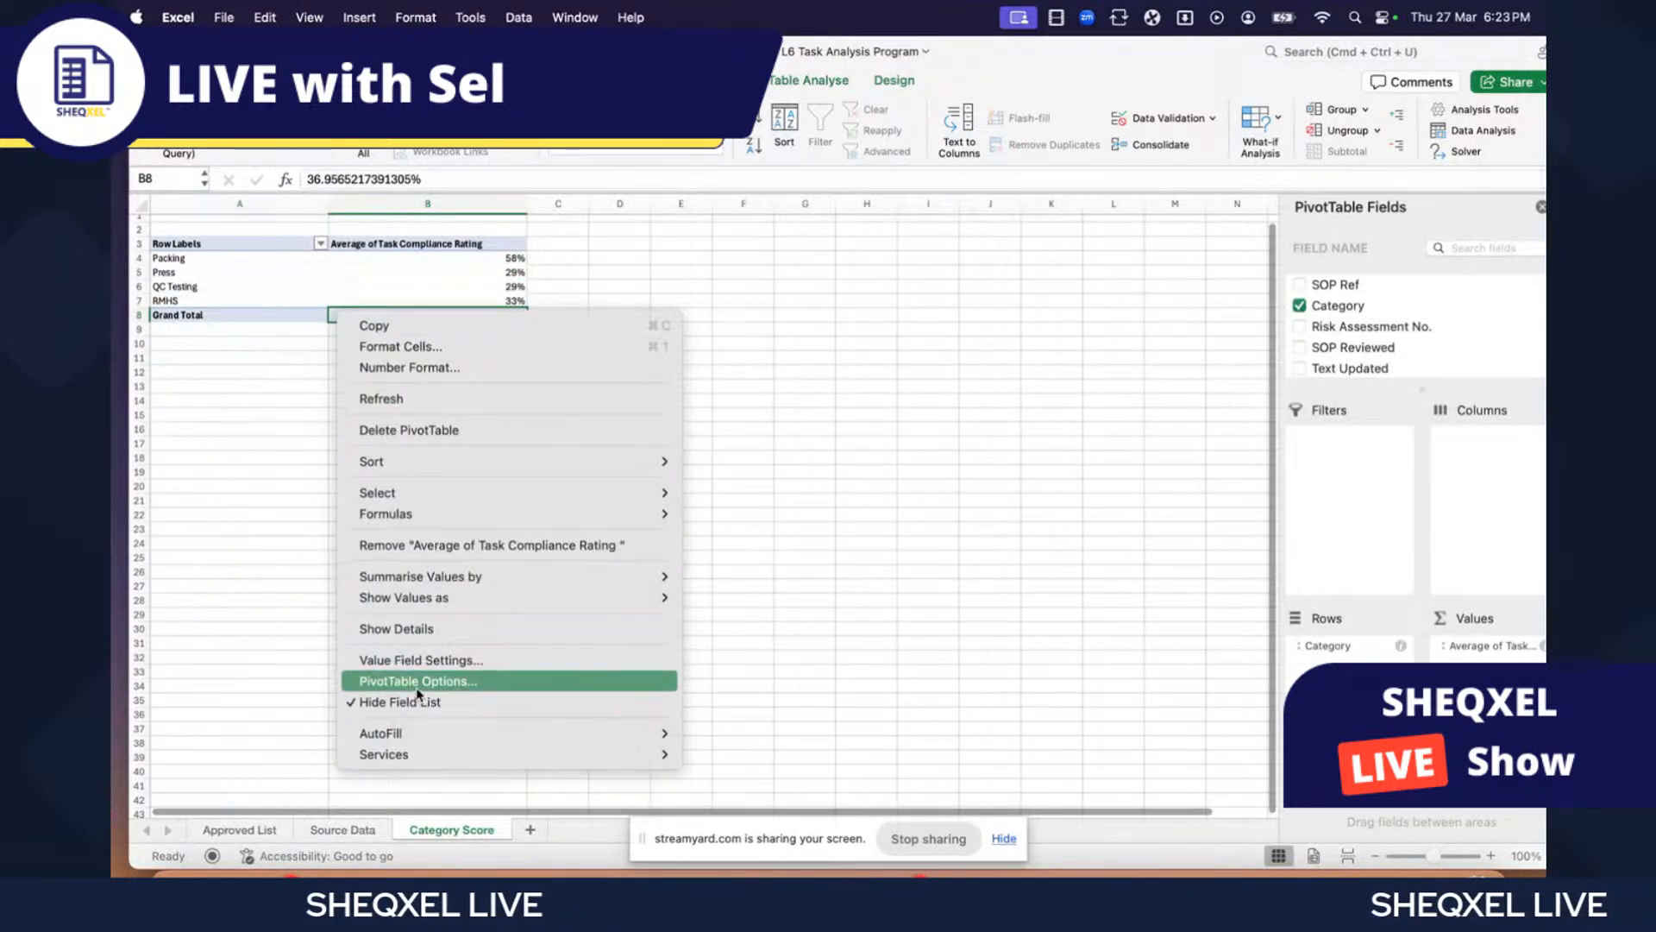
left_click(418, 687)
left_click_drag(426, 477, 642, 224)
left_click(617, 277)
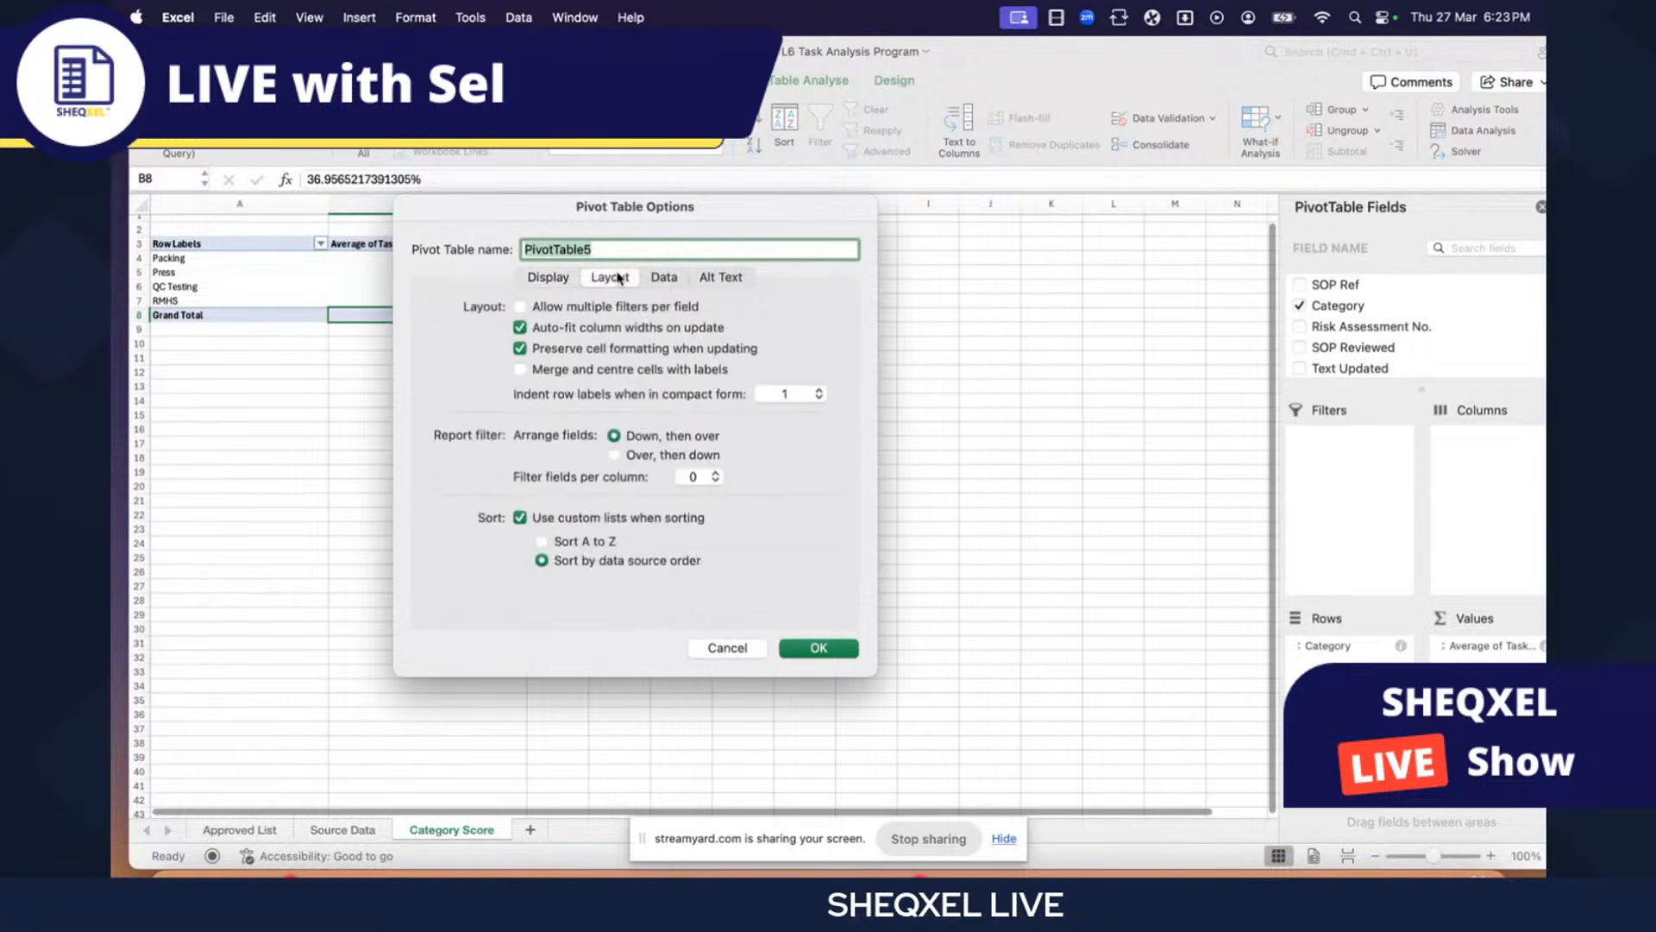
left_click(520, 328)
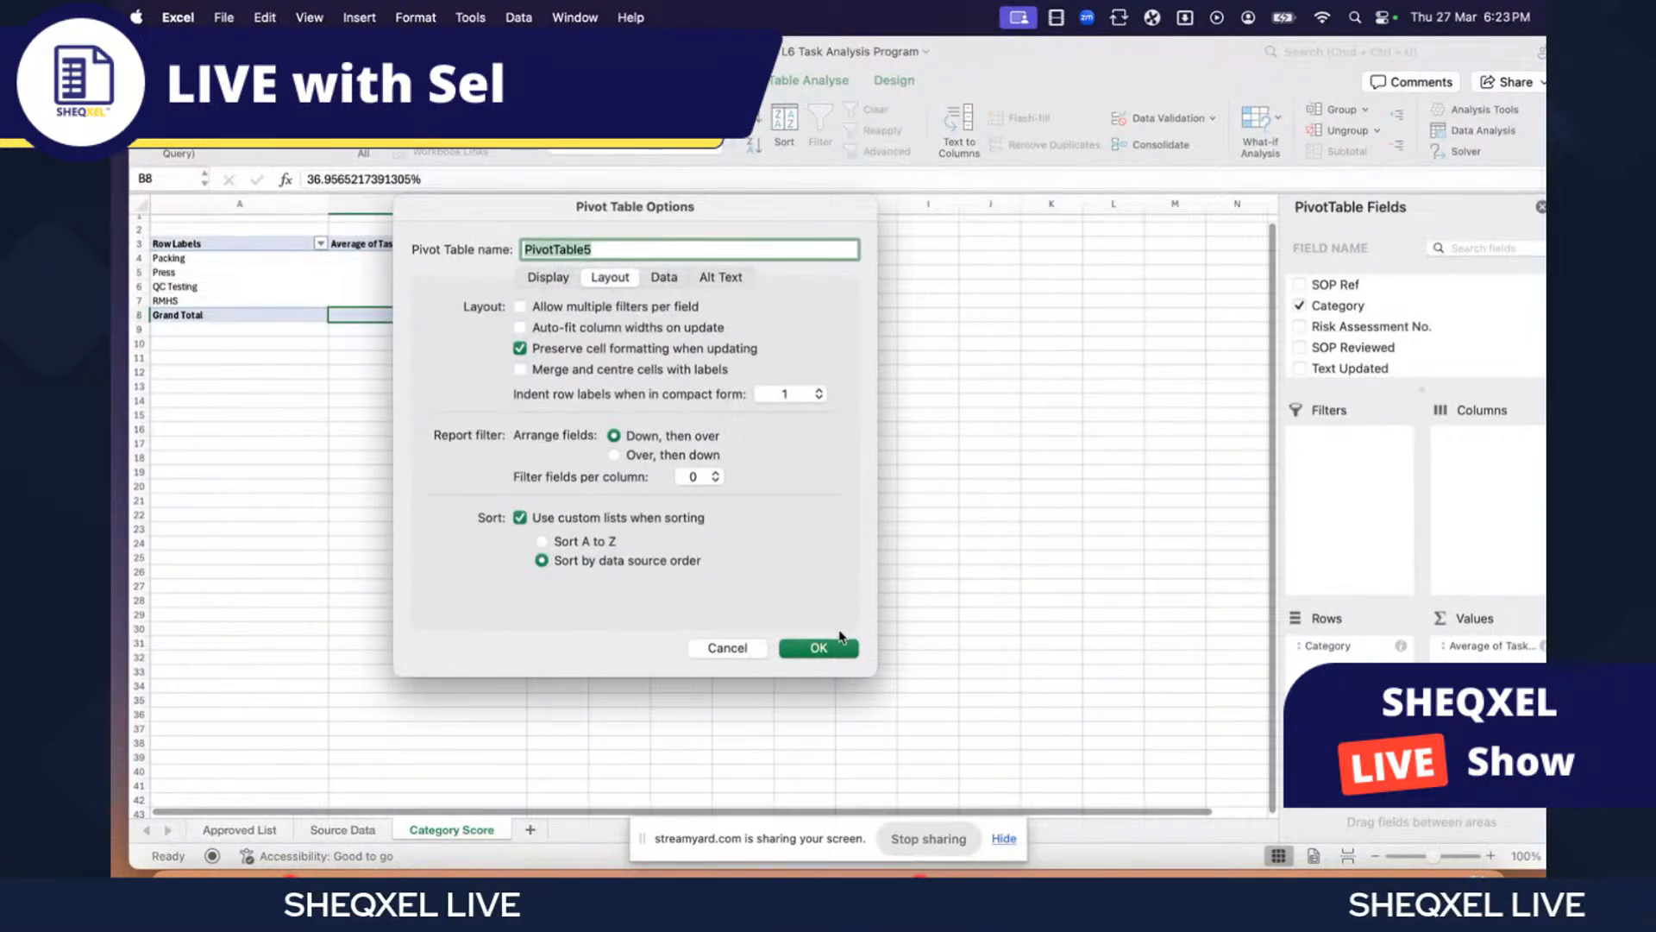
left_click(821, 647)
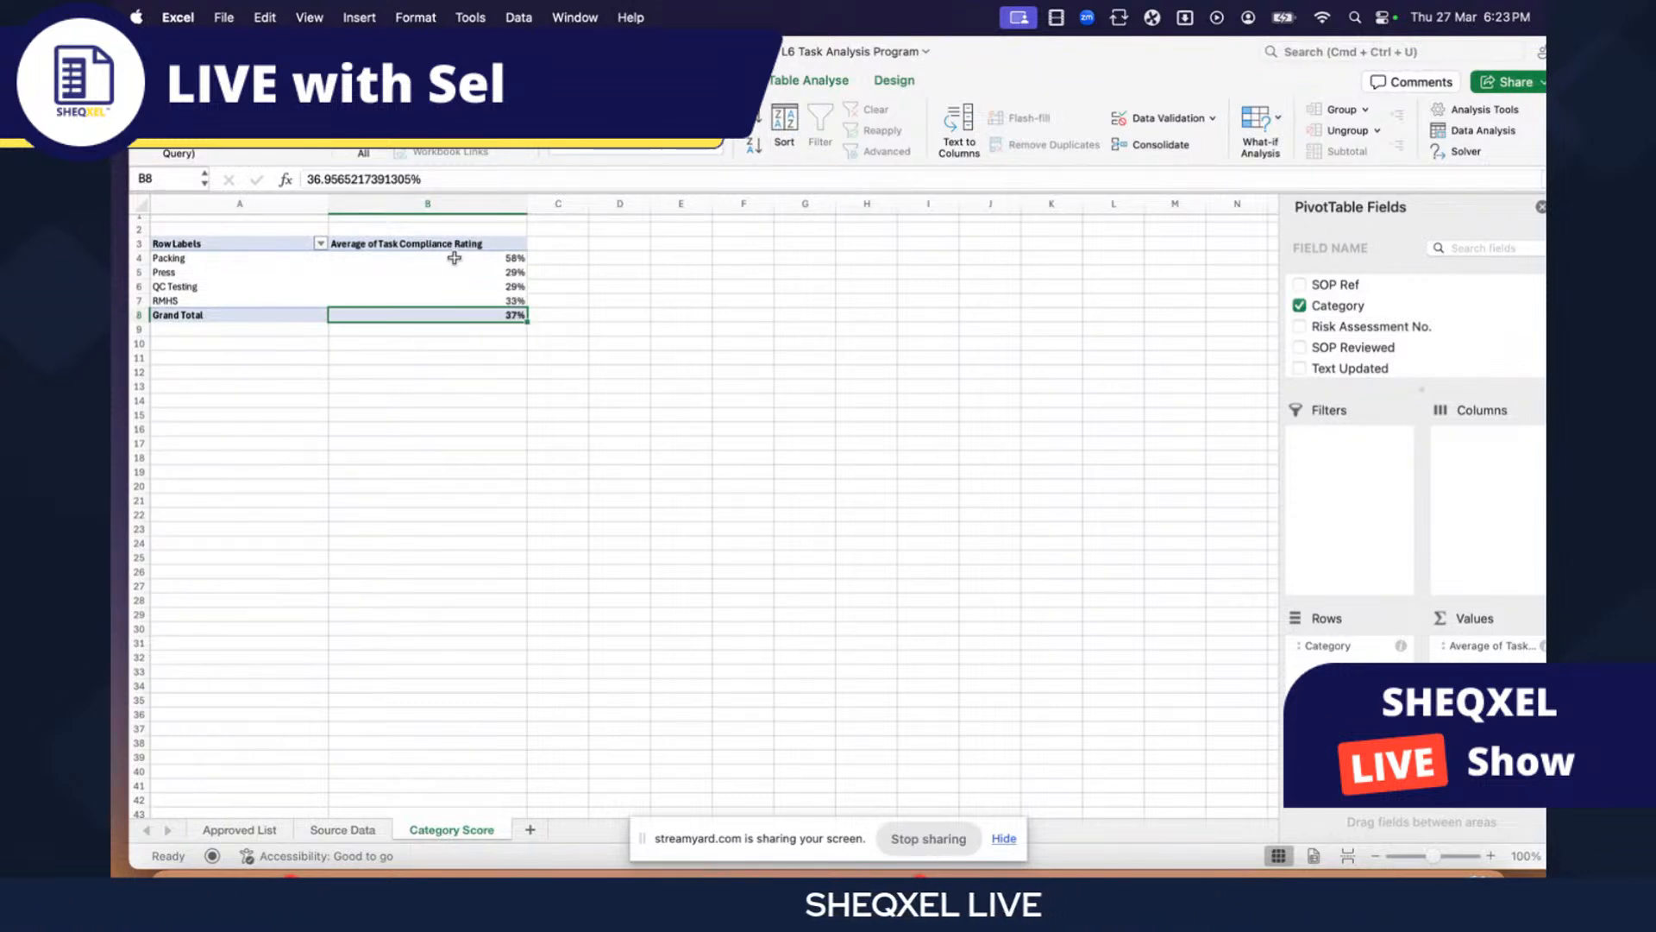
- Turn off retaining items deleted from the data source in the pivot table's data options
right_click(450, 289)
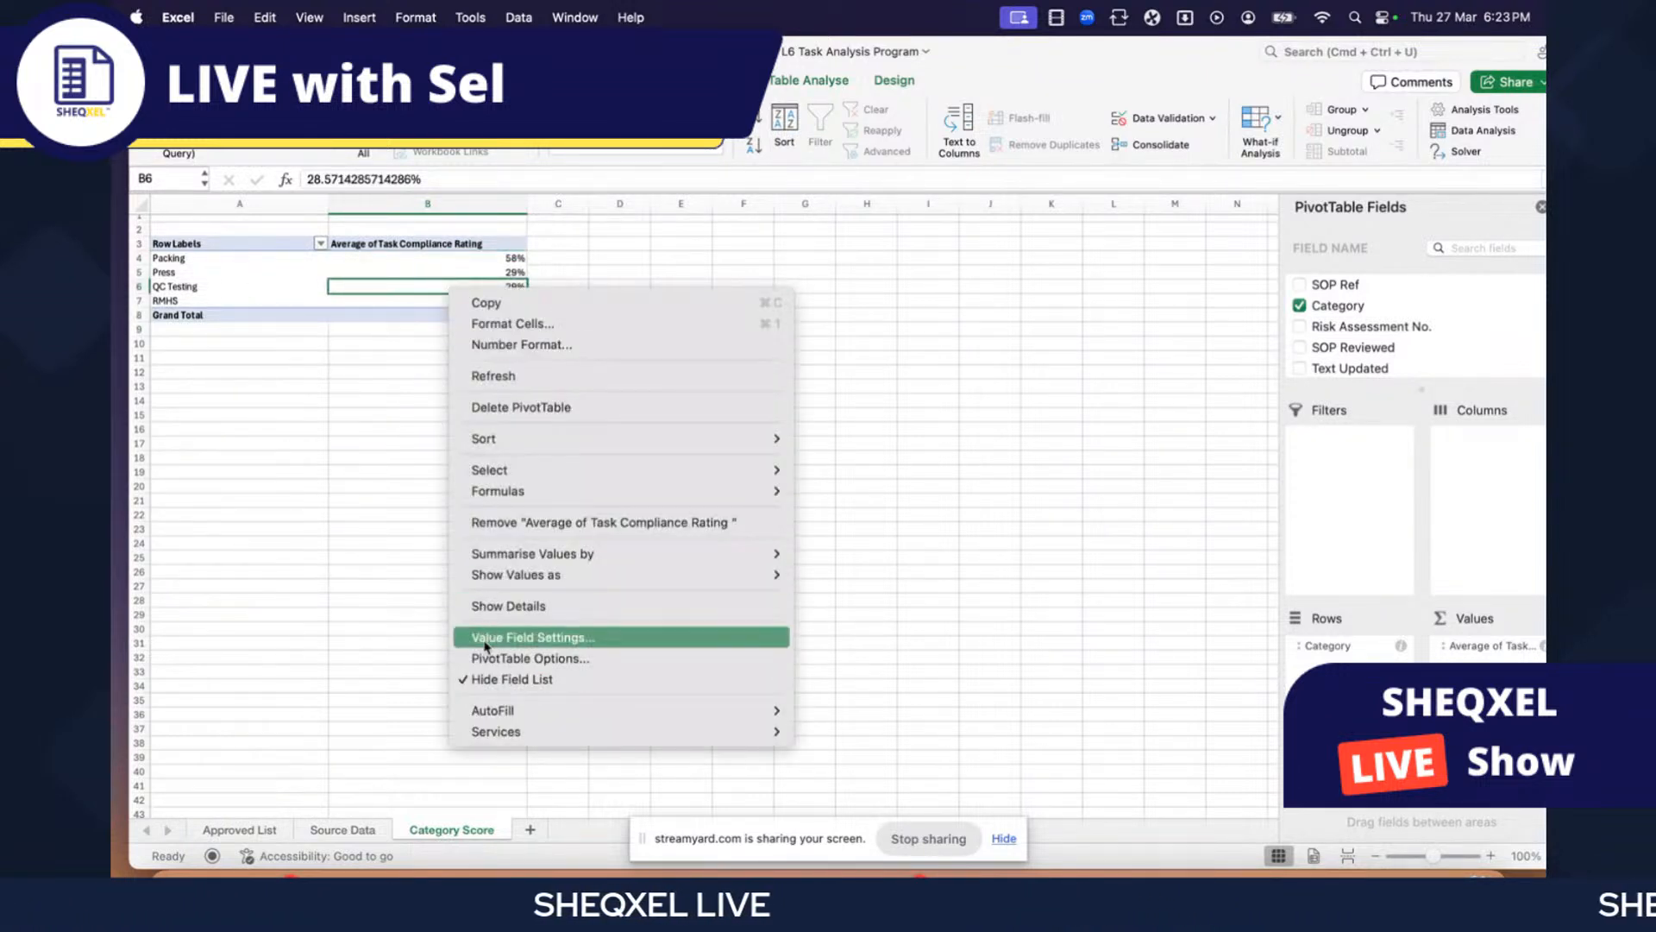
left_click(494, 659)
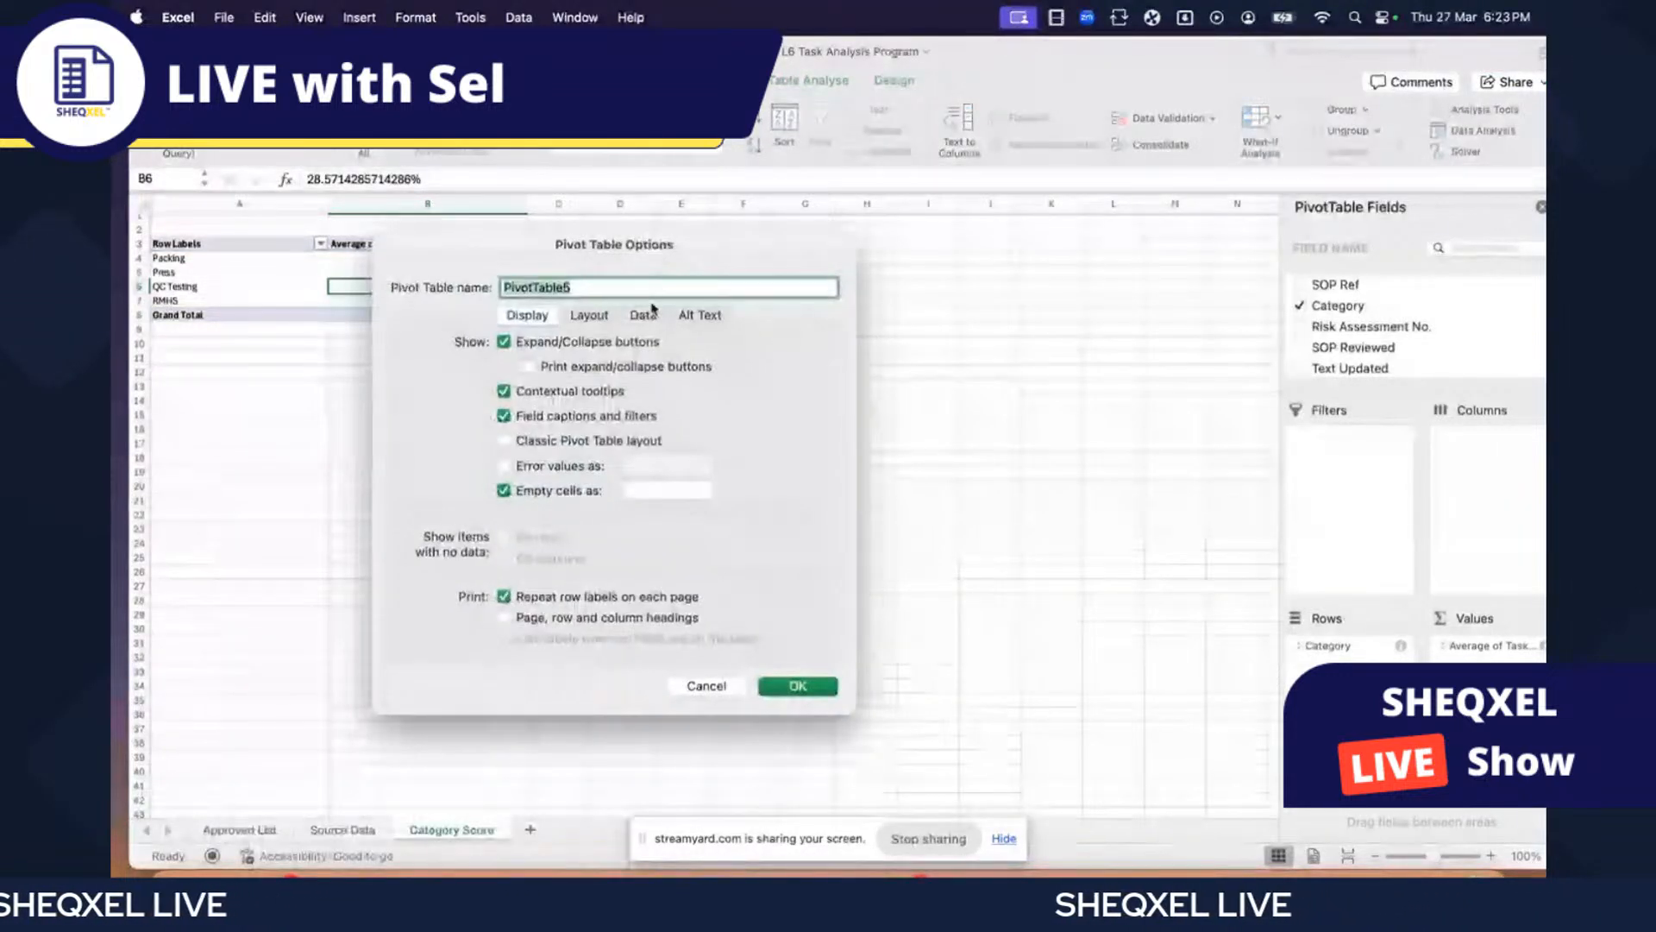
left_click(643, 314)
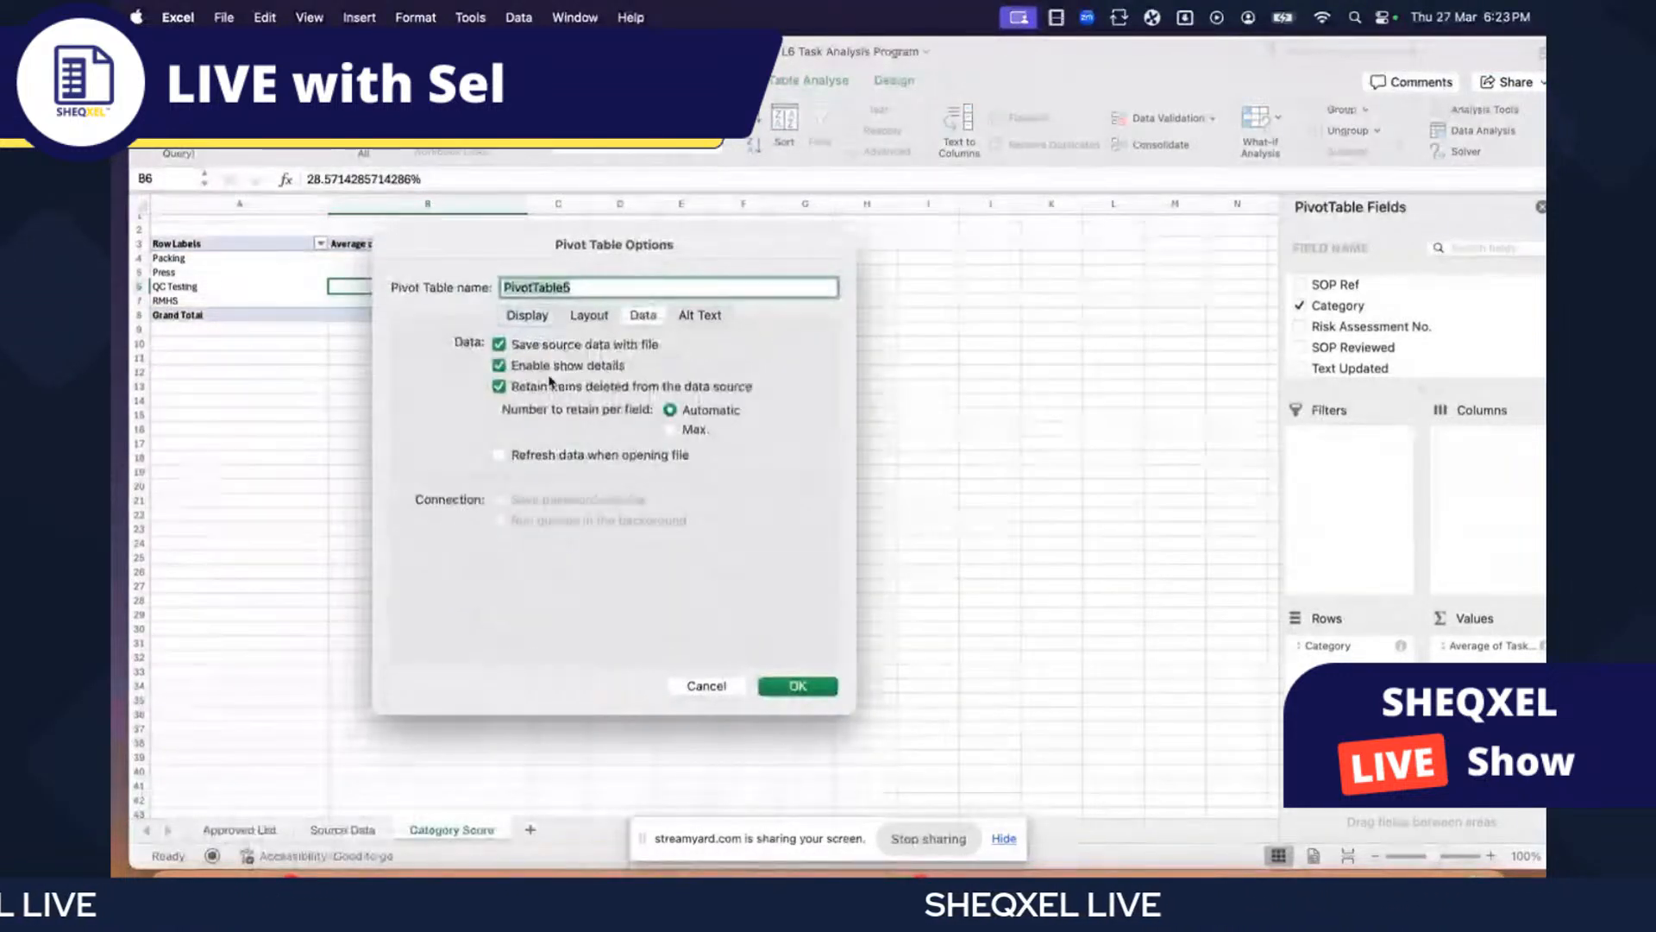
left_click(499, 387)
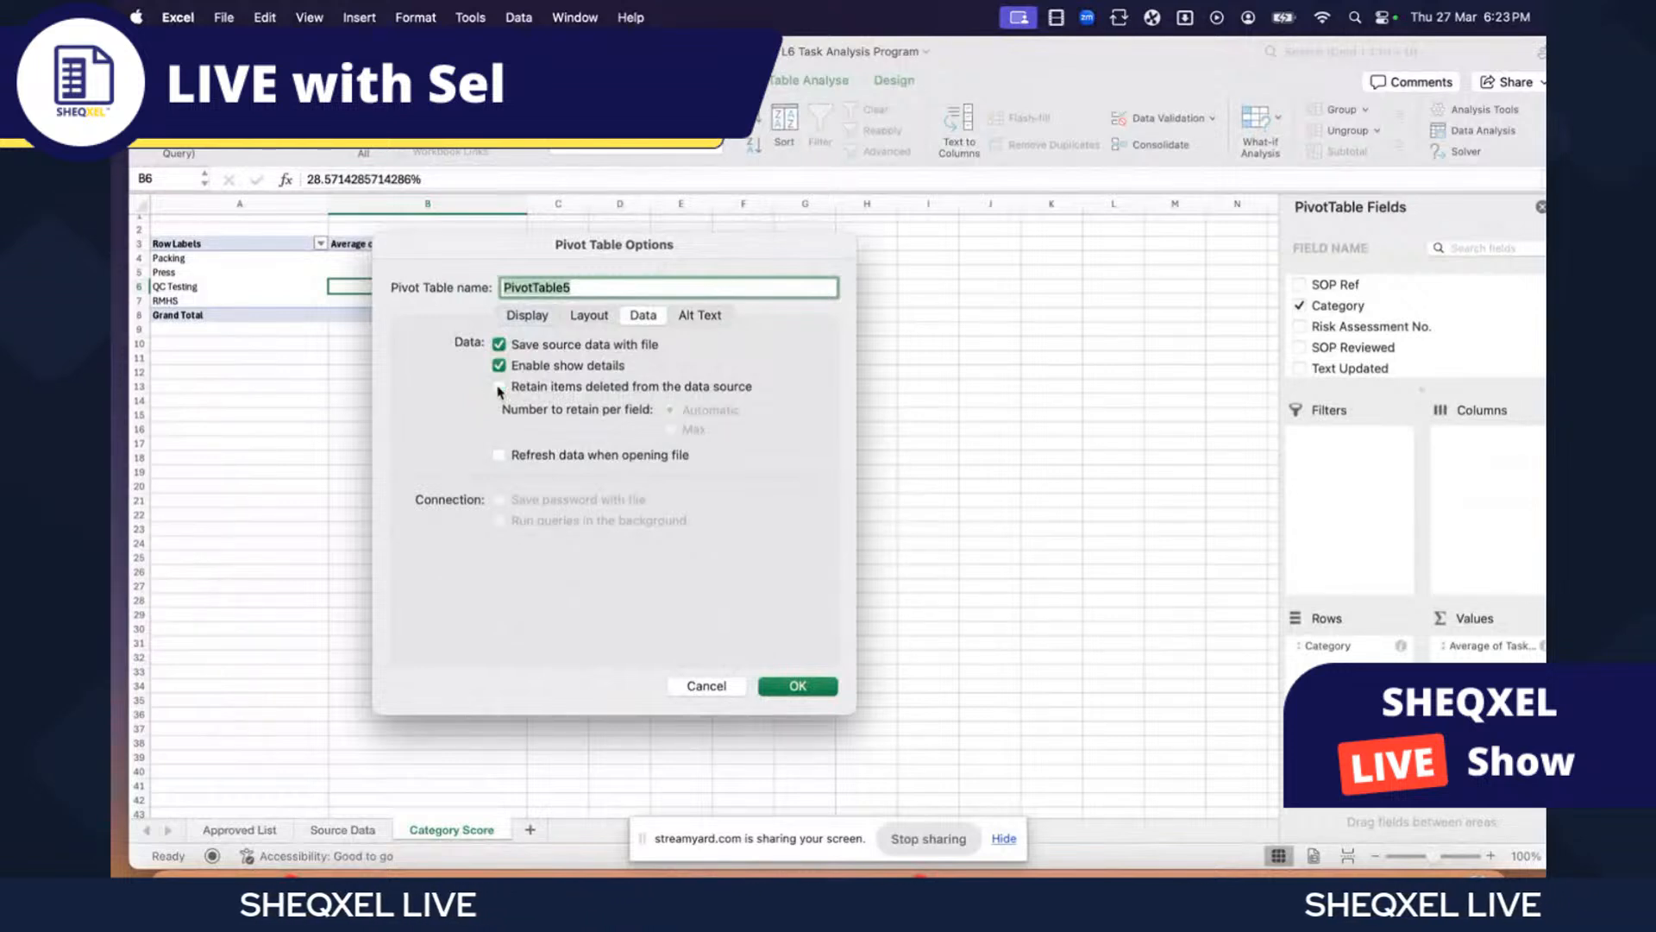
left_click(800, 687)
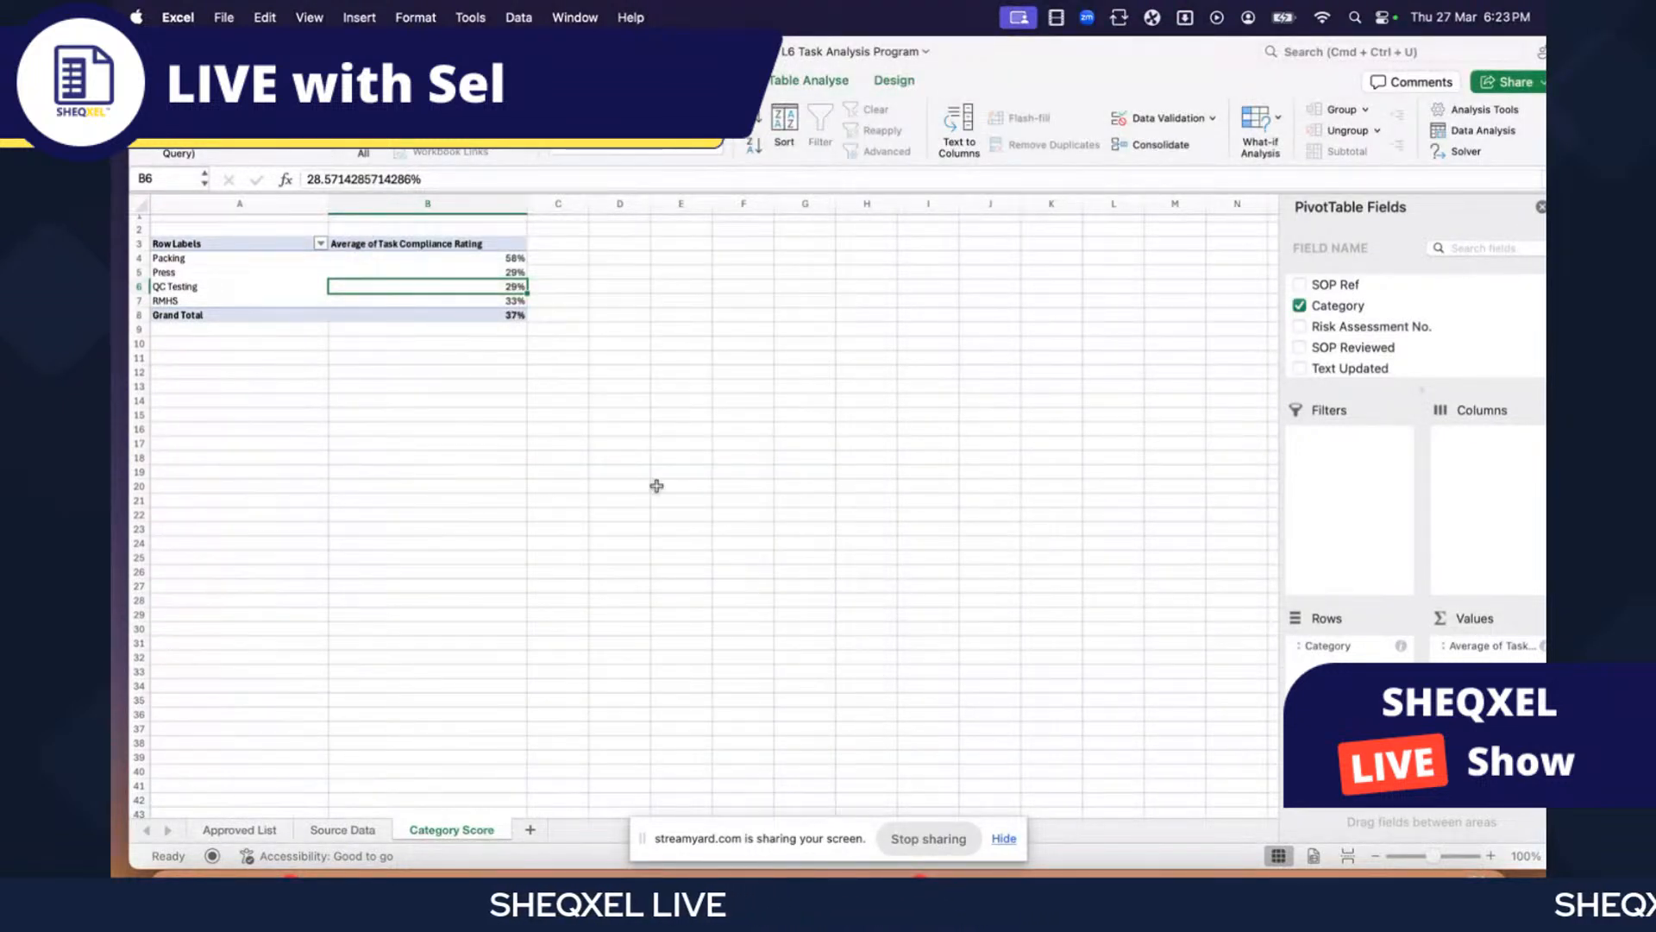
left_click(424, 260)
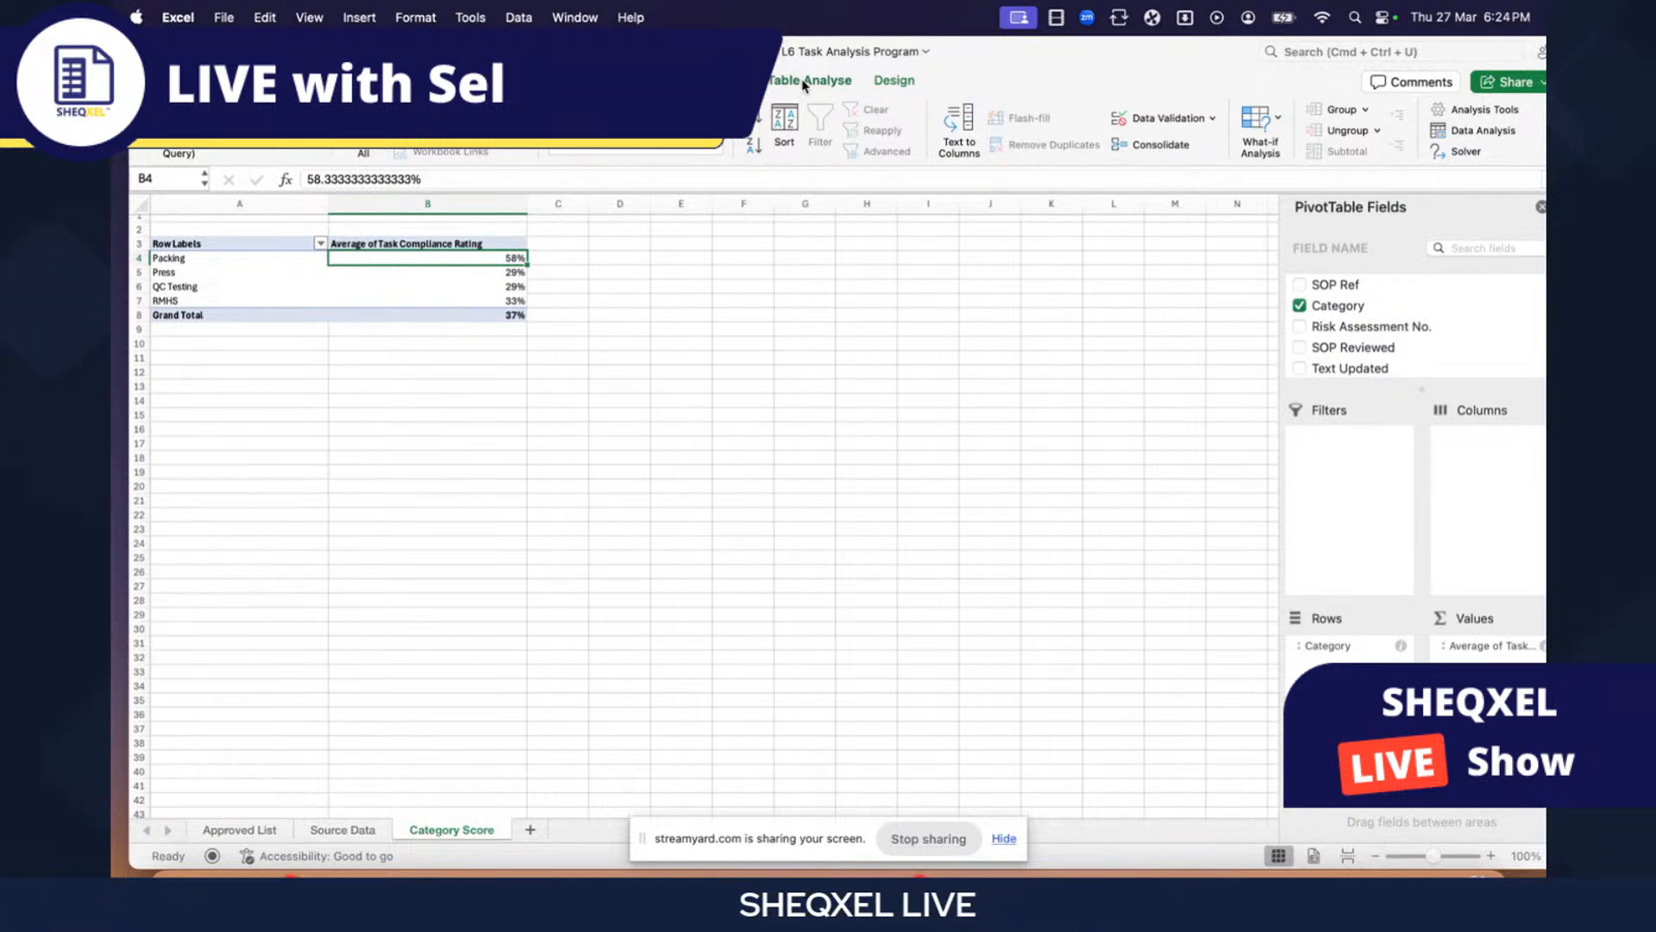
- Set the height of pivot table rows 3 to 8 to 19 and hide the gridlines on the Category Score sheet
left_click(905, 84)
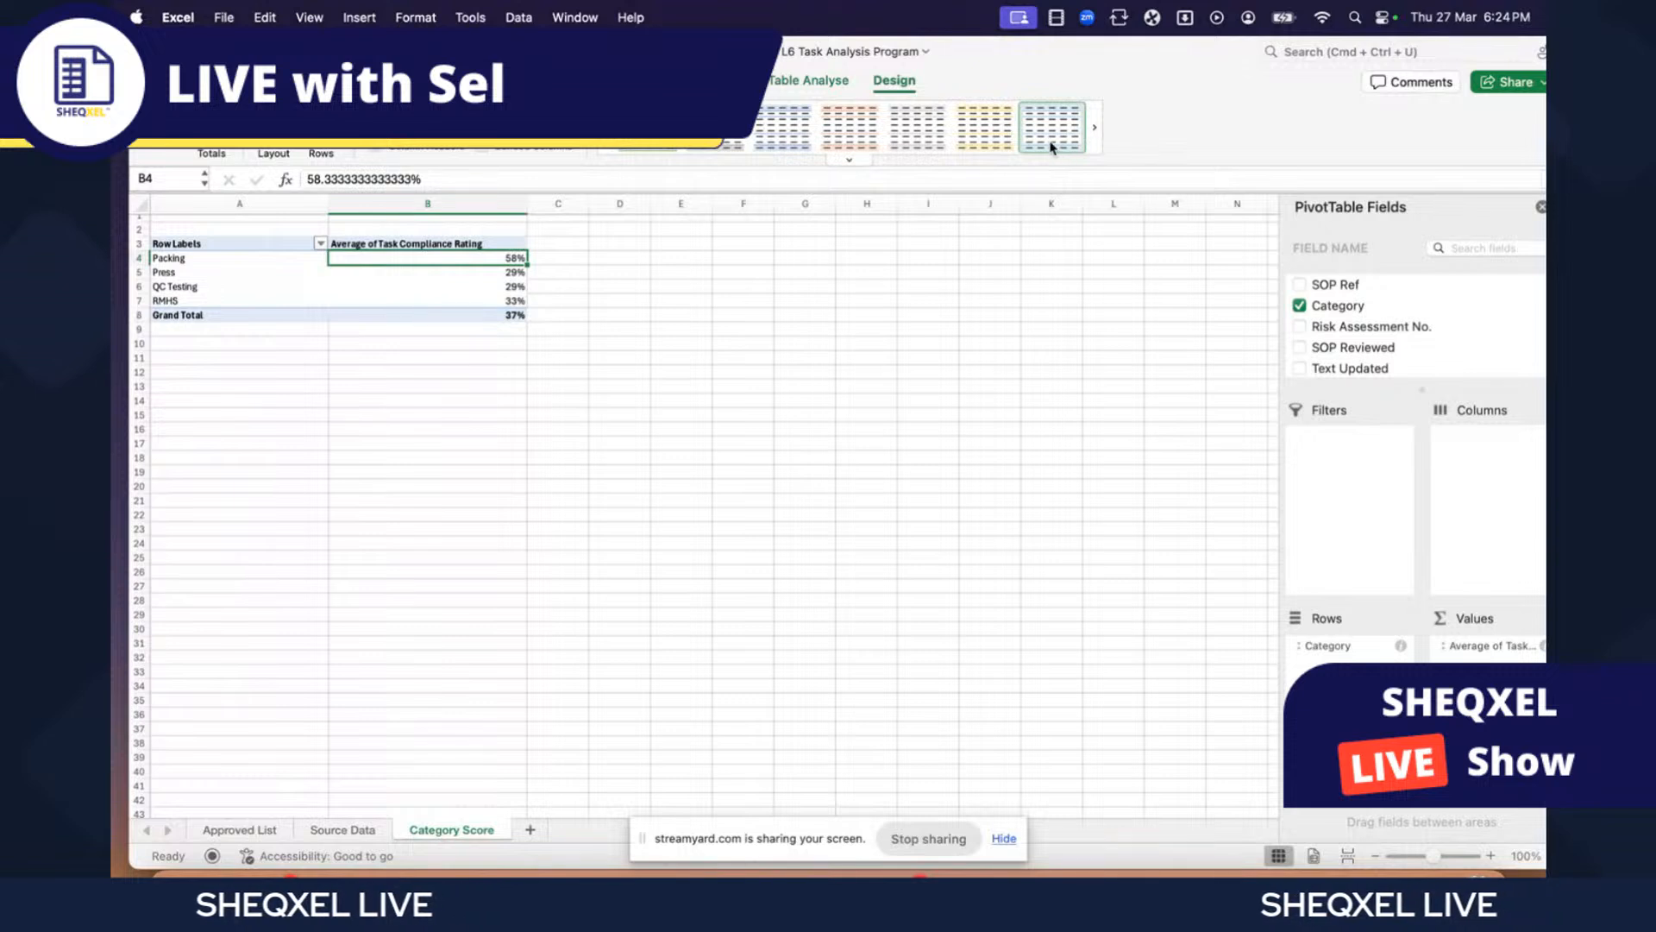
left_click(919, 429)
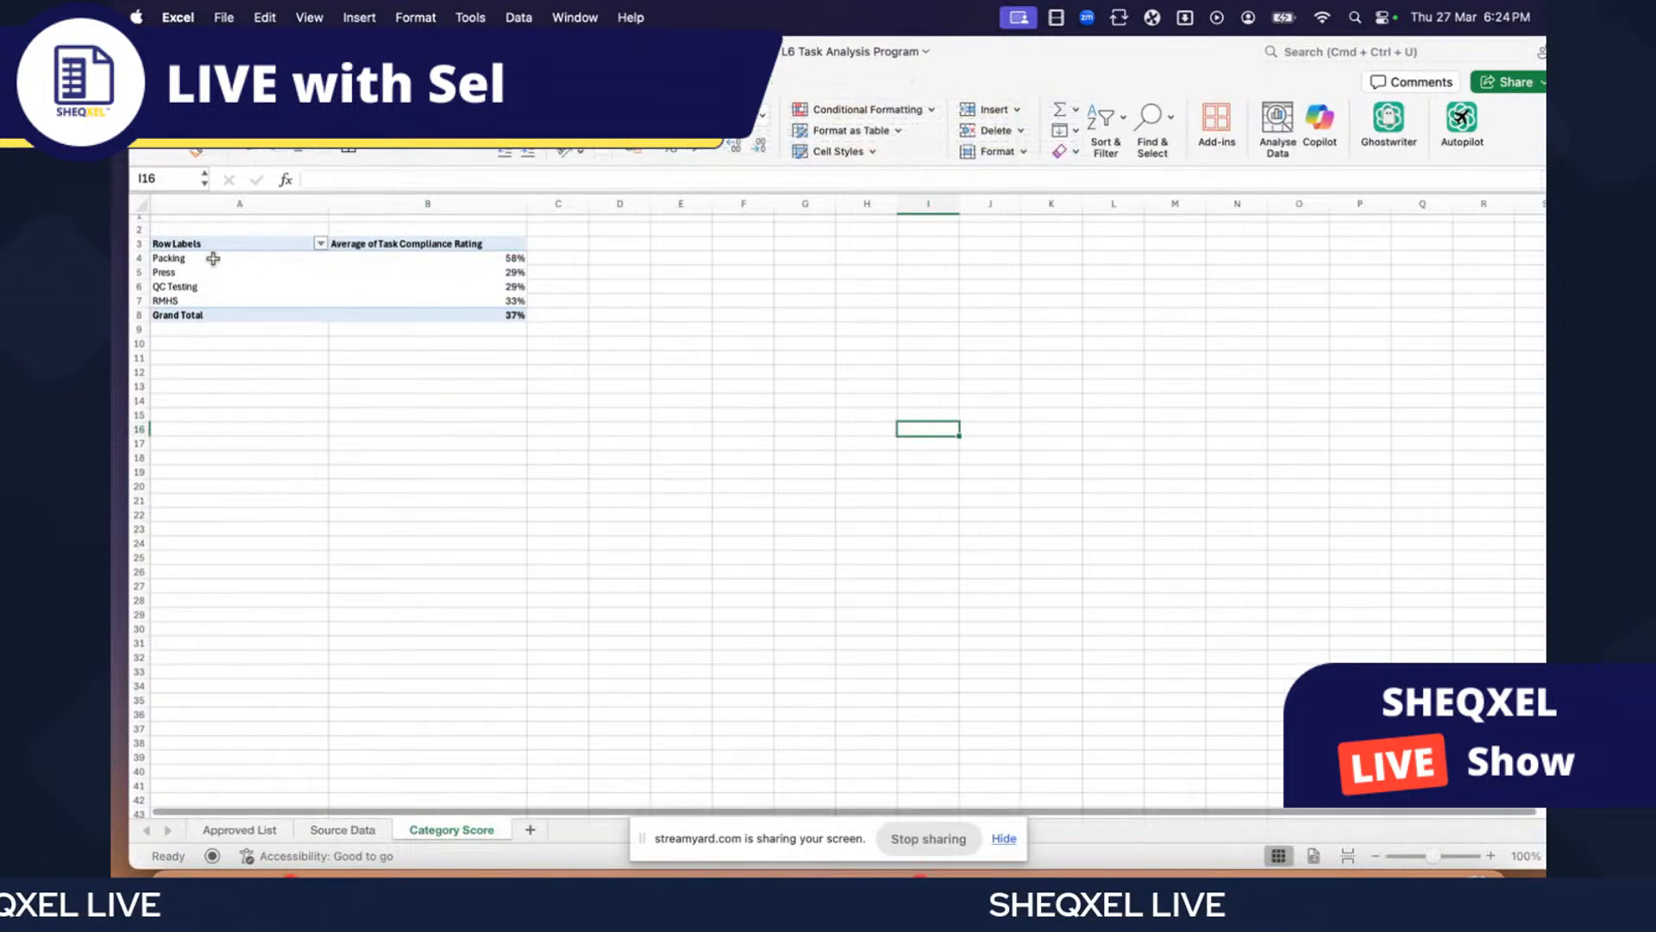
left_click_drag(147, 249, 140, 310)
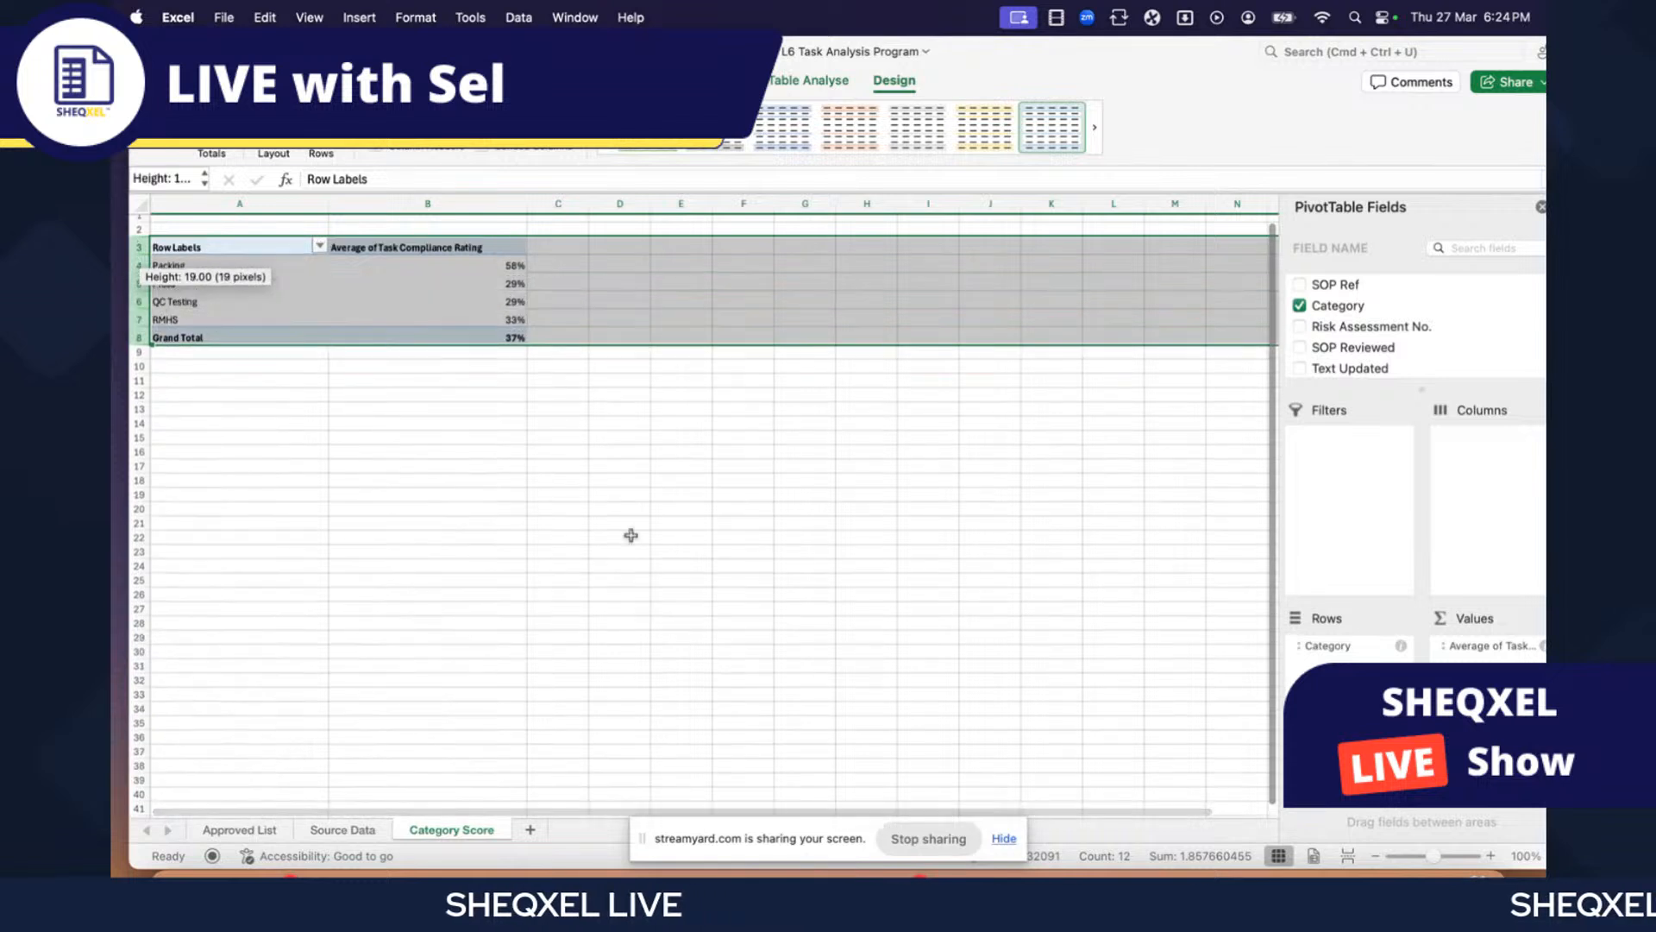
left_click(680, 551)
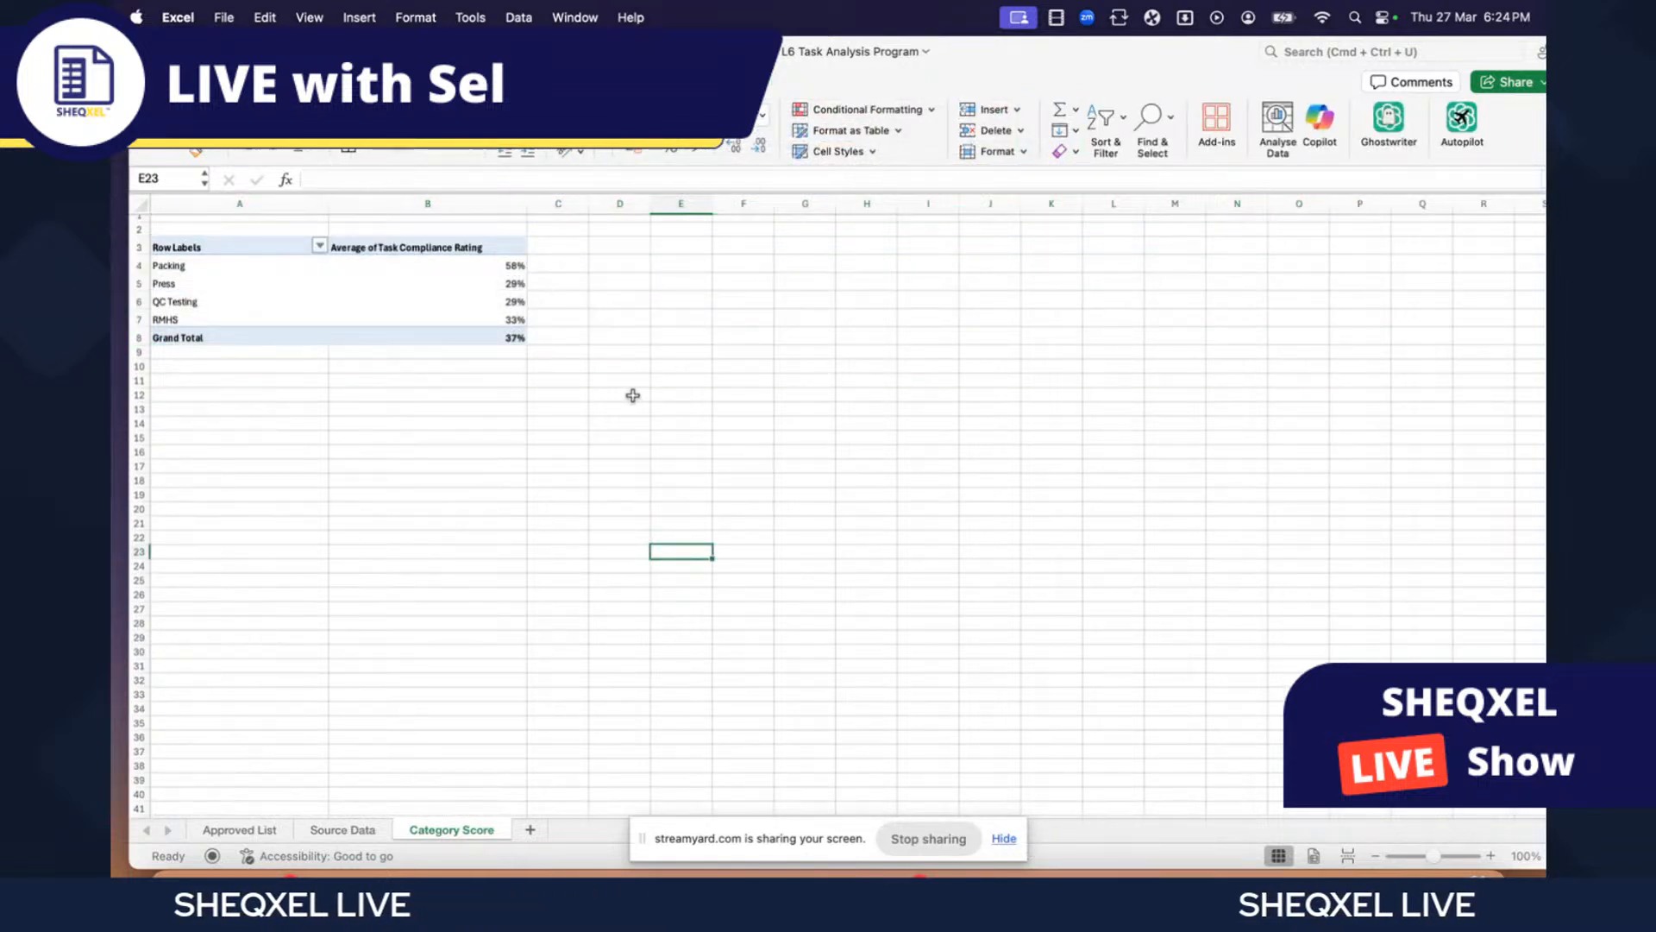
left_click(583, 82)
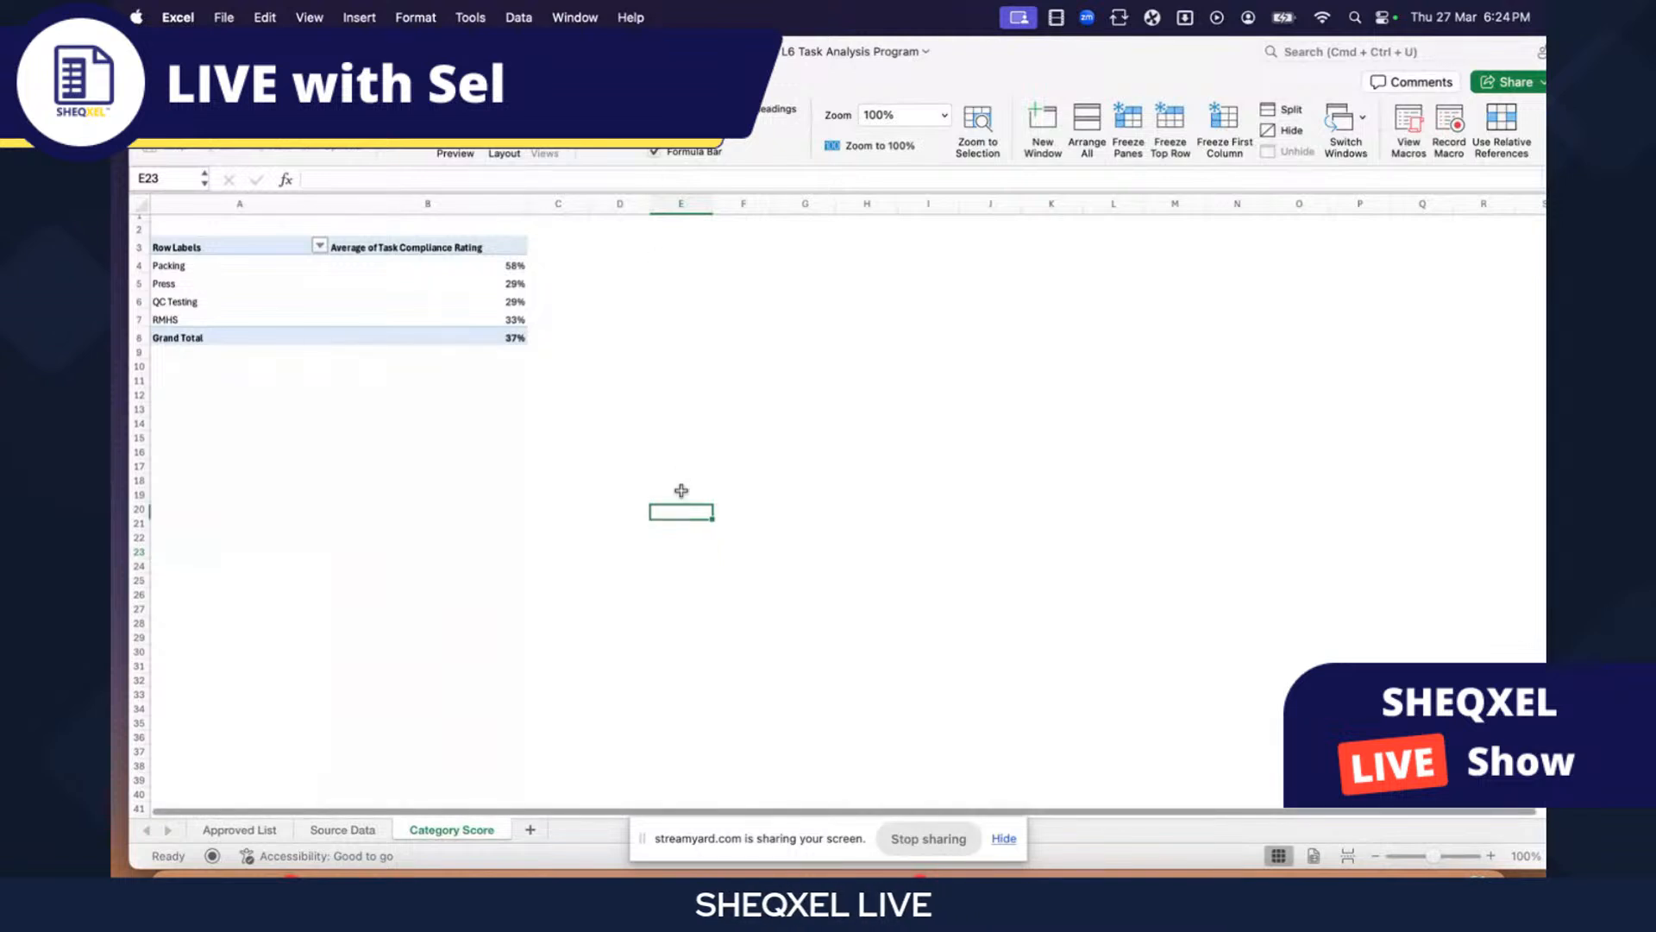
left_click(480, 418)
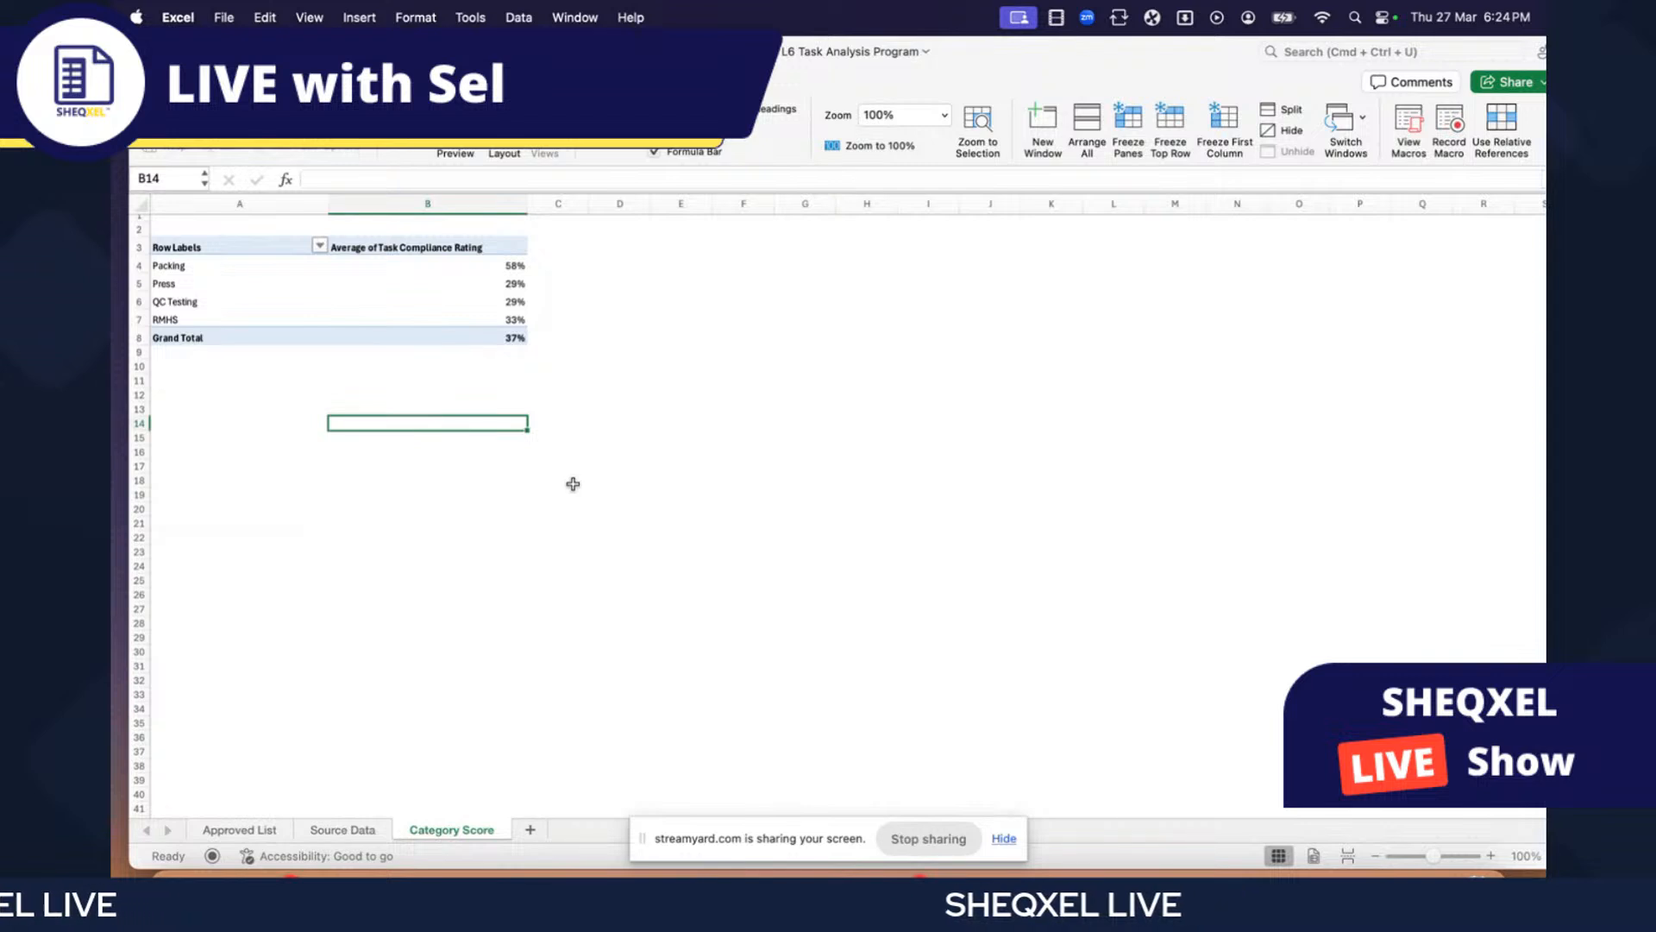
- Increase the font size of the whole Category Score sheet and change its font to Calibri
key("super+a")
left_click(164, 81)
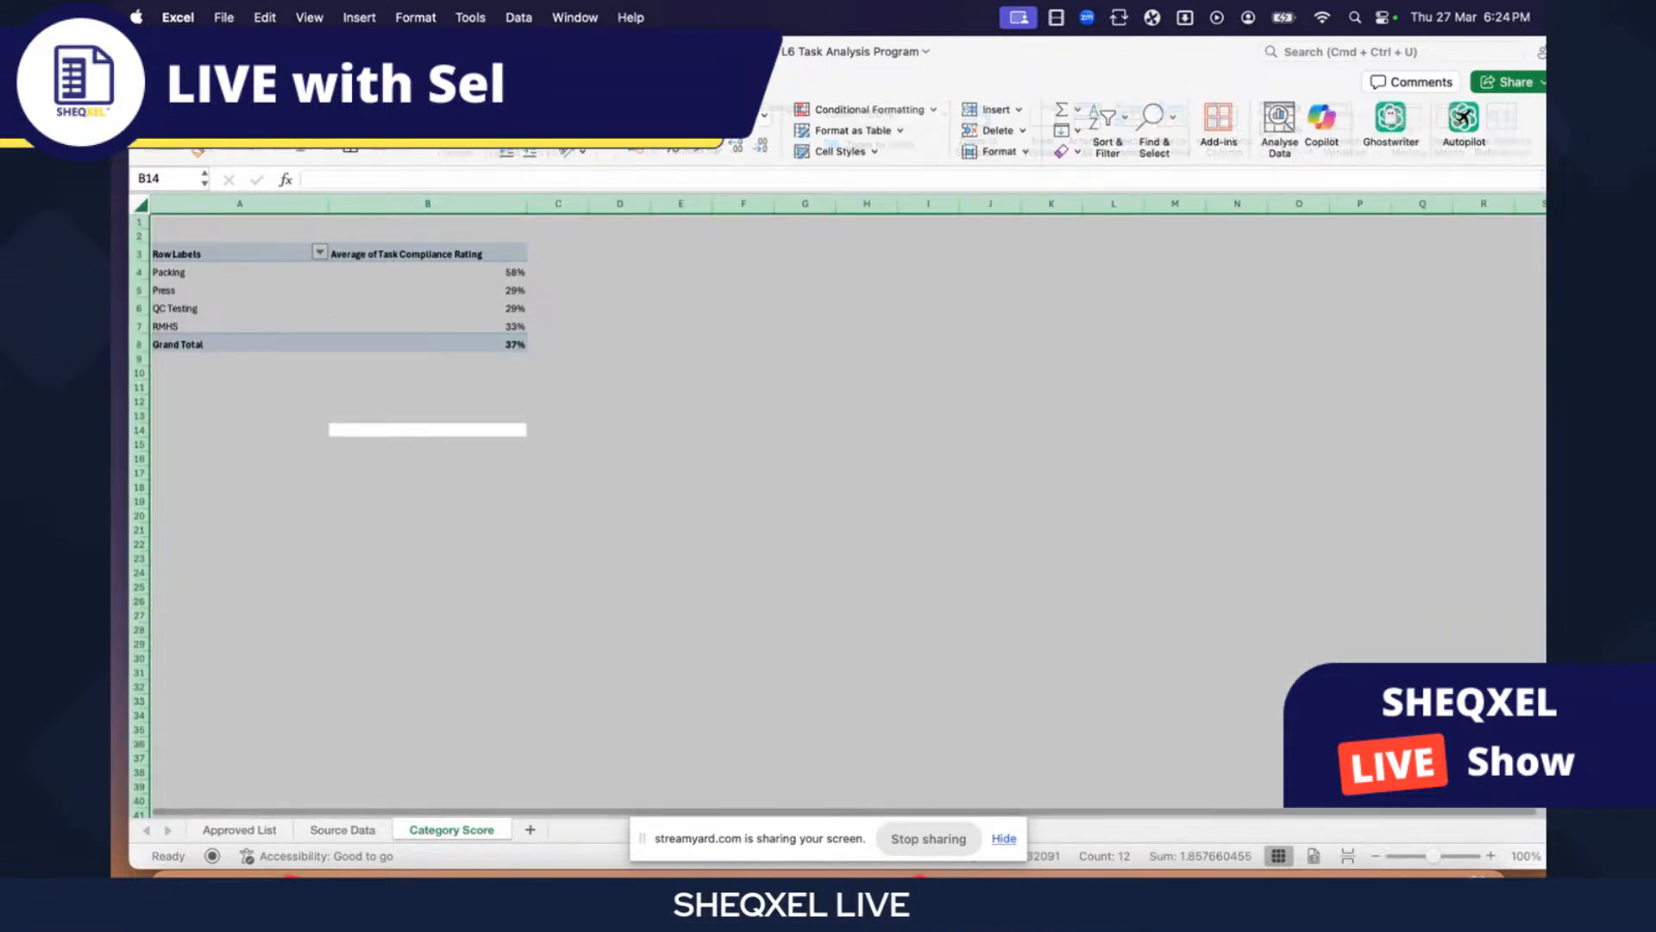
left_click(416, 115)
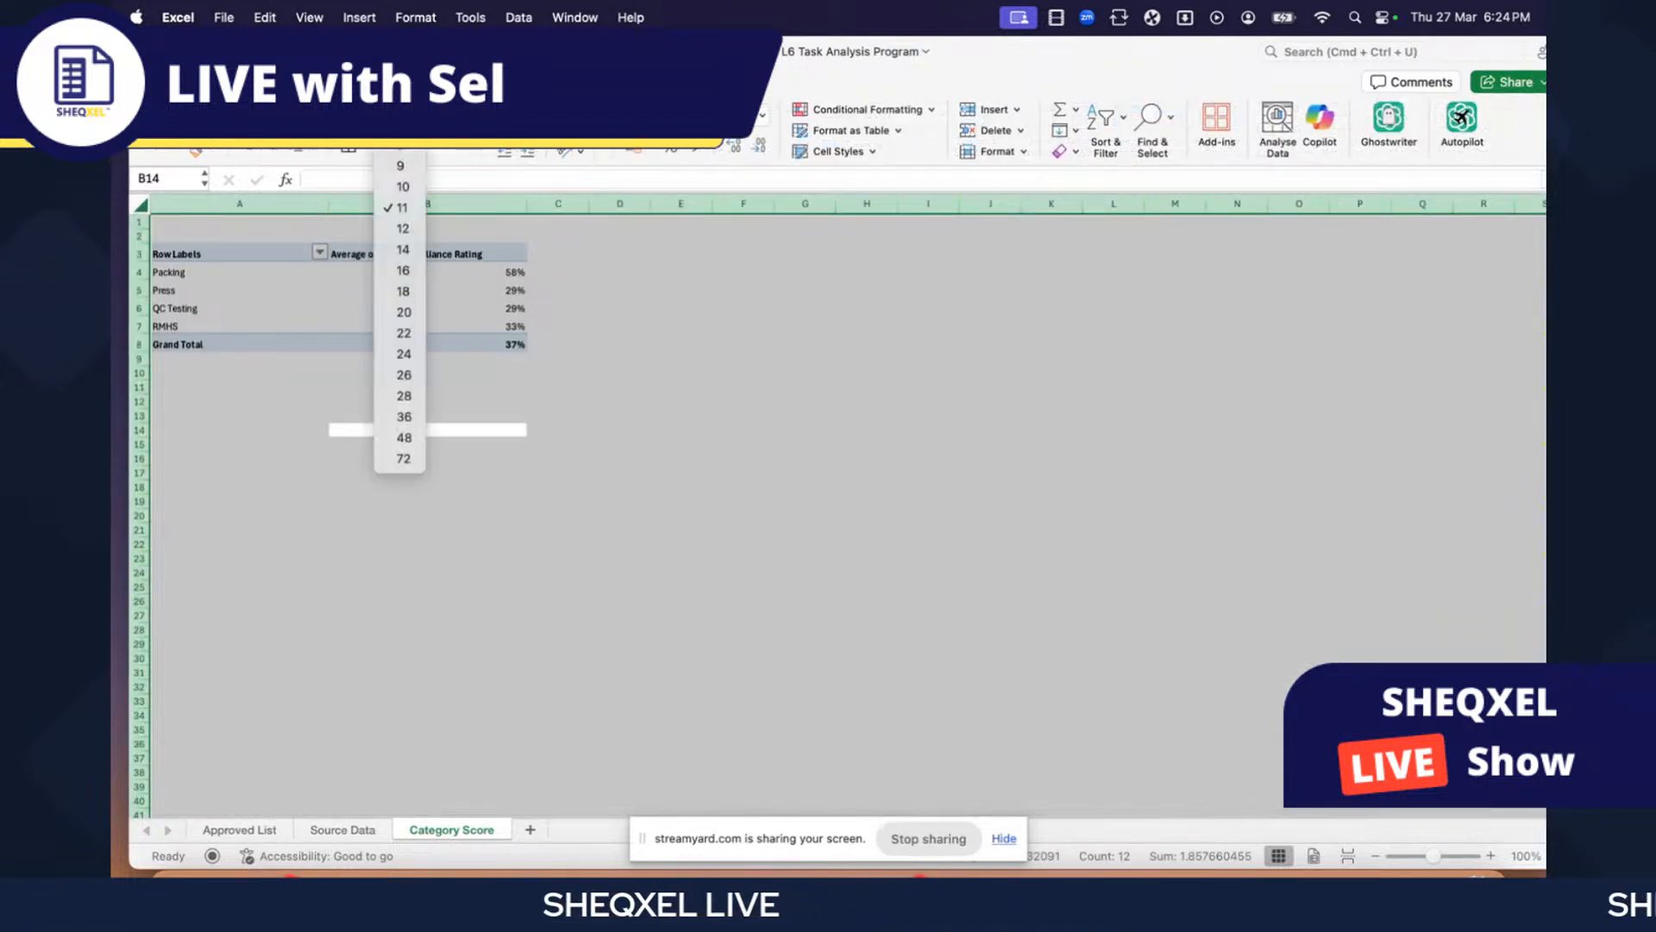
left_click(408, 252)
left_click(373, 115)
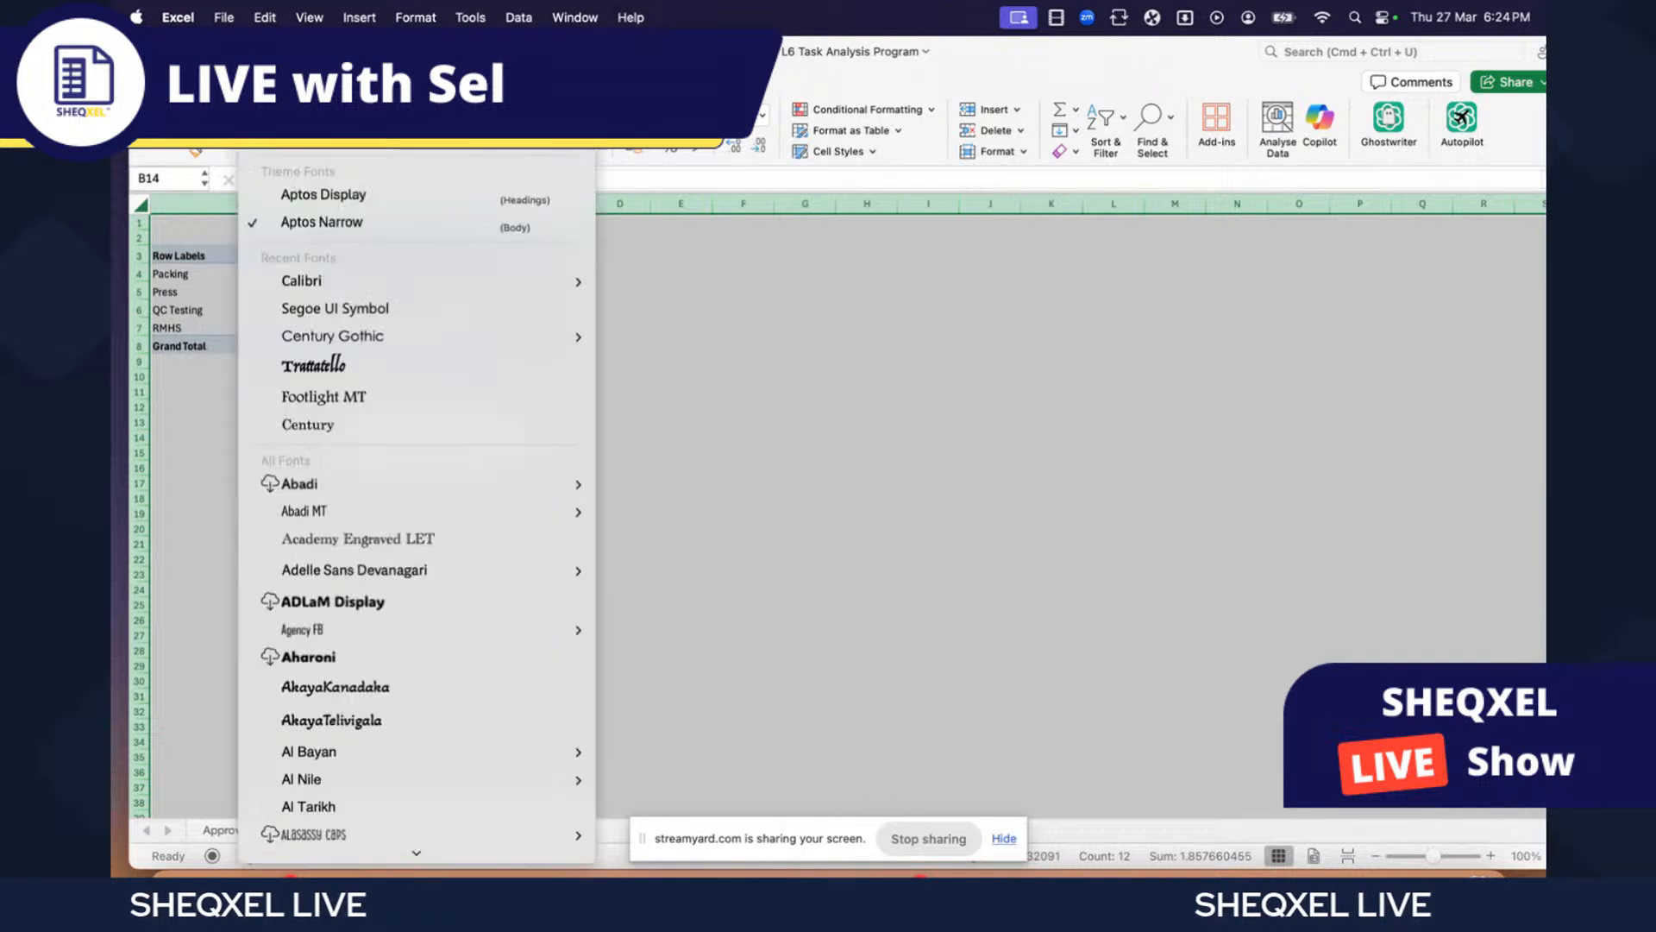
mouse_move(457, 289)
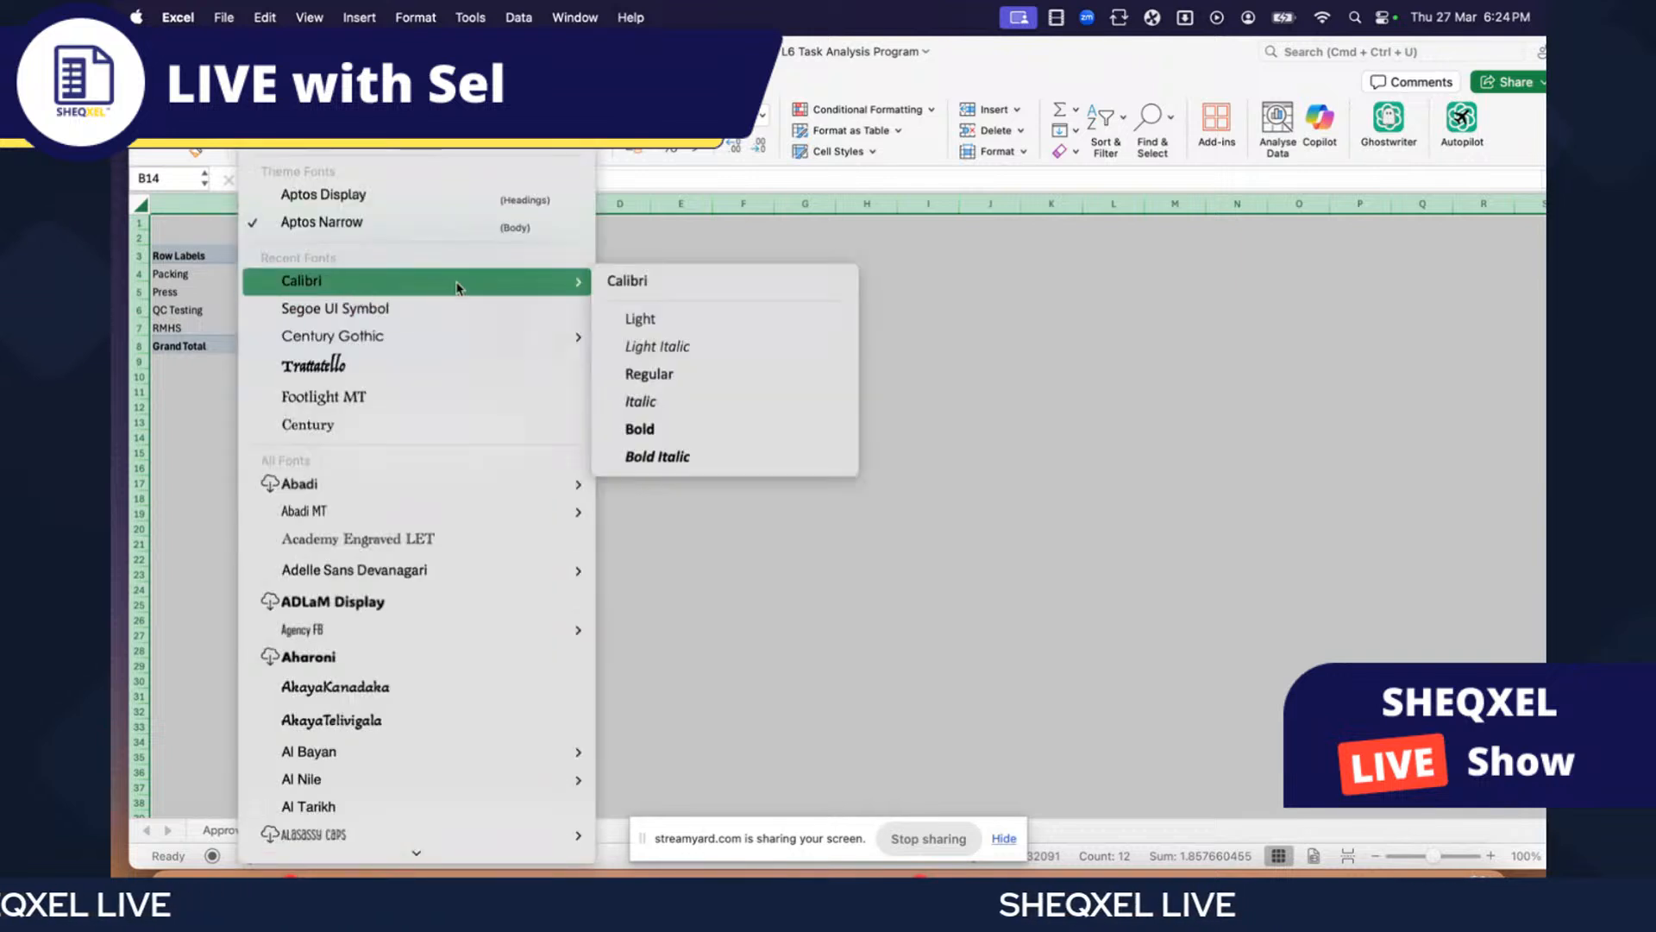
left_click(626, 320)
left_click(723, 500)
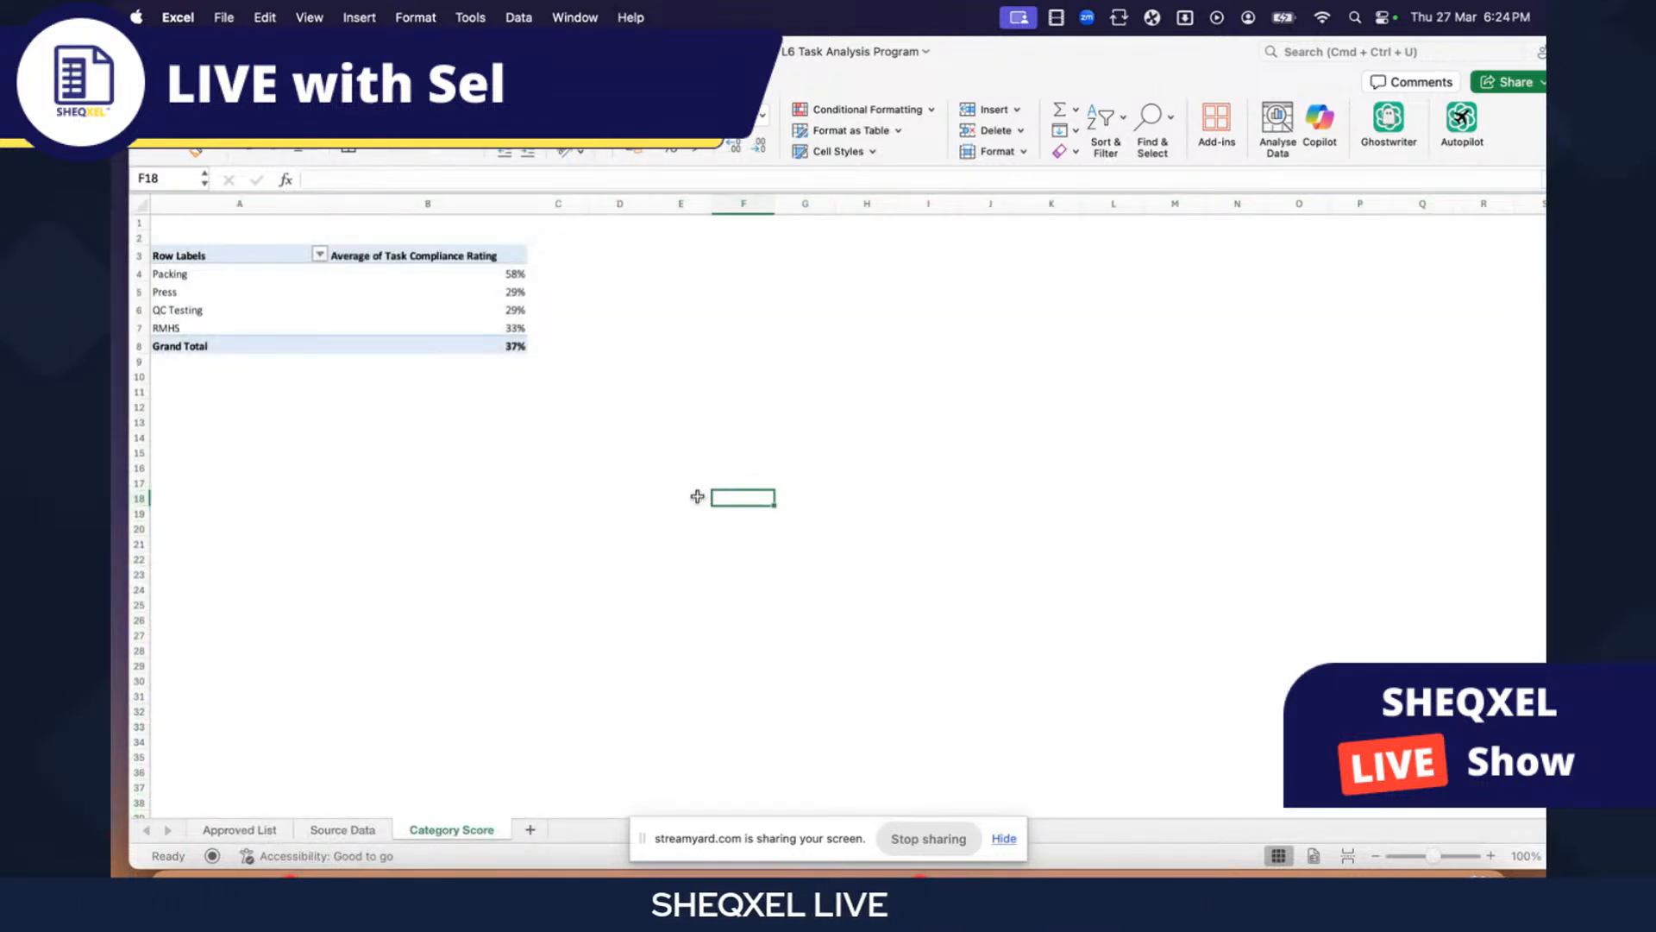
left_click(411, 308)
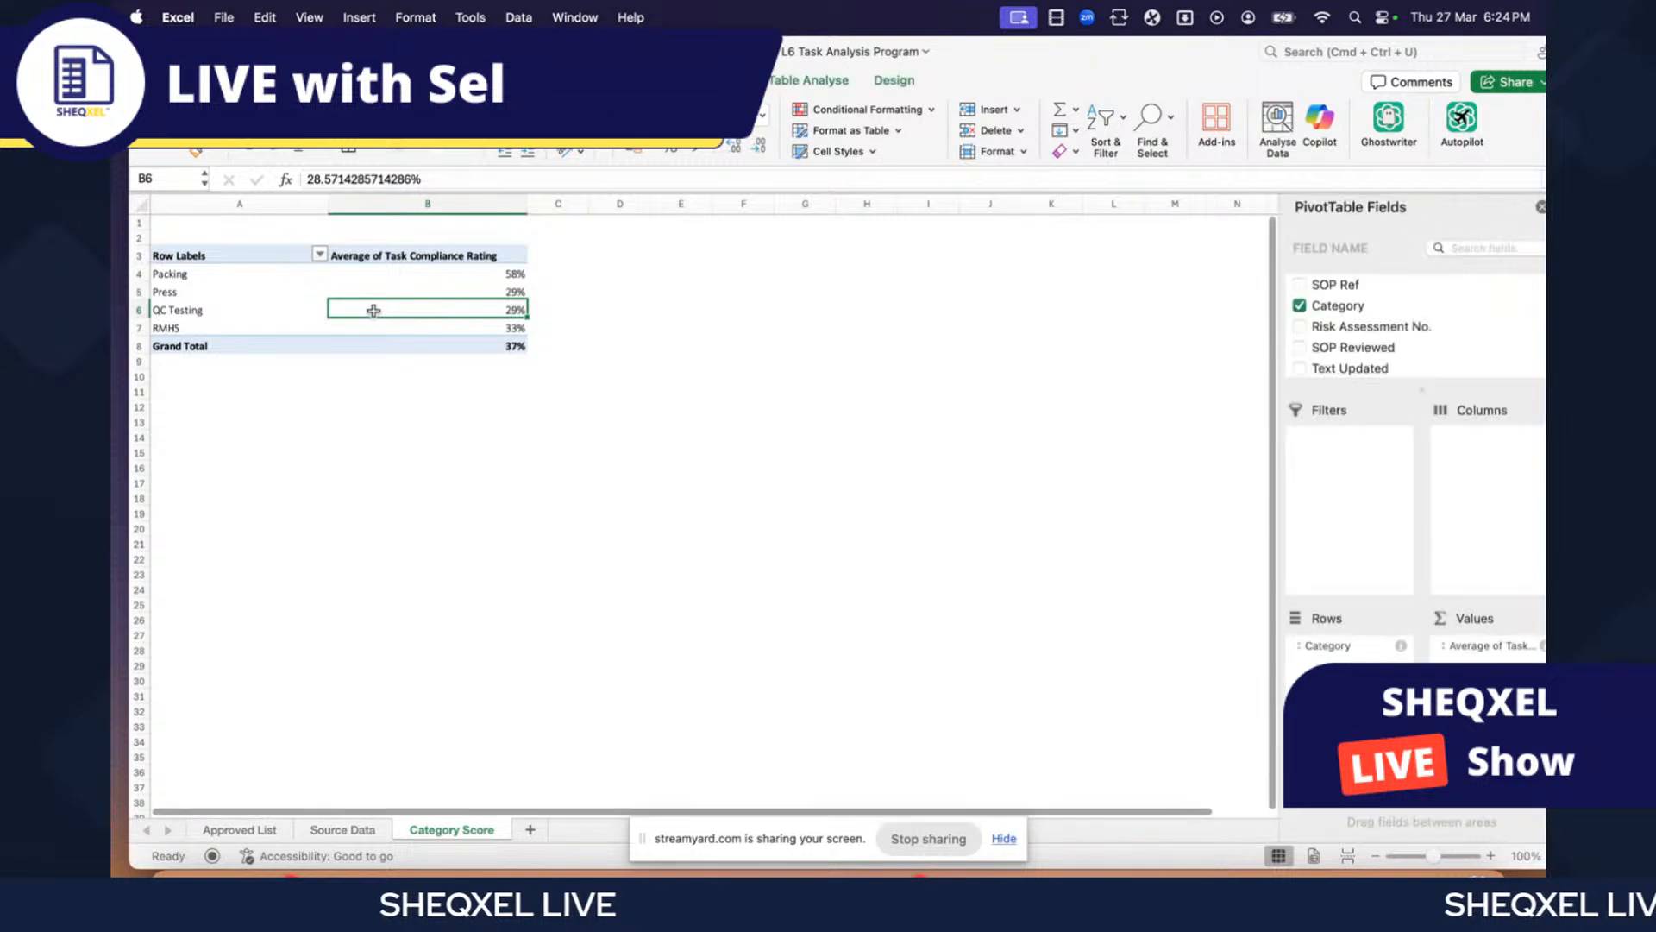
left_click(216, 80)
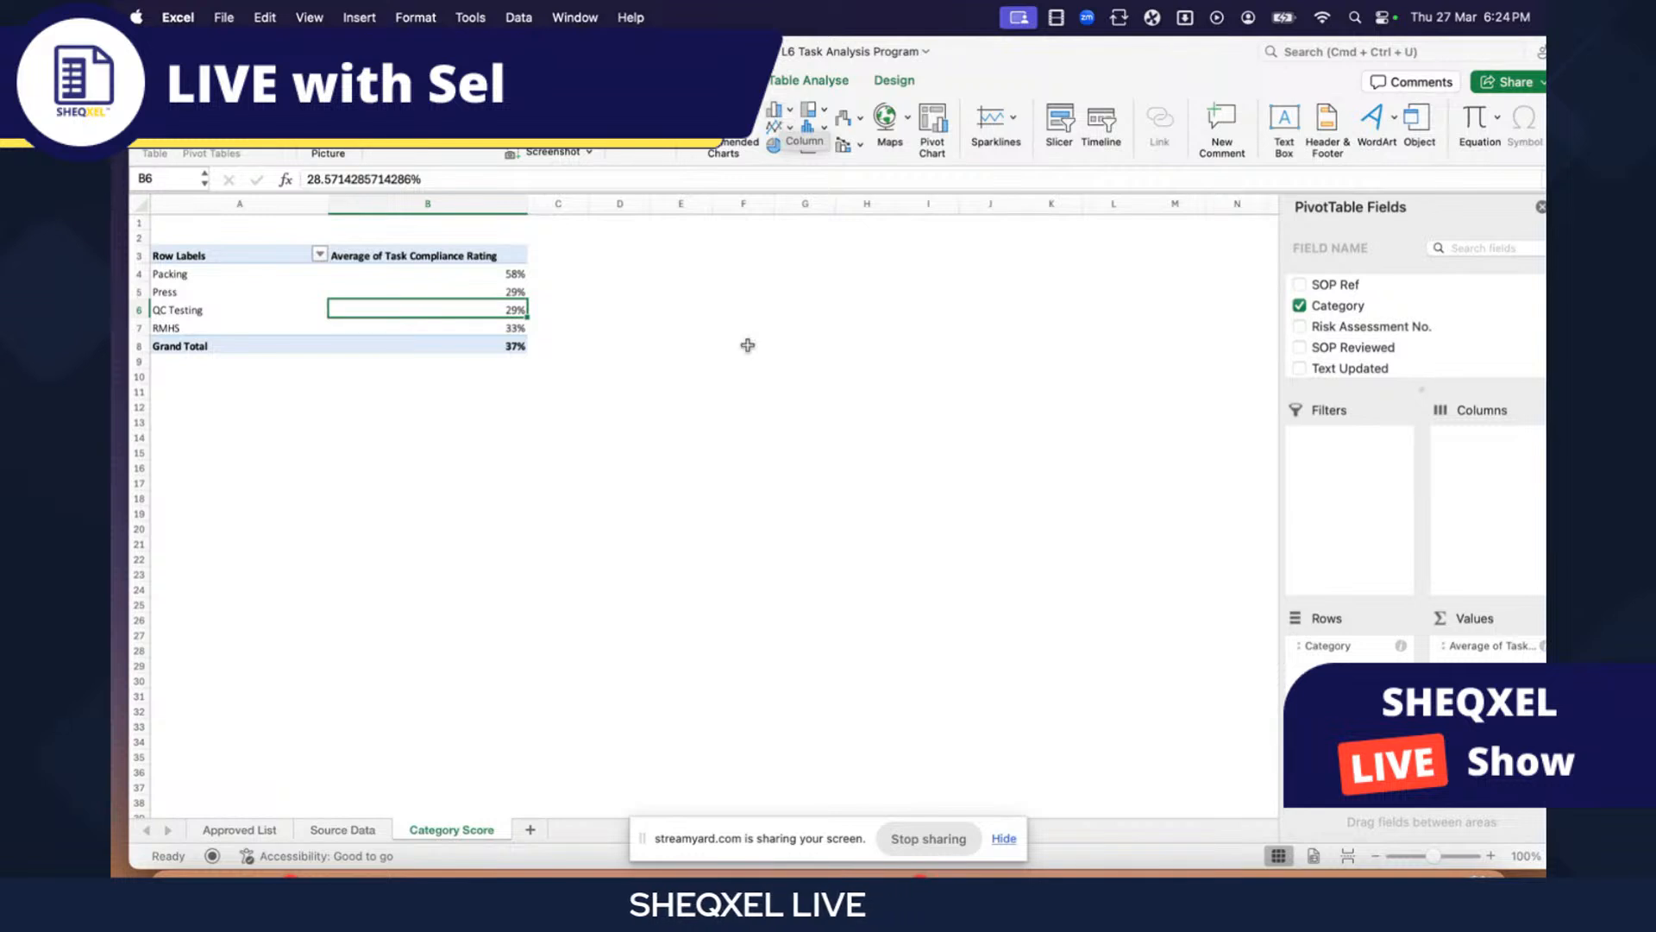
left_click(764, 529)
left_click_drag(509, 274, 511, 329)
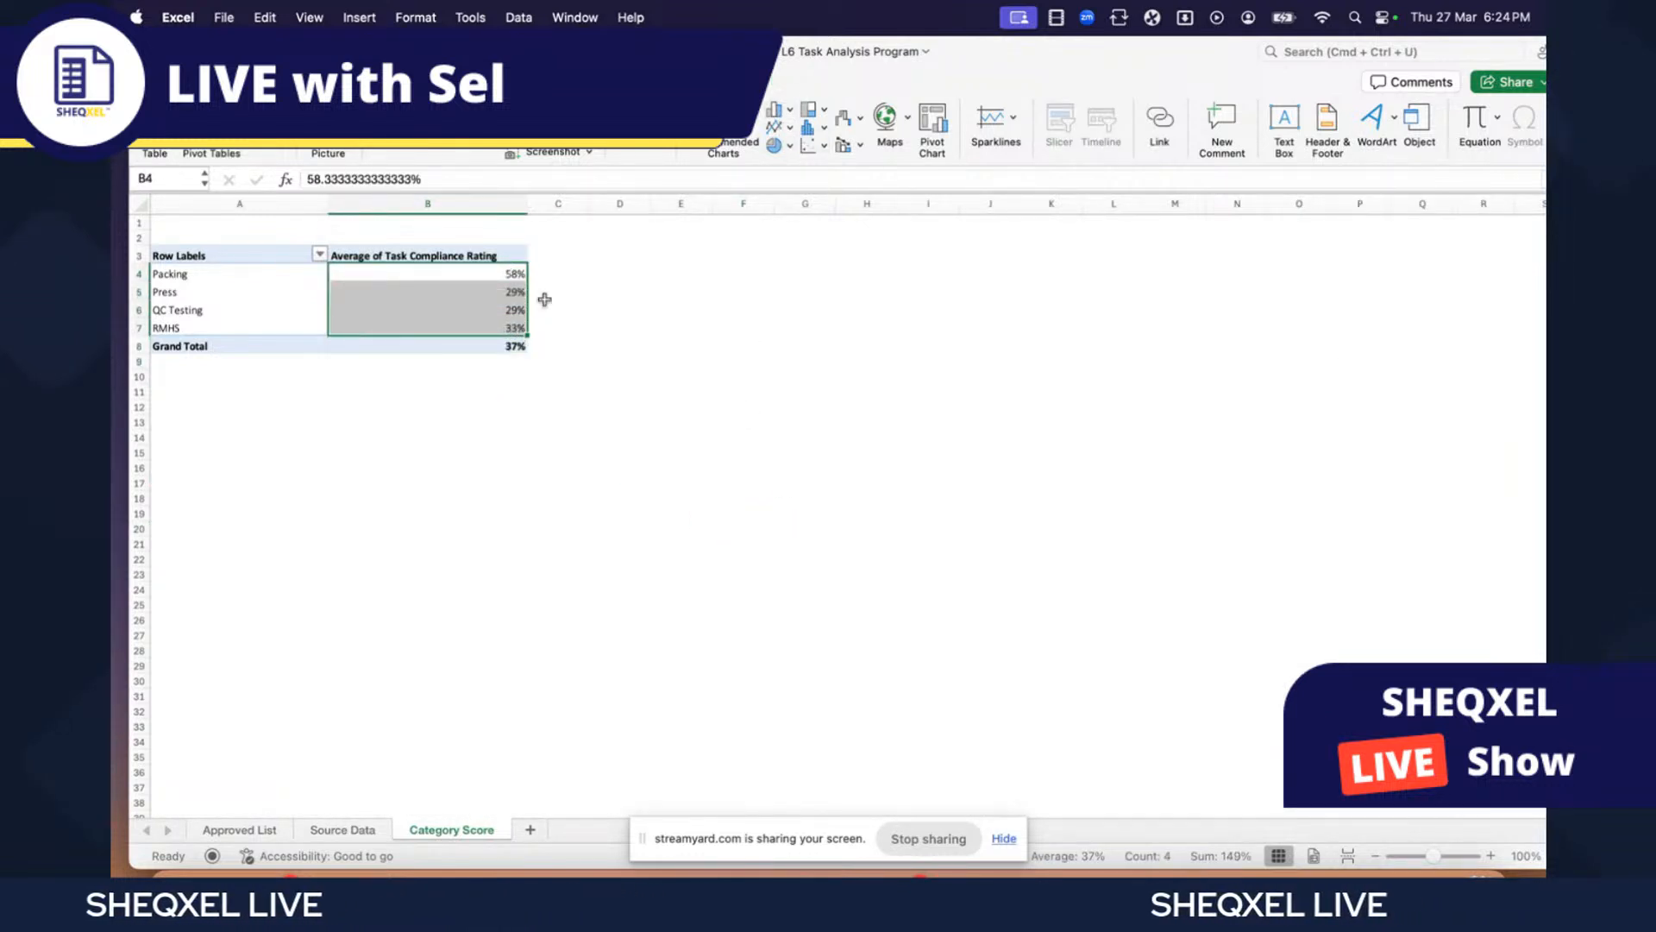
left_click_drag(560, 273, 565, 339)
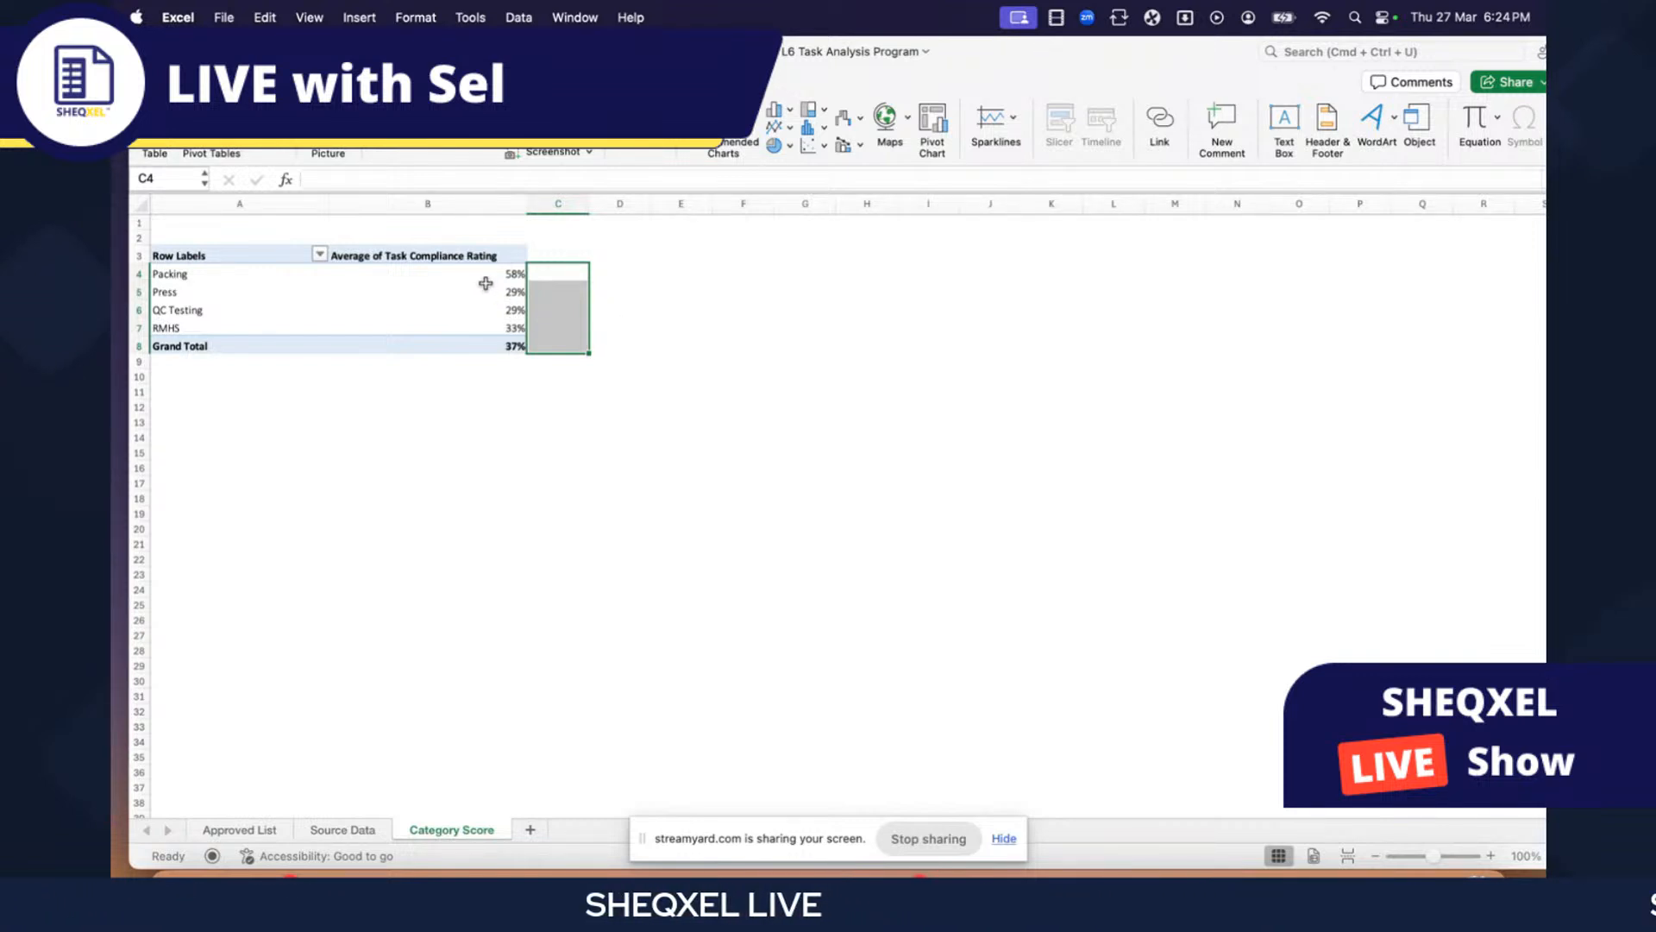
- Add a calculated field named Target with the formula = 1 to the pivot table
left_click(235, 296)
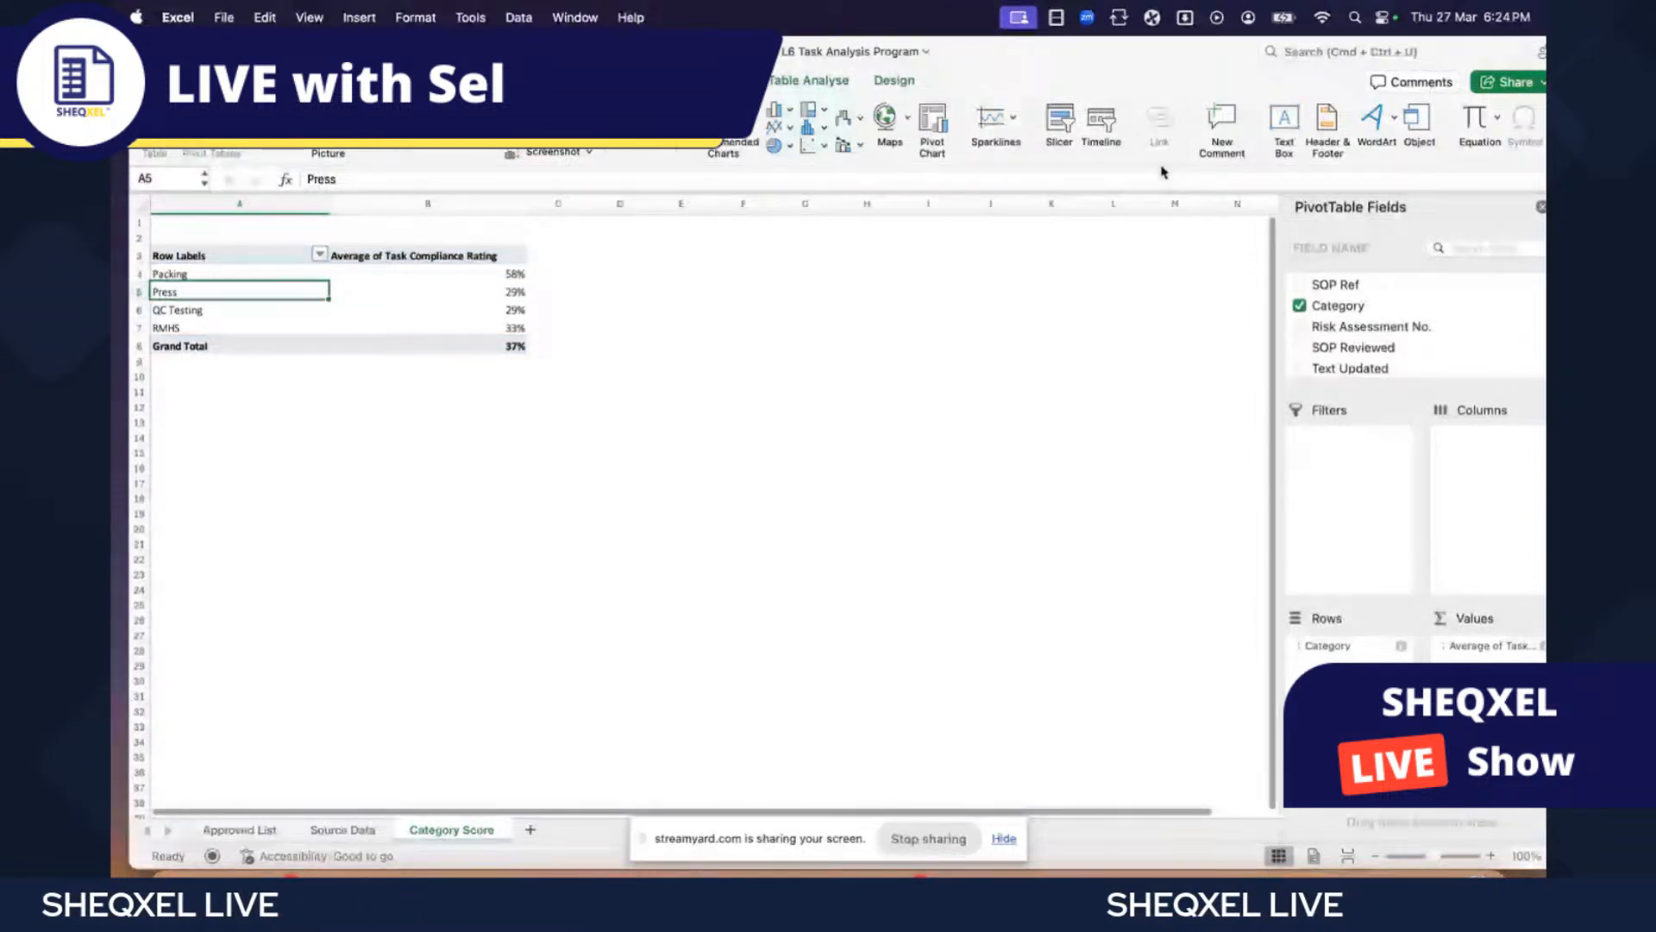
left_click(786, 82)
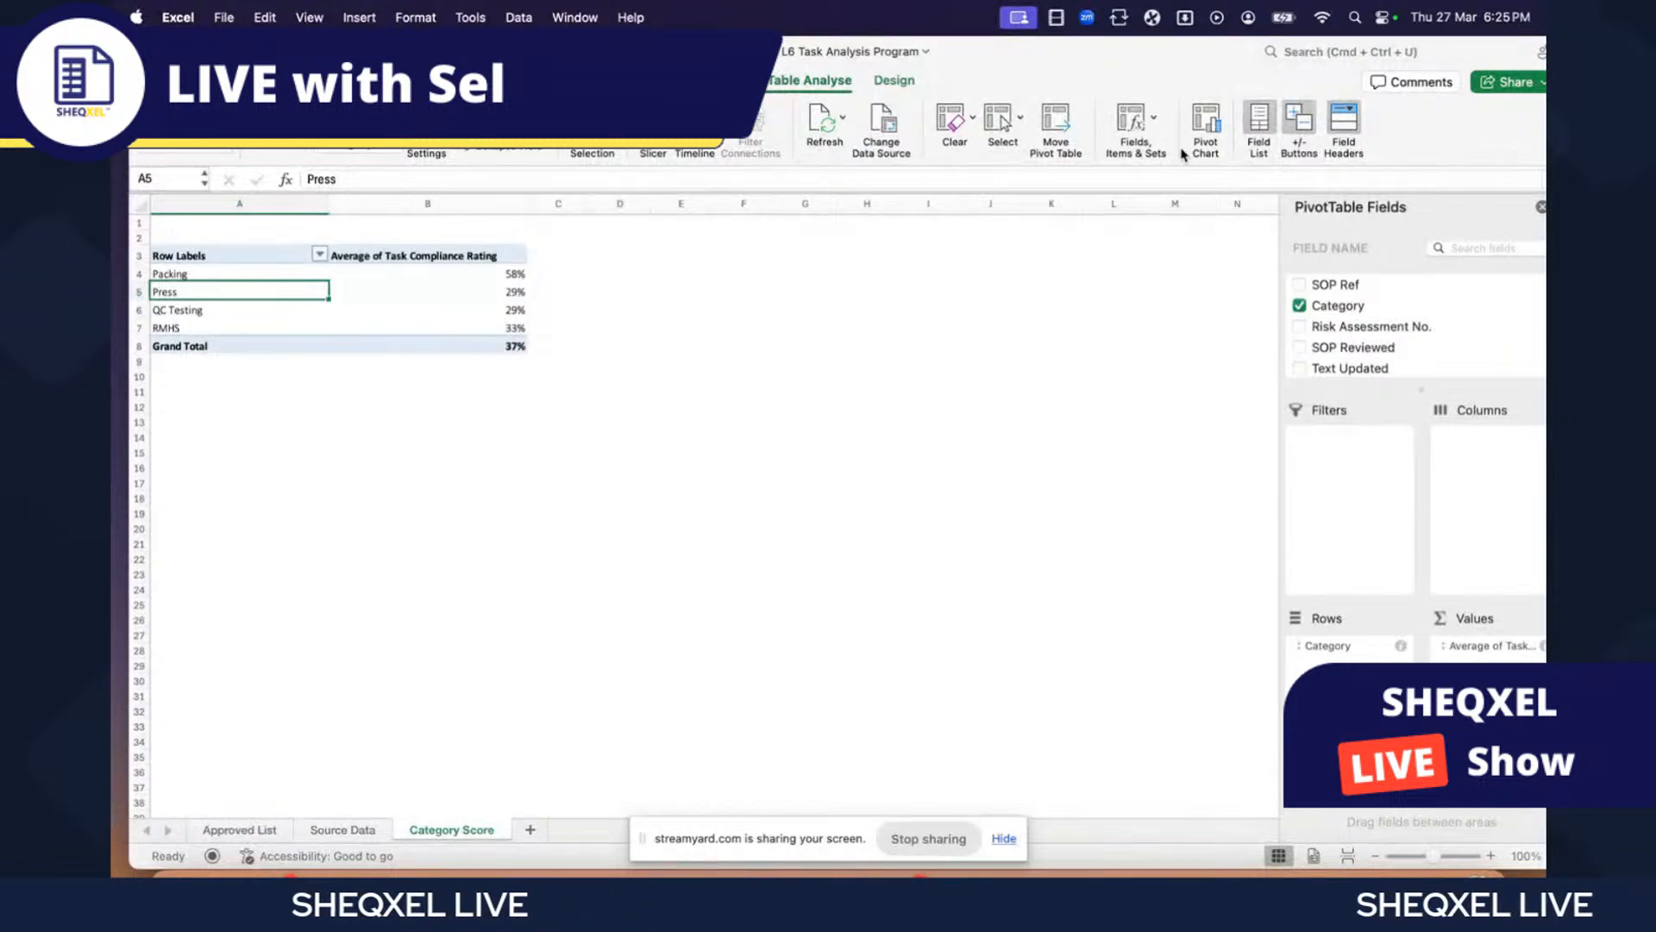
left_click(1143, 142)
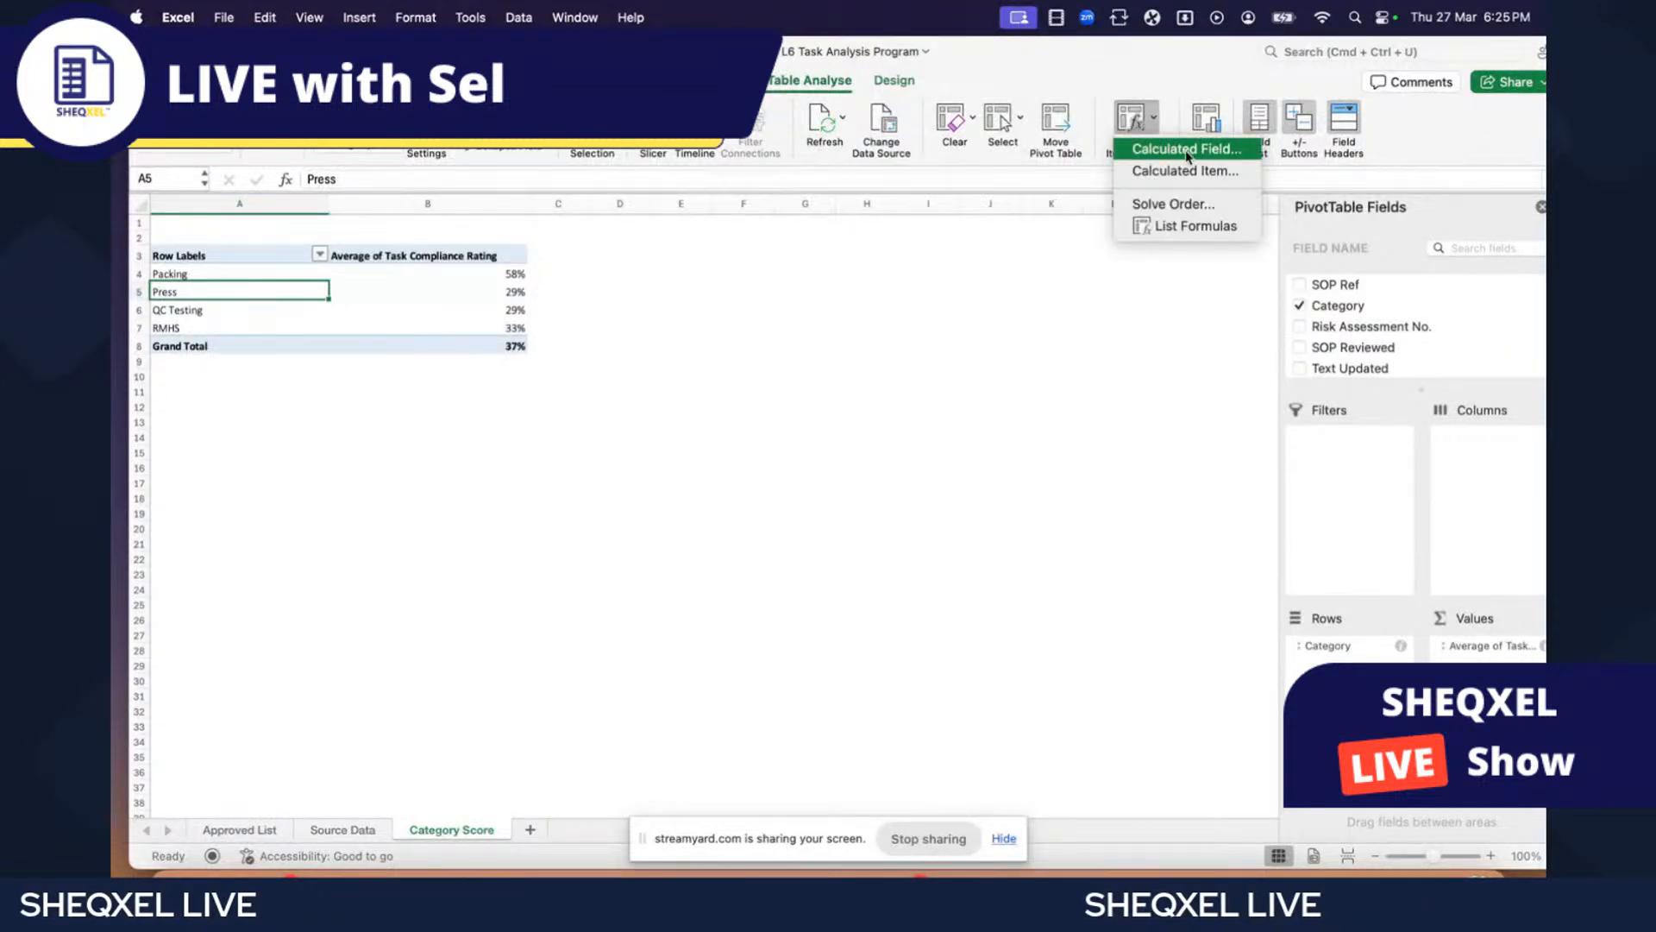
left_click(1165, 150)
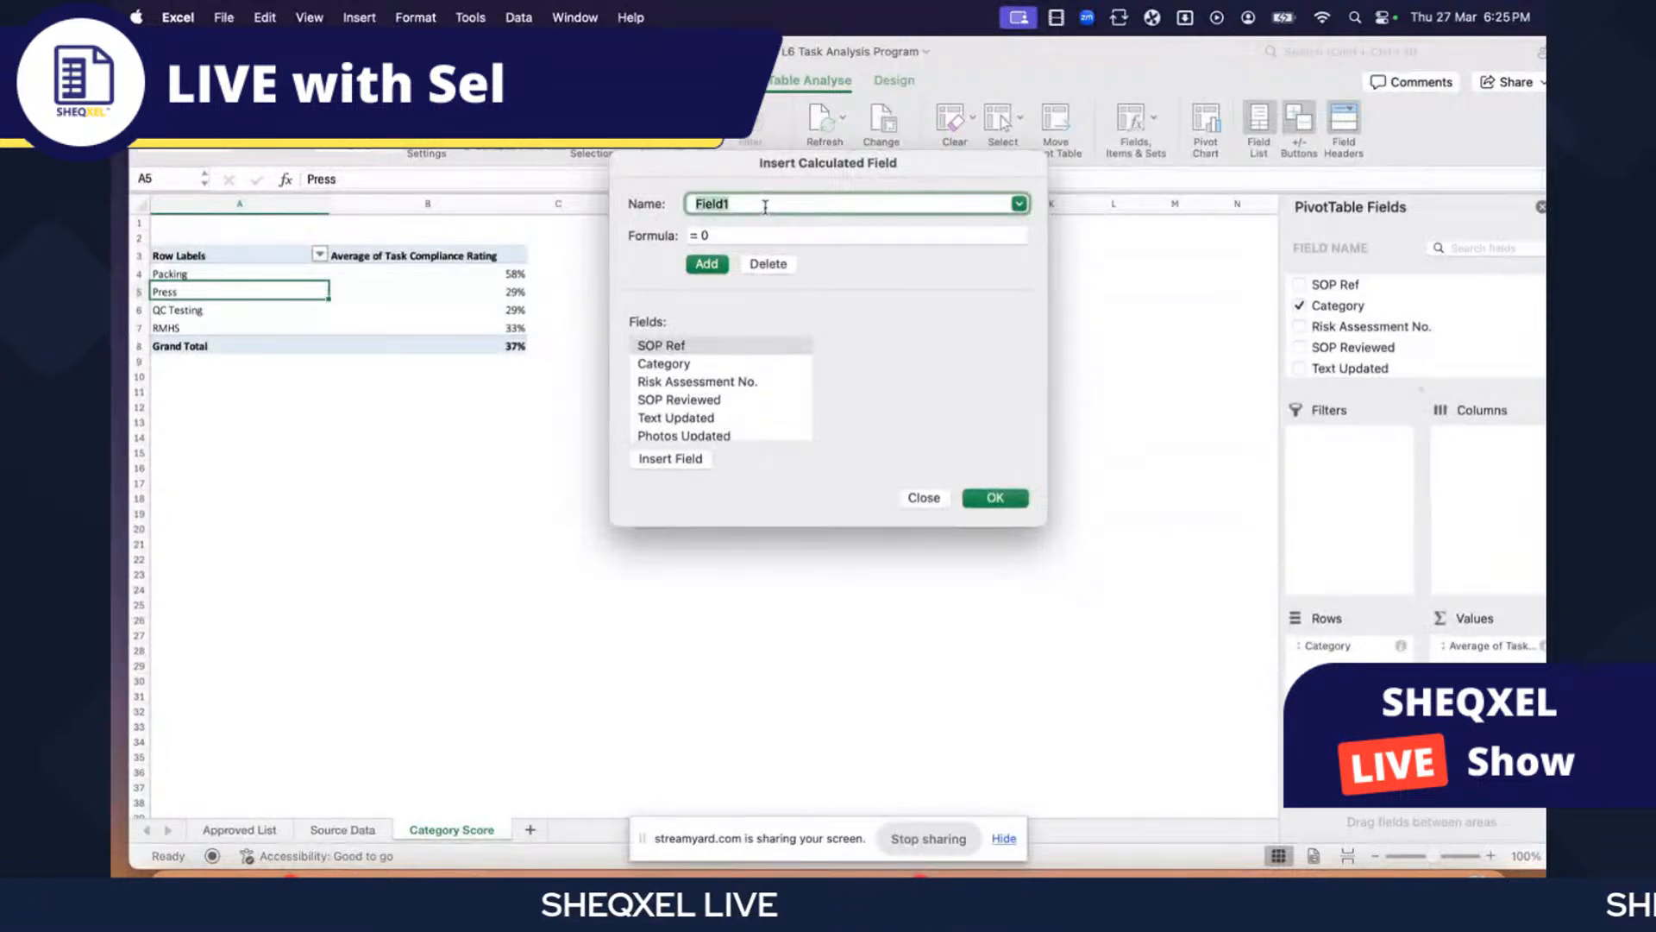
type("Target")
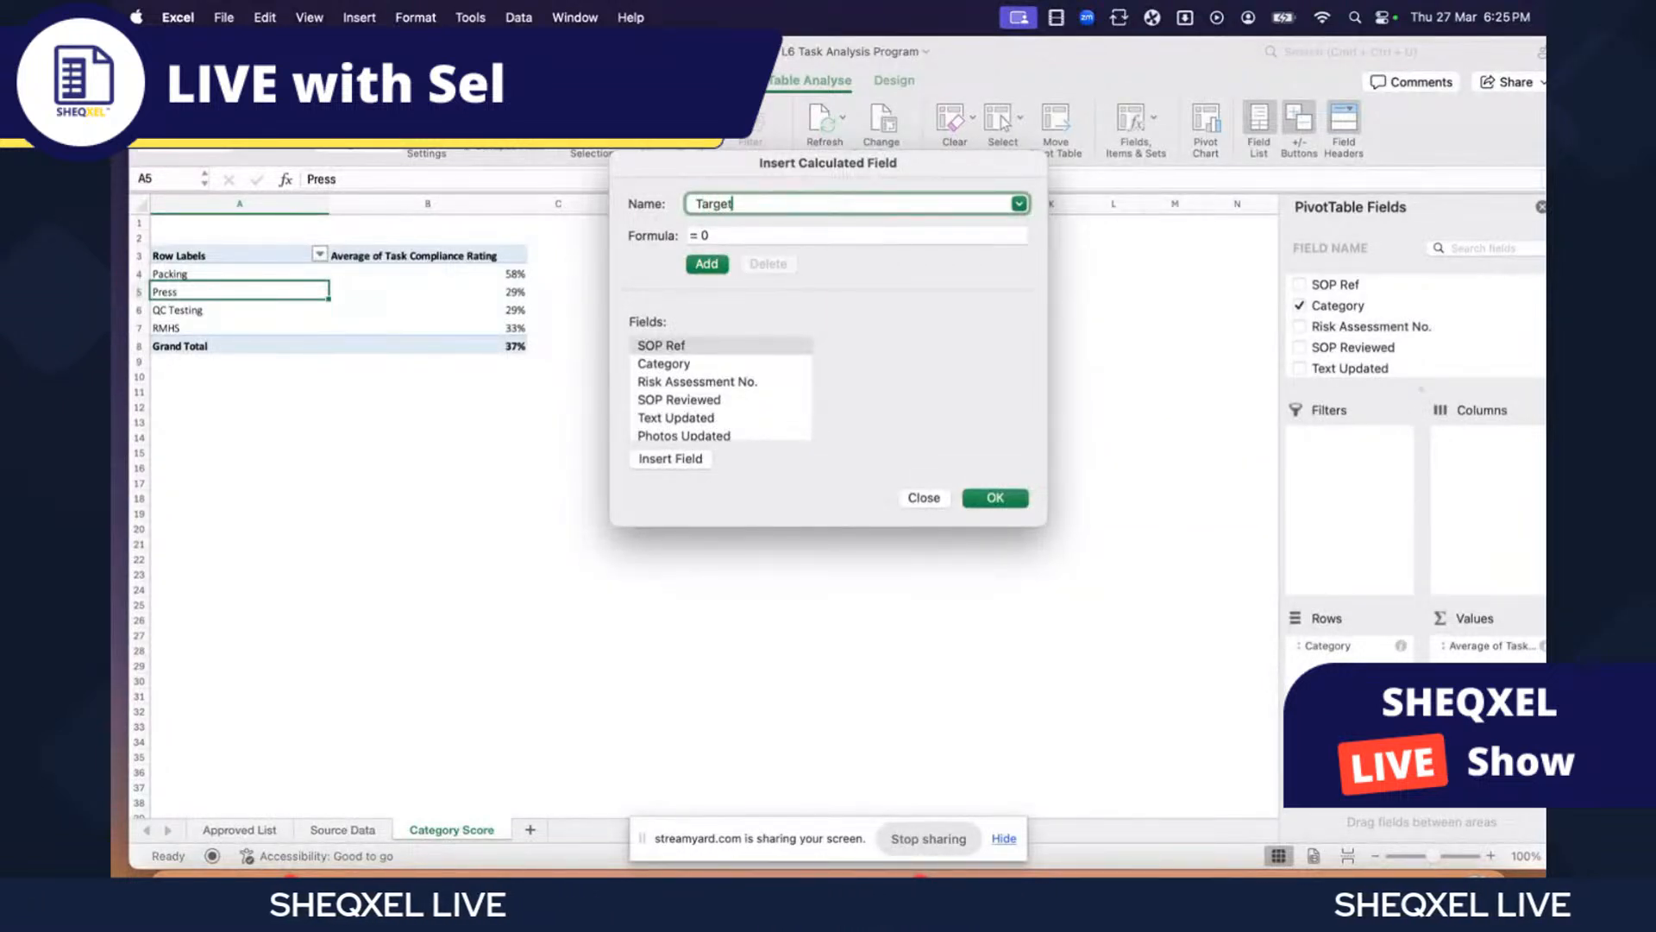
left_click(741, 237)
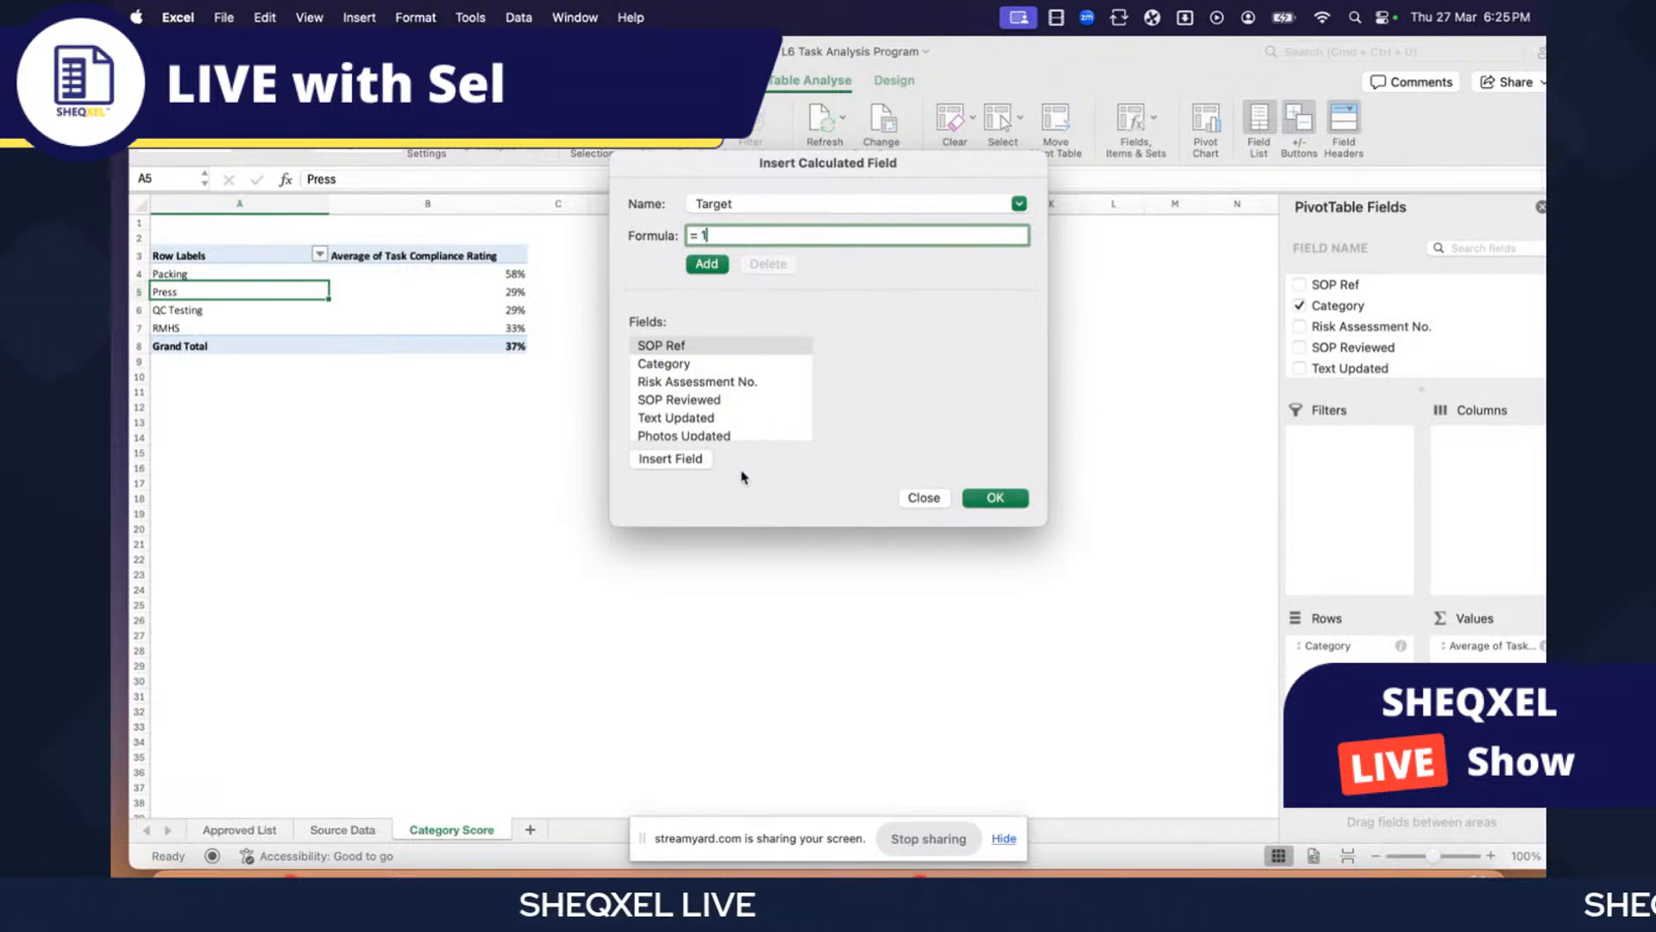
left_click(996, 496)
left_click(805, 498)
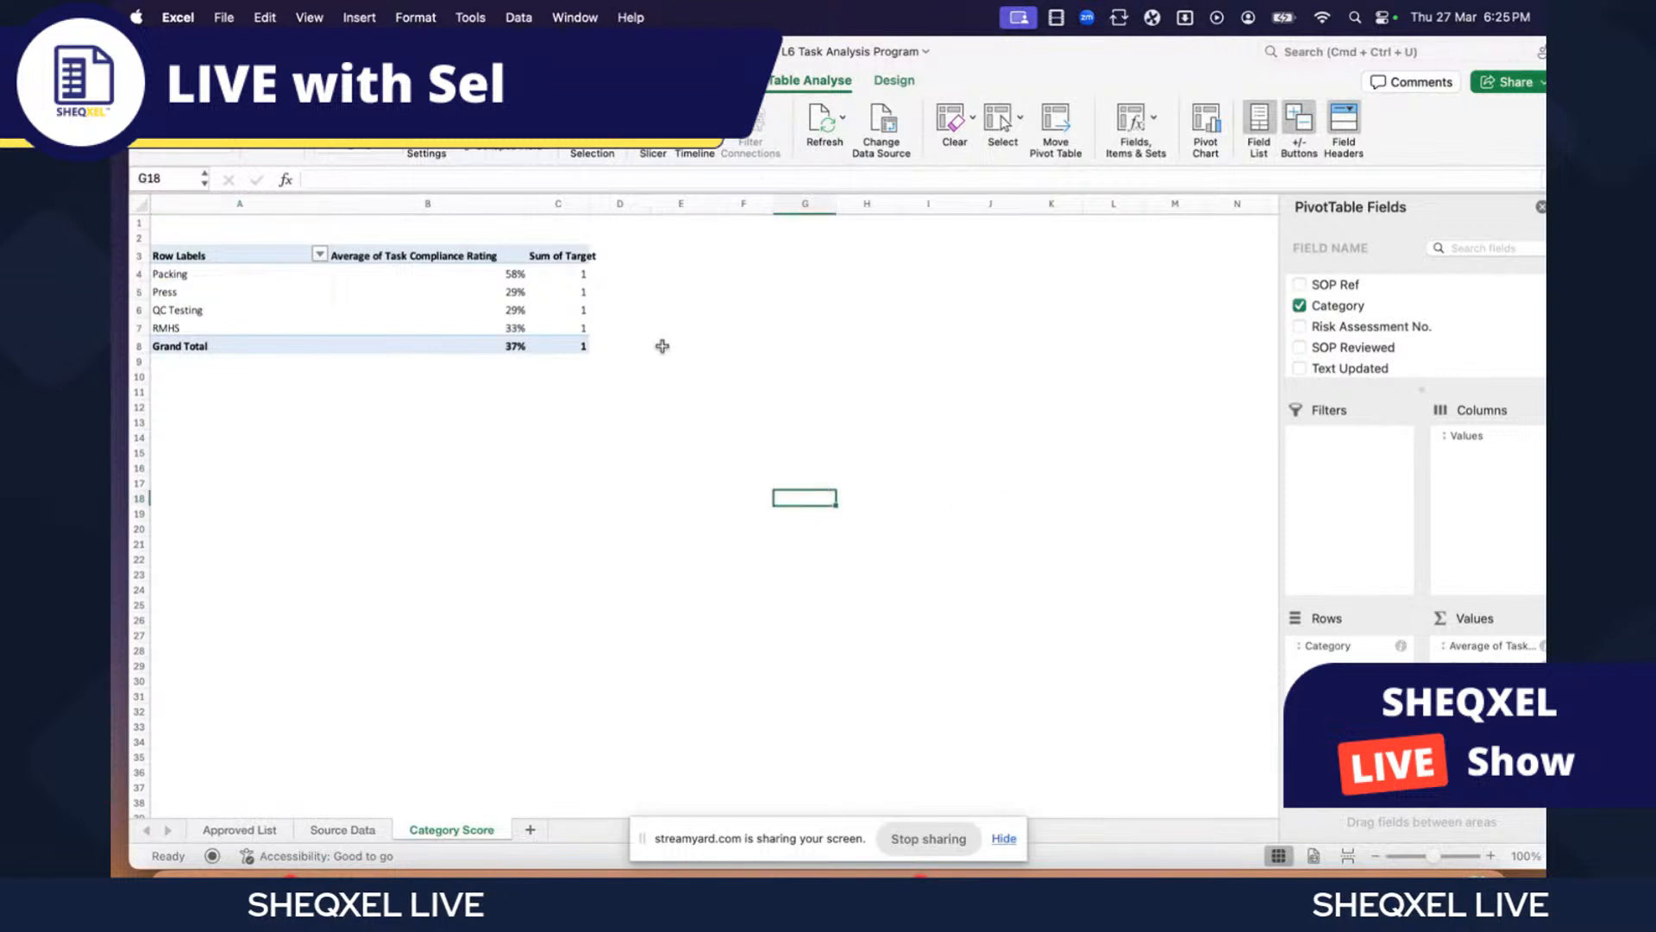
left_click(569, 256)
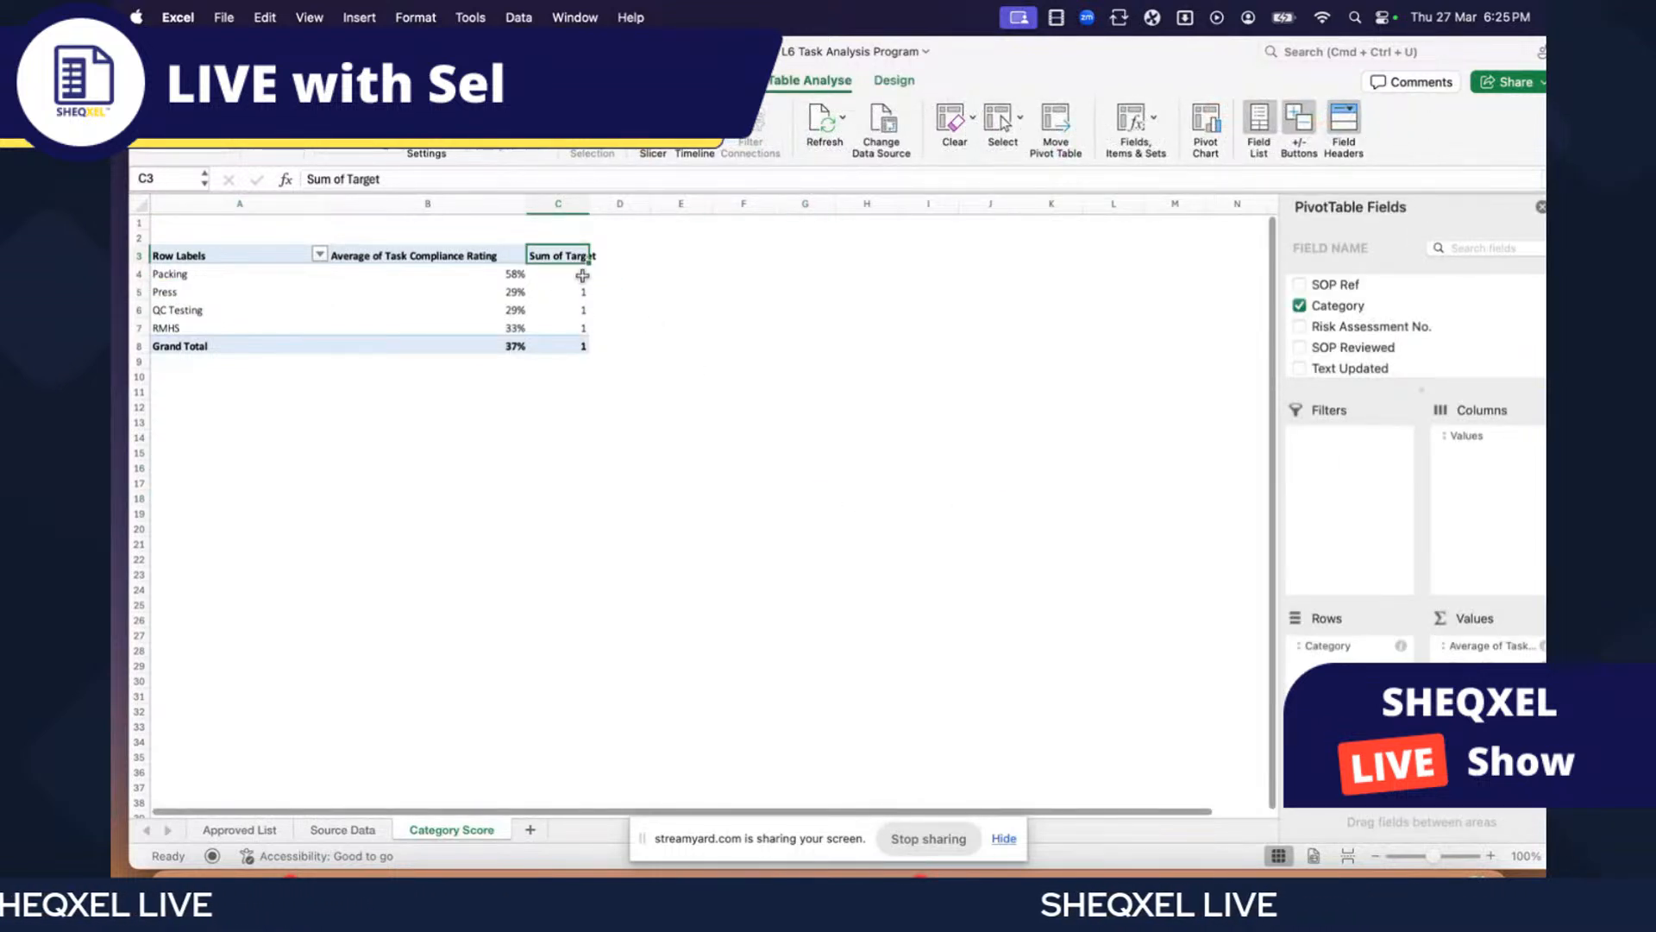
right_click(1491, 665)
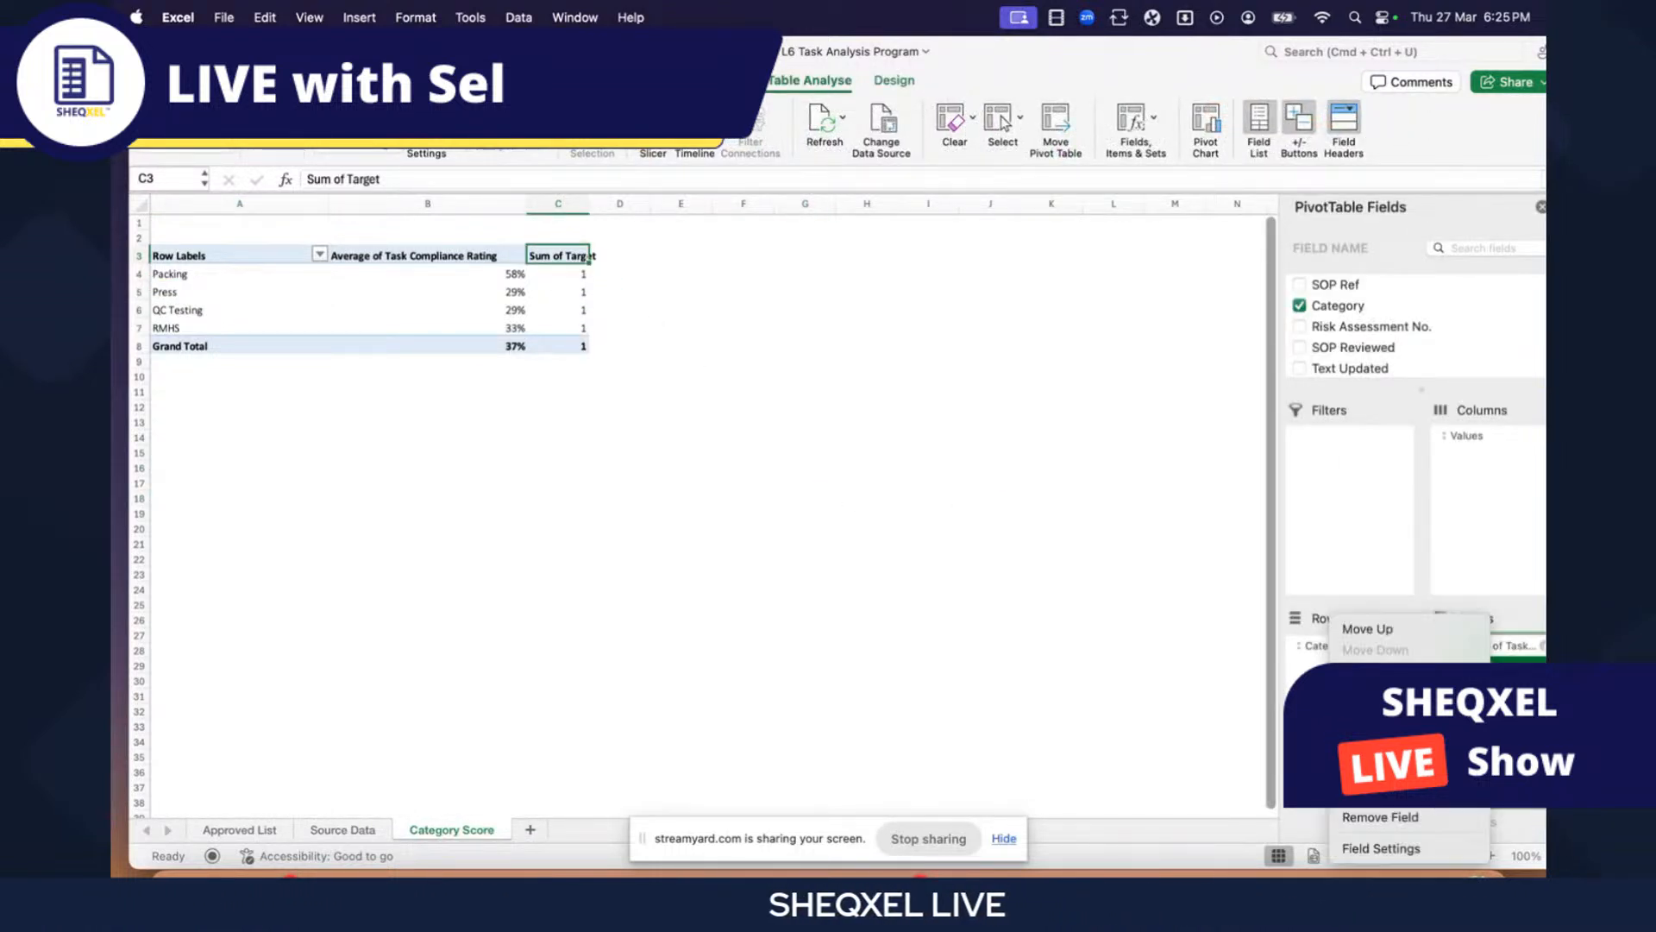
left_click(1398, 849)
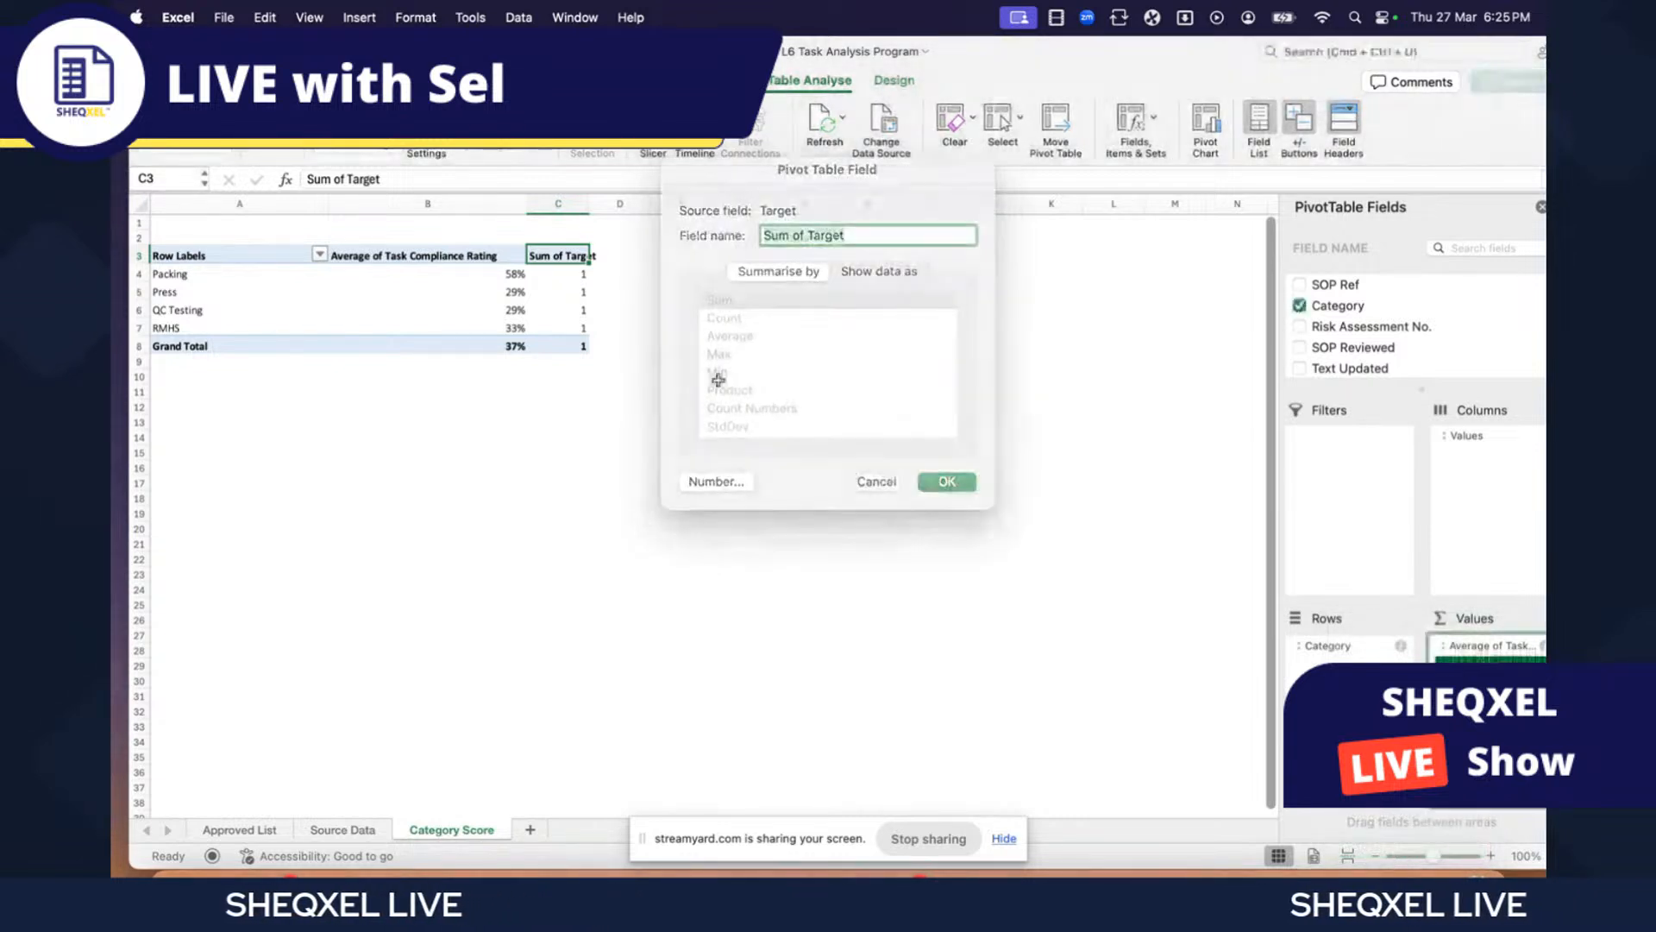
left_click(875, 481)
- Format the Sum of Target value field as a percentage with 0 decimal places
right_click(1486, 664)
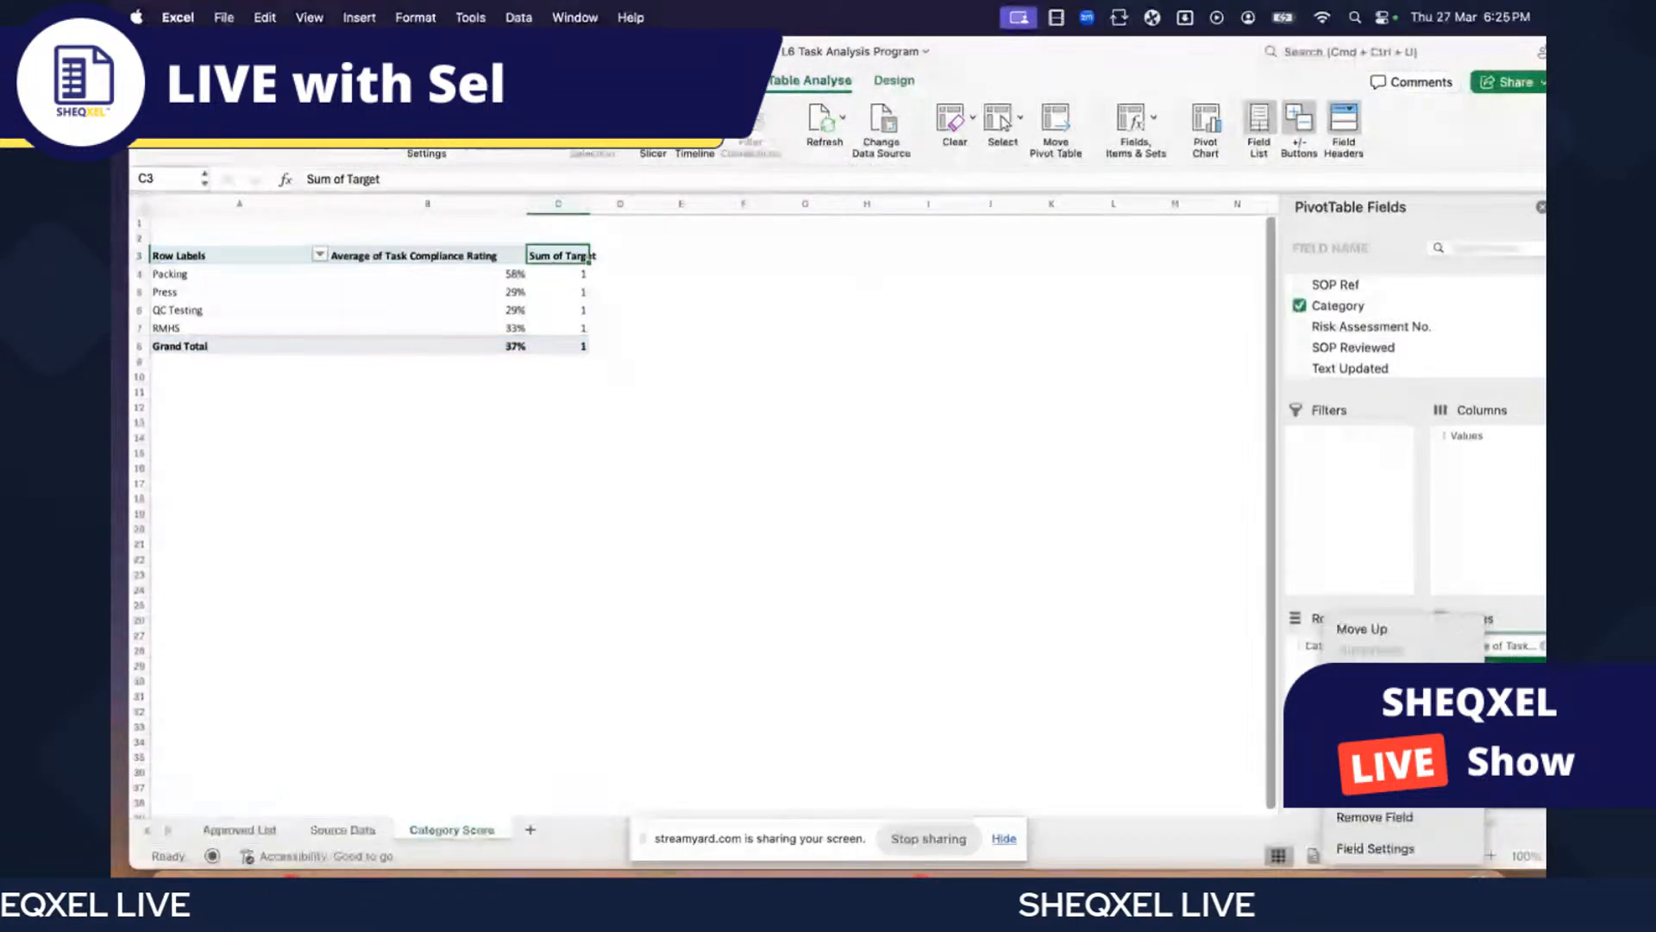
left_click(1375, 849)
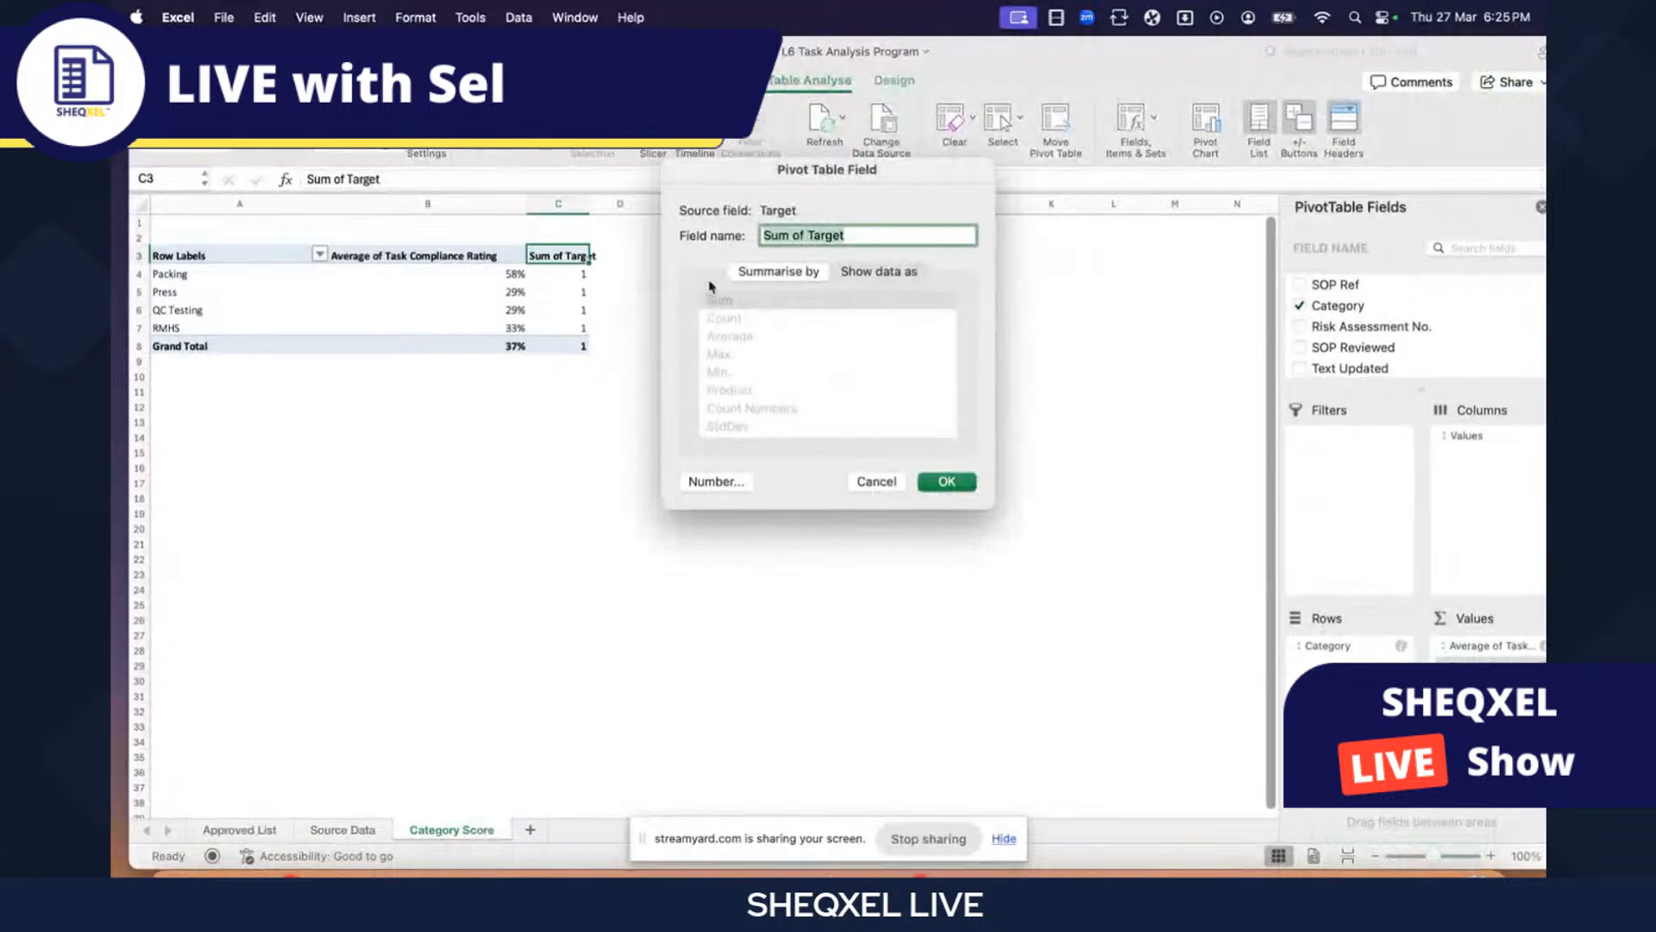
left_click(700, 483)
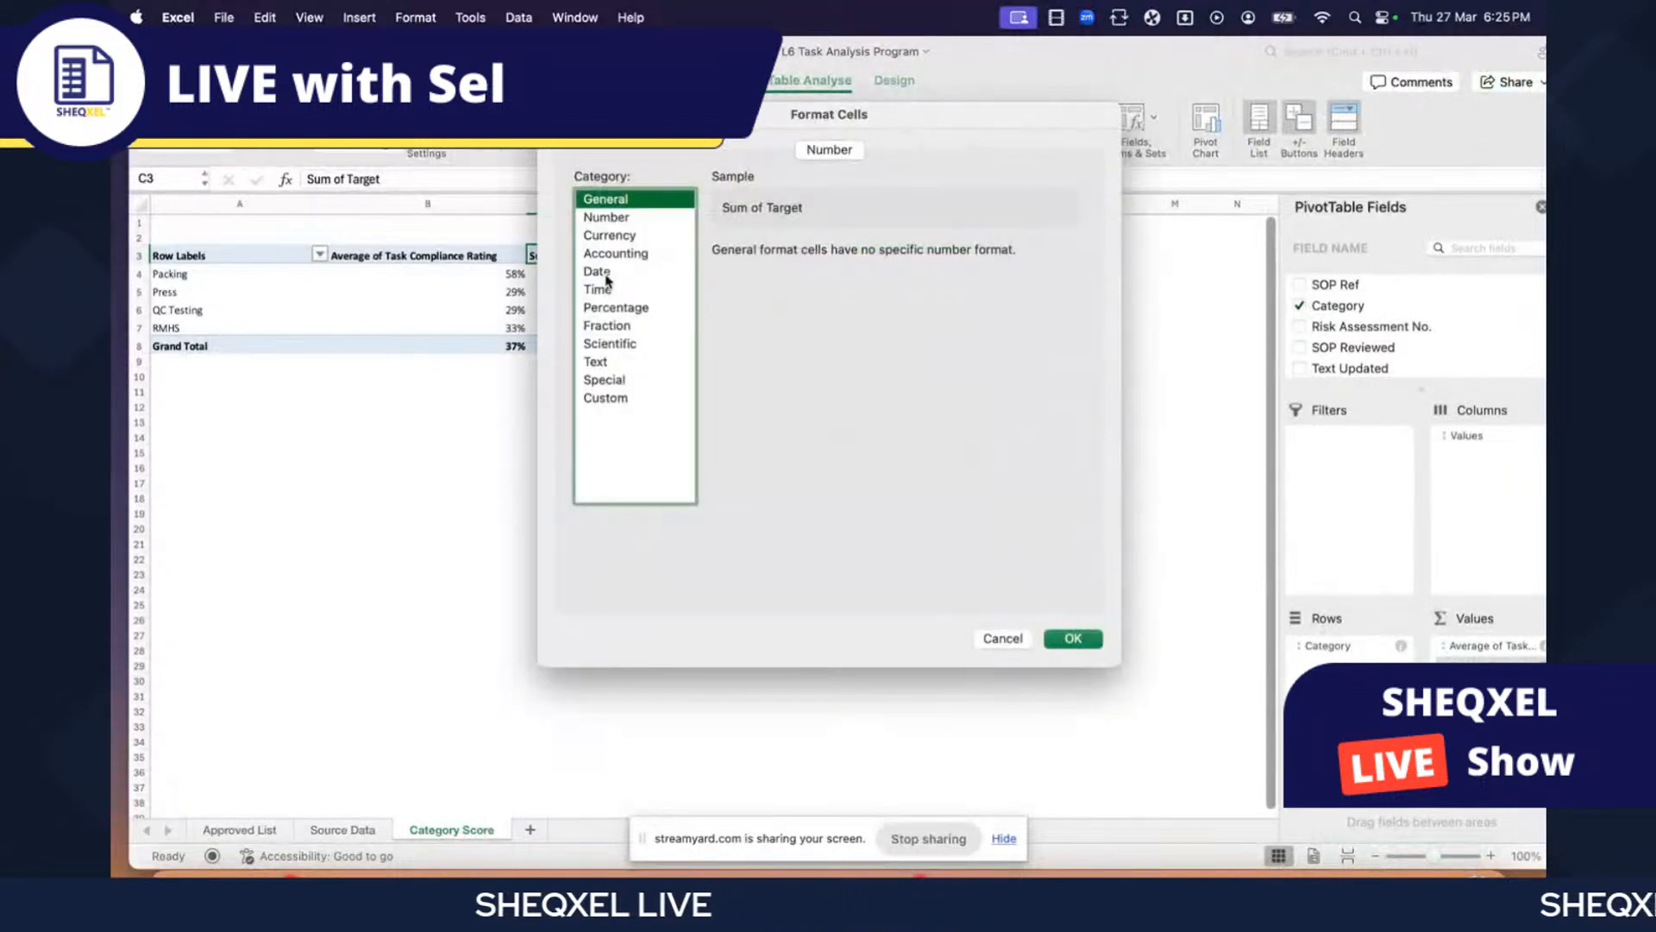
left_click(615, 307)
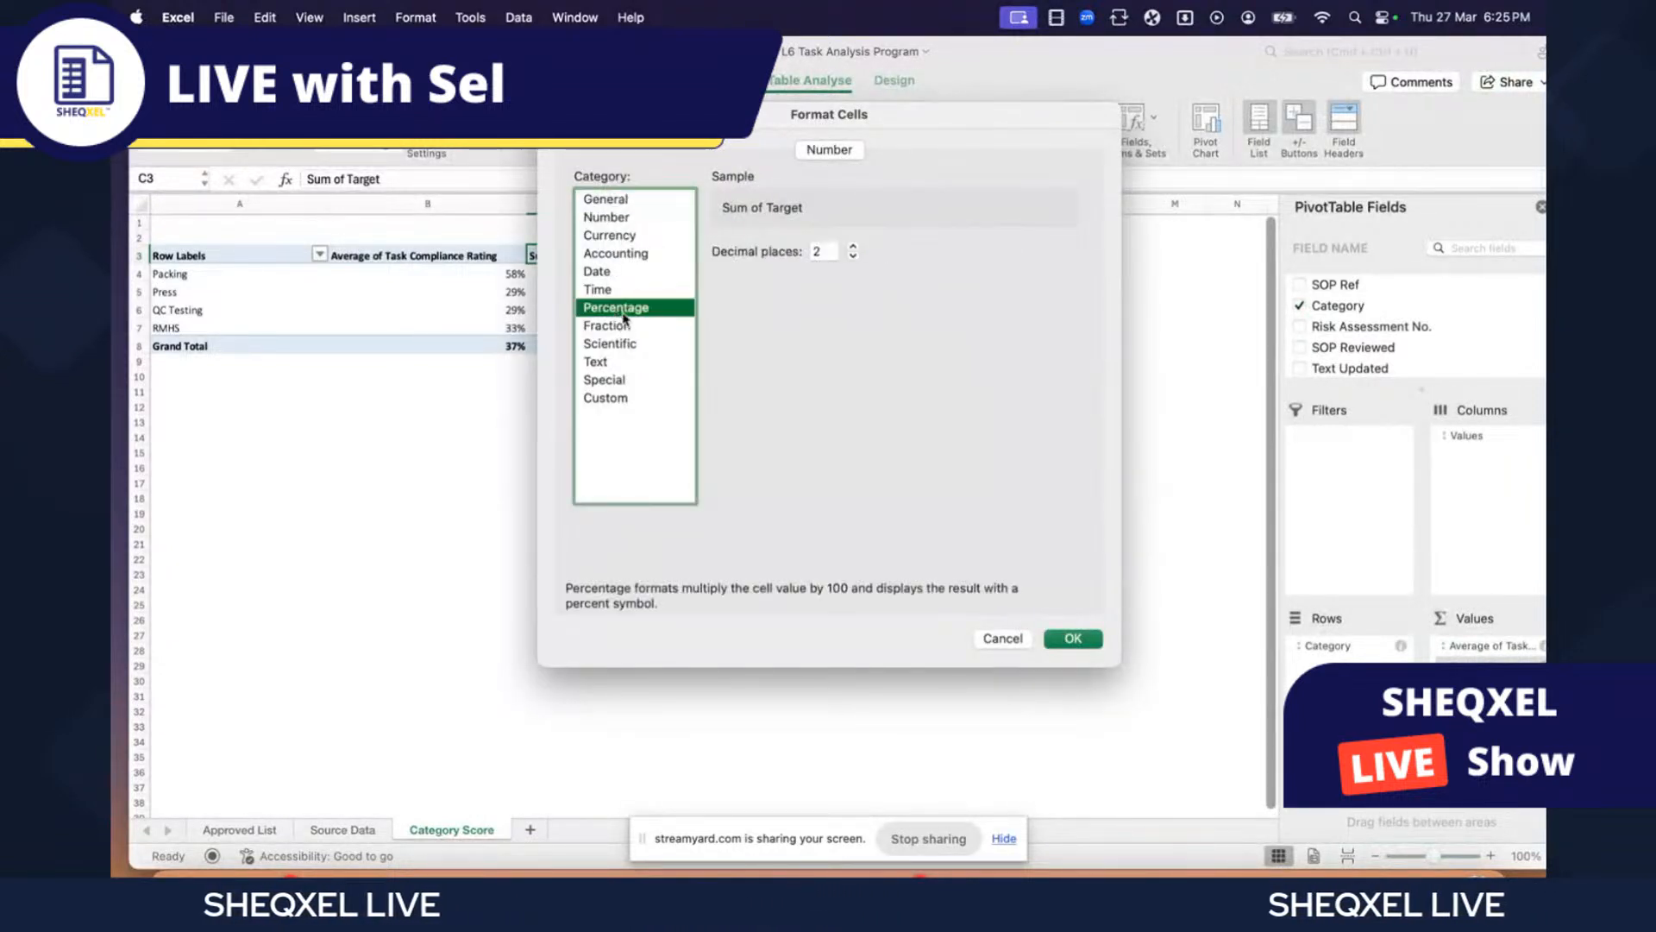
left_click(853, 255)
left_click(854, 256)
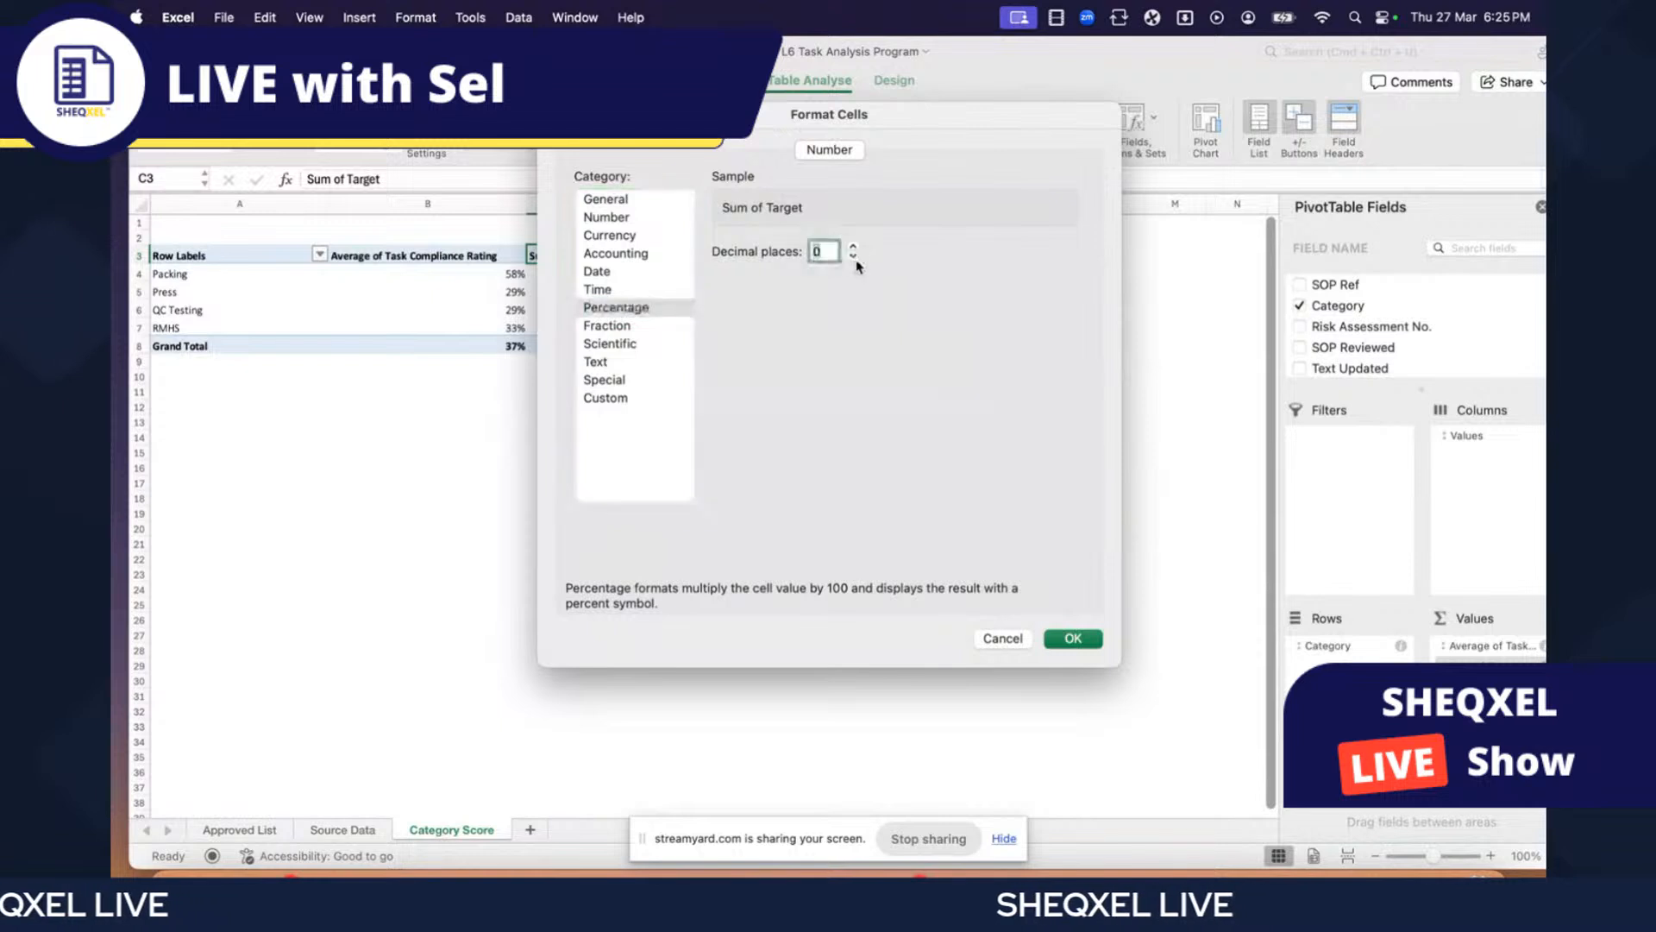
left_click(1073, 639)
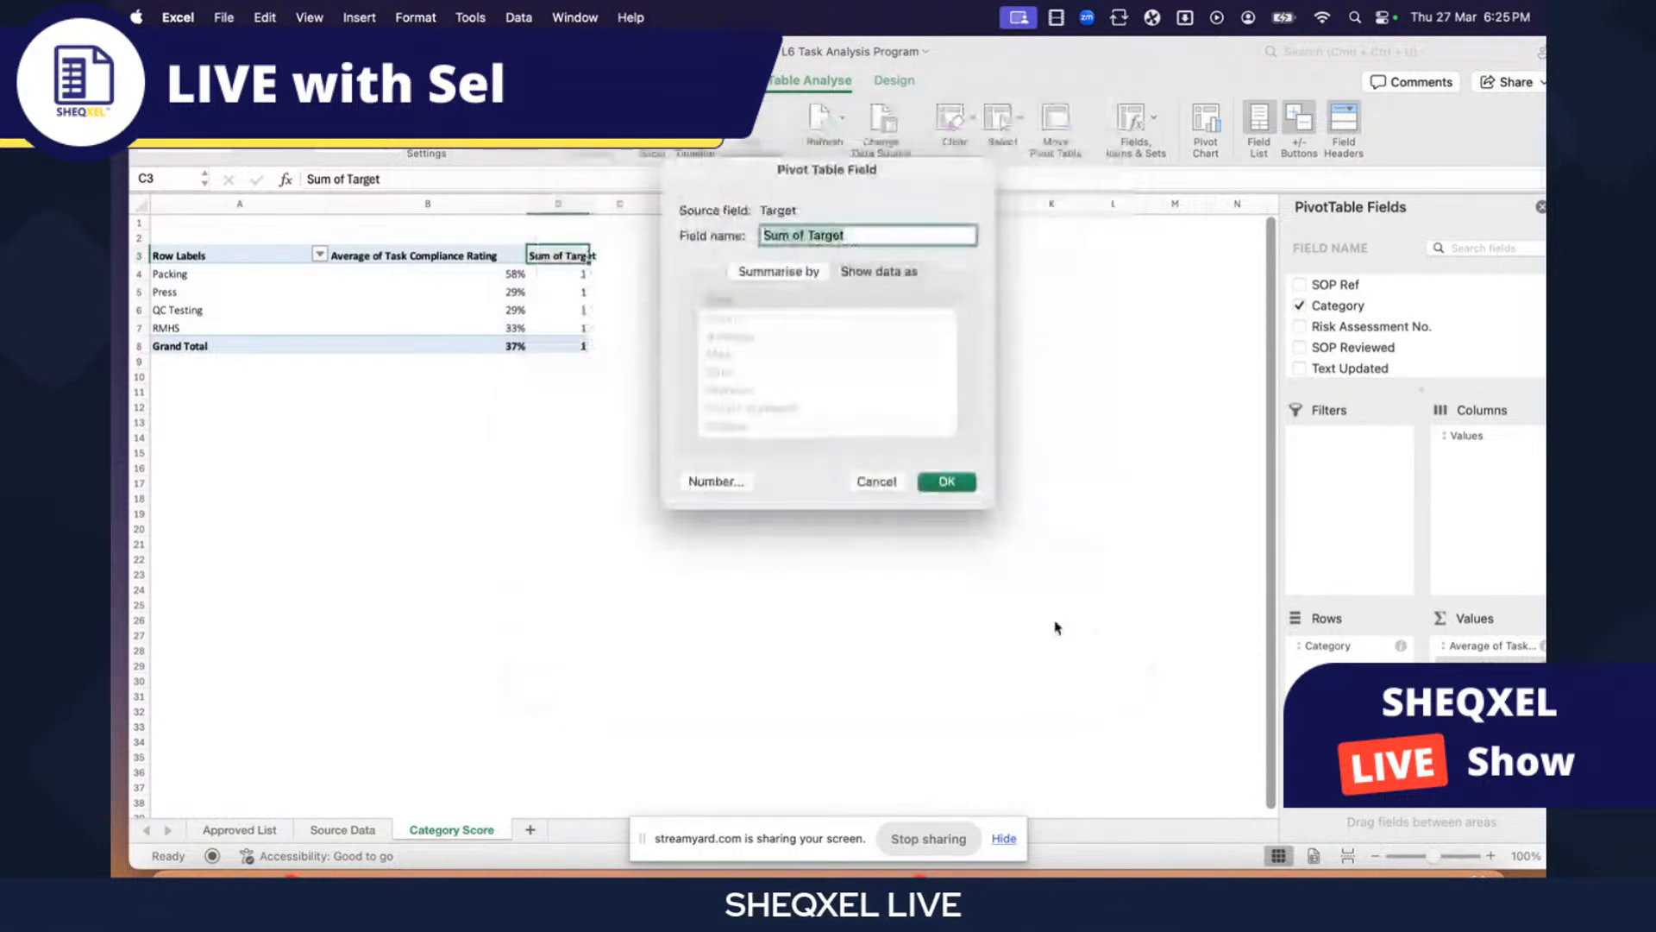
left_click(949, 481)
left_click(682, 528)
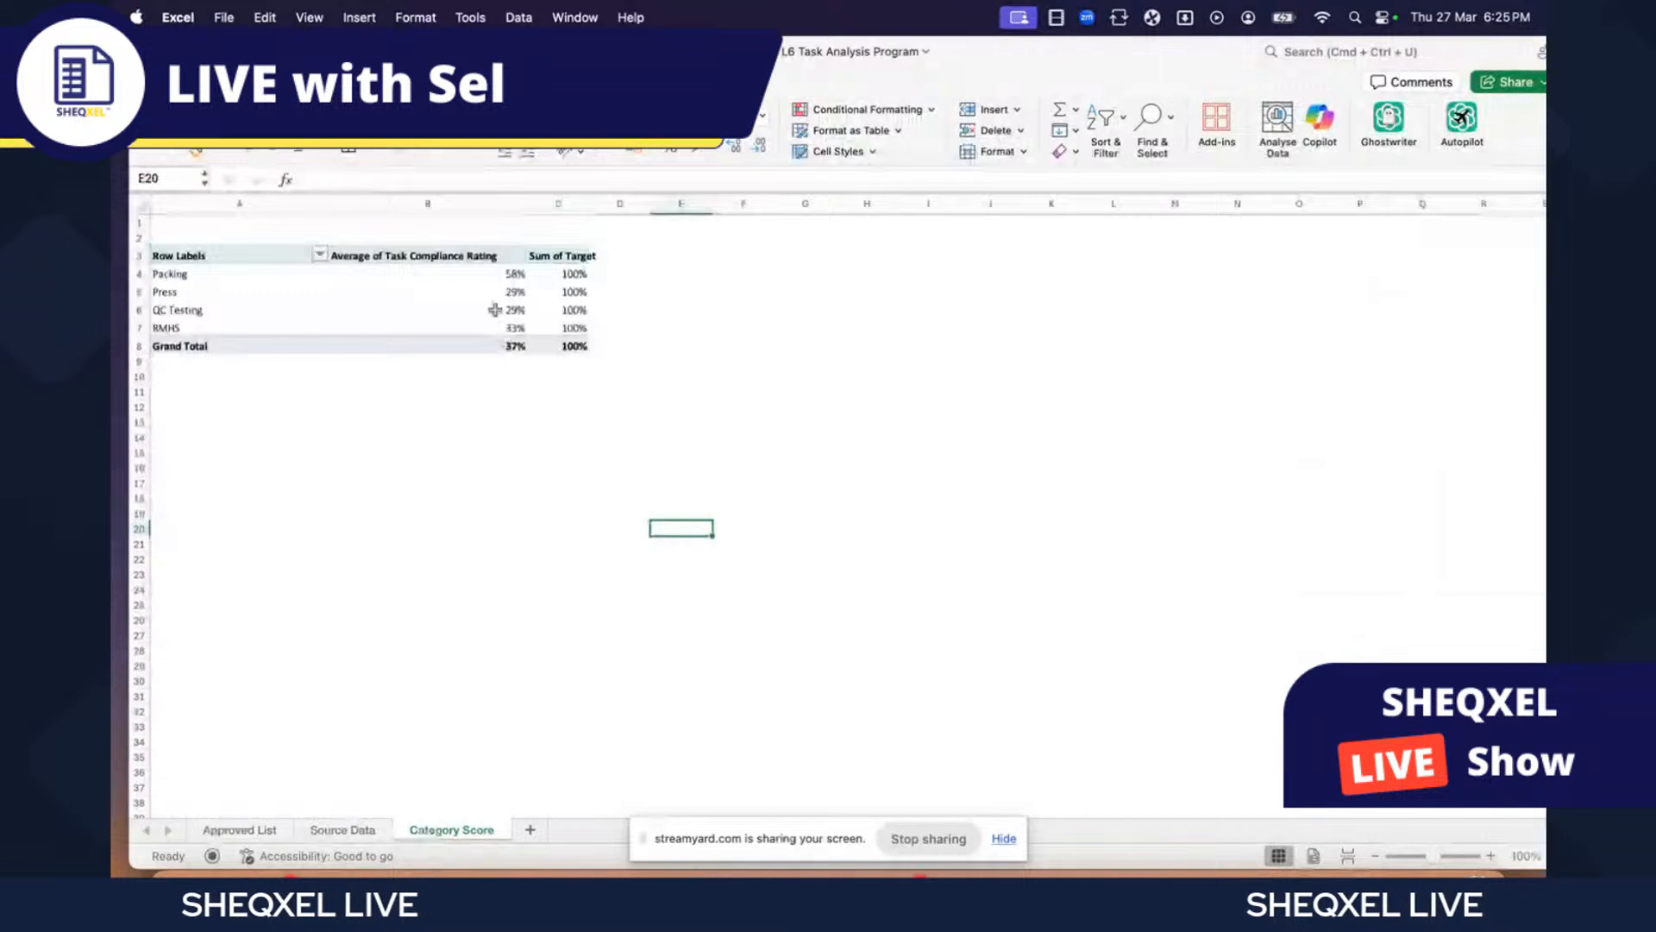
left_click(170, 274)
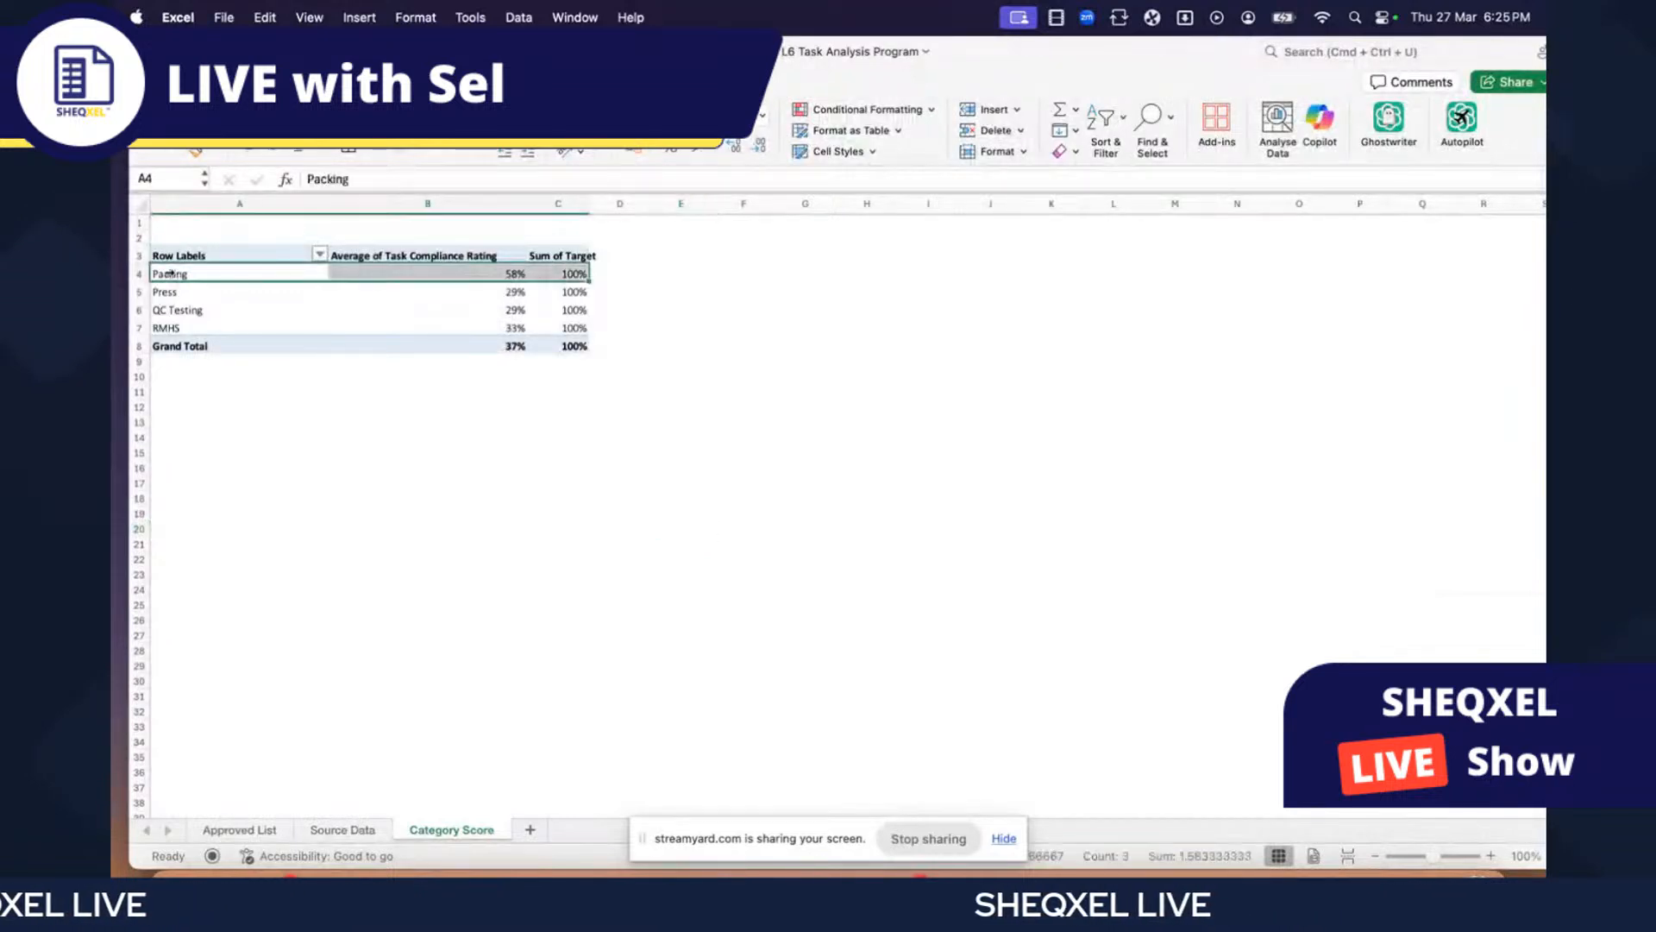
left_click(457, 273)
left_click(177, 344)
left_click(497, 345)
left_click_drag(509, 282, 569, 330)
left_click(558, 391)
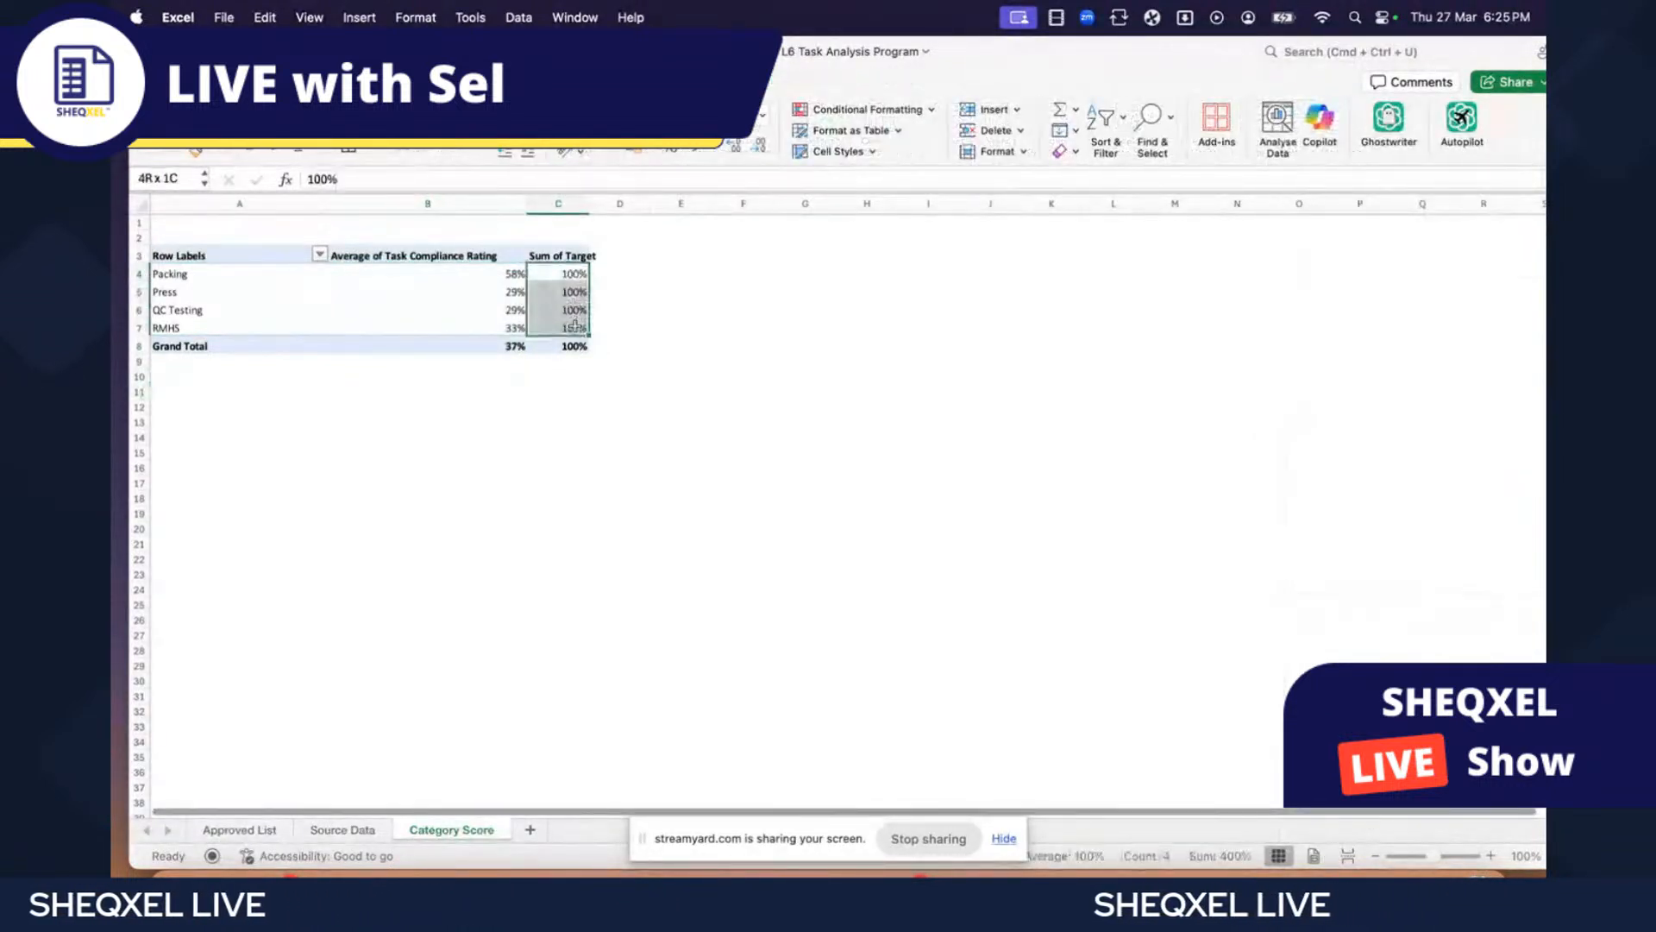
left_click(603, 392)
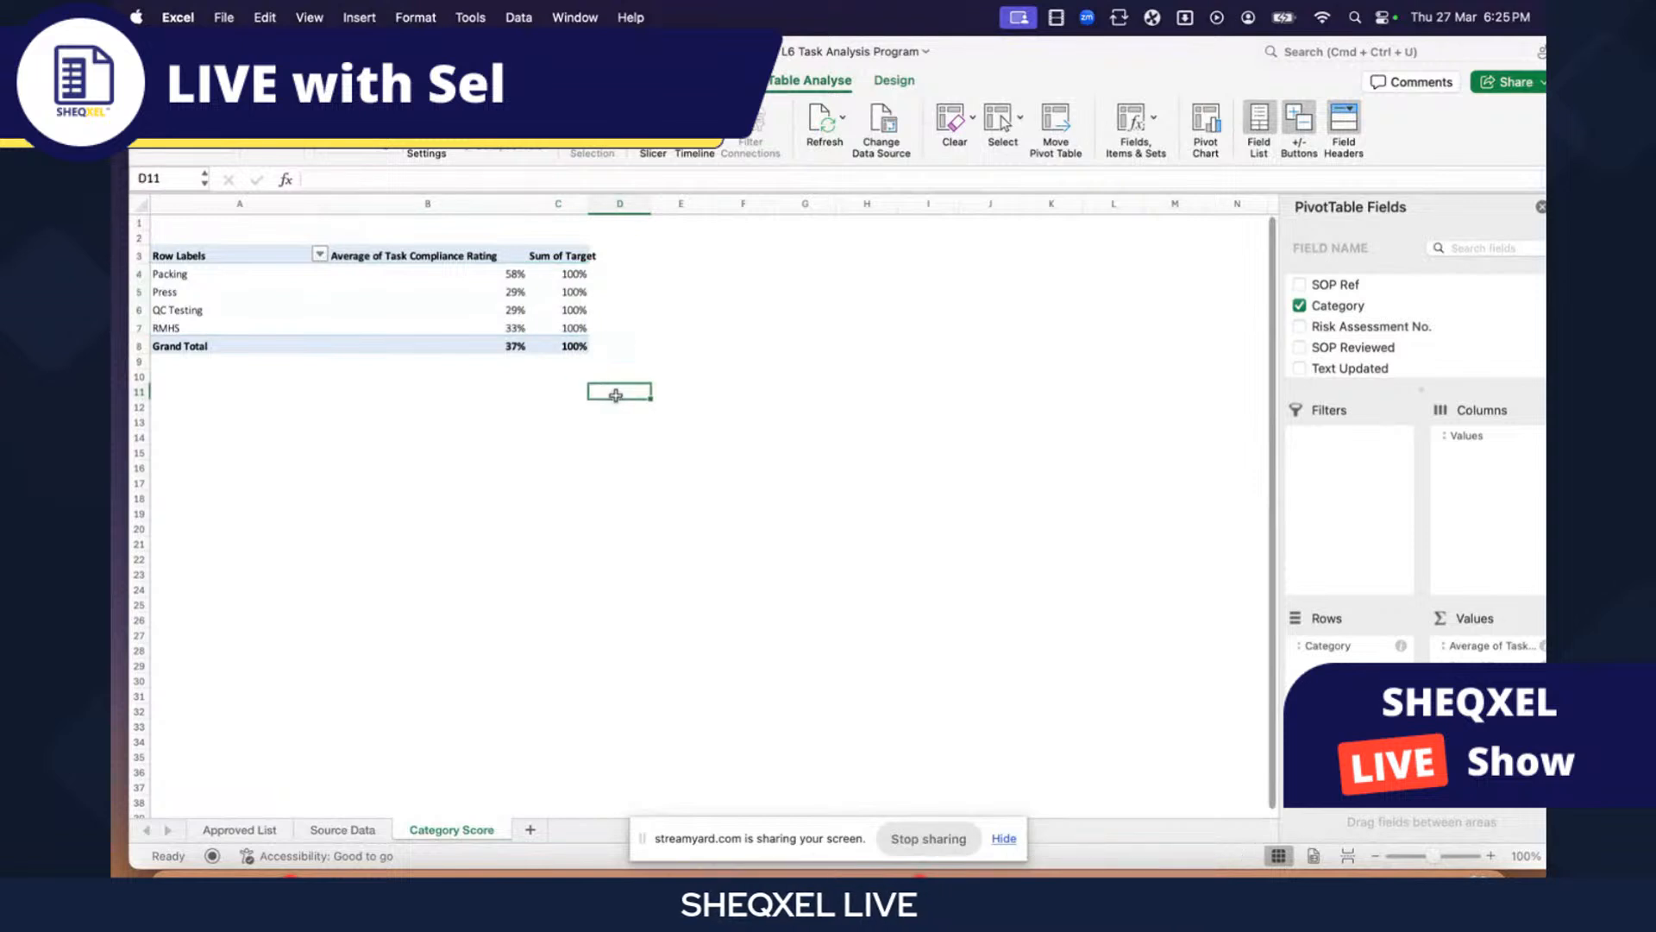
- Insert a 2-D clustered bar chart from the pivot table, place it beside the table and enlarge it
left_click(227, 294)
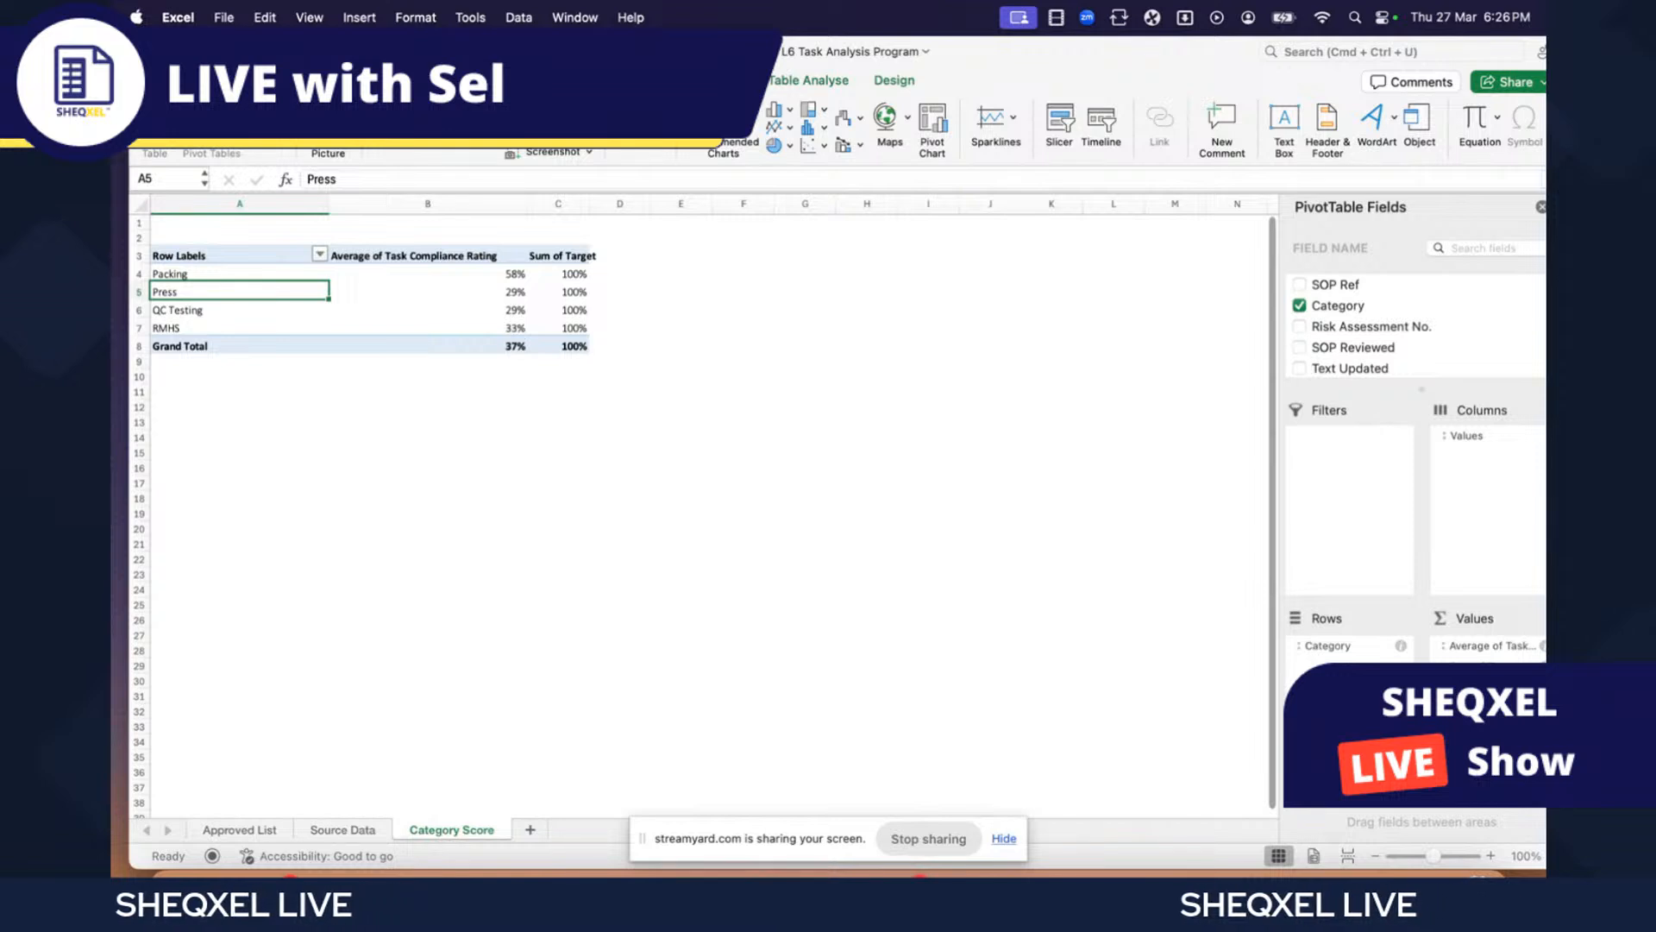
left_click(786, 113)
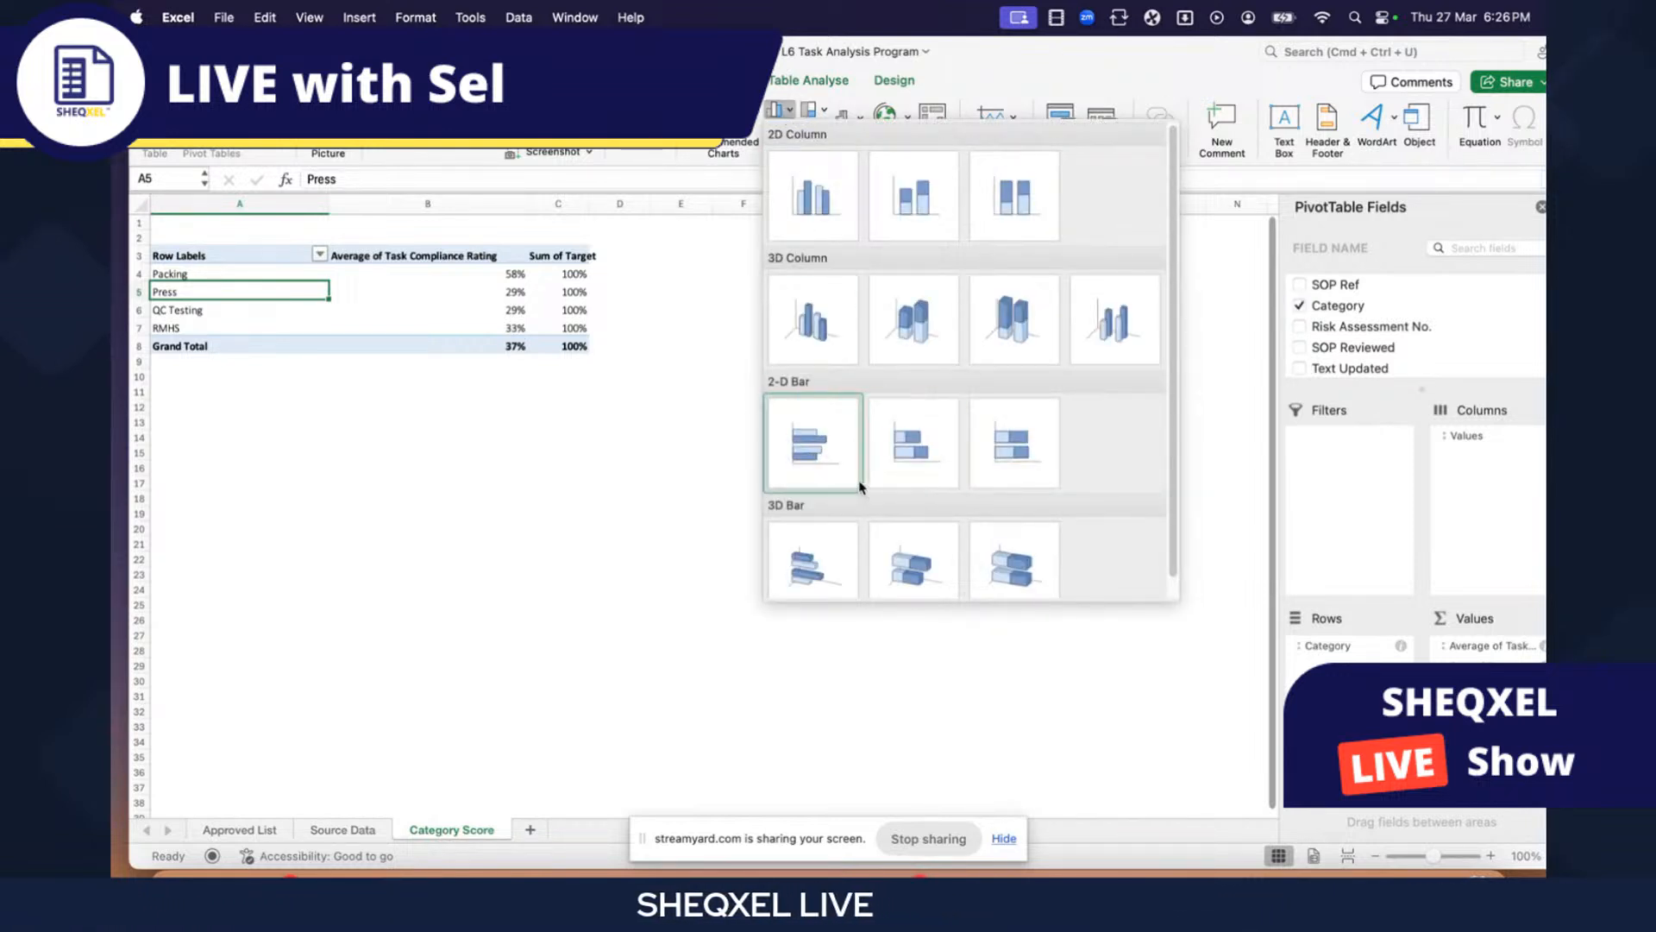
left_click(814, 455)
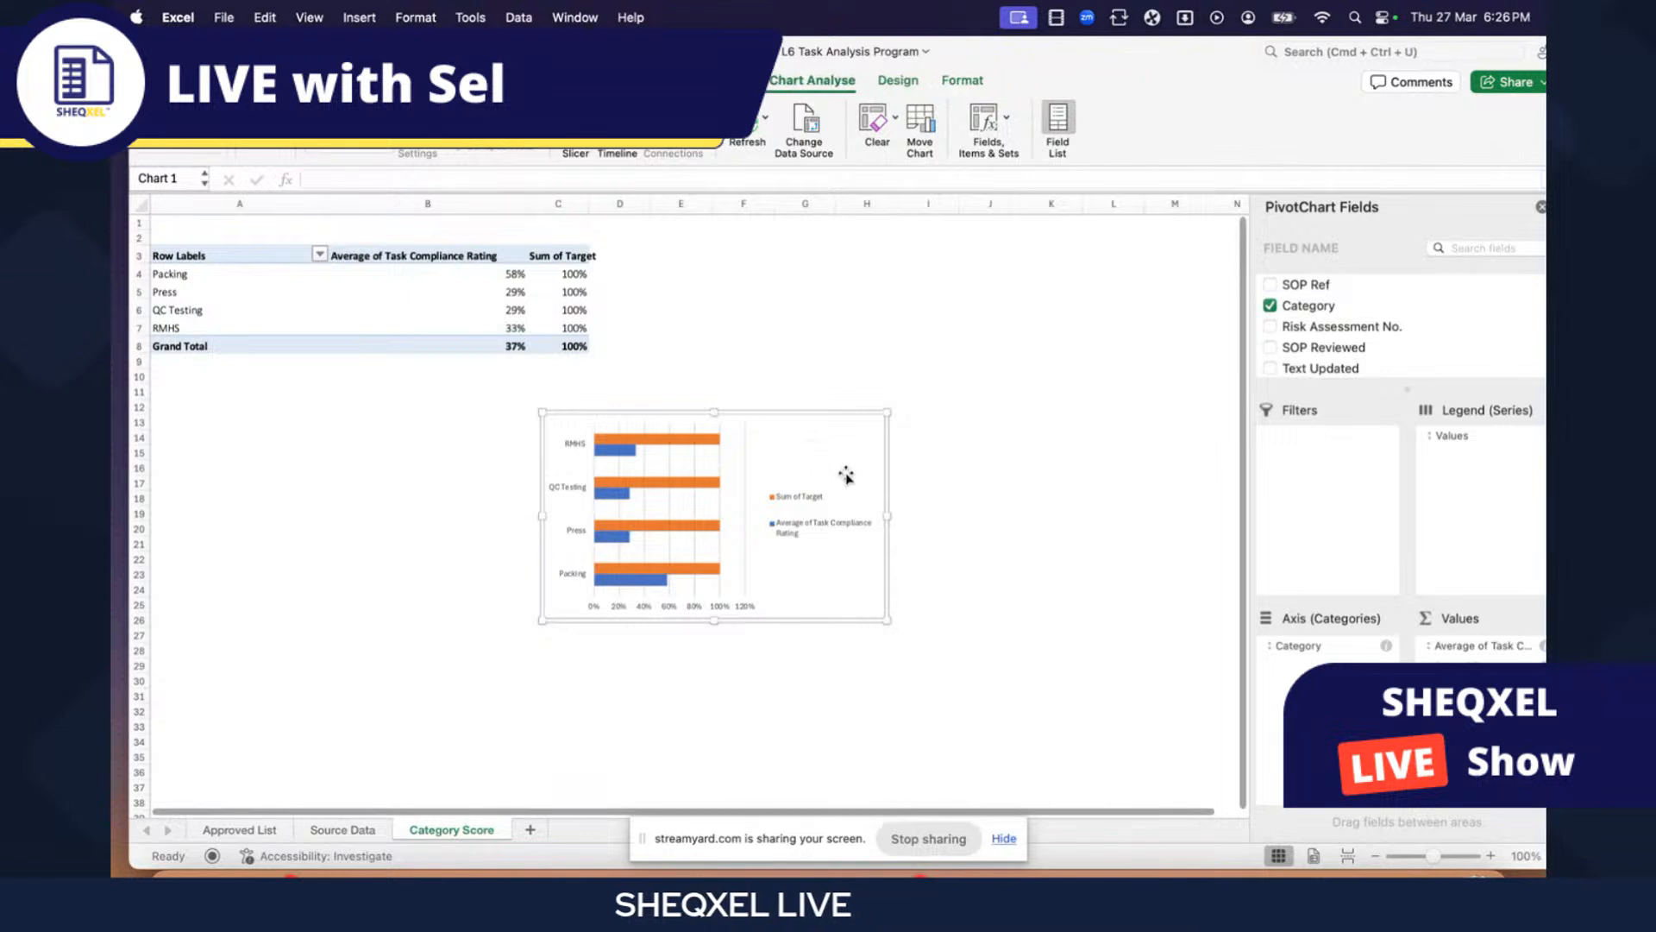
left_click_drag(787, 414, 856, 248)
left_click_drag(958, 462, 1038, 575)
- Set the series overlap of the Sum of Target bars to 100% and enlarge the chart
left_click(725, 526)
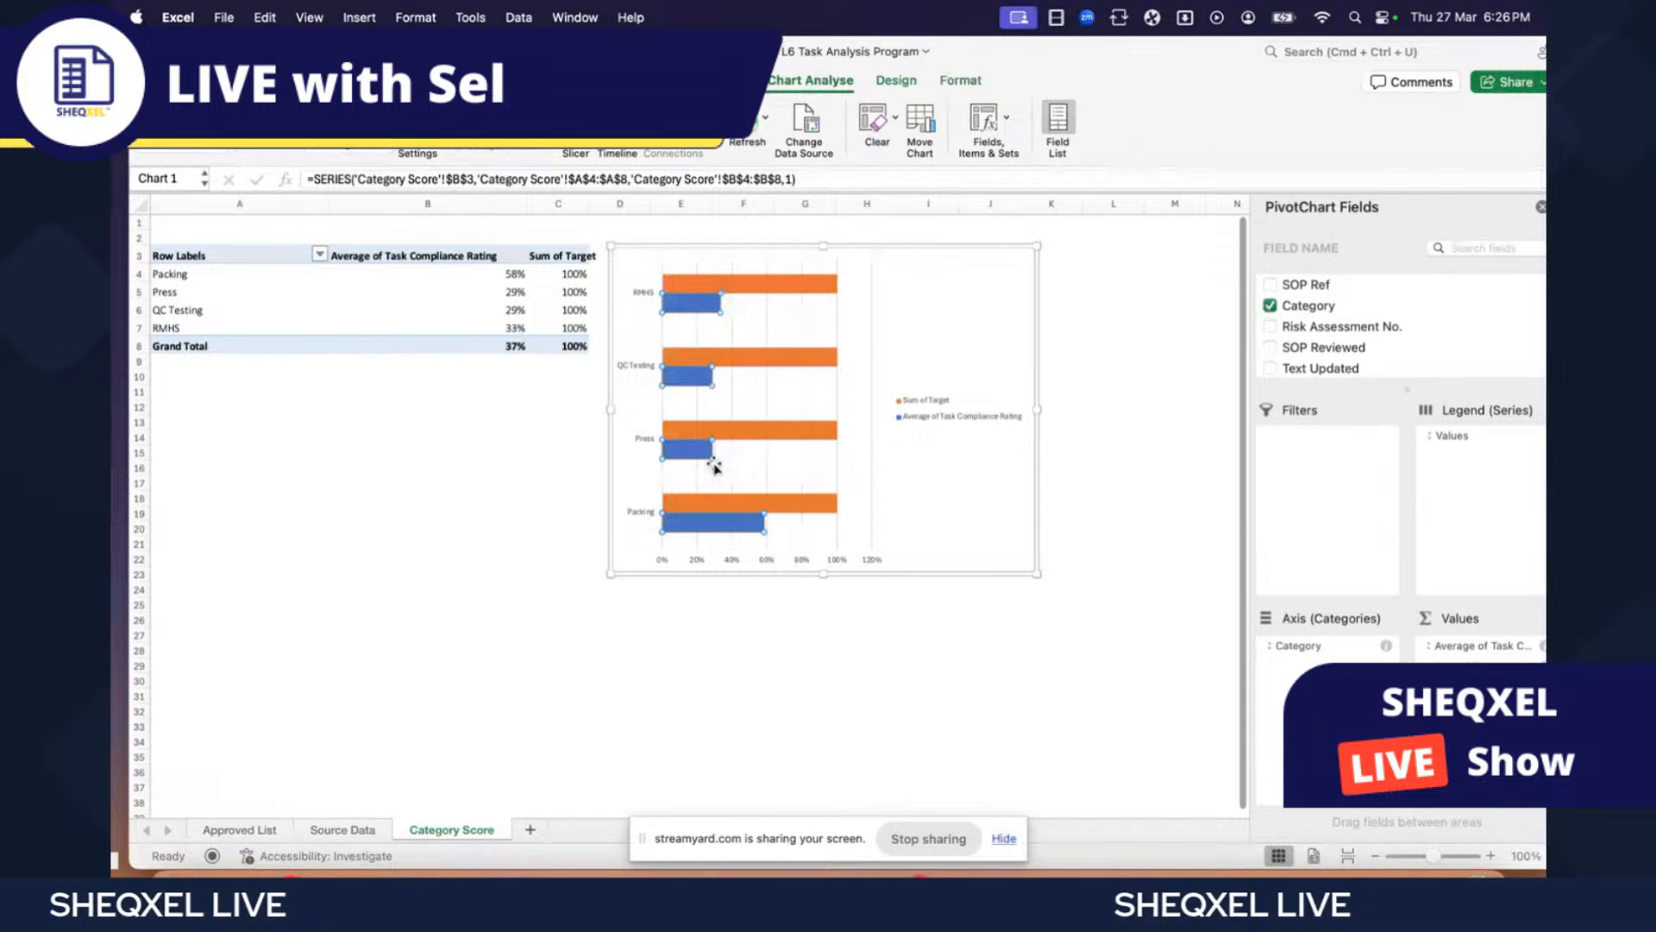
left_click(781, 502)
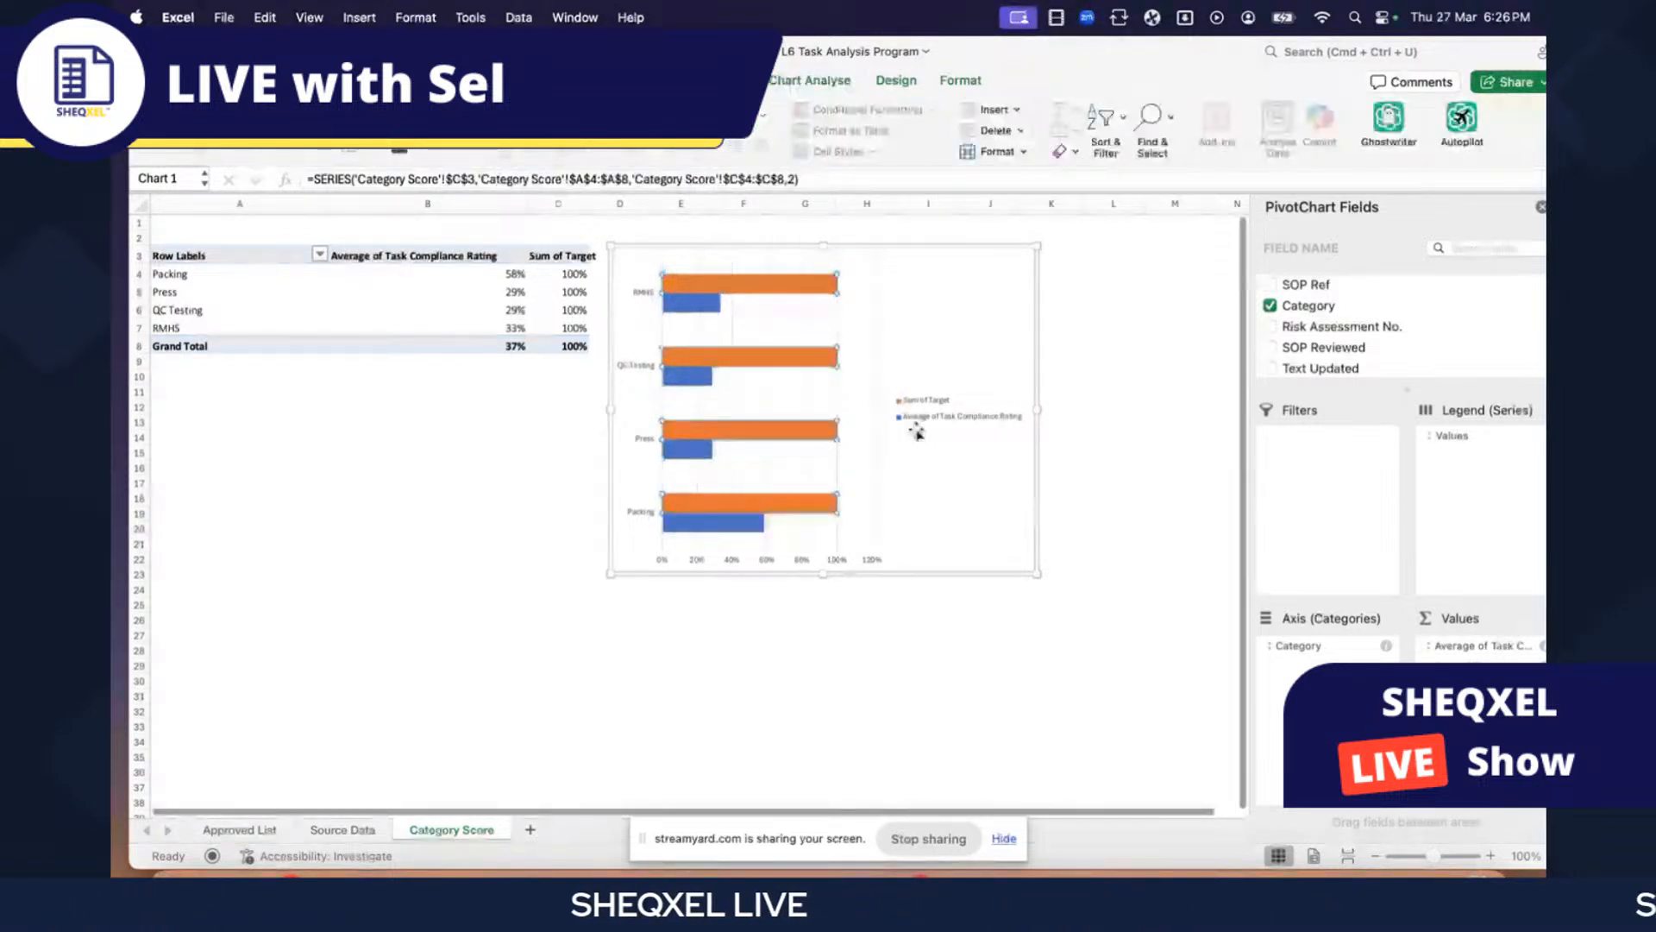
right_click(788, 432)
left_click(860, 676)
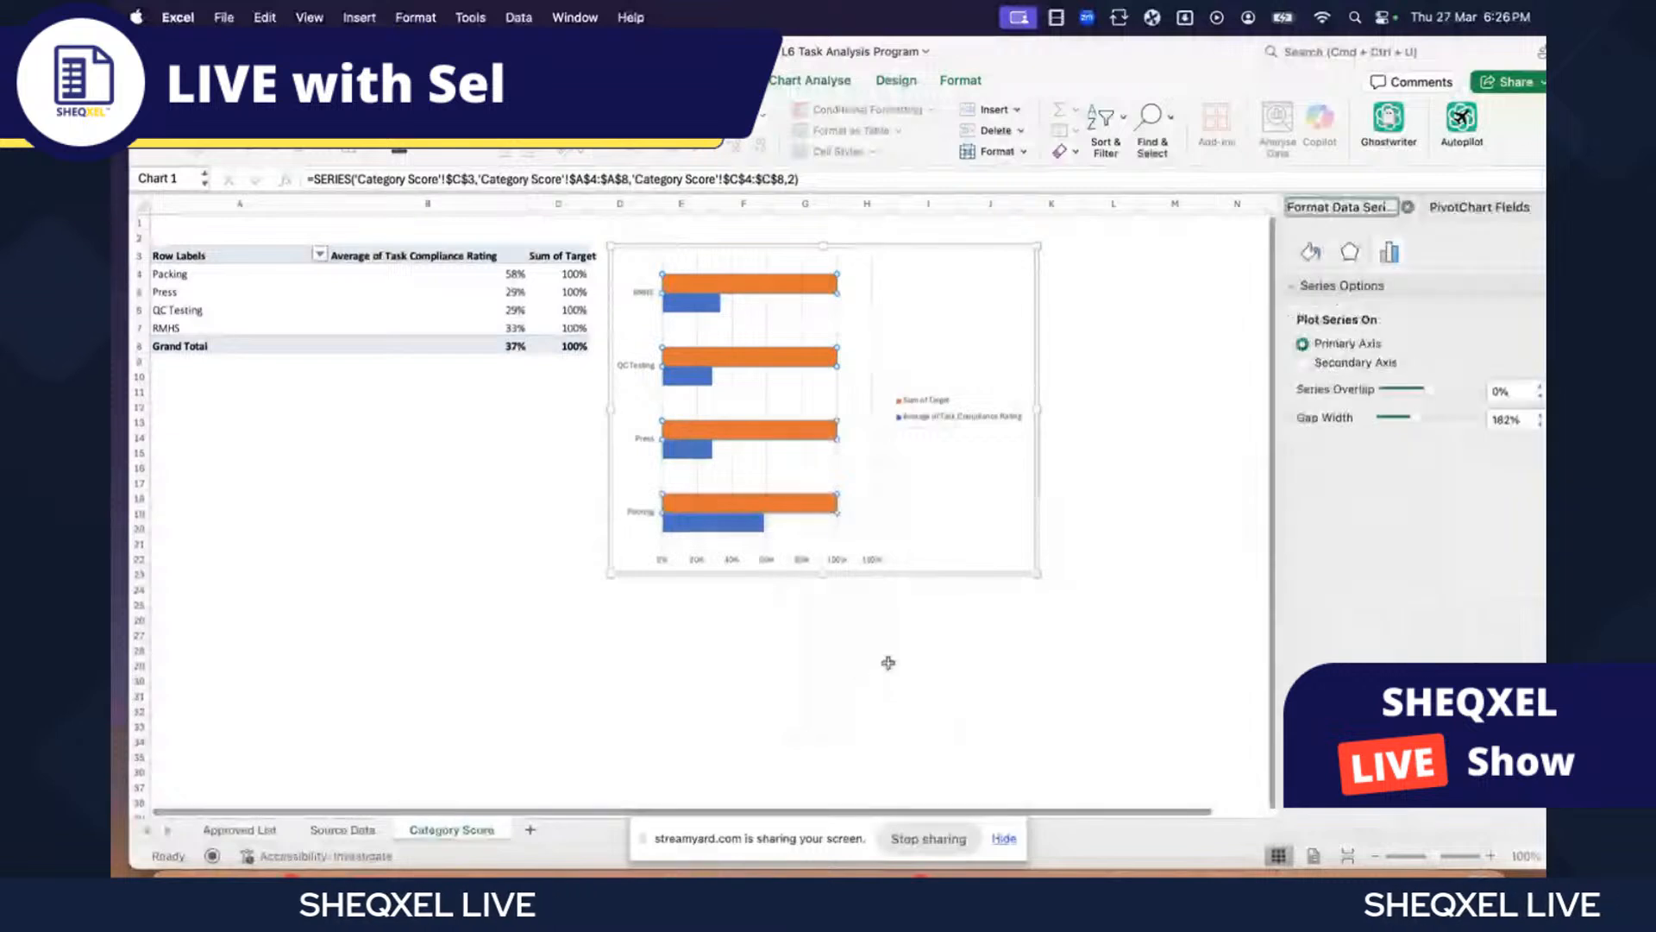
left_click_drag(1434, 392, 1482, 396)
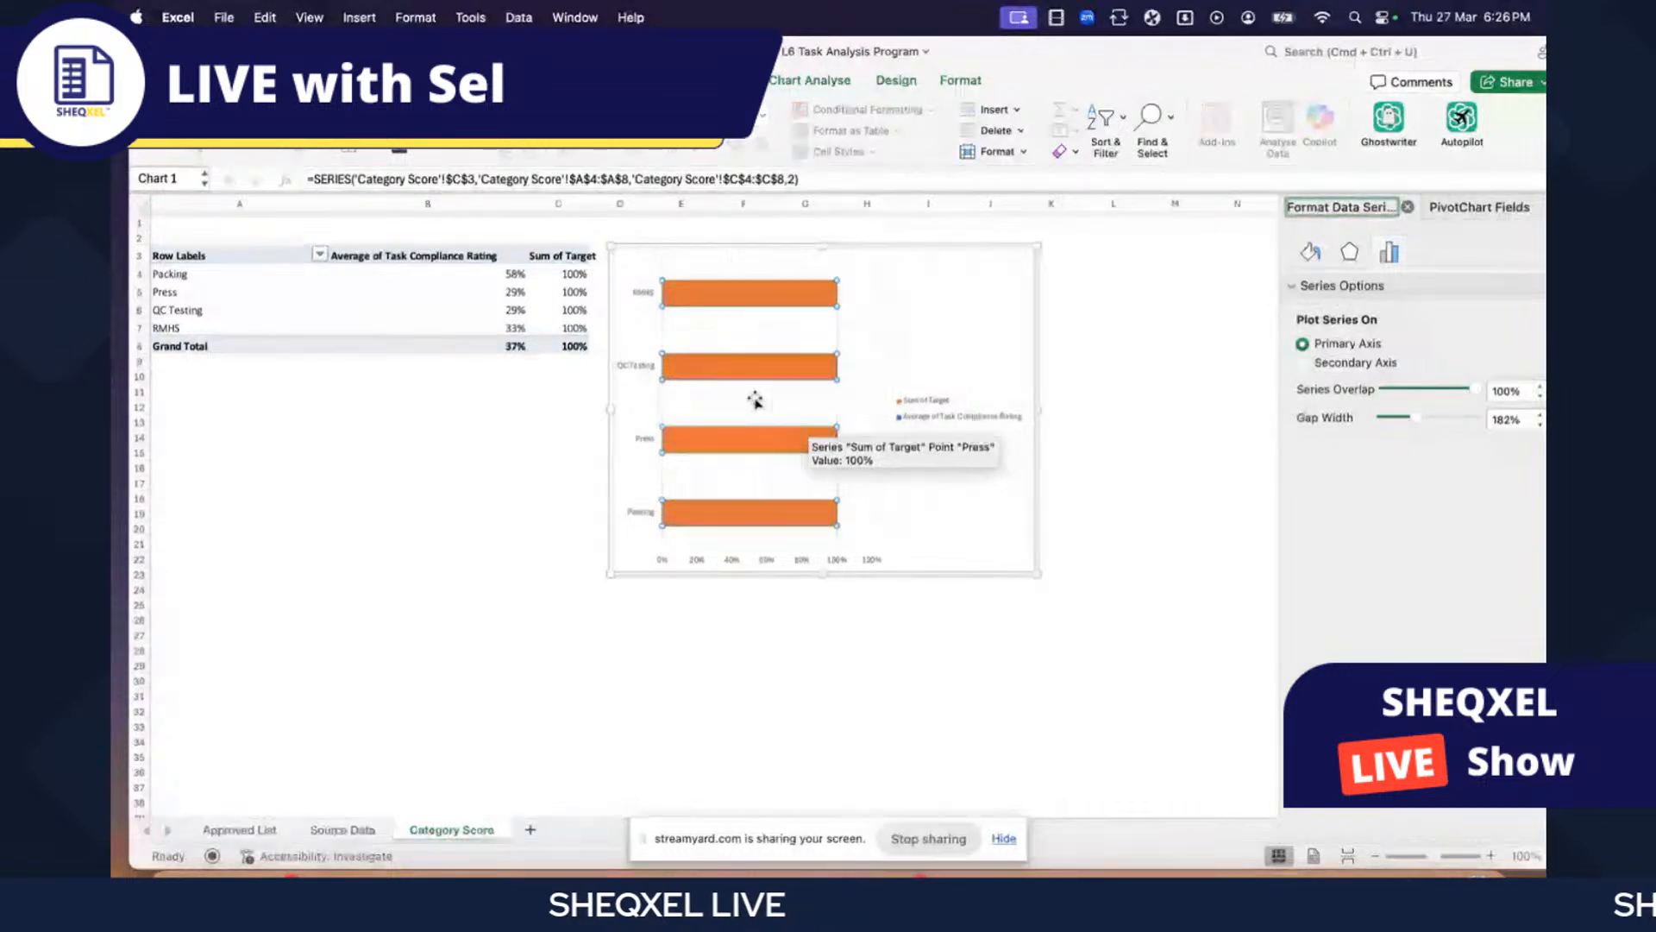
left_click_drag(1039, 574, 1123, 597)
left_click(1202, 438)
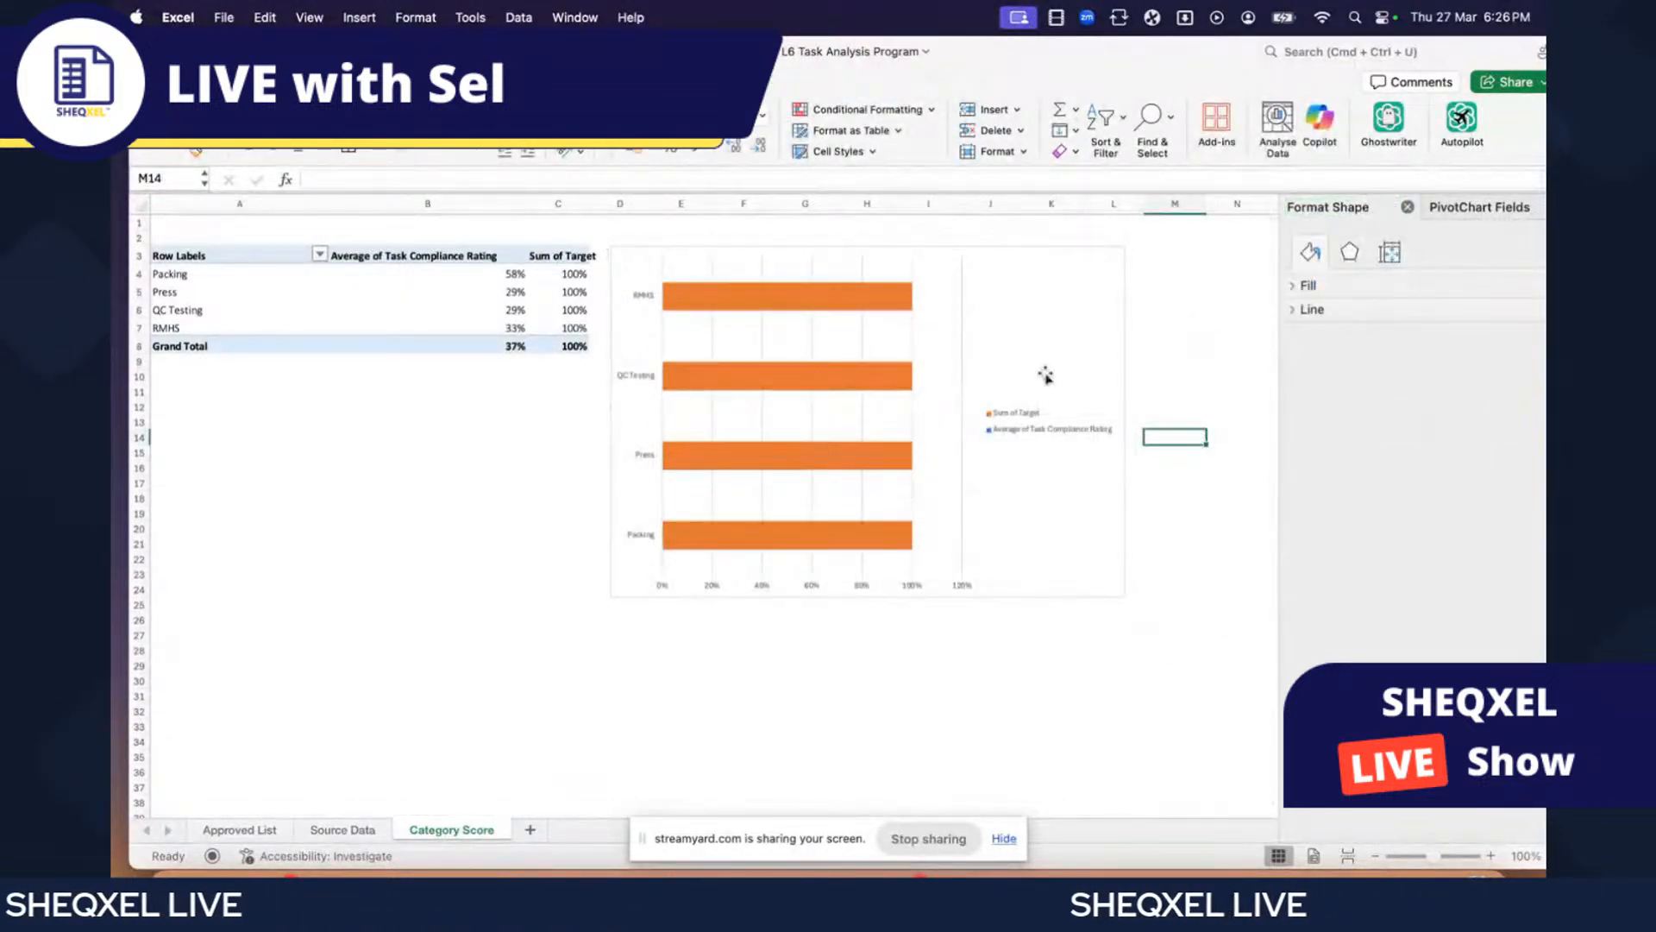
- Reorder the pivot table values so Sum of Target comes before Average of Task Compliance Rating
left_click(723, 461)
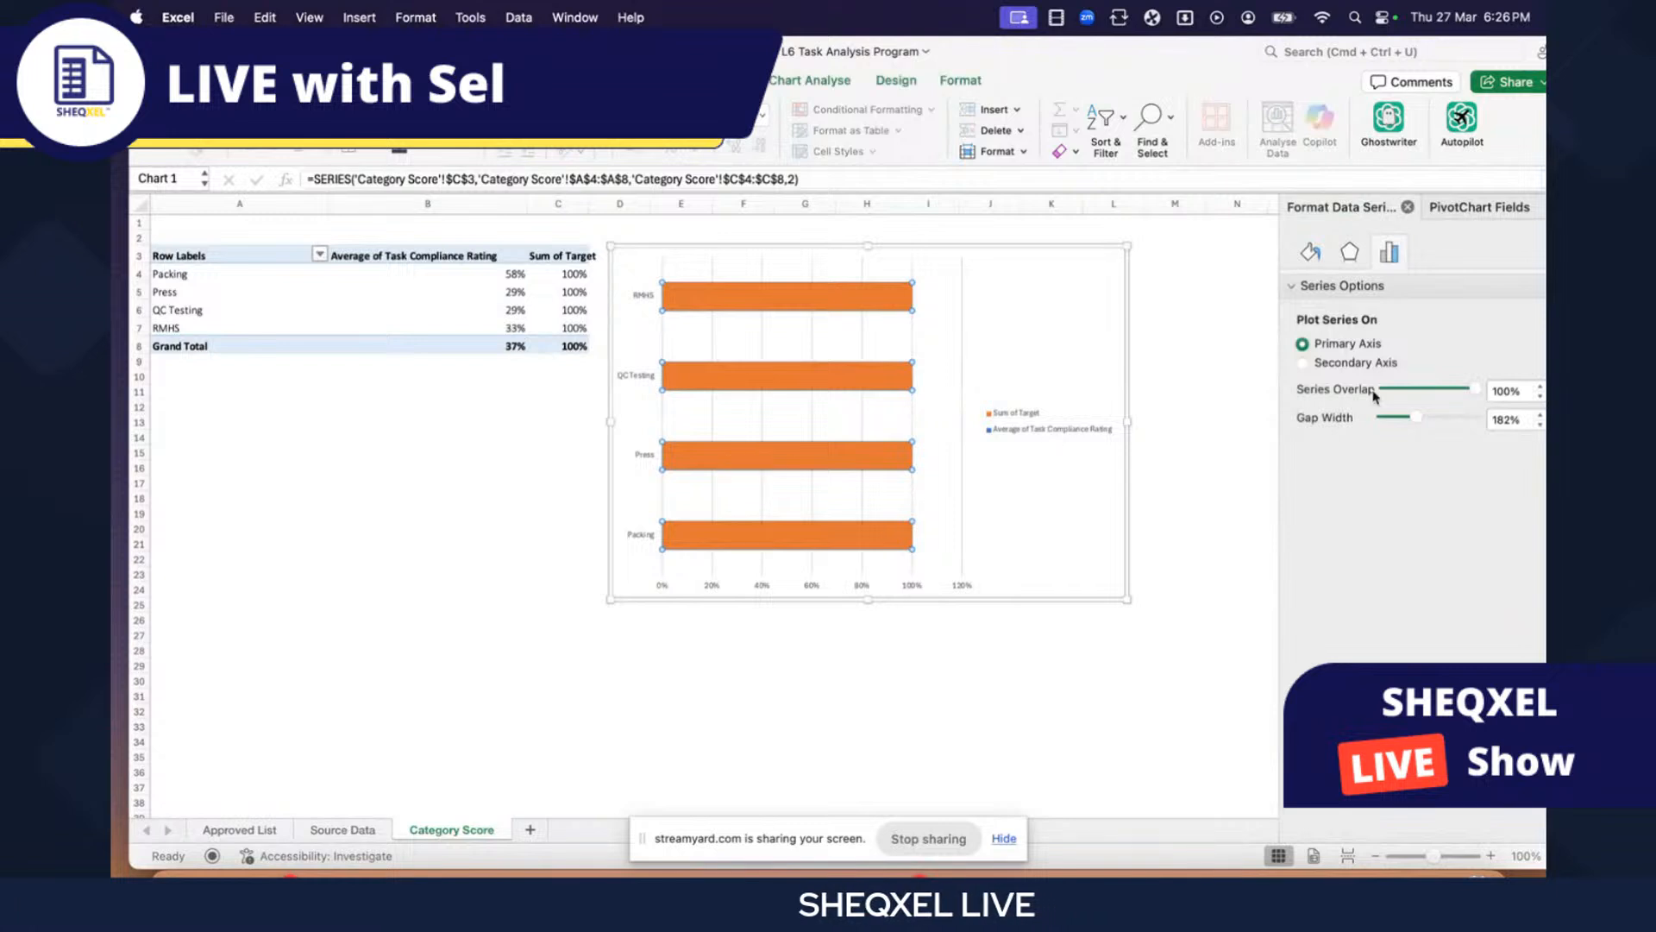
left_click(1407, 207)
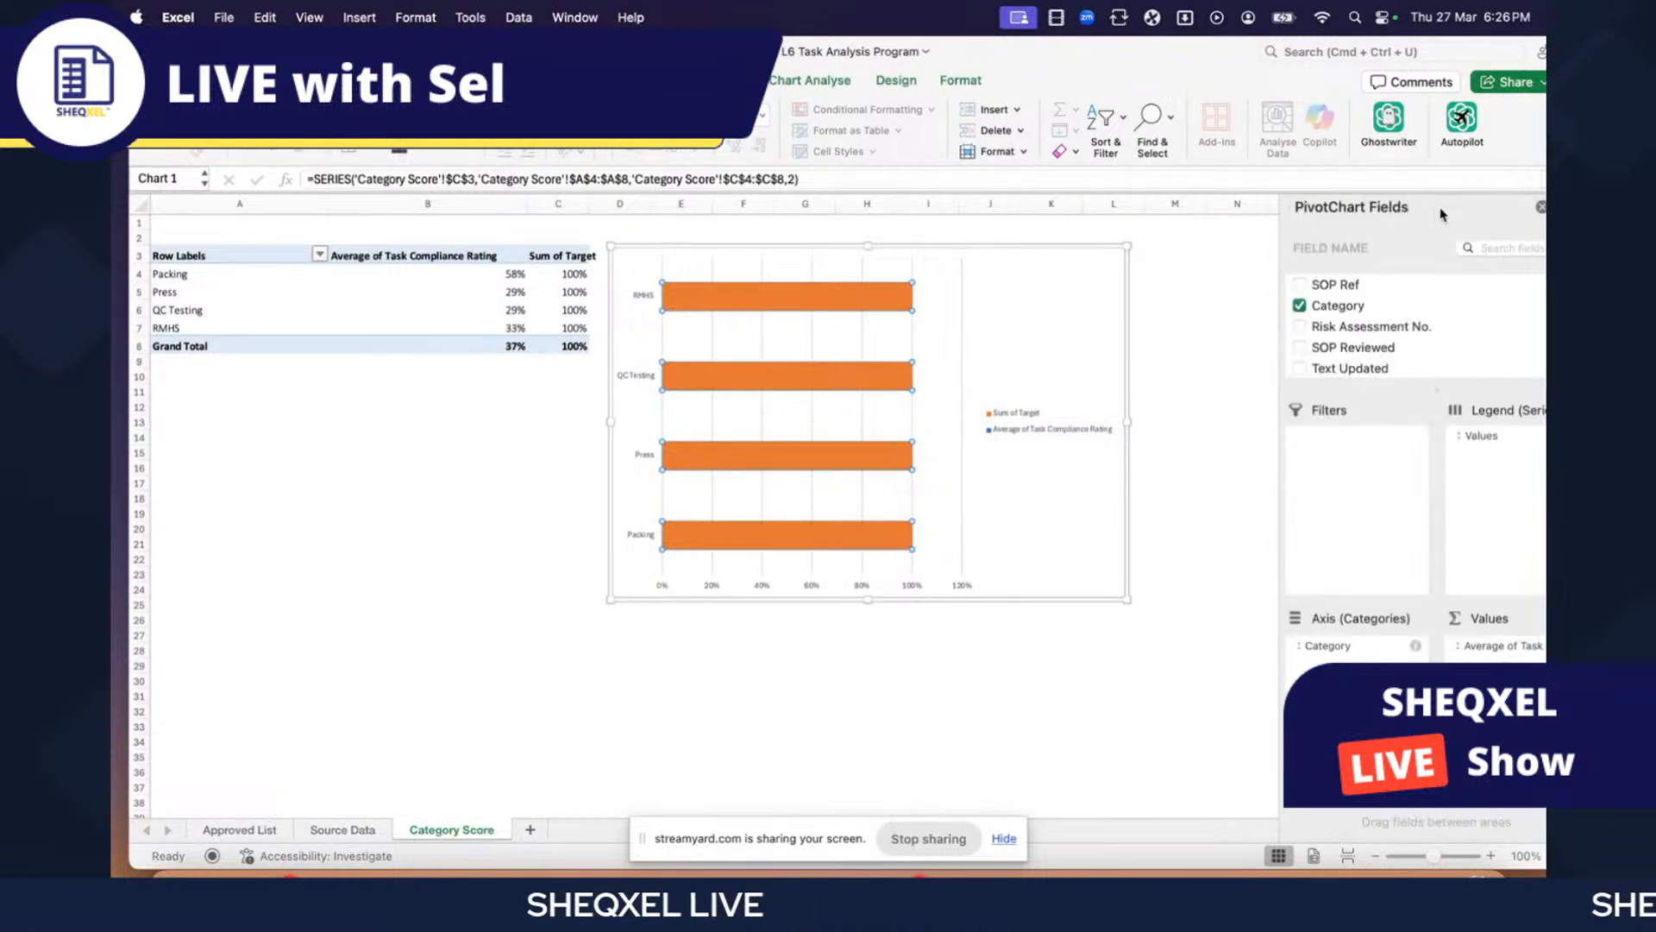
left_click(1542, 207)
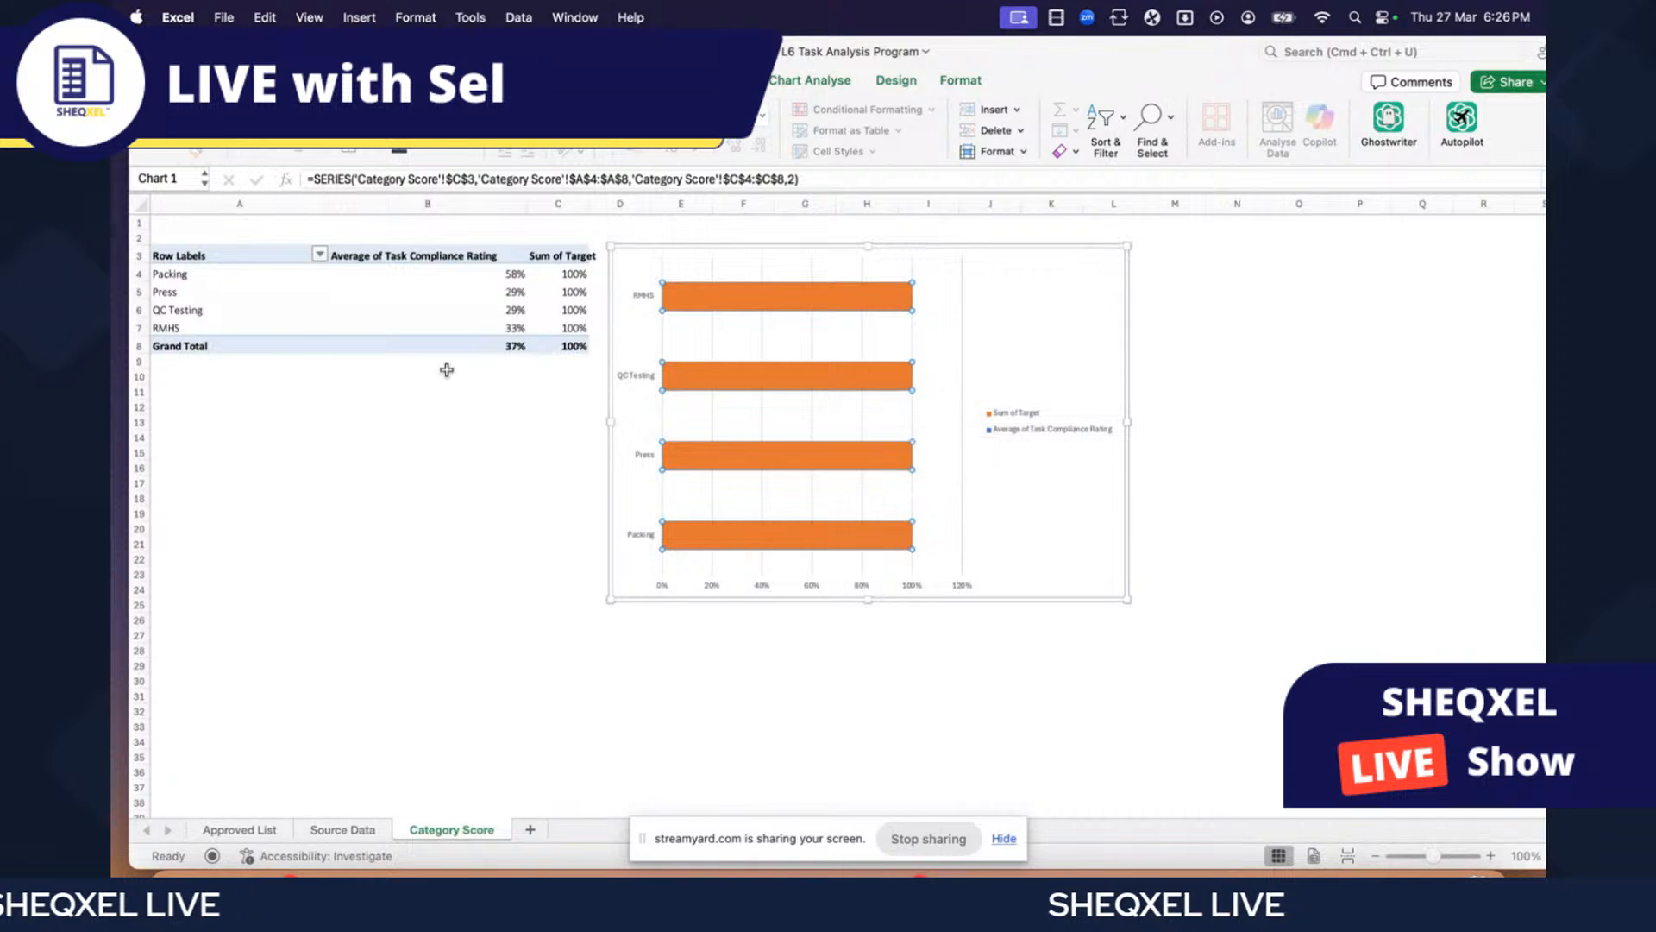
left_click(464, 305)
right_click(465, 307)
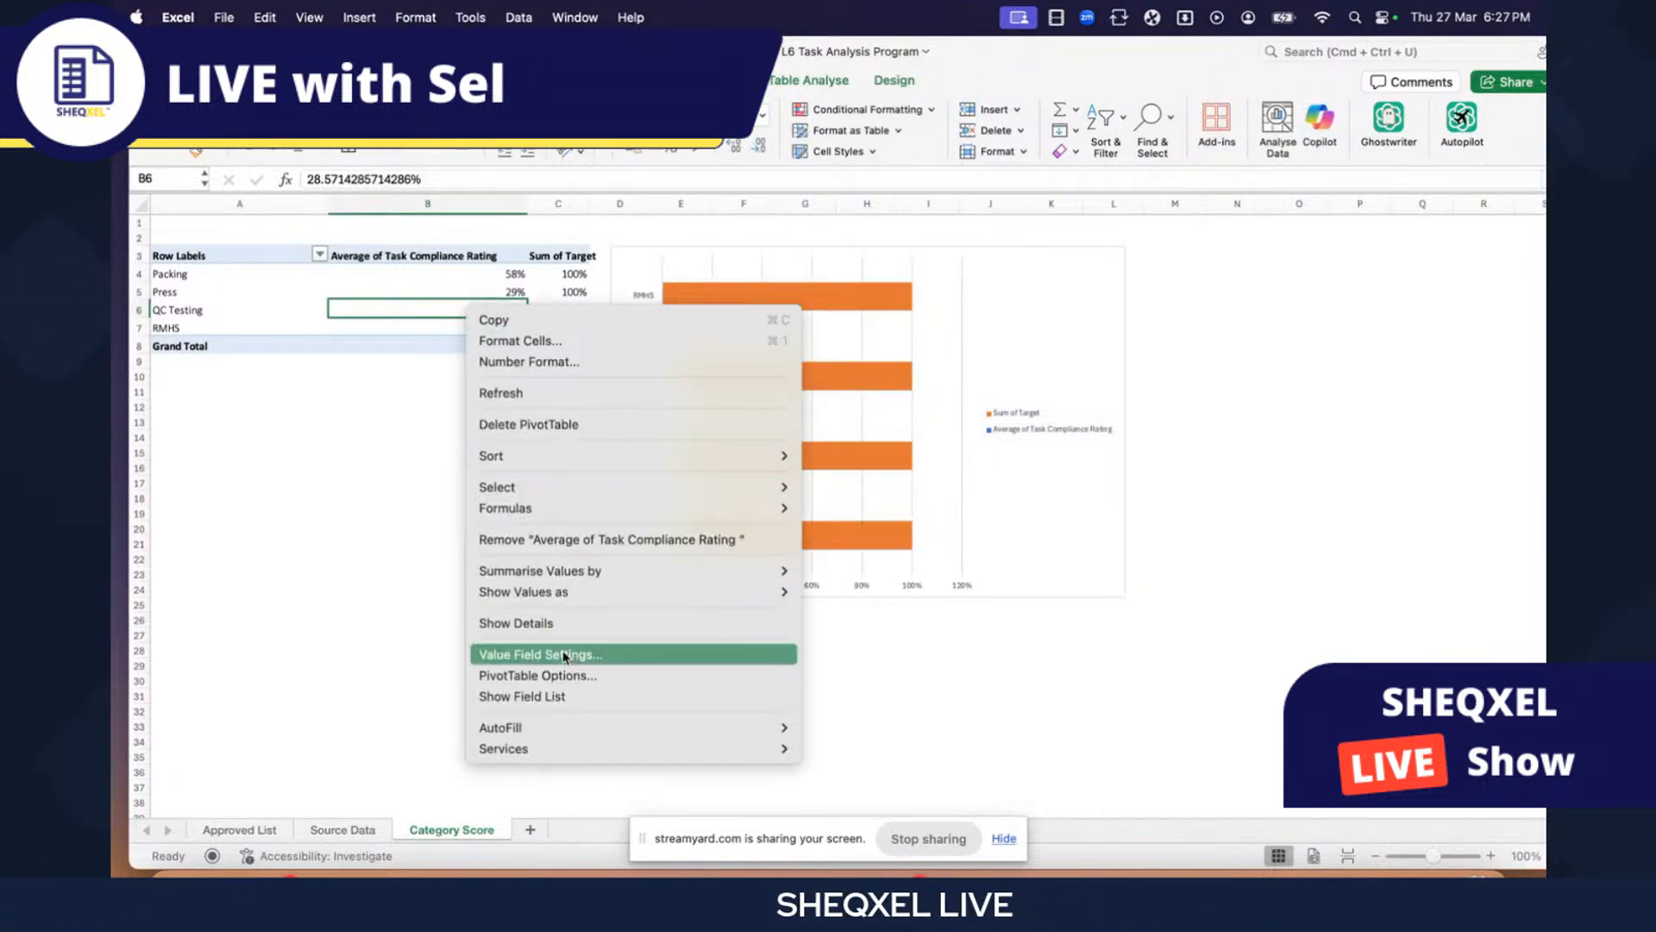
left_click(522, 696)
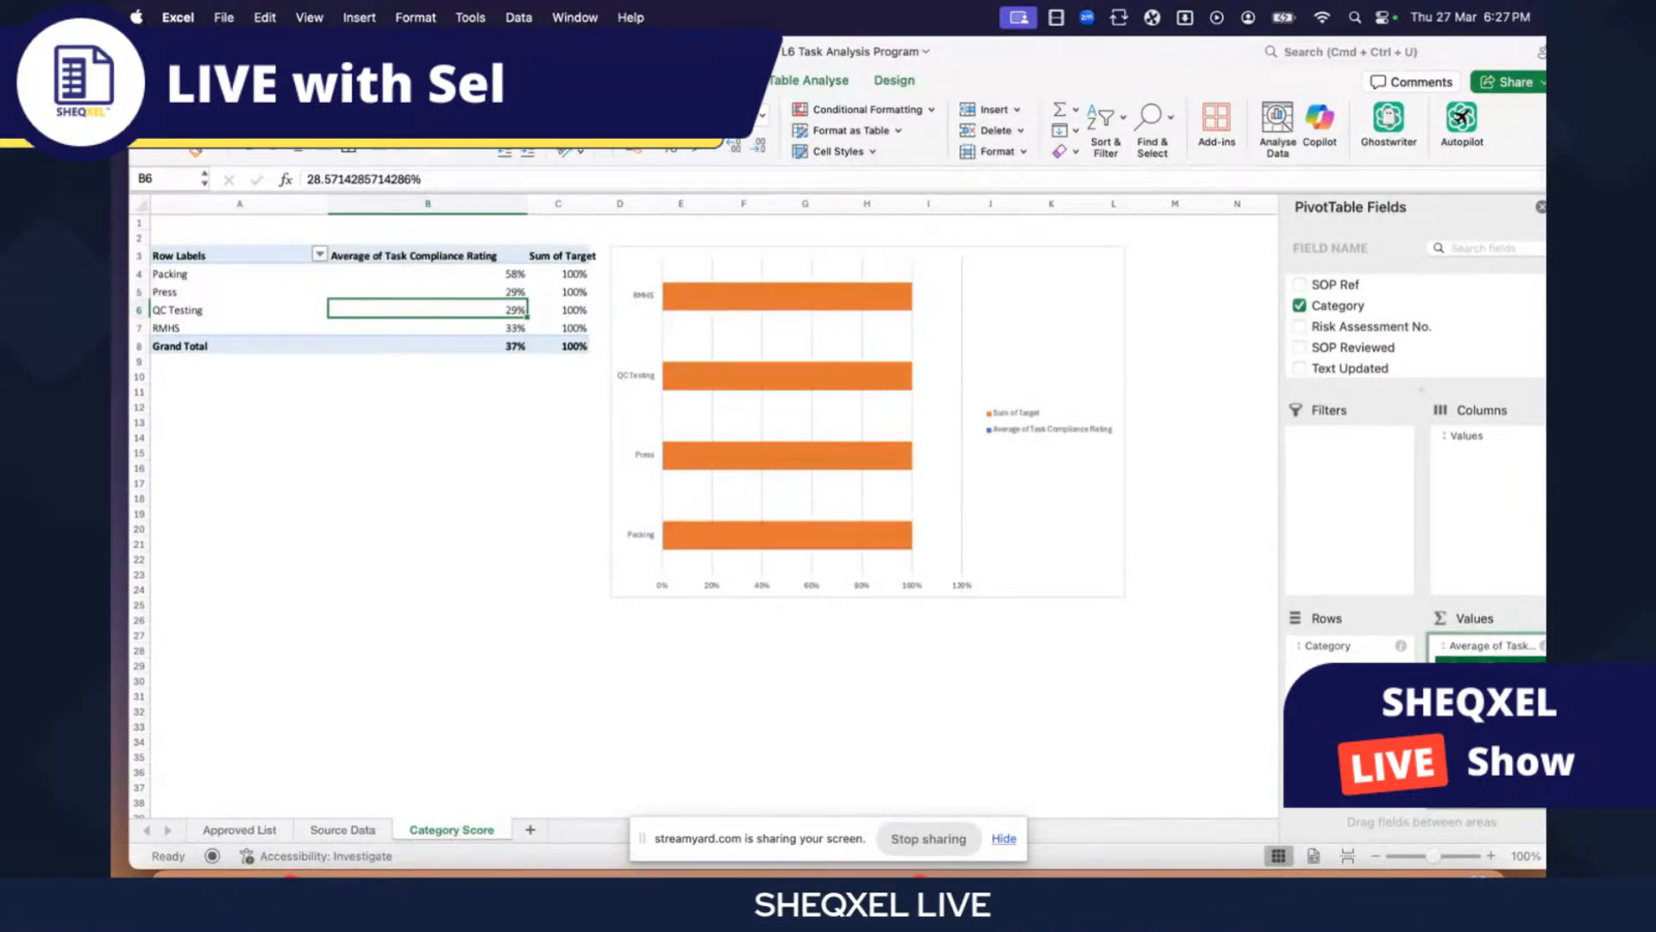
right_click(1486, 664)
left_click(1384, 630)
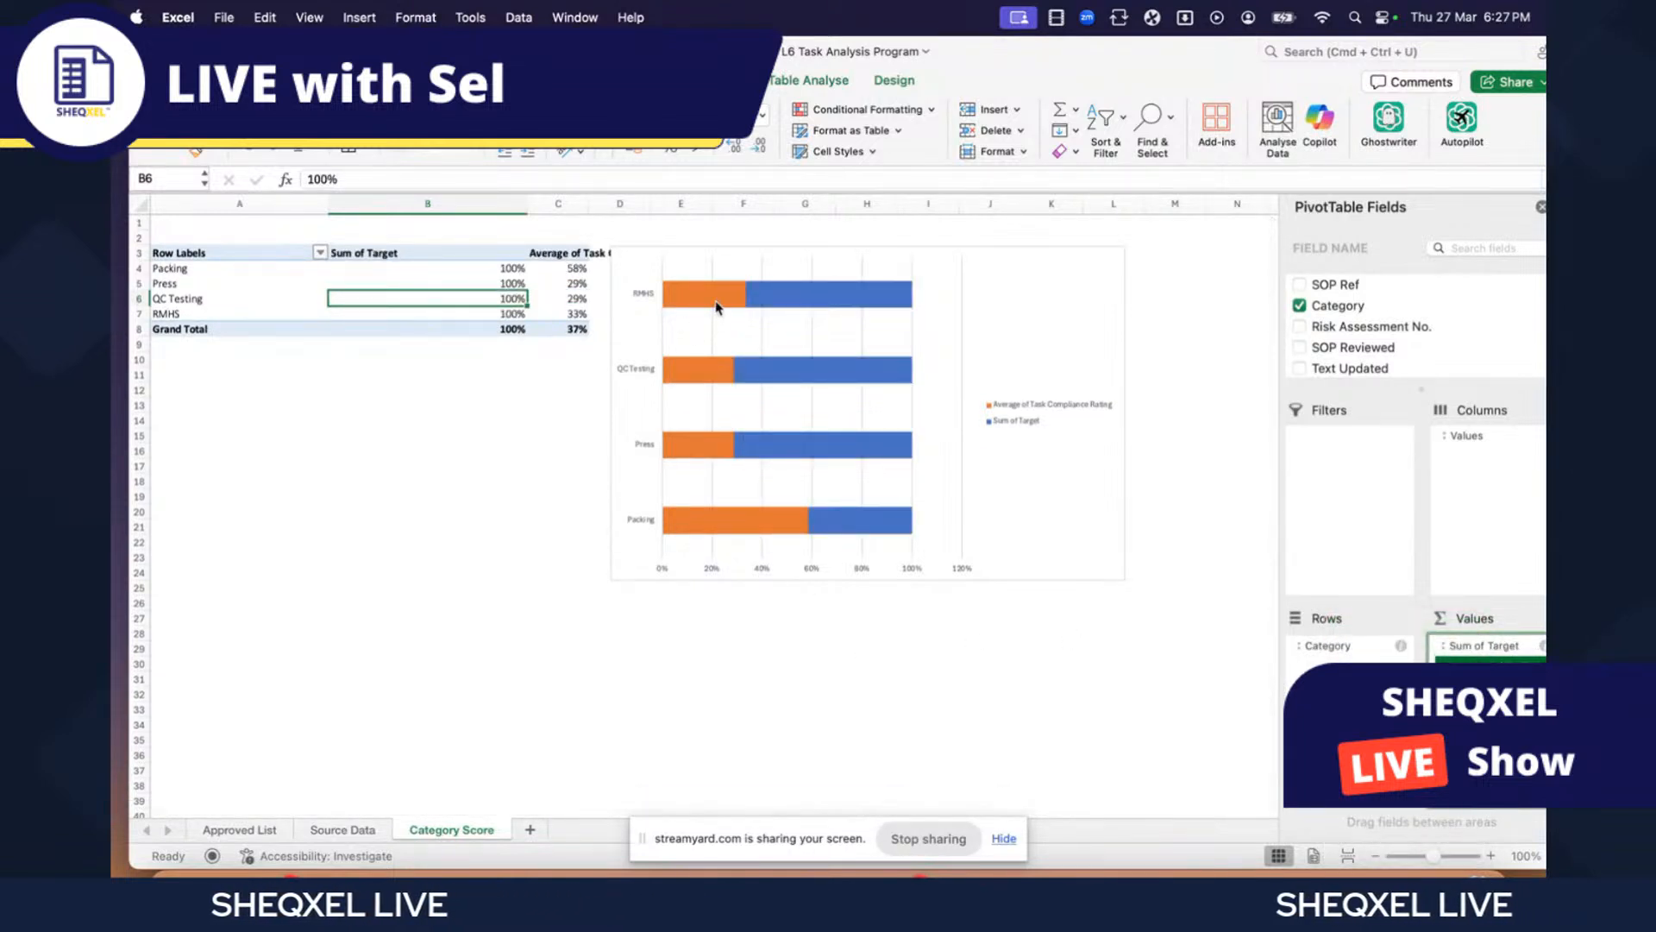
- Delete the vertical gridlines from the compliance bar chart
left_click(736, 377)
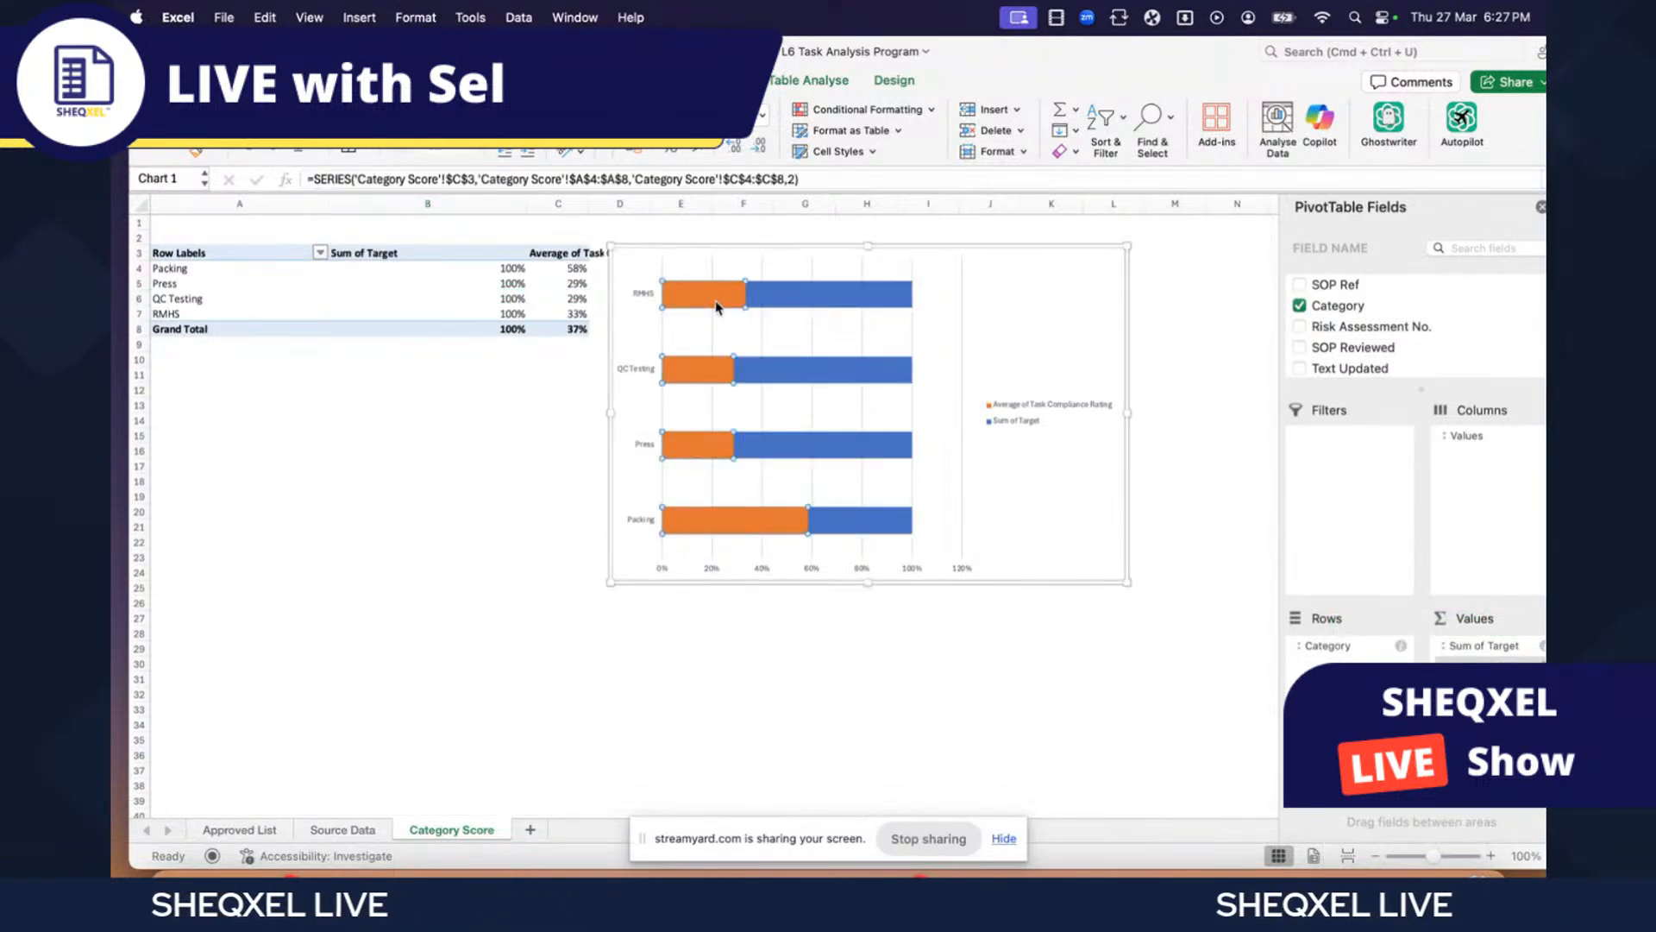
left_click(809, 302)
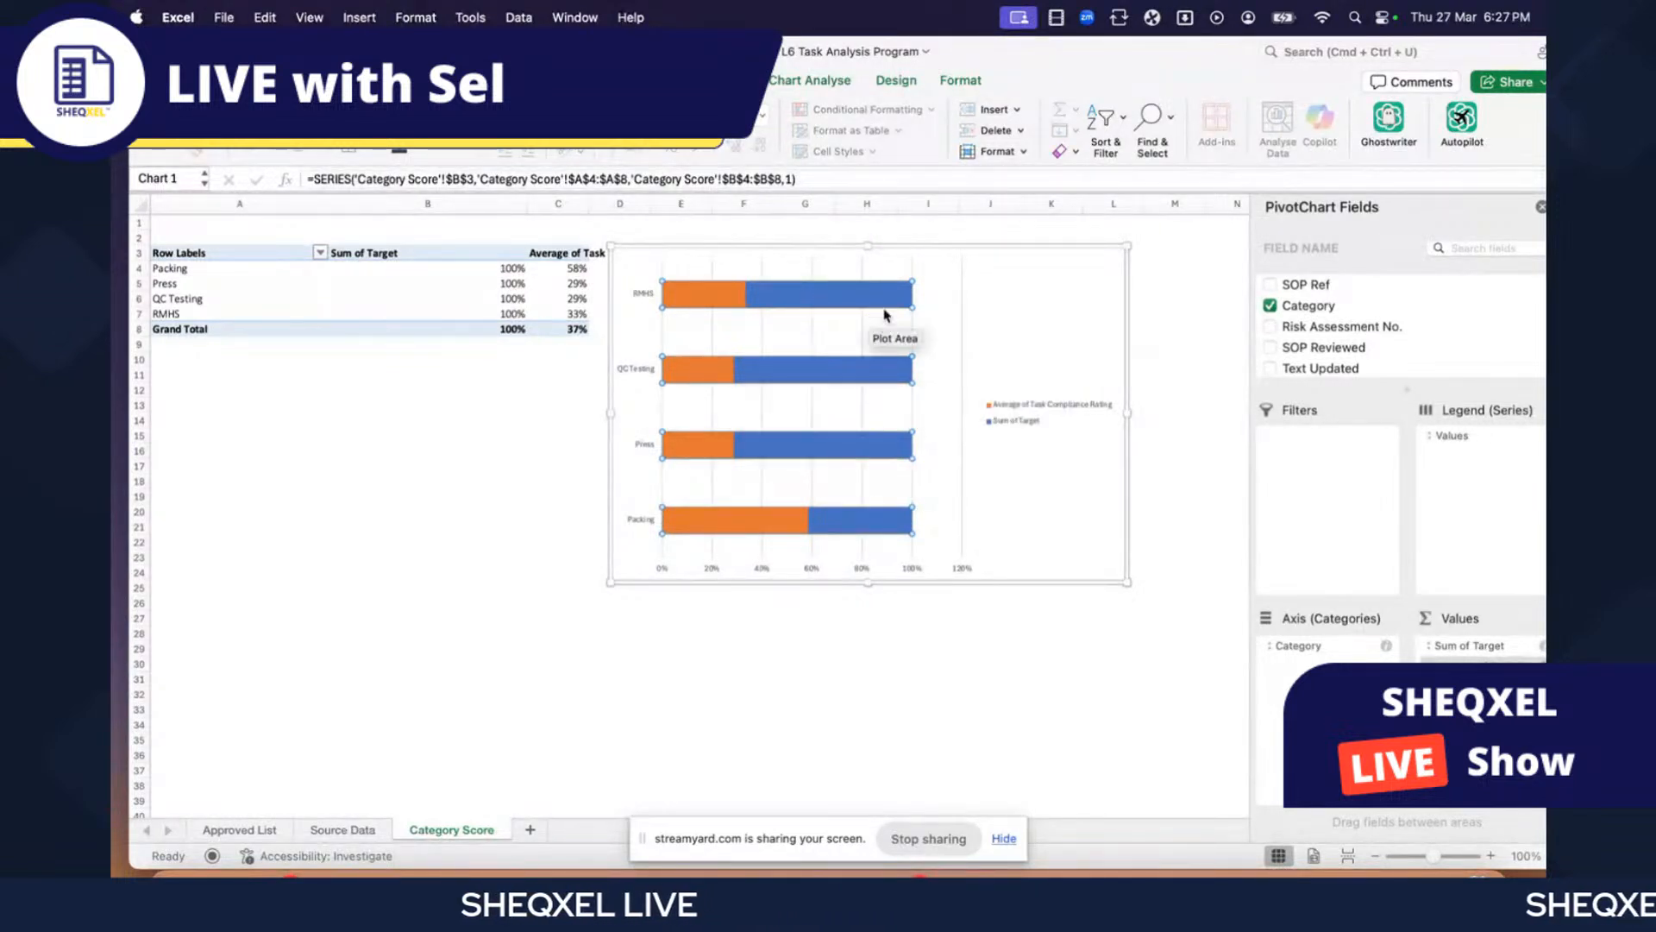
left_click(828, 295)
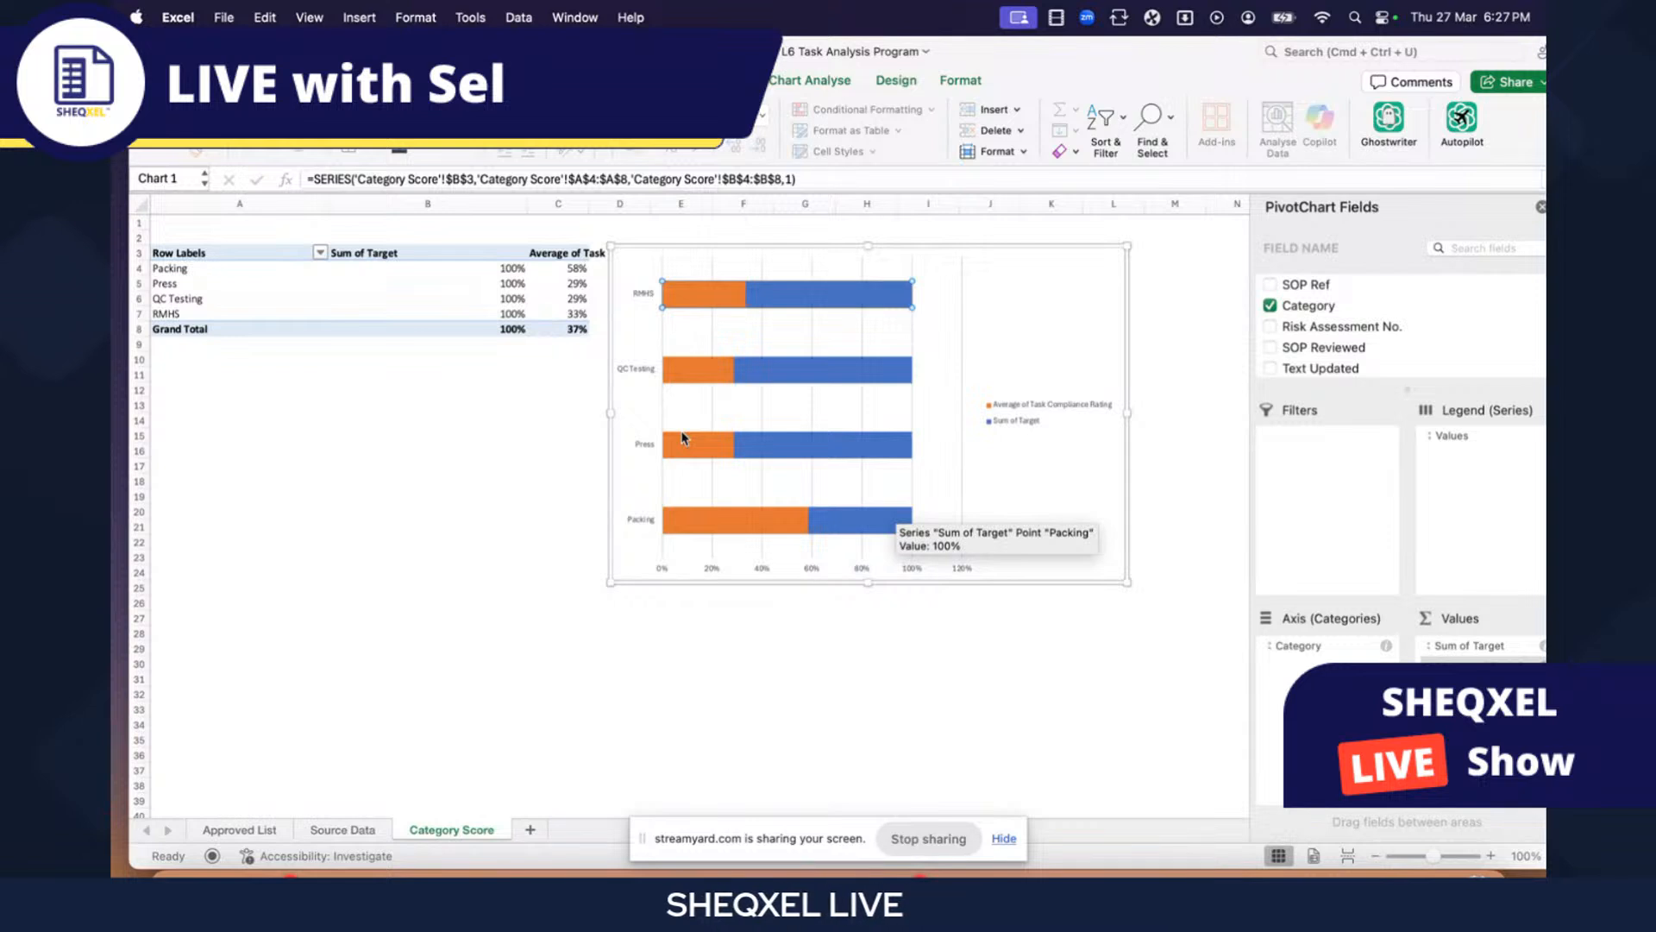
left_click(889, 414)
key("Delete")
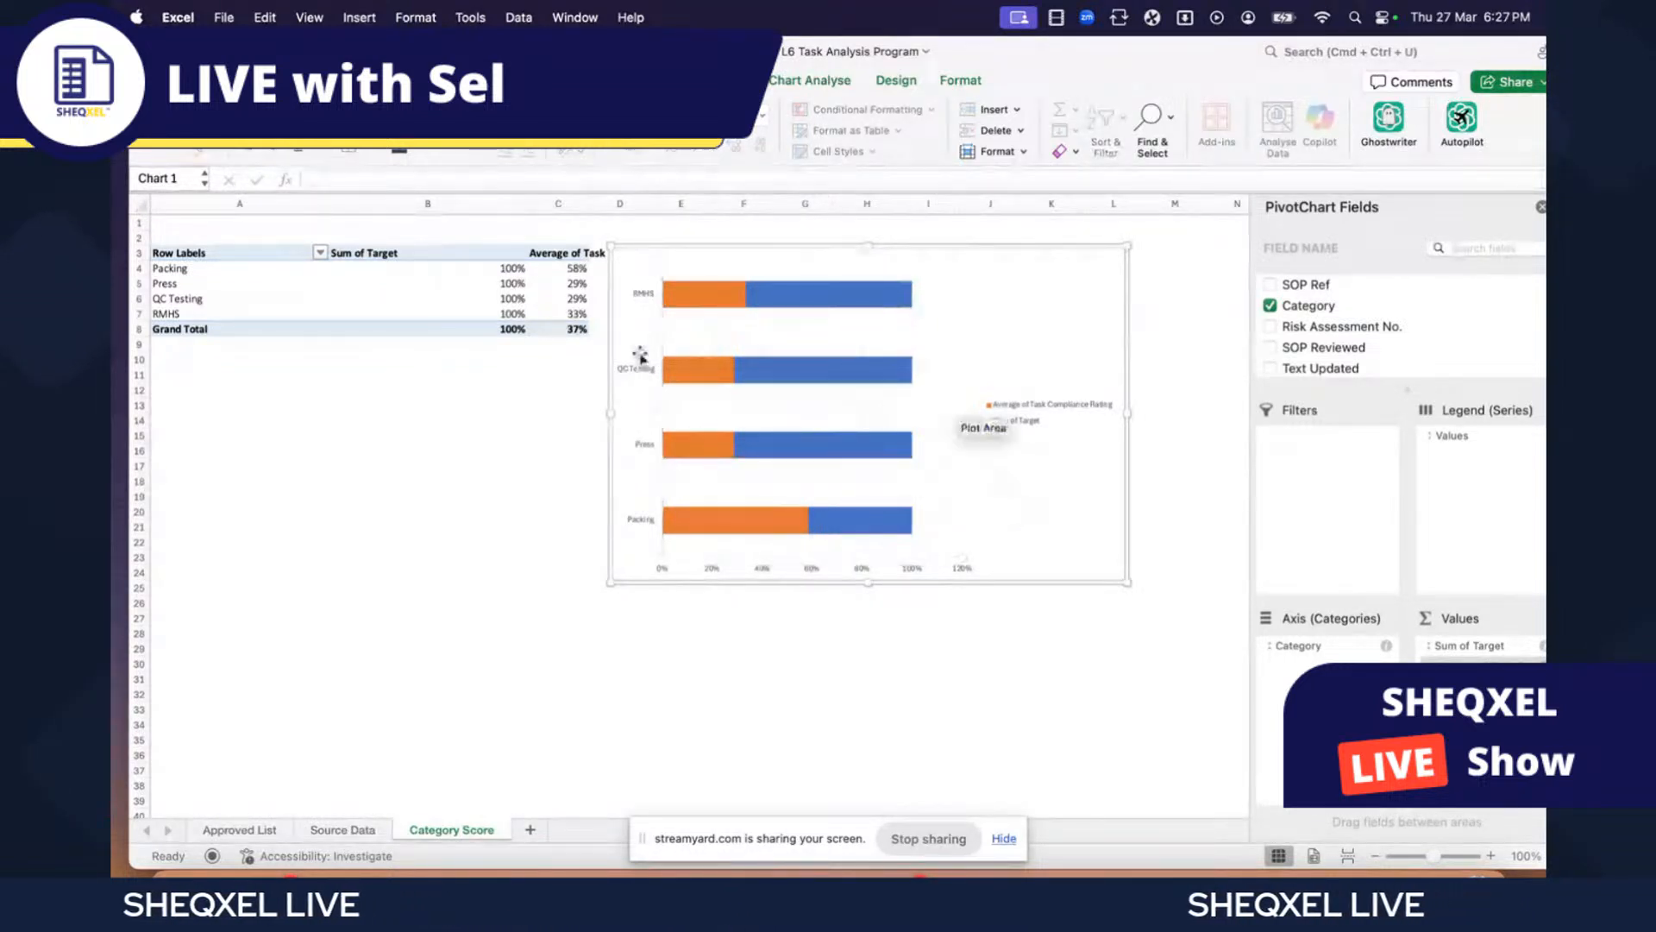
- Fill the Average of Task Compliance Rating bars dark blue-grey and the Sum of Target bars light grey, and enlarge the chart slightly
left_click(732, 298)
left_click(399, 151)
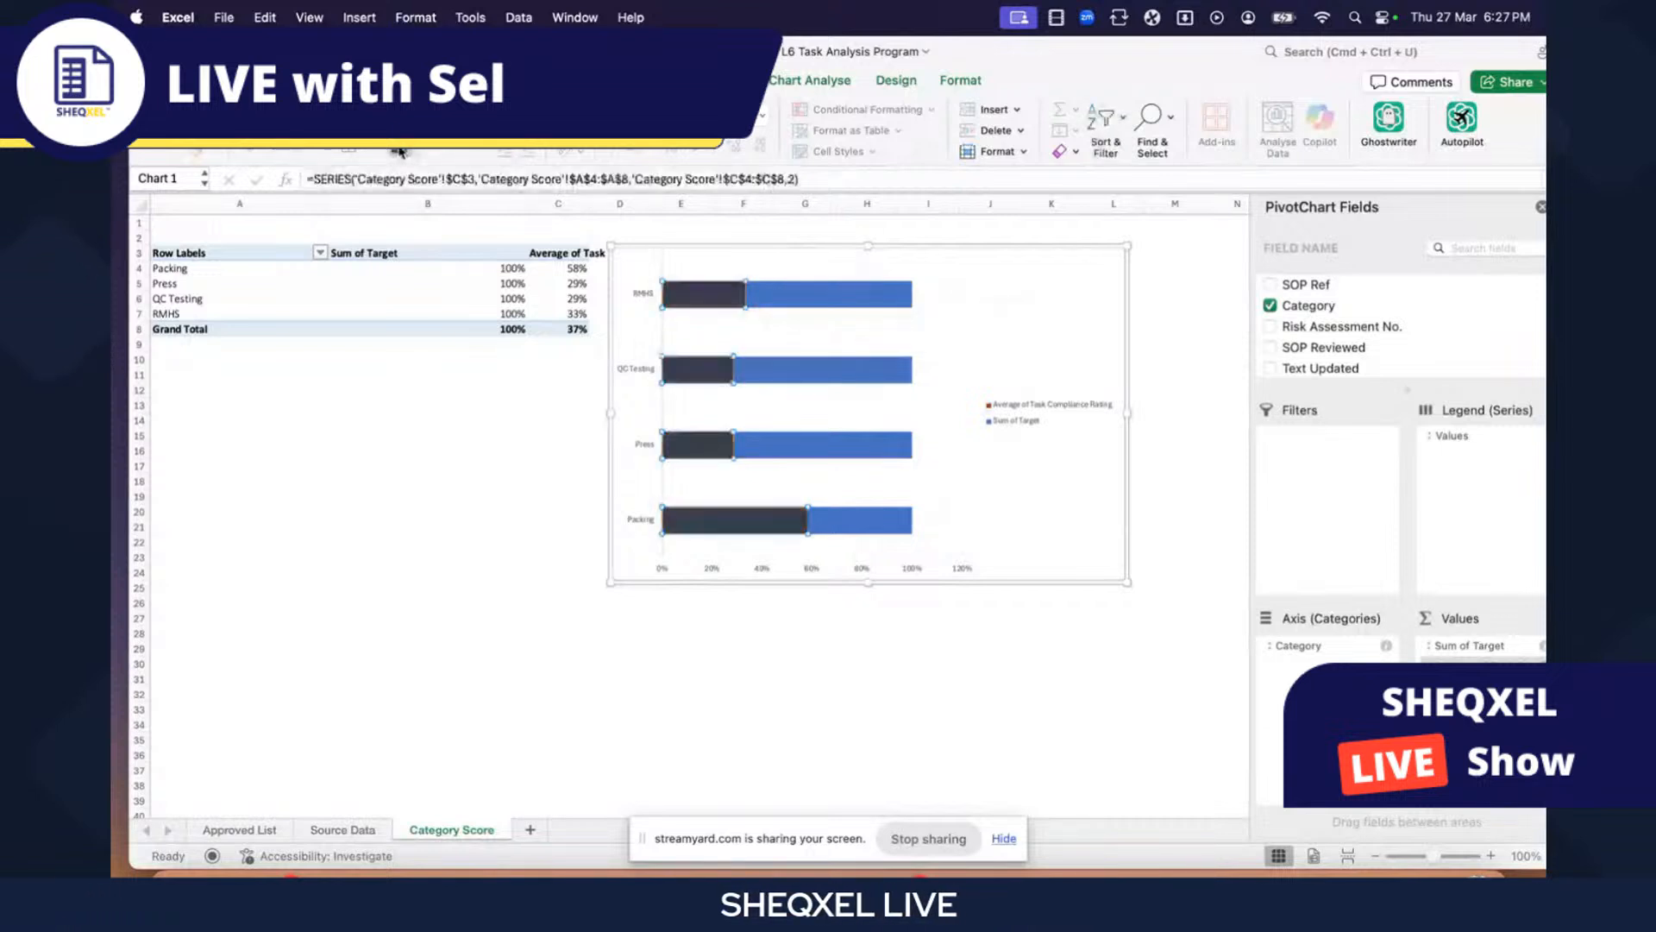
left_click(806, 300)
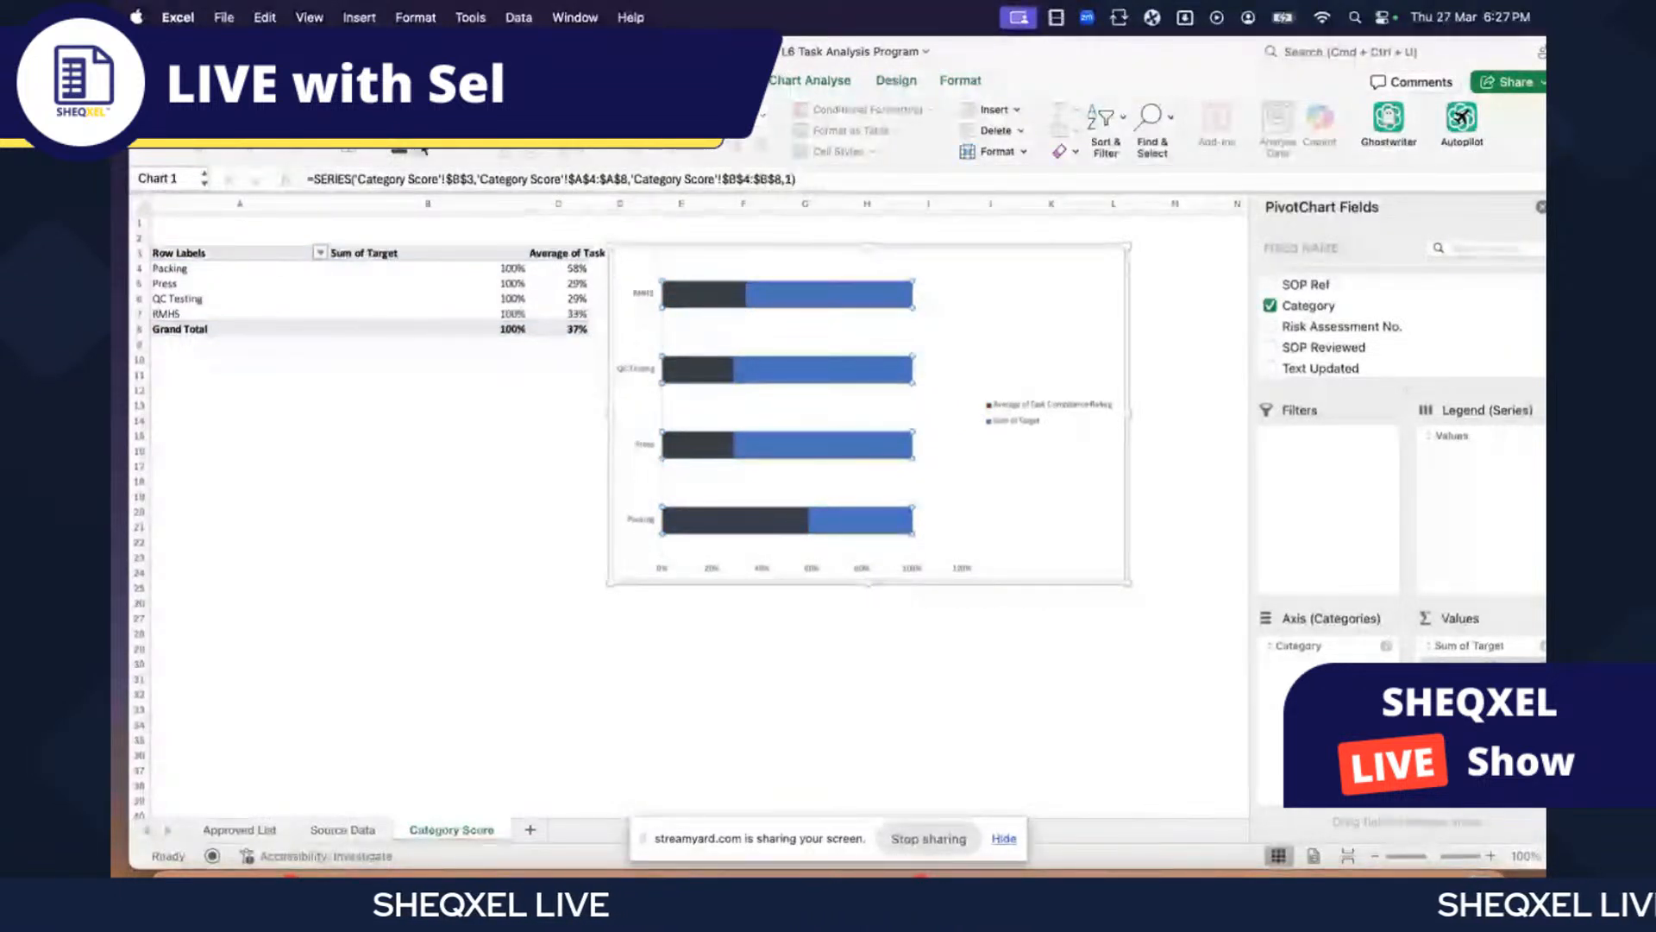
left_click(415, 151)
left_click(406, 292)
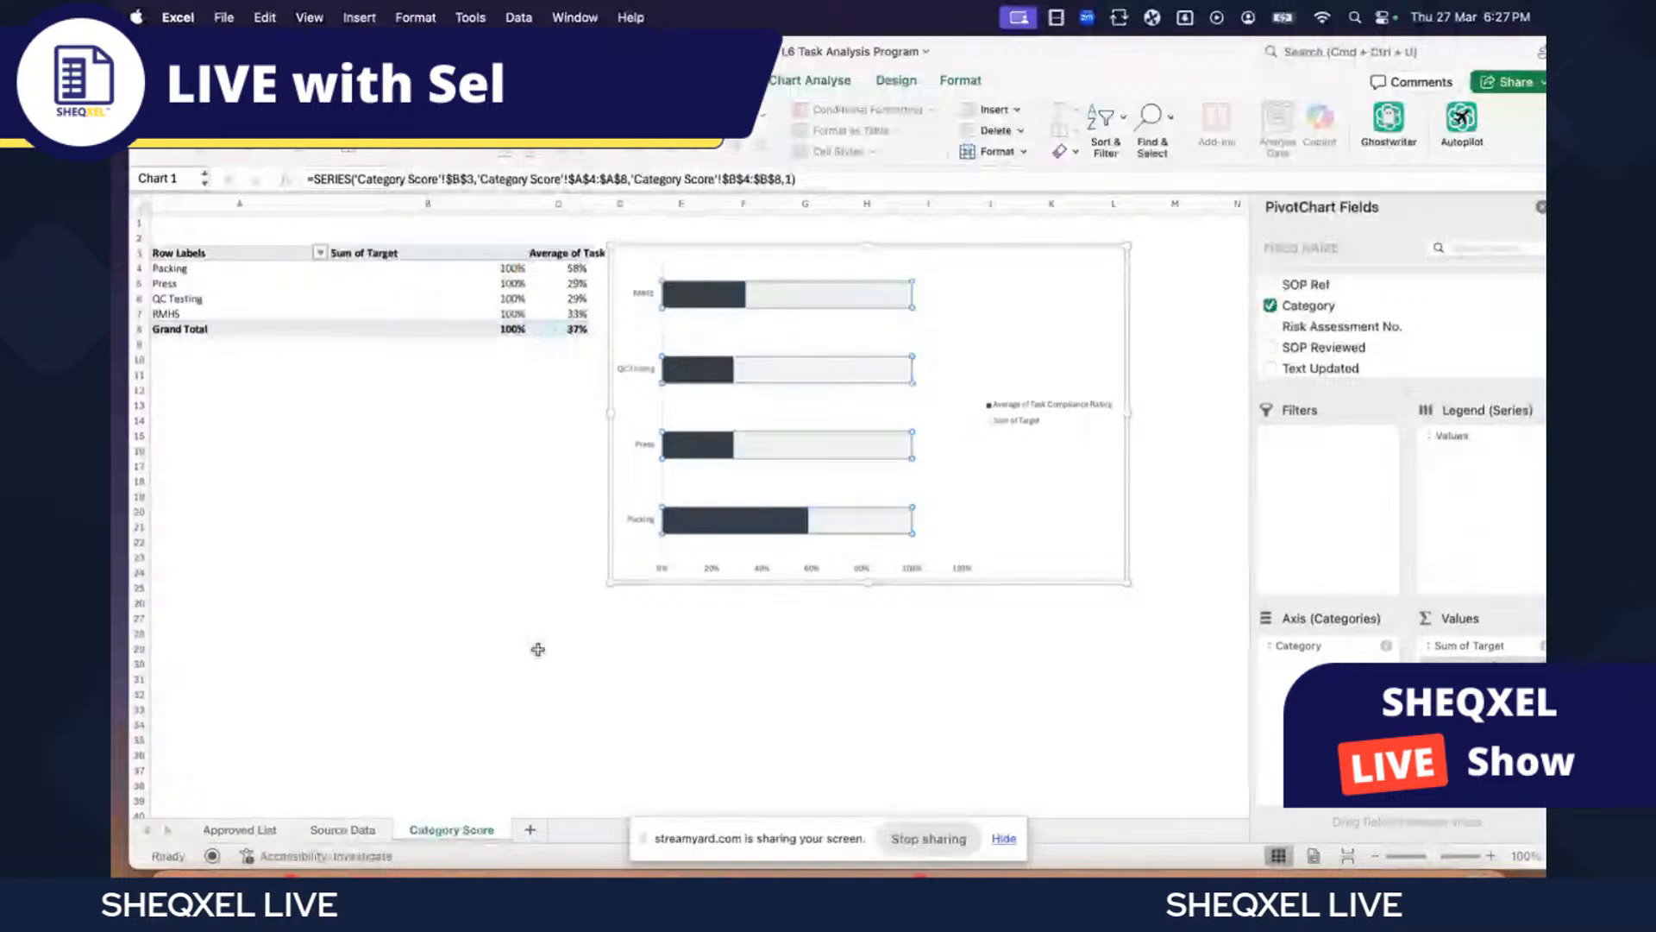
left_click_drag(1126, 585, 1131, 598)
left_click(923, 686)
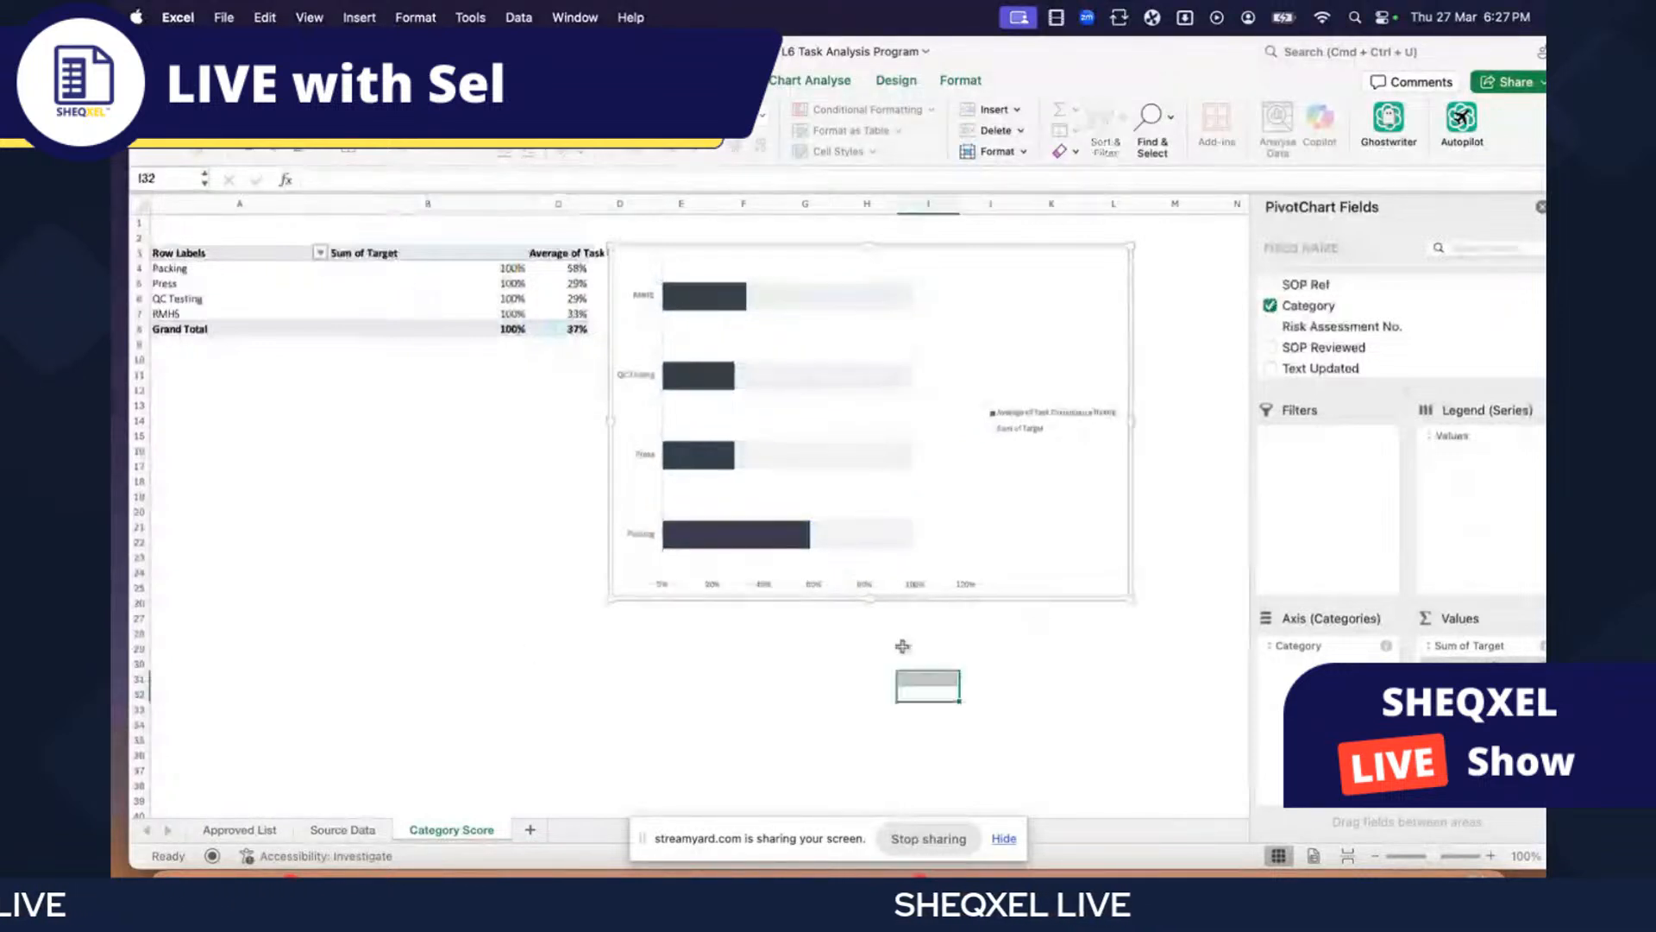
- Give the Sum of Target bars a solid line border and increase its width
left_click(853, 544)
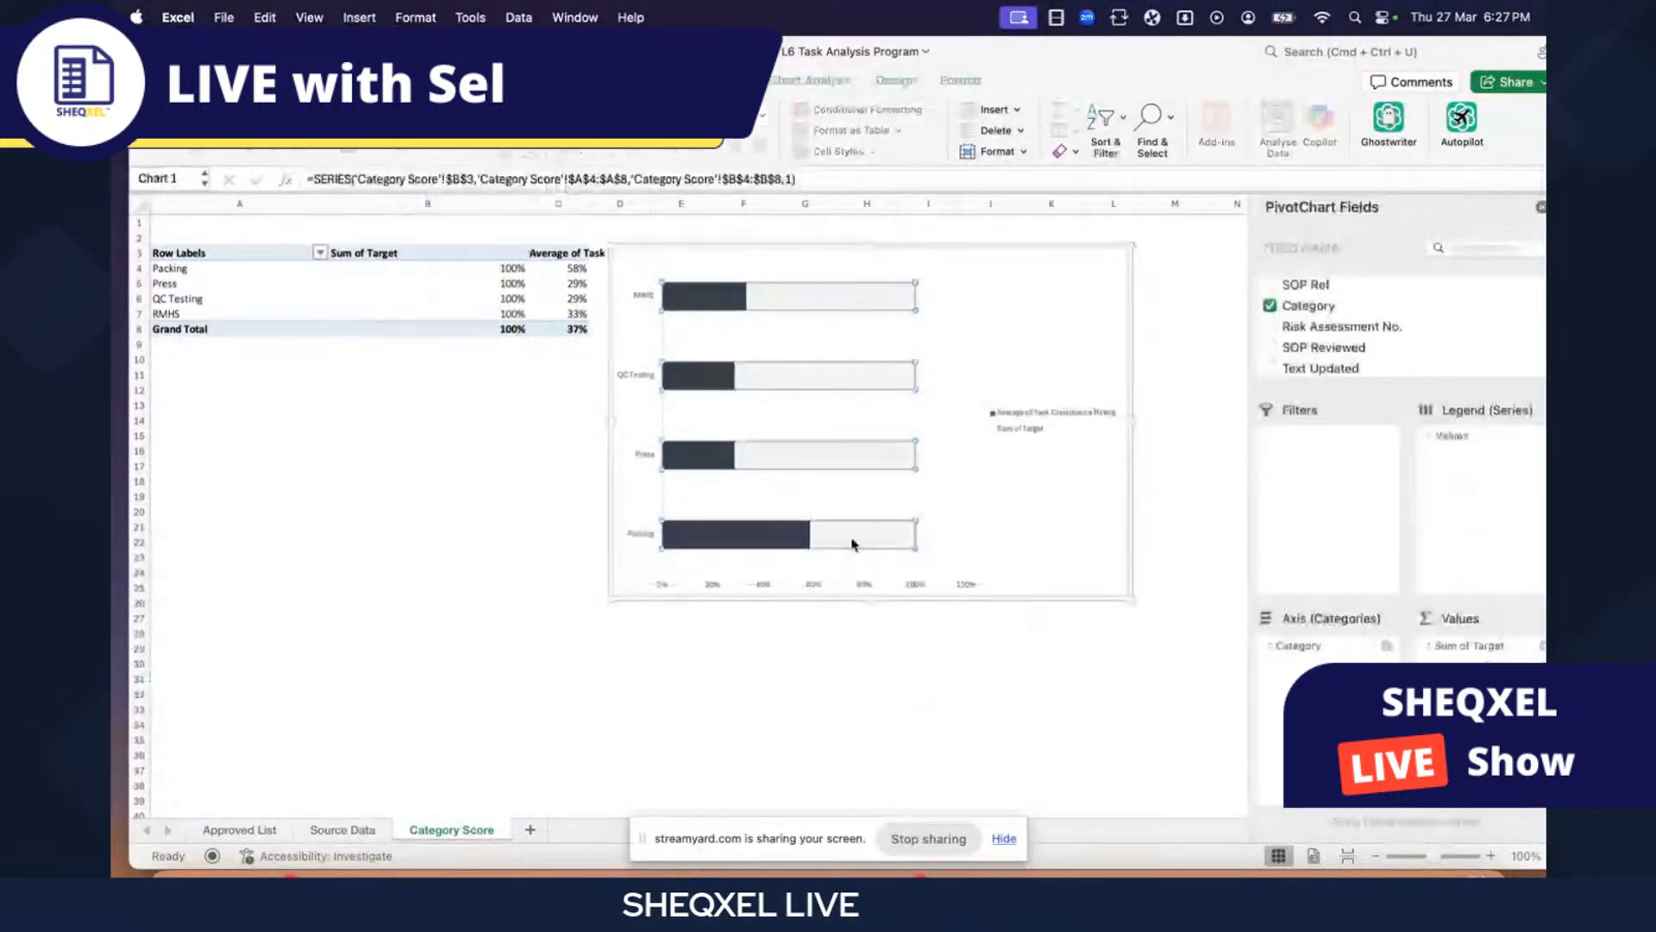
right_click(852, 543)
left_click(922, 674)
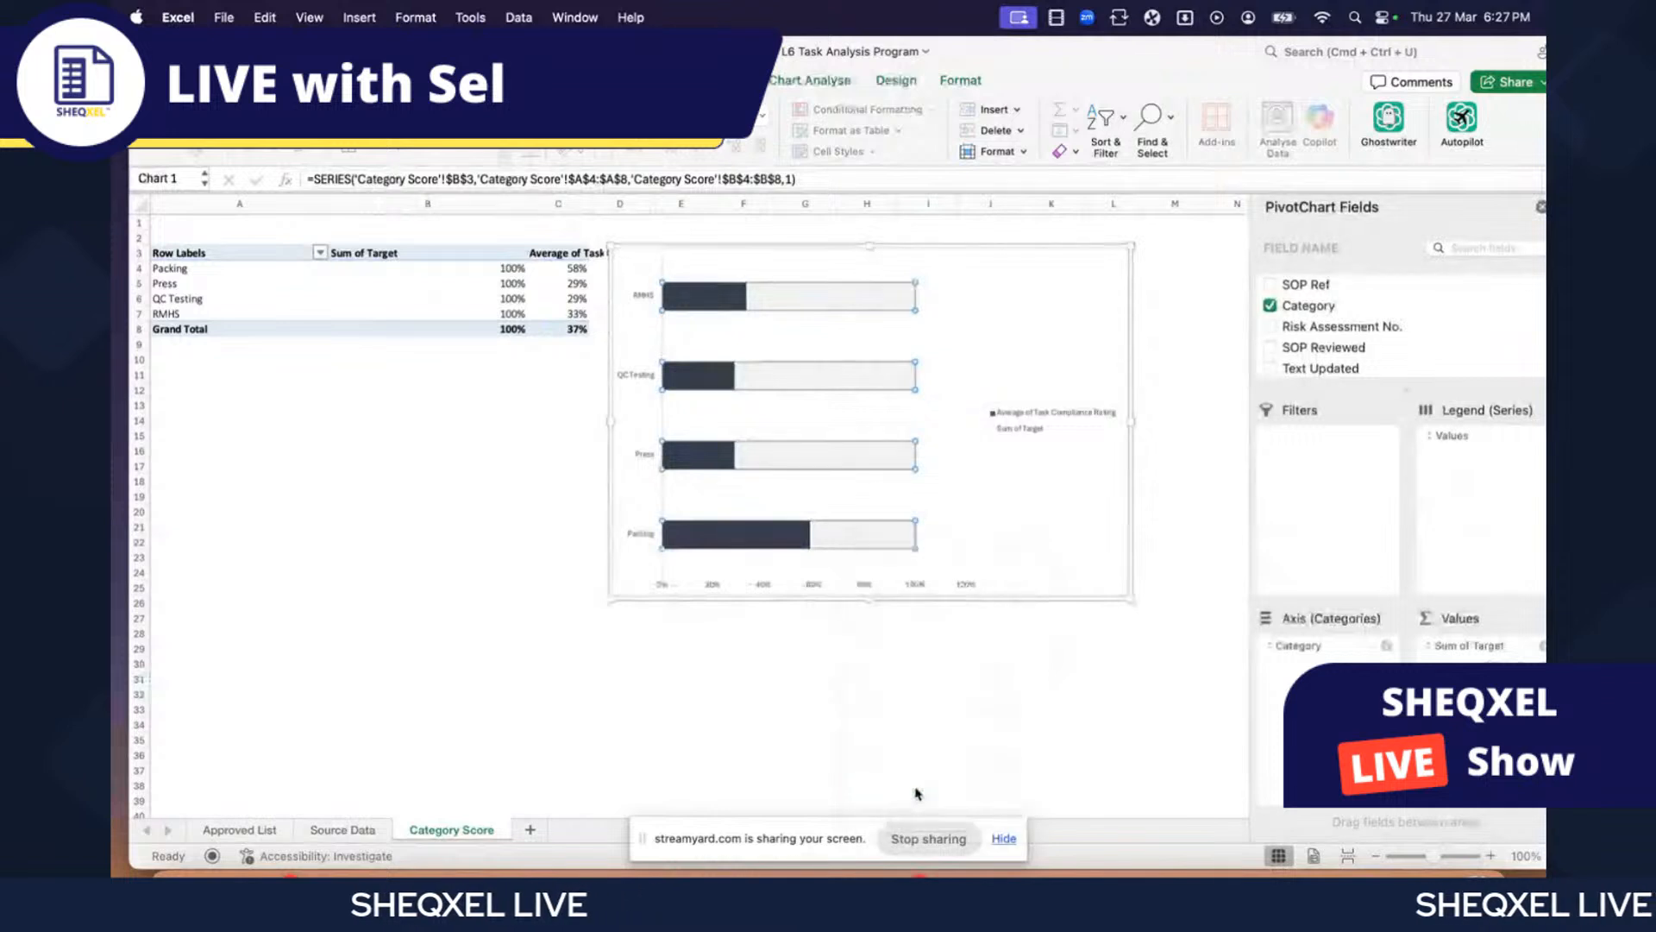
left_click(1310, 252)
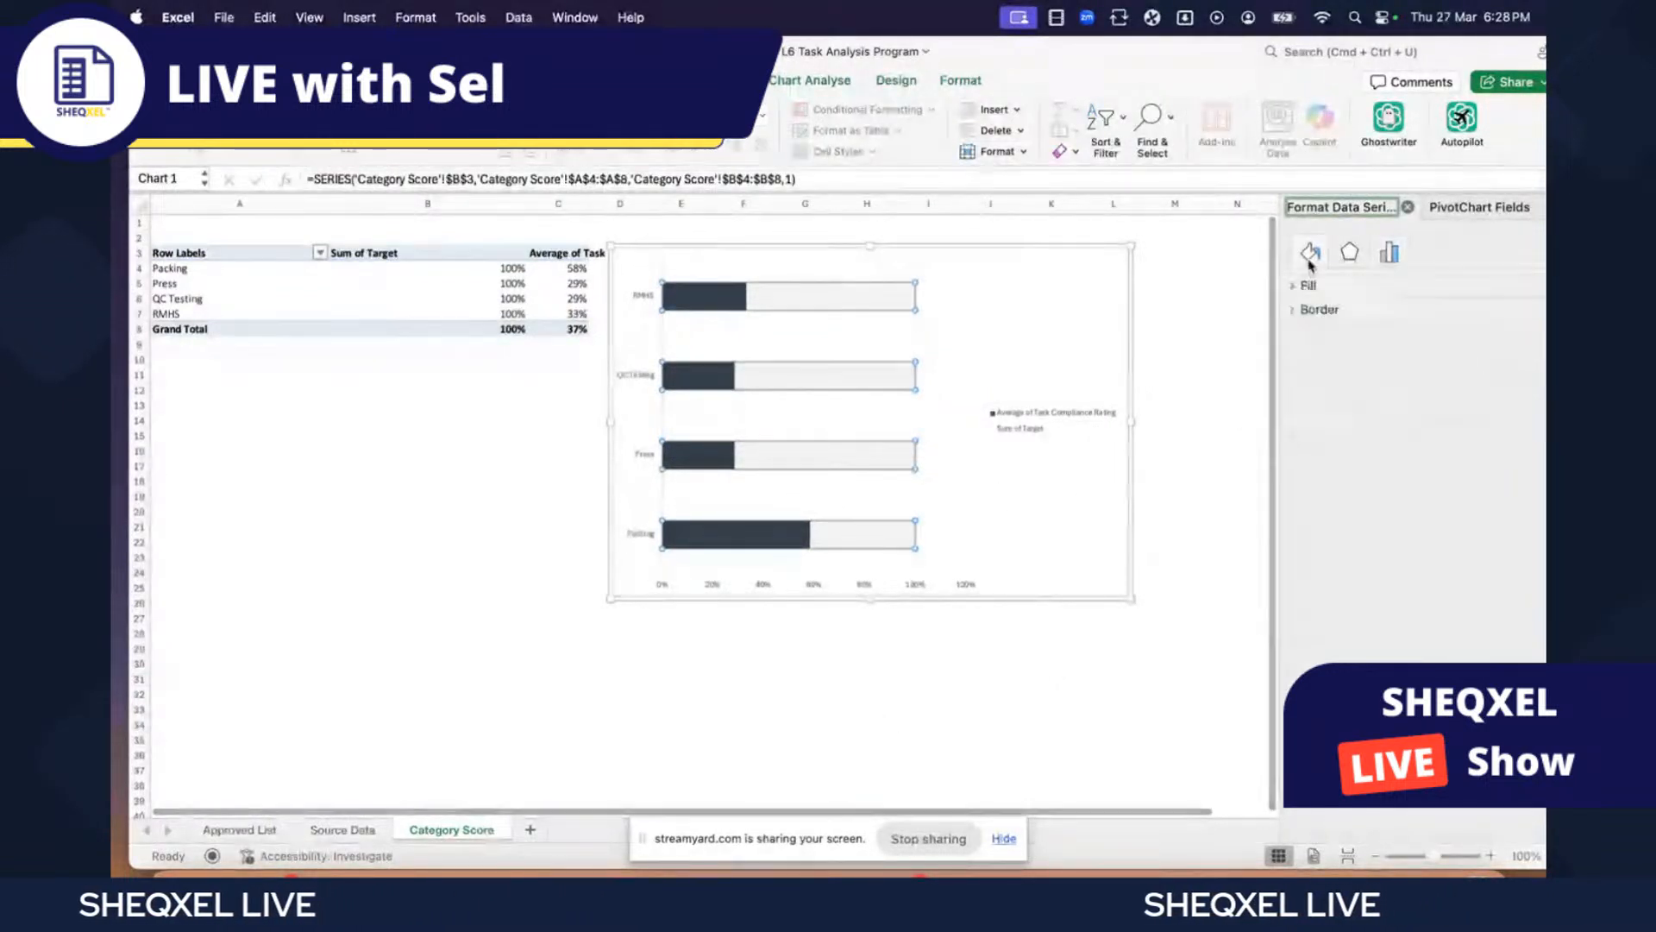
left_click(1296, 312)
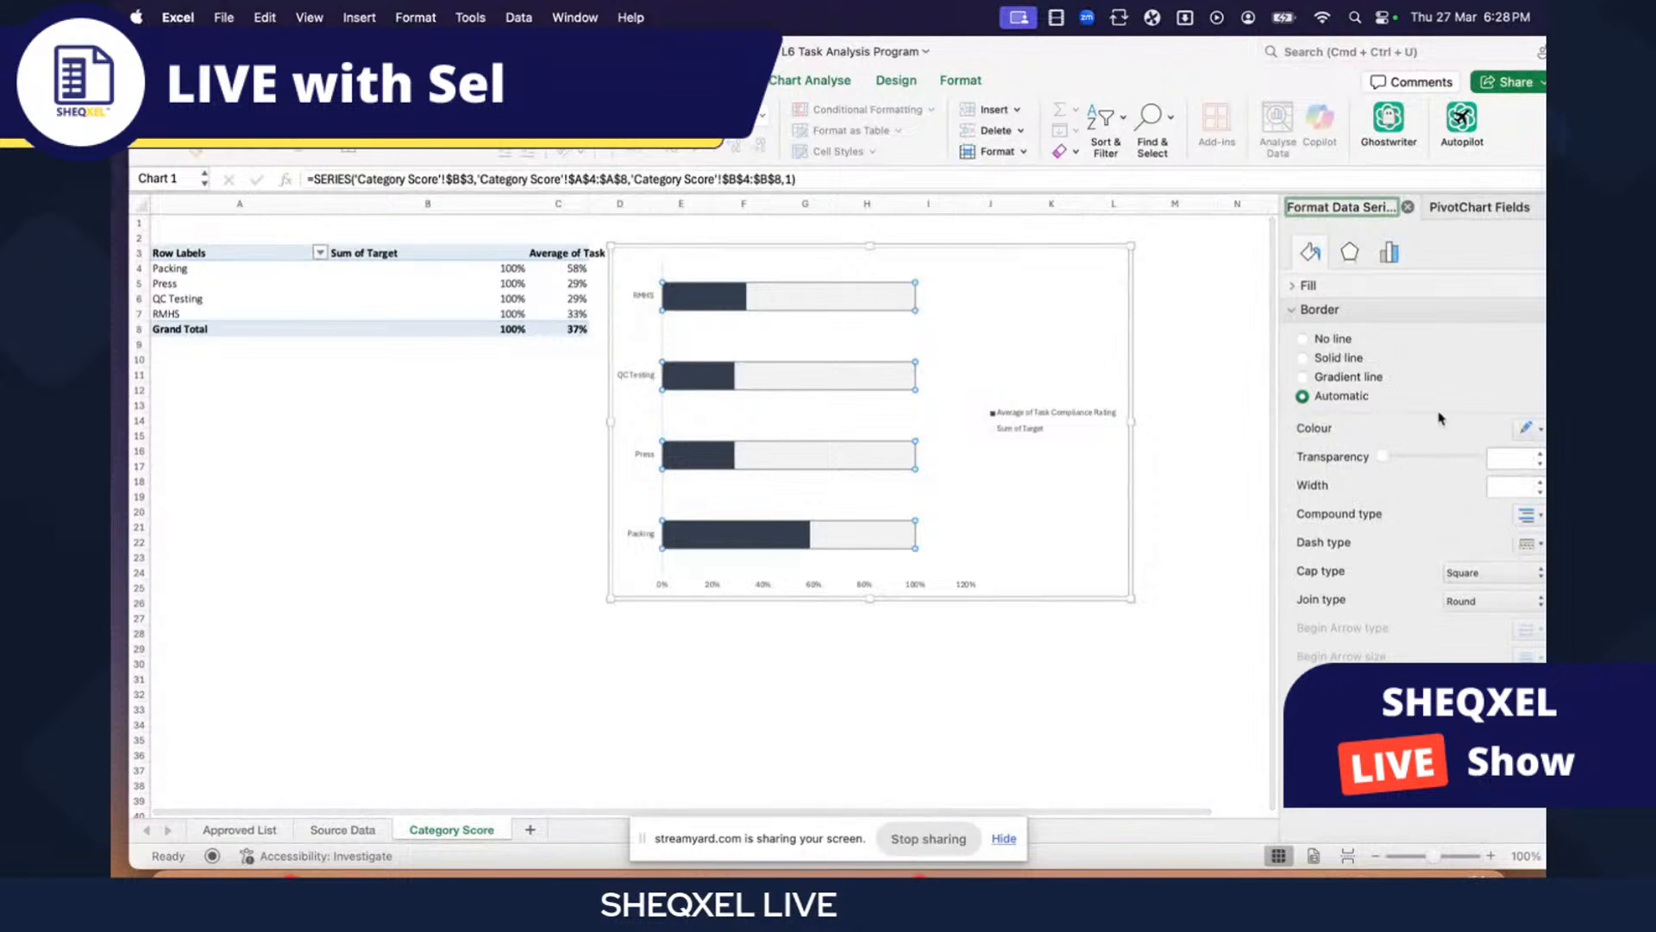
left_click(1302, 358)
left_click(1540, 483)
left_click(1540, 483)
left_click(1540, 484)
left_click(1540, 483)
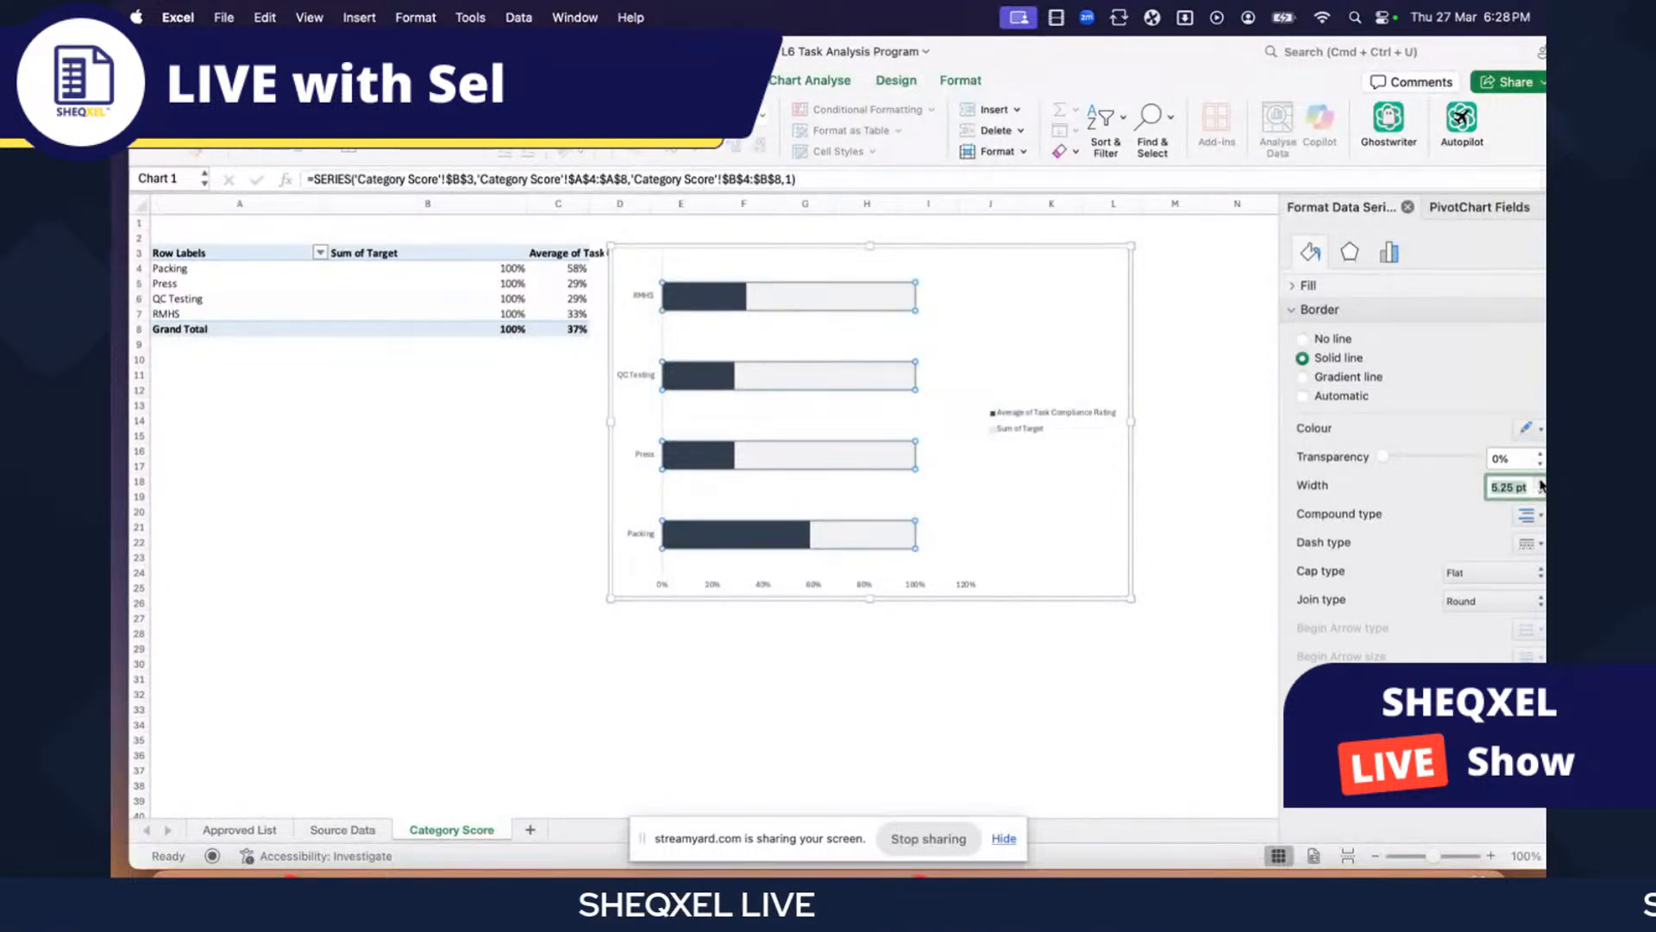
- Set the border width of the Sum of Target bars to 6 pt
left_click(1540, 482)
left_click(1540, 482)
left_click(1015, 723)
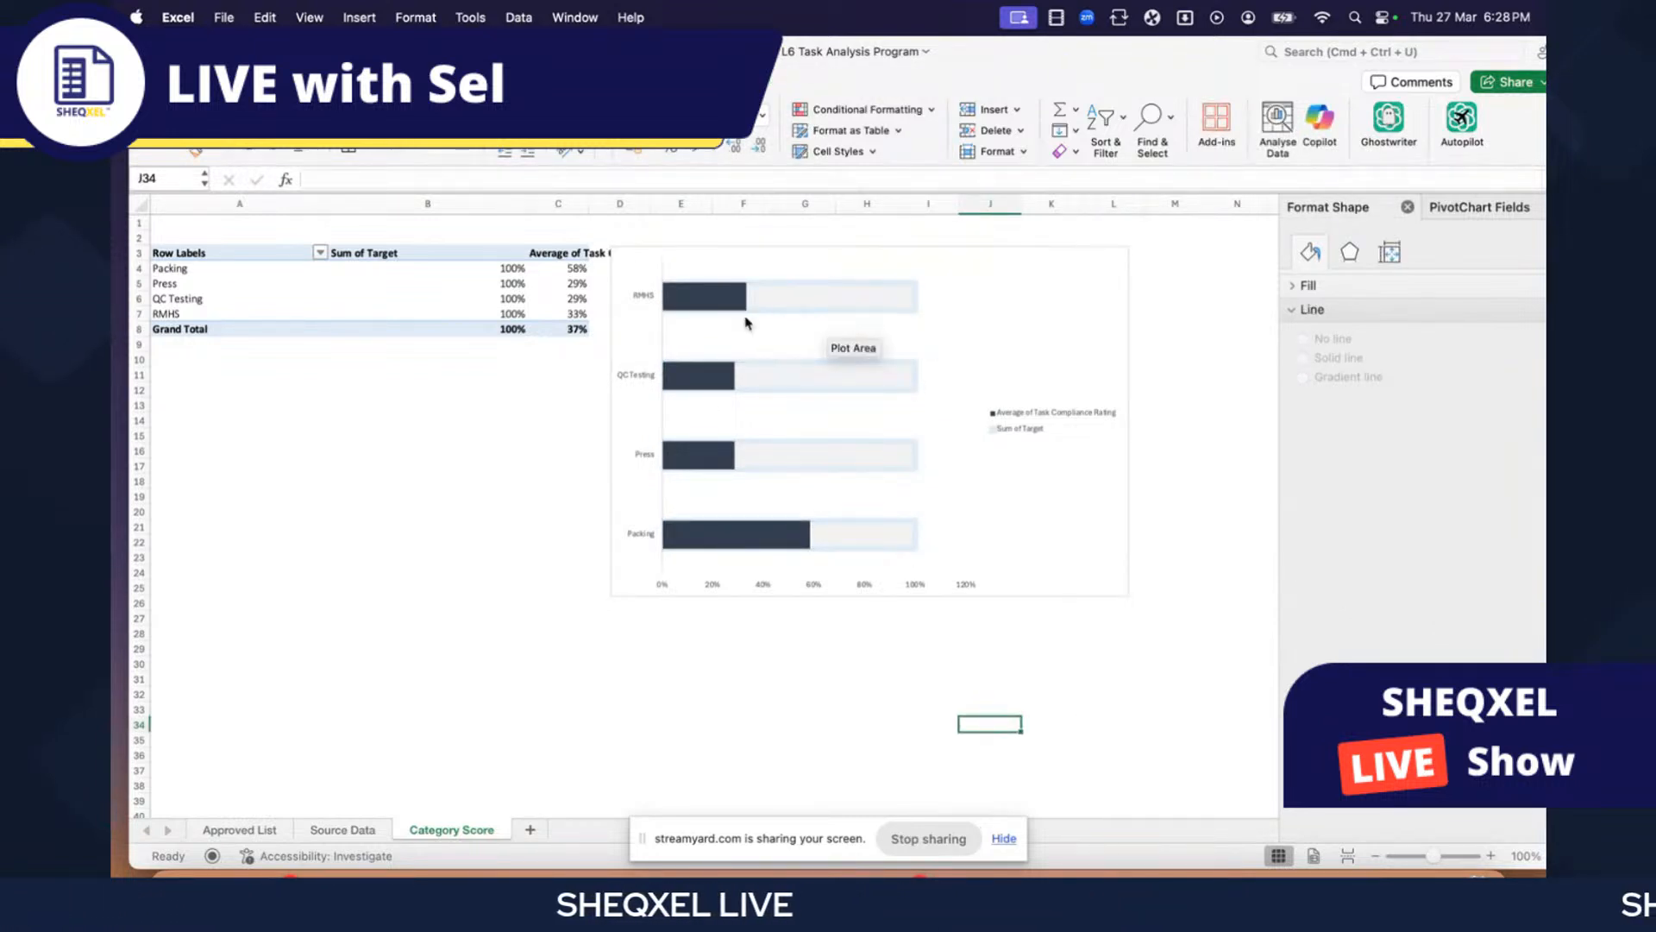
- Change the border colour of the Sum of Target bars to the lightest grey theme shade under white
mouse_move(714, 306)
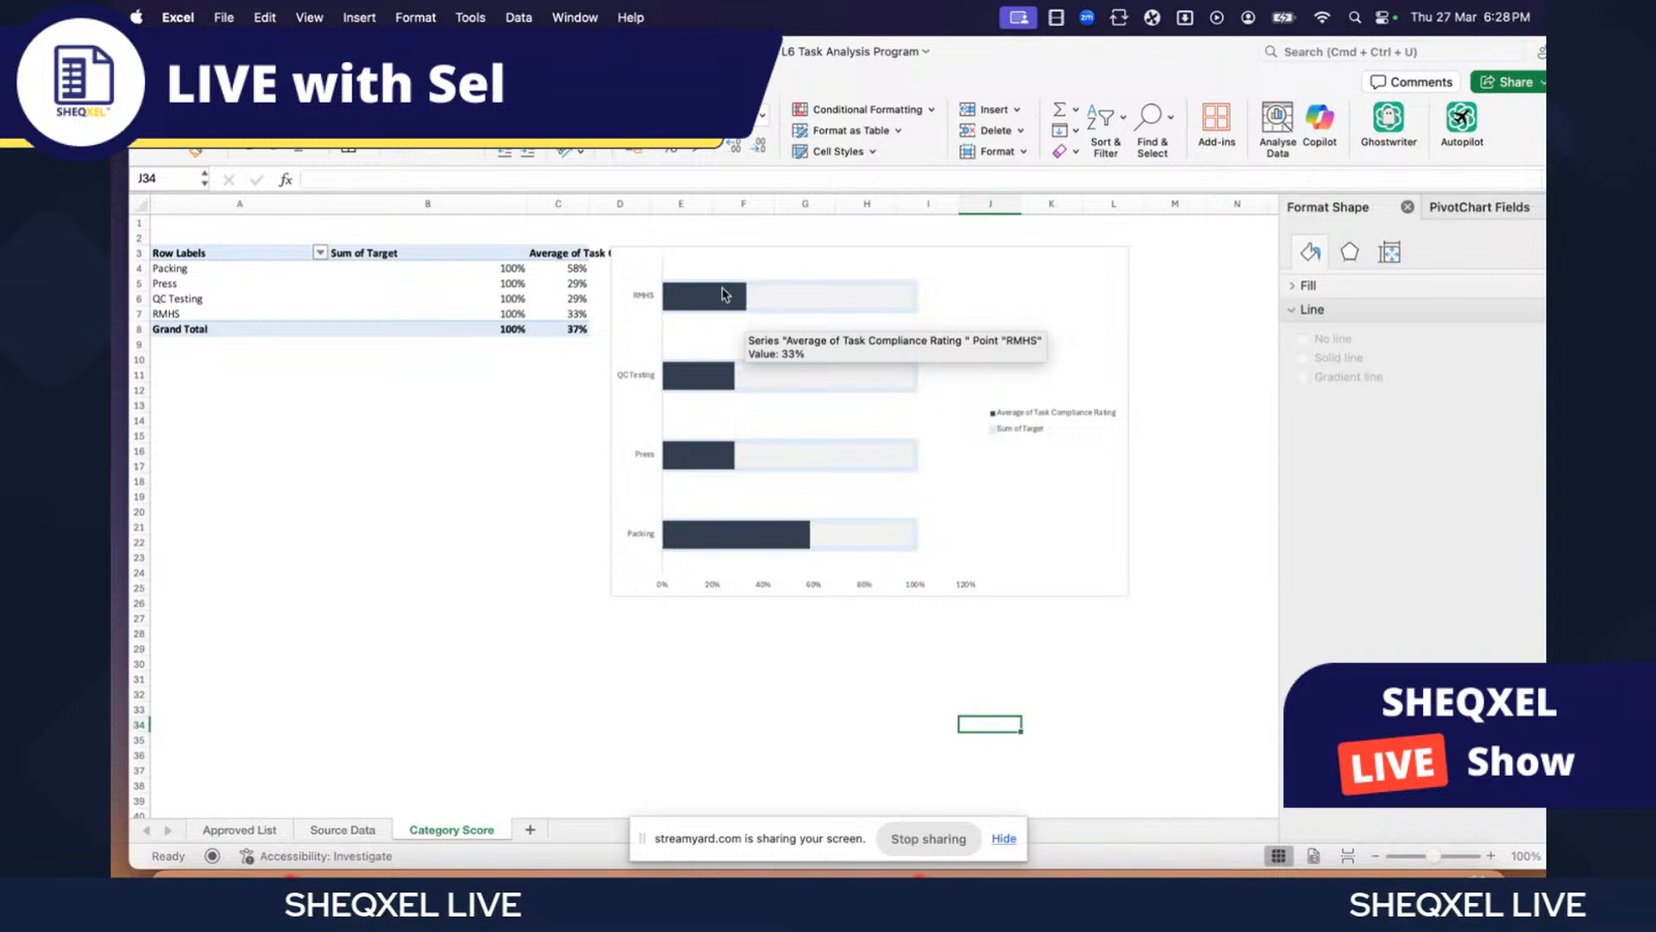
left_click(714, 305)
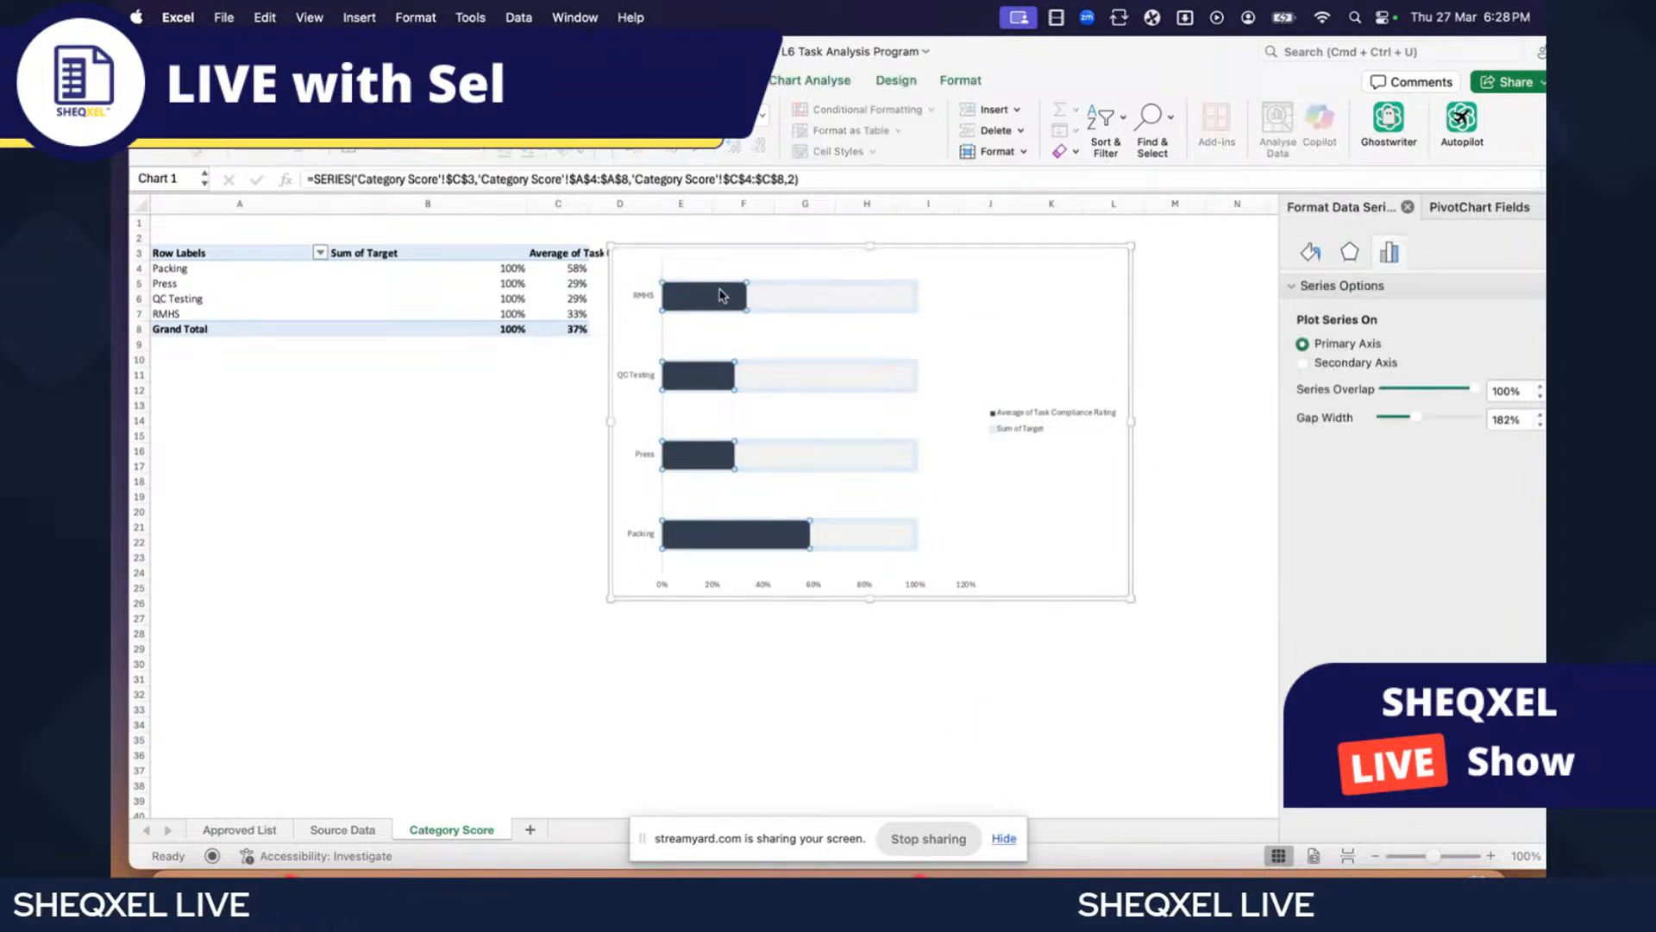
left_click(884, 302)
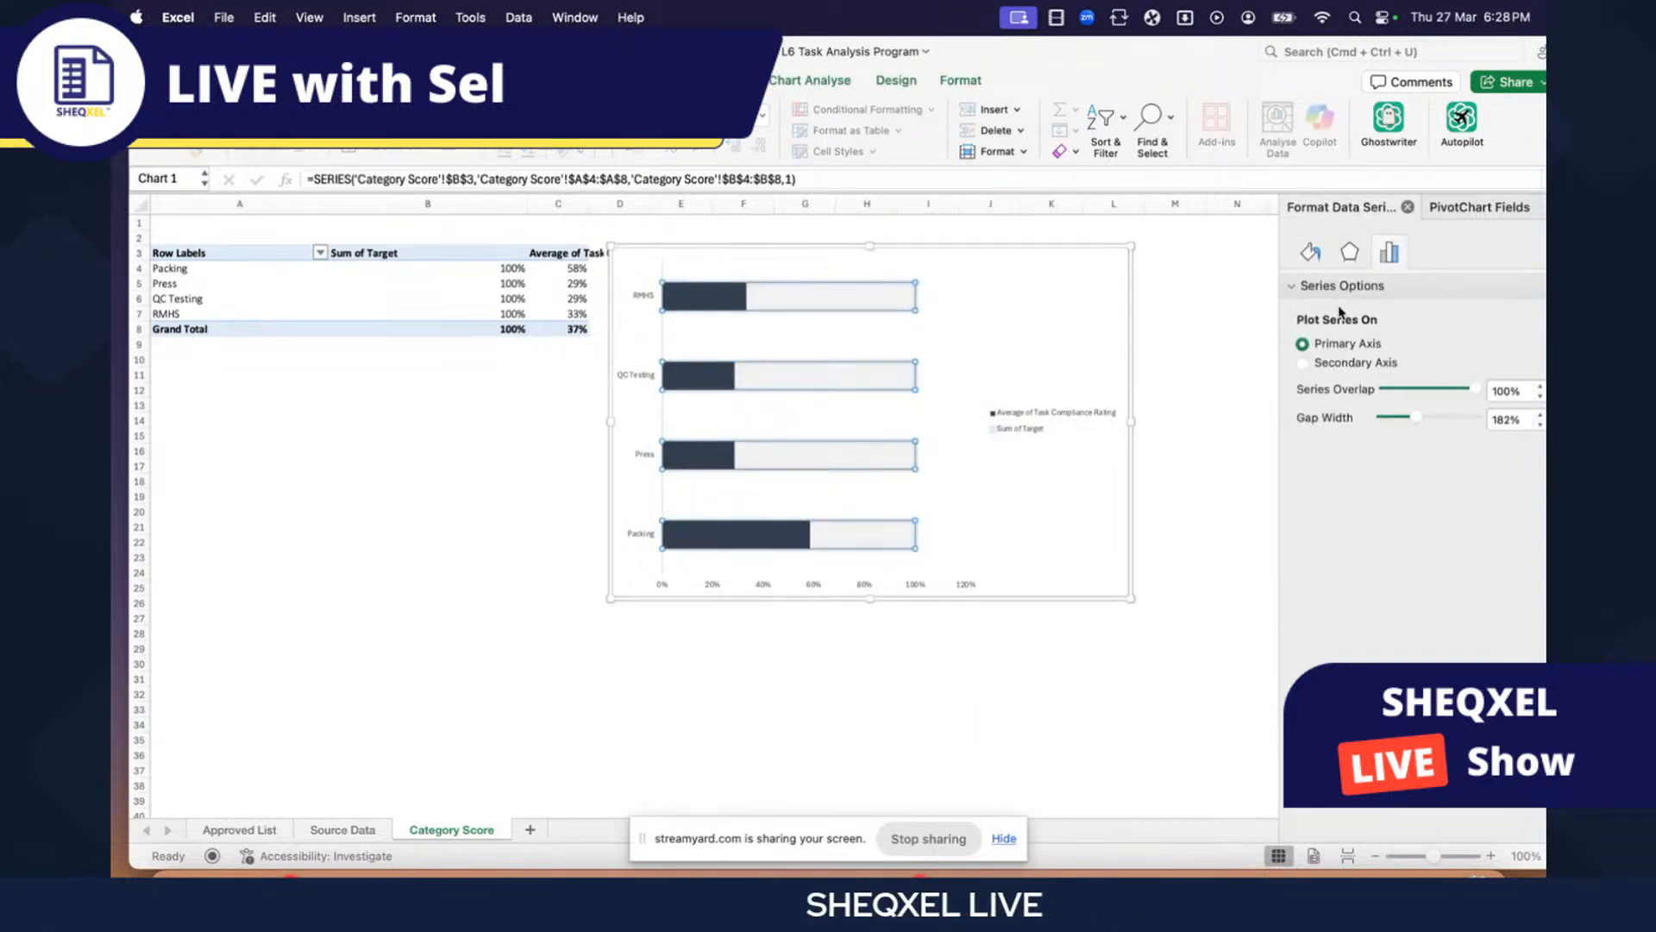
left_click(1309, 253)
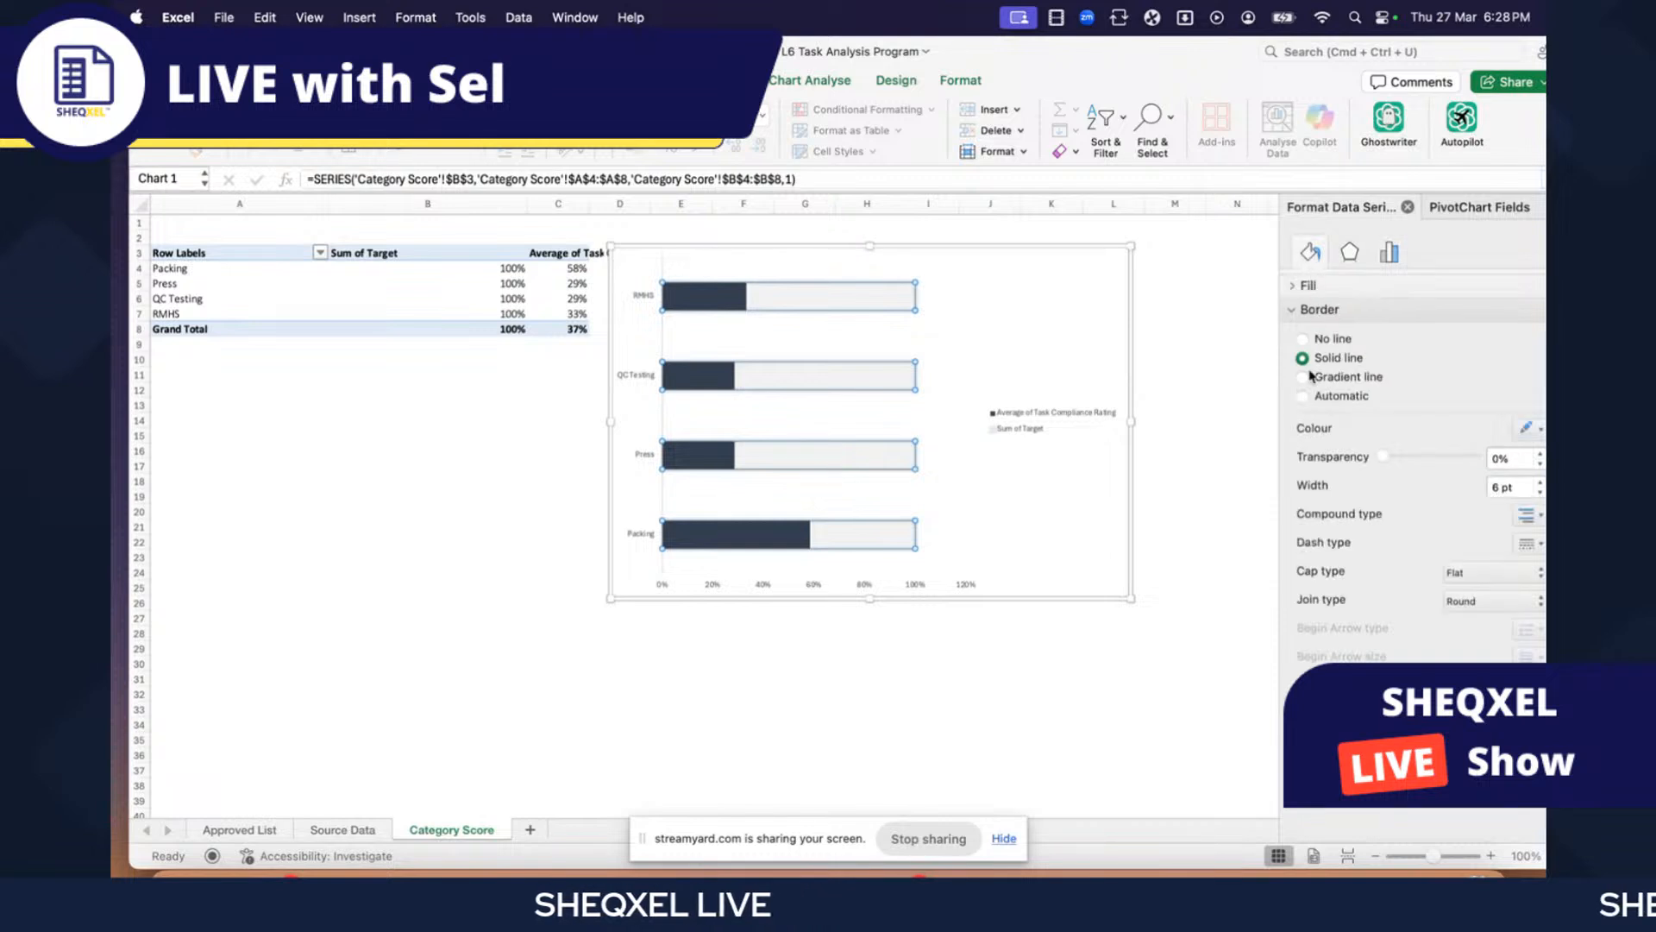
left_click(1528, 428)
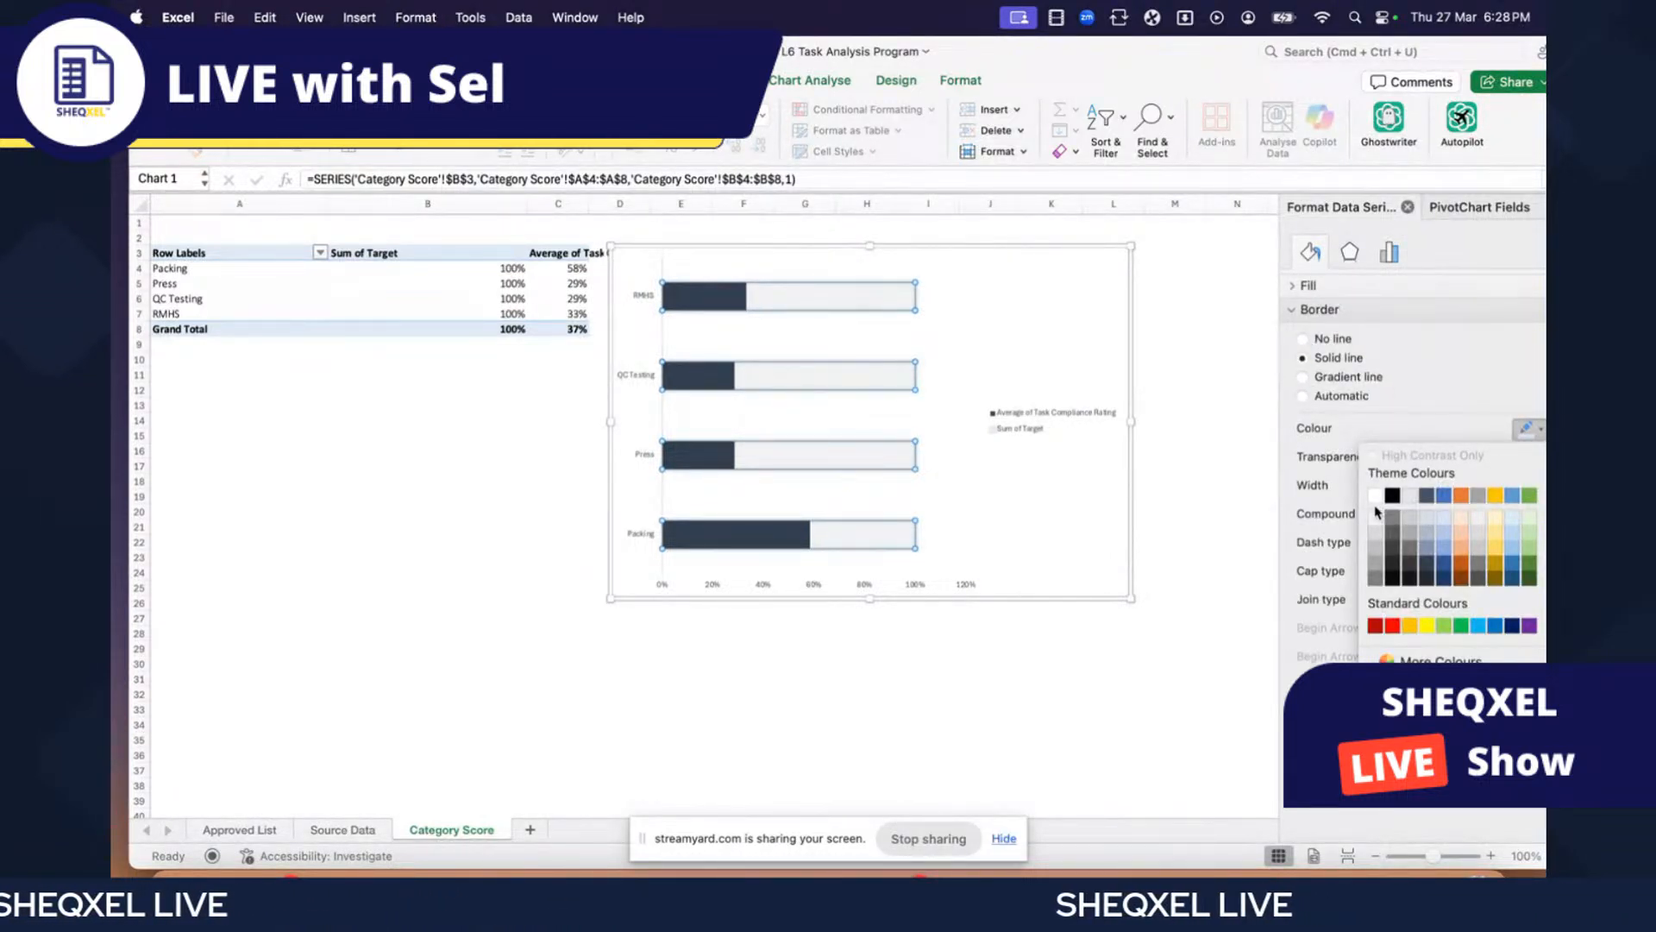
left_click(1375, 516)
left_click(989, 710)
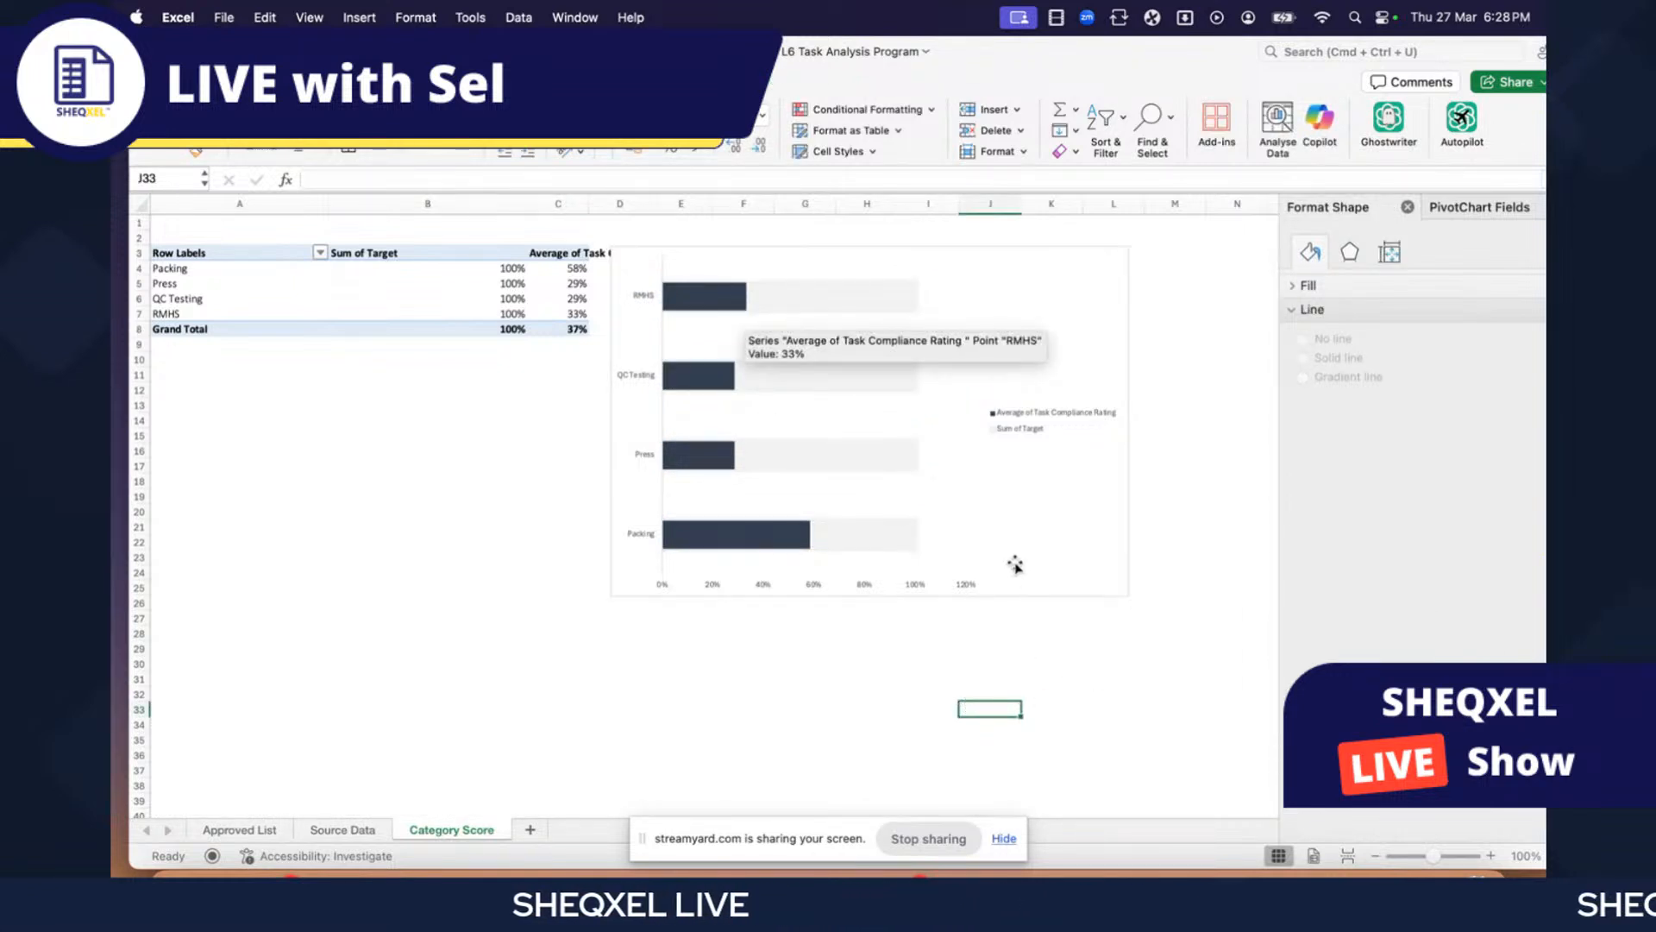
- Delete the chart's horizontal percentage axis and enlarge the chart slightly
left_click(932, 582)
left_click(862, 590)
key("Delete")
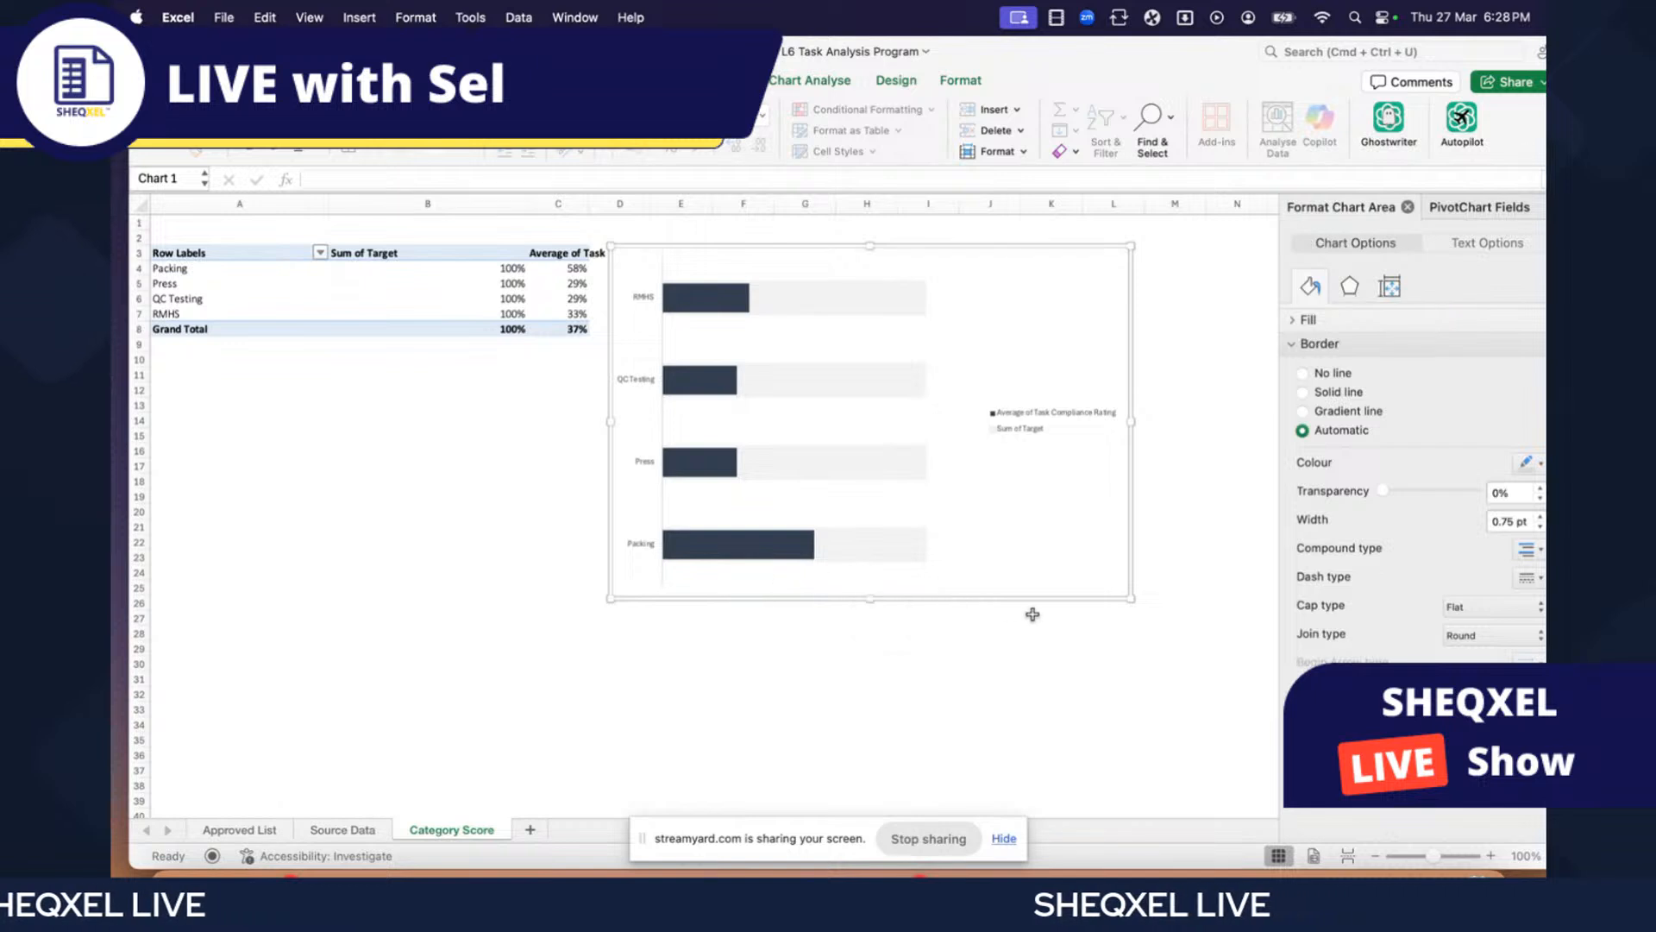
left_click_drag(1134, 604, 1162, 616)
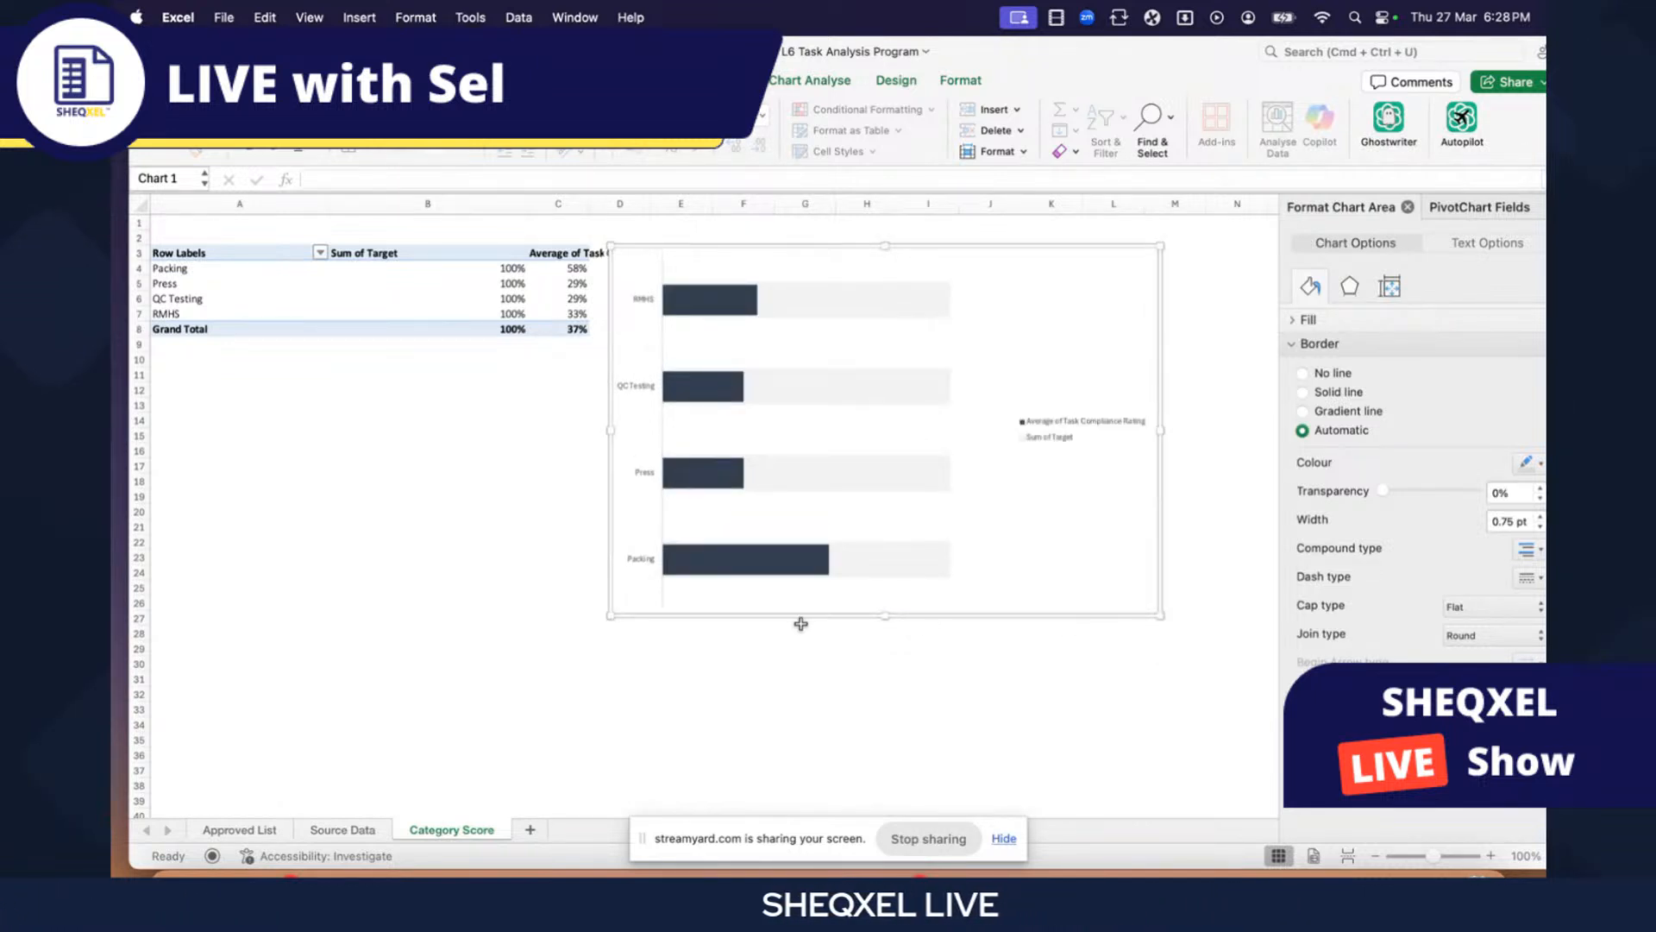
- Add white data labels to the Average of Task Compliance Rating bars and position them inside the base of each bar
right_click(768, 567)
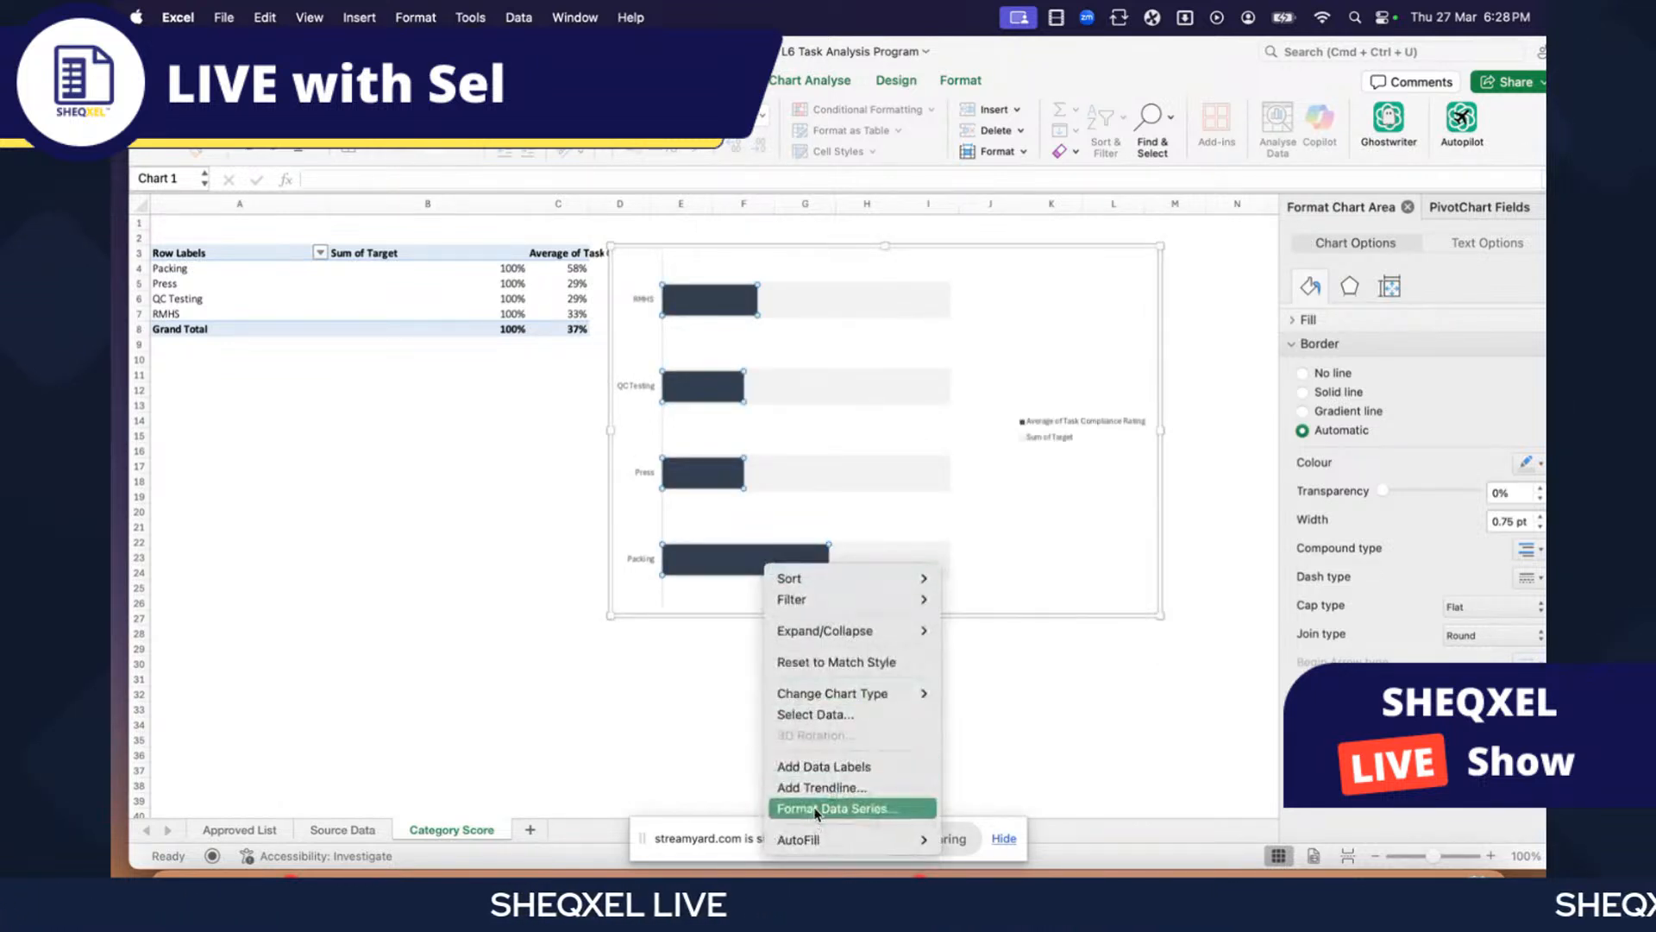
left_click(815, 766)
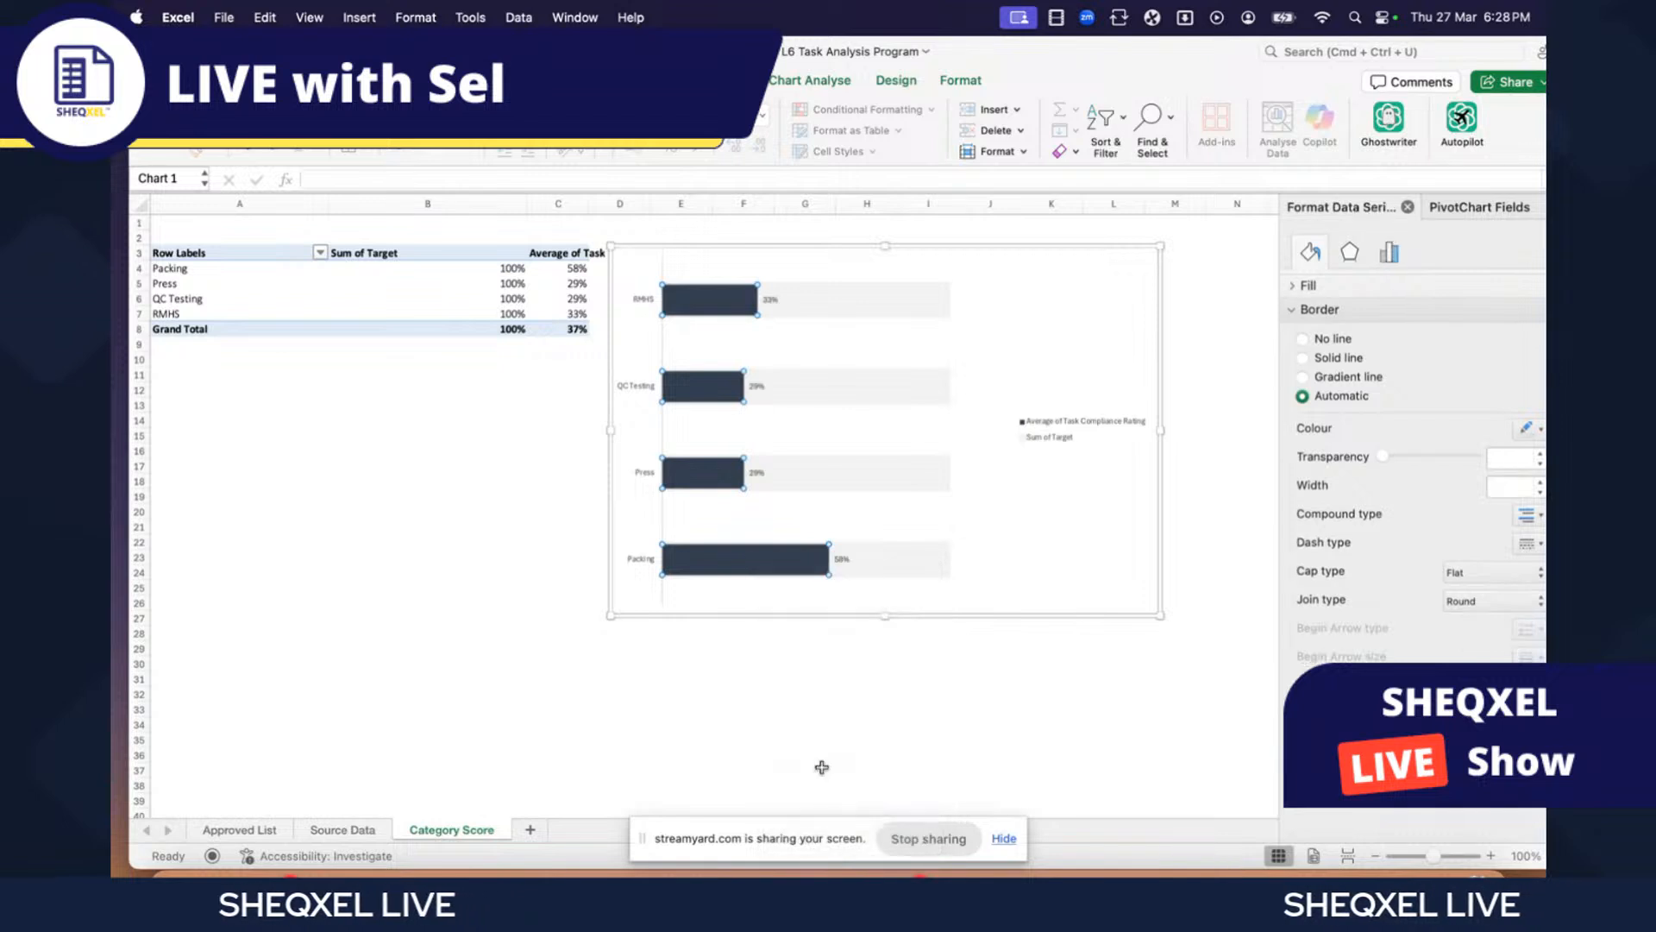
left_click(757, 385)
right_click(759, 388)
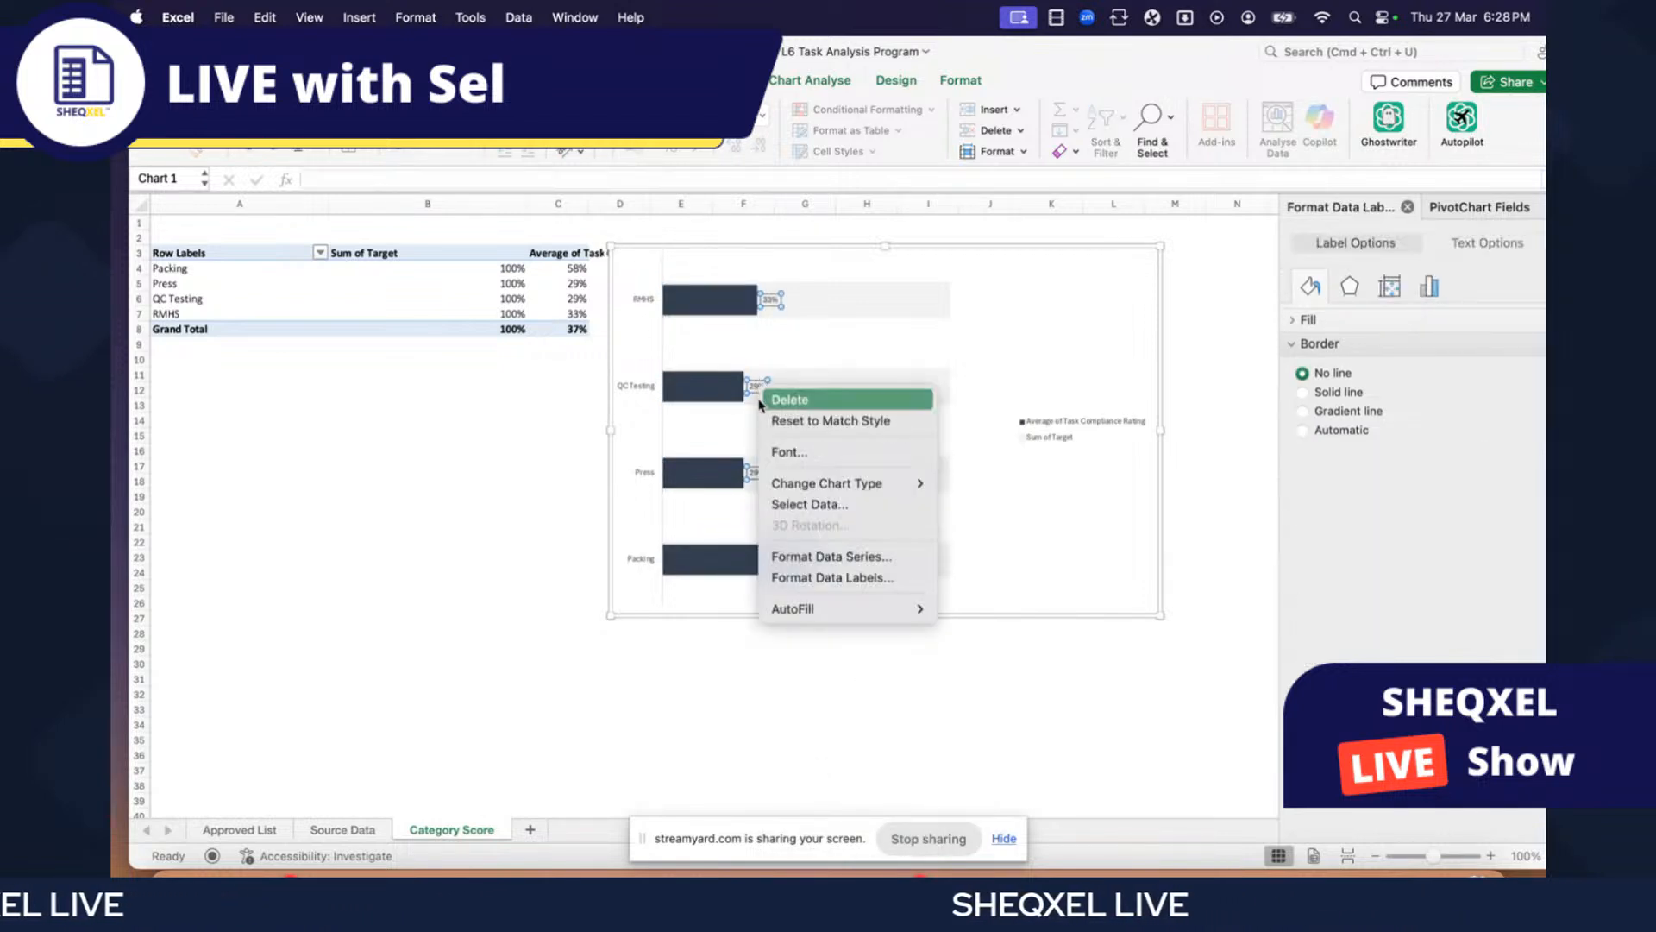
left_click(830, 580)
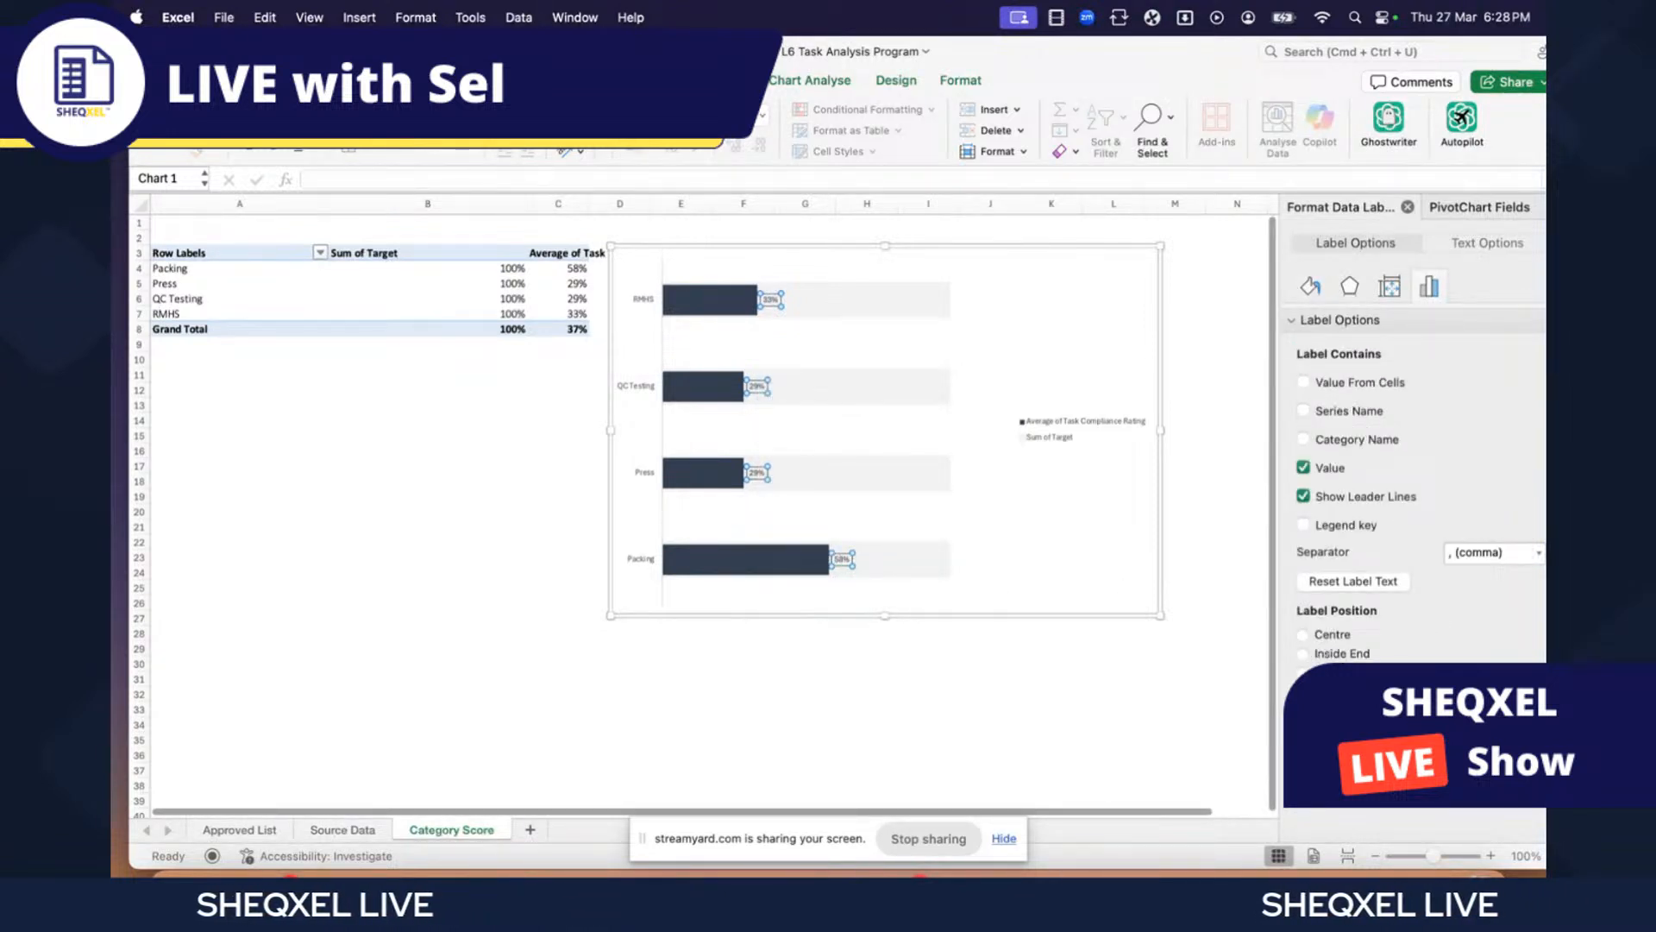
left_click(1302, 672)
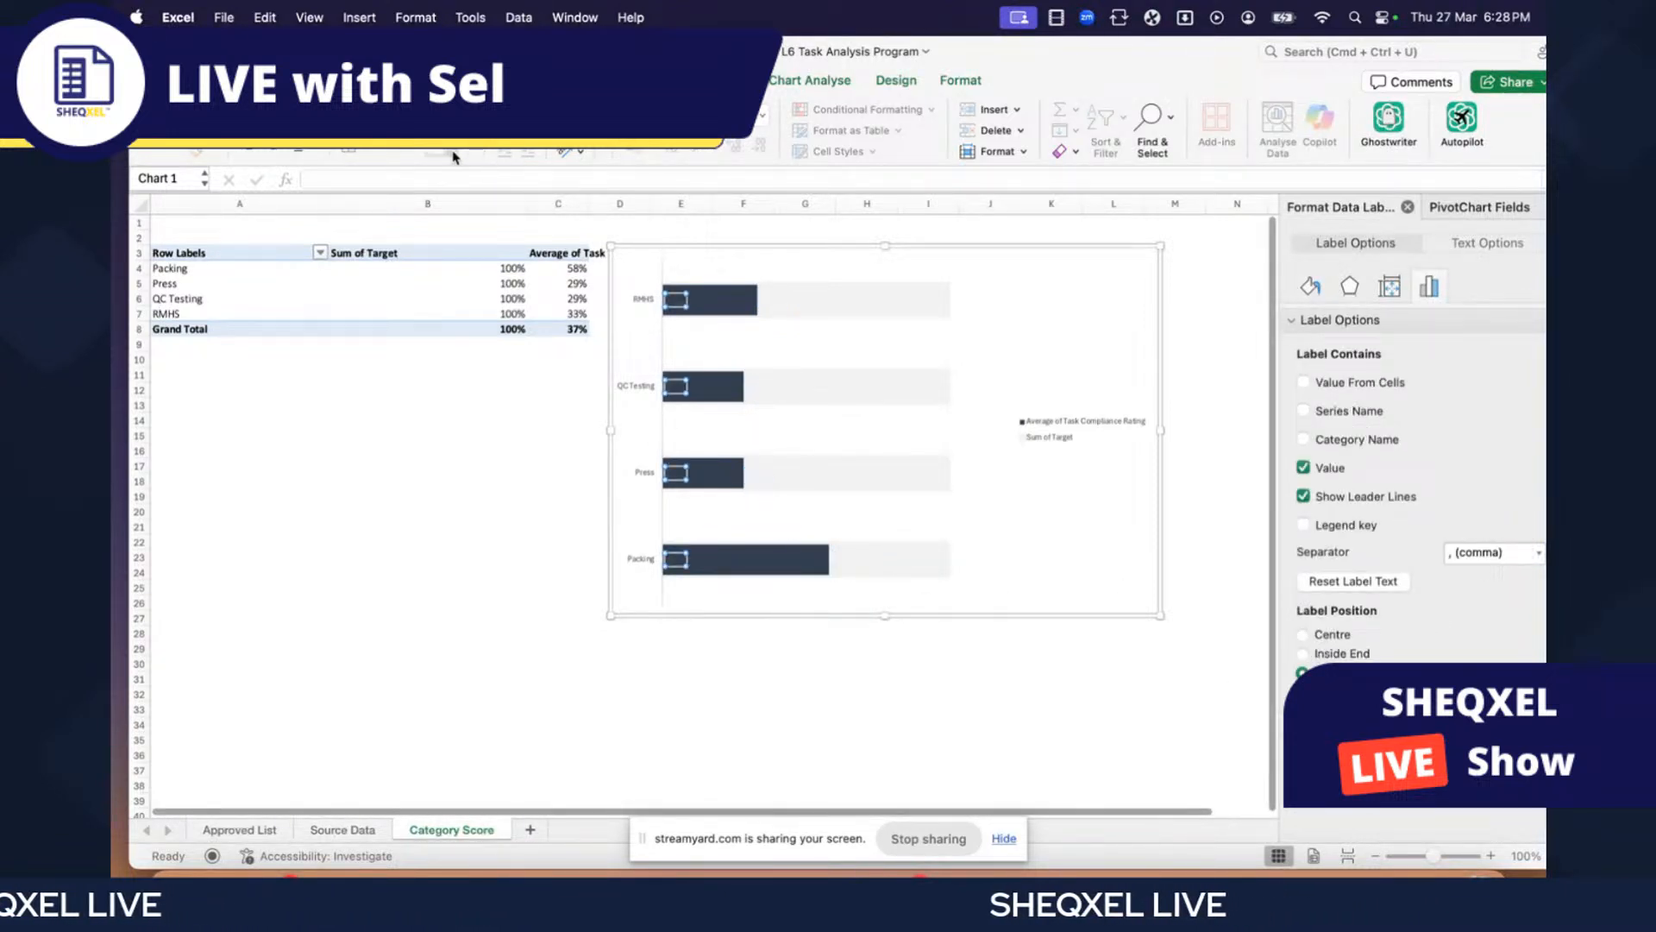
left_click(448, 575)
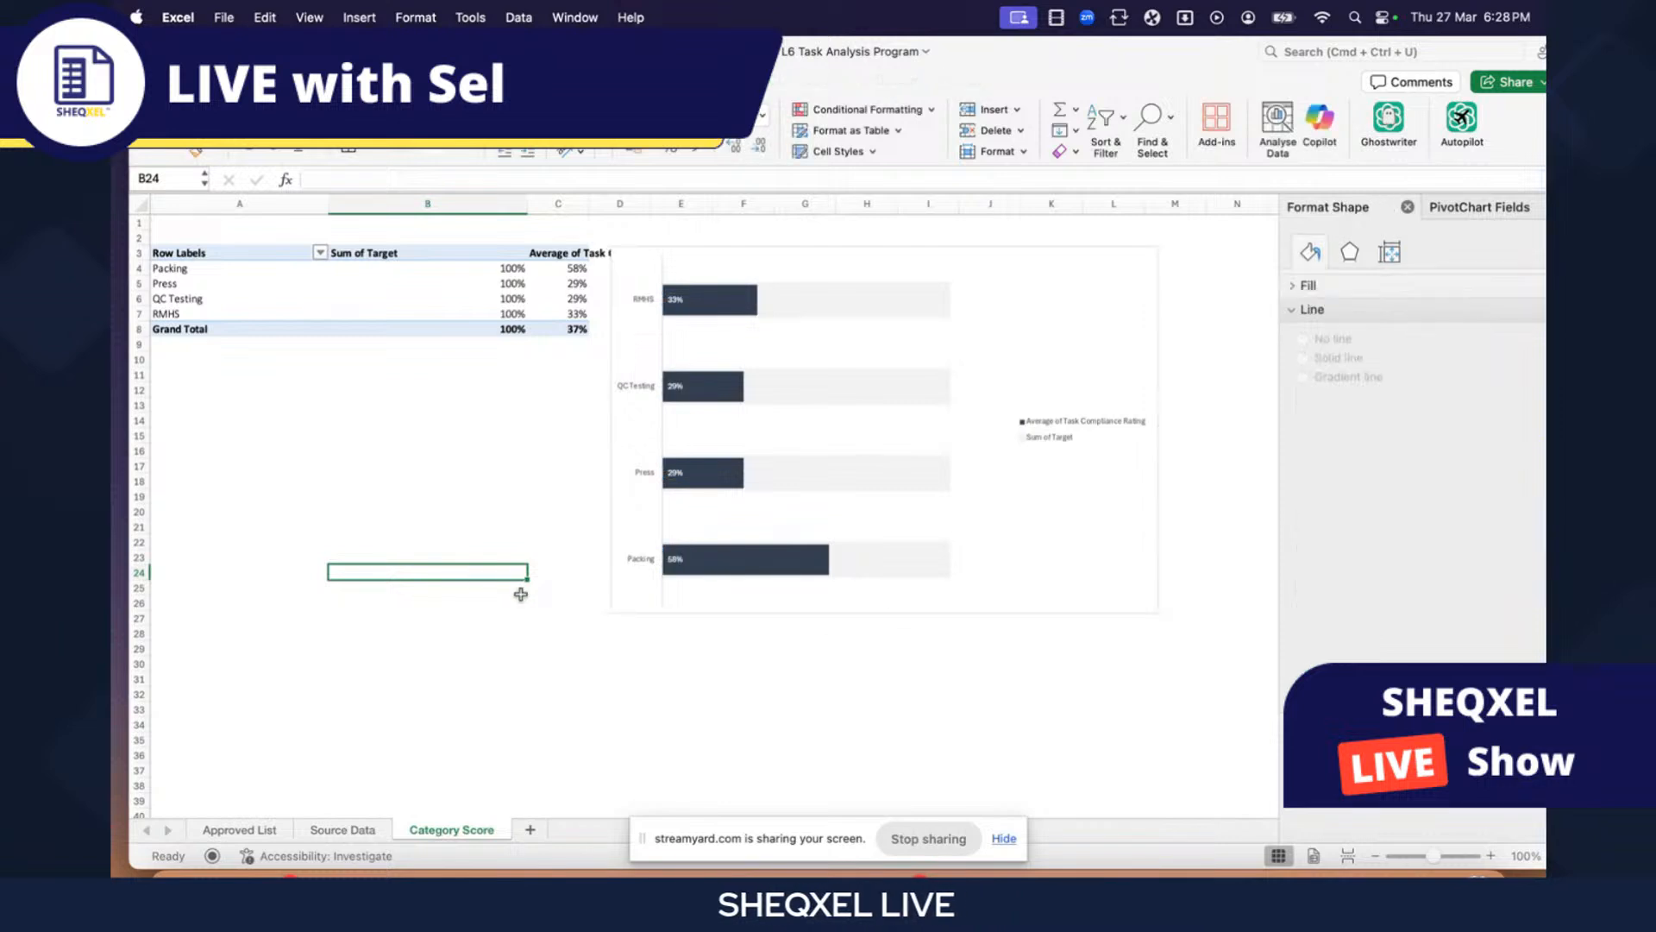
- Set the font size of the bars' percentage data labels to 12
left_click(683, 382)
left_click(424, 131)
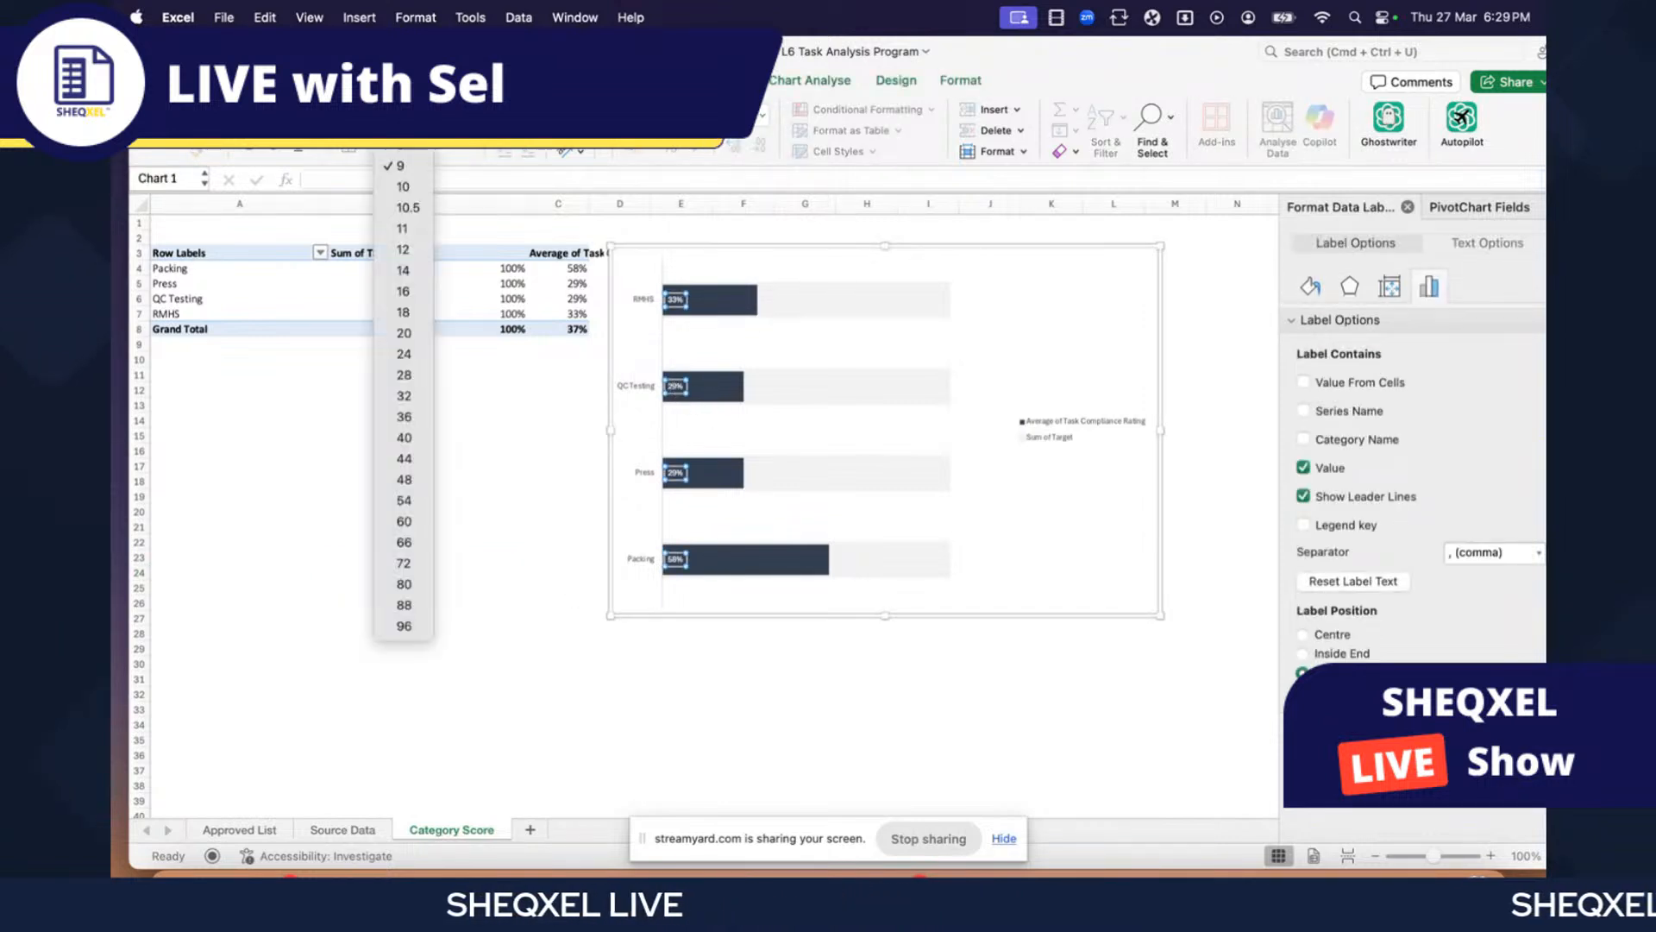
left_click(405, 334)
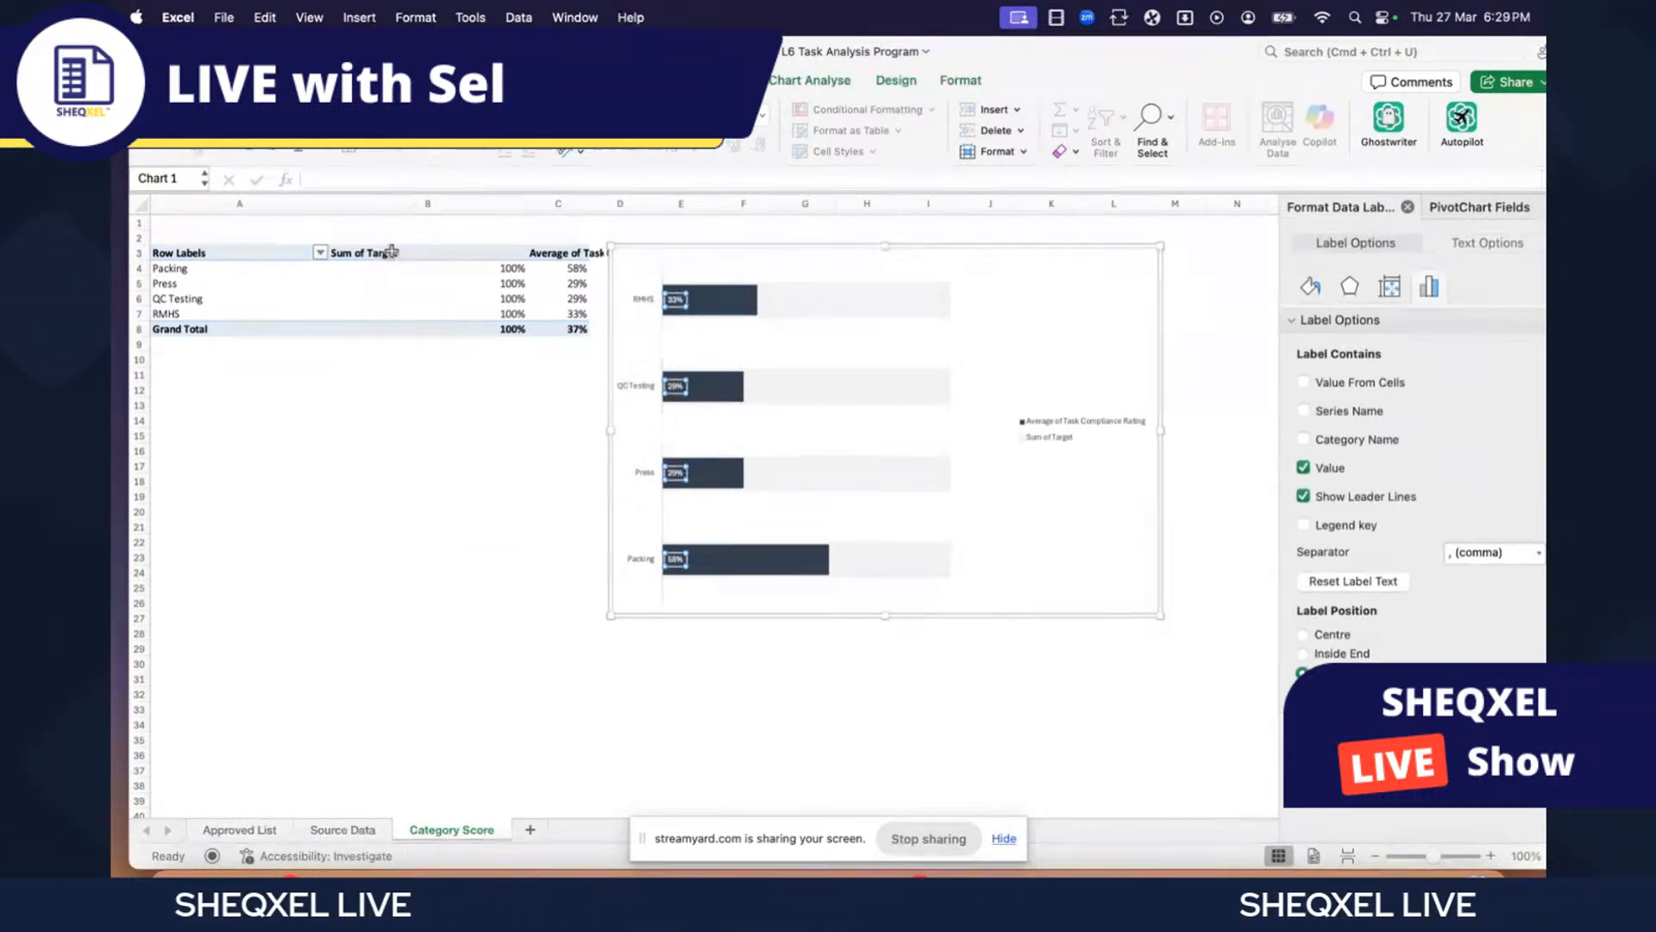
left_click(506, 616)
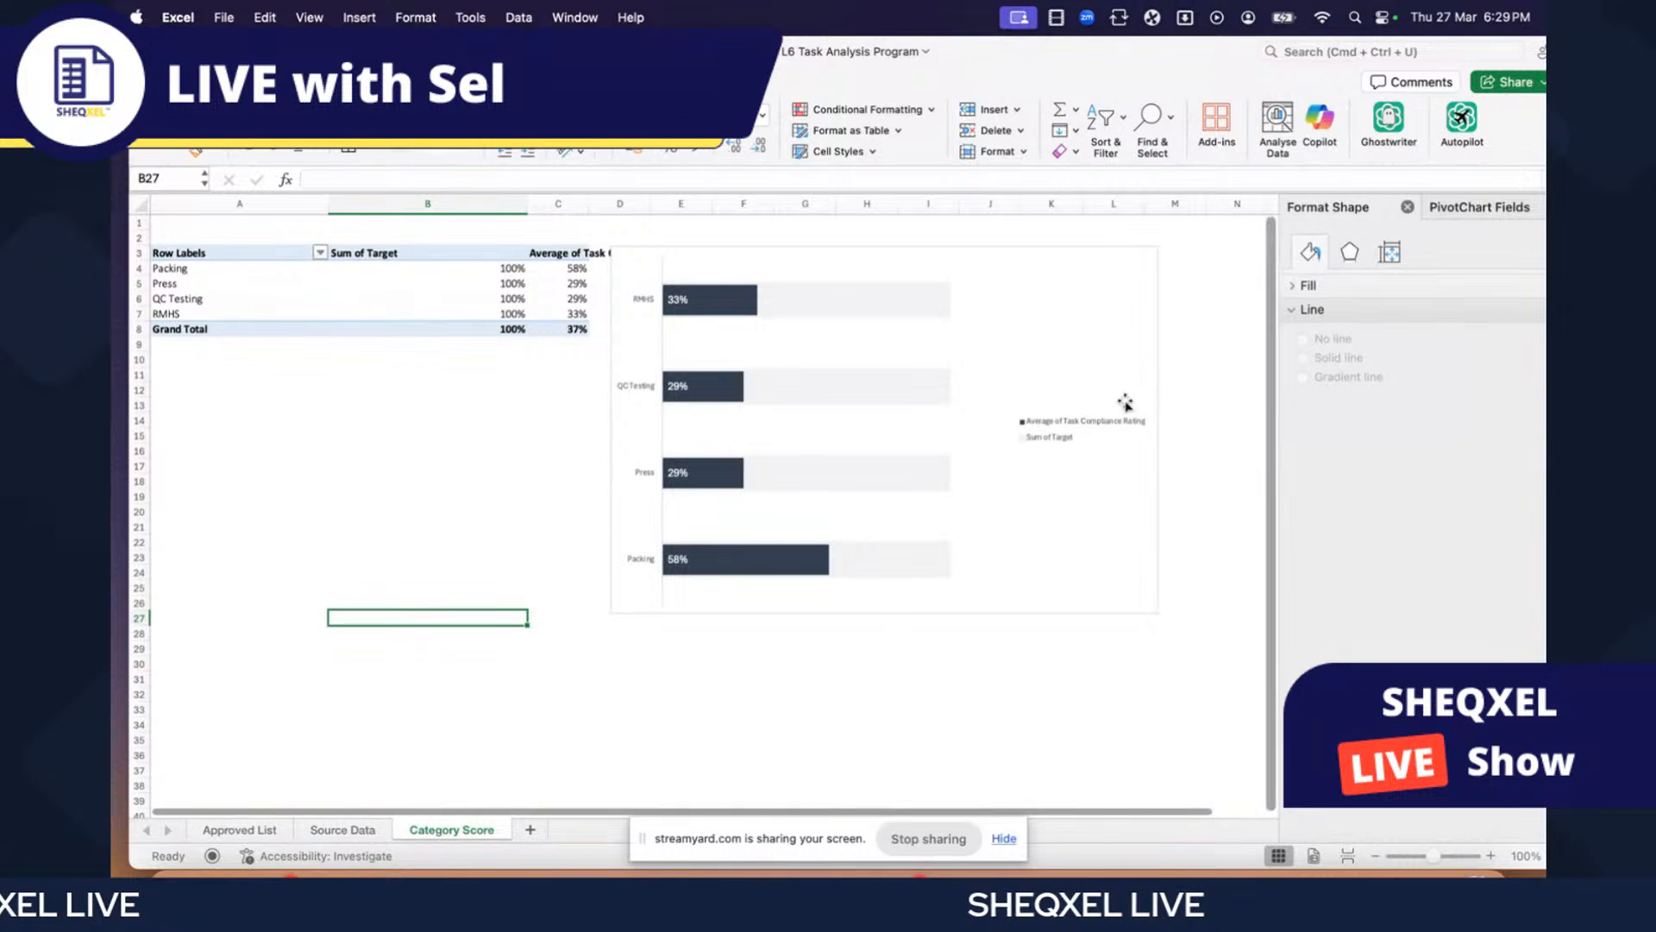
- Rename the header in C3 to "Task Compliance Rating" with a leading space so it differs from the source field name
left_click(1077, 428)
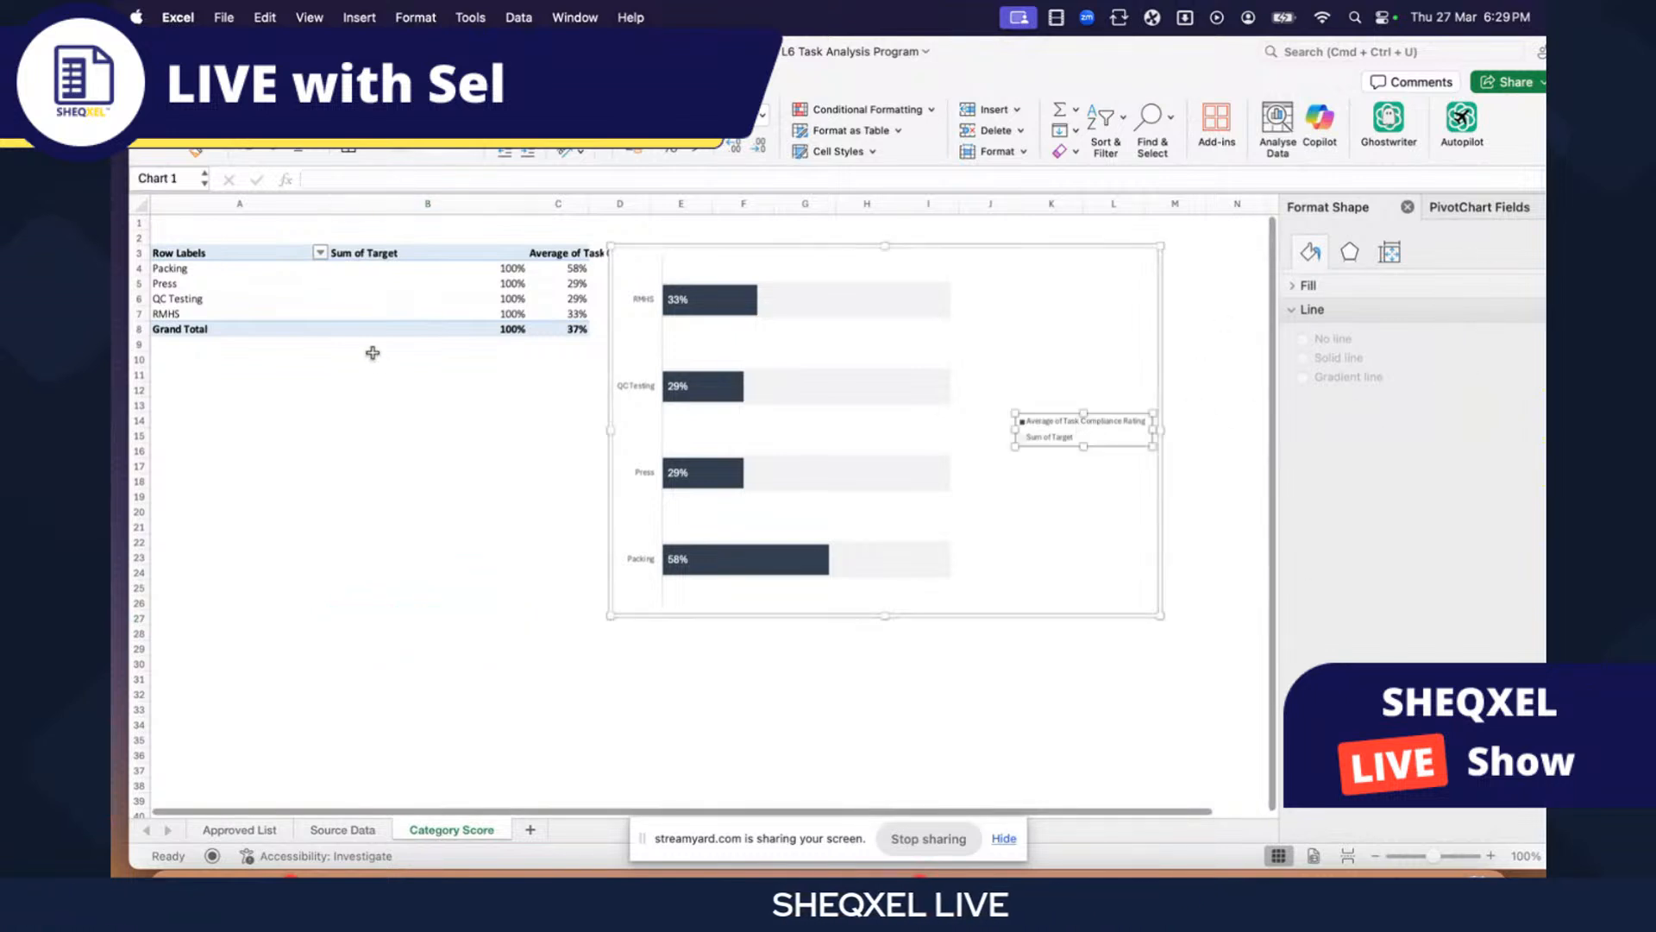
left_click(543, 251)
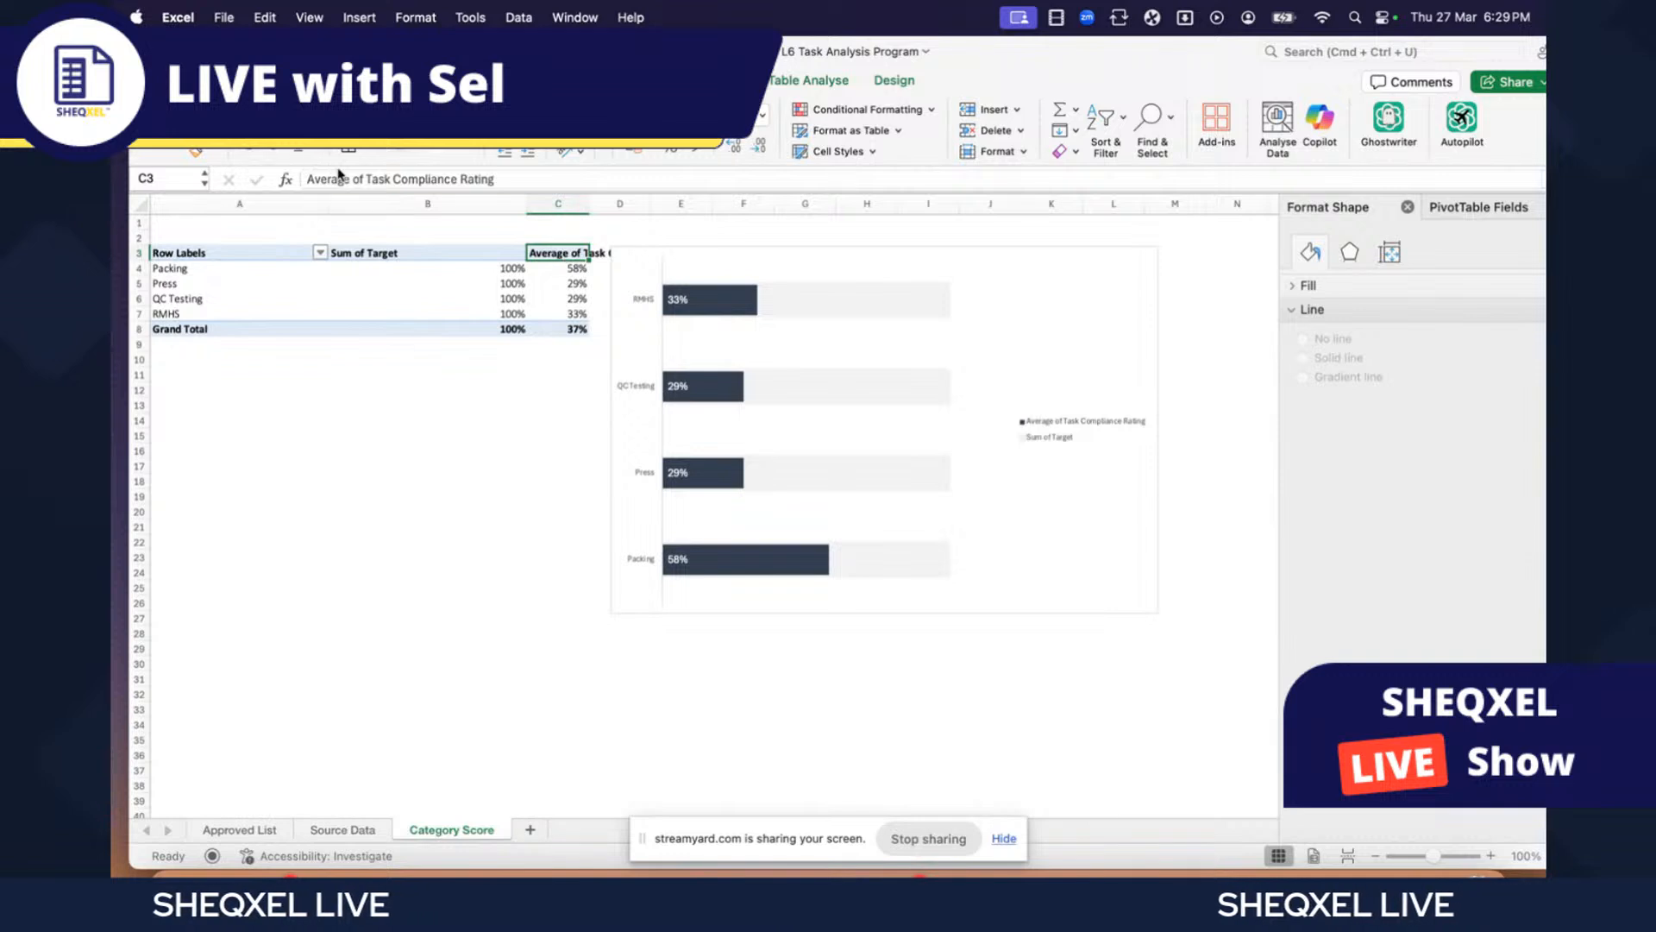
left_click_drag(367, 176, 262, 179)
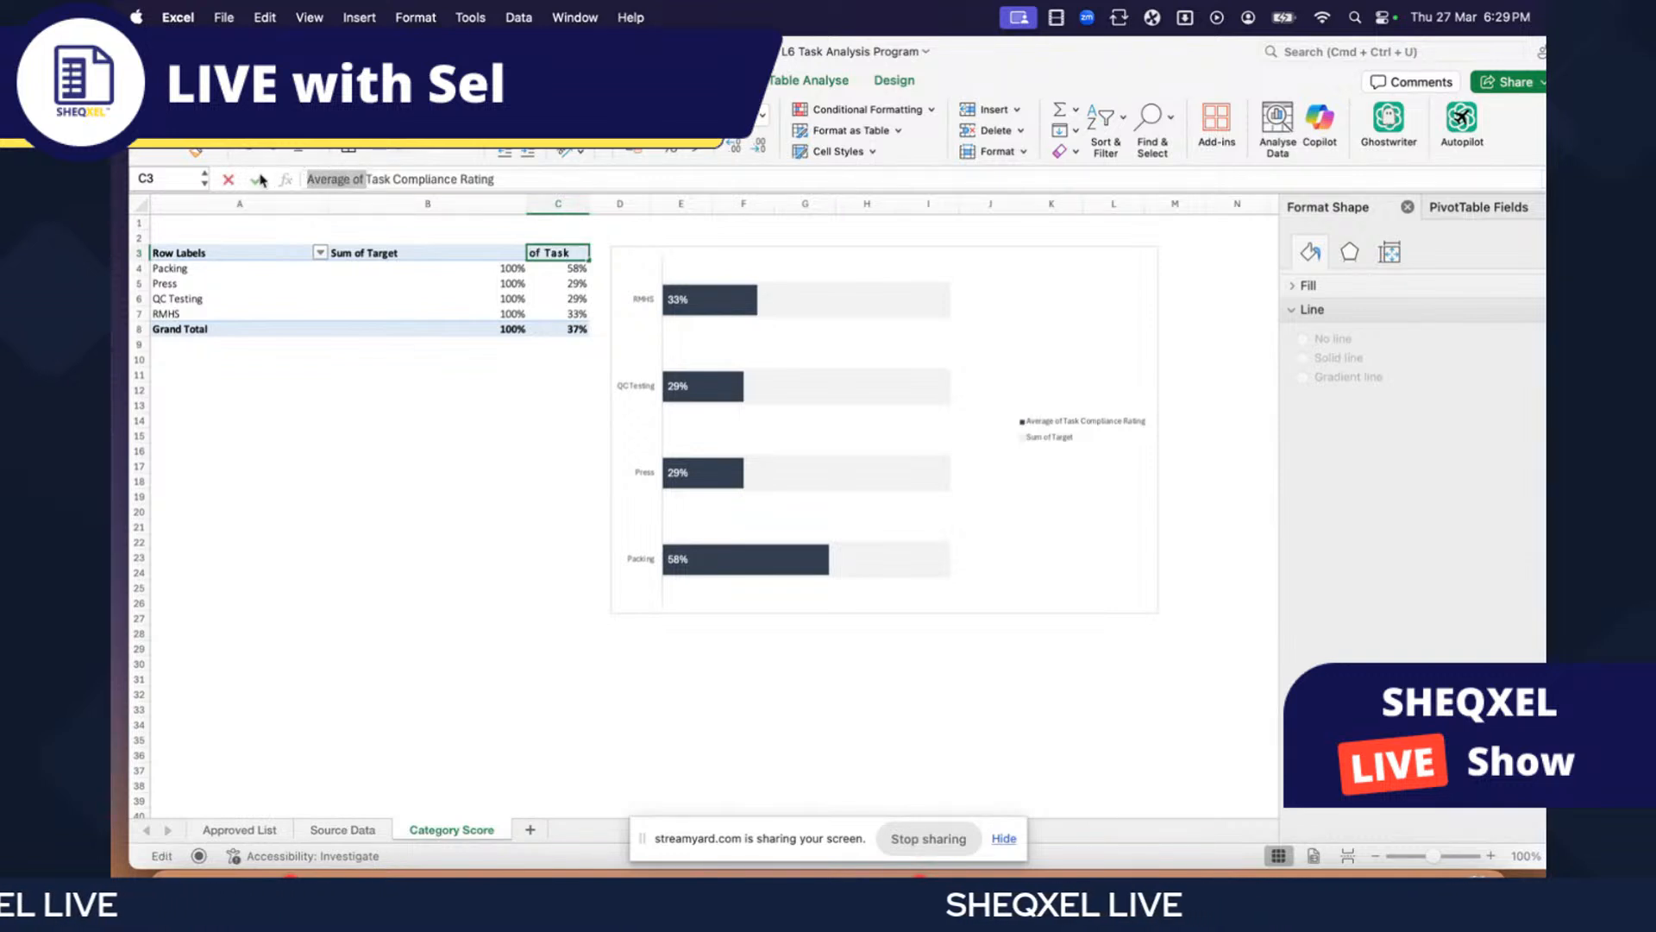
left_click(258, 179)
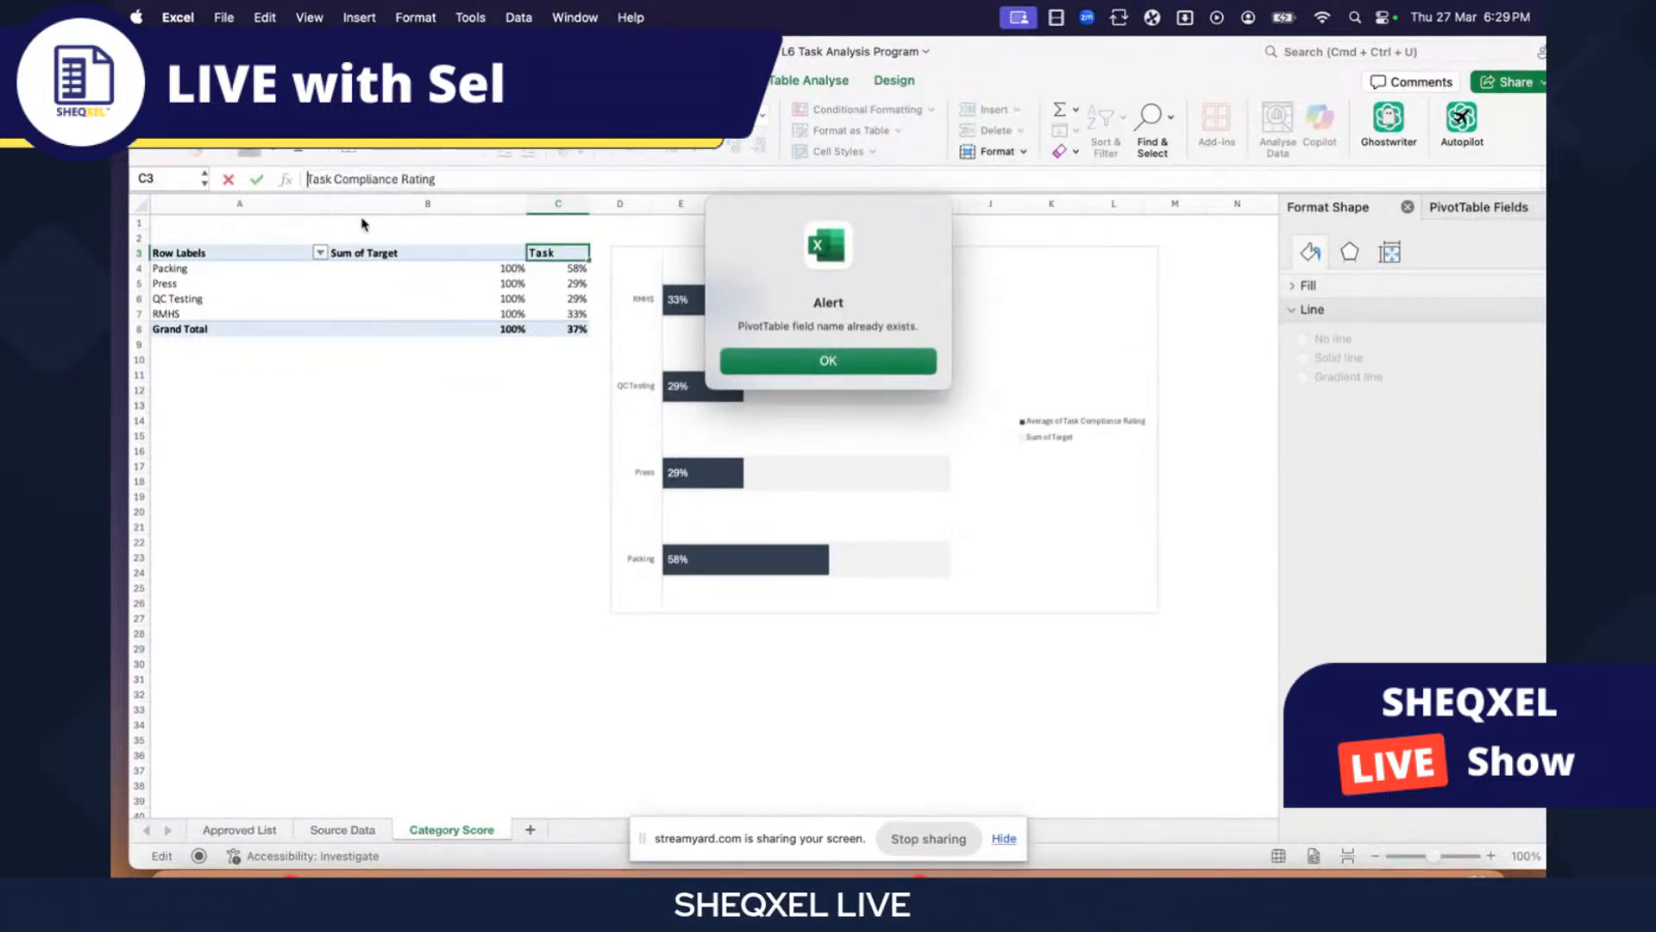
left_click(854, 363)
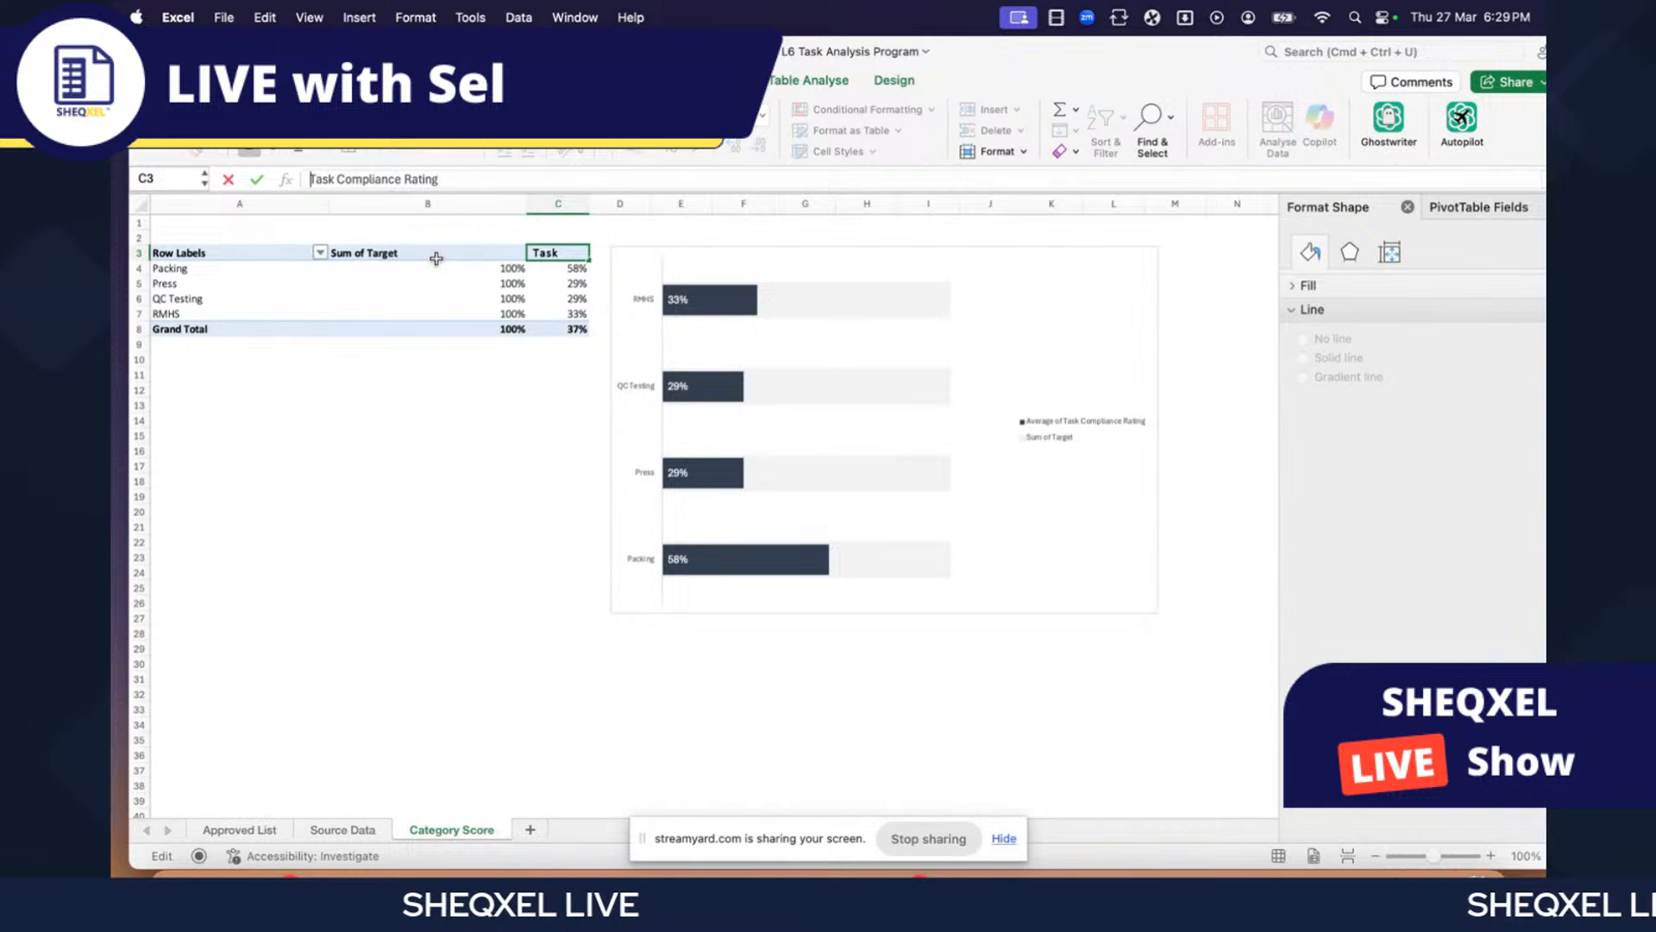
left_click(460, 449)
- Rename the Sum of Target header in B3 to "Target", keeping a leading space
left_click(460, 258)
left_click_drag(345, 179, 274, 166)
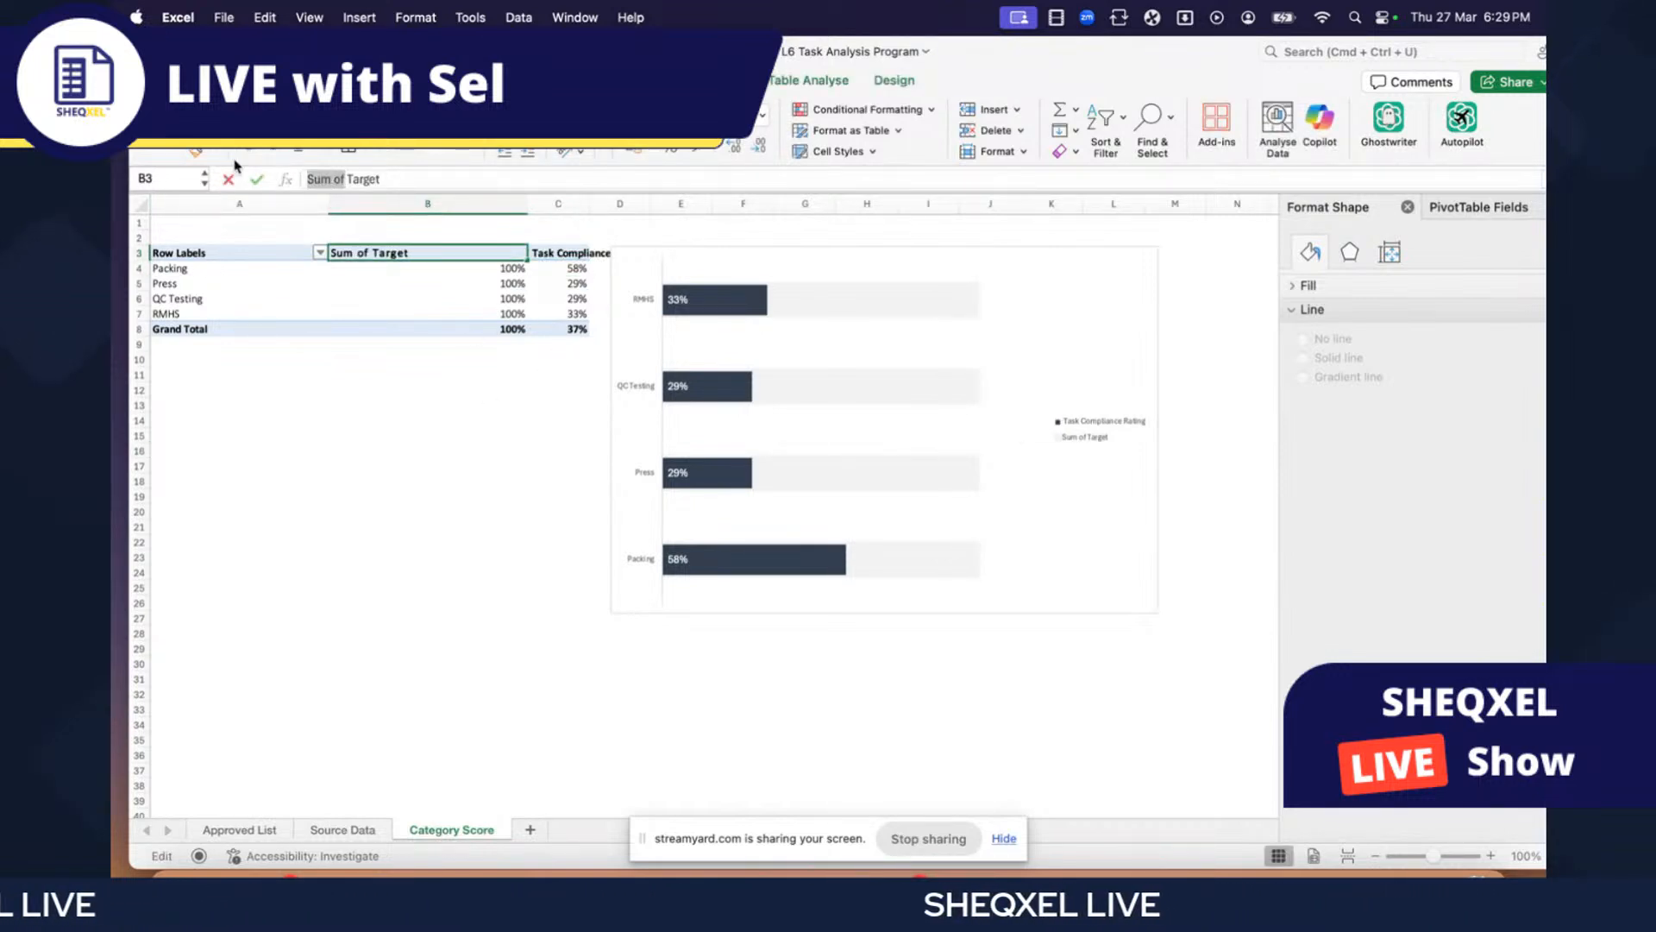
key("BackSpace")
left_click(428, 490)
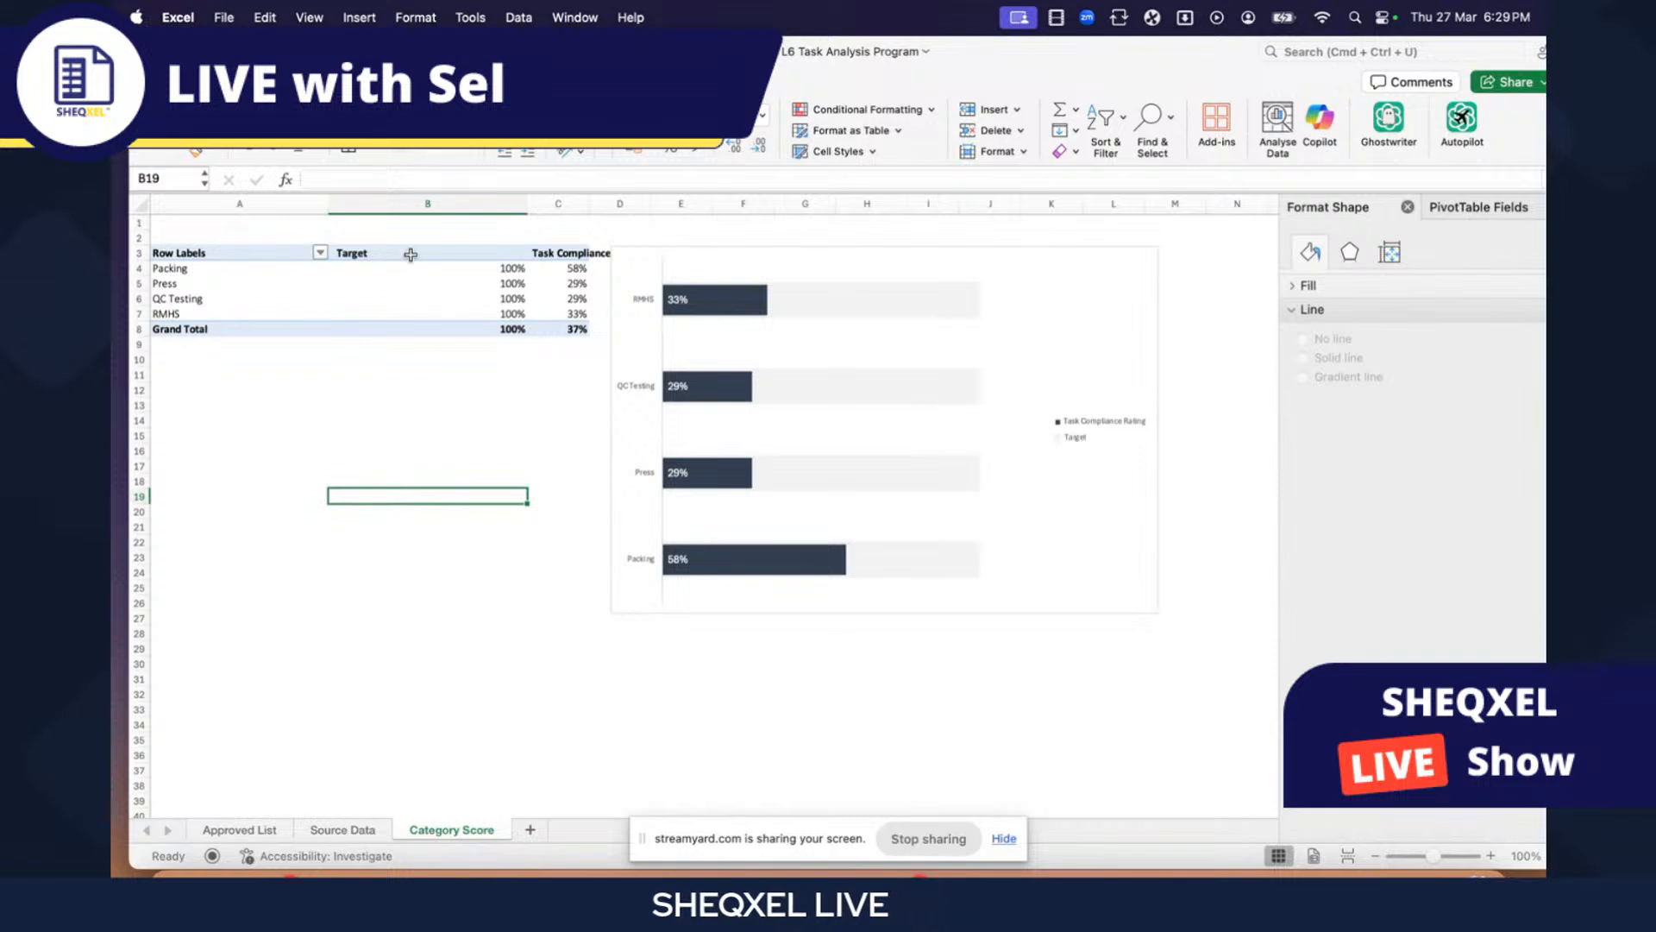
- Delete the legend from the bar chart
left_click_drag(432, 253, 569, 345)
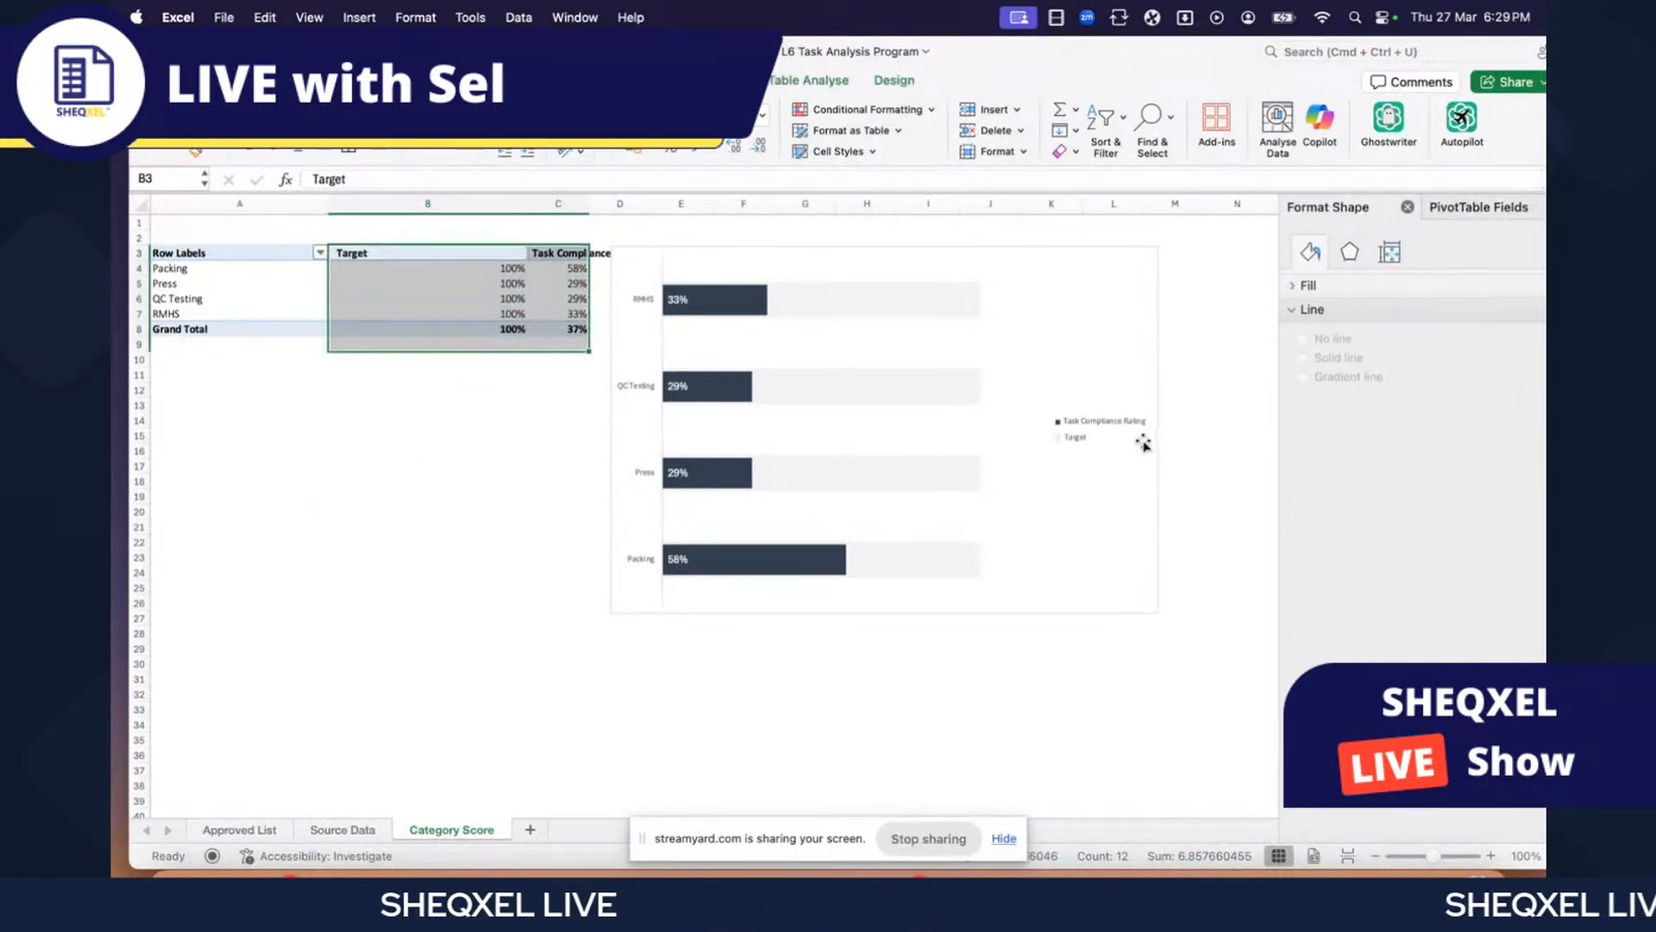
left_click(1088, 433)
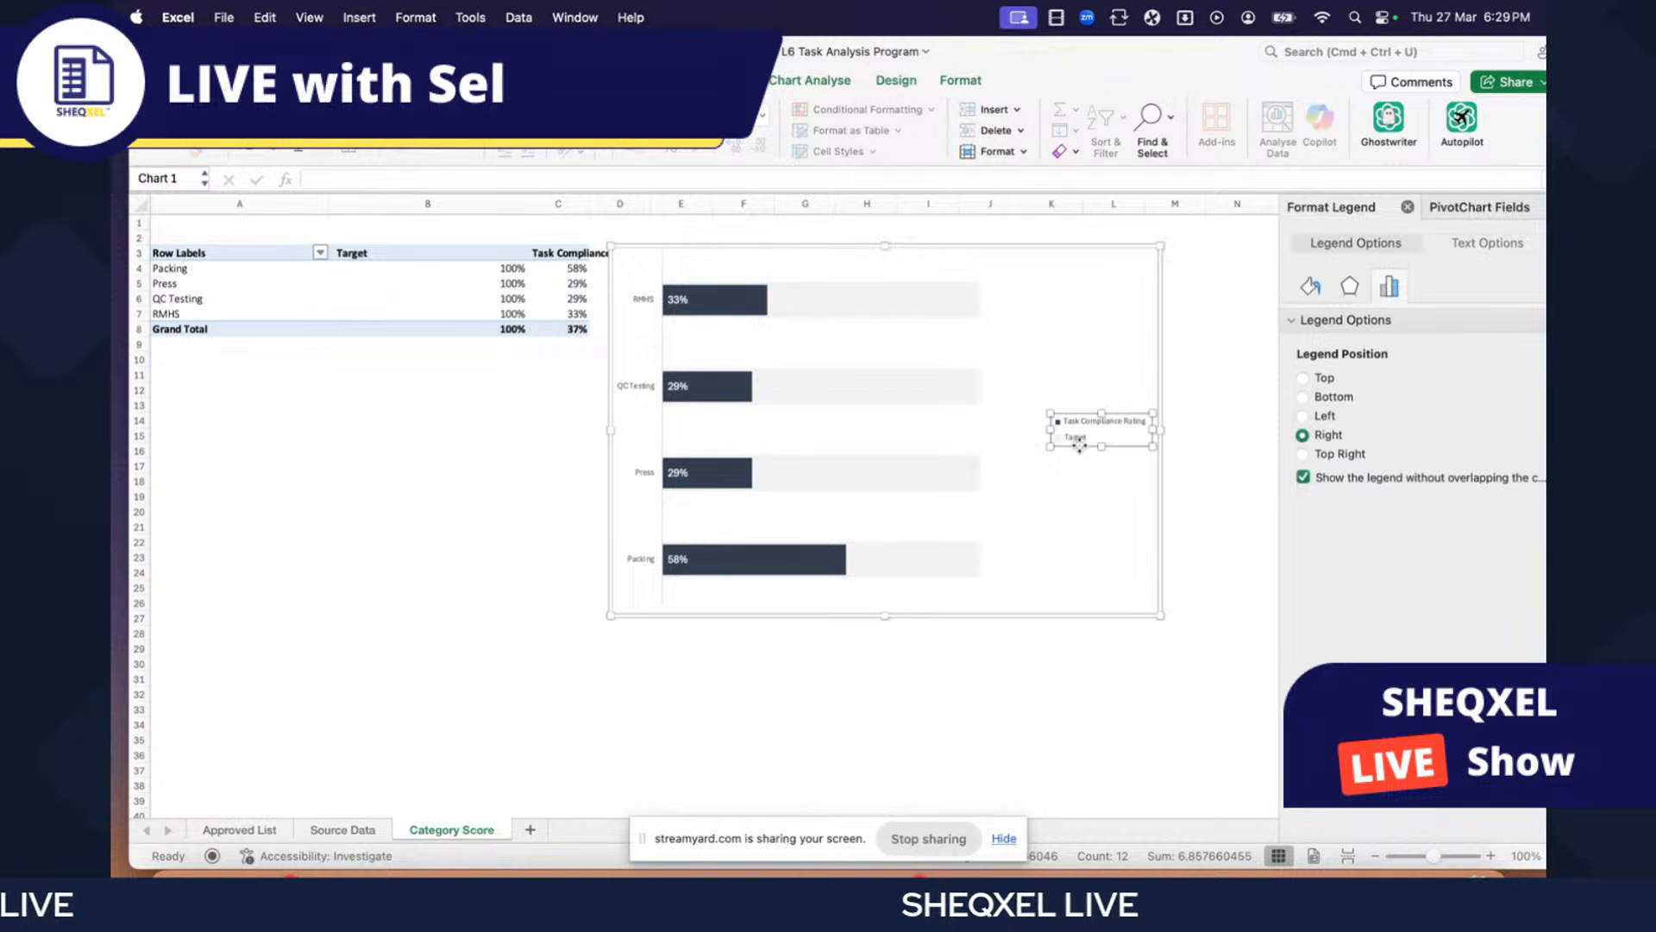
key("Delete")
left_click(509, 532)
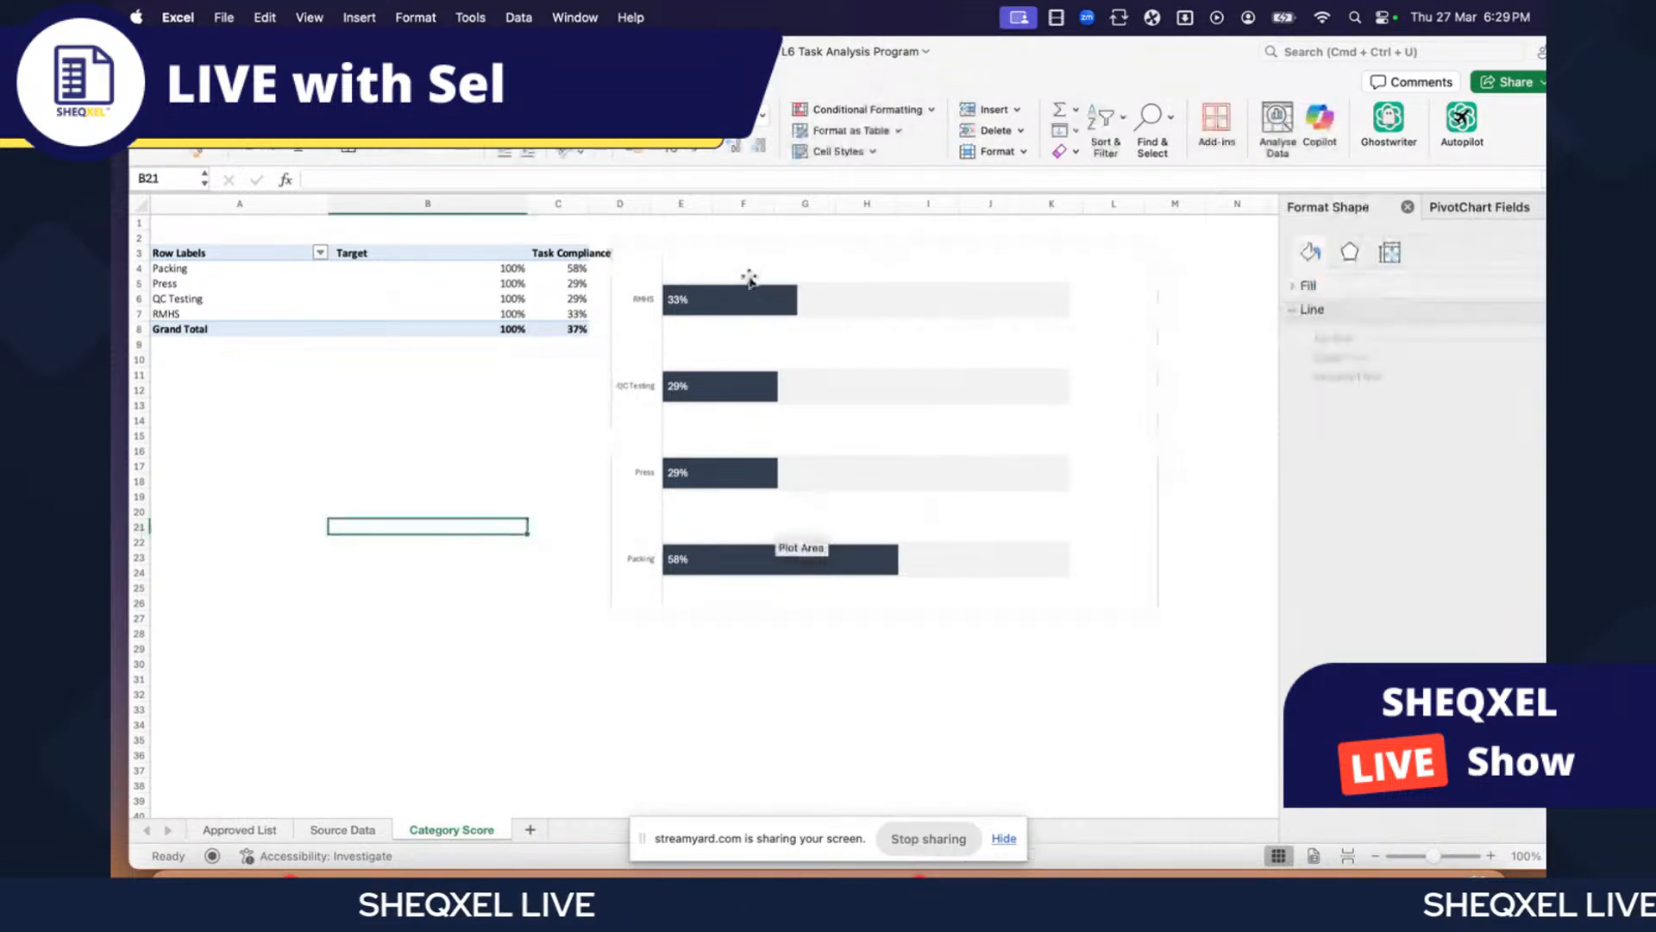
- Change the font of the whole bar chart to Century Gothic
left_click(749, 279)
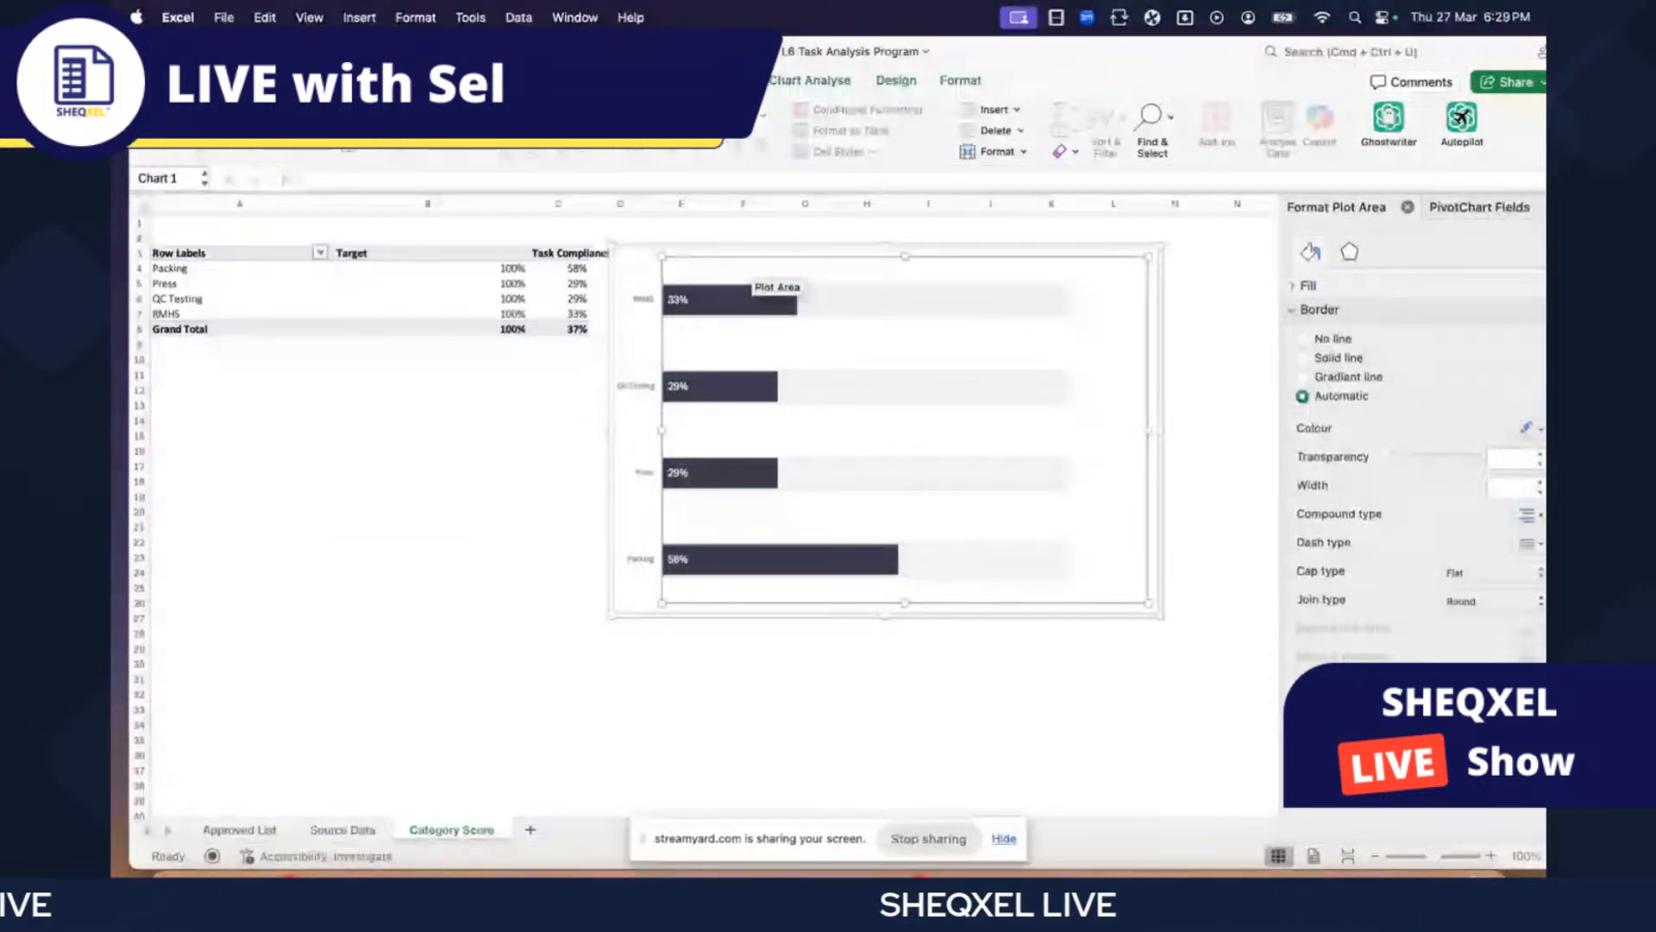
key("alt+super+r")
left_click(681, 549)
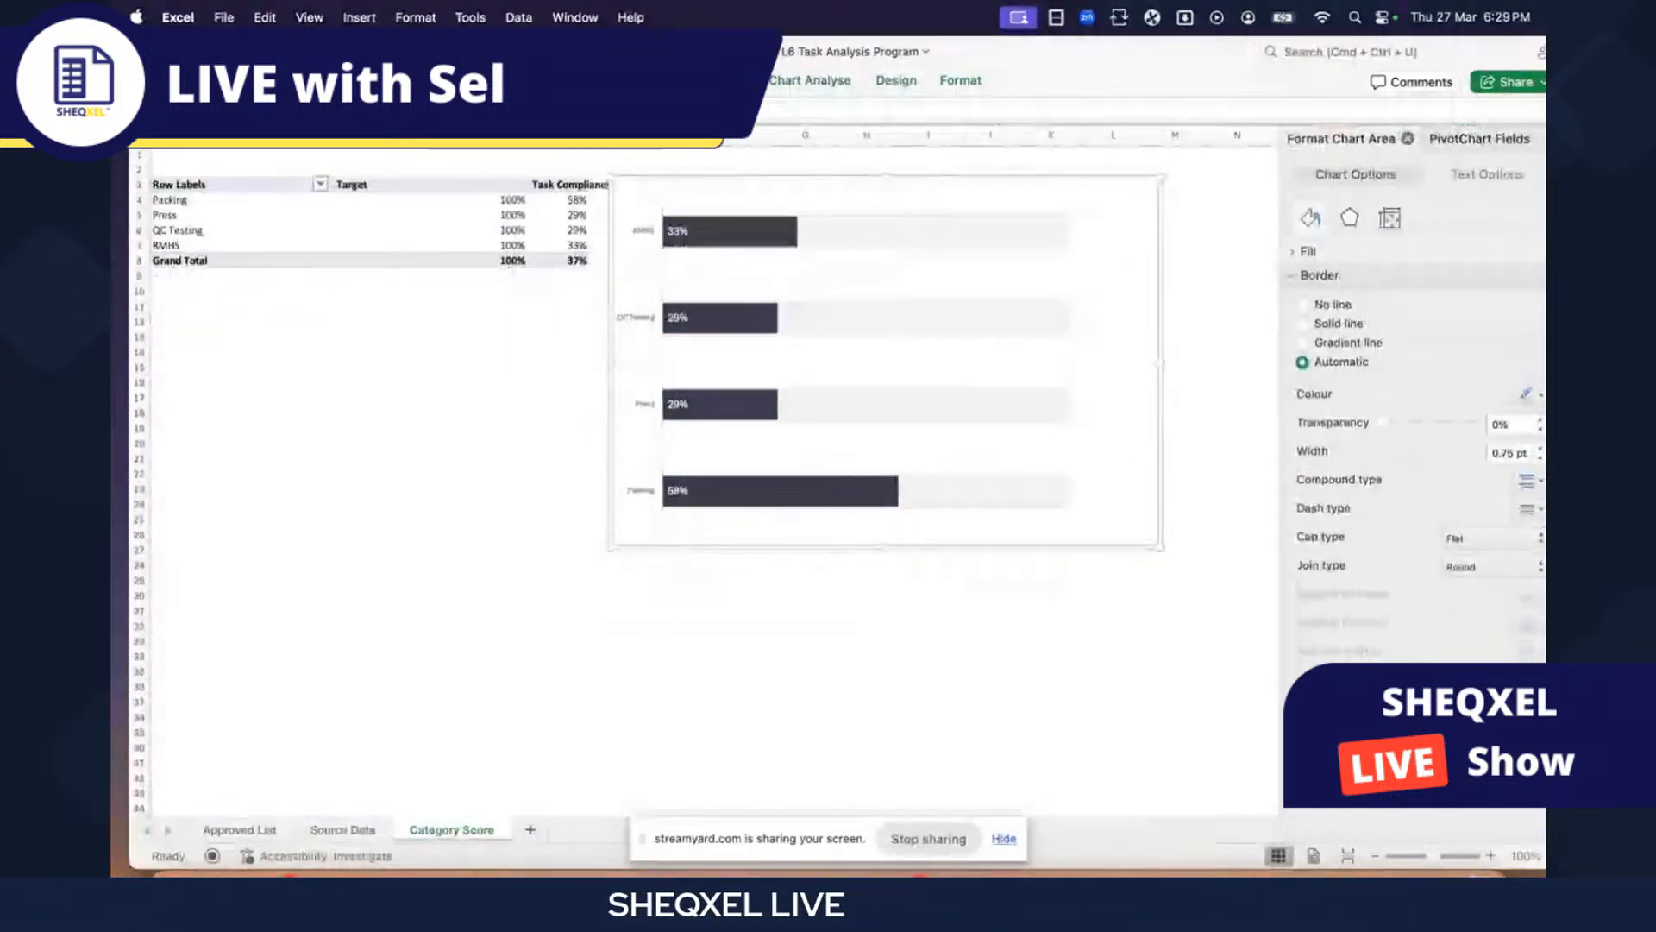
key("alt+super+r")
left_click(373, 115)
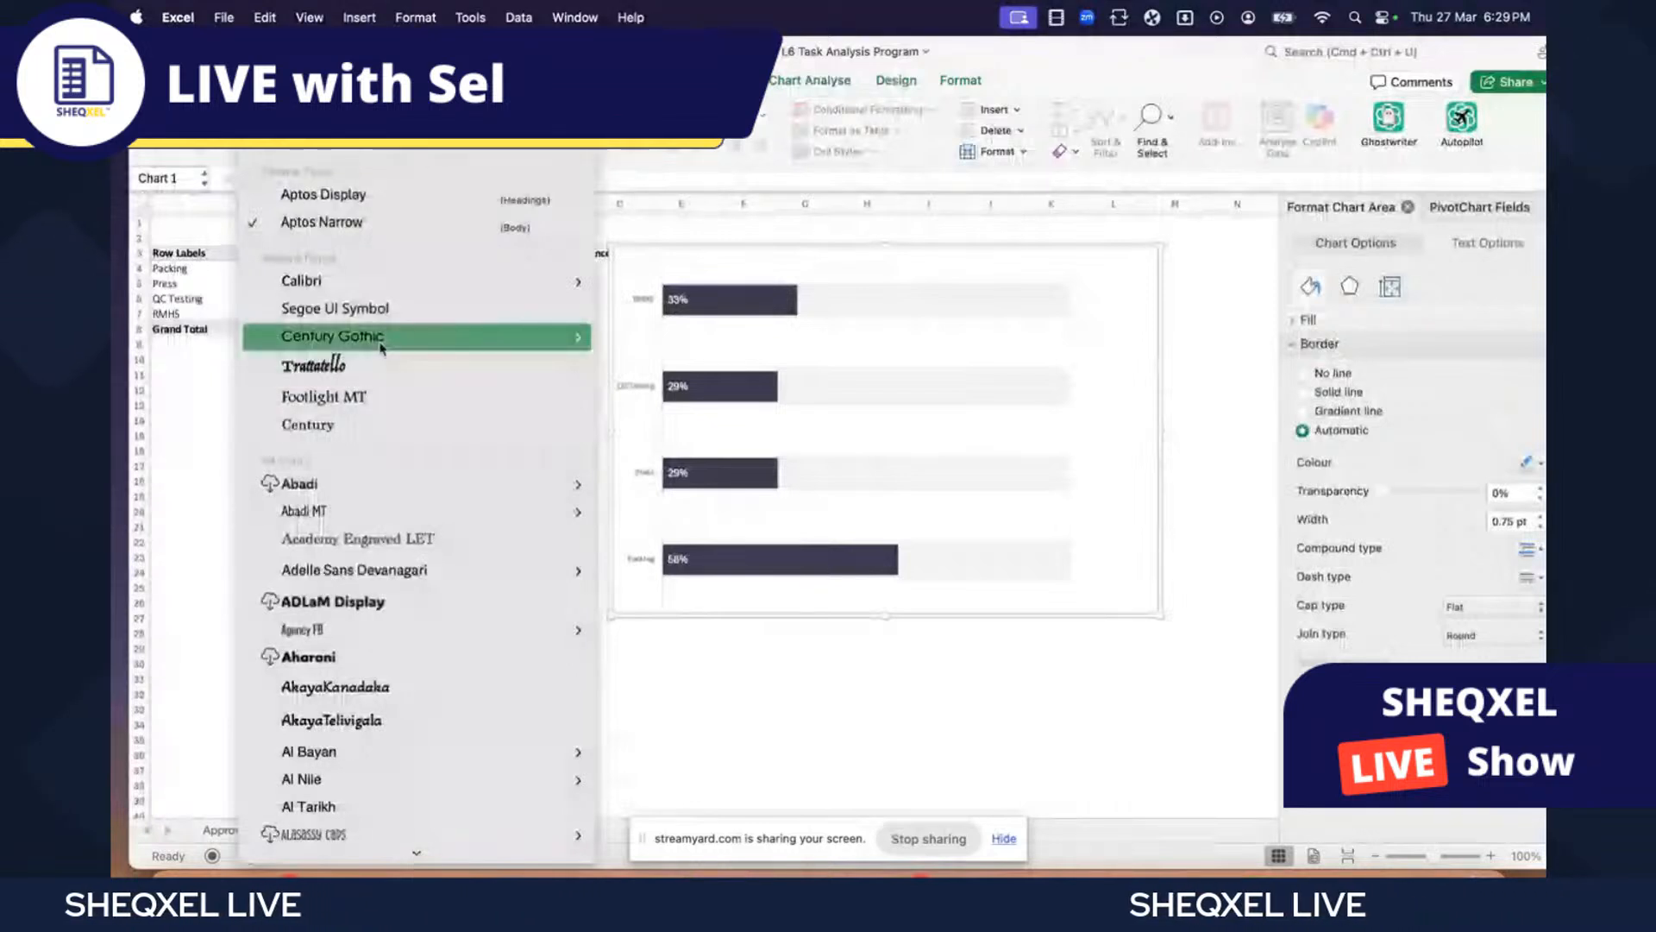
mouse_move(314, 349)
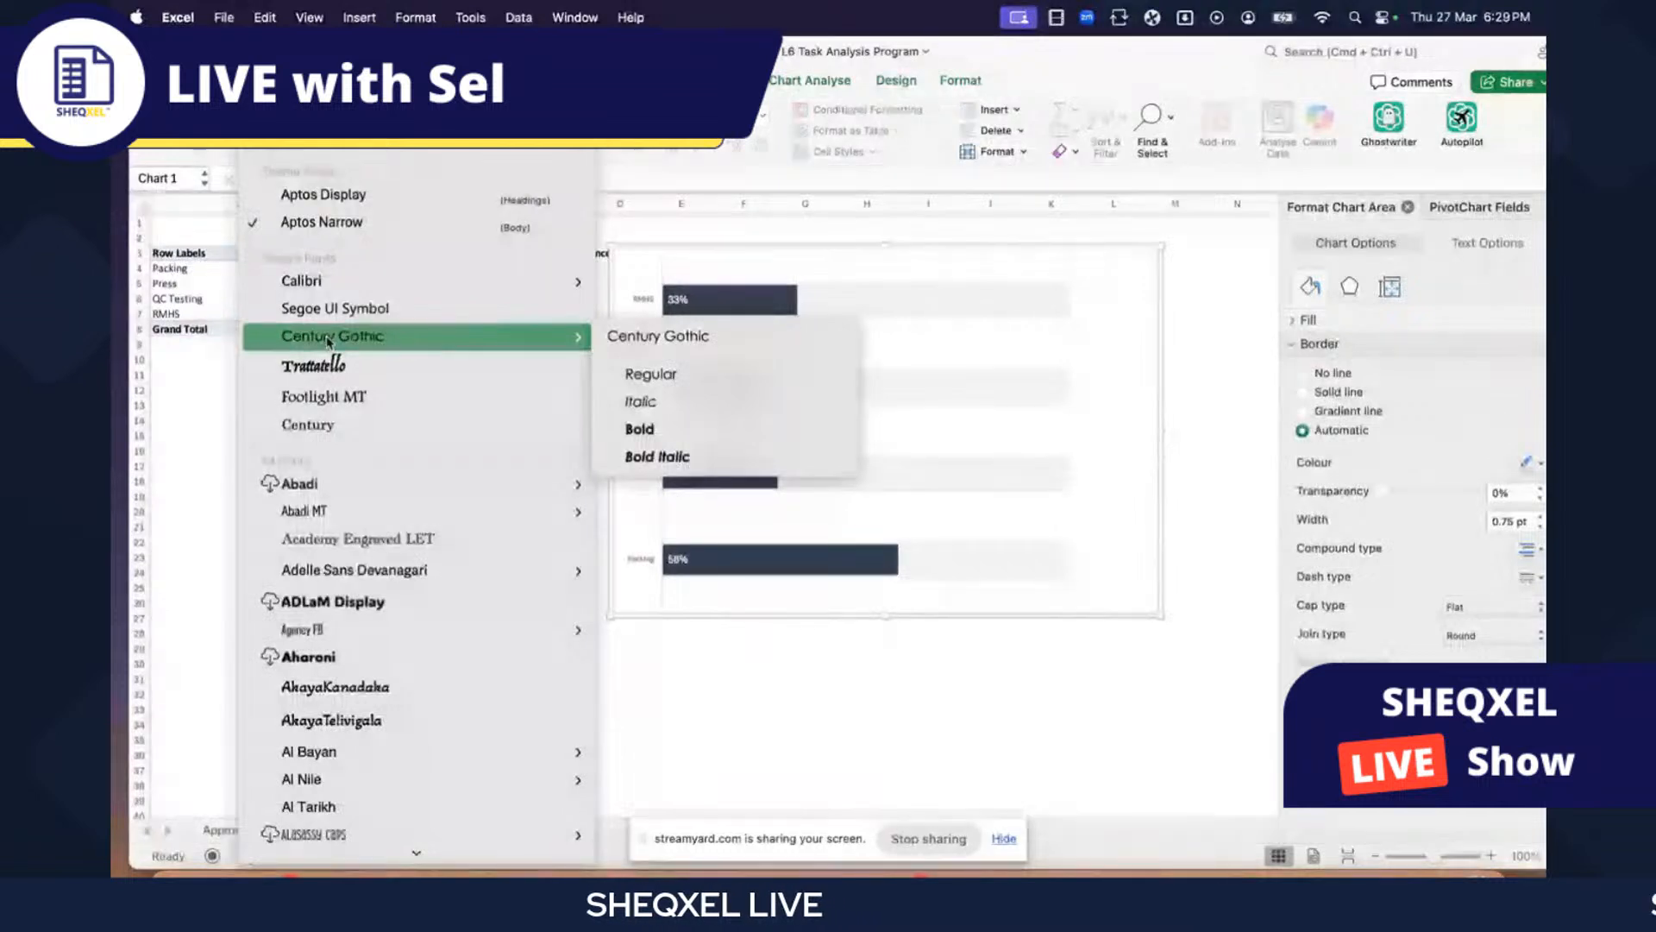
left_click(328, 341)
- Set the font colour of all text in the bar chart to black
left_click(460, 151)
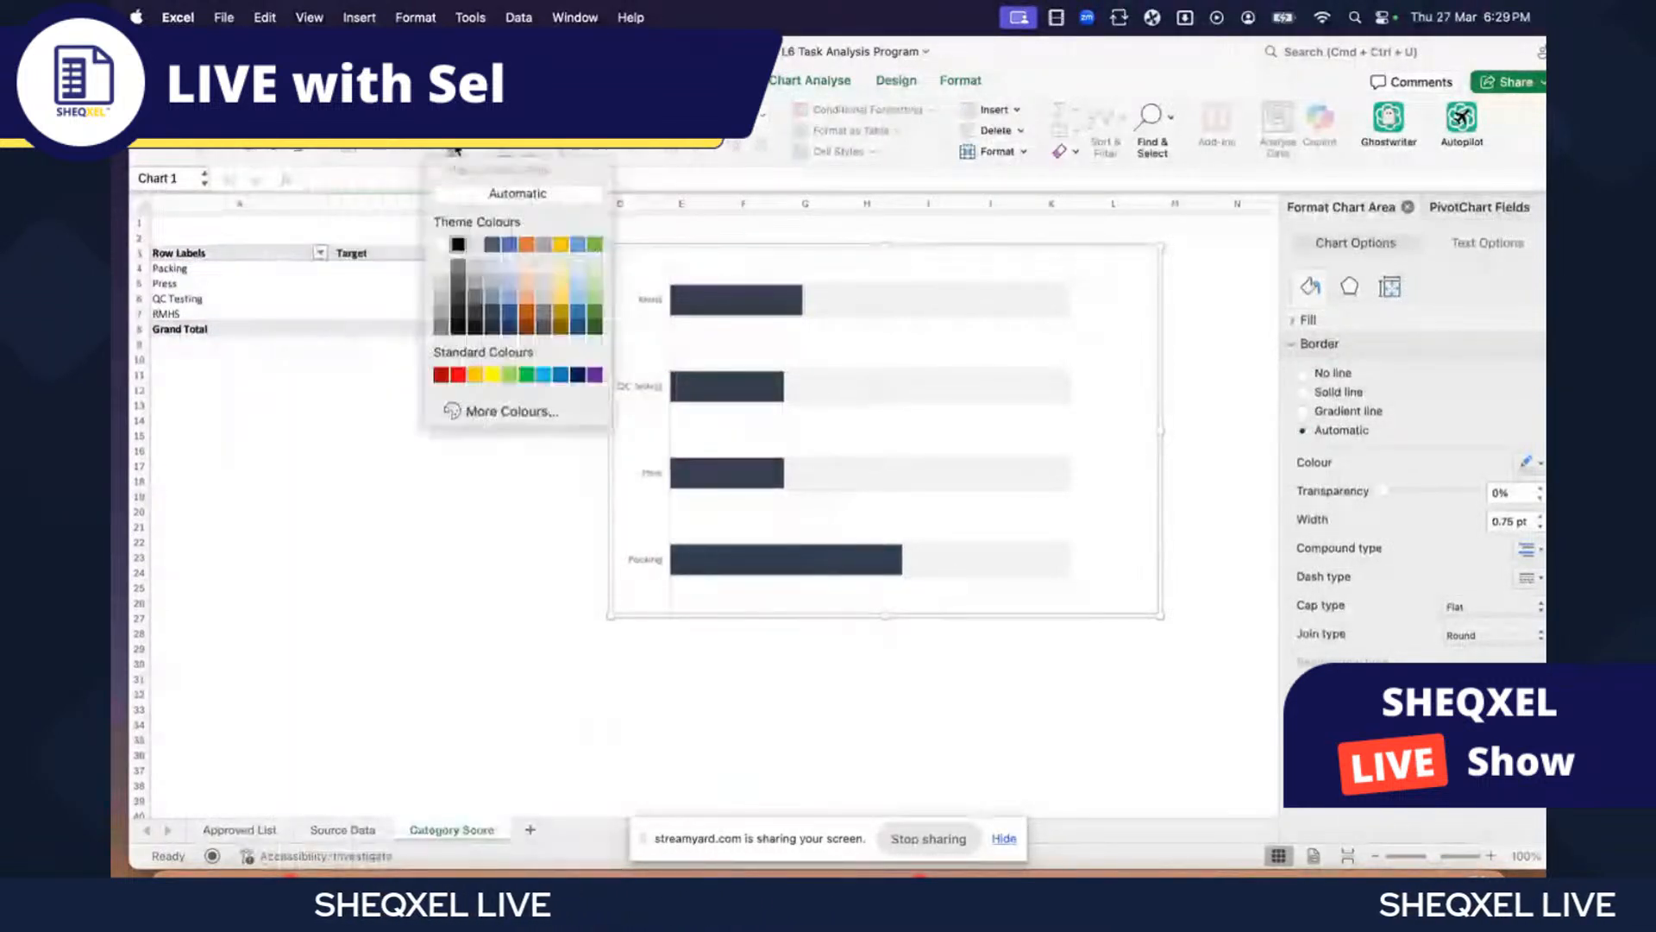
left_click(458, 244)
left_click(466, 509)
- Add a title above the bar chart and set its text to "Category Scores"
left_click(733, 258)
left_click(897, 79)
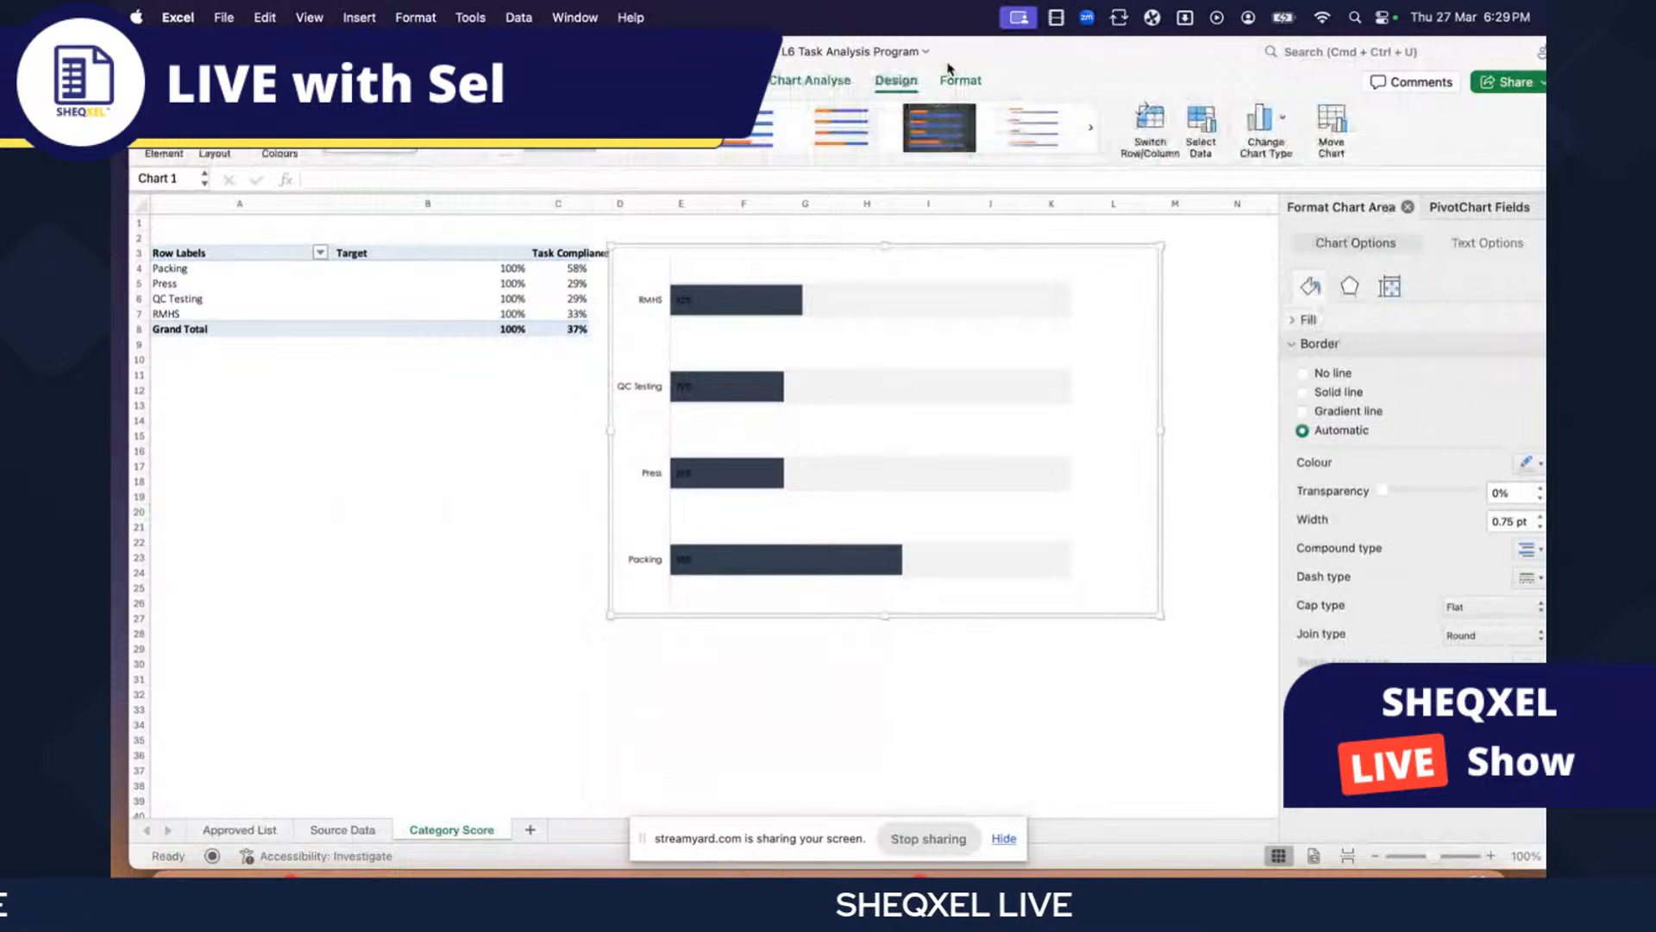
left_click(161, 150)
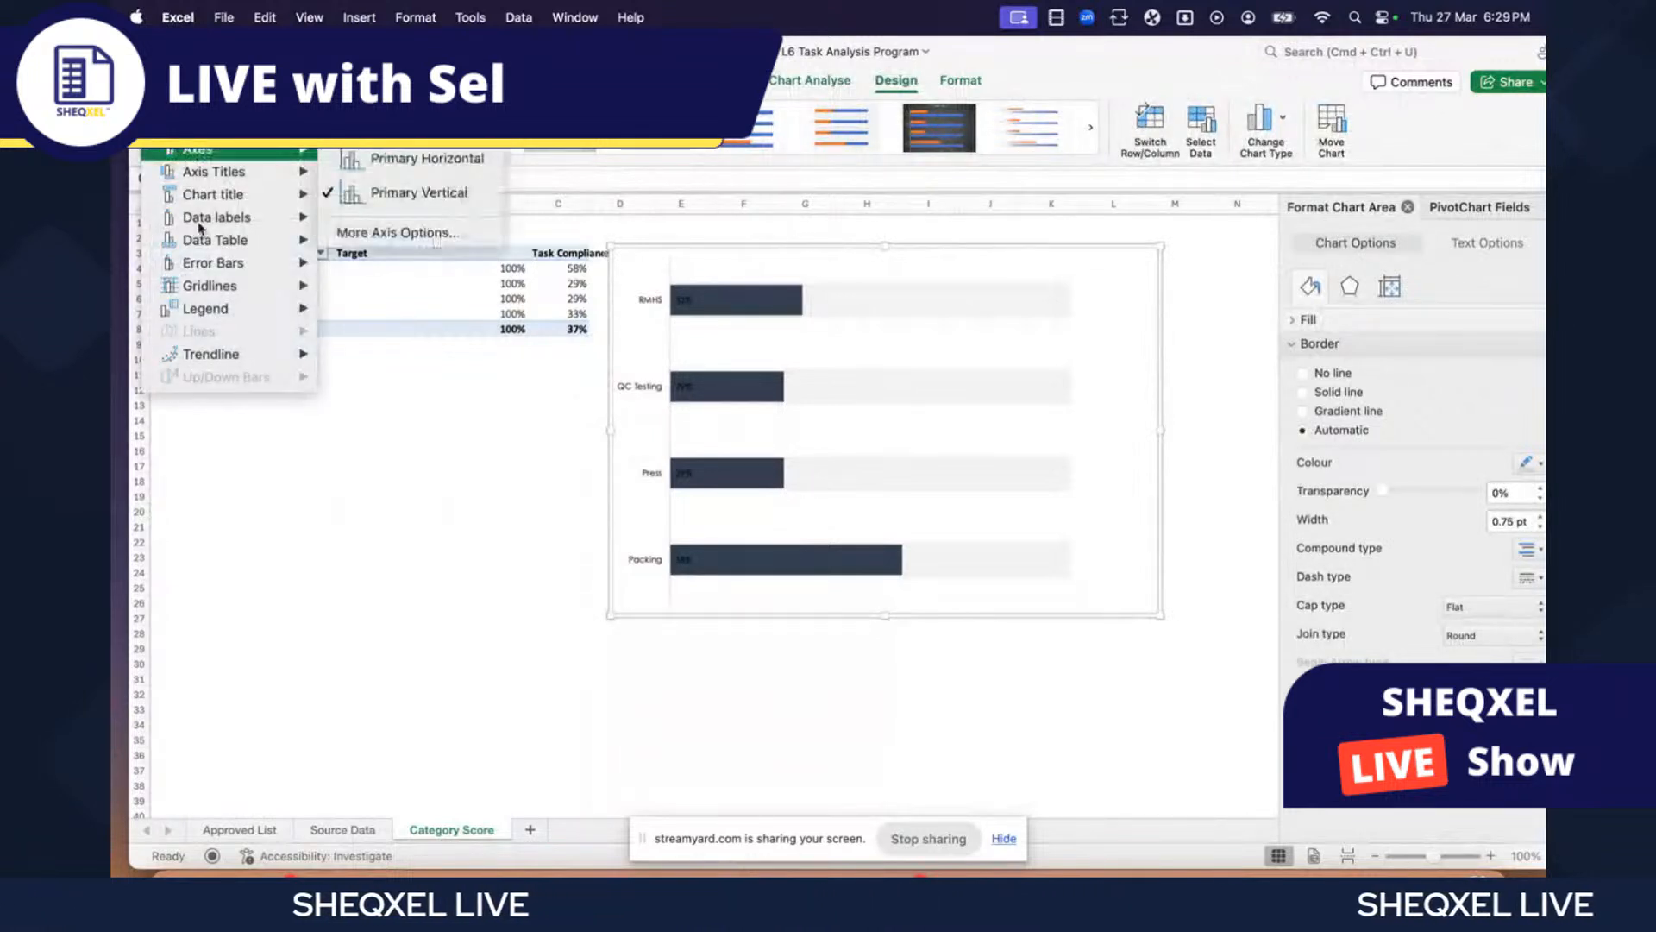
left_click(270, 330)
left_click(164, 151)
mouse_move(222, 173)
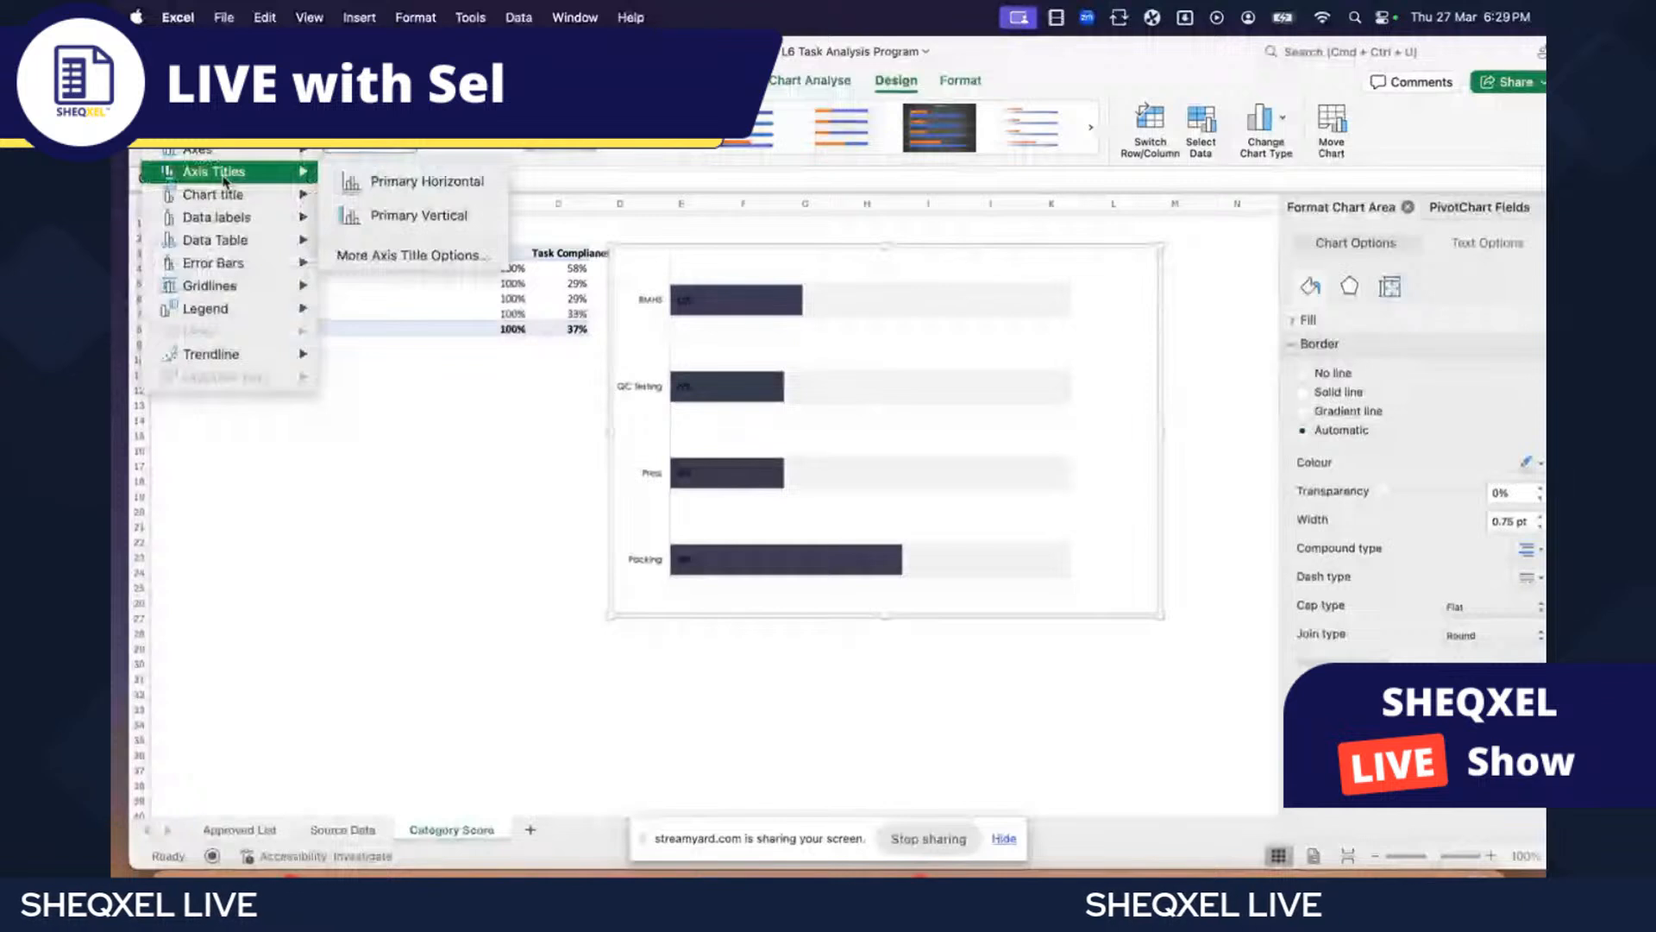
mouse_move(233, 200)
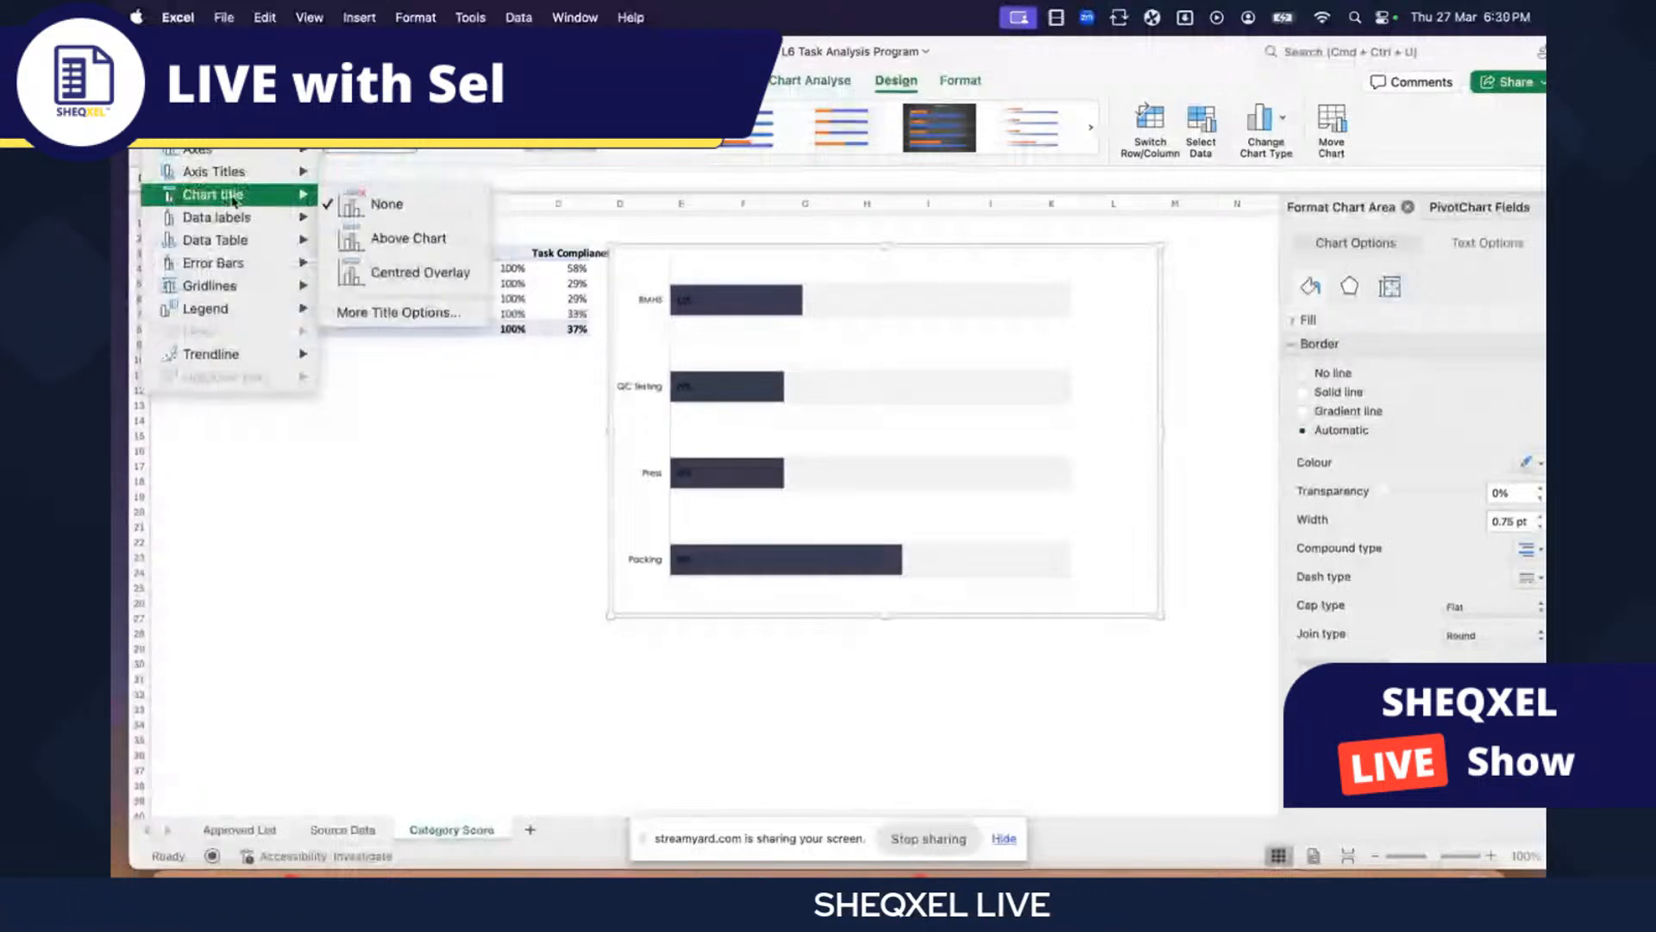
left_click(400, 243)
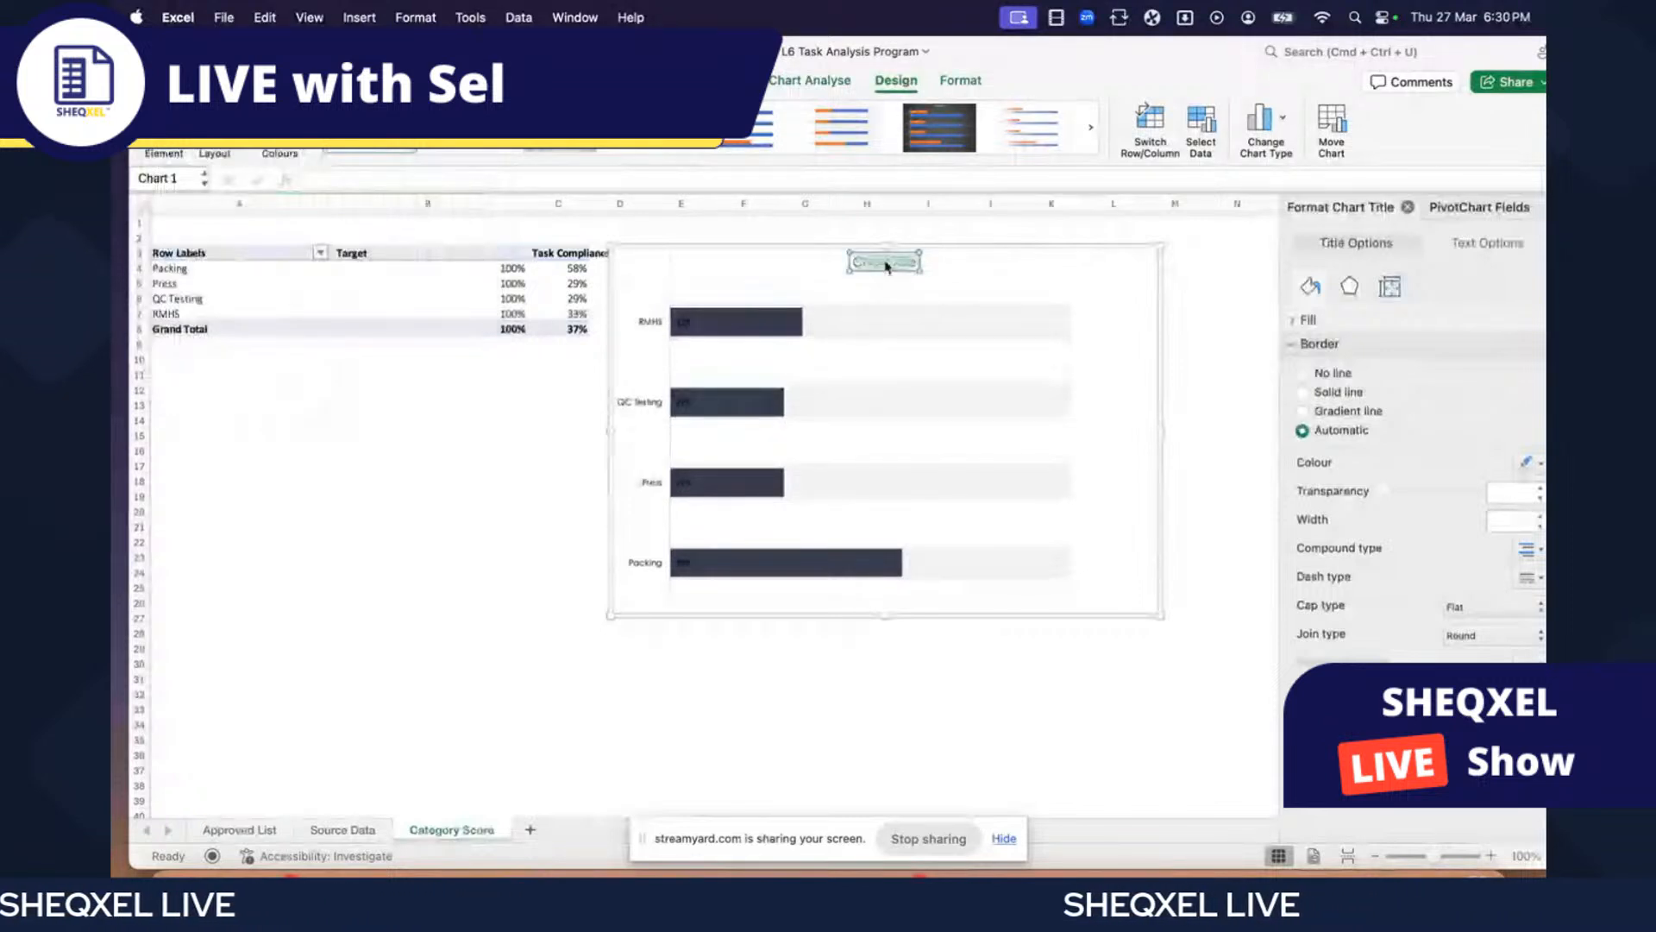
type("Category")
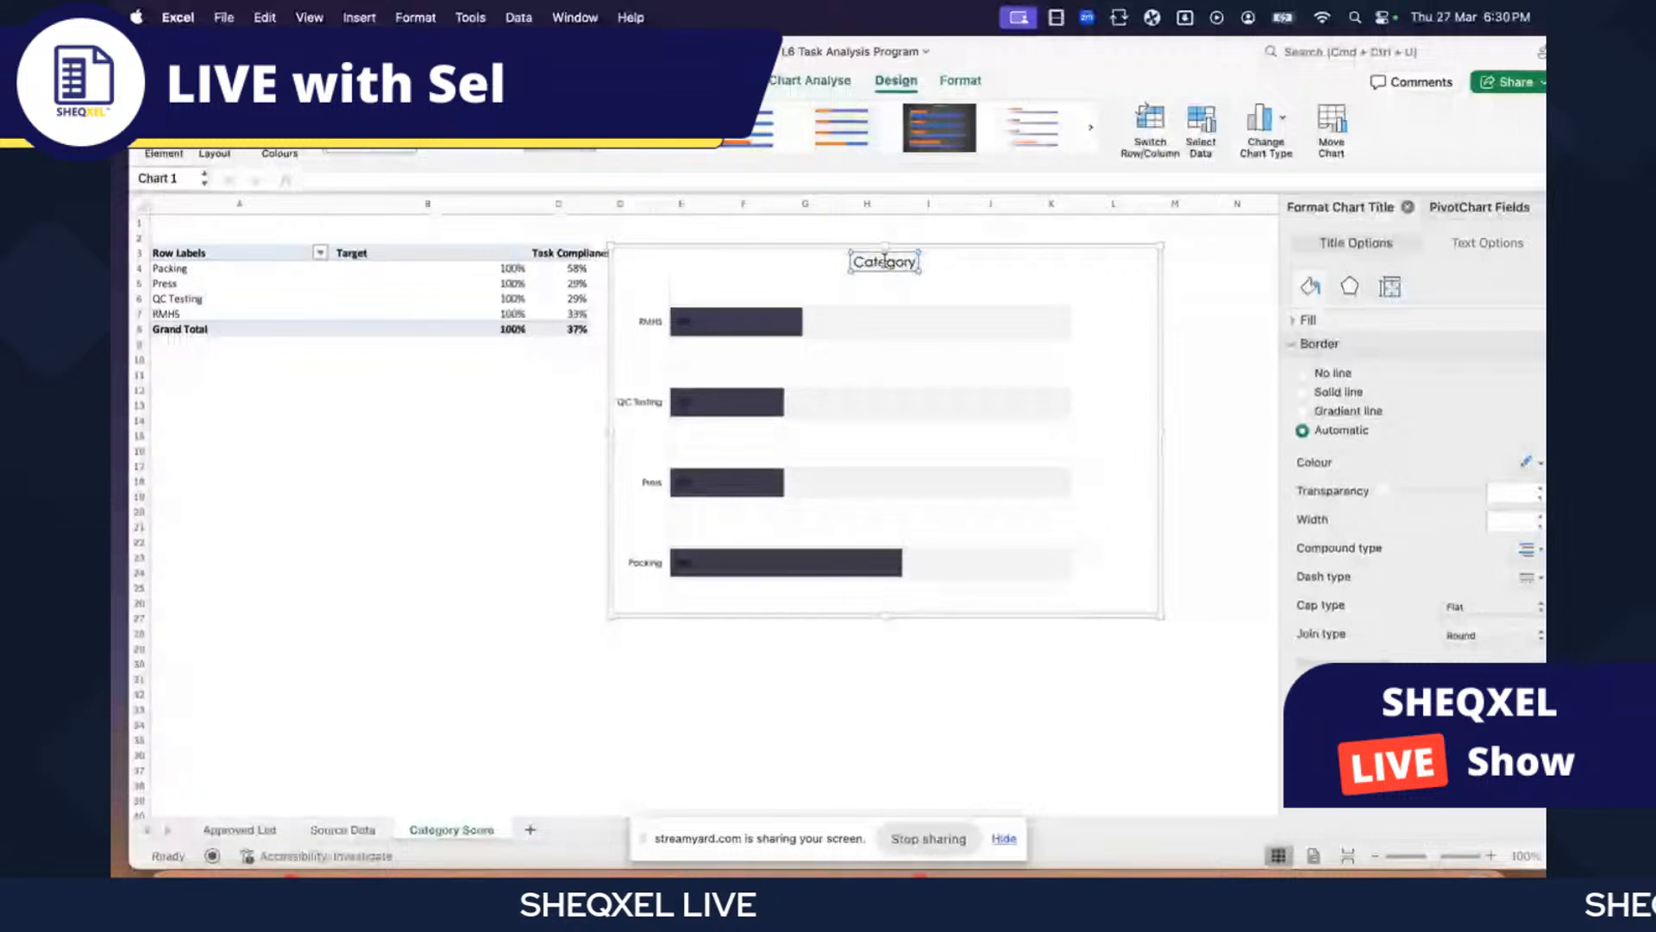
type(" Scores")
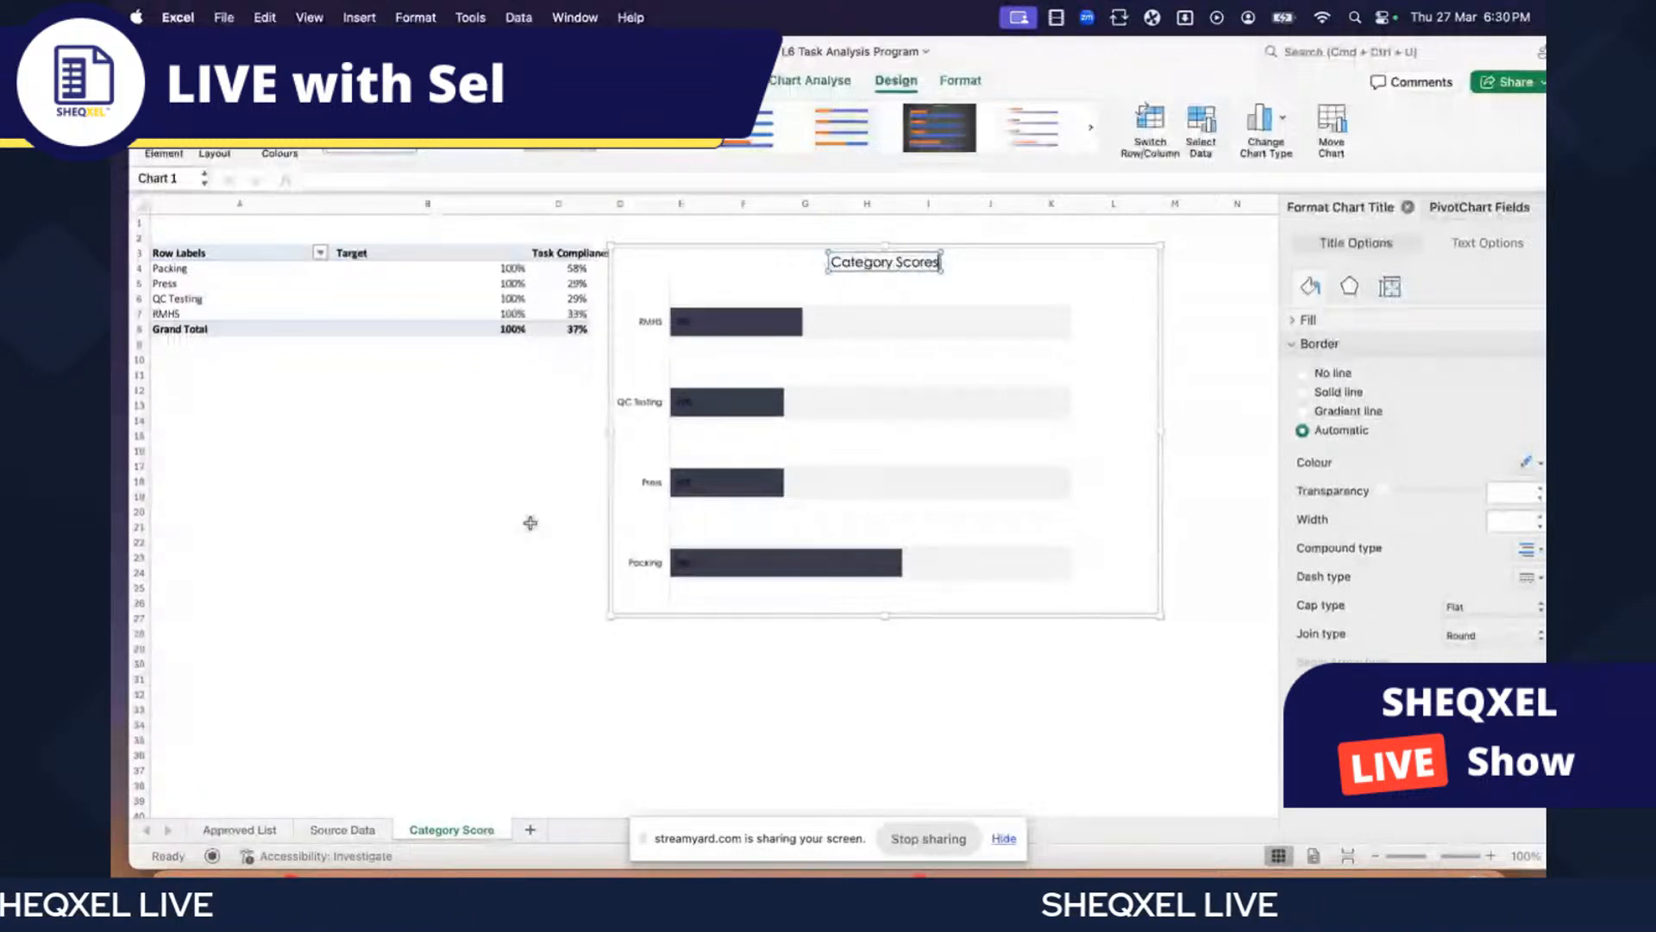
left_click(528, 524)
- Format the percentage data labels on the dark bars in white at font size 16
left_click(686, 403)
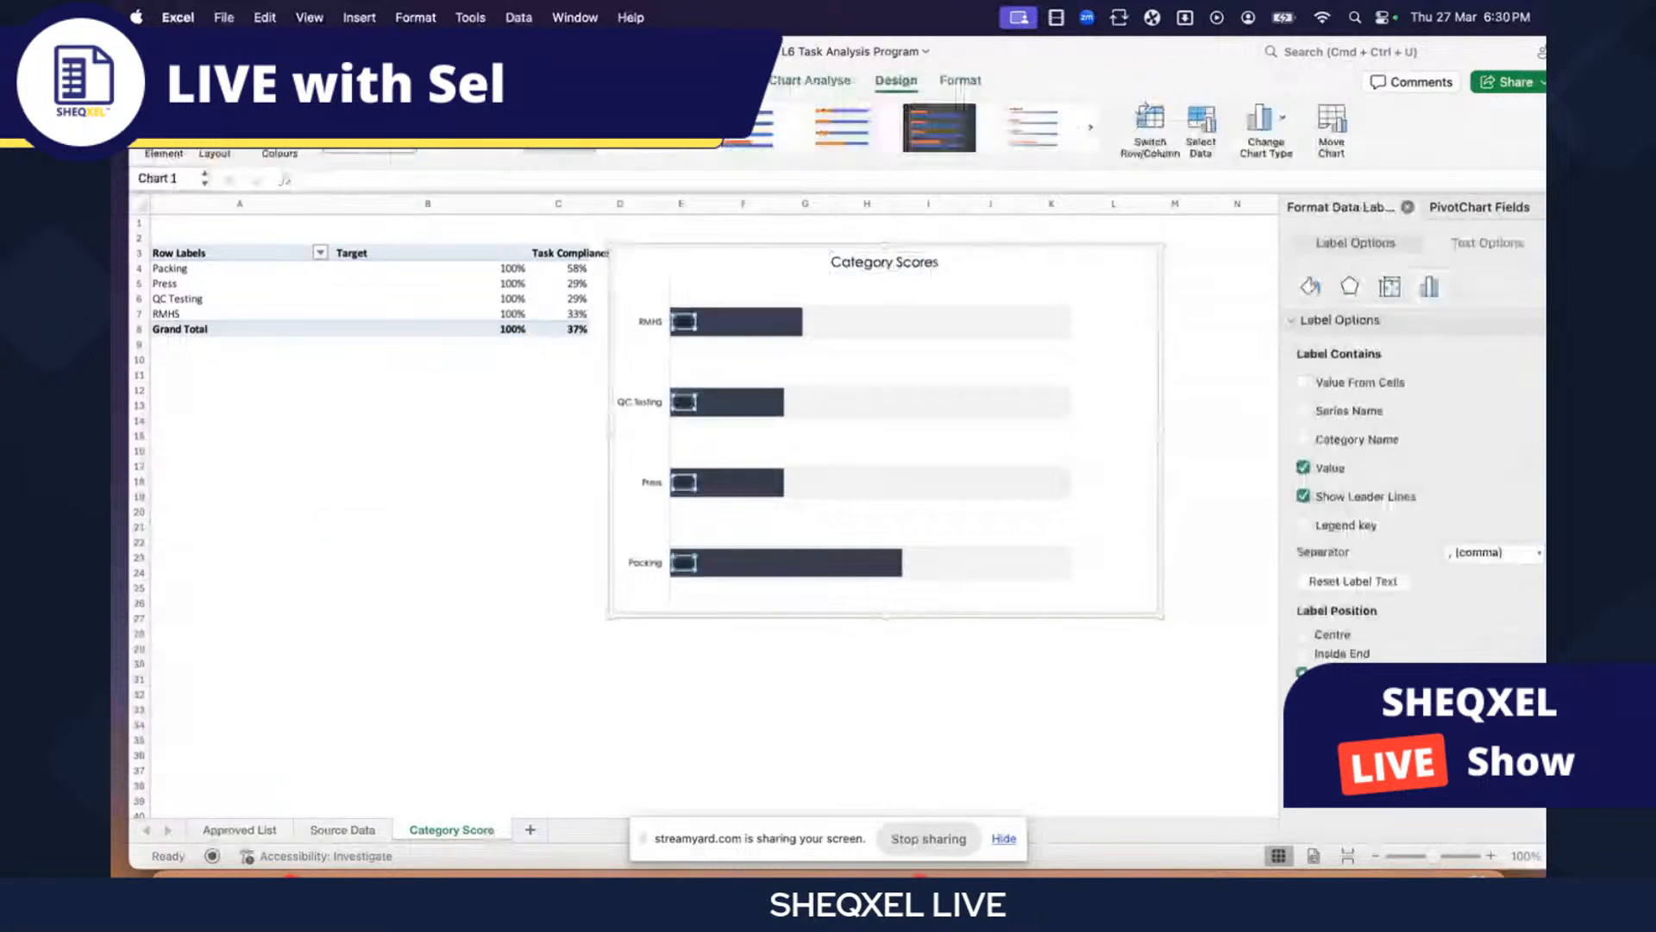
left_click(451, 149)
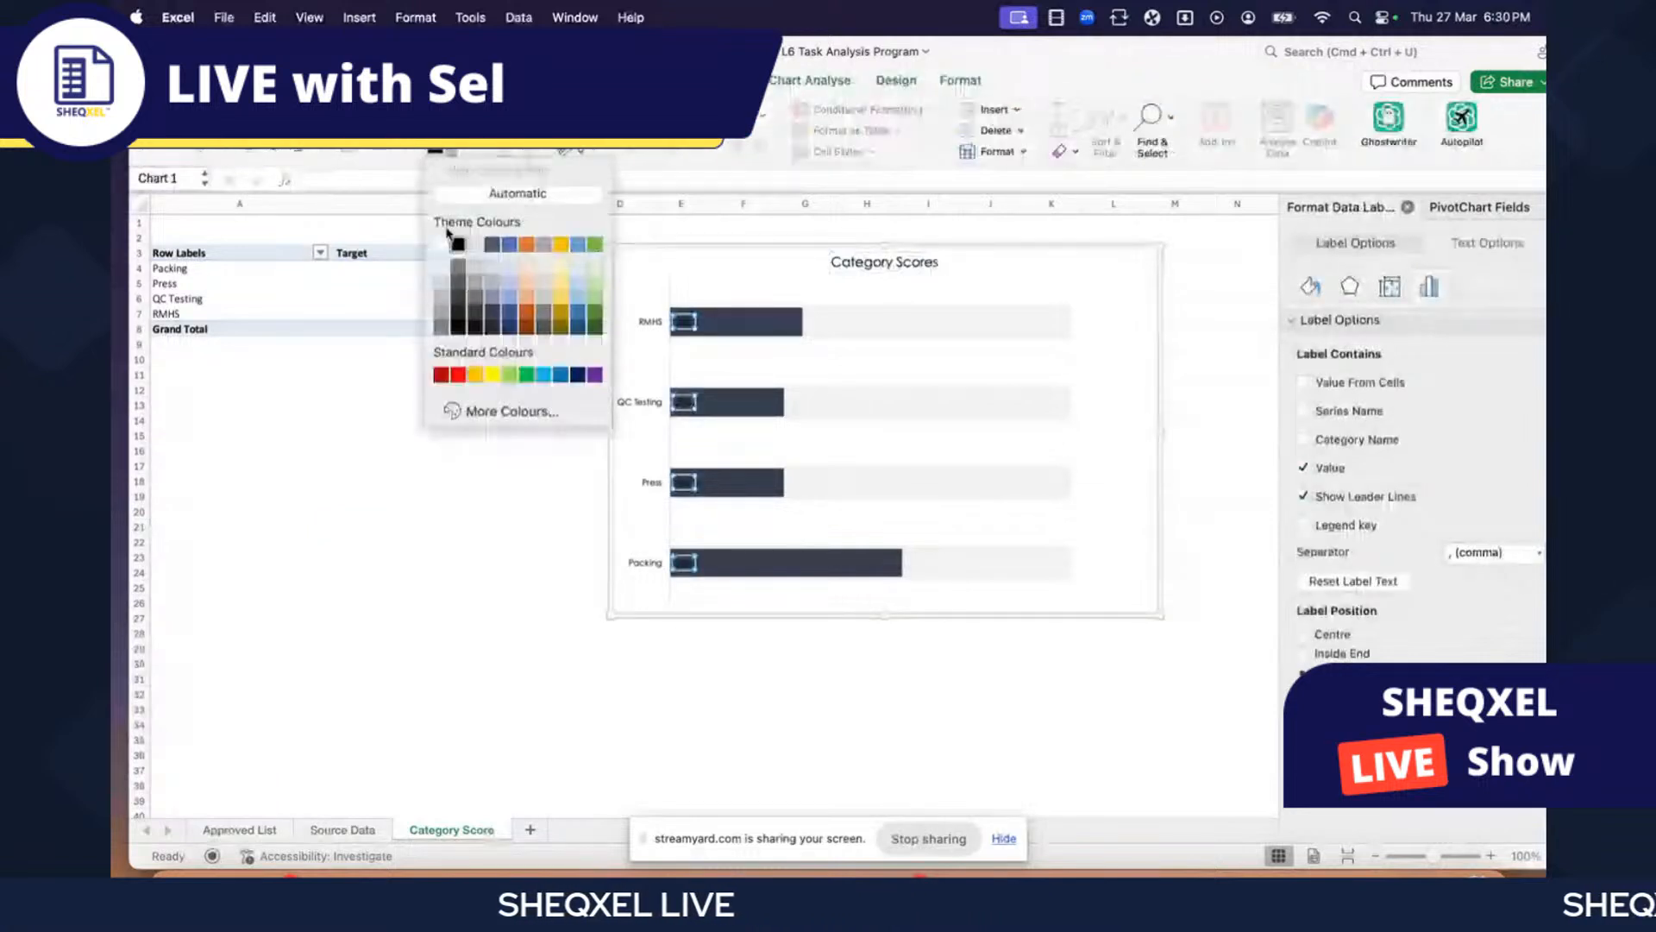
left_click(441, 244)
left_click(419, 118)
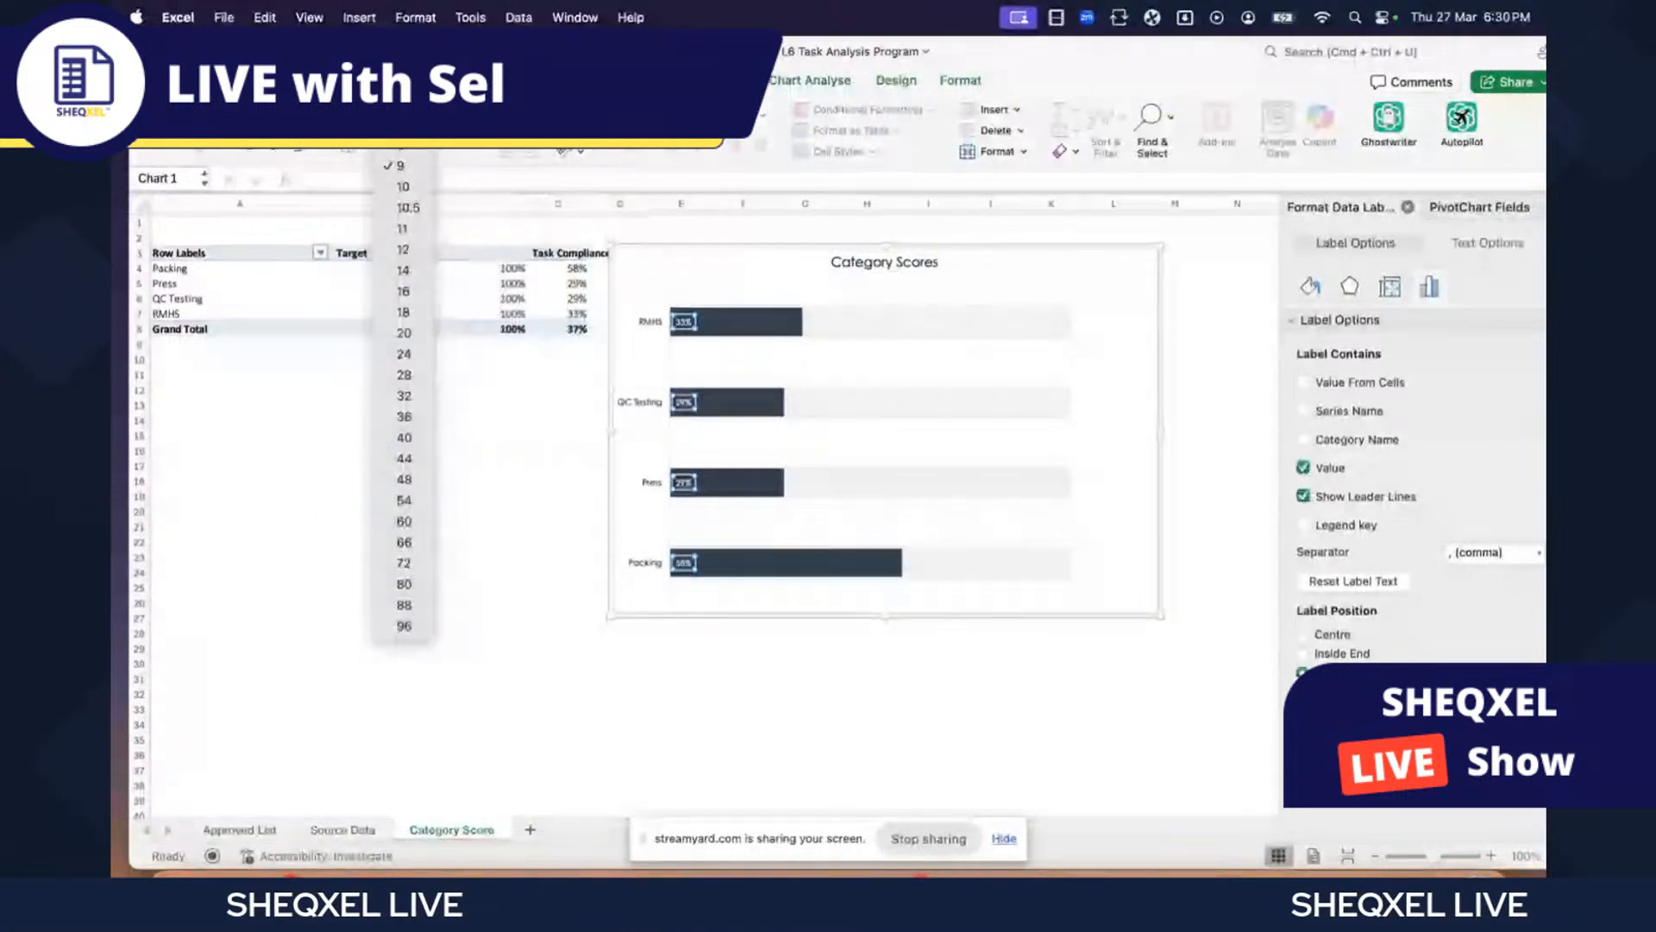
left_click(402, 292)
left_click(427, 648)
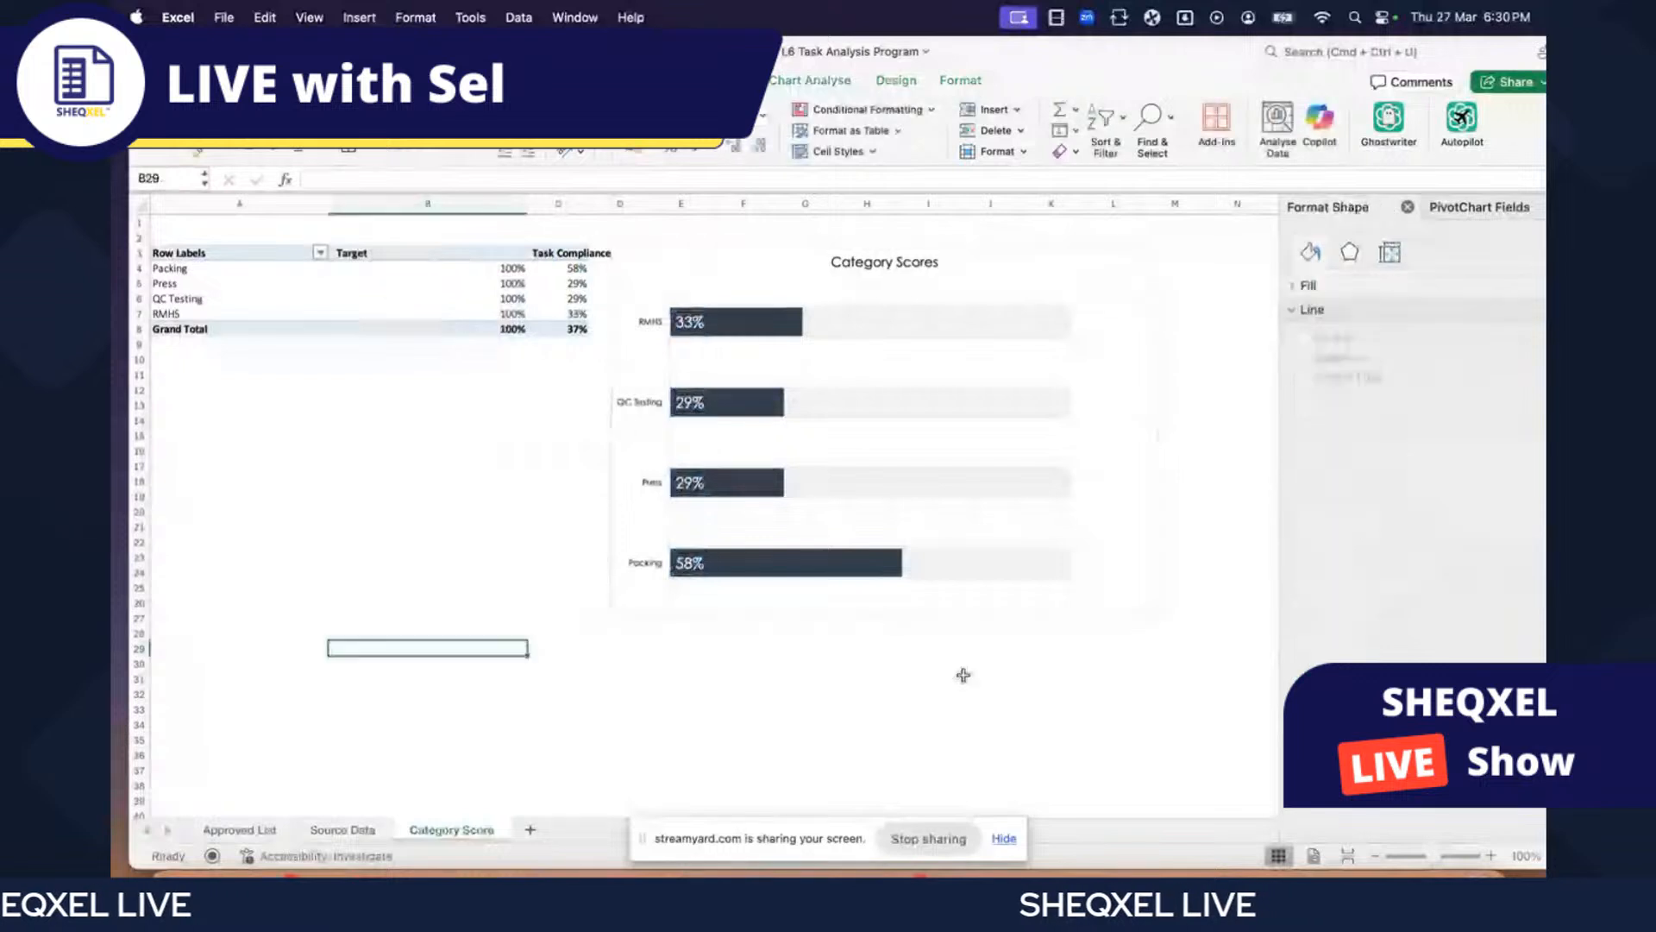
- Close the shape formatting and pivot fields panes to free up the worksheet area
left_click(1406, 208)
left_click(222, 299)
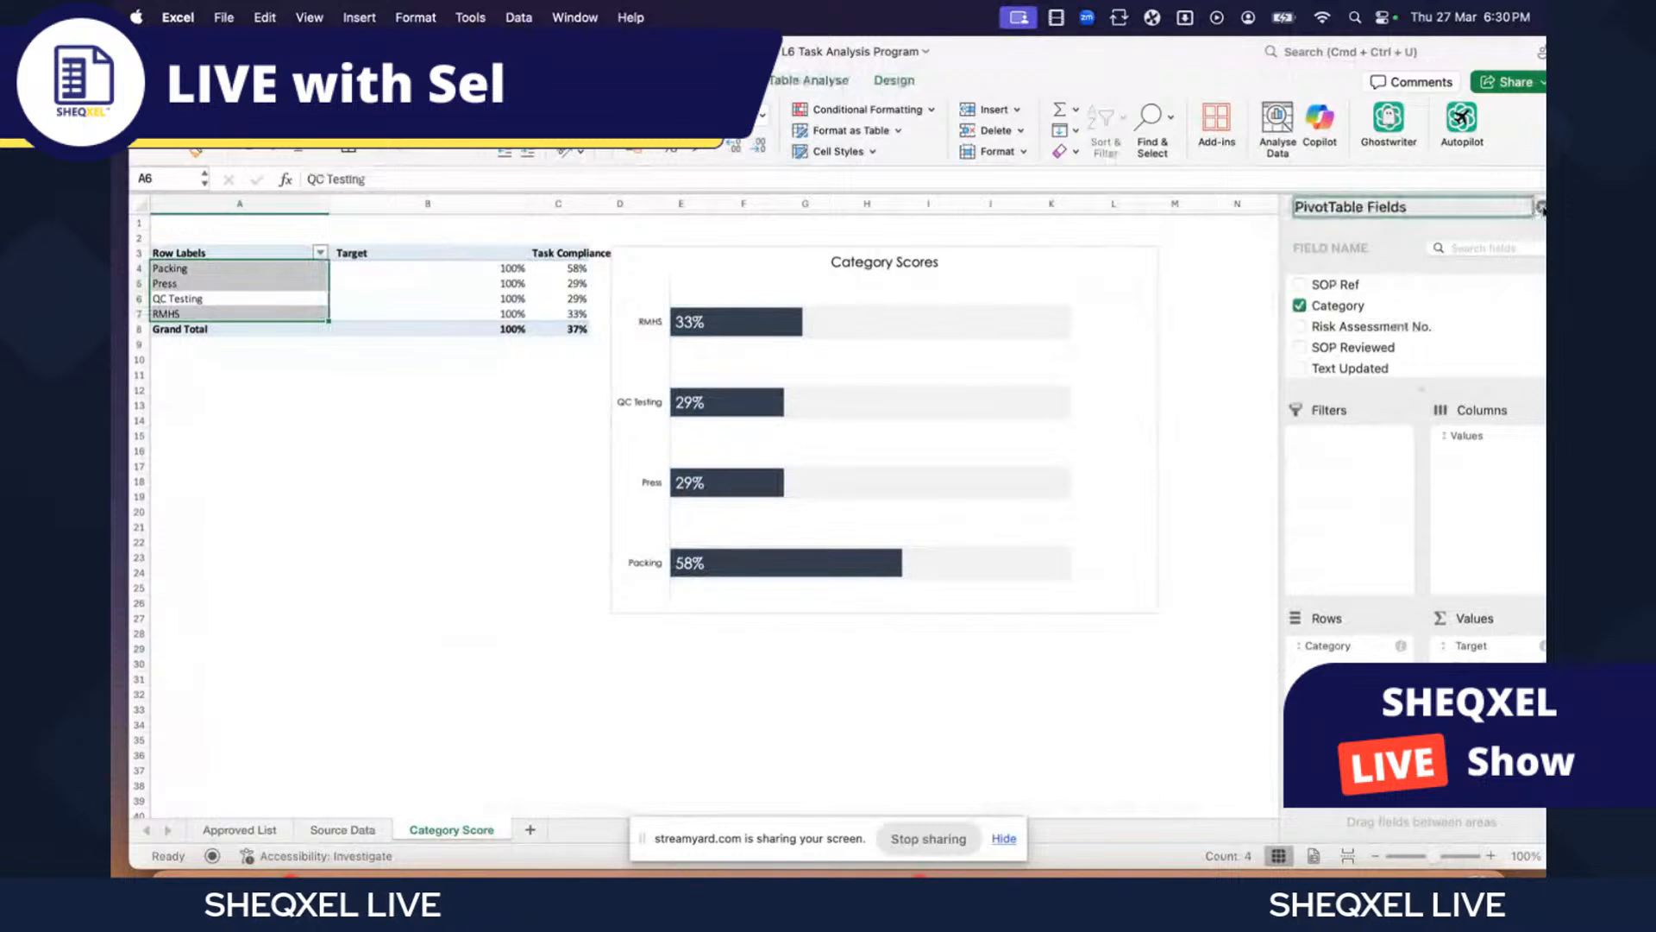
left_click(1540, 208)
left_click(310, 425)
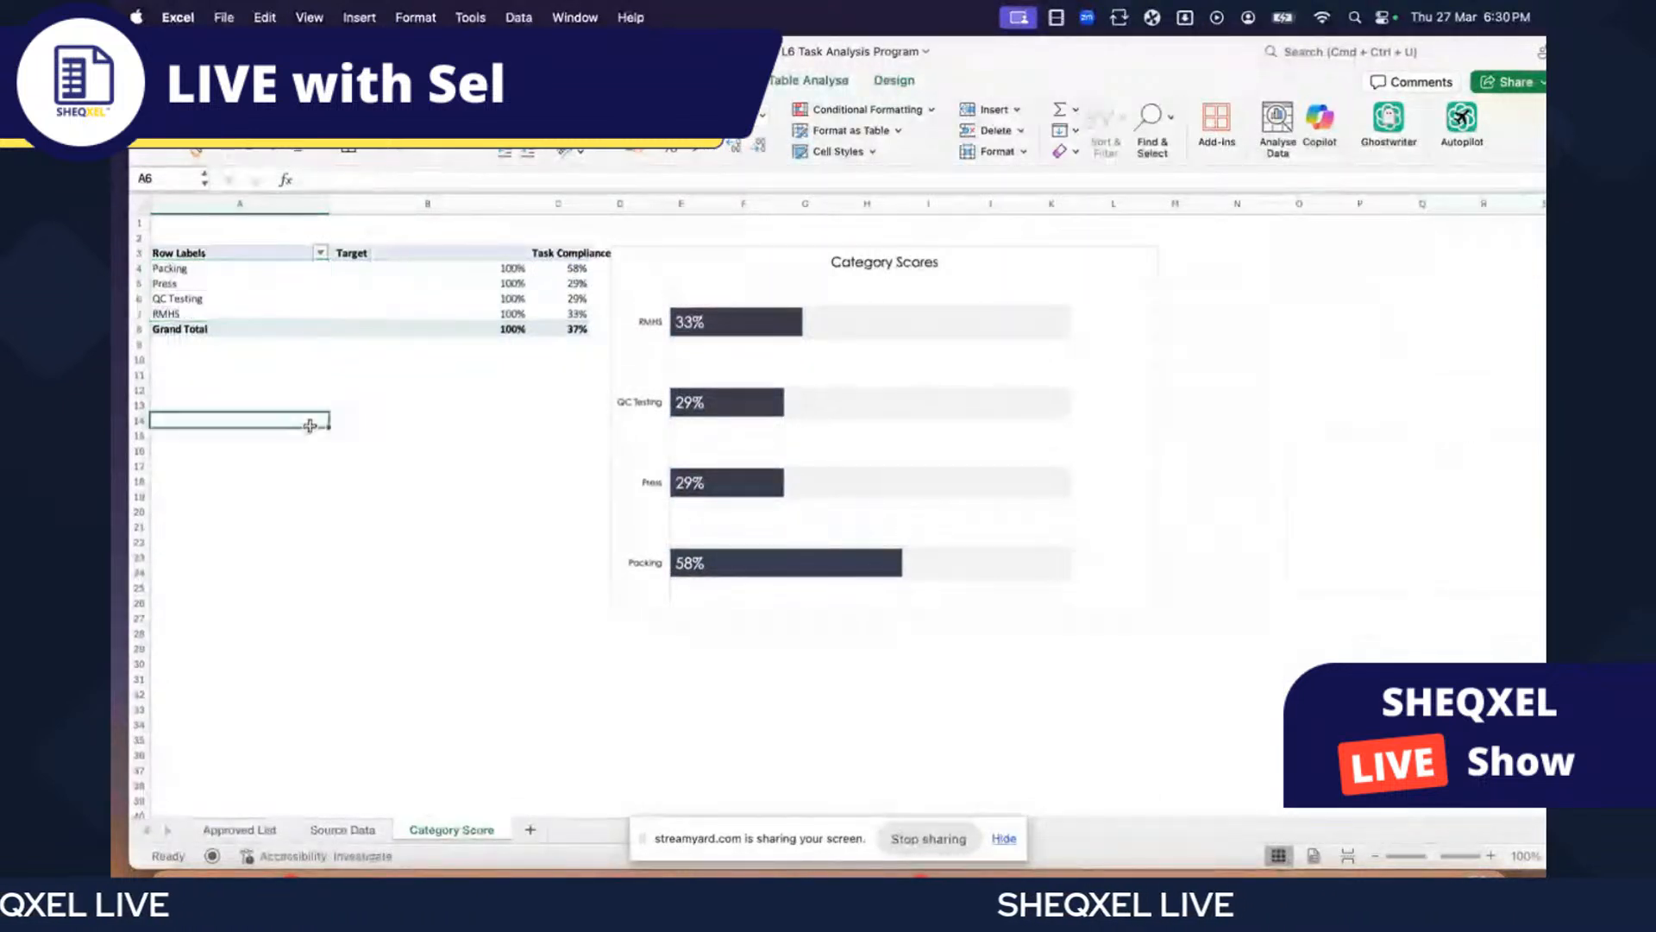
left_click(319, 253)
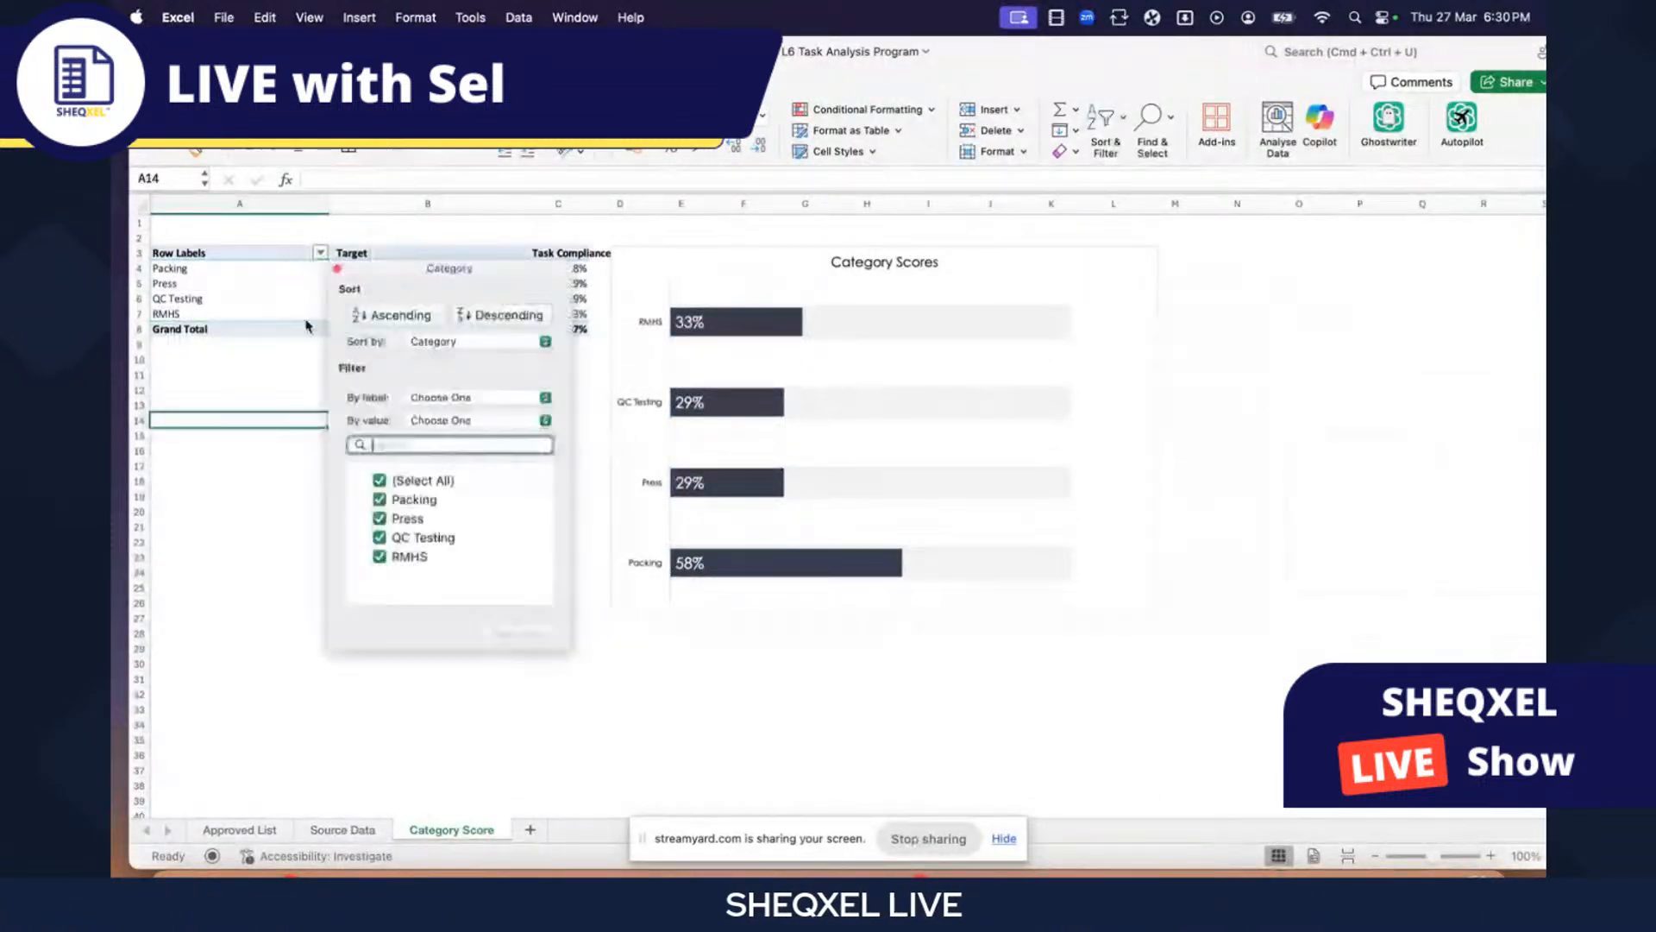
left_click(241, 481)
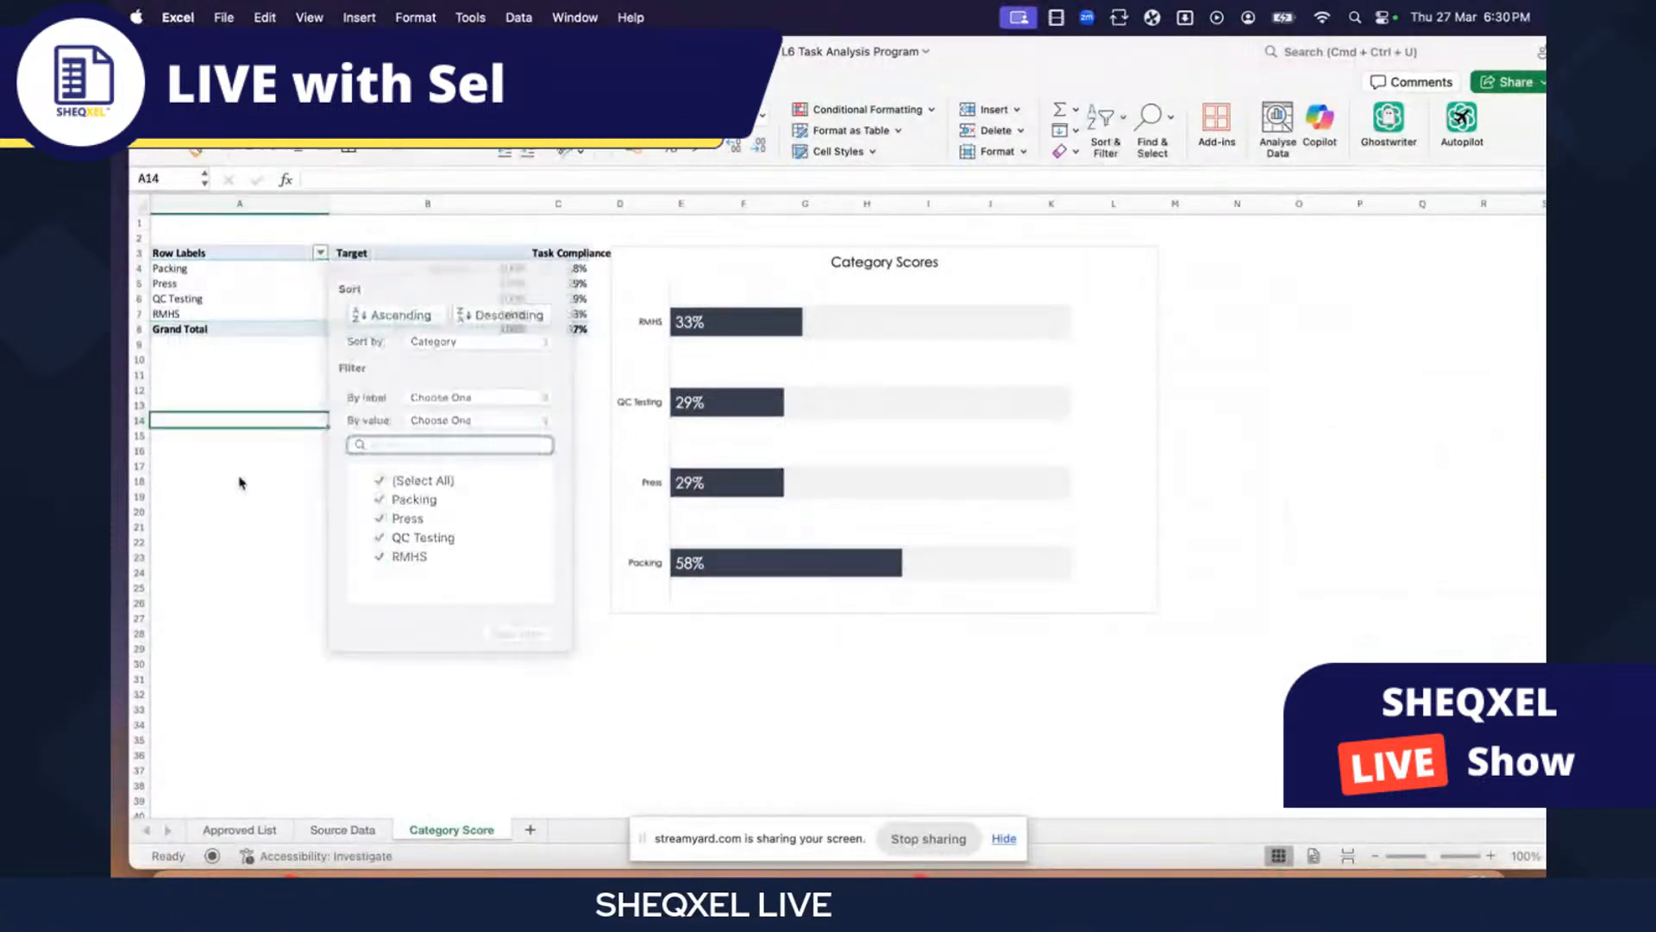
- Insert a Category slicer for the pivot table and place it to the right of the bar chart
left_click(247, 312)
left_click(219, 80)
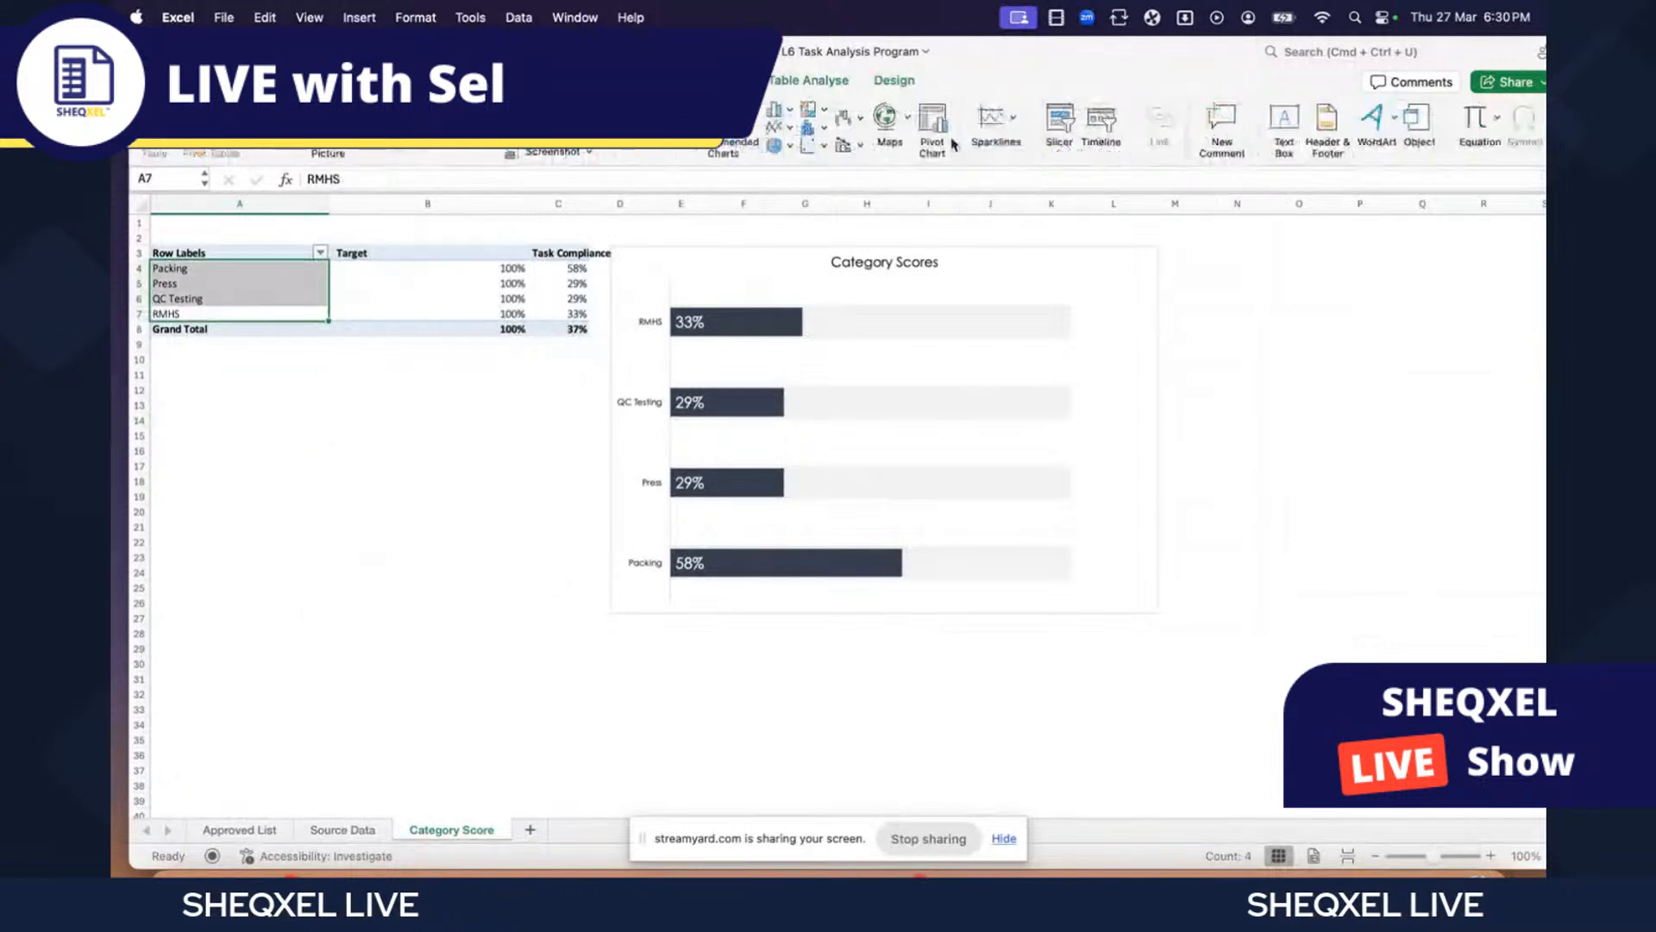
left_click(1065, 127)
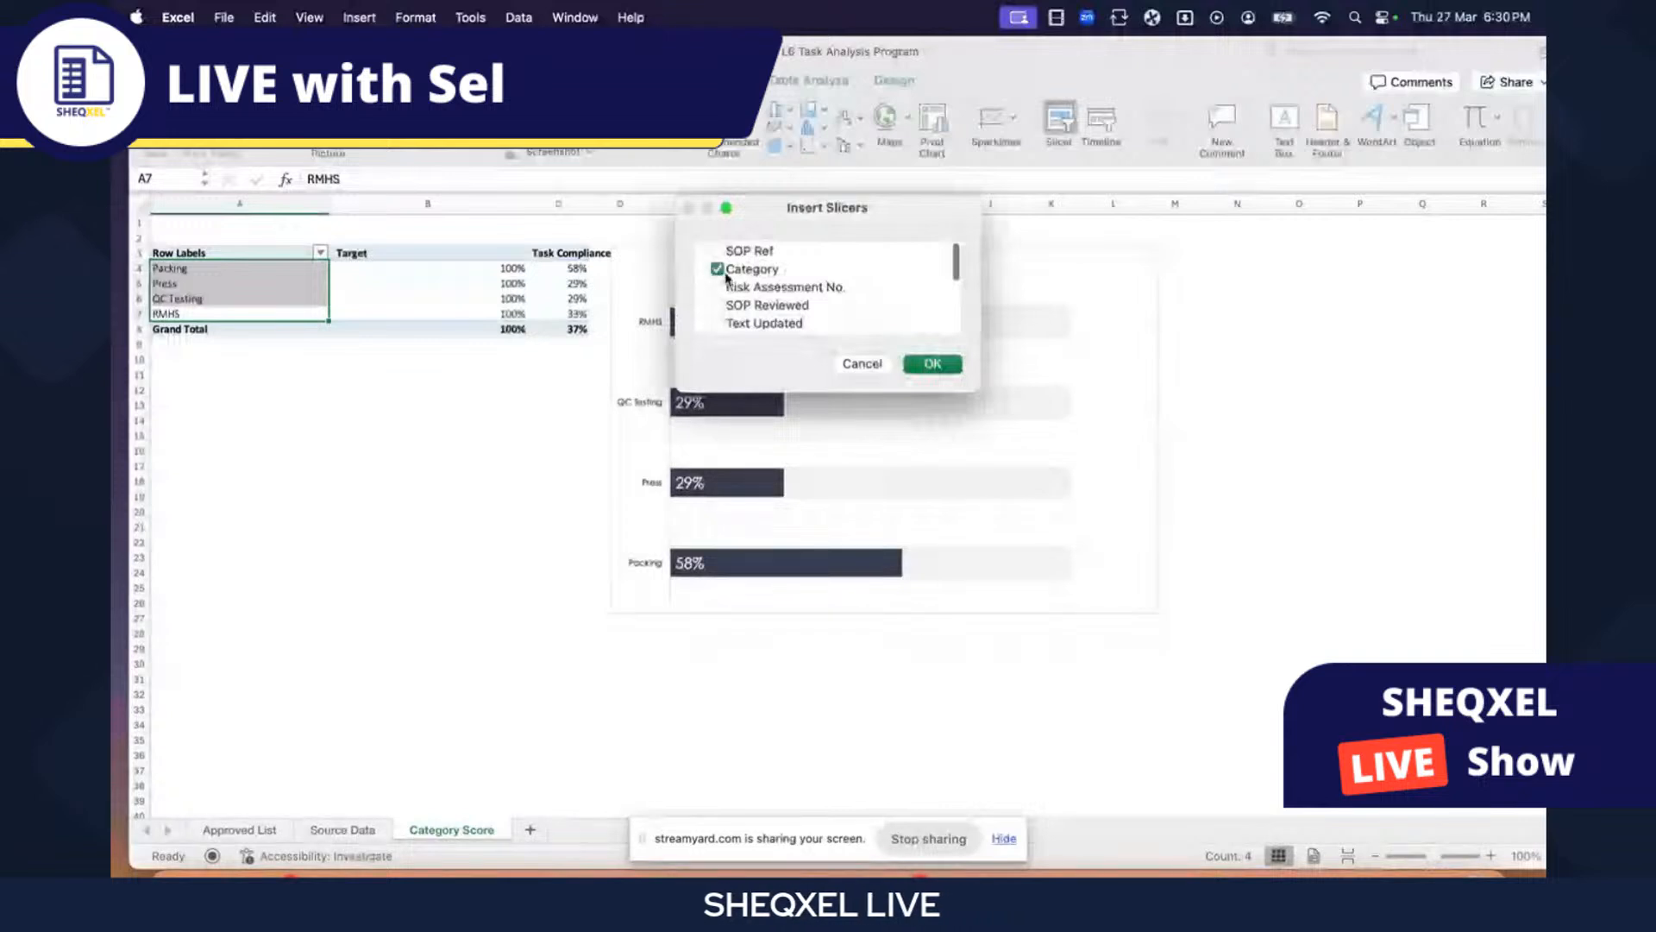
left_click(928, 364)
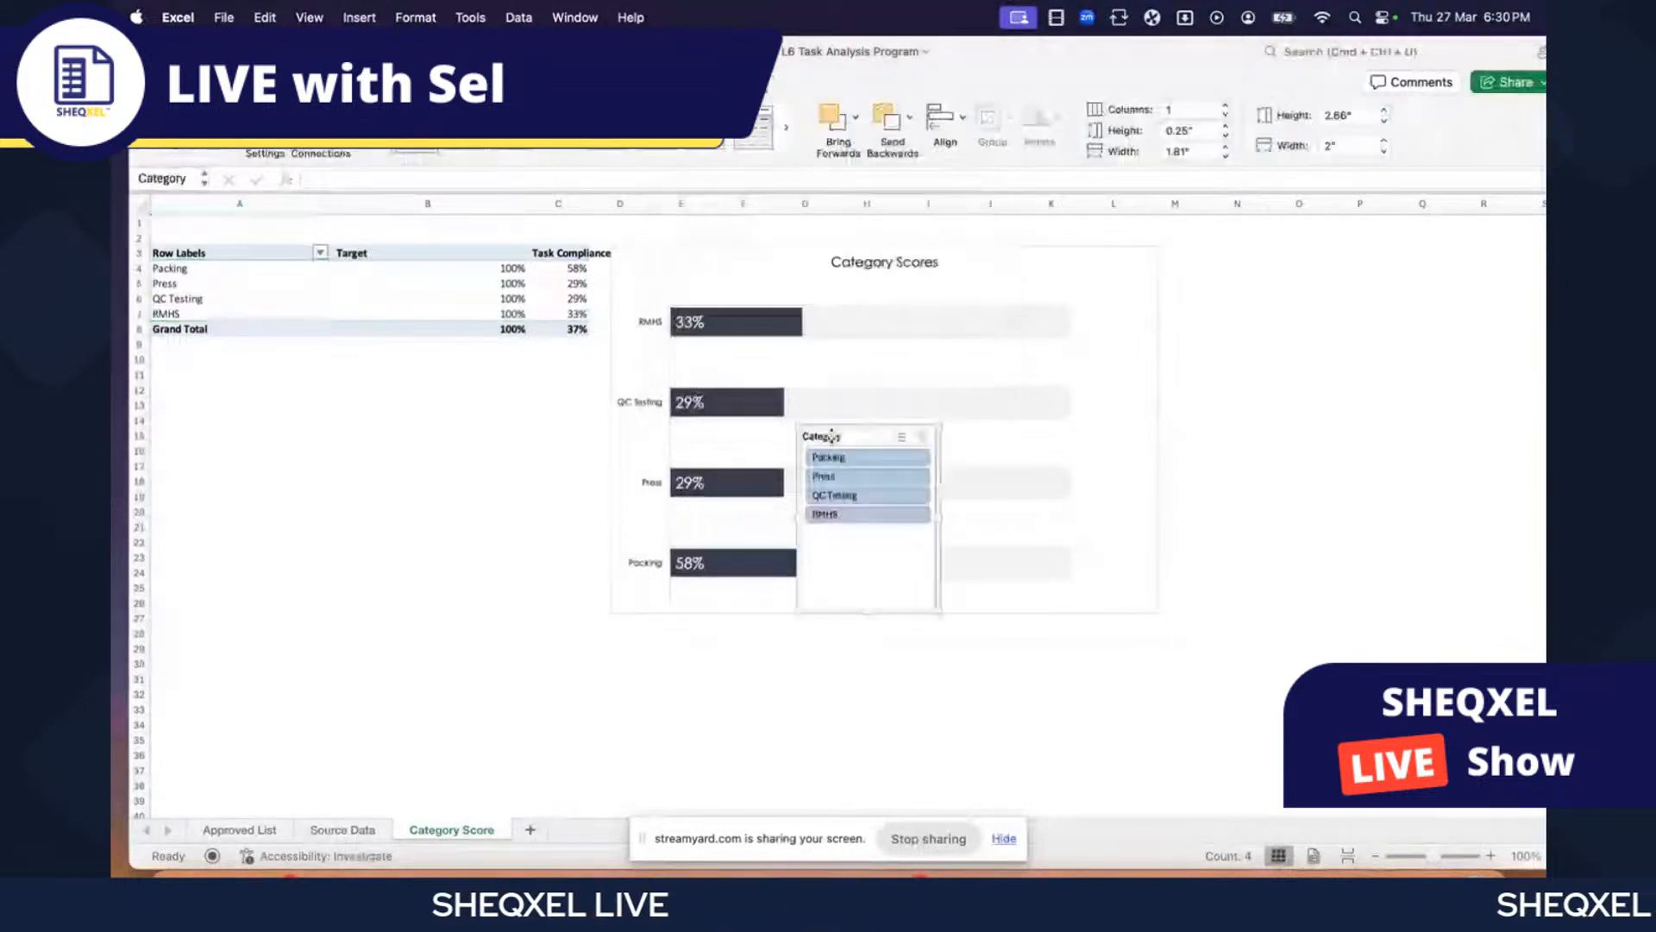
left_click_drag(833, 433, 1228, 265)
- Set the Category slicer's button height to 0.5" and stretch the slicer to about 3.78" tall
left_click(1227, 127)
left_click(1226, 127)
left_click_drag(1261, 435, 1291, 511)
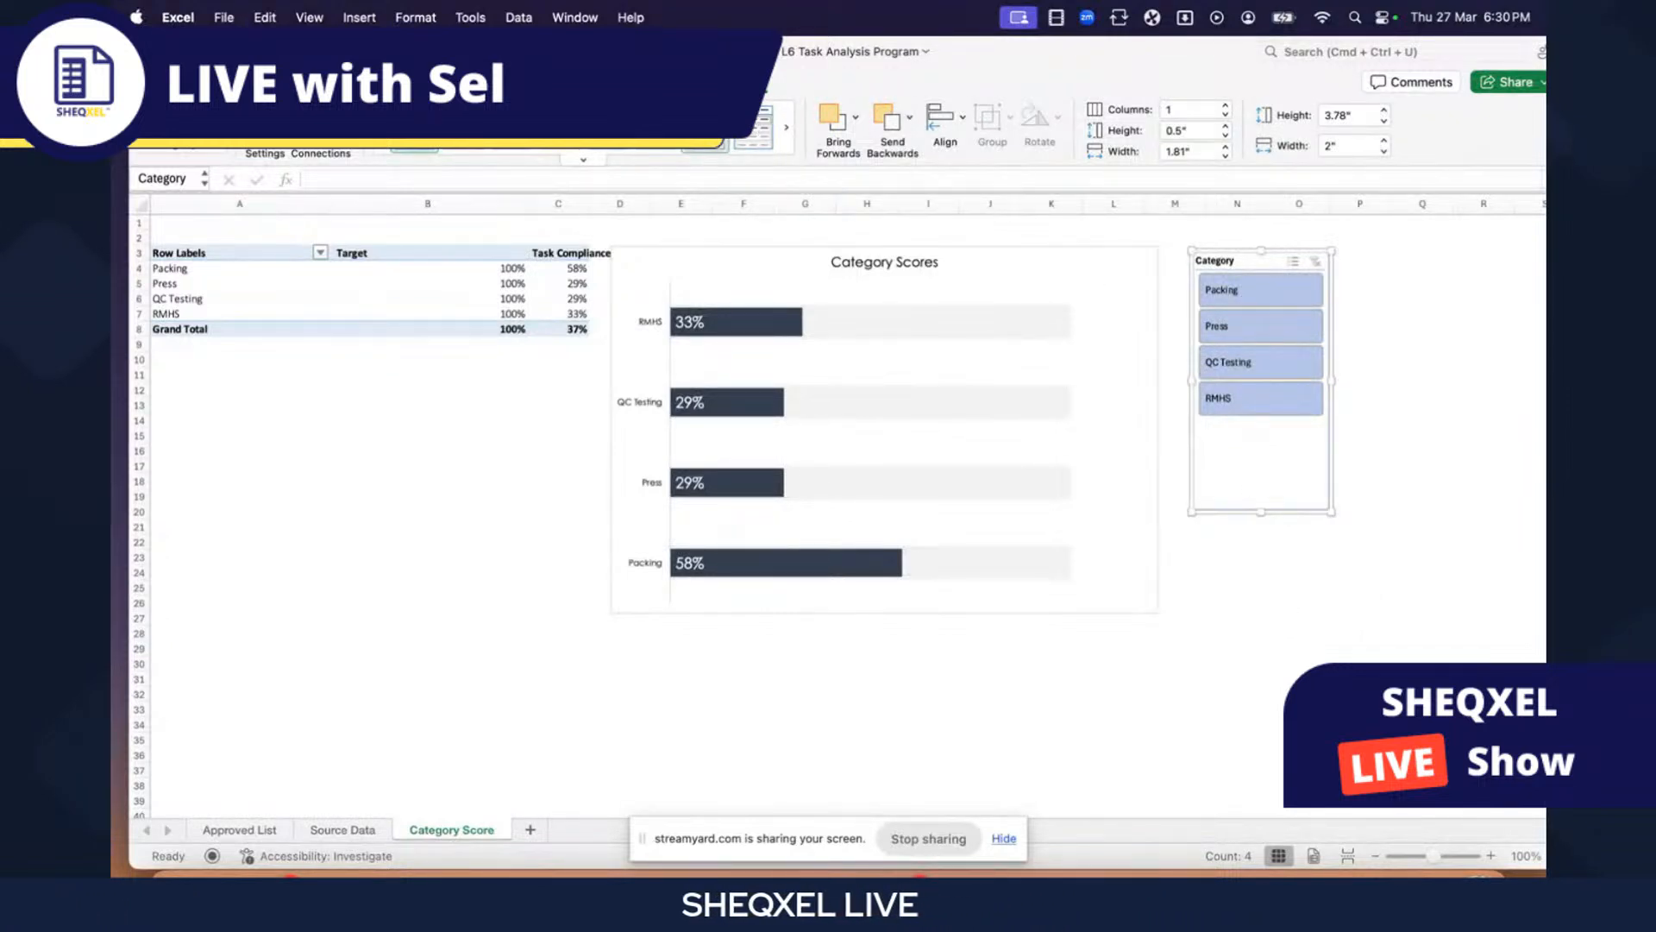
- Try several preset styles on the Category slicer, keep a light blue gradient one, and shift the slicer slightly away from the chart
left_click(463, 127)
left_click(511, 128)
left_click(607, 128)
left_click(656, 128)
left_click(754, 128)
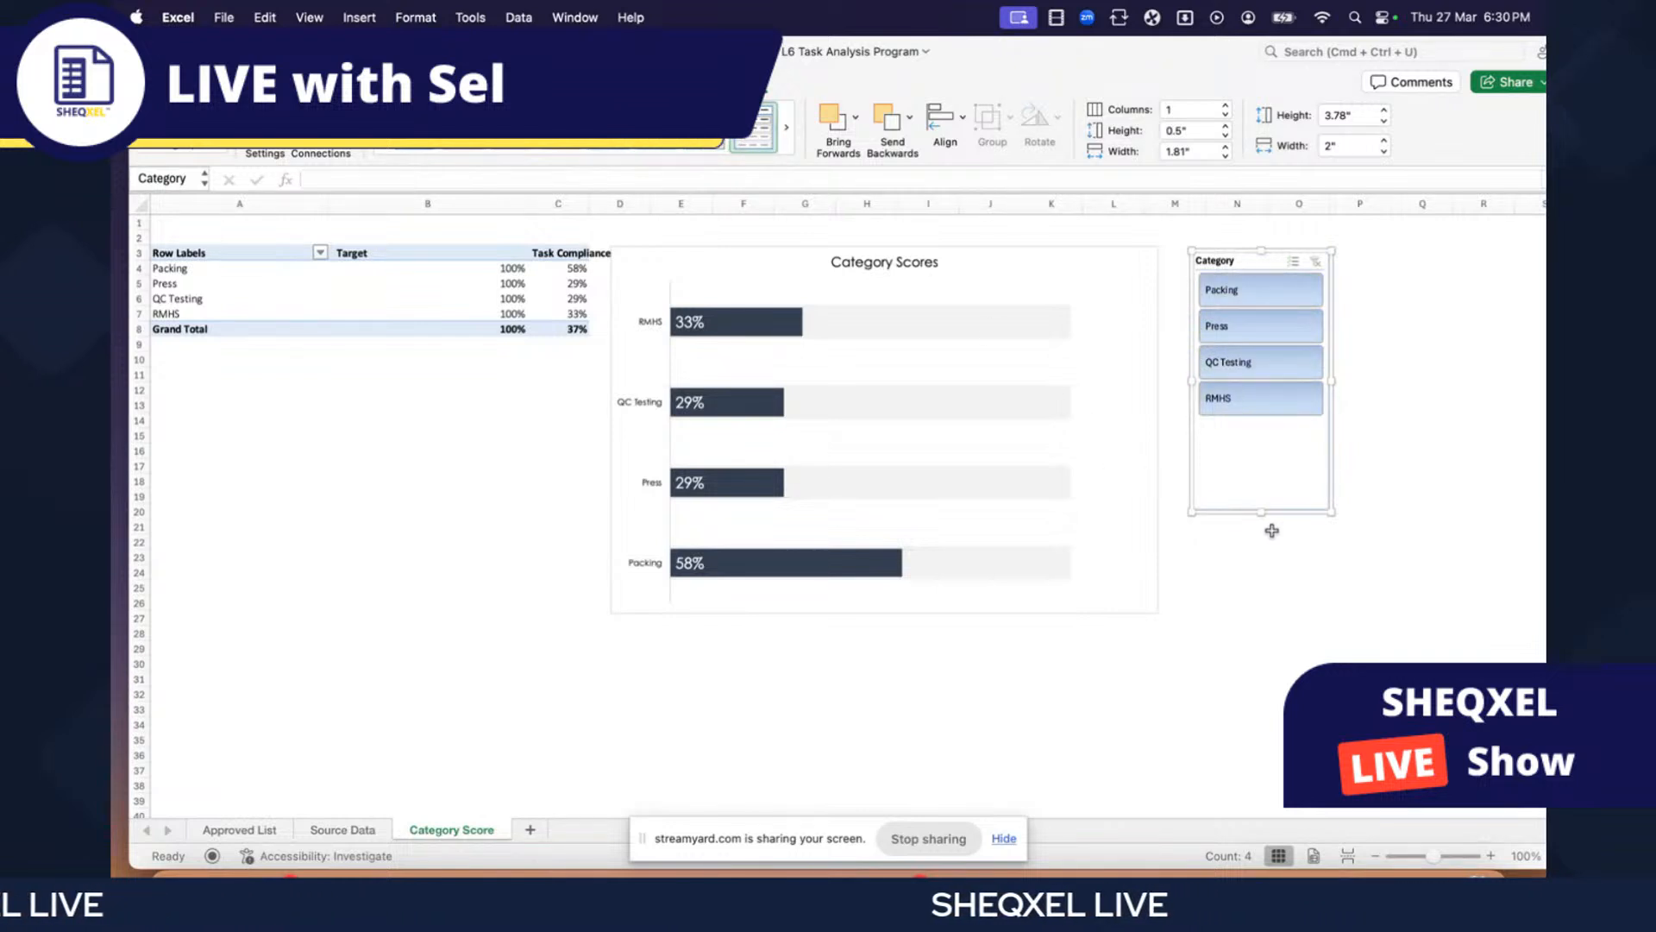
left_click_drag(1279, 512, 1285, 514)
- Move the chart down clear of the pivot table and wrap the text of the header cells in row 3
left_click_drag(969, 249, 977, 406)
left_click_drag(561, 250, 415, 250)
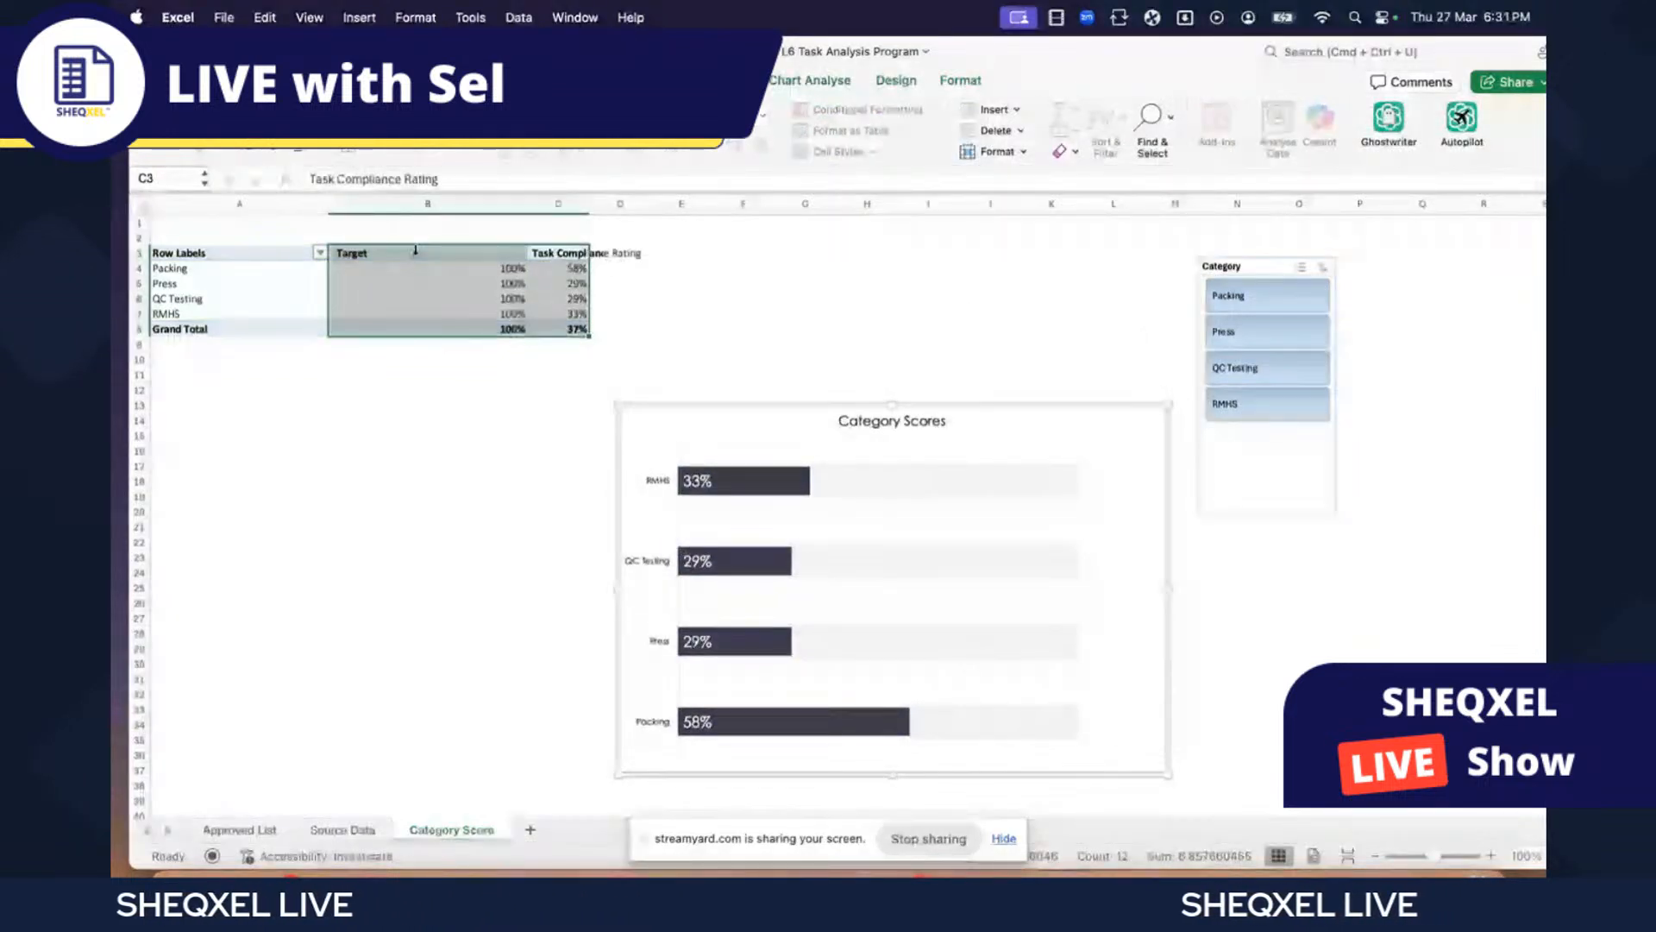
left_click_drag(619, 257, 445, 251)
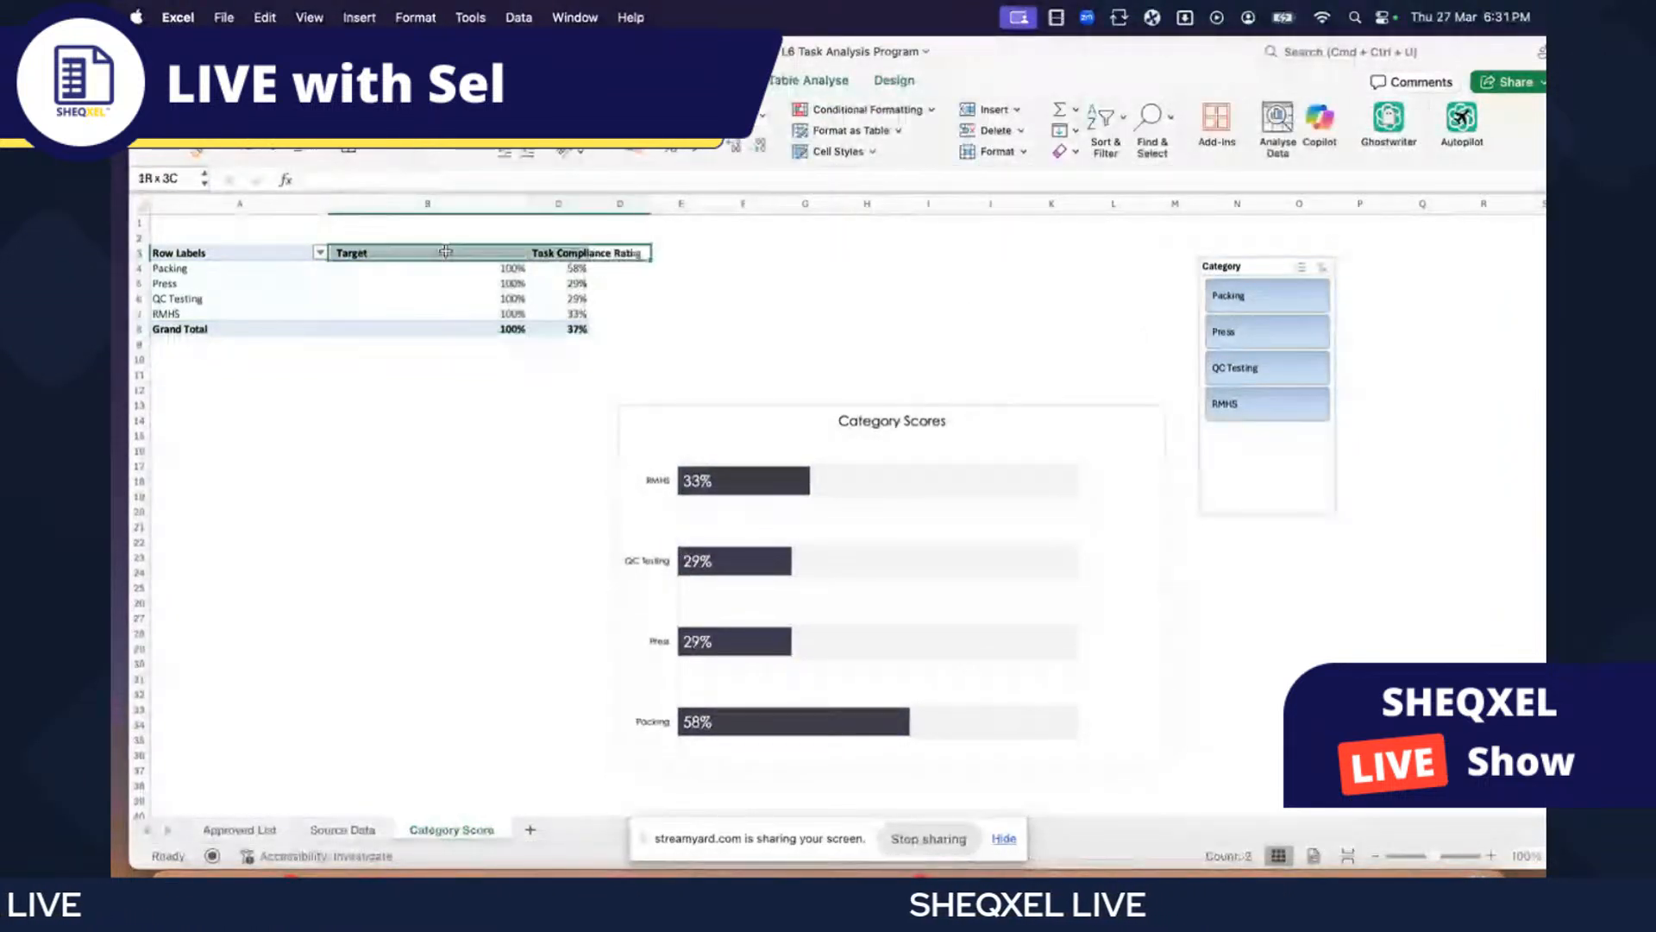
left_click(565, 114)
left_click(427, 407)
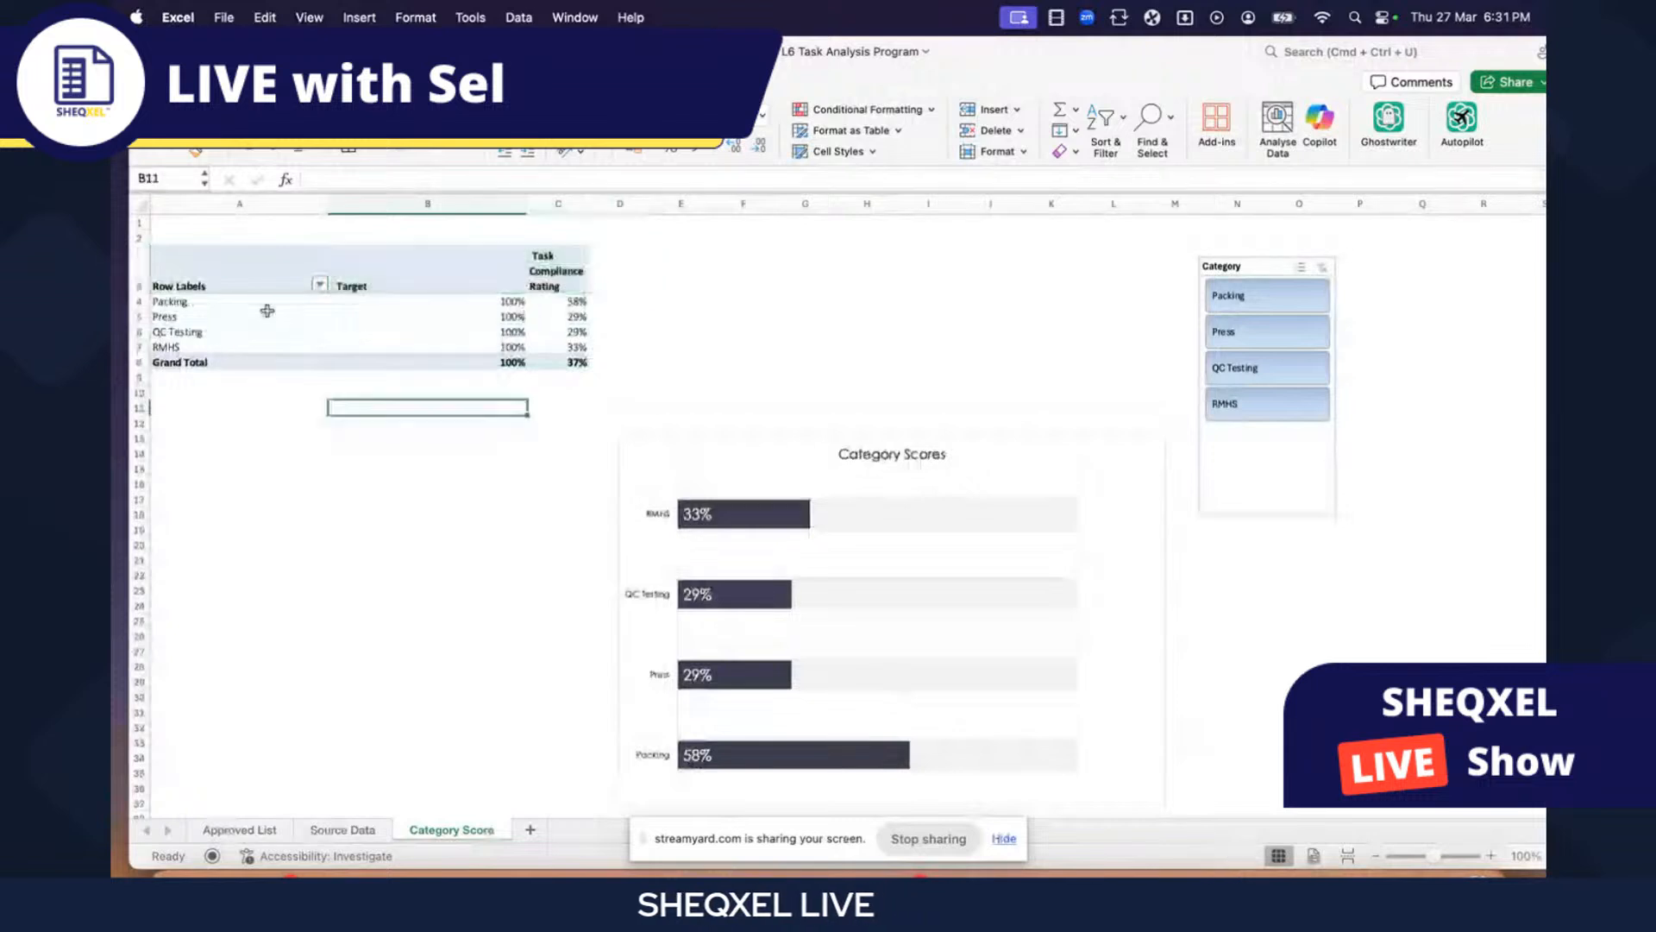
- Narrow the pivot table's Target column and vertically centre the header cells in row 3
left_click_drag(528, 203, 202, 278)
left_click(344, 274)
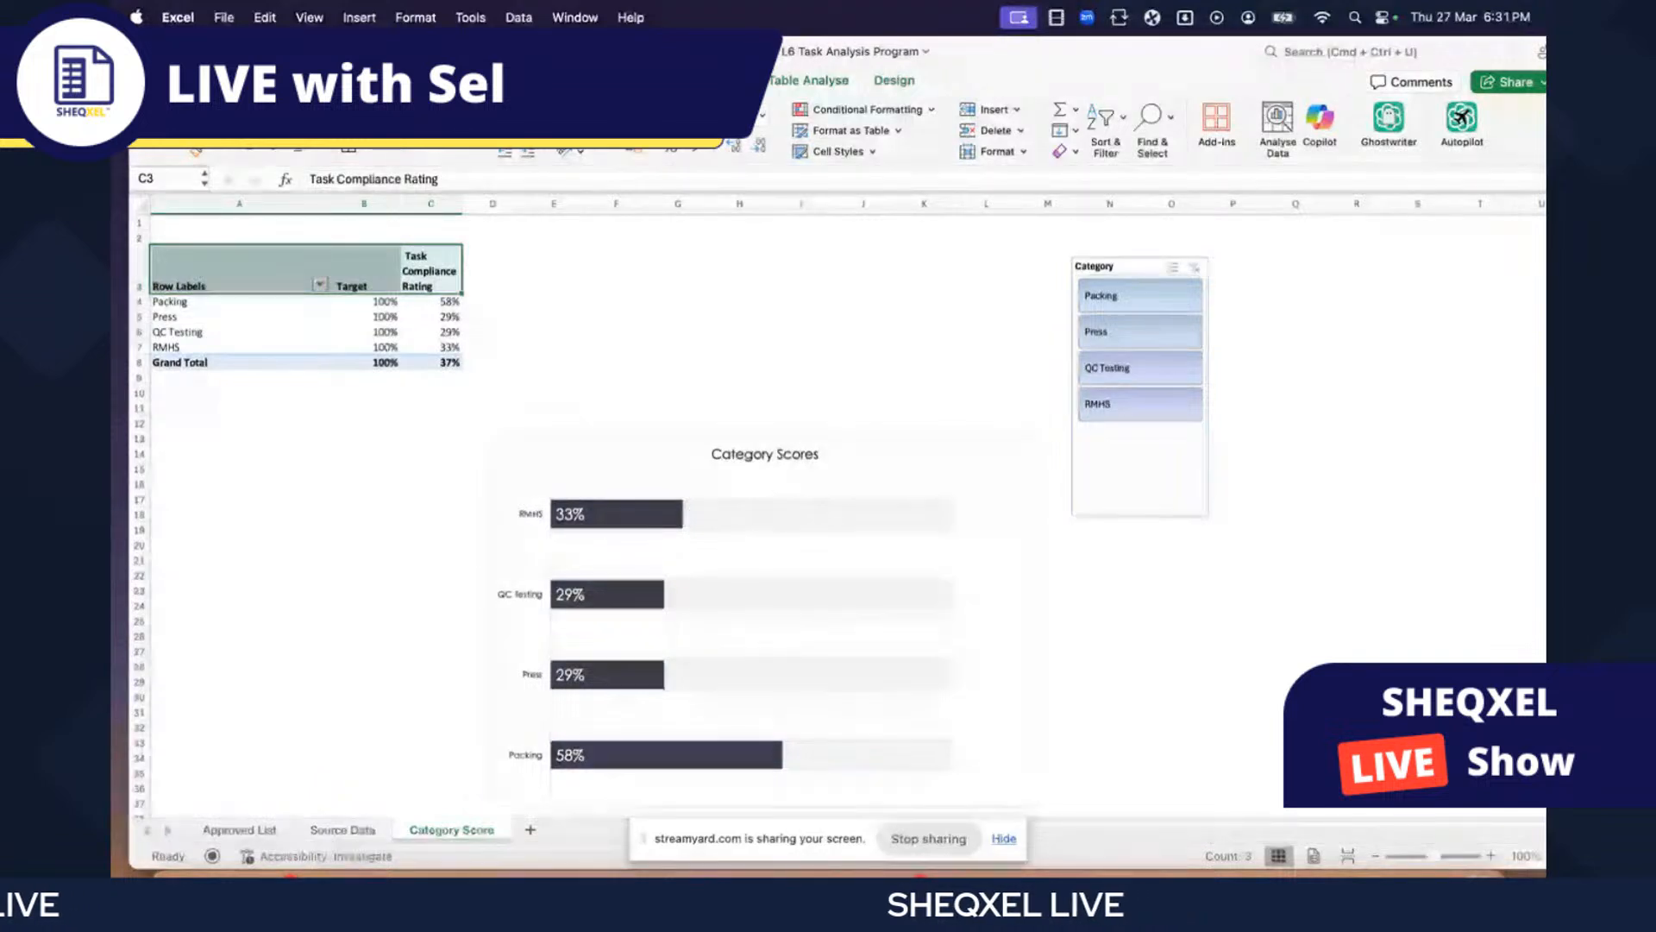
left_click(607, 335)
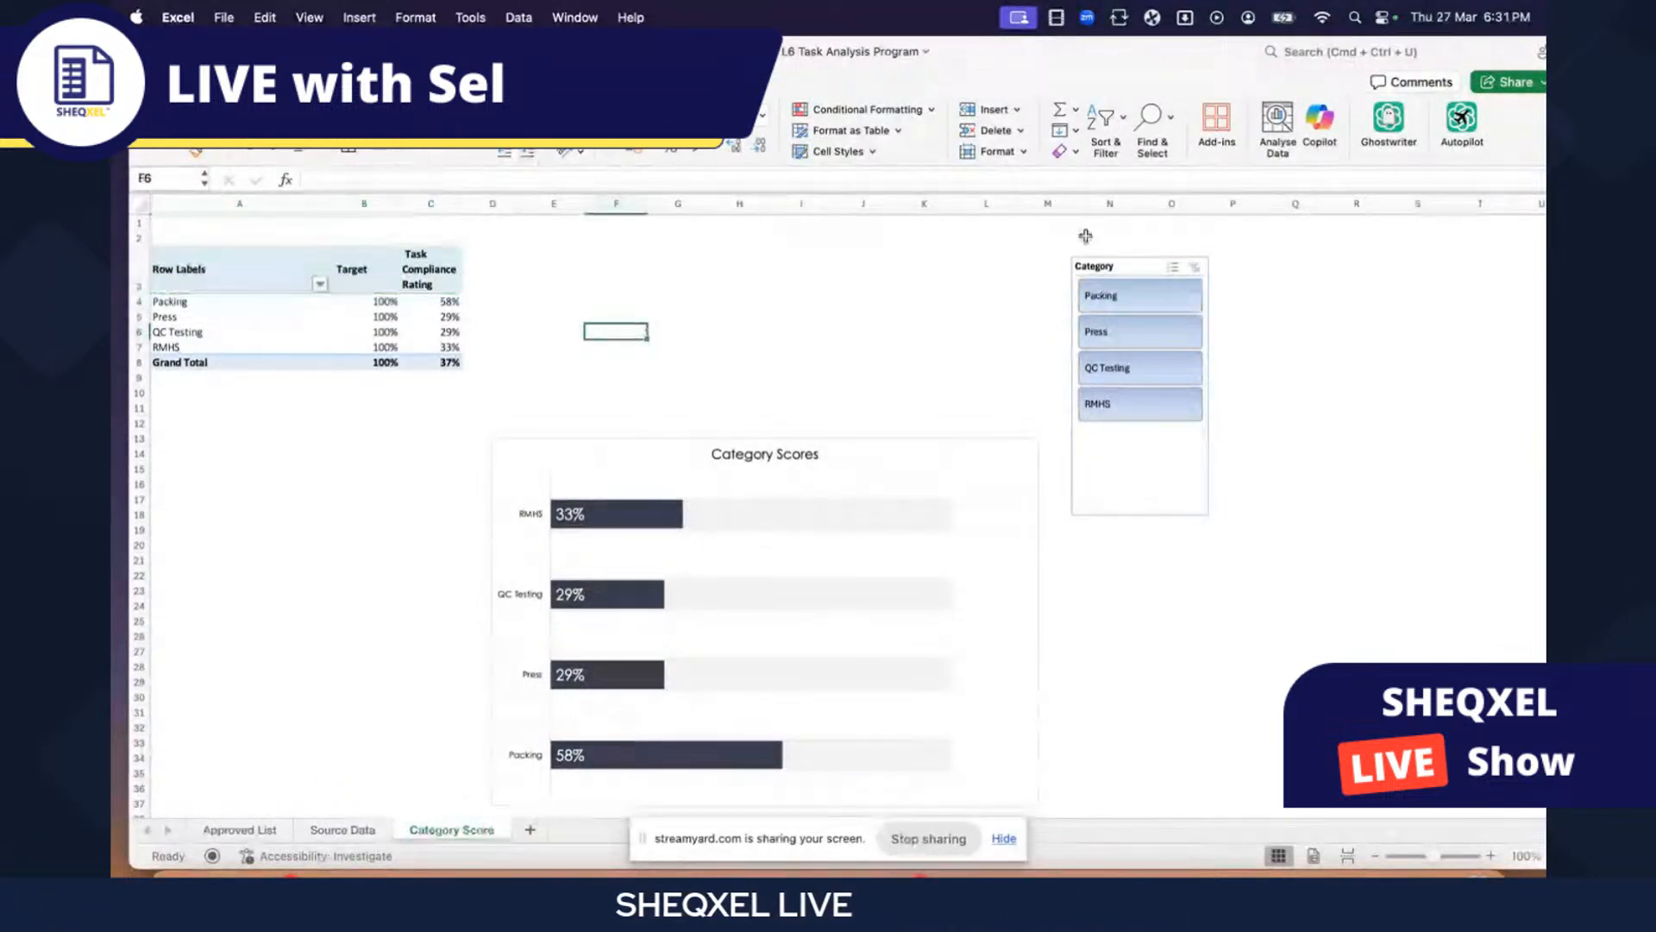
- Insert two new columns at column M to shift the slicer further right
left_click(1047, 205)
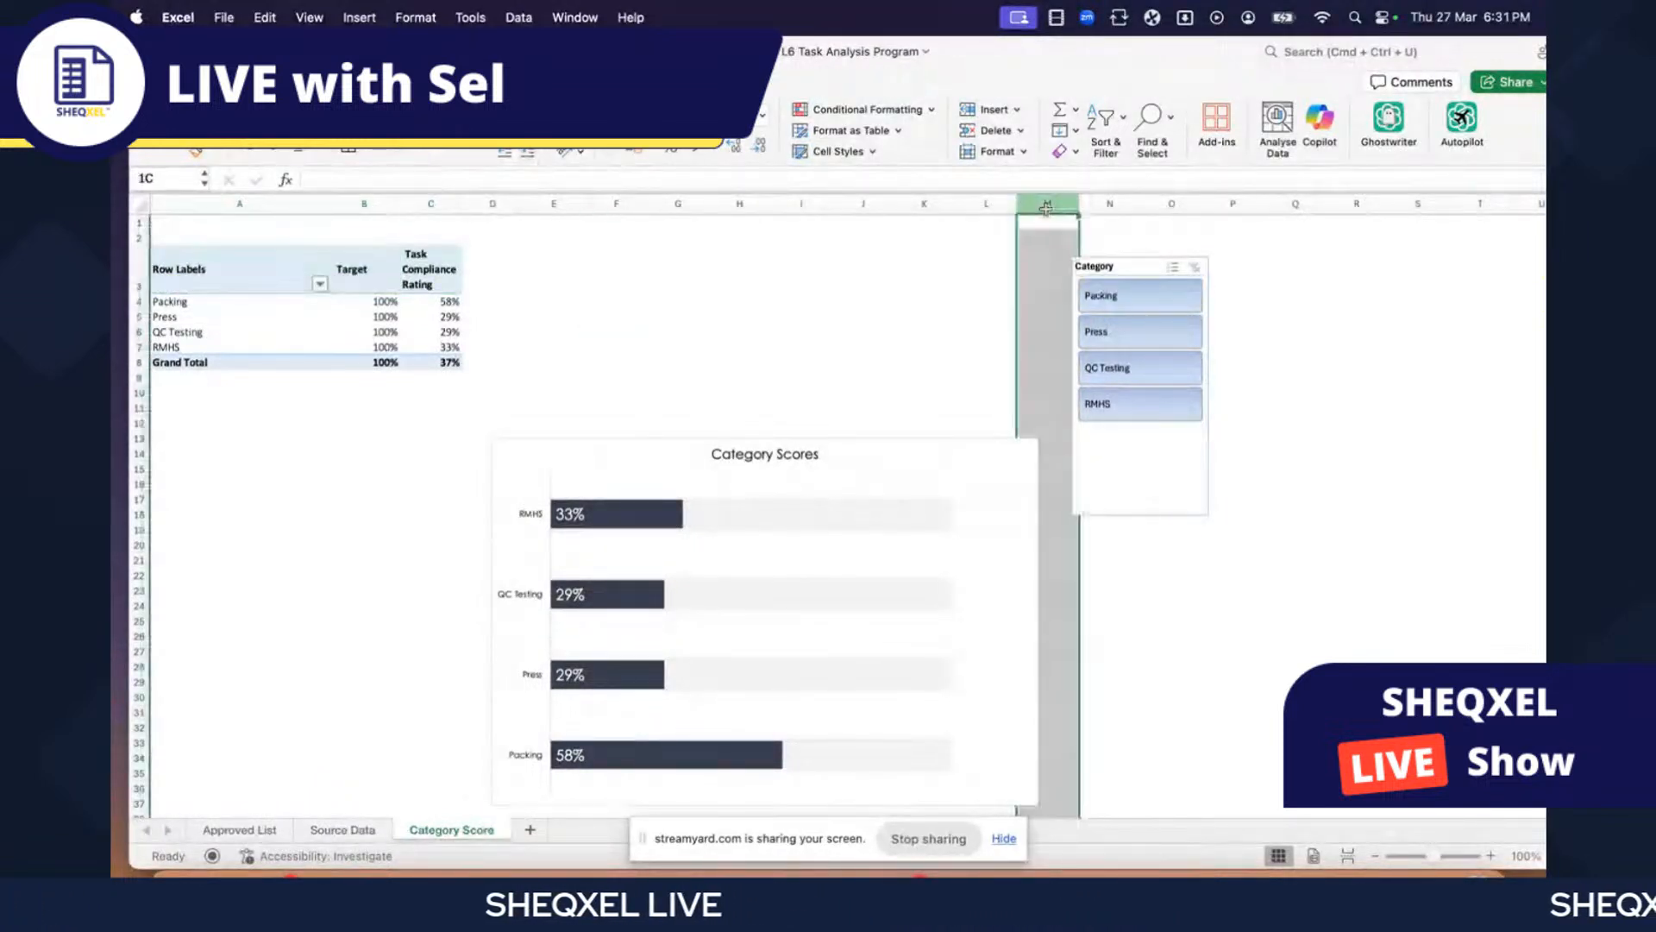
left_click(979, 118)
left_click(980, 119)
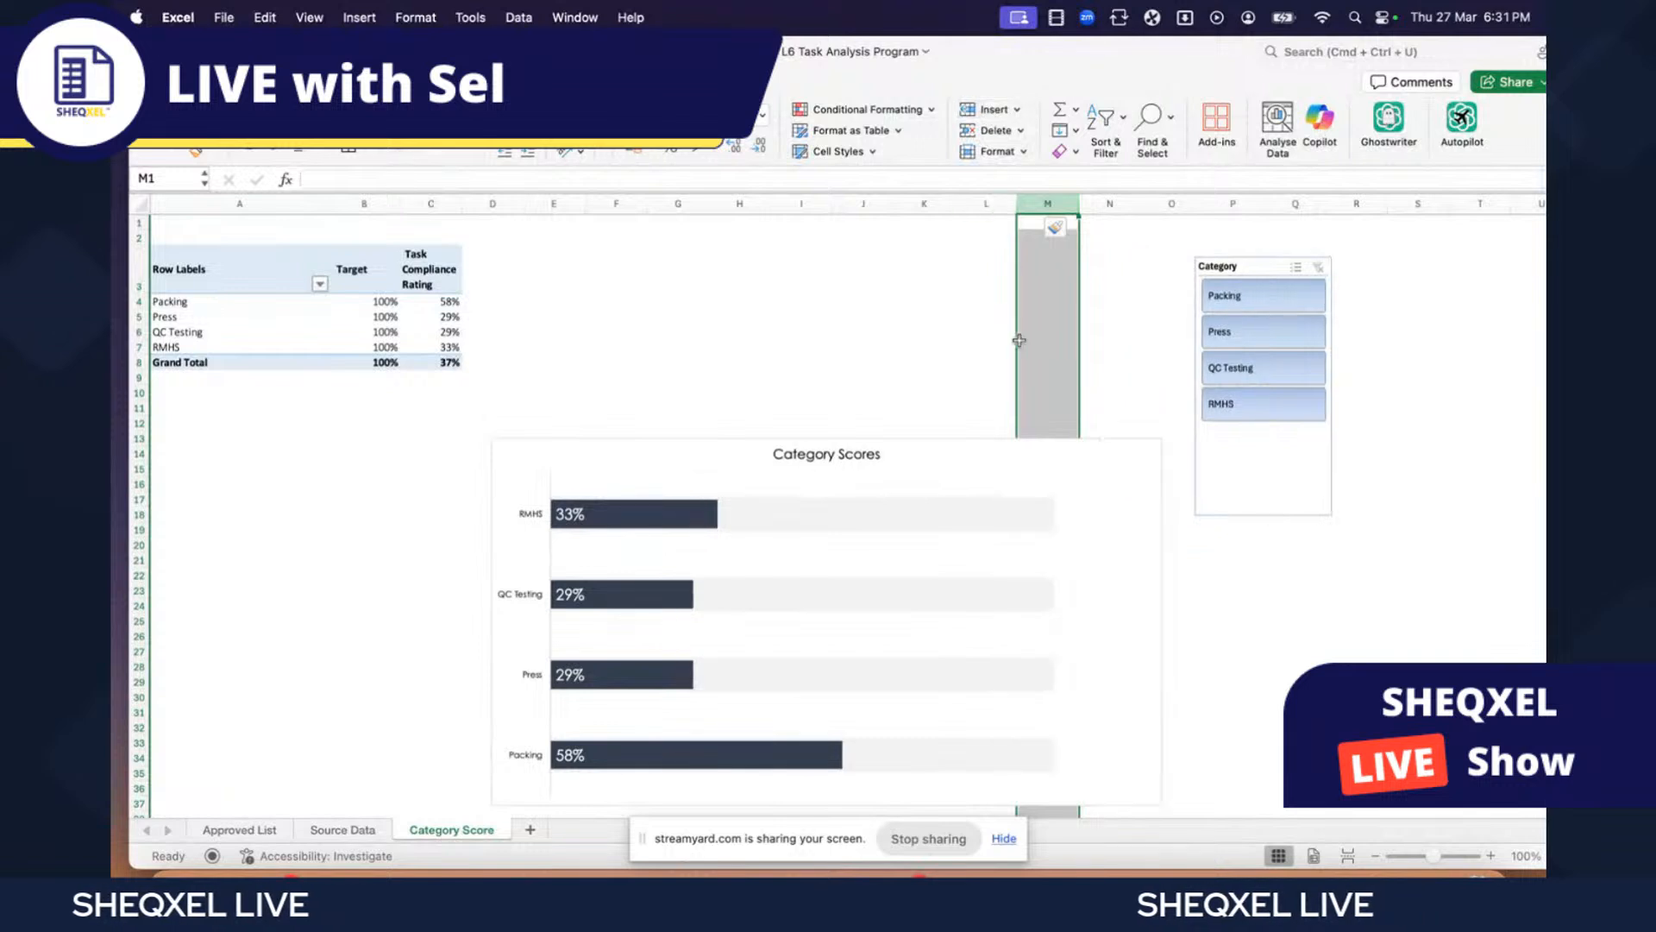
- Move the chart up between the pivot table and slicer, level with row 3, and resize it to about 4.54" high by 8.24" wide
left_click_drag(956, 432, 967, 280)
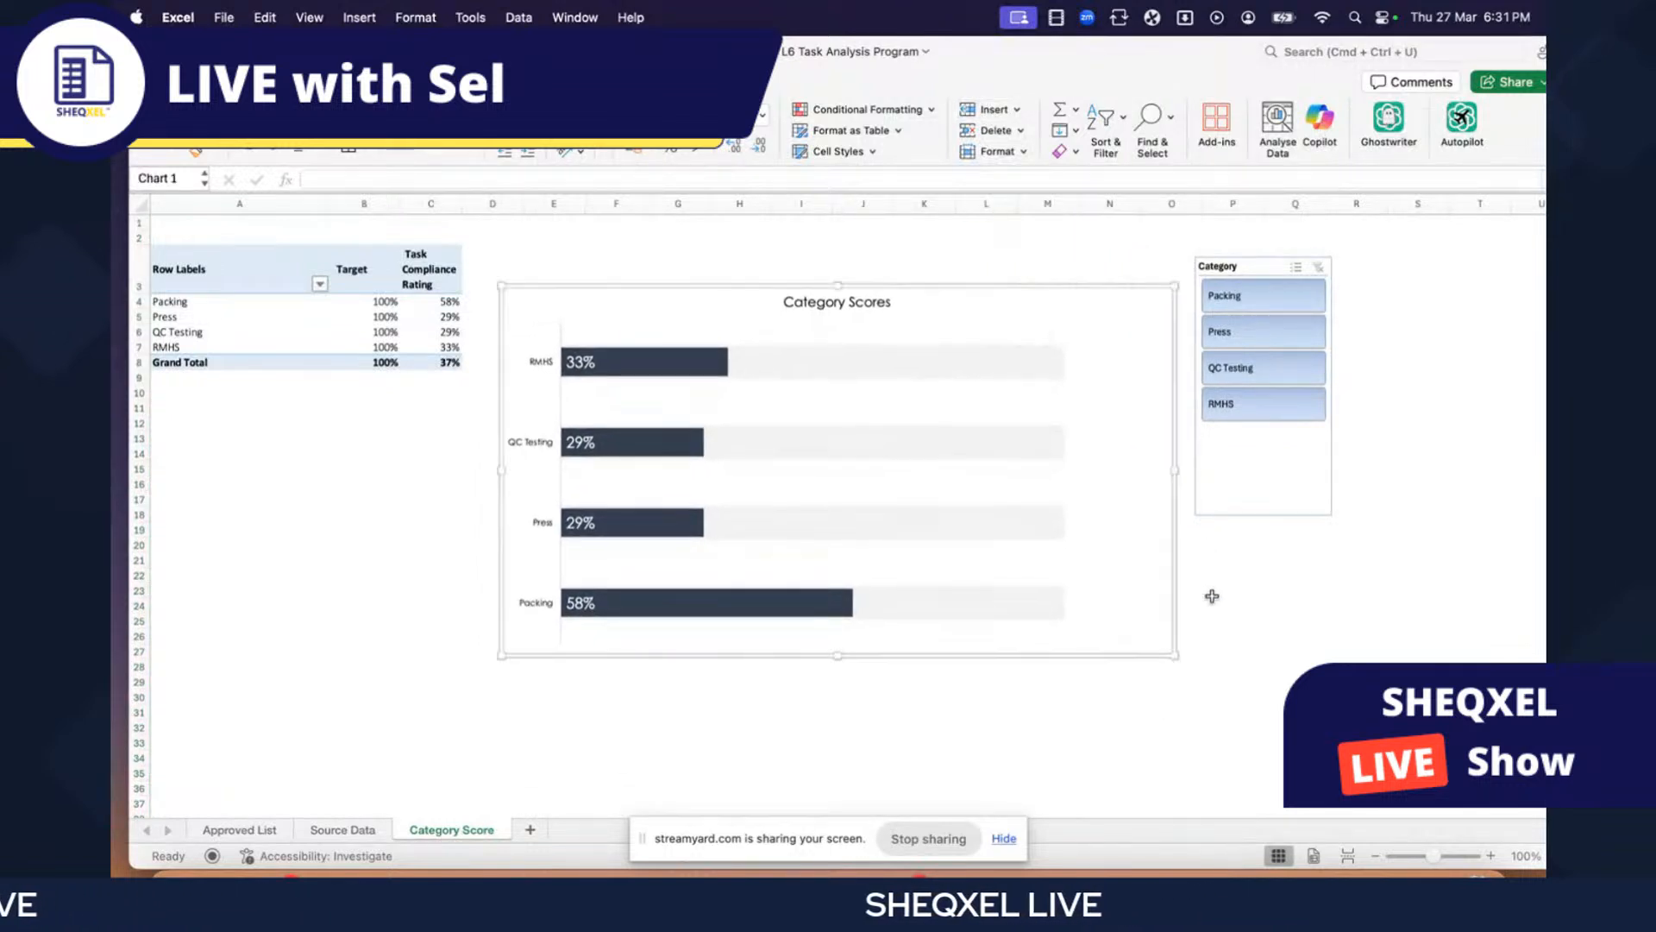
left_click_drag(1174, 657, 1090, 597)
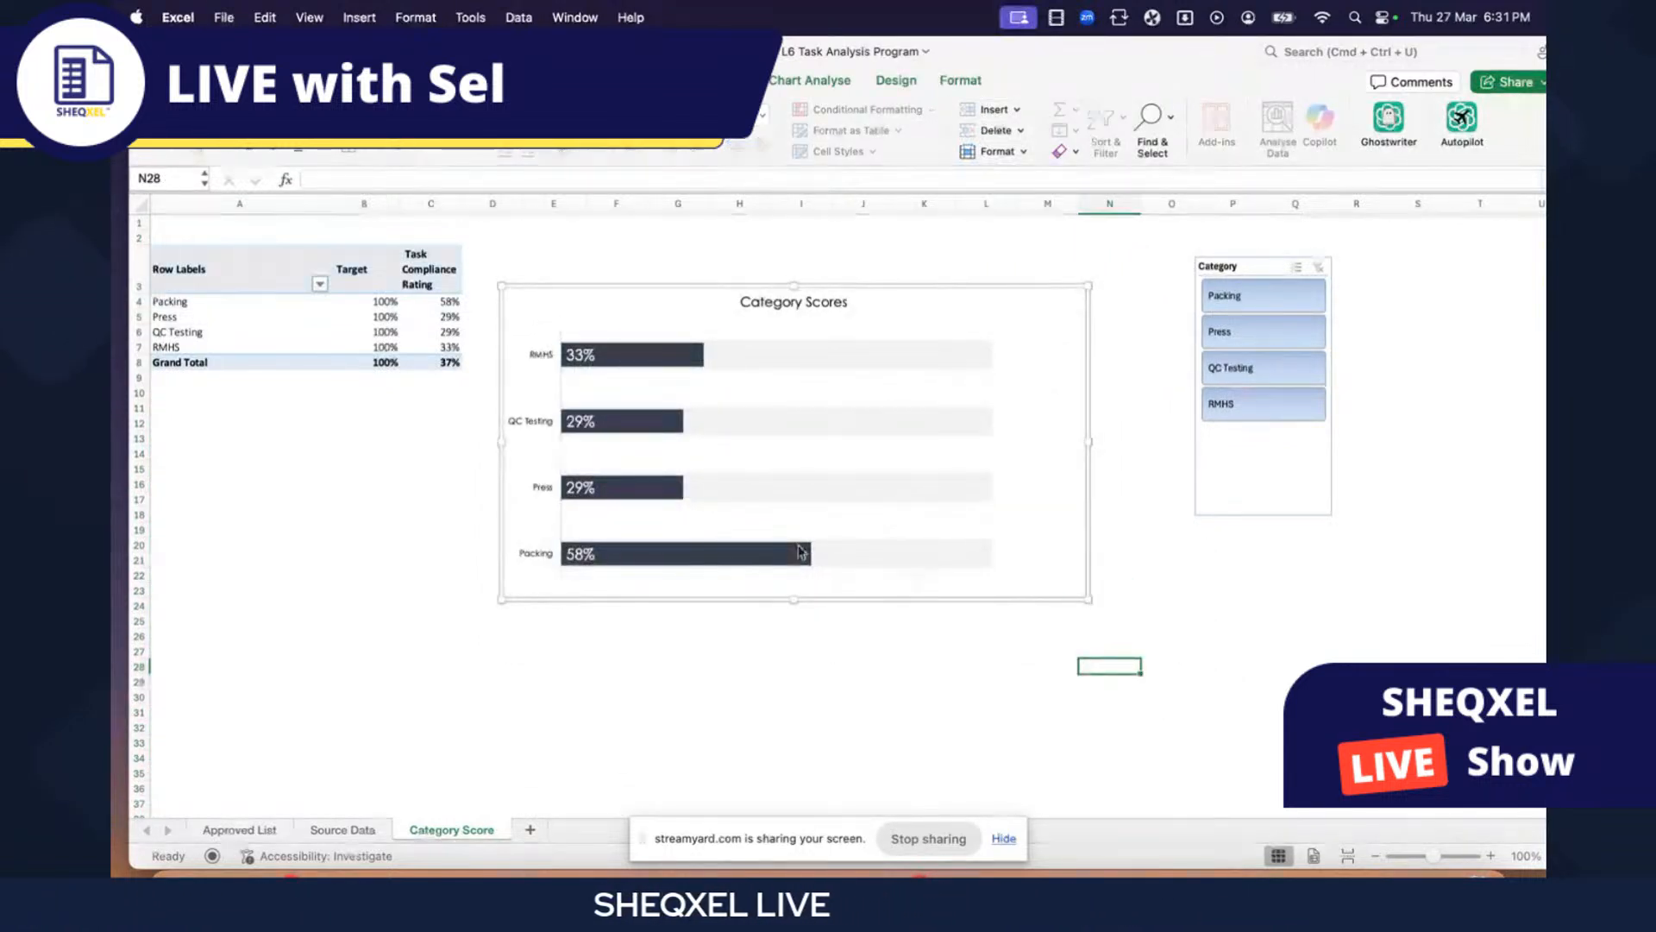
left_click(988, 569)
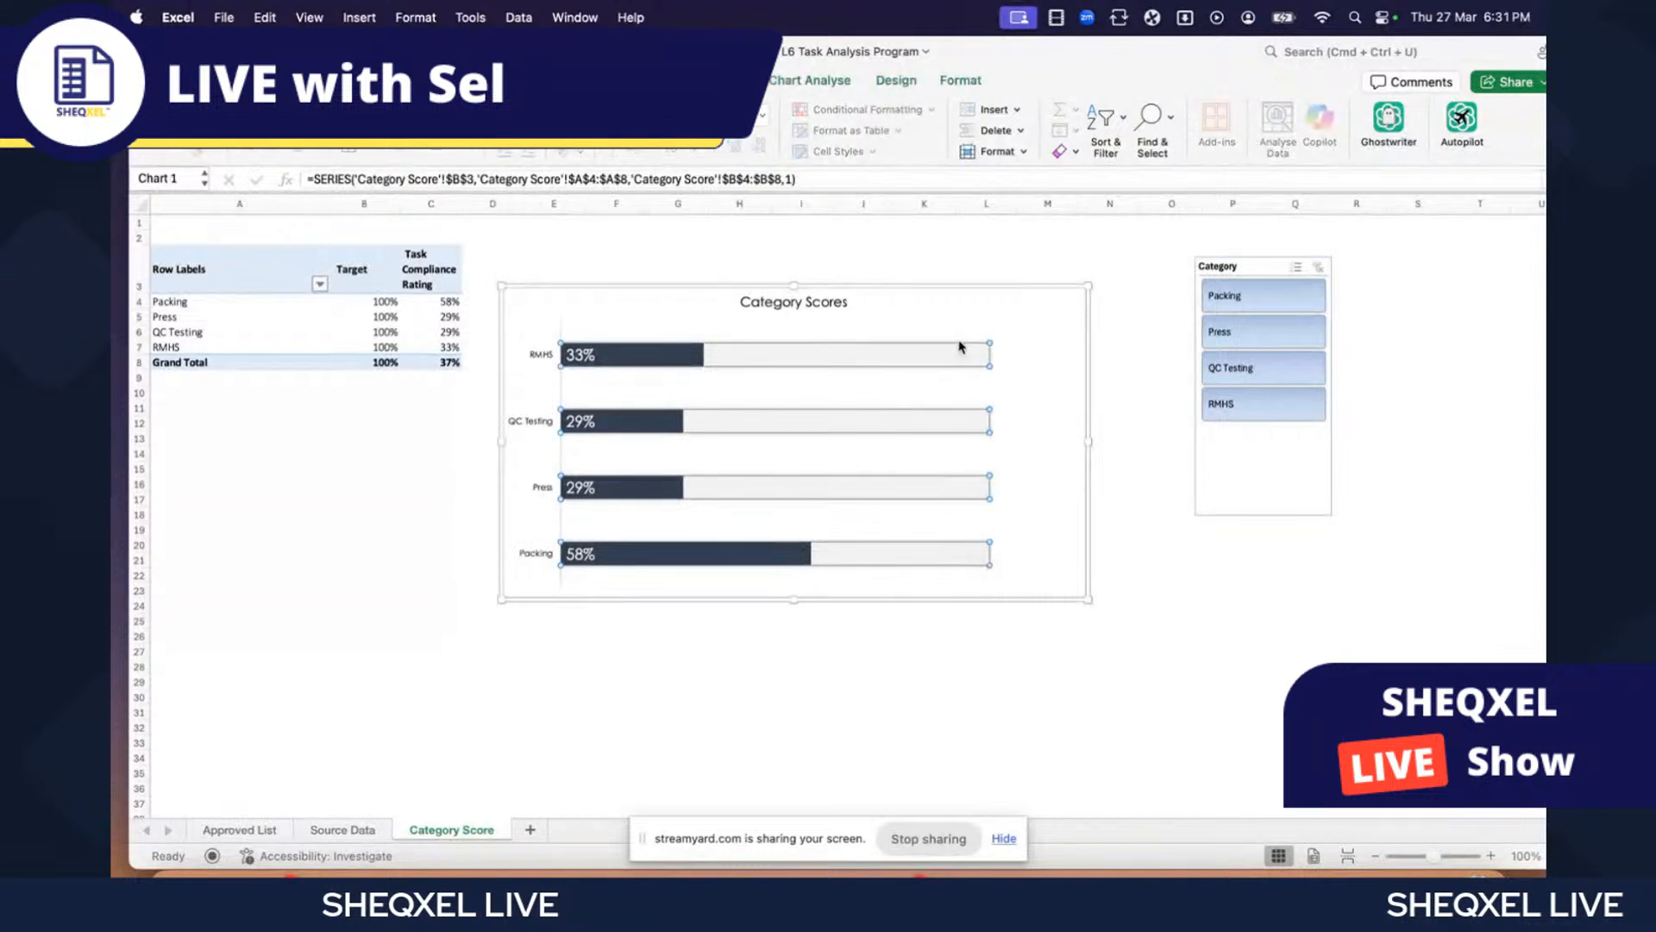
left_click(673, 423)
left_click(781, 635)
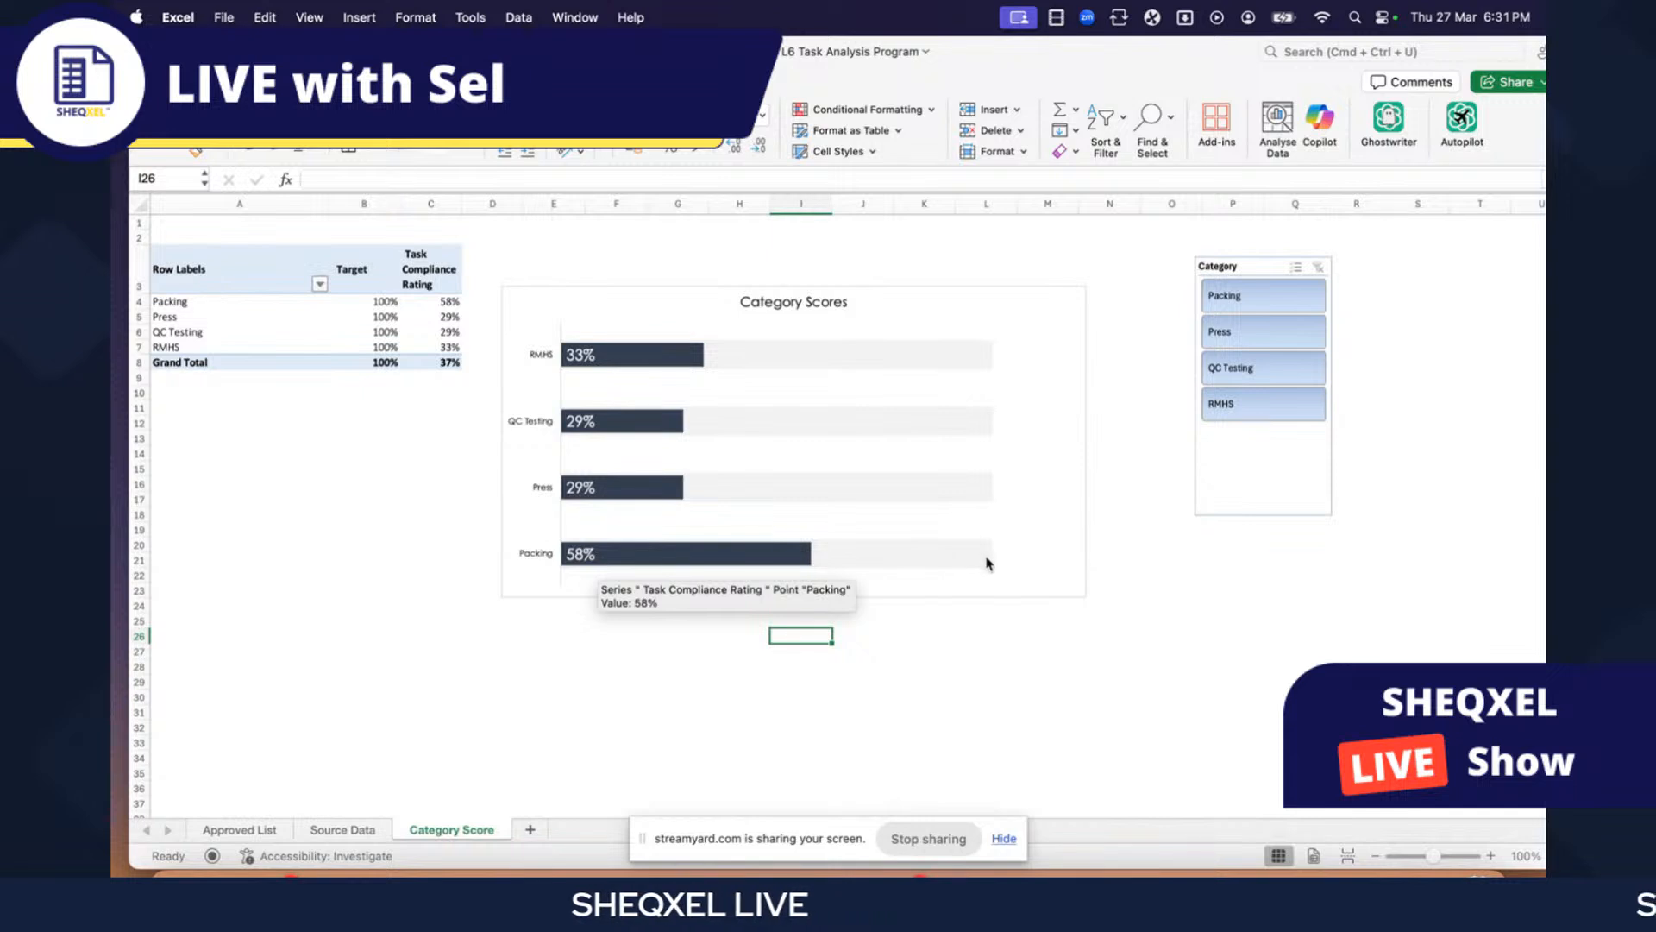
left_click(785, 289)
left_click_drag(785, 290, 791, 249)
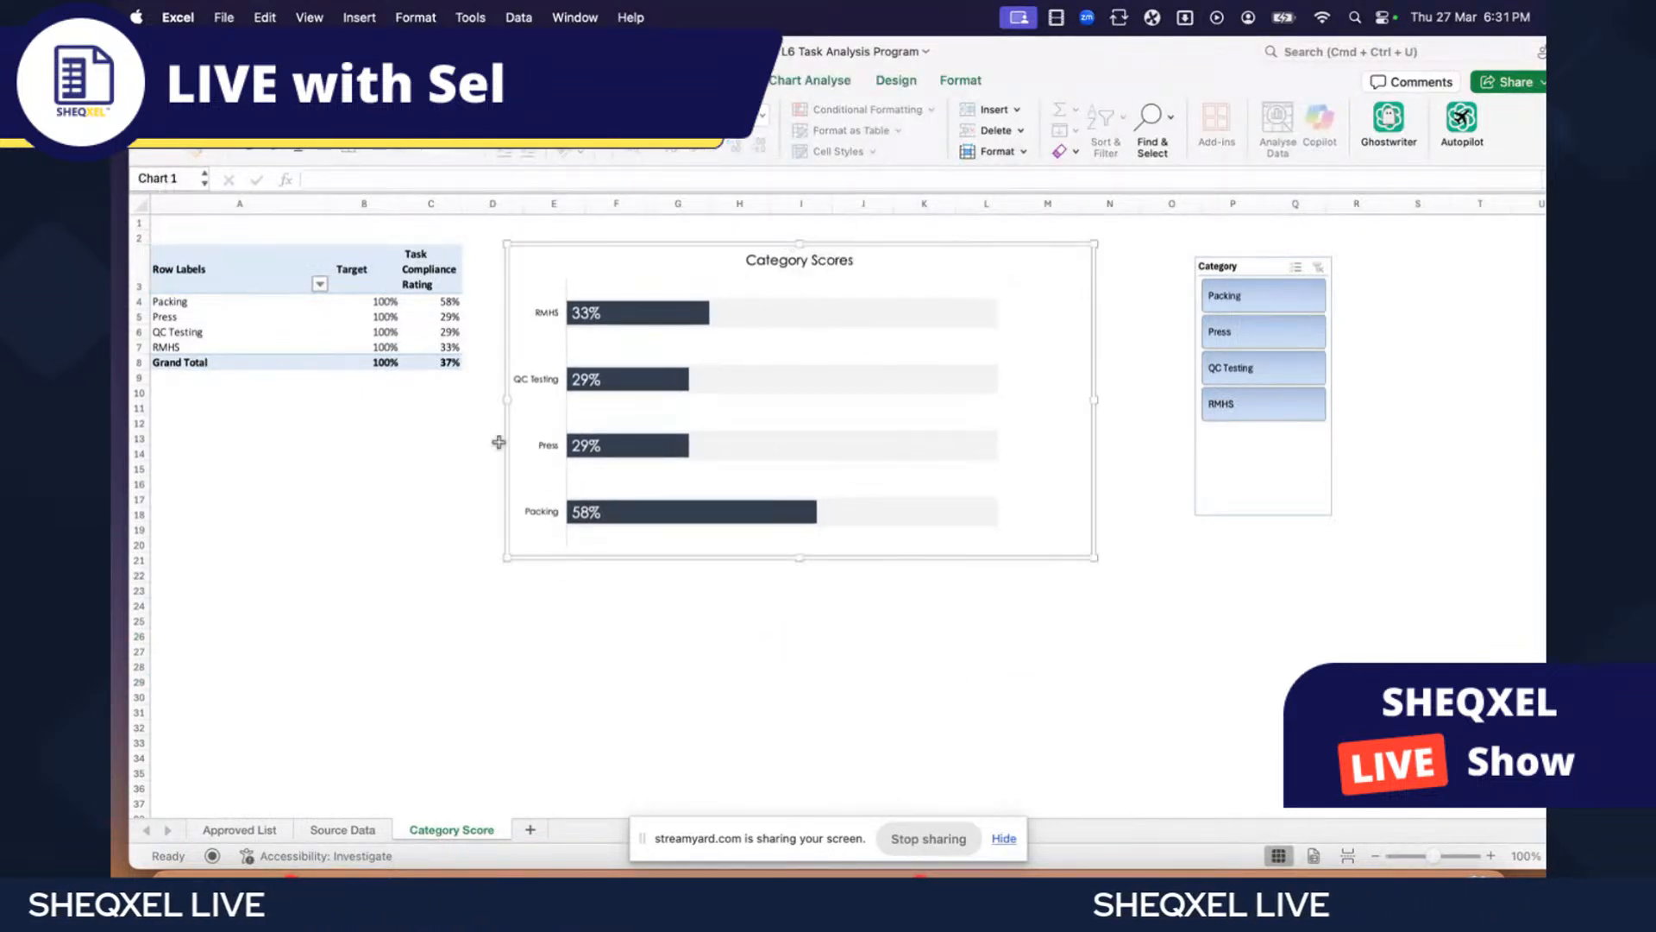
mouse_move(507, 399)
left_mouse_down()
mouse_move(544, 398)
mouse_move(528, 399)
left_mouse_up()
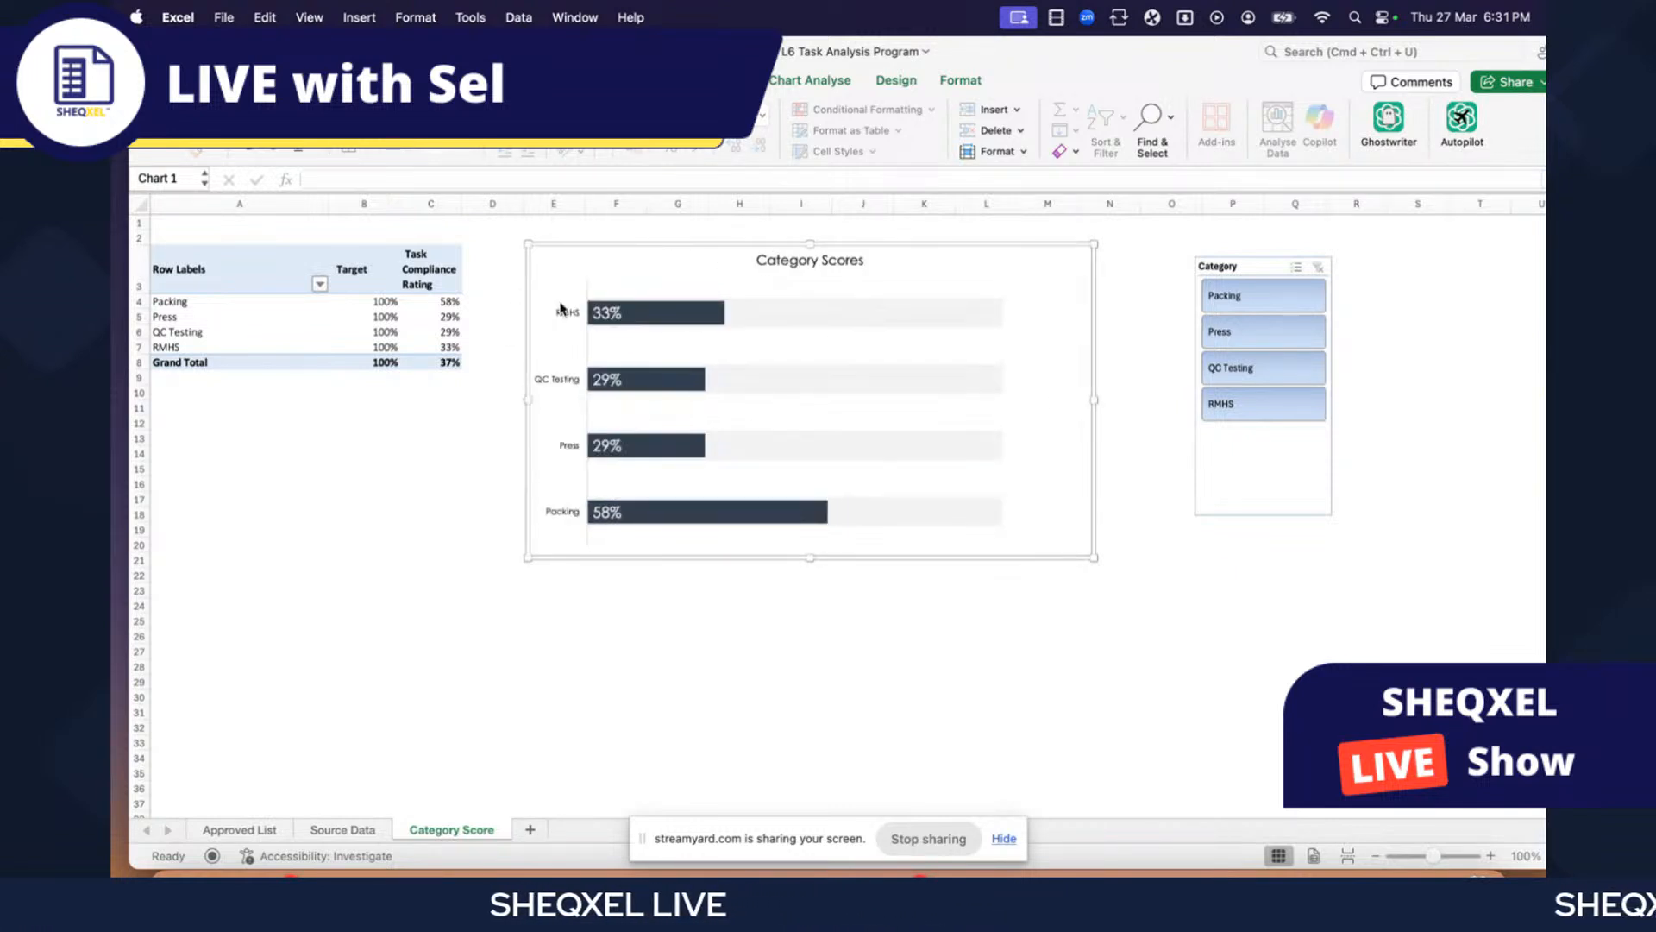
- Give the Category Scores chart area a darker outline and deselect the chart
left_click(960, 80)
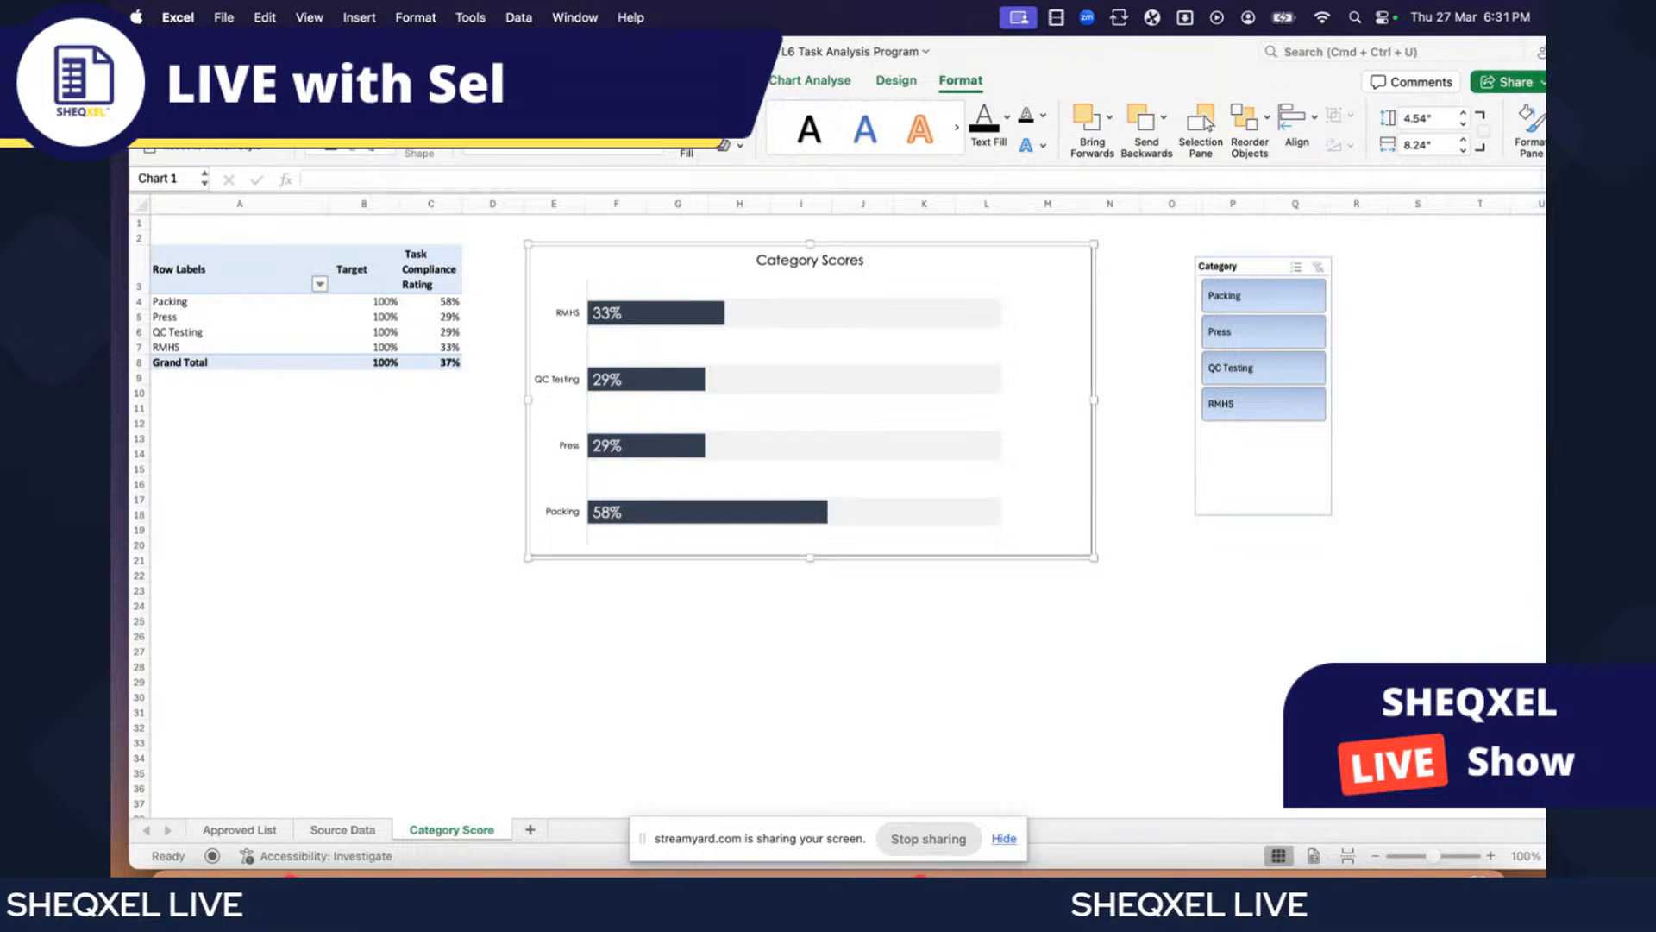
left_click(604, 665)
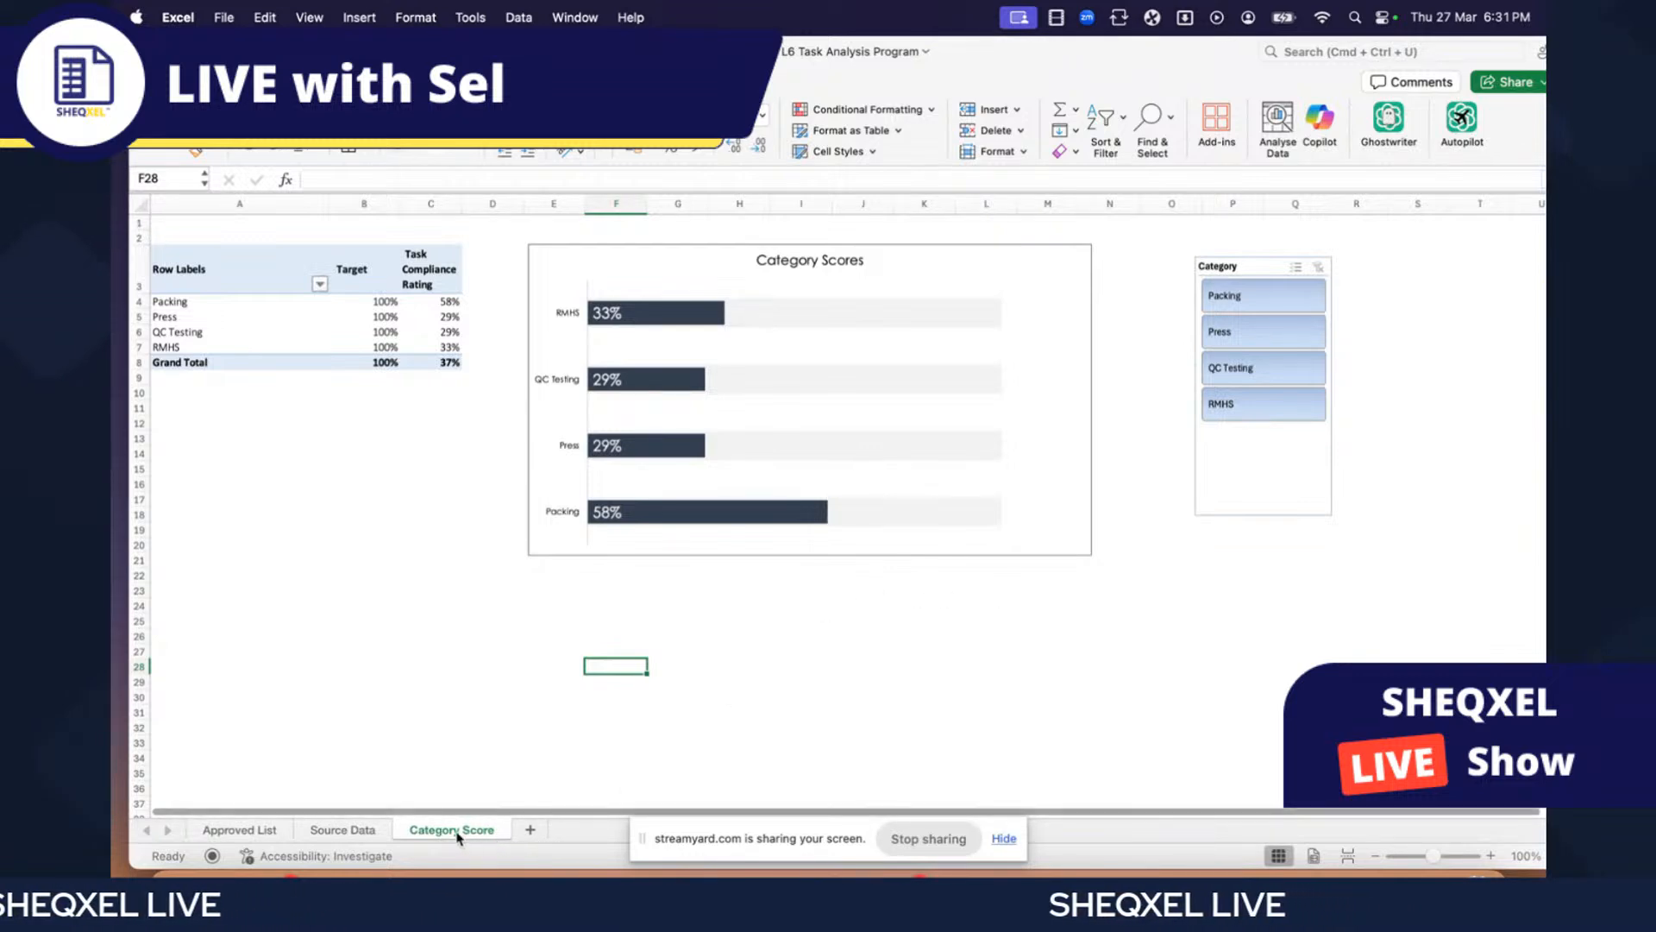
- Set the Source Data sheet's tab colour to white
left_click(340, 832)
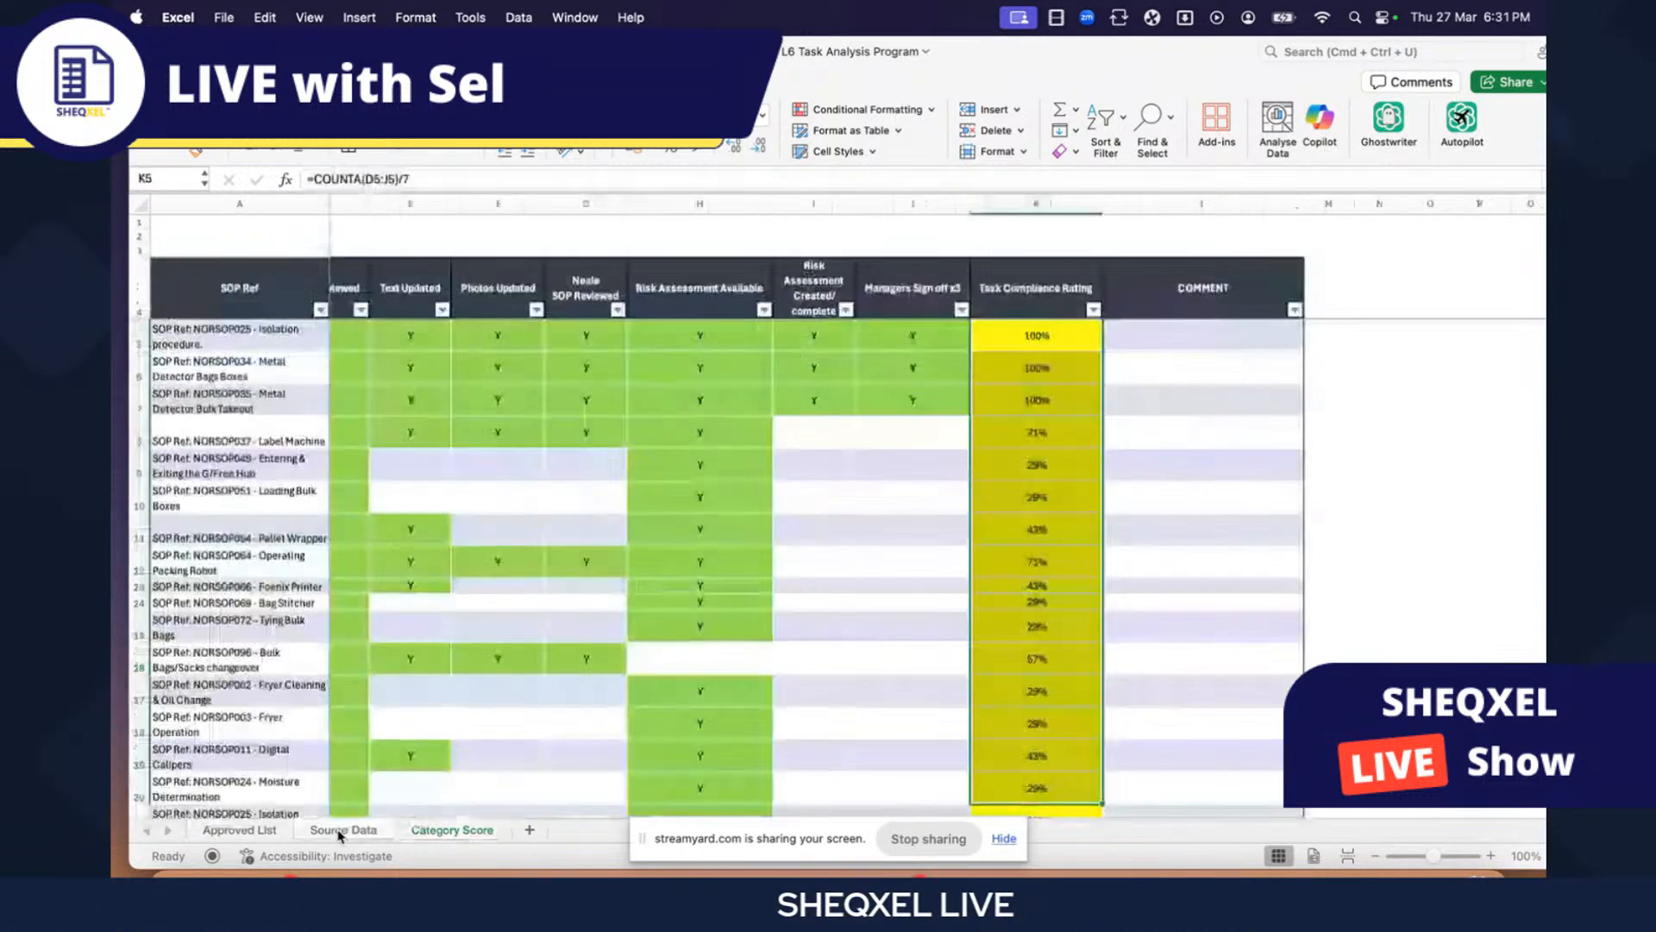
right_click(340, 832)
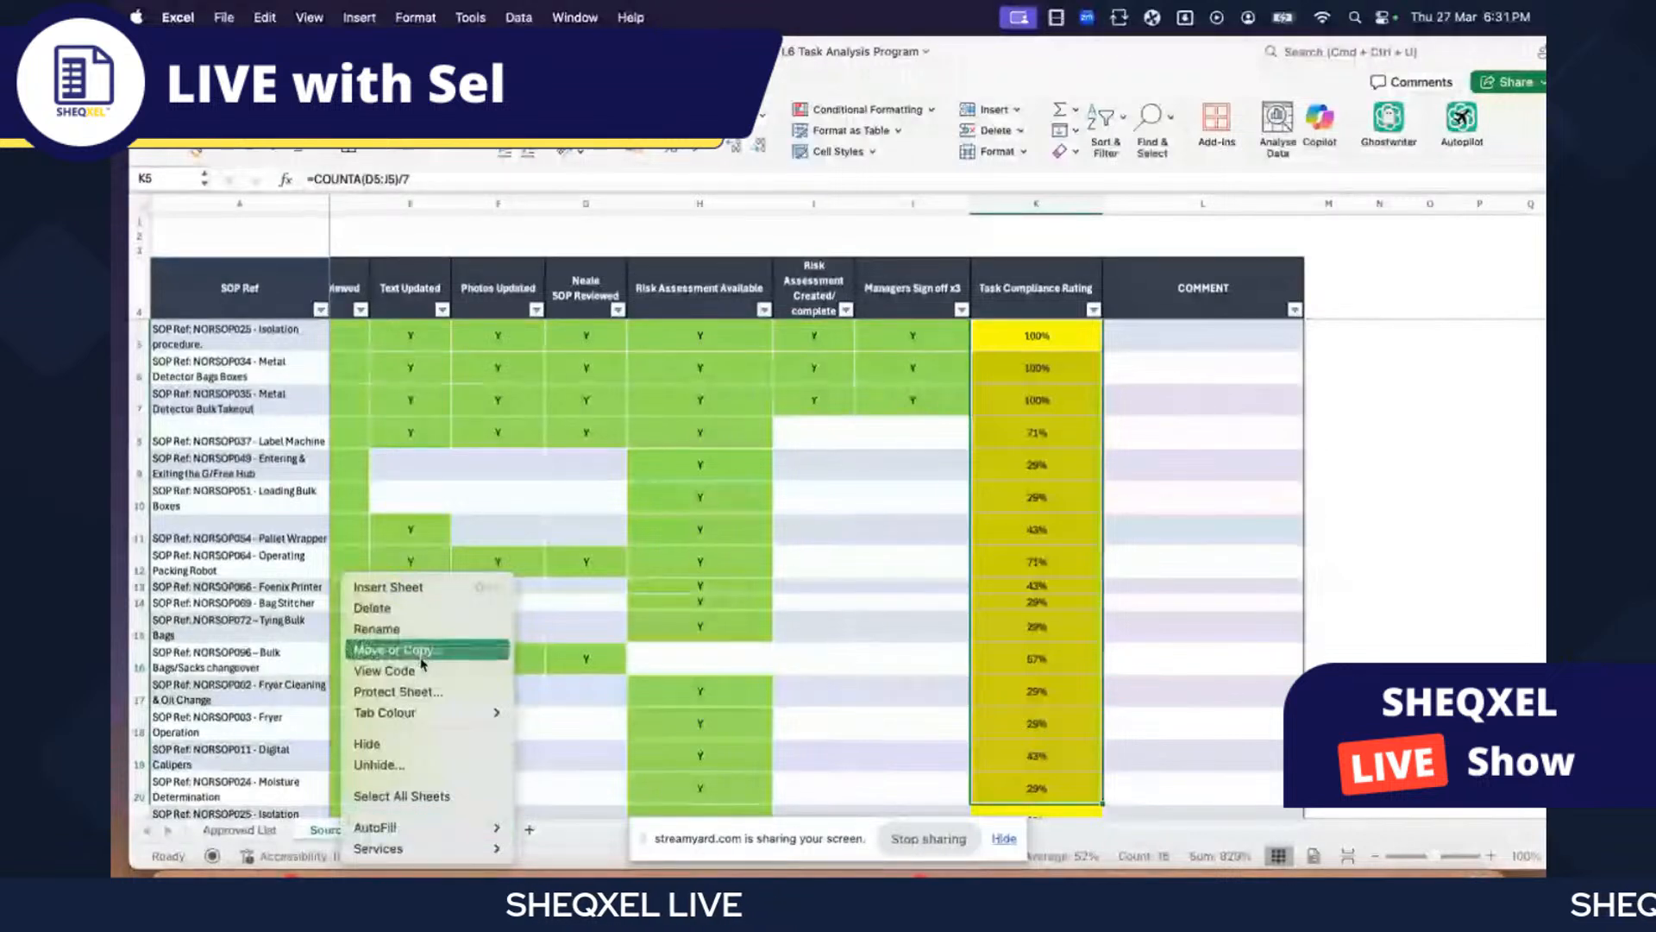
mouse_move(483, 713)
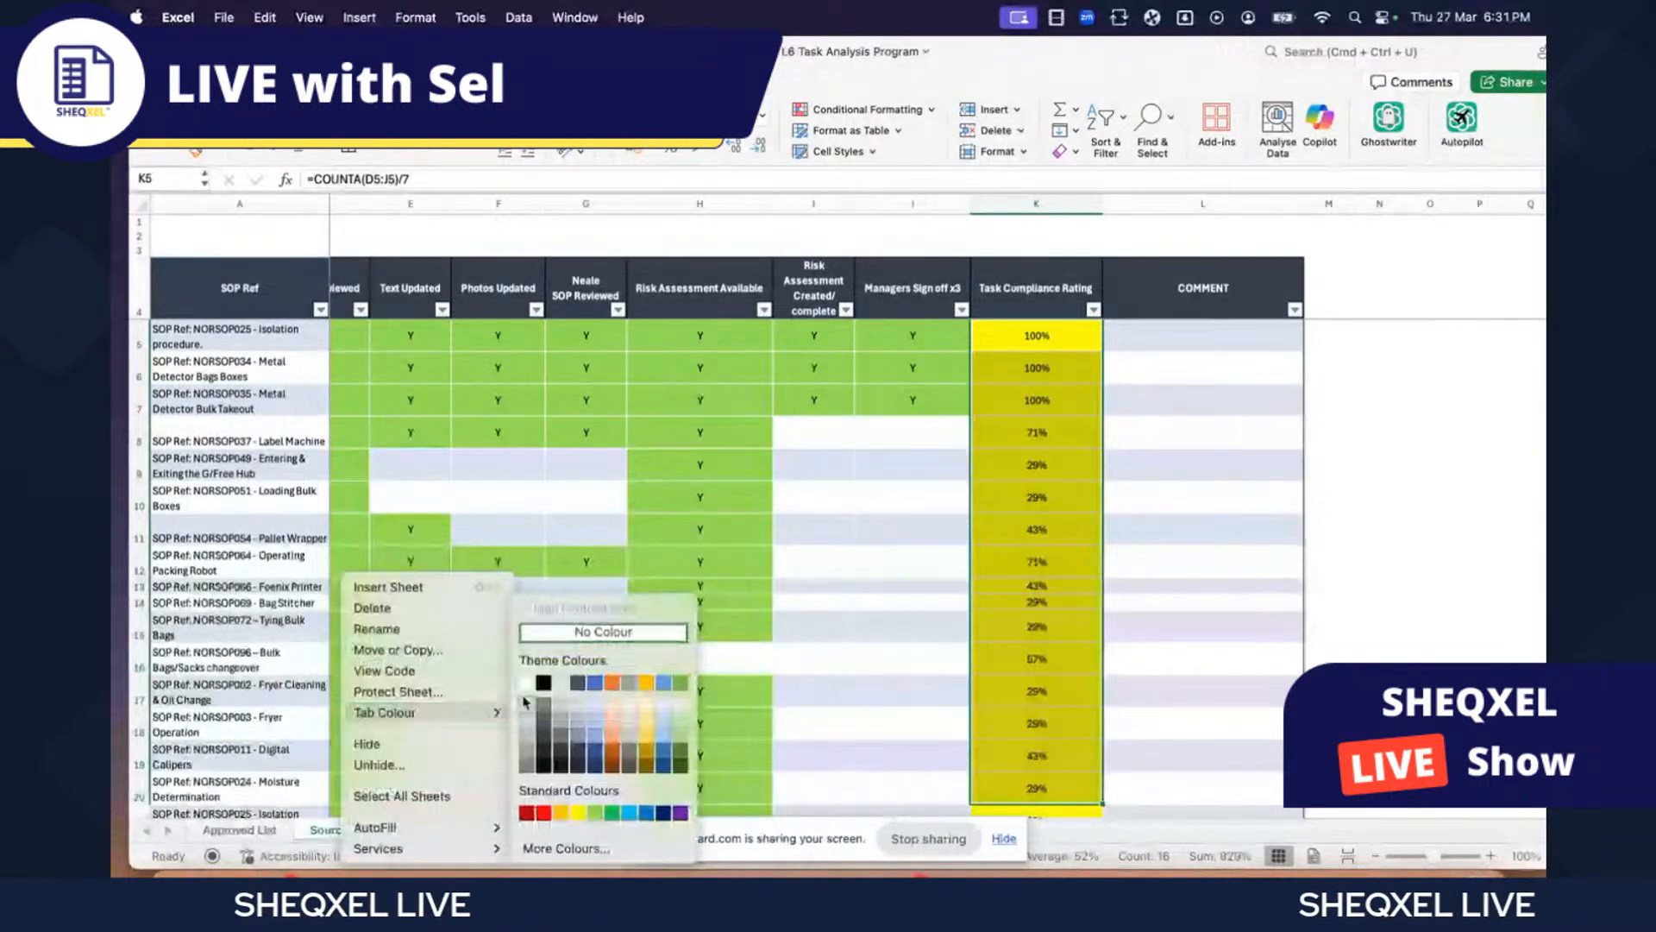
left_click(525, 690)
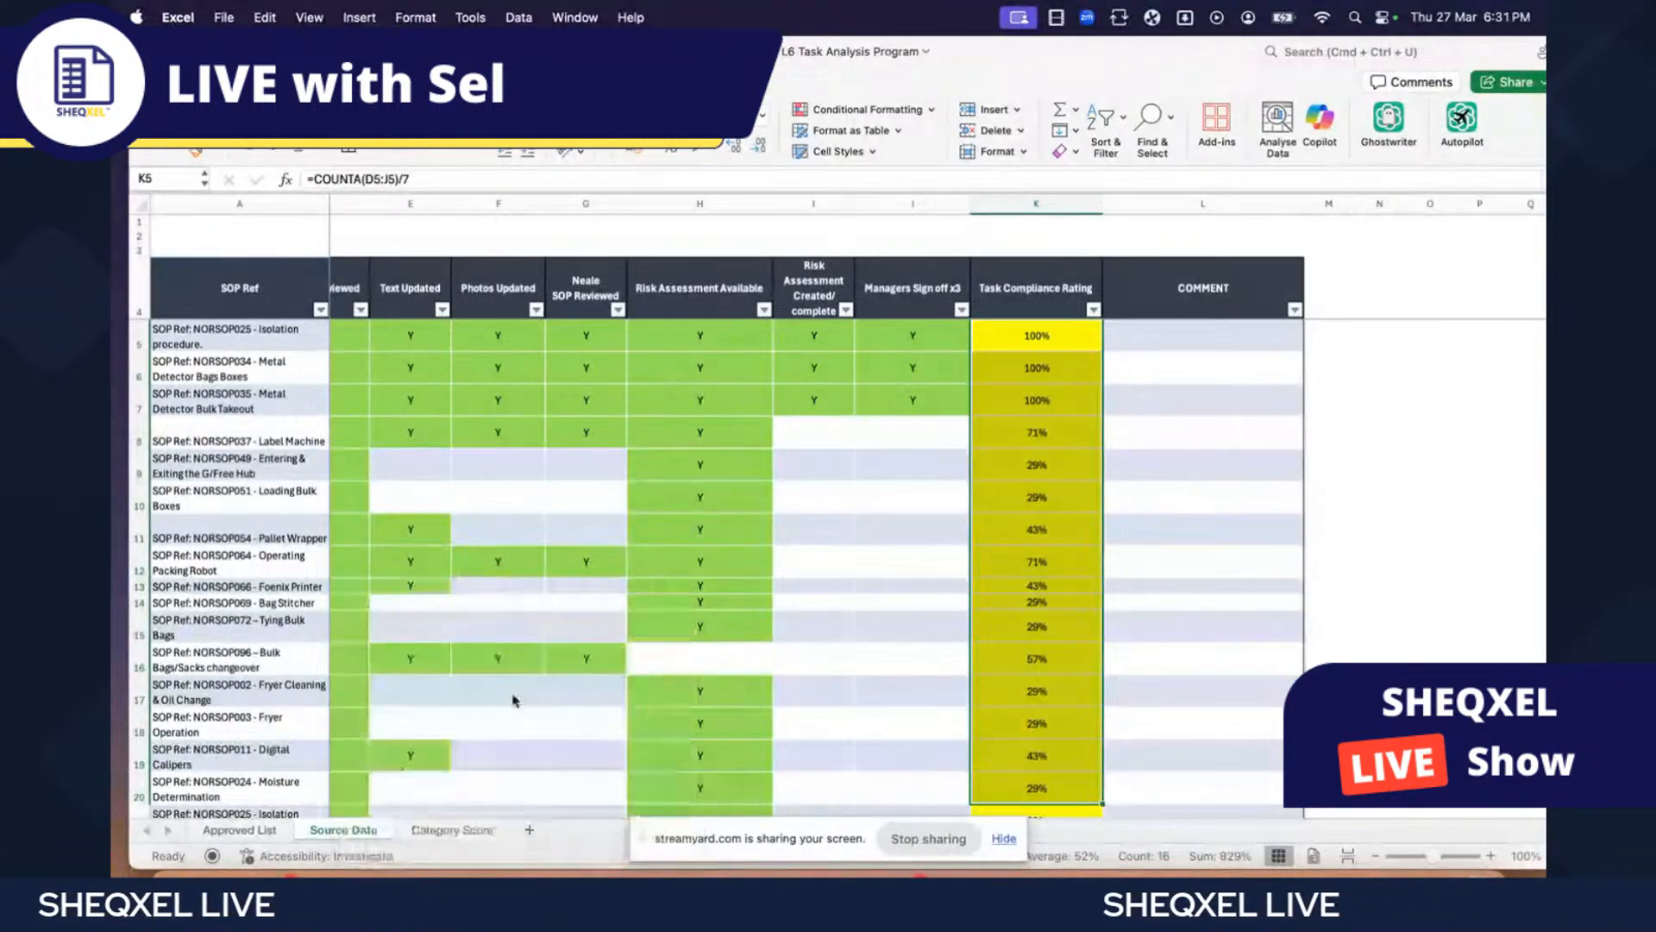
- Set the Approved List sheet's tab colour to white
left_click(240, 830)
right_click(246, 832)
left_click(234, 834)
right_click(236, 833)
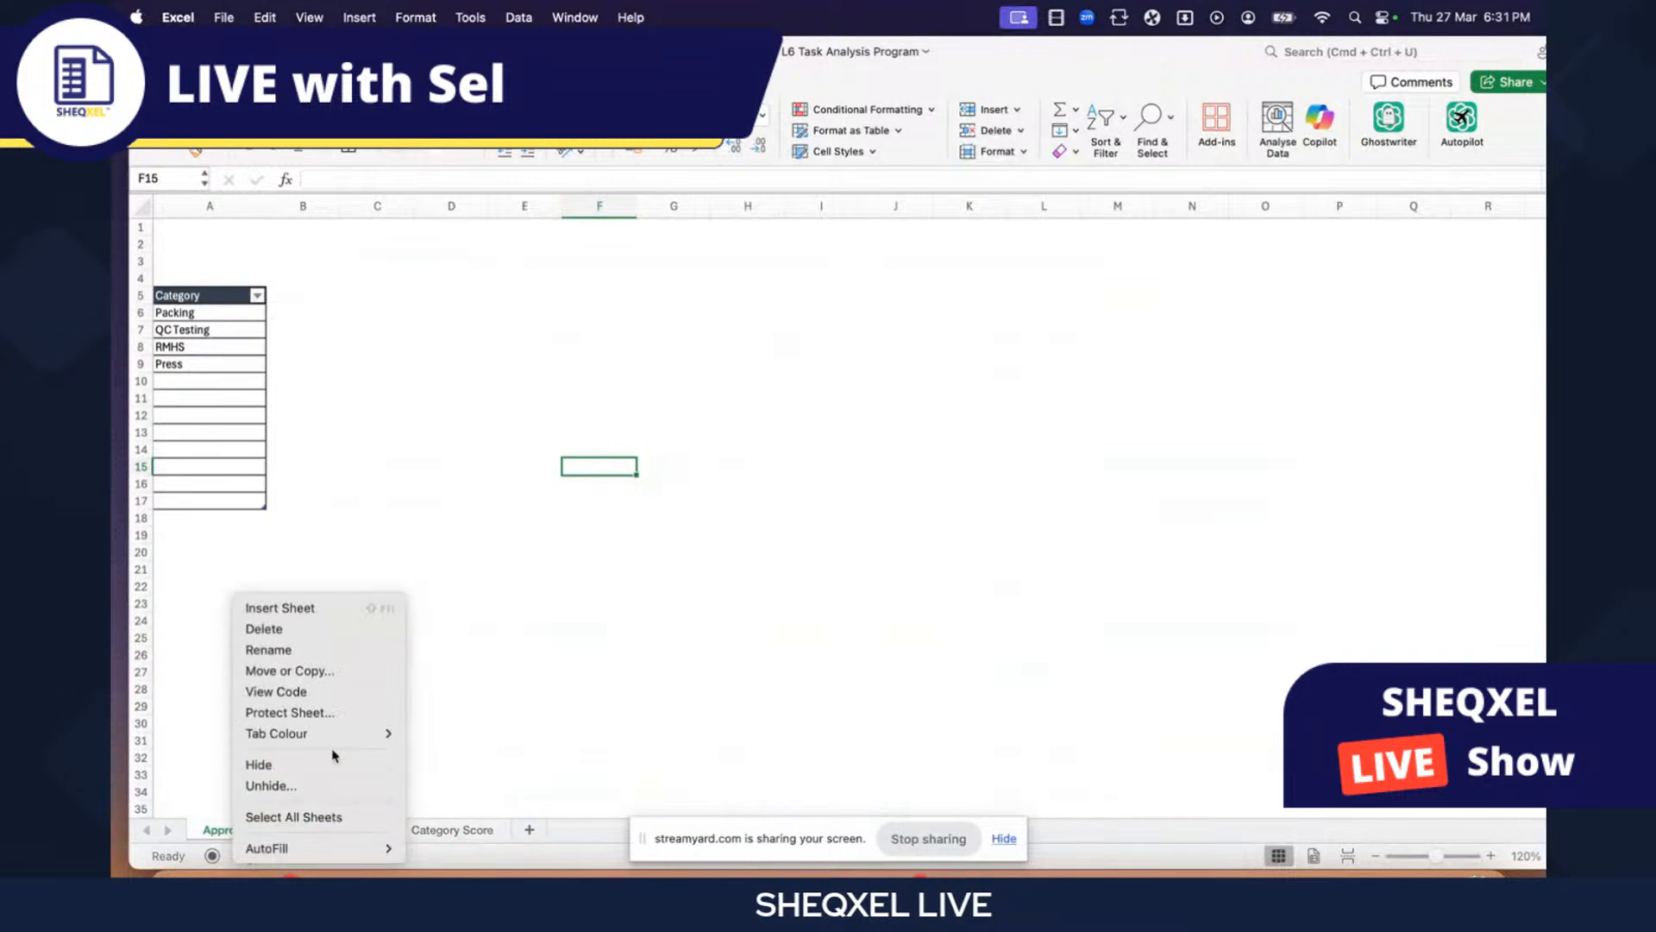
mouse_move(348, 725)
left_click(418, 699)
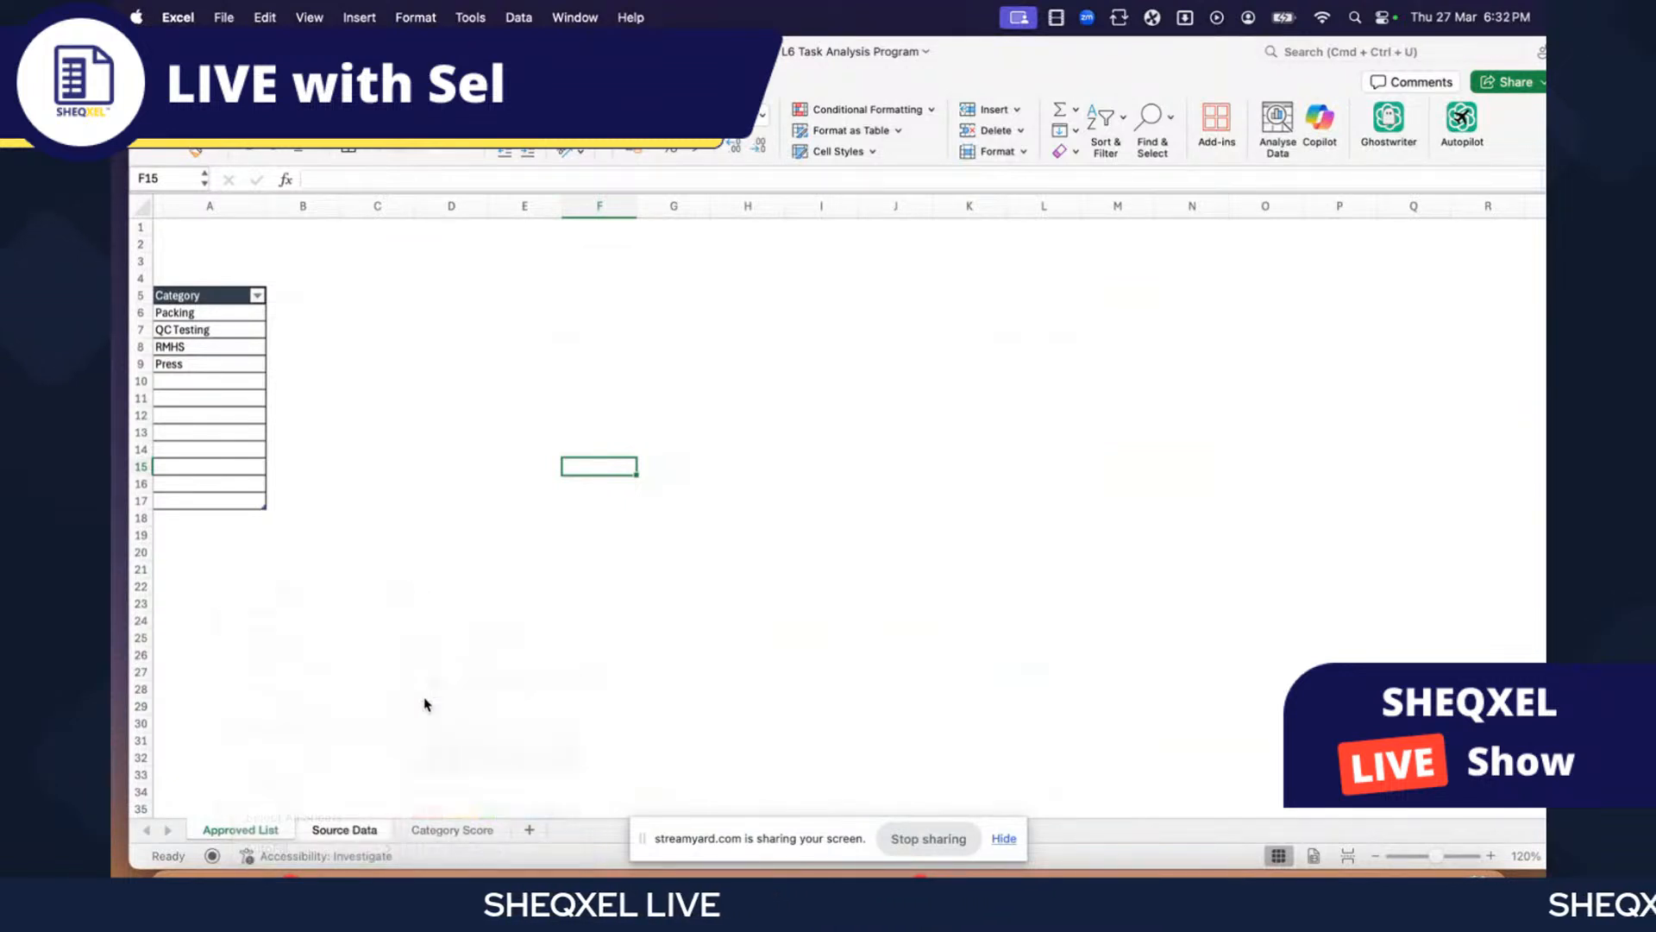
- Set the Category Score sheet's tab colour to white
left_click(436, 832)
right_click(439, 830)
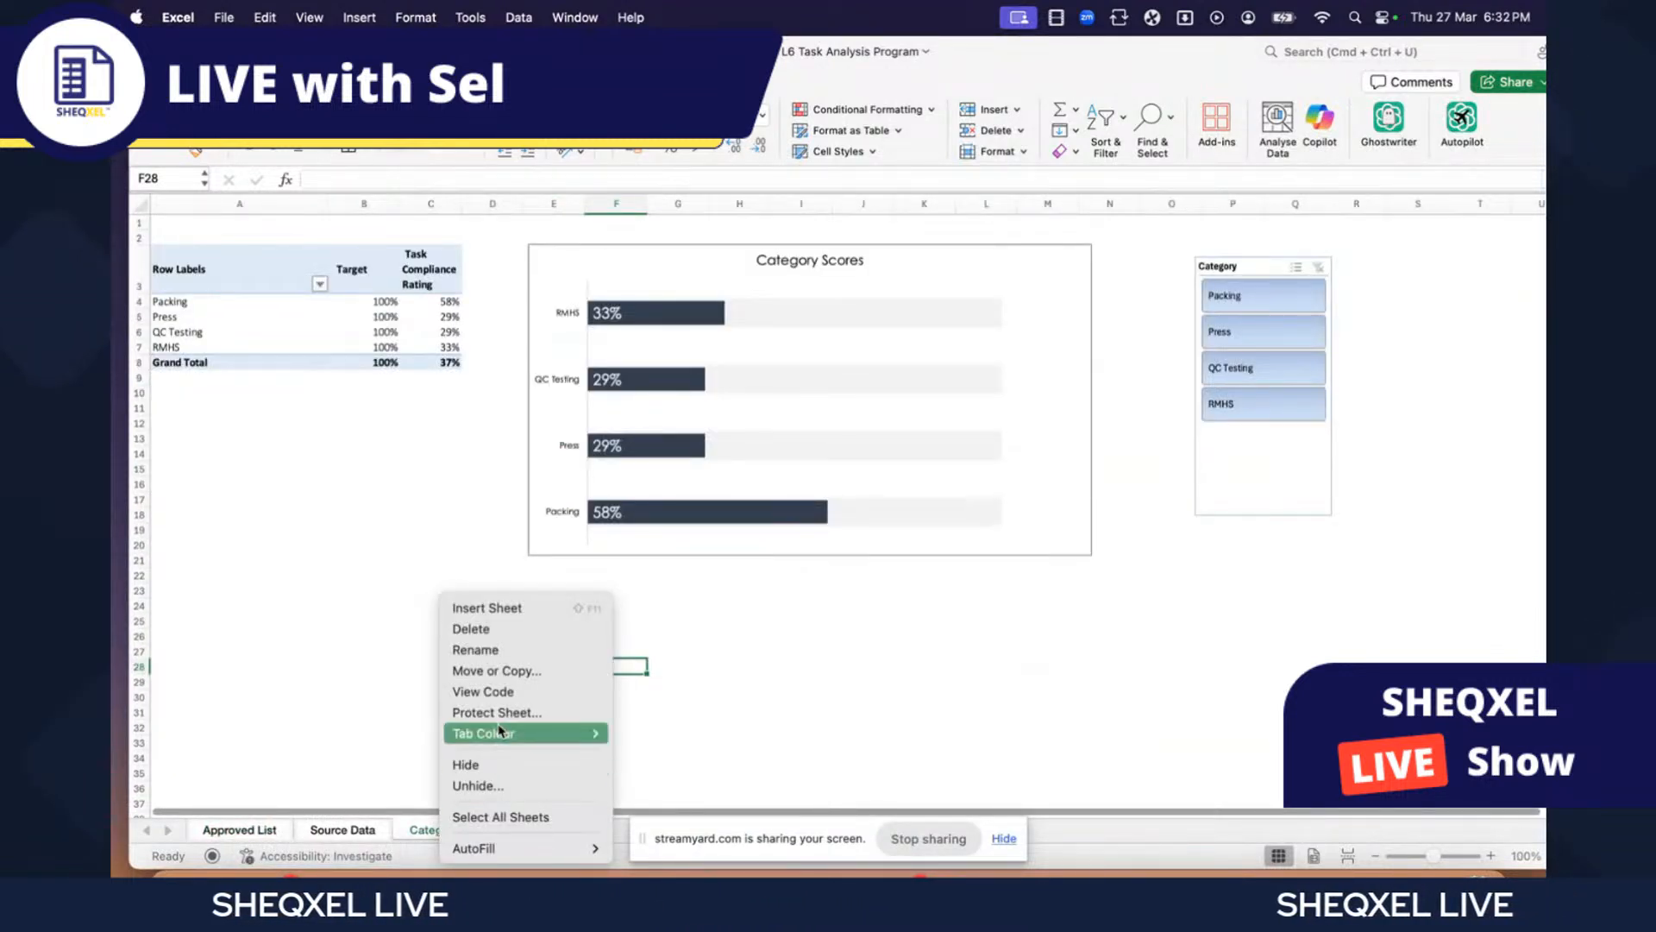
mouse_move(517, 732)
left_click(623, 685)
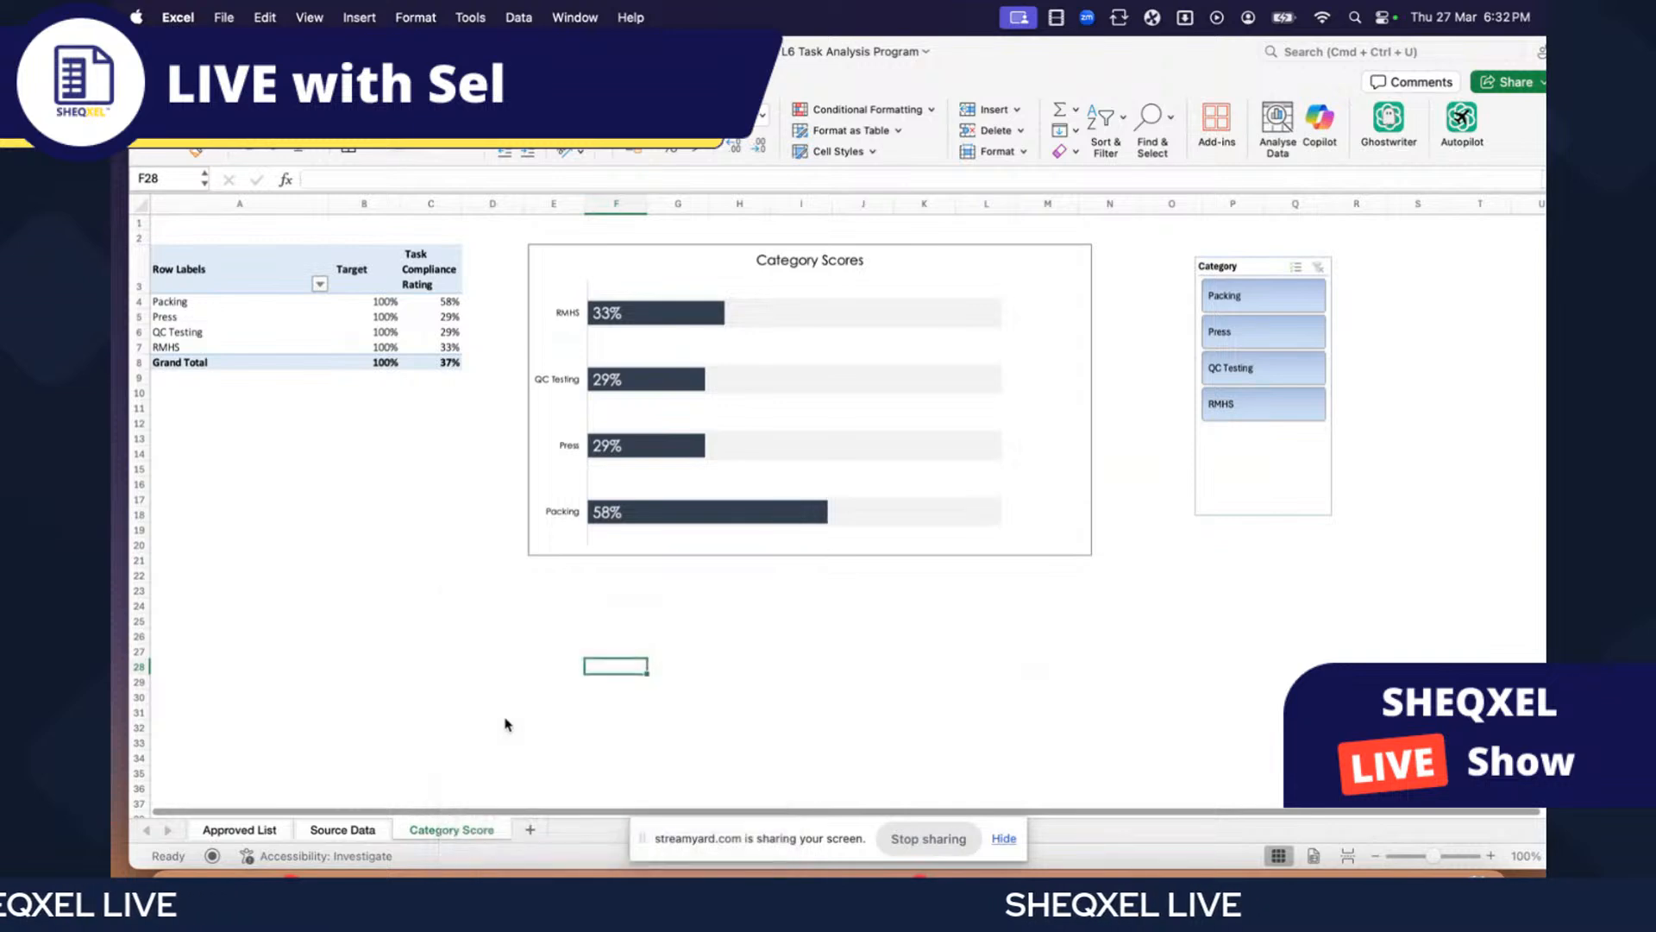
- Create a pivot table from the whole Source Data table, Table1, on a new worksheet placed after Category Score
left_click(397, 855)
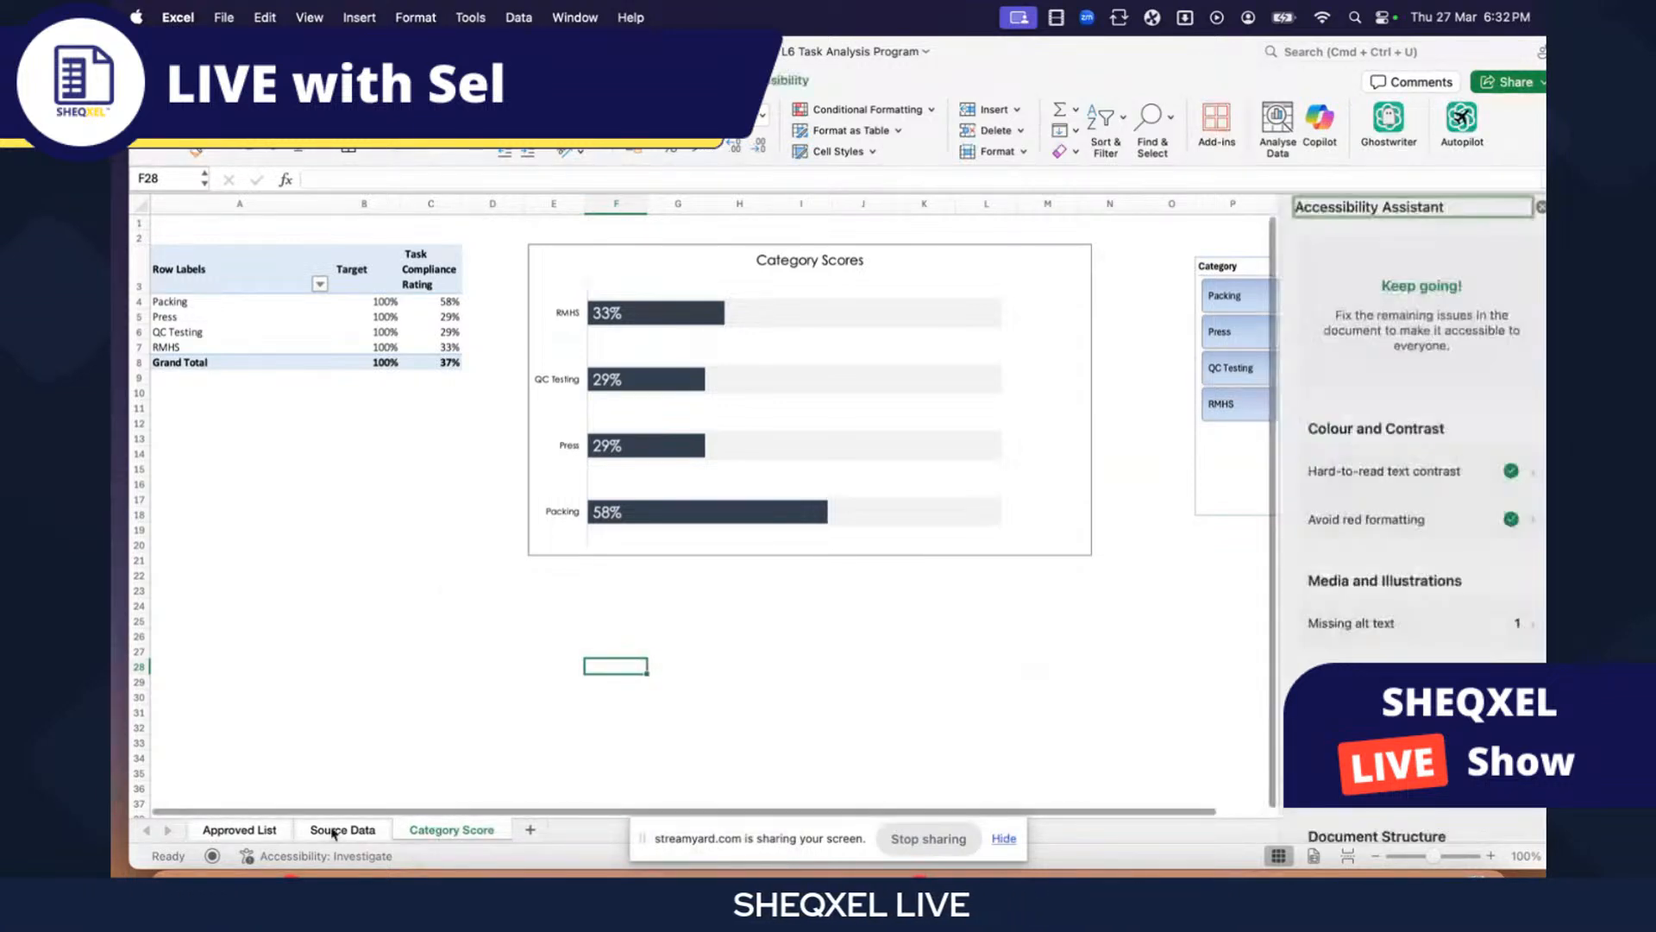
left_click(333, 831)
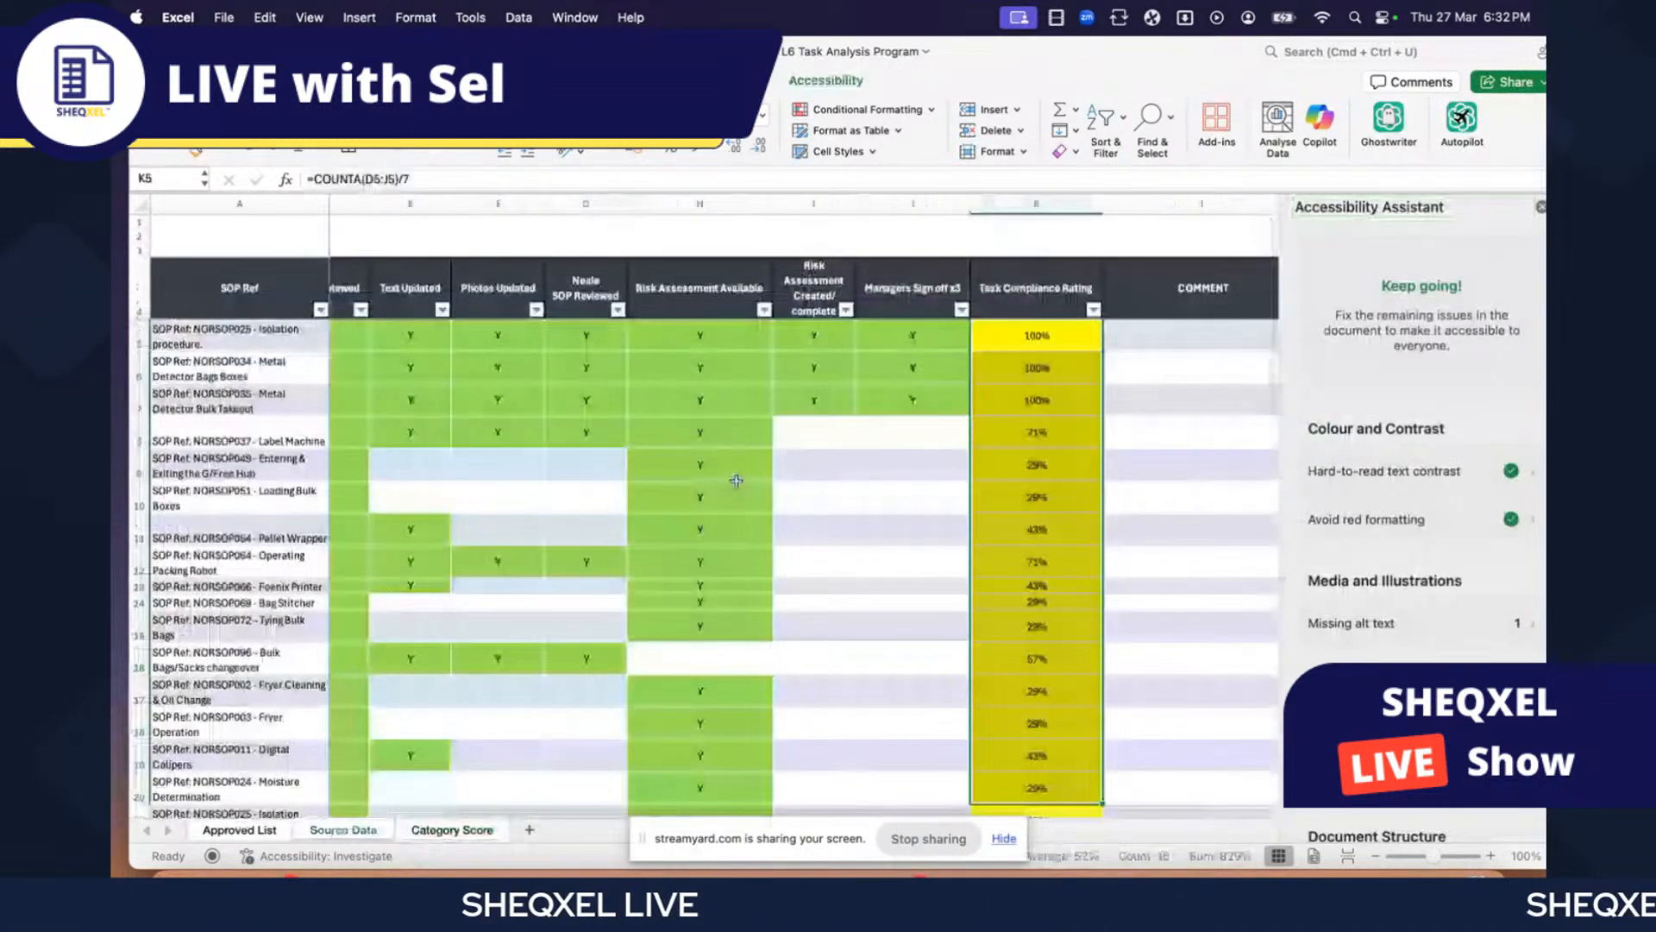
left_click(1536, 208)
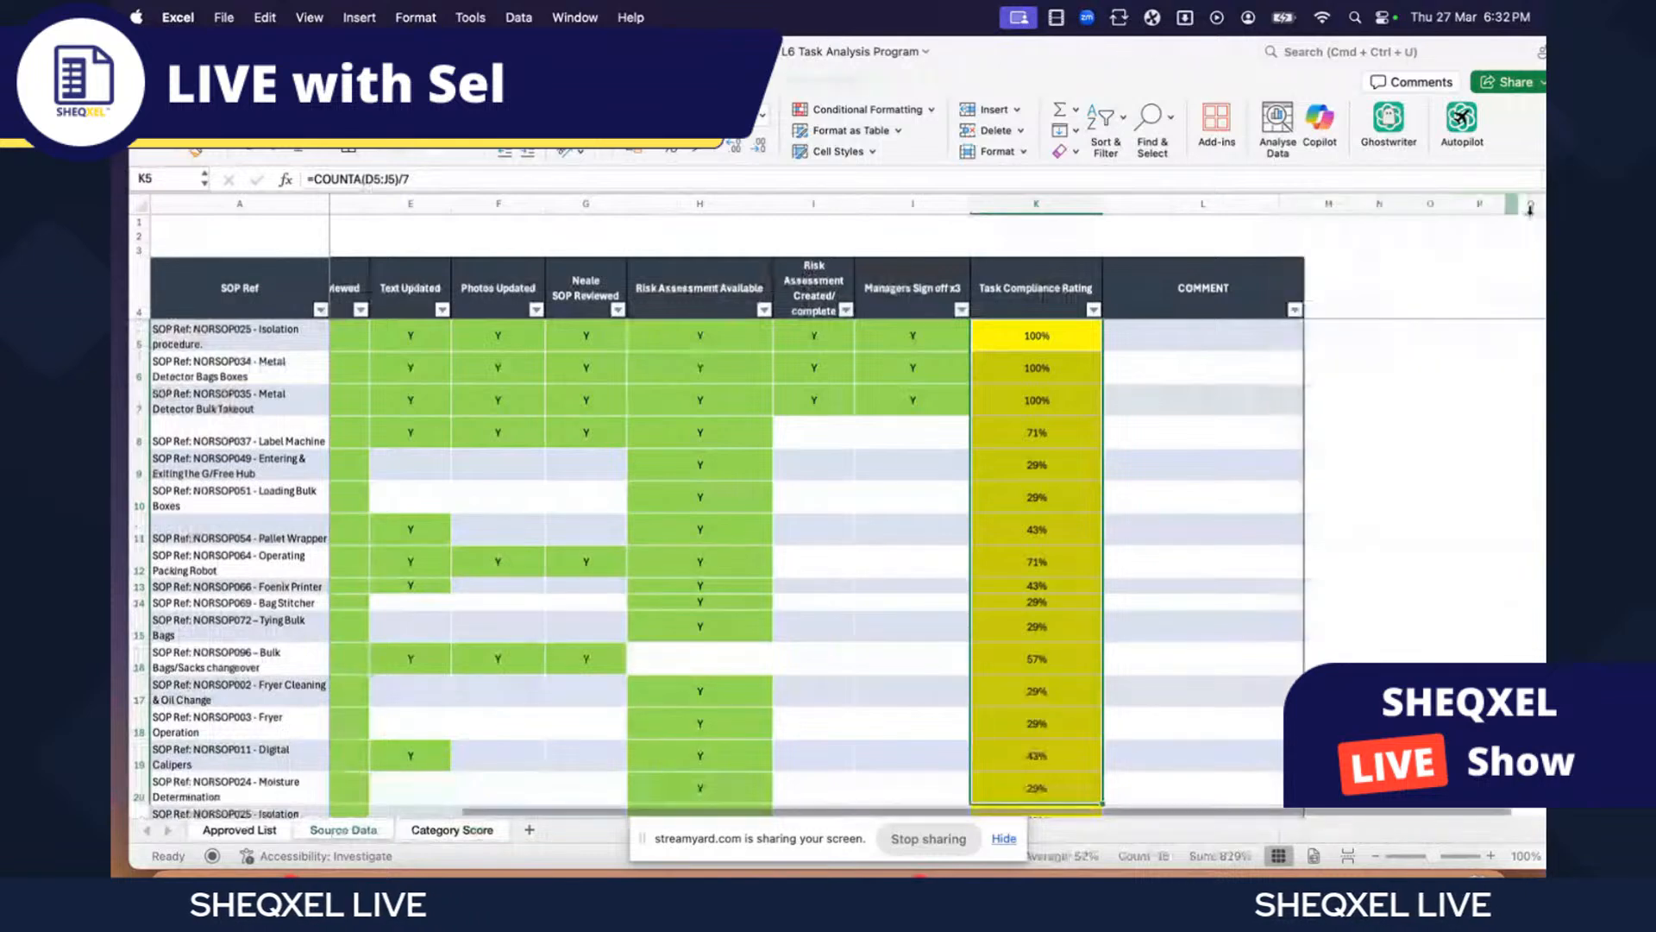
left_click(443, 523)
key("super+a")
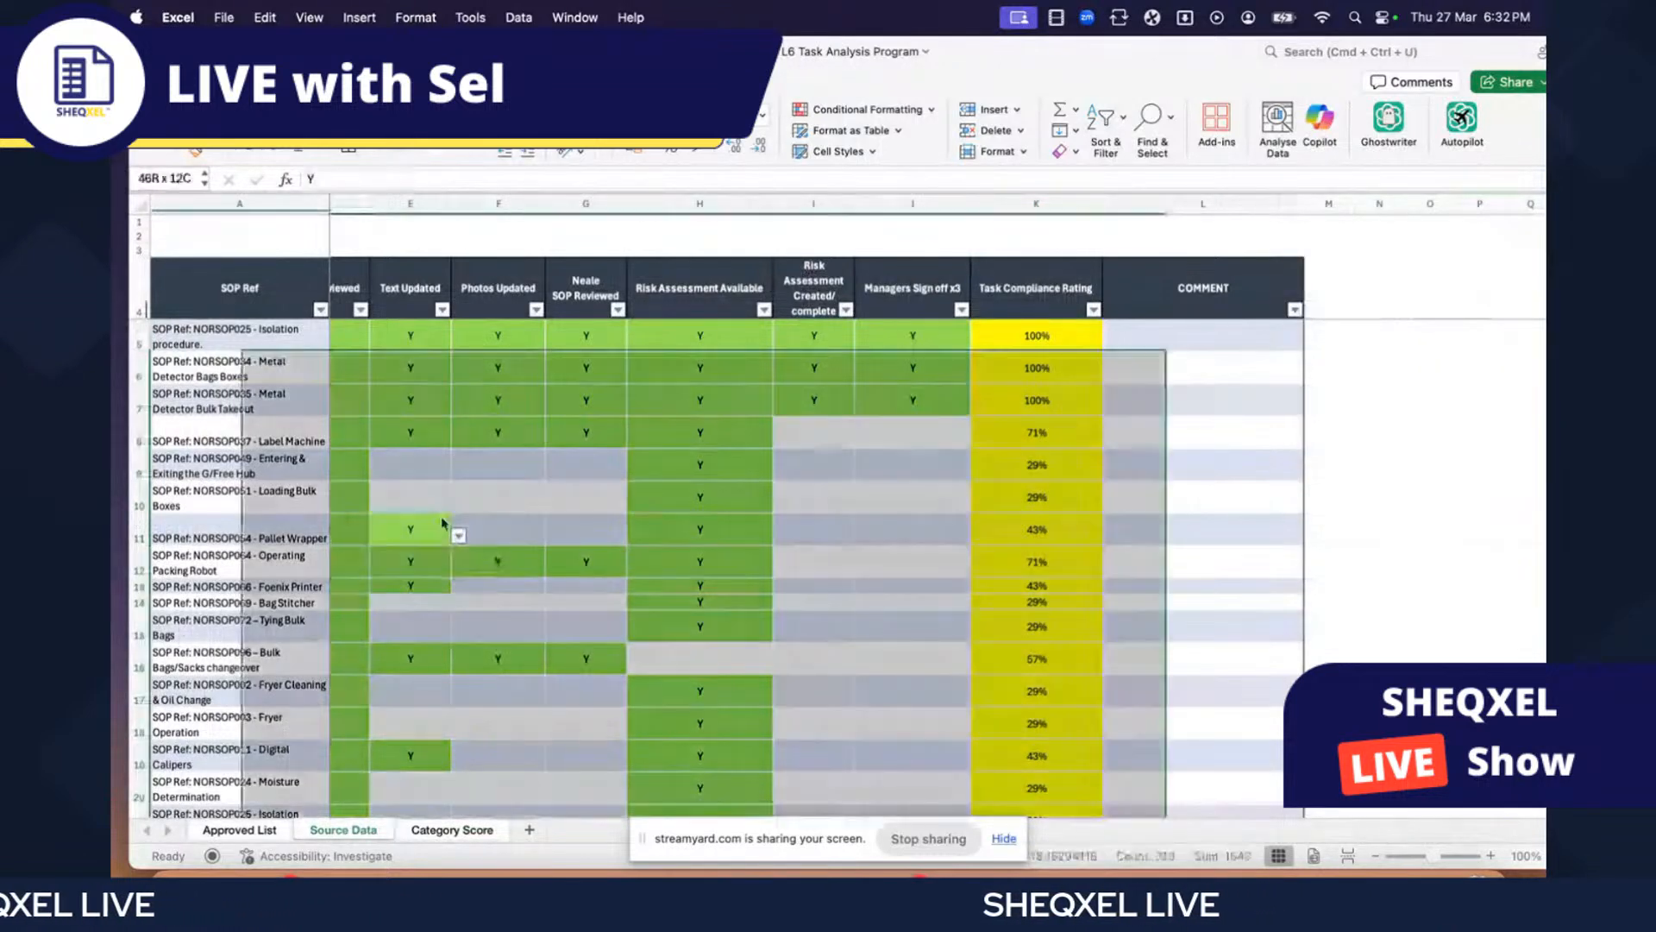
left_click(443, 522)
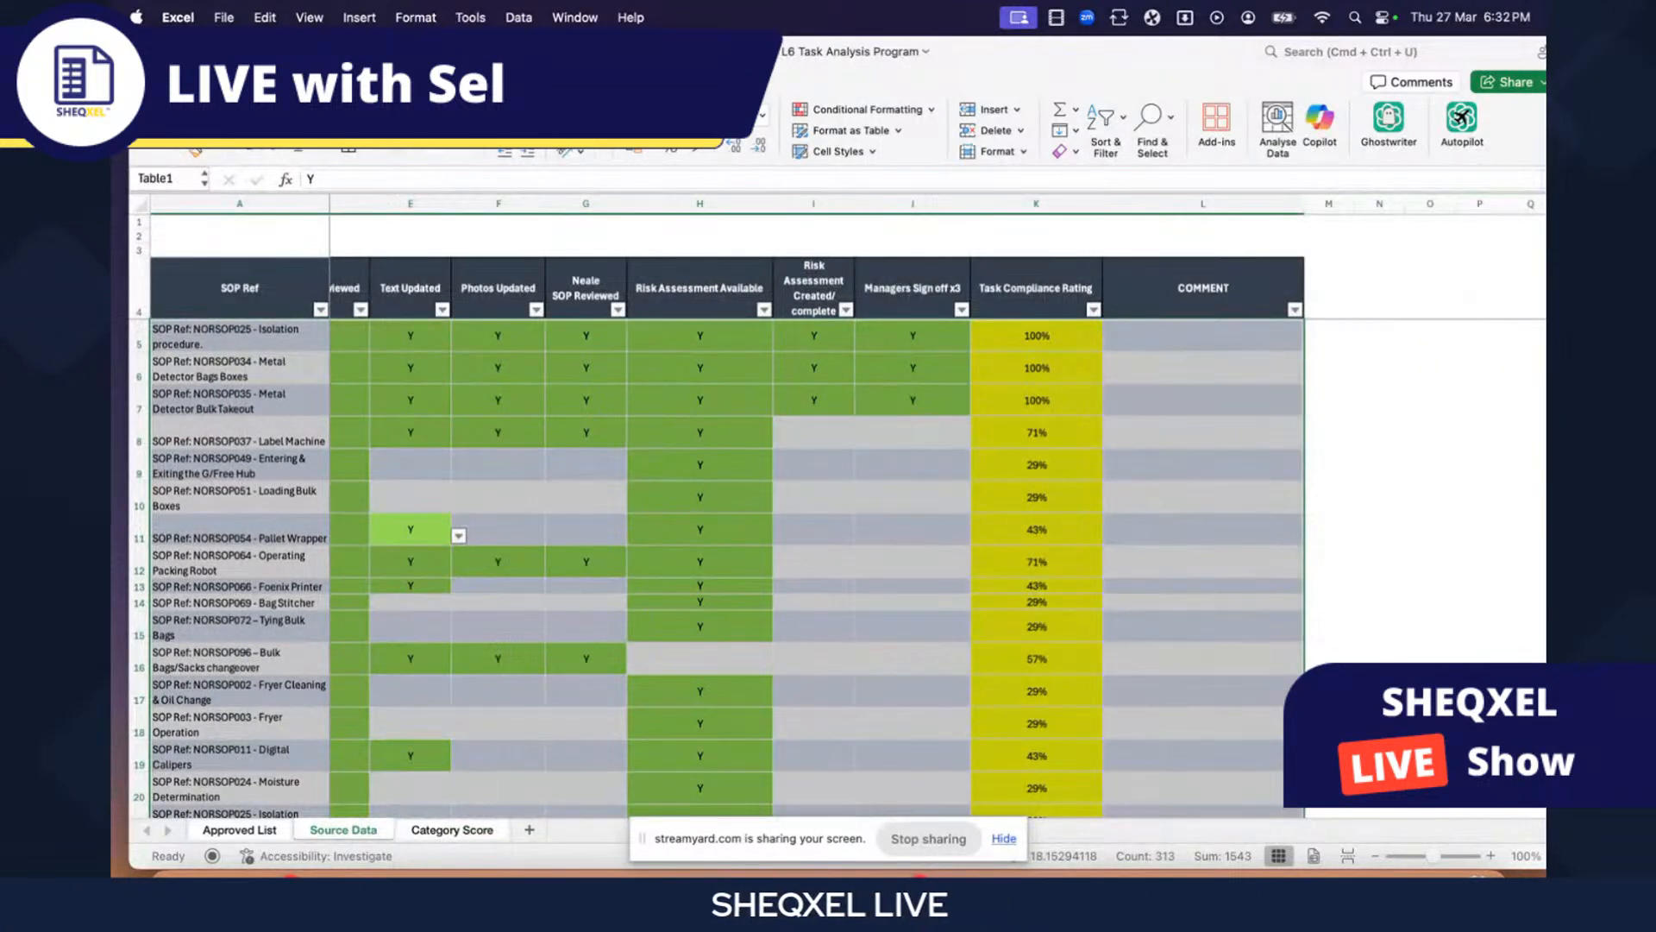
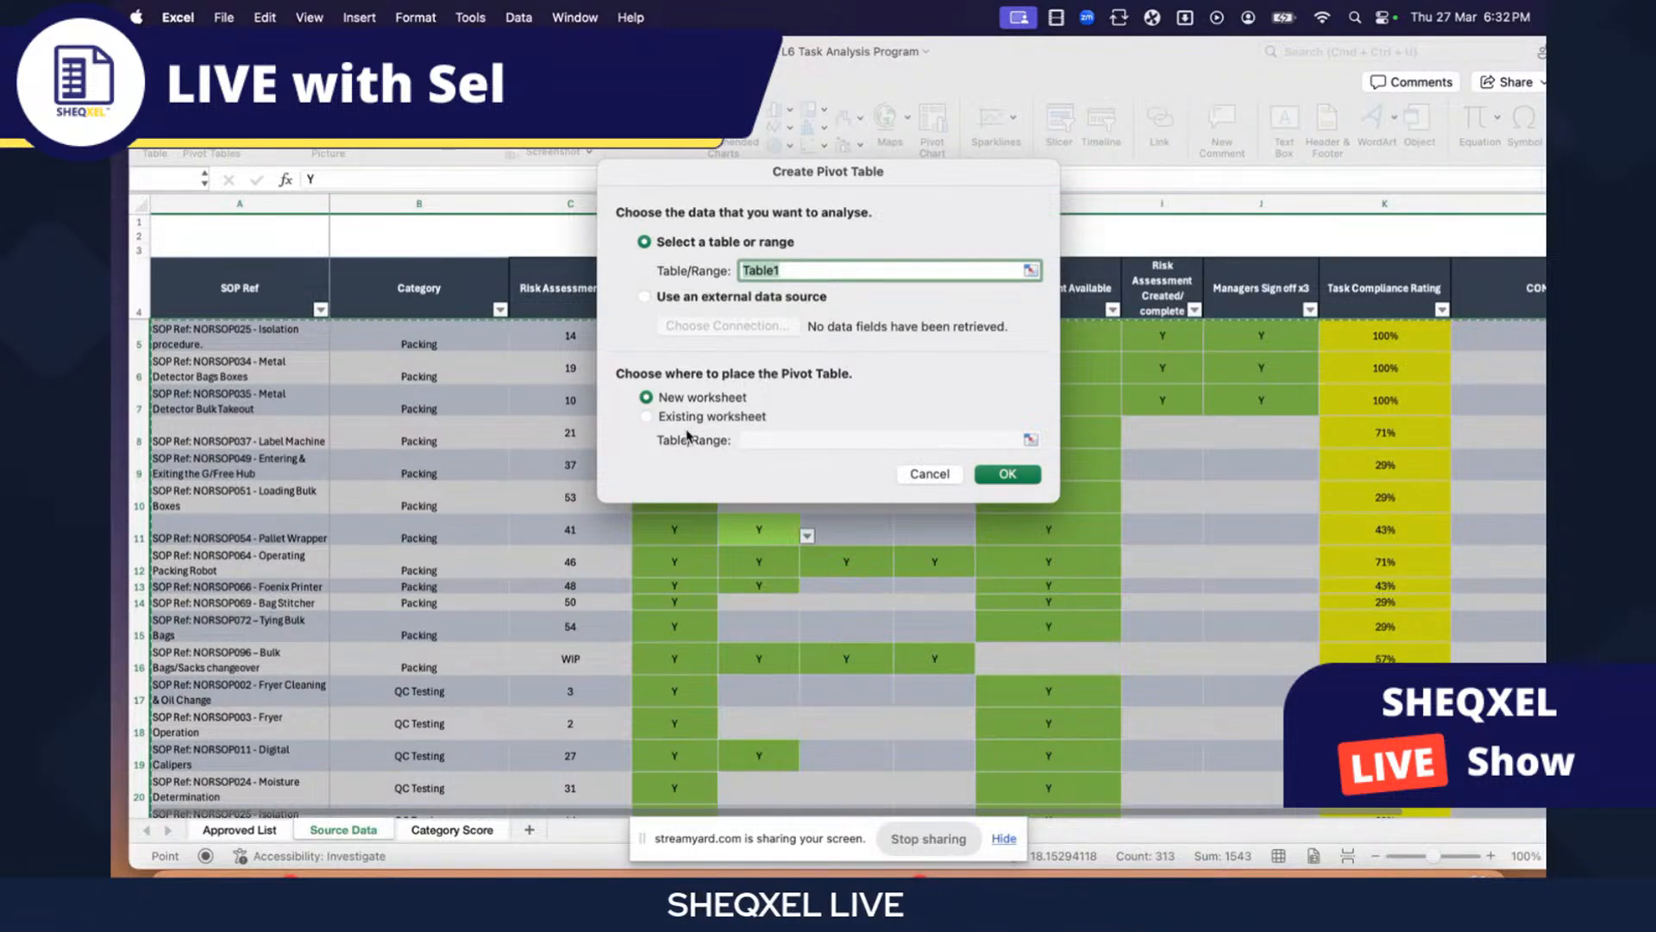
left_click(1008, 474)
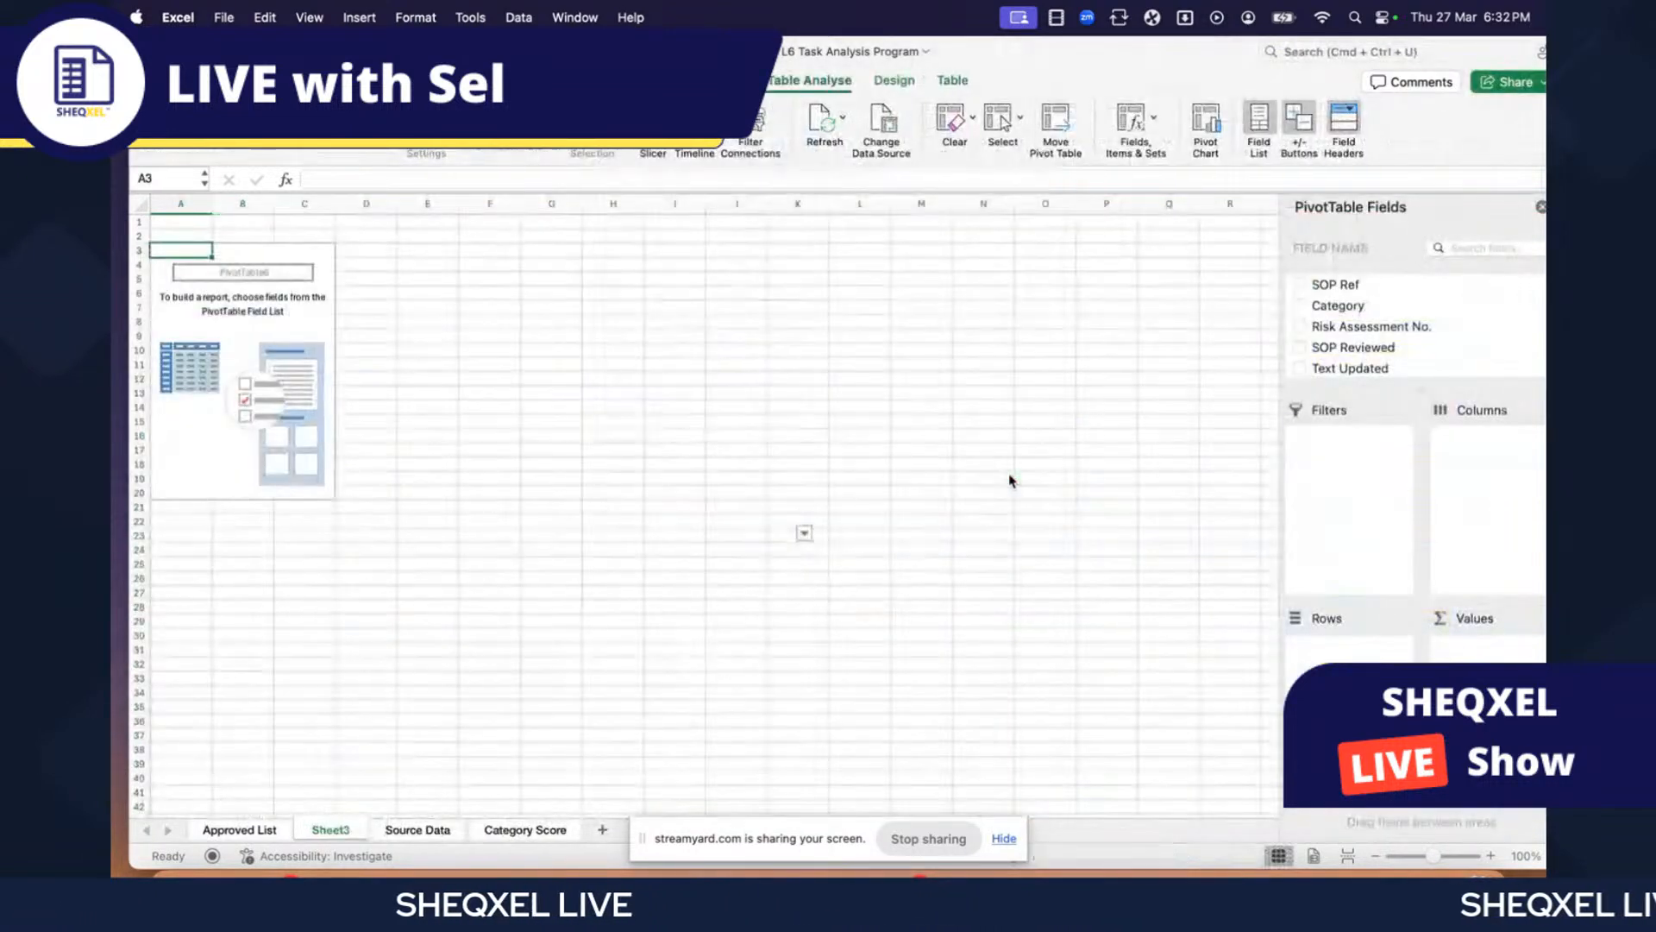
left_click_drag(584, 818, 559, 833)
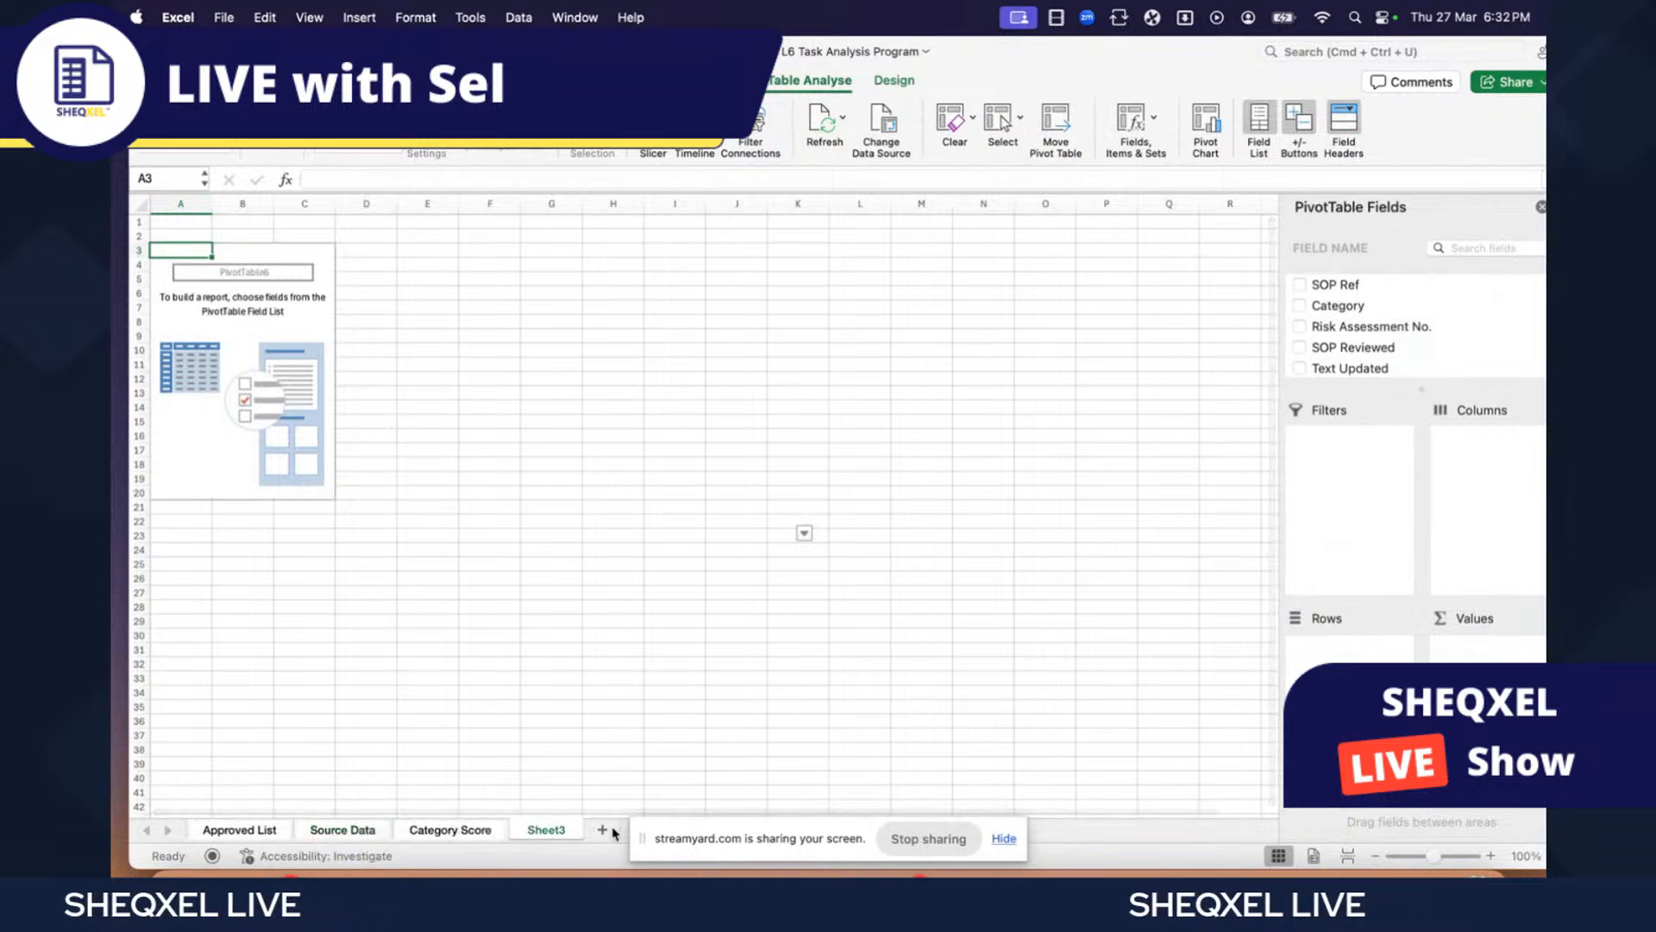
- Review the SOP Ref entries down the first column of the Source Data sheet
left_click(337, 831)
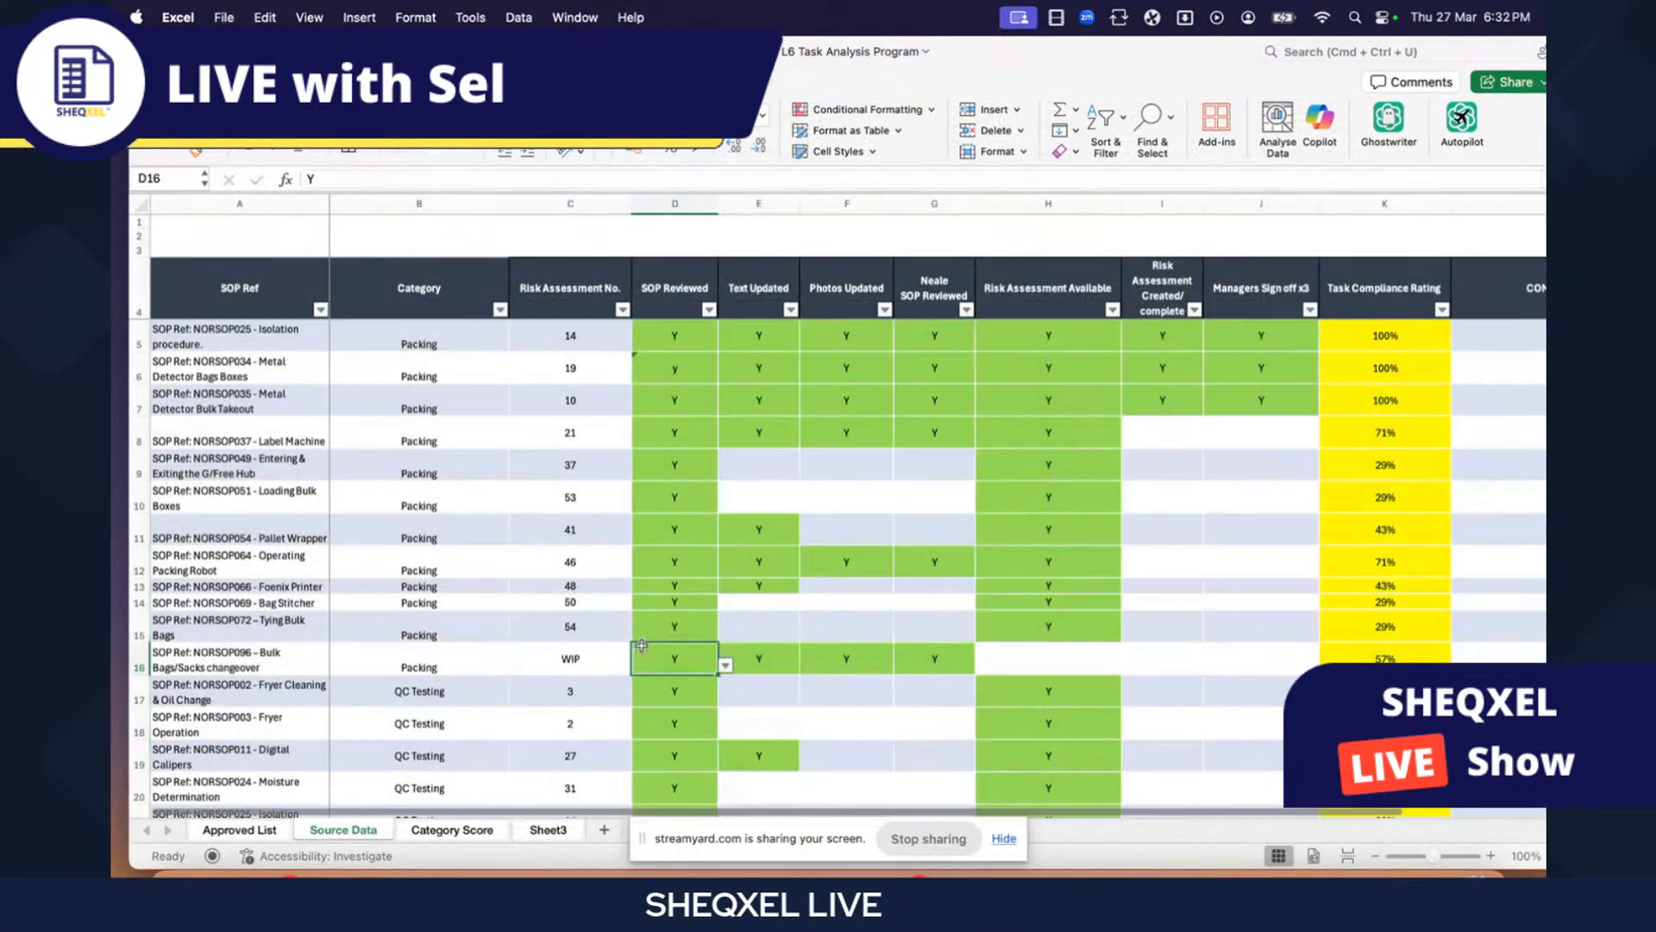
left_click_drag(249, 330, 234, 675)
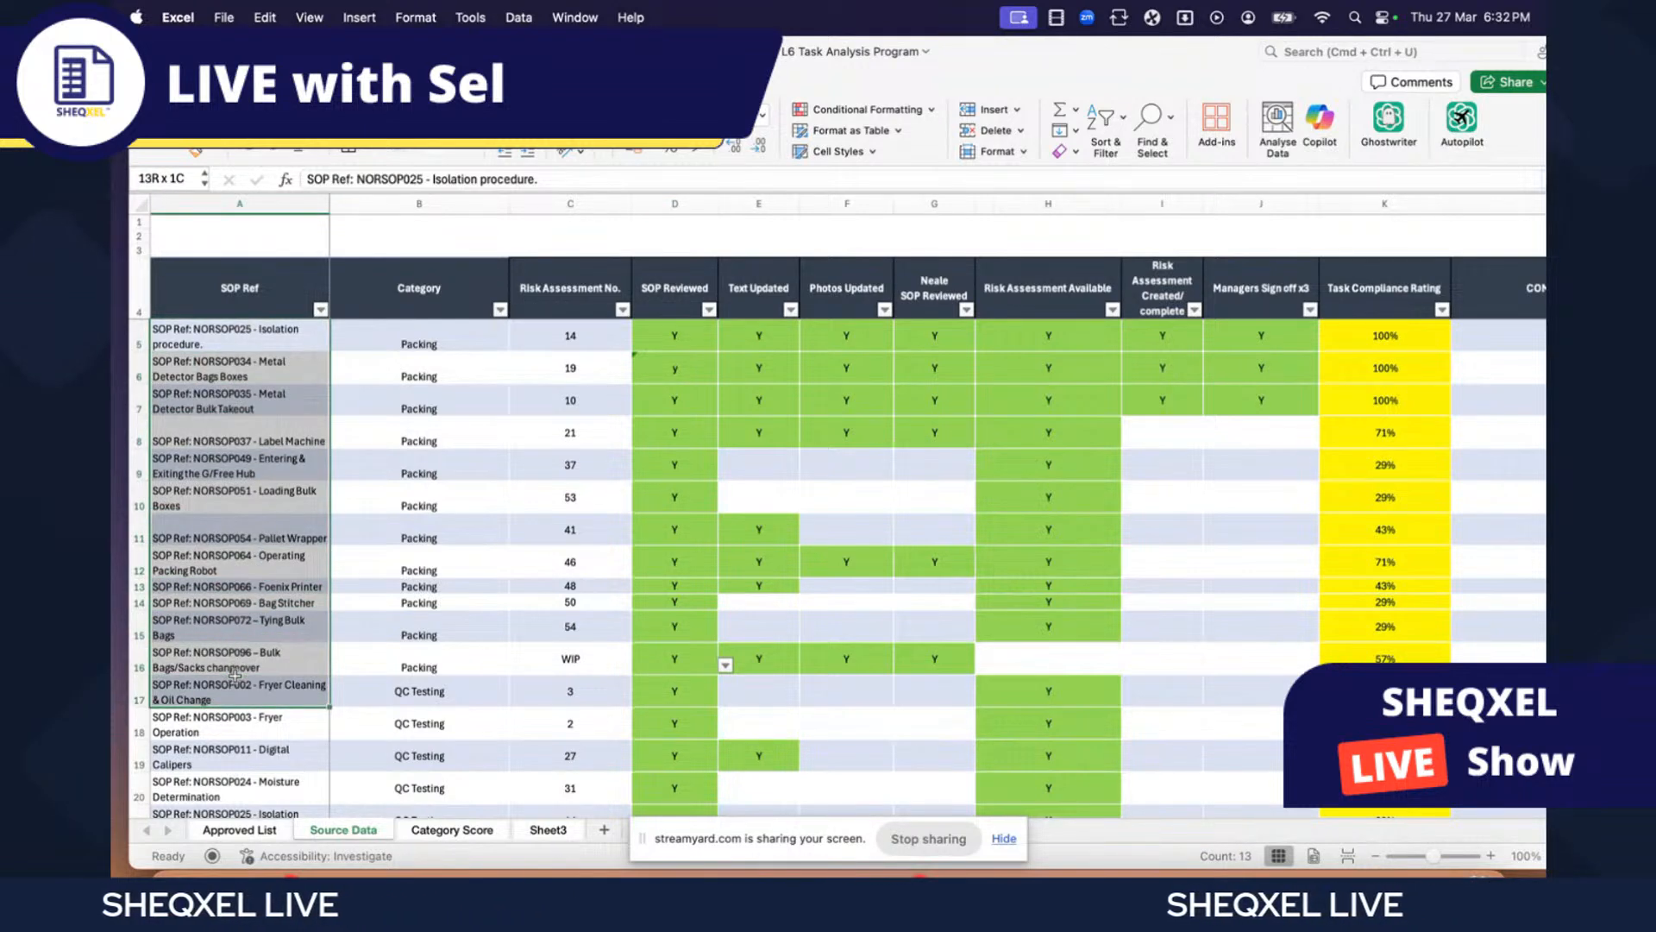
scroll(224, 615, "down", 10)
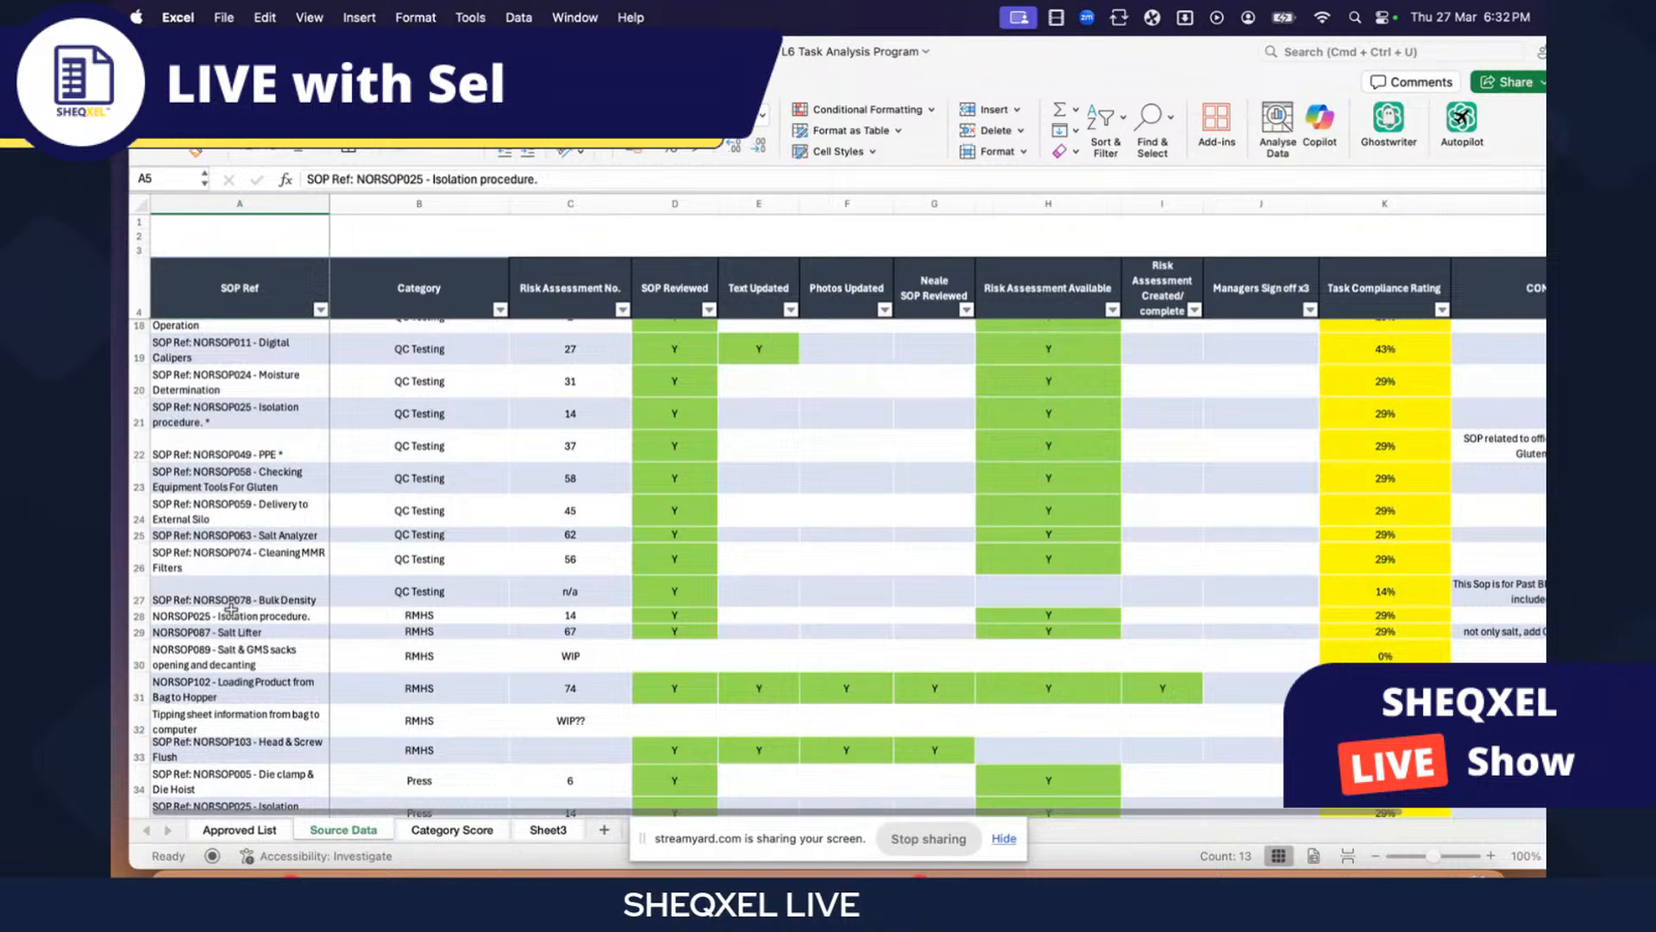
scroll(231, 610, "down", 5)
scroll(232, 604, "up", 12)
left_click_drag(221, 397, 235, 565)
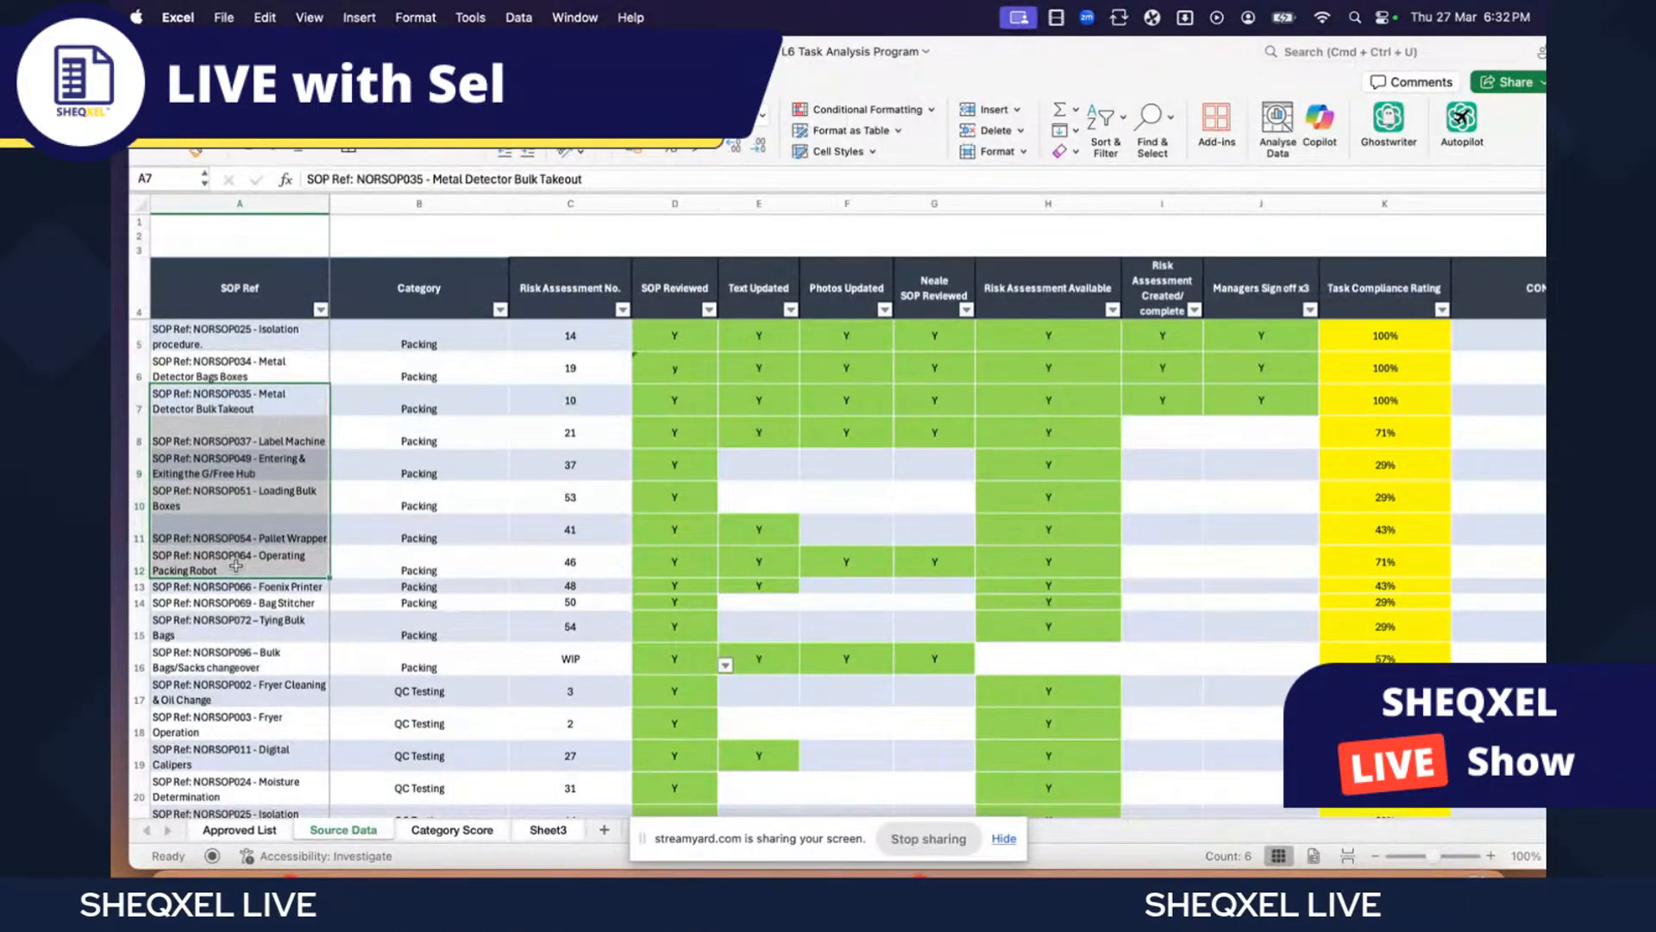
left_click_drag(250, 336, 263, 697)
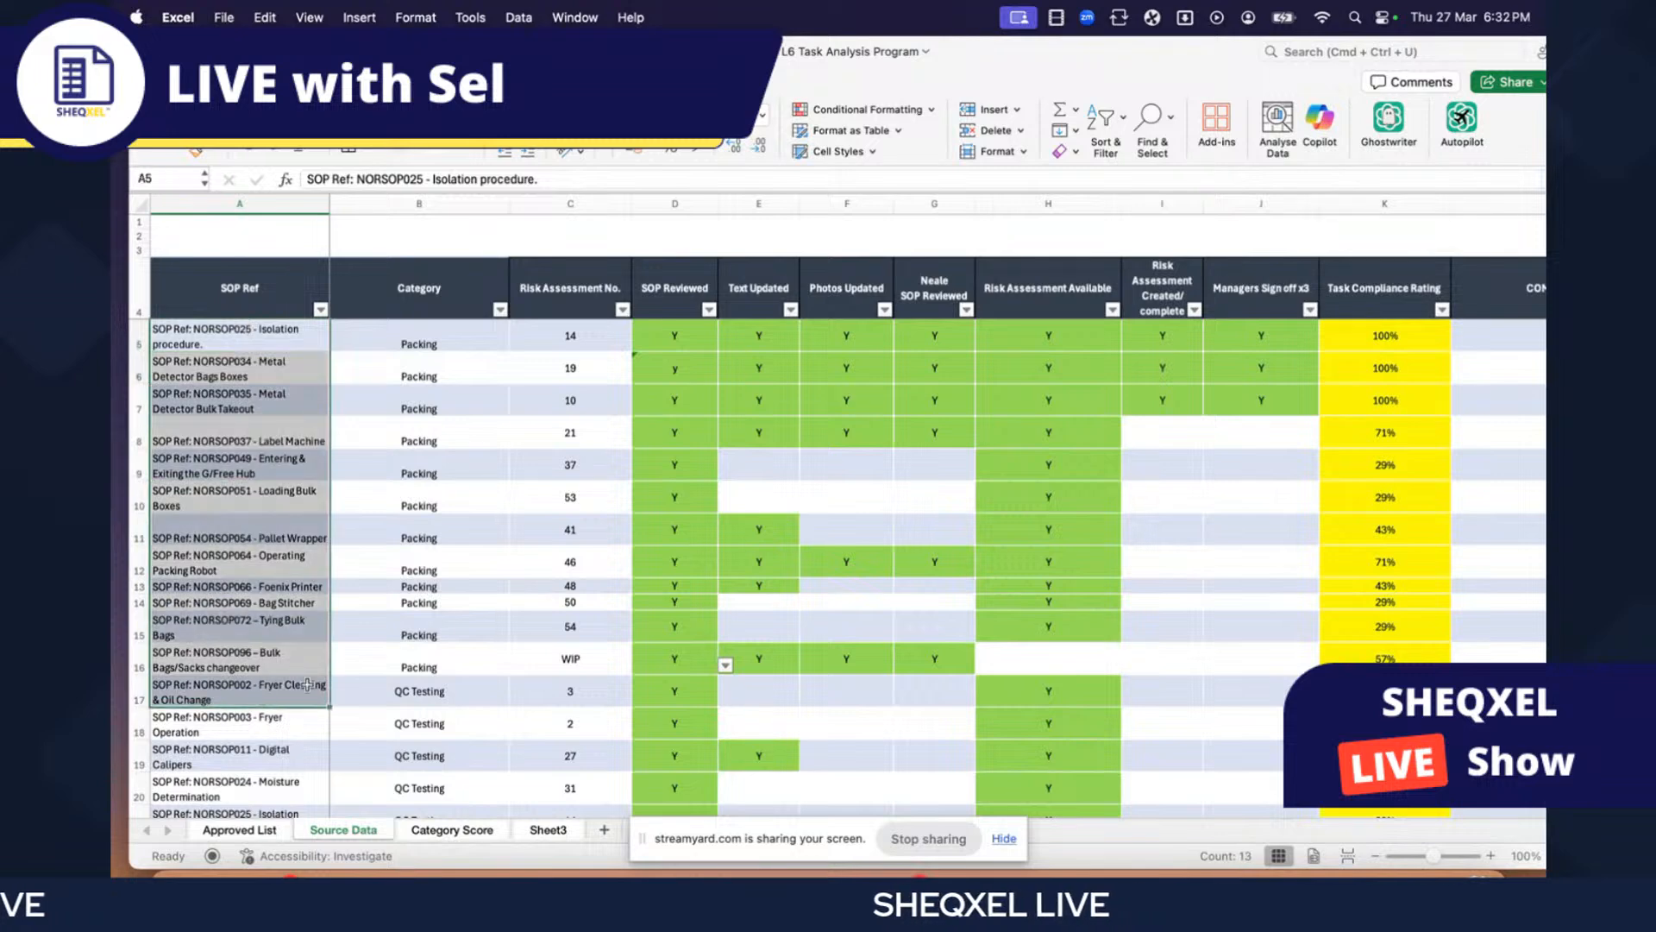
- Compare the SOP Ref entries with their Task Compliance Rating values down the Source Data table
scroll(1239, 629, "right", 10)
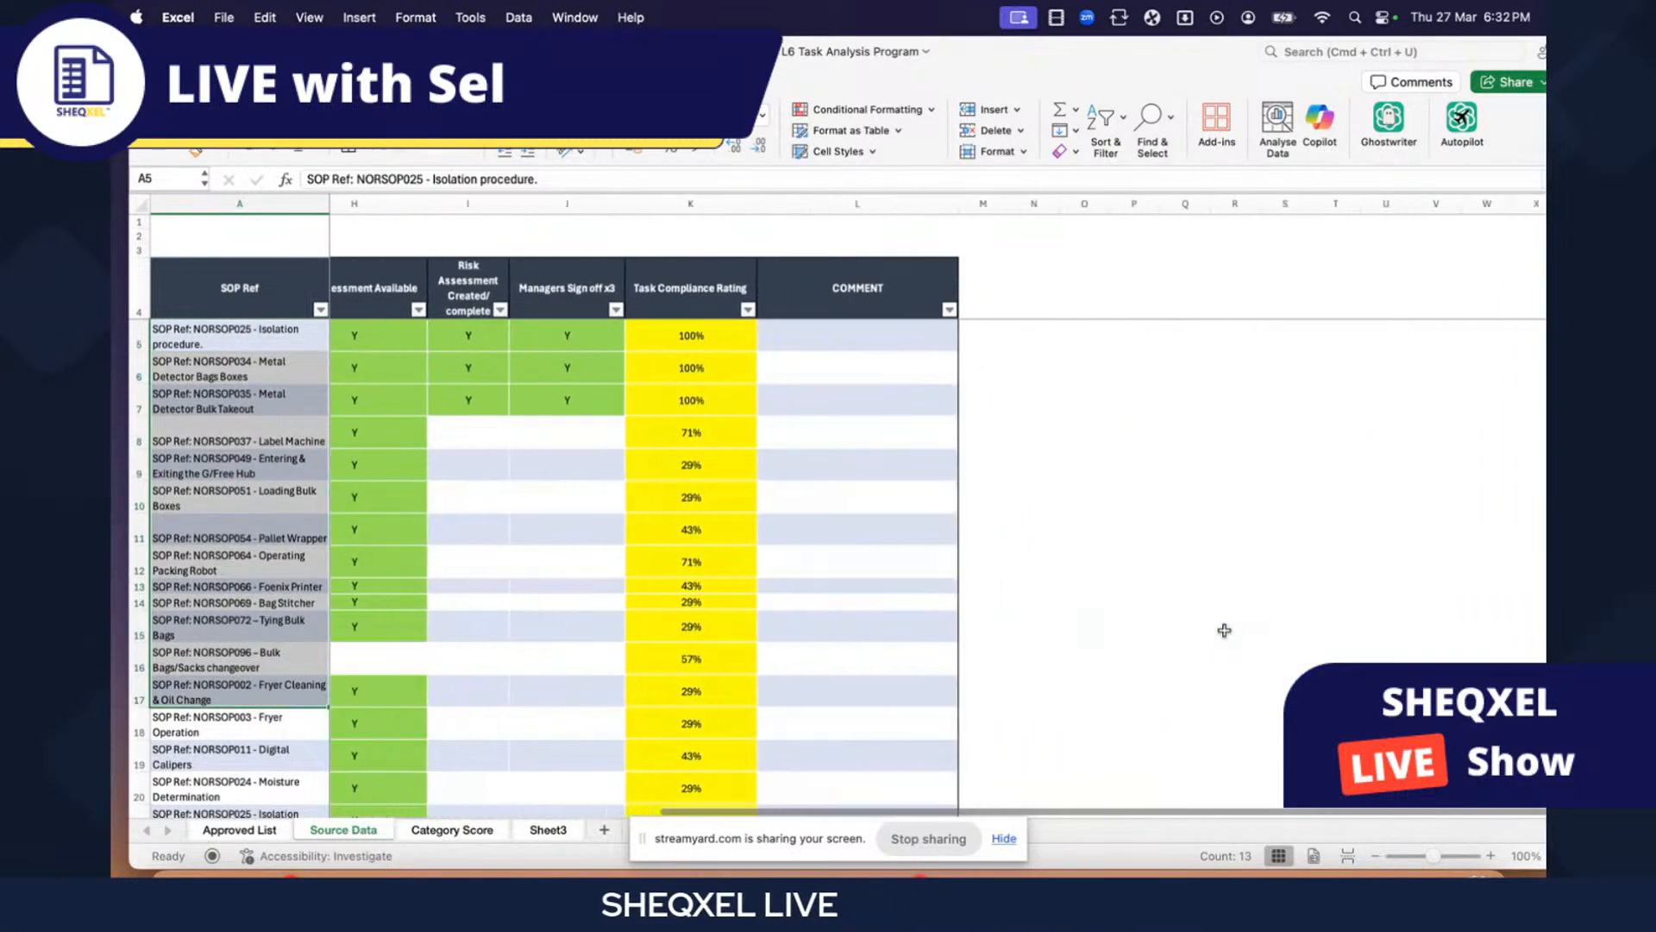
scroll(1223, 630, "right", 2)
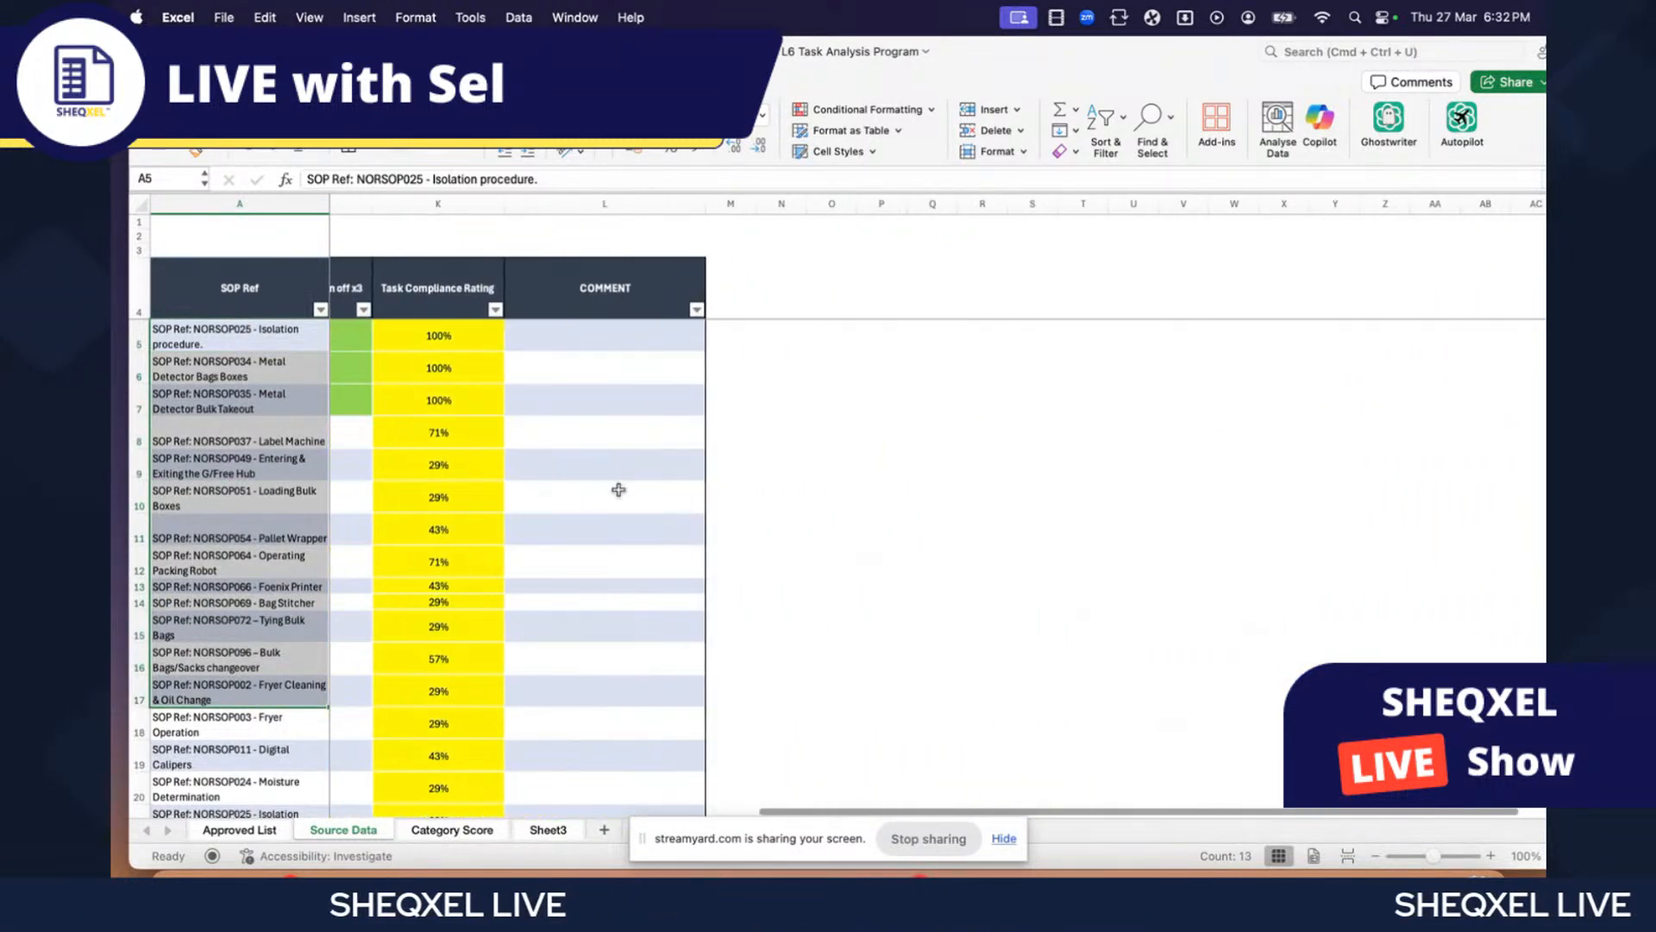
left_click_drag(222, 342, 227, 699)
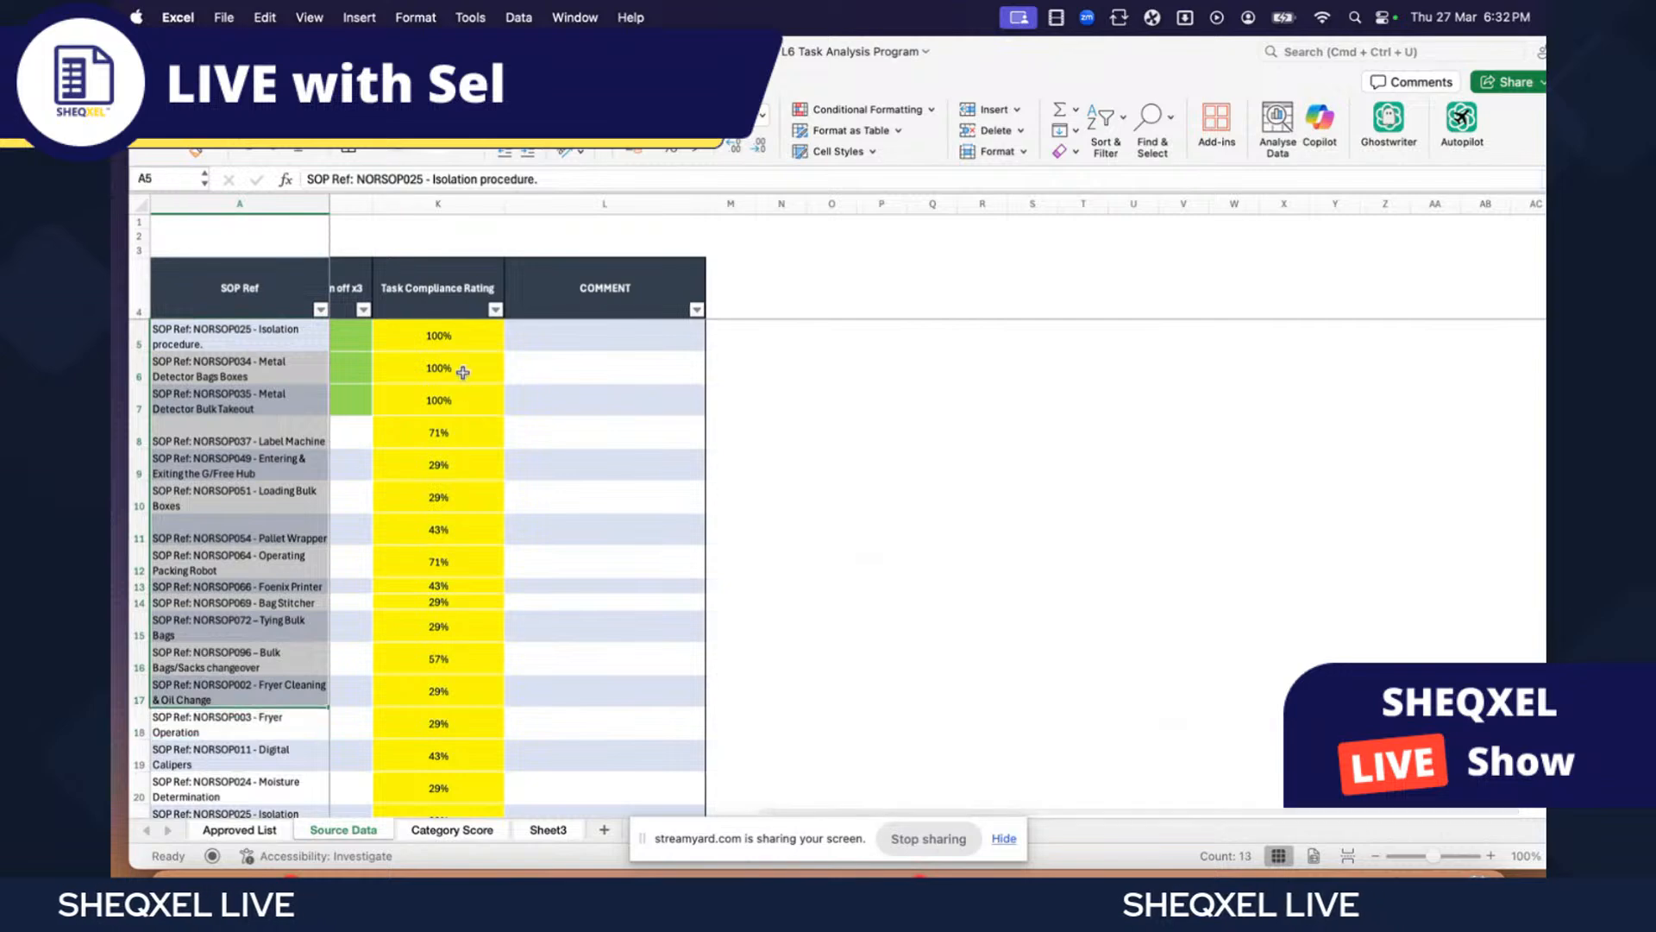
left_click_drag(453, 371, 434, 627)
scroll(267, 664, "down", 15)
scroll(277, 659, "up", 15)
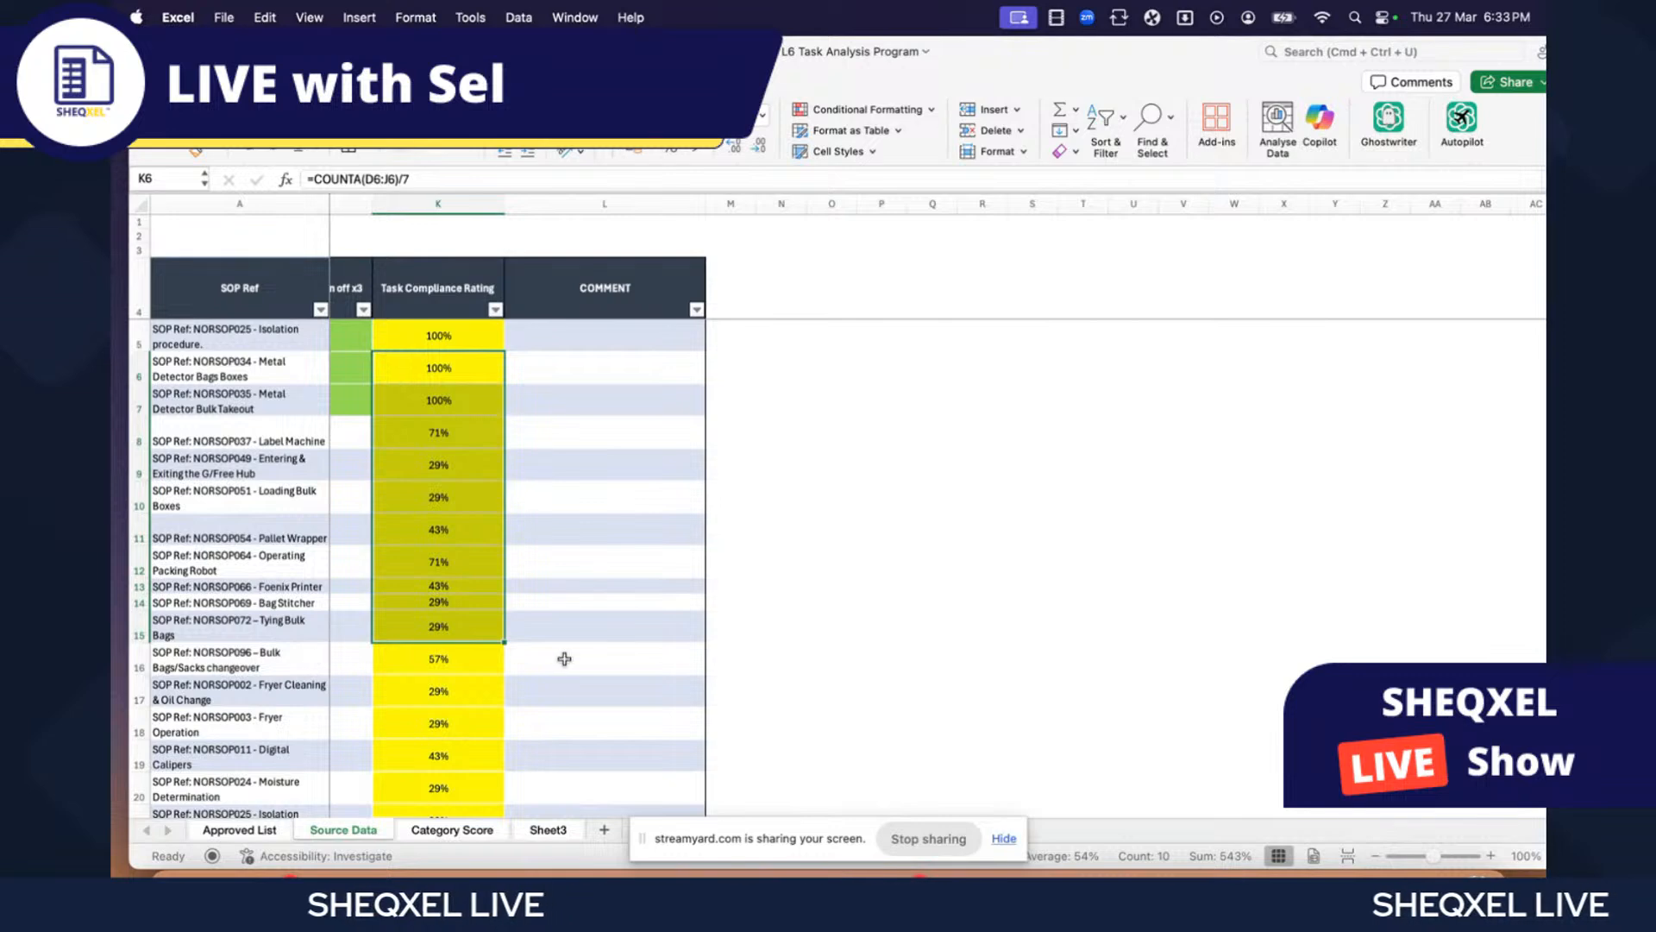
- Examine the Source Data table across to the COMMENT column and back against the frozen SOP Ref column
scroll(564, 658, "left", 10)
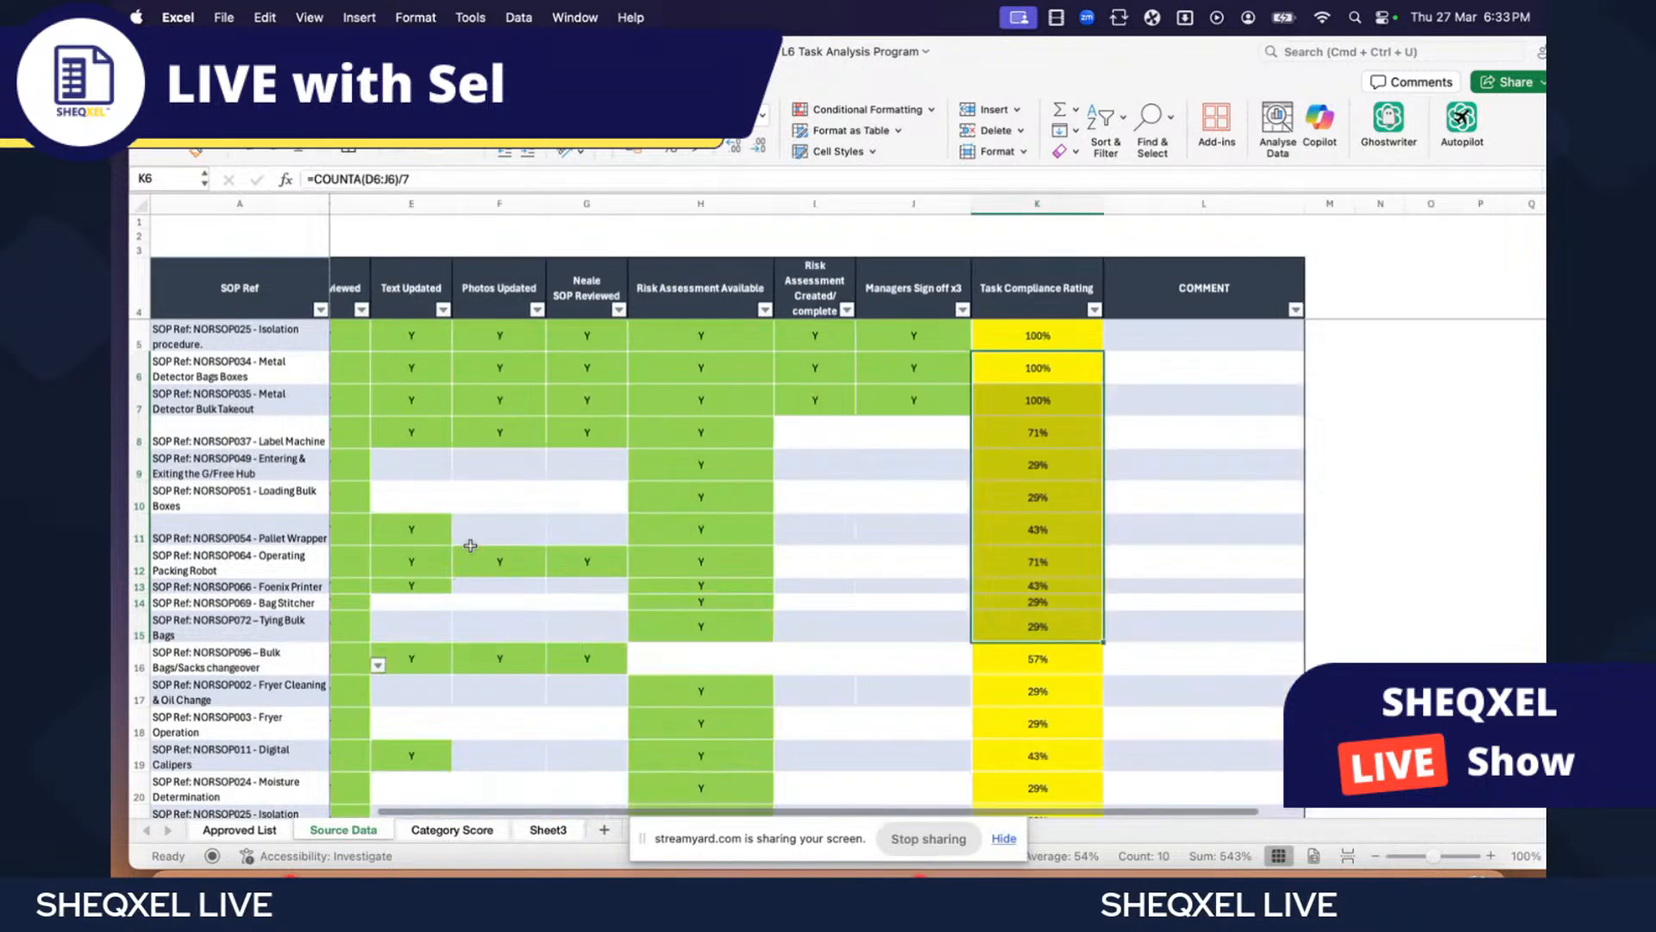
scroll(470, 546, "left", 5)
scroll(473, 545, "right", 15)
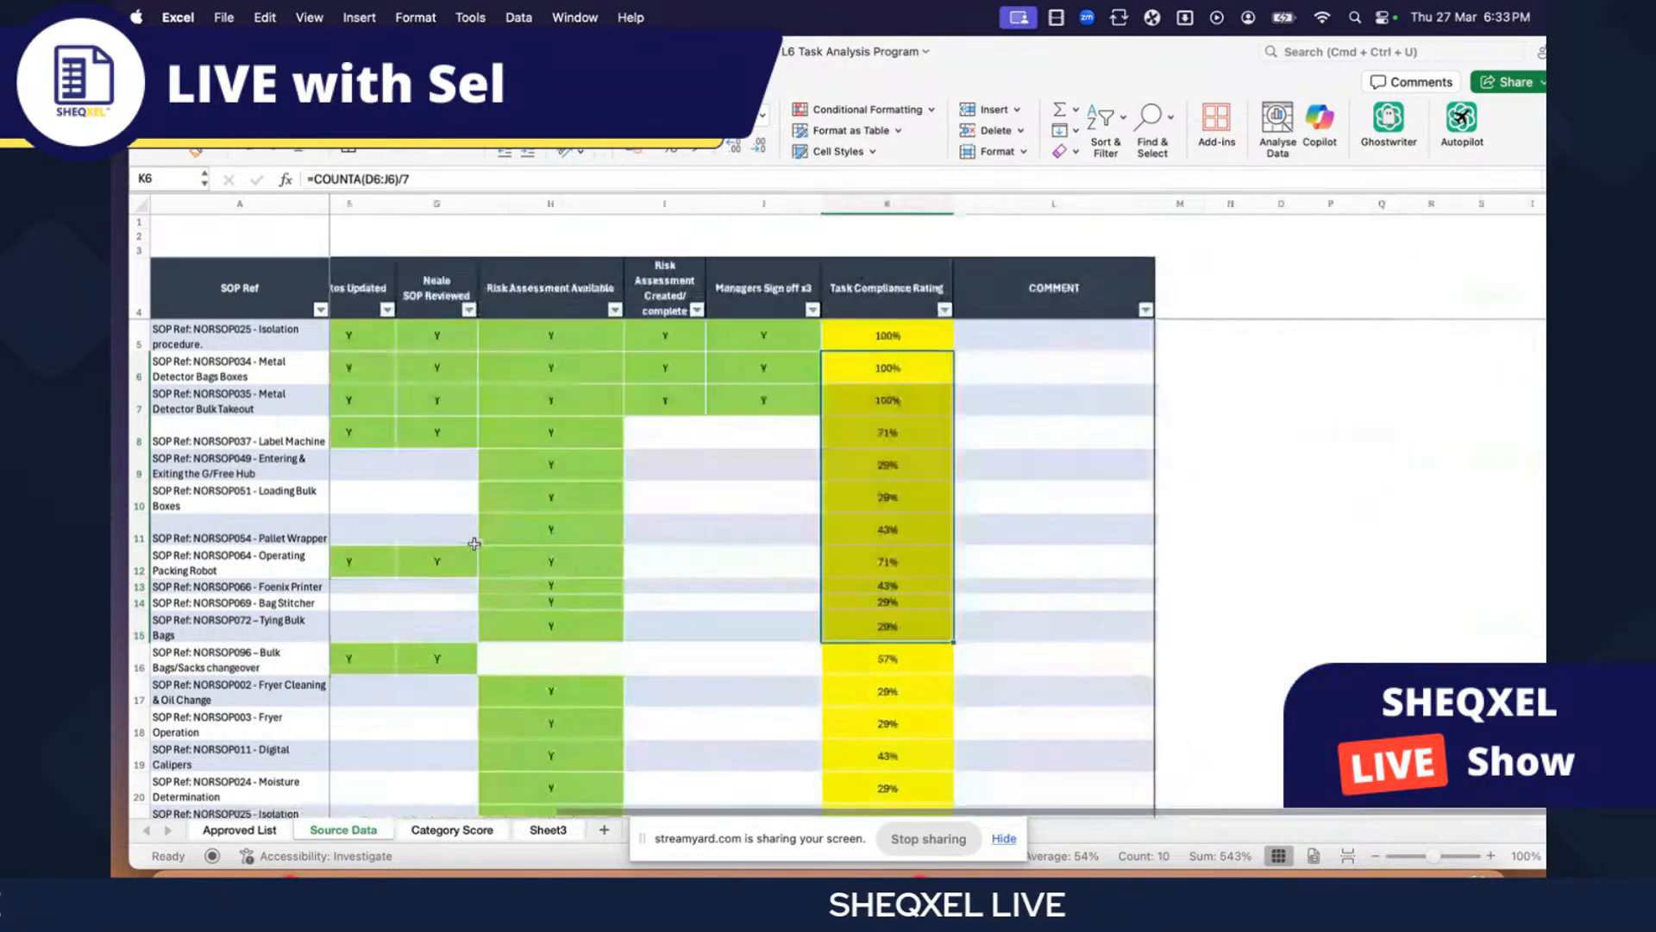
left_click(607, 539)
scroll(607, 543, "right", 2)
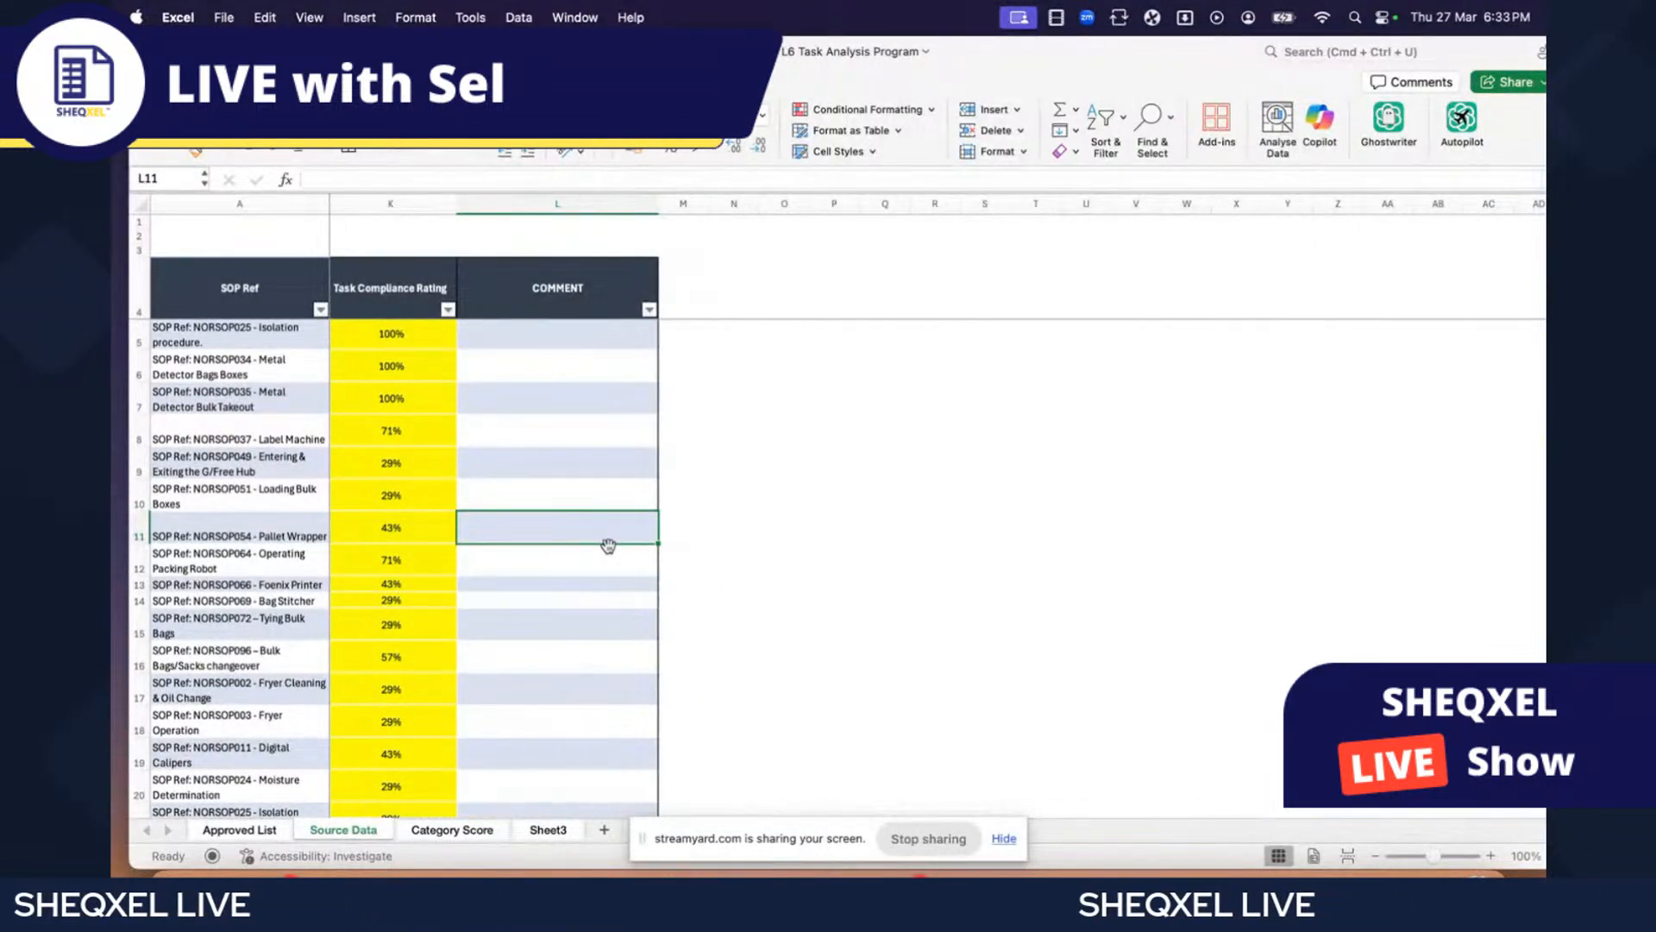
scroll(609, 544, "left", 2)
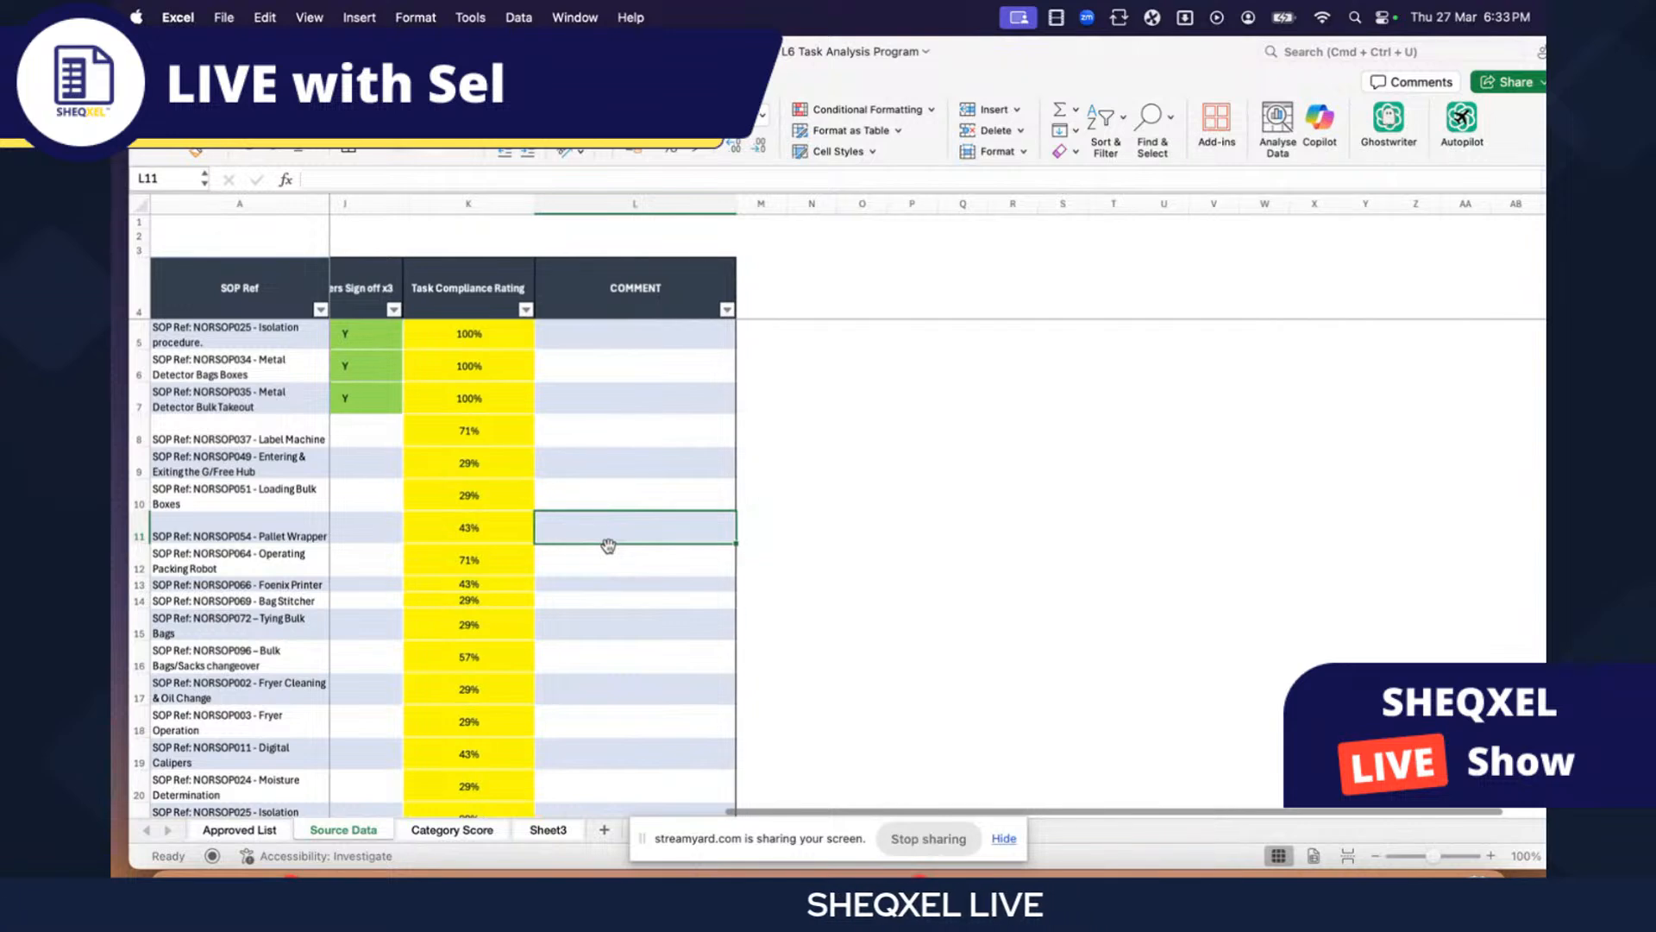
scroll(609, 544, "right", 3)
scroll(609, 544, "left", 1)
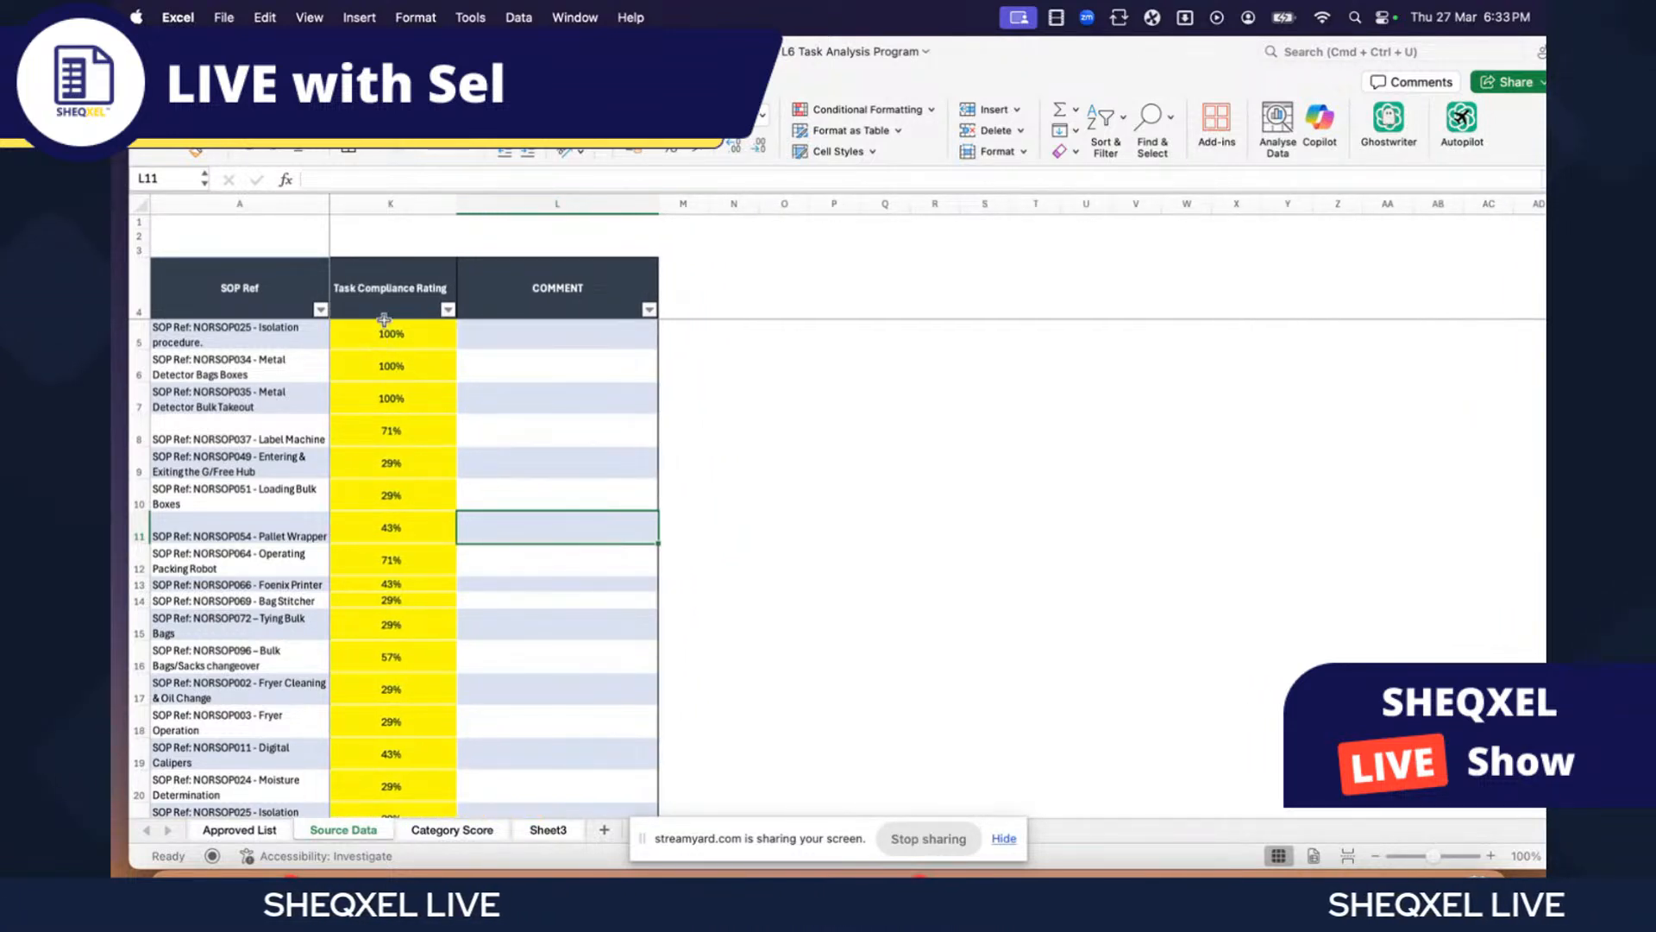
scroll(465, 380, "left", 10)
scroll(484, 394, "left", 1)
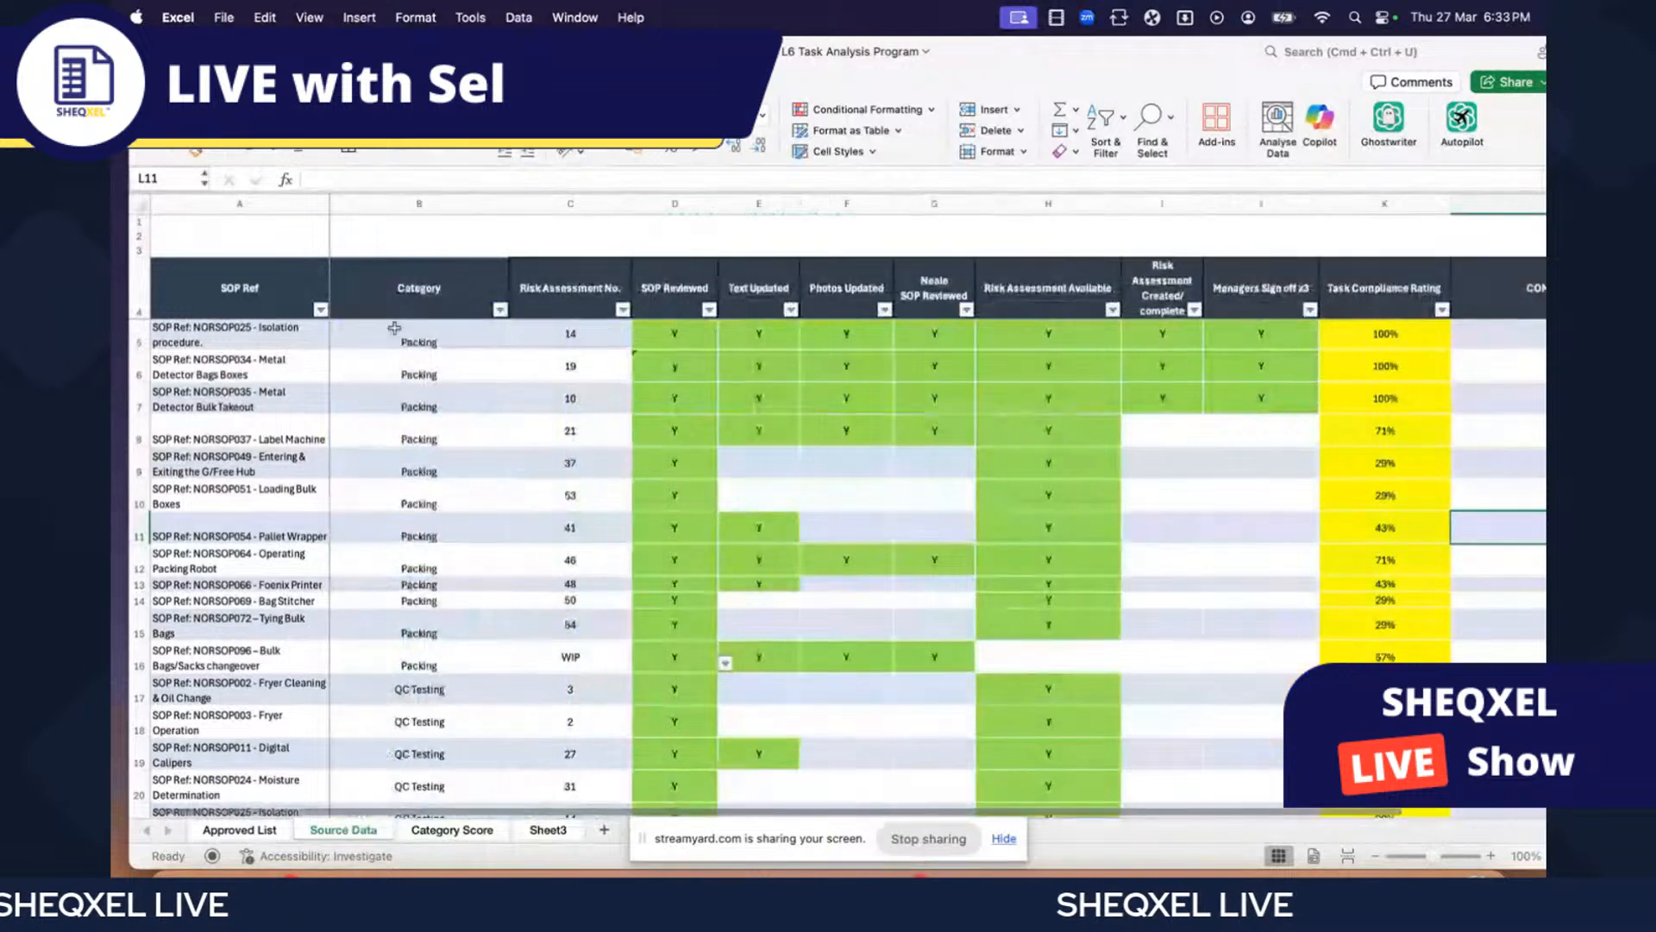
- Unfreeze the panes on the Source Data sheet and check how its columns move without the freeze
left_click(395, 330)
scroll(511, 379, "right", 6)
scroll(515, 380, "left", 6)
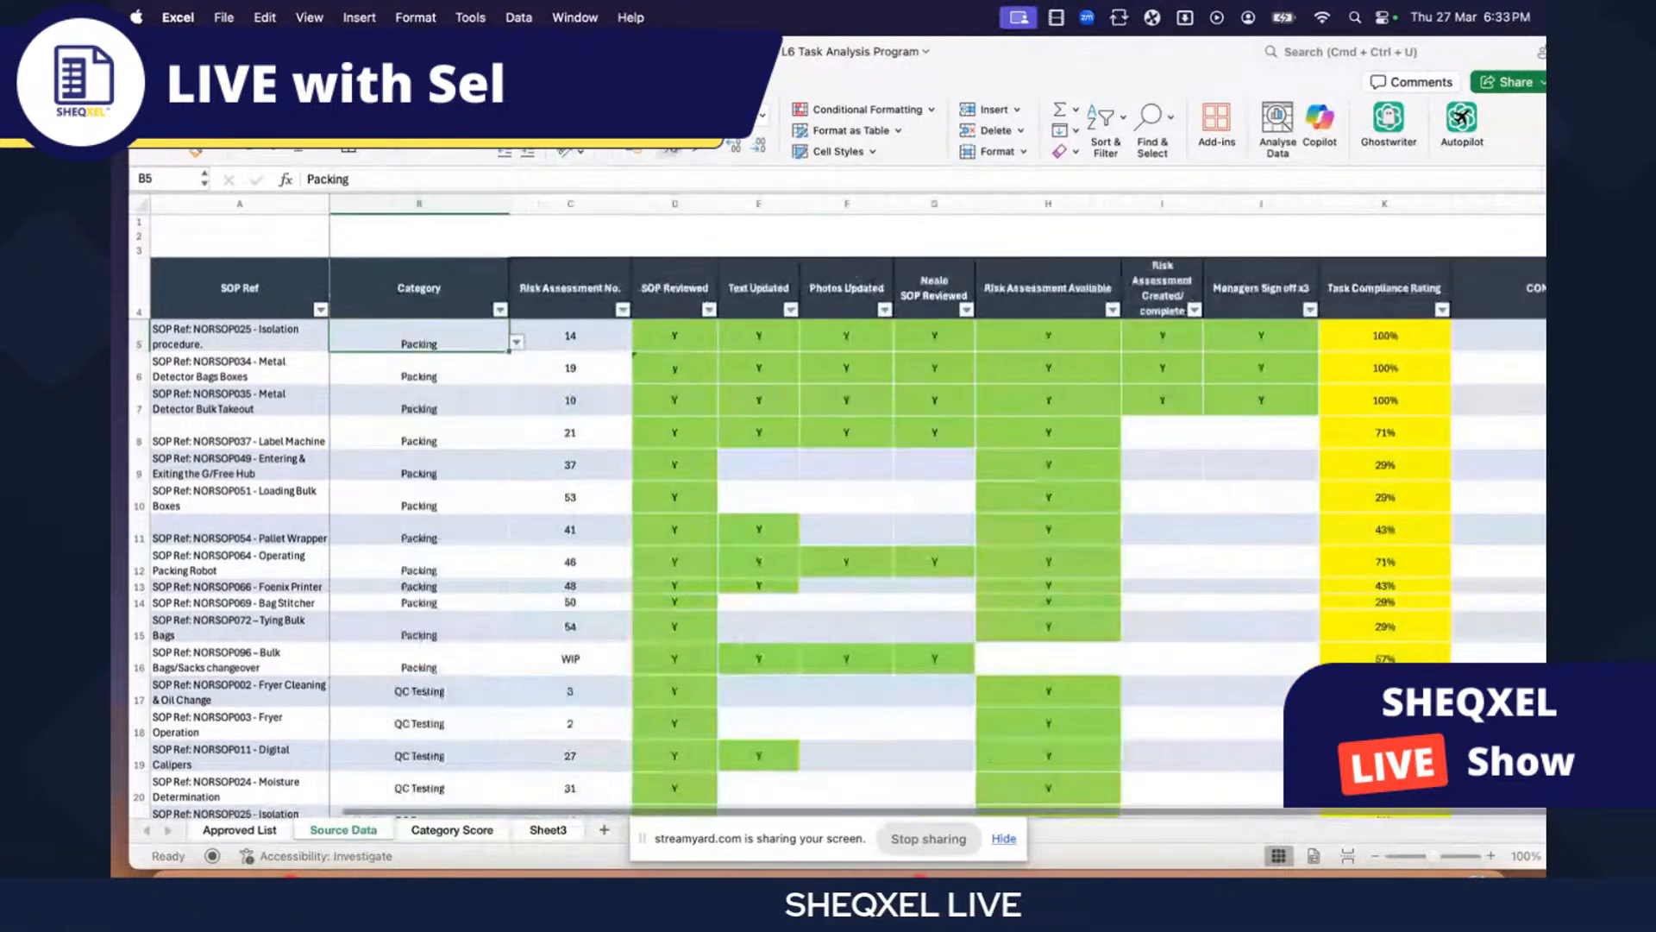
left_click(574, 82)
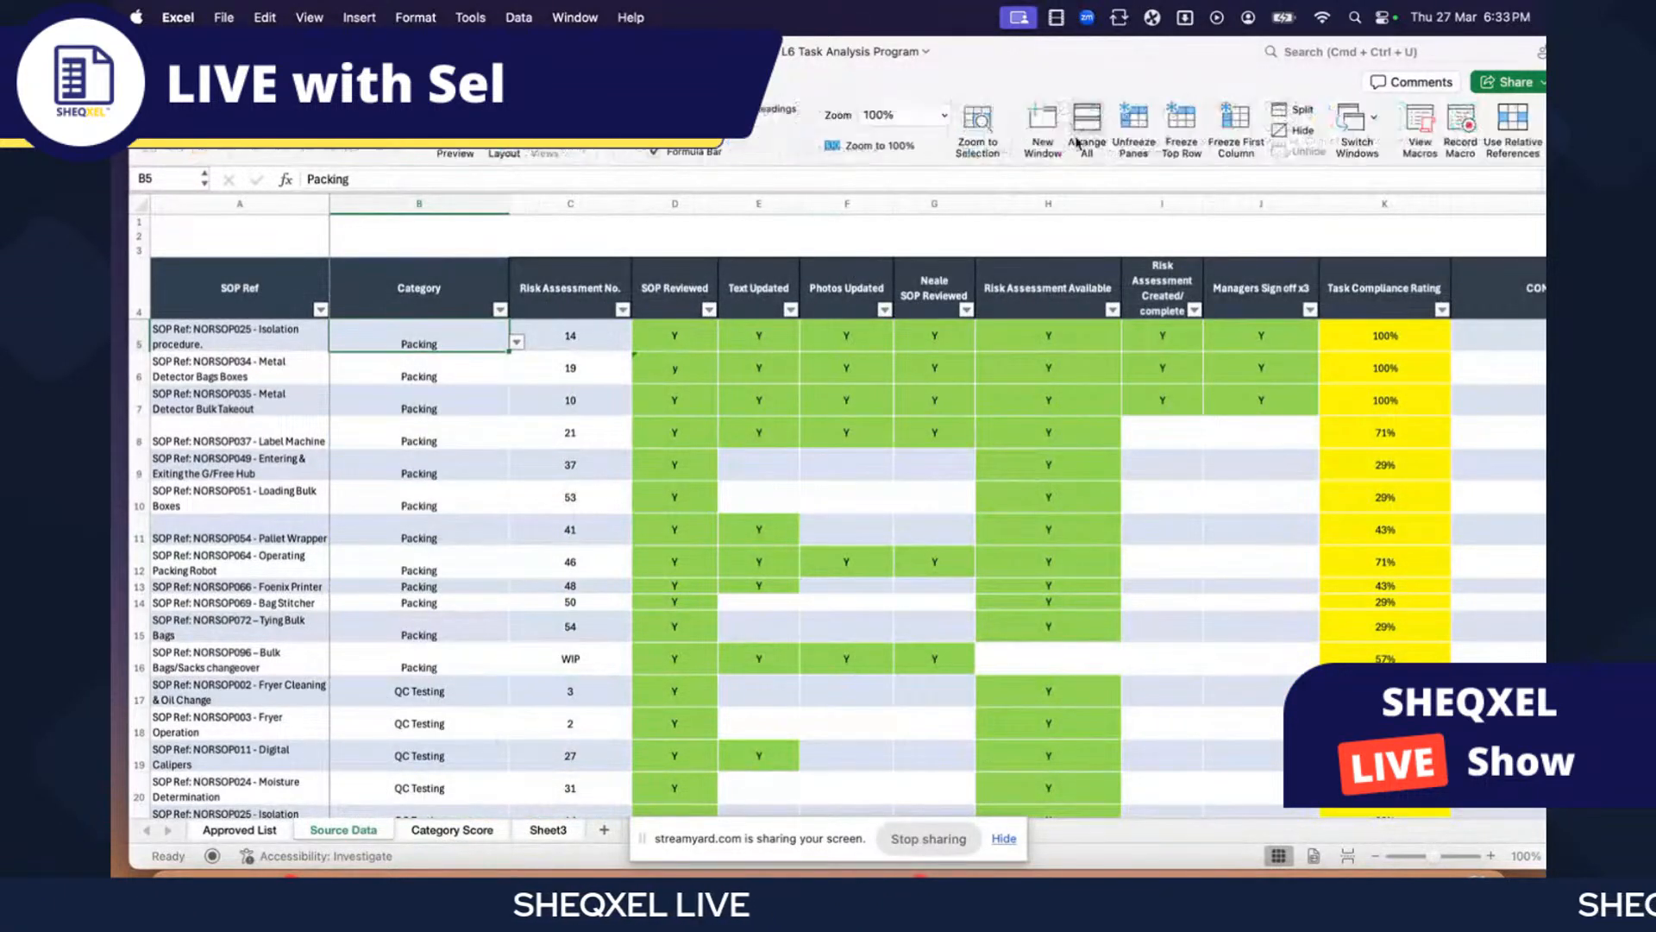
left_click(1138, 122)
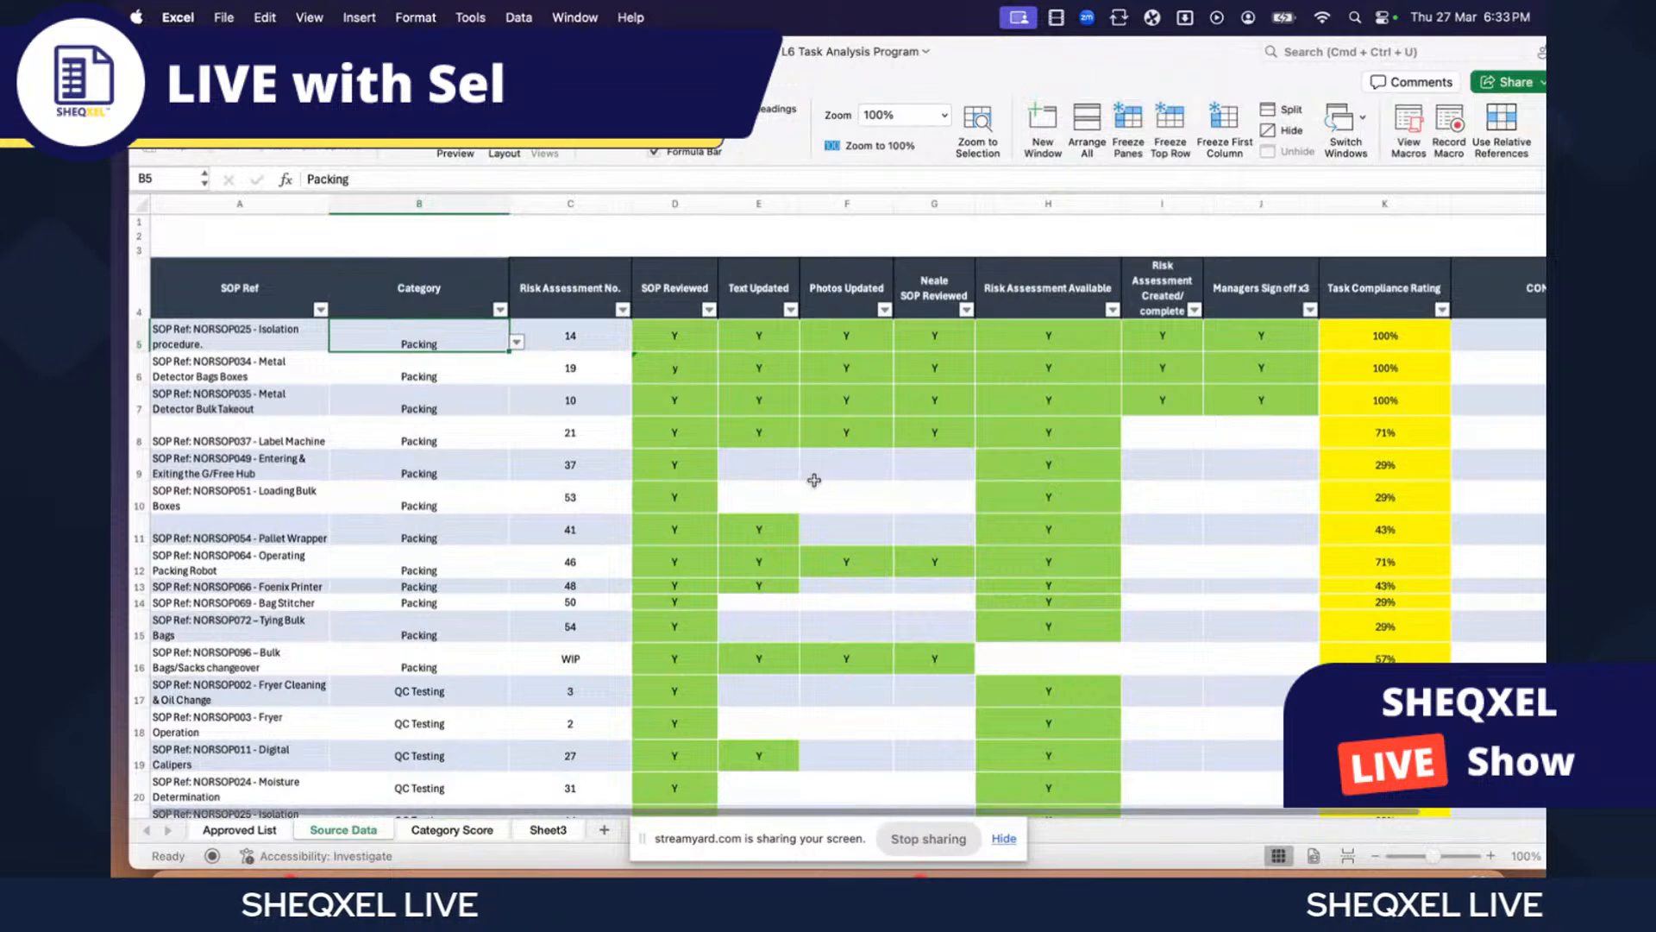
scroll(809, 478, "right", 8)
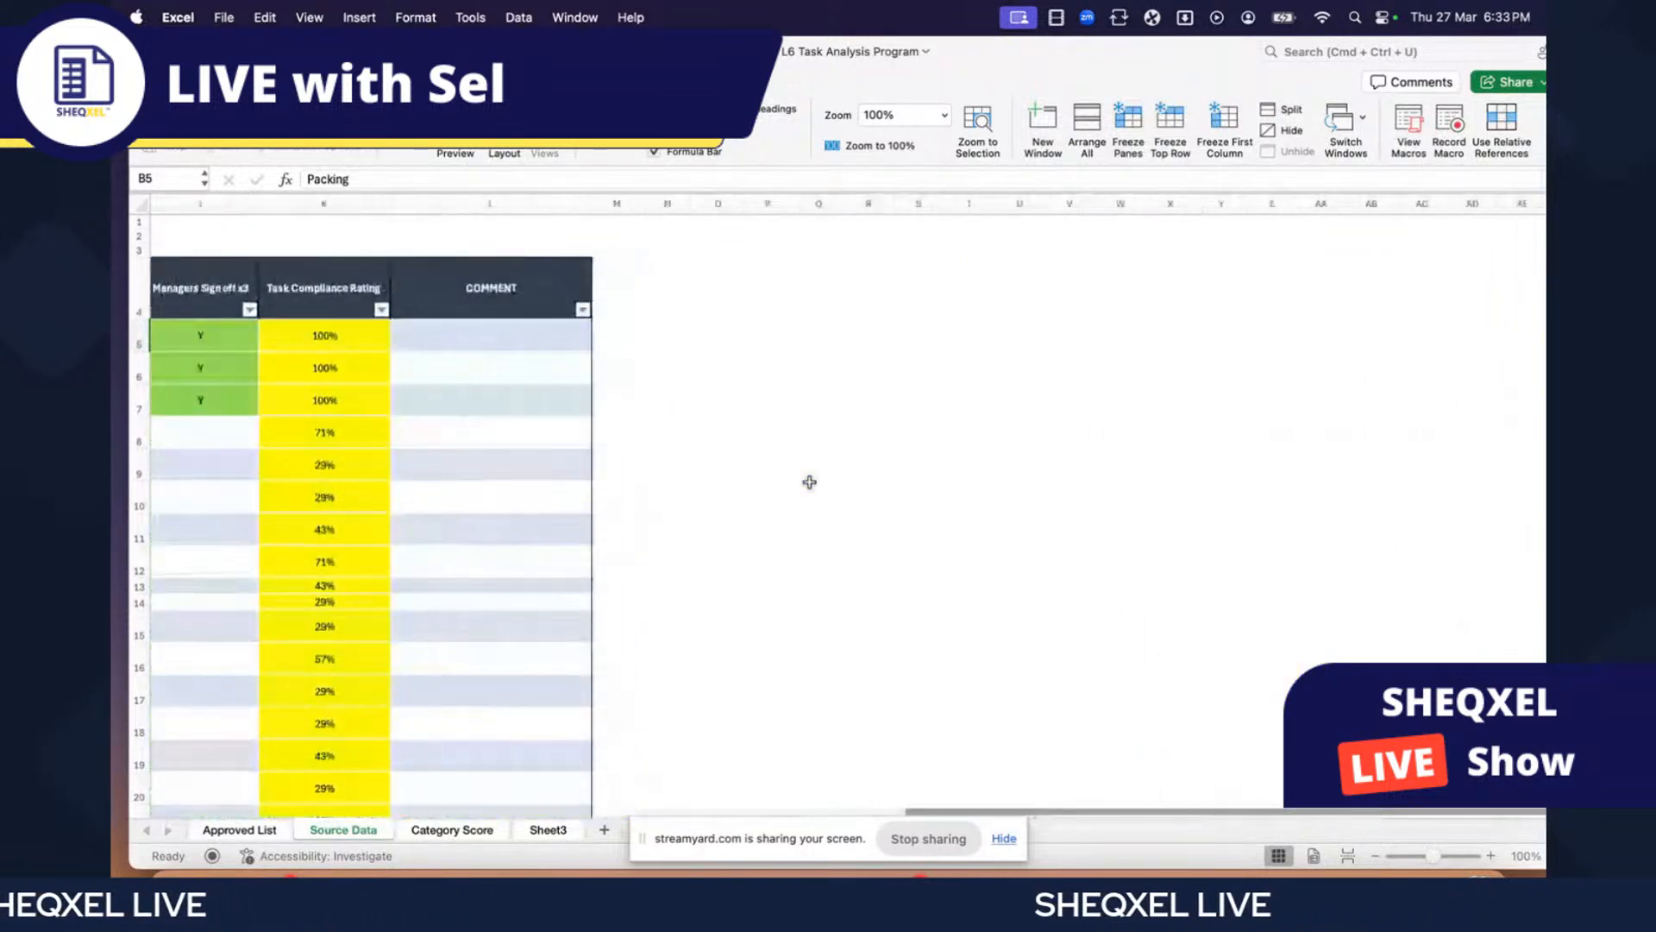
- Try hiding columns B to J on the Source Data sheet so Task Compliance Rating sits beside SOP Ref, and undo it
scroll(809, 482, "left", 8)
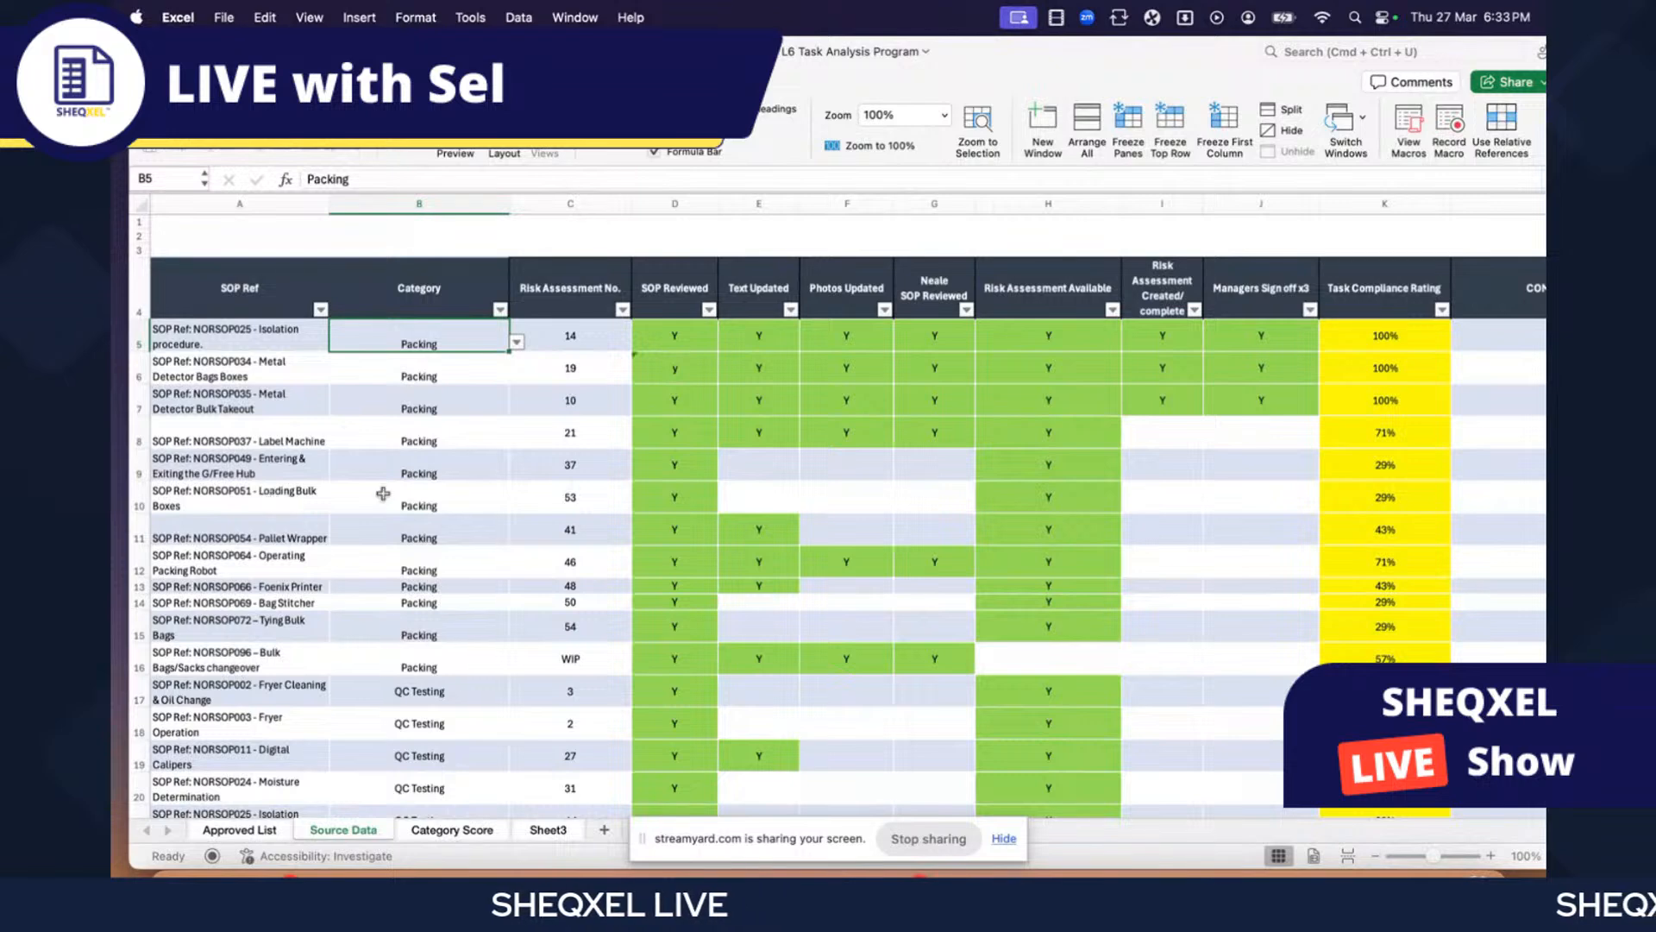
scroll(758, 518, "right", 5)
scroll(797, 516, "left", 1)
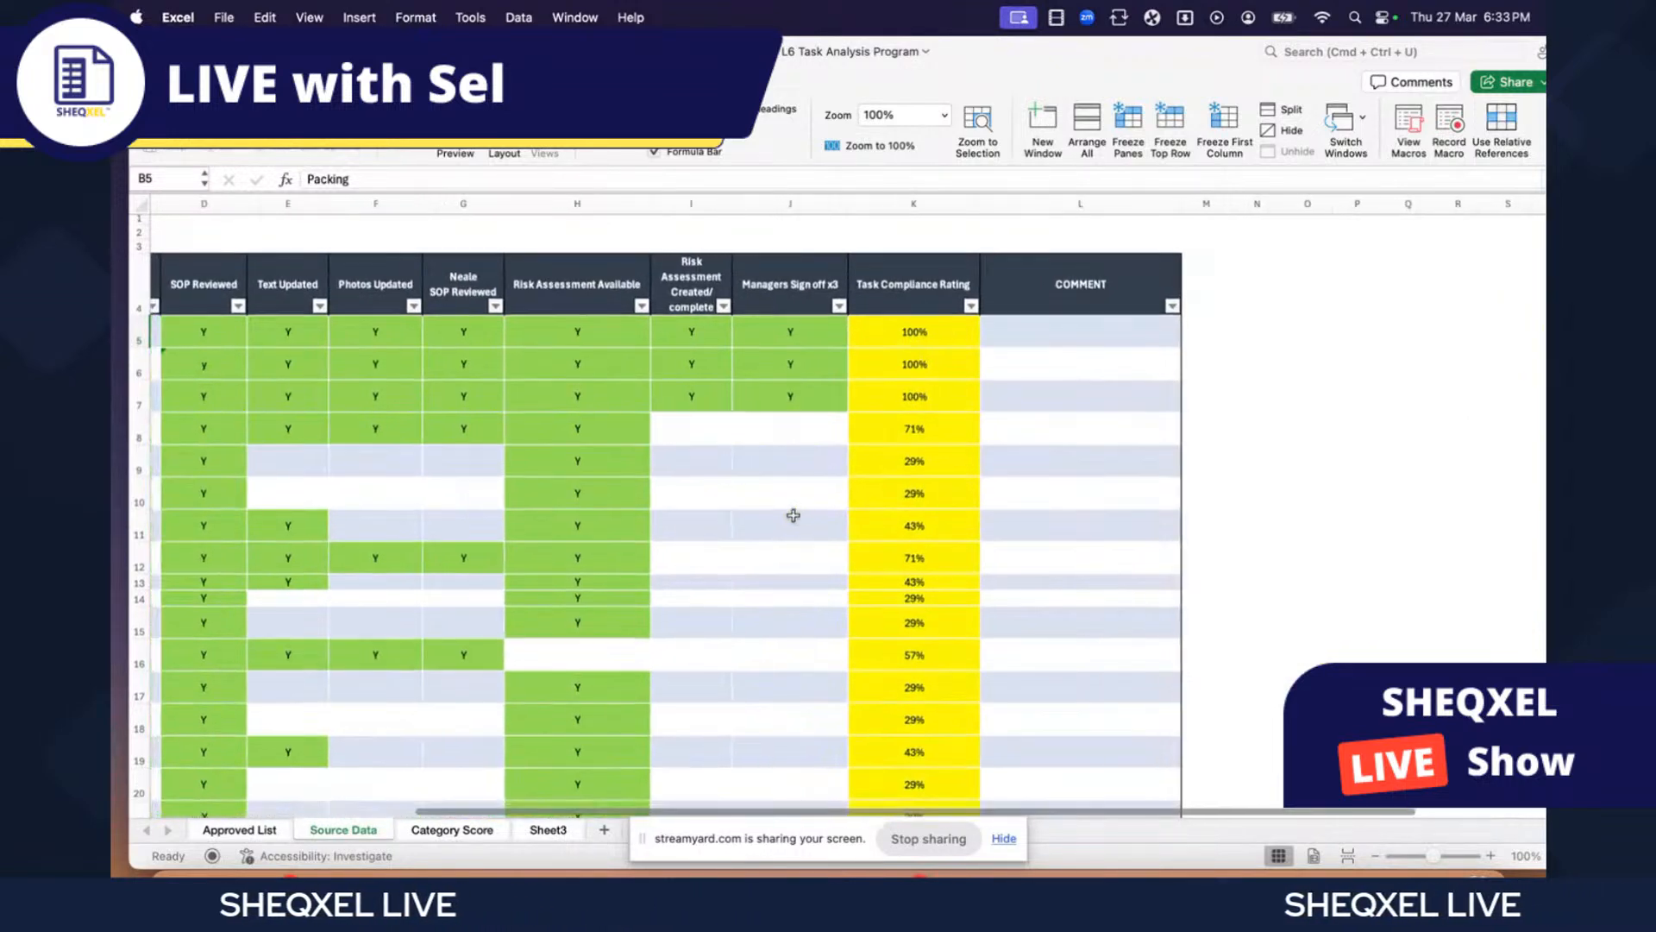
scroll(797, 516, "left", 4)
scroll(340, 219, "left", 1)
left_click_drag(358, 219, 1194, 207)
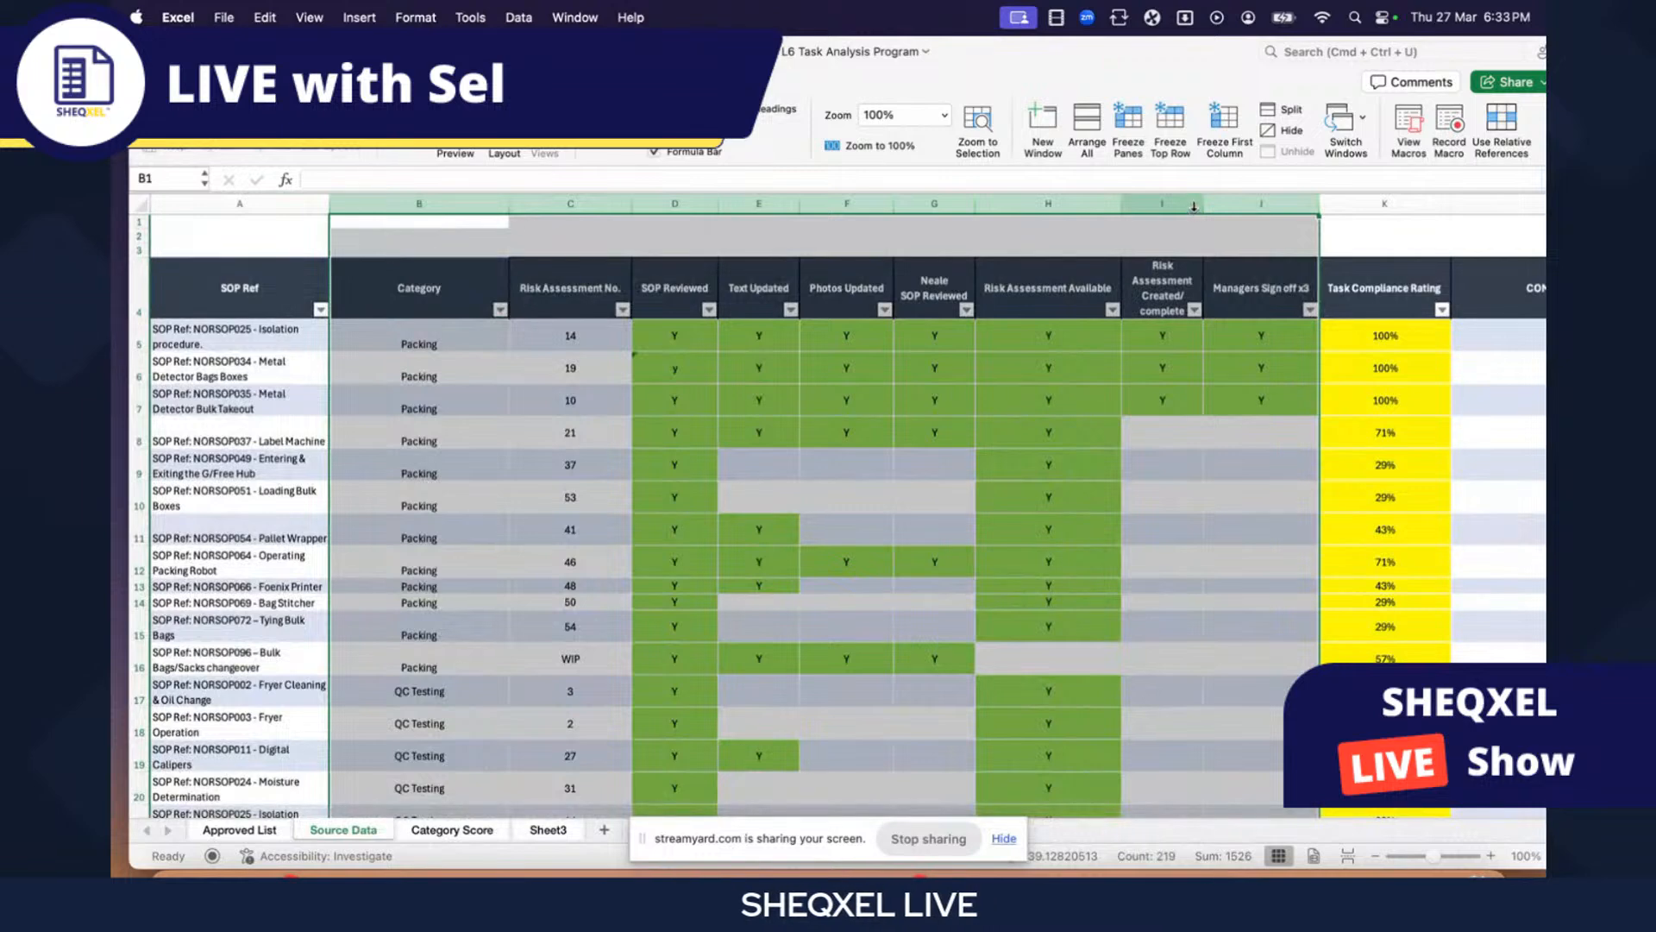
right_click(1194, 206)
left_click(1207, 429)
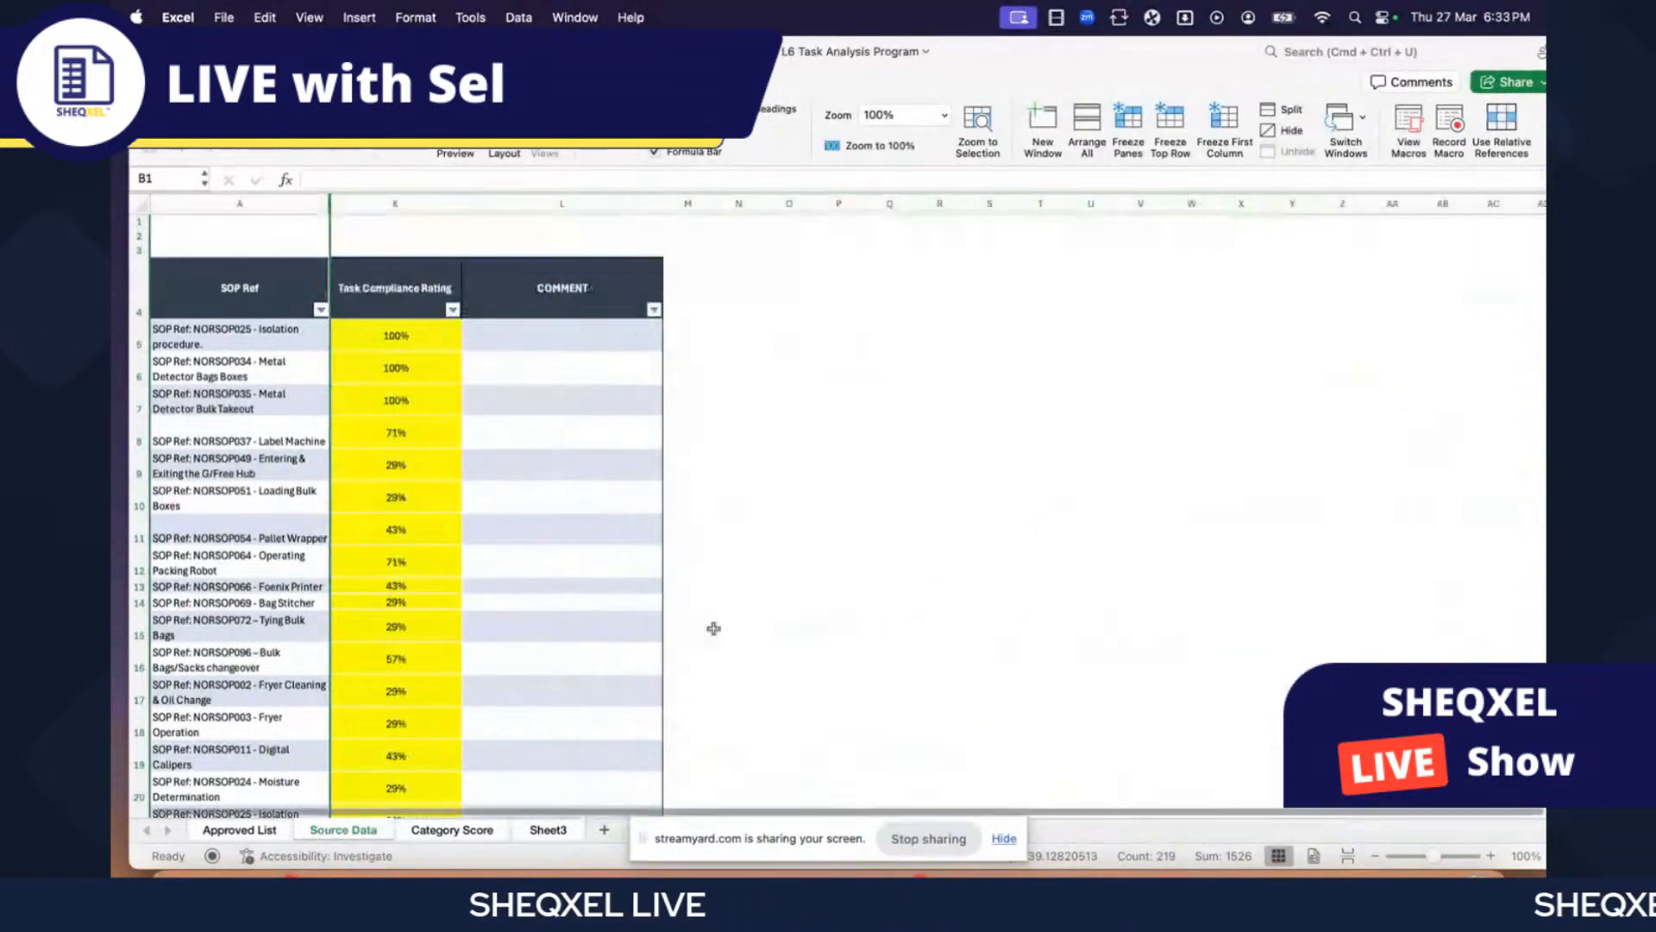
left_click(613, 623)
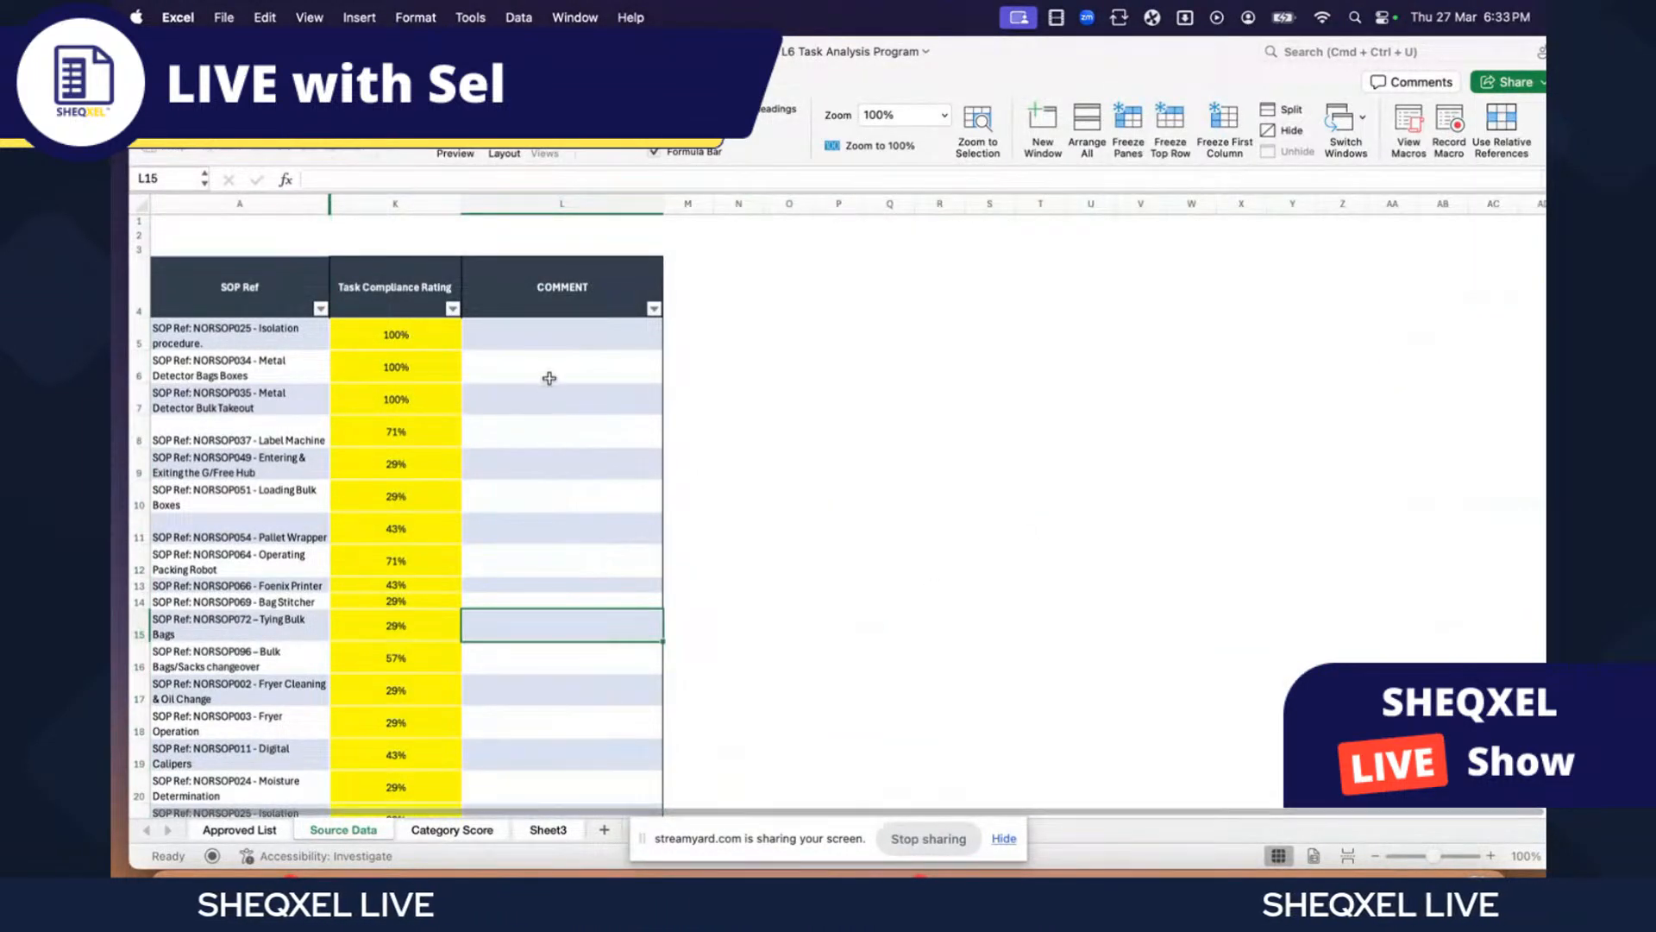
key("super+z")
- Try freezing the panes at cell C5, check how the columns move past the frozen area, and unfreeze them
left_click(367, 335)
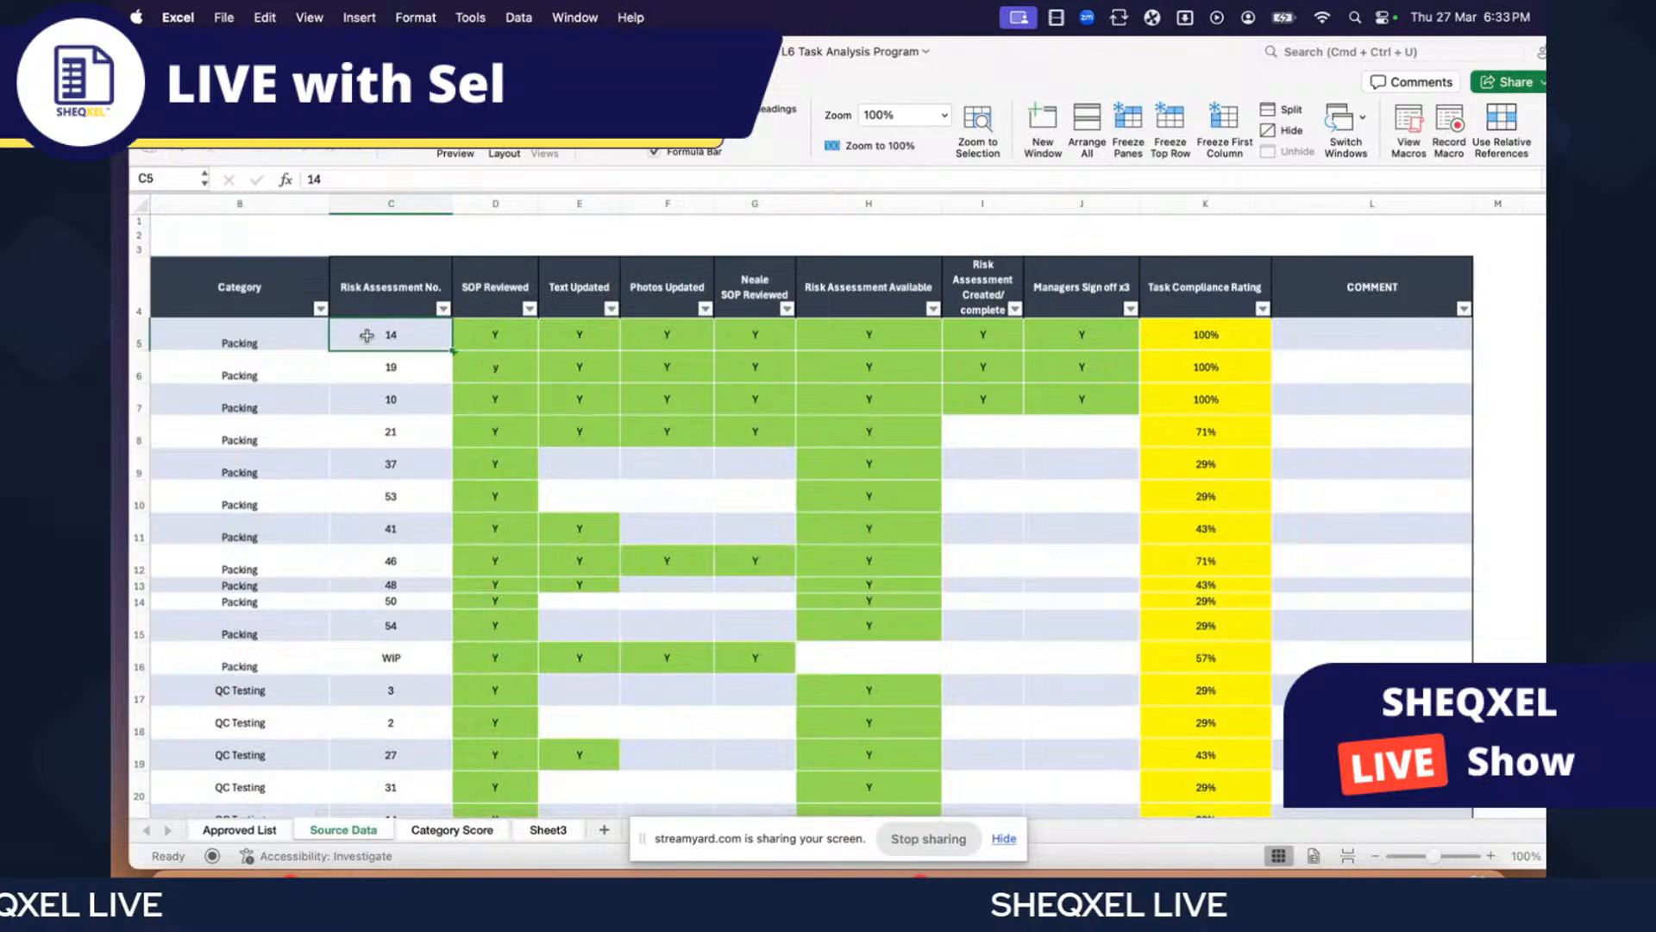
left_click(1128, 121)
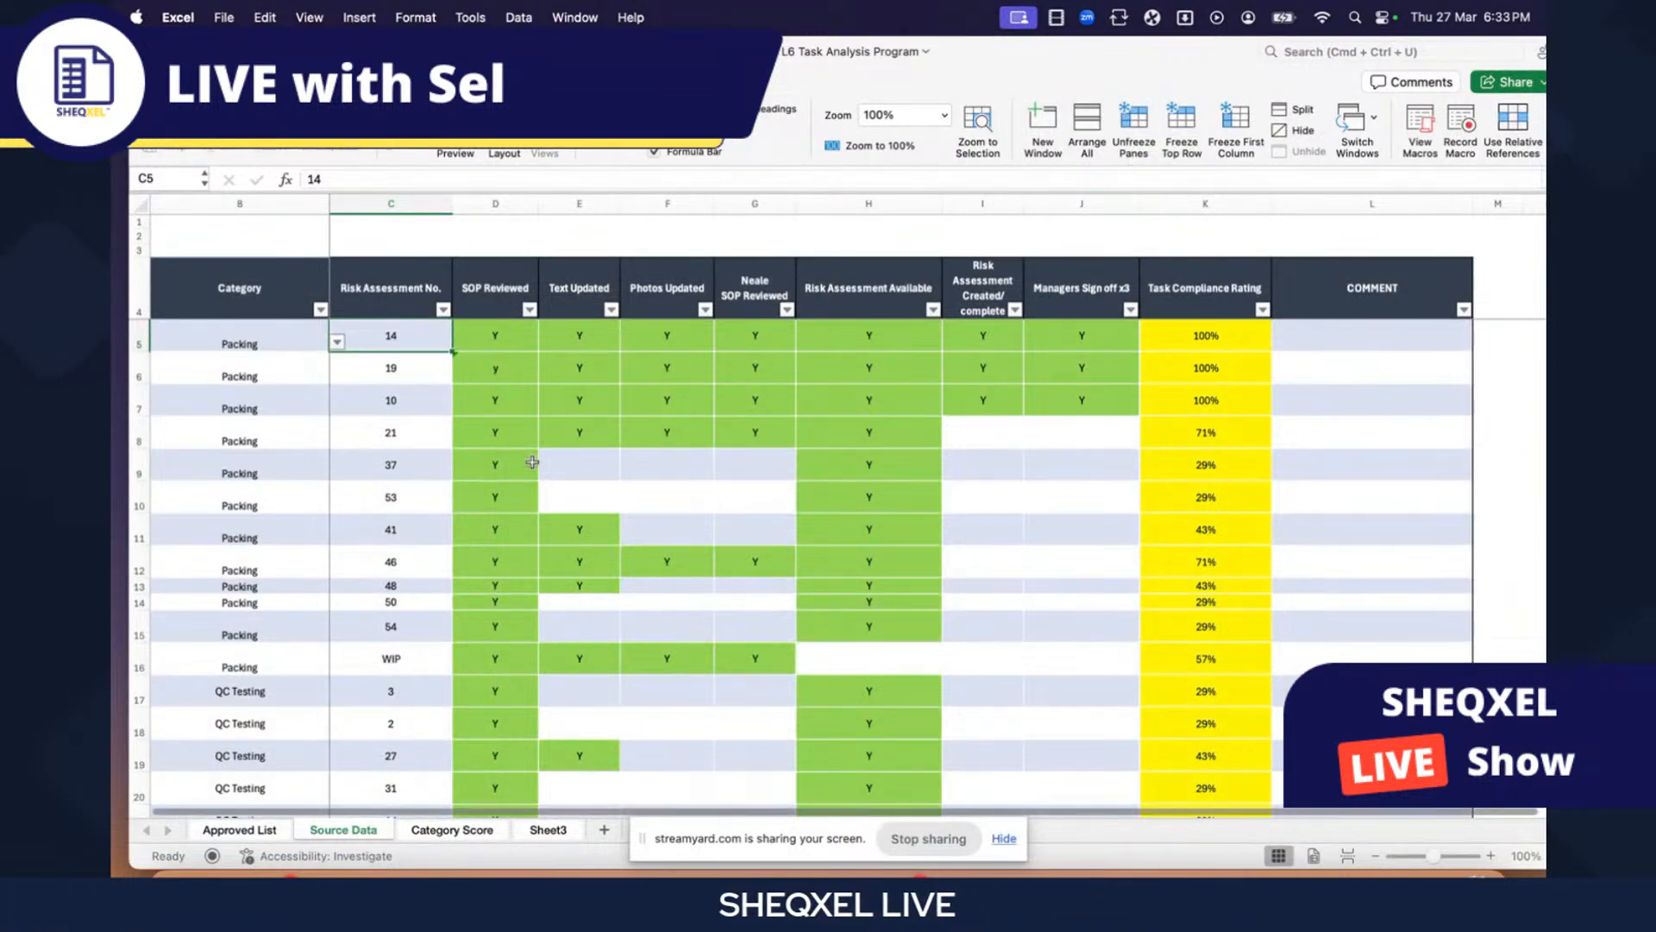
scroll(541, 453, "down", 5)
scroll(541, 452, "right", 1)
scroll(541, 452, "right", 5)
scroll(541, 453, "up", 5)
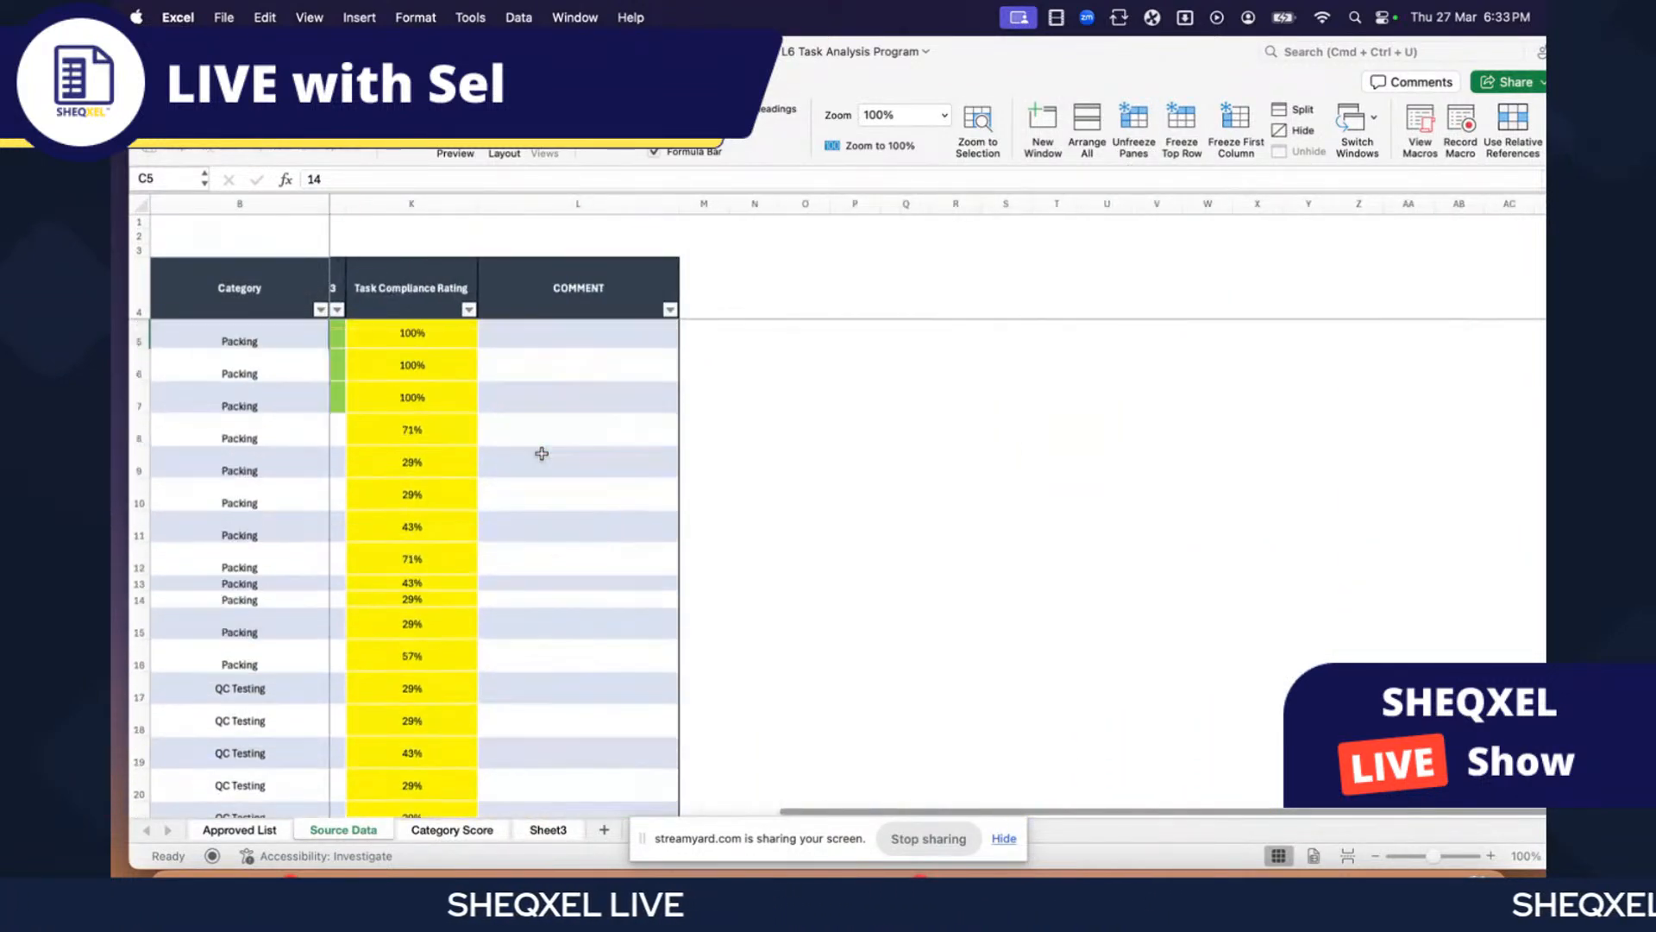
scroll(541, 453, "left", 6)
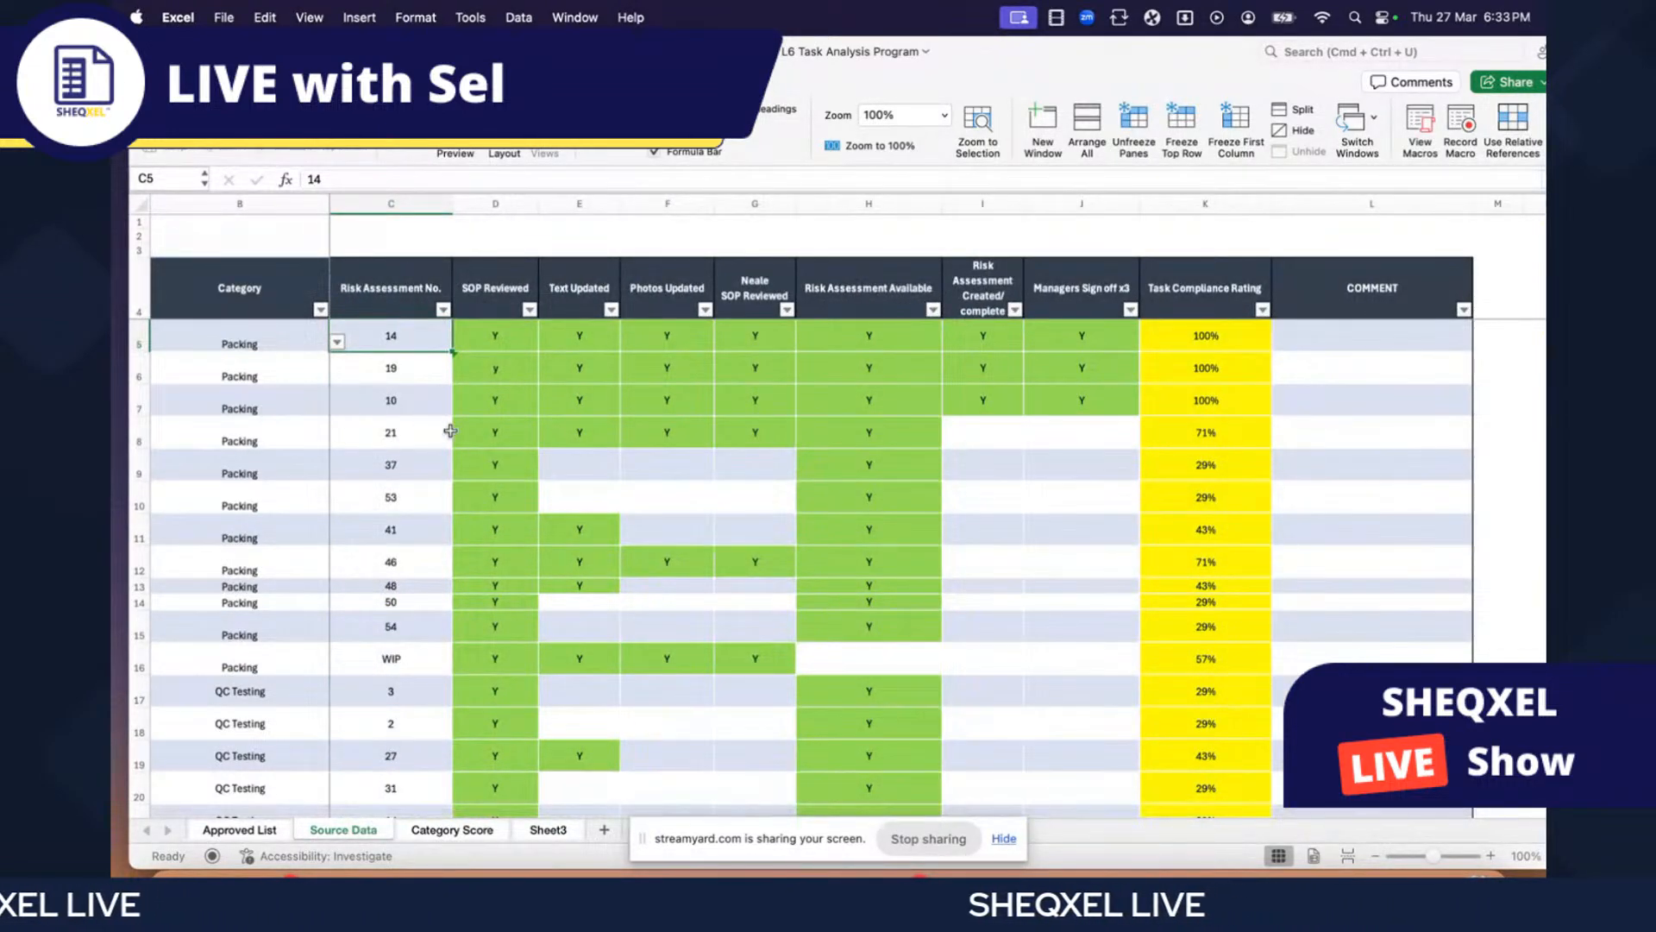
left_click(1133, 130)
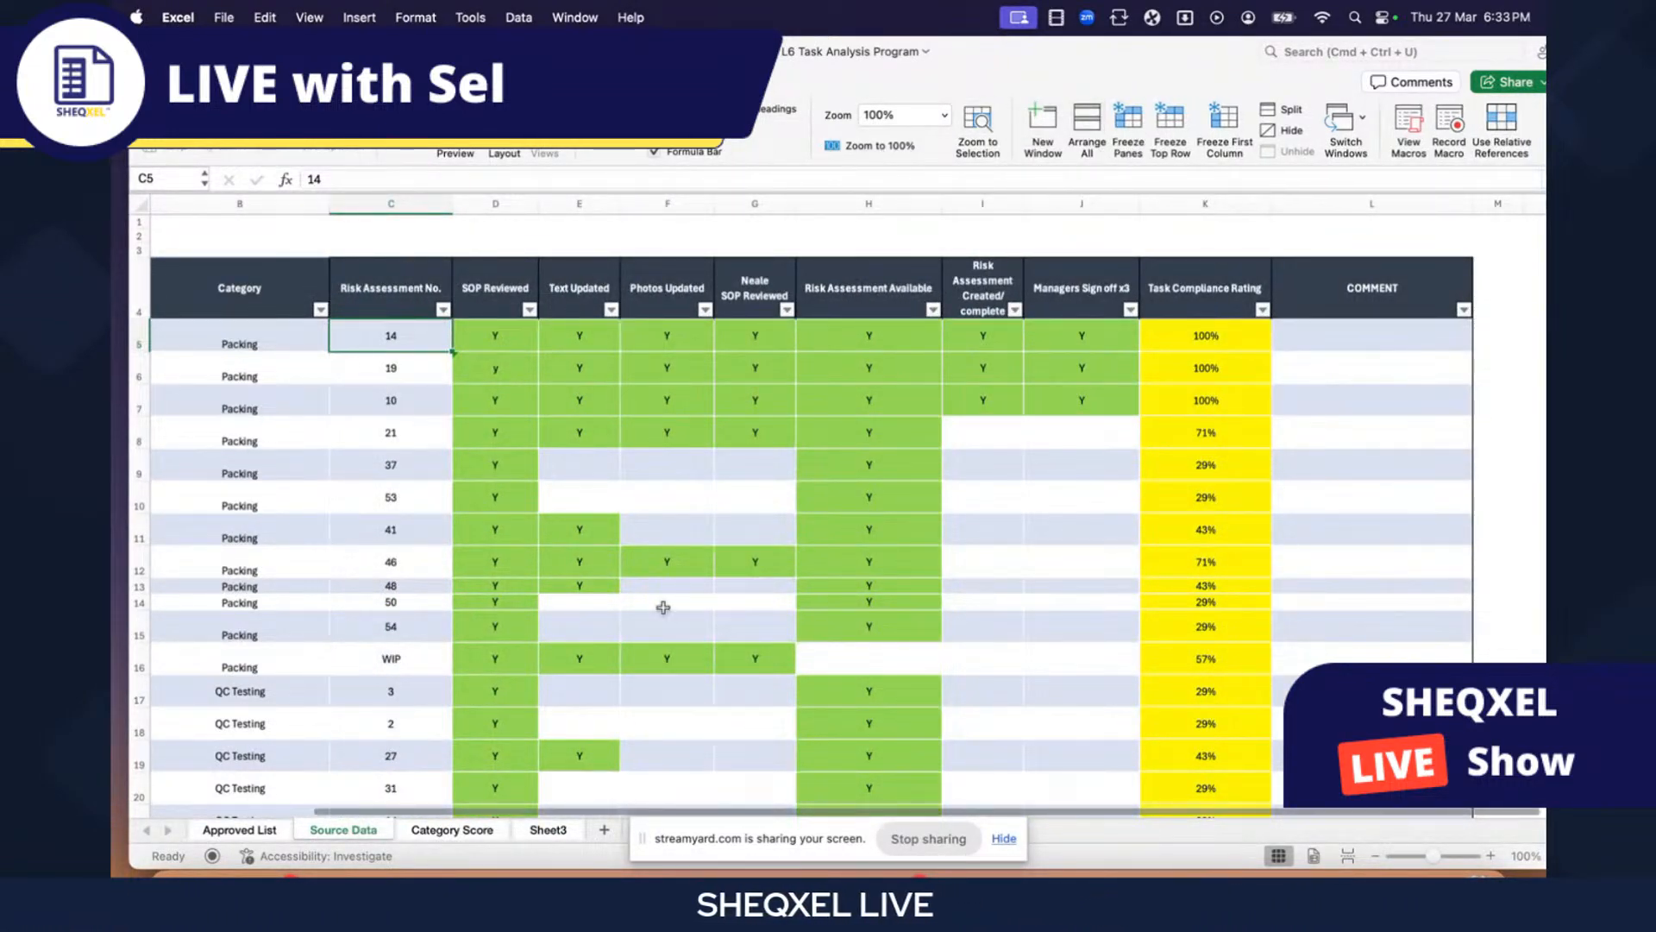
- Freeze the panes at cell B5 on Source Data and check that the SOP Ref column and header row stay in view
left_click(359, 336)
left_click(1122, 132)
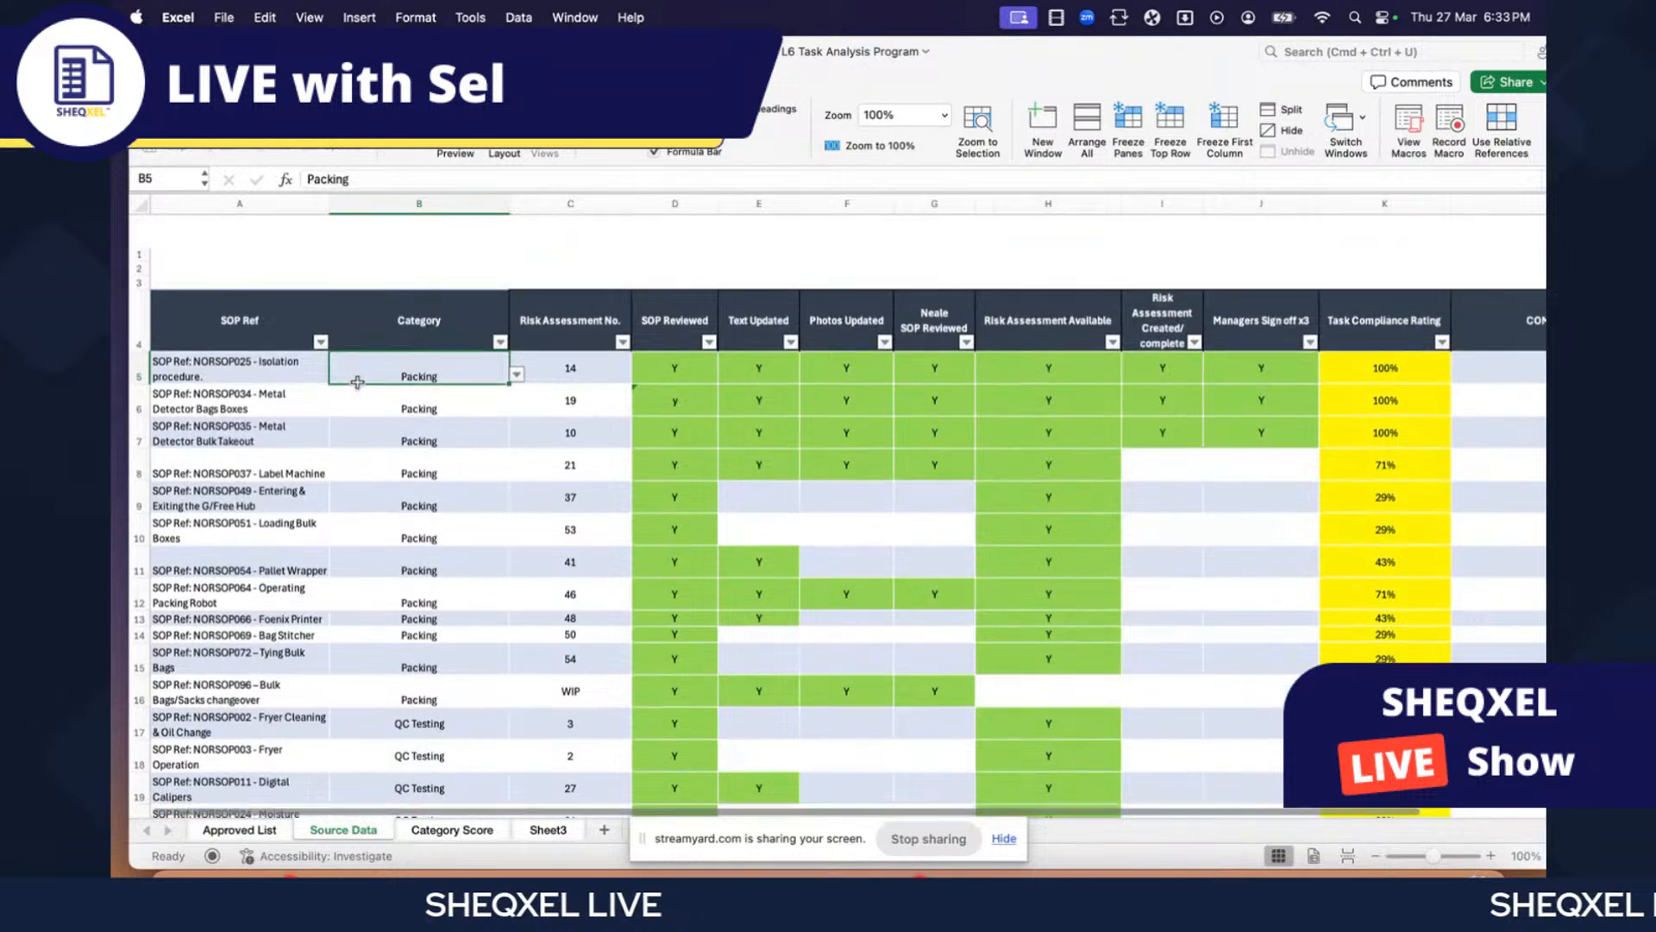
scroll(792, 410, "right", 10)
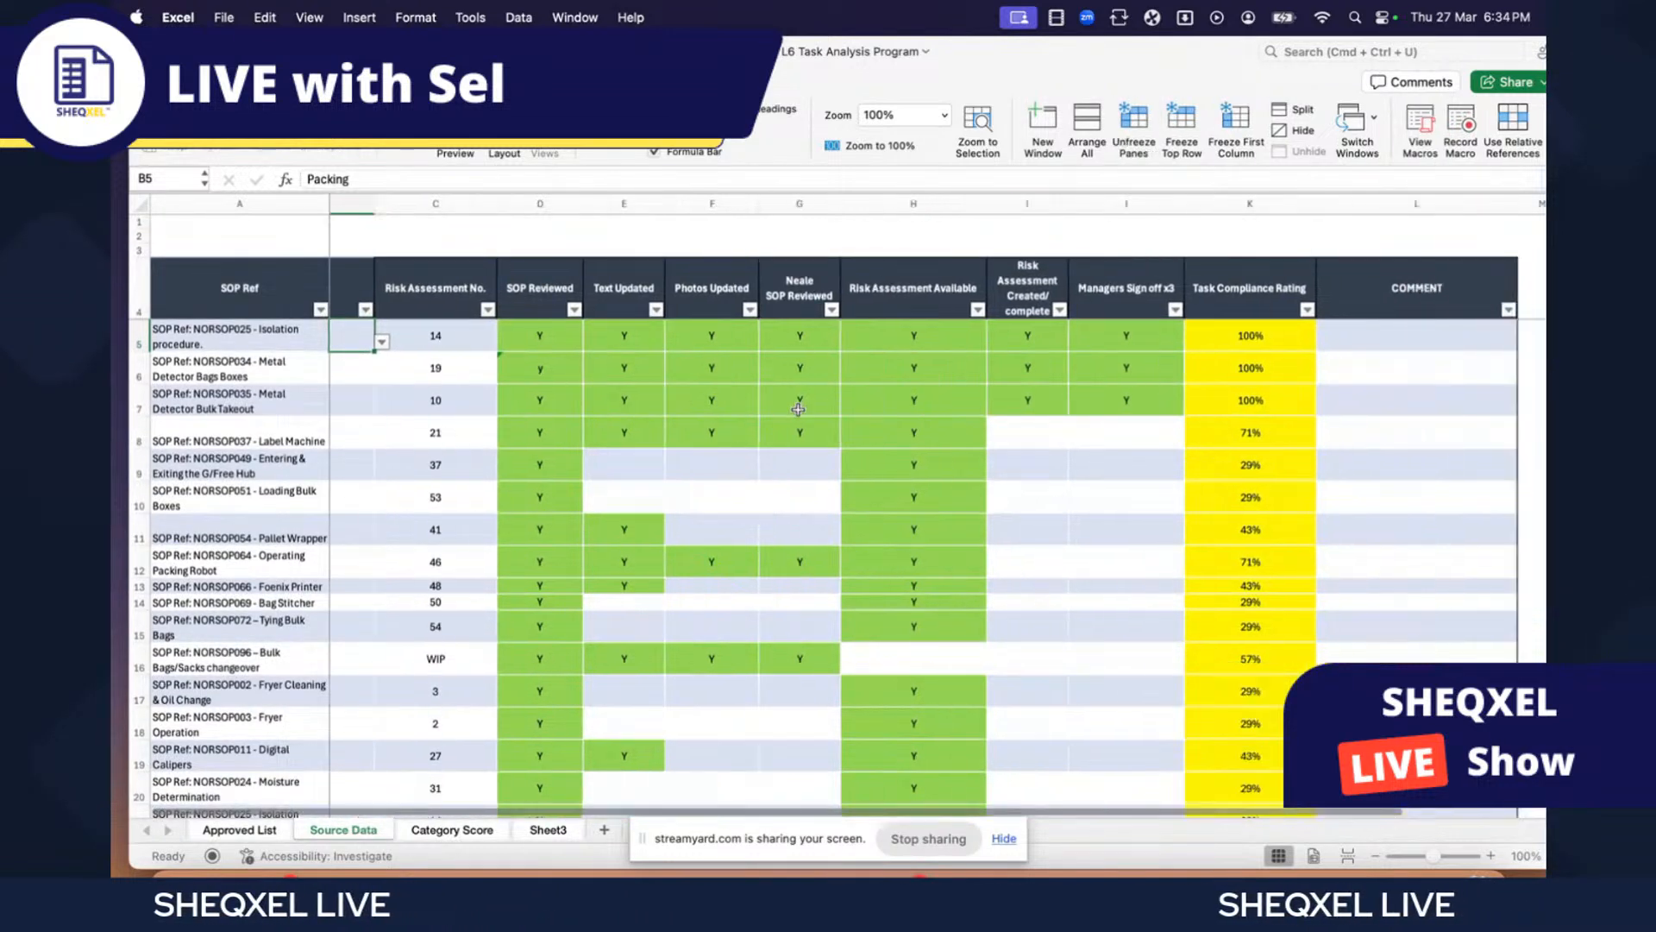
scroll(793, 410, "left", 1)
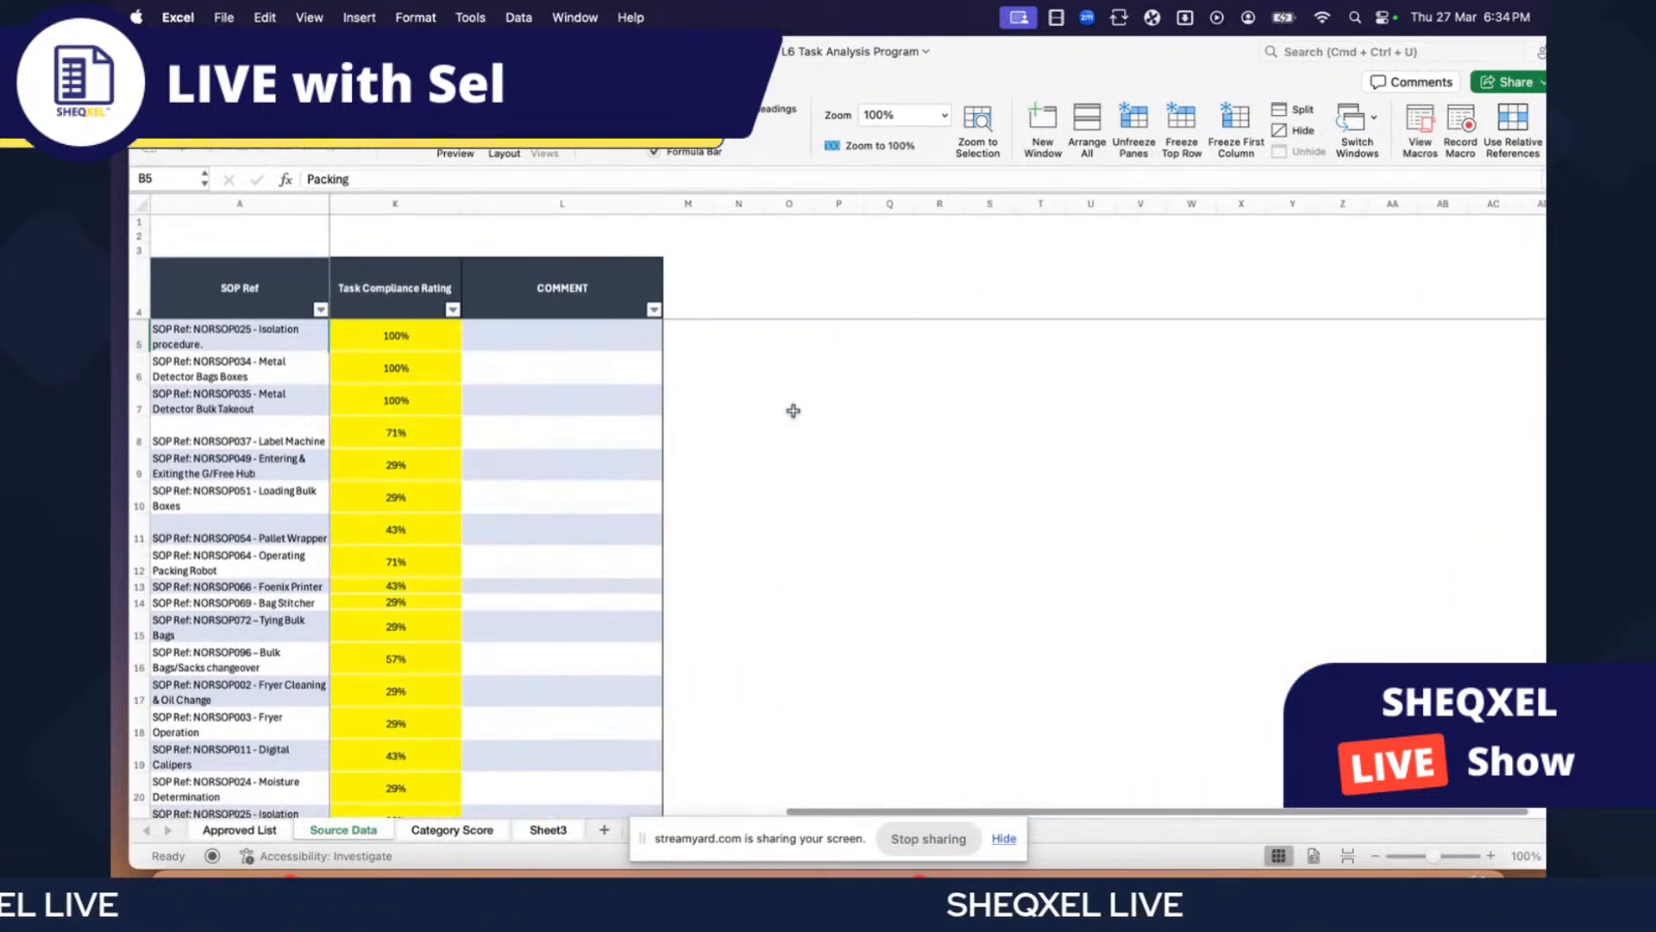
scroll(792, 410, "left", 10)
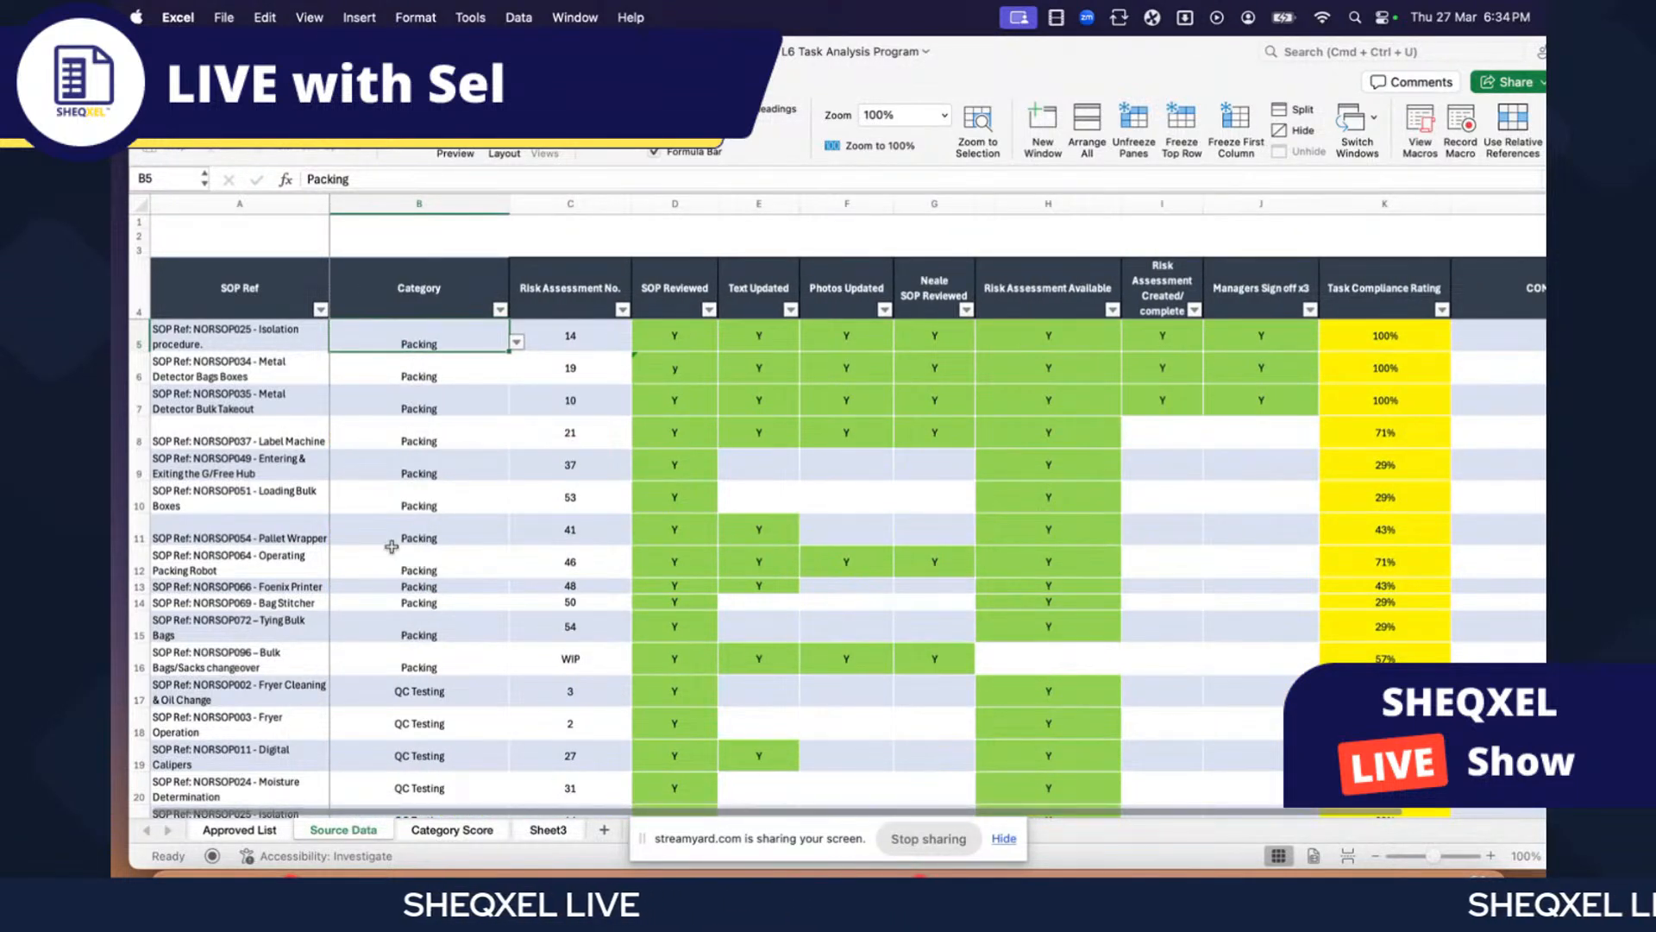
- Compare the Packing and QC Testing SOP Ref entries with their Task Compliance Rating values in Source Data
left_click_drag(285, 396, 276, 586)
left_click_drag(1385, 433, 1370, 580)
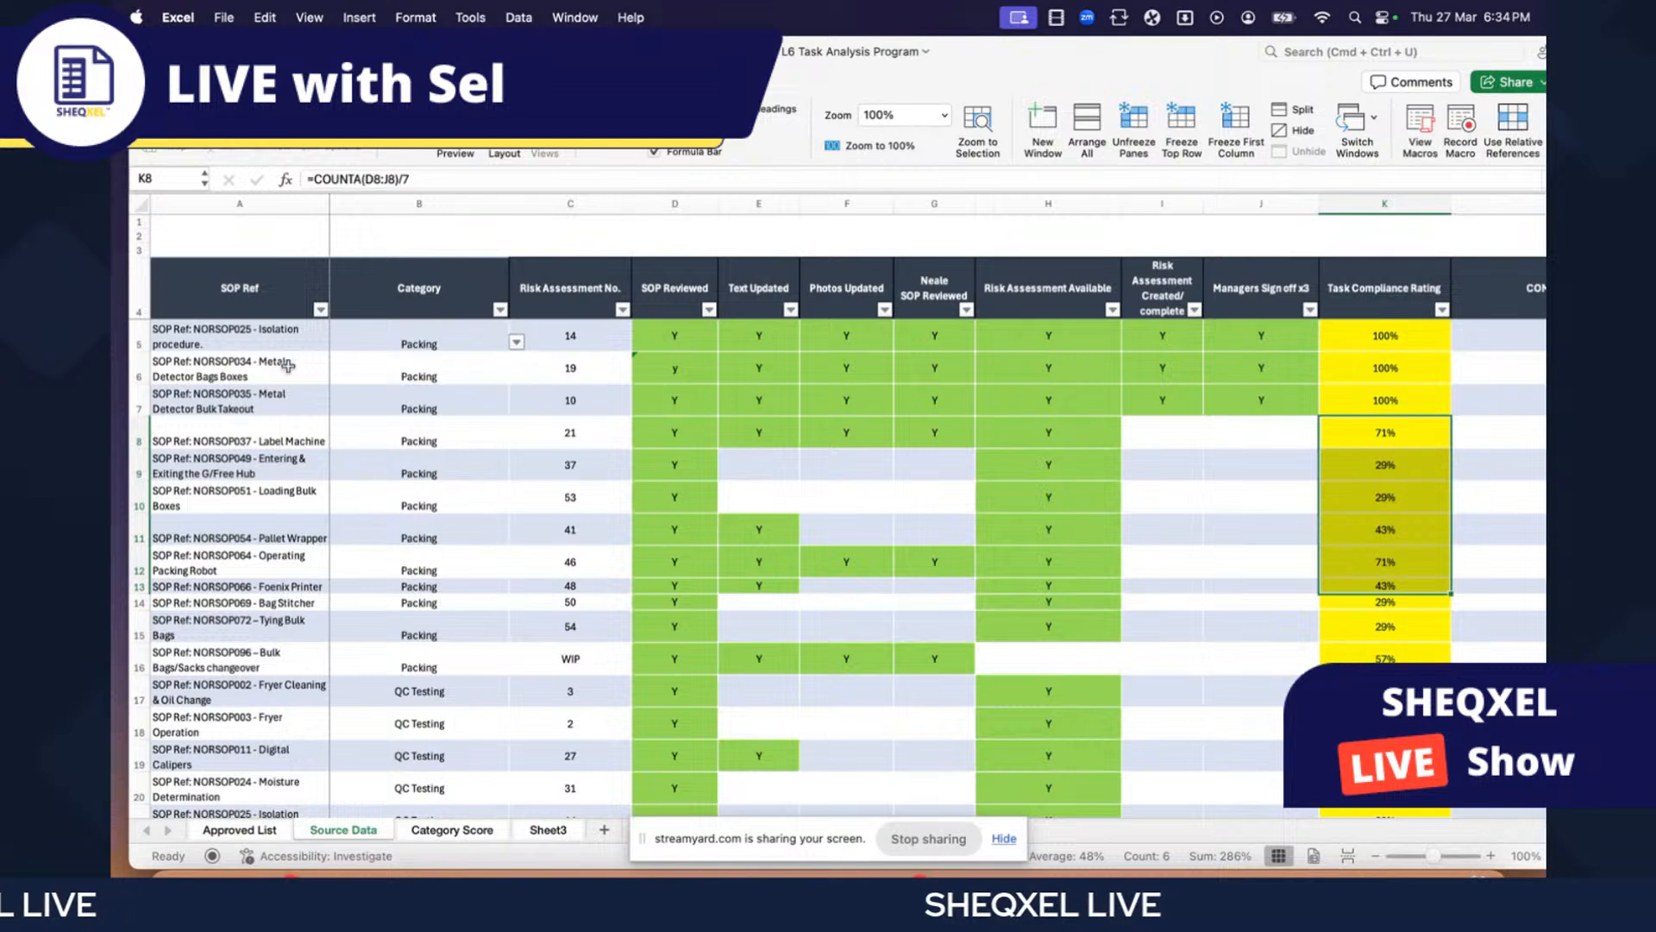
left_click_drag(259, 336, 276, 628)
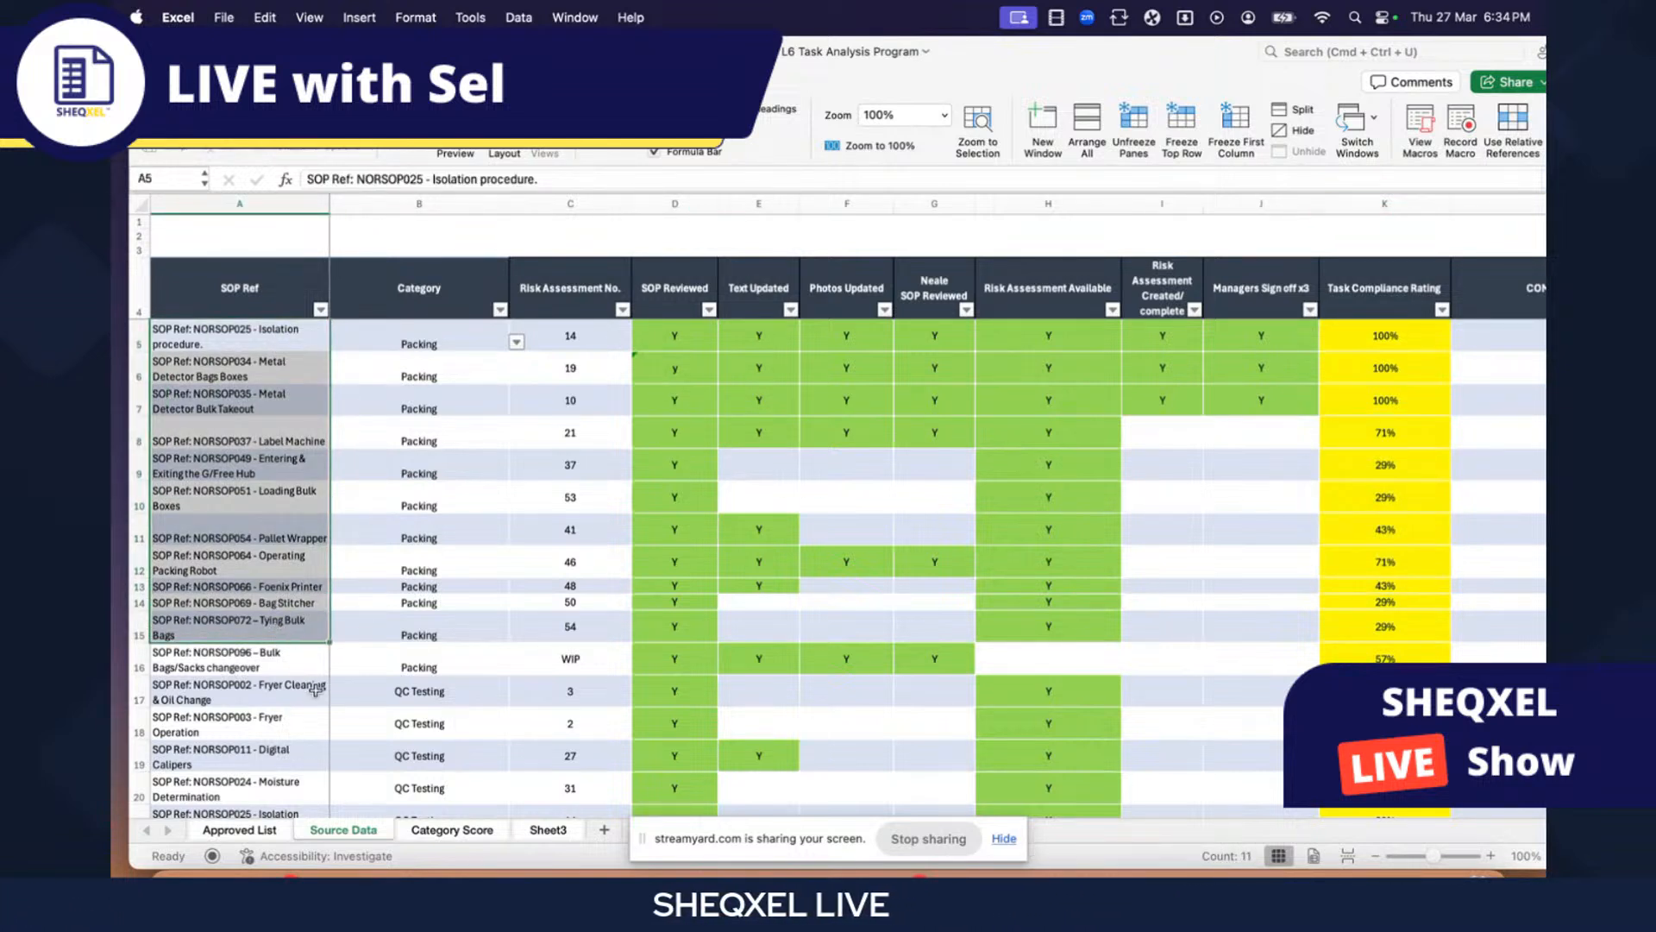
left_click_drag(242, 368, 267, 691)
left_click(1461, 434)
left_click_drag(1431, 538, 1431, 538)
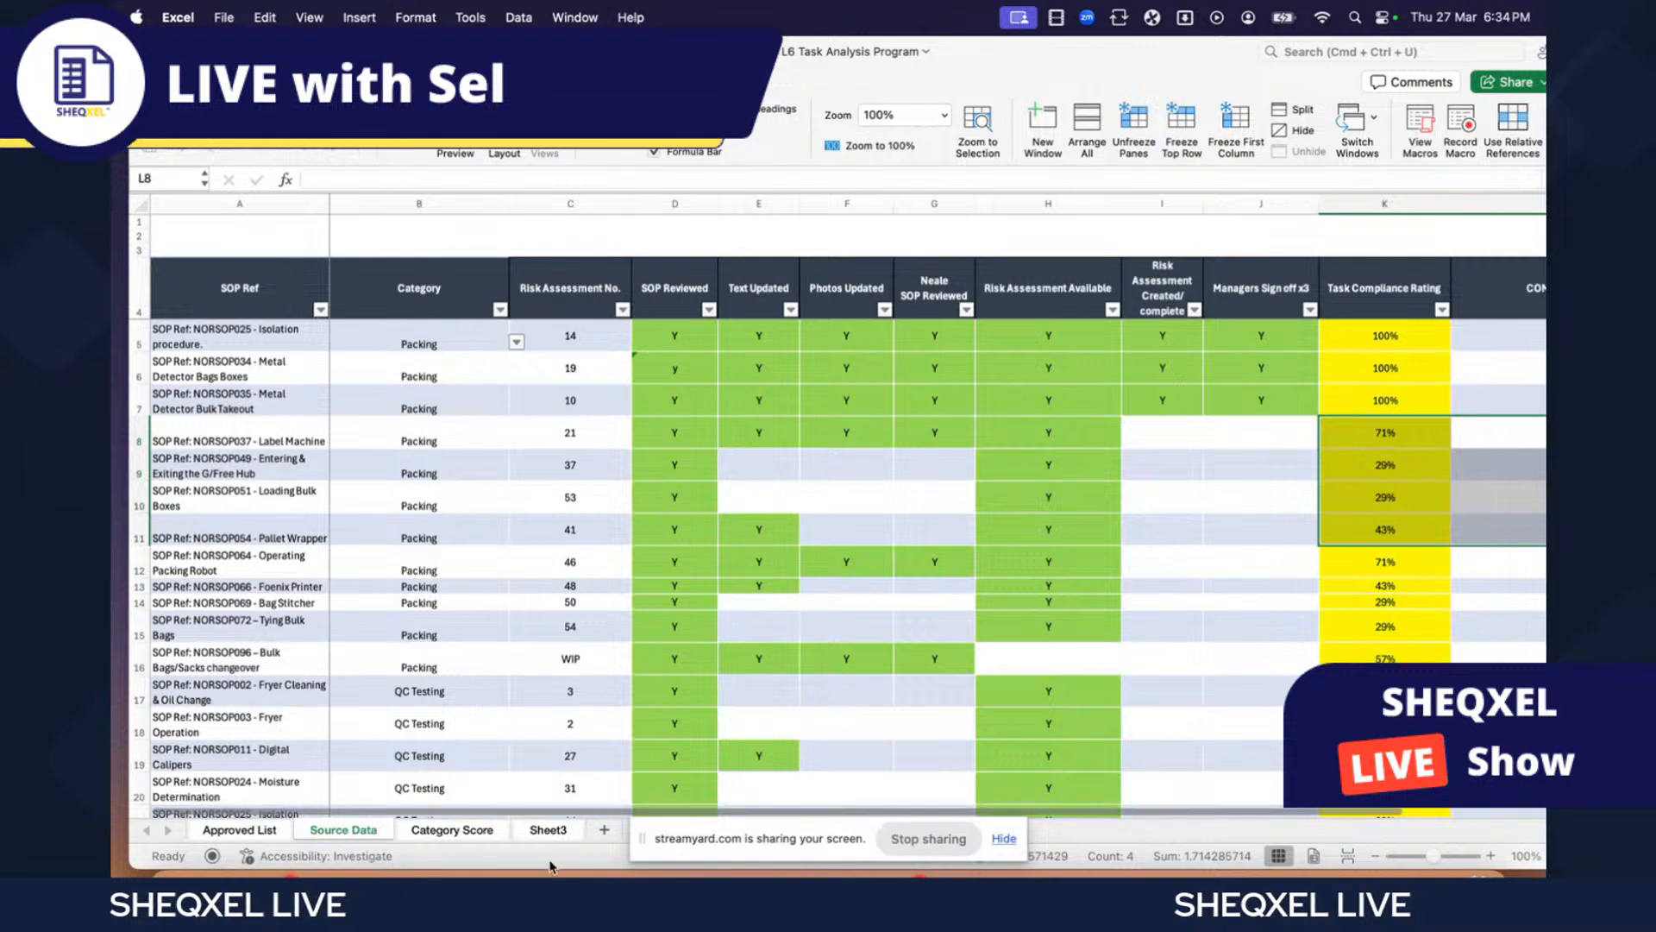
- Add the SOP Ref field below Category in the rows of the Category Score pivot table
left_click(440, 831)
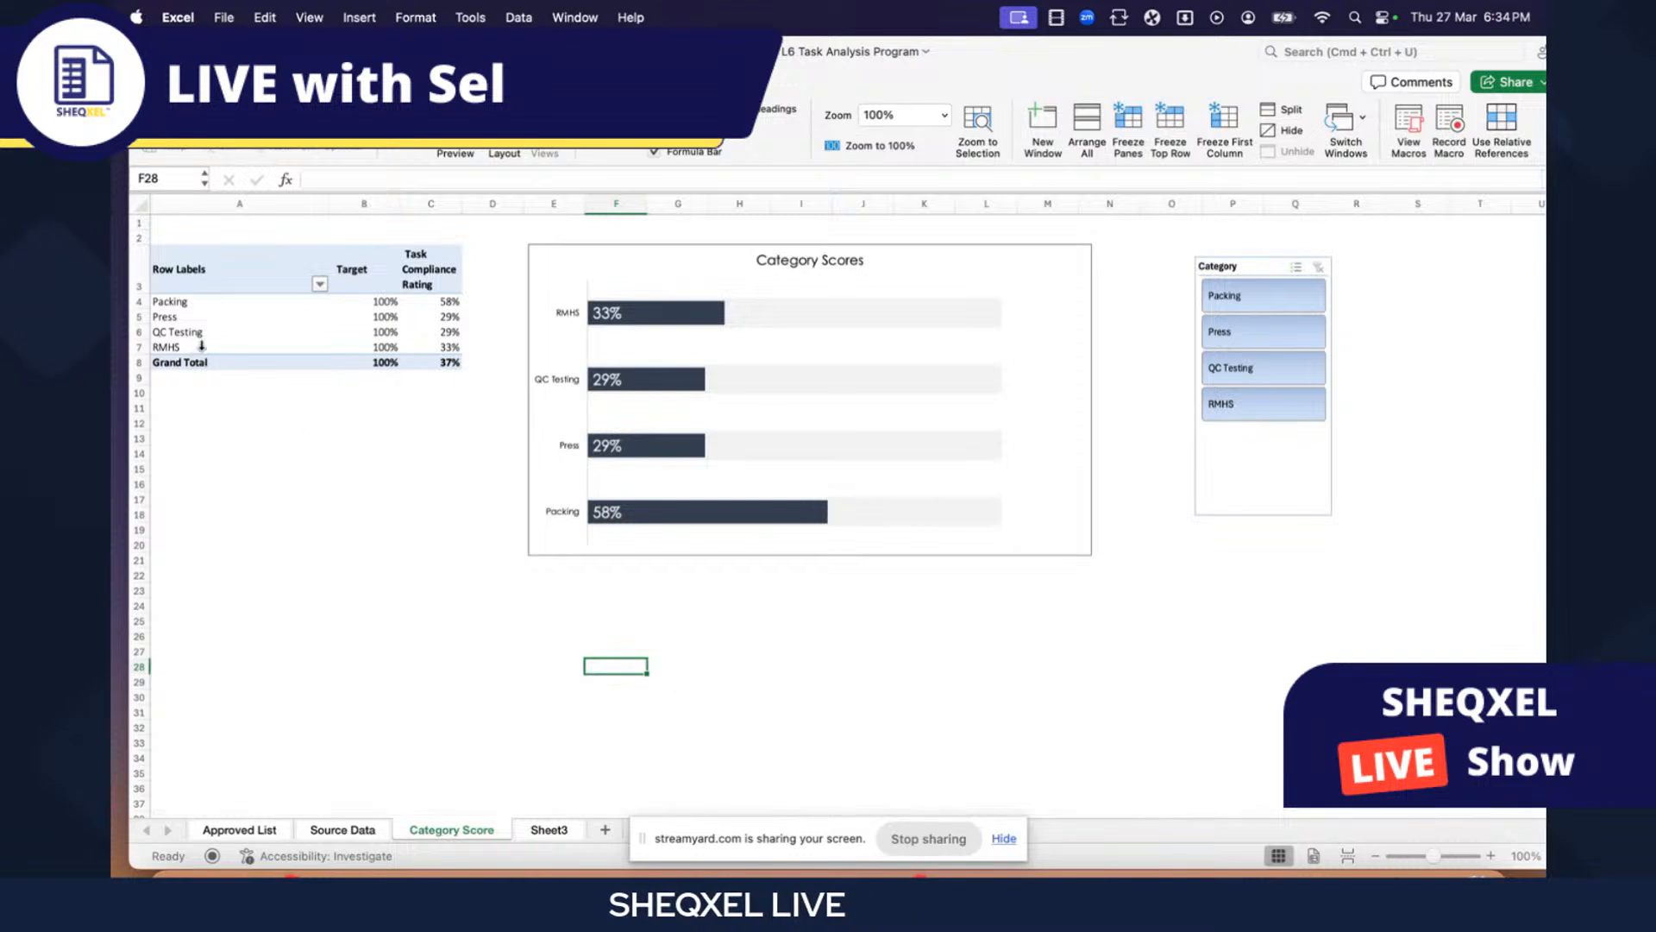
left_click(156, 332)
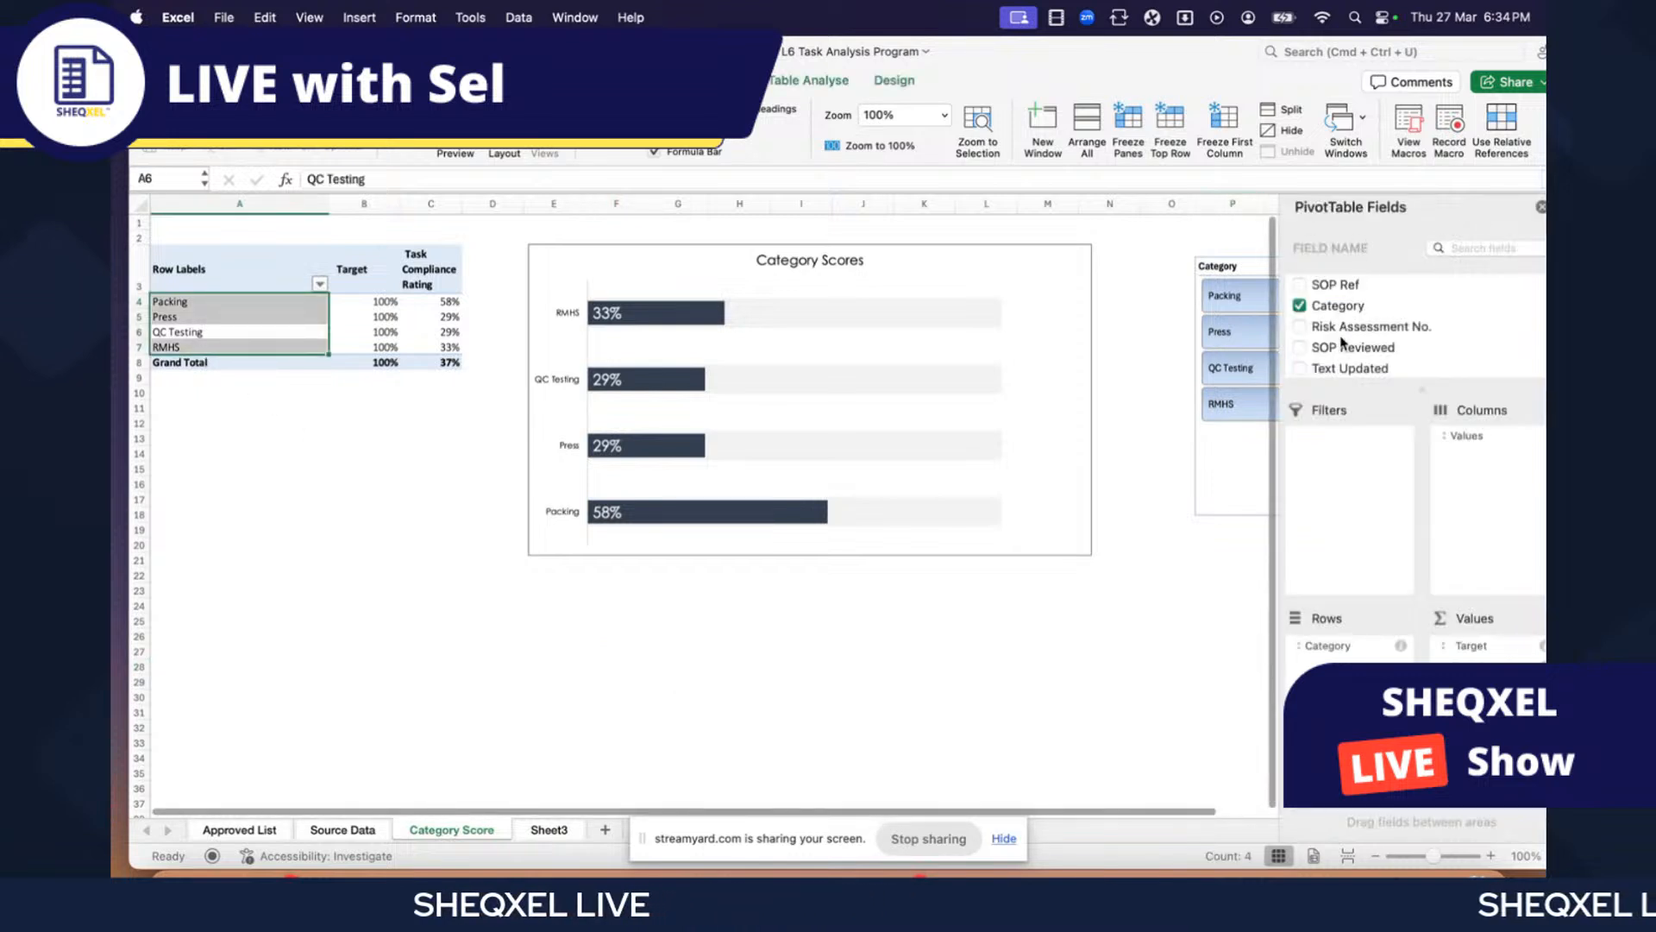
left_click(1339, 283)
left_click_drag(1340, 283, 1387, 658)
left_click(729, 679)
scroll(727, 678, "down", 10)
scroll(727, 678, "up", 10)
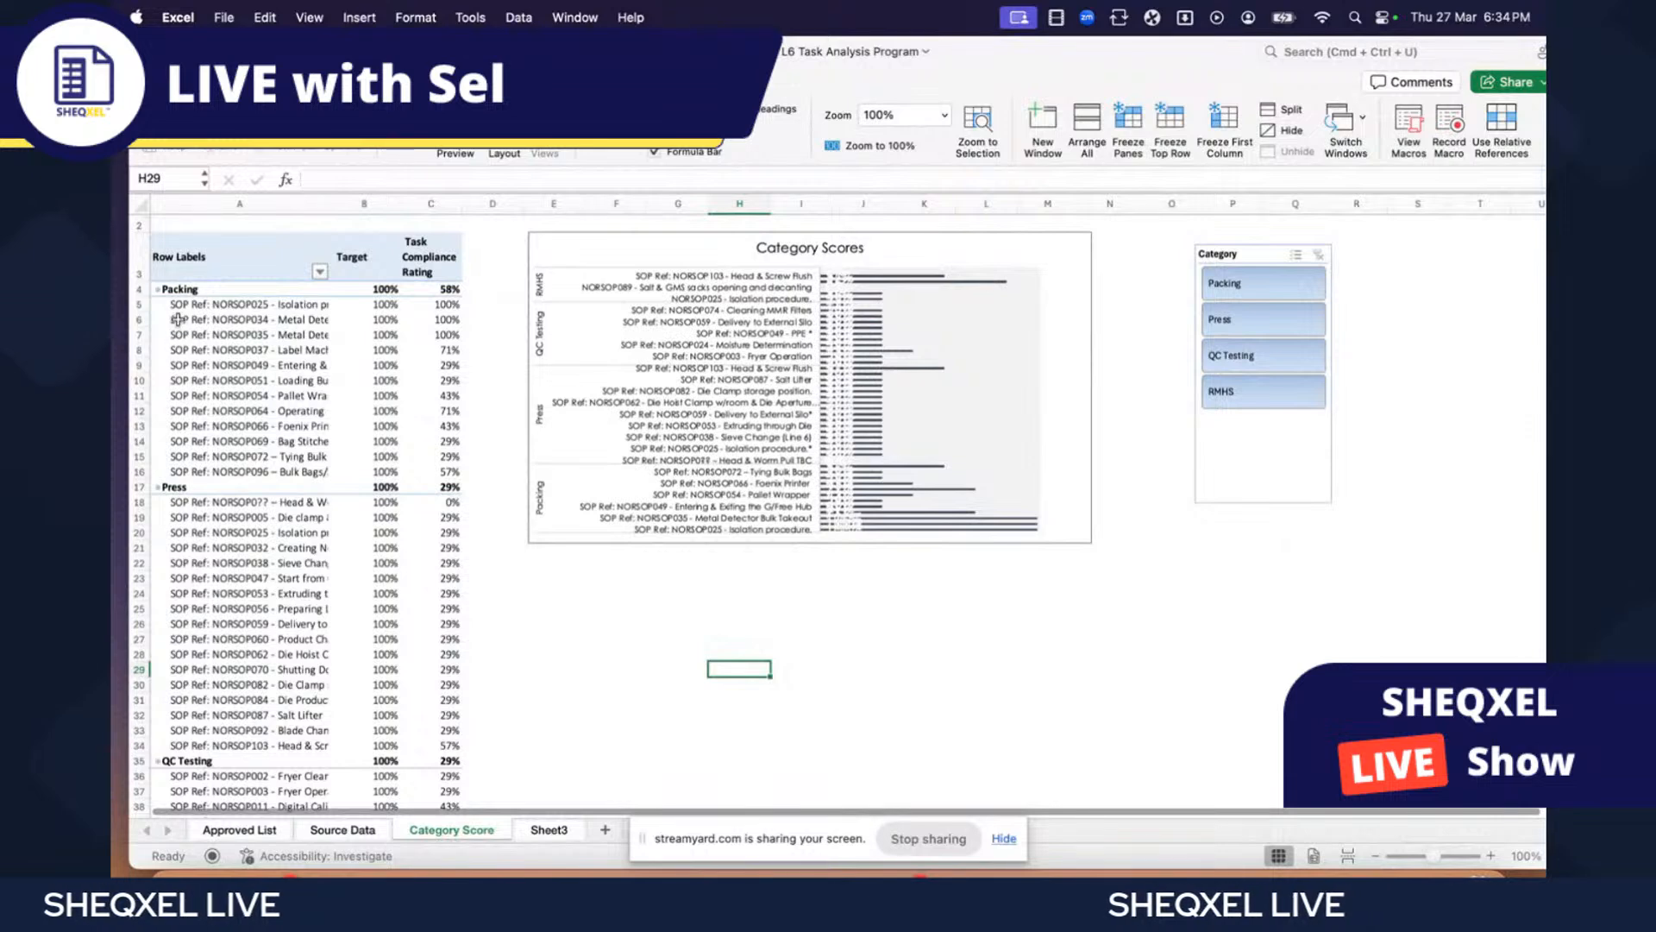
- Review the SOP Ref entries listed under Packing alongside the Category slicer options
left_click_drag(189, 304, 304, 471)
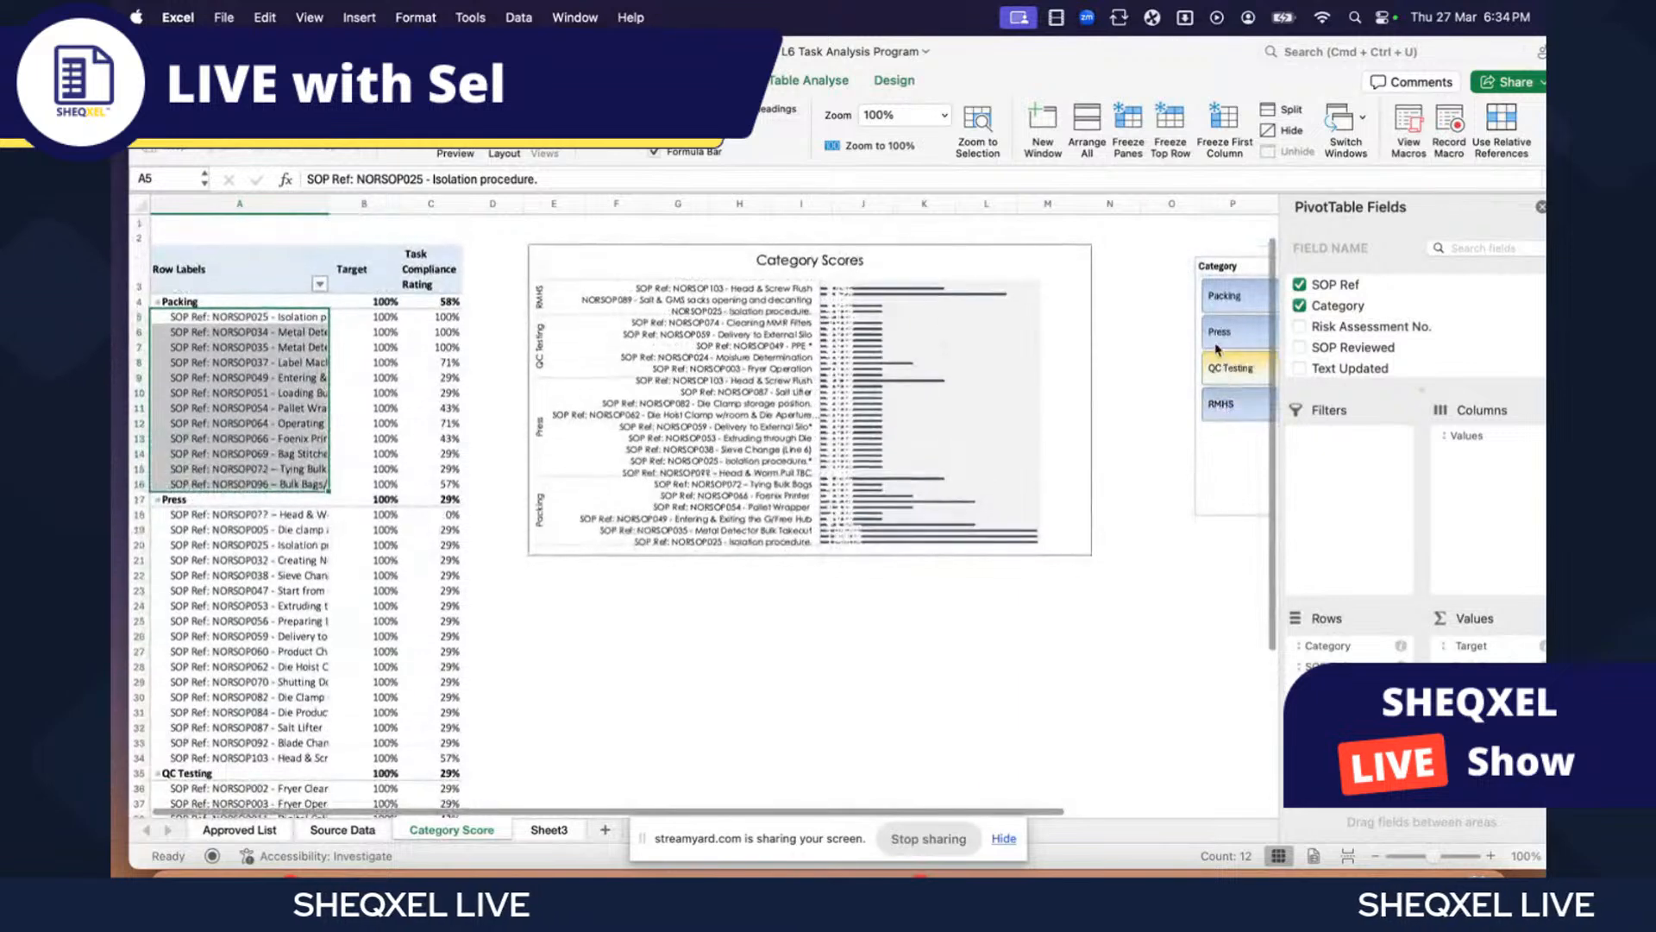
left_click(1219, 298)
left_click(1220, 328)
left_click_drag(1222, 296, 1249, 441)
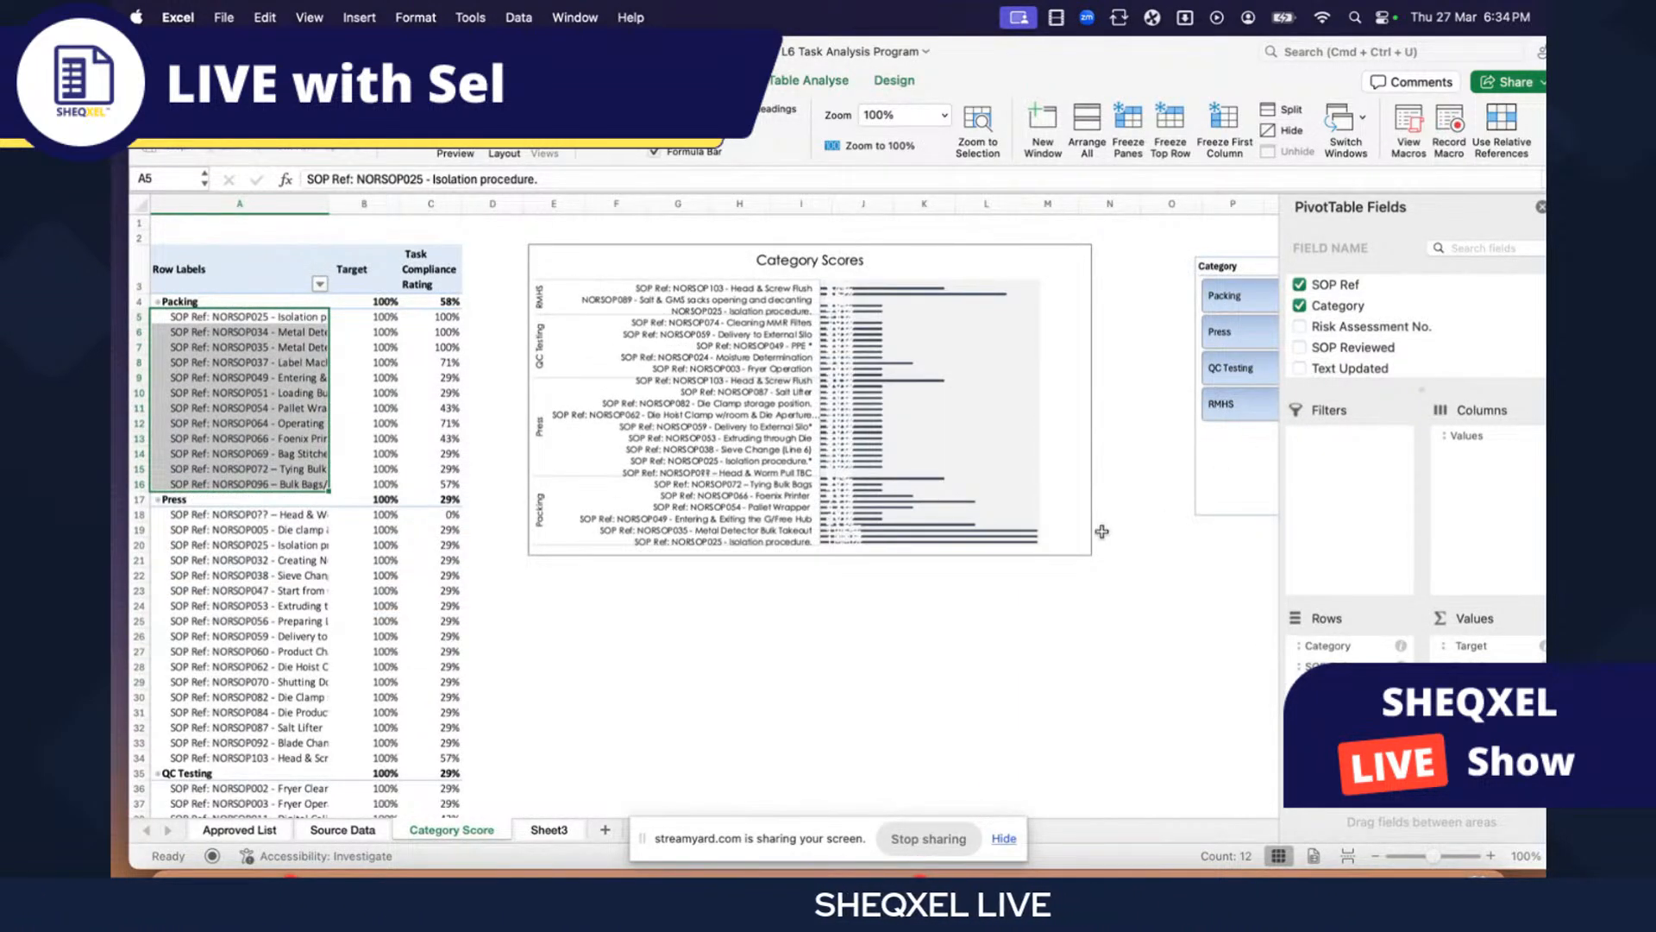
- Collapse the Packing, Press, QC Testing and RMHS groups in the Category Score pivot table
left_click(158, 301)
left_click(158, 317)
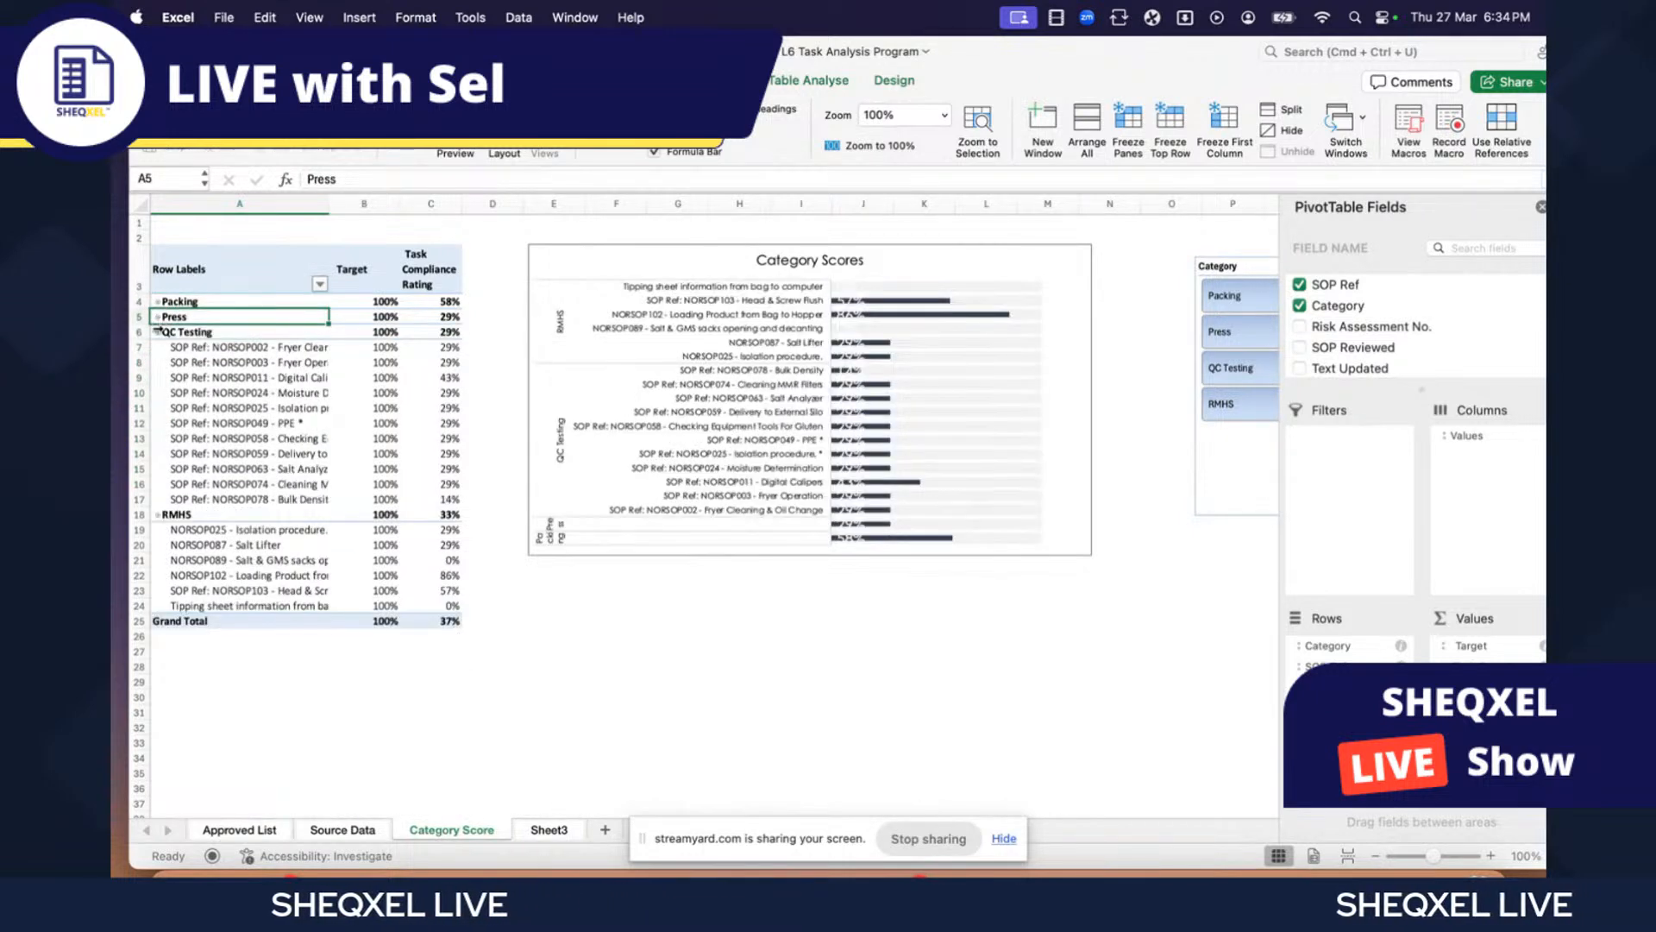
left_click(159, 332)
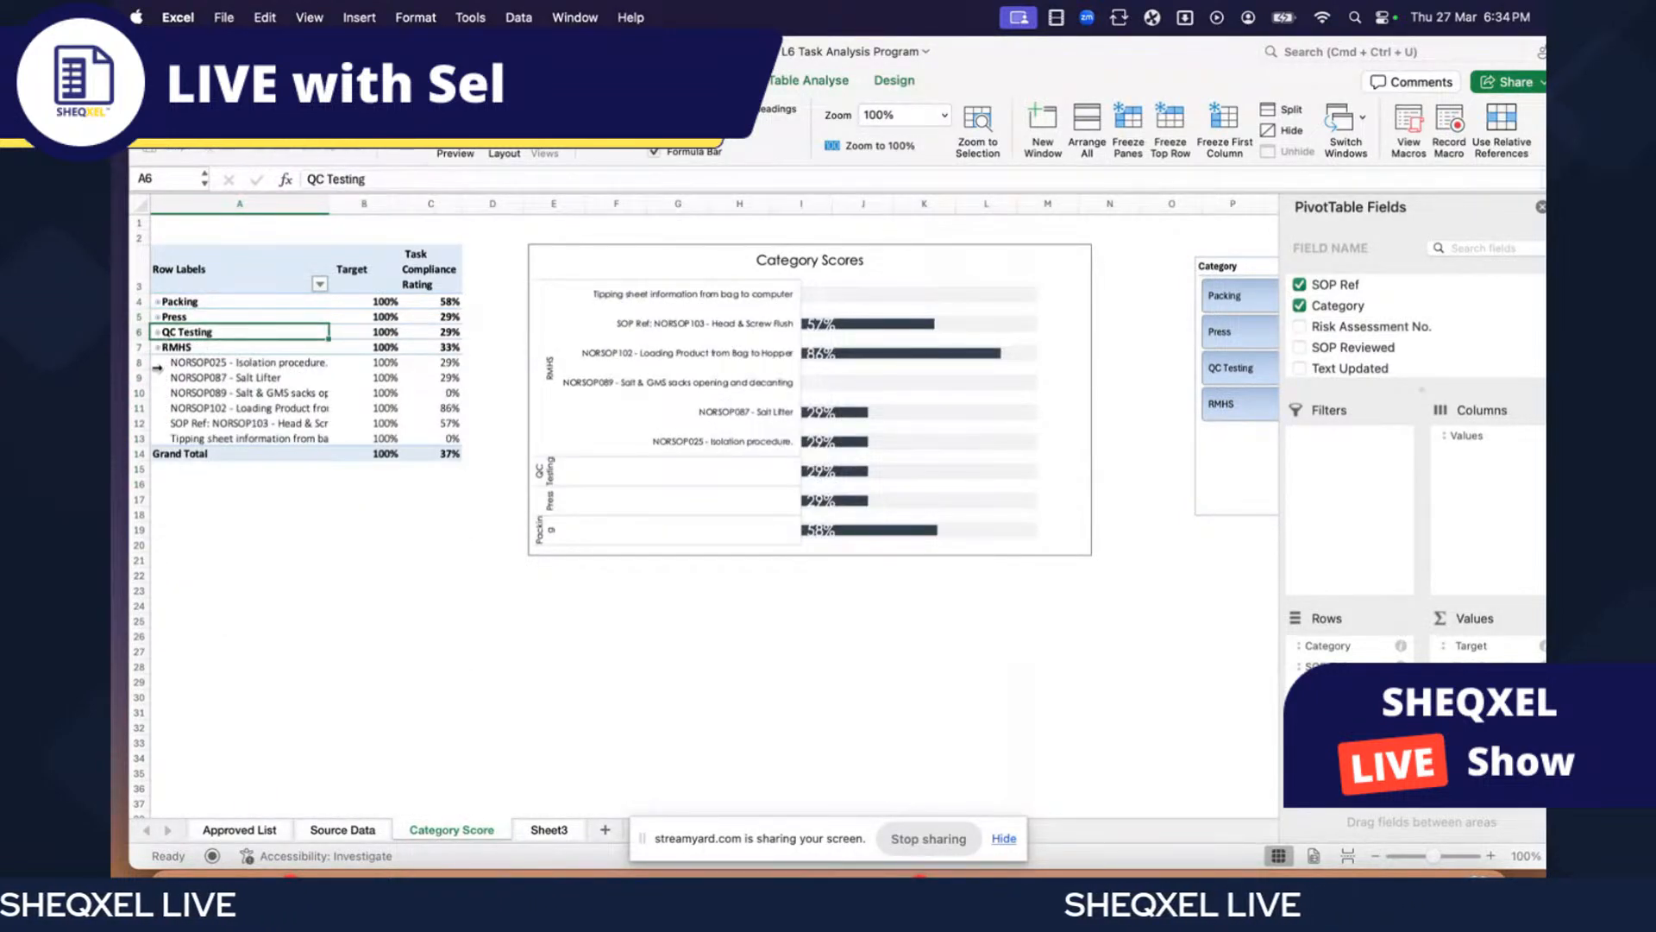
left_click(158, 347)
left_click(367, 522)
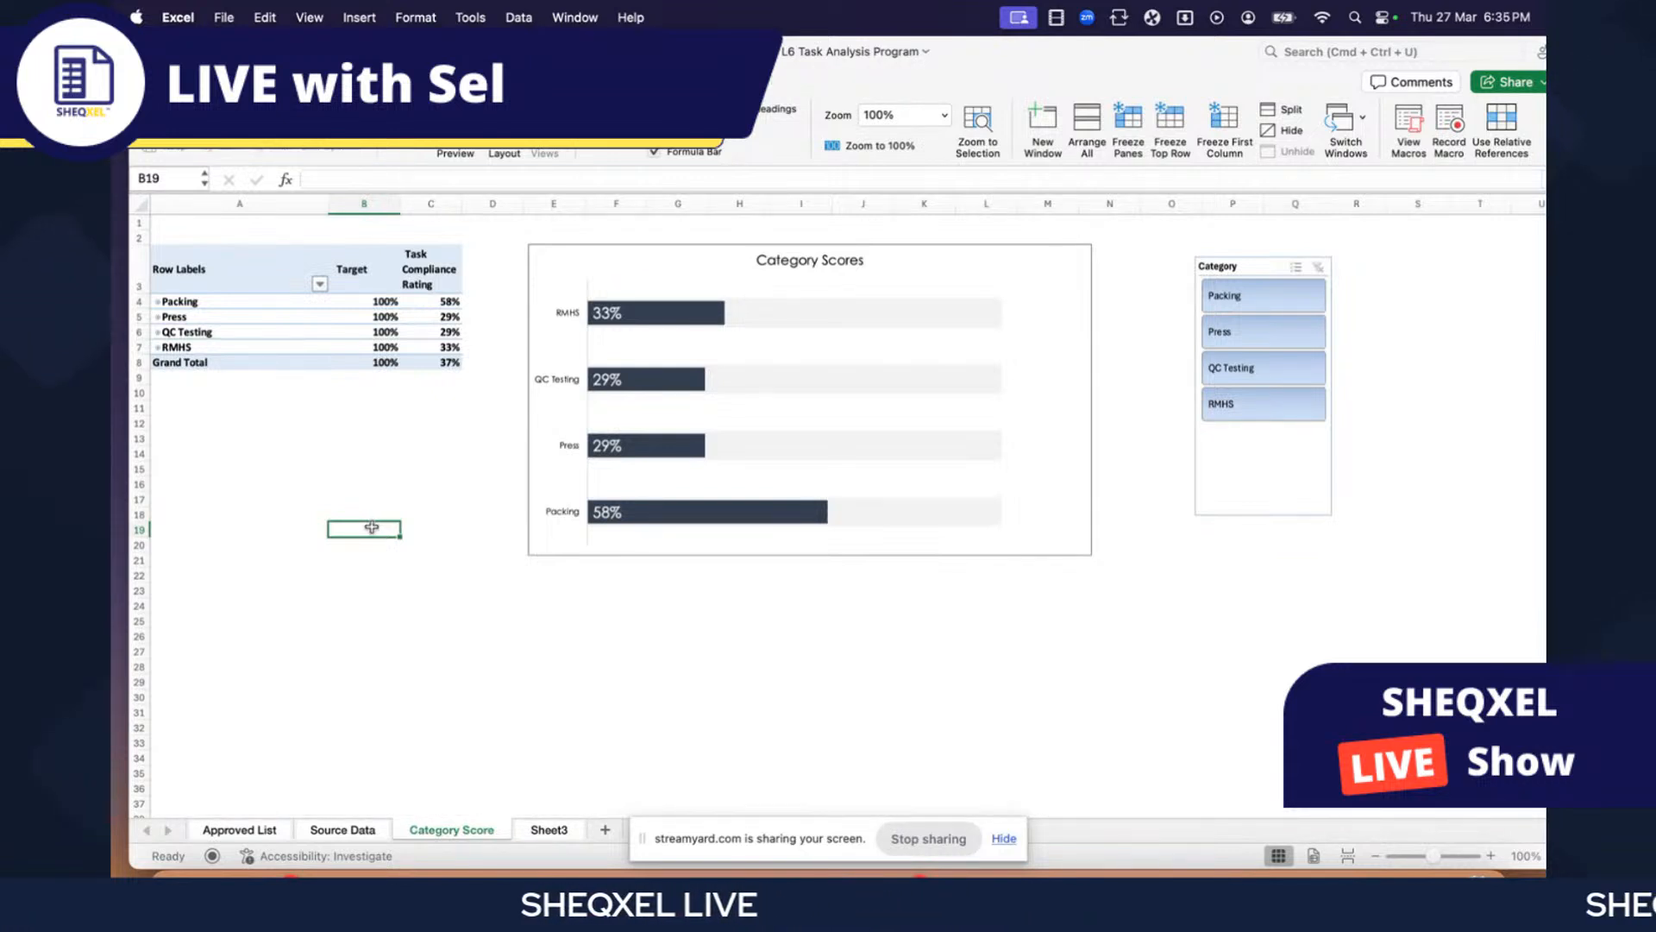
- Expand and collapse the Packing group to test its detail, and make the Category Scores chart slightly taller
left_click(157, 302)
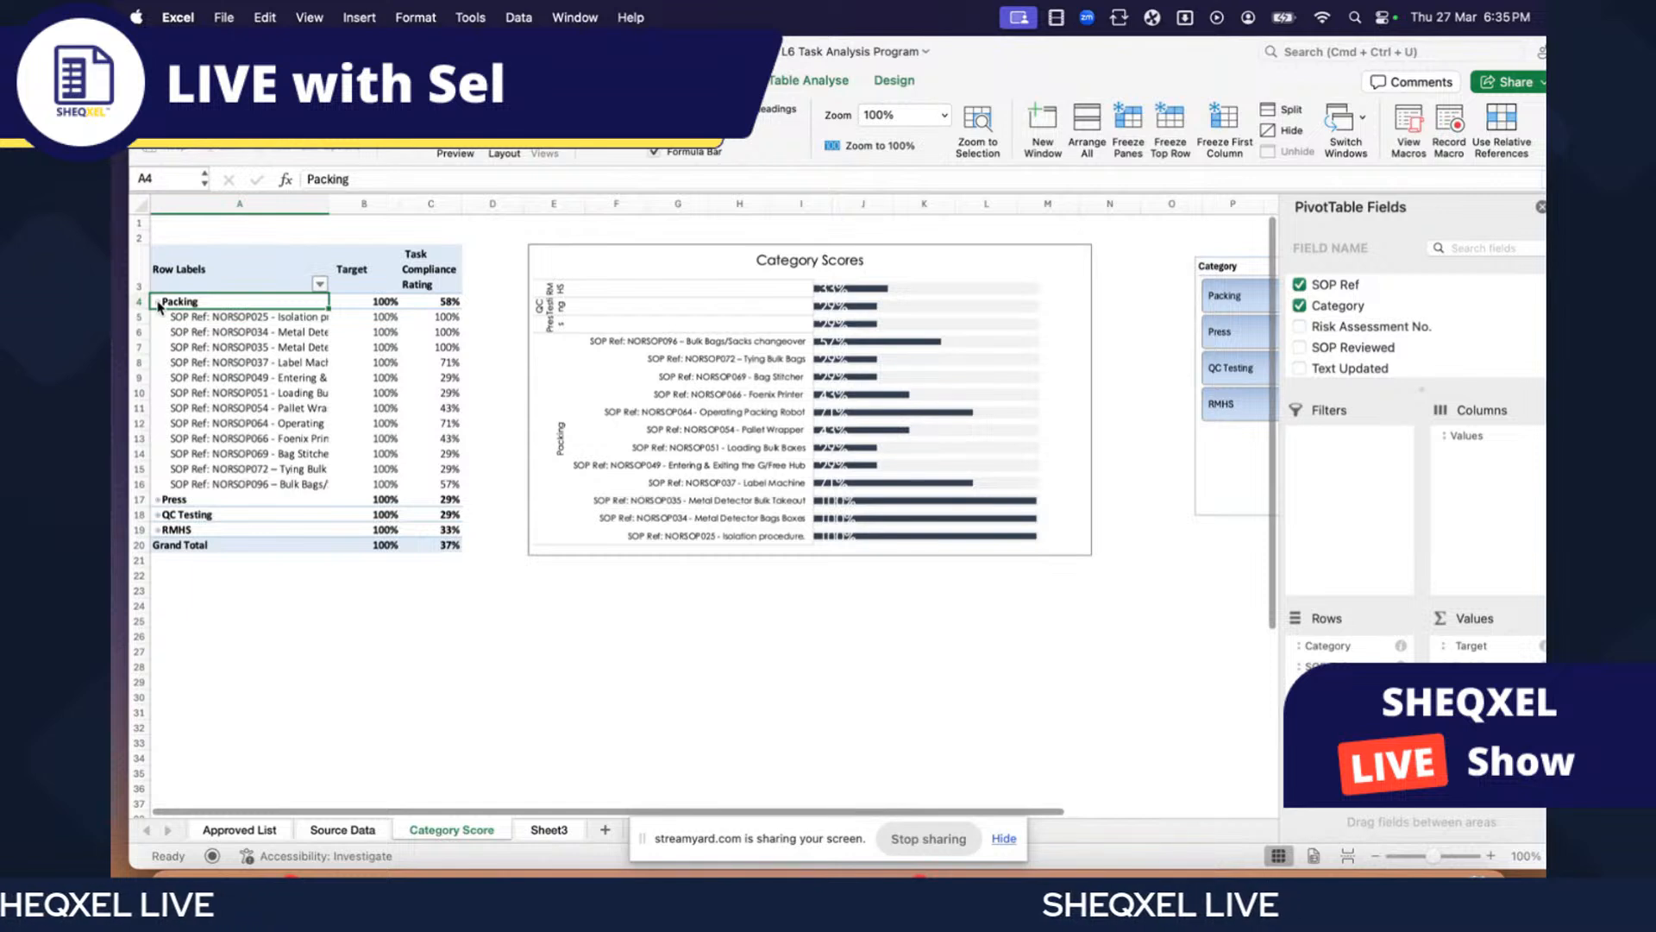
left_click(158, 302)
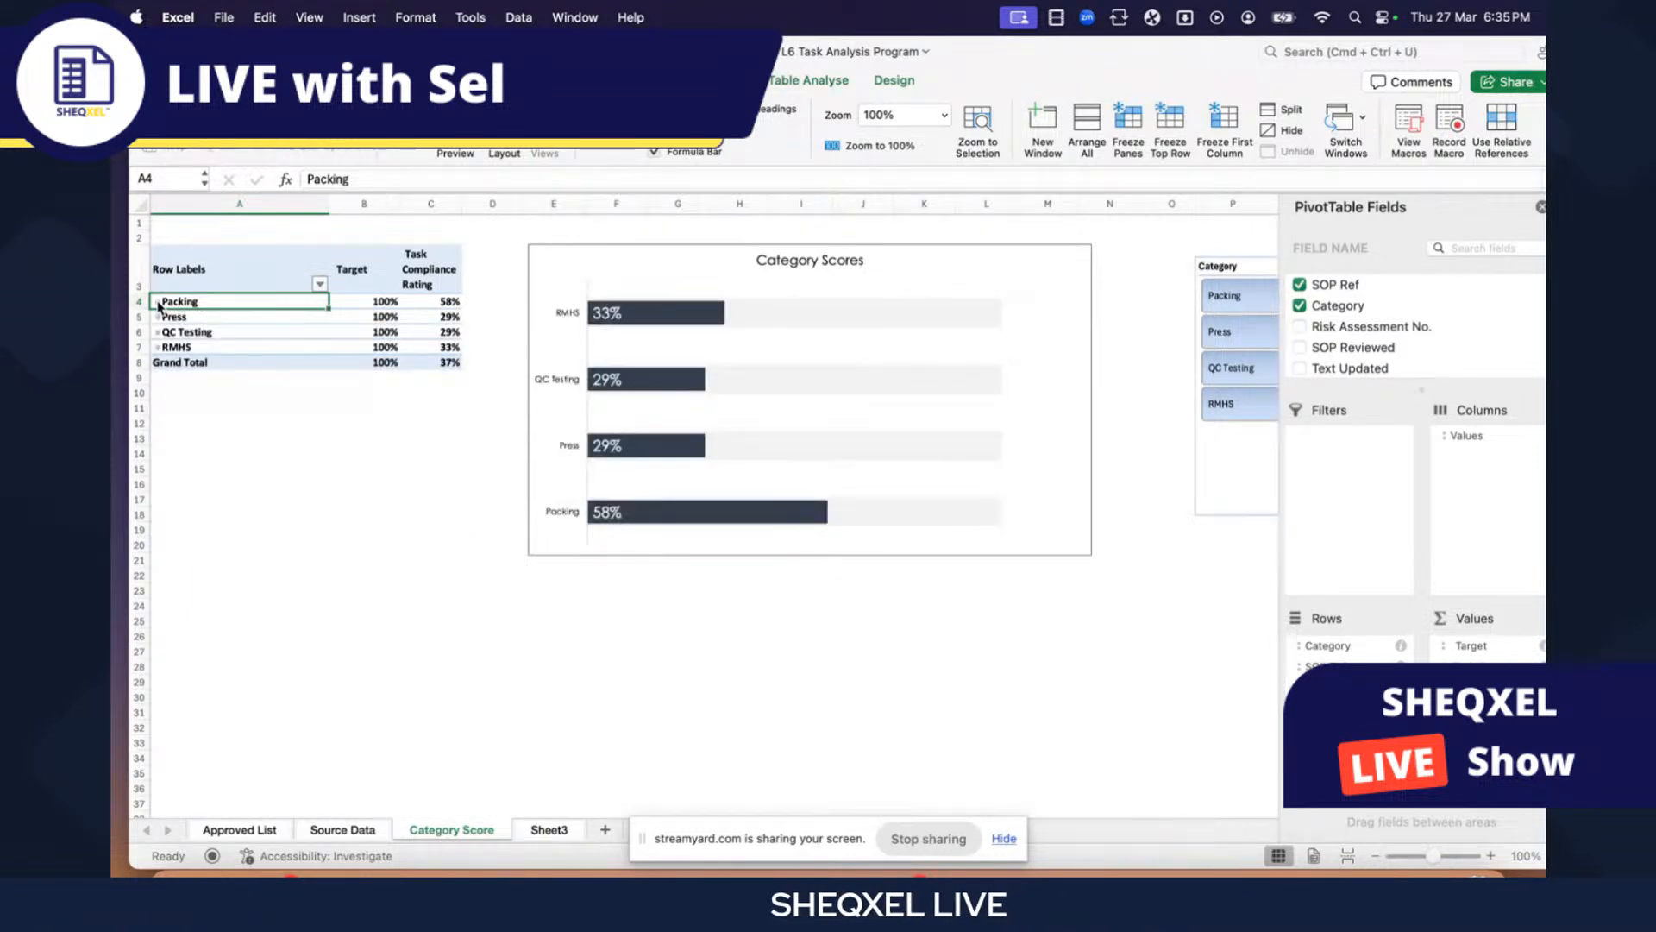
left_click(531, 711)
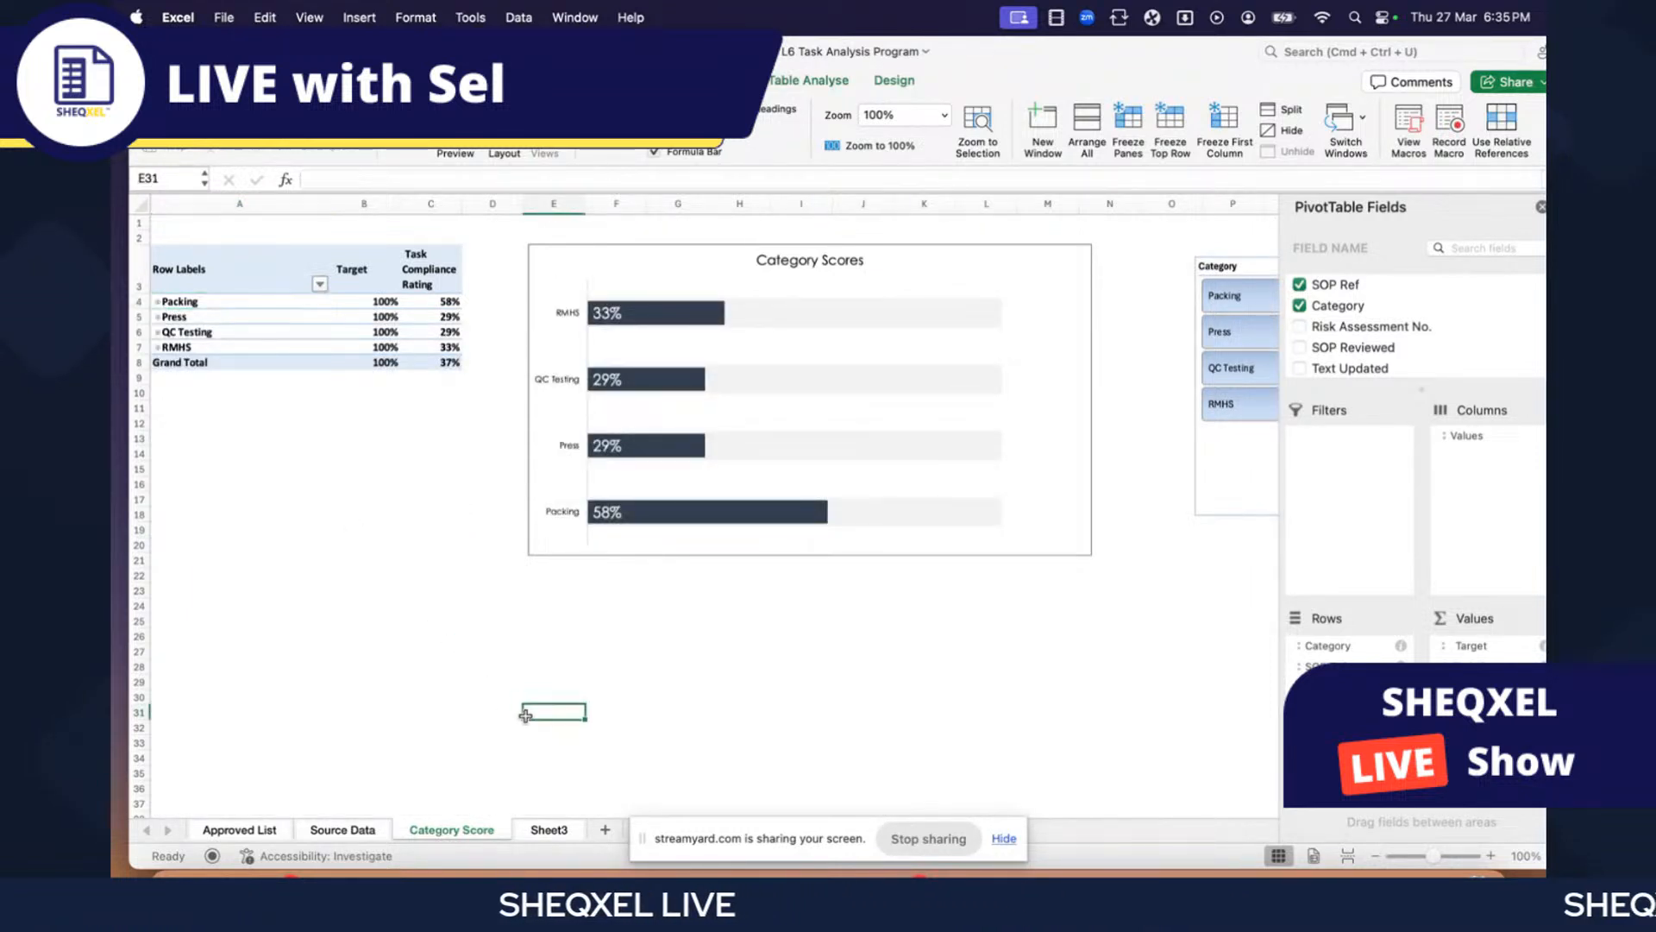
left_click(971, 545)
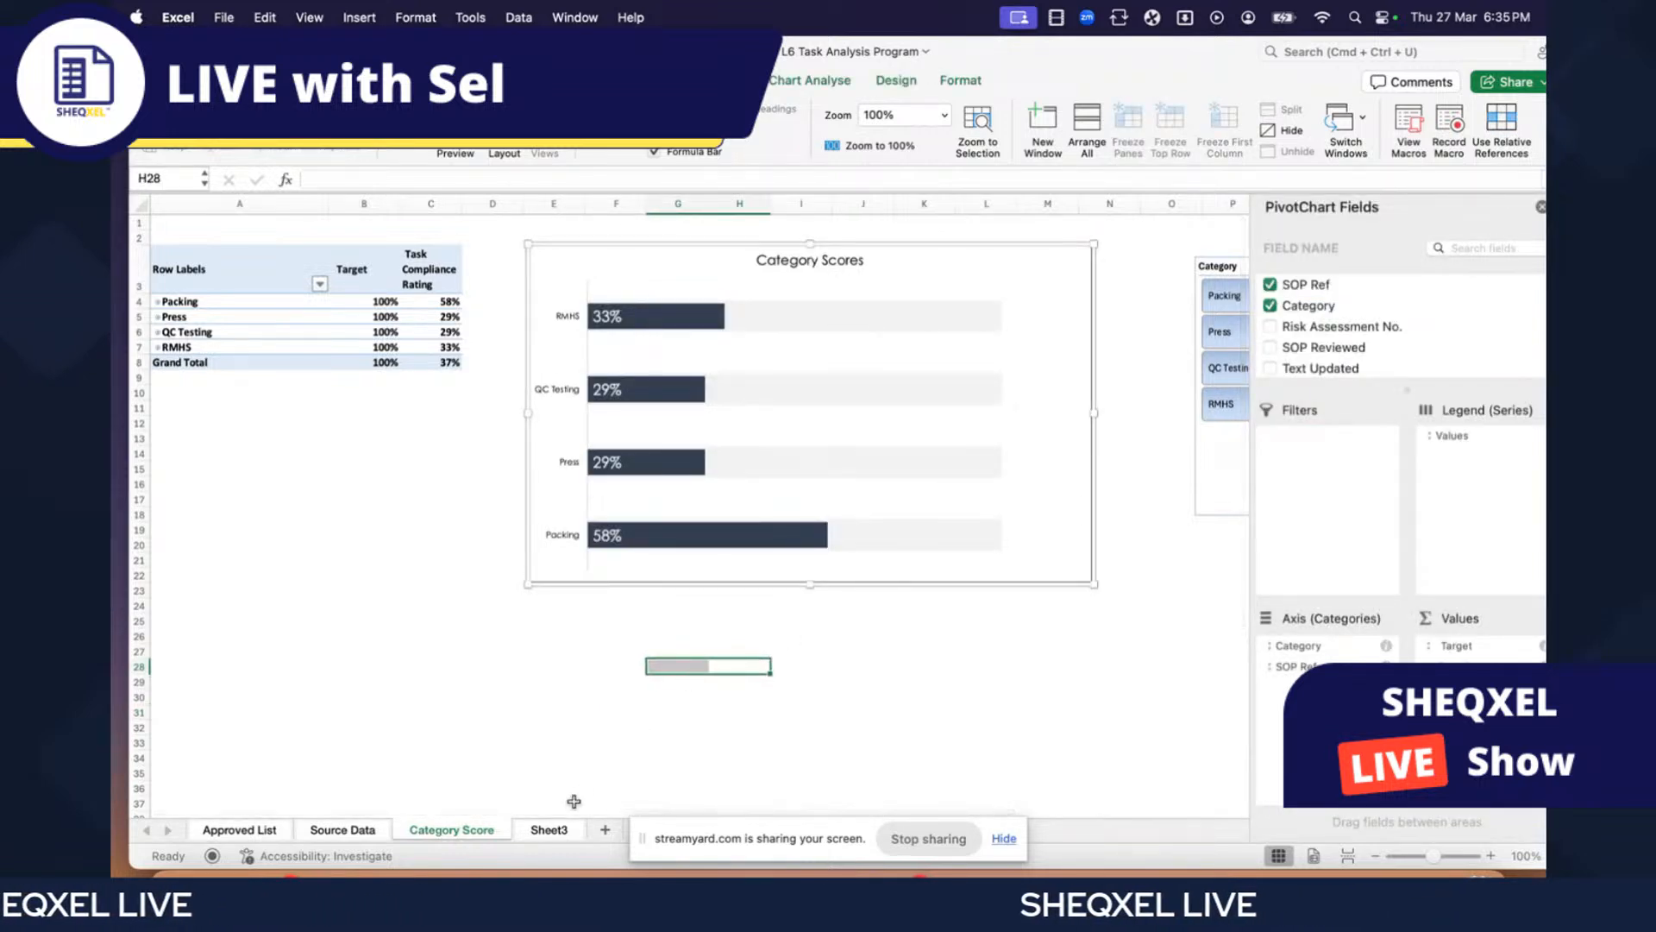
- Open Sheet3 and review the fields available for its empty pivot table
left_click(549, 829)
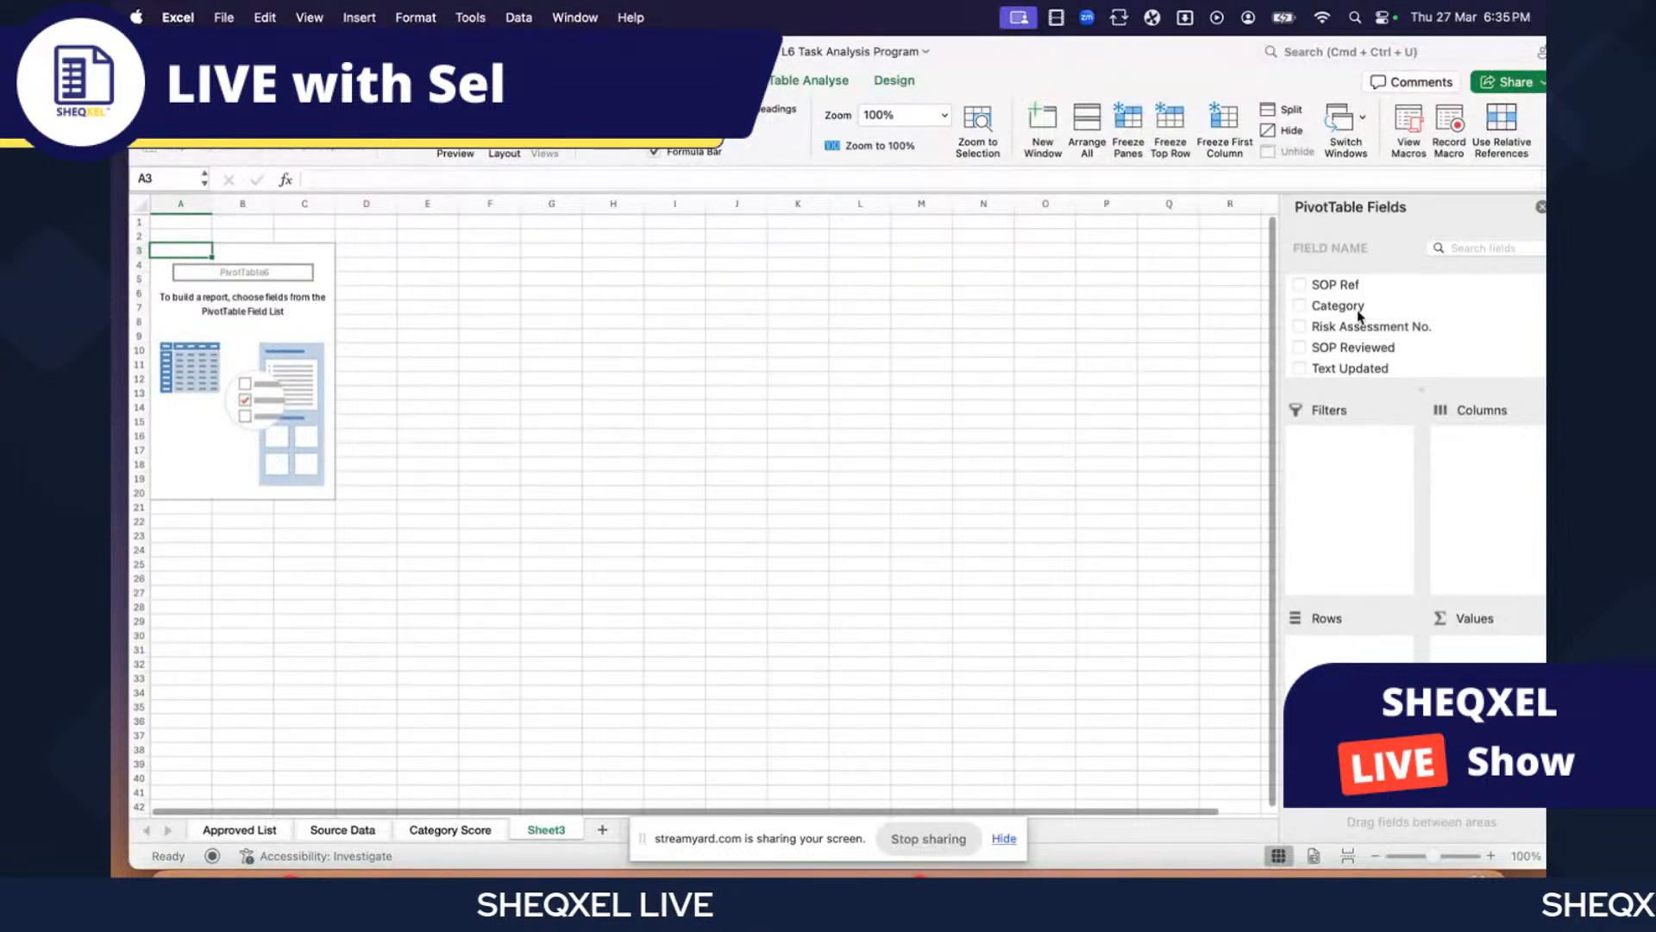
left_click(192, 335)
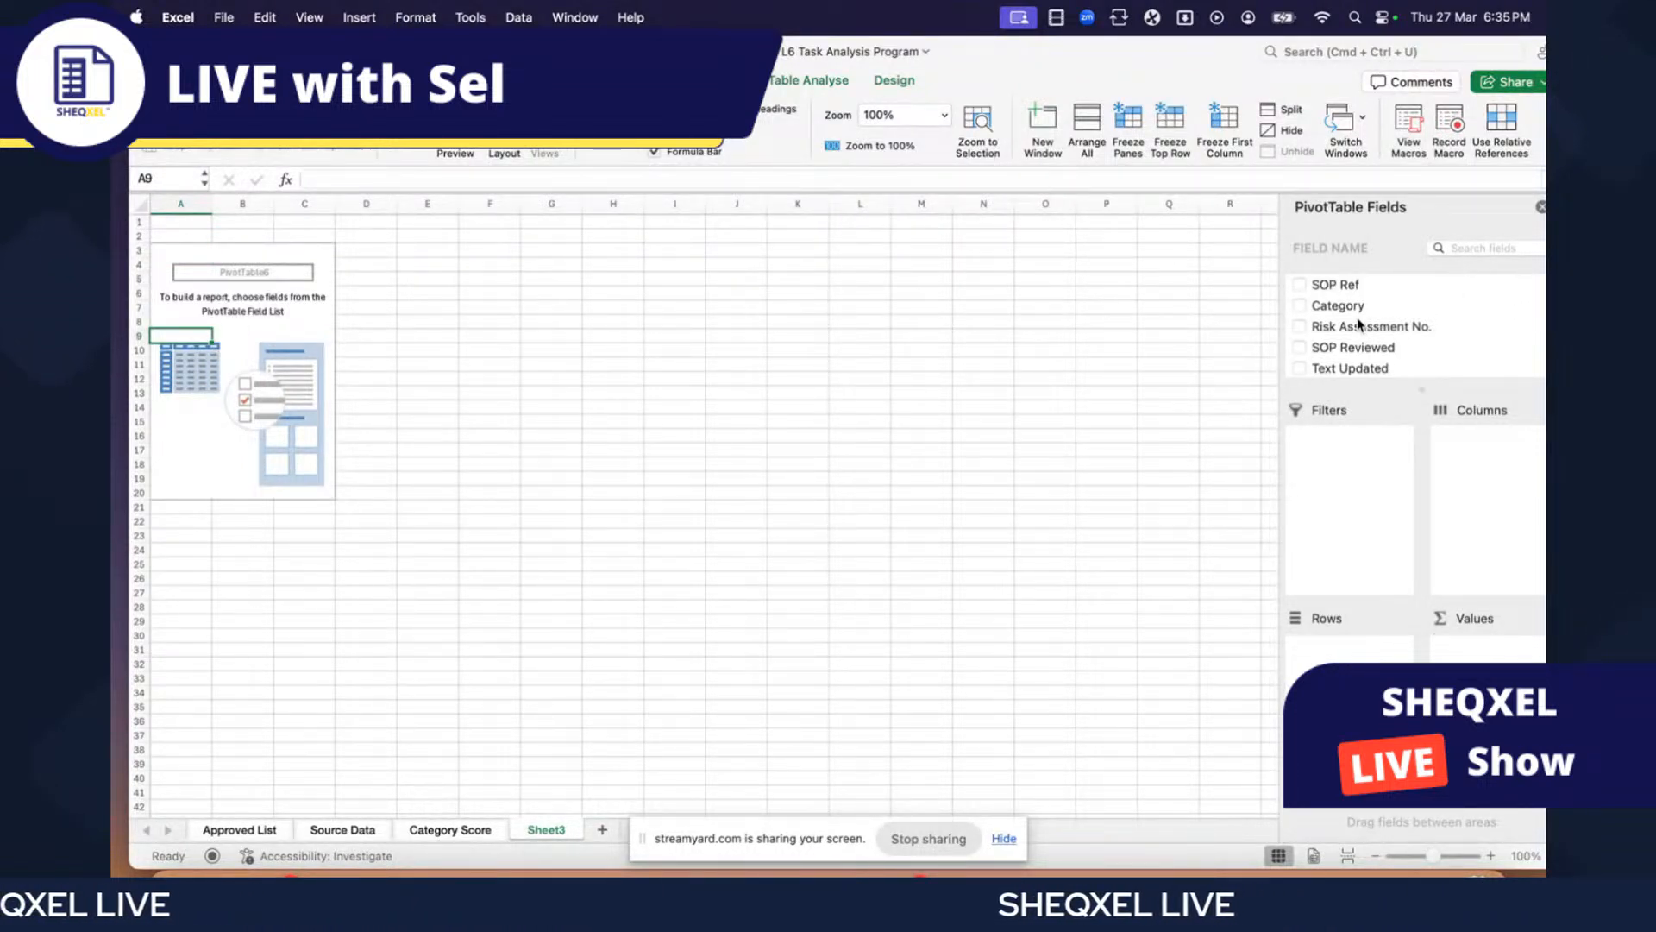
scroll(1380, 328, "down", 3)
scroll(1381, 328, "up", 2)
- Examine the Y entries in the SOP Reviewed to Managers Sign off x3 columns on the Source Data sheet
left_click(354, 829)
left_click_drag(675, 298, 1240, 422)
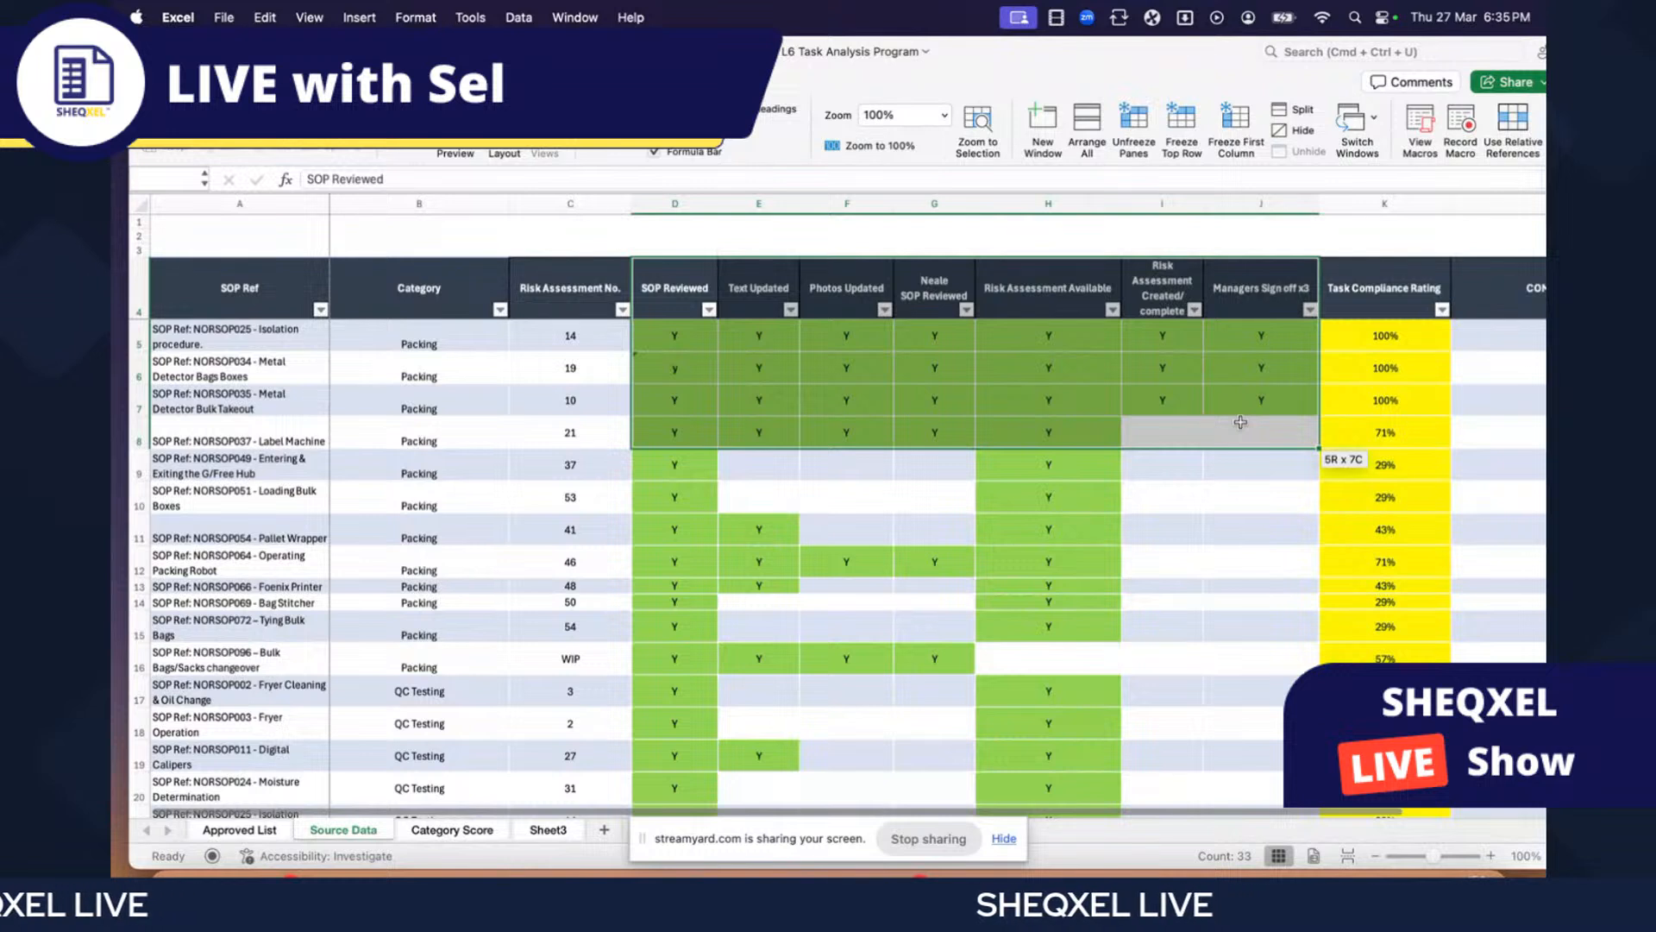
left_click_drag(1239, 422, 1240, 422)
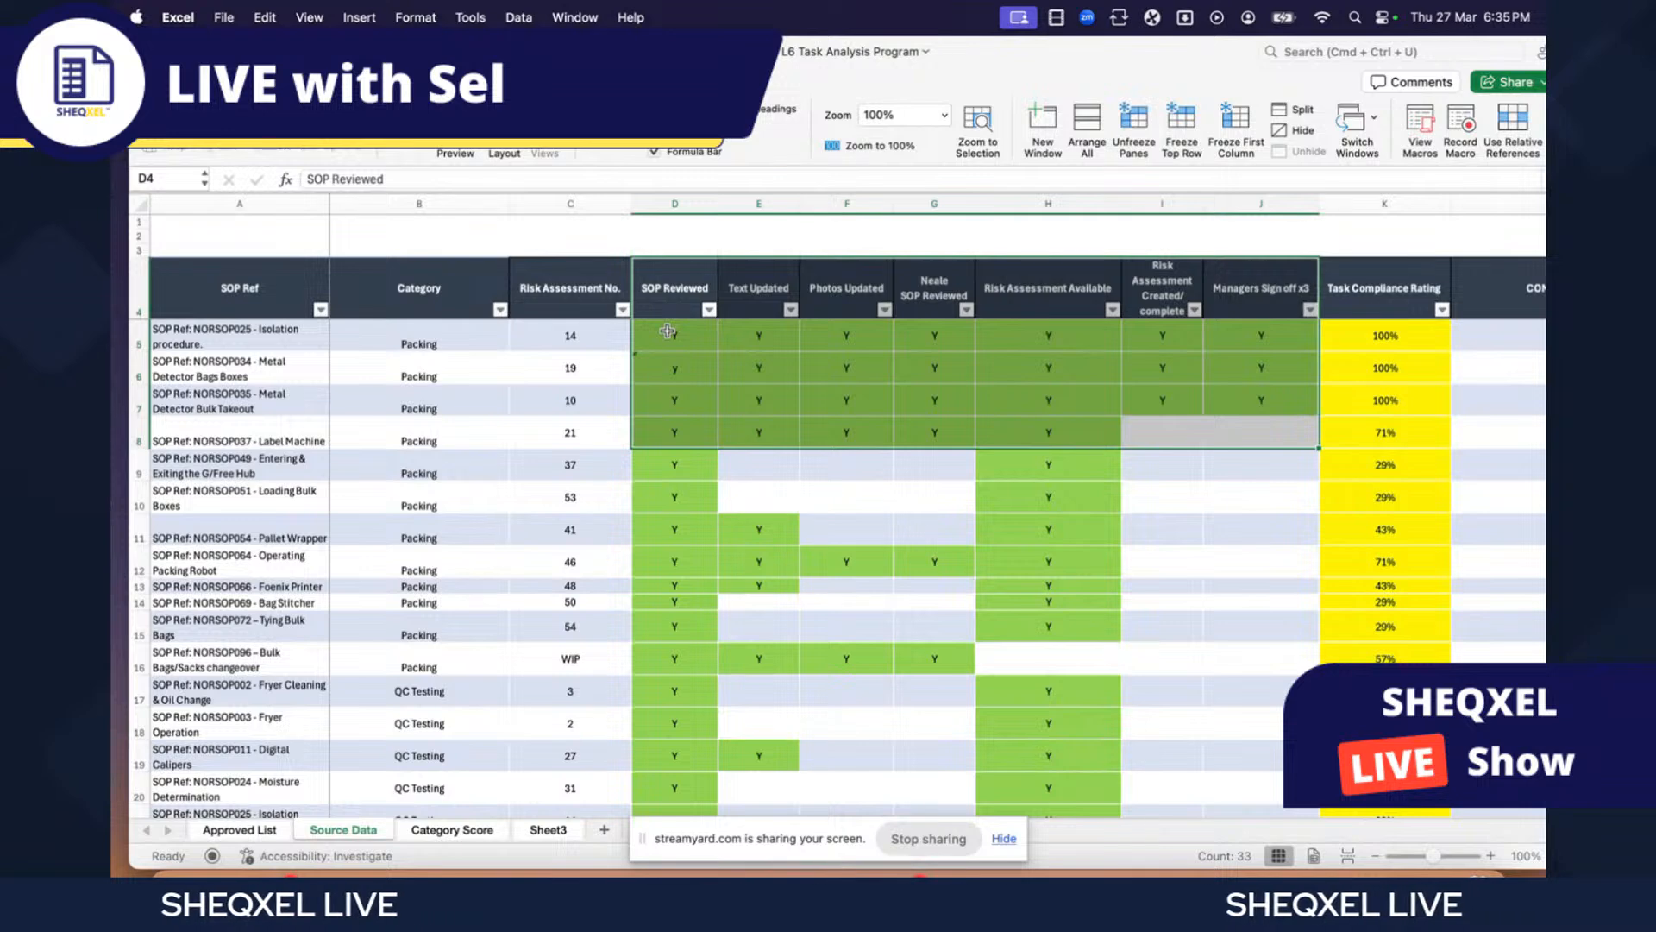
left_click_drag(672, 293, 663, 781)
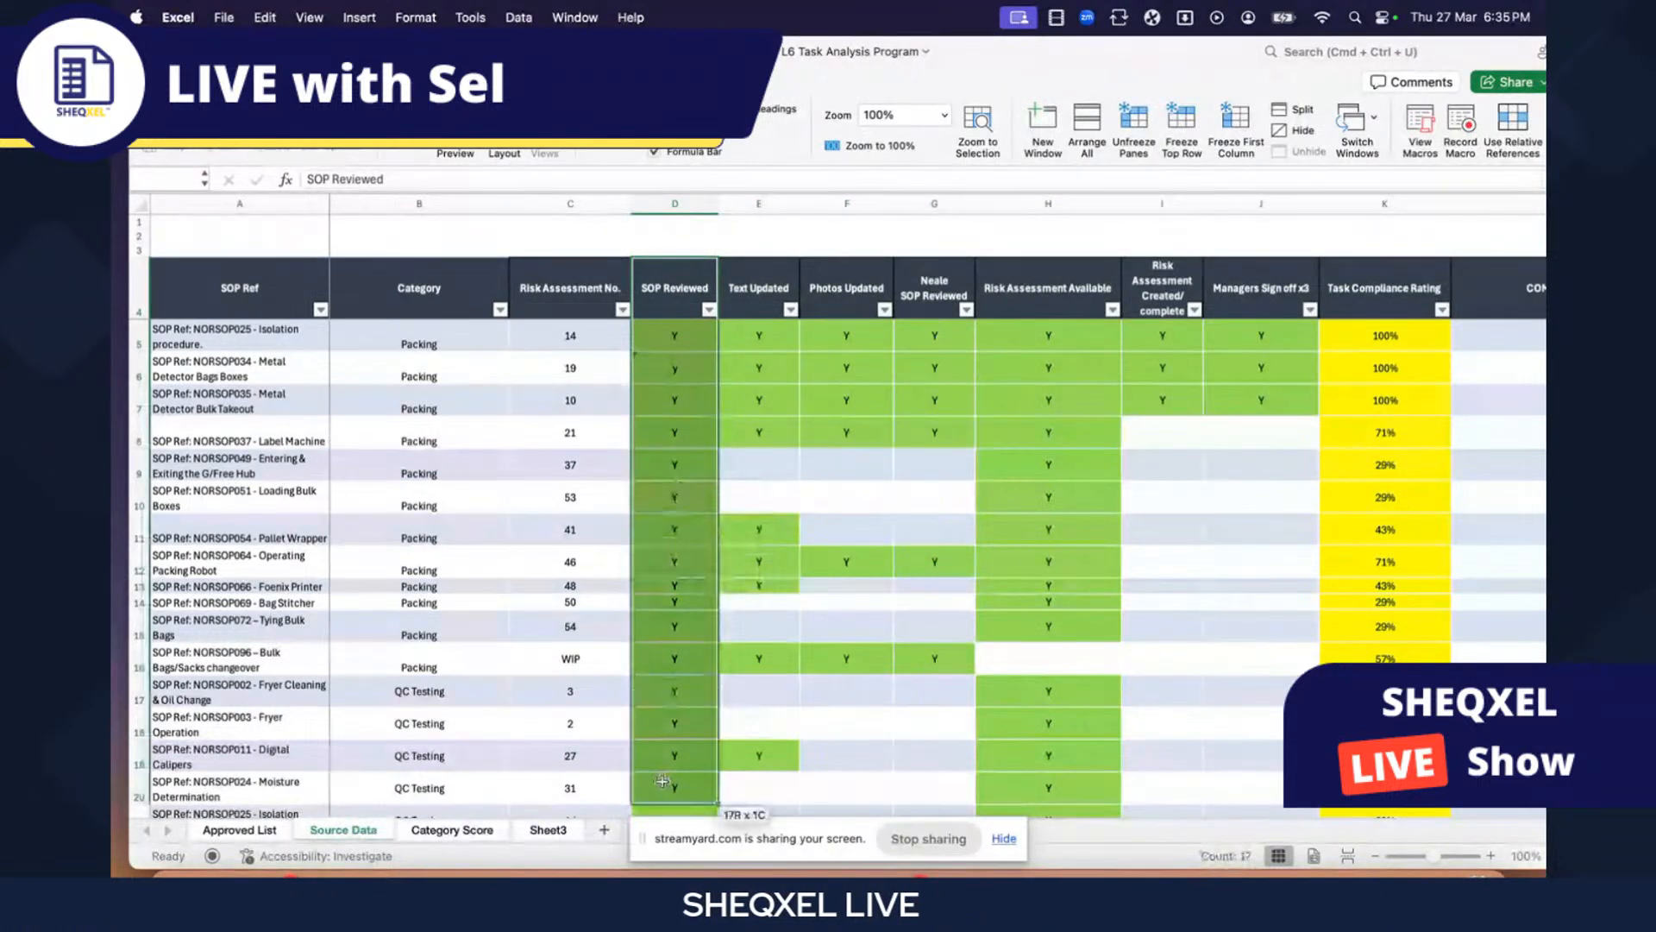
left_click_drag(767, 277, 761, 590)
left_click_drag(673, 469, 1217, 461)
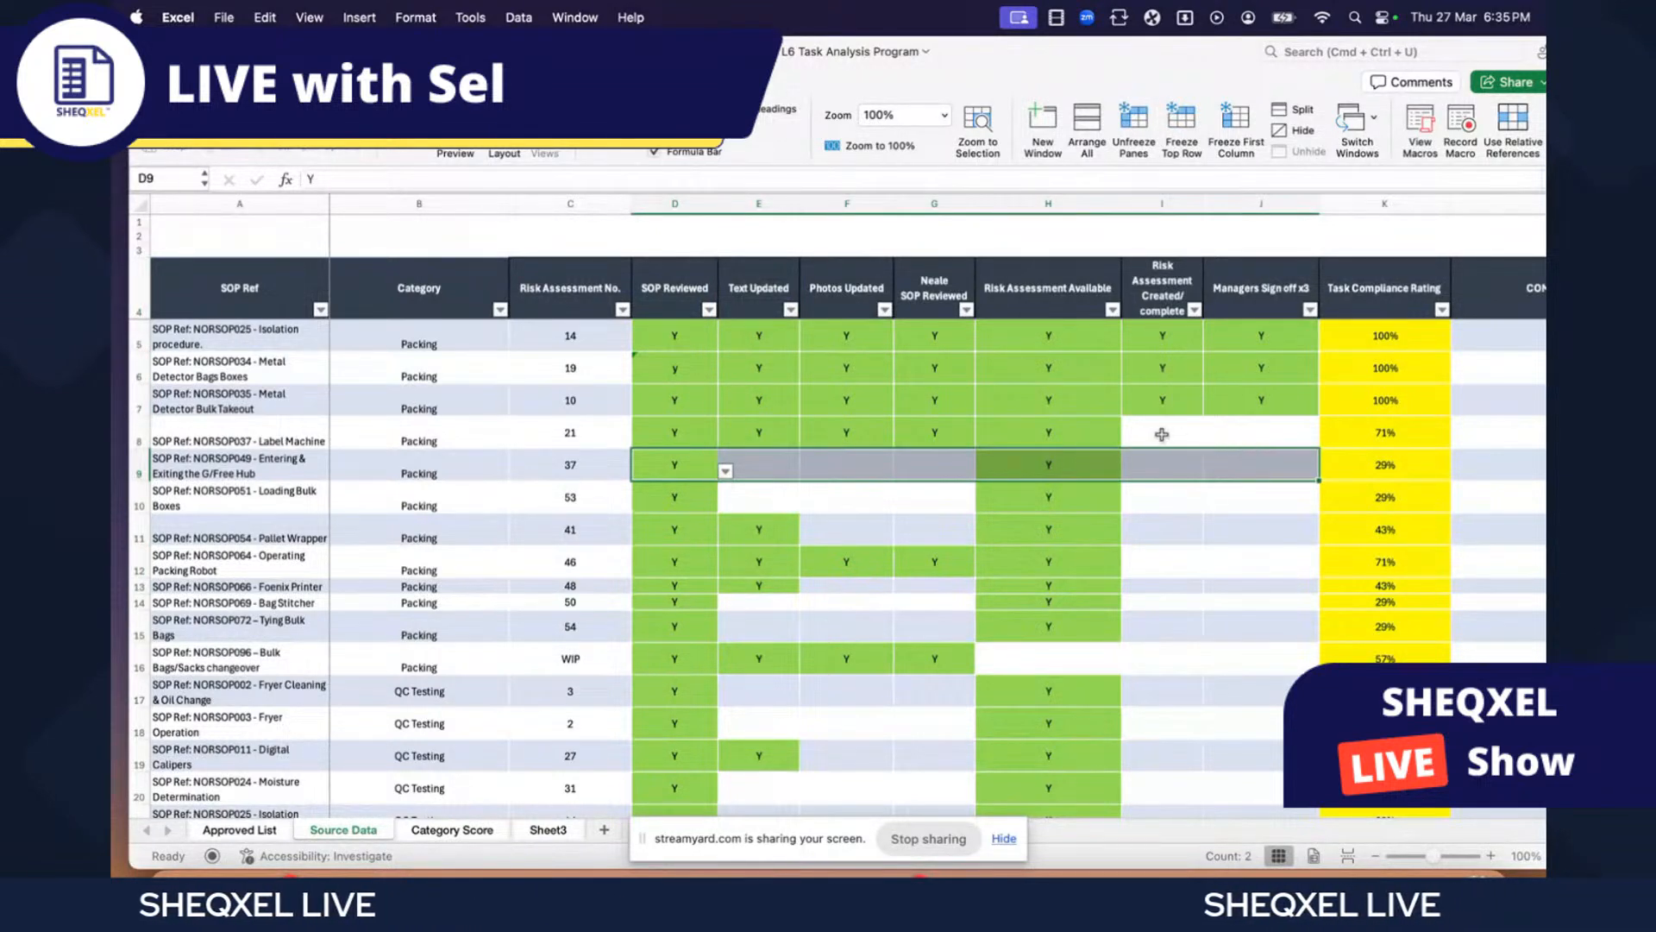
- Try adding SOP Reviewed, Text Updated, Photos Updated and the second SOP Reviewed field to the Sheet3 pivot table as row fields
left_click_drag(680, 293, 1027, 300)
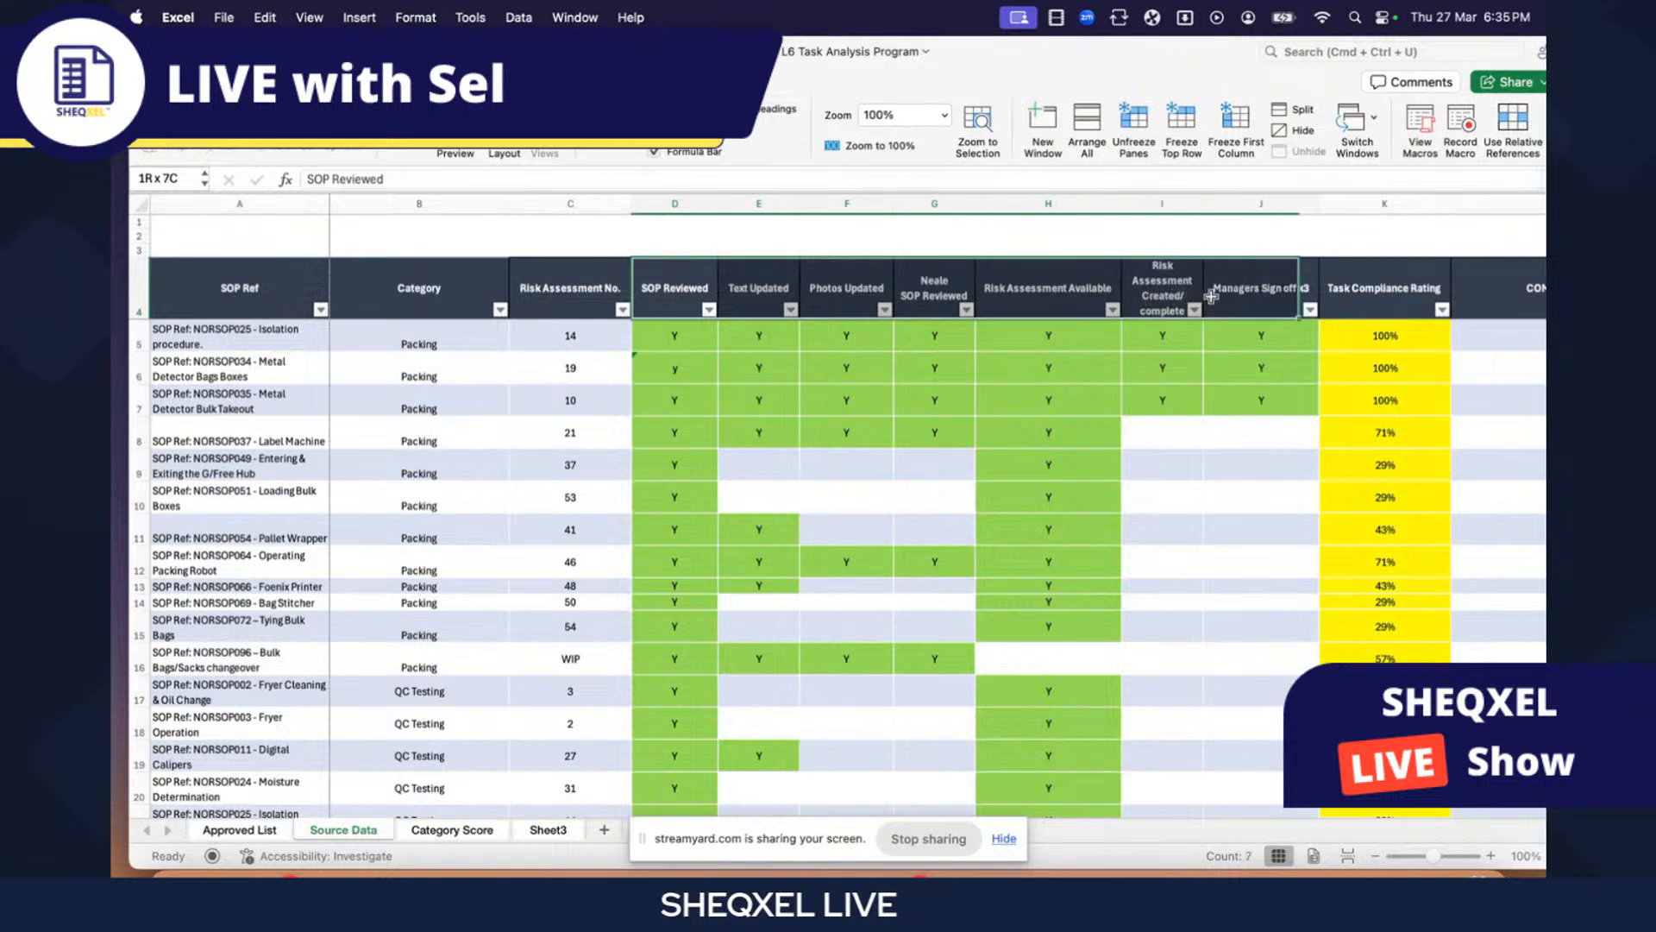
left_click(548, 829)
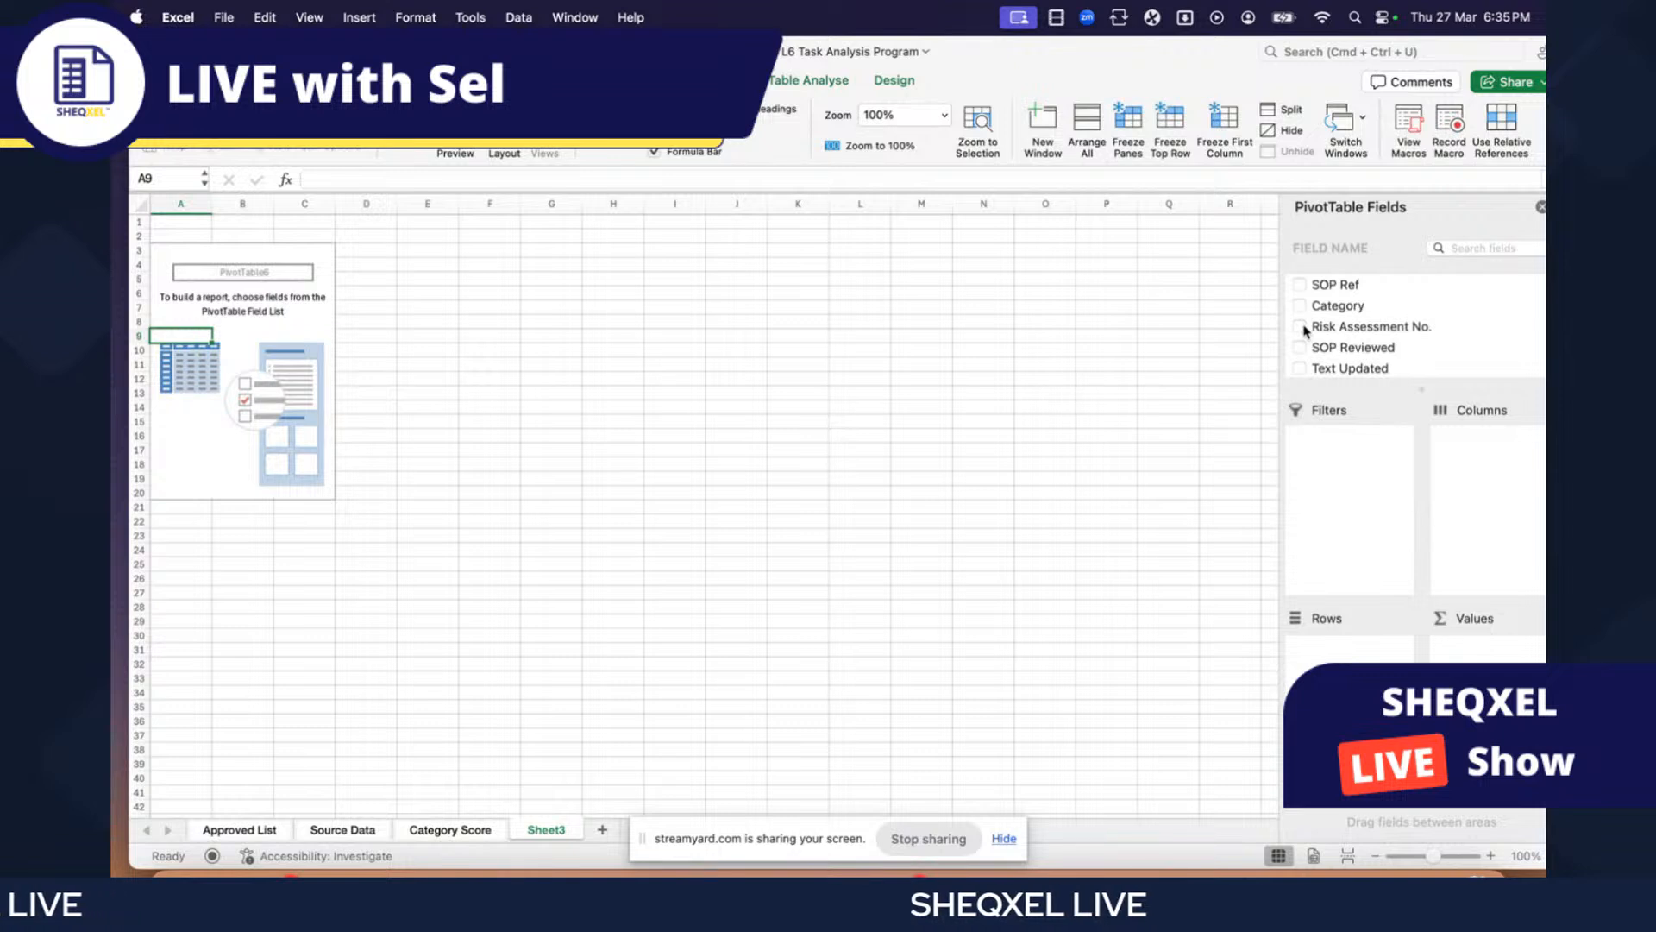
scroll(1306, 330, "down", 3)
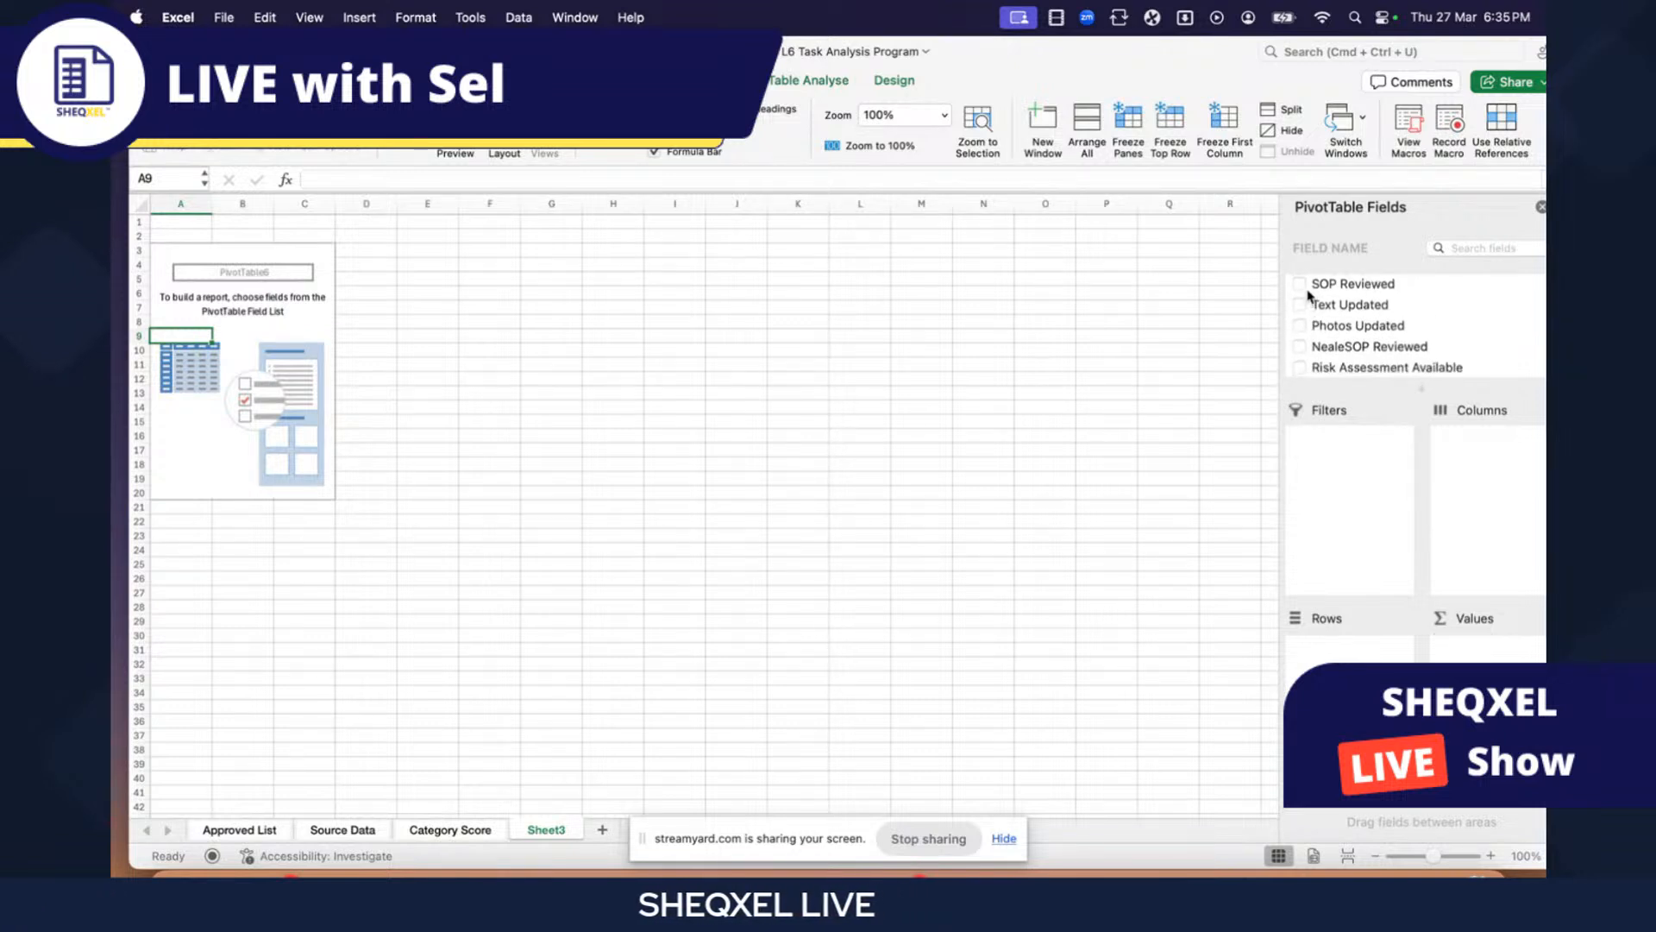
left_click(1300, 284)
left_click(1300, 306)
left_click(1303, 327)
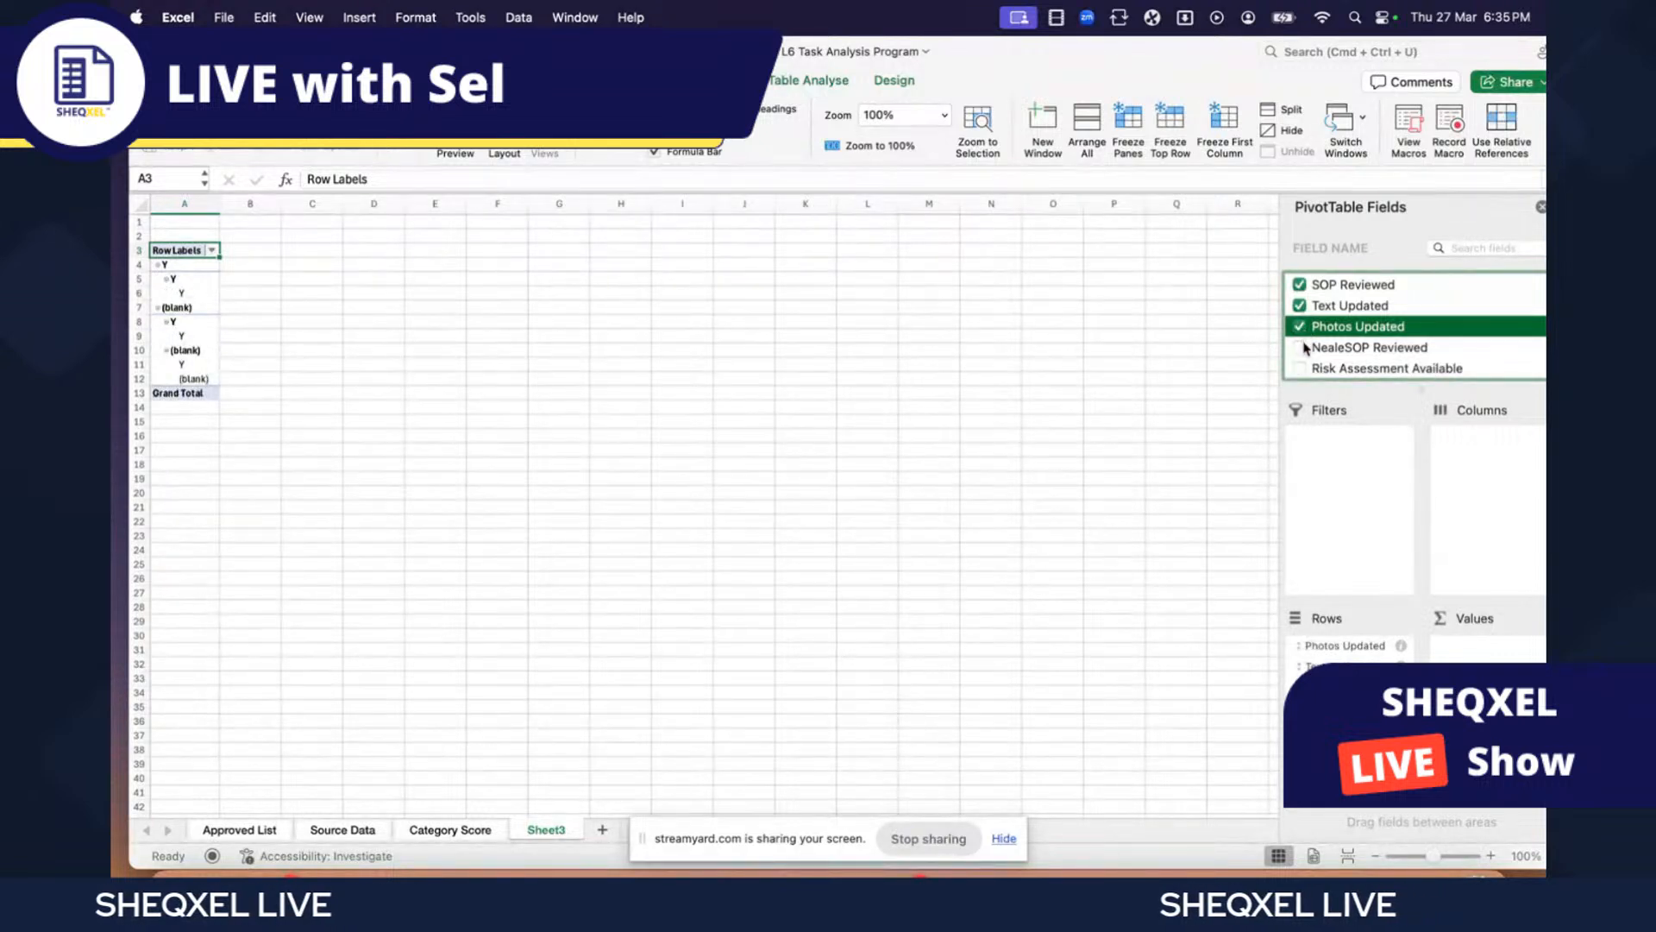
left_click(1300, 348)
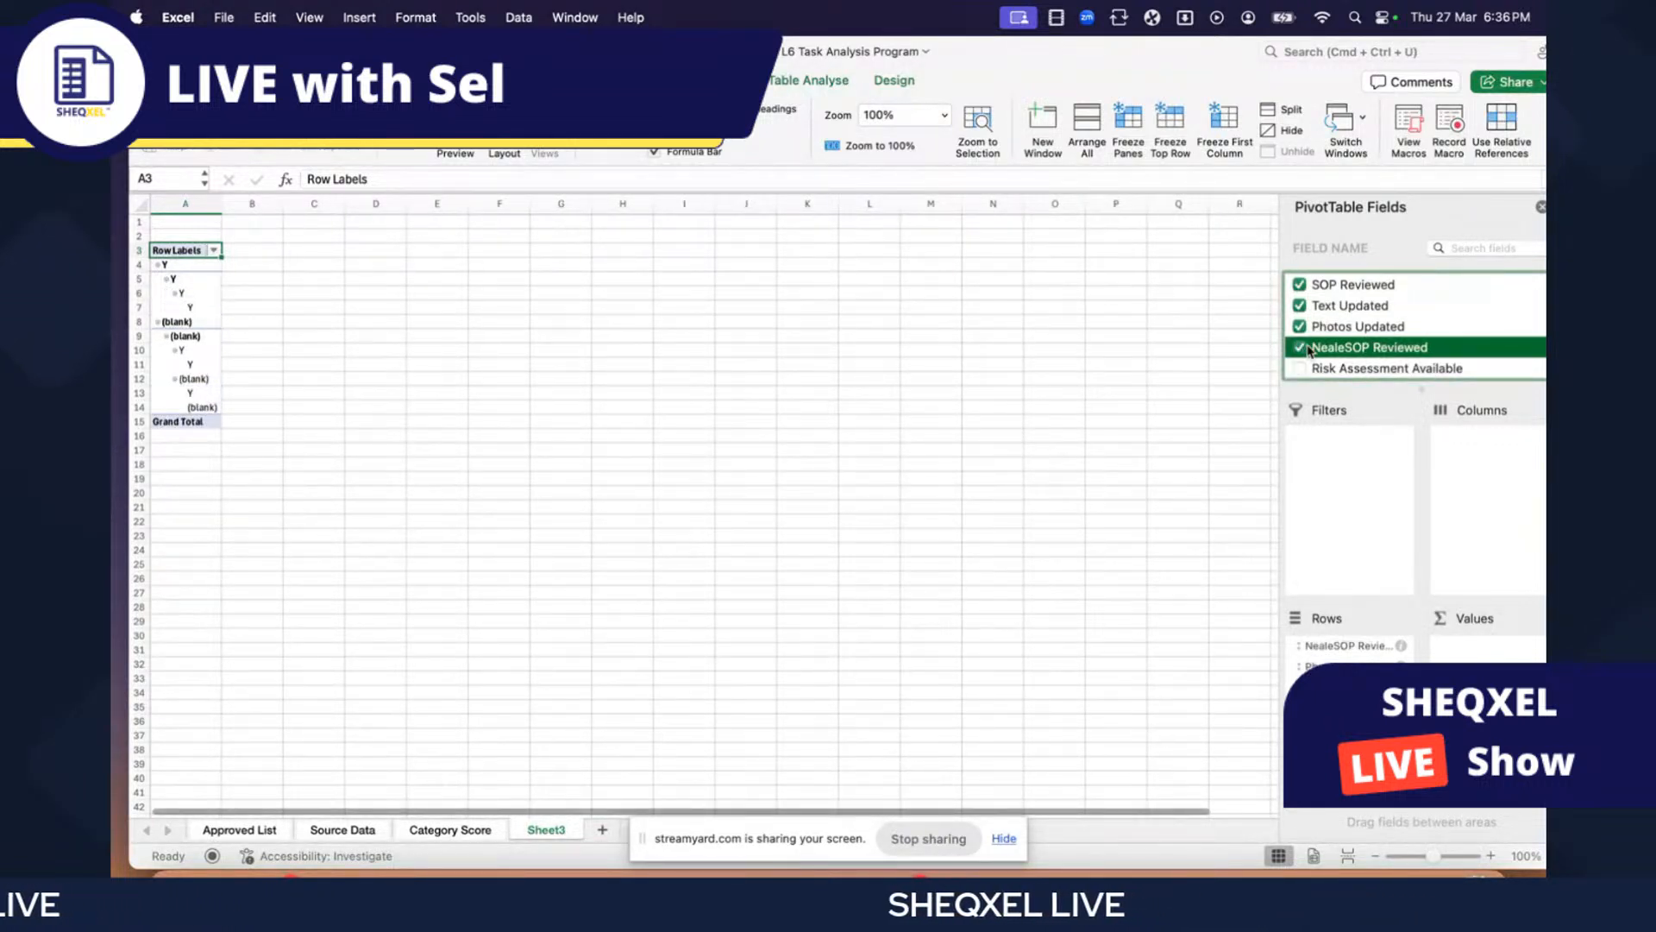
- Try adding both Risk Assessment fields and Managers Sign off x3 as rows, and add and remove Task Compliance Rating
scroll(1309, 354, "down", 1)
left_click(1300, 334)
left_click(1300, 353)
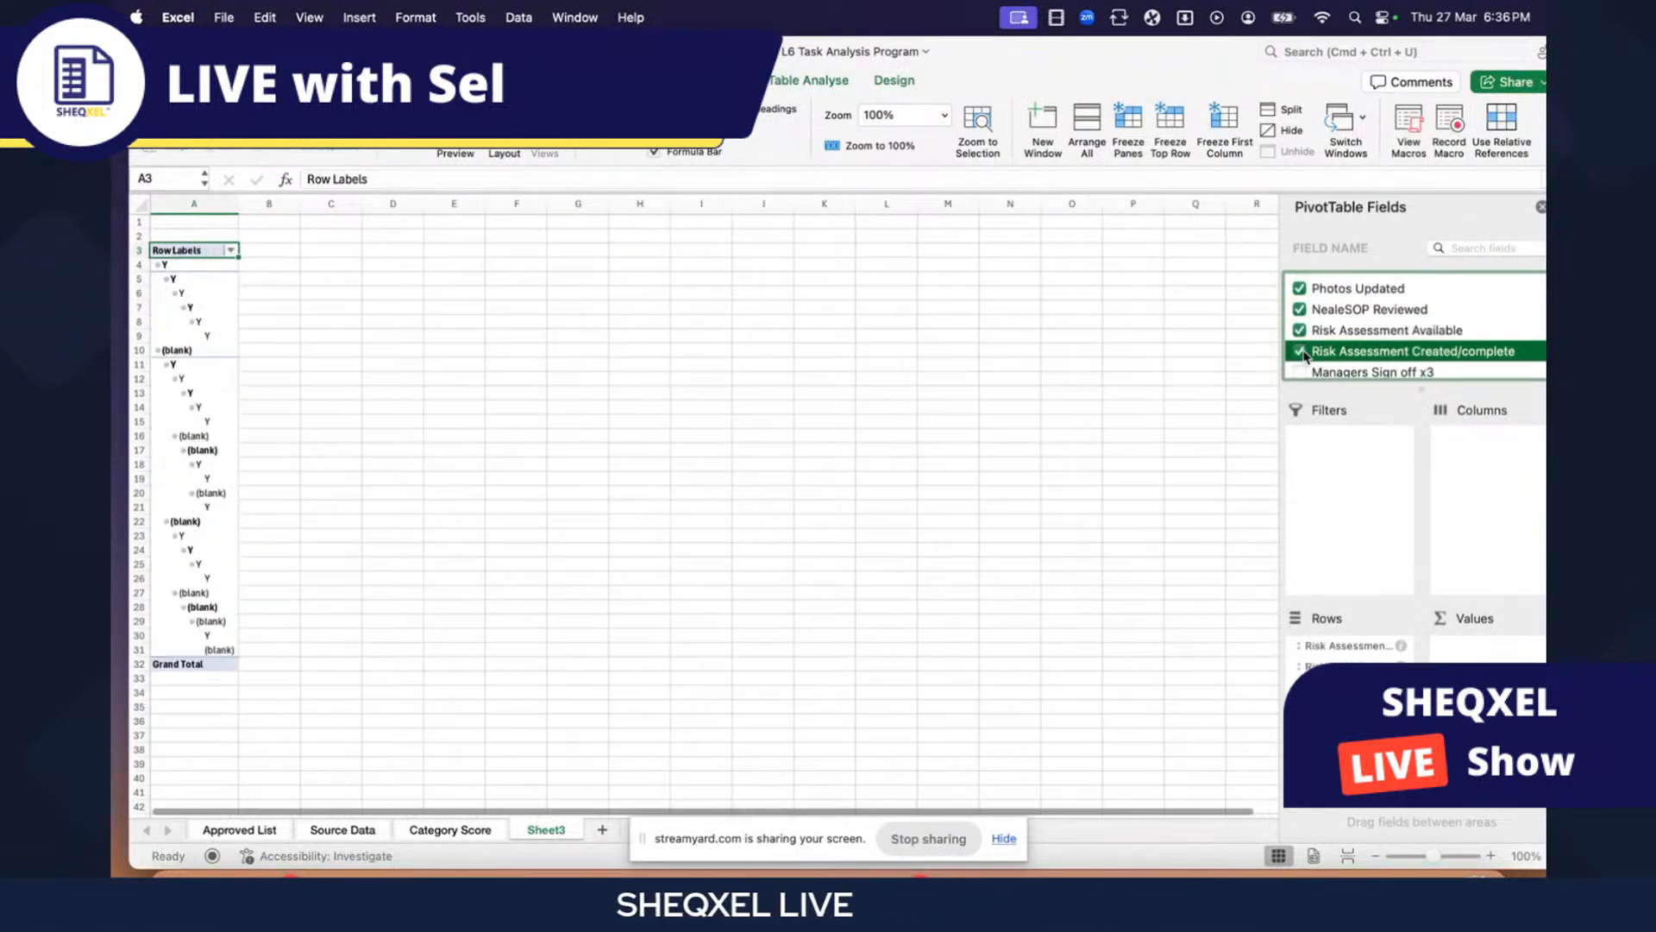
scroll(1306, 356, "down", 1)
scroll(1305, 357, "down", 2)
left_click(1300, 313)
left_click(1300, 325)
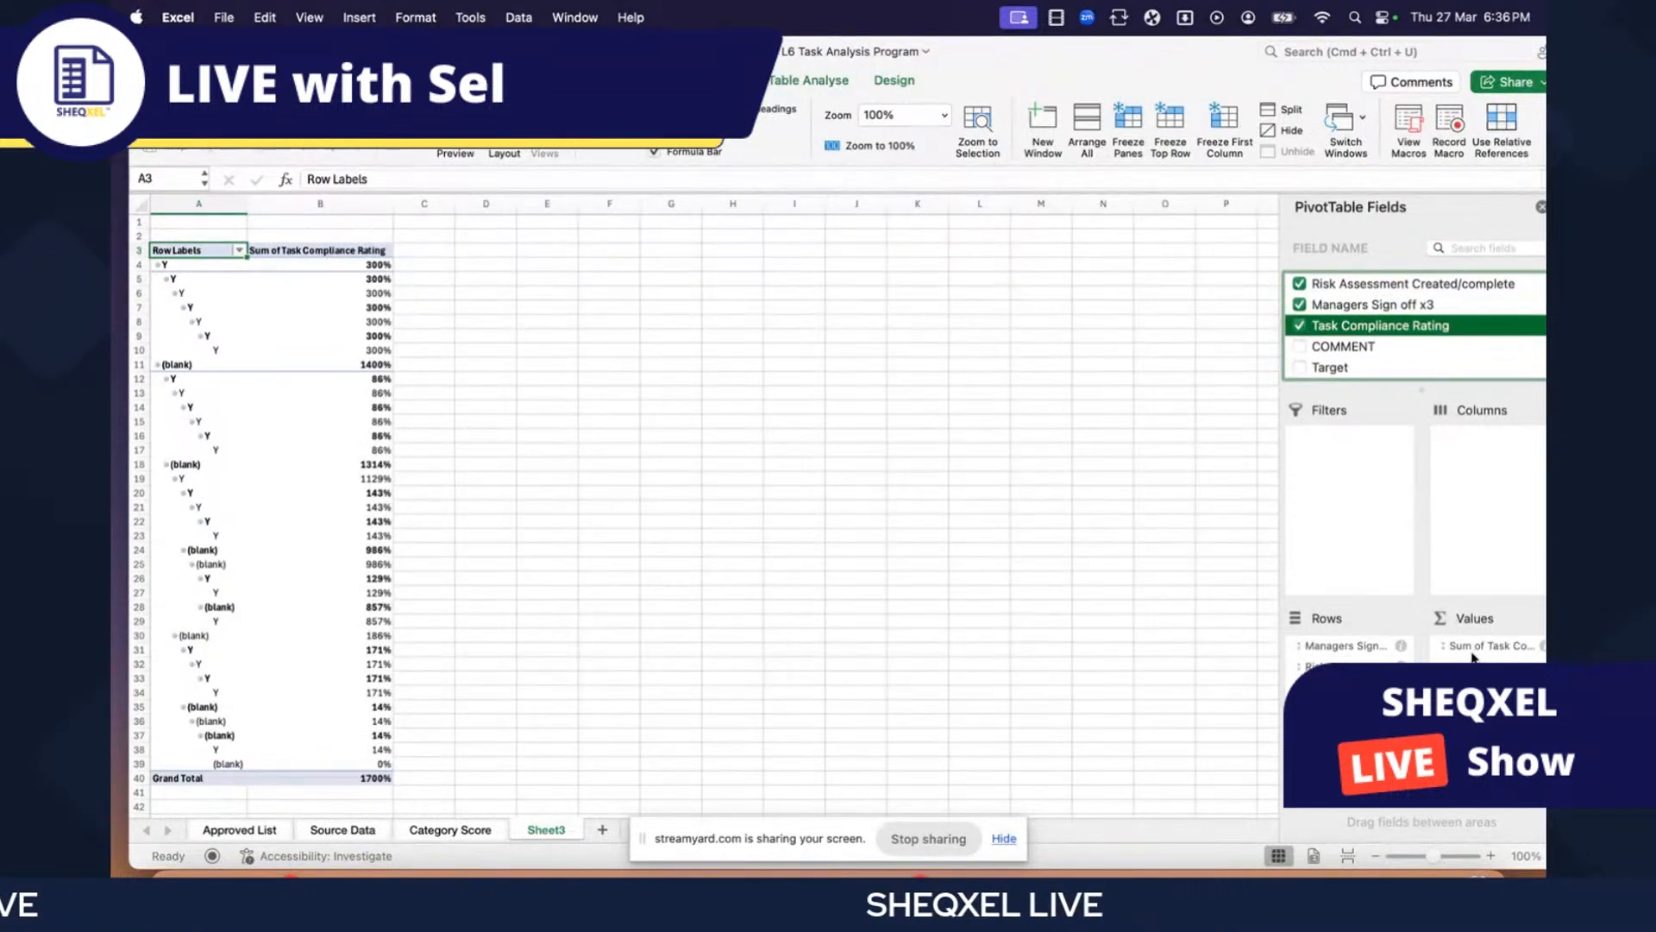
left_click(1300, 326)
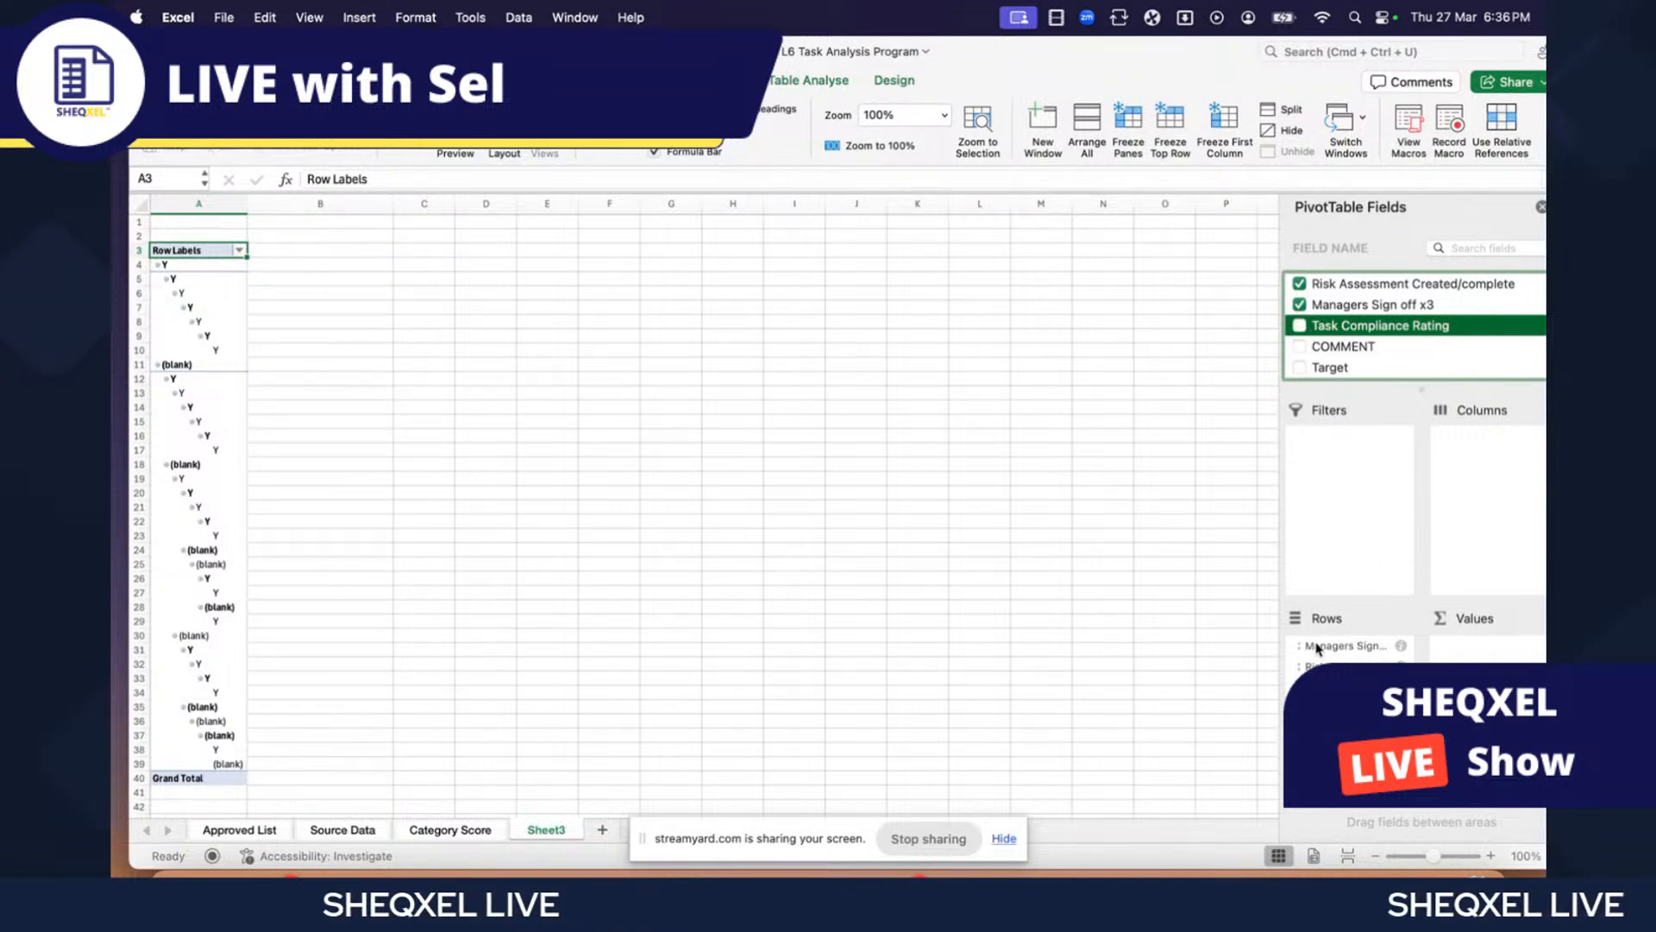
- Try Managers Sign off x3 as a value field, and undo all field changes back to an empty pivot table
left_click_drag(1317, 649, 1459, 655)
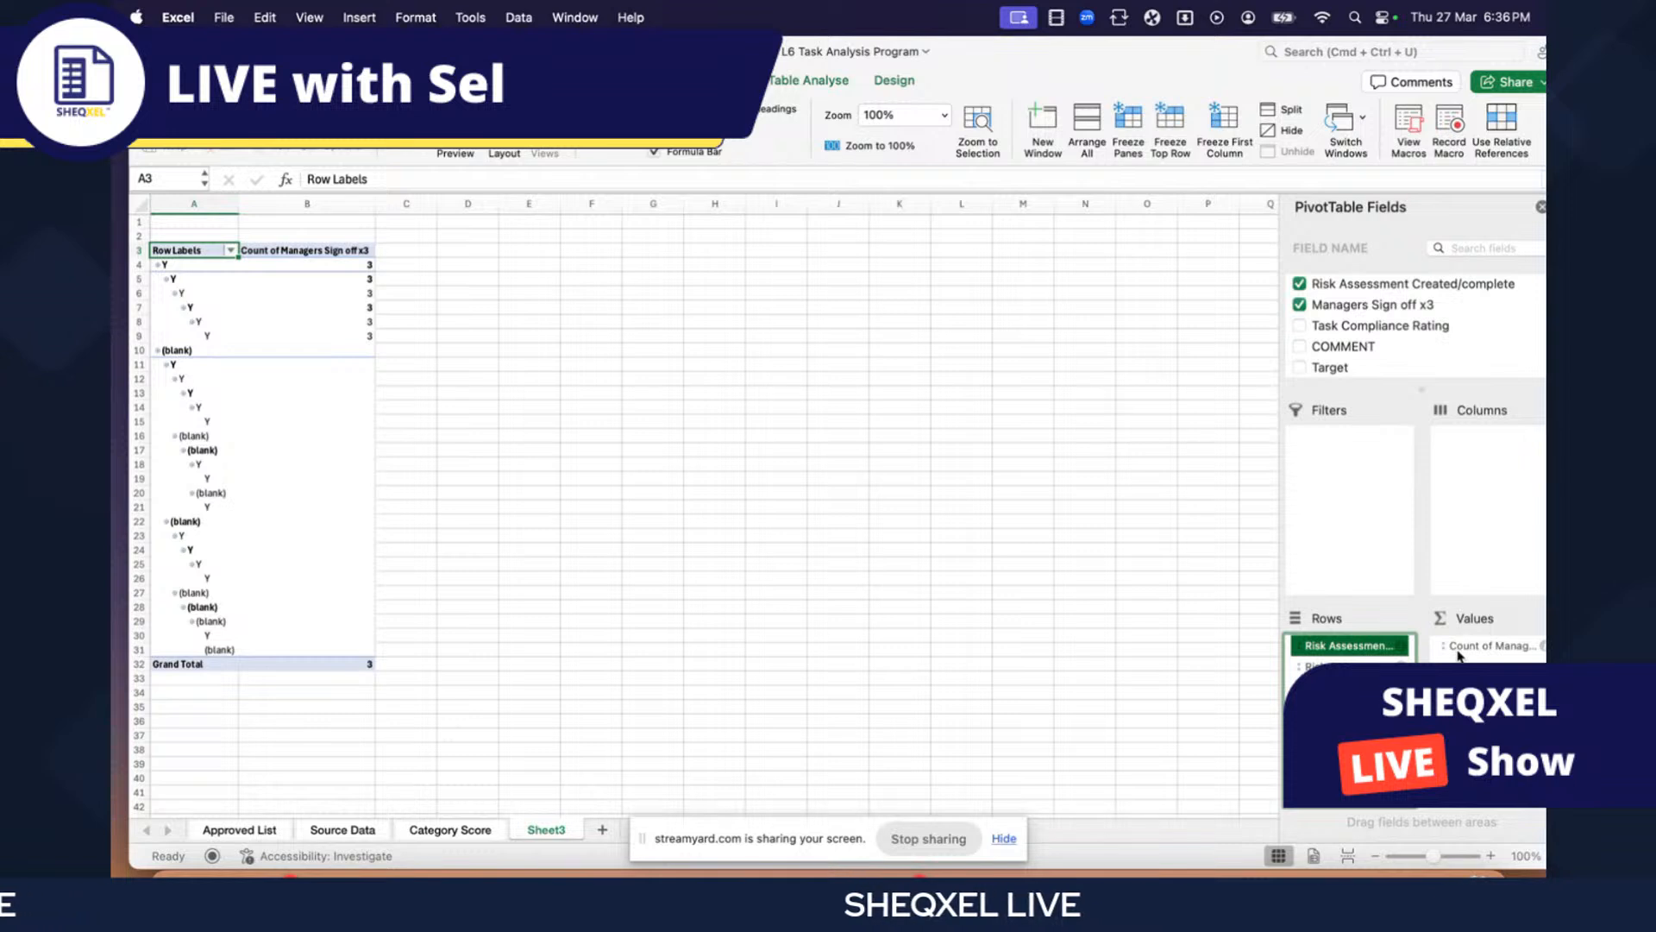
key("super+z")
key("super+z")
key("super+z")
key("super+z")
key("super+z")
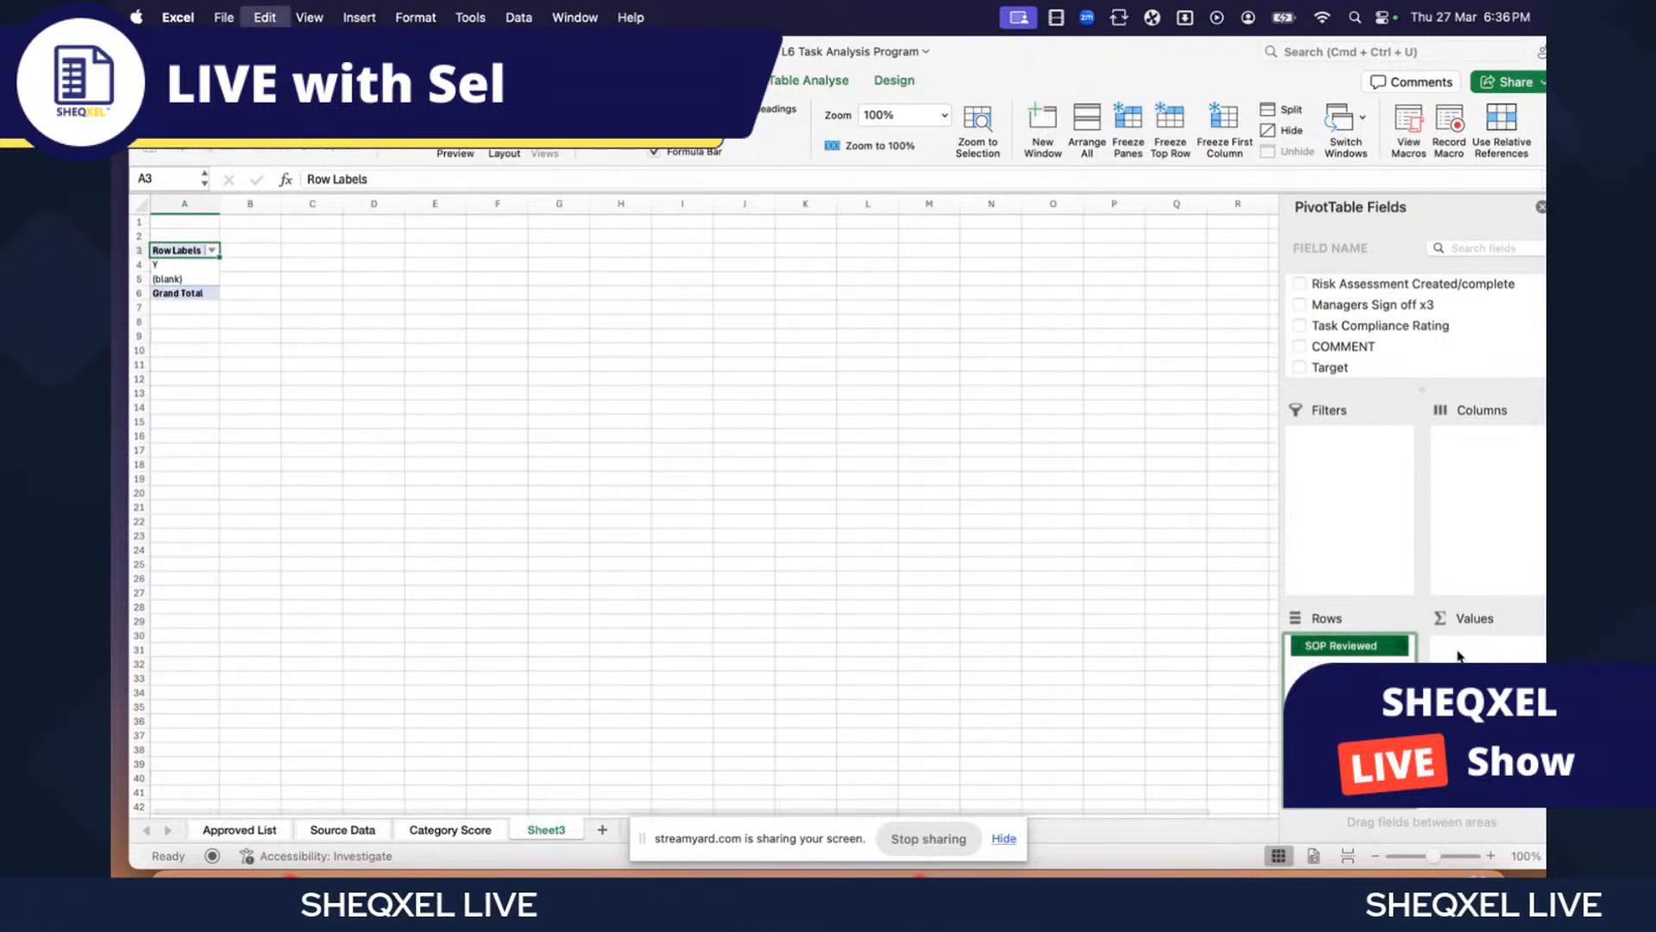
key("super+z")
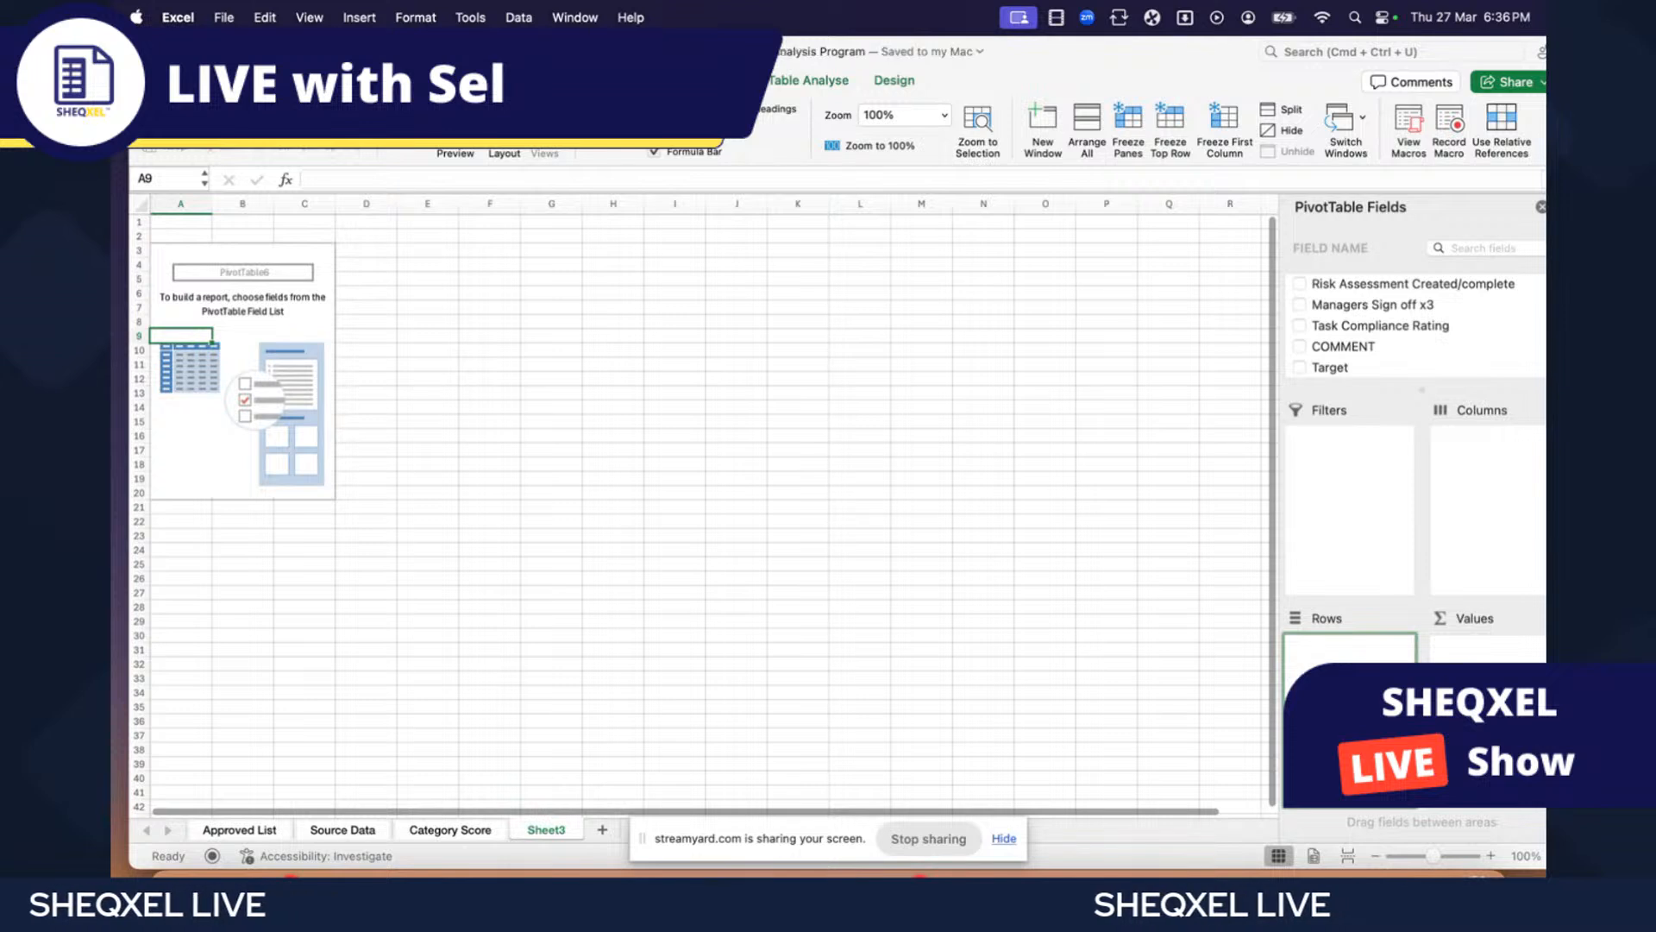
- Add SOP Reviewed, Text Updated, Photos Updated and the second SOP Reviewed field to the pivot table's values as counts
scroll(1346, 323, "up", 3)
scroll(1354, 321, "down", 1)
scroll(1356, 324, "up", 4)
left_click(1346, 308)
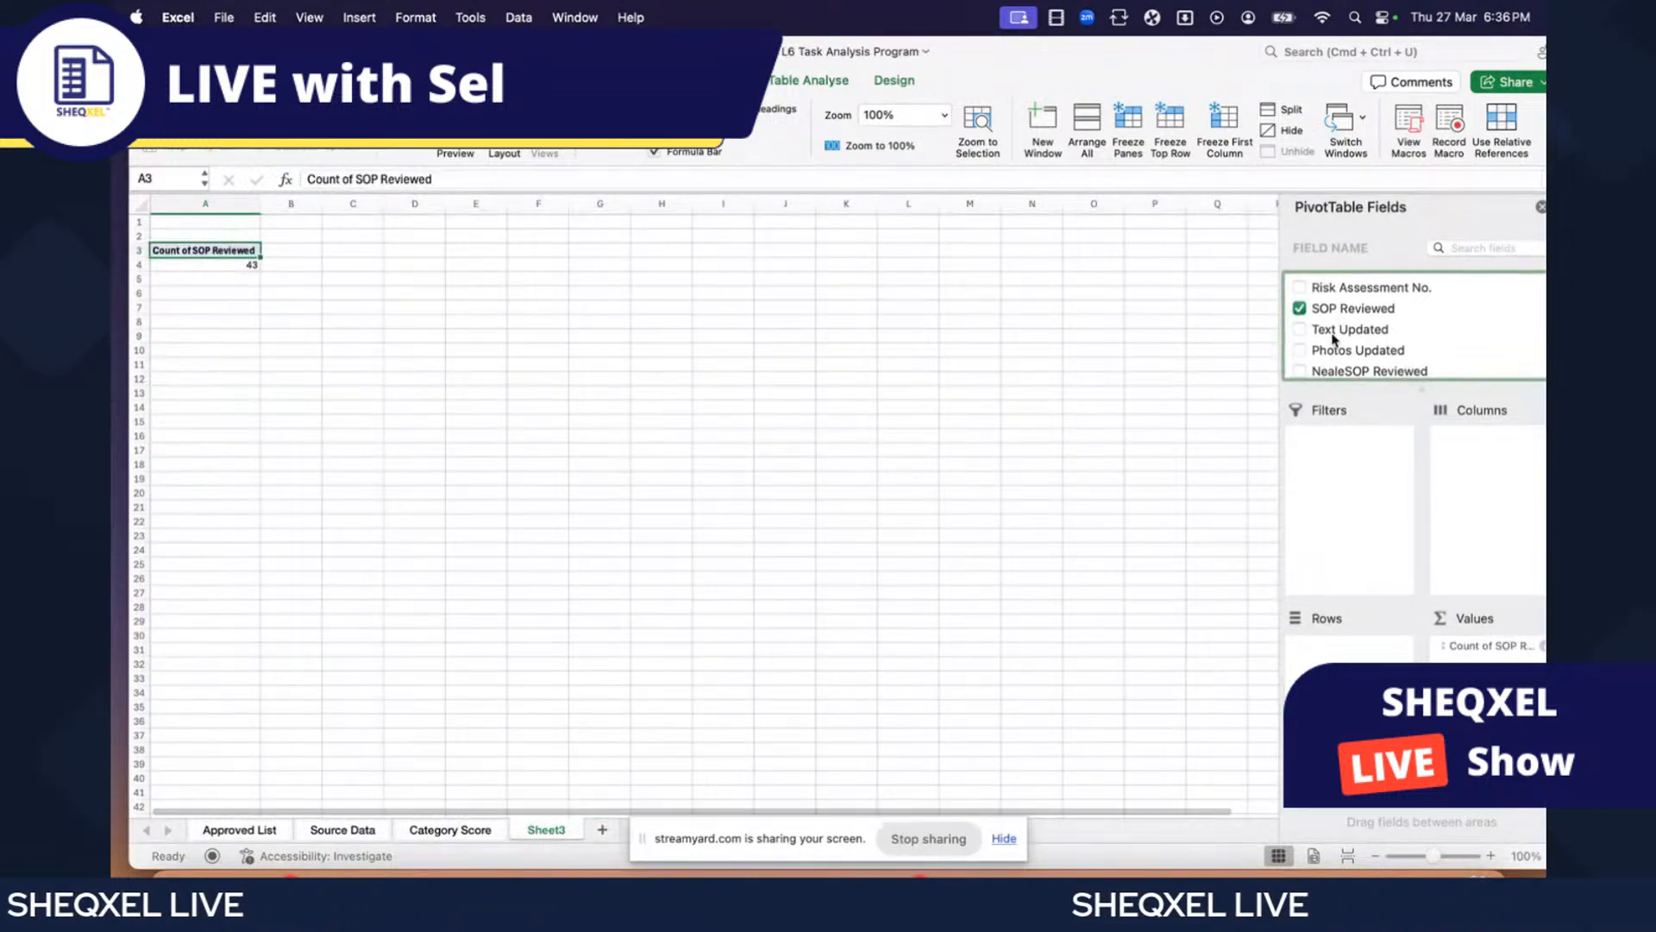
left_click_drag(1324, 325, 1458, 673)
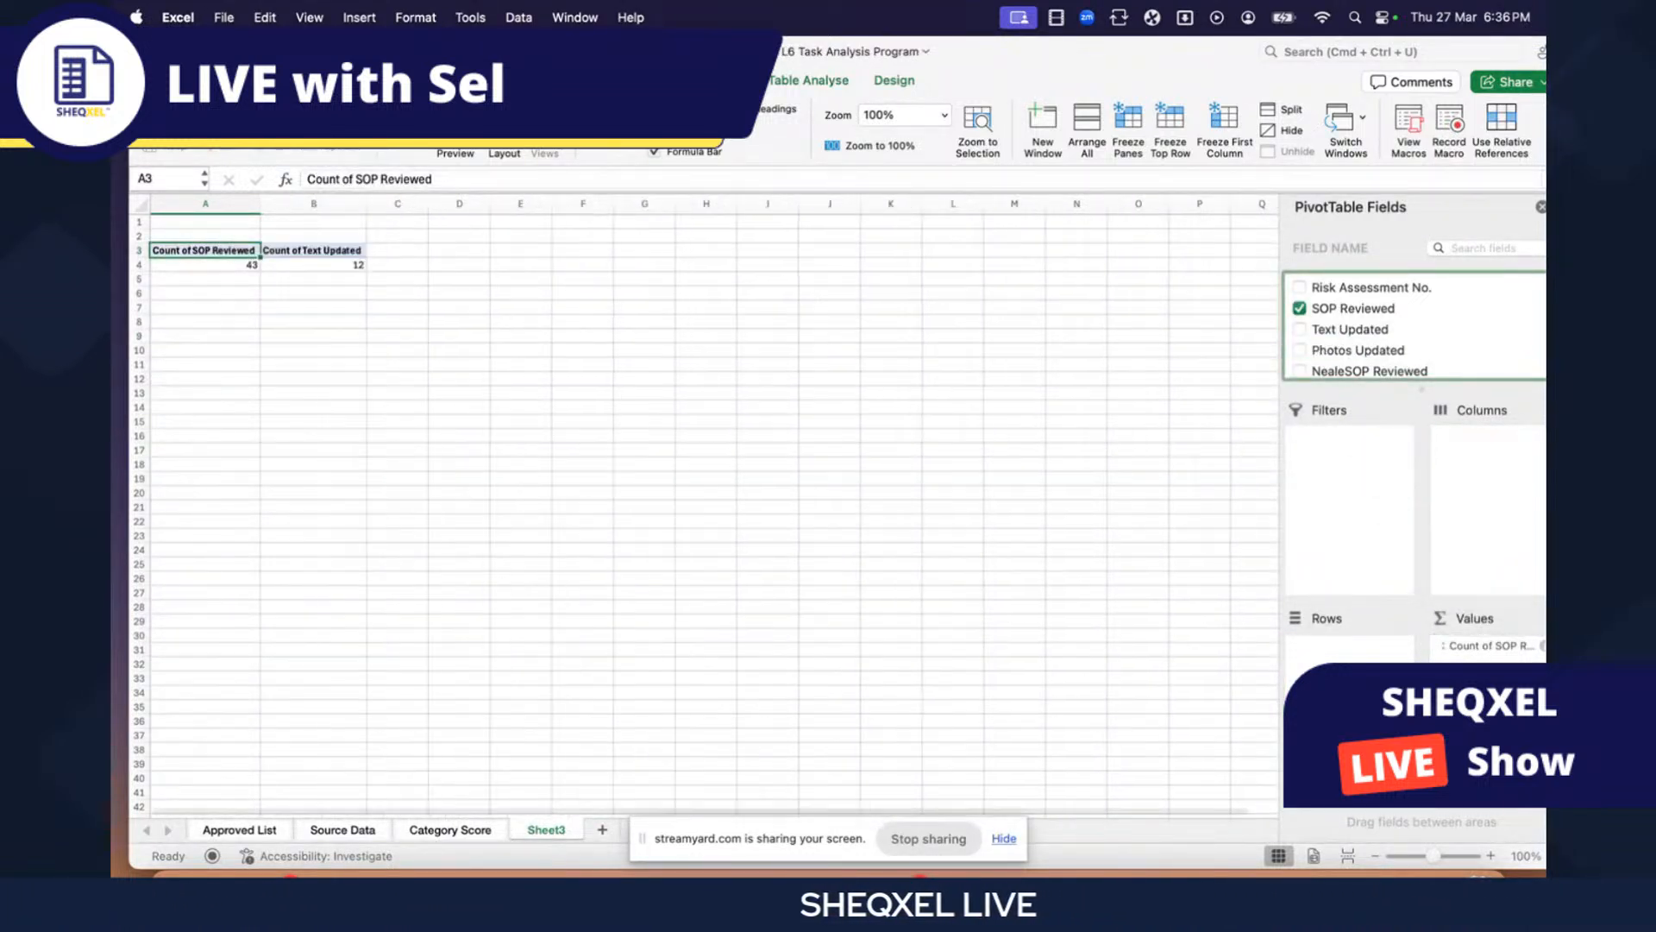
left_click_drag(1348, 351, 1475, 681)
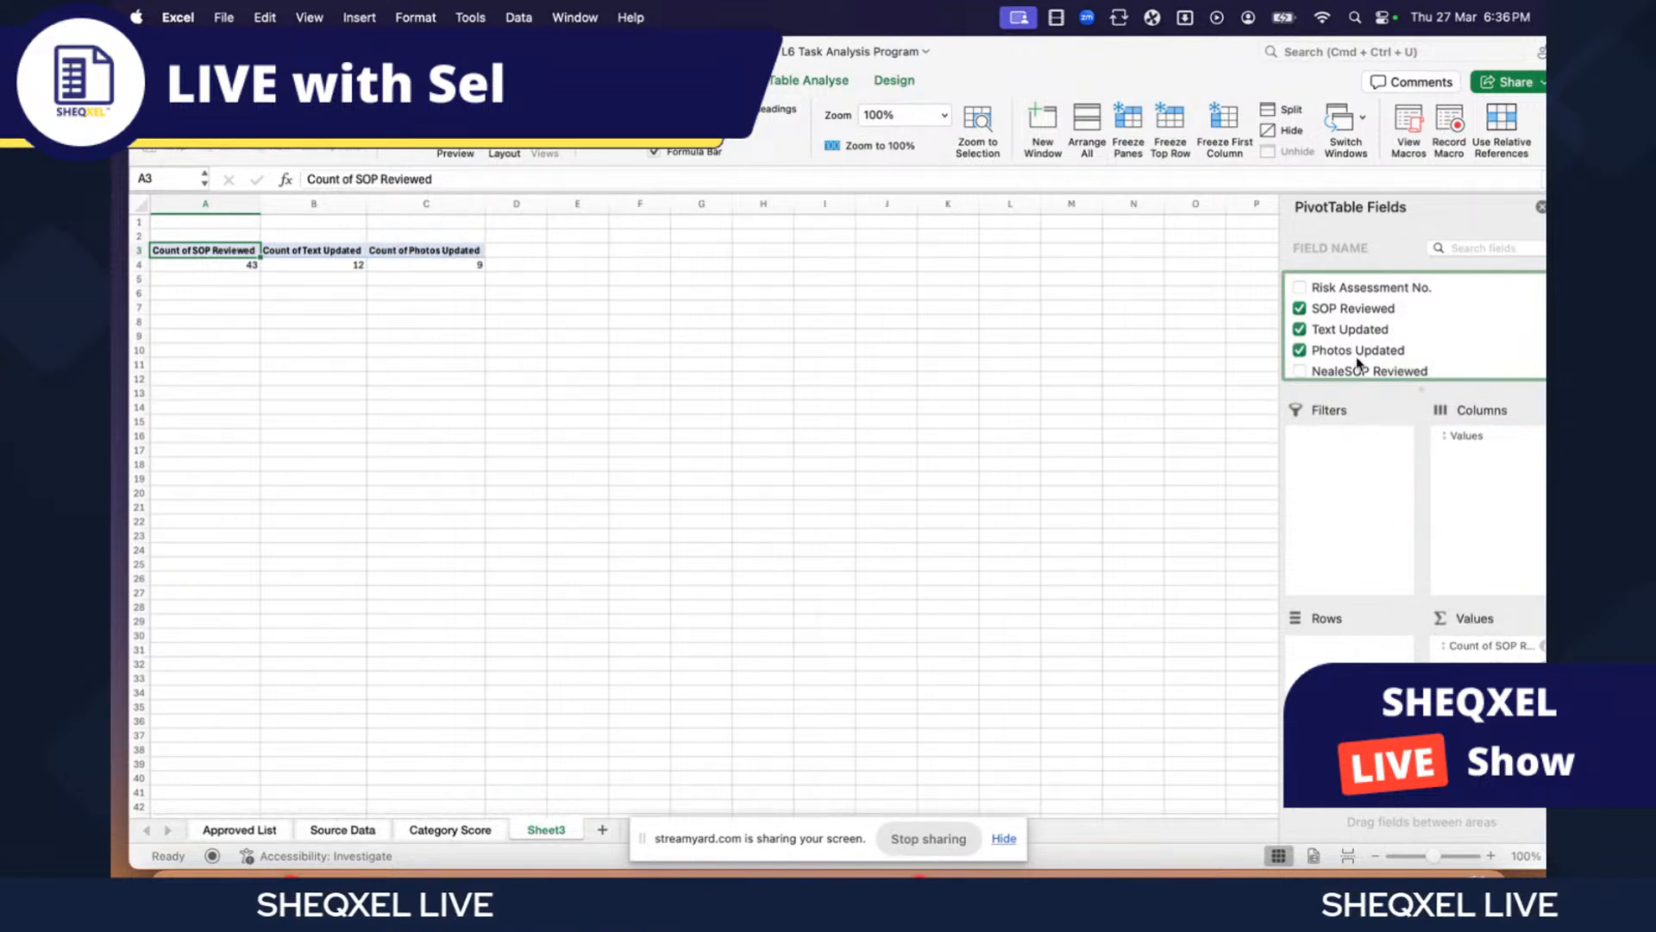
scroll(1353, 335, "down", 1)
left_click_drag(1353, 335, 1473, 663)
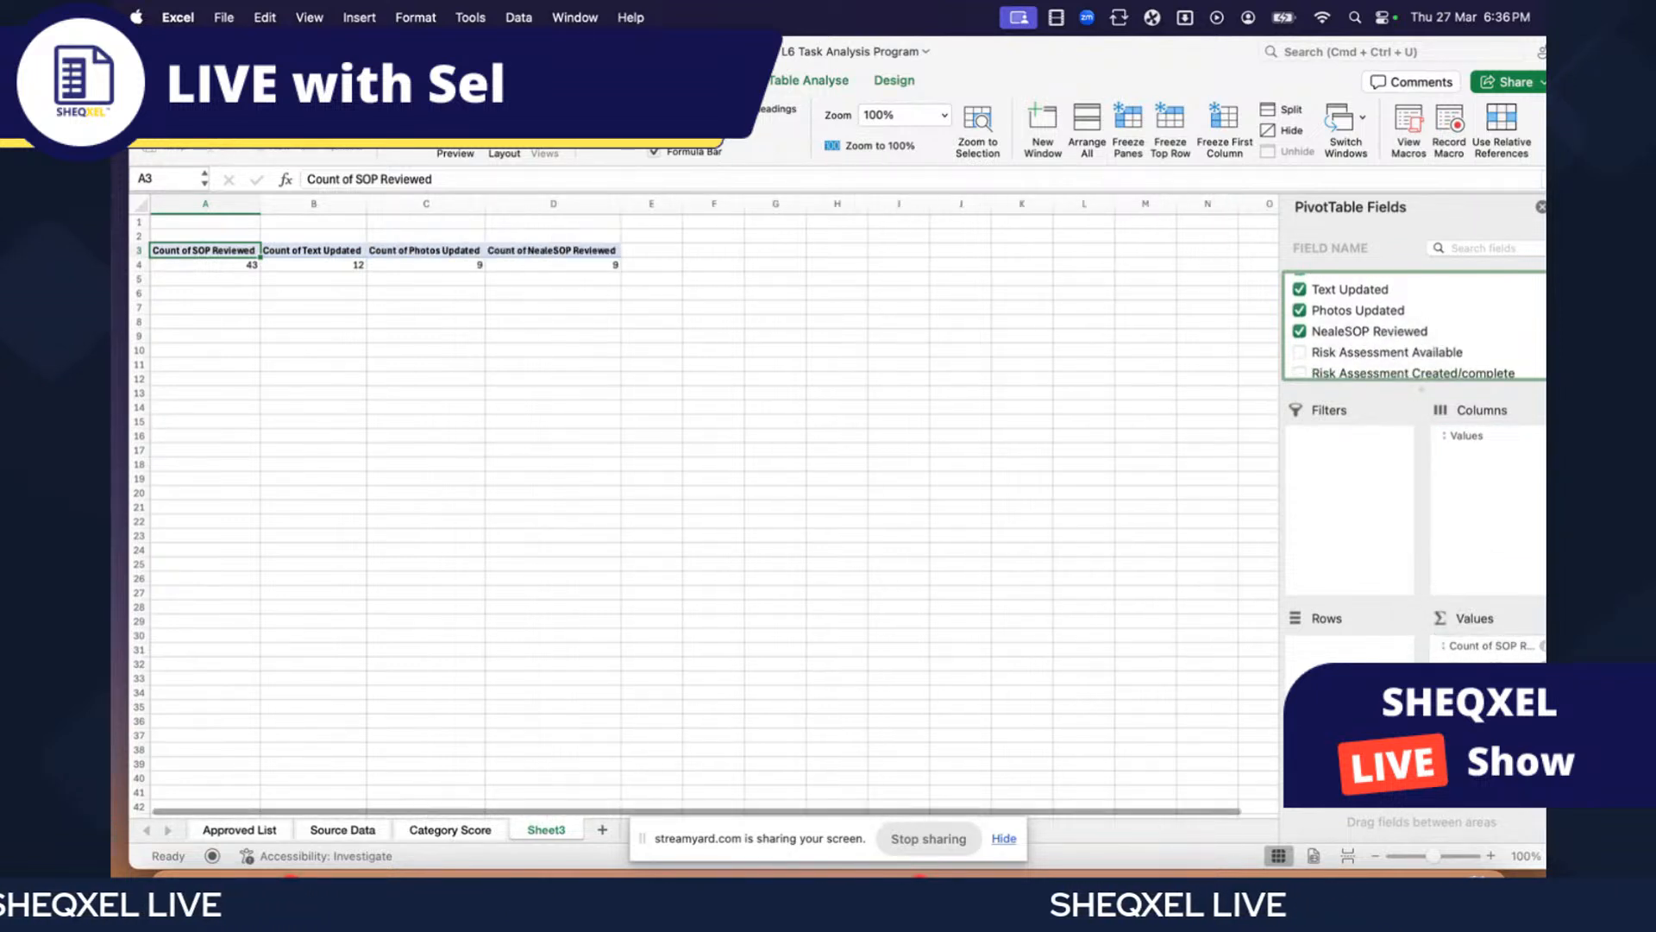
- Add Risk Assessment Available, Risk Assessment Created/complete and Managers Sign off x3 to the pivot table's values as counts
scroll(1325, 352, "down", 3)
scroll(1345, 344, "up", 2)
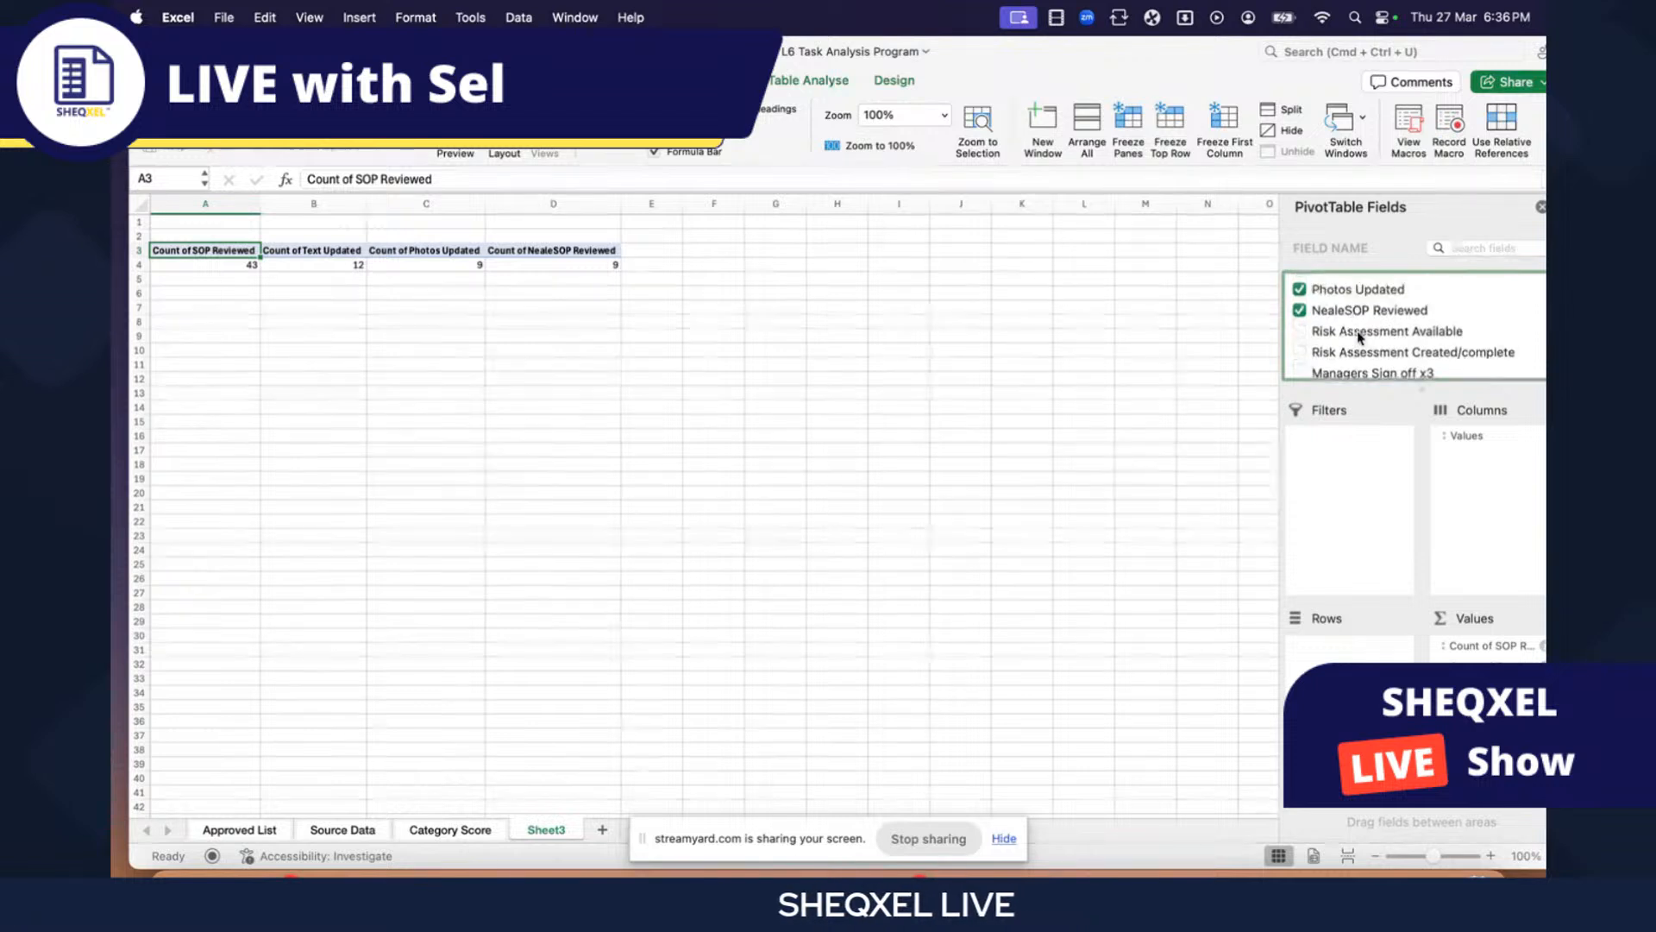
left_click(1299, 331)
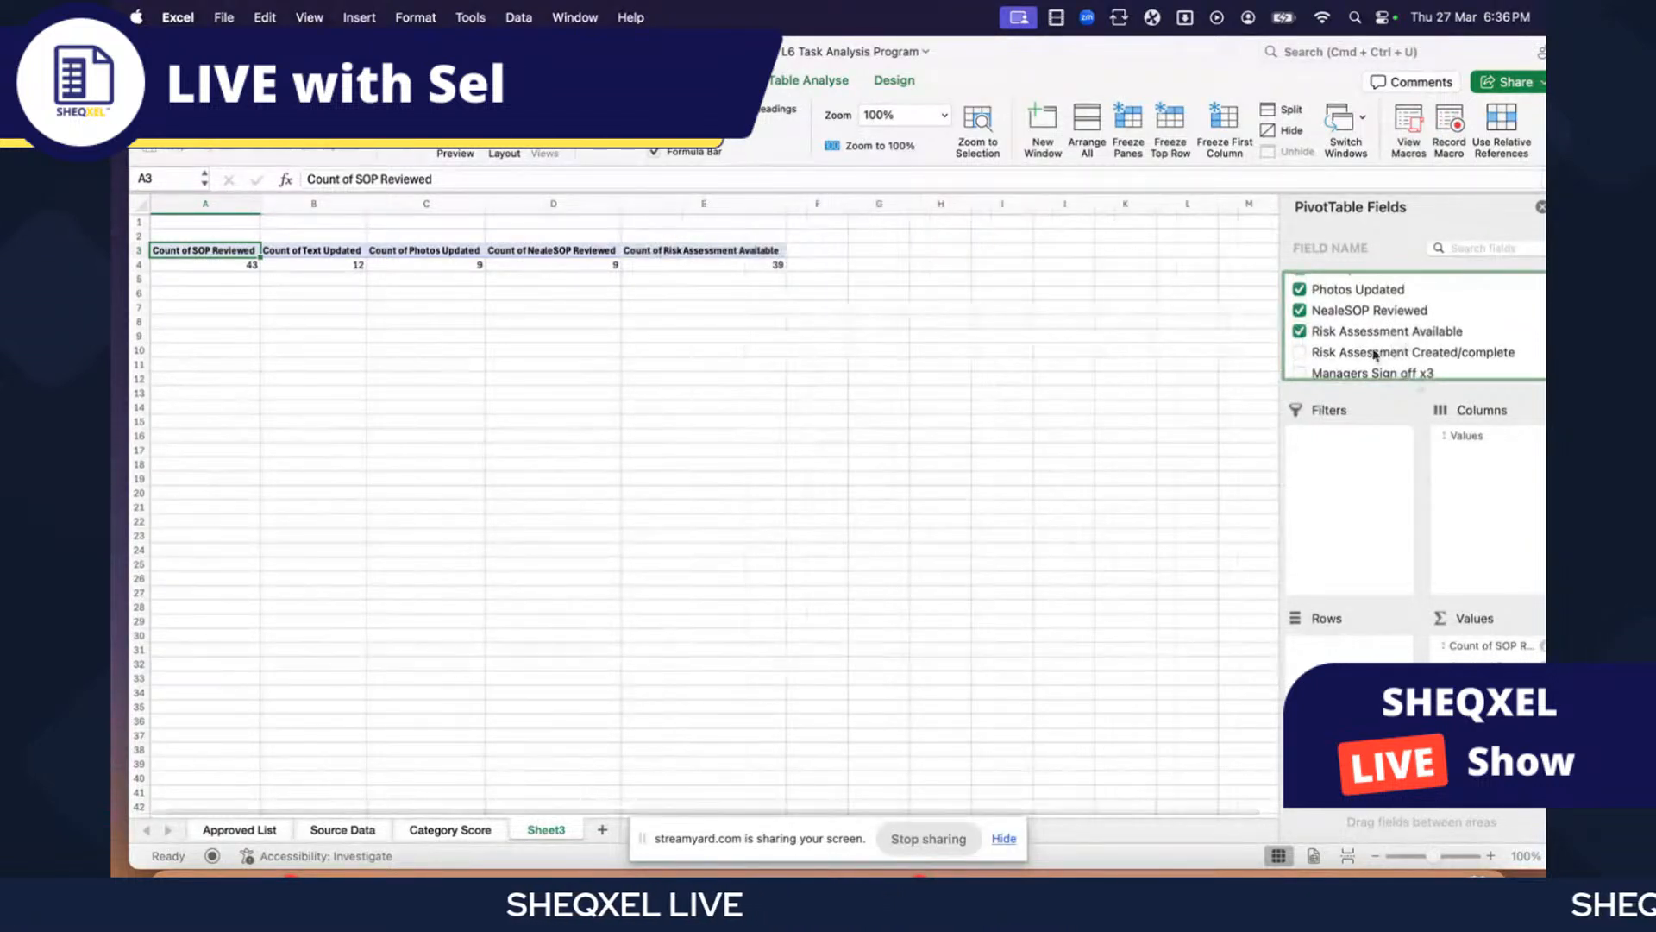
left_click(1299, 352)
scroll(1381, 337, "down", 3)
left_click_drag(1381, 316, 1479, 690)
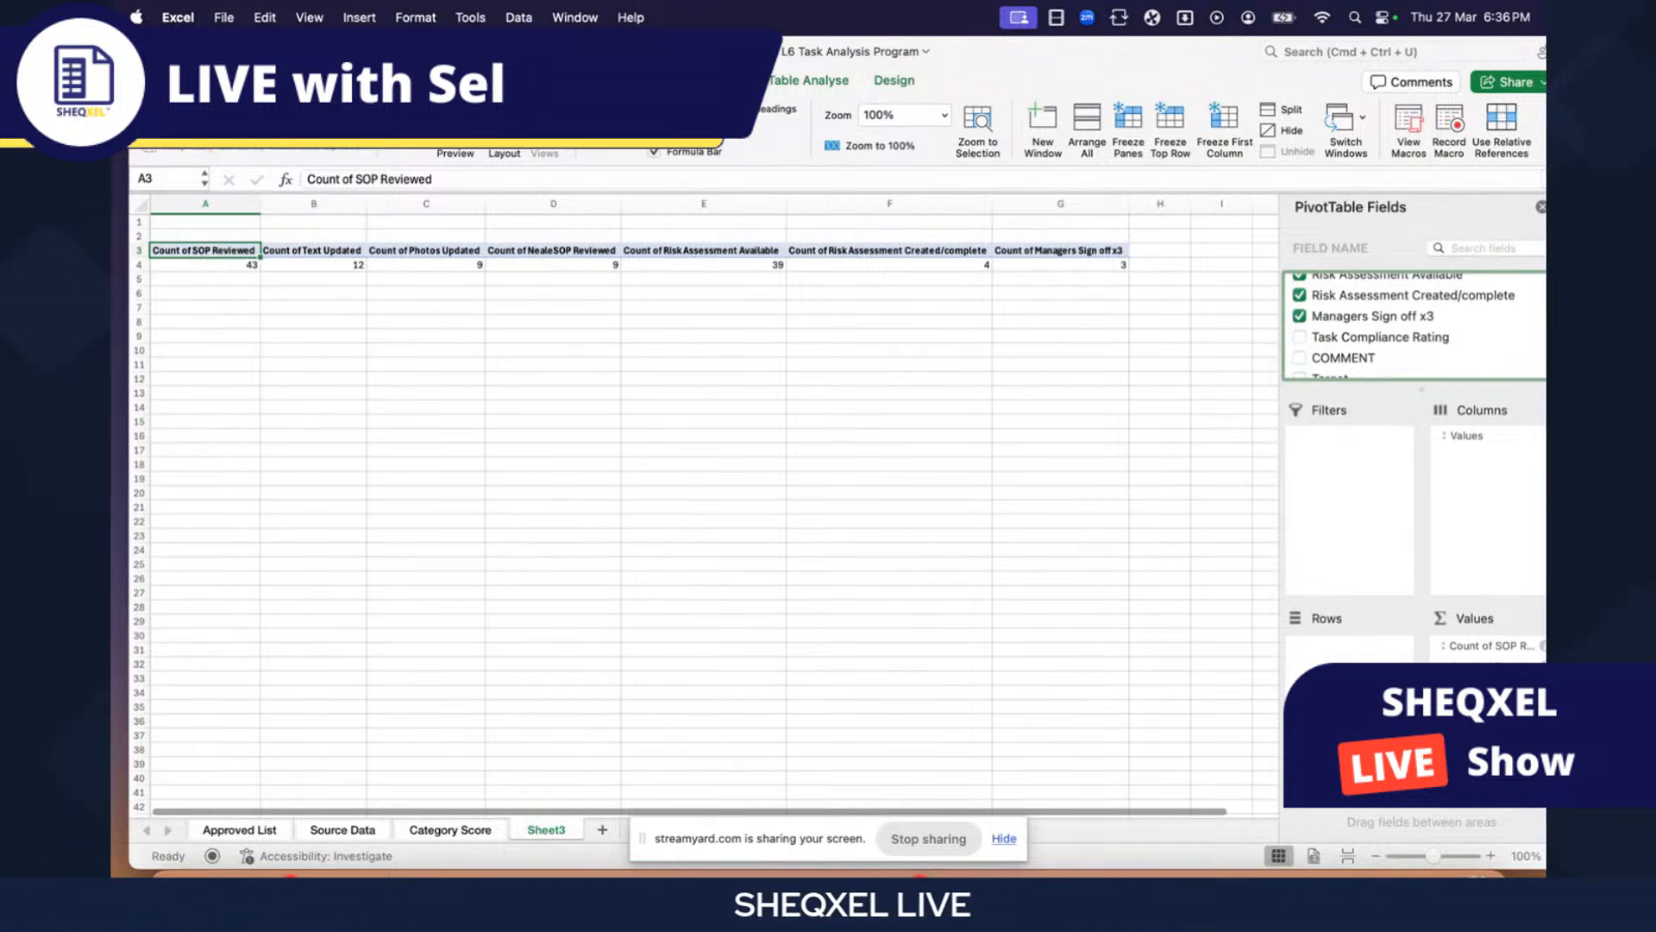
scroll(1414, 326, "up", 3)
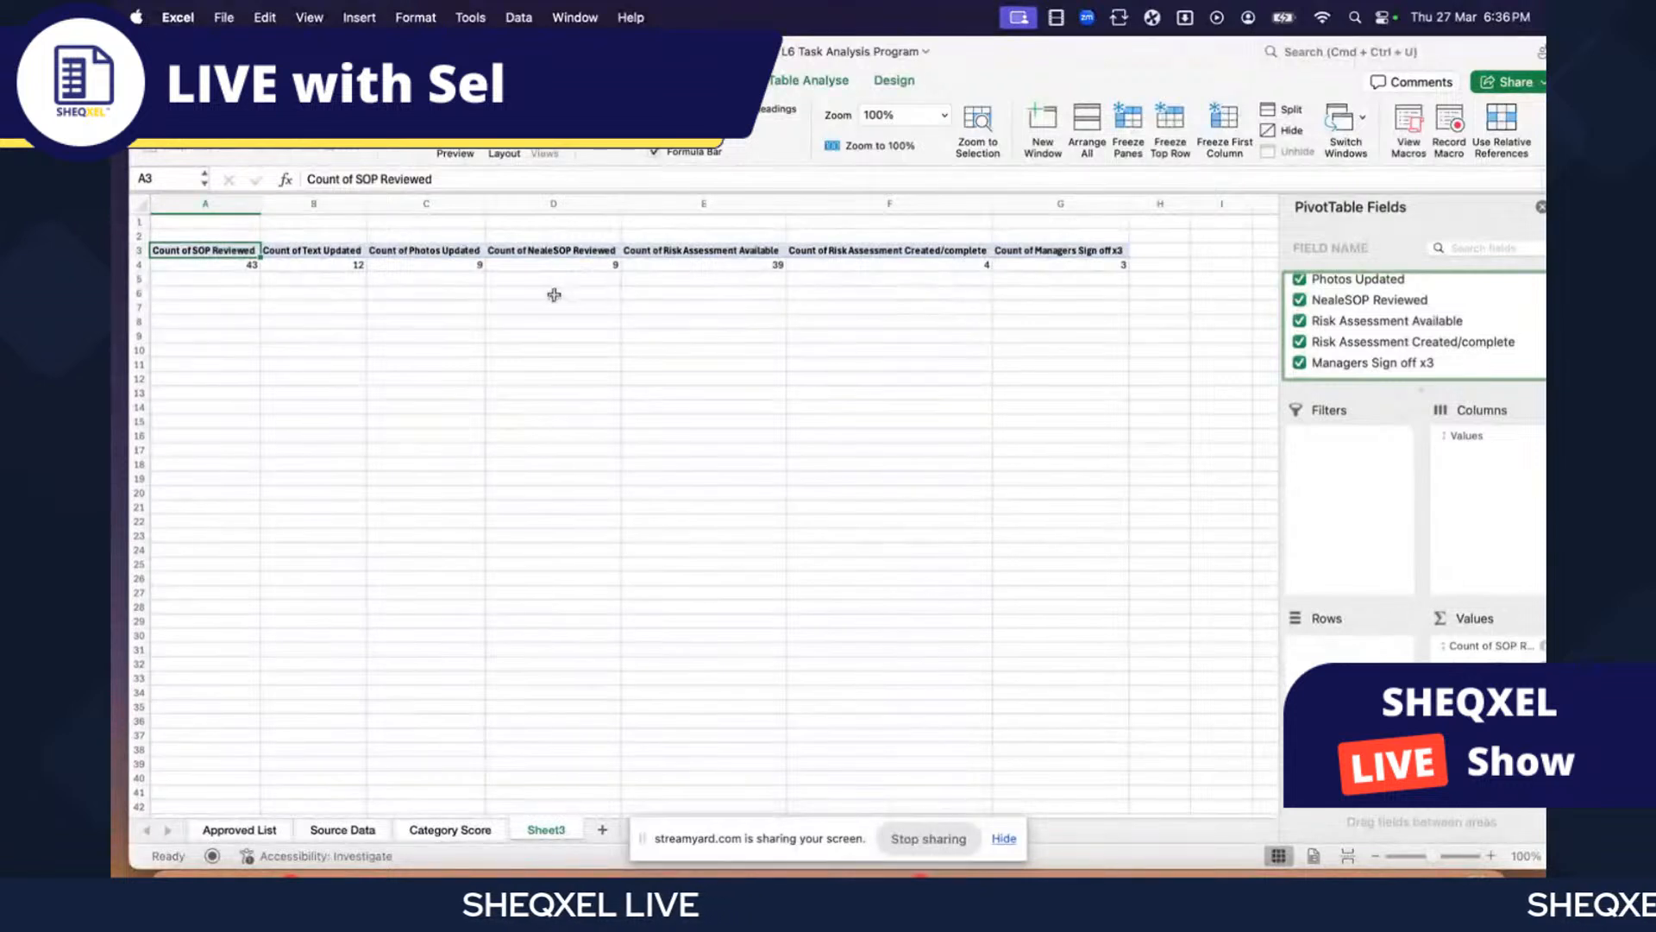
- Move the Values field from the pivot table's columns to its rows, and select the SOP Reviewed count in B4
left_click(1474, 442)
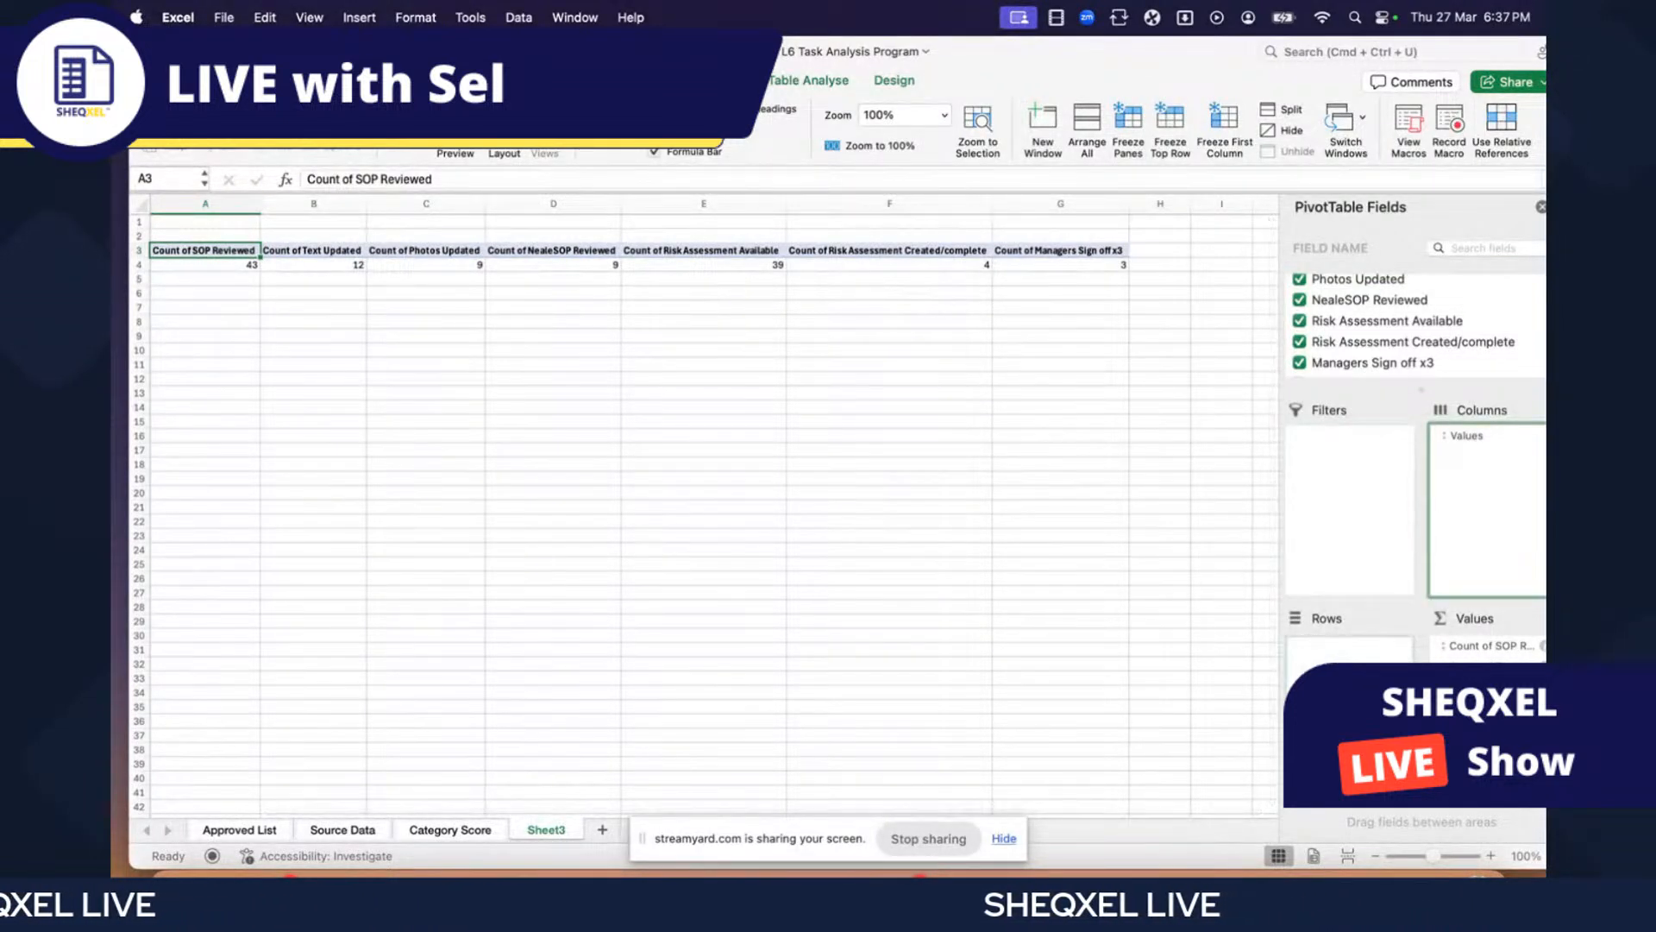
left_click_drag(1474, 440, 1324, 645)
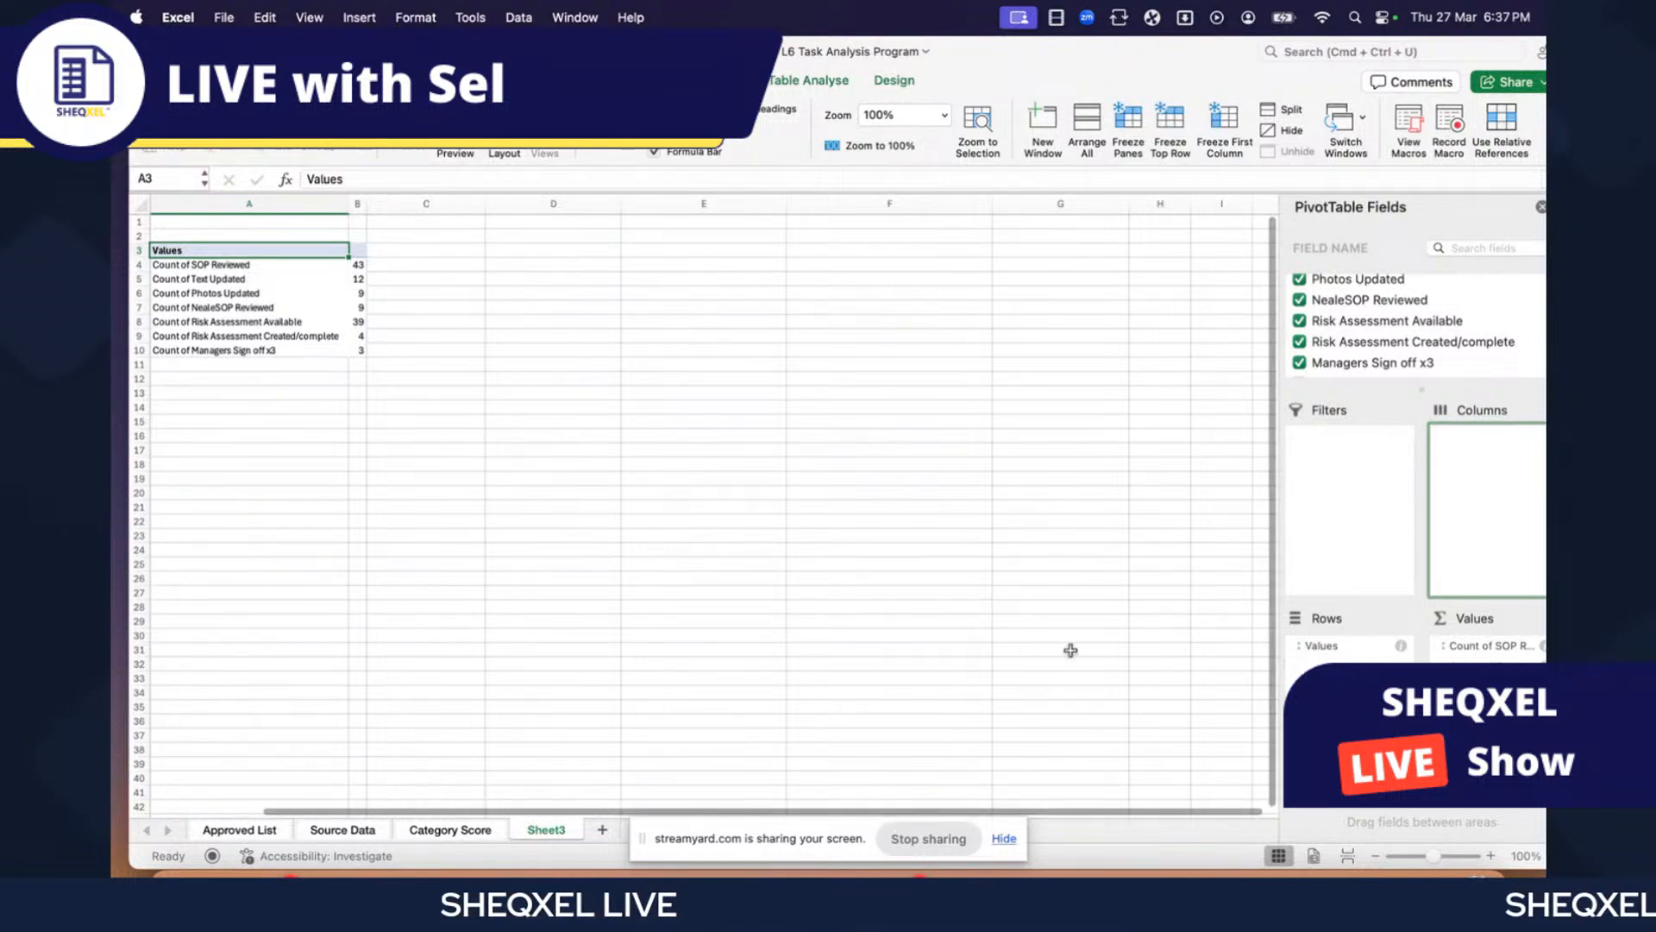
key("Right")
key("Down")
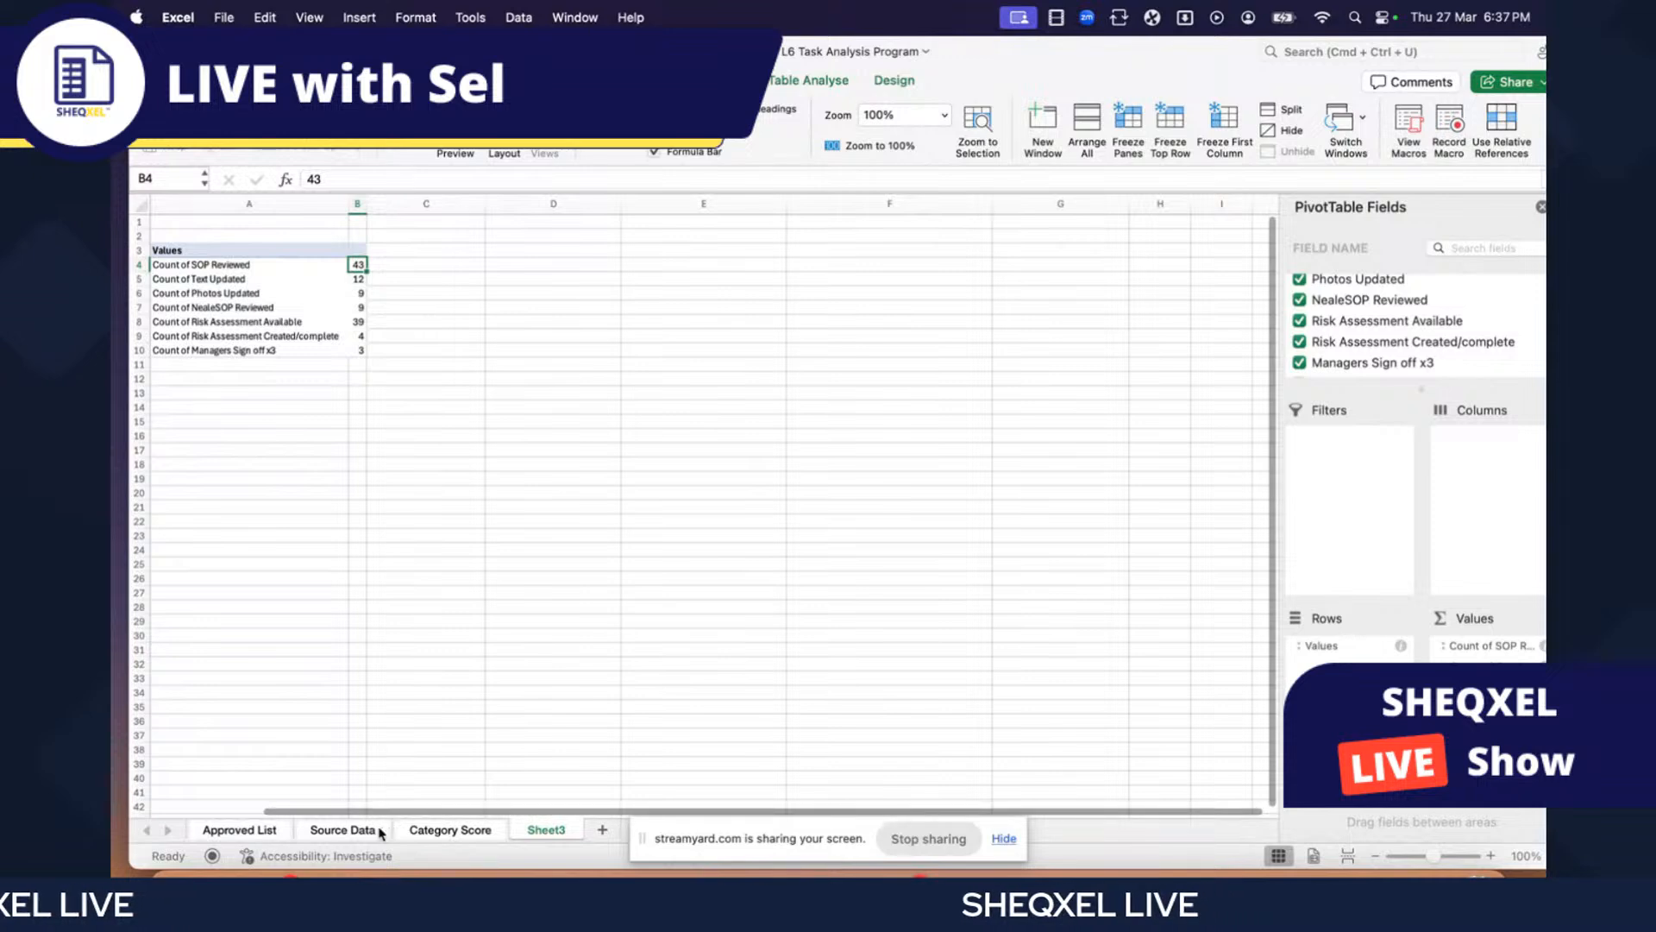
- Compare the Y entries in the SOP Reviewed column on Source Data with the counts in B4:B10 on Sheet3
left_click(343, 829)
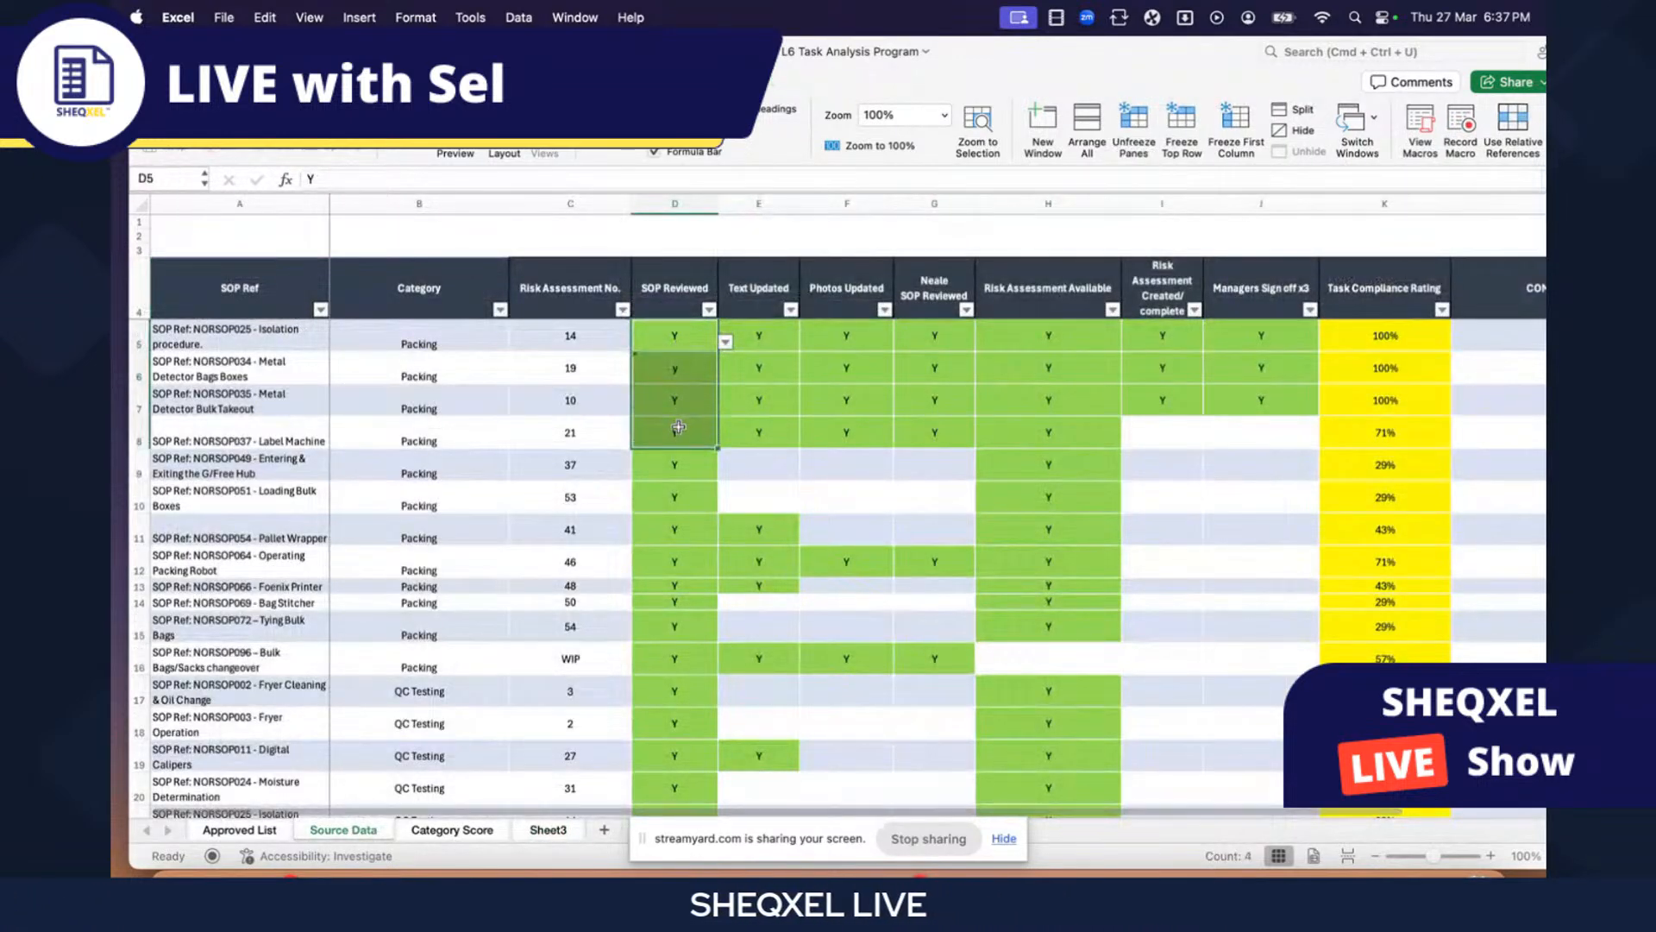
left_click(688, 364)
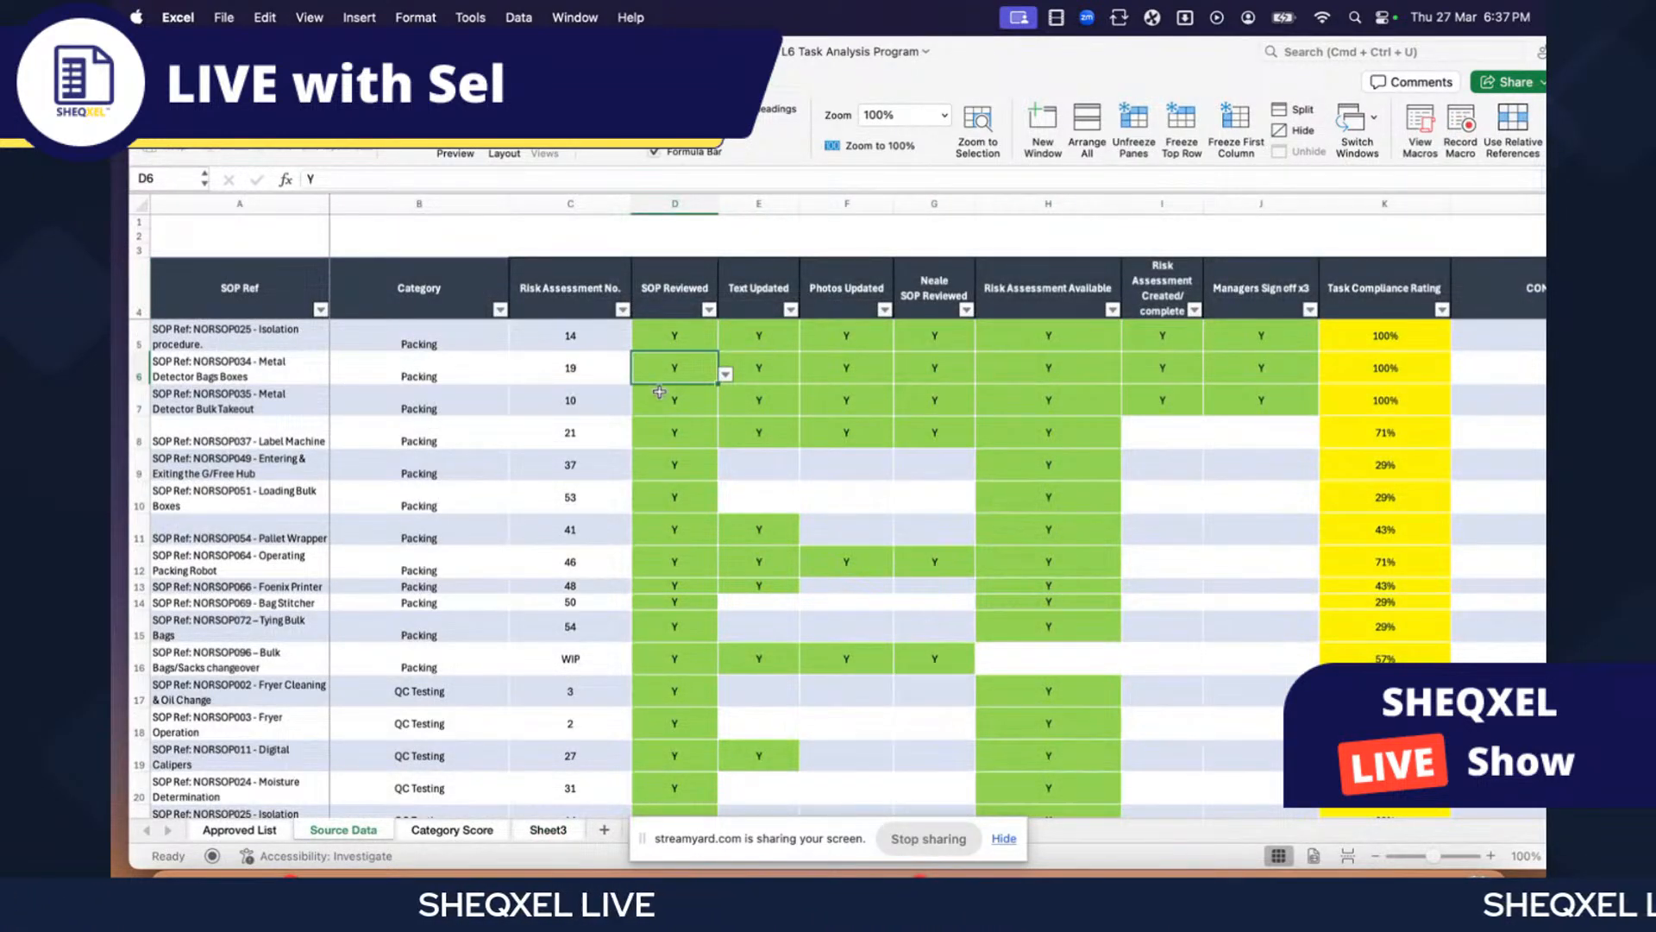
left_click(546, 829)
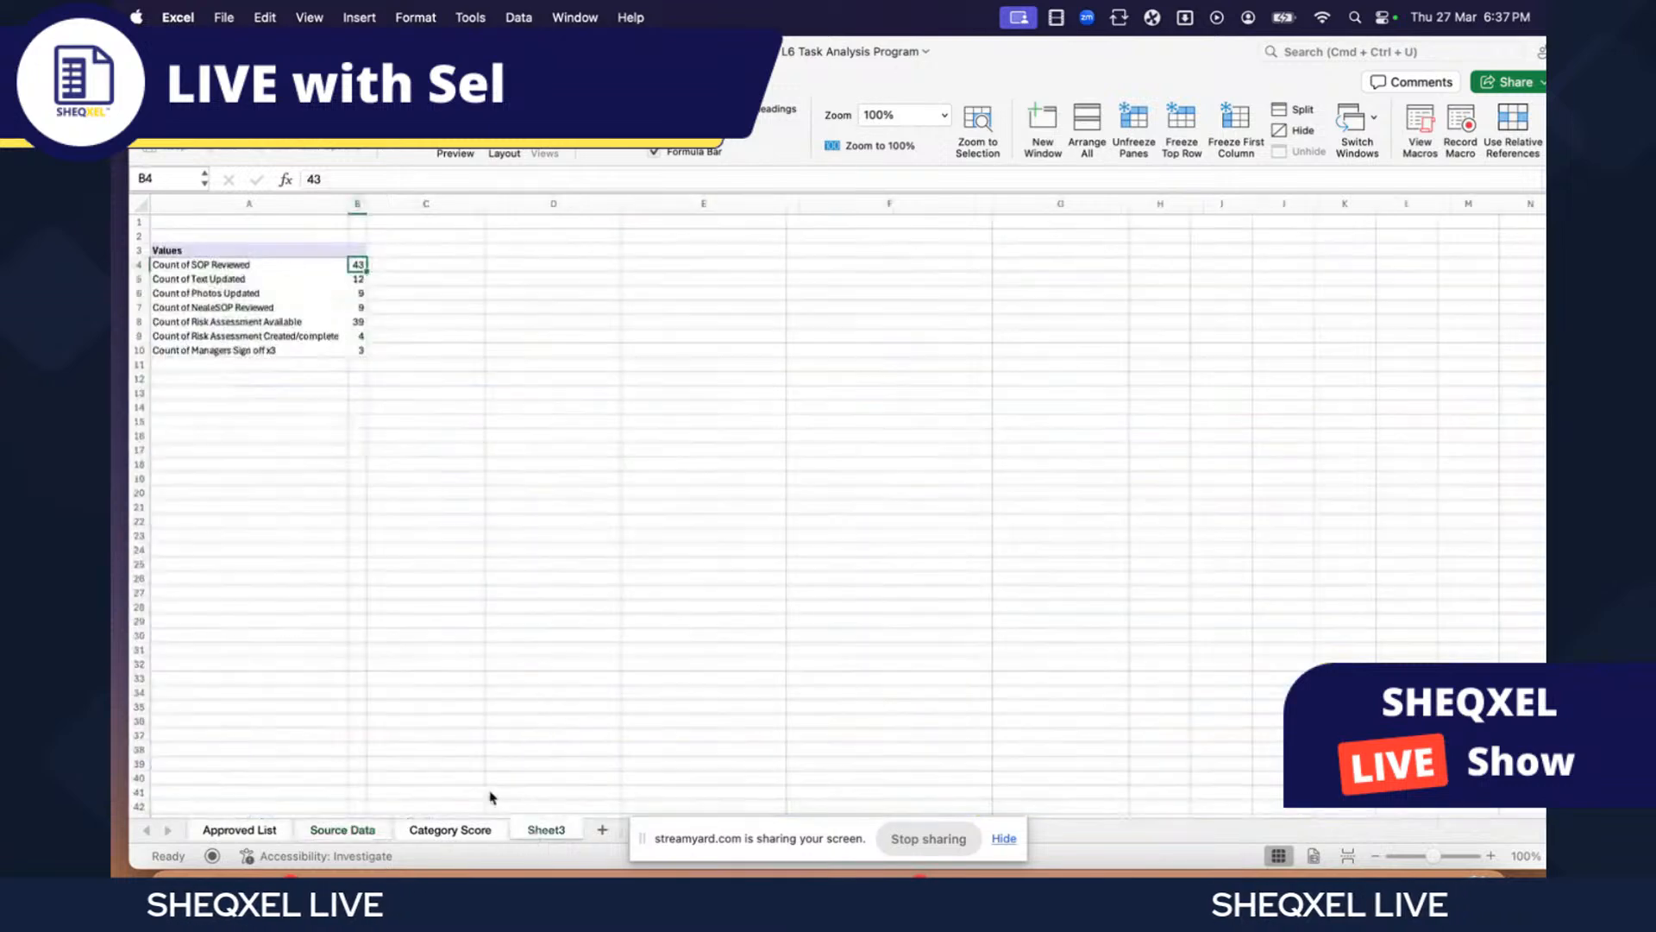
left_click(365, 831)
left_click_drag(655, 358, 656, 581)
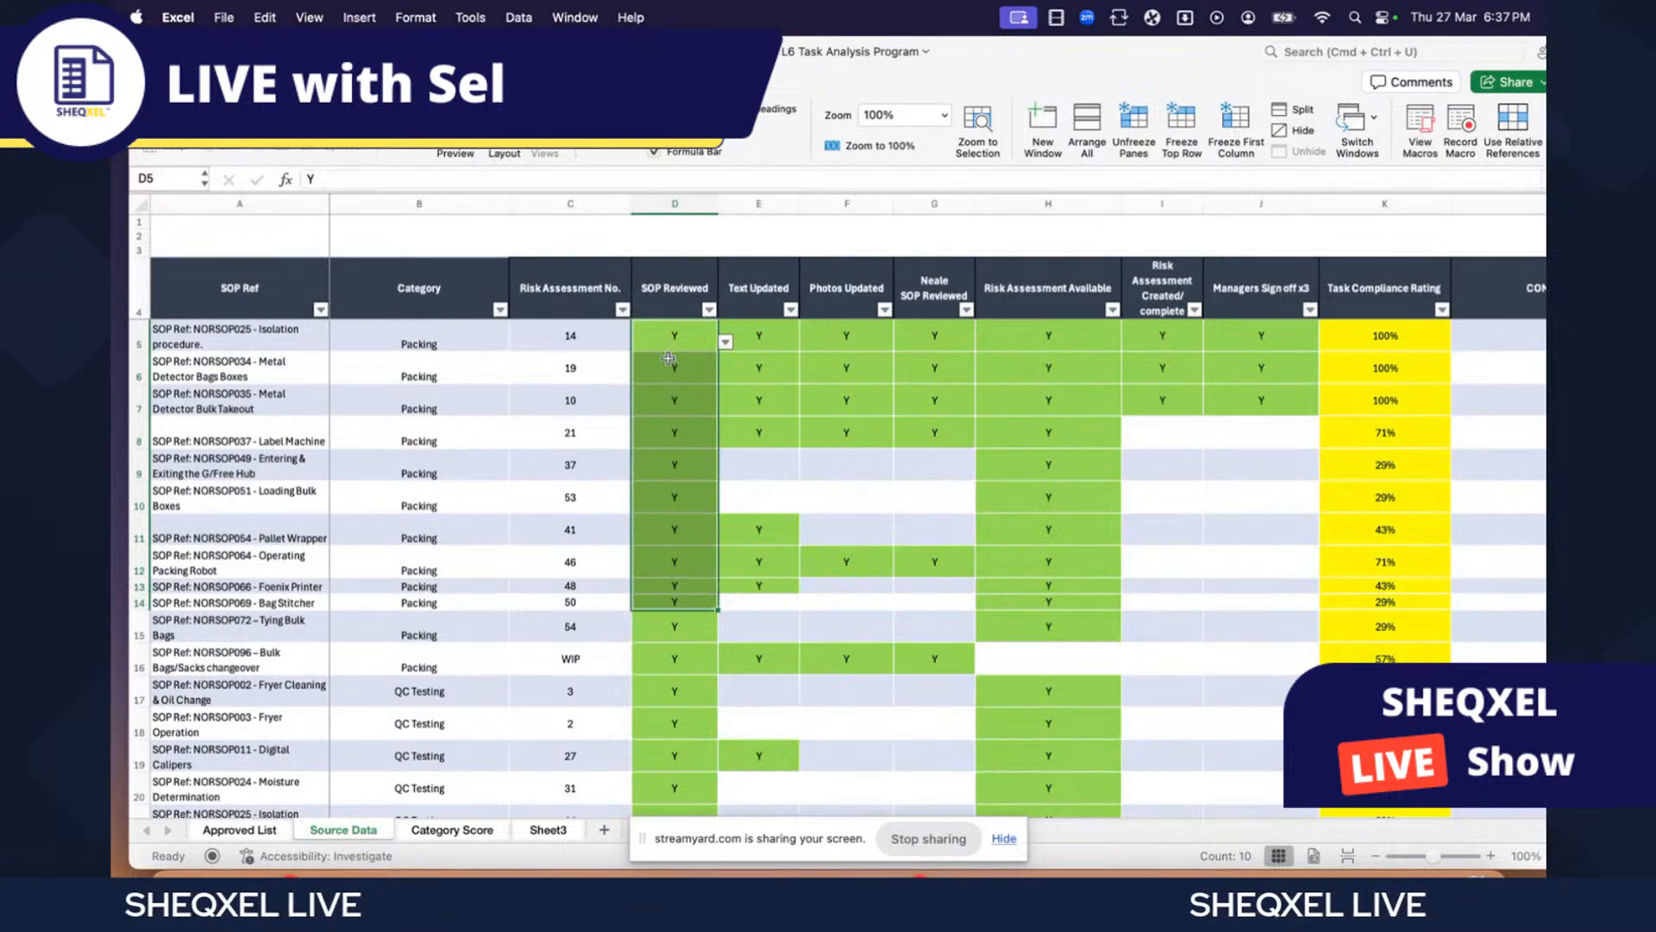
left_click(547, 830)
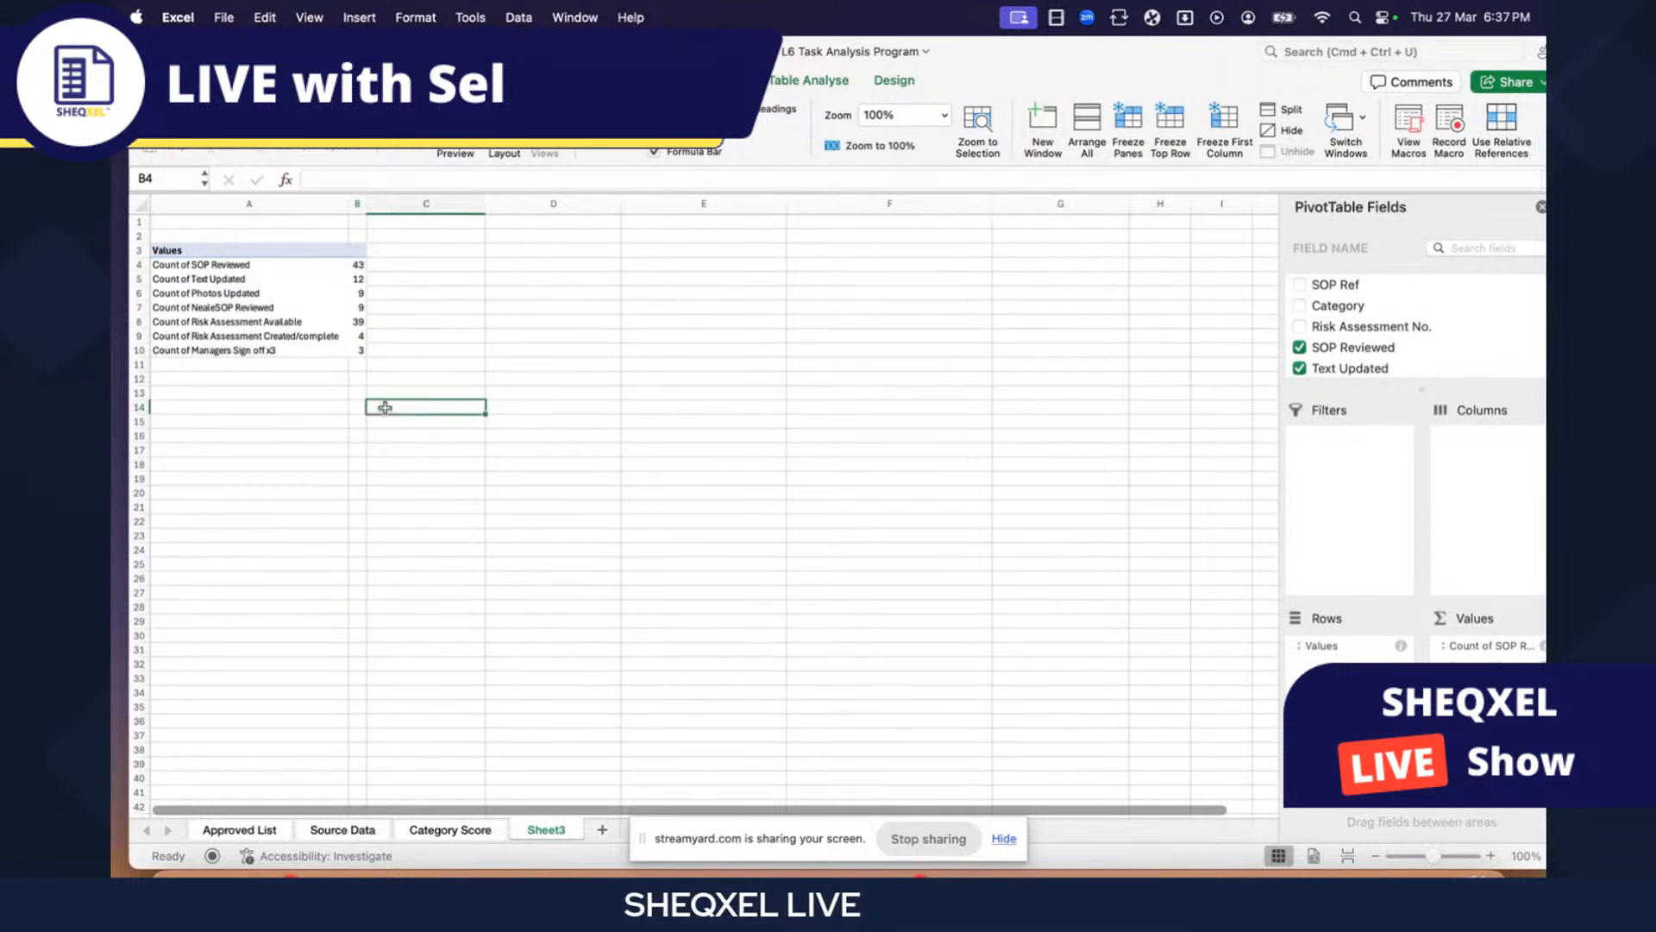
left_click_drag(357, 264, 362, 353)
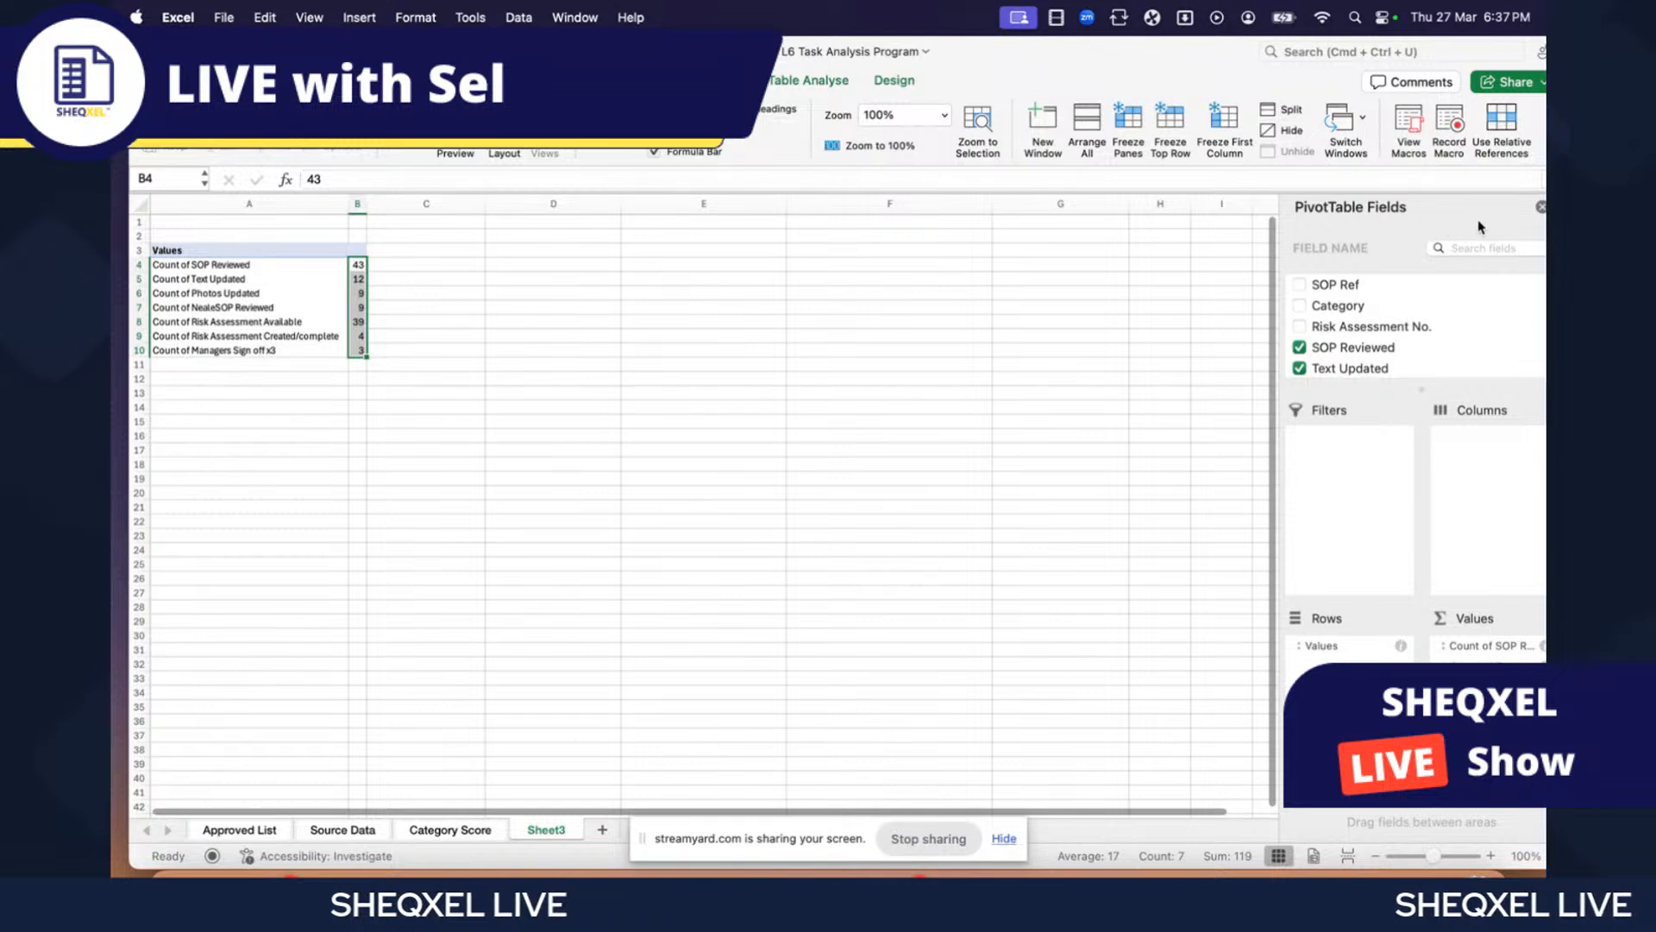
- Close the PivotTable field list, set the Sheet3 zoom to 160% and widen column B to 19.33
left_click(1542, 209)
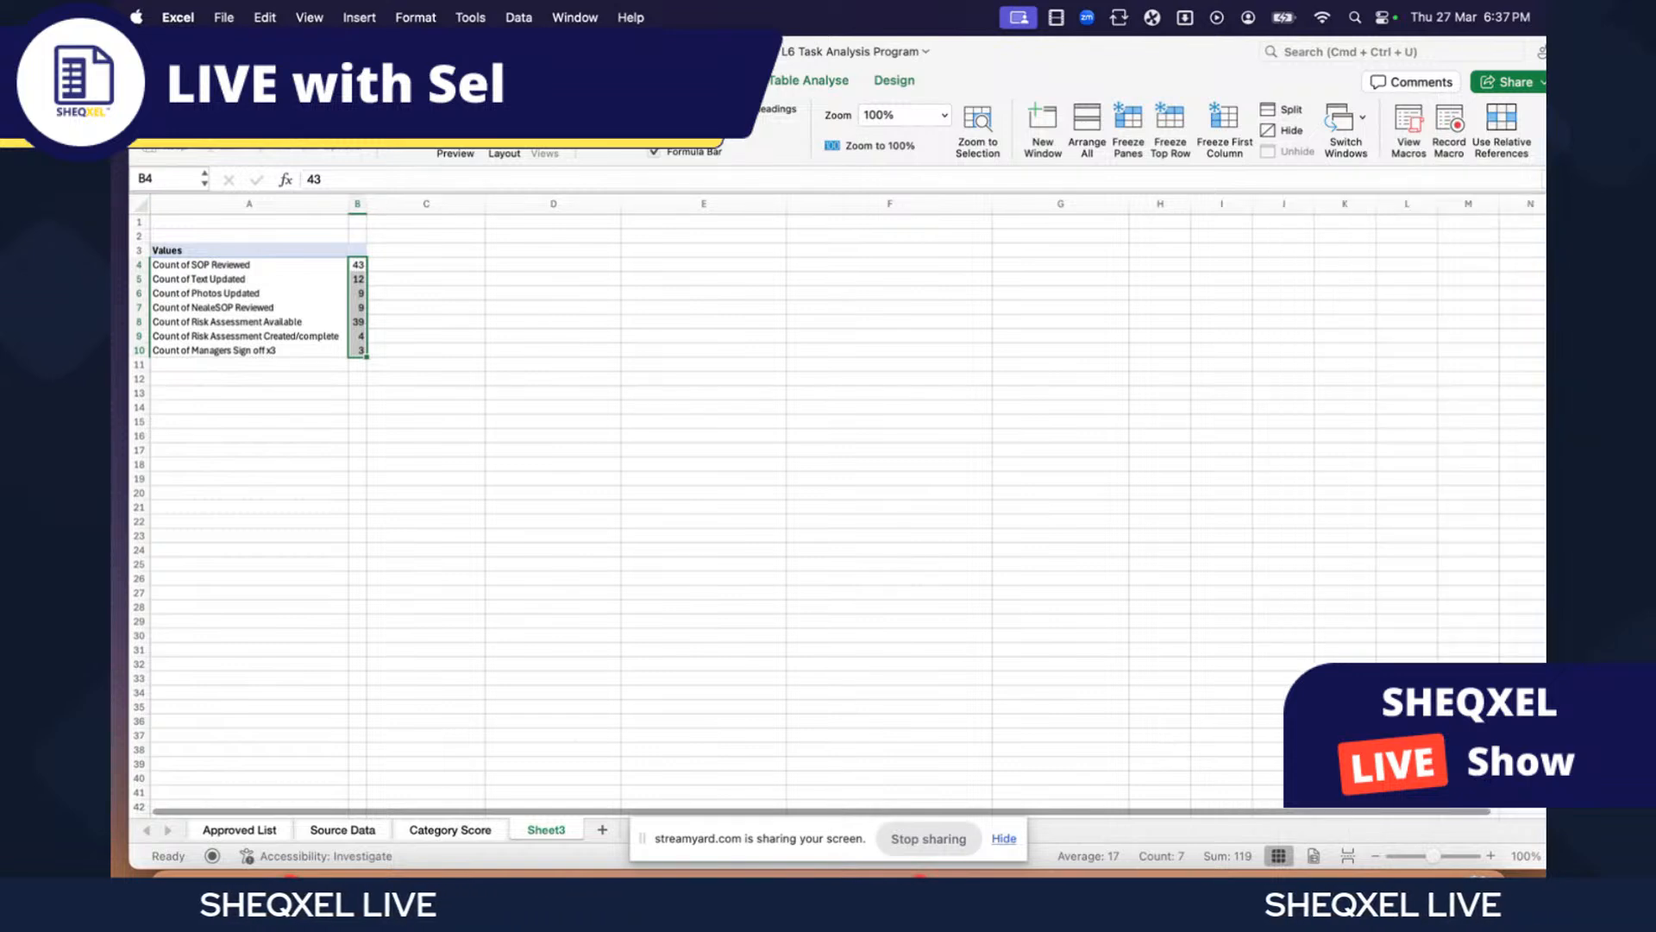
left_click(1490, 857)
left_click(1490, 856)
left_click(1490, 857)
left_click(1490, 857)
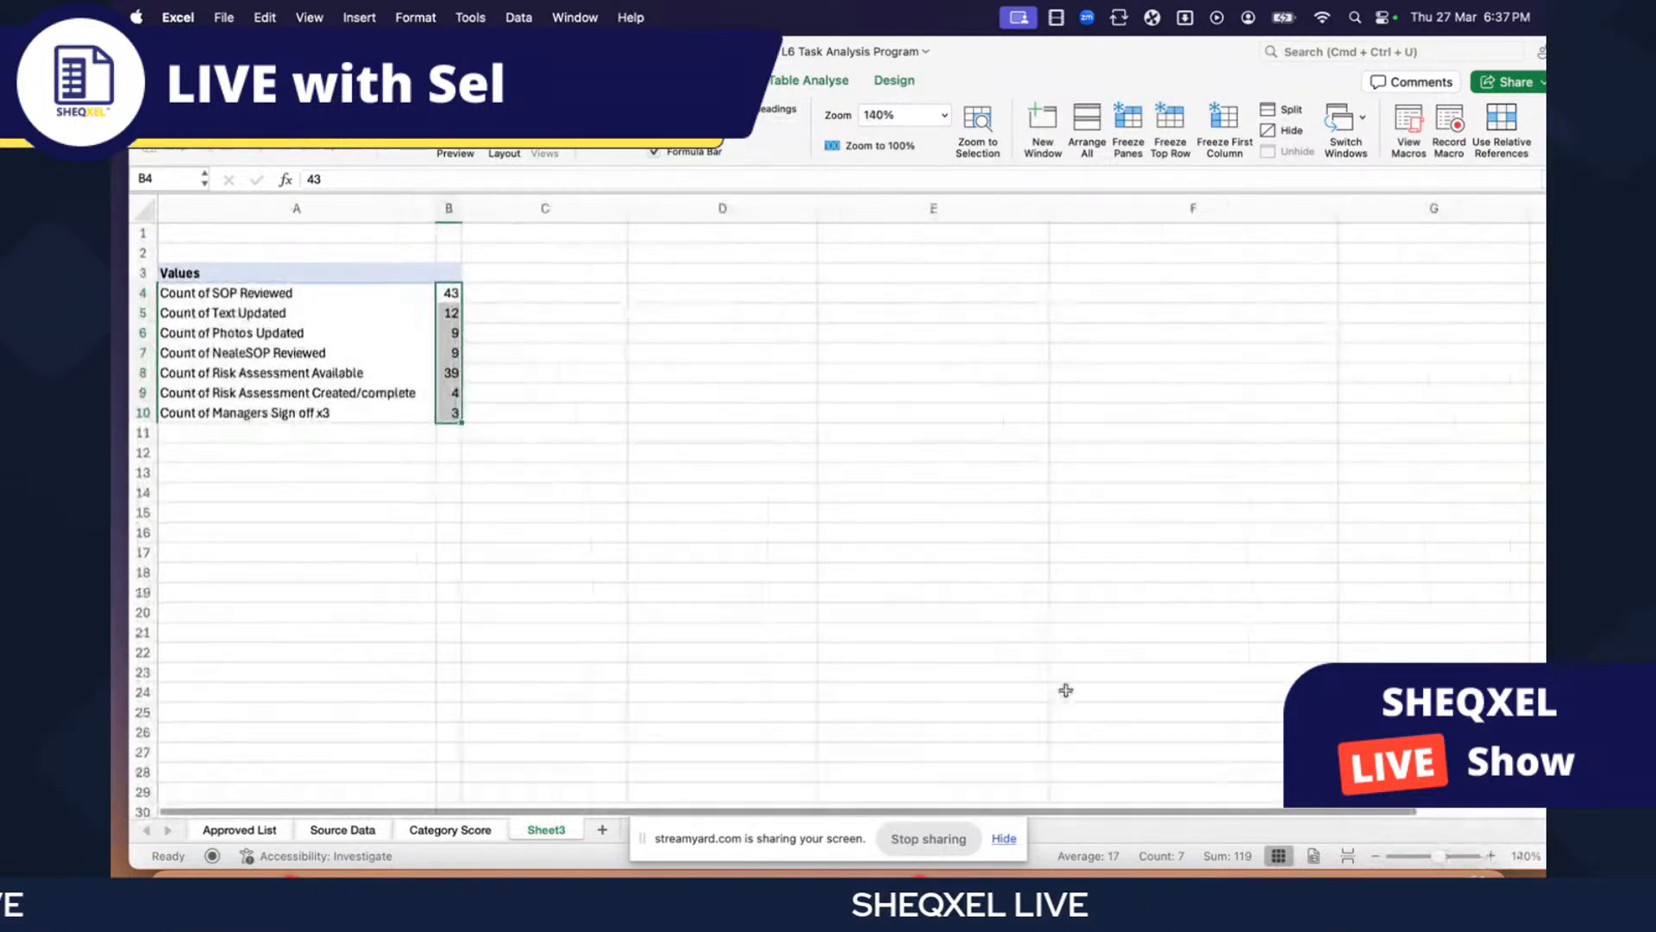
left_click(1490, 857)
left_click(1490, 856)
left_click(648, 666)
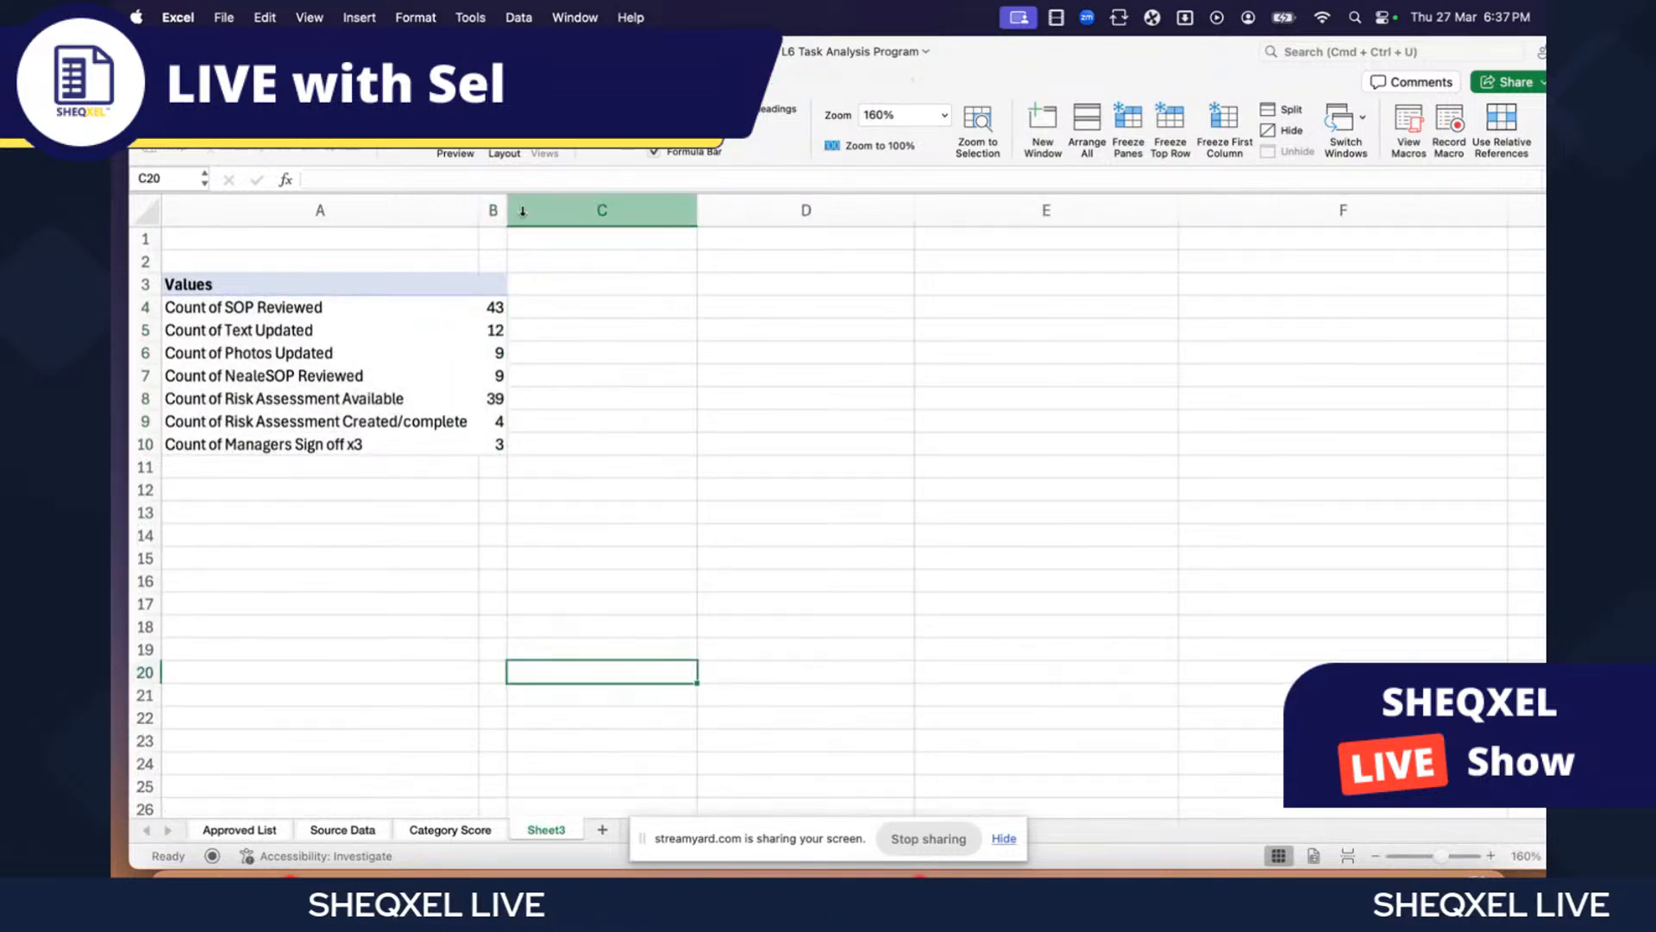
left_click_drag(508, 209, 663, 209)
- Turn off Auto-fit column widths on update in the pivot table's options and apply the change
right_click(358, 362)
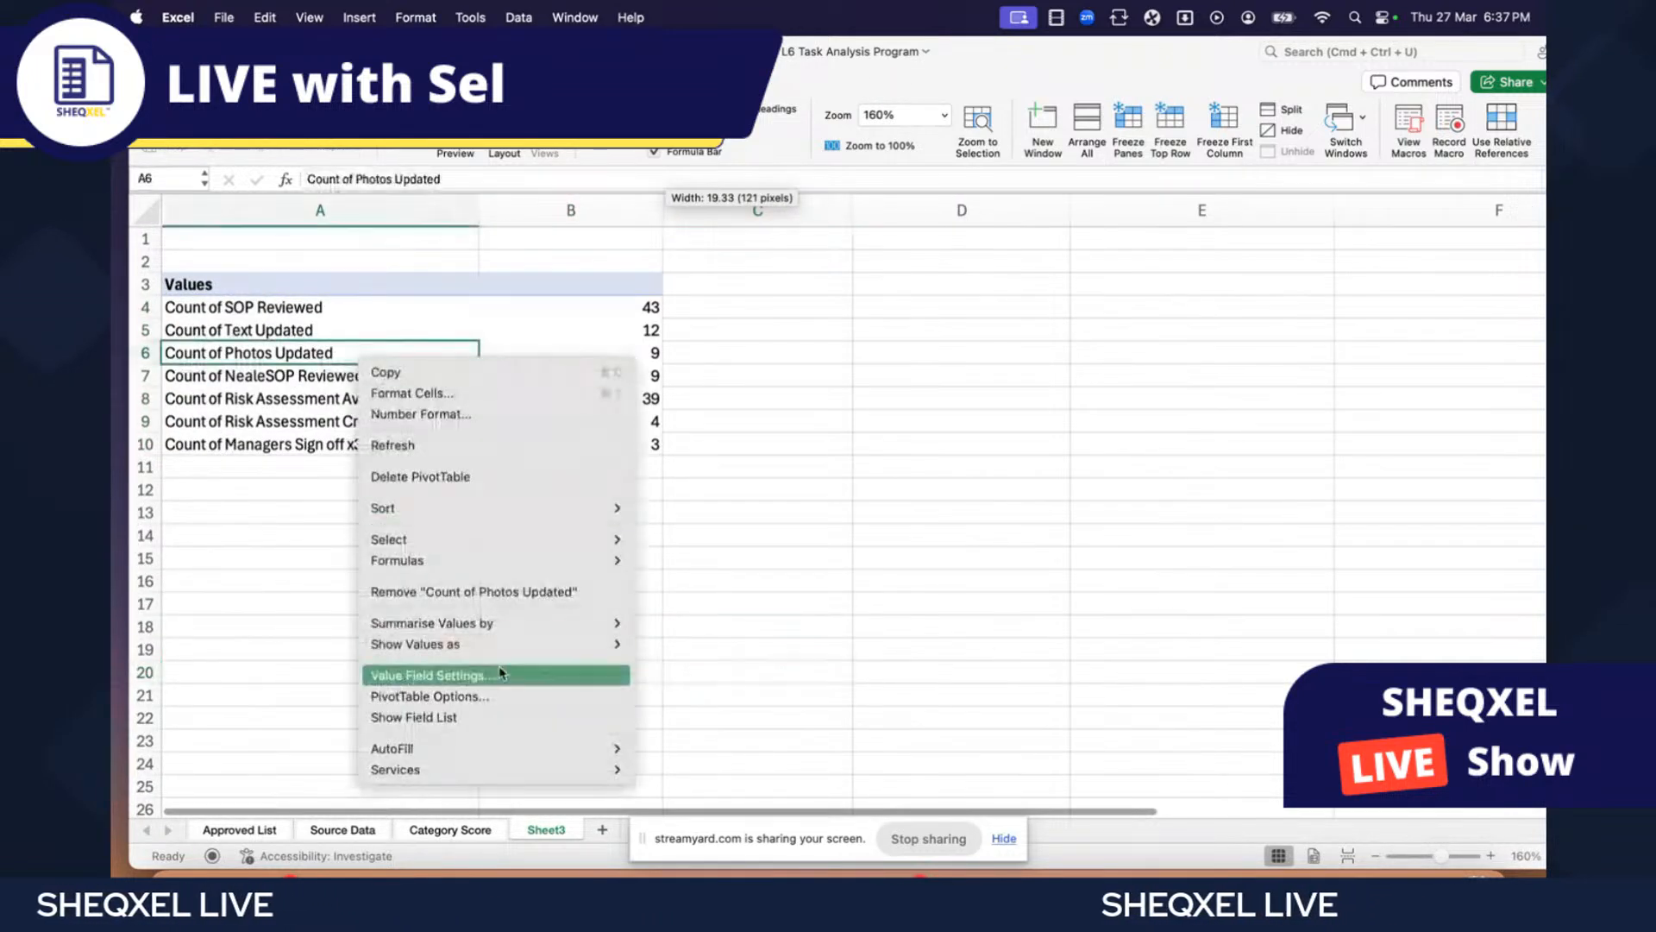
left_click(443, 697)
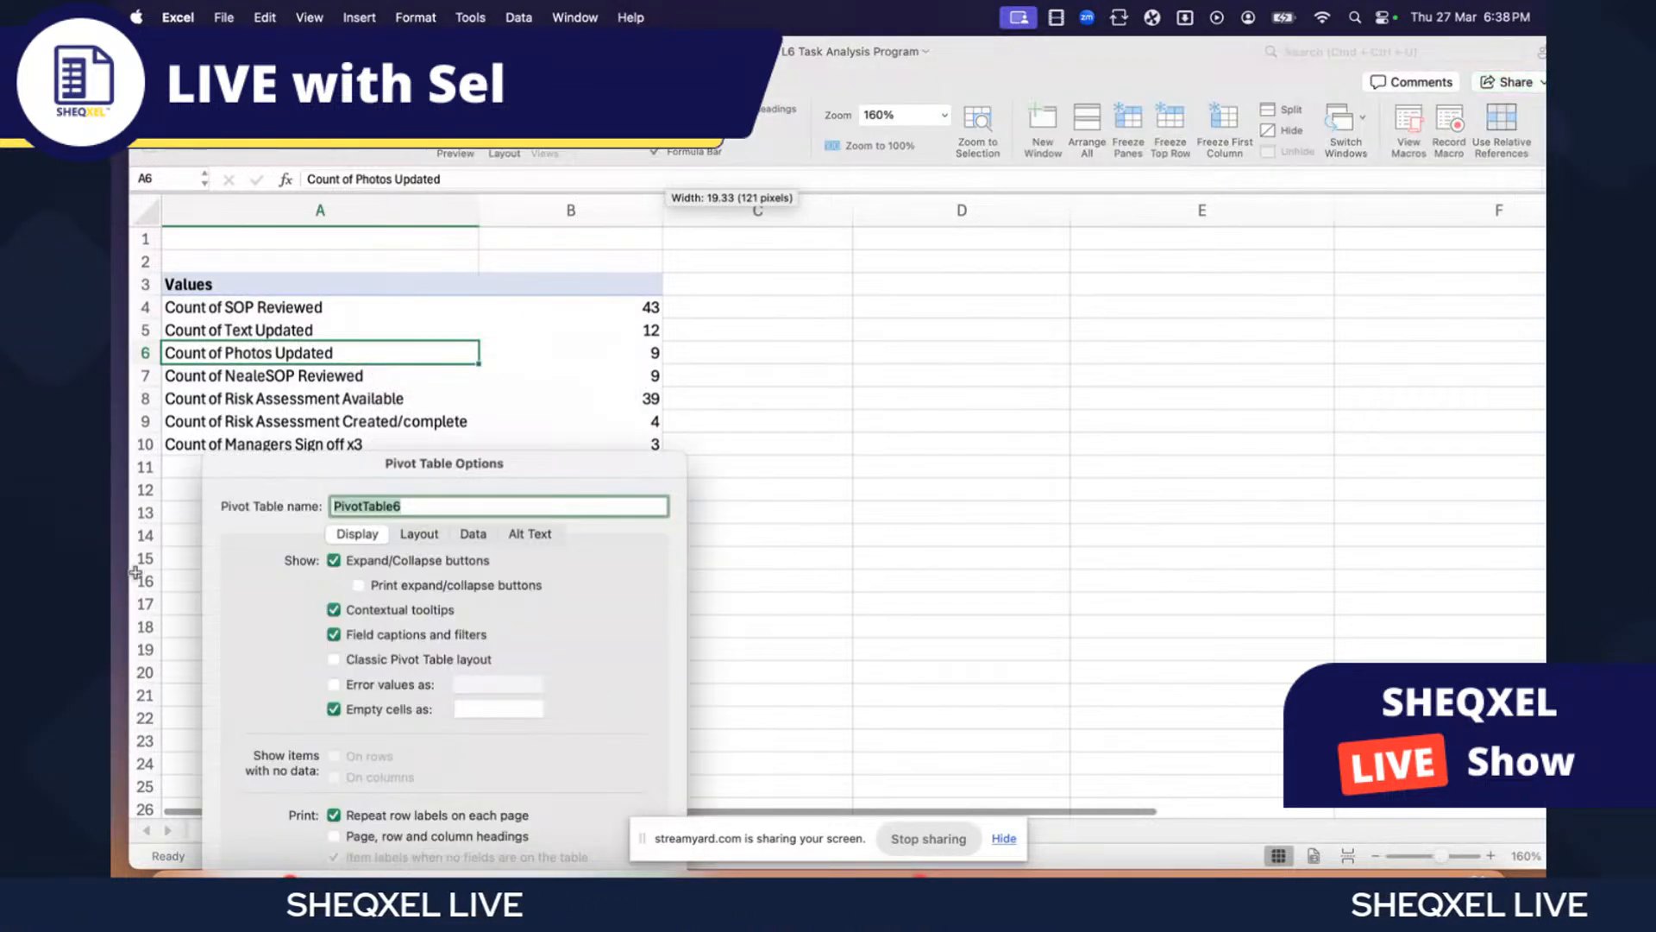
left_click_drag(574, 431, 908, 161)
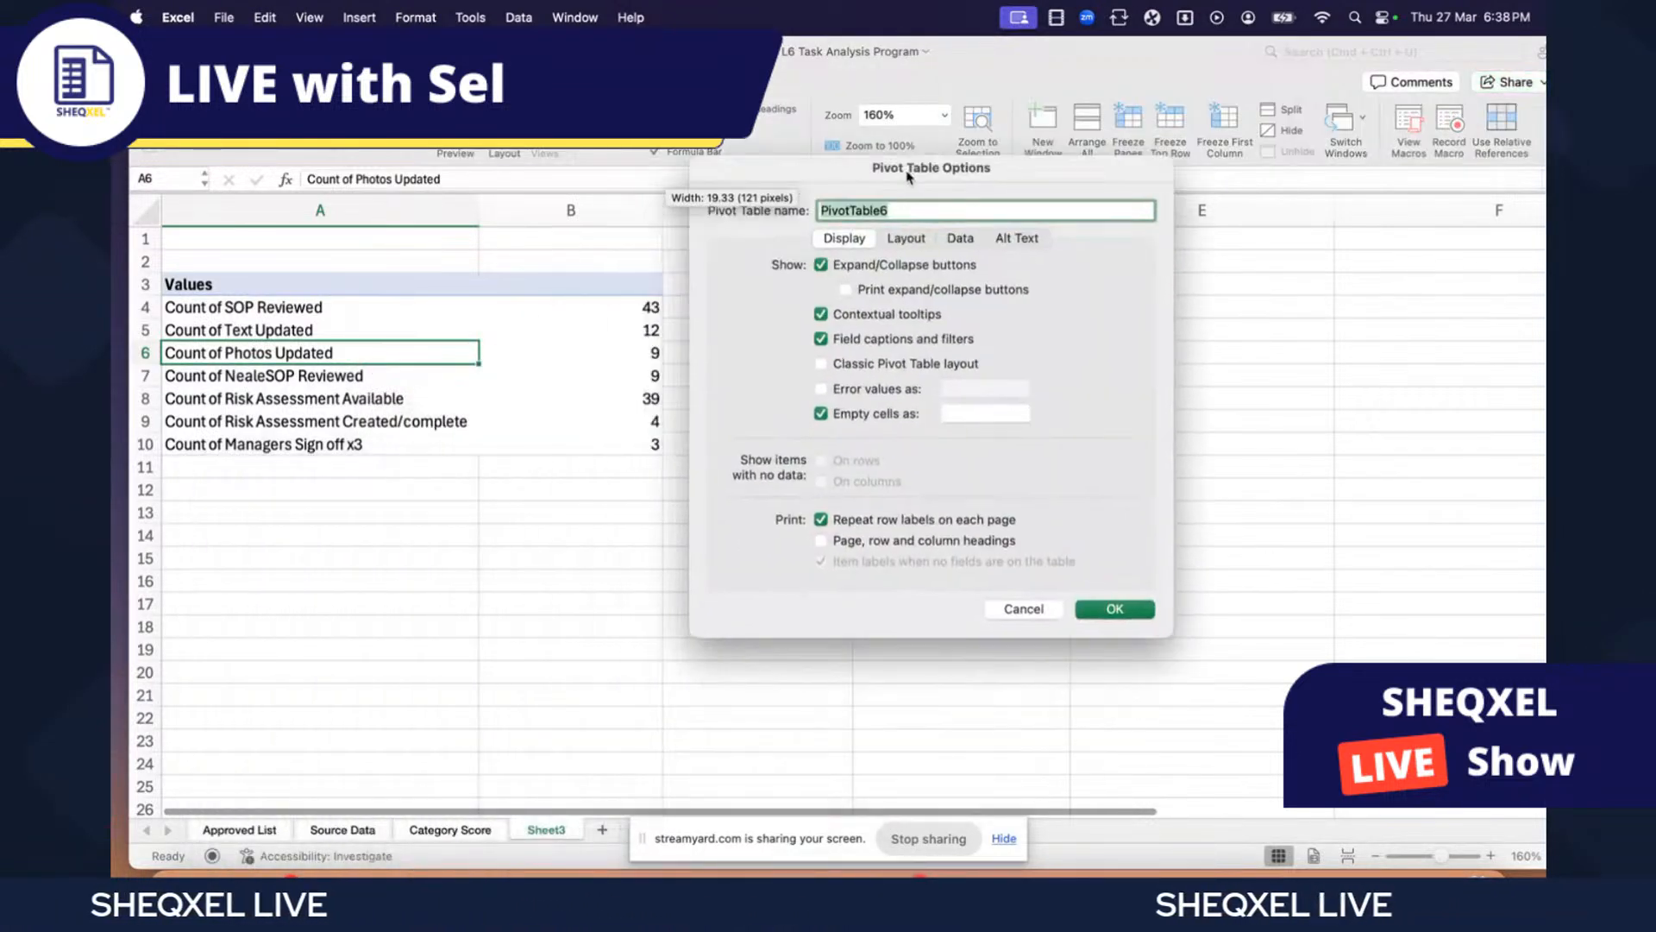
left_click(959, 238)
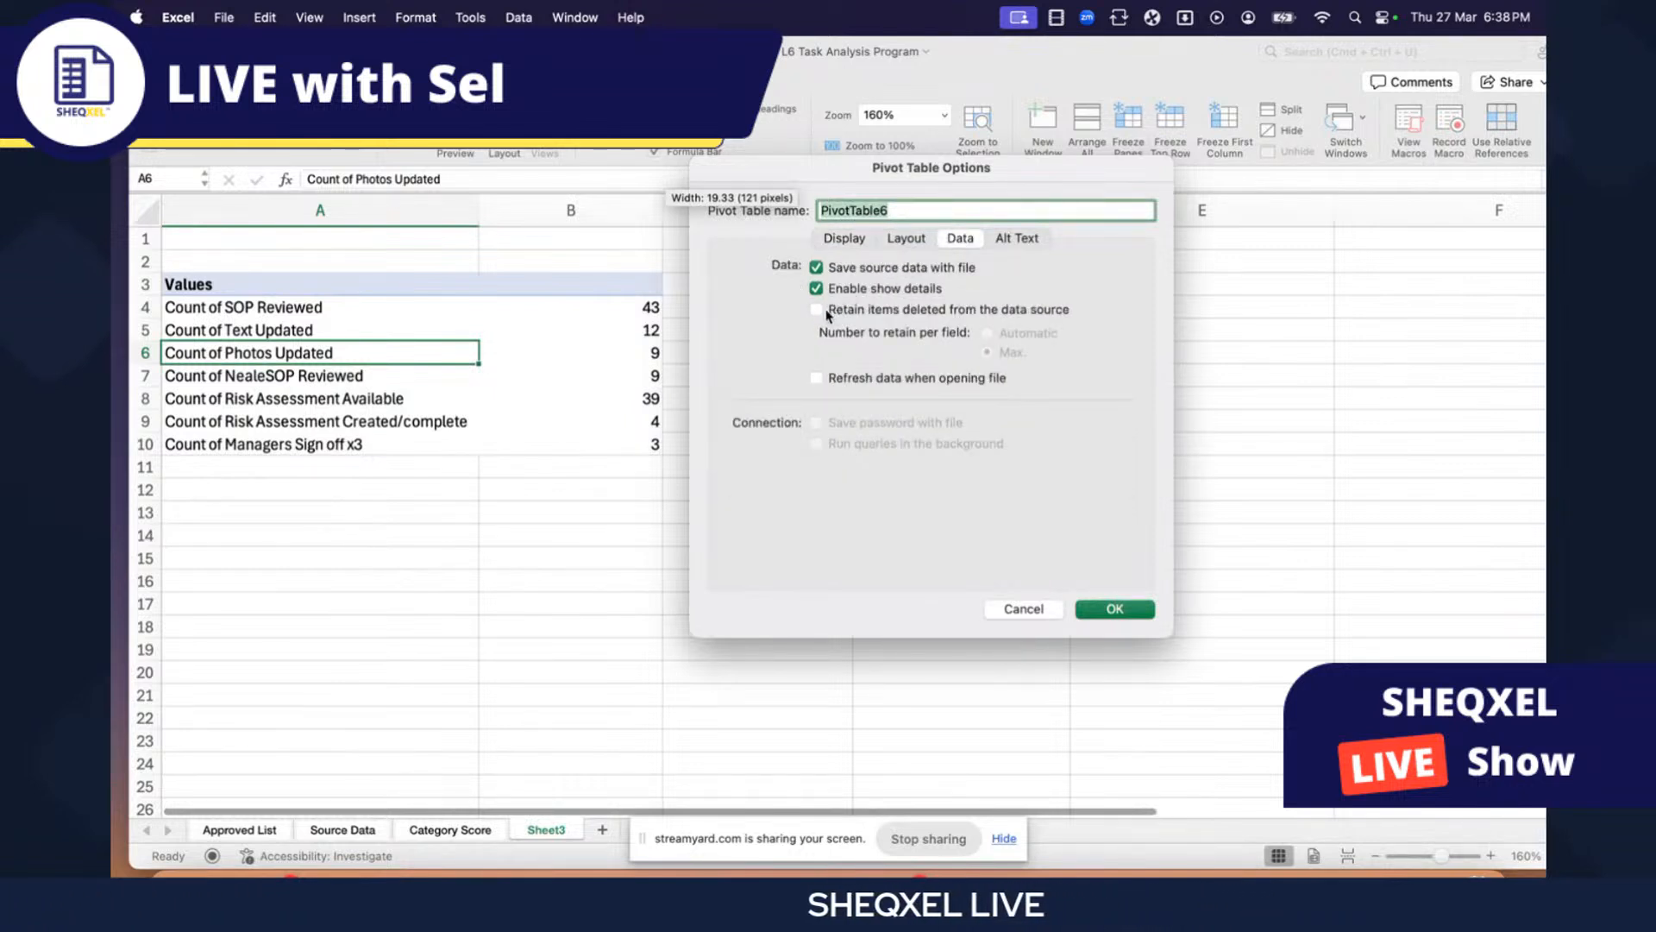
left_click(904, 240)
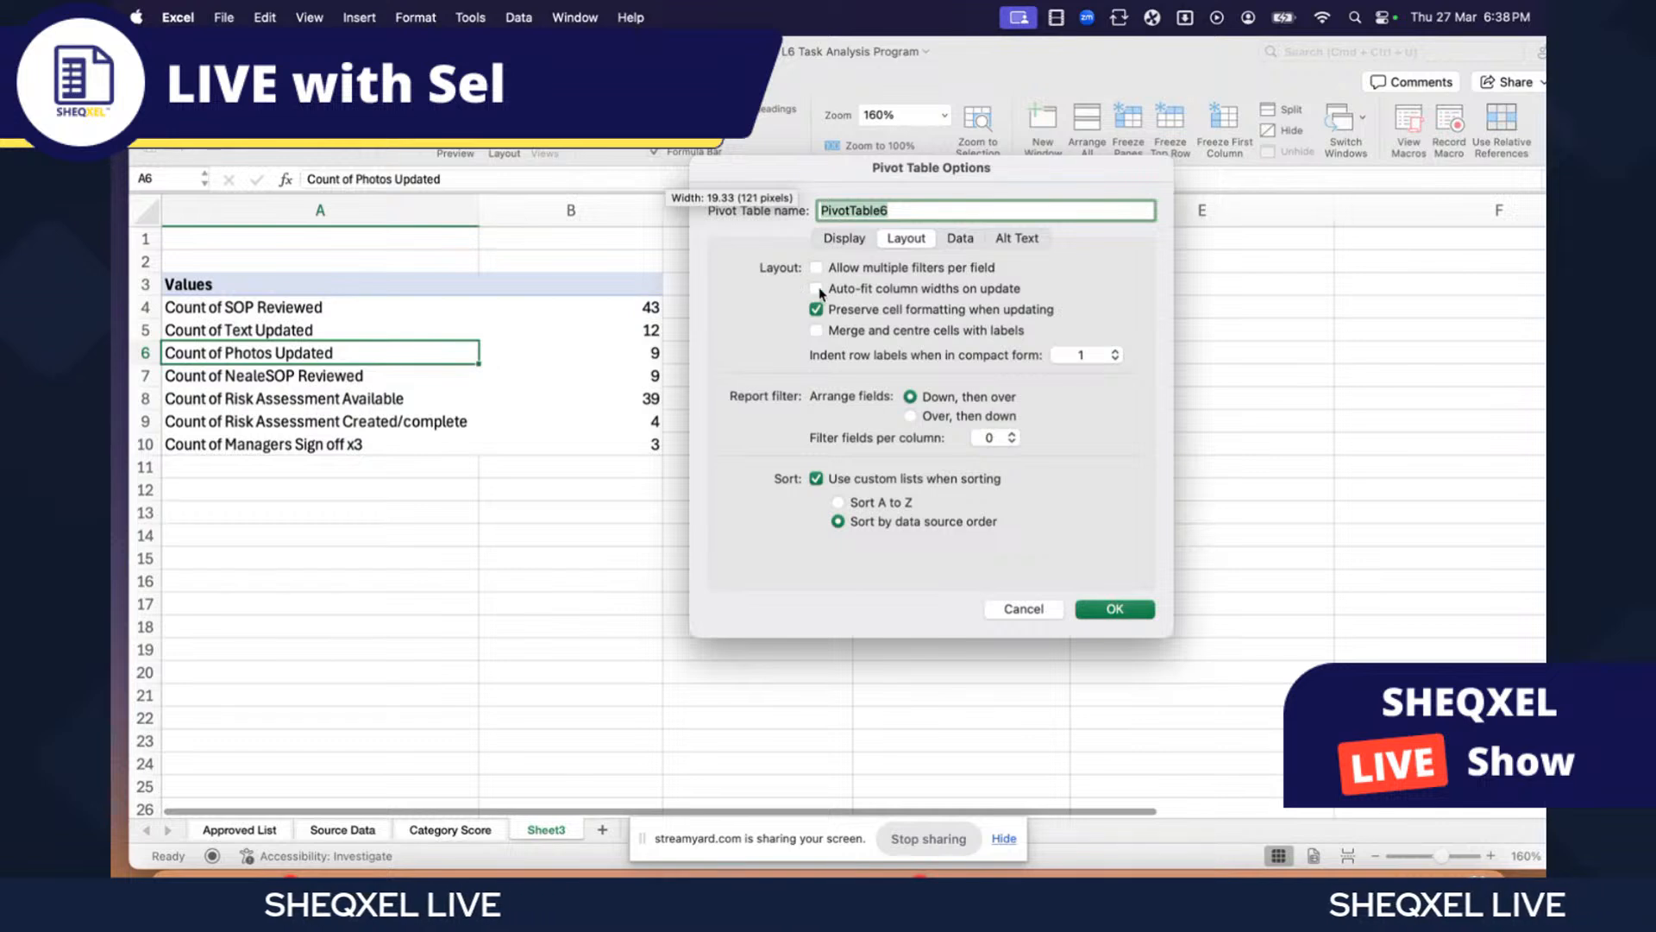
left_click(975, 244)
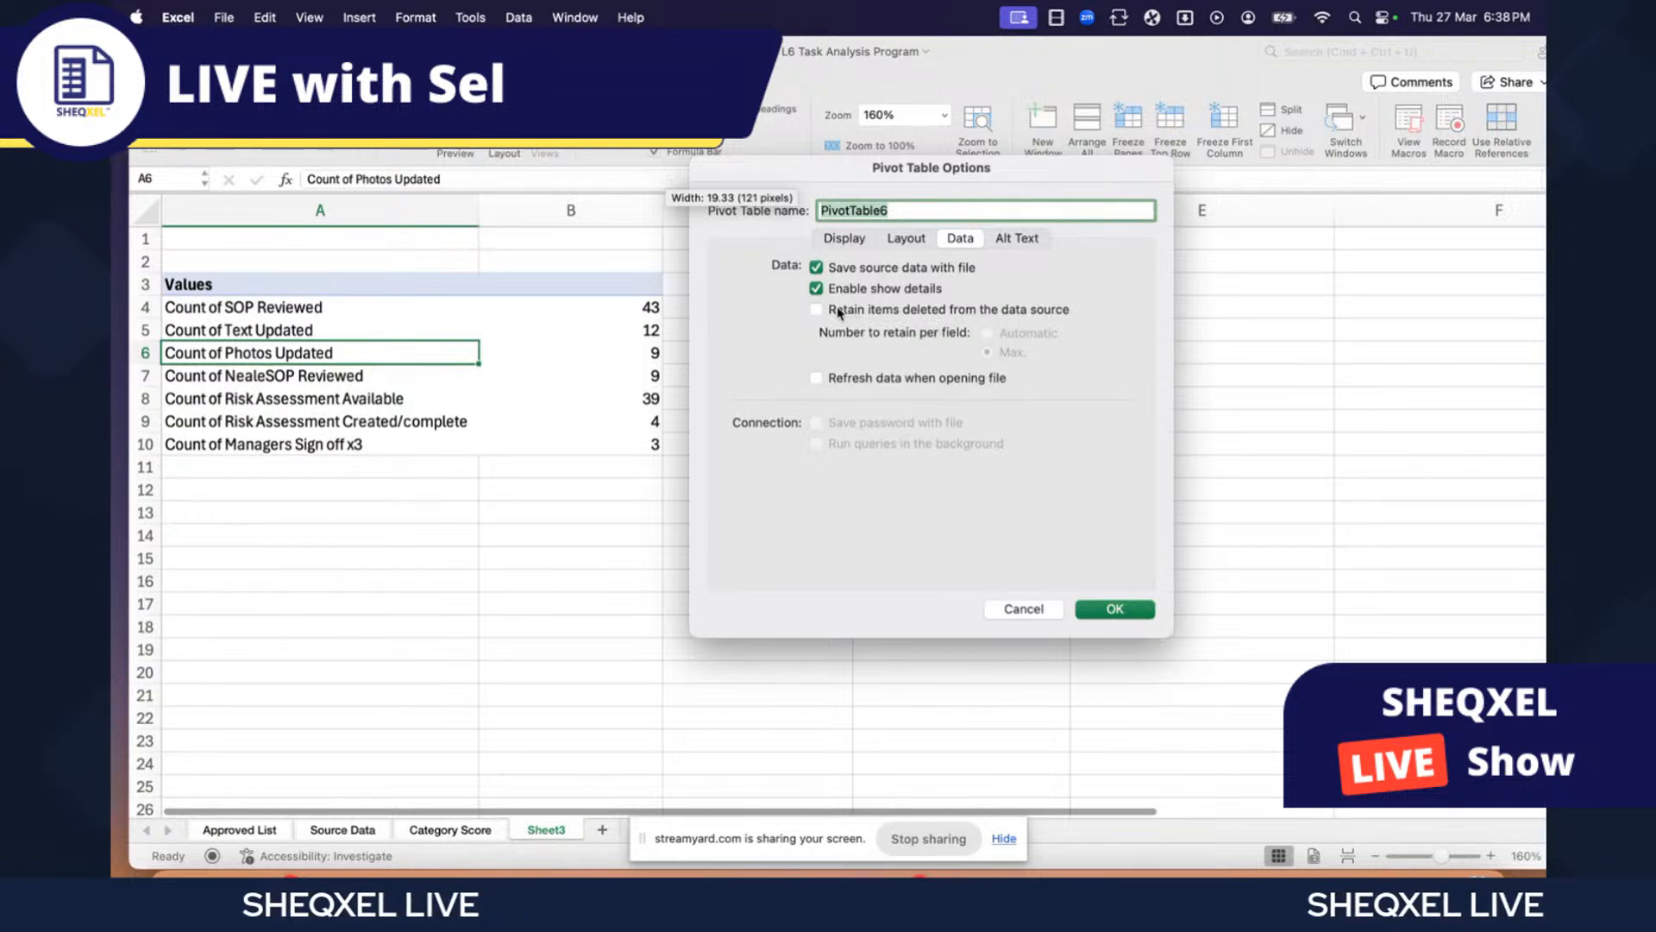
left_click(1114, 609)
- Remove the "Count of" prefix from the SOP Reviewed and Text Updated labels in A4 and A5
left_click(757, 603)
left_click(223, 314)
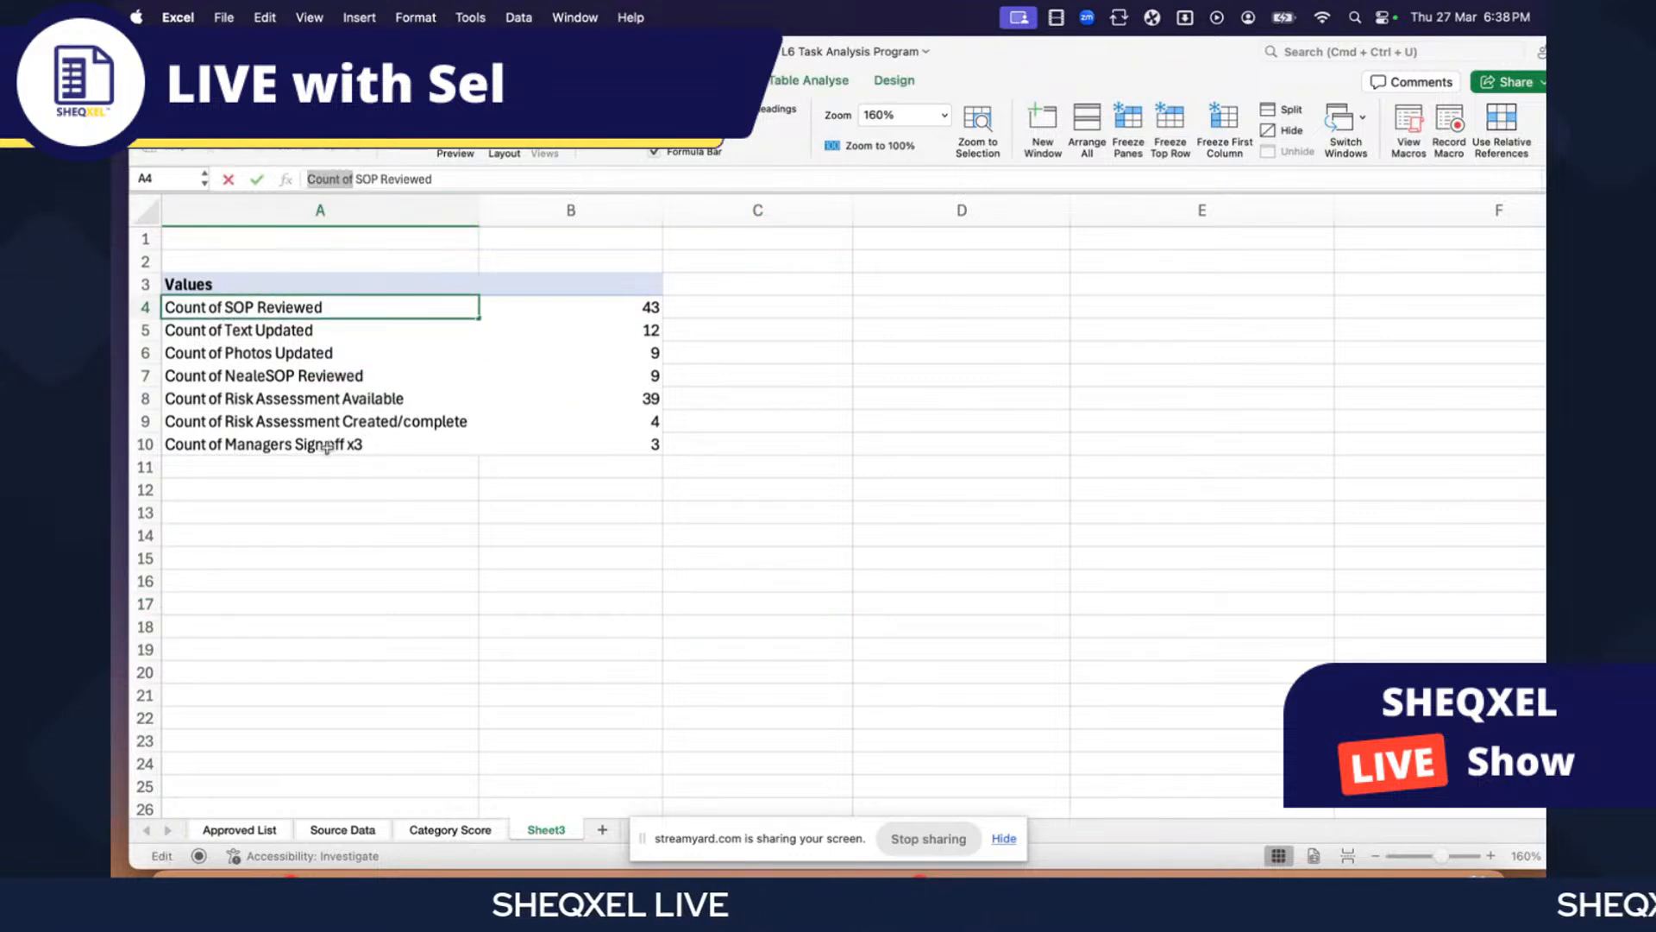
left_click(352, 535)
left_click(192, 331)
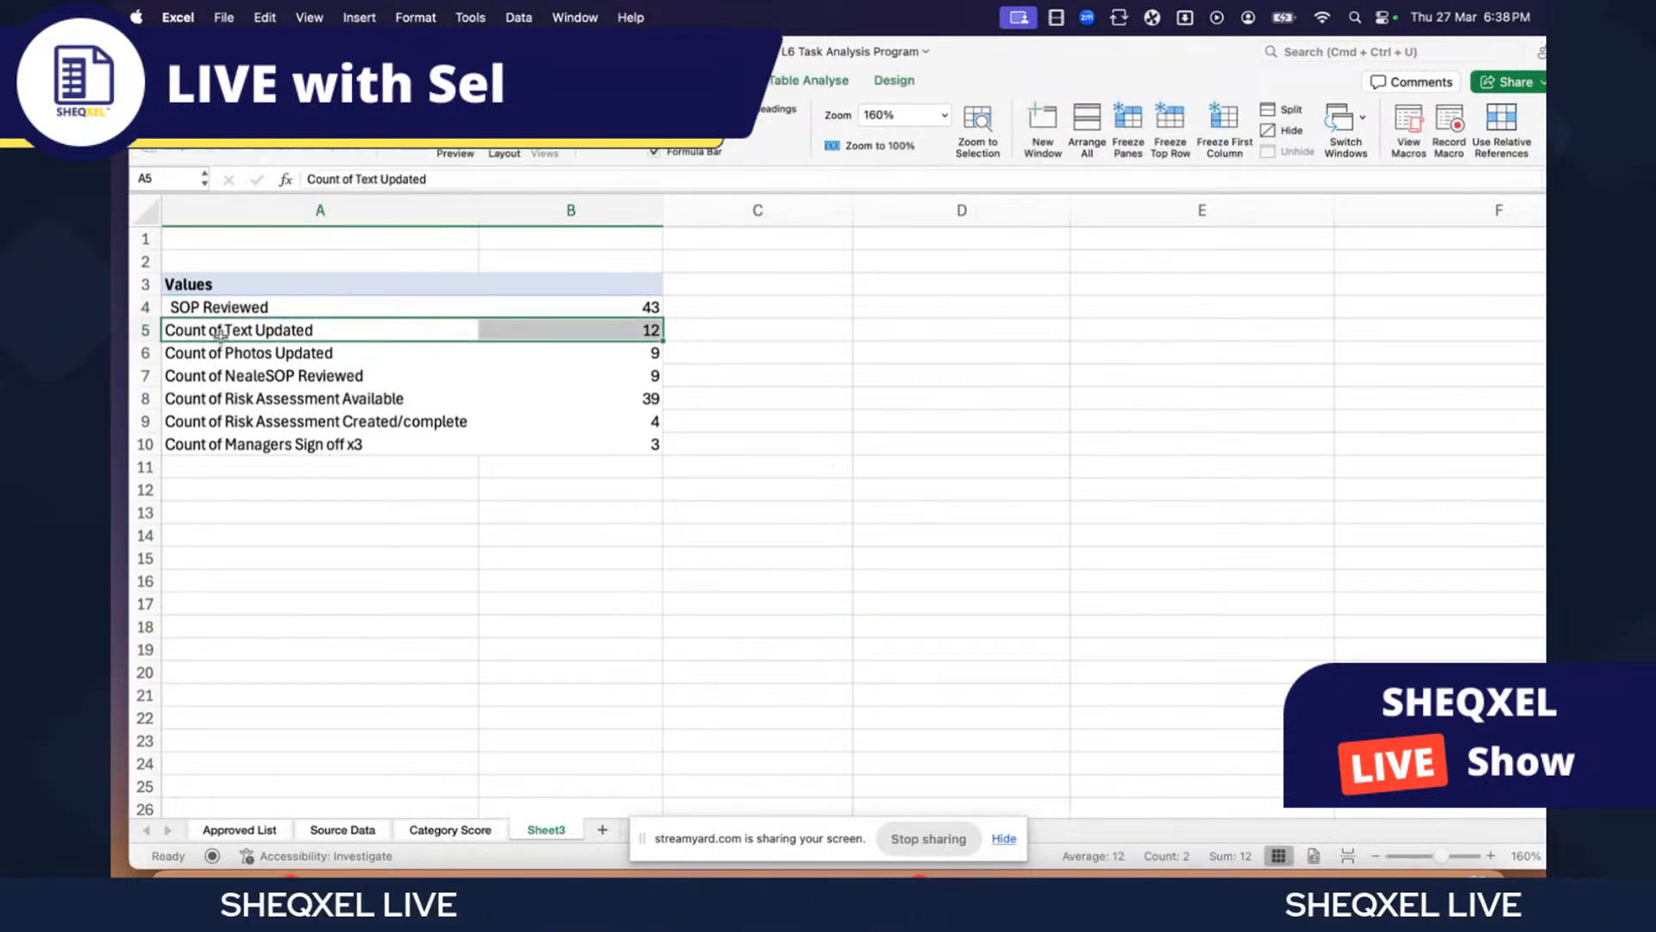
left_click(222, 330)
left_click_drag(352, 179, 307, 180)
left_click(326, 535)
- Remove the "Count of" prefix from the pivot table labels in A6:A8, keeping the leading space
left_click(259, 353)
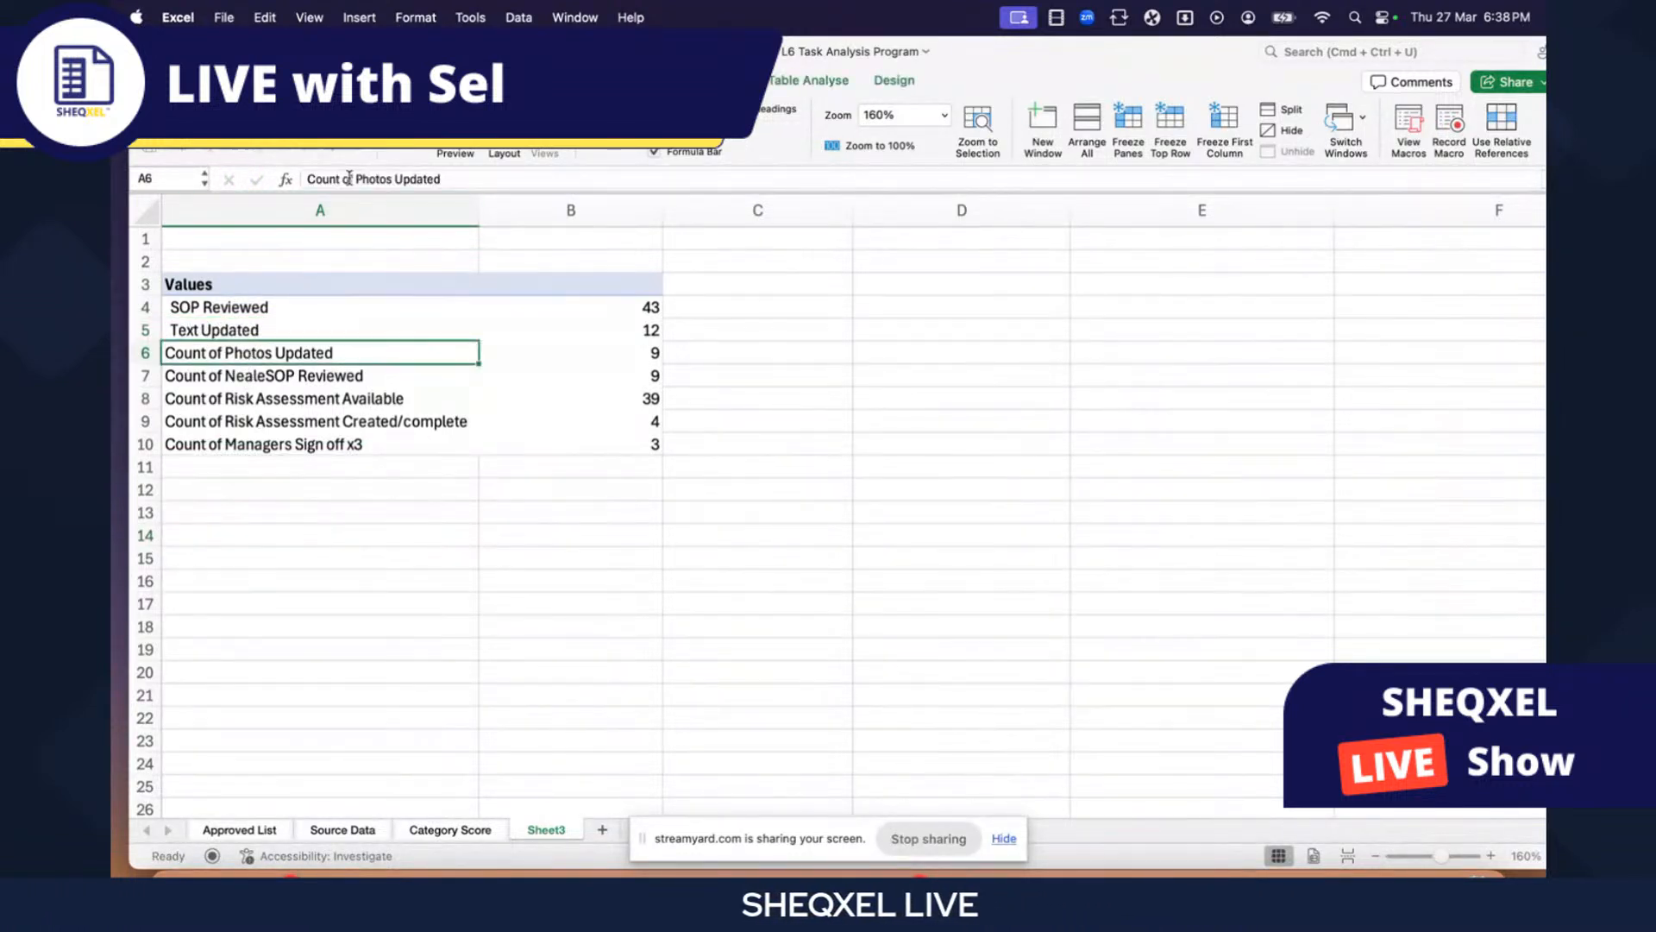
left_click_drag(351, 178, 266, 177)
left_click(316, 555)
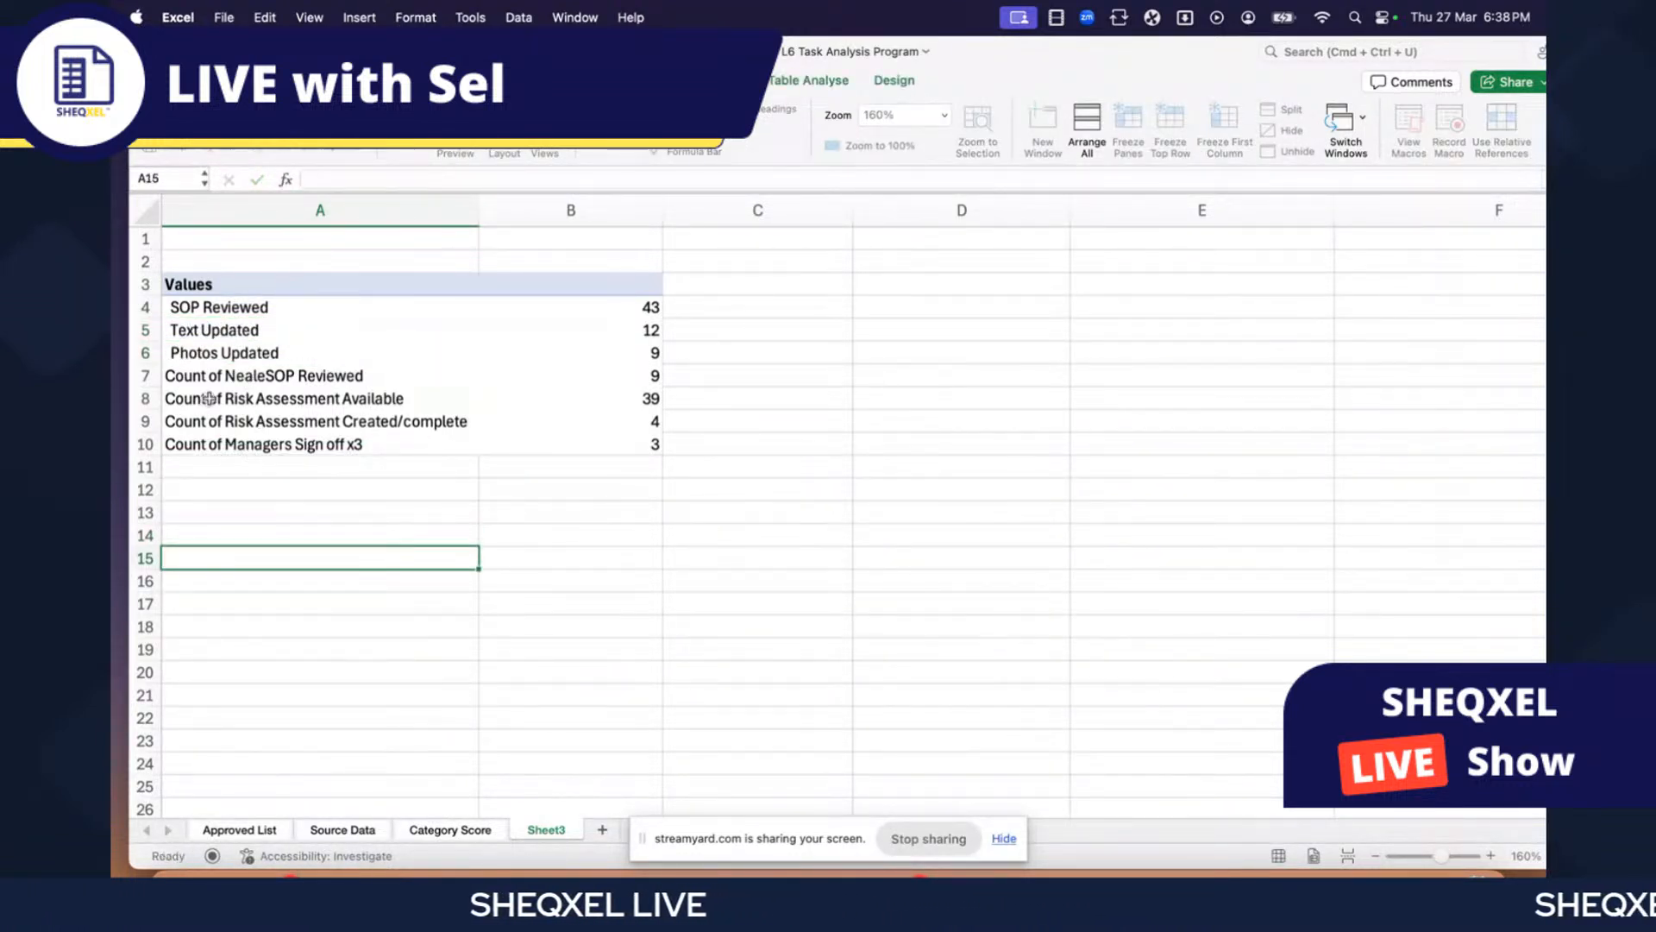
left_click(258, 375)
left_click_drag(354, 179, 242, 177)
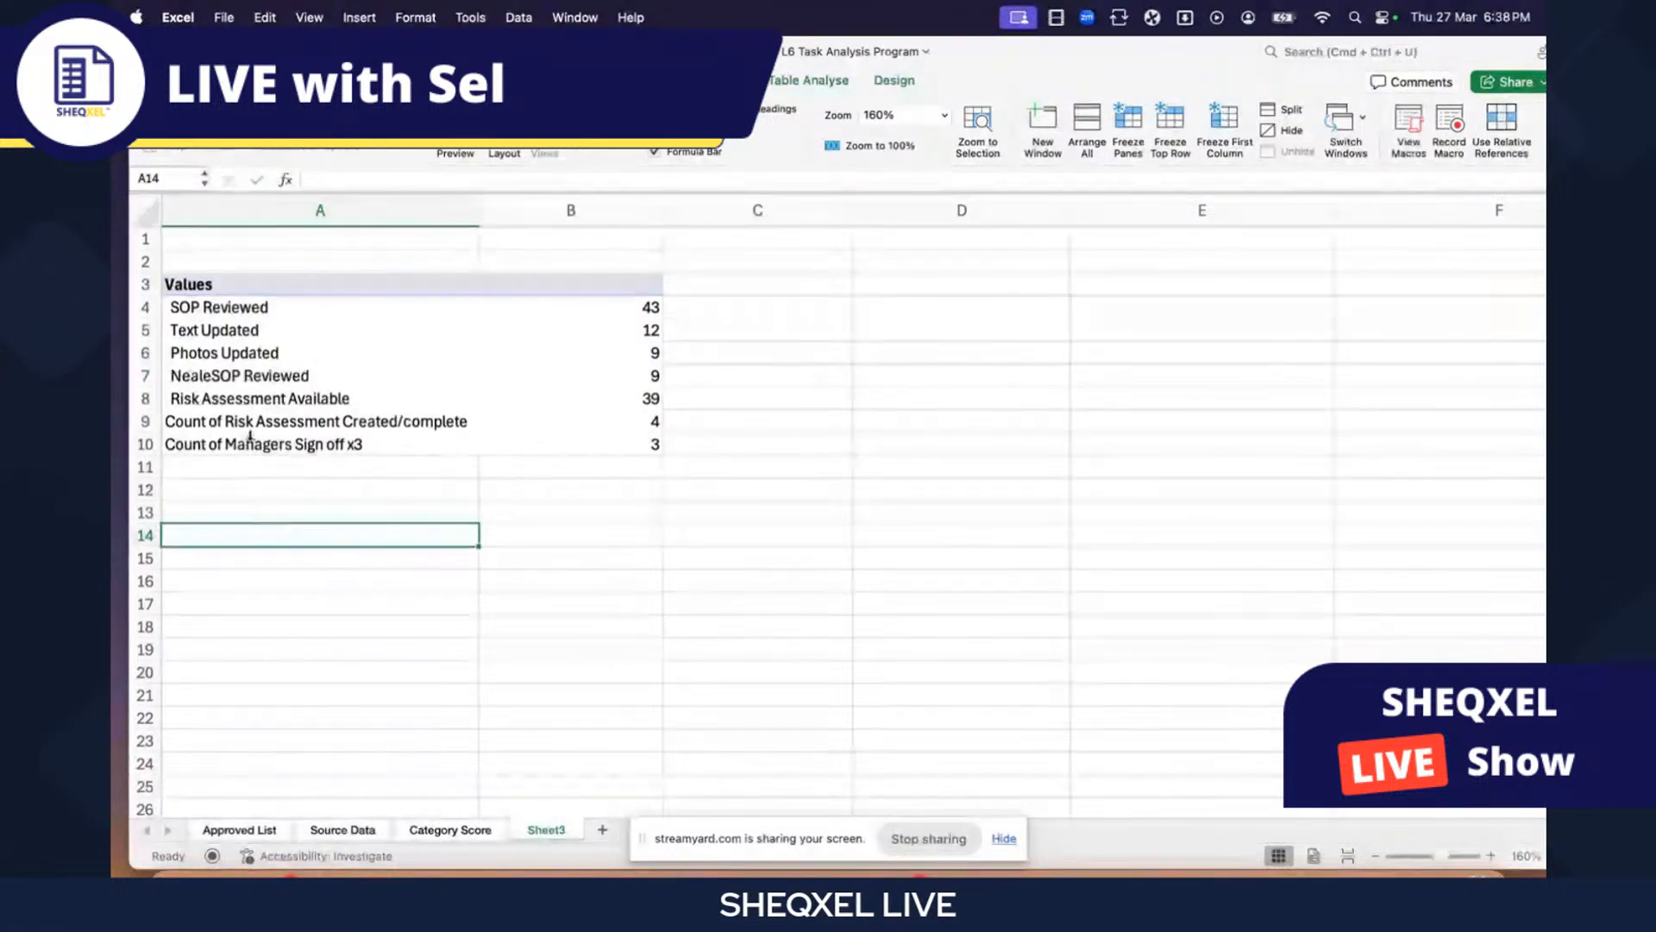
- Rename the labels in A9 and A10 to Risk Assessment Created/complete and Managers Sign off x3, each with a leading space
left_click(251, 423)
left_click_drag(355, 179, 247, 181)
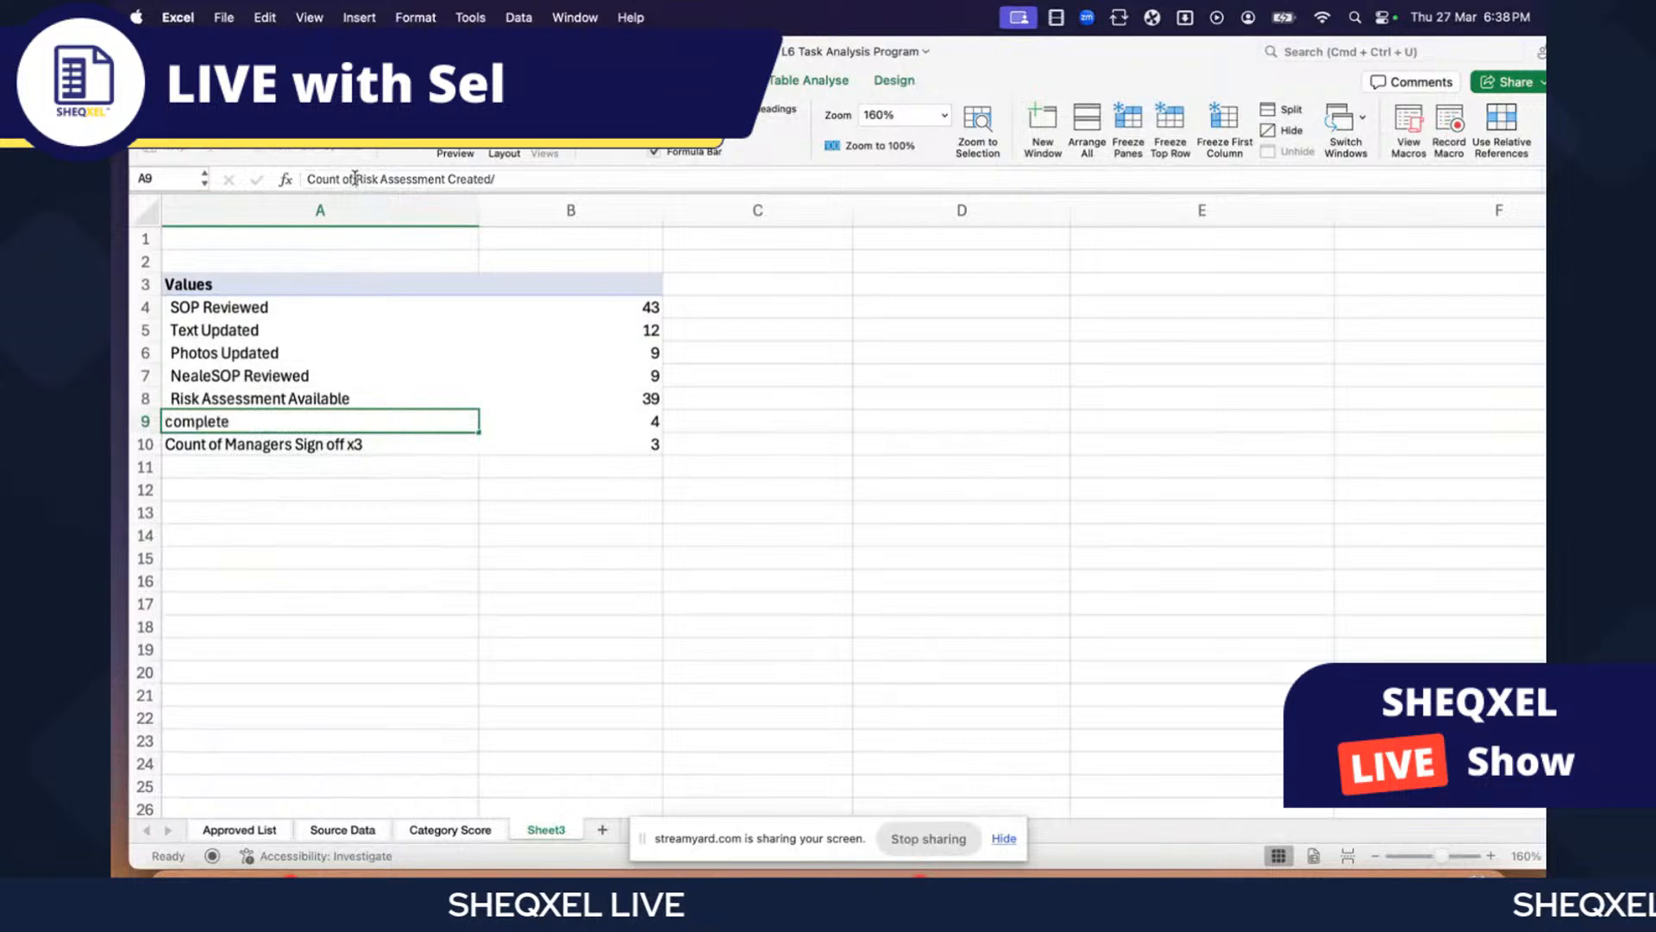
key("BackSpace")
left_click(308, 558)
left_click(241, 445)
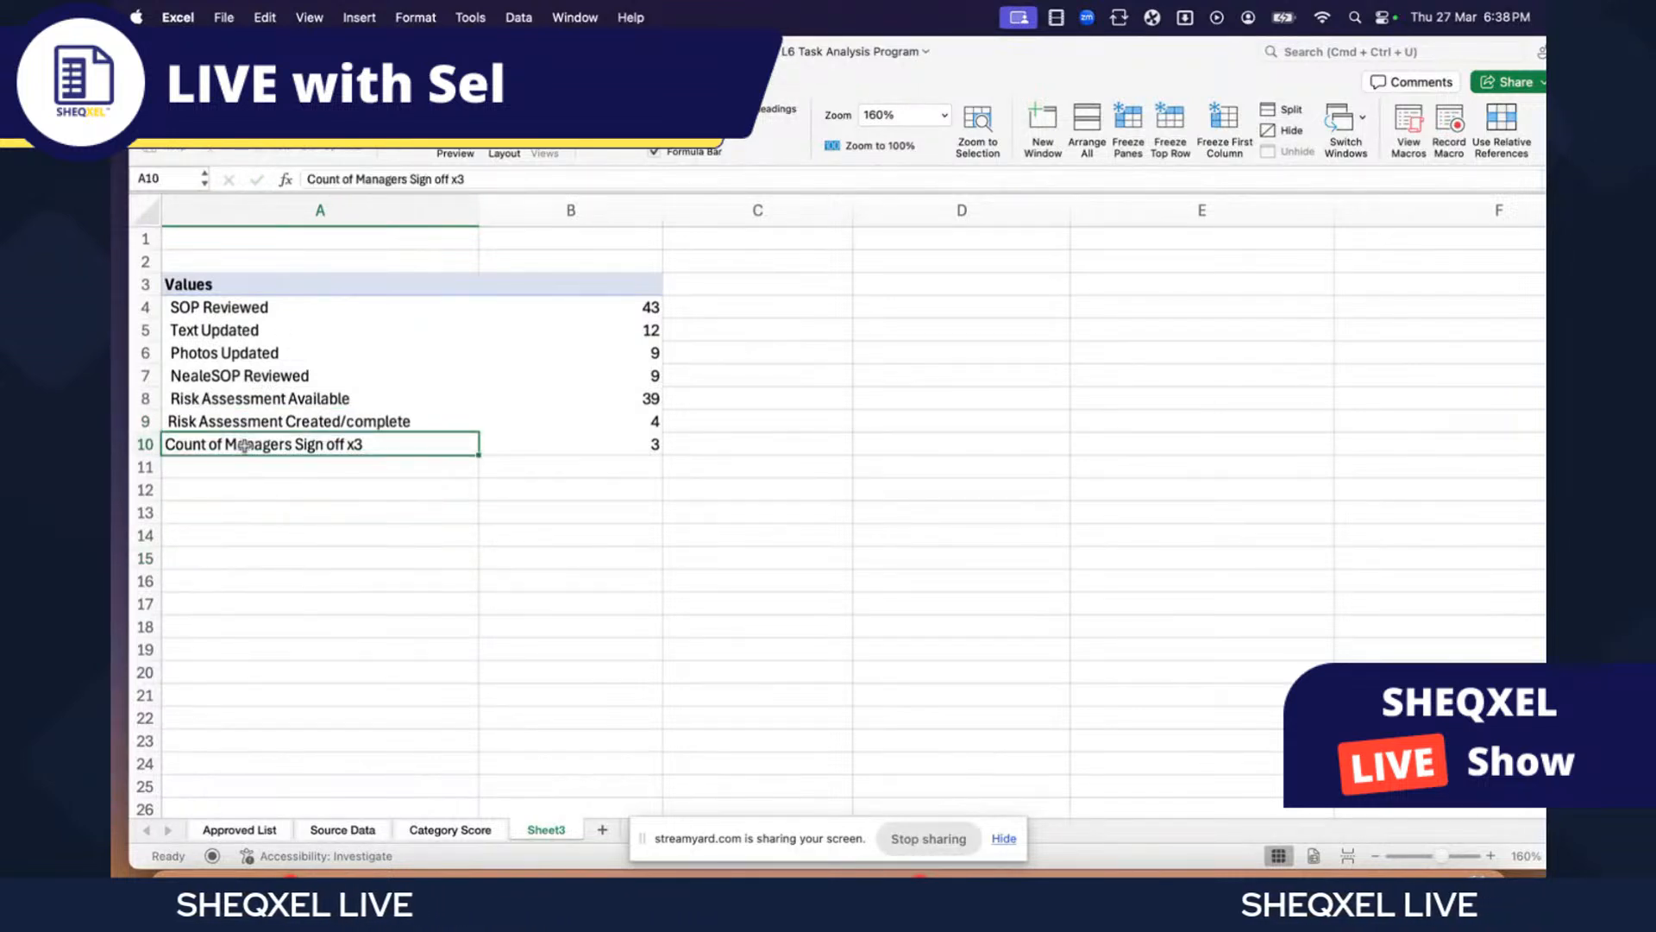
left_click_drag(350, 178, 306, 179)
key("BackSpace")
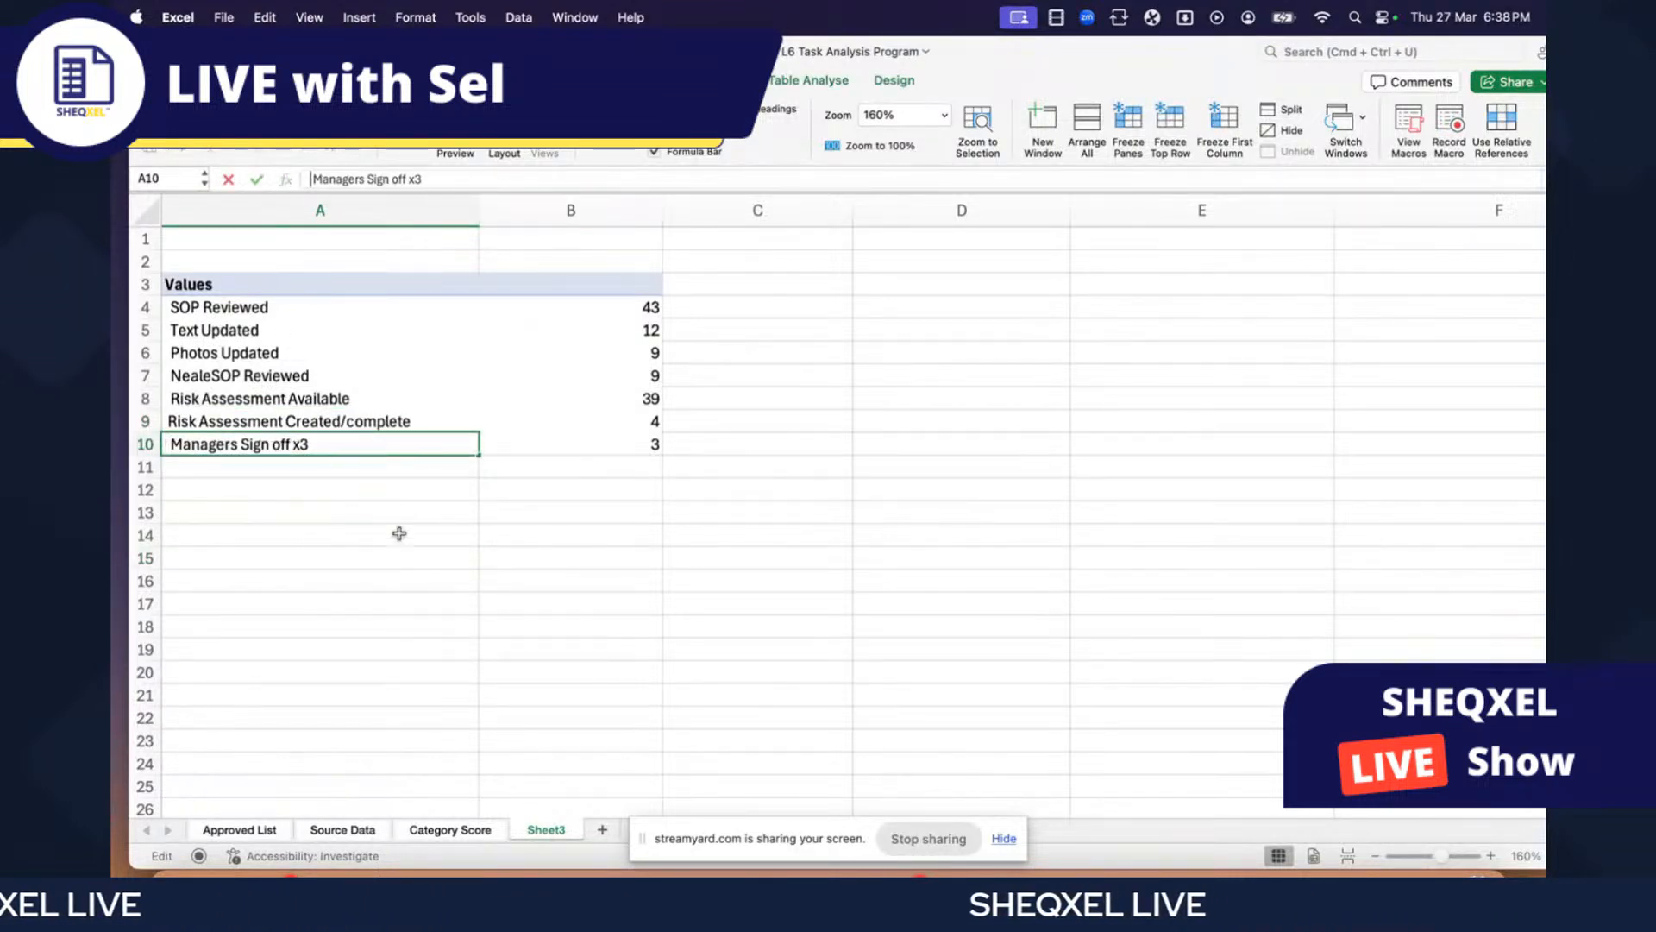
left_click(366, 421)
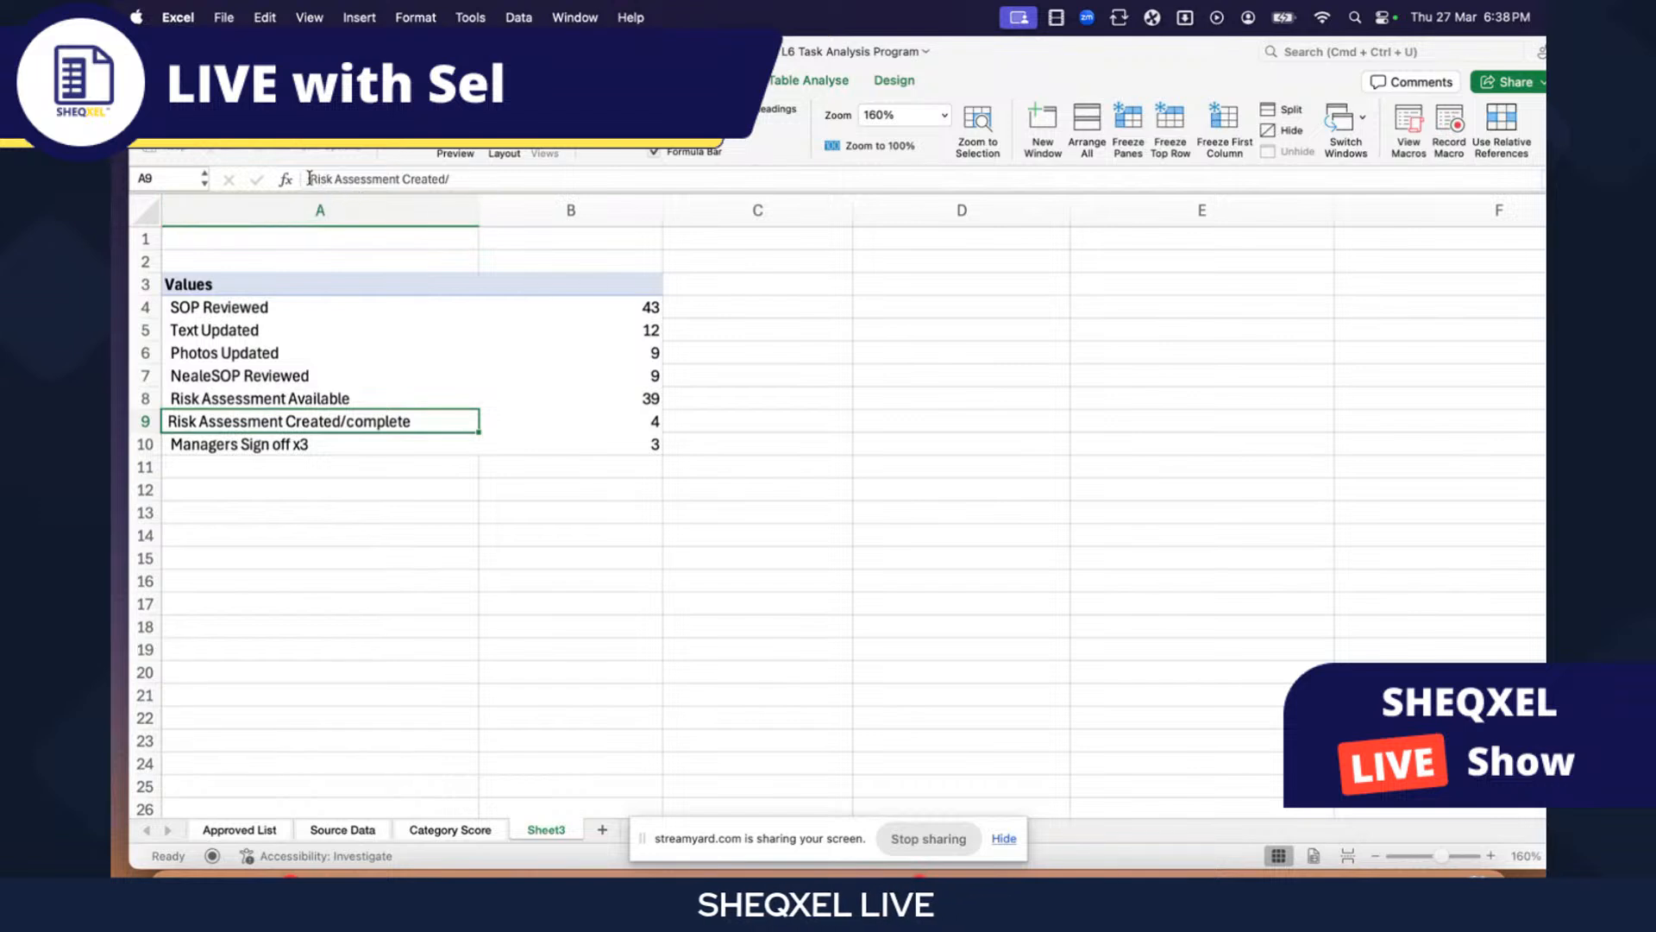
type("complete")
left_click(618, 560)
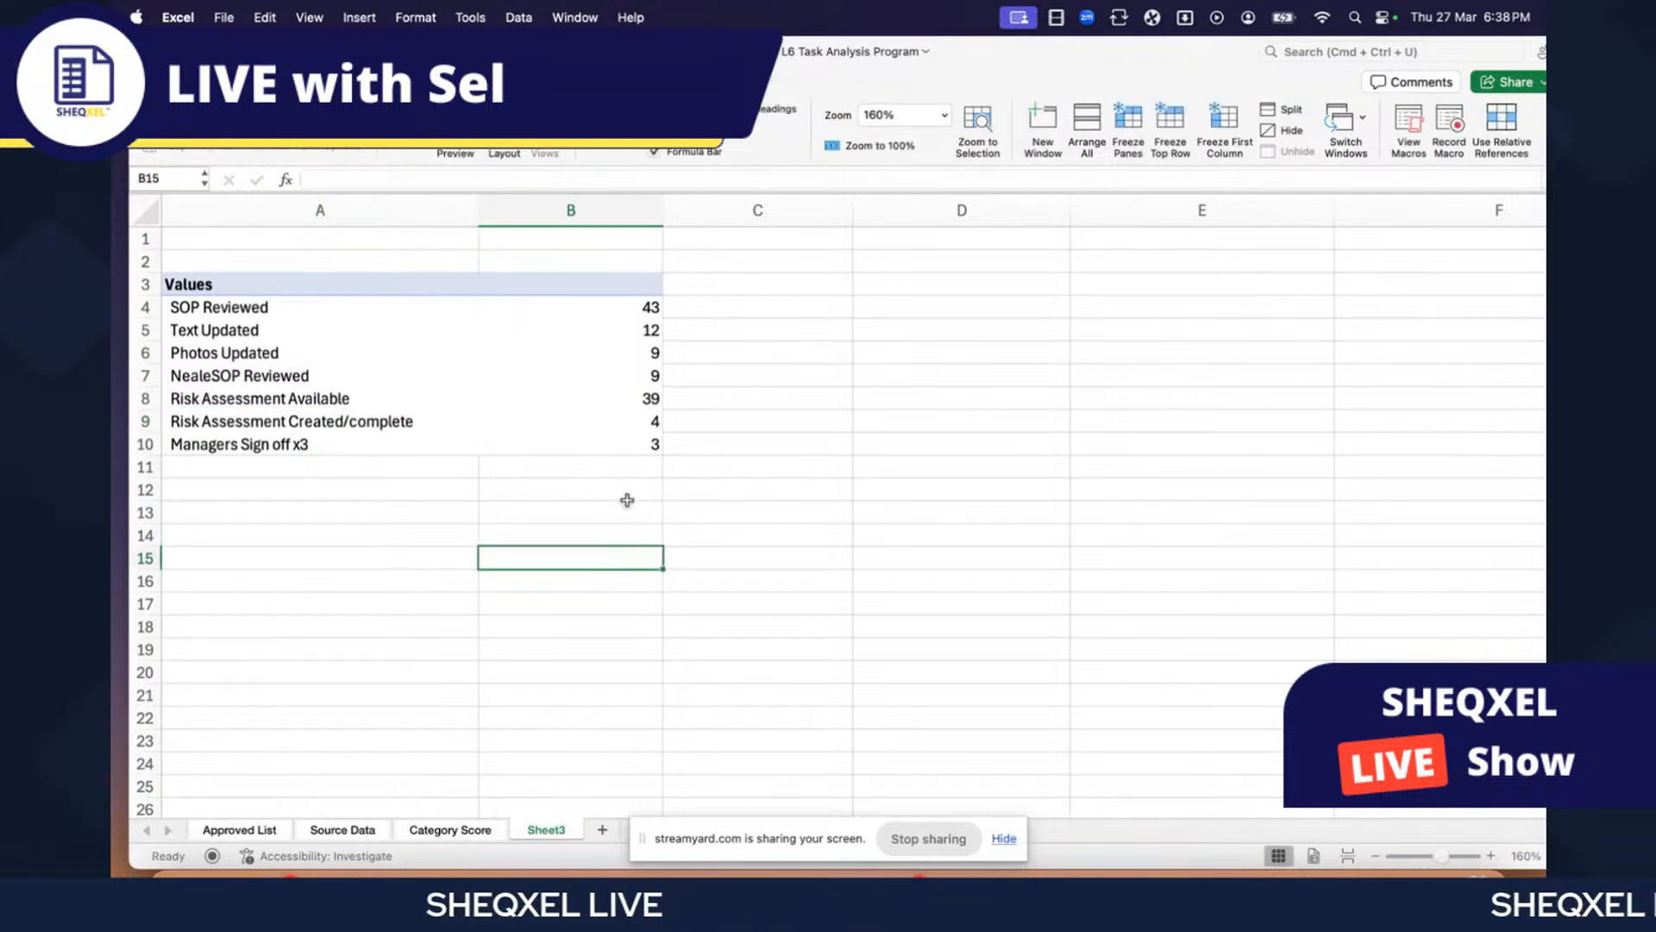
key("super+a")
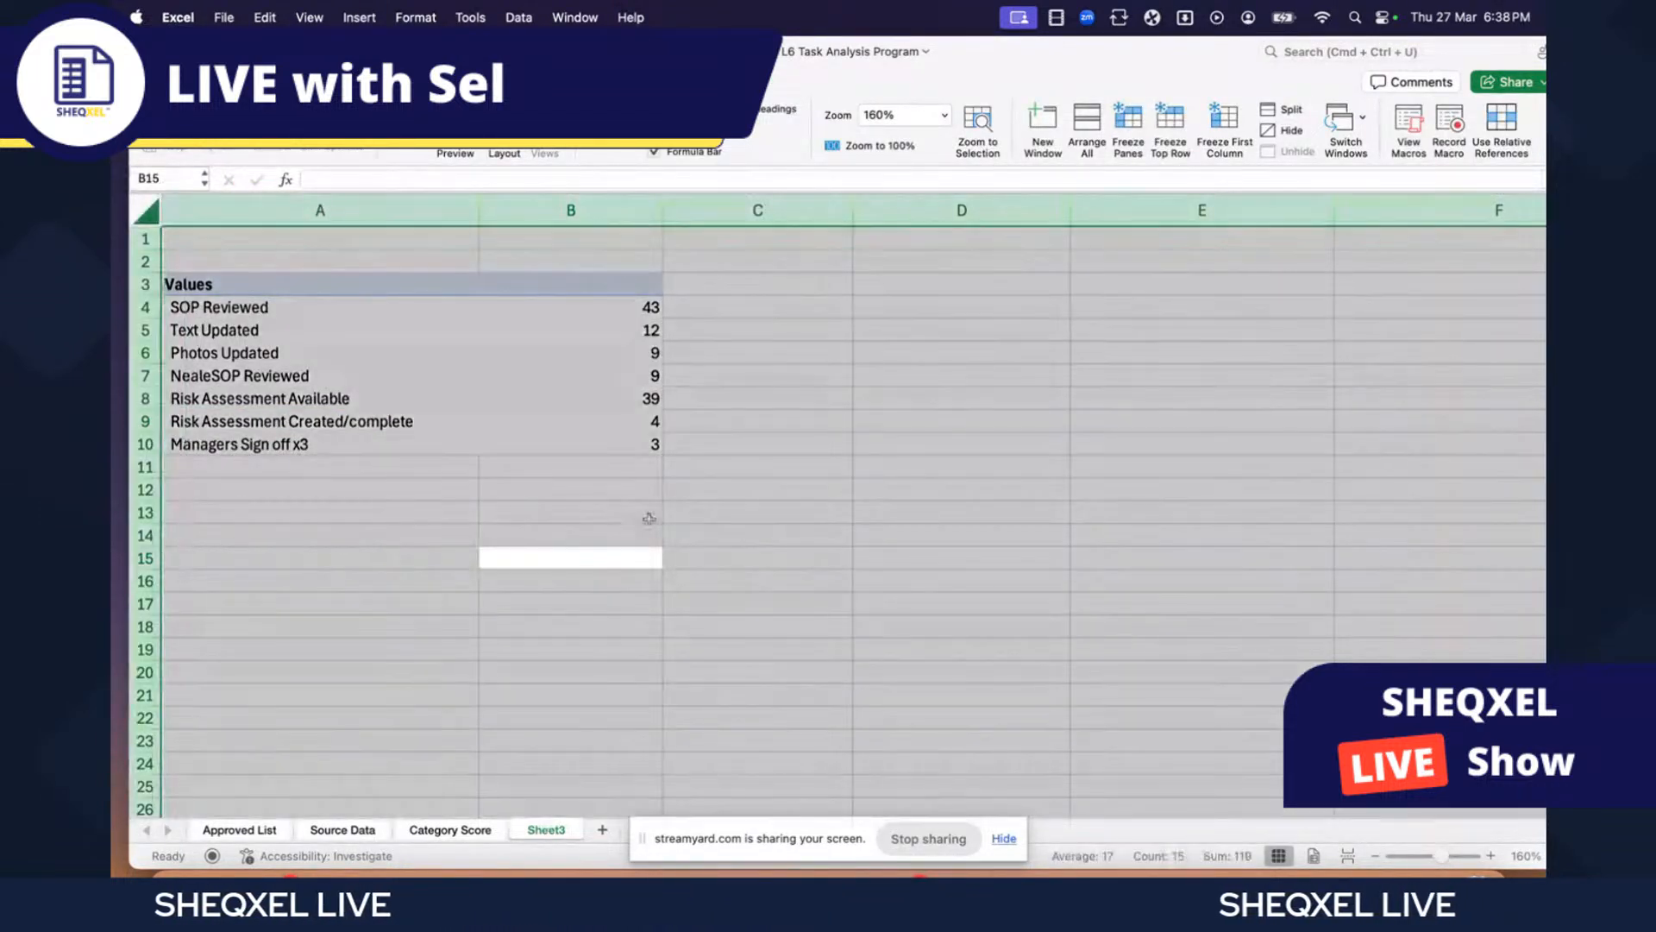
left_click(389, 380)
key("super+a")
key("super+a")
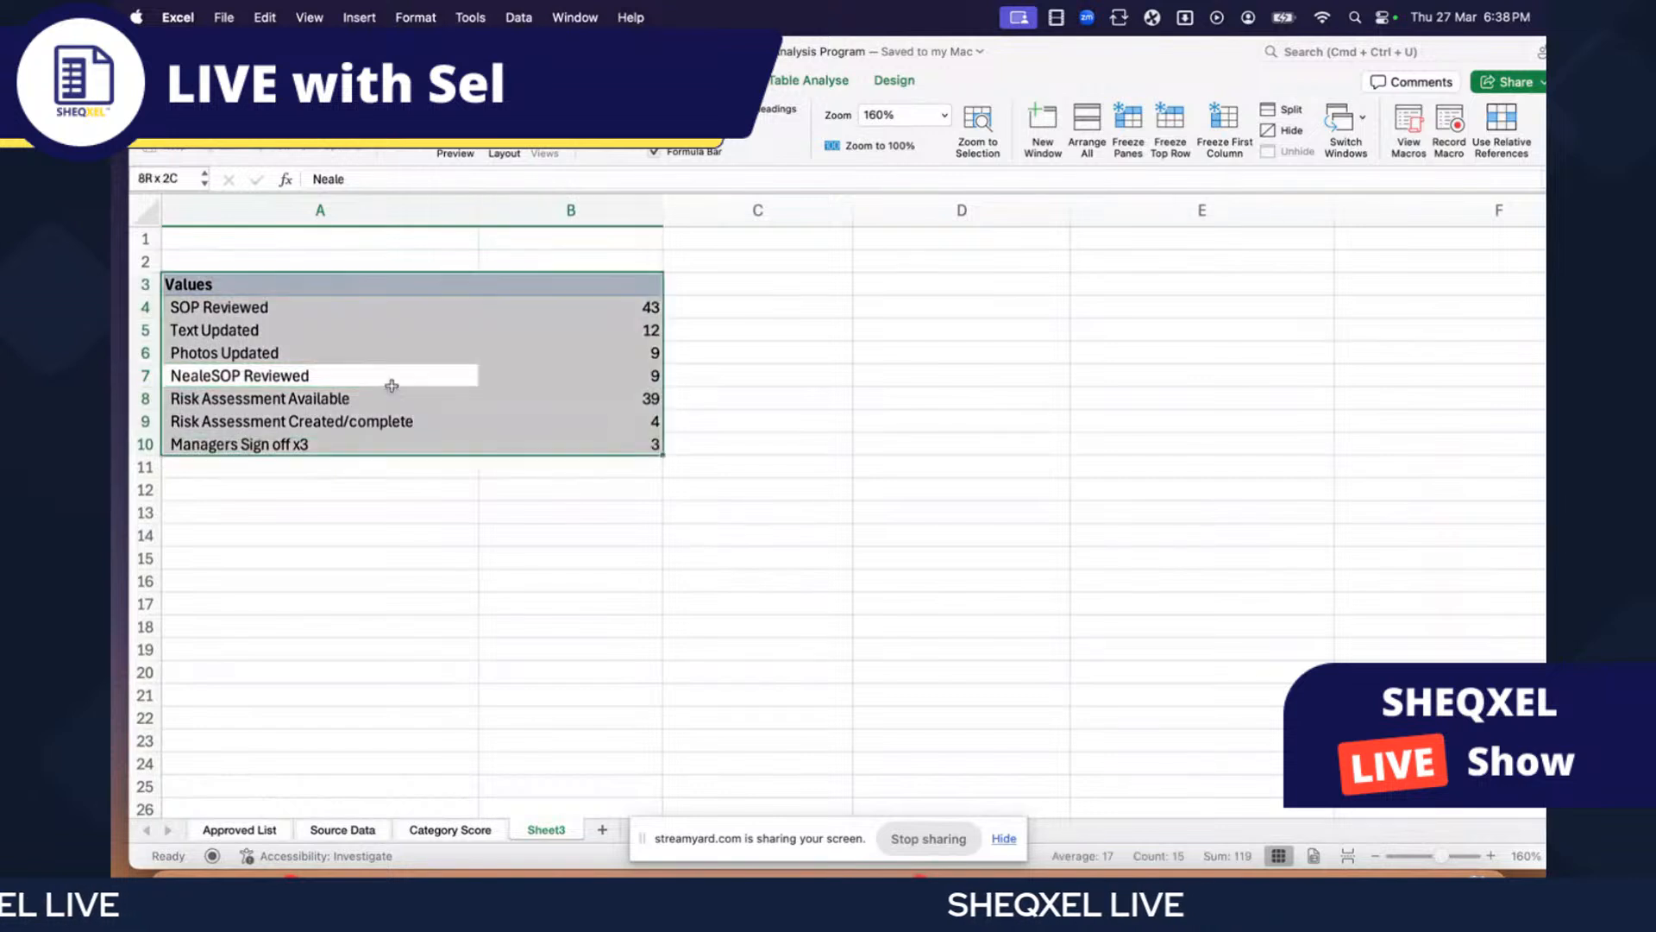
left_click(838, 609)
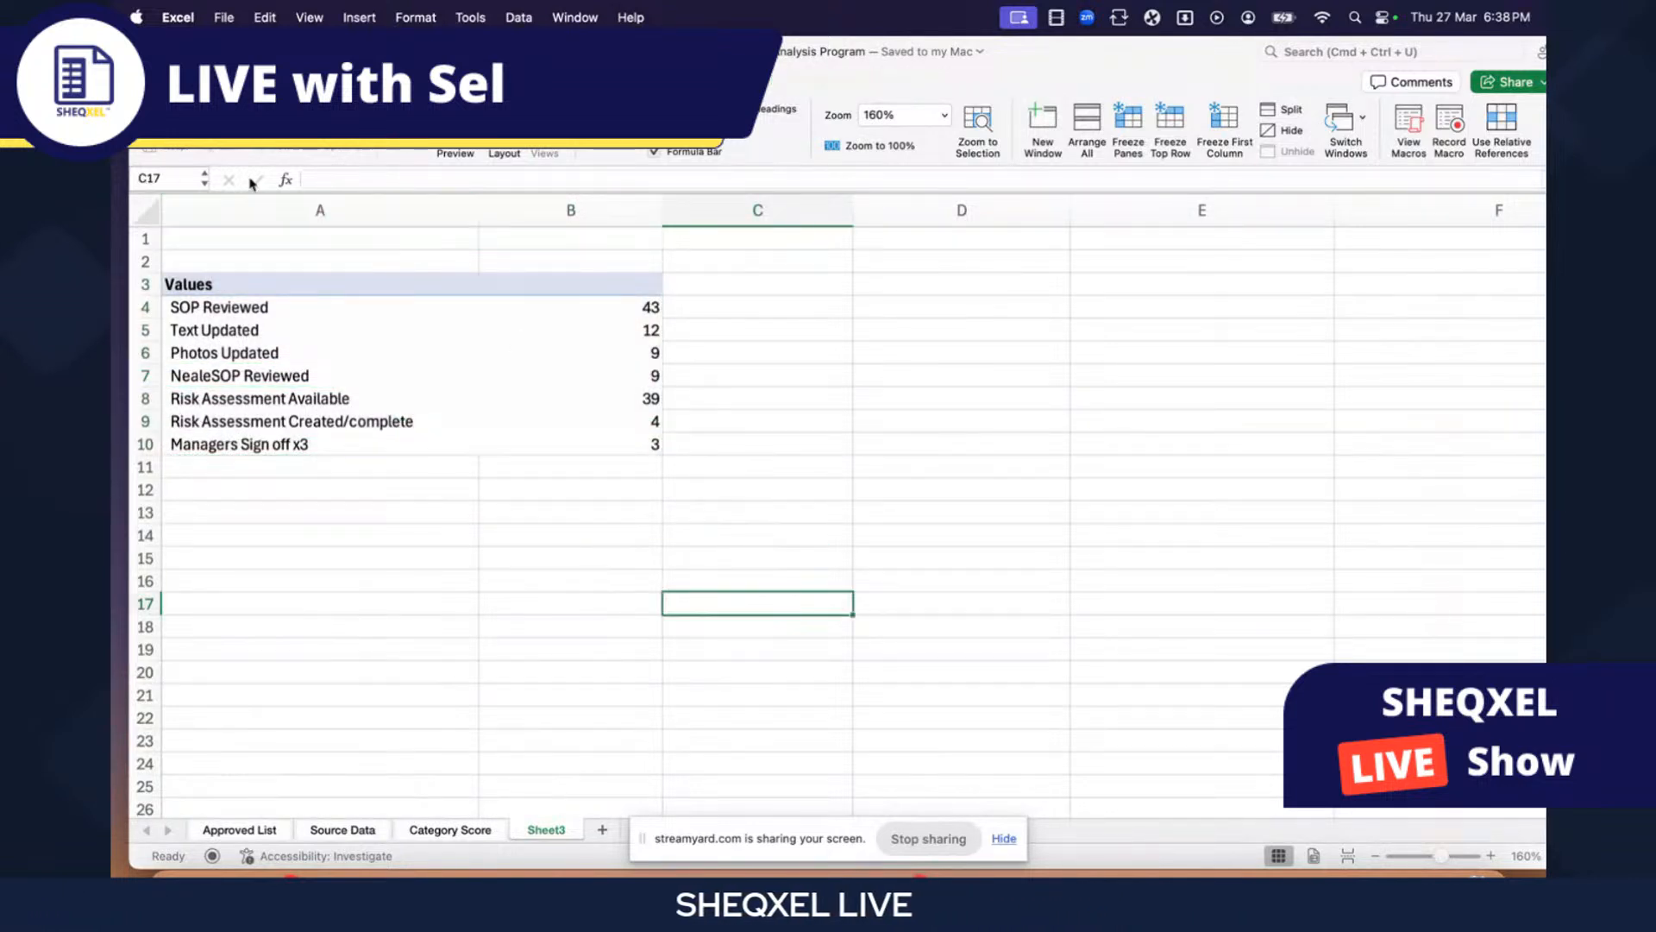
- Format the whole pivot table in Calibri at font size 12
left_click(328, 376)
key("super+a")
left_click(160, 80)
left_click(371, 112)
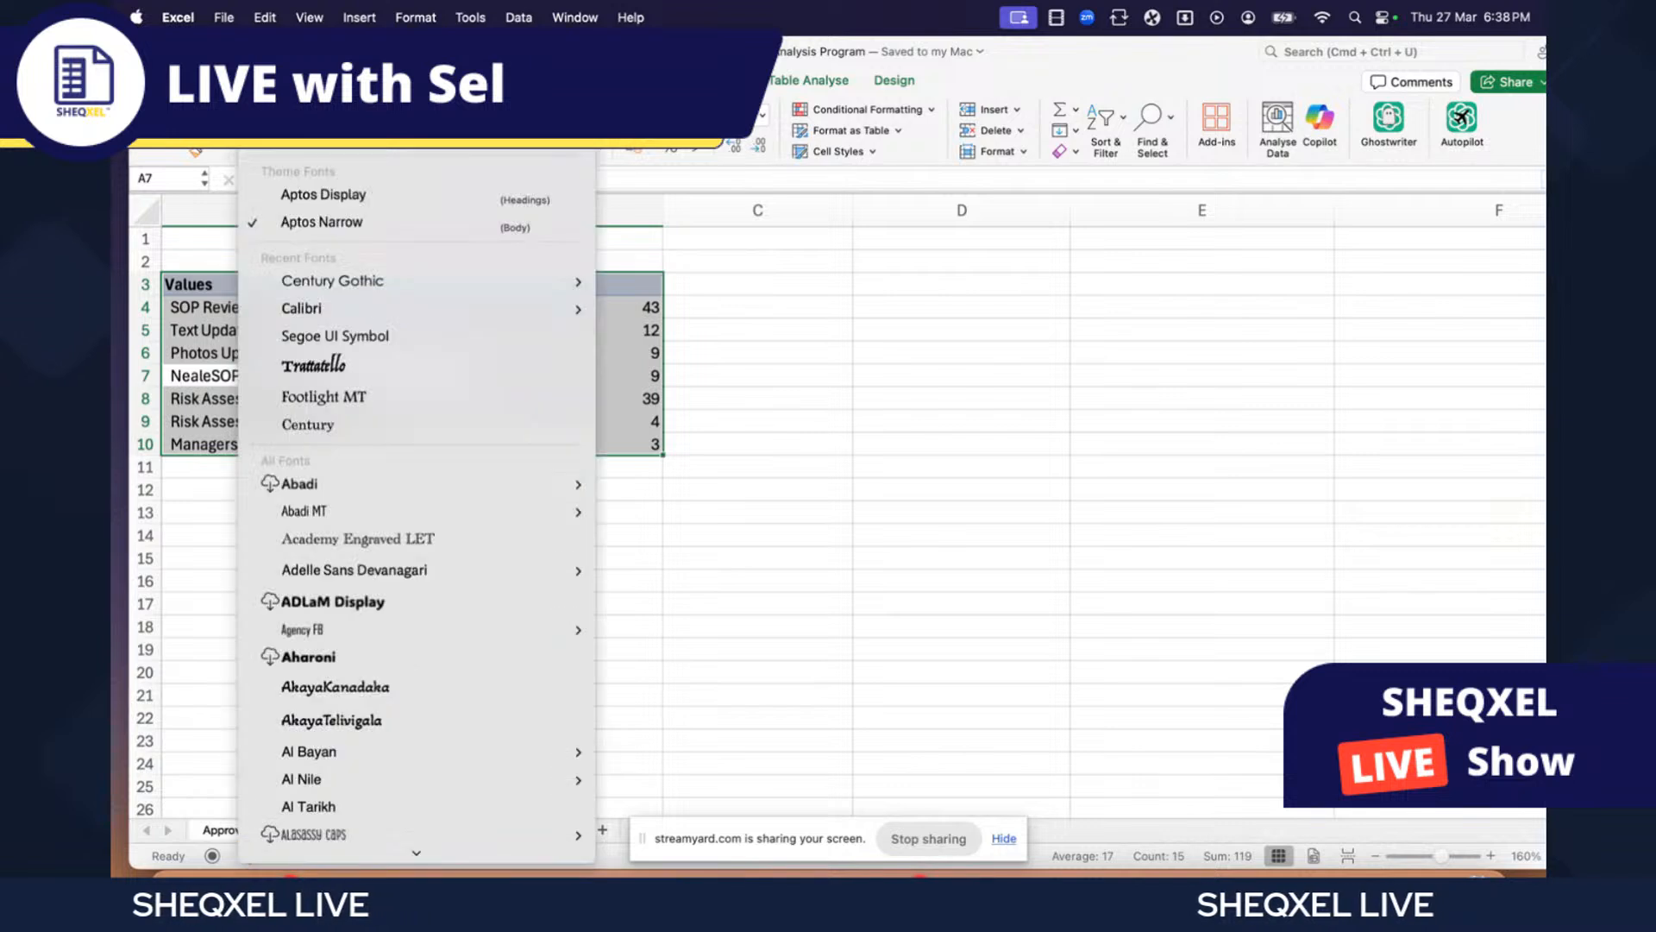
mouse_move(337, 311)
left_click(642, 350)
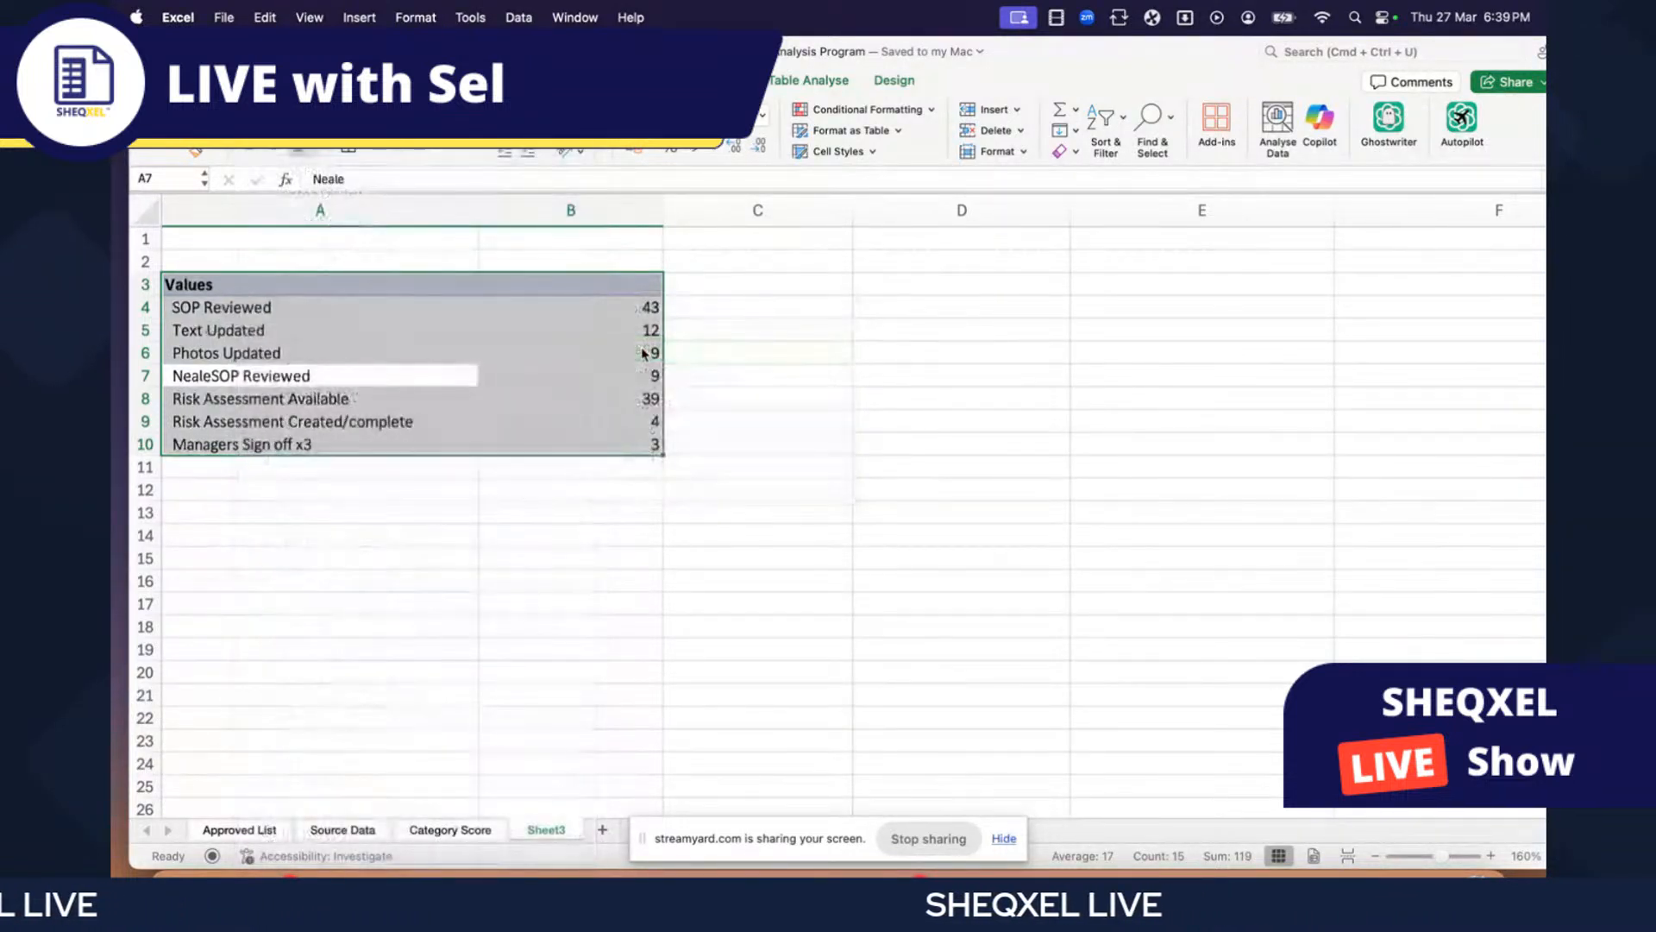
left_click(405, 112)
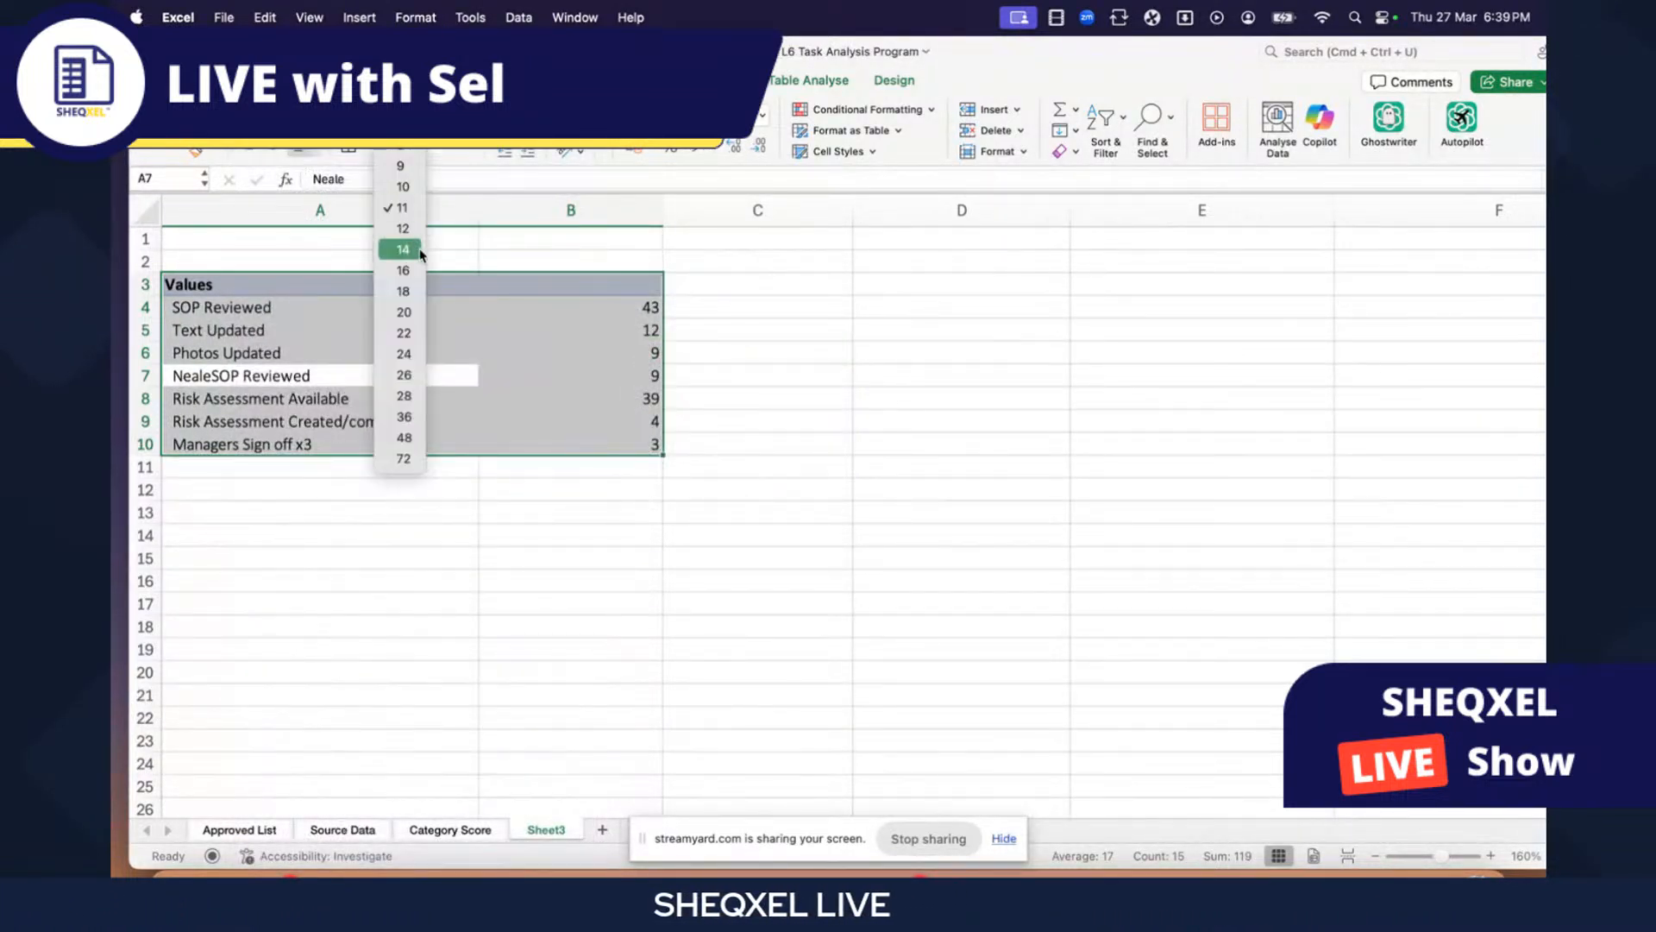
left_click(415, 238)
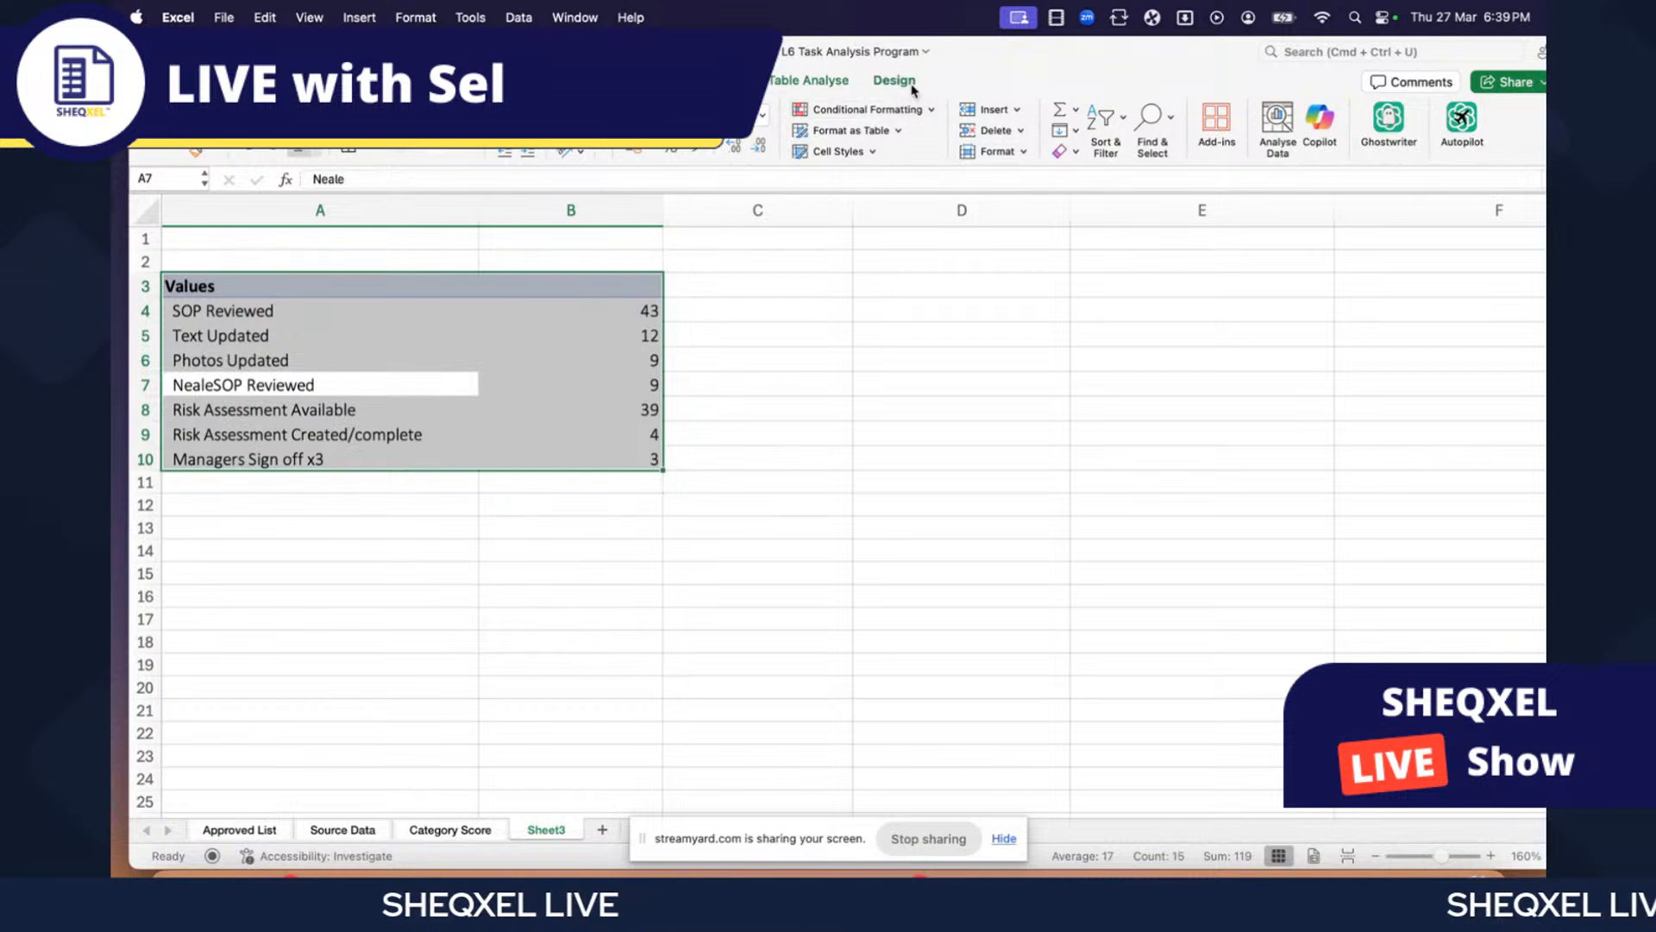
- Apply a light pivot table style with a pale blue header and hide the gridlines on Sheet3
left_click(898, 82)
left_click(1055, 125)
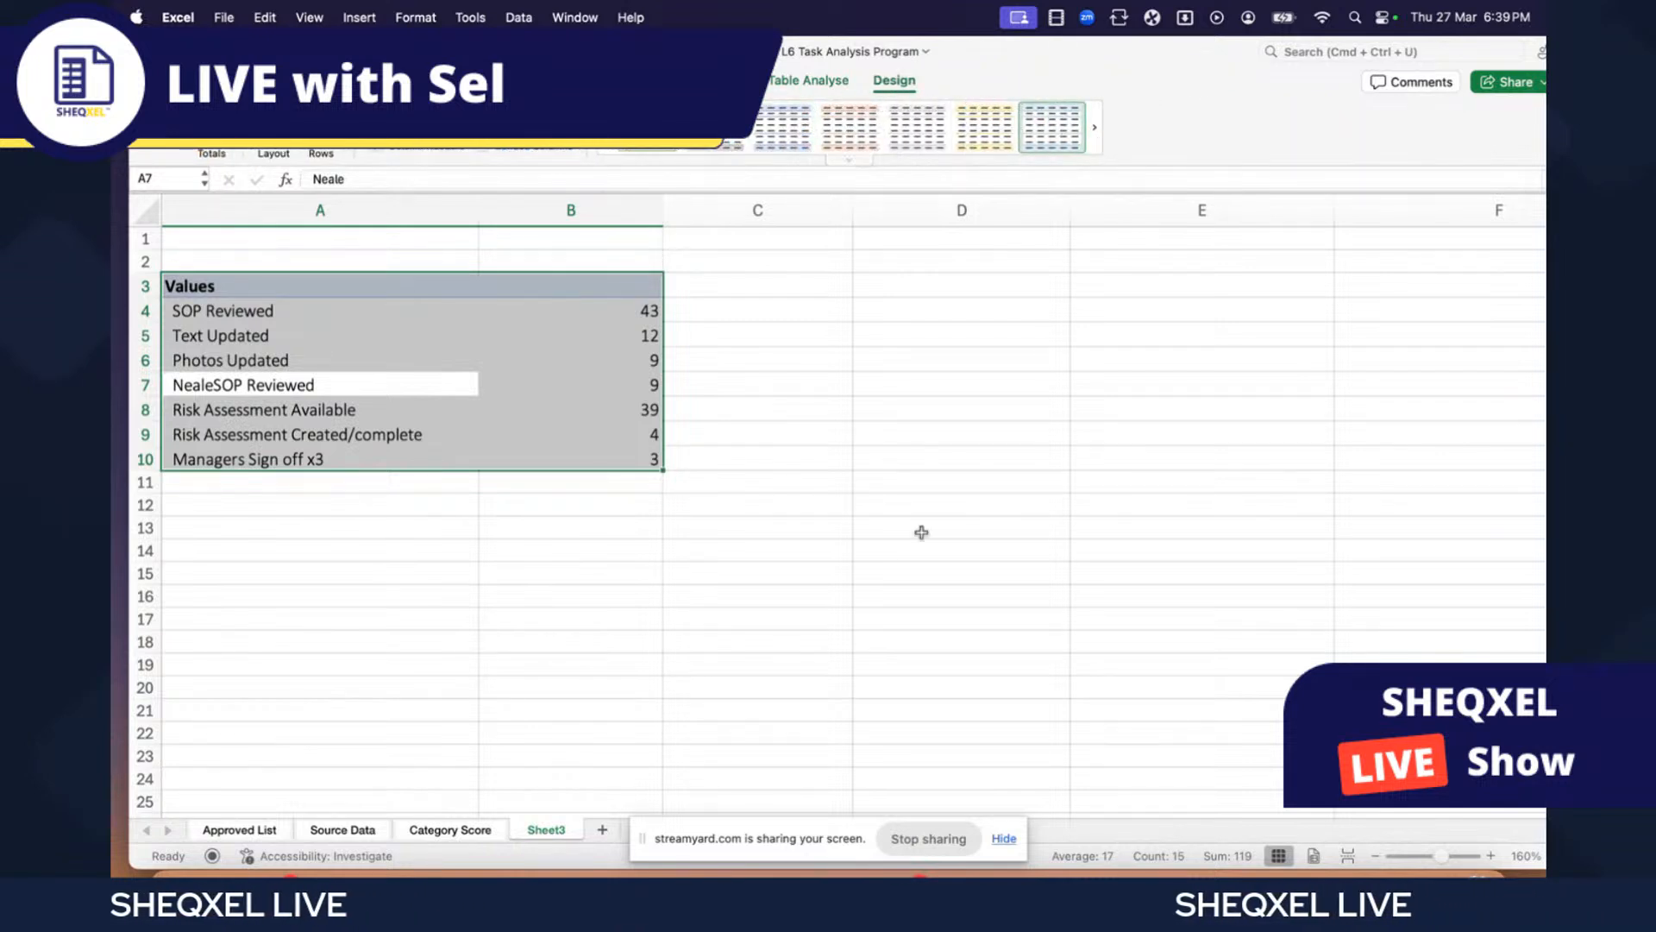
left_click(961, 550)
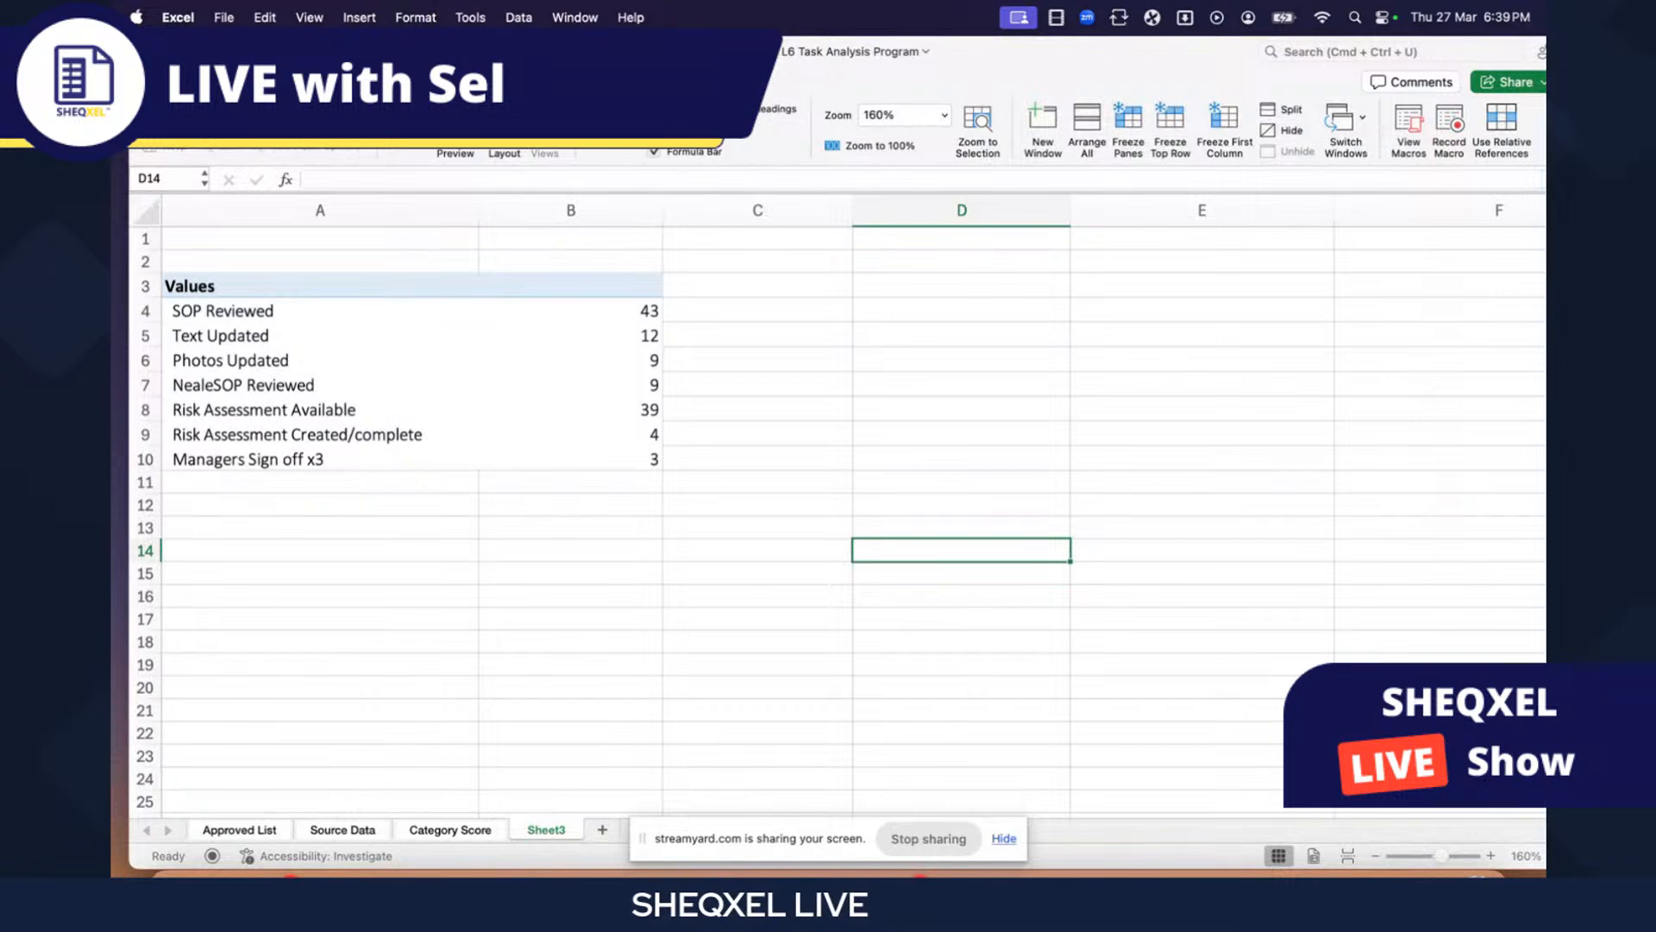
left_click(547, 613)
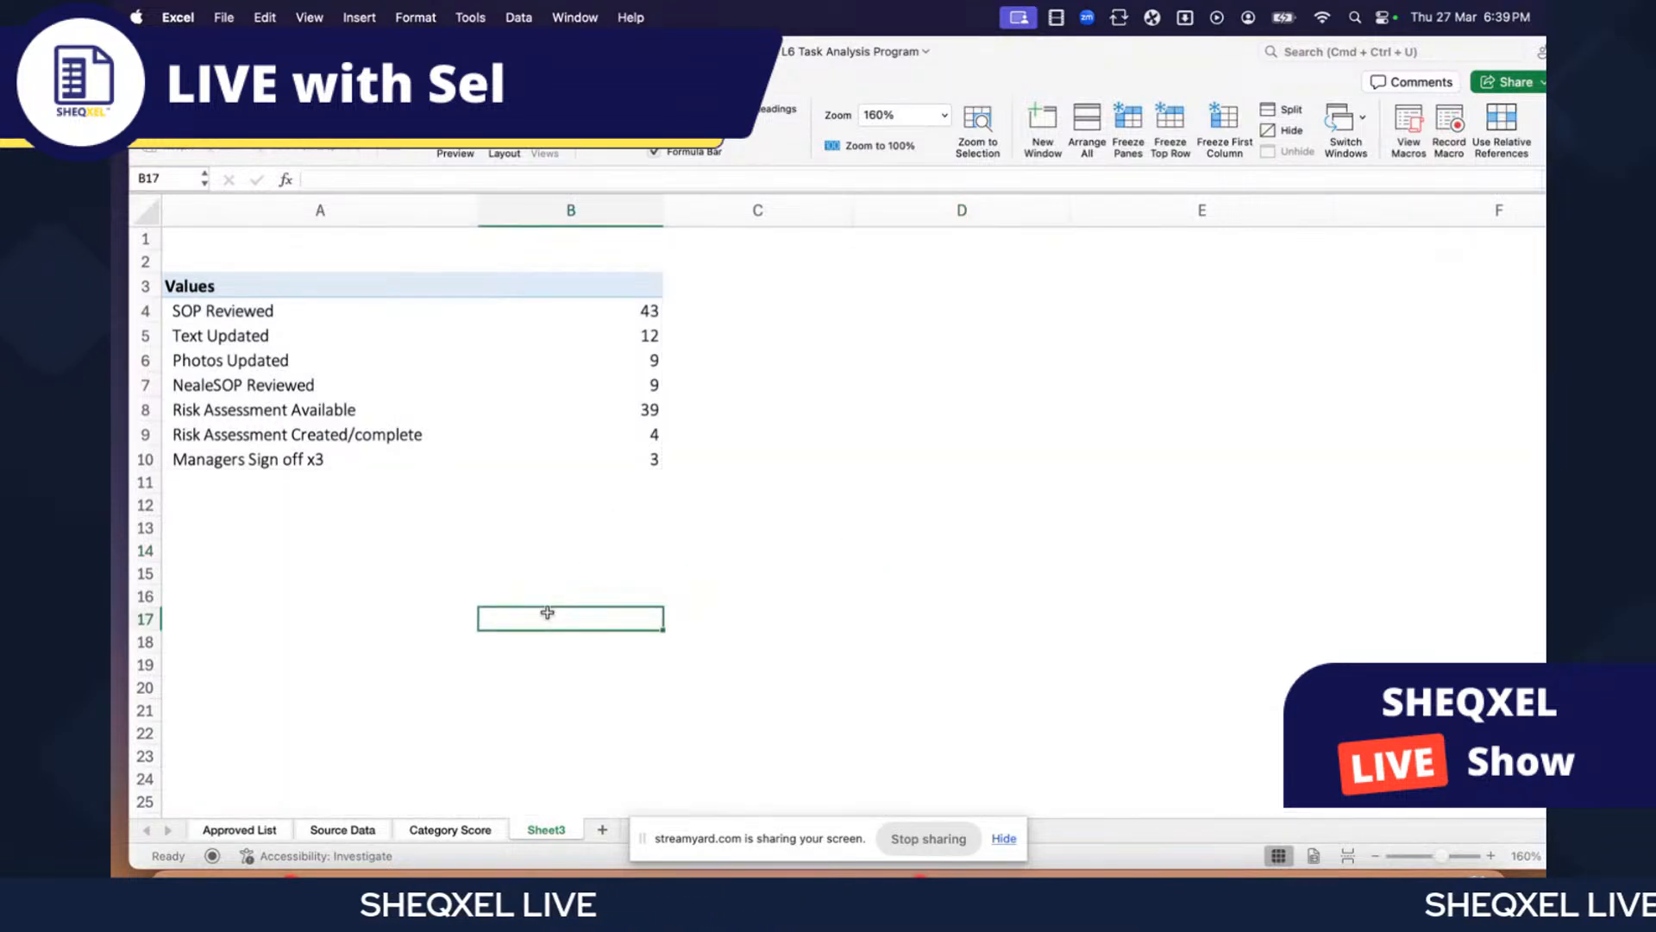
- Insert a 2-D clustered bar chart from the pivot table and place it beside the table across columns C to E
left_click(311, 362)
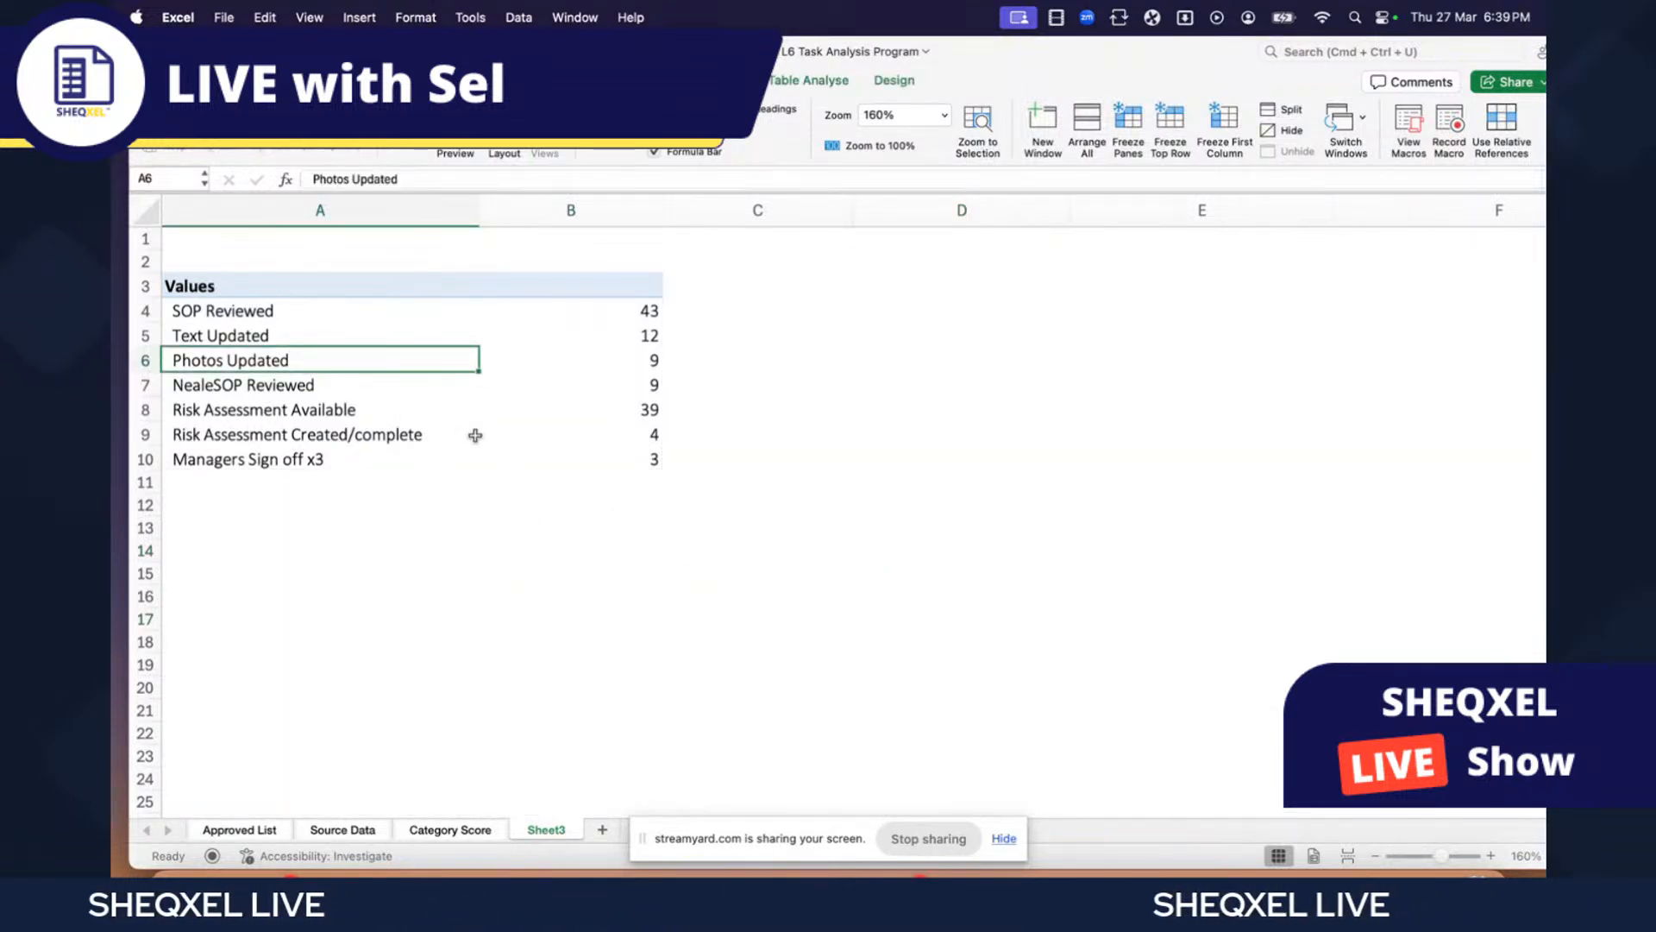
key("super+a")
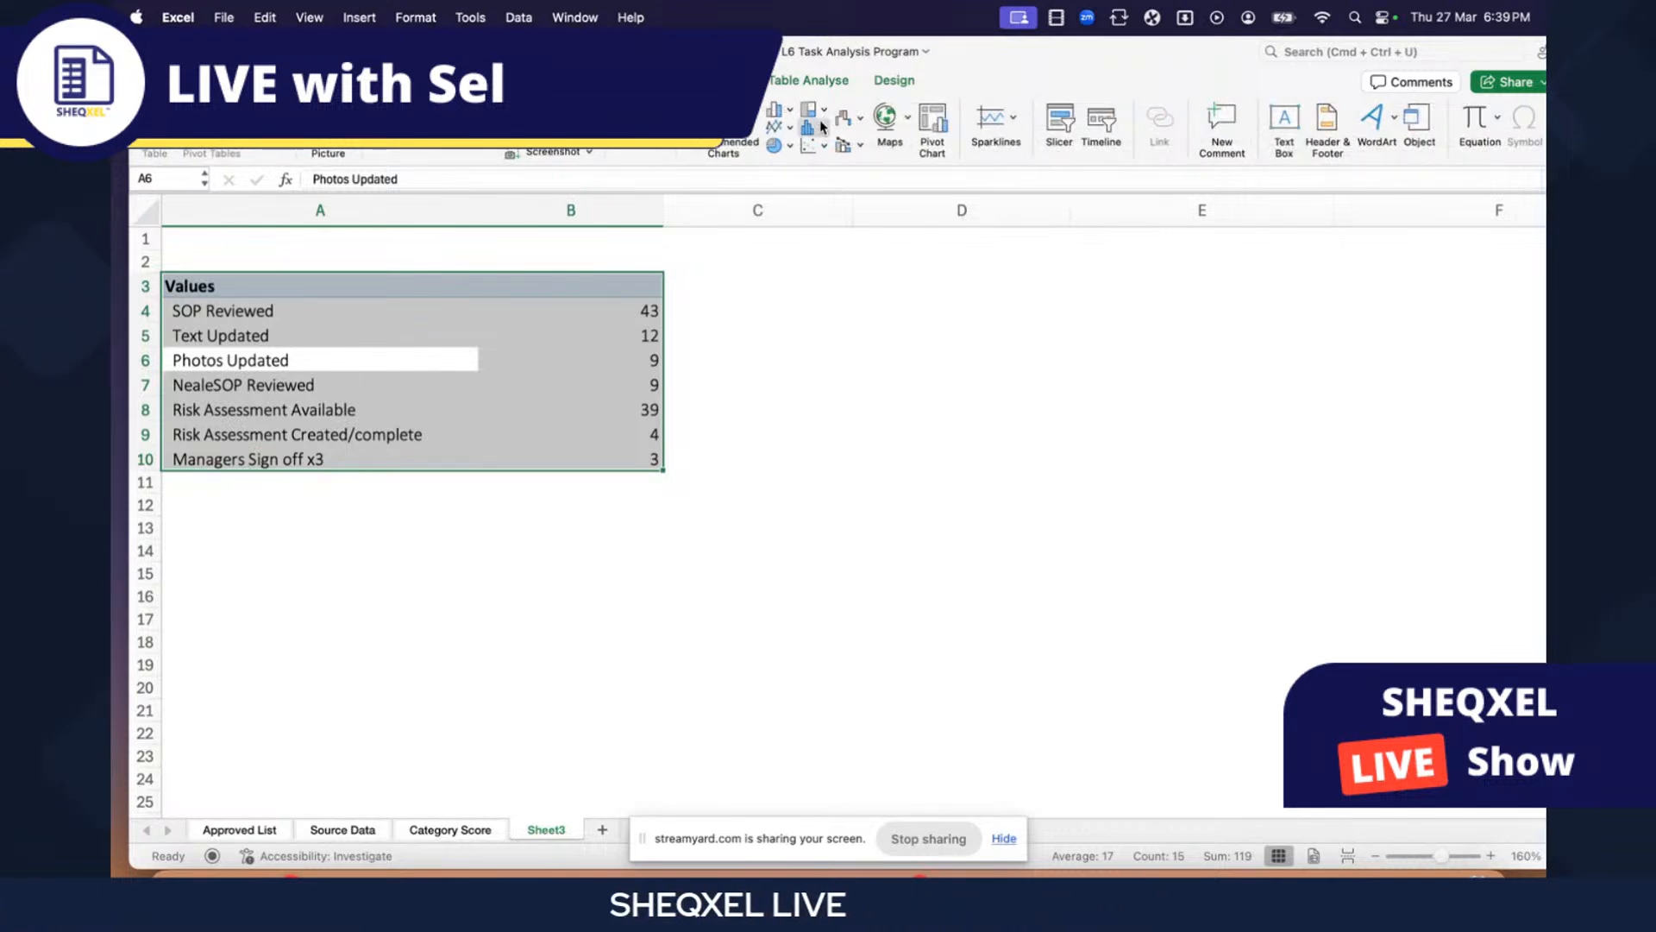
left_click(787, 114)
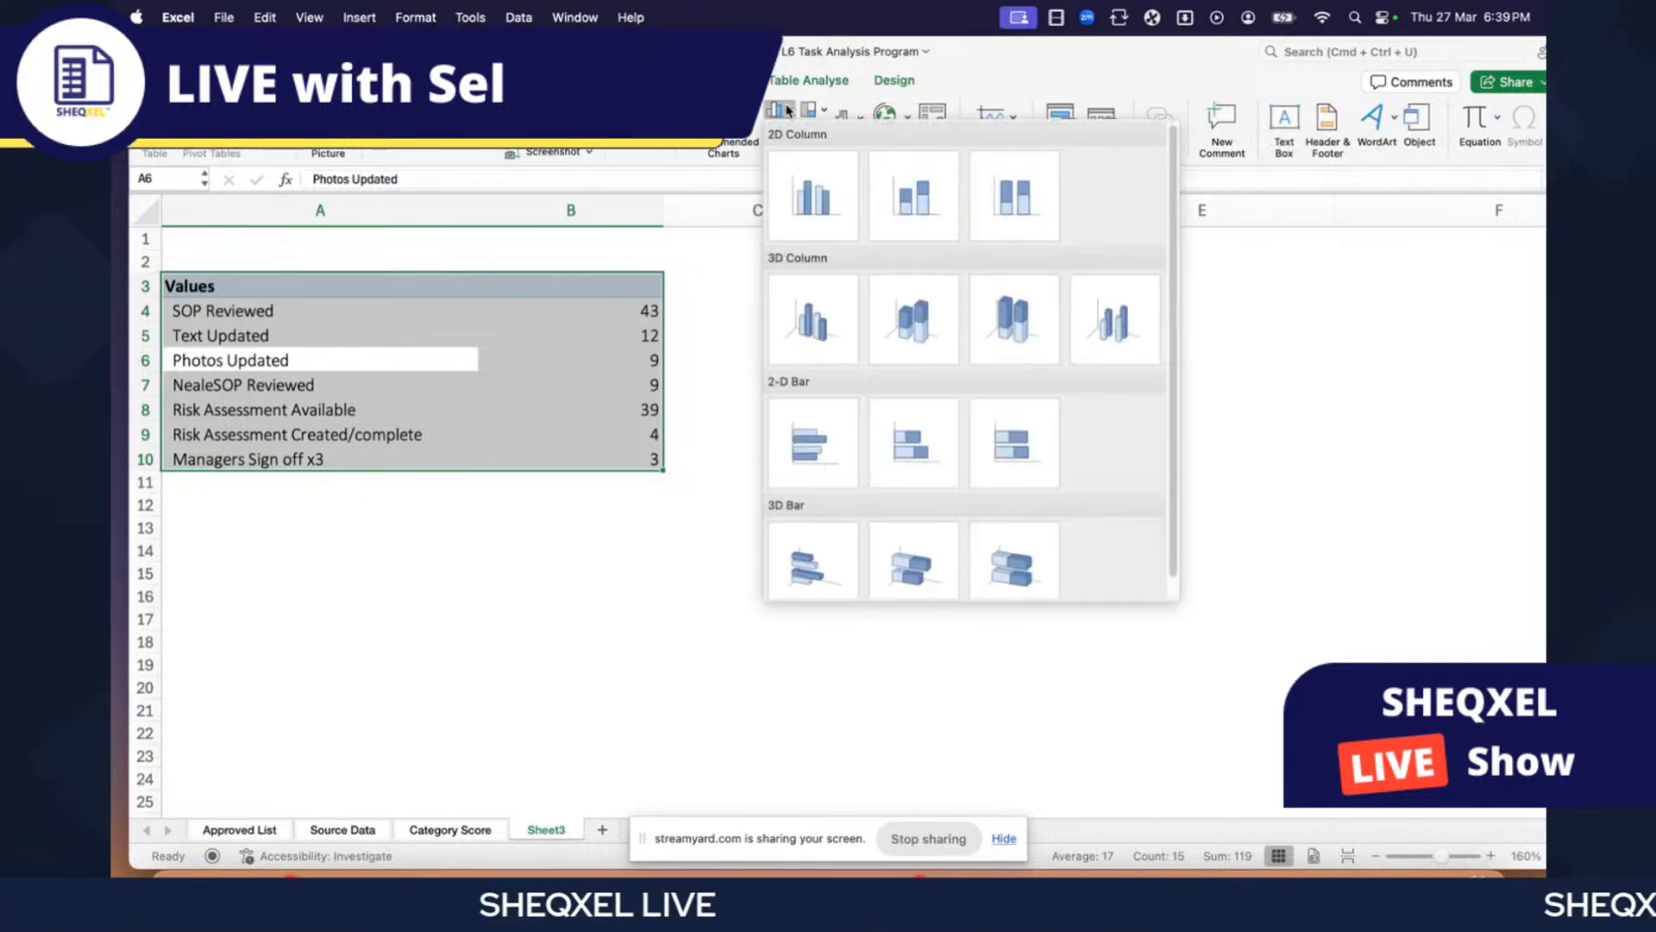
left_click(811, 437)
left_click_drag(829, 359, 932, 266)
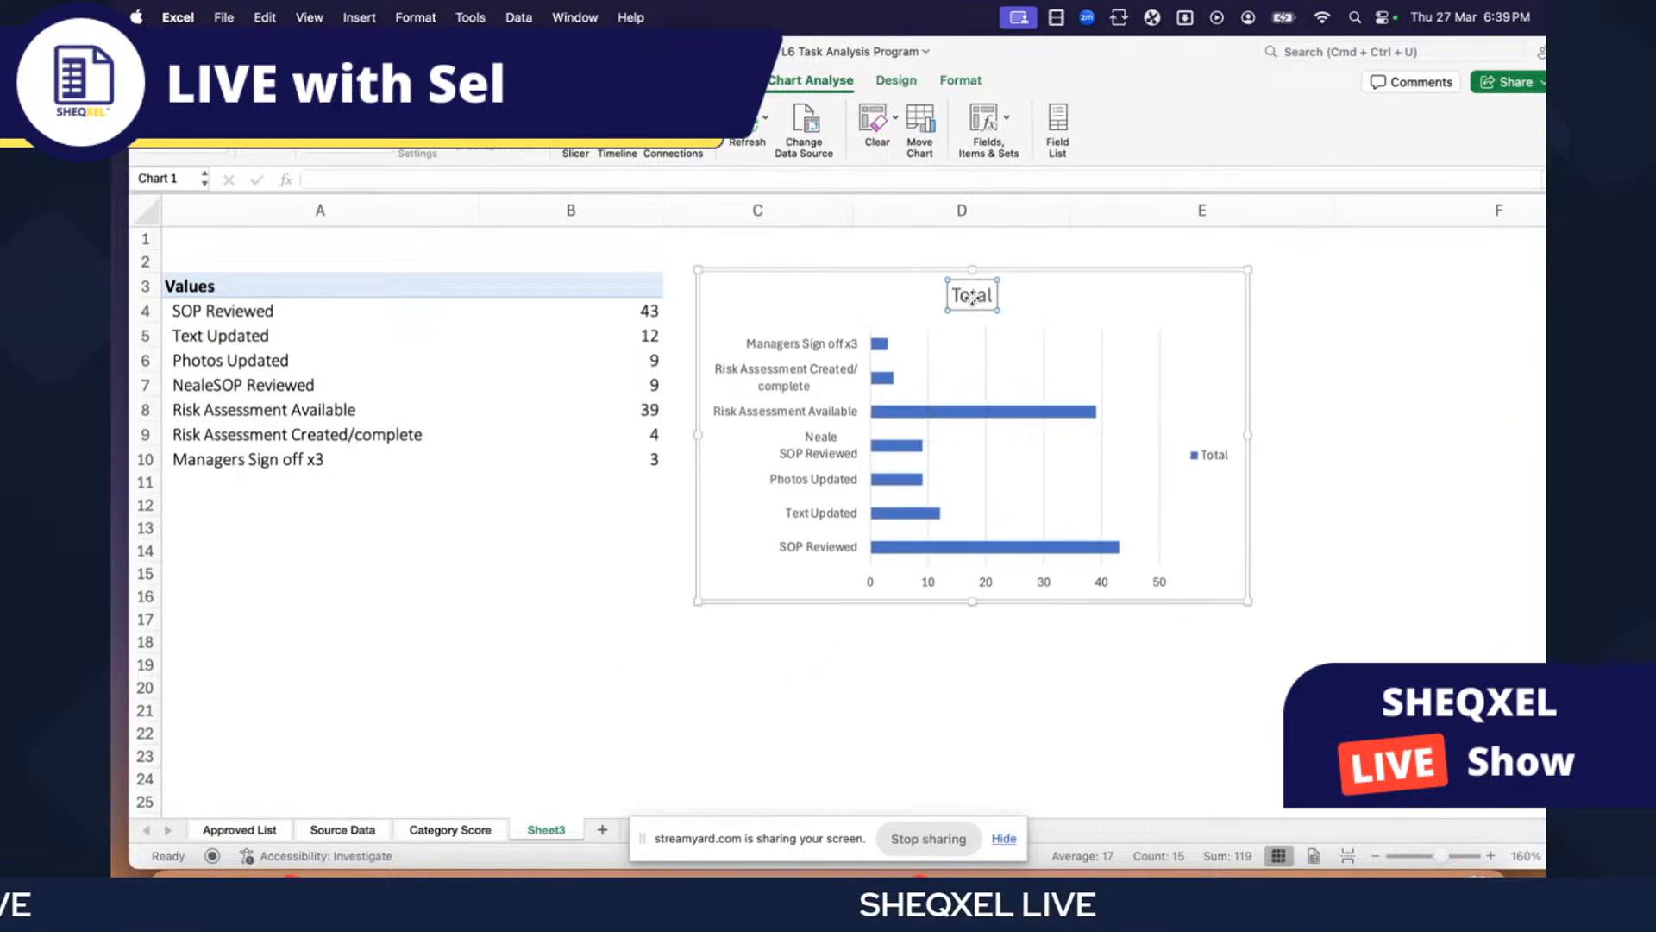
left_click(571, 671)
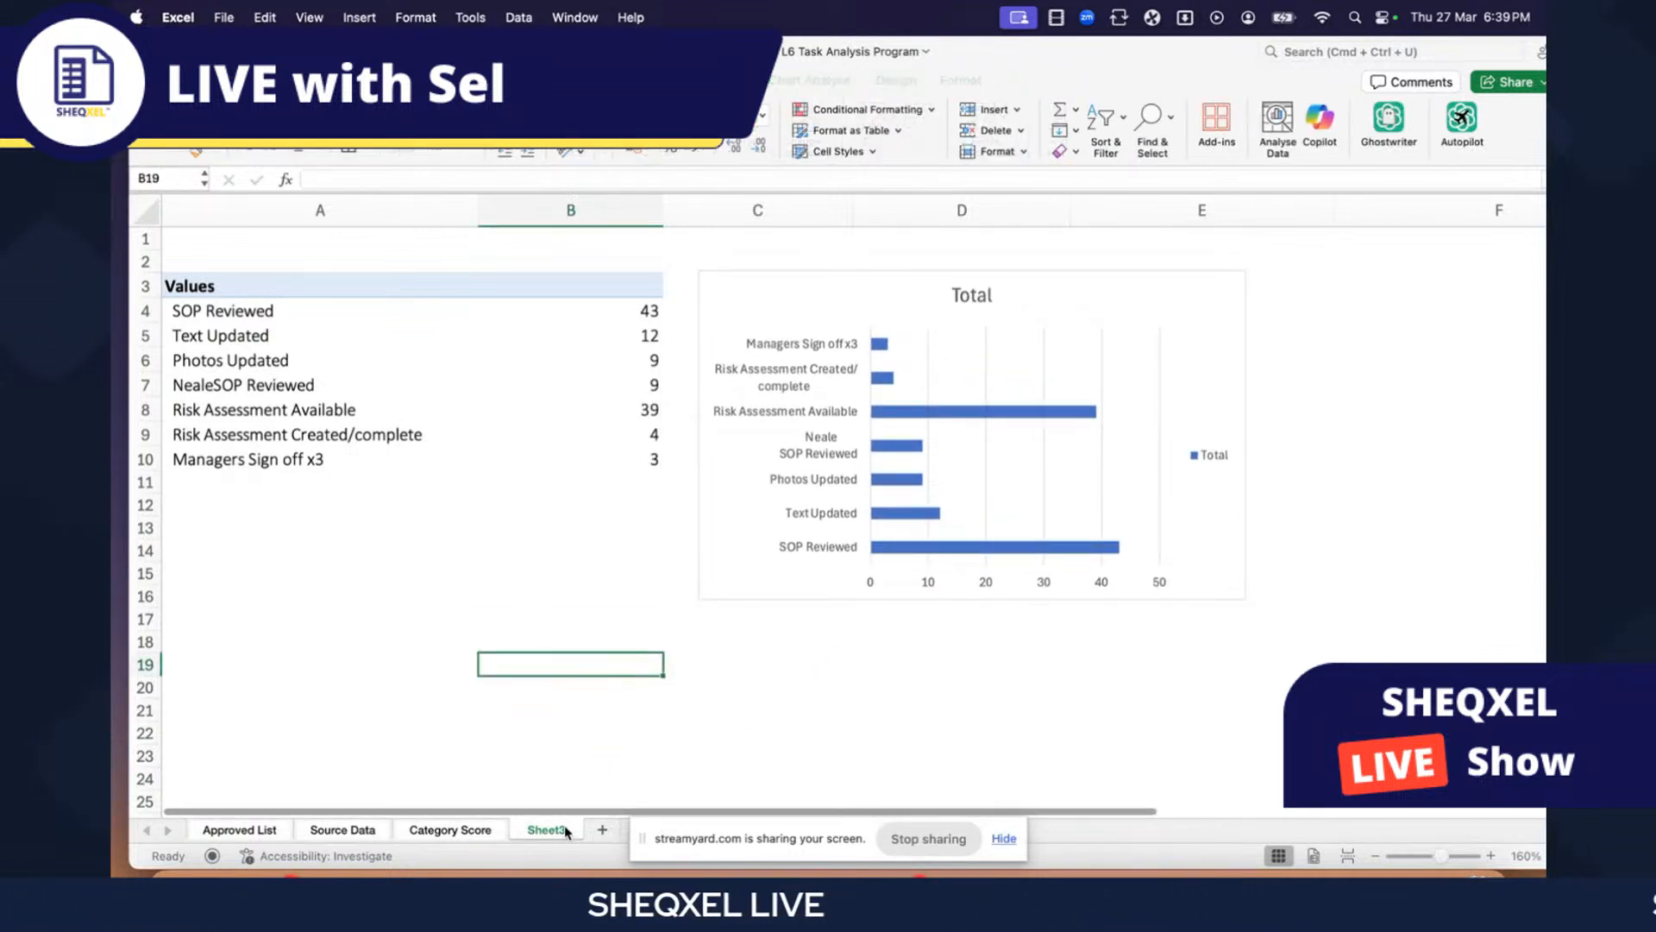
- Switch to the Source Data sheet and look over its category, stage and compliance rating columns
left_click_drag(671, 844, 1042, 700)
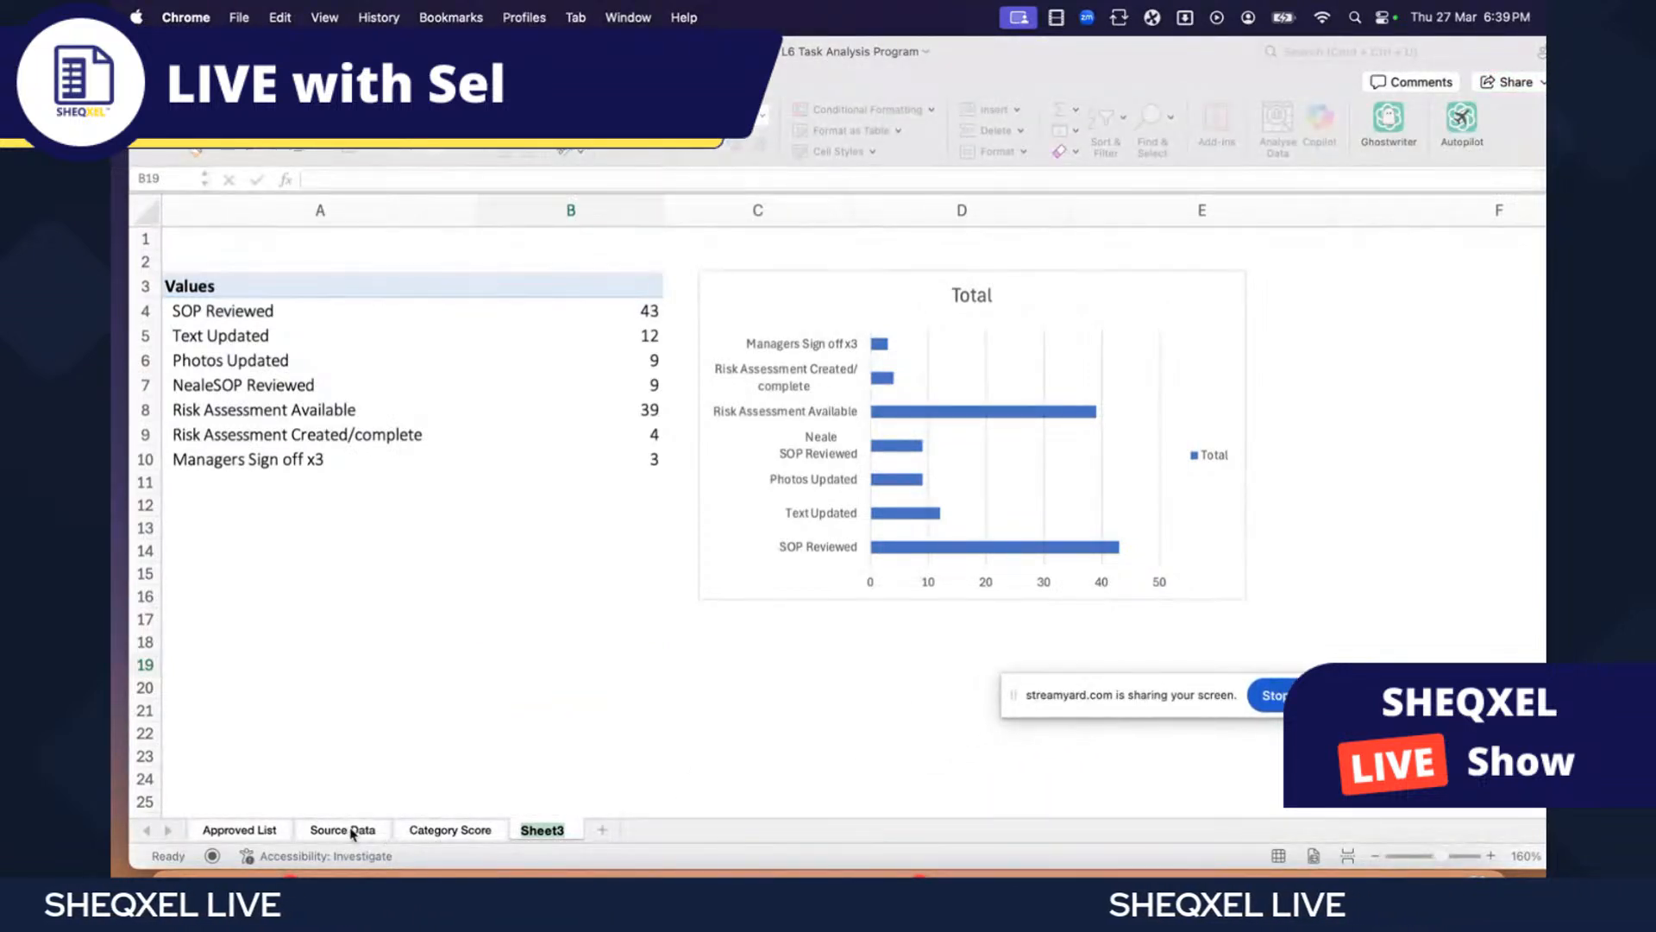
left_click(342, 835)
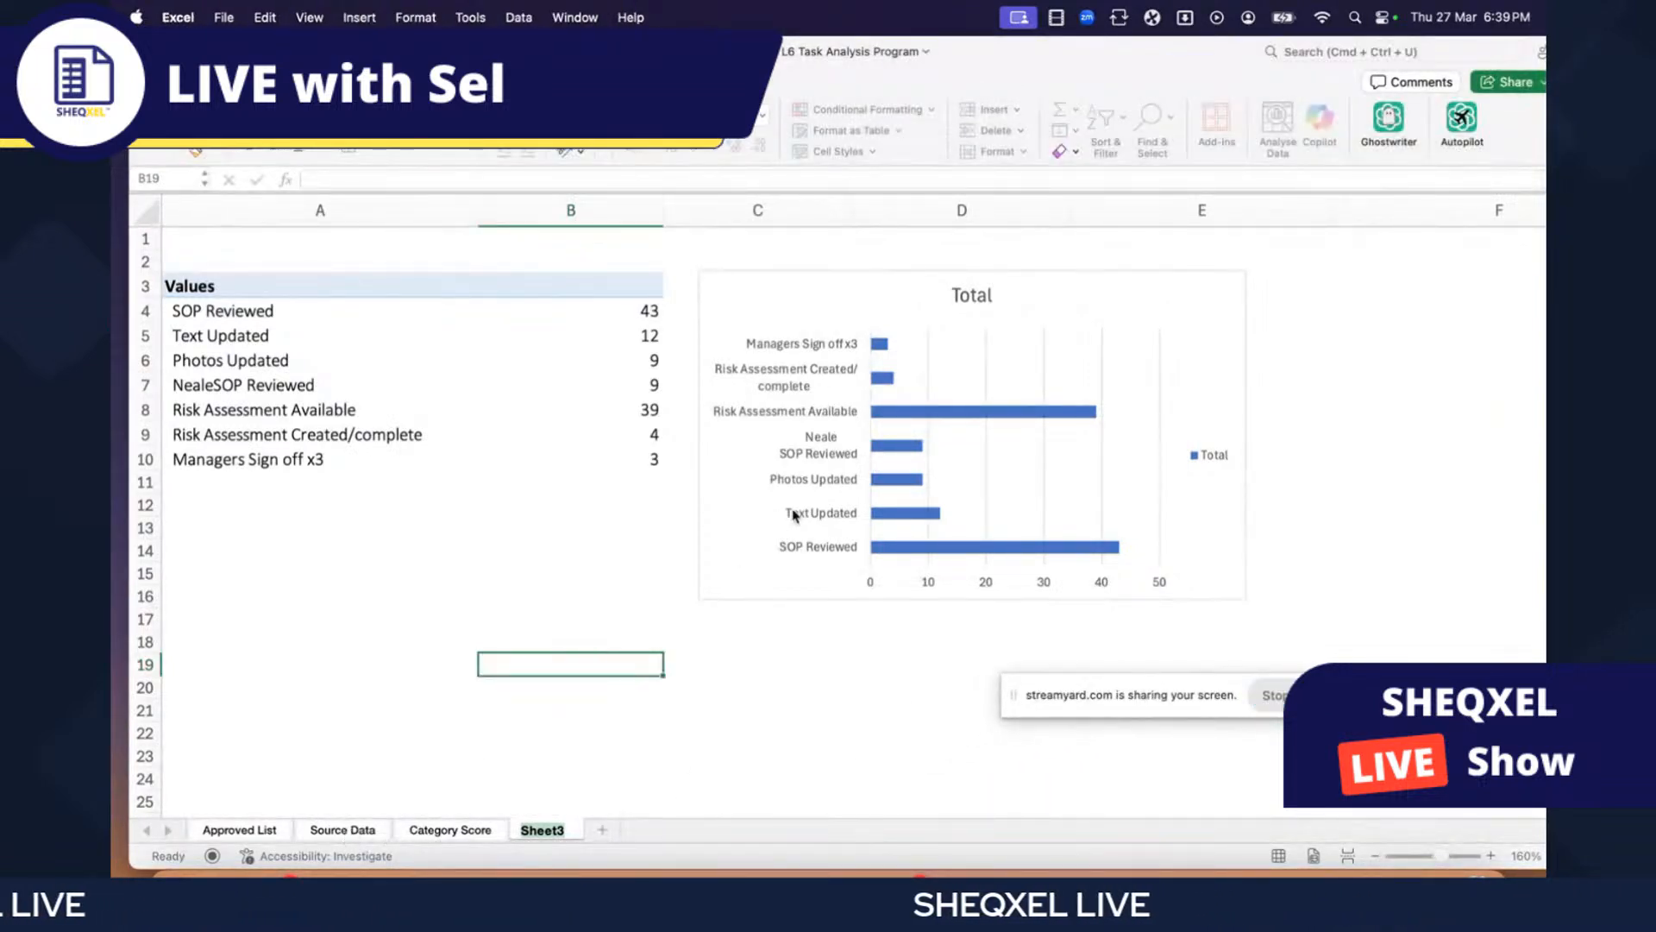
left_click(342, 830)
scroll(542, 420, "right", 1)
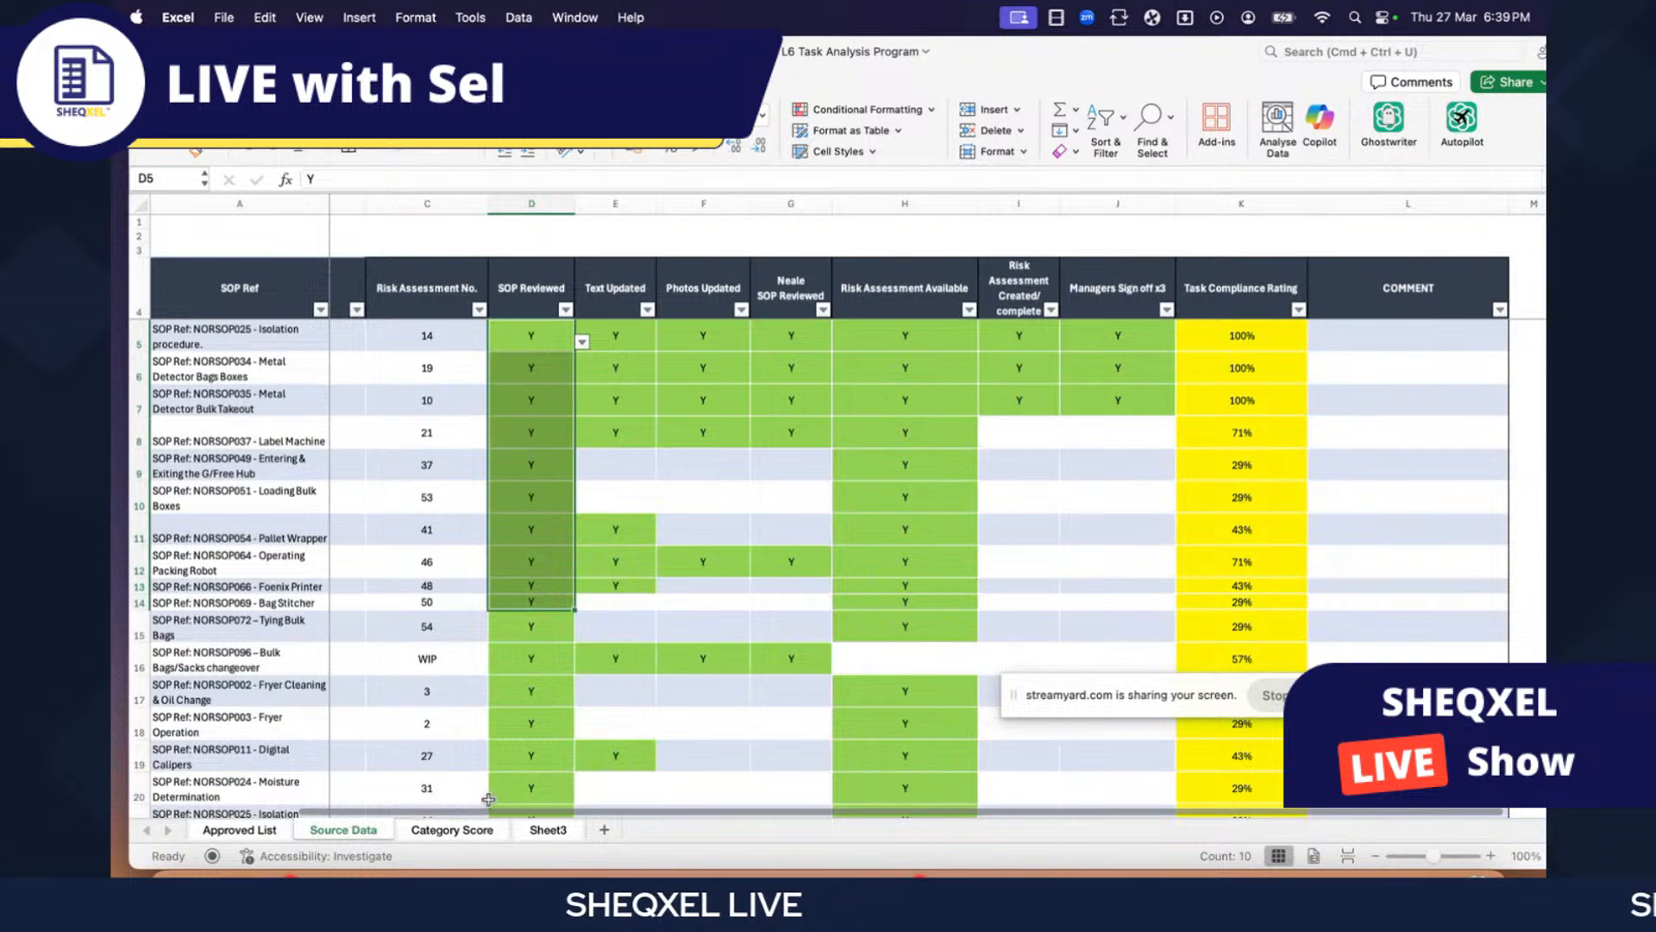
scroll(604, 518, "left", 2)
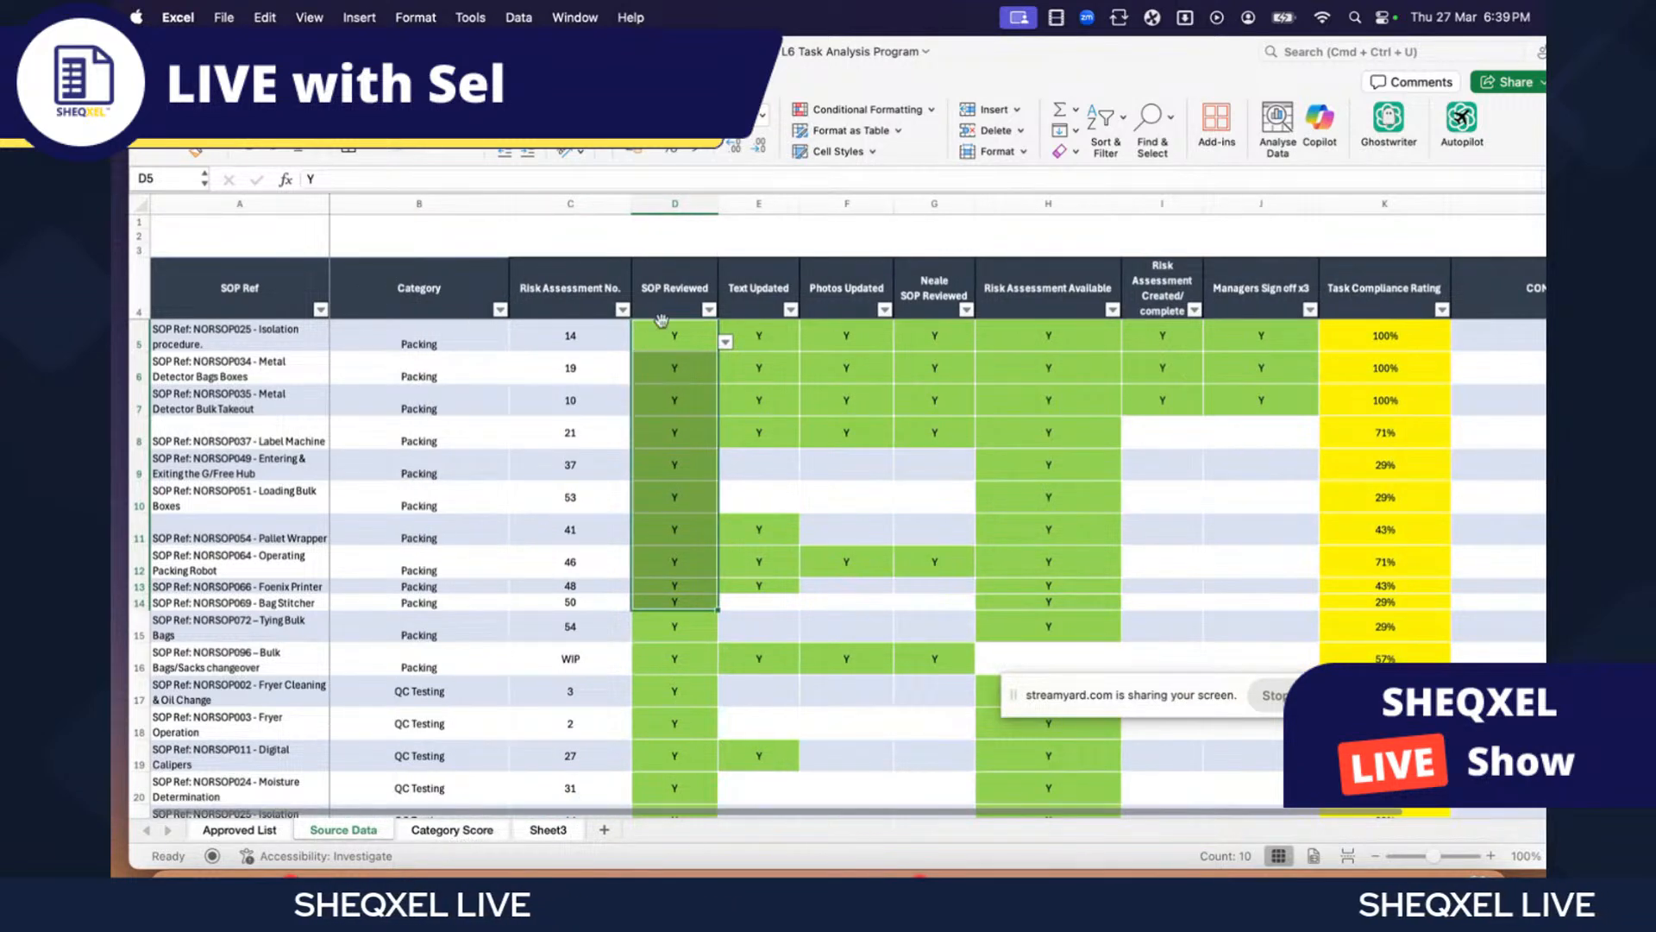
- Rename Sheet3 as "Action Report"
left_click(548, 830)
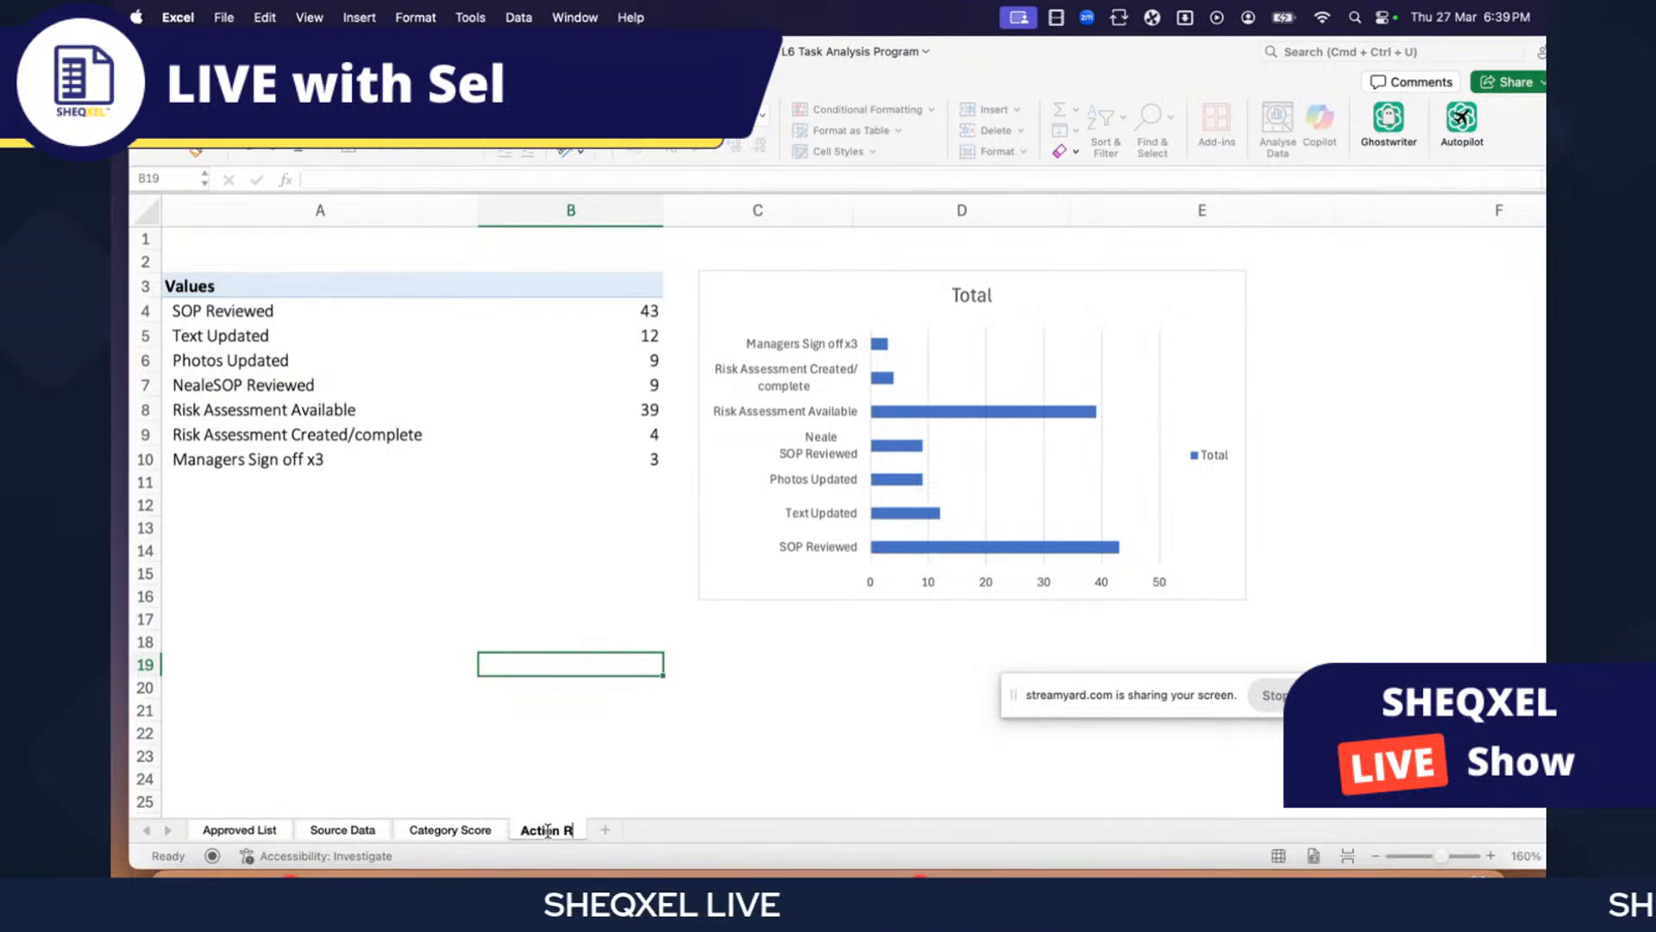
key("BackSpace")
key("BackSpace")
key("BackSpace")
type("eport")
key("Return")
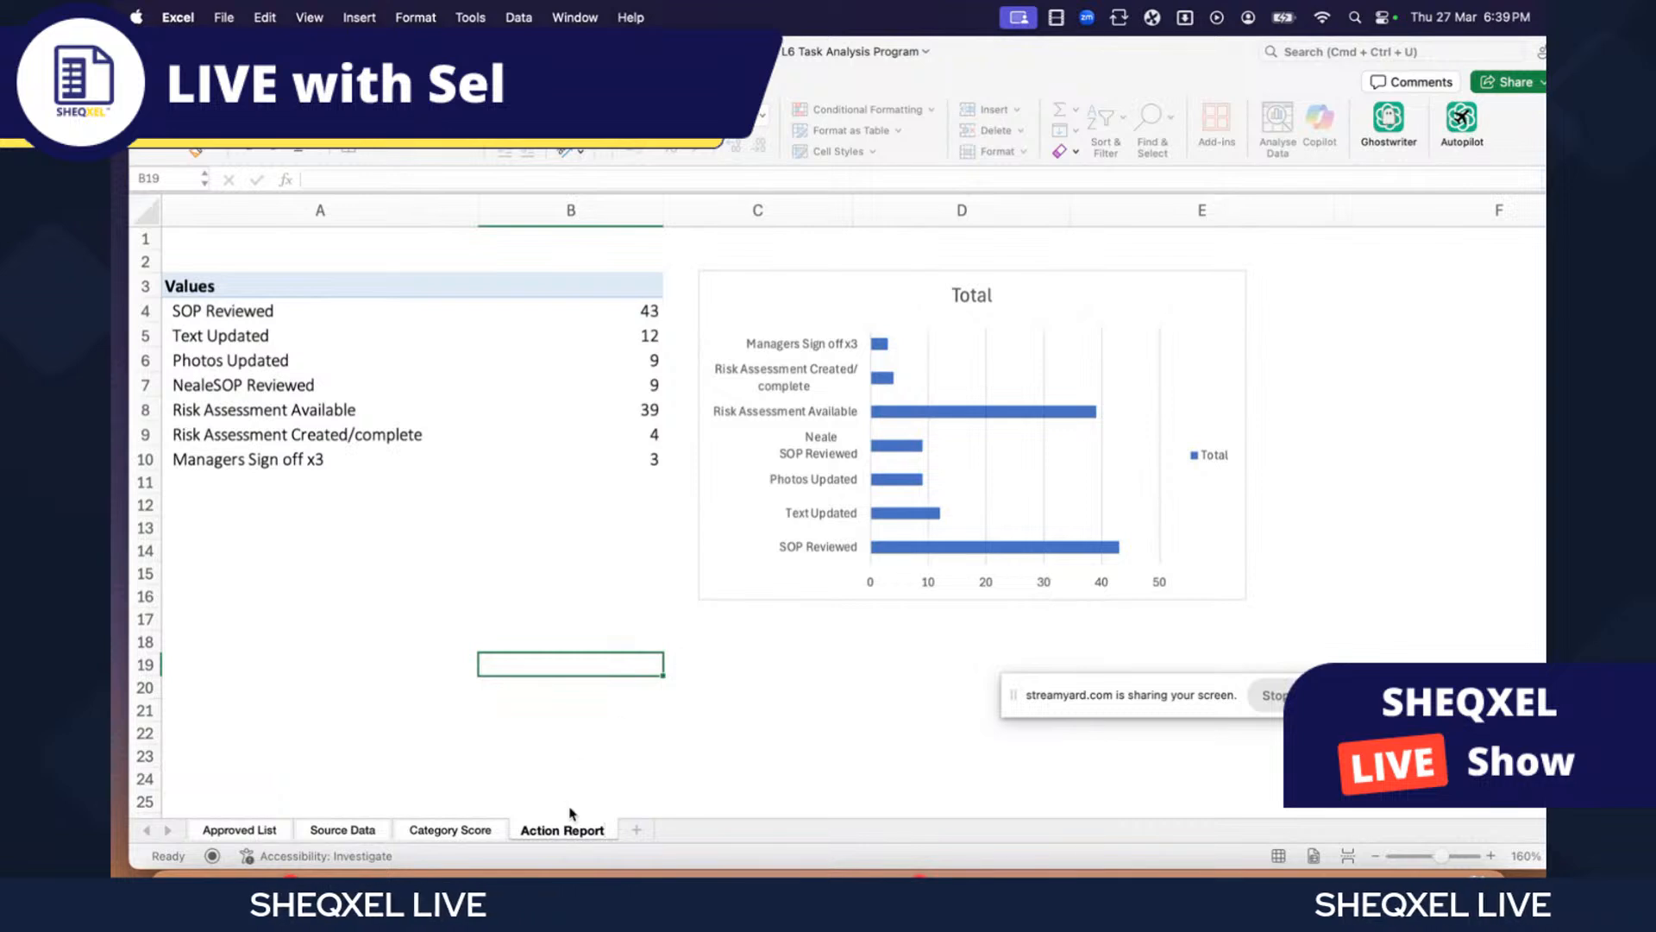
- Title the bar chart "Action Report" and compare it with the chart on the Category Score sheet
left_click(975, 296)
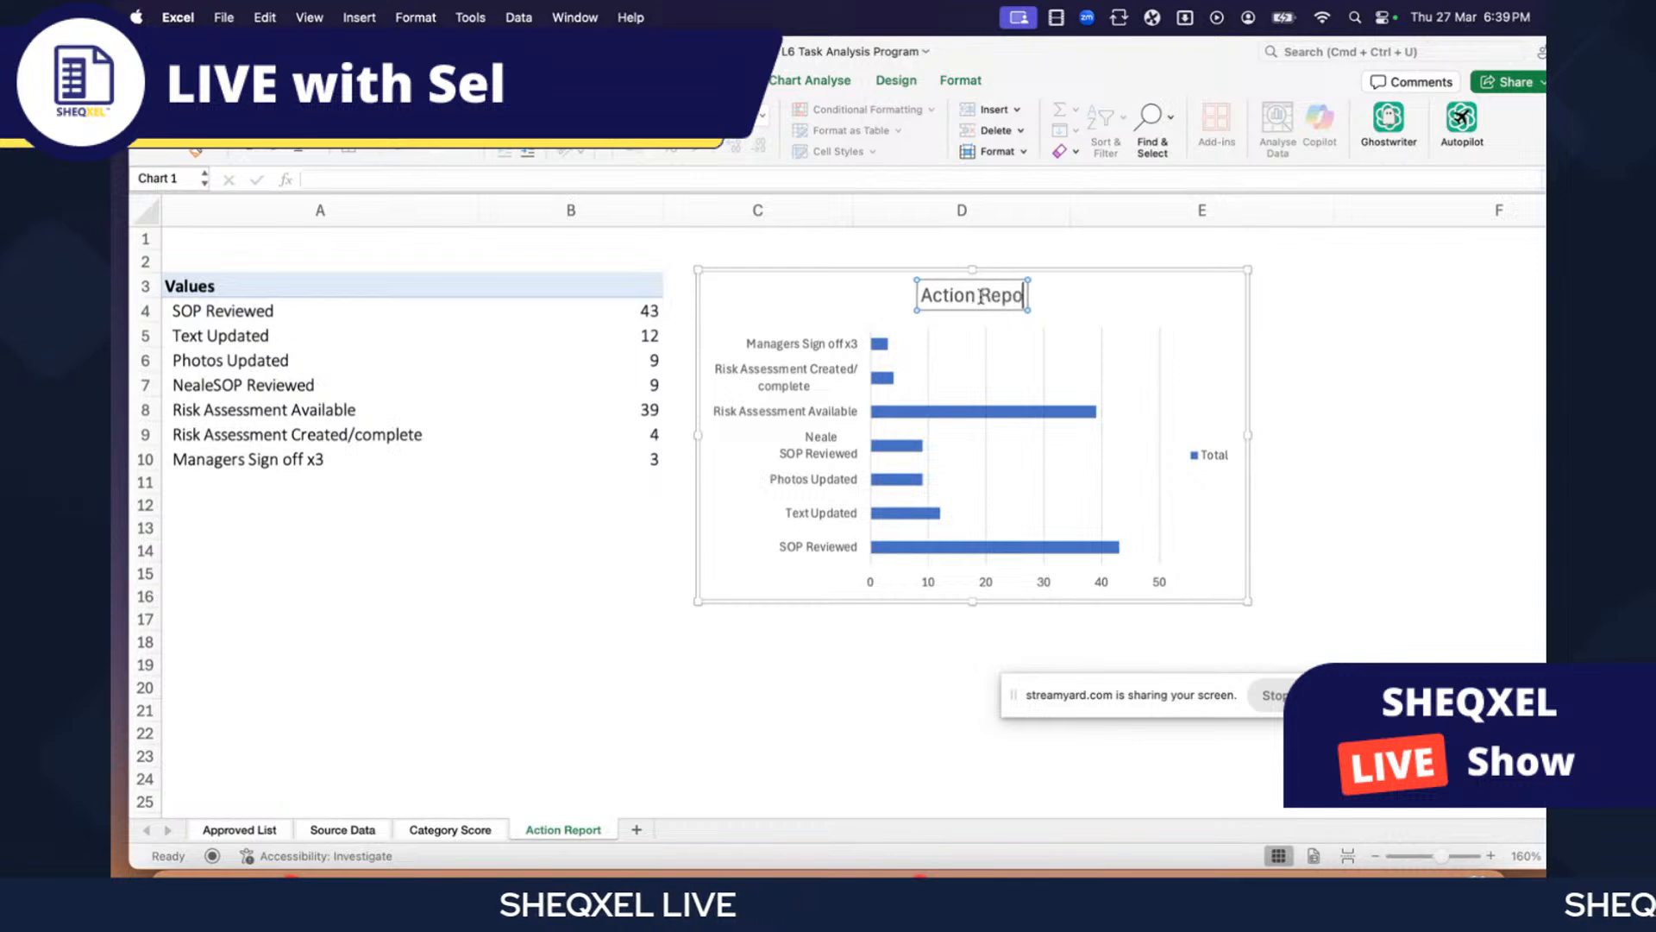
type("Action Report")
left_click(442, 829)
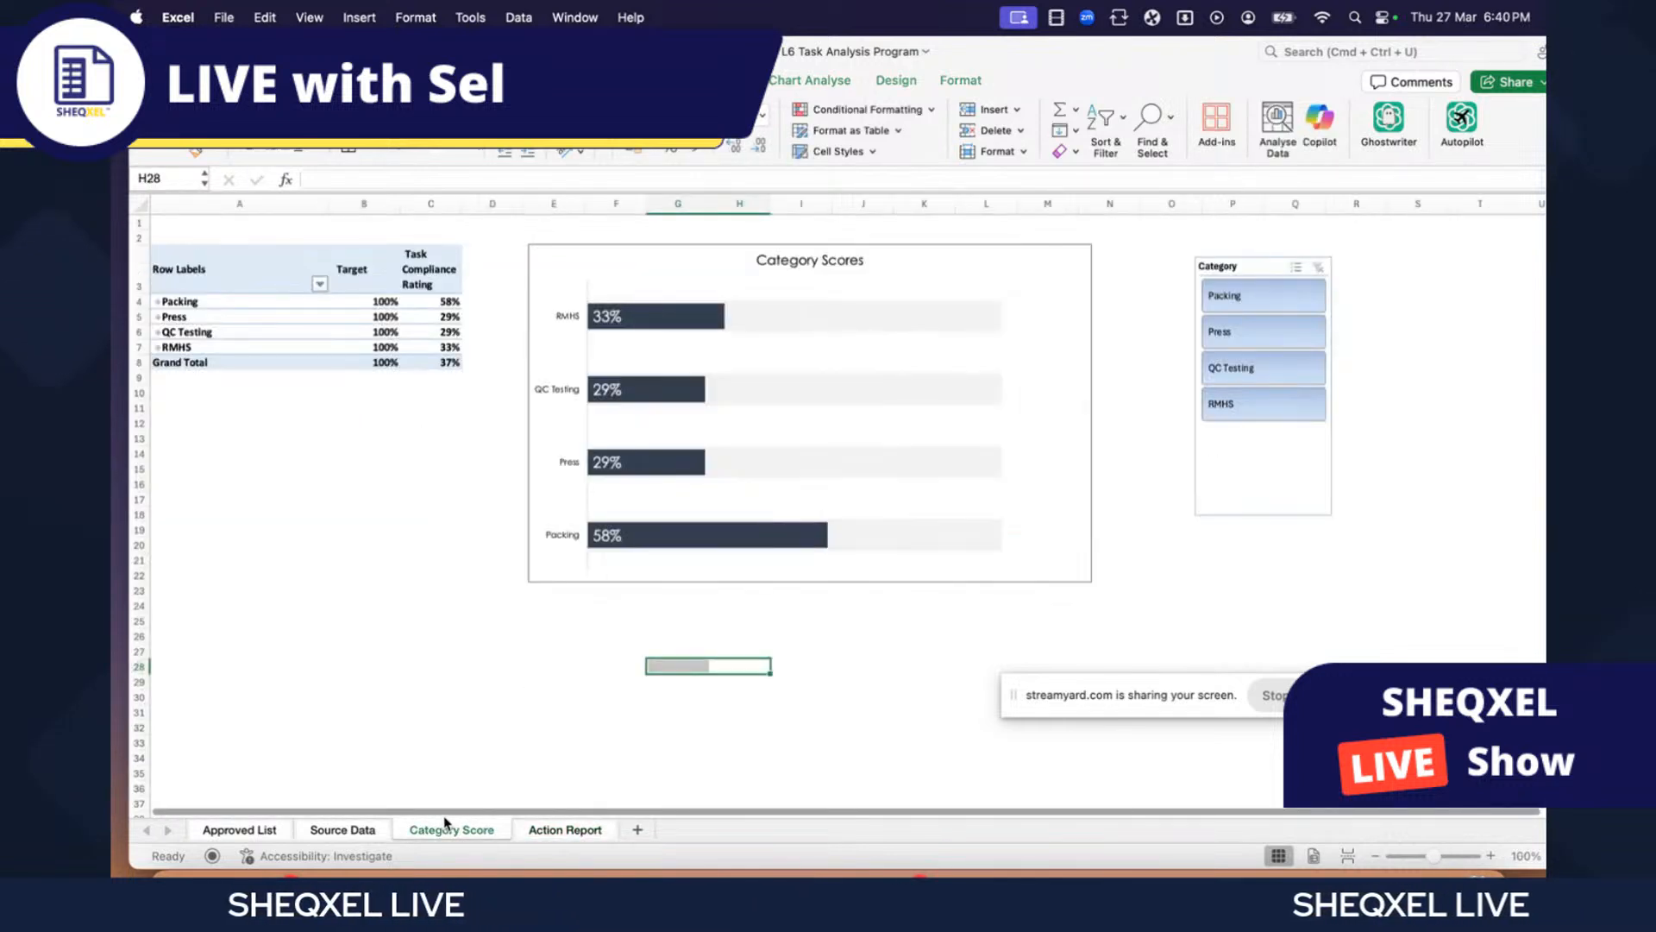
left_click(565, 829)
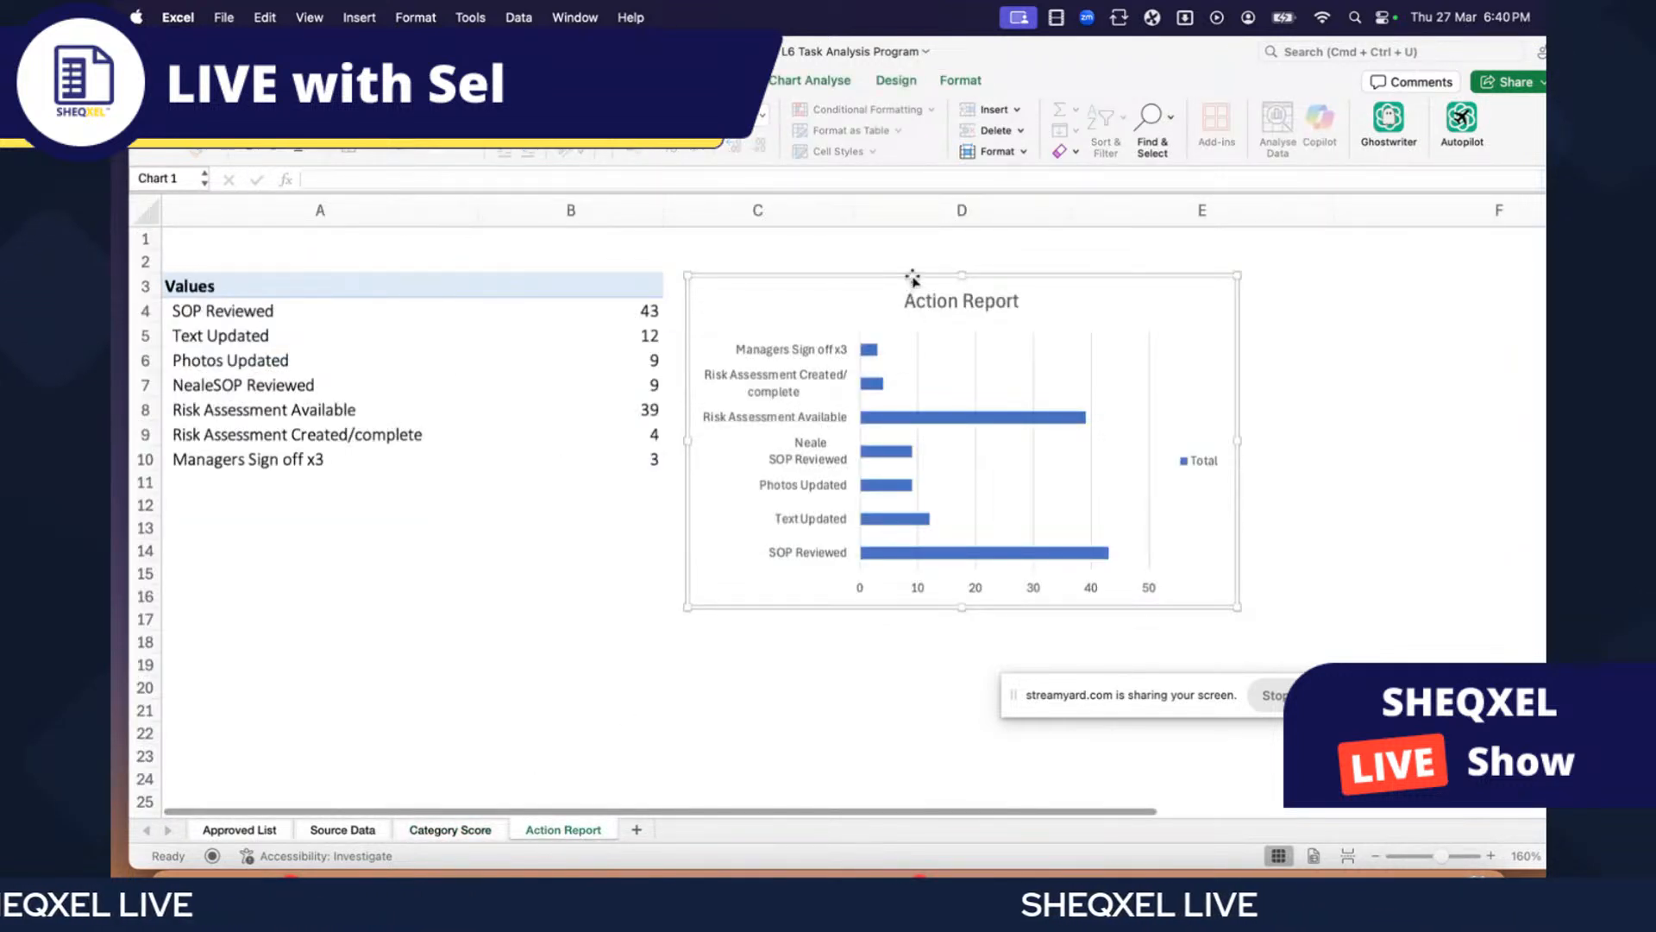
- Format all text in the Action Report chart in black Century Gothic
left_click(388, 115)
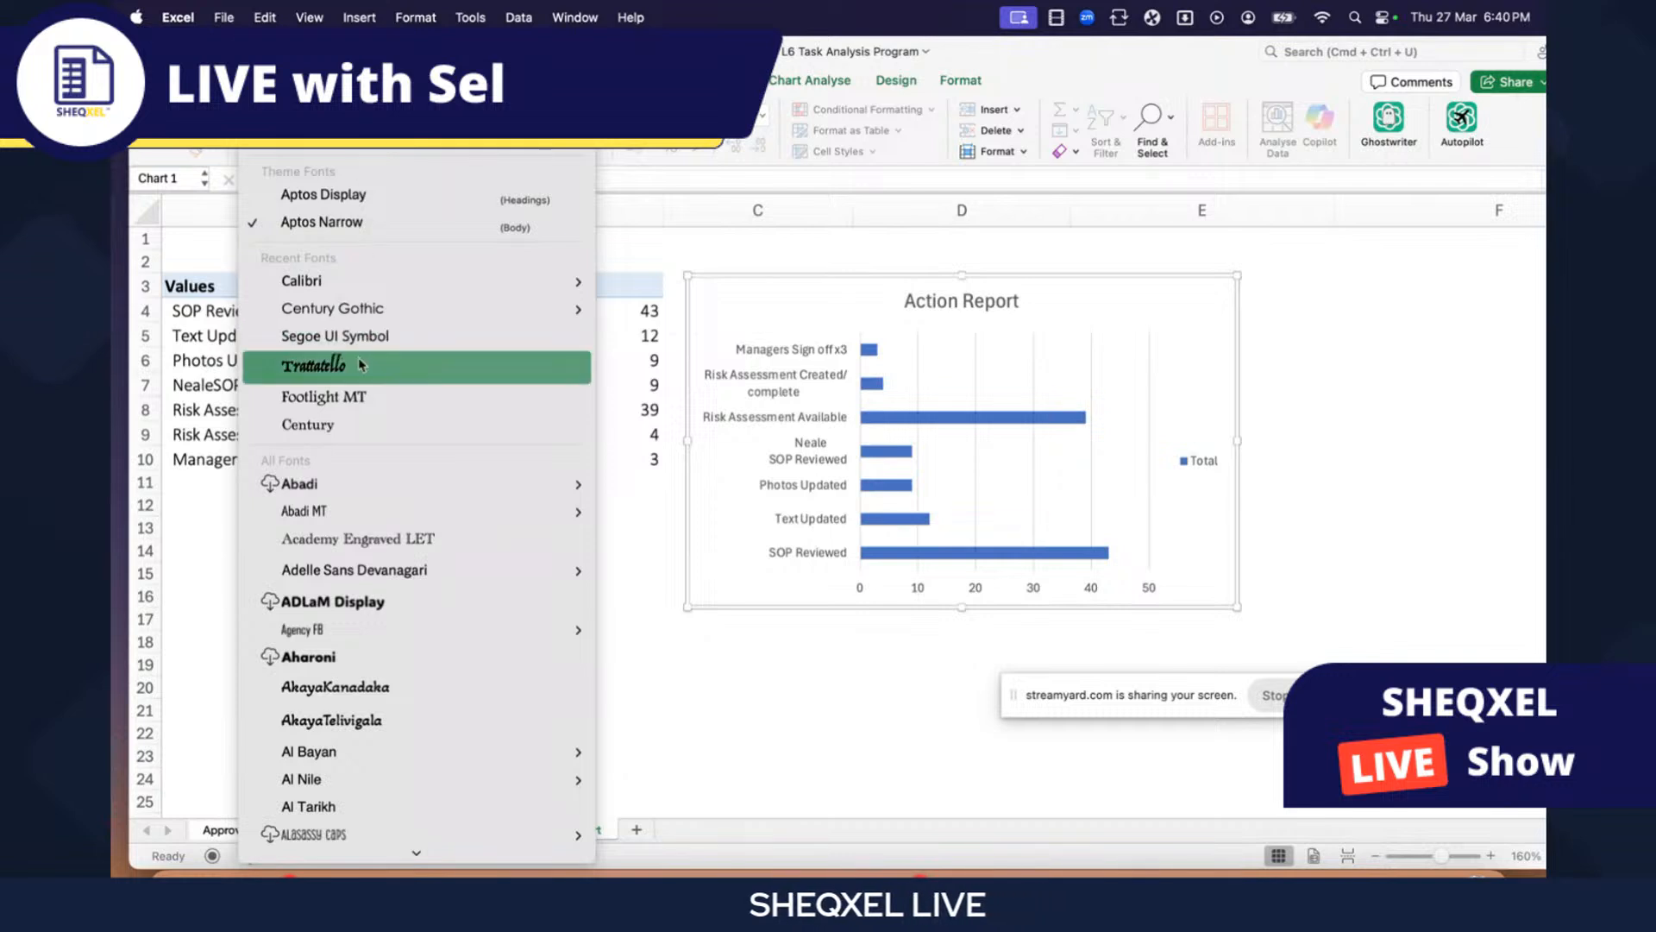
left_click(344, 310)
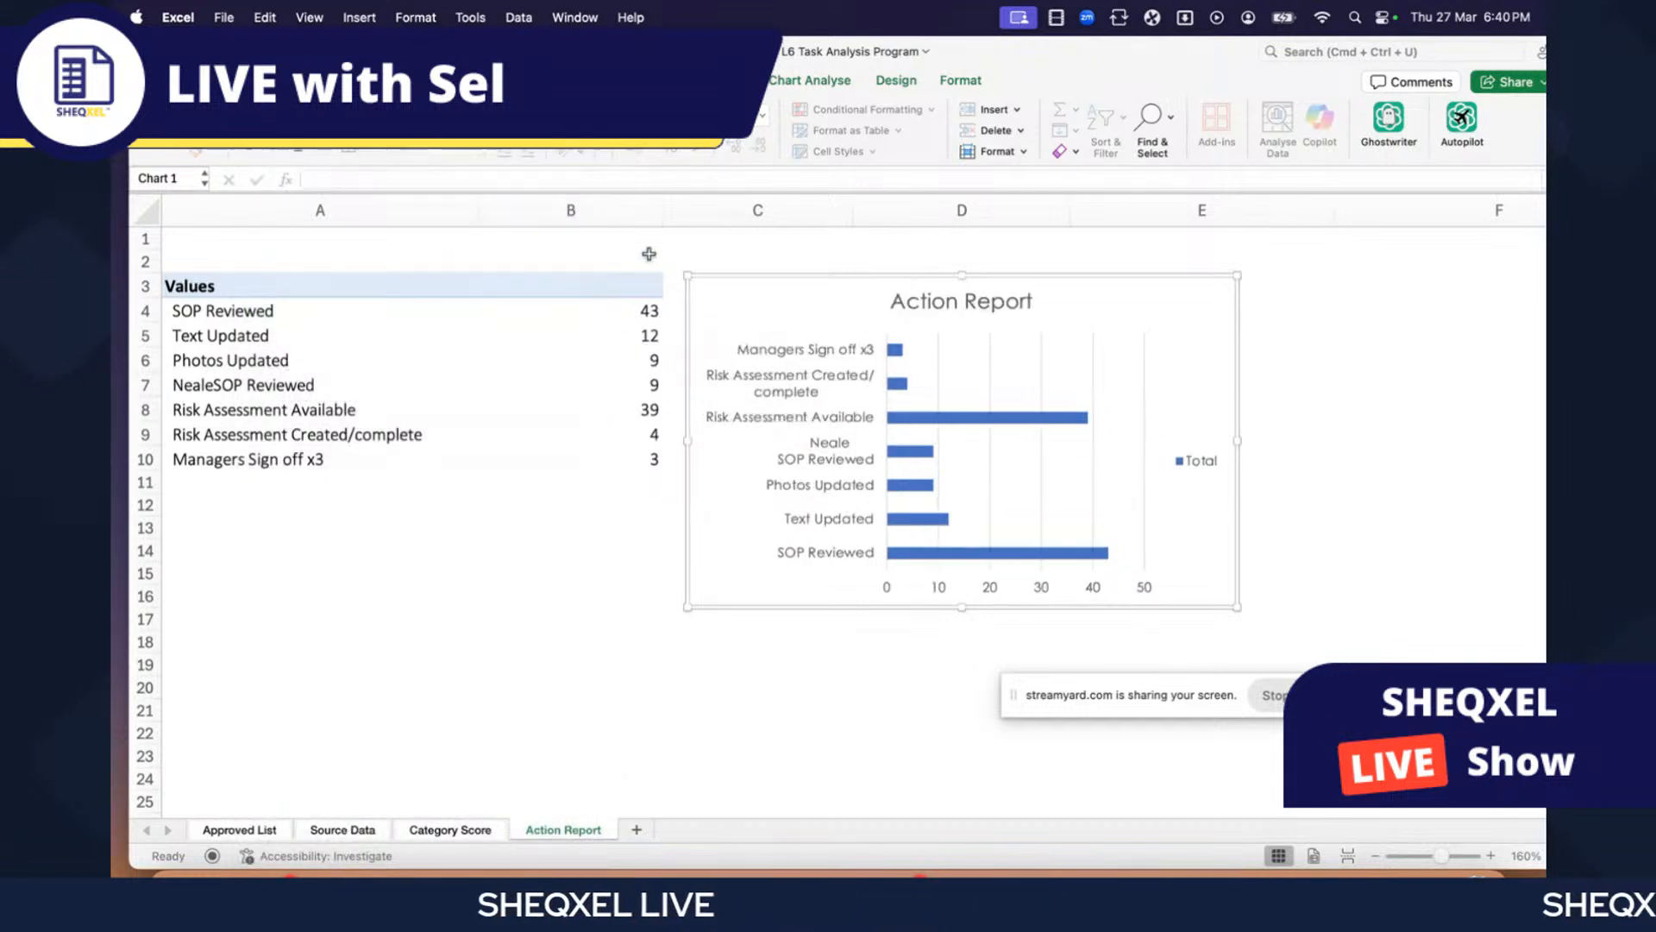
left_click(455, 154)
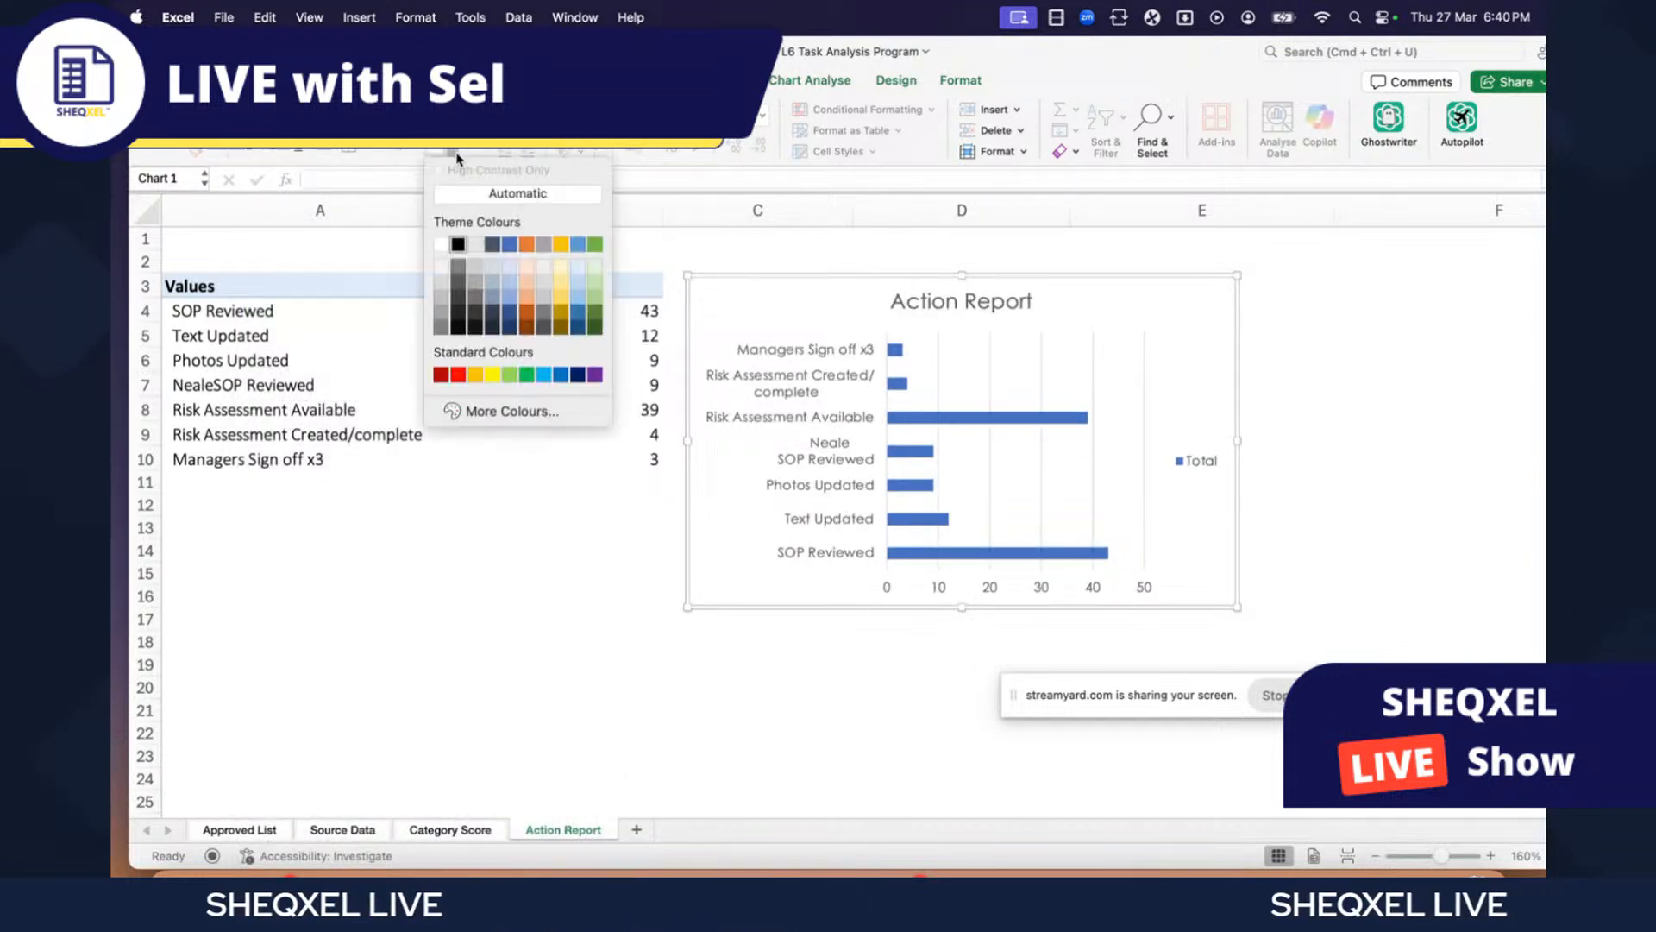
left_click(457, 244)
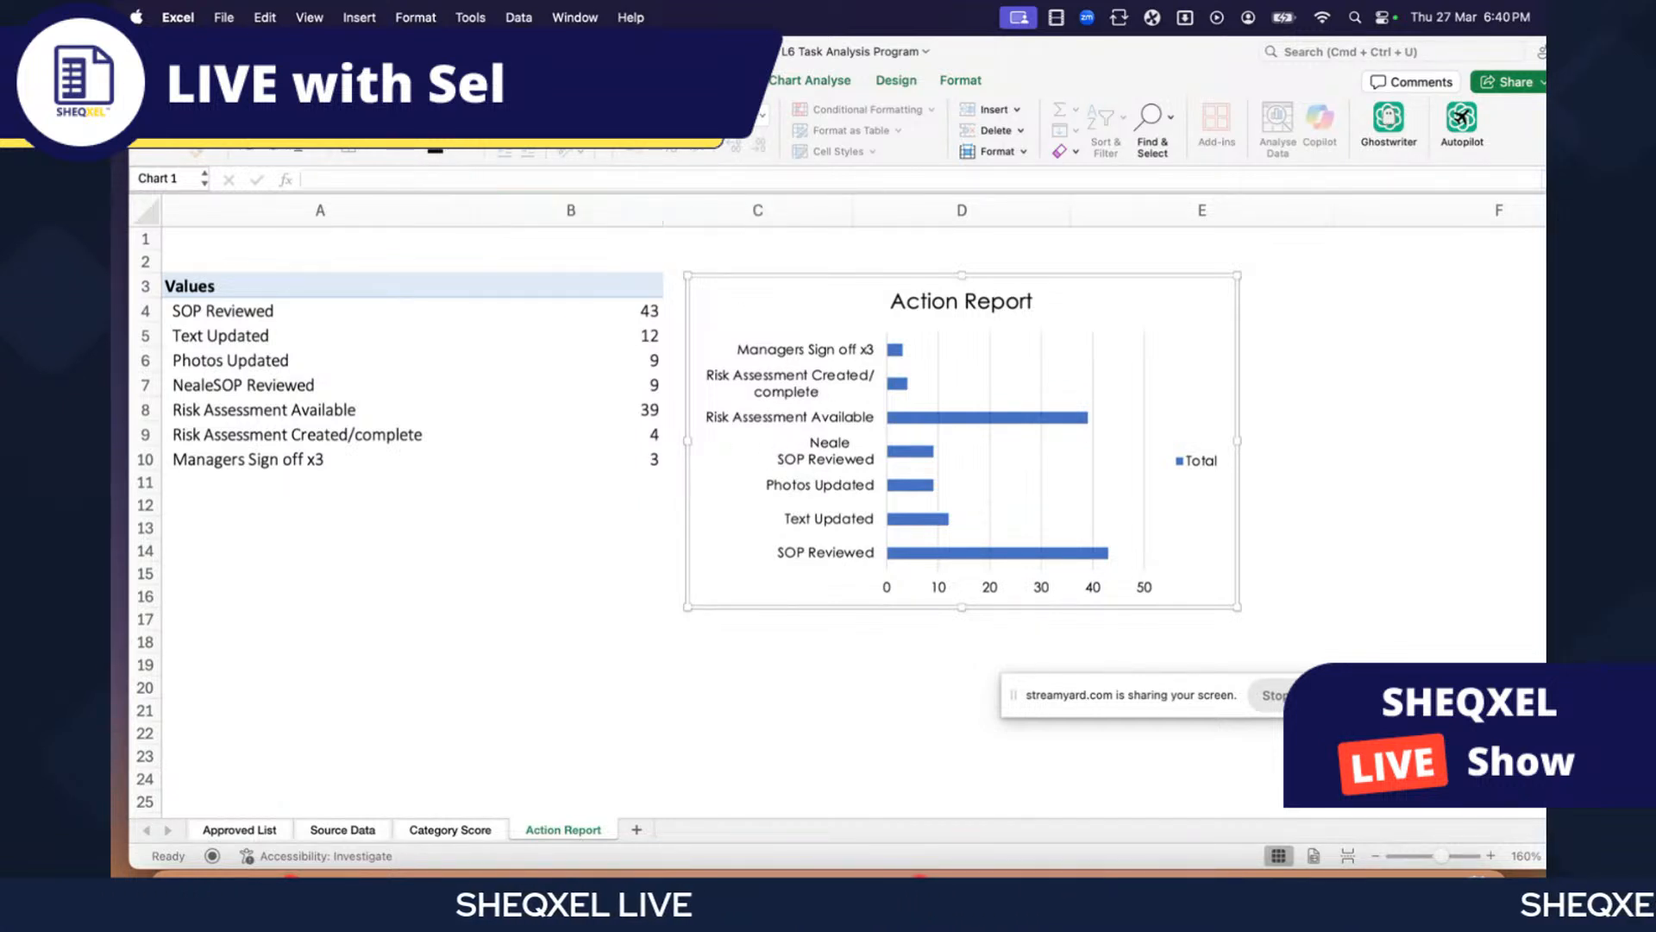
left_click(414, 115)
left_click(603, 591)
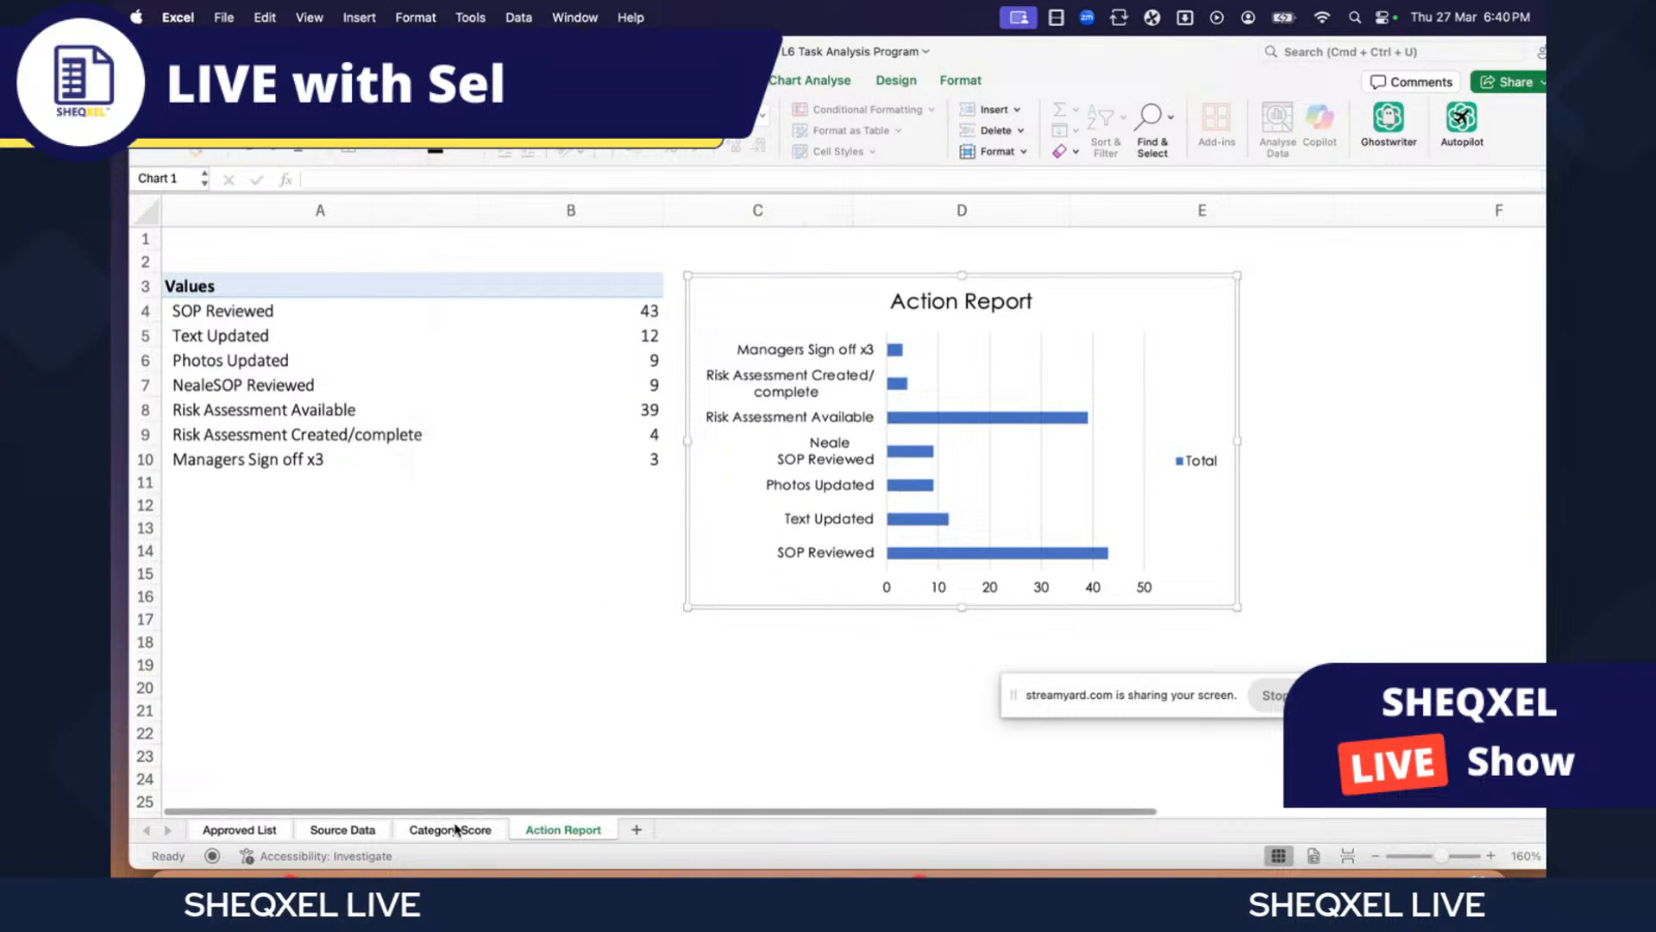
- Examine the title and axis label formatting of the Category Scores chart and compare the Action Report chart's axis label size
left_click(450, 830)
left_click(820, 260)
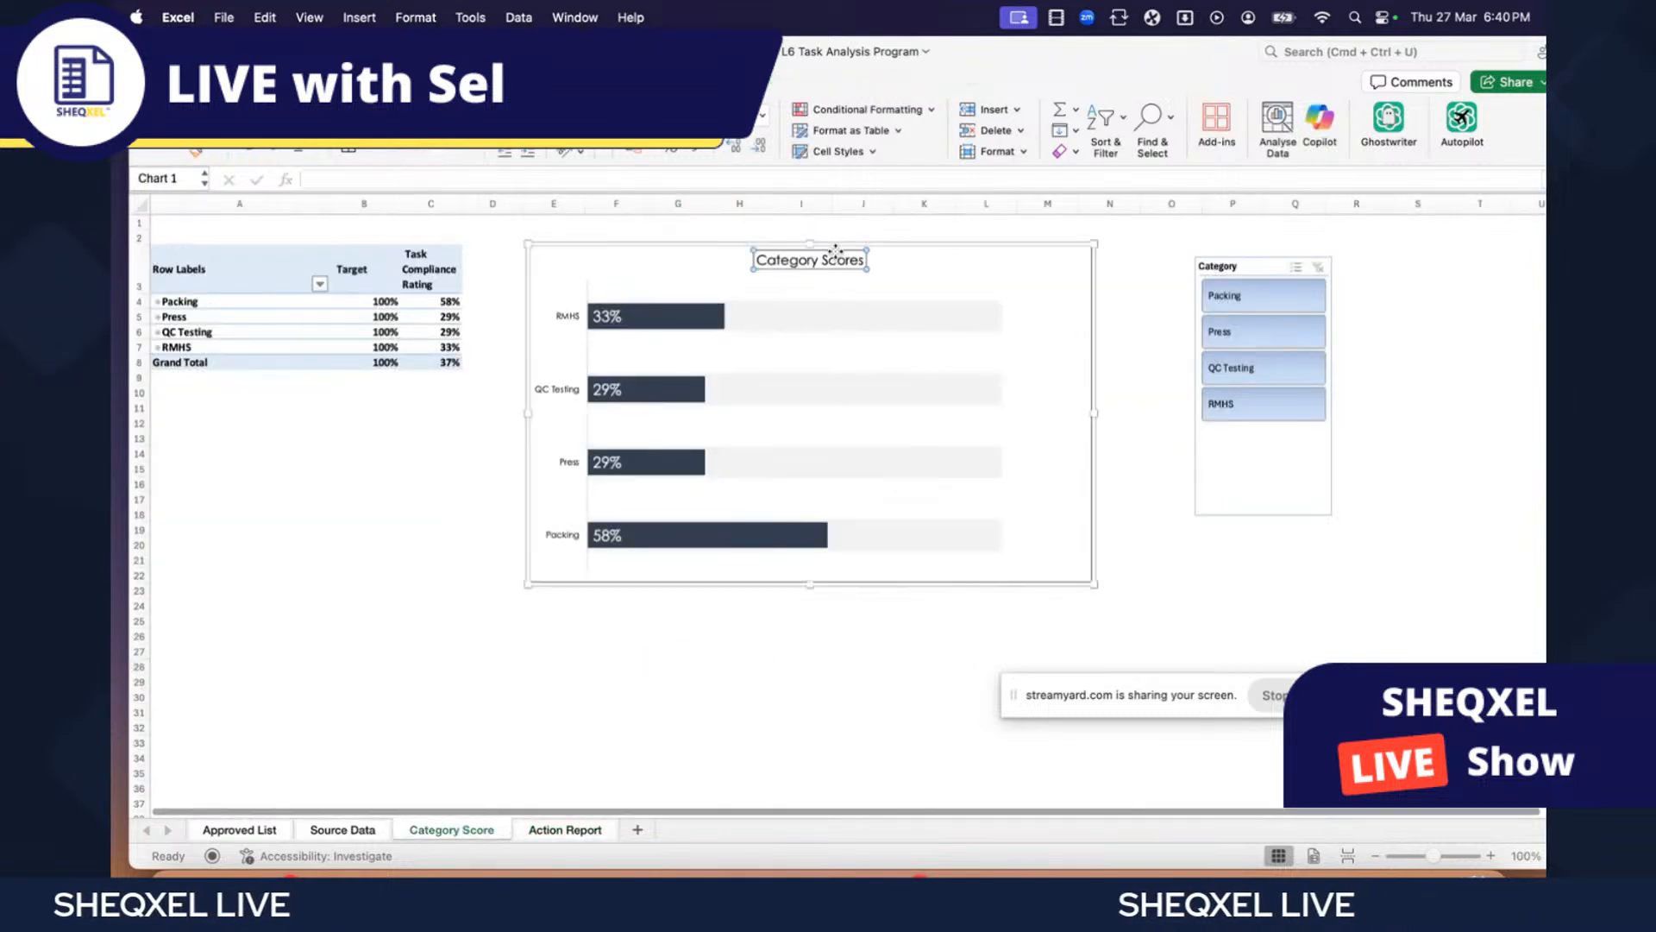
left_click(492, 670)
left_click(561, 539)
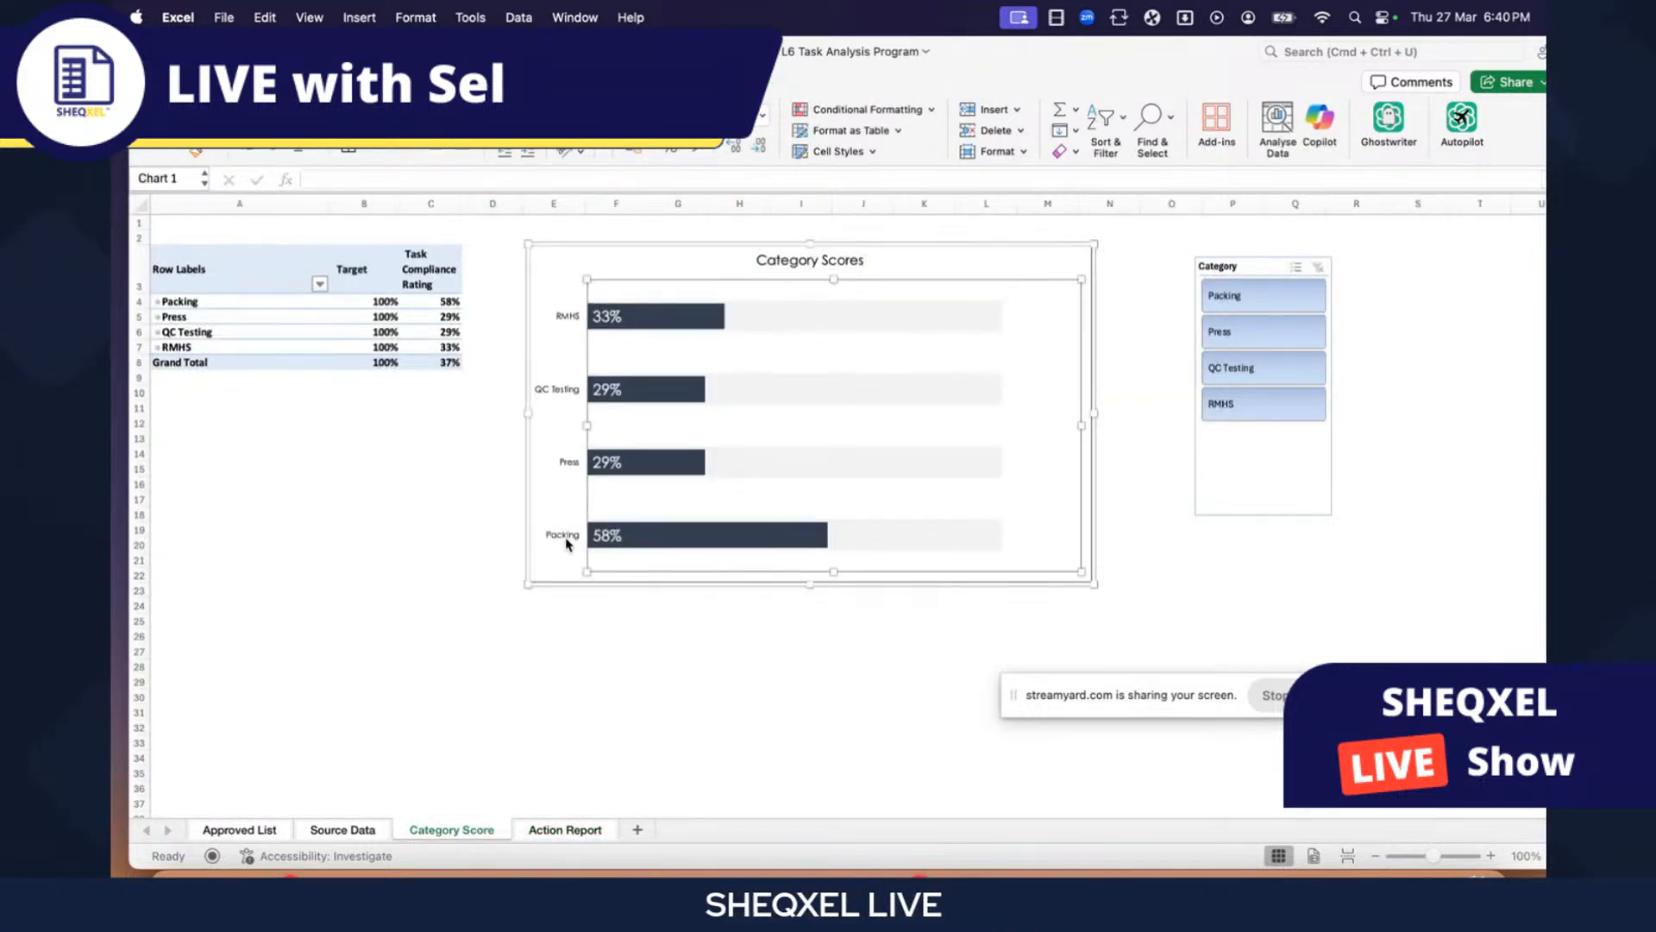
left_click(565, 829)
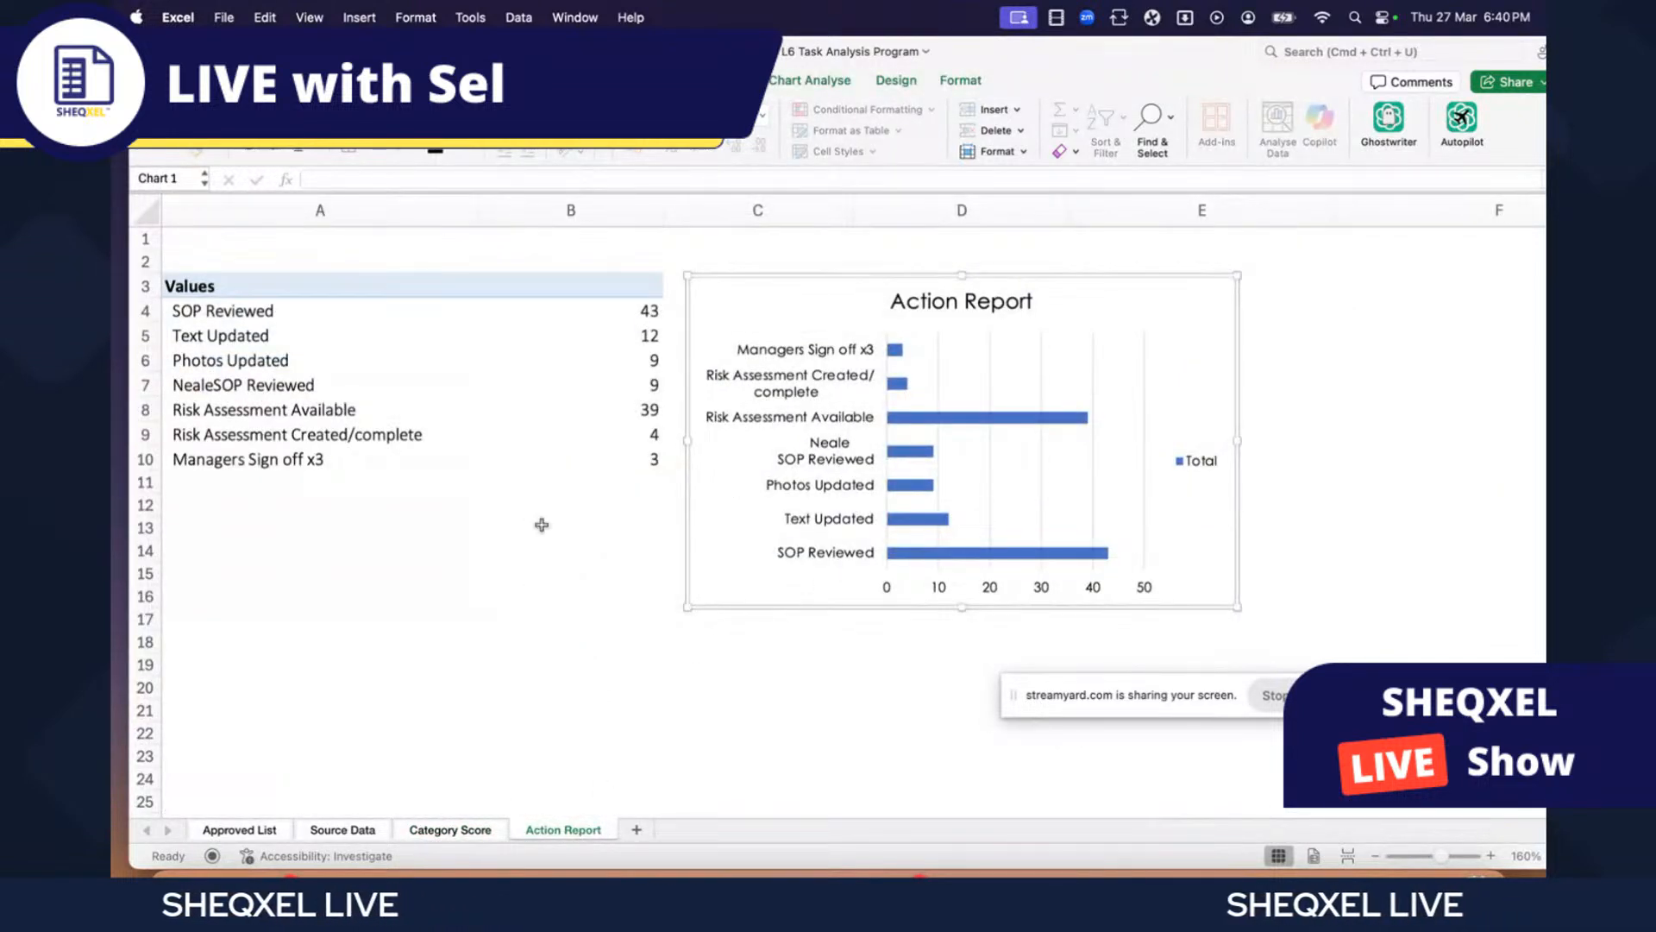
left_click(614, 549)
left_click(790, 509)
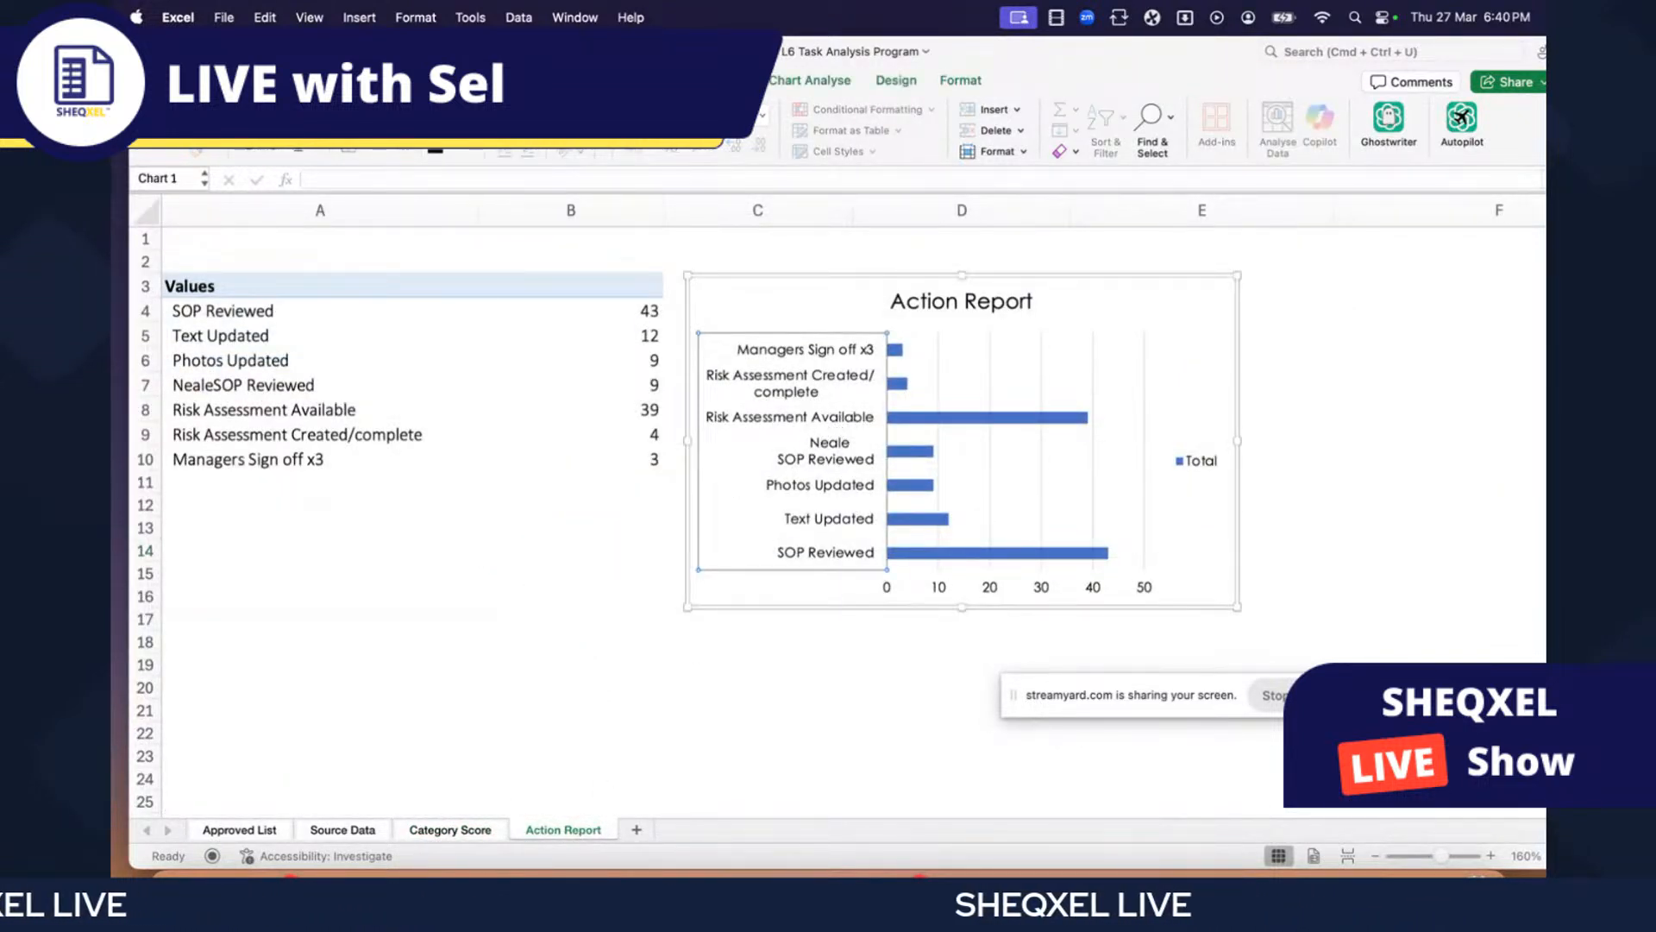
left_click(416, 116)
left_click(405, 184)
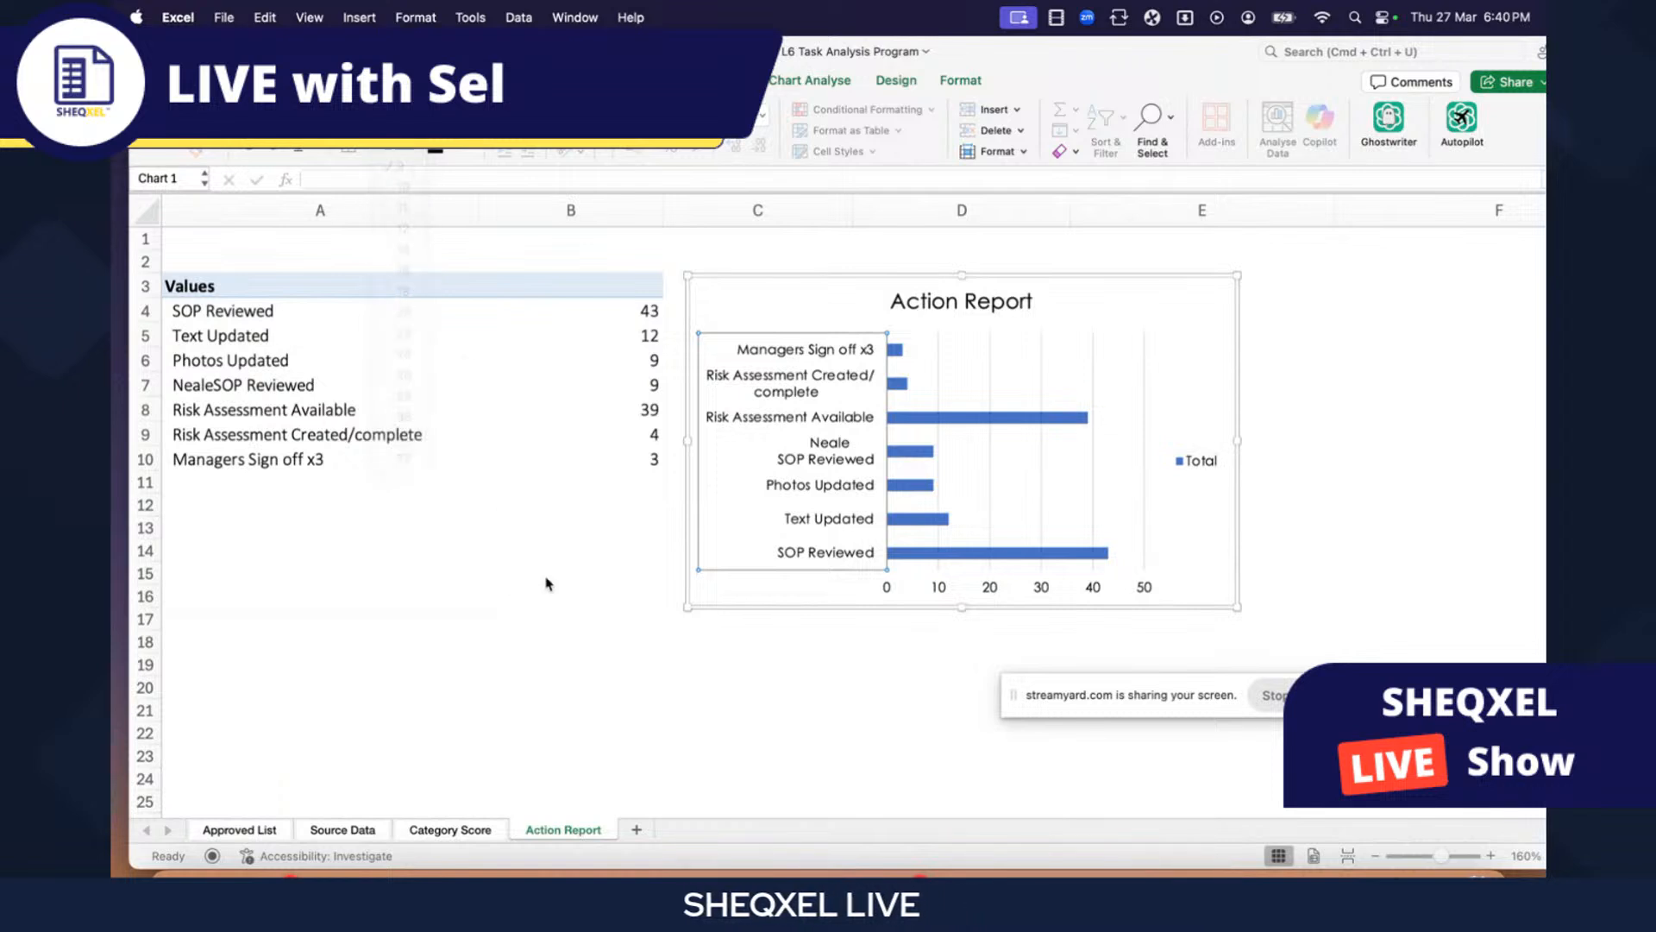
- Set the Action Report chart title to font size 12, using the Category Scores chart title as reference
left_click(968, 301)
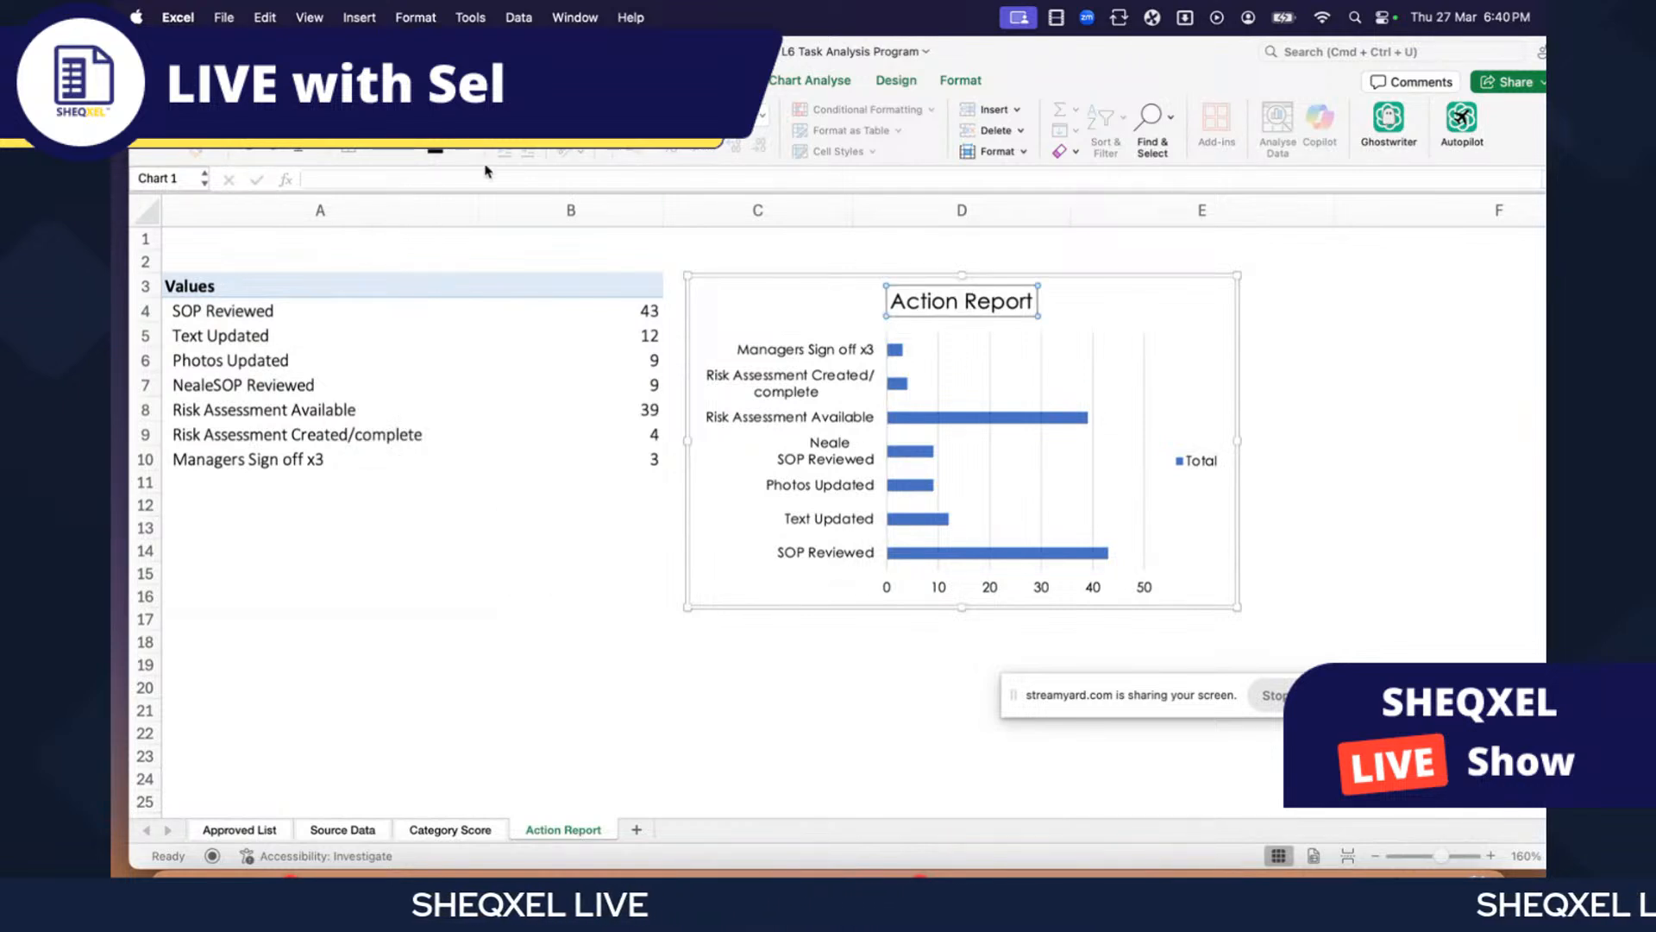
left_click(450, 829)
left_click(812, 262)
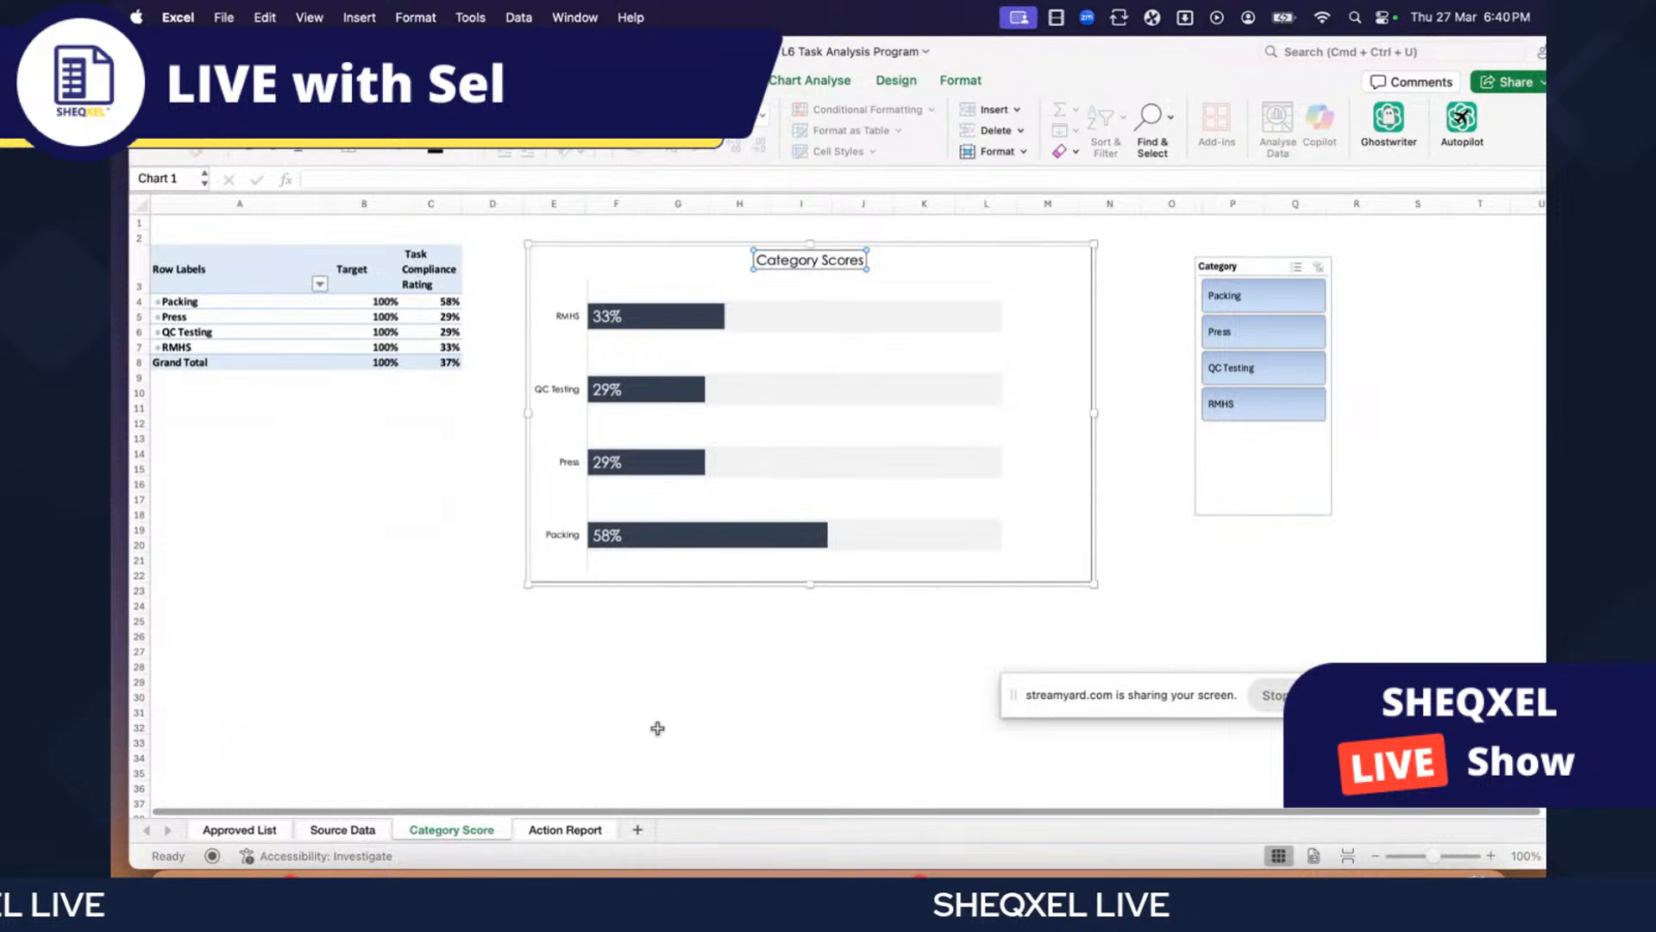
left_click(565, 829)
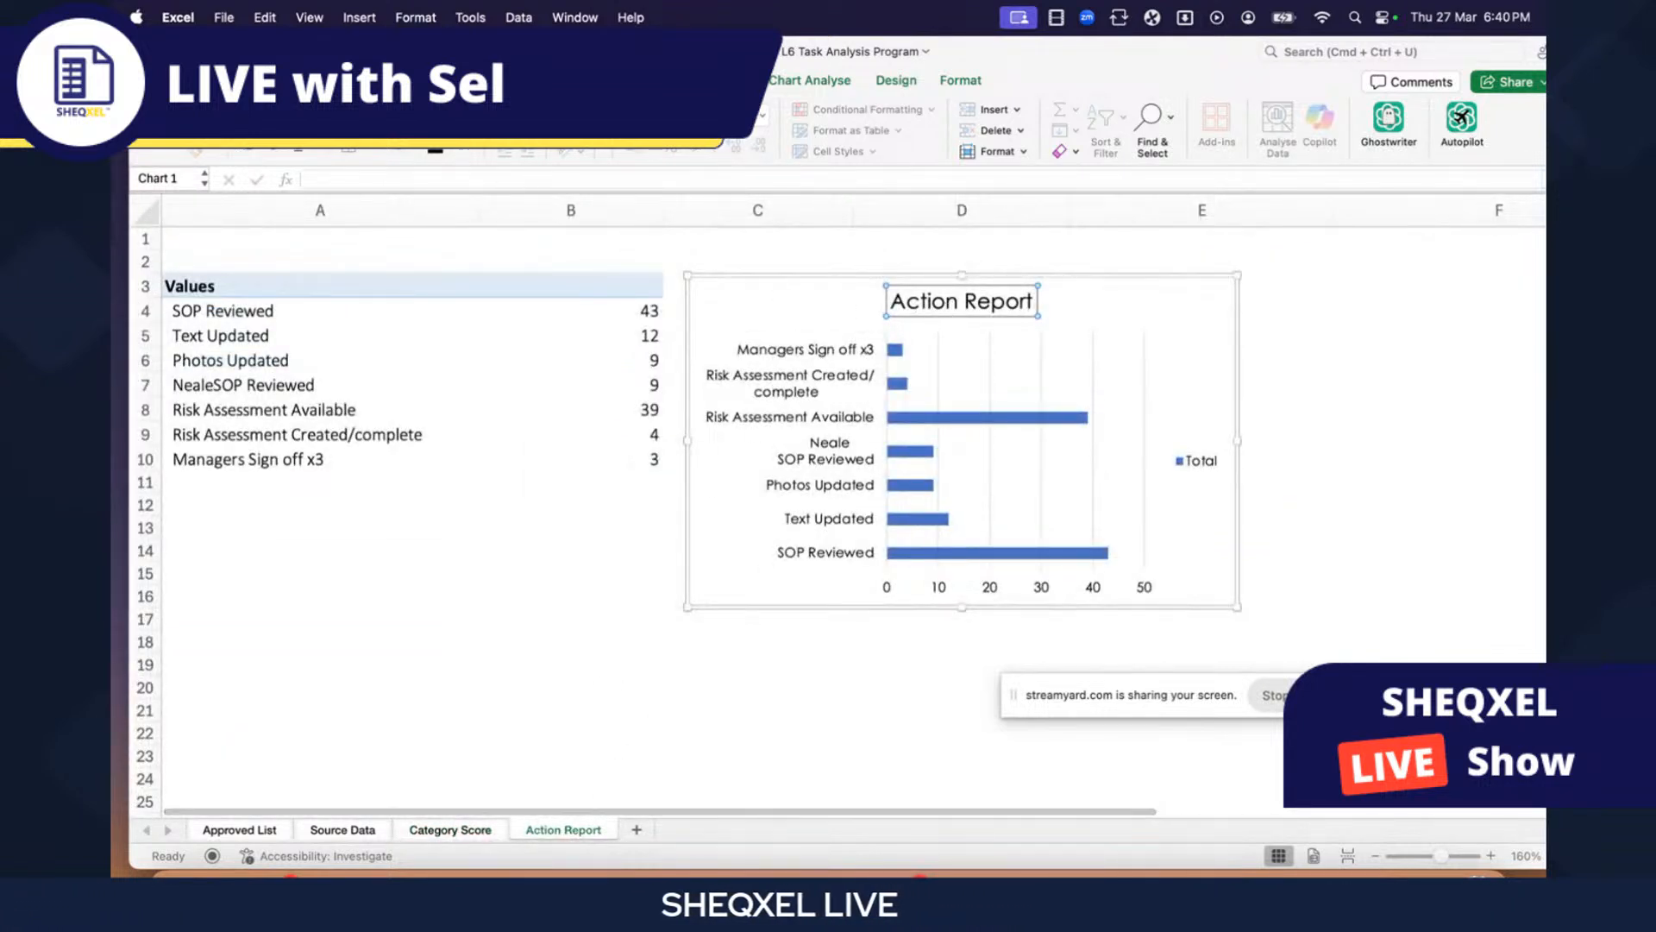
left_click(455, 153)
left_click(405, 272)
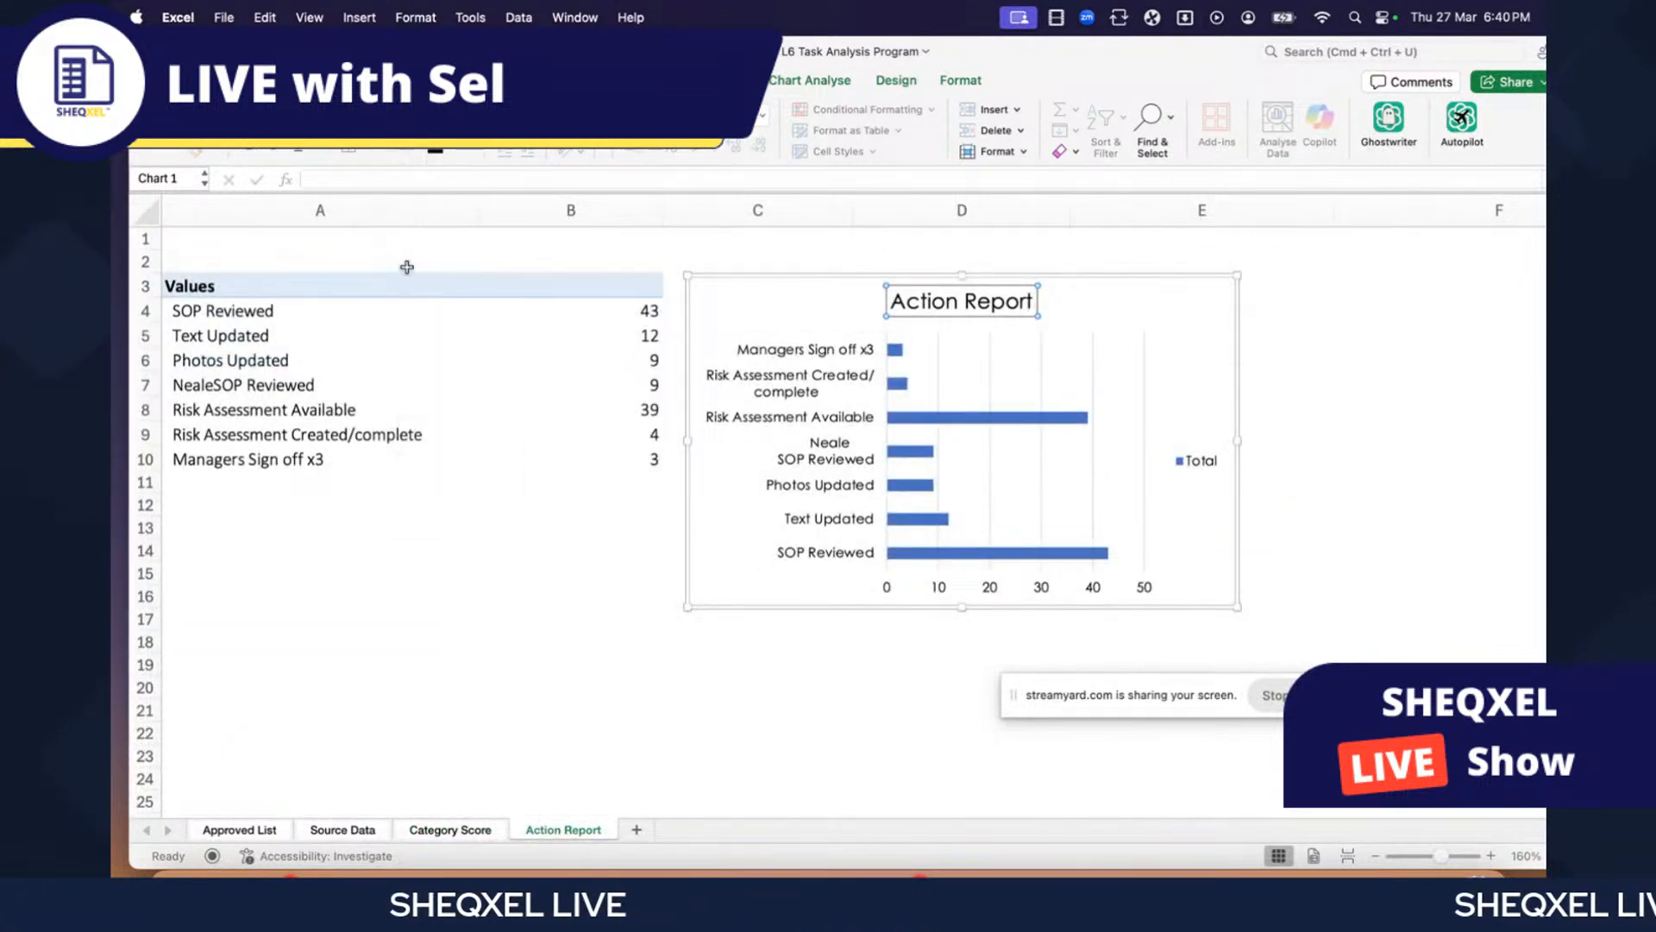
left_click(429, 116)
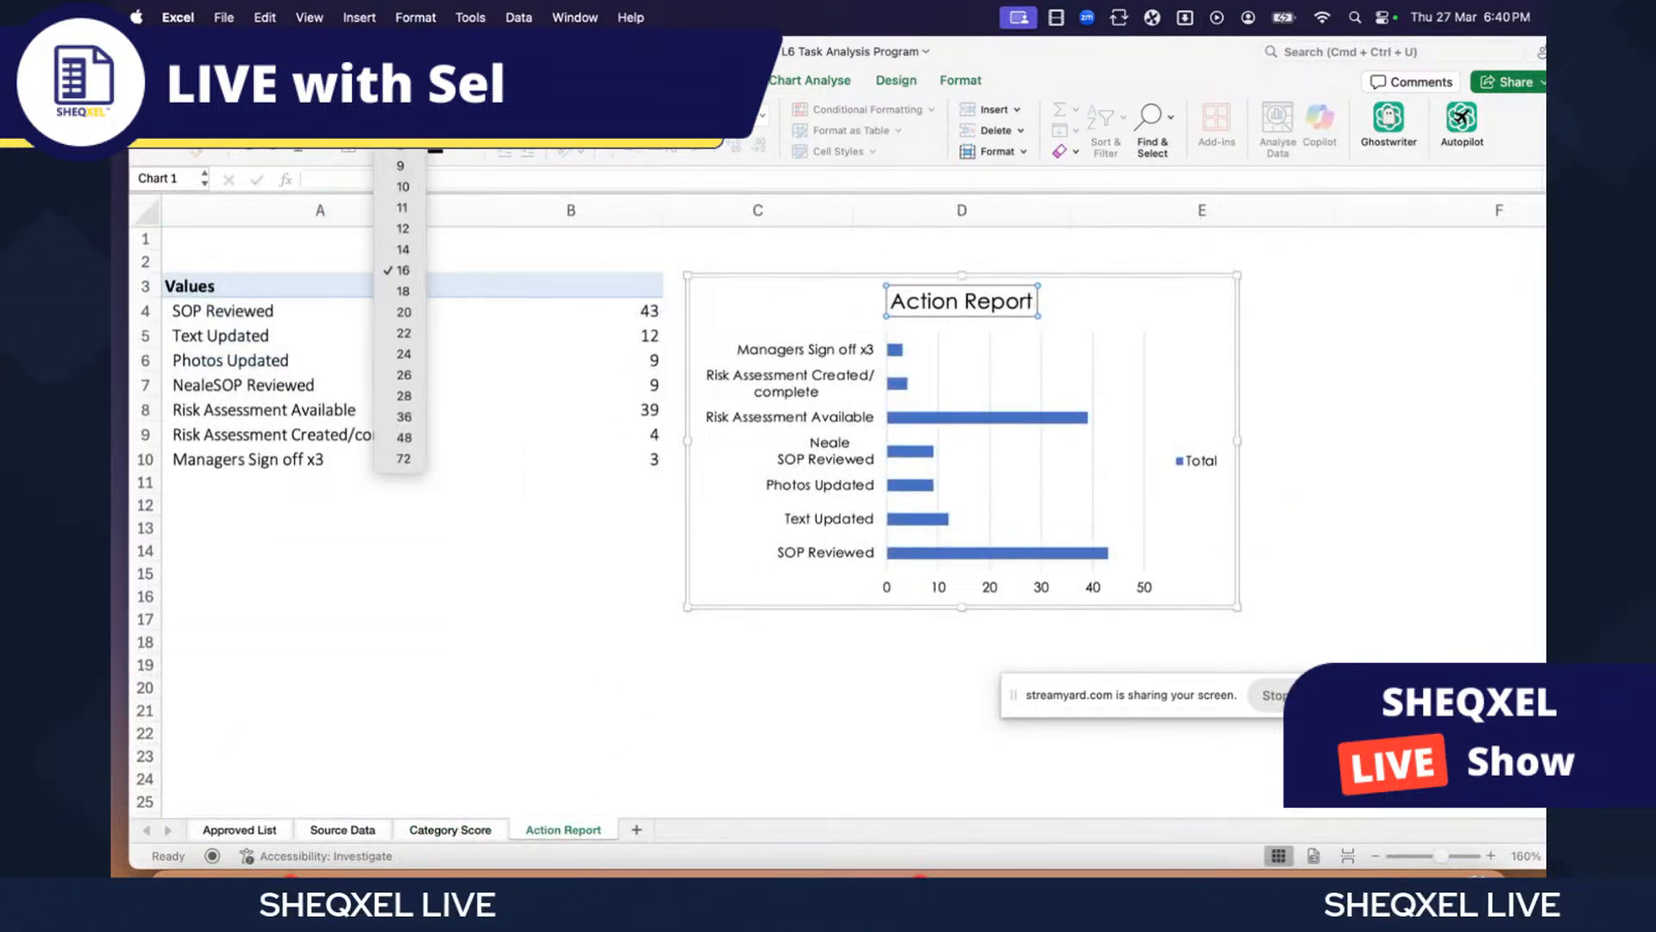
left_click(409, 226)
left_click(543, 595)
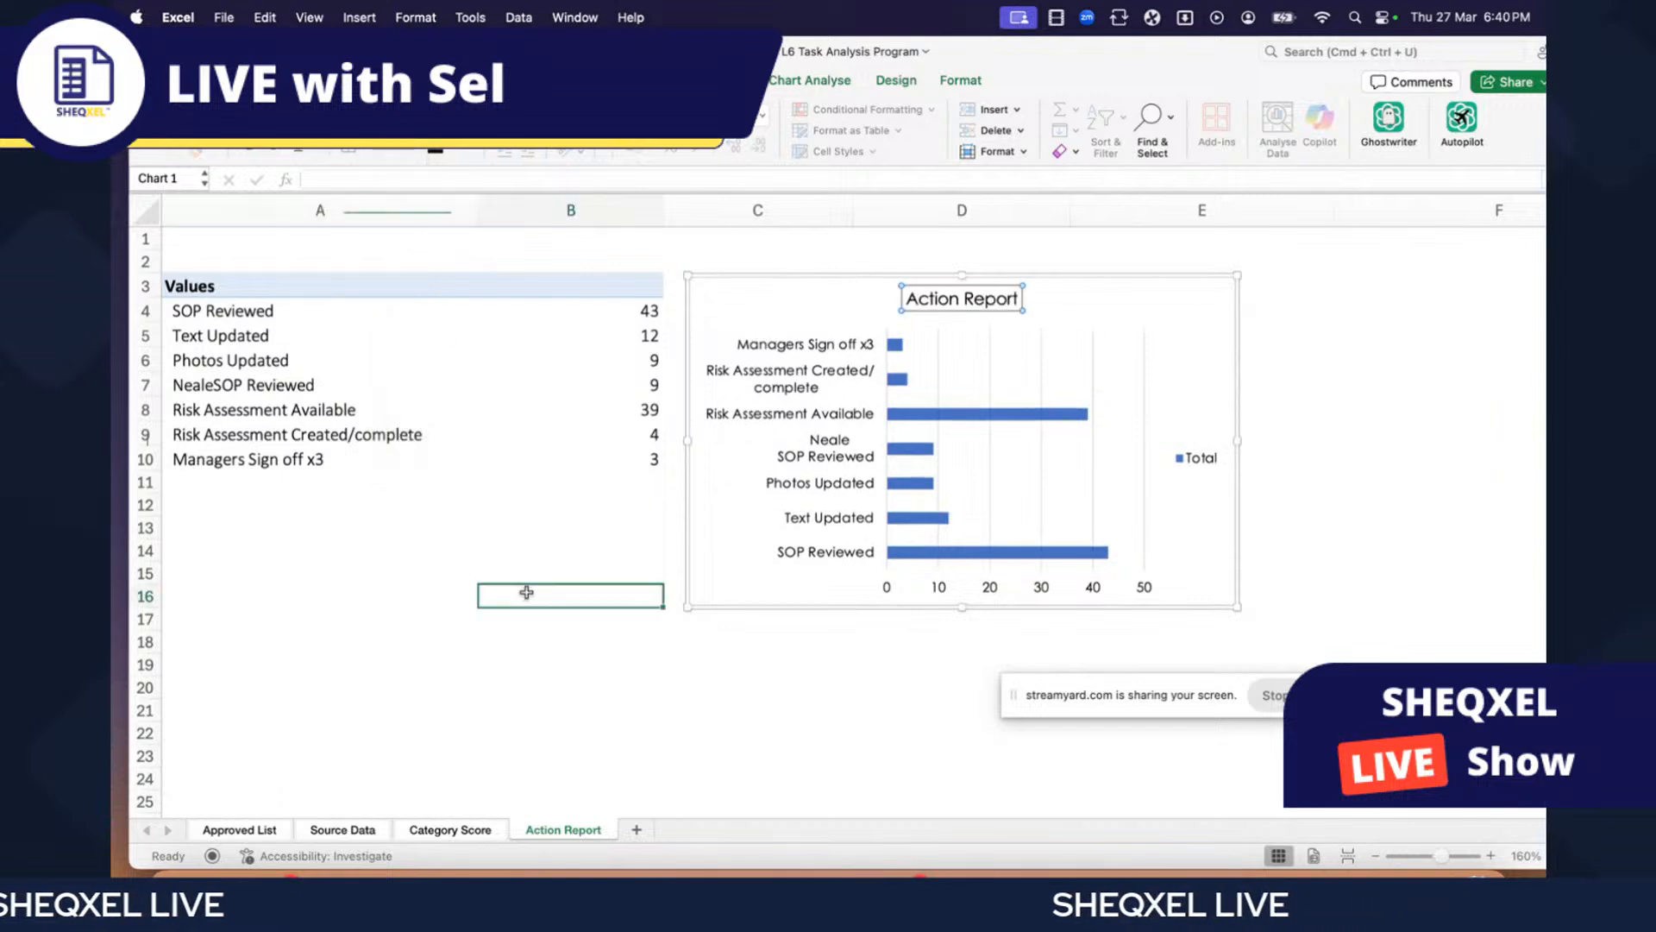
- Fill the Action Report chart's bars with dark blue-grey
left_click(980, 417)
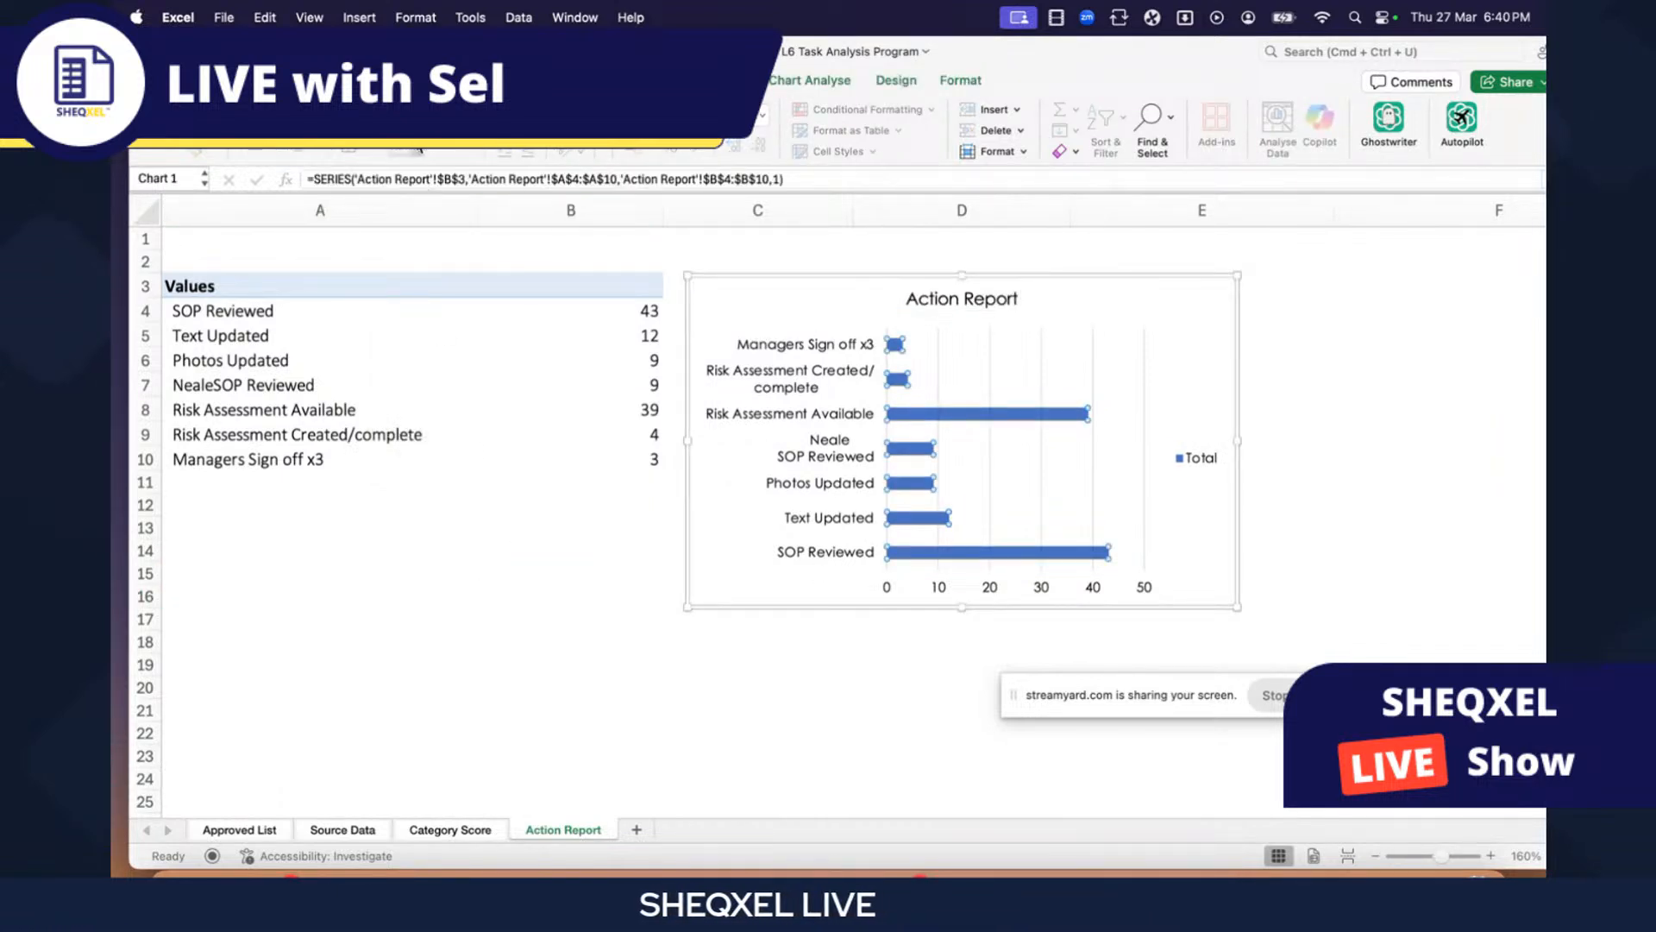
left_click(420, 150)
left_click(456, 343)
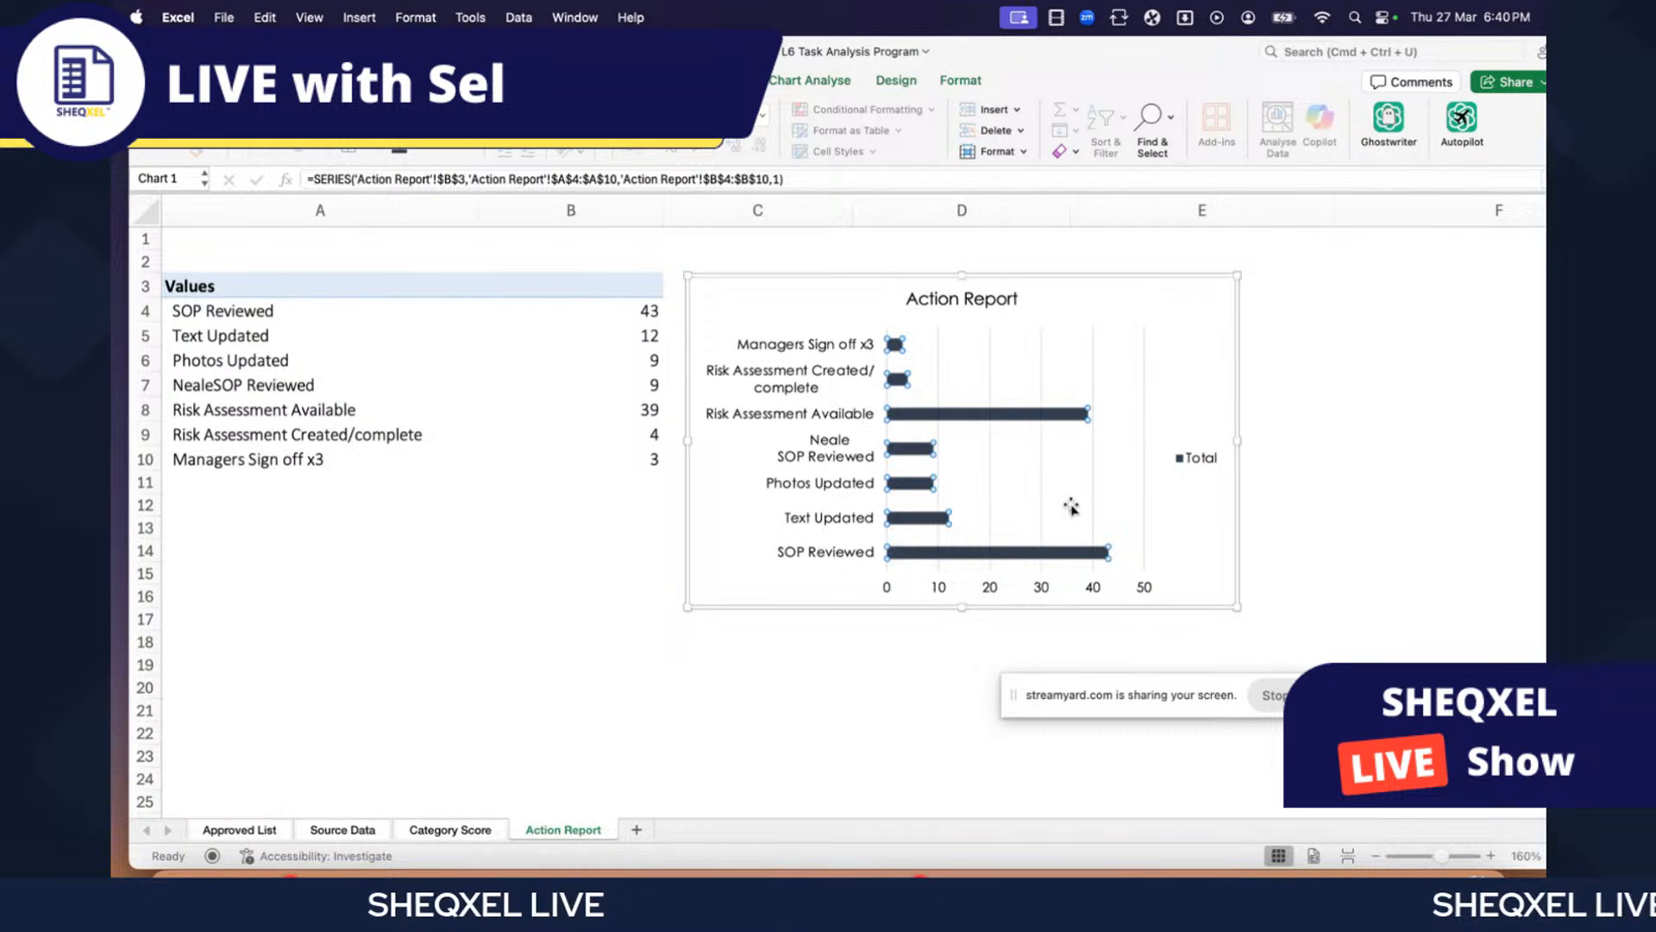
- Delete the vertical gridlines, value axis and legend from the Action Report chart
left_click(1090, 486)
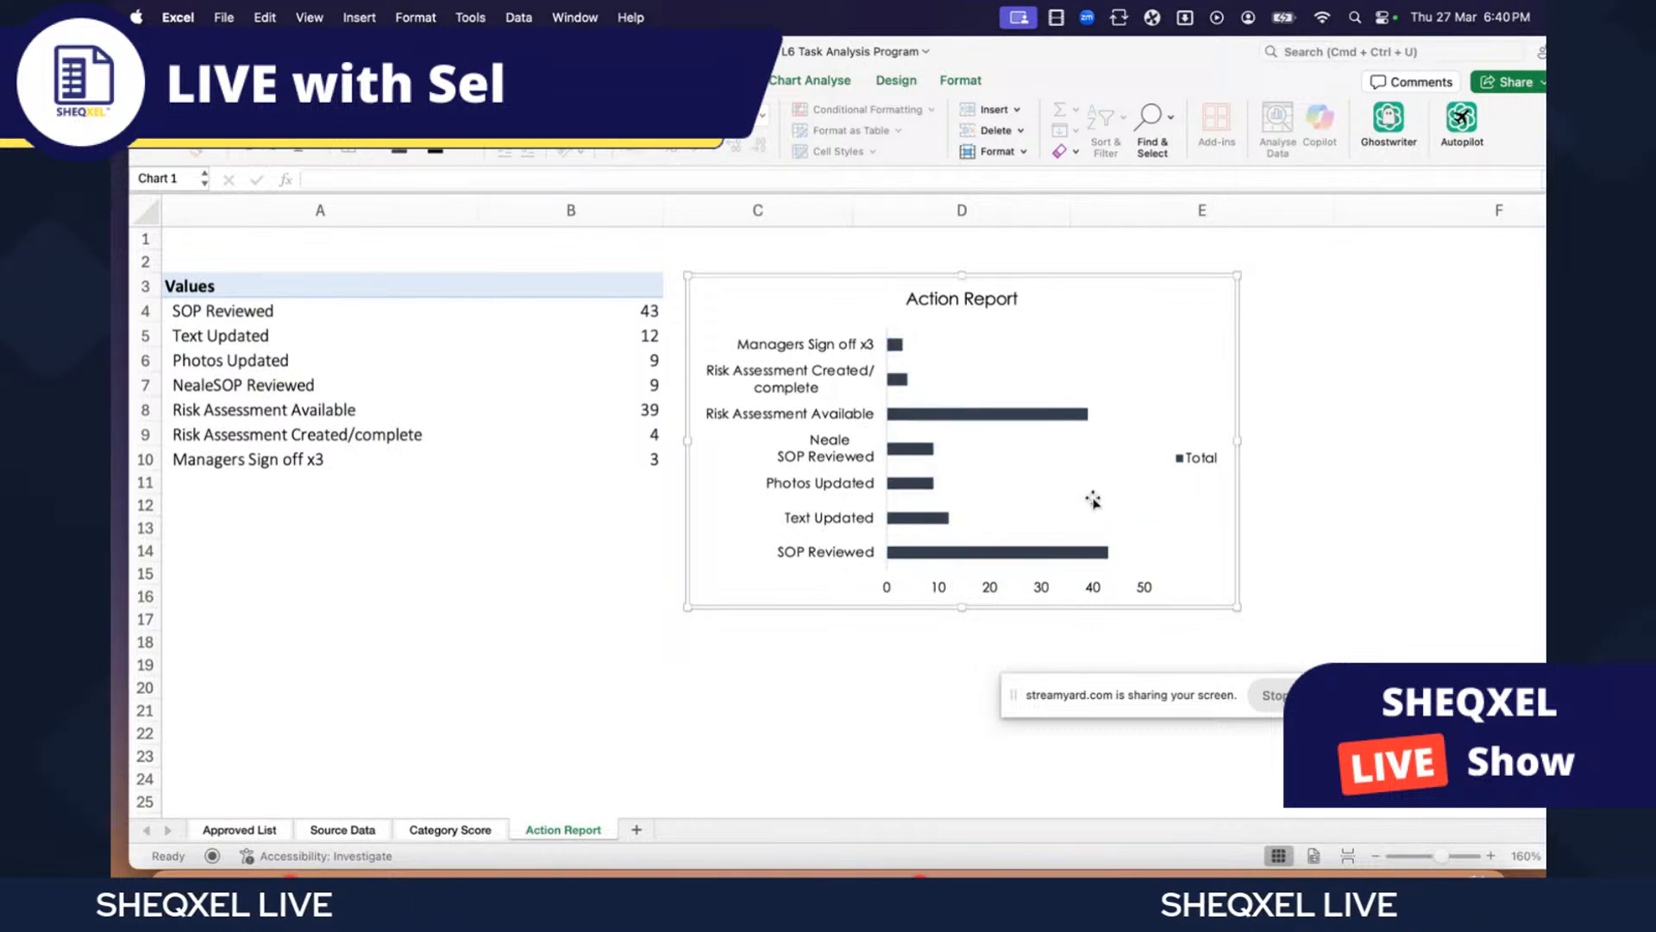
left_click(1040, 588)
key("BackSpace")
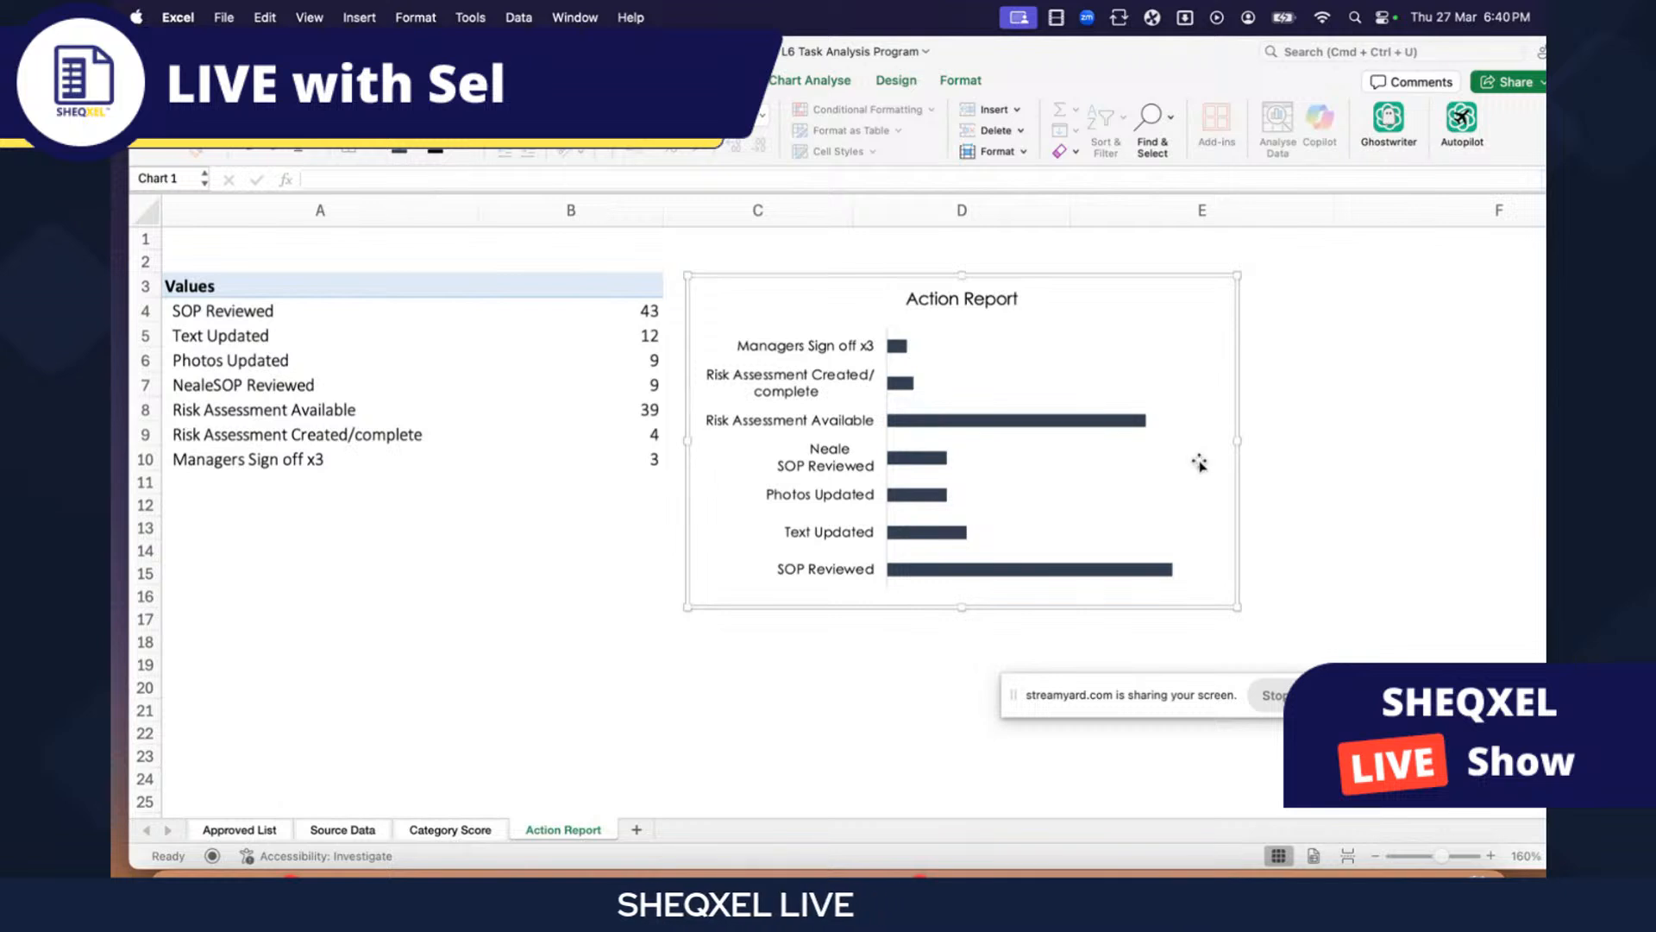
- Thicken the Action Report chart's bars by setting the data series gap width to 36%
left_click(917, 495)
right_click(925, 499)
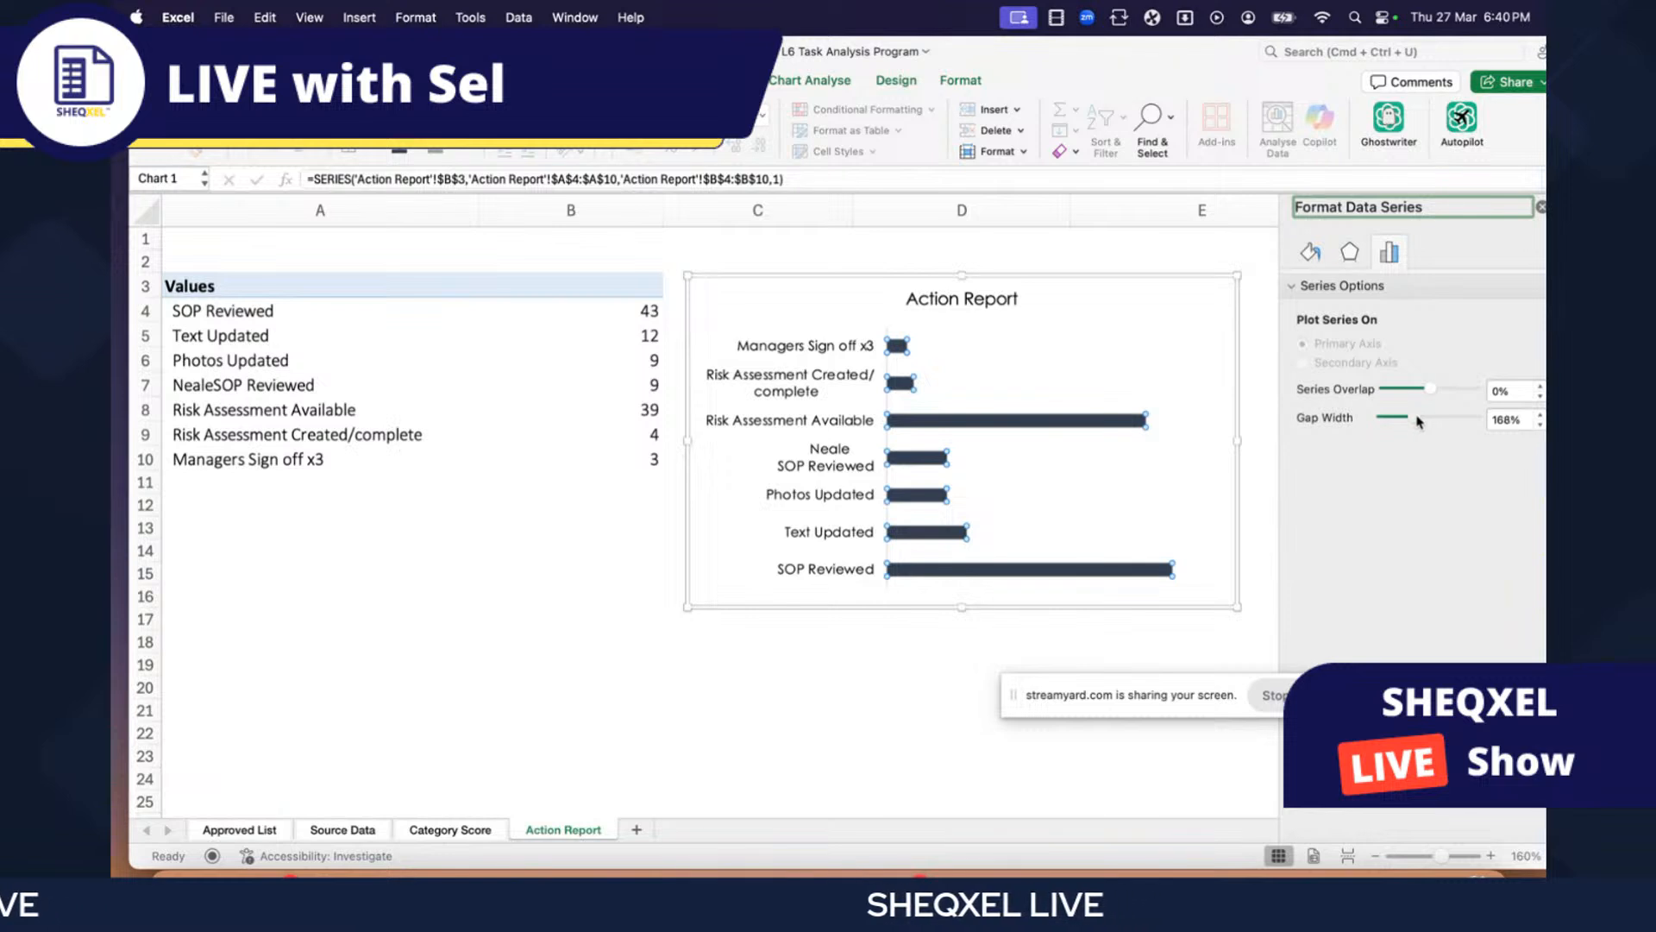
left_click_drag(1406, 422, 1395, 420)
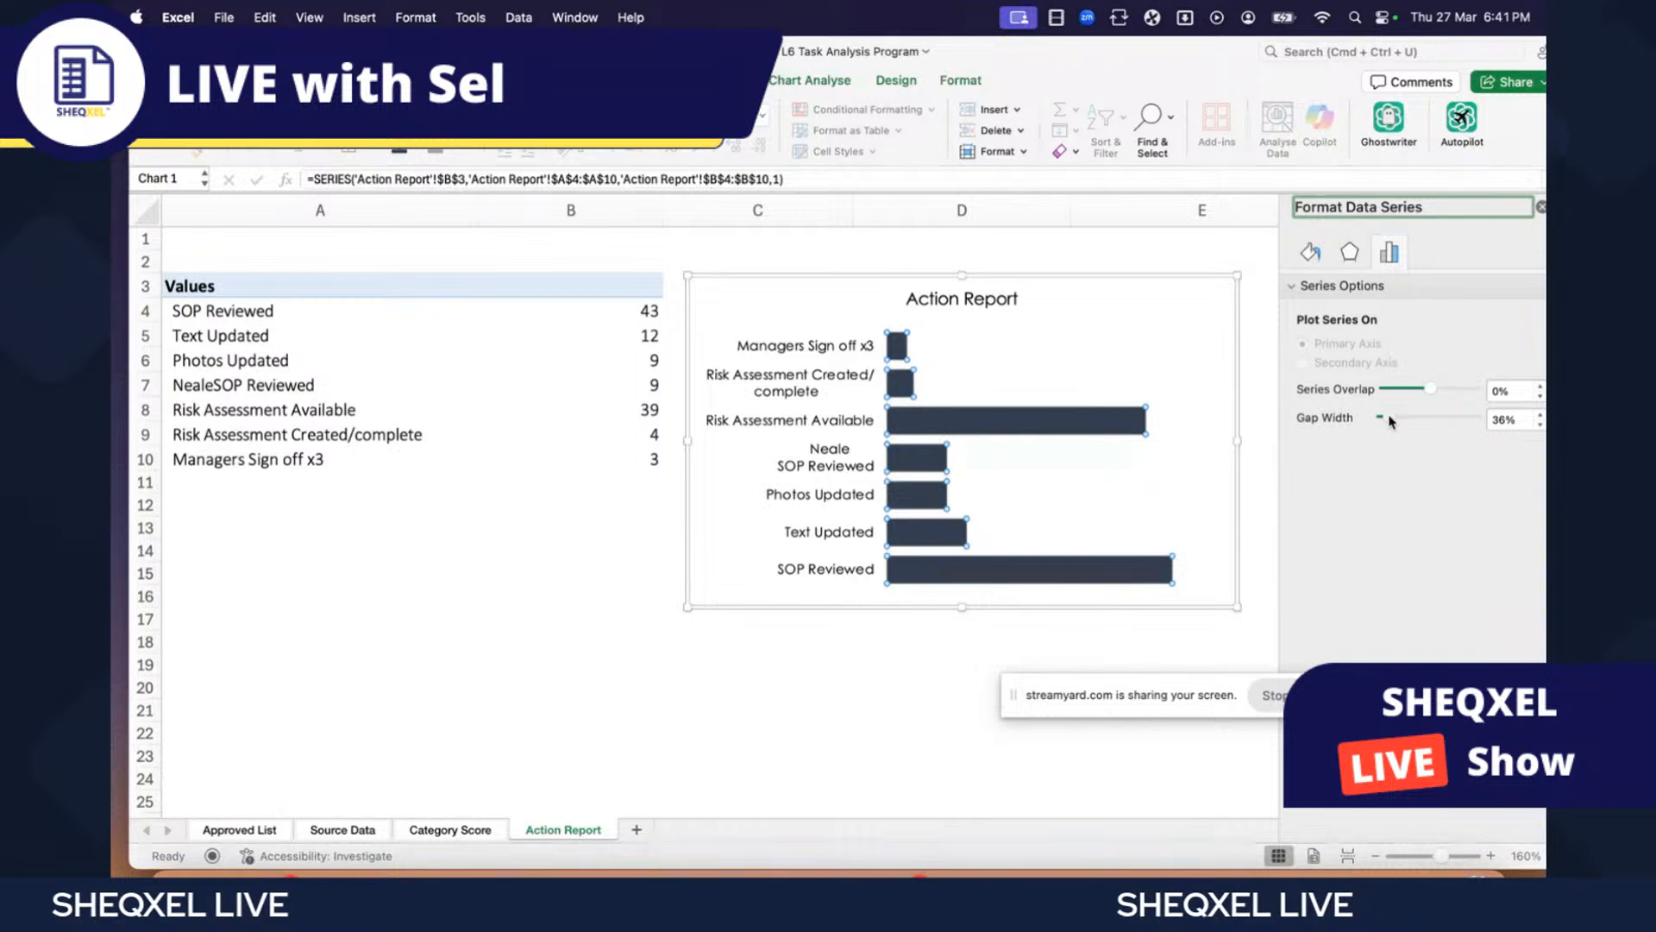
left_click(755, 623)
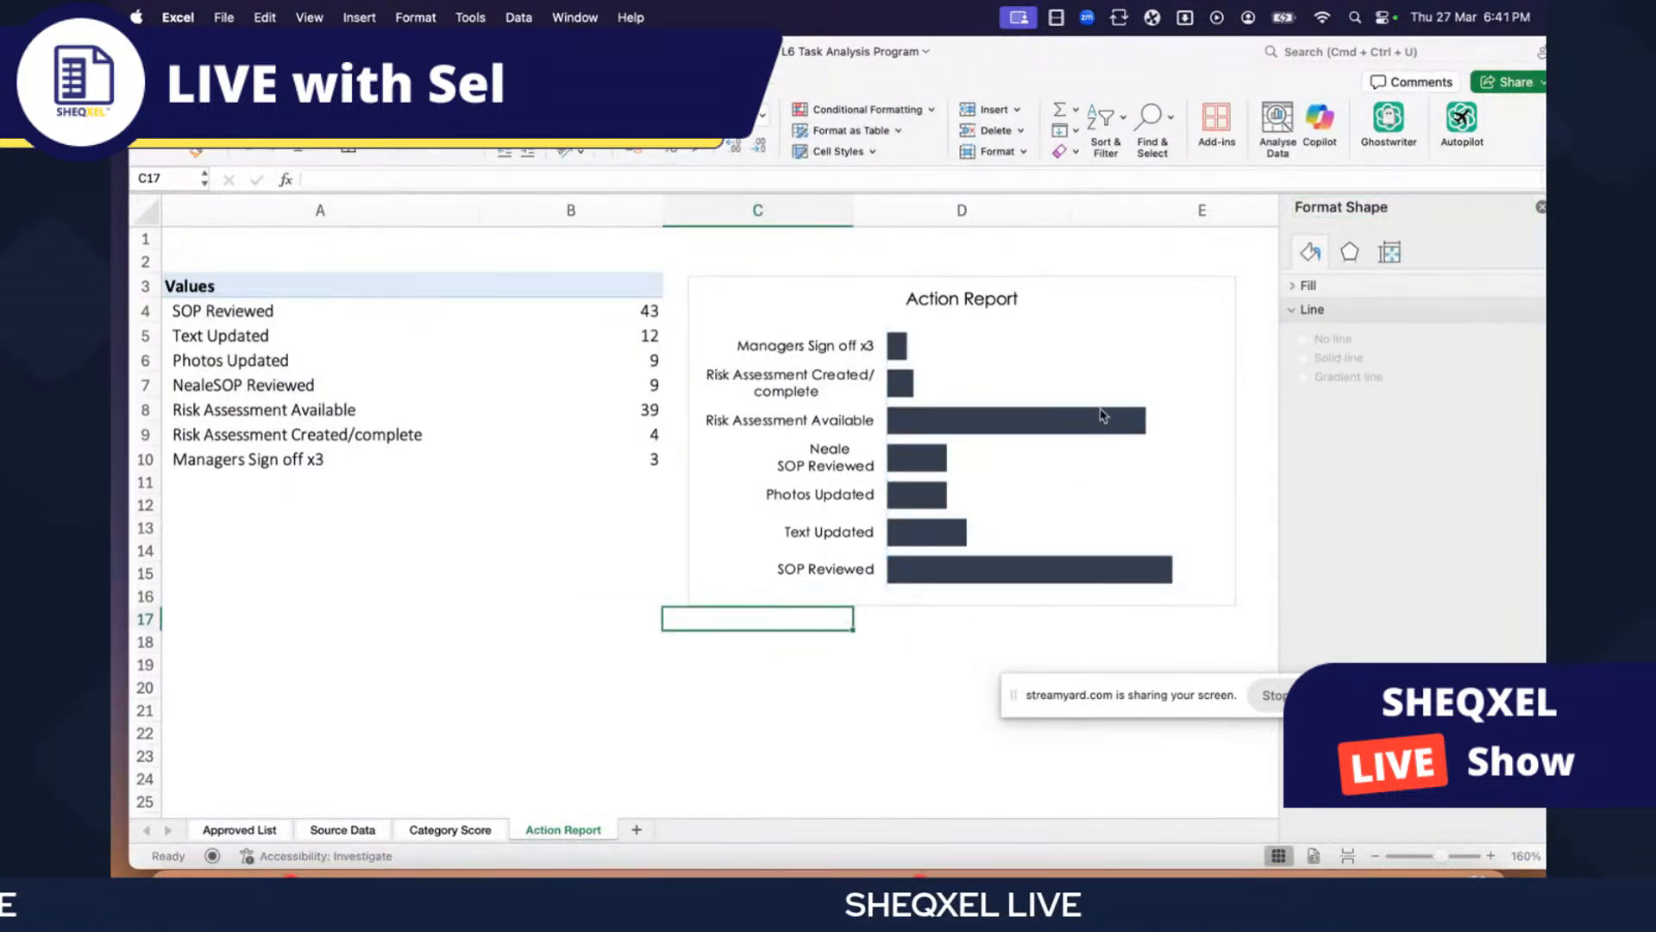
- Reduce the Action Report sheet's zoom to 130% and close the chart formatting pane
left_click(1373, 857)
left_click(1372, 857)
left_click(1373, 857)
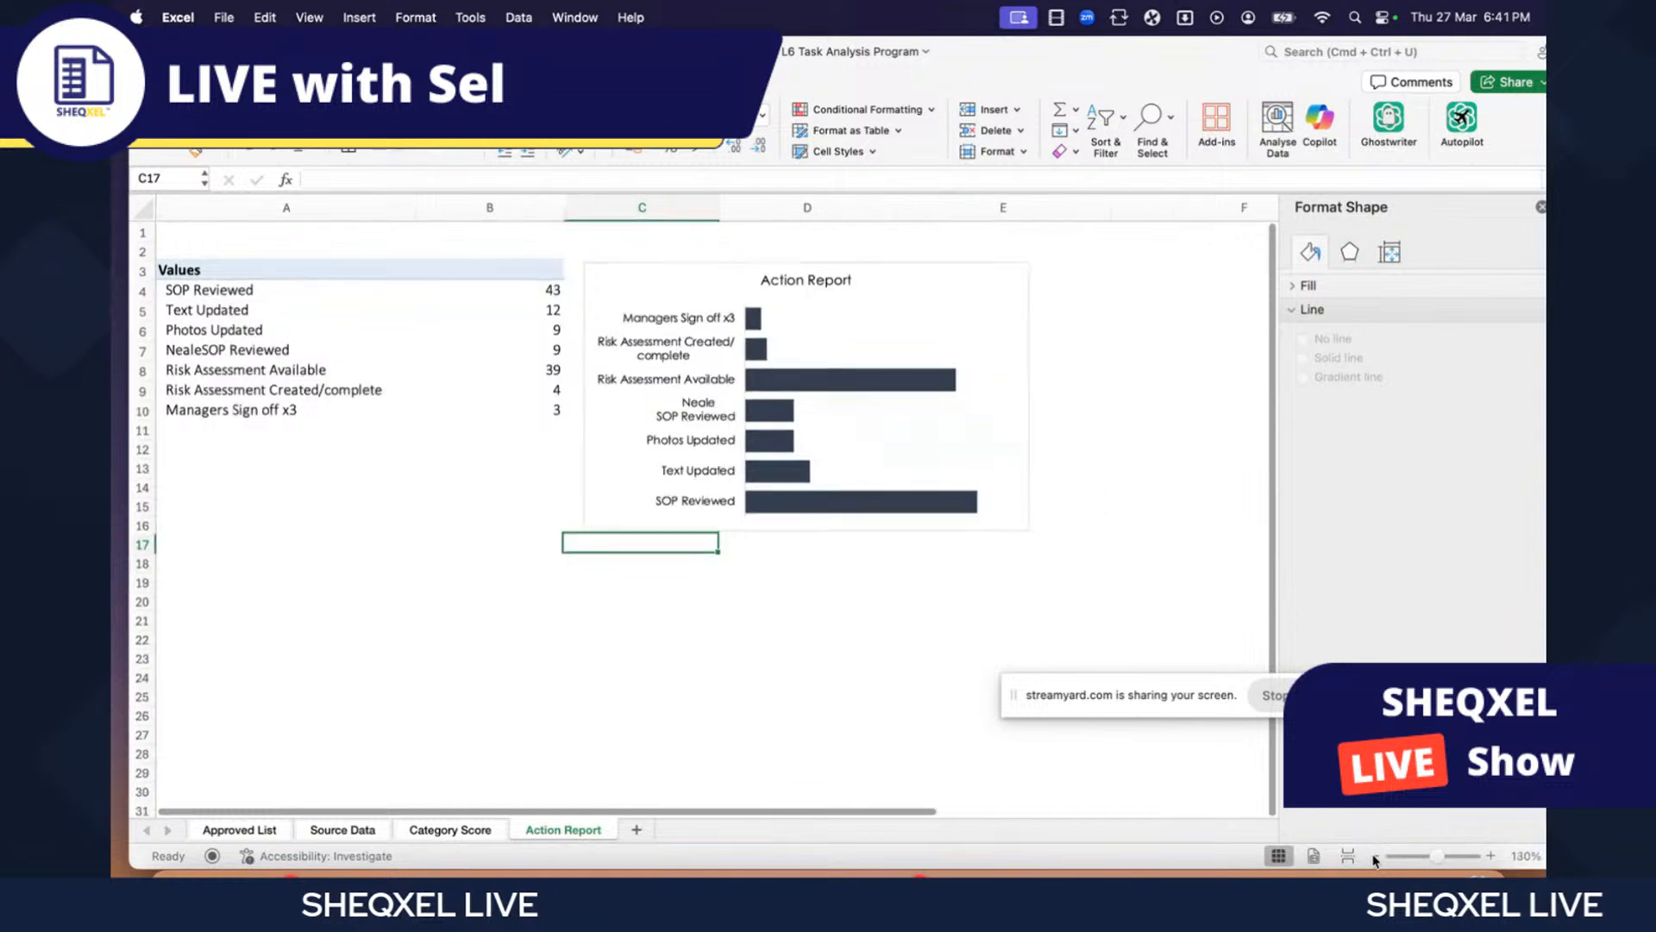
left_click(1542, 208)
left_click(837, 657)
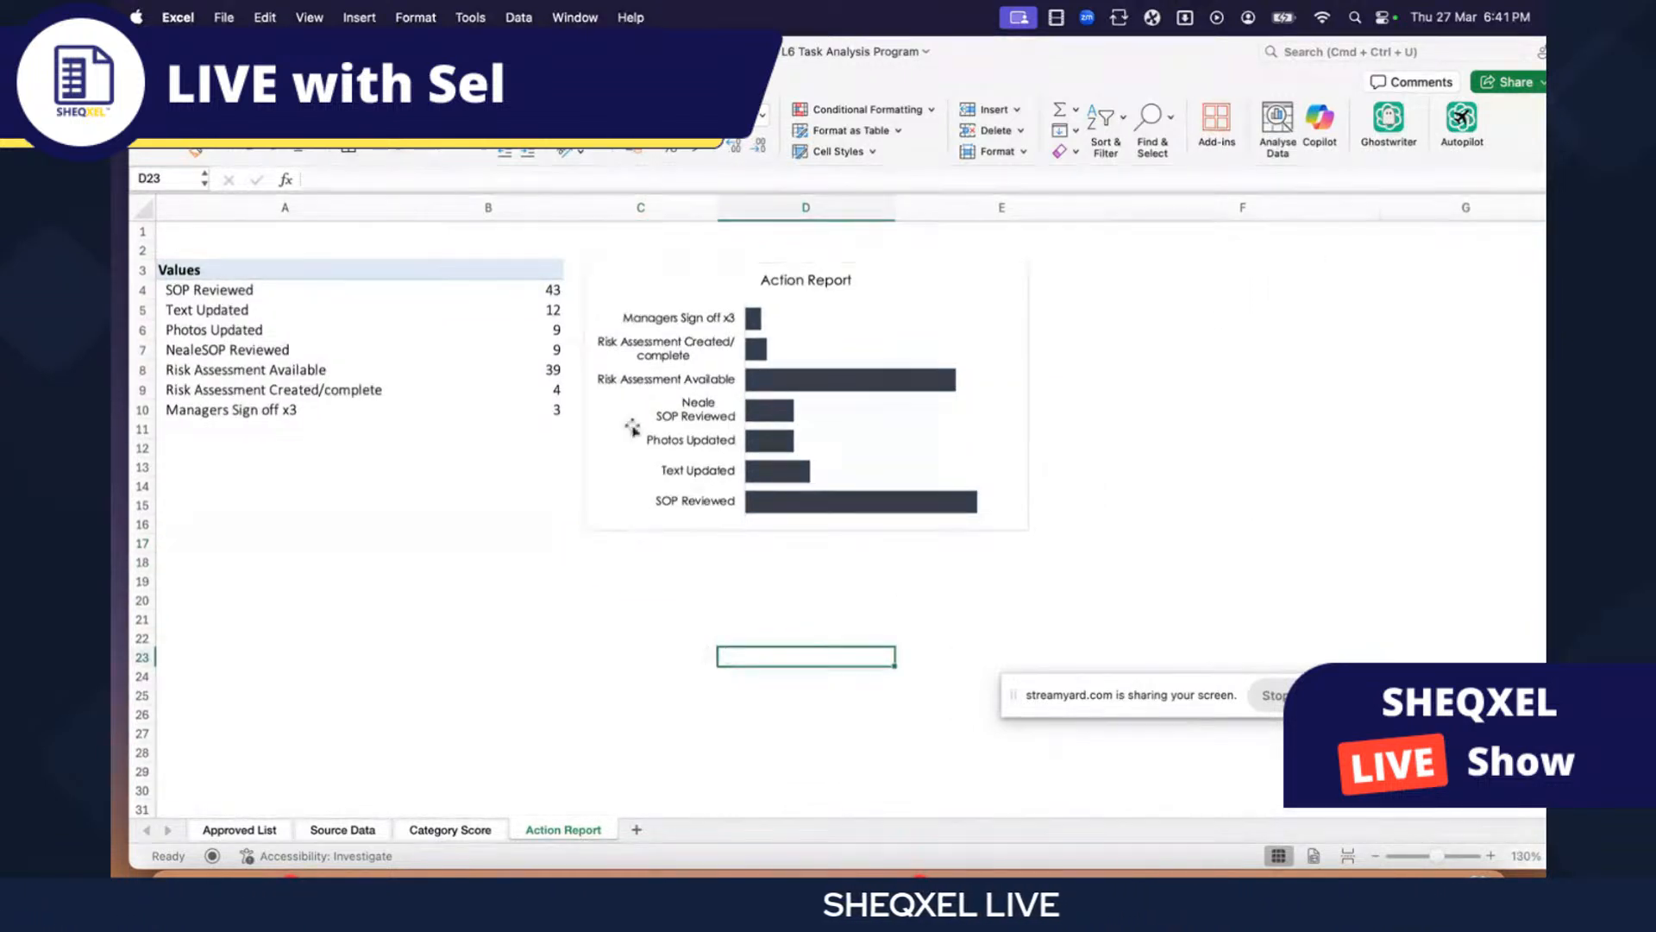
- Give the Action Report chart a dark border and compare it with the Category Scores chart
left_click(1026, 278)
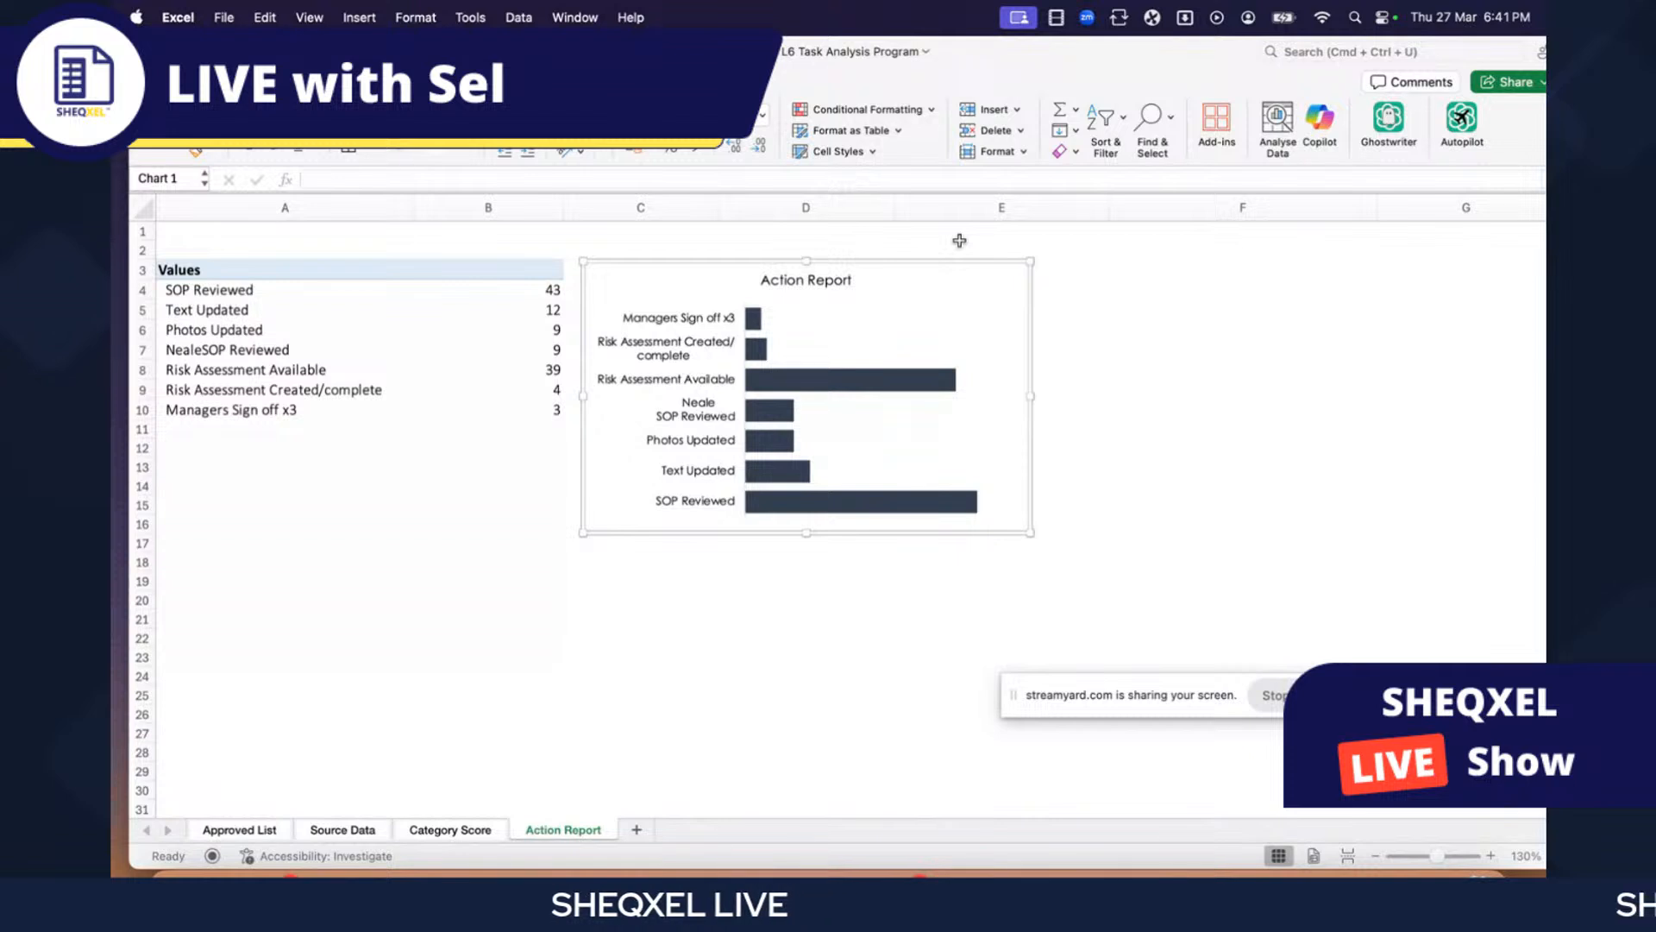
left_click(961, 80)
left_click(806, 676)
left_click(468, 830)
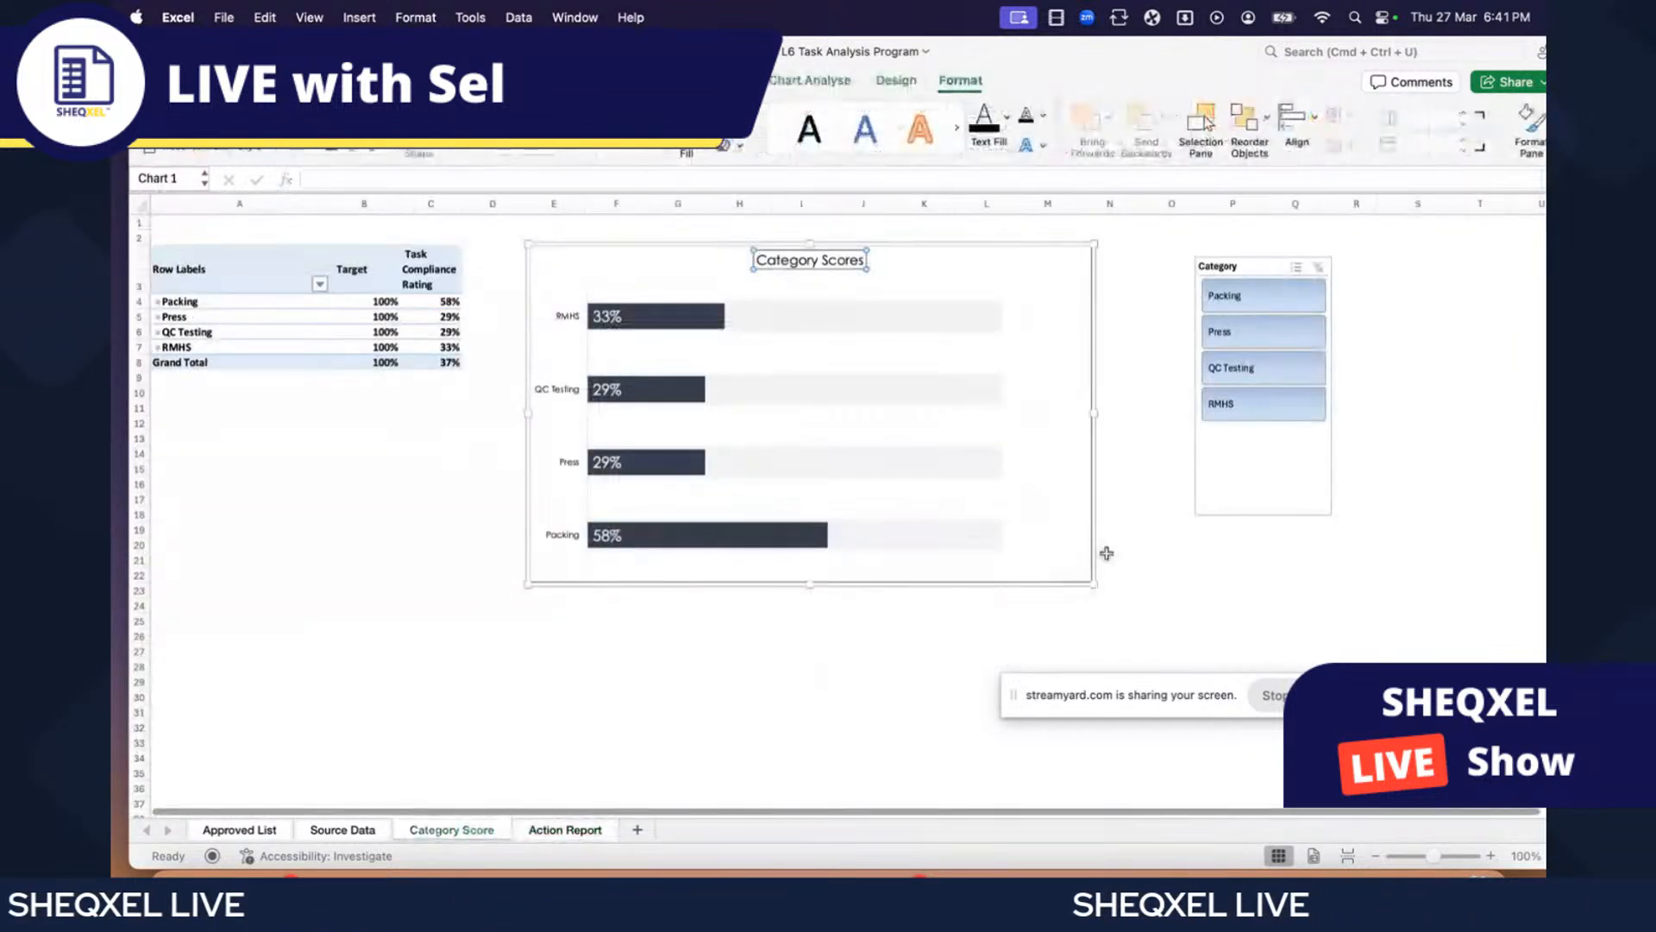
left_click(730, 686)
left_click(565, 831)
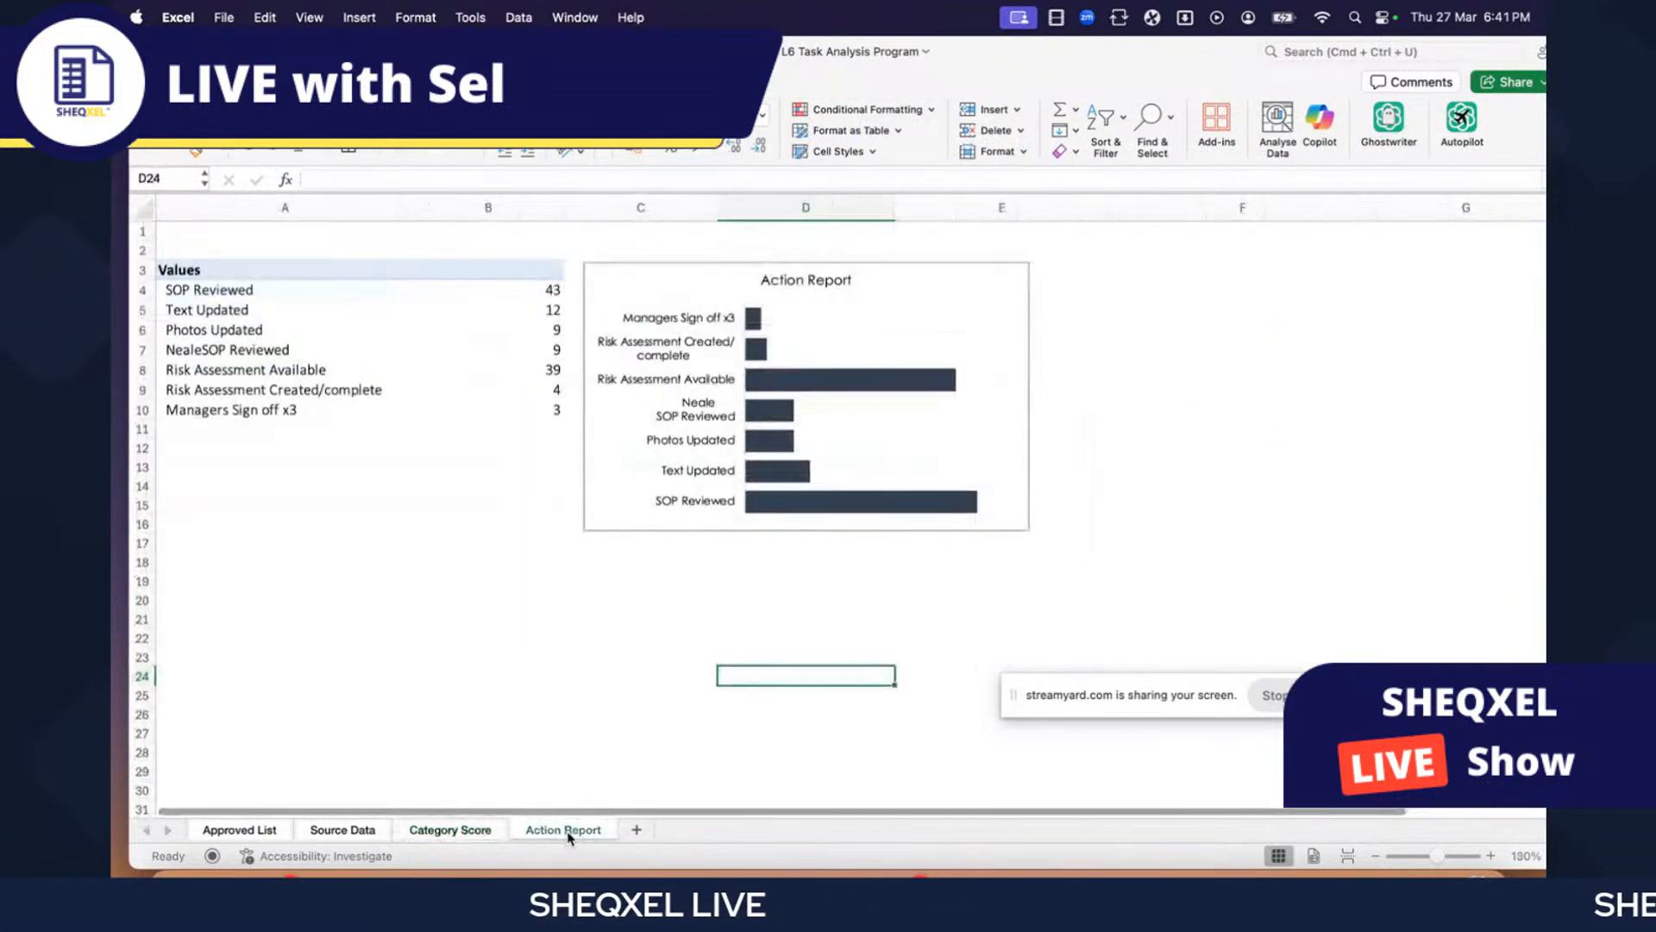
- Insert a slicer for the pivot table's Category field and place it in column F, clear of the Action Report chart
left_click(257, 369)
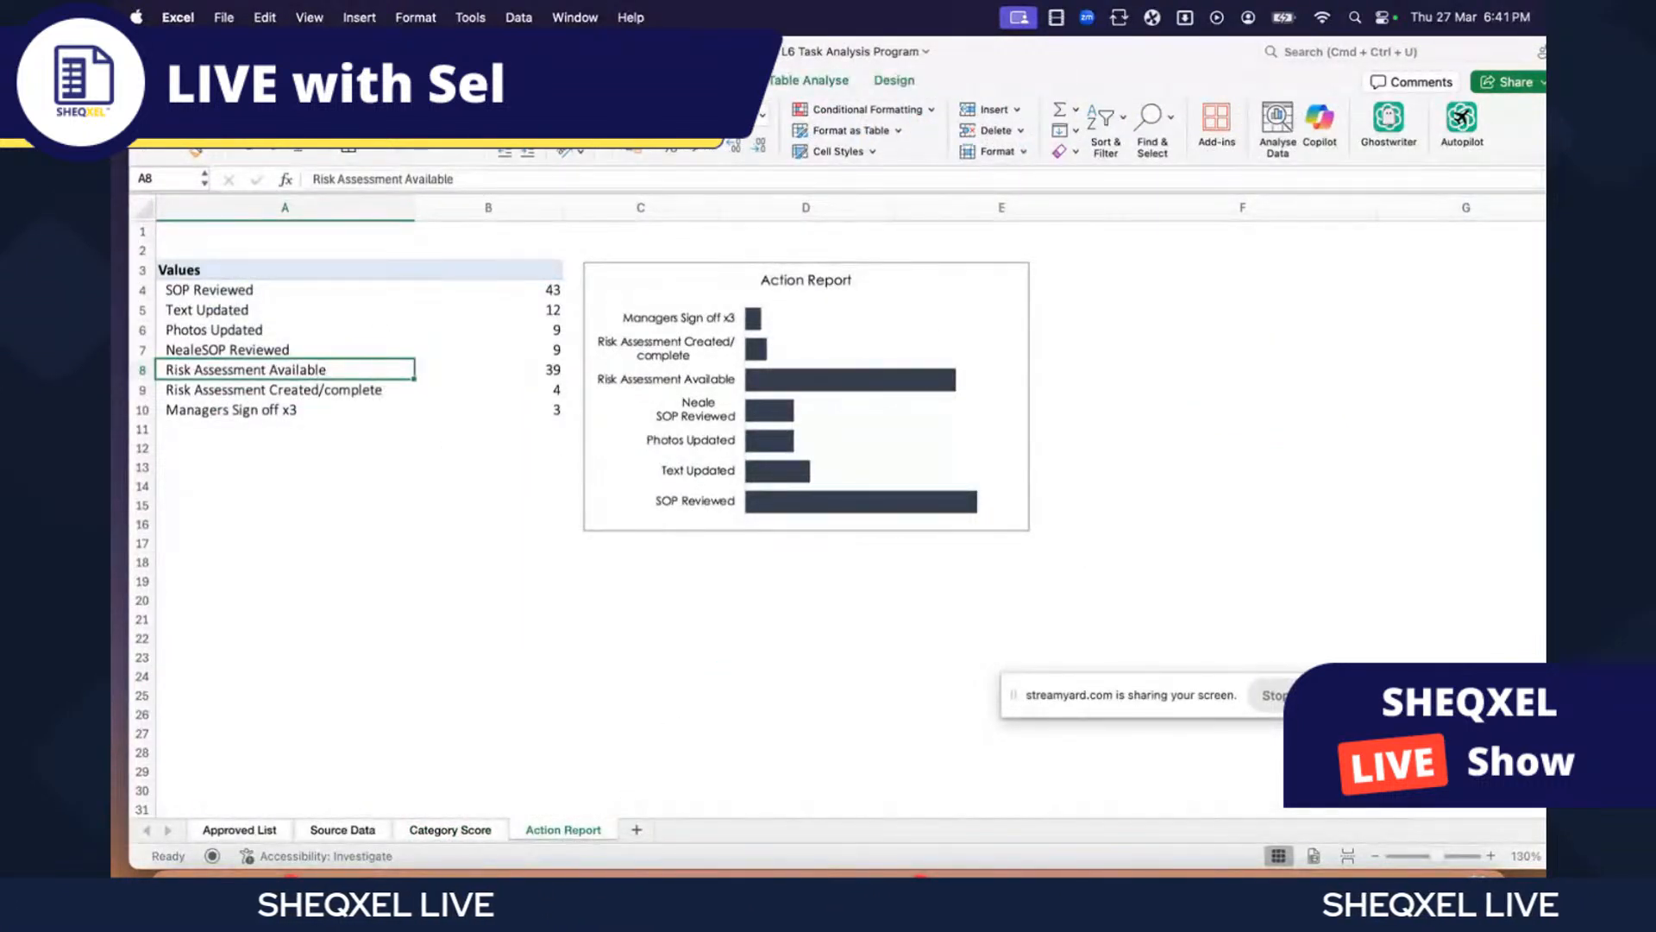
left_click(226, 80)
left_click(1063, 121)
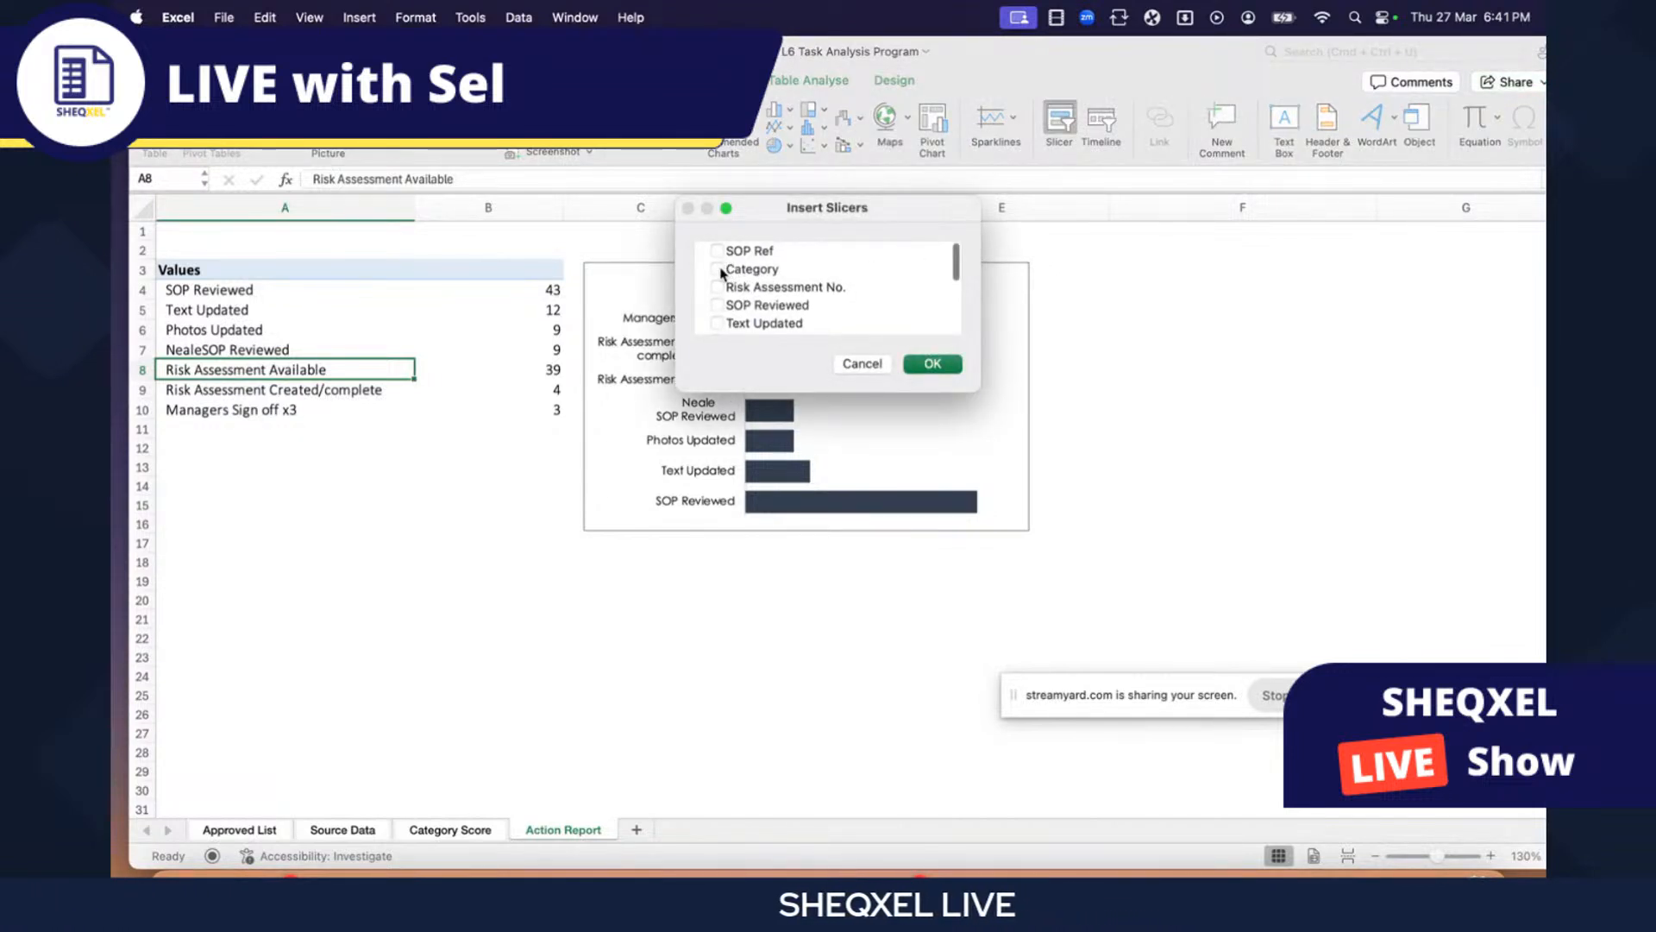
left_click(936, 366)
left_click_drag(839, 421, 1209, 323)
- Test the slicer by filtering the Action Report by individual categories, then reselect all four
left_click(1210, 345)
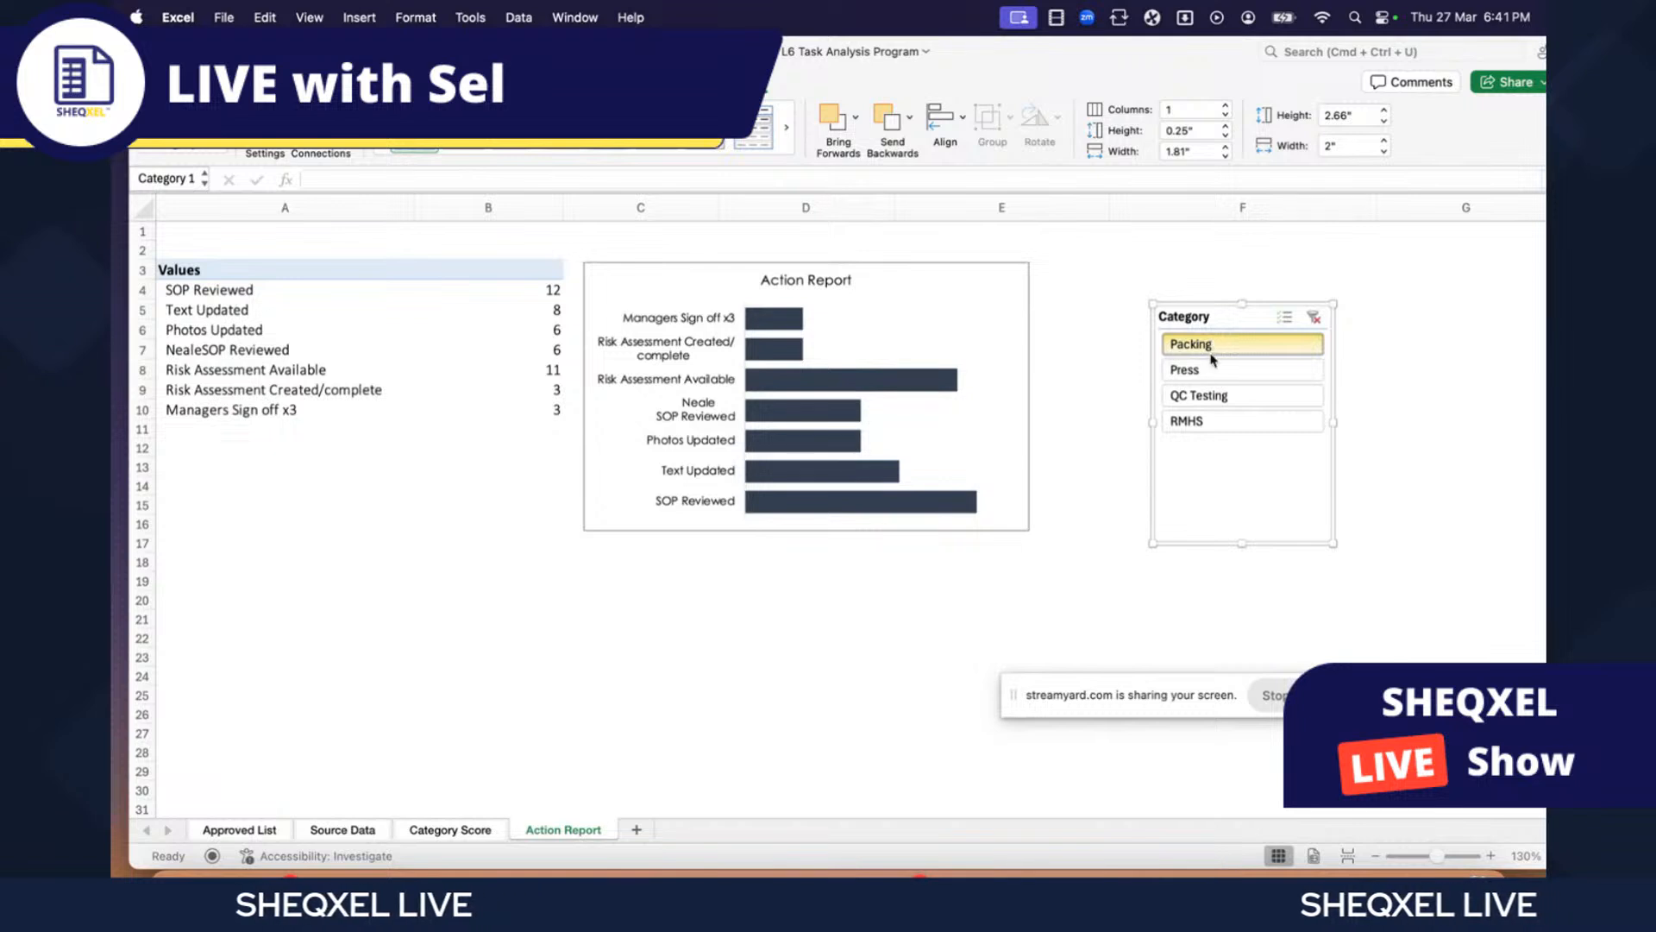
left_click(1211, 373)
left_click(1212, 398)
left_click_drag(1208, 346, 1219, 437)
- Align the Category slicer beside the chart, set its button height to 0.4" and lengthen it to the chart's lower edge
left_click_drag(1221, 325, 1126, 285)
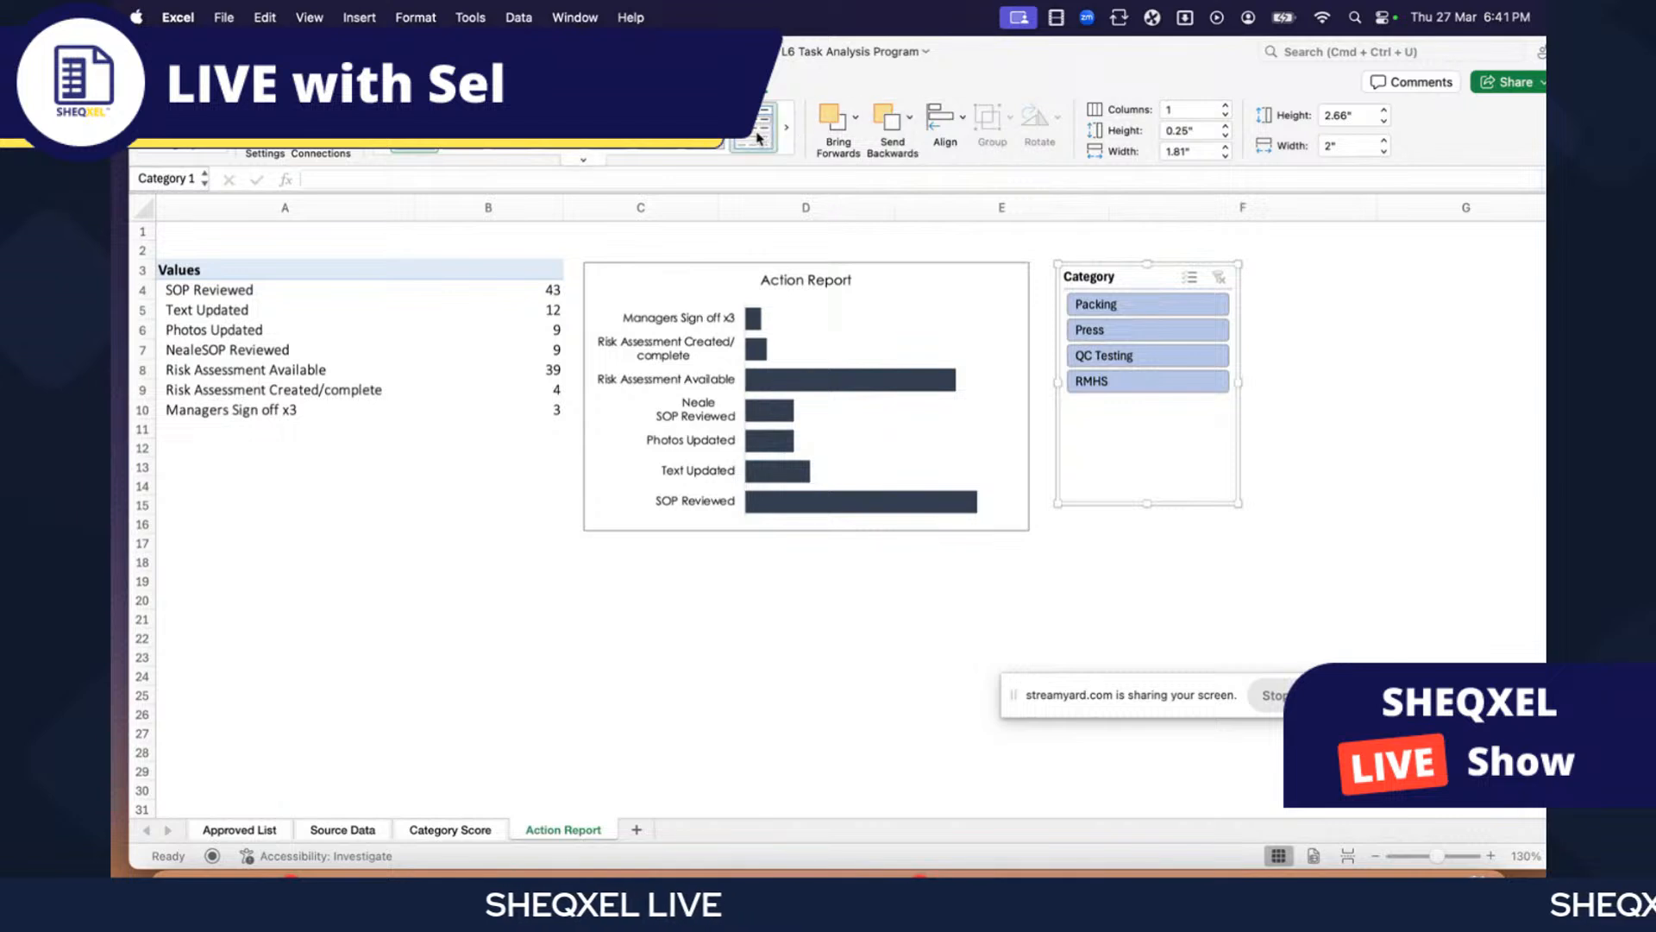
left_click(1226, 127)
left_click(1226, 127)
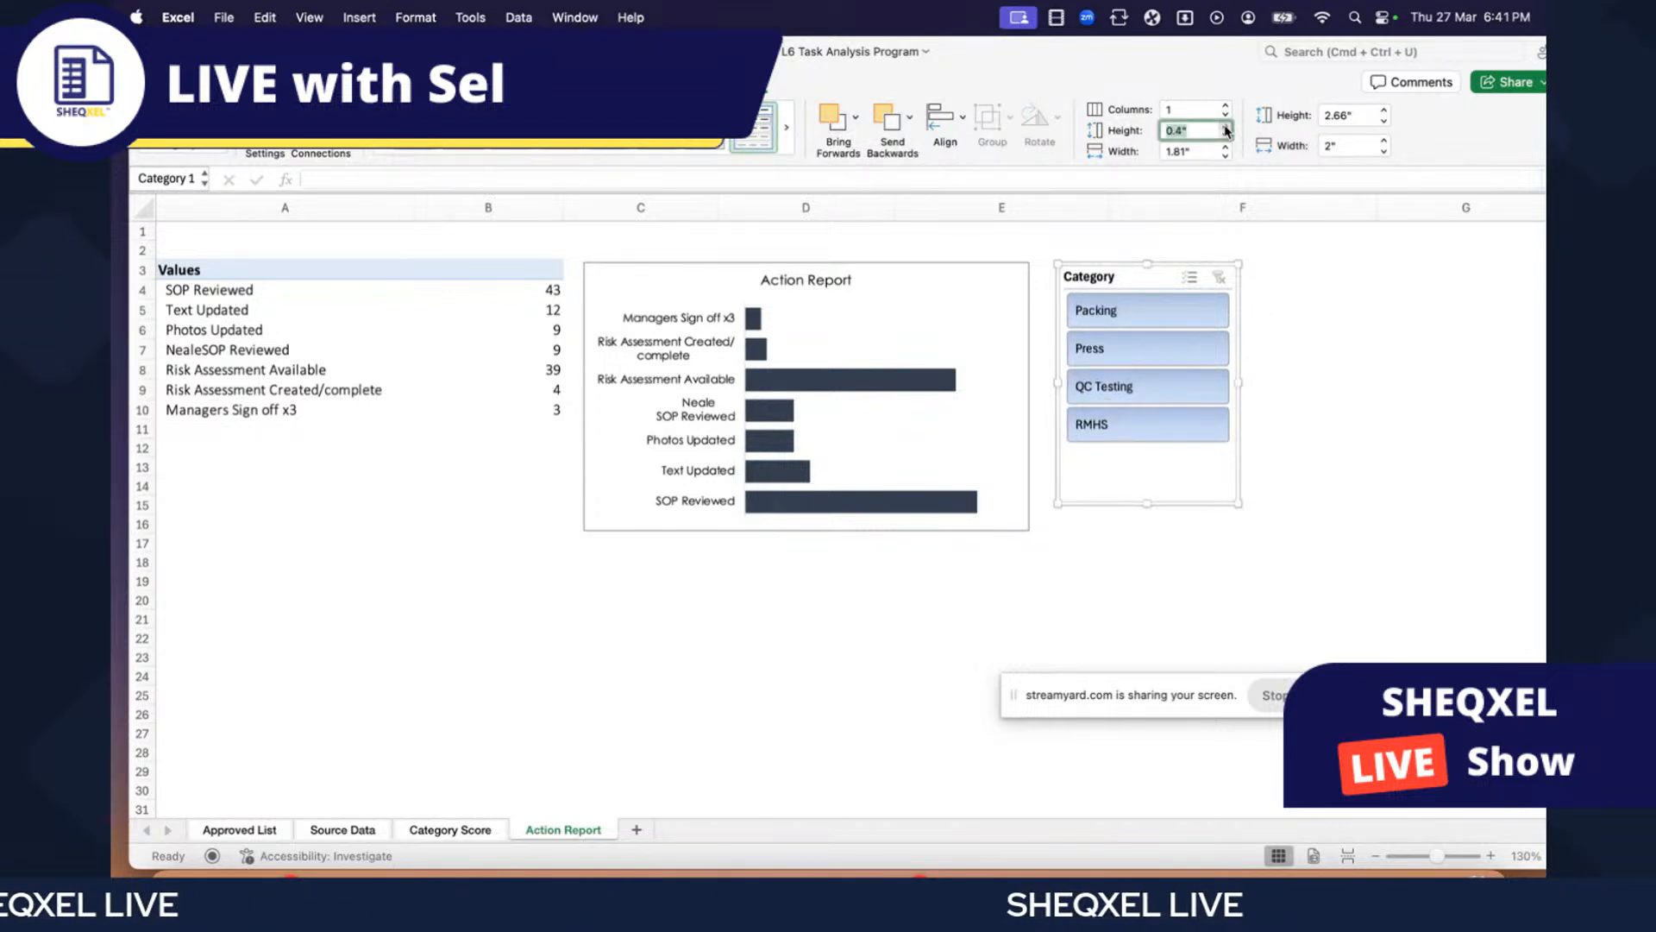
left_click_drag(1146, 505, 1147, 528)
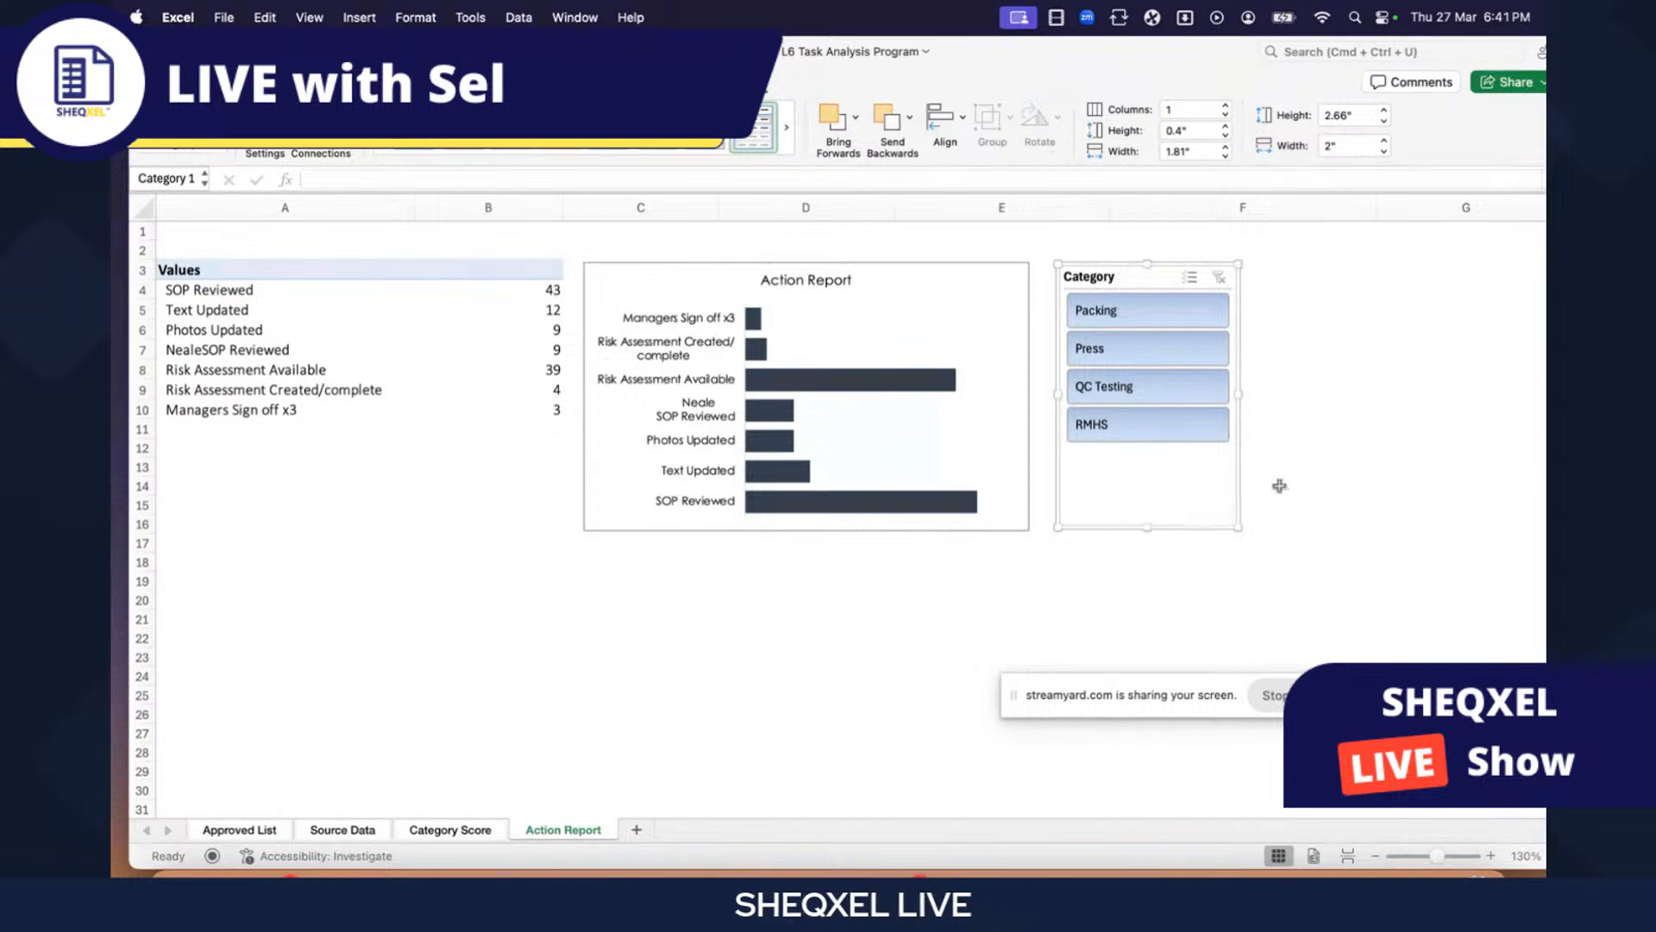
- Check the chart's response to single slicer categories such as Press, and restore the selection of all categories
left_click(1291, 470)
left_click(1120, 344)
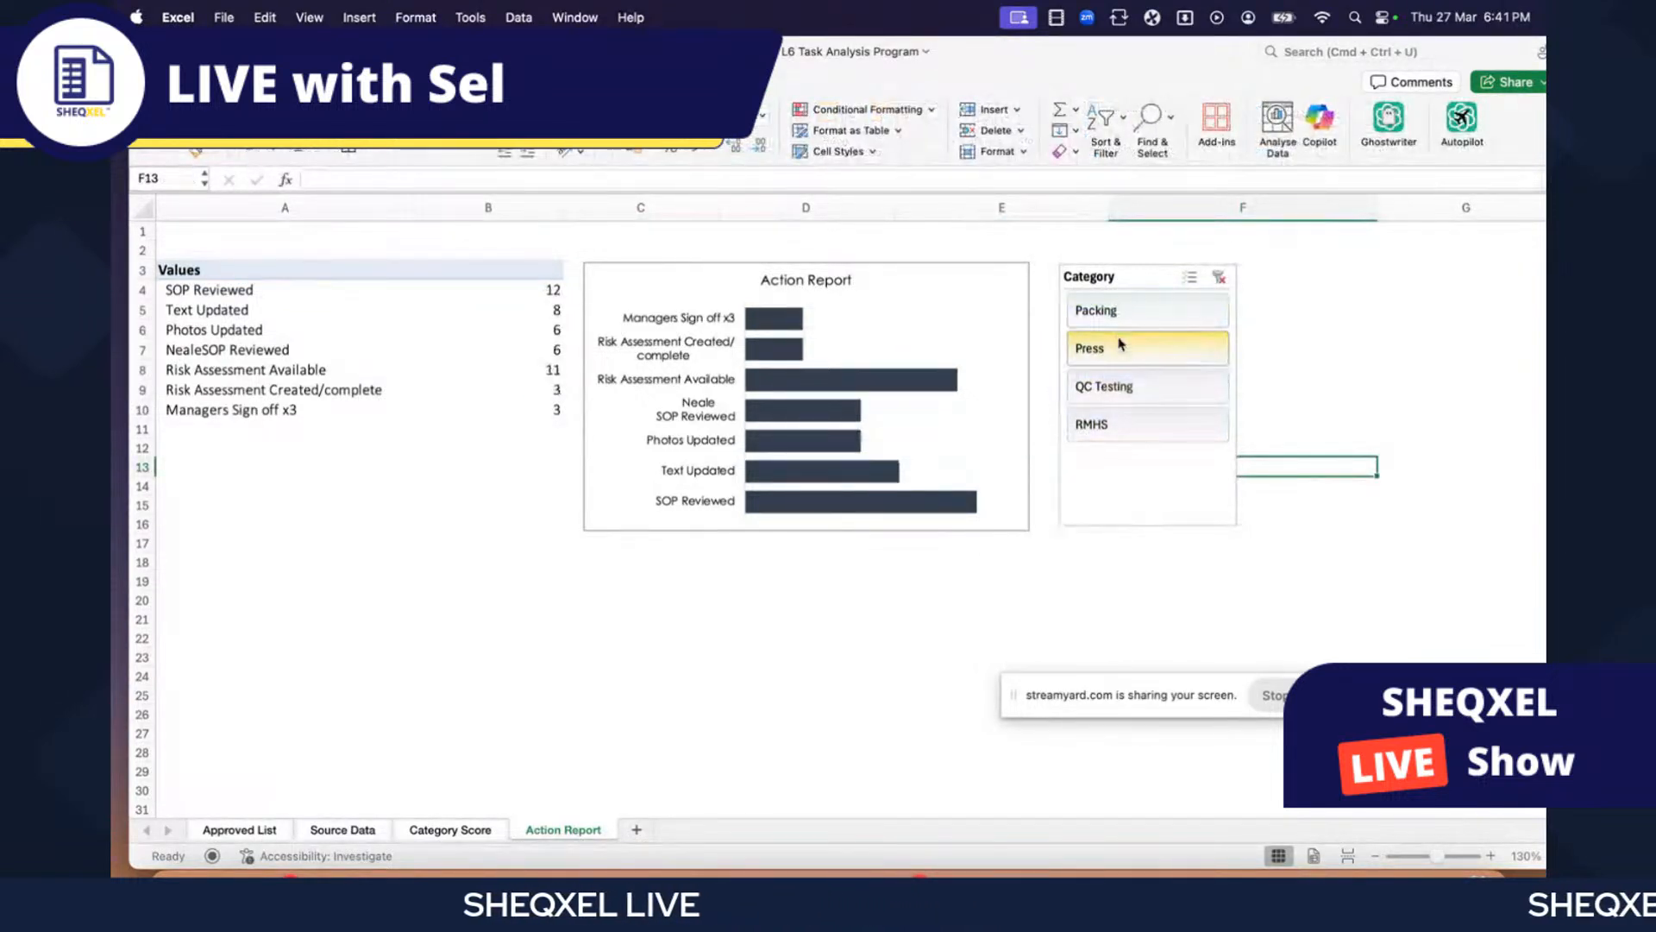
left_click(1132, 424)
left_click(1135, 316)
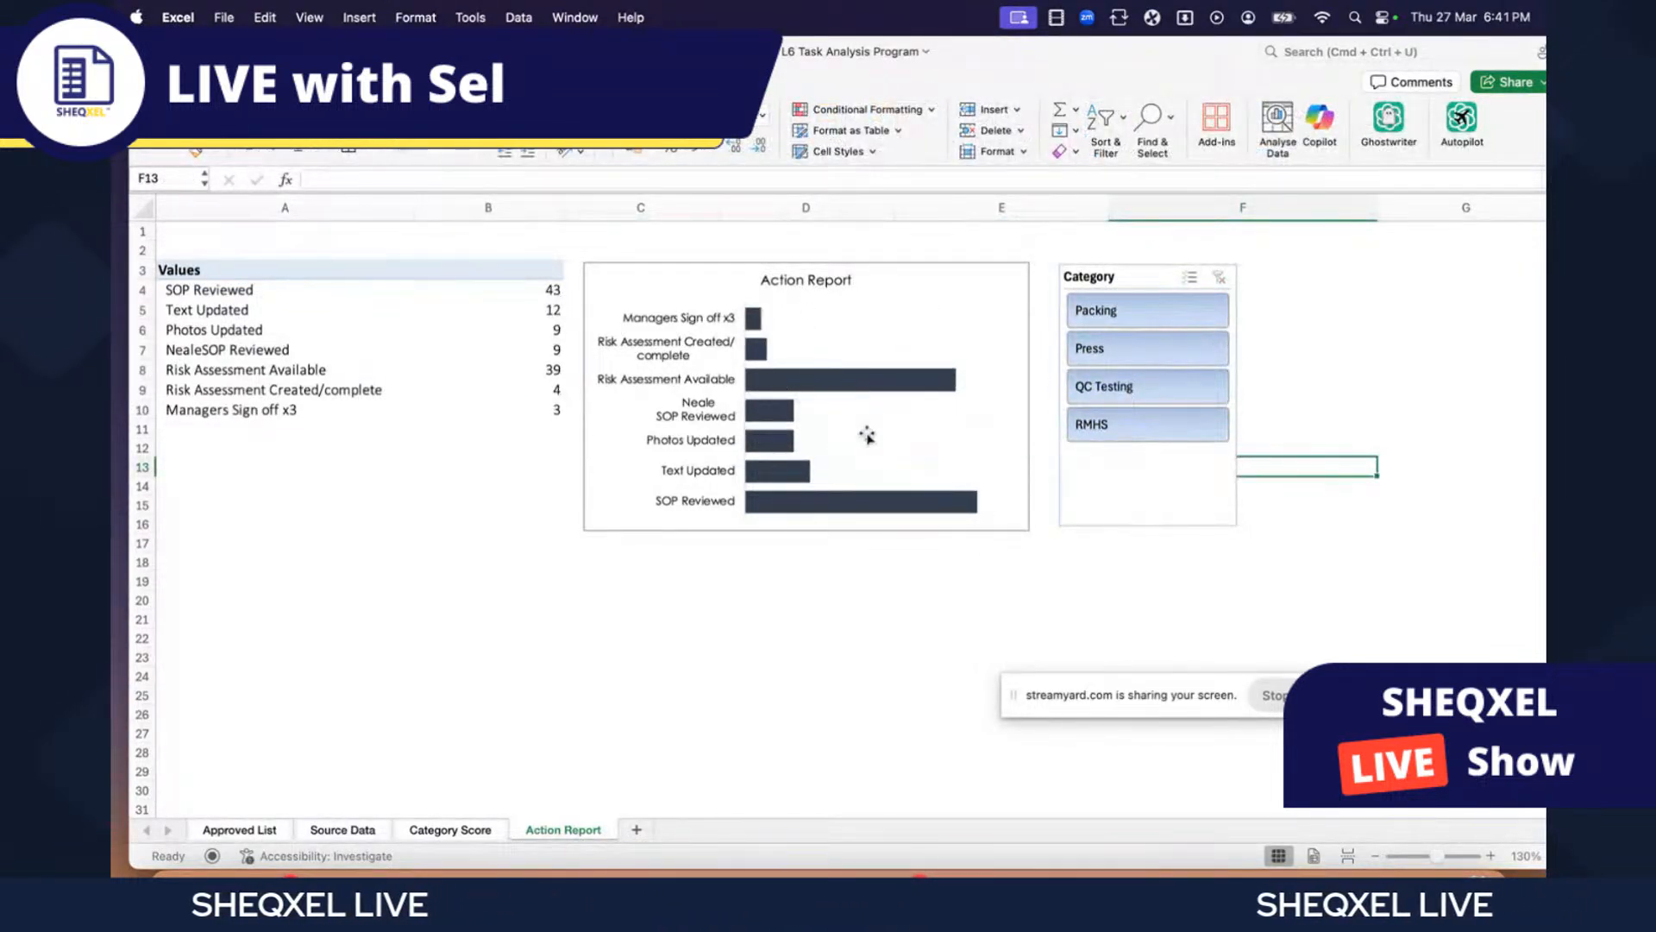
- Add data labels to the Action Report chart's bars and compare the chart with the one on the Category Score sheet
left_click(890, 387)
right_click(890, 387)
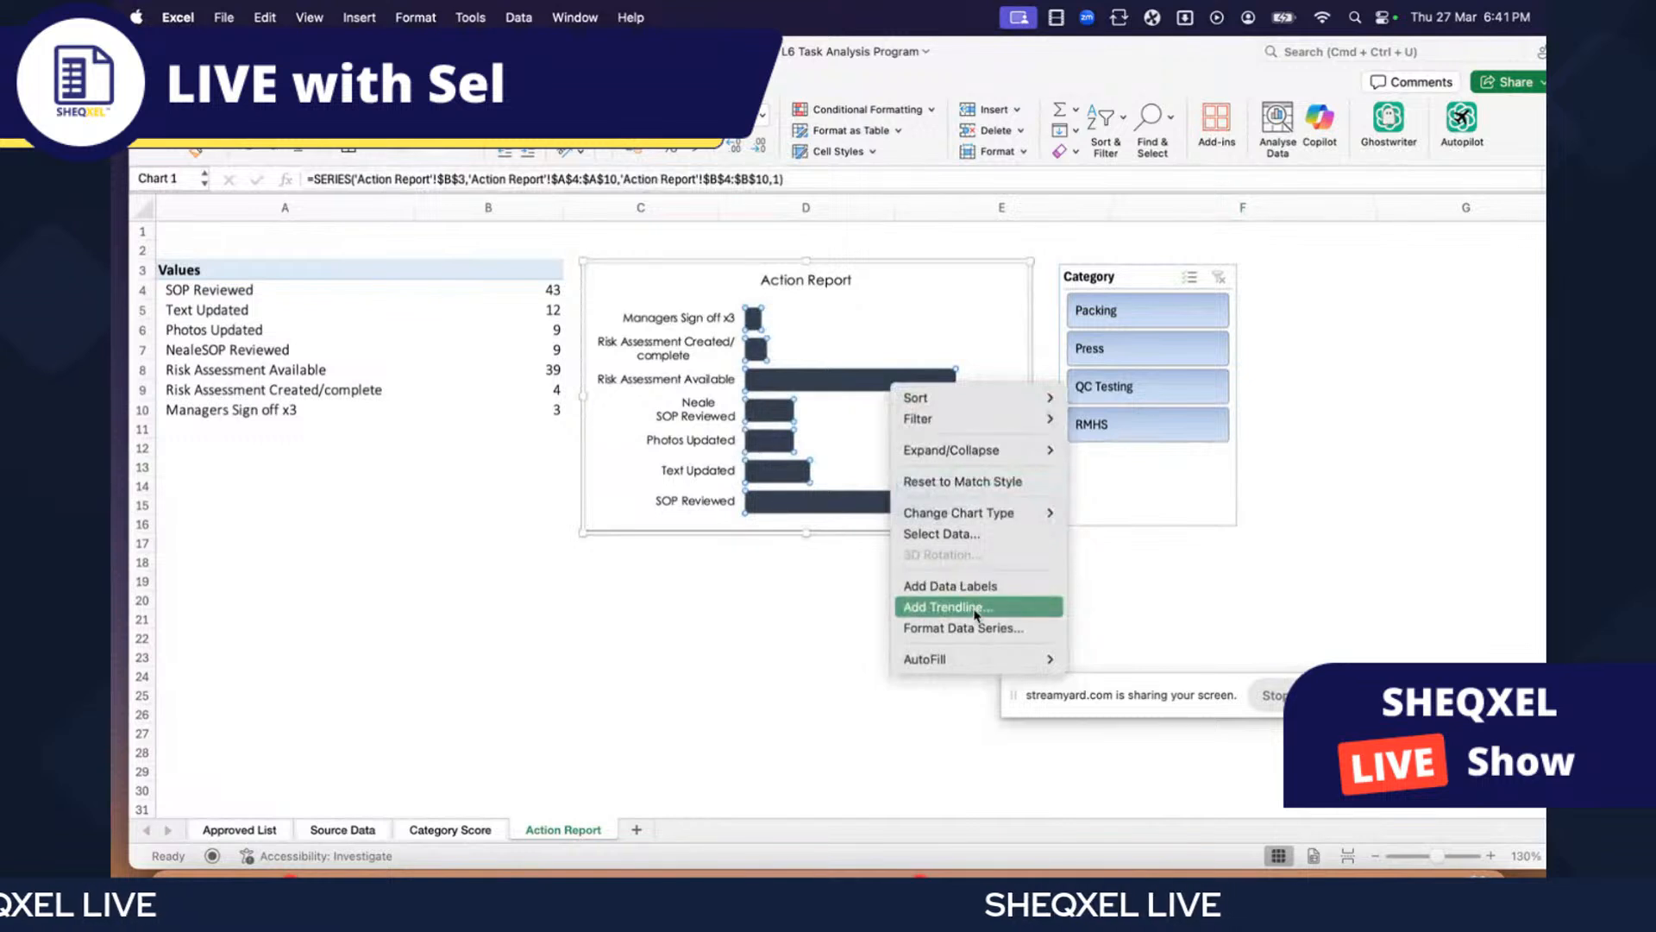
left_click(954, 586)
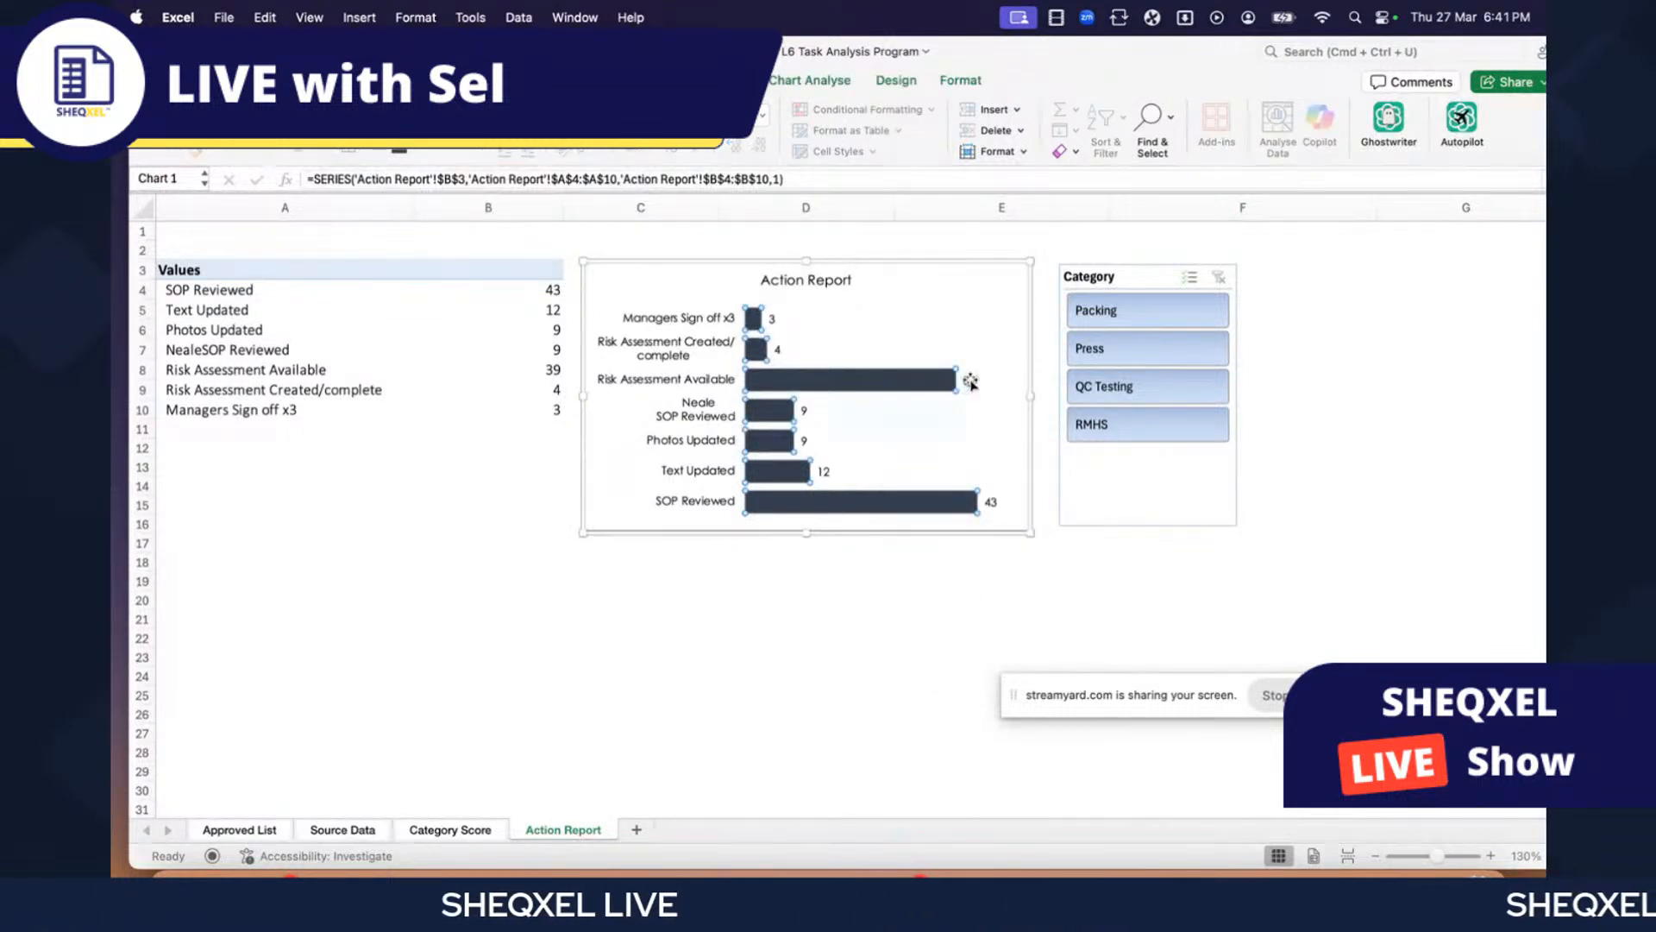
left_click(818, 615)
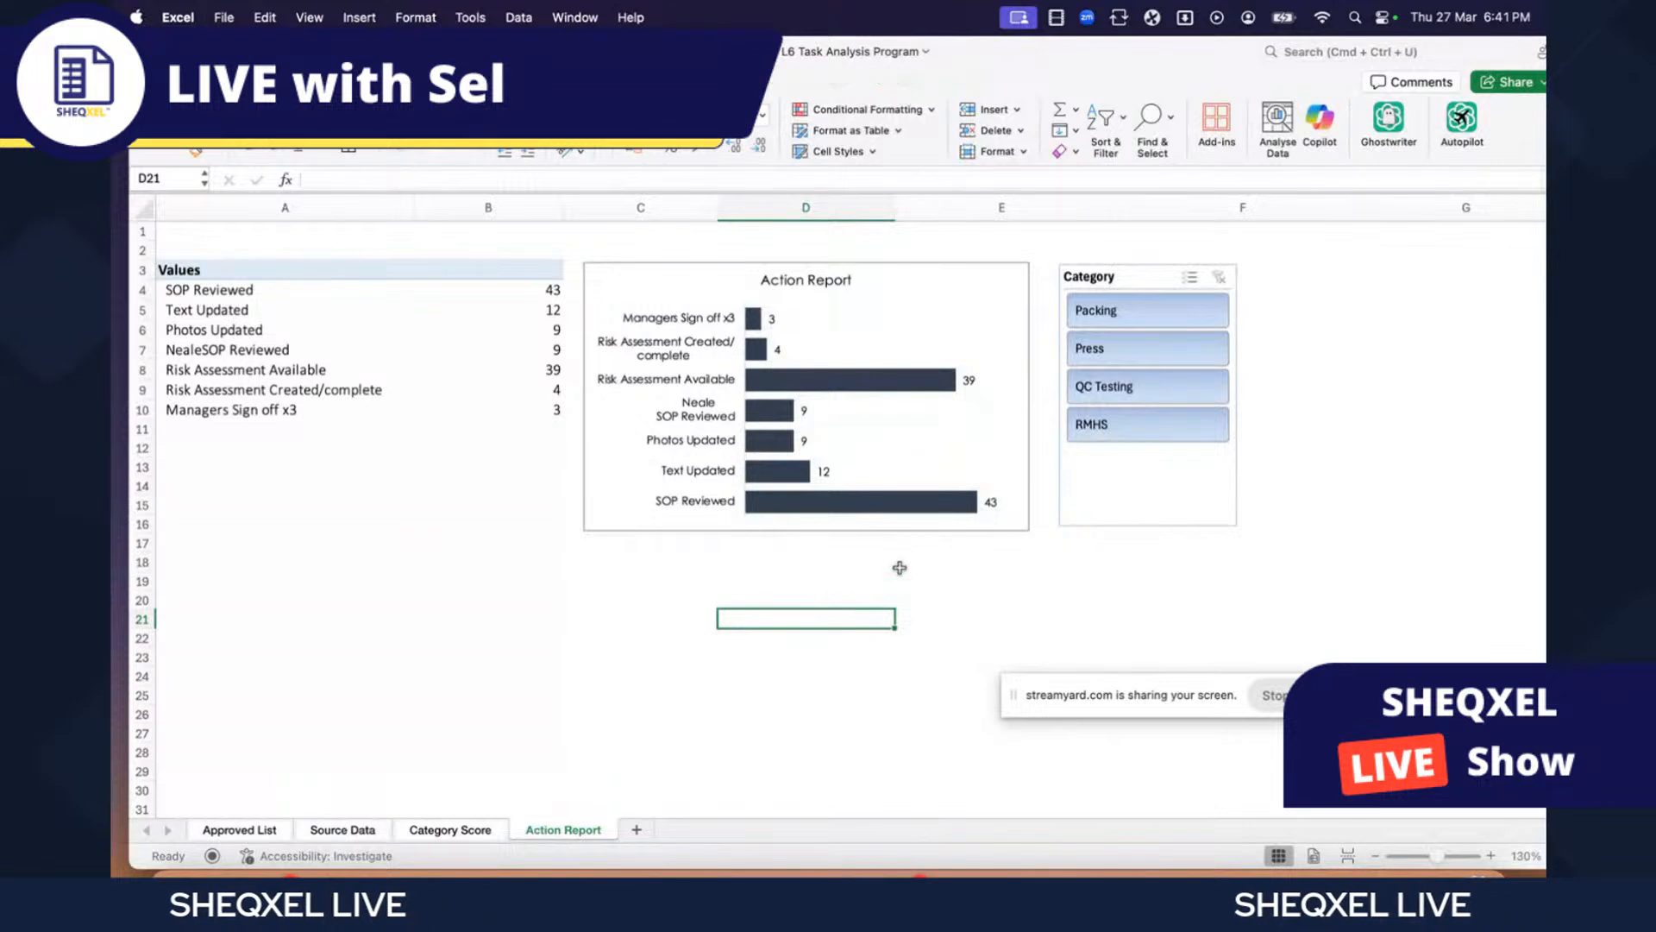
left_click(450, 829)
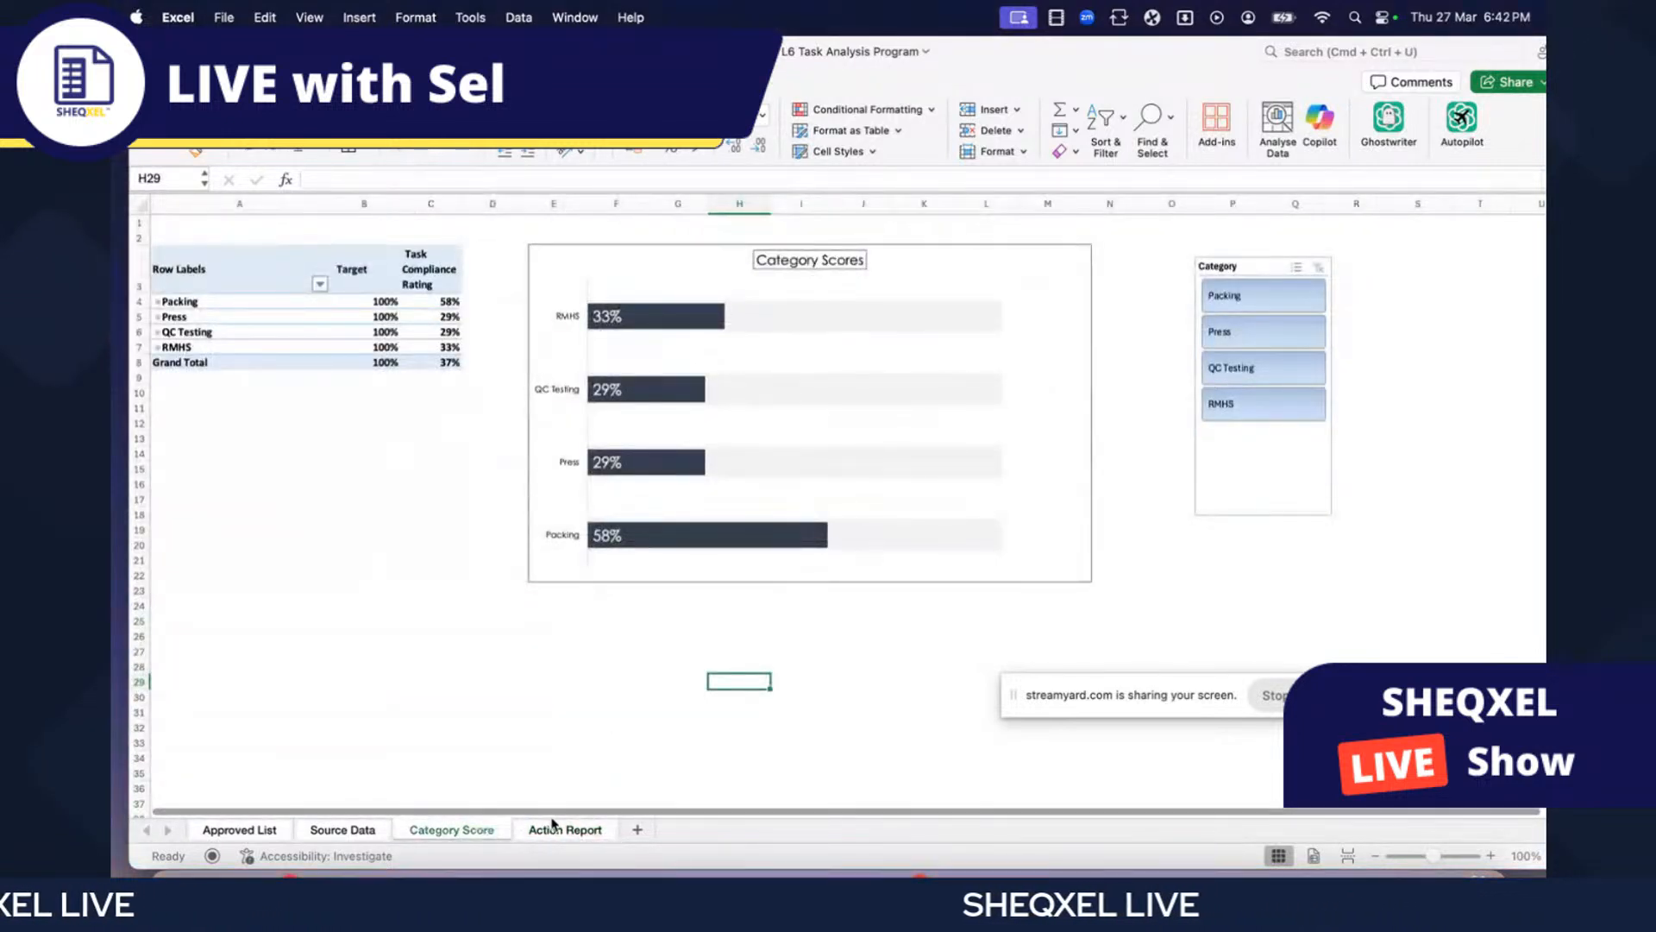
left_click(553, 829)
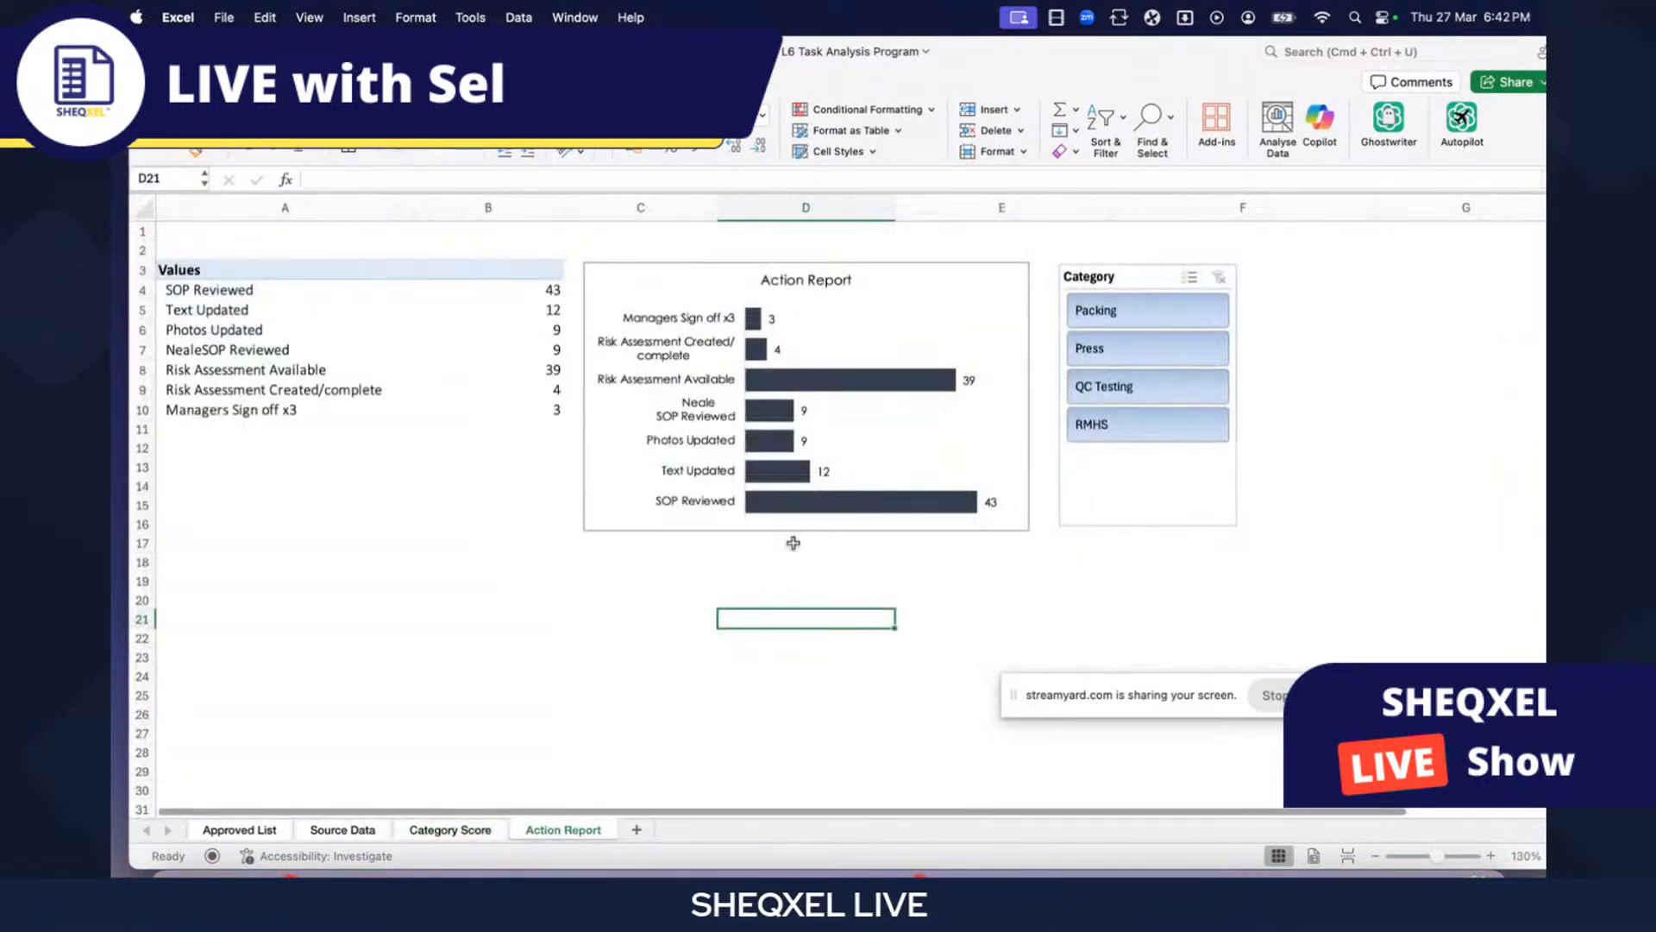
- Move the Category slicer to about 11.89" left and 0.43" top, and enlarge the Action Report chart to reach column F and row 18
left_click(935, 522)
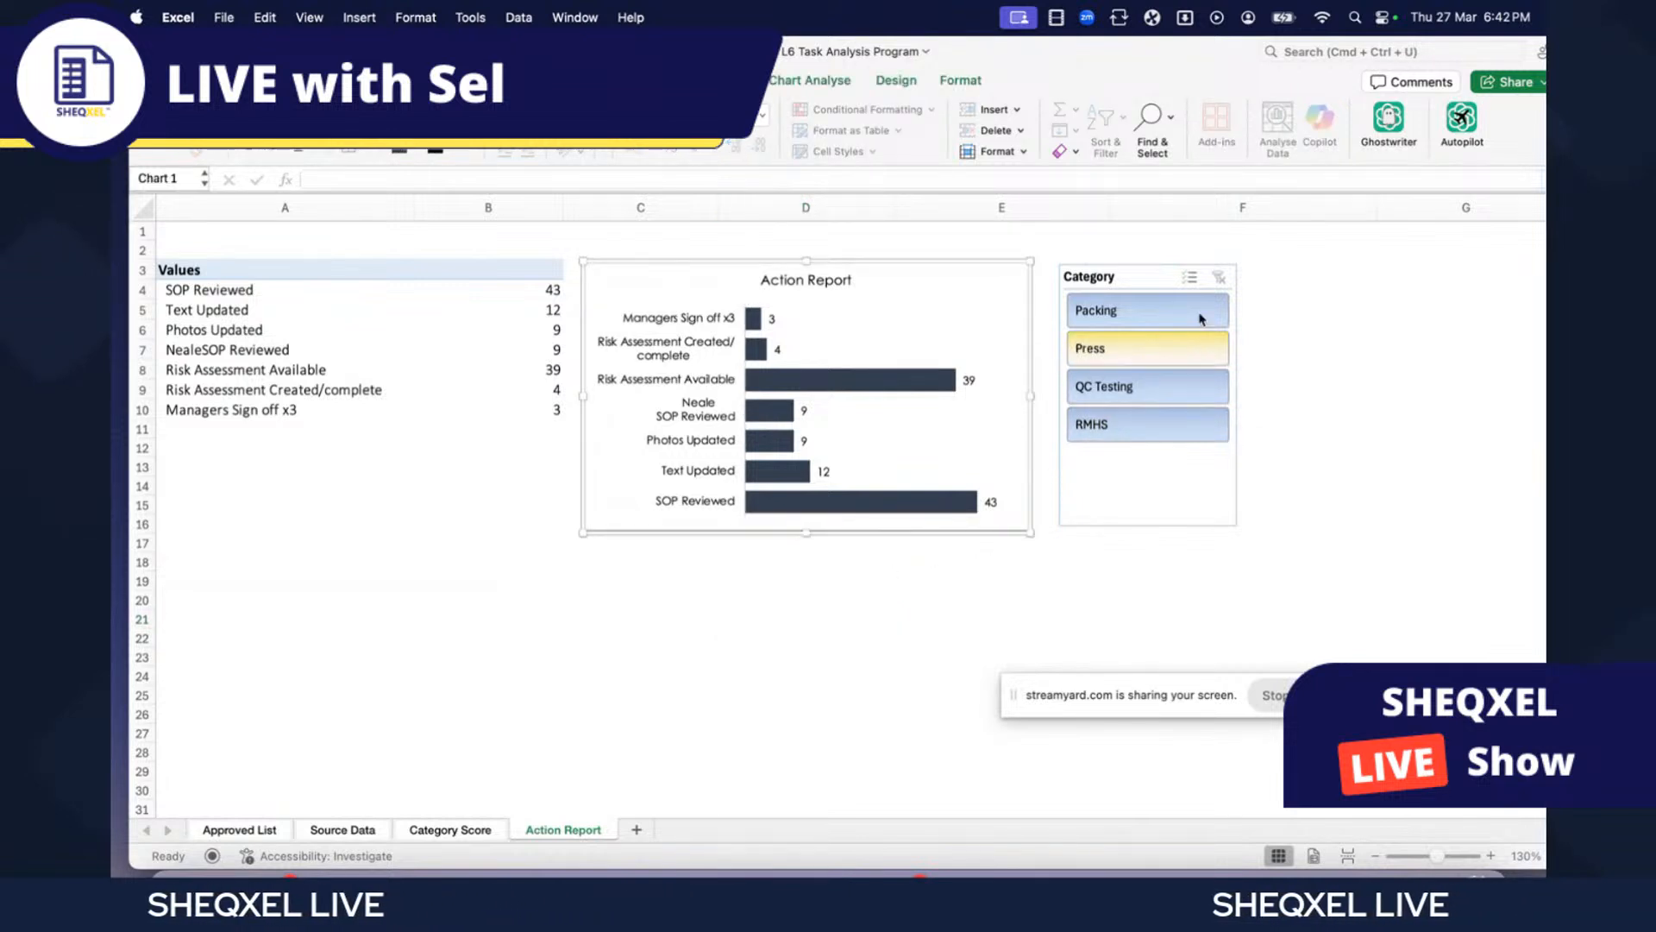
left_click(1138, 275)
left_click_drag(1138, 275, 1291, 269)
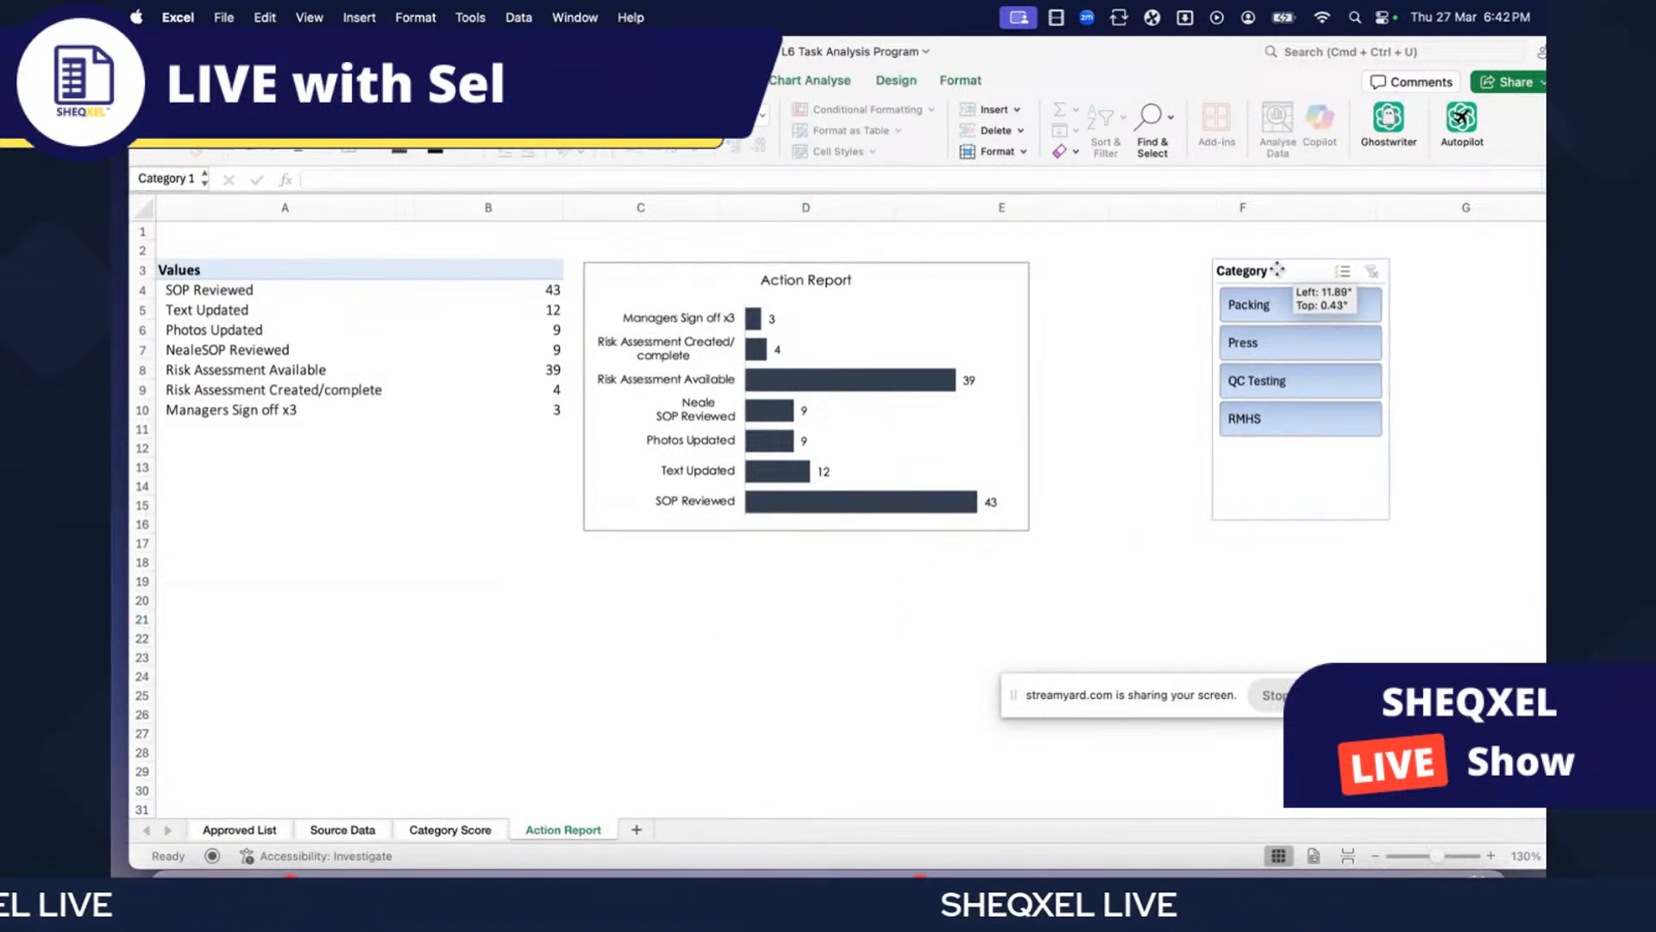
left_click(1018, 267)
left_click(1024, 496)
left_click_drag(1031, 532, 1173, 565)
left_click(795, 636)
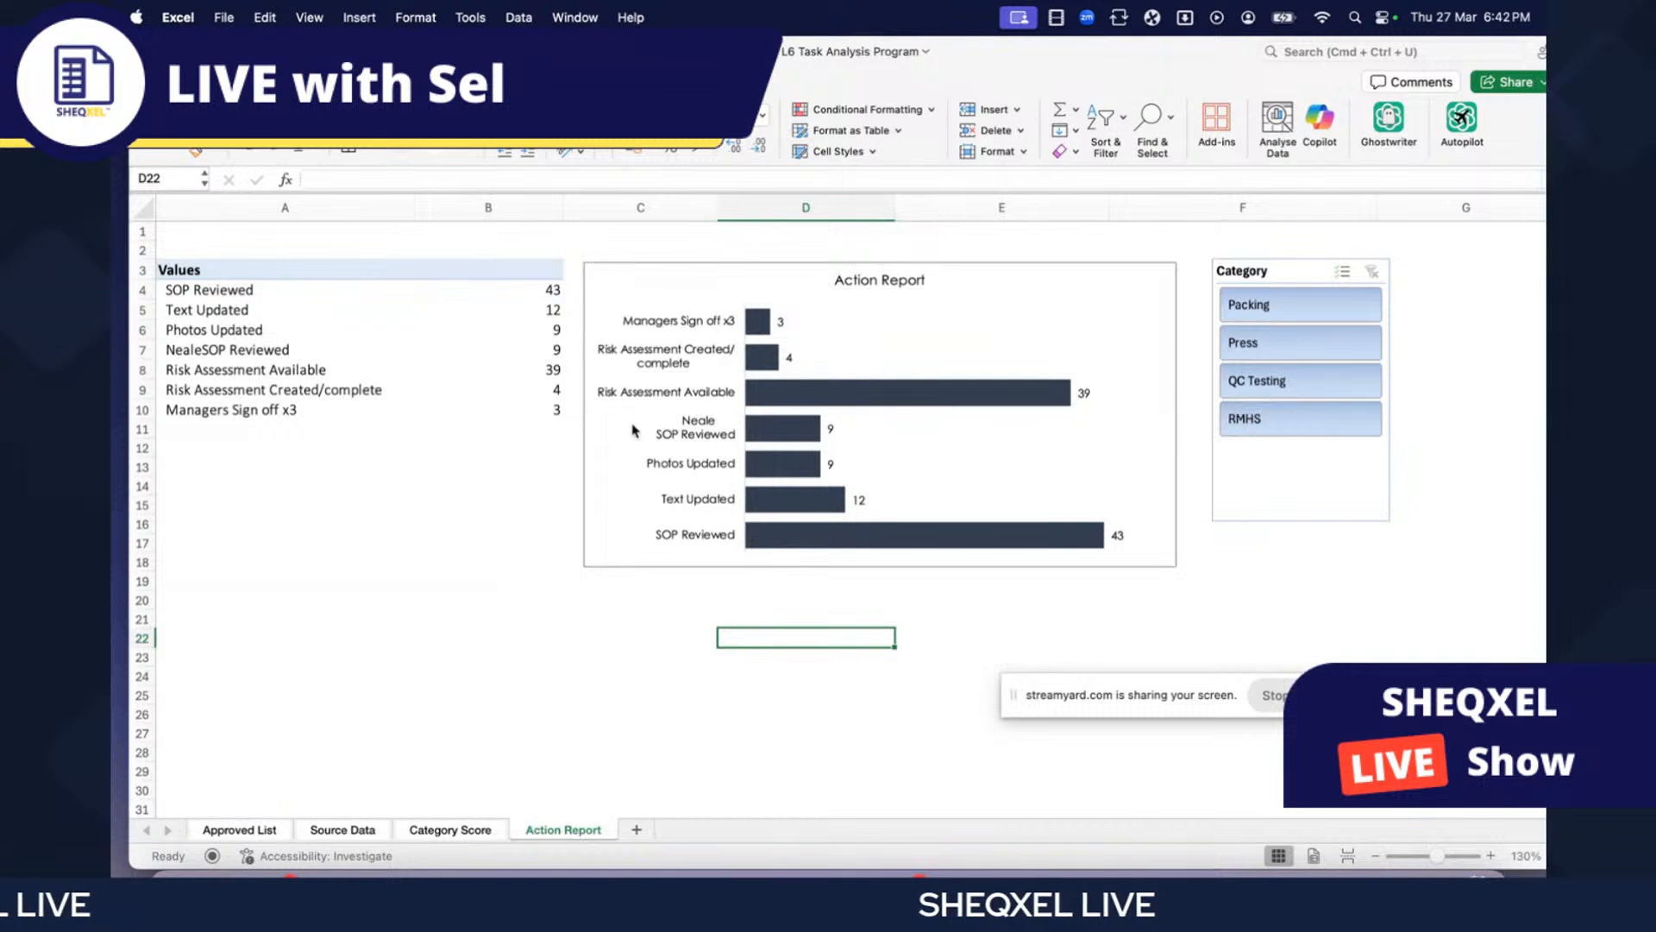
left_click(612, 674)
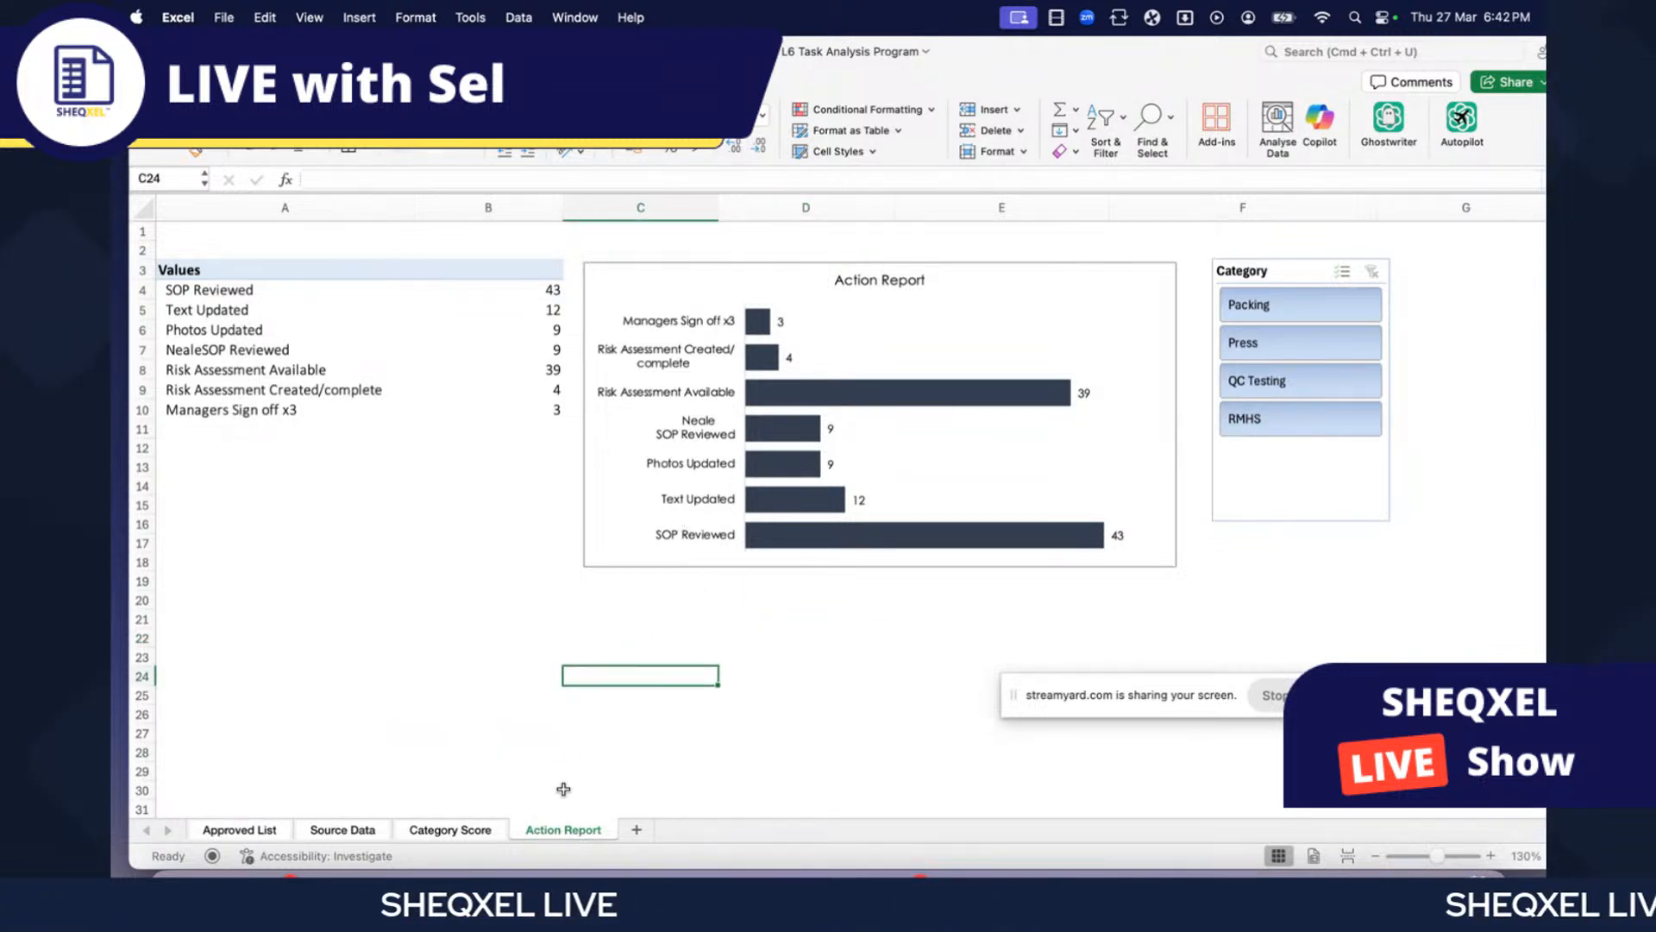
right_click(1269, 277)
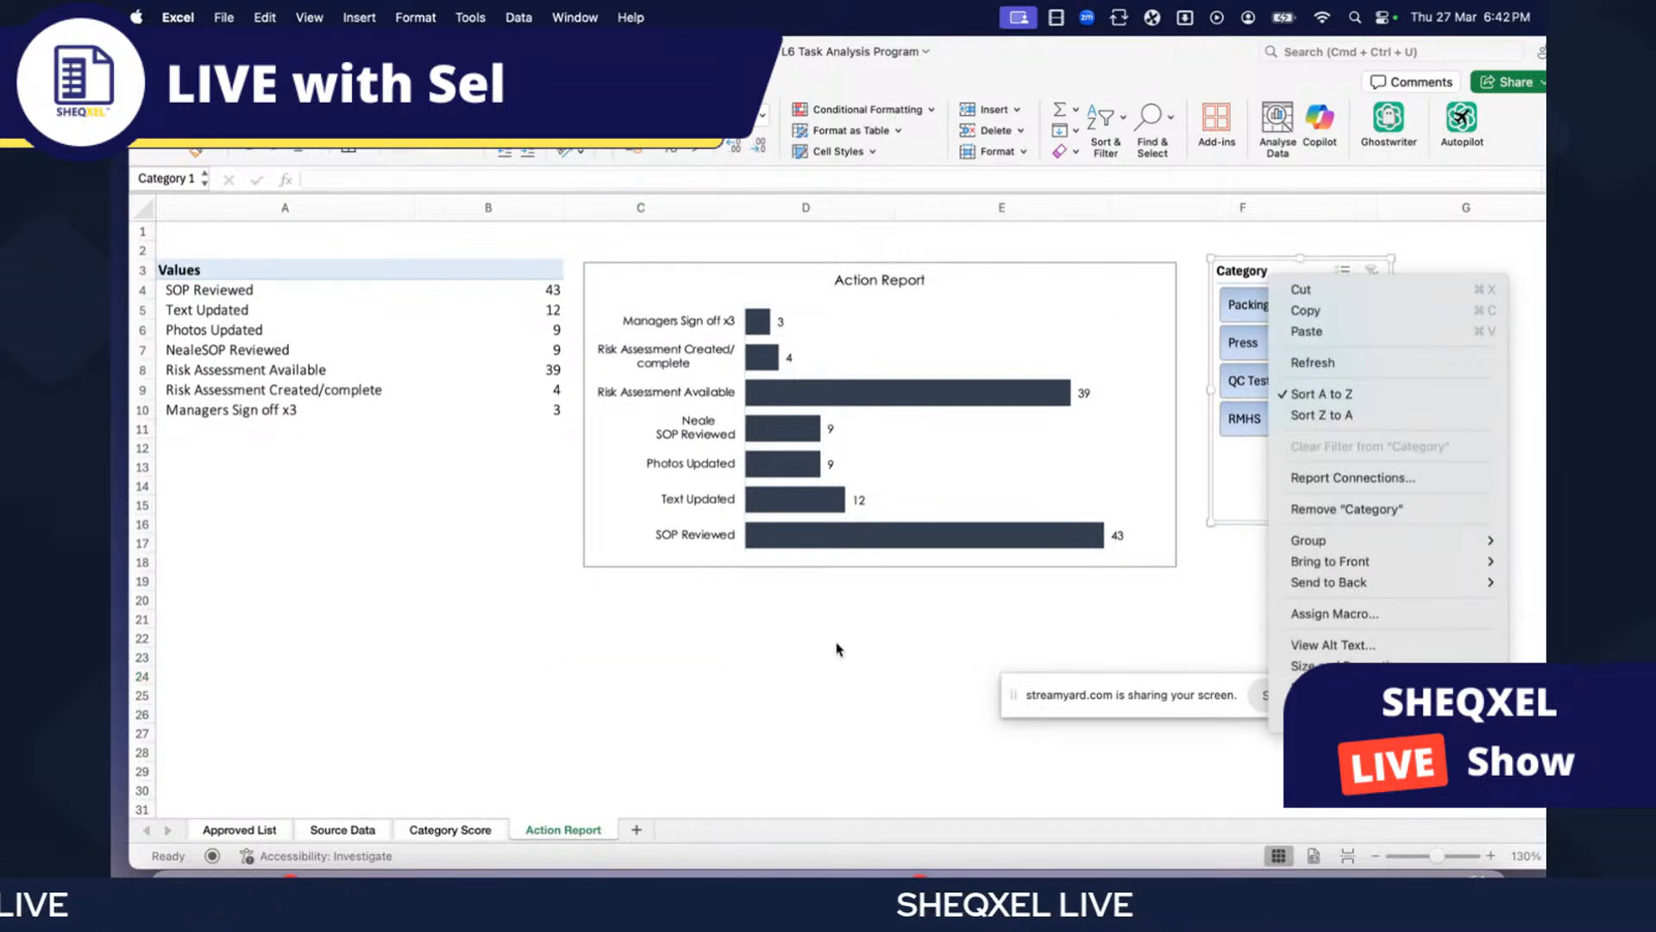
key("Escape")
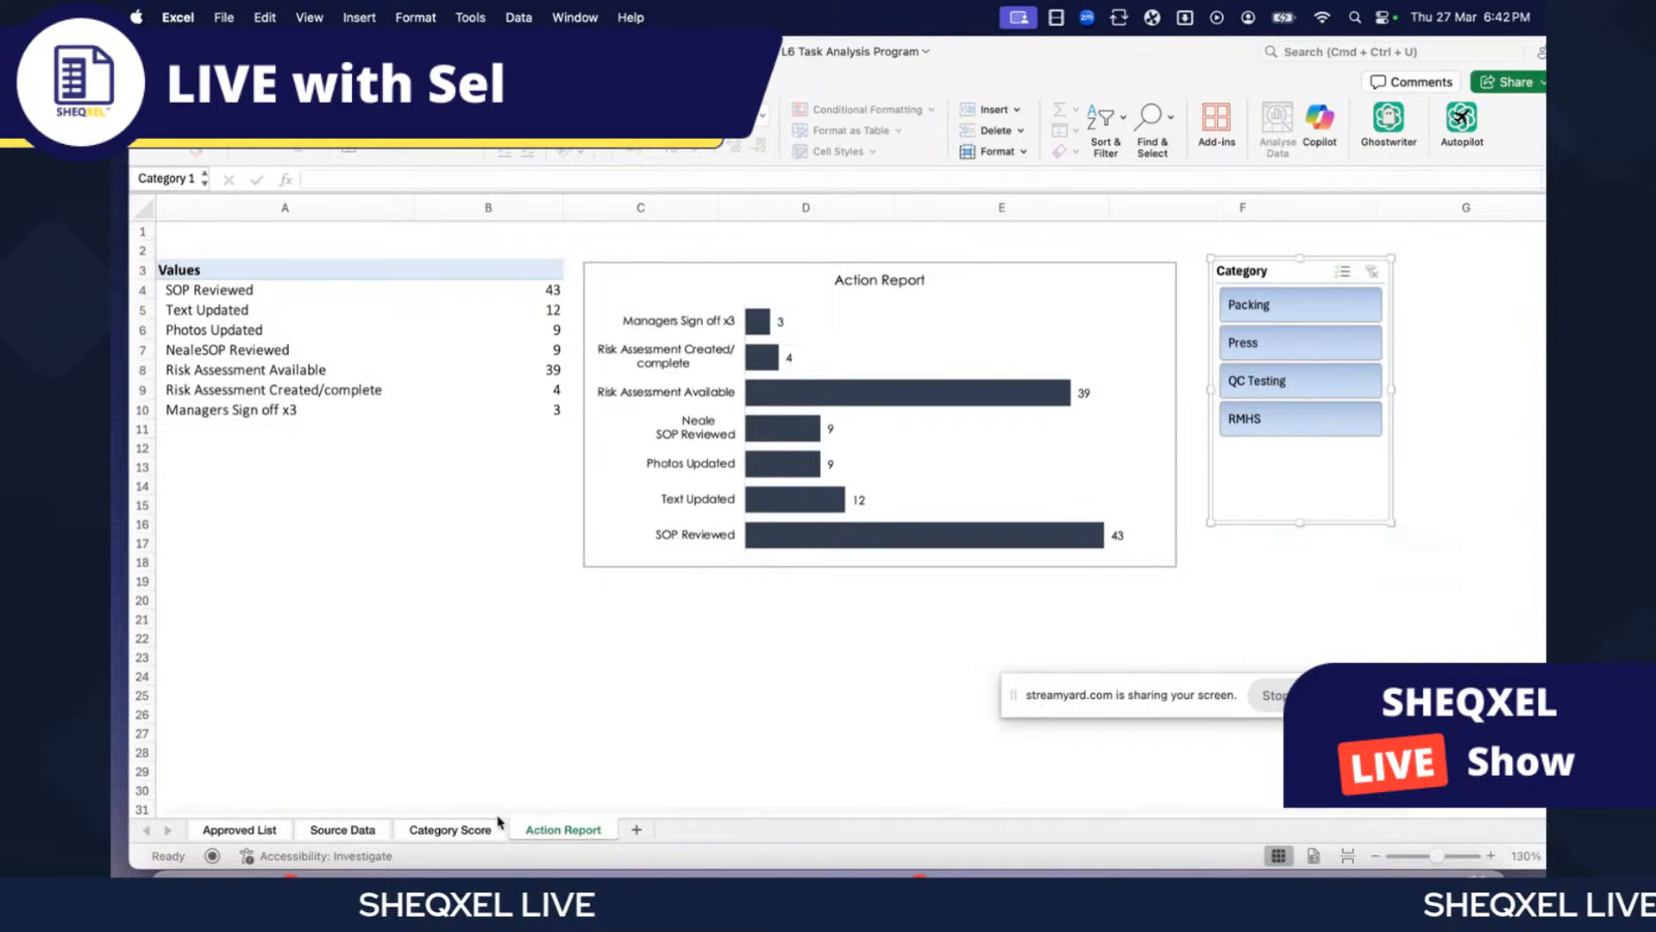
- Review the Source Data sheet's Category, compliance stage and Task Compliance Rating columns across the SOP rows
left_click(355, 831)
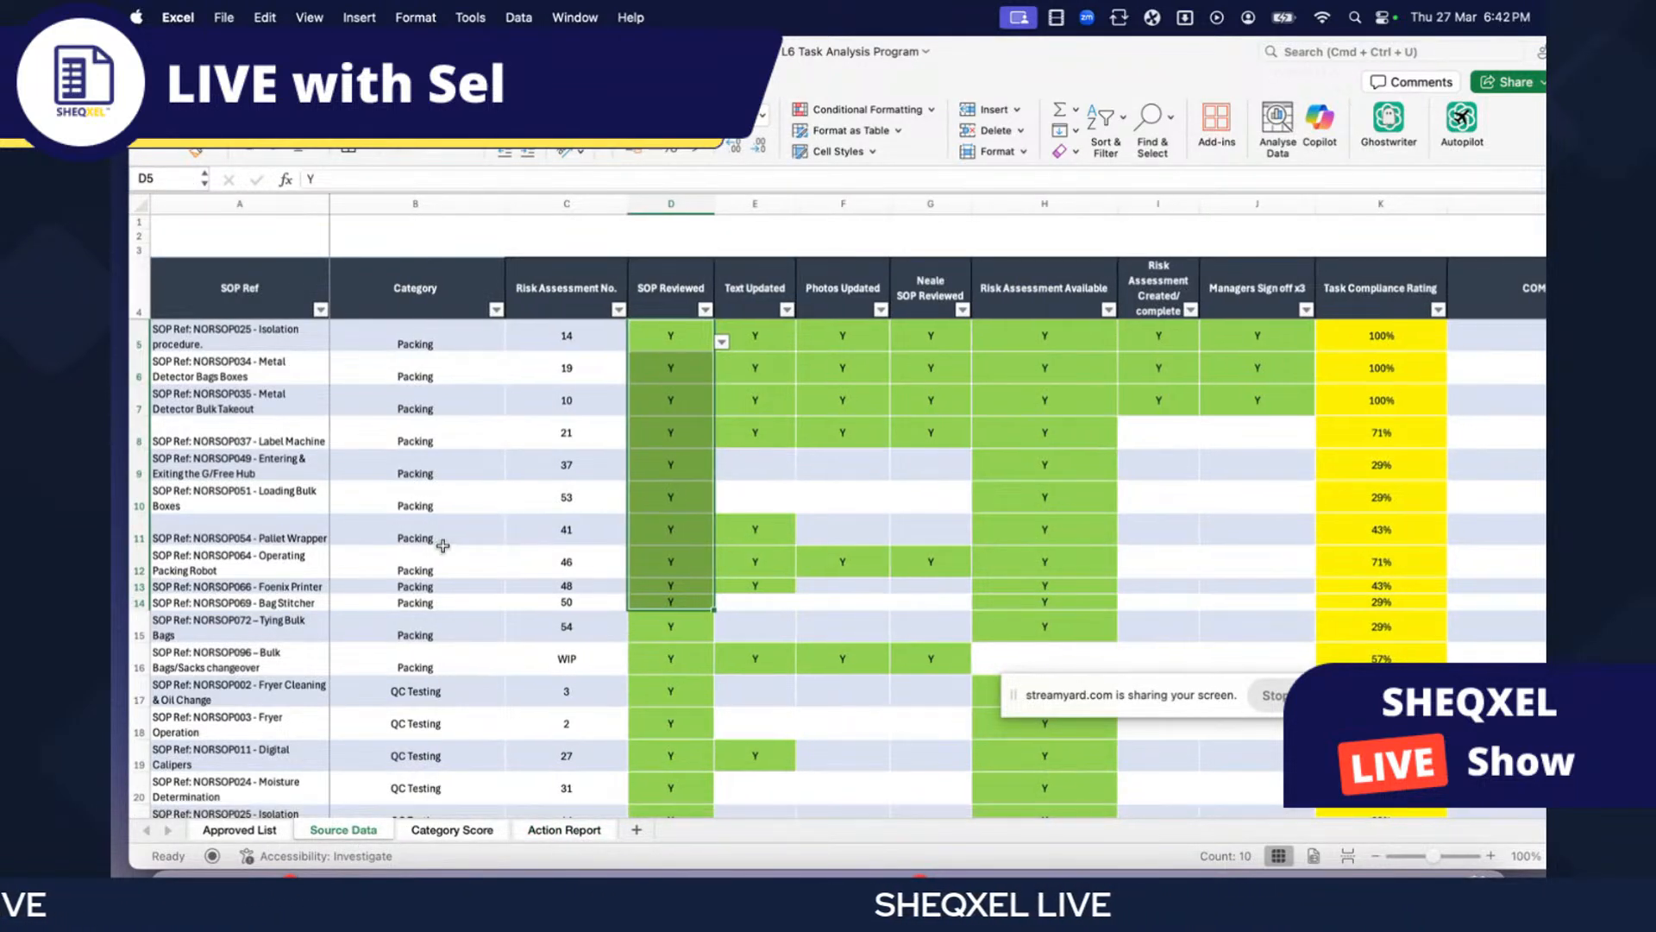
scroll(440, 545, "right", 2)
scroll(443, 545, "left", 2)
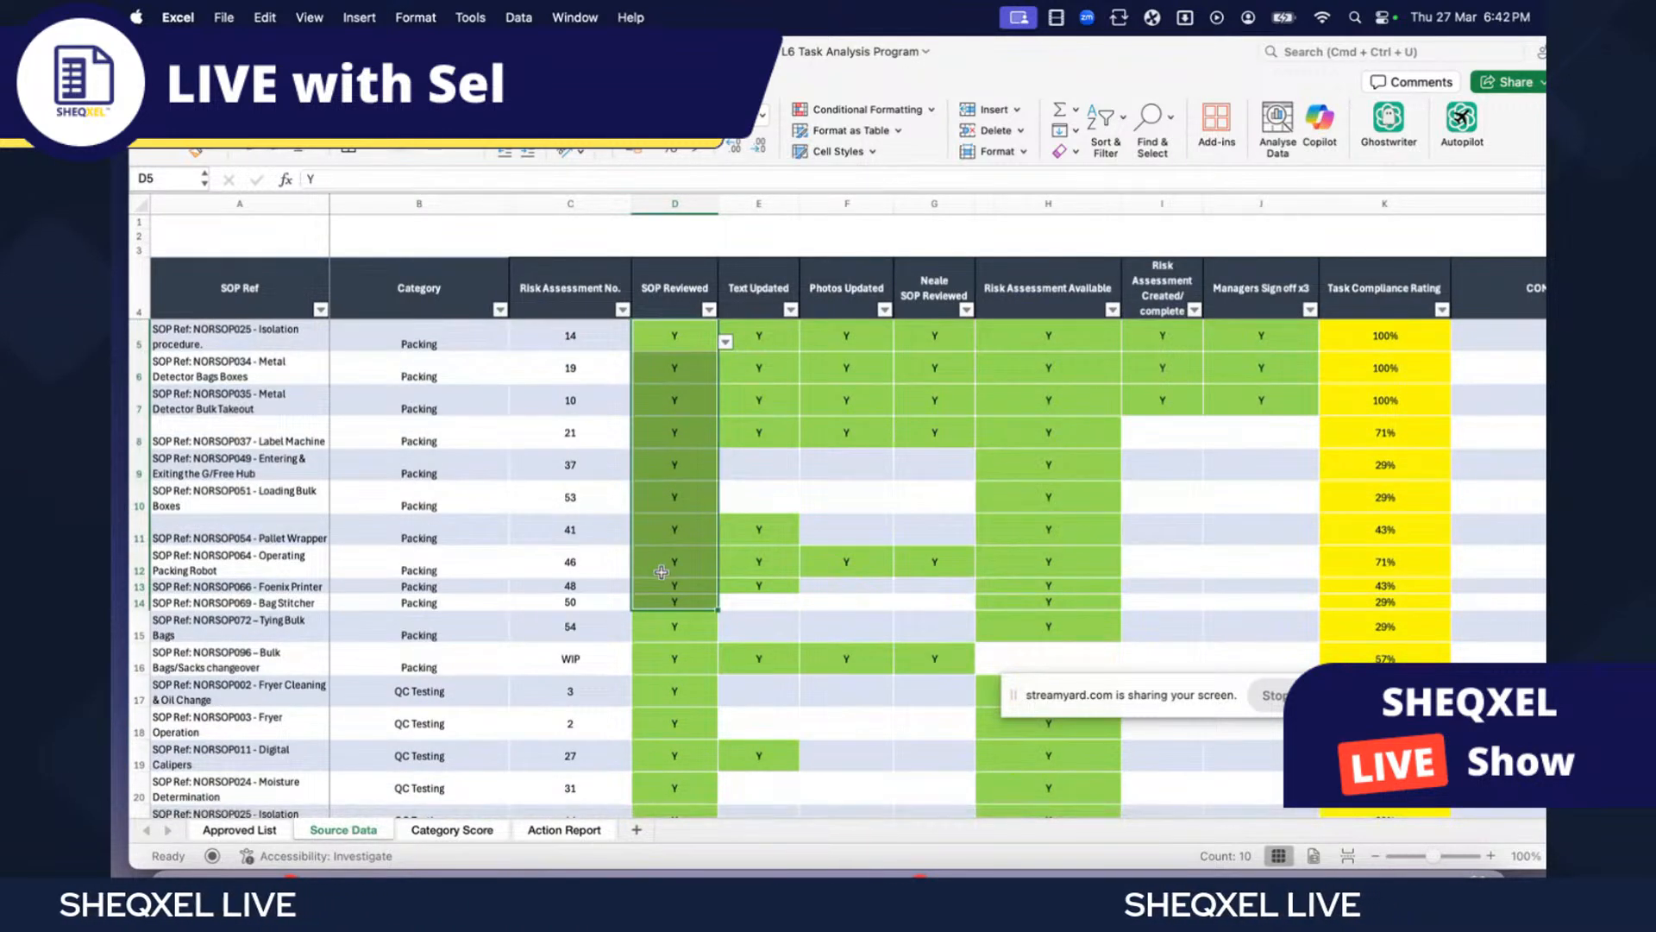
left_click_drag(438, 351, 422, 603)
left_click_drag(1353, 373, 1358, 435)
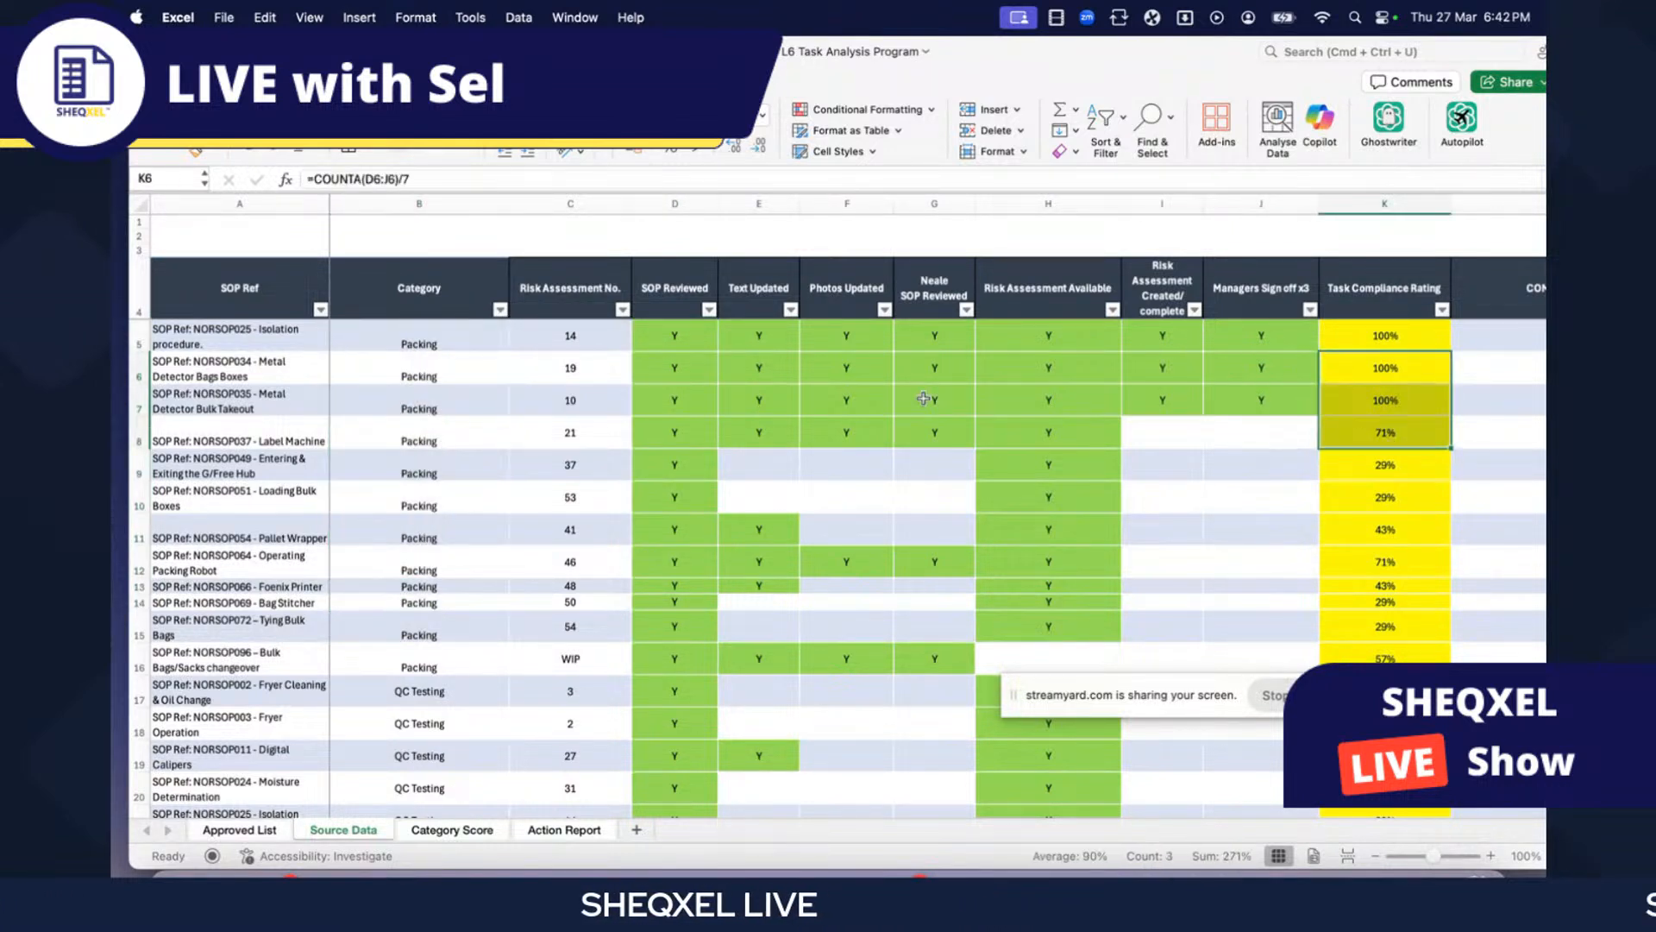
left_click(438, 468)
left_click(699, 298)
left_click_drag(699, 298, 1162, 293)
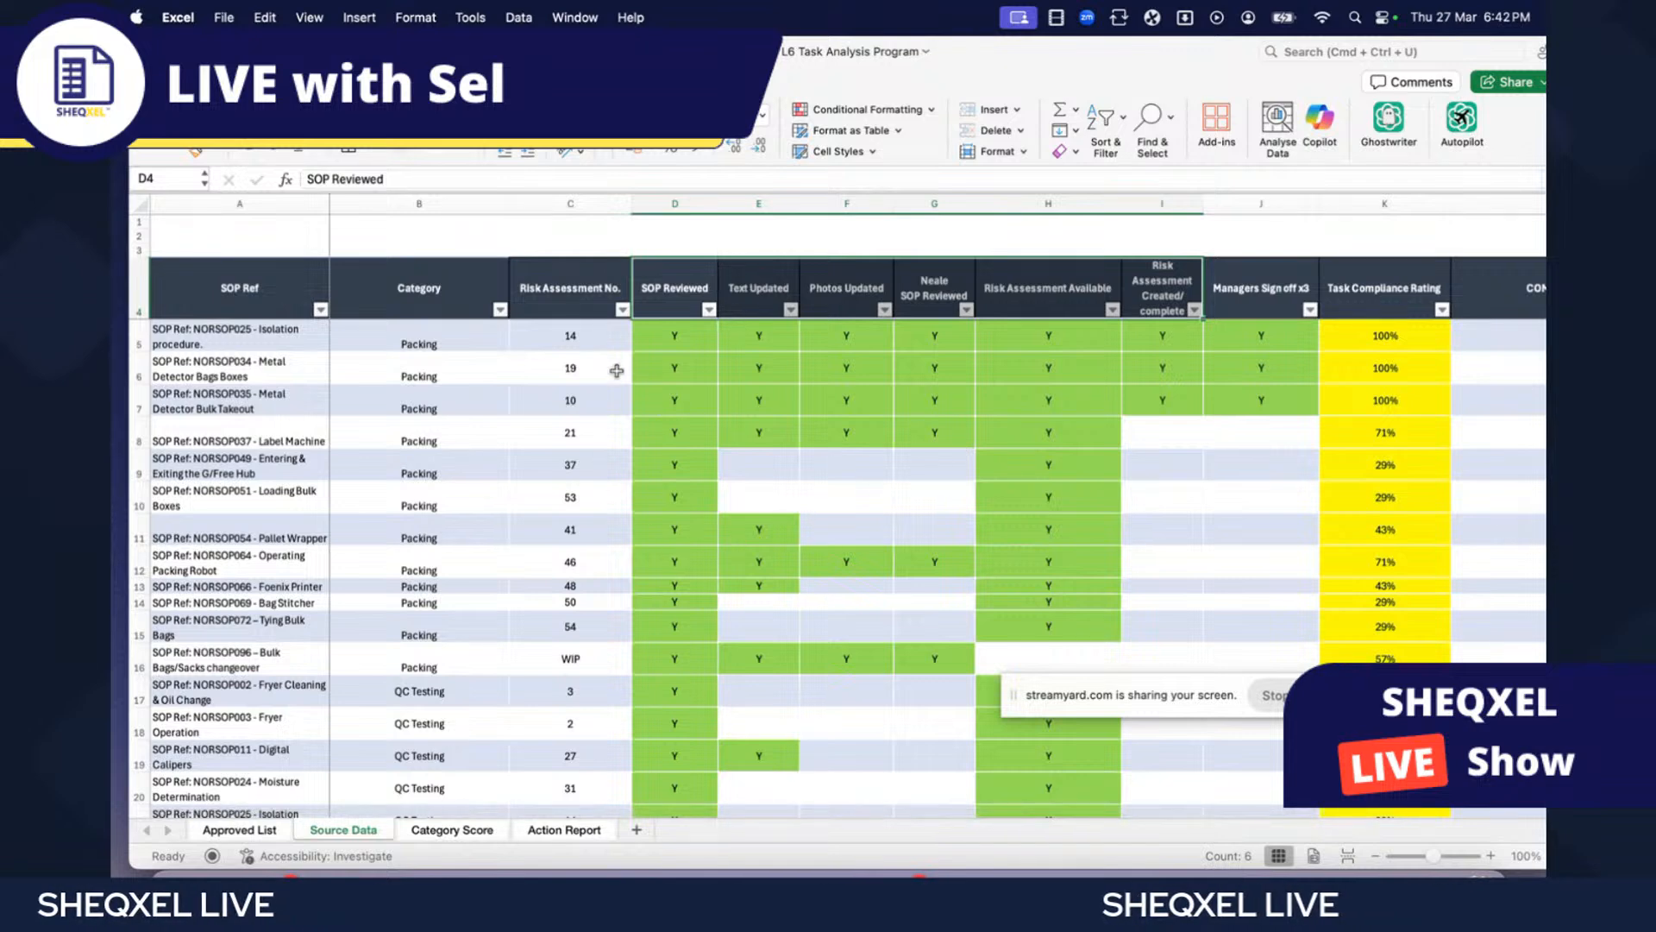
left_click(583, 304)
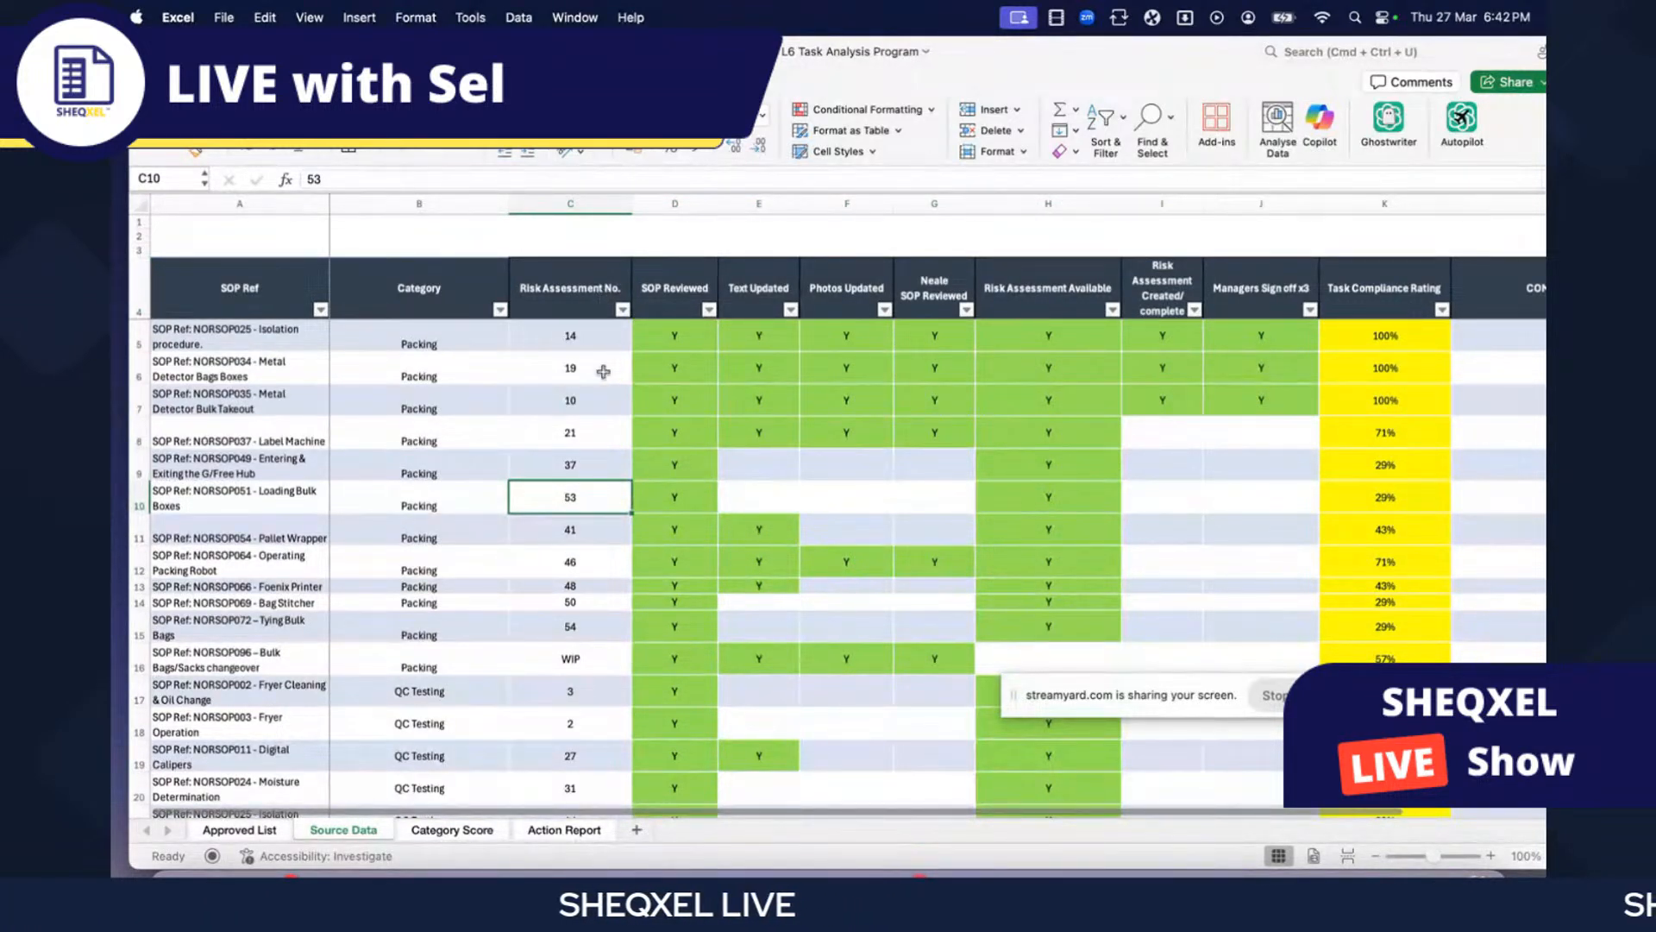
scroll(608, 581, "down", 5)
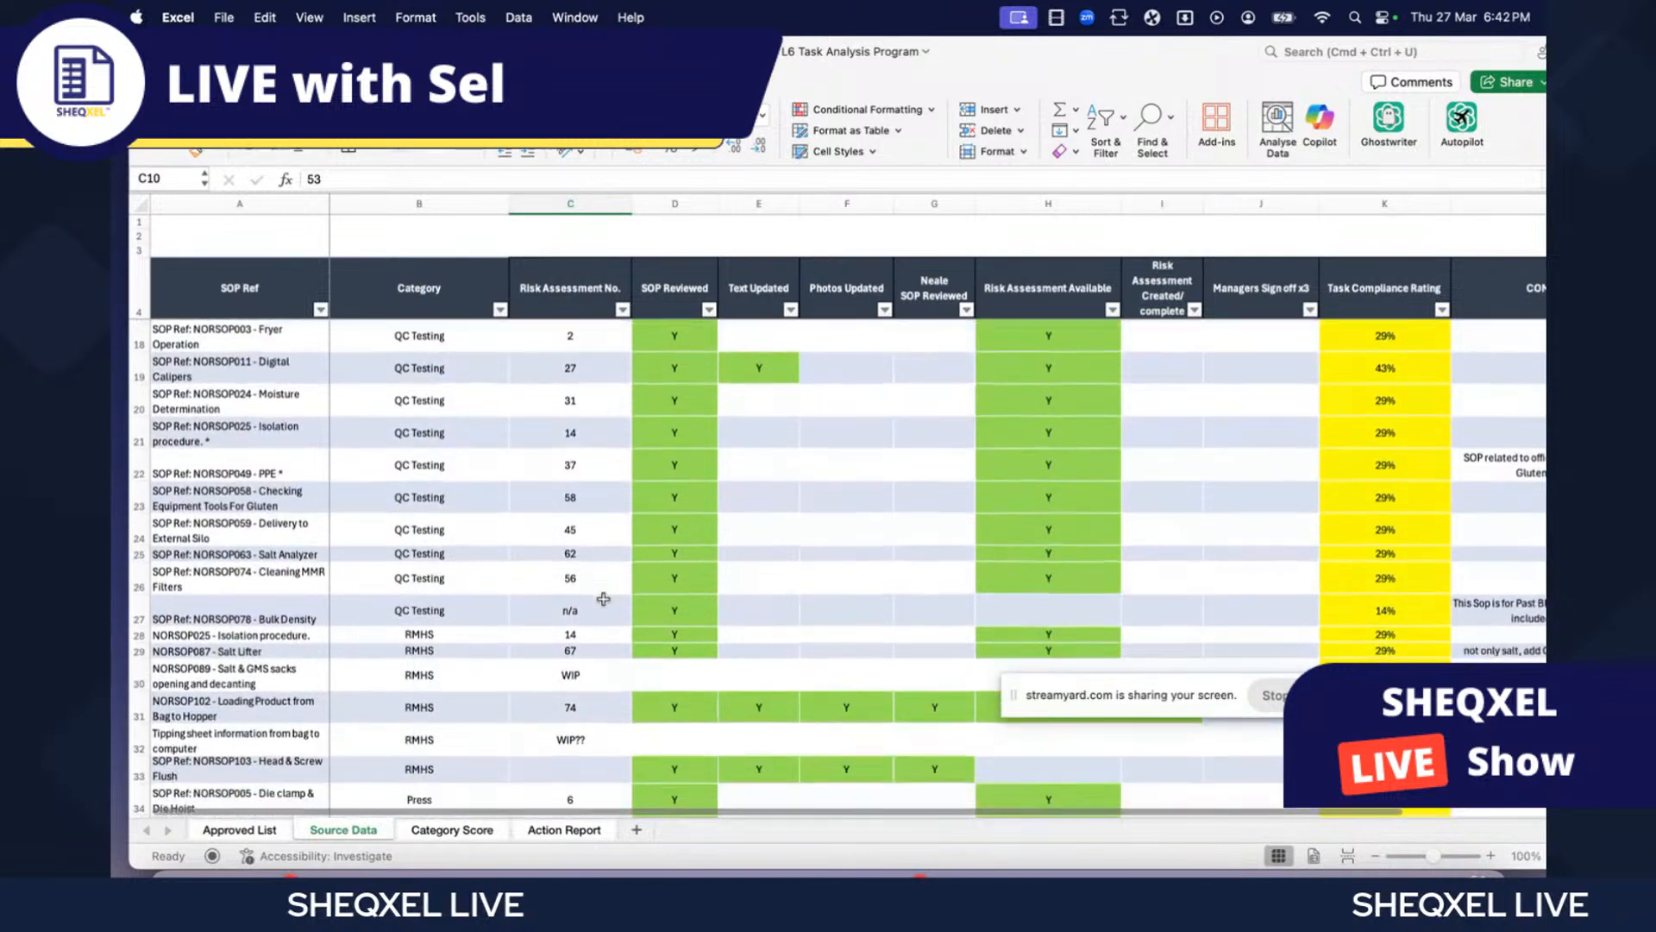
scroll(604, 591, "up", 5)
scroll(766, 579, "right", 2)
scroll(765, 579, "left", 2)
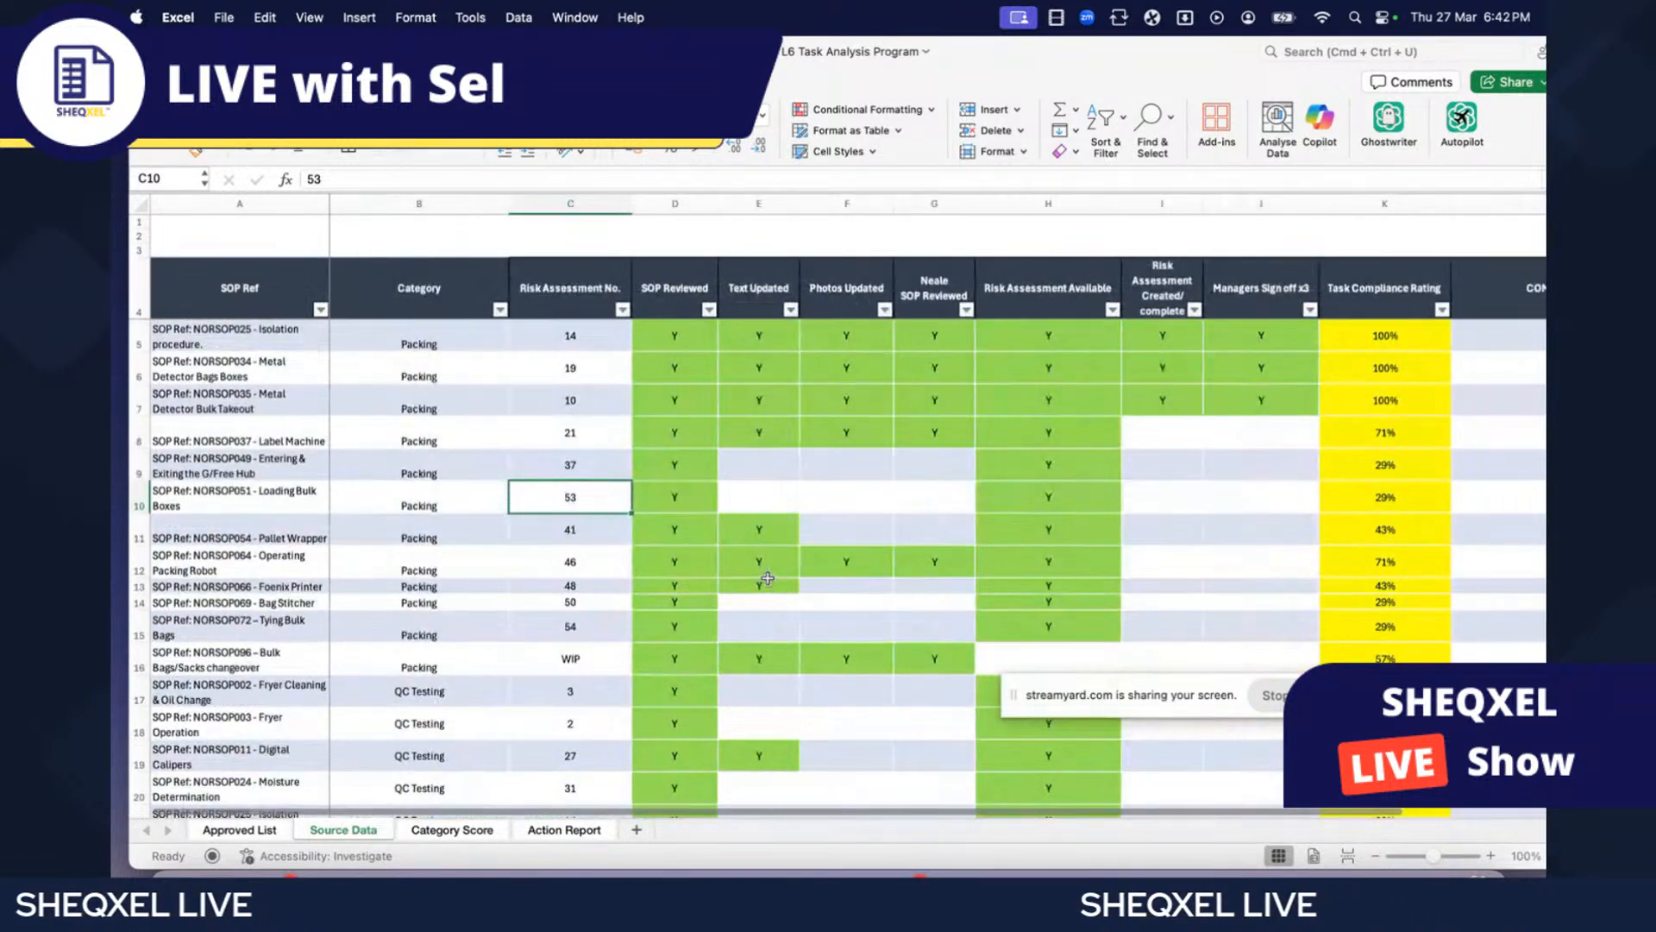
scroll(769, 578, "right", 2)
scroll(771, 577, "left", 2)
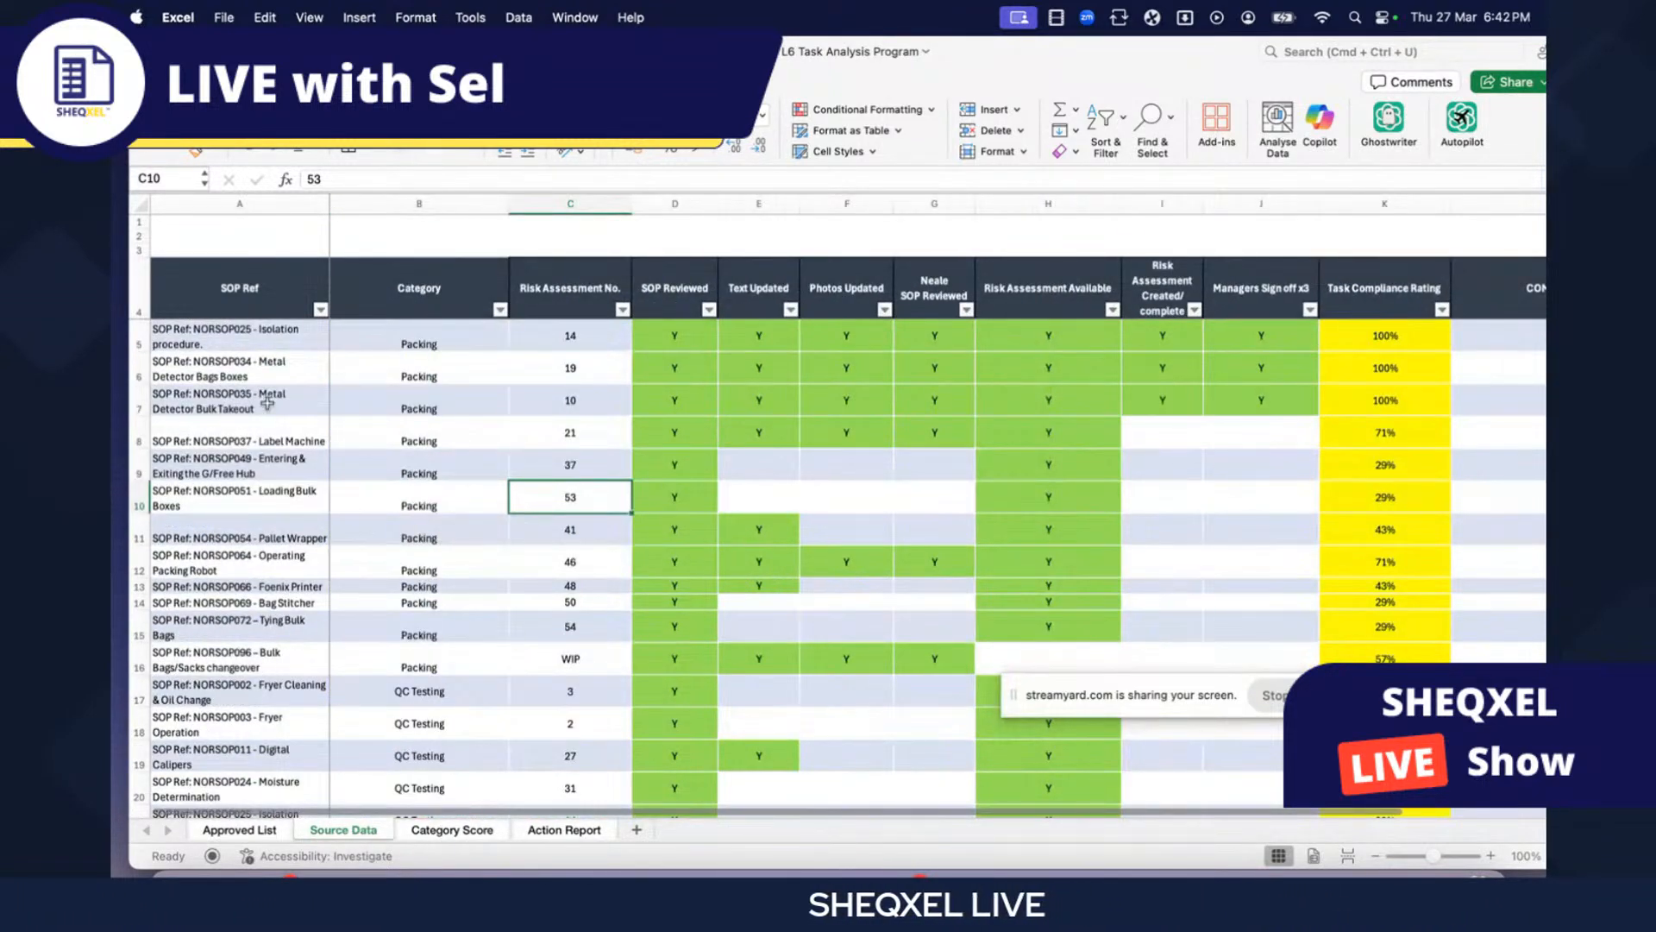
scroll(518, 638, "down", 3)
scroll(544, 742, "up", 3)
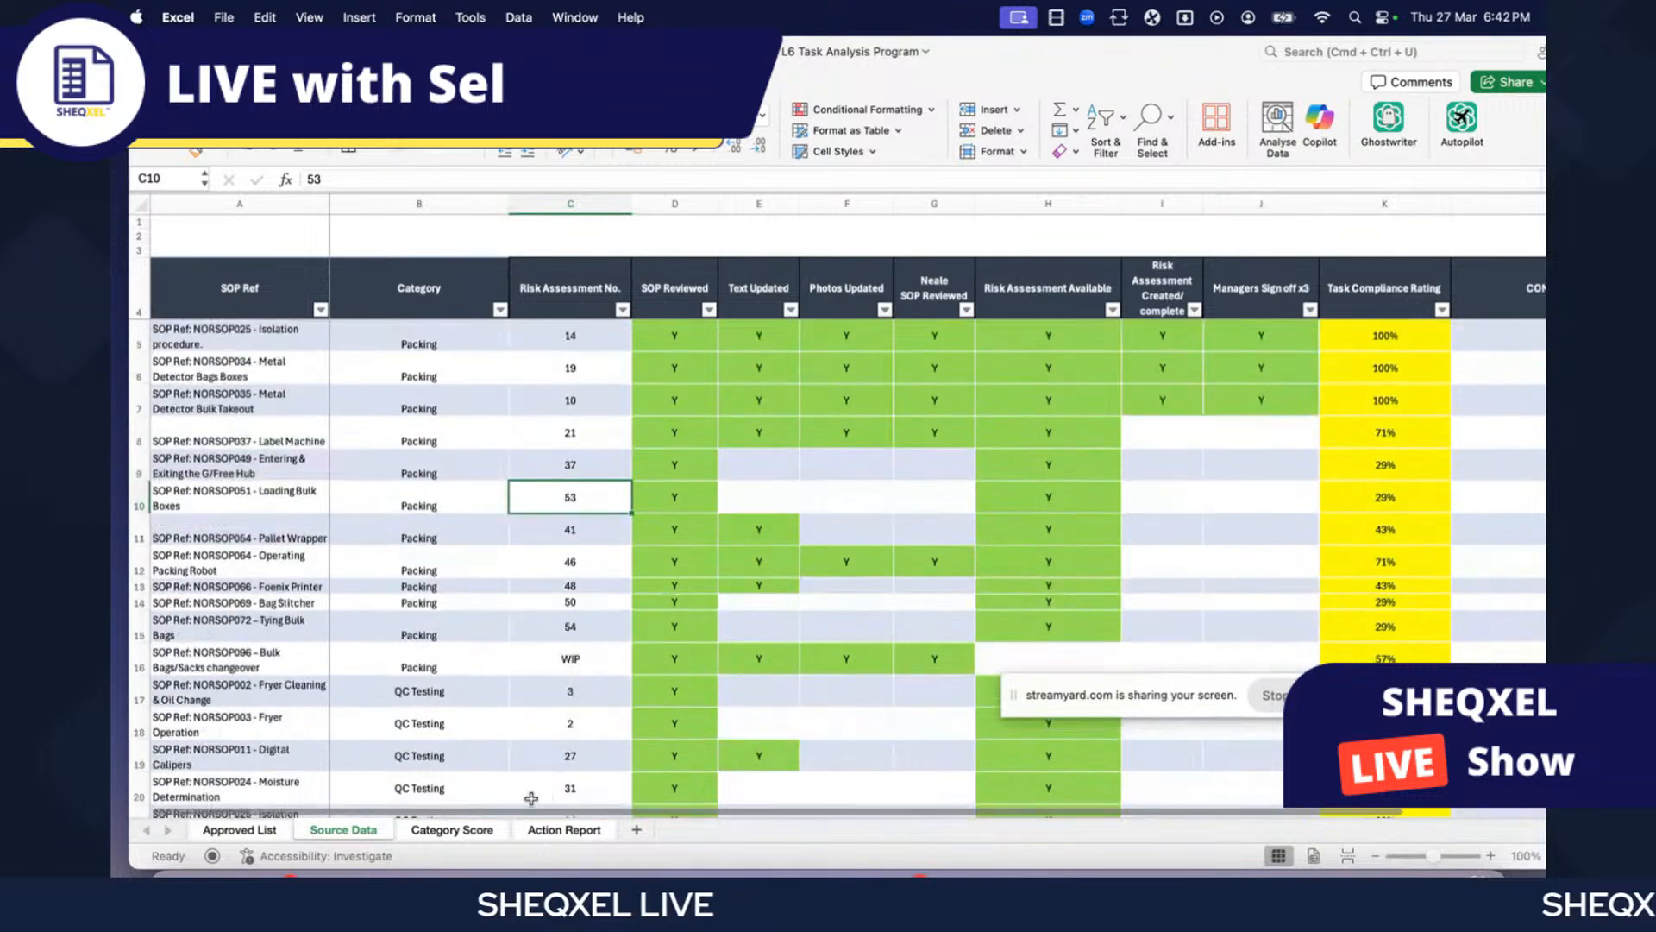
- Add a new sheet after Source Data and name it Dashboard
left_click(637, 829)
double_click(452, 833)
type("Dashboard")
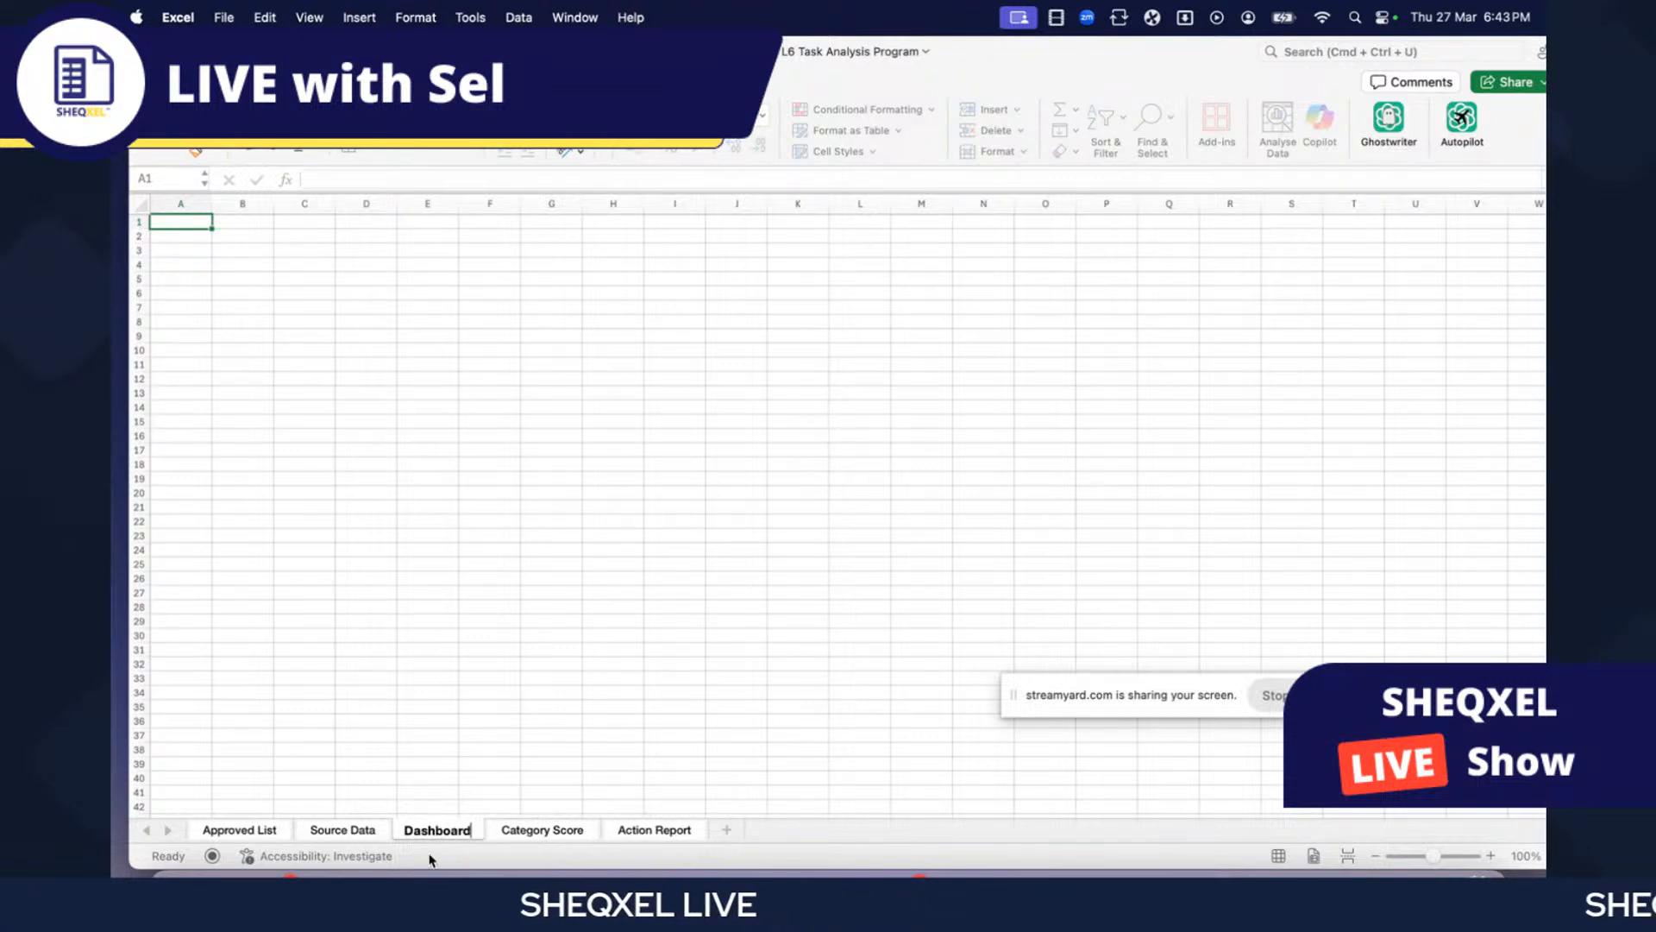
left_click(485, 634)
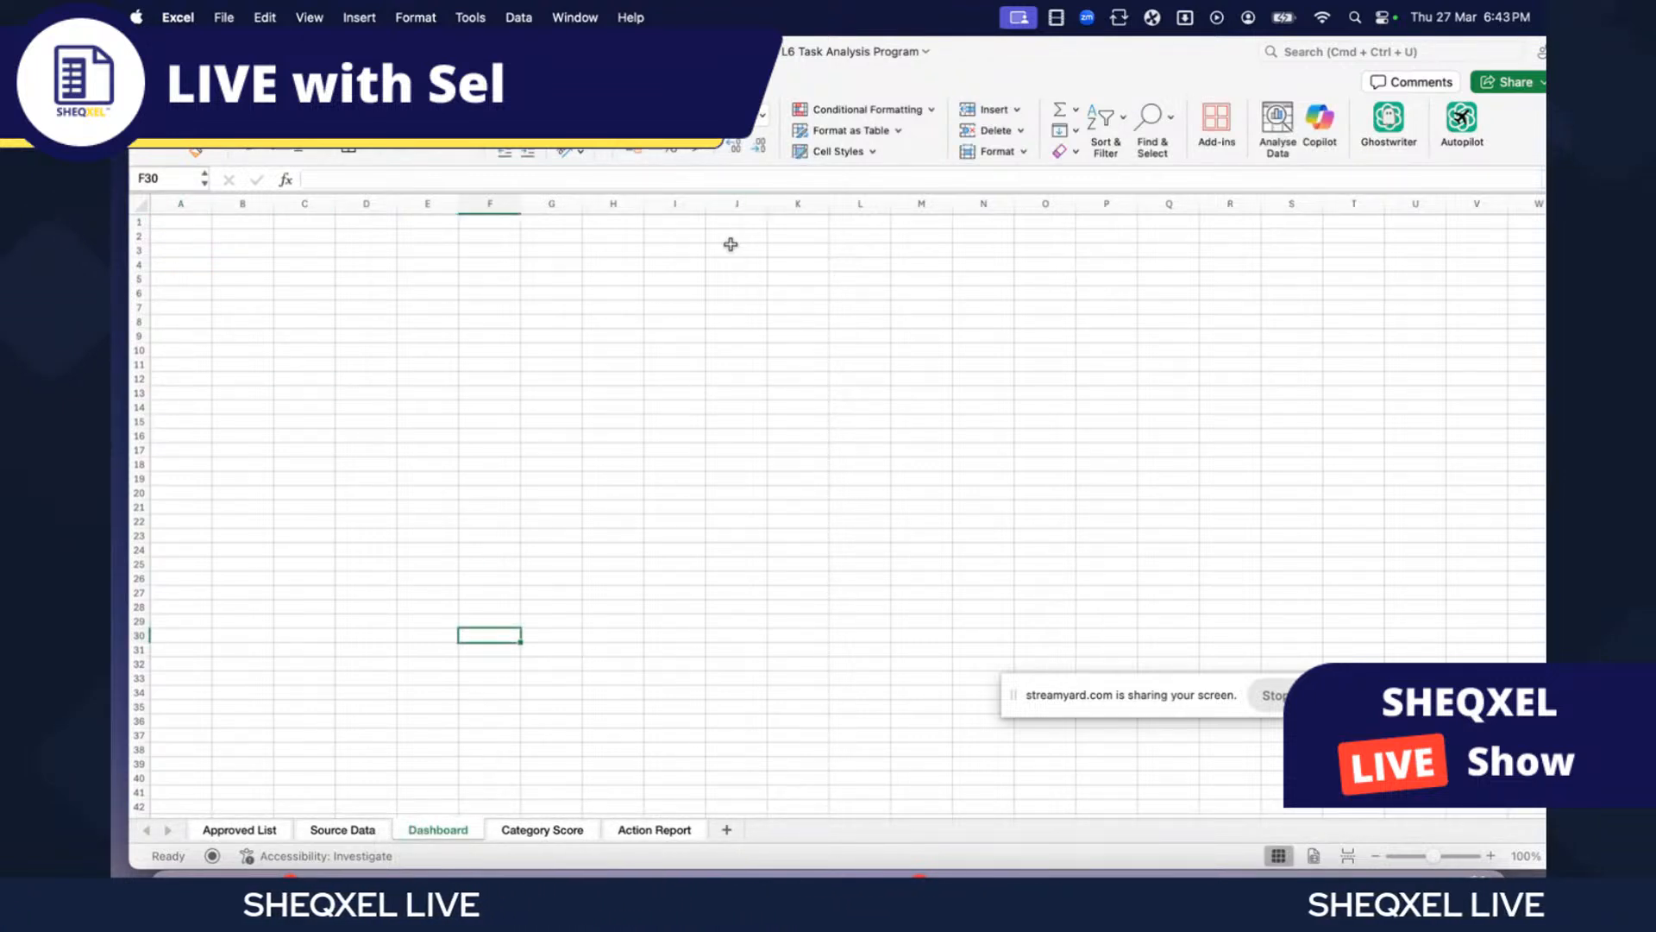
- Make the Action Report chart taller so it extends down to row 20, and go to the Category Score sheet
left_click(342, 829)
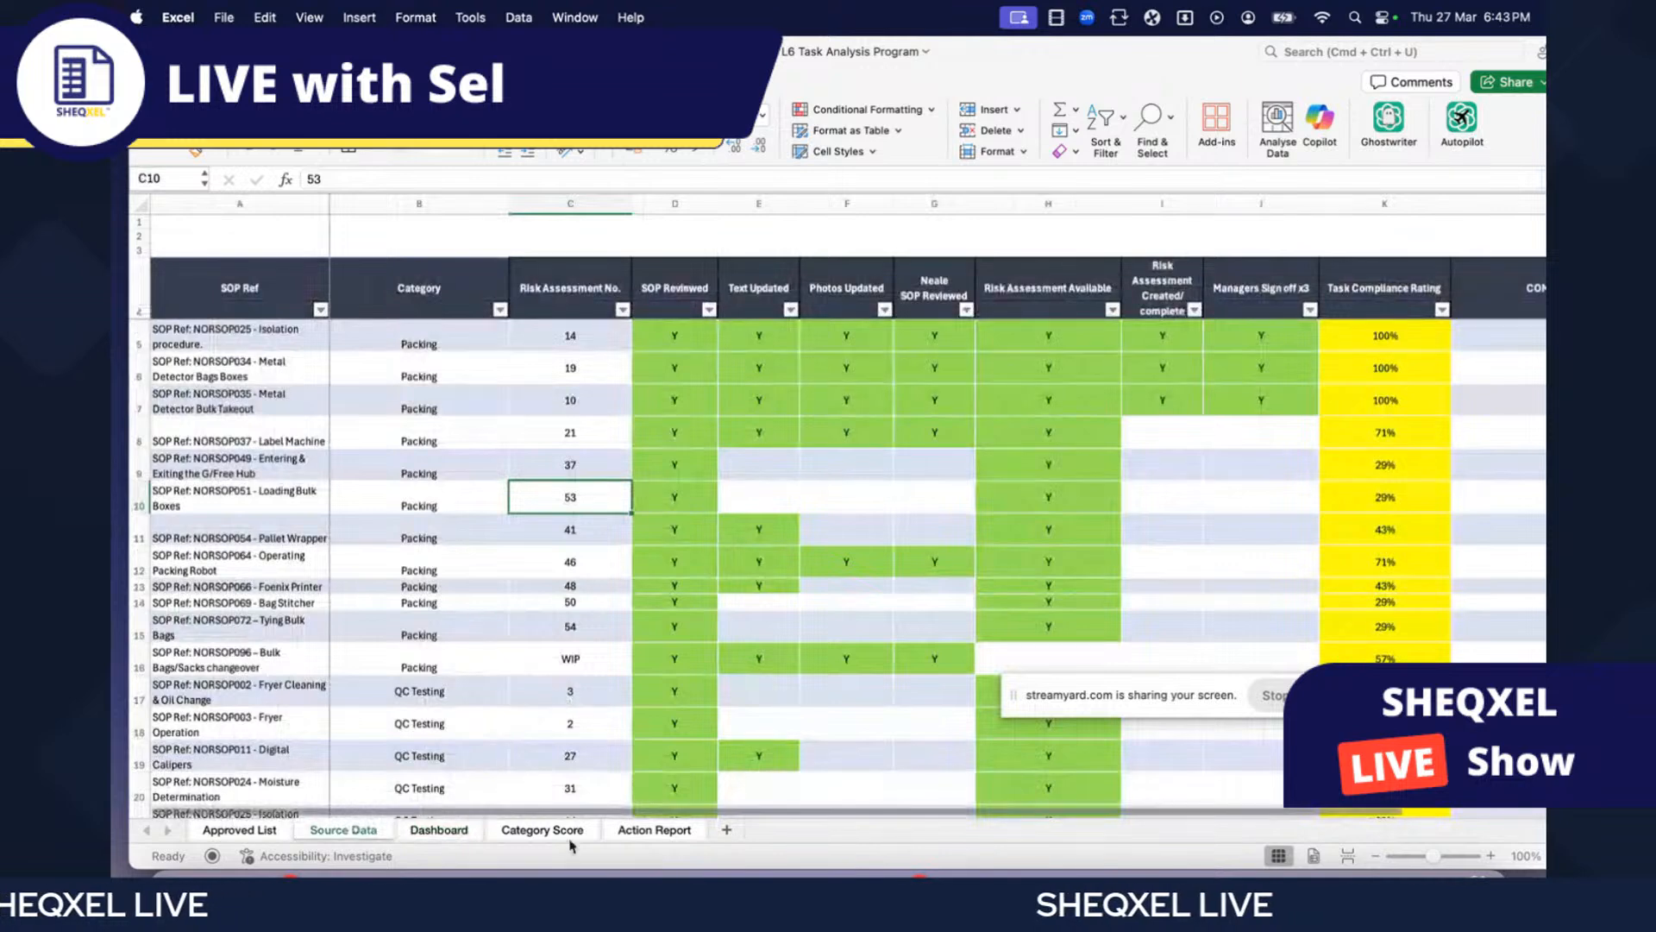
left_click(545, 830)
left_click(655, 830)
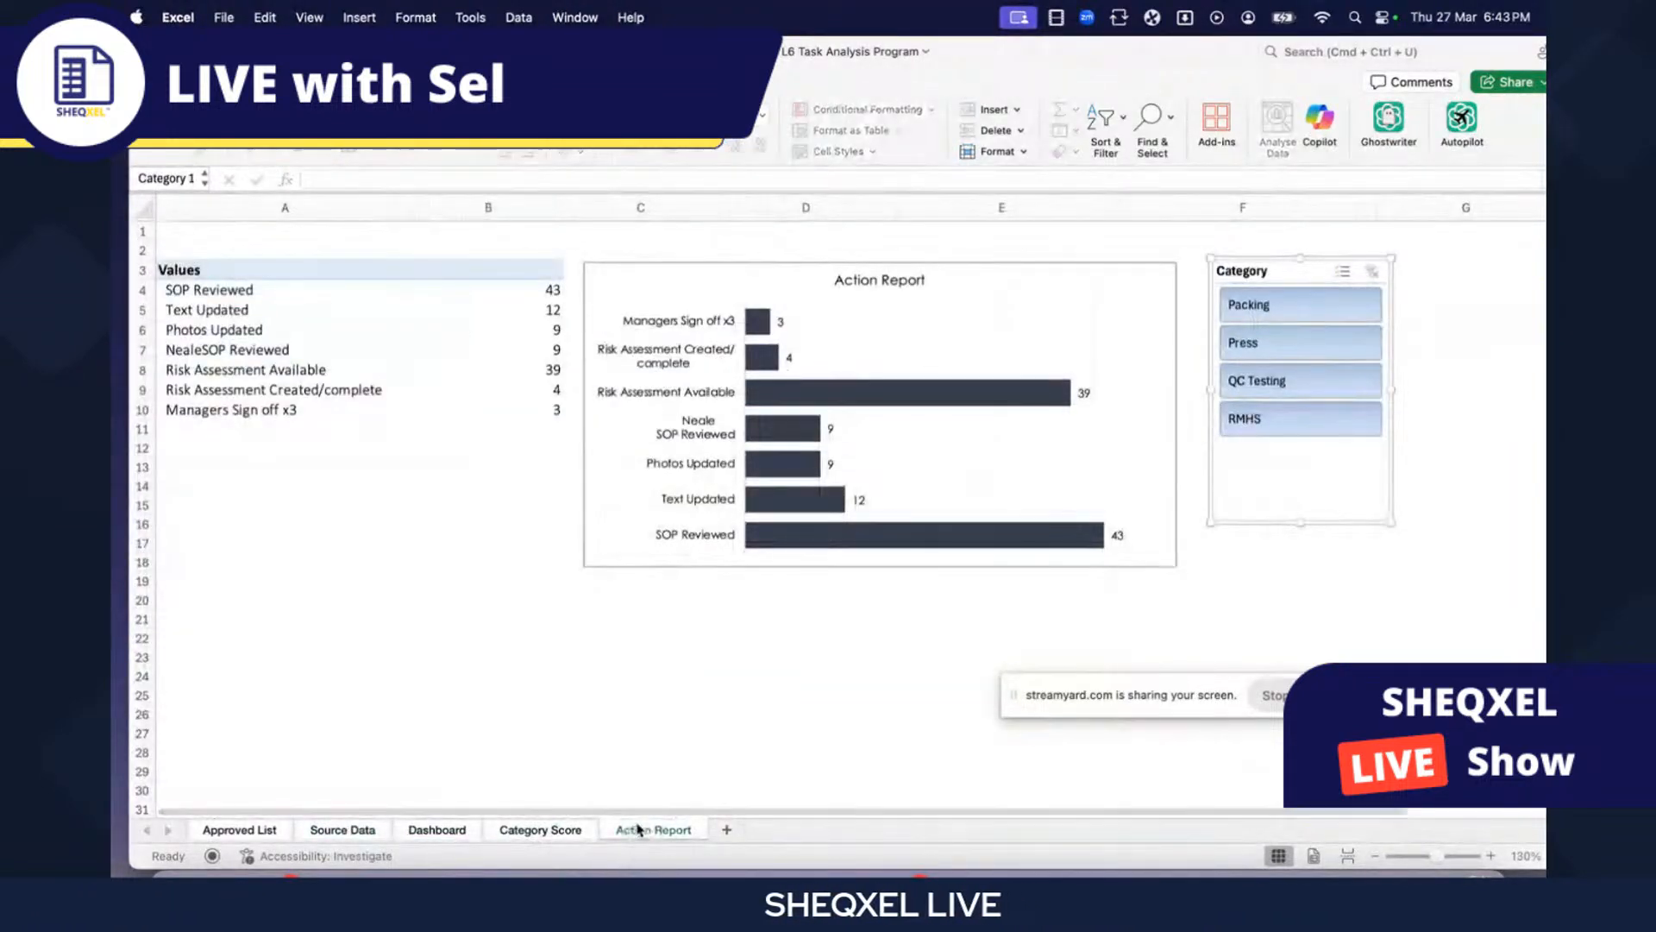
left_click(765, 561)
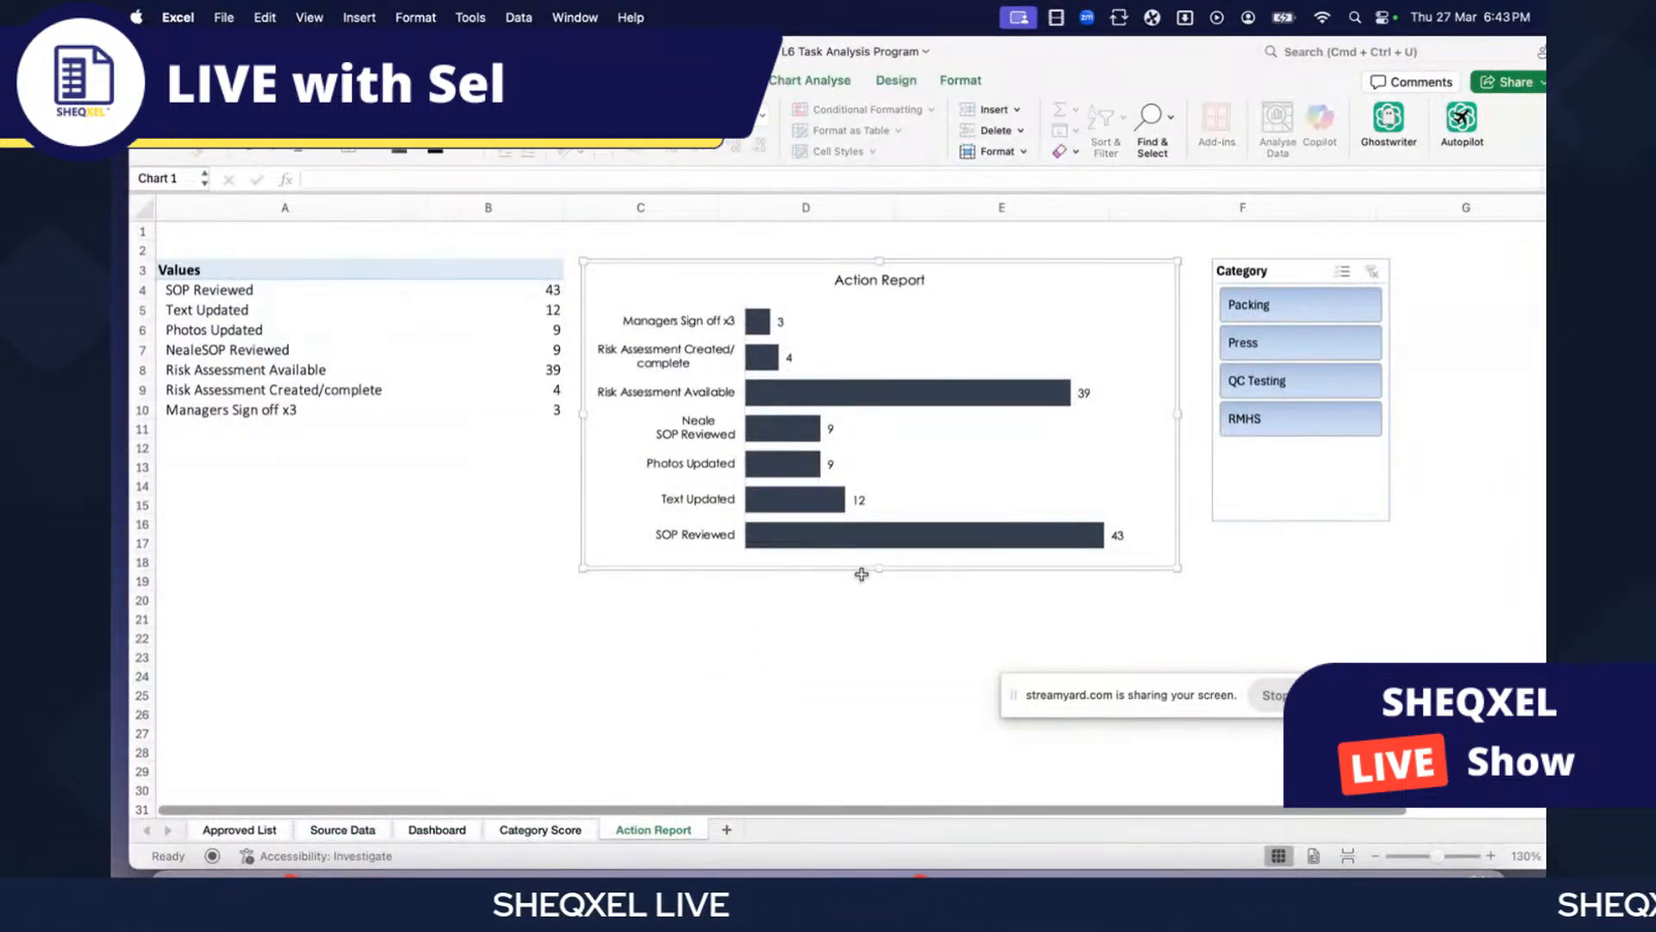
left_click_drag(886, 572, 886, 596)
left_click(851, 676)
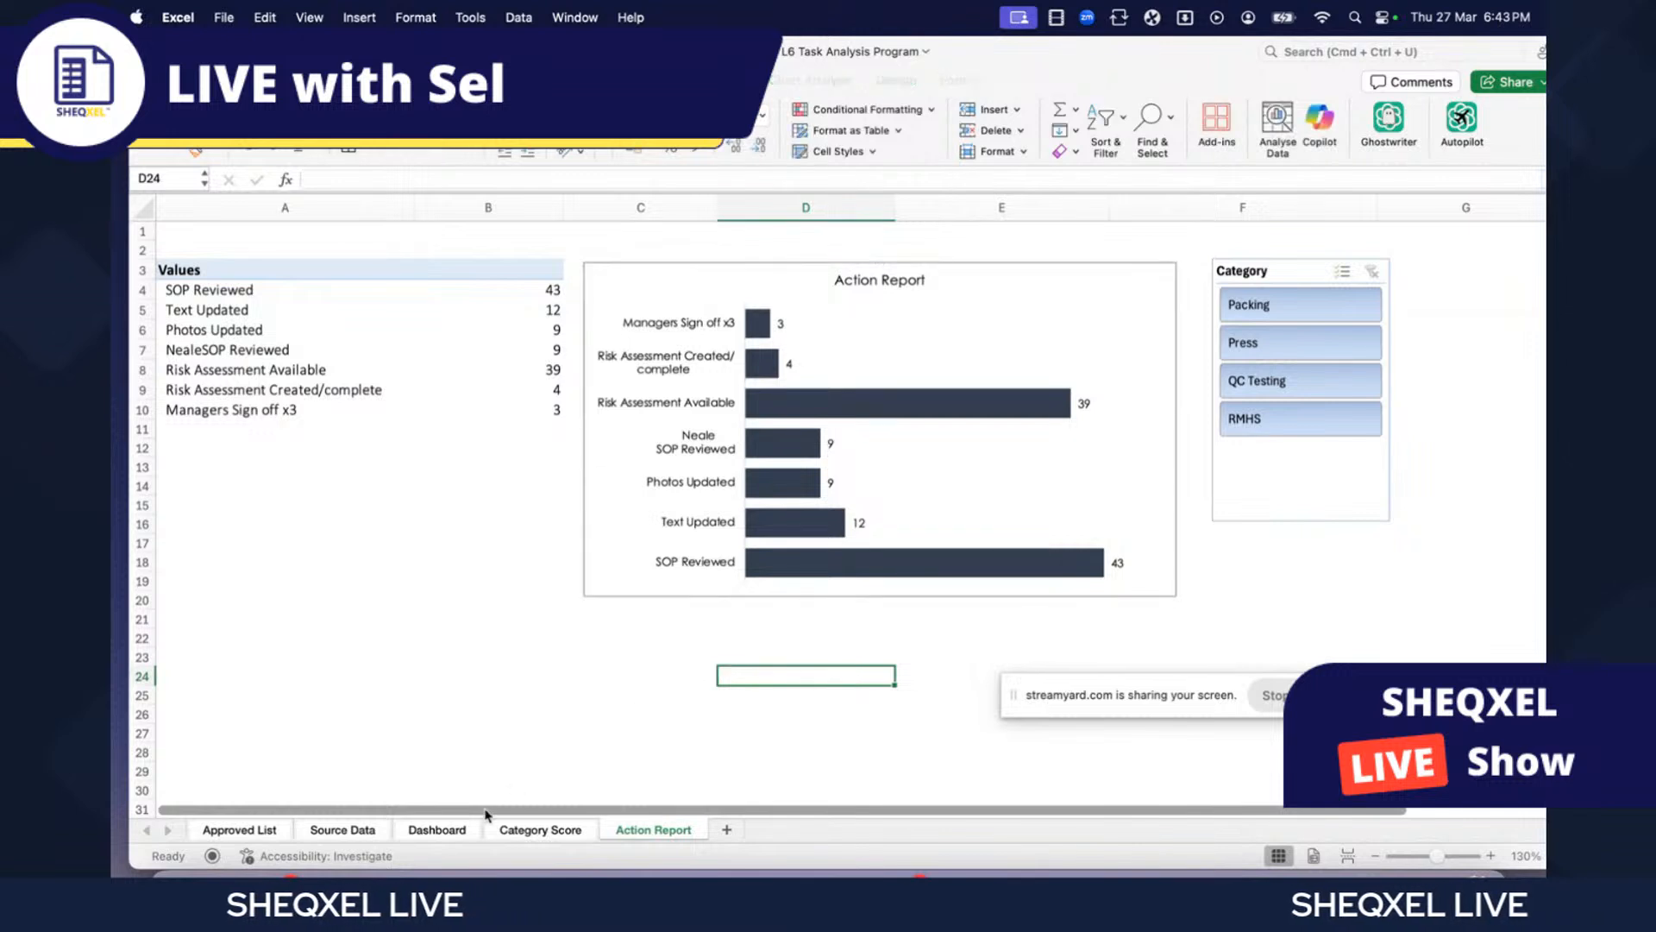
left_click(529, 826)
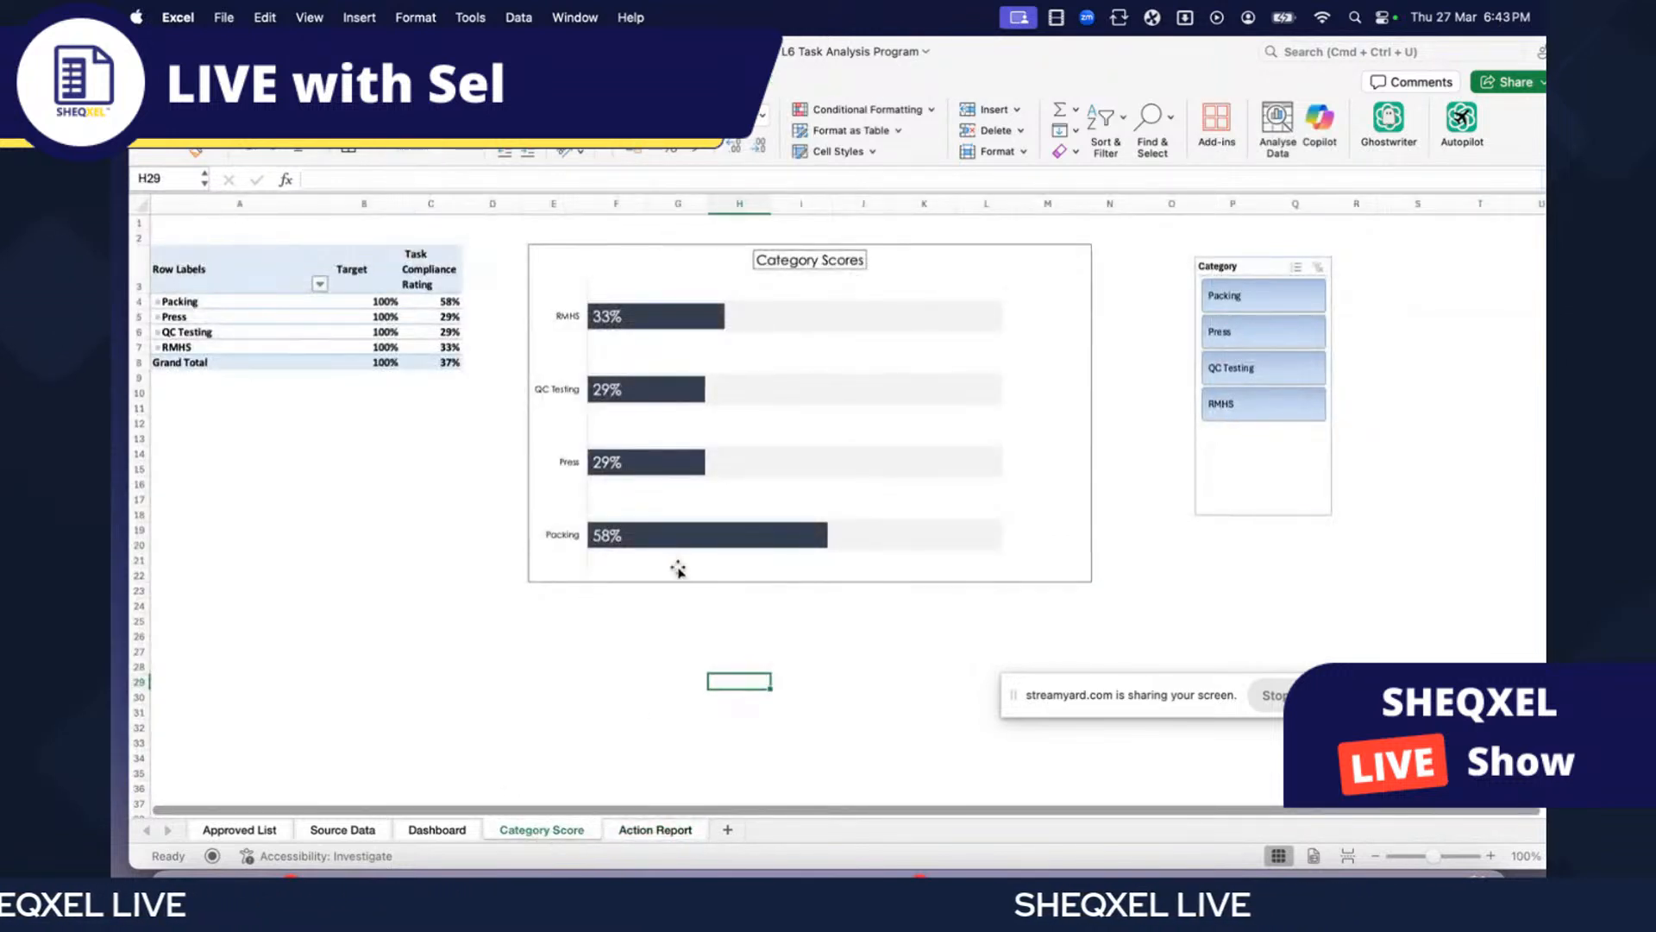
- Compare the Category Score, Action Report and Source Data sheets with the empty Dashboard sheet to plan its layout
left_click(651, 830)
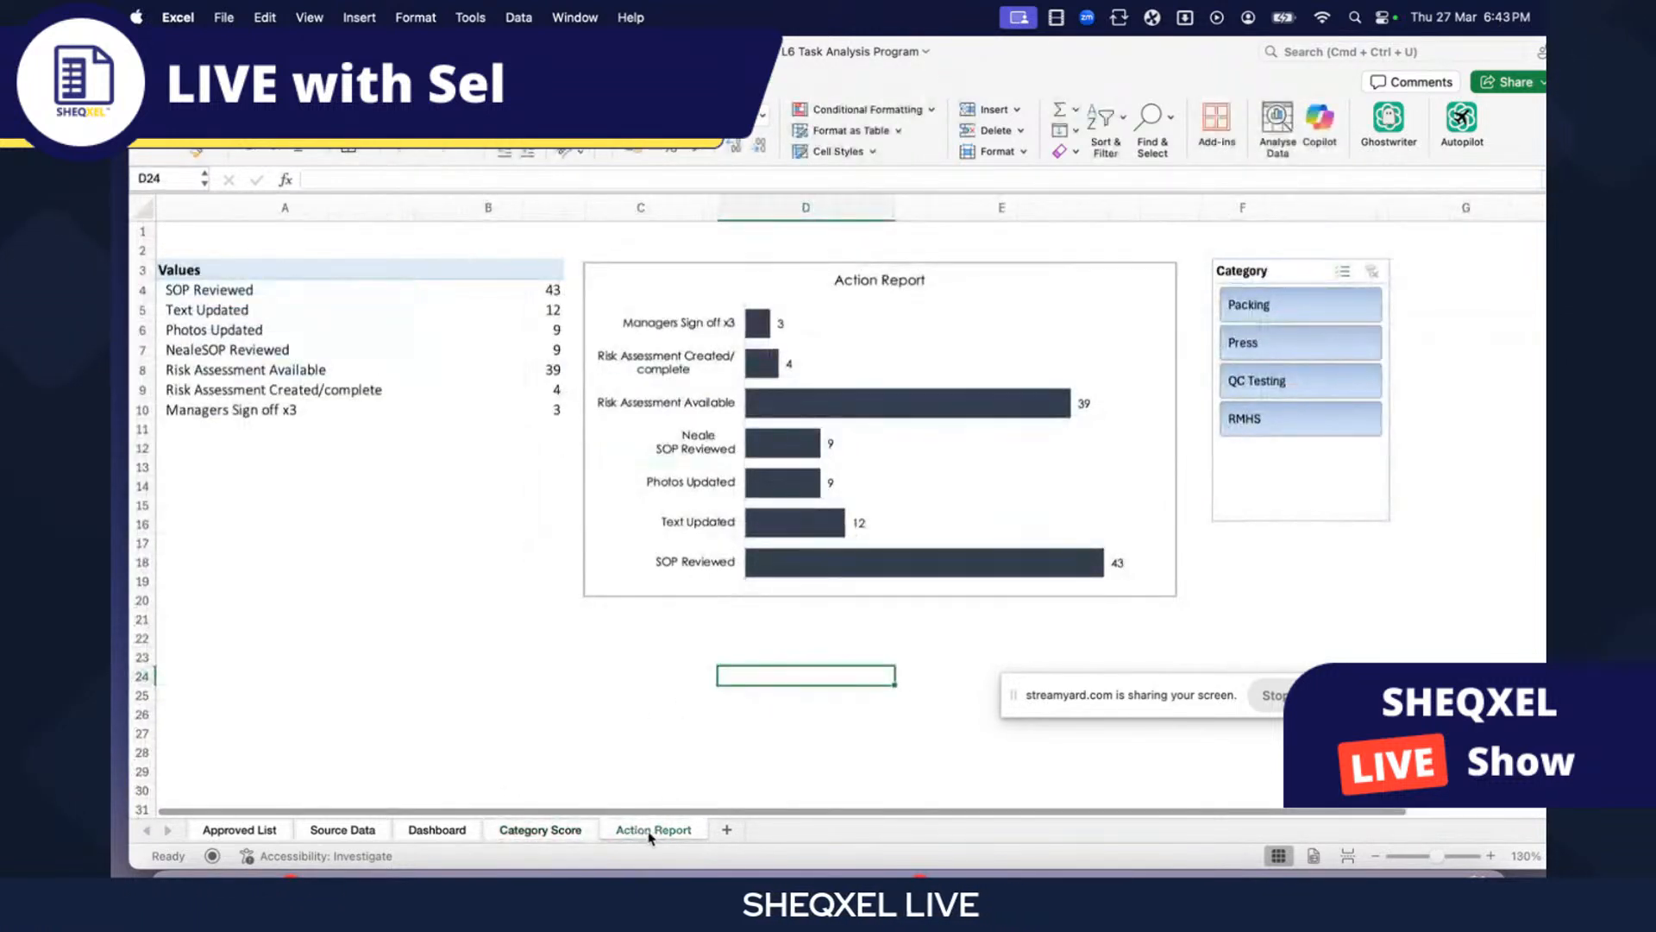
left_click(436, 830)
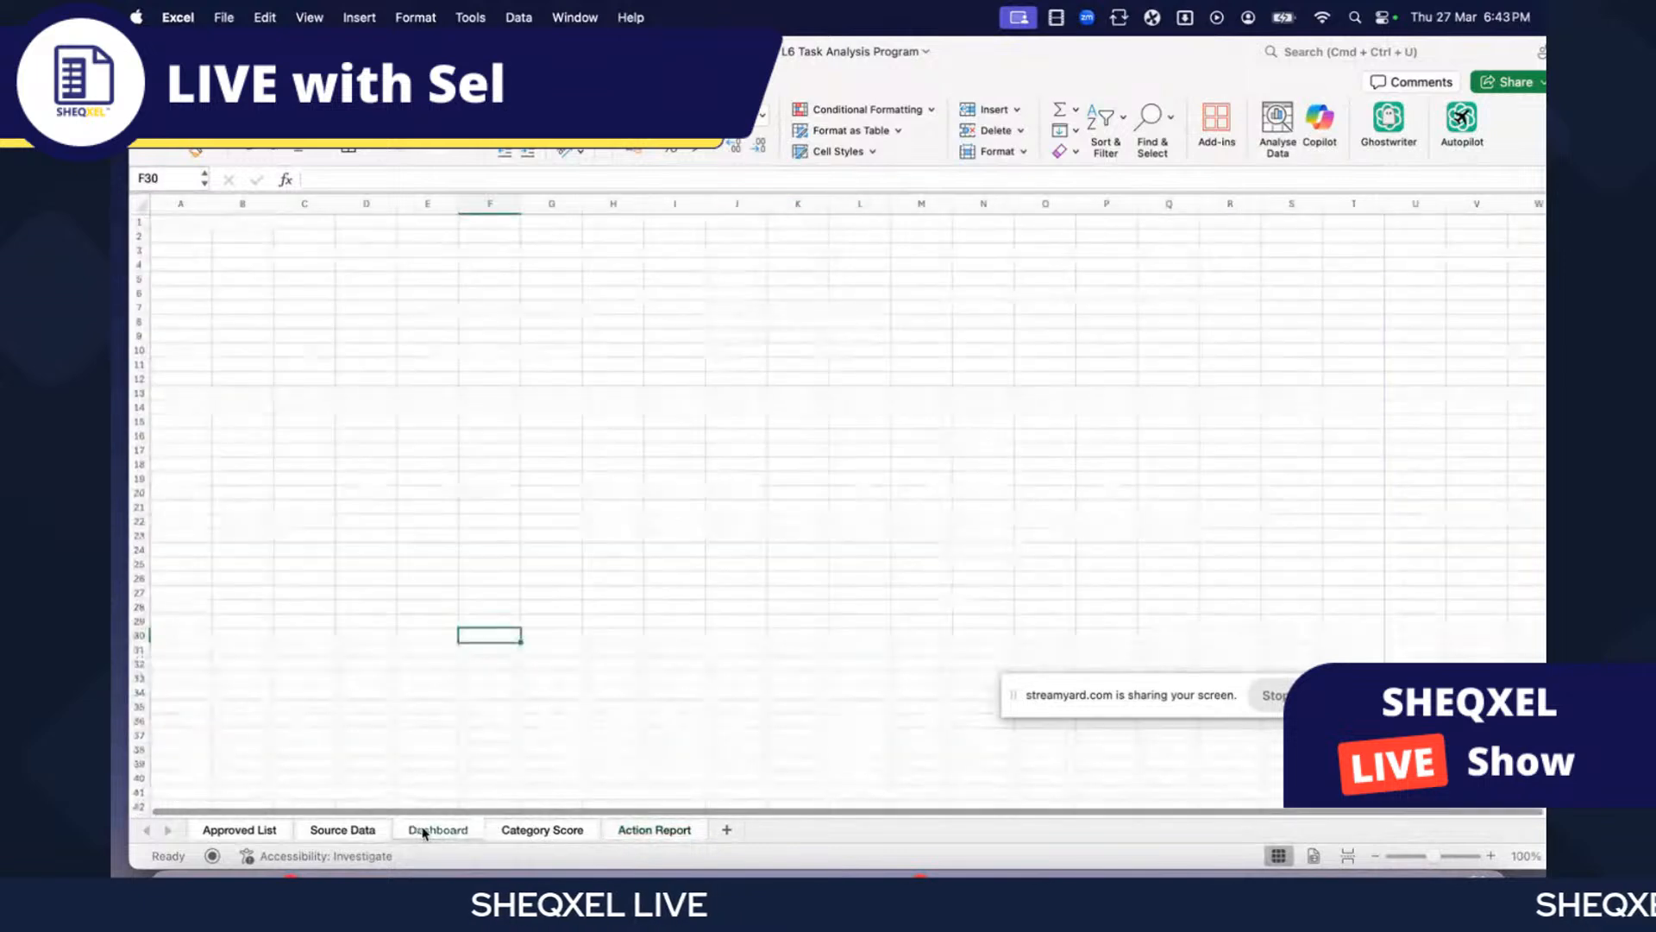
left_click(574, 829)
left_click(437, 829)
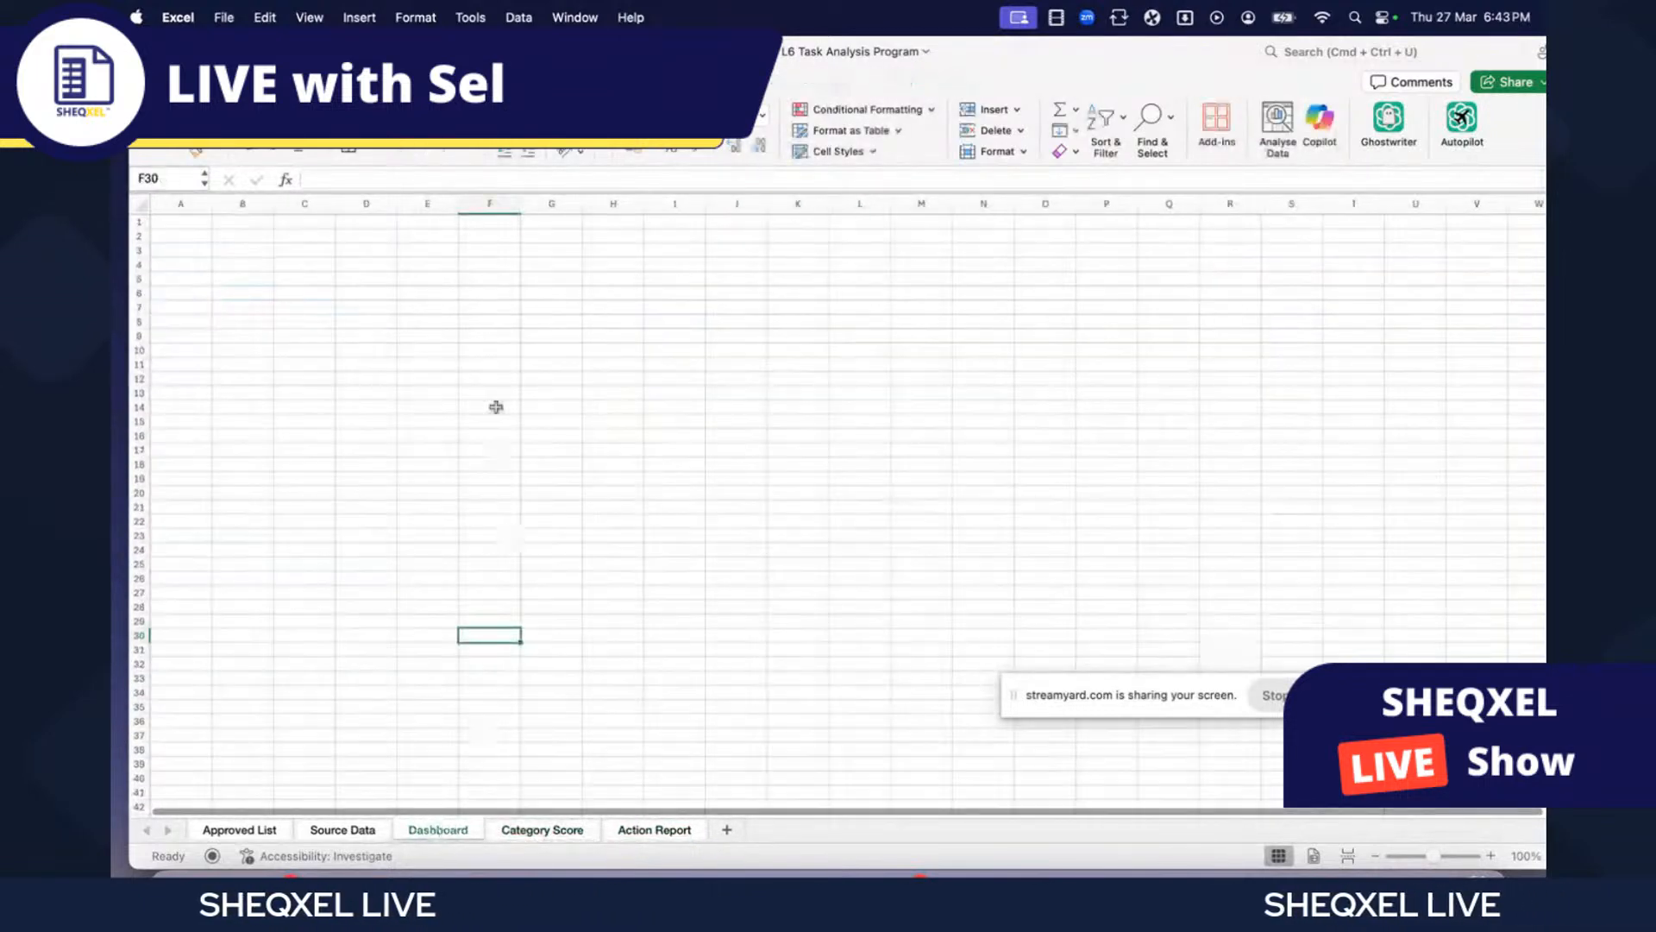
left_click_drag(303, 392, 369, 506)
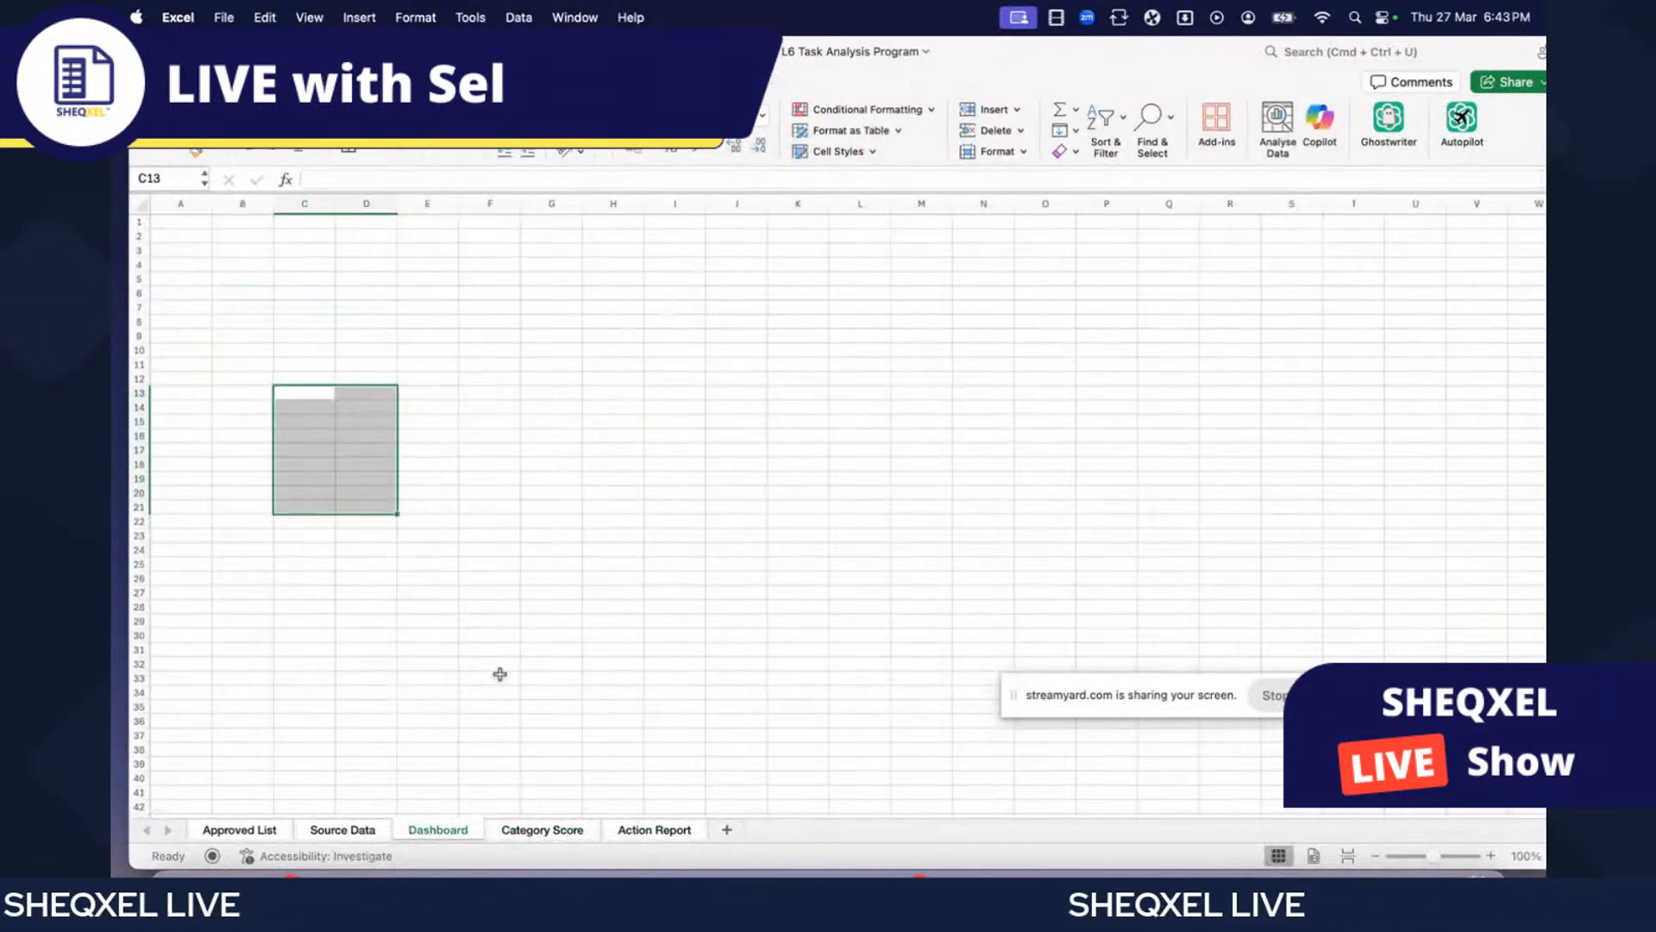
left_click(547, 831)
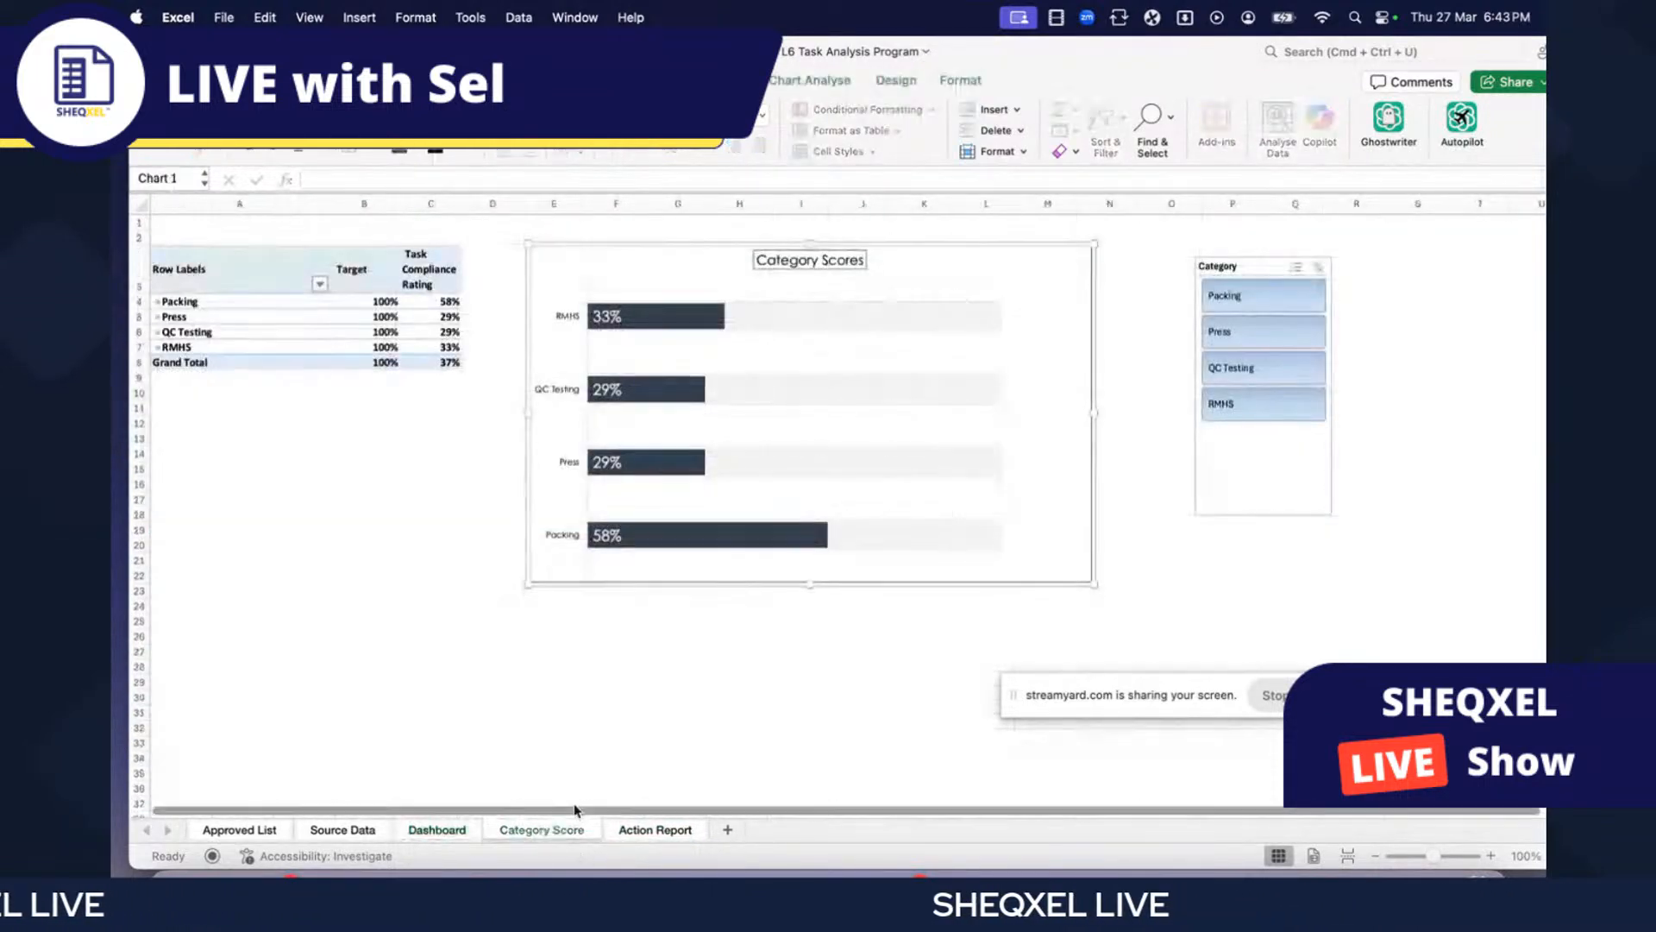
left_click(656, 830)
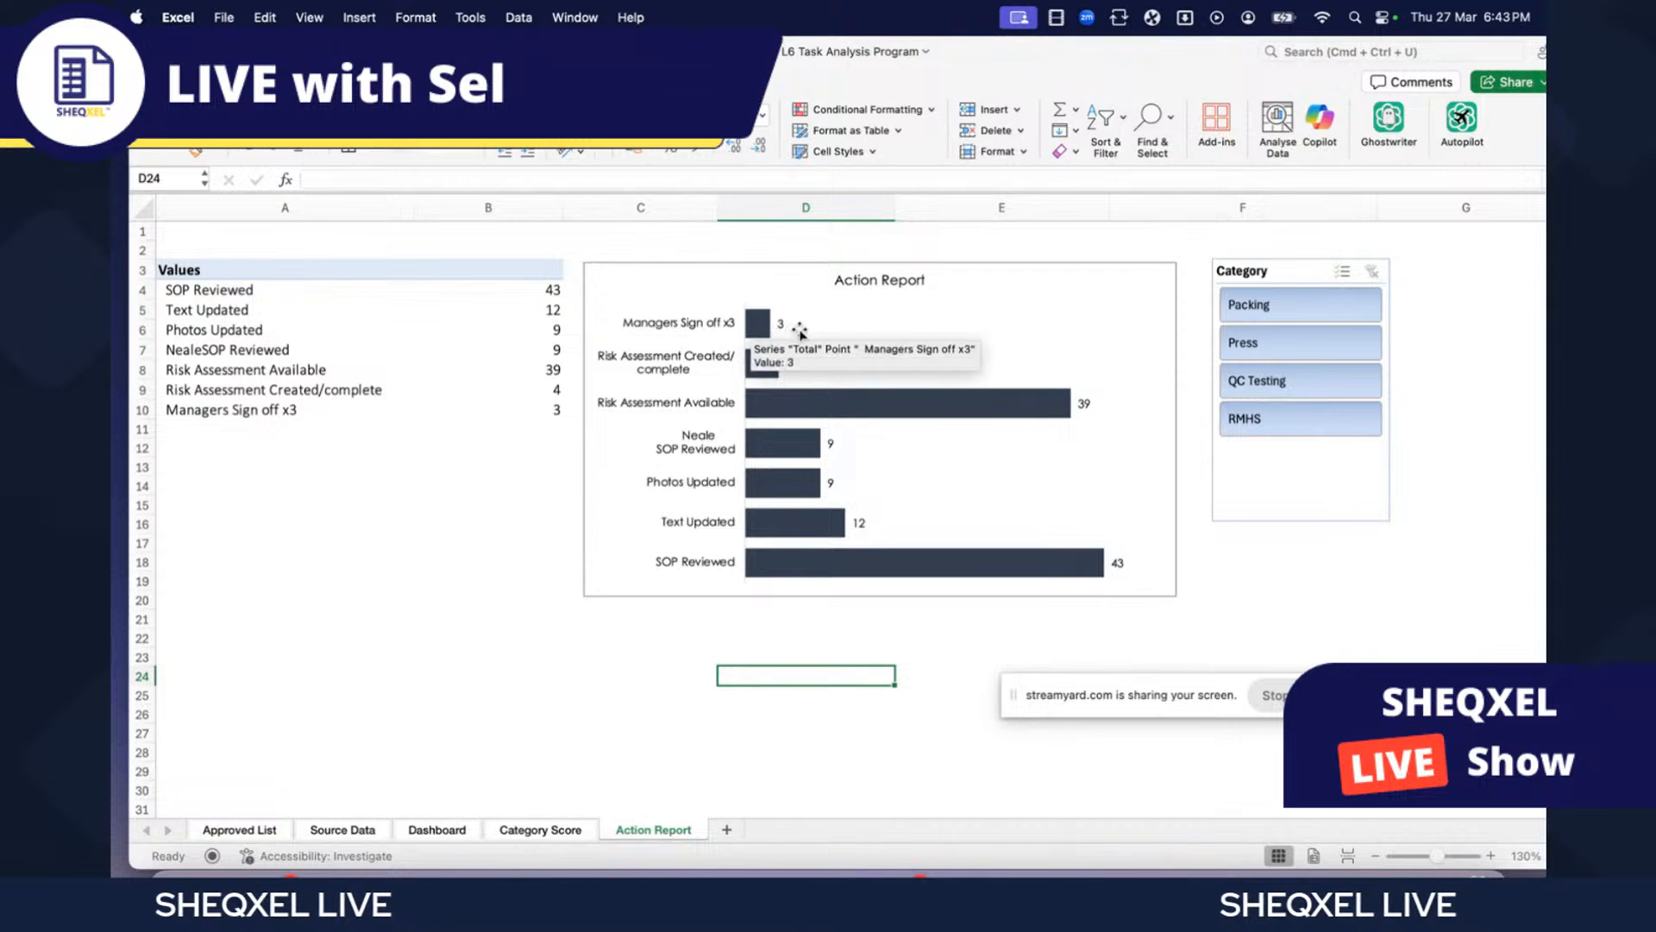
left_click(353, 830)
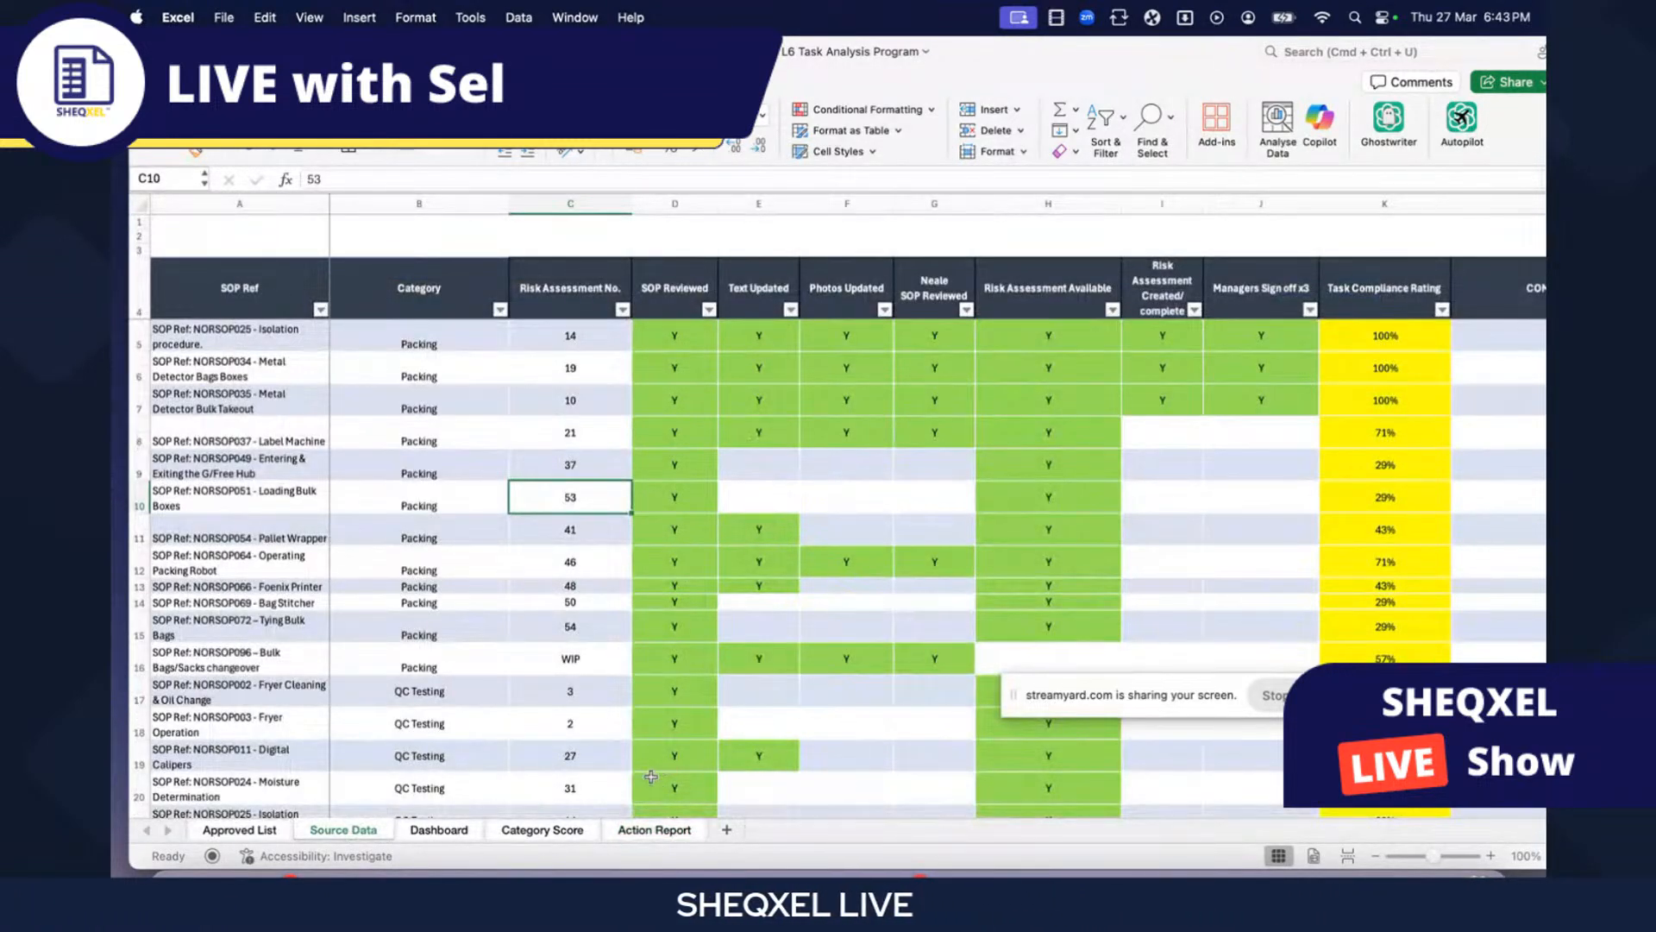
left_click(654, 830)
left_click(436, 830)
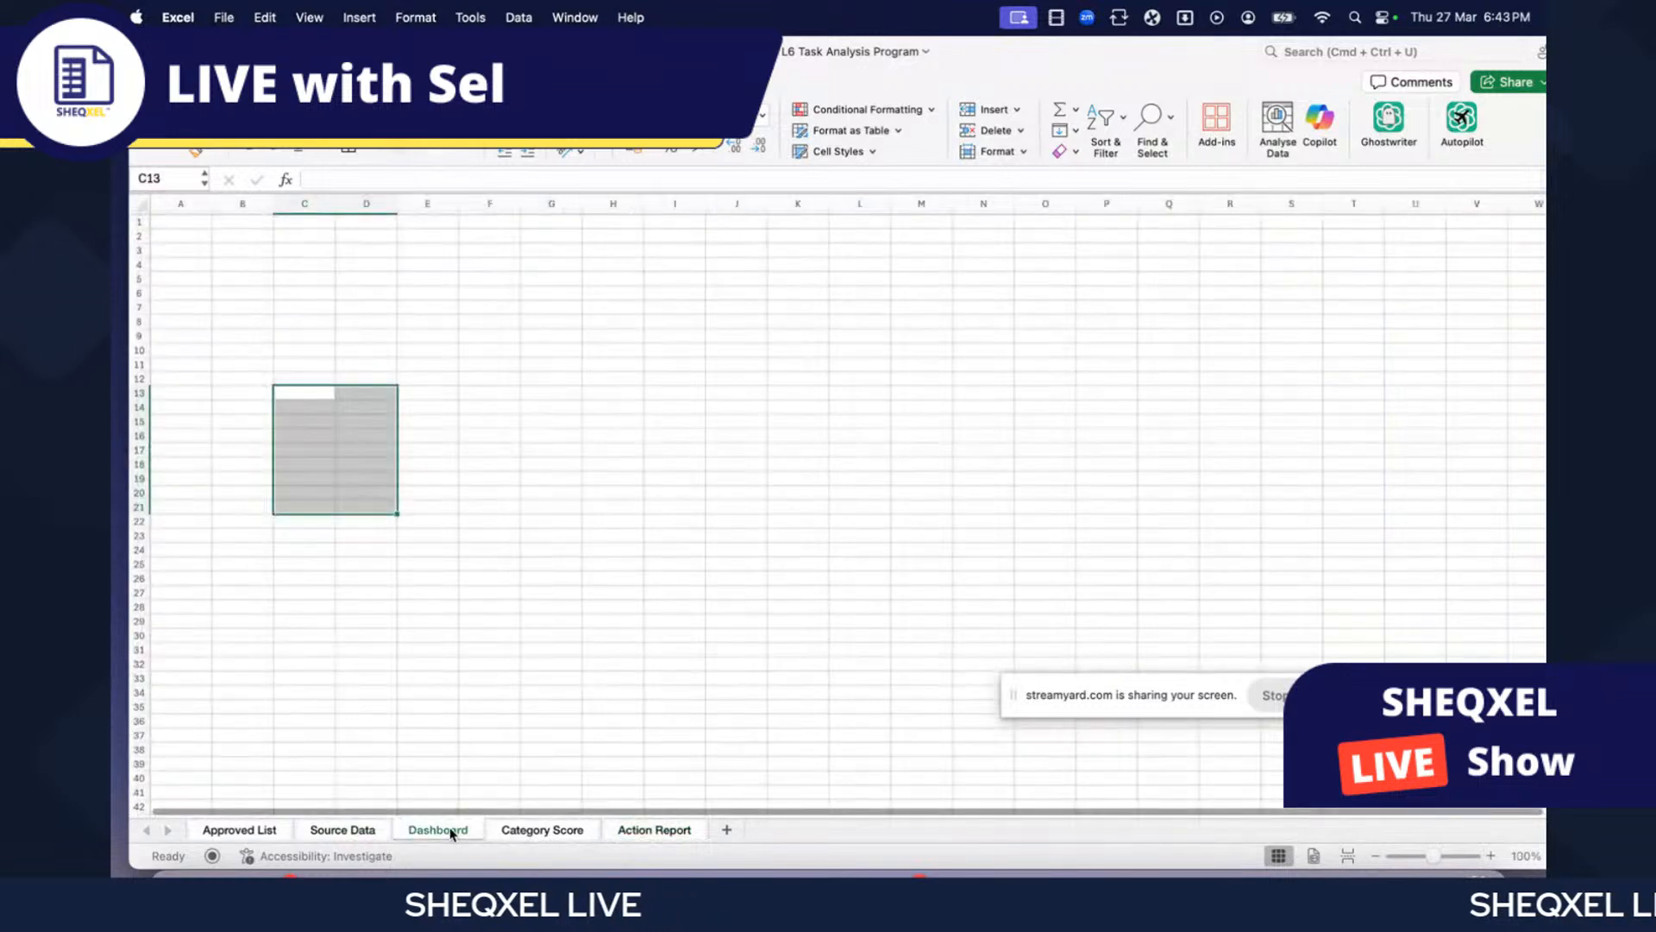
left_click(371, 831)
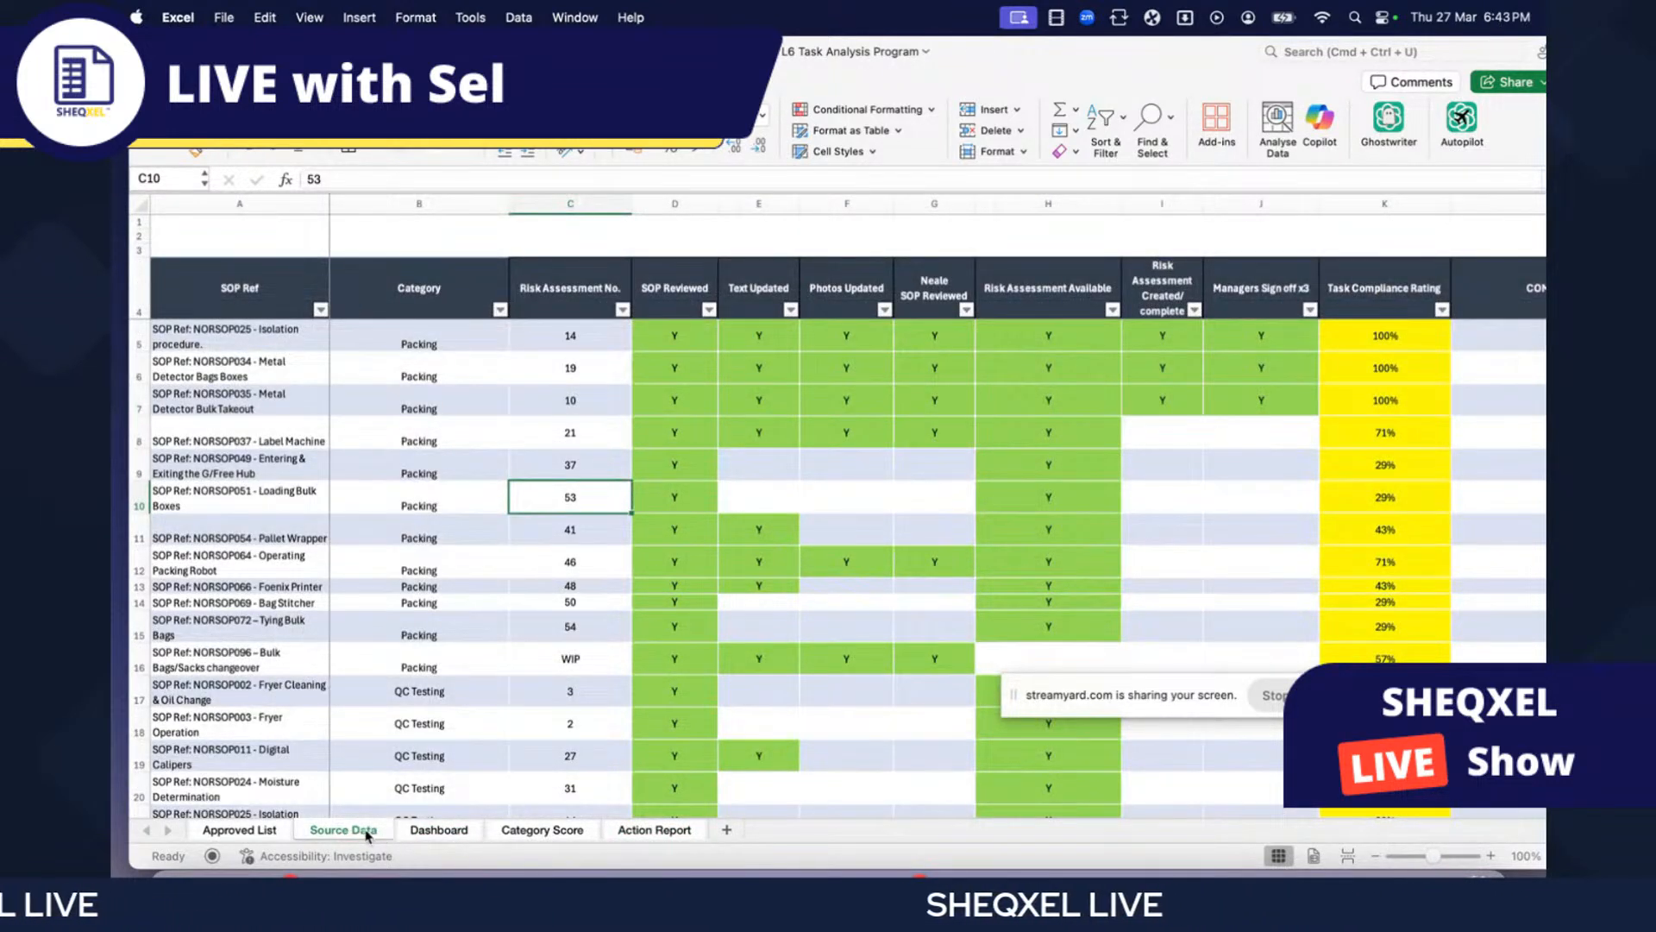
left_click(436, 830)
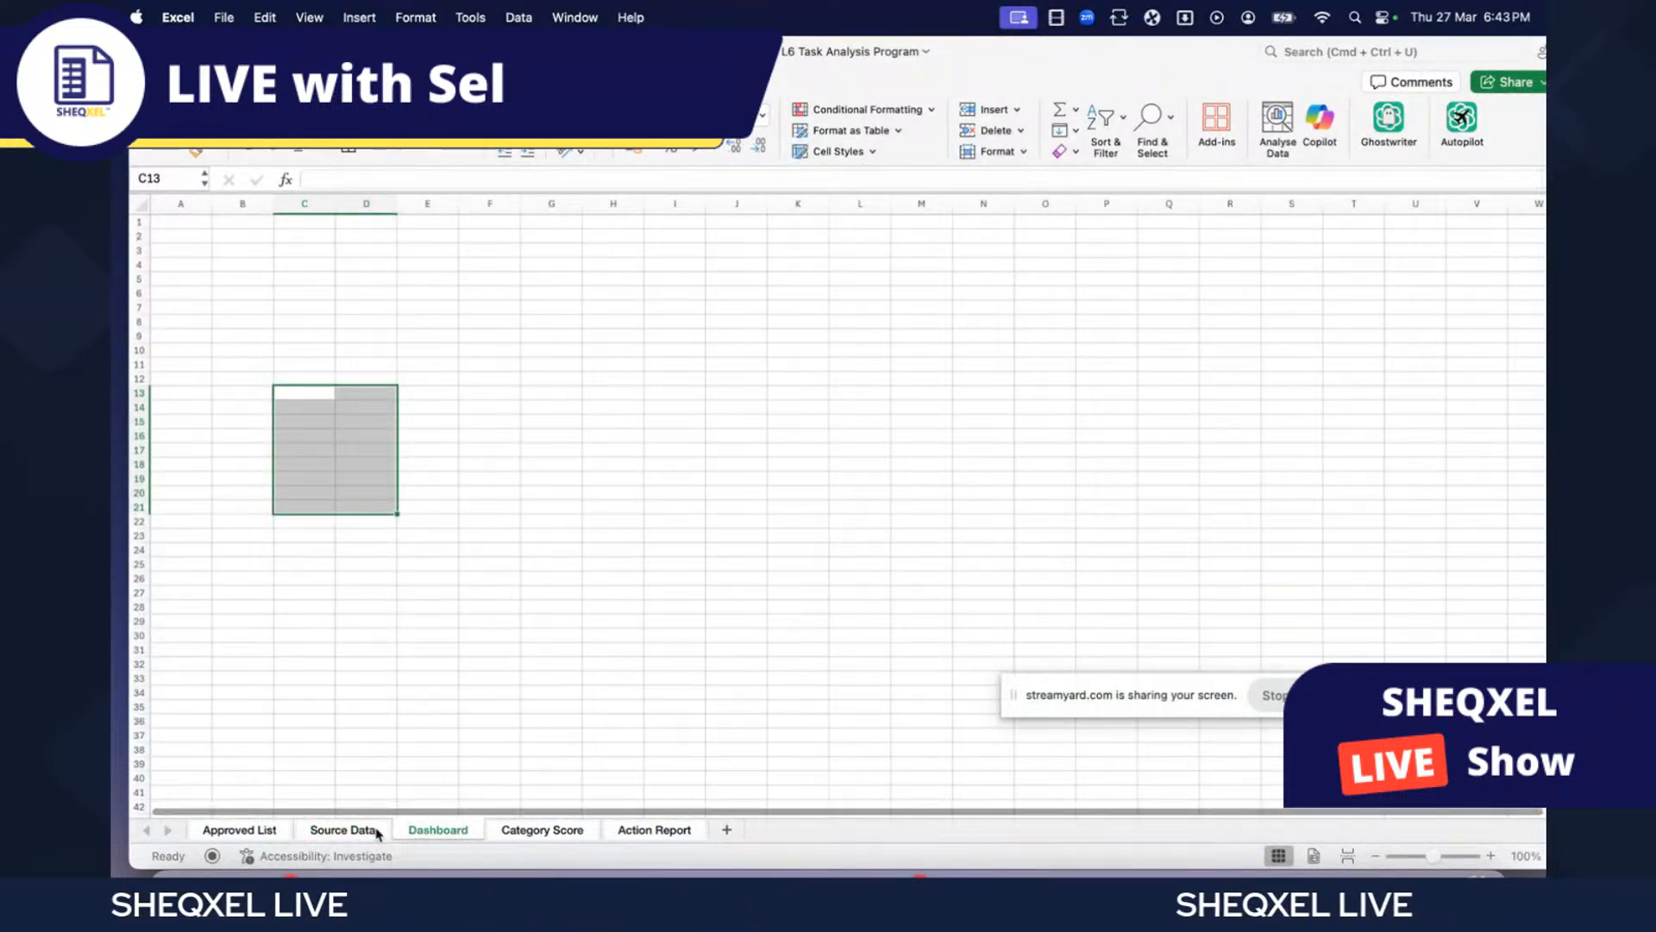
key("ctrl+Page_Up")
left_click(436, 838)
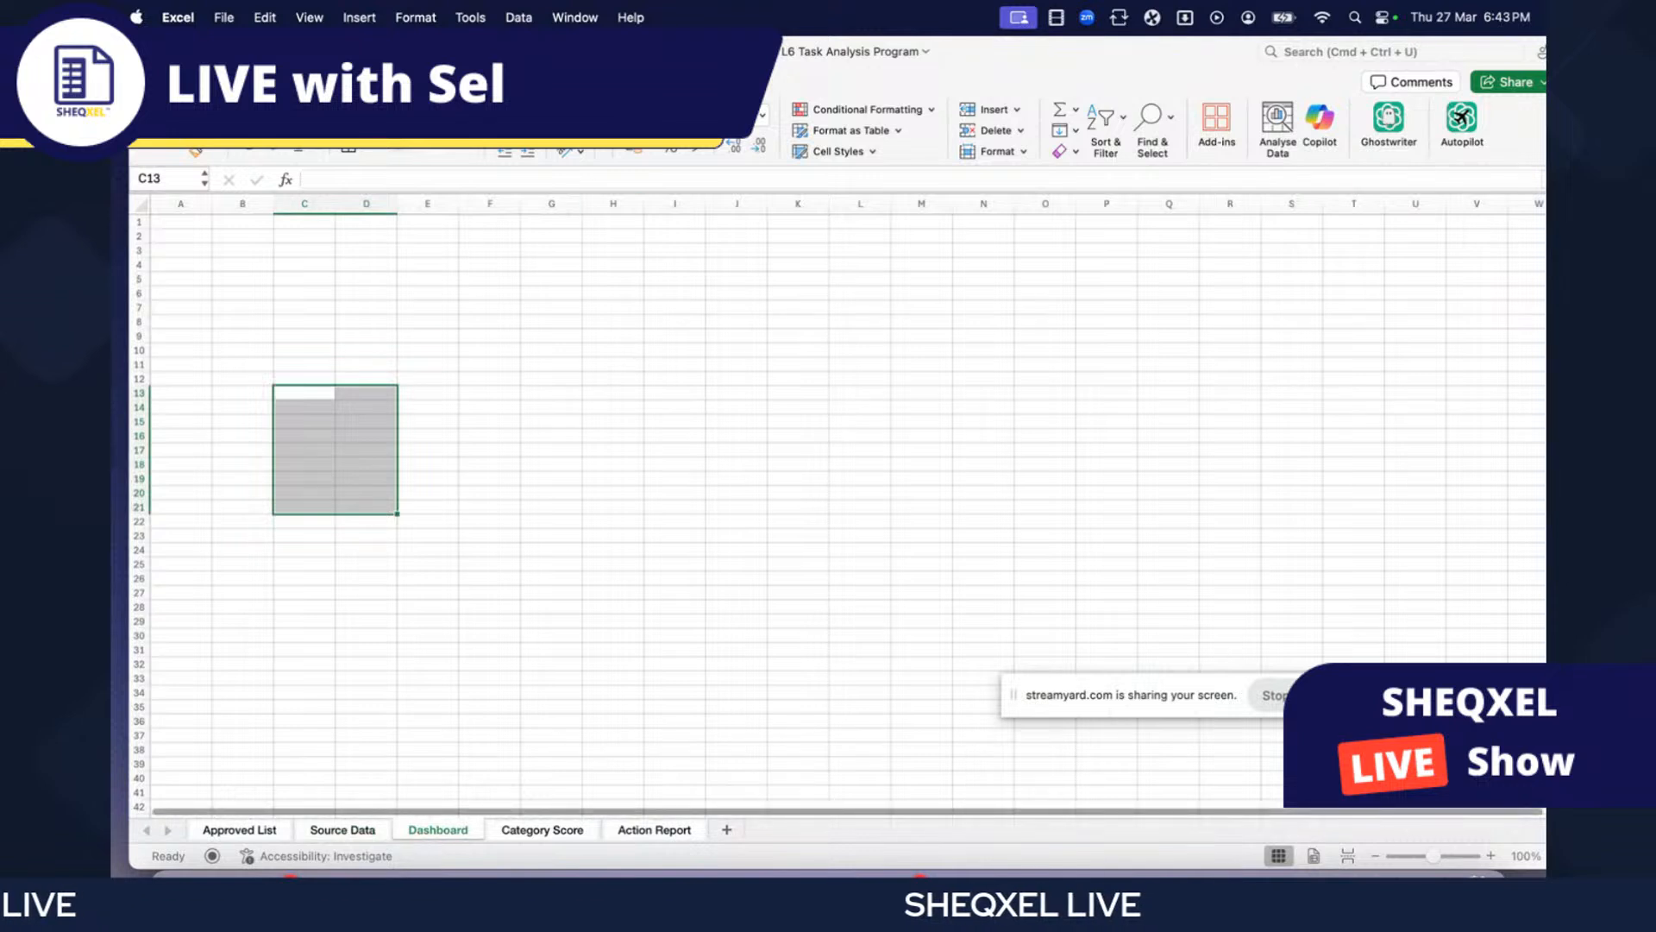
- Turn off the gridlines on the Dashboard sheet
left_click(575, 82)
left_click(655, 130)
left_click(693, 477)
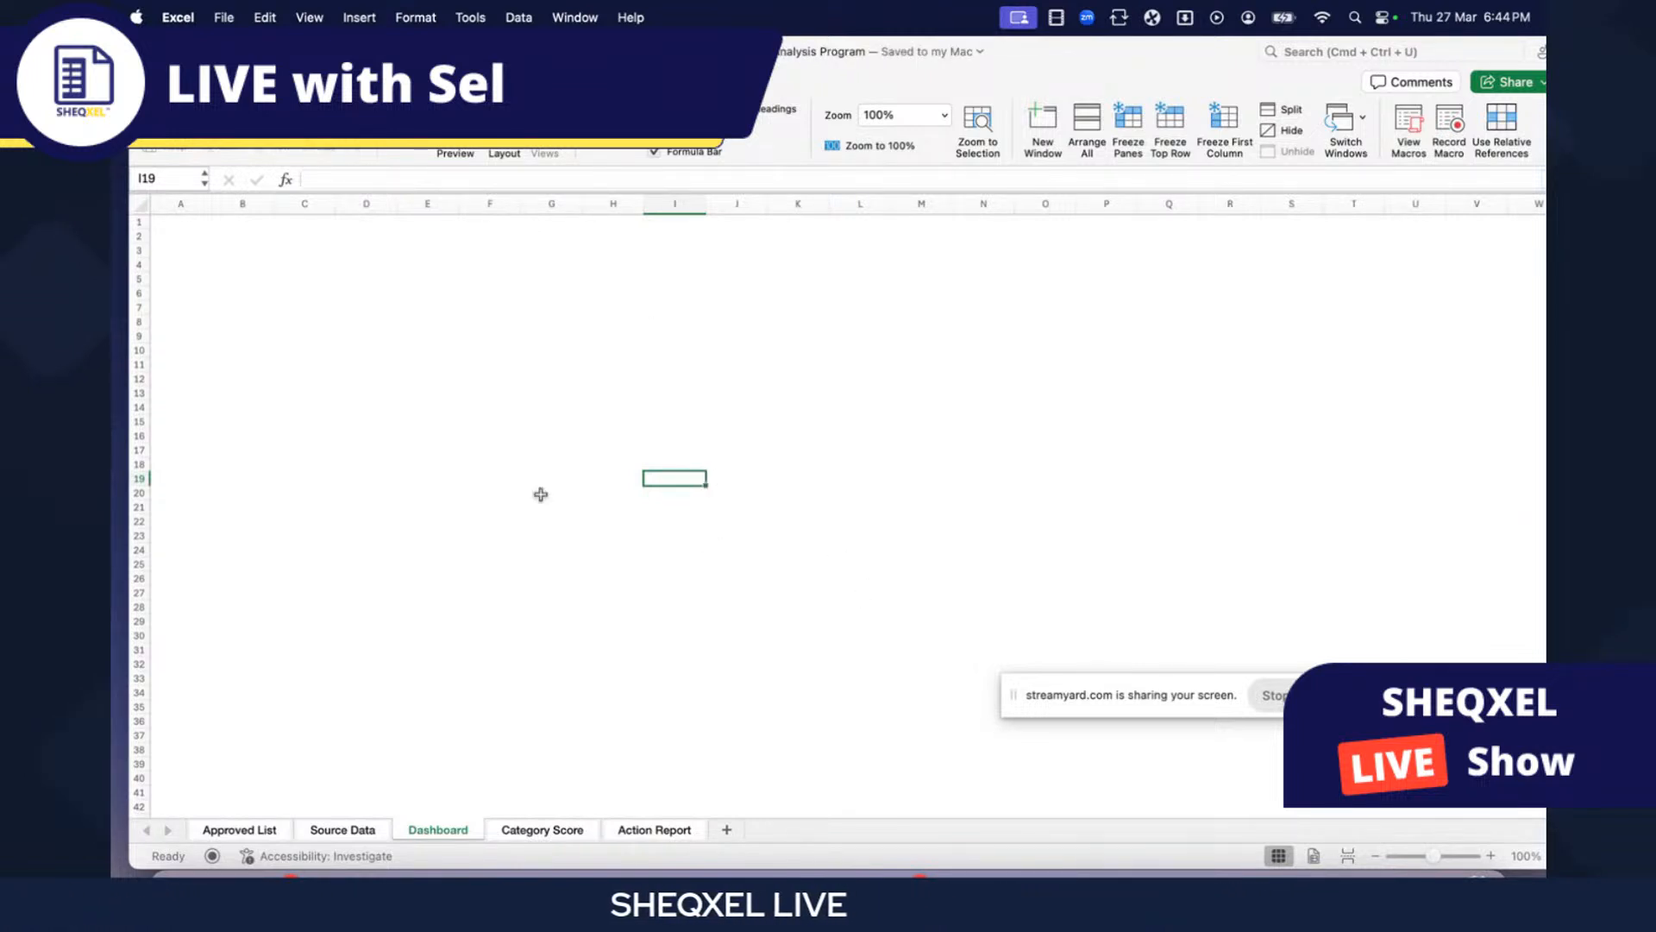
- Draw a rectangle about 12.21" wide and 6.46" high on the Dashboard sheet, and position it starting at column B, row 2
left_click(226, 82)
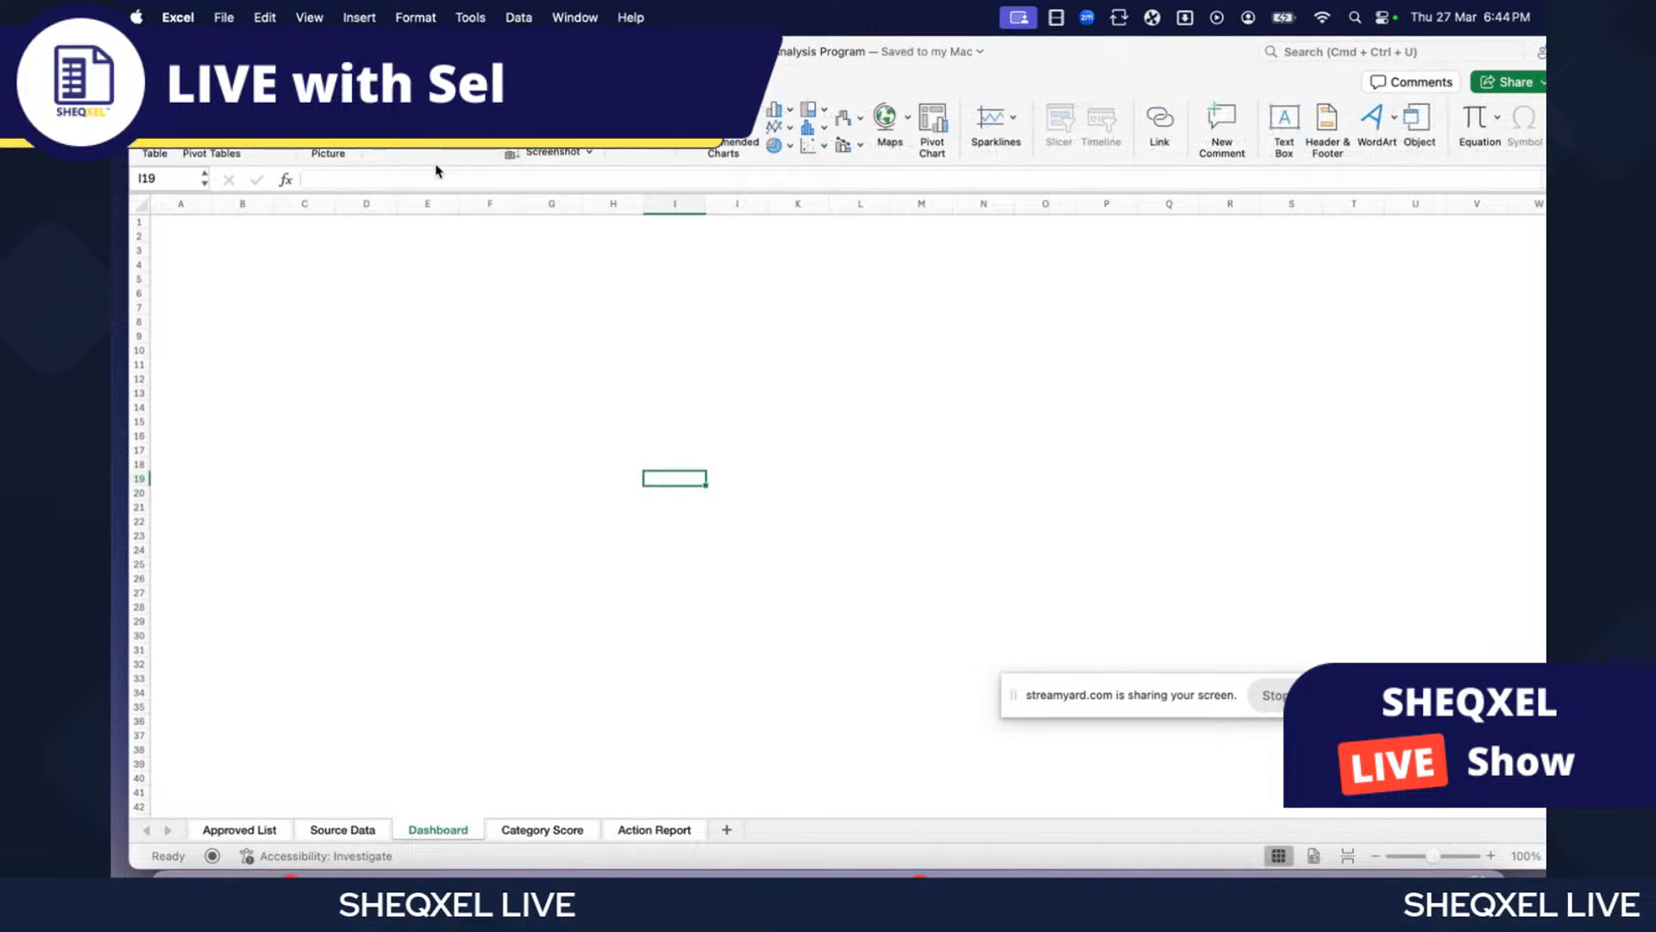
left_click(396, 113)
left_click(395, 112)
left_click(429, 117)
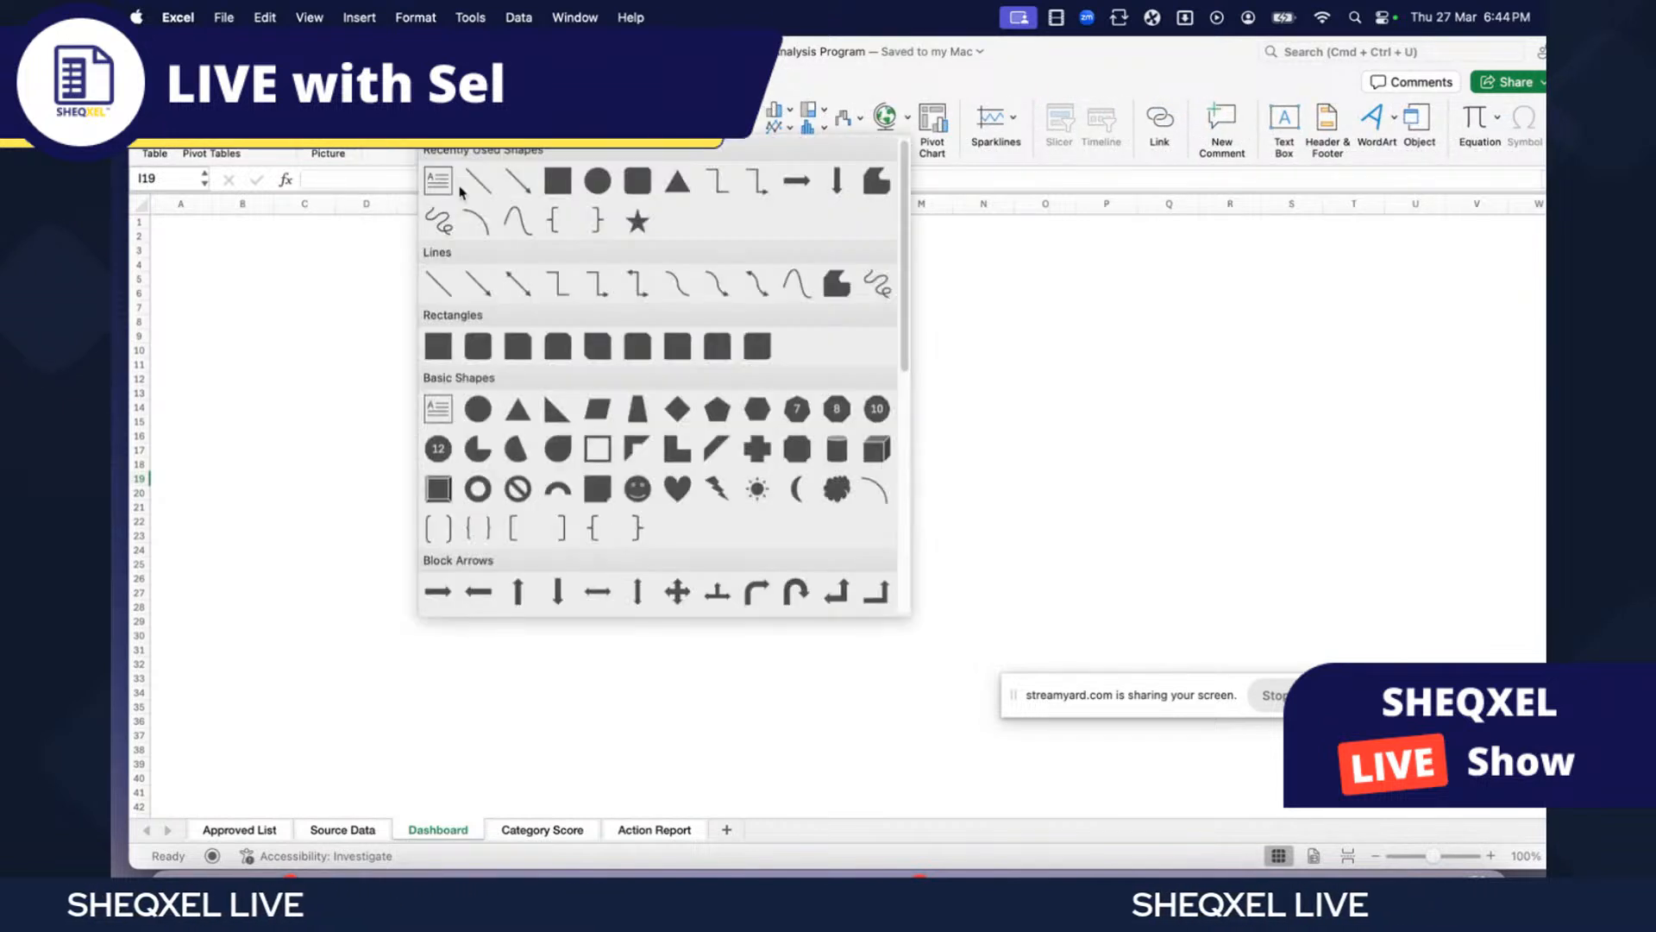
left_click(566, 182)
mouse_move(280, 288)
left_mouse_down()
mouse_move(1098, 702)
mouse_move(1116, 729)
left_mouse_up()
left_click_drag(709, 415, 697, 444)
left_click_drag(1057, 697, 1140, 834)
left_click(1056, 703)
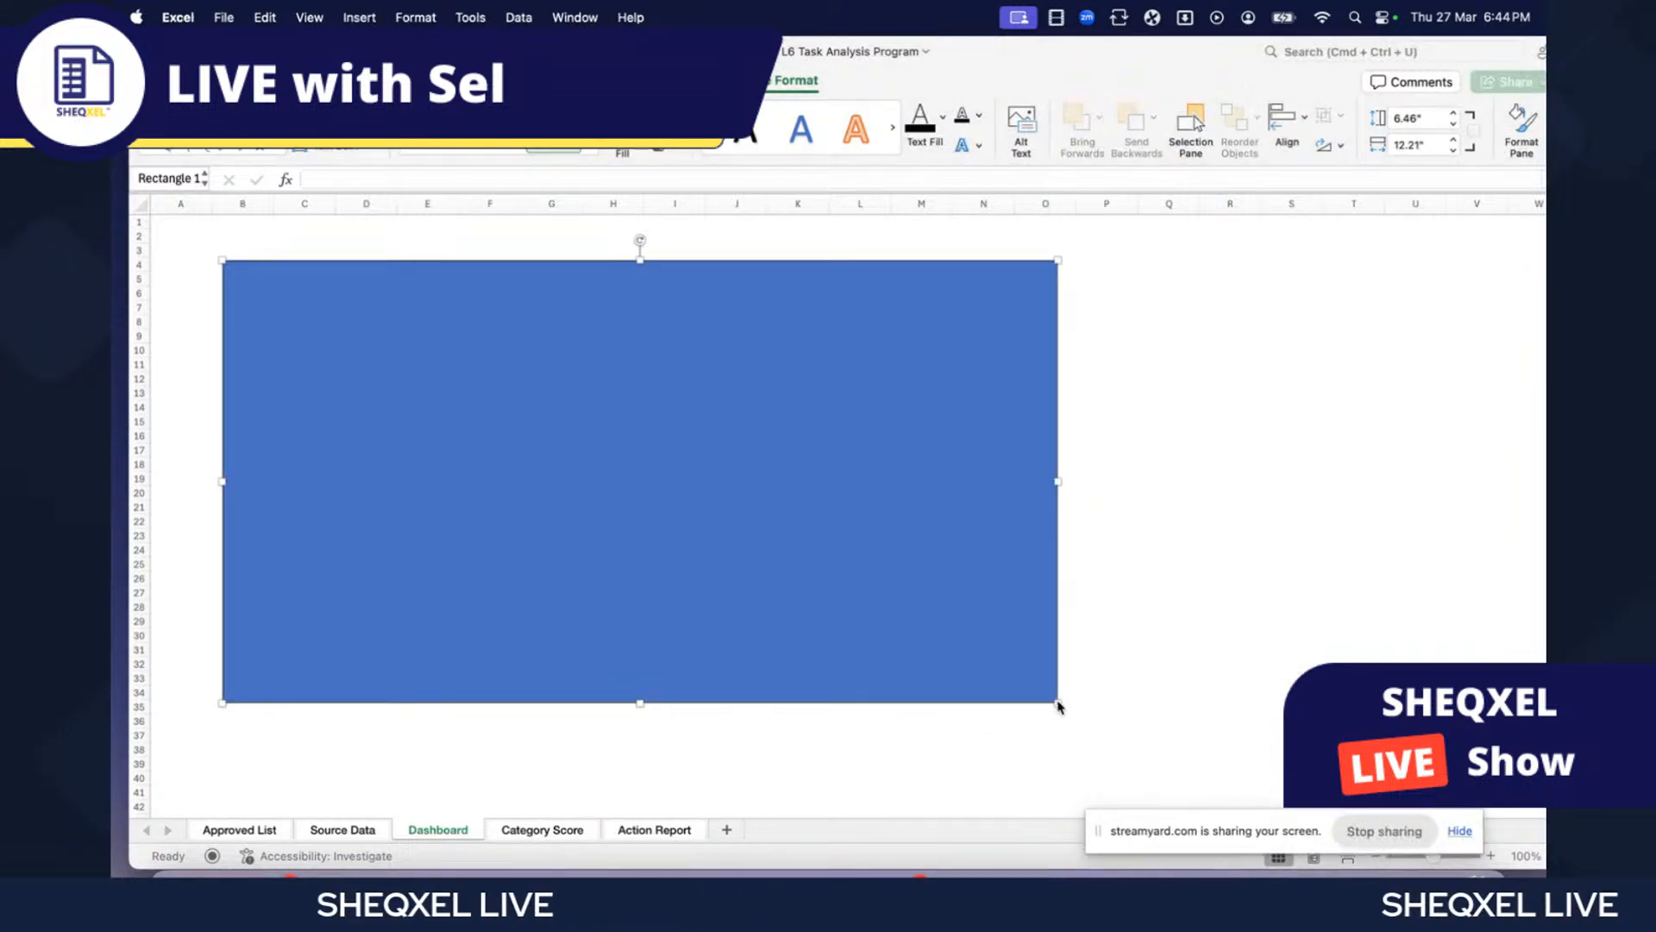
mouse_move(761, 593)
left_mouse_down()
mouse_move(961, 610)
mouse_move(905, 584)
mouse_move(790, 588)
mouse_move(770, 563)
left_mouse_up()
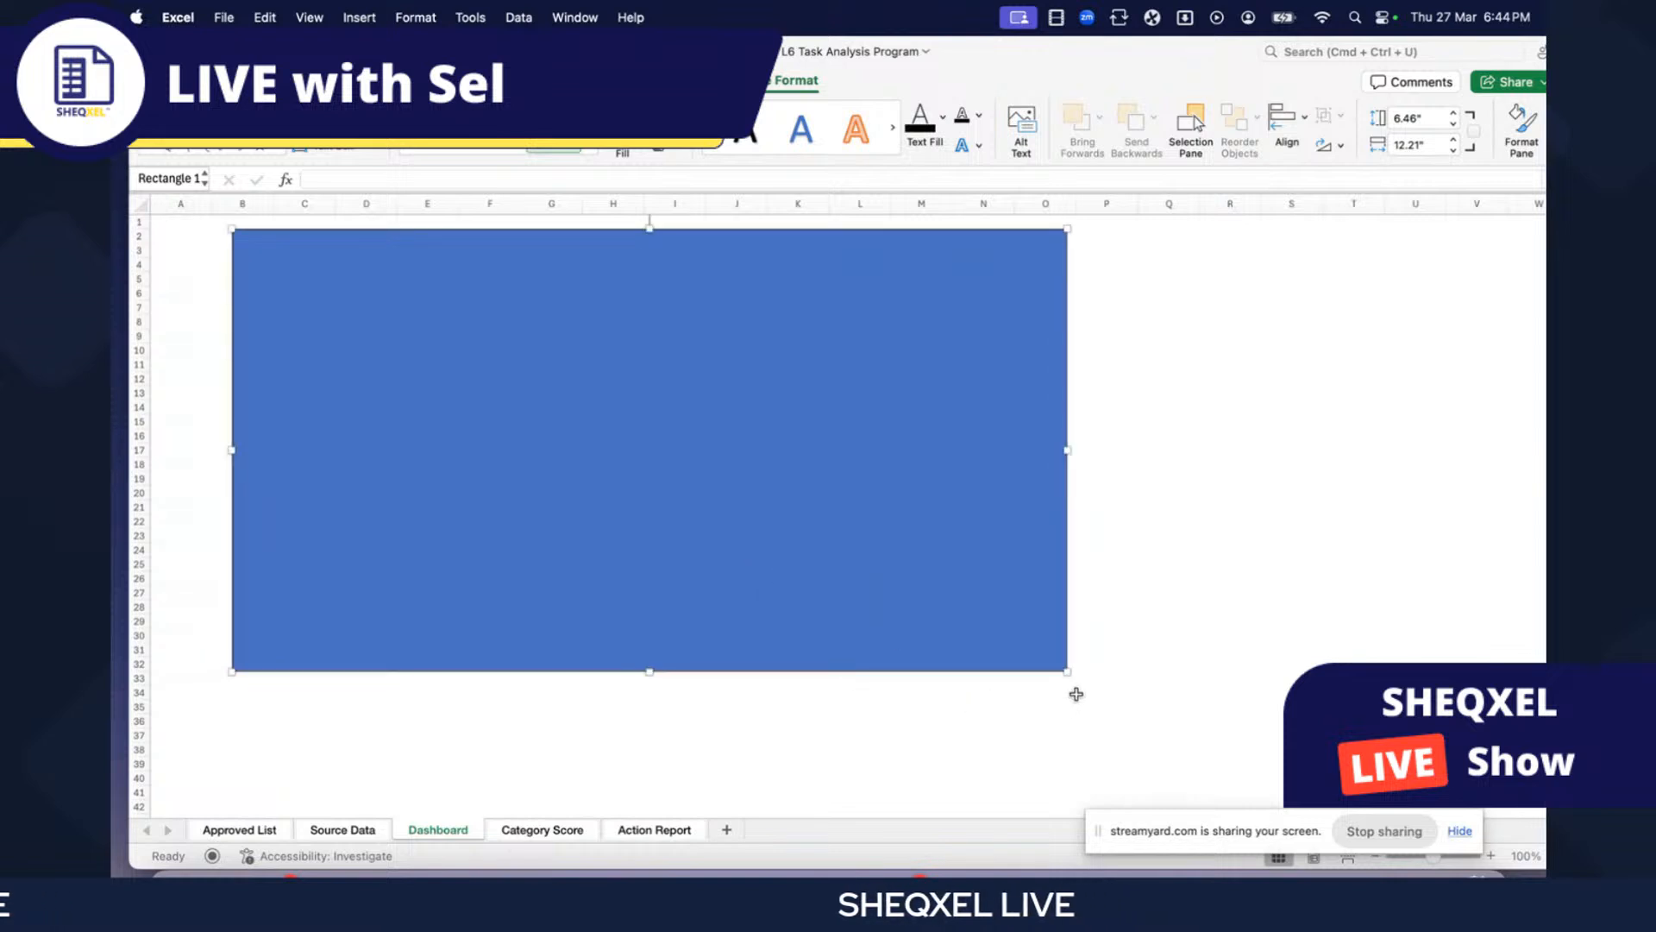
- Enlarge the Dashboard rectangle so it extends across to column P and down to about row 35
left_click(1185, 464)
left_click_drag(1181, 564, 1250, 561)
left_click(1192, 393)
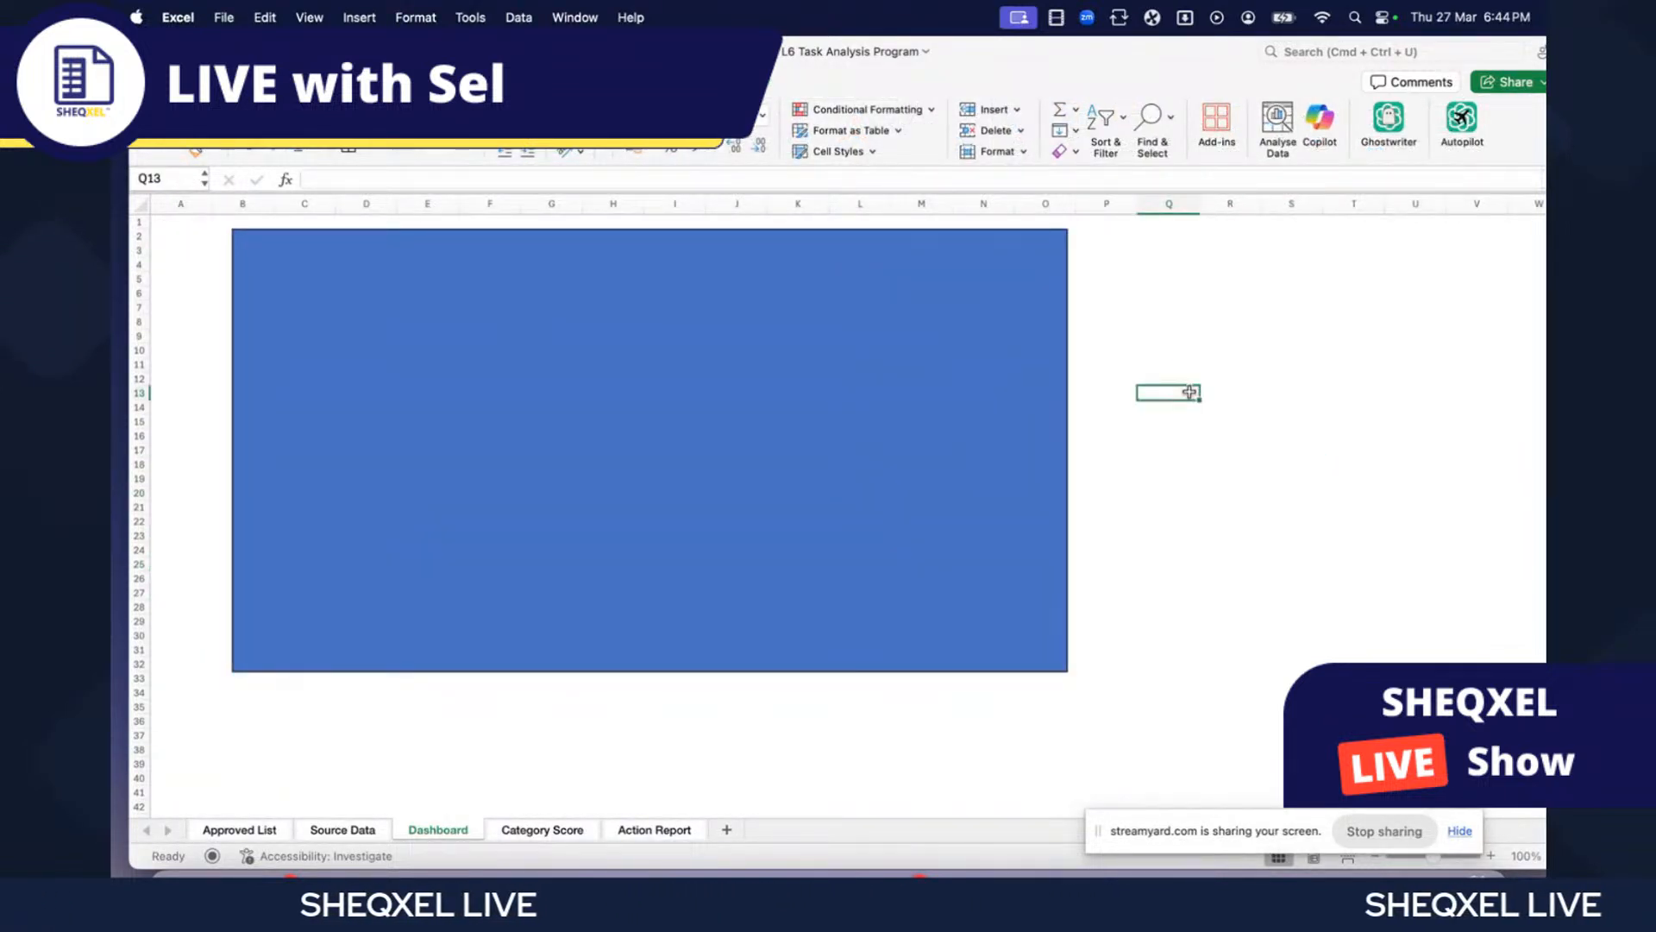
left_click(1068, 670)
left_click_drag(1068, 669, 1117, 716)
left_click(1230, 565)
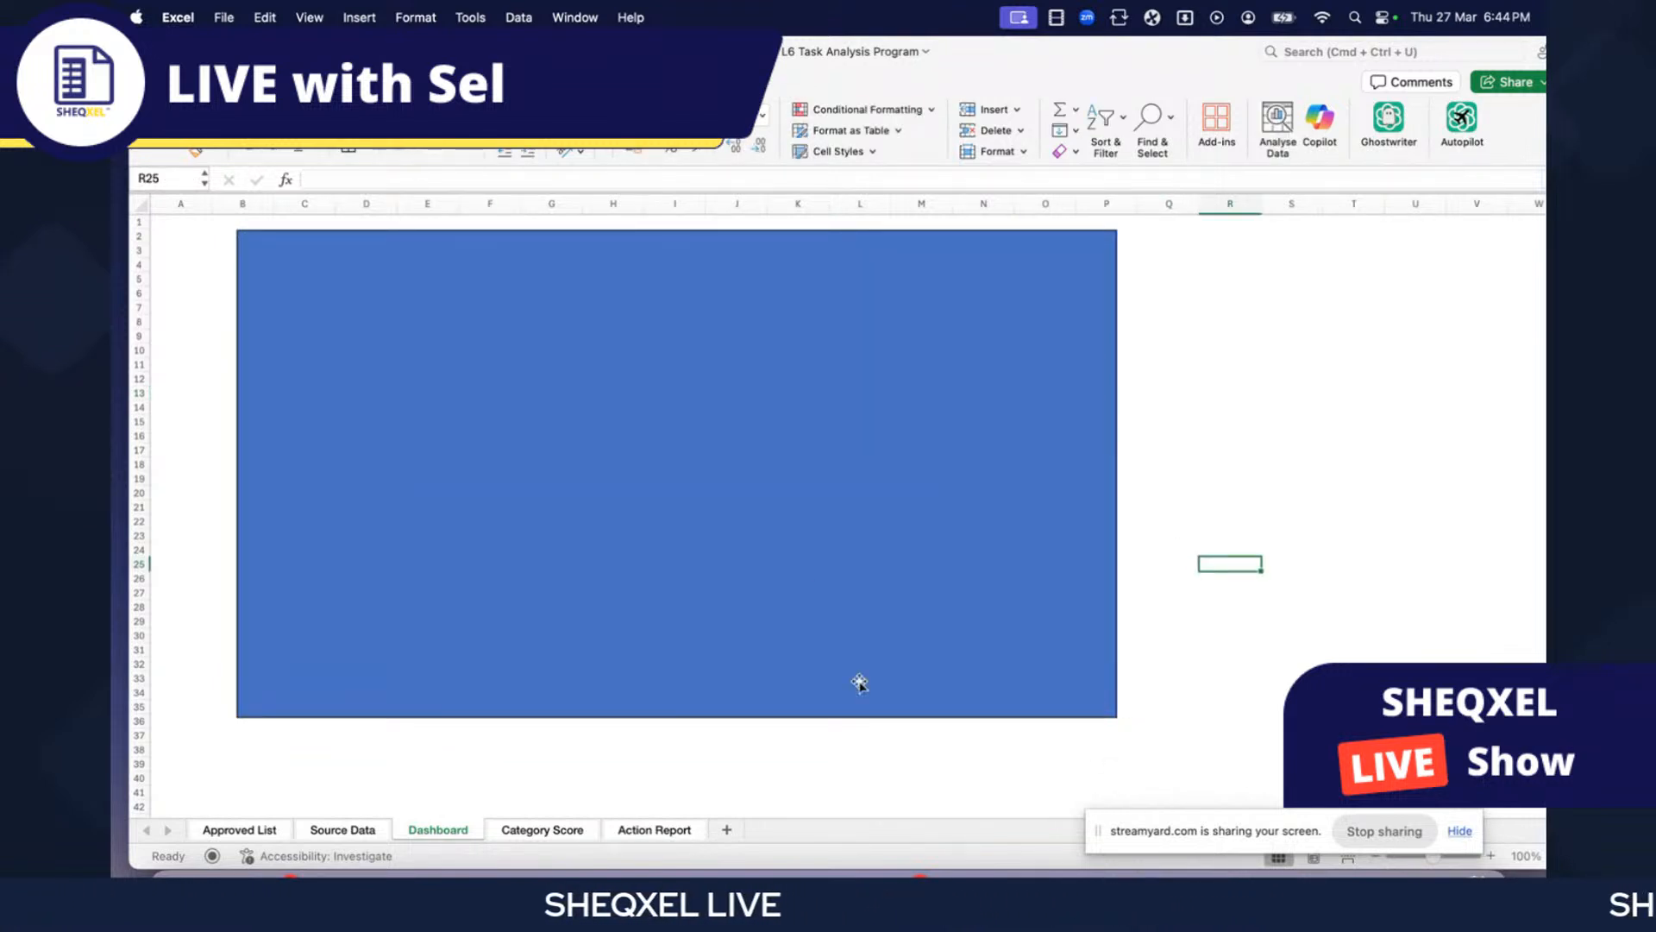
- Copy the Category Scores chart onto the Dashboard sheet, shrink it and place it beside the rectangle in columns Q to V
left_click(530, 830)
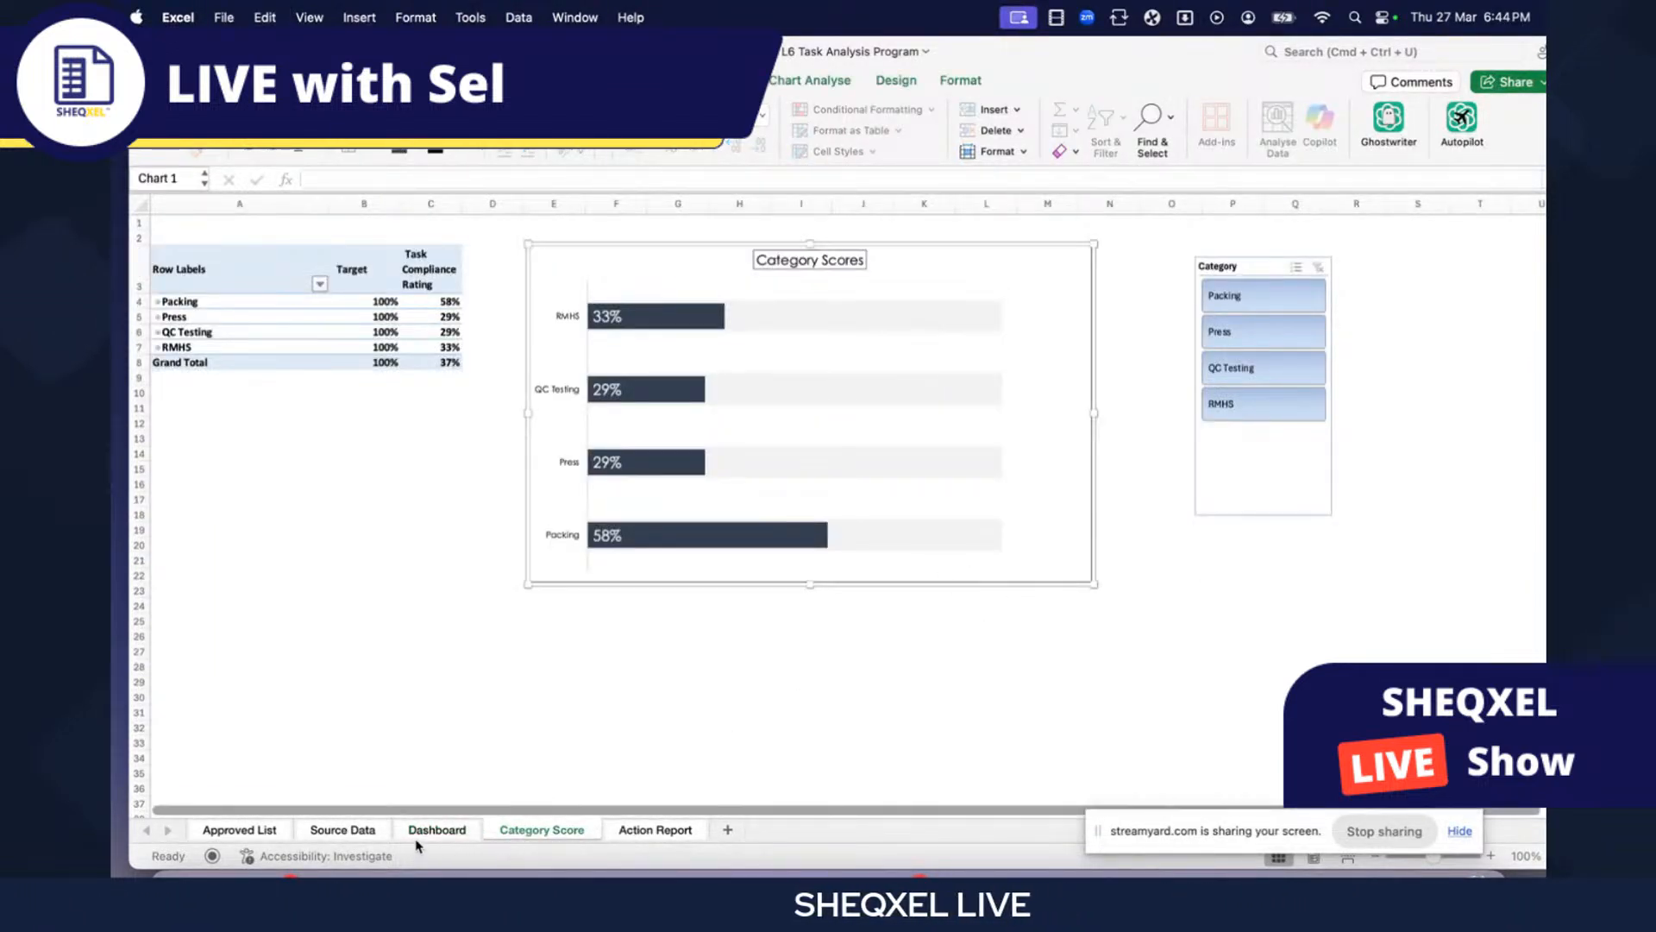
left_click(447, 830)
key("super+v")
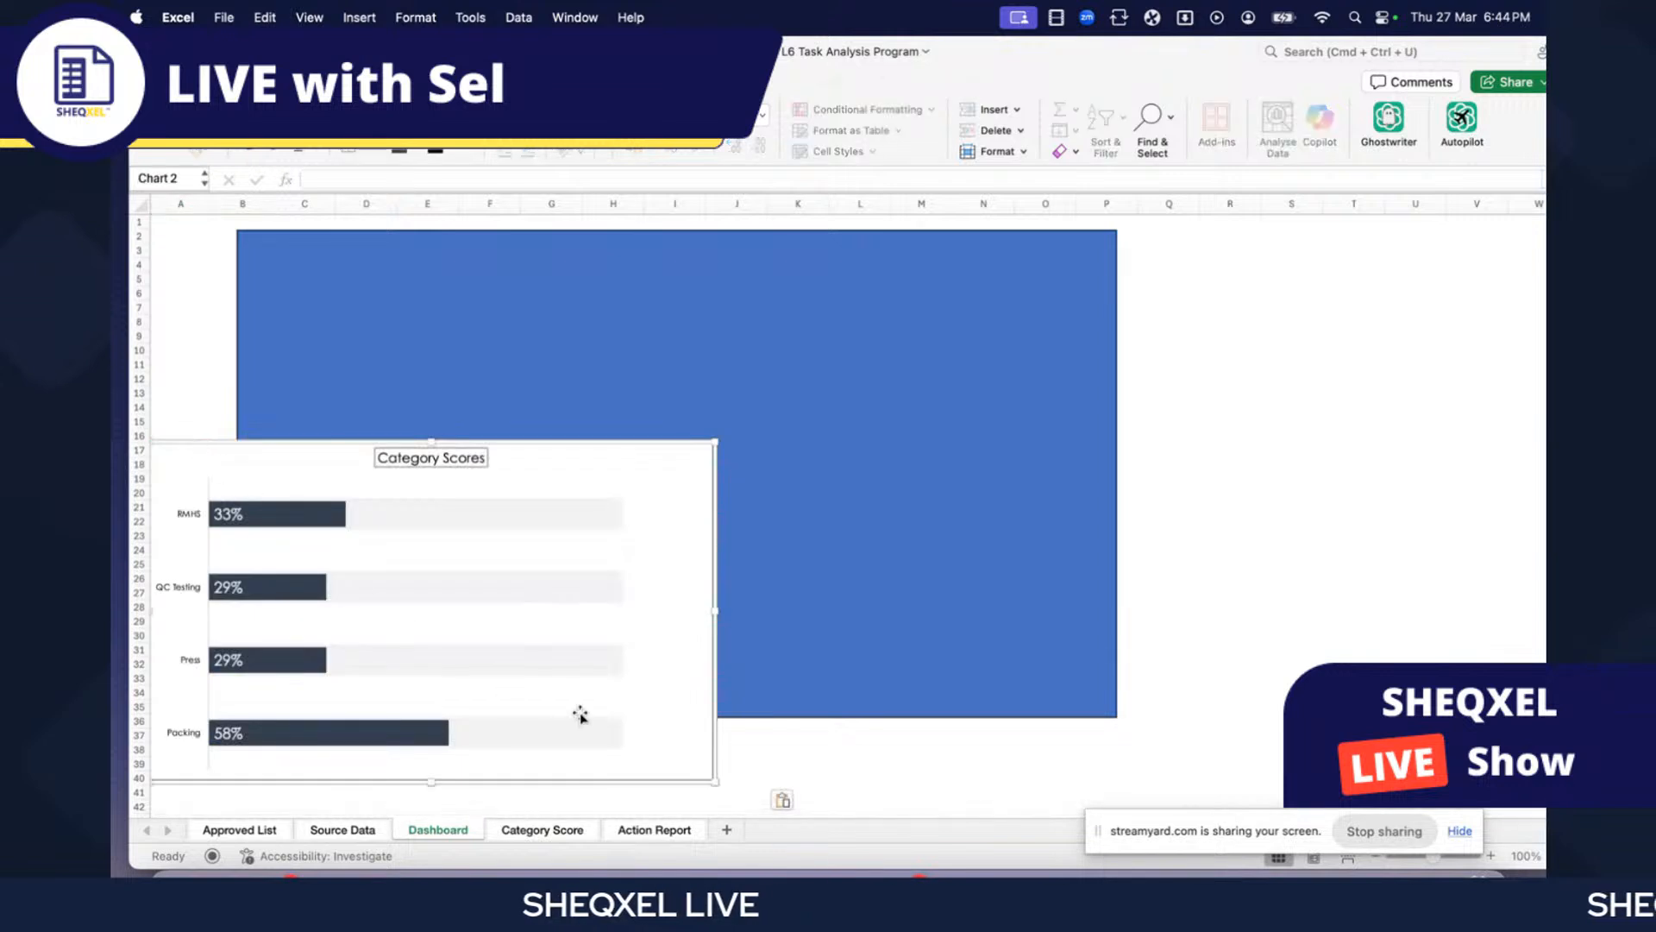
left_click_drag(708, 695, 1510, 590)
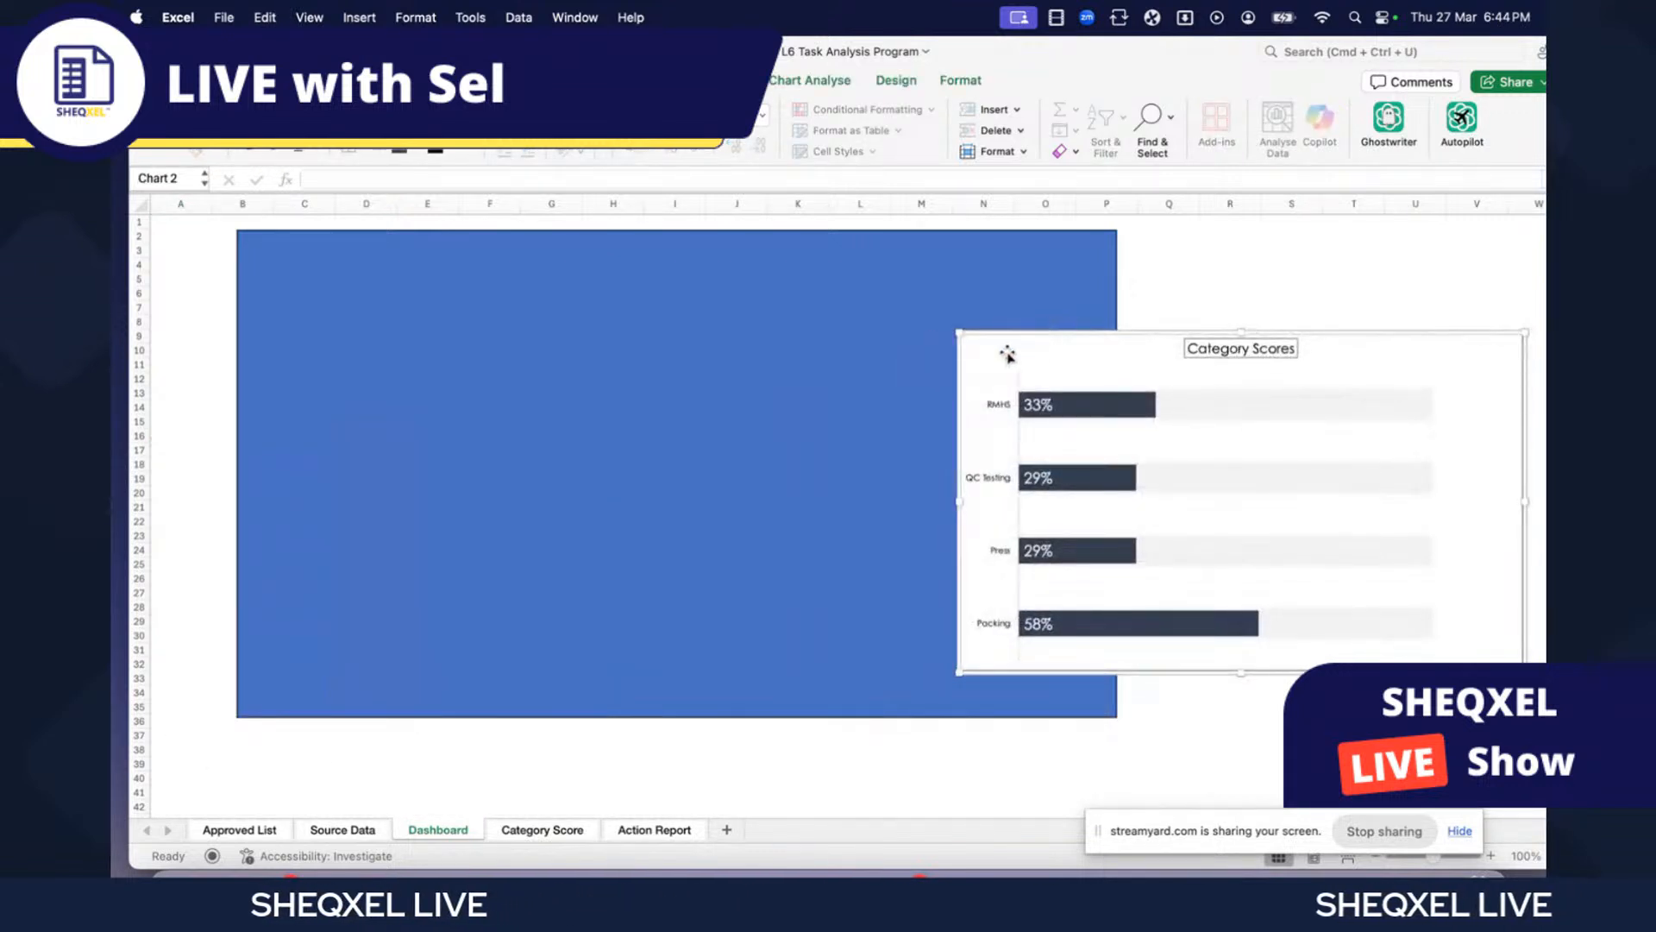
left_click_drag(959, 333, 1129, 314)
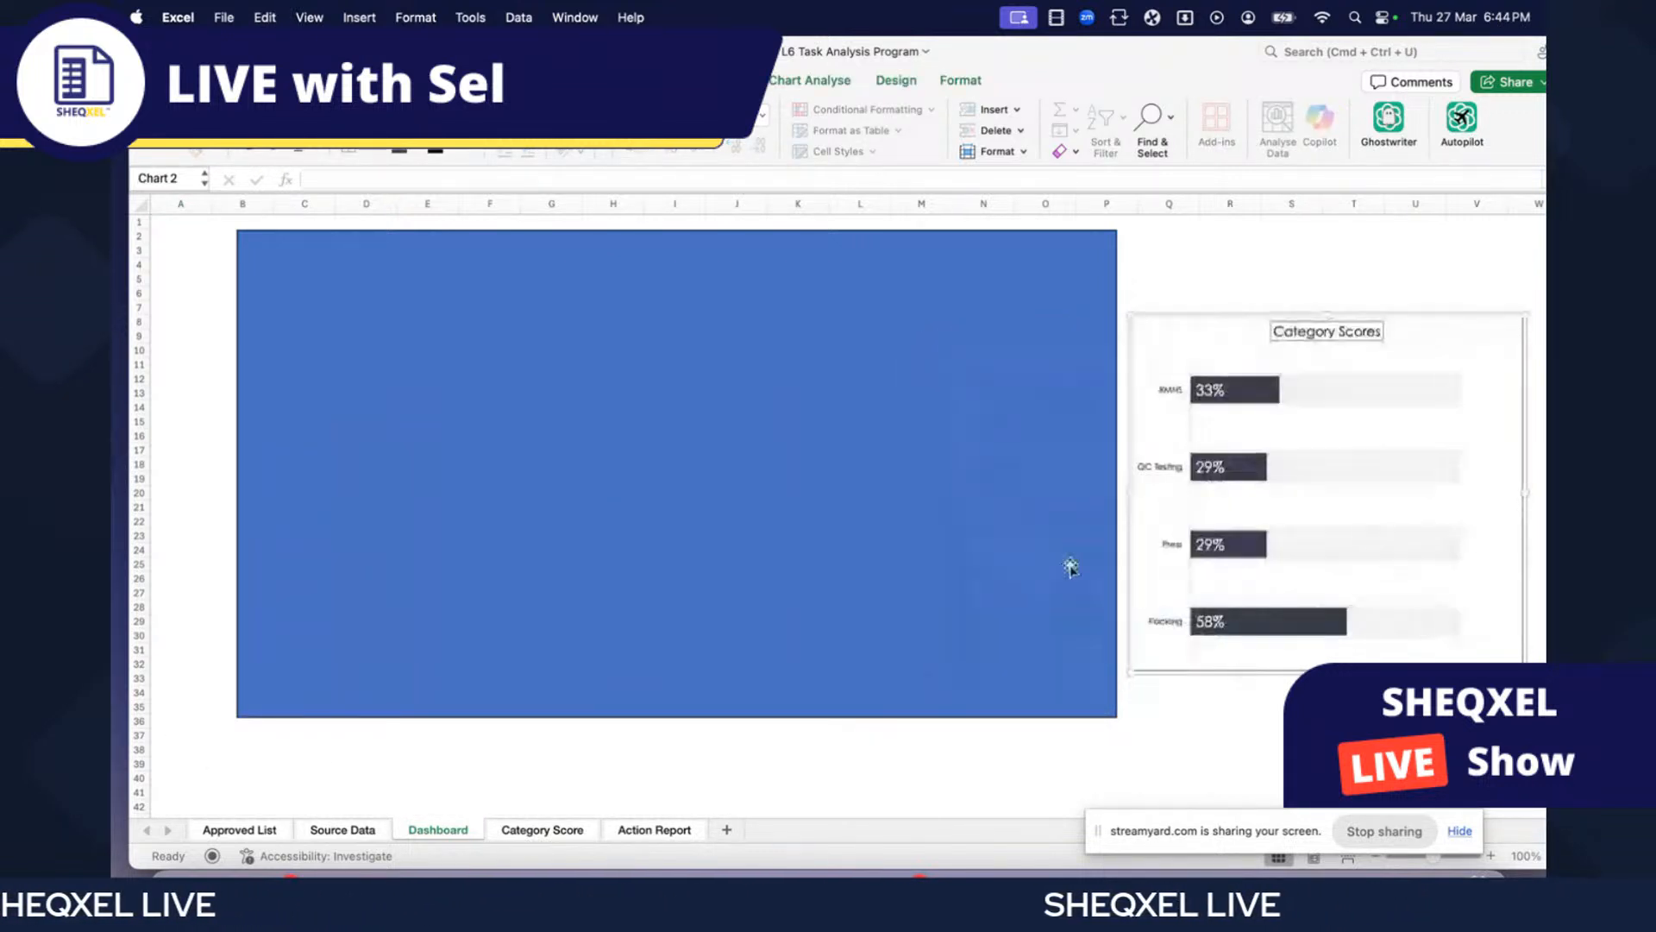
left_click_drag(1129, 670, 1185, 553)
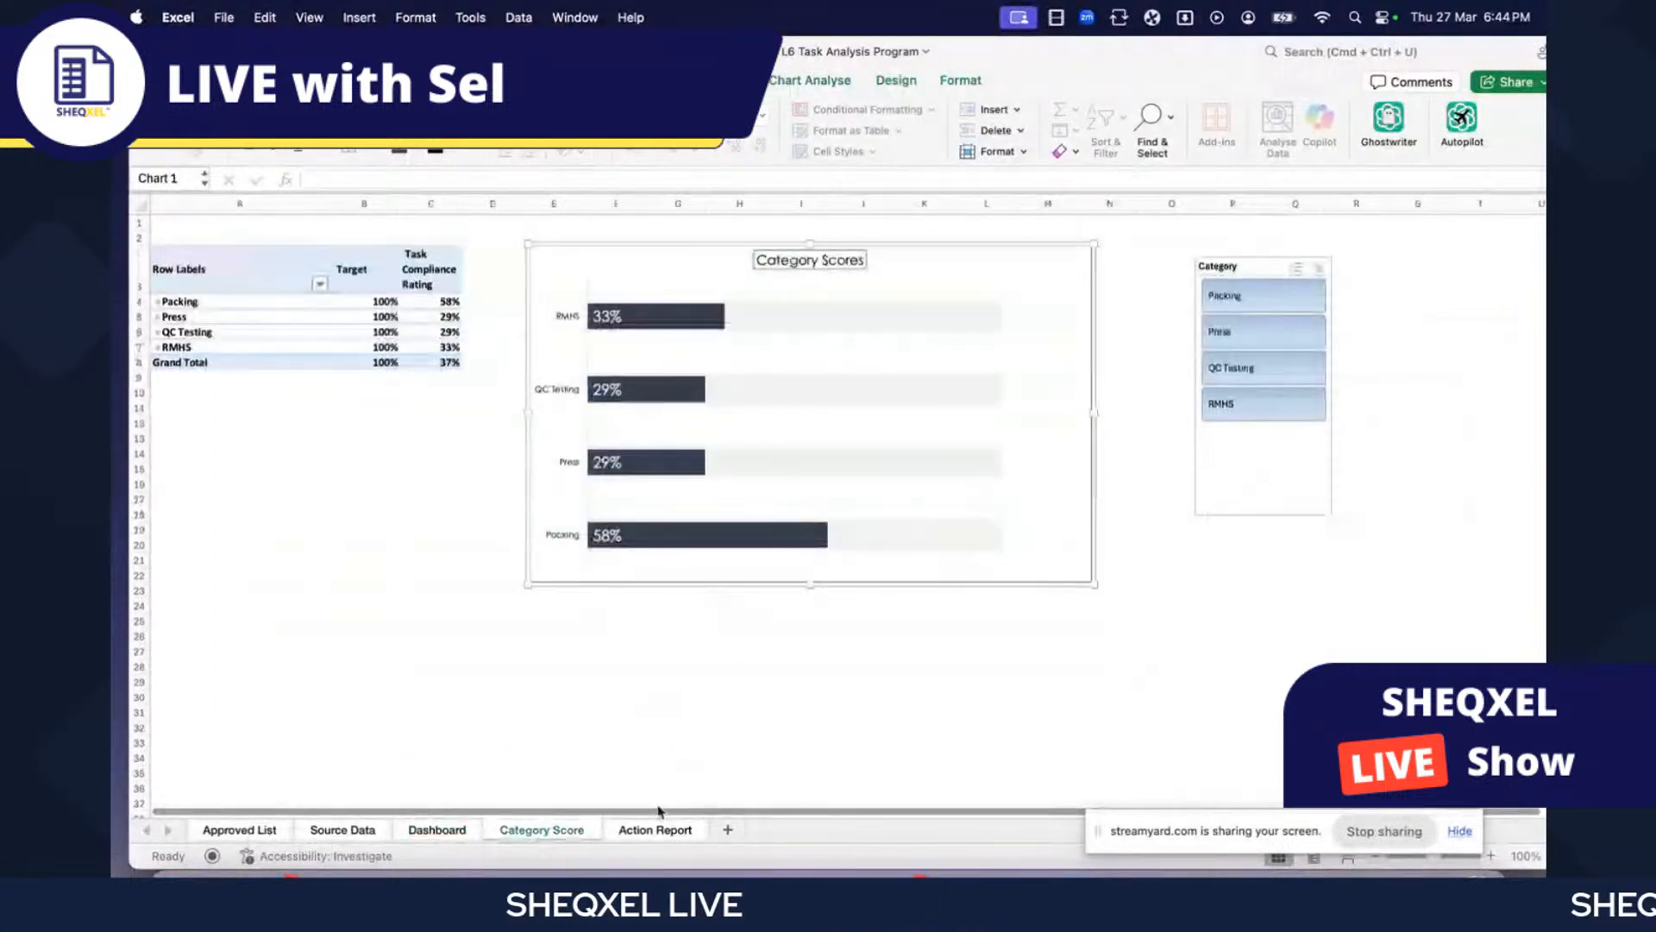
- Copy the Action Report chart onto the Dashboard sheet, shrink it and place it directly below the Category Scores chart
left_click(656, 829)
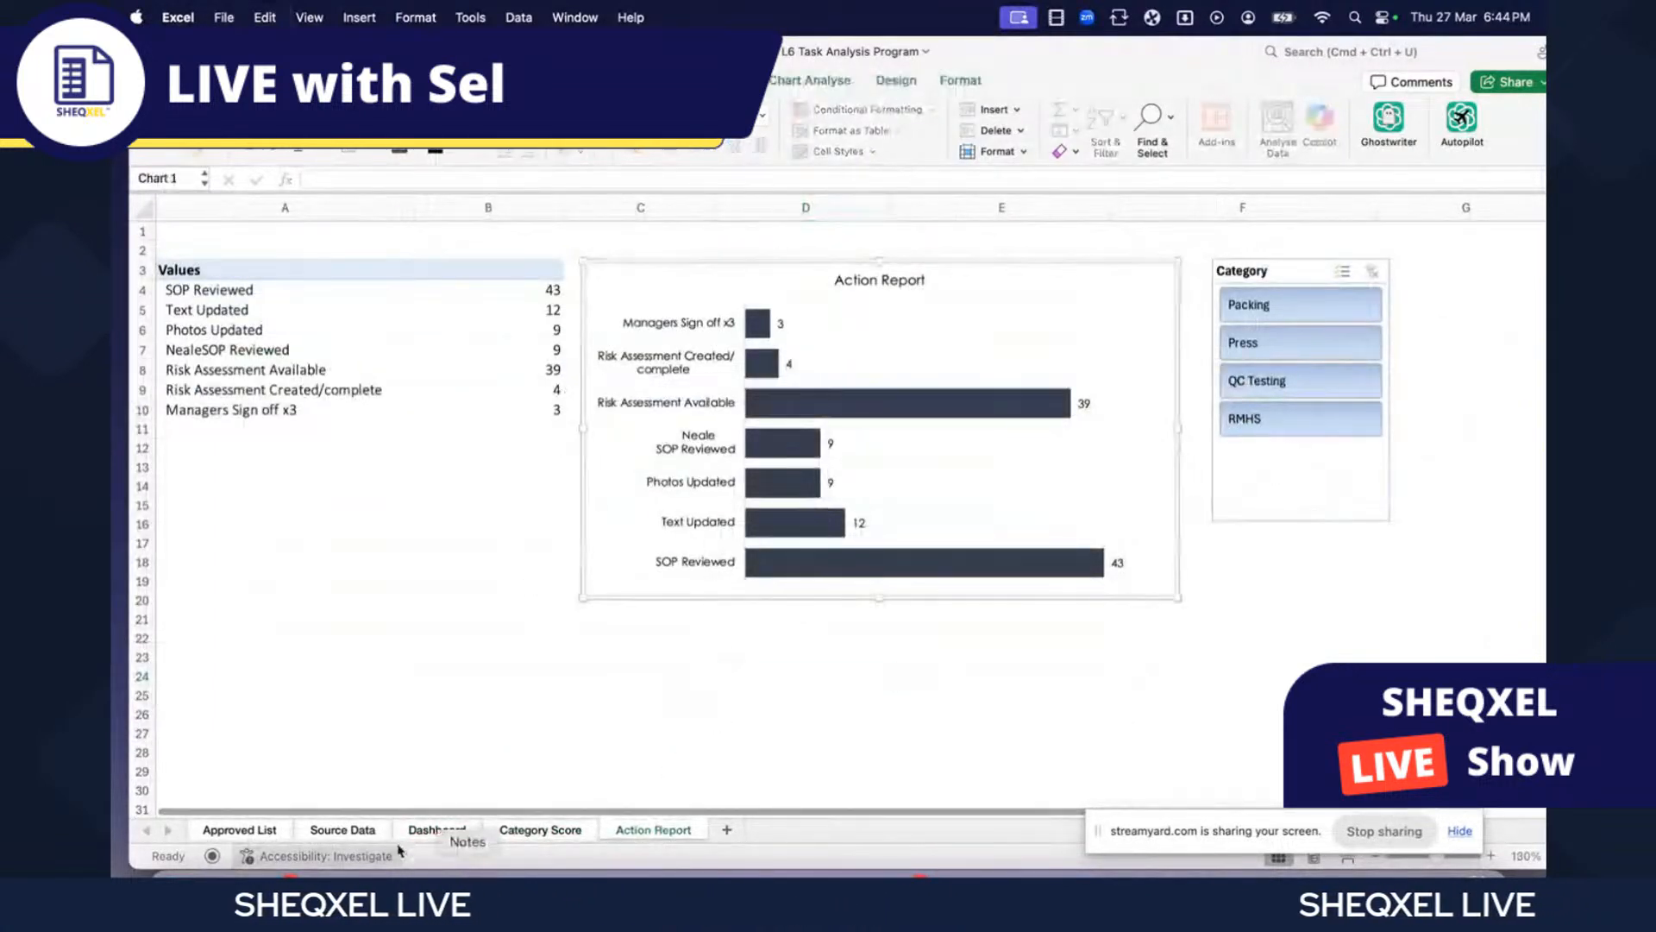
left_click(423, 828)
key("super+v")
left_click_drag(449, 737, 637, 258)
left_click_drag(999, 516, 1445, 818)
scroll(1272, 561, "up", 2)
scroll(1277, 621, "down", 2)
left_click_drag(1268, 554, 1251, 371)
- Copy the Category slicer from the Action Report sheet onto the Dashboard sheet and place it below the rectangle's lower right corner
left_click(639, 833)
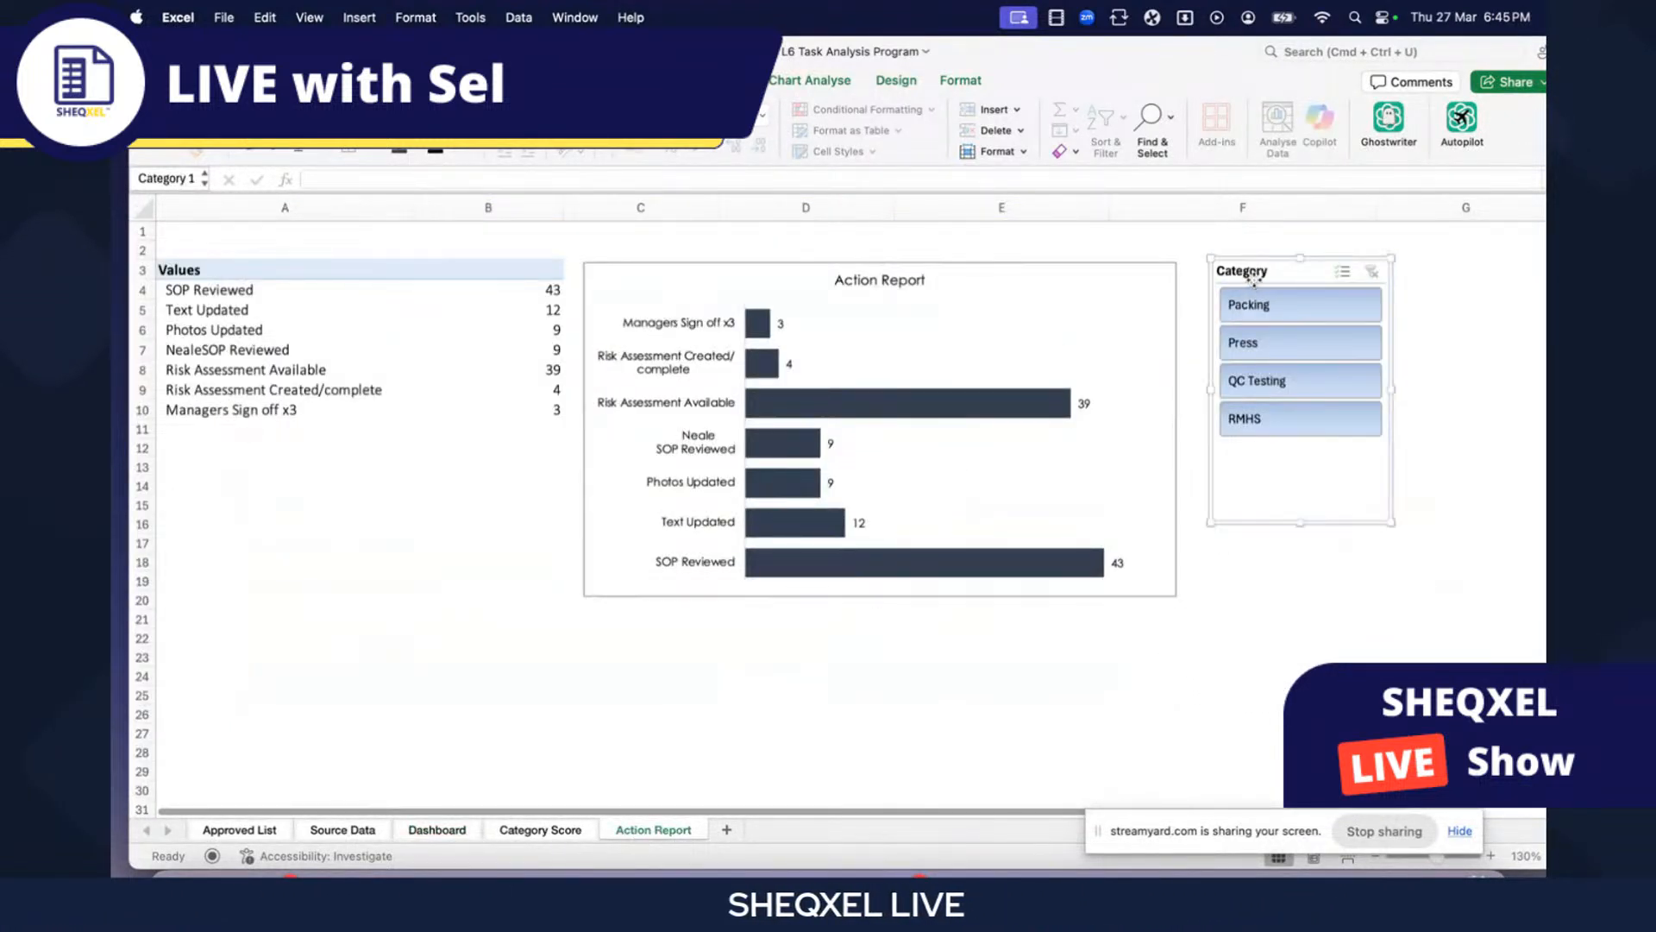
left_click(535, 829)
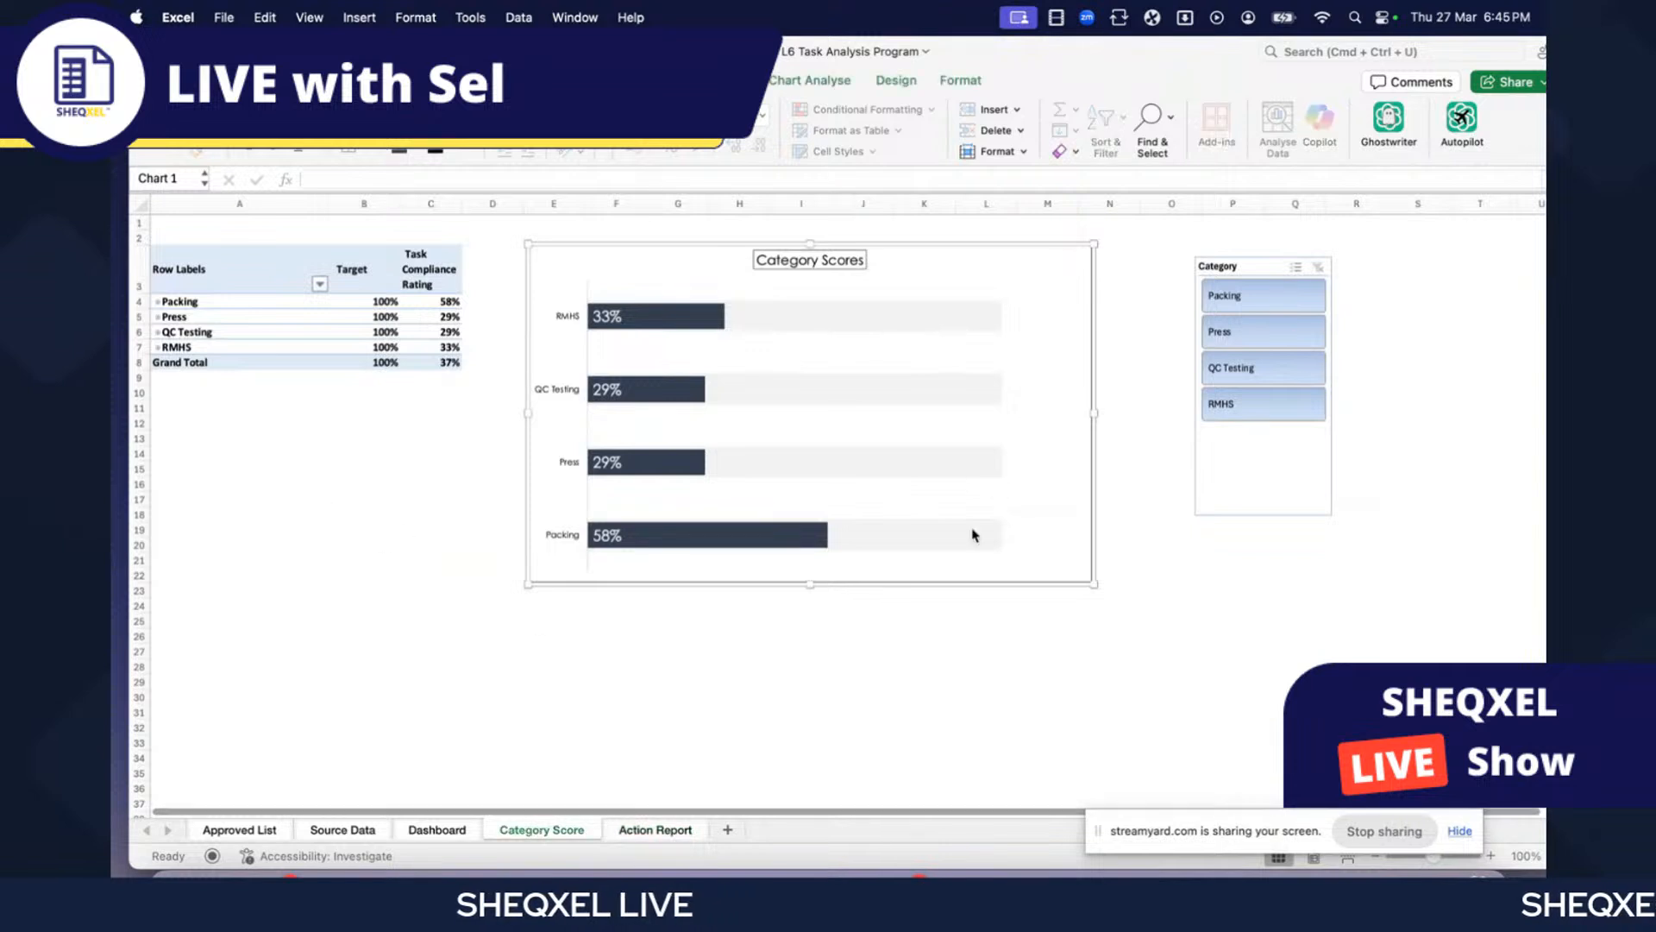
left_click(426, 830)
key("super+v")
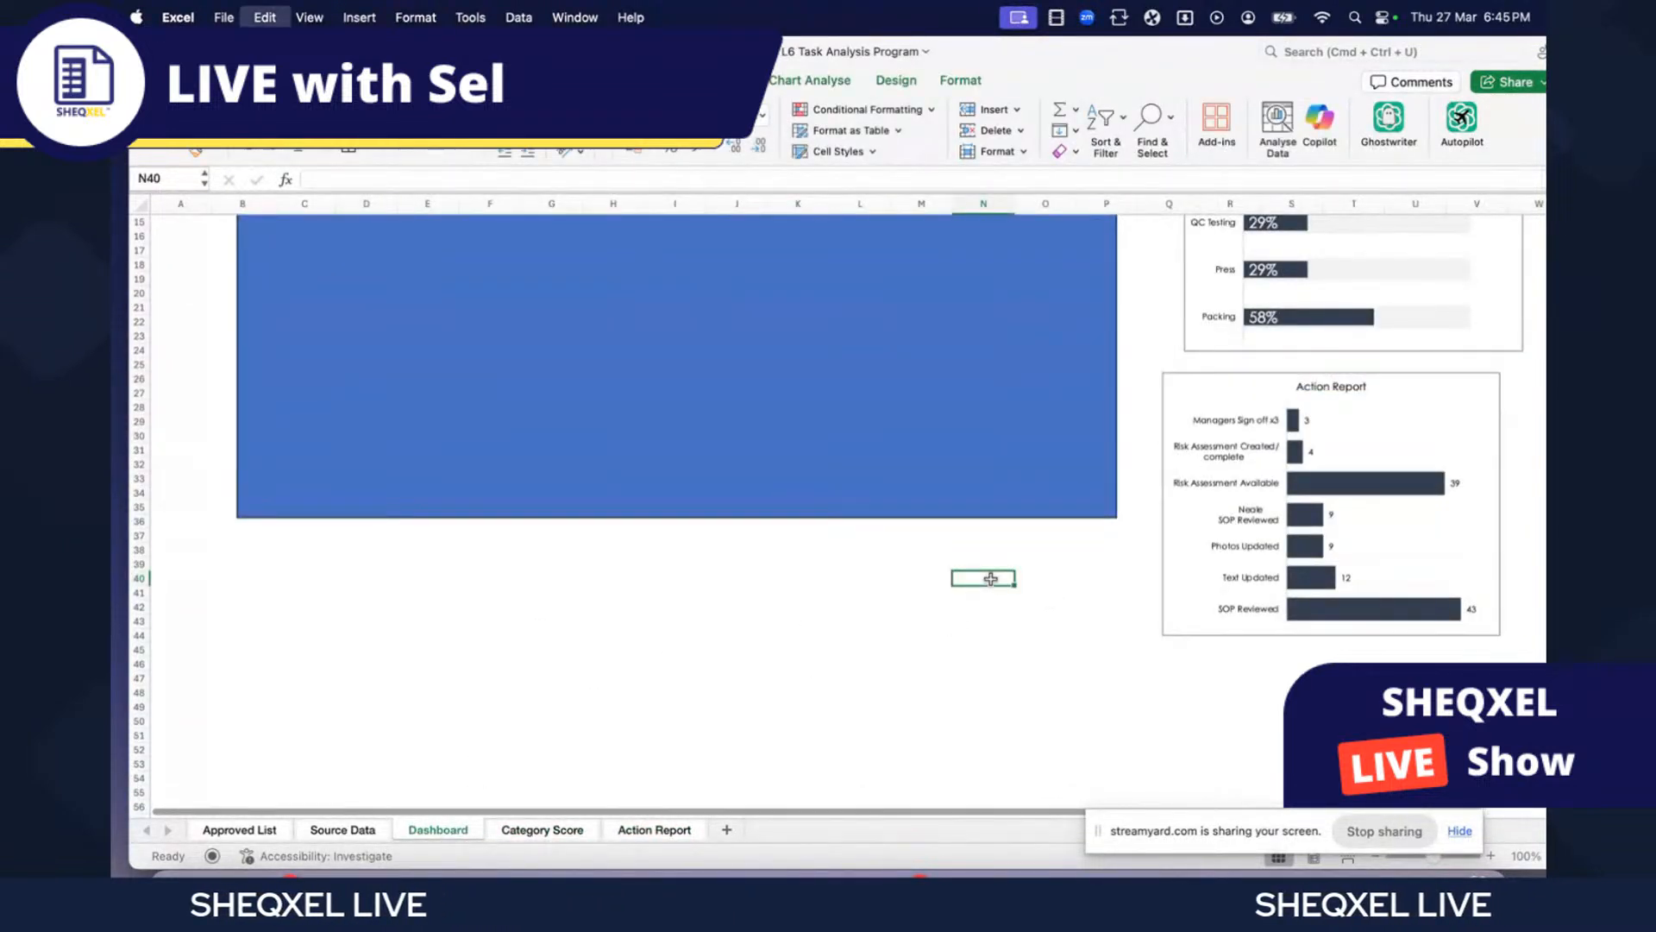
left_click_drag(979, 574, 1041, 555)
scroll(924, 613, "up", 5)
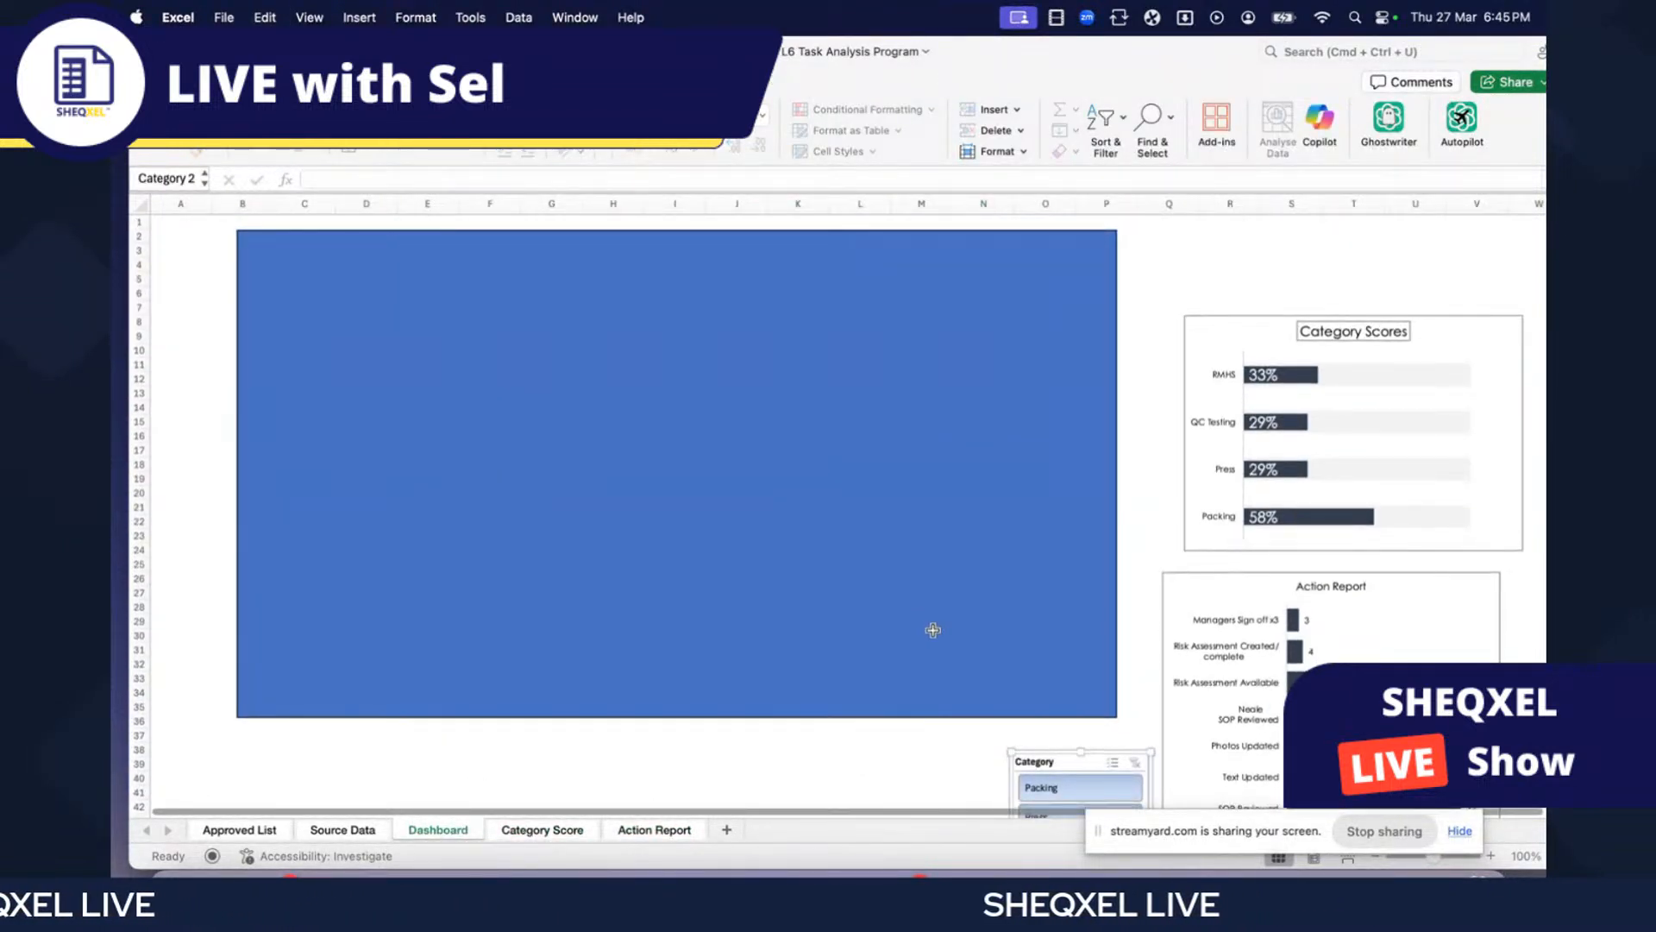
- Examine the Task Compliance Rating values and the Grand Total in the Category Score PivotTable
left_click(556, 829)
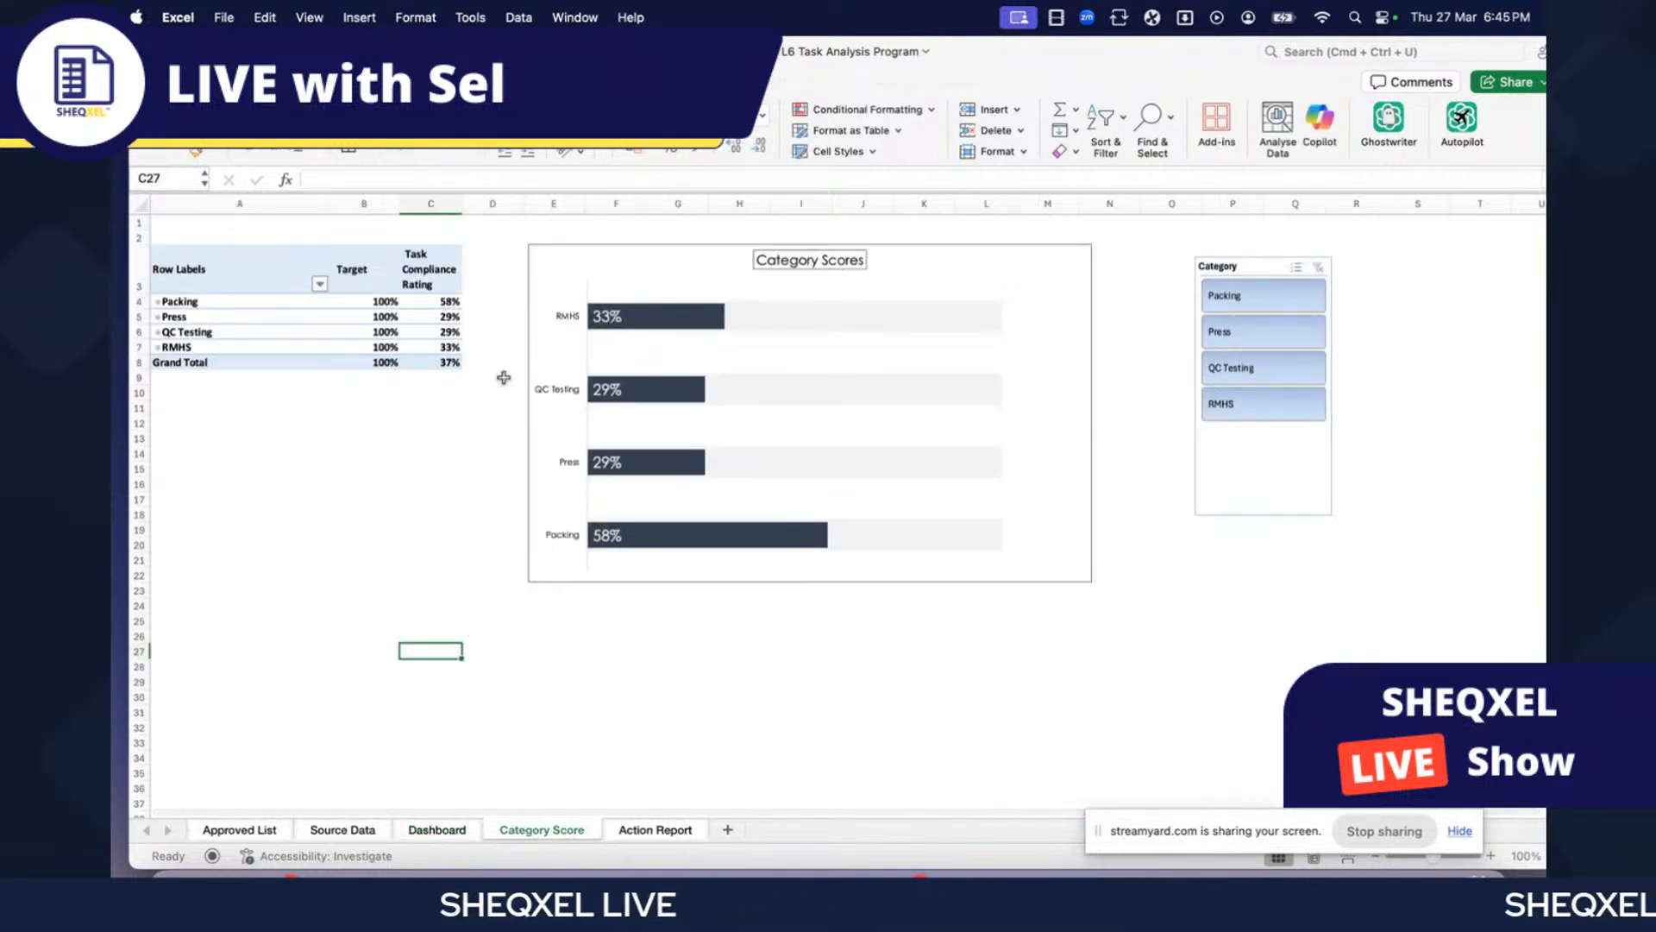
left_click(436, 363)
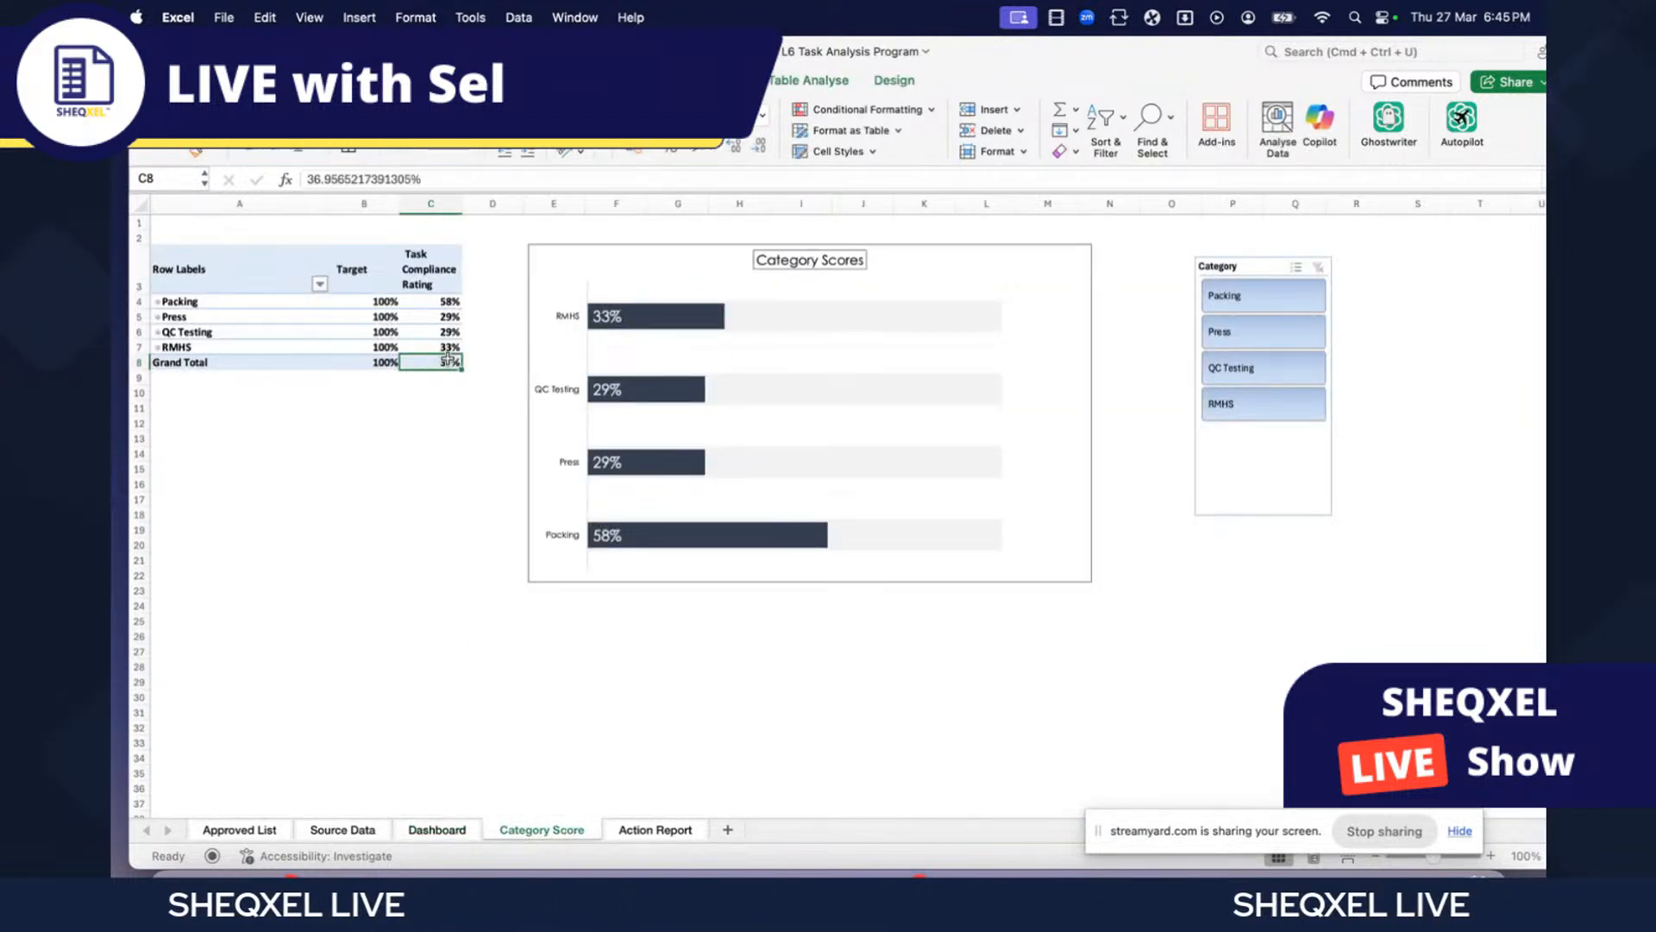
left_click_drag(444, 302, 244, 347)
left_click(448, 362)
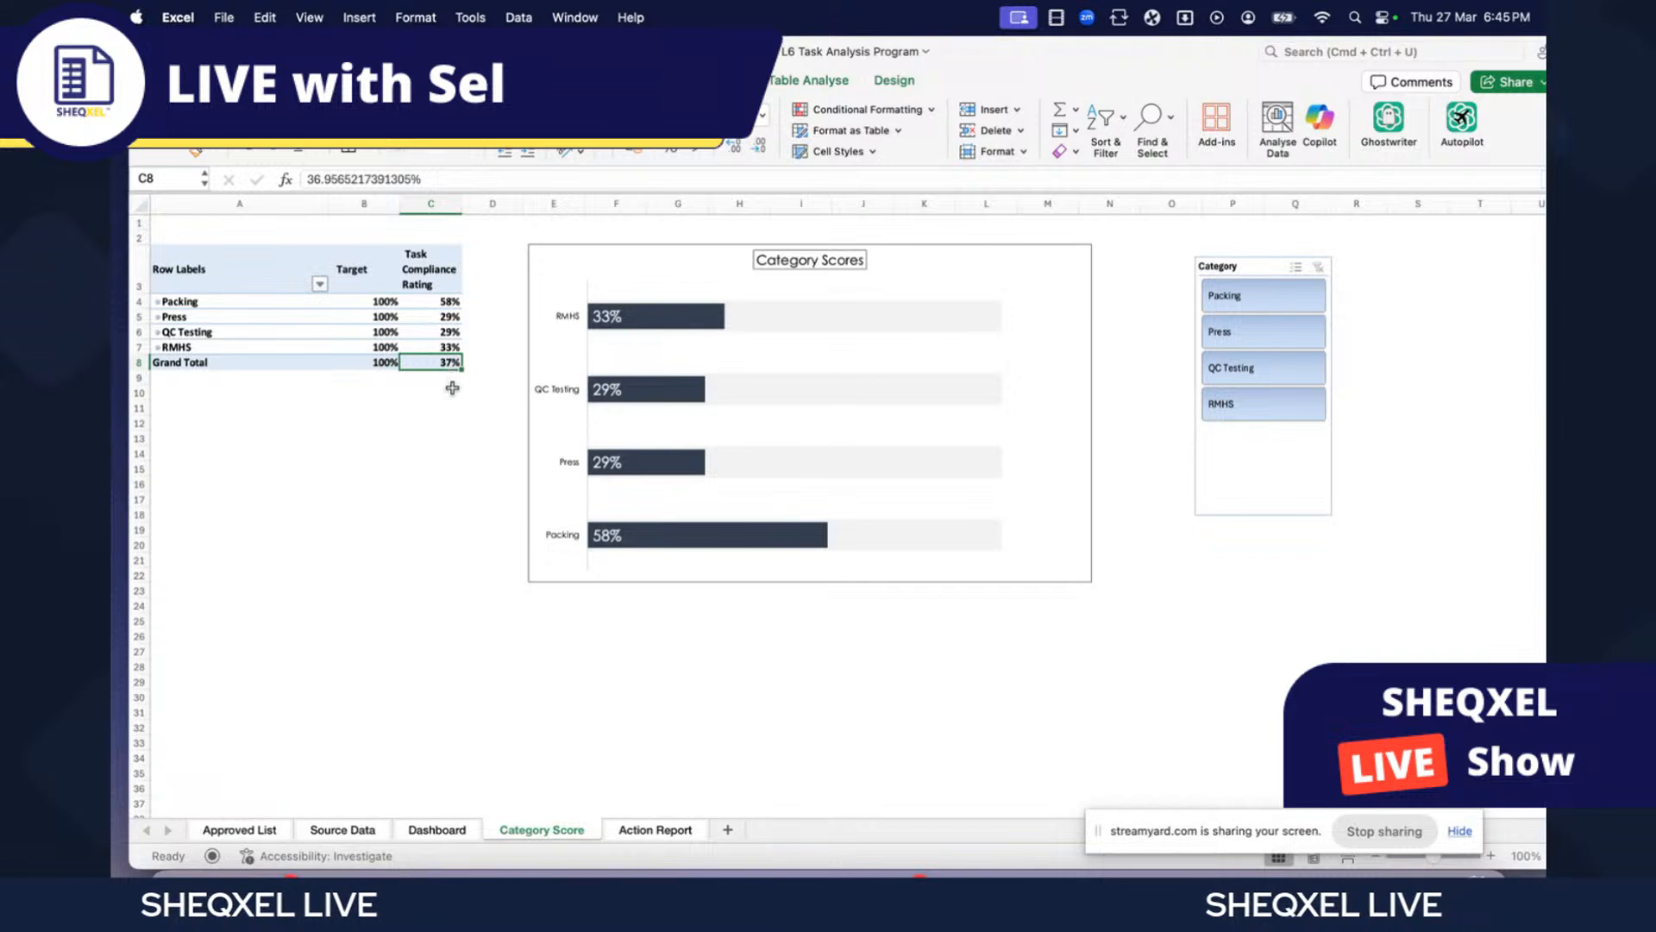
right_click(446, 365)
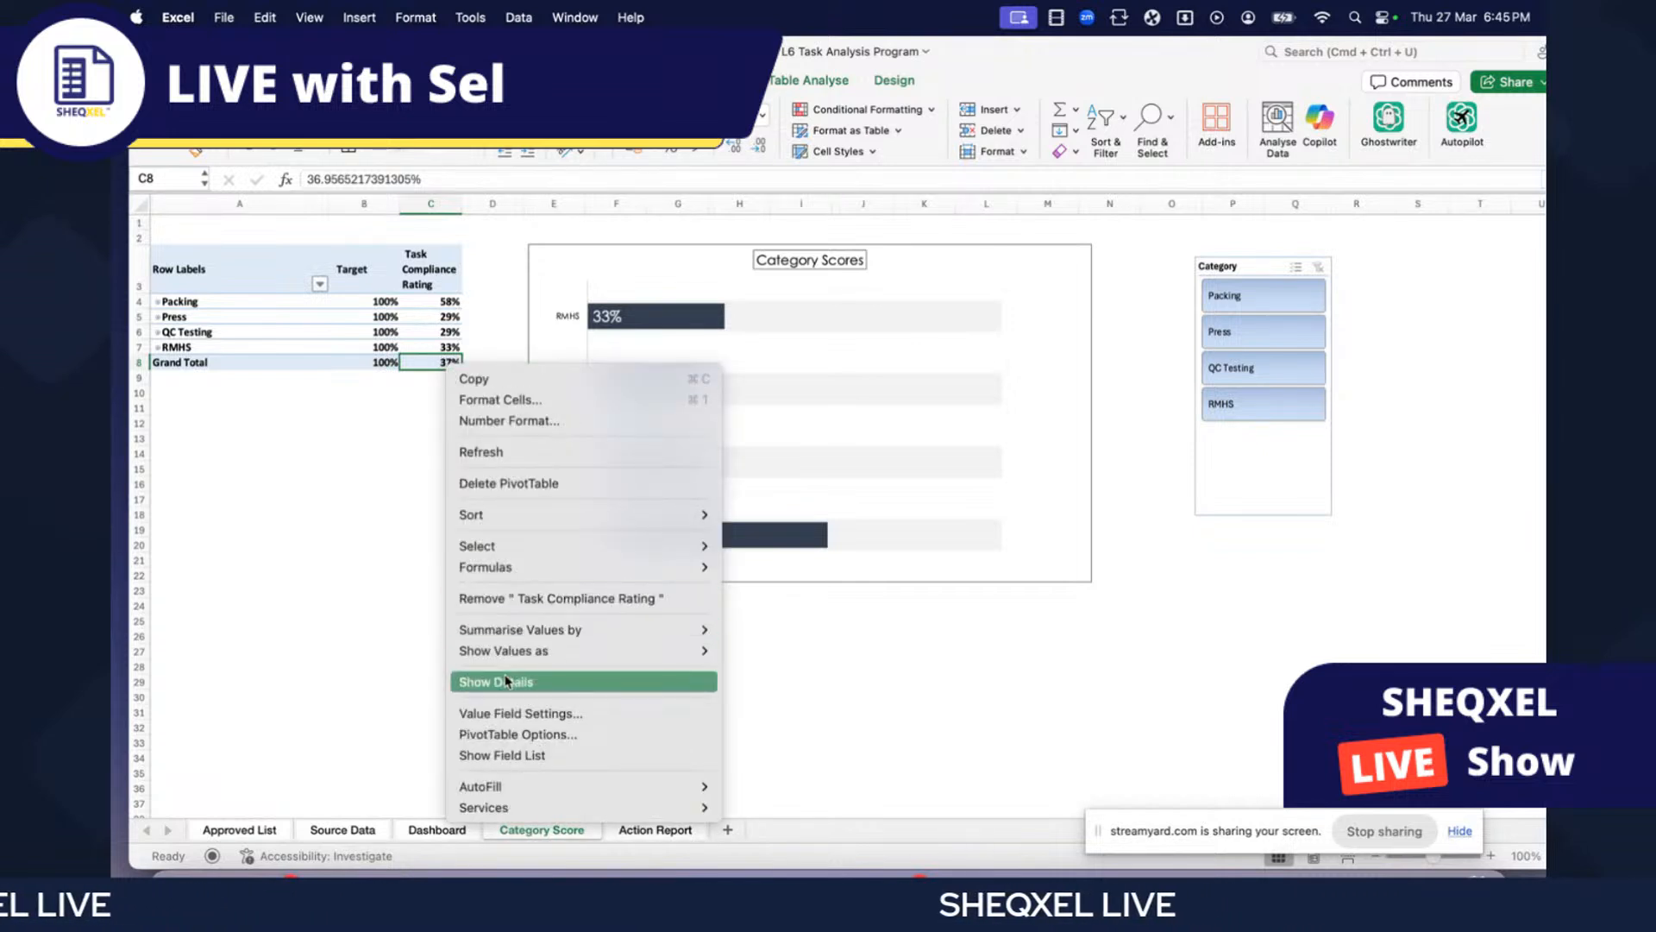
left_click(527, 736)
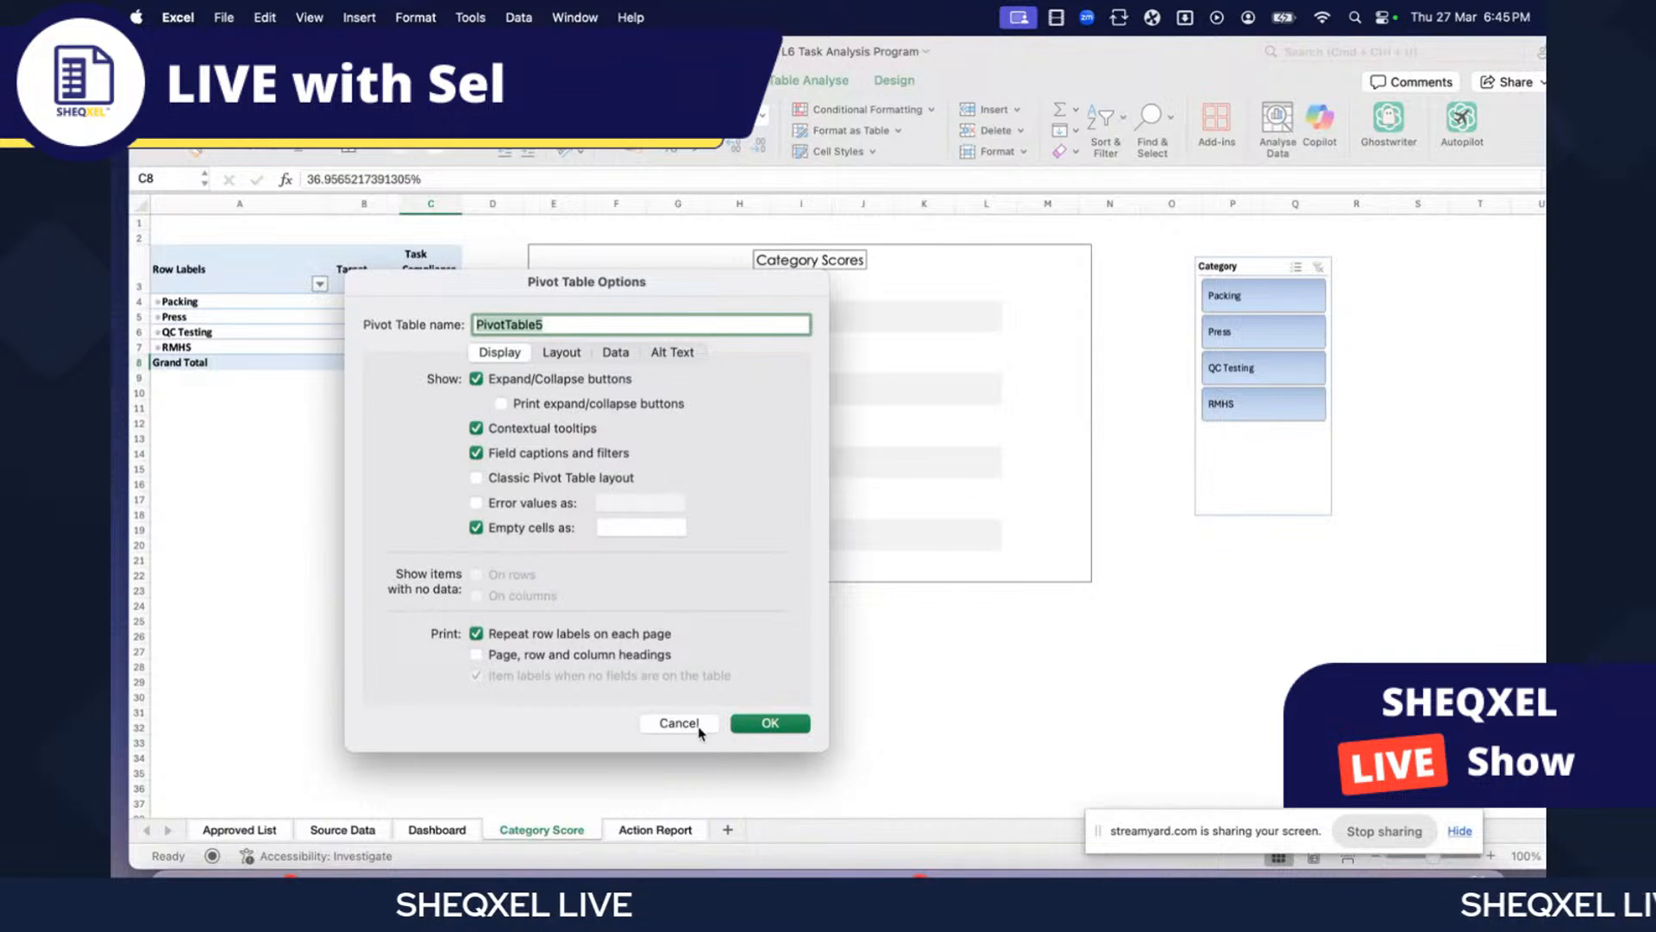
left_click(699, 730)
- Display the Category Score PivotTable's field list, look over its fields and close the list
right_click(450, 331)
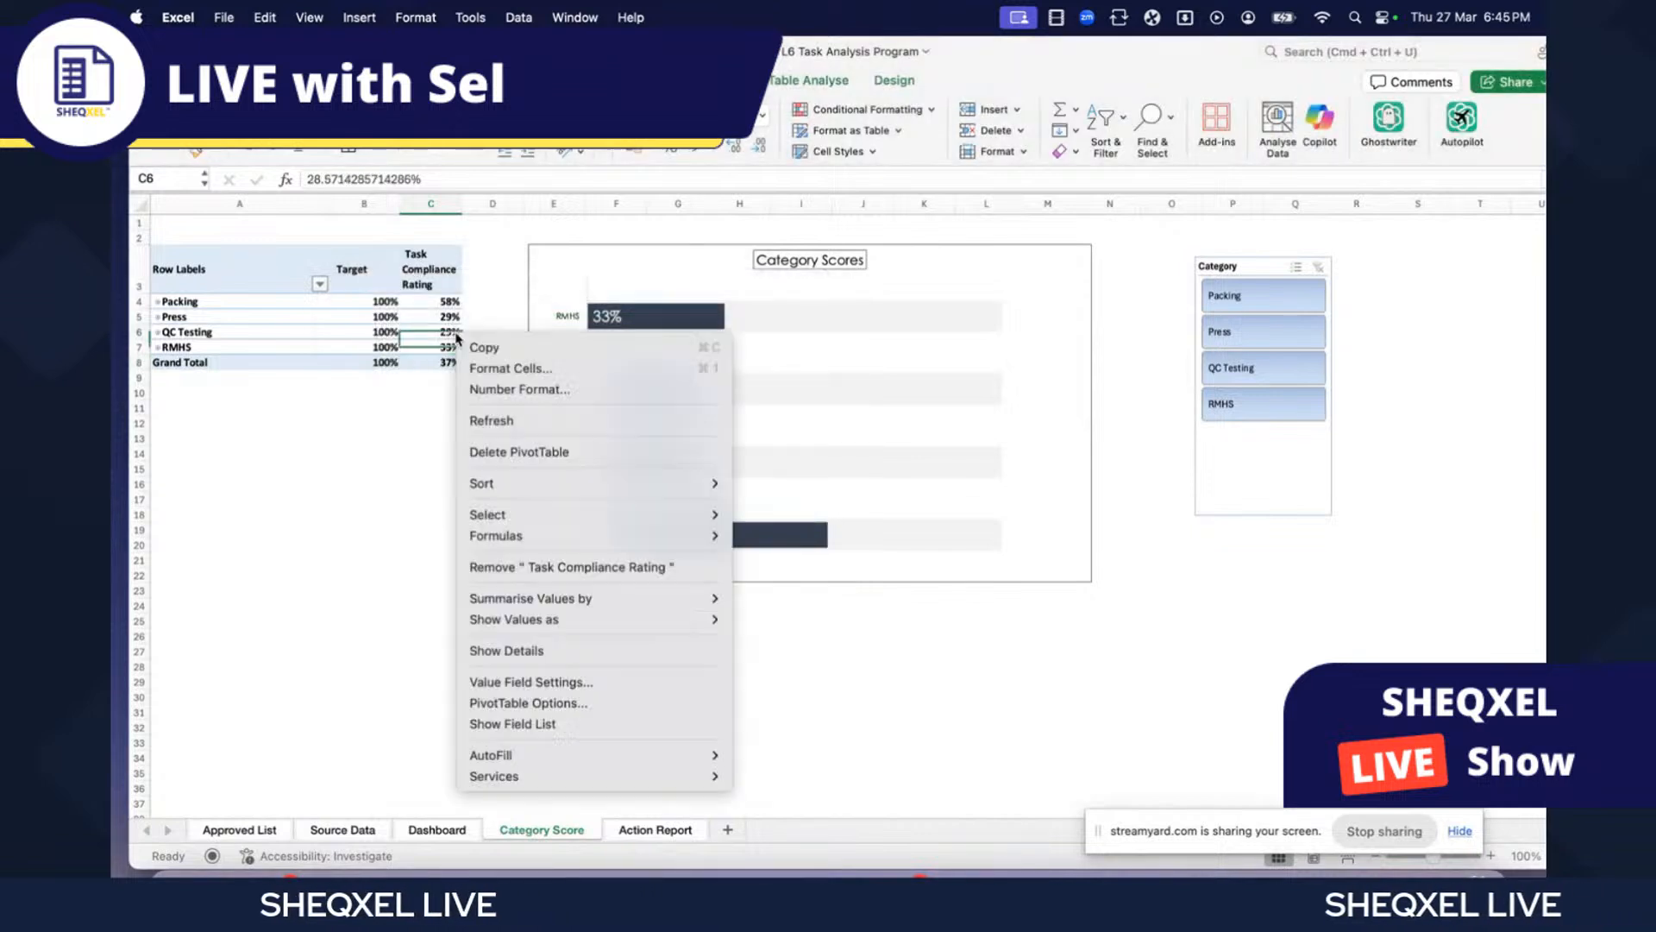
left_click(509, 723)
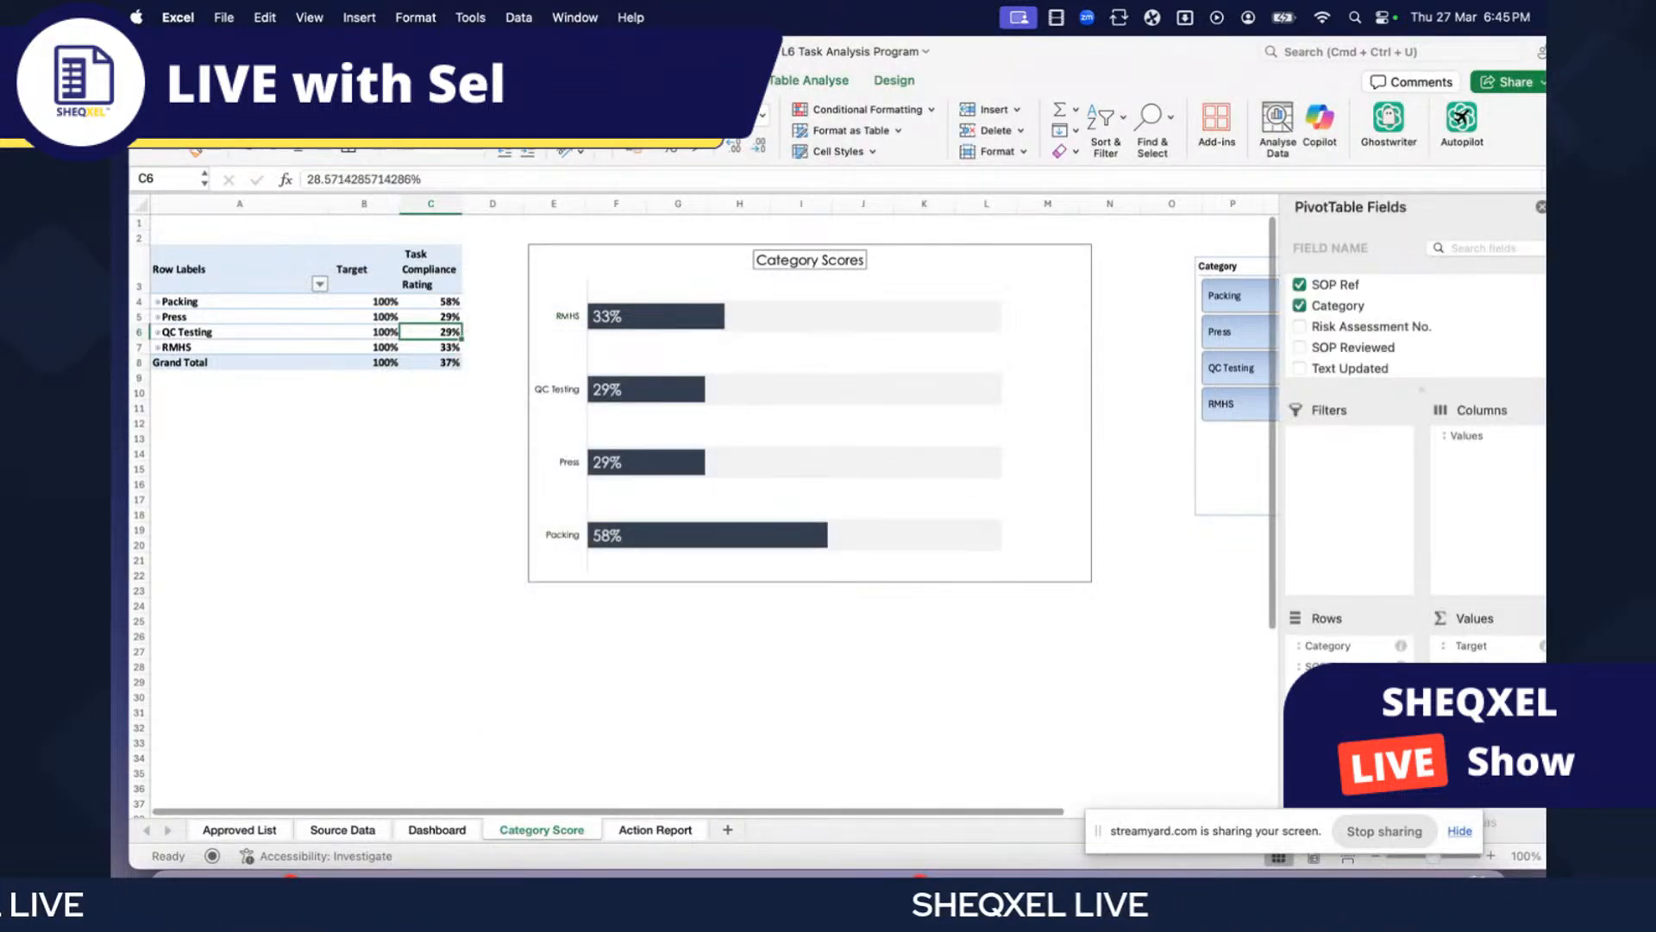
left_click(678, 658)
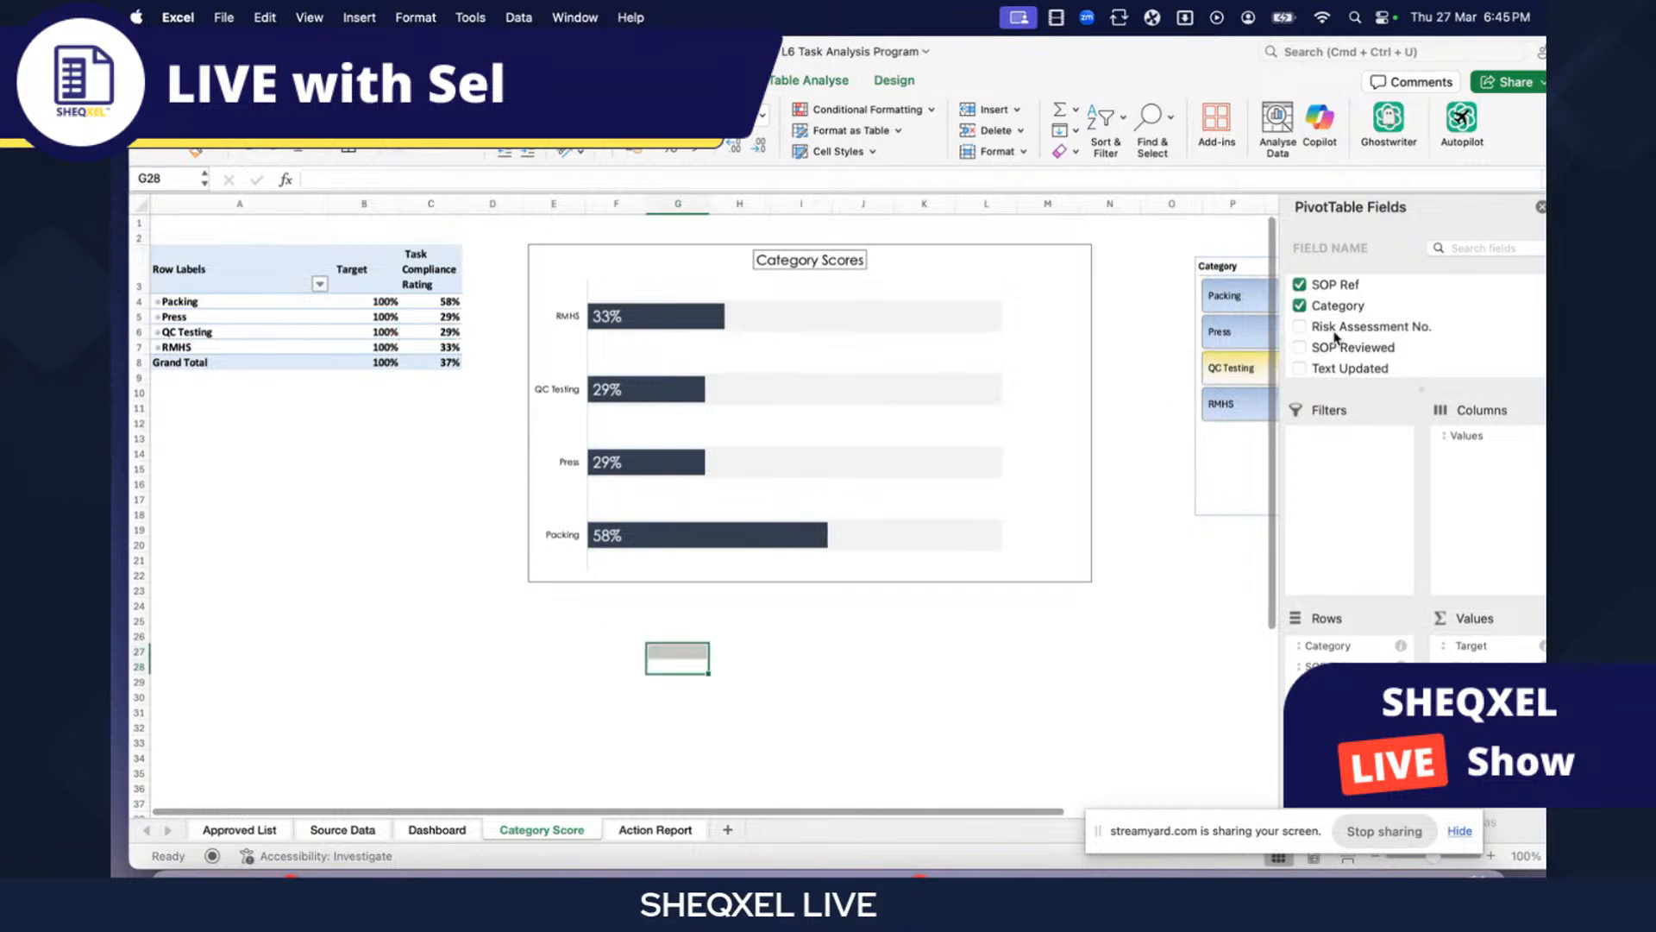
left_click(408, 591)
scroll(615, 557, "right", 1)
scroll(615, 556, "left", 1)
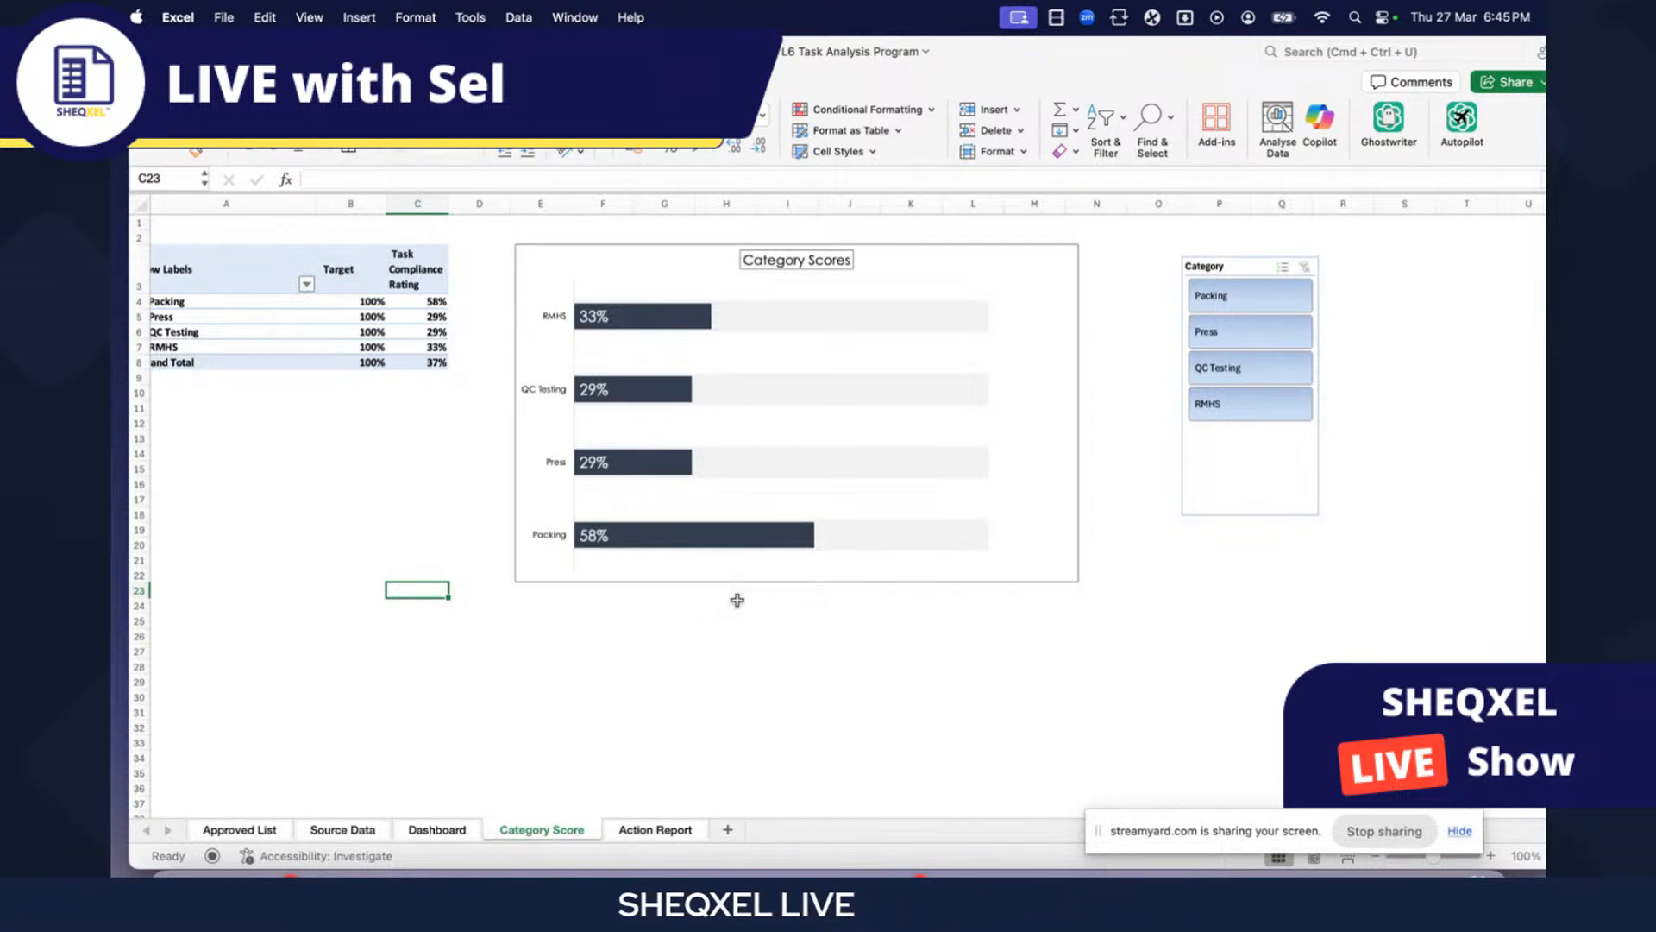
scroll(743, 622, "left", 2)
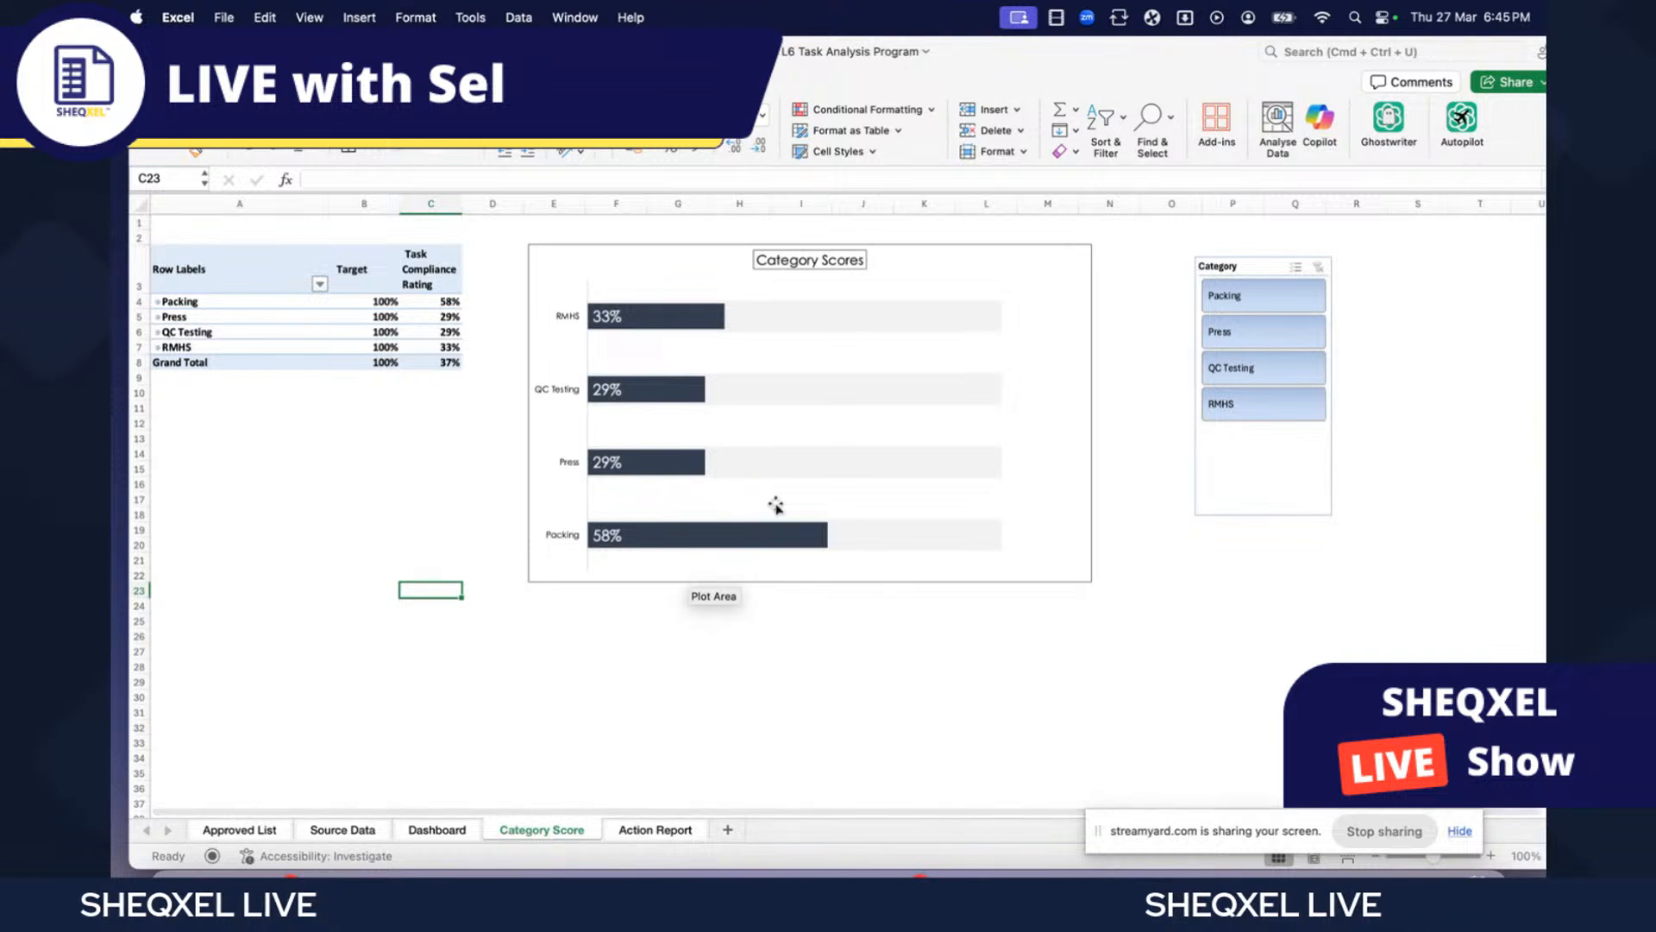
scroll(803, 508, "right", 5)
scroll(806, 509, "left", 4)
scroll(806, 510, "left", 3)
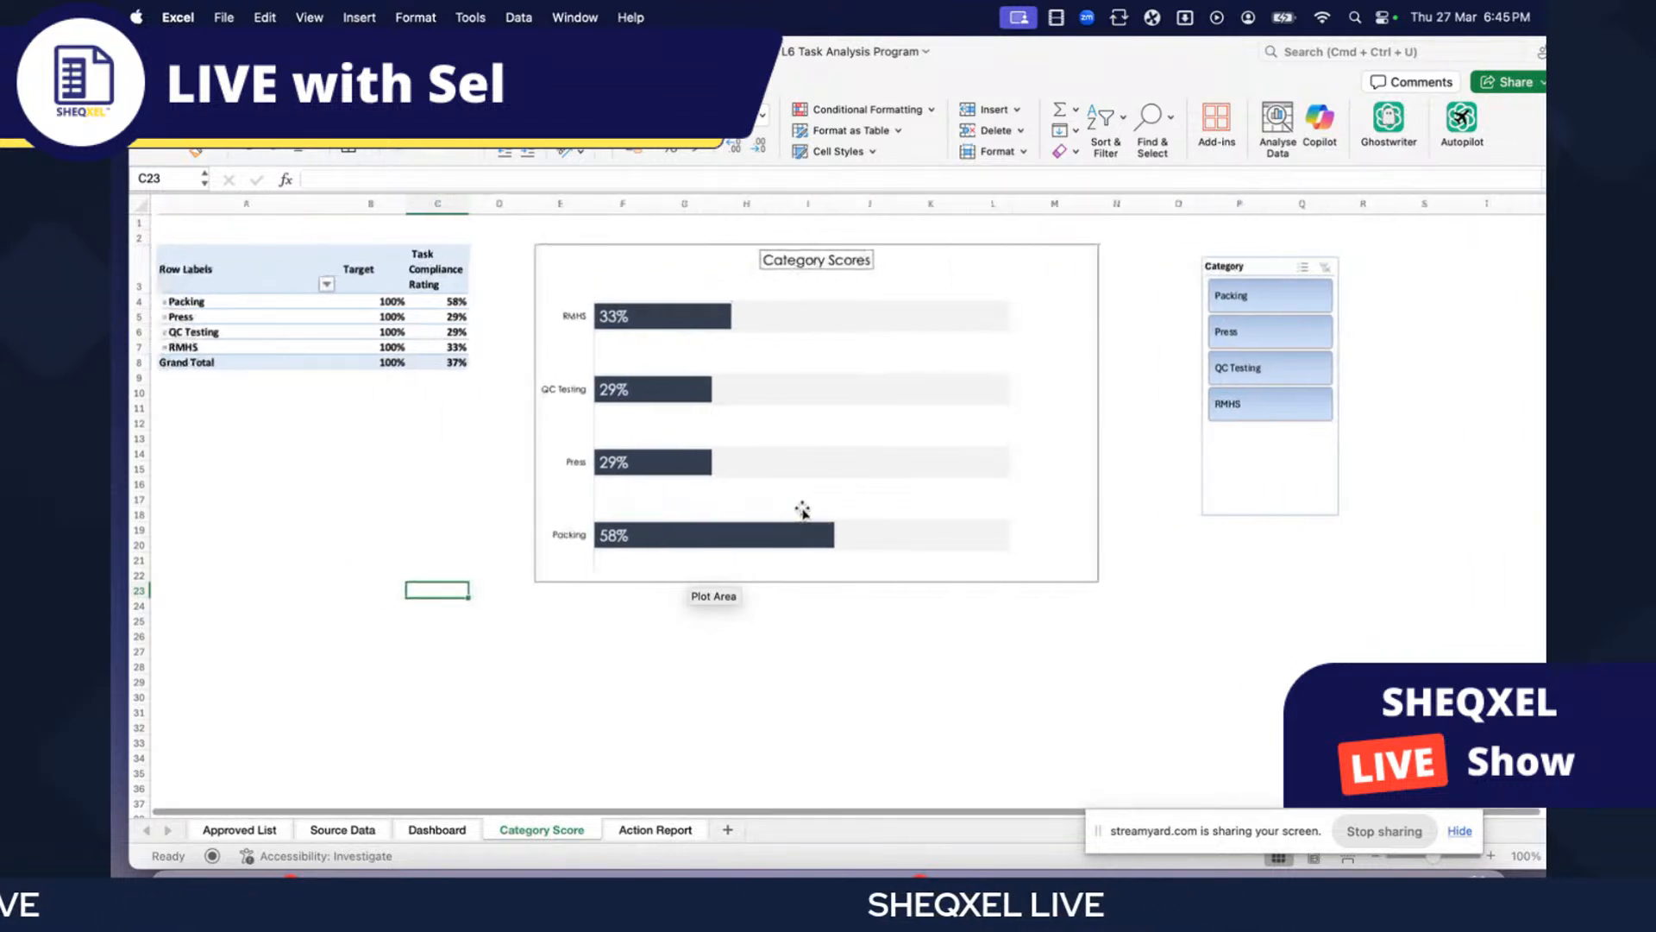
left_click(442, 362)
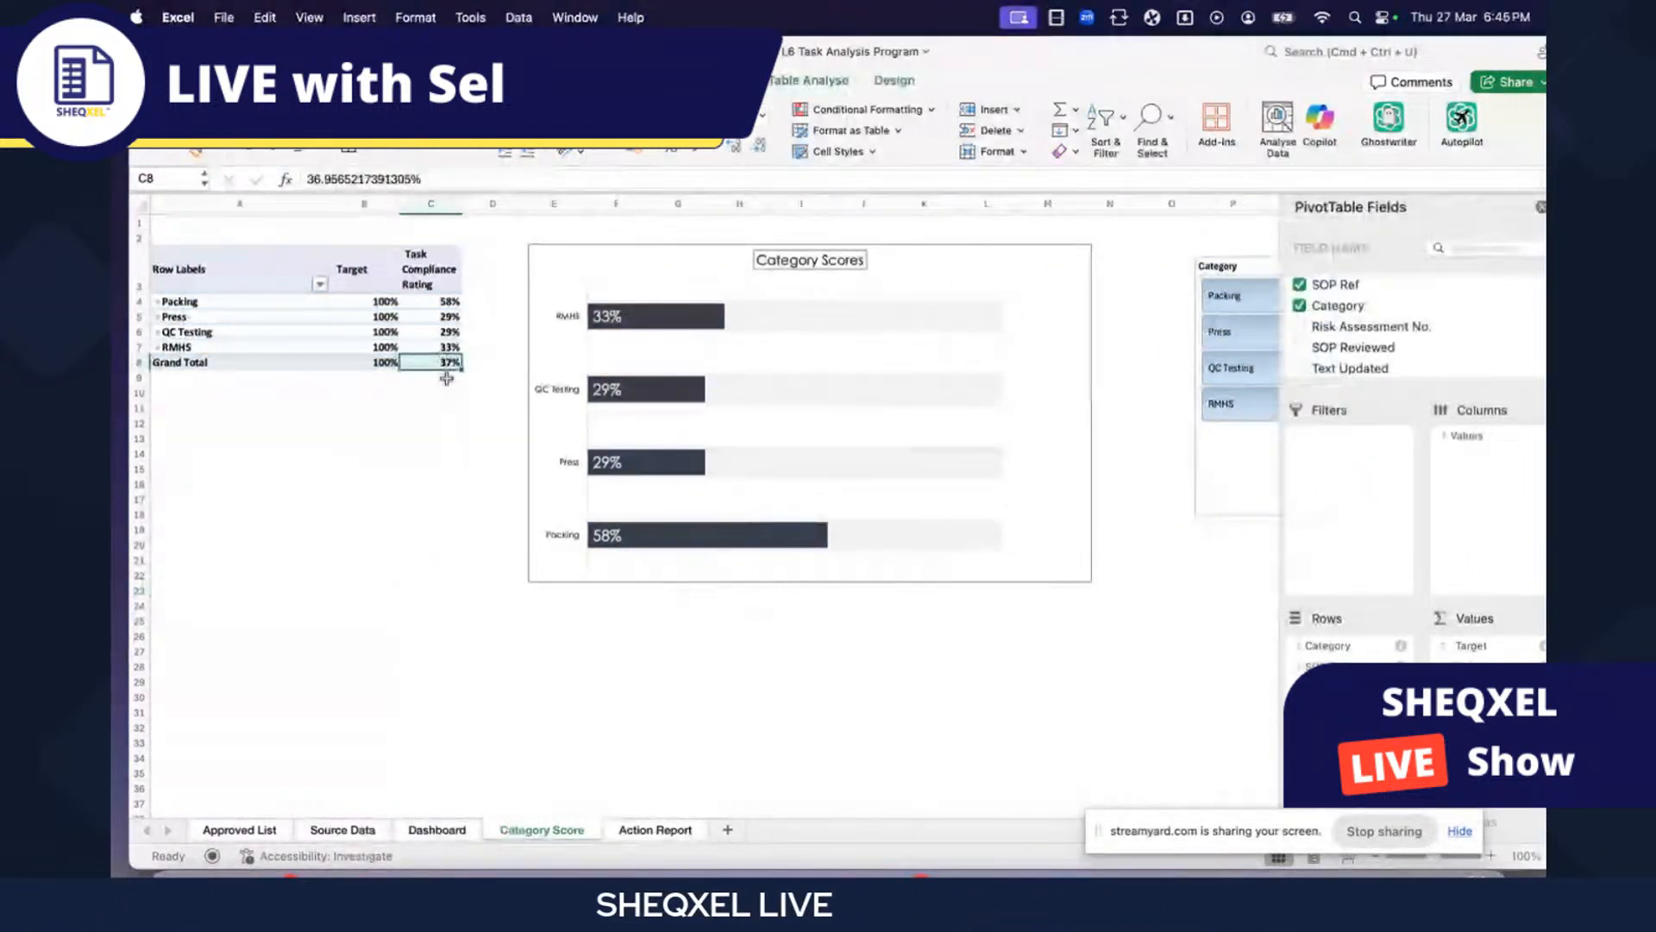
left_click(1541, 207)
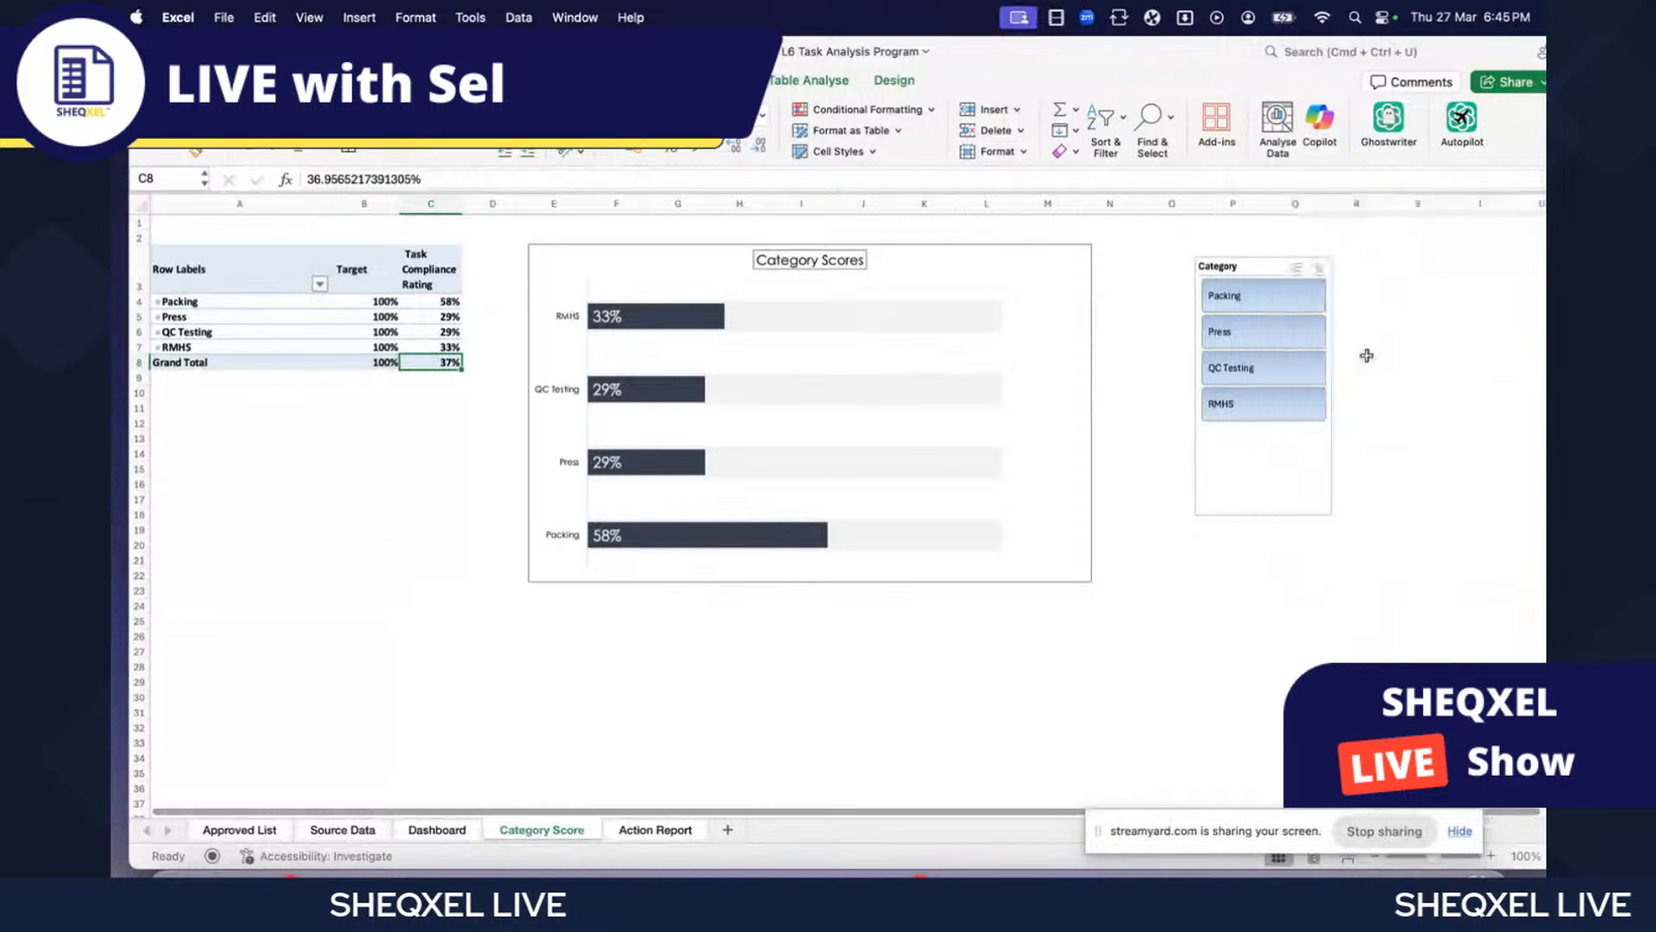
- Examine the Grand Total row and the Task Compliance Rating column of the Category Score PivotTable and the free columns beyond the slicer
scroll(1380, 328, "right", 3)
left_click(1440, 281)
scroll(529, 414, "left", 10)
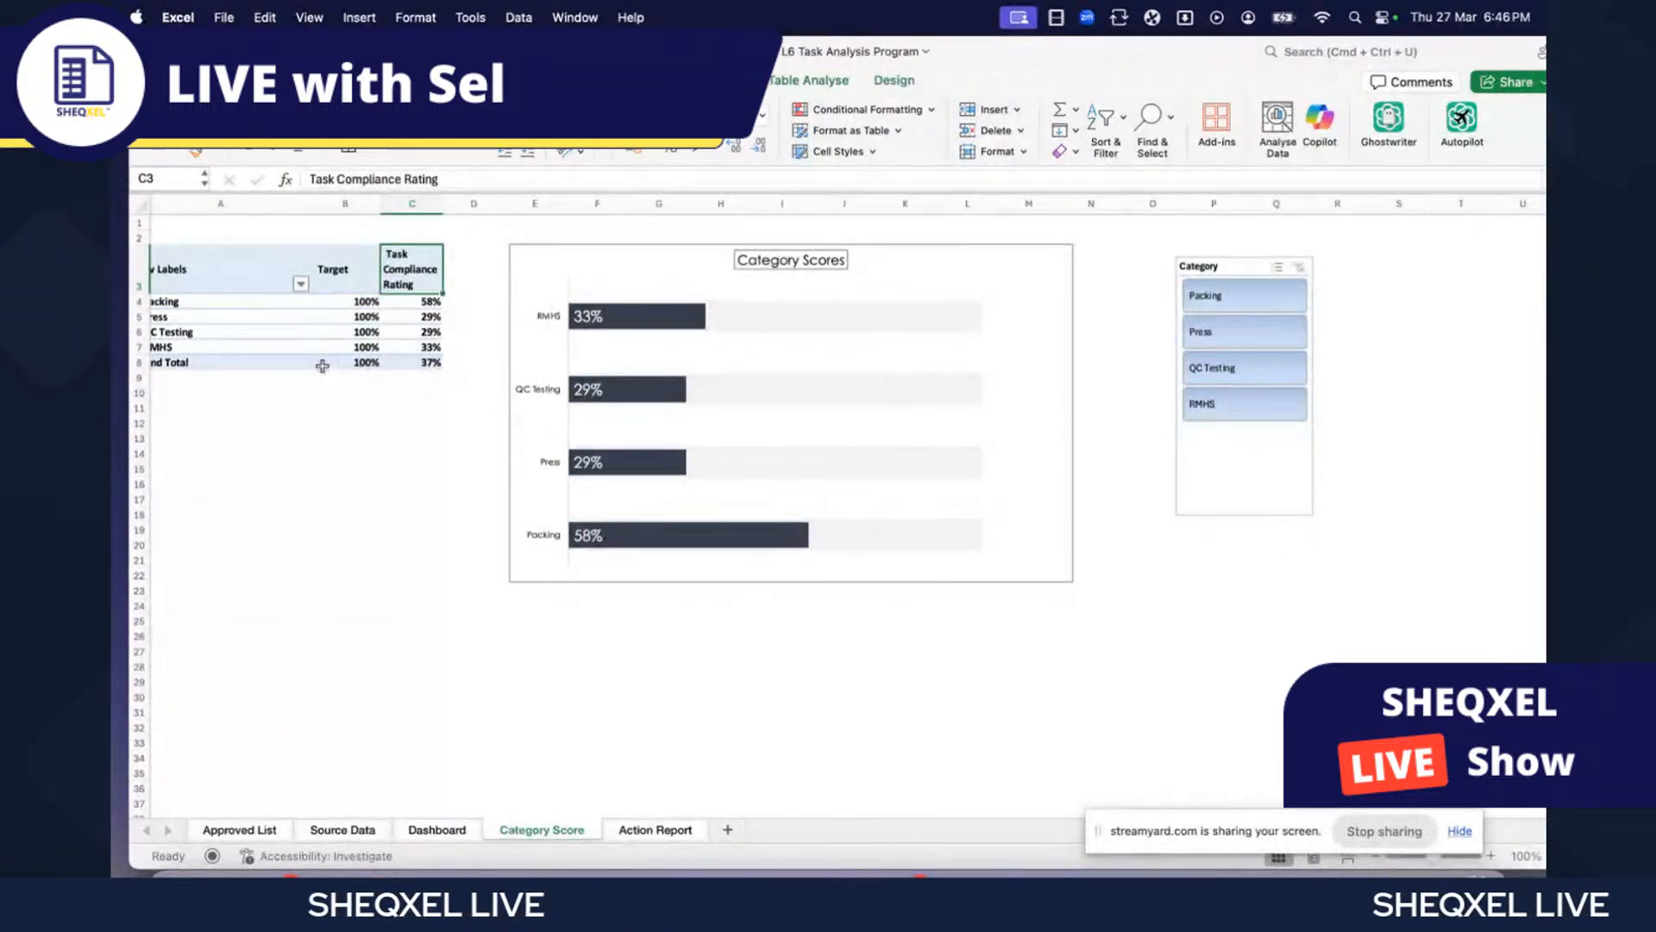
scroll(740, 484, "right", 10)
scroll(746, 489, "right", 5)
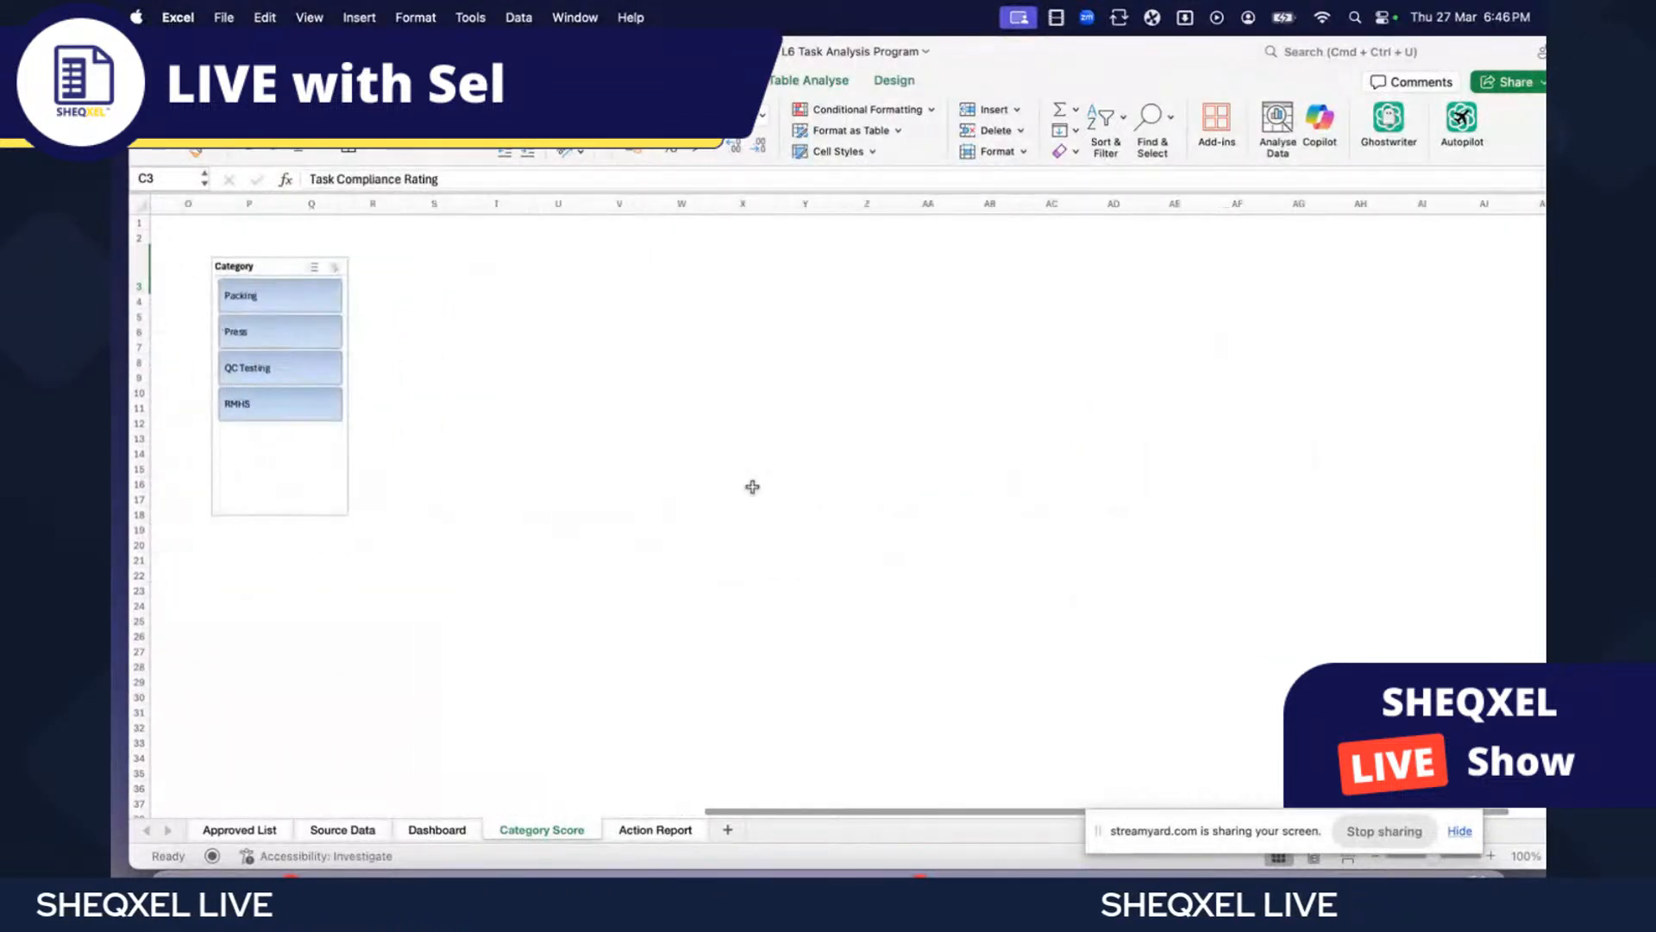
left_click(933, 273)
scroll(961, 311, "left", 8)
scroll(978, 372, "left", 6)
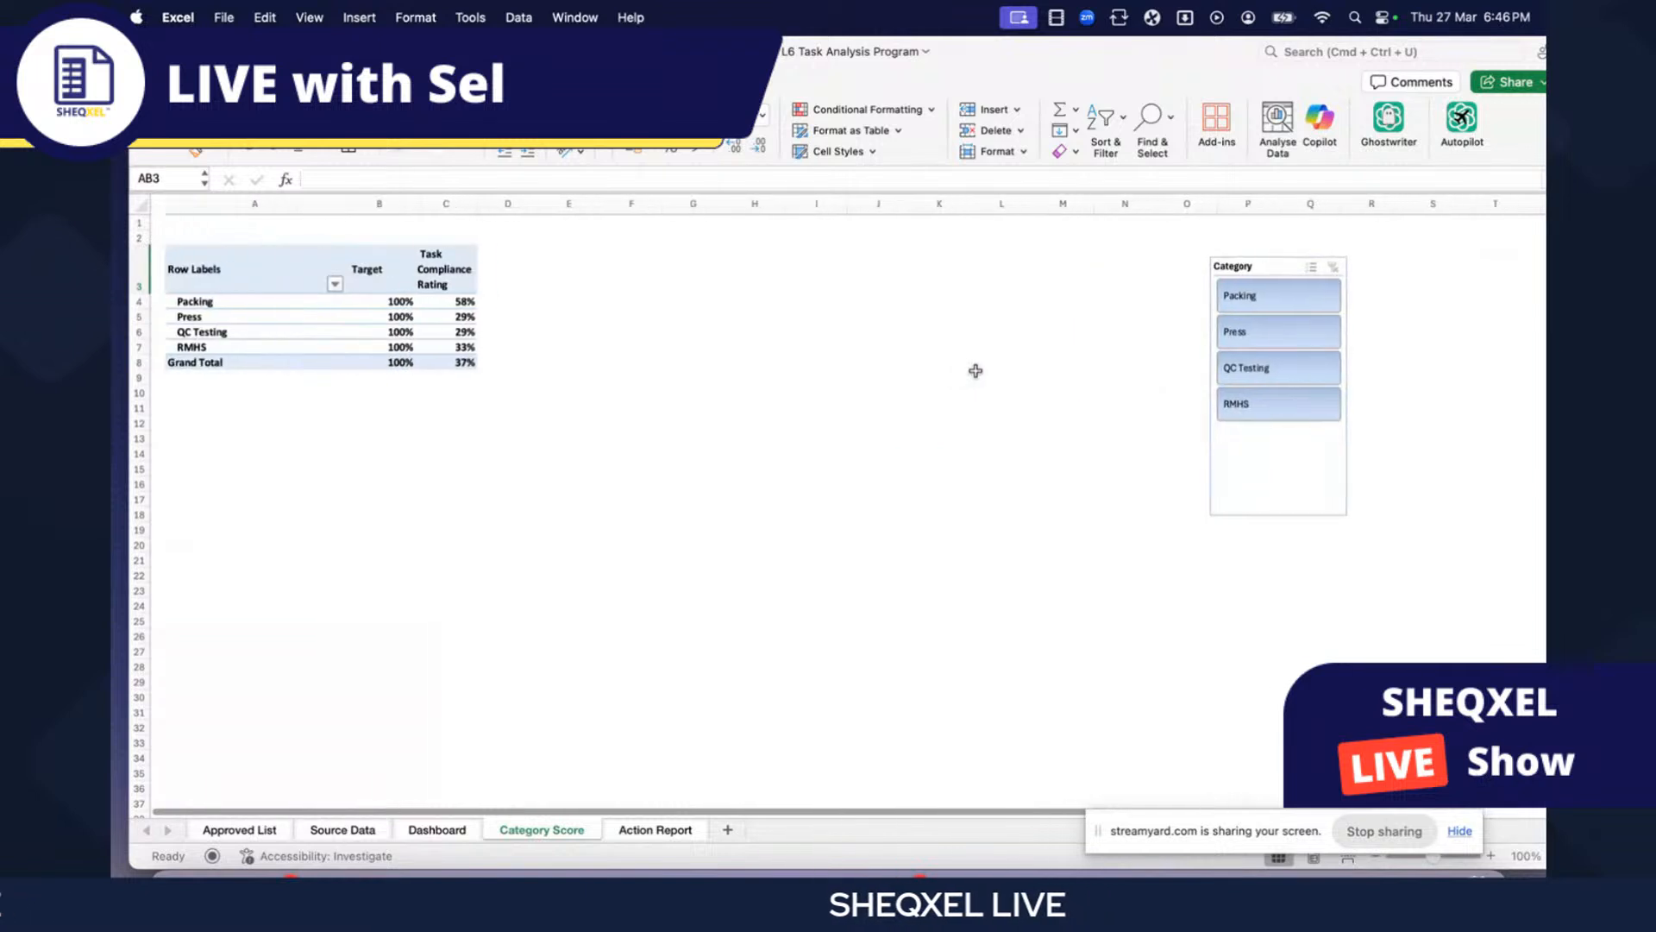
left_click(185, 359)
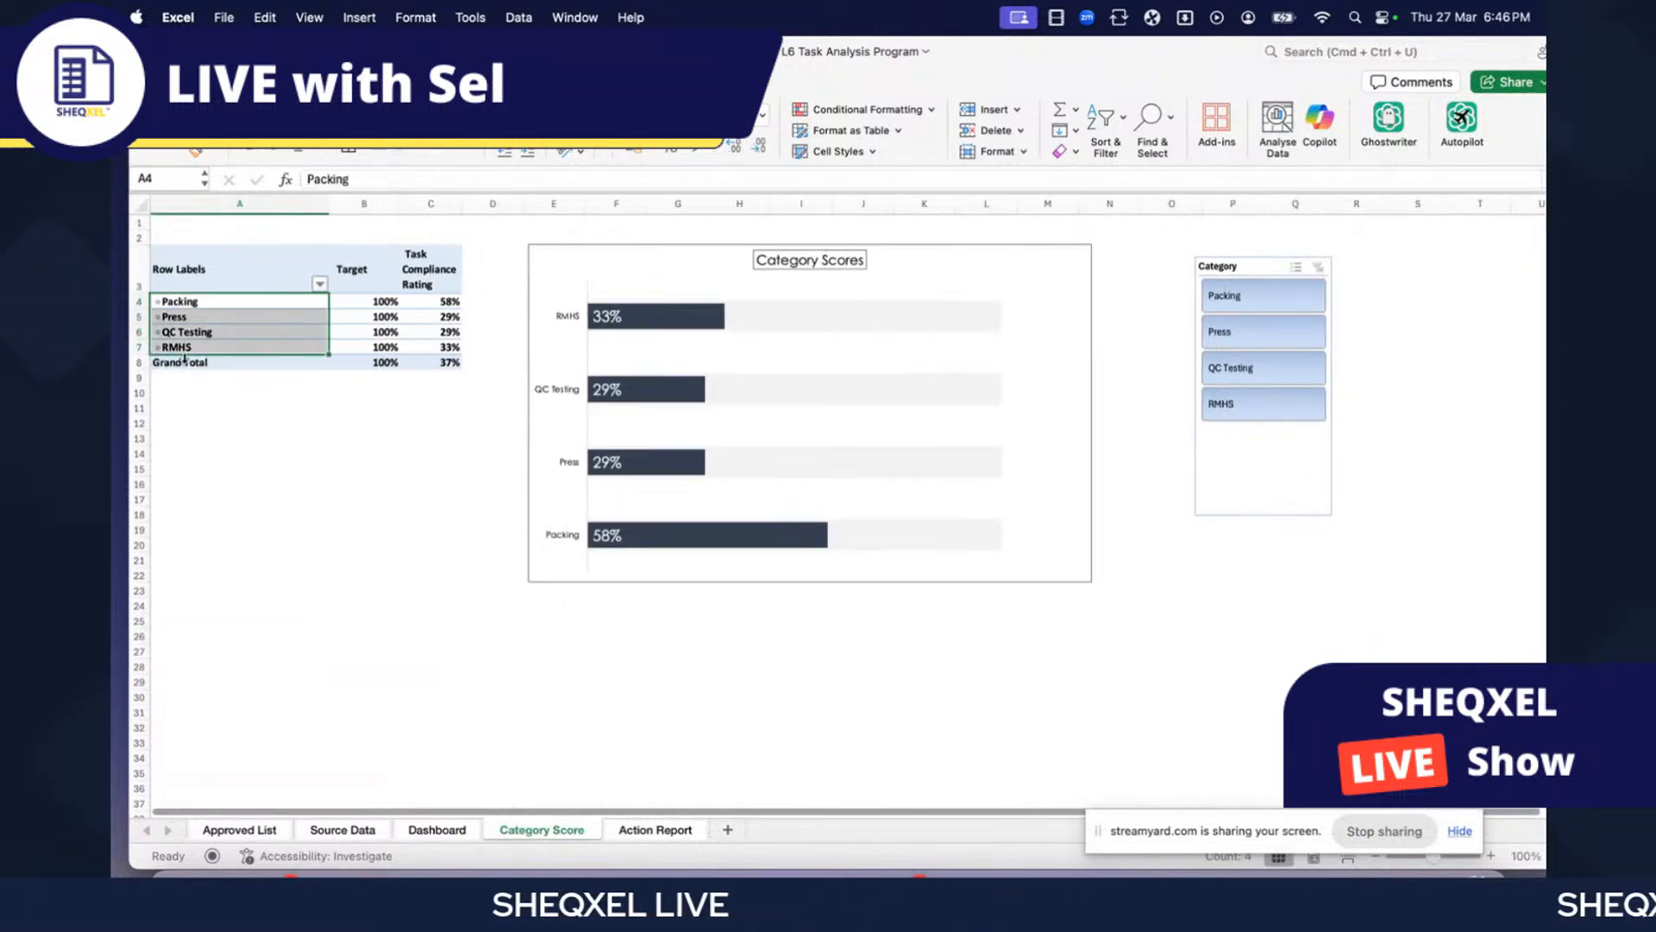
left_click(238, 405)
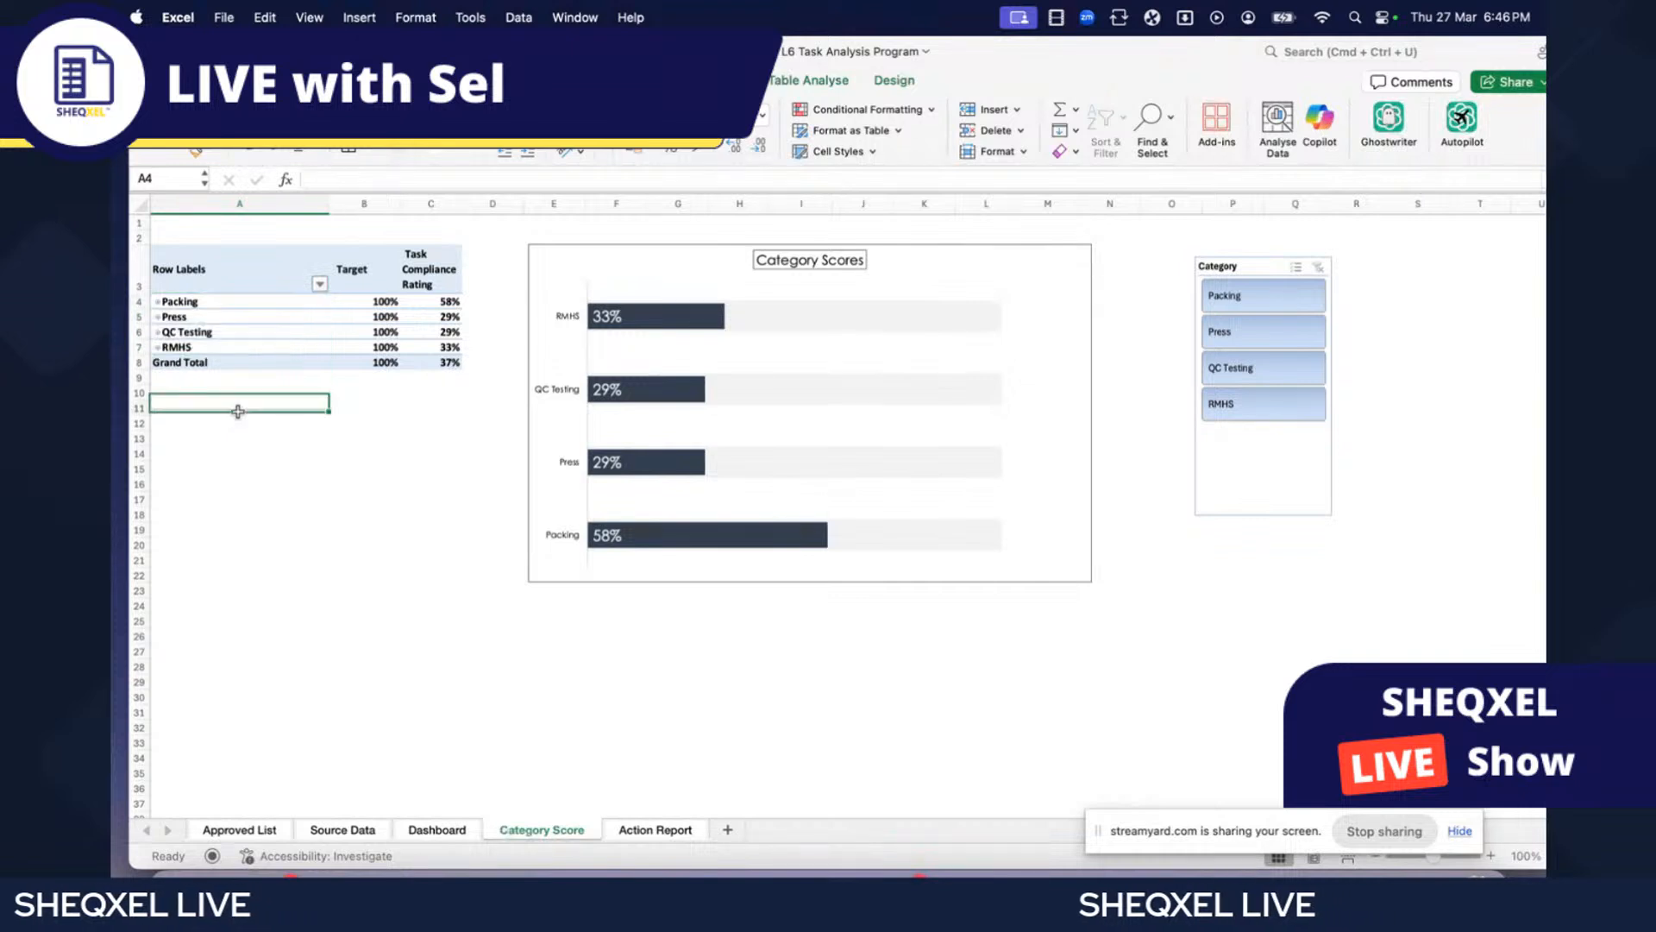
left_click(178, 362)
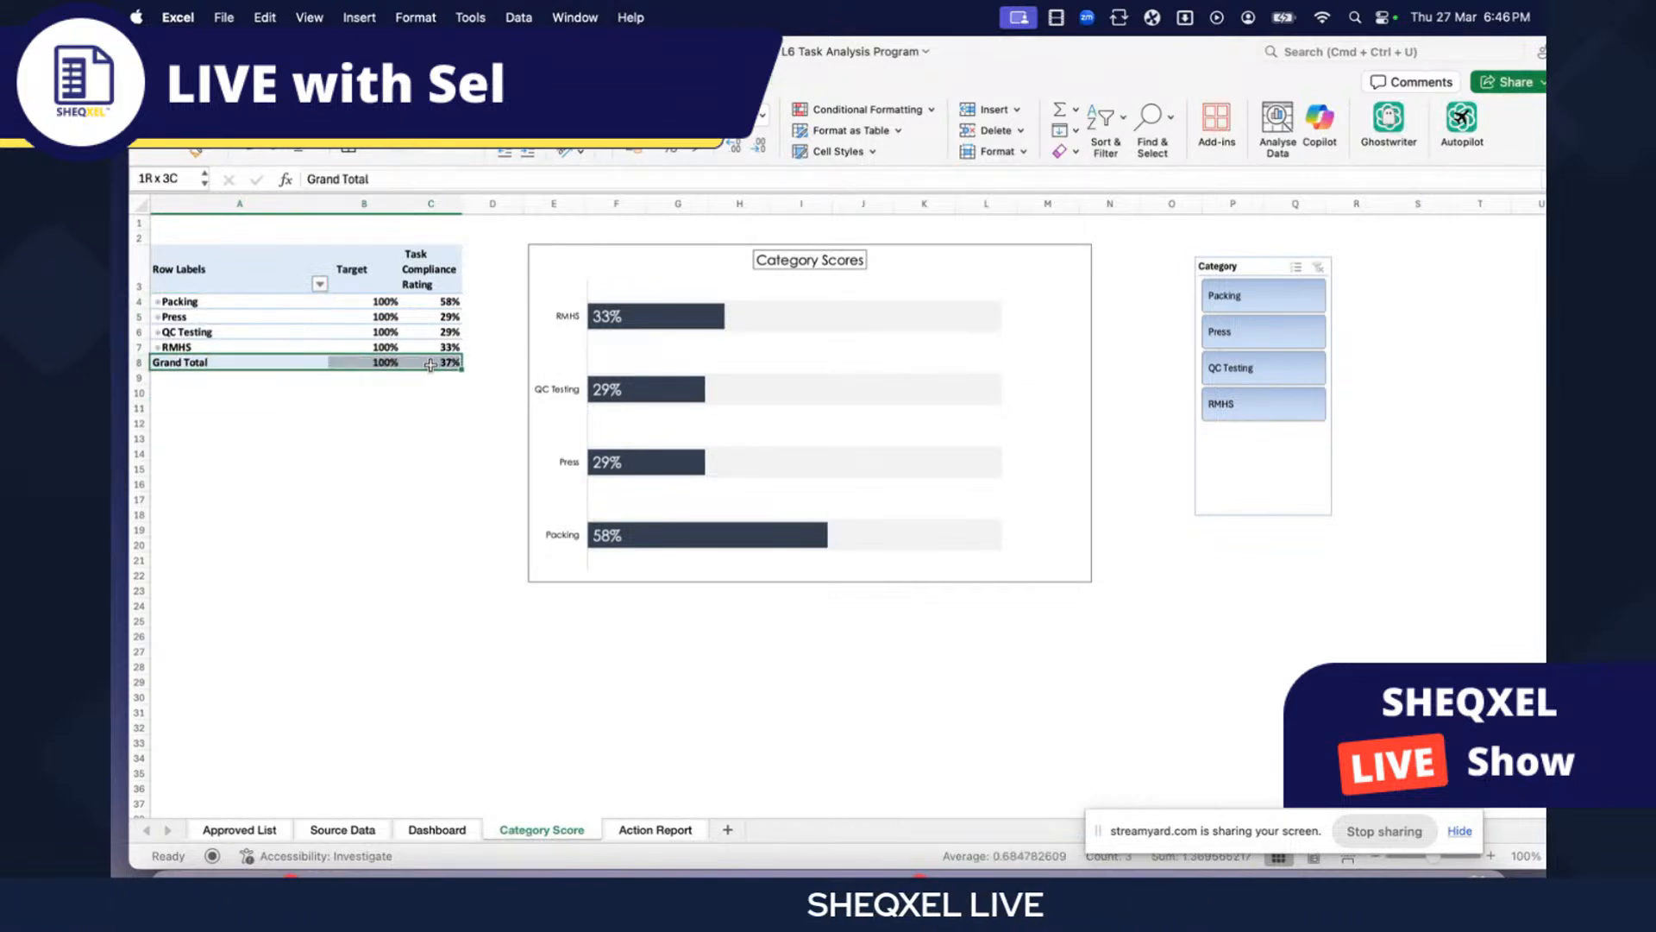
left_click_drag(469, 363, 301, 360)
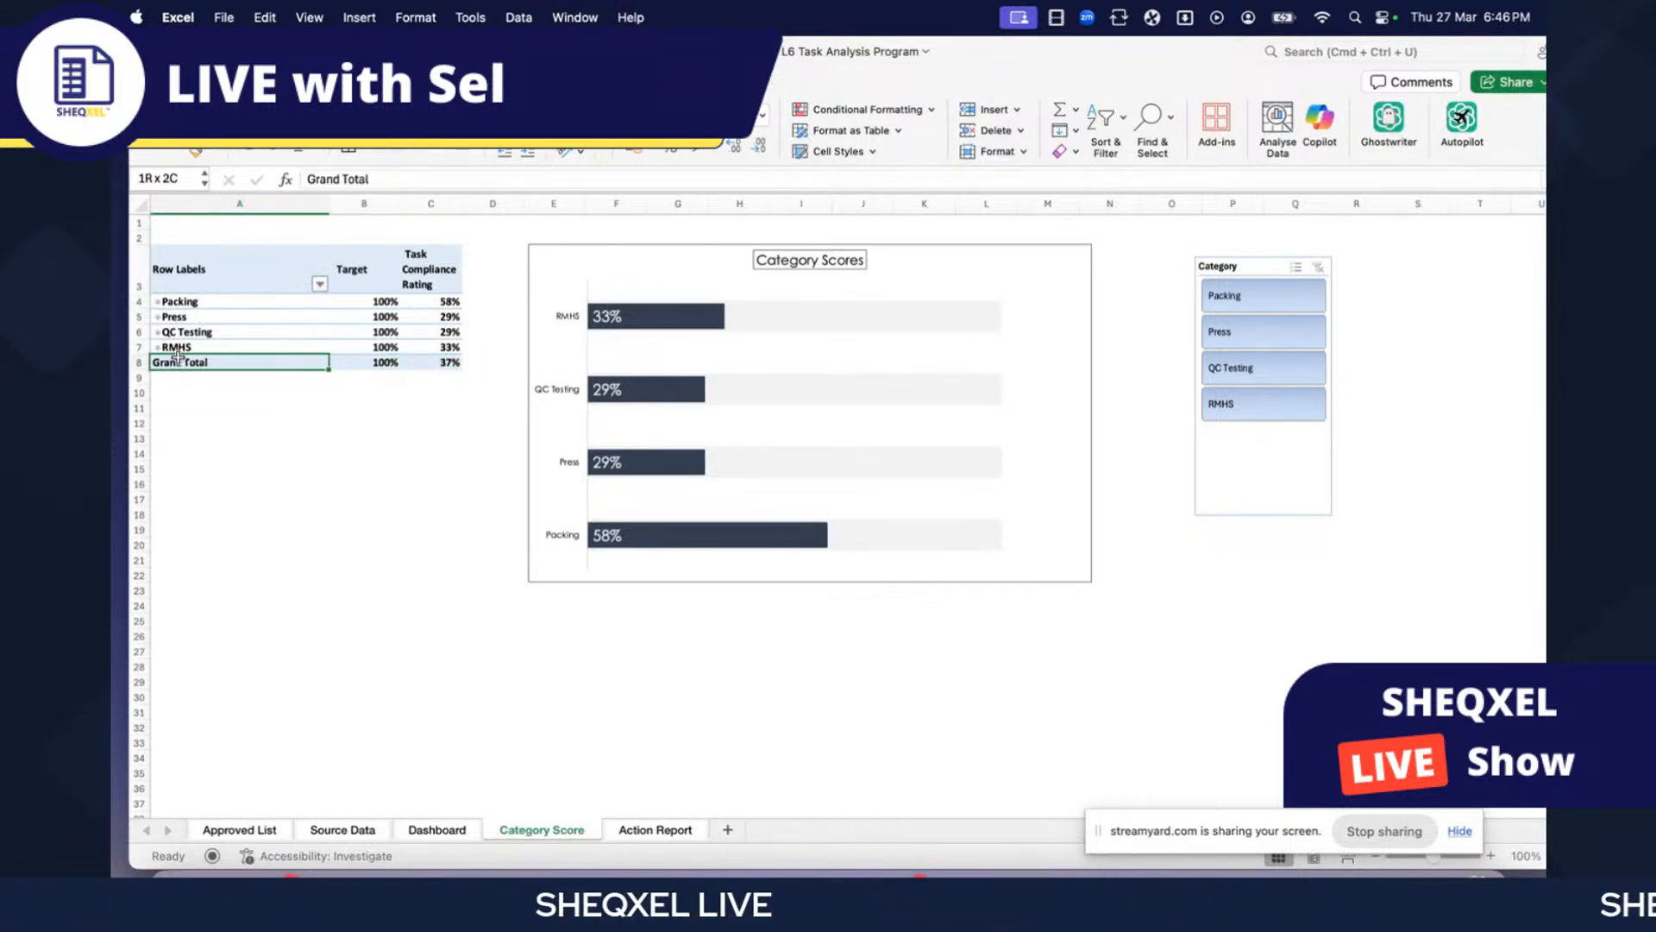
left_click_drag(431, 269, 444, 404)
left_click(448, 363)
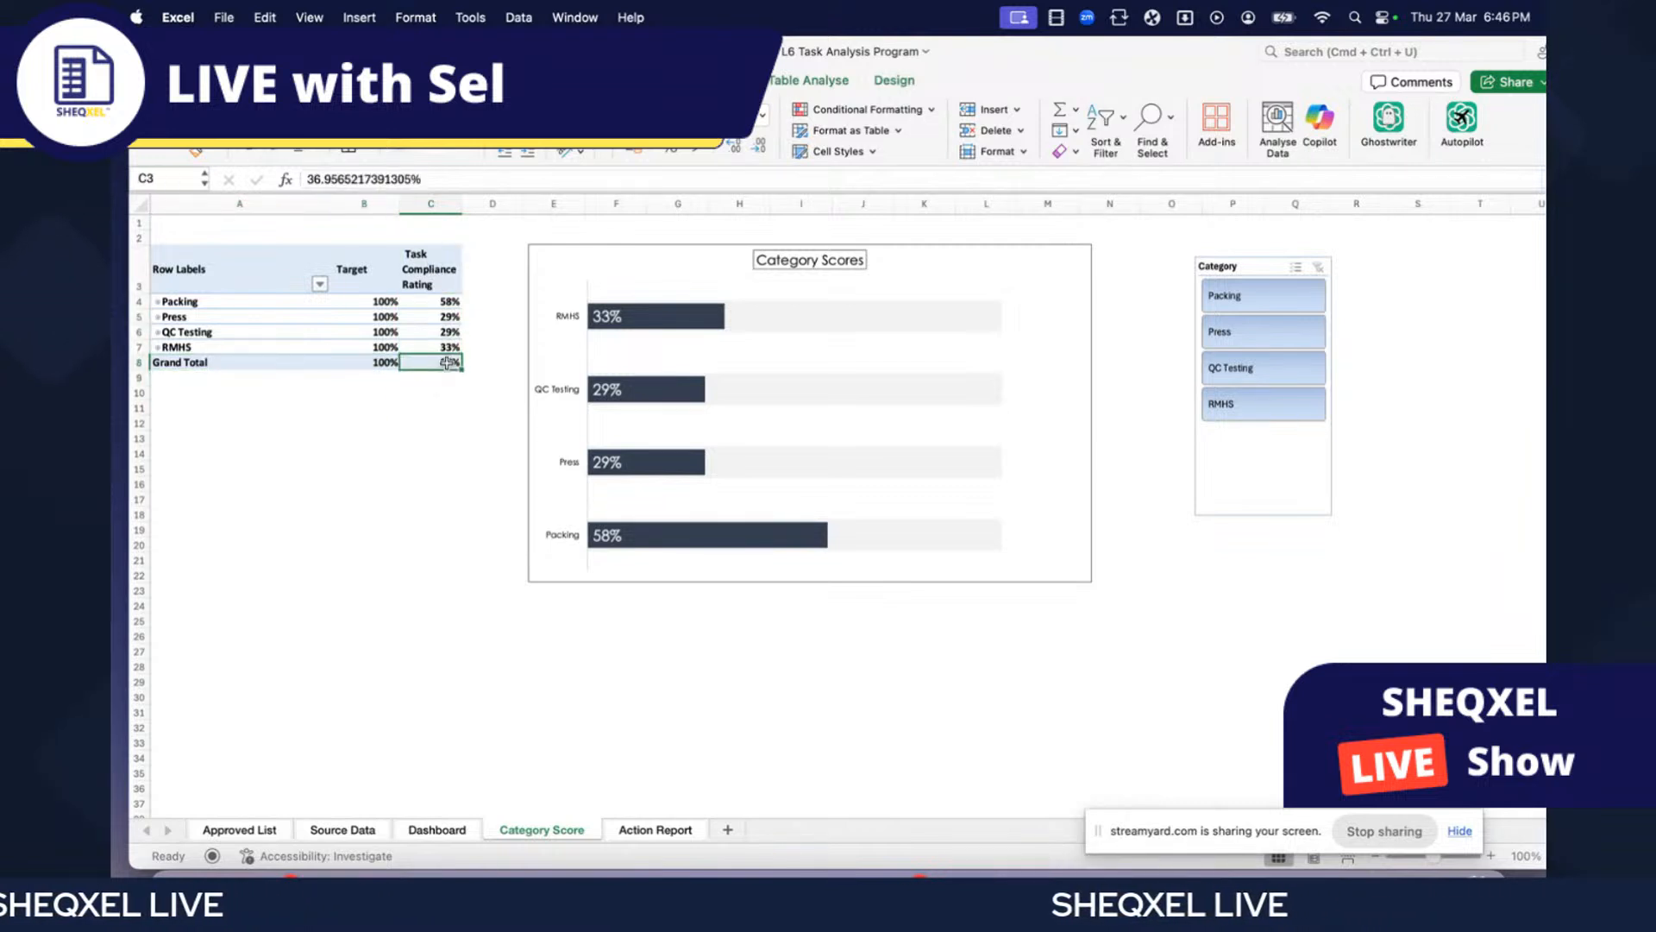
- Try to open the Grand Total label in cell A8 of the PivotTable for editing
left_click(233, 362)
double_click(223, 362)
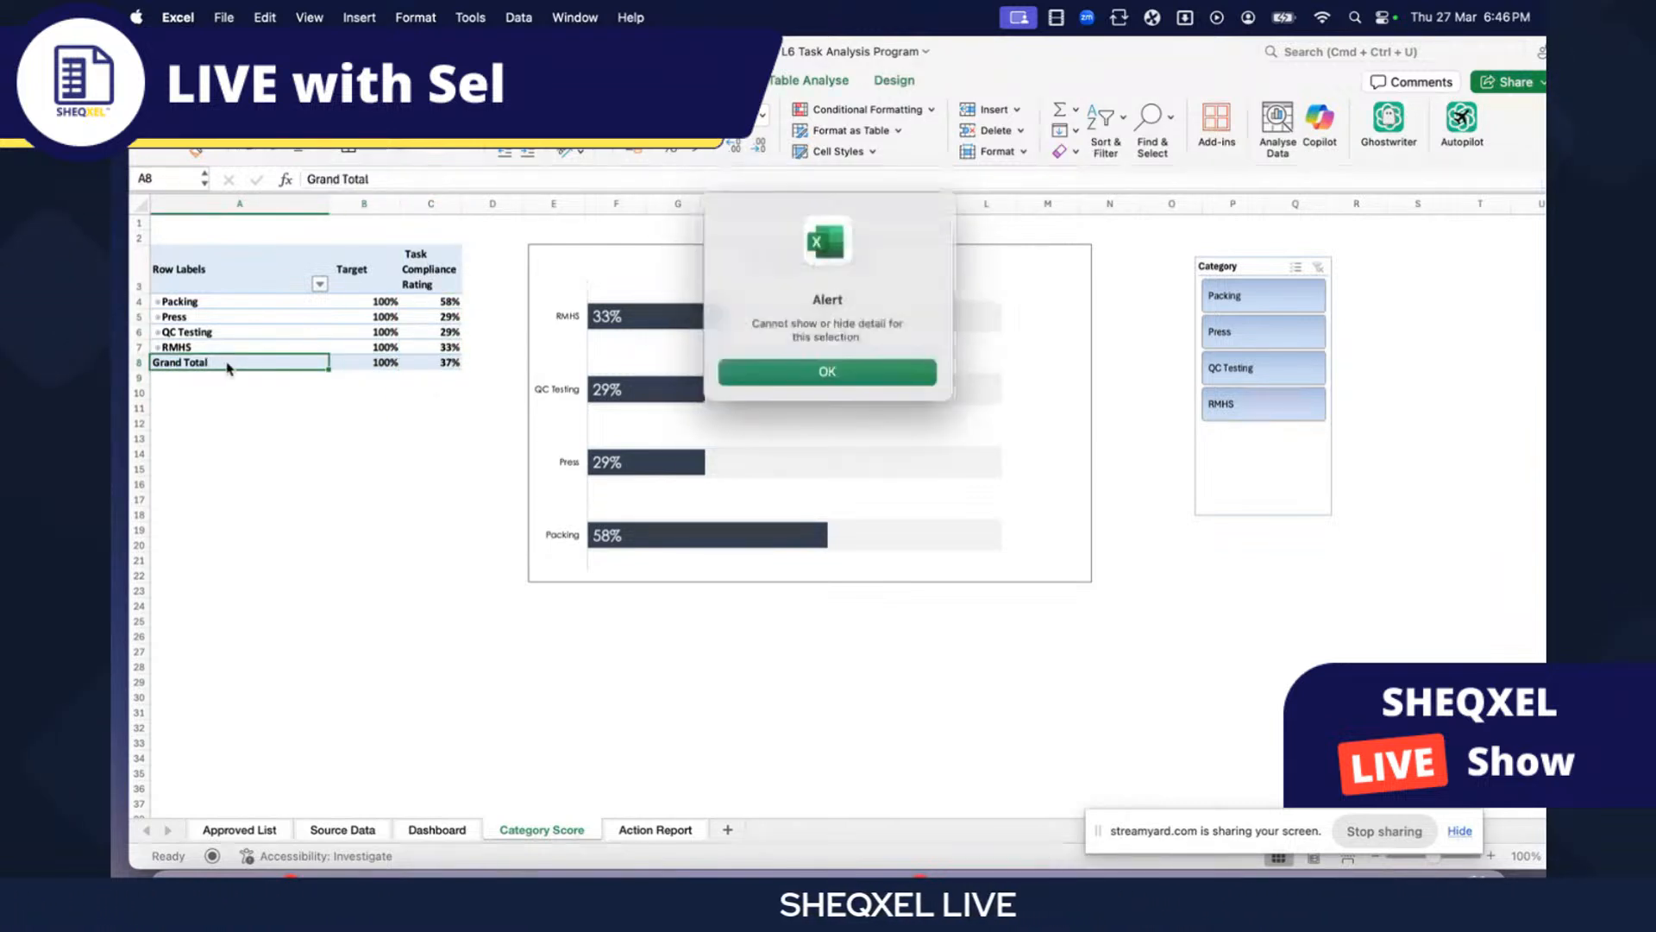
key("Return")
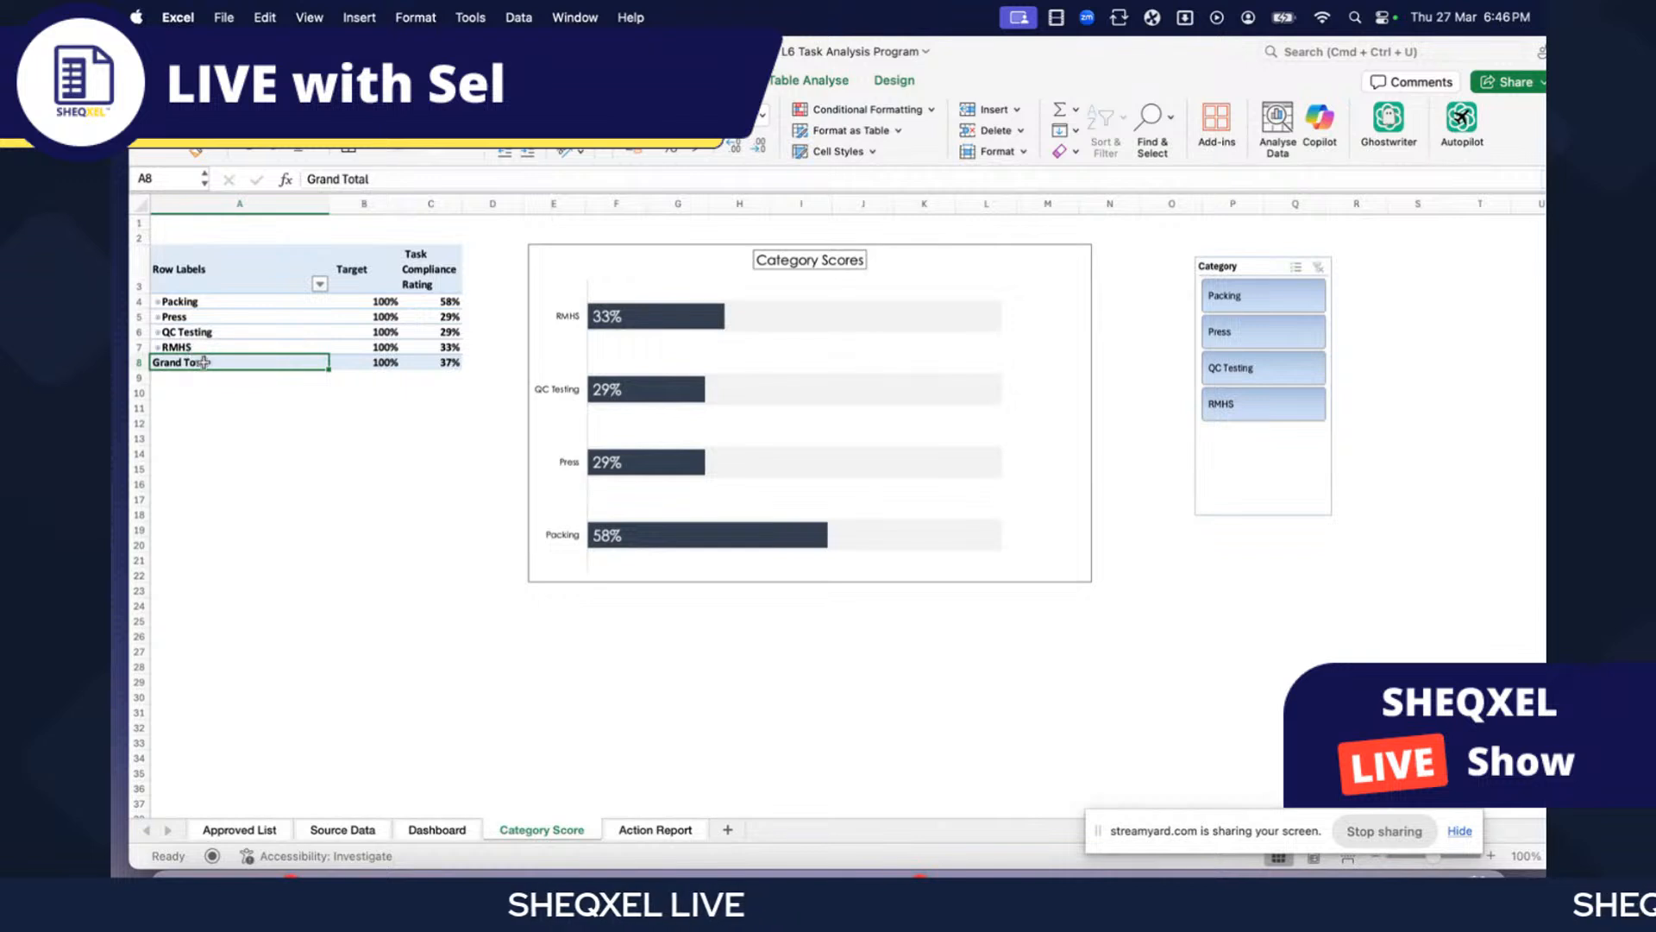
- Enter the label Grand Total in cell AA3 of the Category Score sheet and widen column AA to 19.50
left_click(371, 530)
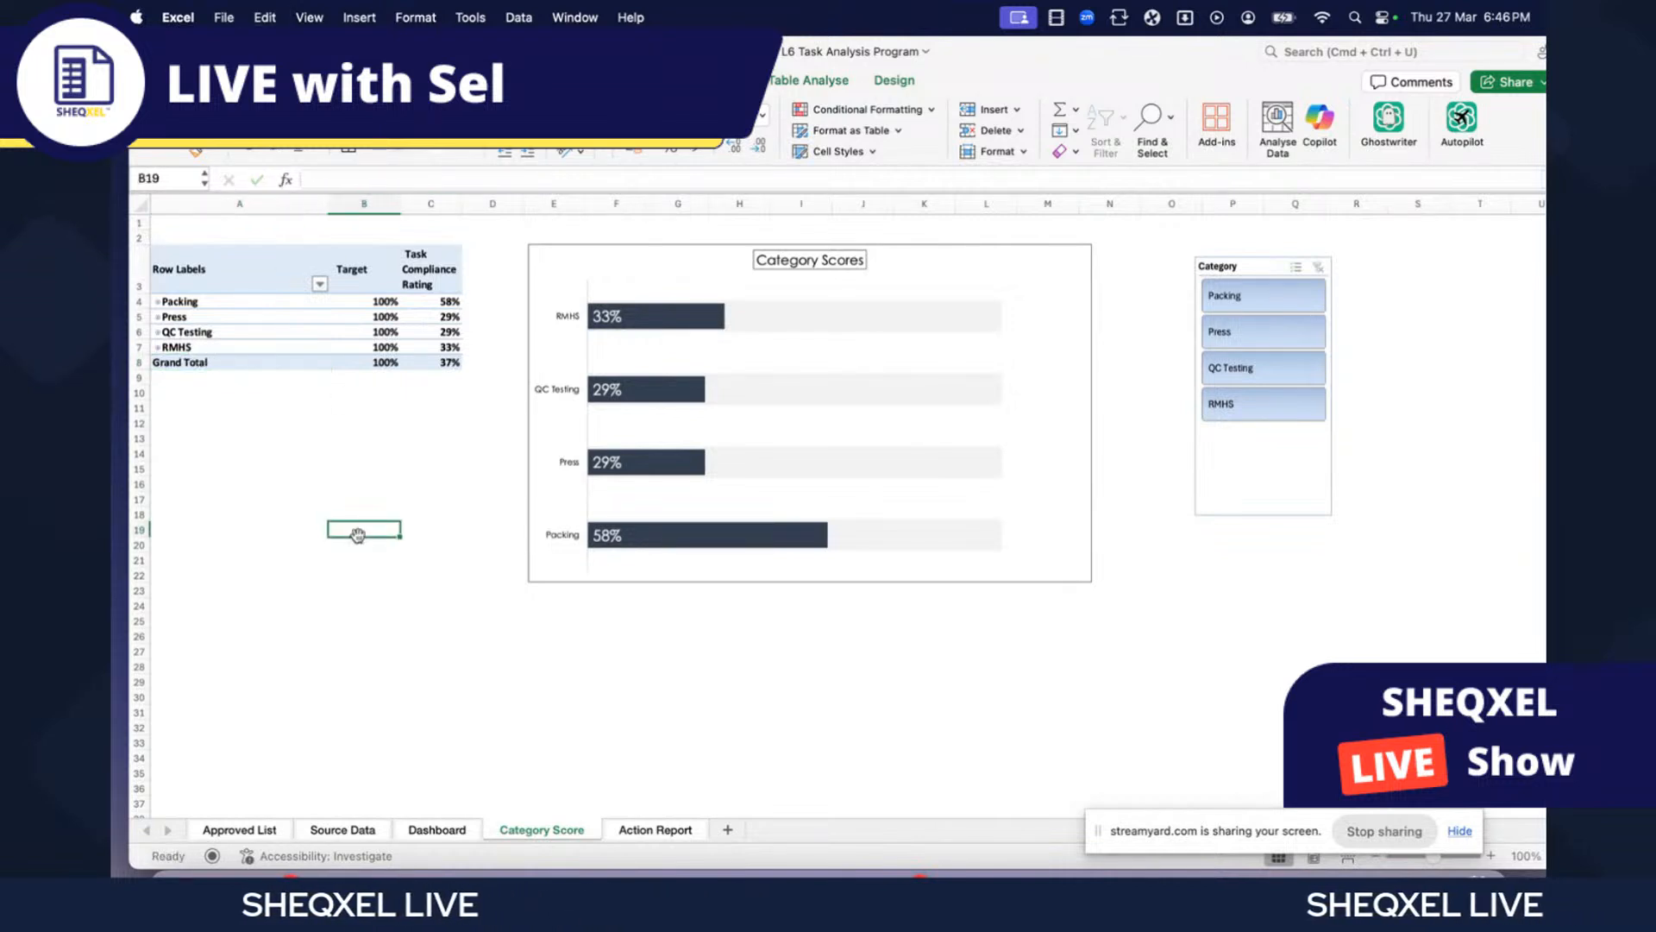
scroll(378, 540, "right", 10)
scroll(378, 540, "right", 4)
left_click(965, 270)
type("Grand Total")
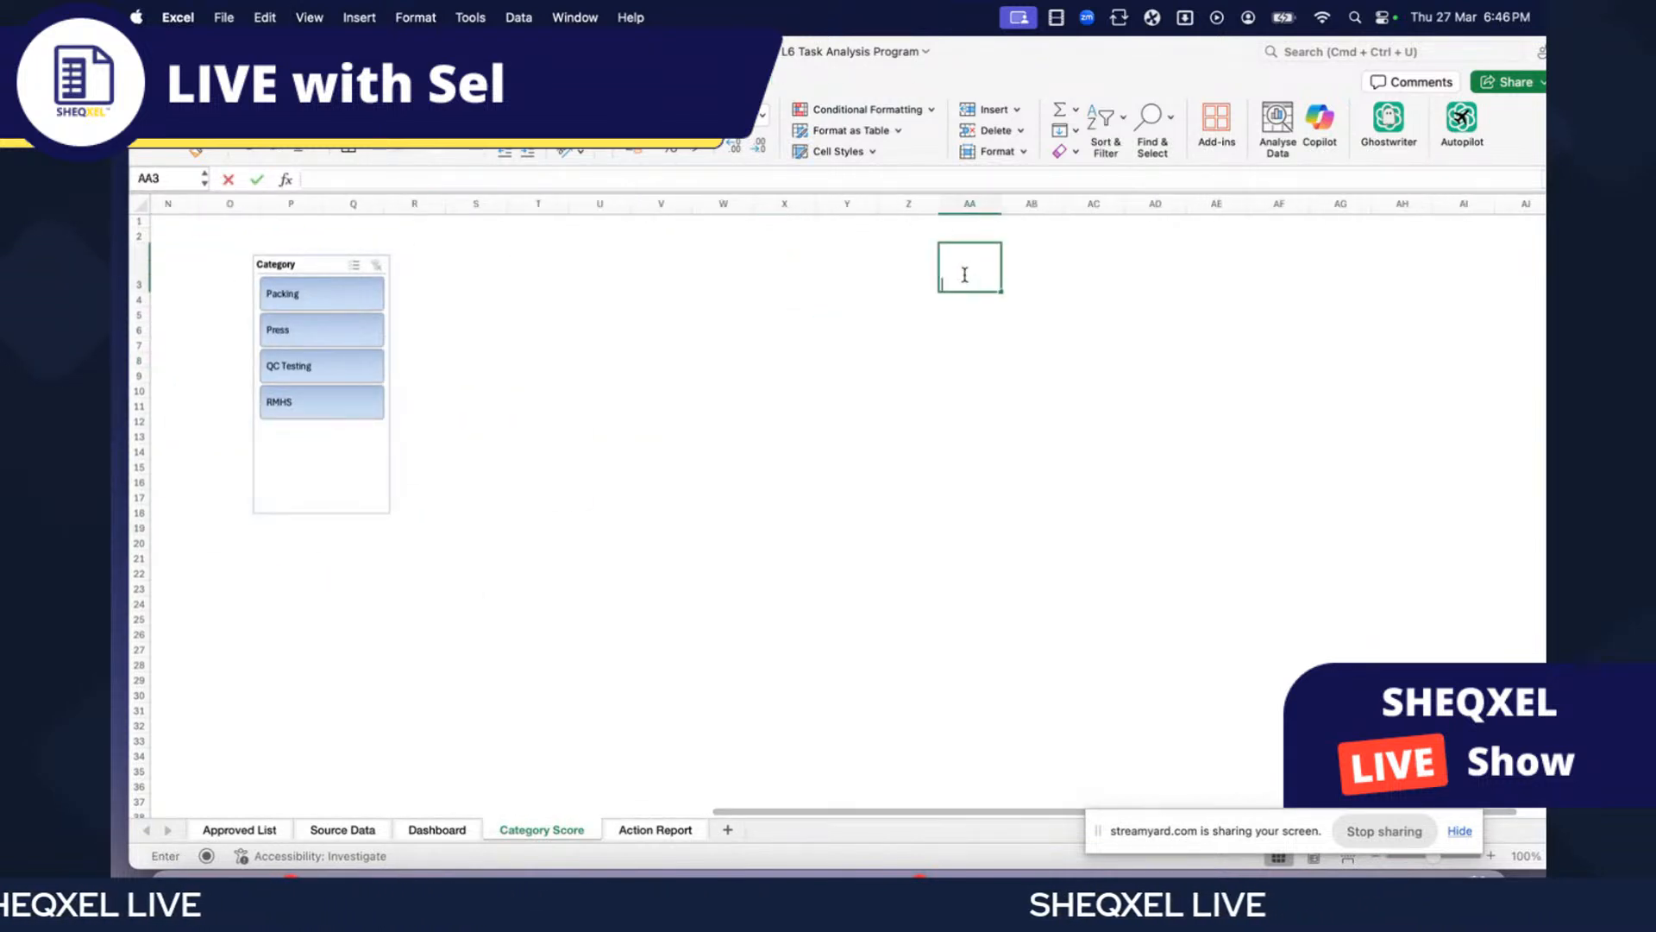
key("Return")
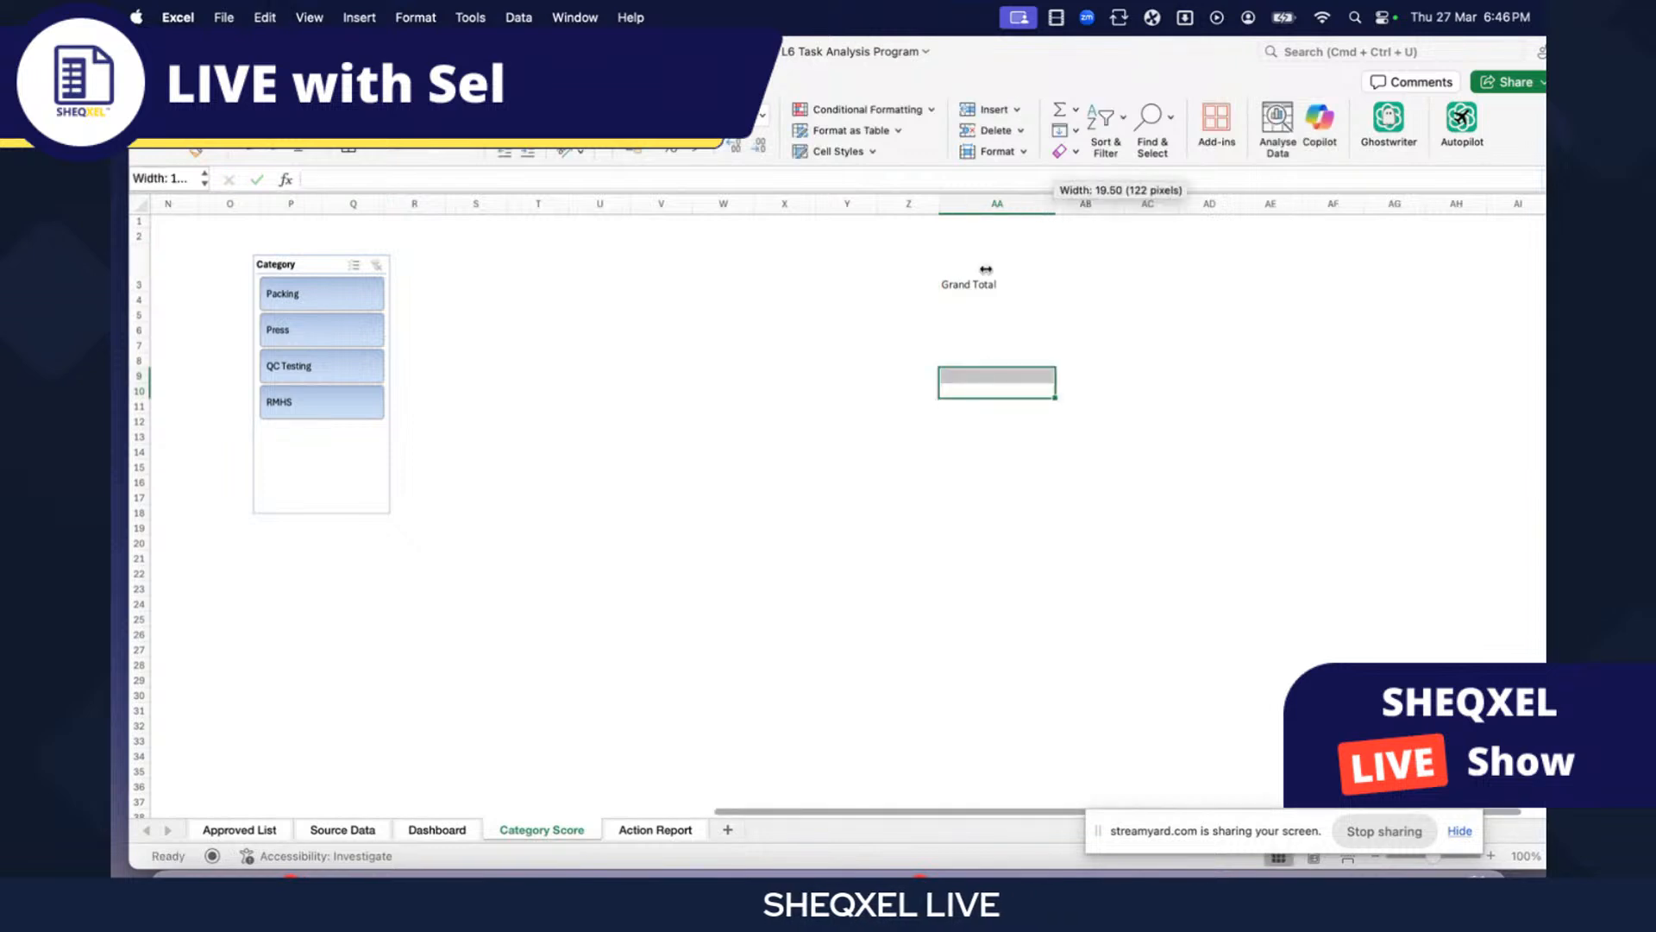
- Enter the label Task Compliance Rating in cell AB3, matching the heading of the PivotTable's third column
scroll(936, 340, "left", 14)
scroll(835, 400, "right", 1)
left_click(417, 267)
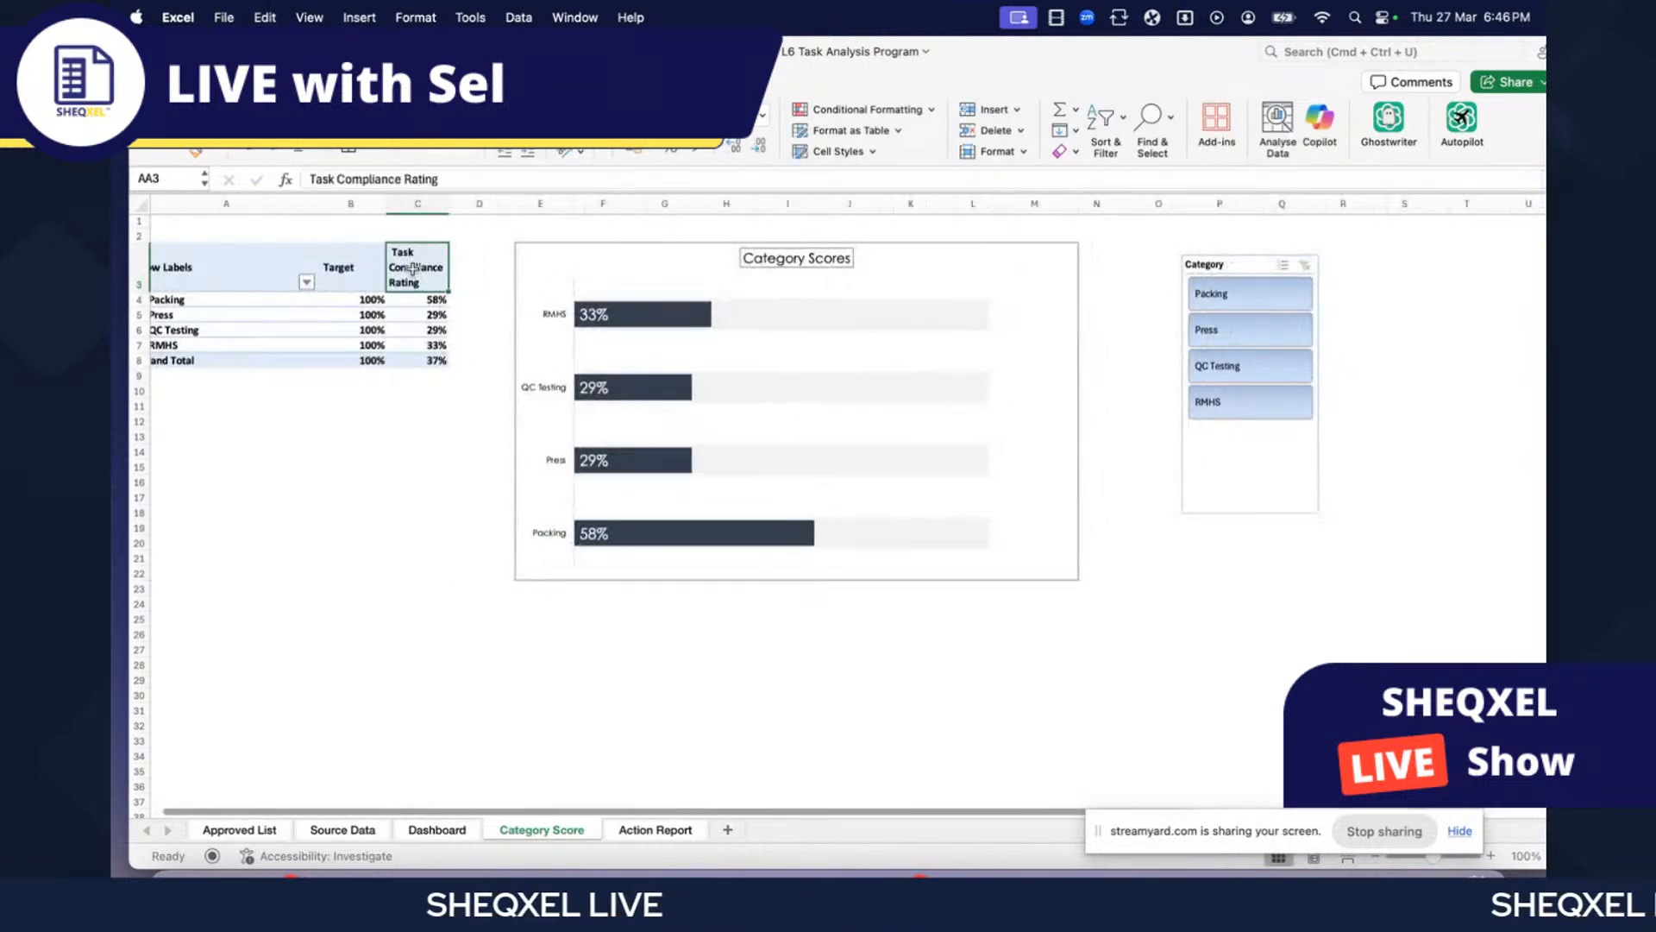
left_click(1035, 635)
scroll(1070, 617, "right", 5)
left_click(1182, 277)
left_click(1228, 283)
type("Task Compliance Rating")
left_click(1225, 419)
- Compare the new labels with the PivotTable's Grand Total and widen column AD to about the width of column AA
scroll(1218, 421, "right", 2)
left_click(967, 290)
left_click(1143, 285)
left_click(1213, 285)
scroll(1033, 401, "left", 15)
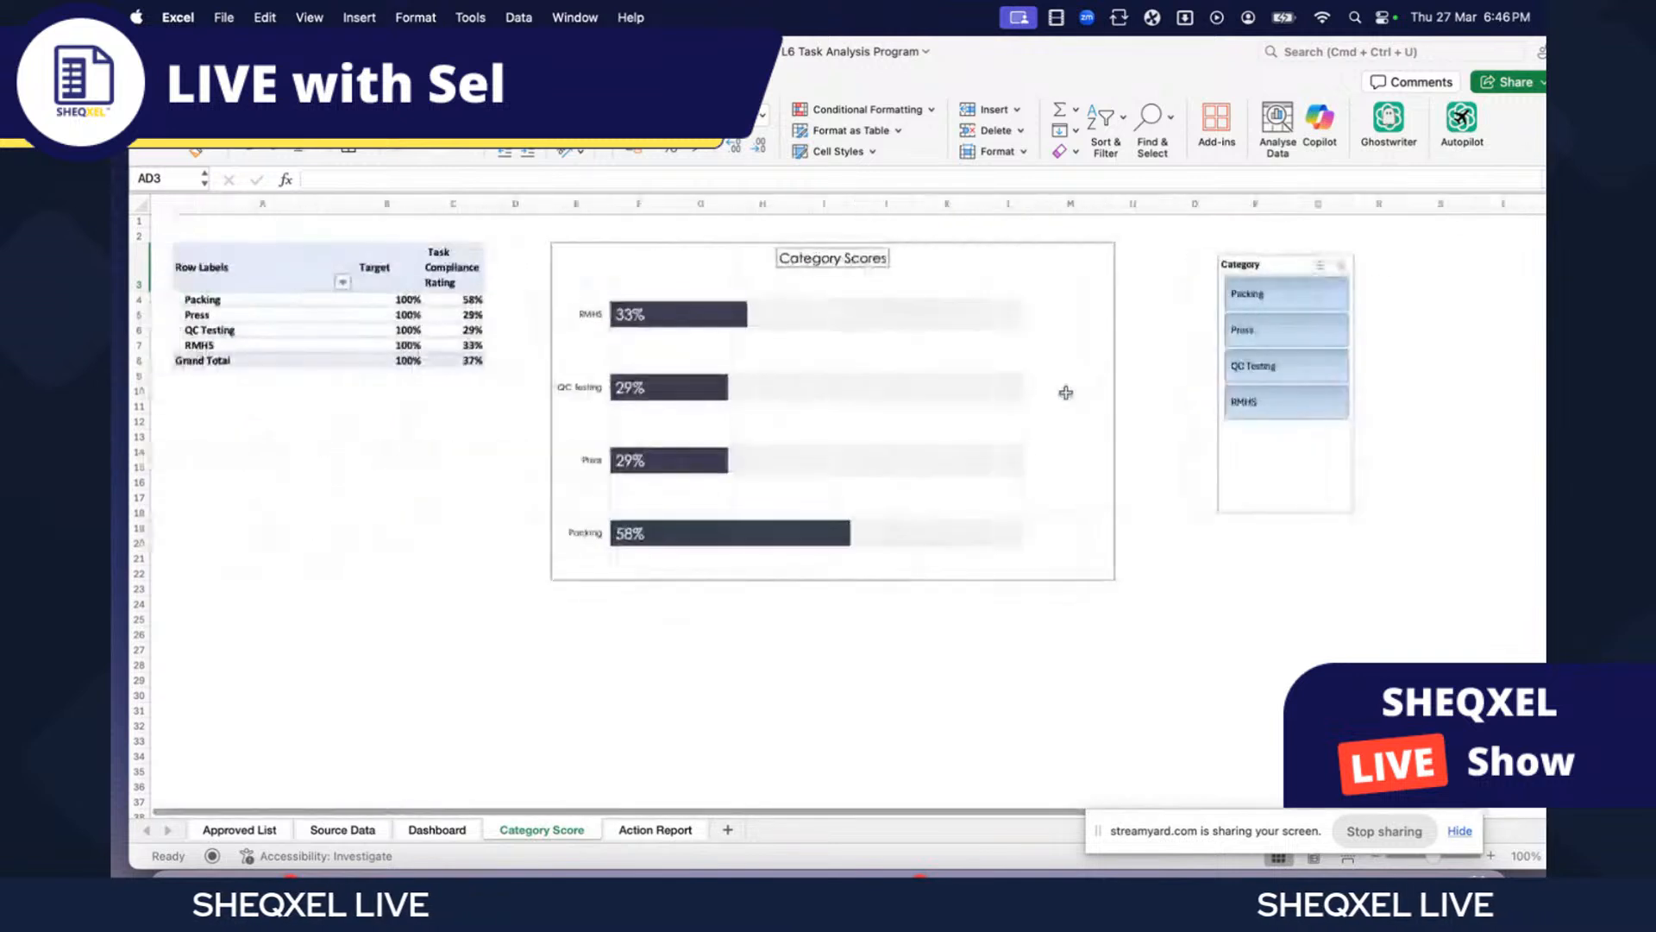
left_click(431, 361)
scroll(1021, 497, "right", 15)
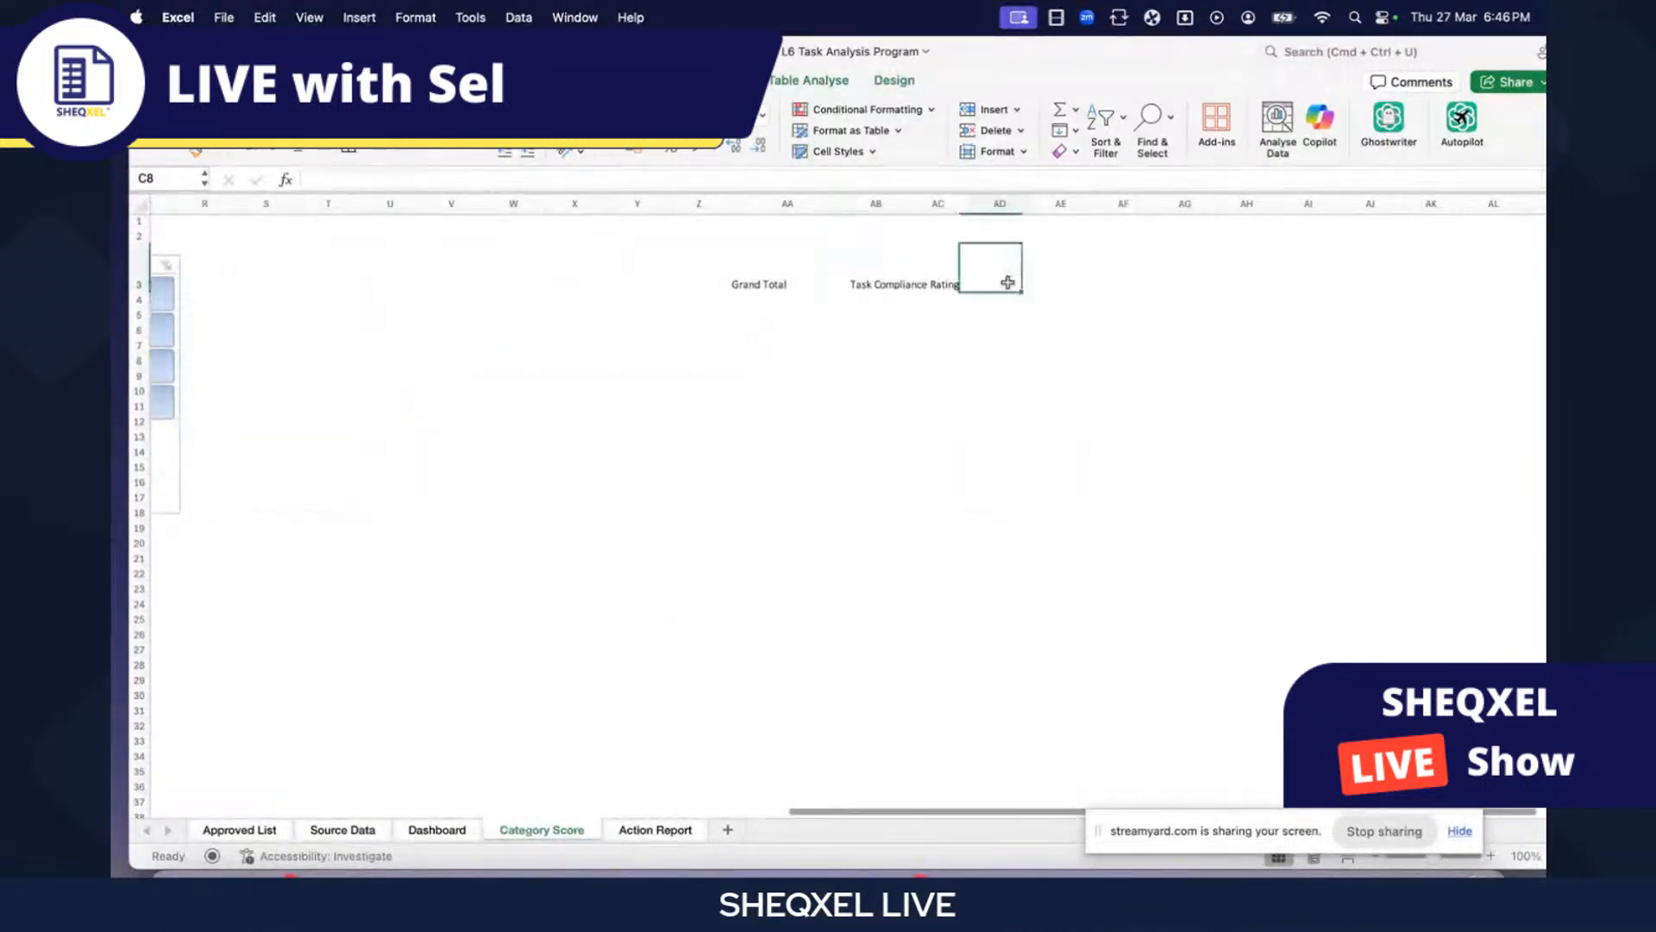
left_click_drag(1032, 209, 1085, 209)
- Start an INDEX formula in cell AD3 with the range B4:C33 as its array
type("=INDEX")
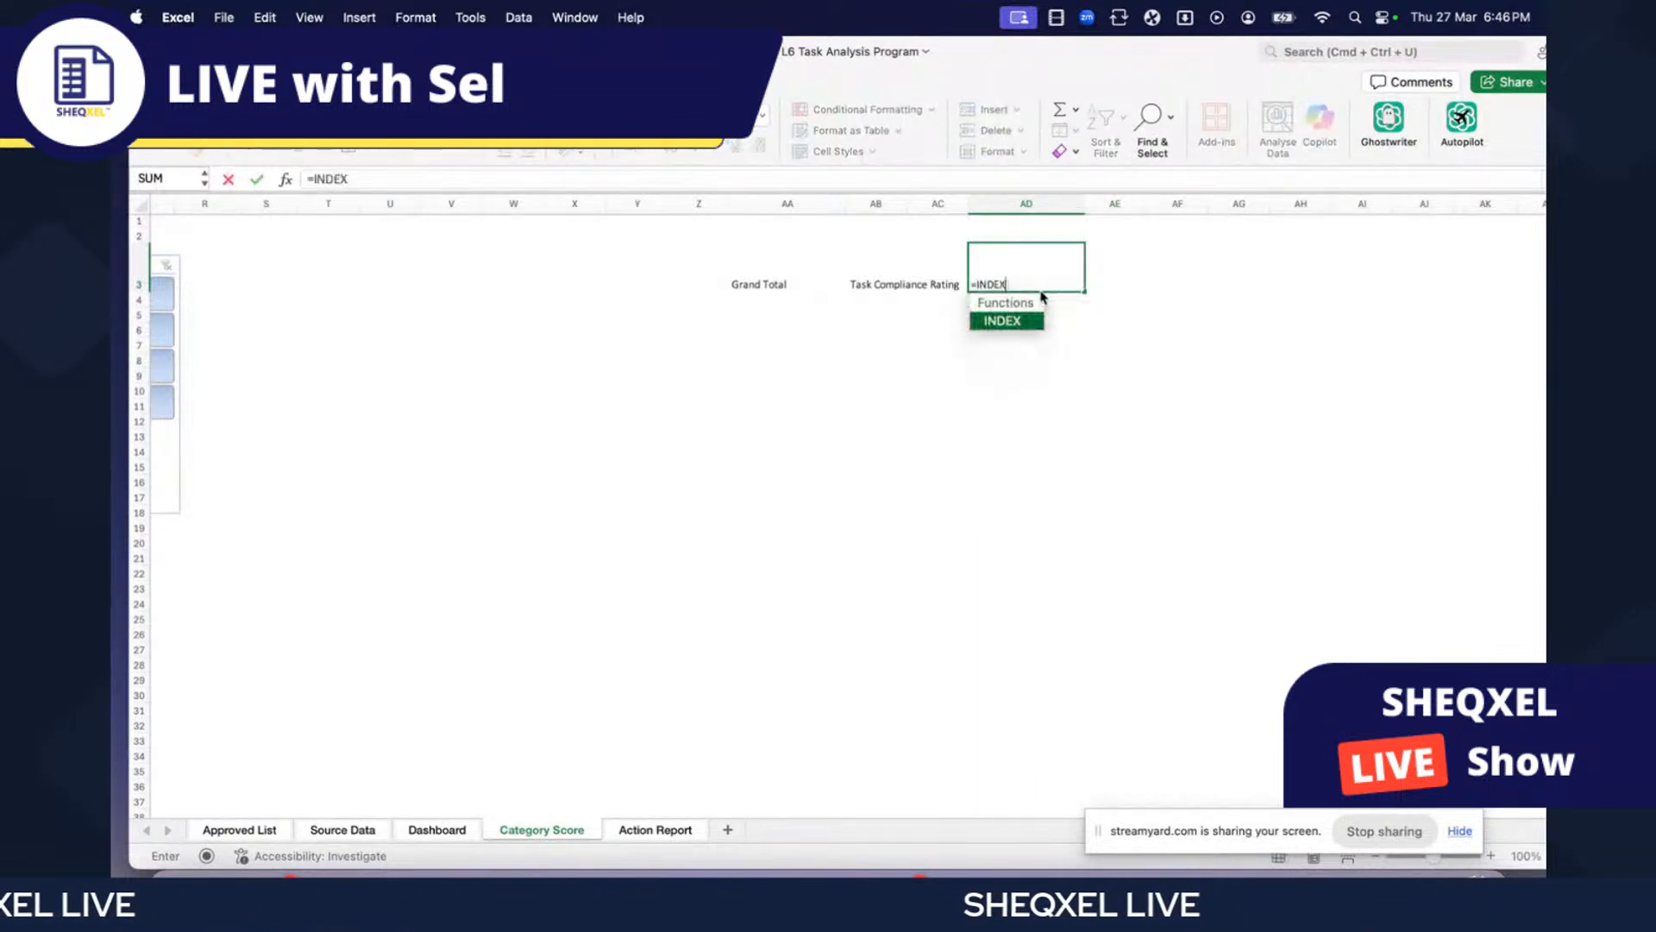
type("(")
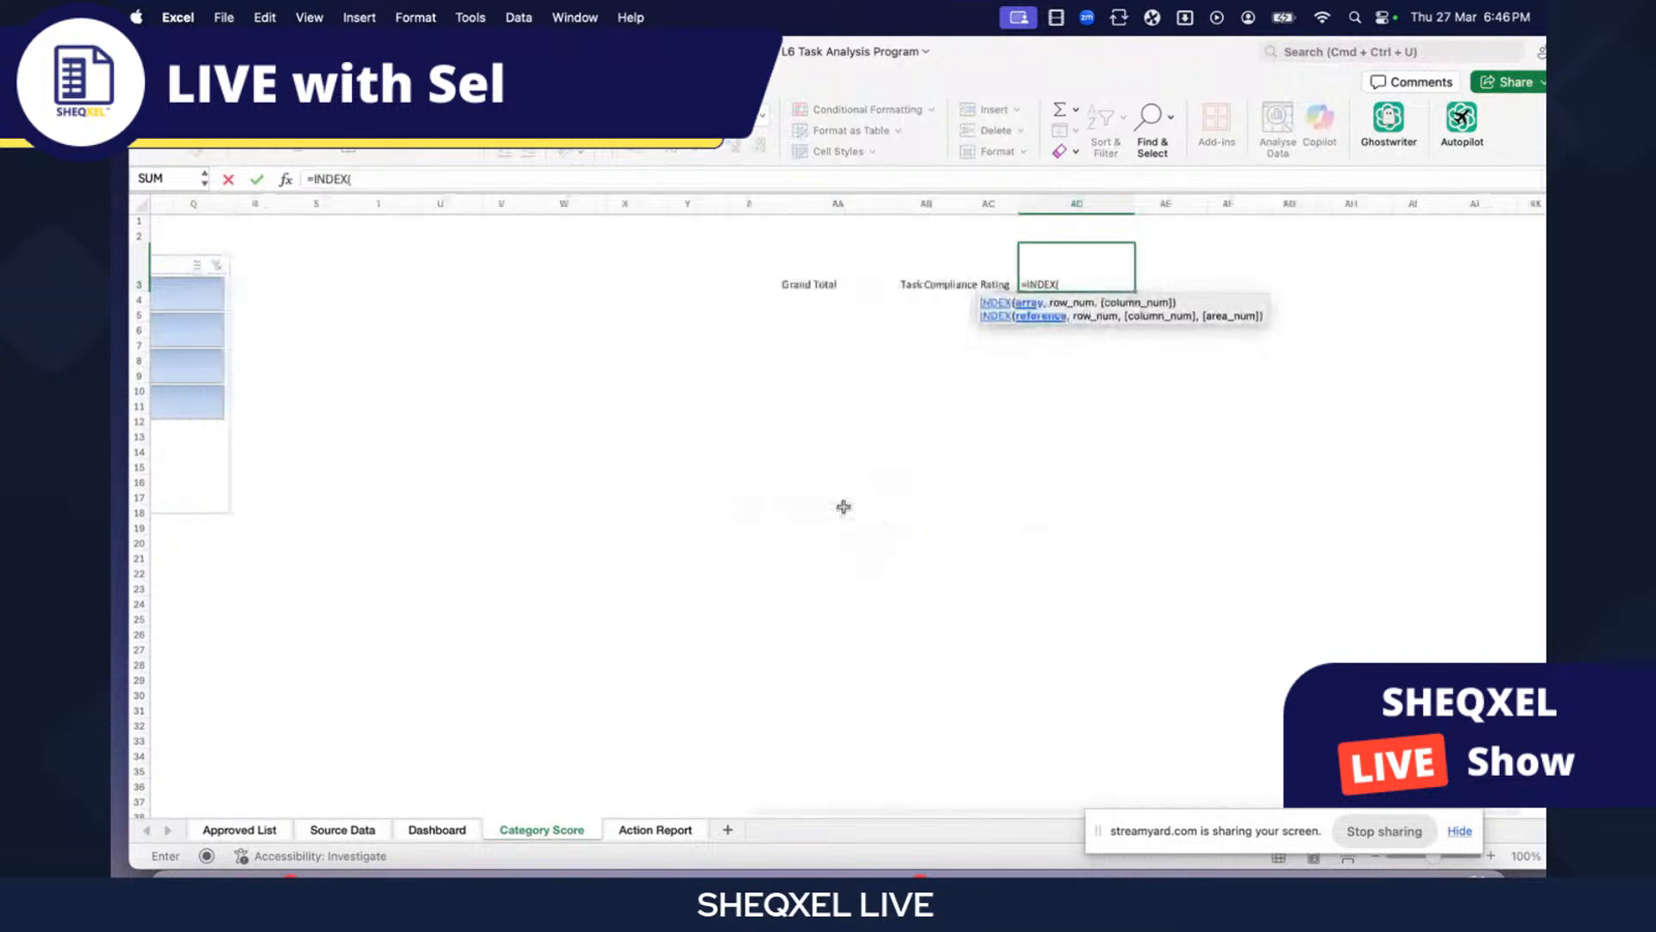
scroll(843, 506, "left", 10)
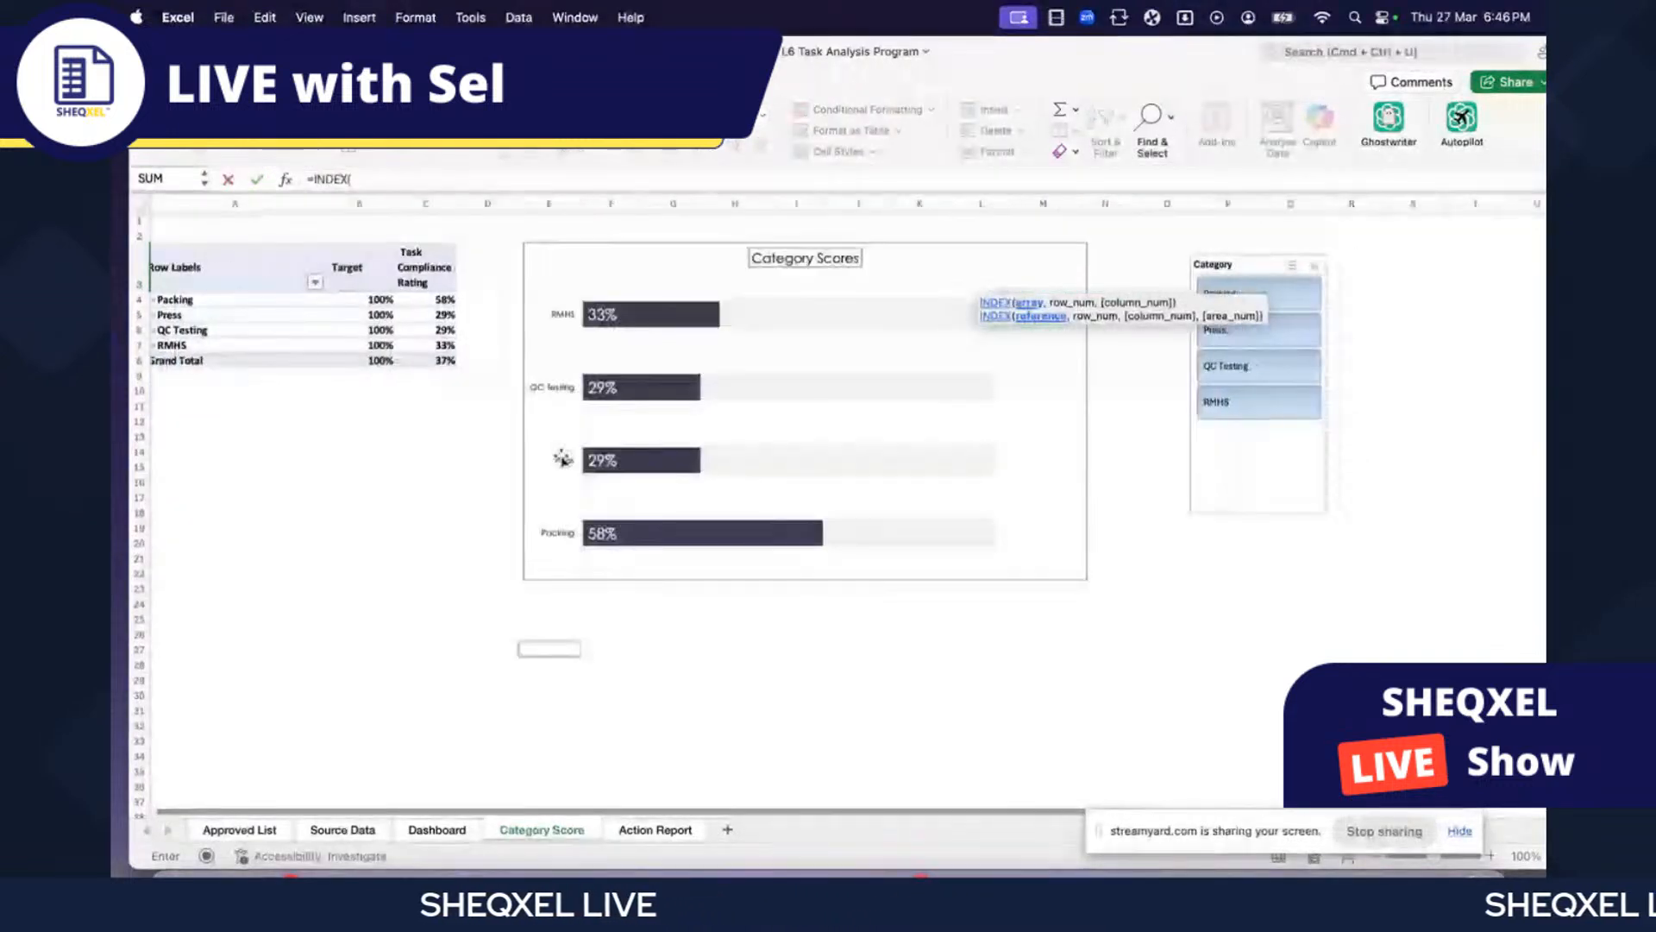
left_click_drag(380, 299, 412, 734)
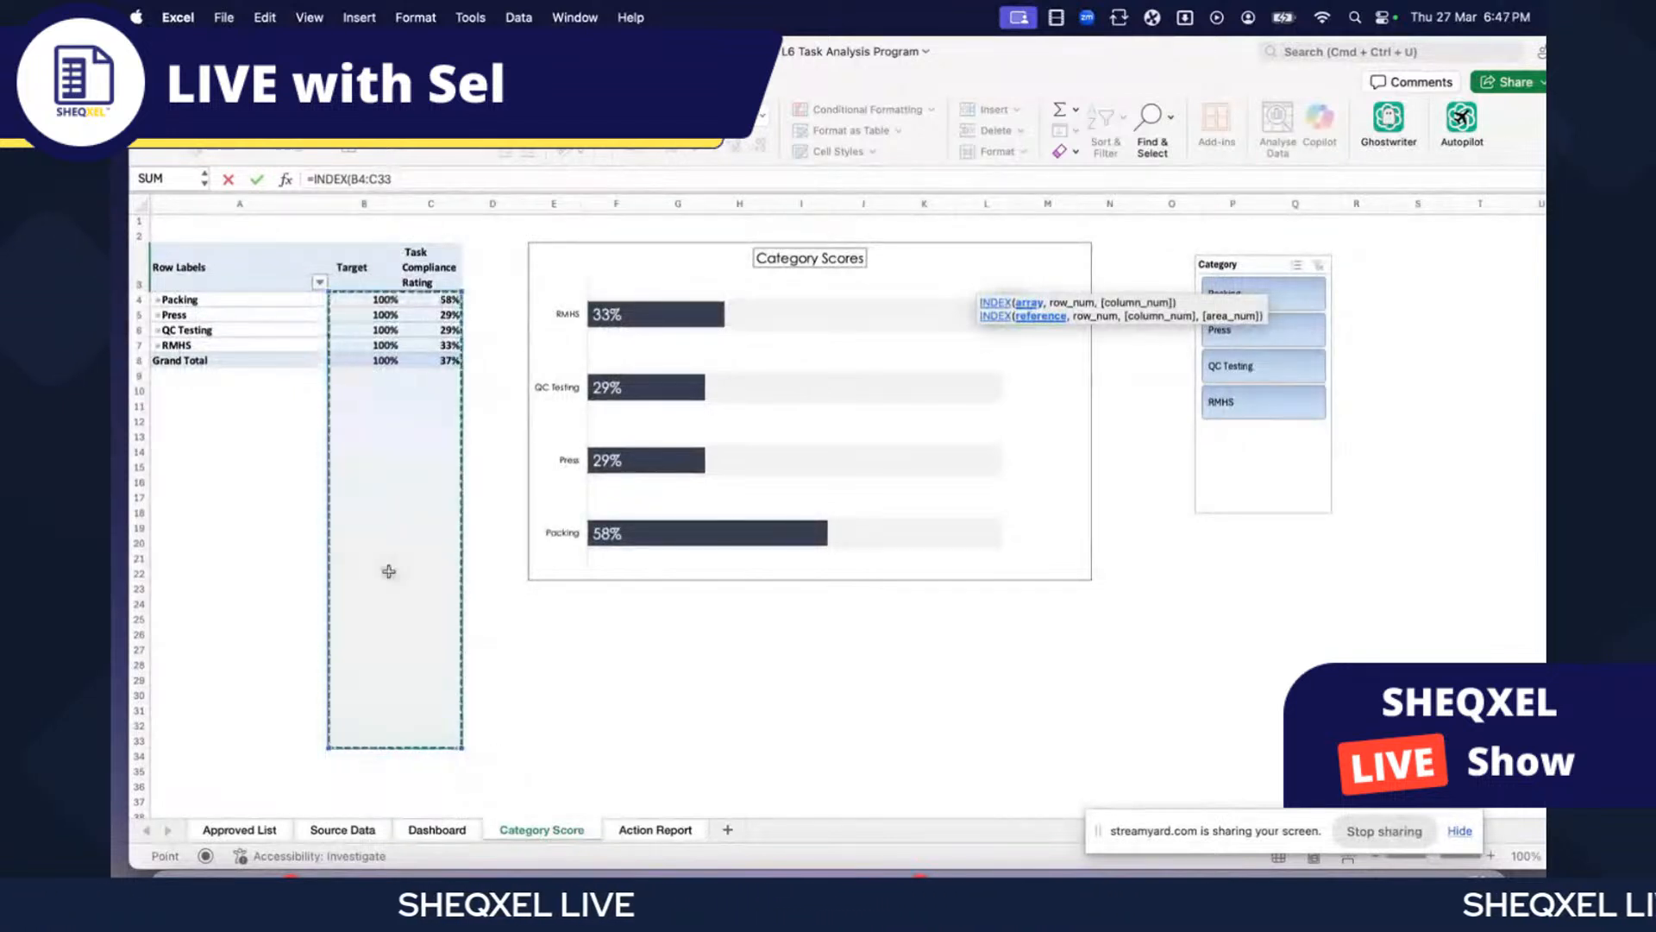
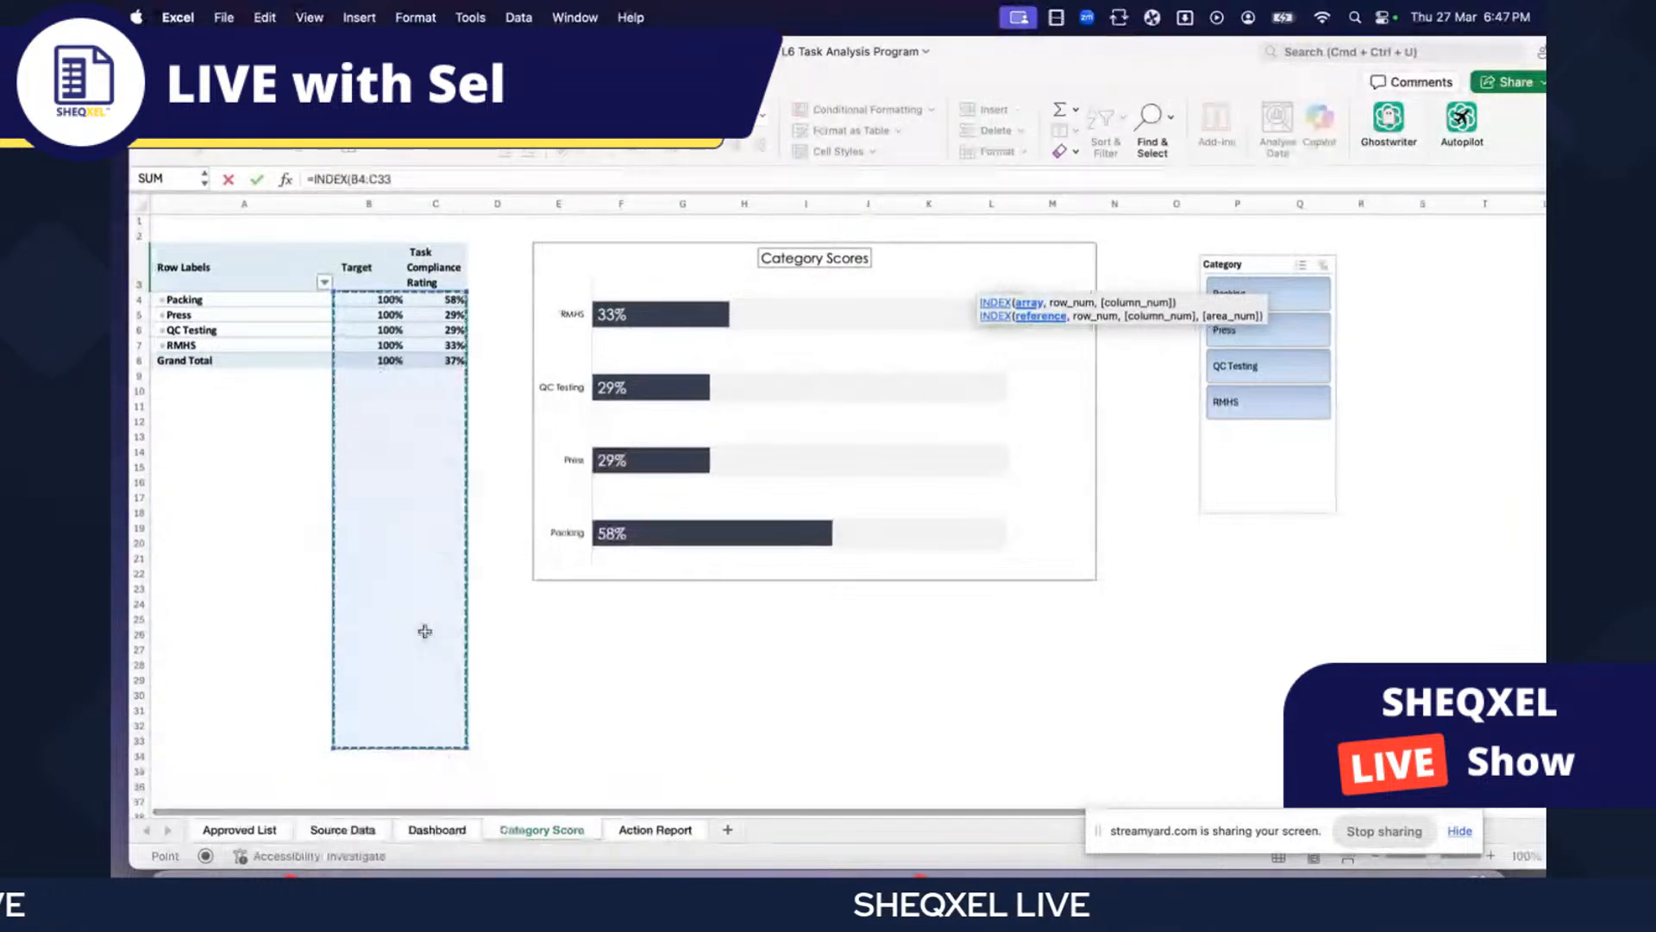
scroll(615, 659, "right", 5)
scroll(615, 659, "right", 5)
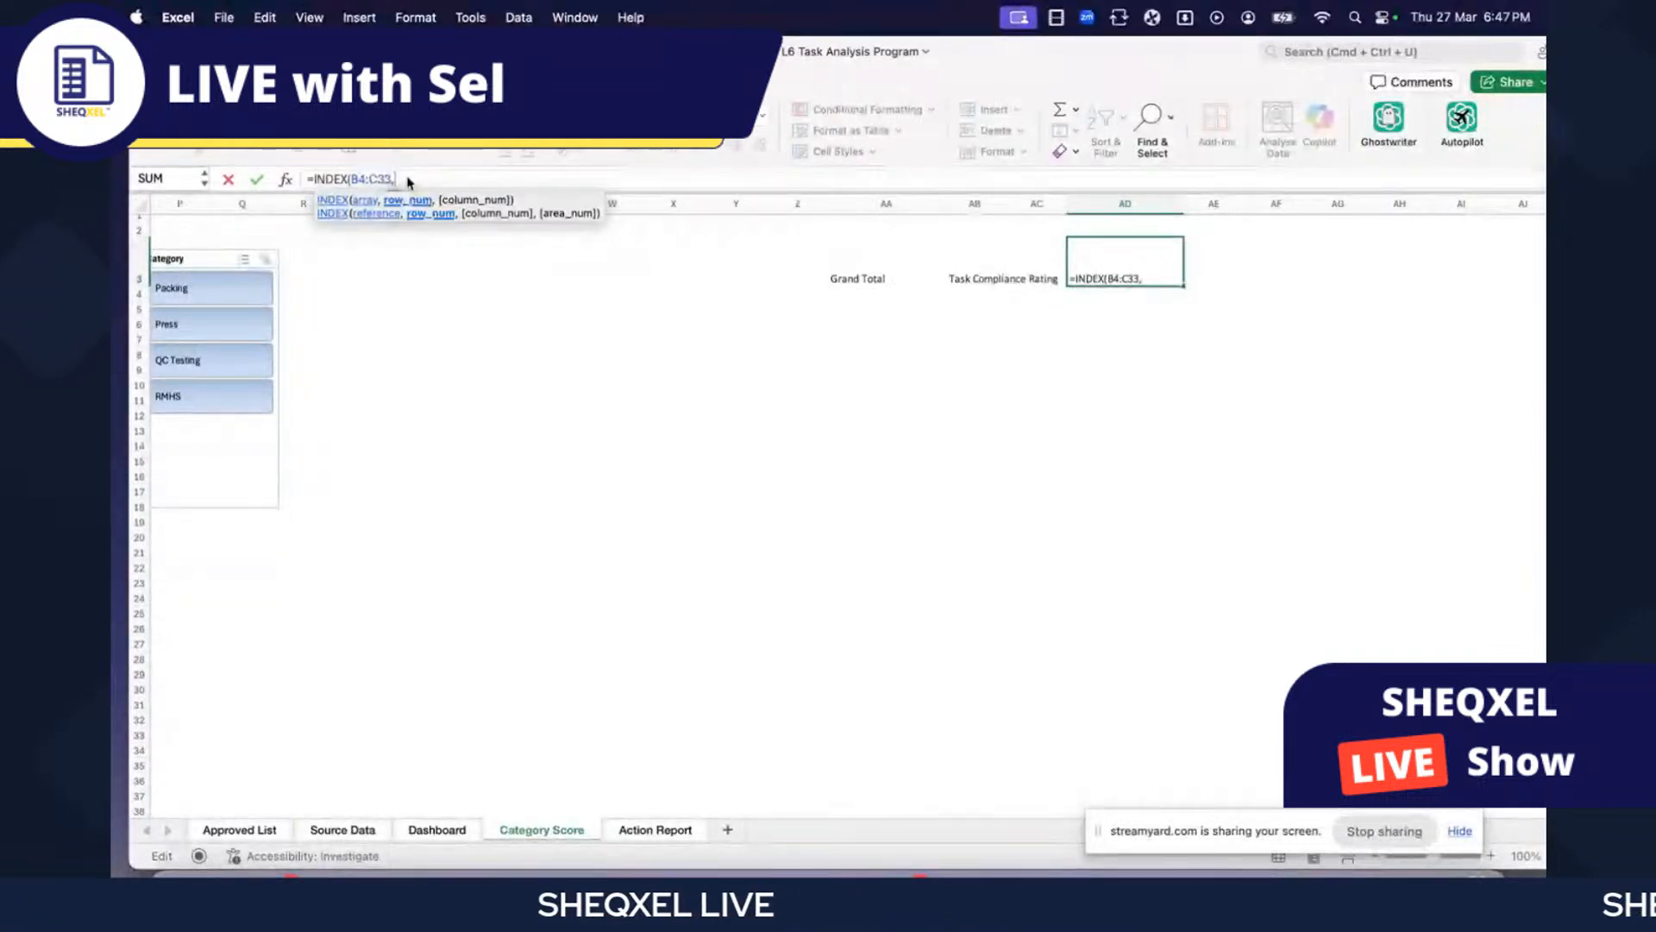
- Add a MATCH for the row number in the AD3 INDEX formula, looking up AA3 in A4:A33 with exact match 0
type("MATCH")
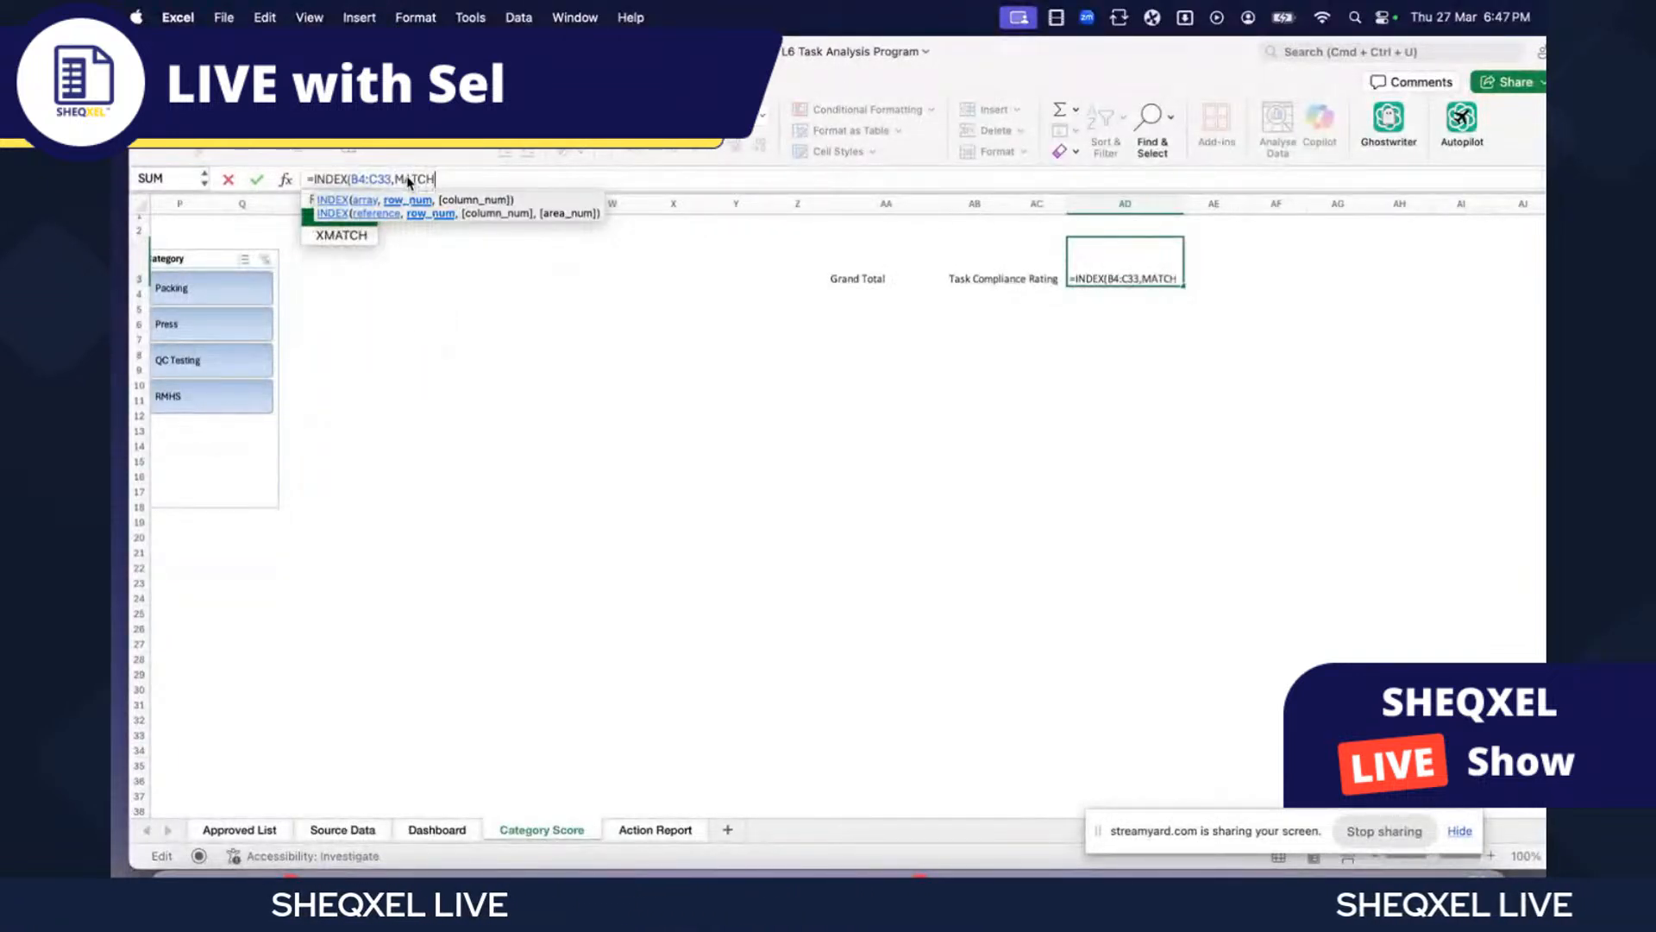
type("(")
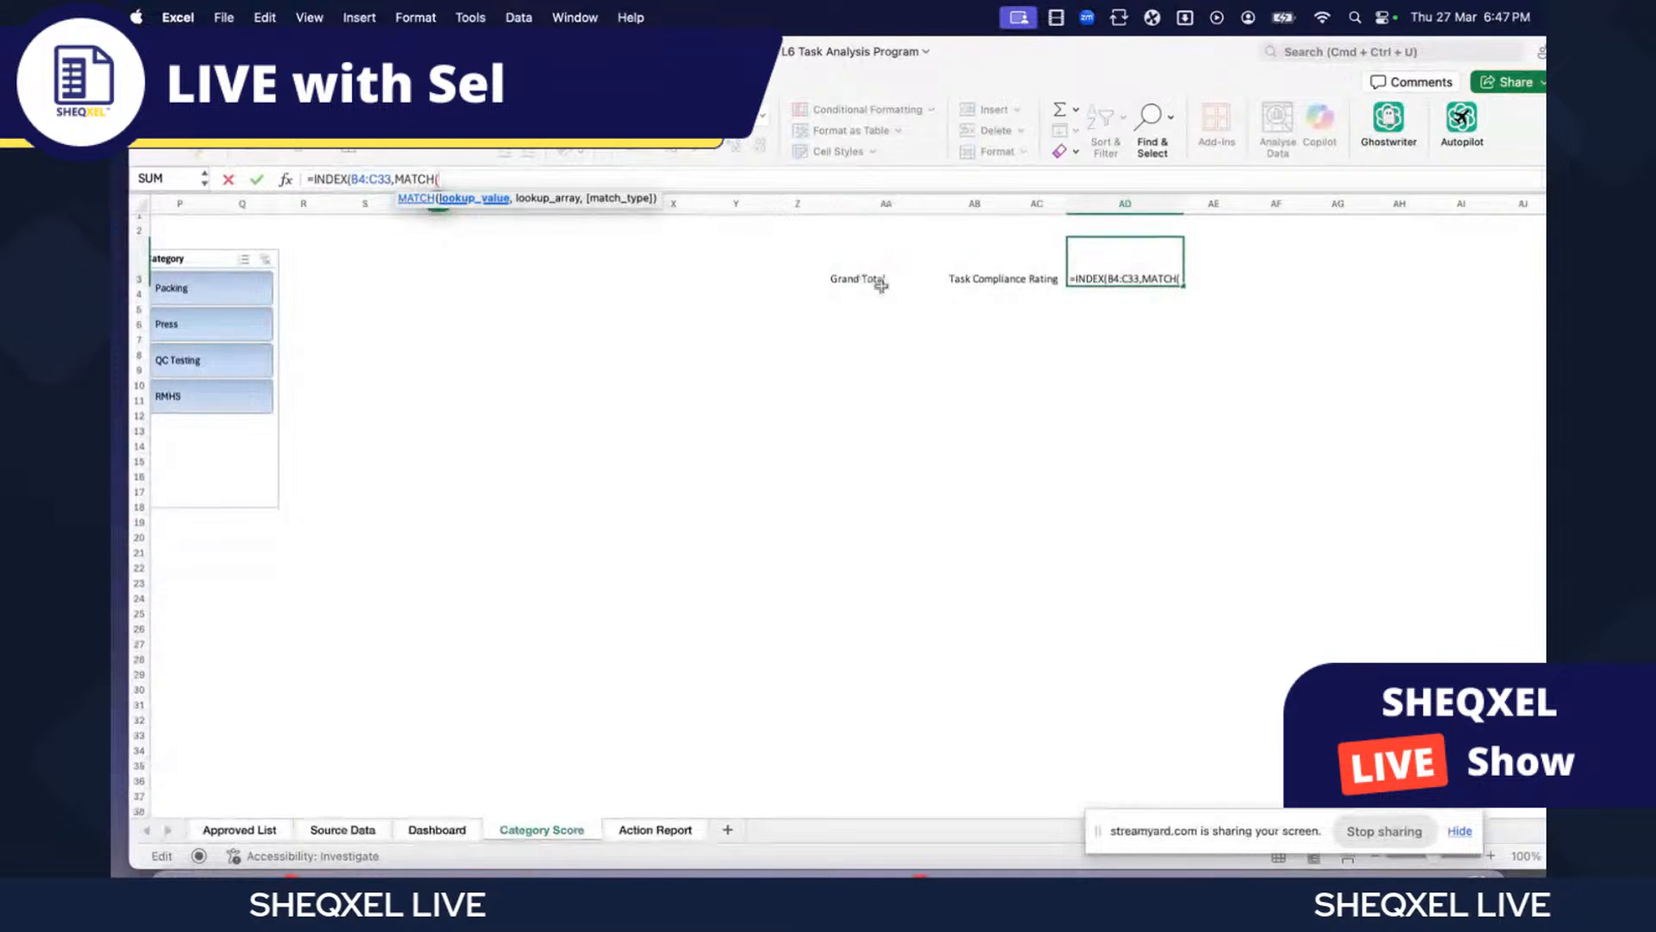
type("AA3,")
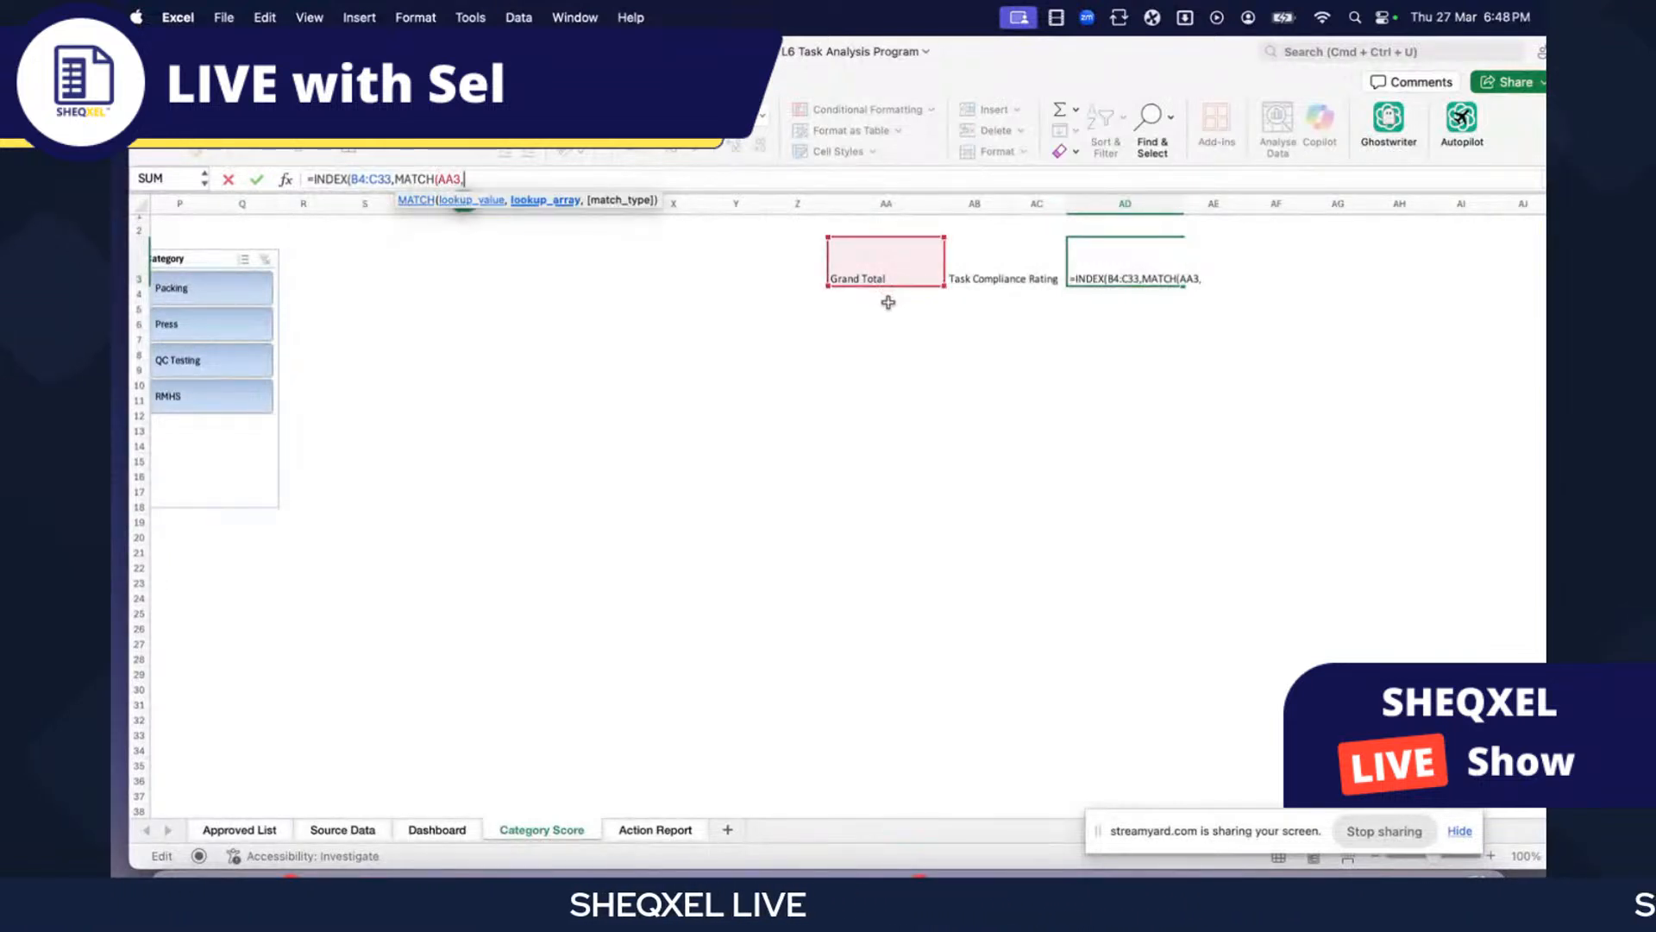
scroll(898, 406, "left", 15)
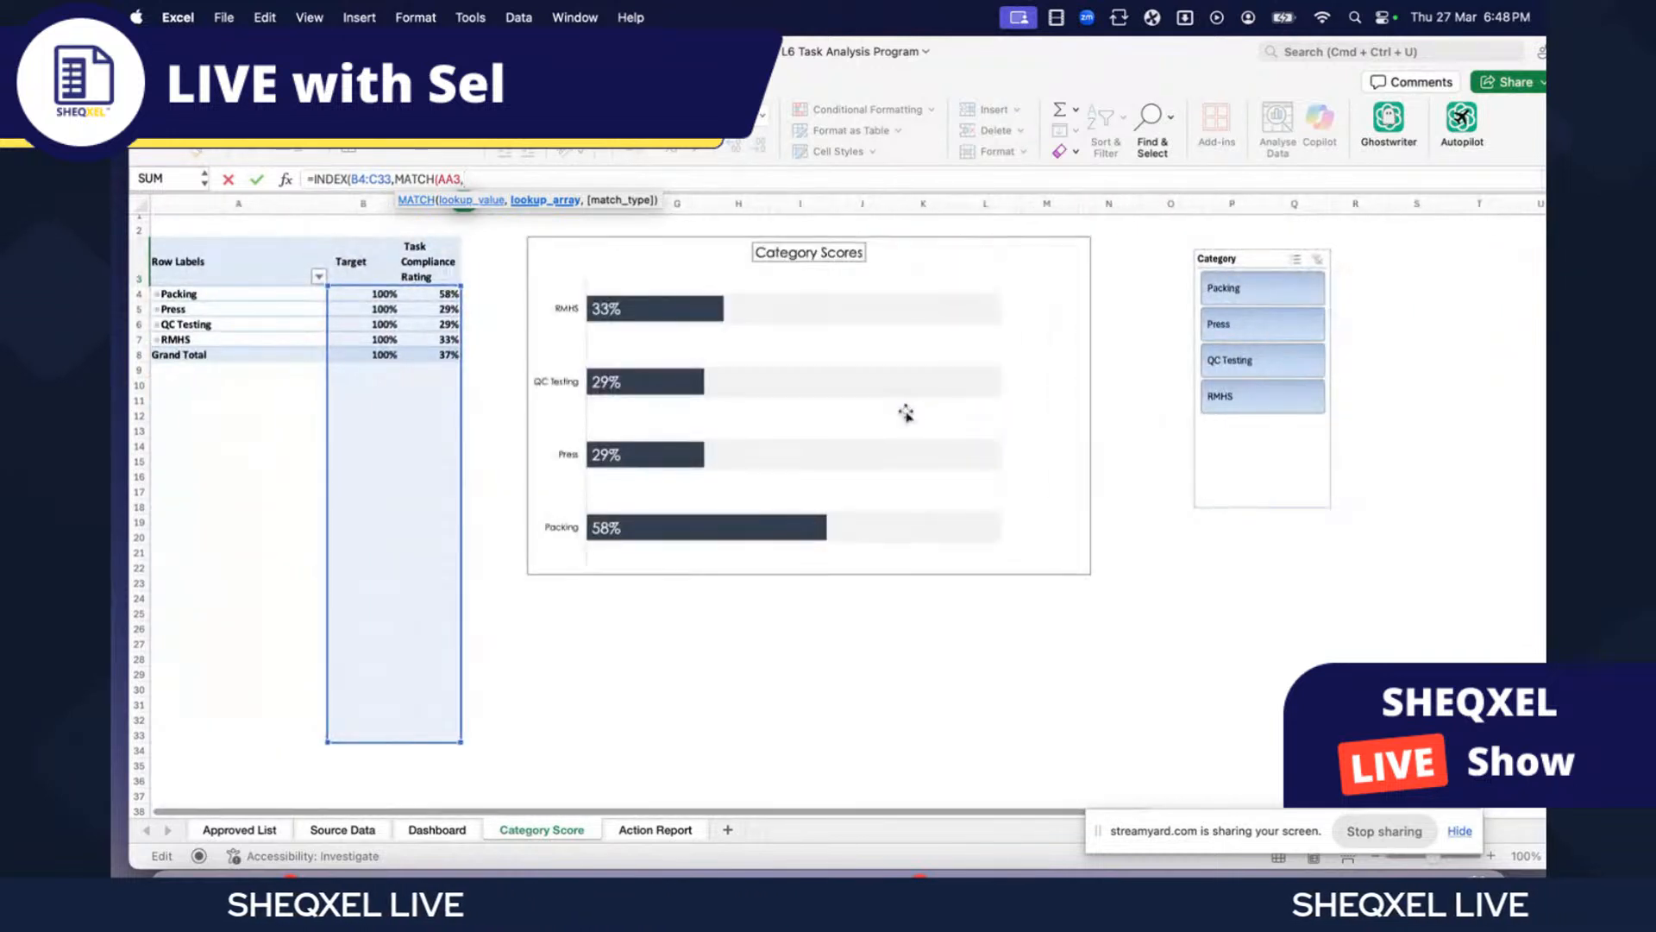
scroll(927, 517, "right", 1)
scroll(927, 518, "left", 1)
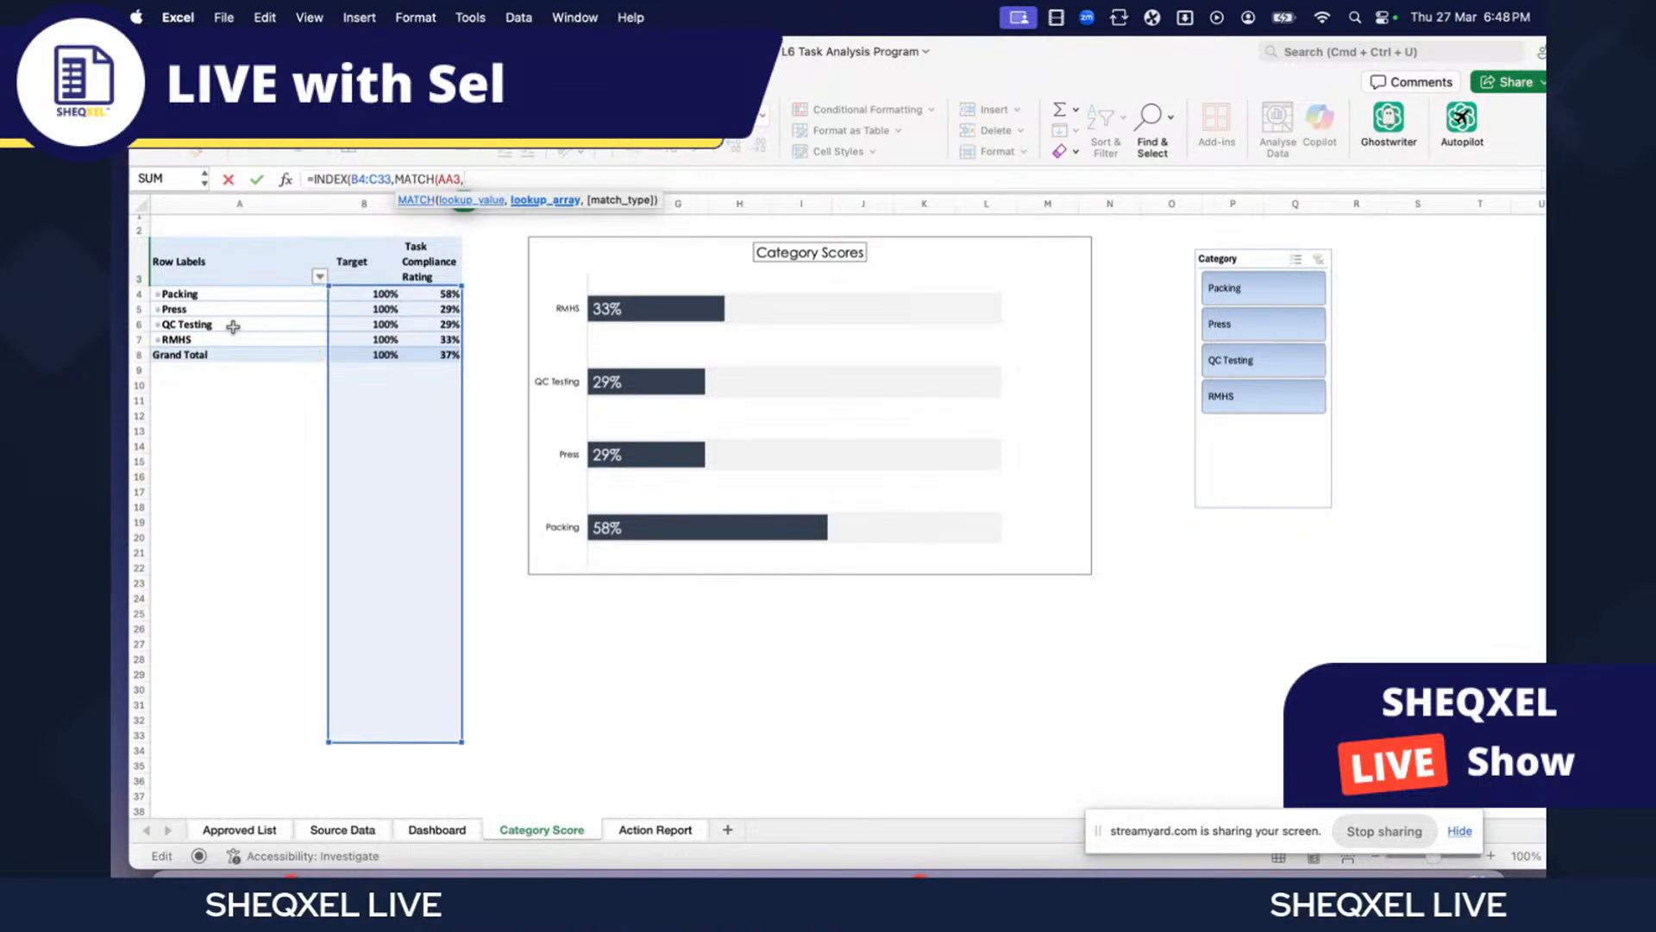
left_click(214, 293)
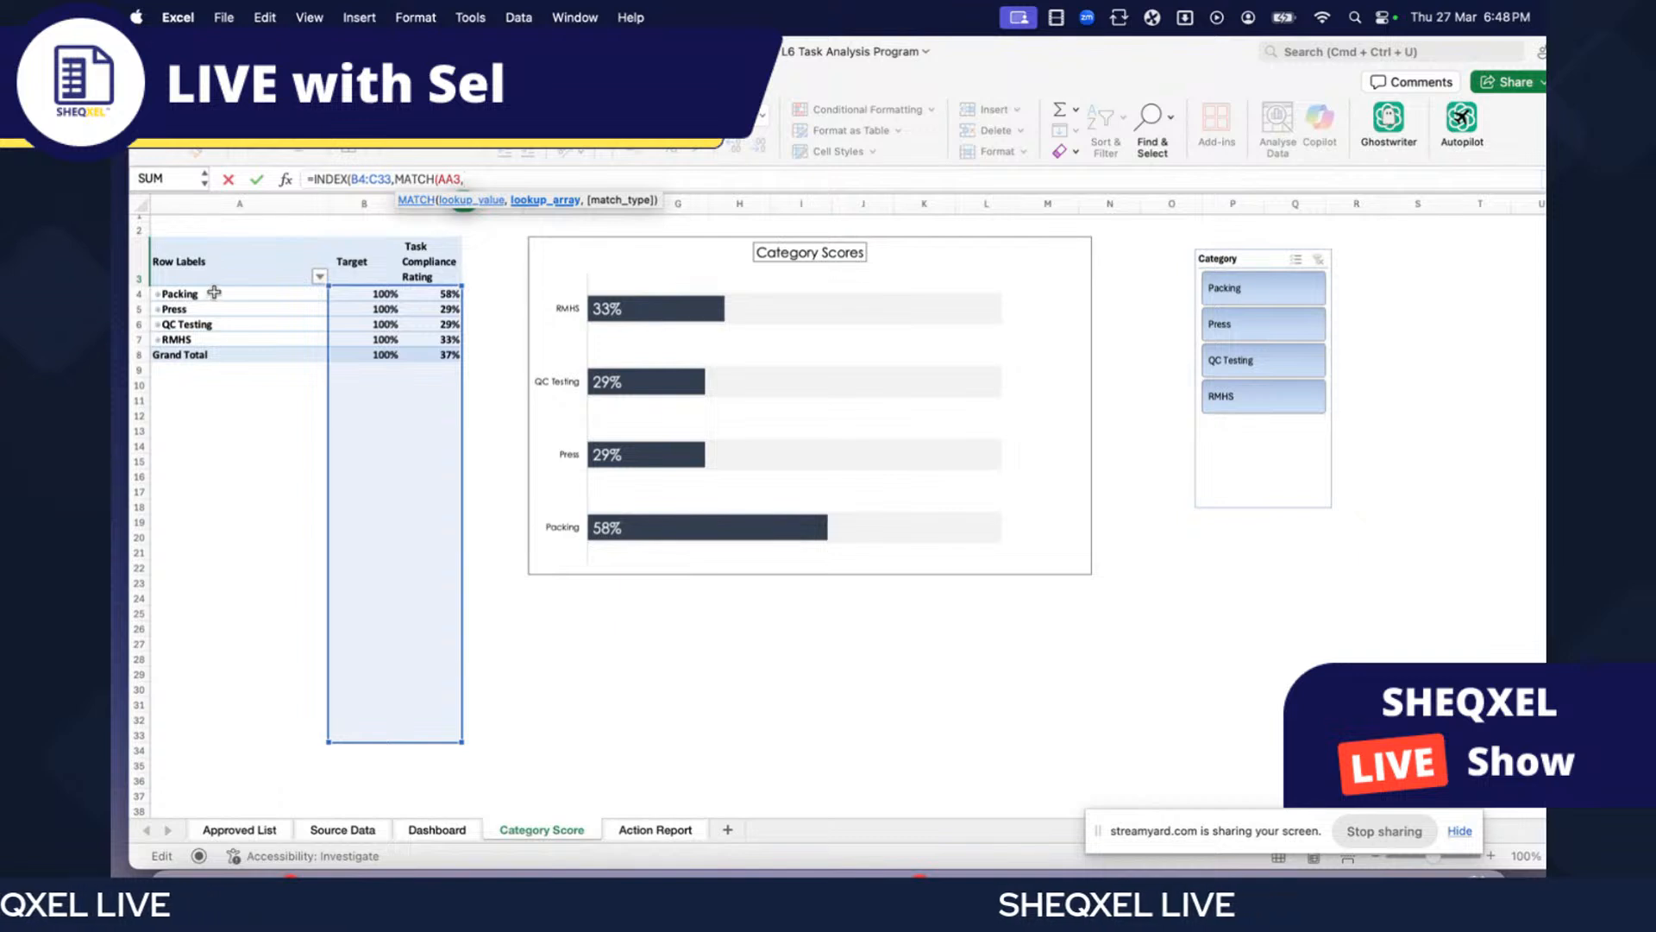
left_click_drag(214, 293, 212, 759)
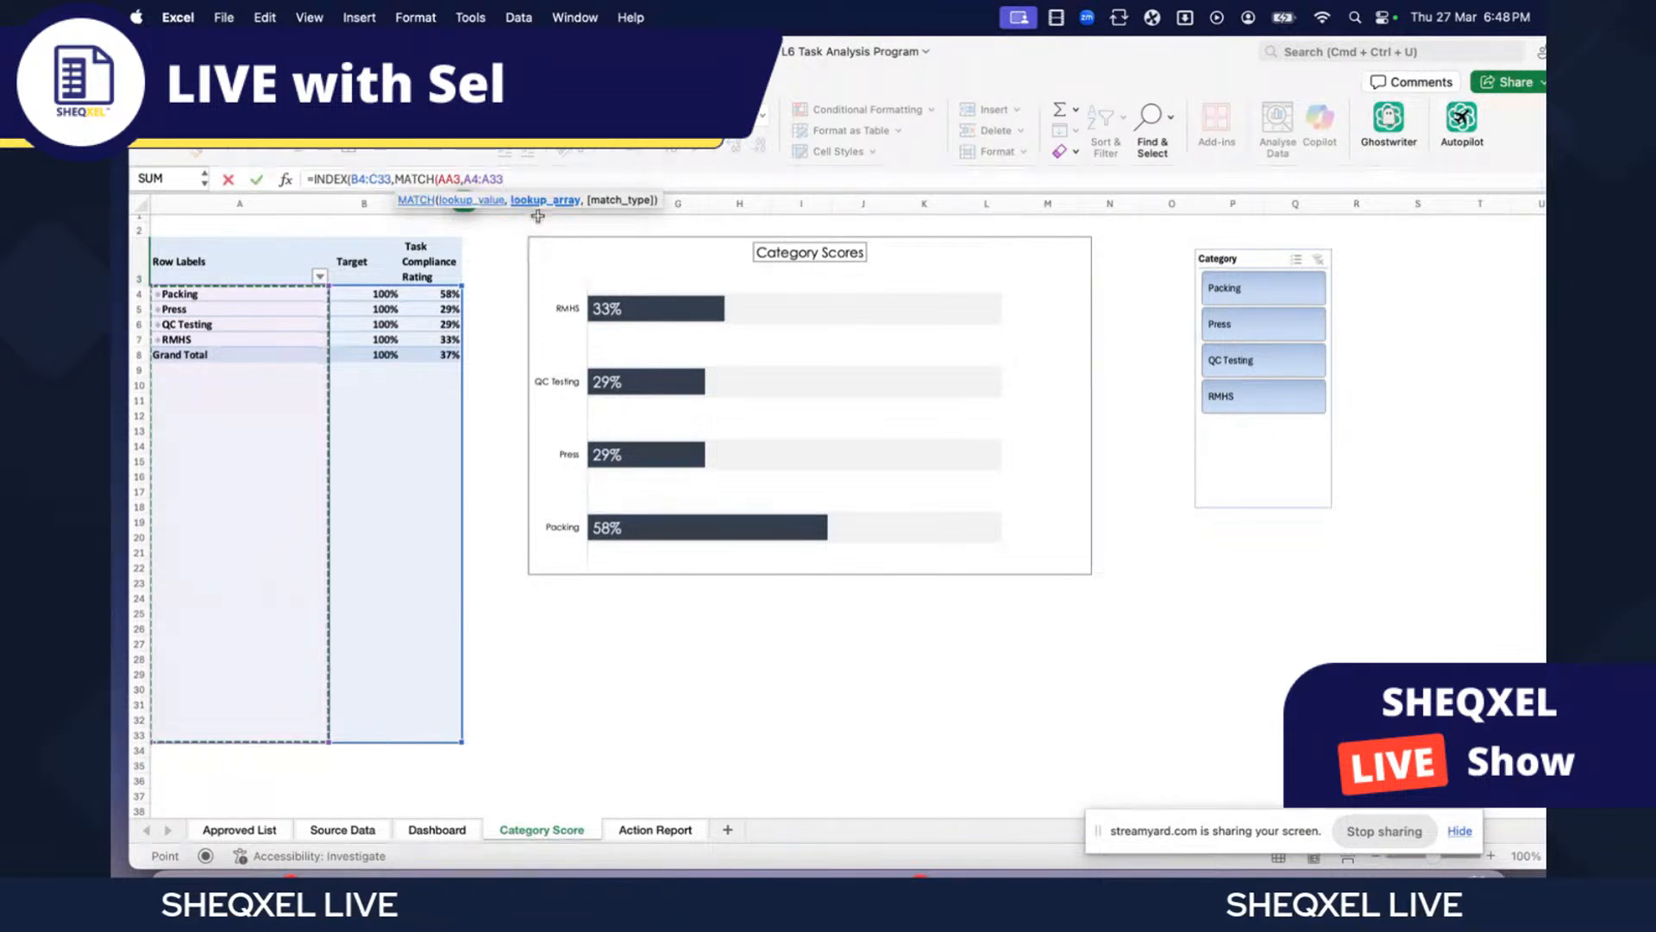
type(",")
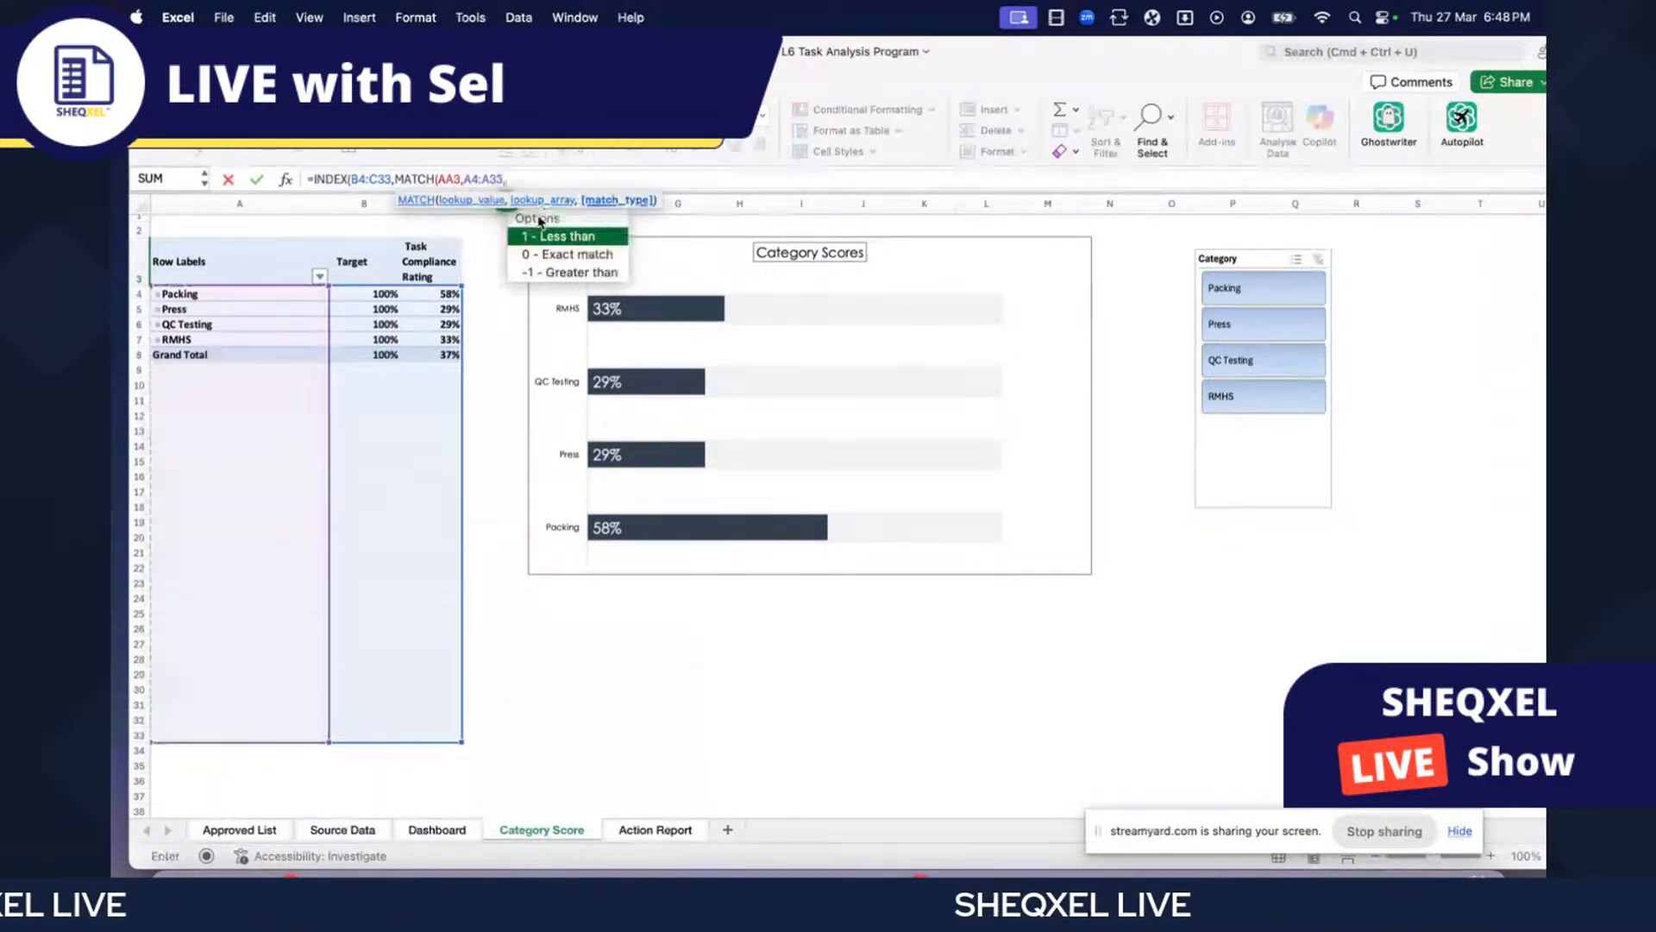
type("0")
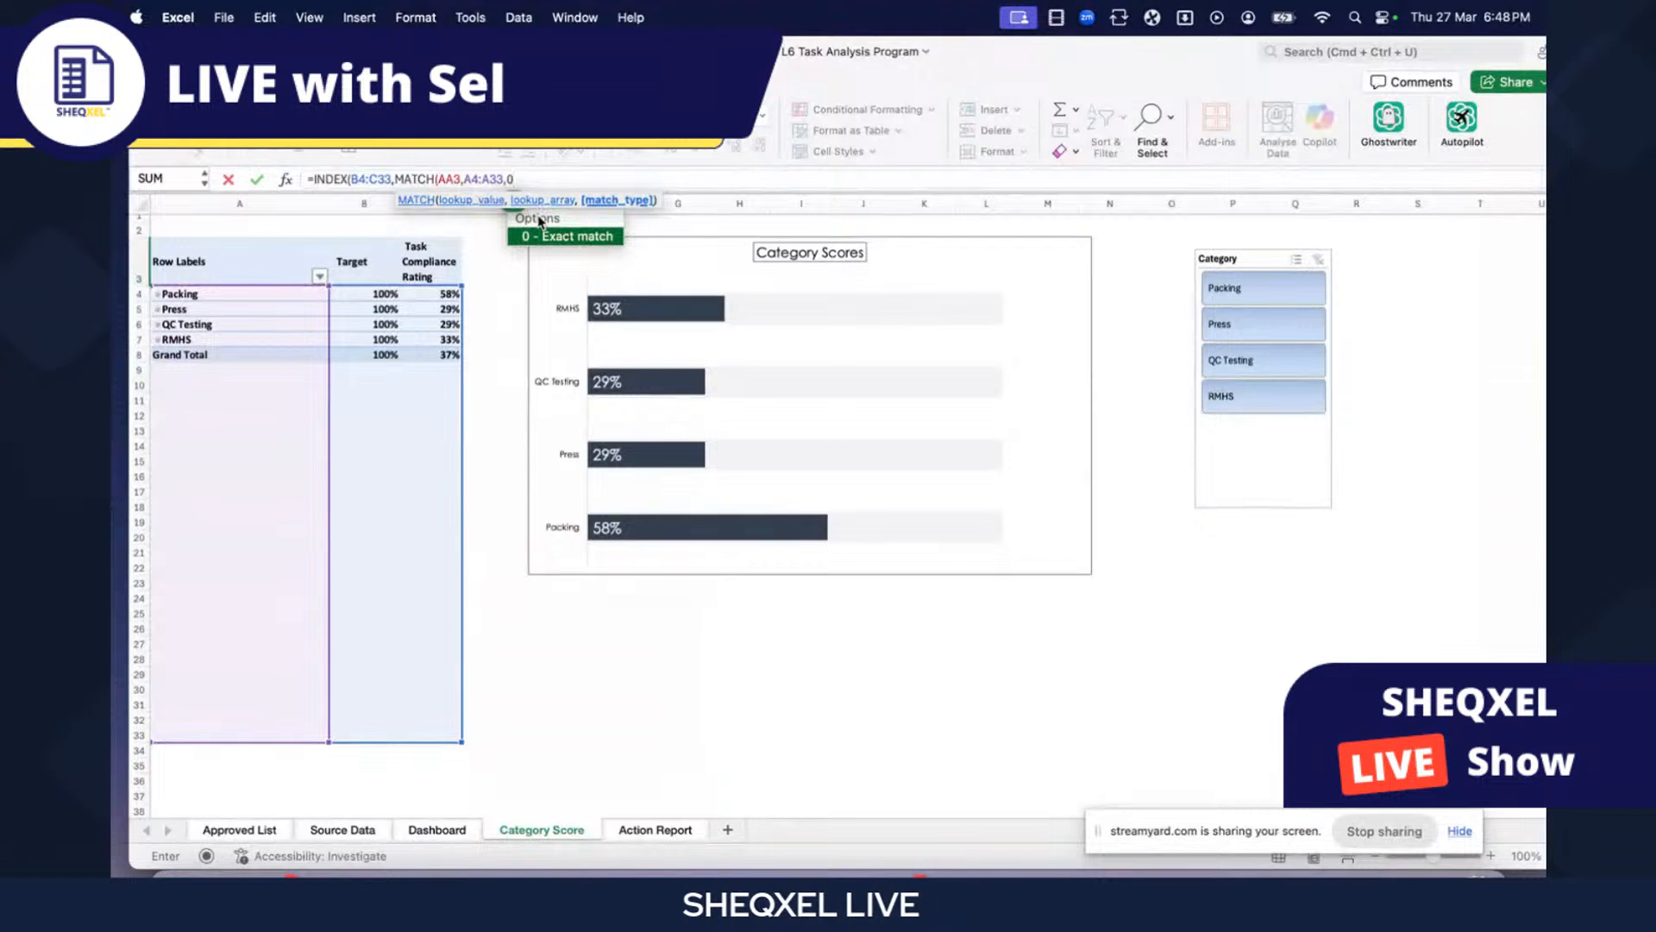
- Complete the AD3 formula with a second MATCH for the column number, looking up AB3 in B3:C3 with exact match 0
type("),MATCH")
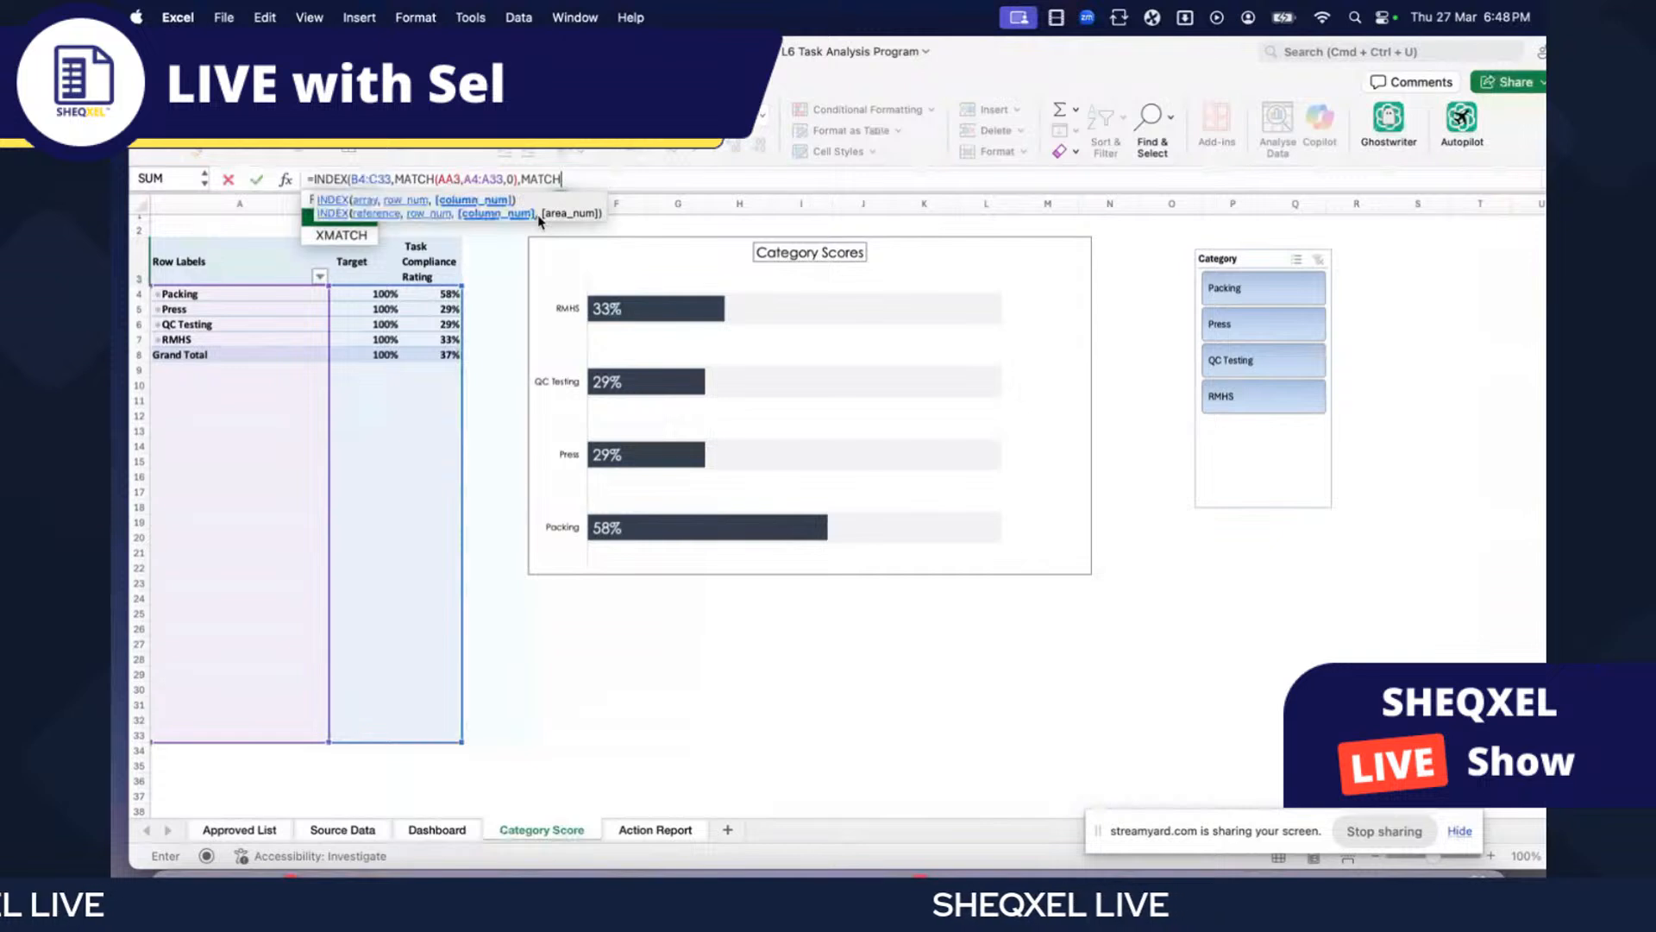
type("(")
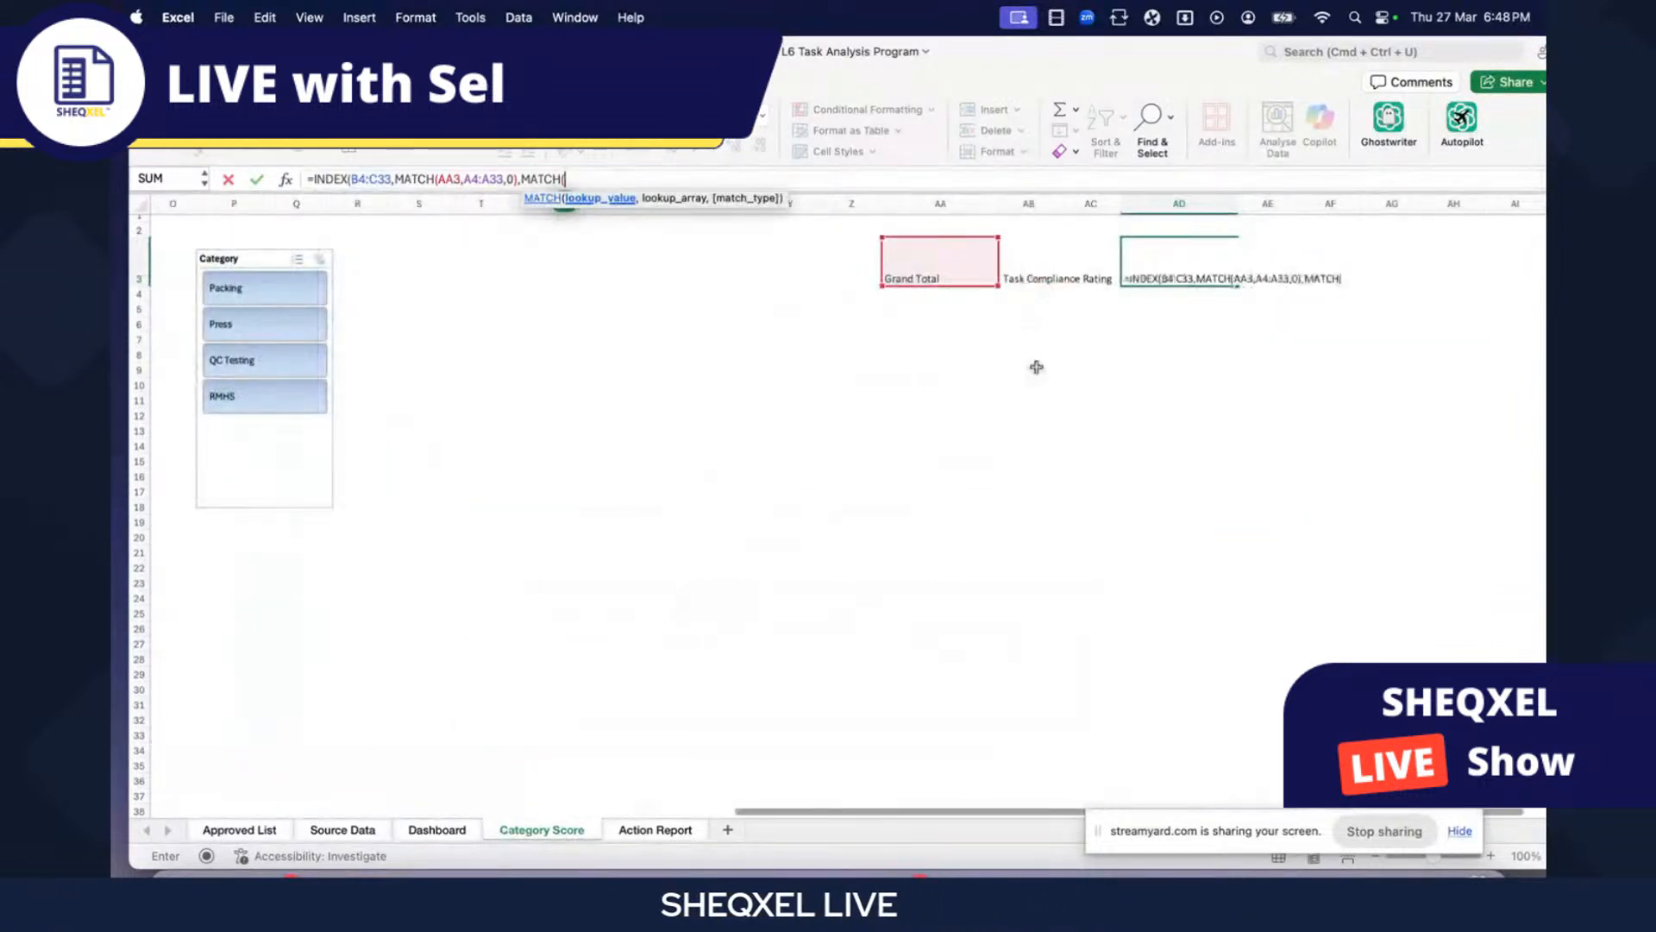
type("AB")
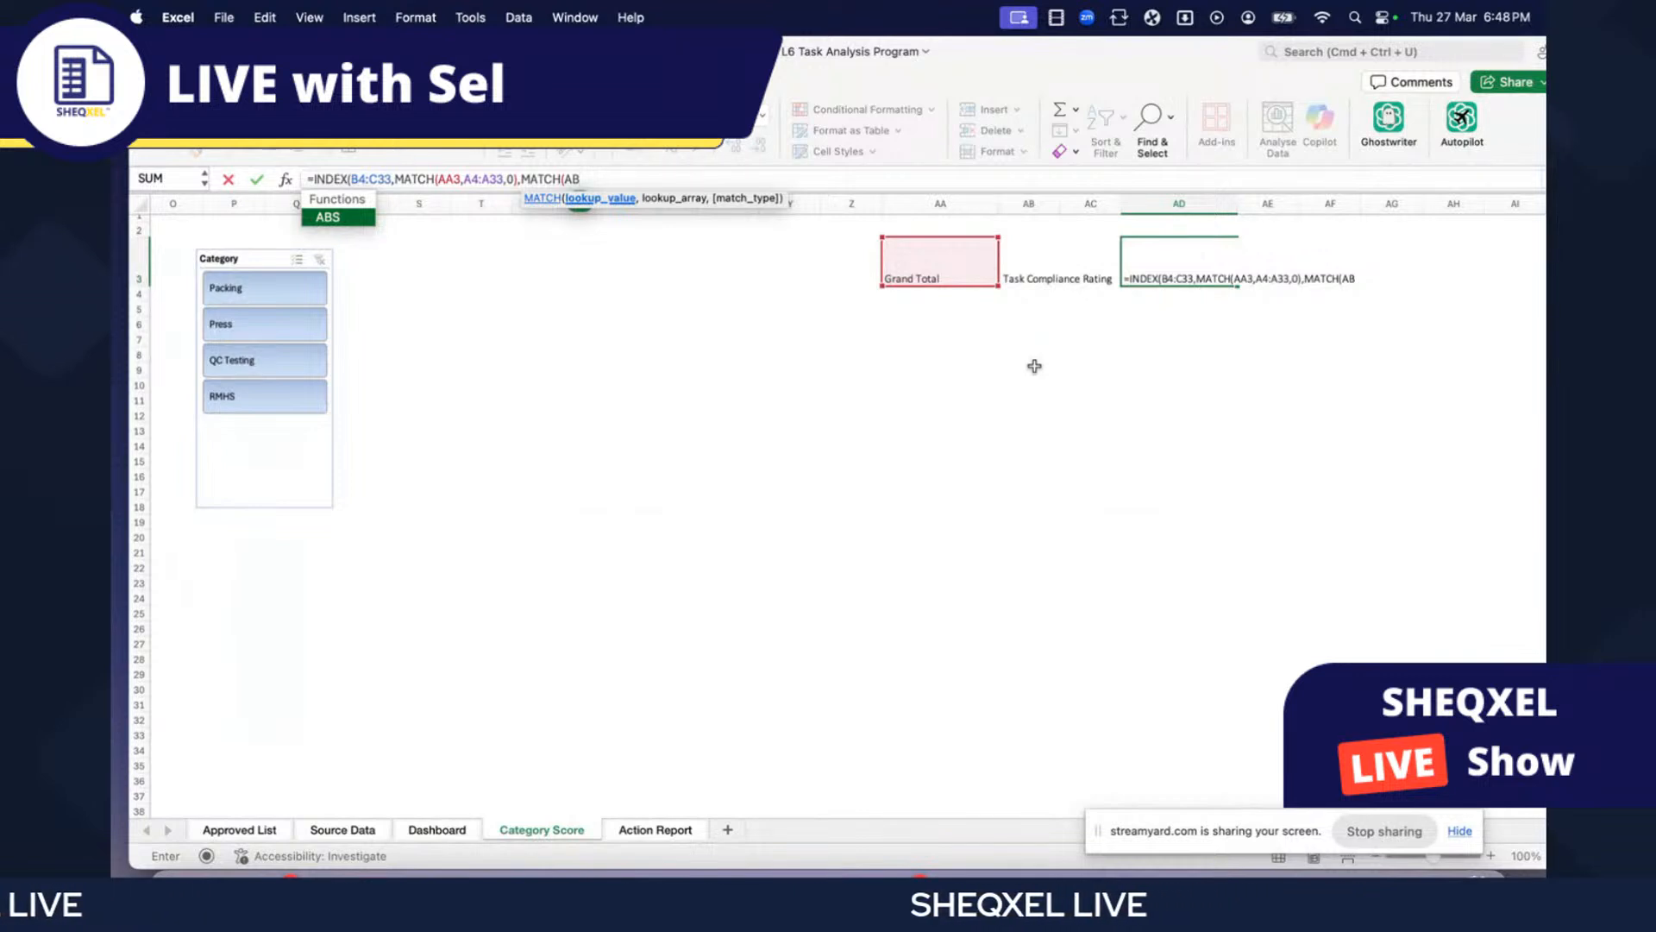
type("3,")
scroll(950, 474, "left", 10)
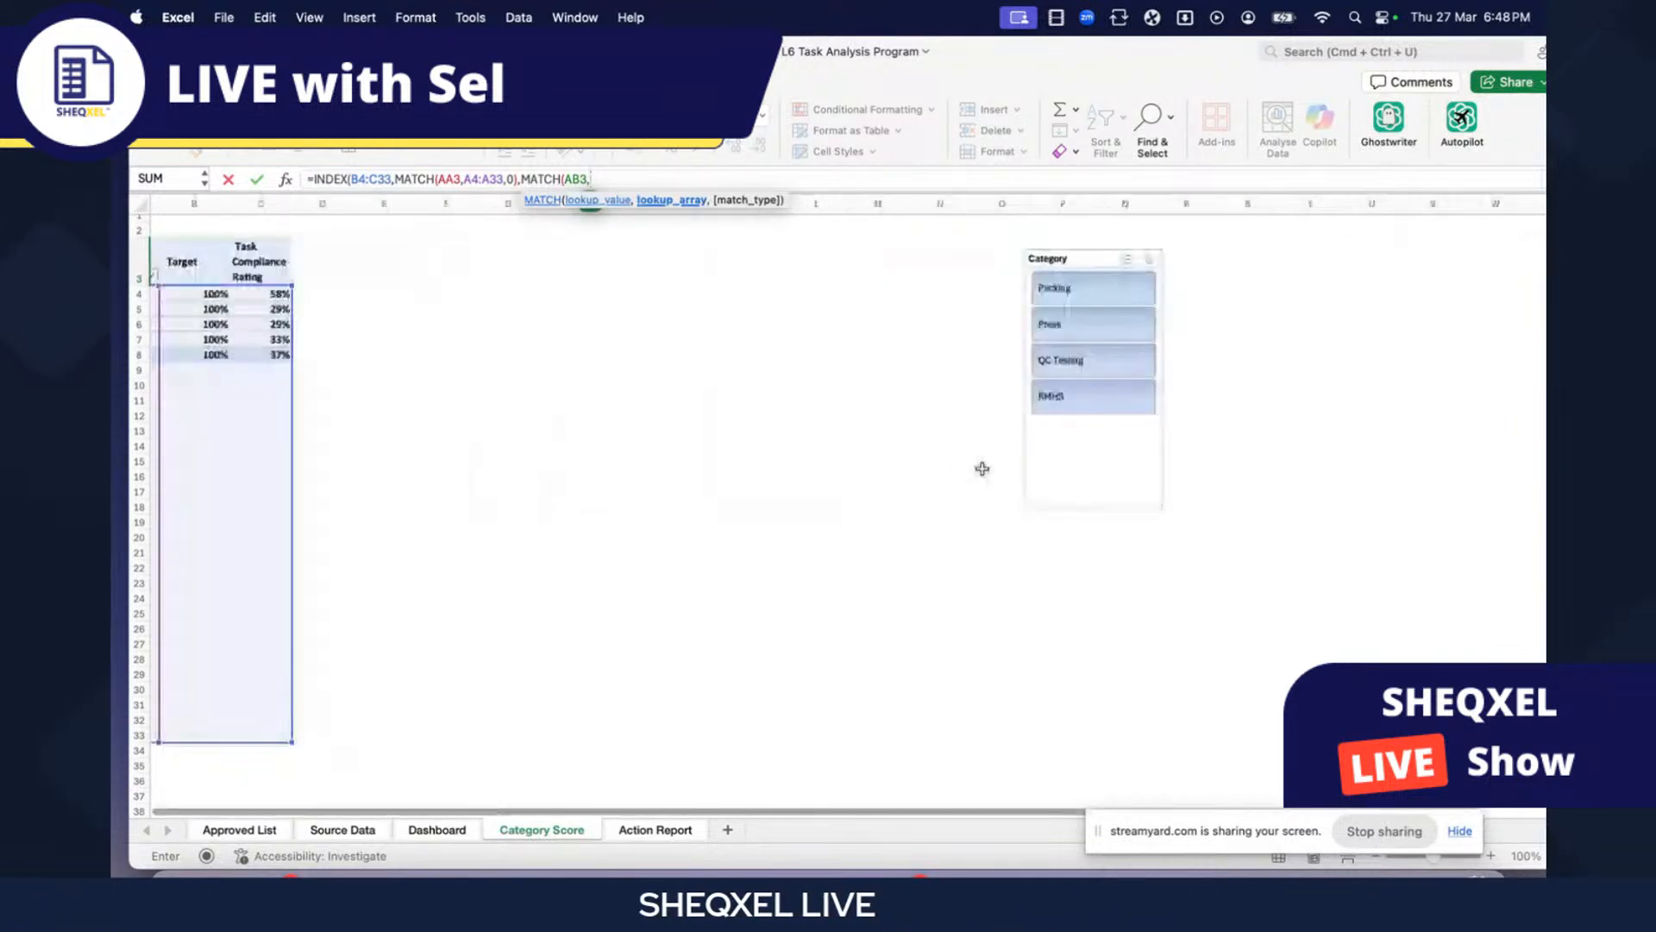
scroll(981, 470, "right", 7)
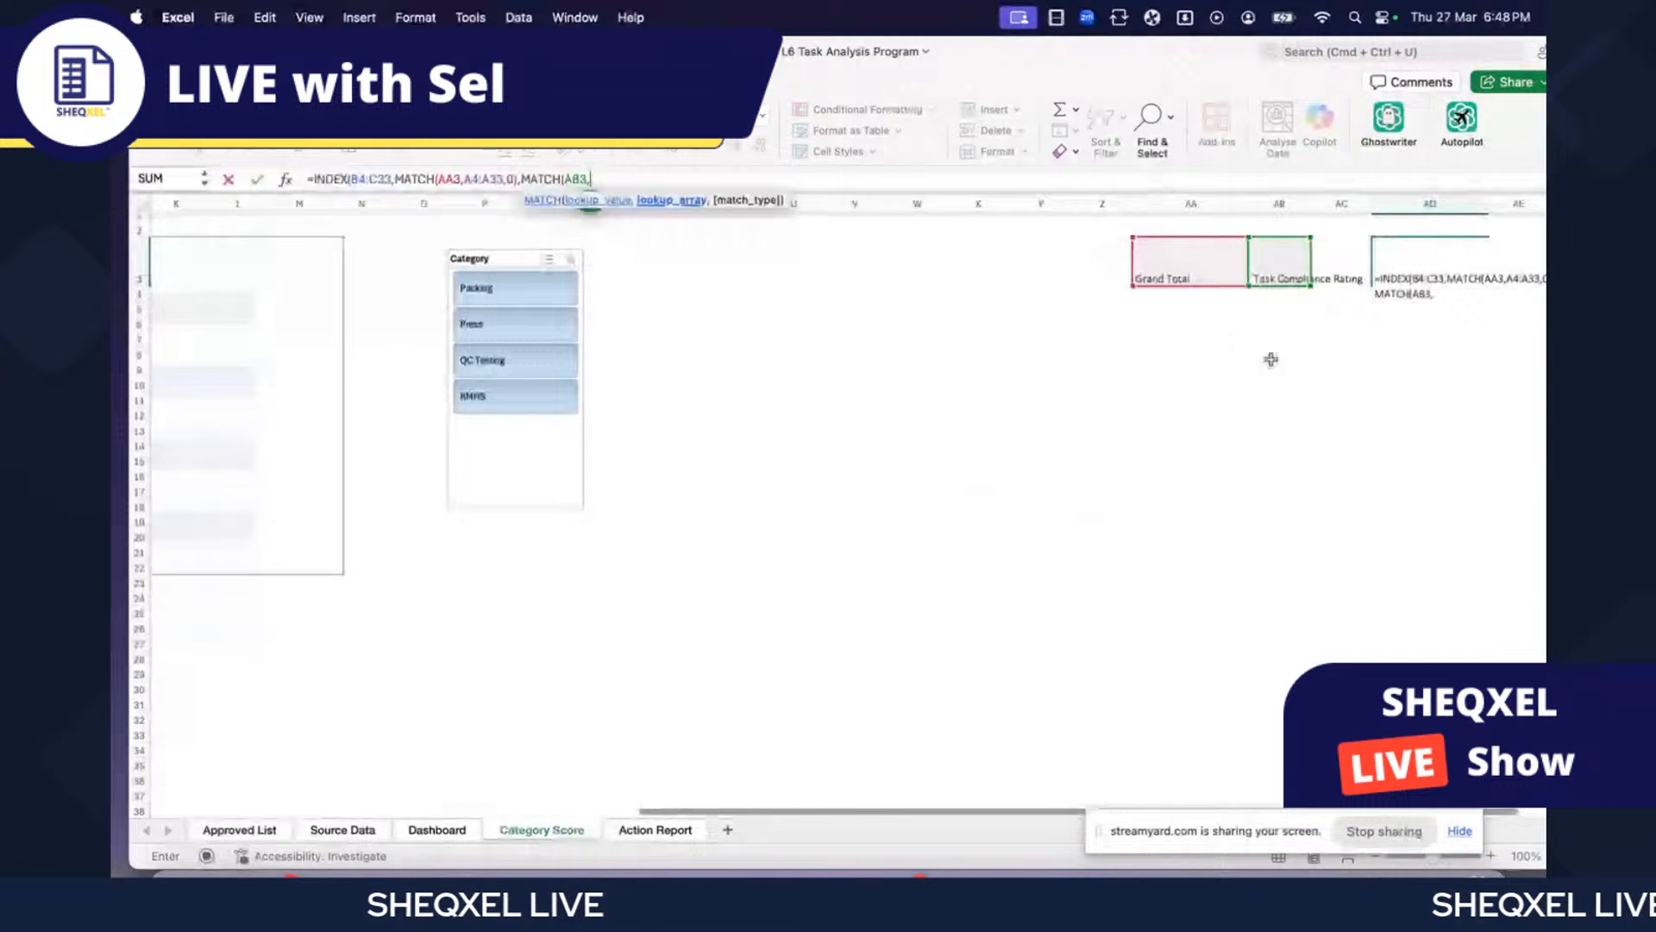
scroll(1251, 396, "left", 6)
scroll(1228, 432, "left", 4)
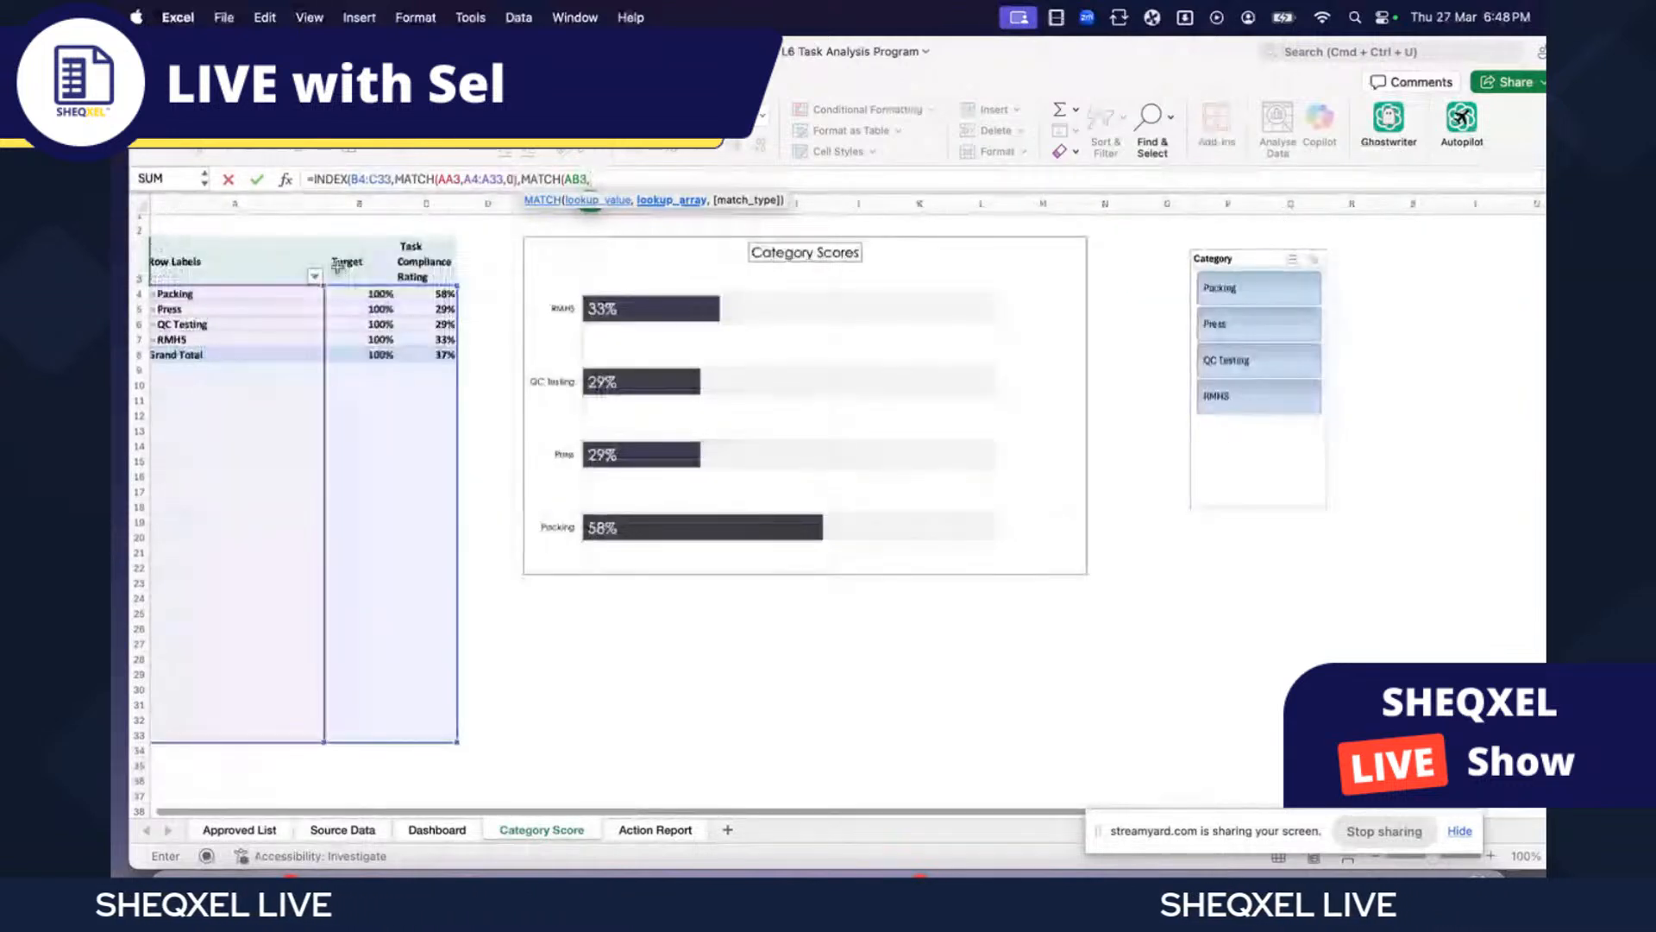
left_click(342, 267)
left_click_drag(342, 266, 401, 276)
type(",0")
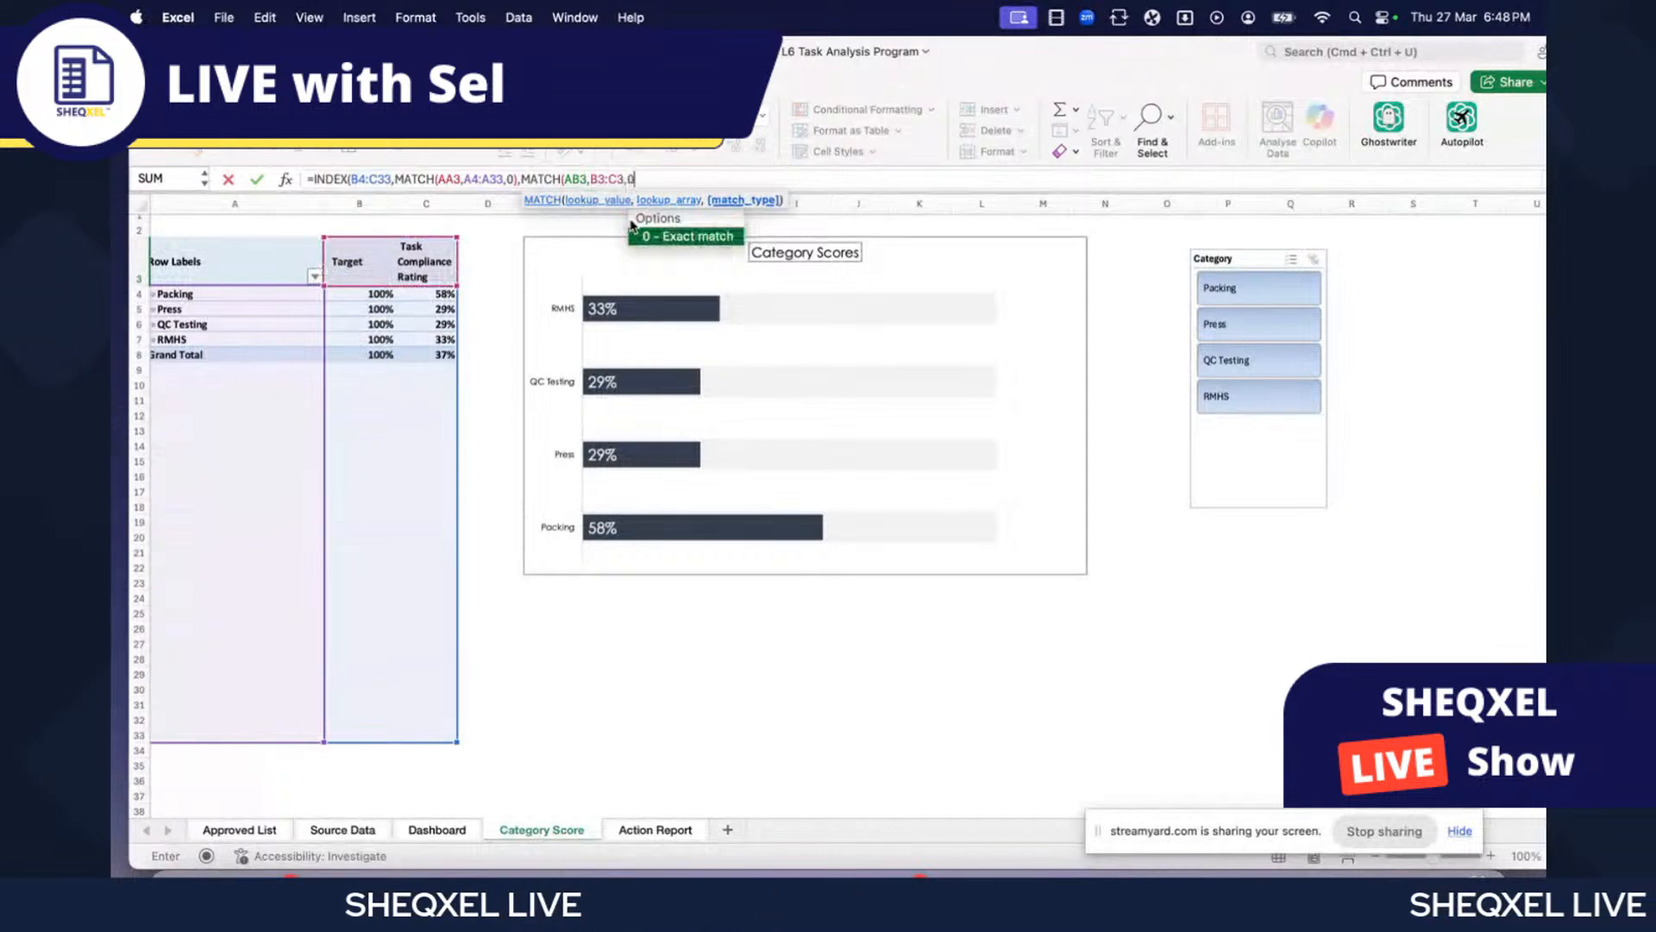
type(")")
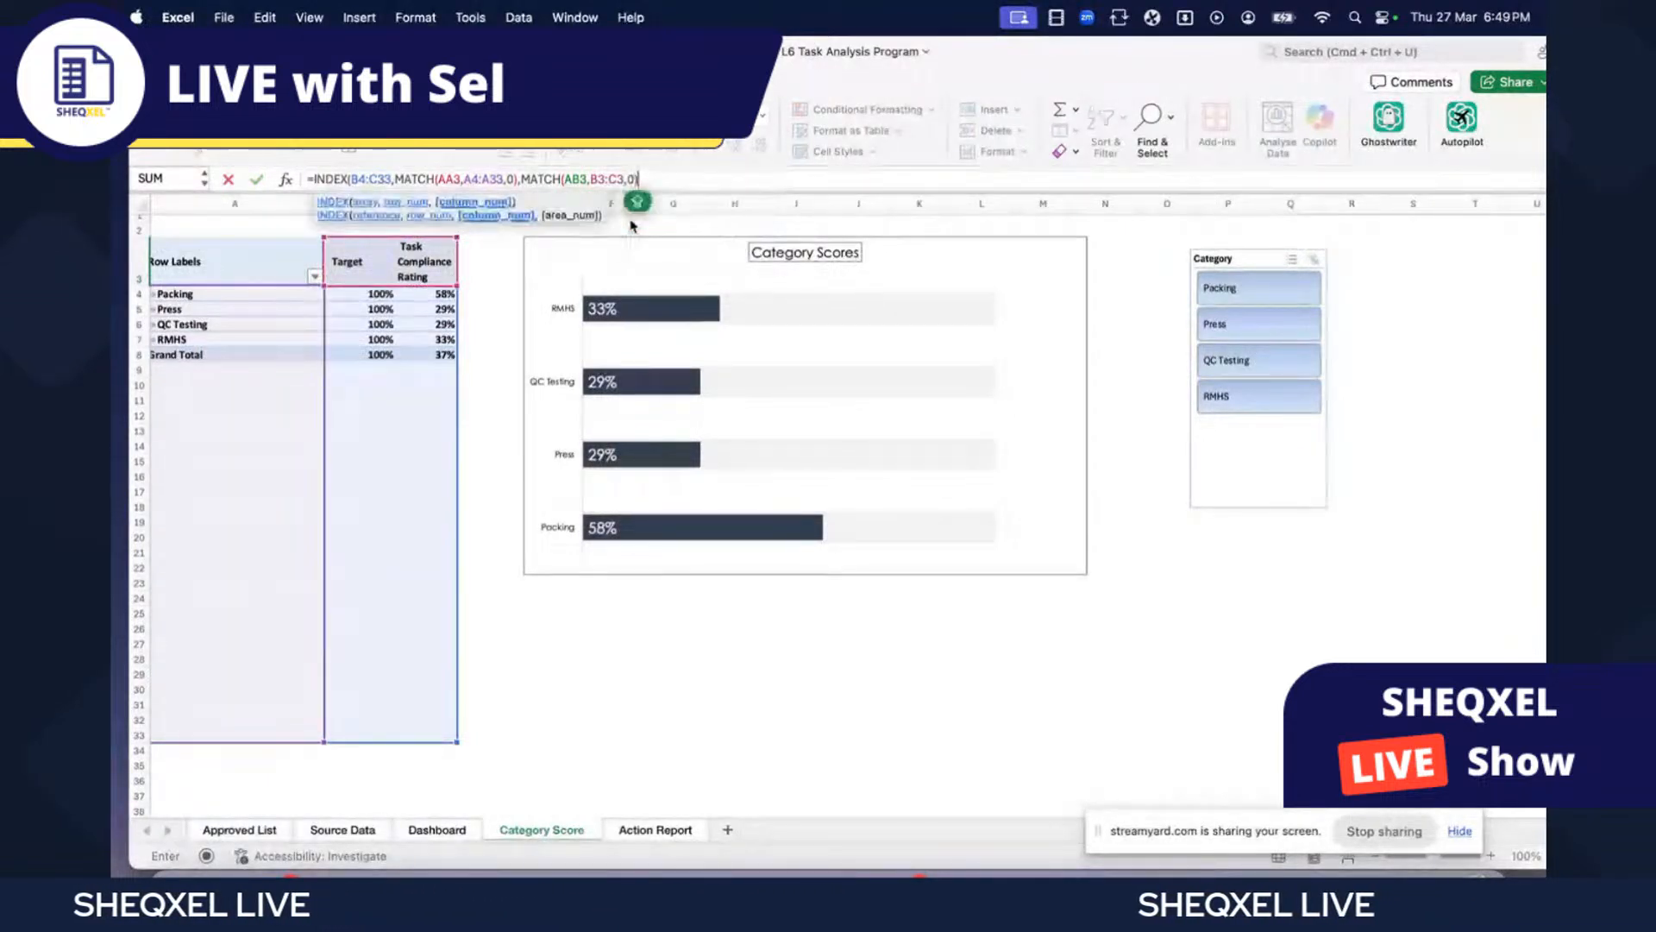
type(")")
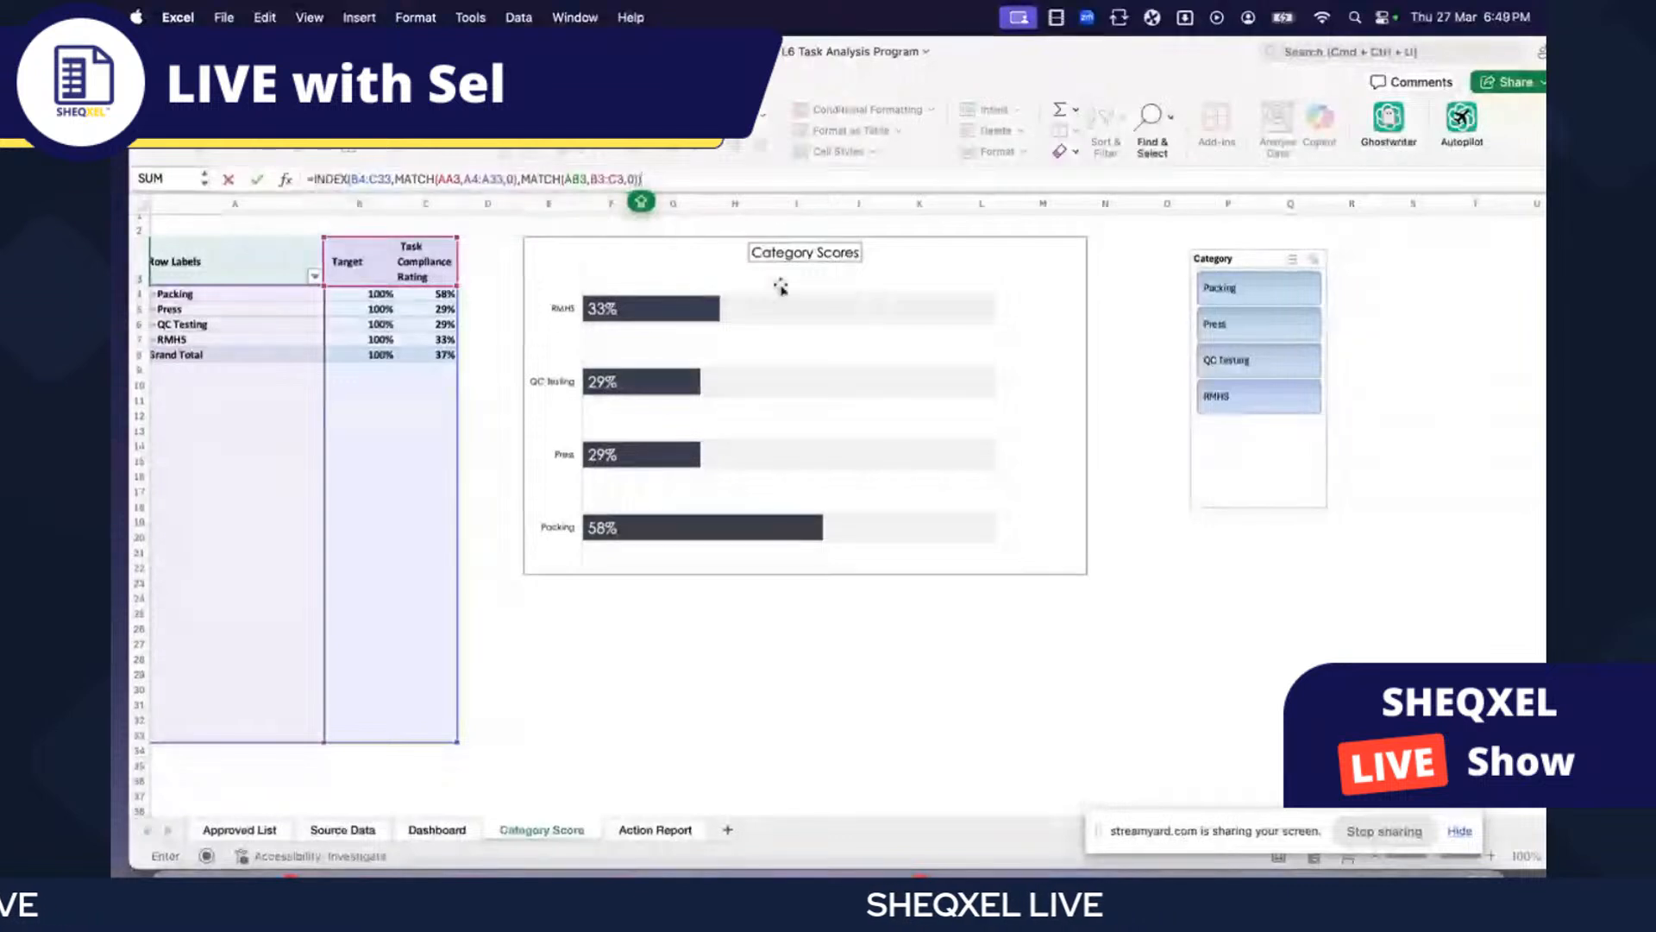
key("Return")
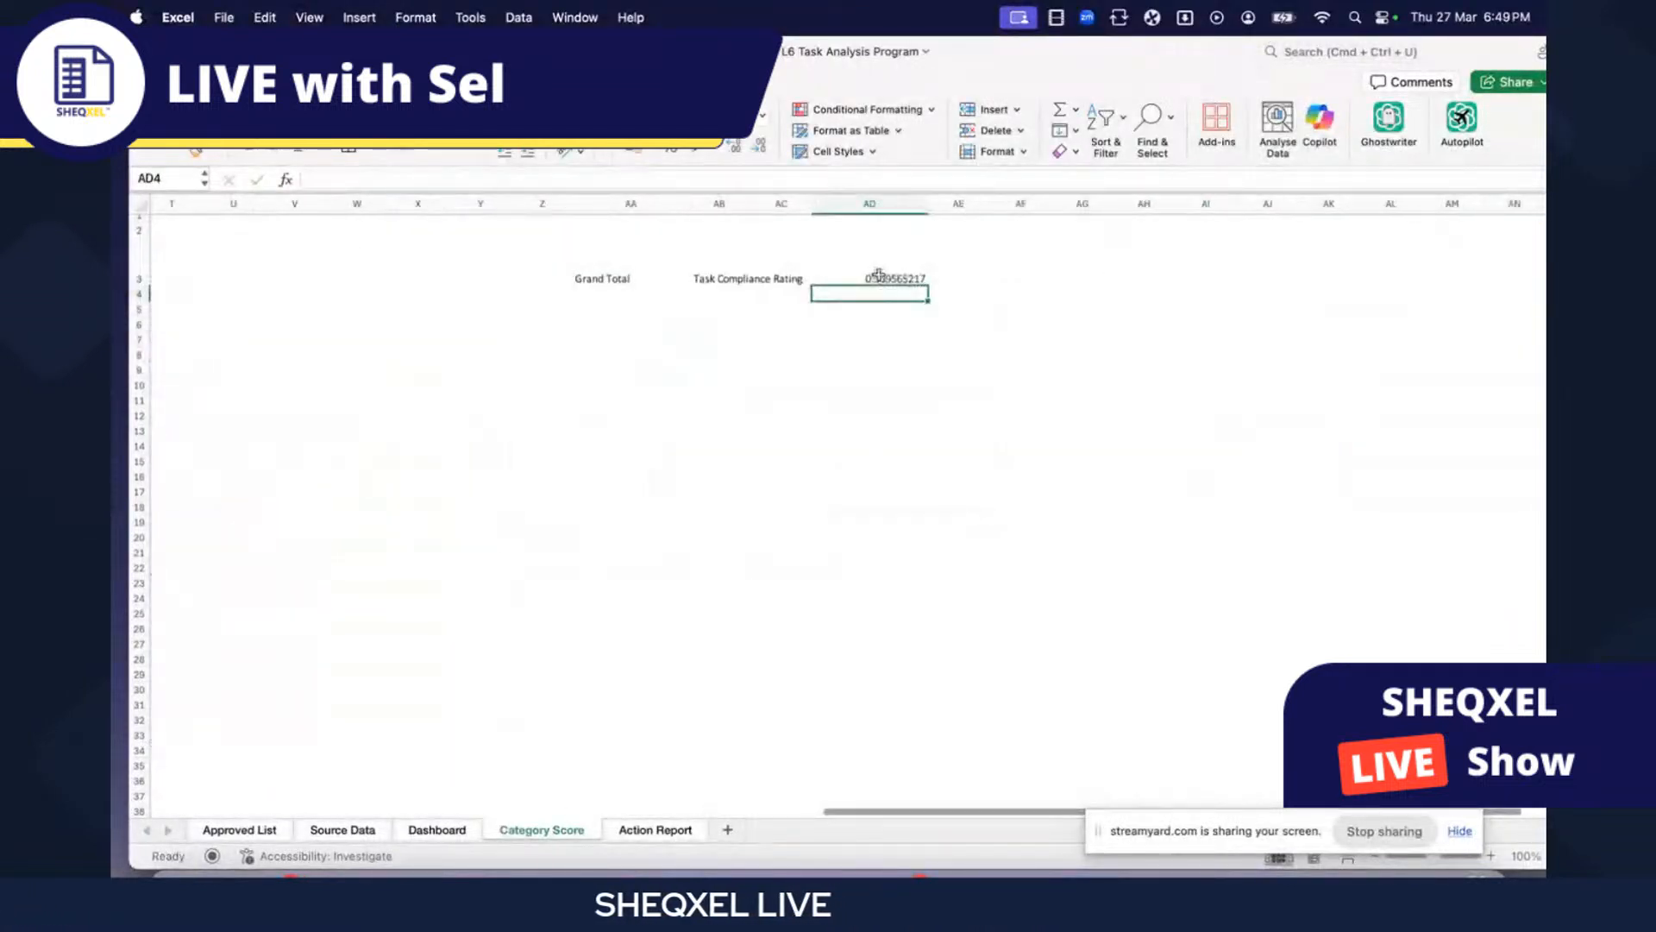
- Format the INDEX/MATCH result in cell AD3 as a percentage without decimals
left_click(879, 279)
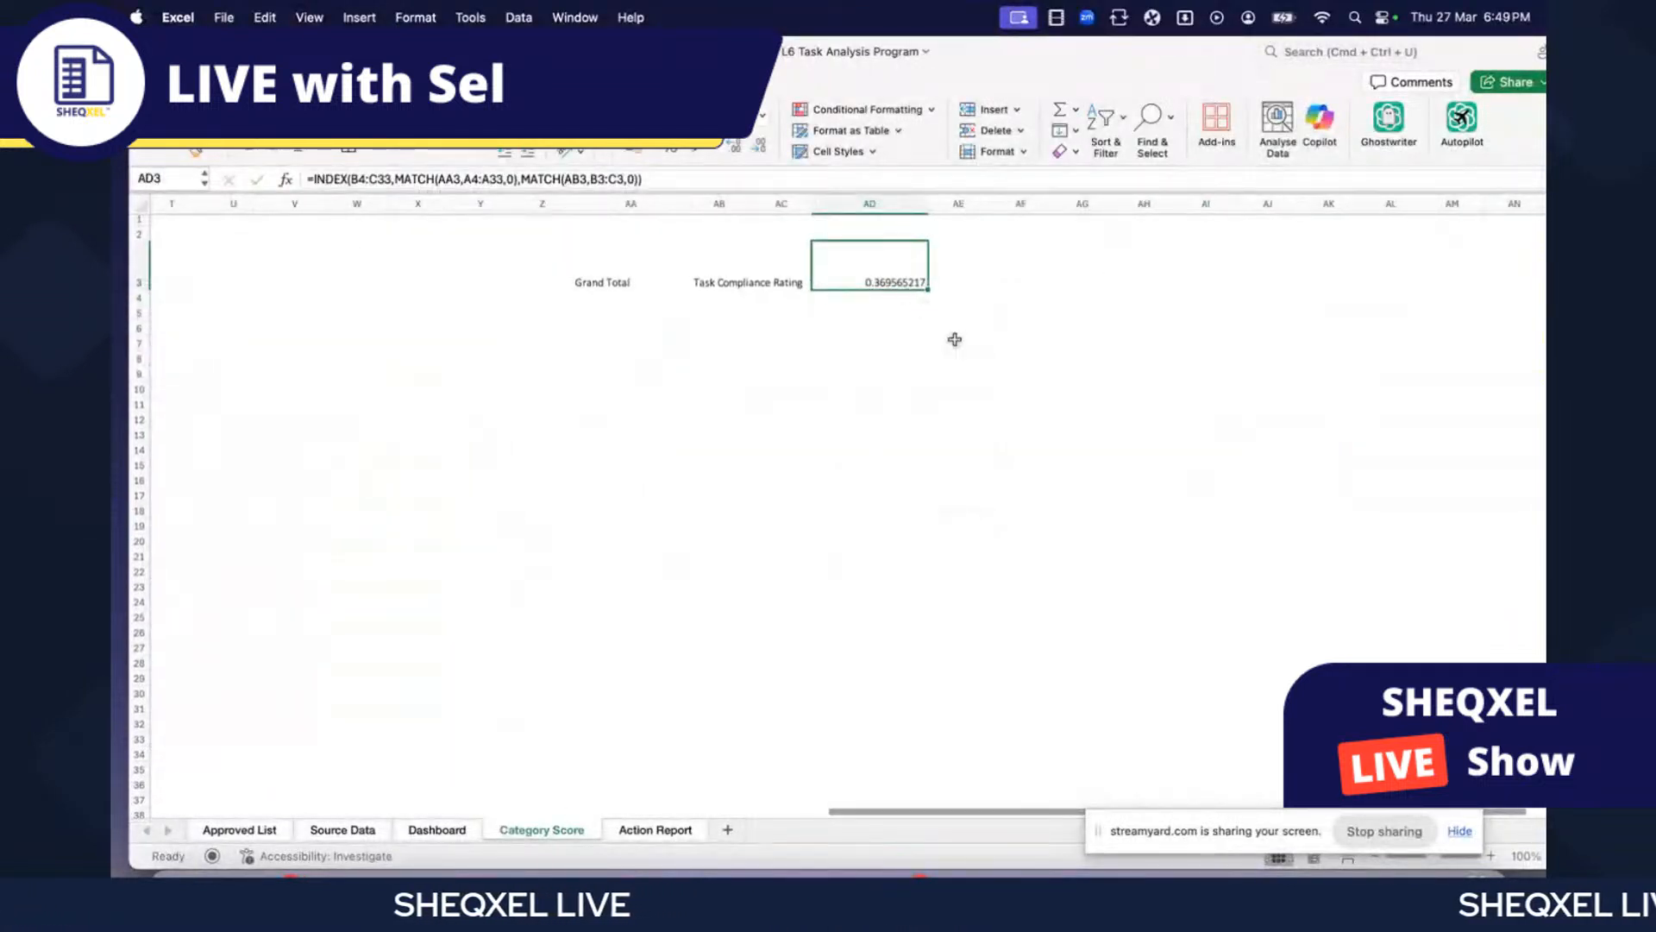
left_click(673, 151)
left_click(901, 438)
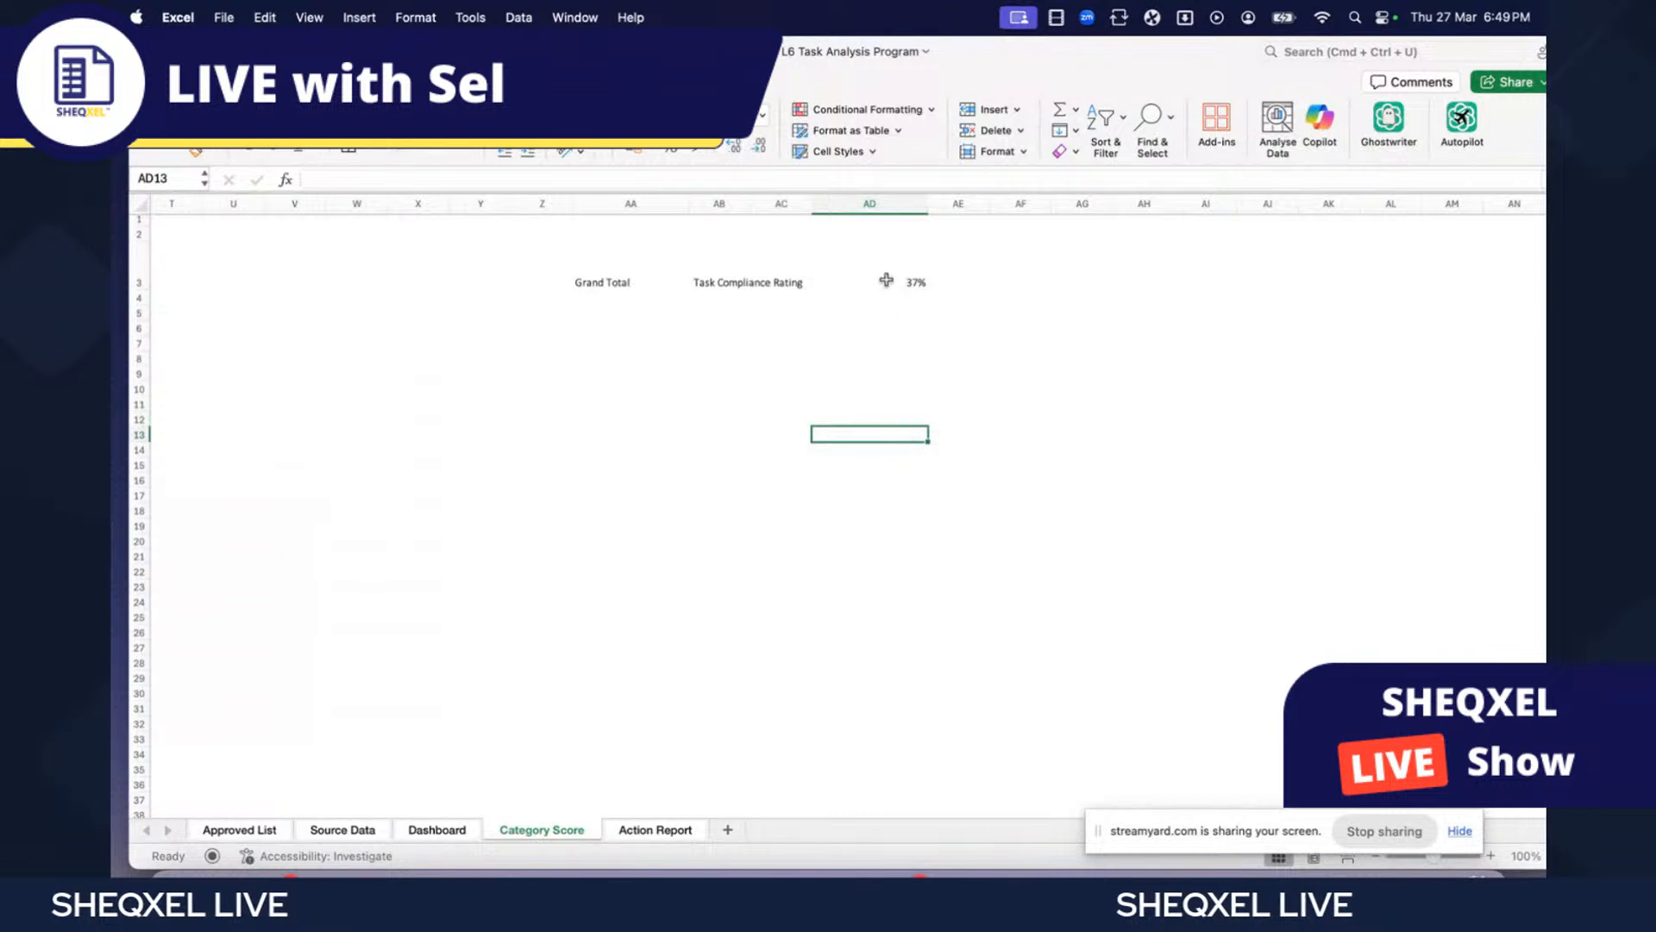
- Compare the AD3 result with the Grand Total Task Compliance Rating in the PivotTable's cell C8
left_click(880, 272)
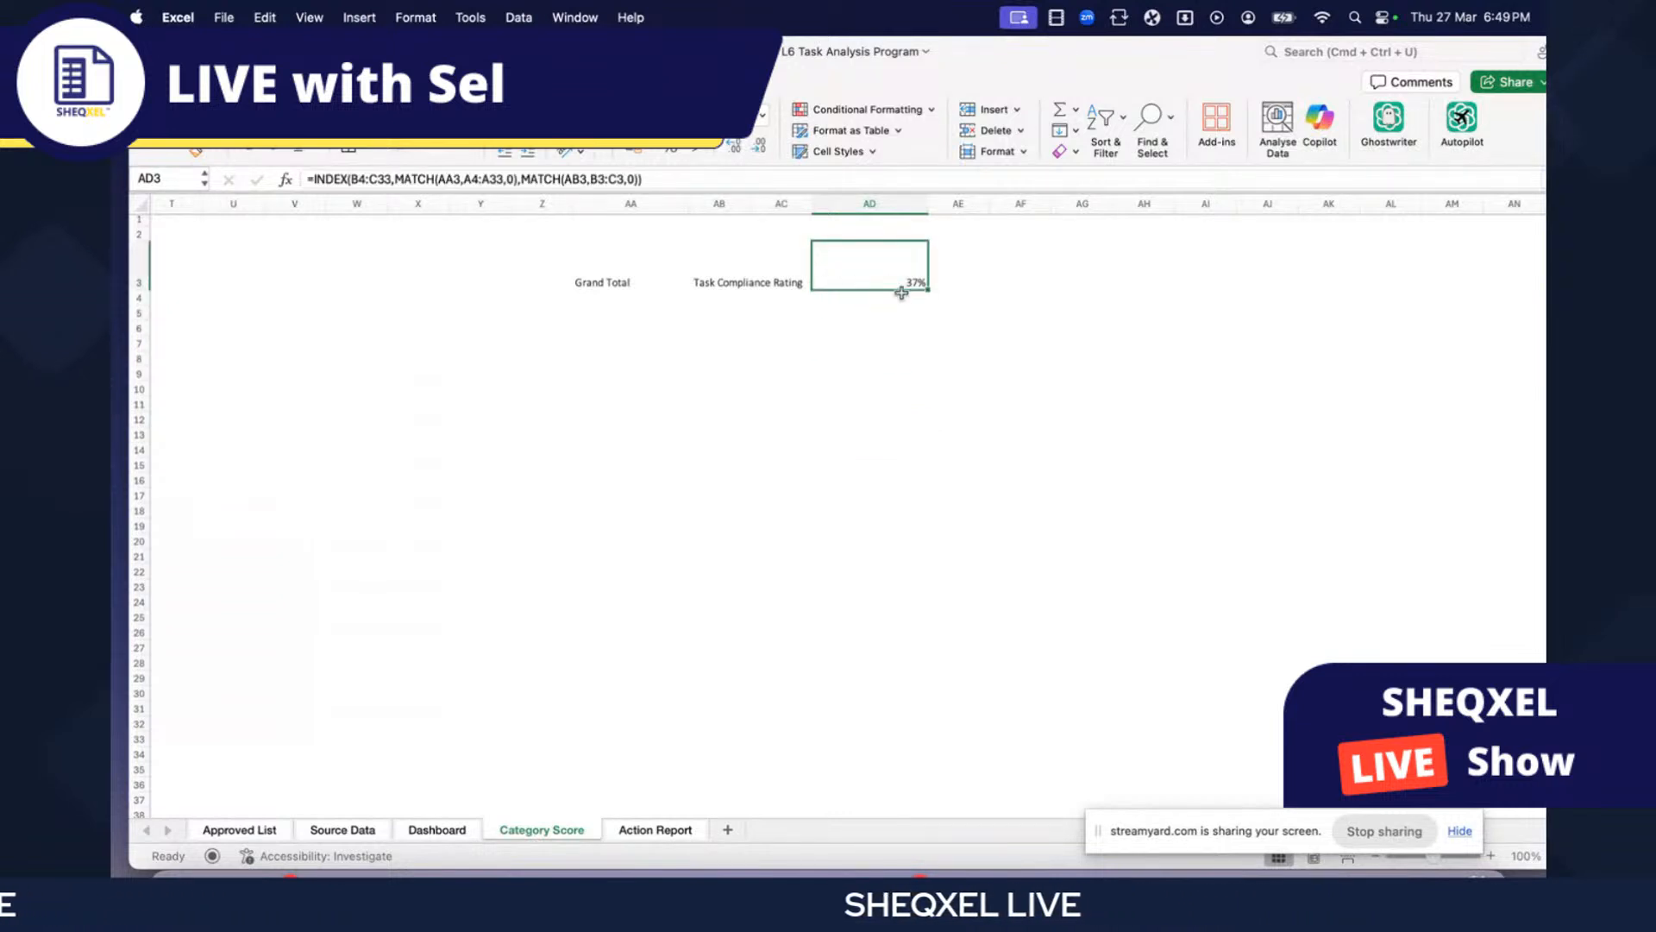
scroll(877, 358, "left", 15)
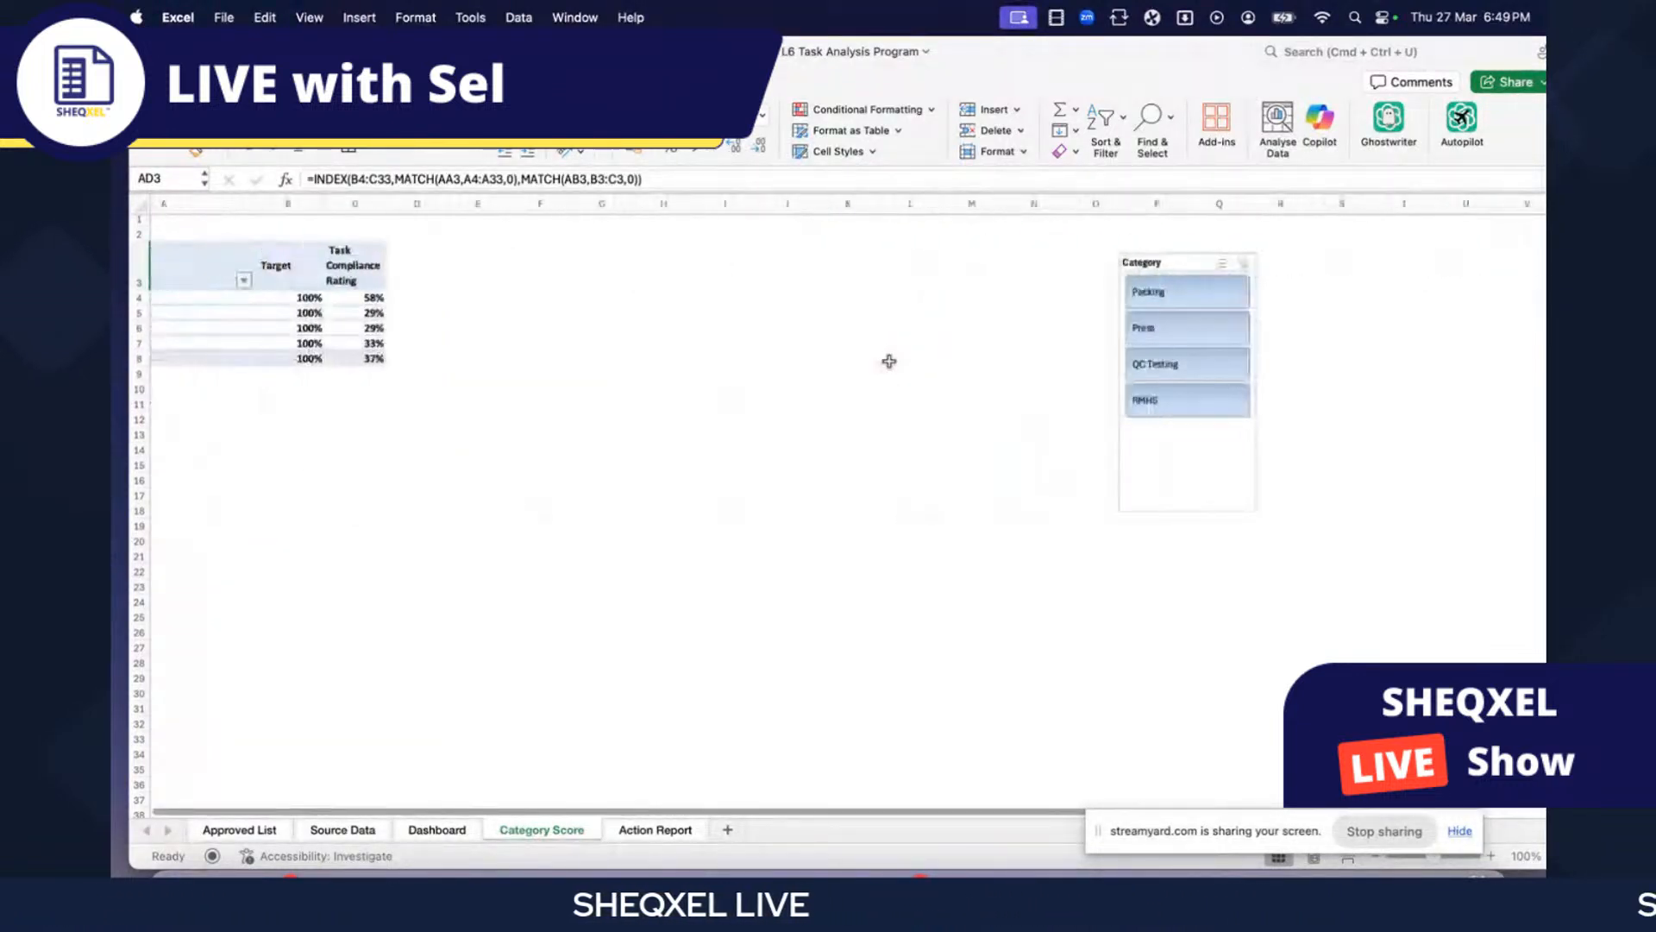
scroll(505, 382, "right", 1)
left_click(434, 359)
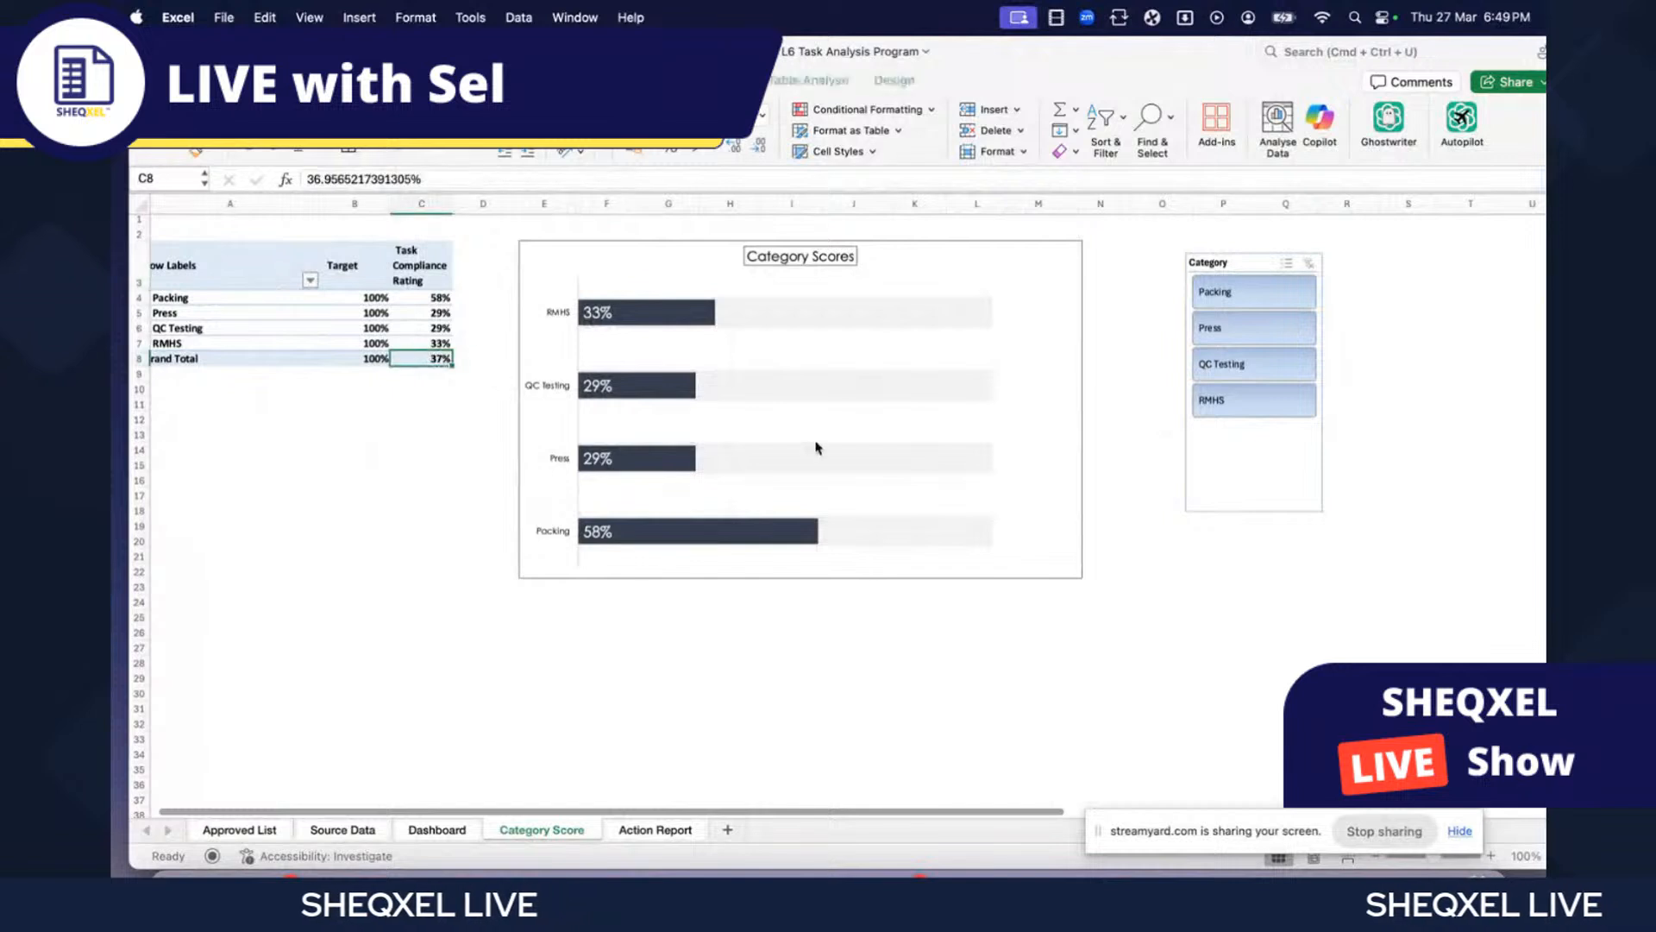
scroll(814, 444, "right", 15)
left_click(948, 277)
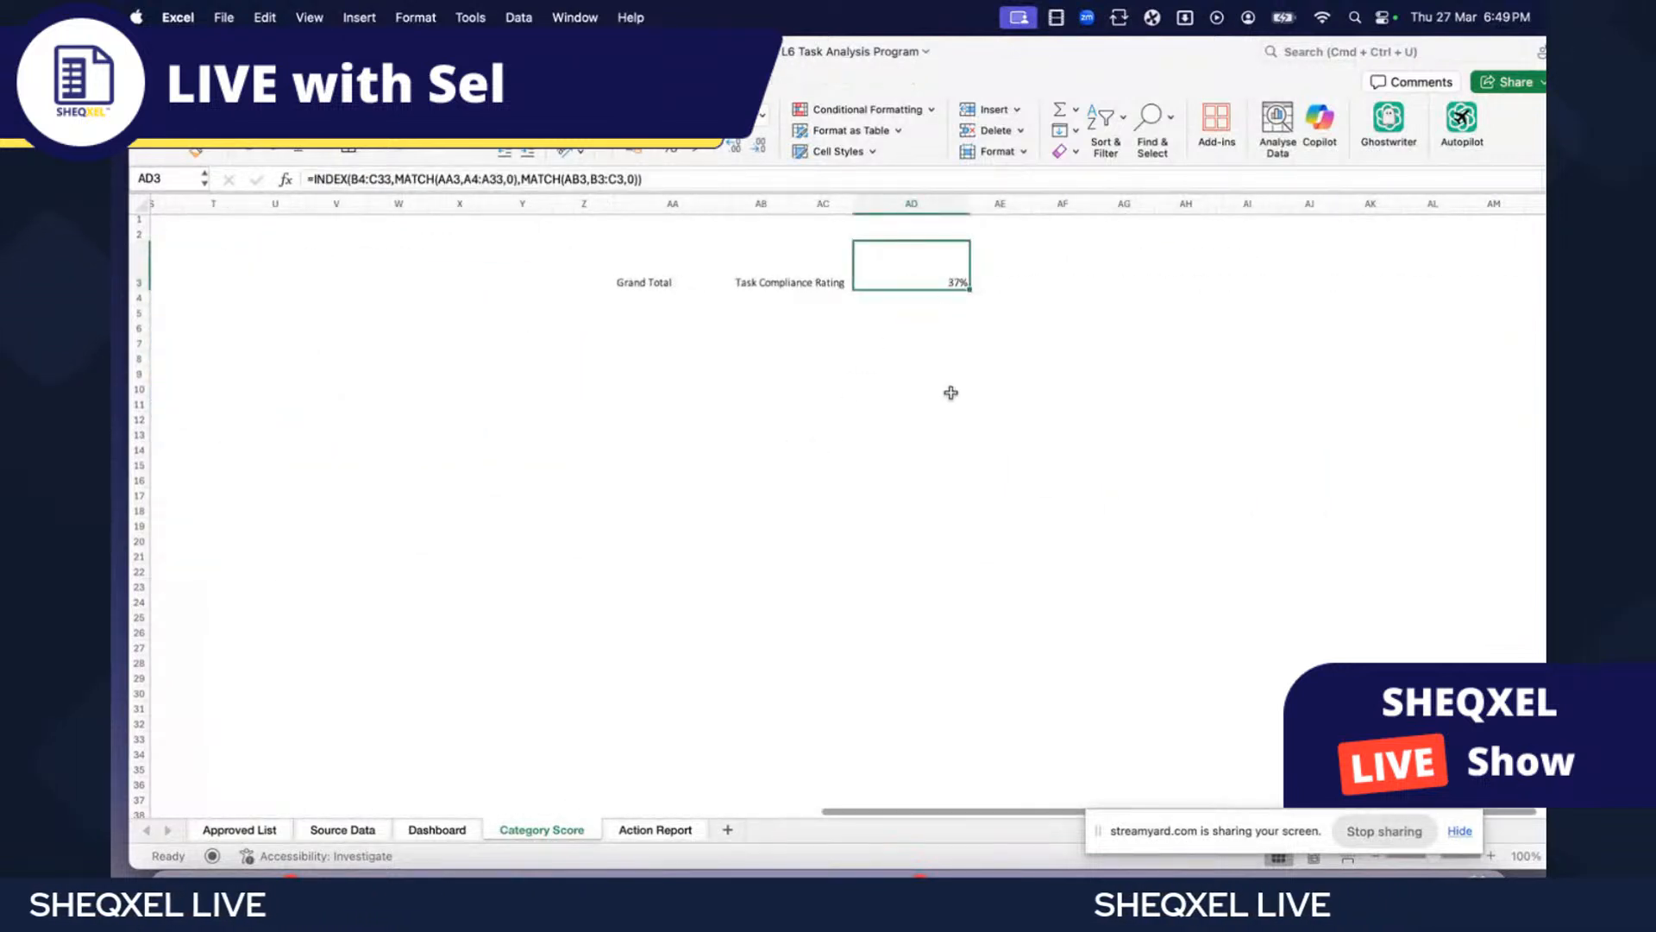
left_click(863, 389)
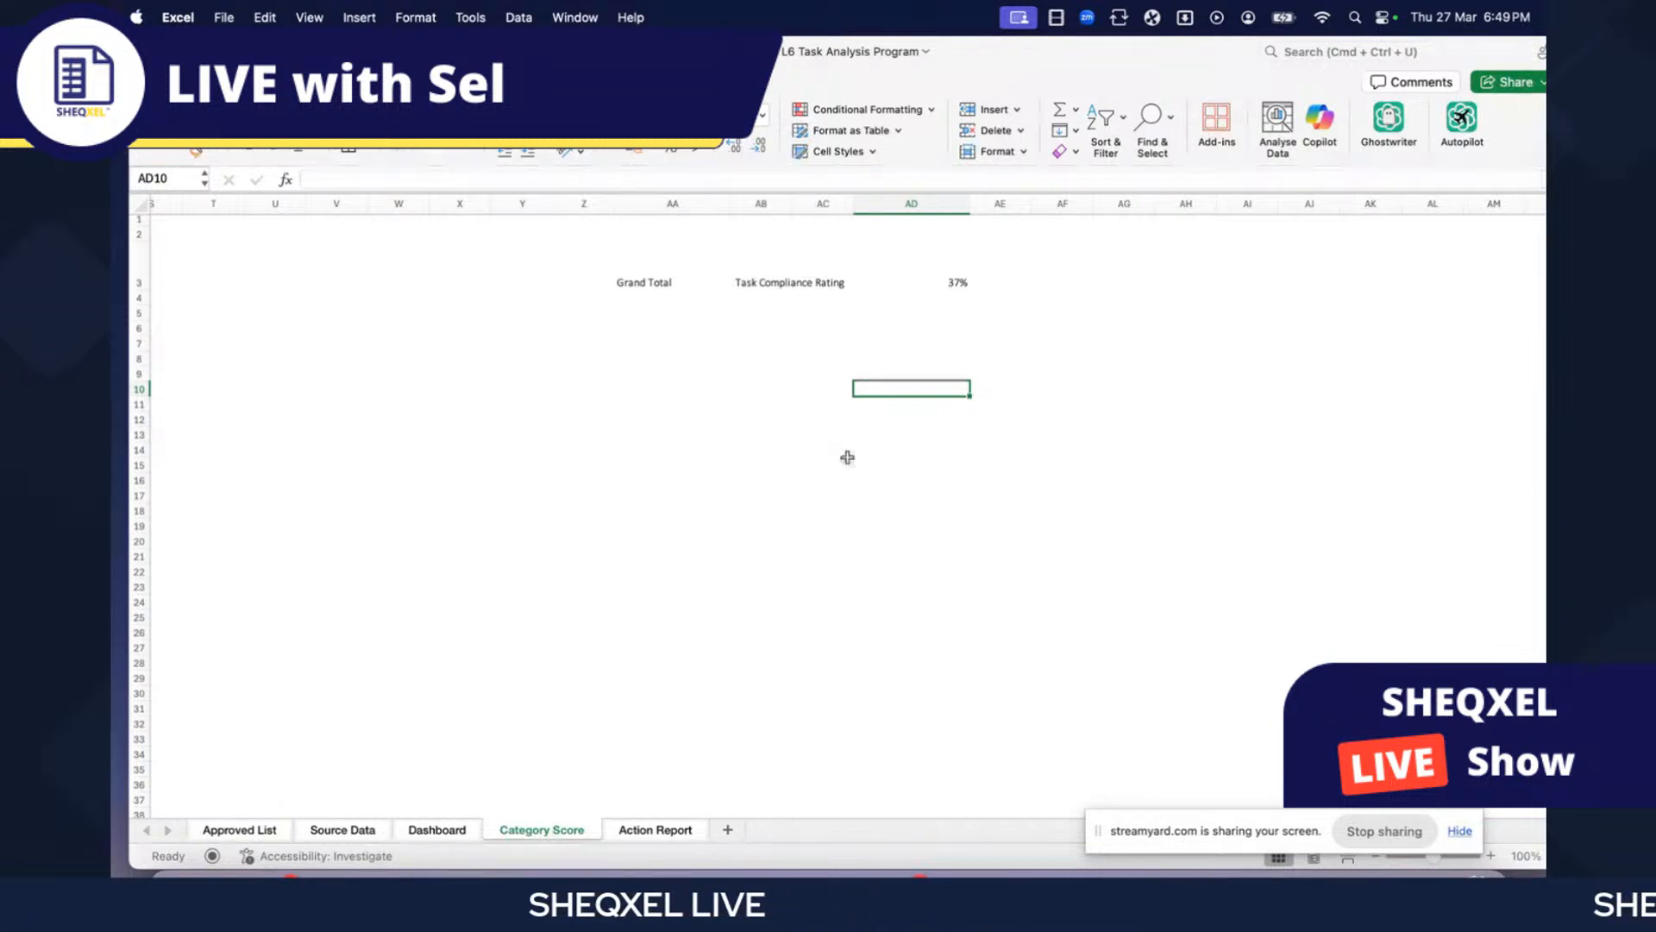
- Enter the formula =1-AD3 in cell AE3 to calculate the remainder of the compliance rating
left_click(984, 287)
type("=1-")
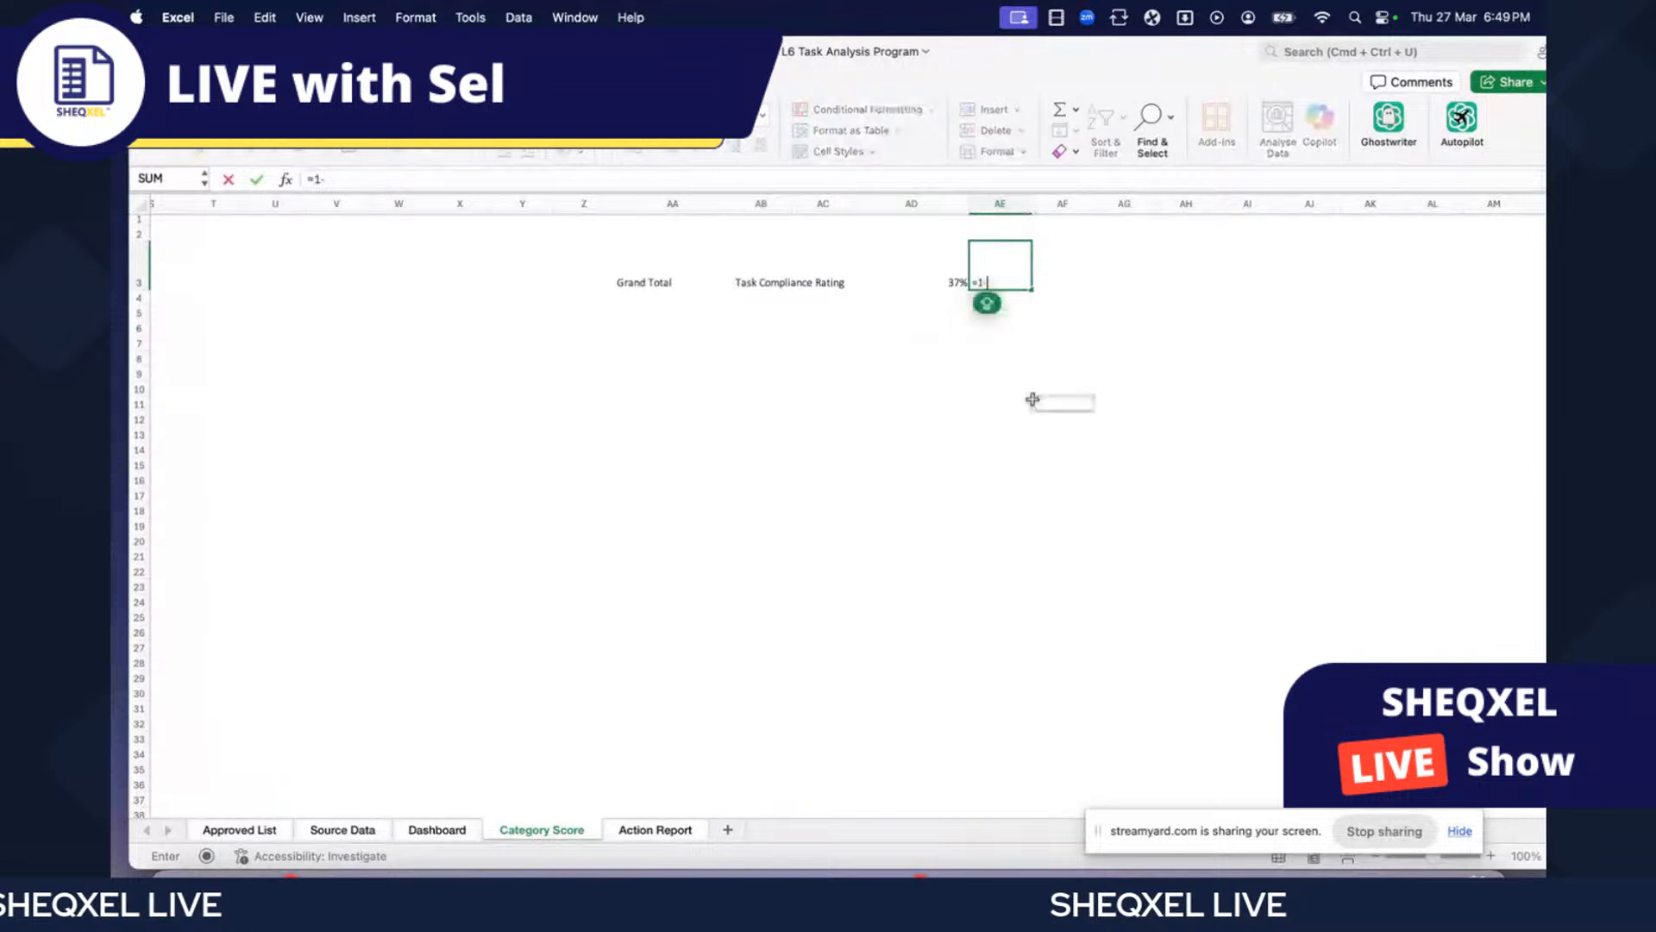
left_click(944, 282)
key("Return")
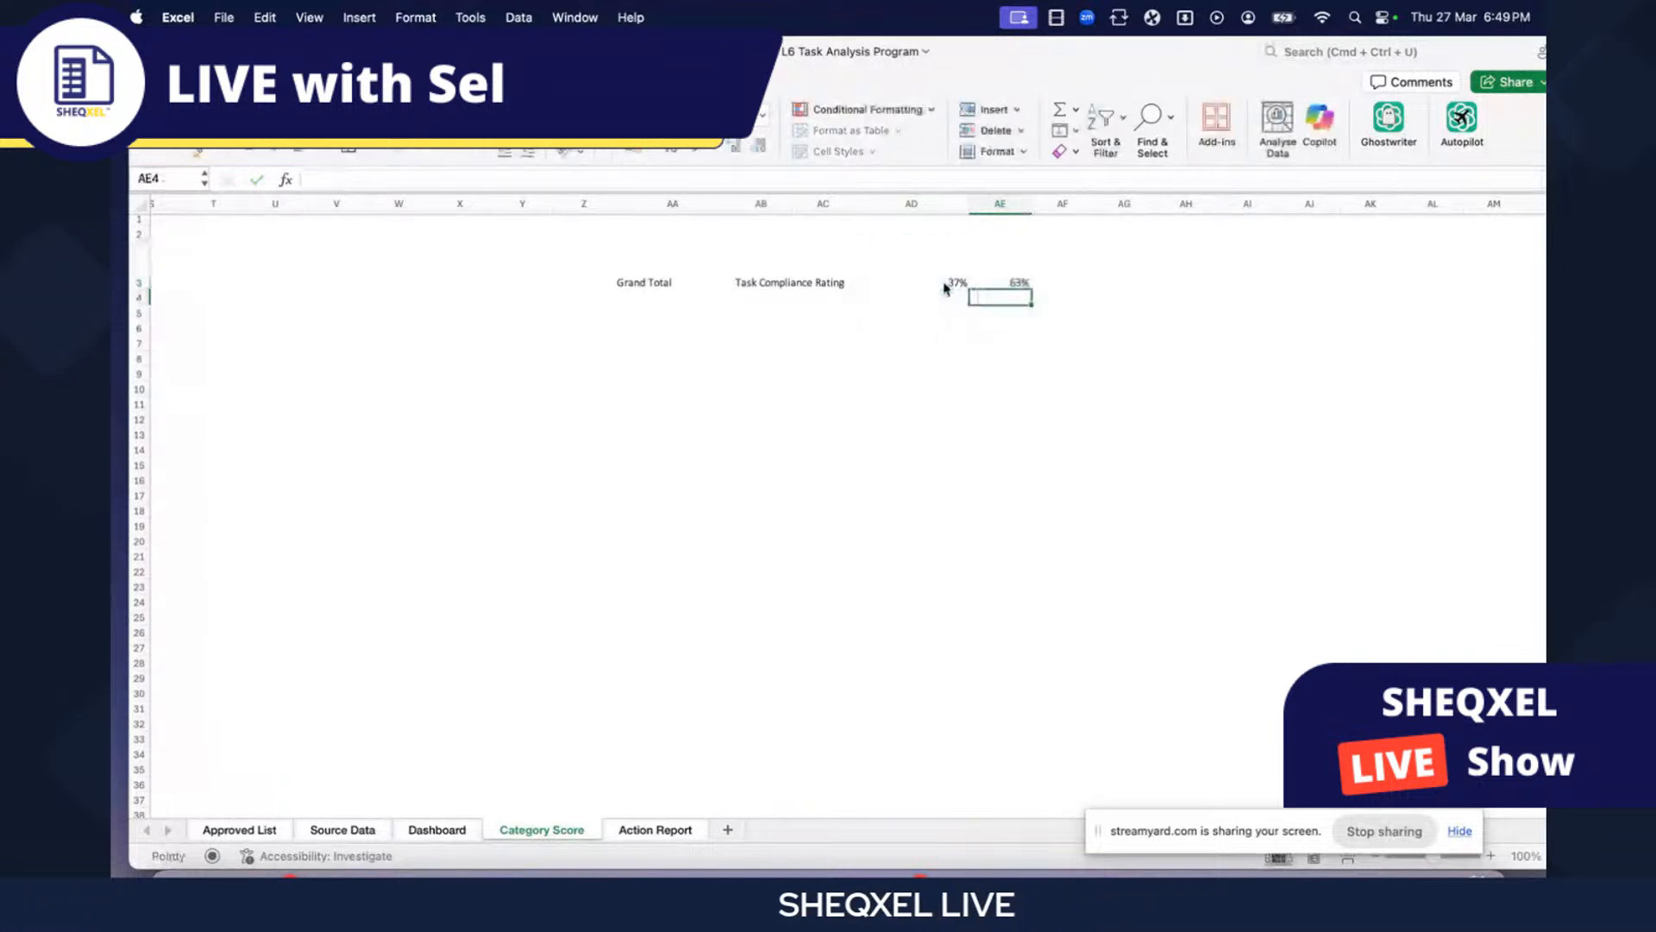
- Insert a doughnut chart from cells AD3:AE3 and place it below the values at about rows 12 to 26
left_click_drag(944, 282, 994, 281)
left_click(999, 434)
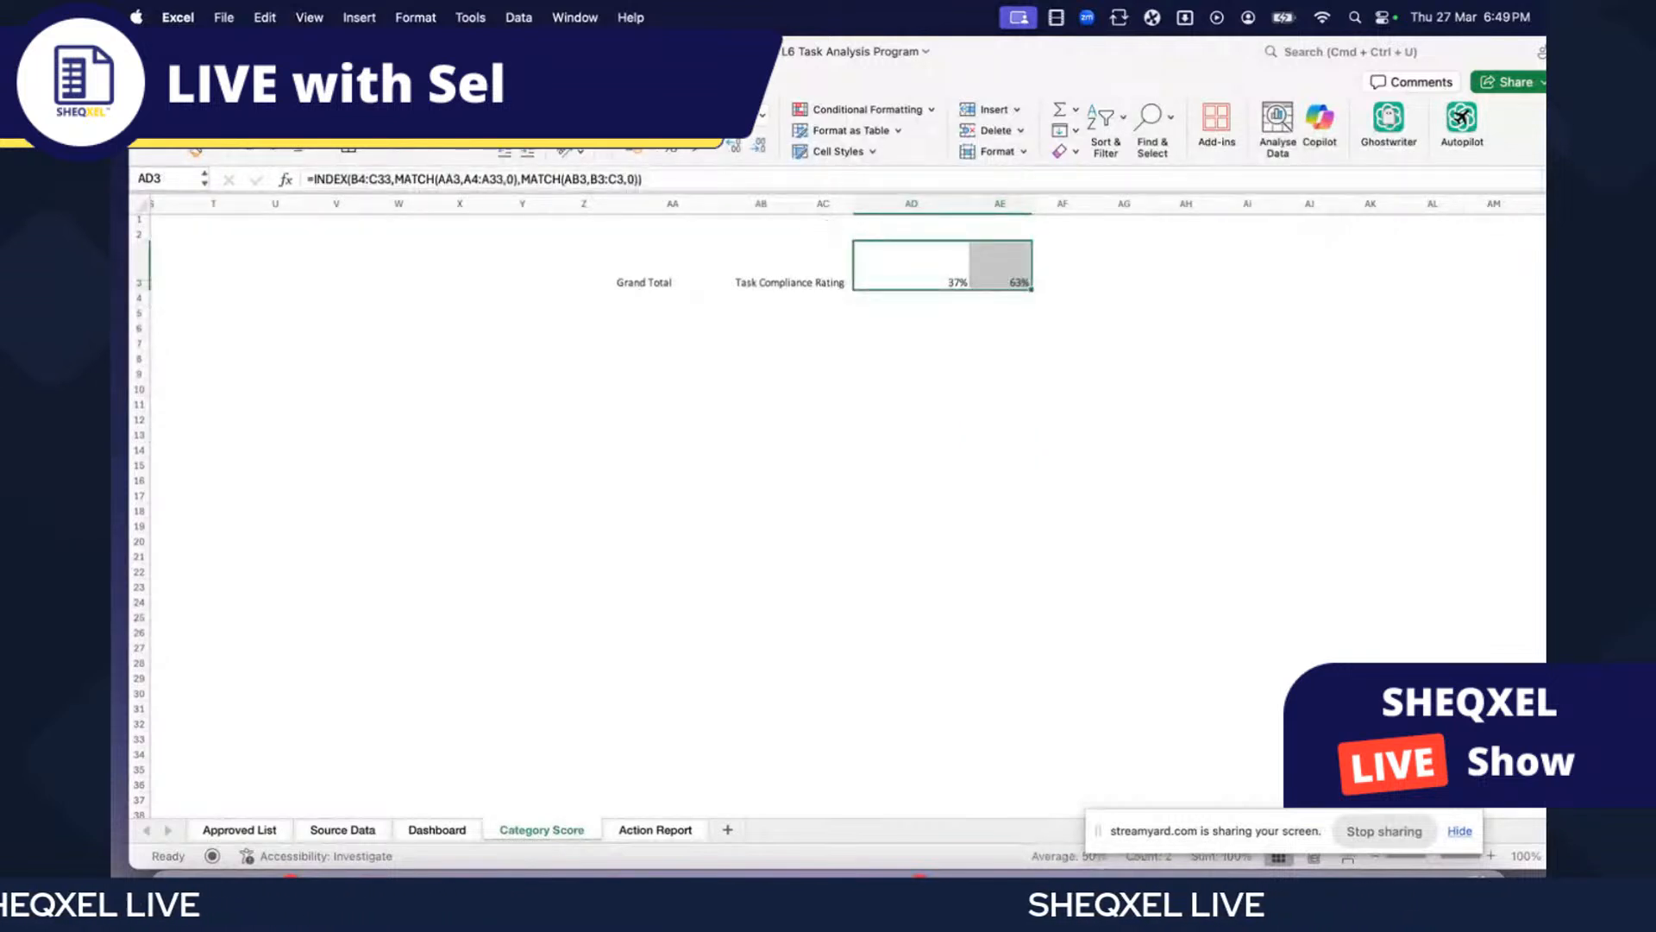
left_click(211, 82)
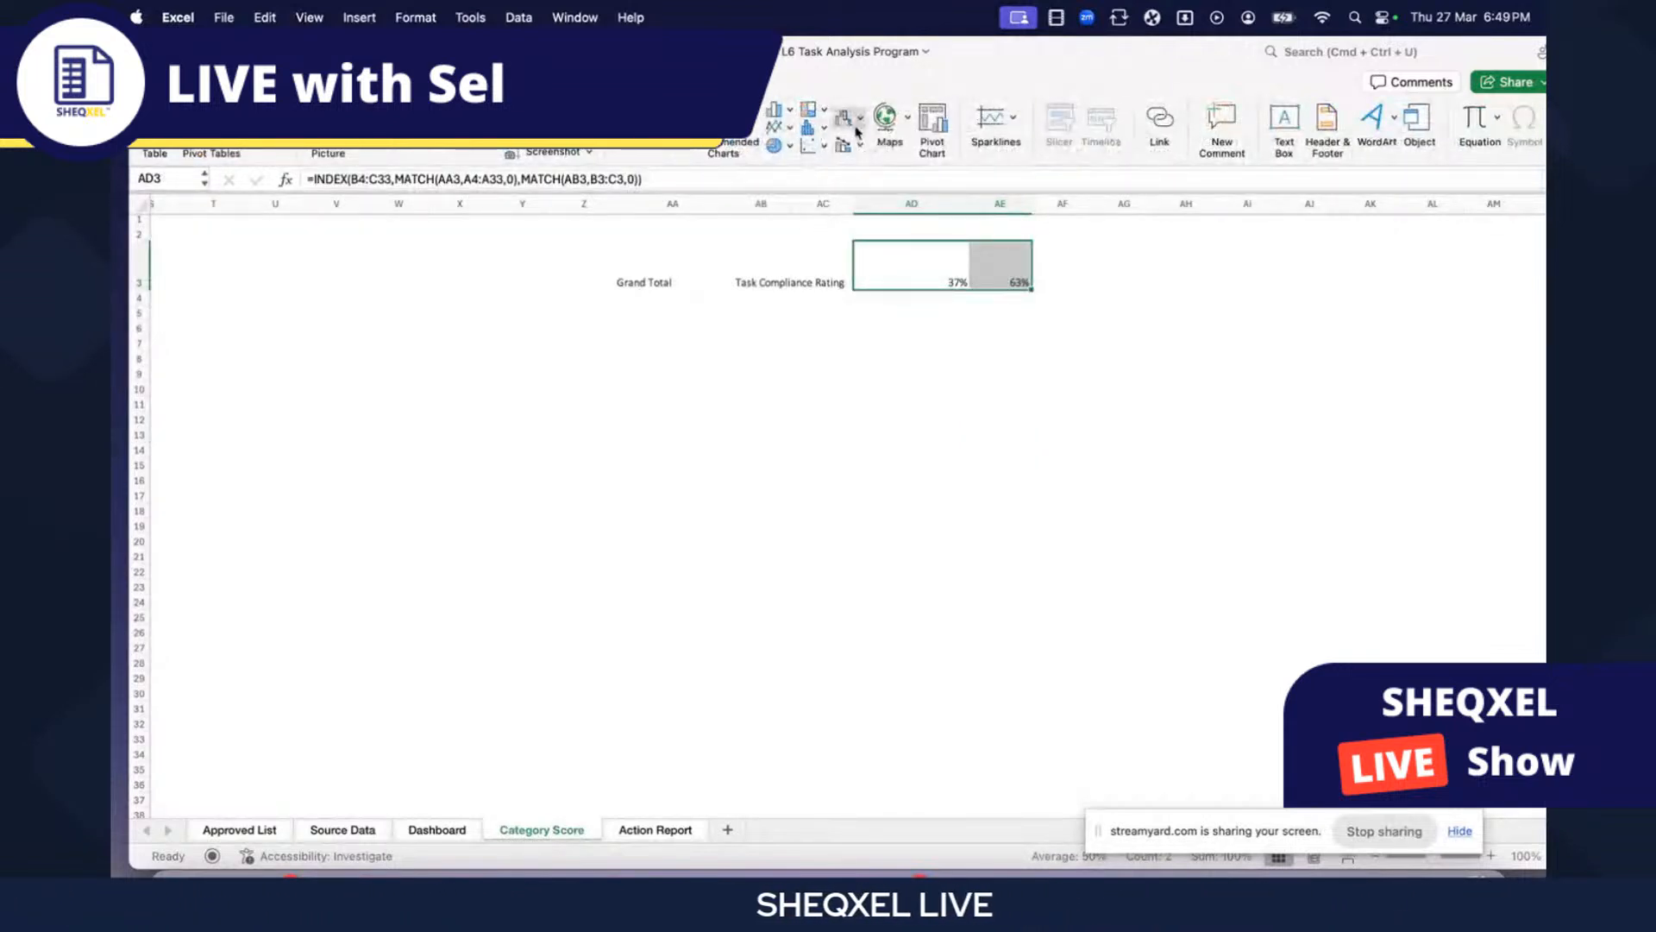
left_click(776, 151)
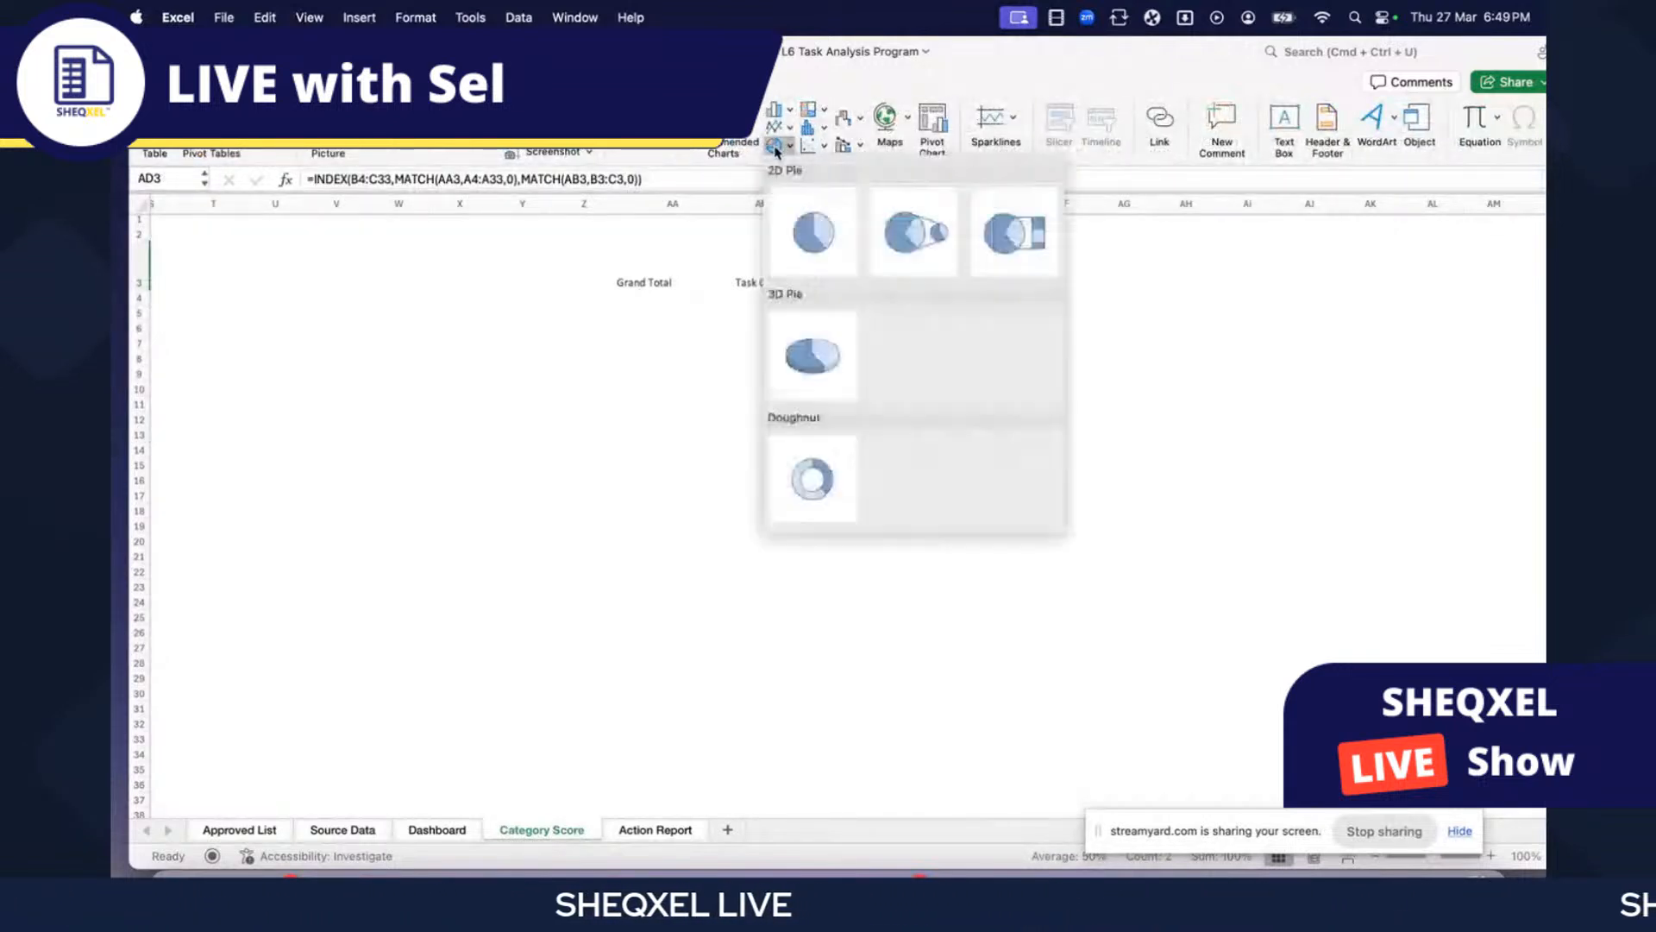
left_click(812, 477)
left_click_drag(959, 612, 1029, 629)
- Delete the doughnut chart's legend, check its data series, and select cell AD3
left_click(893, 616)
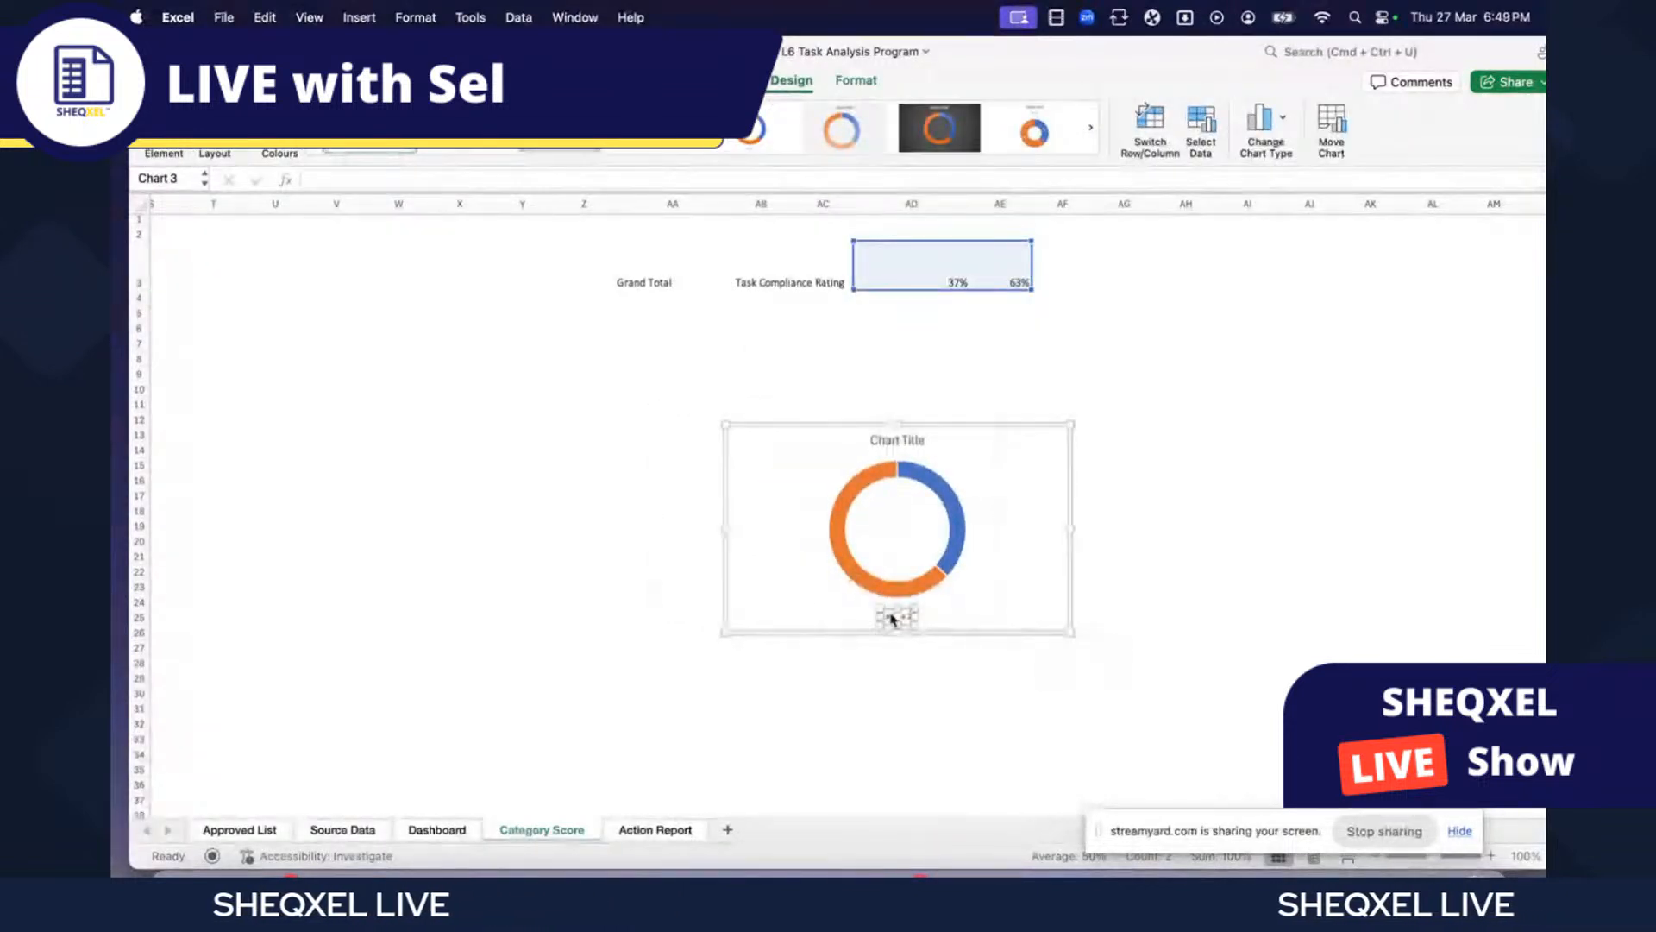
key("Delete")
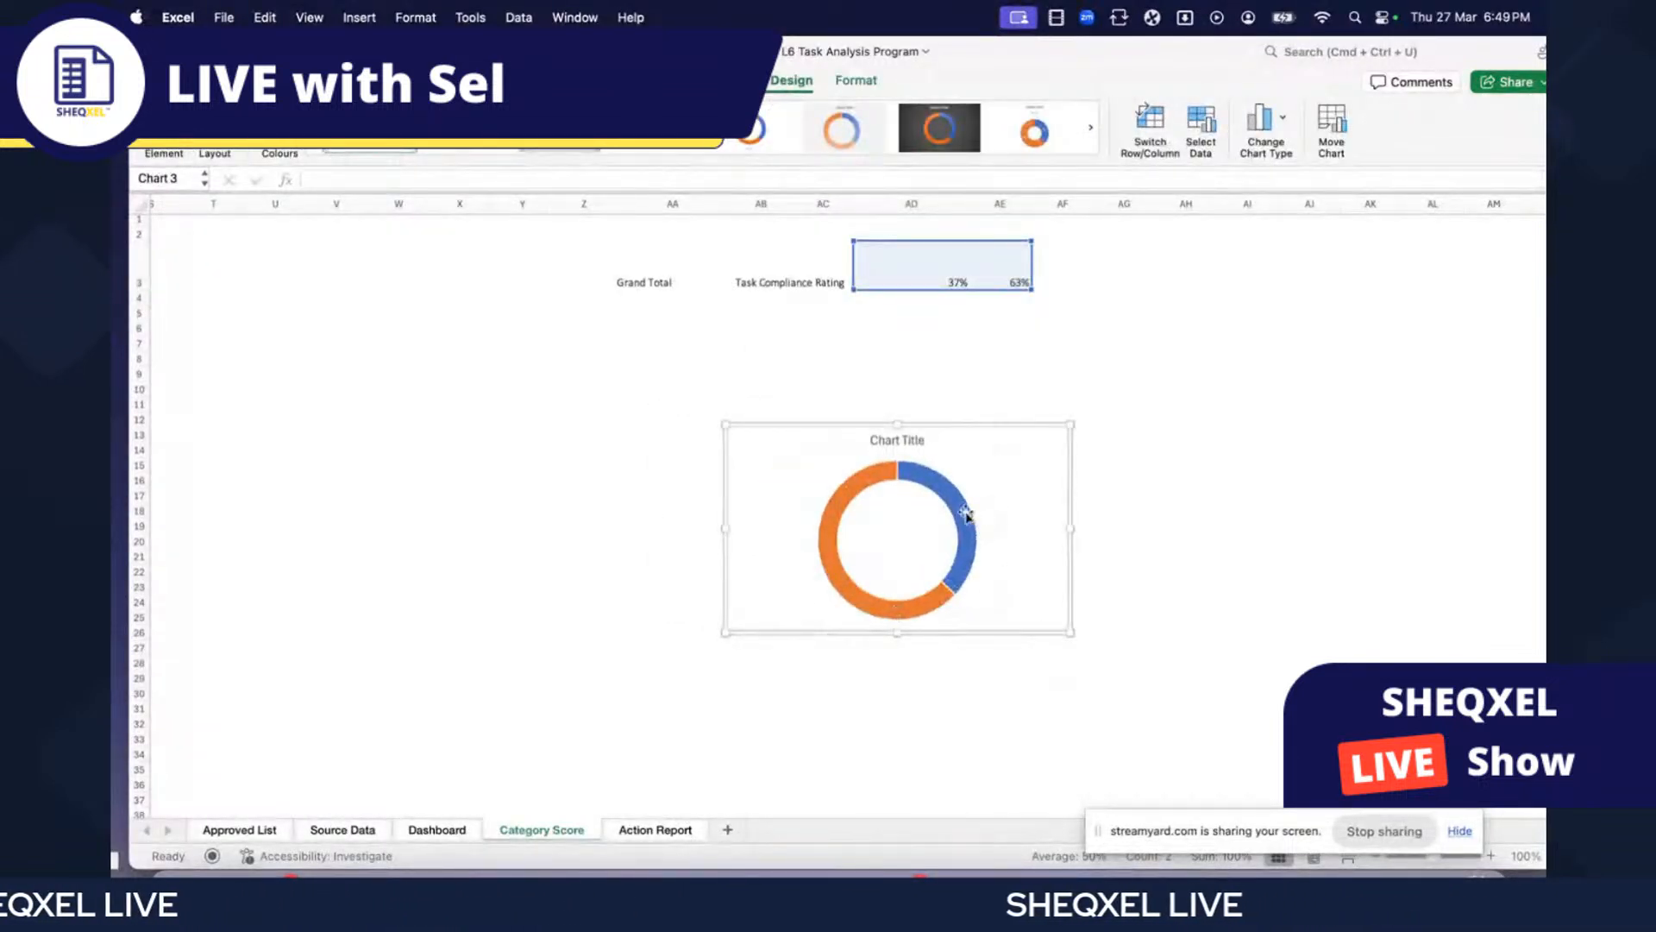
left_click(985, 530)
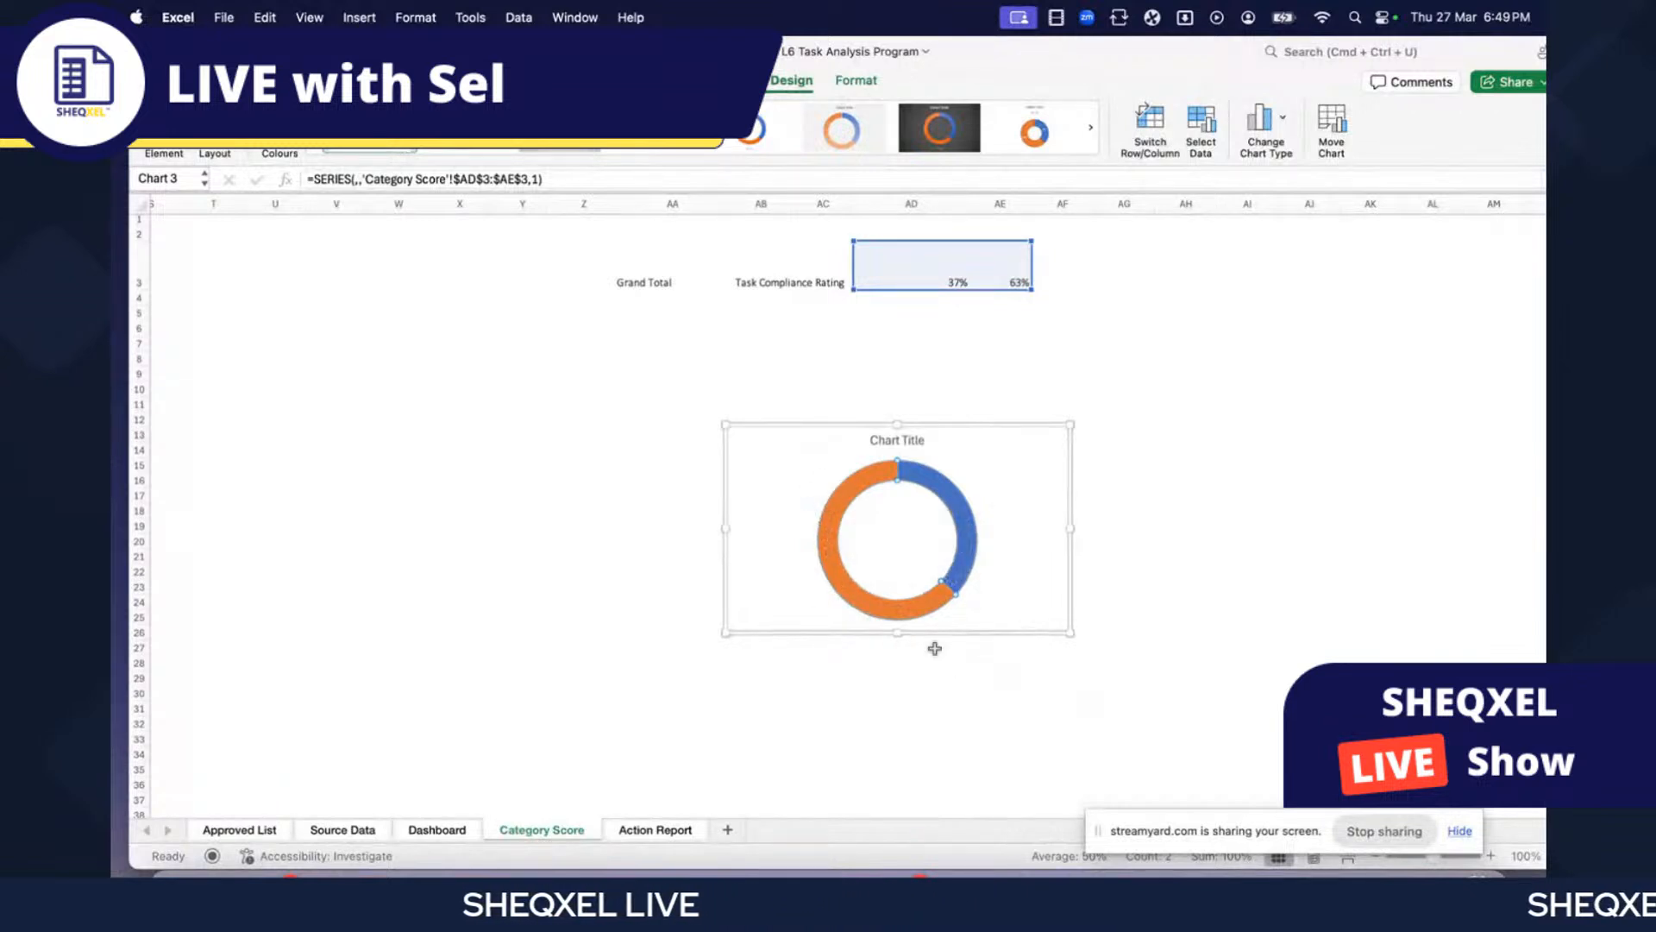
left_click(1276, 625)
left_click(957, 280)
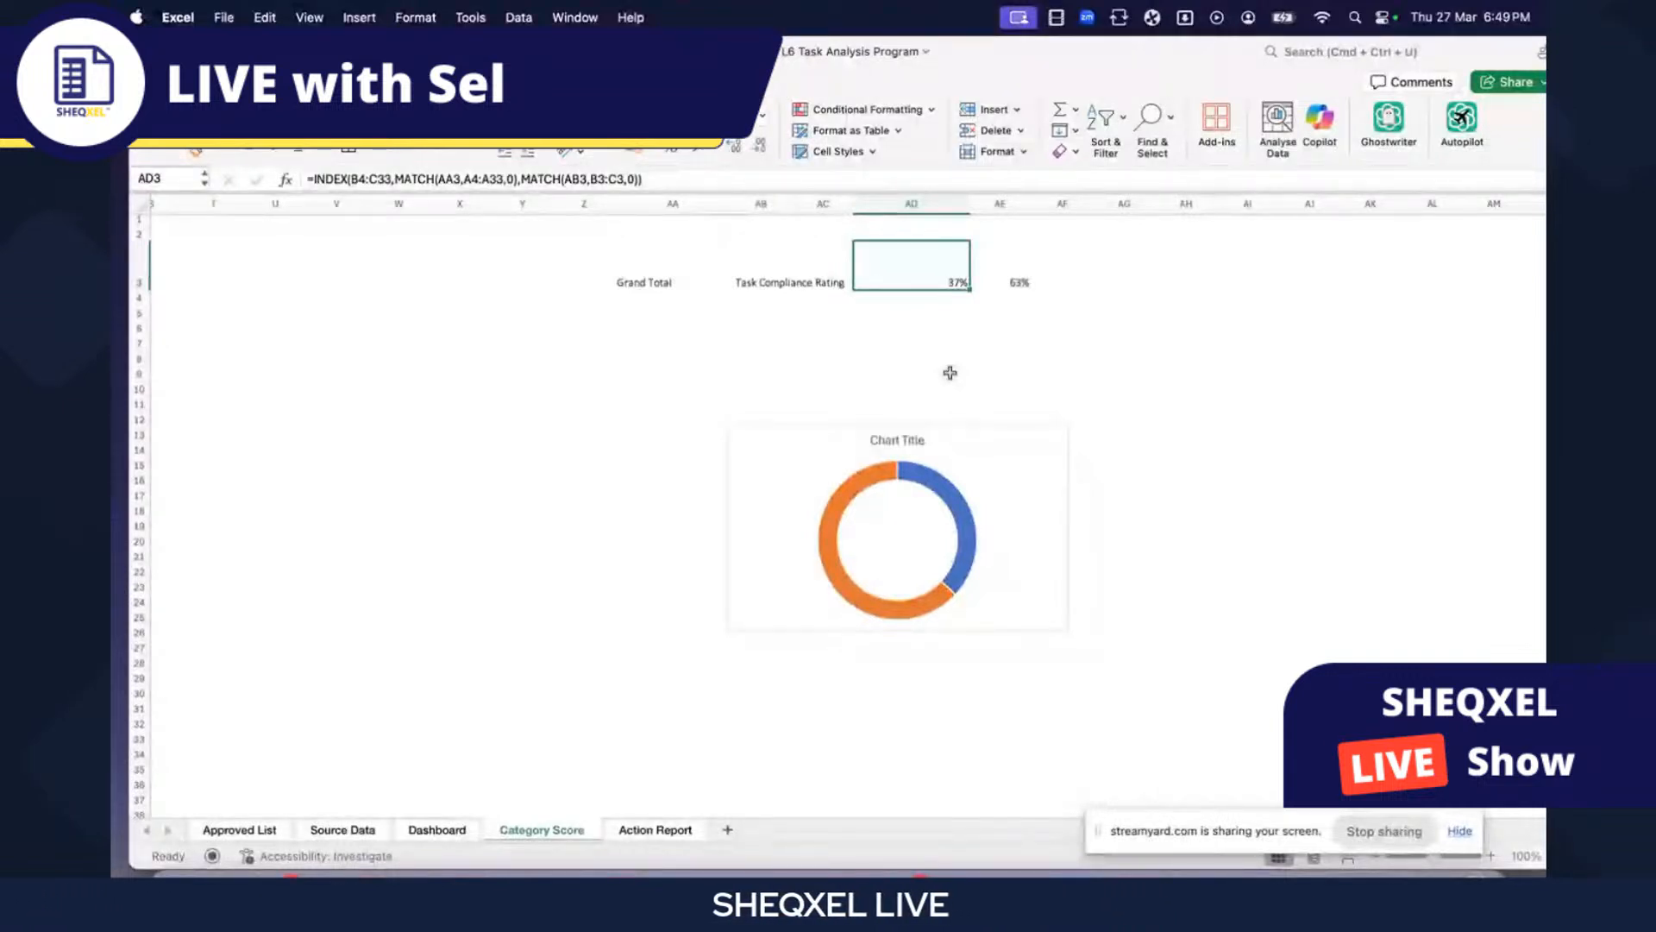
- Test the doughnut chart by overwriting cell AD3 with 120%, check its data series, and undo the entry
scroll(992, 468, "left", 15)
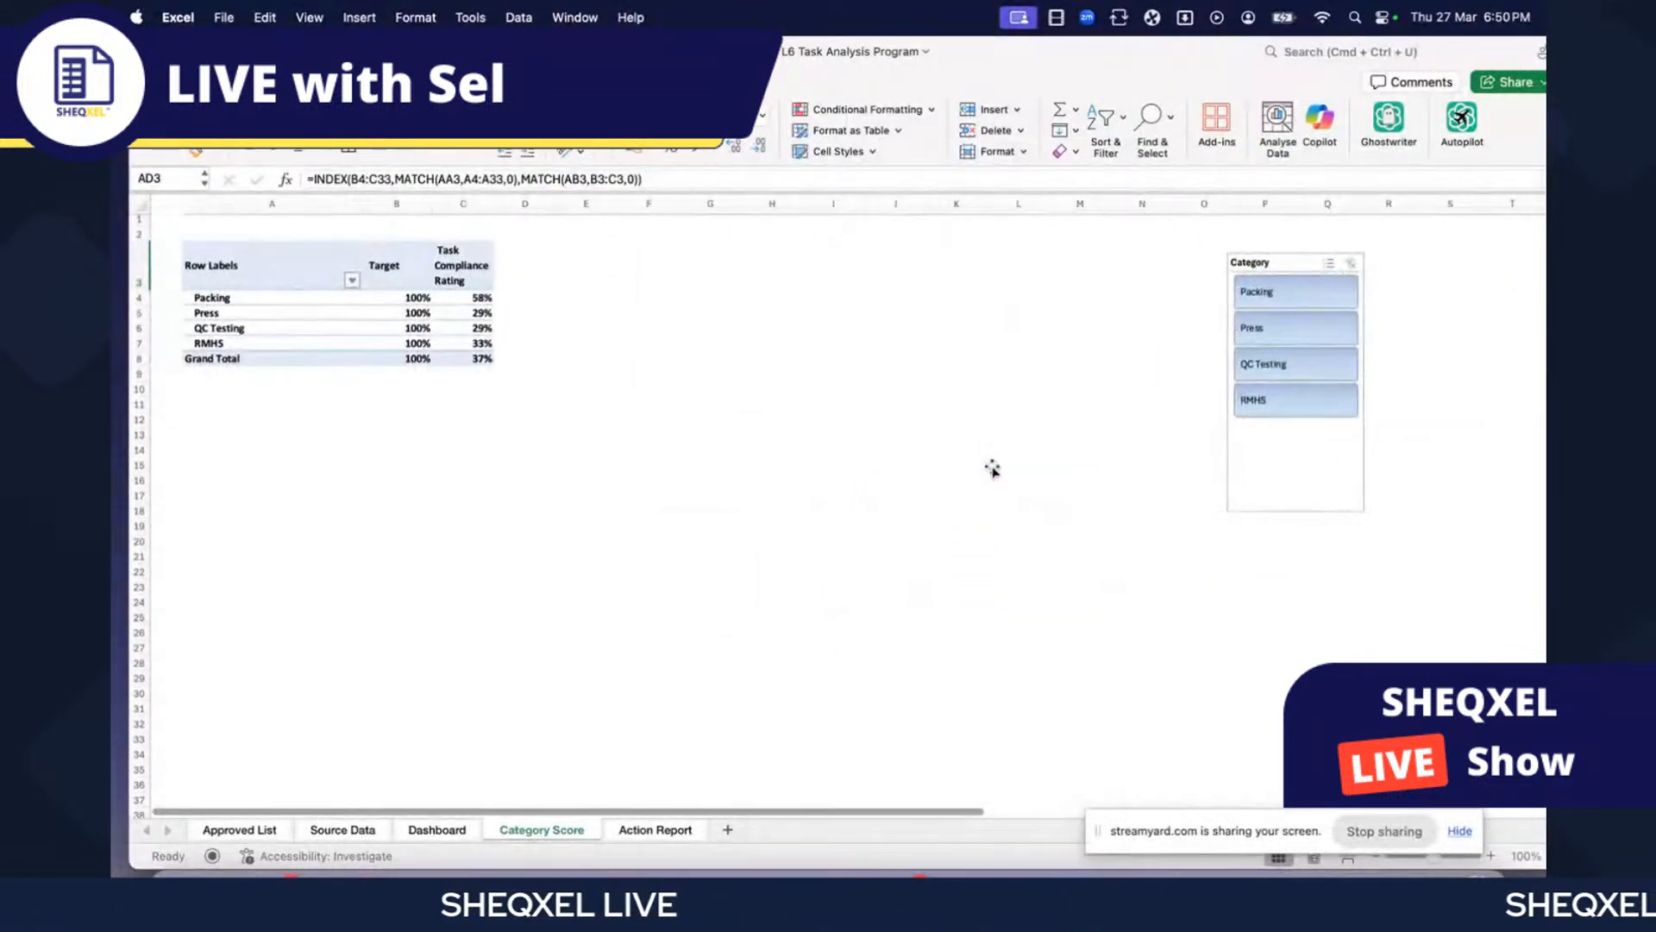
scroll(986, 469, "right", 2)
scroll(399, 356, "left", 1)
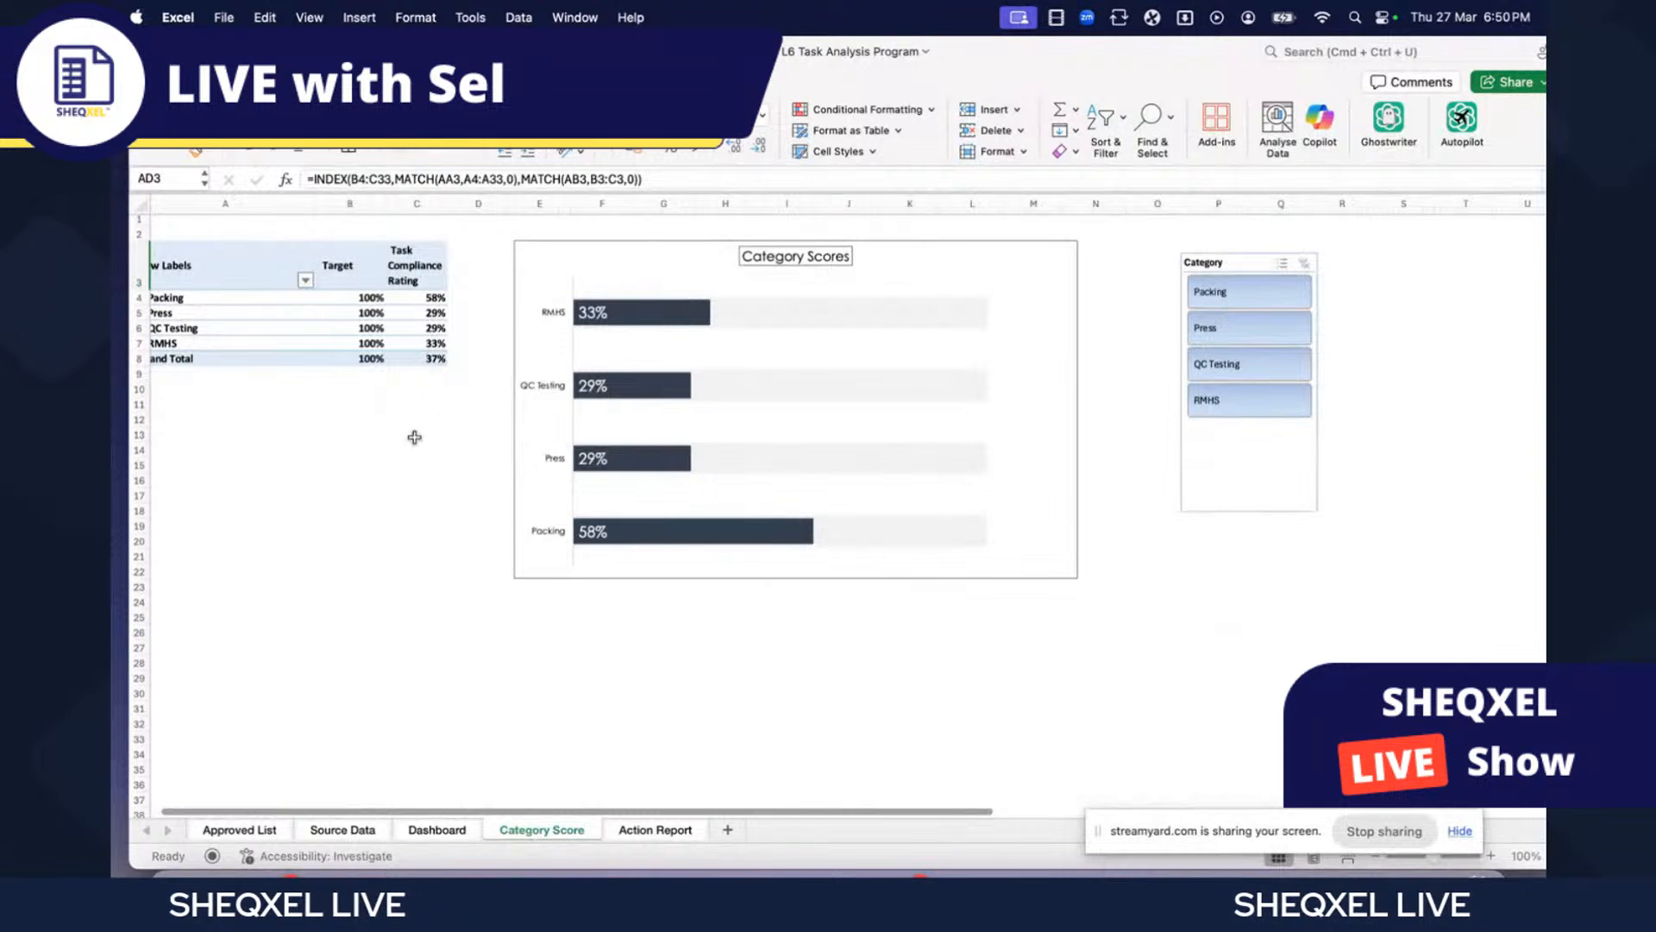
scroll(435, 463, "right", 10)
scroll(435, 464, "right", 2)
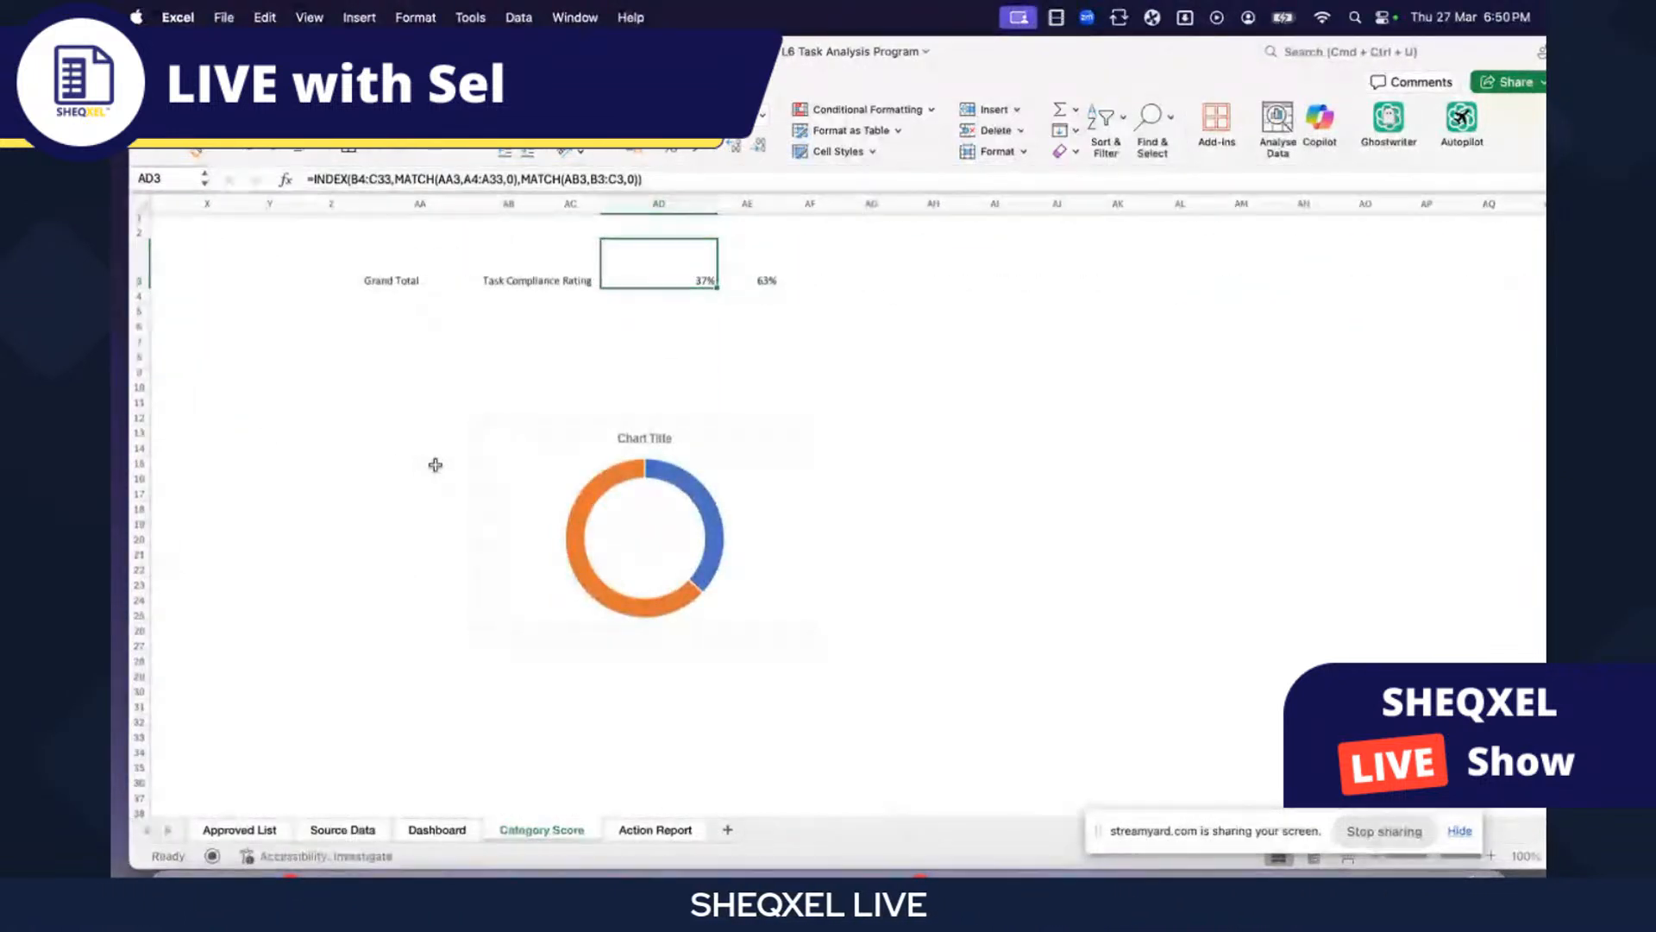
type("12%")
type("0")
key("Return")
left_click(700, 387)
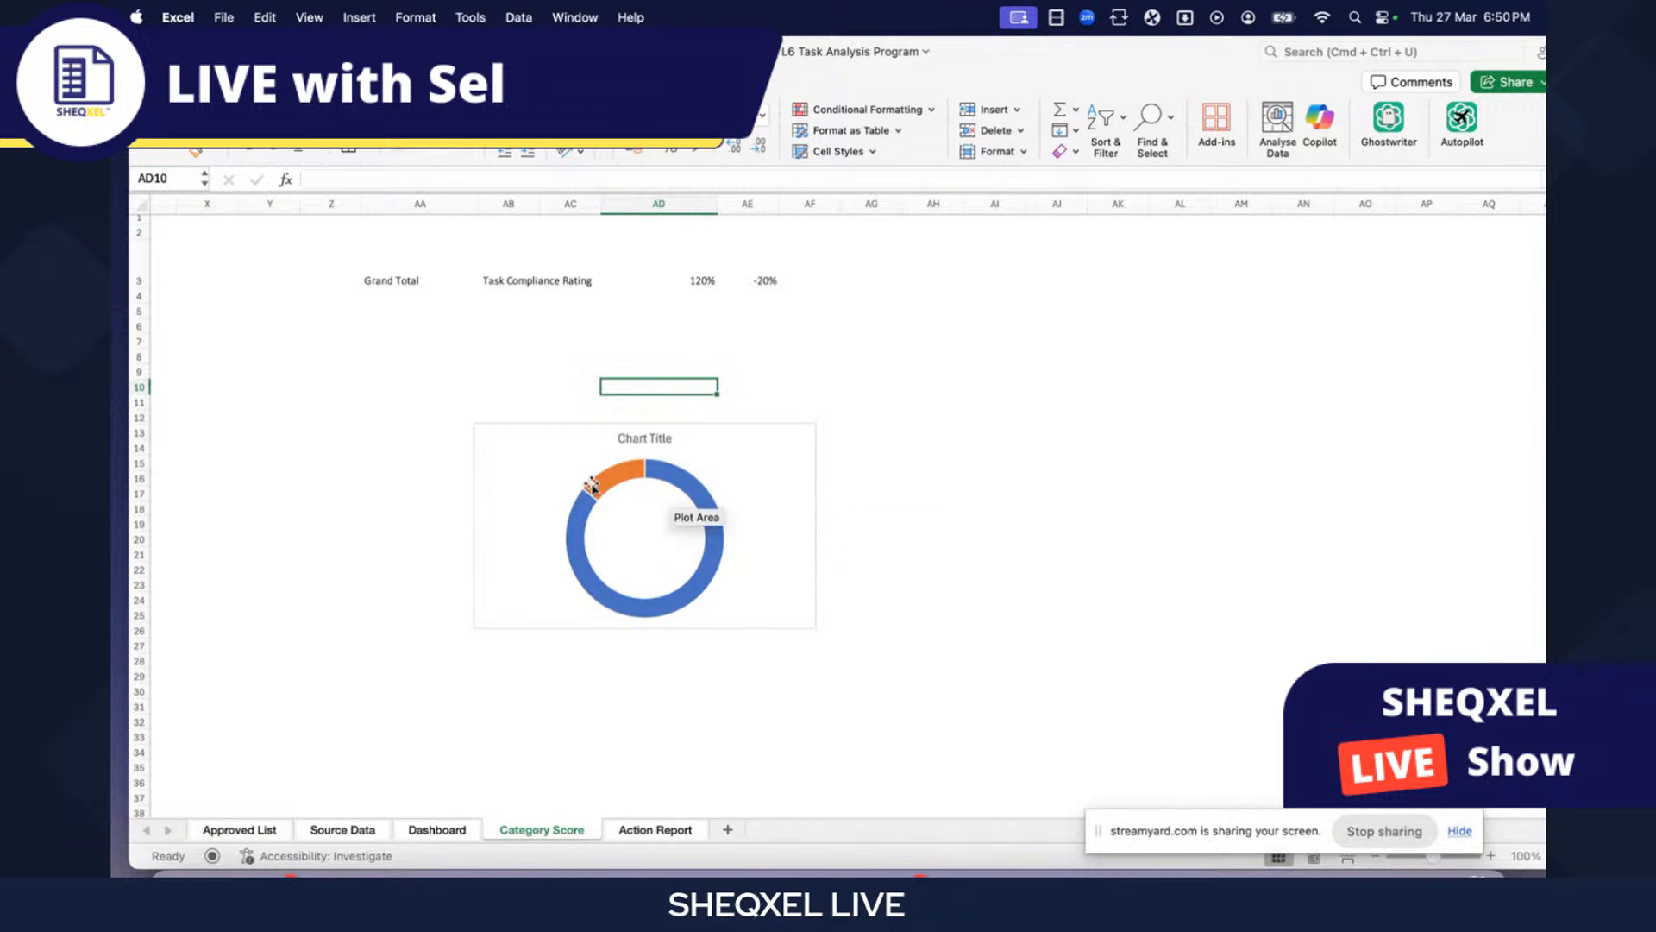
left_click(701, 580)
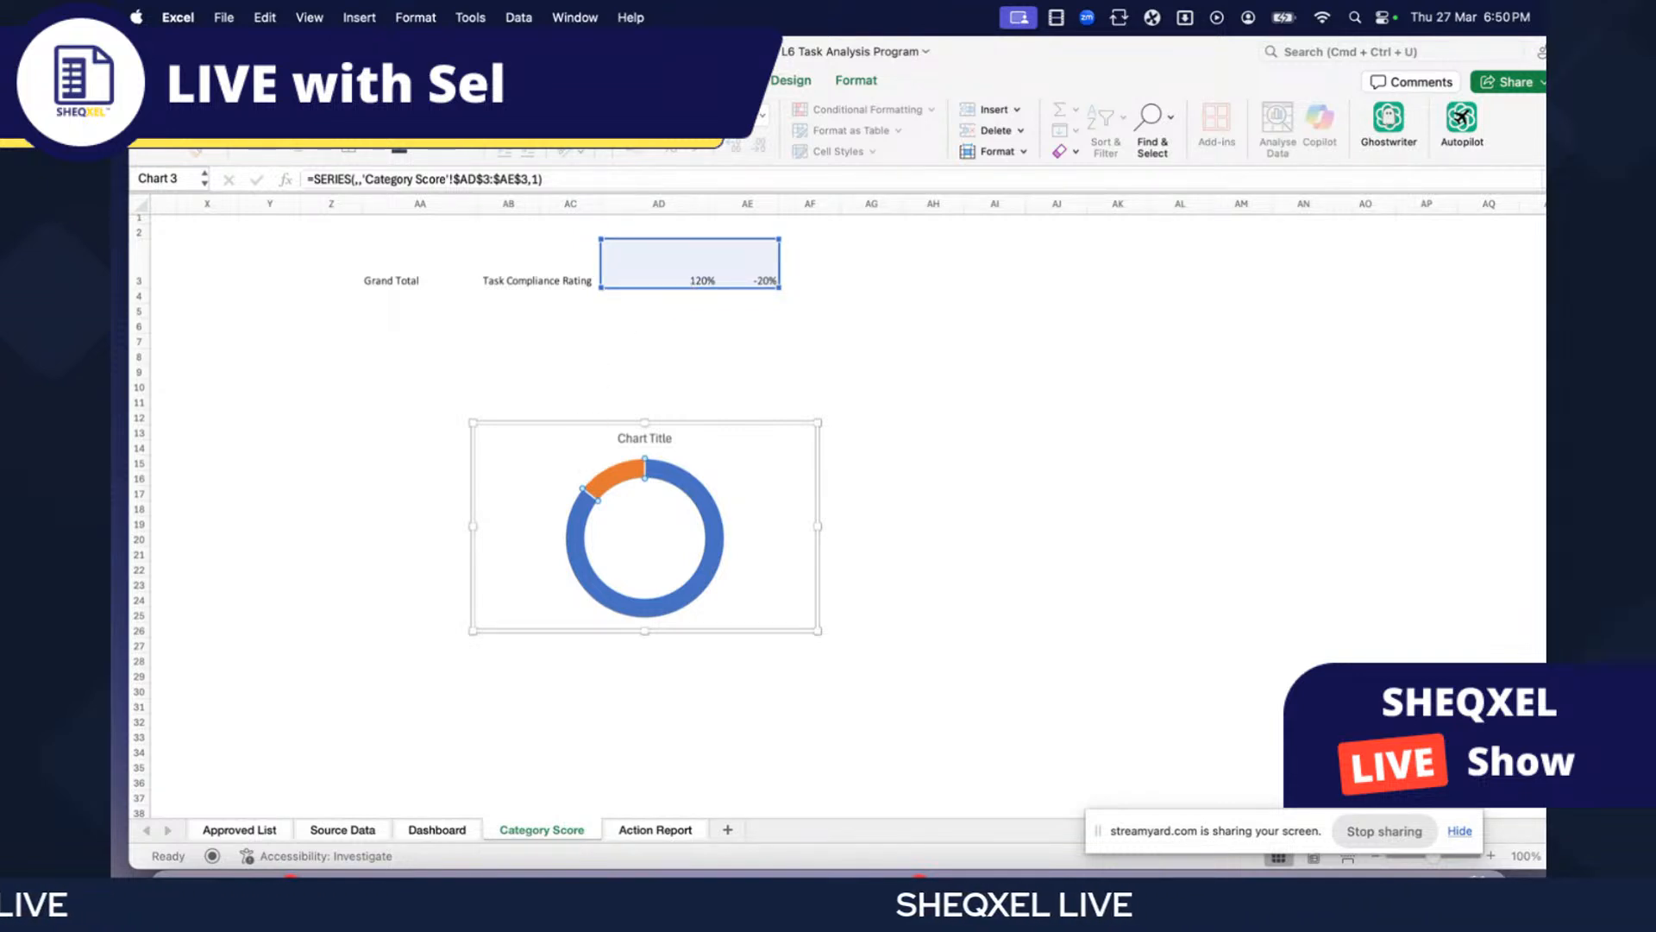
key("super+z")
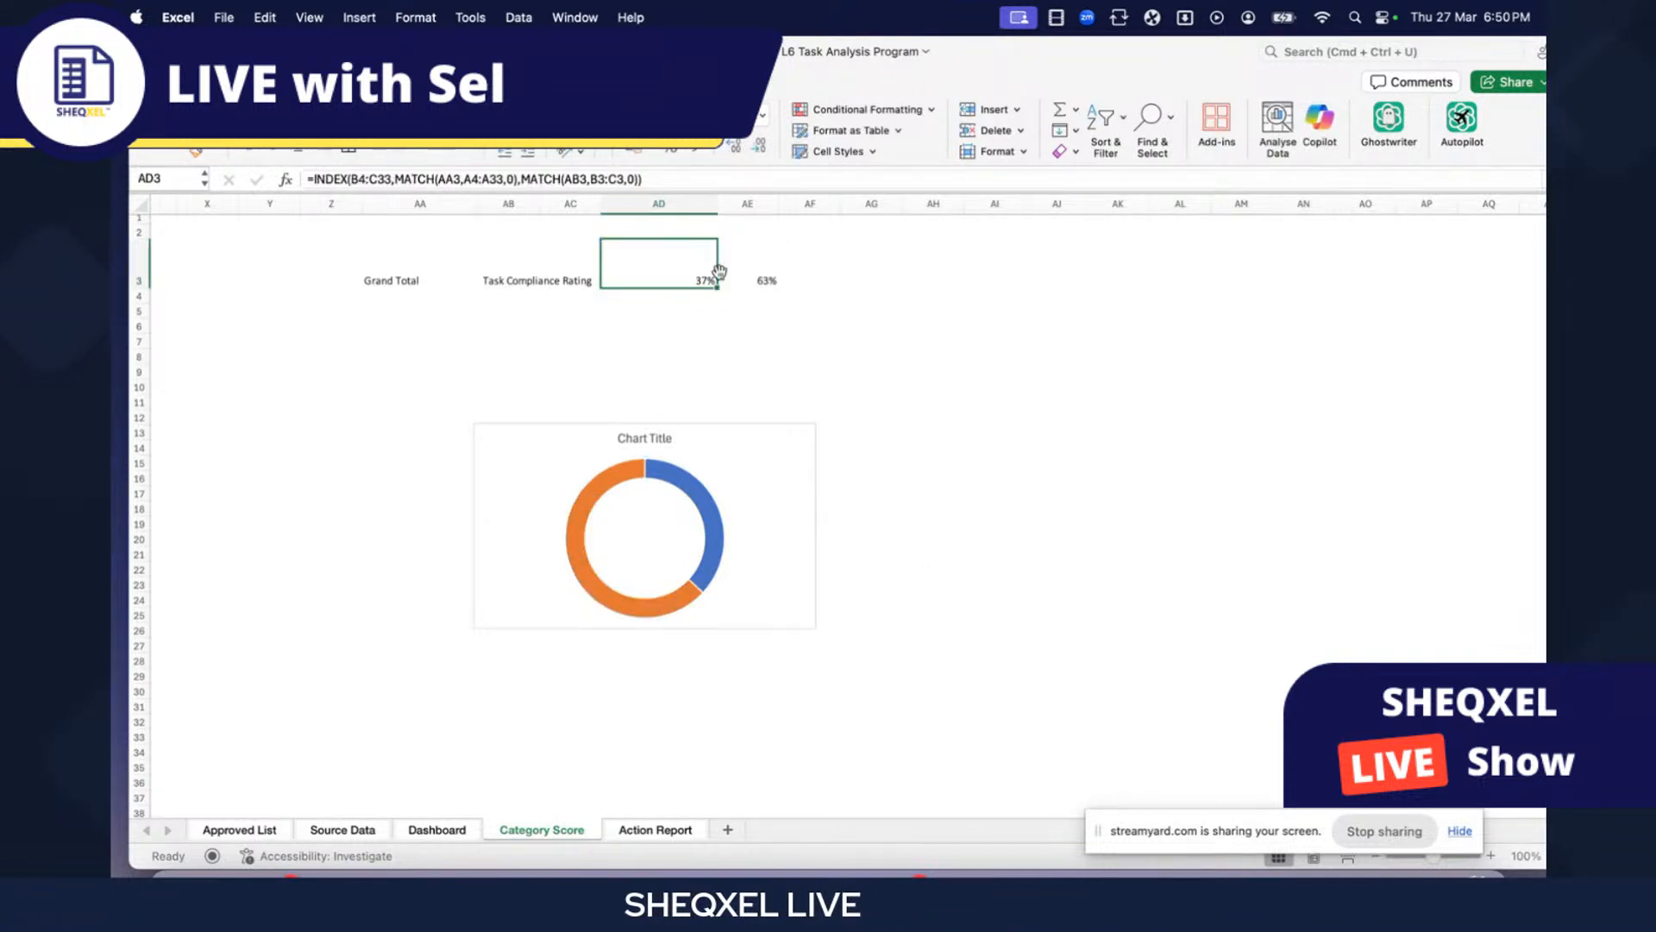
- Change the formula in cell AE3 to =IF((1-AD3)<0,0,(1-AD3)) so the remainder cannot go below zero
left_click(772, 280)
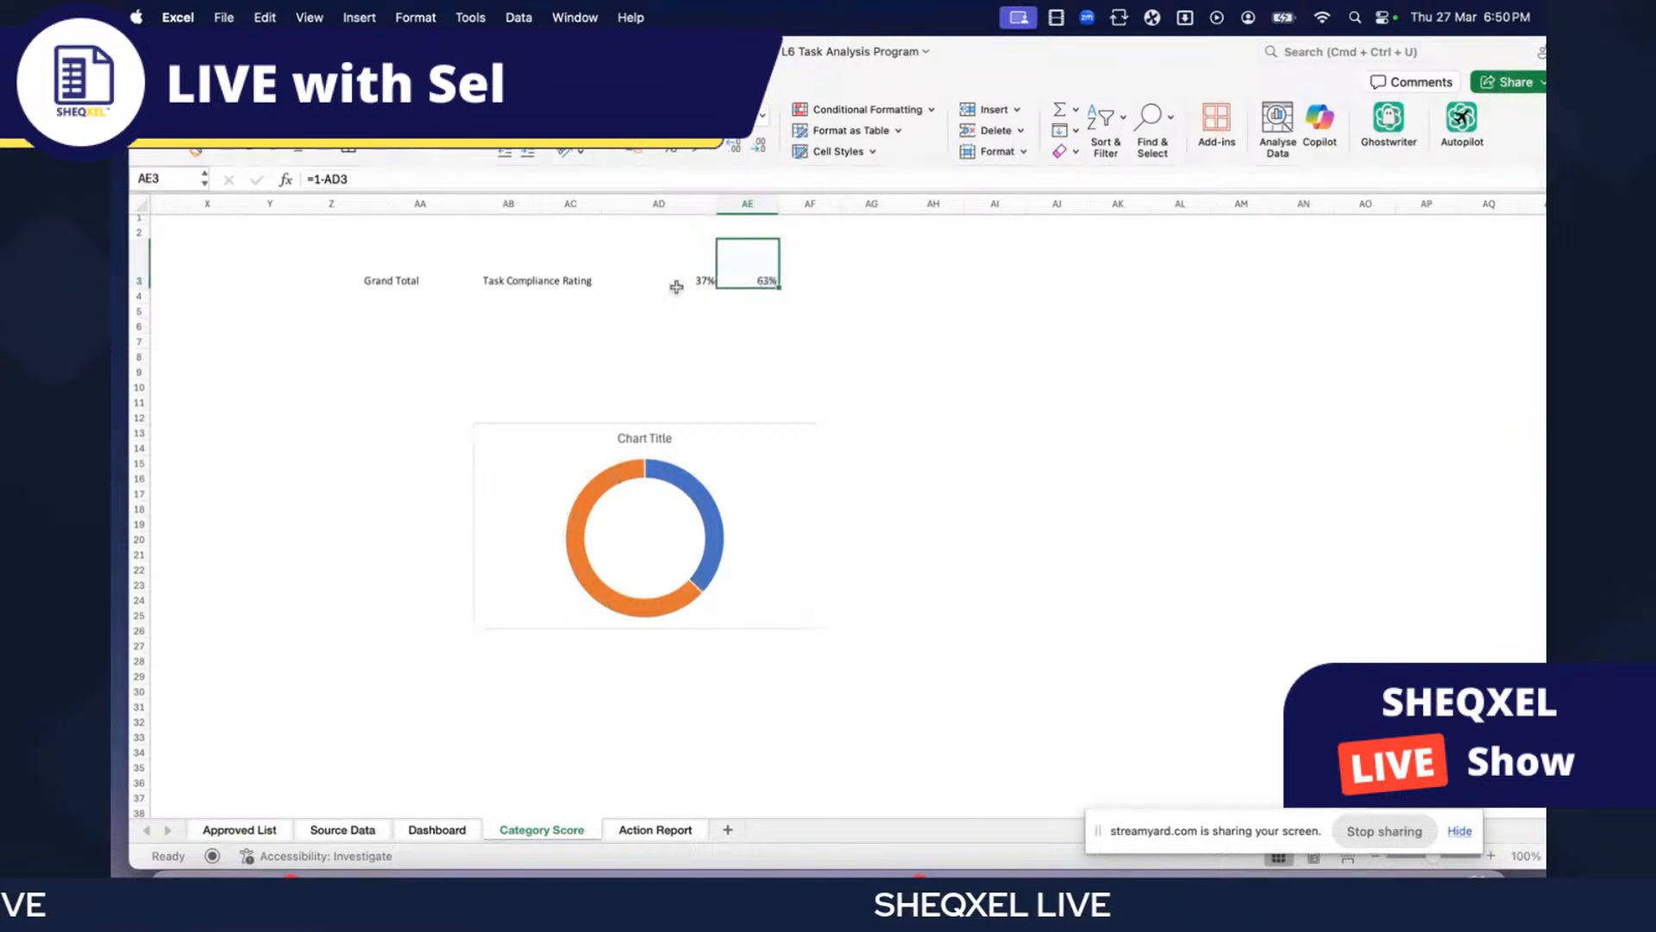
left_click(318, 178)
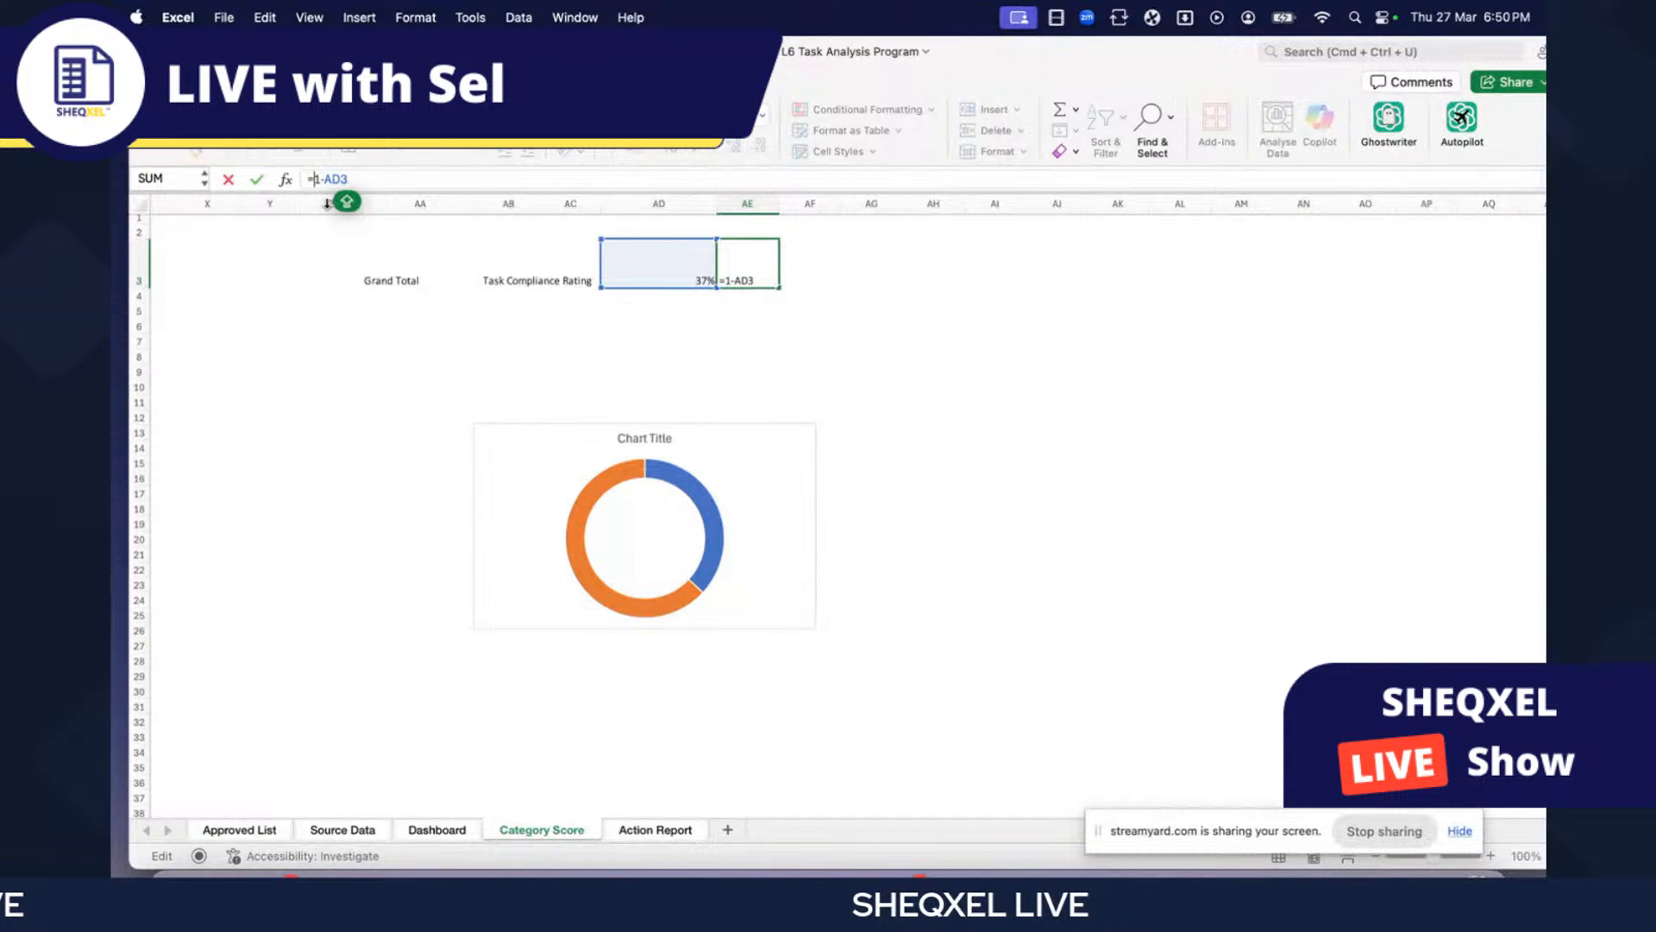
type("IF")
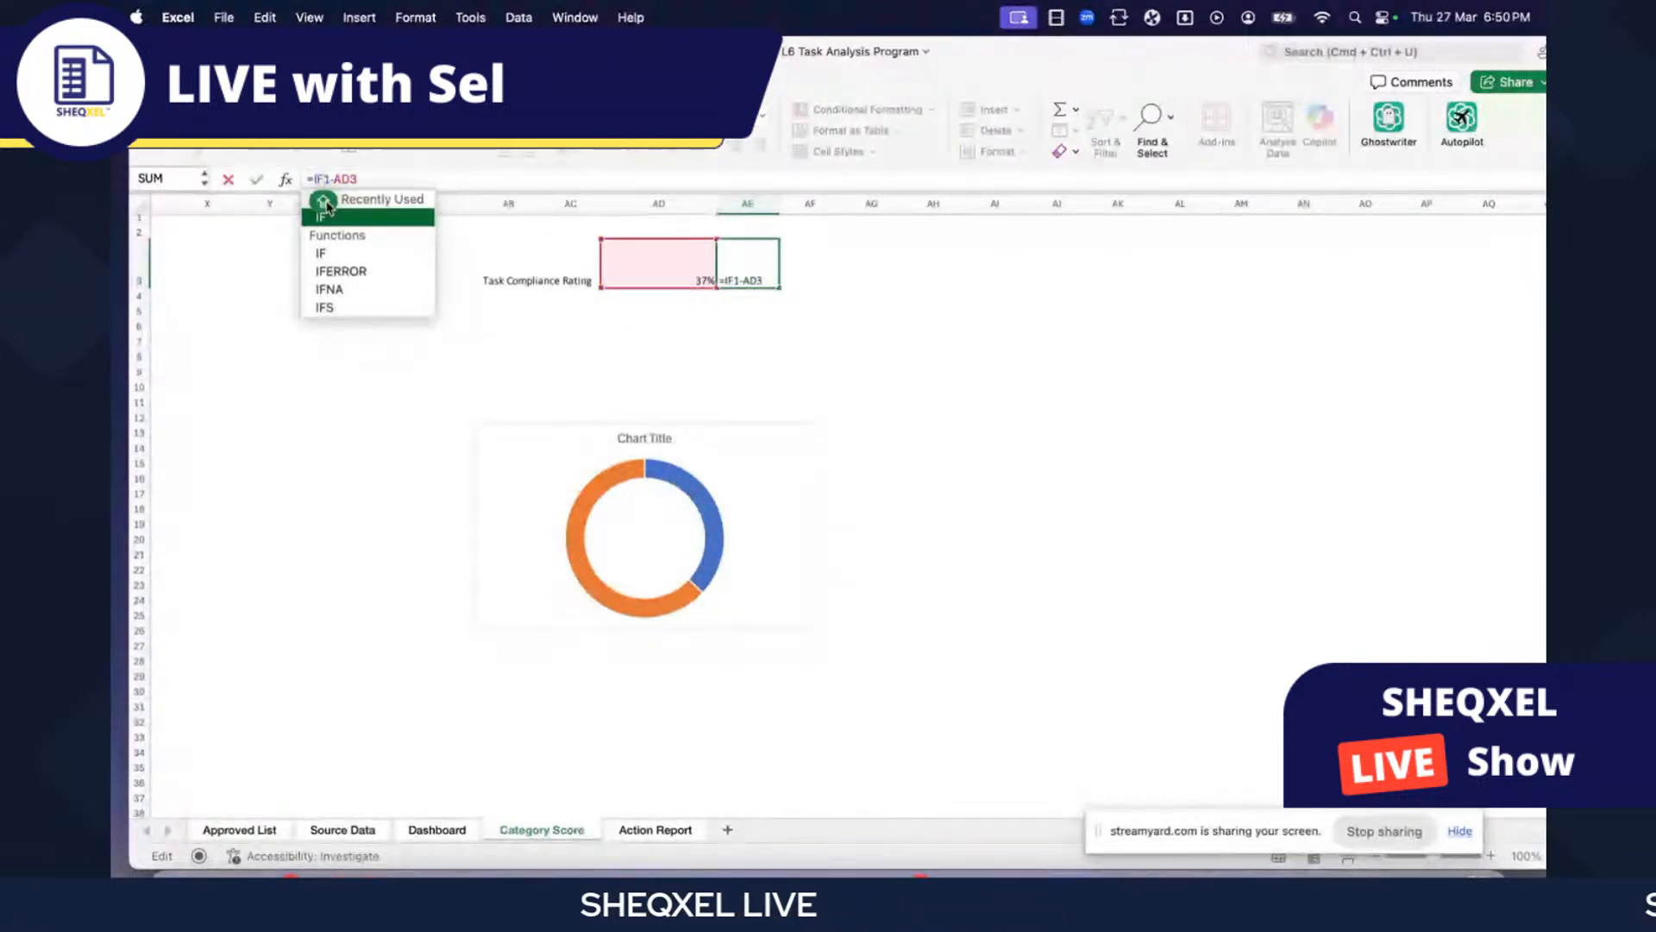
double_click(327, 207)
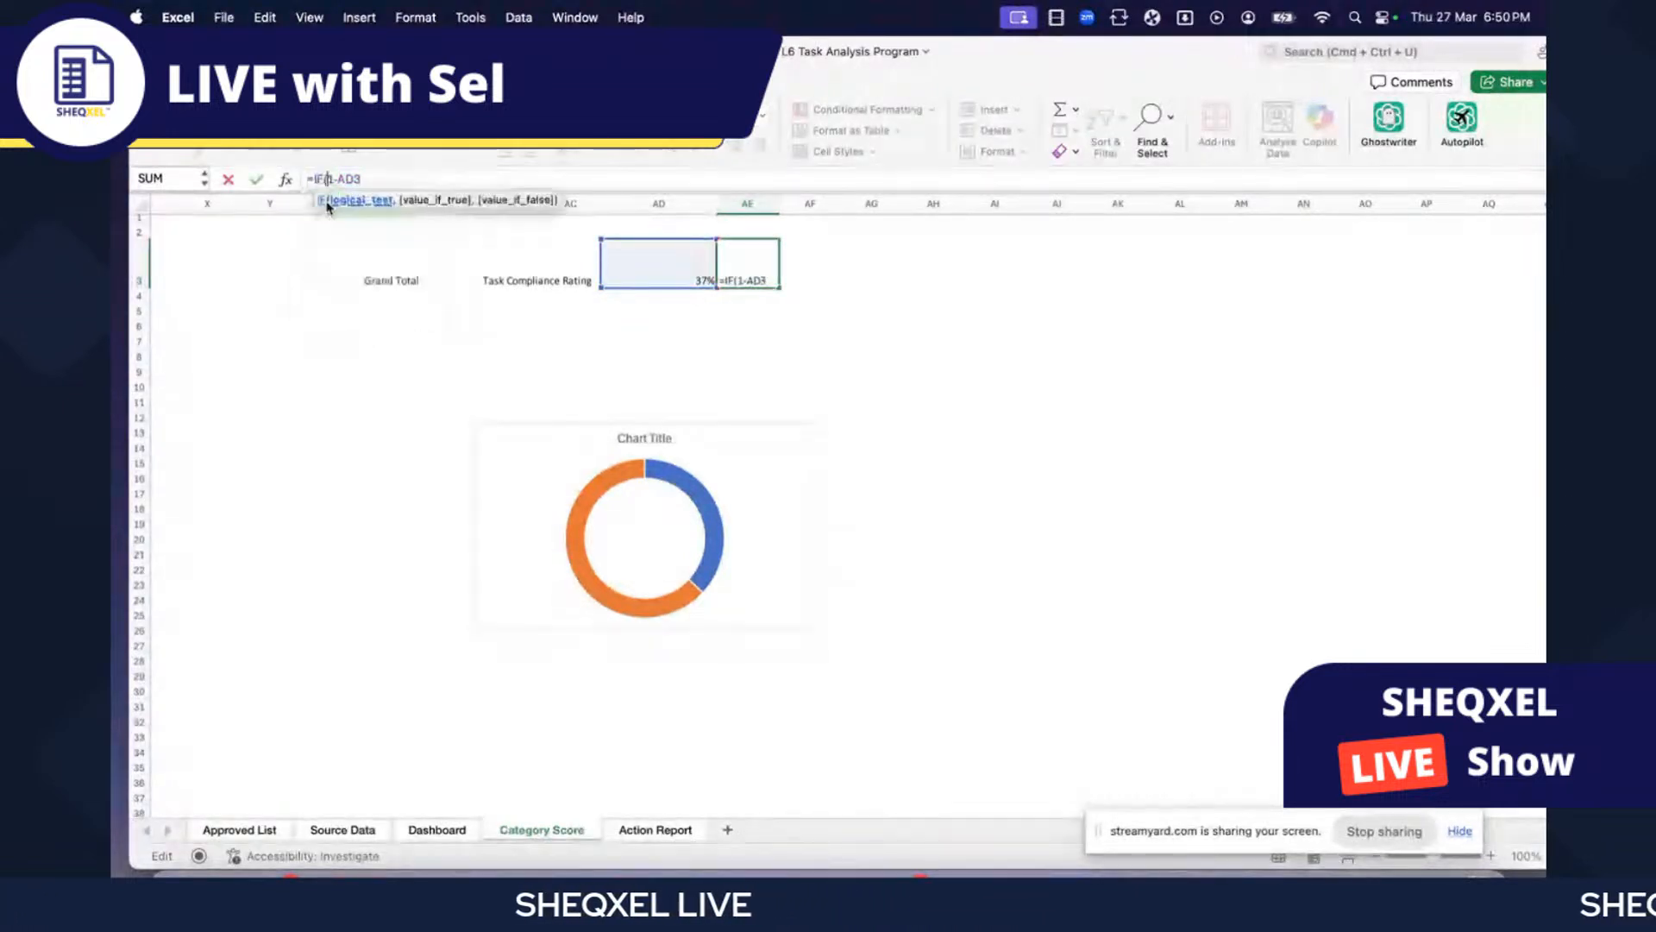
type("(")
left_click(367, 179)
type(")<")
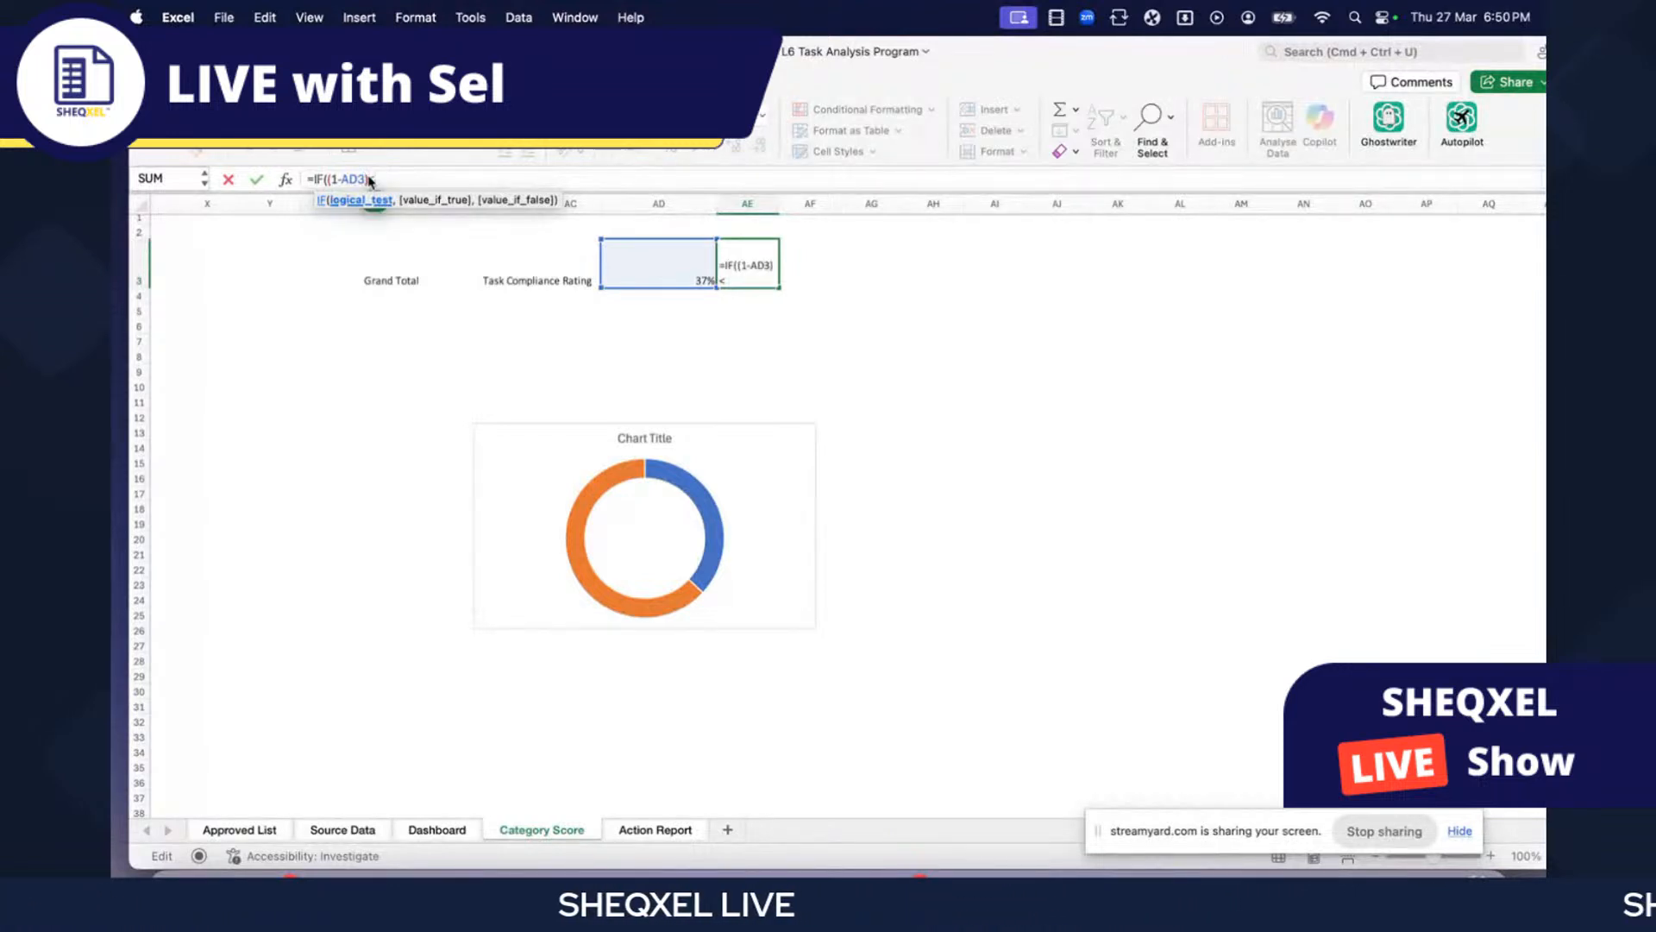
type("0")
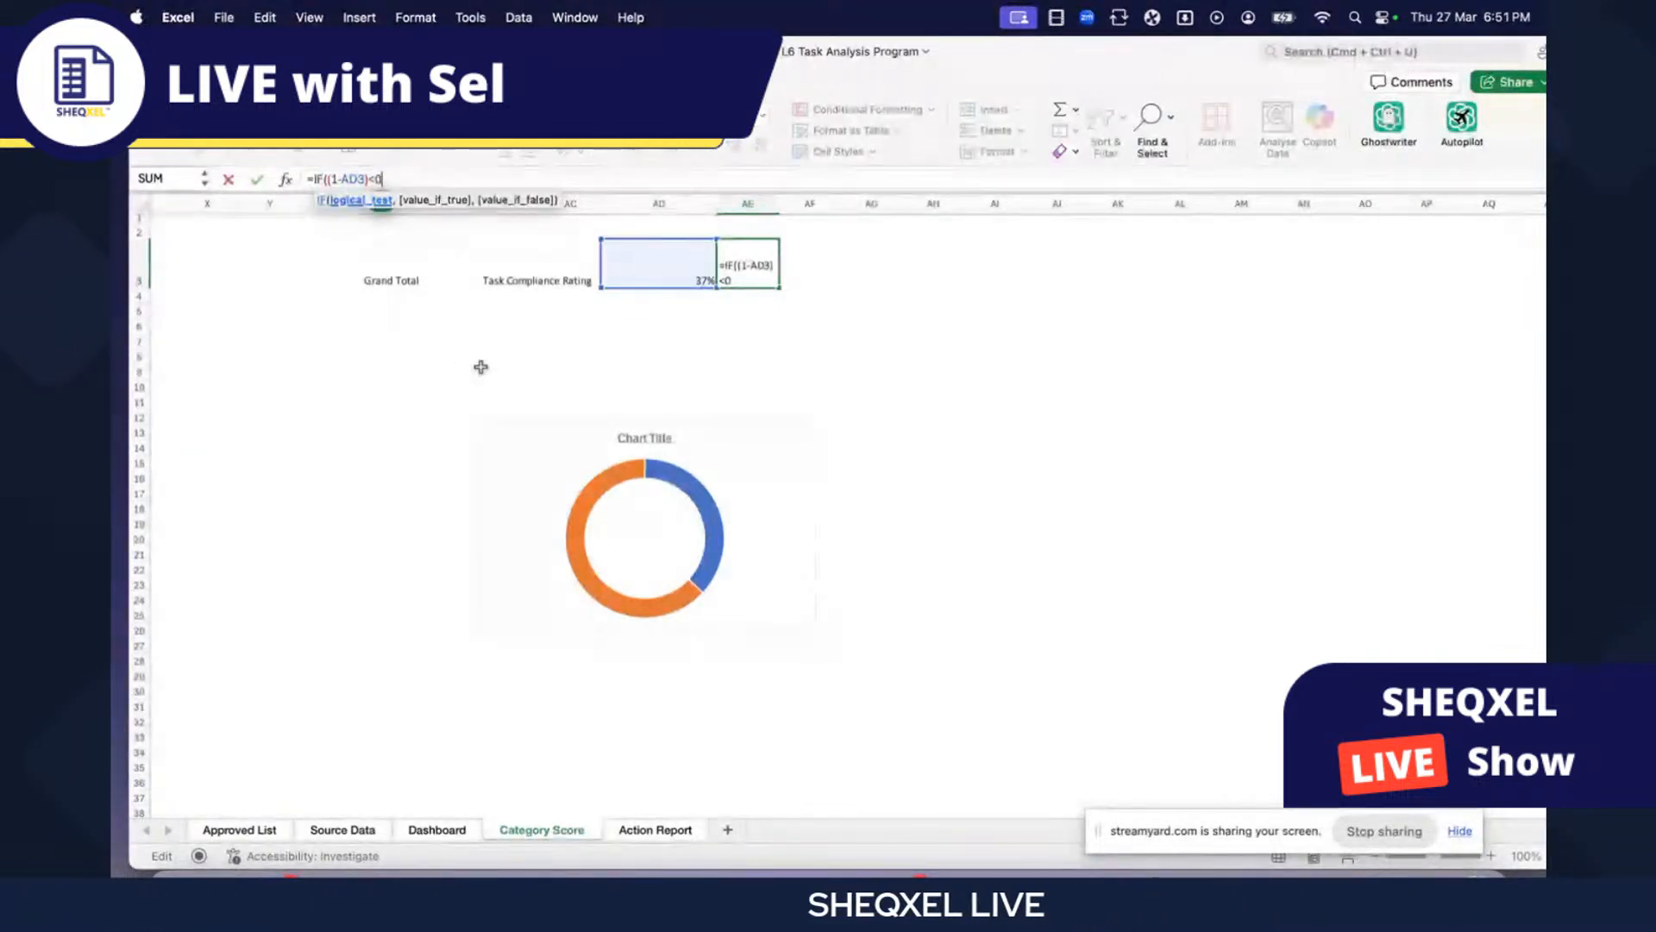
type(",0,1-AD3")
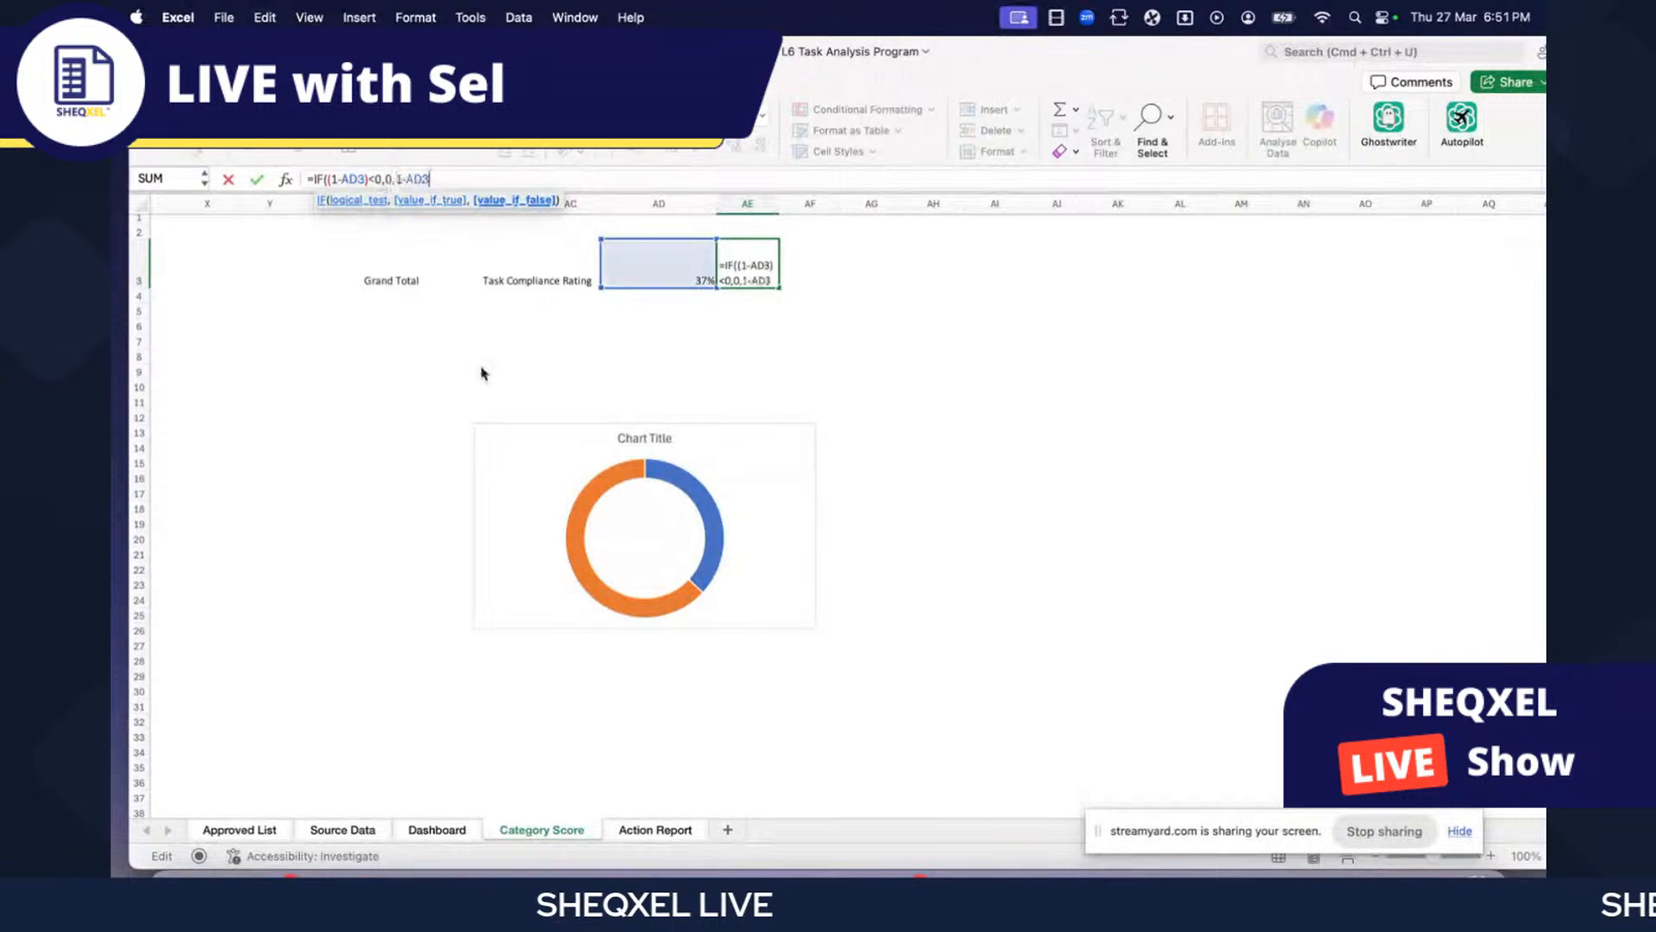
left_click(396, 179)
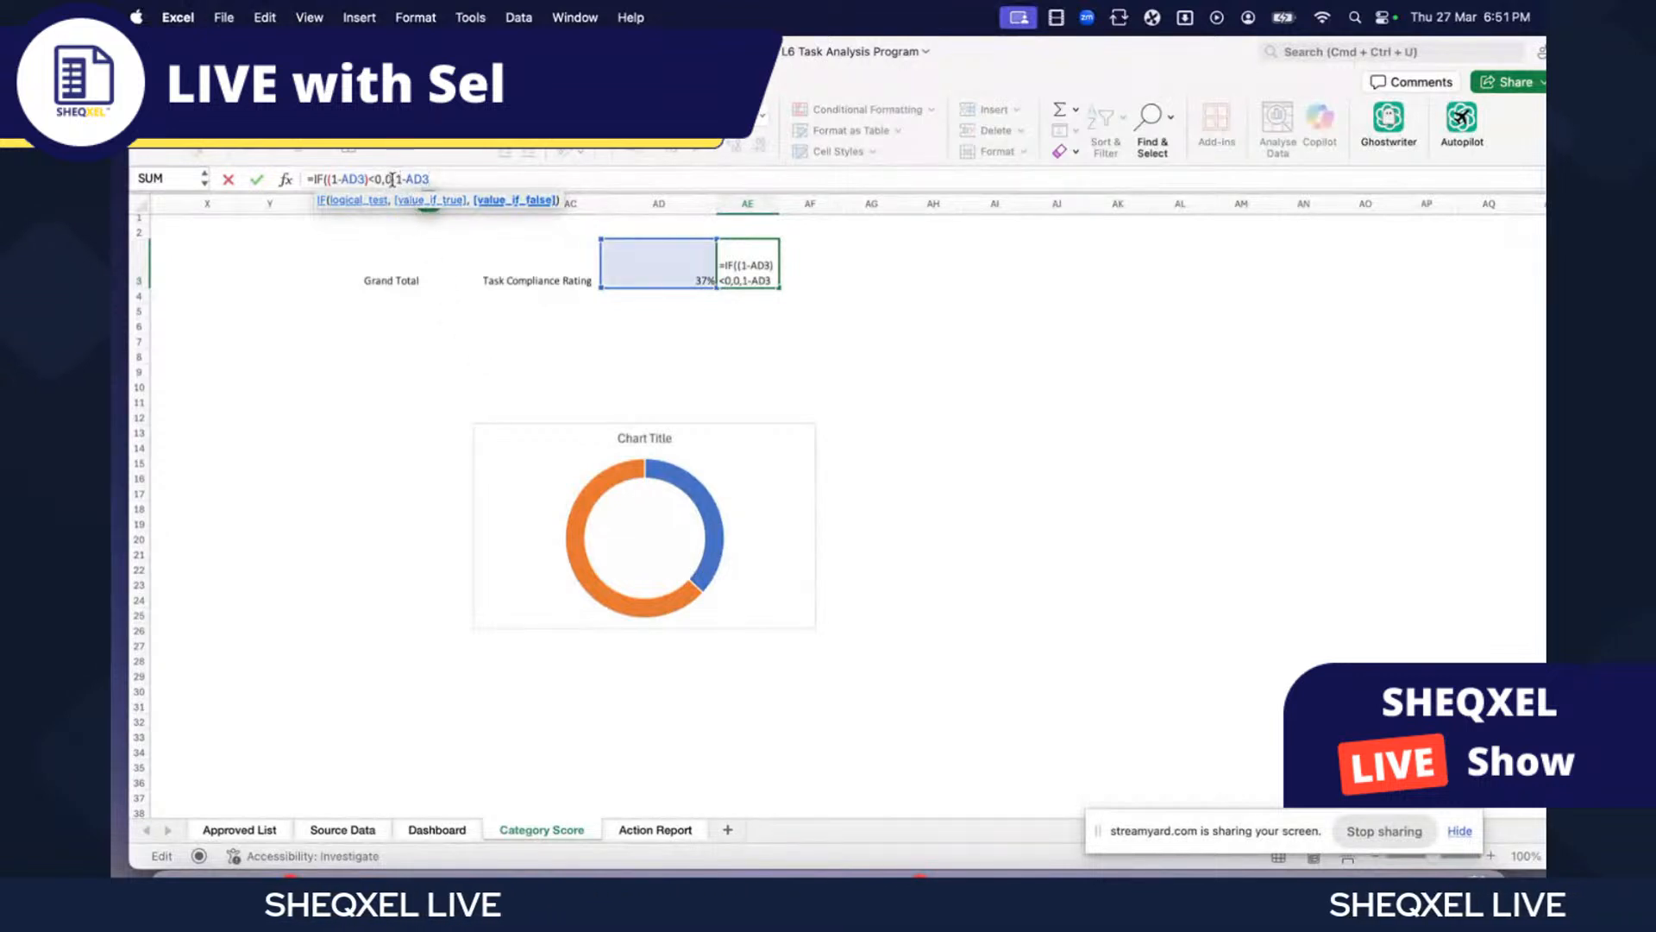
type("(")
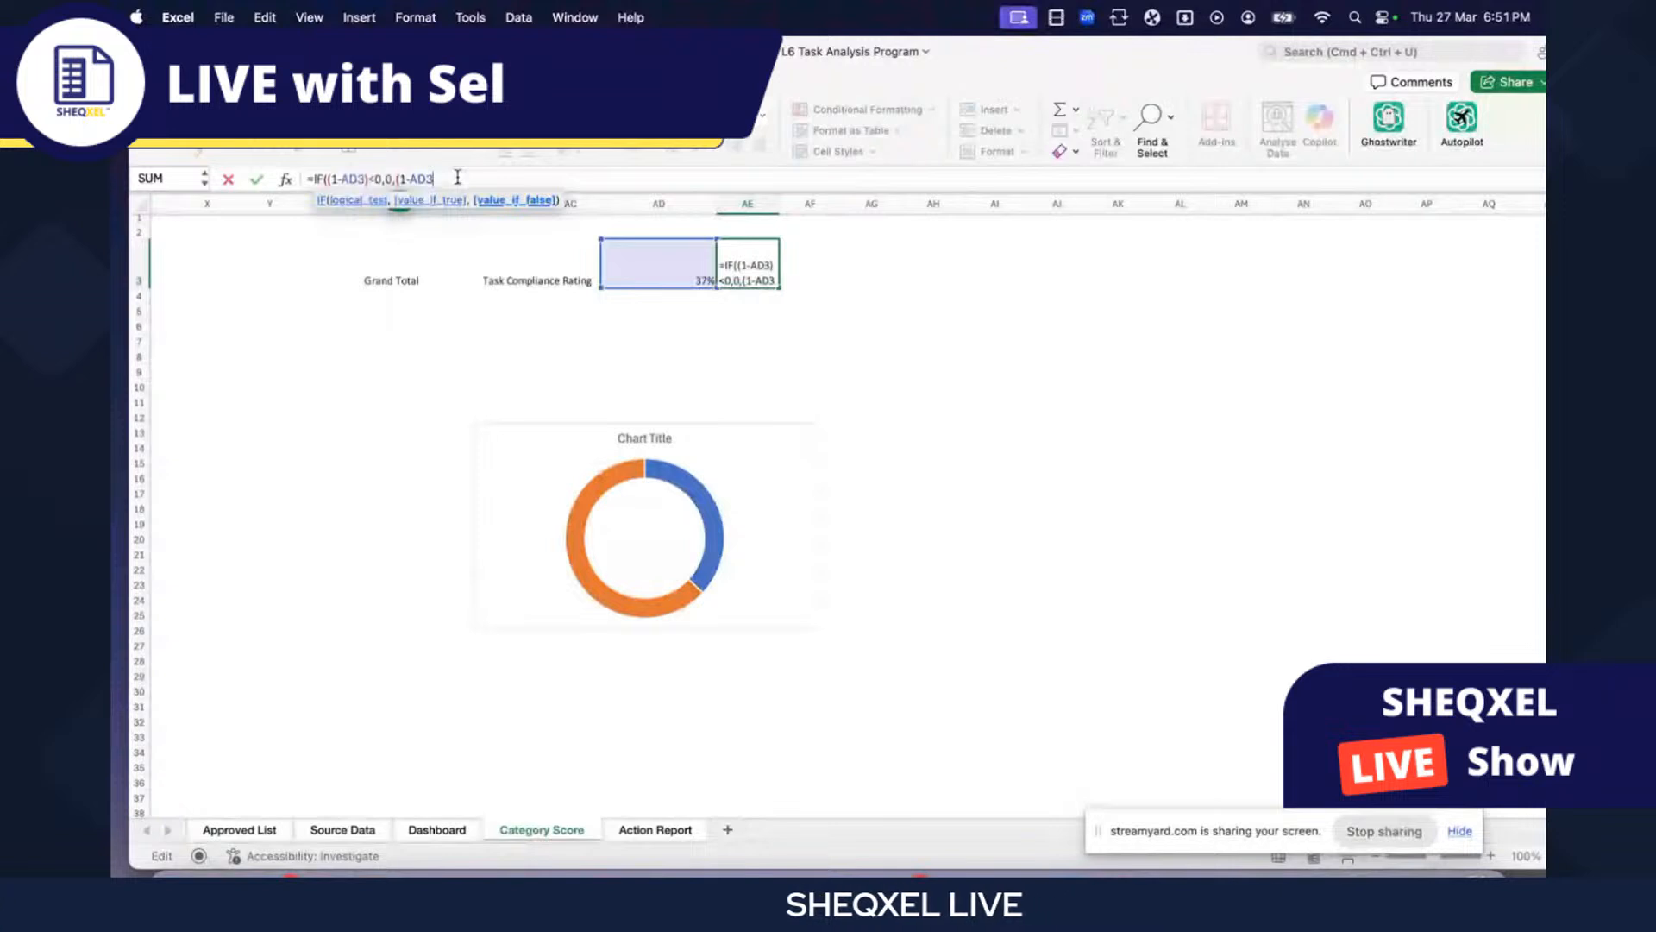
key("Return")
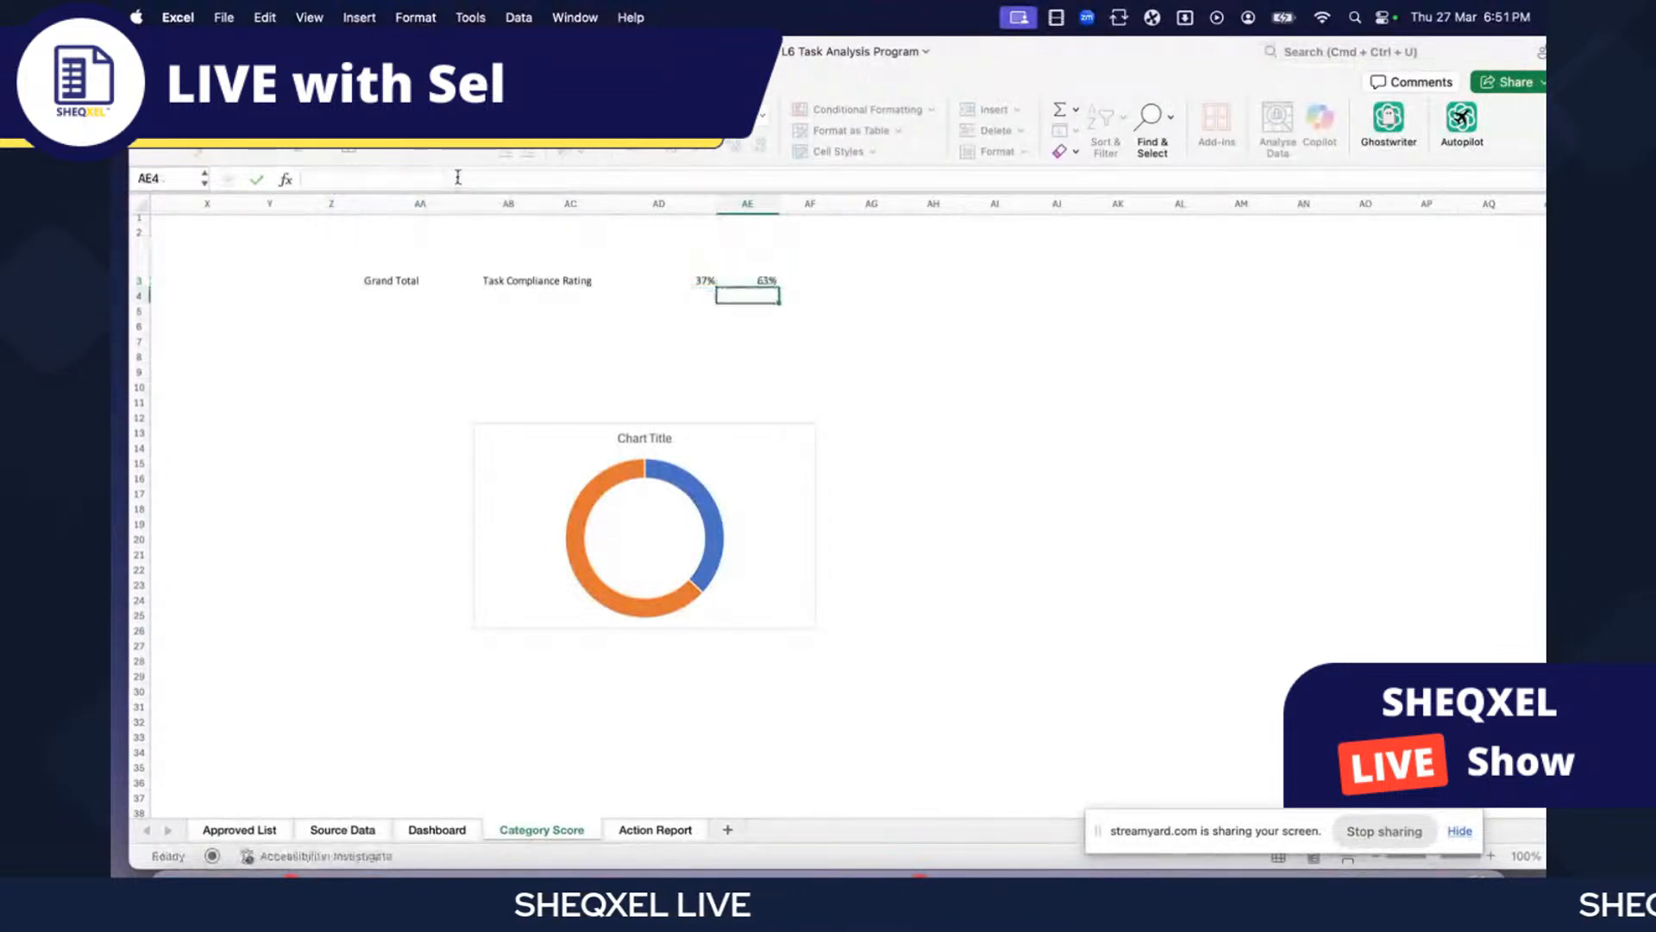
- Test the new AE3 formula by entering 120% in AD3, inspect the doughnut chart's data points, and undo the entry
key("Up")
key("Left")
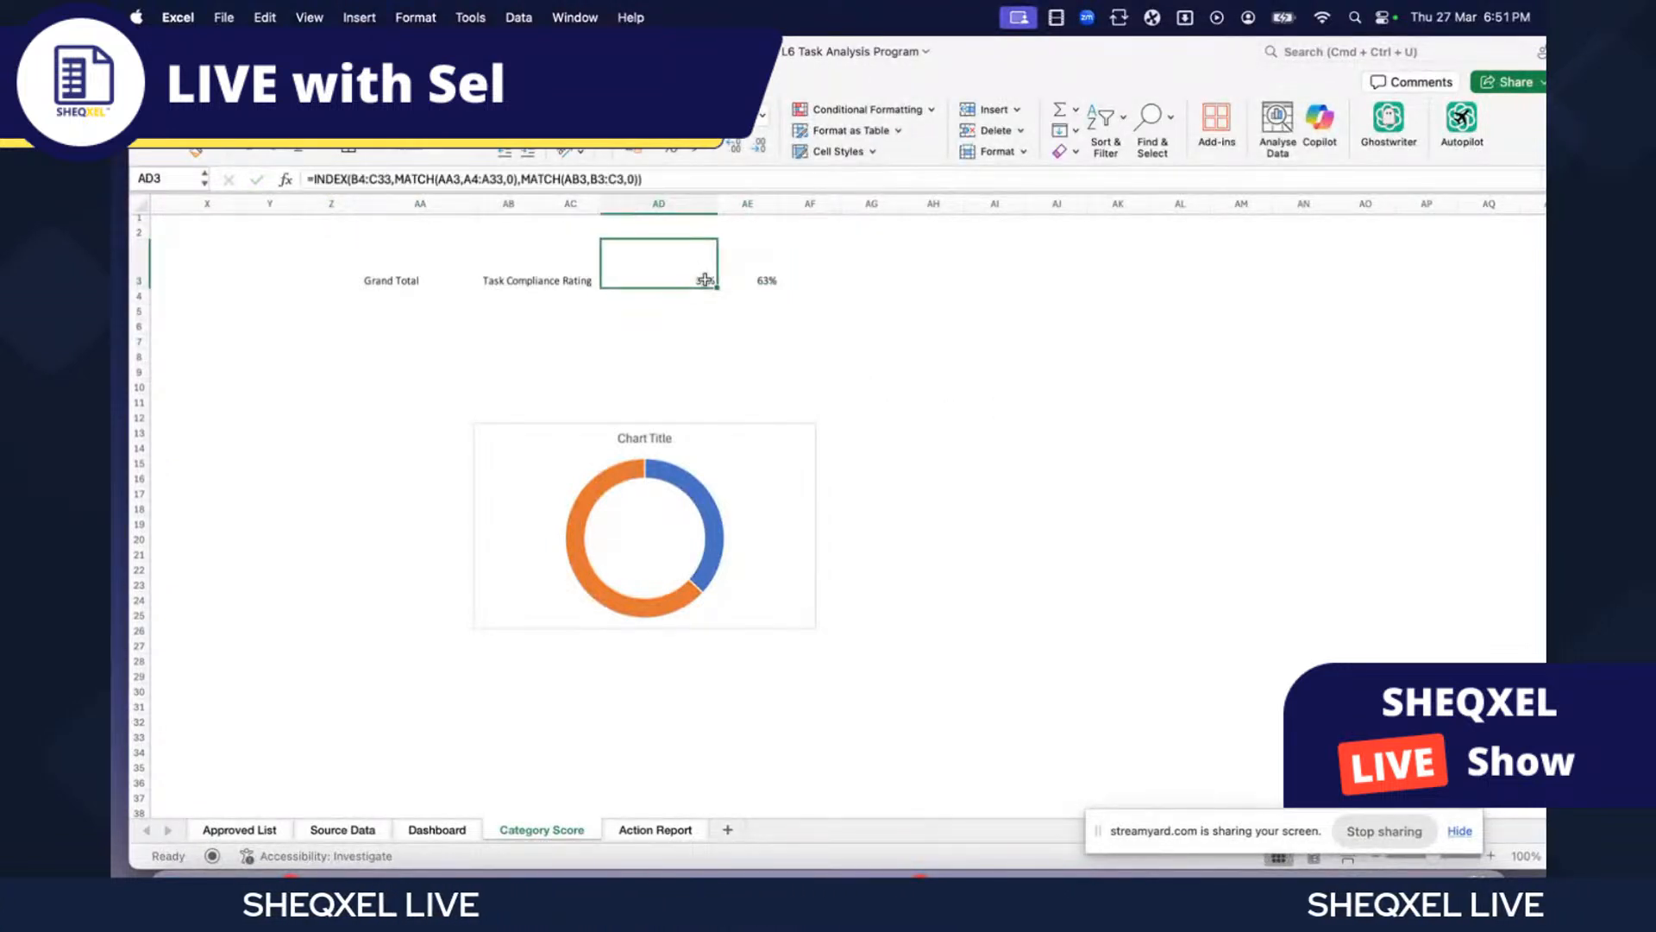
type("120")
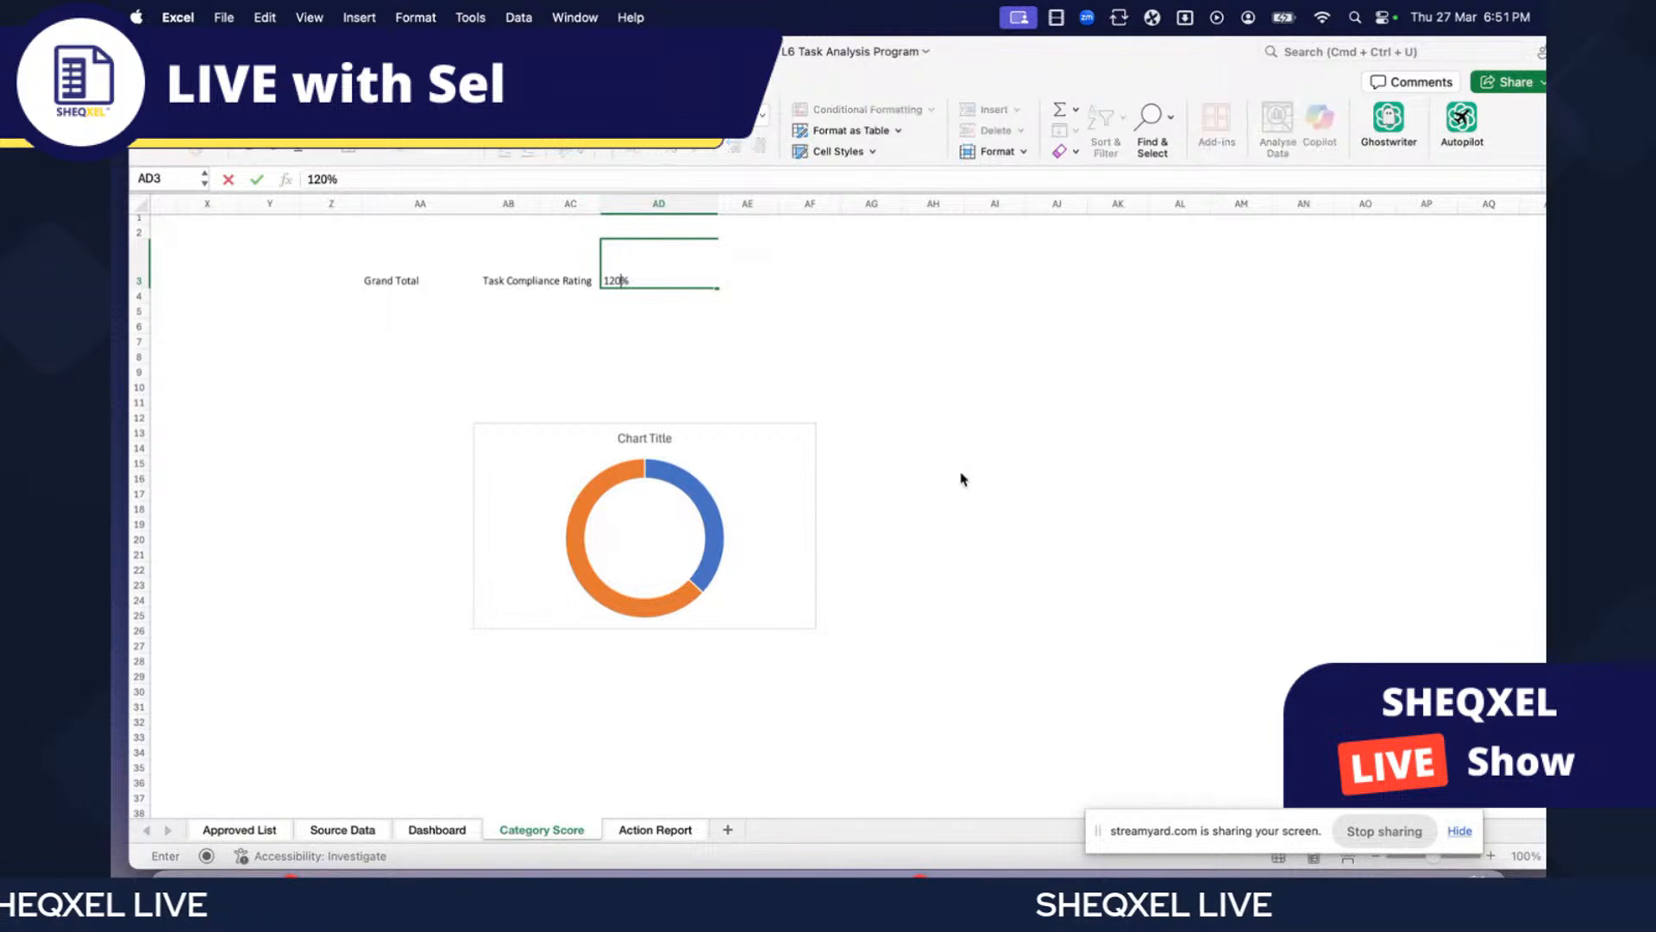
key("Return")
left_click(767, 281)
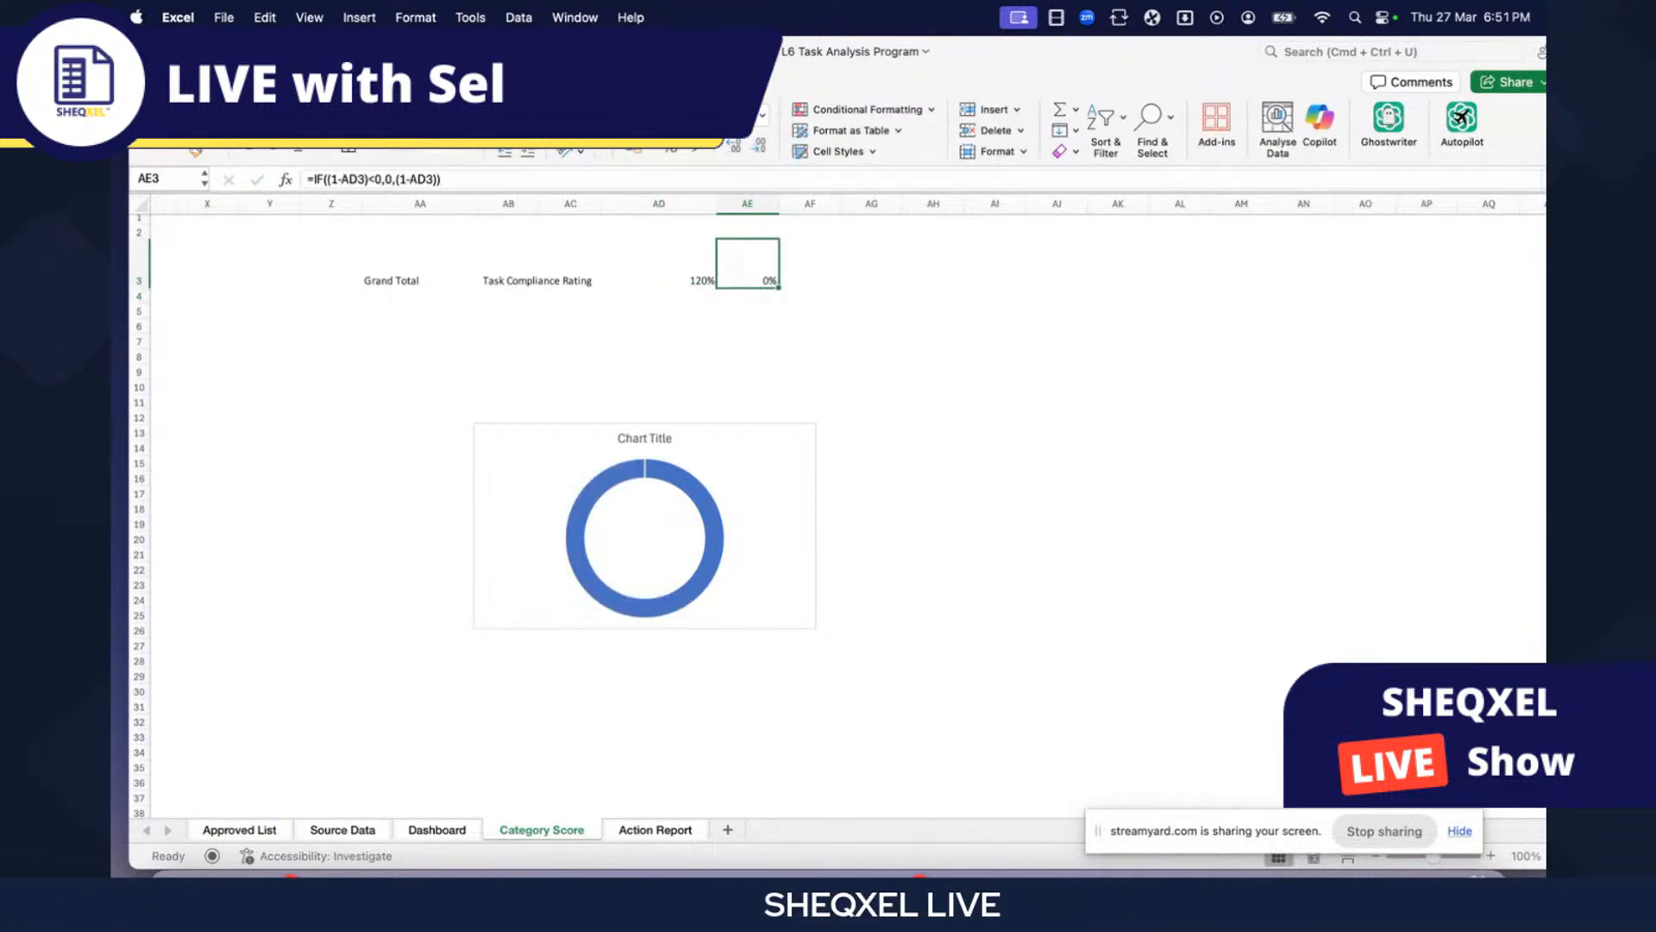
mouse_move(607, 498)
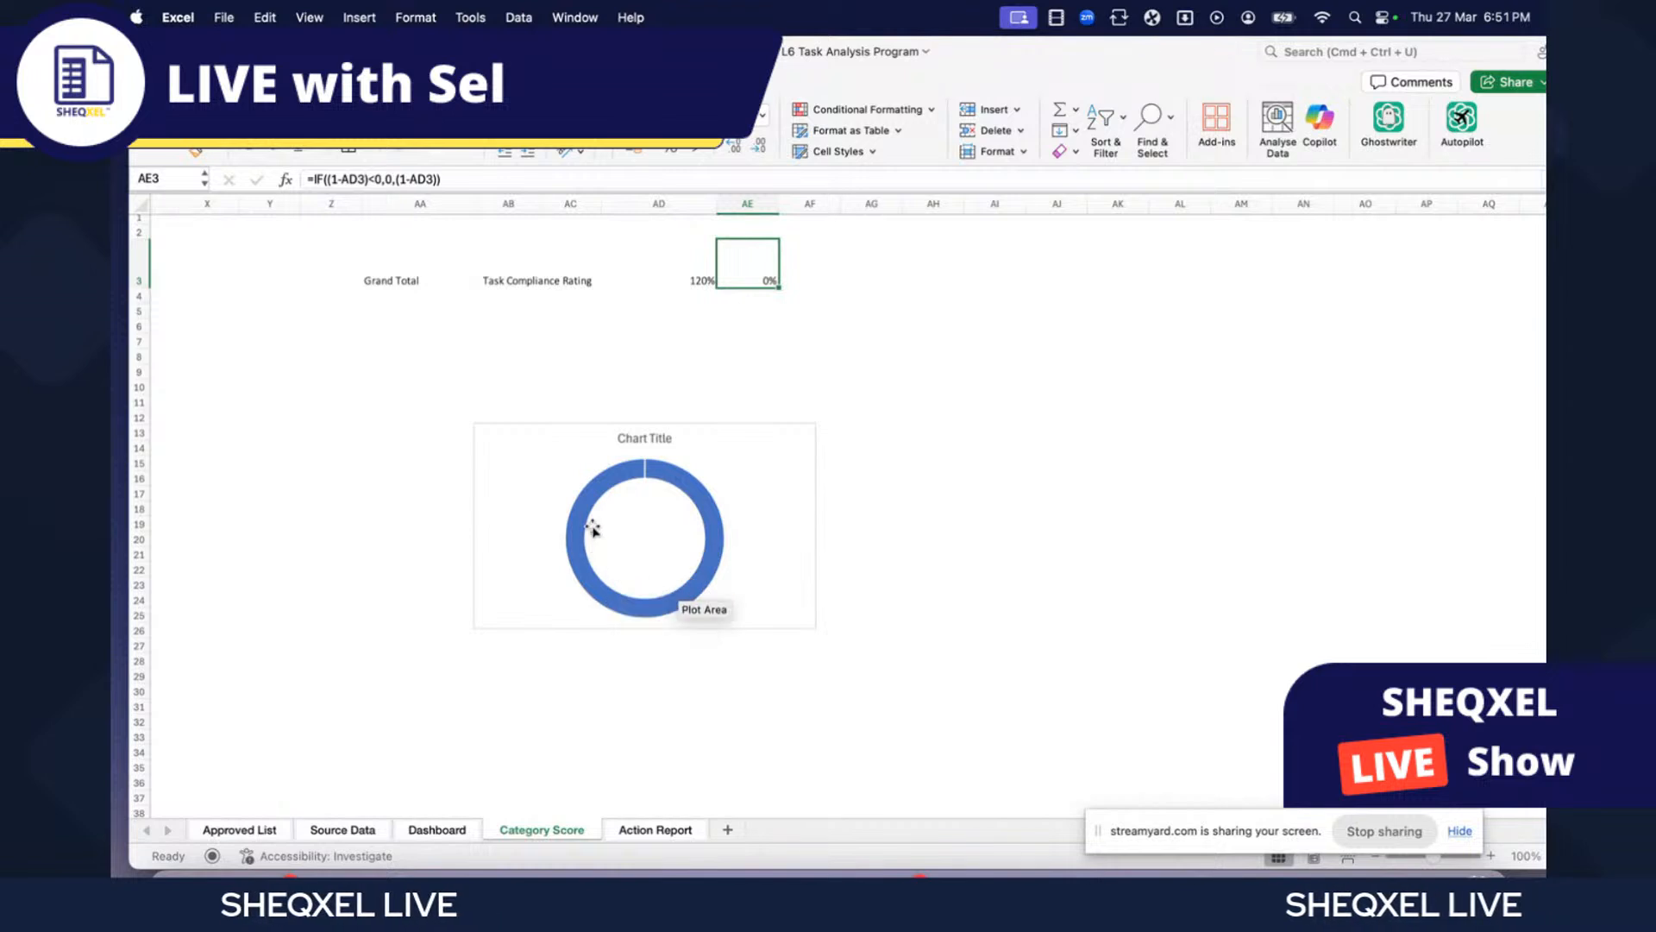
mouse_move(716, 479)
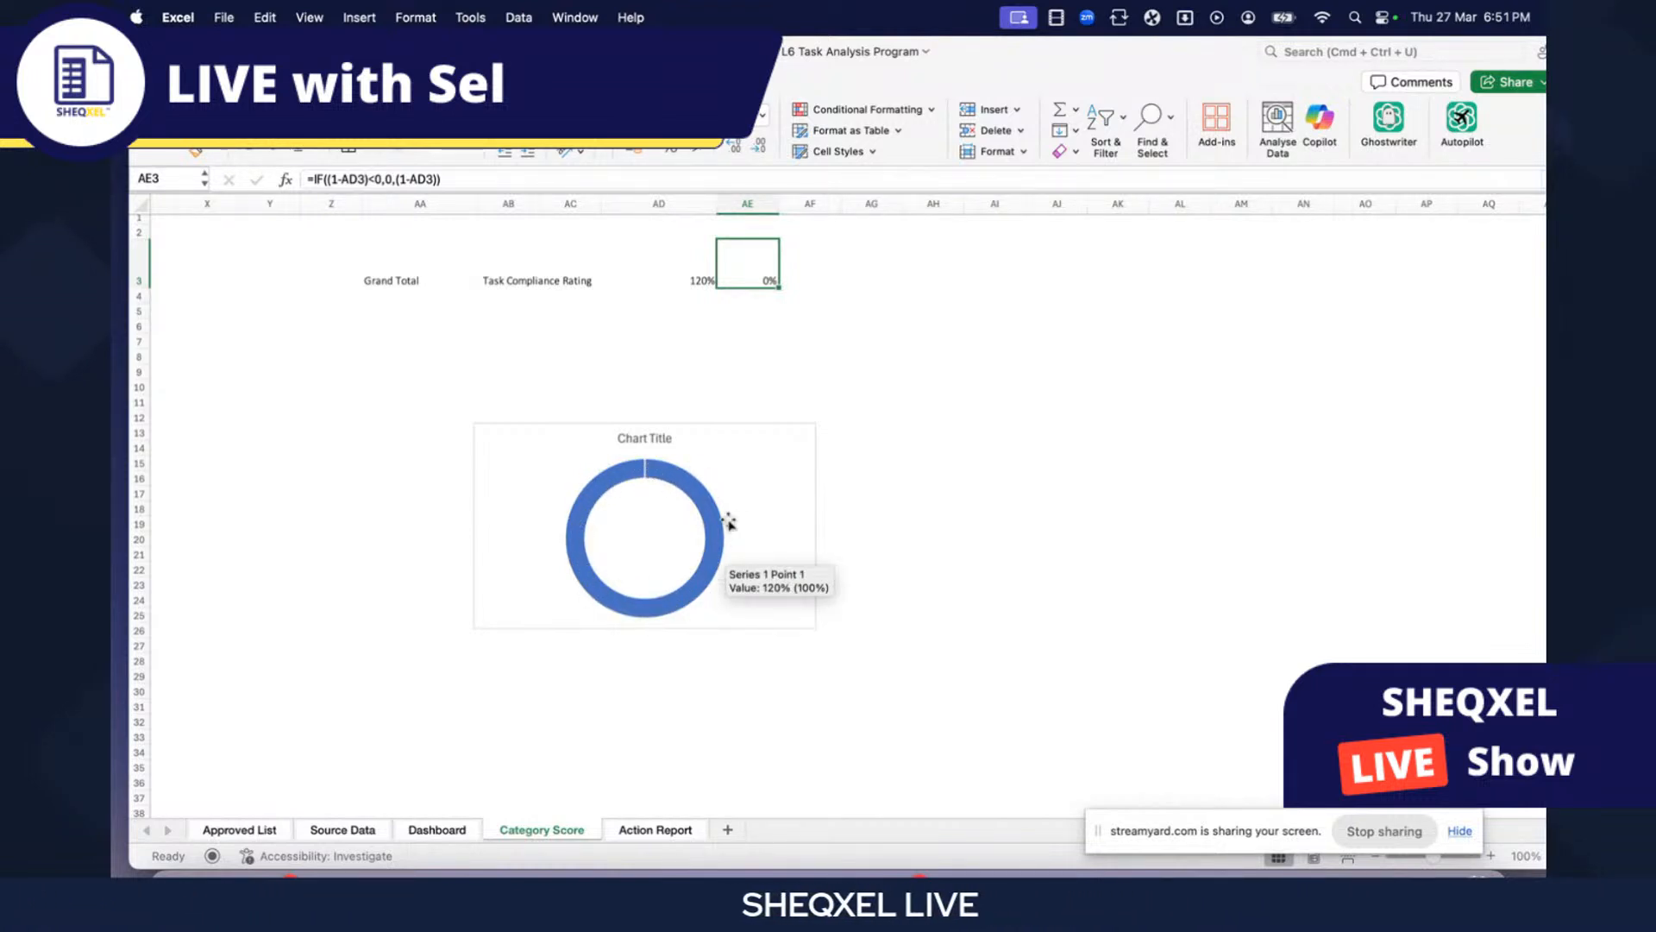
mouse_move(590, 463)
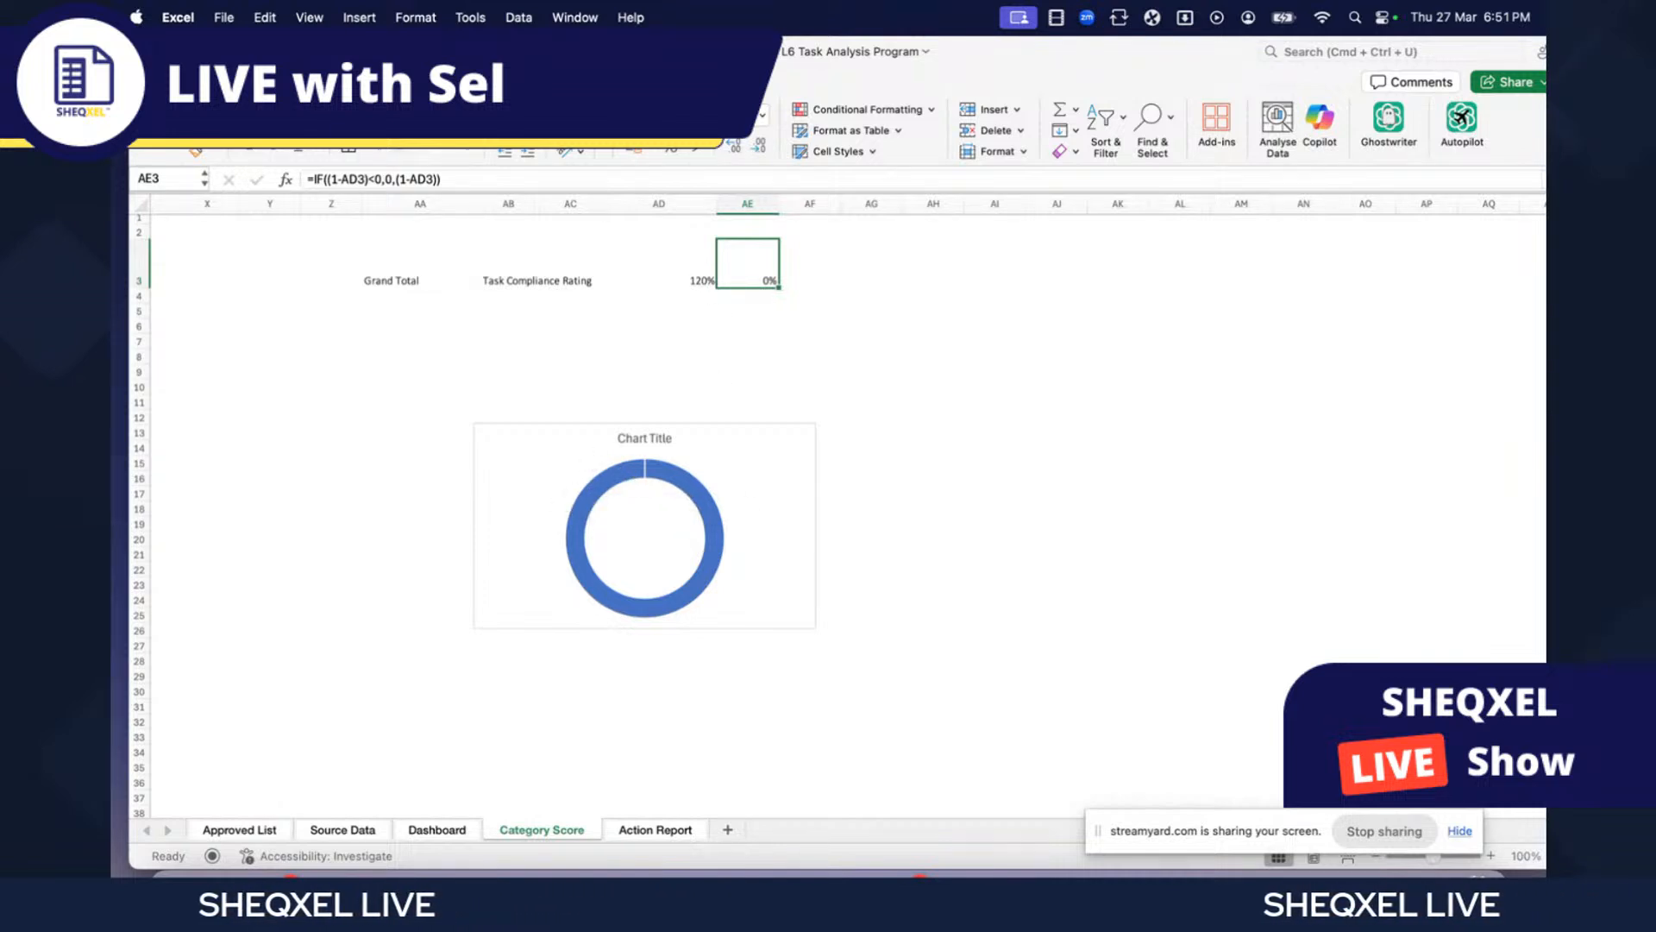
key("super+z")
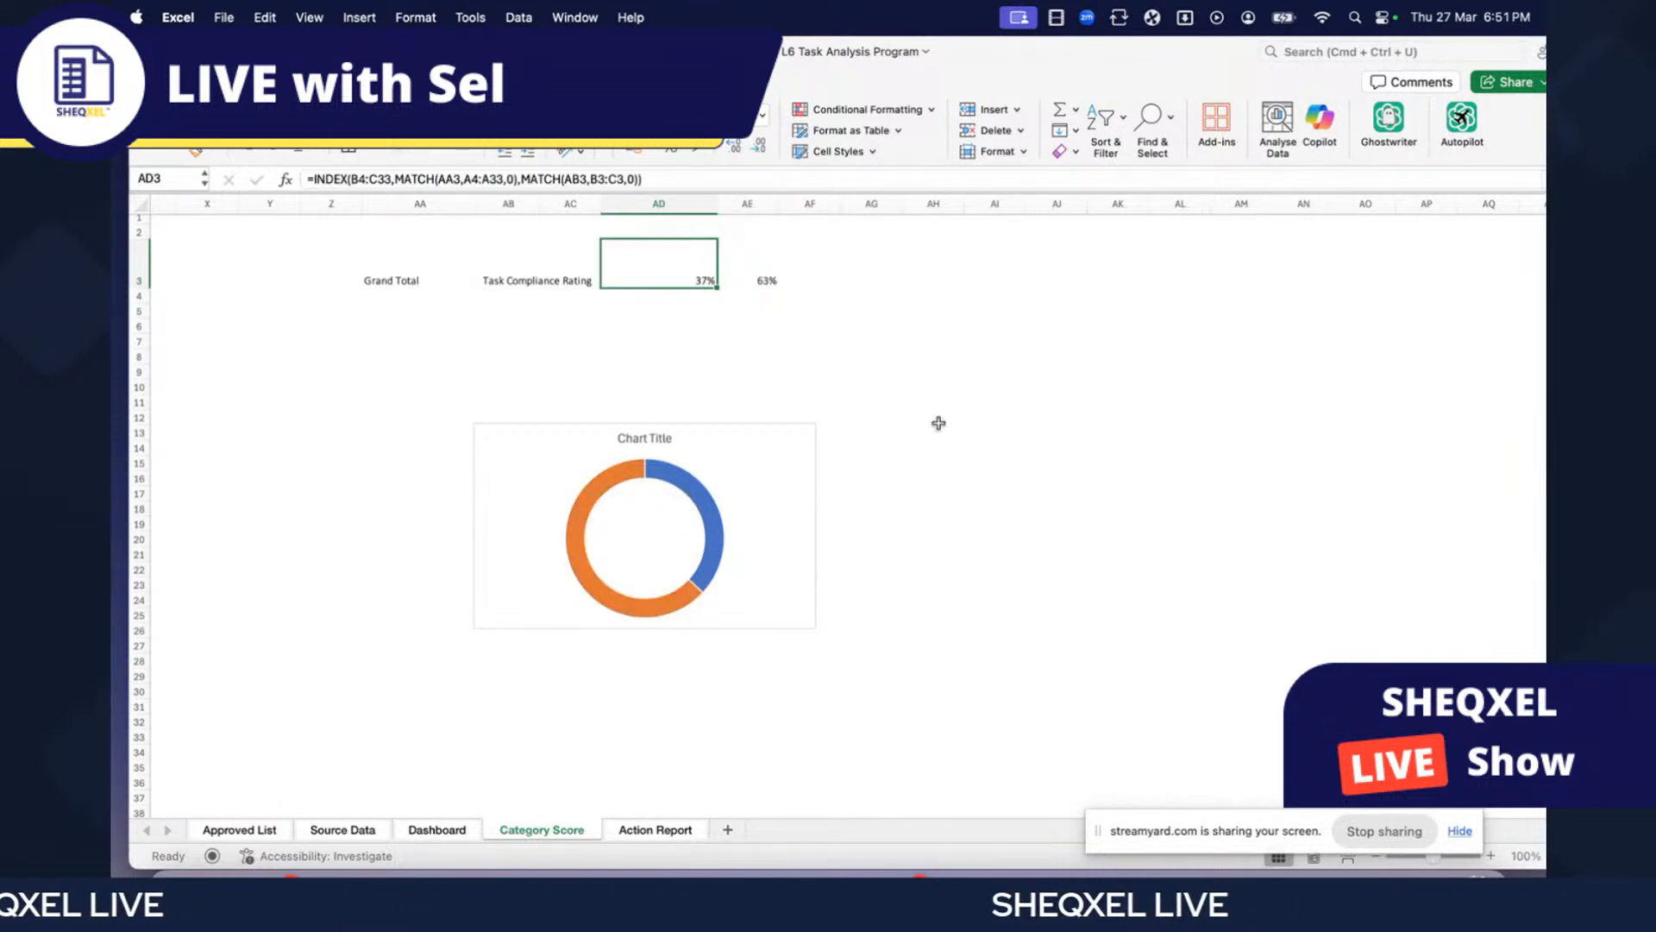
- Cut the doughnut chart from the Category Score sheet and switch to the Dashboard sheet
left_click(939, 419)
scroll(986, 474, "left", 2)
scroll(986, 473, "left", 4)
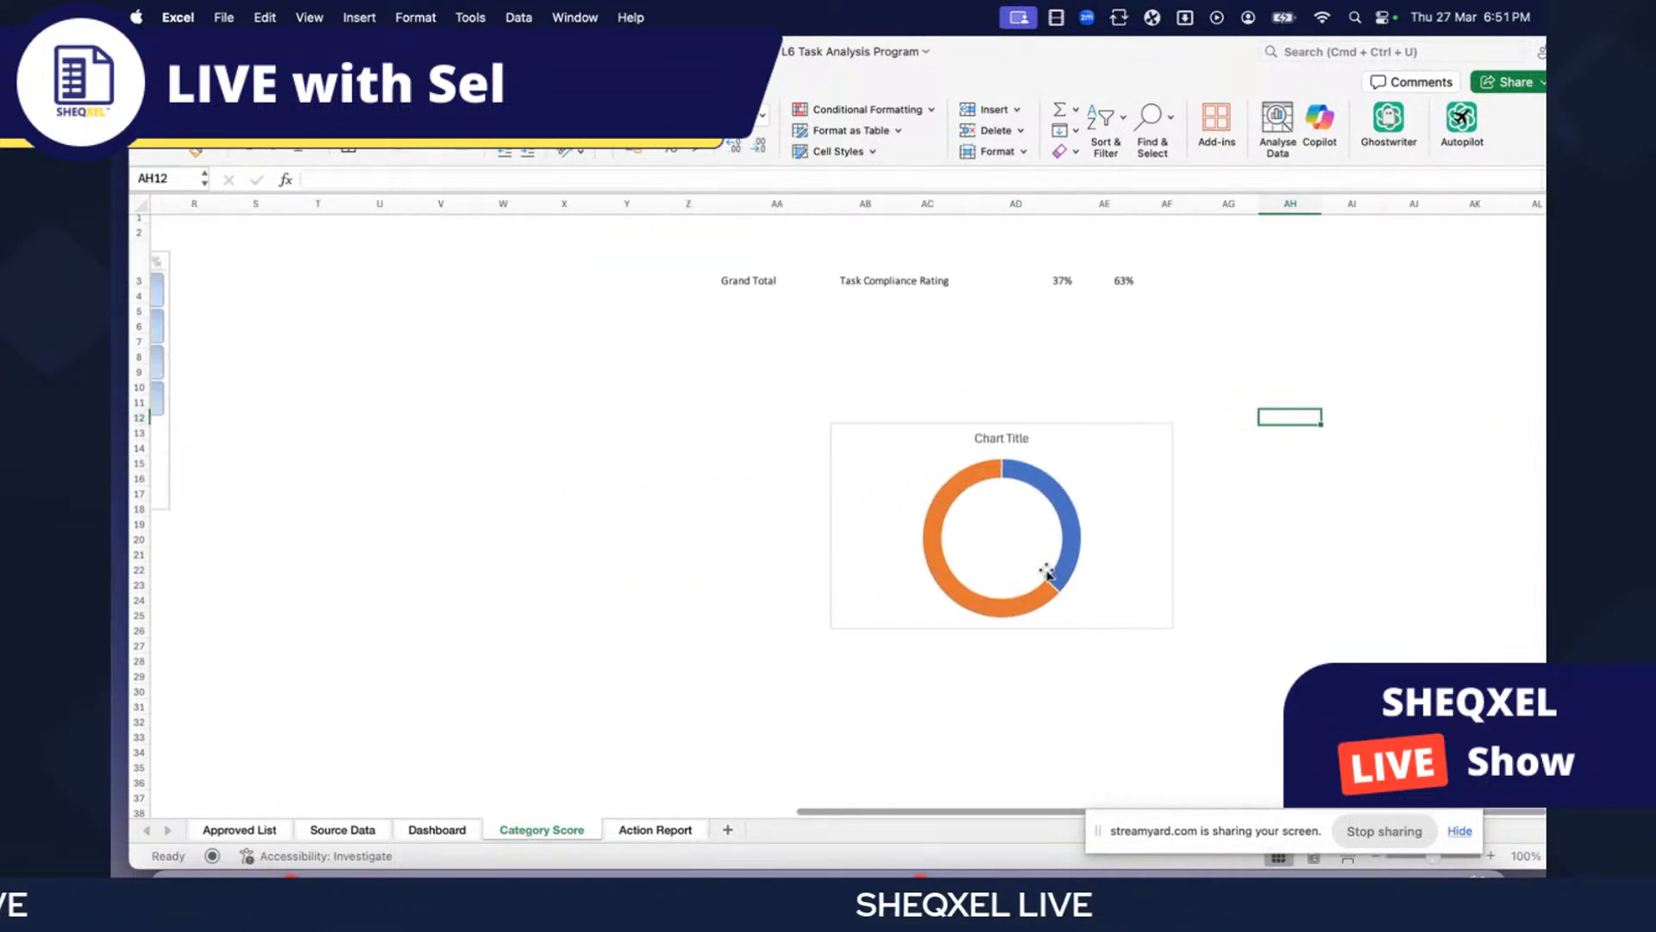
left_click(1119, 614)
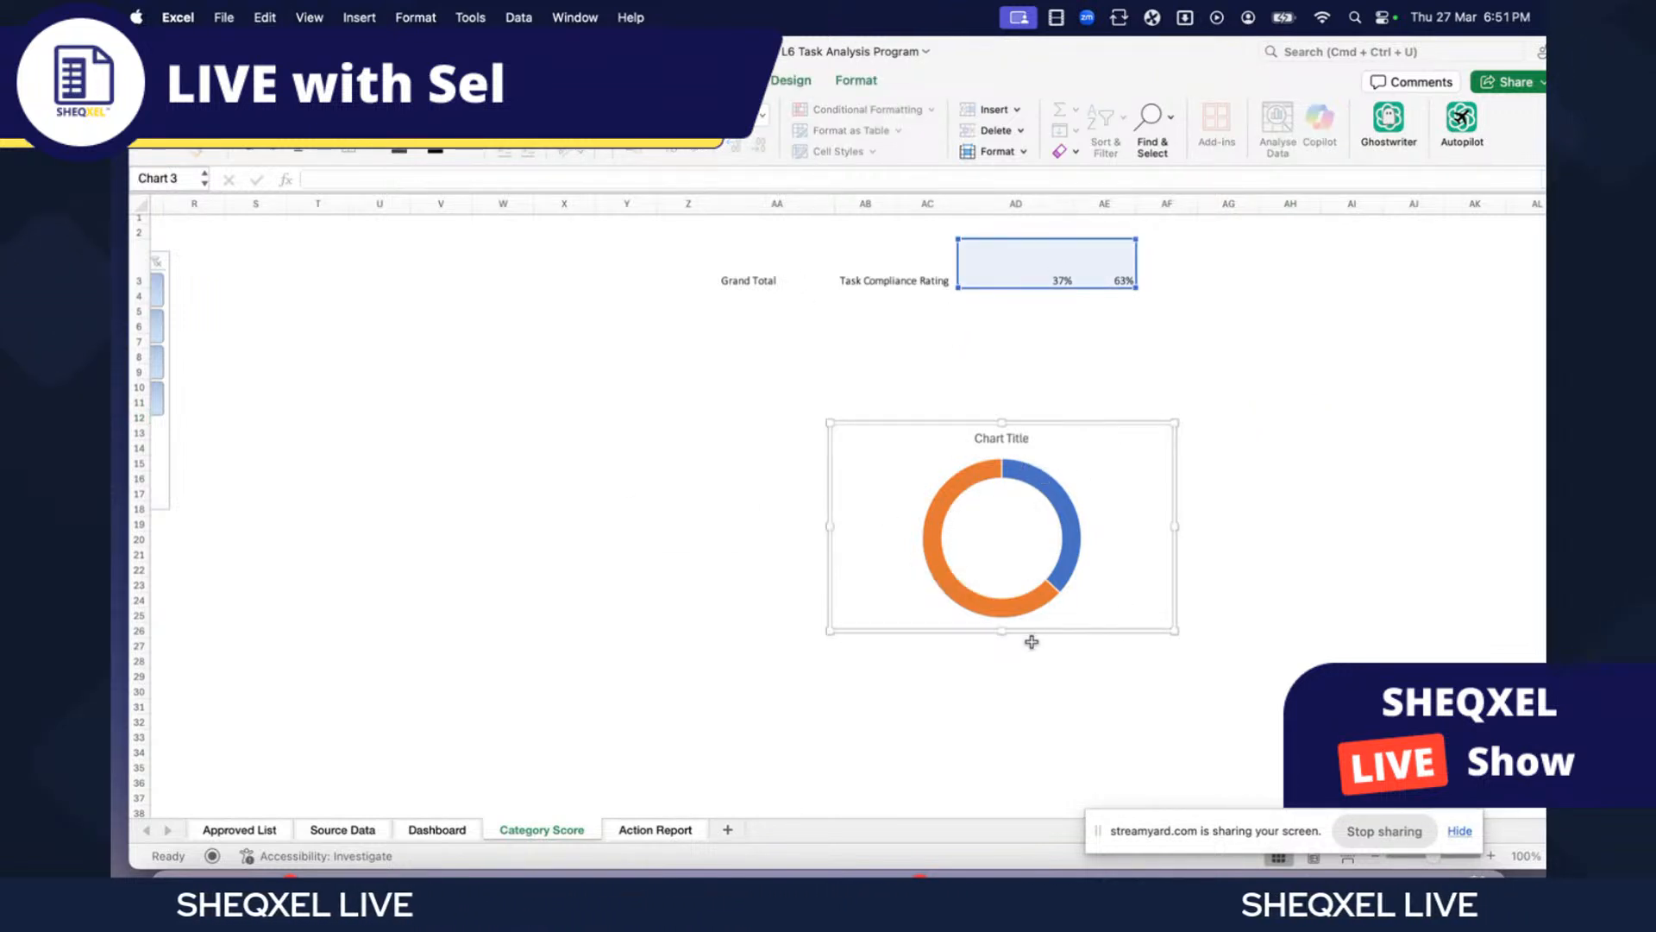
key("Delete")
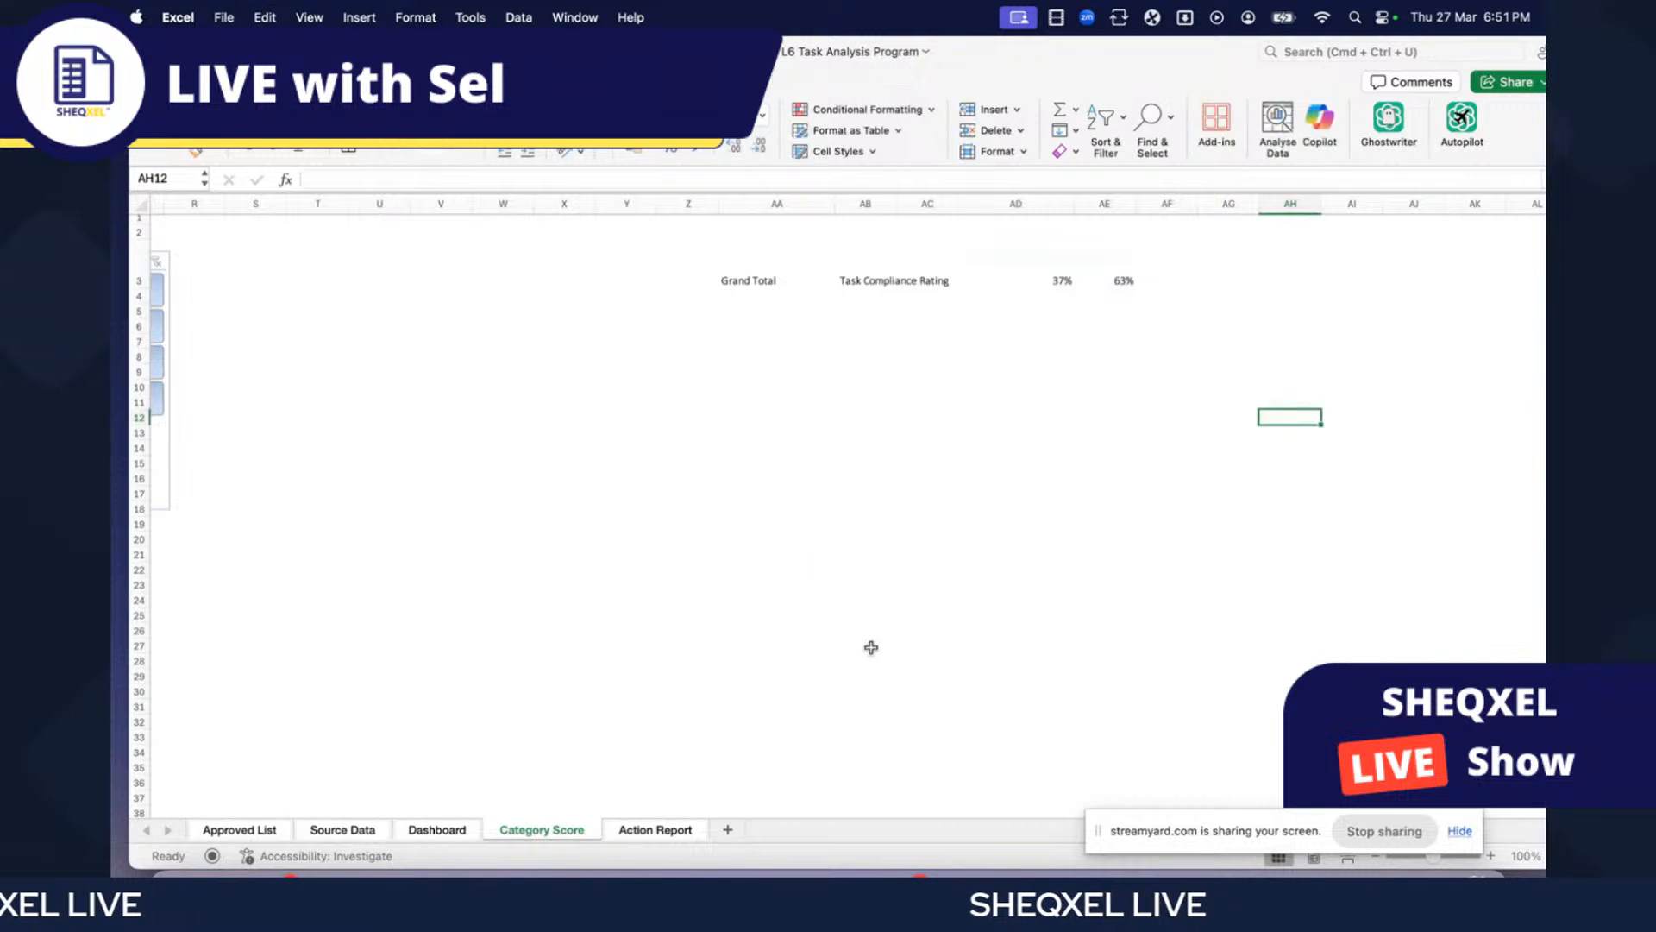
key("super+z")
key("Delete")
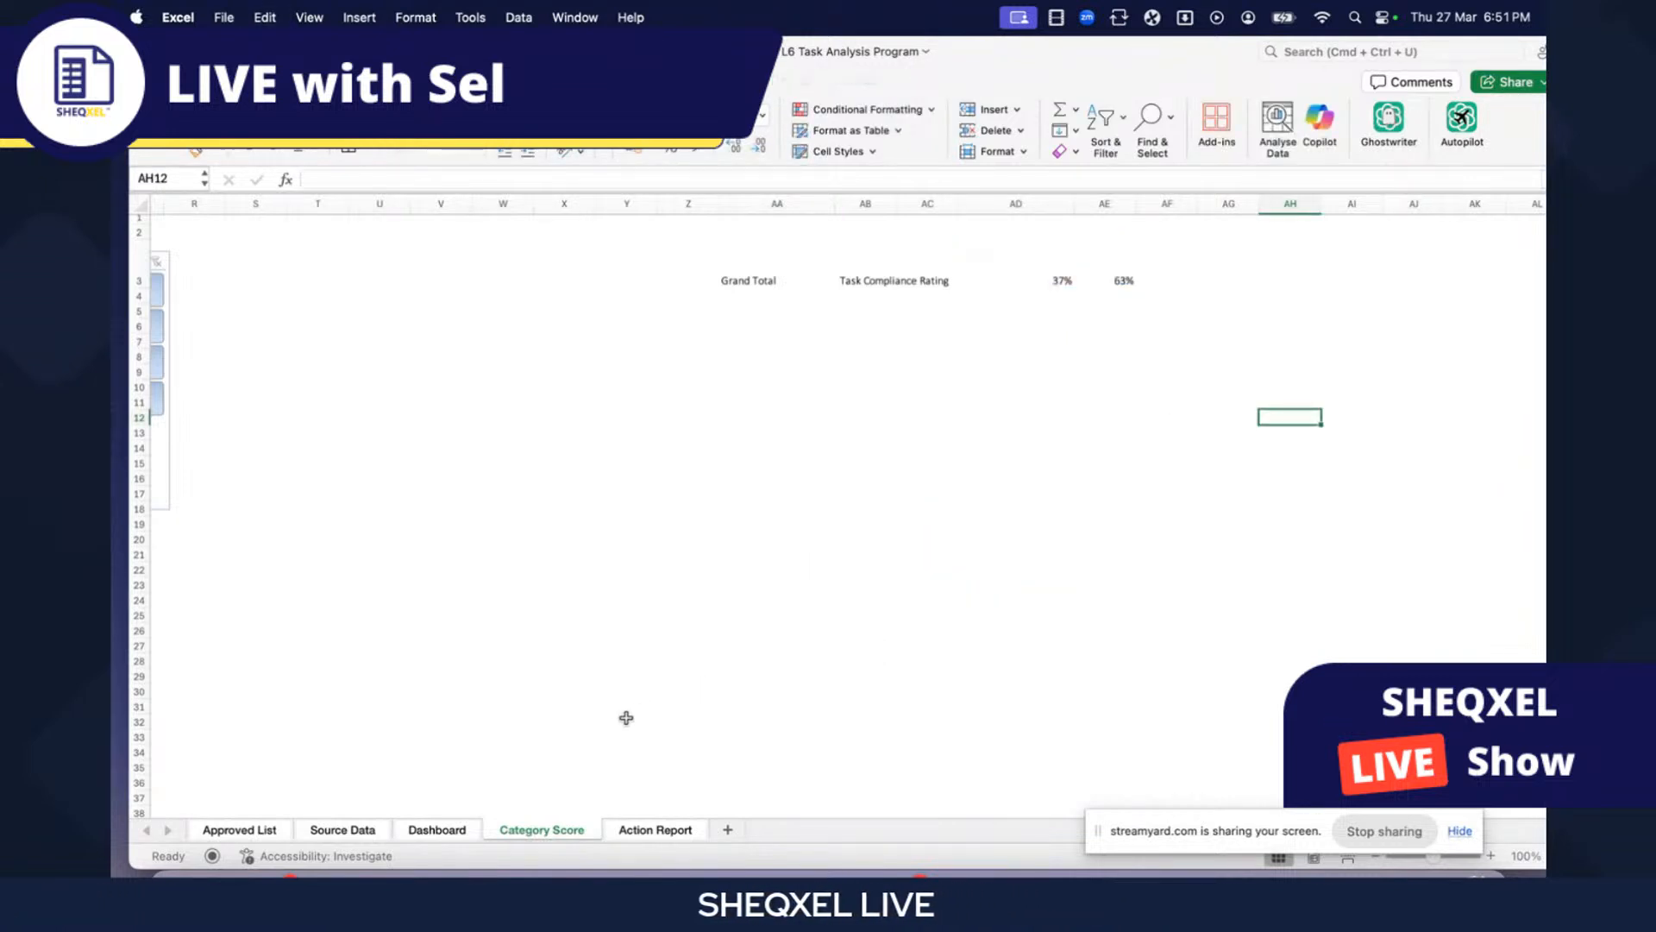
left_click(434, 828)
scroll(699, 647, "down", 5)
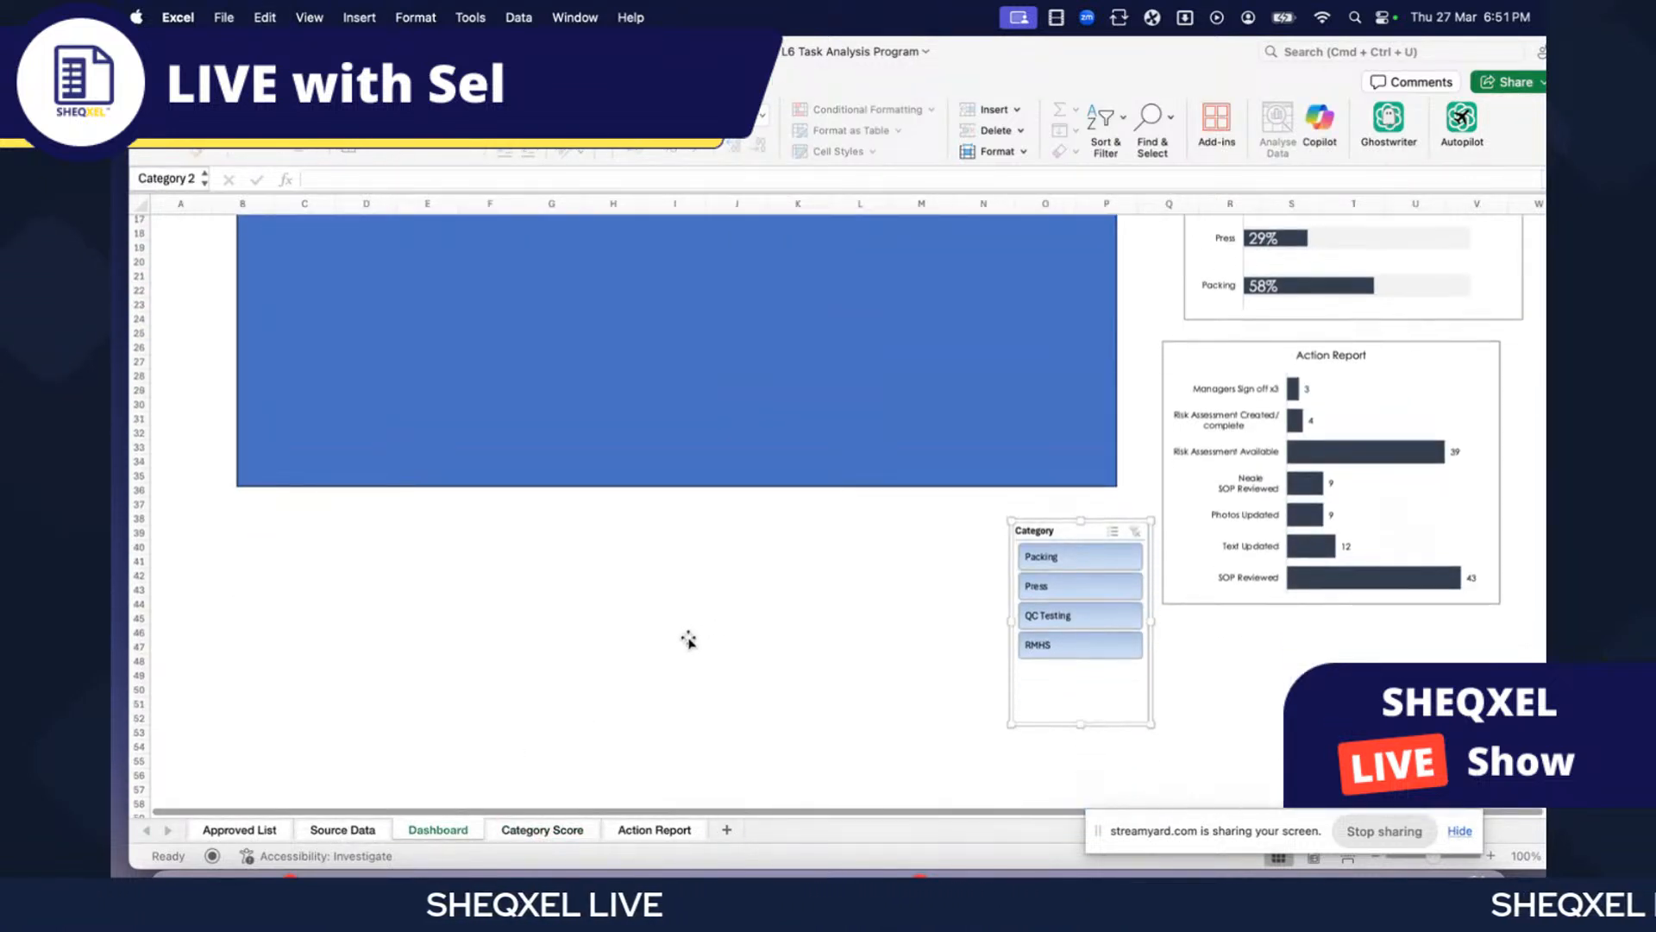
scroll(704, 630, "up", 5)
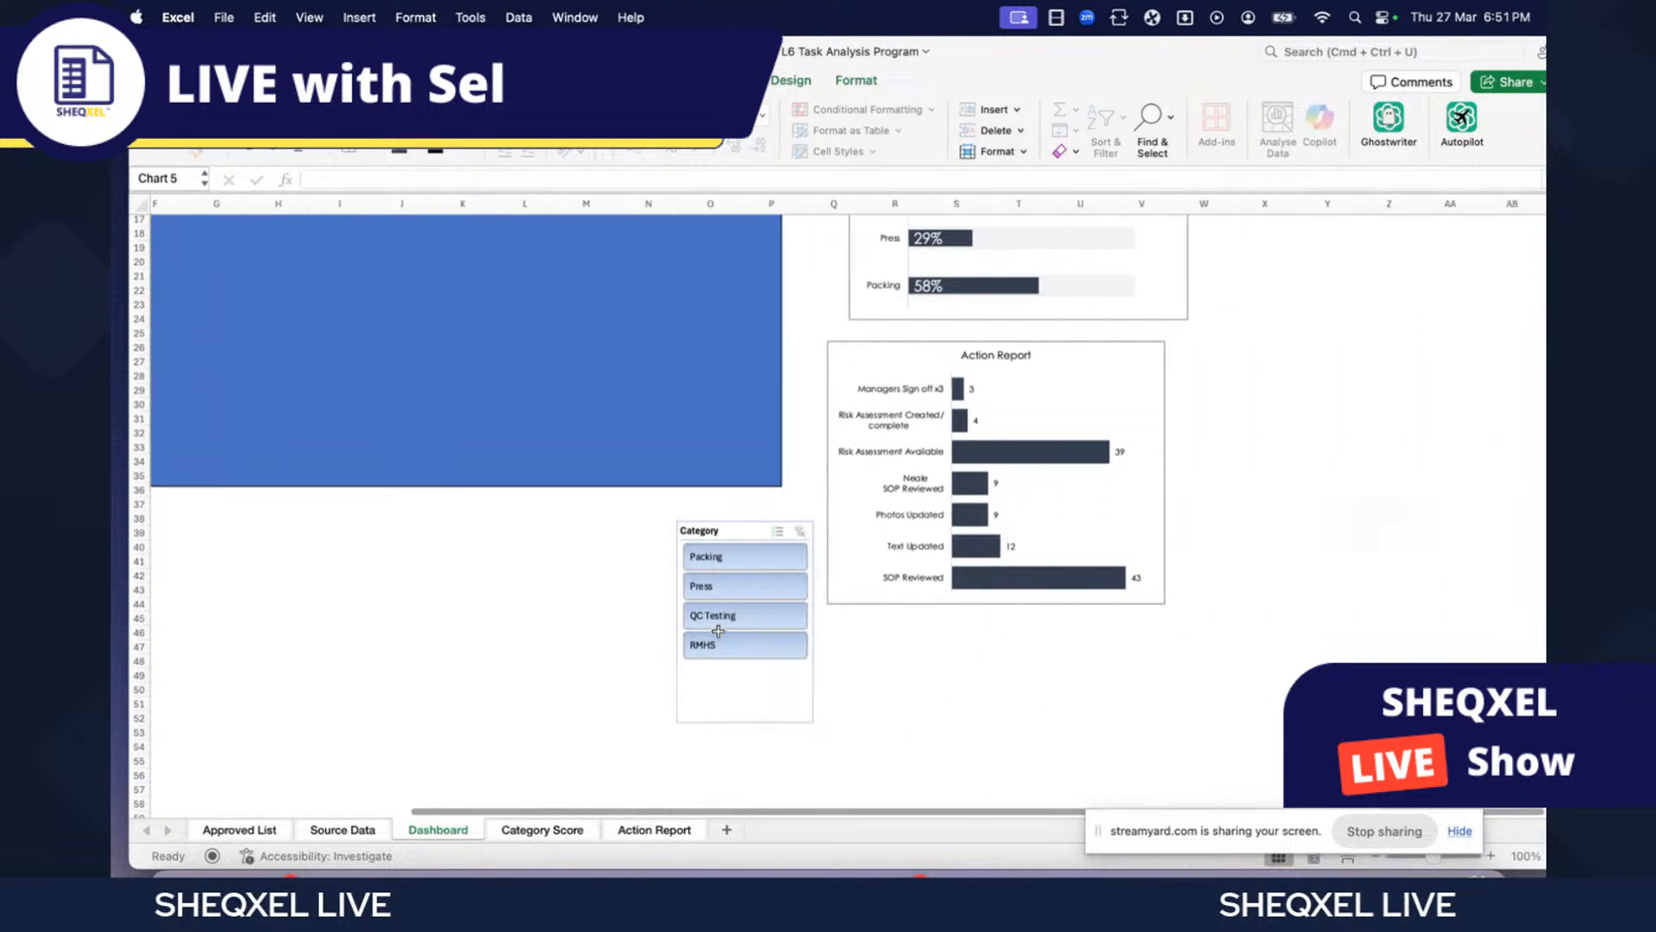
- Move the doughnut chart onto the lower middle of the blue background rectangle
left_click_drag(547, 455, 822, 715)
left_click(477, 423)
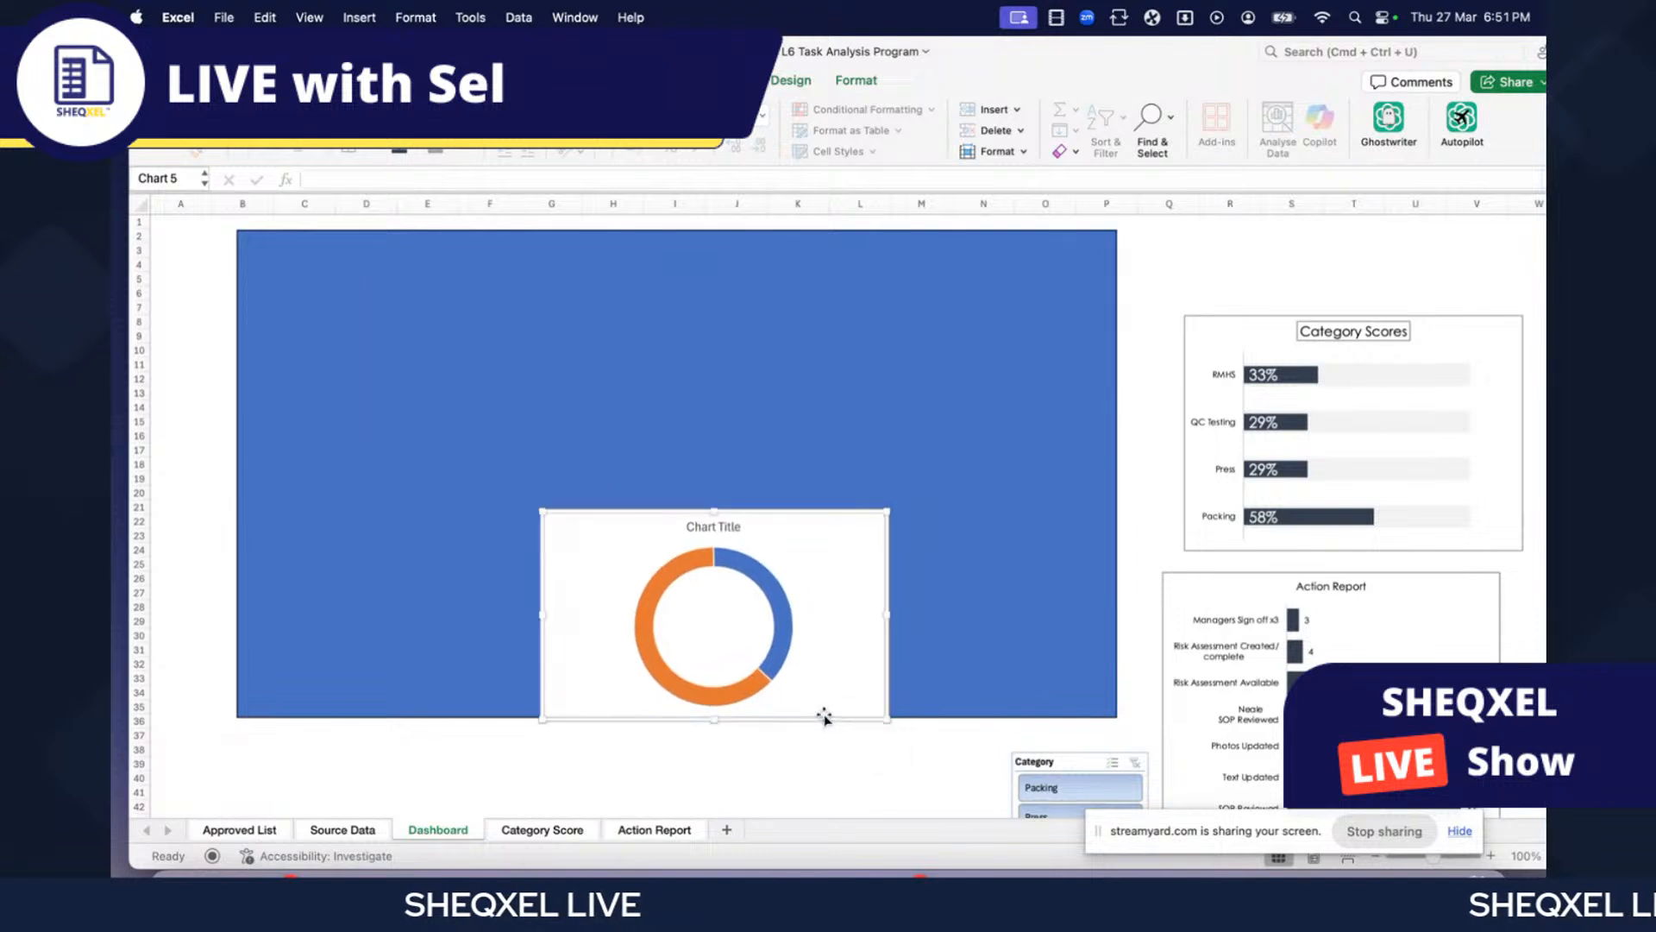
- Set the doughnut chart's shape fill to No Fill and delete its chart title
left_click(855, 80)
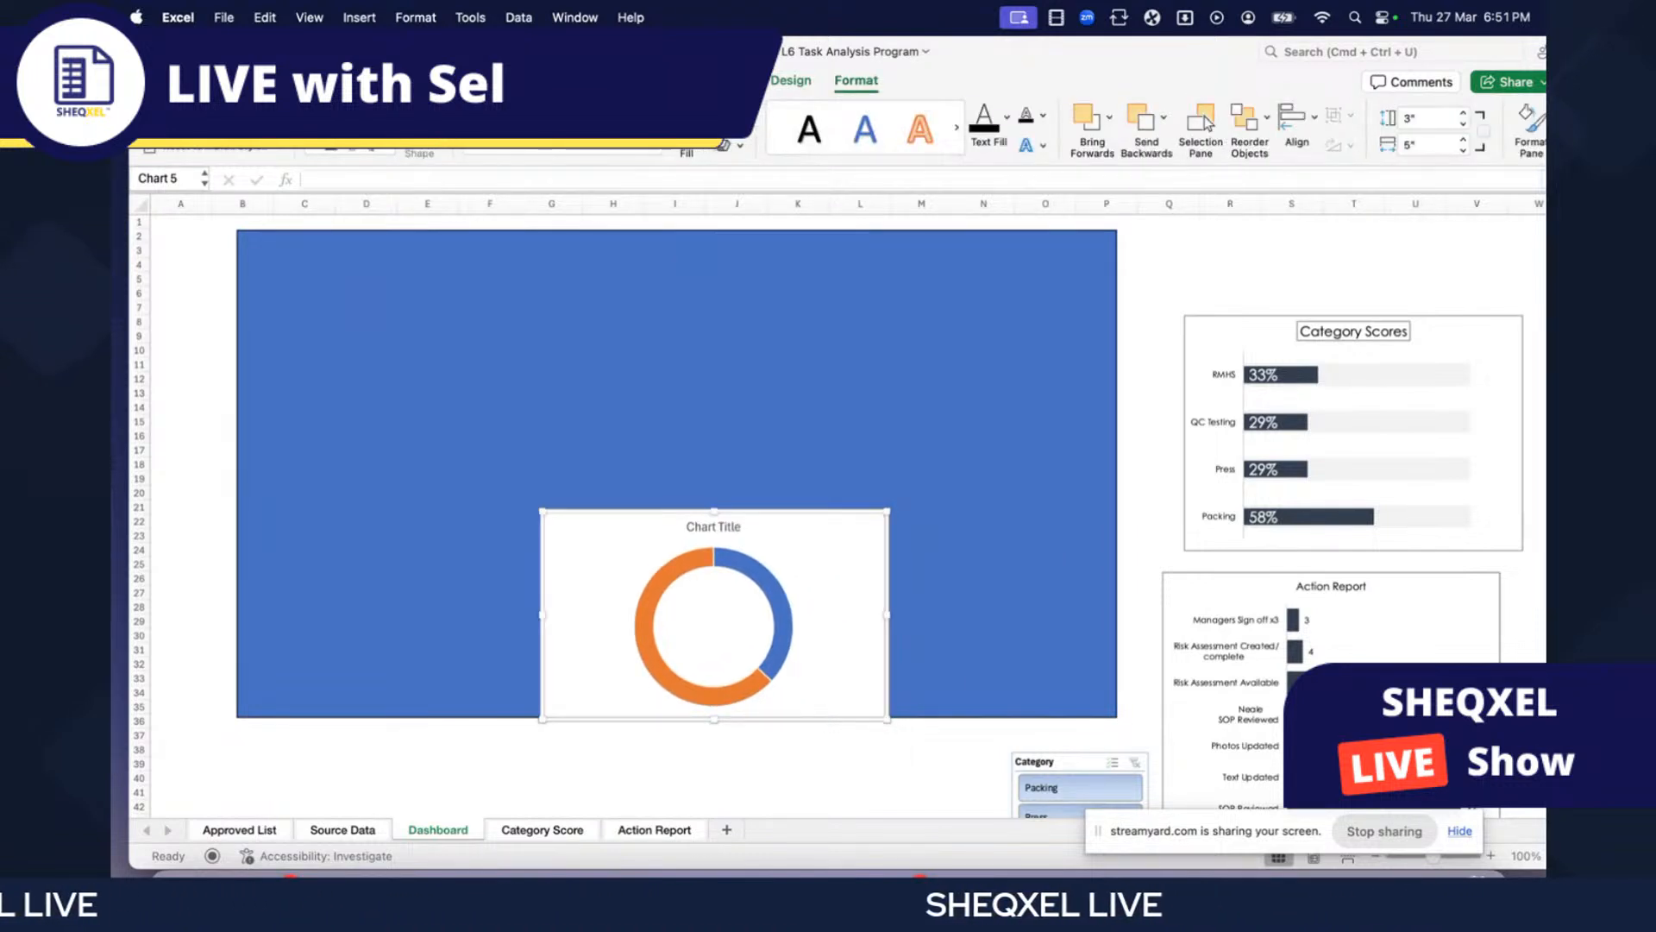
left_click(739, 144)
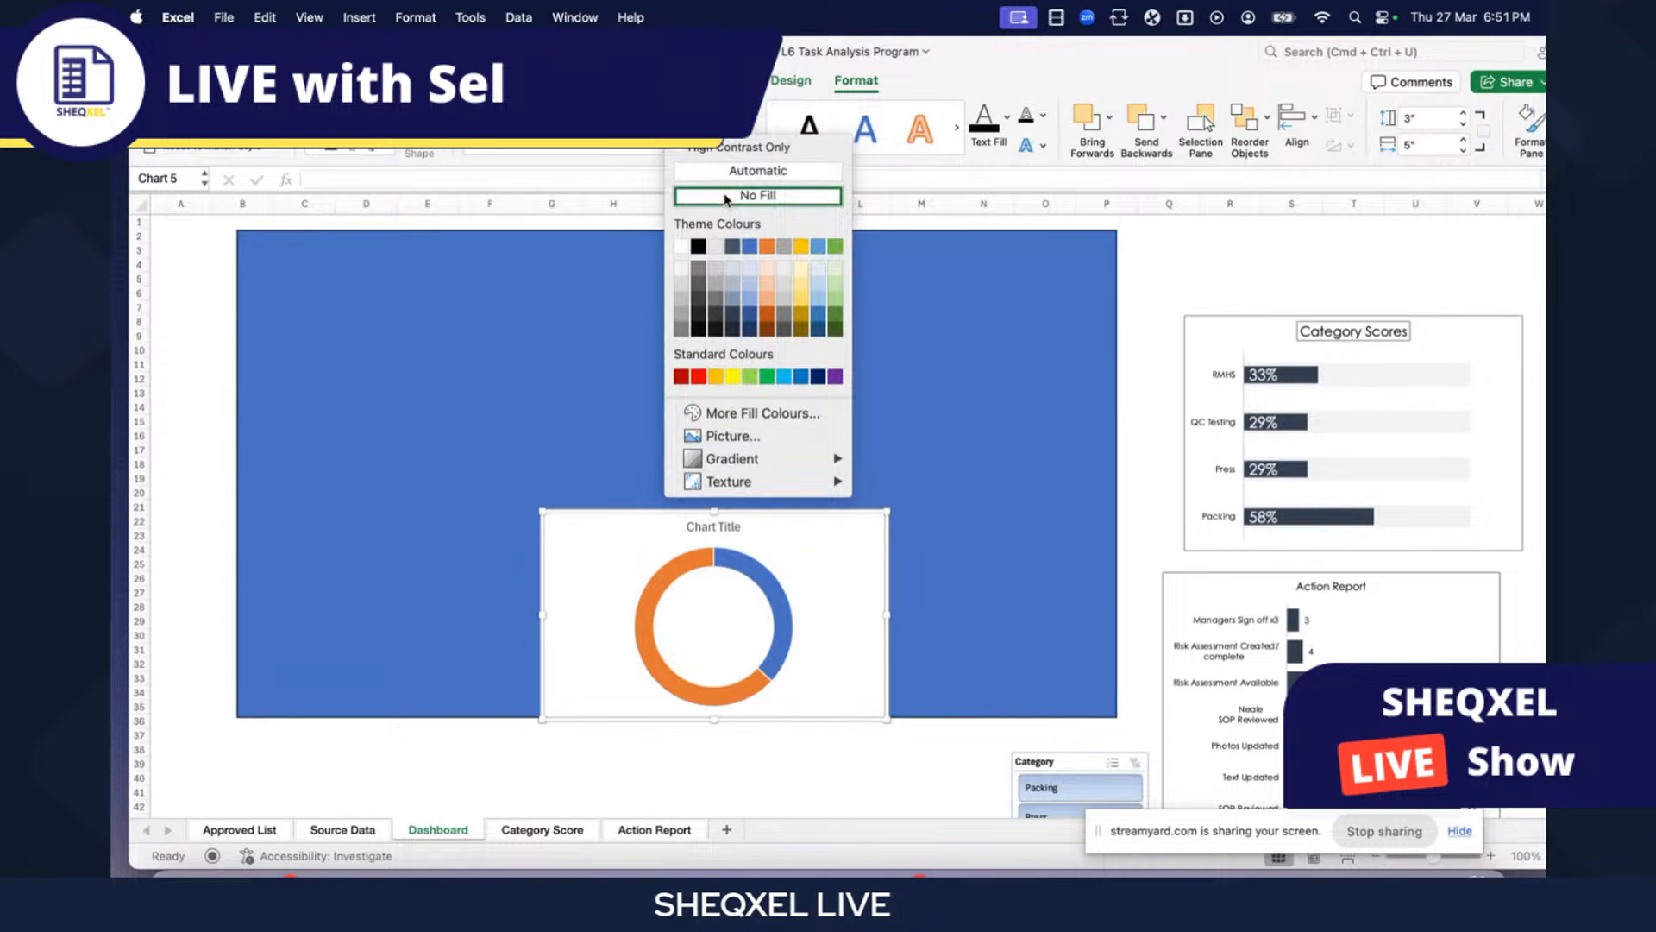
left_click(727, 197)
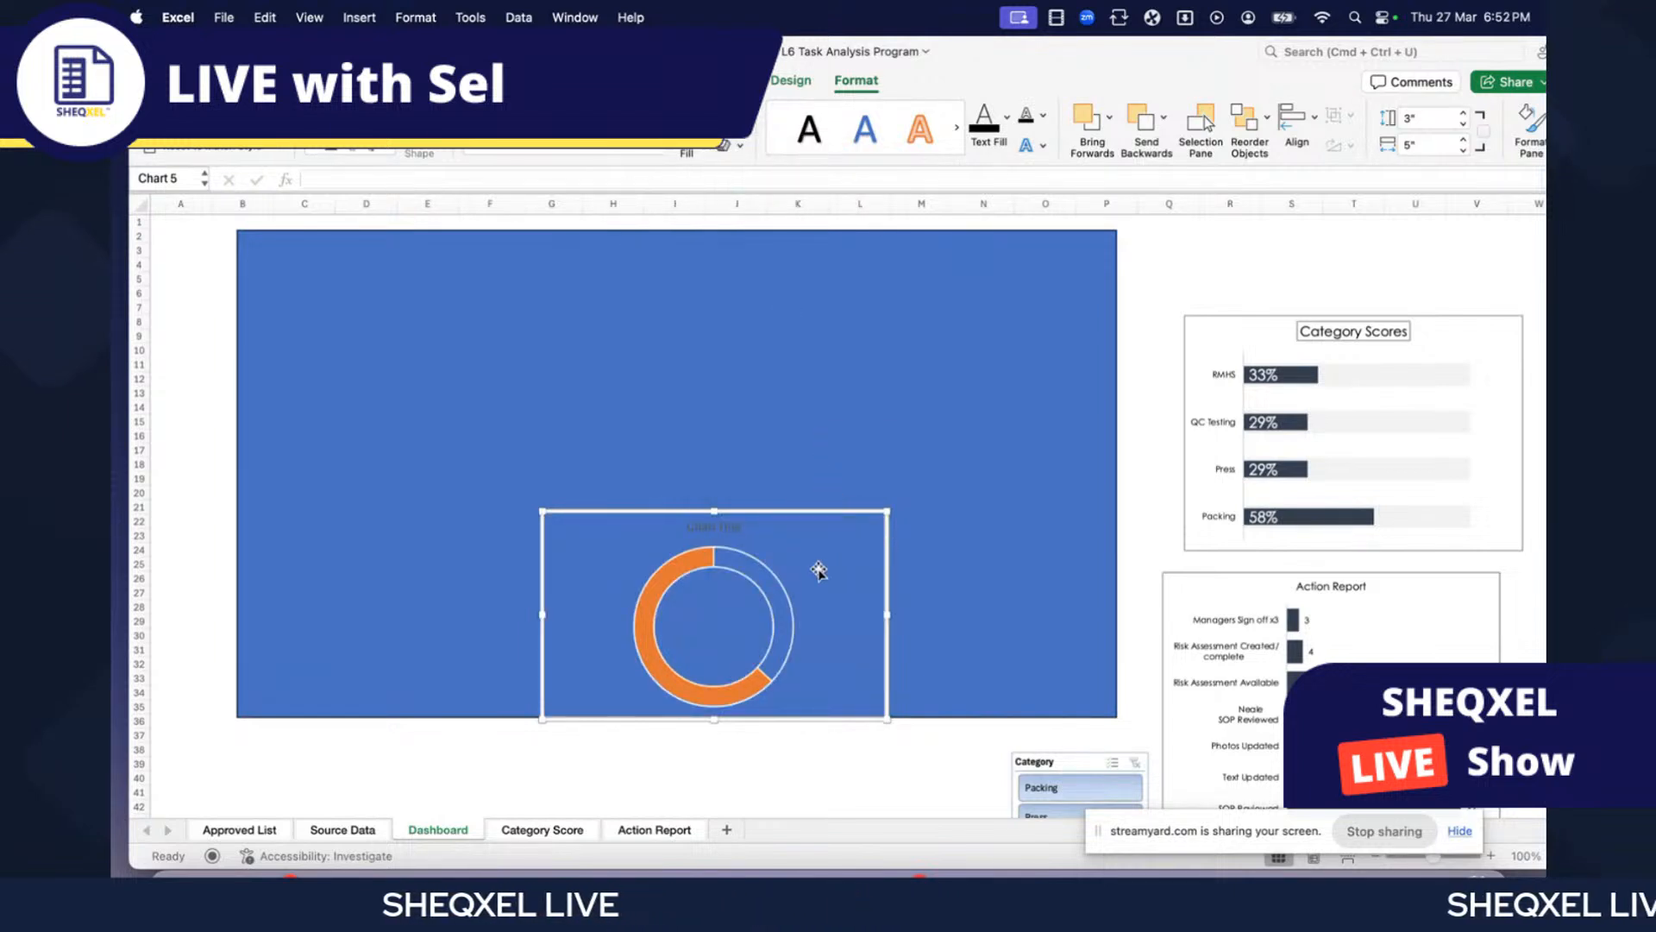
left_click(721, 529)
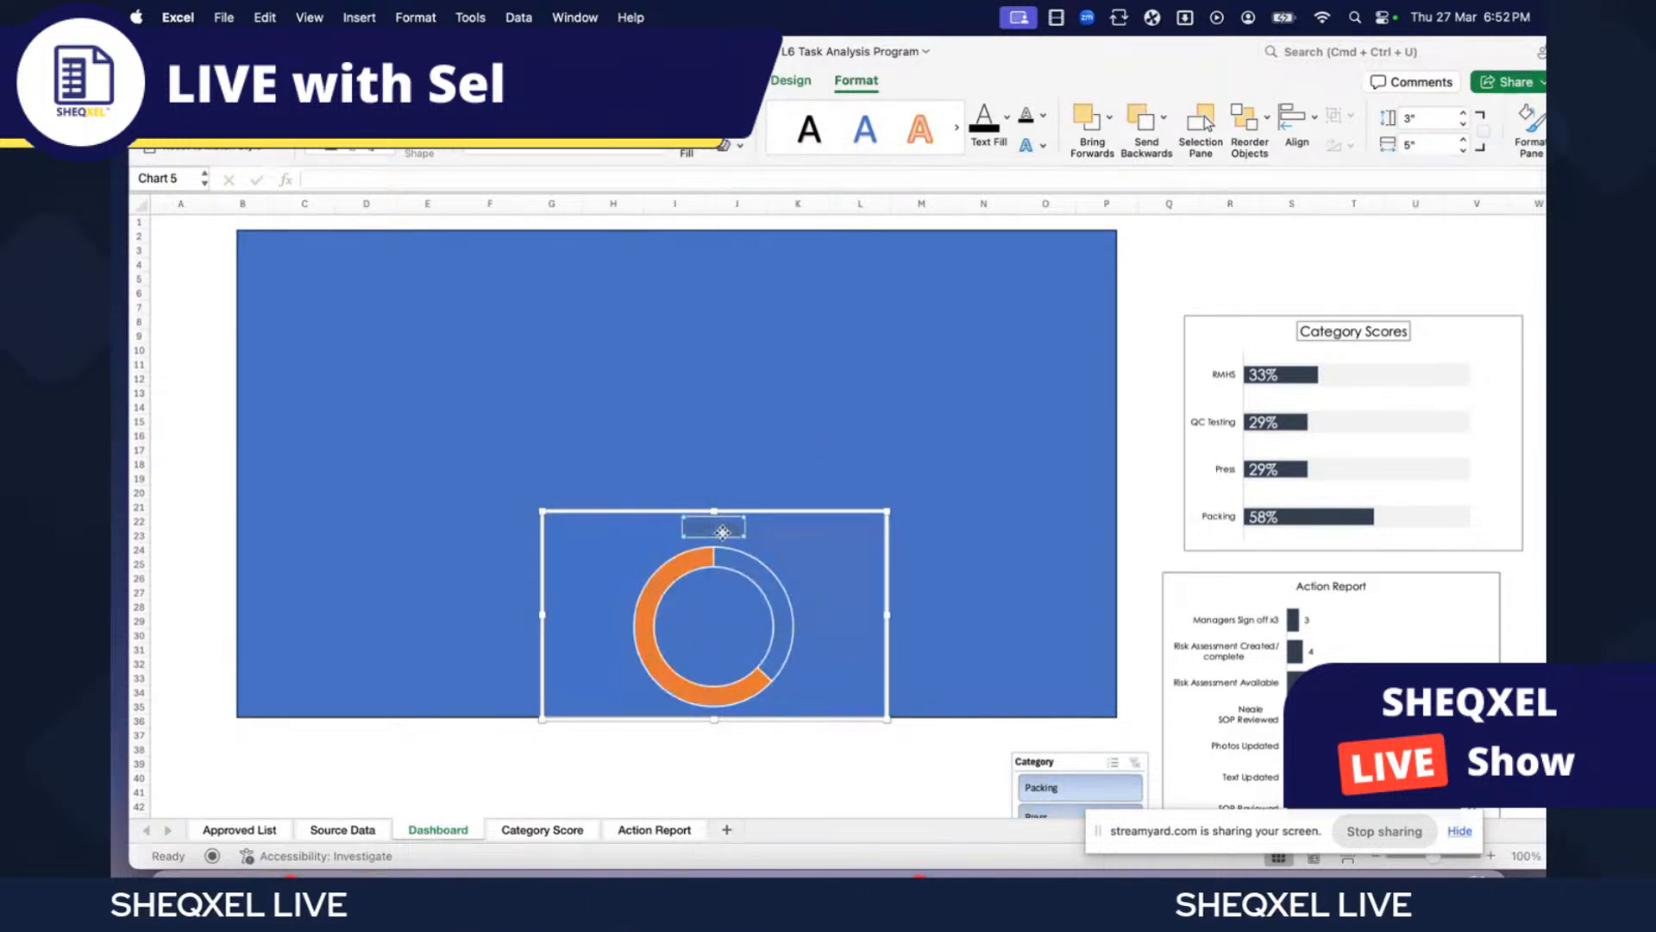
key("Delete")
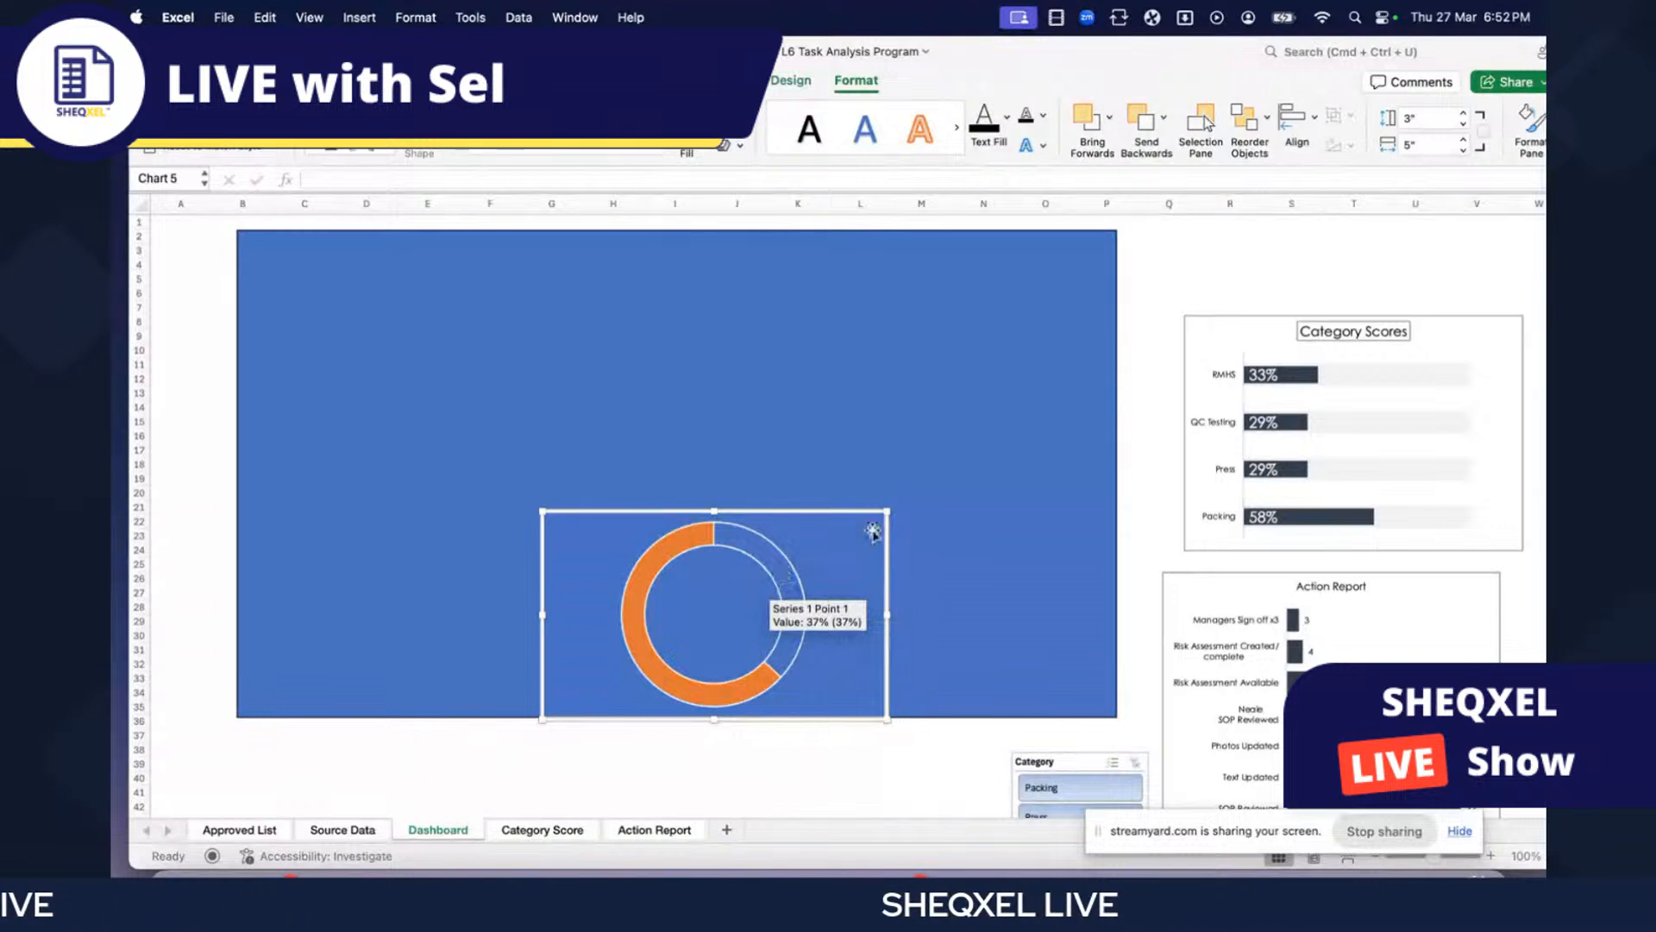
- Resize the blue background rectangle to about 13.83" wide and 6.31" high, so it starts at column A
left_click_drag(929, 707, 936, 708)
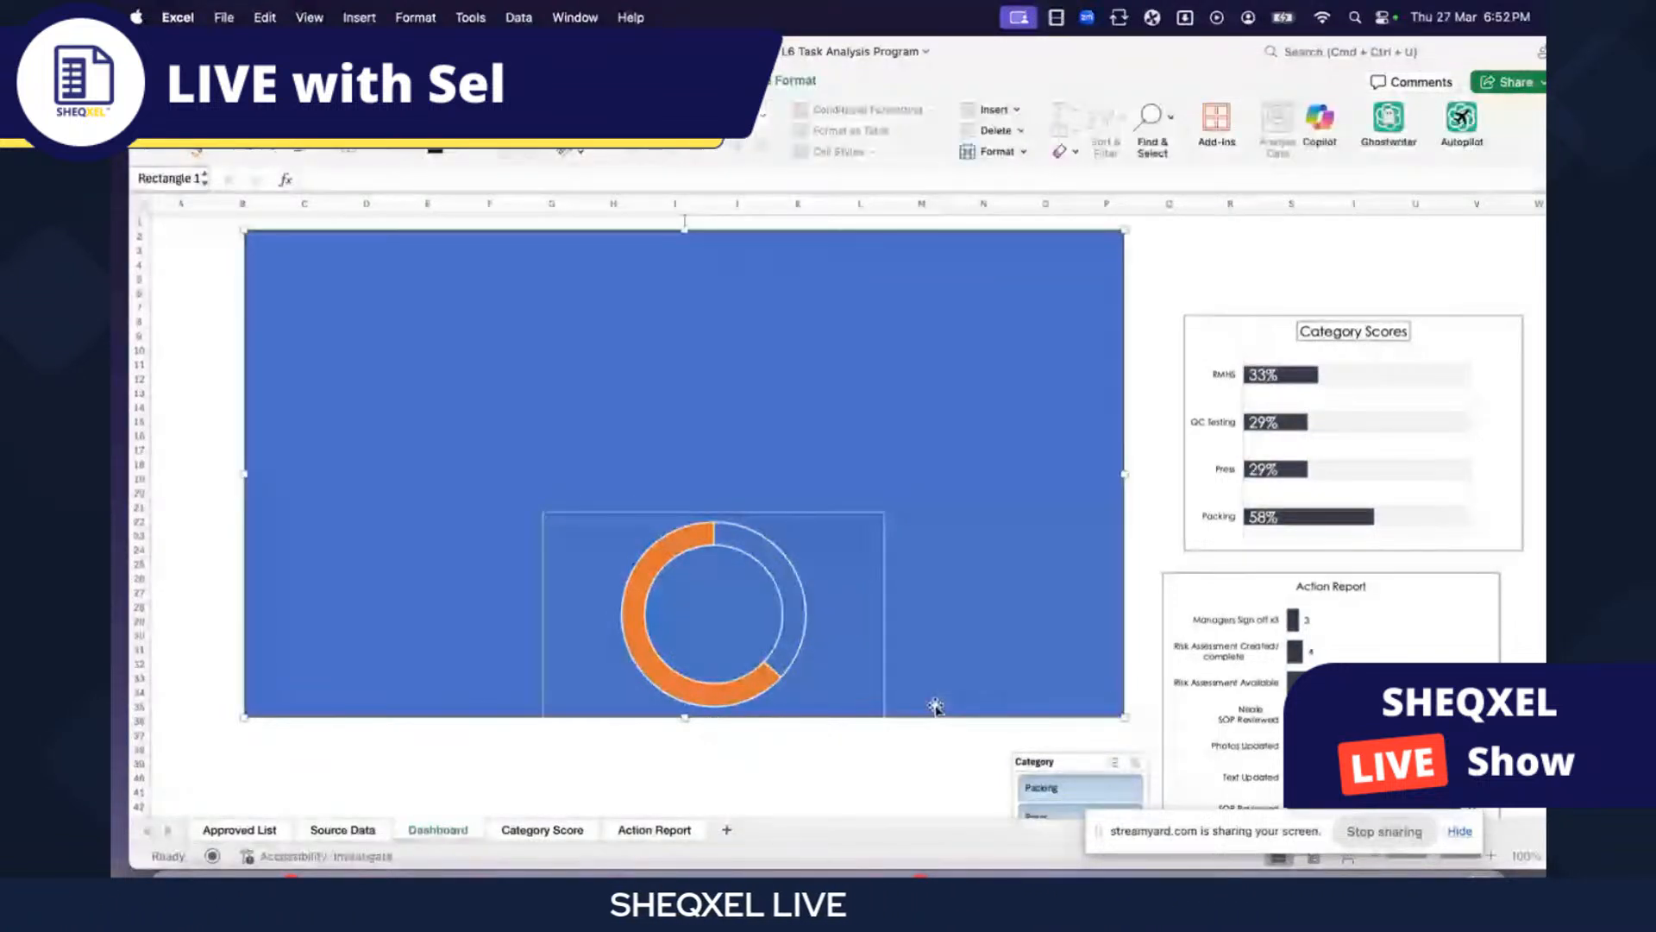
left_click_drag(244, 716, 177, 662)
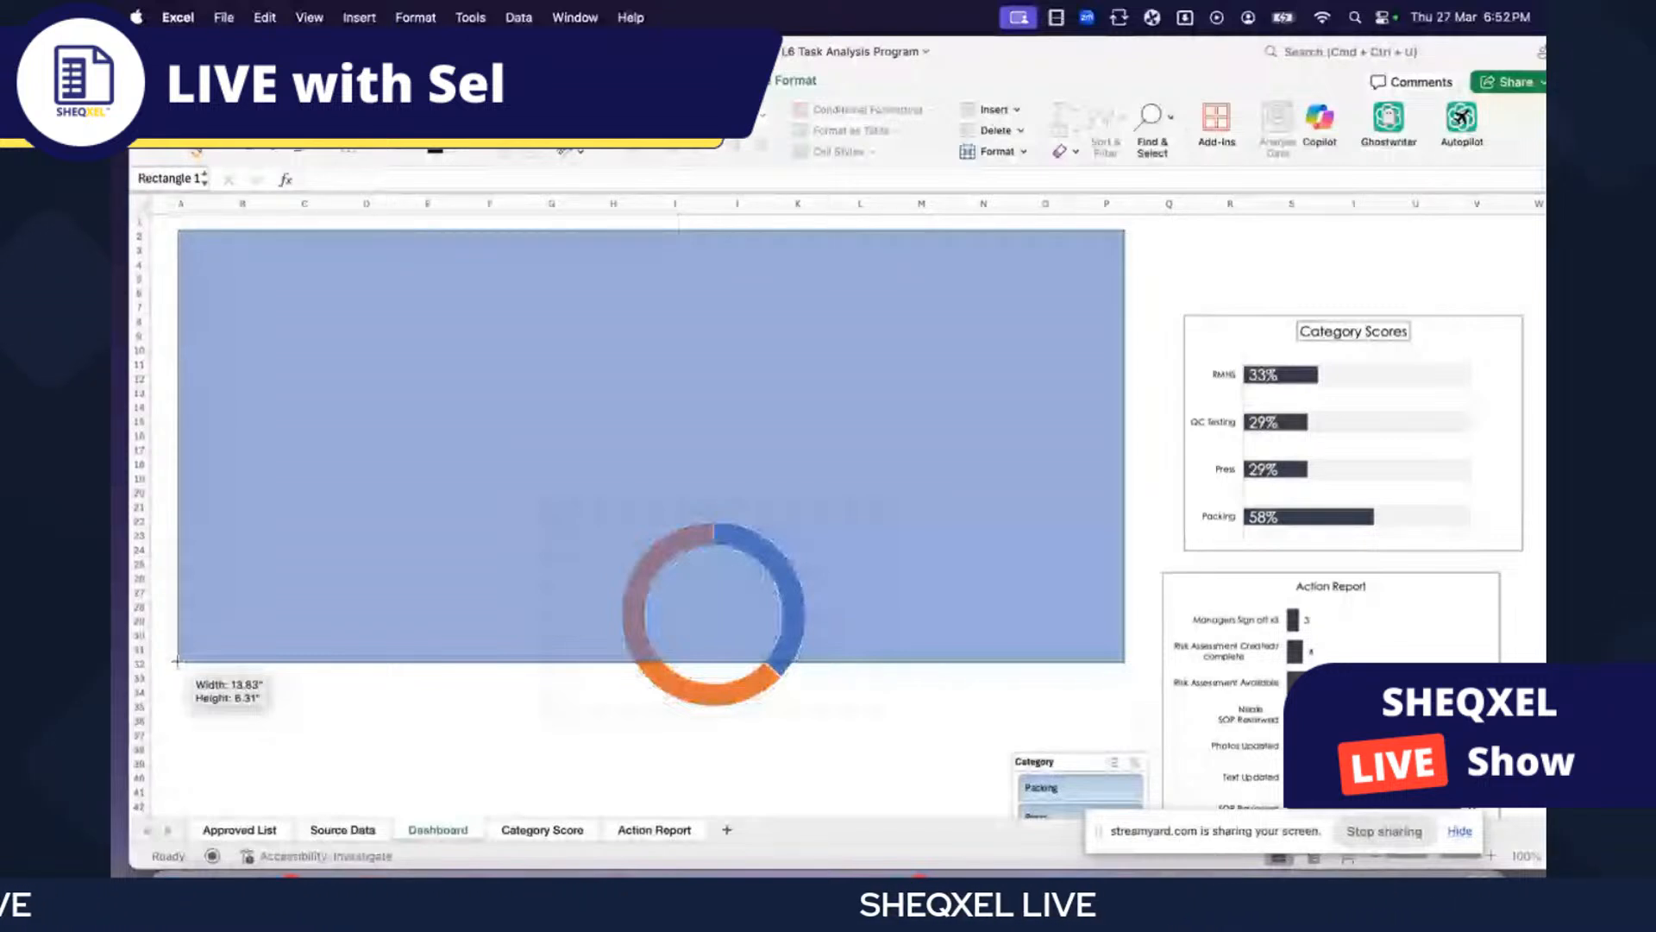
left_click_drag(177, 662, 177, 662)
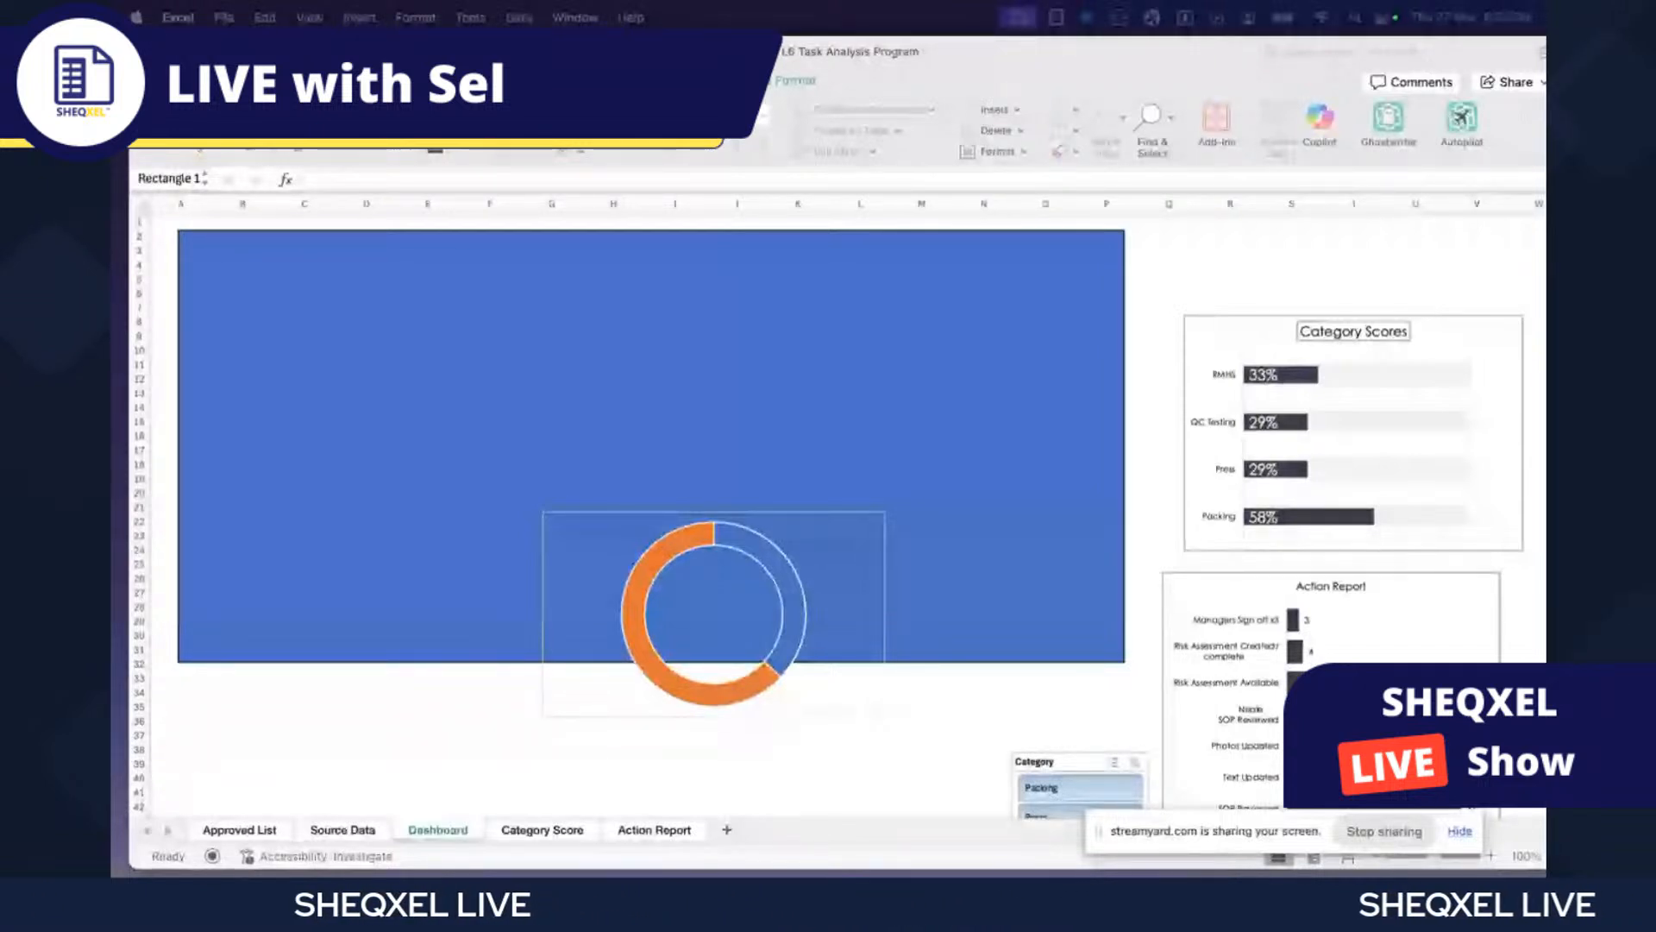
- Give the doughnut's blue slice a solid border line in a custom orange-red colour
double_click(785, 594)
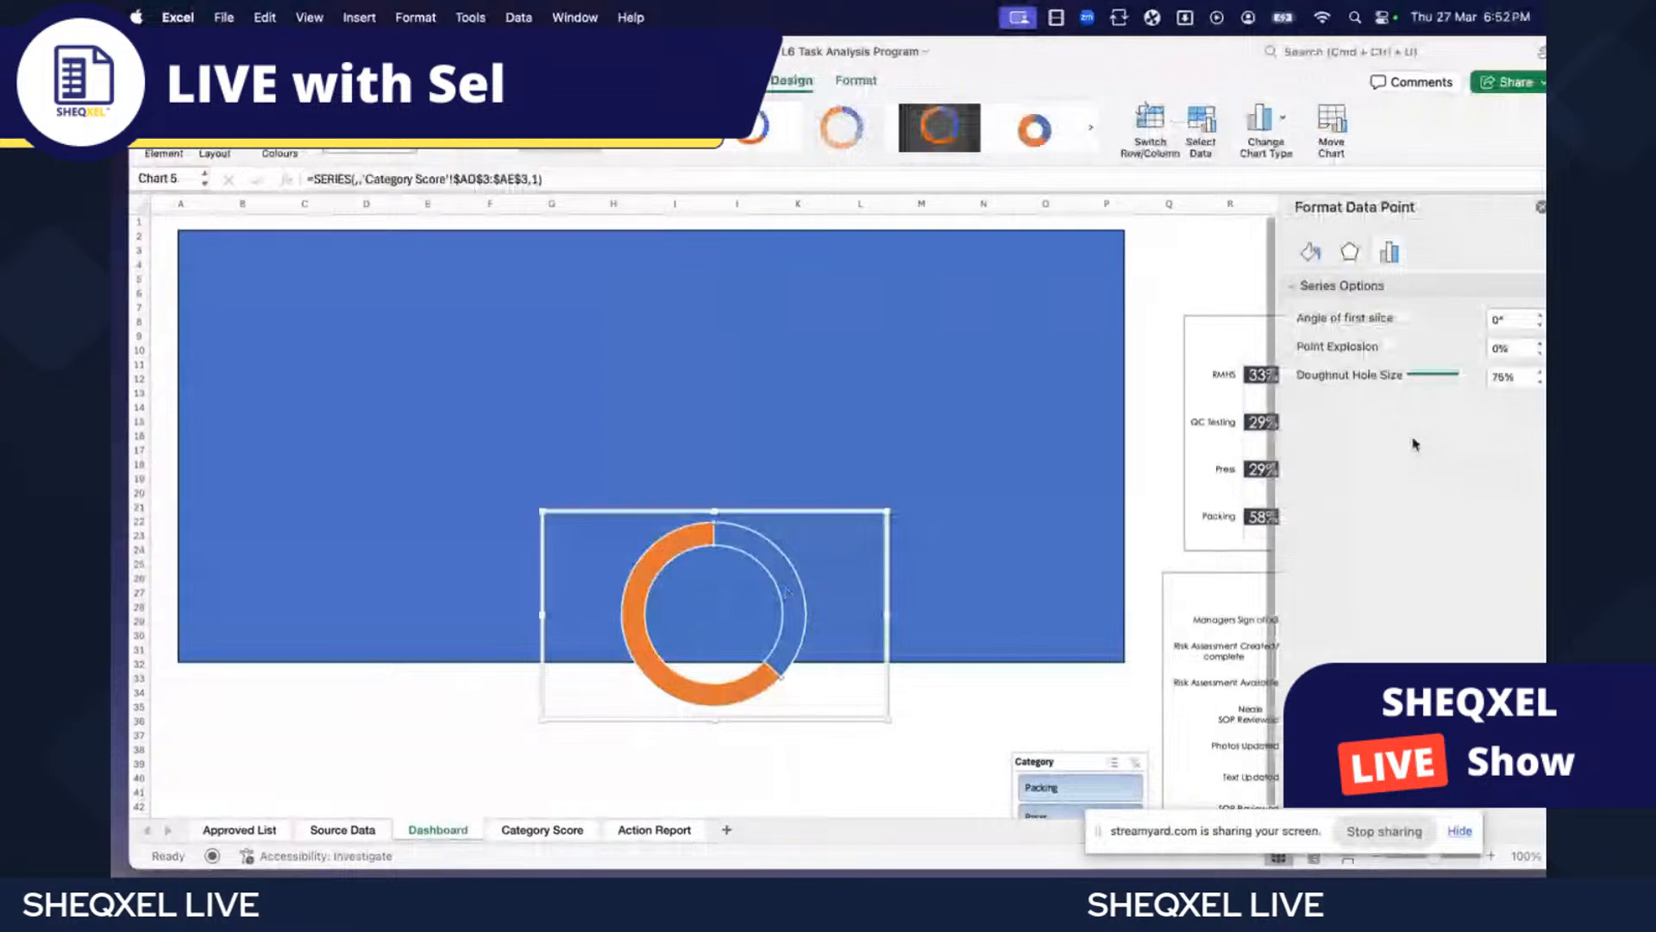
left_click(1313, 254)
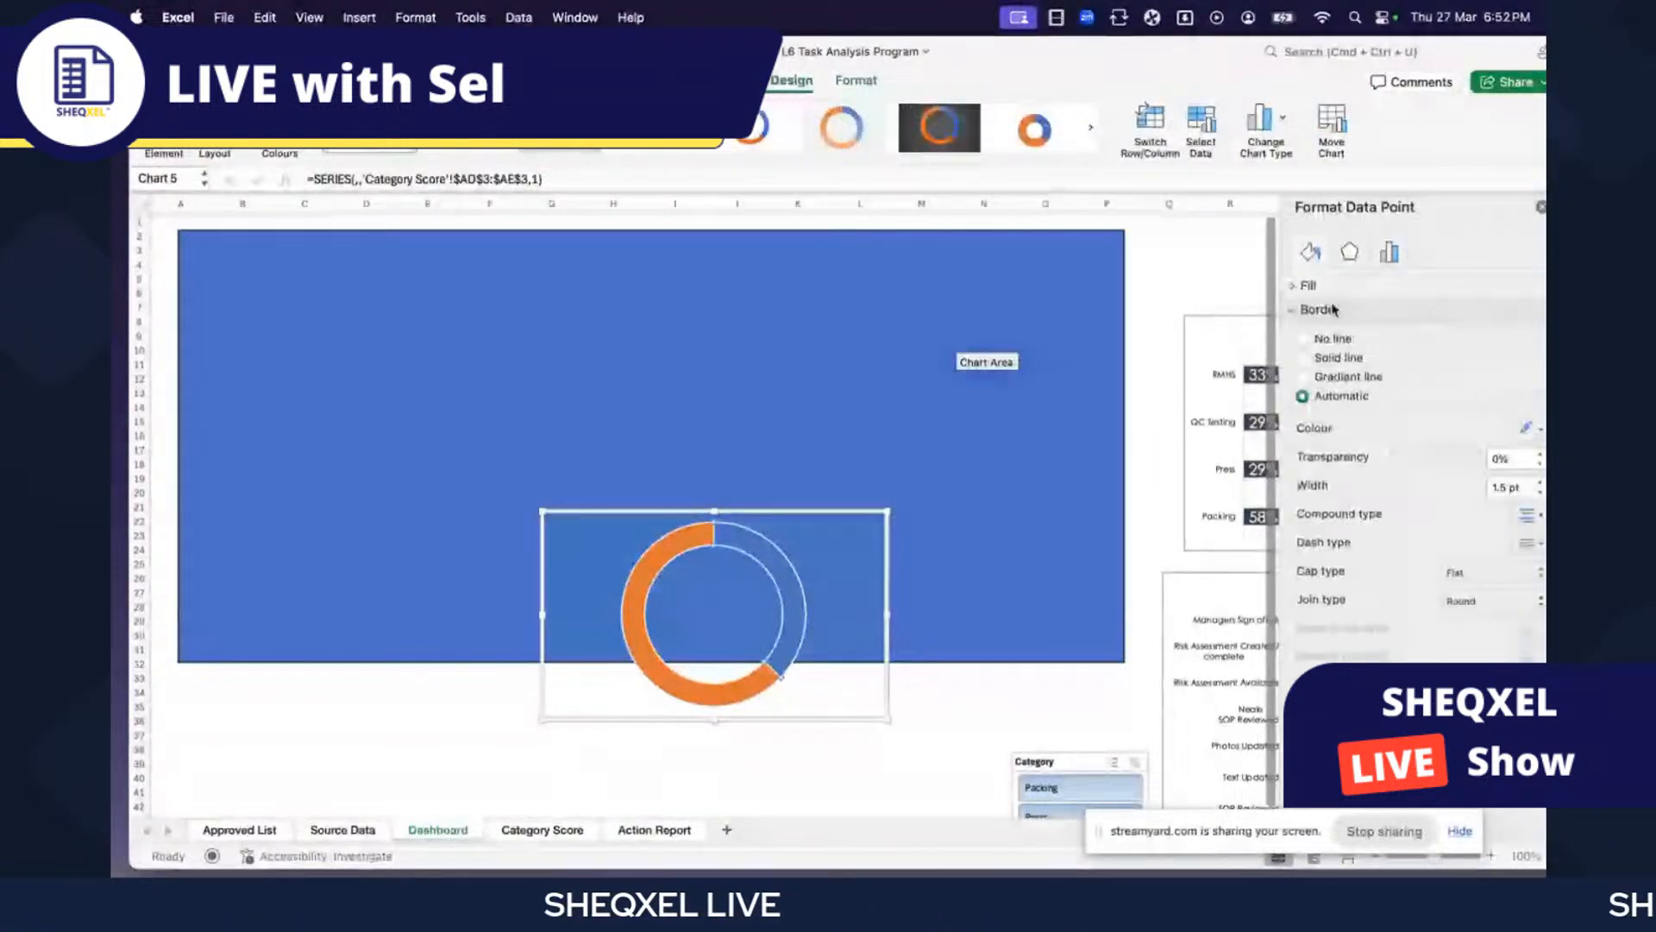
left_click(1317, 359)
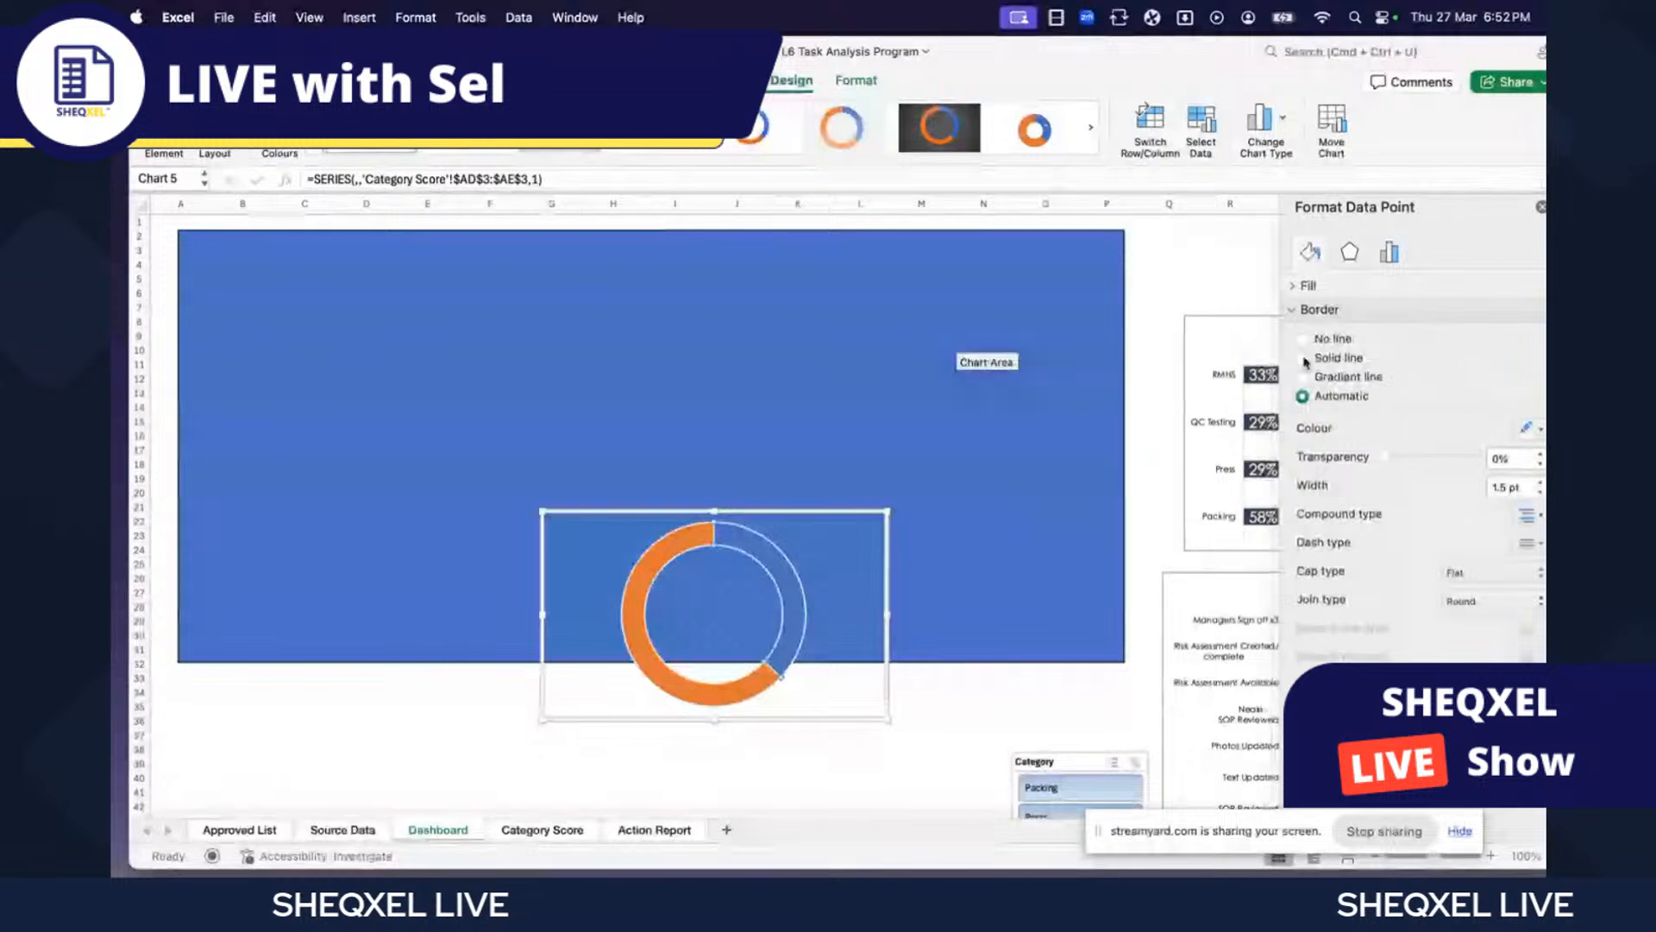
left_click(1530, 432)
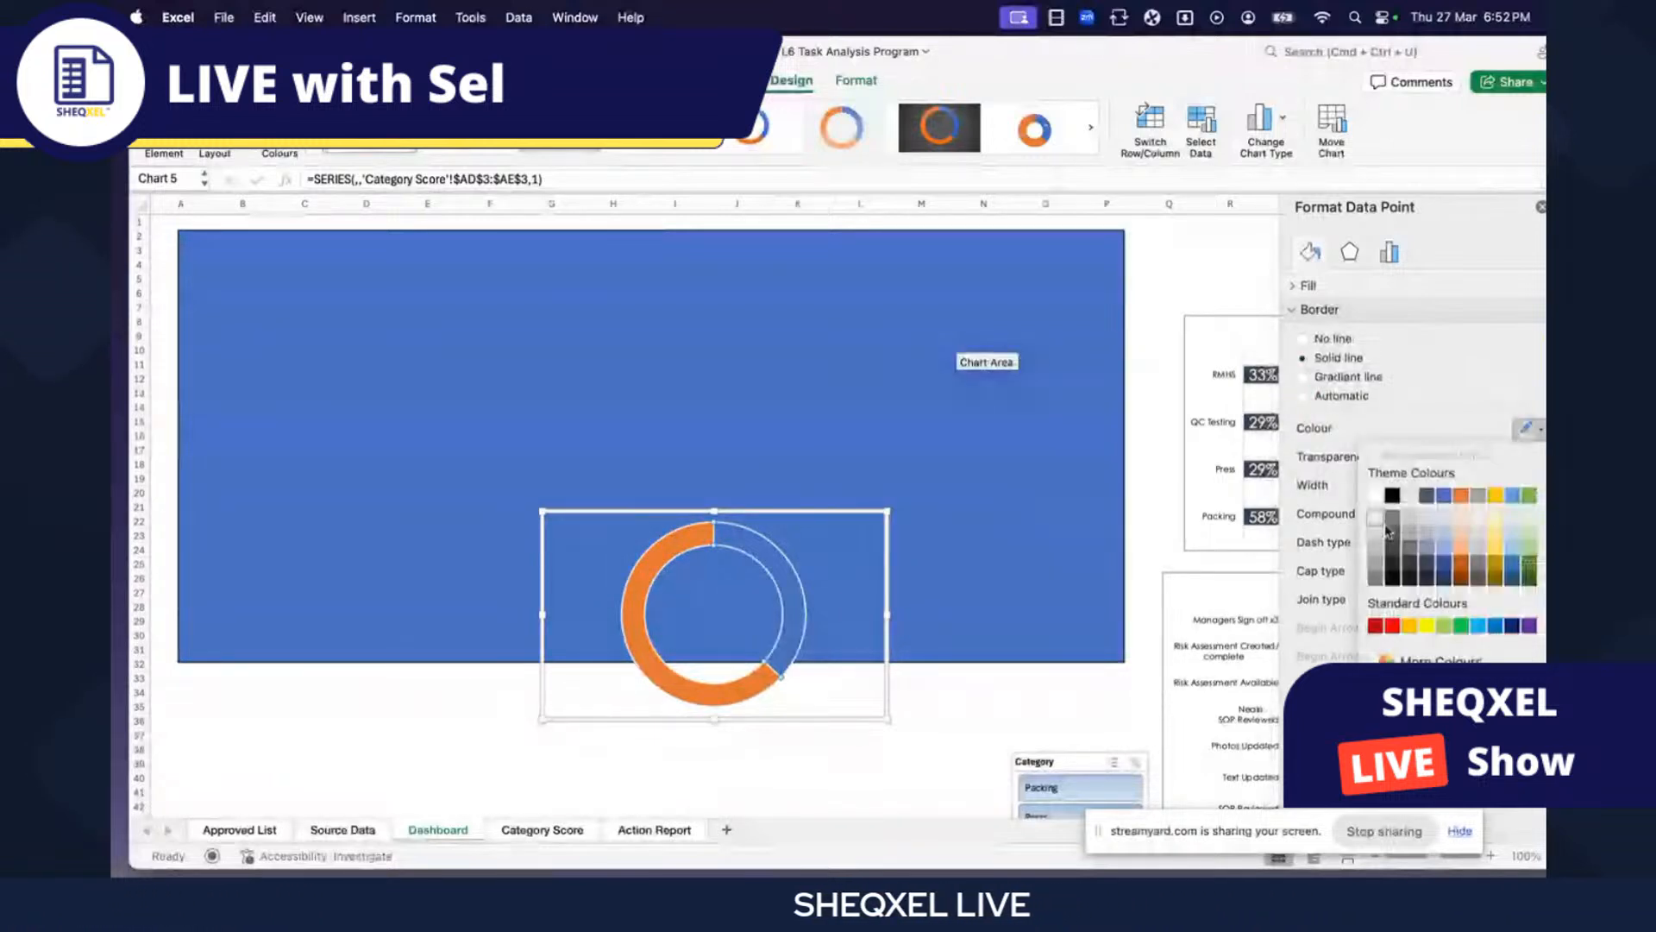
left_click(1429, 660)
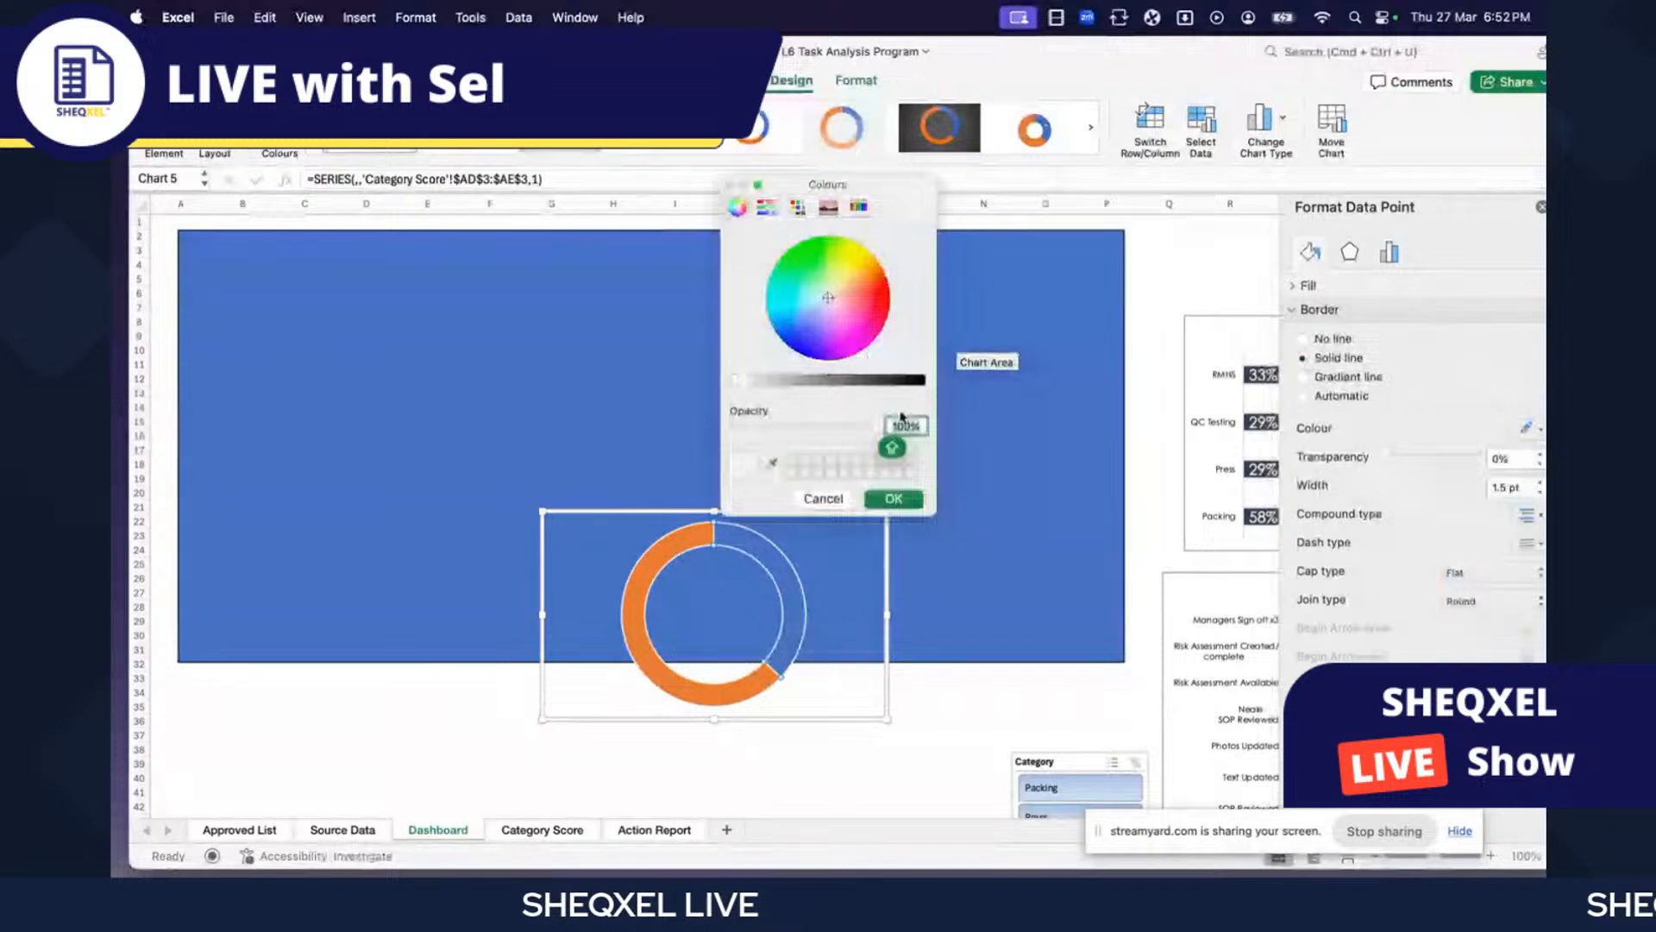
left_click(829, 209)
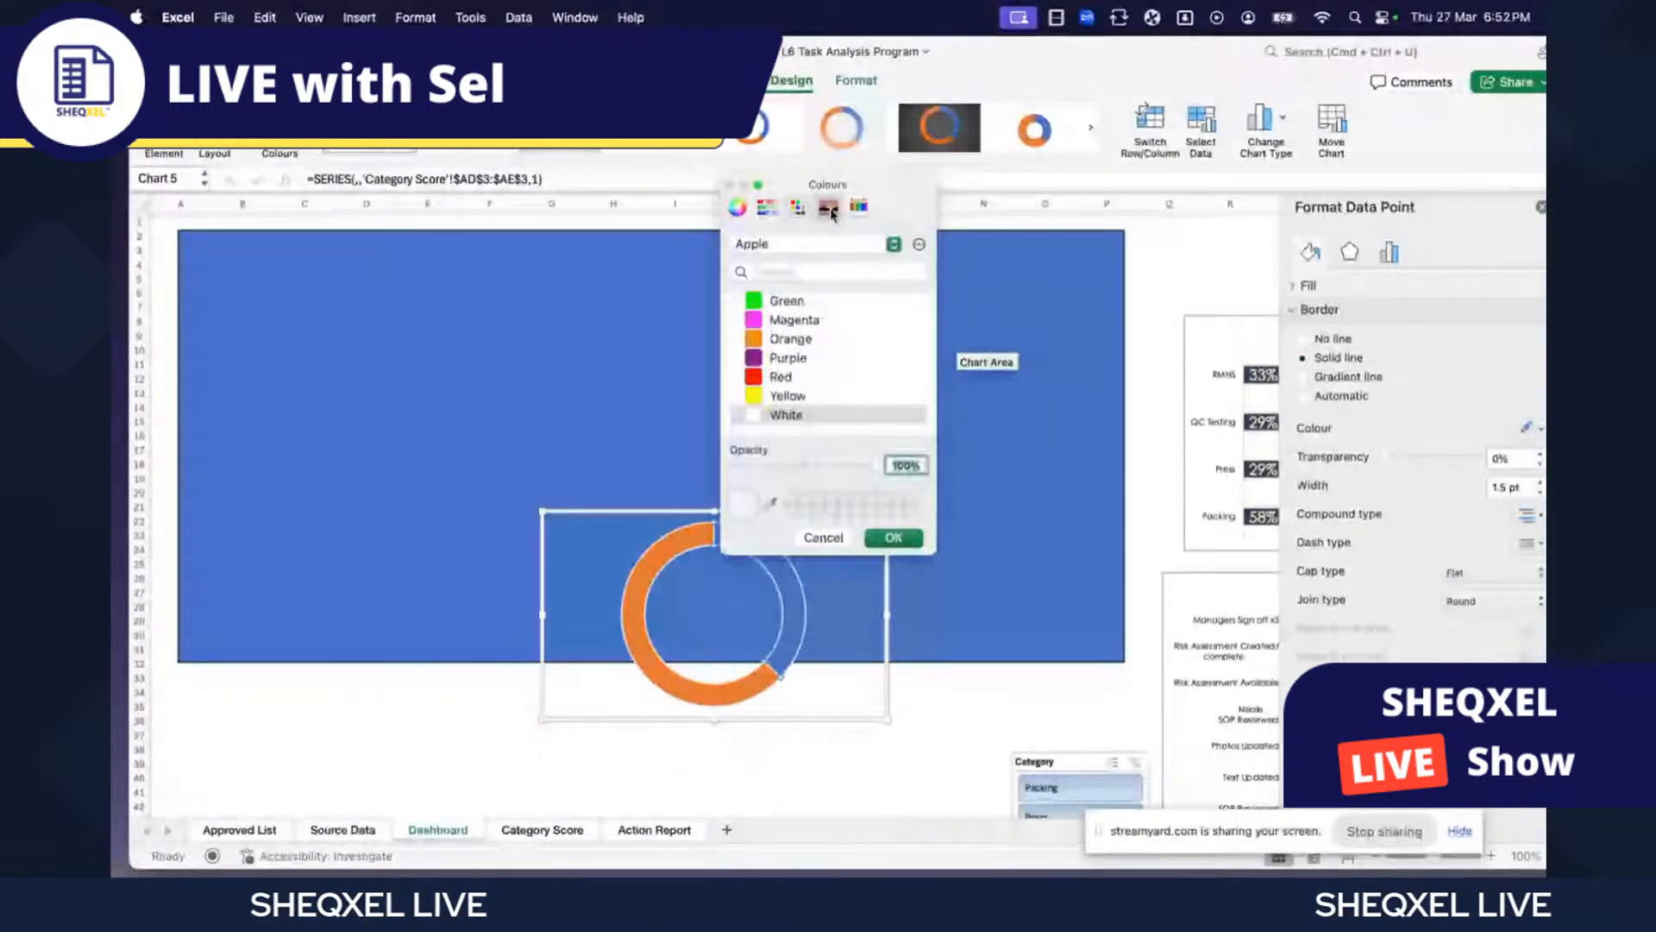
left_click(859, 206)
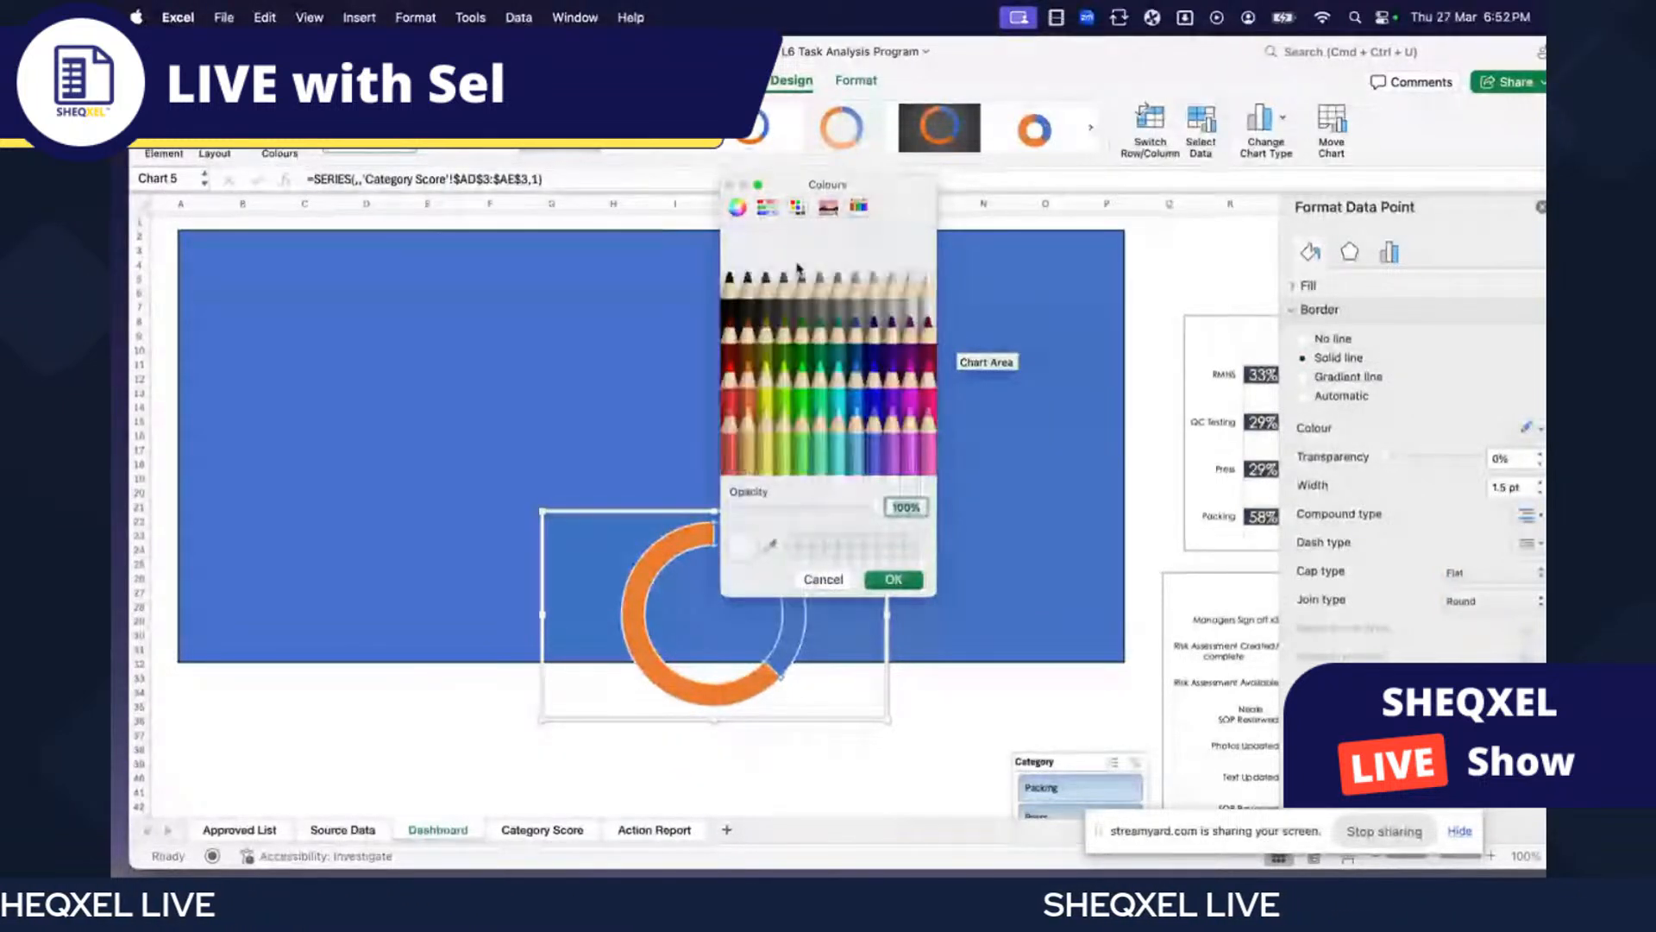
left_click(767, 208)
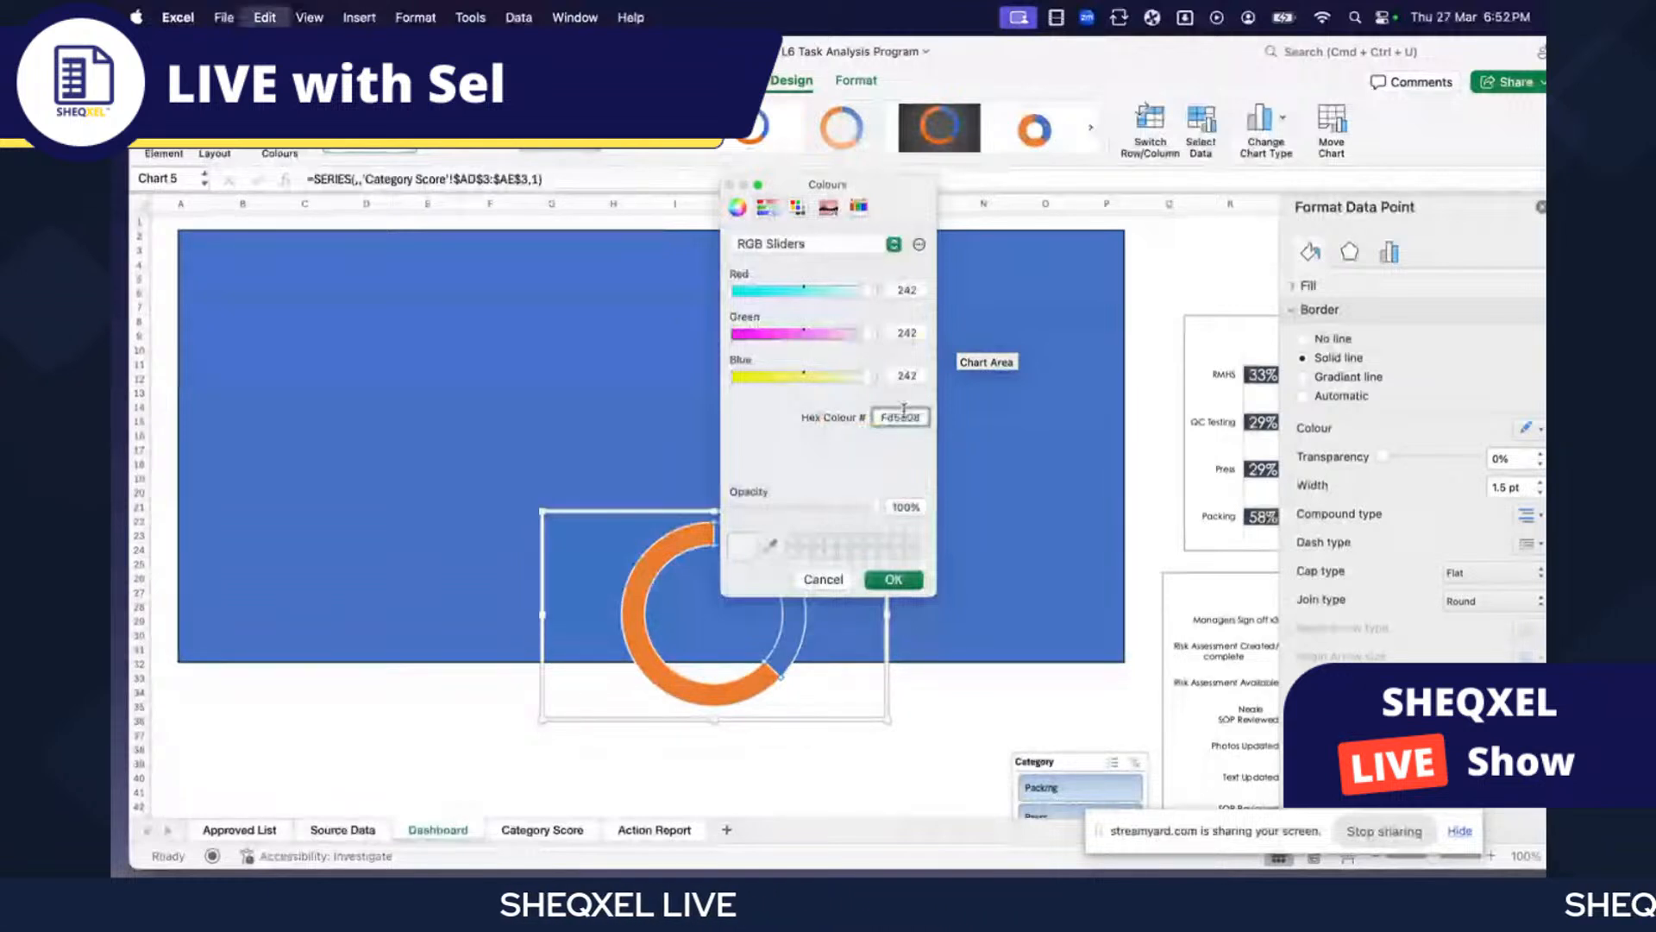
left_click(905, 580)
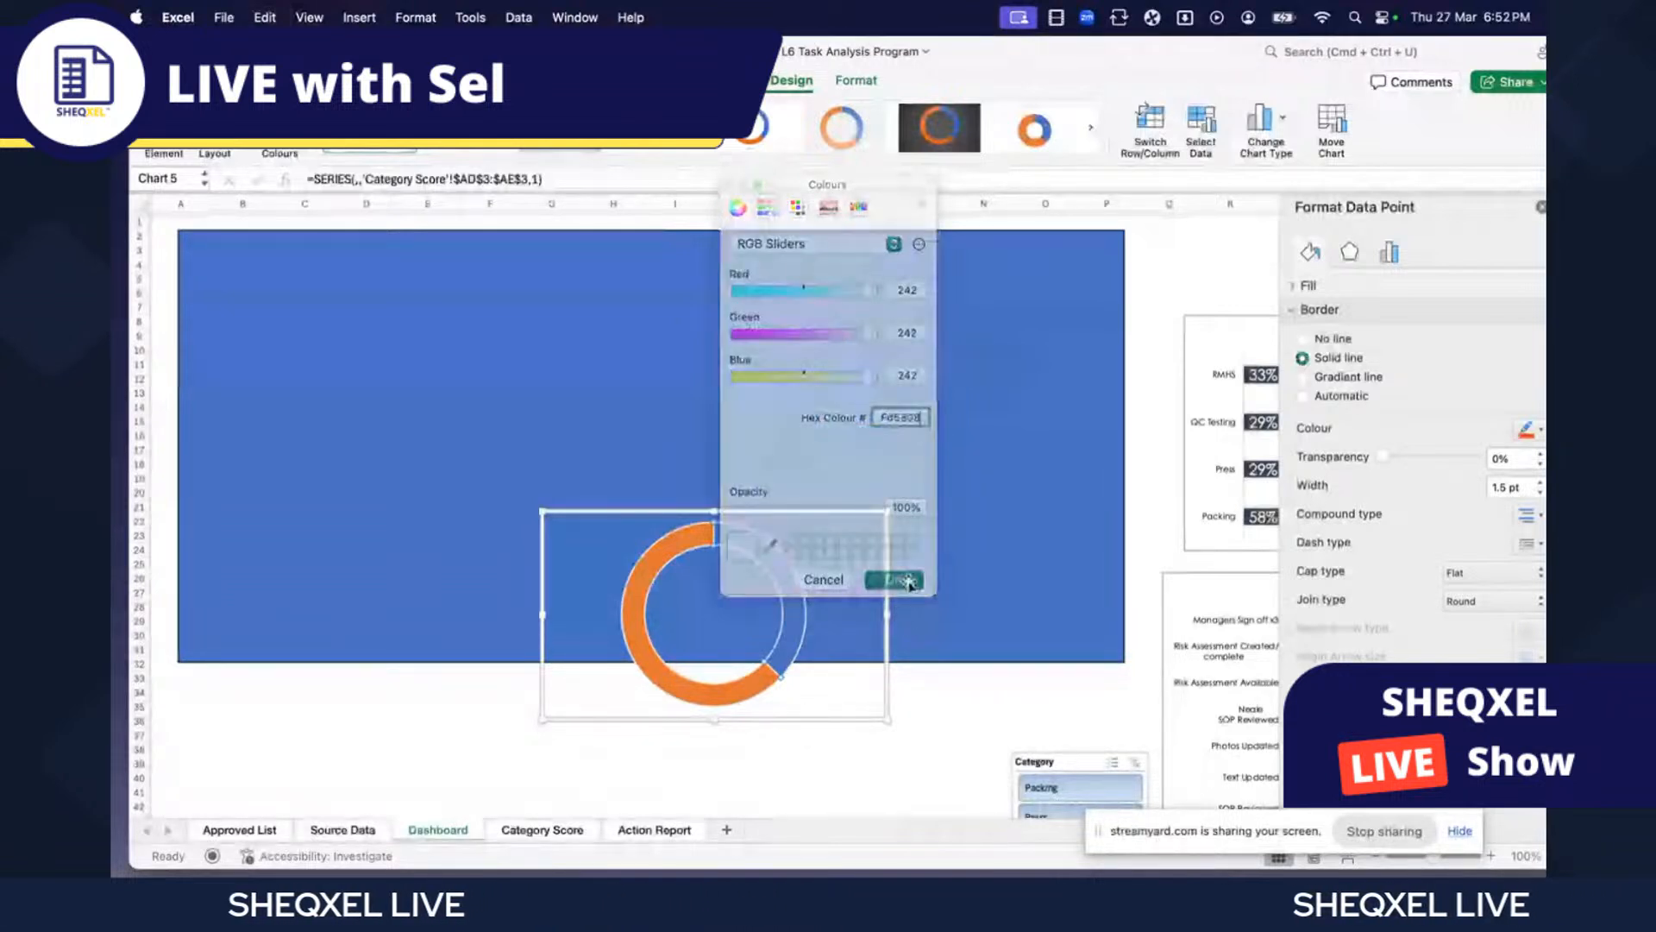
- Fill the same doughnut slice with a solid orange-red matching its border
left_click(789, 585)
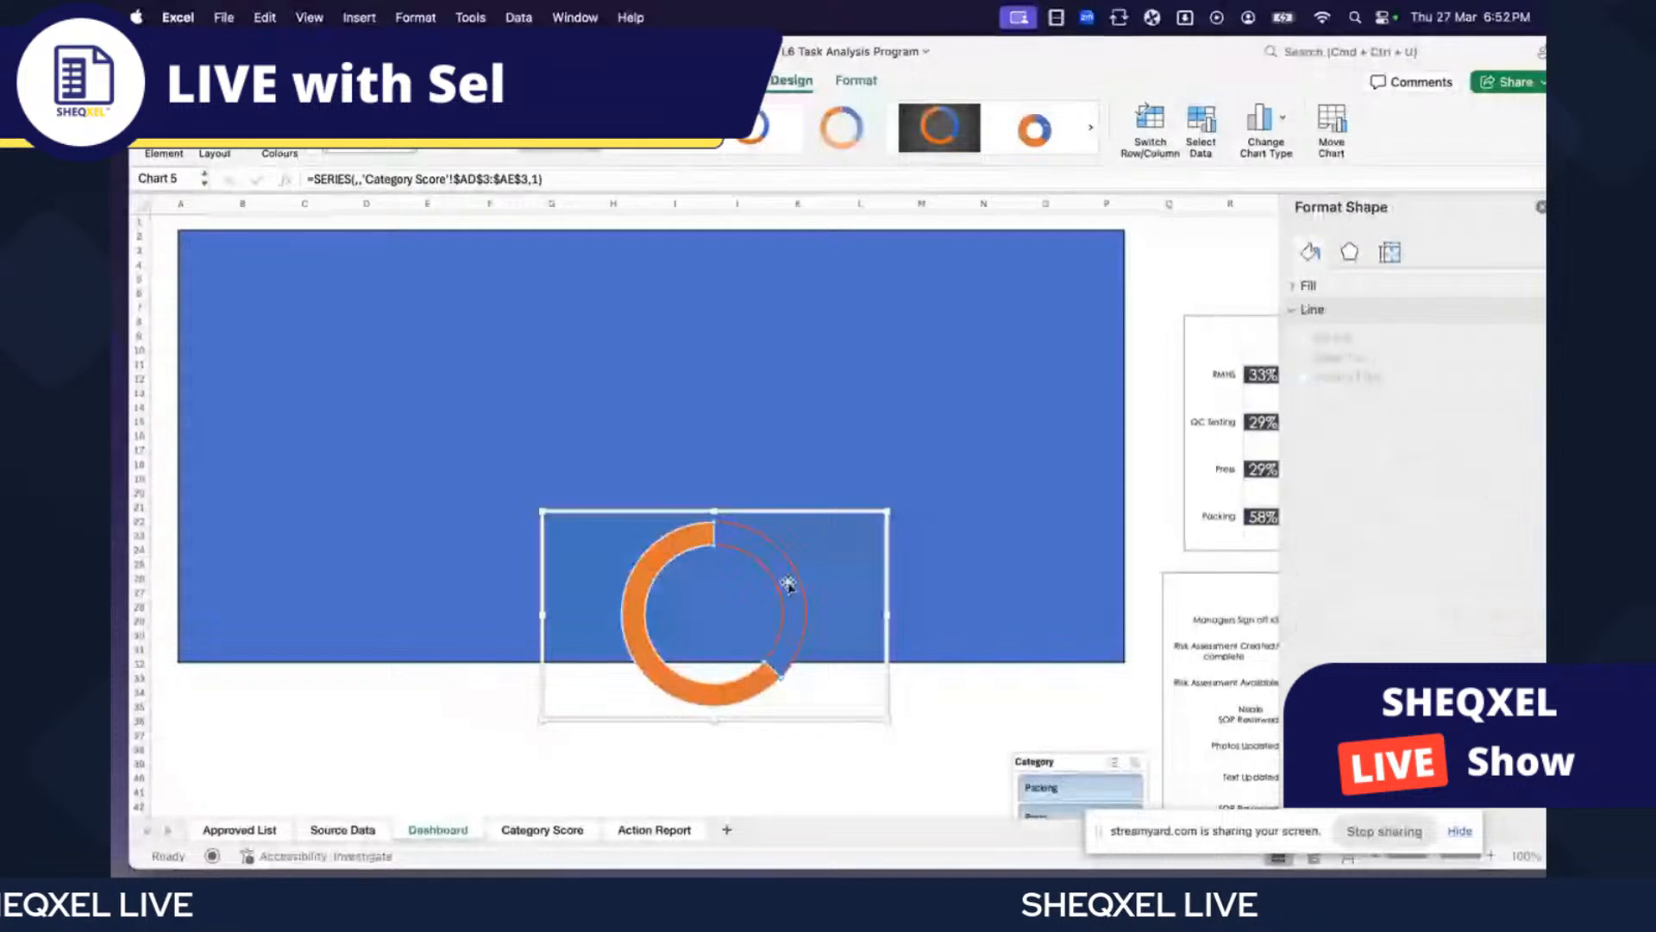
left_click(1311, 252)
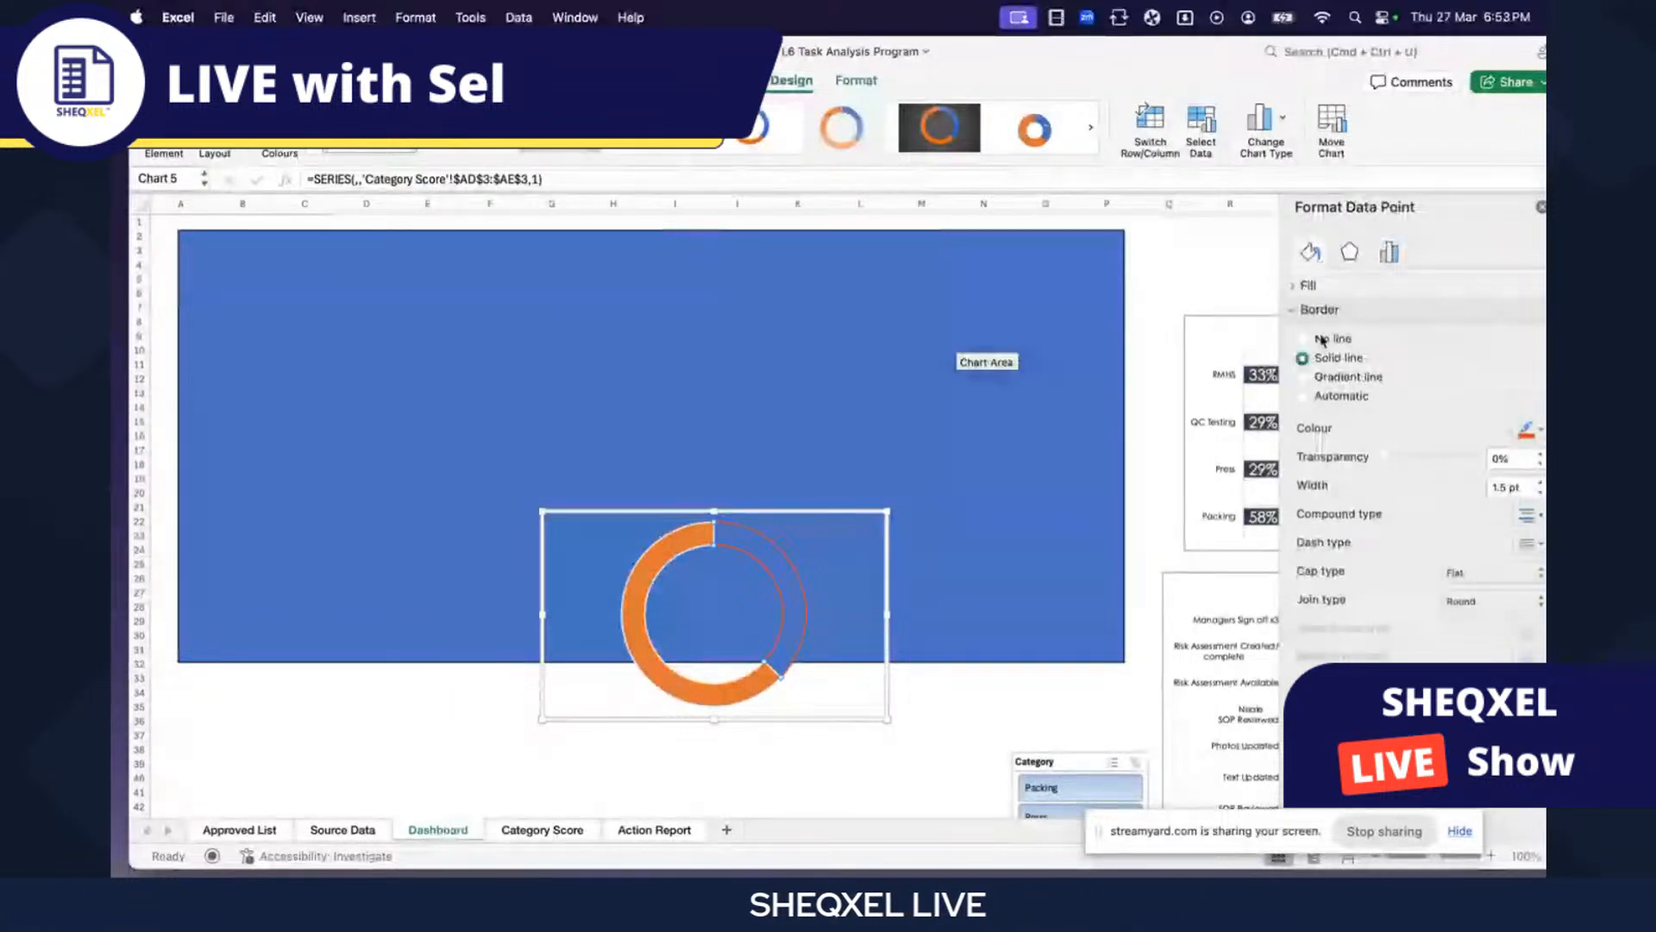
left_click(1308, 285)
left_click(1302, 335)
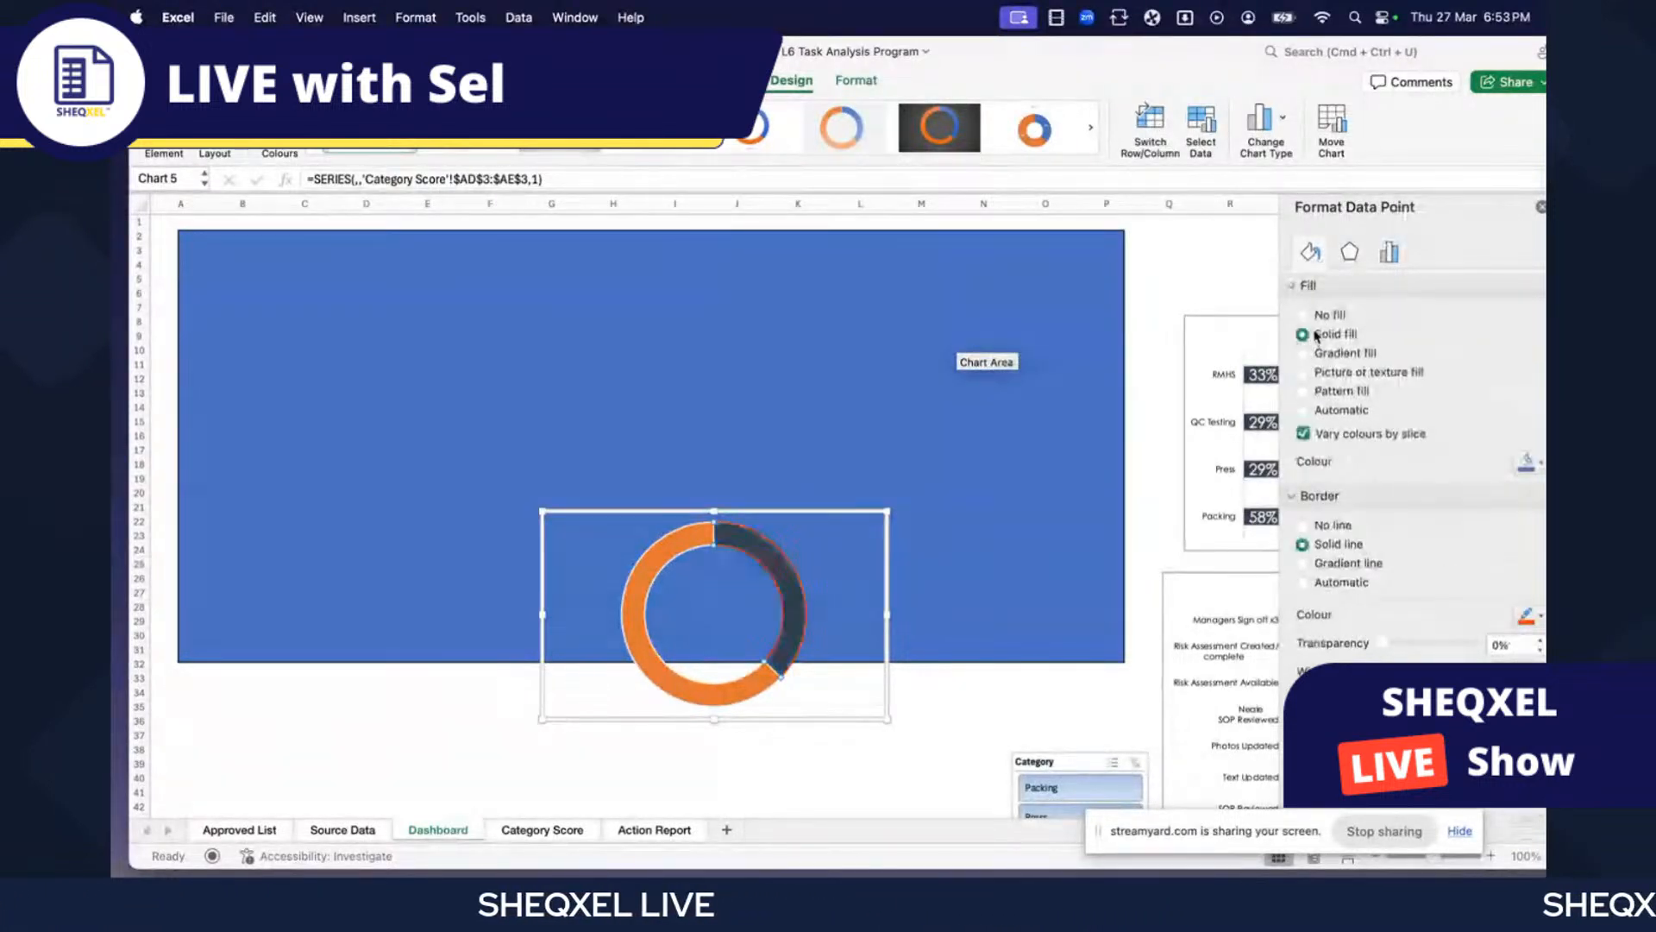
left_click(1527, 463)
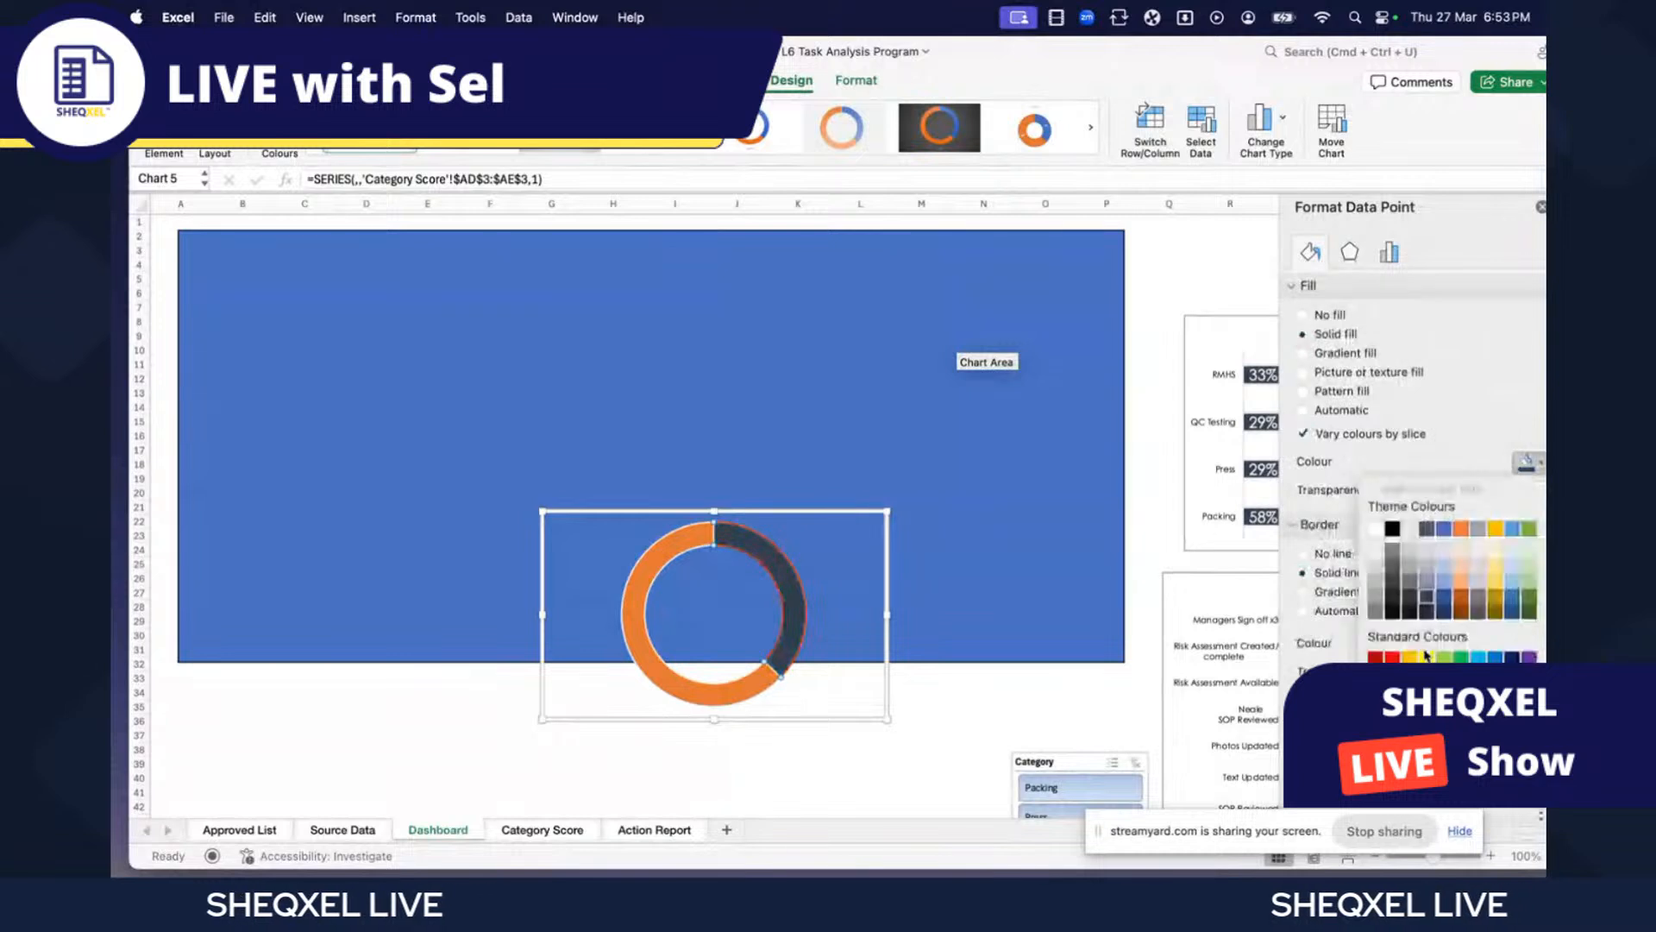
left_click(1426, 690)
left_click(488, 691)
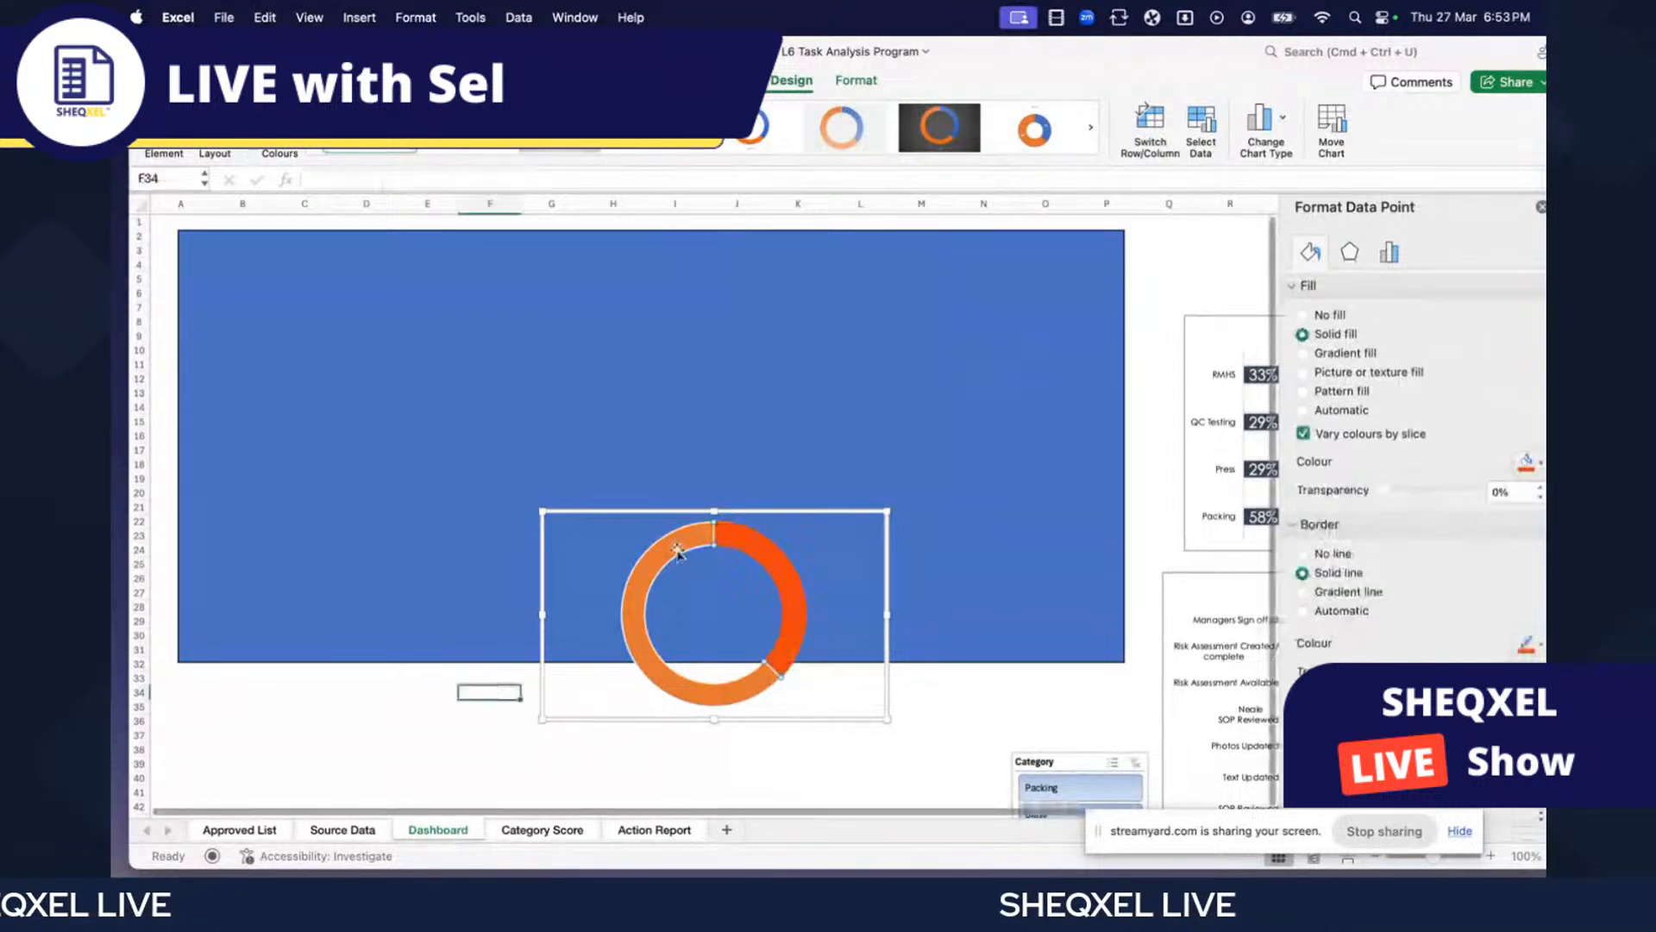
- Fill the doughnut's larger remaining slice with the same solid orange-red at 90% transparency
left_click(672, 559)
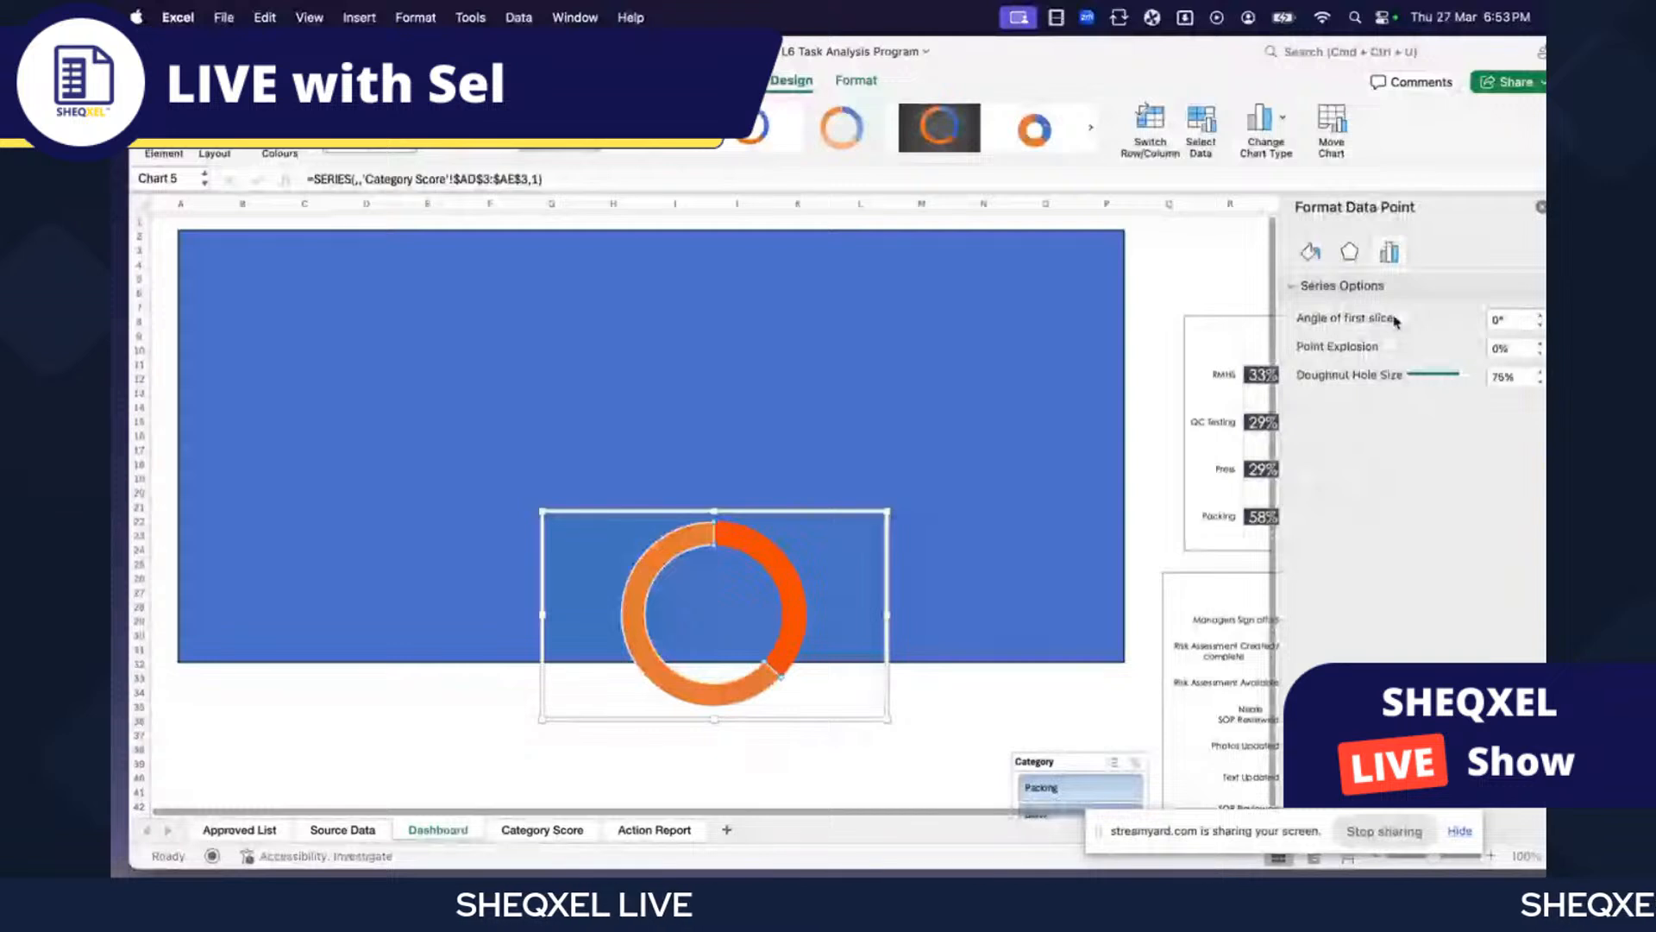
left_click(1310, 252)
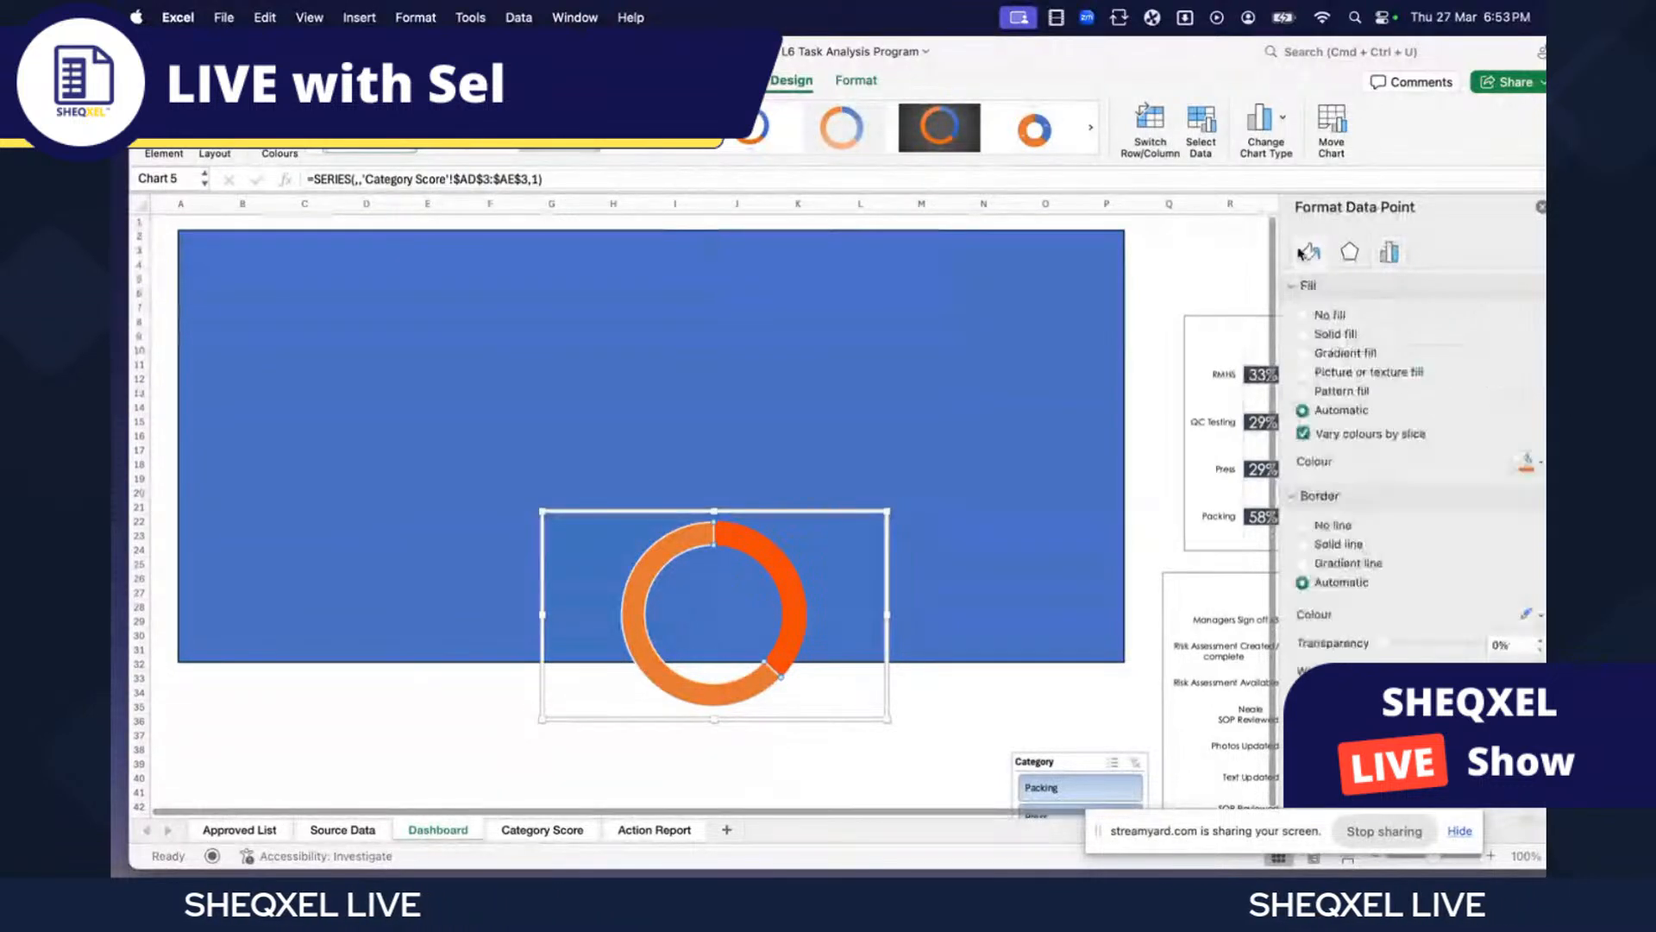
left_click(1527, 461)
left_click(1463, 583)
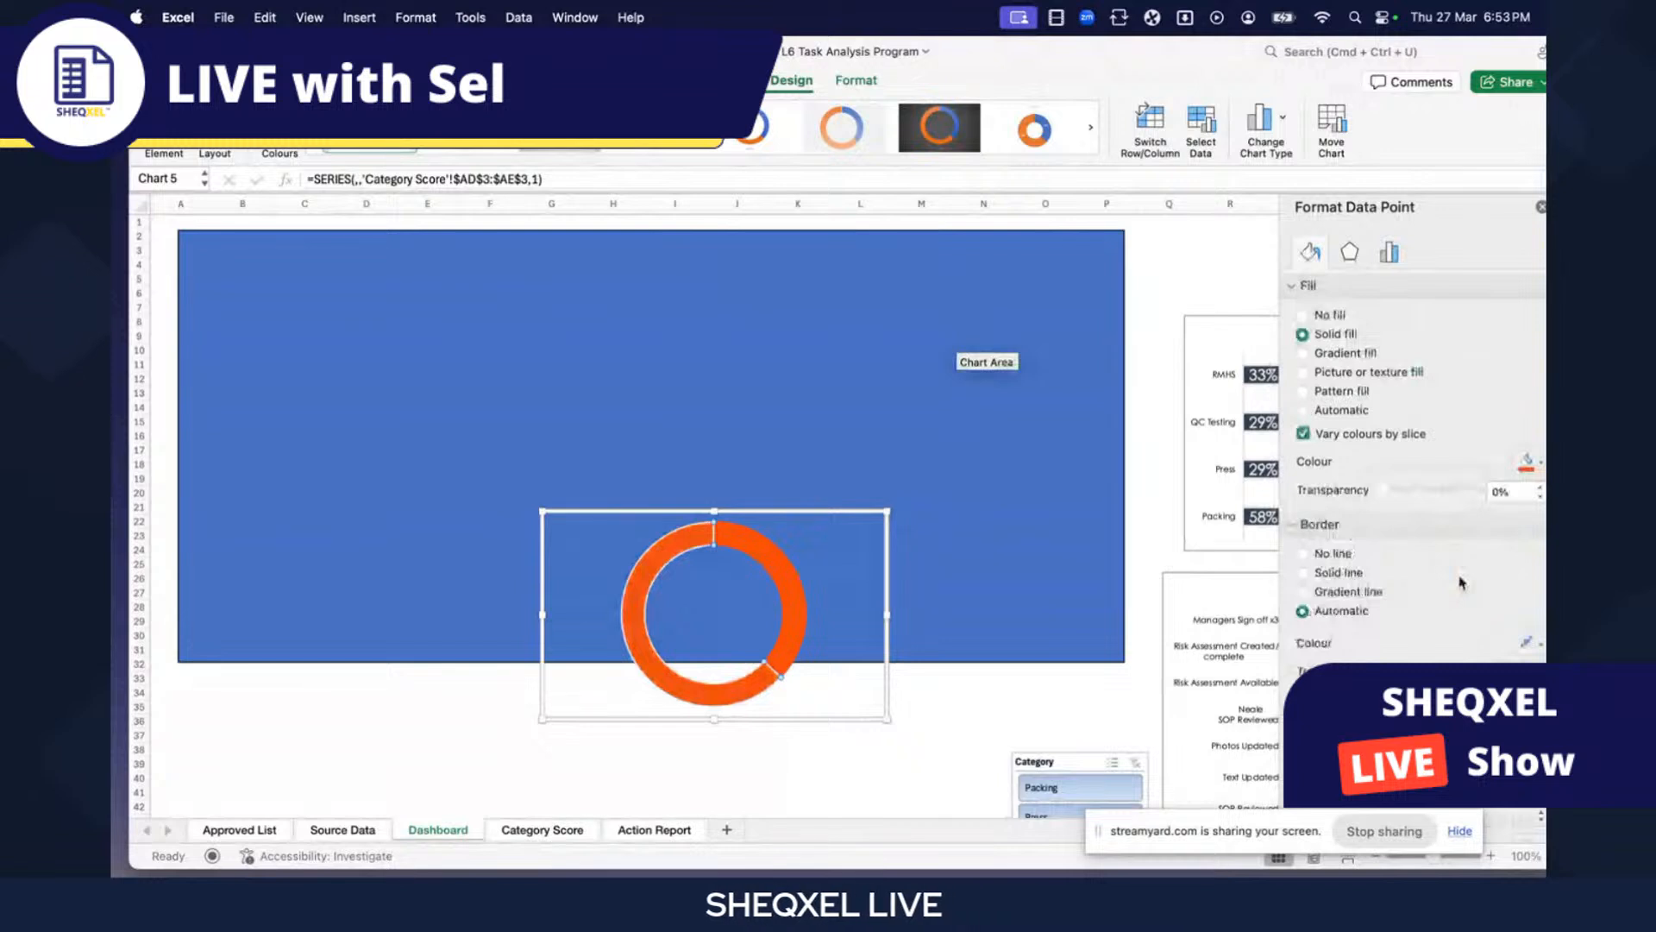
left_click(1461, 489)
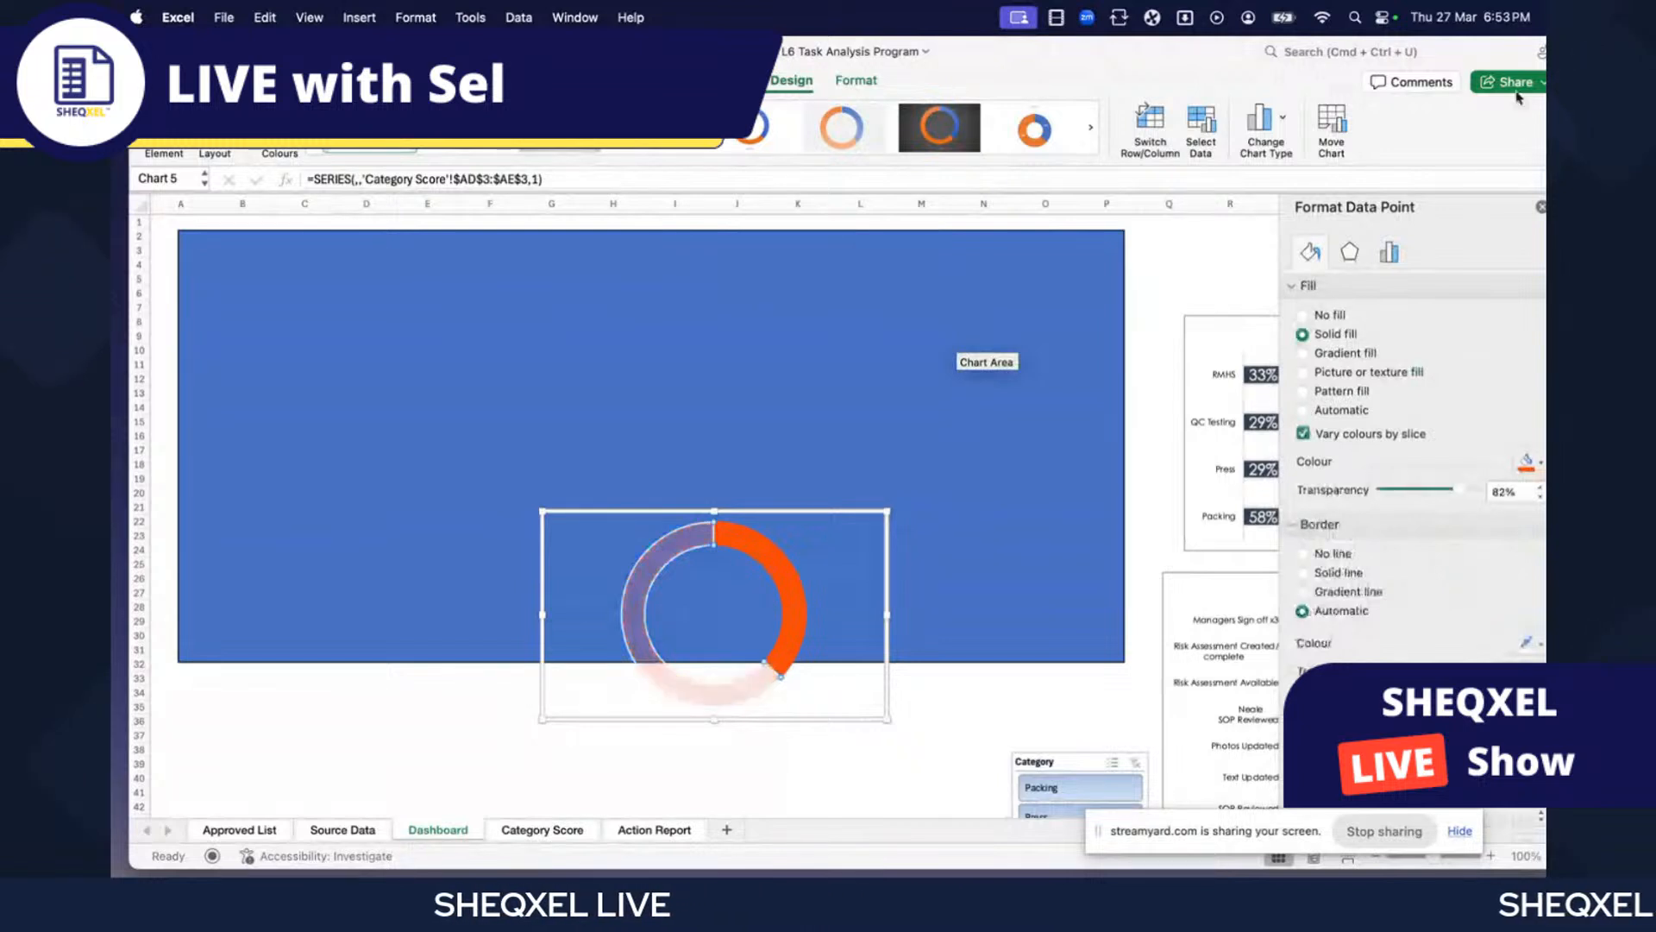
left_click(1542, 487)
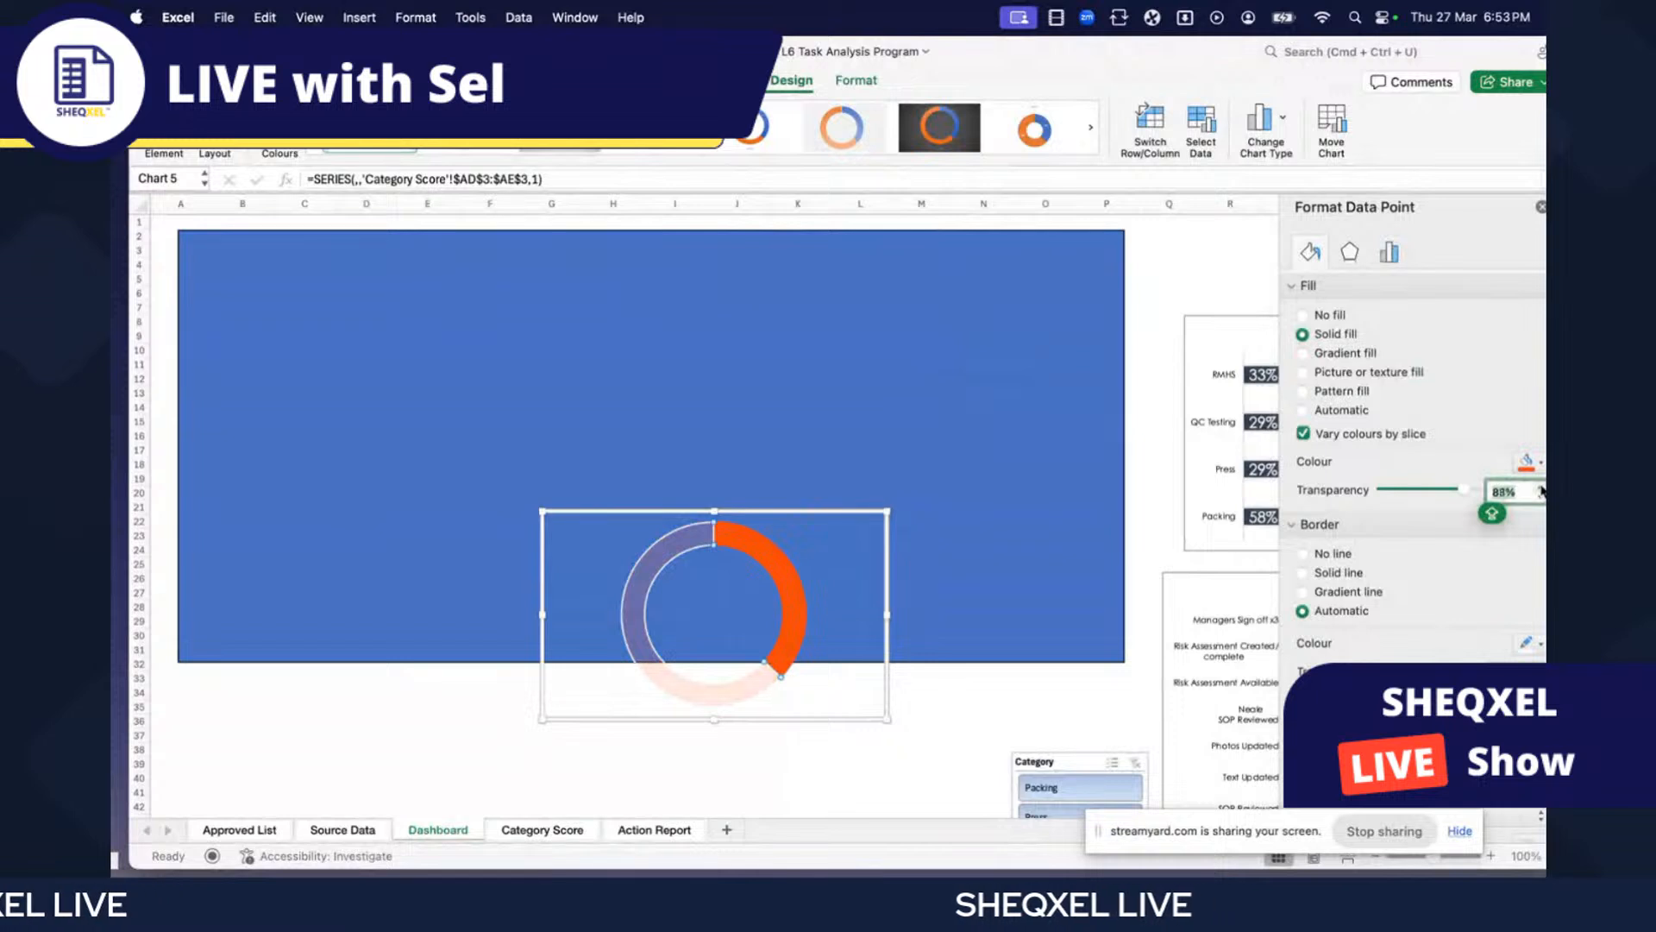
left_click(422, 693)
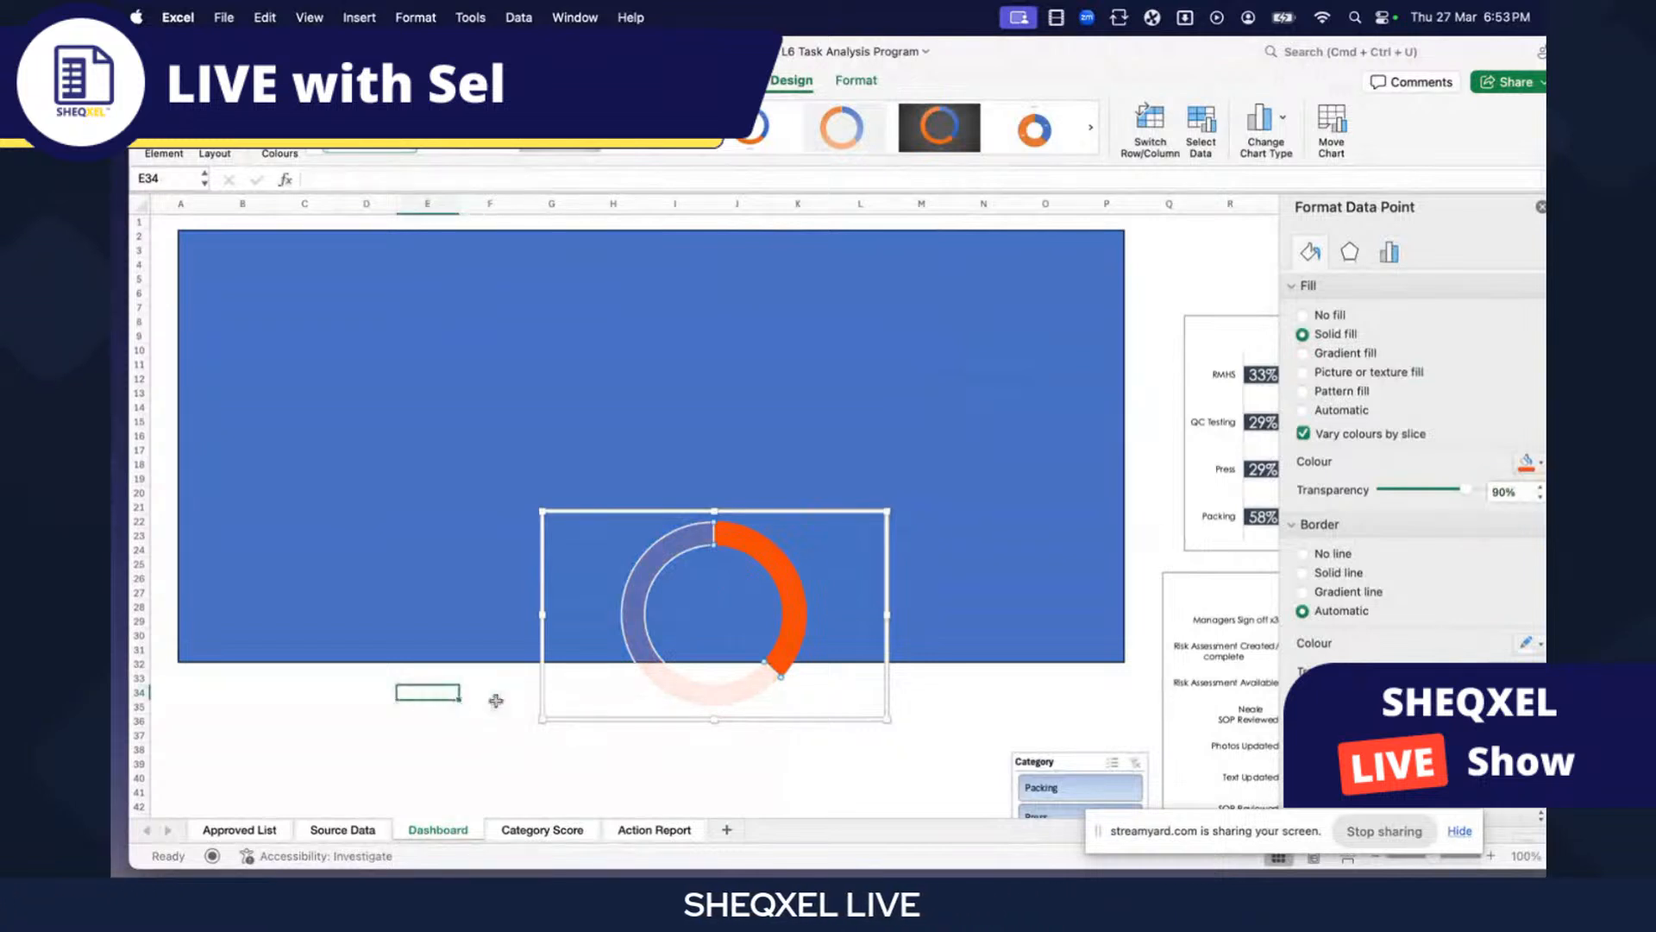
- Move the doughnut chart down across the rectangle's lower edge and set the pale slice's border to No line
left_click_drag(911, 651, 870, 781)
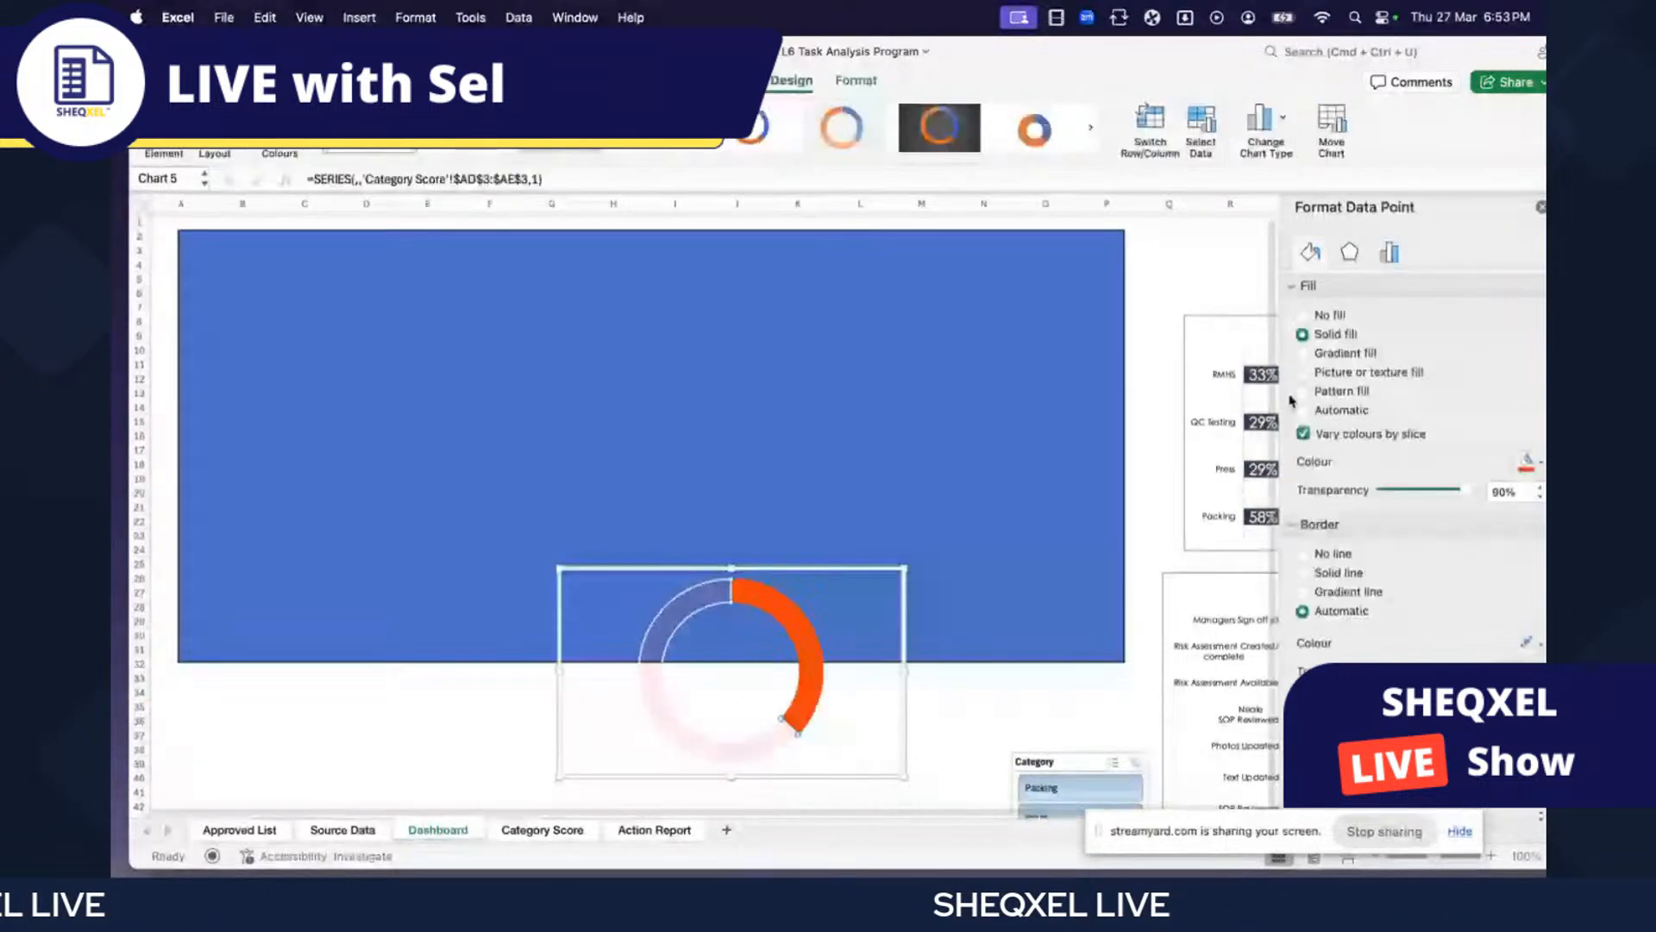
left_click(785, 615)
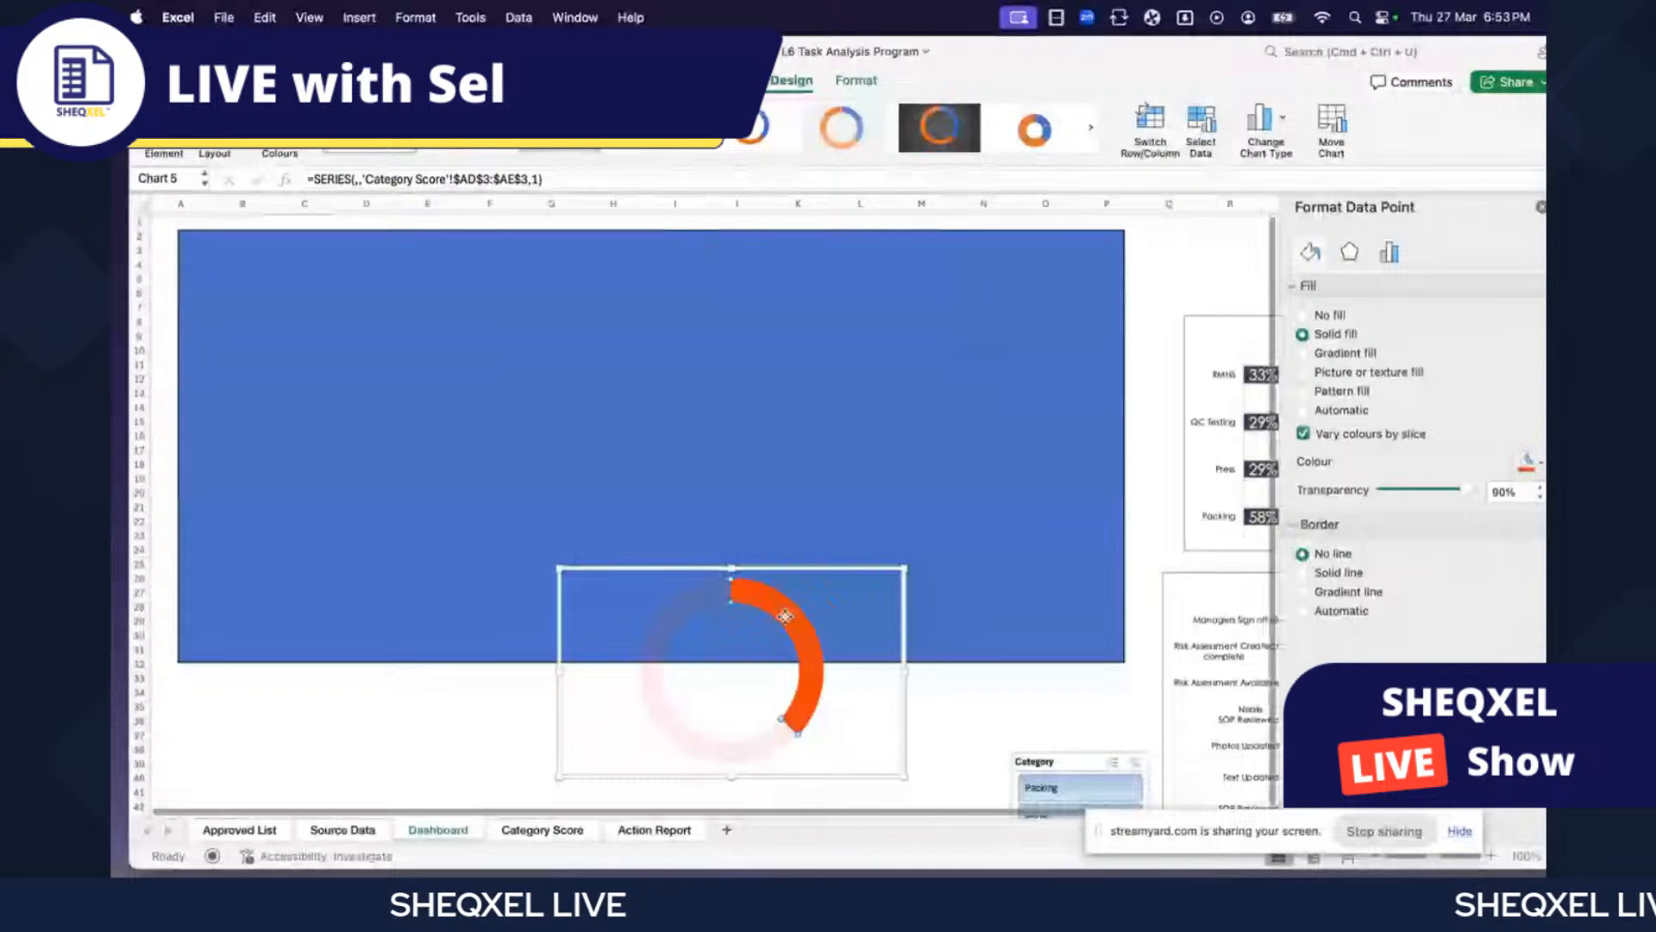
left_click(953, 677)
- Change the background rectangle's fill from blue to light grey
left_click(993, 492)
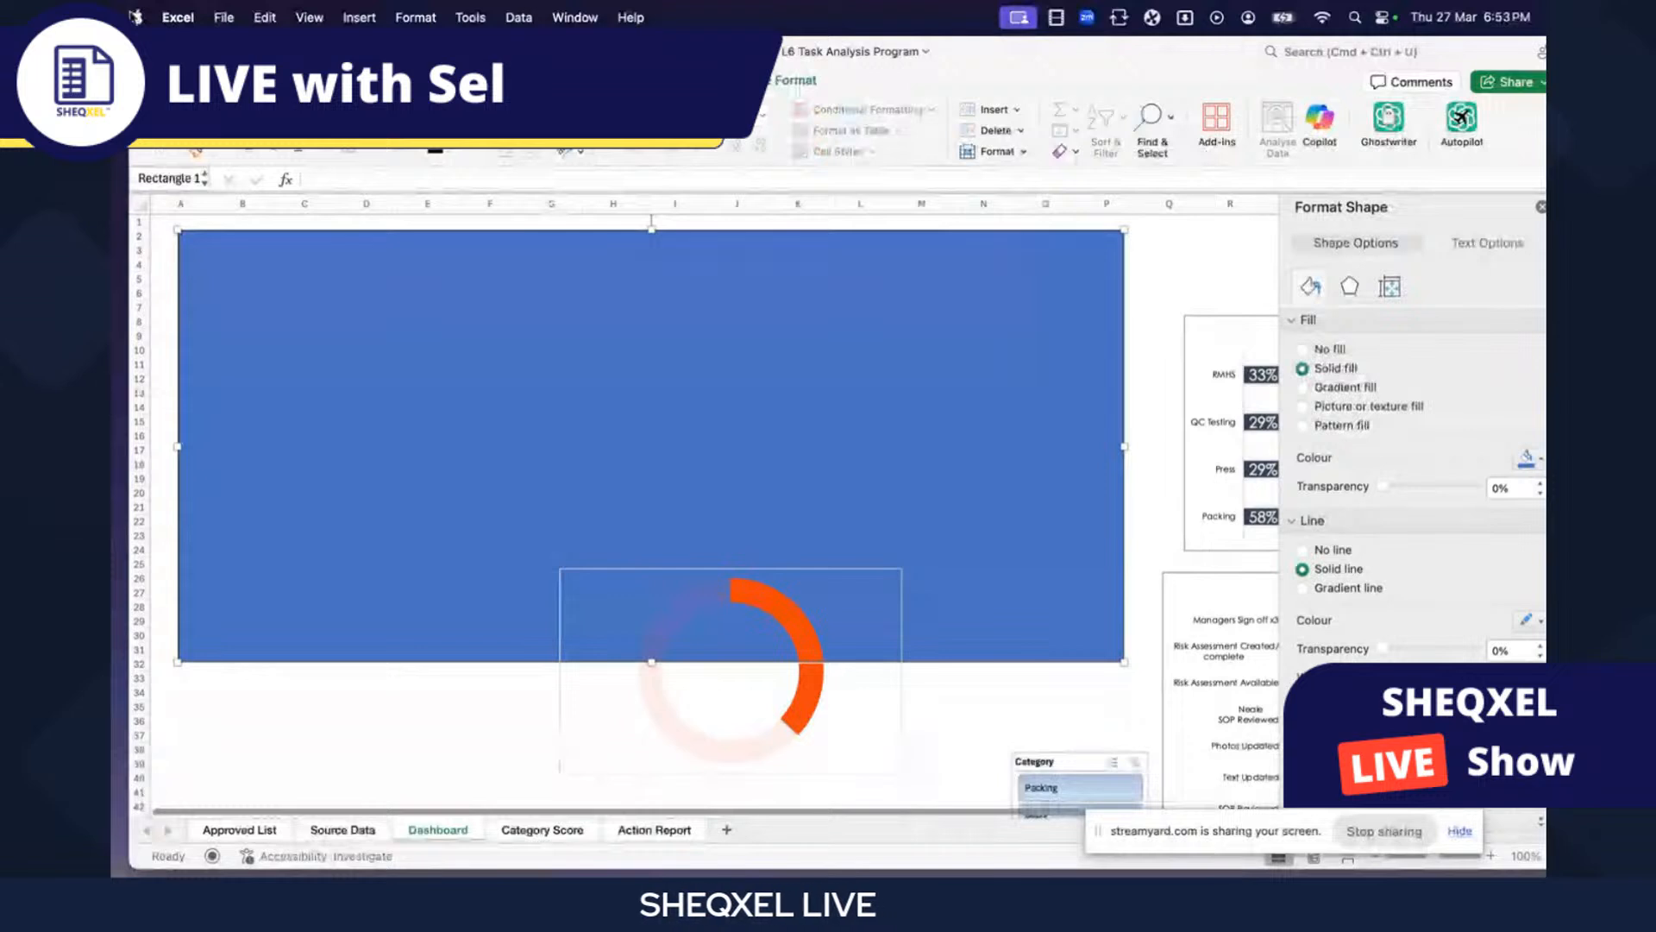
left_click(136, 16)
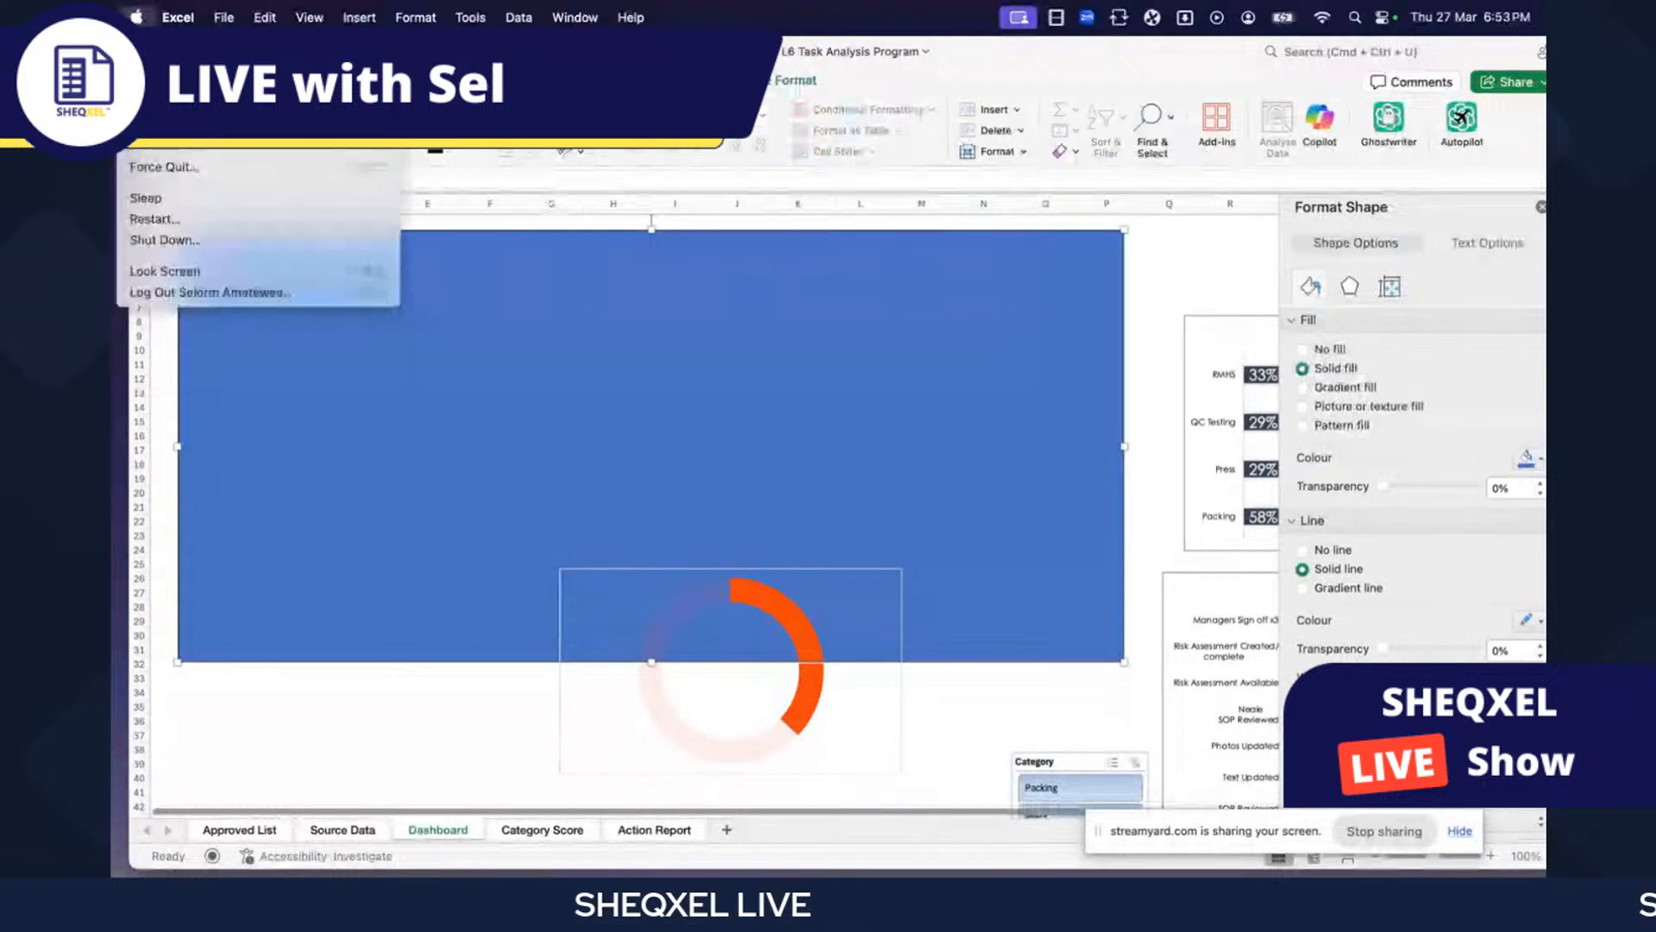
left_click(461, 267)
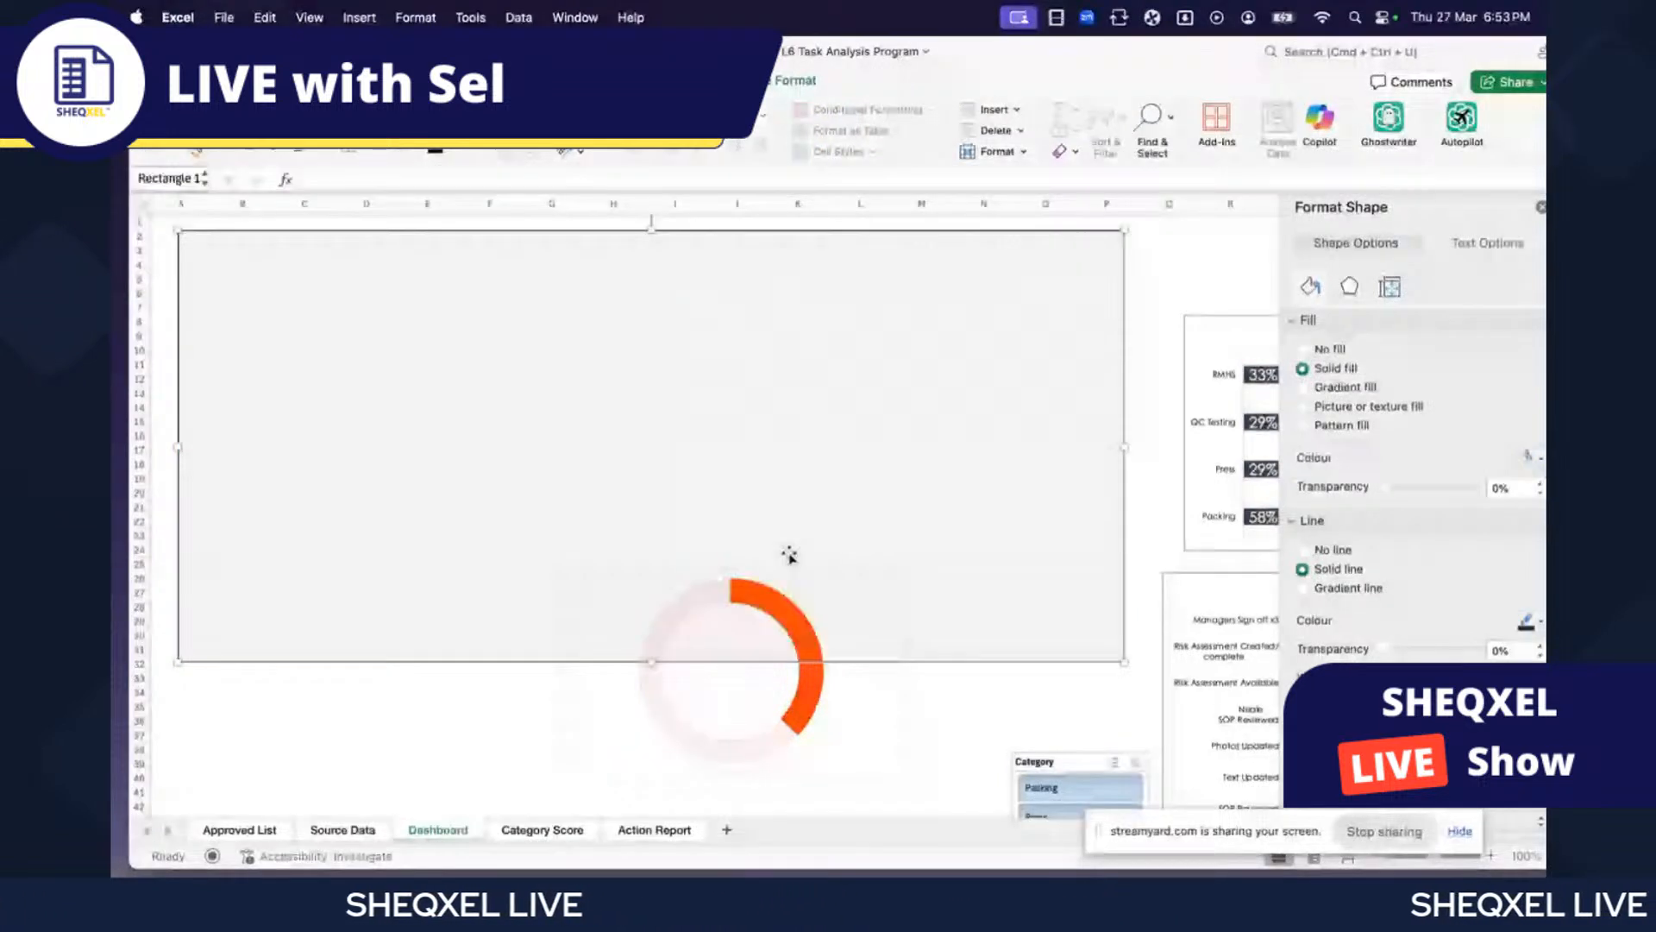
- Give the background rectangle a custom very pale pink solid fill
right_click(433, 362)
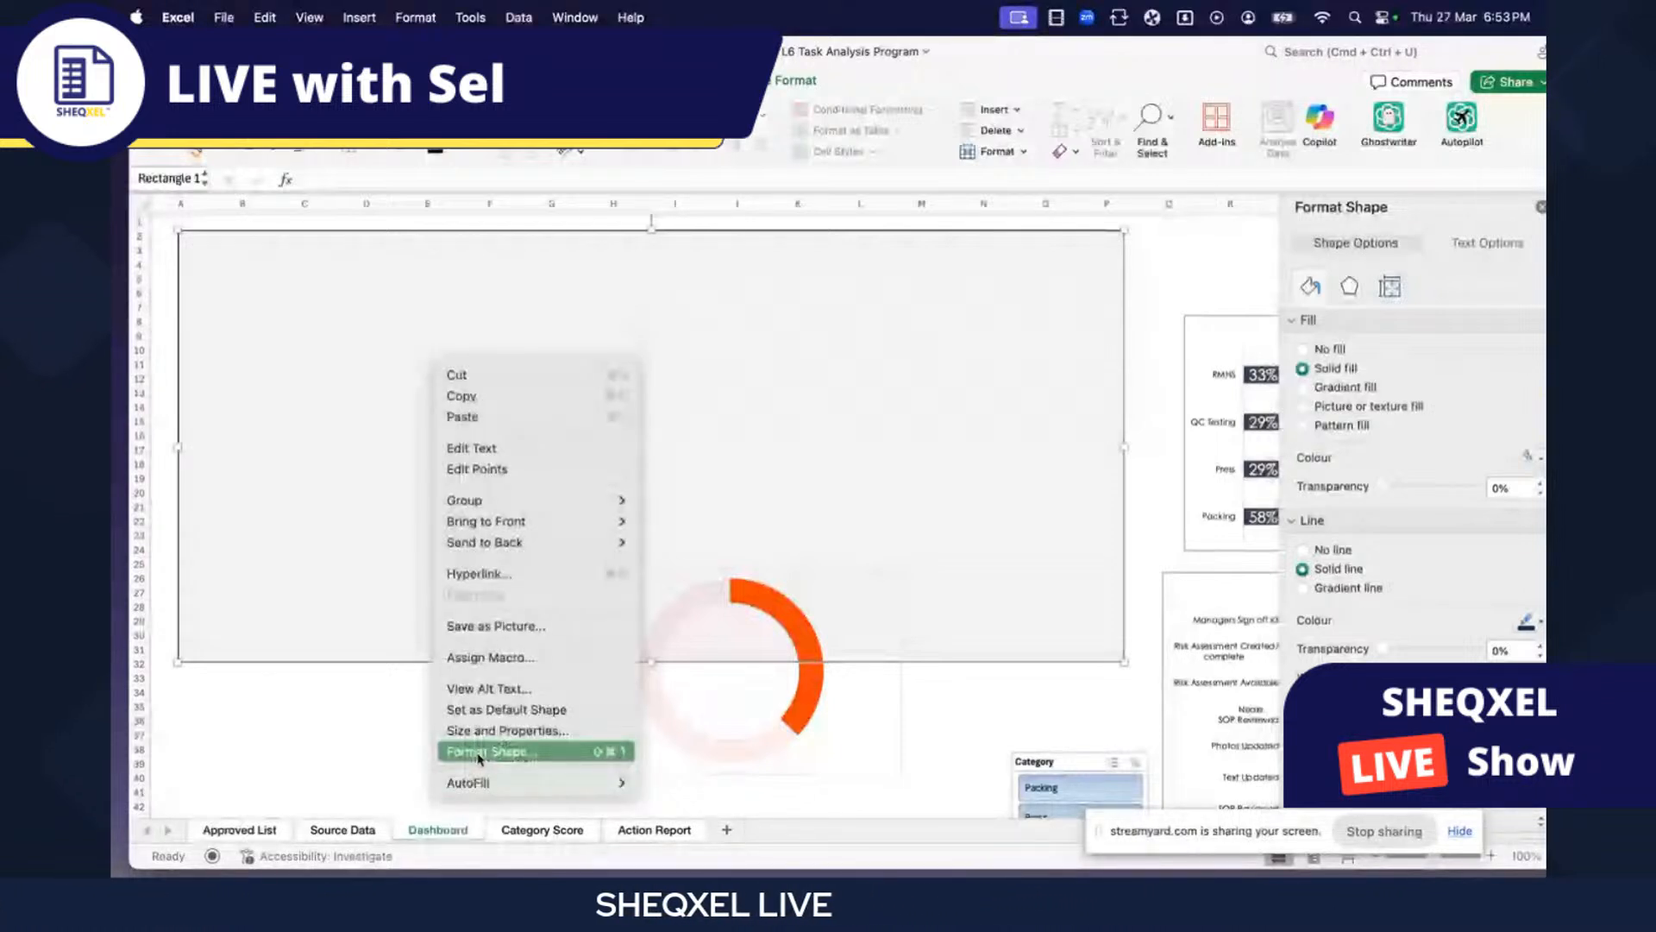
left_click(479, 751)
left_click(1528, 457)
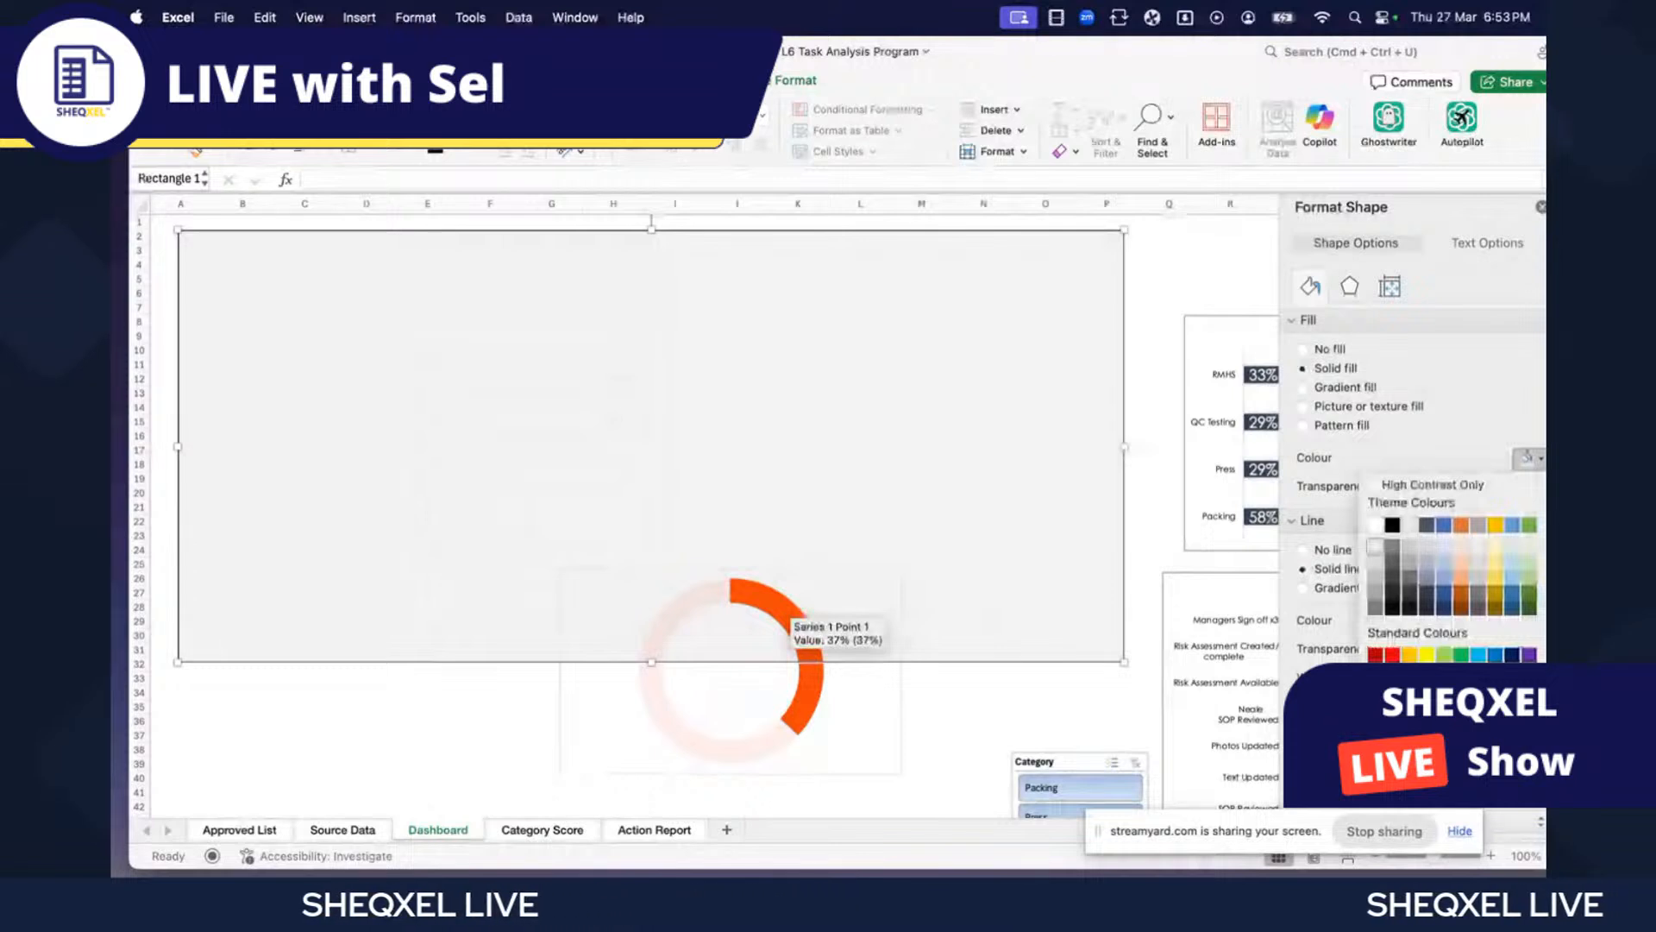
left_click(1415, 680)
left_click_drag(824, 300, 810, 332)
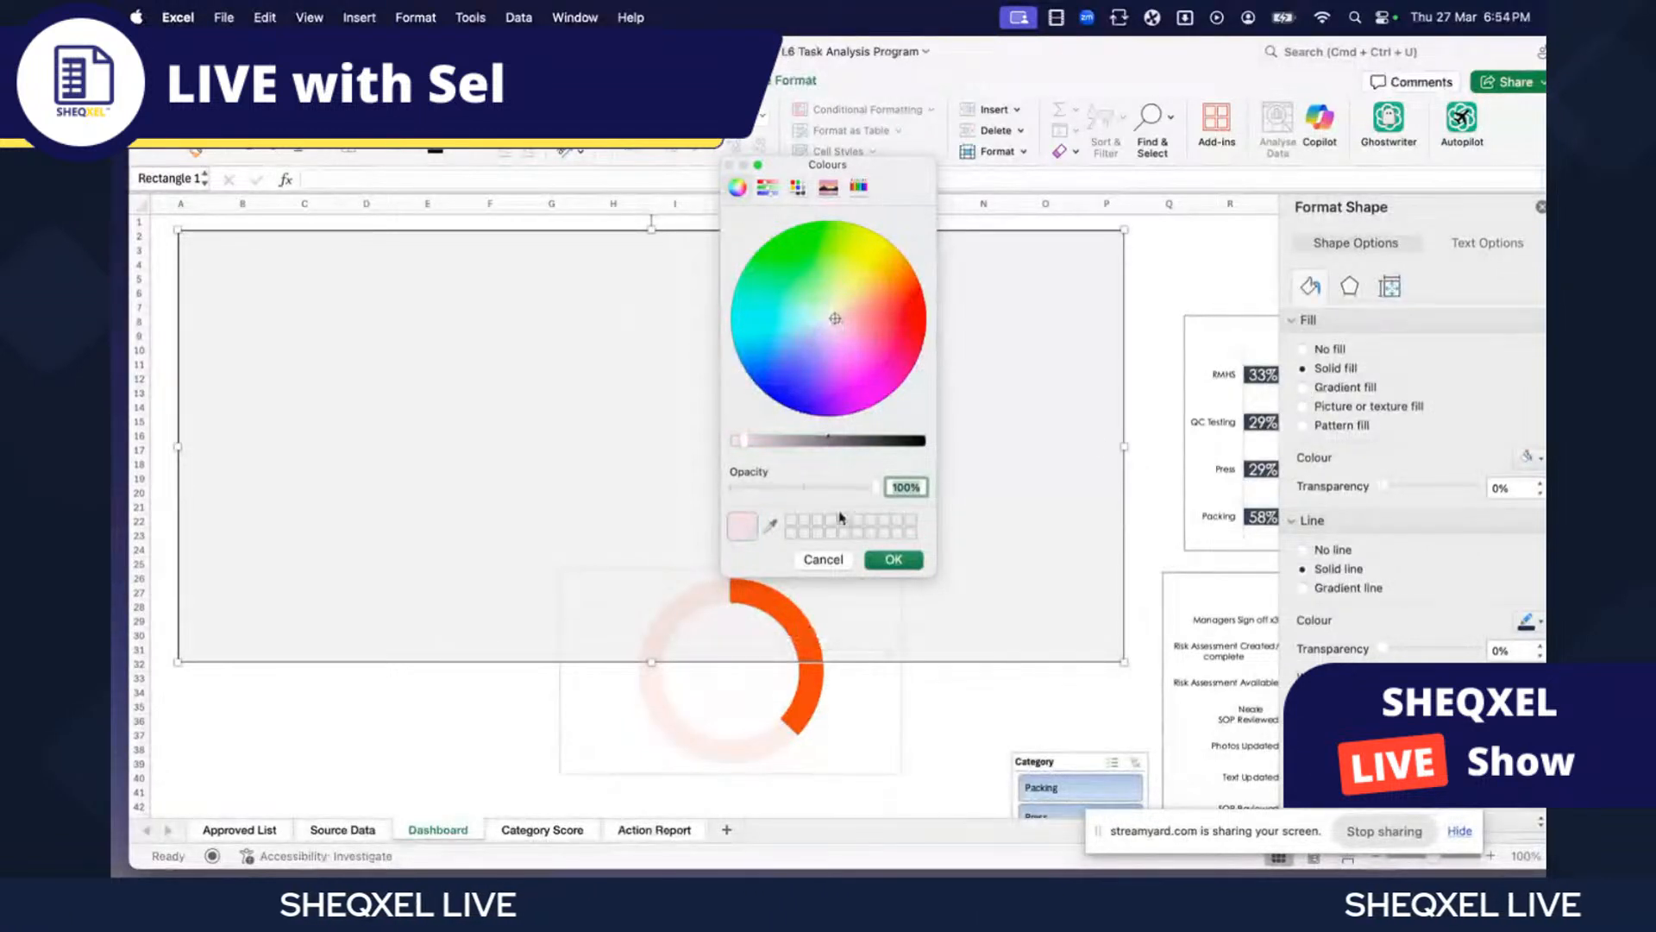
left_click(894, 560)
- Switch the background rectangle to a linear gradient fill and remove its two middle gradient stops
left_click(1306, 388)
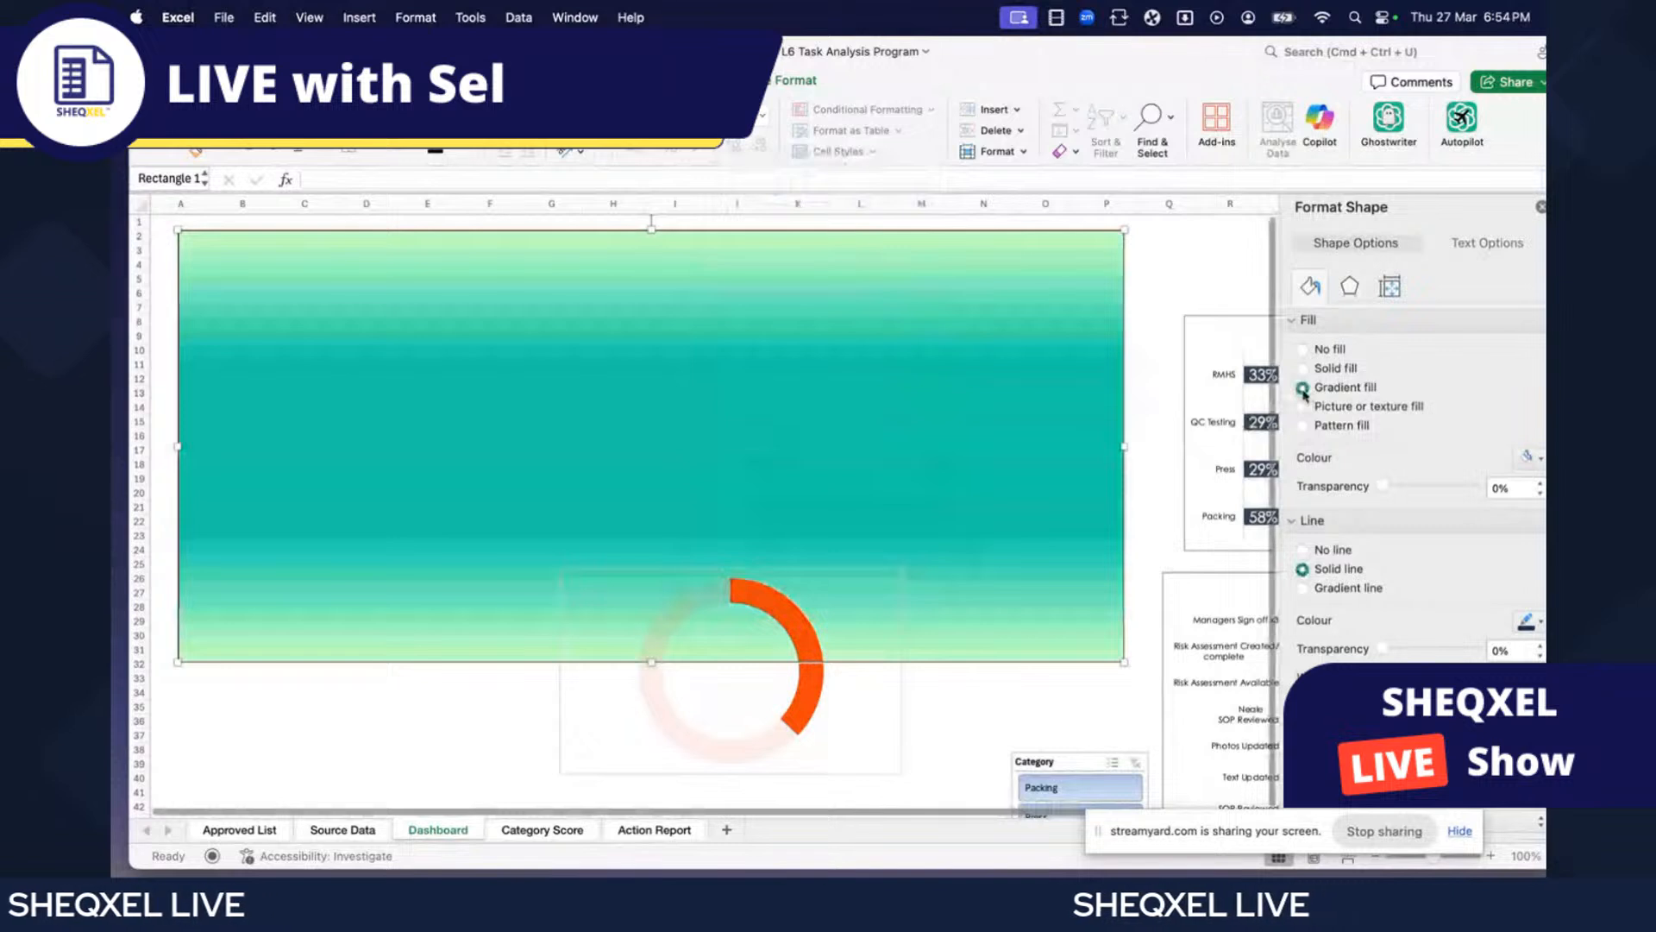
left_click(1536, 520)
left_click(1507, 510)
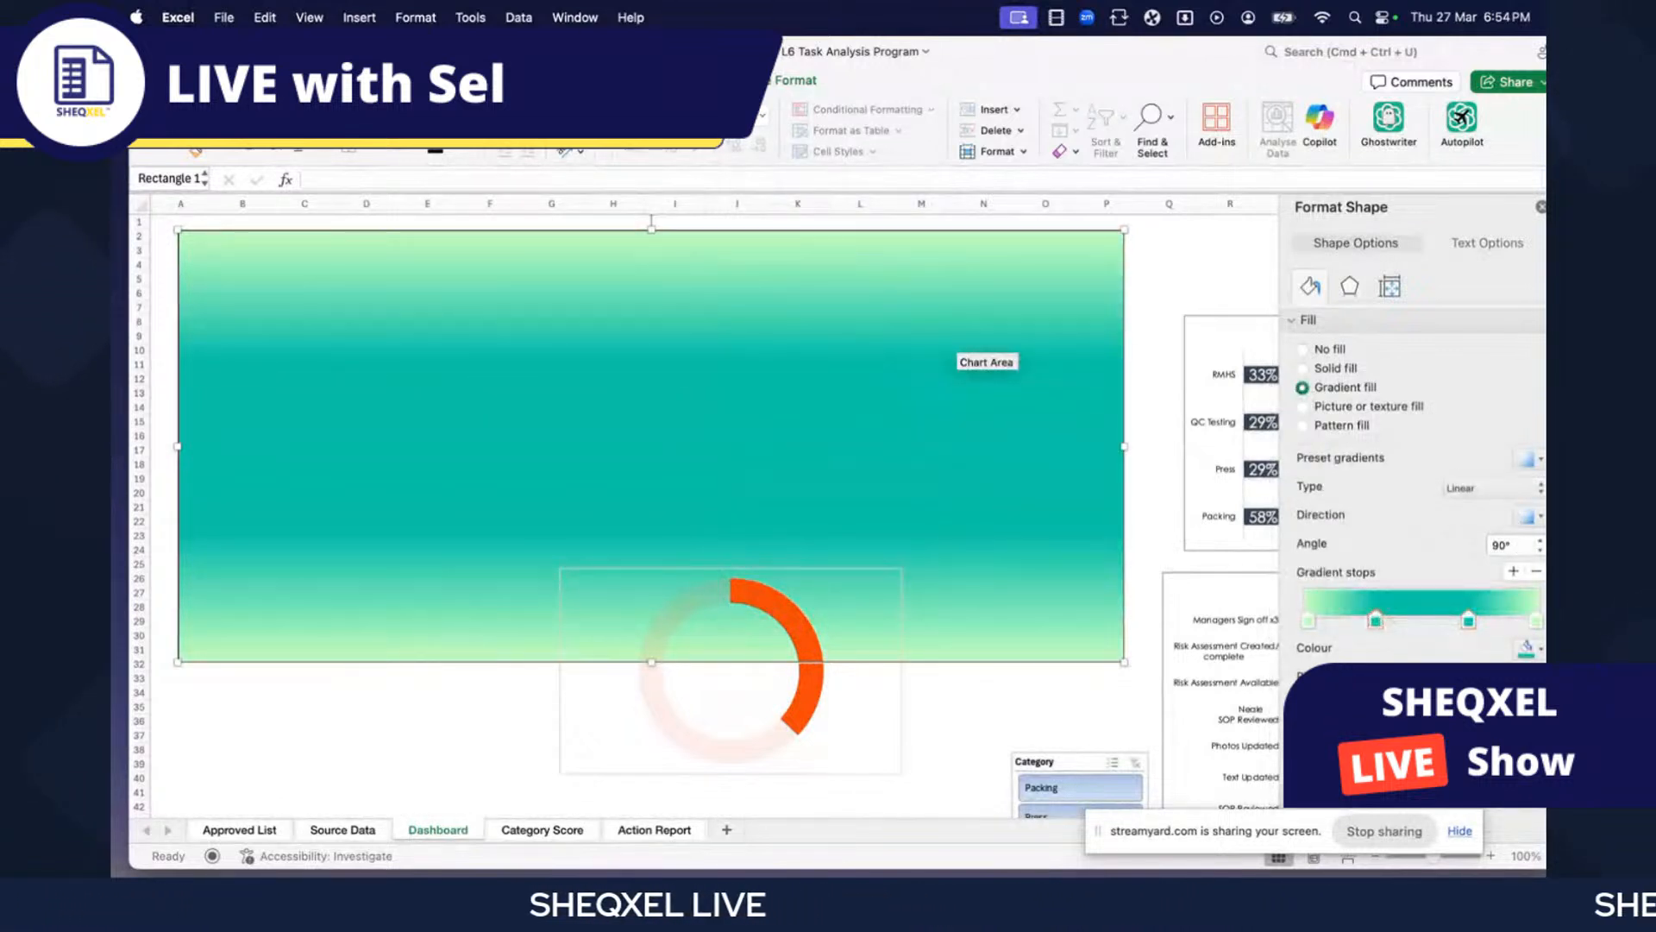
left_click(1536, 572)
left_click(1468, 620)
left_click(1536, 572)
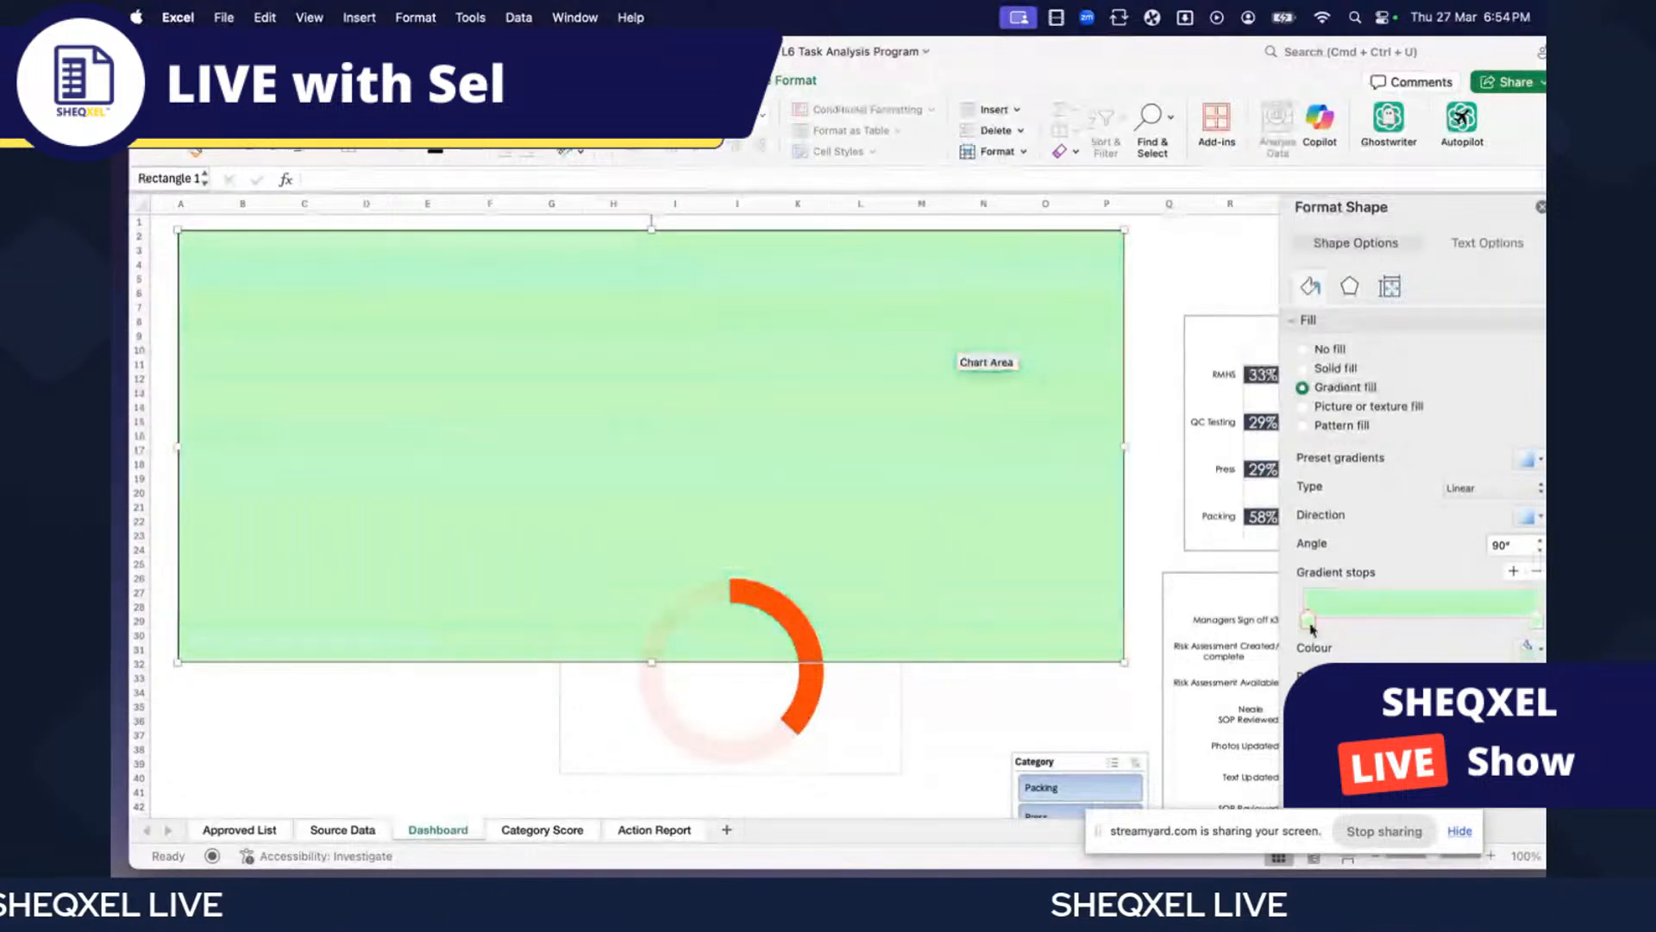
- Colour the rectangle's first gradient stop white and its last stop light green
left_click(1528, 647)
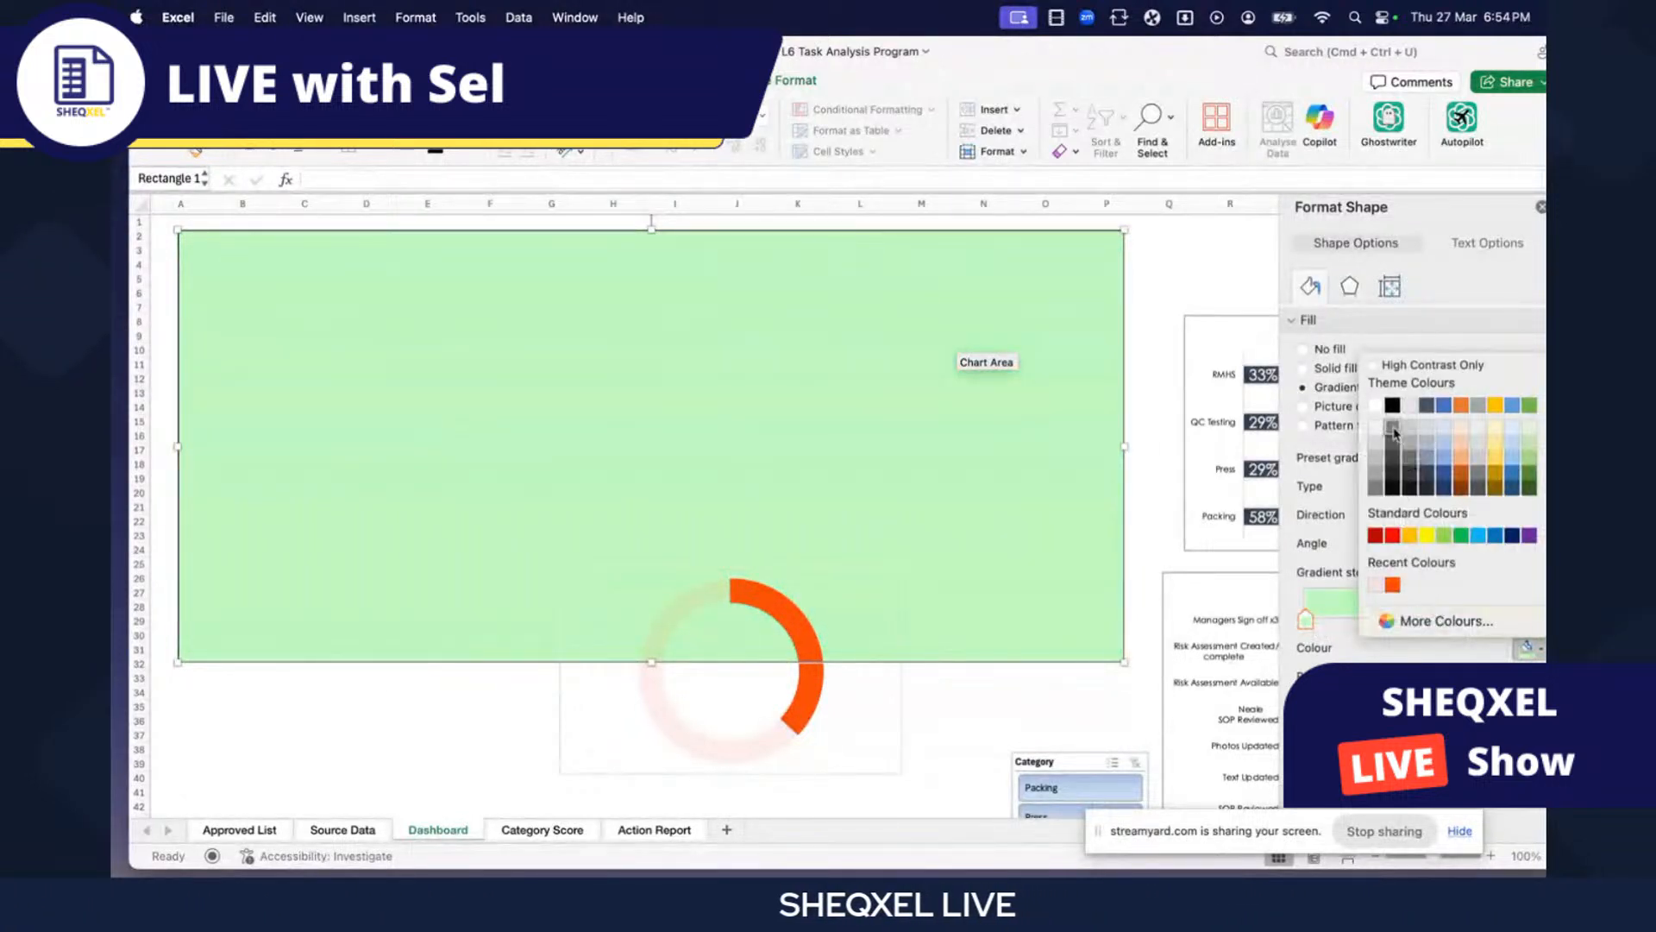
left_click(1376, 406)
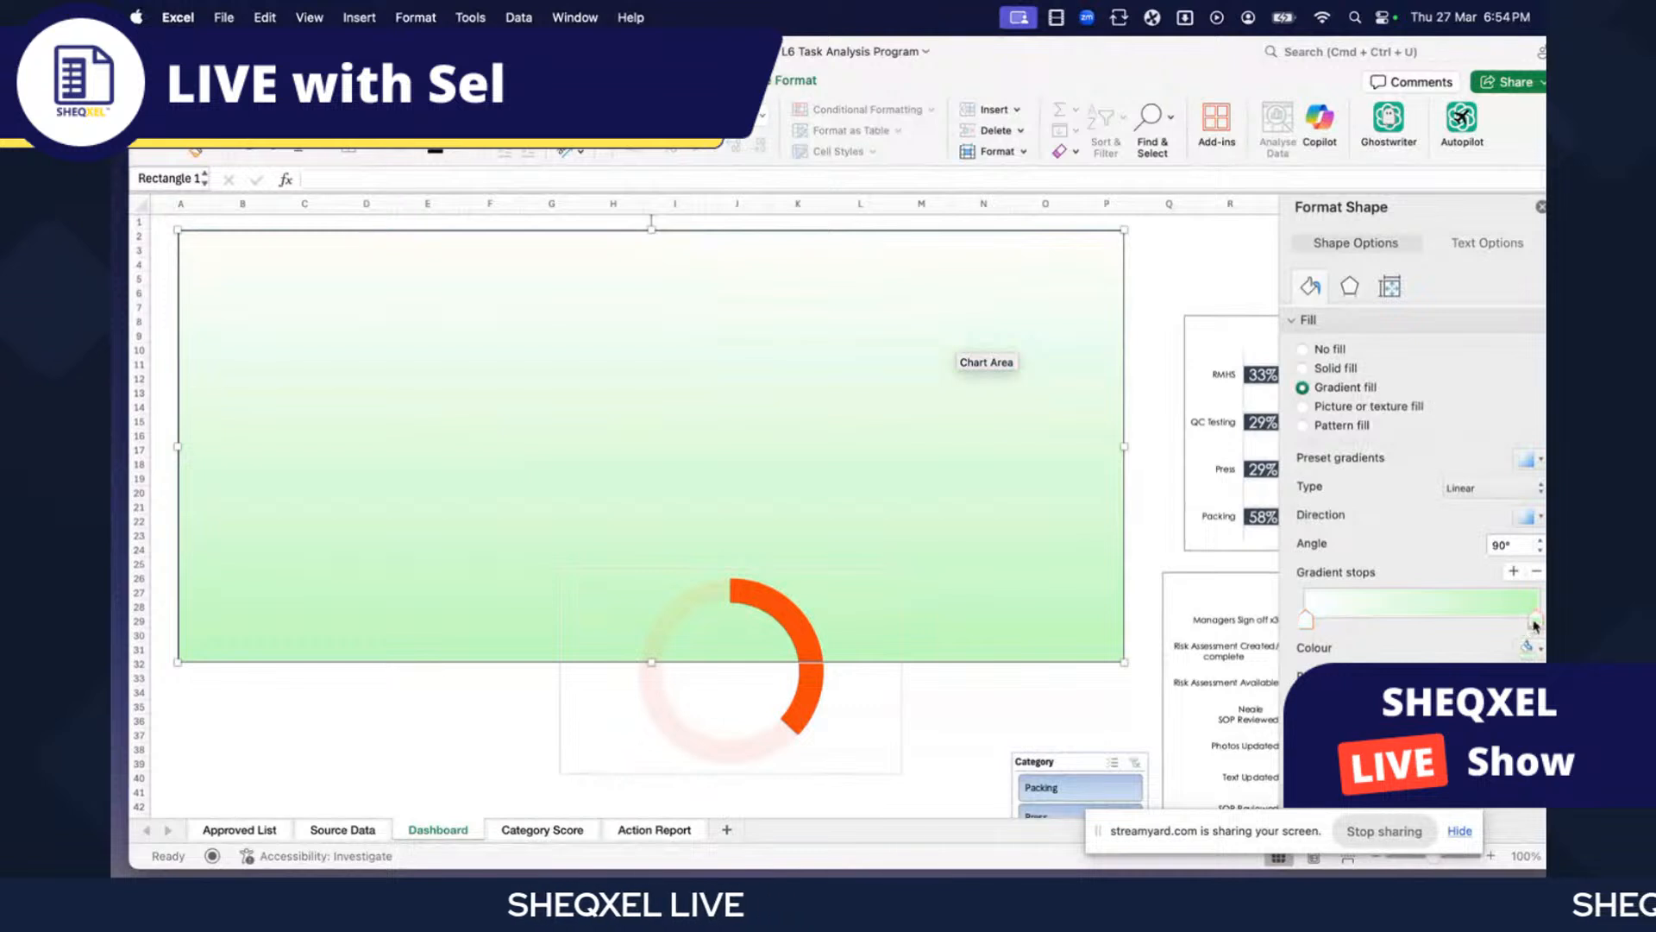
left_click(1541, 647)
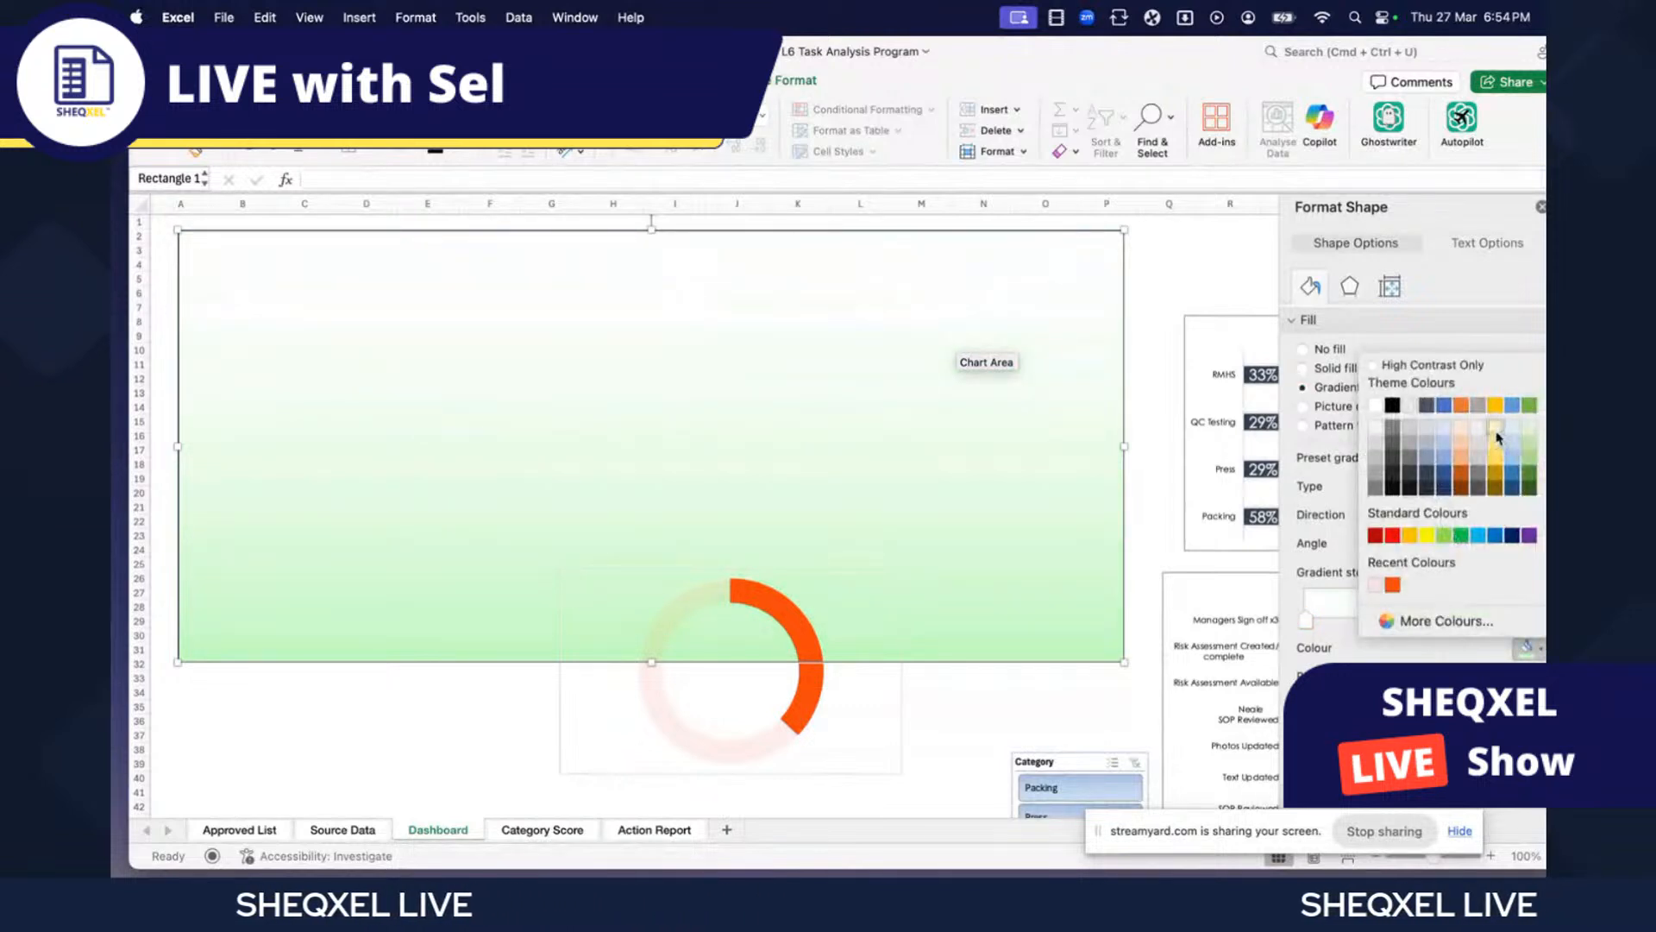
left_click(1502, 433)
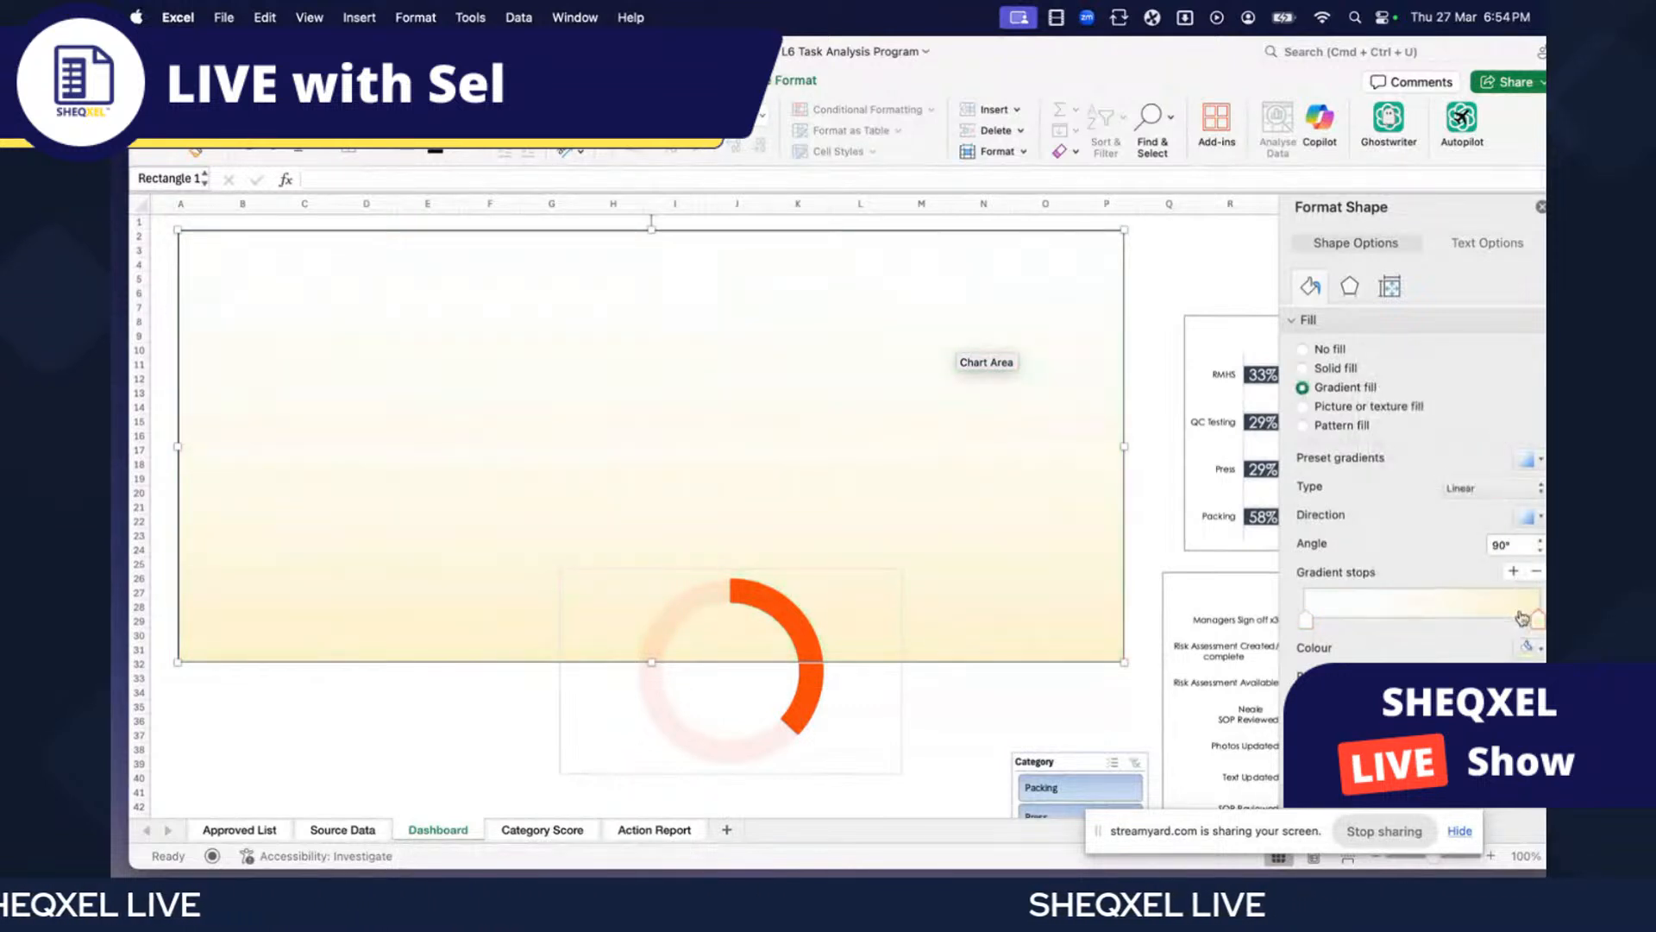
left_click(1539, 647)
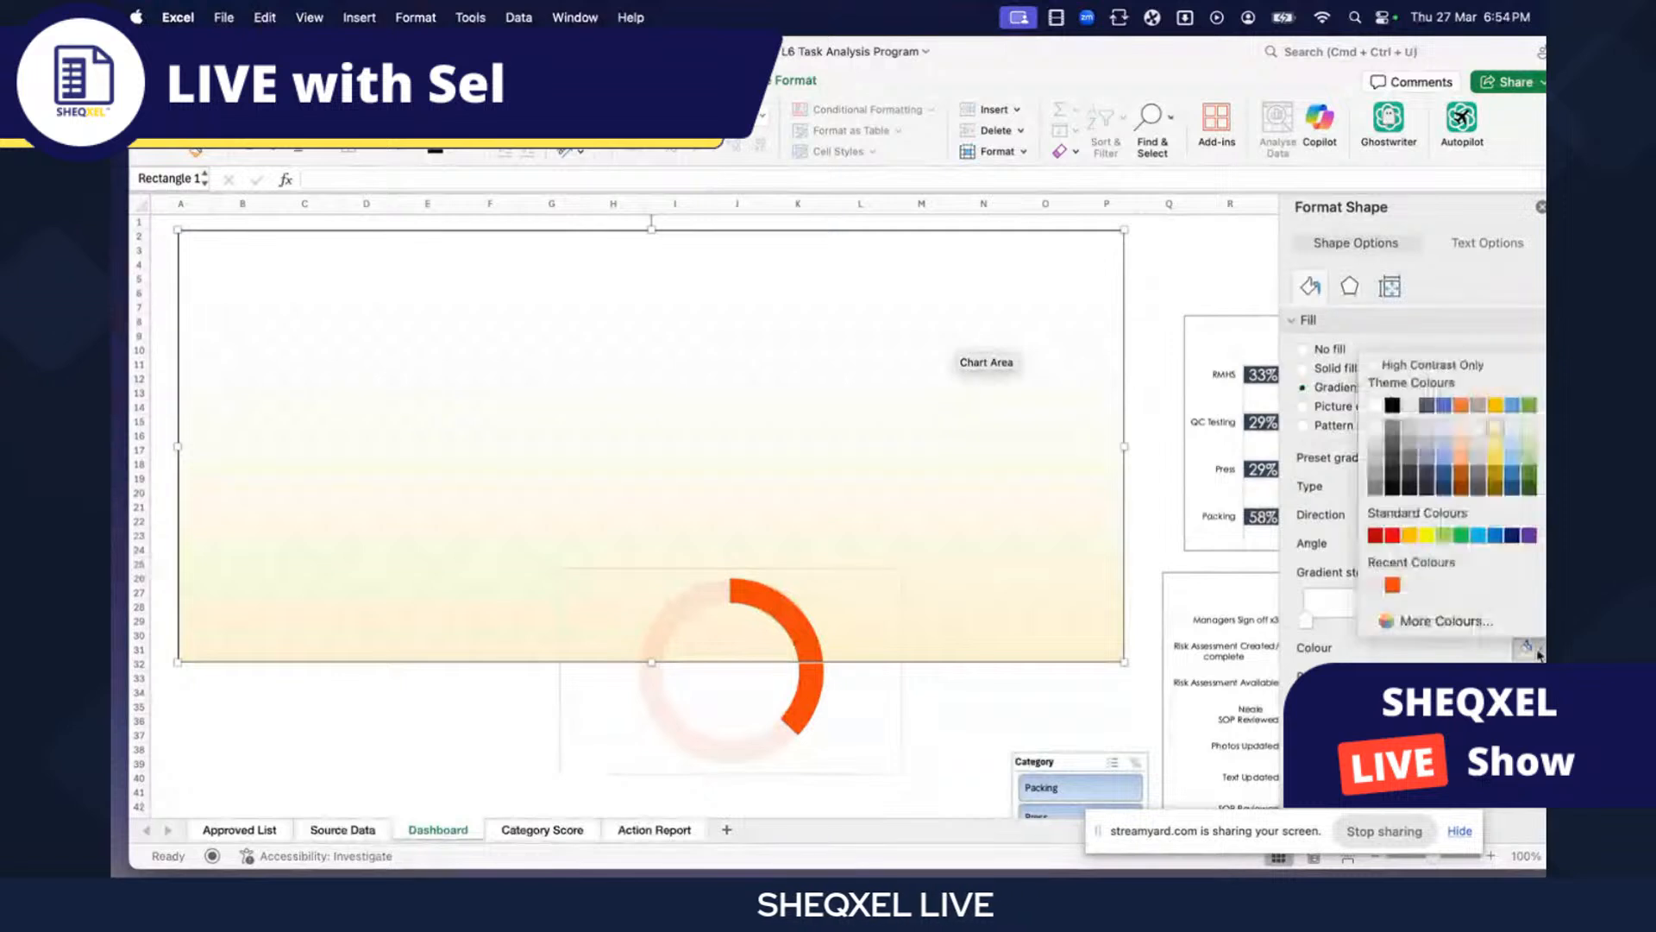
left_click(1530, 440)
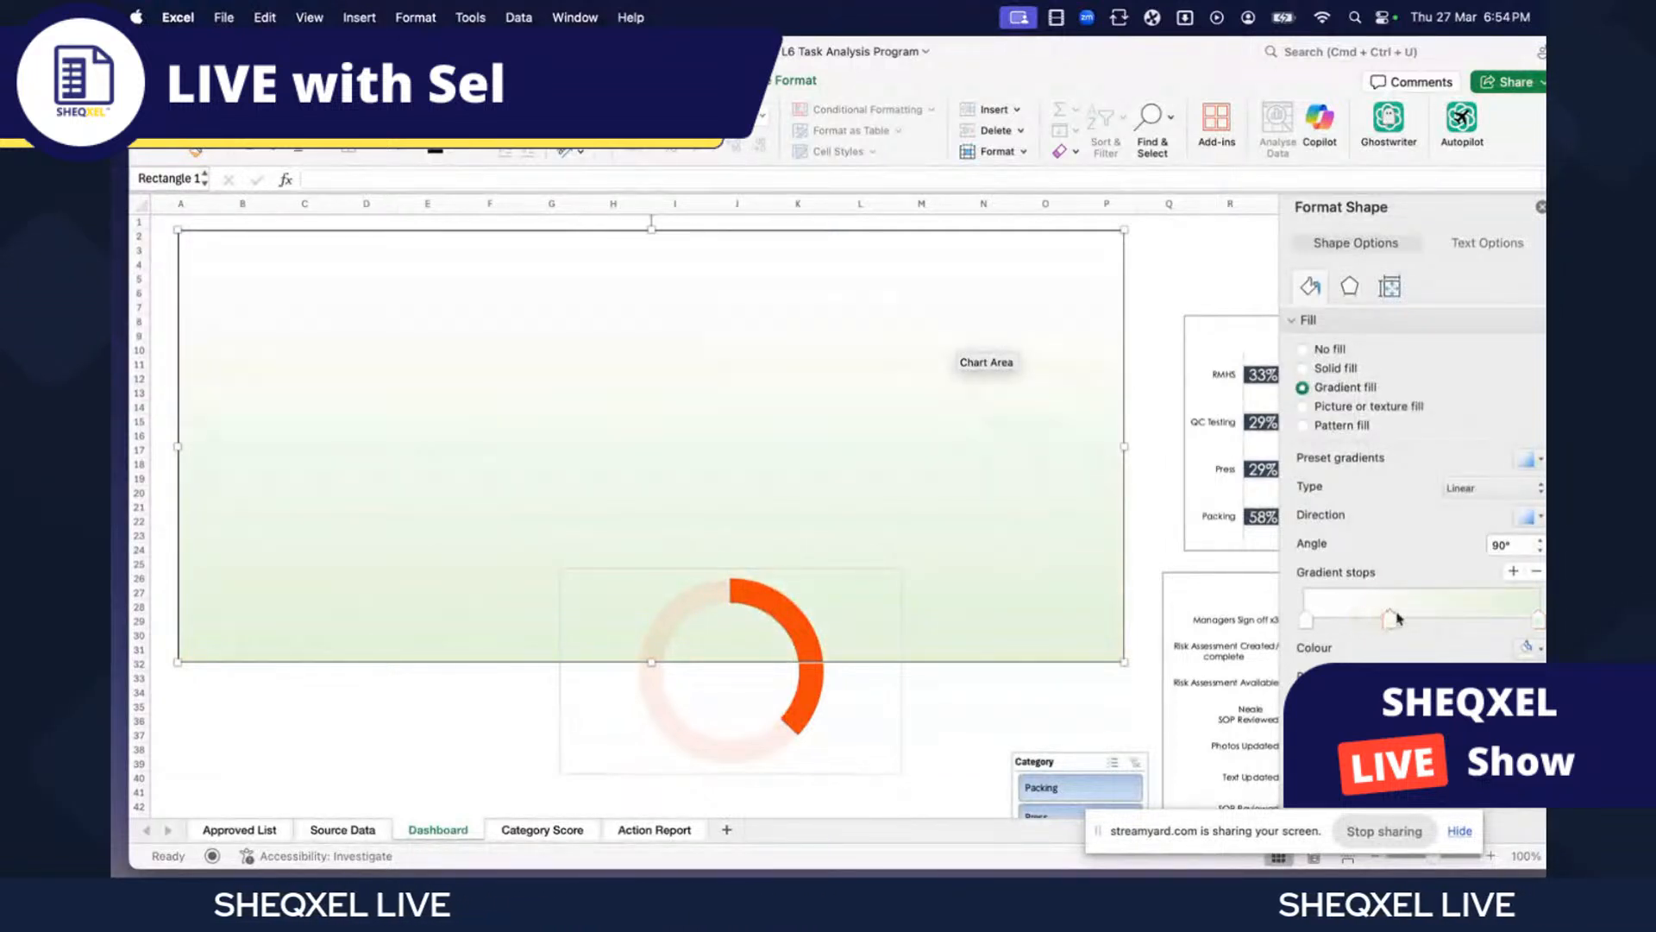
- Add a gradient stop between the two ends, move it towards the last stop and colour it white
left_click(1470, 619)
left_click_drag(1470, 619, 1500, 615)
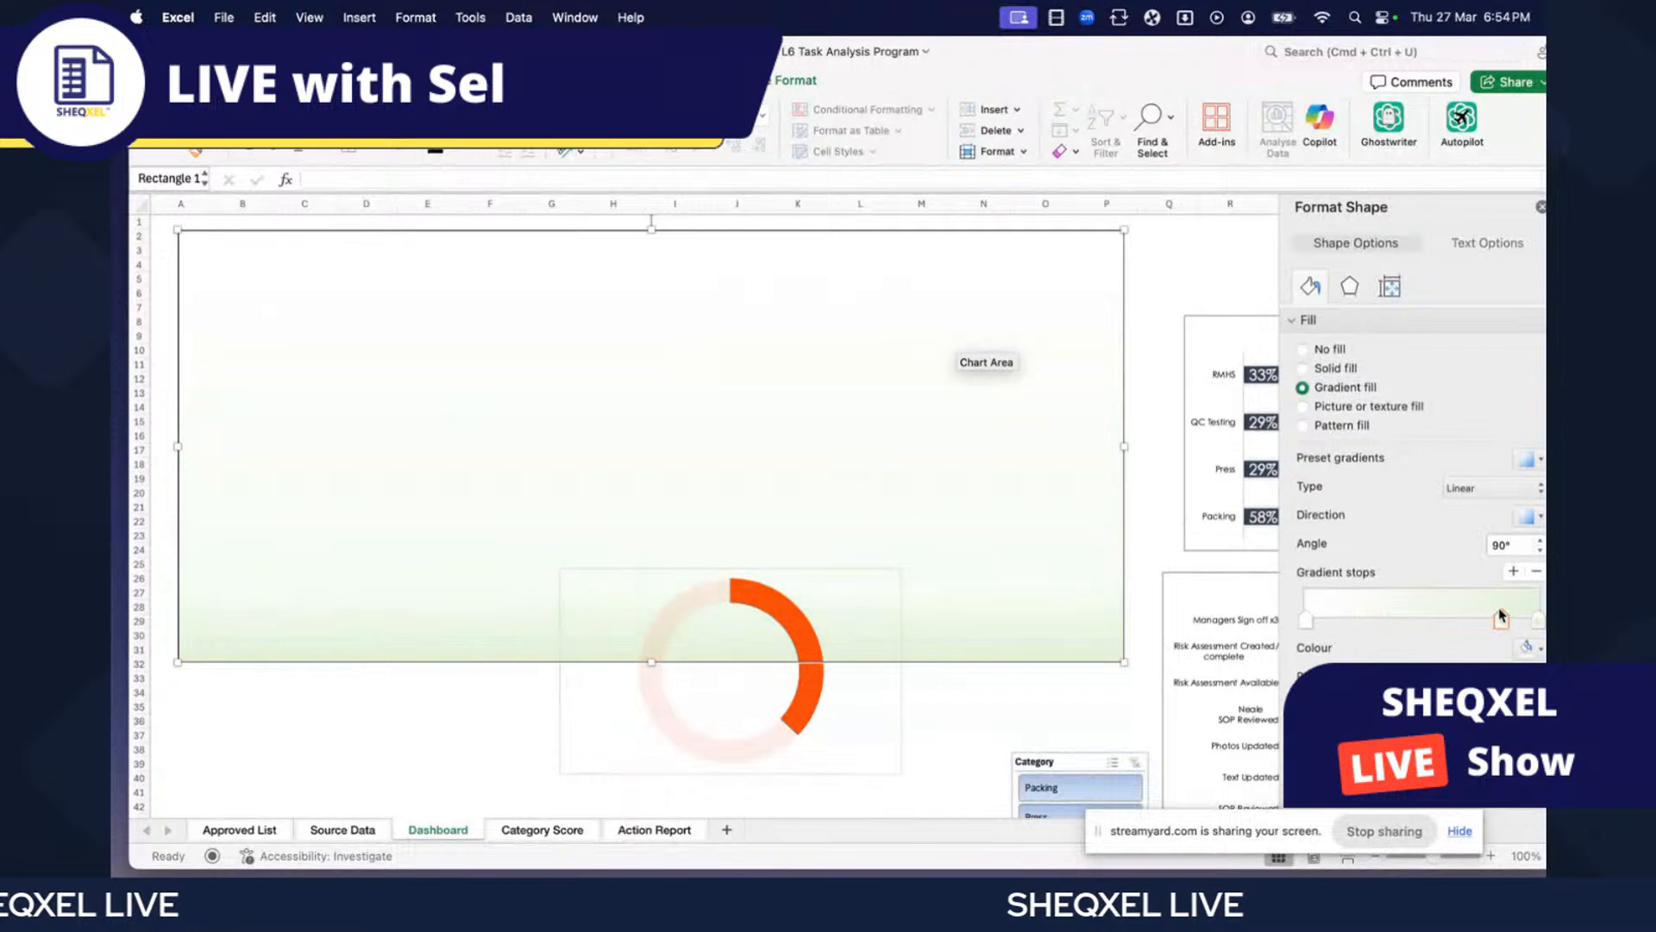
left_click(1528, 650)
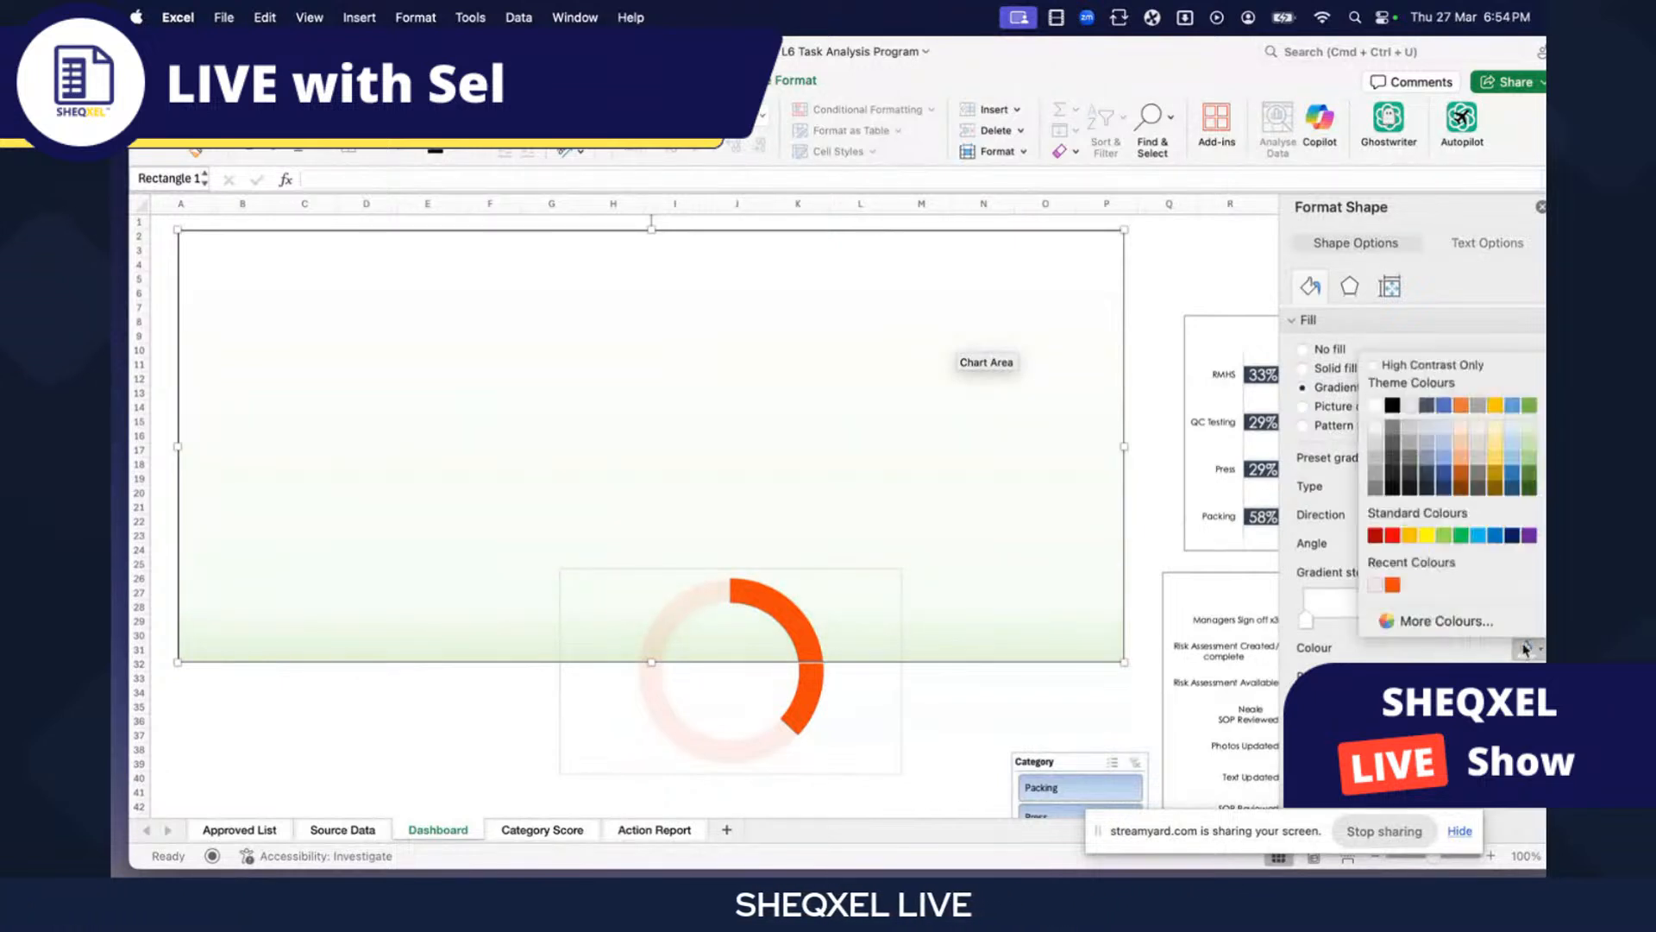
left_click(1377, 405)
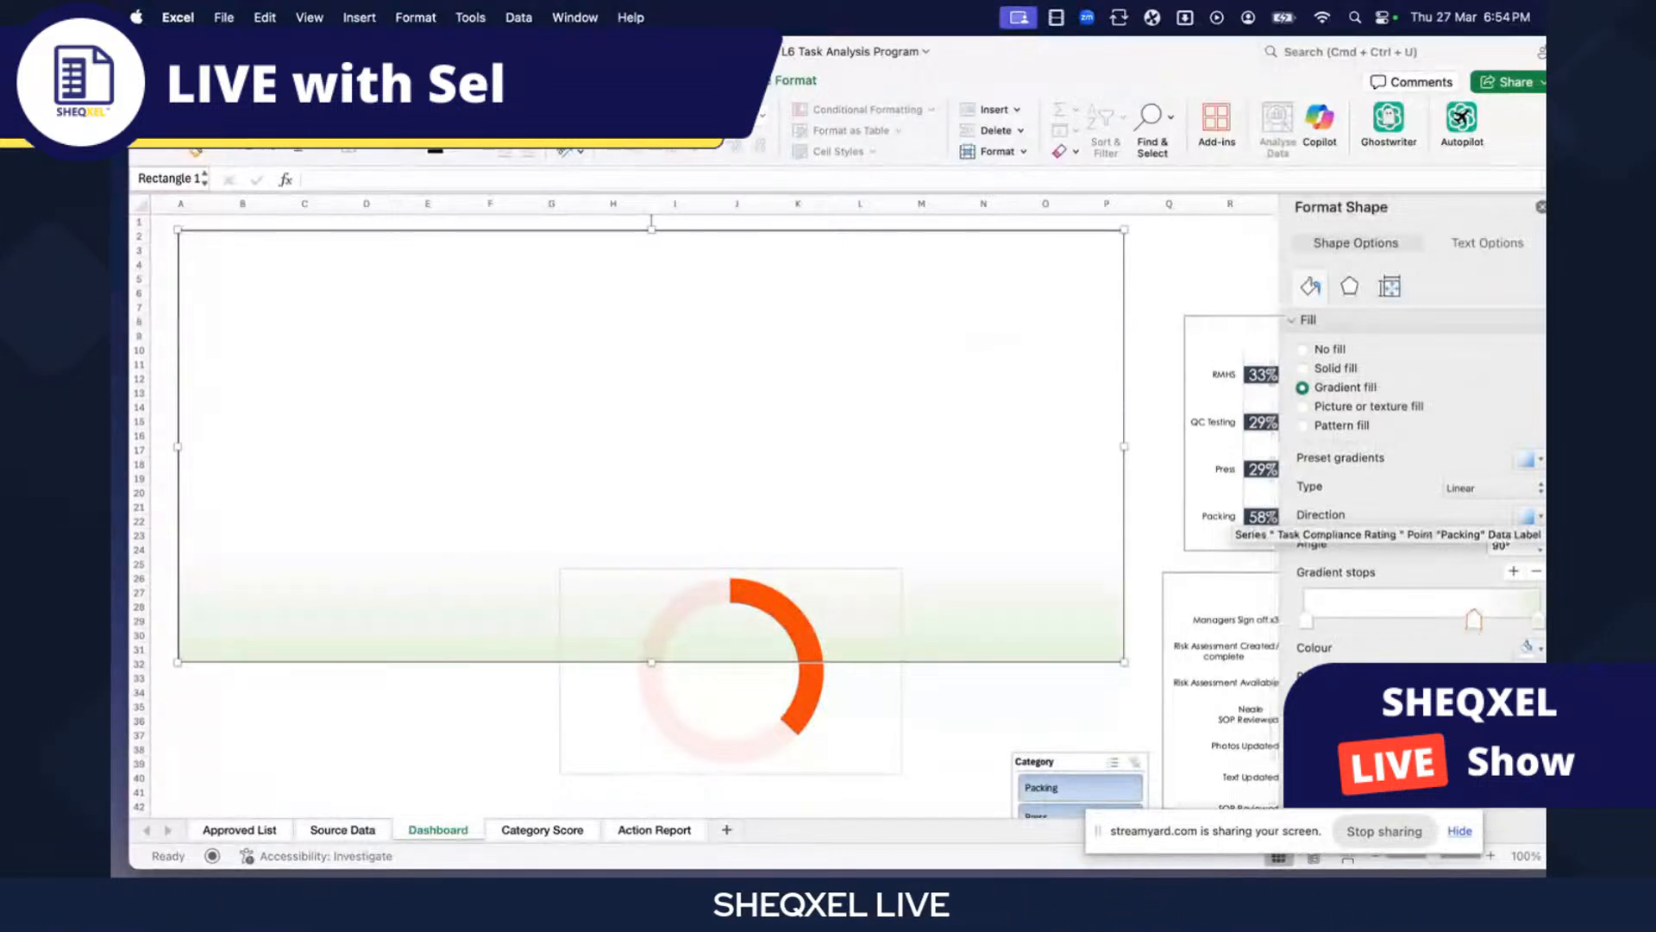
- Remove the middle gradient stop and recolour the rectangle's last stop with a custom very pale pink hex colour
key("super+Tab")
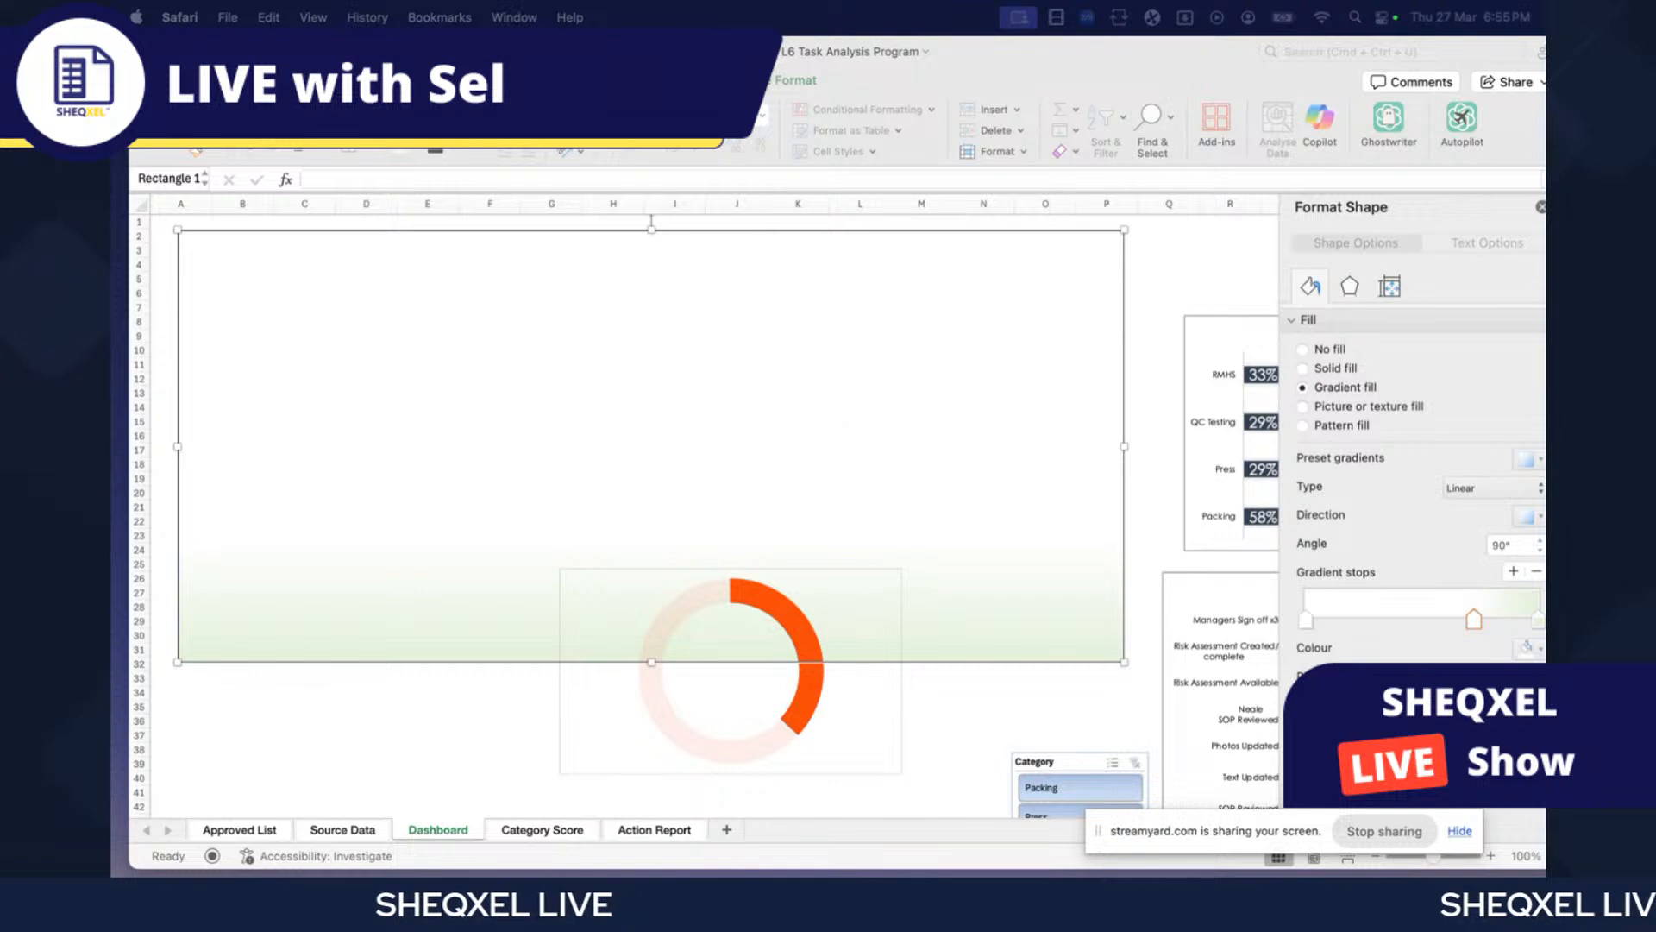
left_click(510, 363)
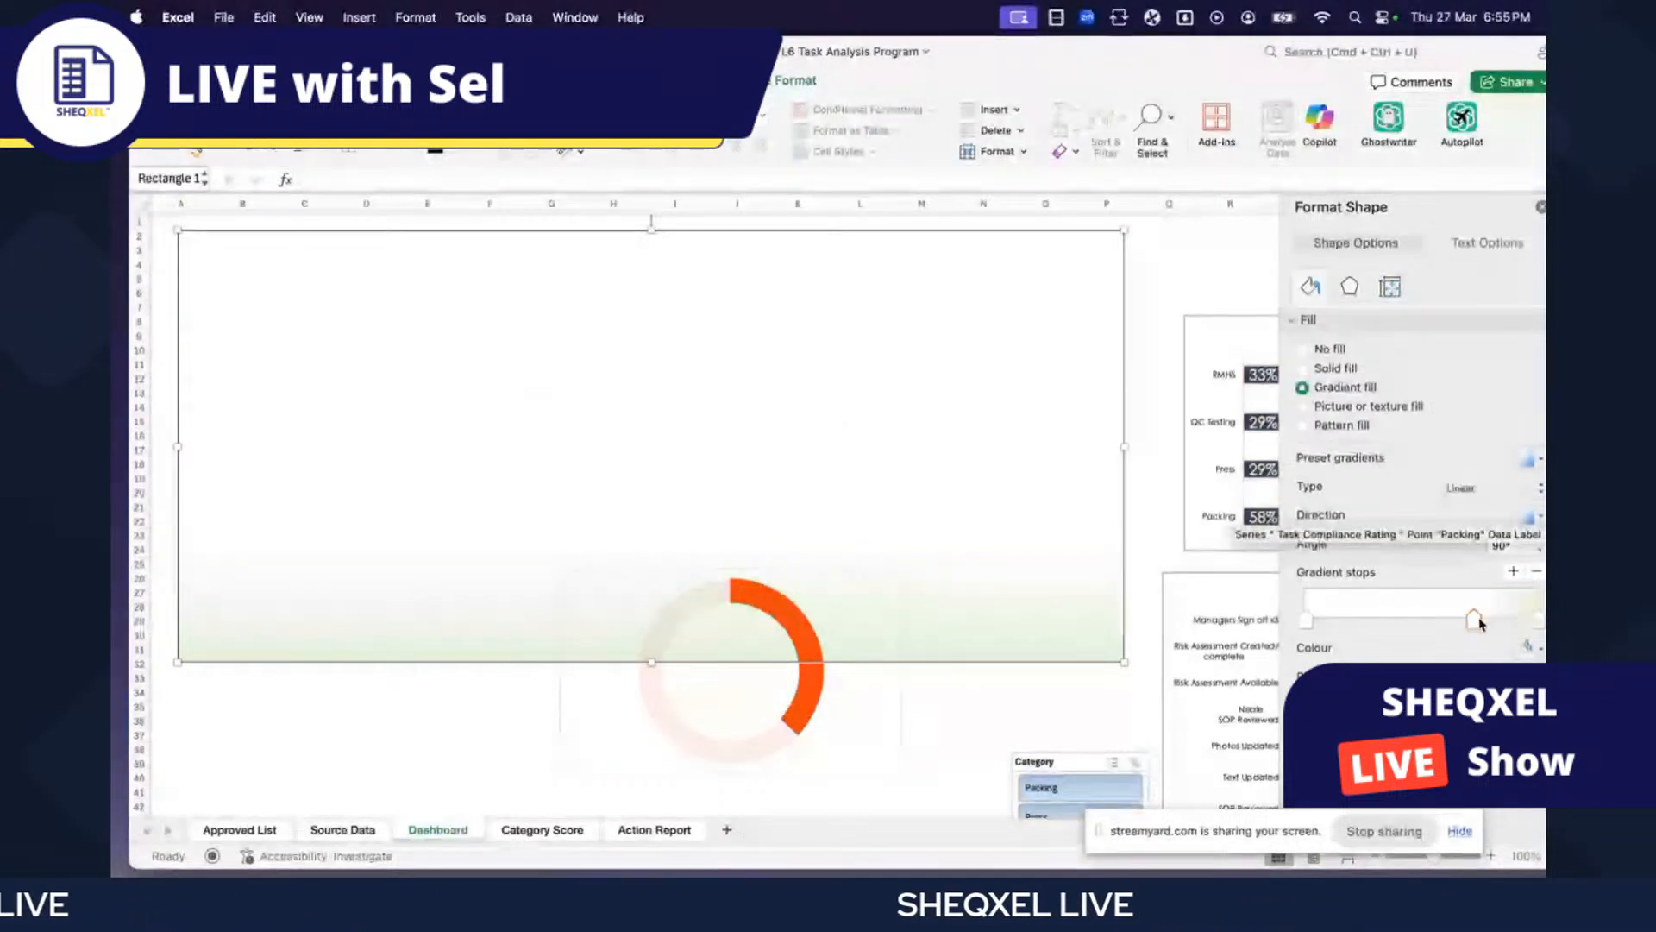
left_click(1532, 646)
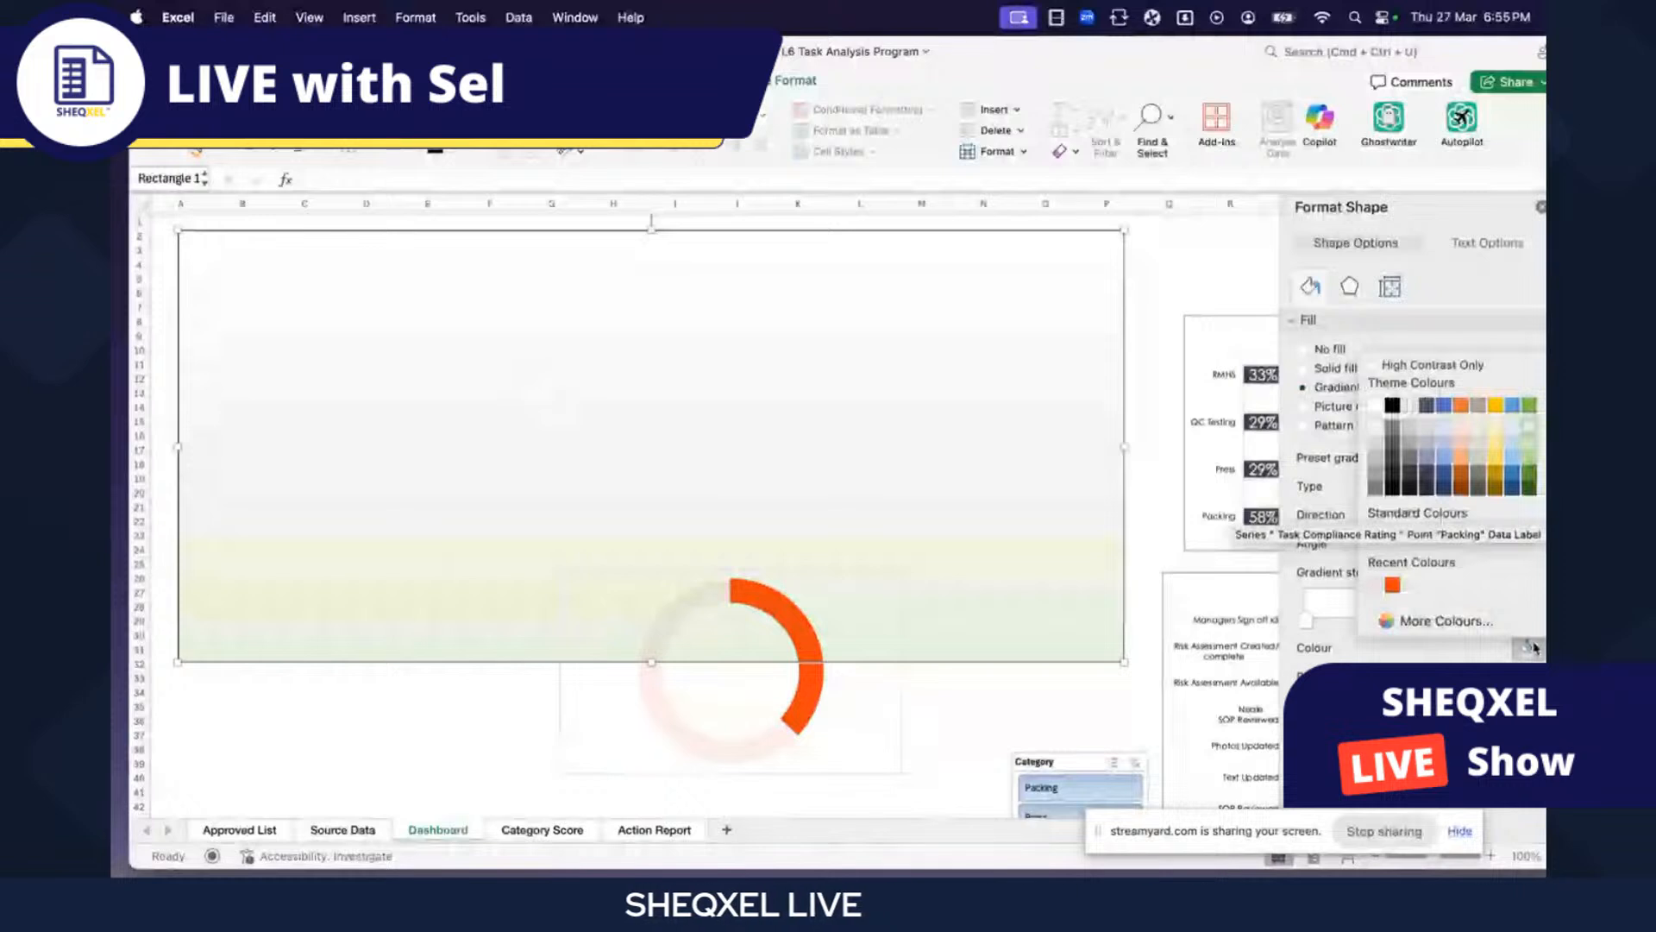
left_click(1439, 620)
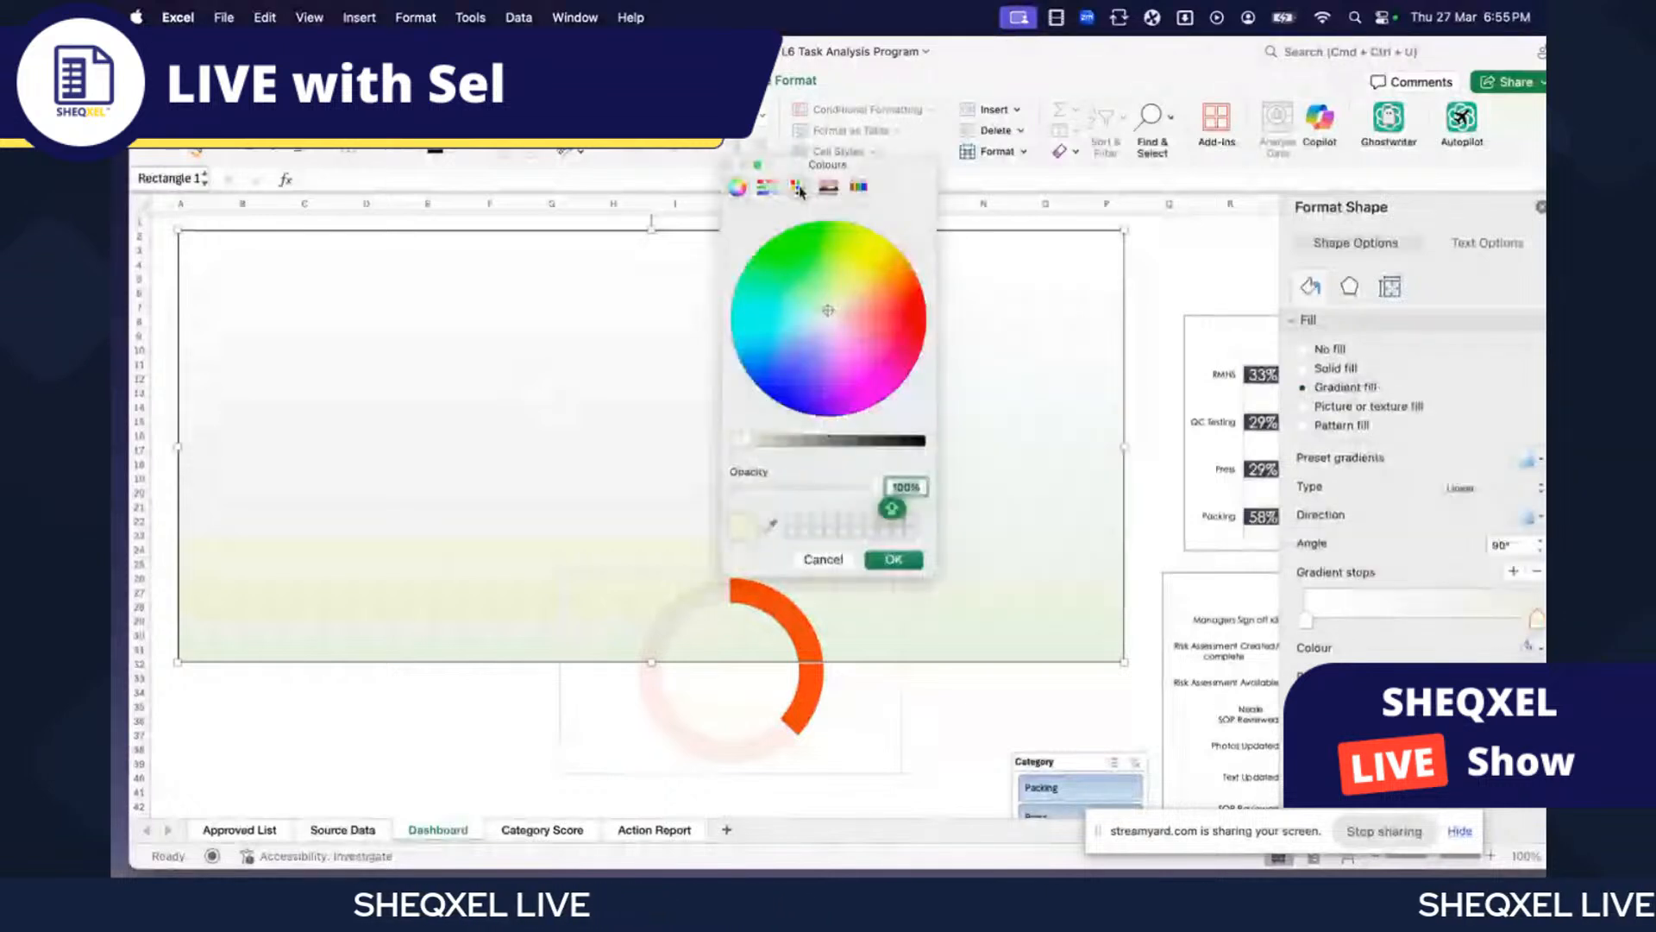
left_click(798, 188)
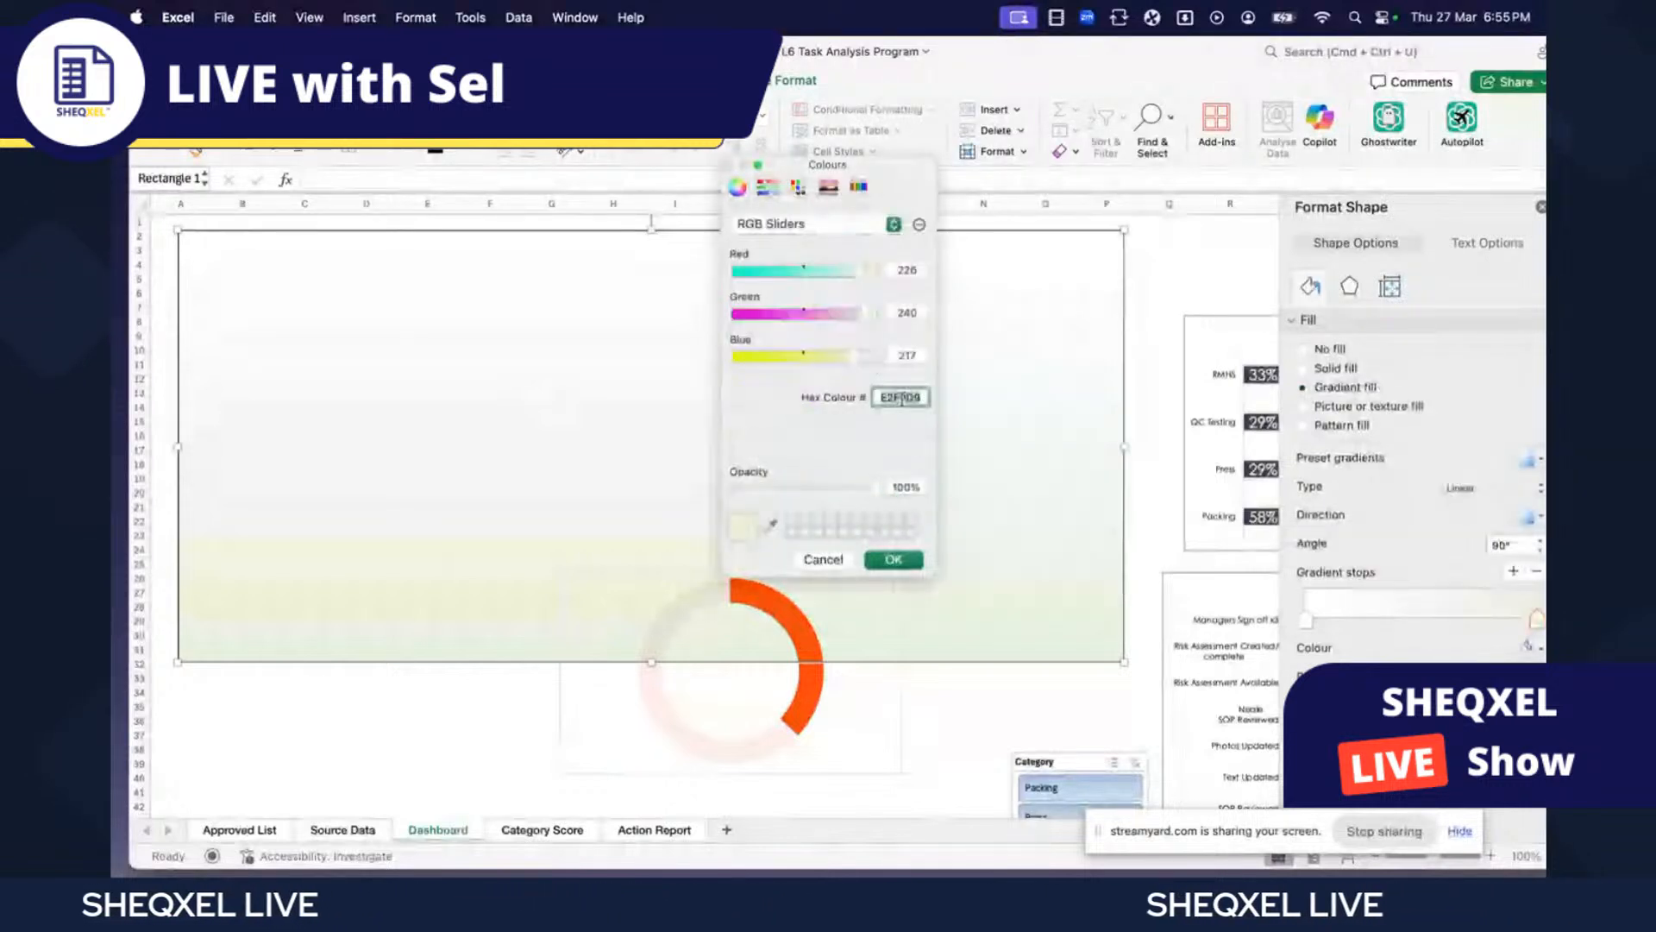
left_click(893, 560)
left_click(427, 721)
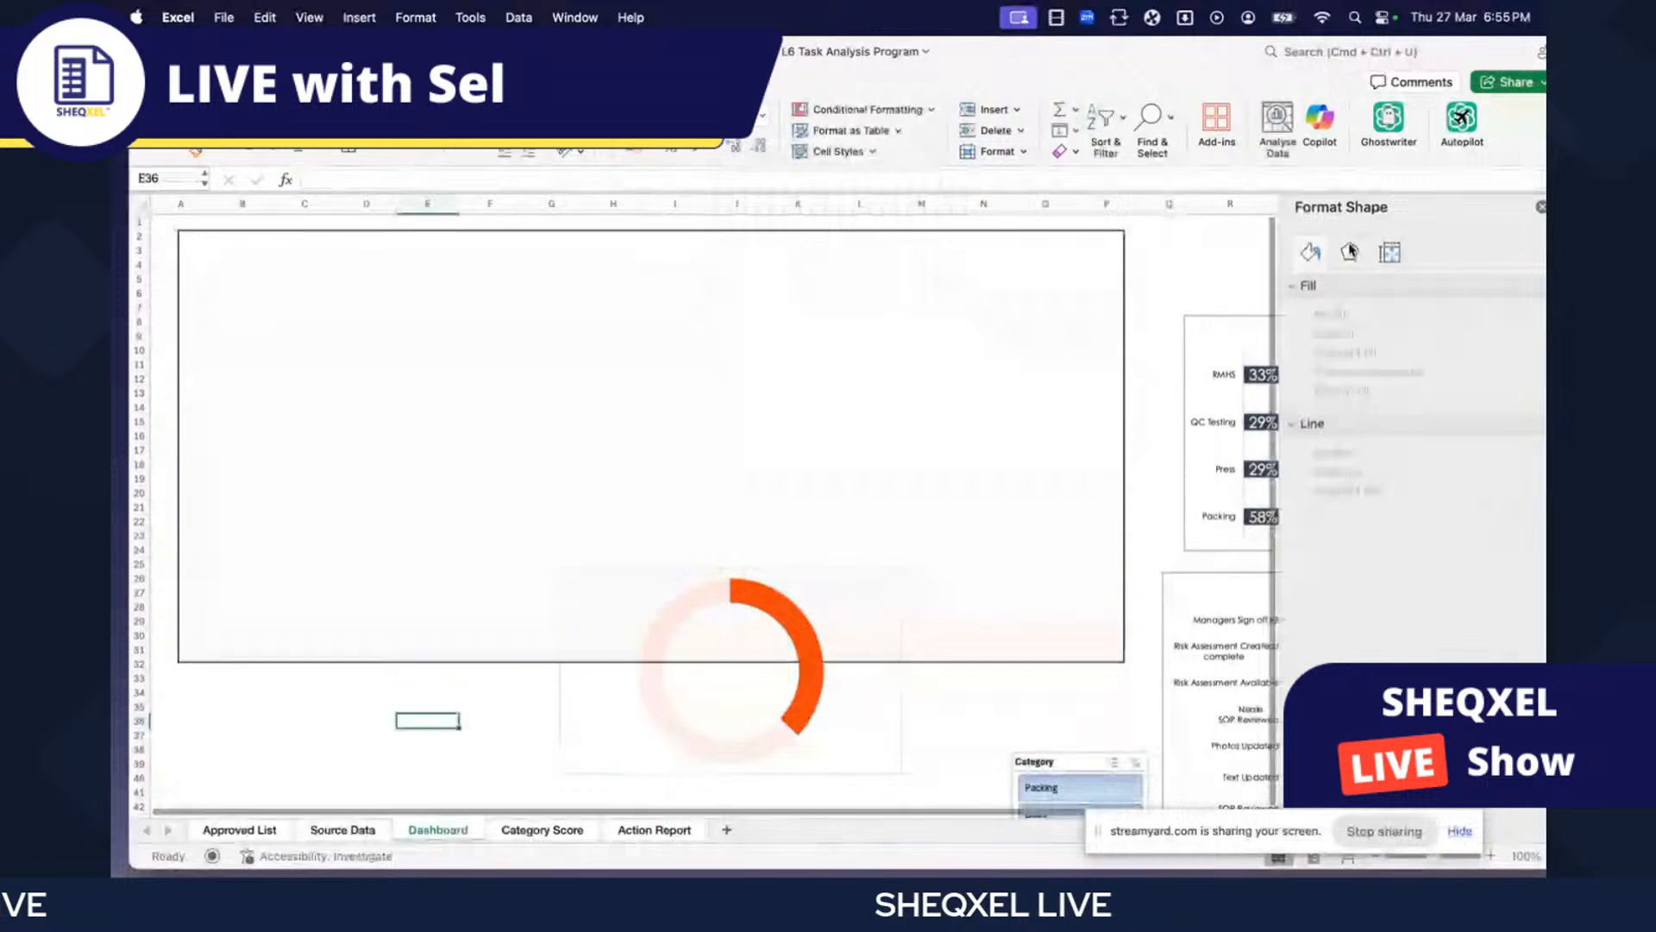
- Set the background rectangle's outline to No Outline
left_click(958, 479)
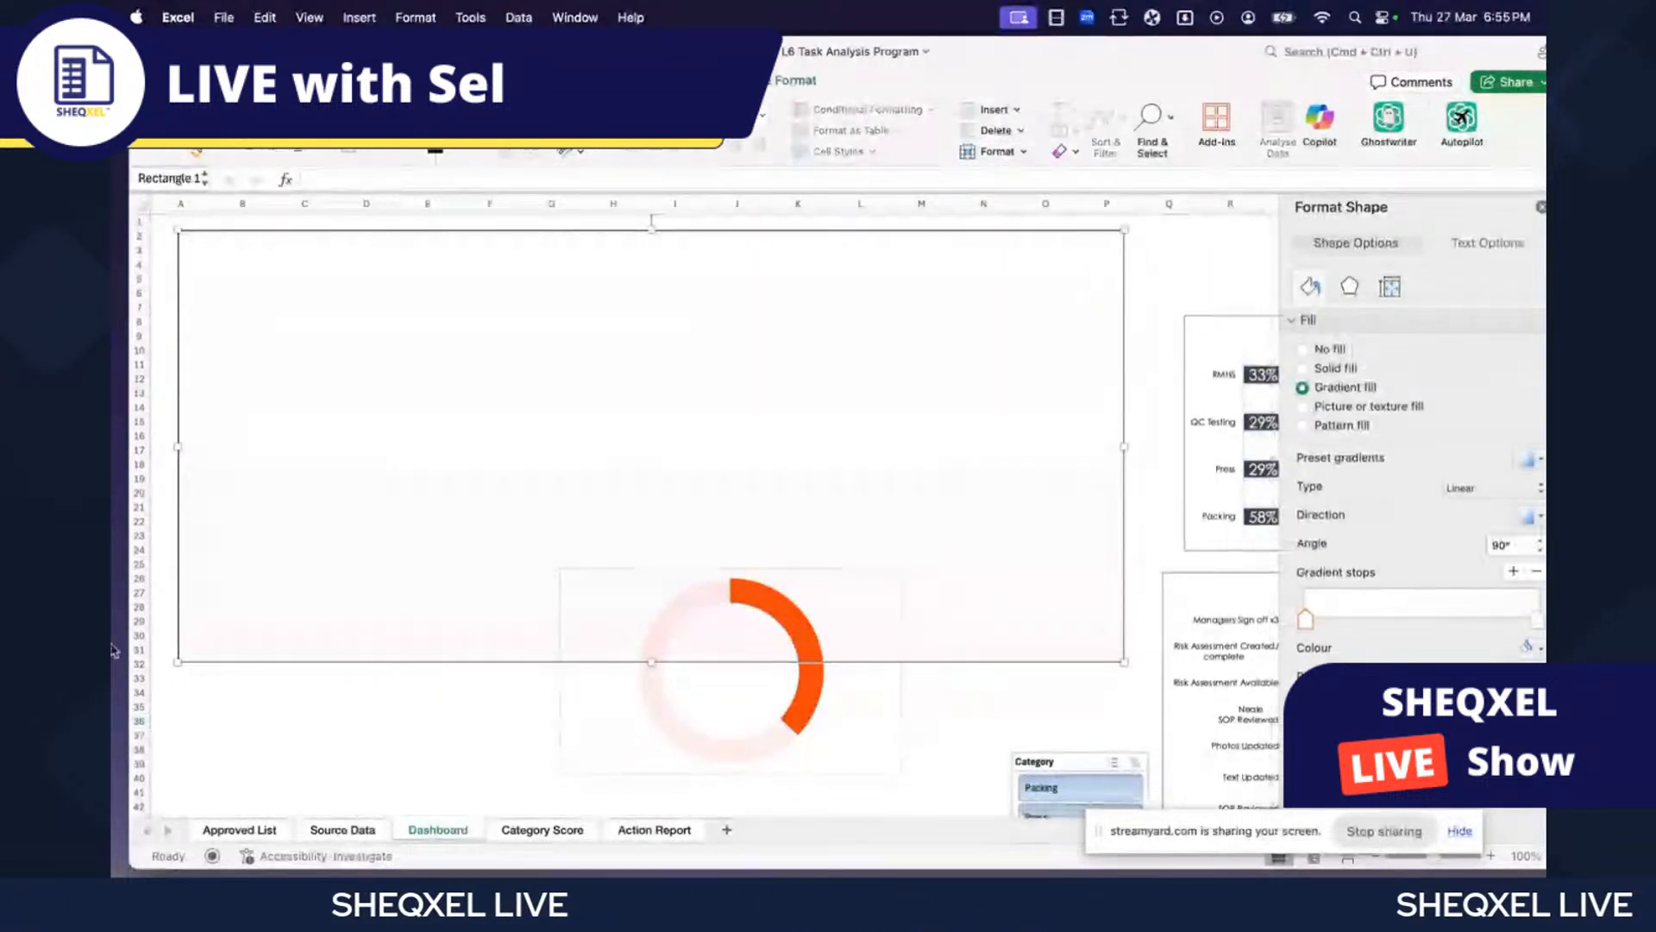
left_click(794, 80)
left_click(669, 120)
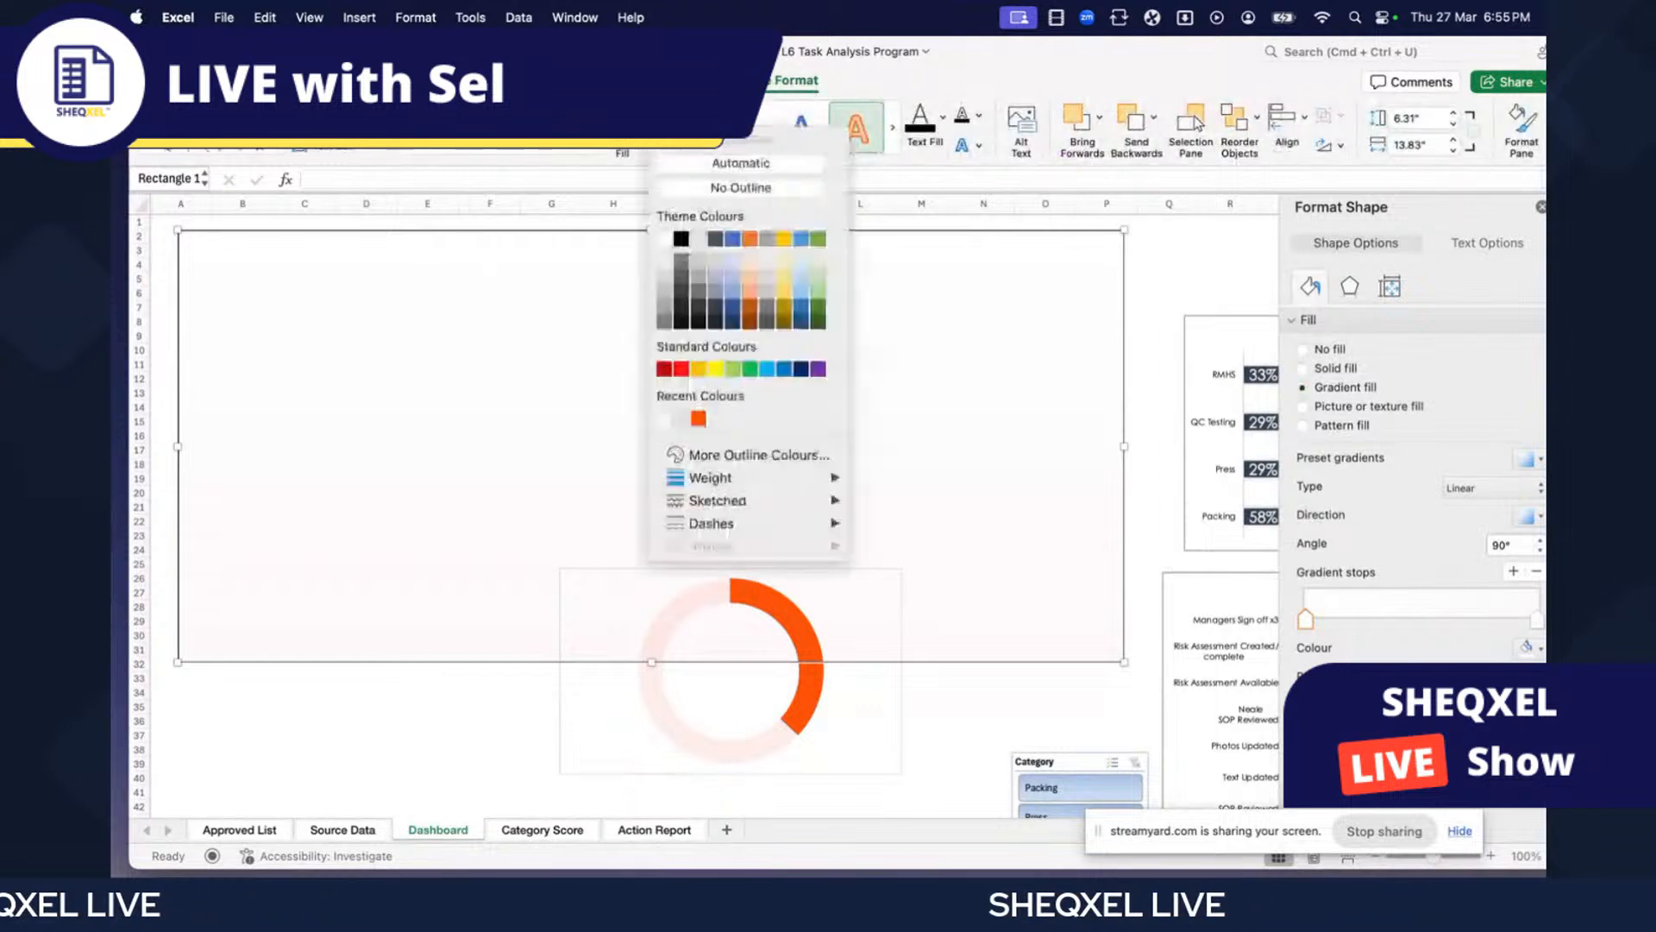
left_click(736, 188)
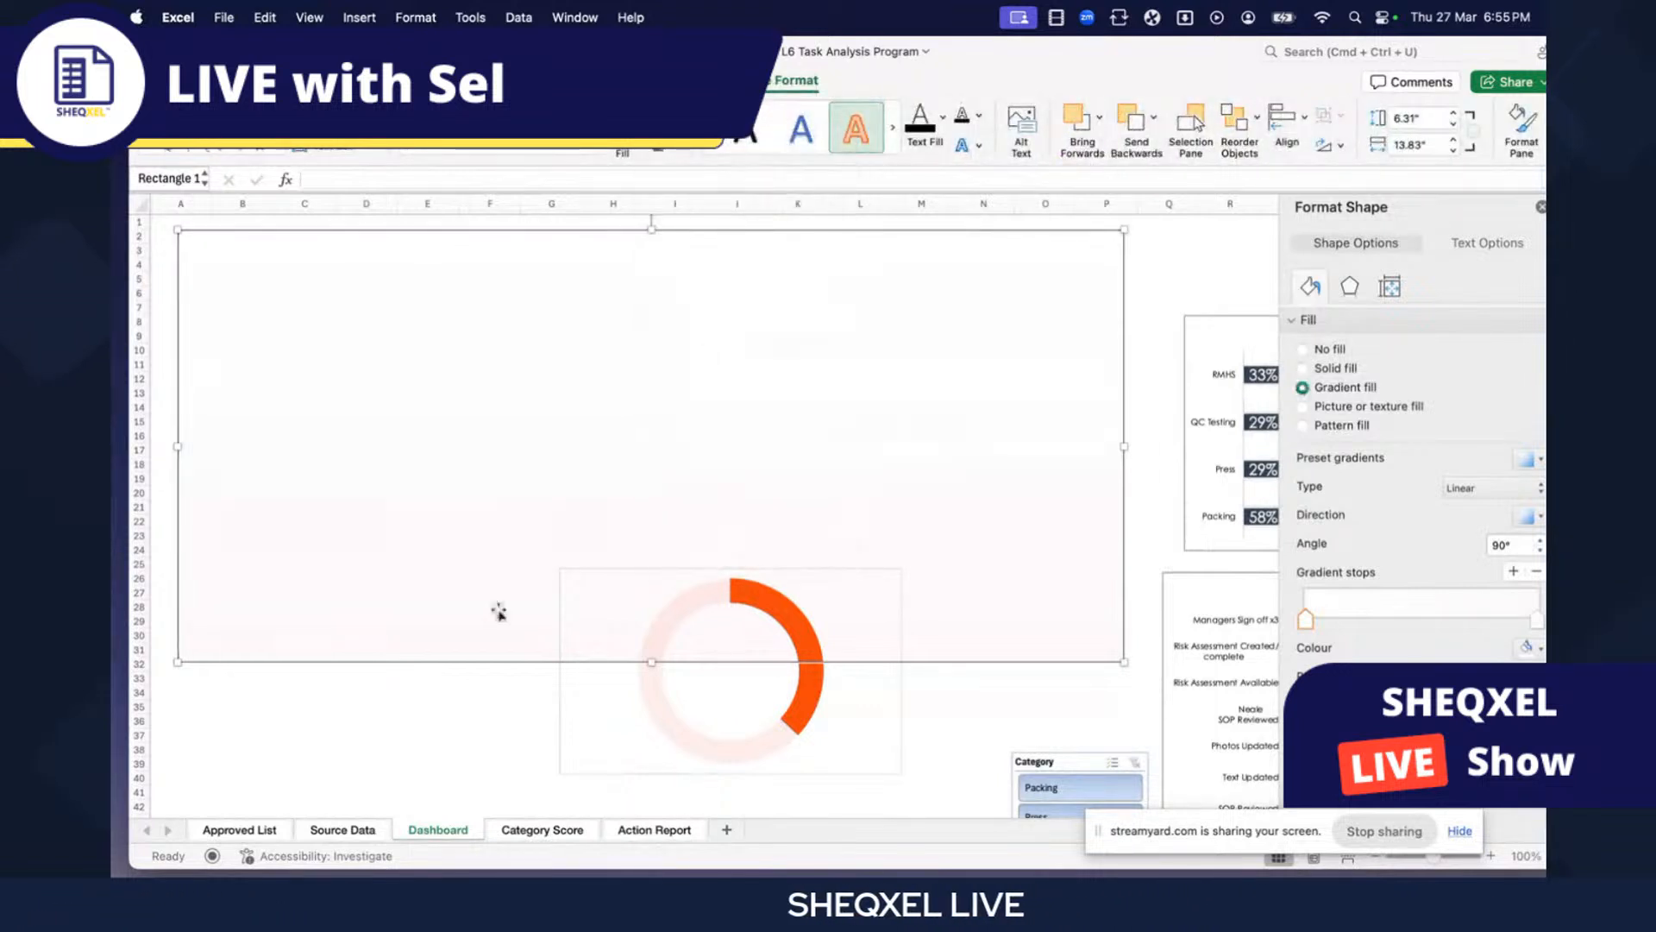
left_click(681, 470)
left_click(804, 83)
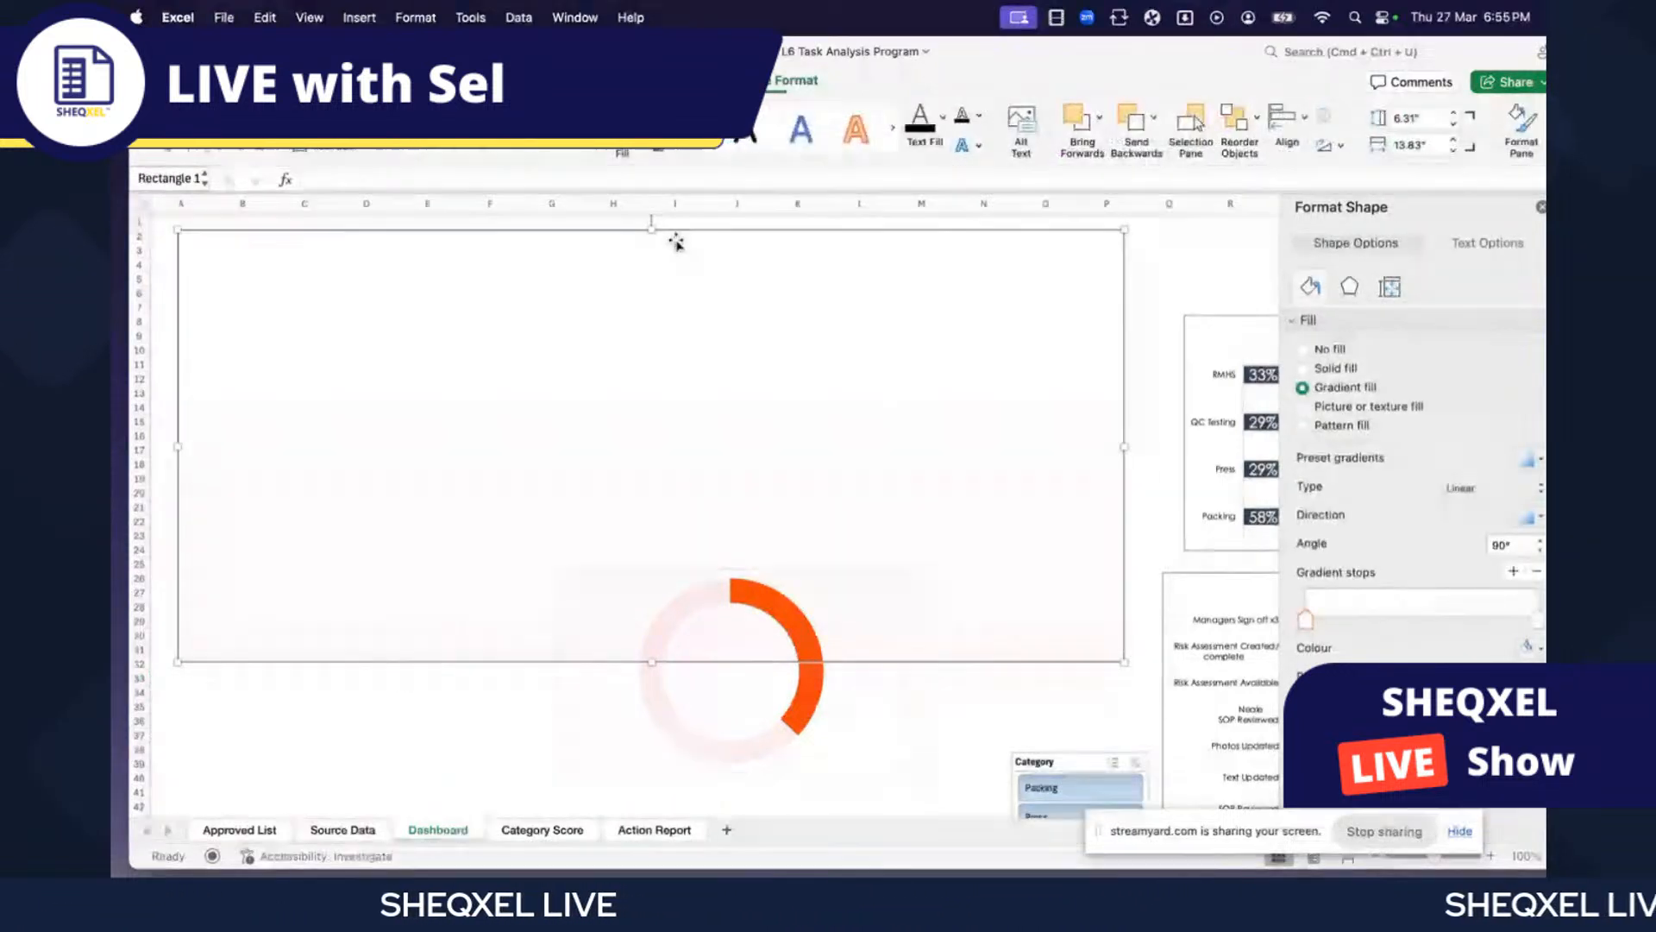
left_click(627, 147)
left_click(661, 151)
left_click(400, 747)
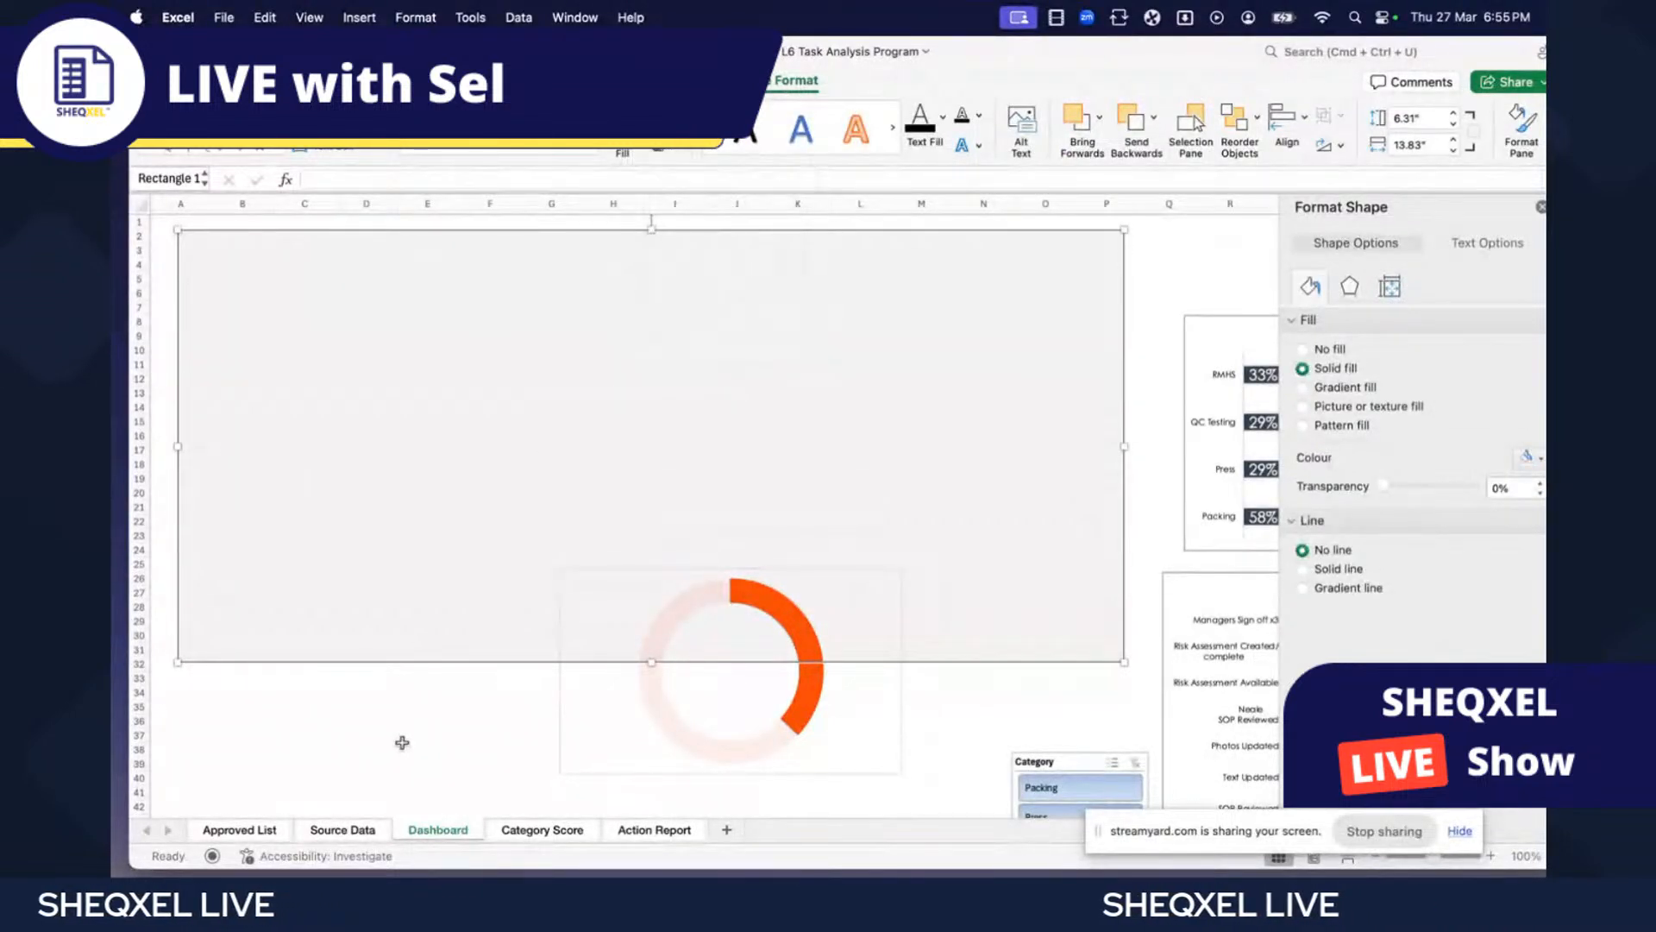
key("super+z")
- Add a shadow to the background rectangle that falls along its right and lower edges
left_click(683, 160)
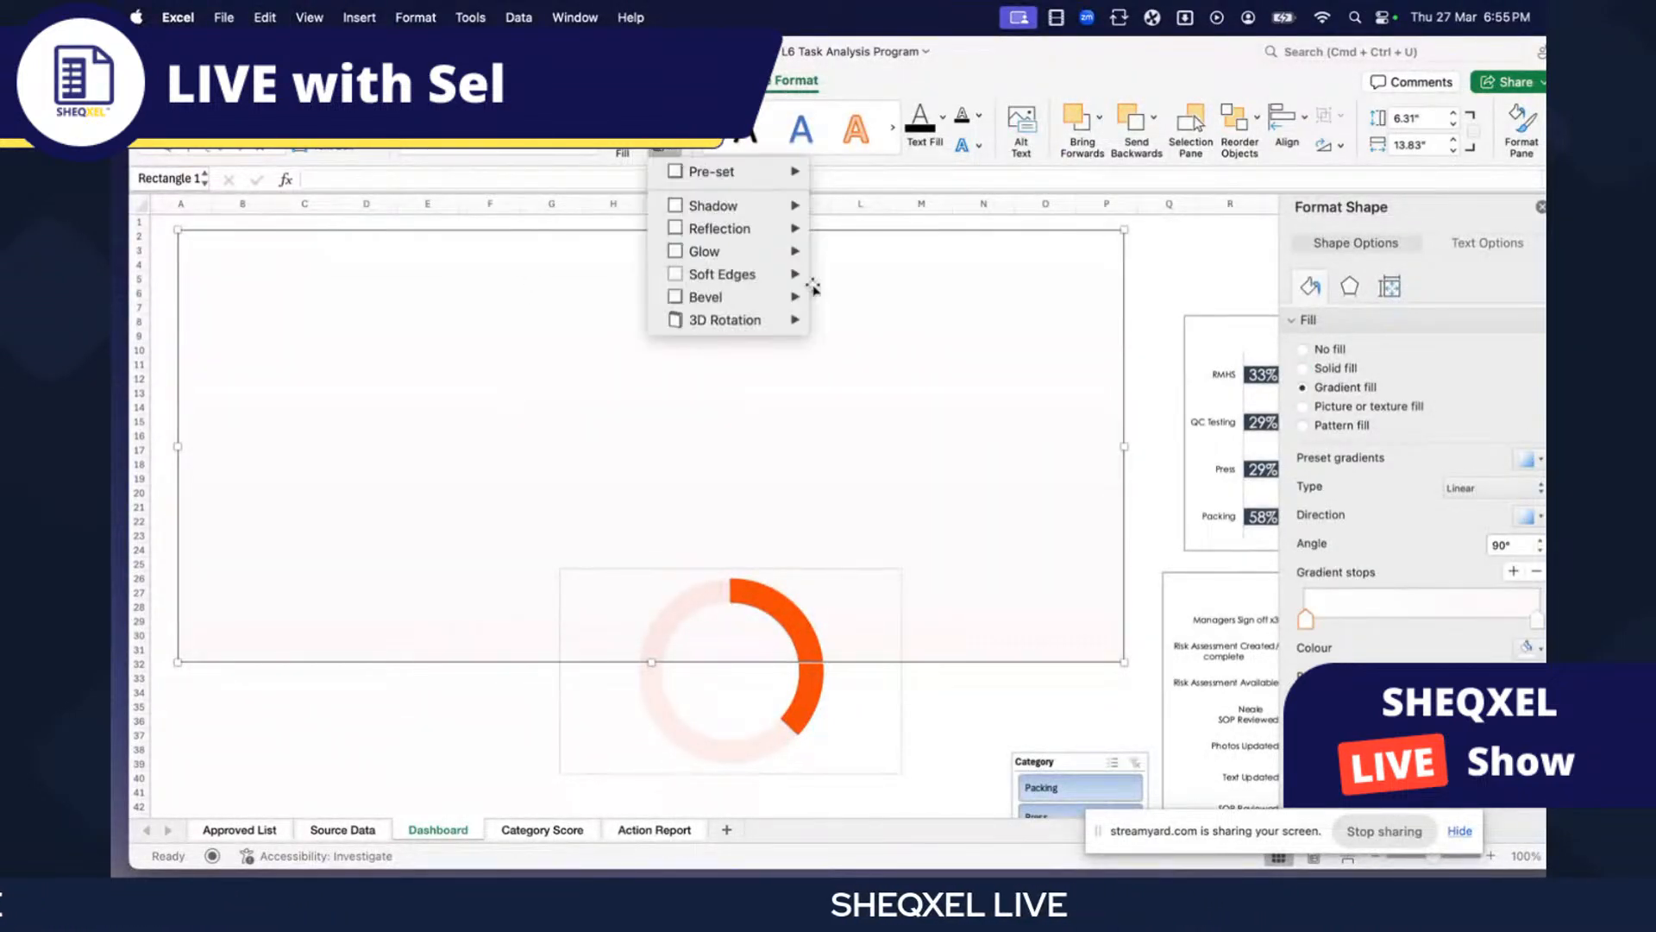
mouse_move(785, 212)
left_click(841, 337)
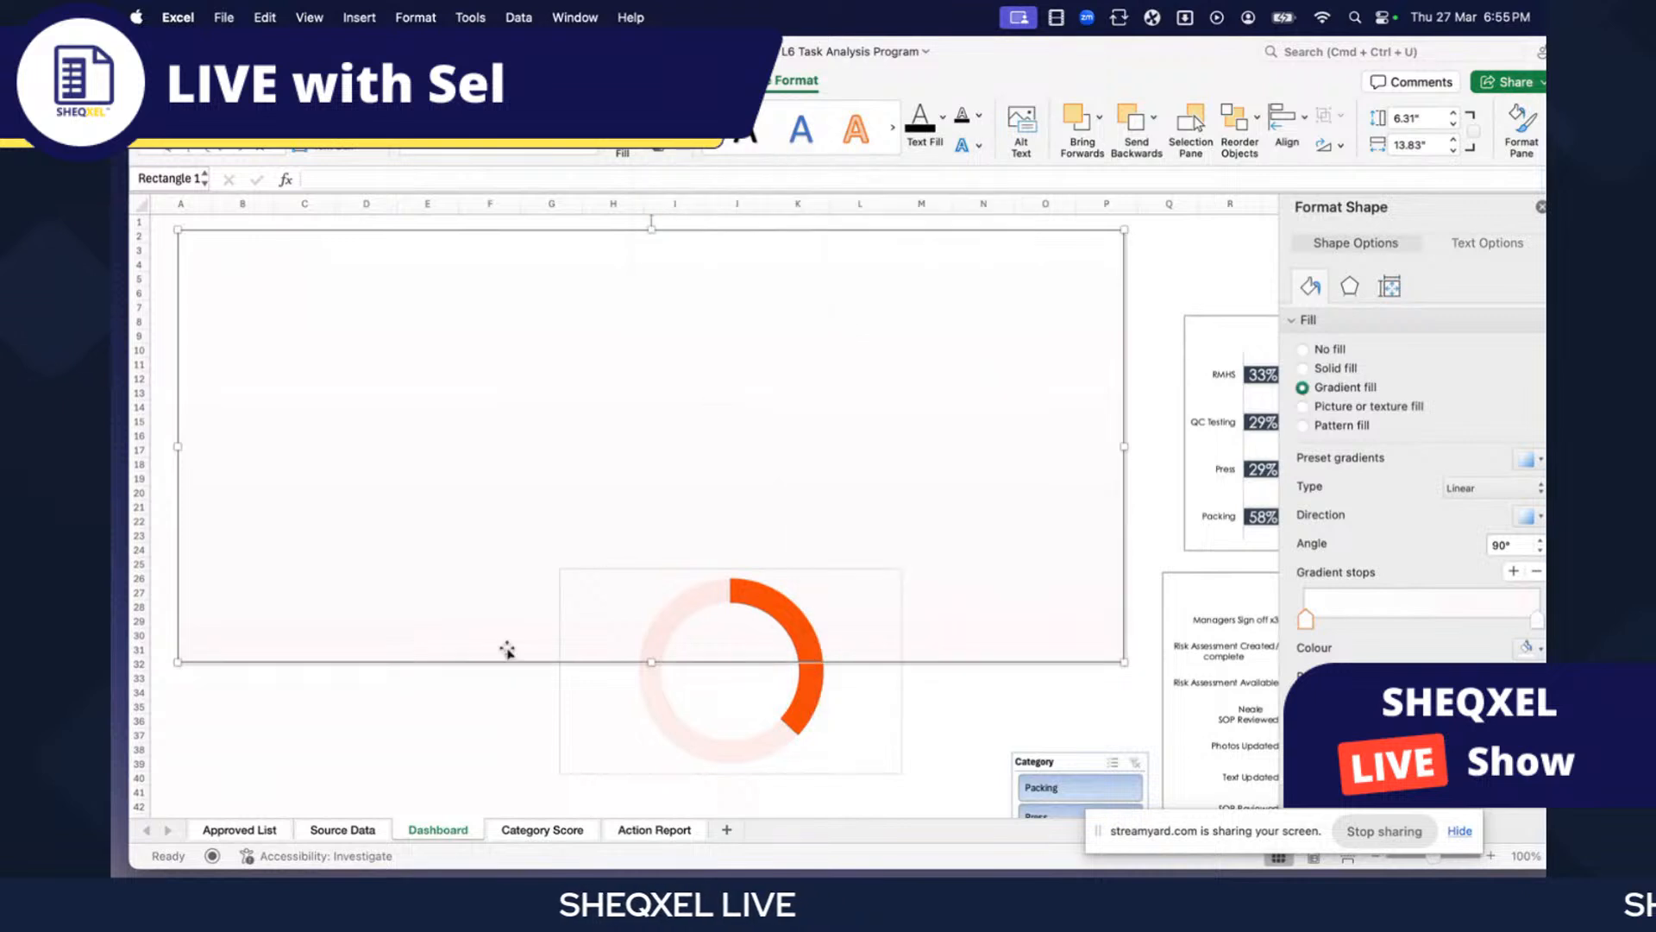
left_click(449, 681)
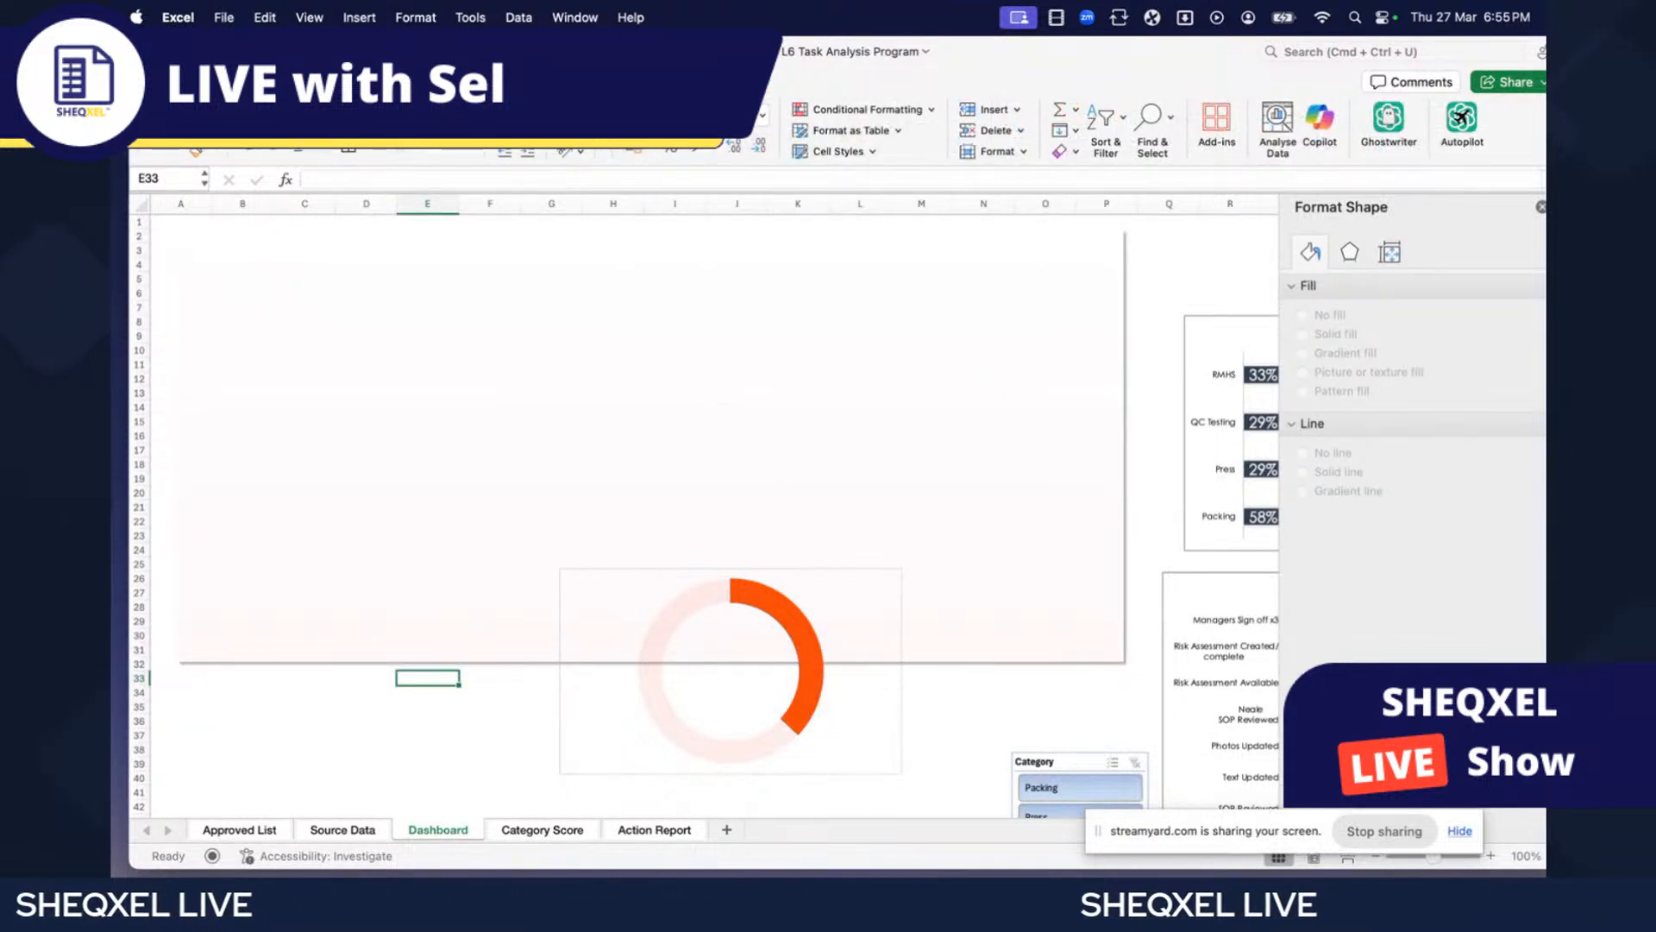
- Draw a rounded rectangle about 3.22" high and 4.28" wide inside the lower-left part of the background rectangle
left_click(216, 82)
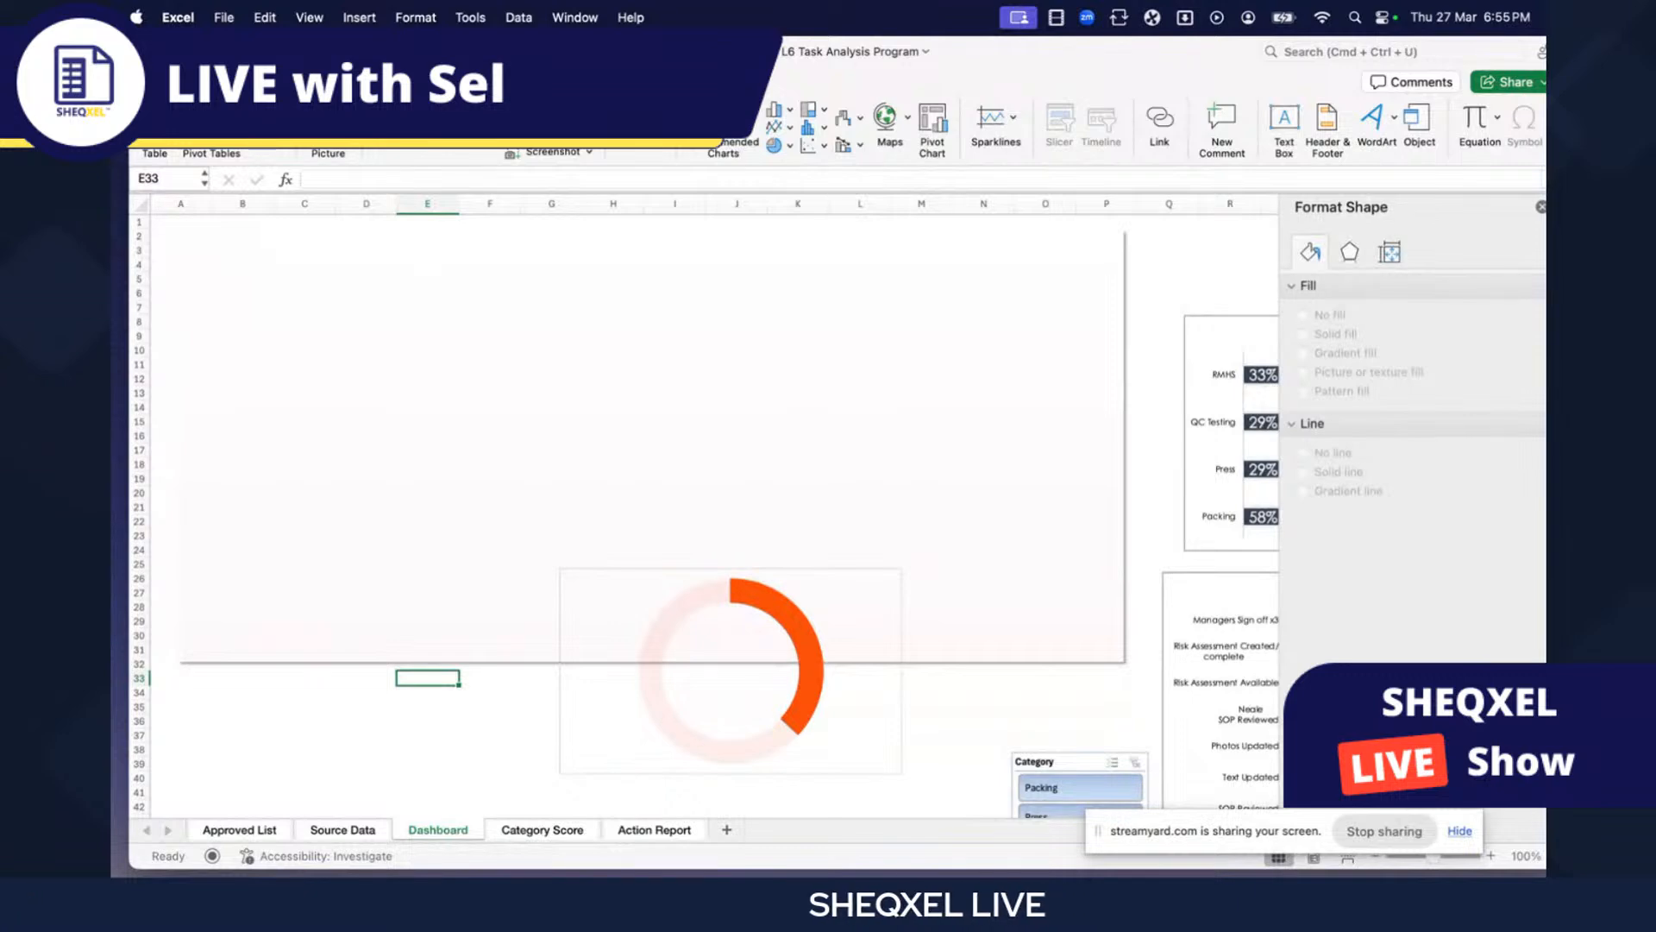
left_click(421, 120)
left_click(638, 183)
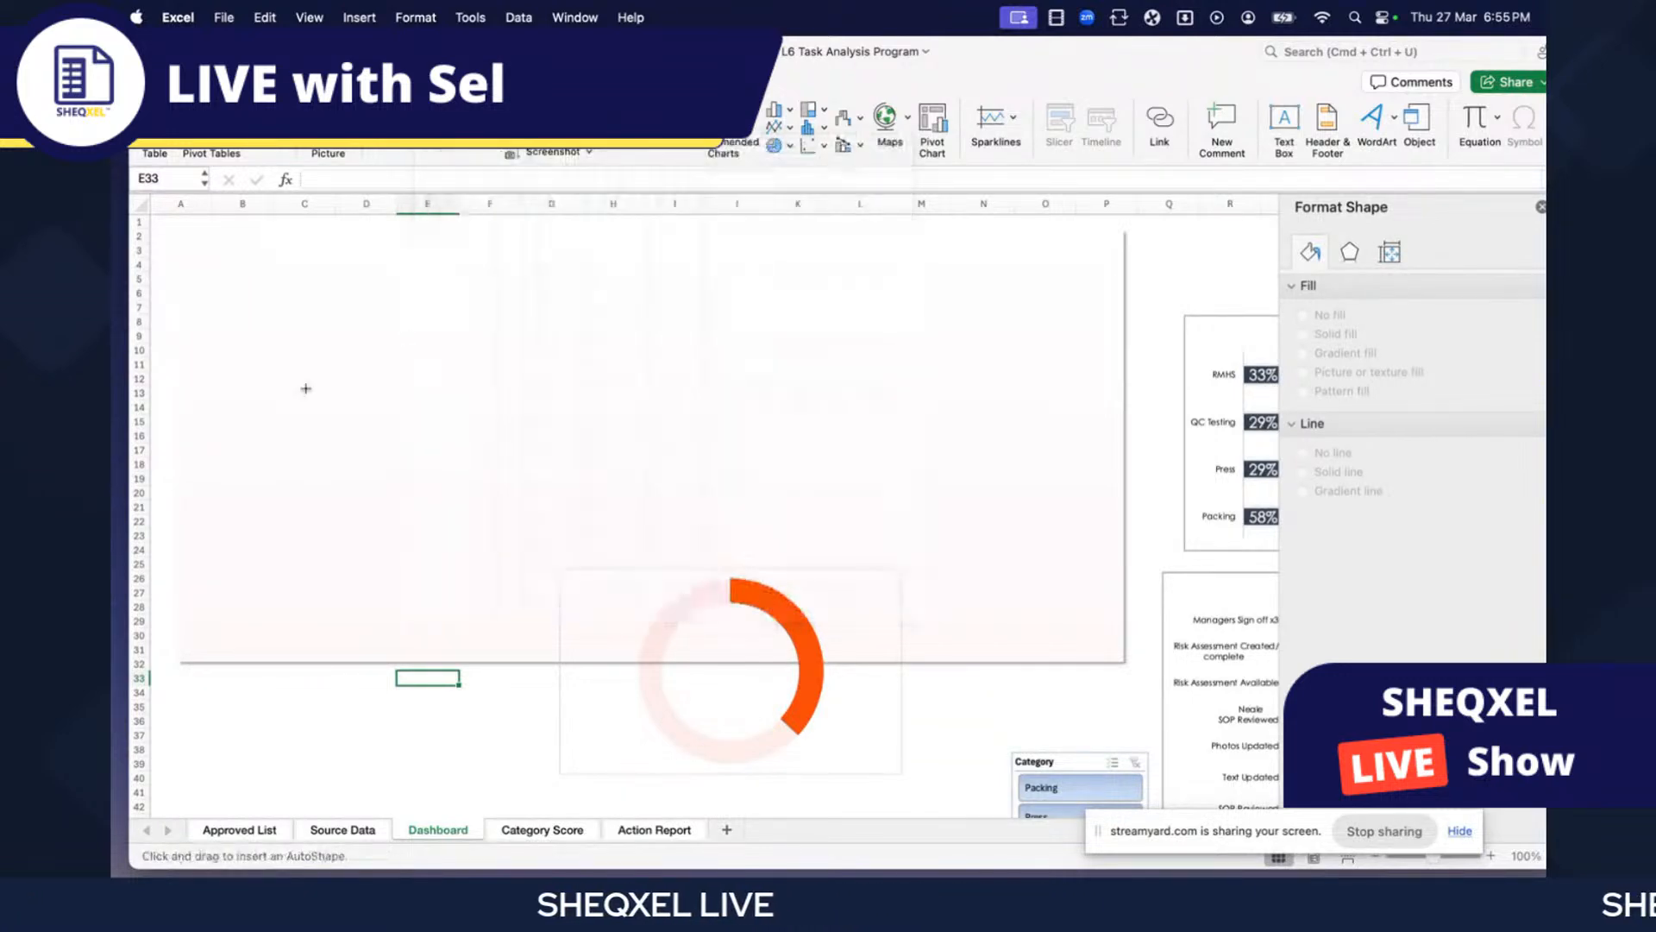
left_click_drag(200, 369, 492, 589)
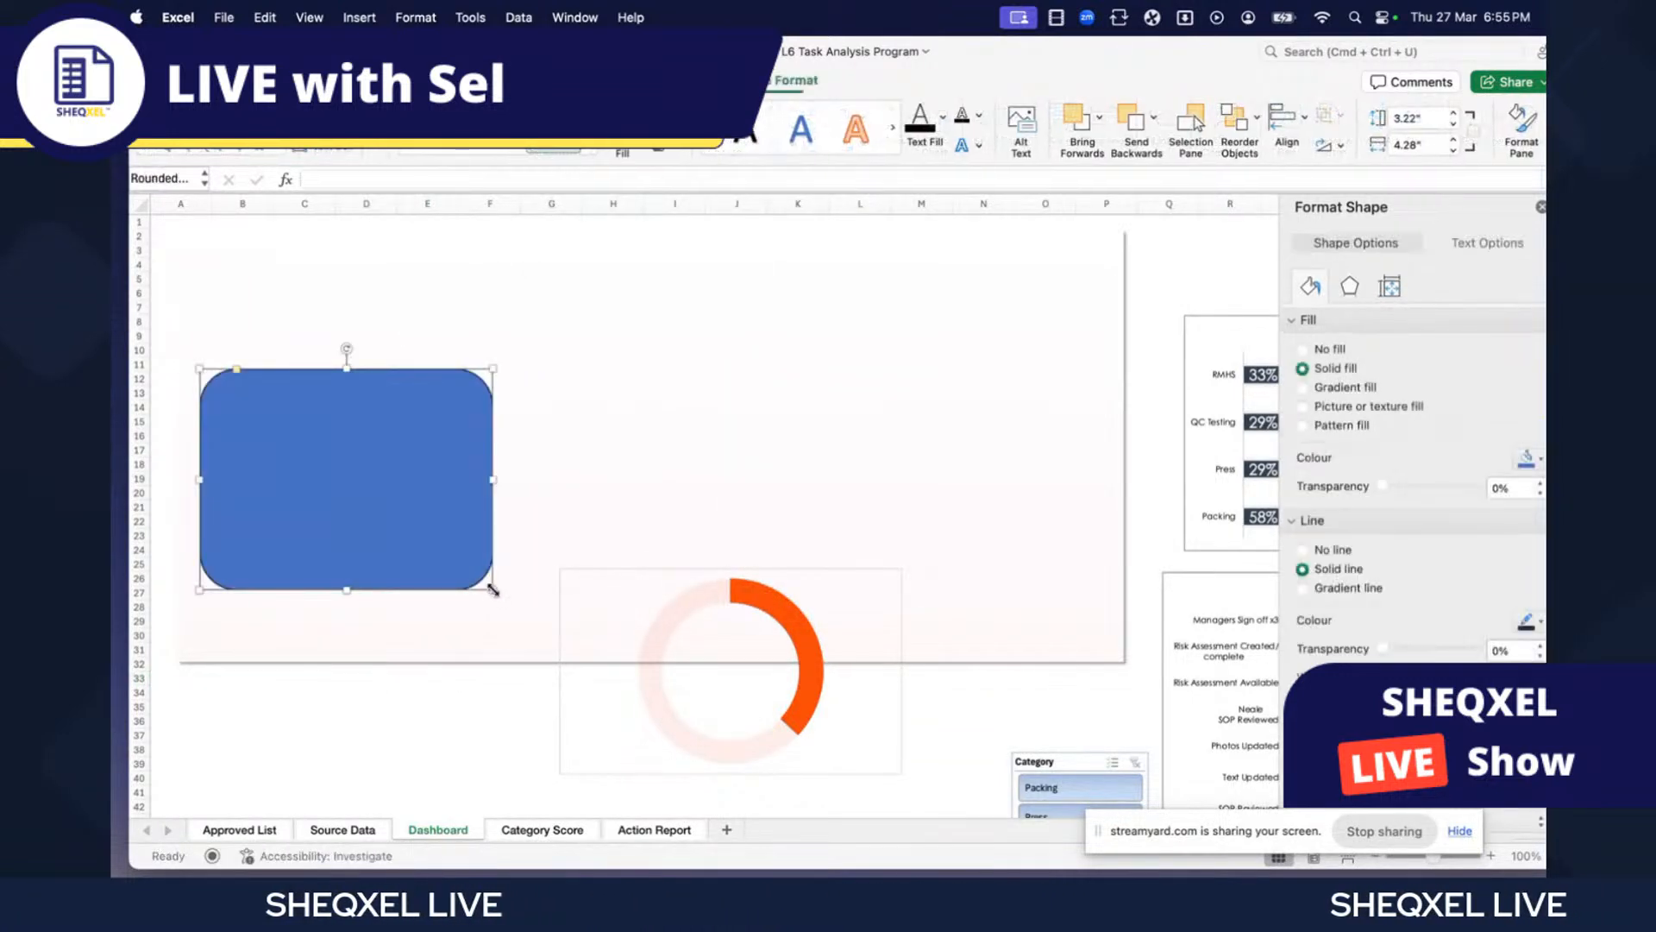
- Enlarge the rounded rectangle to about 3.49" high by 4.85" wide and place a duplicate directly to its right
scroll(1053, 597, "right", 6)
scroll(1054, 597, "down", 3)
scroll(1072, 585, "left", 7)
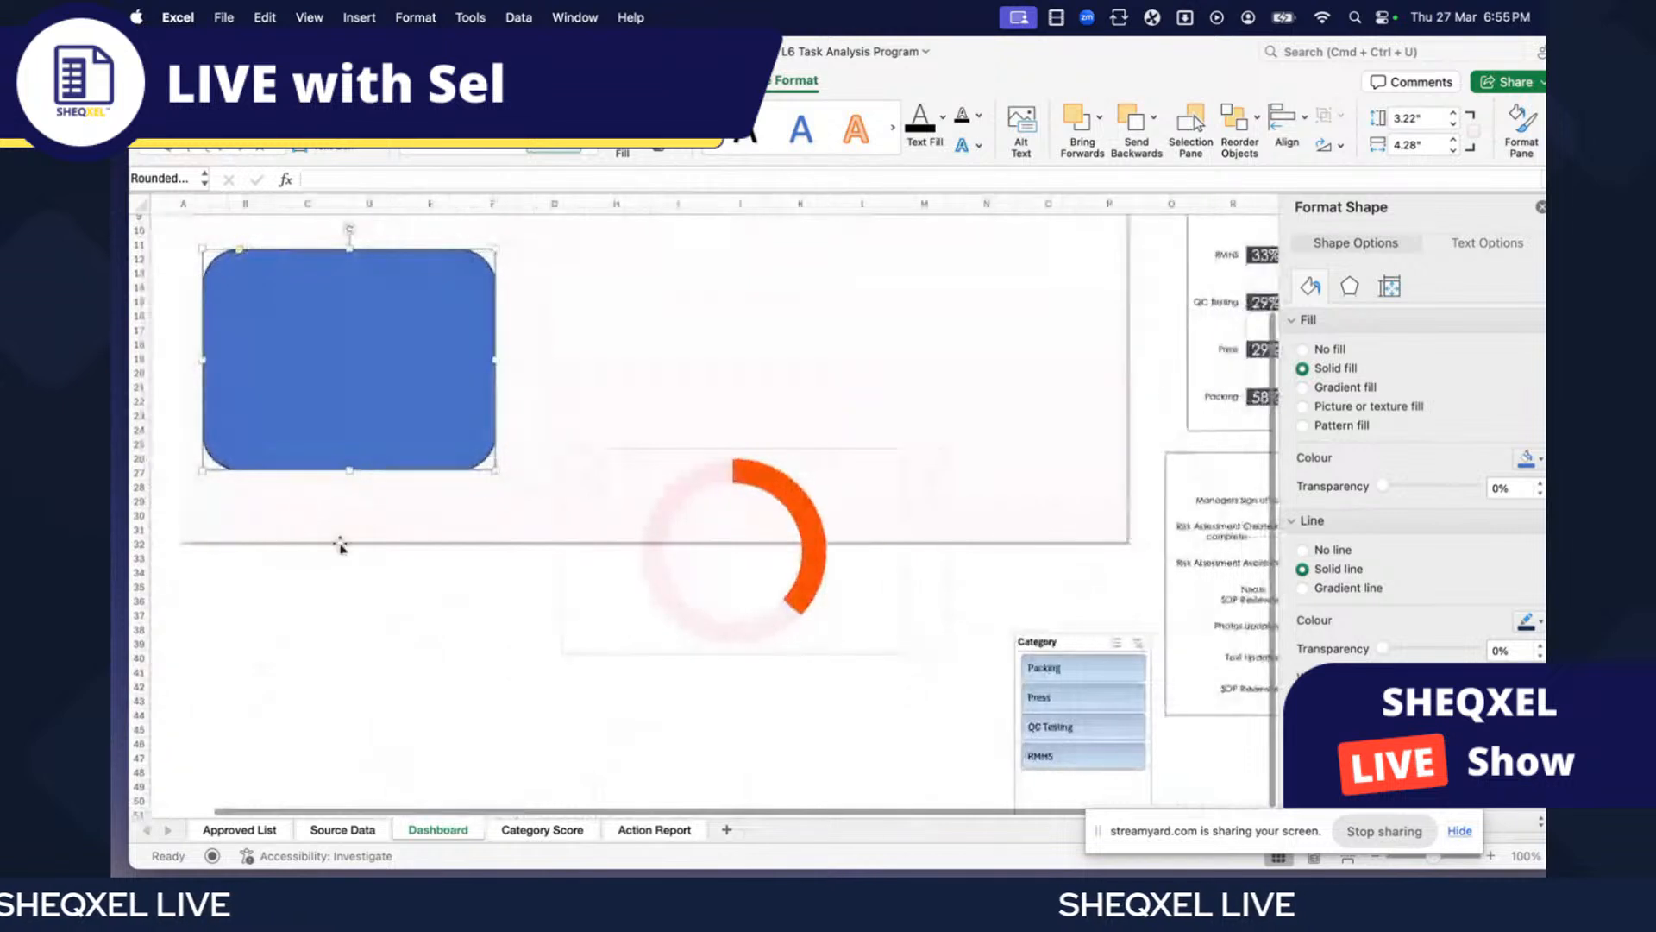
scroll(371, 517, "up", 2)
left_click_drag(347, 590, 354, 608)
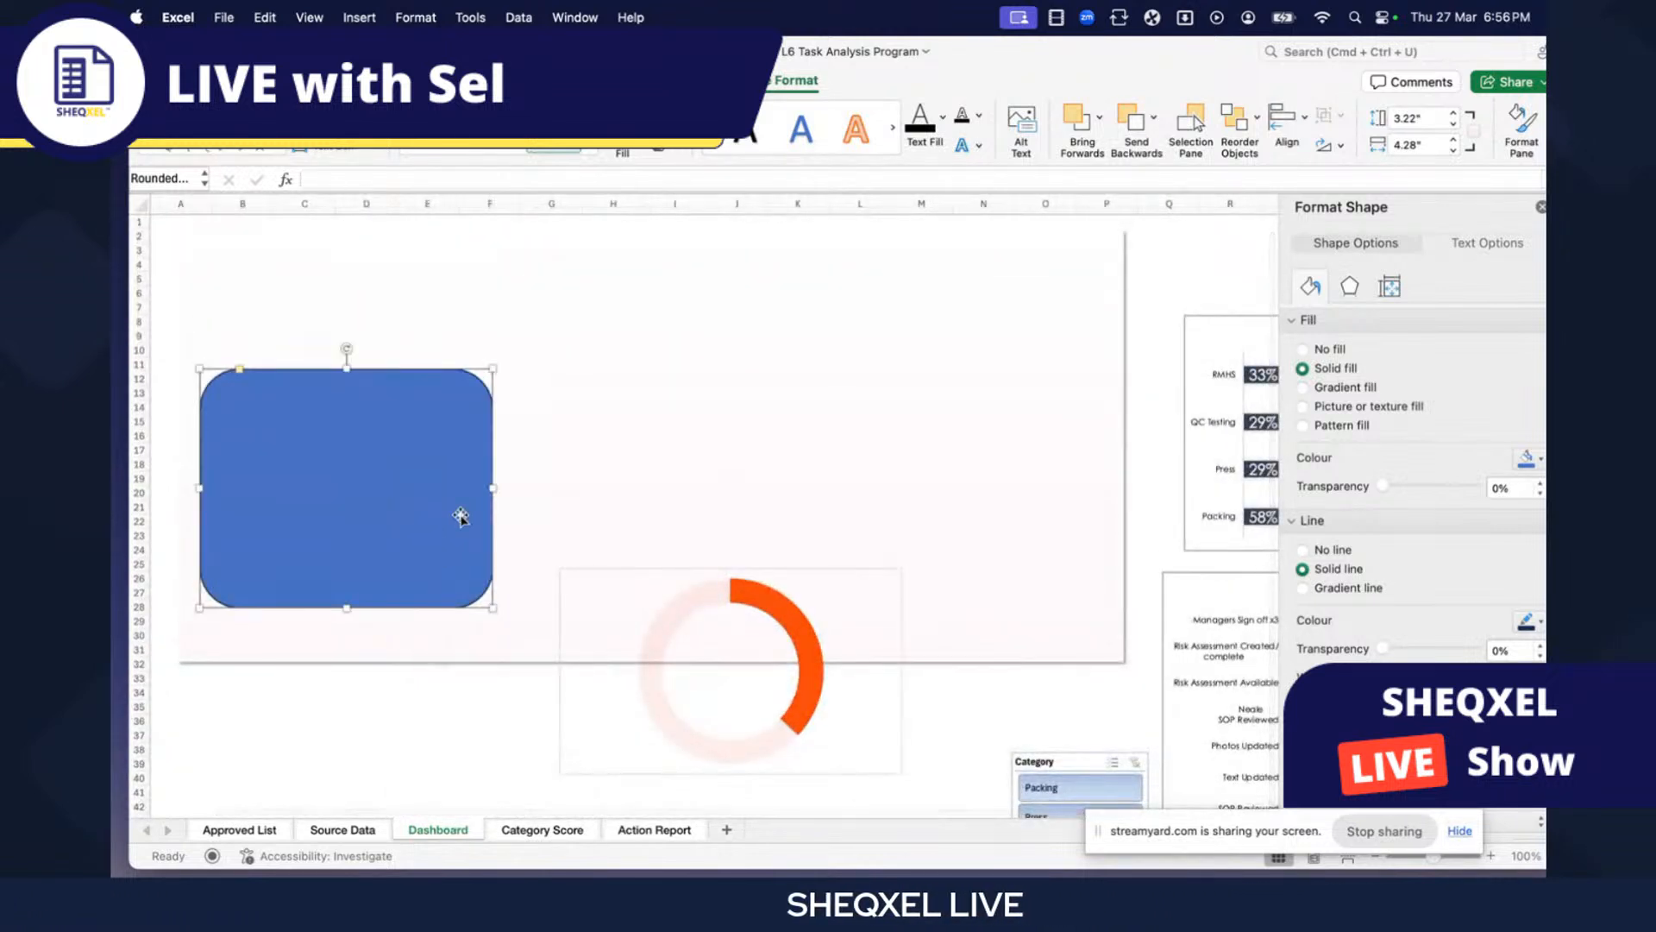
left_click_drag(492, 490, 788, 515)
key("super+d")
left_click(462, 457)
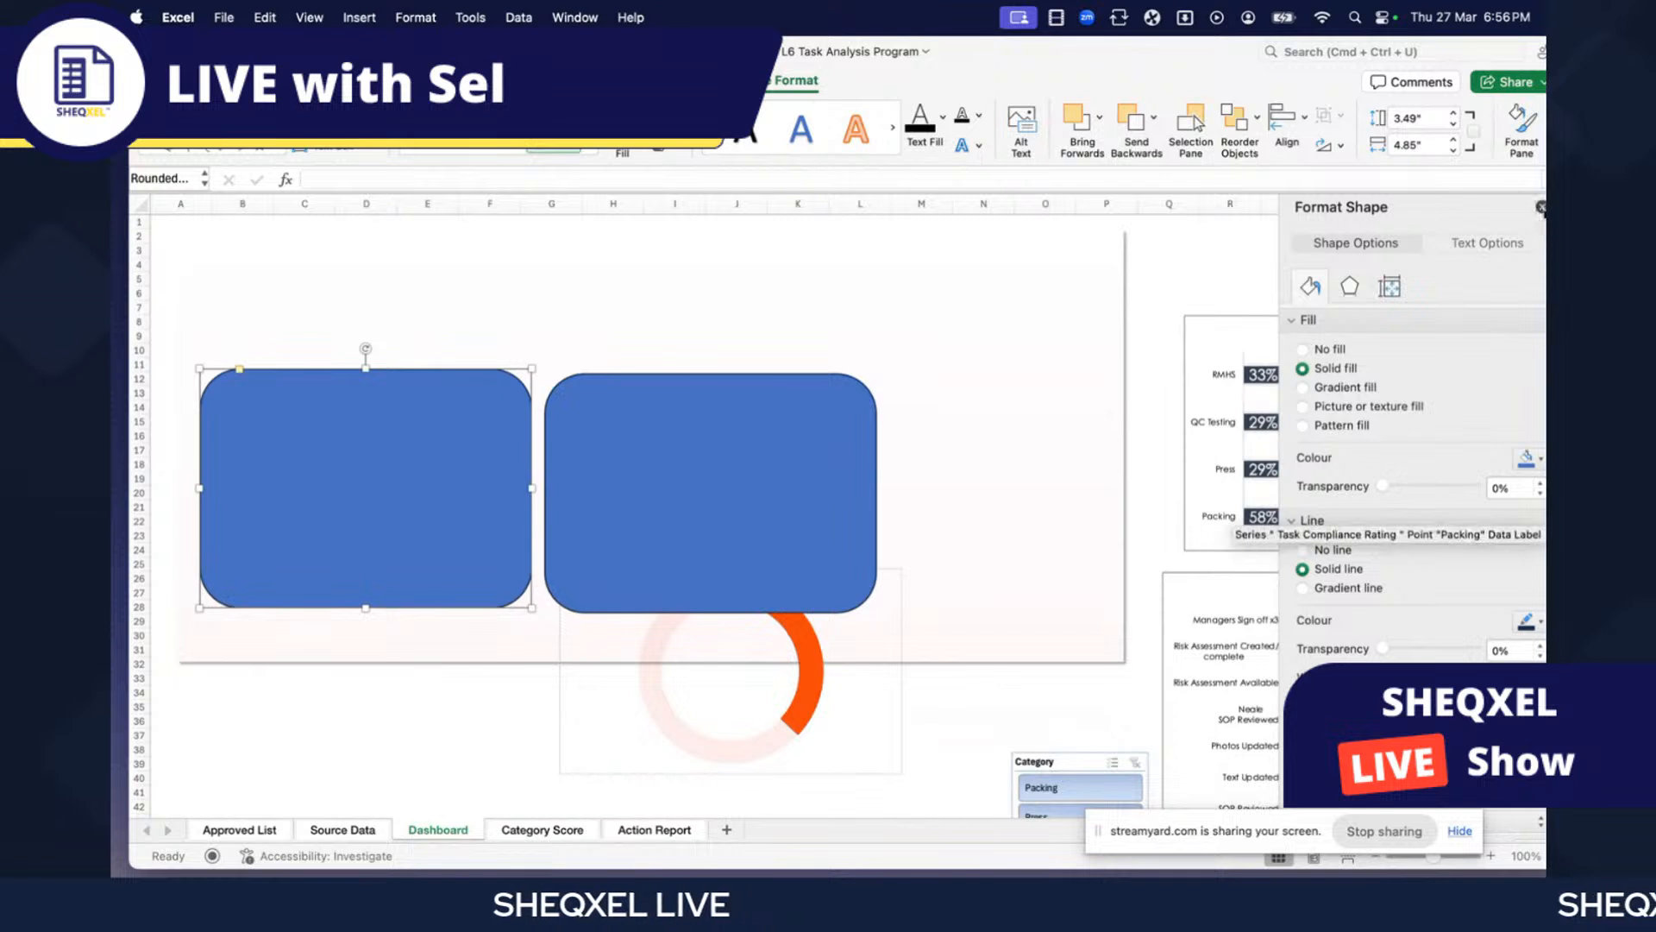
- Fill both rounded rectangles with solid orange
left_click(1541, 208)
right_click(461, 464)
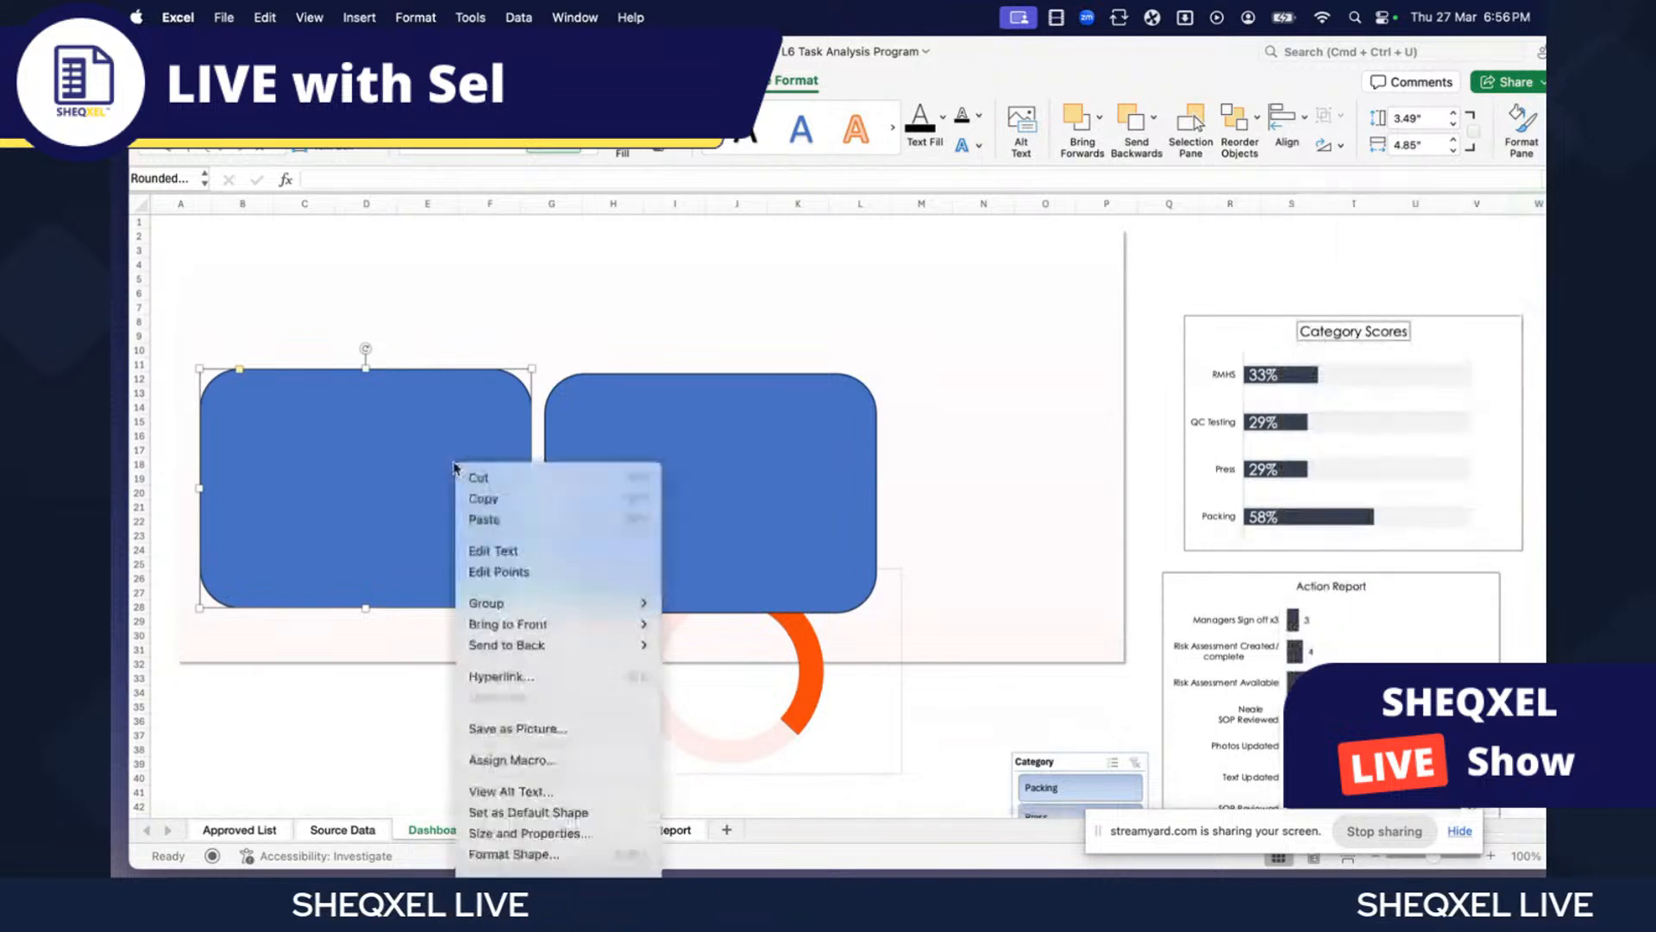
left_click(592, 855)
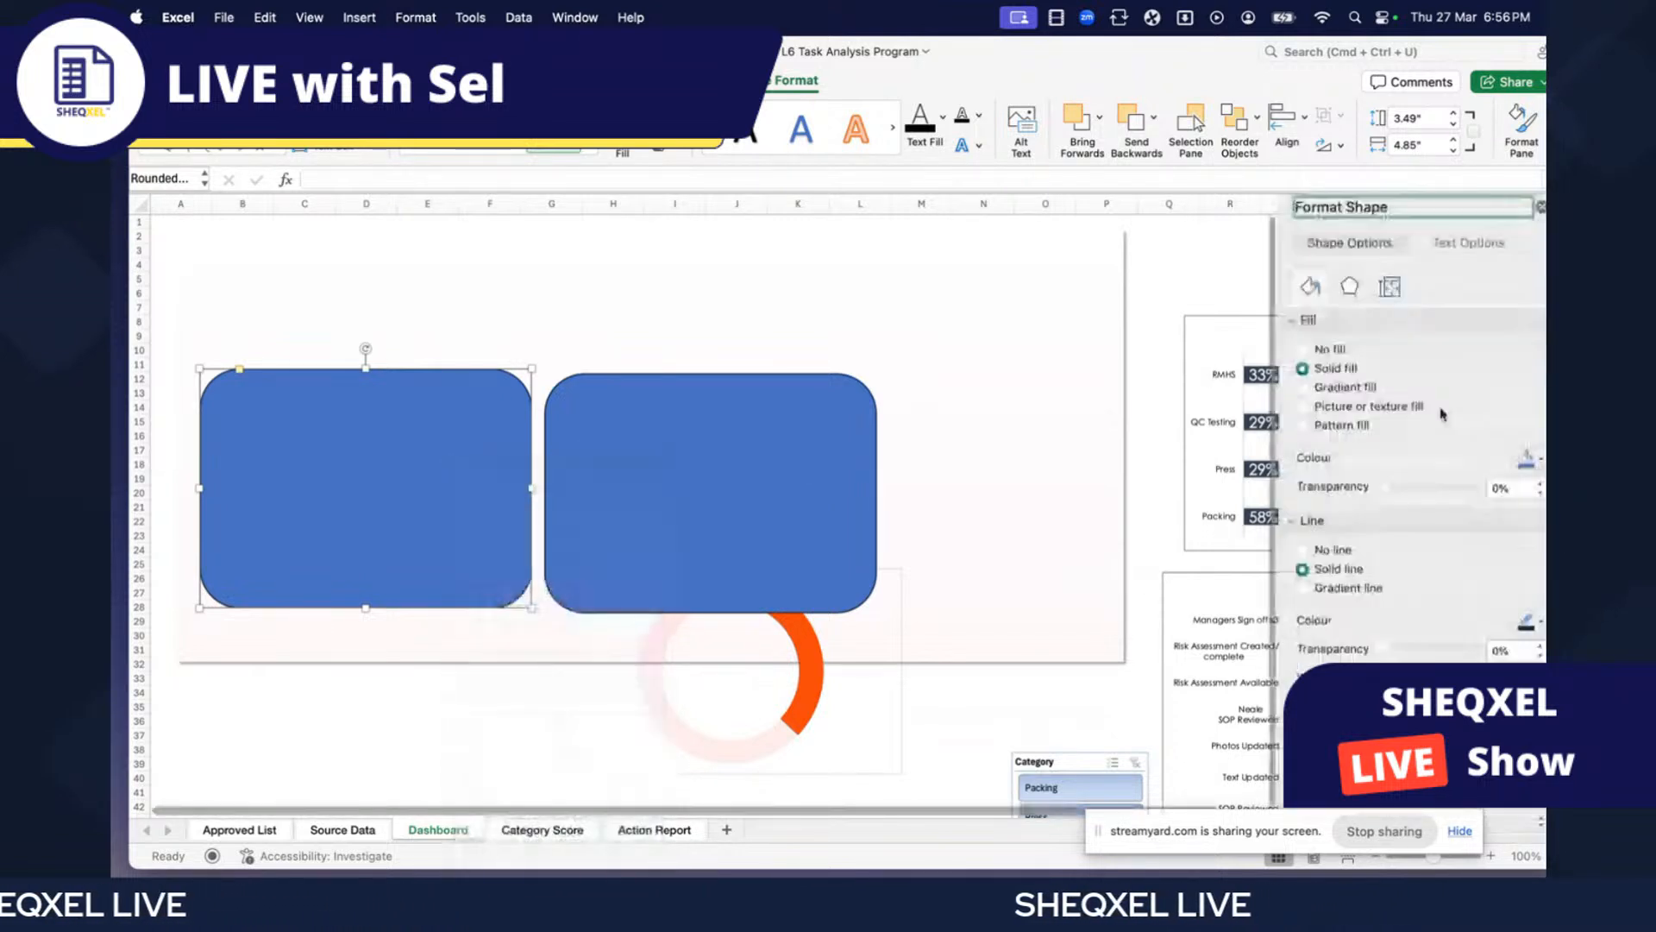
left_click(1529, 458)
left_click(1461, 525)
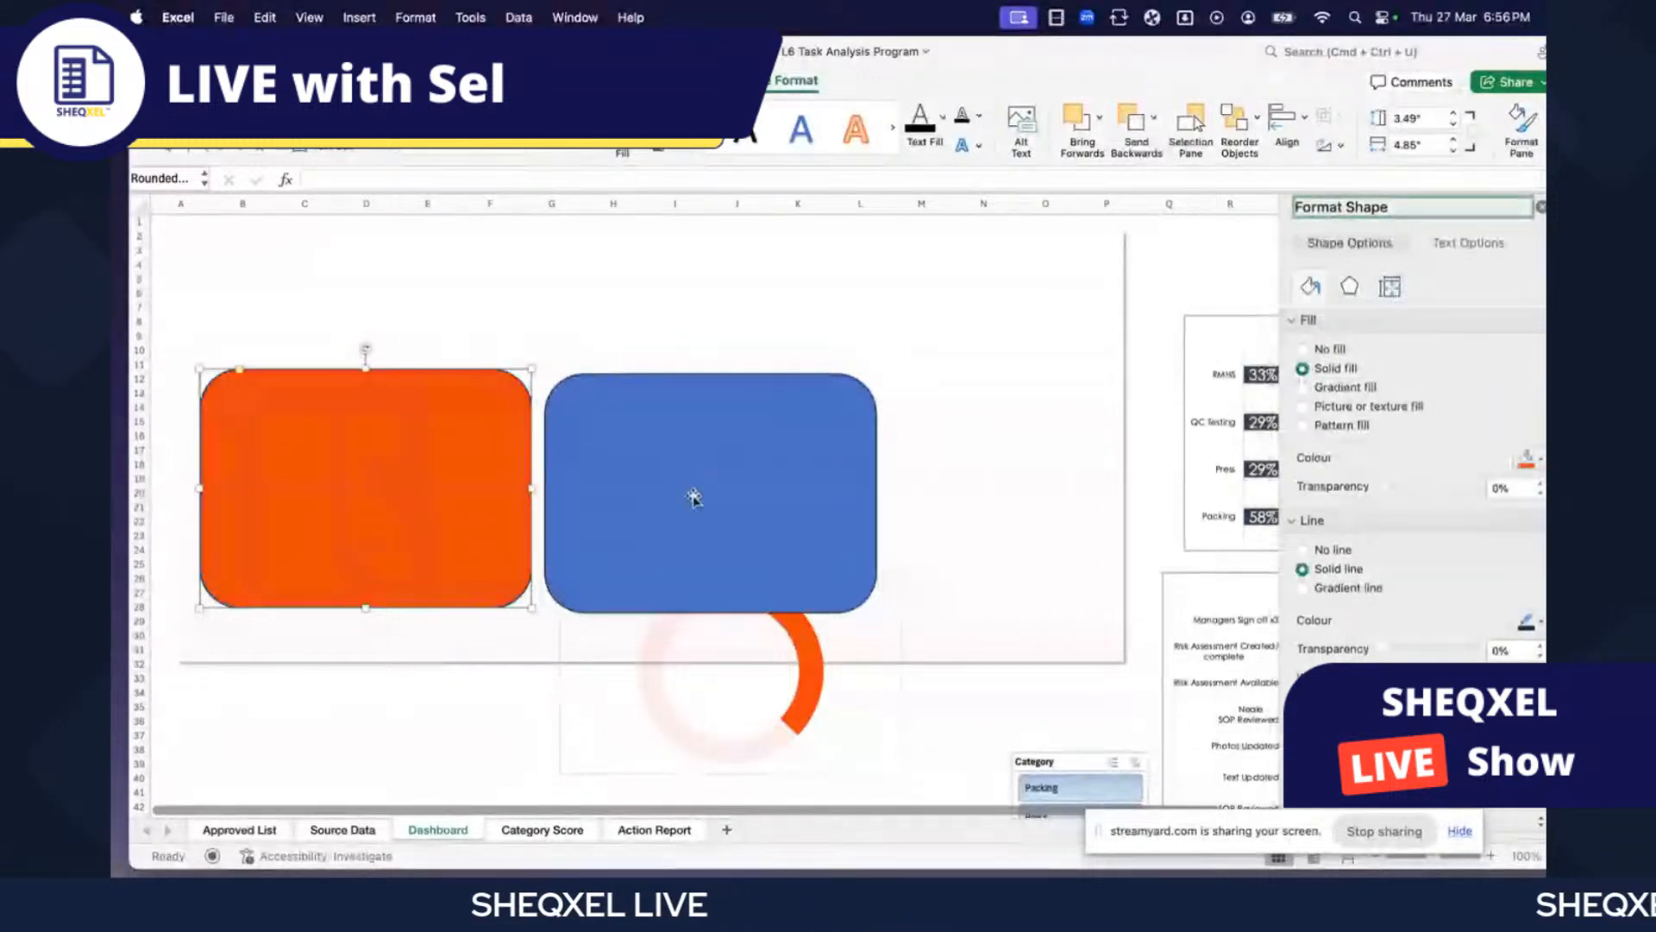
left_click(784, 503)
left_click(1529, 458)
left_click(1460, 525)
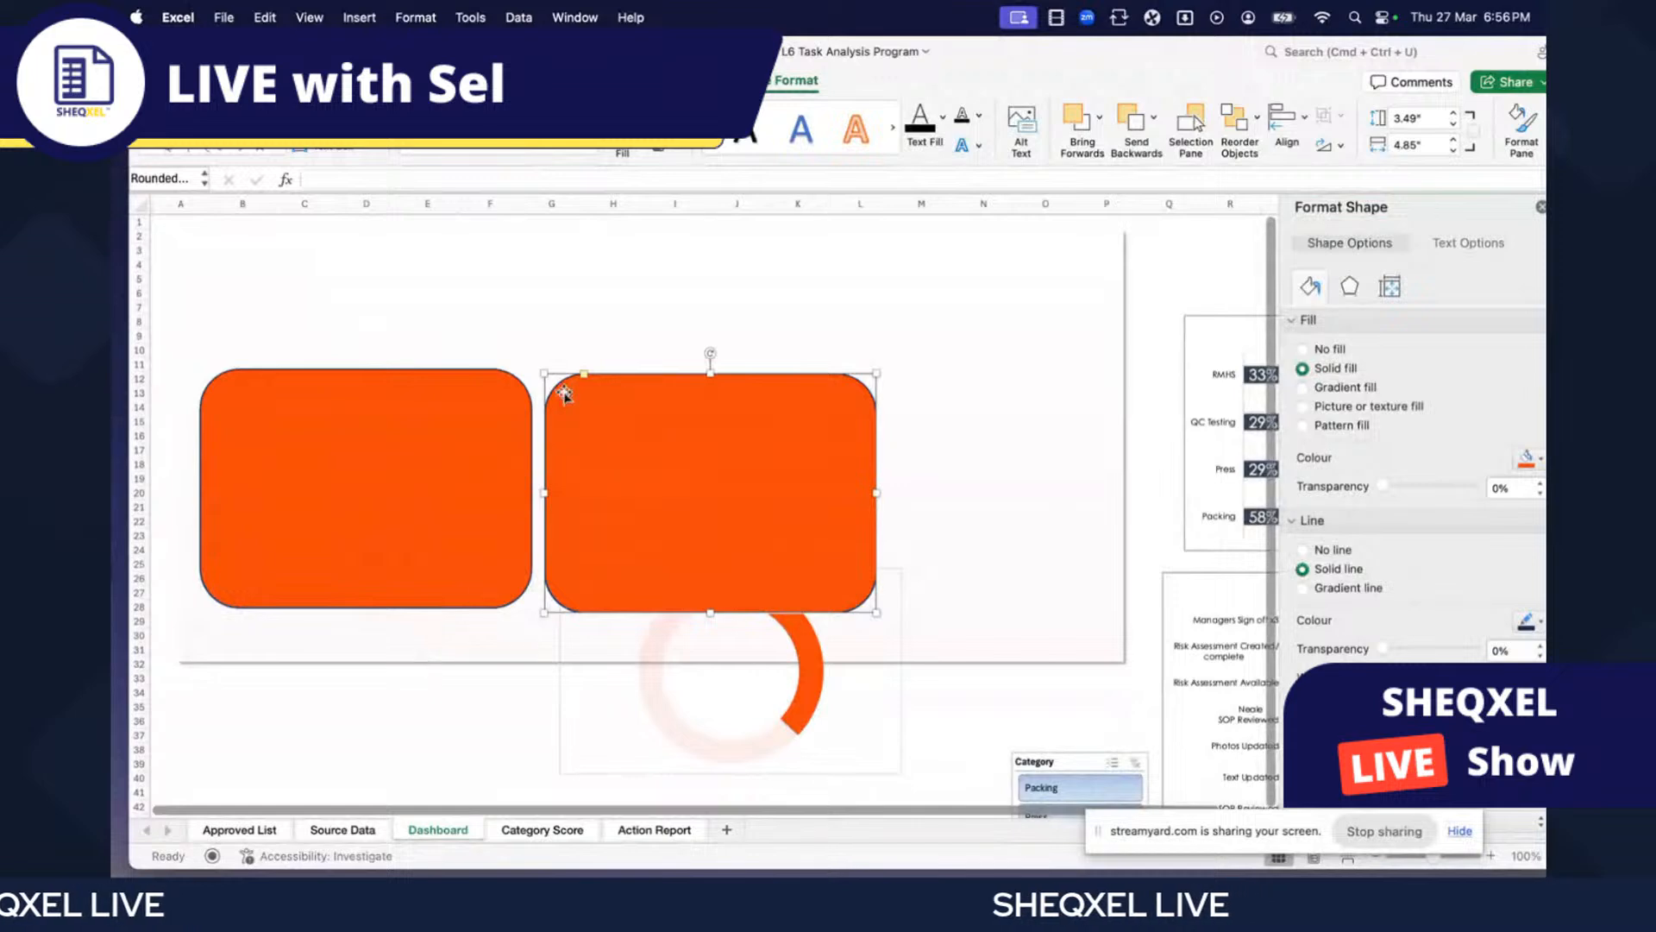
- Remove the outline from both rounded rectangles
left_click(448, 475)
left_click(790, 83)
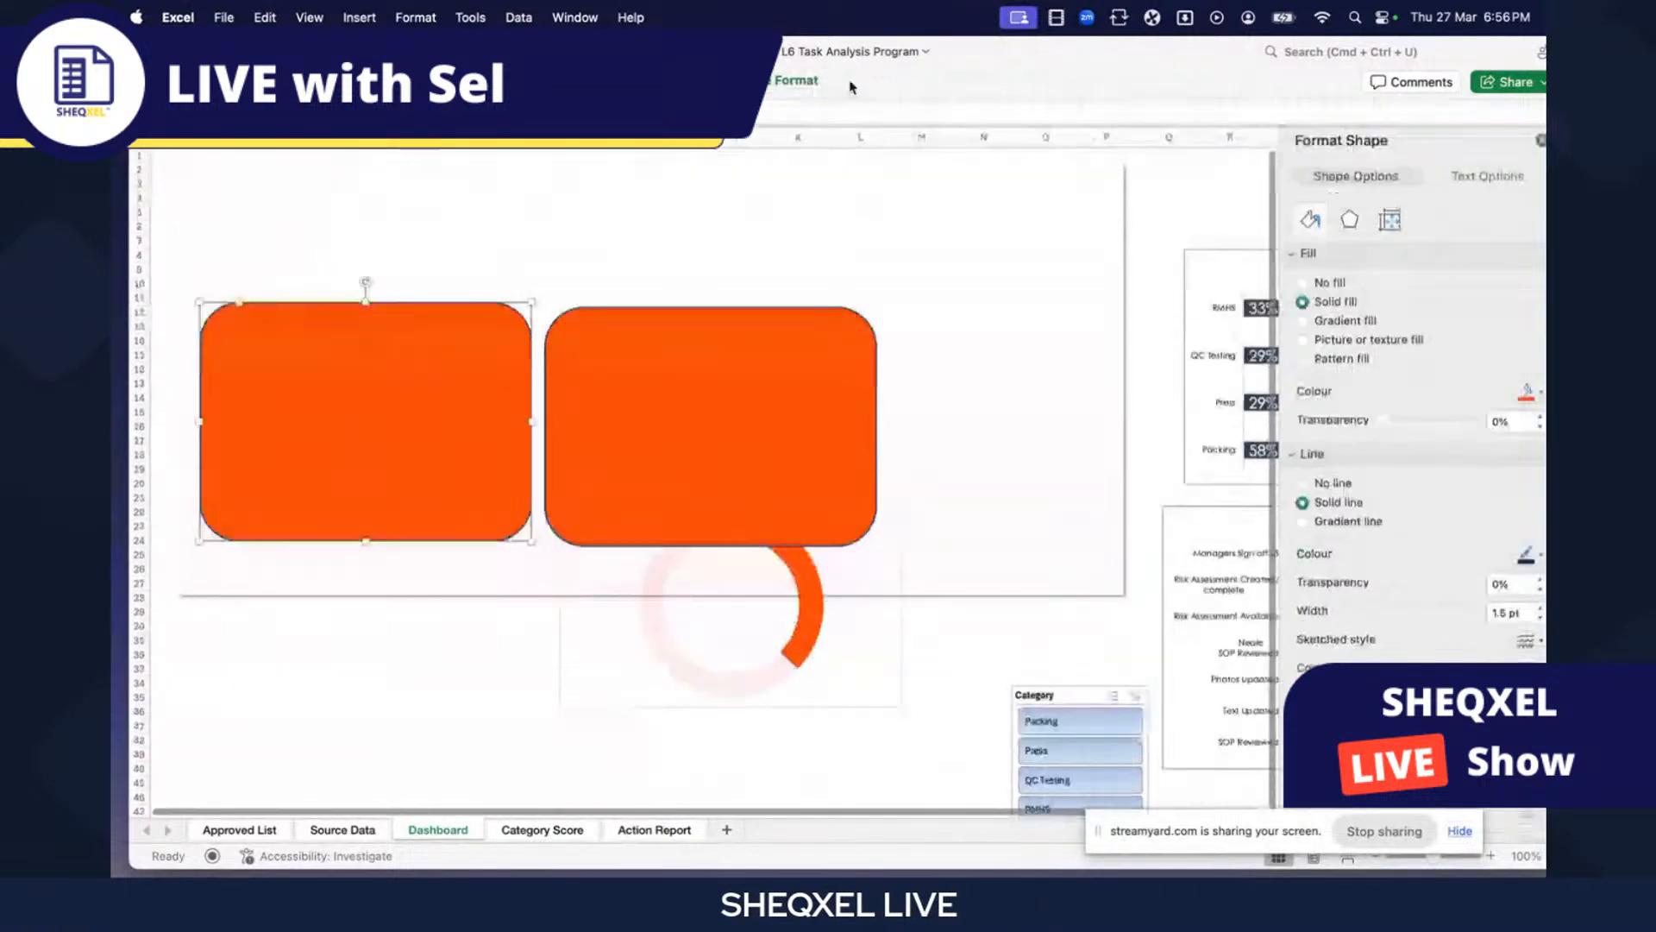
left_click(790, 83)
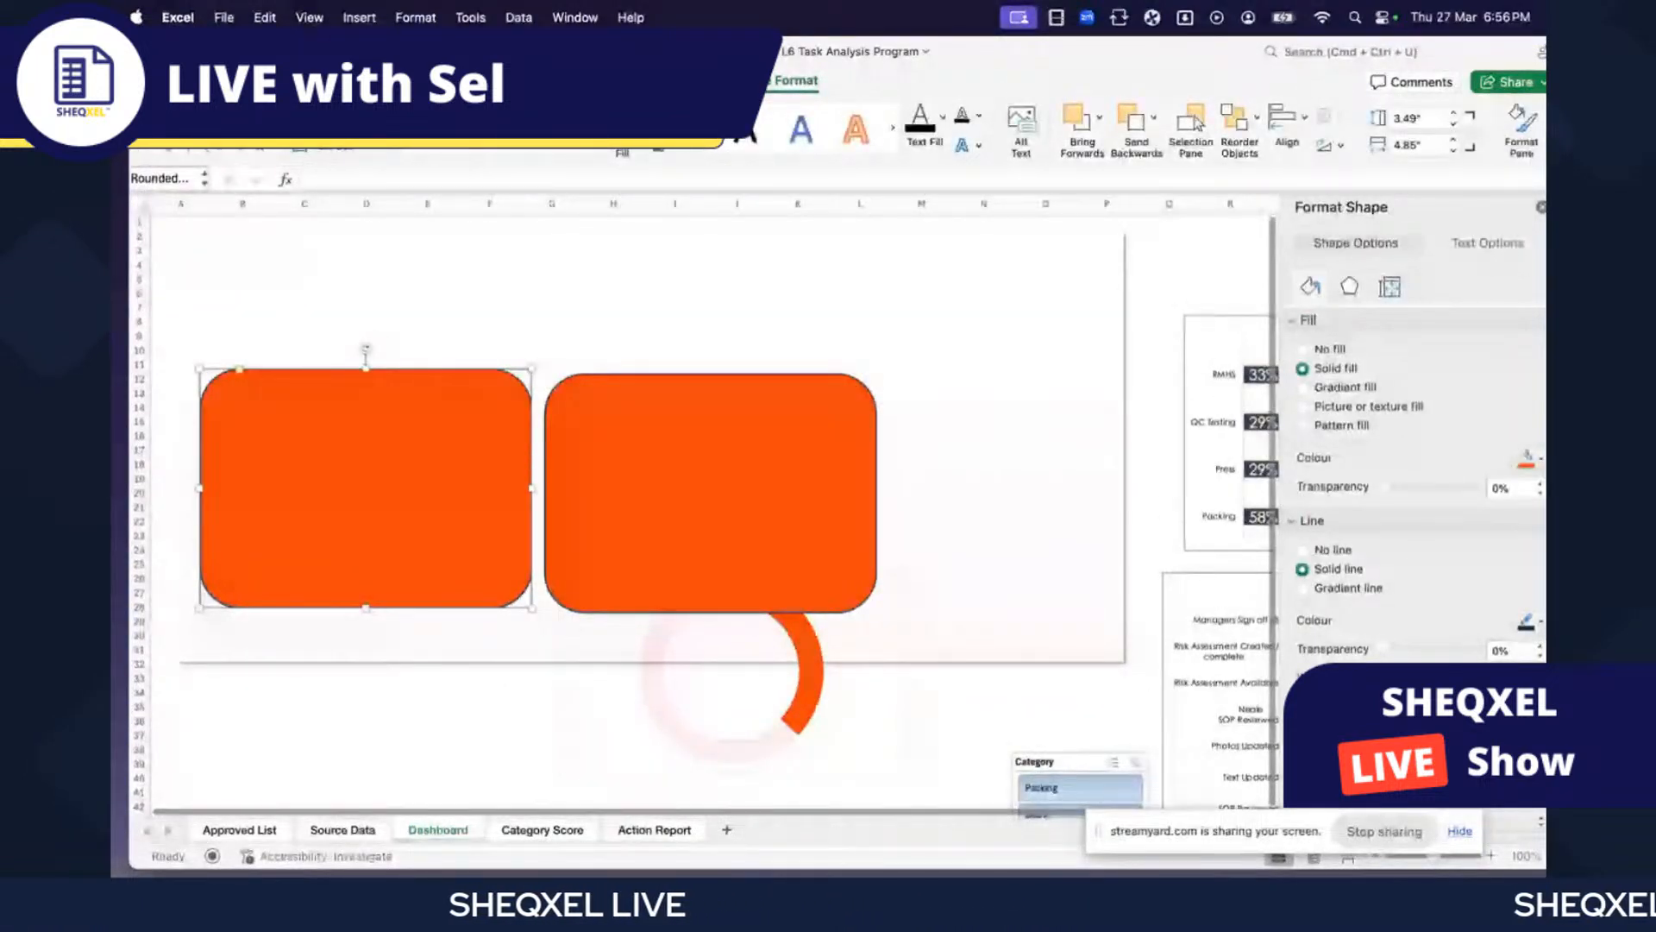
left_click(836, 462)
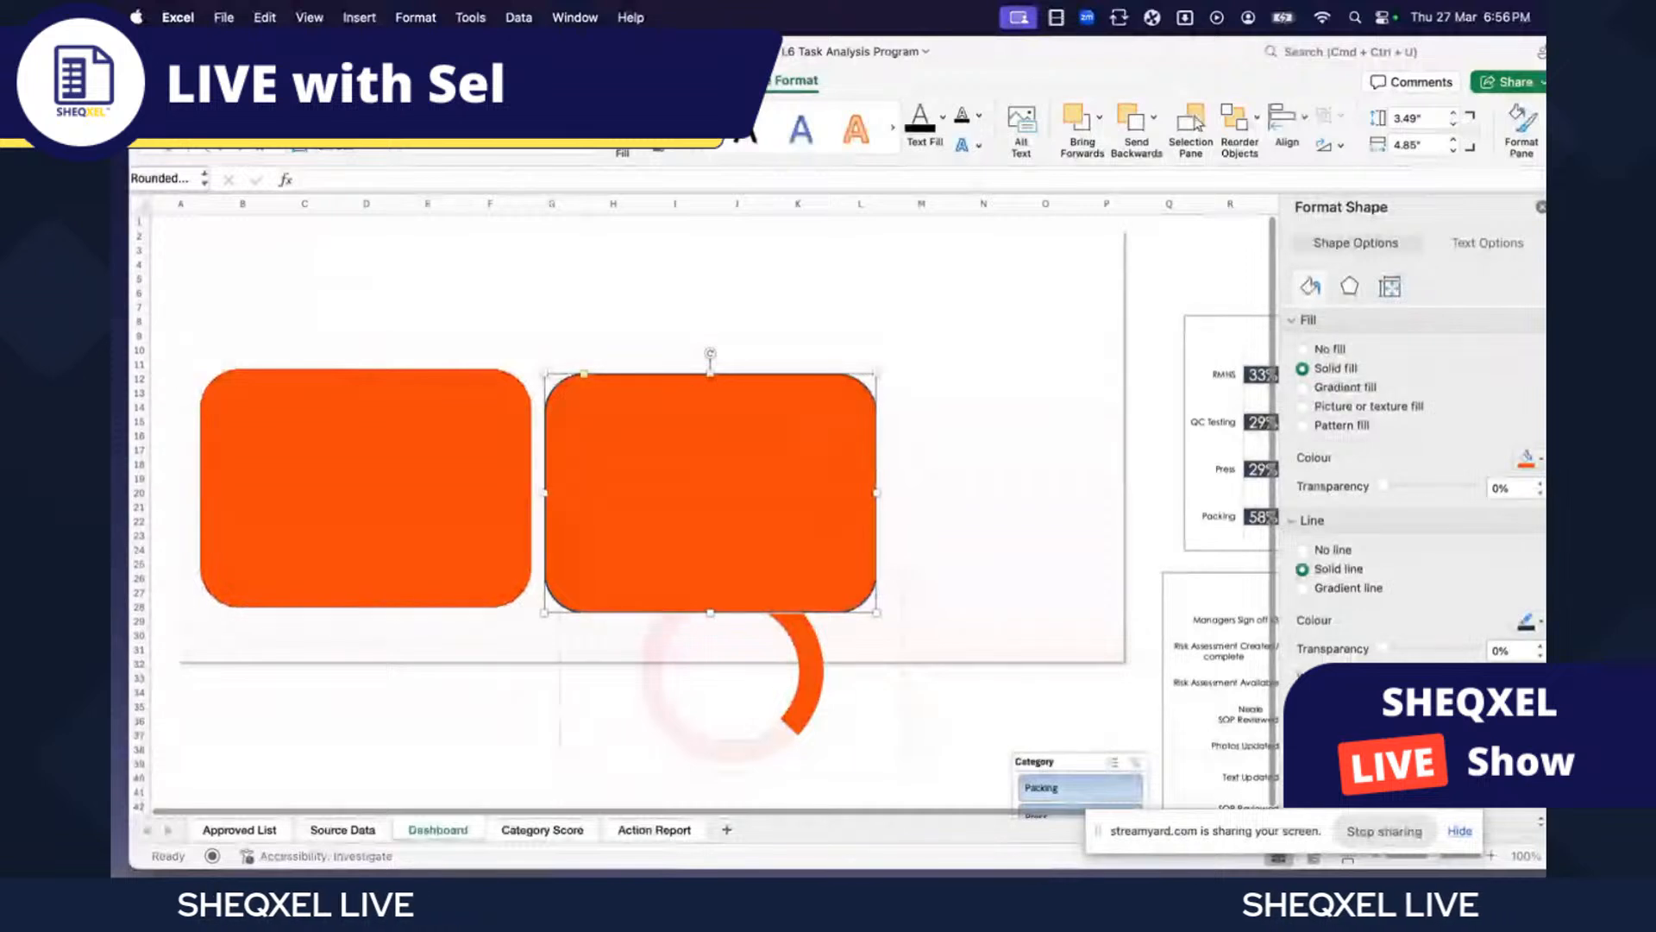
left_click(366, 692)
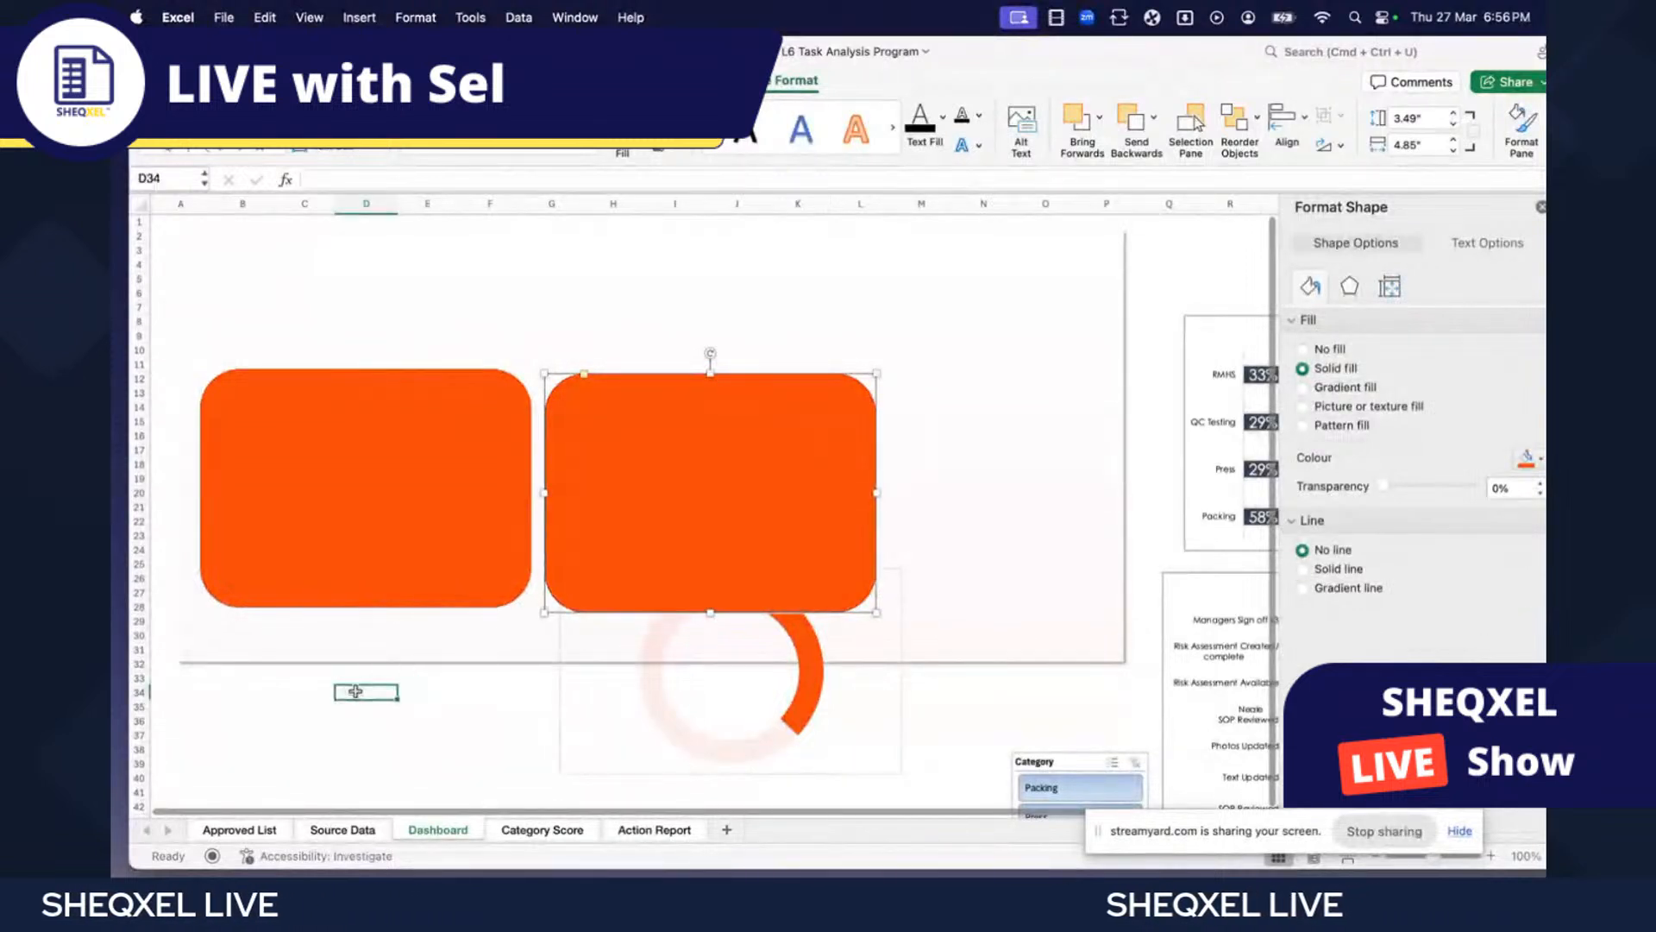
- Close the formatting pane, clear the screen-sharing bar off the zoom controls and zoom the sheet out to 70%
left_click(1190, 501)
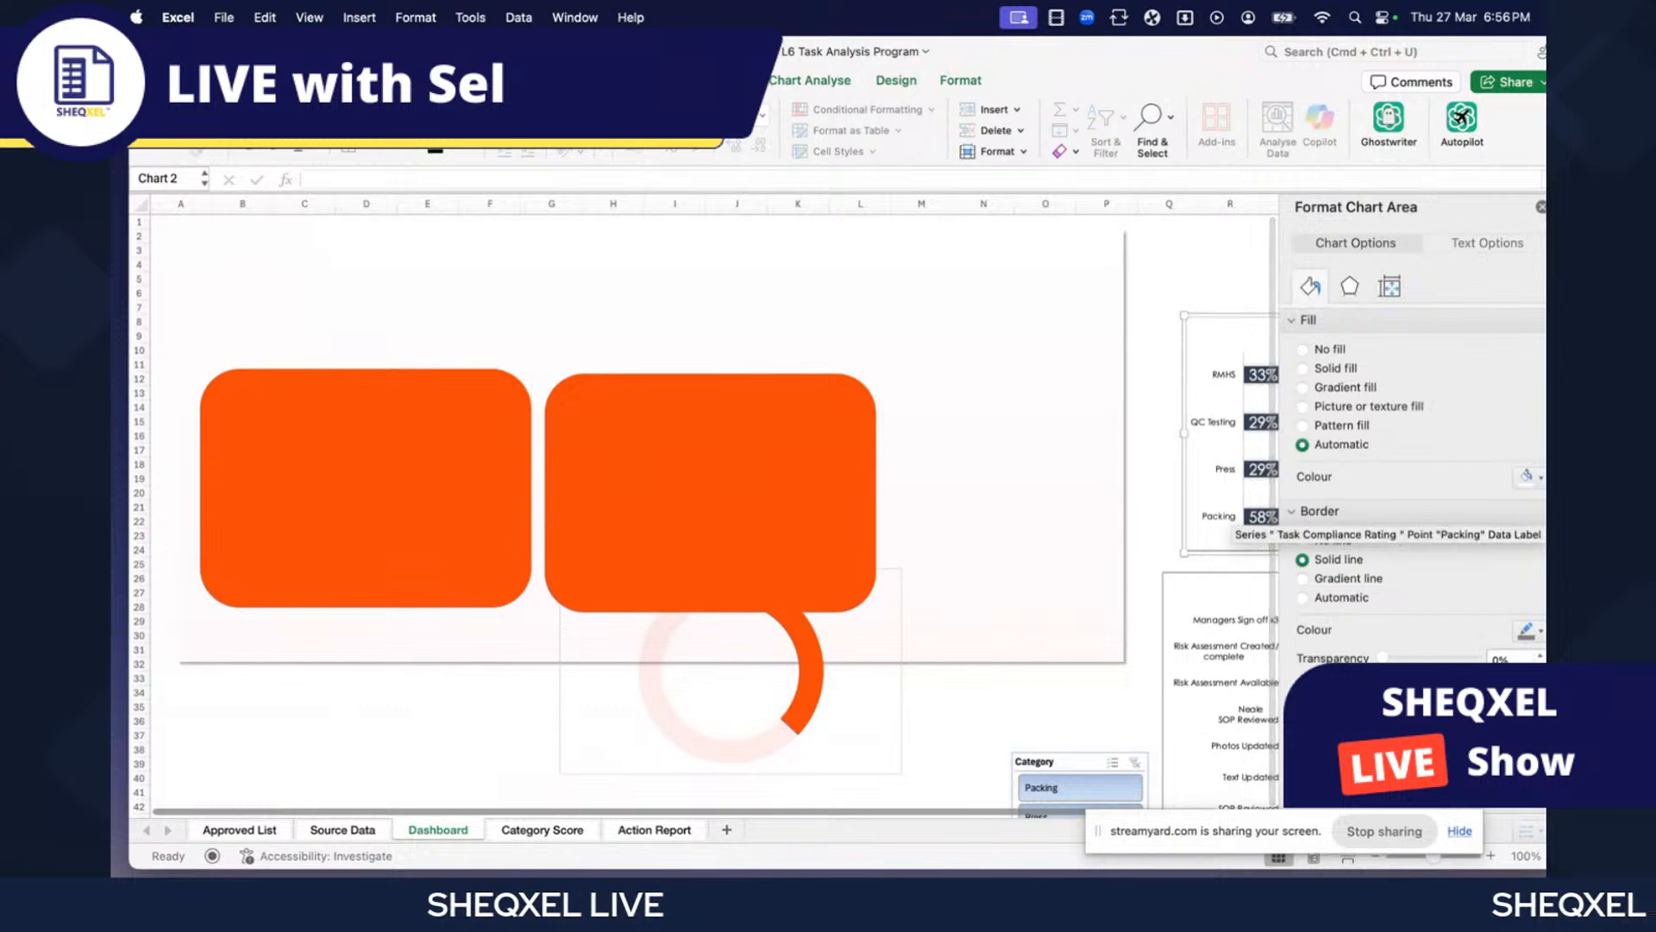
key("F11")
left_click(115, 369)
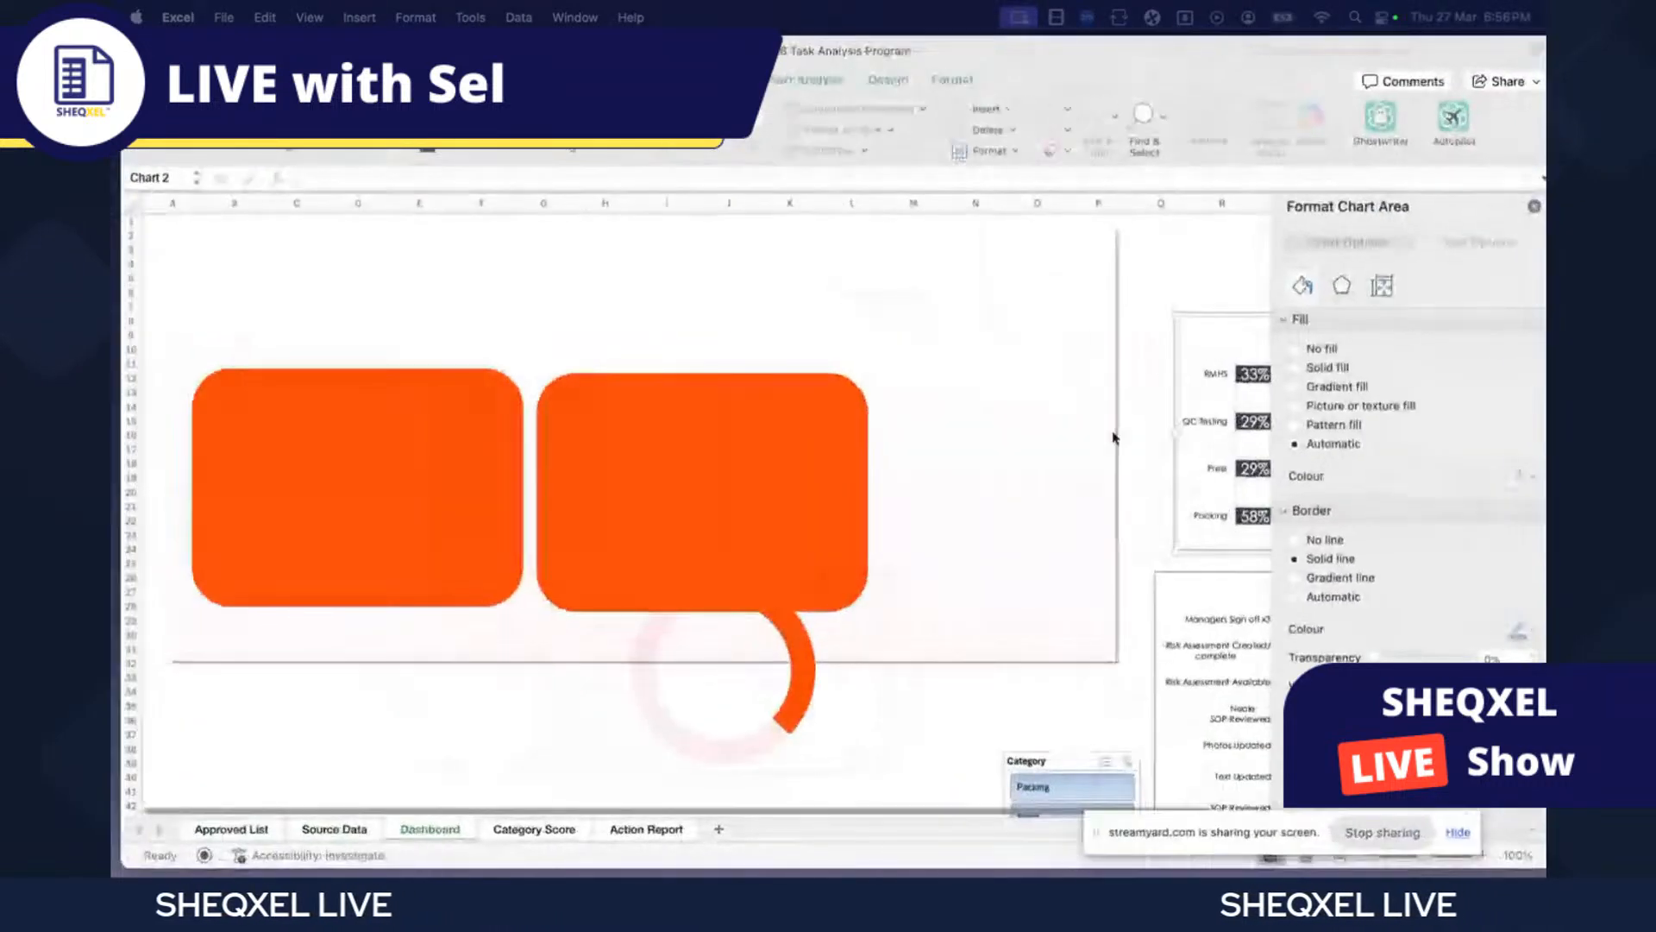
left_click(1540, 207)
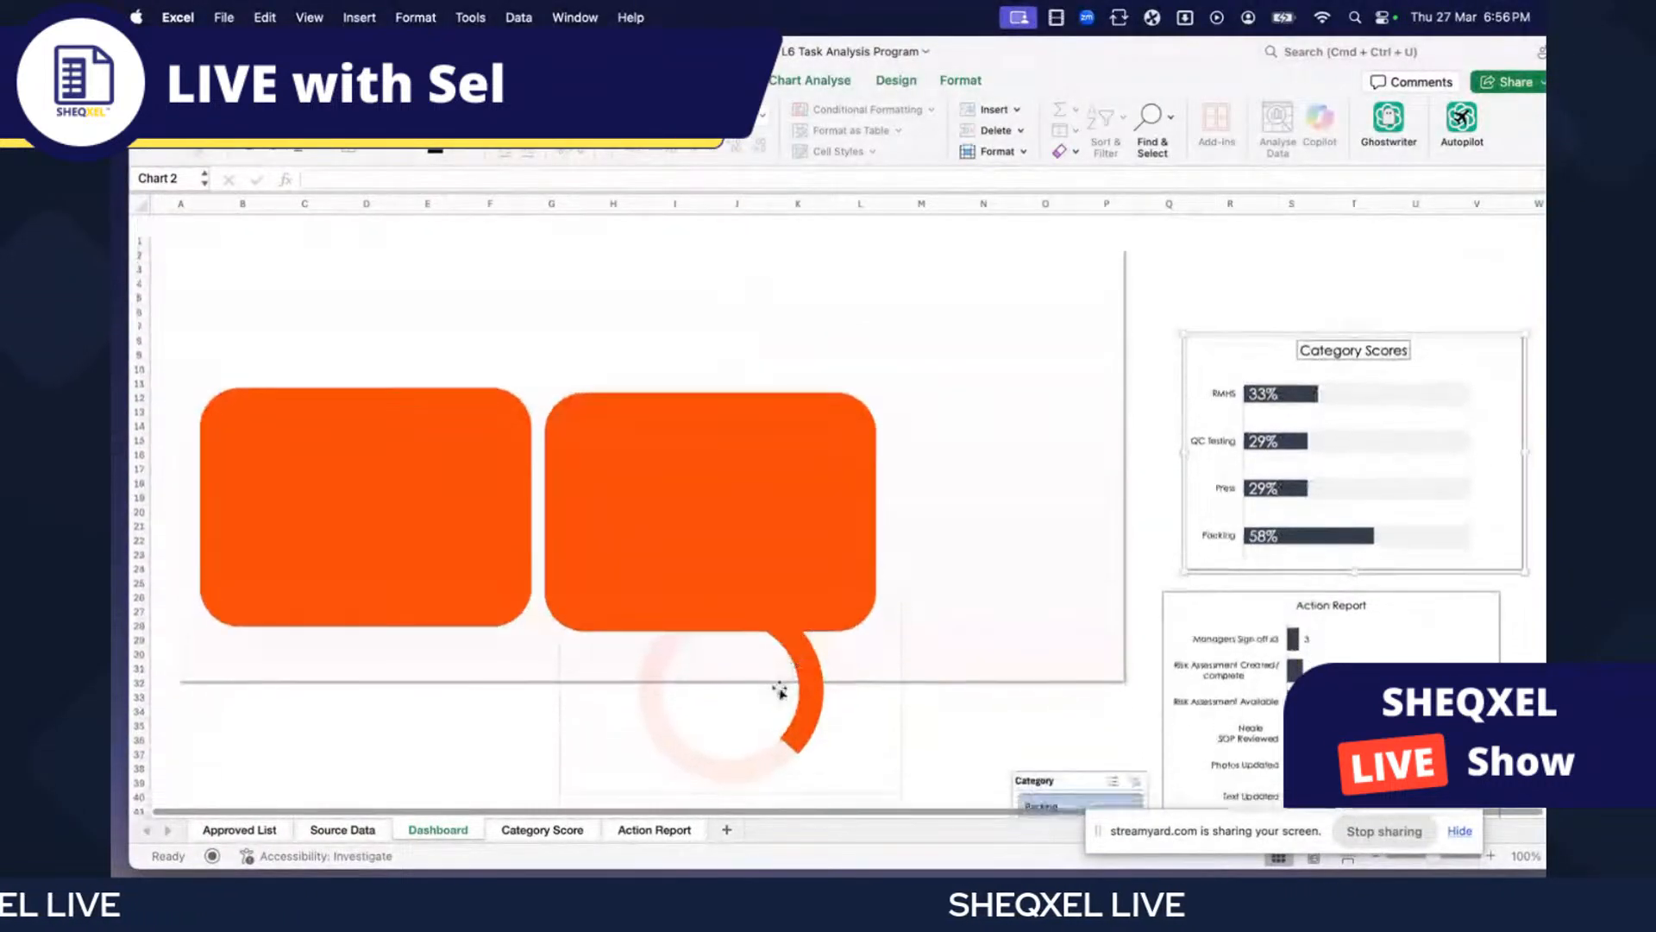
left_click(1439, 833)
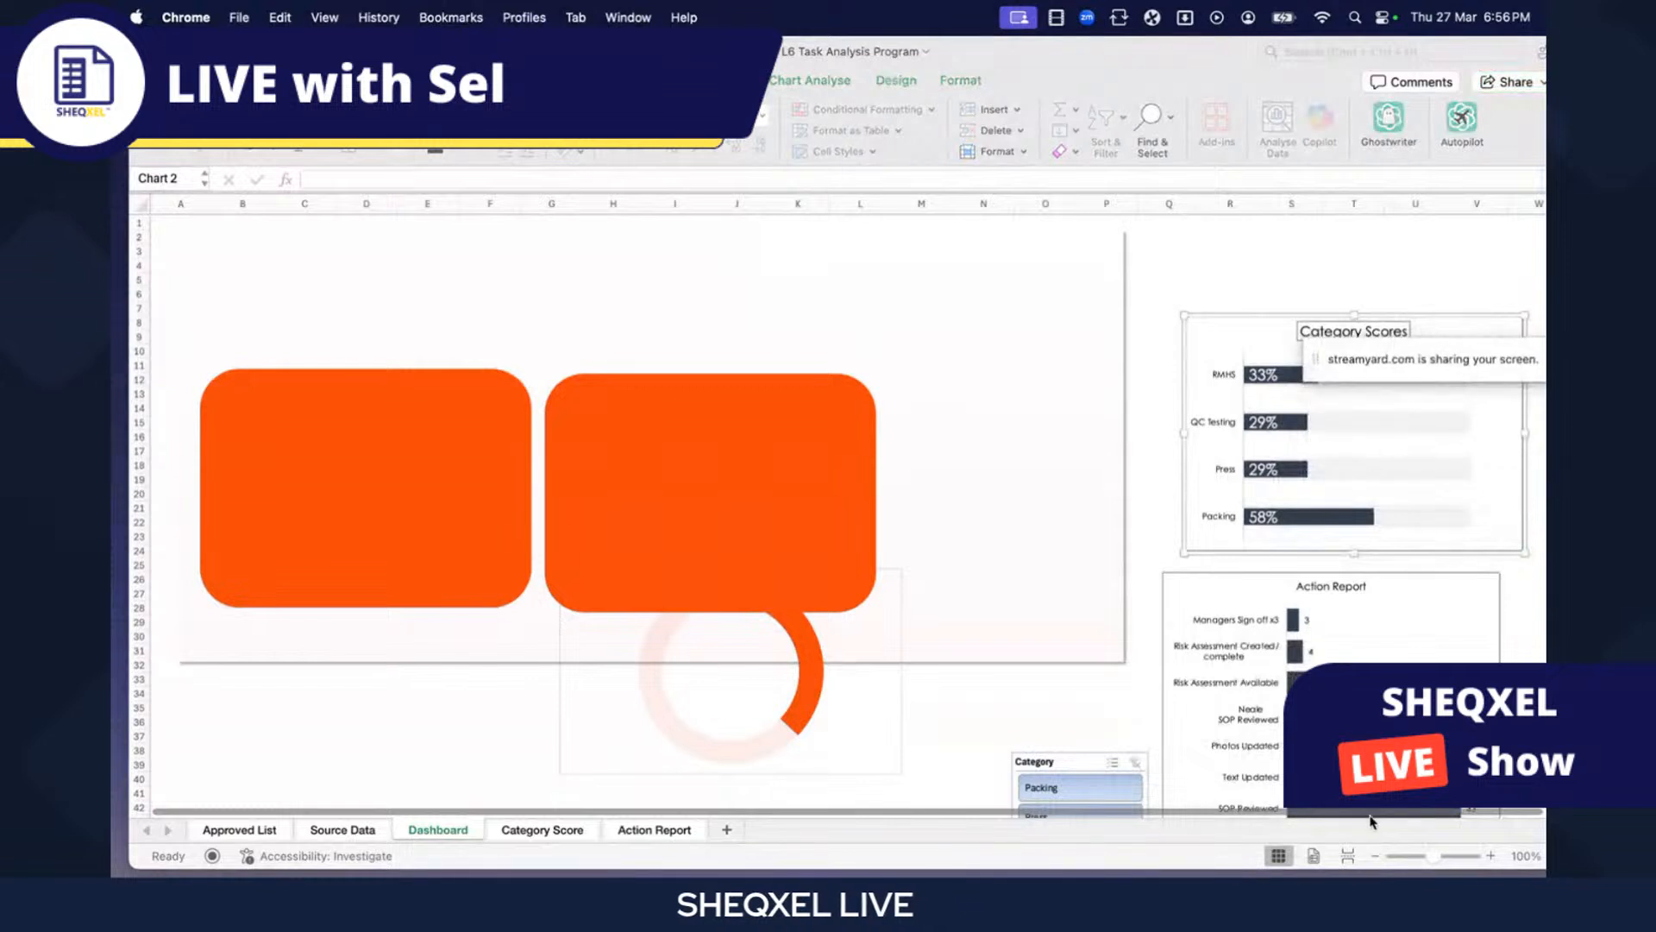
left_click(1375, 857)
left_click(1375, 856)
left_click(1375, 857)
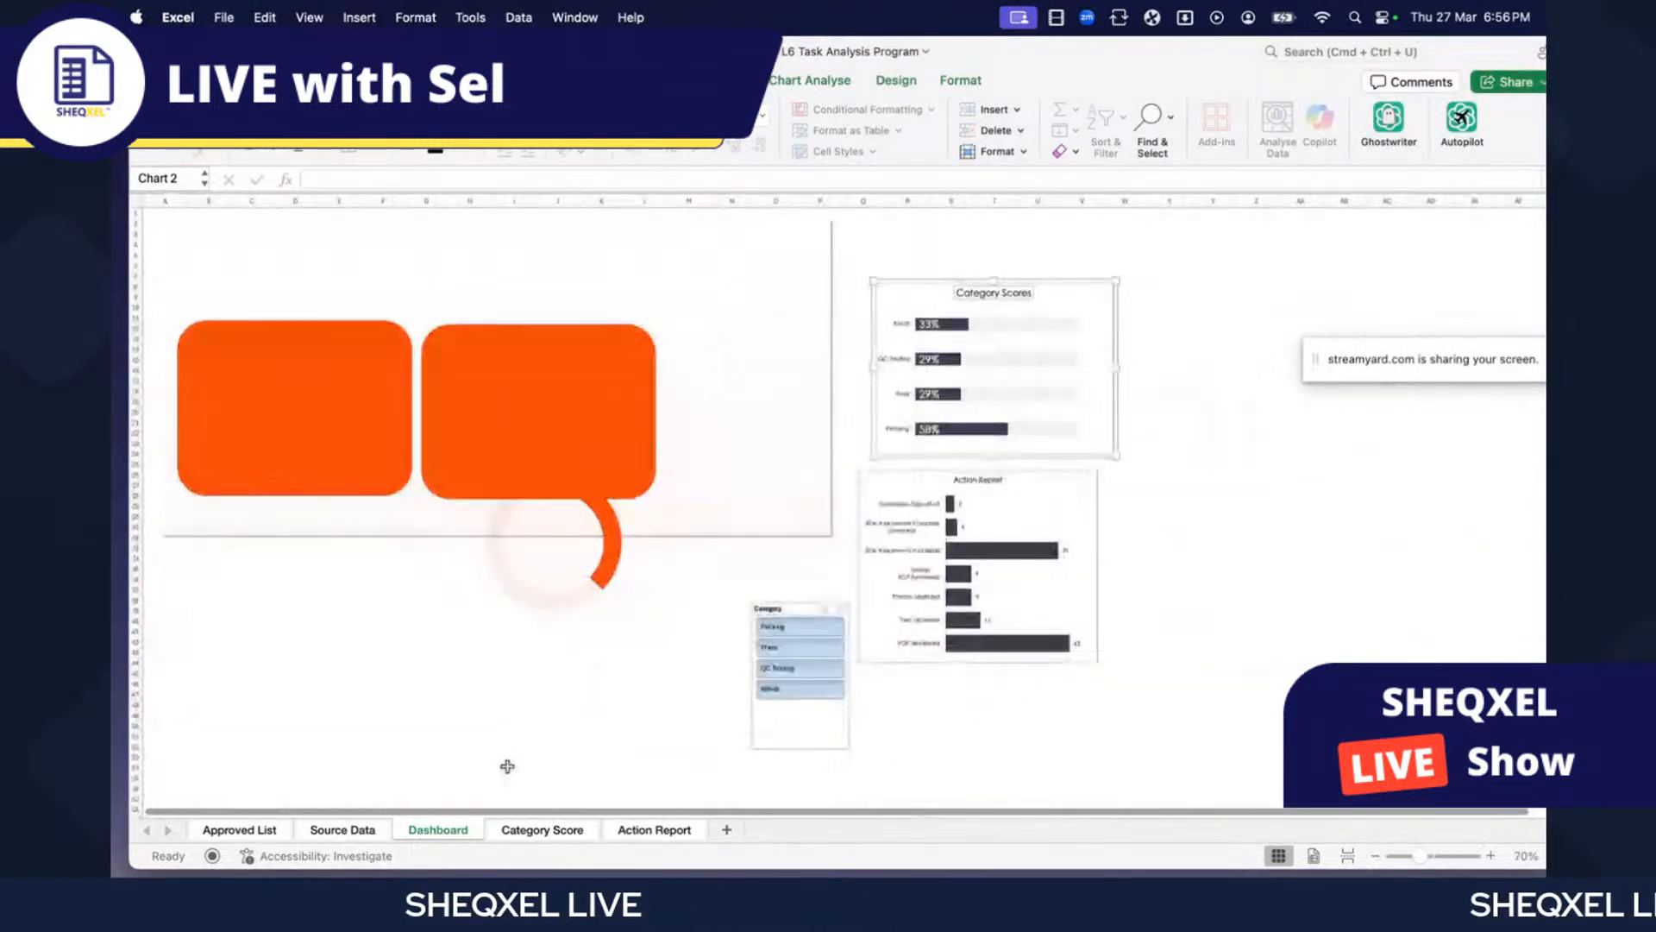
- Select all the dashboard objects and shift them together rightward and down on the sheet
left_click(424, 466)
key("super+a")
left_click_drag(354, 534, 586, 608)
left_click(320, 647)
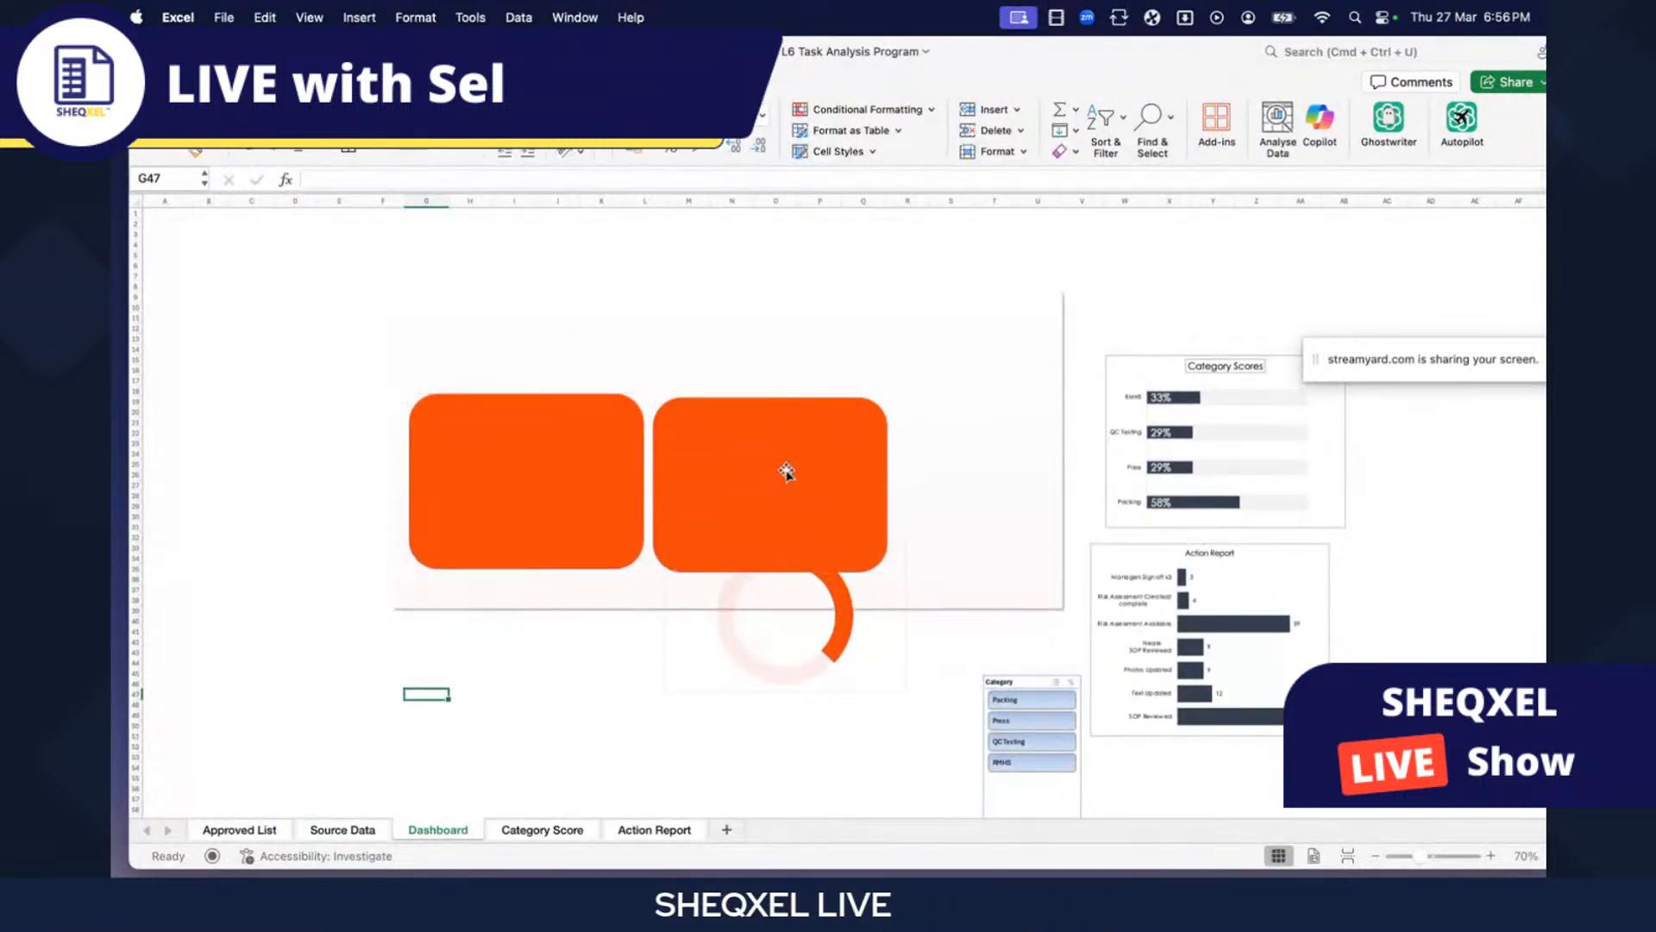
- Move the Category Scores chart slightly upward and the doughnut chart away from the cards to over the Action Report chart
left_click(1126, 400)
left_click_drag(1143, 357, 1161, 329)
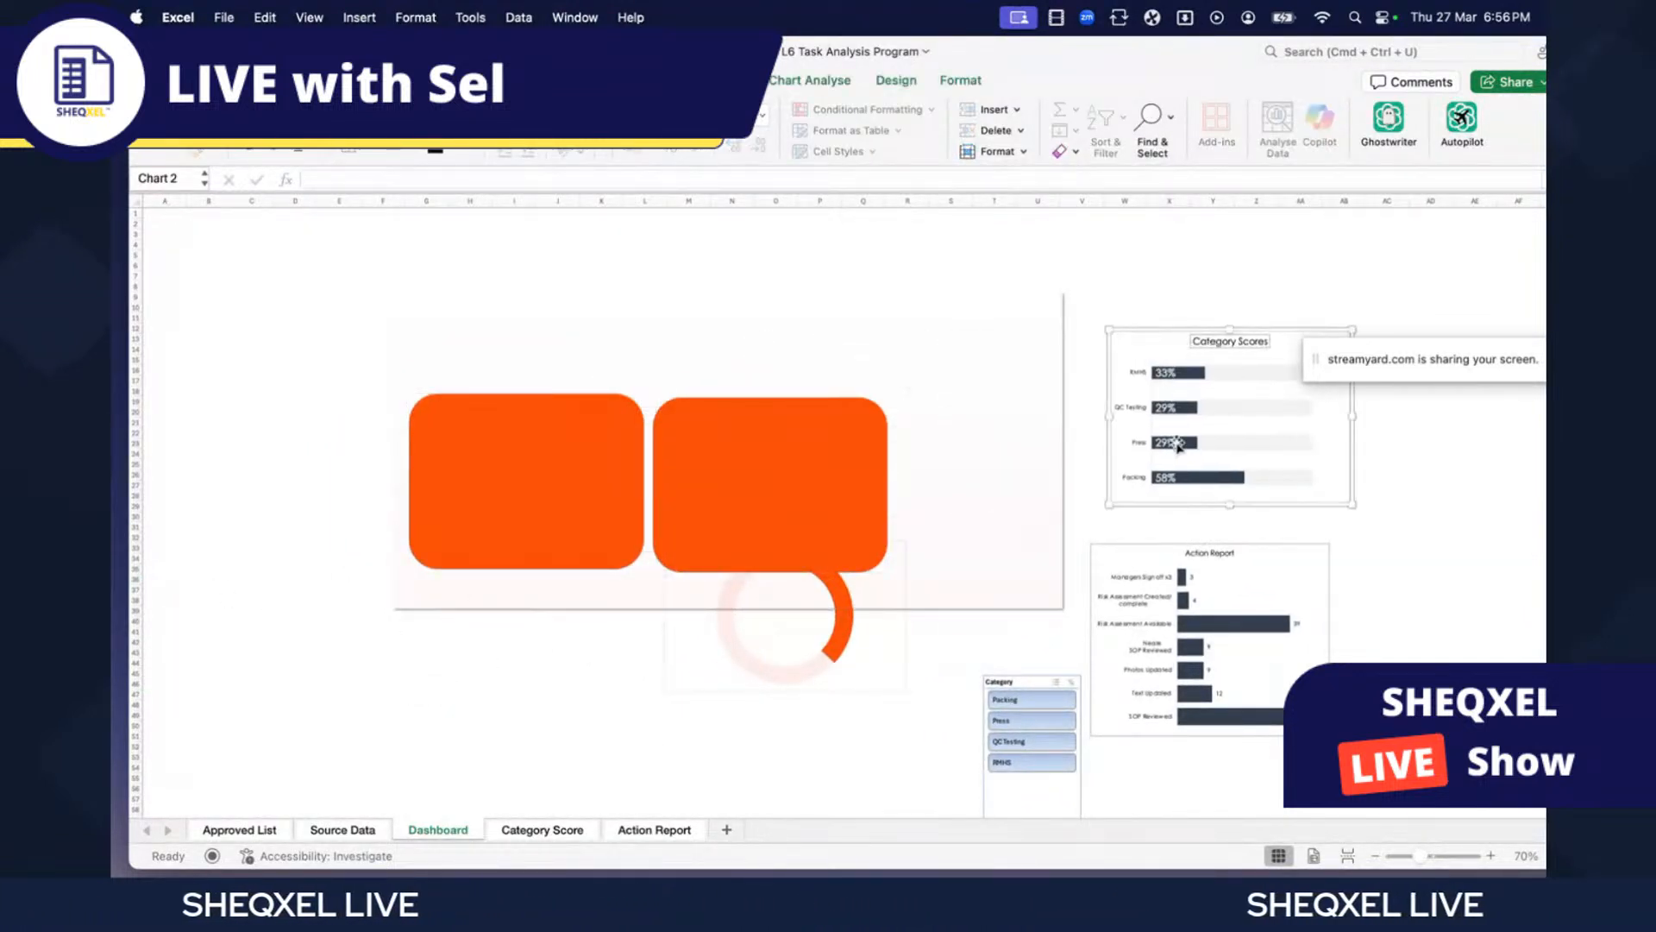
right_click(1181, 497)
left_click(451, 492)
left_click(399, 578)
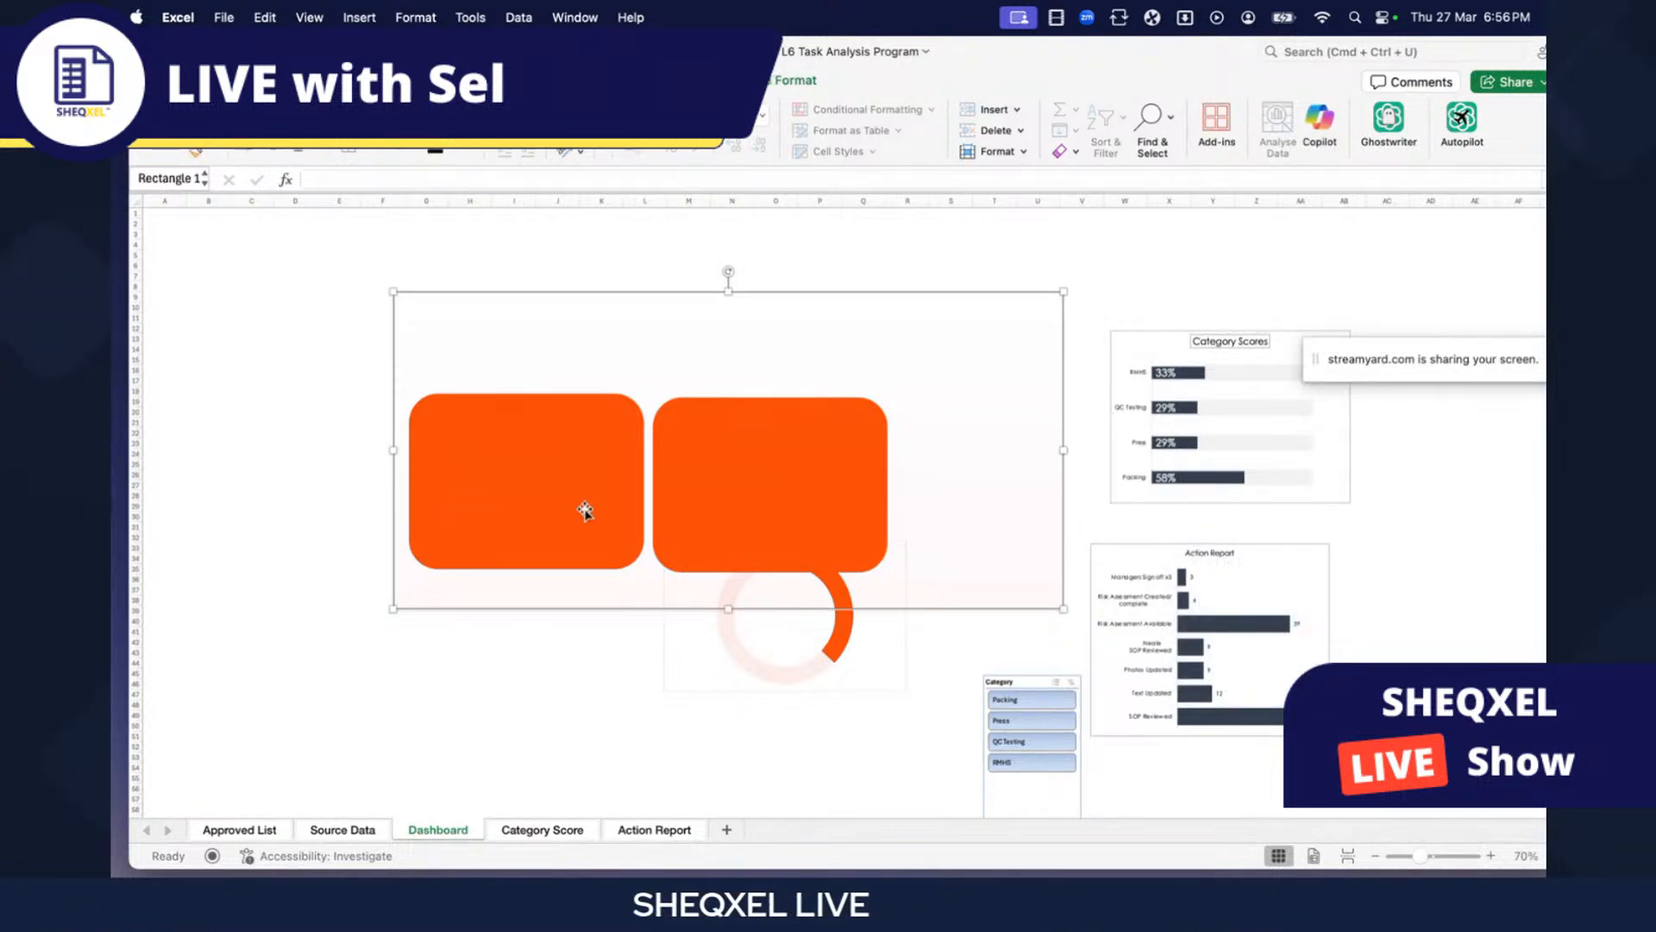
left_click(798, 686)
left_click_drag(821, 691, 1277, 695)
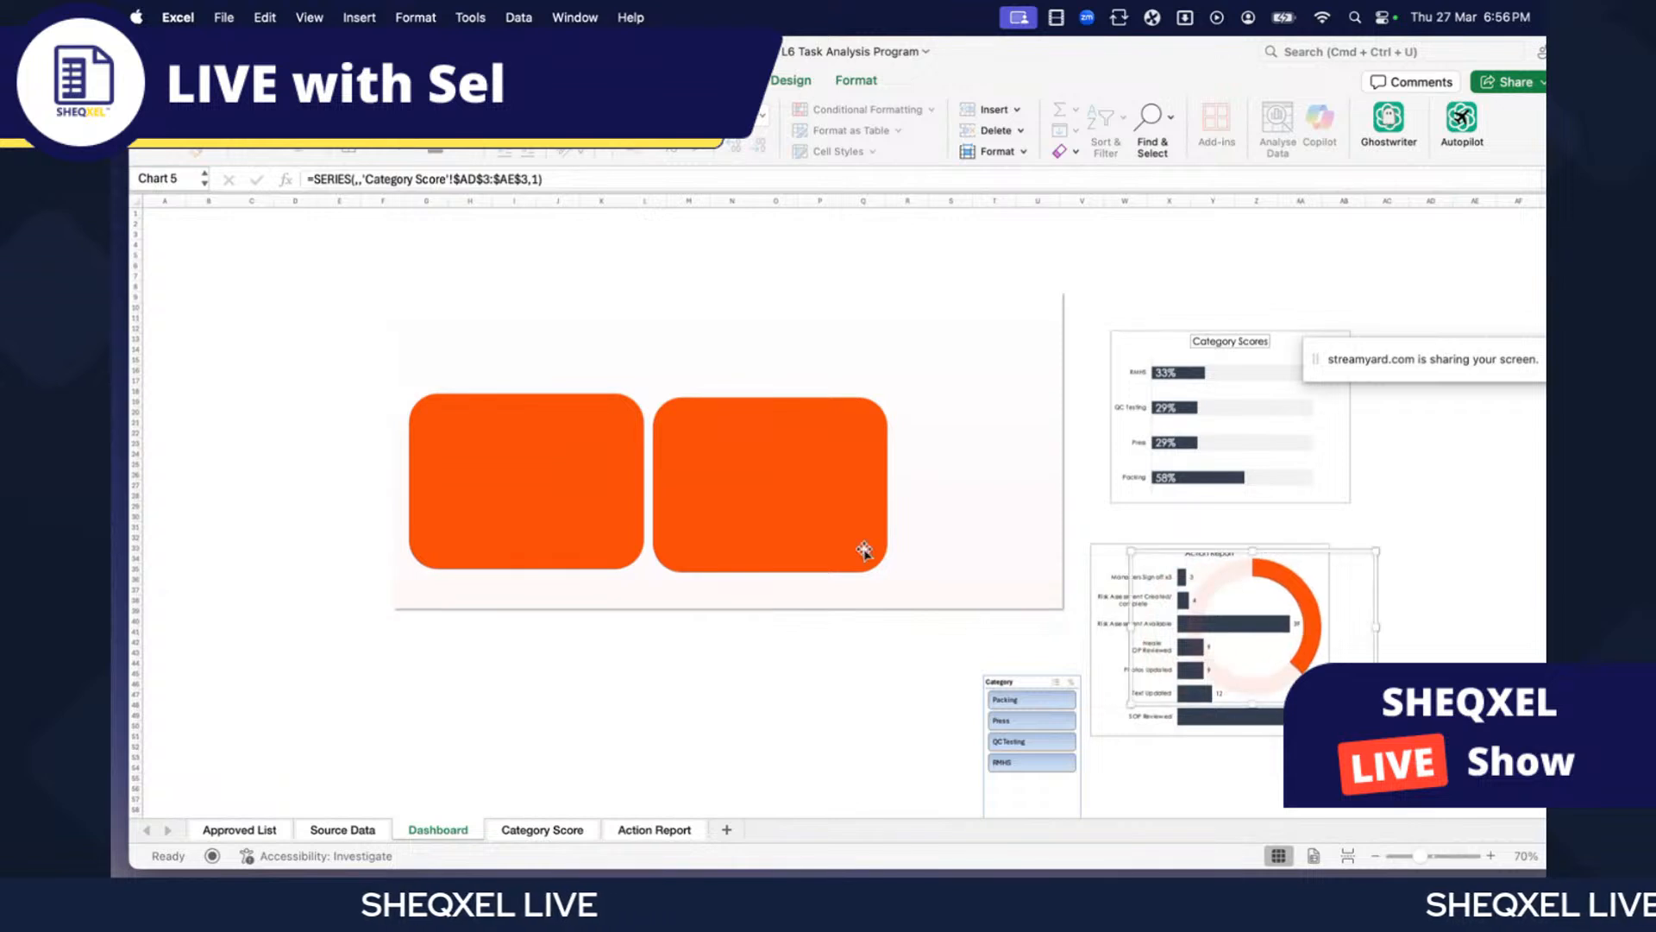
- Move the second orange card rightward to widen the gap, and align both cards with Align to Middle
left_click(792, 497)
left_click_drag(792, 498, 822, 496)
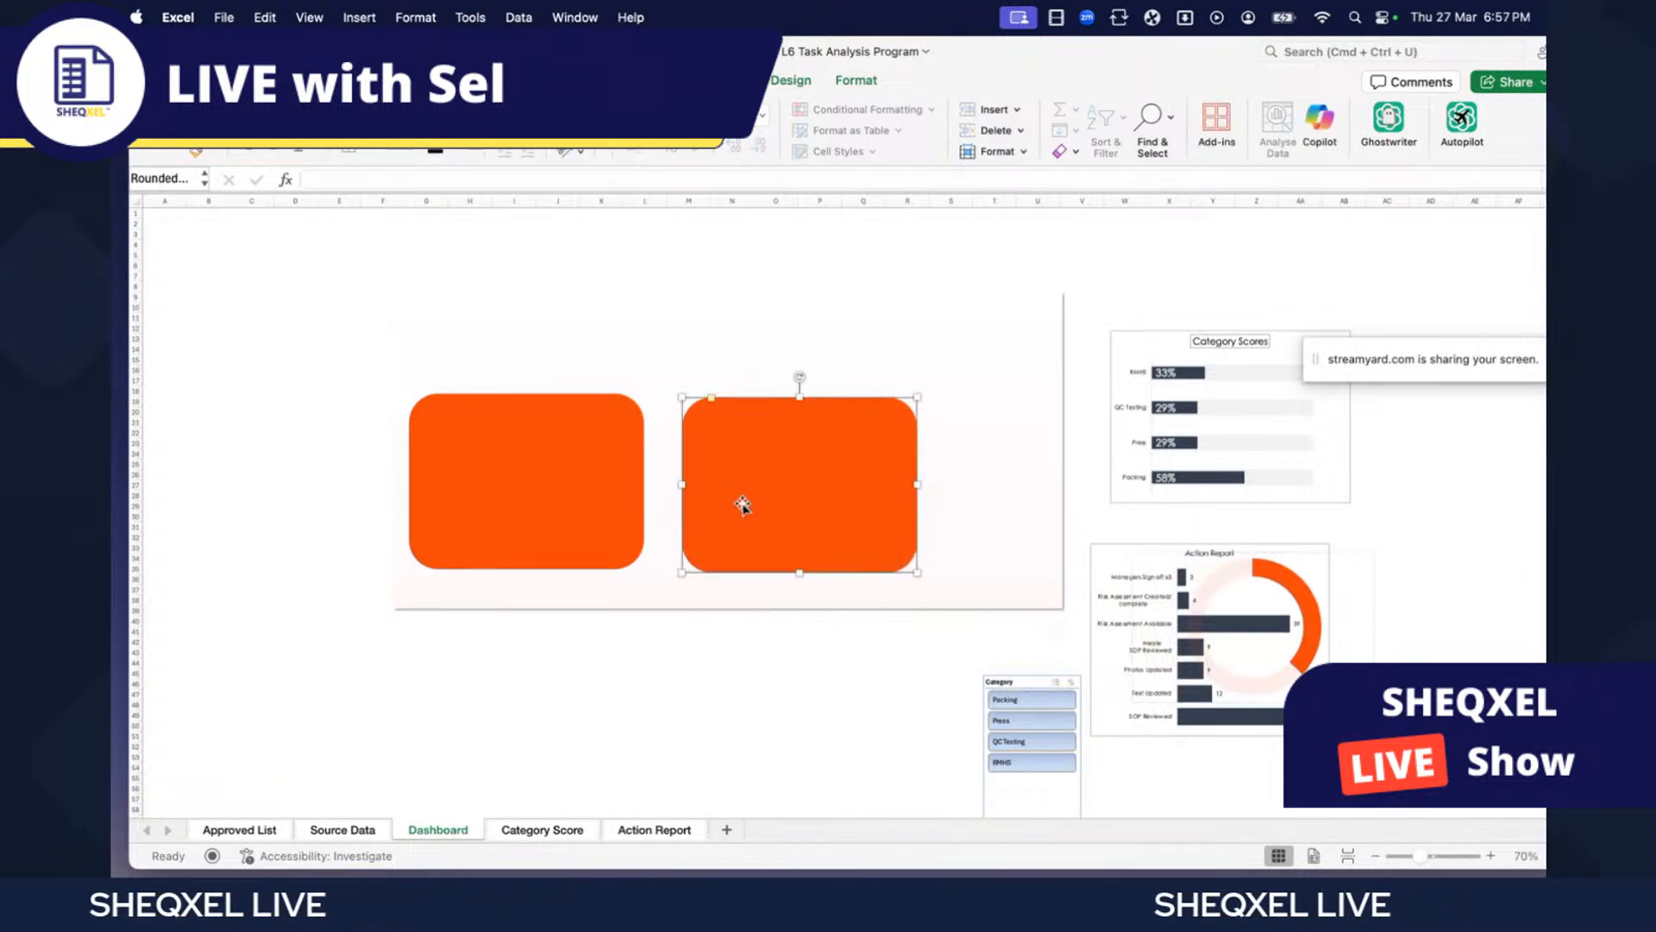
left_click(561, 520, "shift")
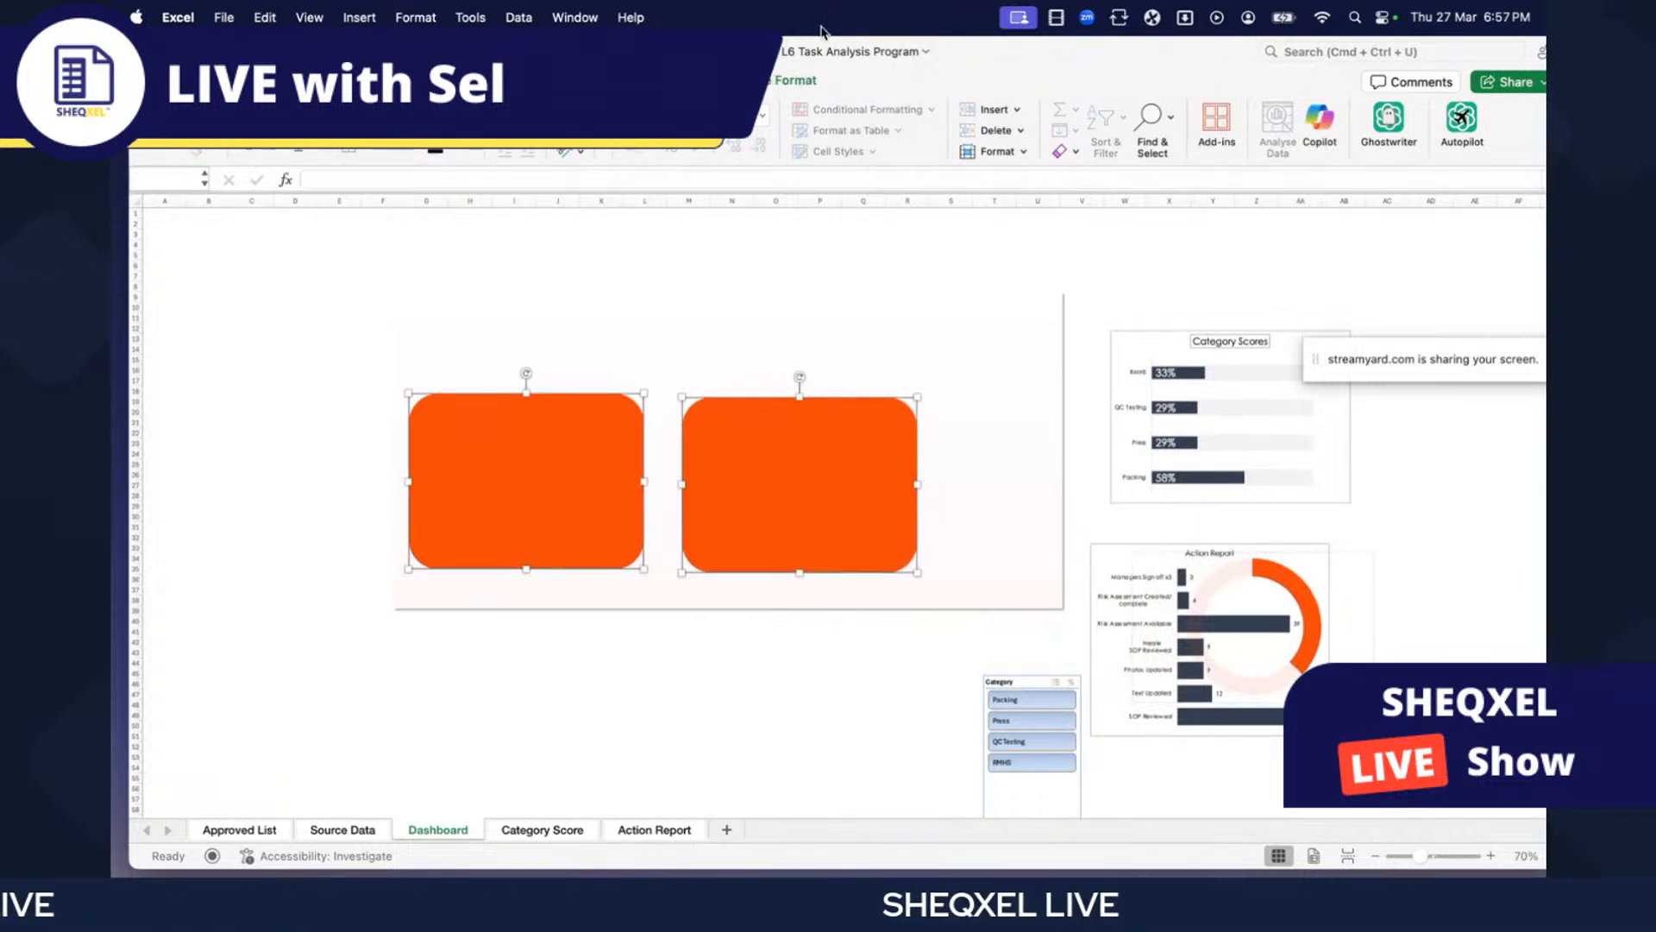
left_click(796, 80)
left_click(1285, 125)
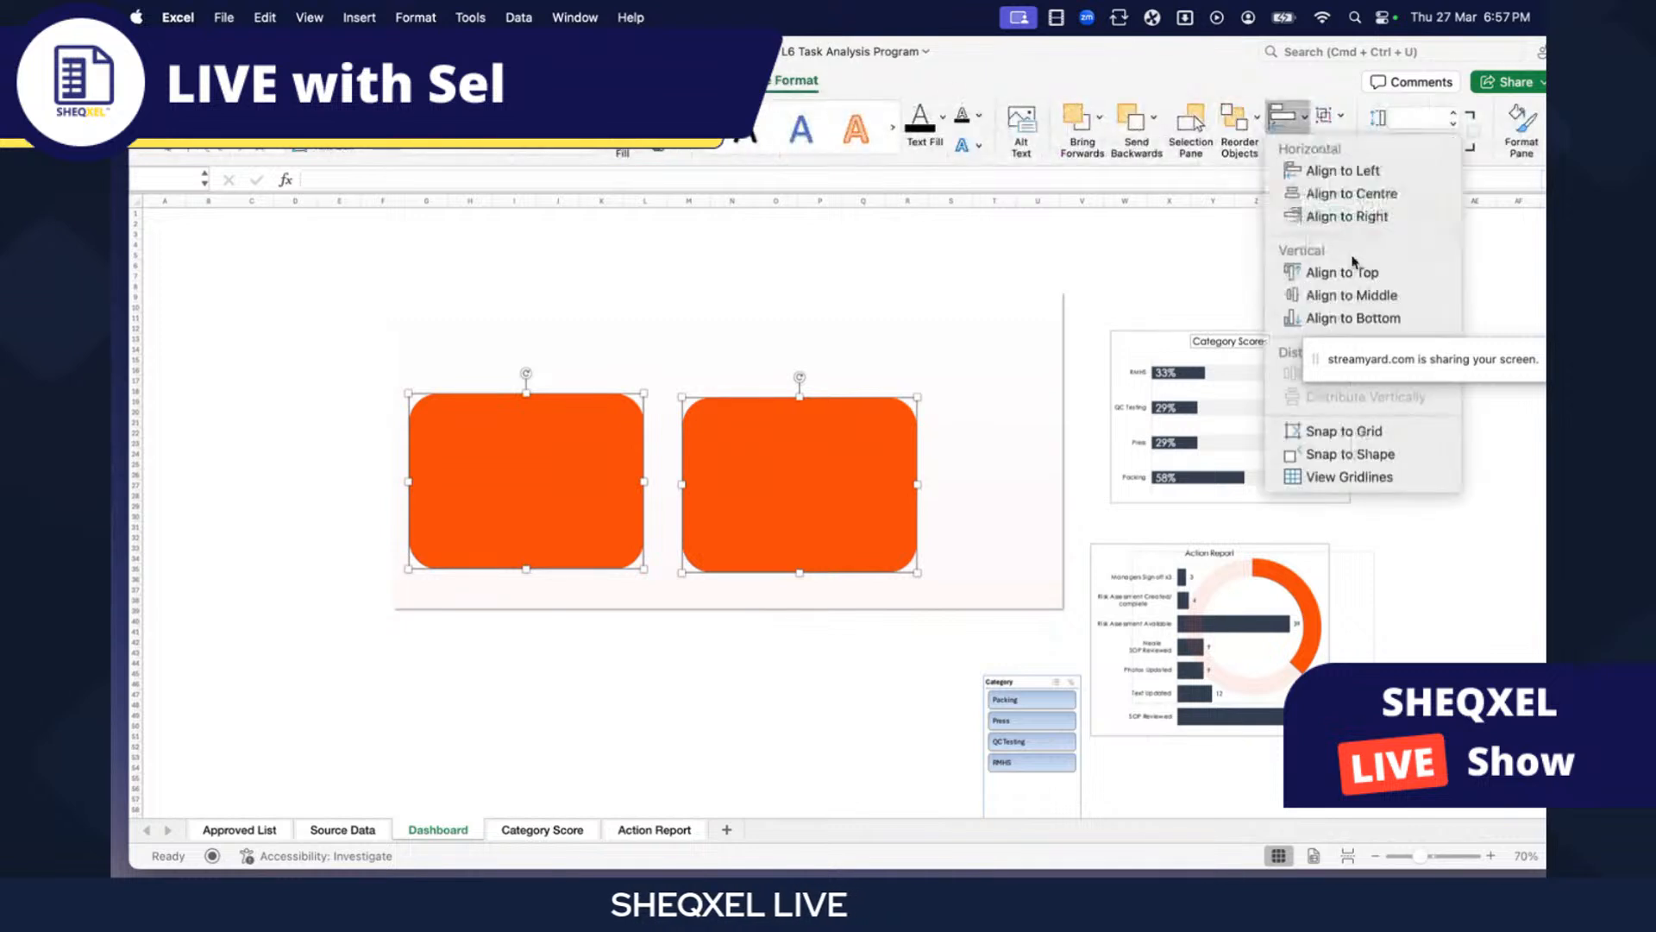
left_click(1348, 296)
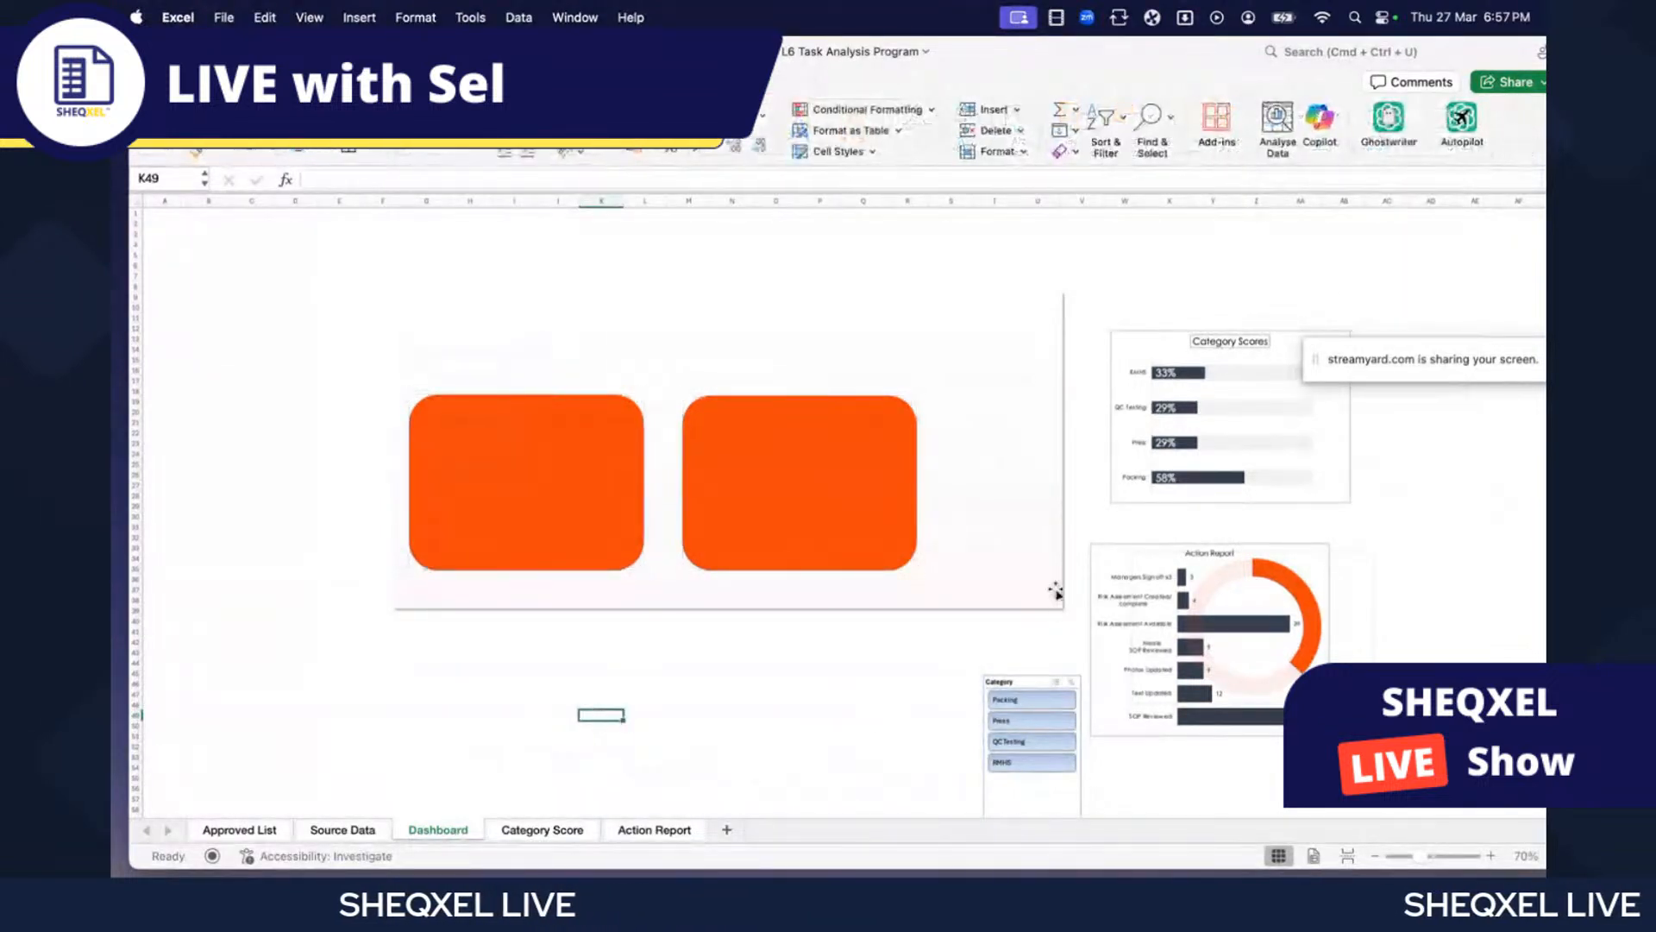
- Bring the Category Scores chart to the front and place it over the left orange card
left_click(1137, 506)
left_click_drag(1135, 510, 283, 590)
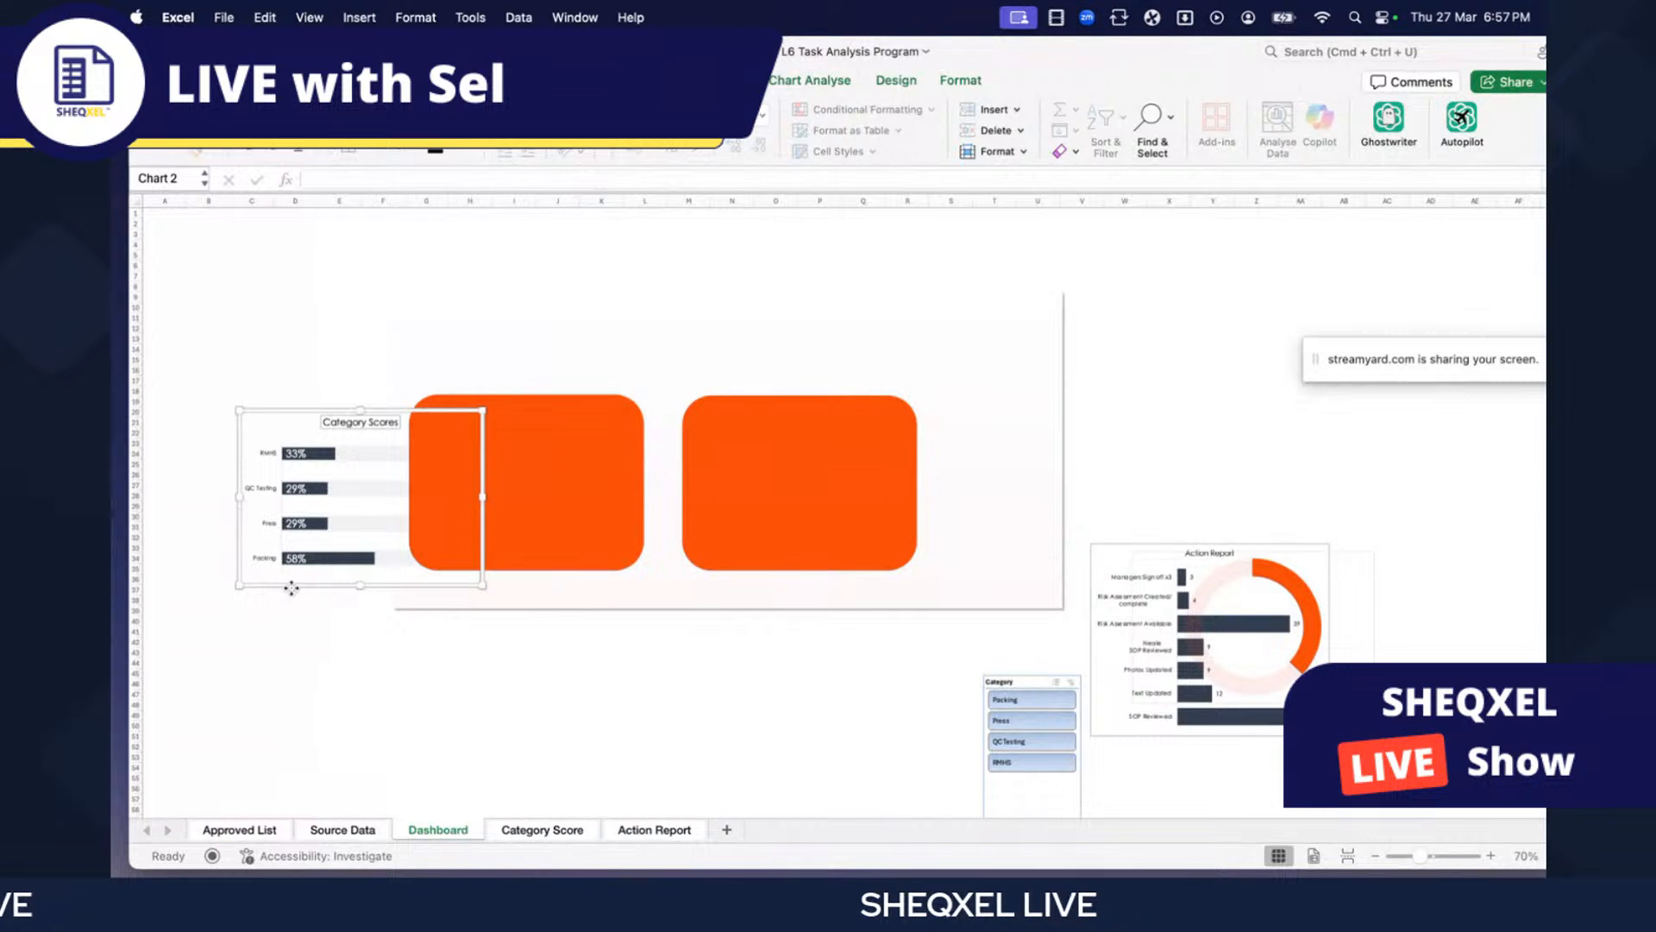
right_click(291, 588)
mouse_move(387, 701)
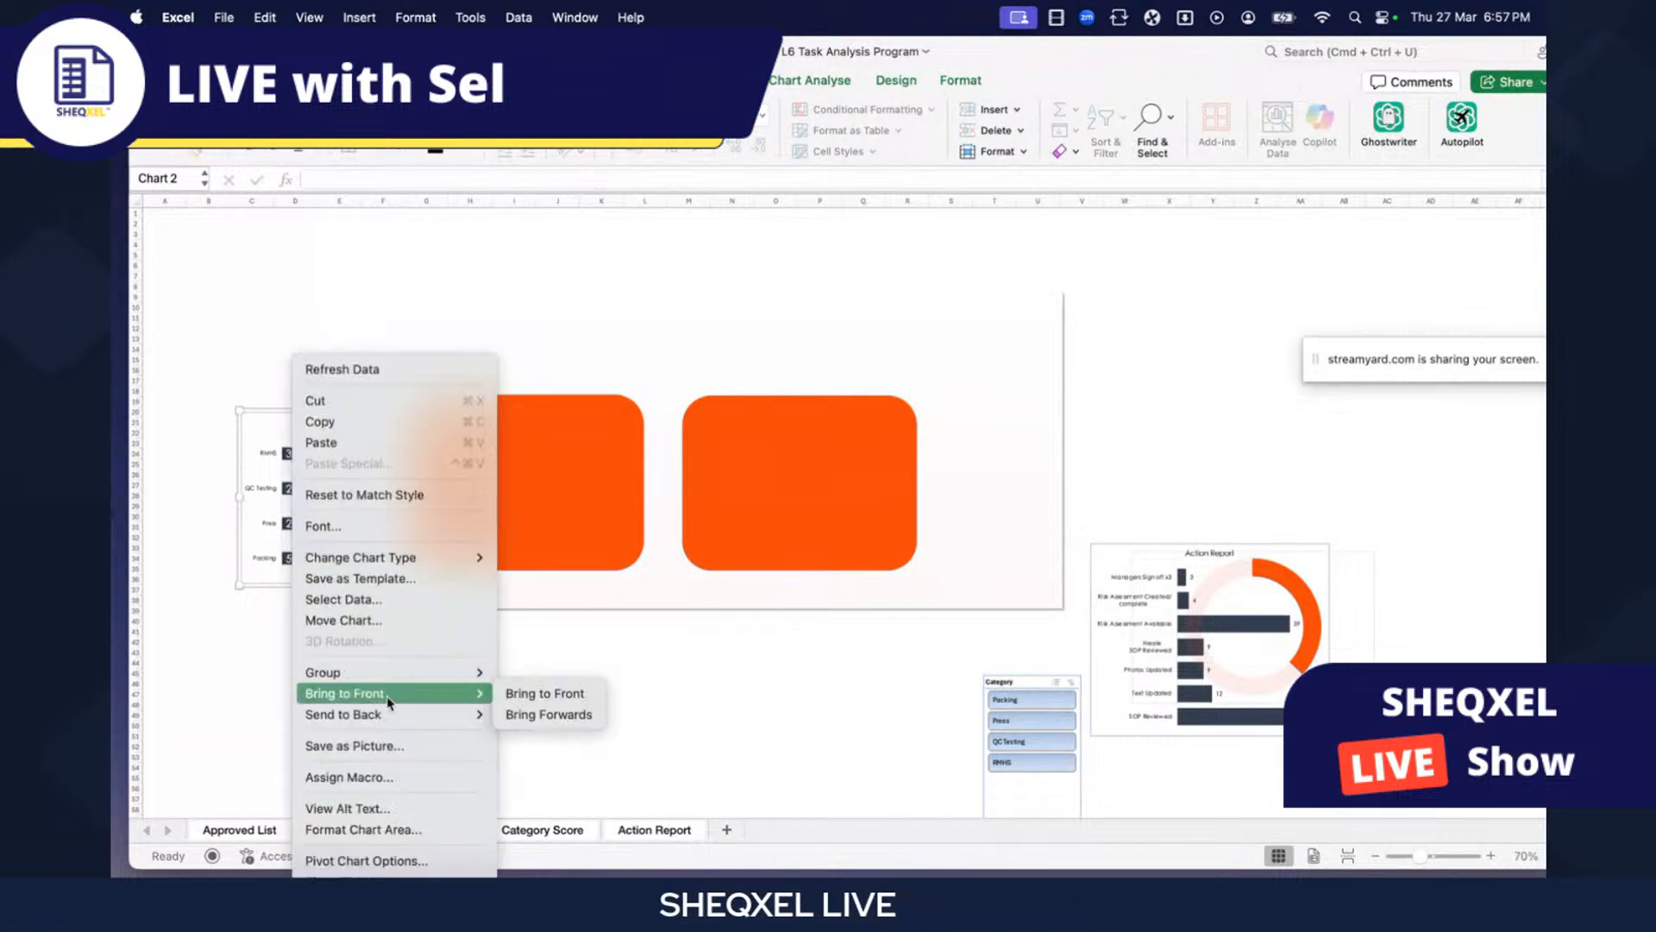
left_click(555, 697)
left_click_drag(333, 582, 497, 577)
- Bring the Action Report chart to the front and place it over the right orange card
left_click(1136, 545)
left_click_drag(1136, 545, 1037, 527)
right_click(1037, 527)
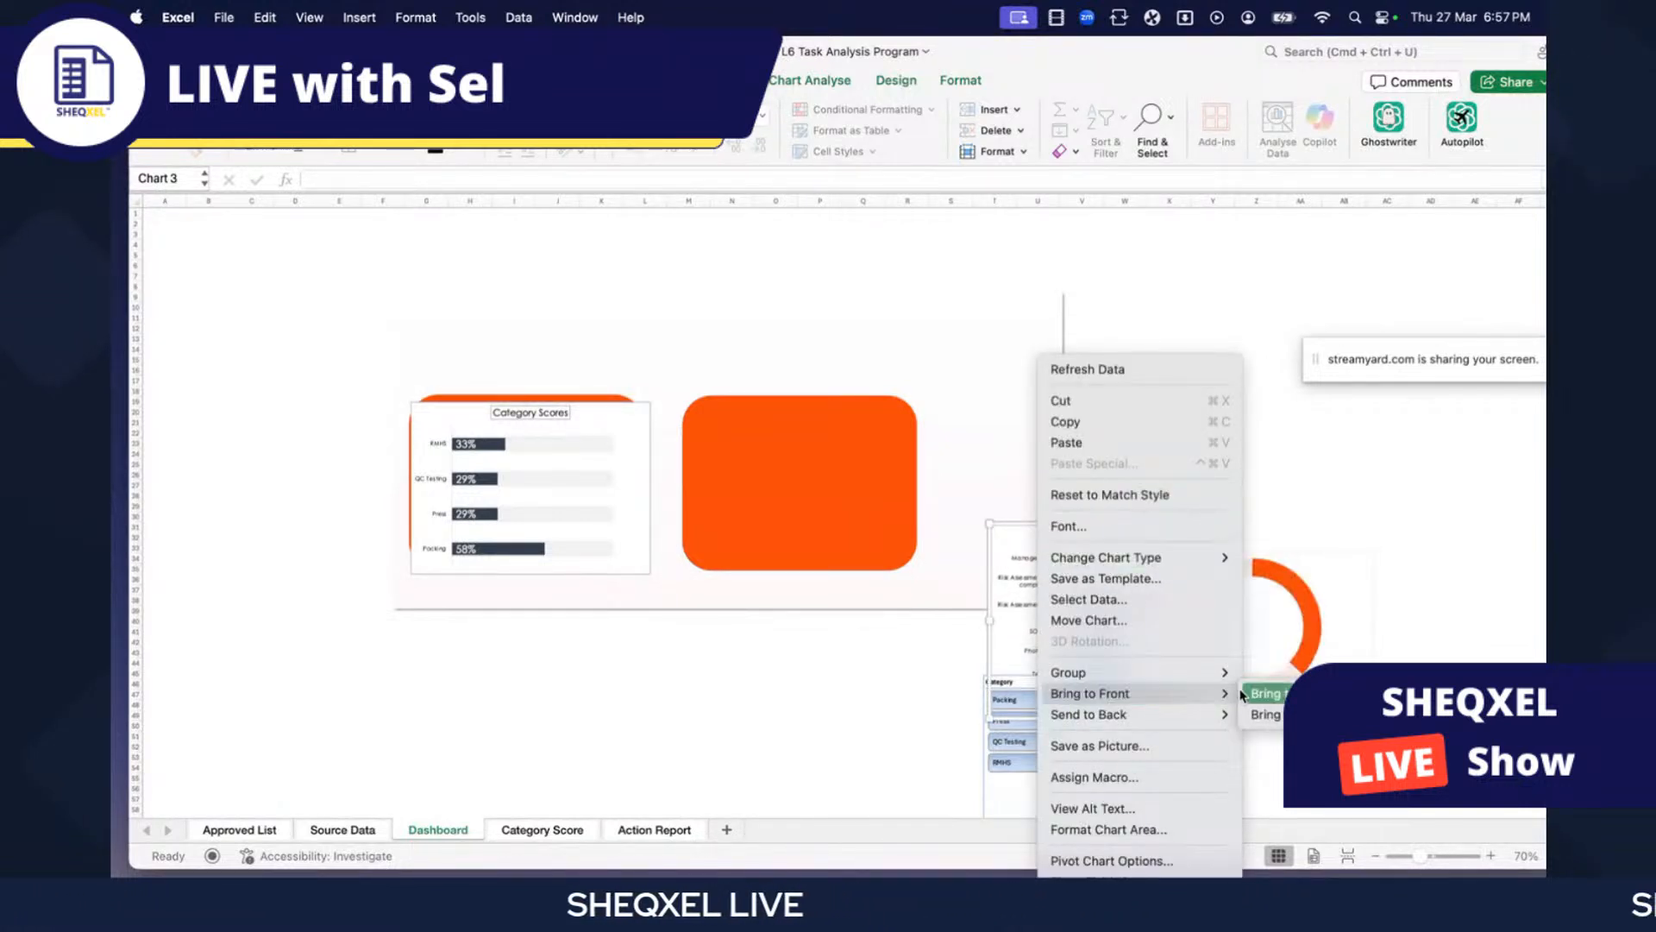
left_click(1264, 694)
left_click_drag(1164, 722, 854, 589)
- Select the Category Scores and Action Report charts together and set their height to 3.3"
left_click(647, 426)
left_click(681, 462, "shift")
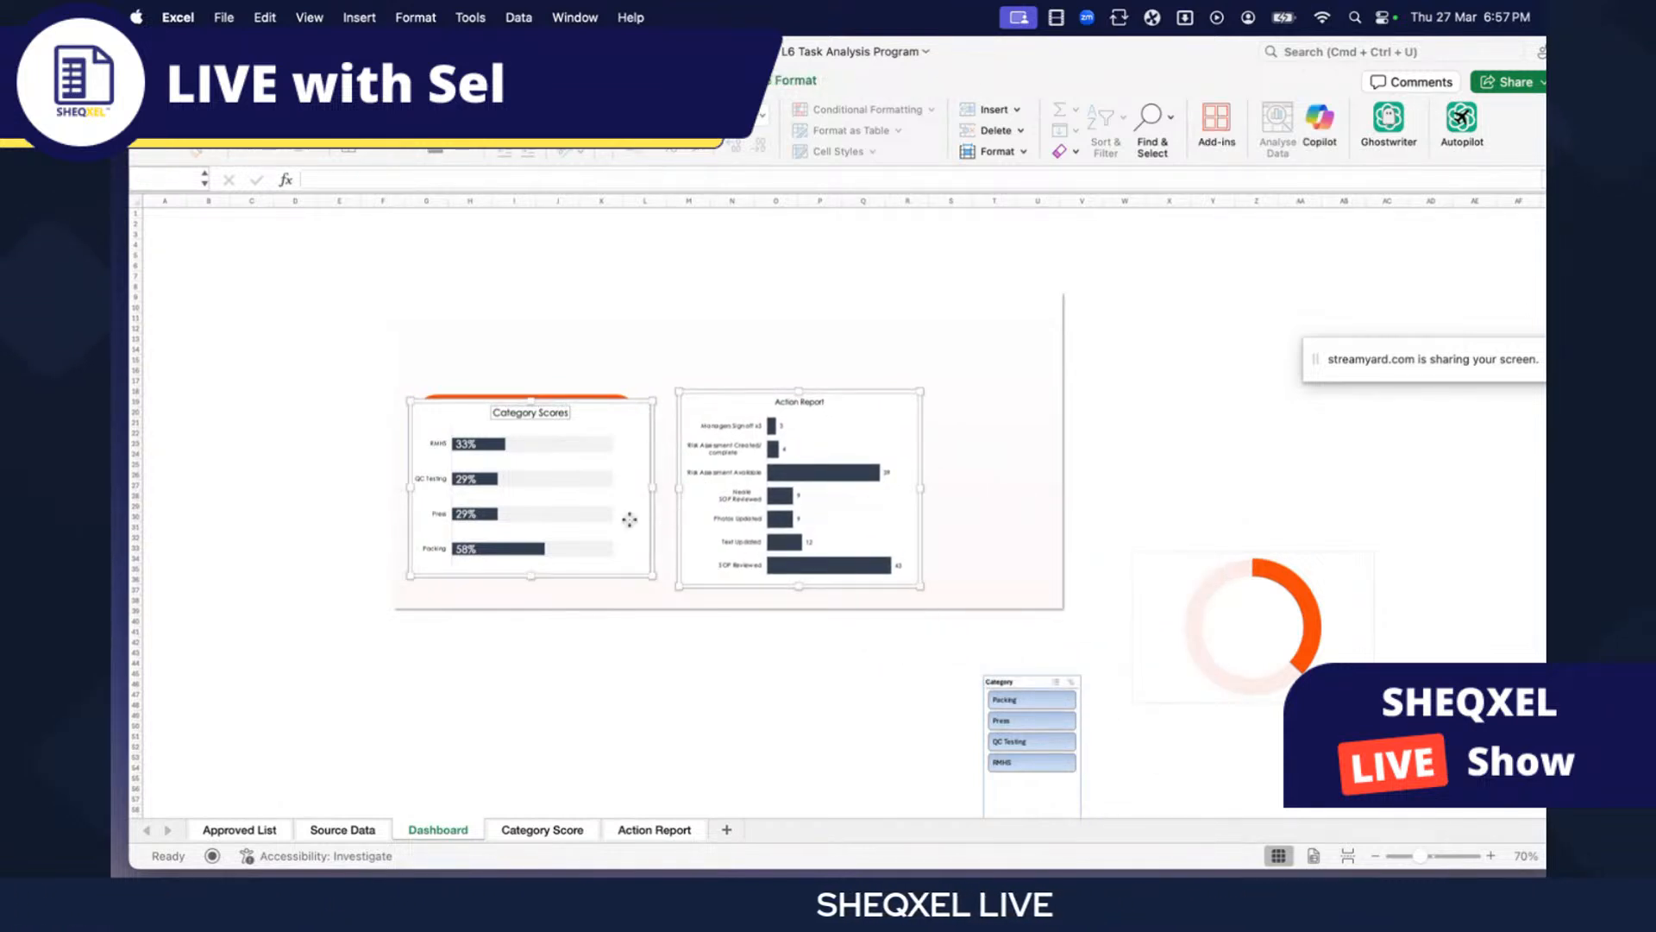
left_click(780, 83)
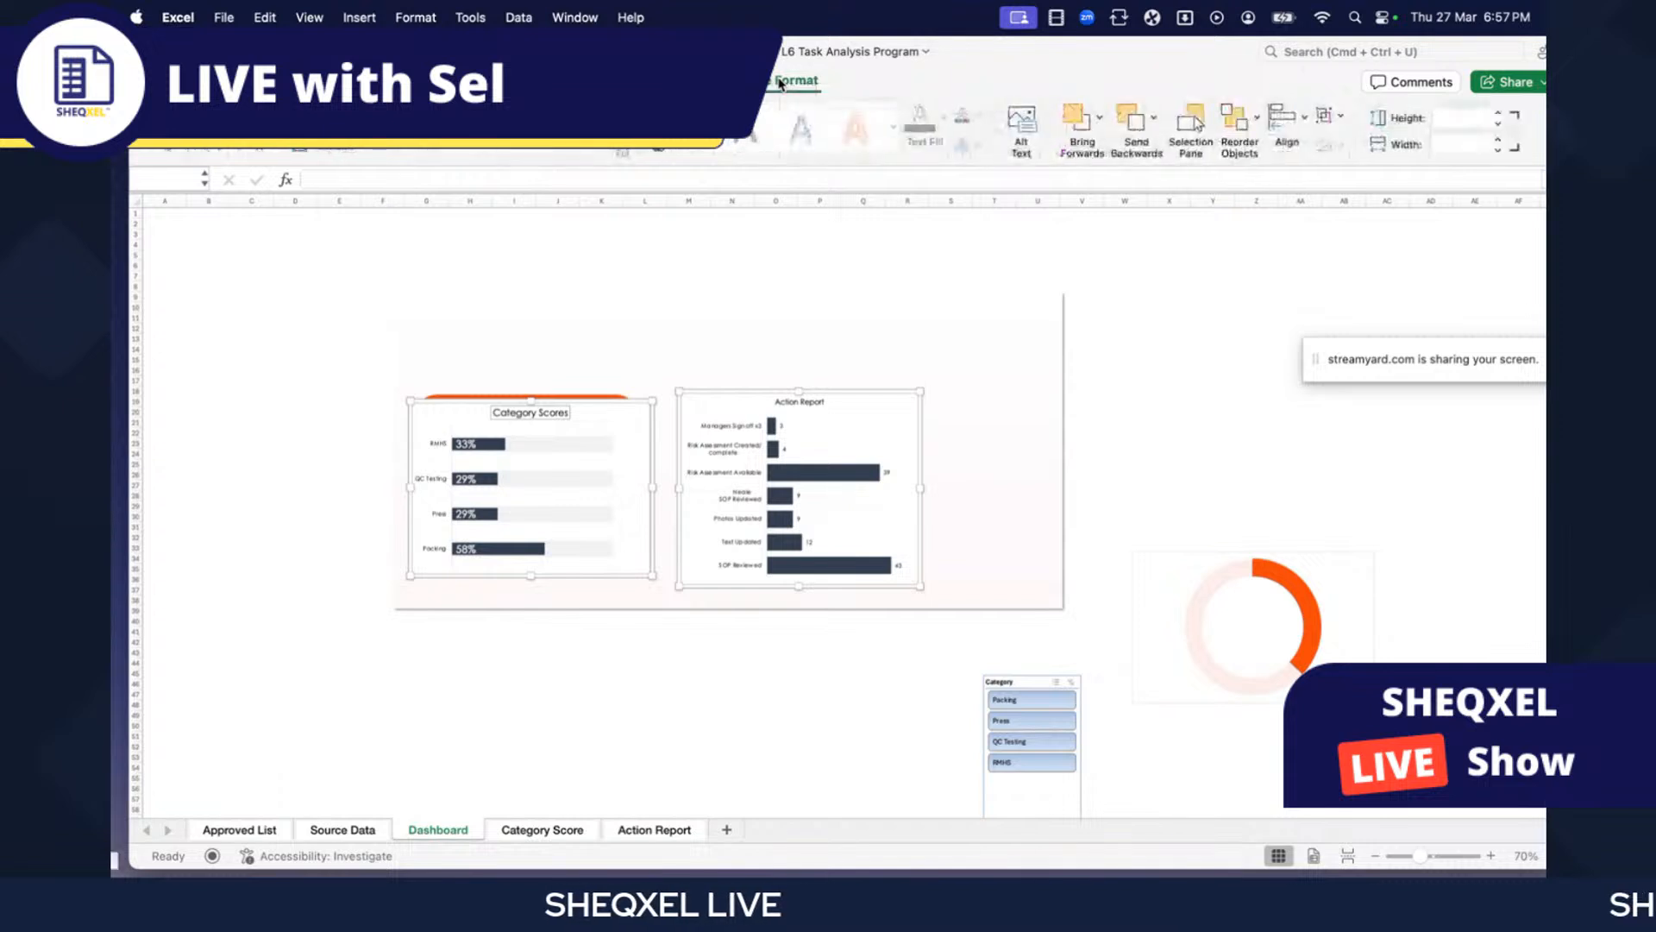
left_click(1499, 120)
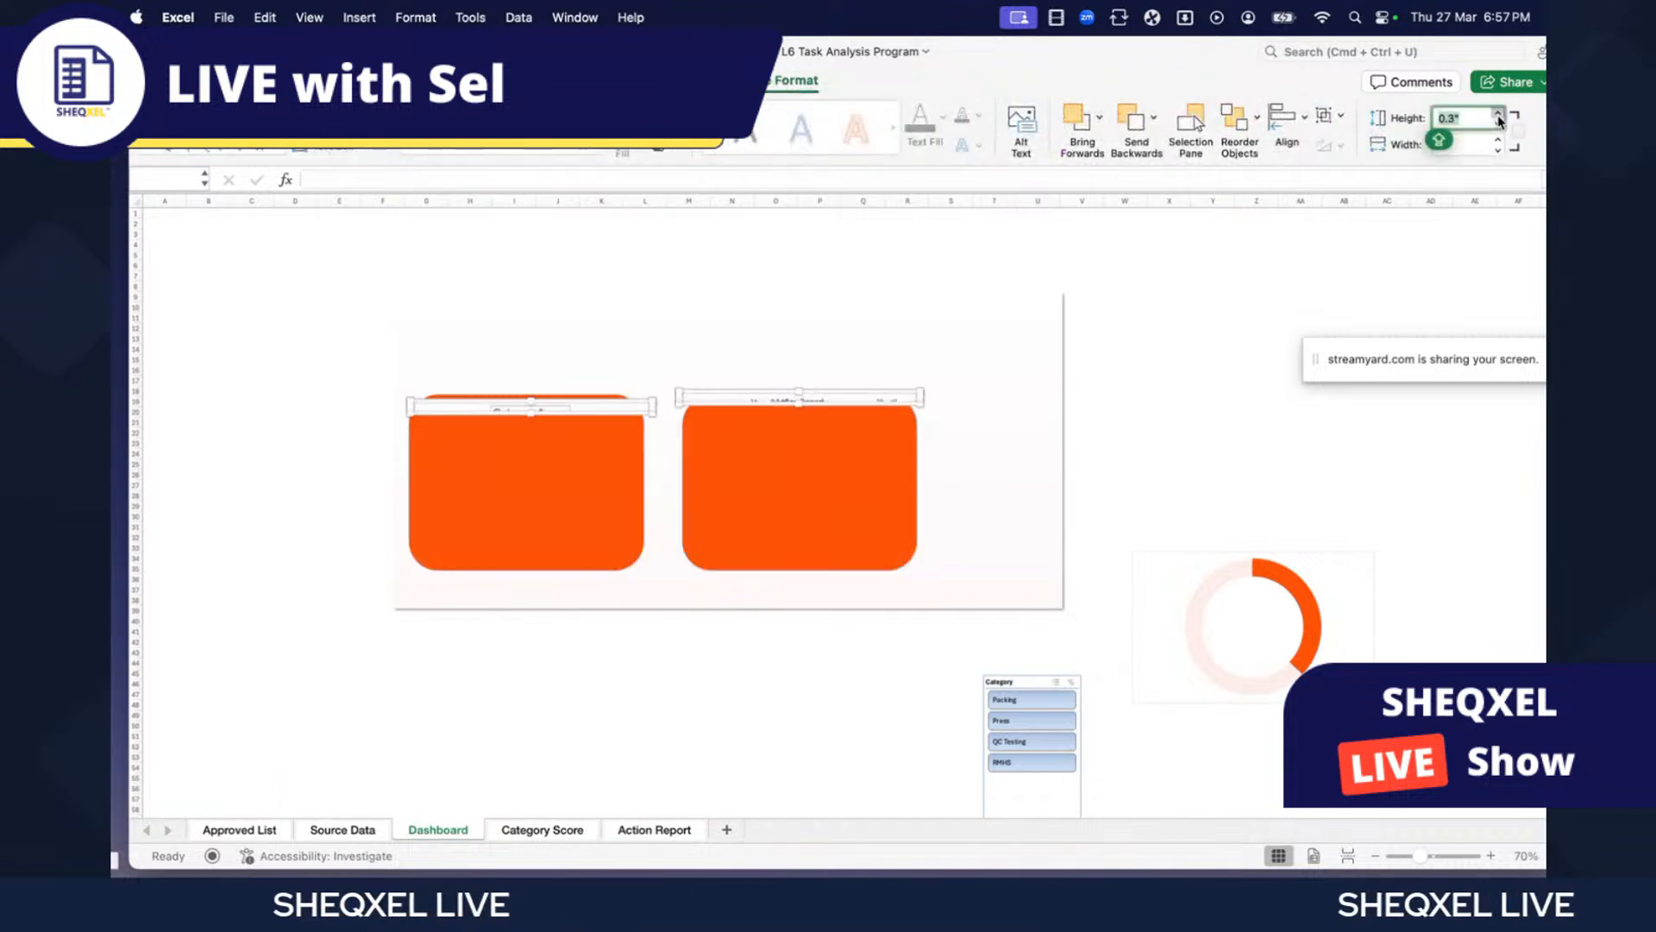
left_click(1500, 121)
left_click(1499, 120)
left_click(1500, 120)
left_click(1499, 121)
left_click(1499, 121)
left_click(1500, 120)
left_click(1499, 121)
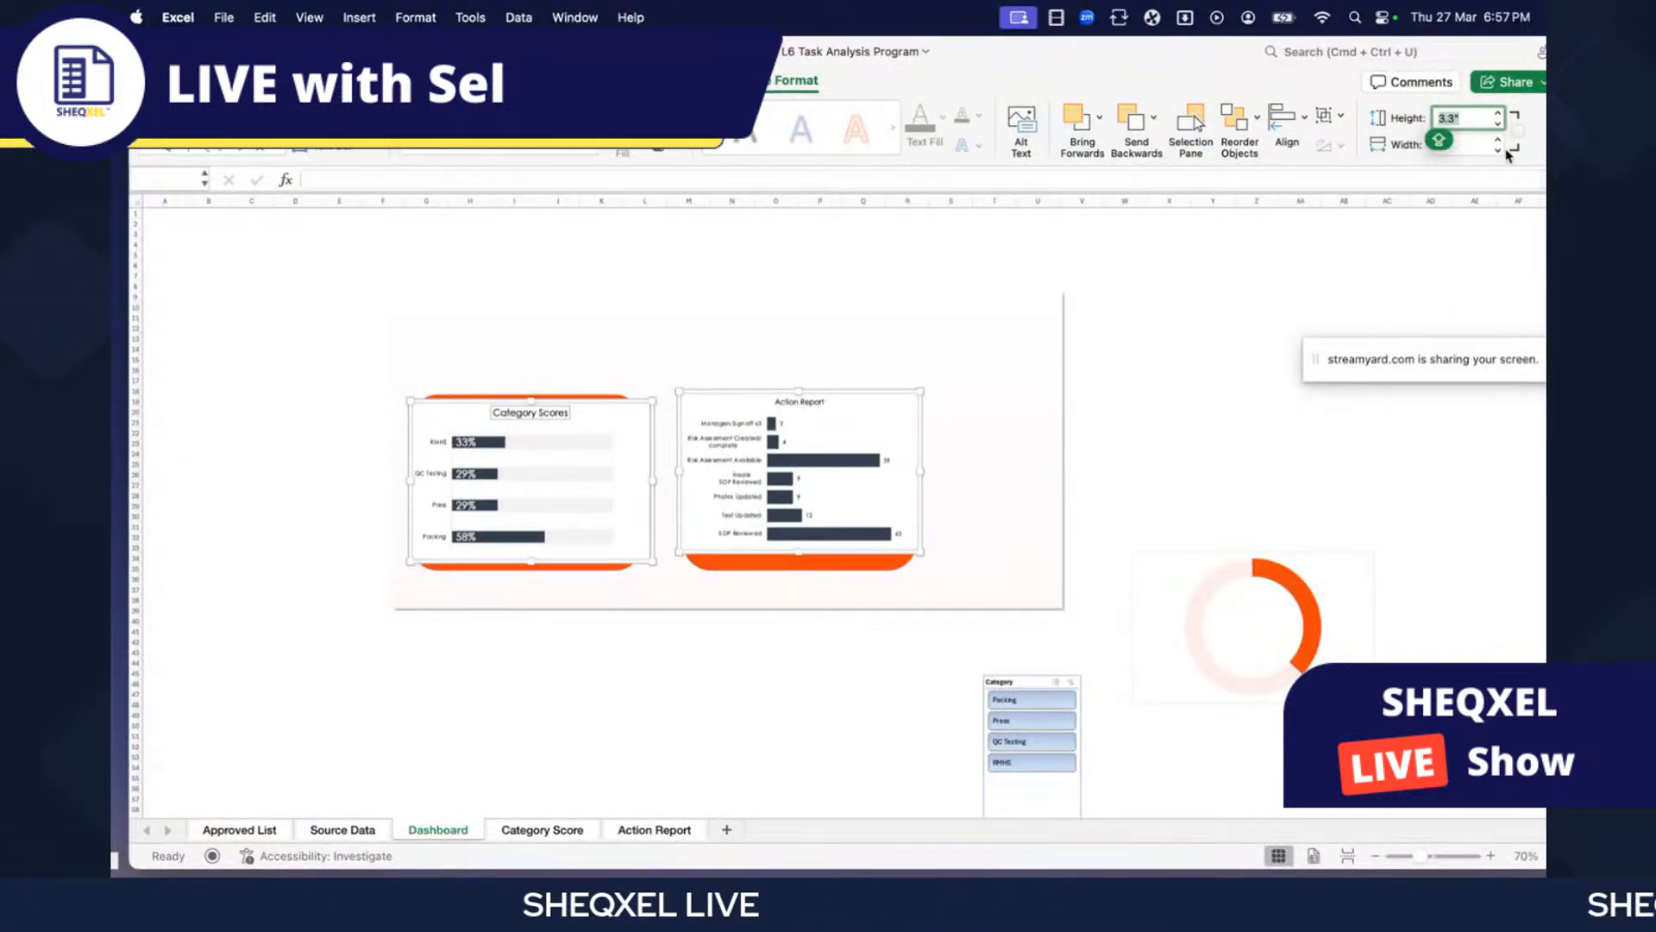
- Set the width of both selected charts to 4.6"
left_click(1499, 140)
left_click(1499, 141)
left_click(1499, 140)
left_click(1500, 140)
left_click(1499, 141)
left_click(1500, 141)
left_click(1500, 141)
left_click(1499, 141)
left_click(1500, 141)
left_click(1499, 141)
left_click(1500, 140)
left_click(1499, 140)
left_click(1499, 141)
left_click(1499, 141)
left_click(1499, 141)
left_click(1499, 141)
left_click(1499, 140)
left_click(1499, 140)
left_click(1500, 140)
left_click(1499, 140)
left_click(1499, 141)
left_click(1499, 140)
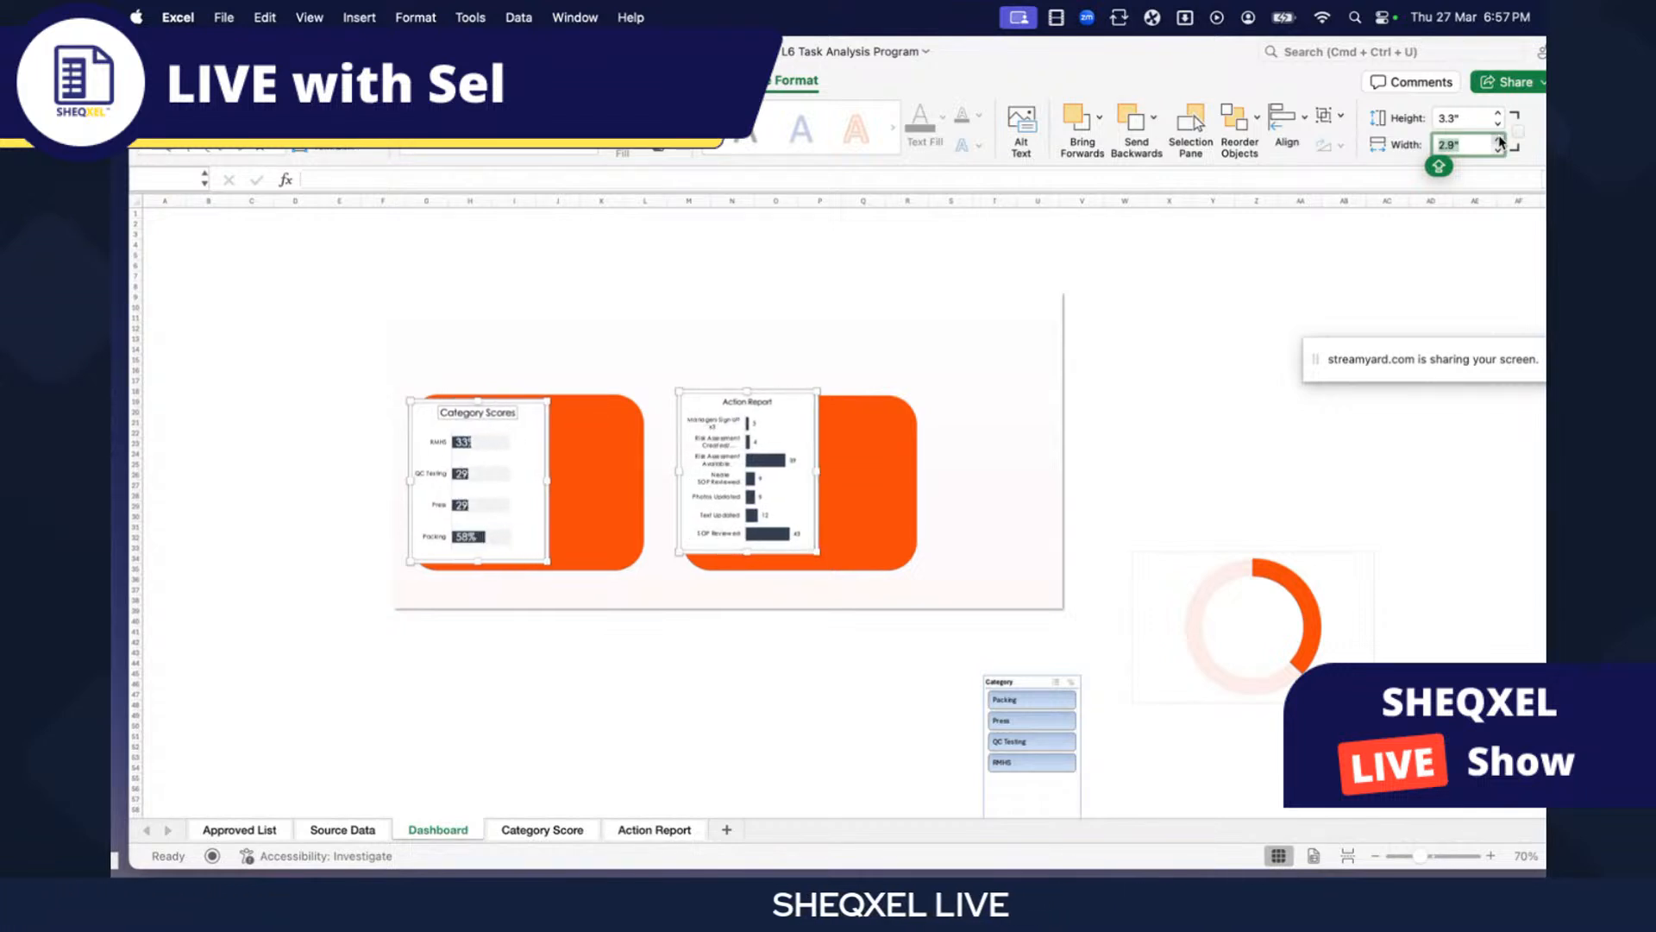
left_click(1500, 140)
left_click(1499, 141)
left_click(1500, 140)
left_click(1500, 141)
left_click(1500, 140)
left_click(1499, 141)
left_click(1499, 141)
left_click(1499, 141)
left_click(1499, 141)
left_click(1499, 140)
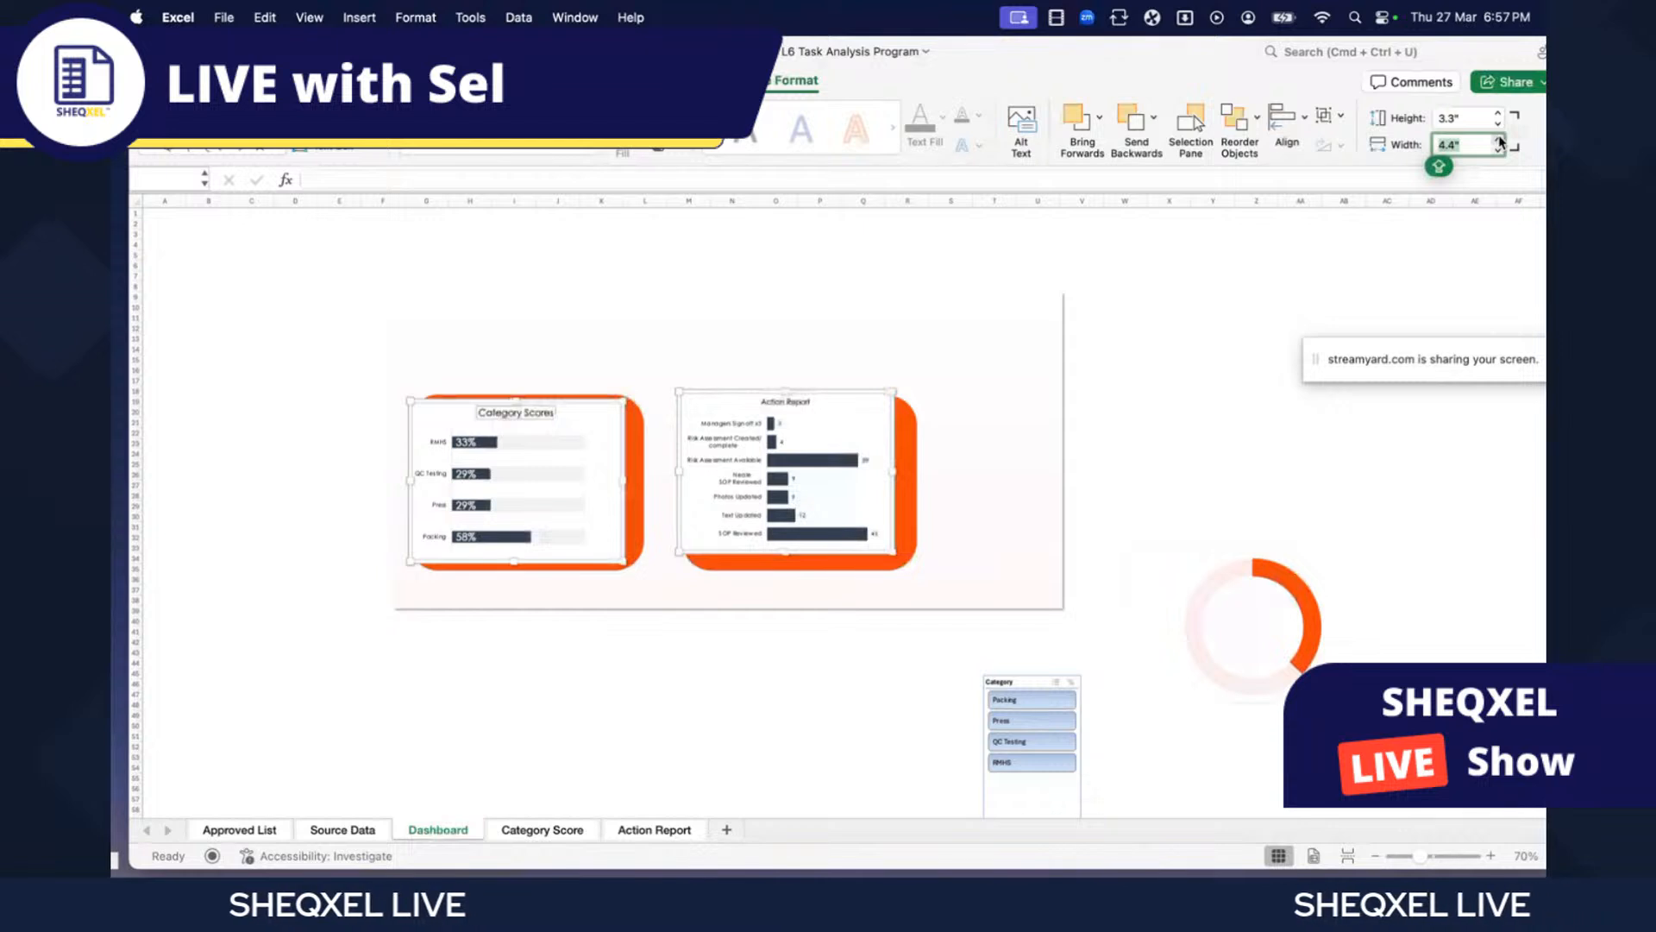
left_click(1499, 141)
left_click(1500, 140)
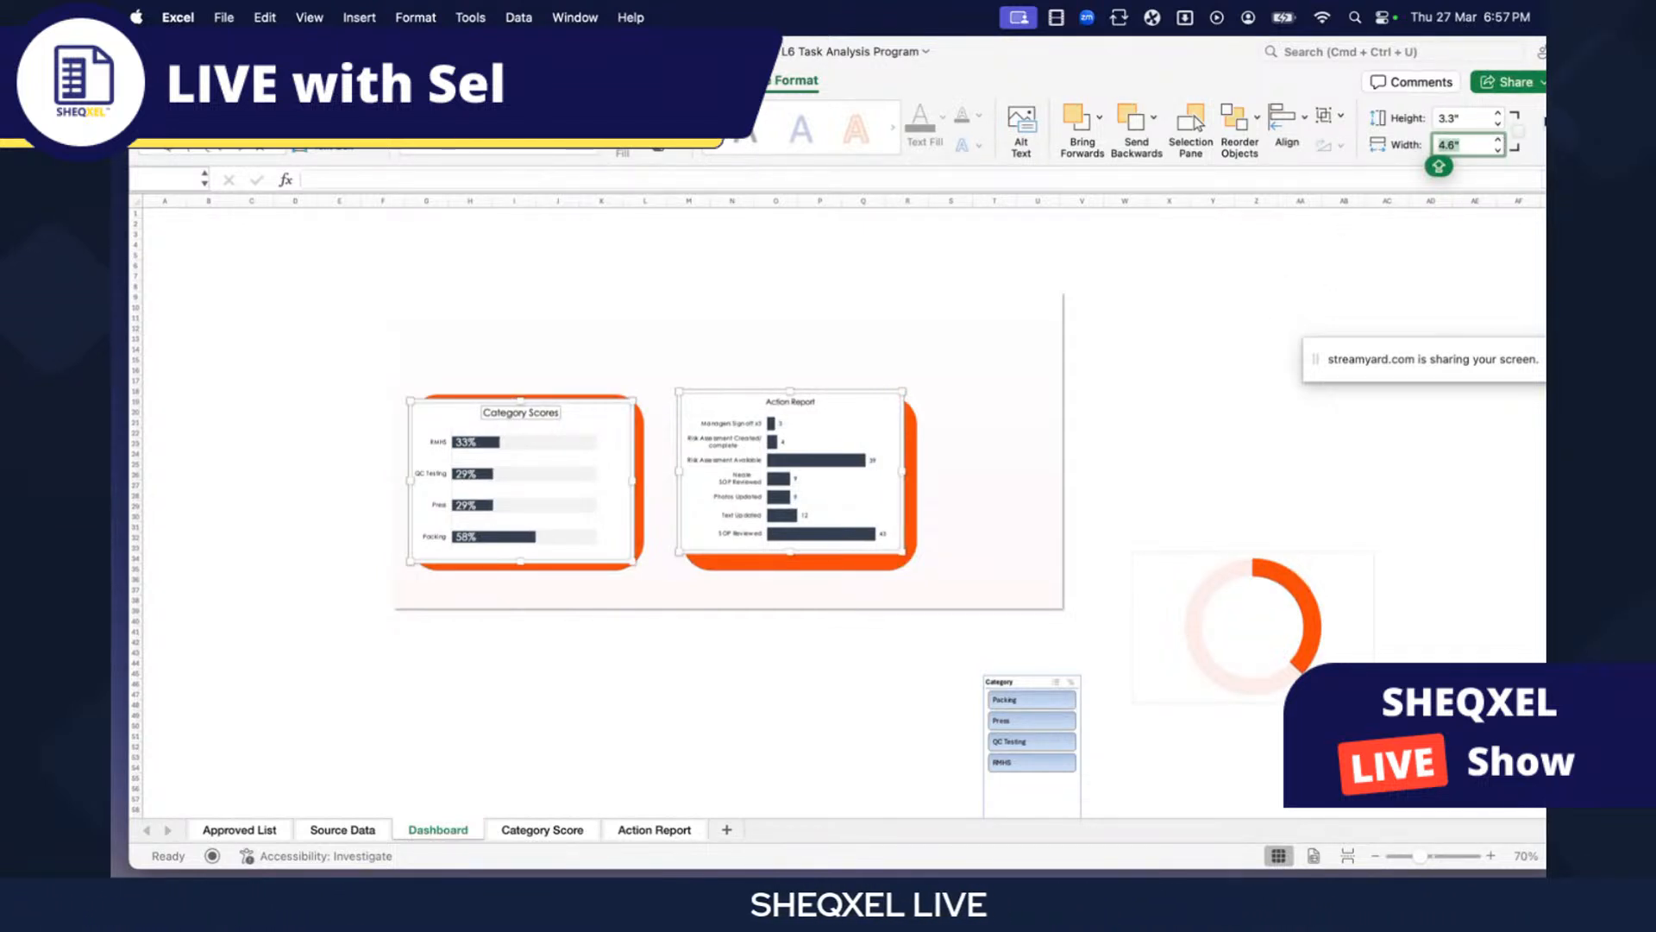
left_click(773, 88)
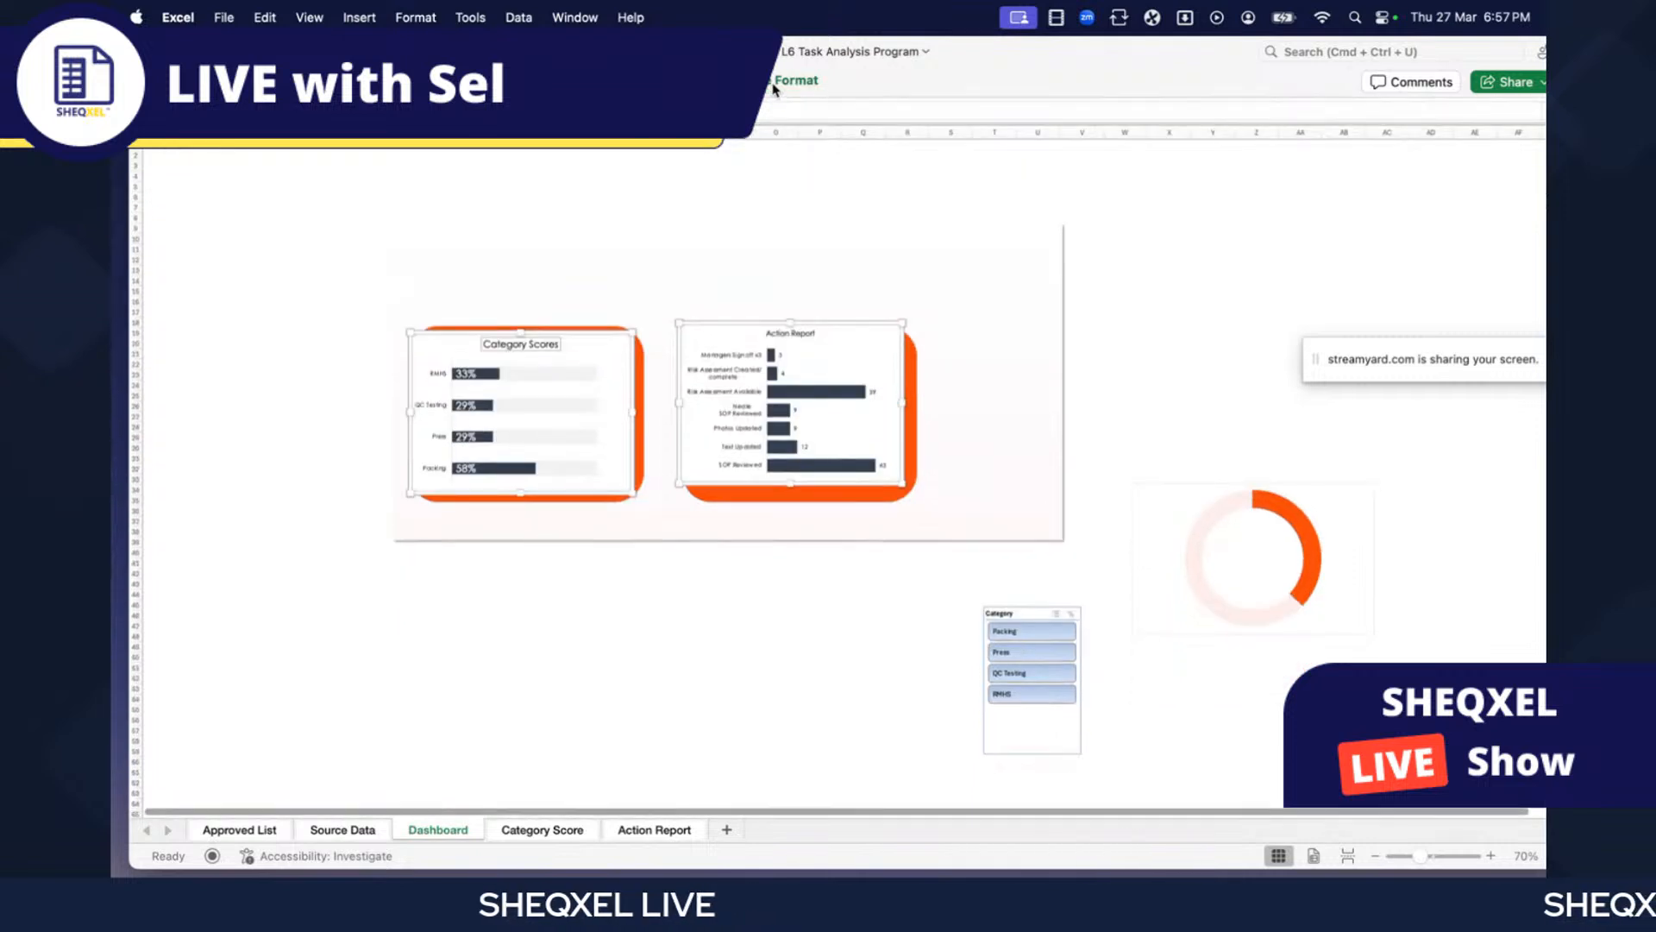
left_click(774, 82)
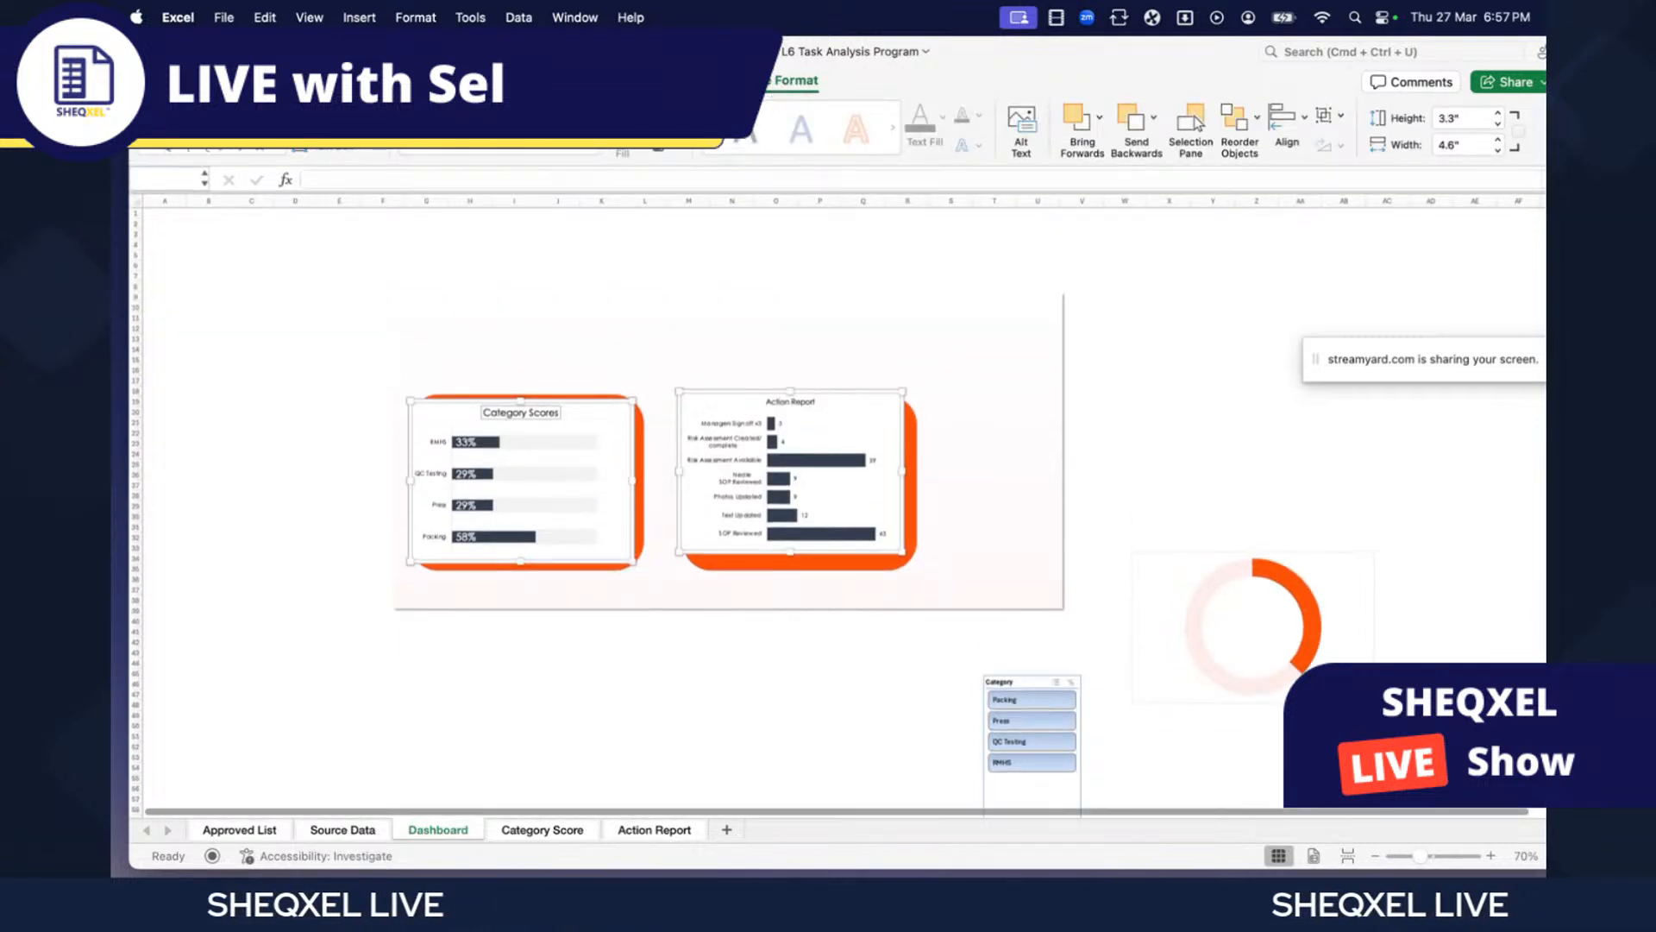
- Remove the fill from the Category Scores chart area so the orange card behind it shows through
left_click(251, 442)
left_click(633, 535)
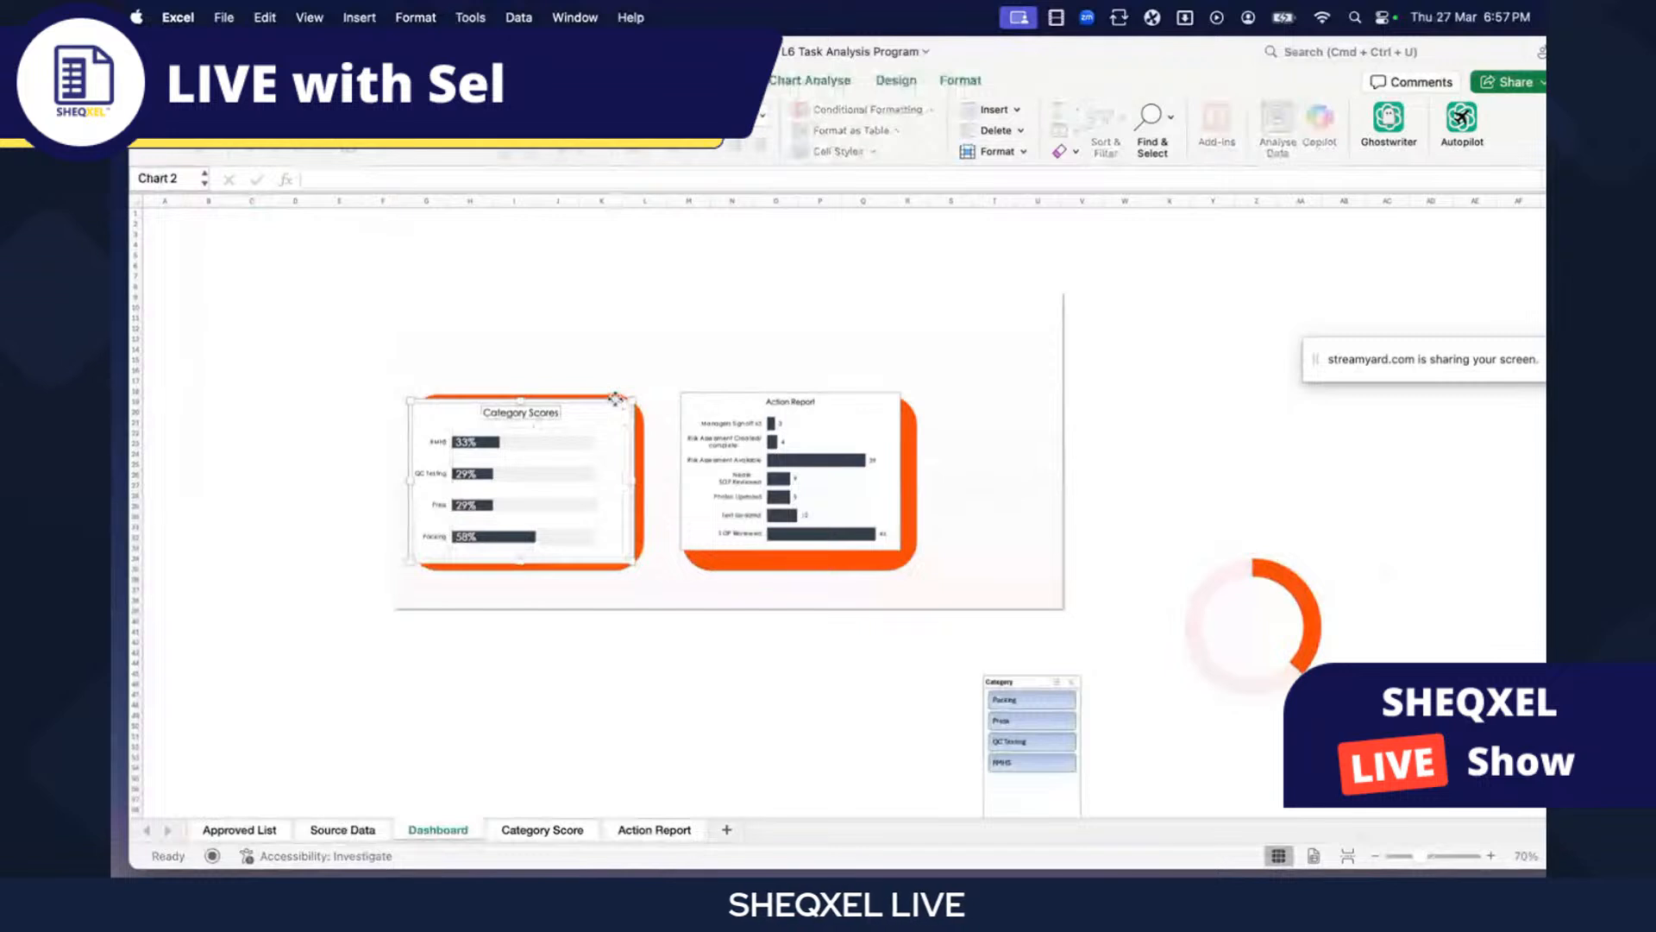
left_click(960, 80)
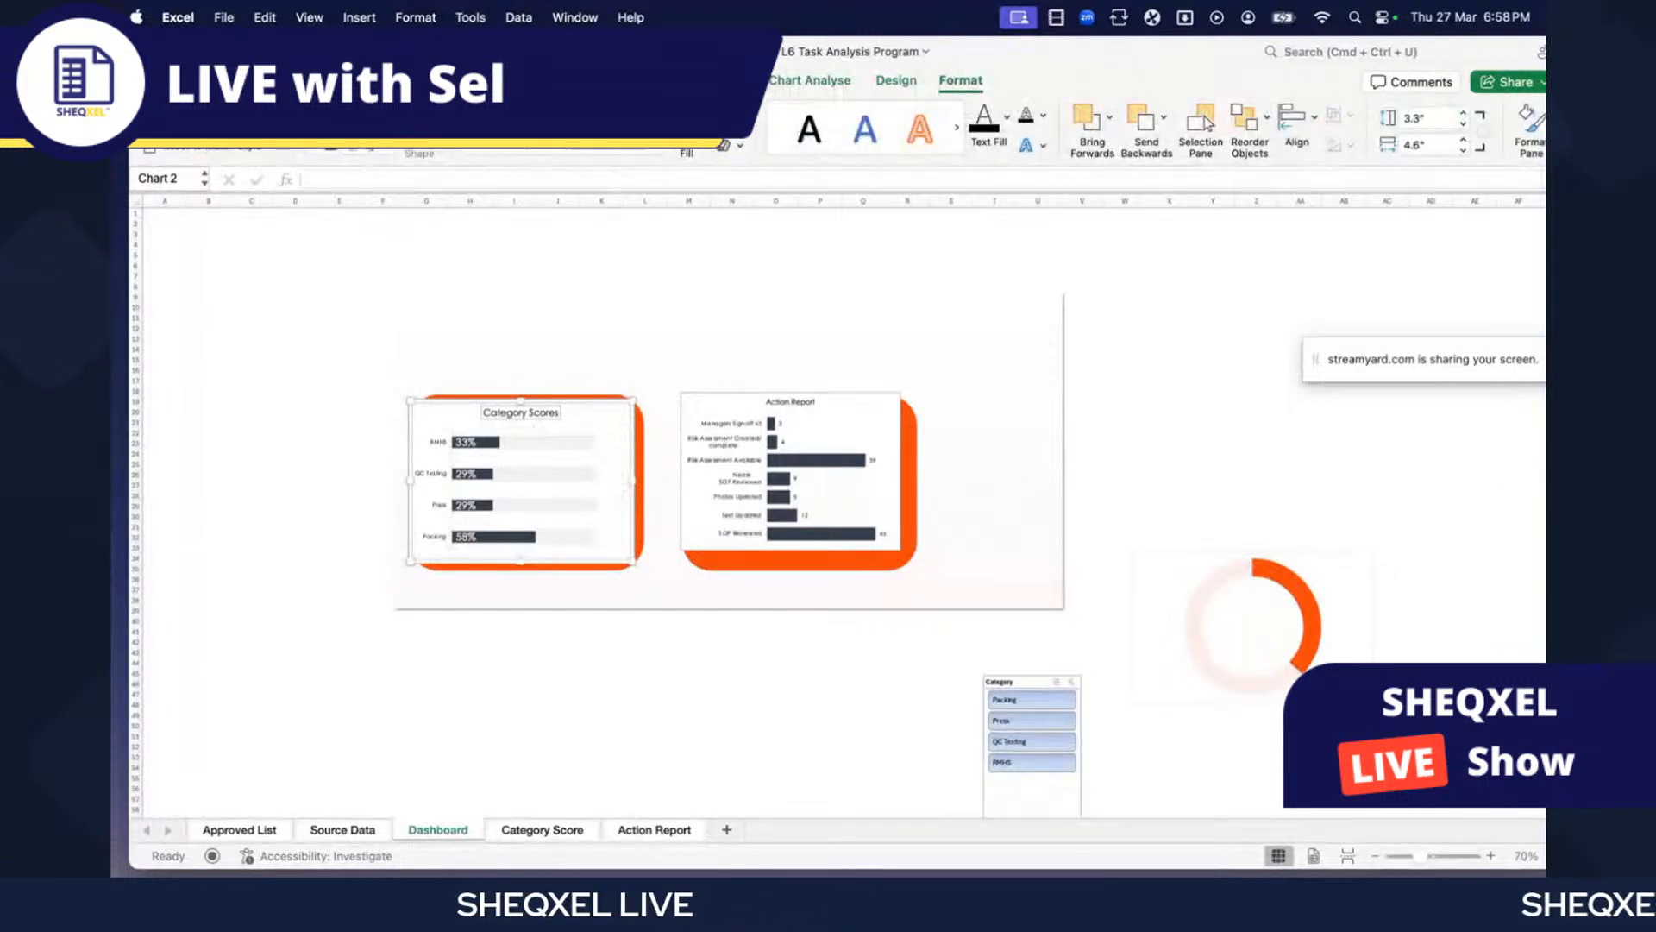
left_click(712, 122)
left_click(703, 194)
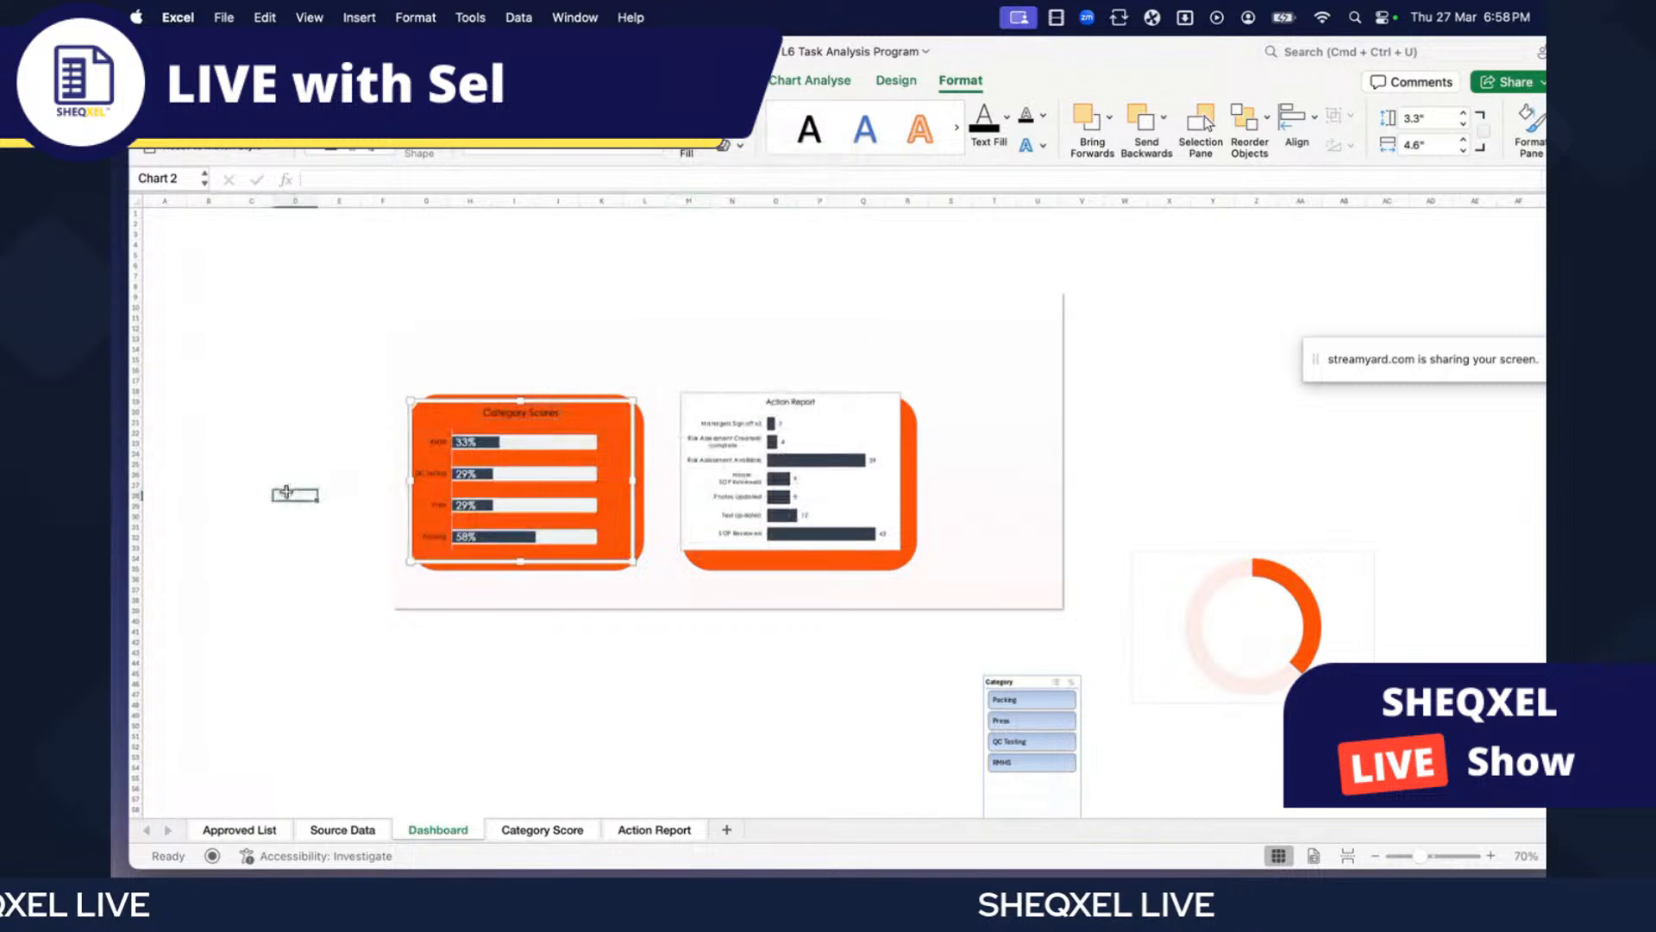
left_click(286, 493)
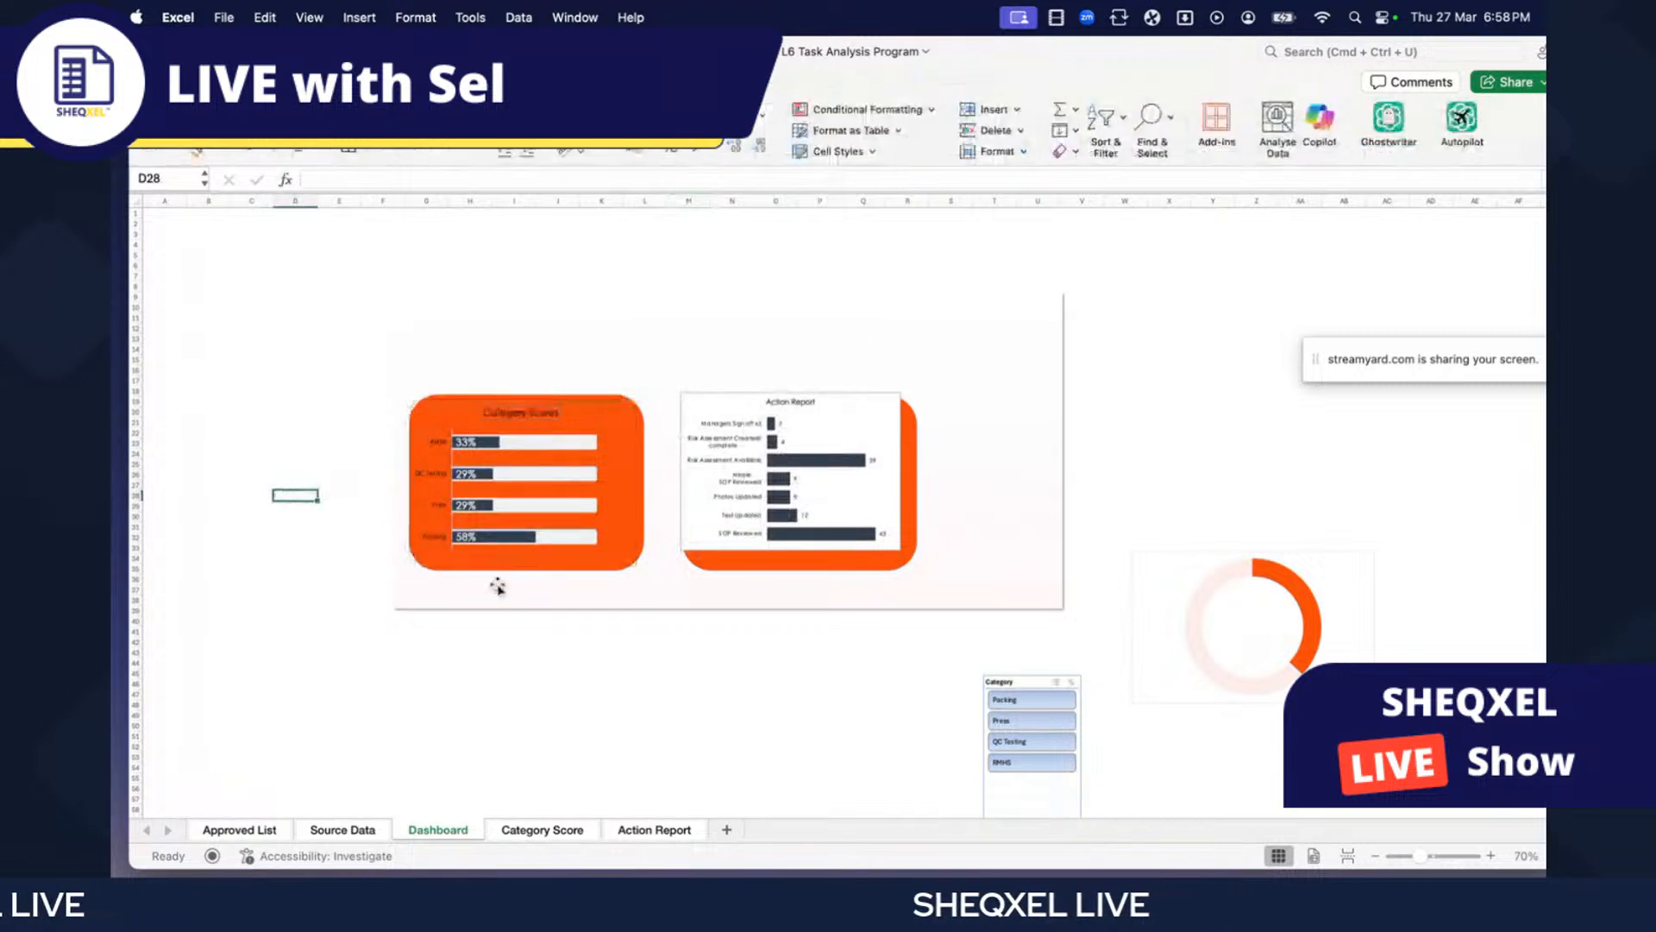
left_click(861, 554)
left_click_drag(864, 558, 875, 563)
key("super+z")
- Set the Action Report chart area to no fill
left_click(843, 550)
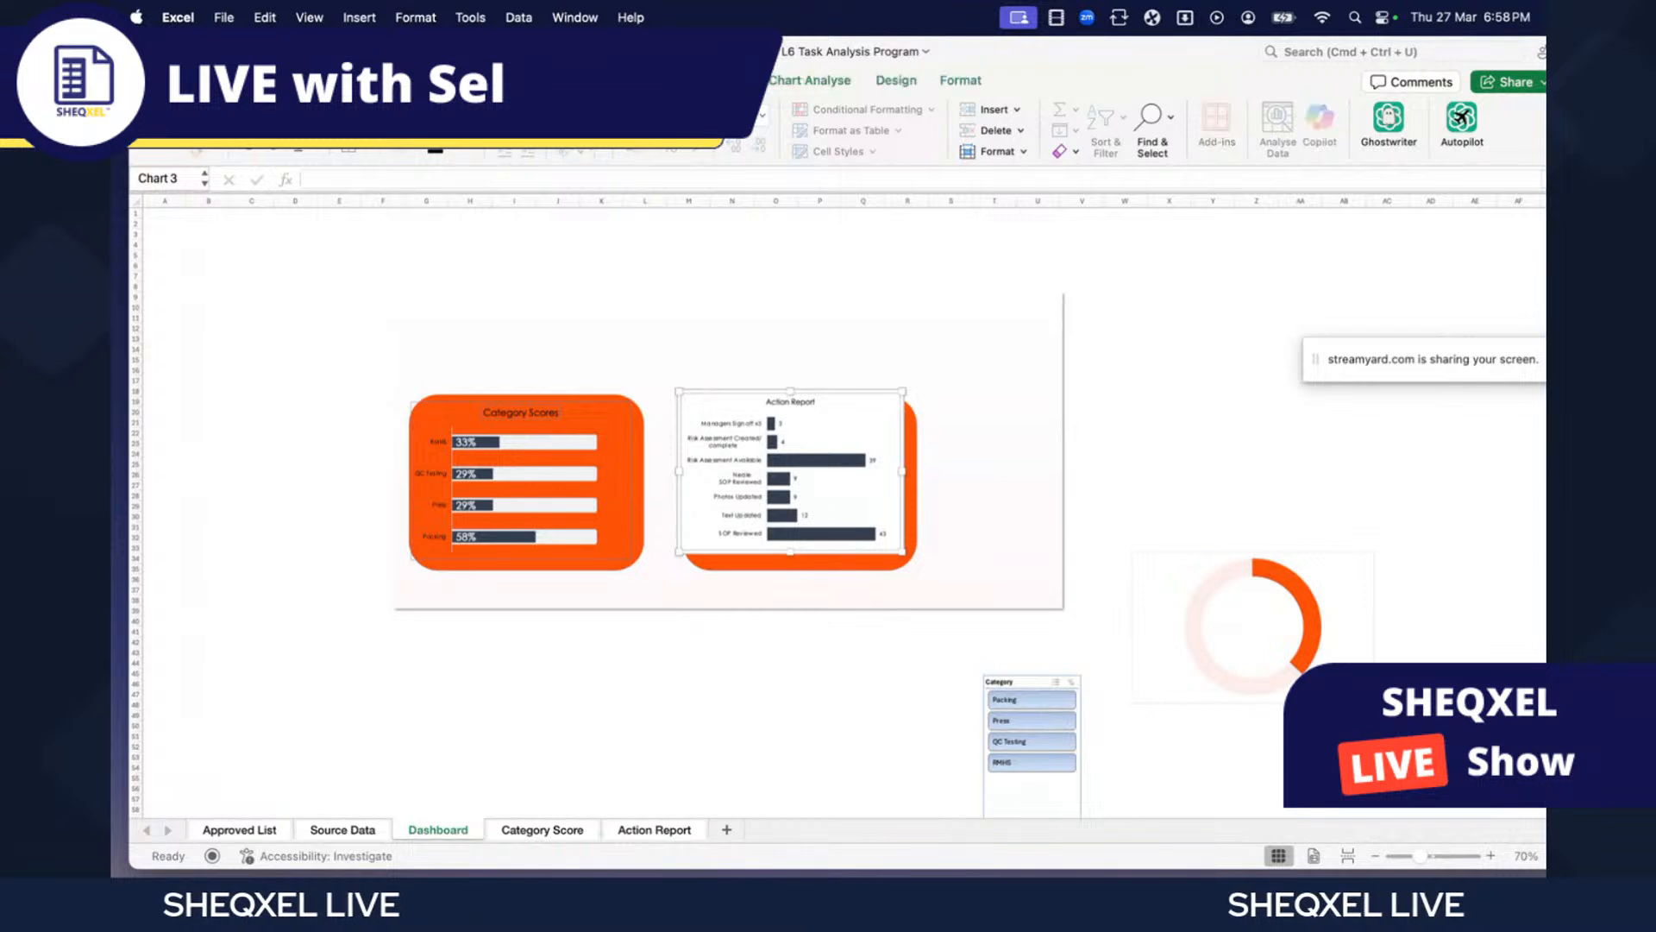
left_click(960, 79)
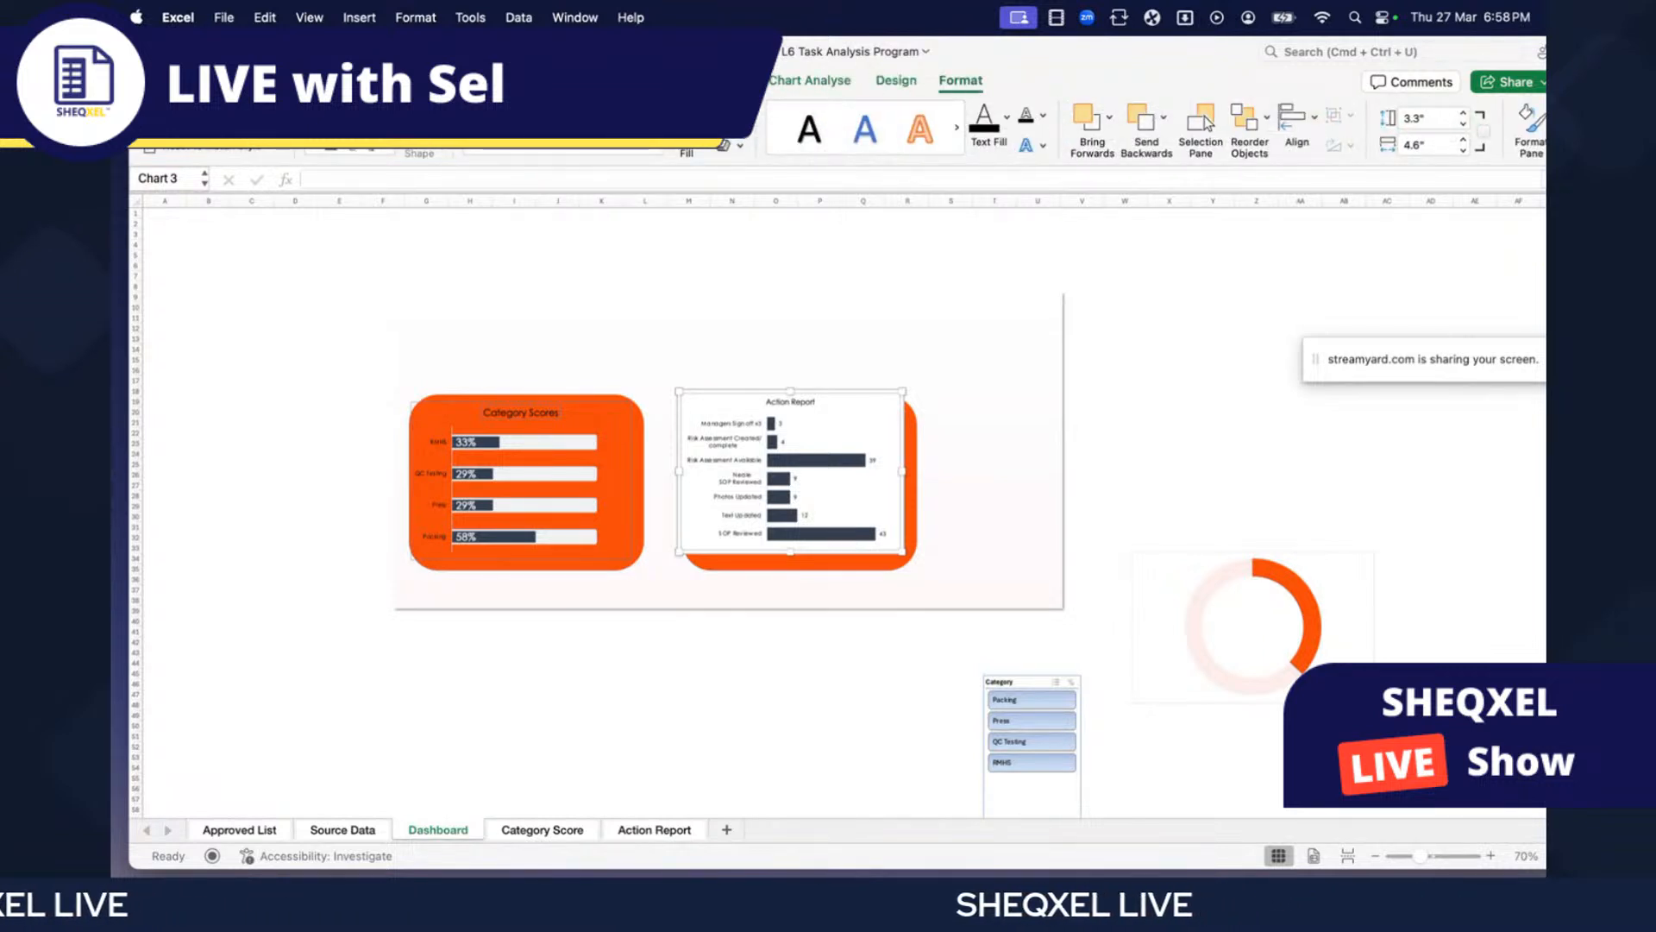
left_click(740, 145)
left_click(727, 200)
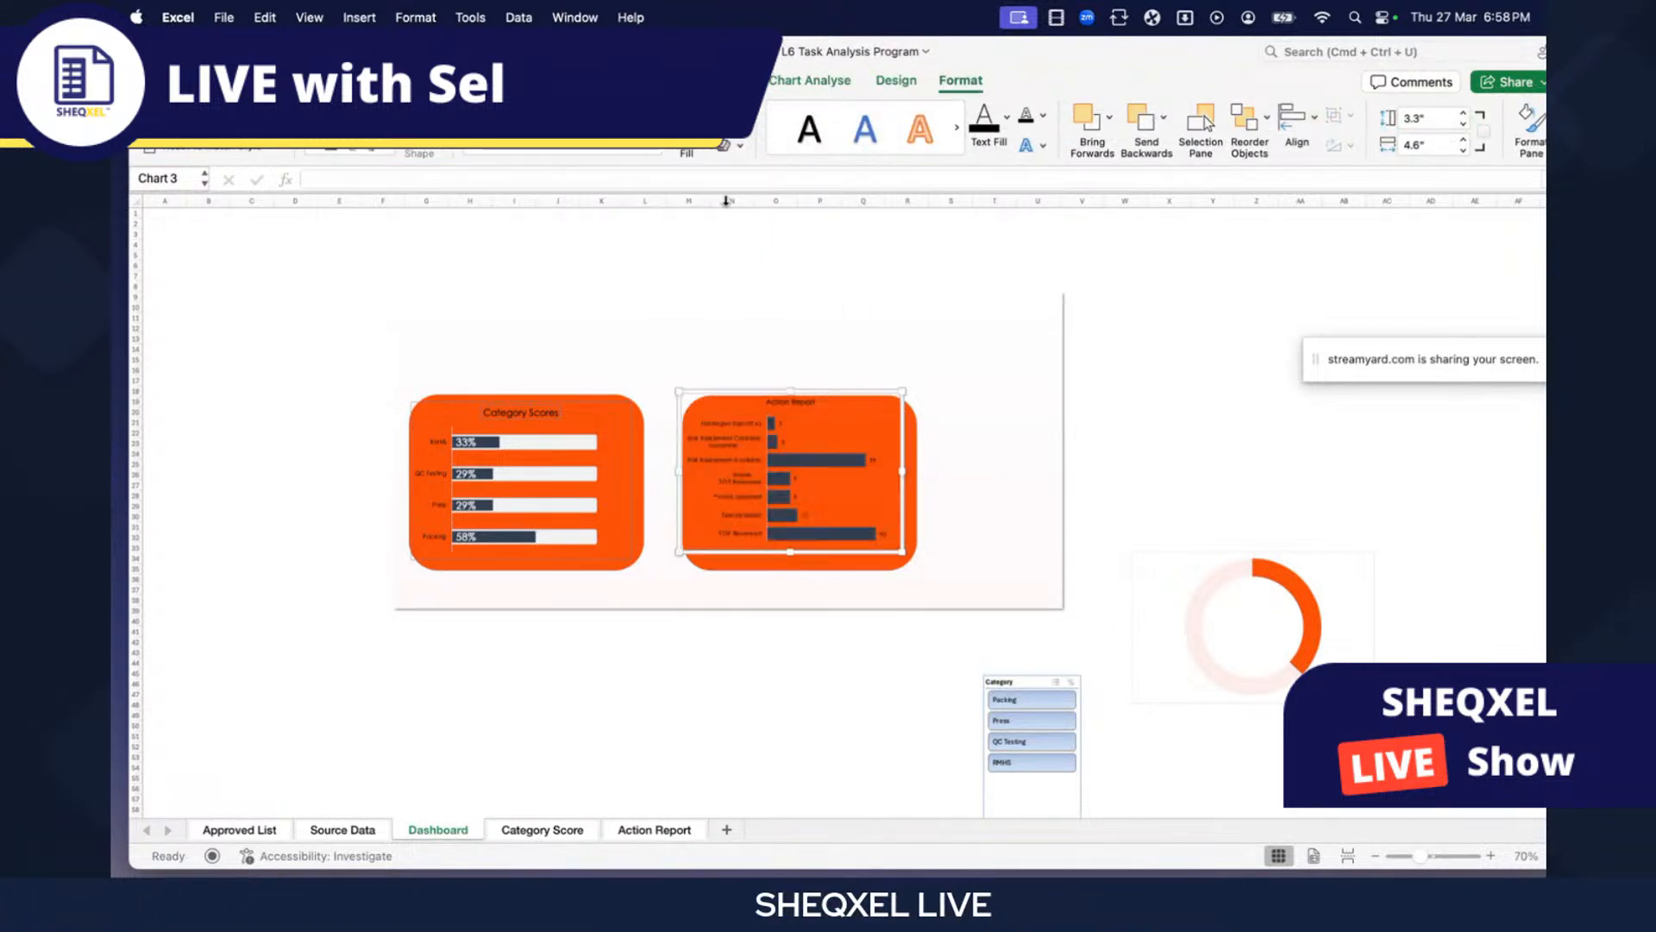
left_click(313, 600)
- Move the Action Report chart so it sits centred on its orange card
left_click(806, 544)
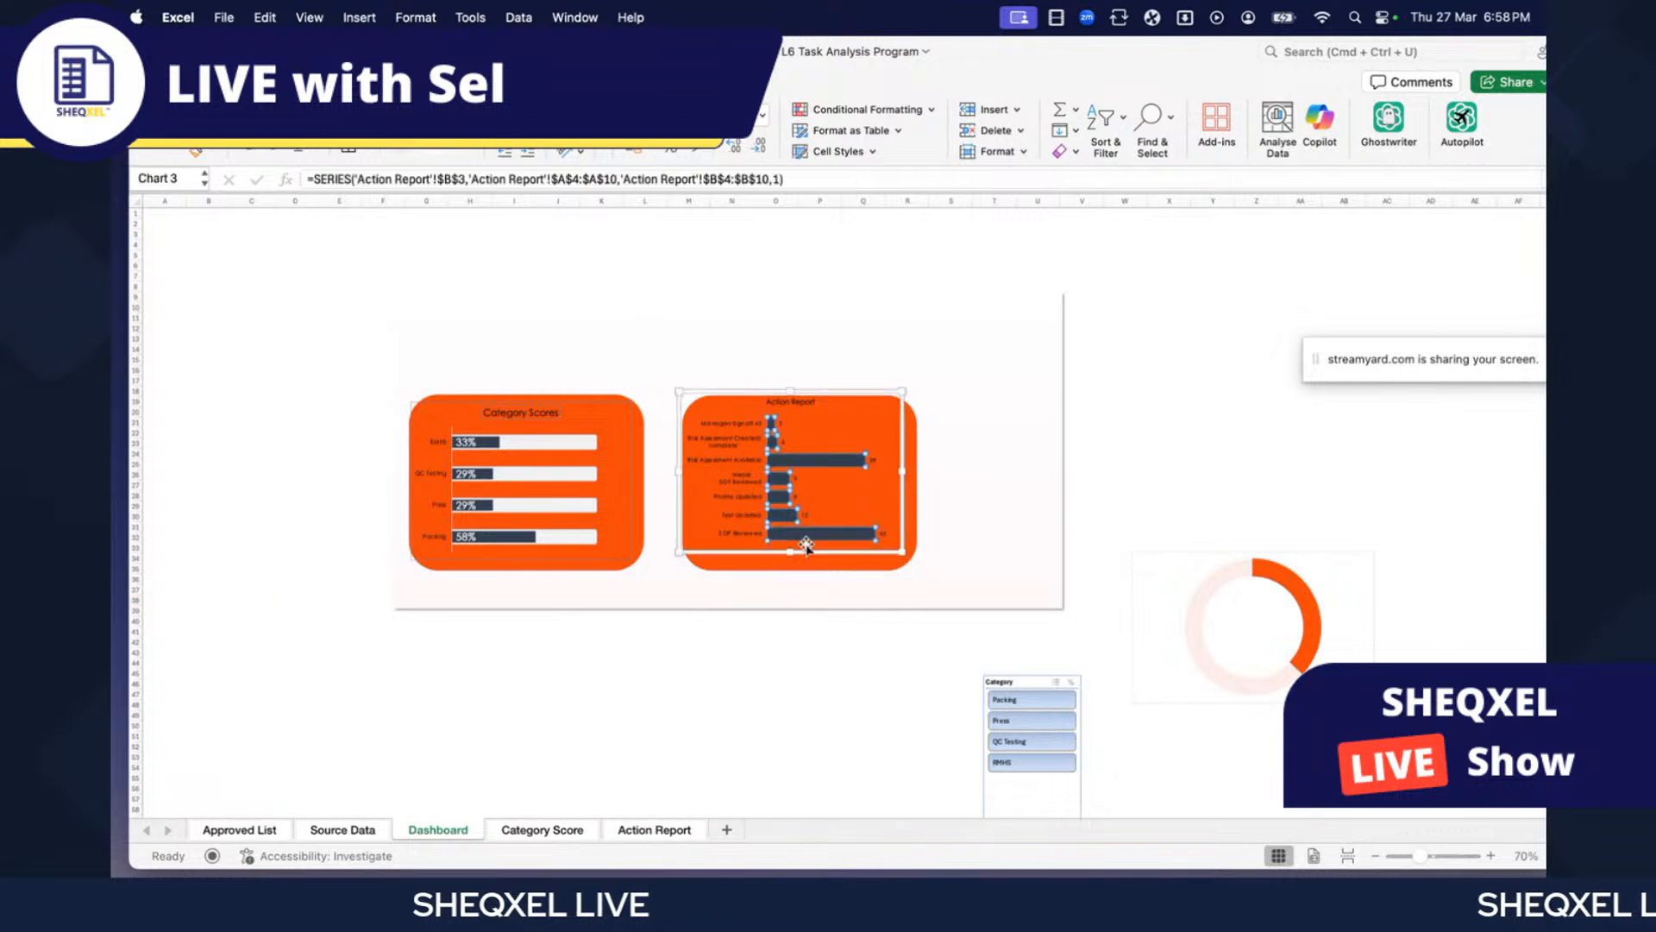
left_click_drag(810, 555, 829, 569)
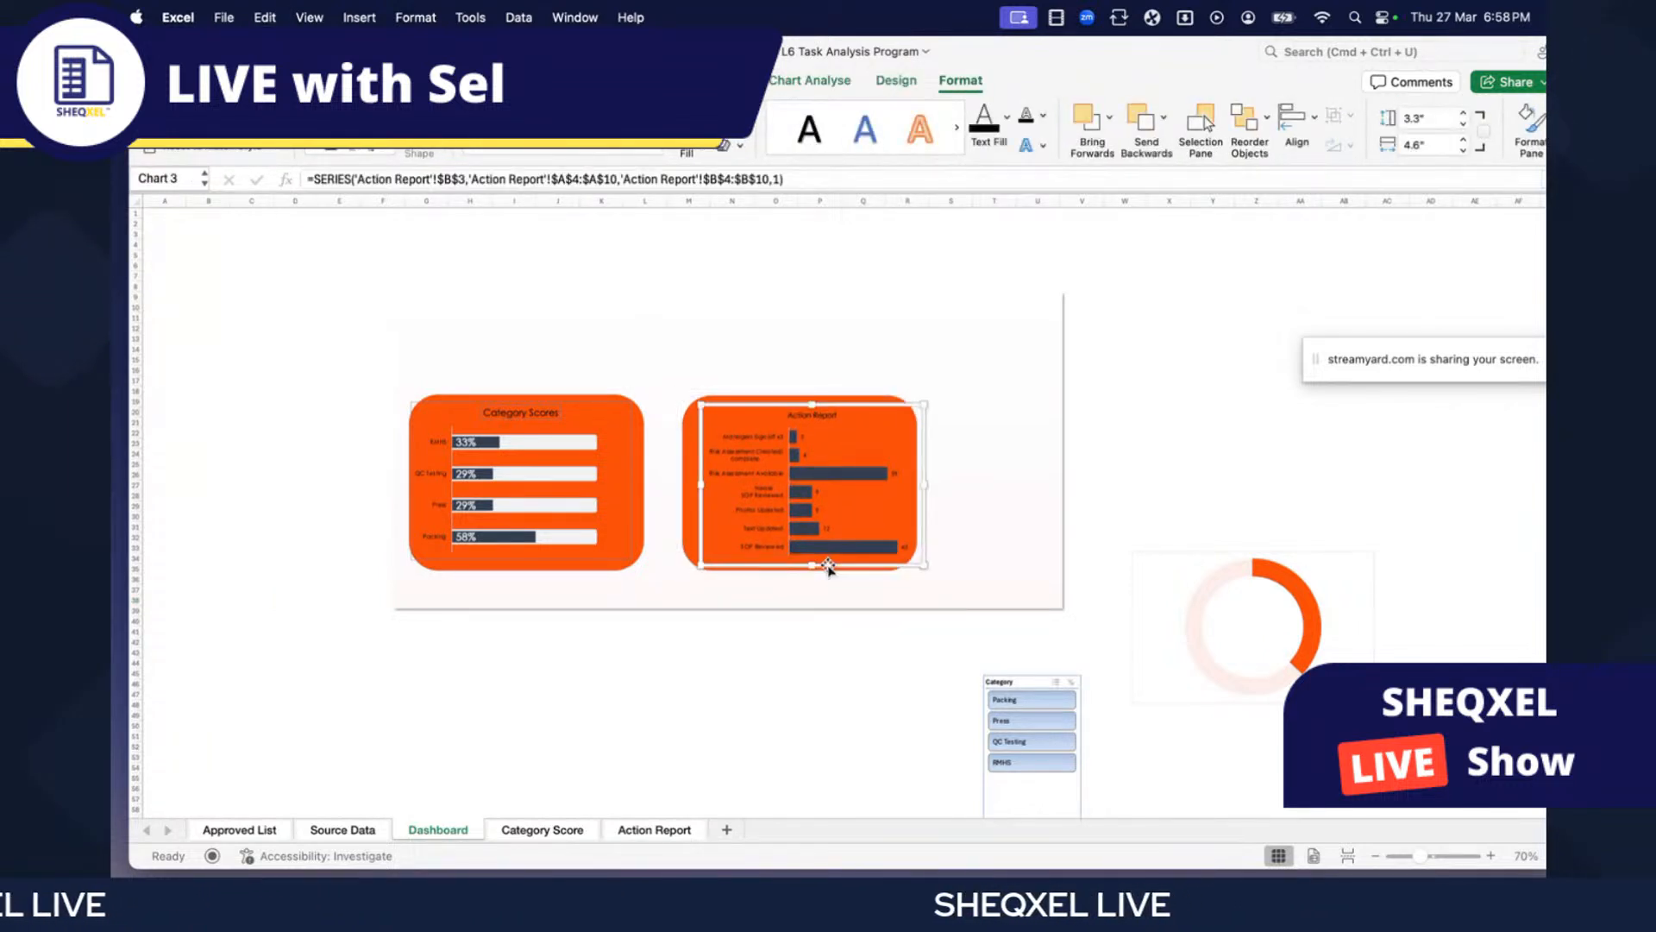
left_click(747, 536)
left_click_drag(700, 513, 690, 512)
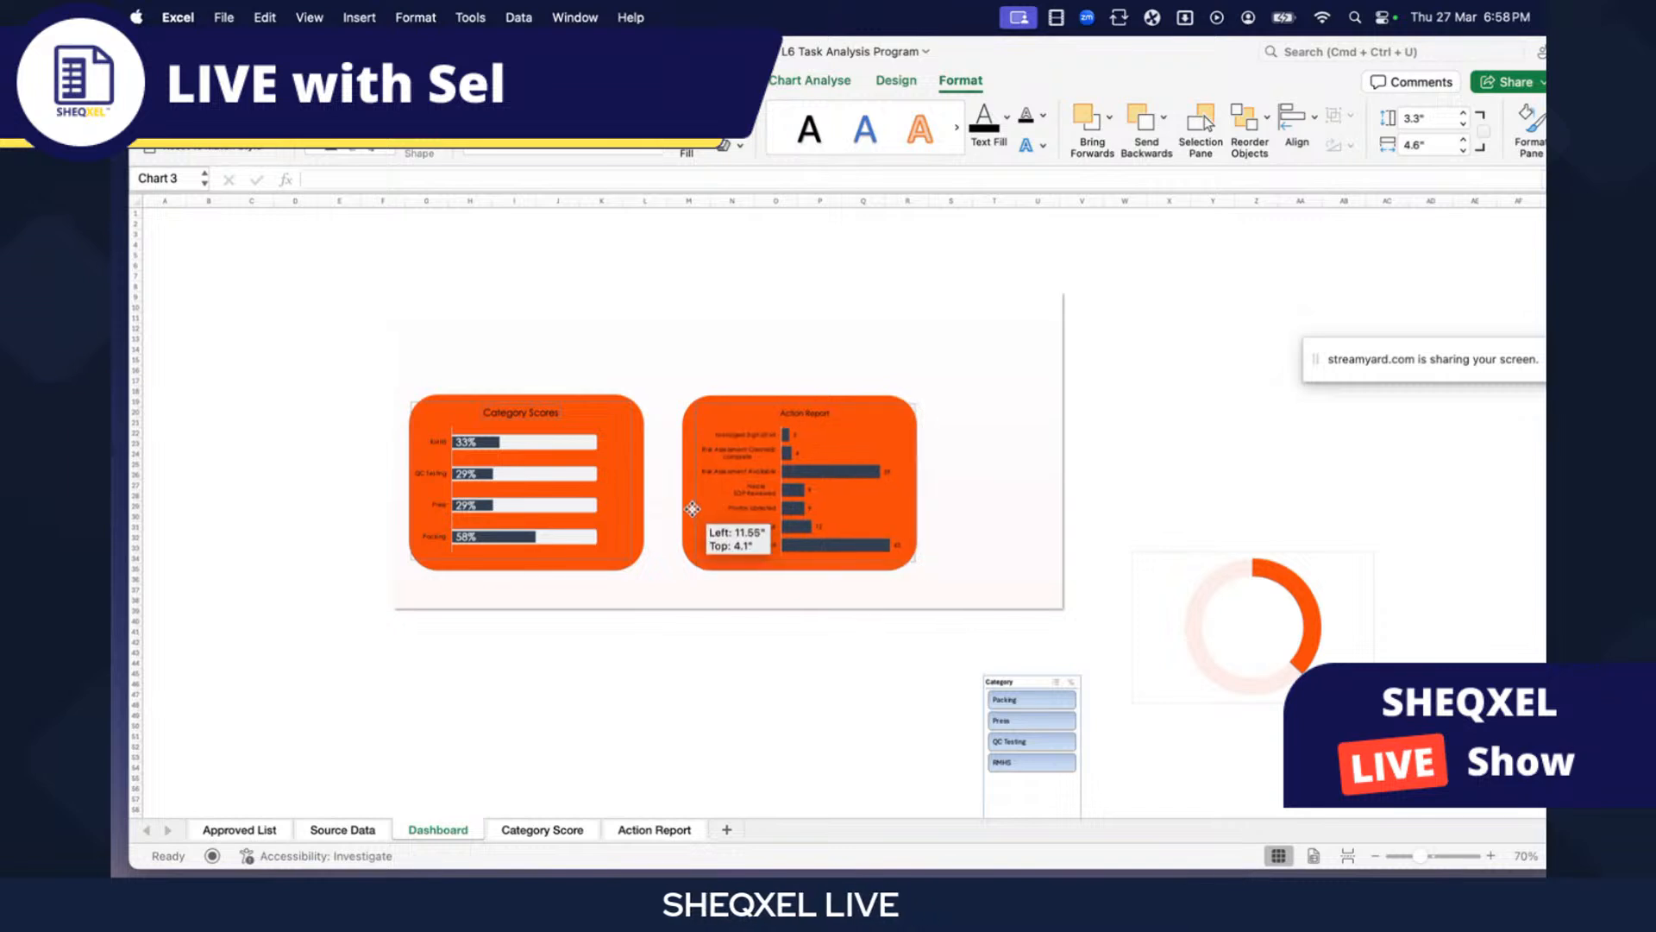
- Fill the bars of the Action Report chart with white
left_click(1491, 856)
left_click(1491, 856)
left_click(1491, 856)
left_click(1491, 855)
scroll(975, 575, "down", 4)
scroll(976, 574, "right", 5)
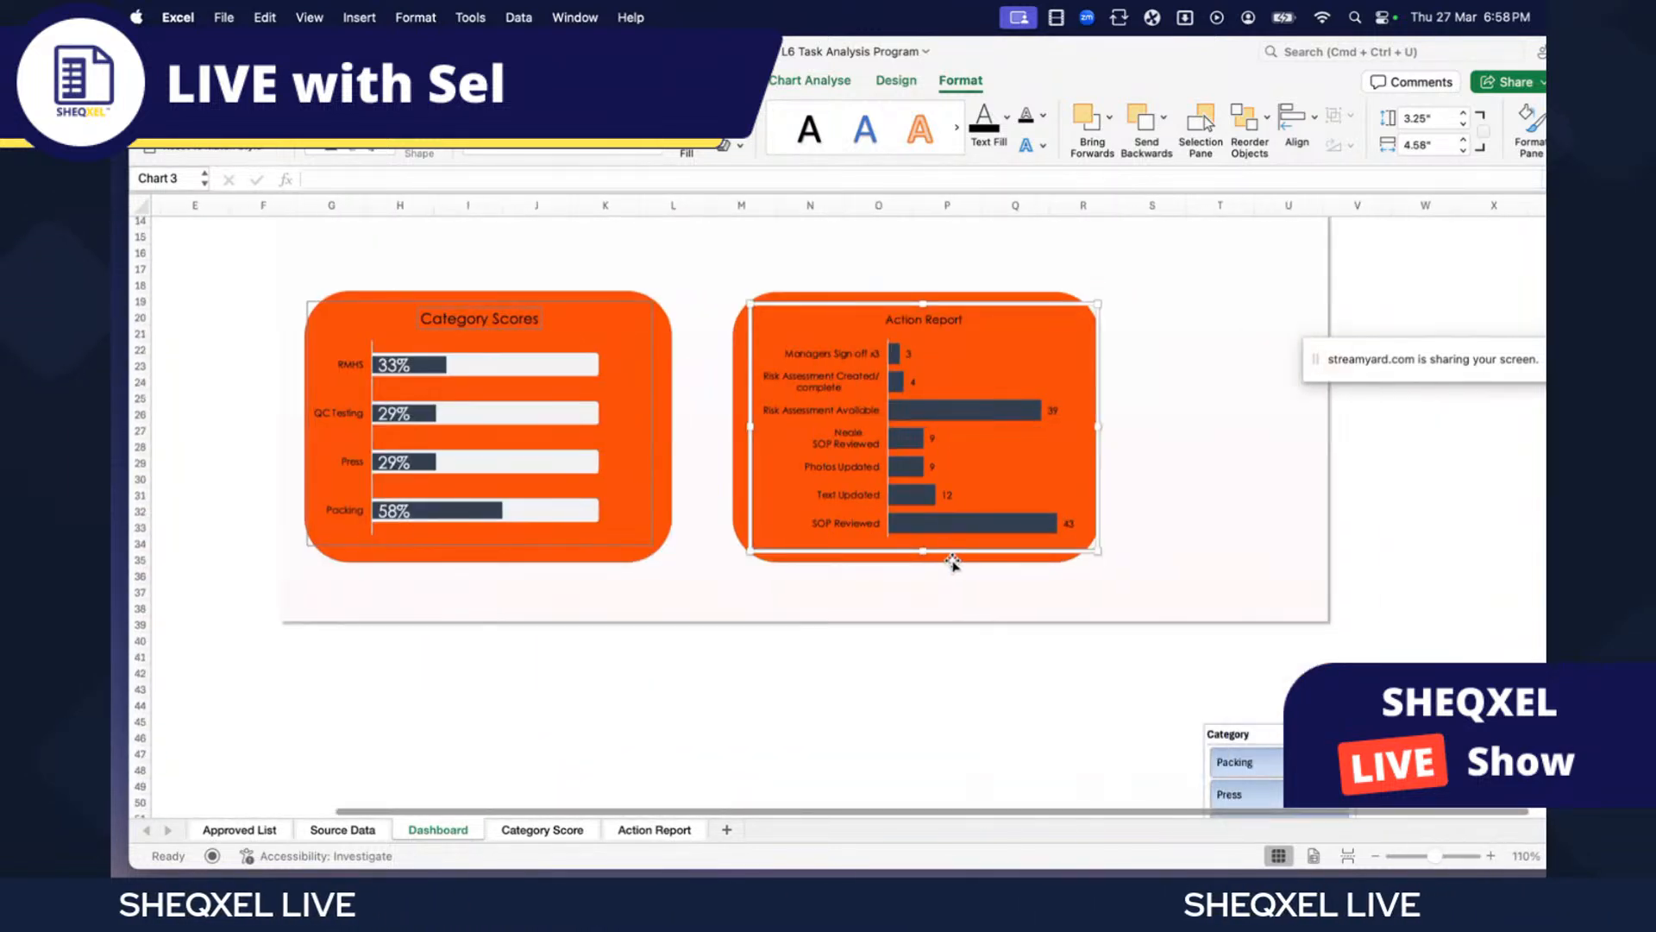
left_click(939, 410)
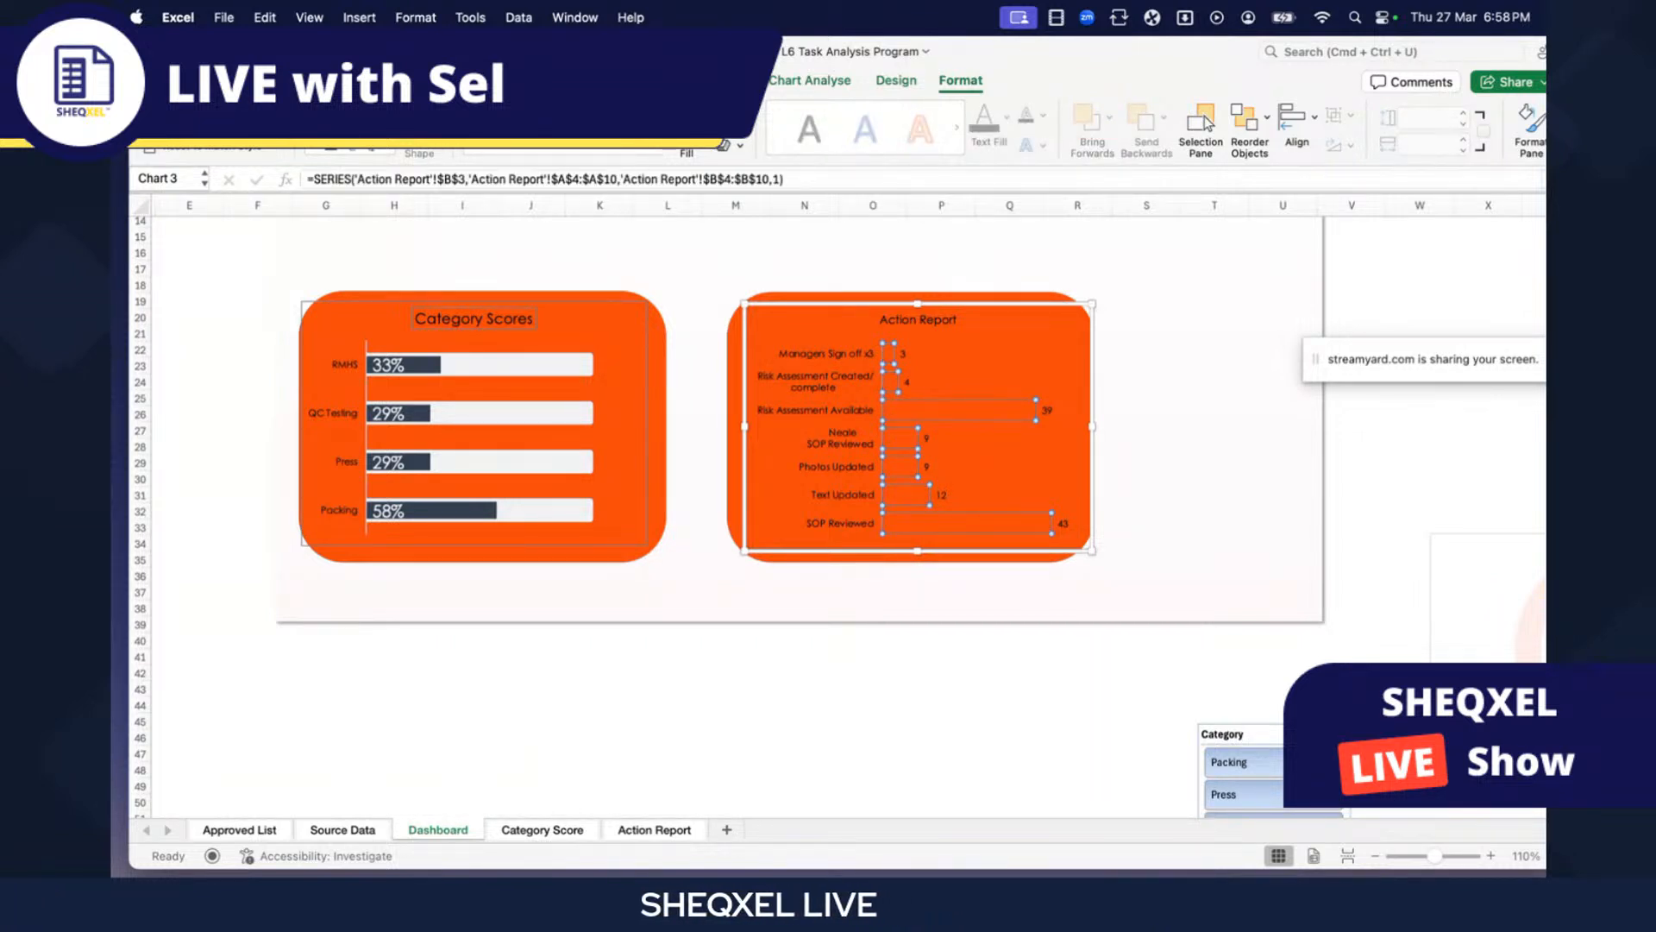
left_click(709, 120)
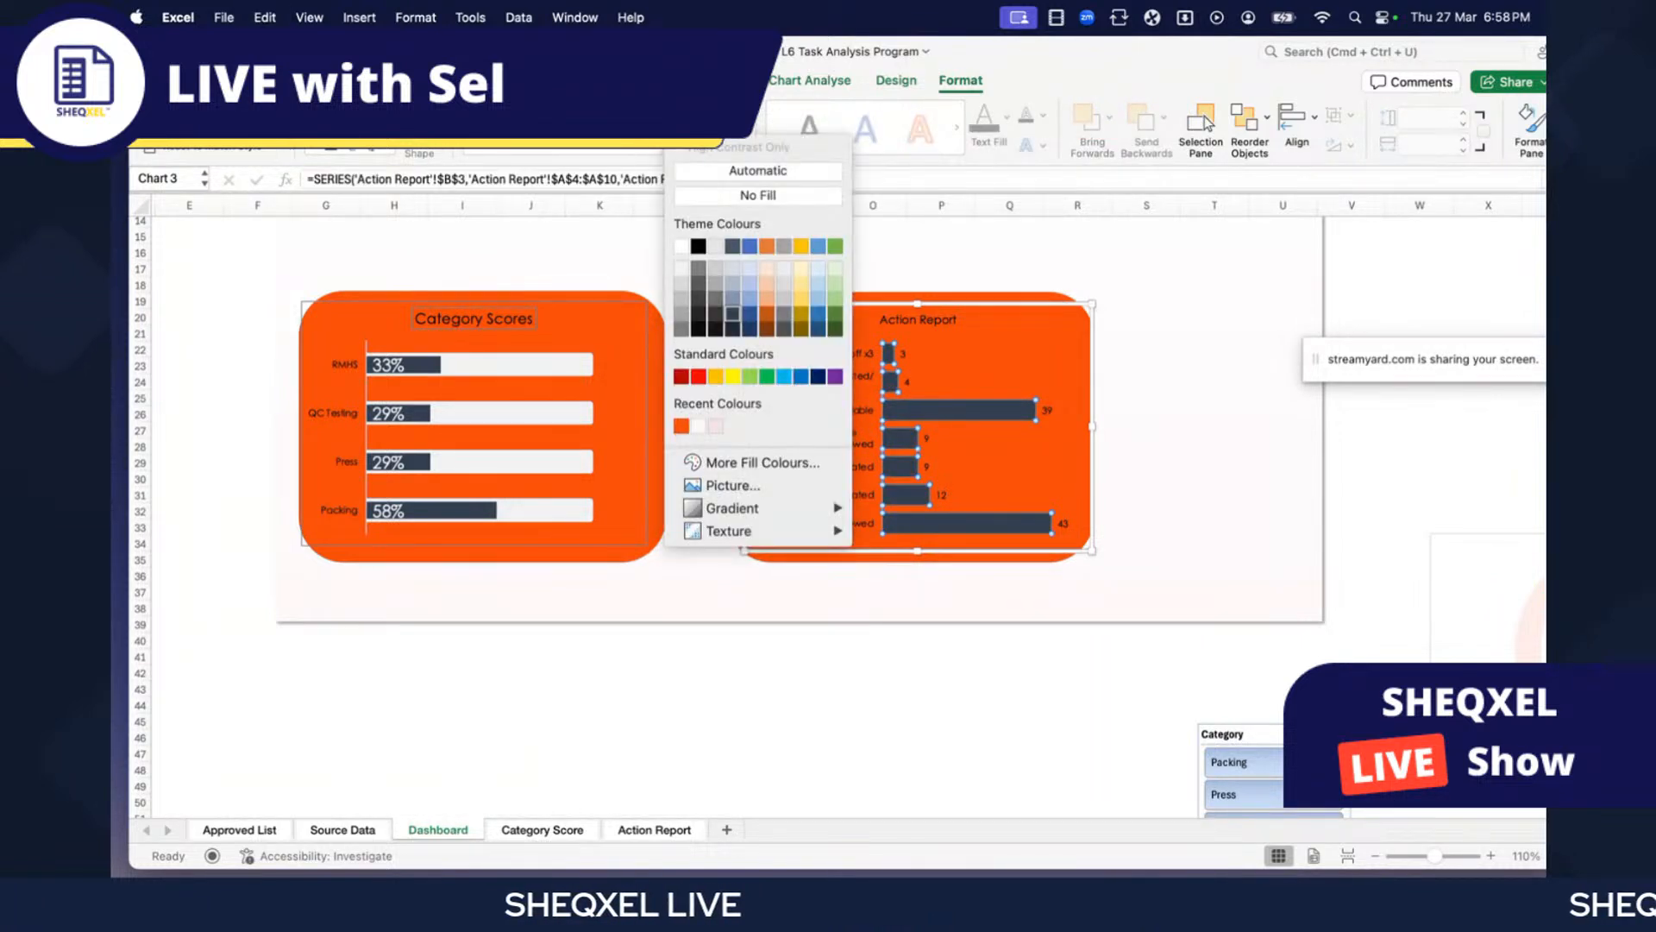
left_click(680, 248)
left_click(819, 720)
- Set the font colour of the Action Report chart's category labels, data labels and title to white
left_click(835, 470)
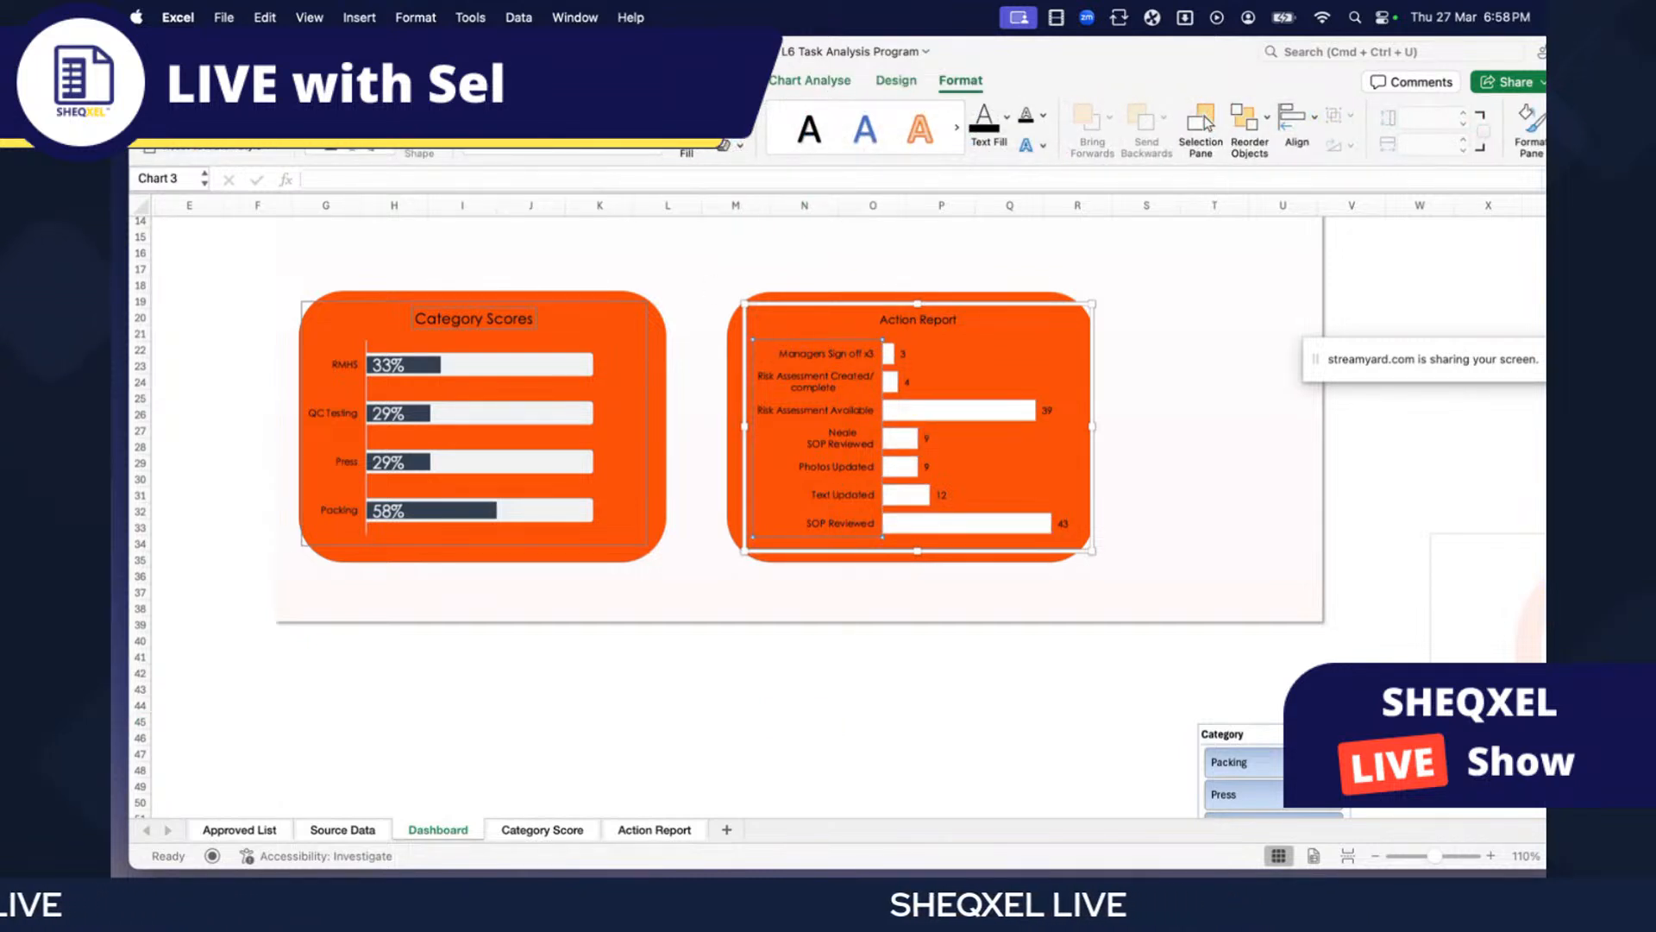
left_click(176, 80)
left_click(403, 149)
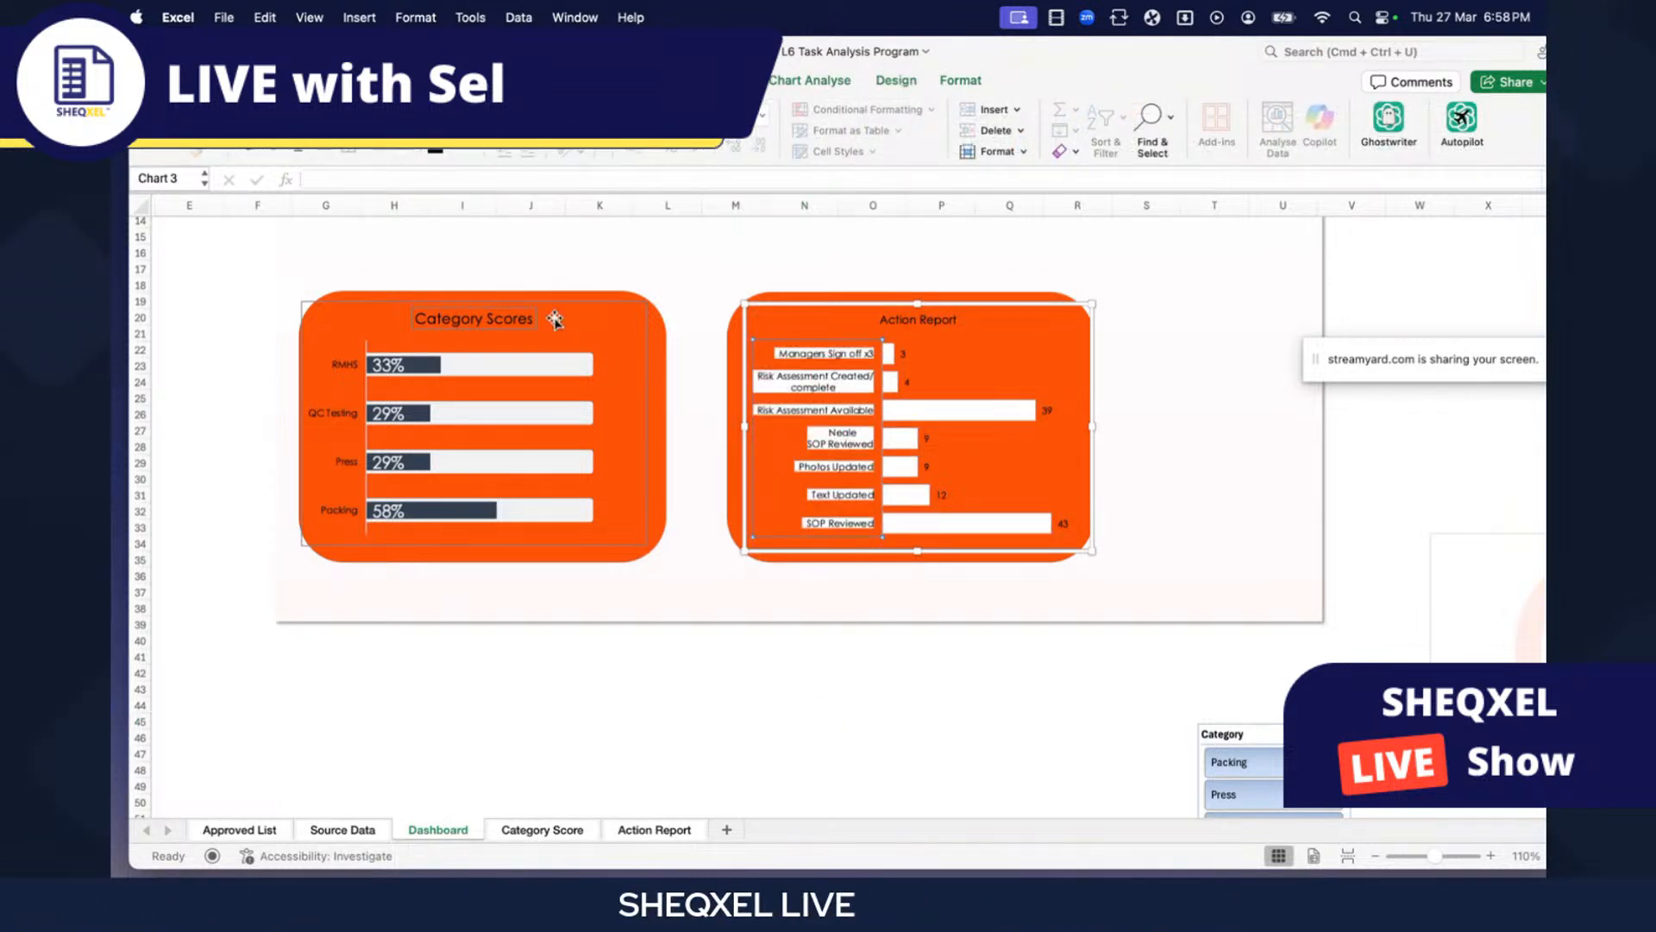
key("super+z")
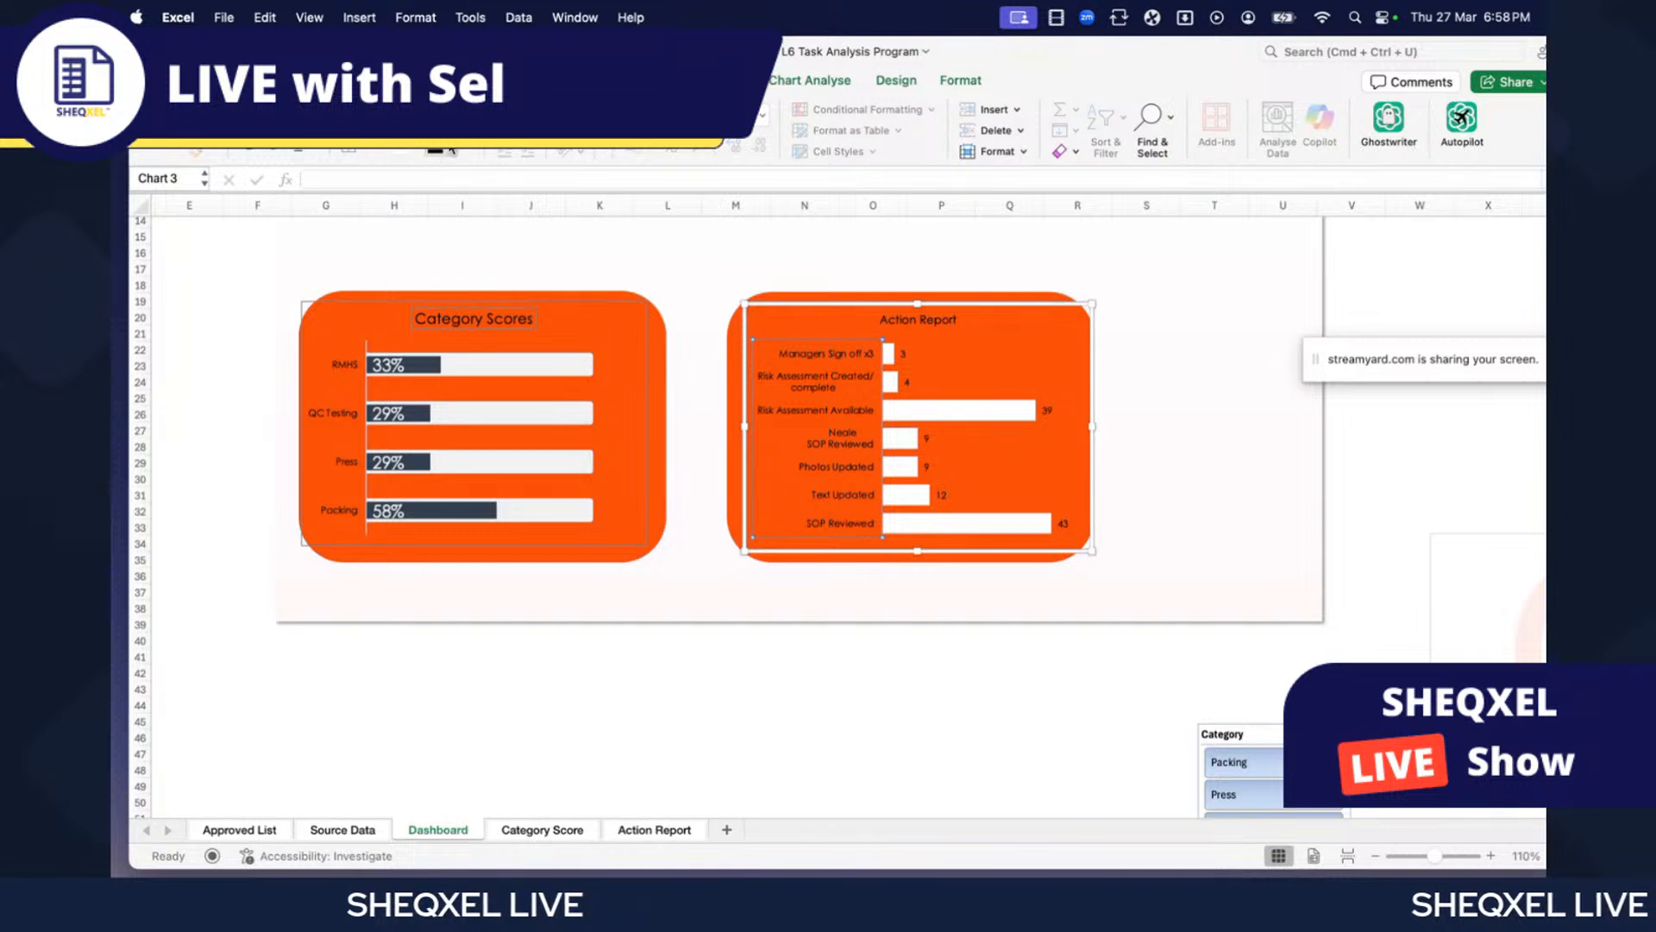
left_click(451, 150)
left_click(443, 244)
left_click_drag(742, 688, 790, 688)
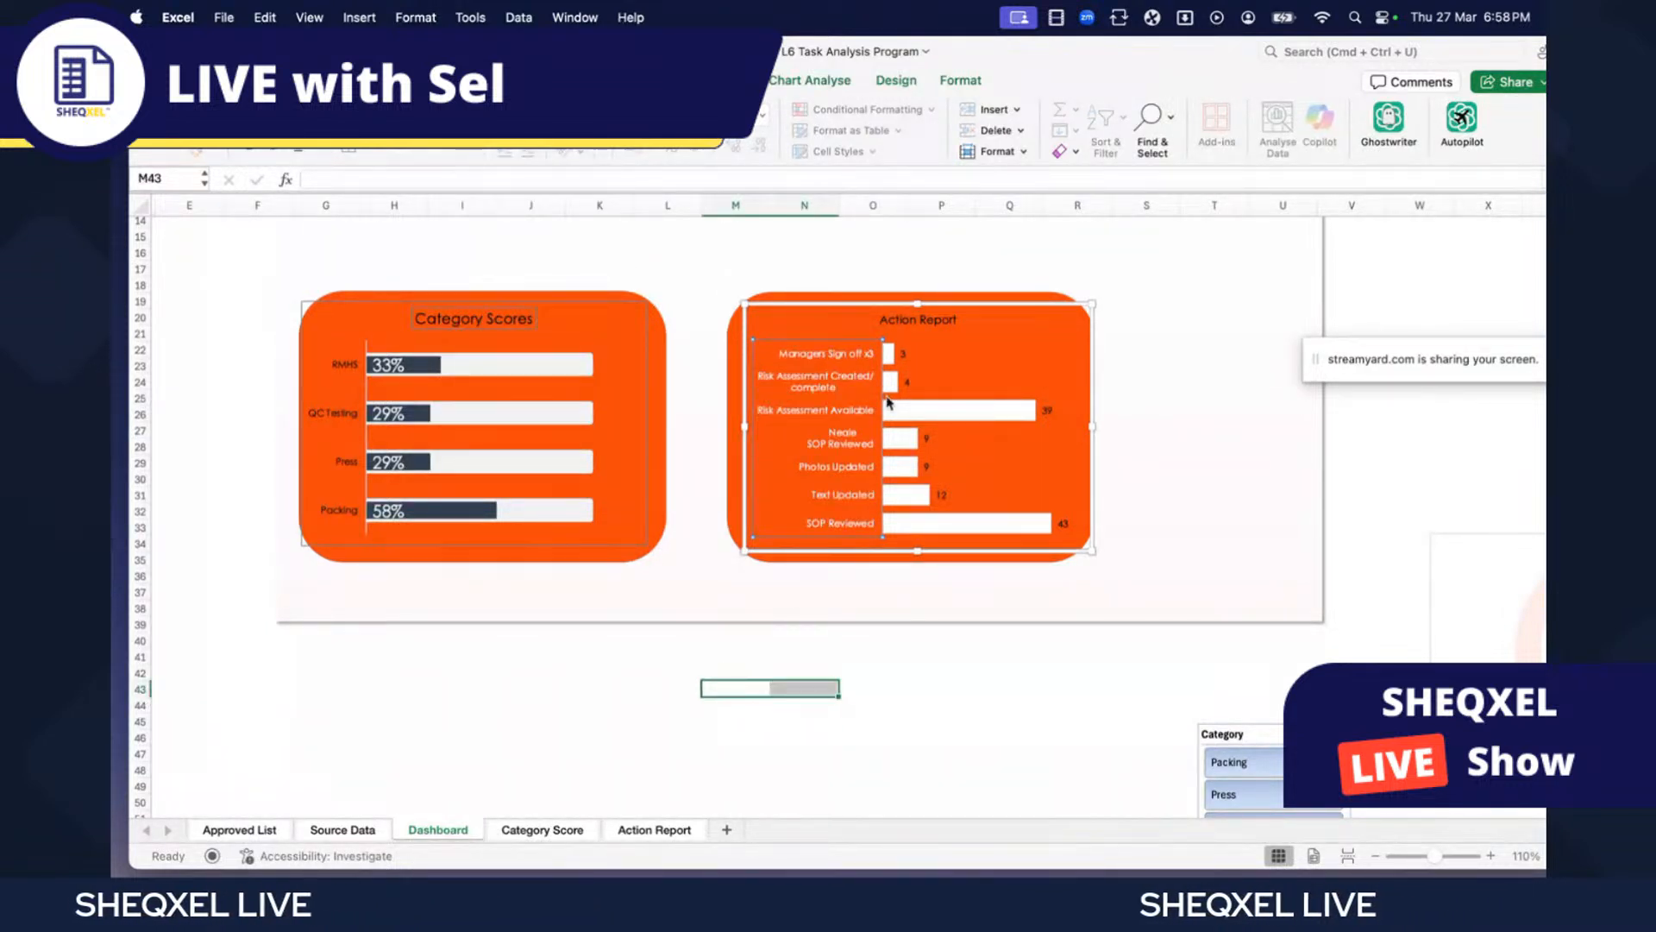
left_click(904, 355)
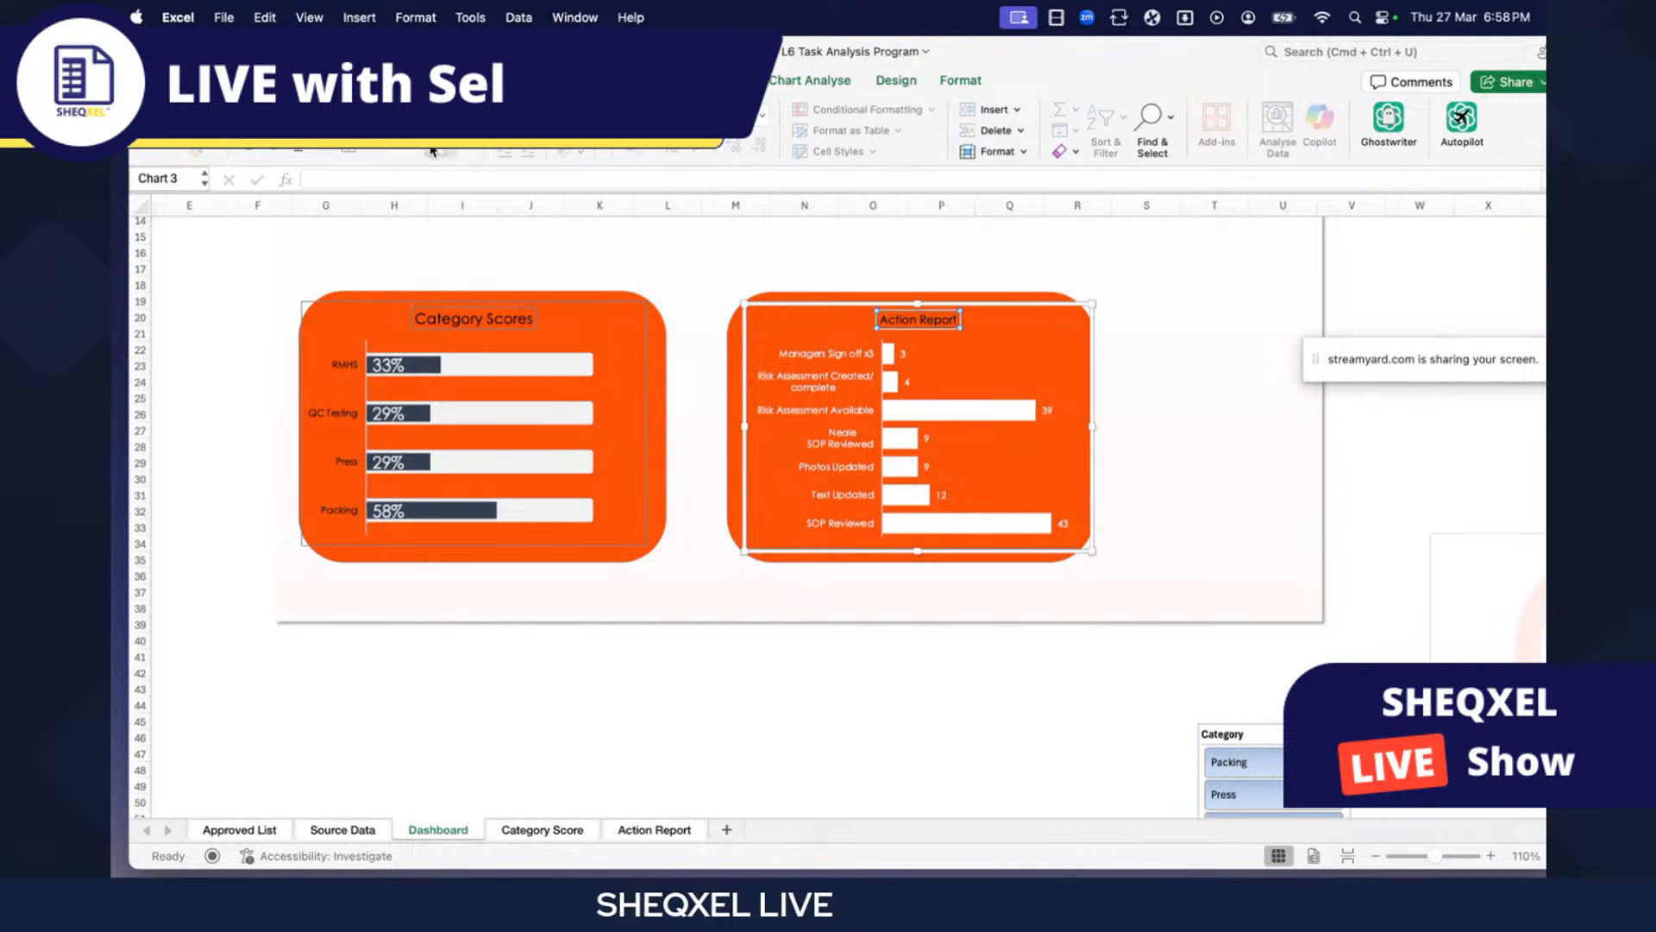
left_click(543, 646)
- Set the Category Scores chart's category labels and the word "Category" in its title to white text
left_click(349, 414)
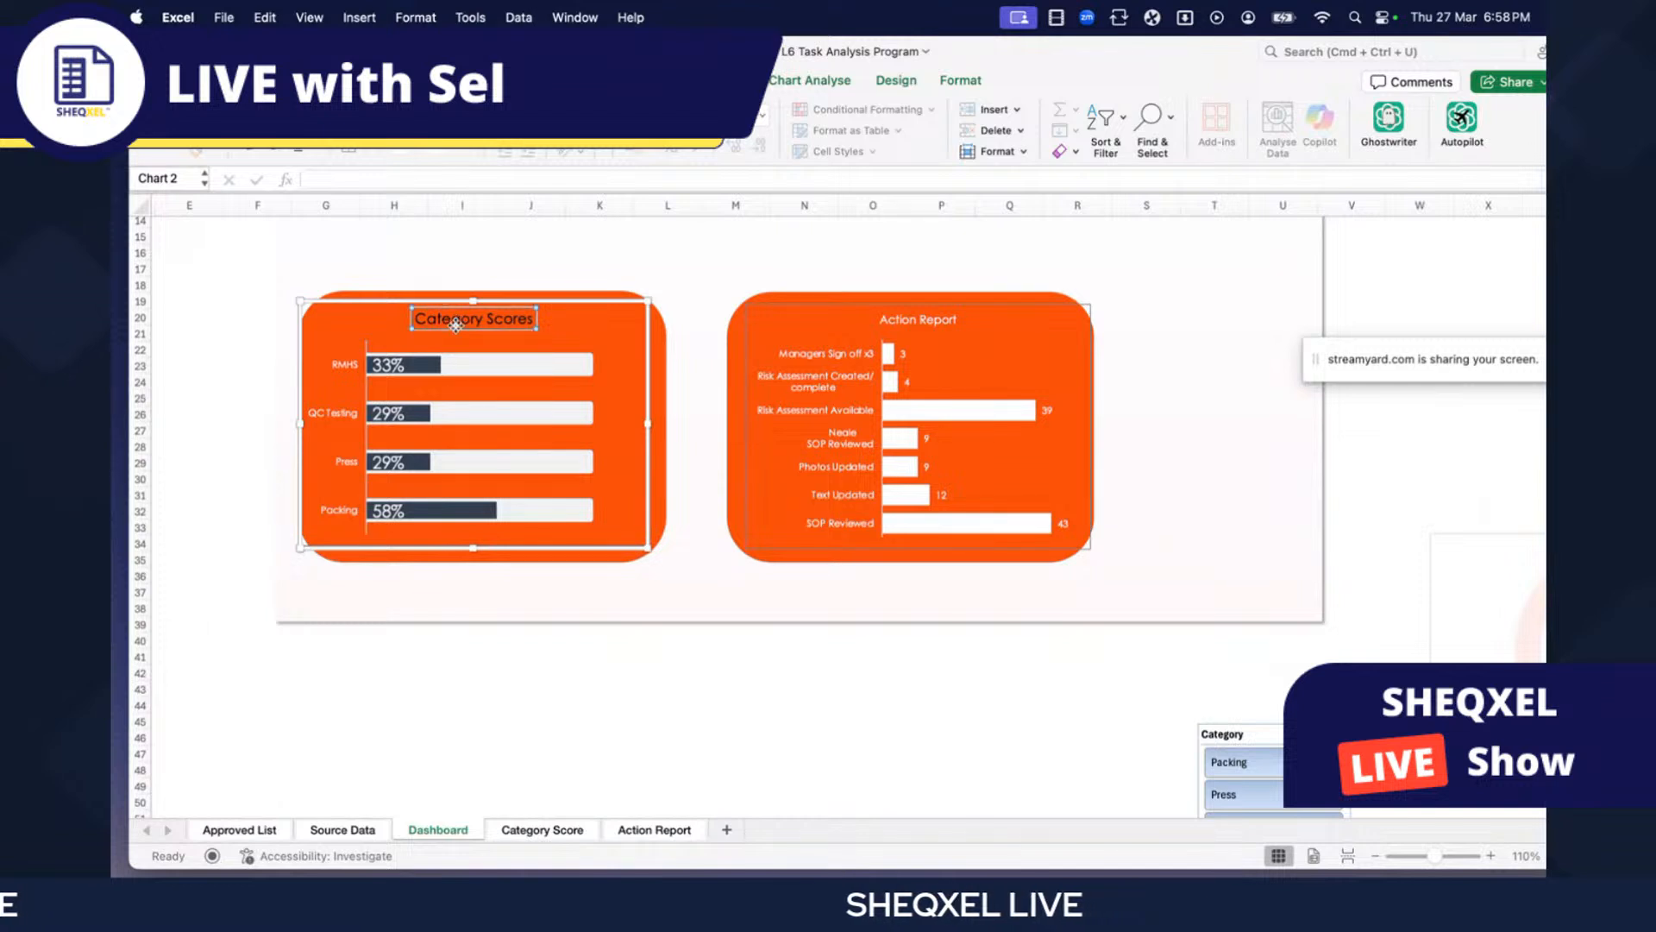
left_click(602, 735)
- Fill the percentage bars of the Category Scores chart with the same orange as the card
scroll(629, 714, "left", 4)
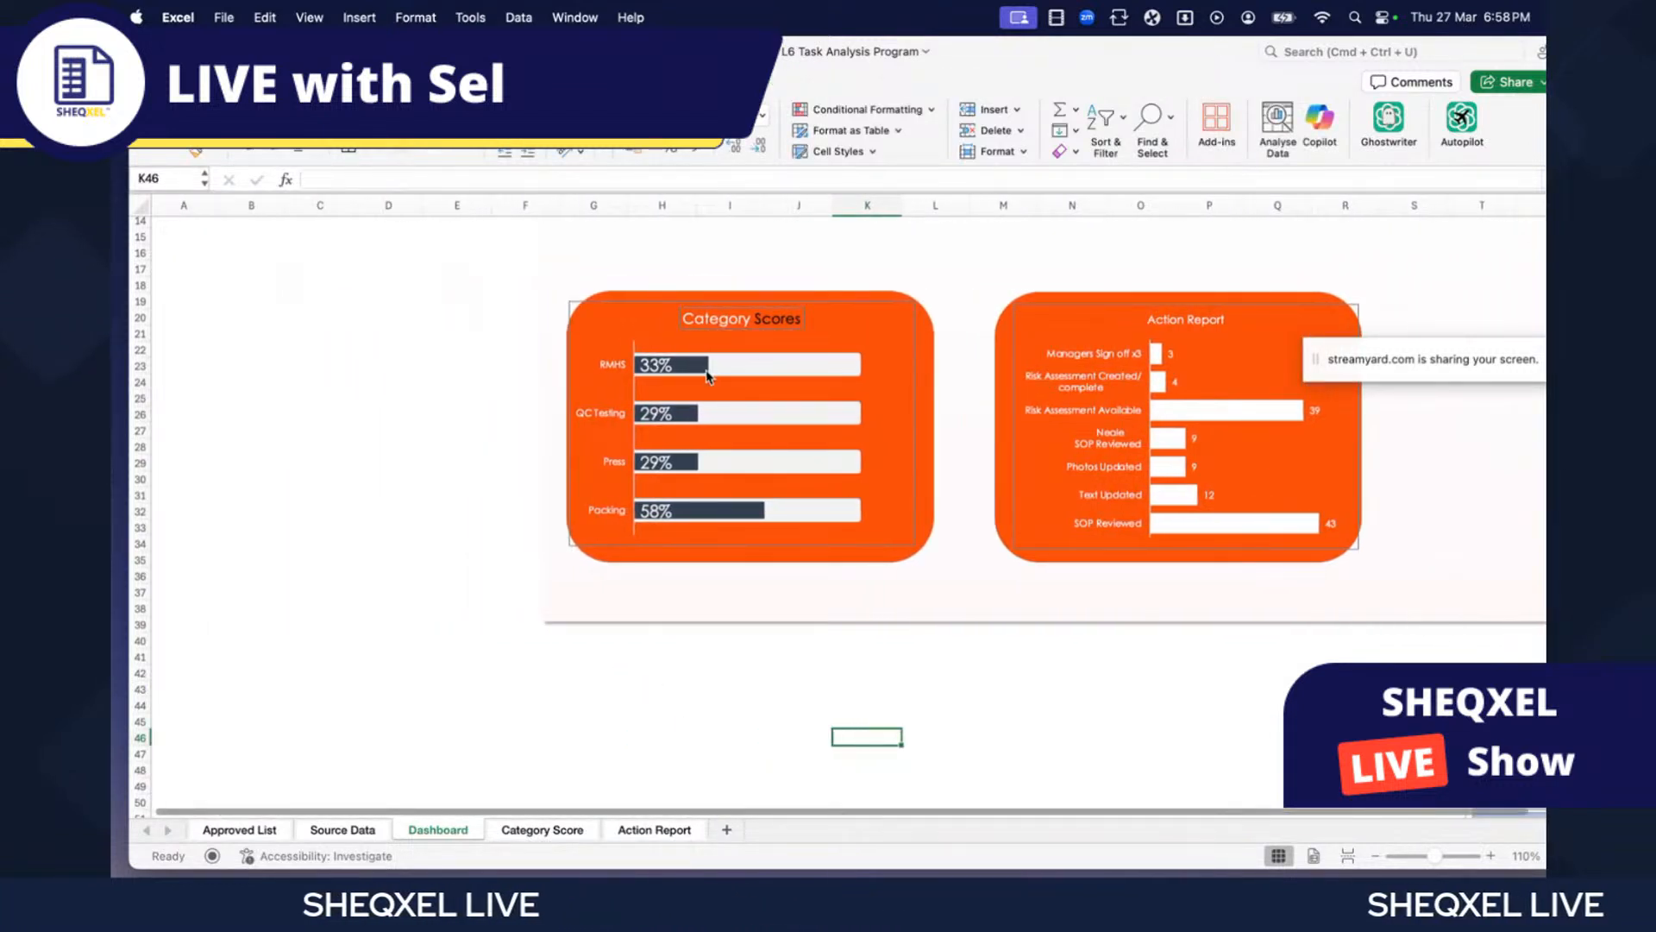
left_click(708, 374)
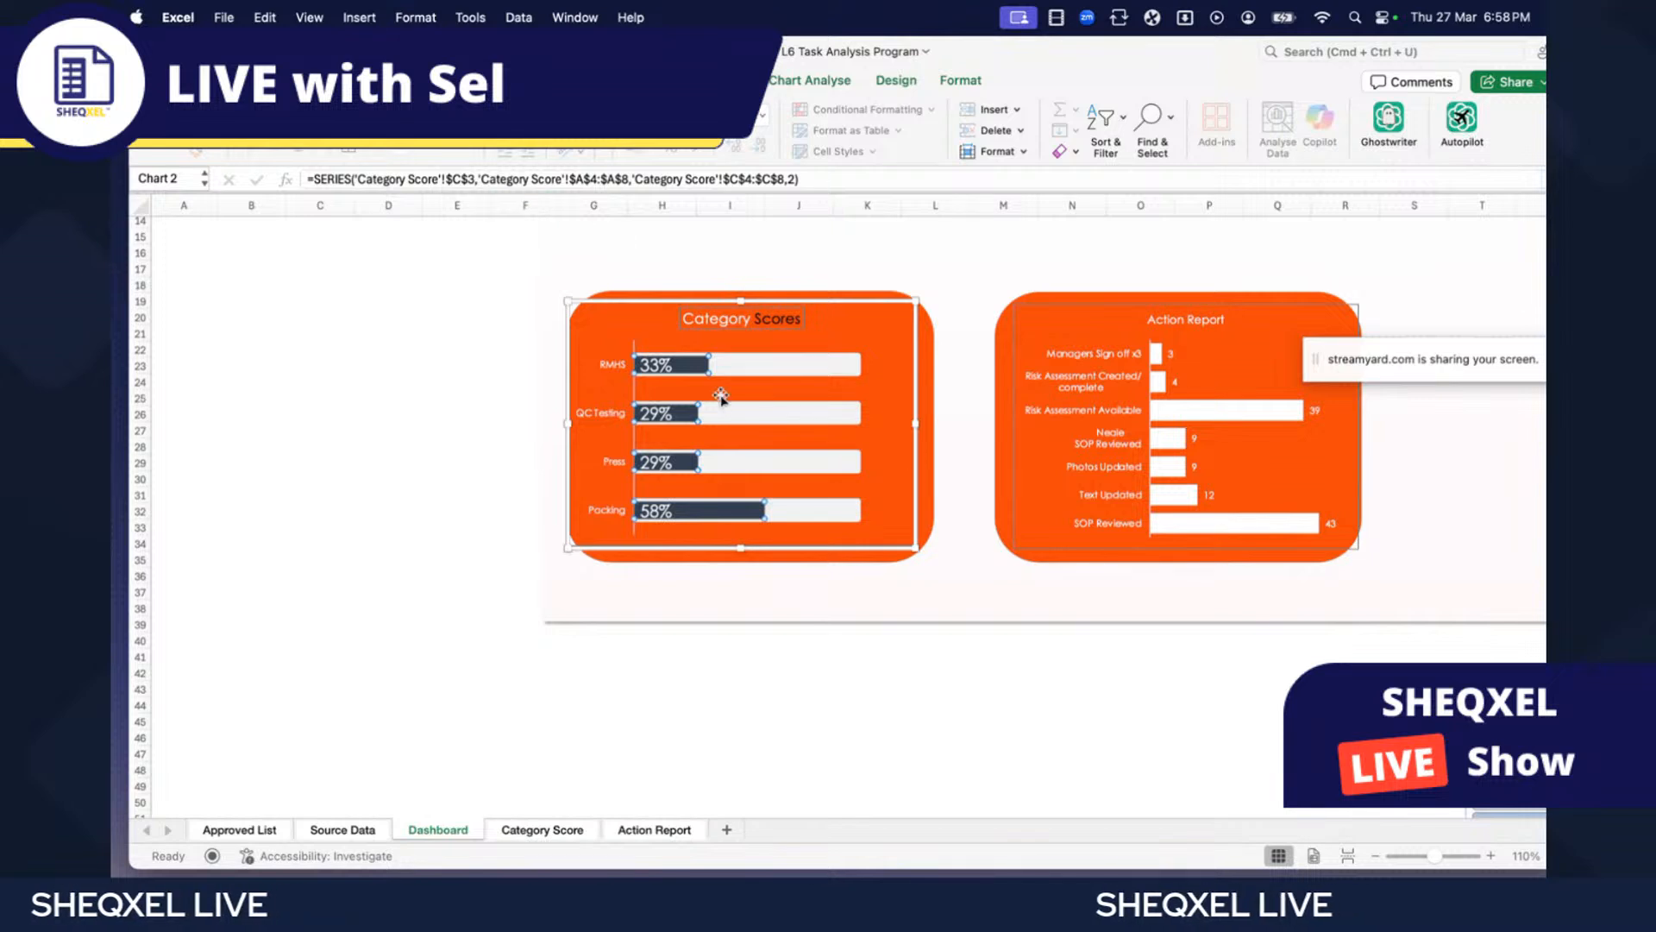
right_click(697, 368)
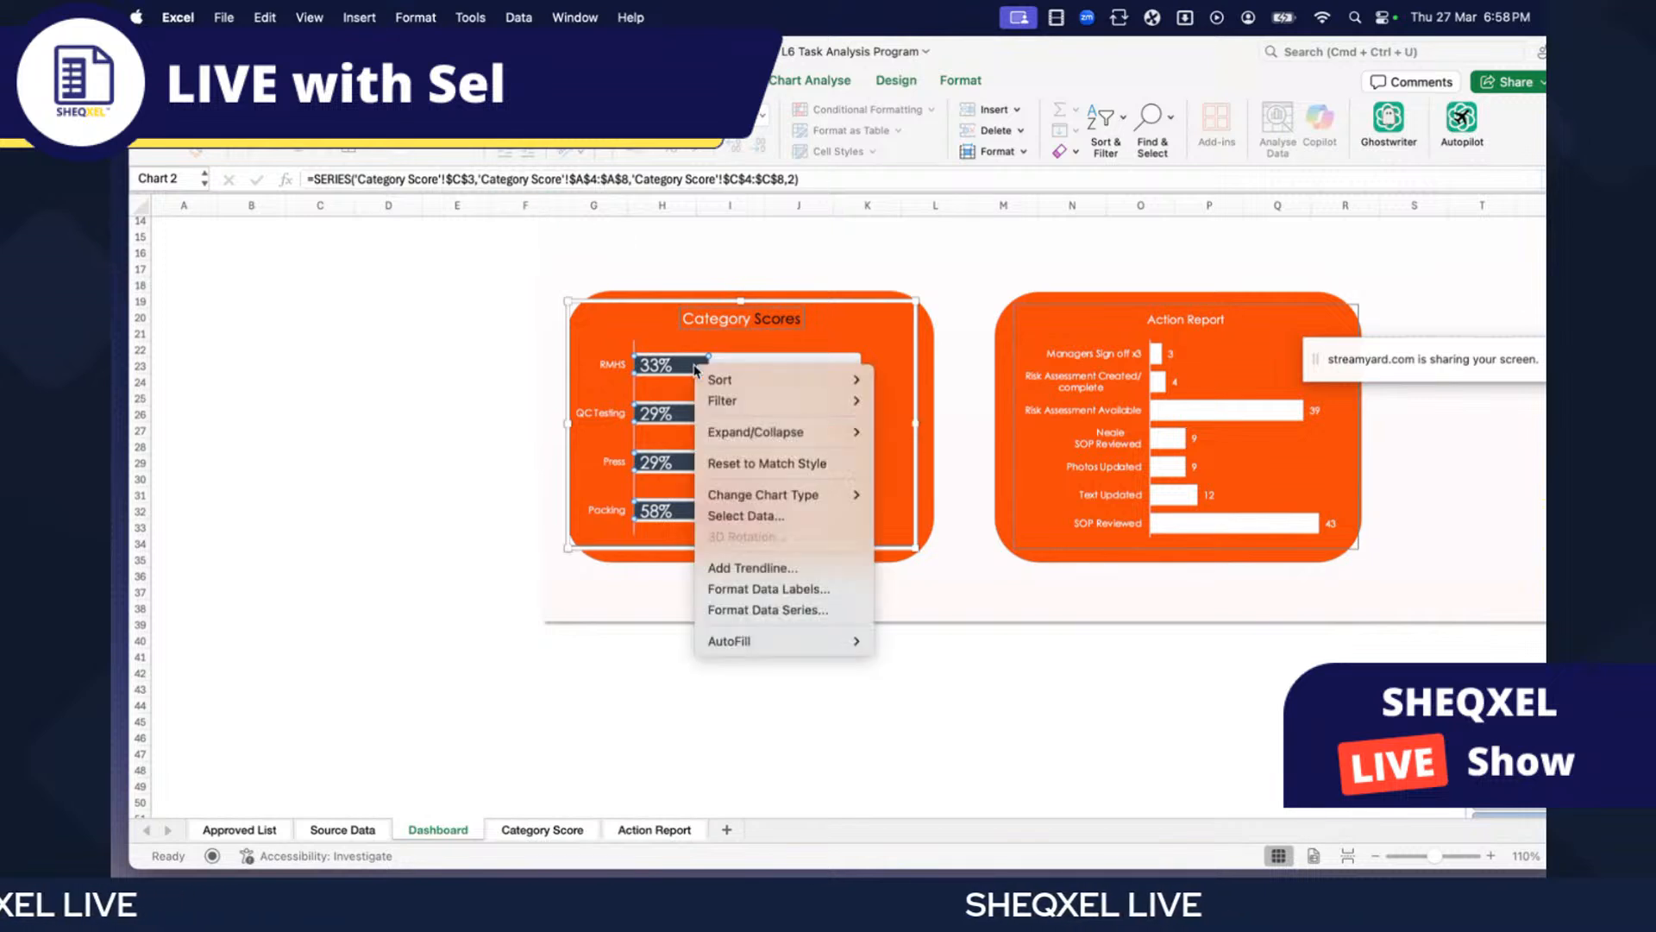
left_click(768, 610)
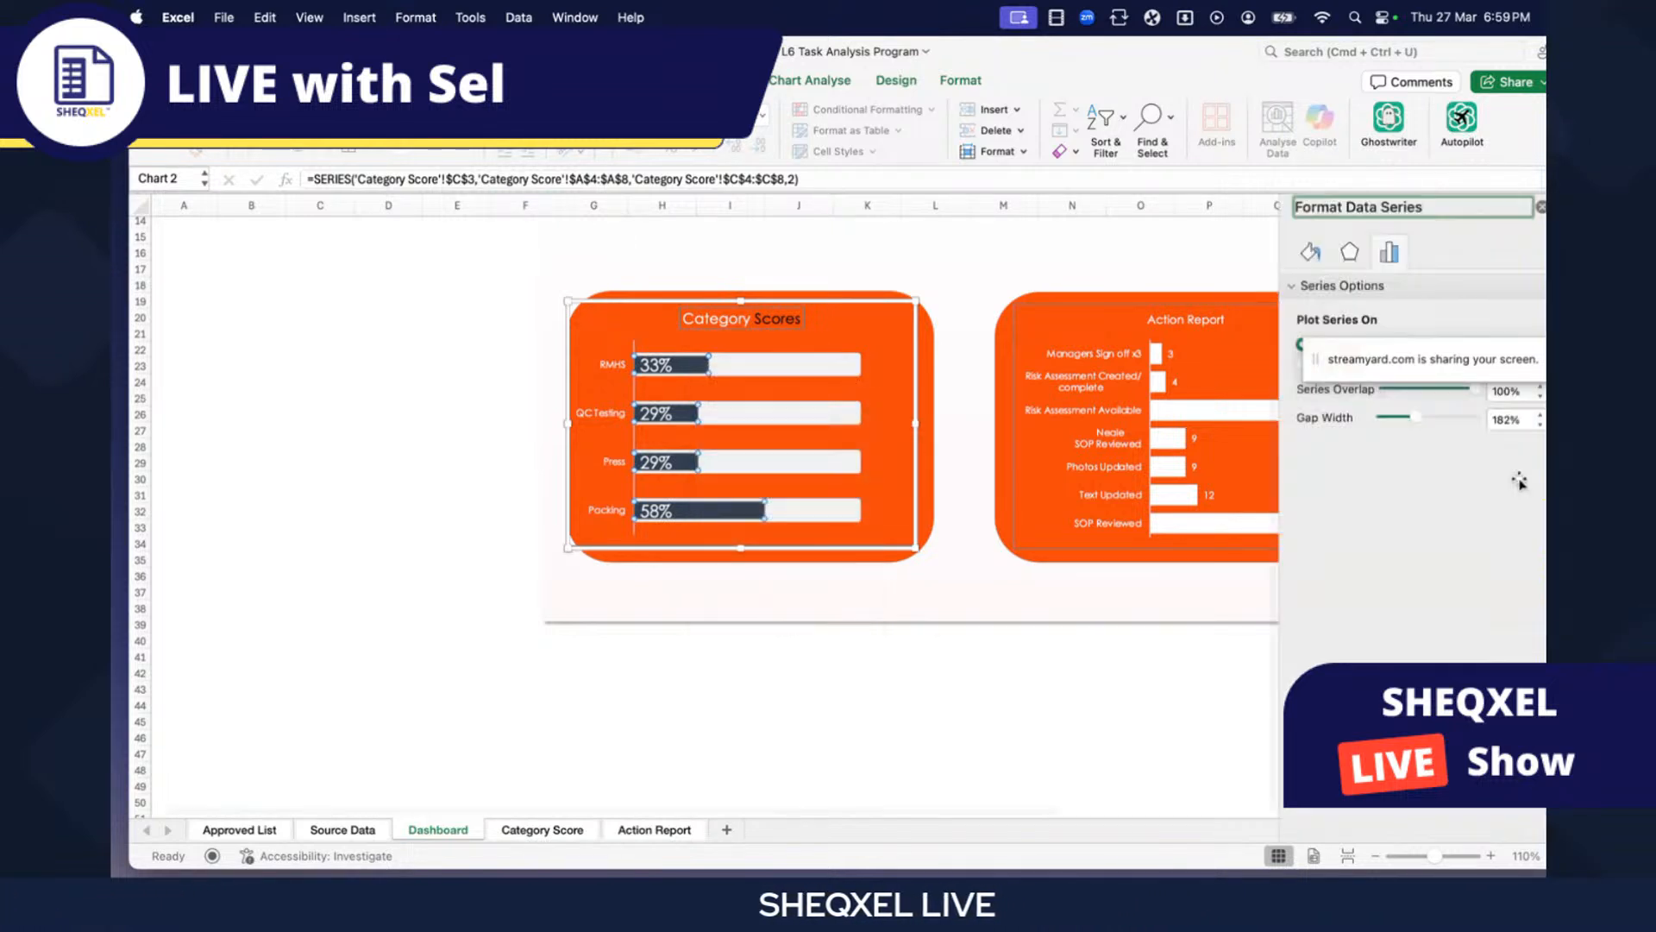
left_click(1310, 252)
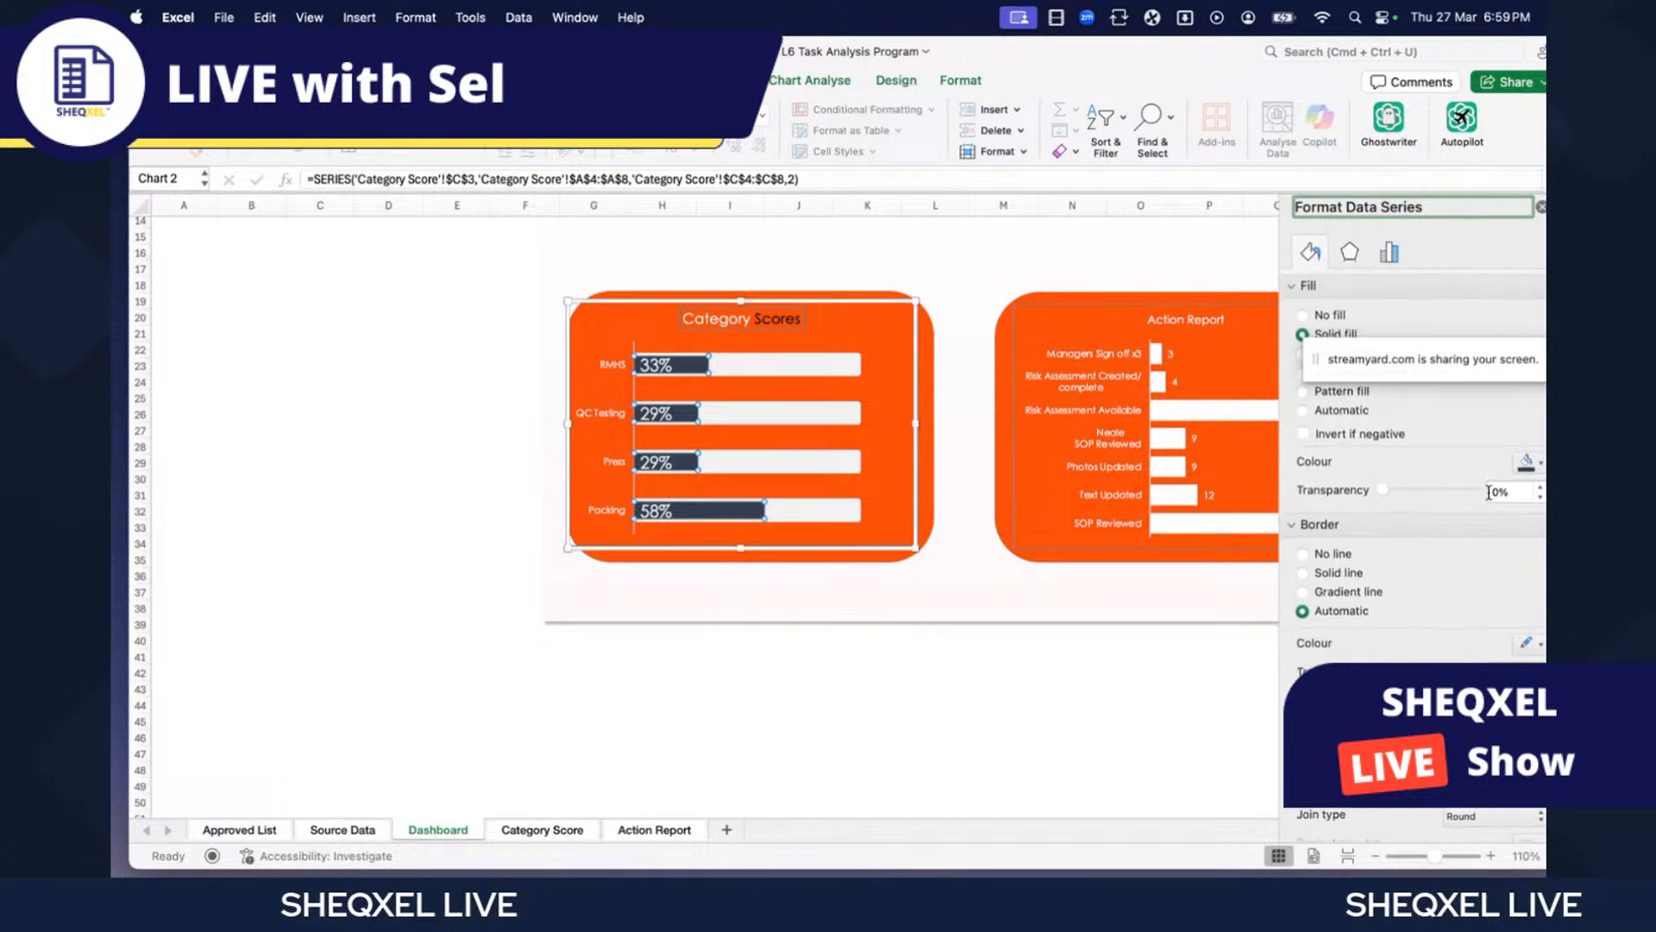
left_click(1527, 461)
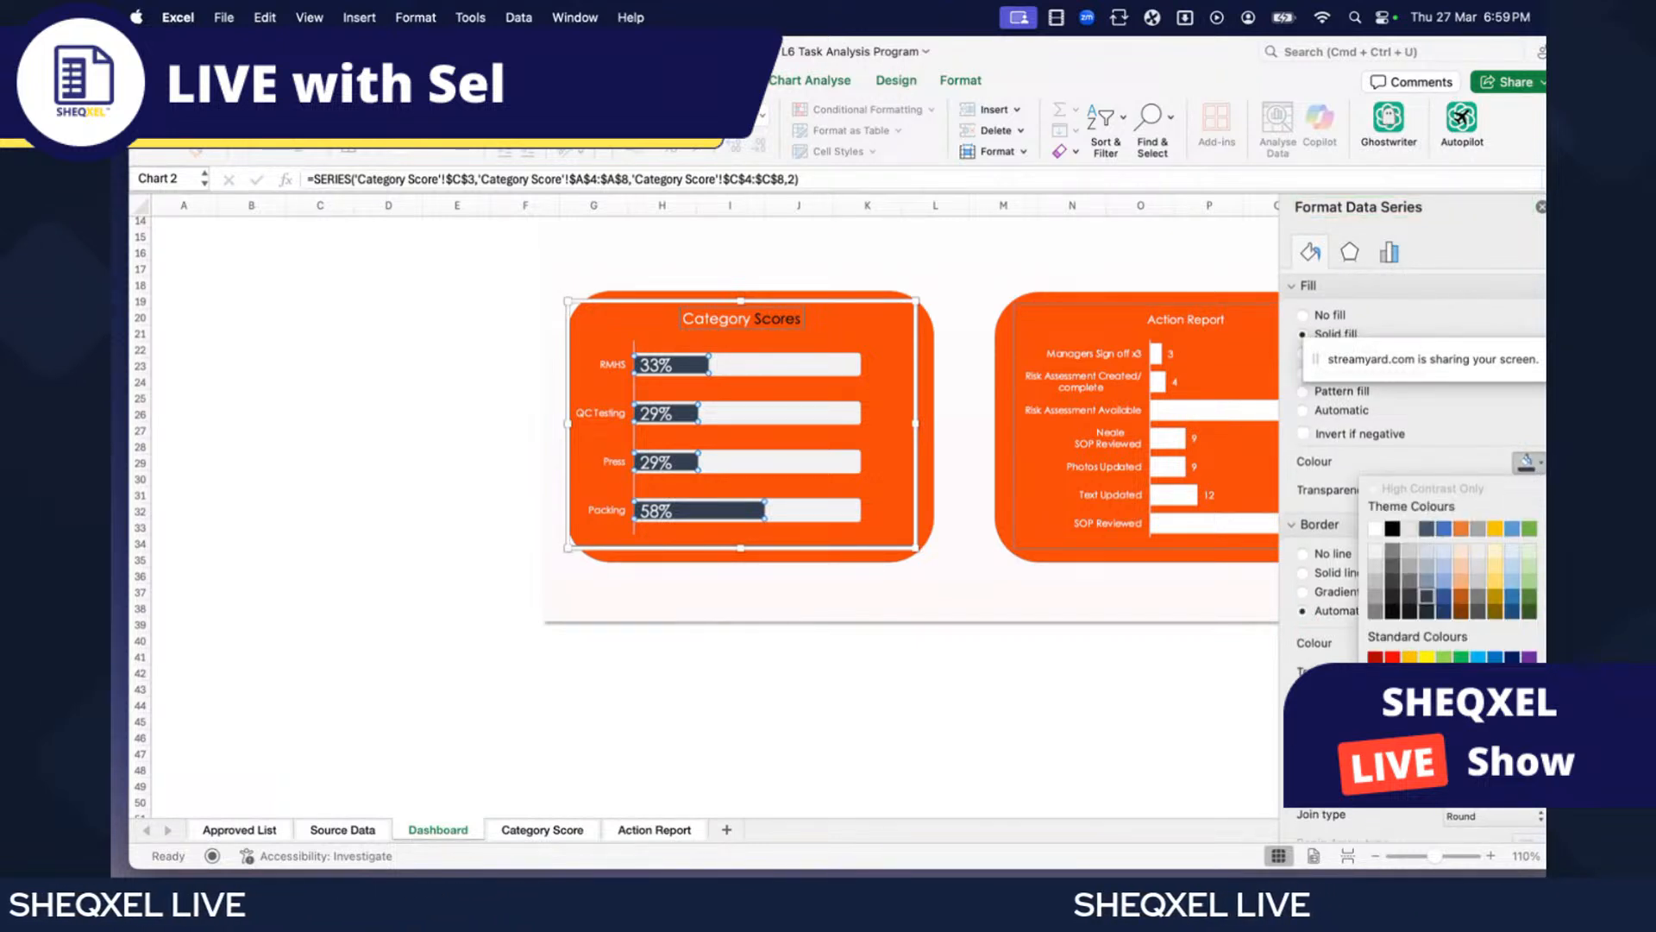
left_click(1376, 703)
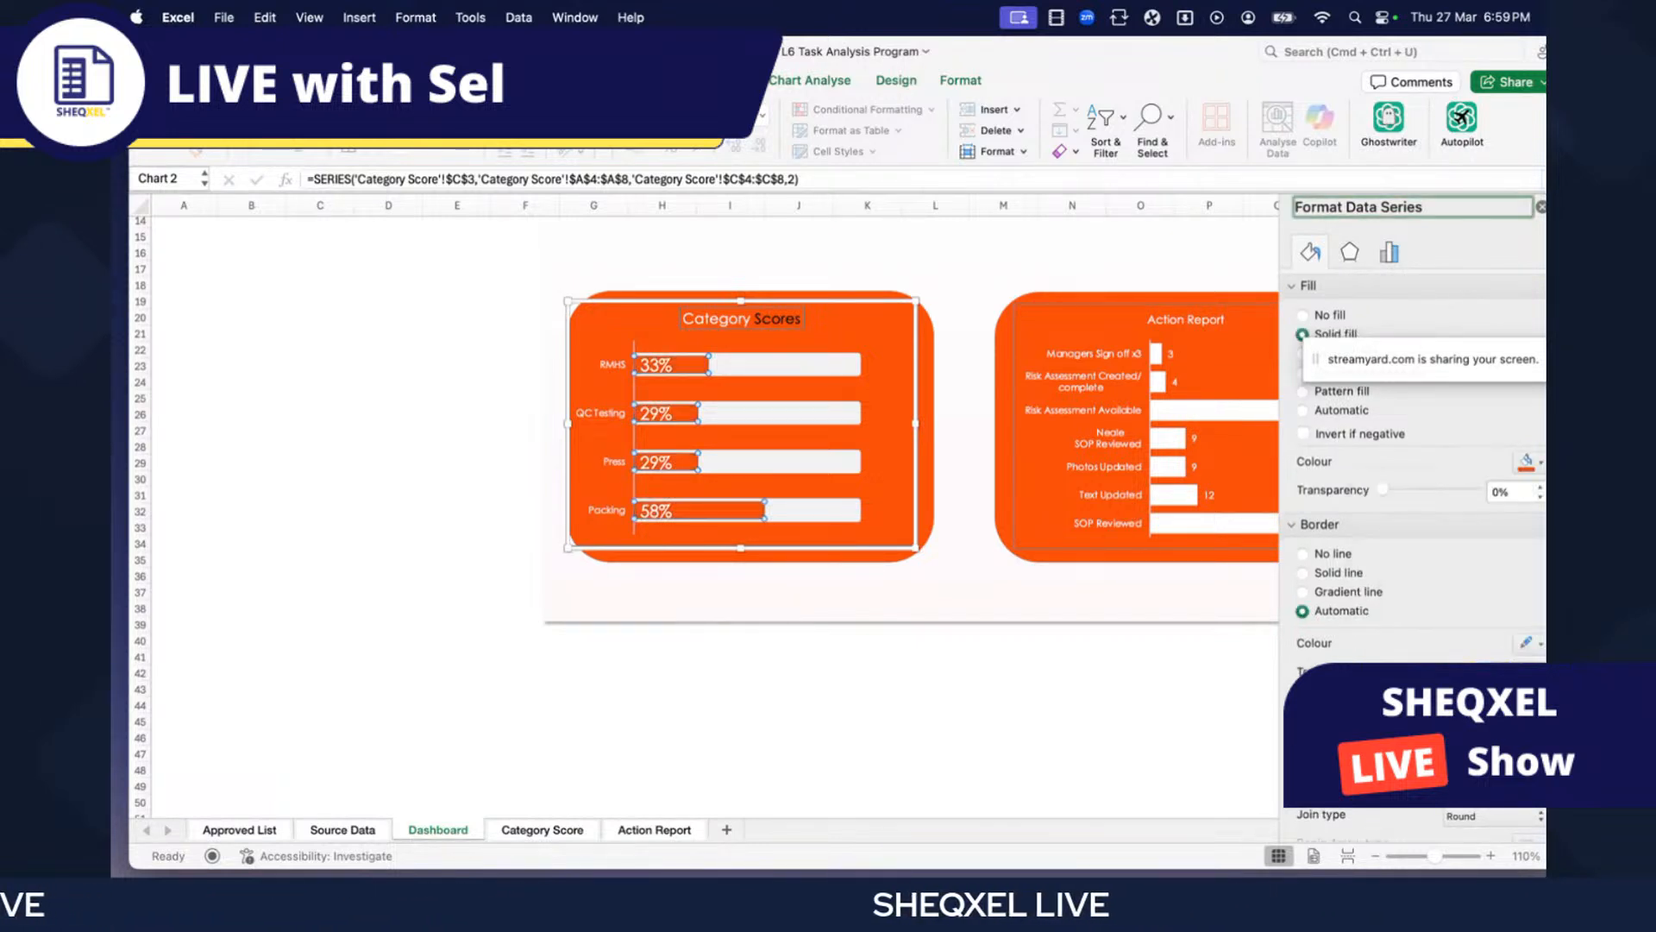
left_click(897, 700)
- Try to remove the chart outline by applying no outline to the Category Scores title
scroll(934, 687, "right", 5)
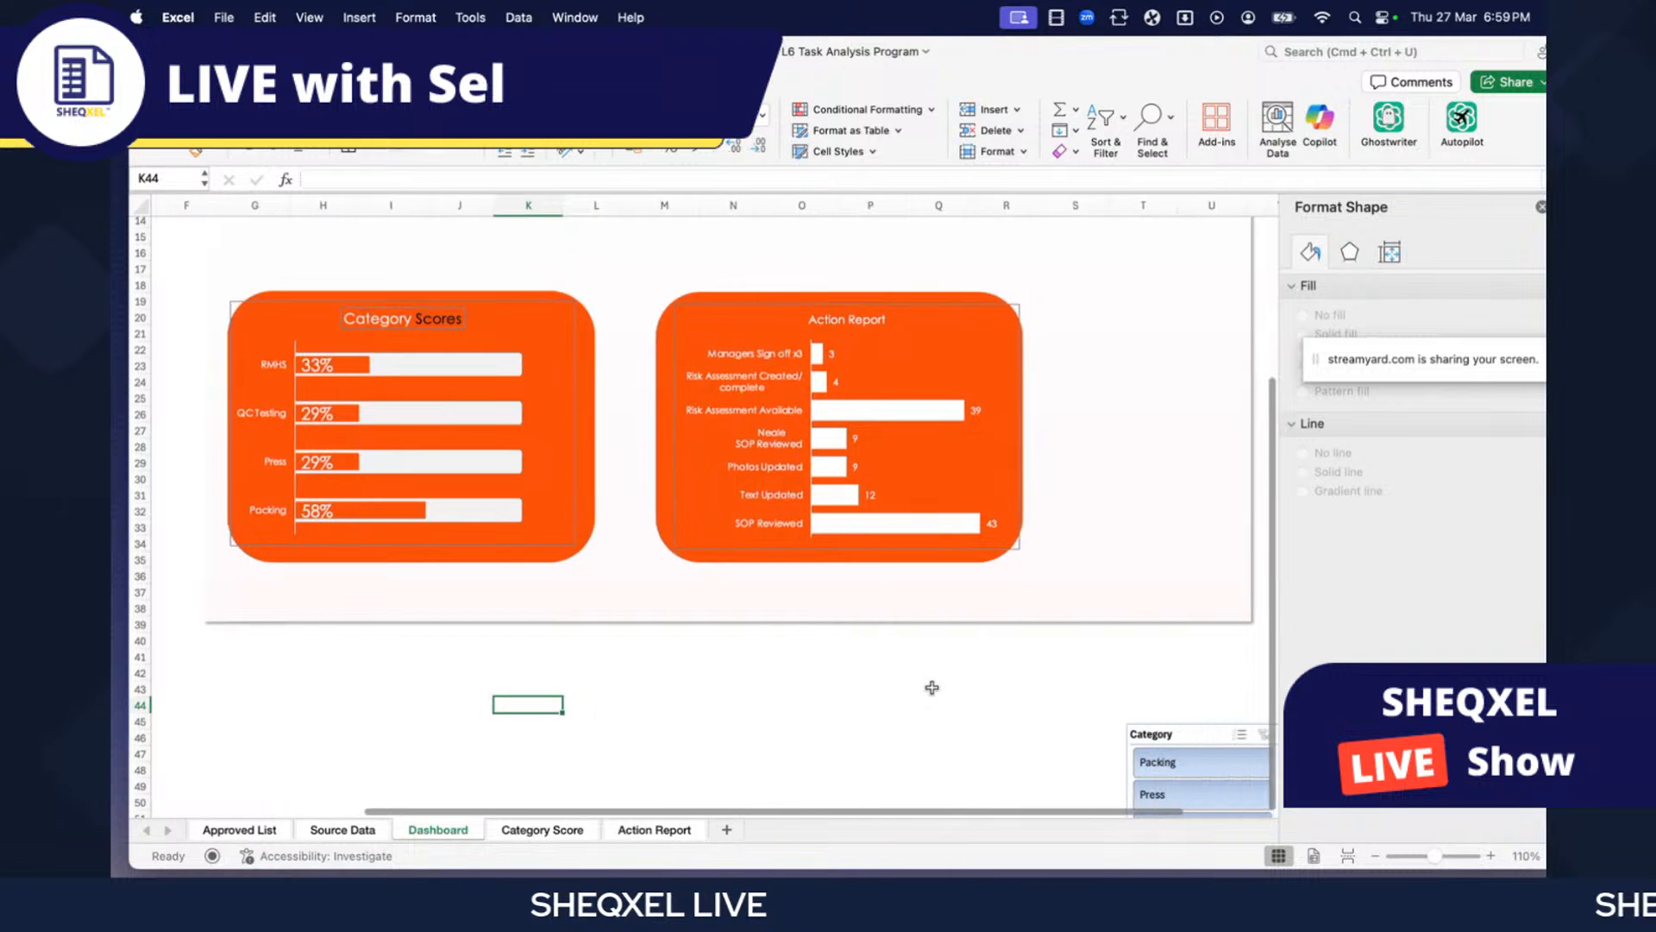
left_click(442, 319)
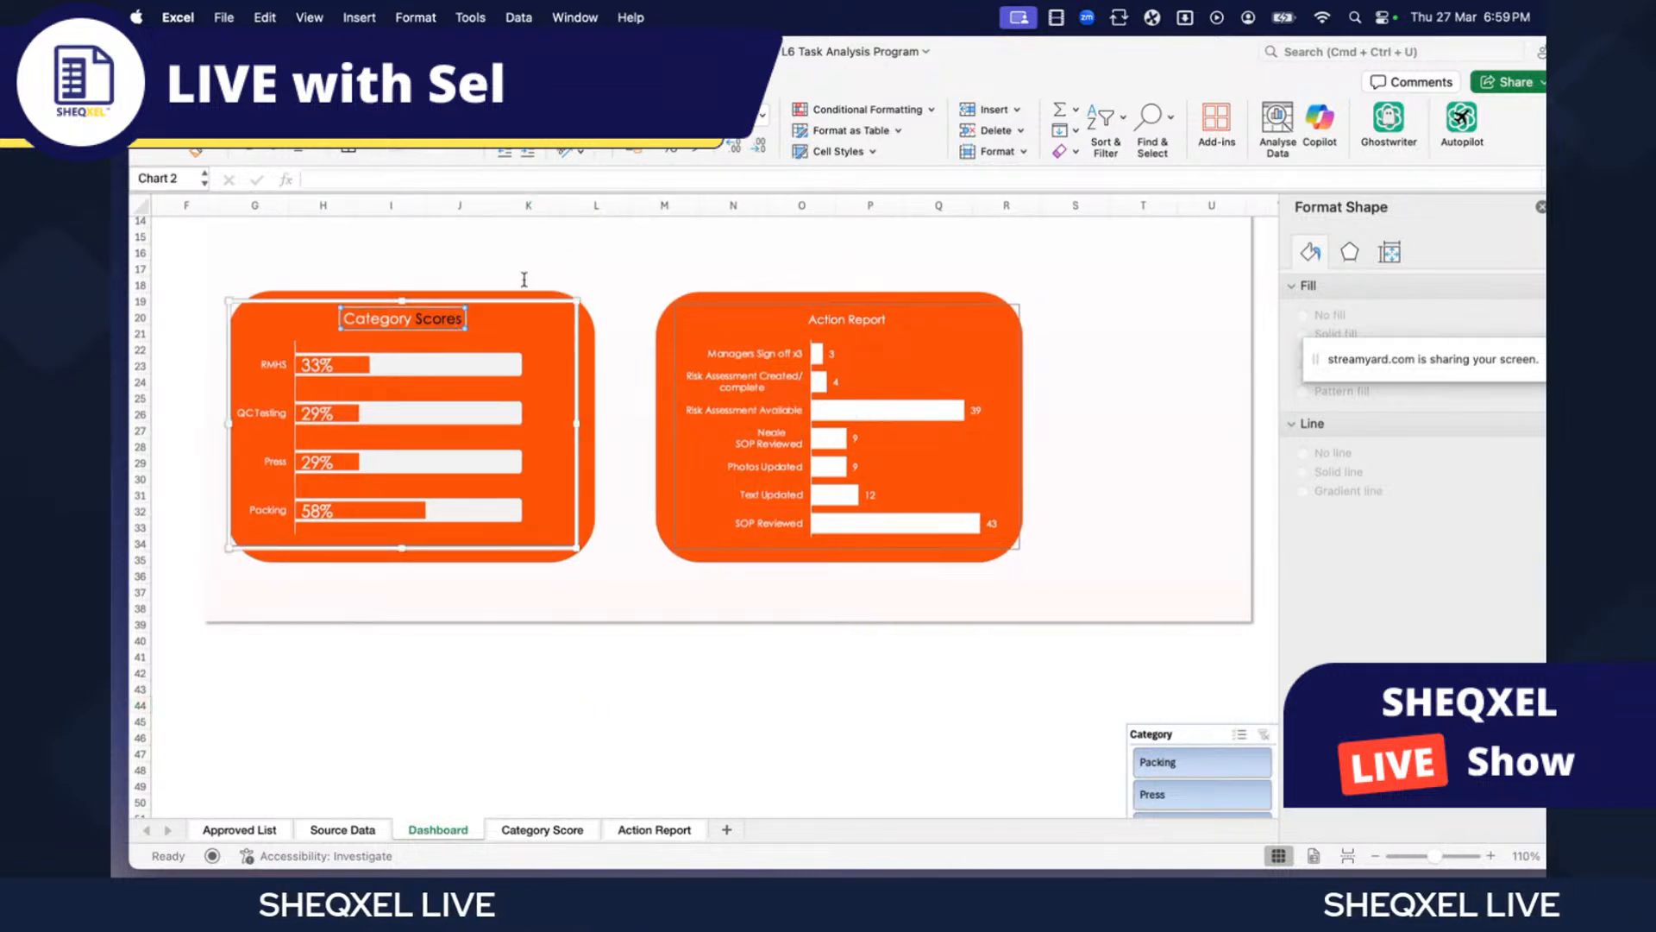
left_click(961, 81)
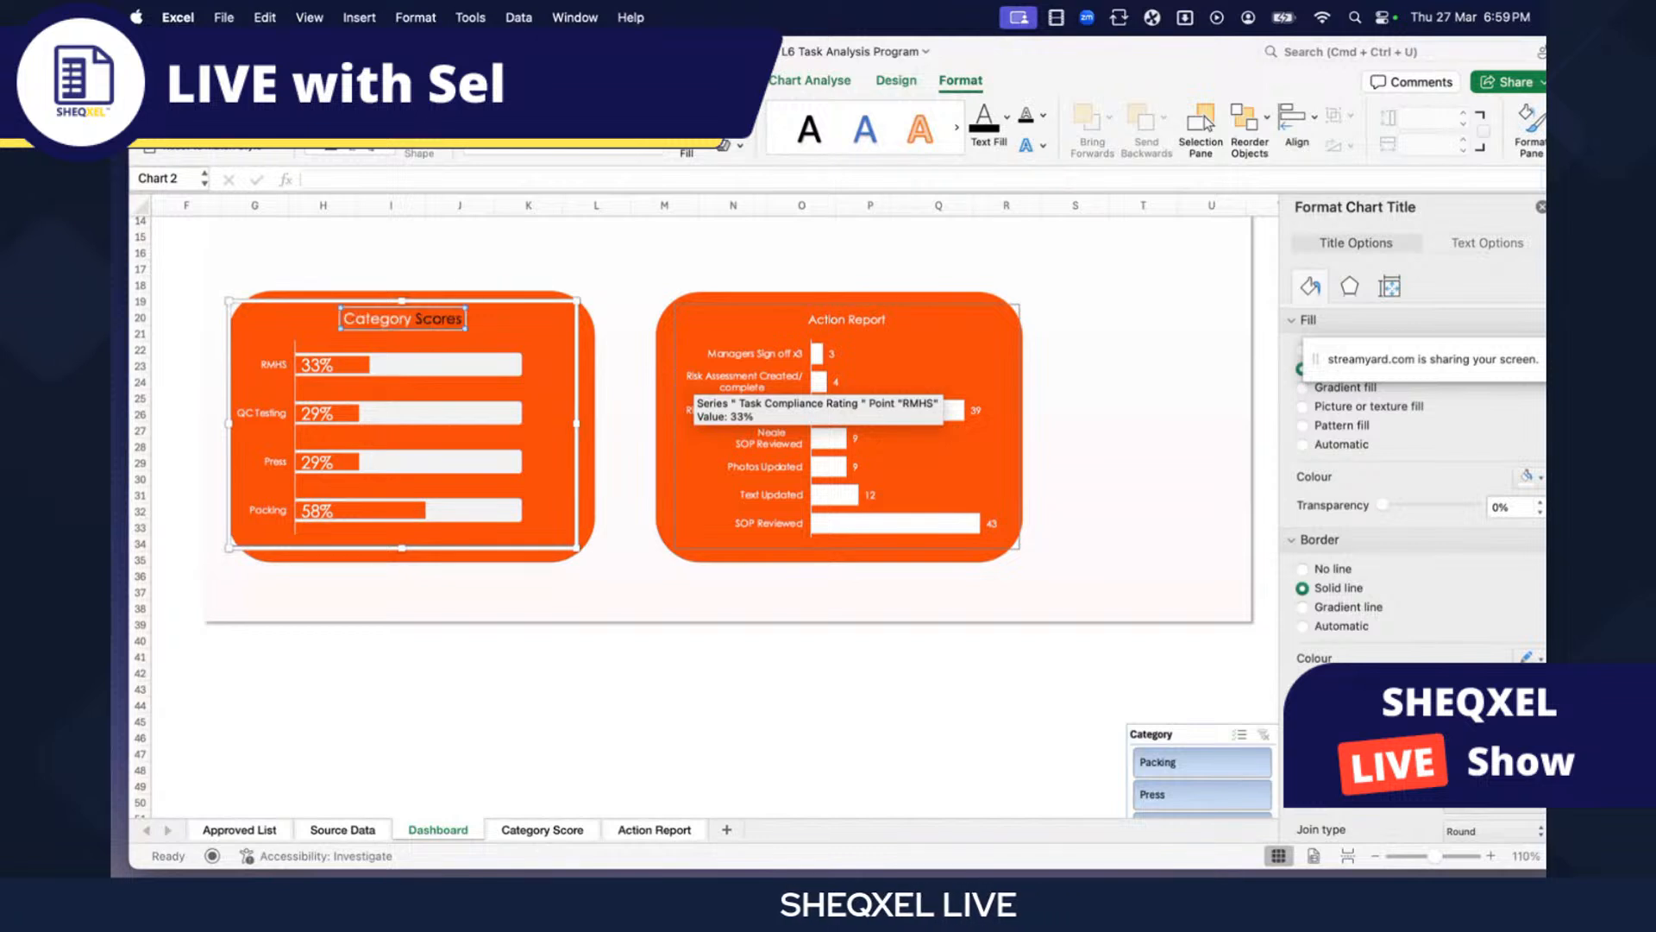
left_click(740, 145)
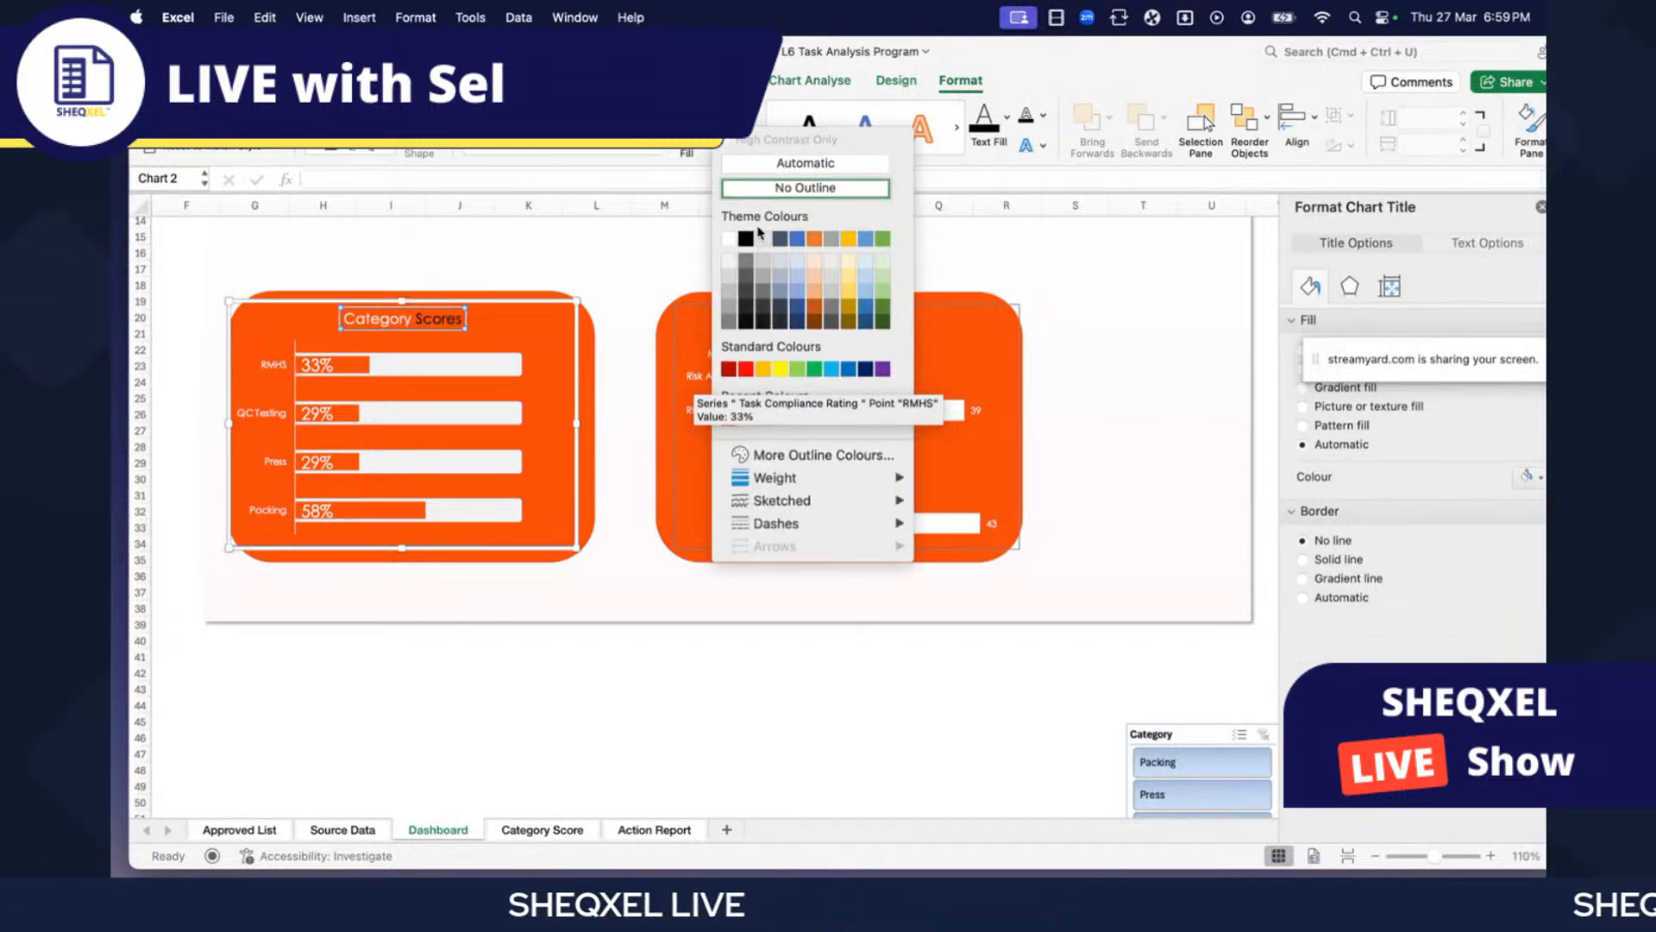
left_click(760, 195)
left_click(580, 660)
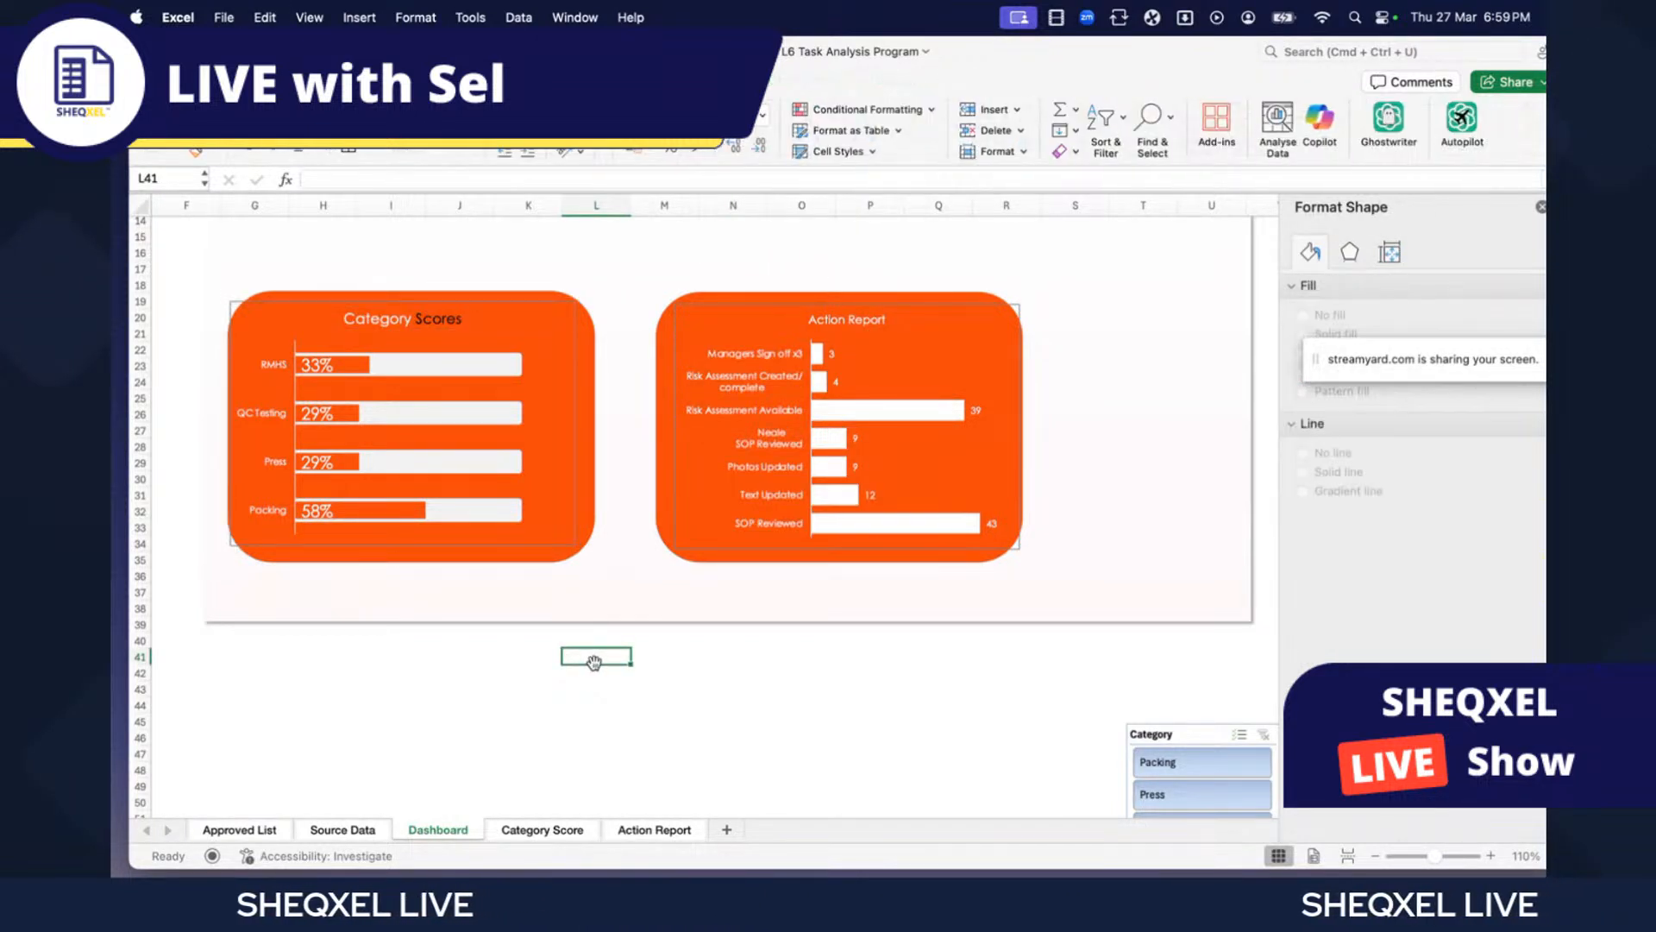
- Set the Category Scores chart area to no outline
left_click(581, 348)
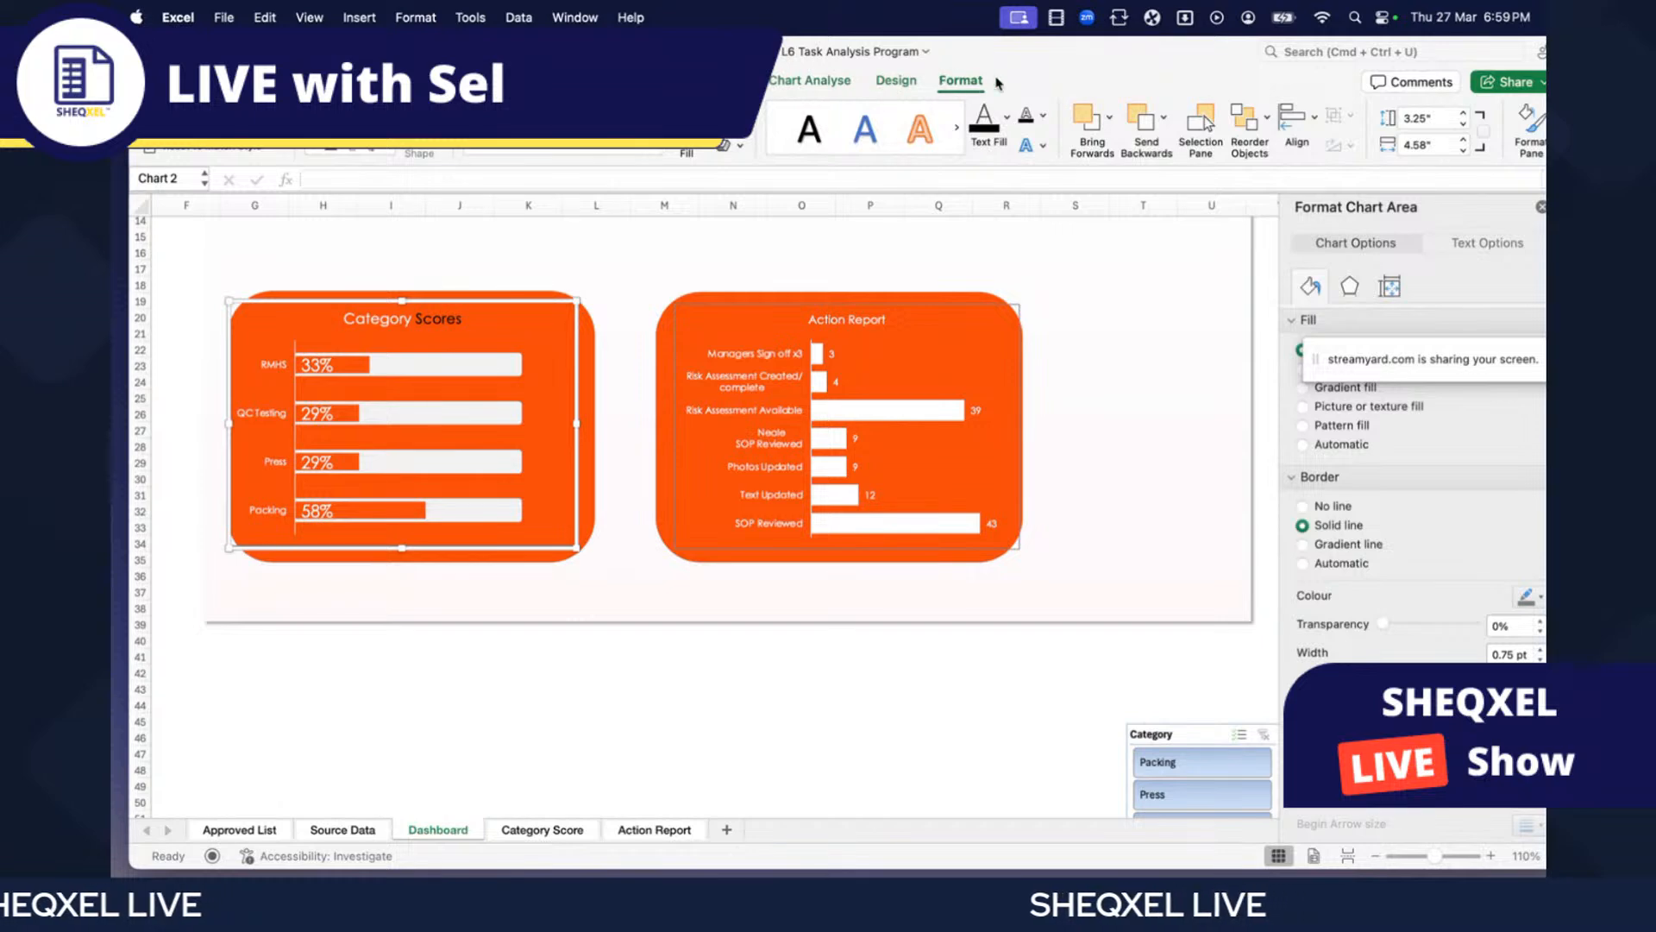
left_click(980, 83)
left_click(957, 80)
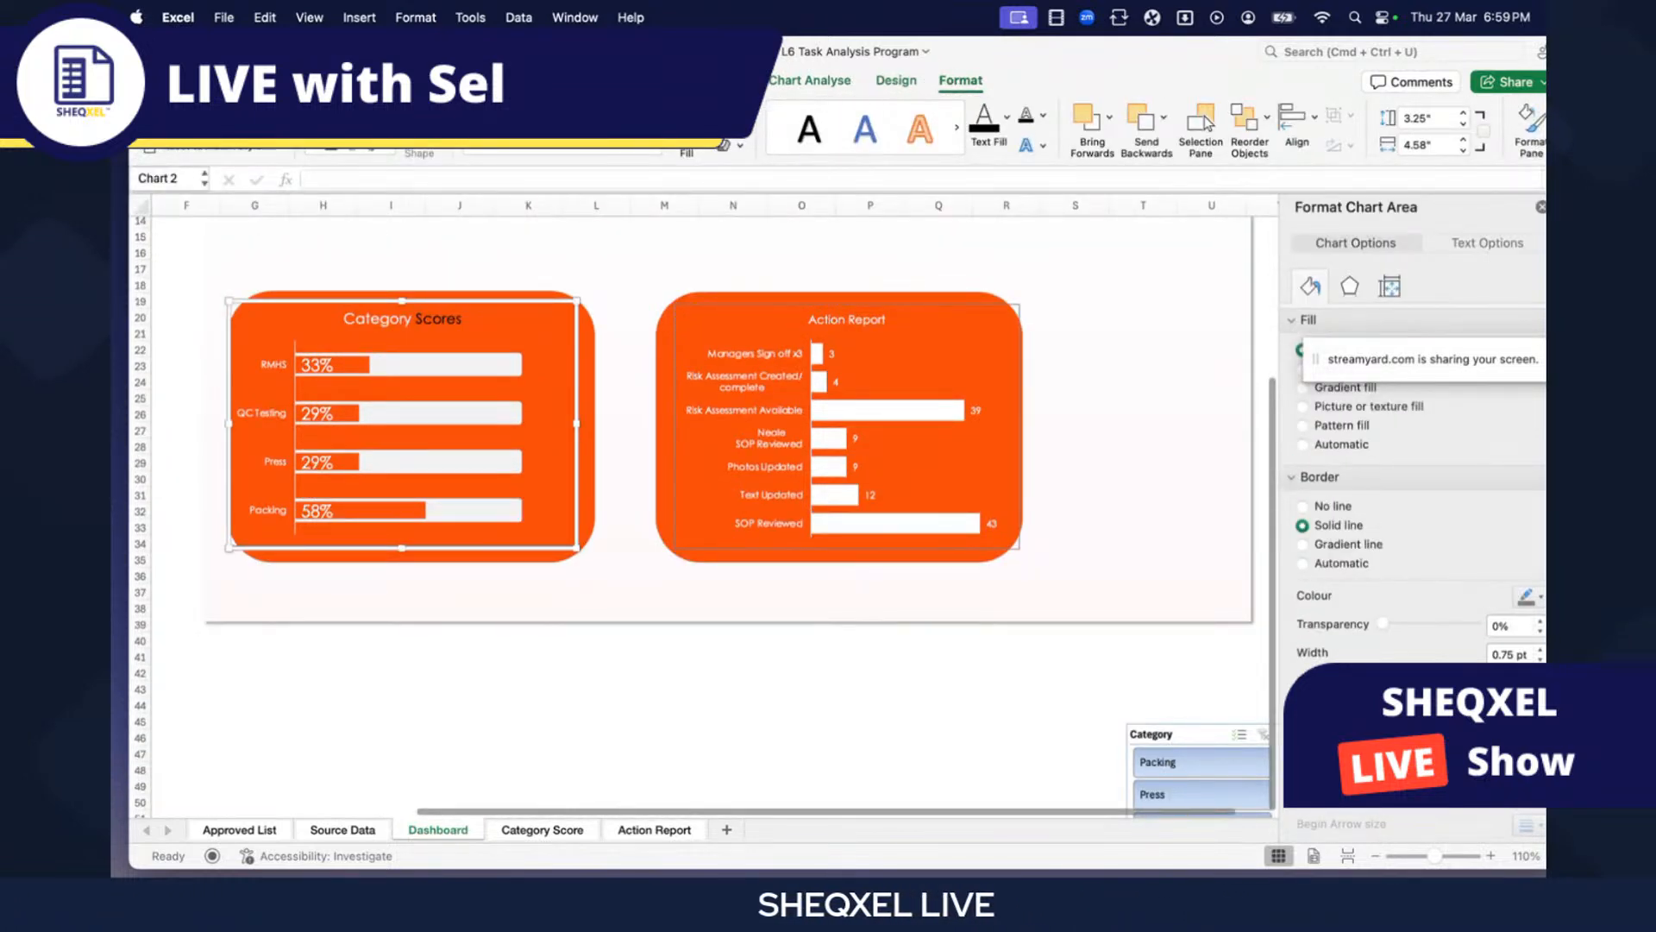
left_click(739, 117)
left_click(758, 192)
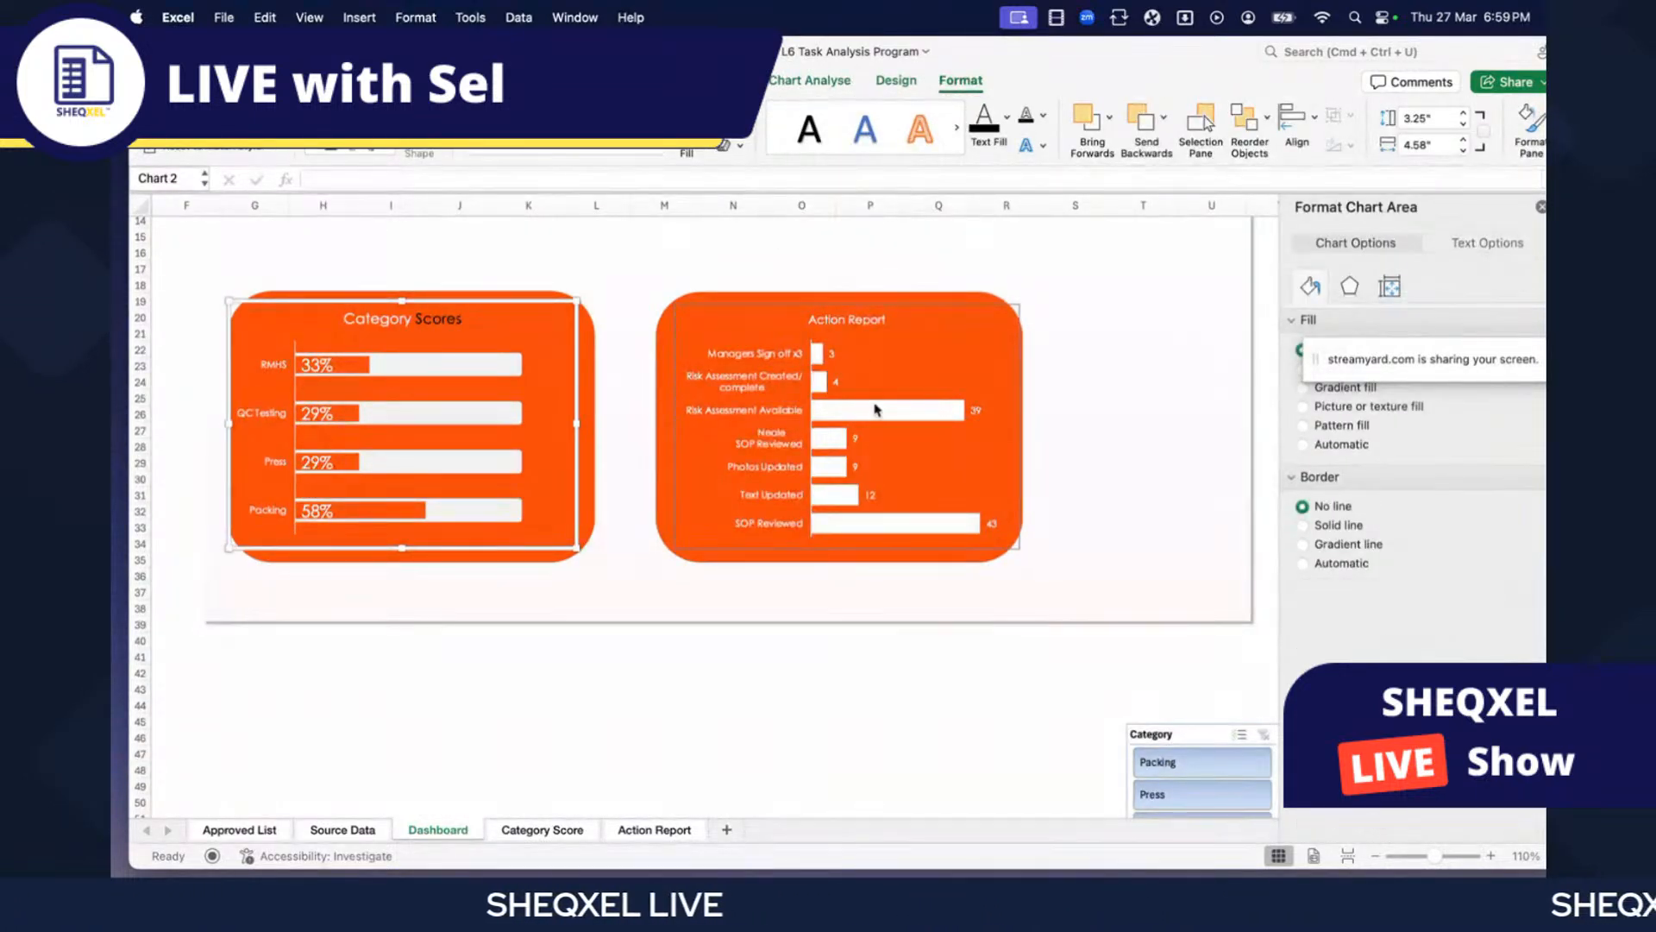
- Remove the outline from the Action Report chart area
left_click(884, 312)
left_click(739, 117)
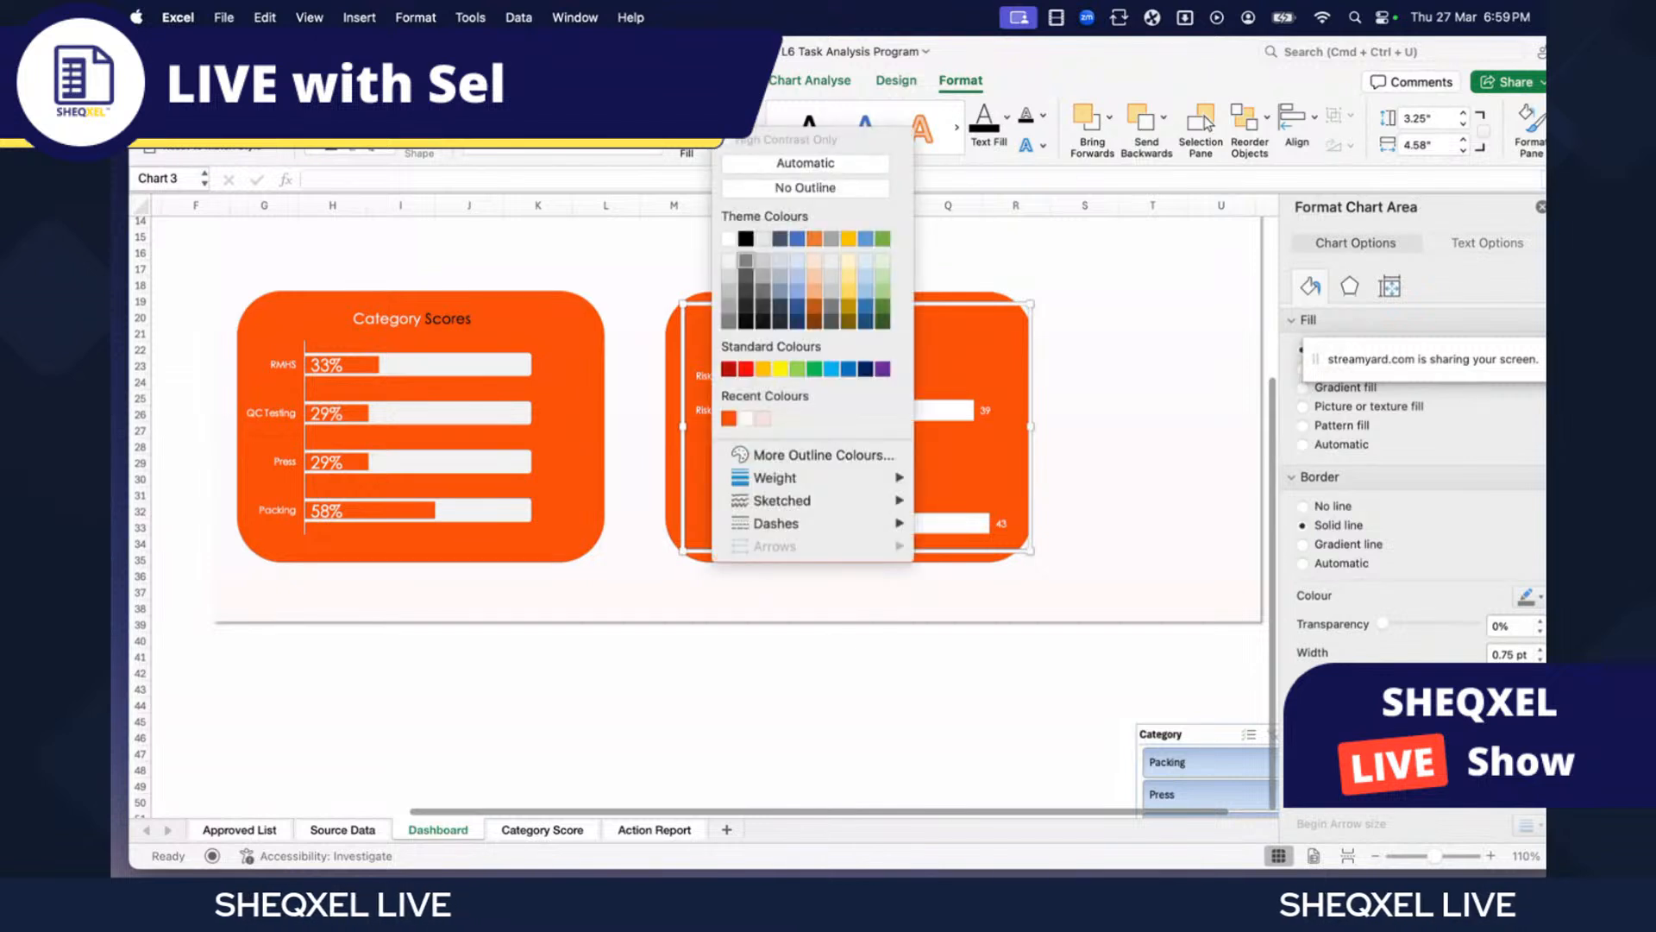
left_click(758, 191)
left_click(740, 618)
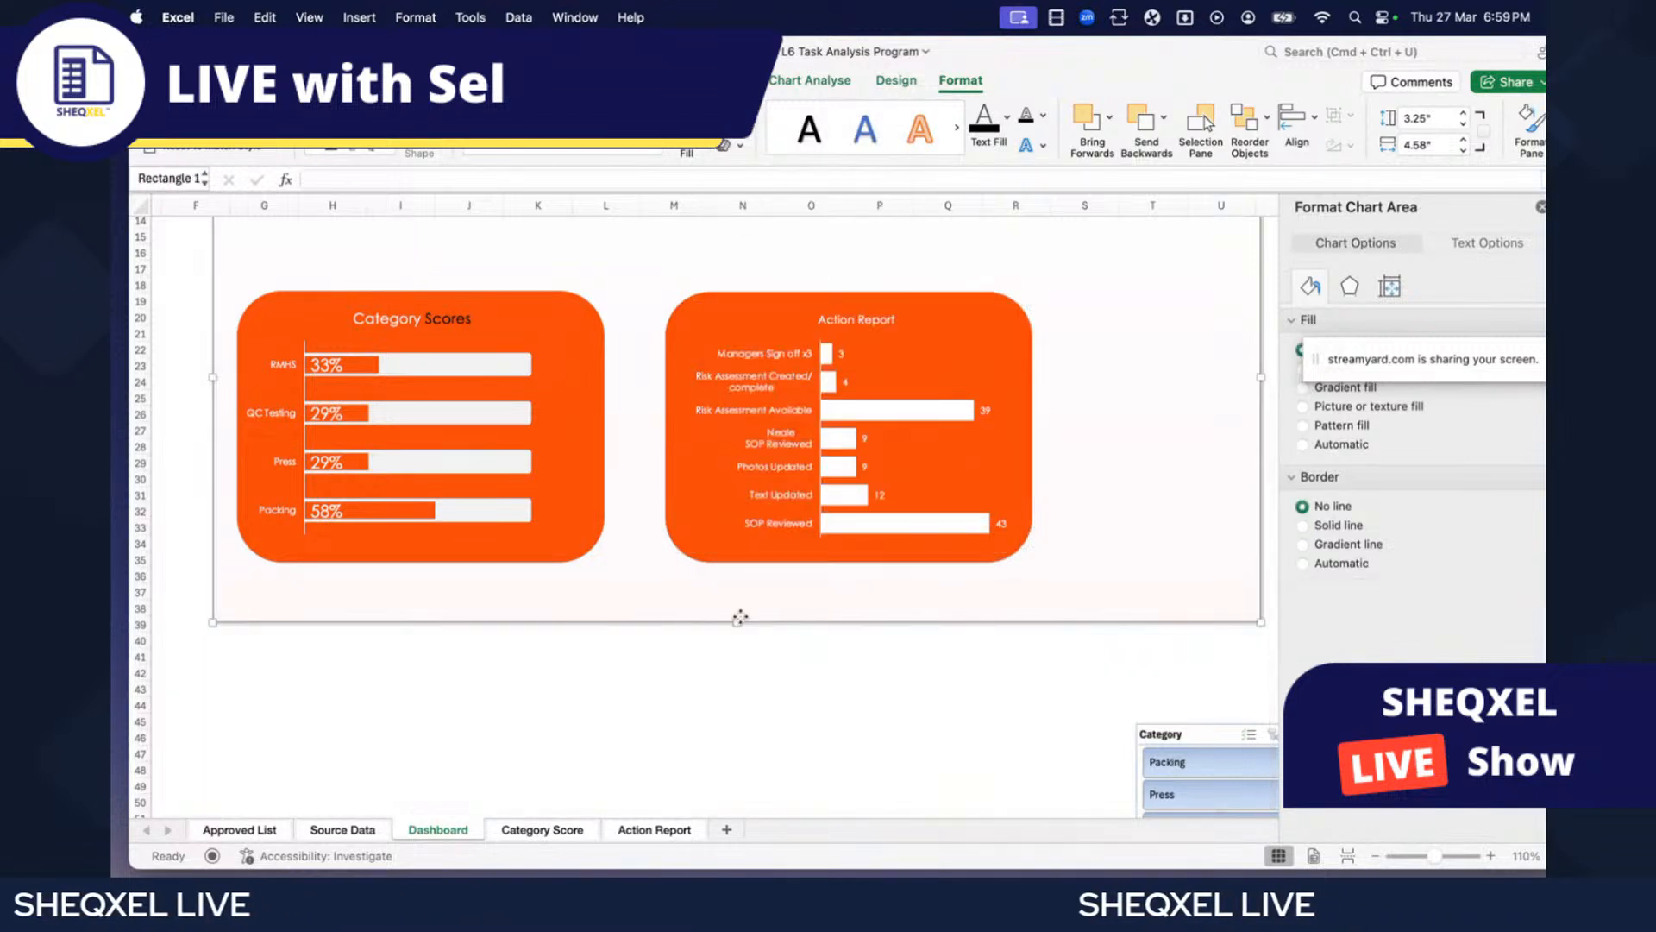
left_click(729, 677)
- Set the whole Category Scores chart title to white text
left_click(461, 311)
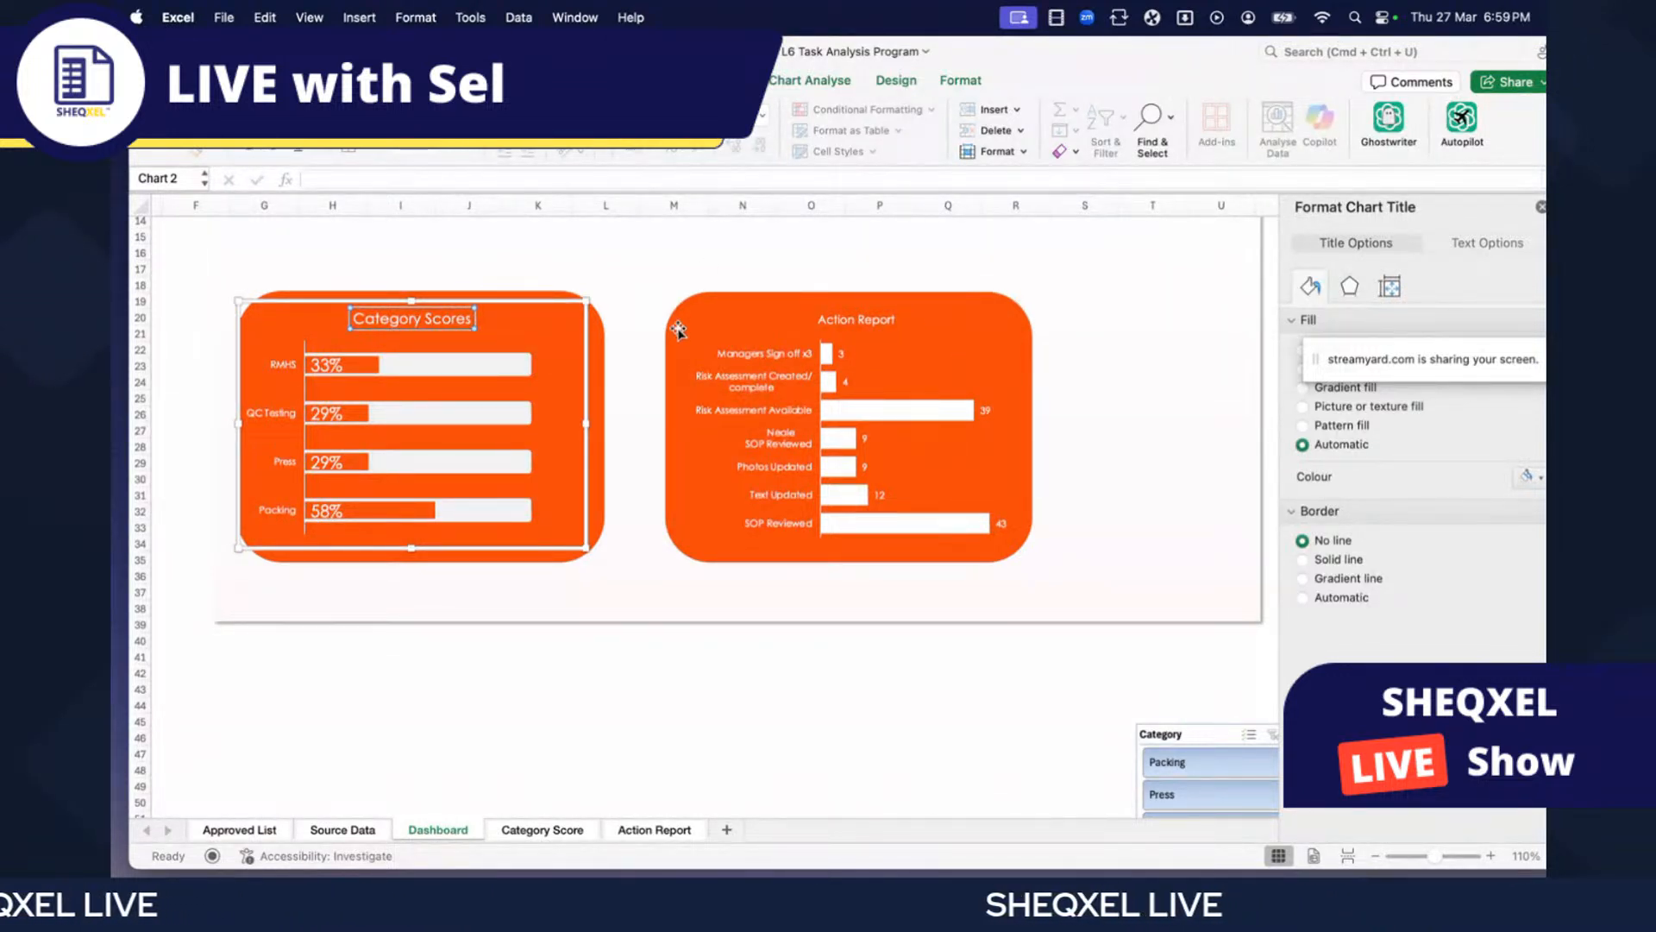
left_click(658, 718)
scroll(651, 703, "up", 5)
scroll(560, 665, "left", 2)
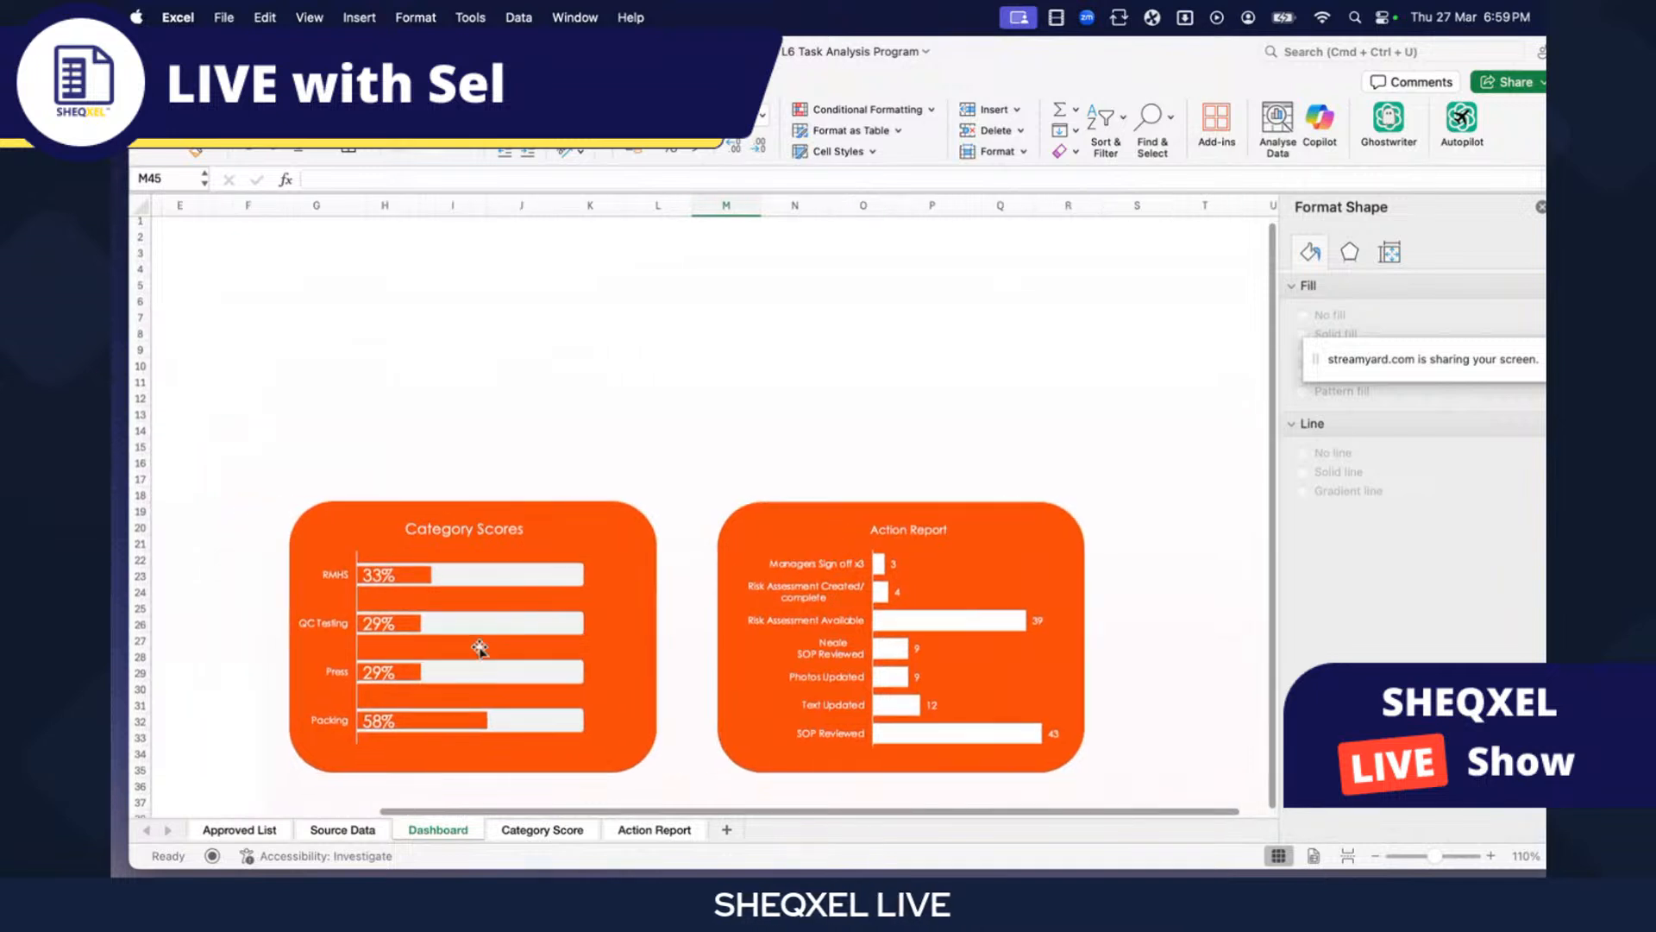
- Apply the first outer shadow preset to the white bars of the Action Report chart
left_click(592, 626)
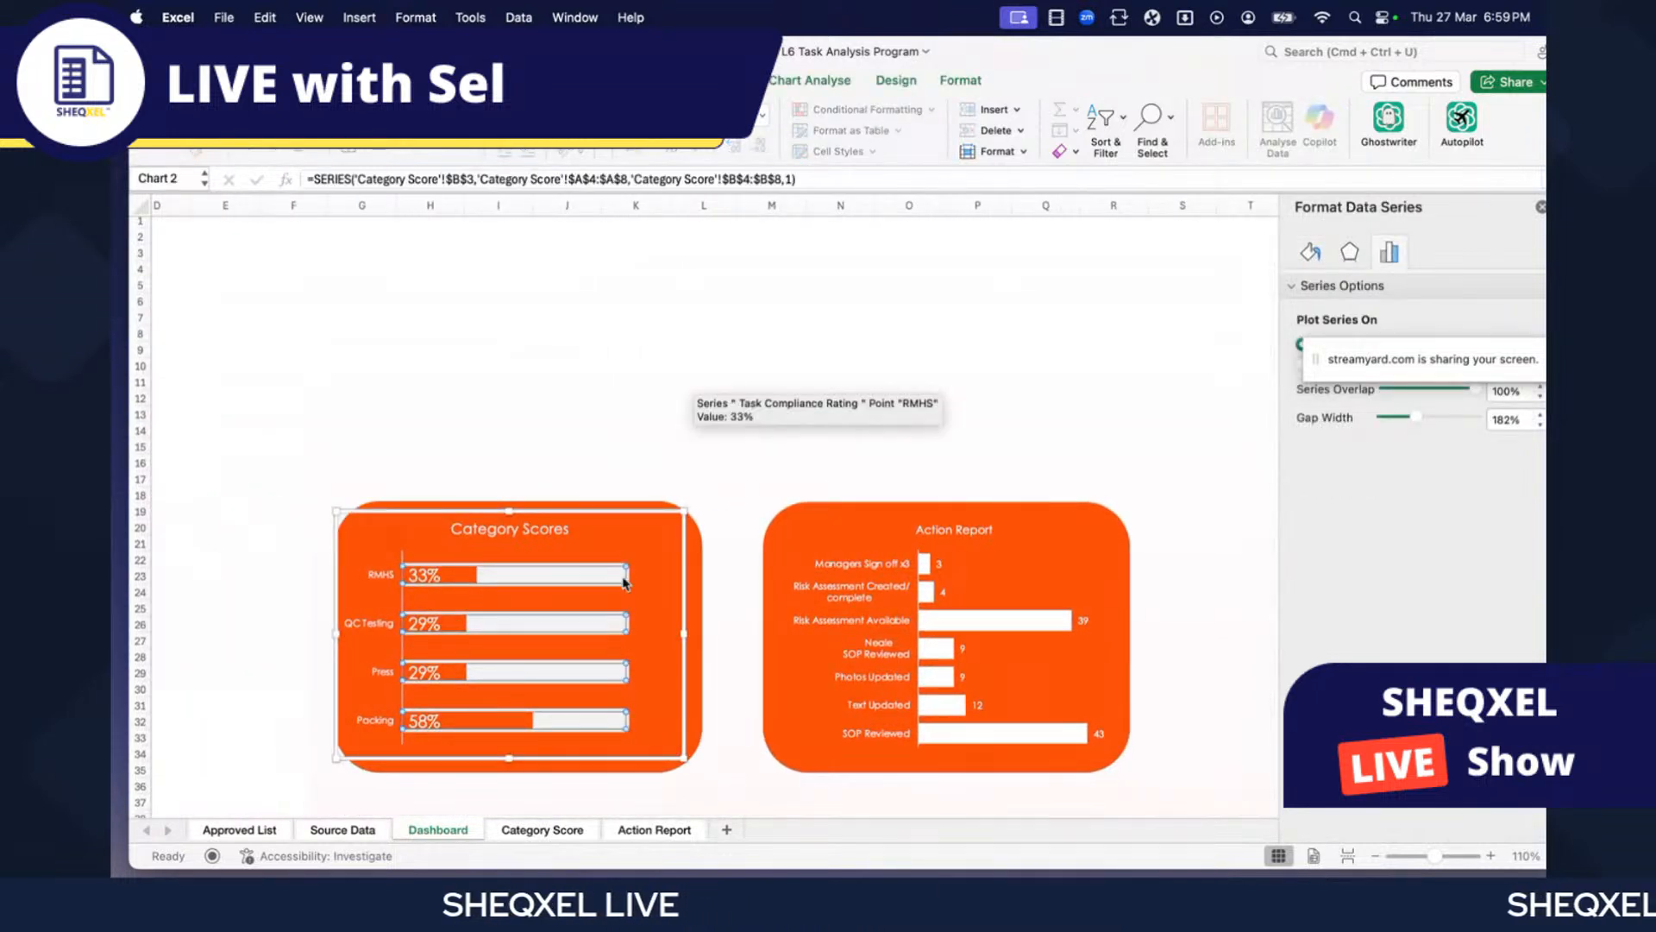
left_click(1018, 624)
left_click(960, 80)
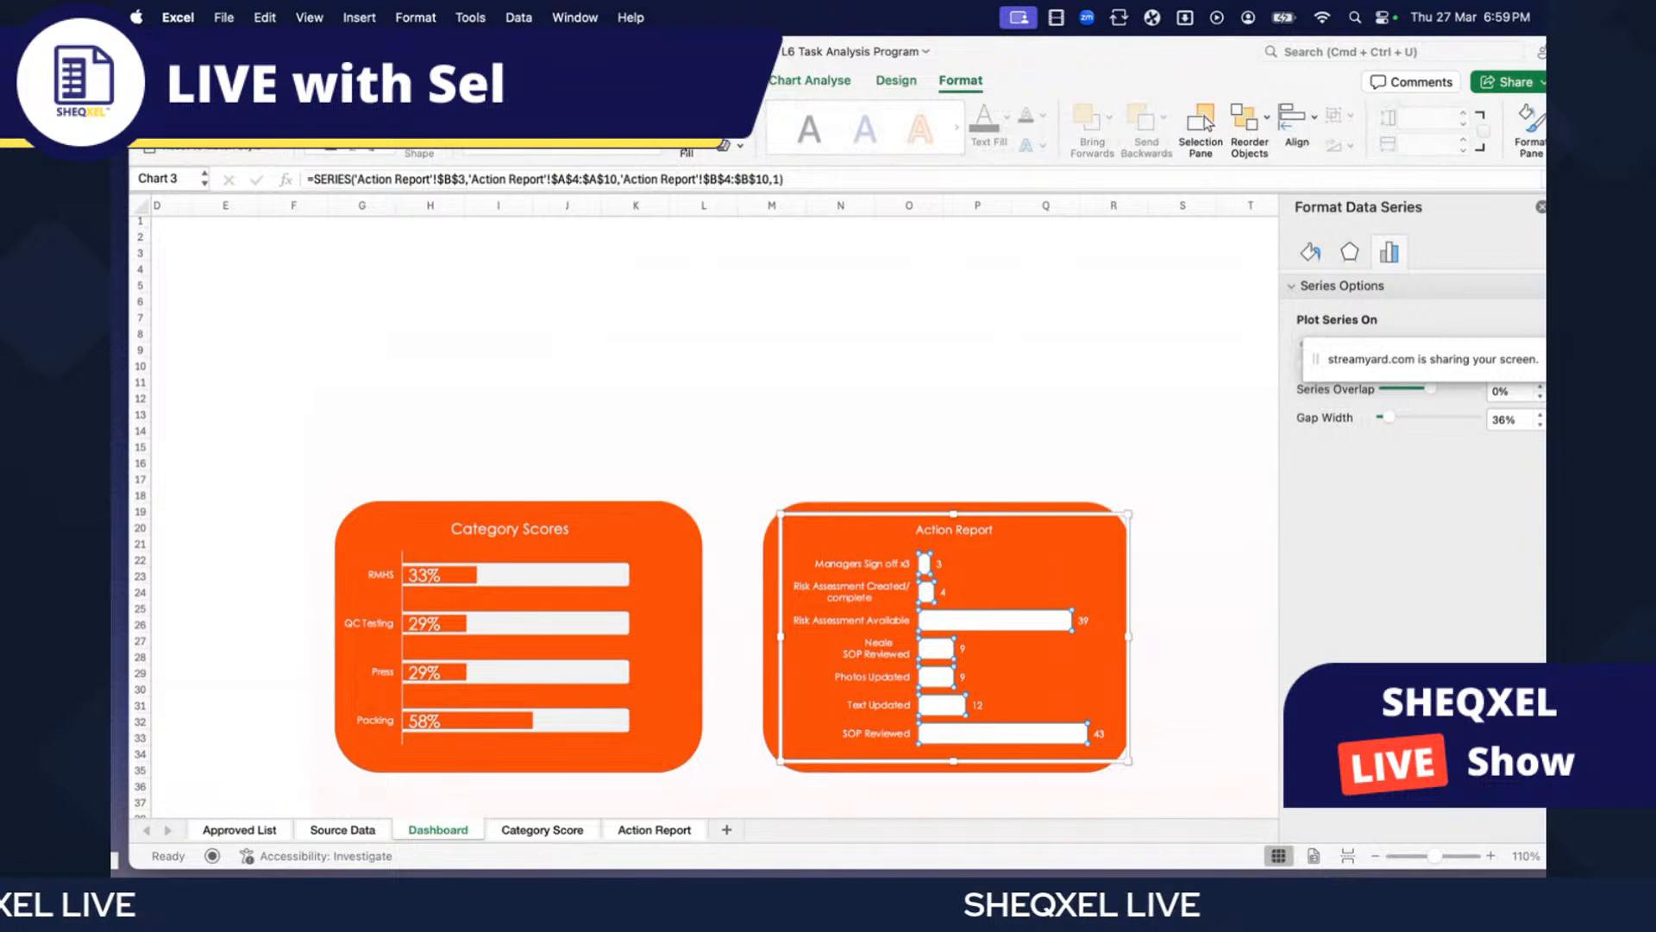
left_click(739, 147)
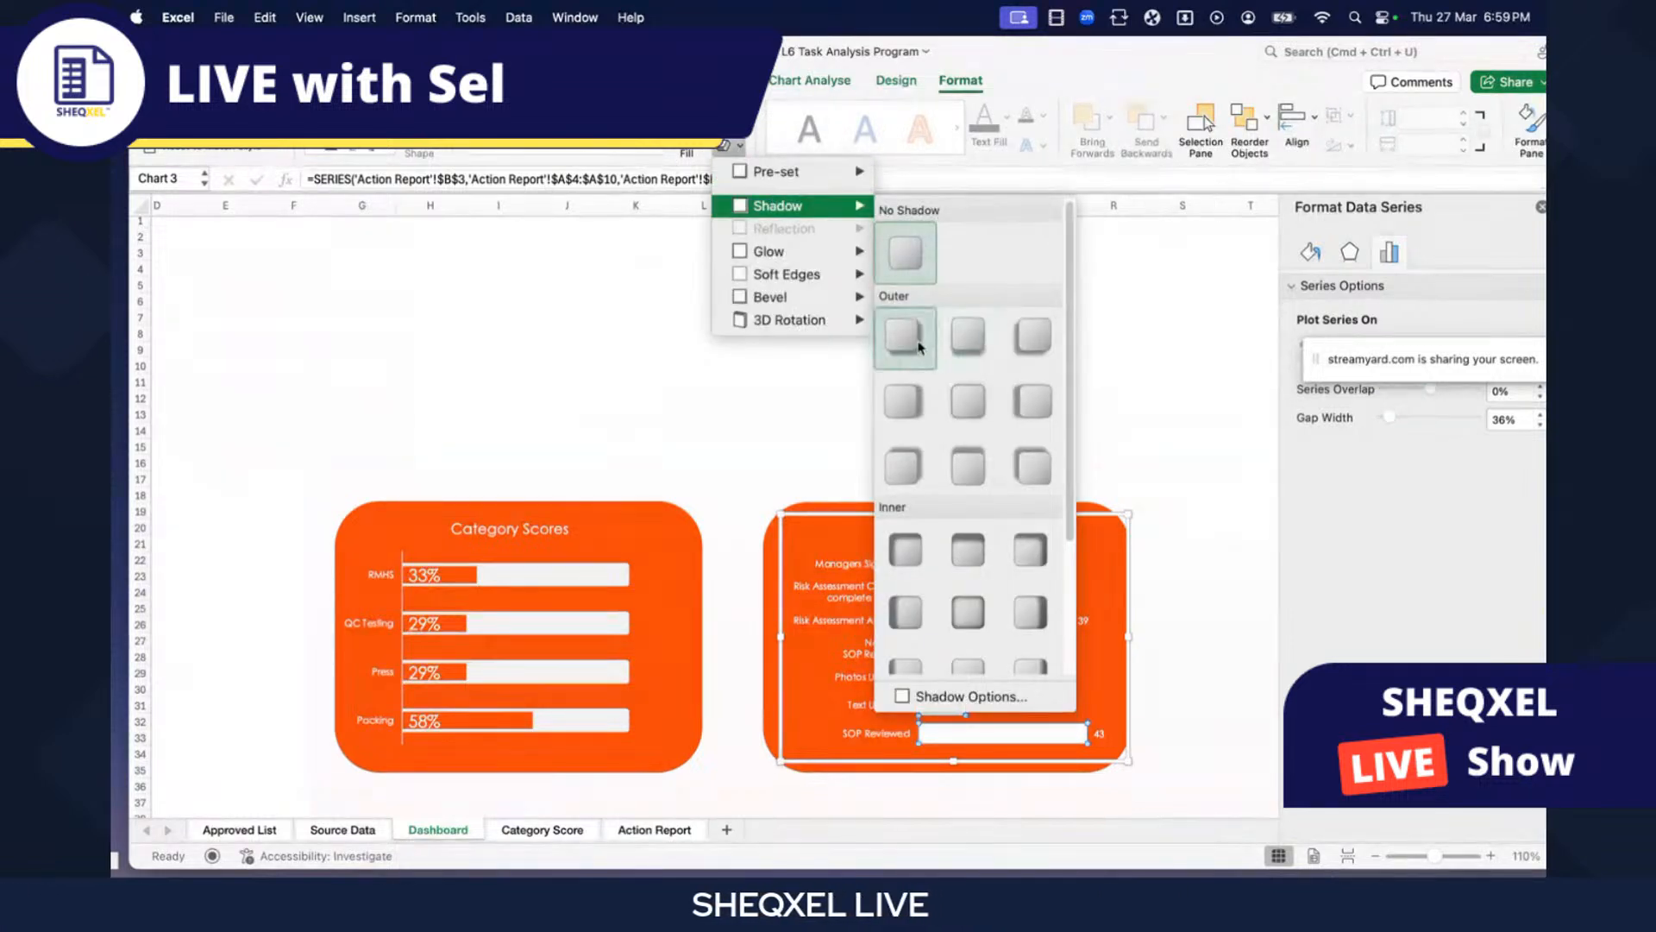
left_click(897, 337)
left_click(250, 522)
scroll(244, 518, "down", 2)
scroll(245, 518, "right", 2)
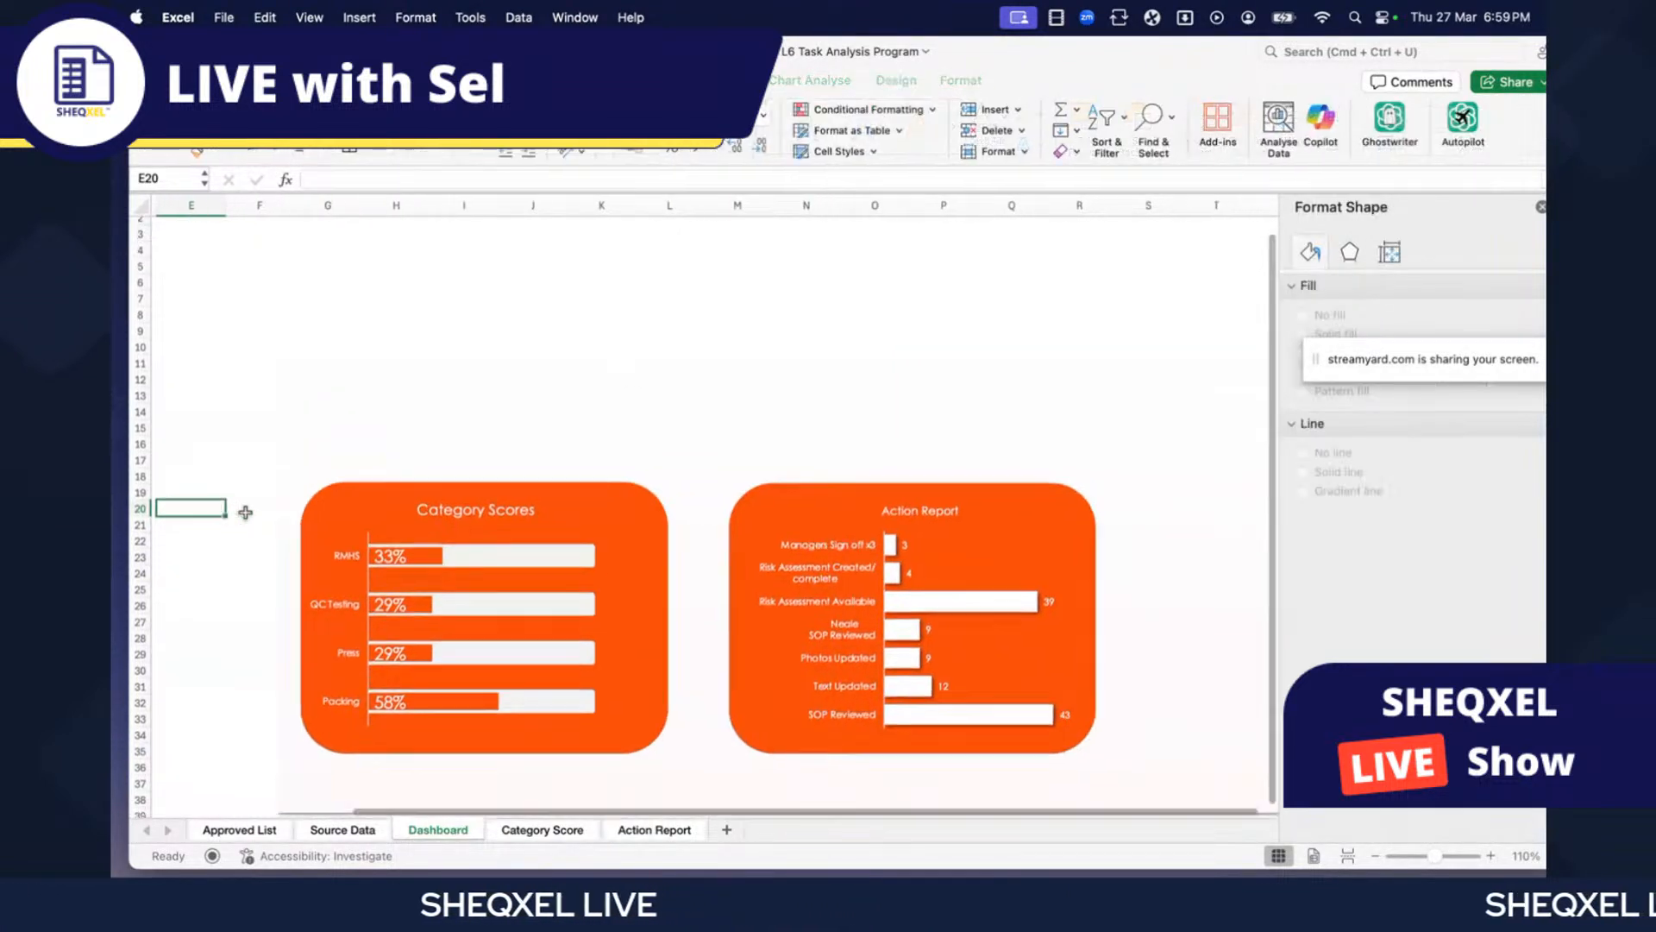
- Apply the first outer shadow preset to the full-length background bars of the Category Scores chart
left_click(555, 573)
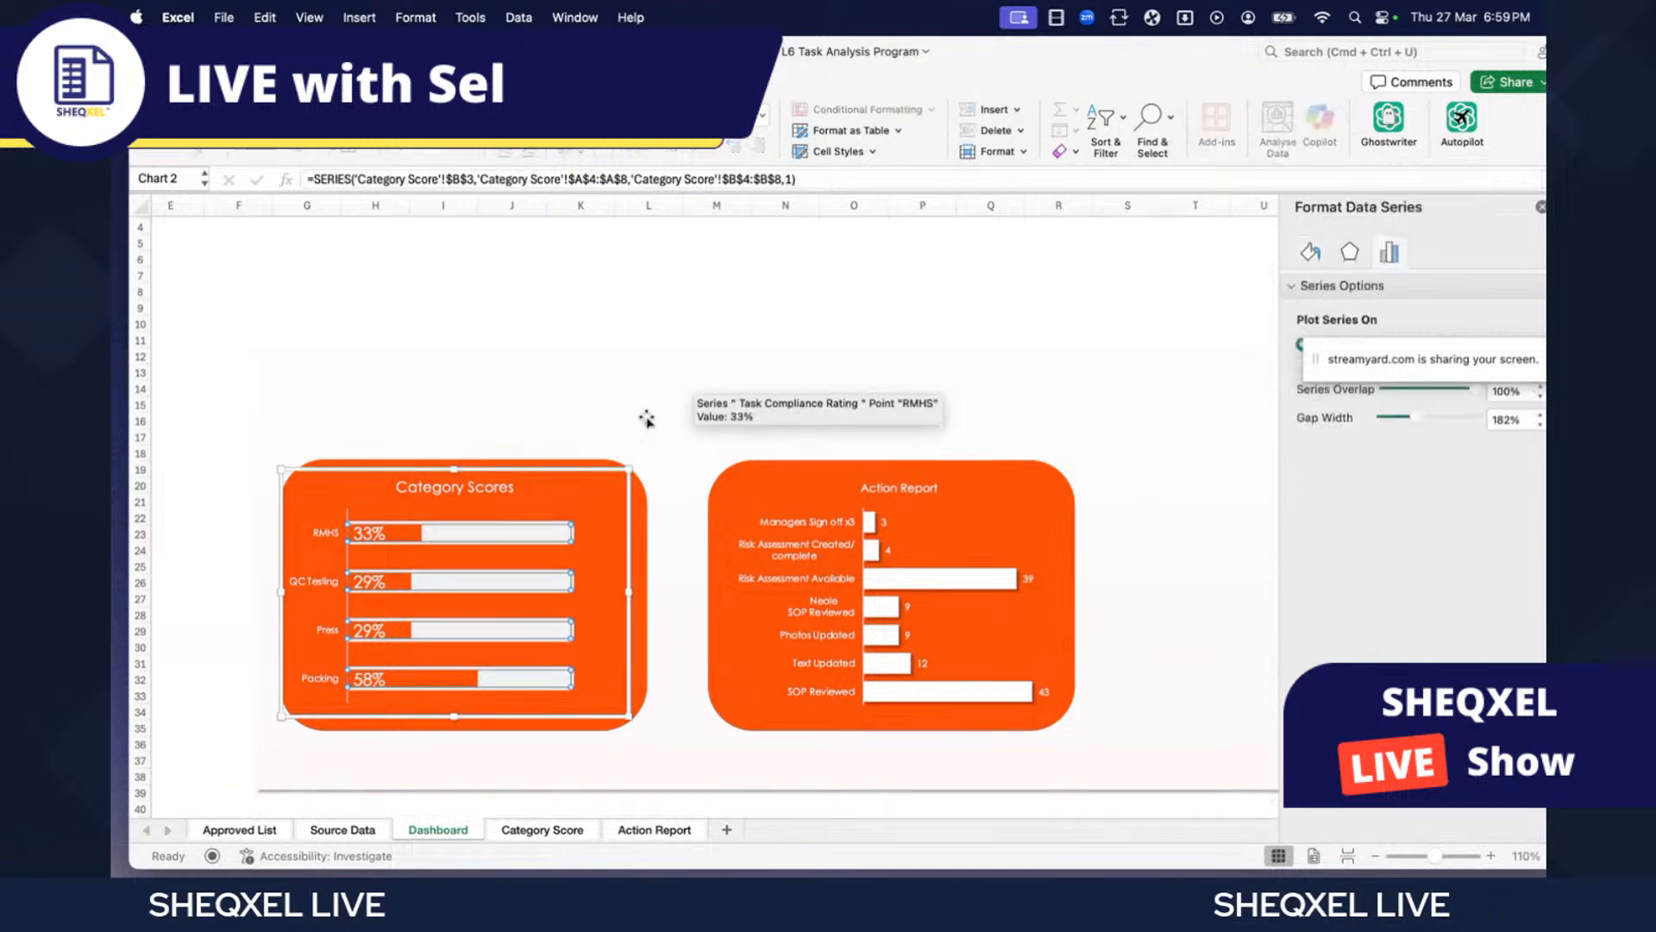
left_click(972, 82)
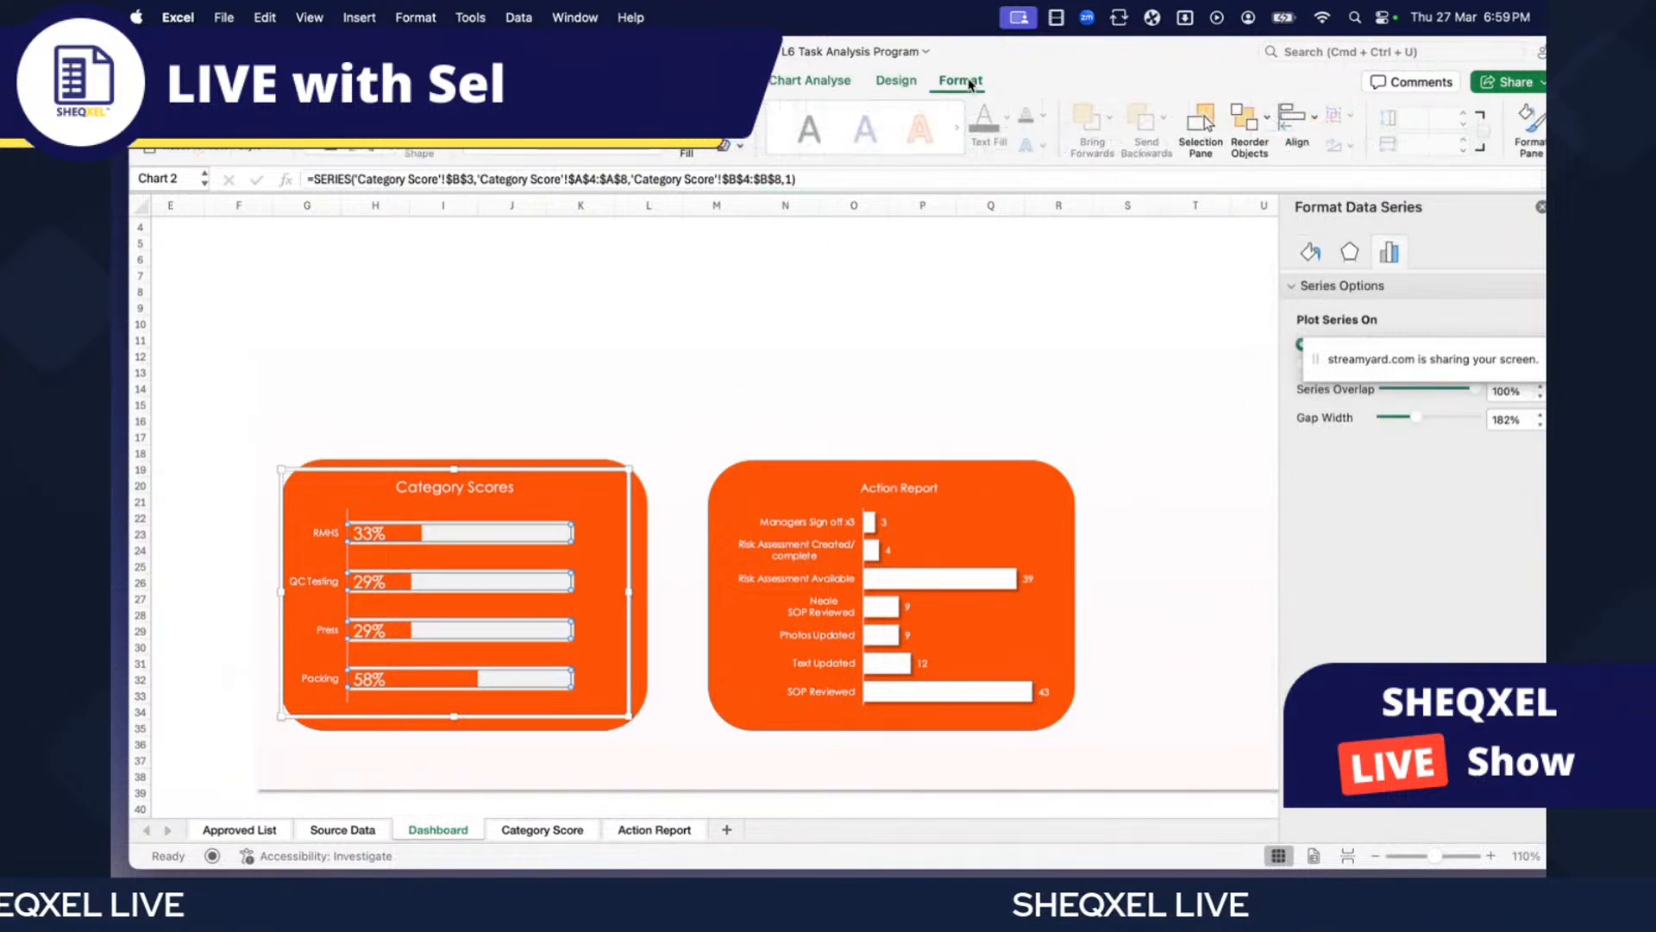
left_click(724, 145)
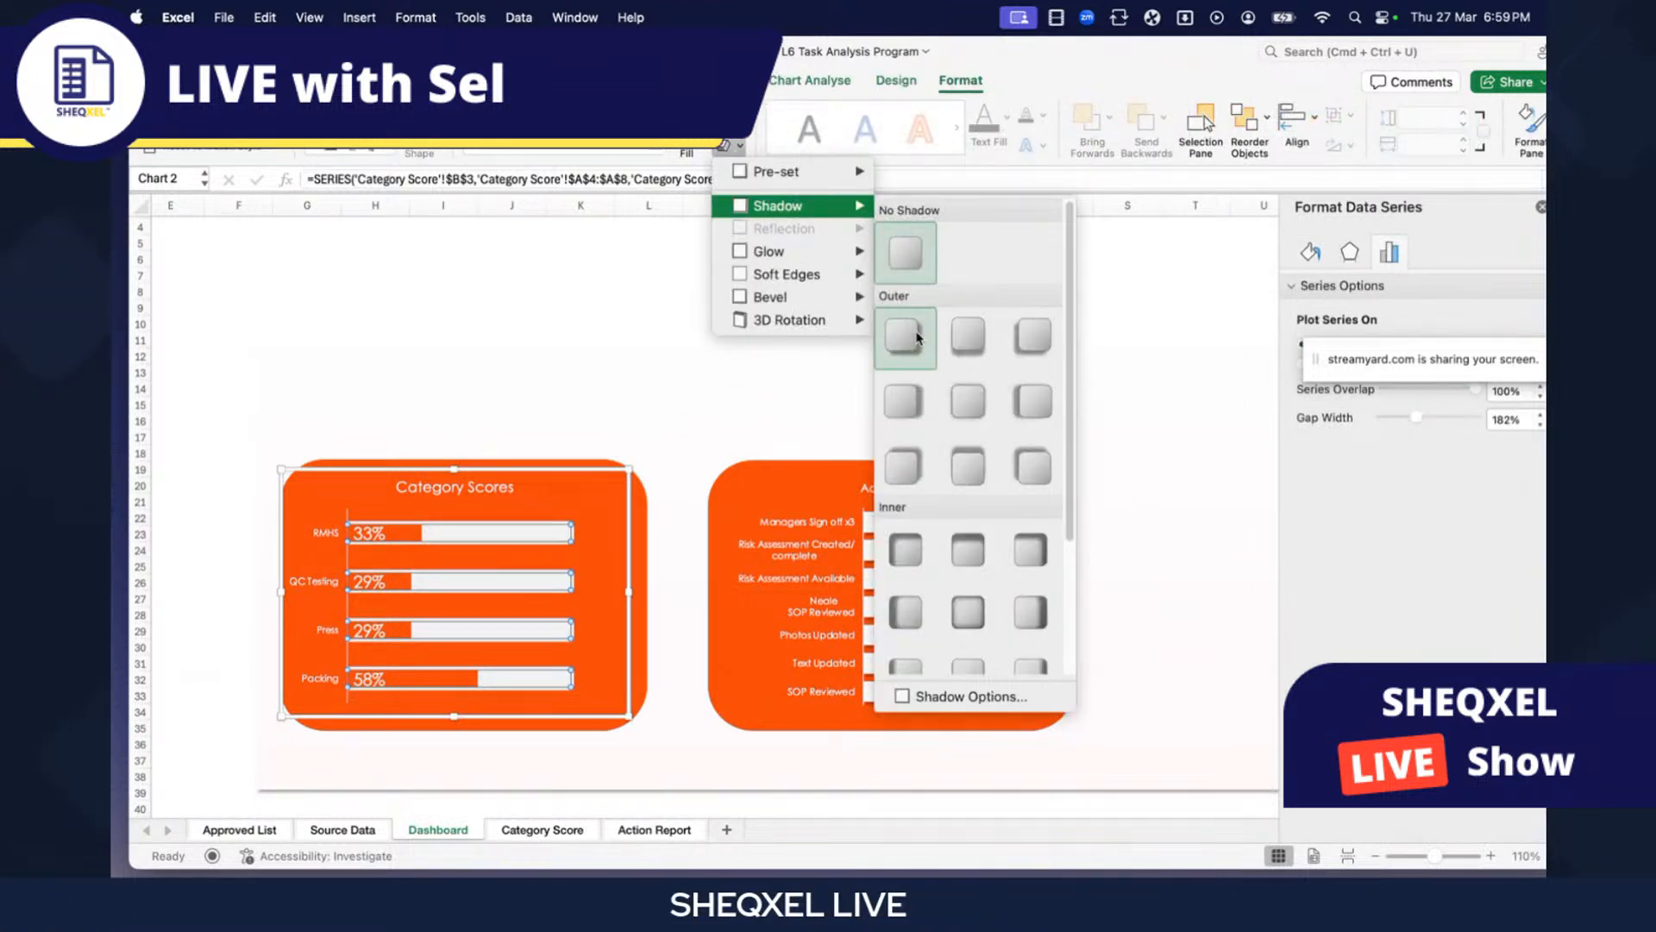
left_click(902, 339)
left_click(194, 455)
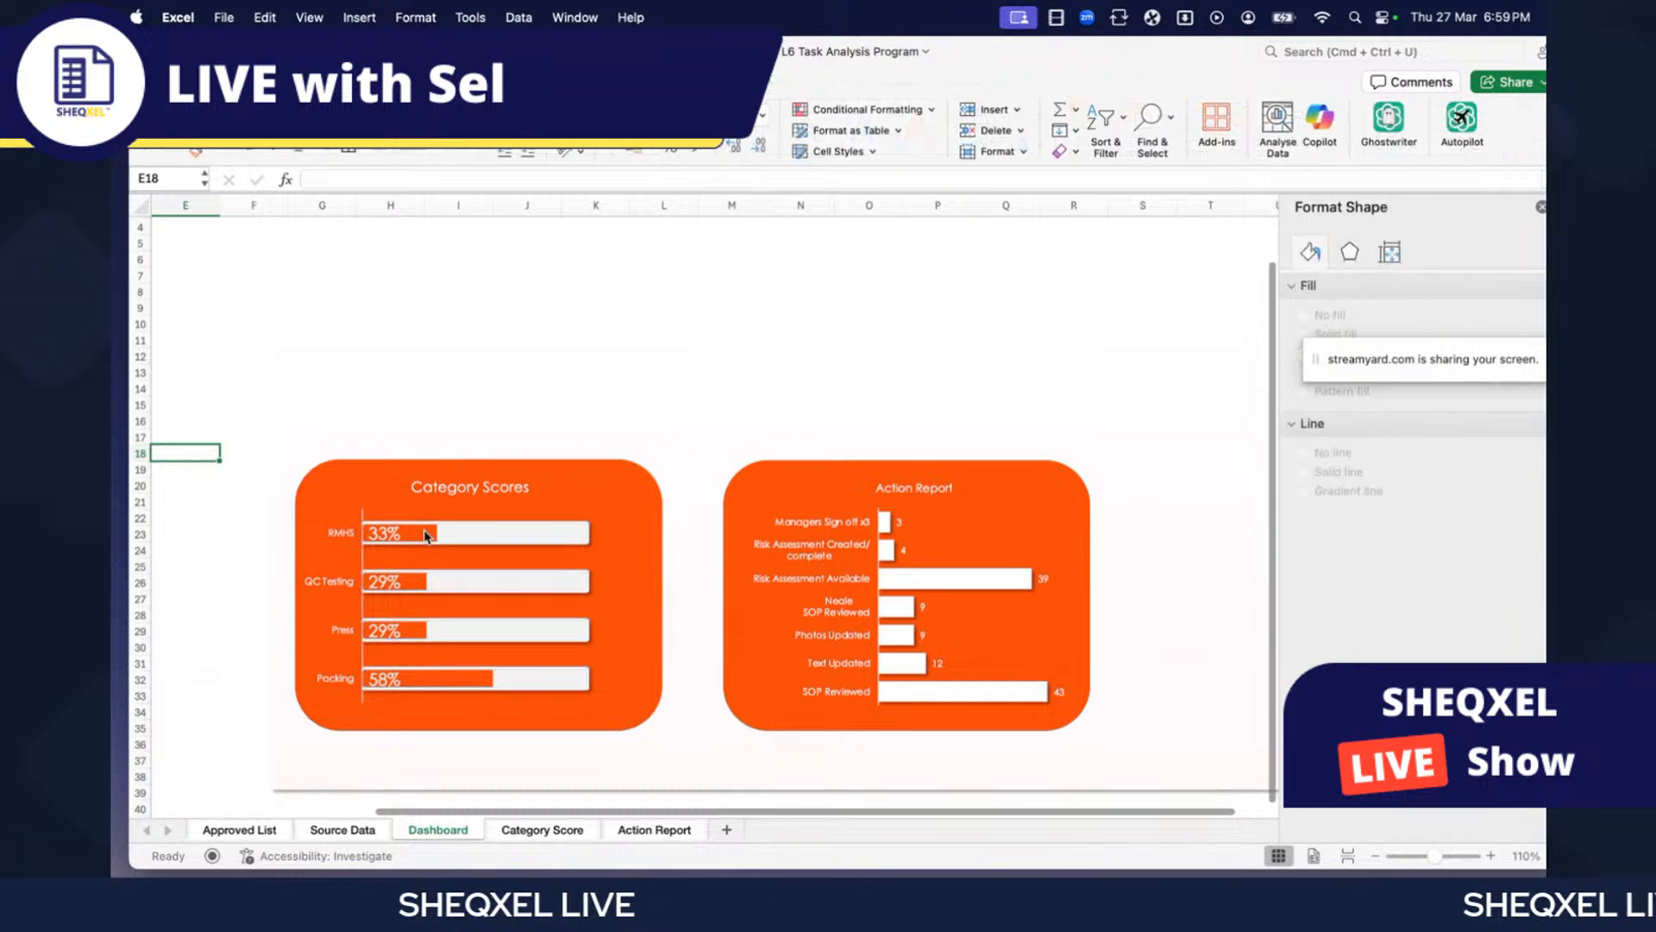
- Widen the background rectangle to about the end of column V and move the doughnut chart beside the Action Report card
scroll(427, 526, "down", 2)
scroll(684, 702, "right", 2)
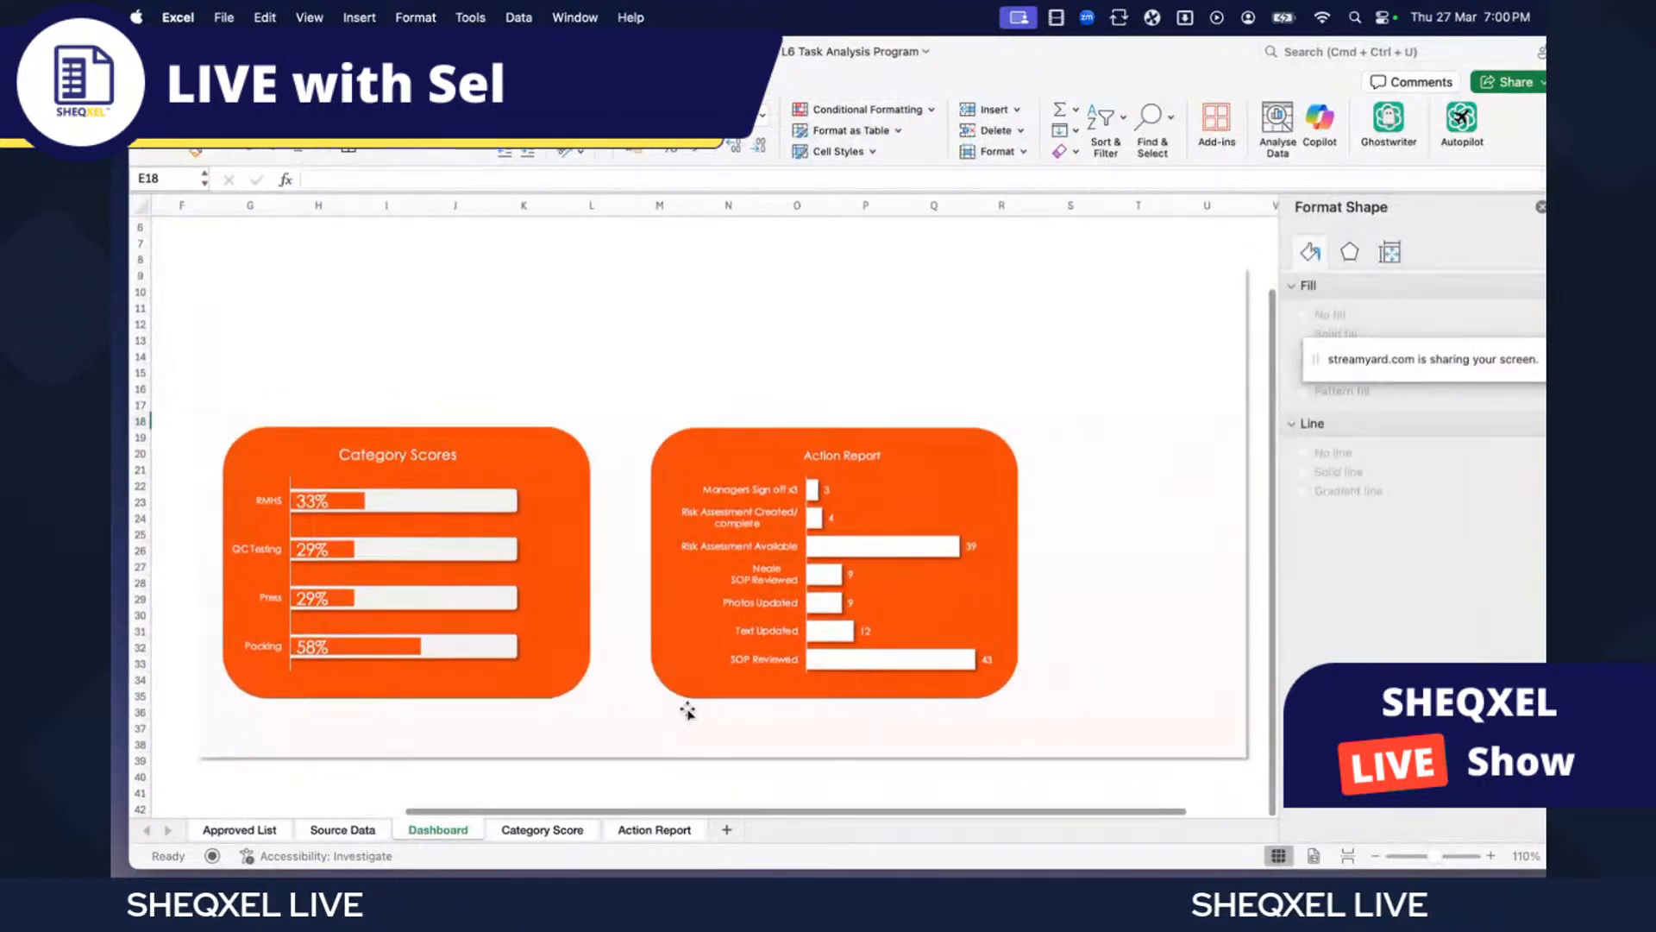
scroll(828, 684, "right", 2)
scroll(828, 684, "right", 4)
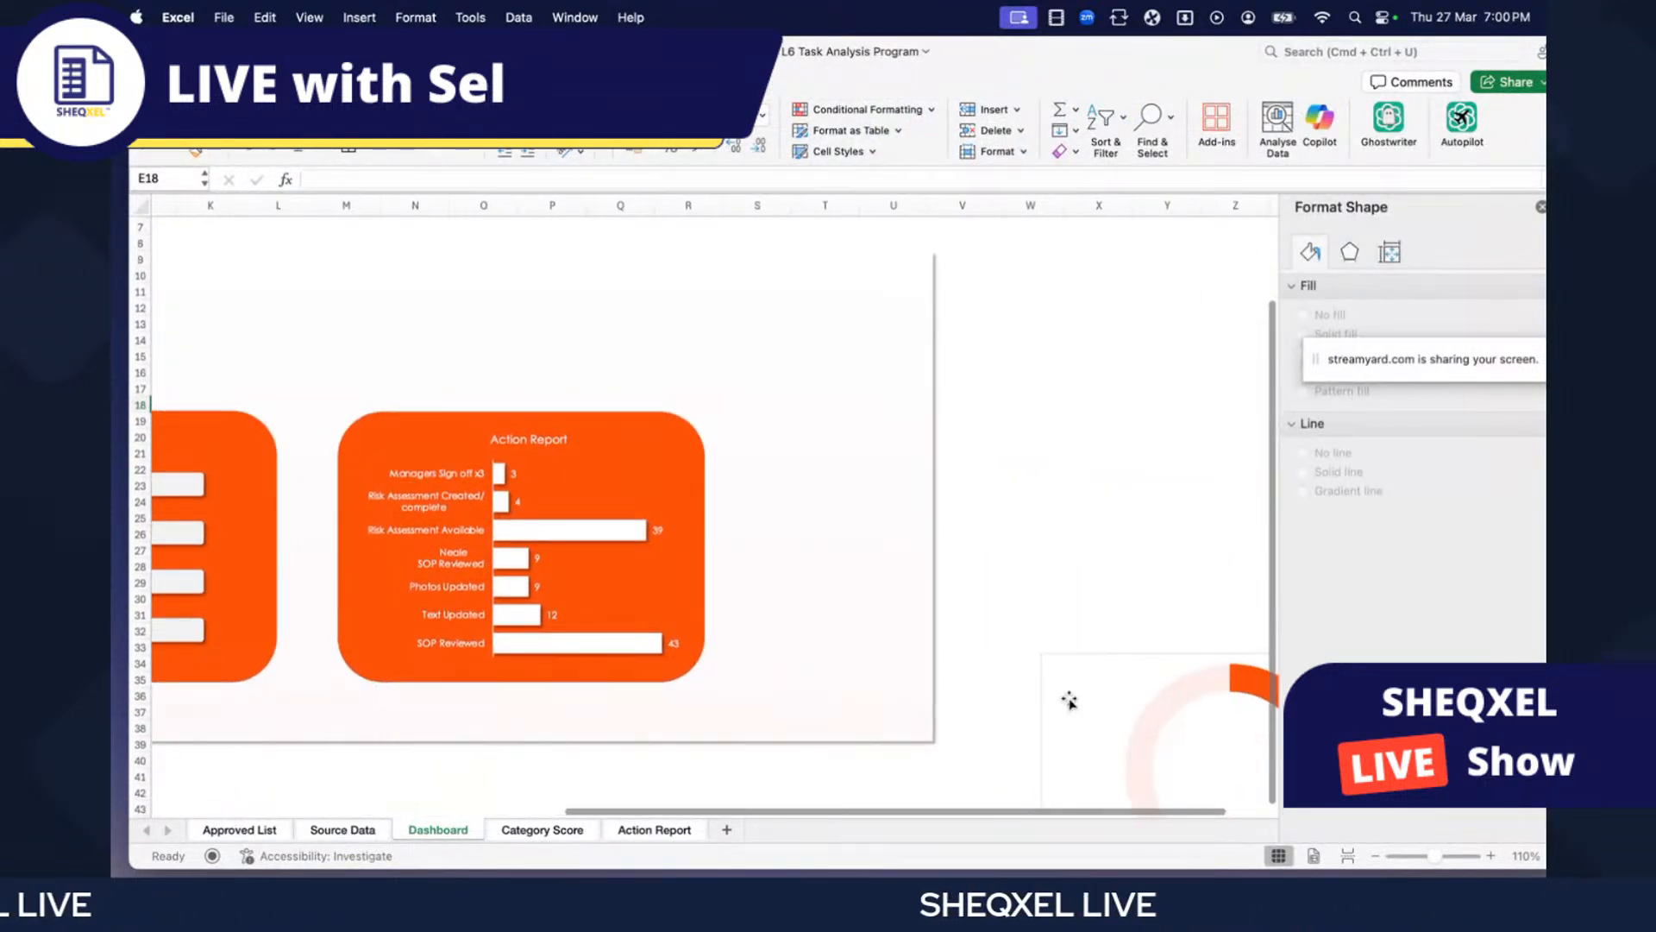
scroll(969, 680, "left", 6)
scroll(955, 681, "right", 2)
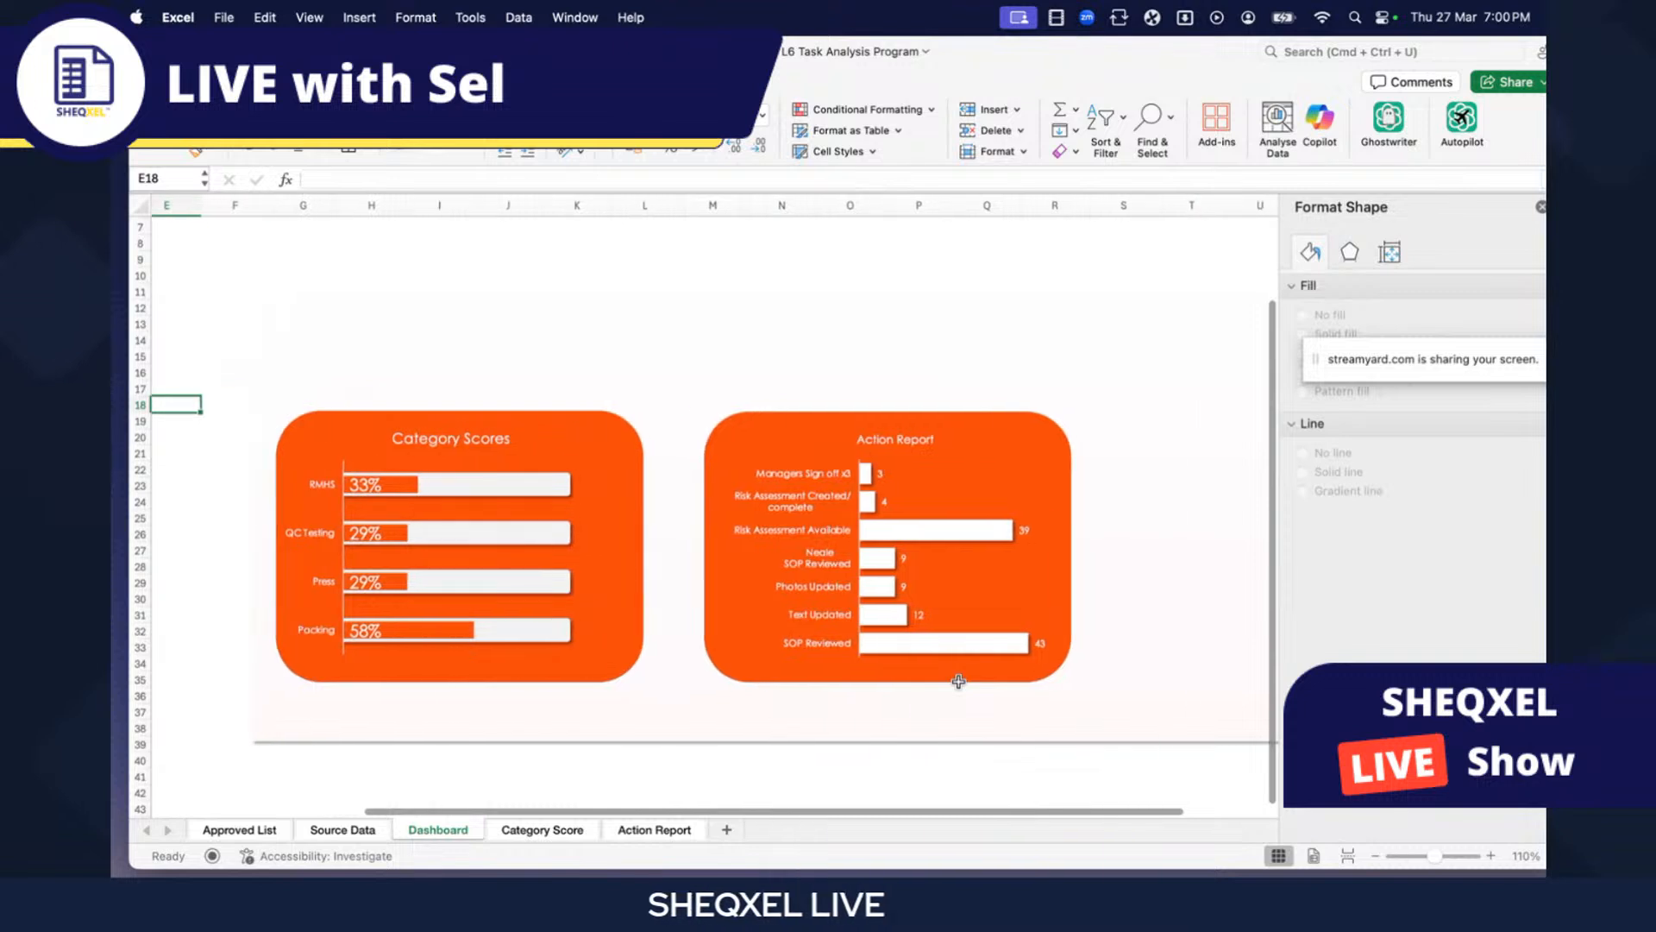
left_click(1542, 207)
left_click(1169, 436)
left_click_drag(1192, 497, 1260, 499)
left_click(1396, 651)
left_click_drag(1397, 652, 1039, 433)
- Align the Action Report chart and its orange card to centre and middle, and group them
left_click(689, 509)
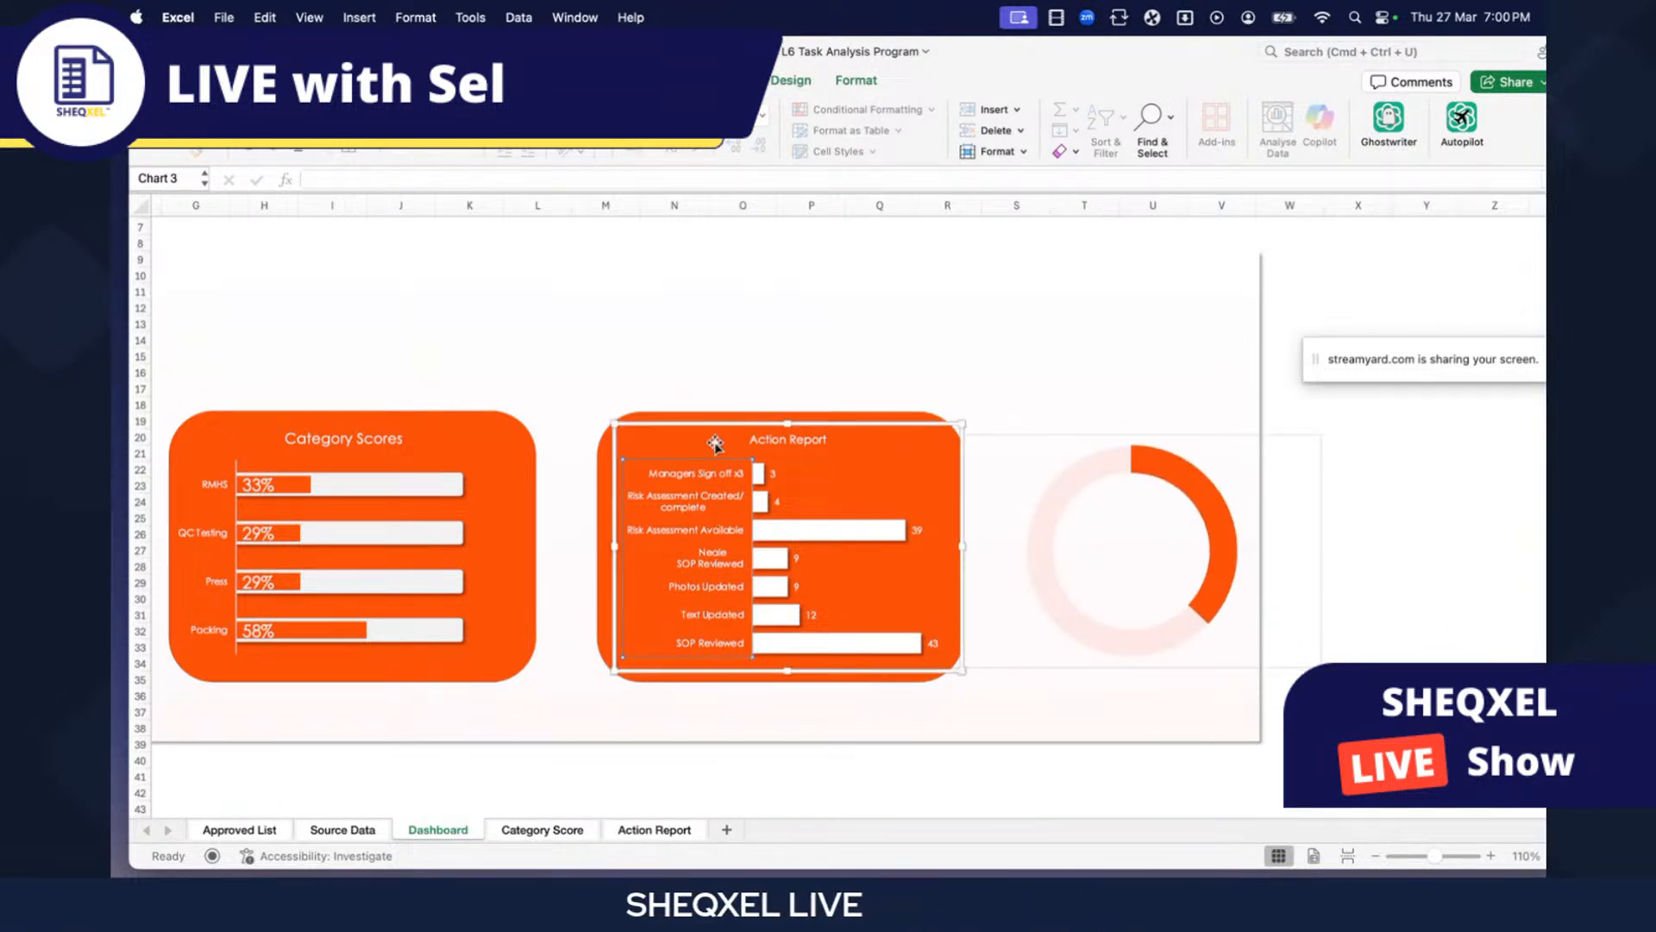
left_click(715, 415, "shift")
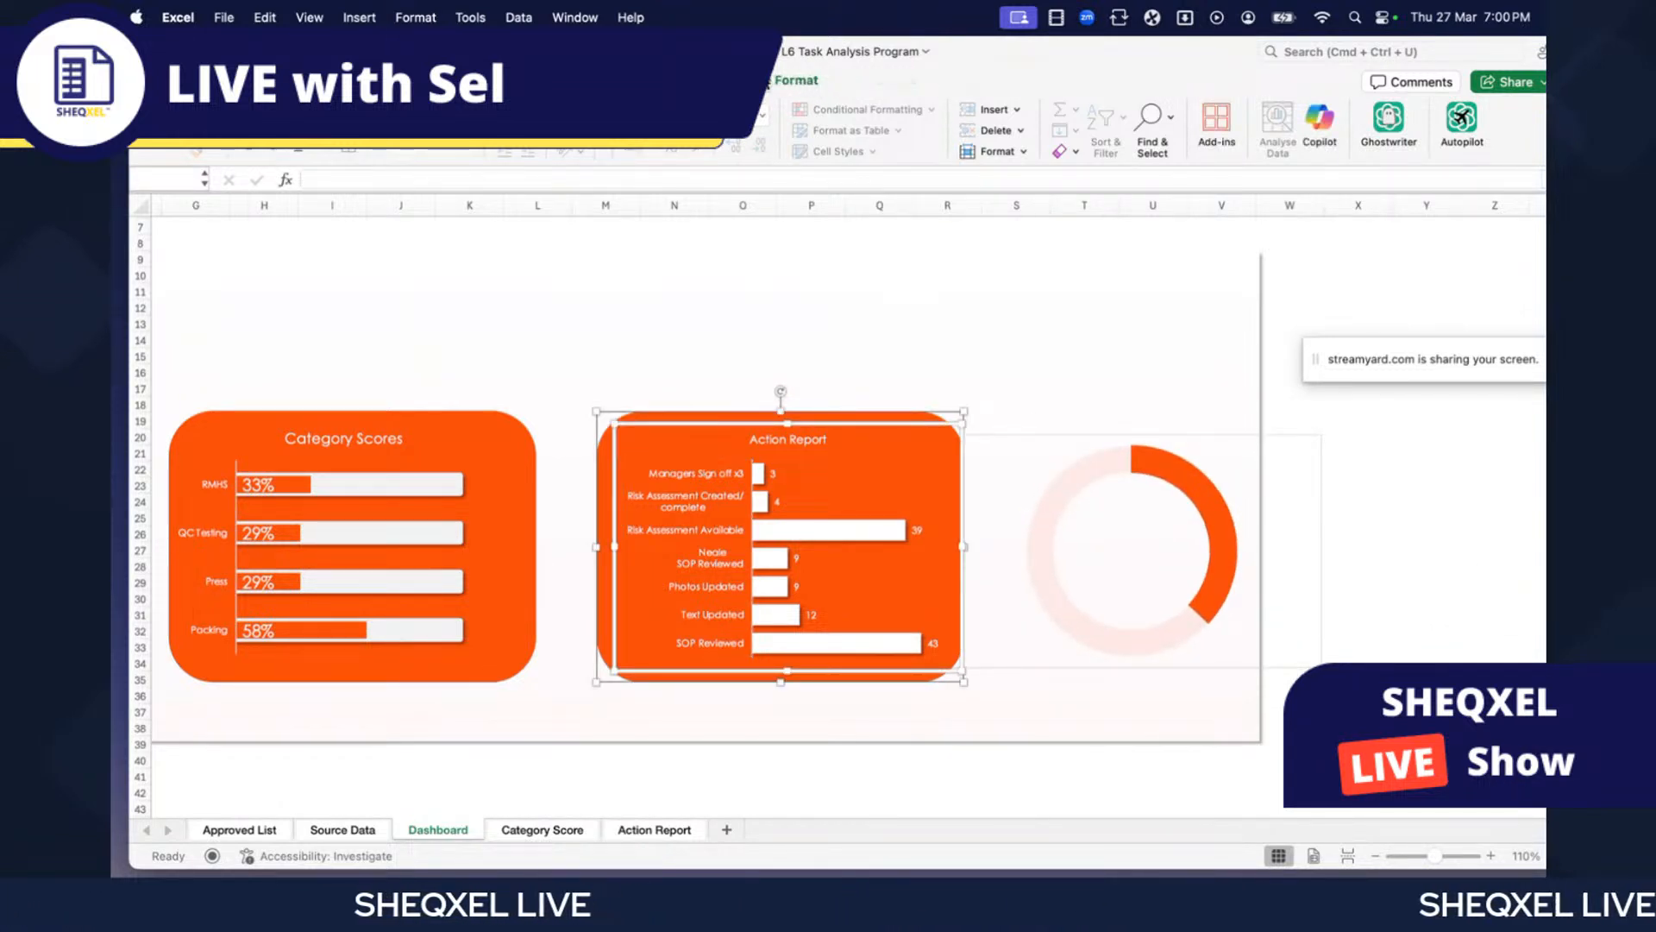
left_click(1294, 123)
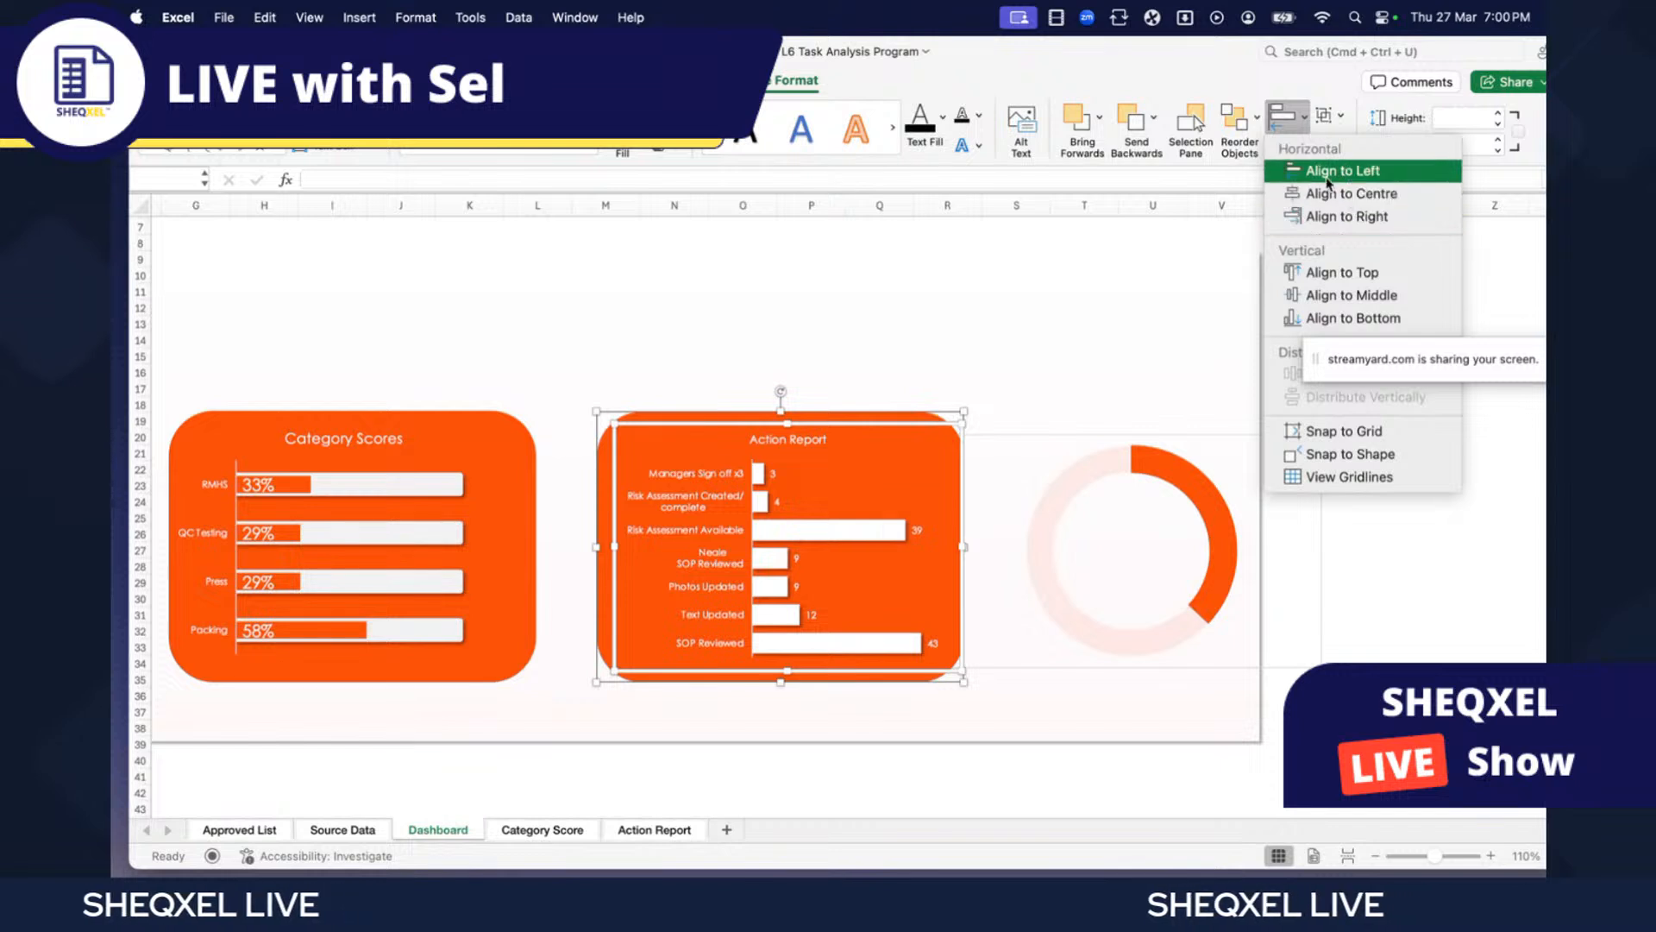
left_click(1351, 193)
left_click(1287, 118)
left_click(1343, 295)
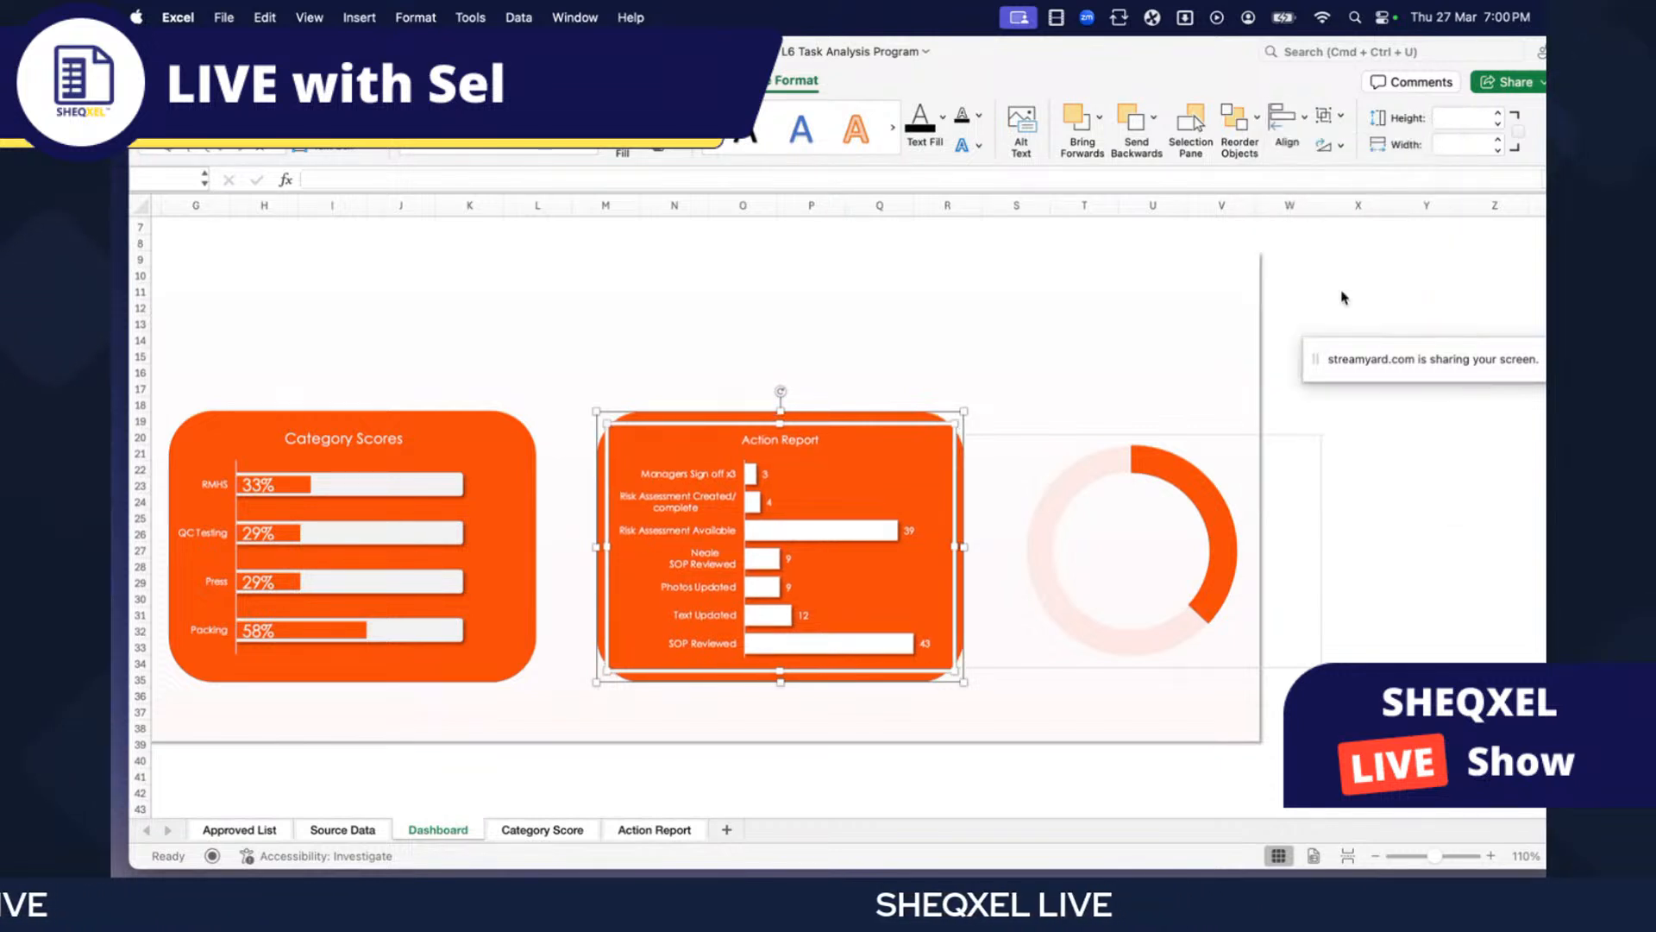
left_click(1340, 121)
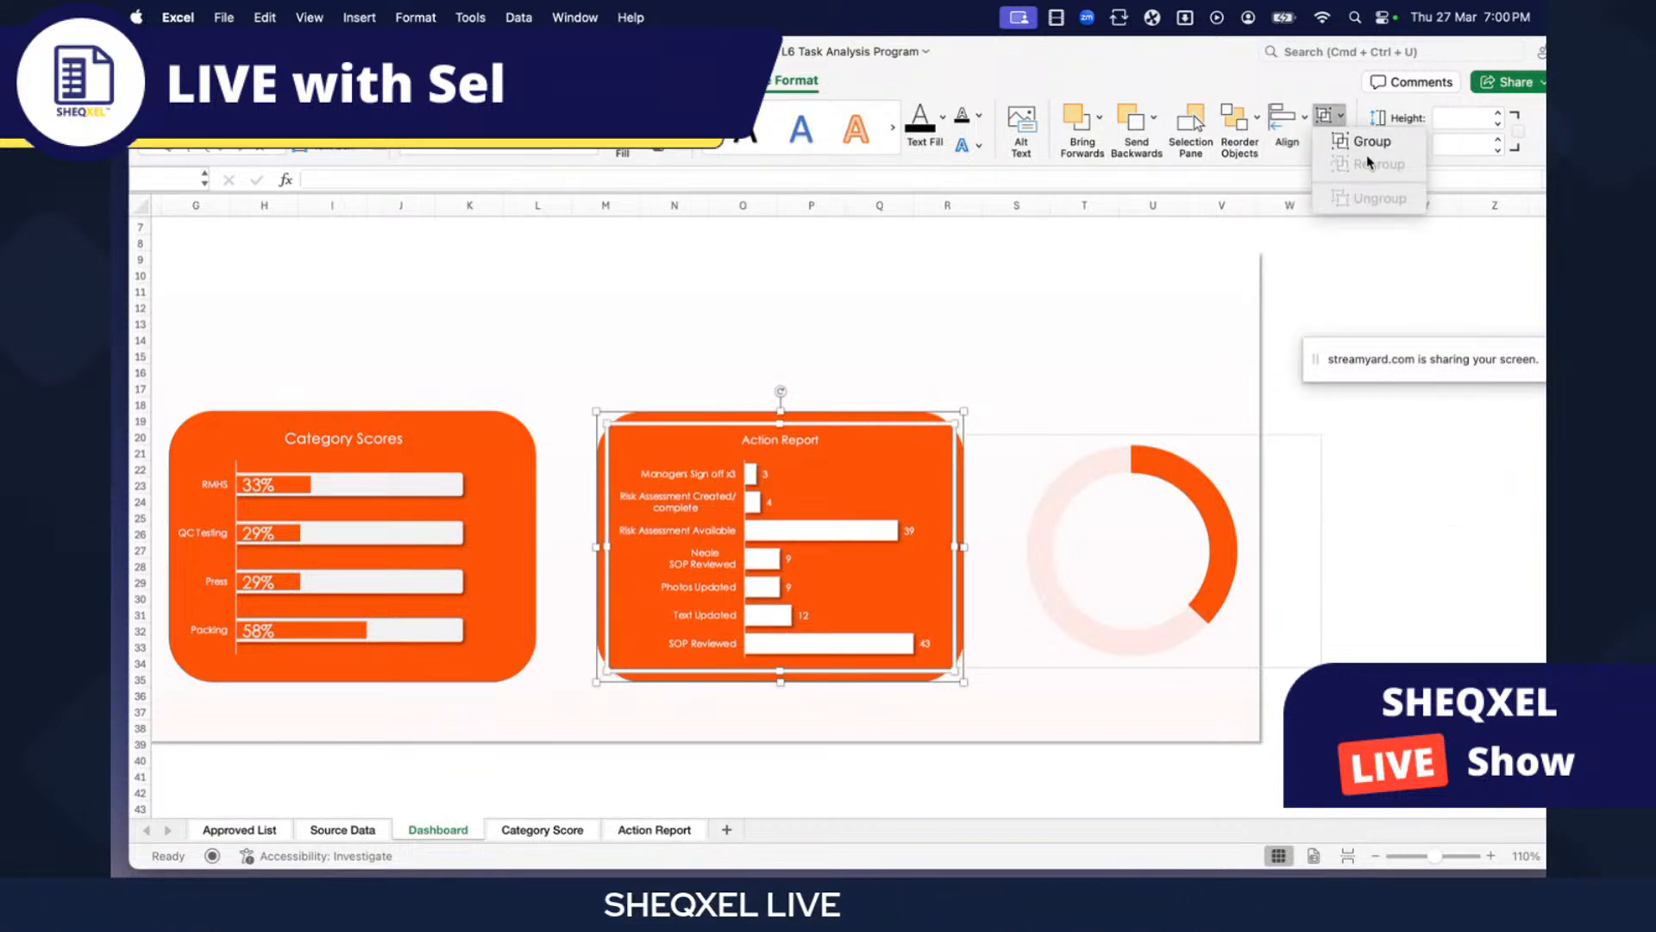
left_click(1370, 141)
- Align the Category Scores chart and its orange card to centre and middle, and group them
left_click(393, 590)
left_click(533, 539)
left_click(1292, 121)
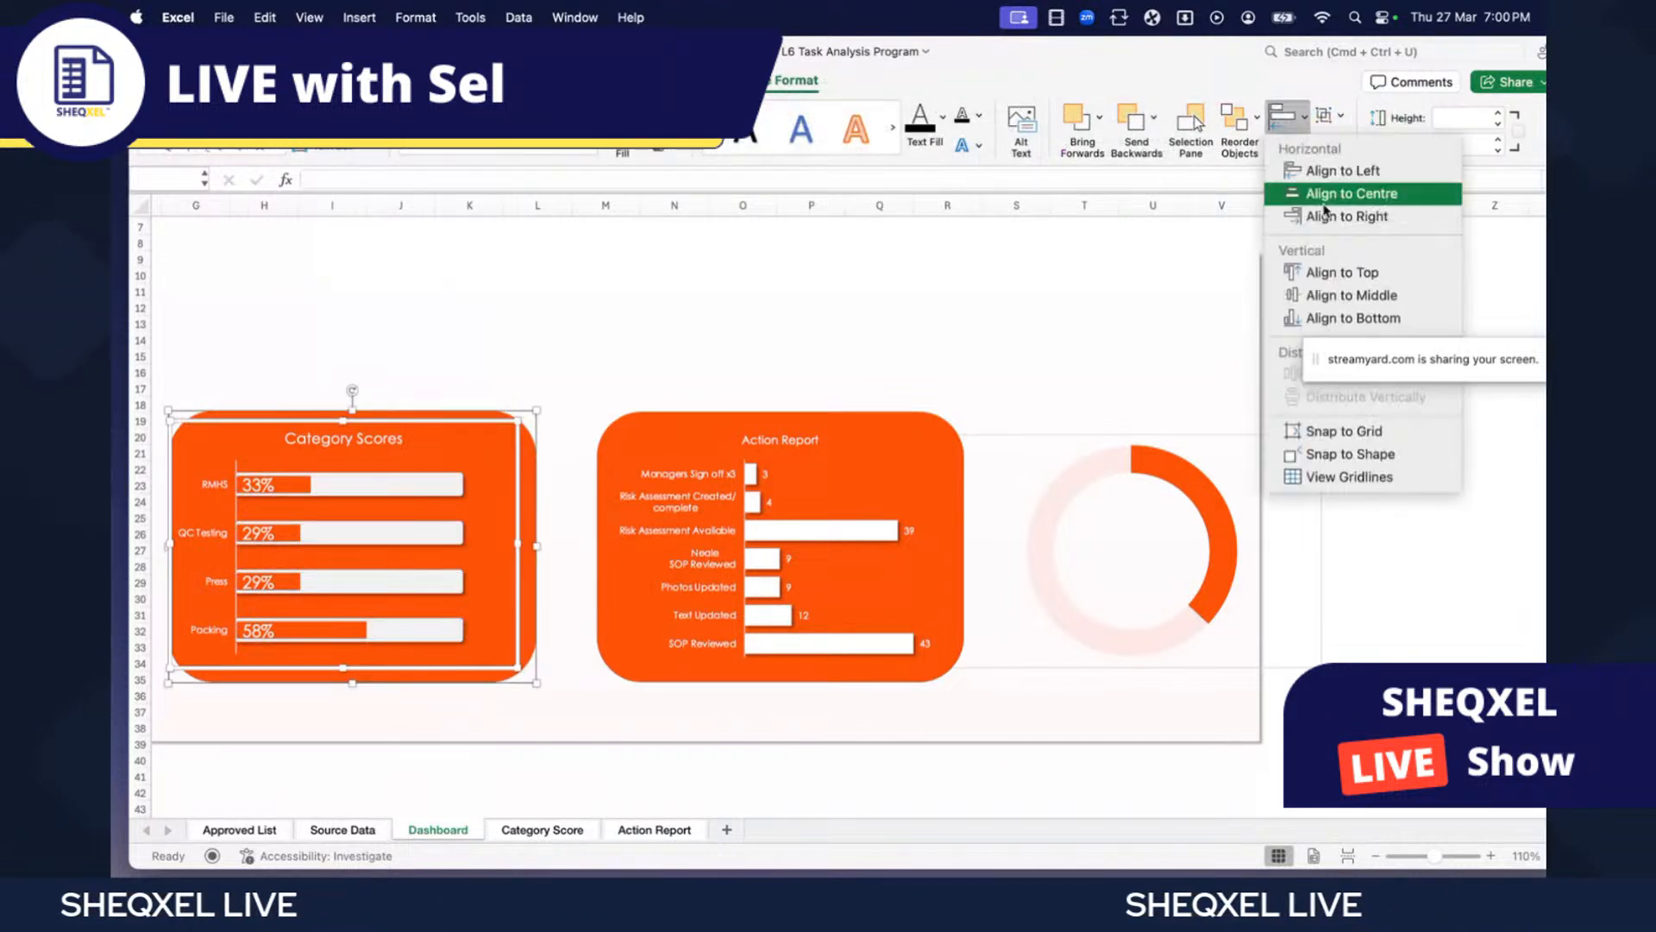
left_click(1311, 193)
left_click(1286, 119)
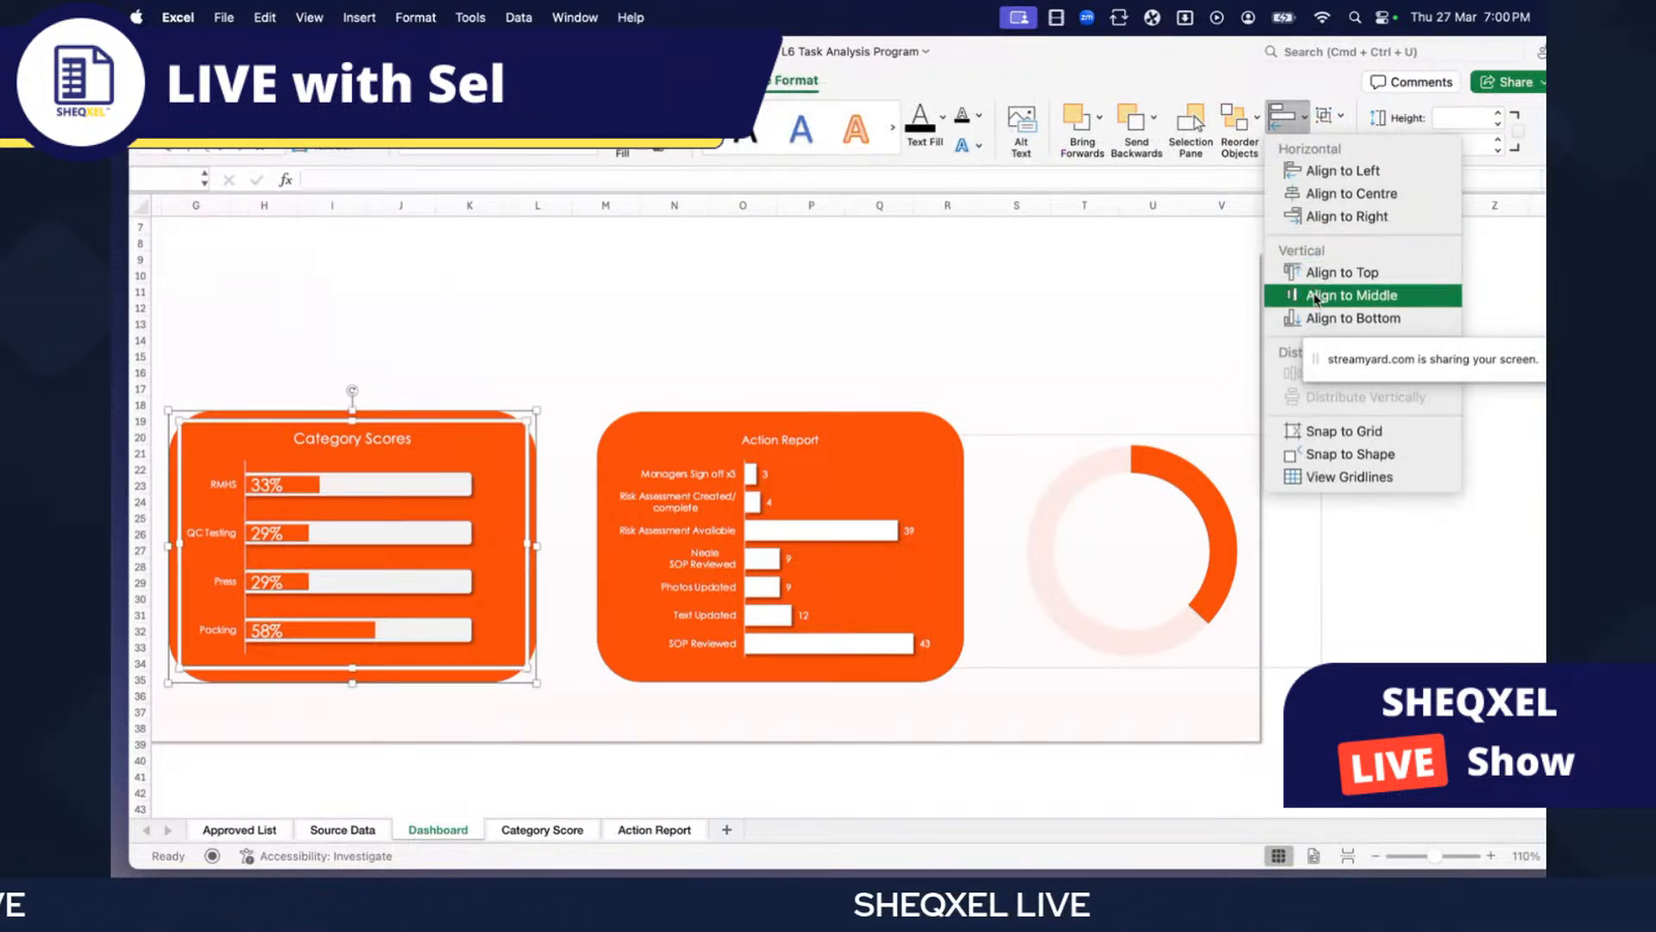
left_click(1315, 295)
left_click(1326, 115)
left_click(1369, 142)
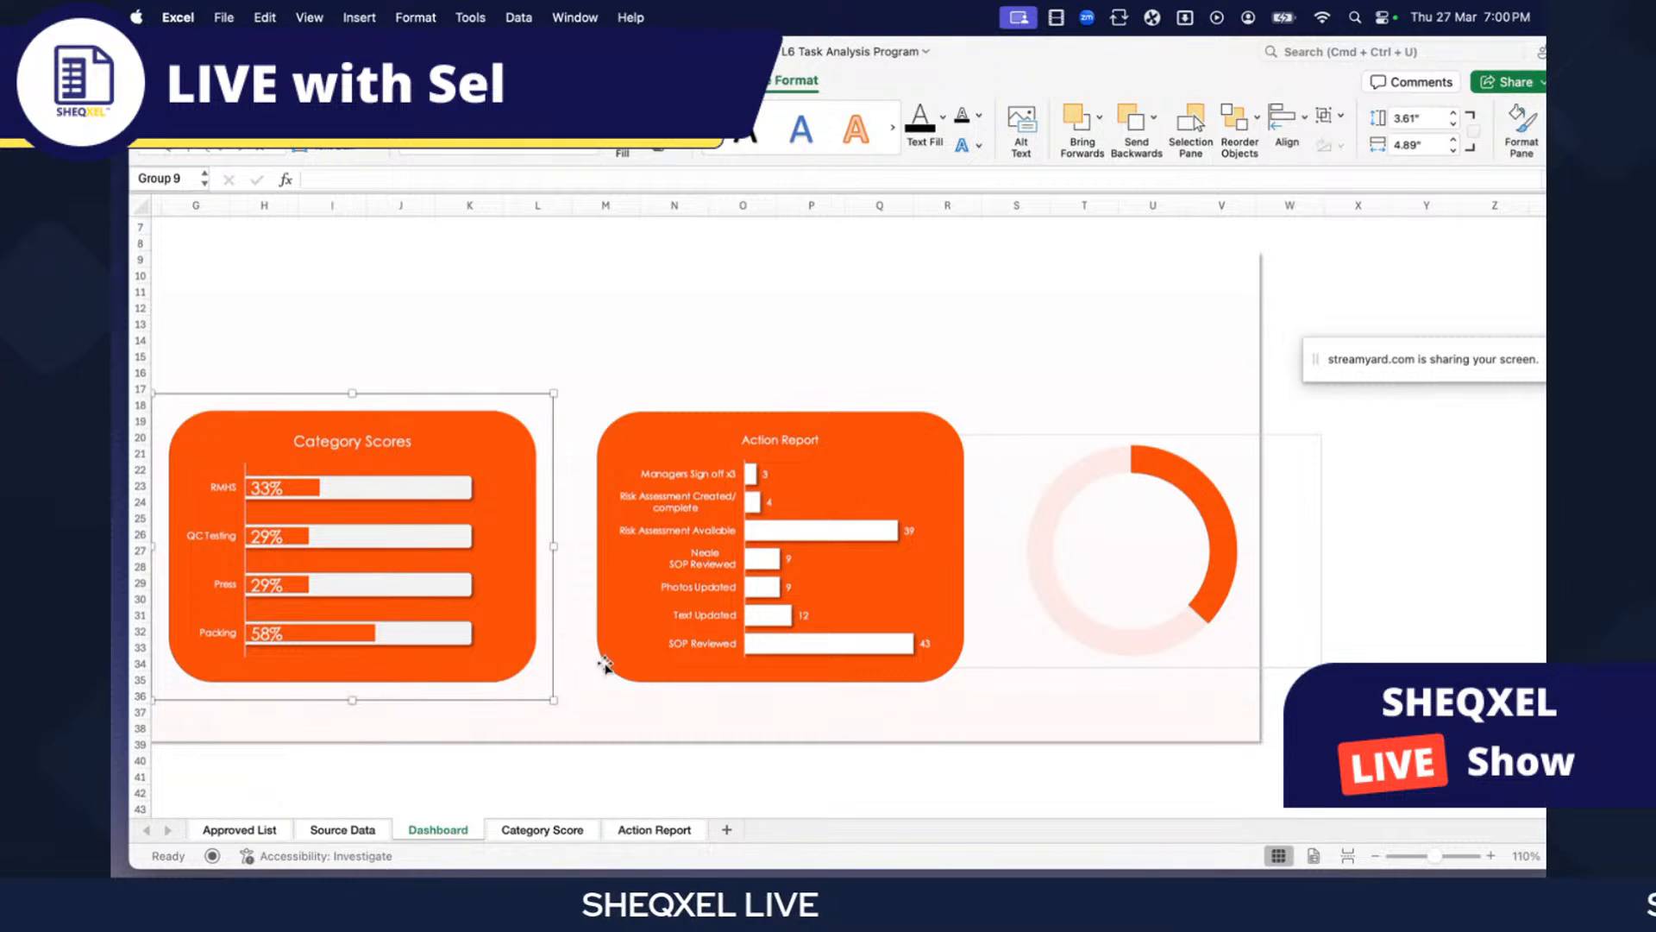
- Move the Category Scores and Action Report cards close together on the background and bring the doughnut chart in next to them
scroll(595, 667, "left", 3)
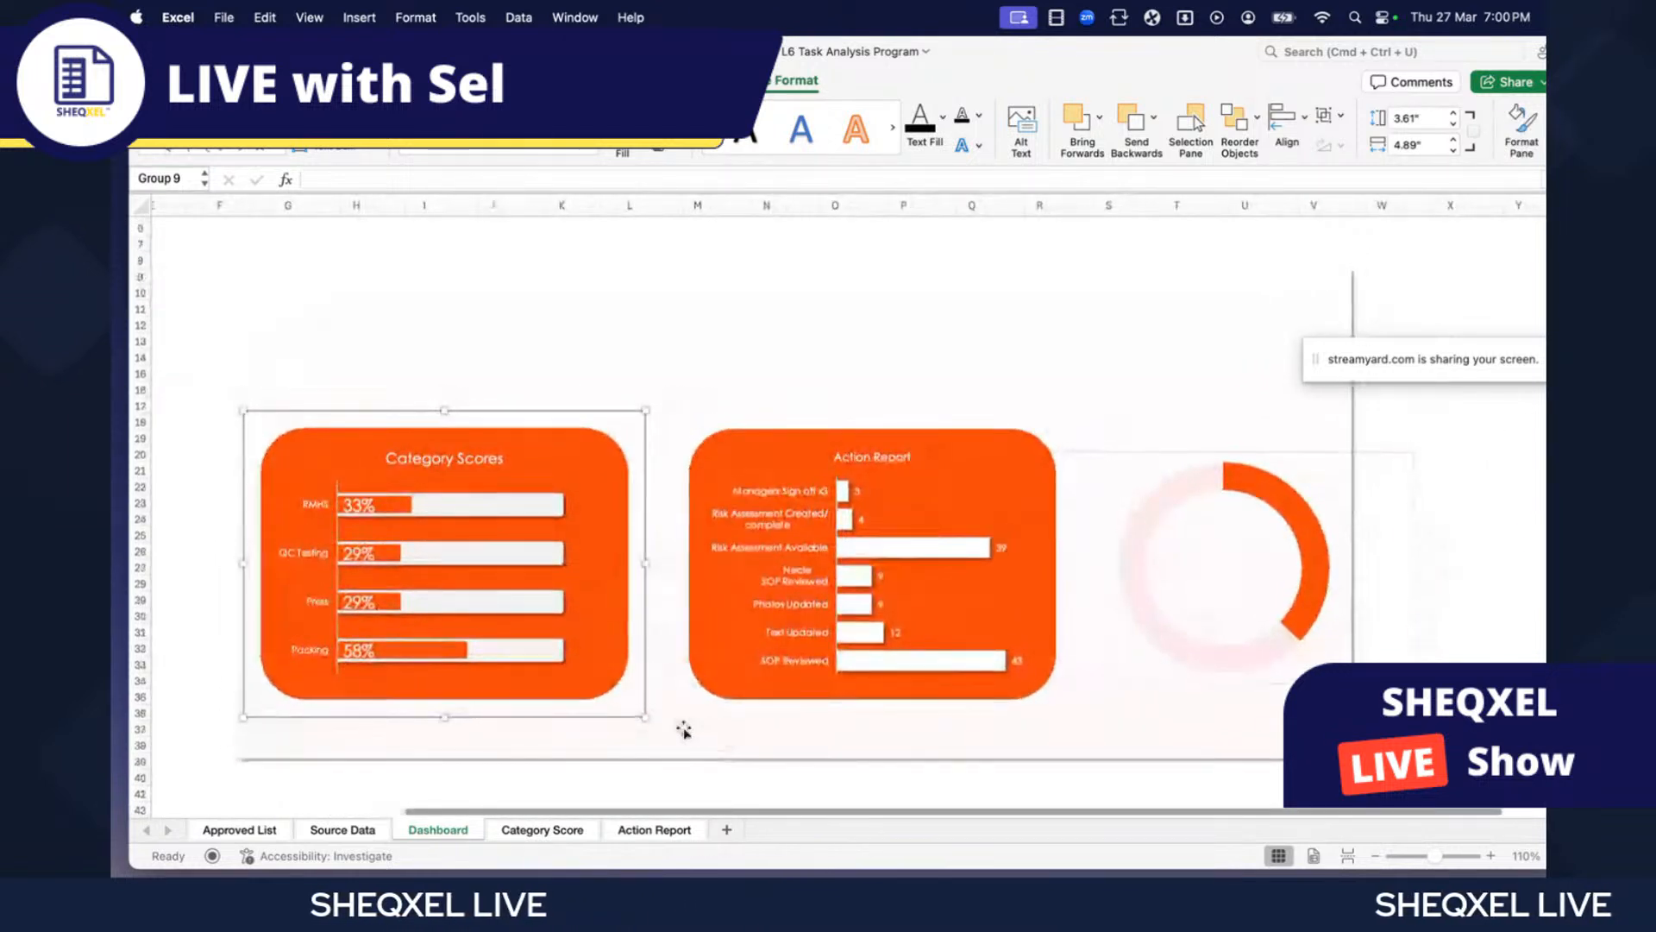
mouse_move(611, 713)
left_mouse_down()
mouse_move(581, 703)
mouse_move(592, 721)
left_mouse_up()
left_click_drag(792, 683, 662, 721)
left_click(1121, 686)
left_click_drag(1093, 686, 990, 686)
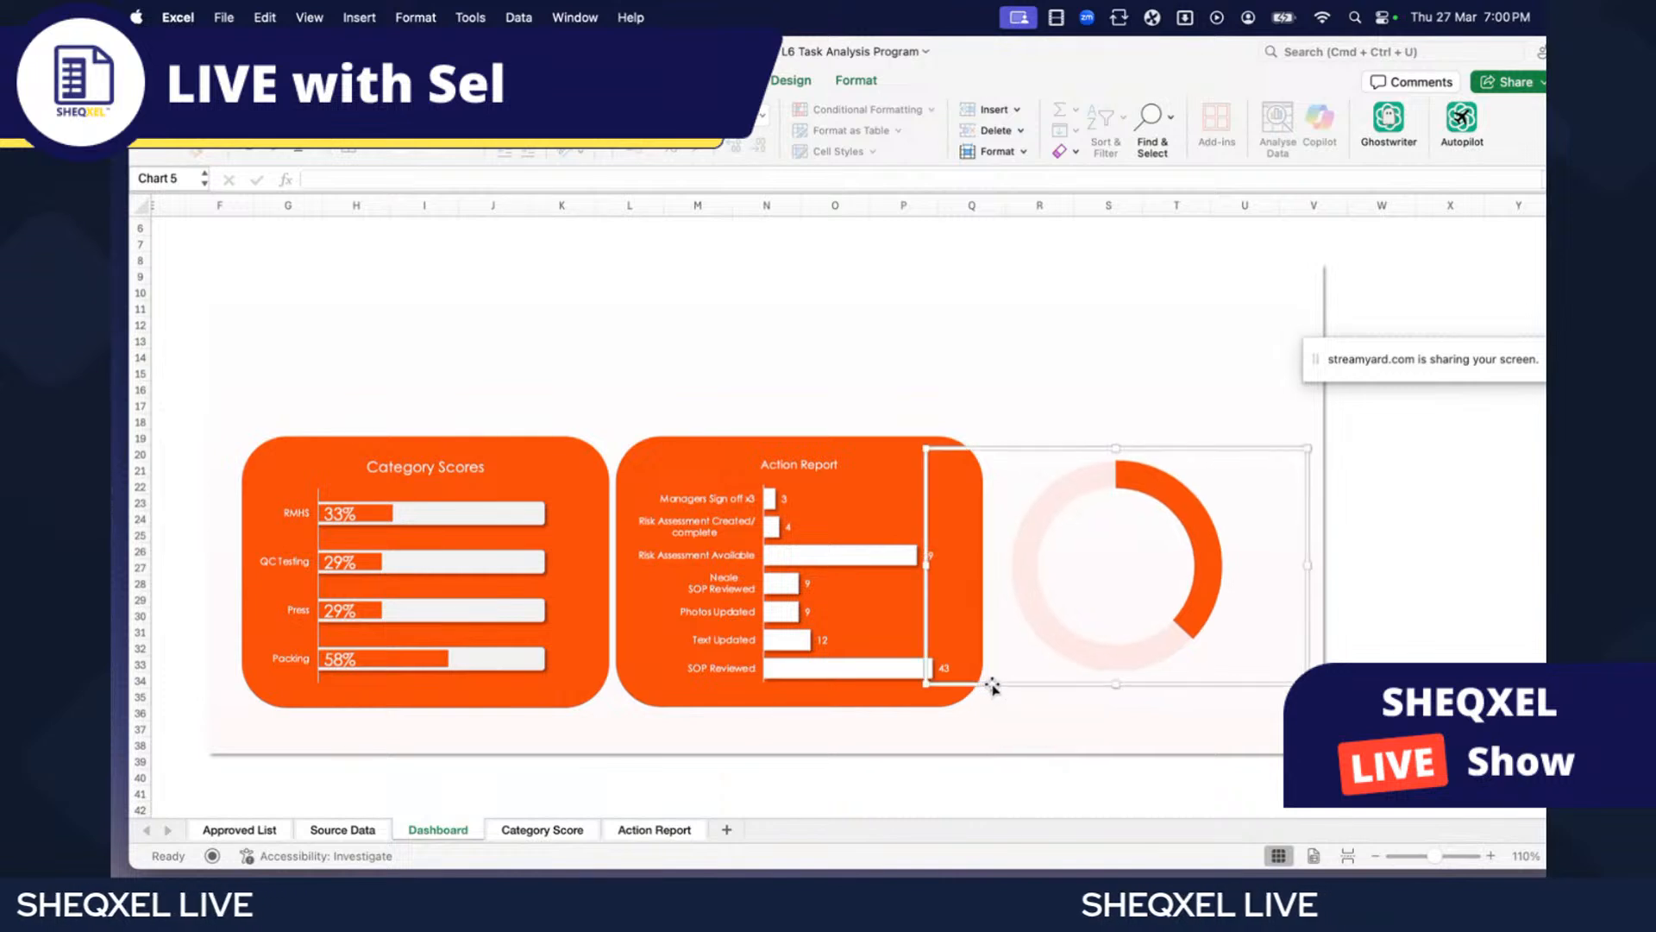
- Set the doughnut chart area to no outline
left_click(856, 80)
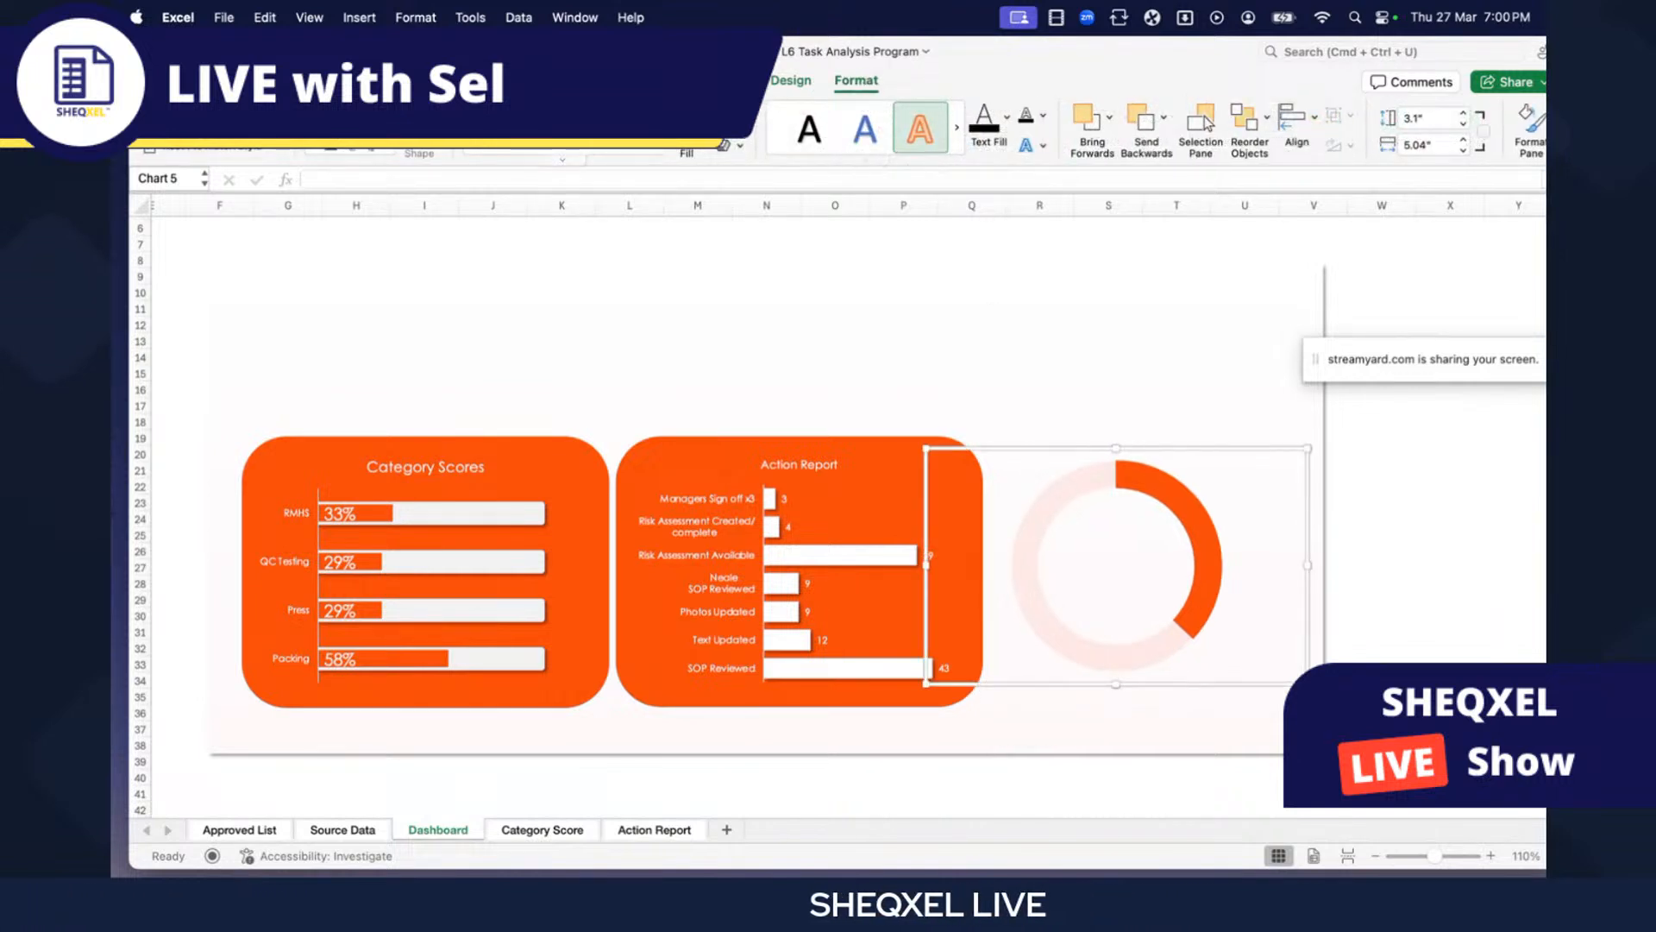
left_click(716, 147)
left_click(730, 197)
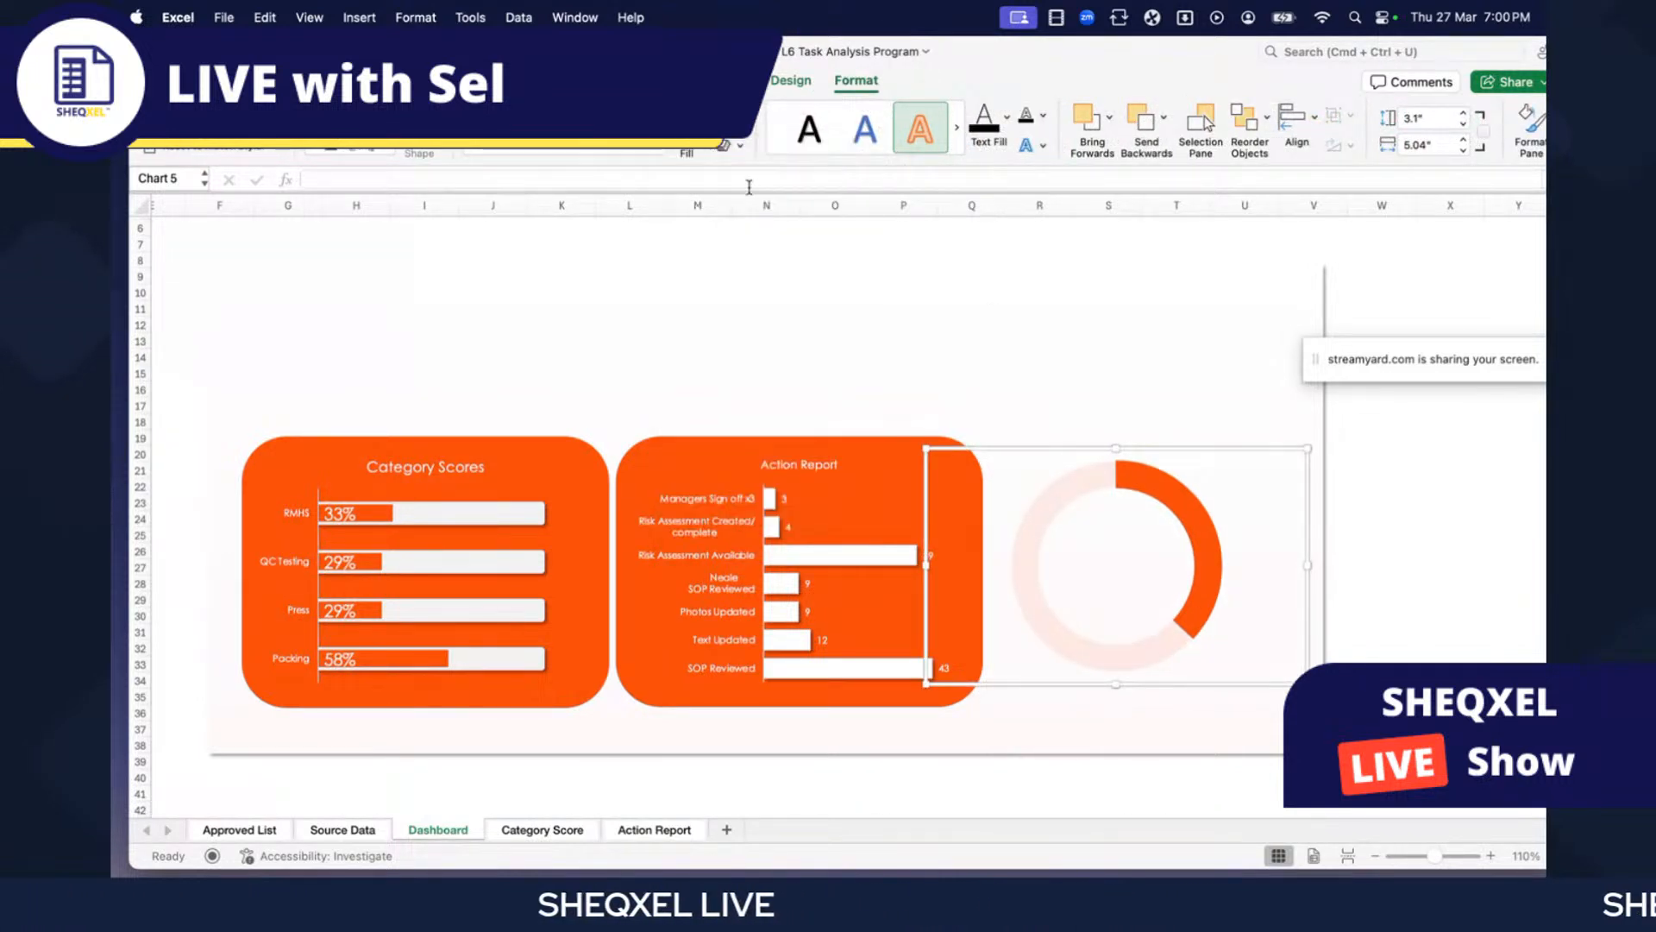
left_click(740, 145)
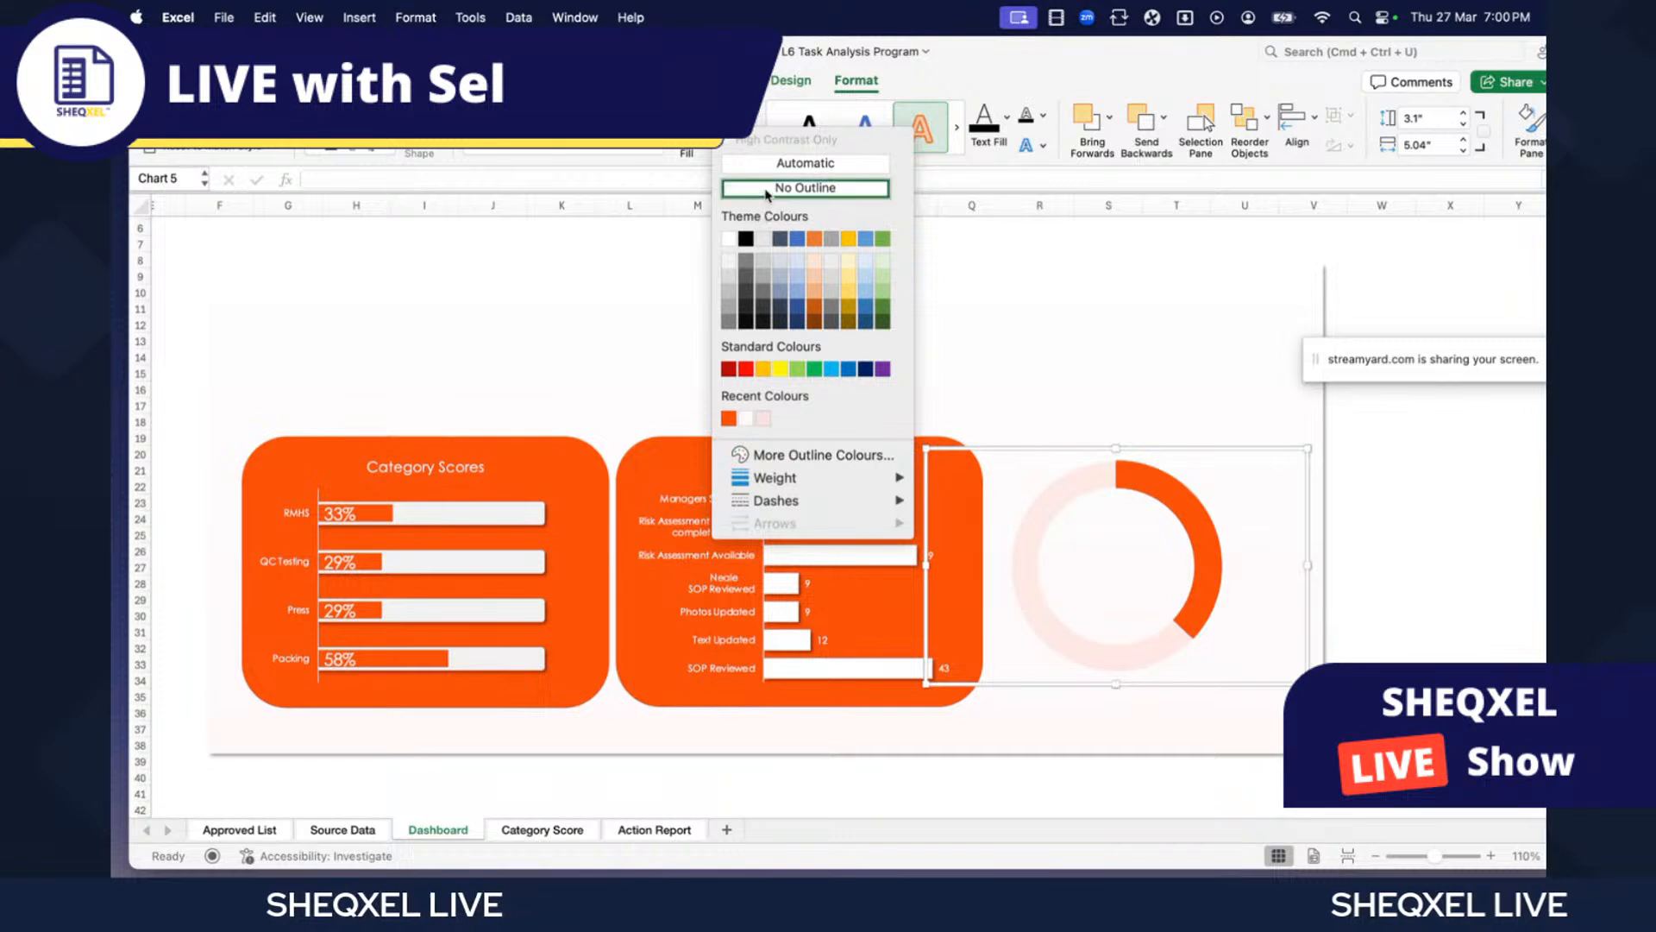
left_click(768, 184)
left_click(1031, 762)
scroll(1113, 656, "right", 1)
- Thicken the solid border of the doughnut's orange score slice to 14.75 pt
double_click(1147, 541)
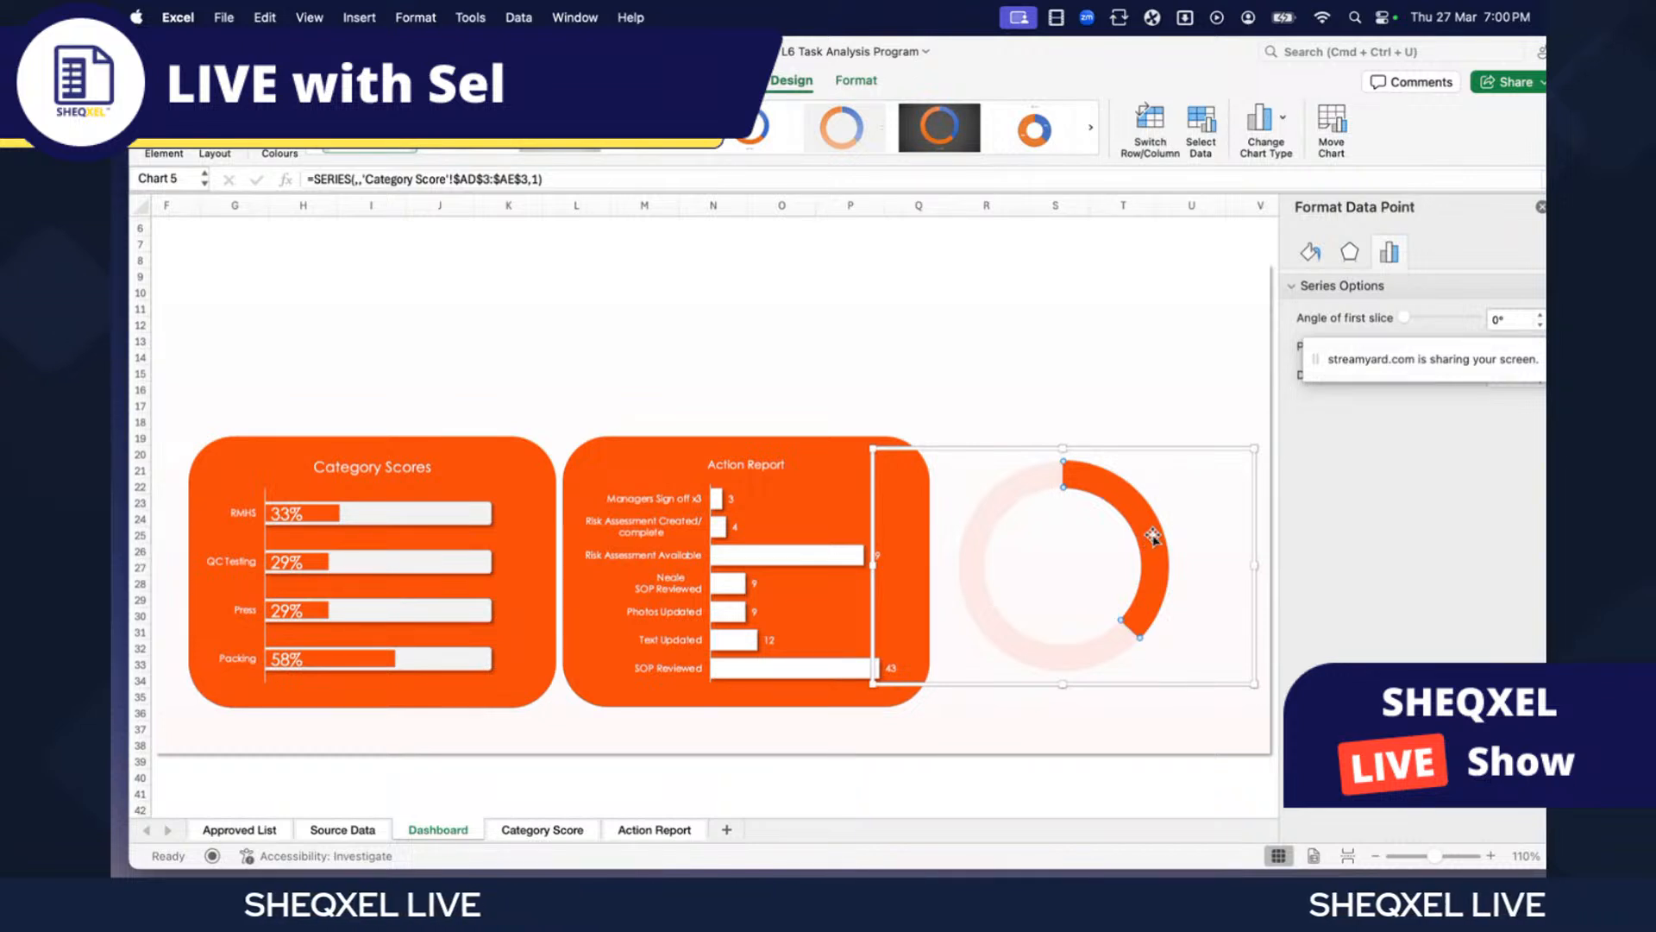
left_click(1333, 285)
left_click(1311, 251)
scroll(1355, 517, "down", 3)
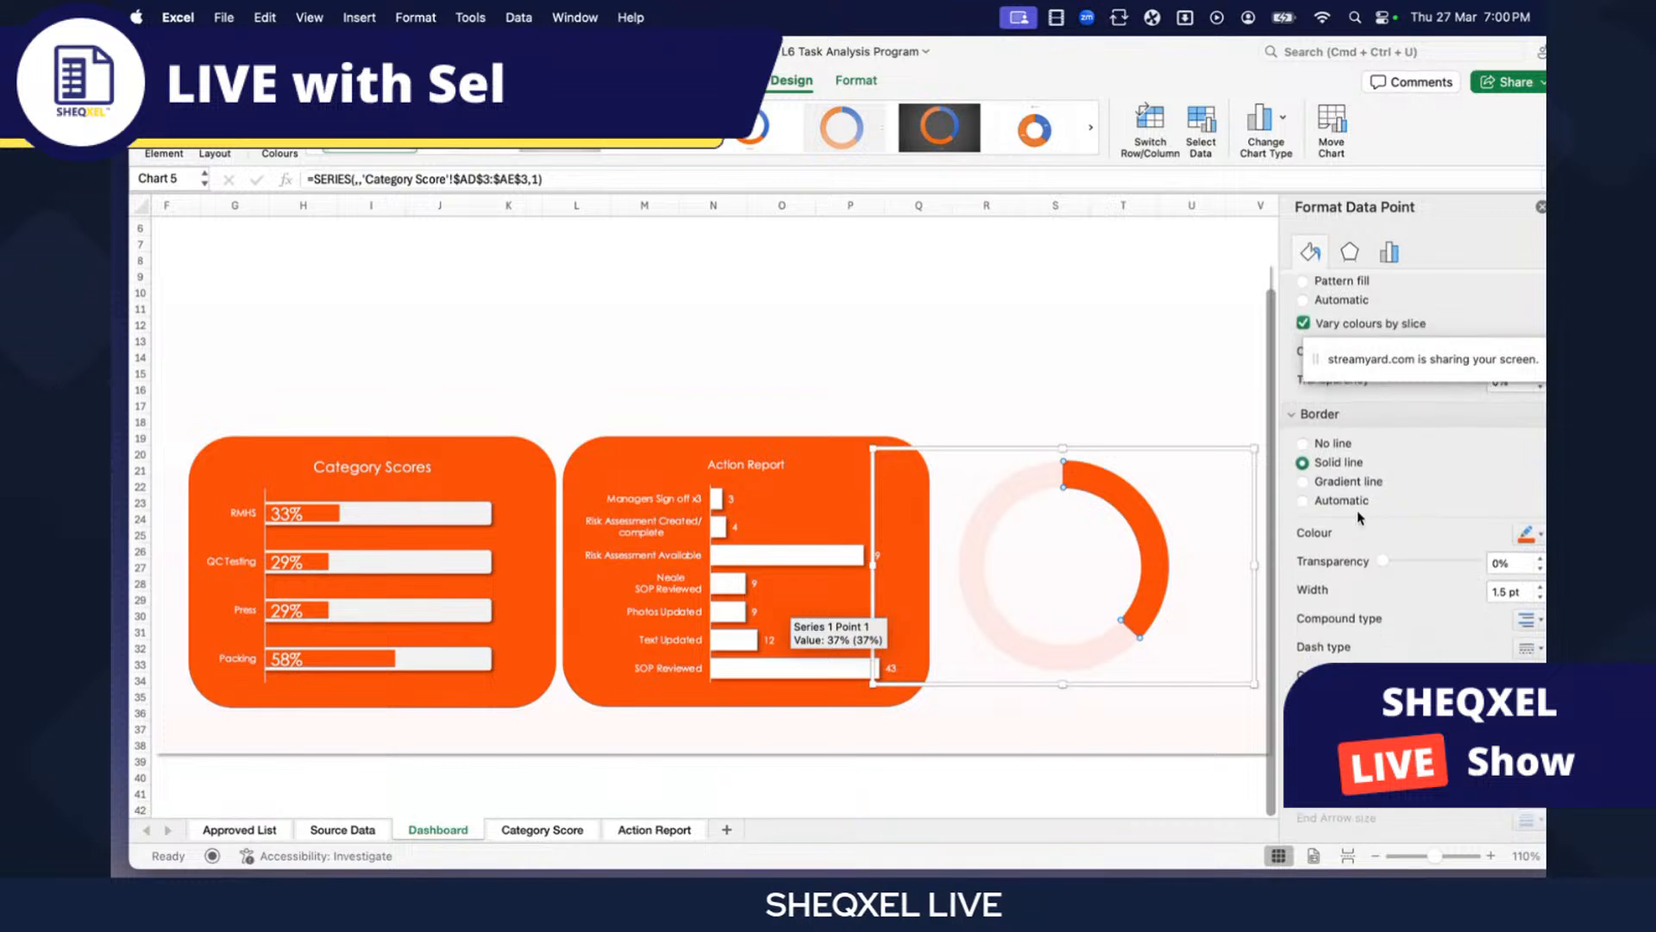
left_click(1540, 585)
left_click(1540, 585)
left_click(1540, 585)
left_click(1540, 585)
left_click(1540, 585)
left_click(1539, 585)
left_click(1540, 585)
left_click(1540, 585)
left_click(1540, 585)
left_click(1540, 585)
left_click(1540, 584)
left_click(1540, 585)
left_click(1540, 585)
left_click(1540, 585)
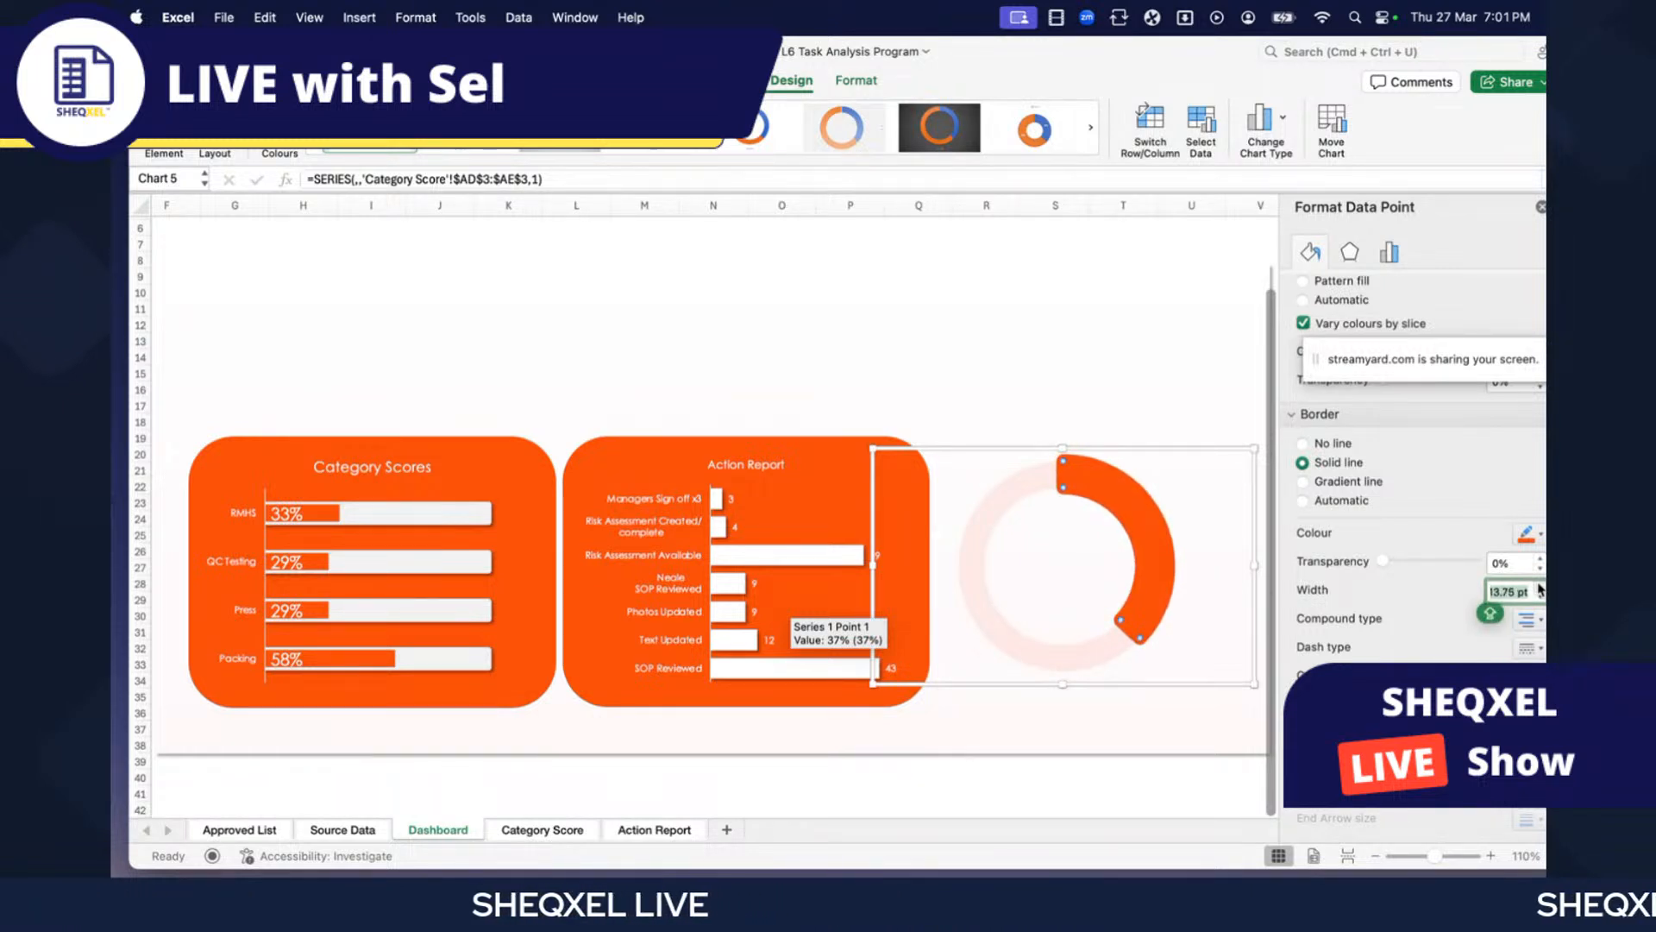
left_click(1540, 586)
left_click(1540, 585)
left_click(1540, 586)
left_click(1540, 585)
left_click(1540, 586)
left_click(1540, 586)
left_click(1540, 586)
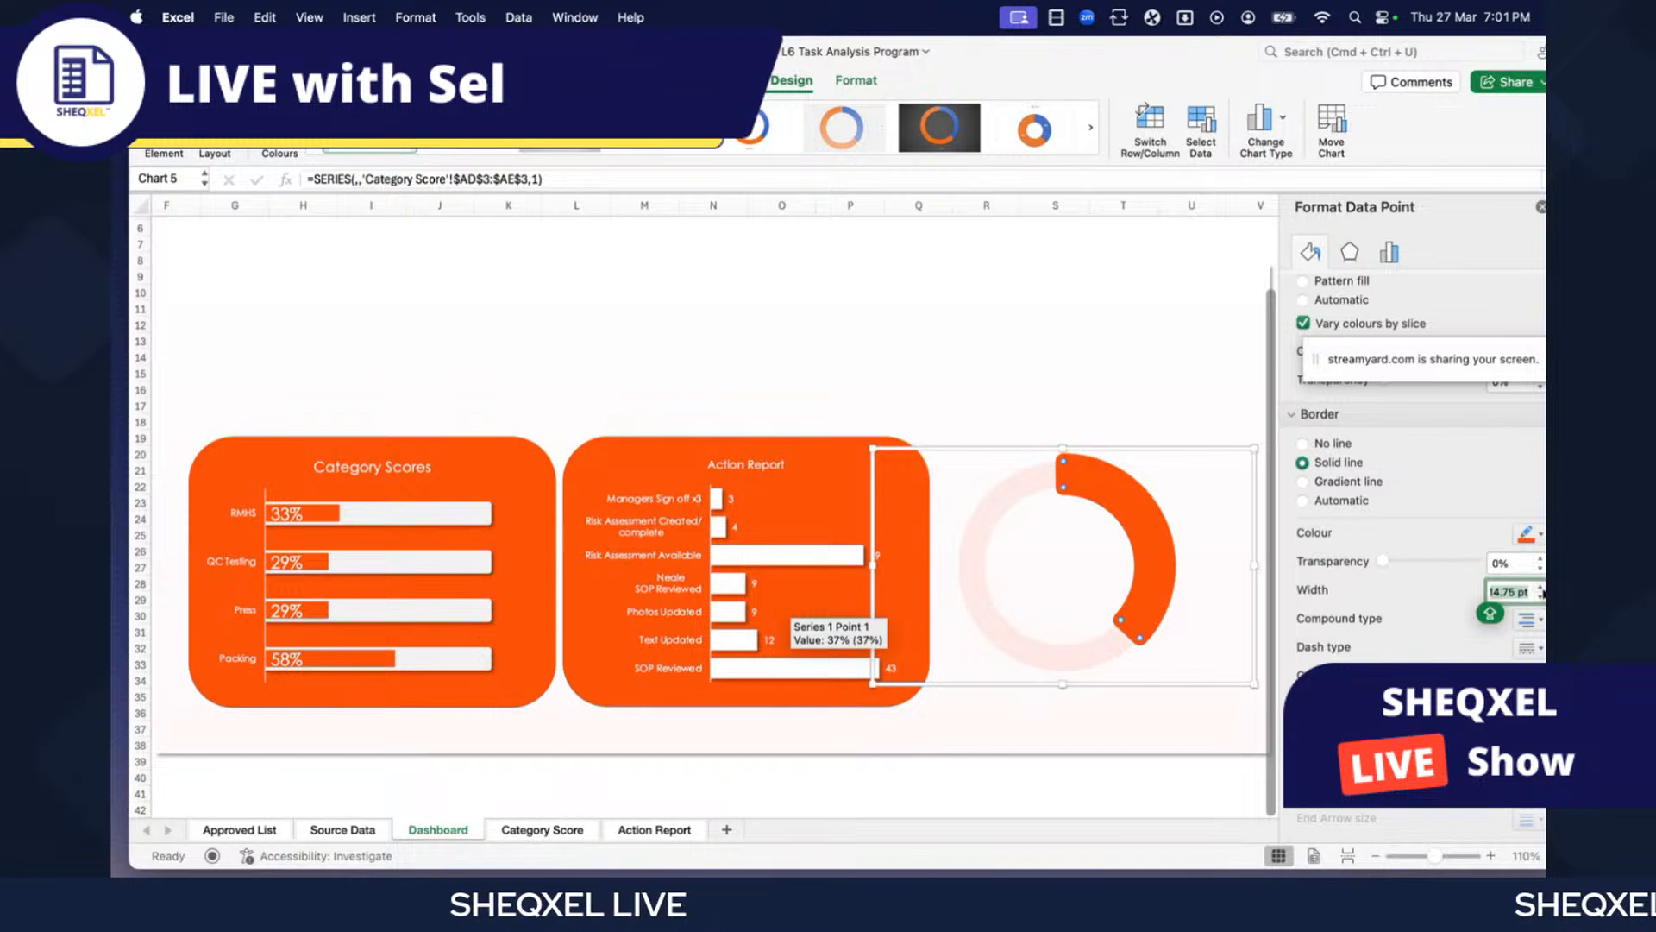
left_click(984, 762)
- Add a drop shadow to the doughnut's orange score slice
scroll(1019, 758, "right", 2)
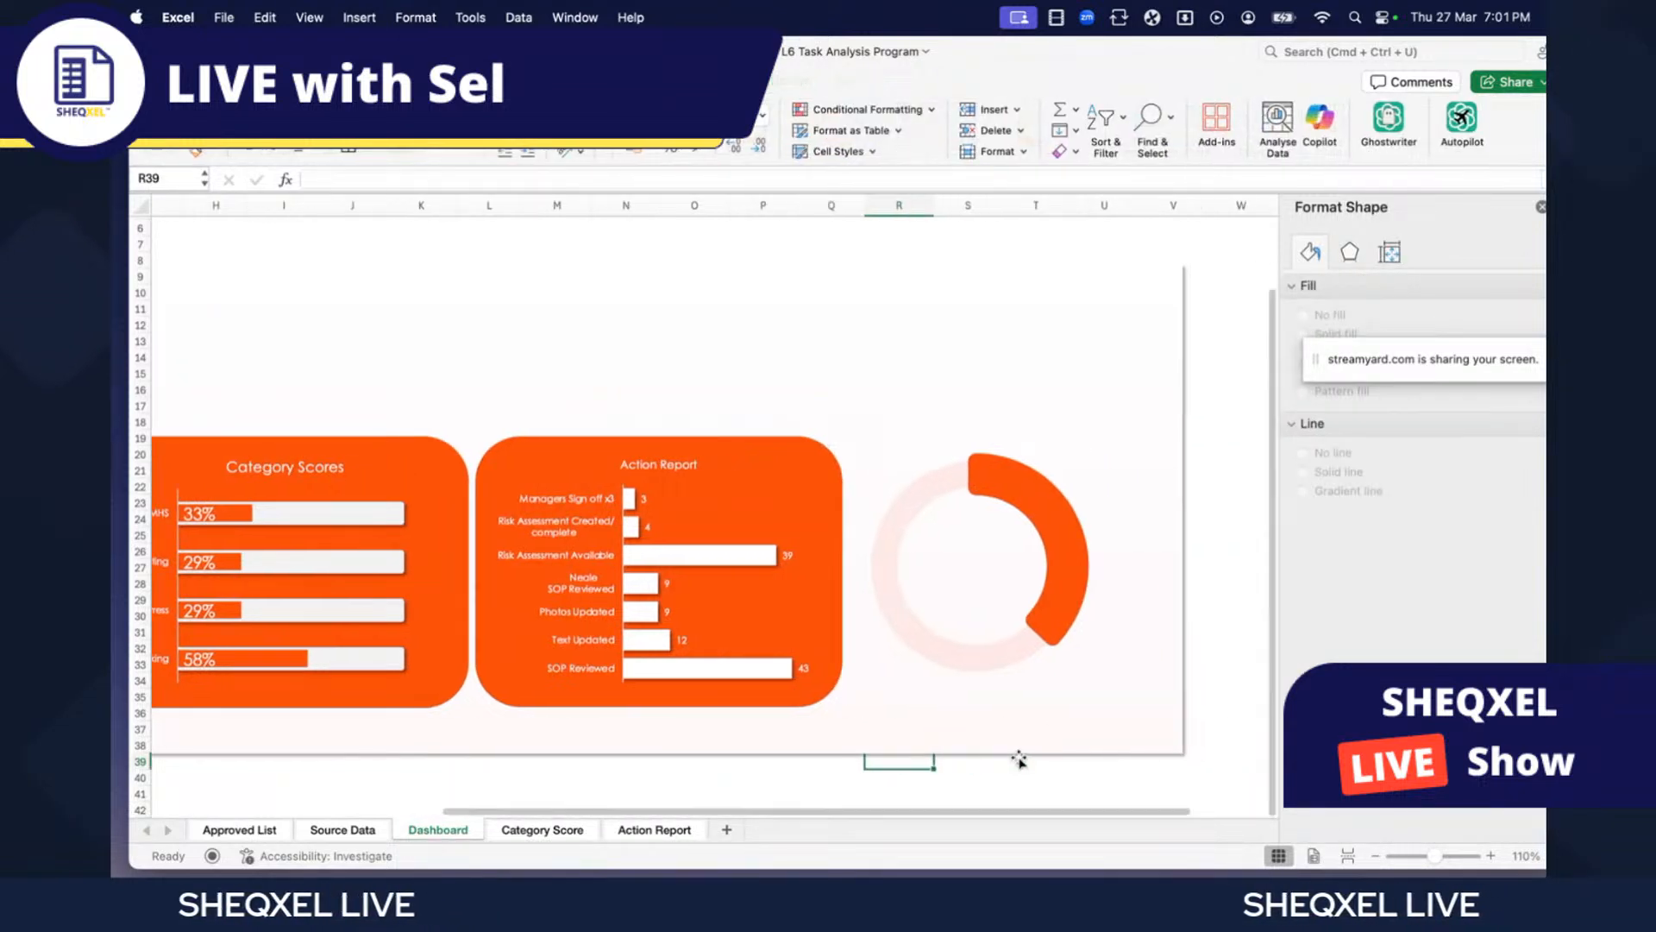
scroll(1019, 758, "left", 1)
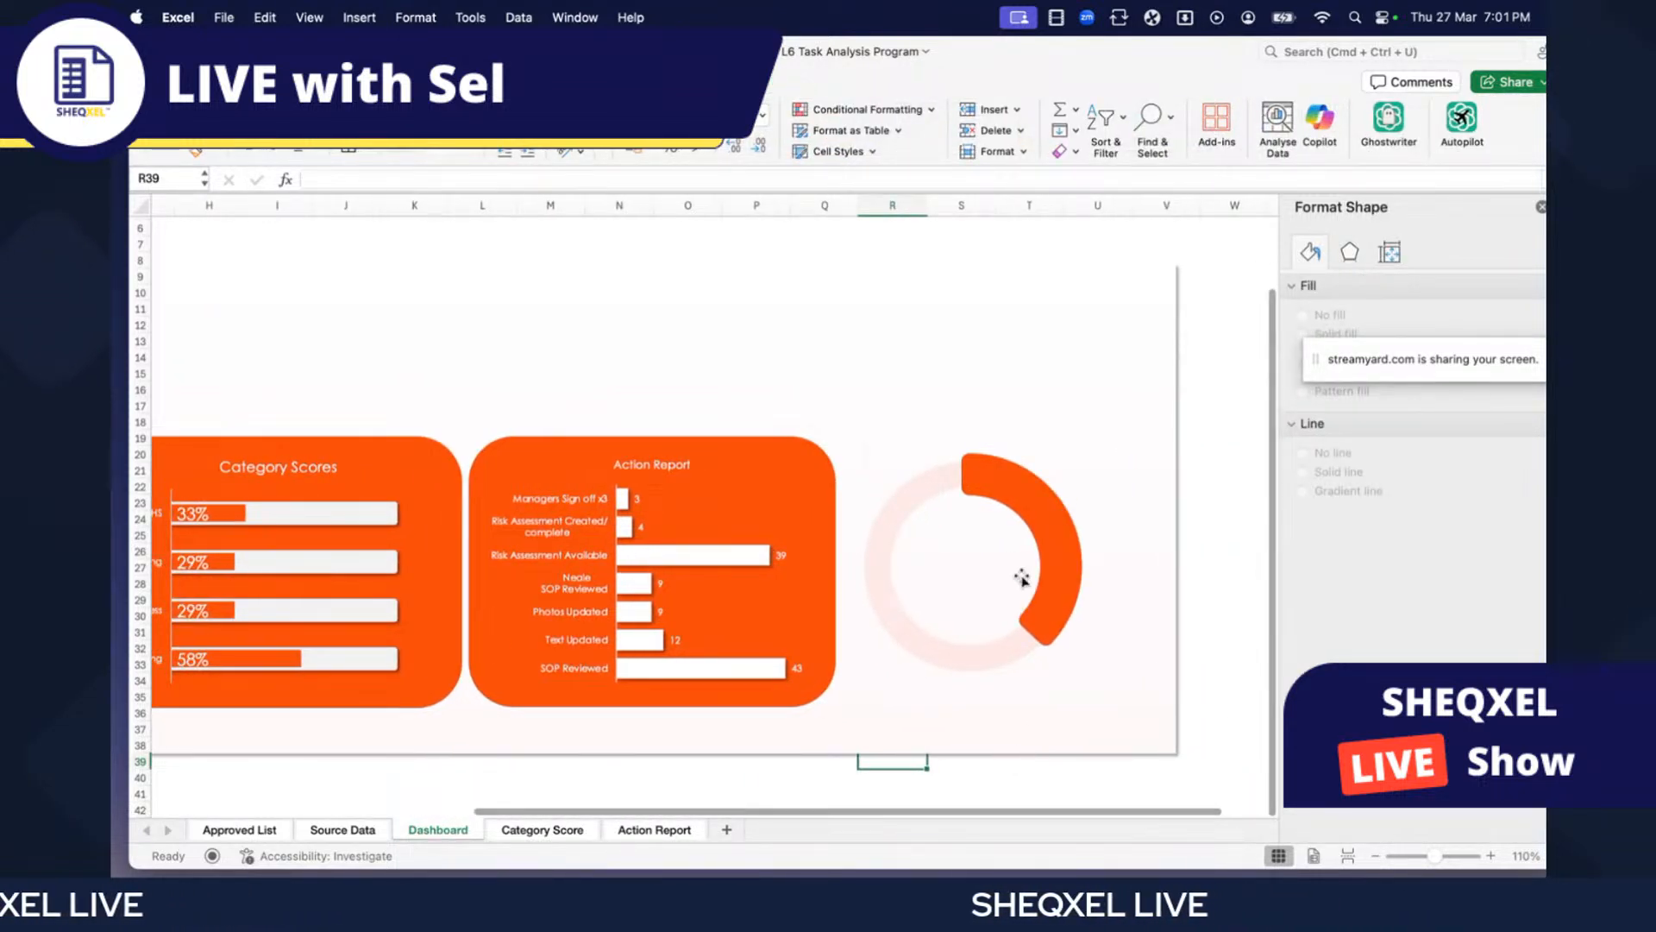
left_click(1024, 610)
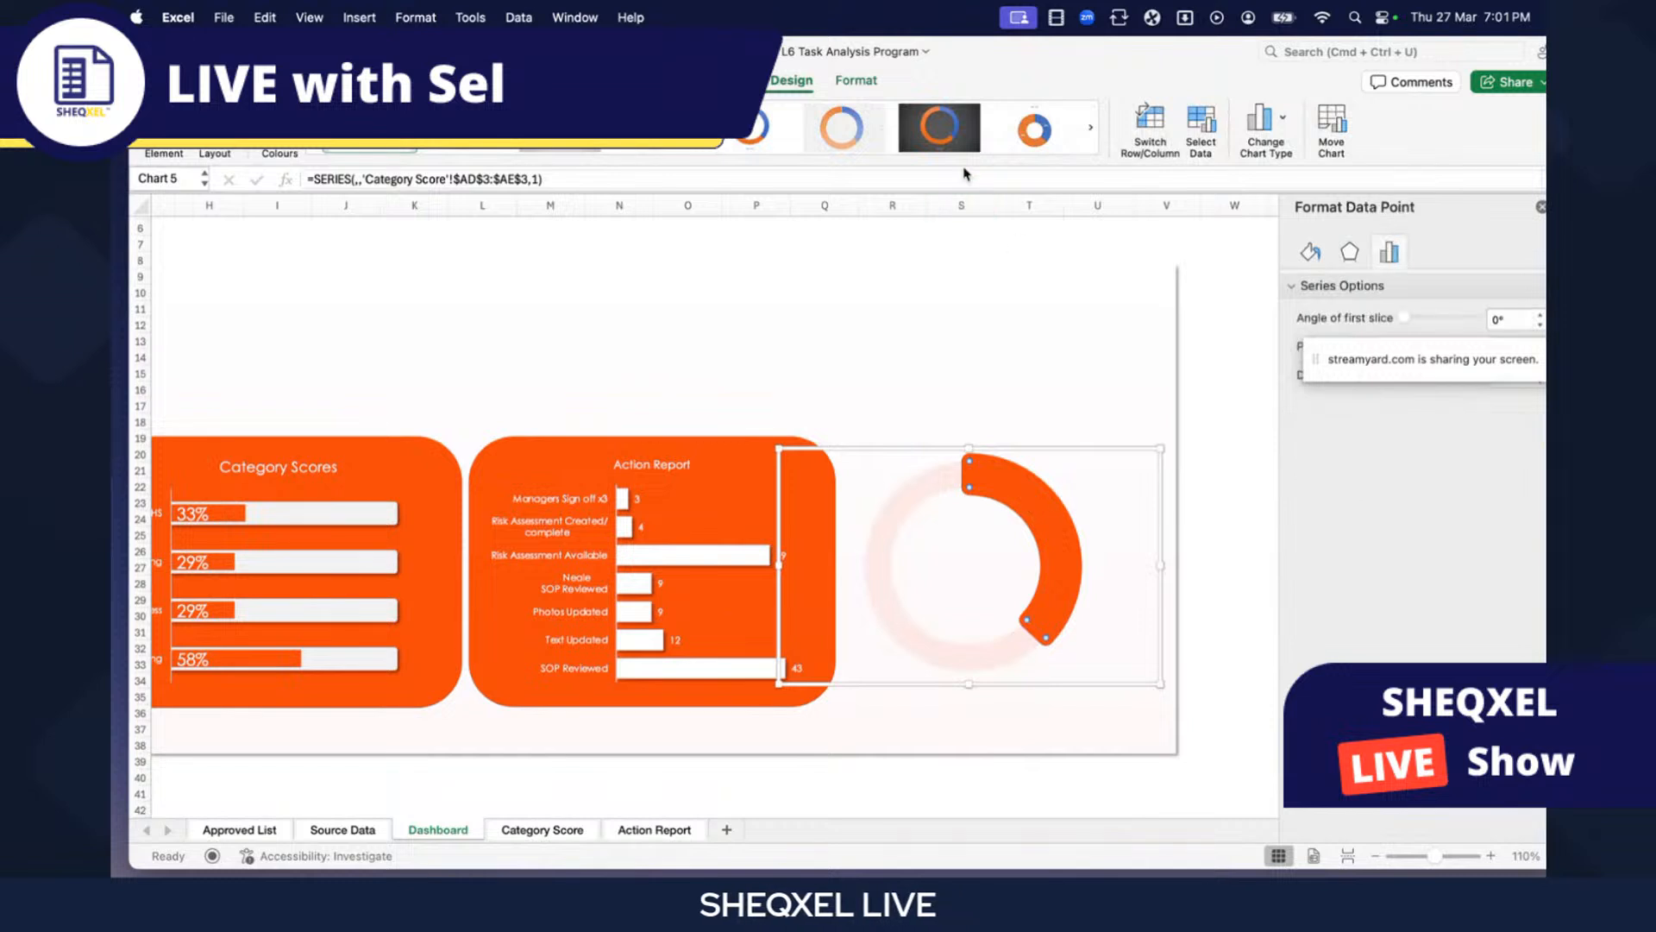
left_click(854, 81)
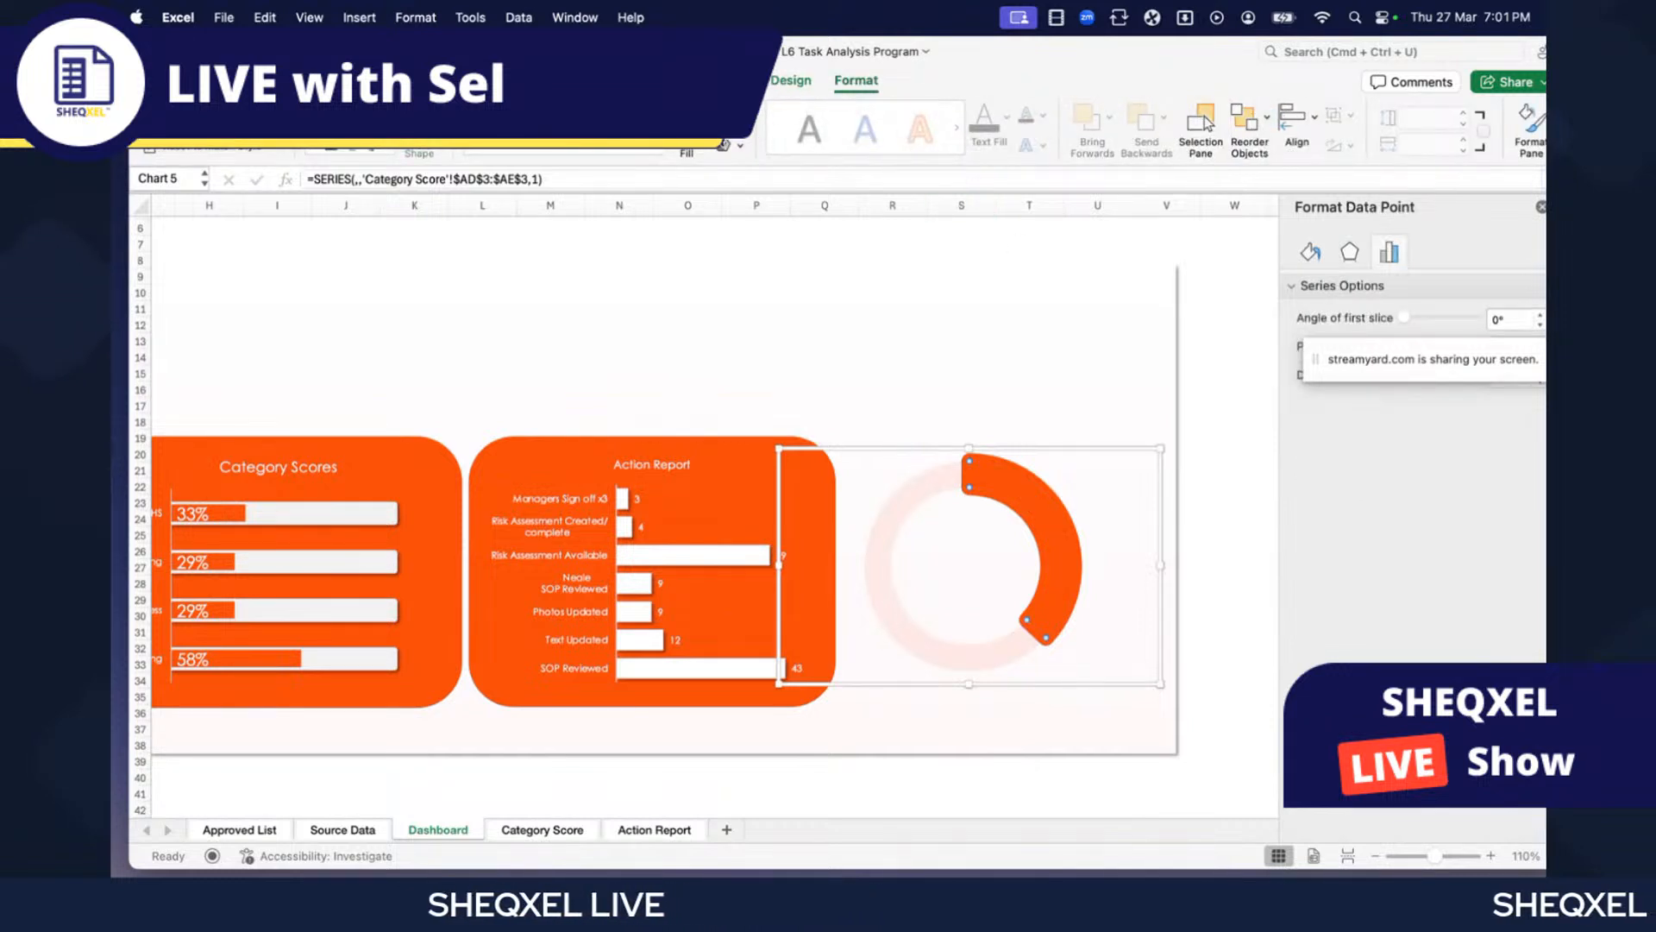
left_click(732, 147)
mouse_move(789, 203)
left_click(904, 338)
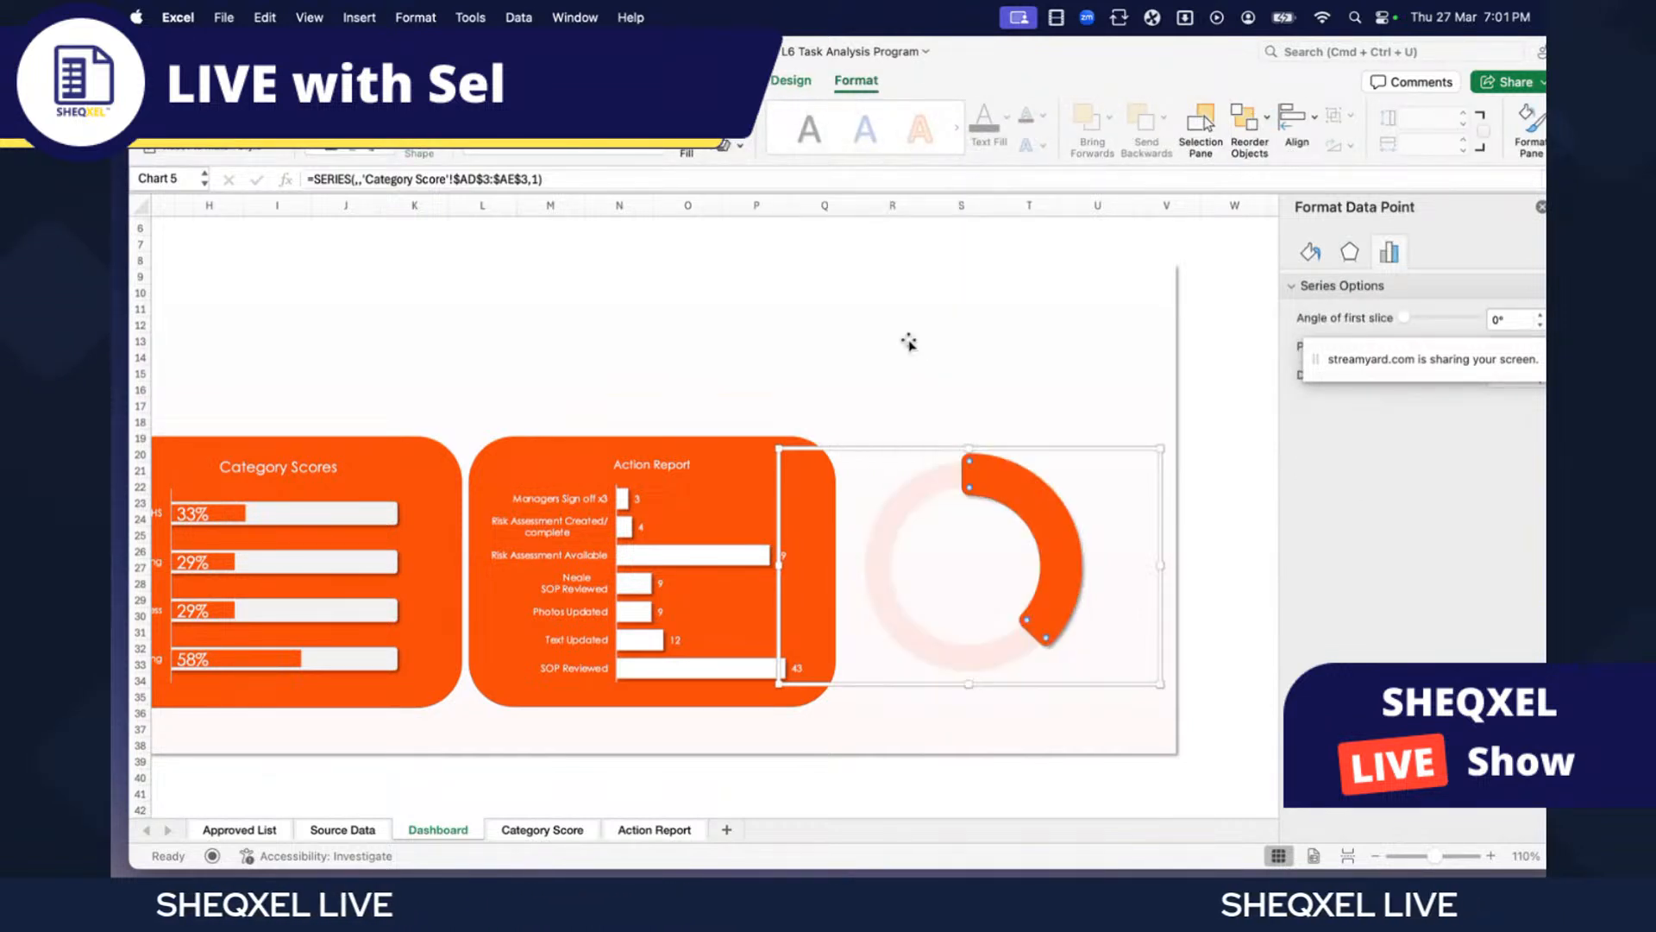
scroll(1213, 760, "down", 4)
left_click(723, 695)
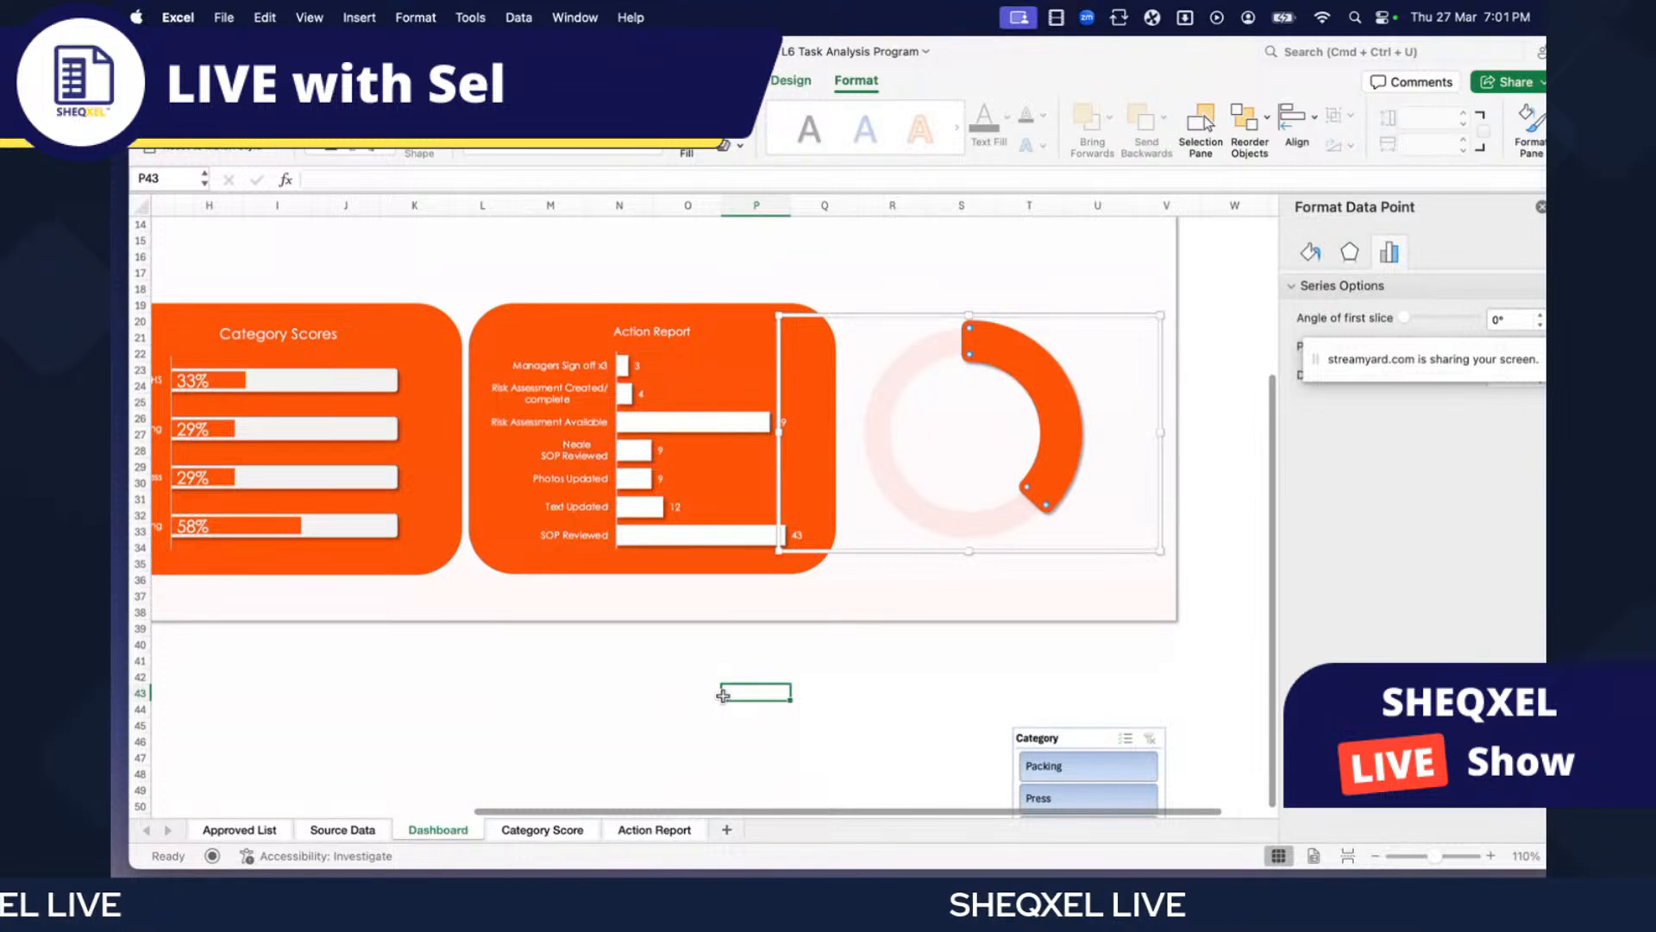
scroll(739, 698, "left", 3)
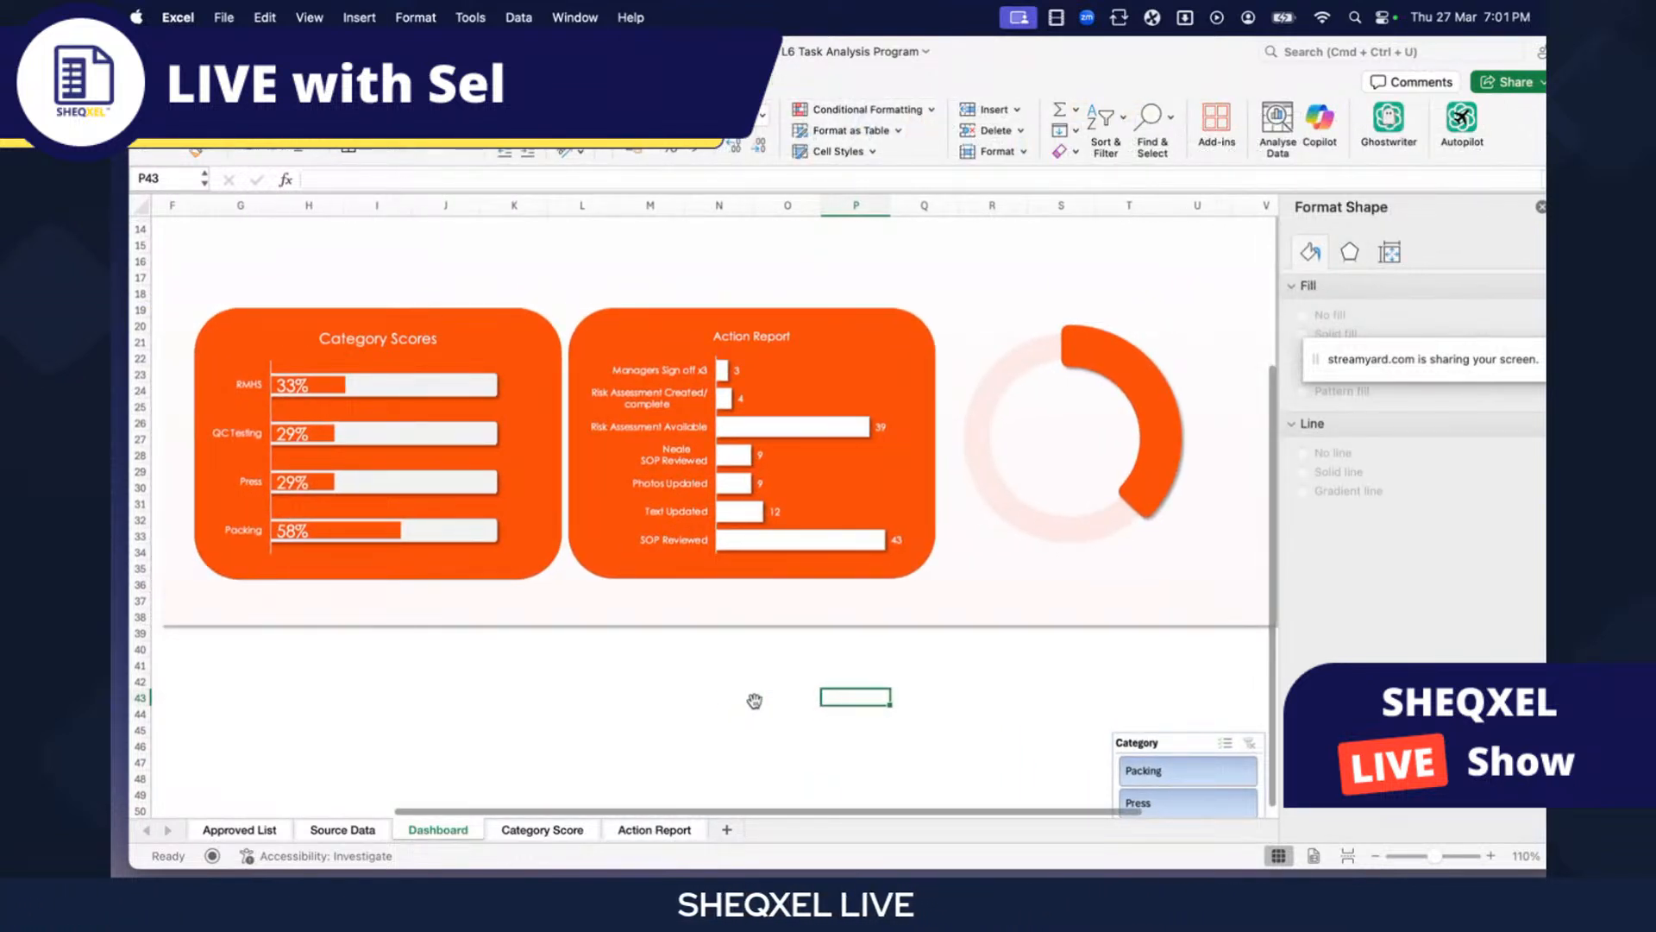
- Move the Category slicer from below the background to the area above the Category Scores card
scroll(755, 701, "right", 5)
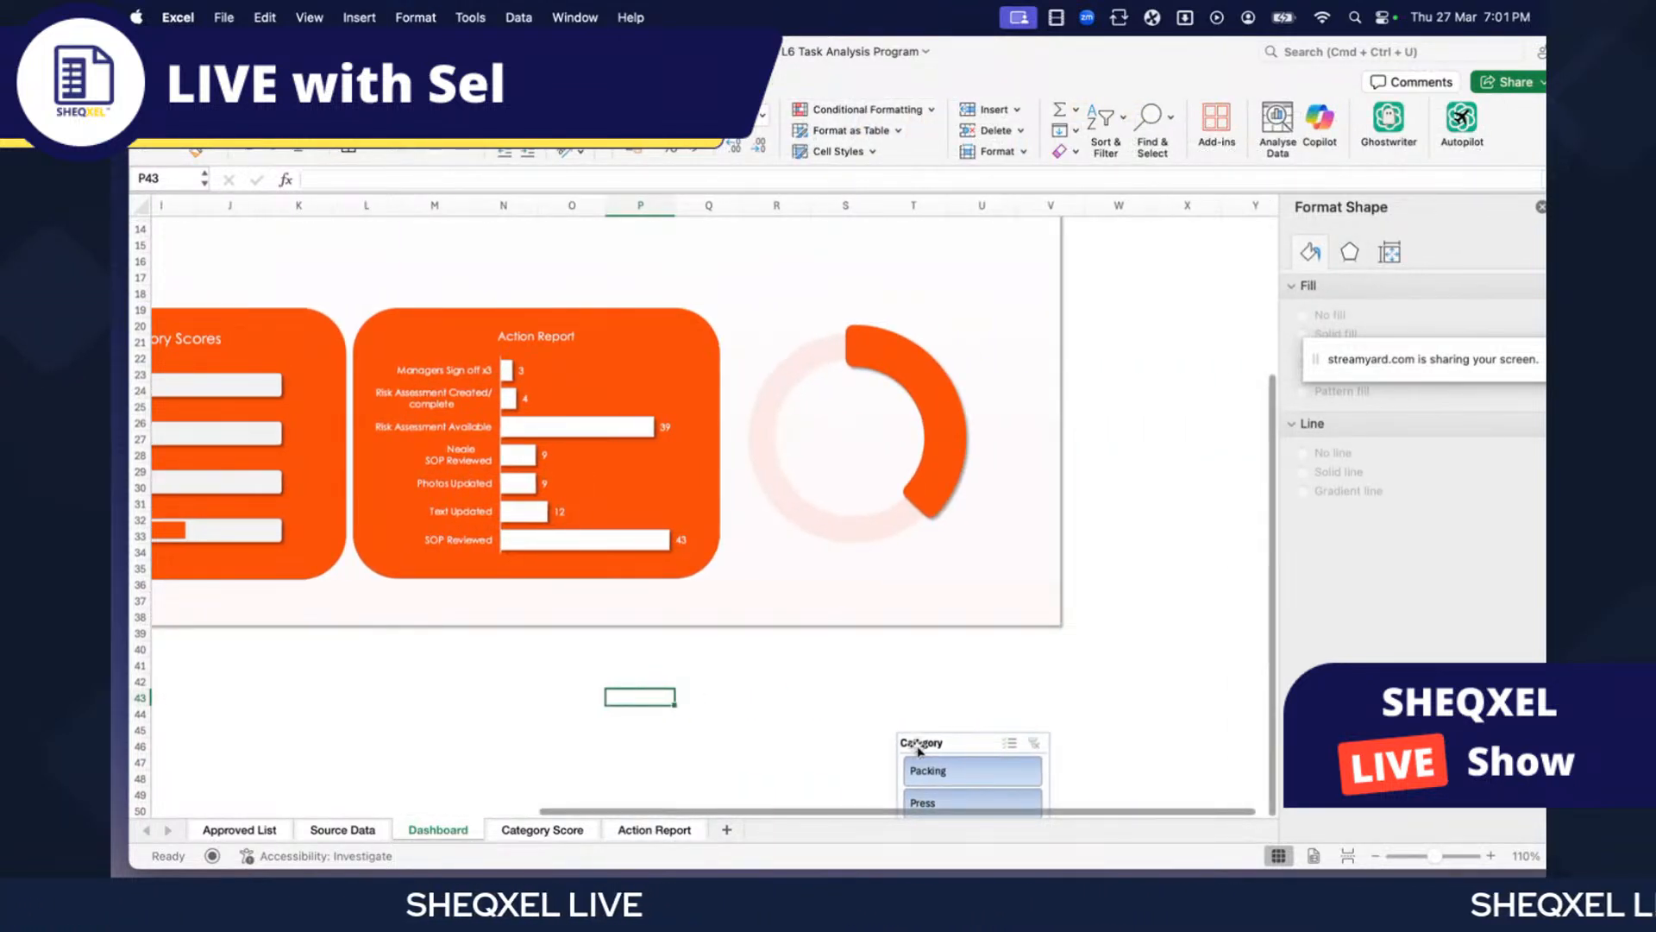
left_click_drag(974, 746, 986, 469)
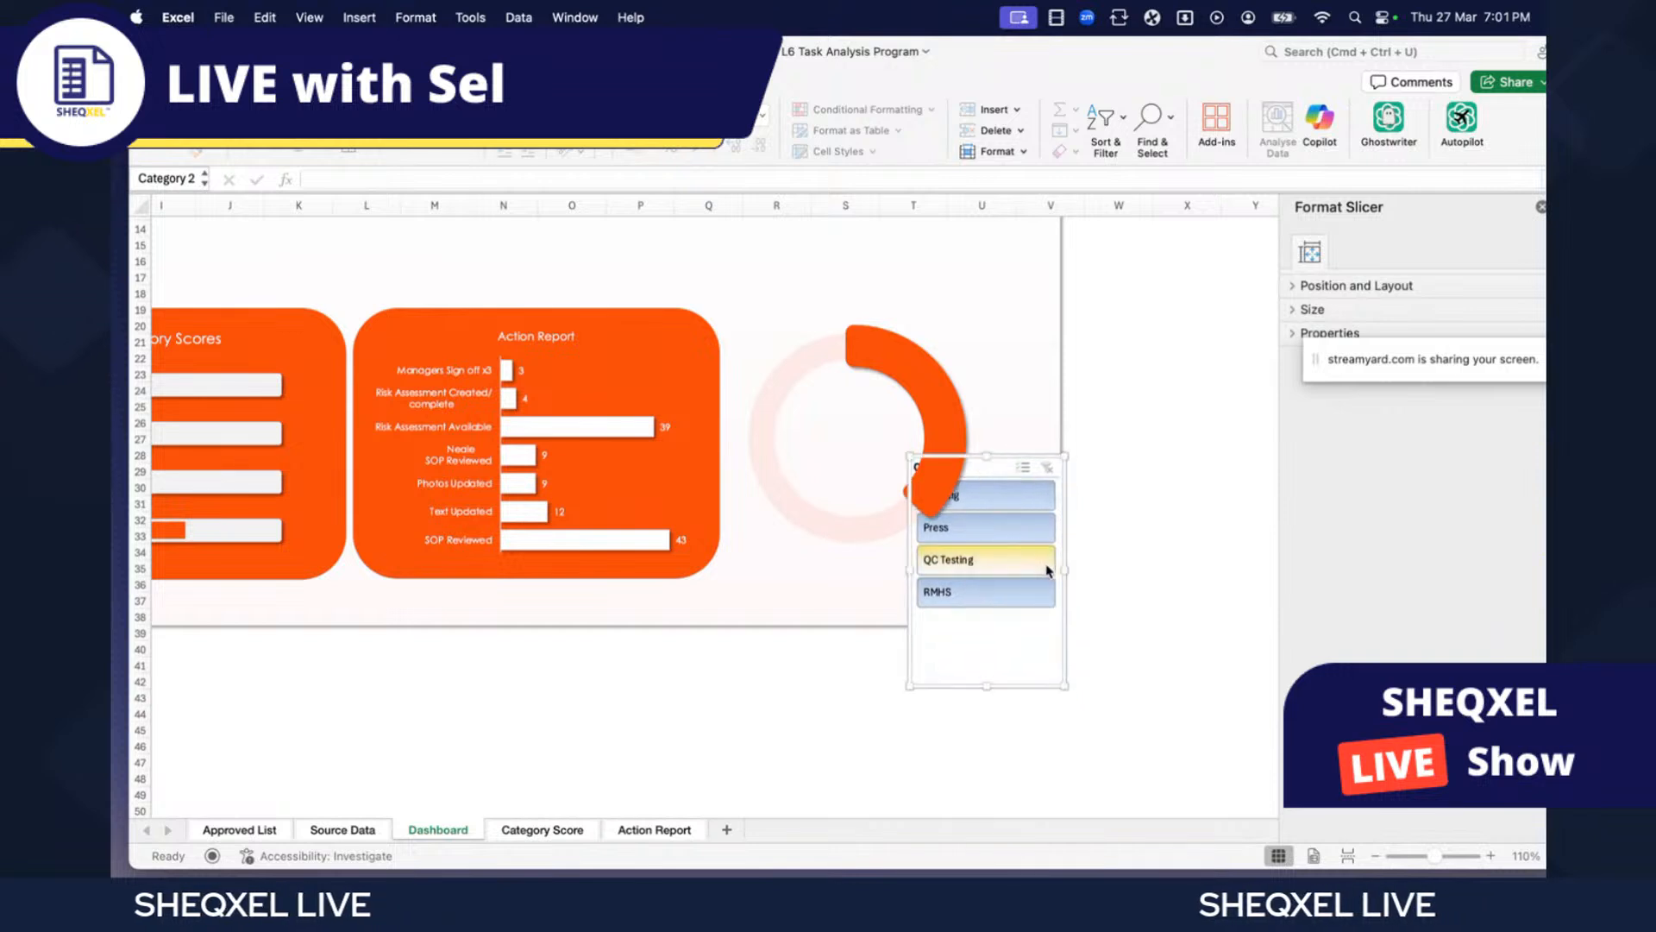
scroll(1046, 570, "up", 3)
scroll(1047, 570, "left", 4)
scroll(1071, 574, "up", 3)
left_click(1170, 636)
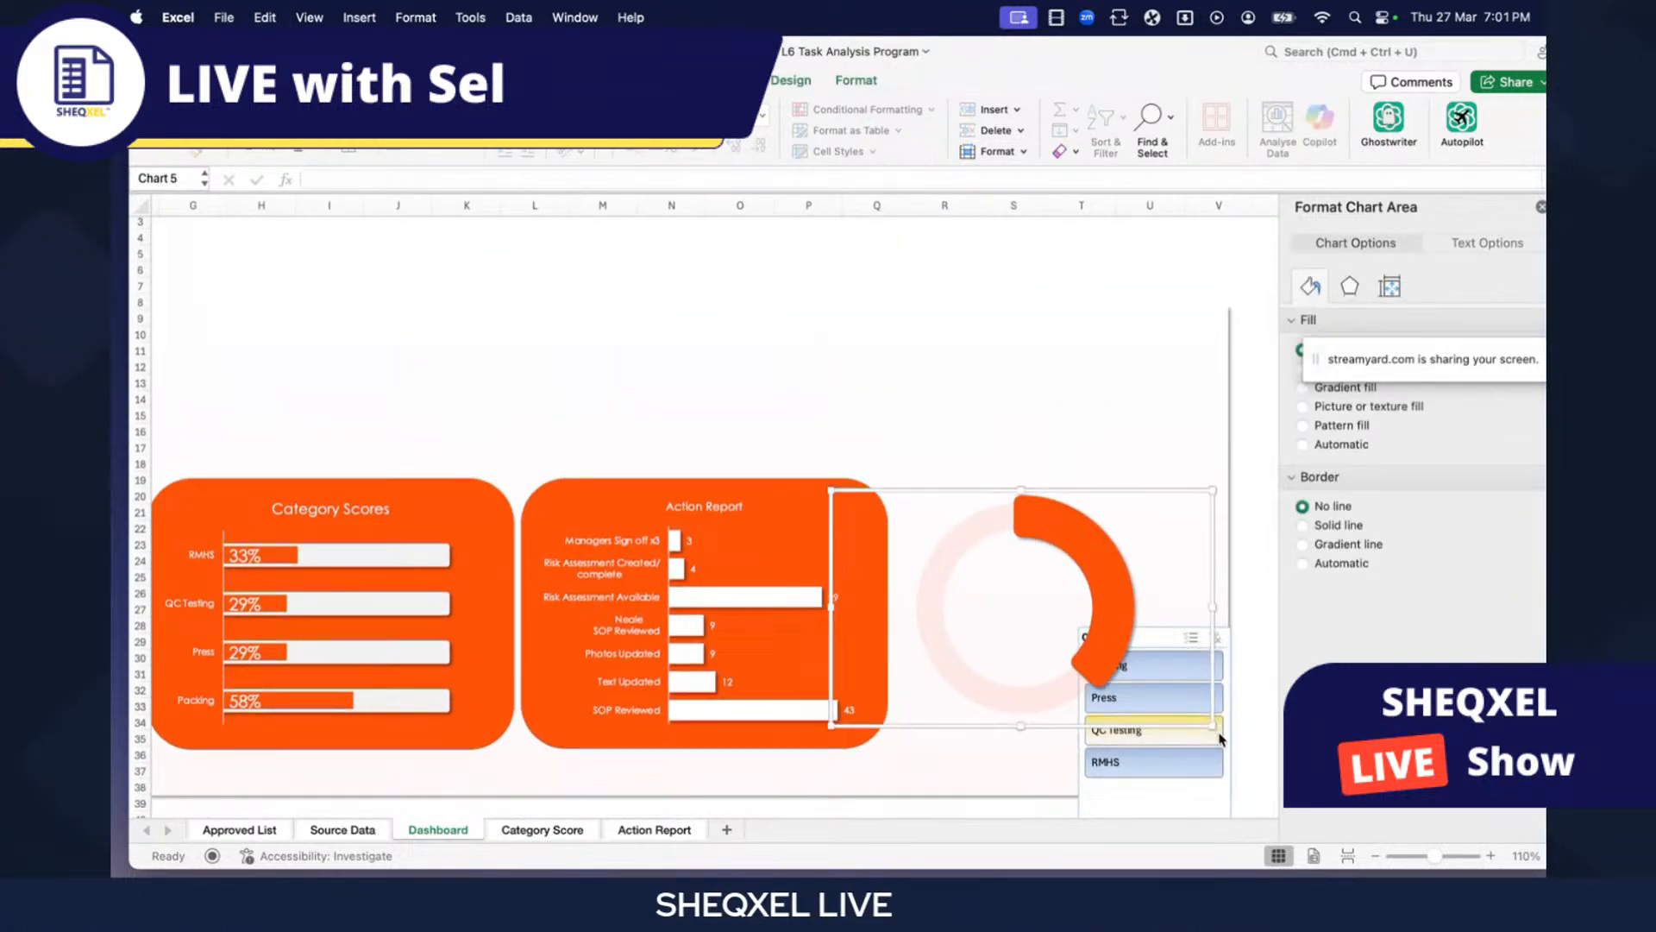
left_click(1233, 788)
scroll(1226, 798, "right", 10)
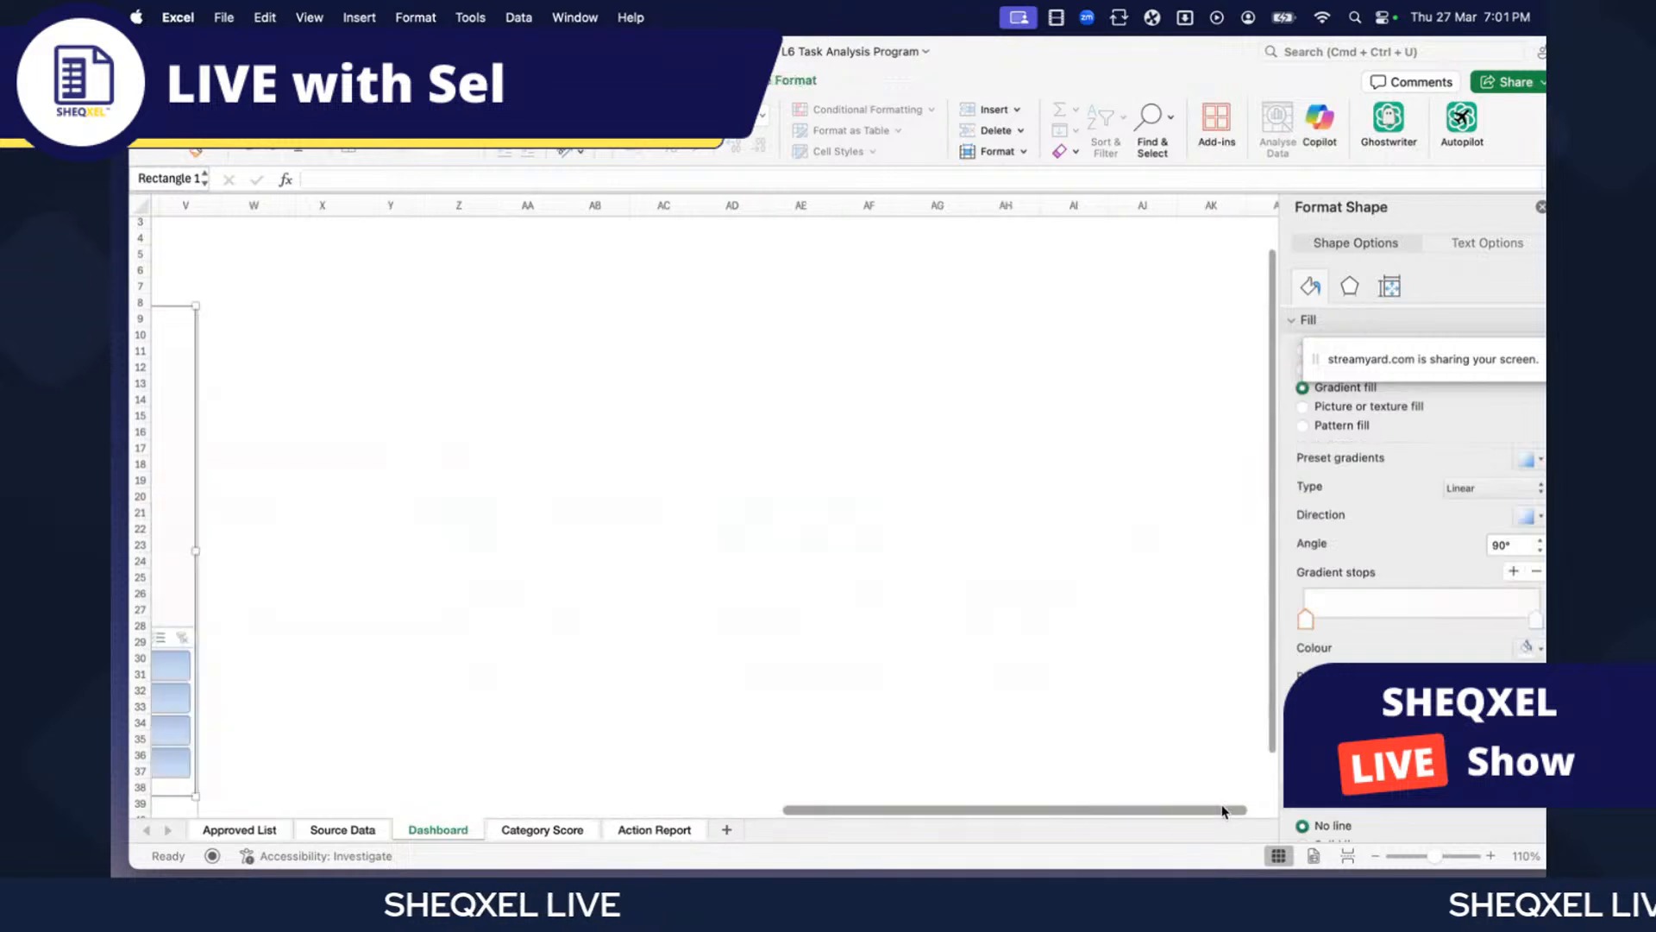
scroll(1049, 653, "left", 12)
scroll(1052, 647, "left", 4)
scroll(910, 595, "right", 6)
scroll(884, 577, "down", 2)
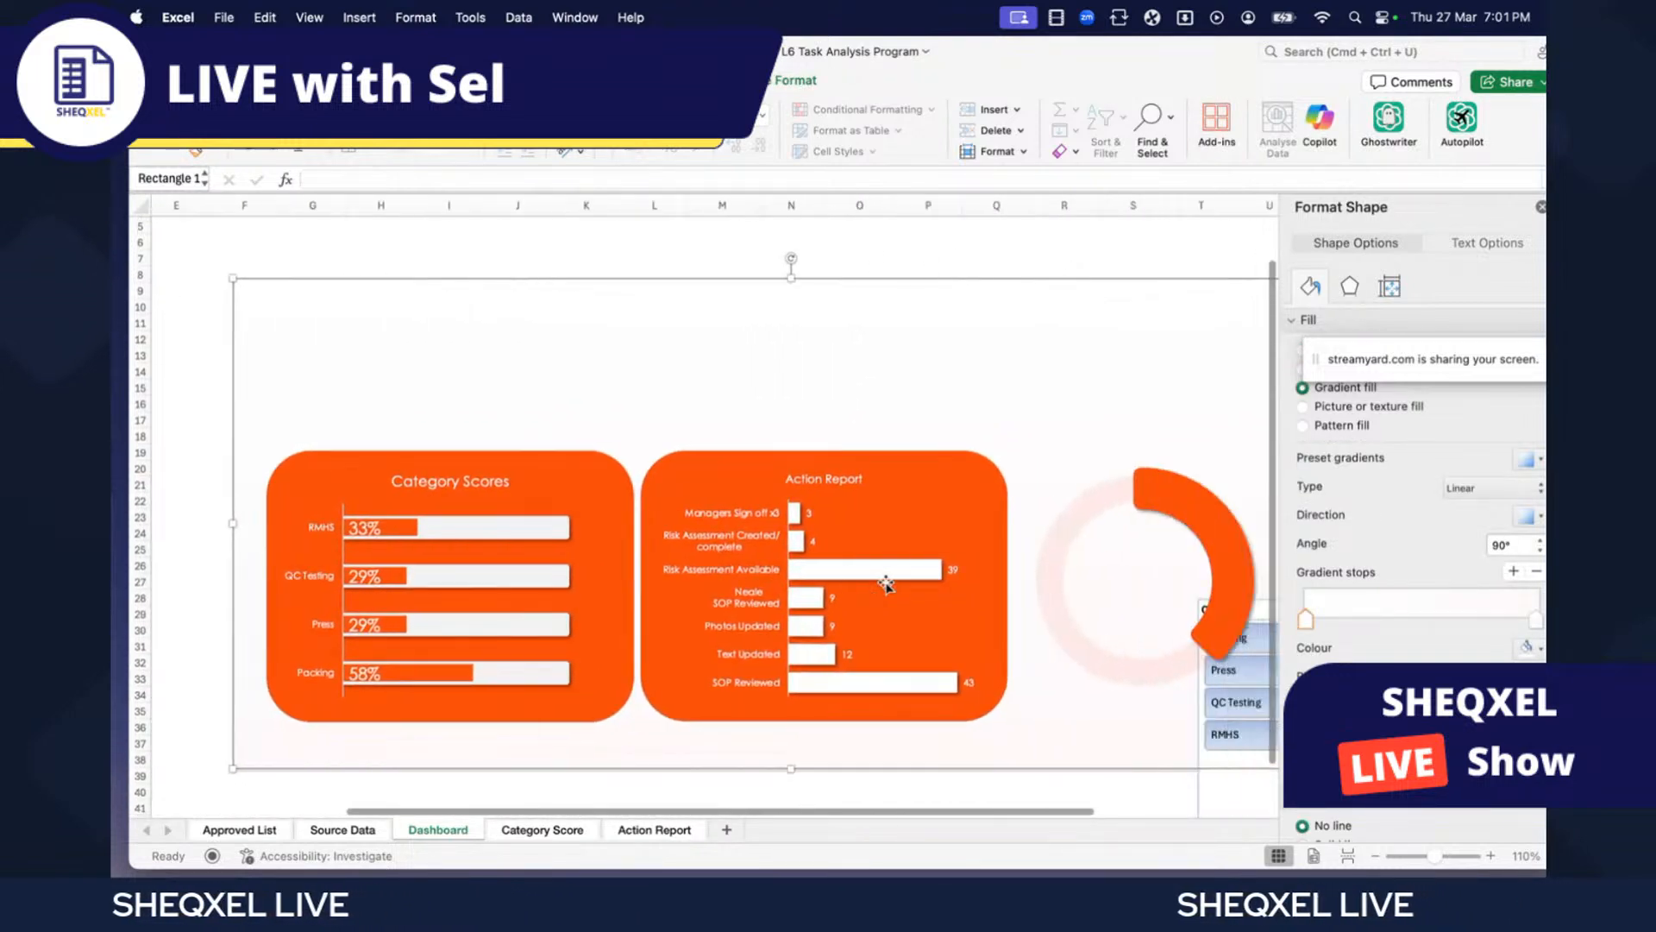
left_click(1172, 608)
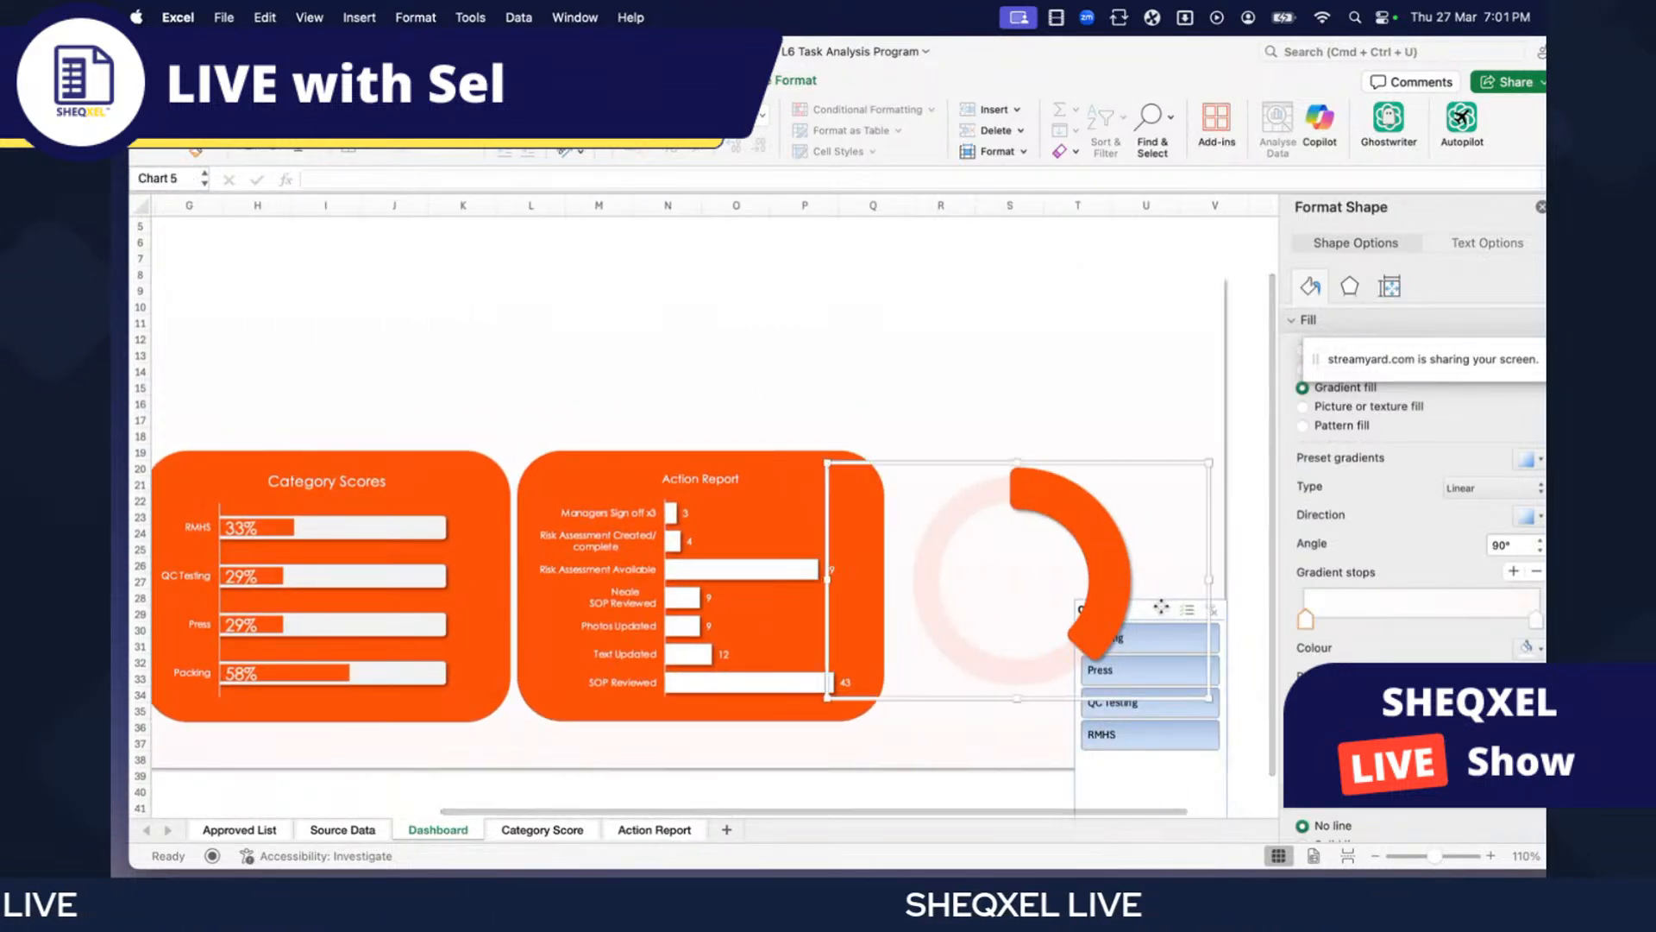
scroll(1121, 690, "right", 8)
scroll(759, 718, "left", 10)
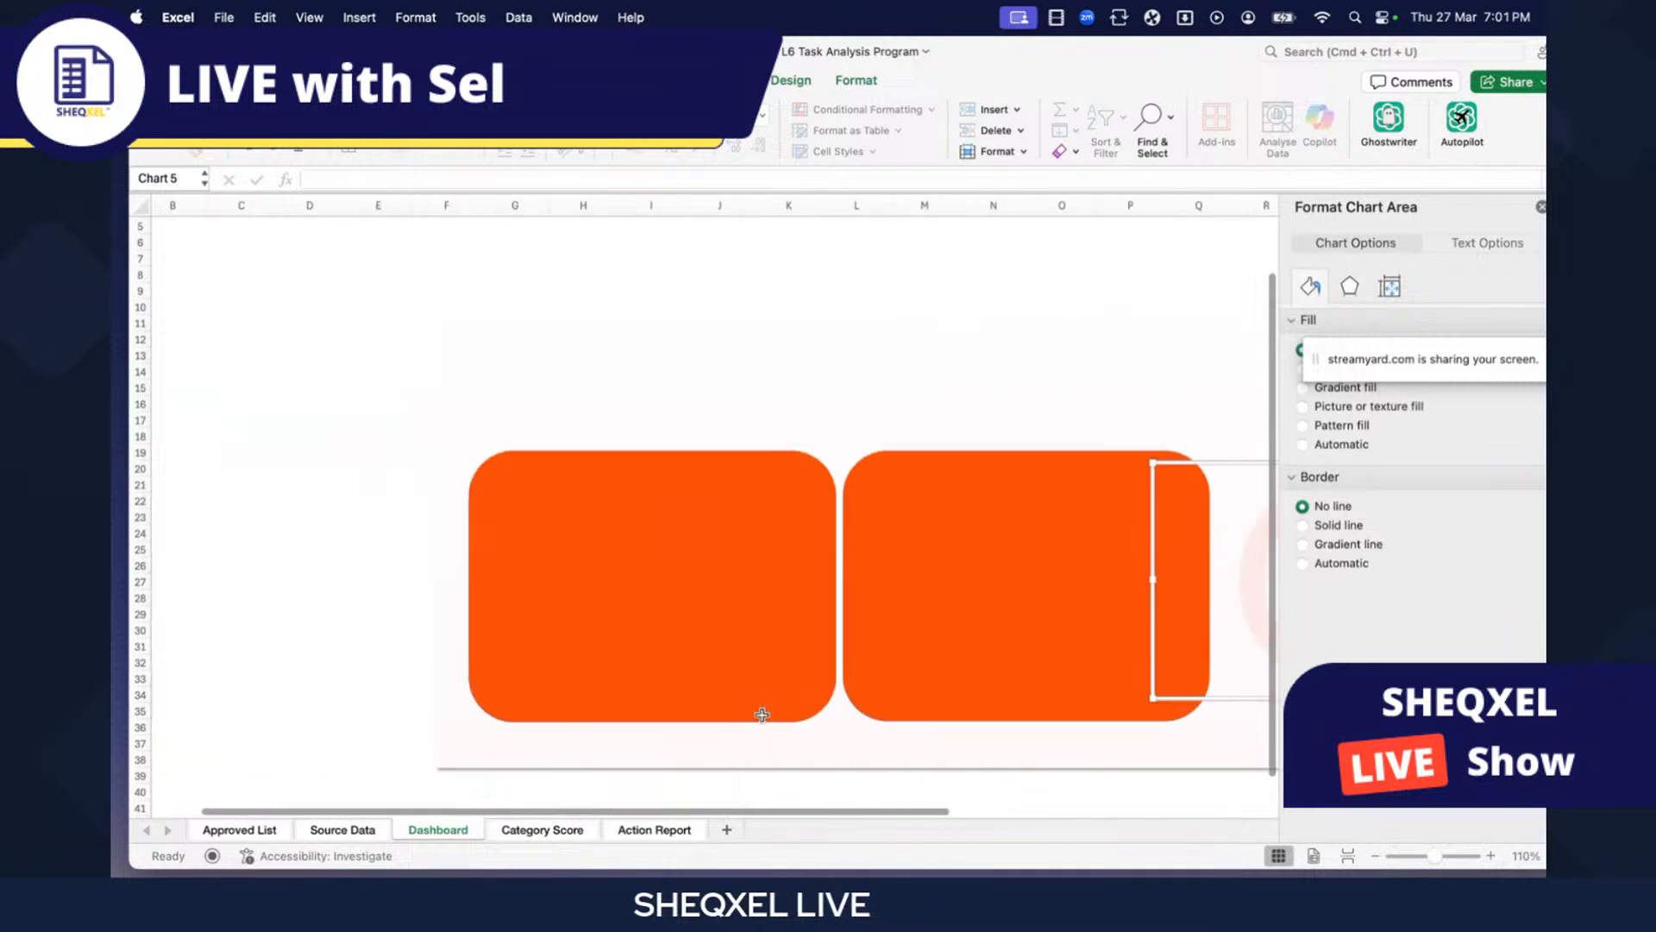
left_click(1158, 782)
left_click_drag(1159, 782, 420, 410)
- Bring the Category slicer to the front of all other dashboard objects
right_click(423, 403)
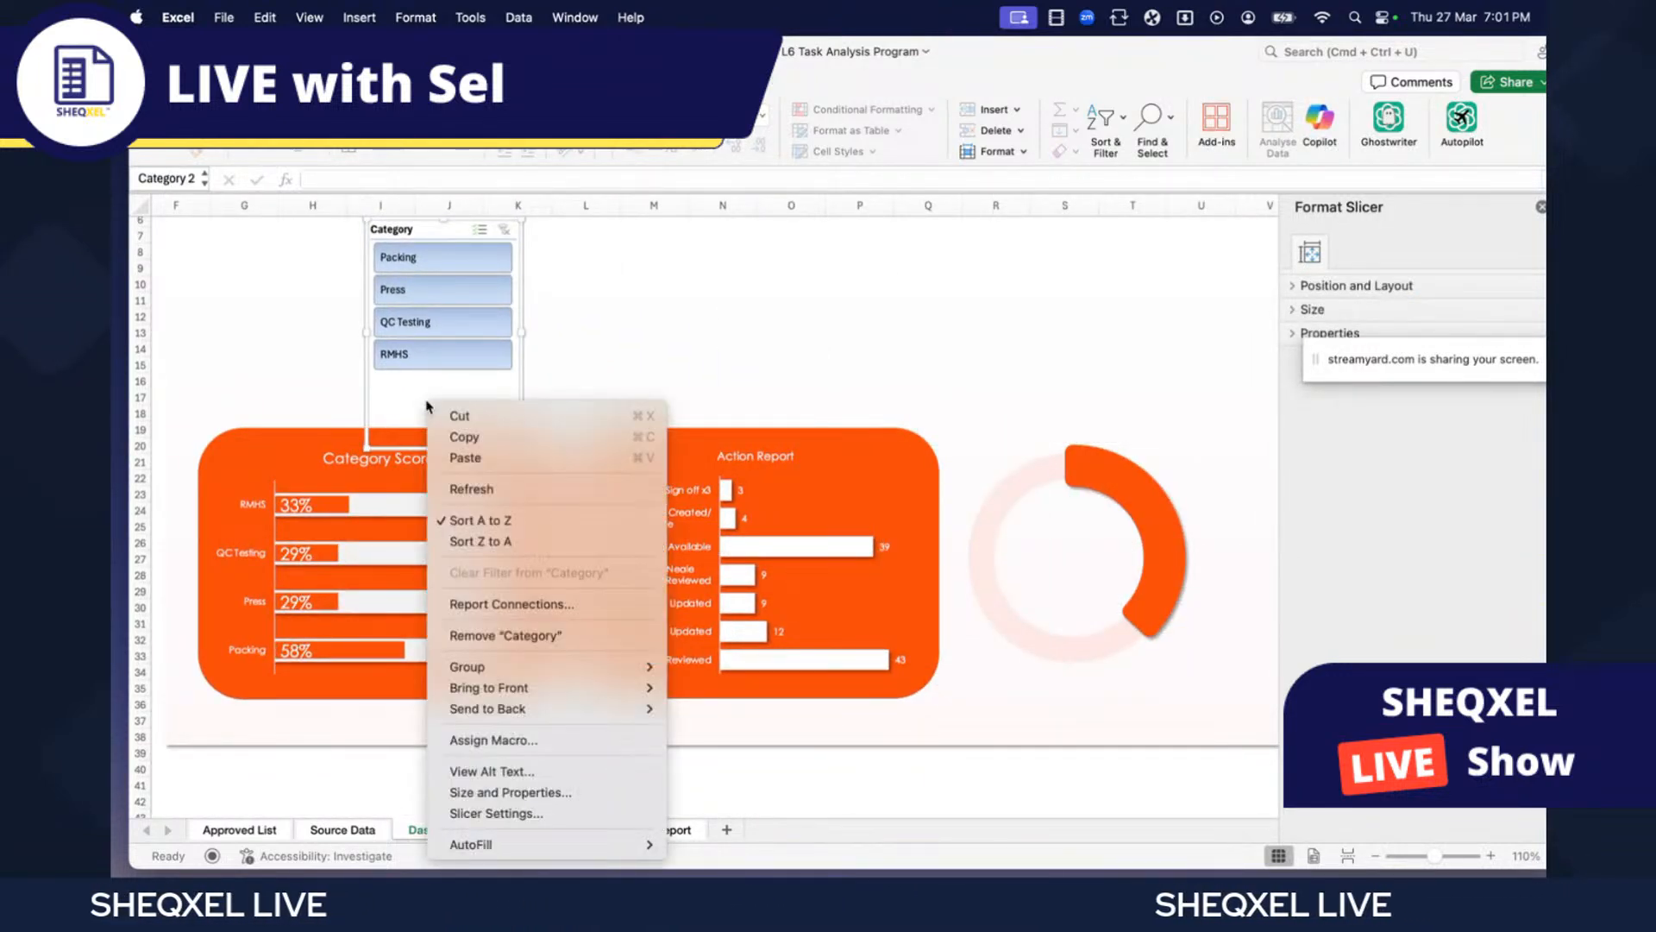
mouse_move(648, 697)
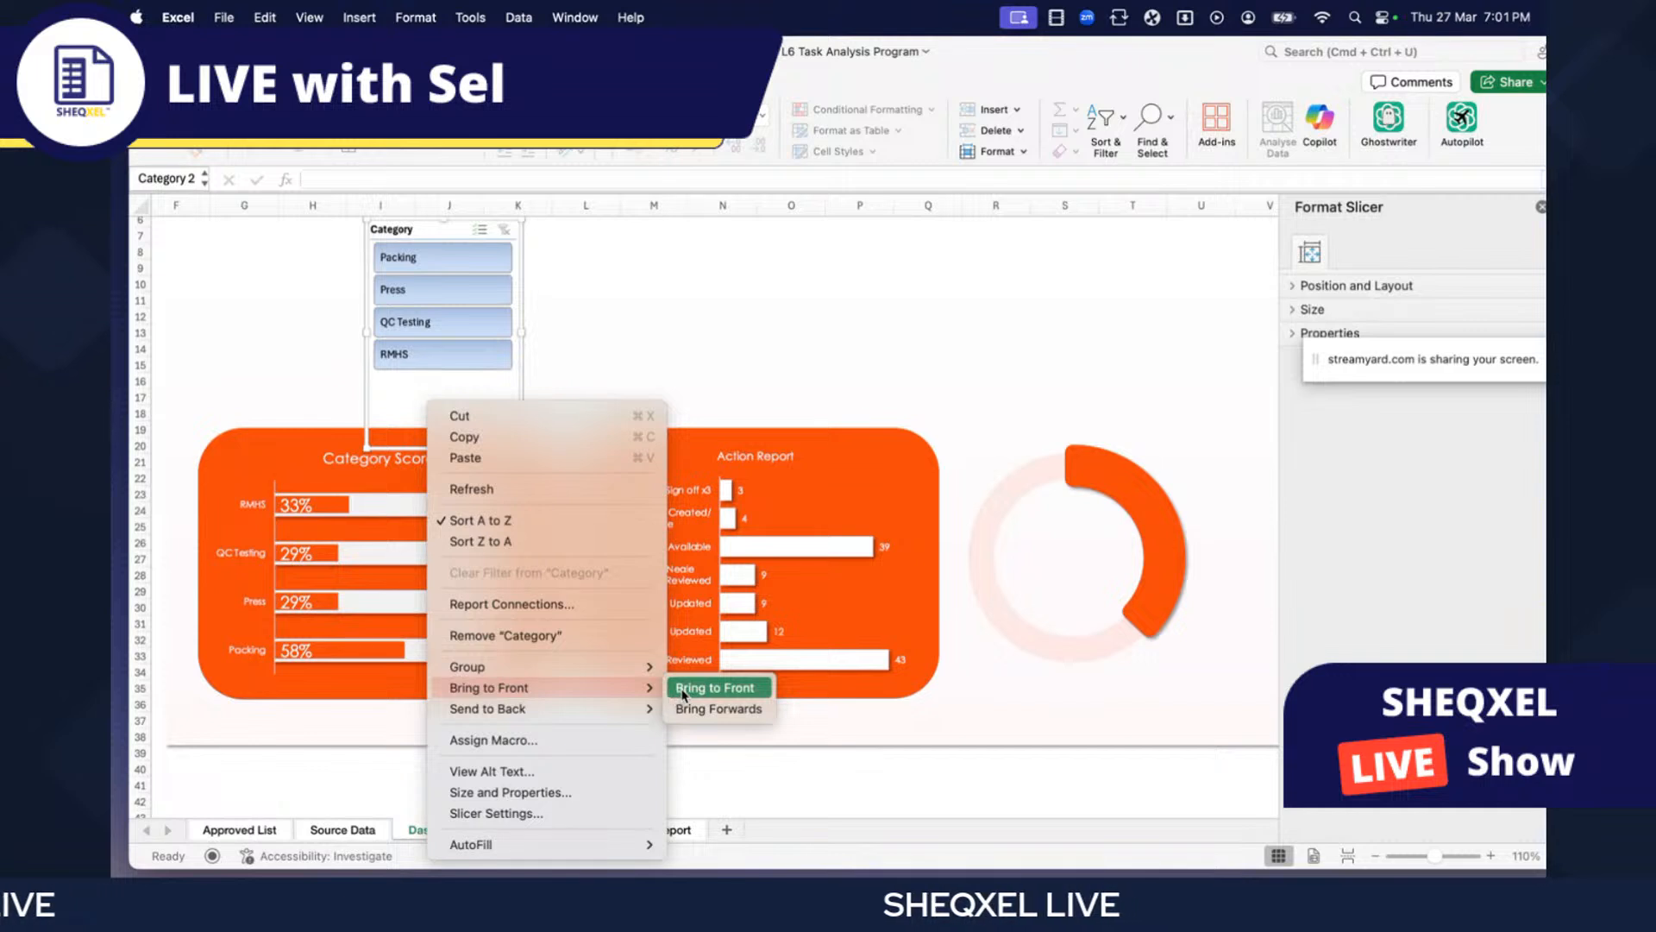
left_click(715, 687)
- Stretch the Category slicer to about 10.57" wide and reduce its height to about 2.17"
left_click_drag(521, 326, 1047, 331)
left_click_drag(367, 332, 250, 332)
left_click_drag(636, 449, 647, 385)
- Arrange the Category slicer's buttons in 4 columns and shrink it to about 0.92" high, directly above the two orange cards
left_click(744, 82)
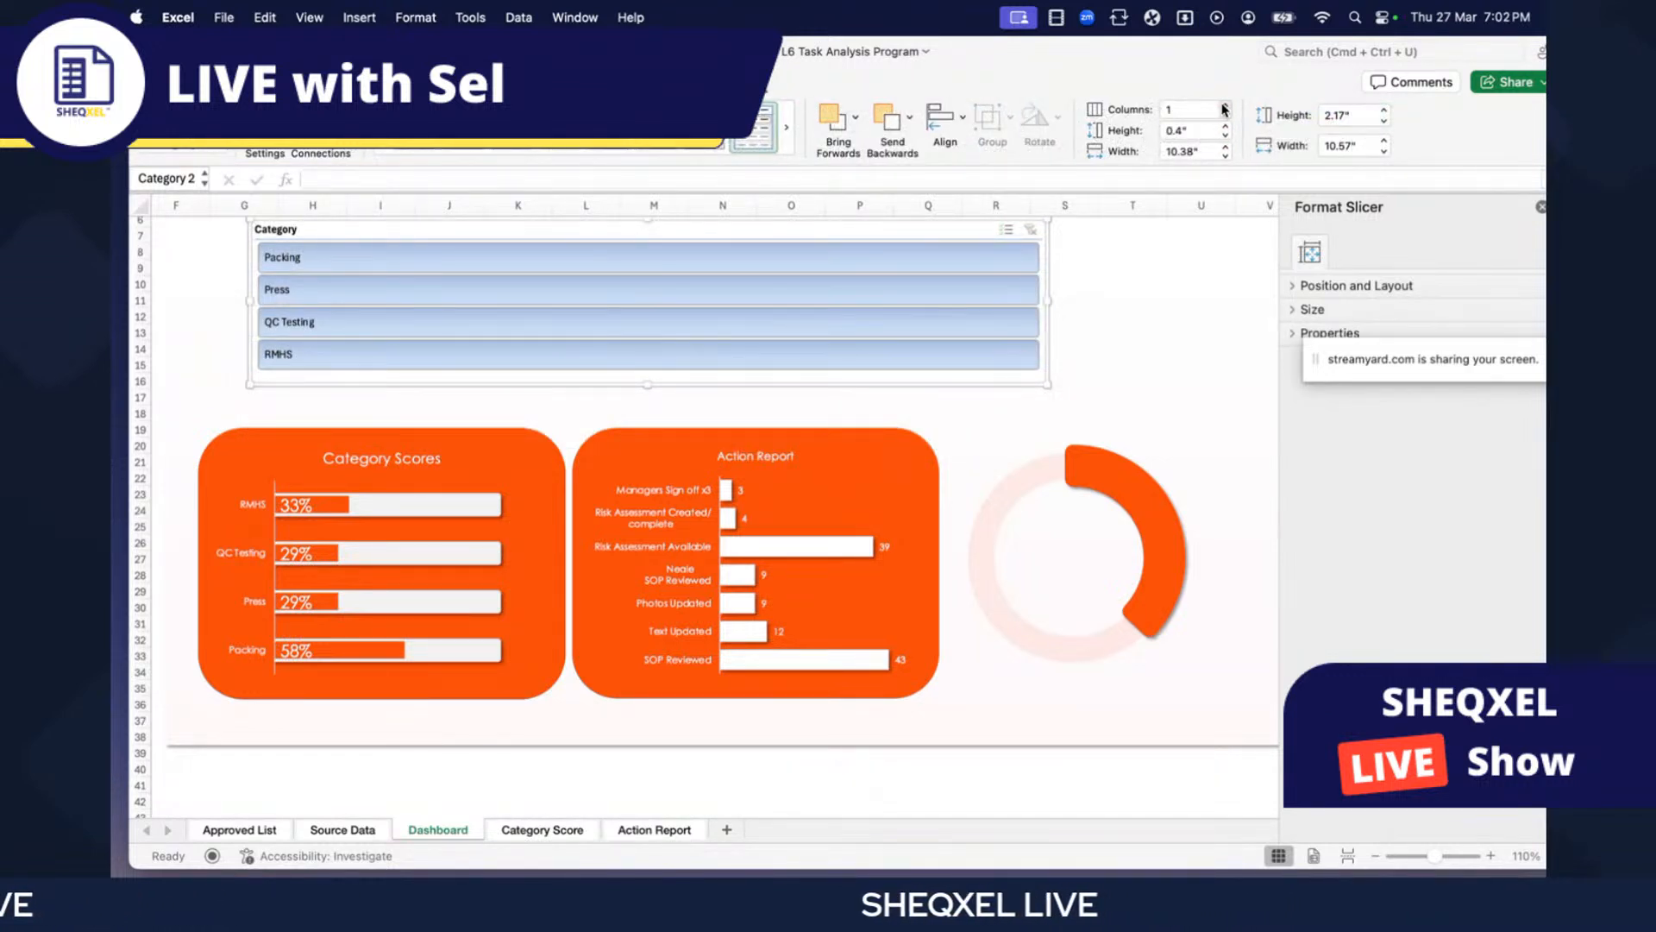
left_click(1224, 106)
left_click(1224, 106)
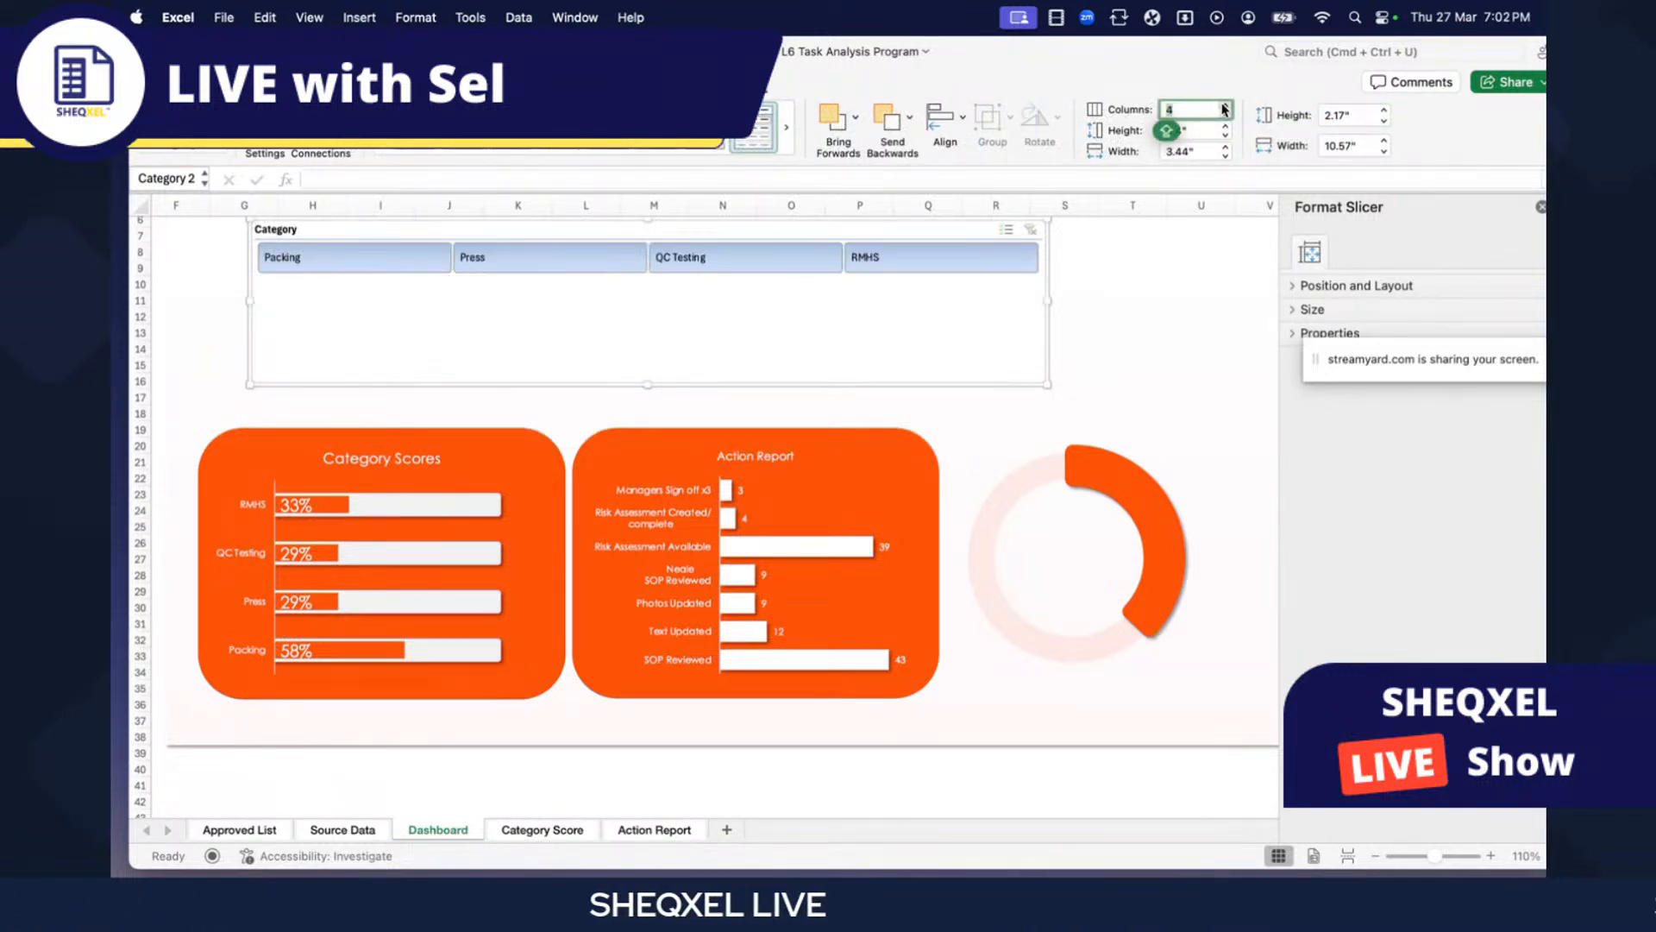
left_click_drag(648, 381, 578, 404)
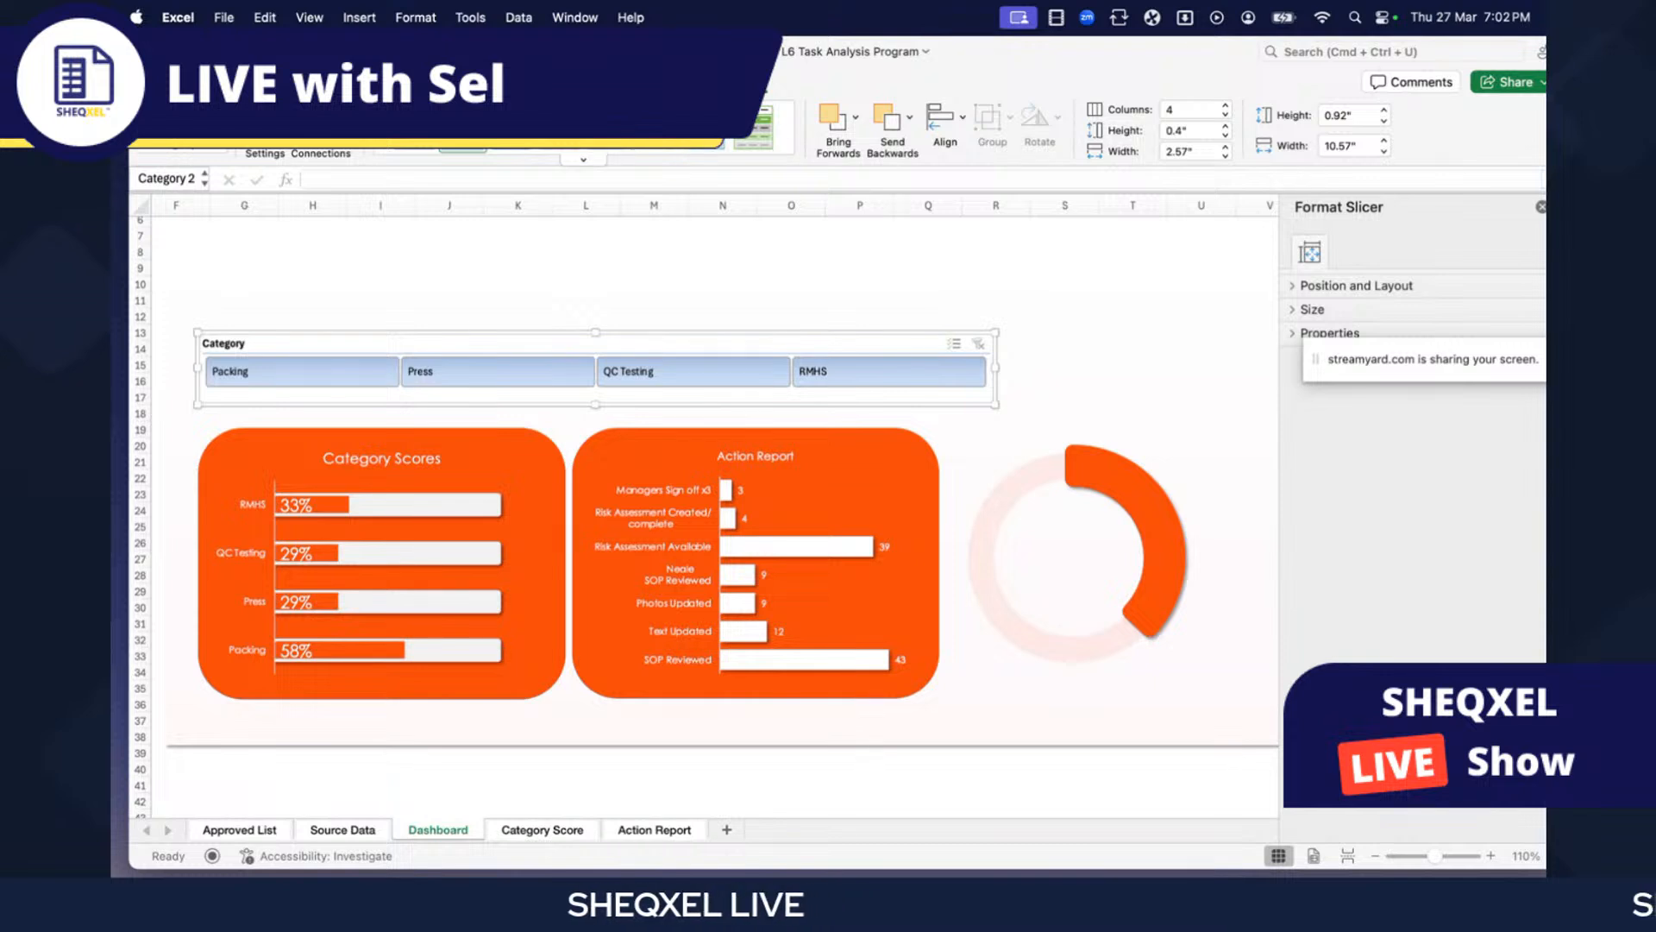
- Apply the yellow slicer style to the Category slicer after trying the orange one
left_click(560, 138)
scroll(754, 380, "down", 3)
scroll(776, 382, "up", 3)
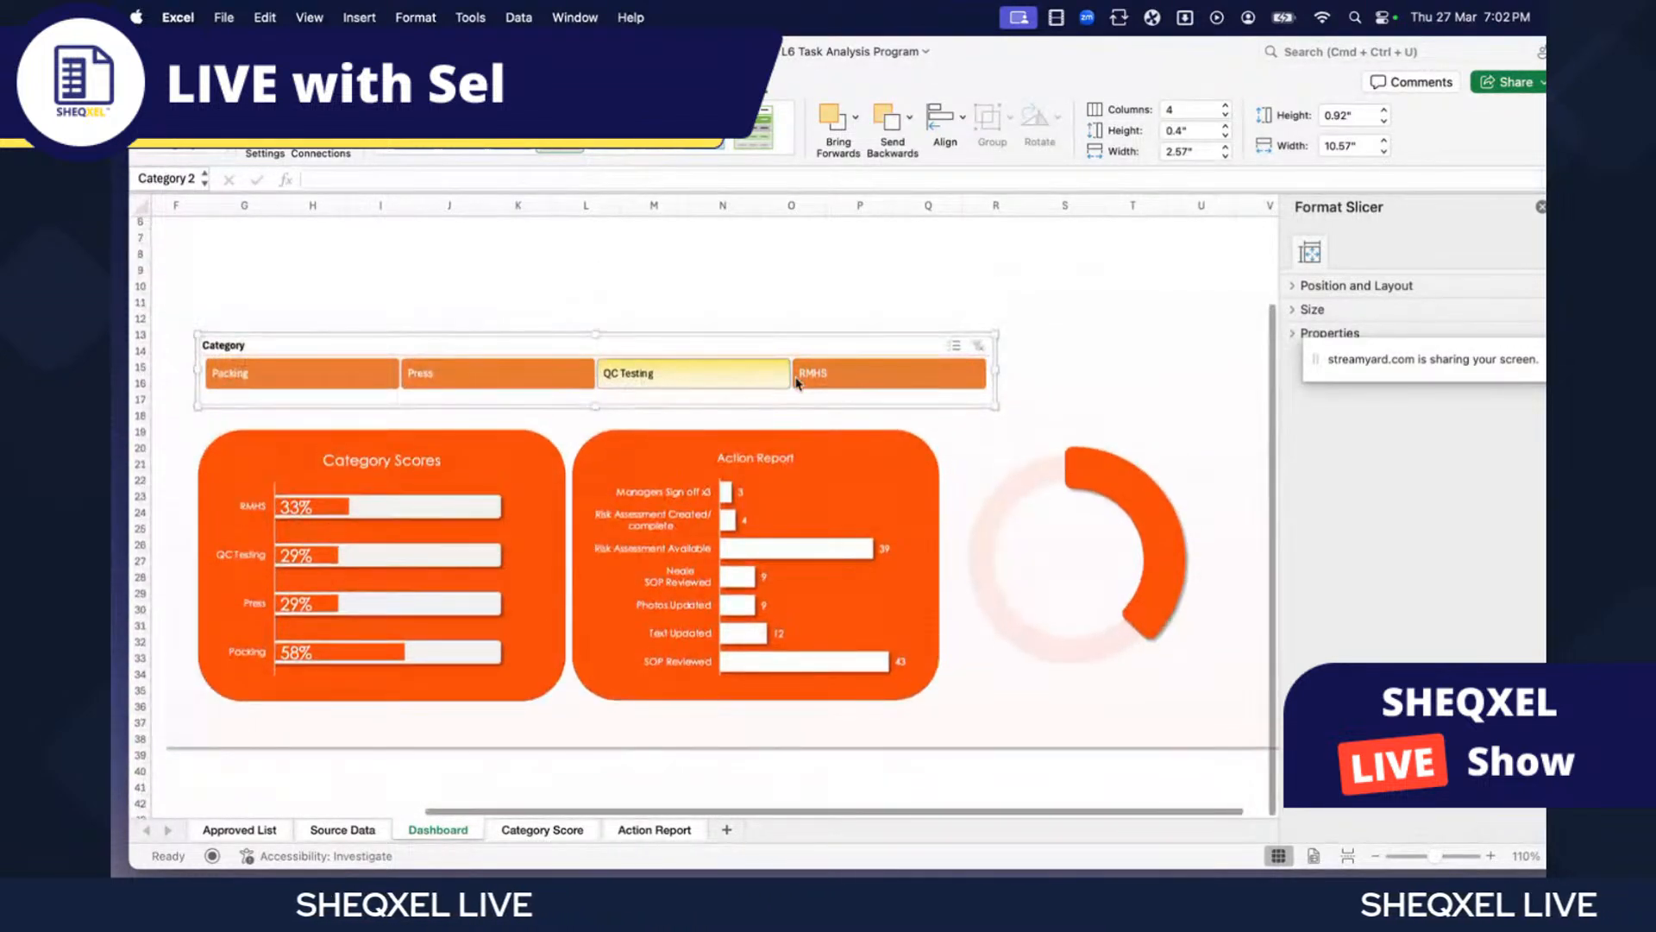
scroll(669, 359, "down", 1)
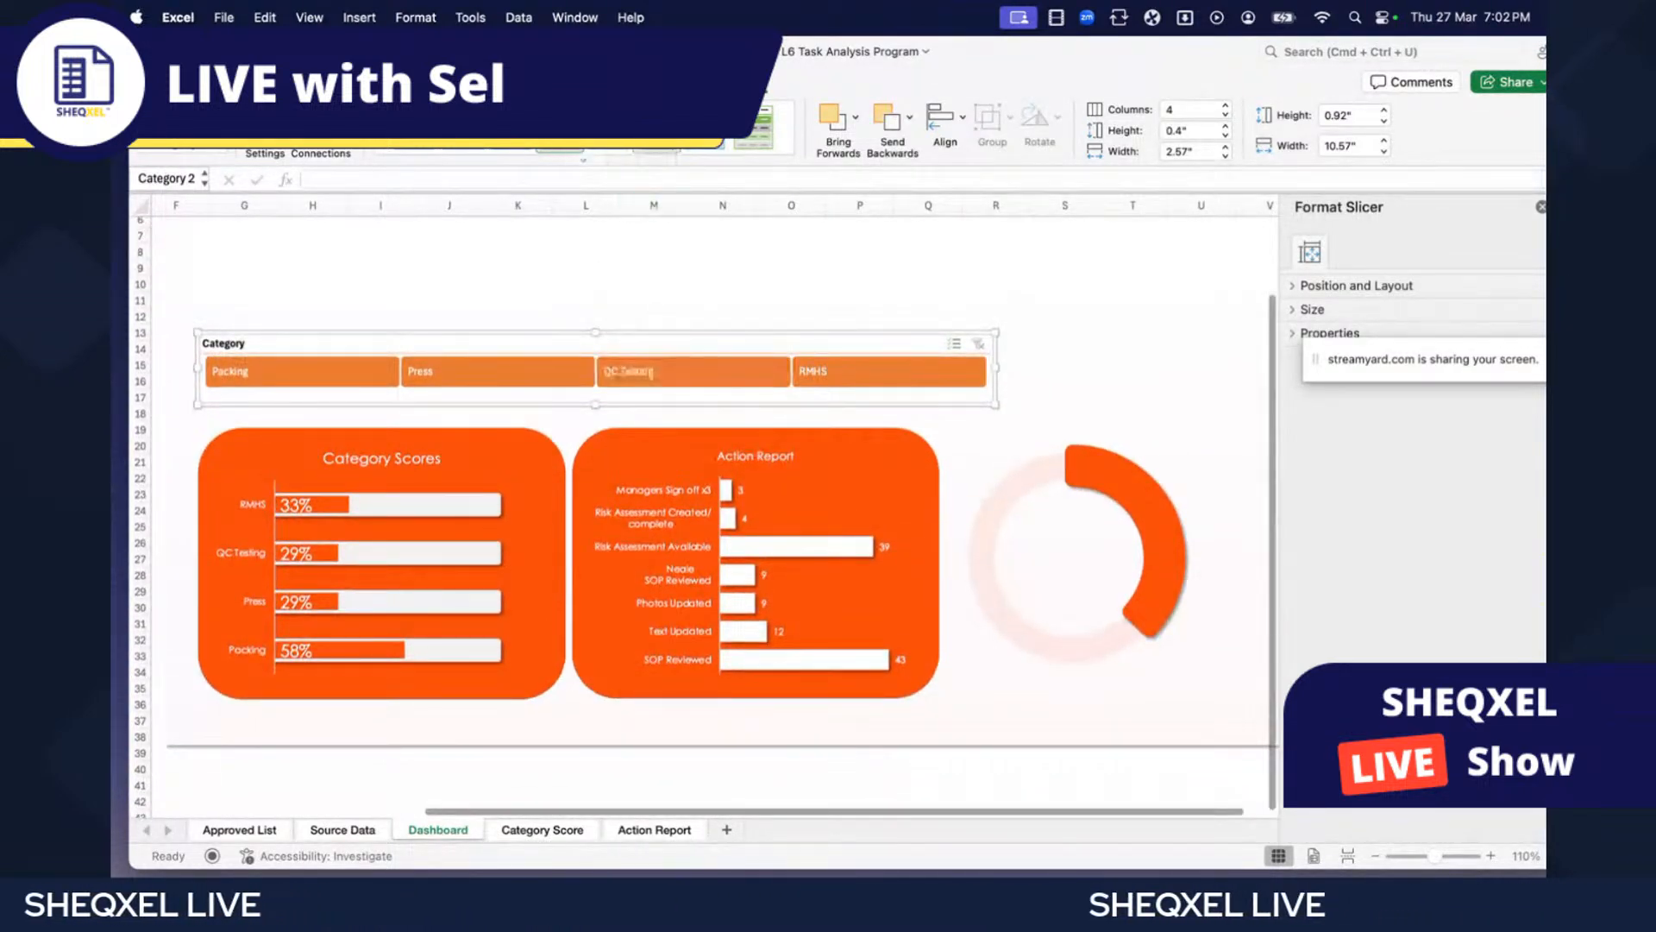
left_click(656, 138)
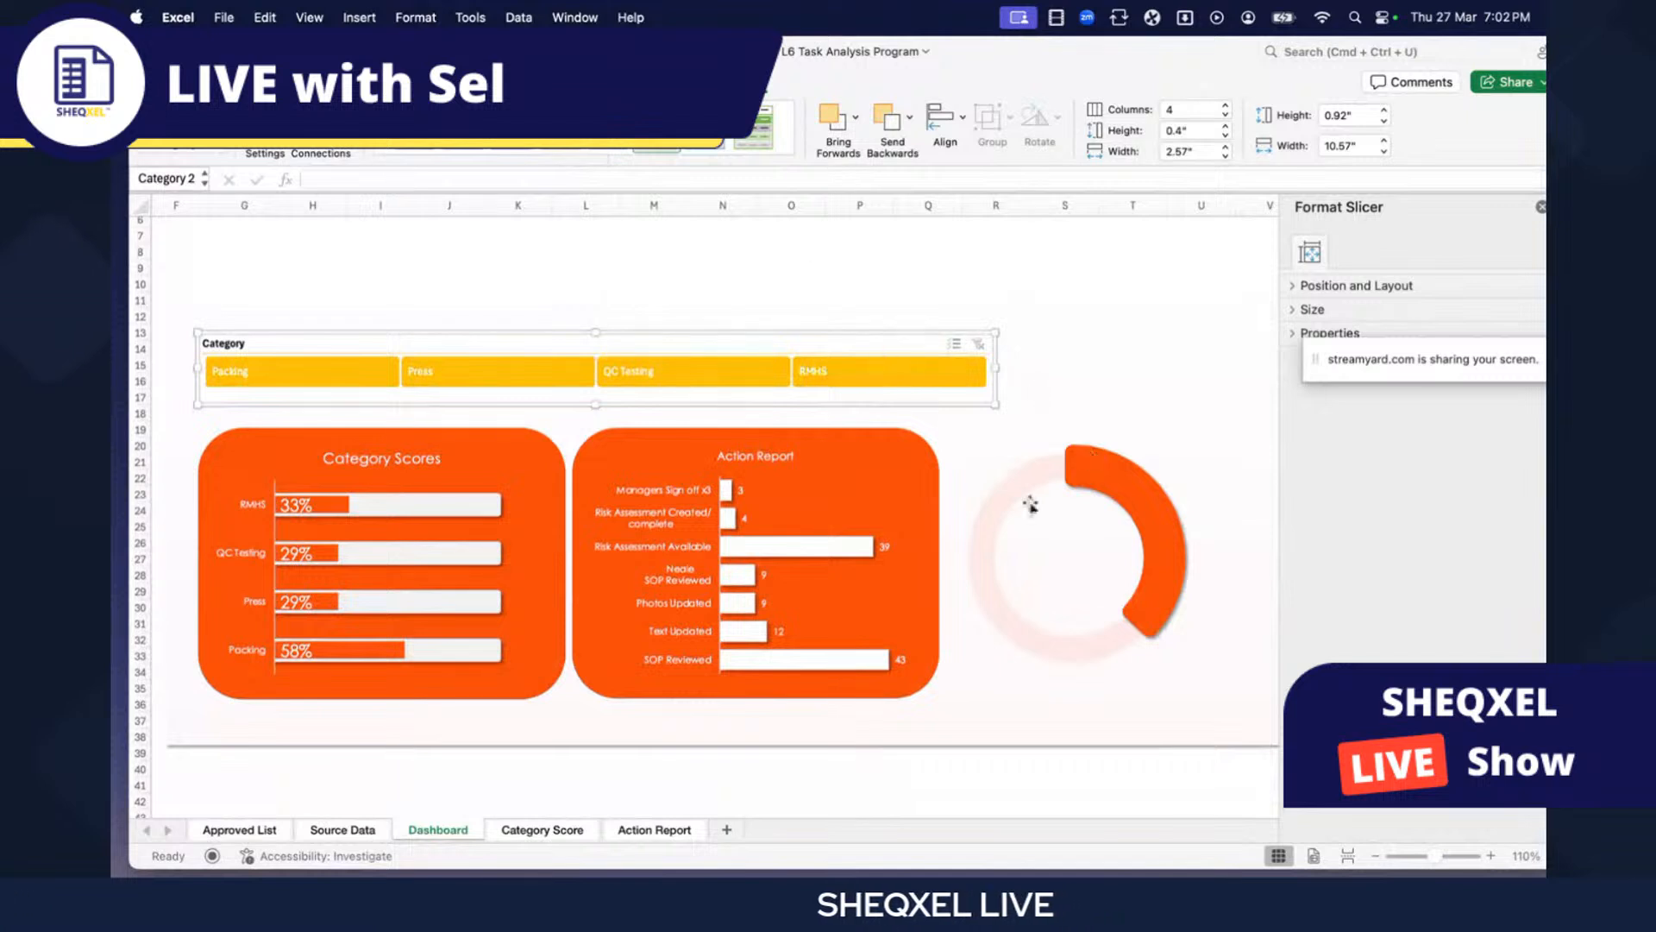
- Narrow the Category slicer to about 9.84" so it spans both orange cards, and close the format pane
left_click_drag(996, 380, 938, 374)
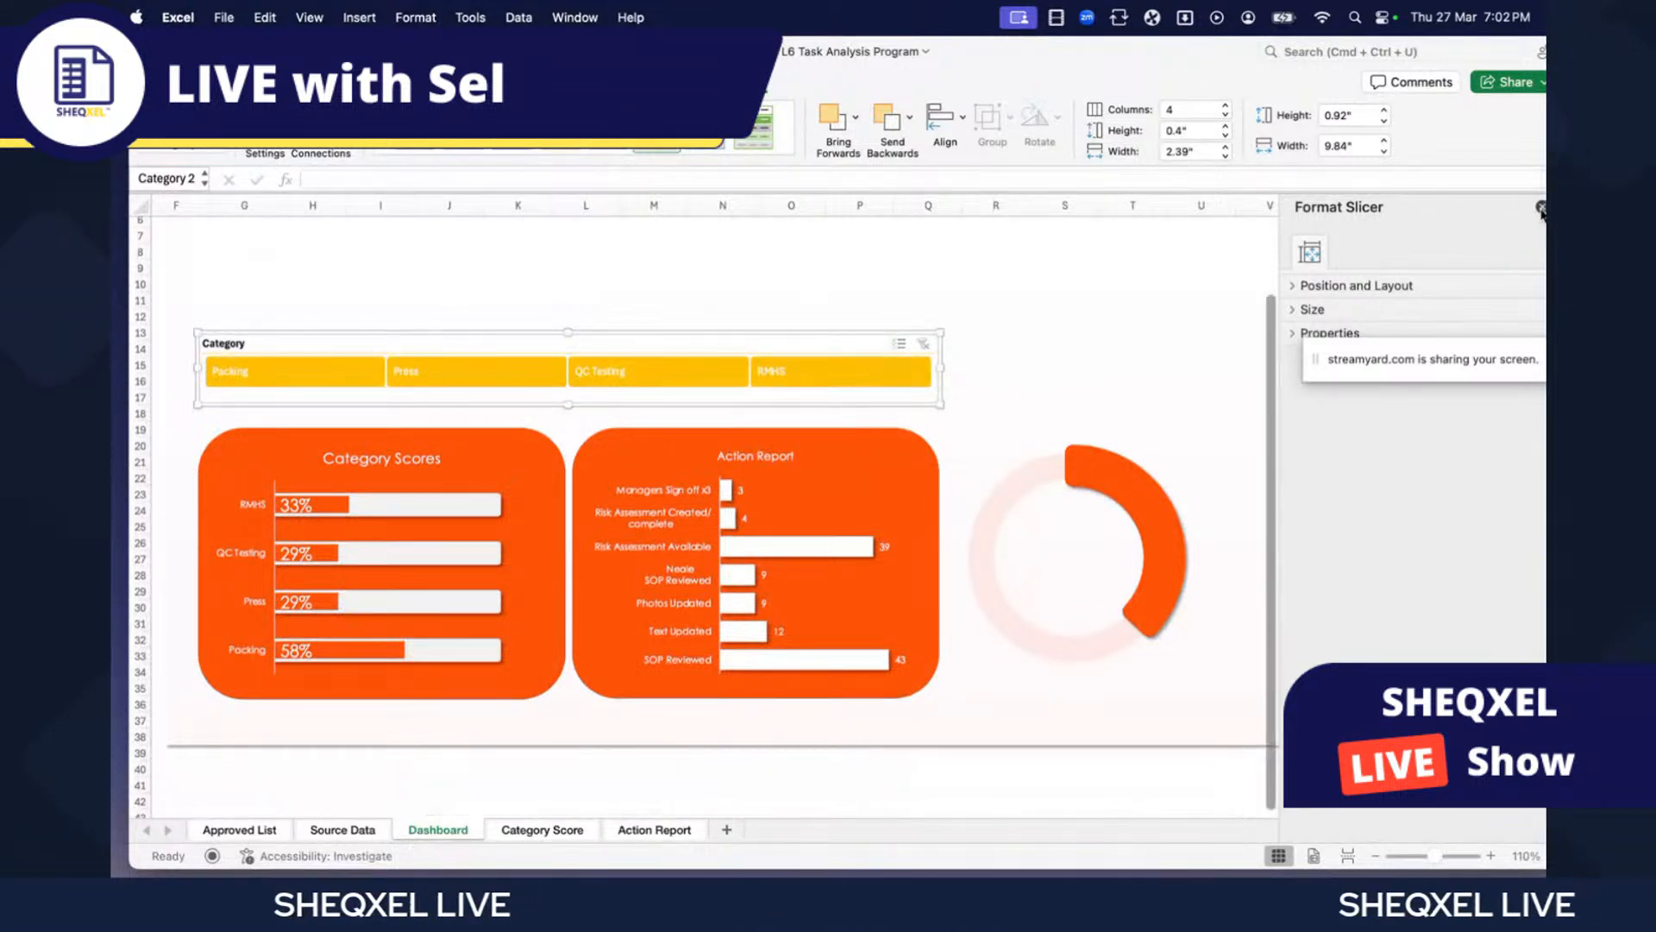
left_click(1146, 474)
scroll(949, 561, "down", 5)
left_click(738, 654)
scroll(742, 651, "up", 5)
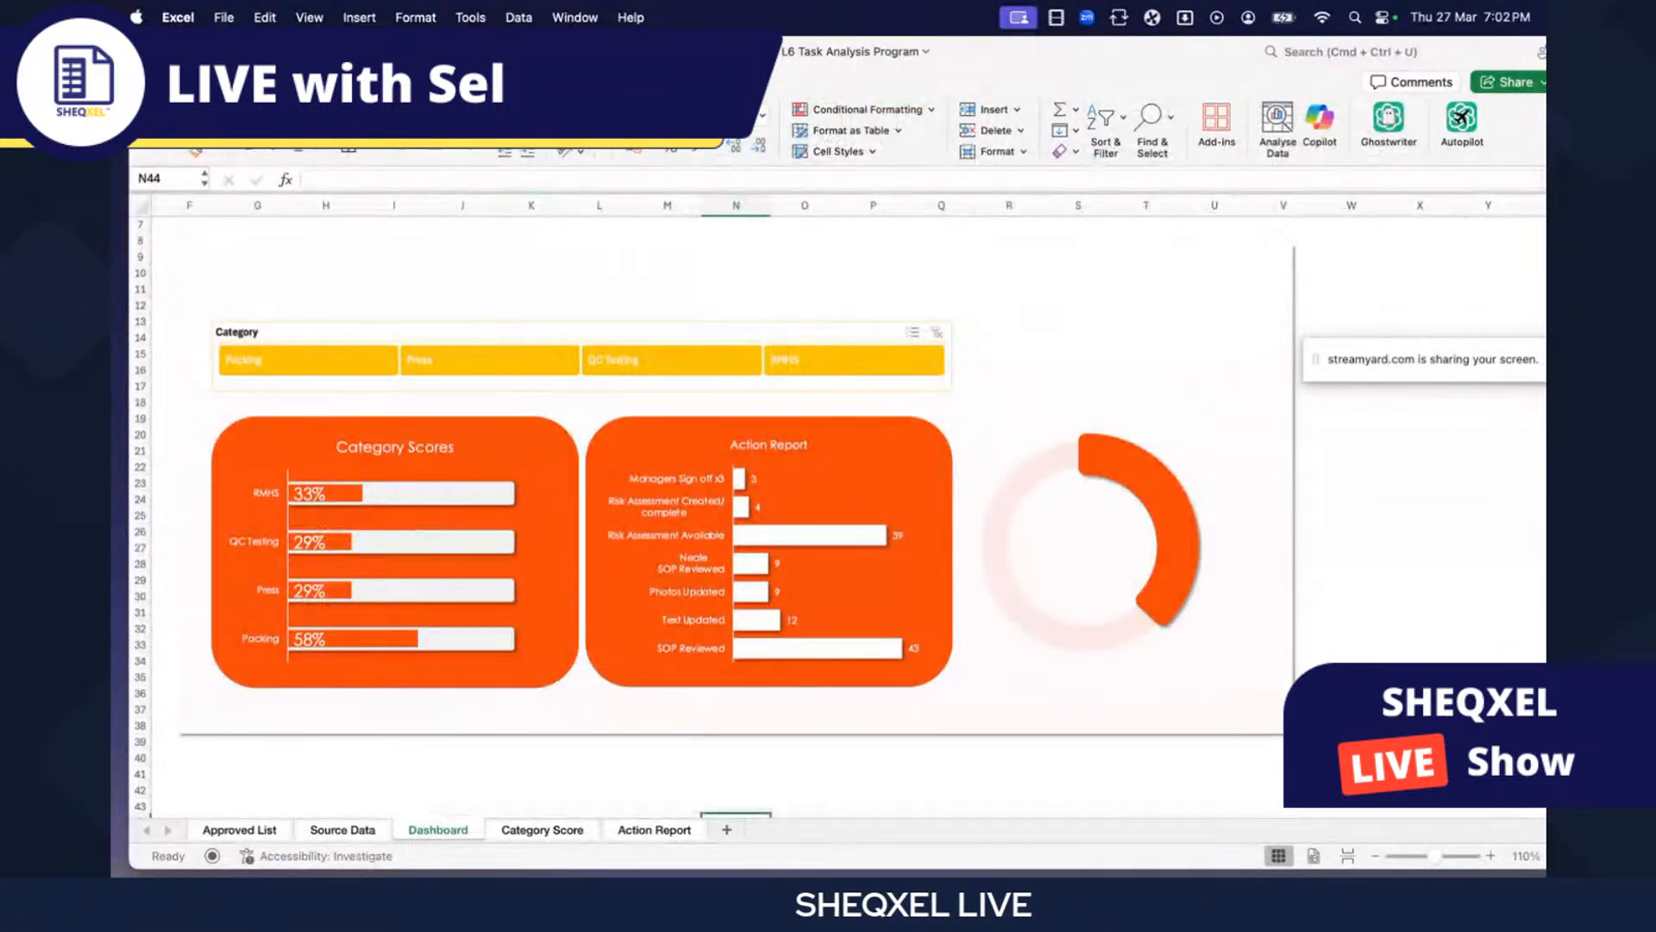
- Insert an empty text box on the blank cells beside the dashboard background
left_click(213, 82)
scroll(1207, 199, "right", 1)
left_click(1294, 156)
left_click_drag(1308, 455, 1438, 535)
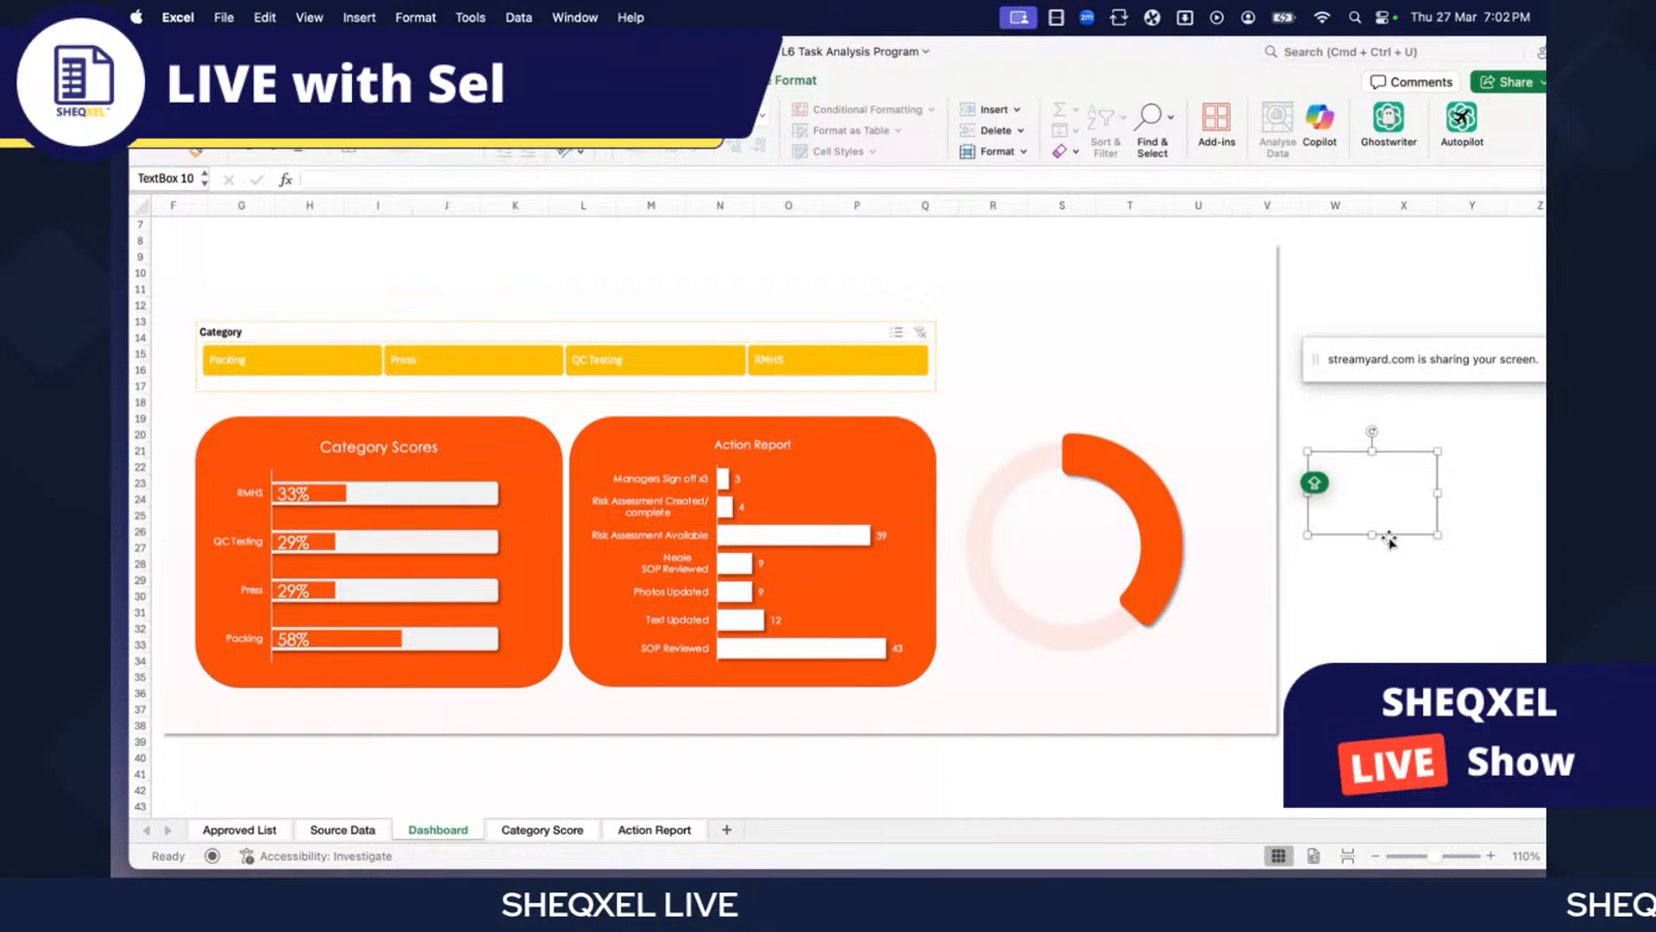
- Link the text box to the compliance rating with the formula ='Category Score'!AD3
left_click(363, 179)
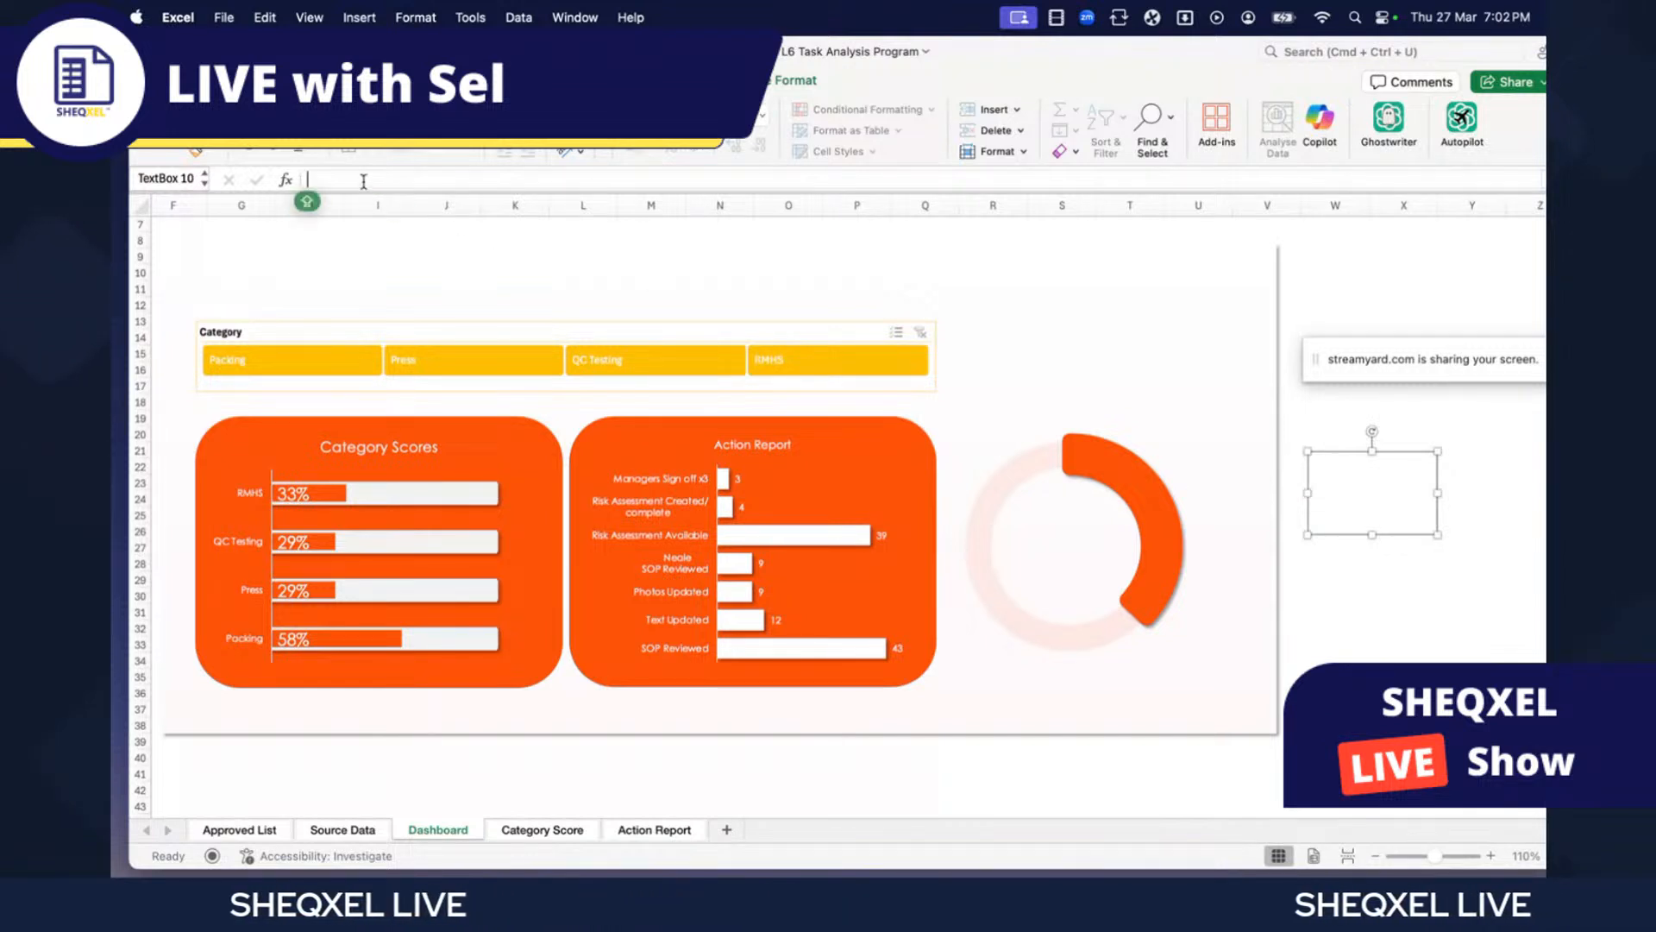
type("=")
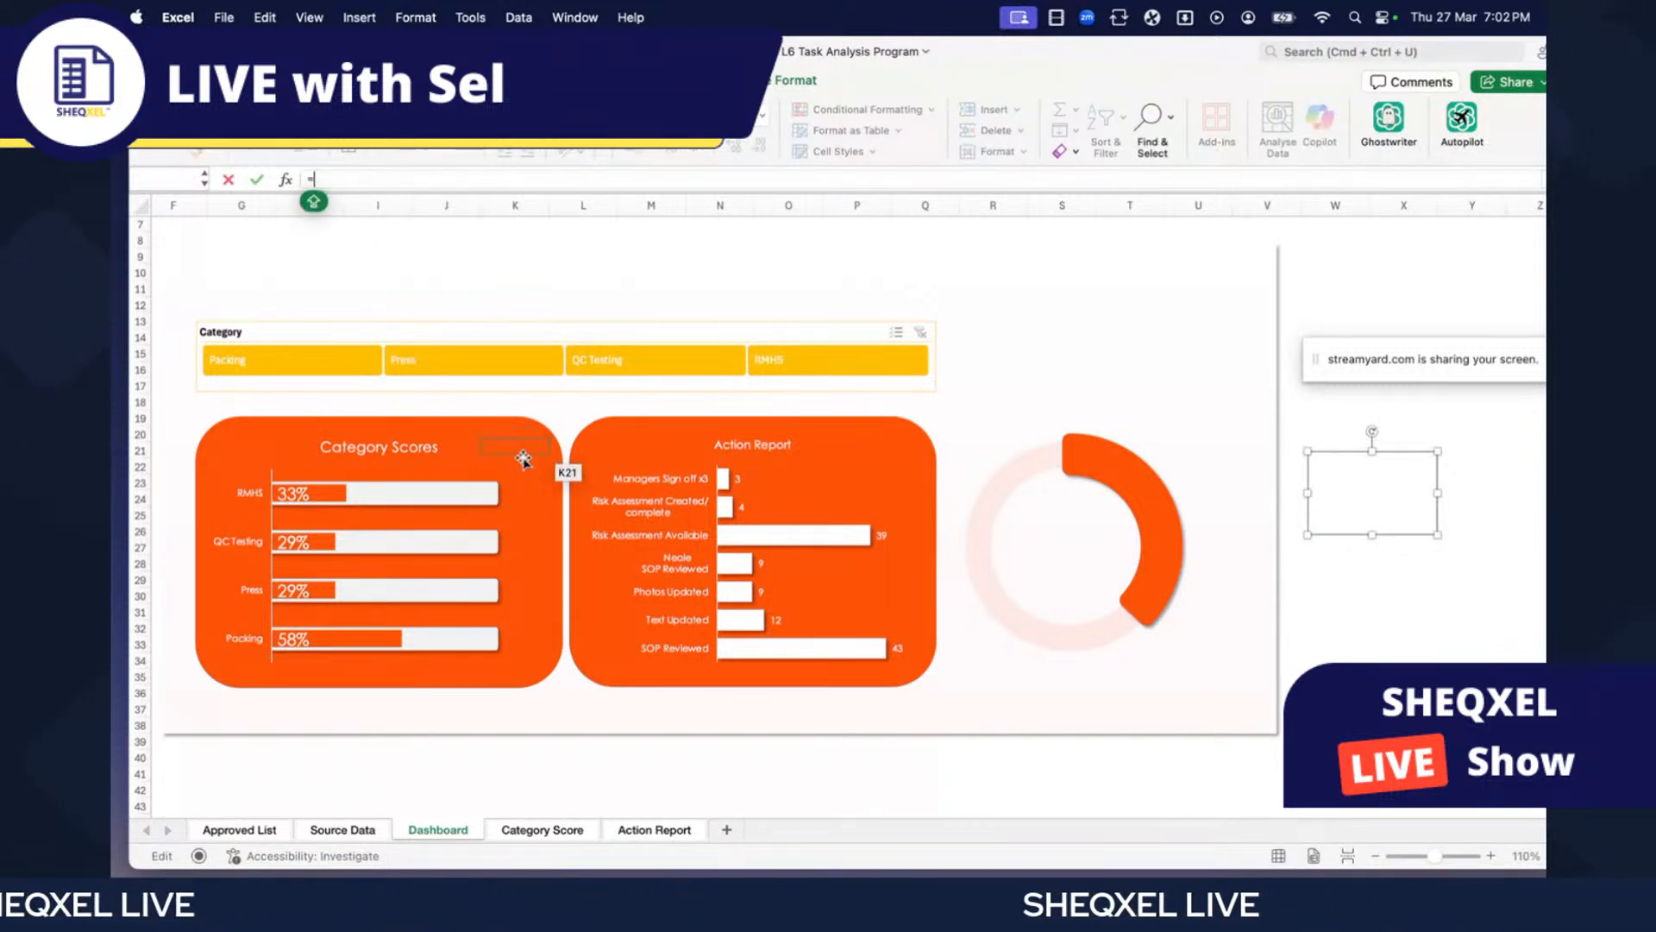
left_click(534, 831)
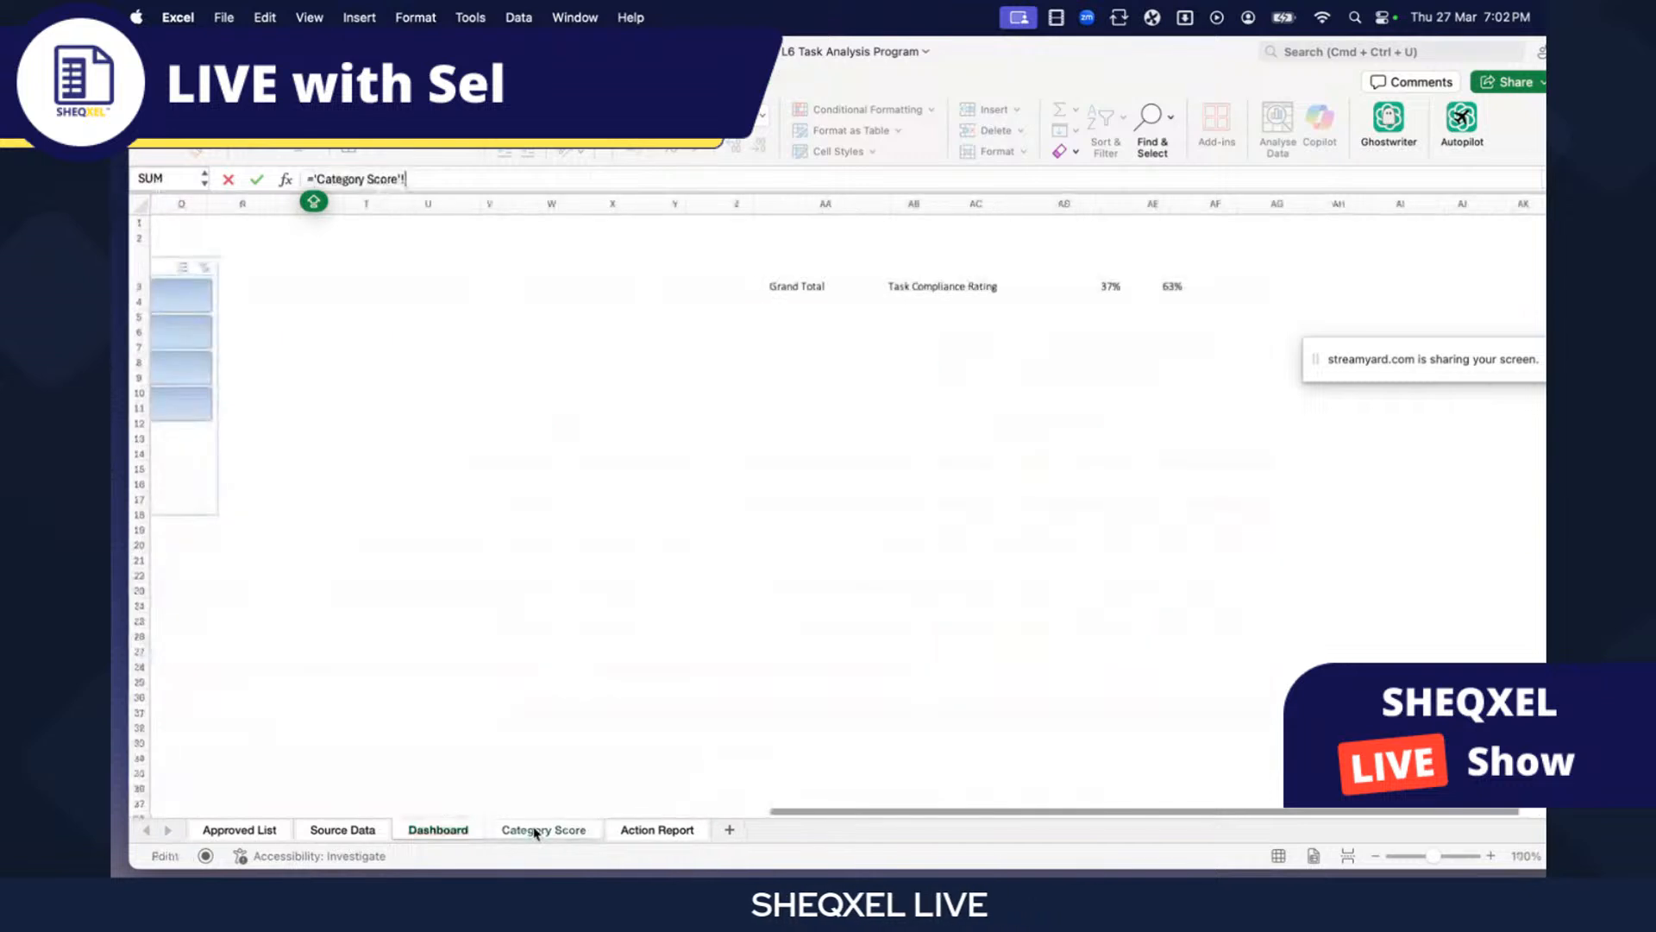
scroll(843, 592, "right", 3)
left_click(920, 287)
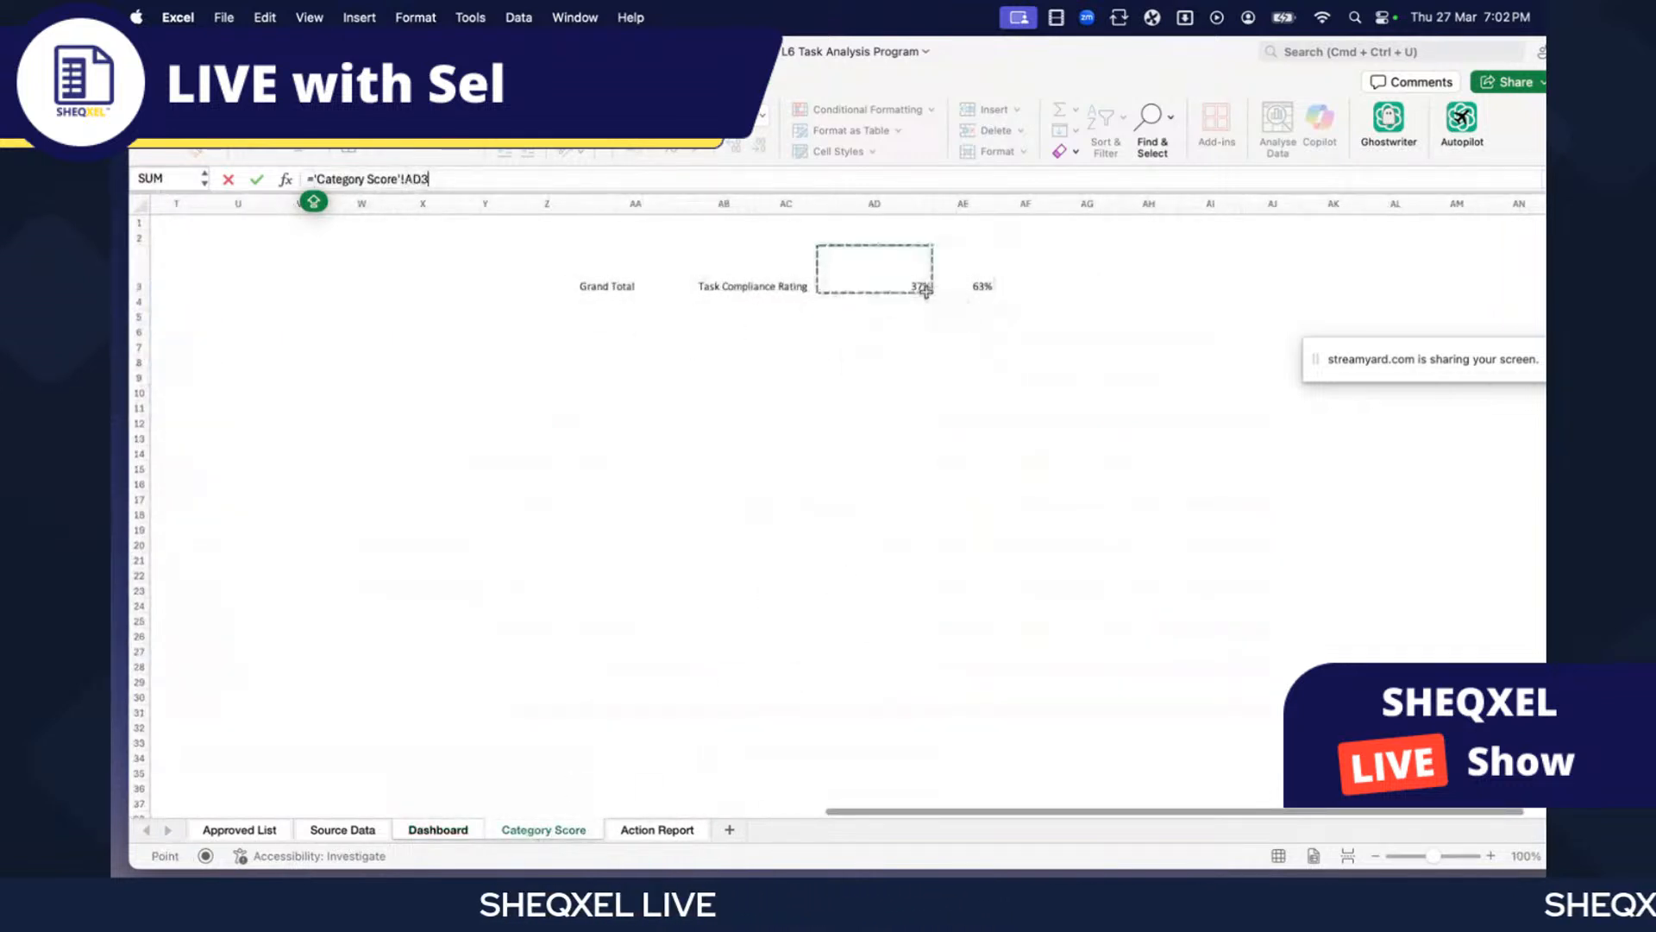
key("Return")
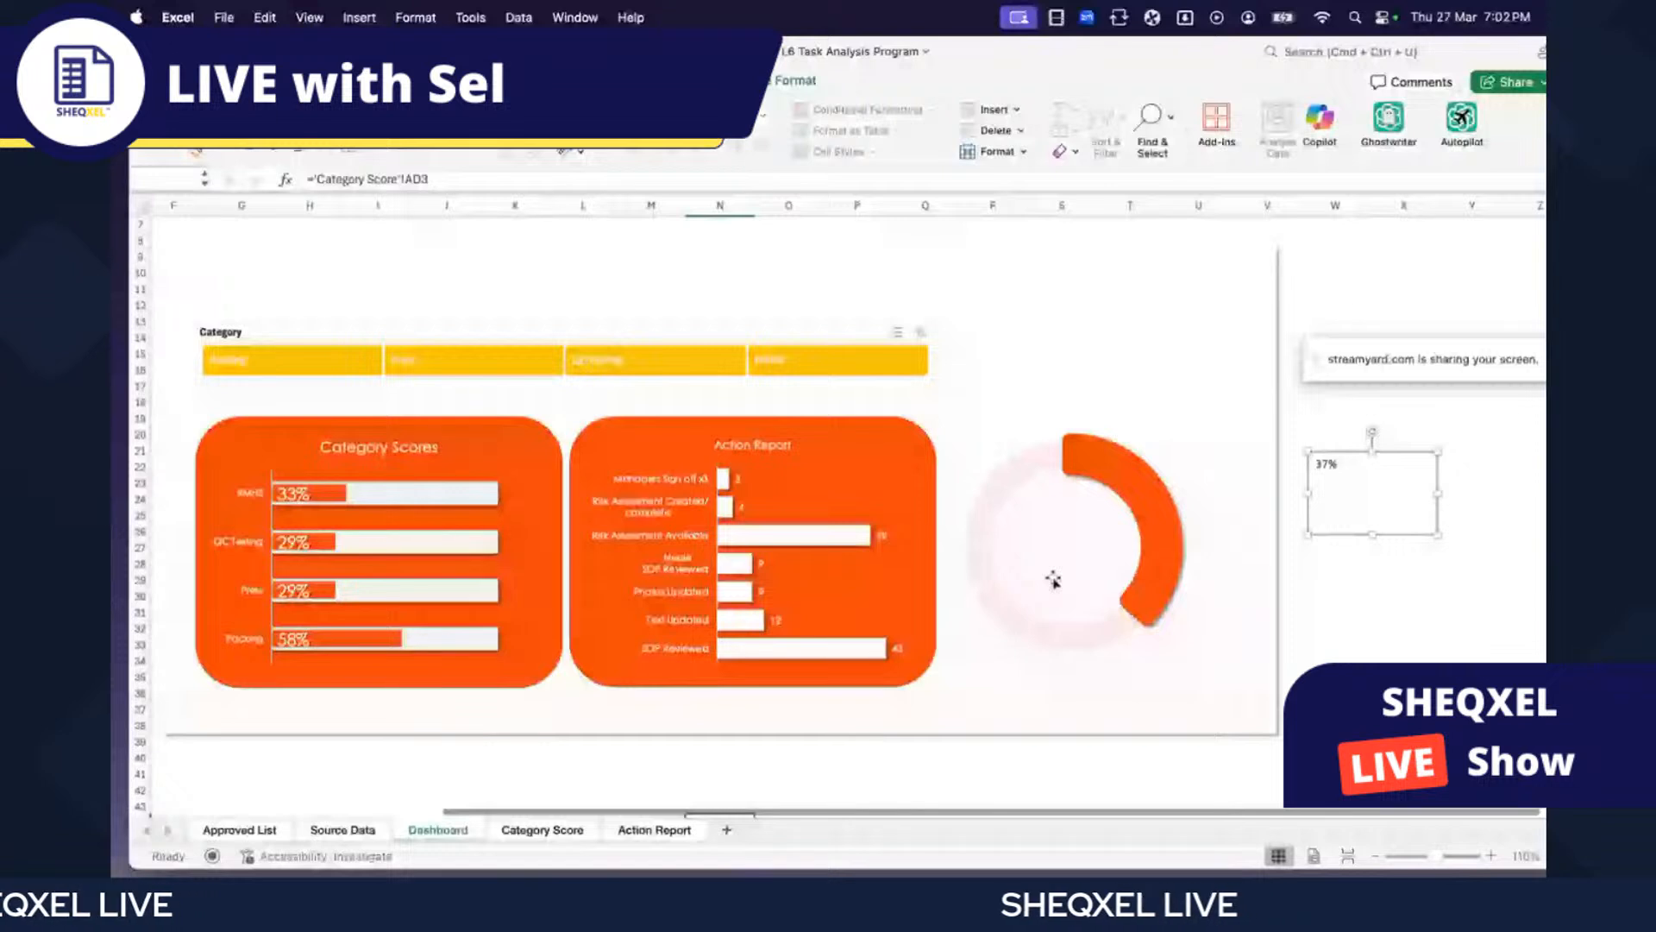
- Place the linked text box in the doughnut's centre and centre its text horizontally and vertically
left_click_drag(1345, 533, 1041, 582)
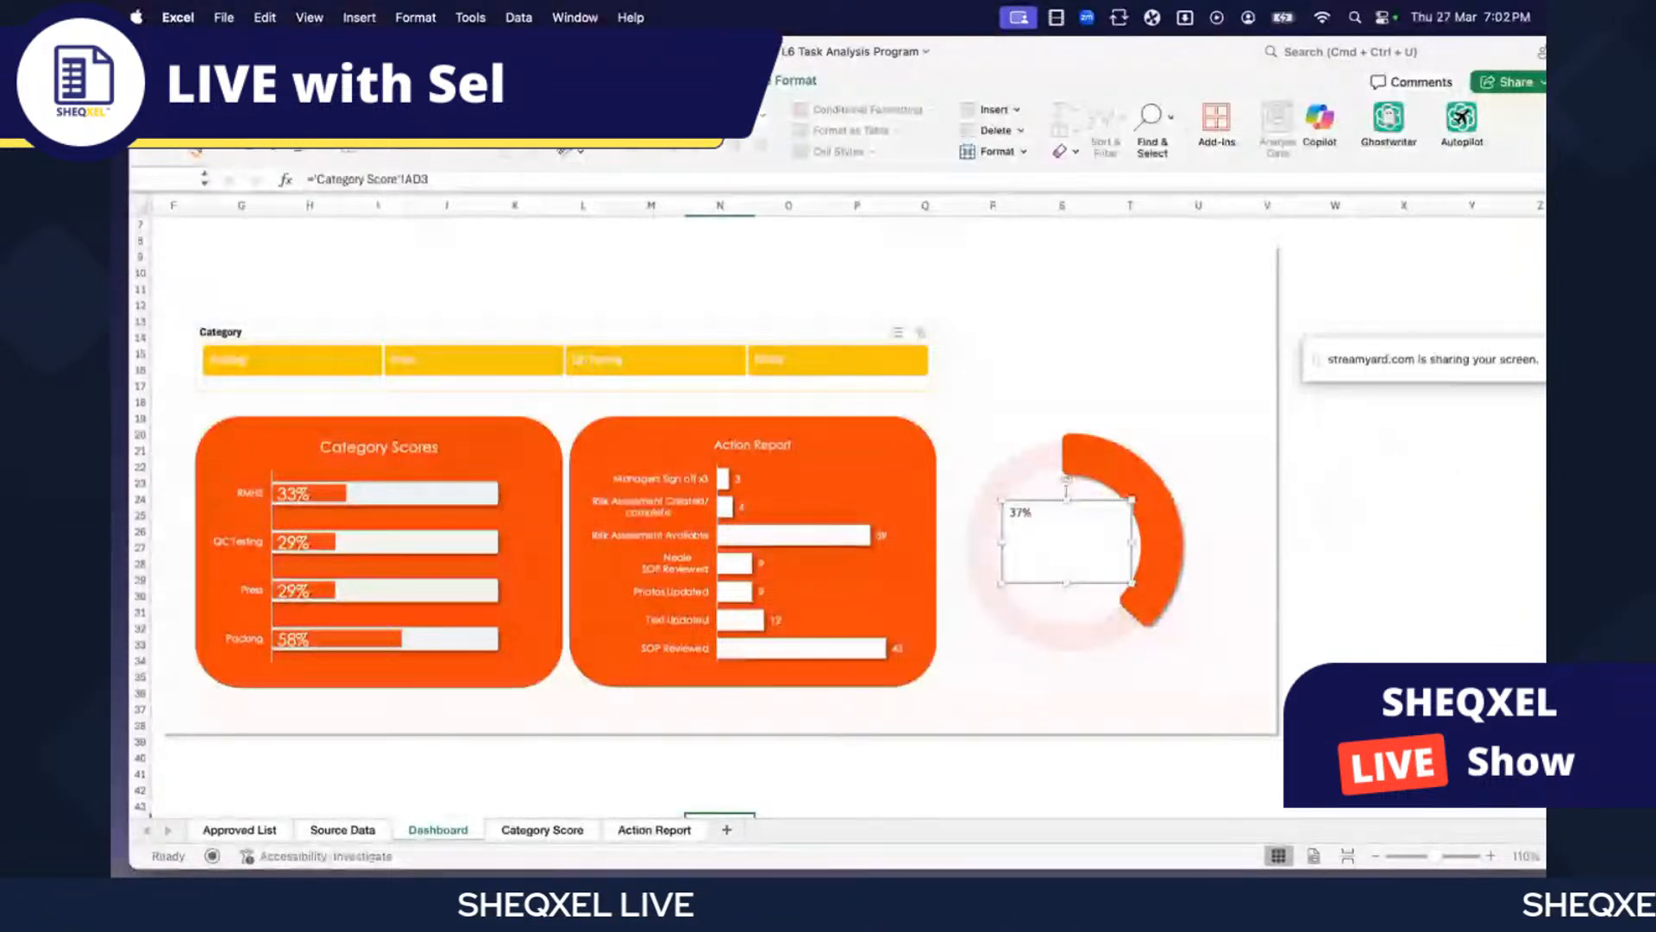
left_click(559, 155)
left_click(523, 145)
- Enlarge the linked score text in the doughnut's centre and set its font to Segoe UI Symbol
left_click(417, 117)
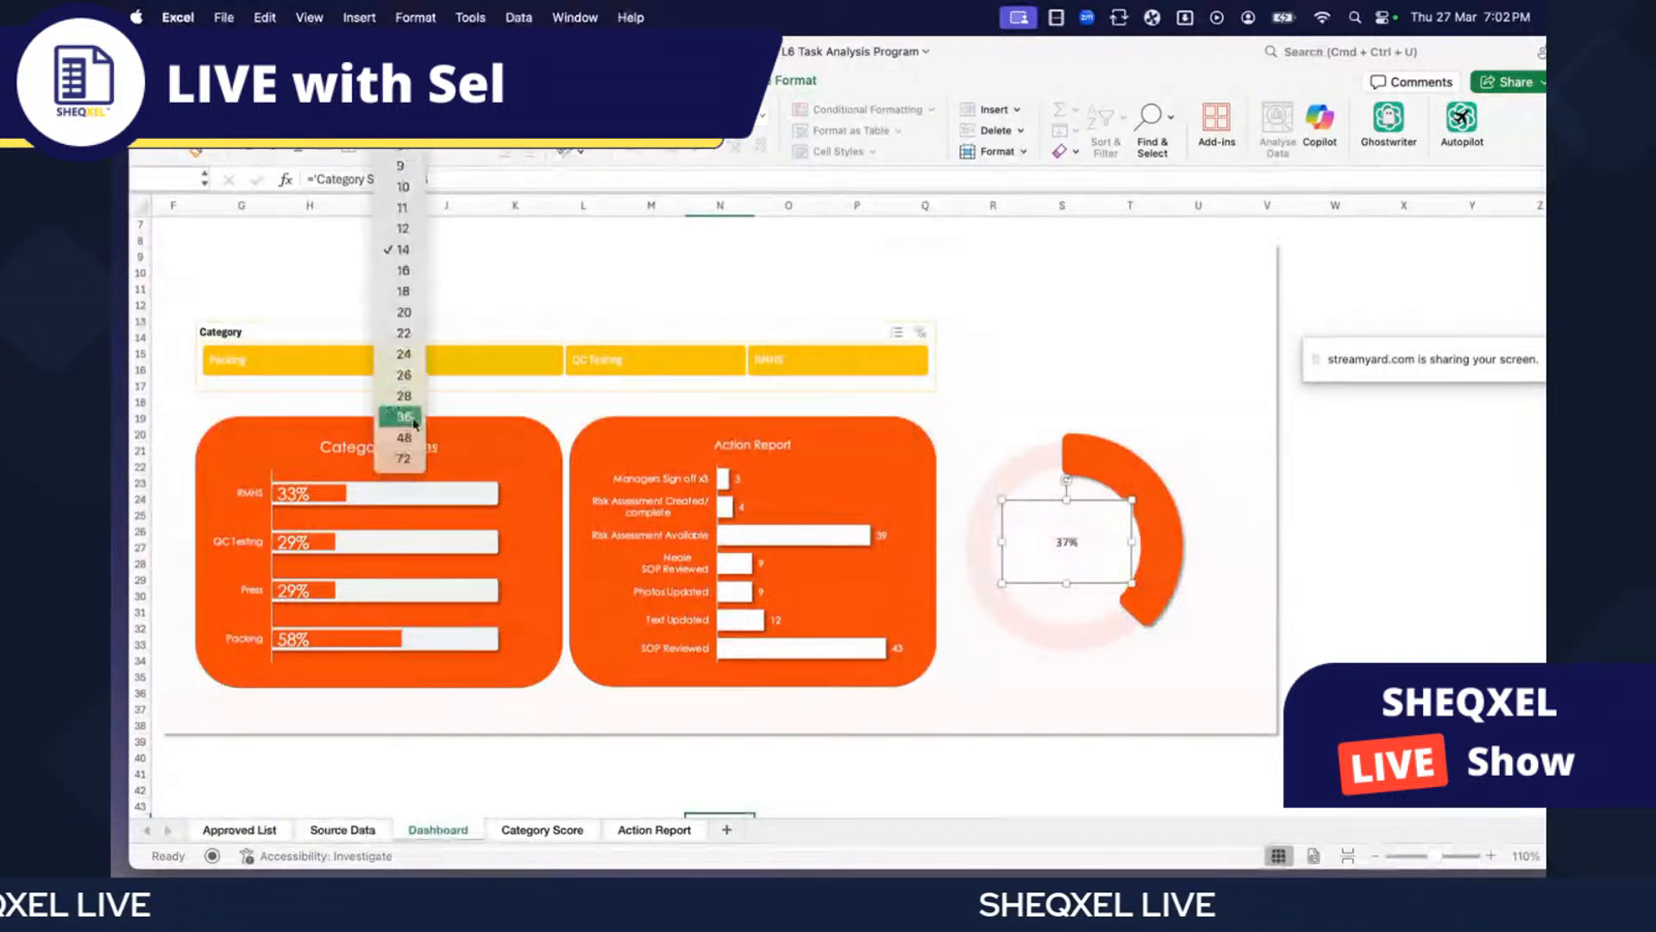
left_click(415, 377)
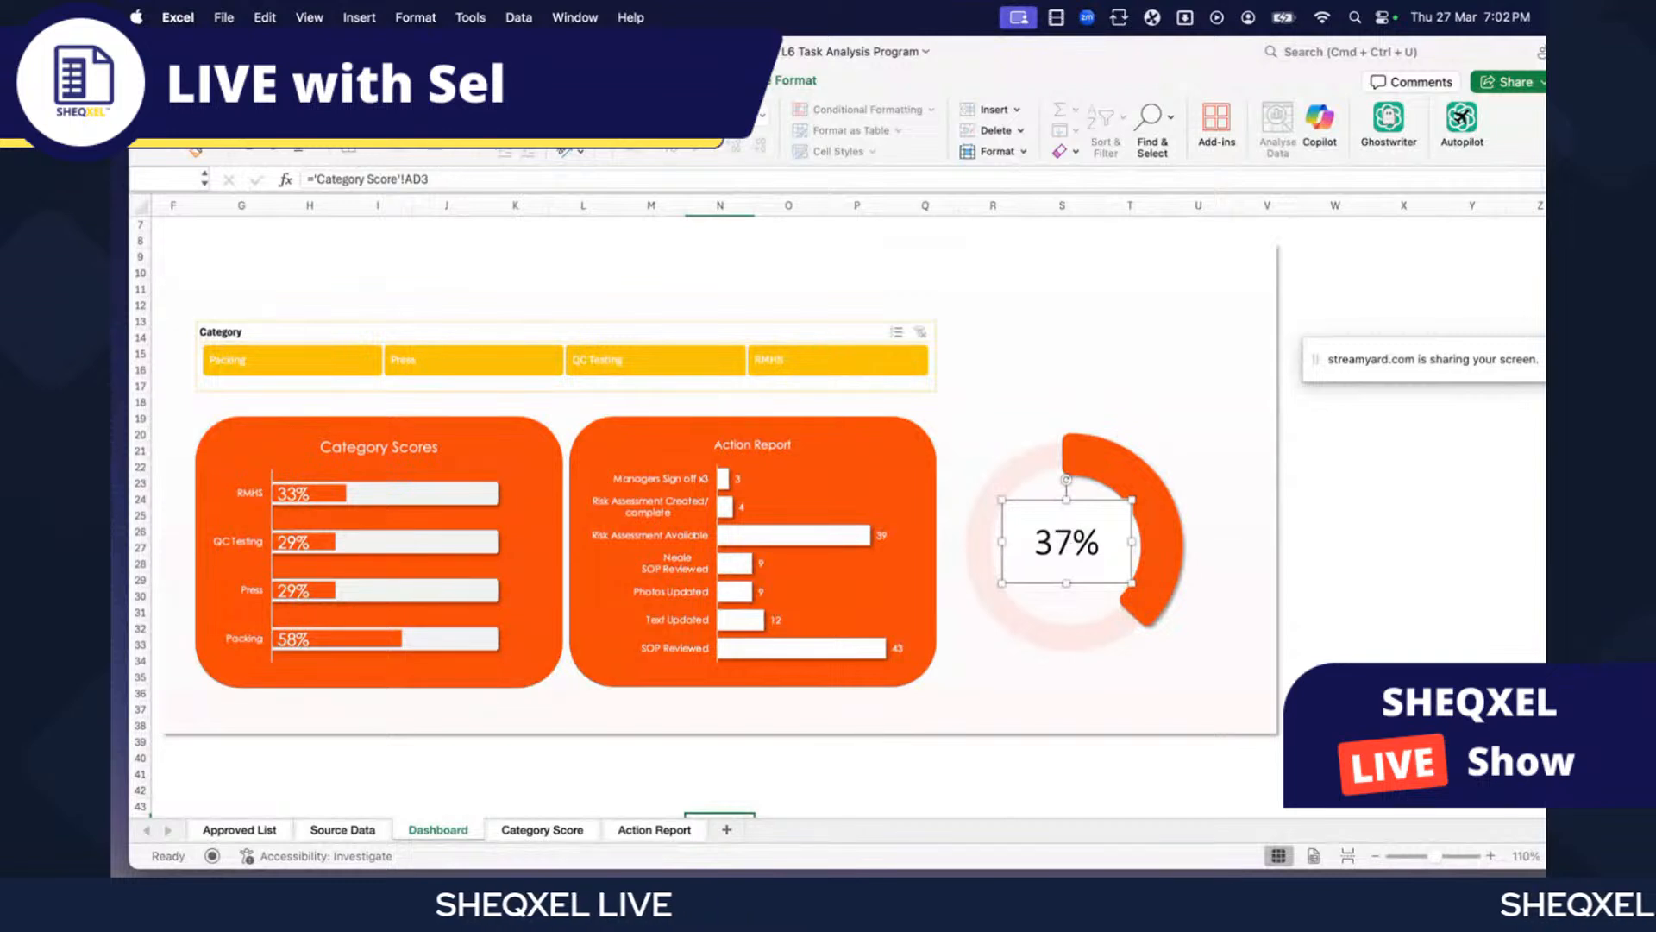
left_click(417, 116)
left_click(411, 440)
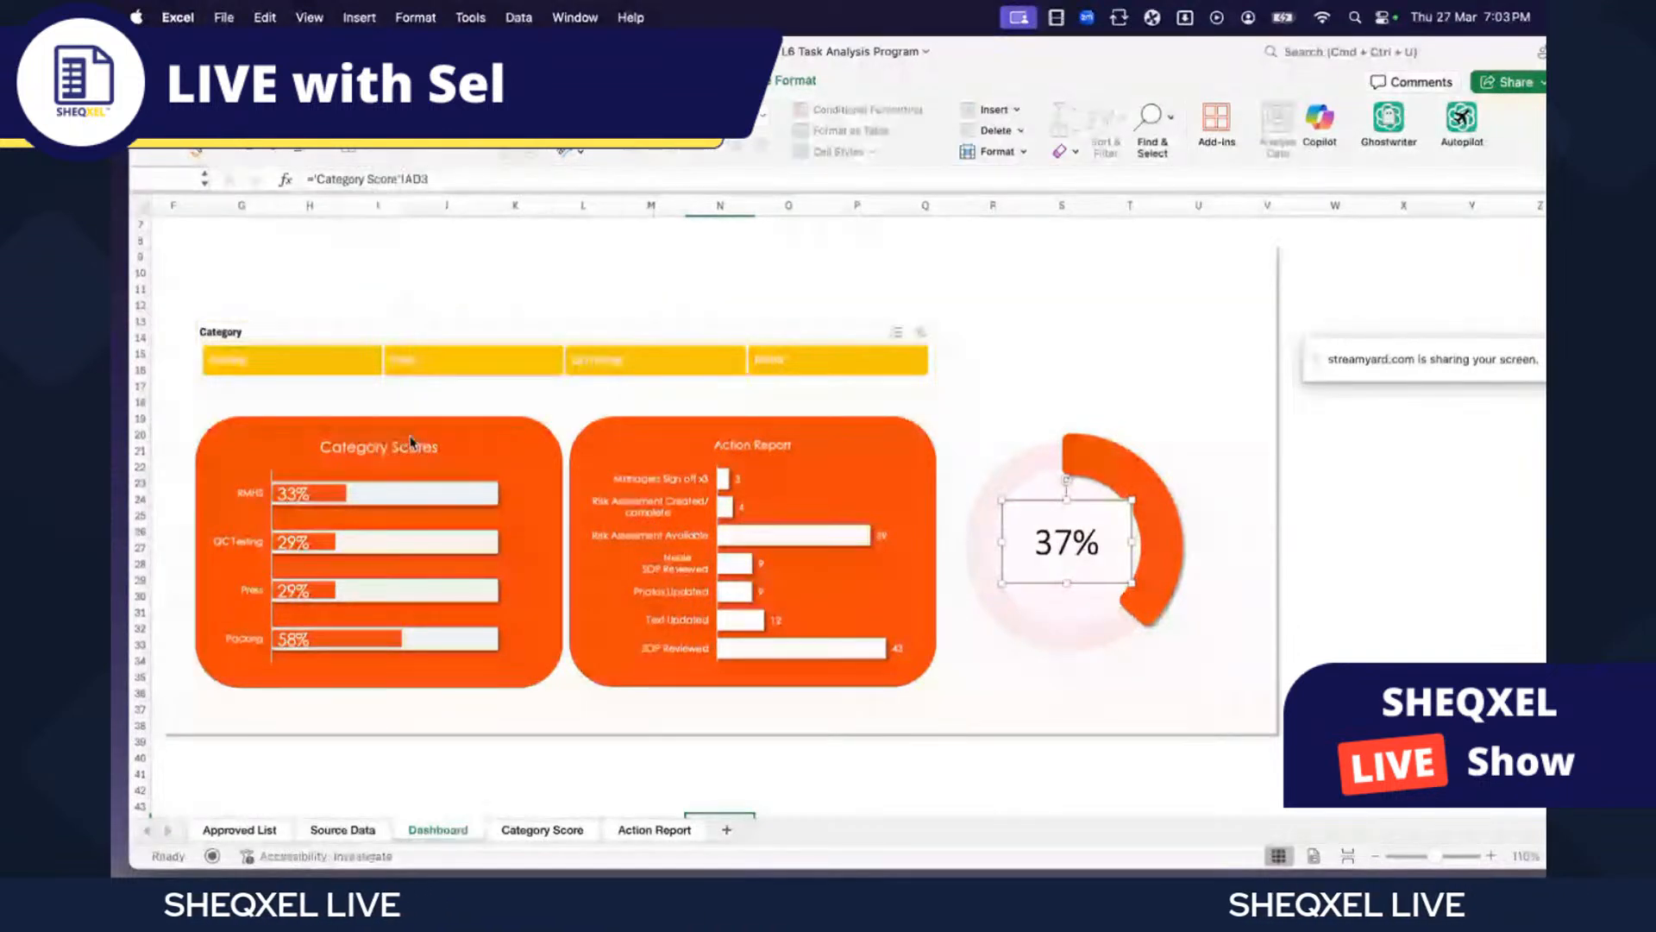
left_click(331, 117)
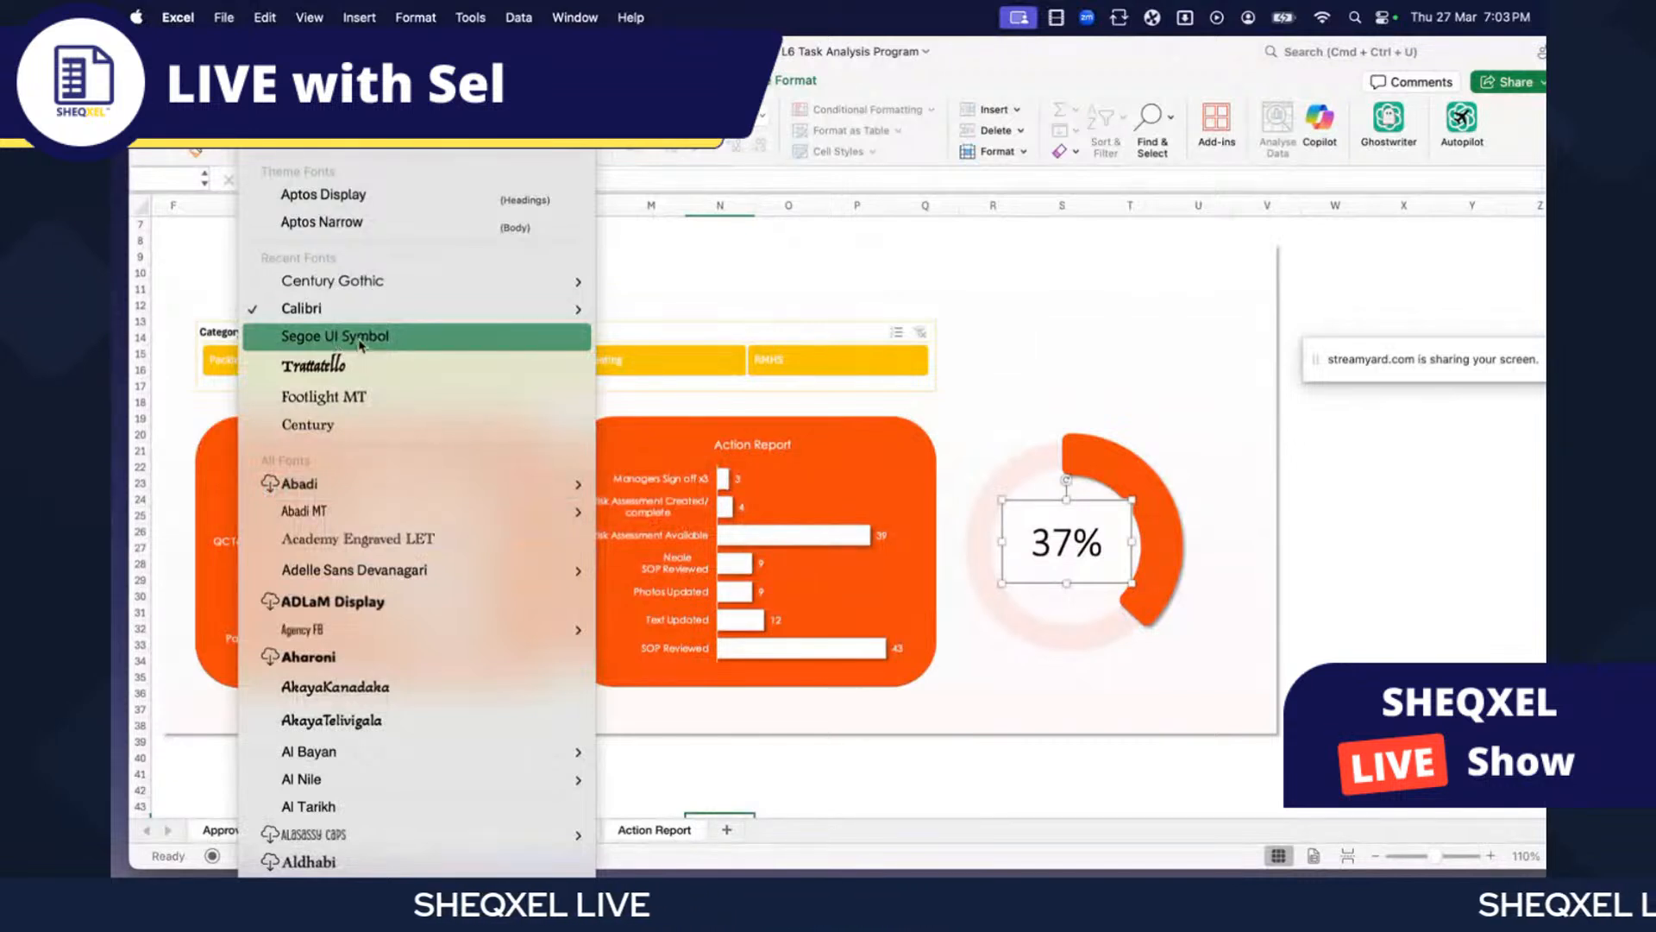
left_click(361, 345)
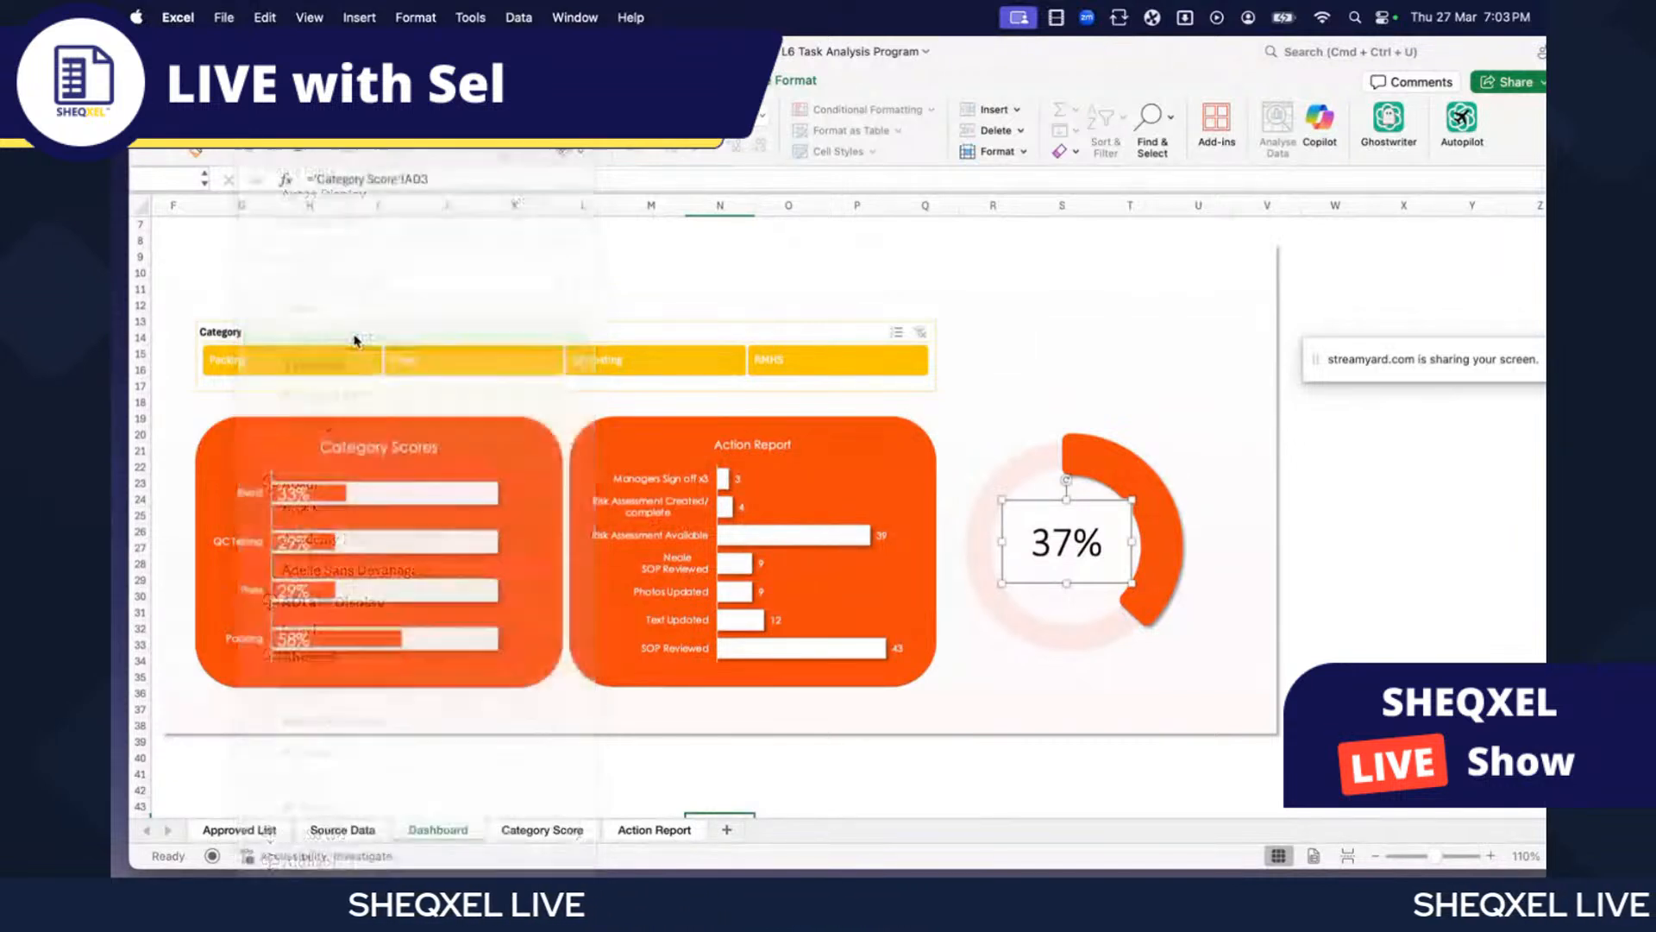
left_click(1312, 627)
- Remove the fill and outline from the score text box inside the doughnut
left_click(1098, 583)
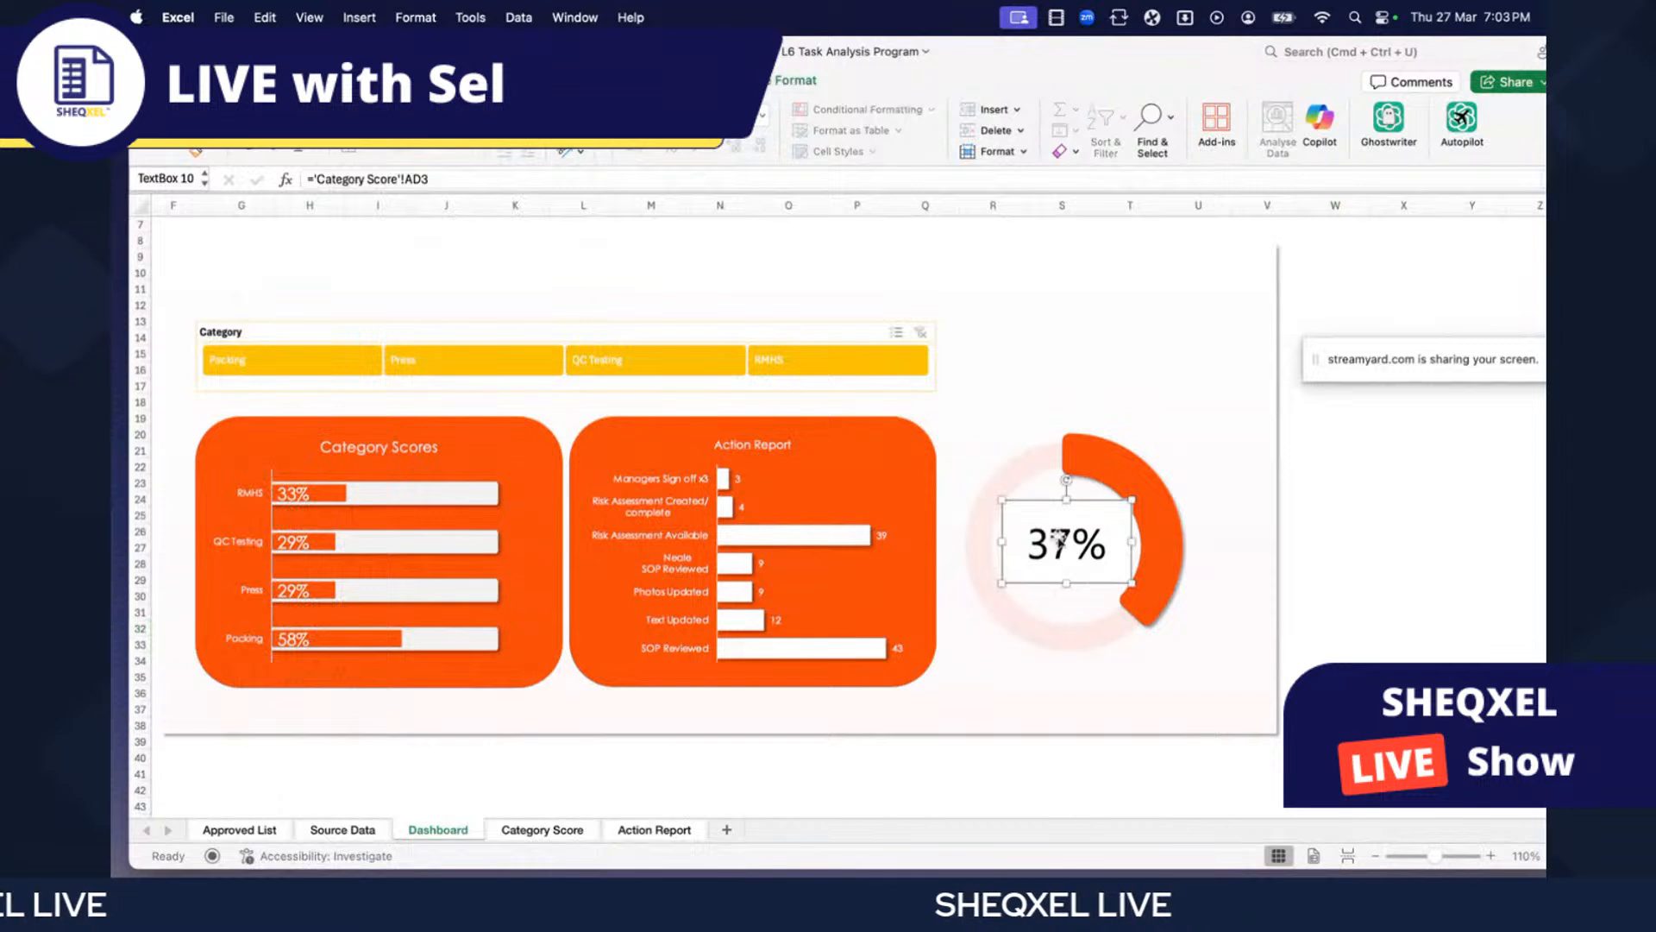
left_click(799, 82)
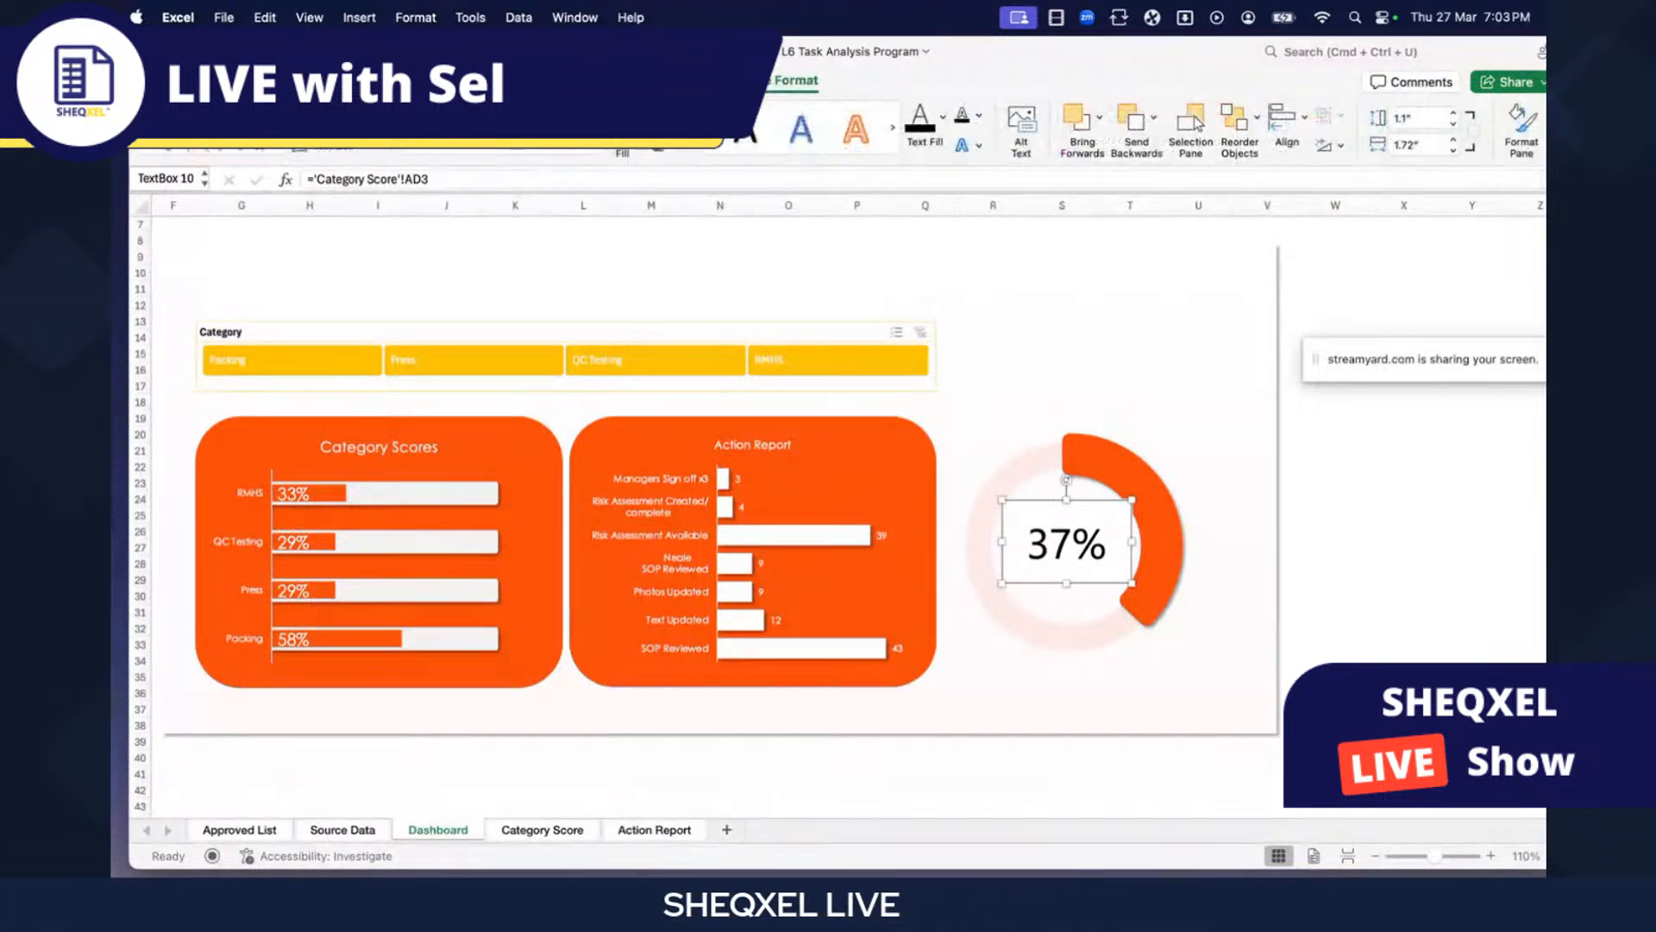
left_click(675, 115)
left_click(699, 189)
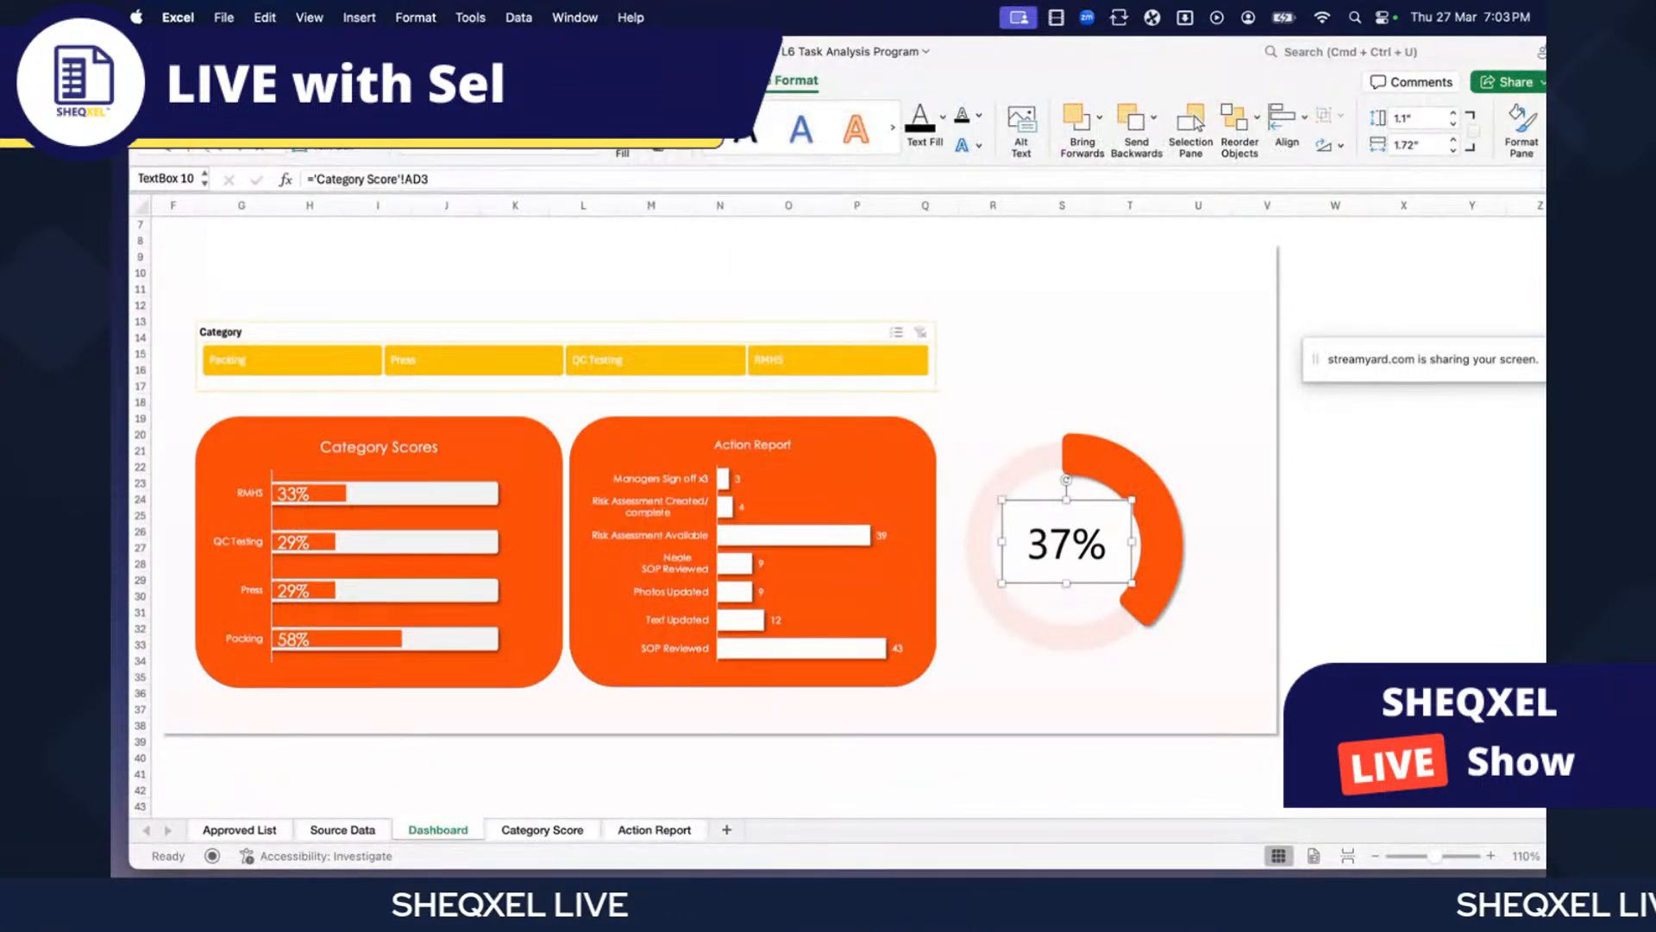
left_click(647, 116)
left_click(665, 197)
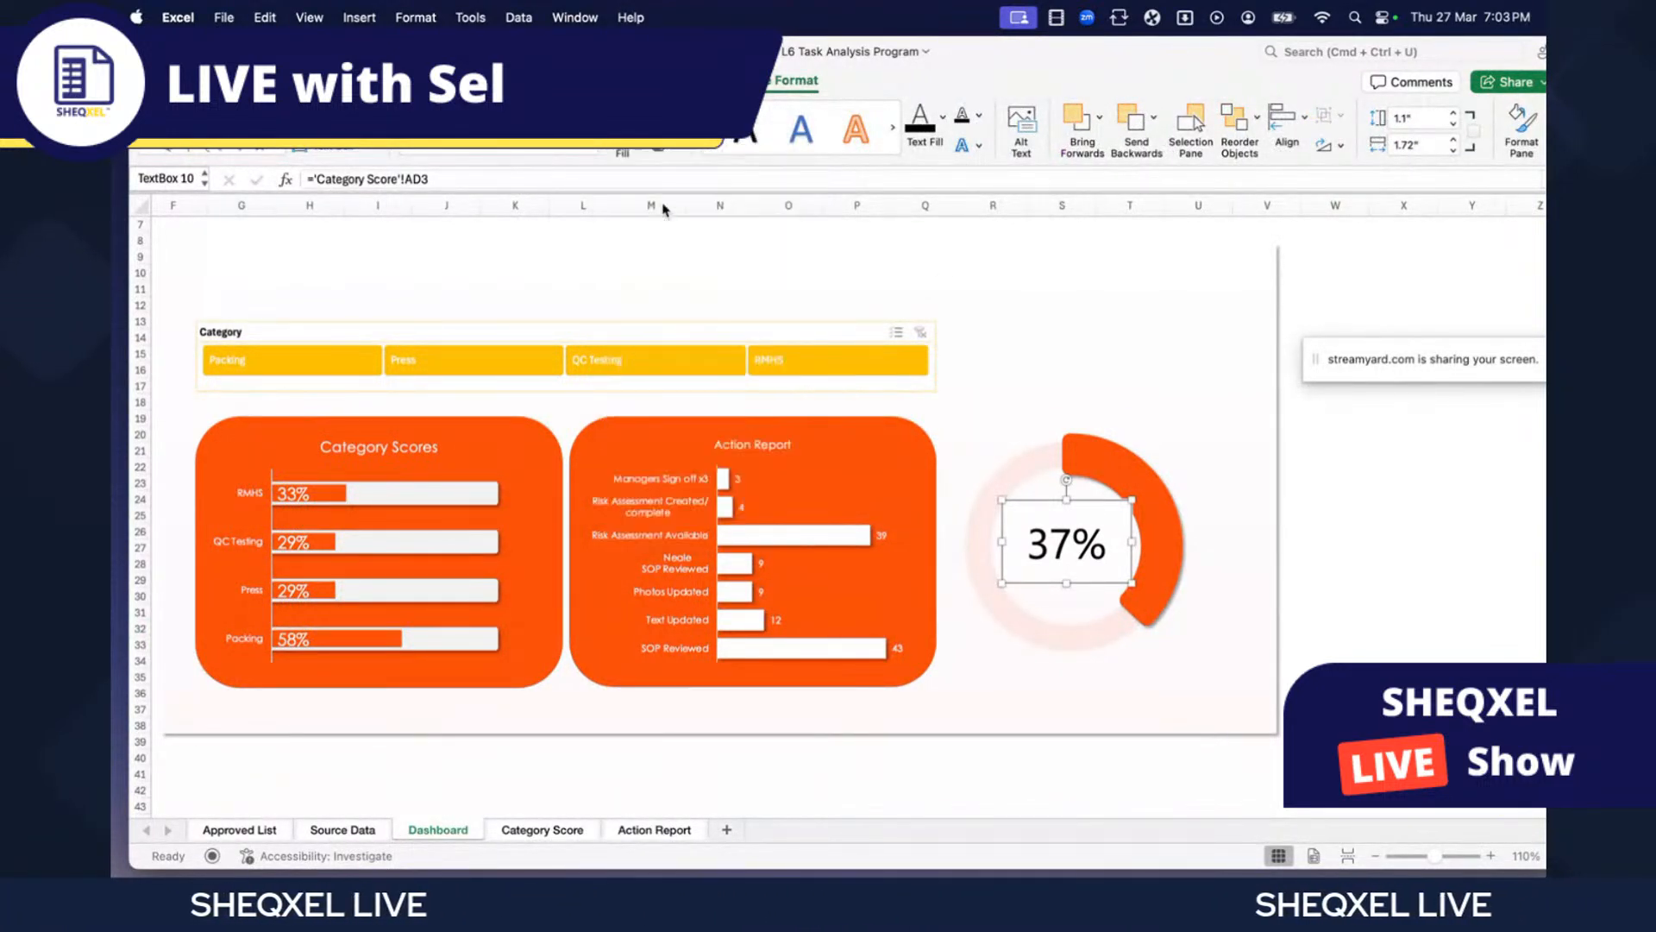
left_click(1520, 610)
- Align the score text box and doughnut chart to each other's centre and middle, and group them
left_click(1063, 549)
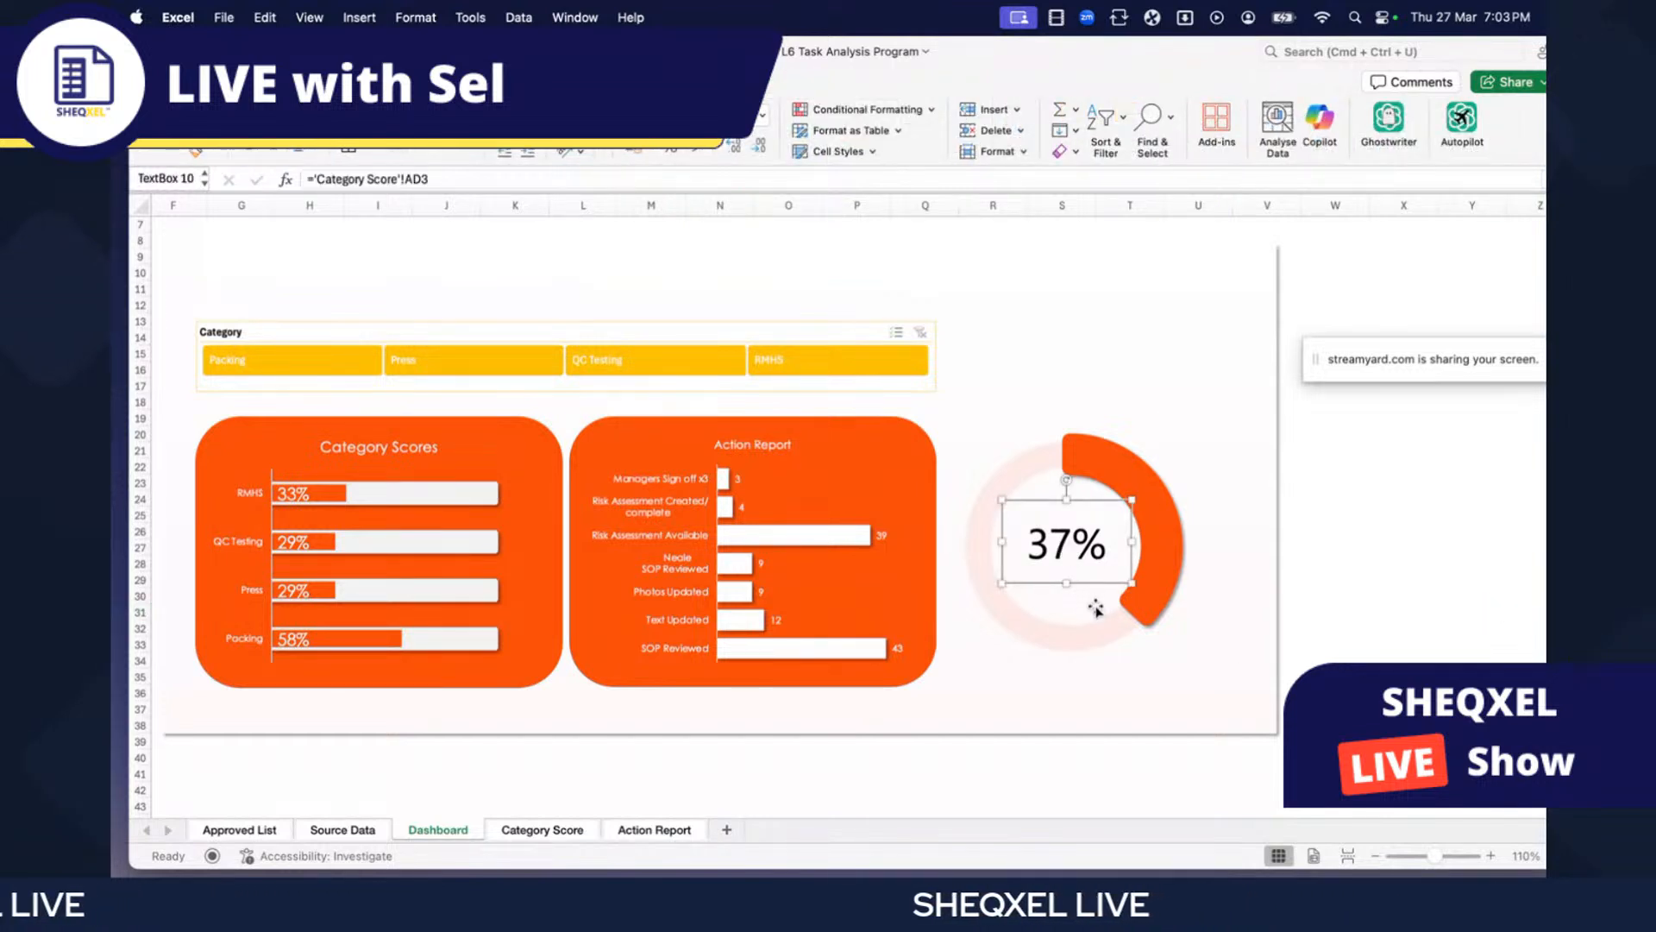
left_click(1104, 569)
left_click(1280, 120)
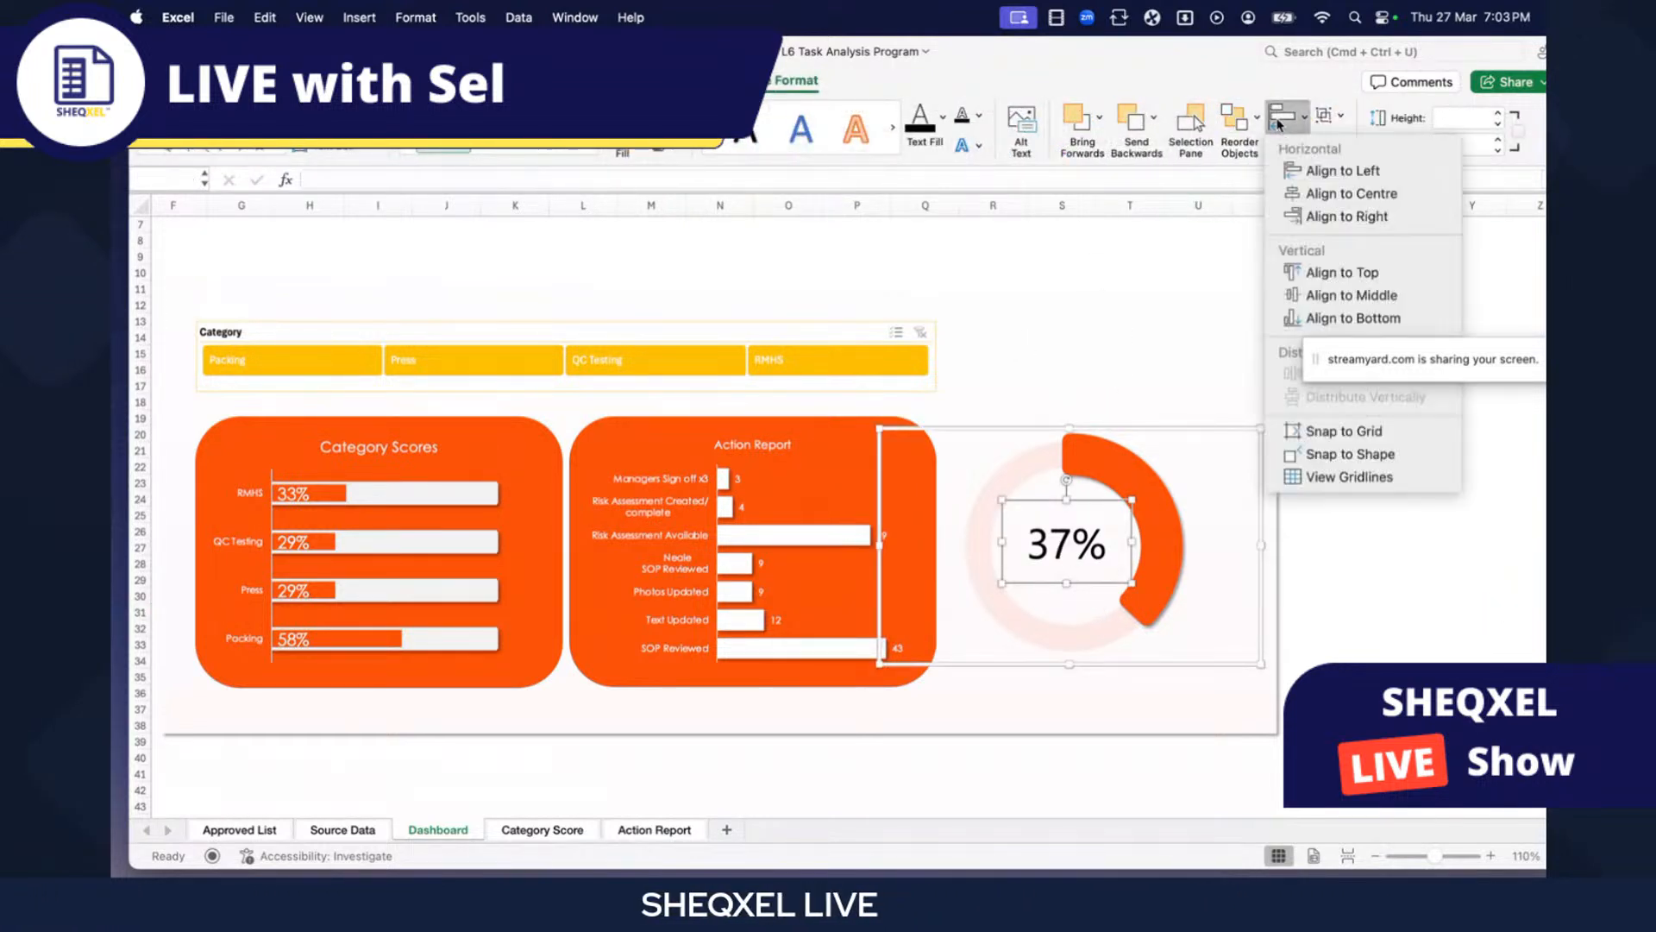
left_click(1320, 194)
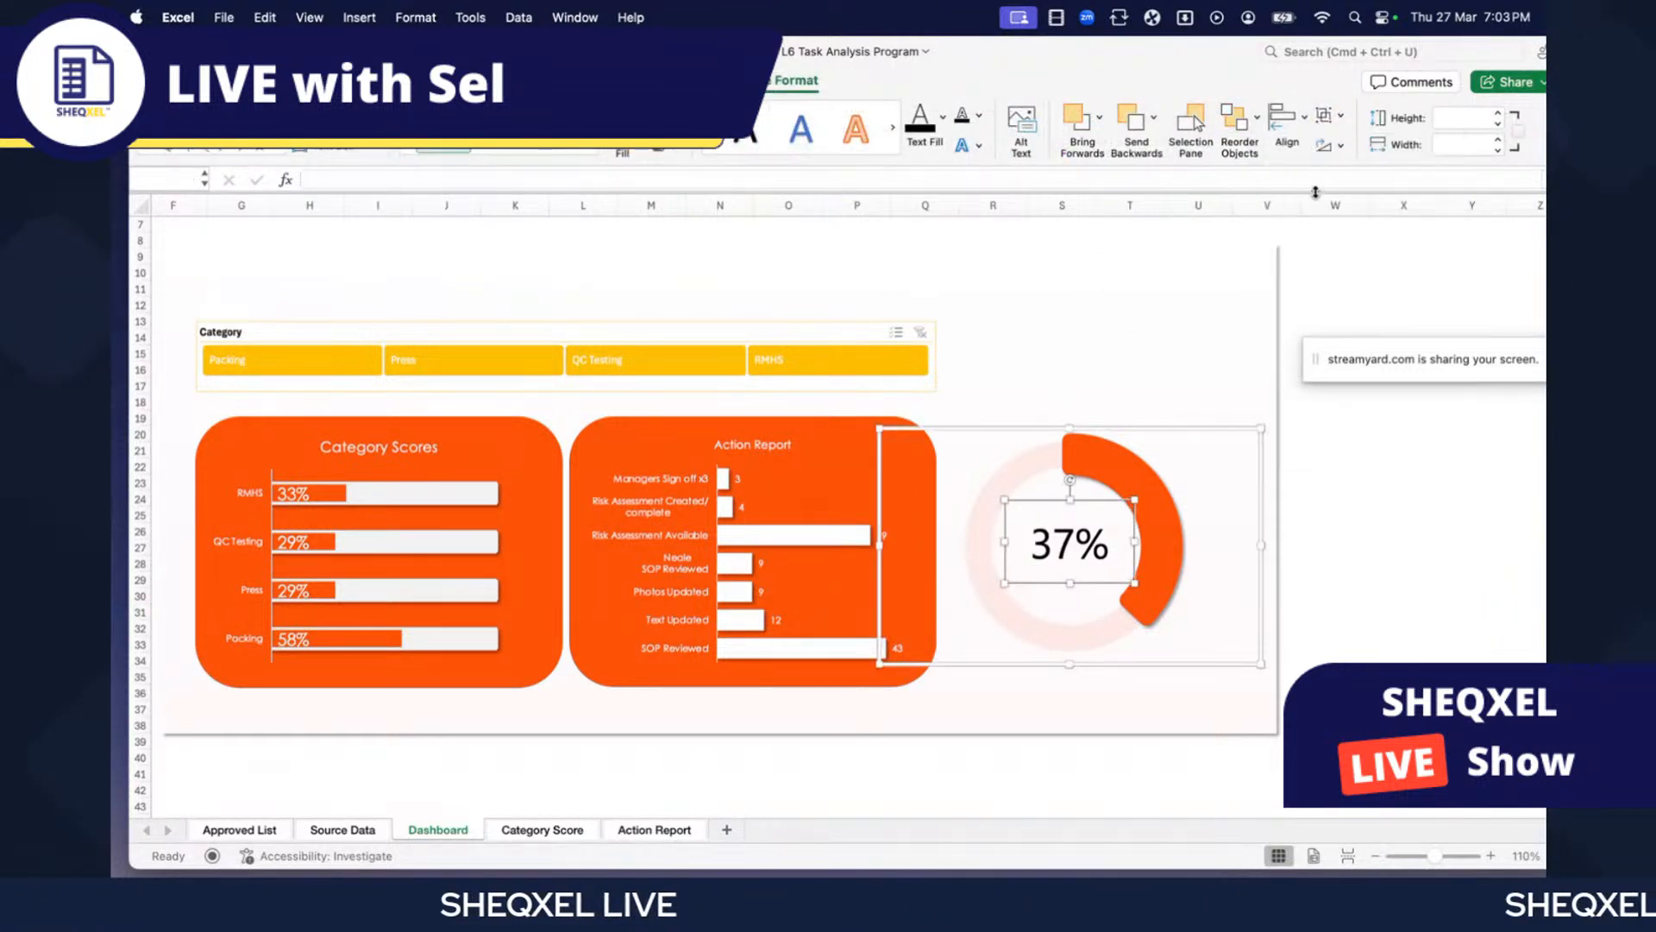
left_click(1283, 118)
left_click(1350, 295)
left_click(1329, 116)
left_click(1342, 147)
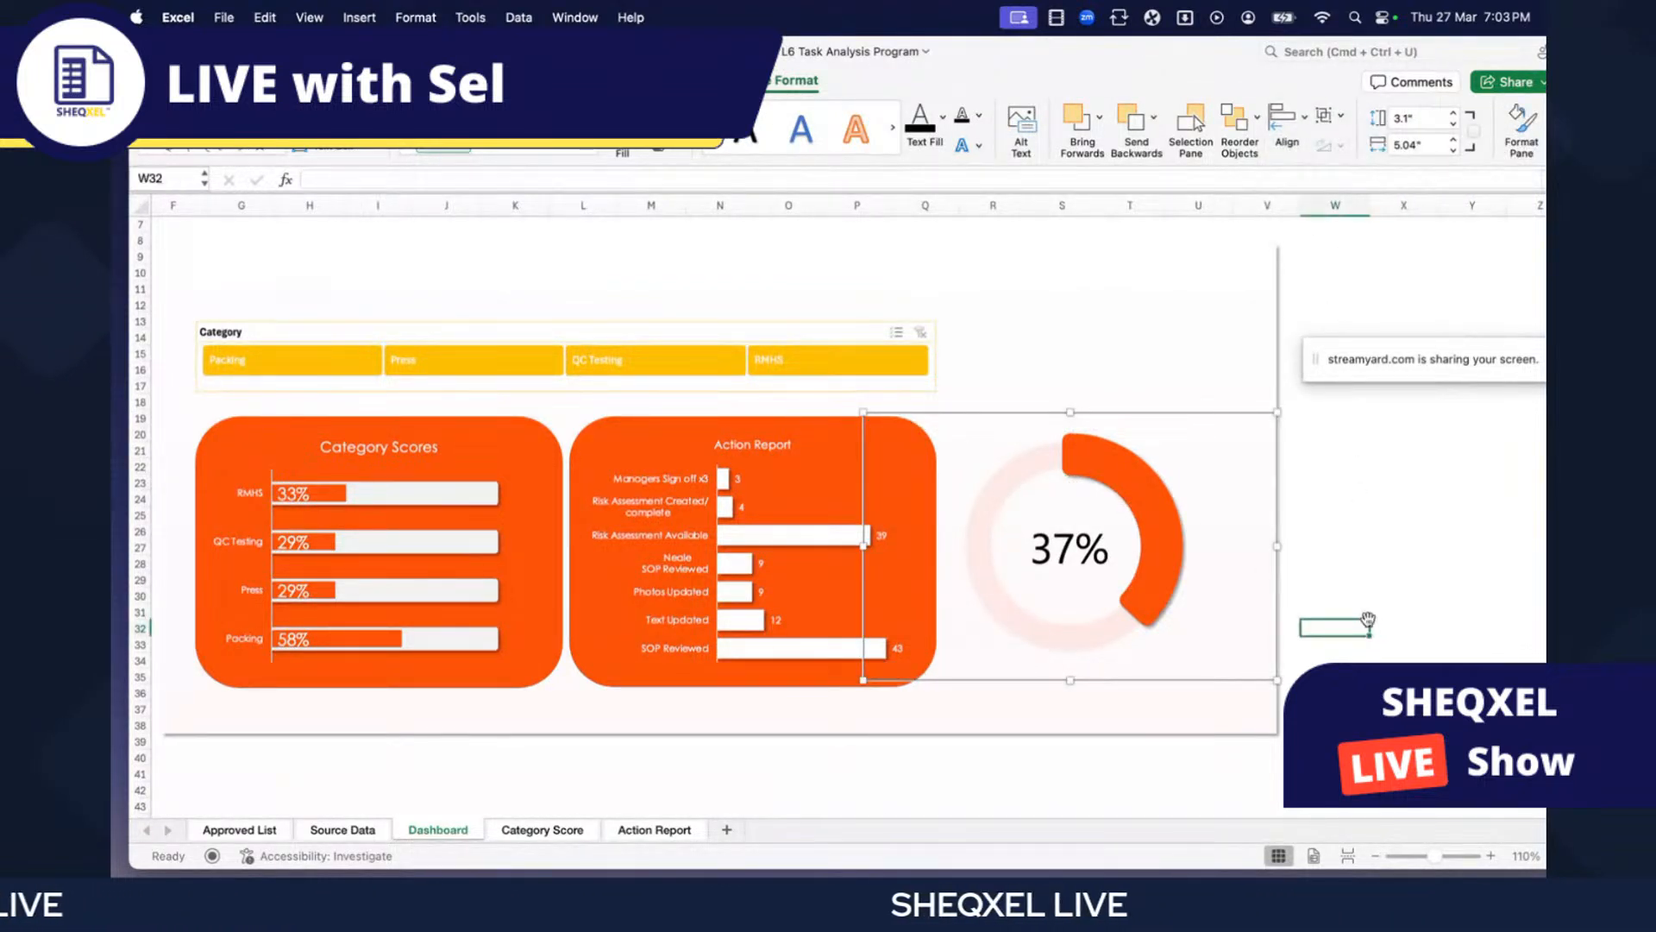
- Recolour the doughnut's score text with a solid orange fill matching the ring, and deselect the group
scroll(1369, 619, "left", 2)
scroll(1355, 639, "up", 2)
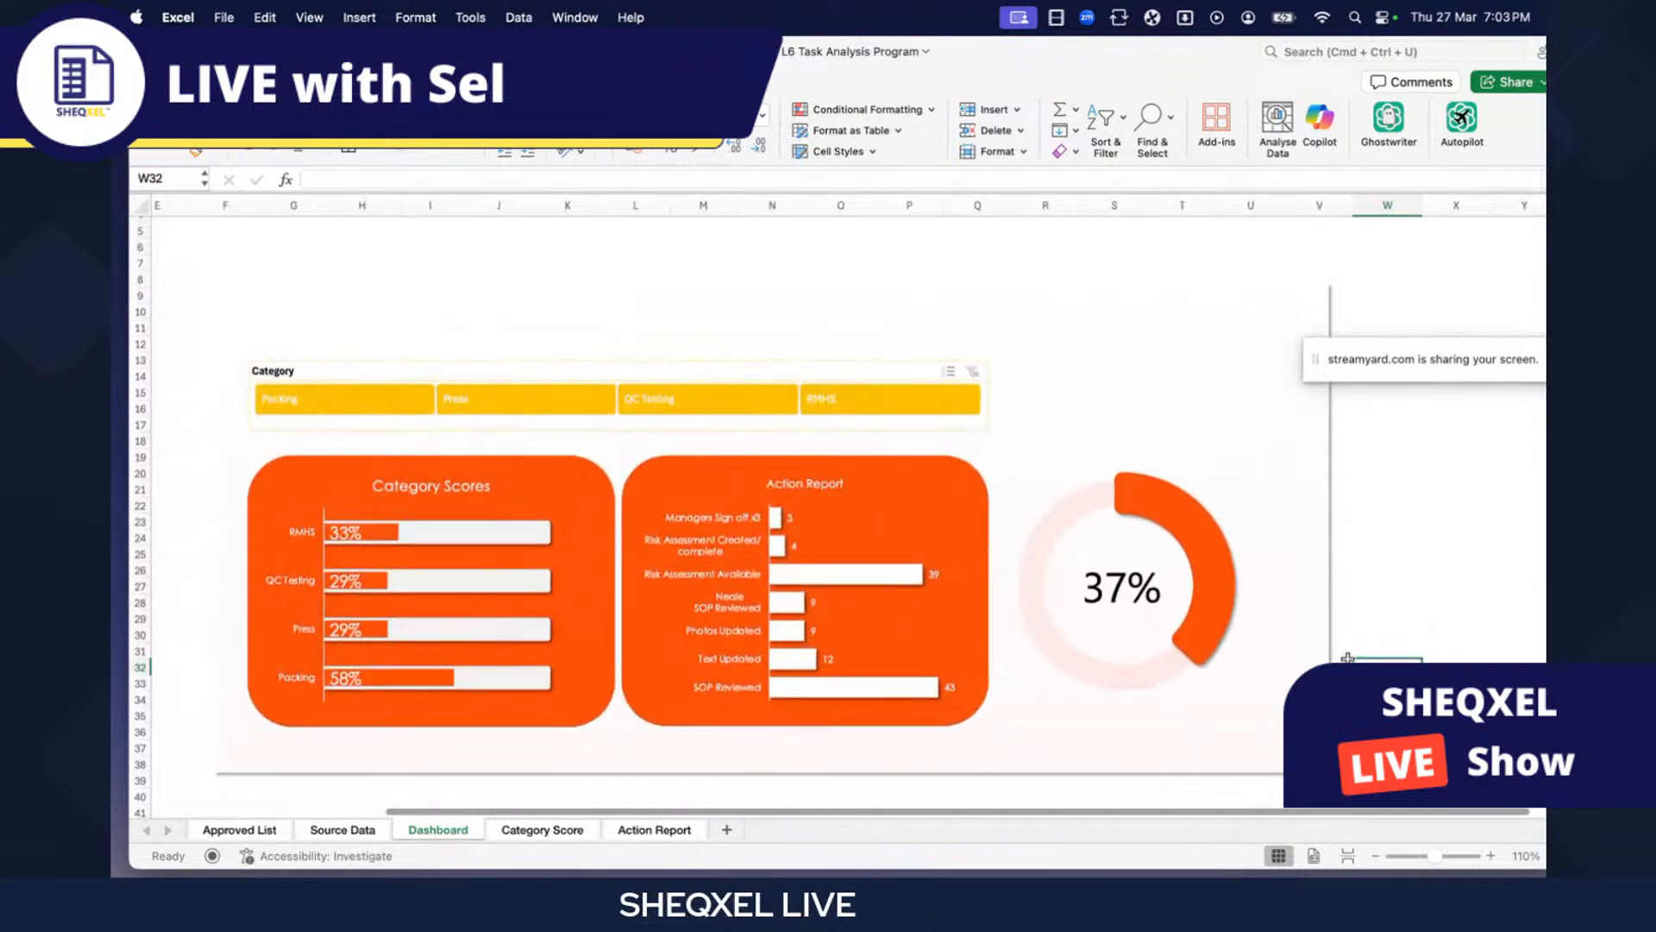
left_click(1132, 590)
left_click(1136, 592)
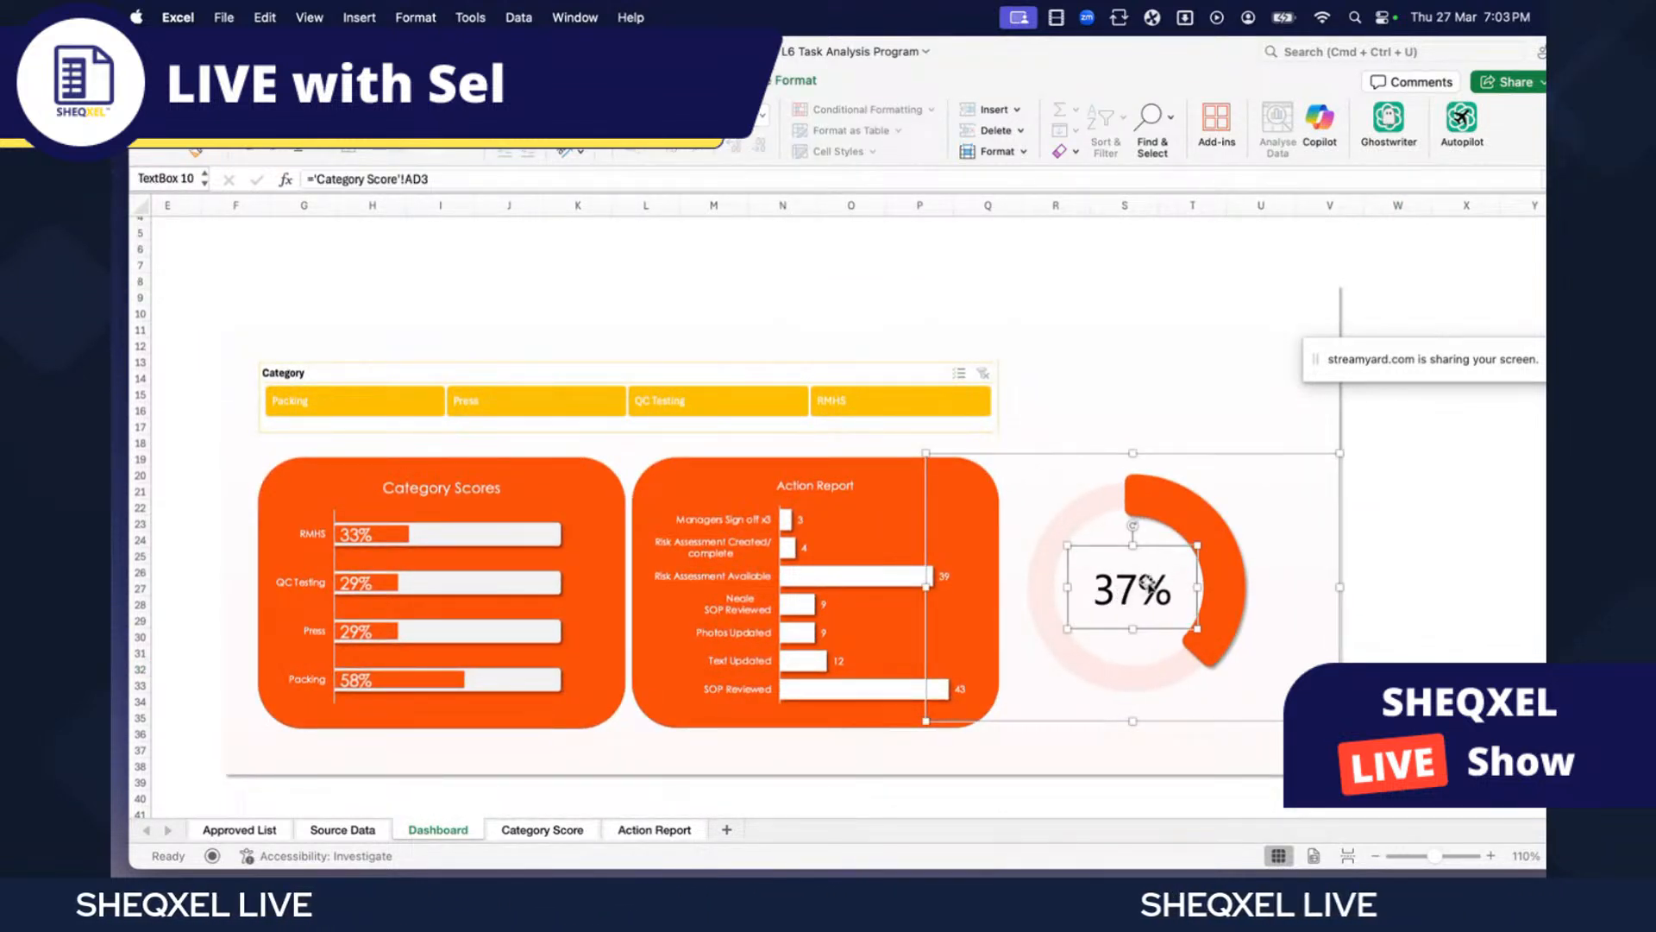
right_click(1144, 586)
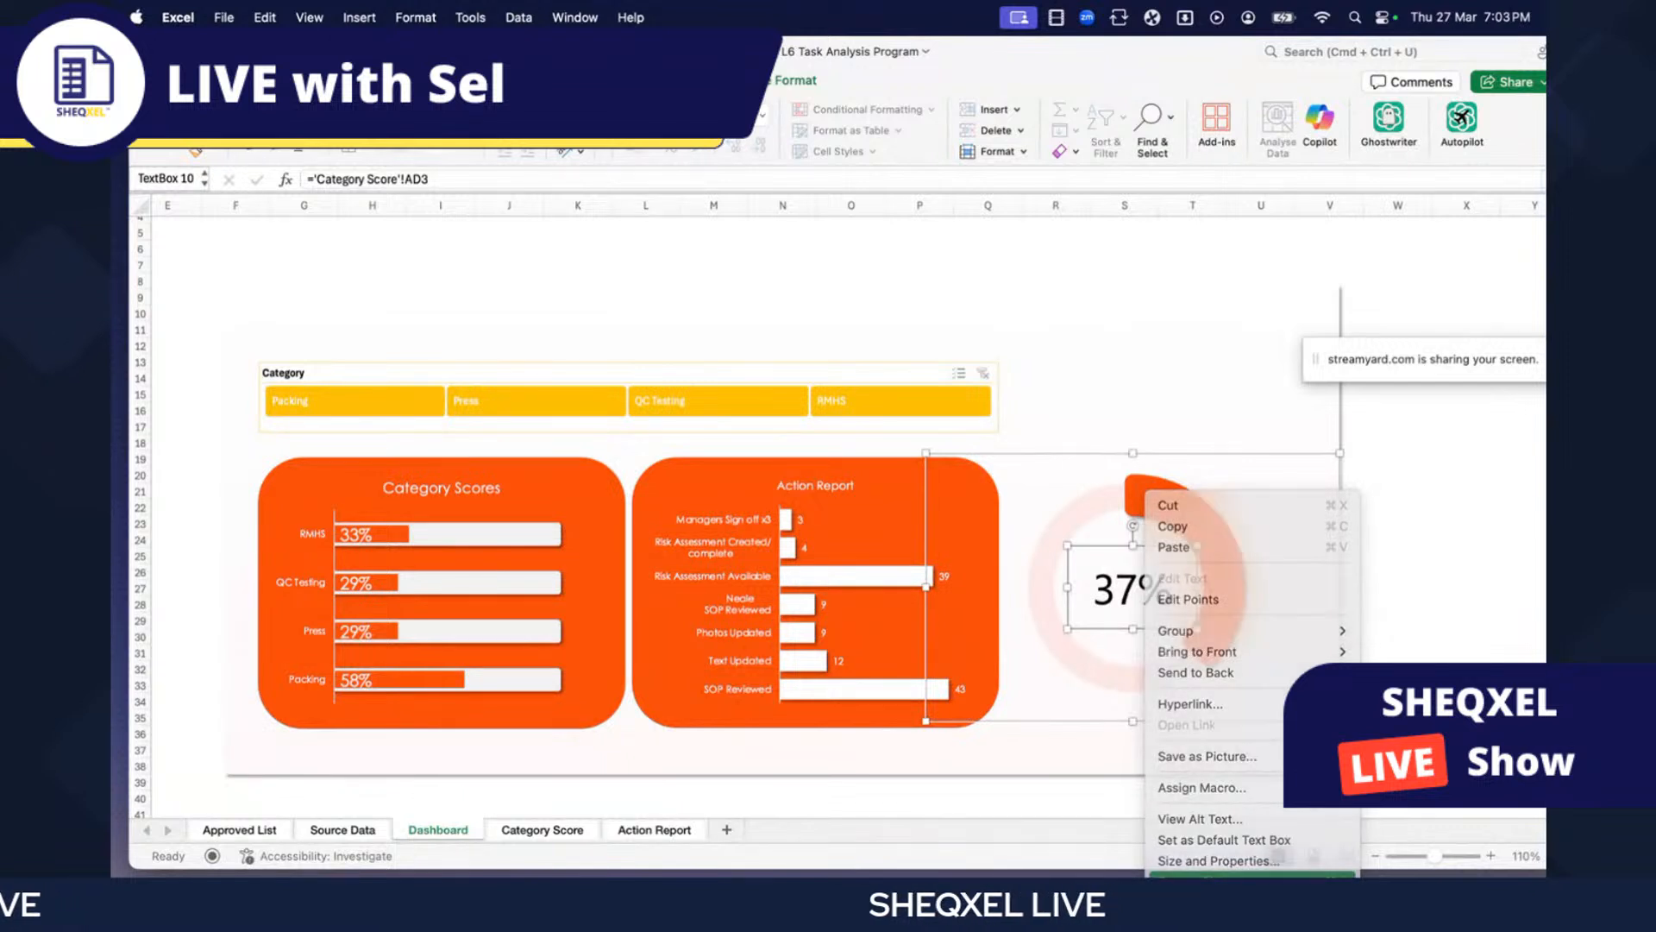
left_click(1243, 878)
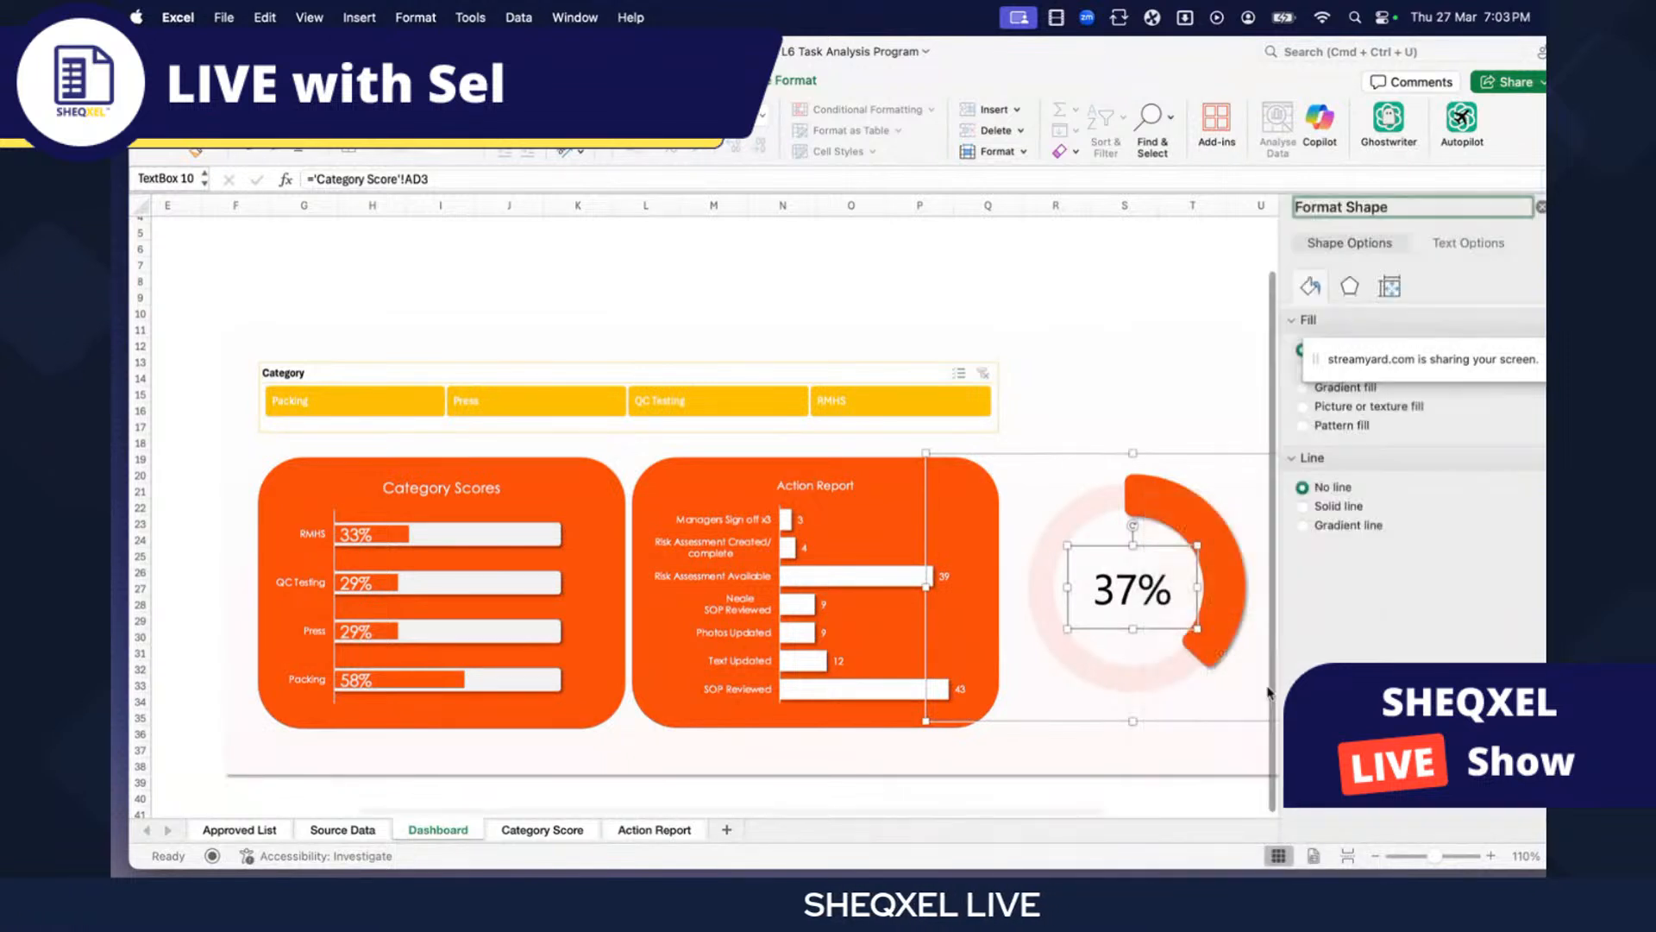
left_click(1479, 242)
left_click_drag(1334, 367, 168, 208)
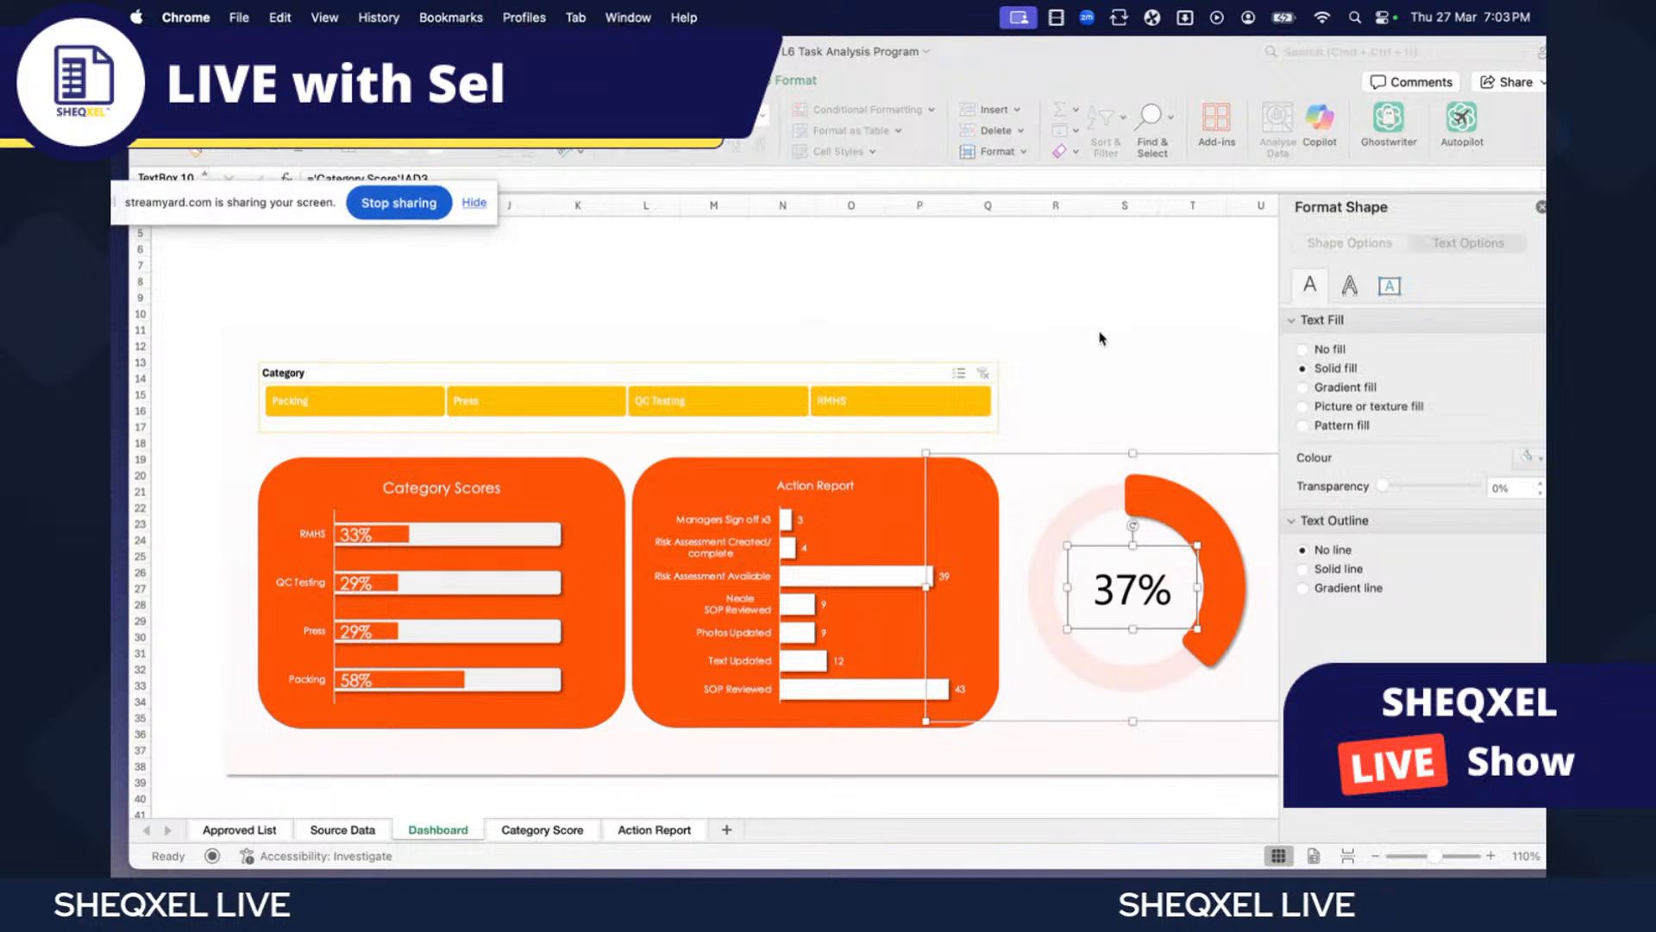
left_click(1526, 469)
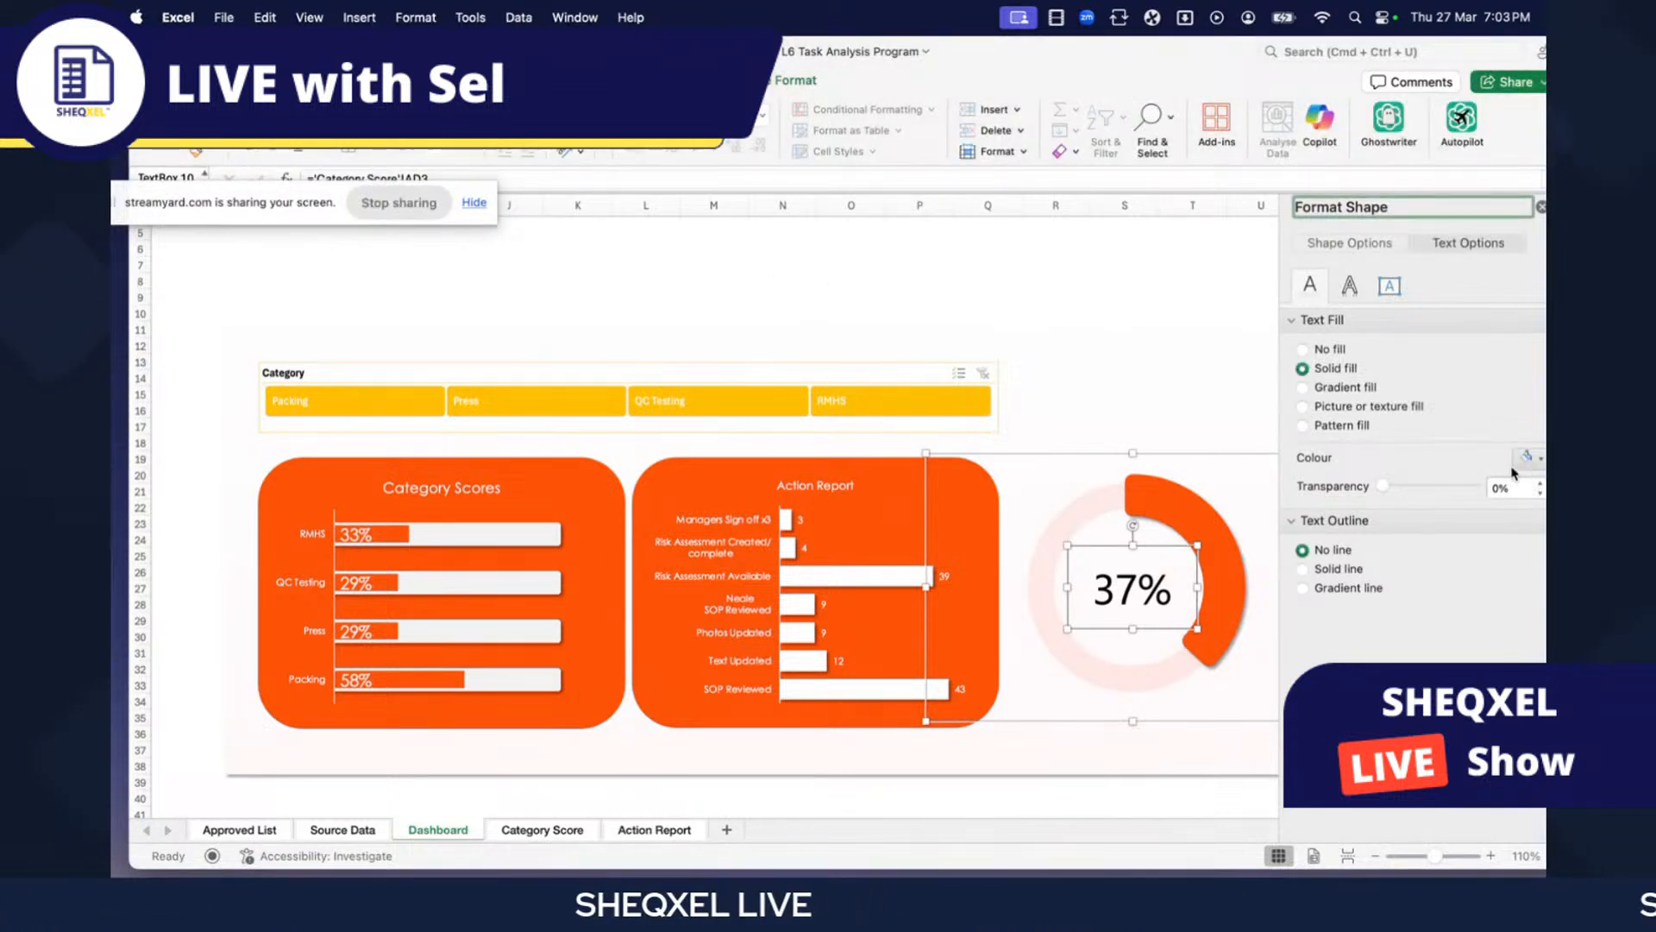
left_click(1541, 462)
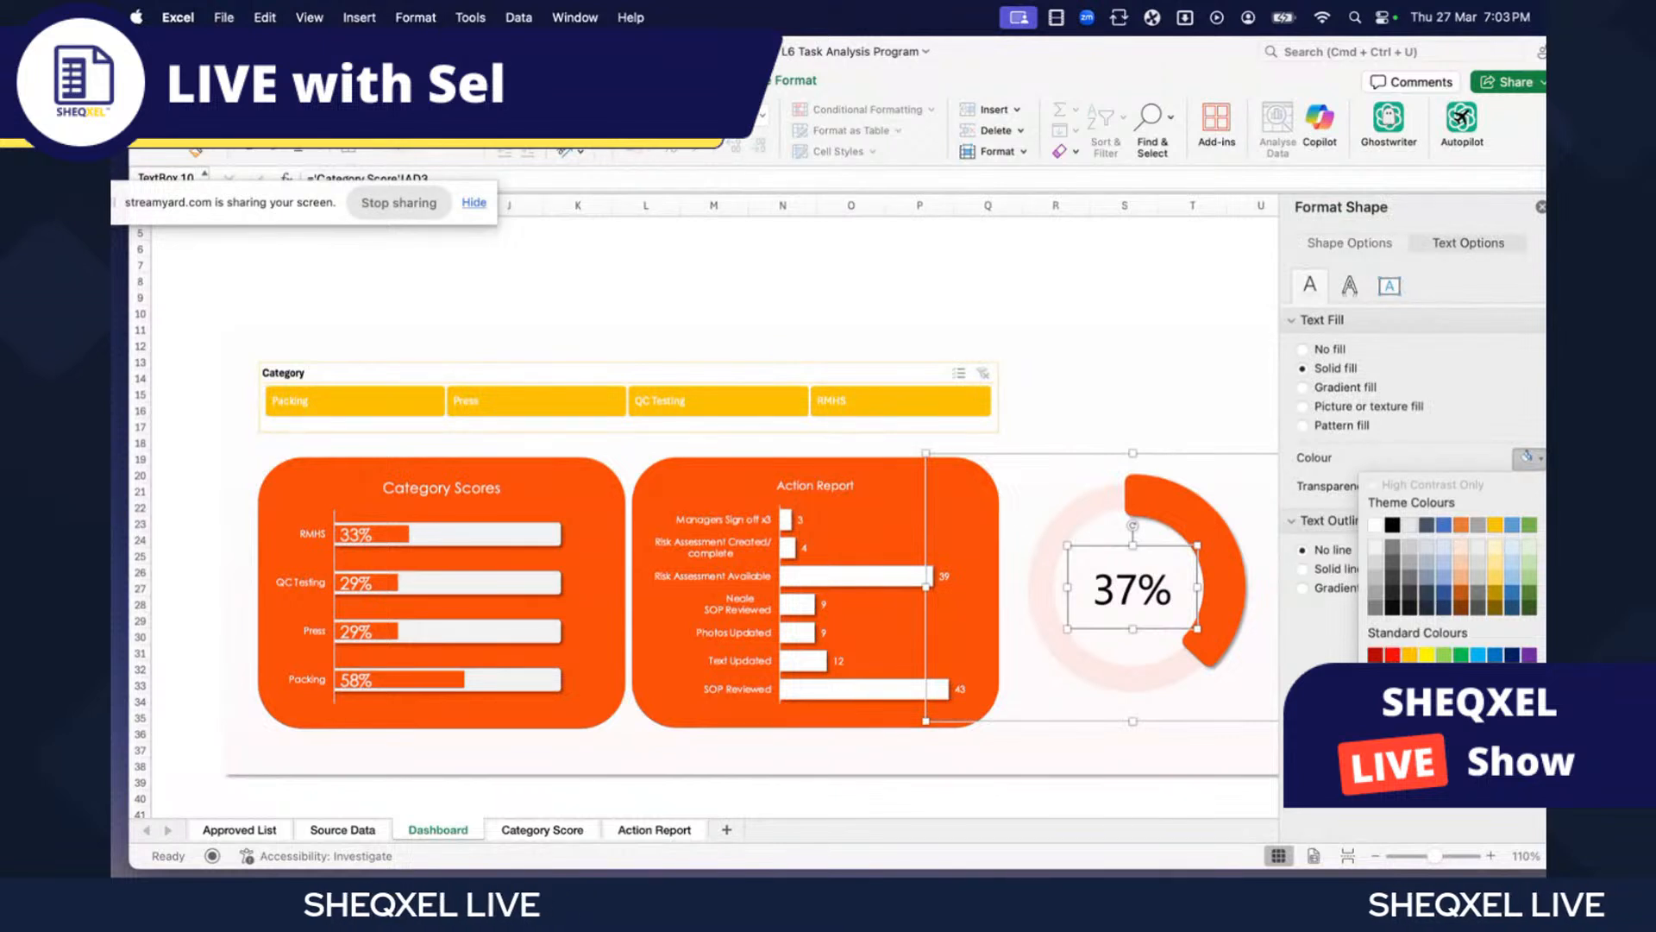
left_click(1380, 695)
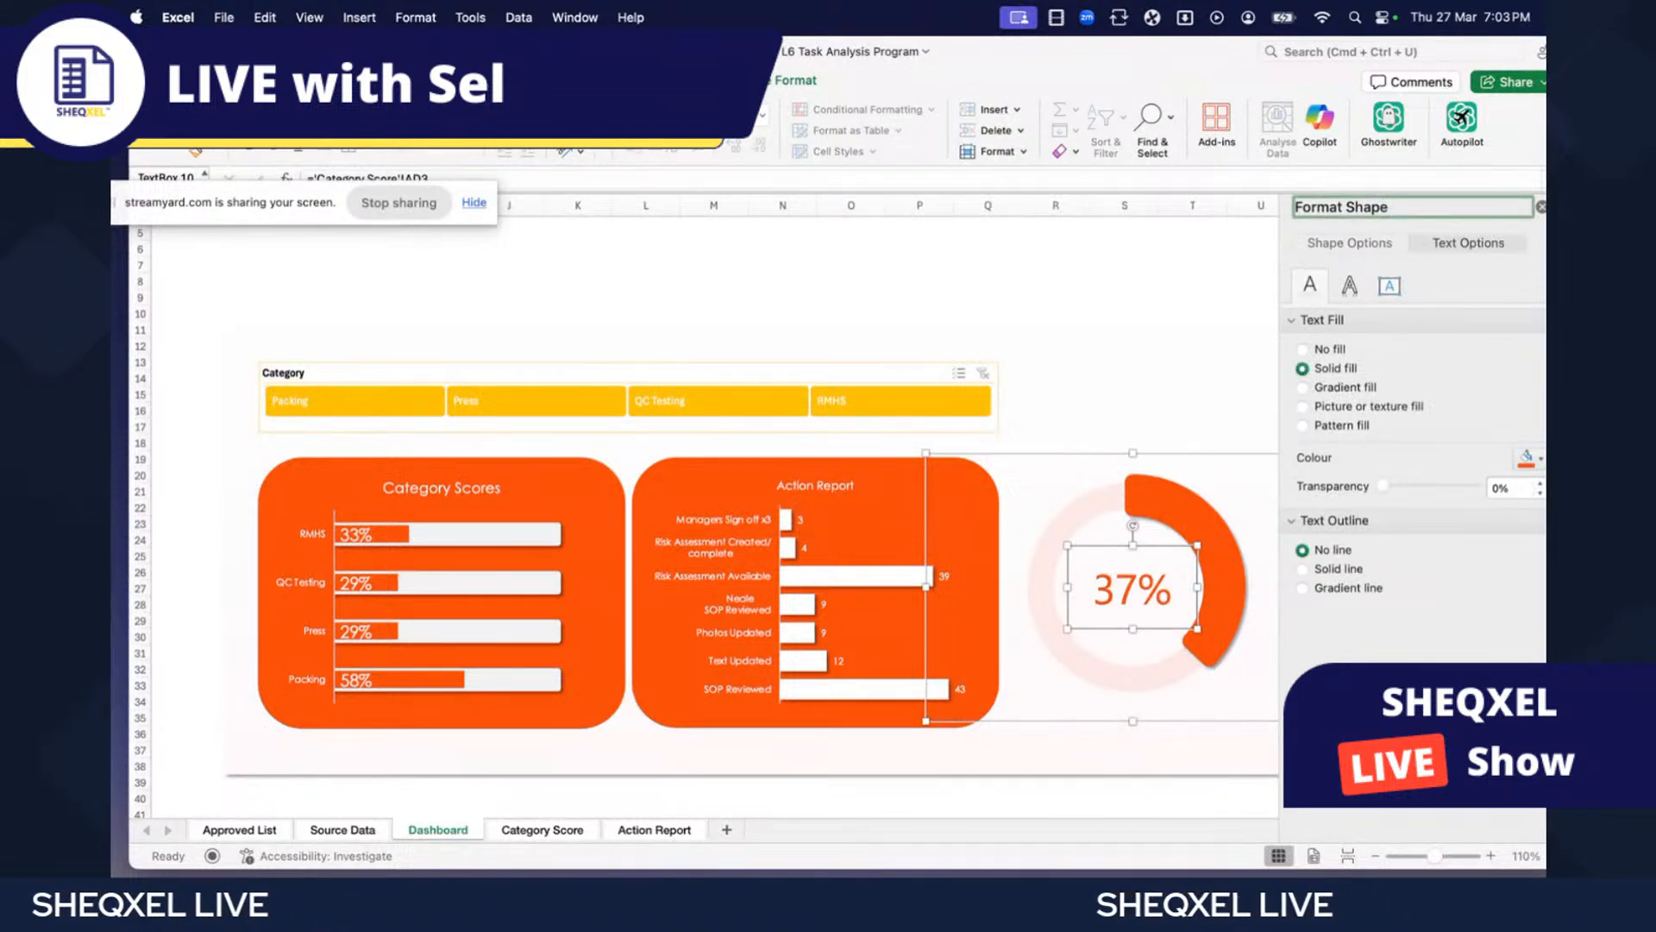
scroll(1188, 434, "right", 6)
left_click(1118, 451)
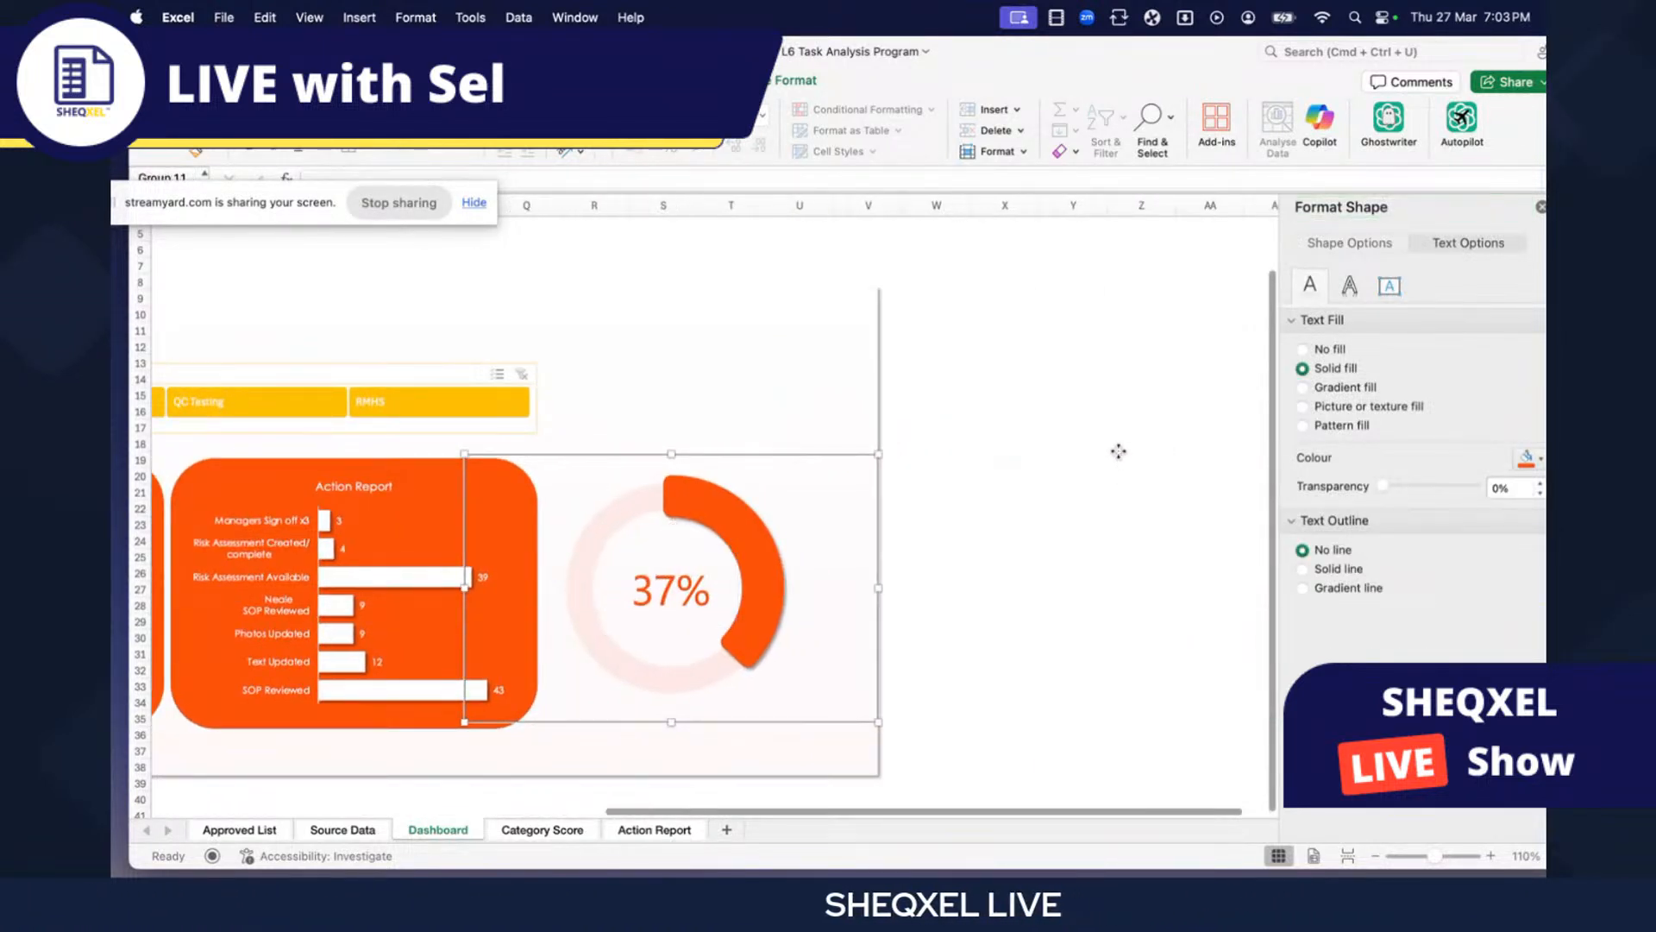
left_click(1070, 458)
- Filter the dashboard by Packing and by QC Testing, and check the pivot tables on the Category Score and Action Report sheets
scroll(1061, 459, "left", 6)
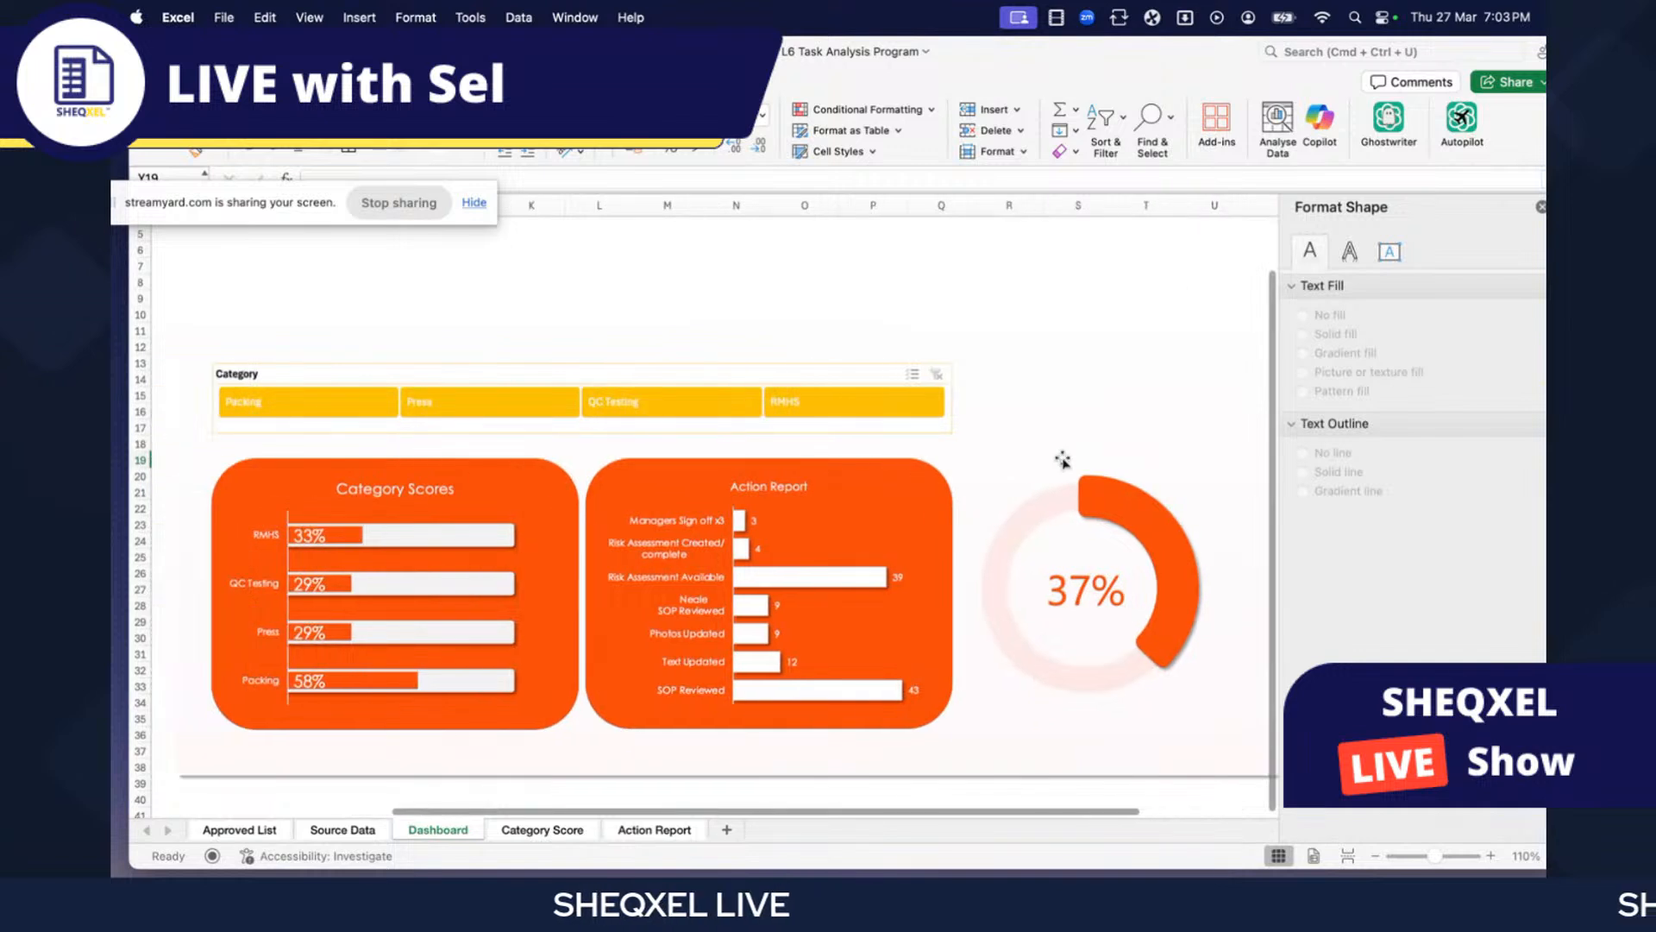
left_click(259, 406)
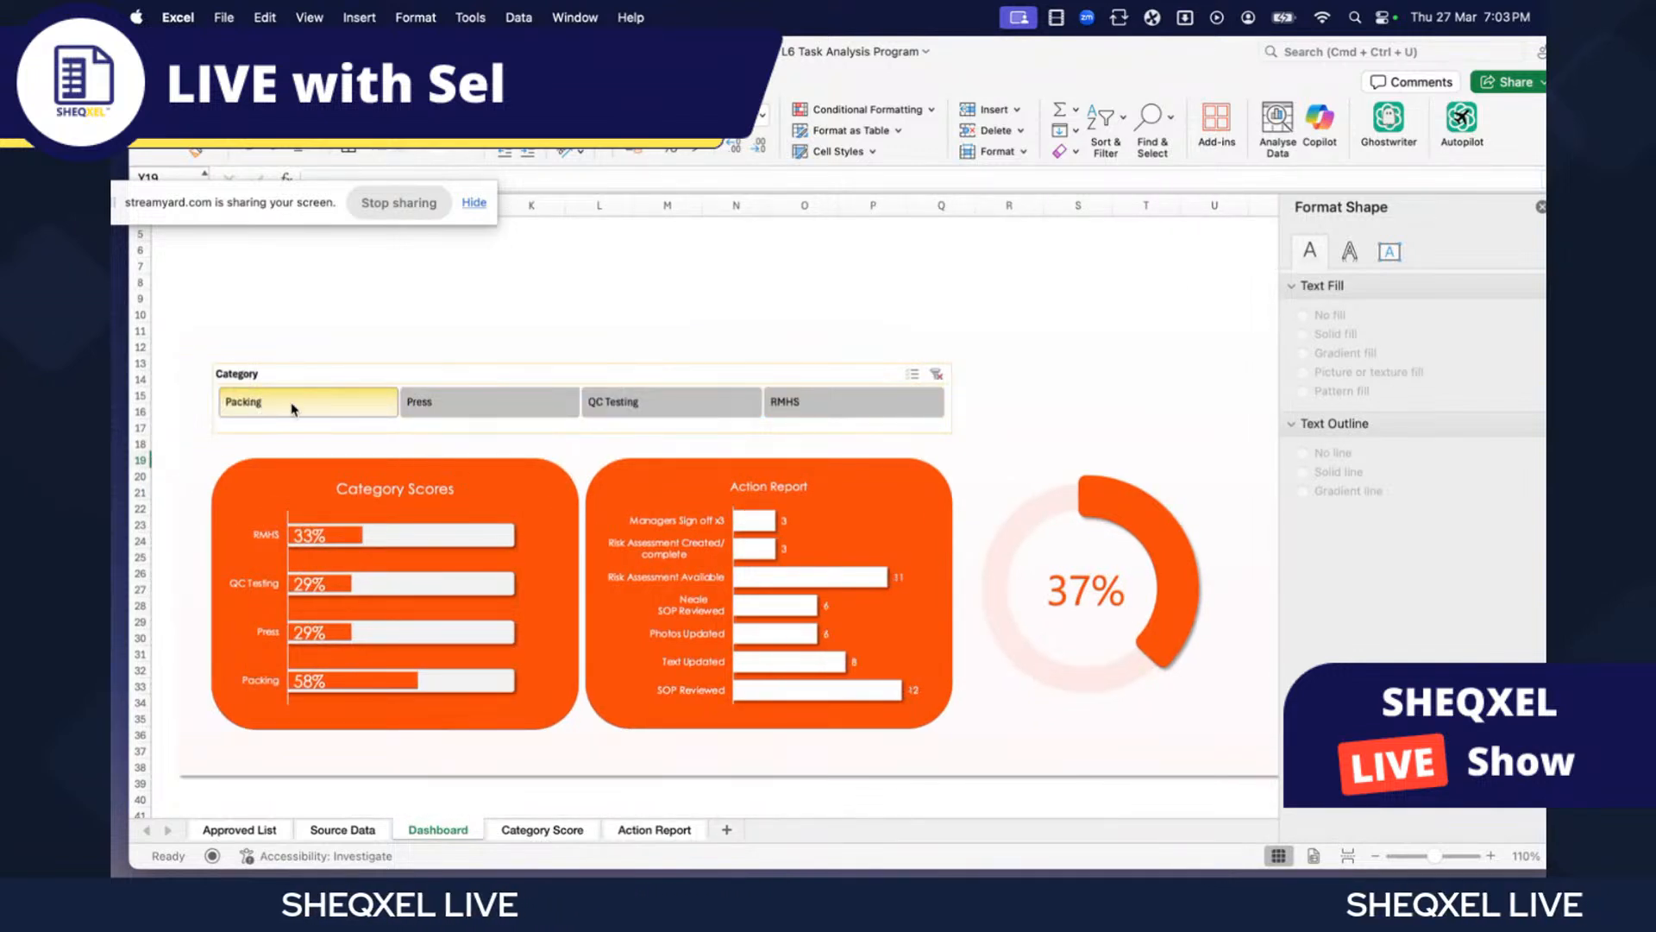
left_click(617, 406)
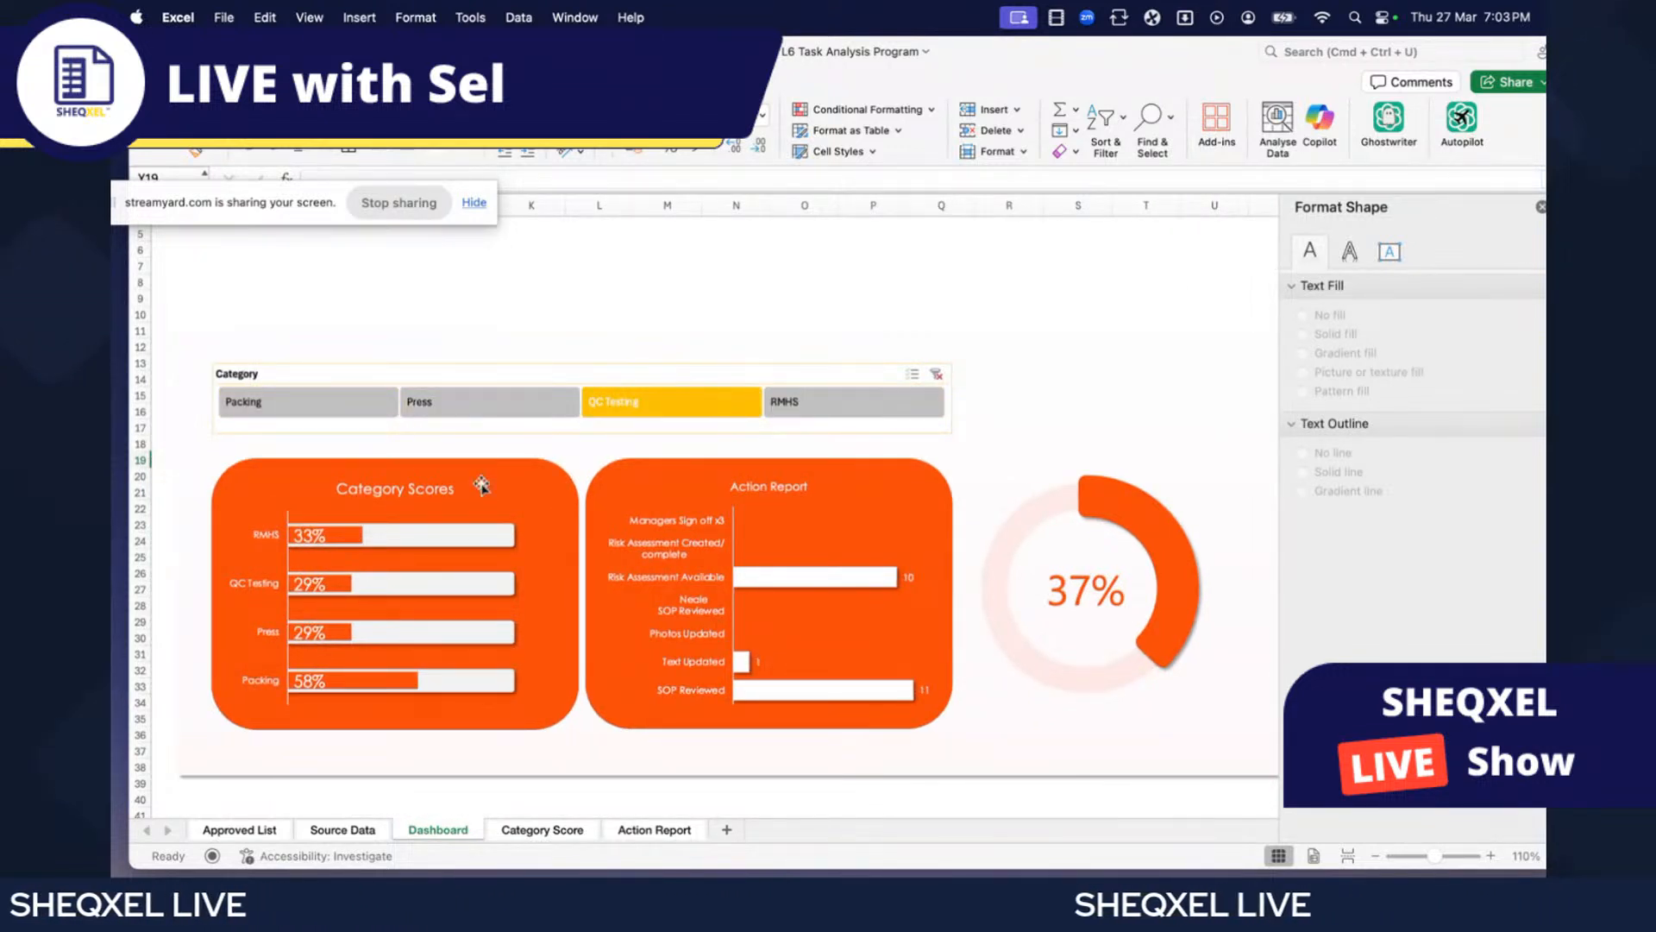
left_click(542, 831)
left_click(436, 830)
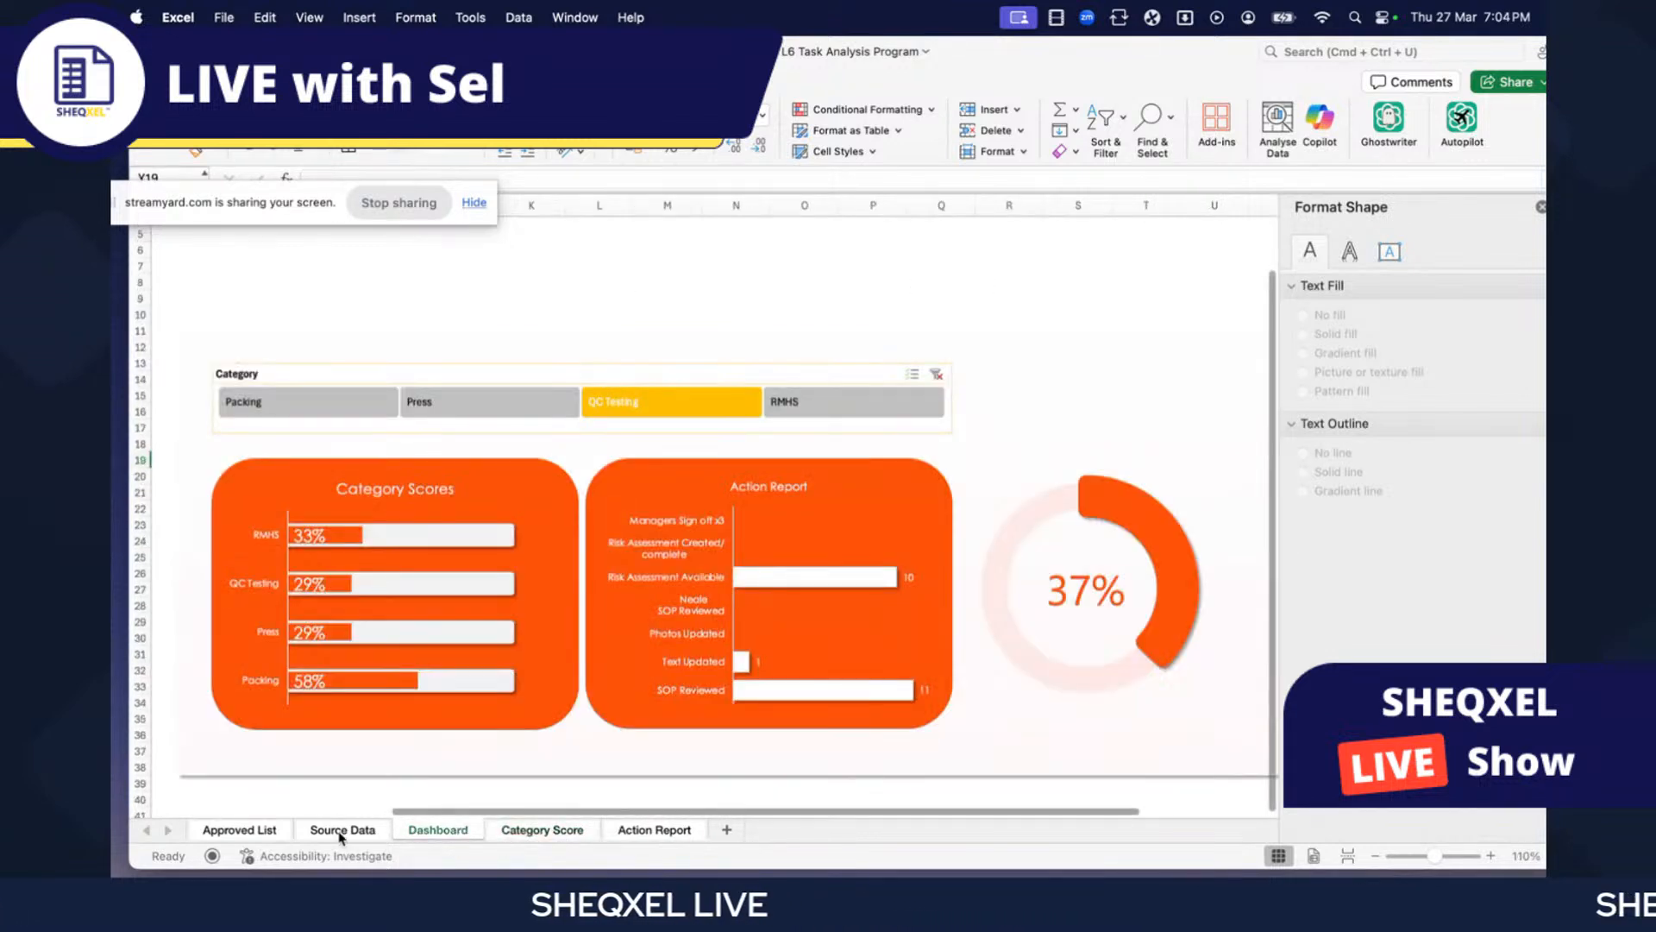
left_click(561, 835)
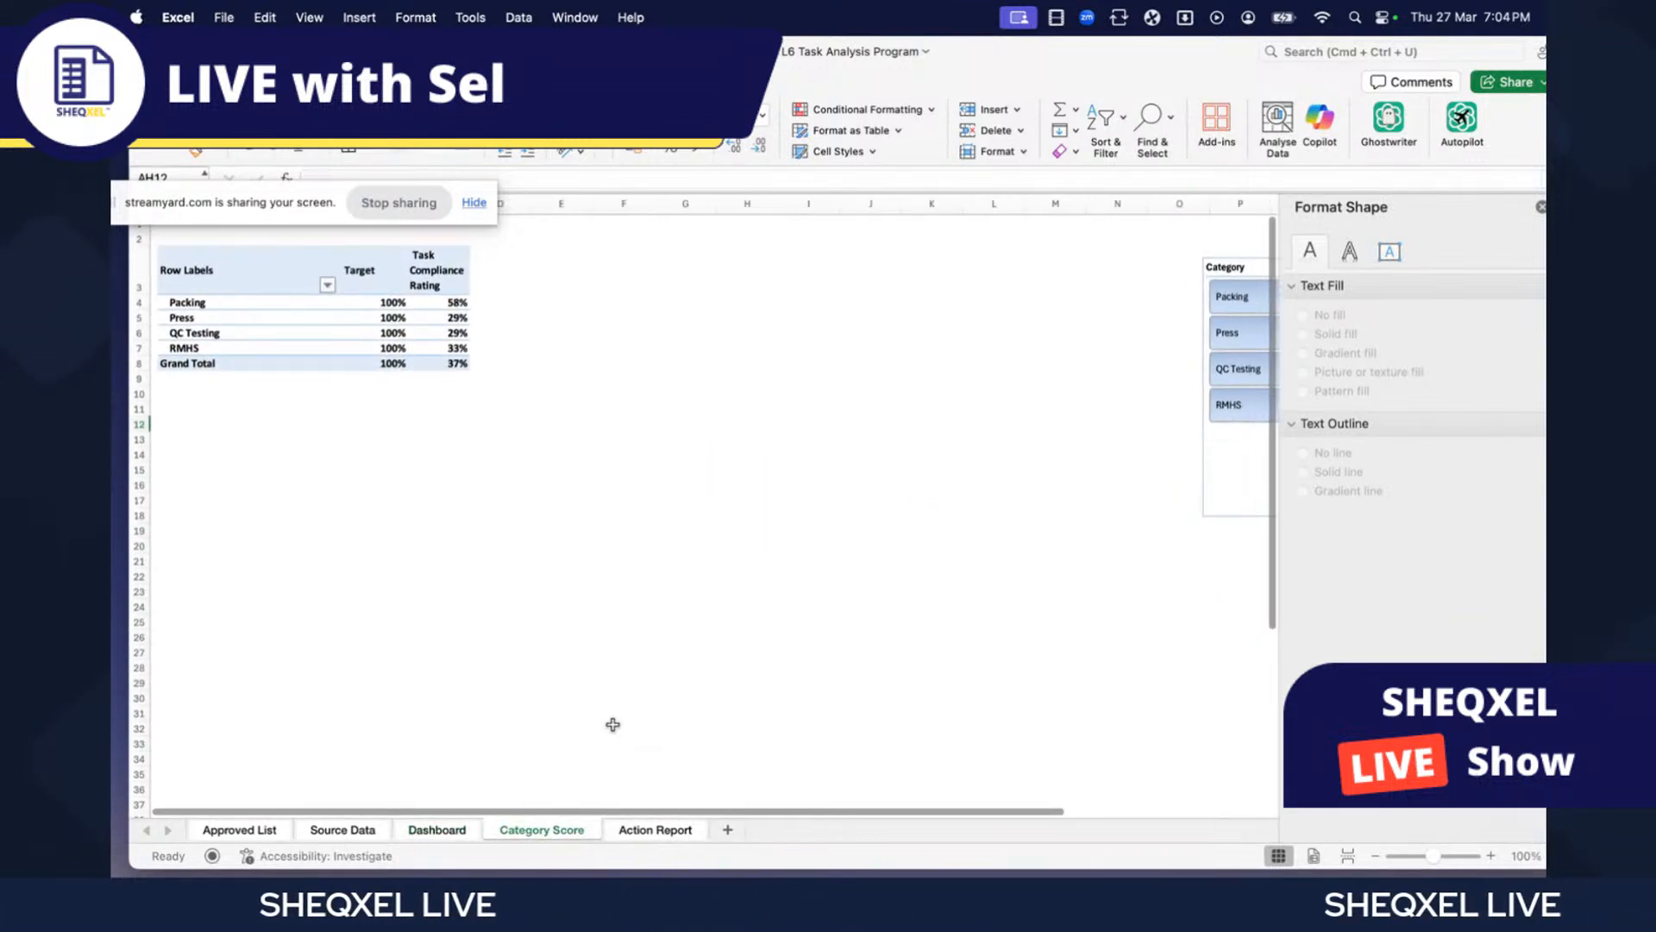
left_click(652, 833)
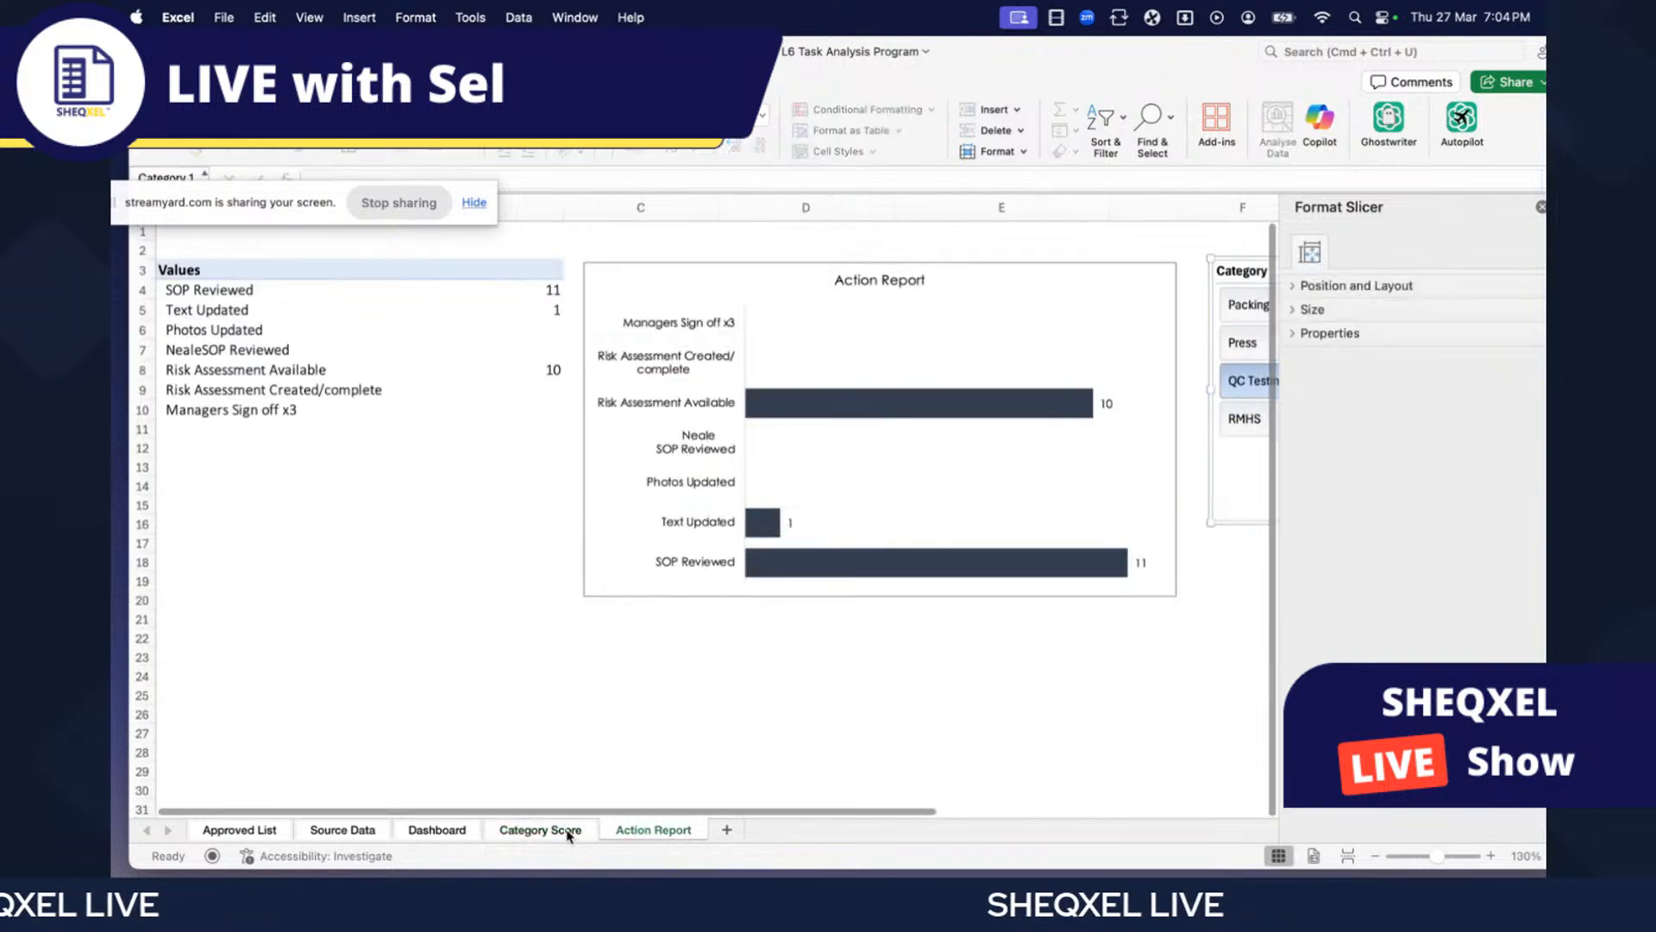
- Connect the dashboard's Category slicer to PivotTable5 on the Category Score sheet as well
left_click(436, 831)
left_click(623, 378)
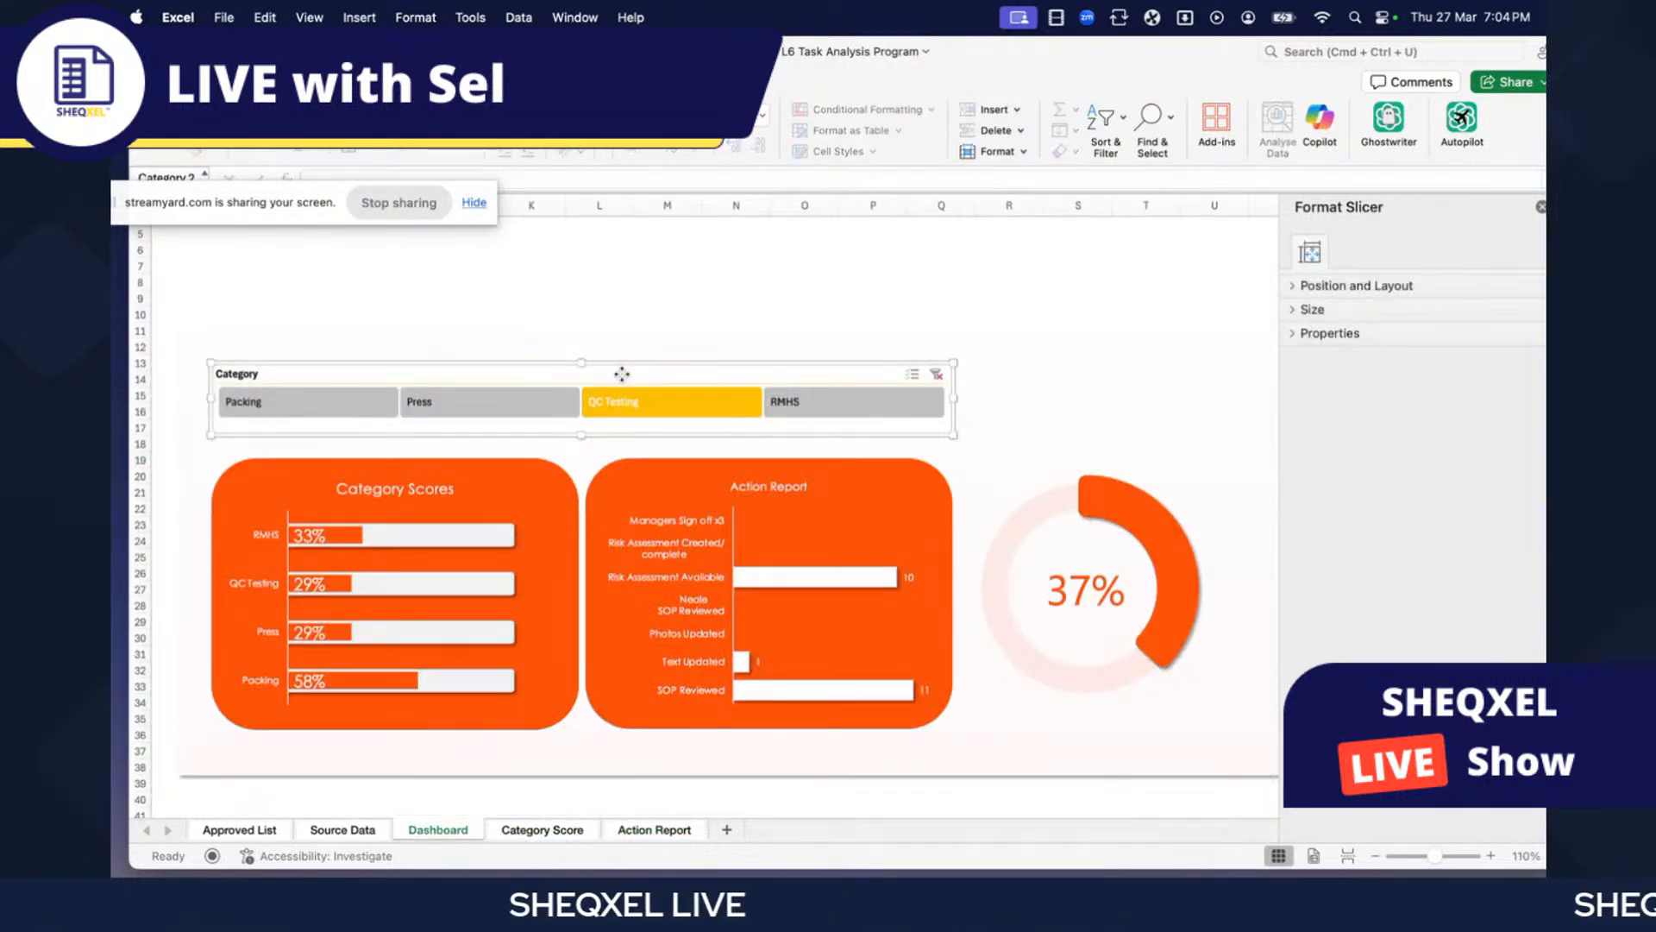
right_click(624, 376)
left_click(680, 578)
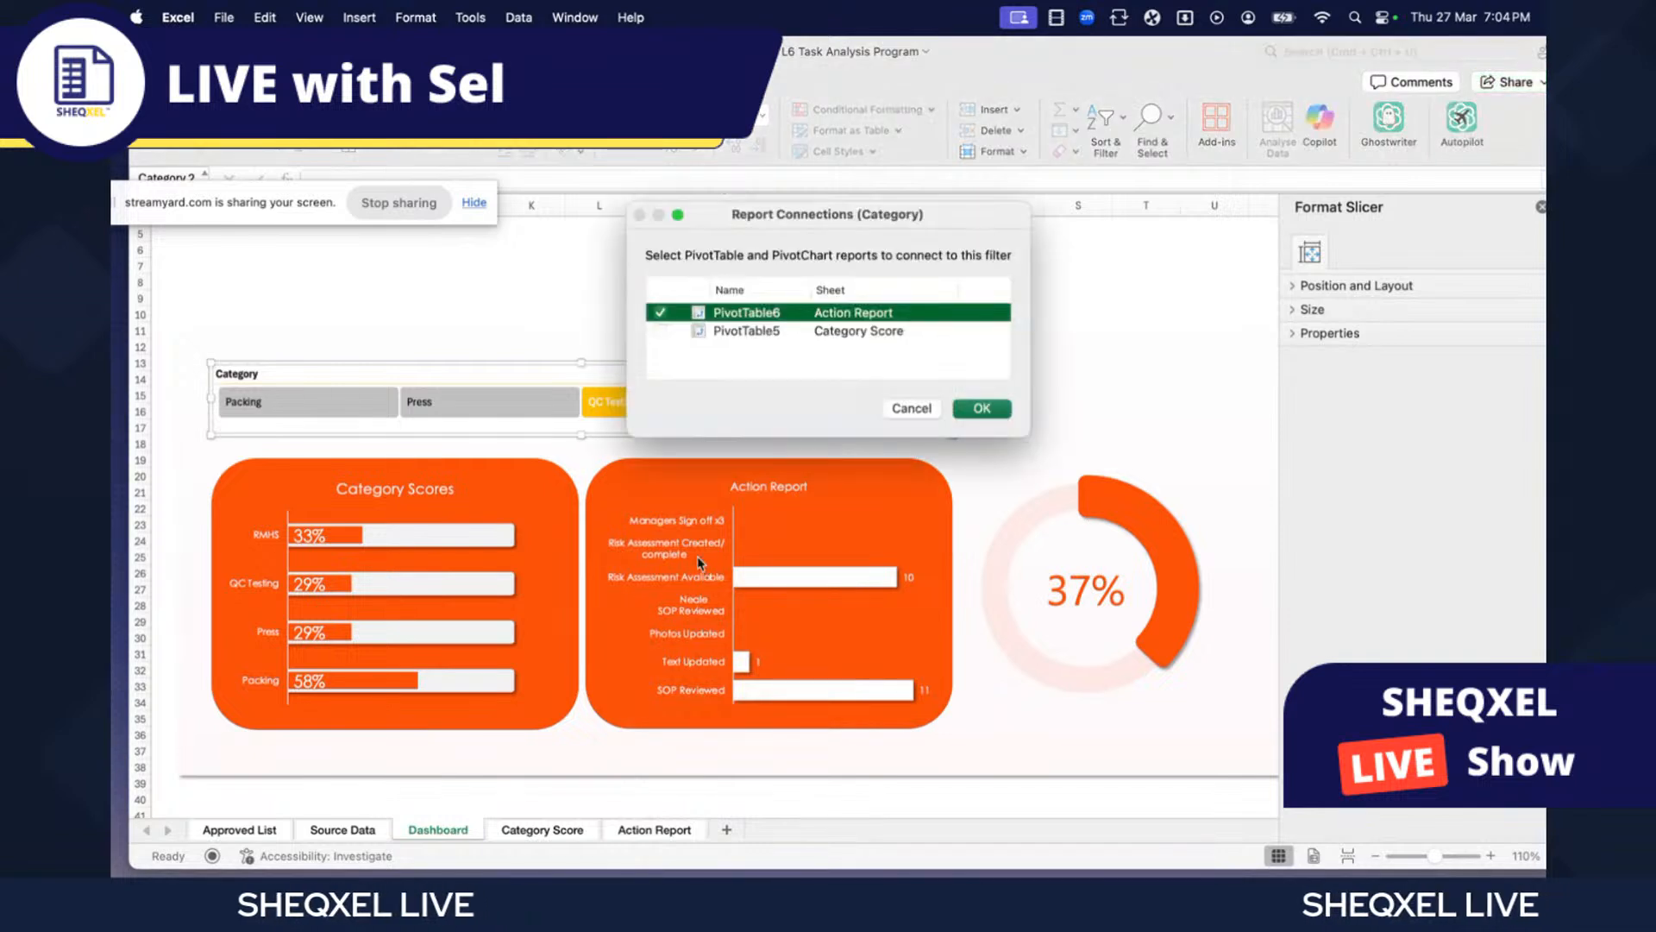
left_click(982, 408)
- Test the Category slicer by filtering to Press, and reselect all four categories from Packing to RMHS
left_click(474, 403)
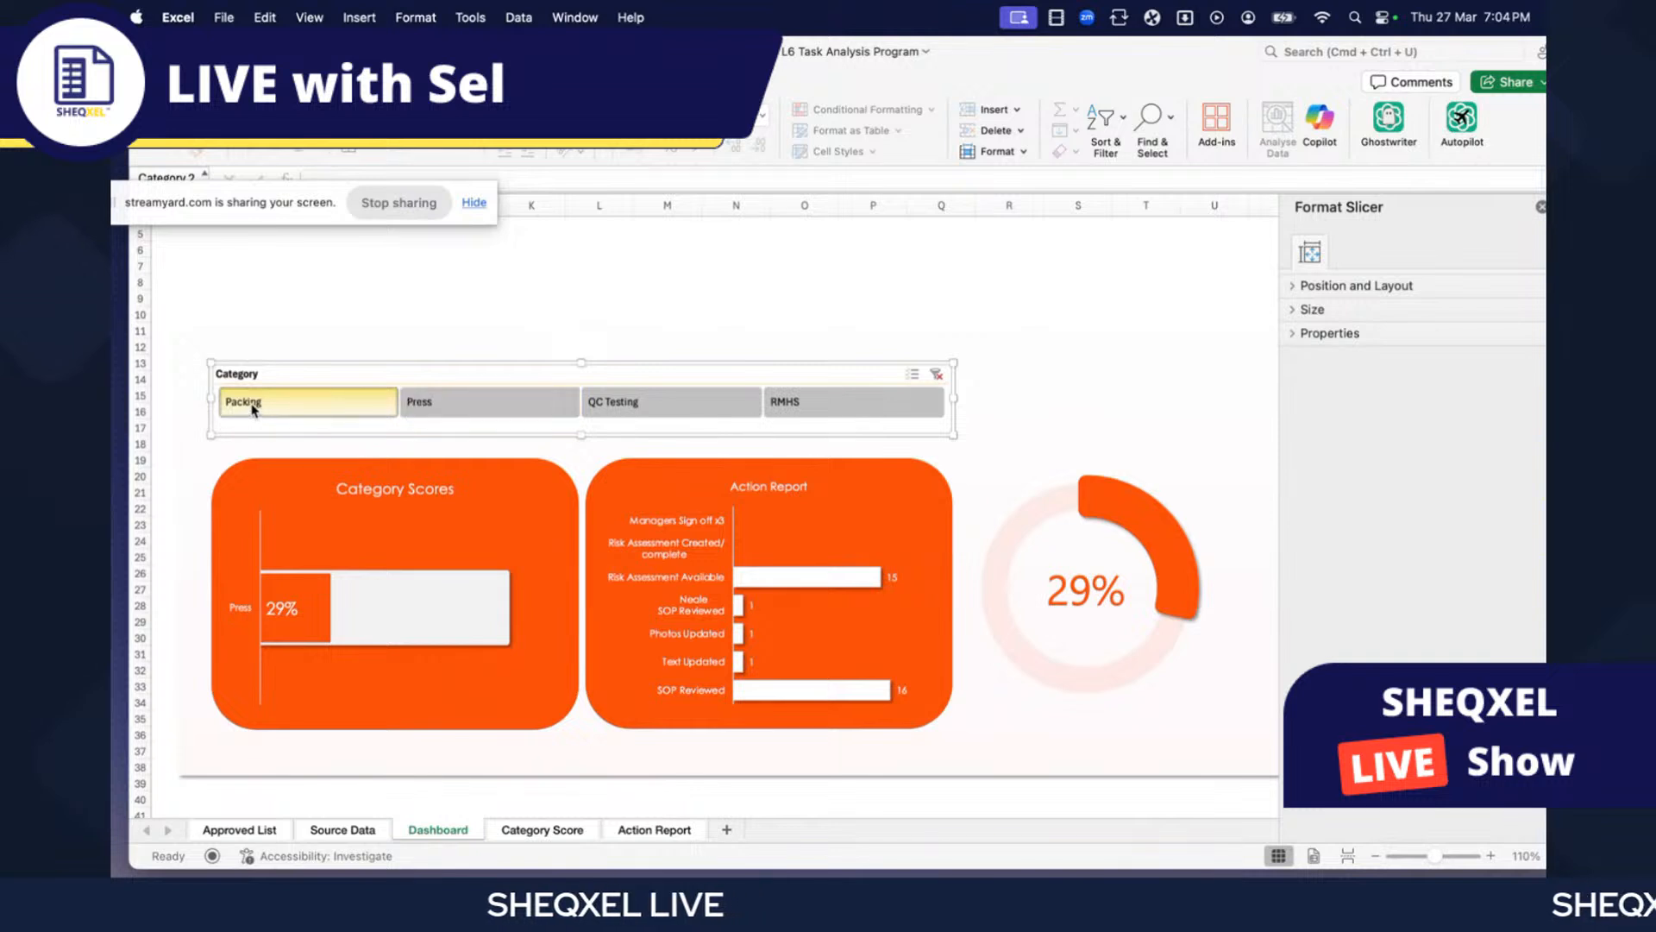
left_click(455, 401)
left_click_drag(281, 403, 854, 408)
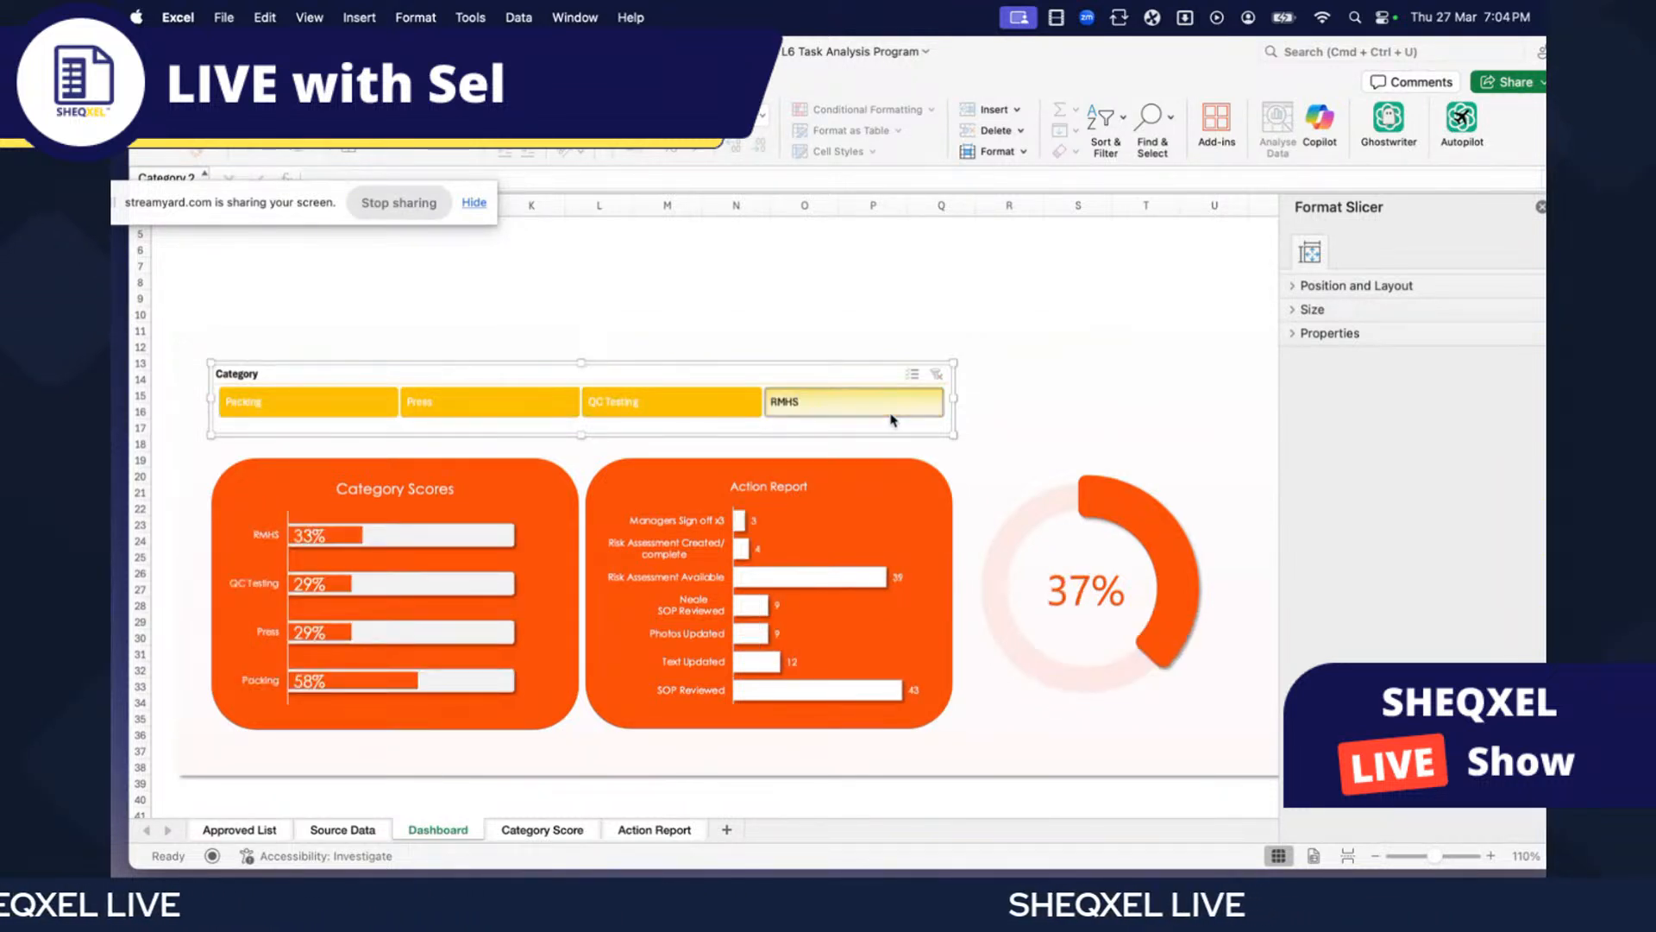
scroll(892, 423, "right", 2)
scroll(892, 423, "left", 3)
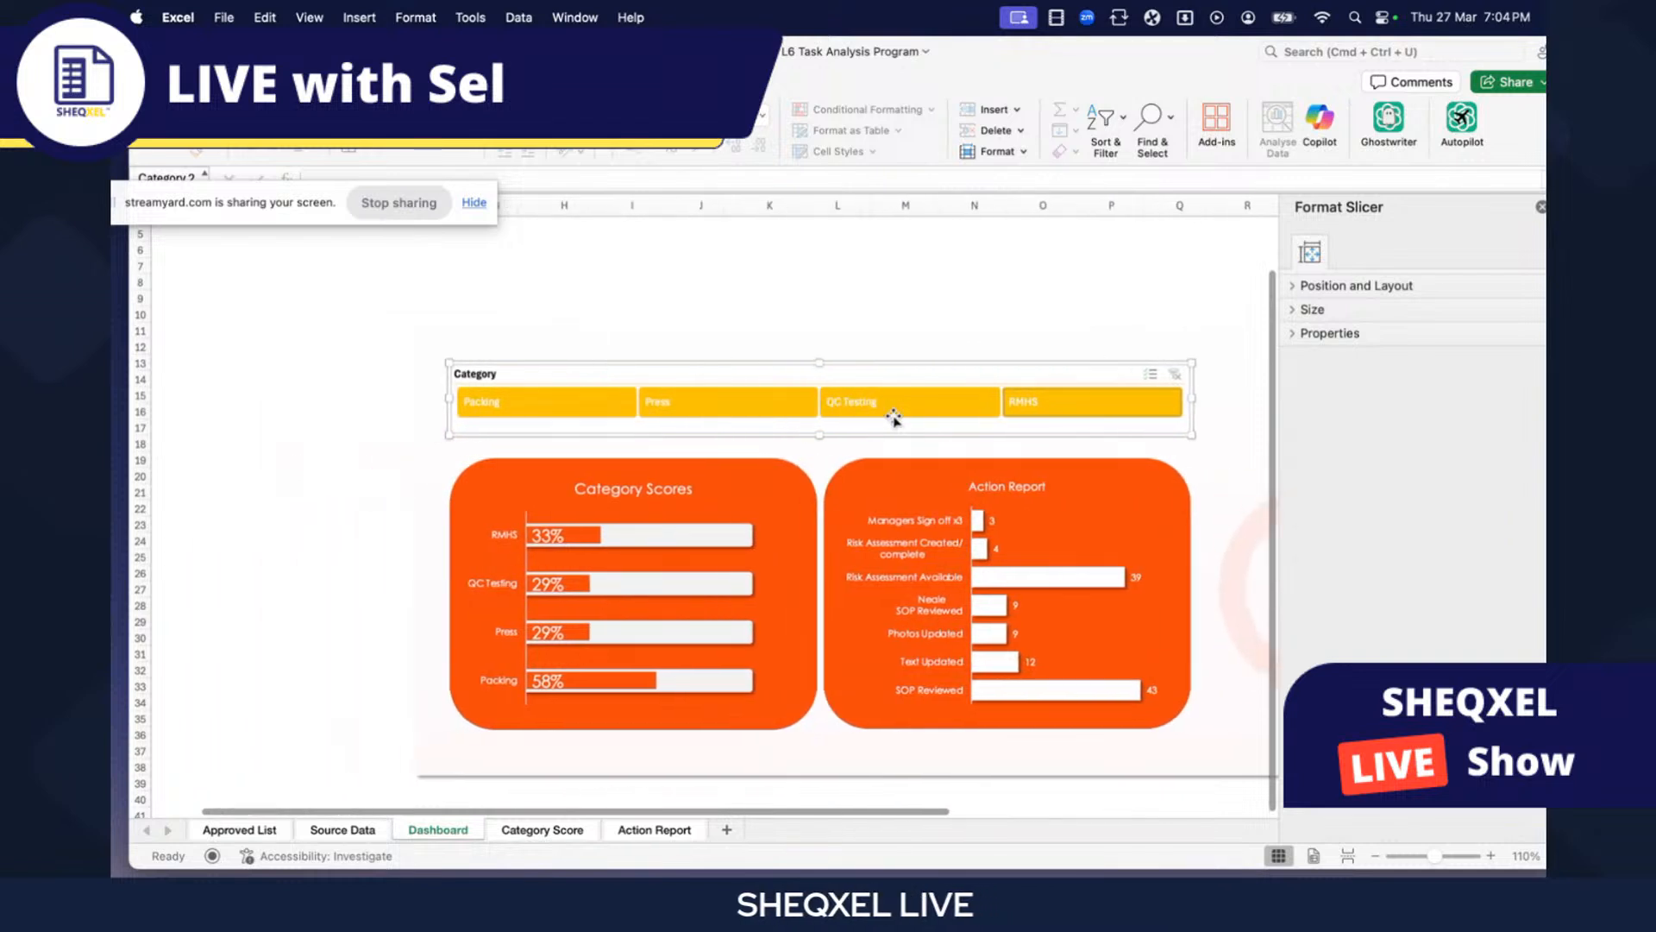
scroll(893, 419, "right", 2)
left_click(1137, 341)
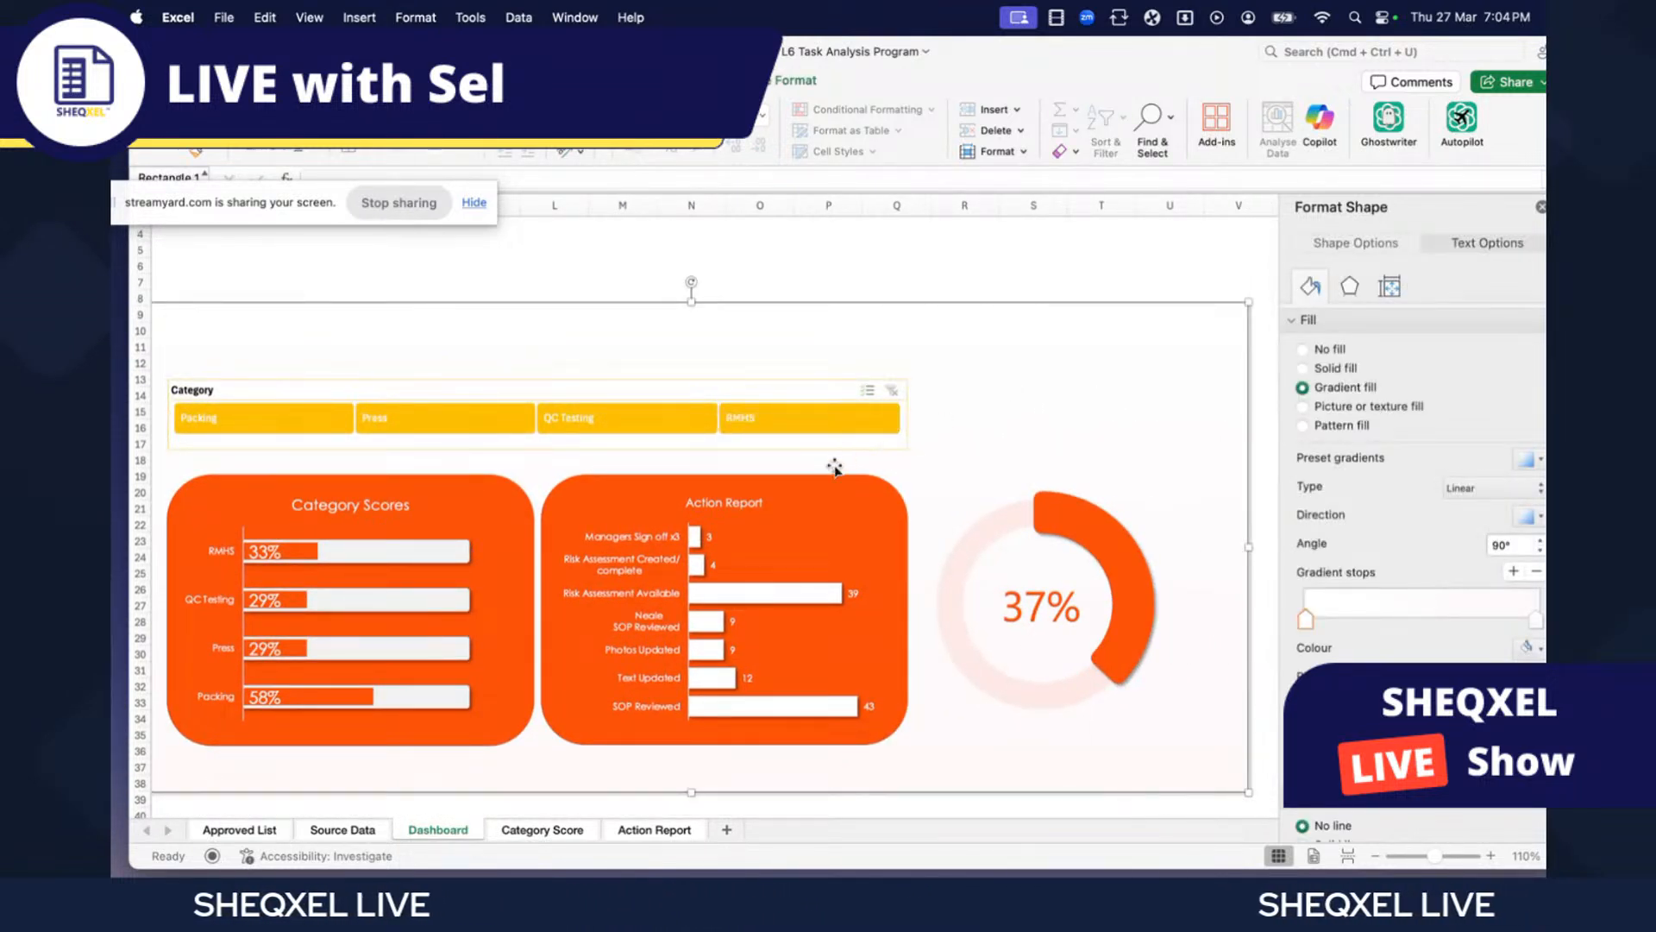
scroll(784, 480, "left", 2)
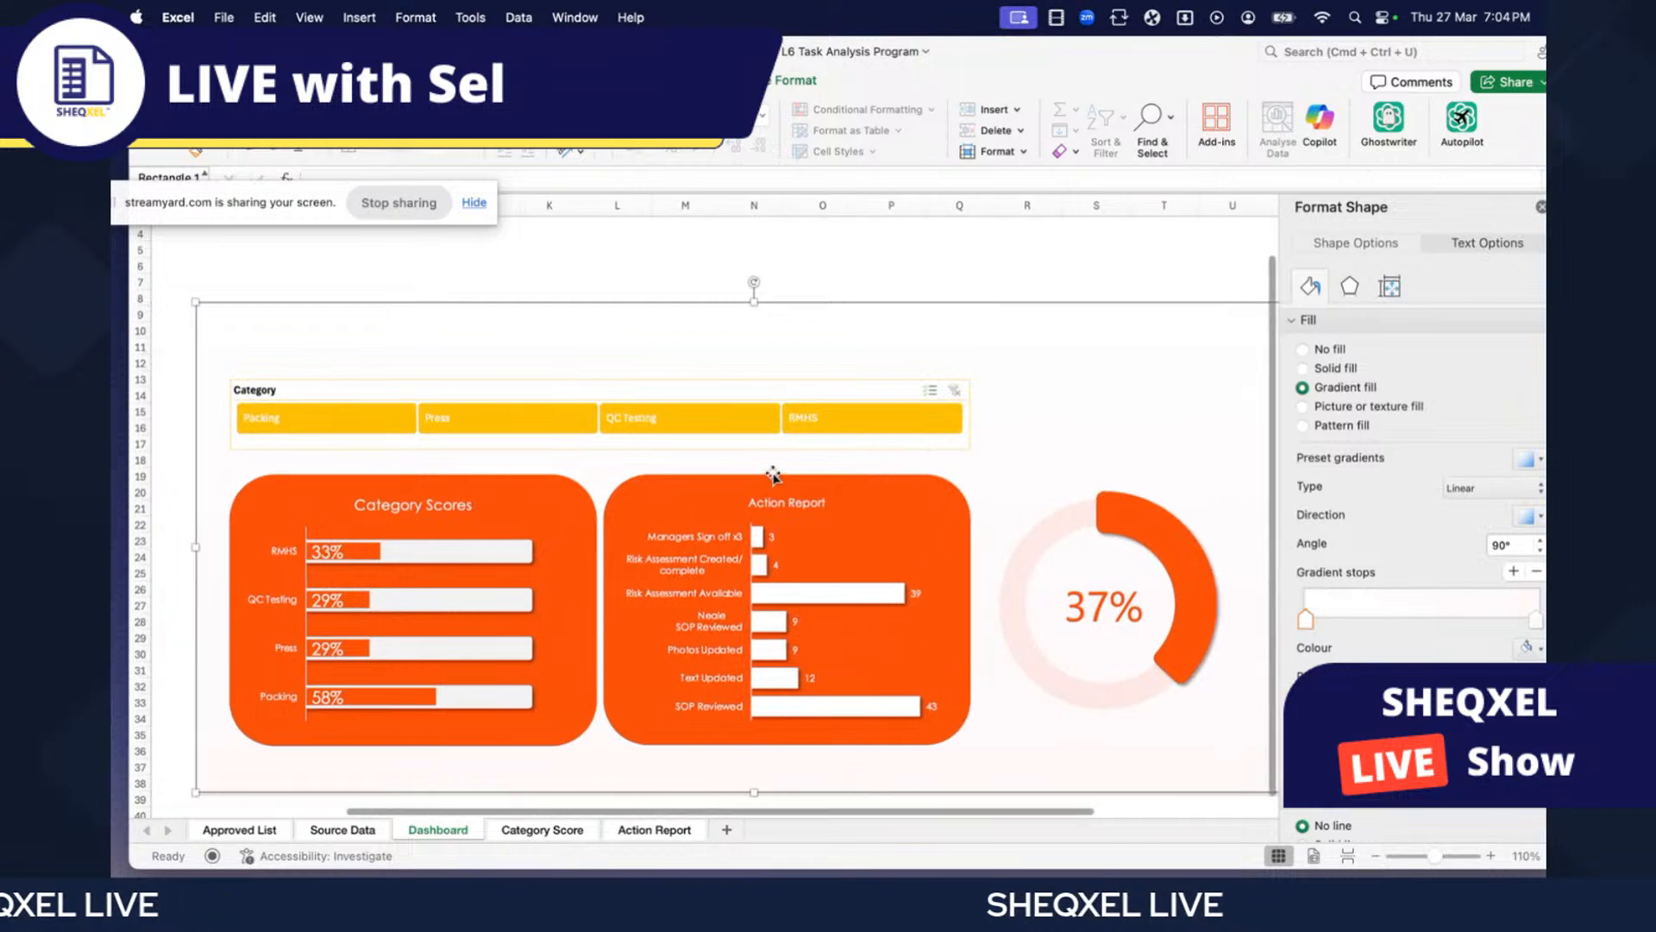
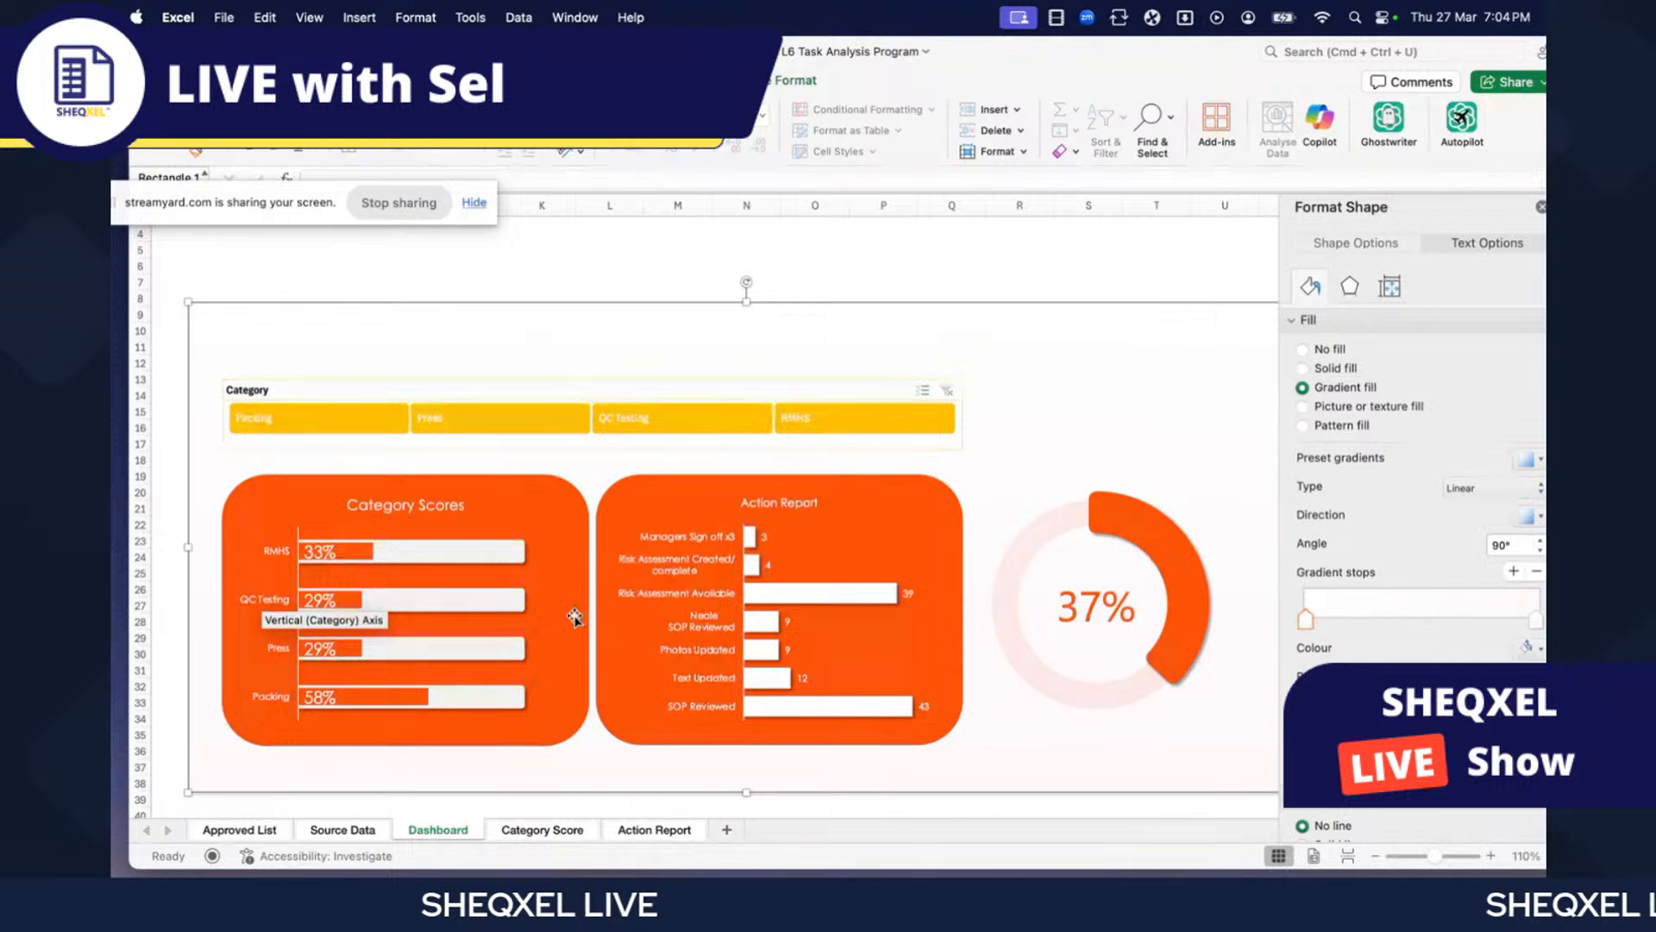
- Narrow the dashboard's background rectangle so its right edge sits just past the doughnut chart
scroll(518, 615, "right", 2)
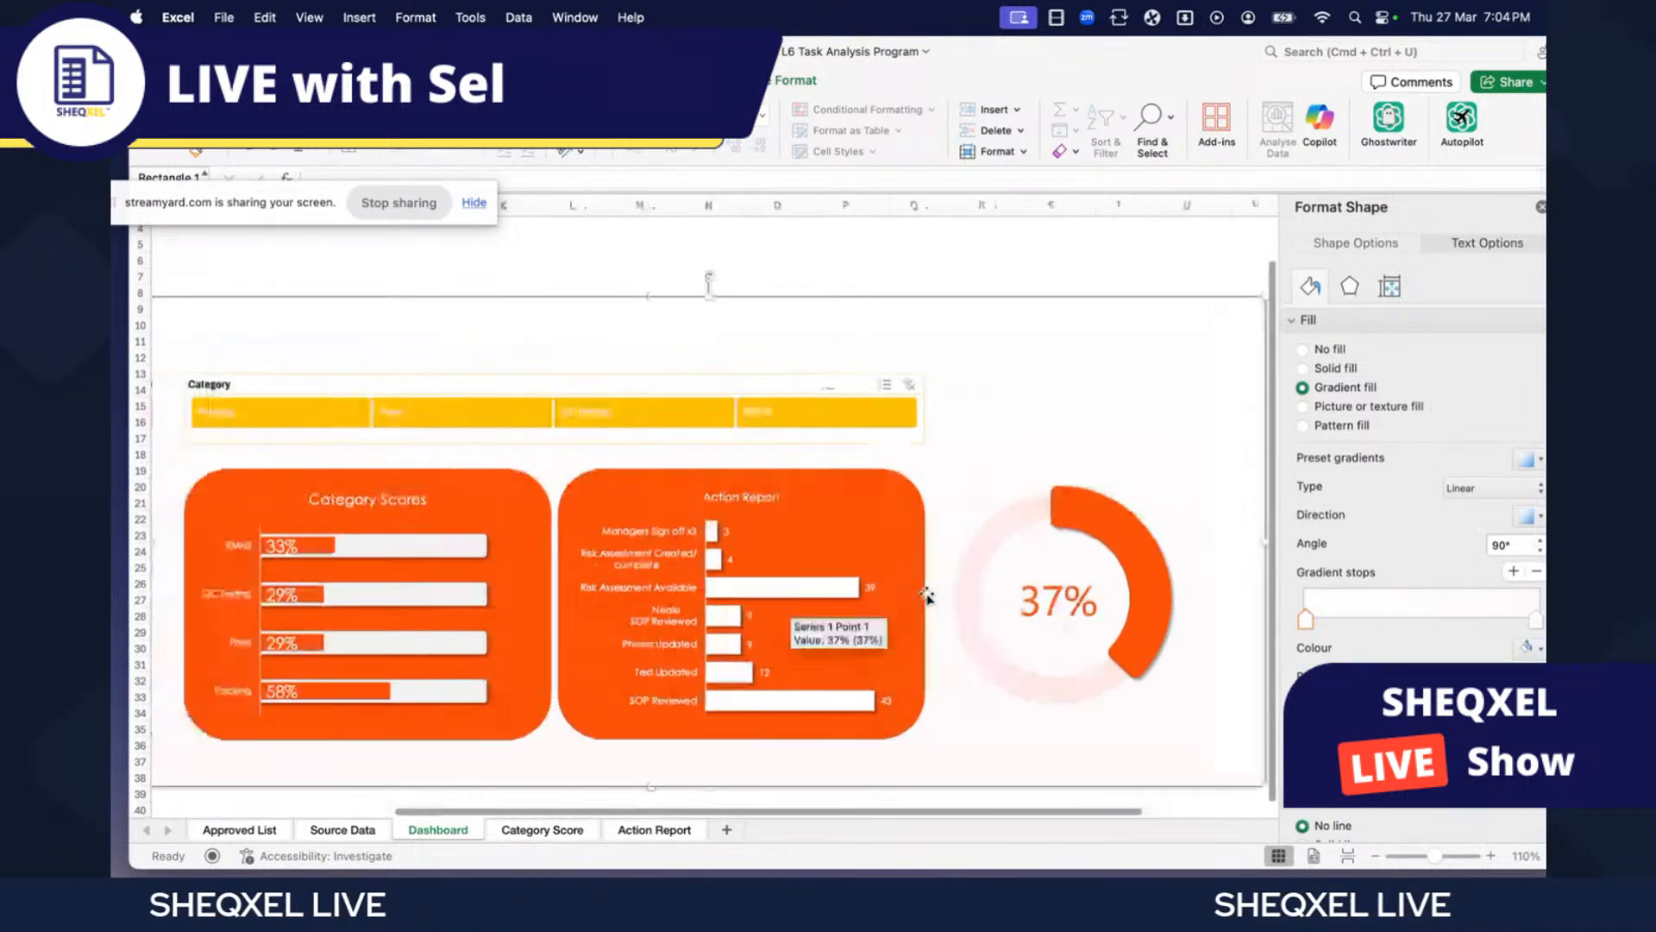
left_click(472, 608)
scroll(1218, 531, "right", 3)
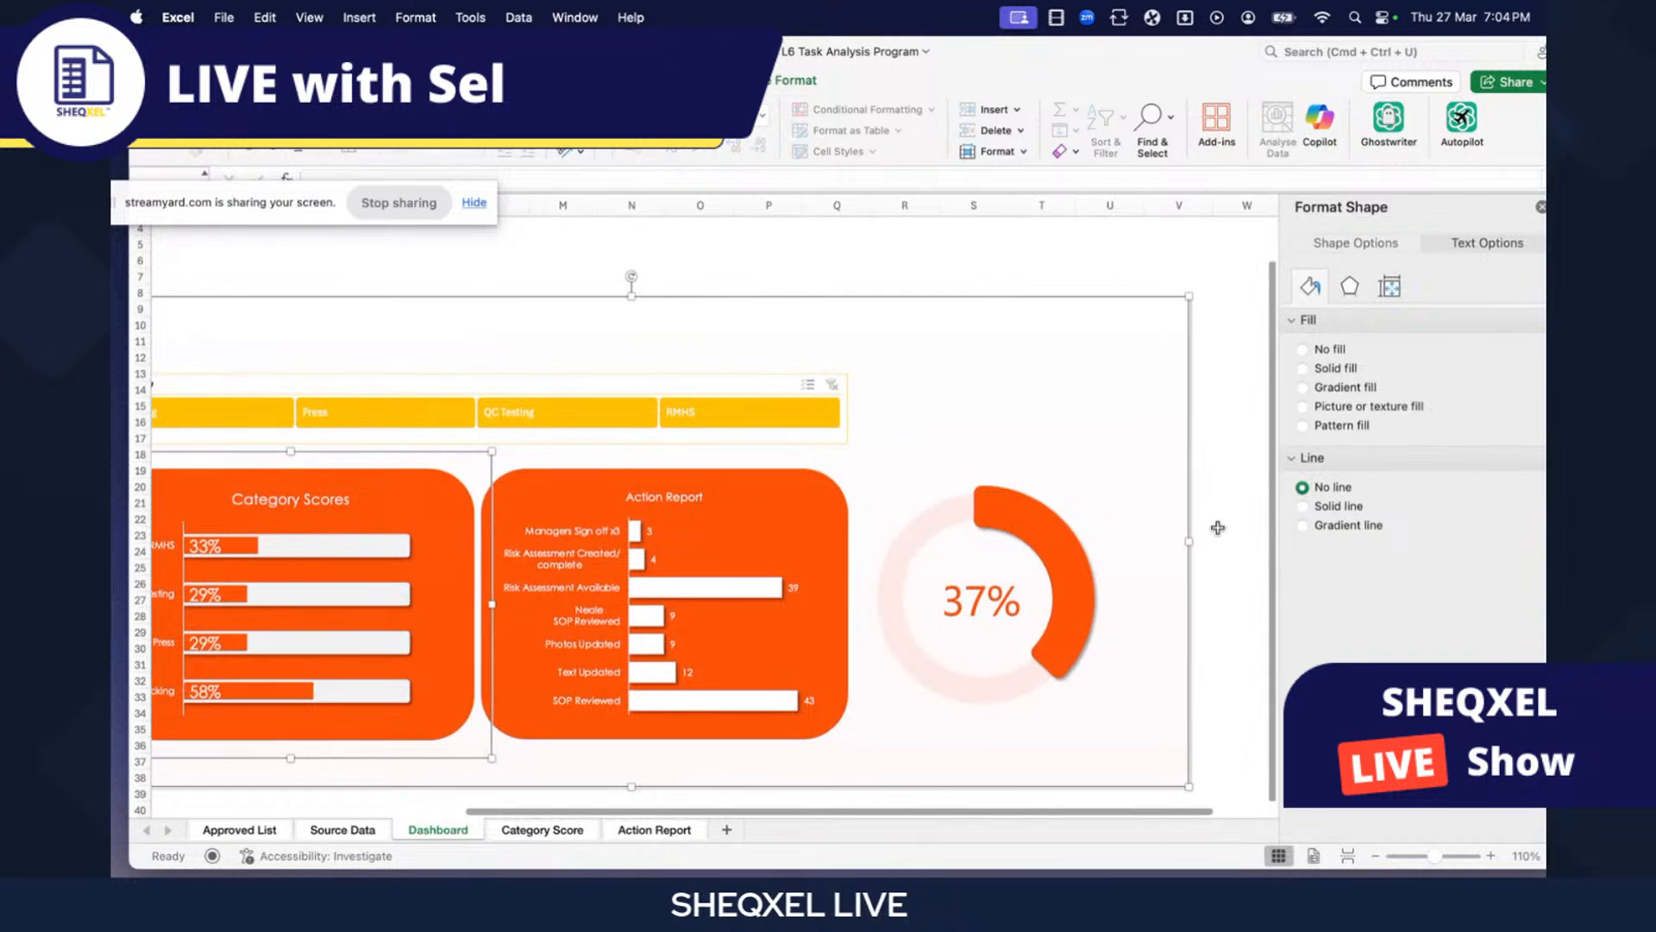
left_click_drag(1188, 542, 1120, 553)
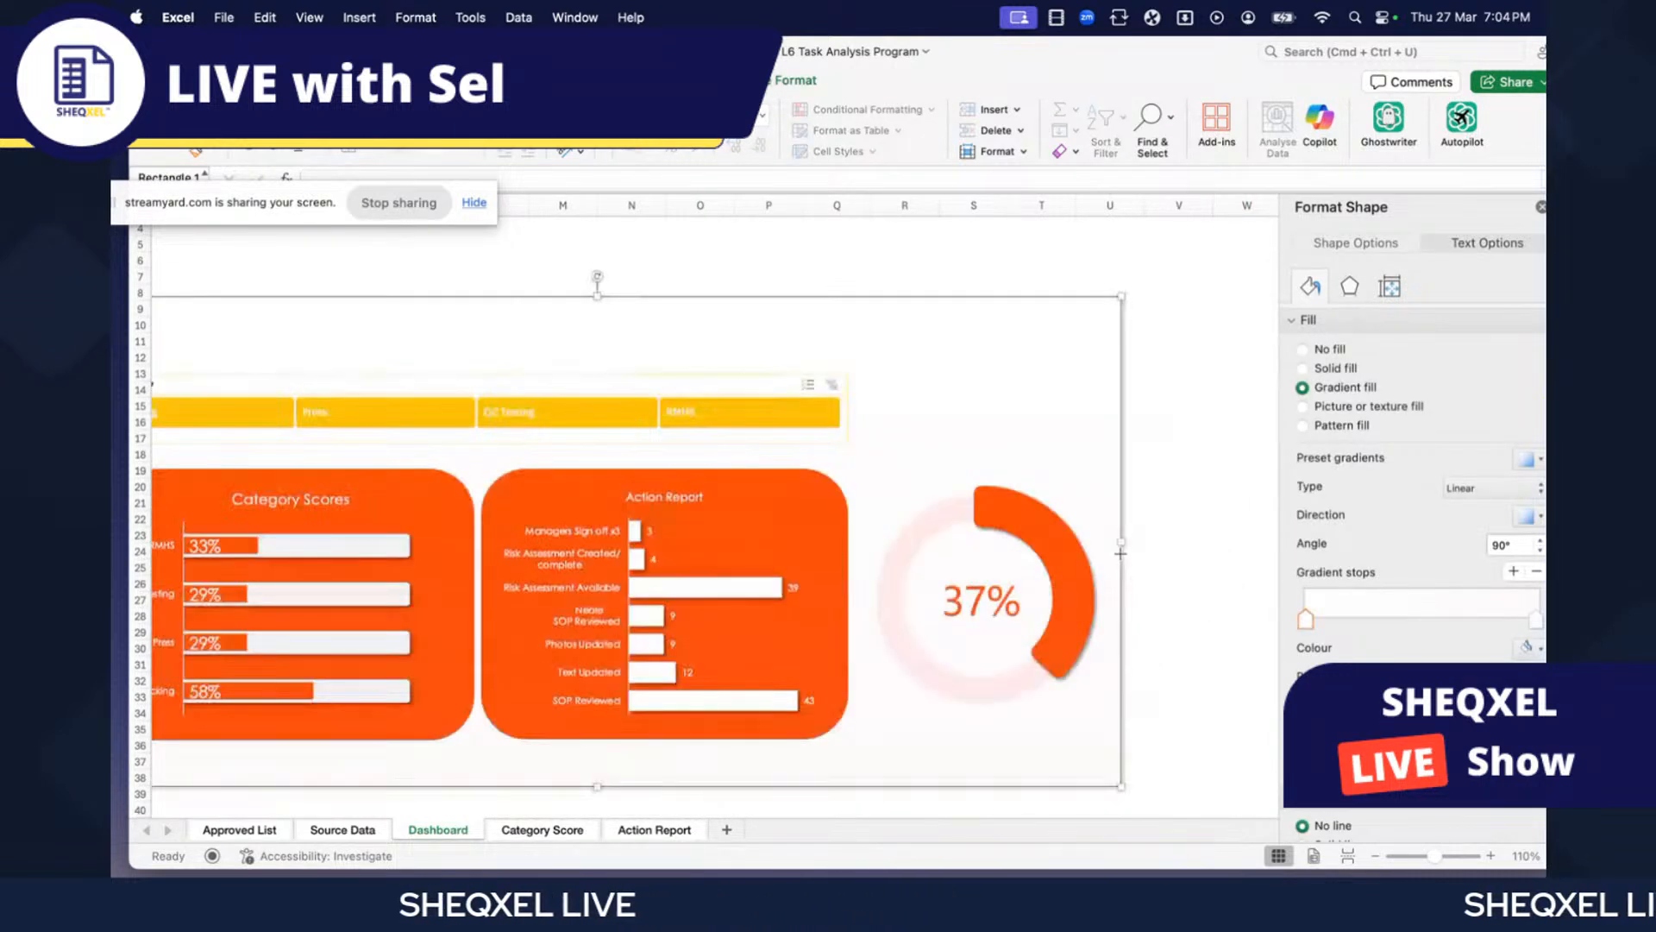
scroll(1121, 553, "left", 3)
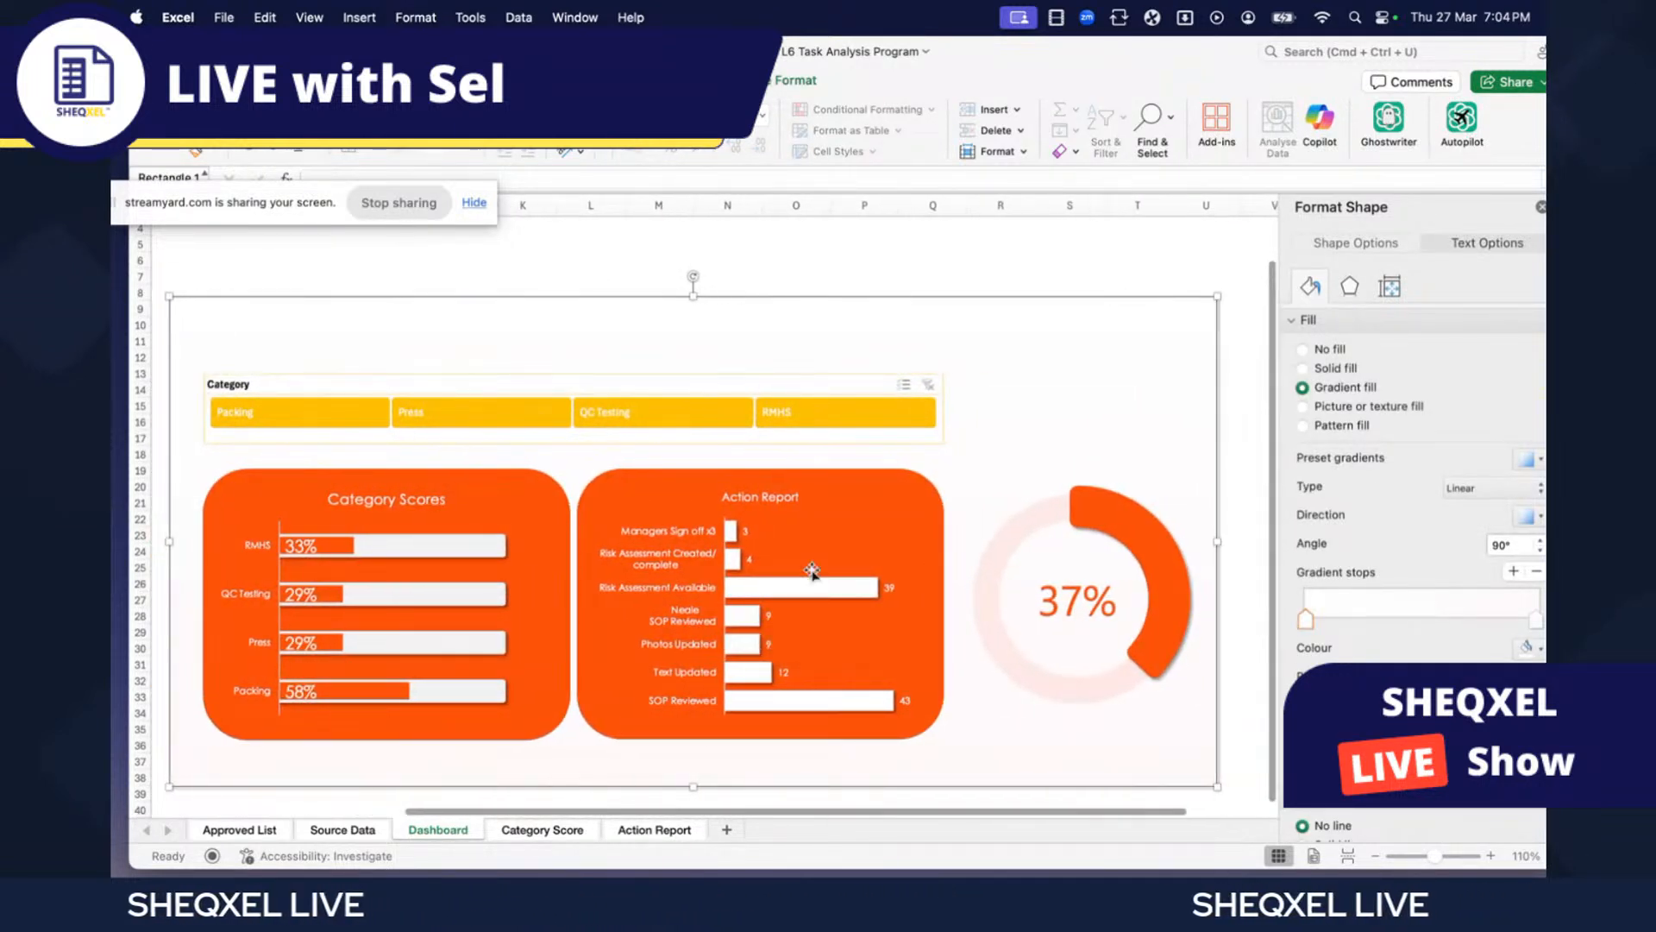
- Group the Category Scores, Action Report and doughnut charts with the Category slicer and the background rectangle
left_click(394, 573)
left_click(686, 570, "shift")
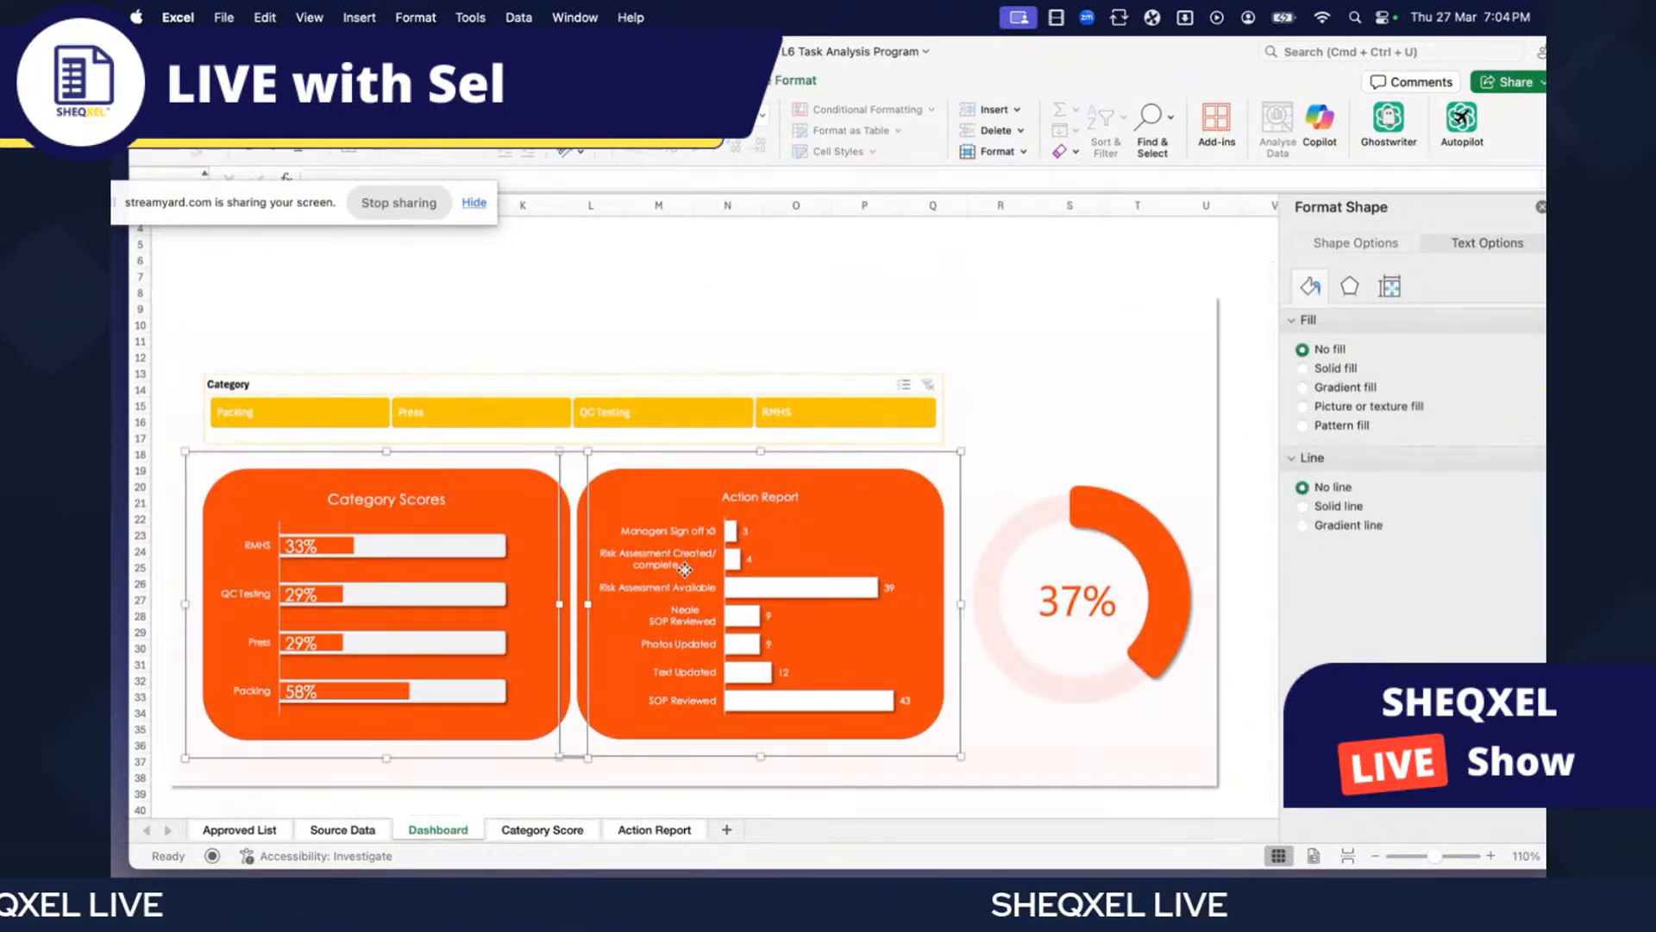
left_click(1072, 604, "shift")
left_click(674, 382, "shift")
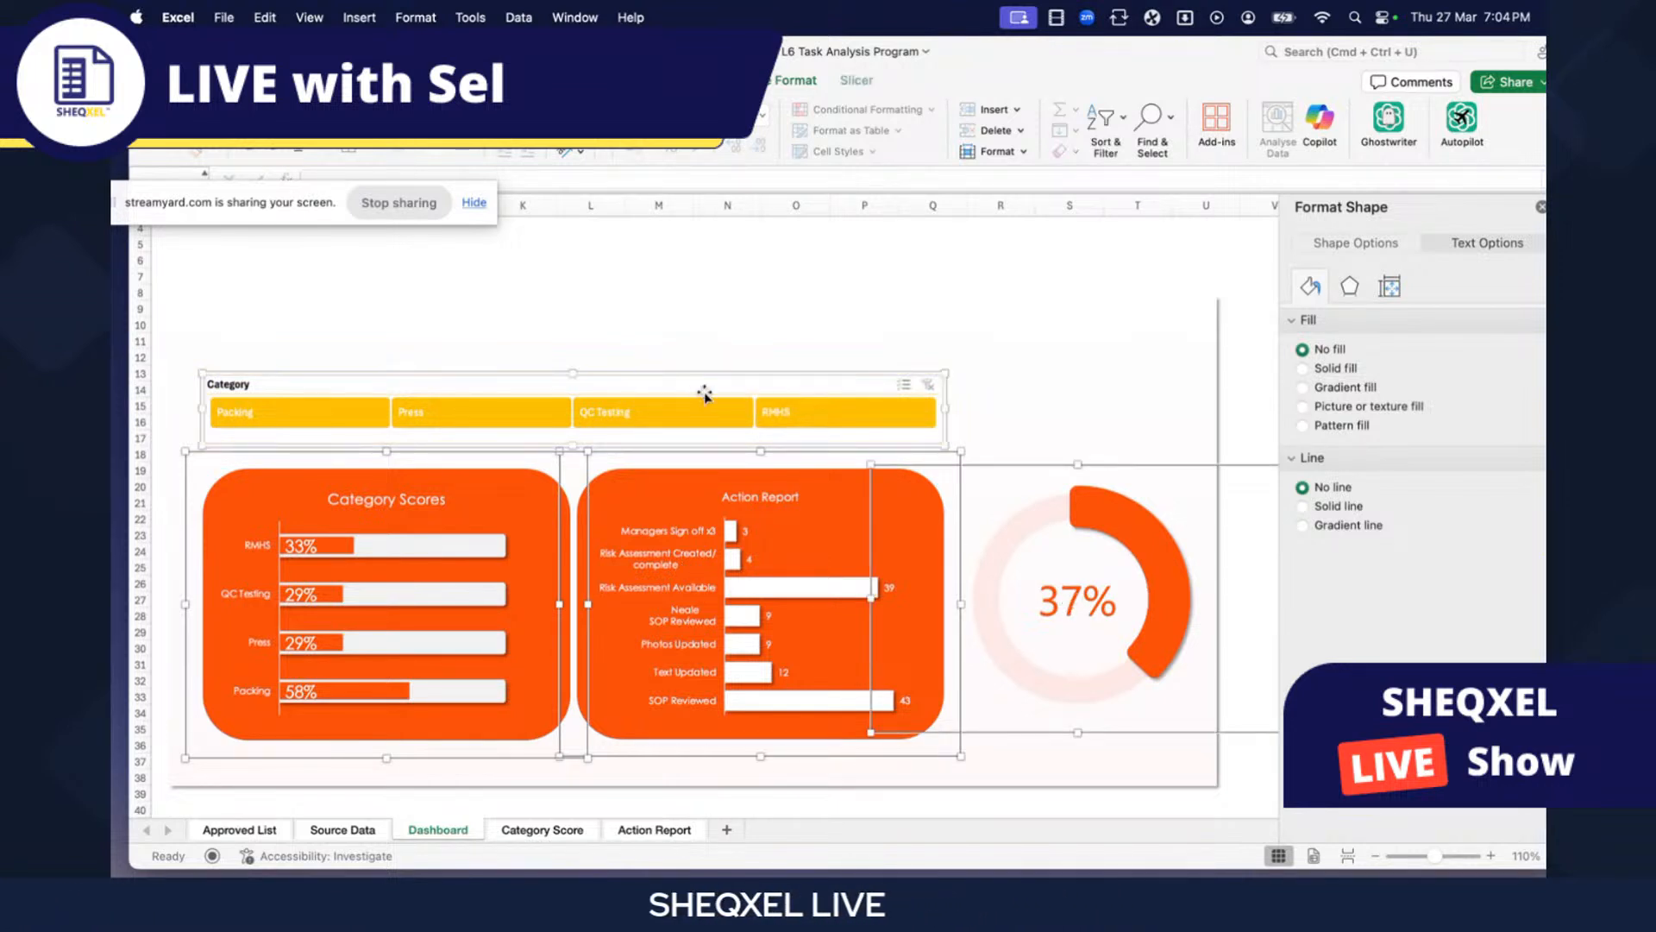
scroll(816, 346, "right", 2)
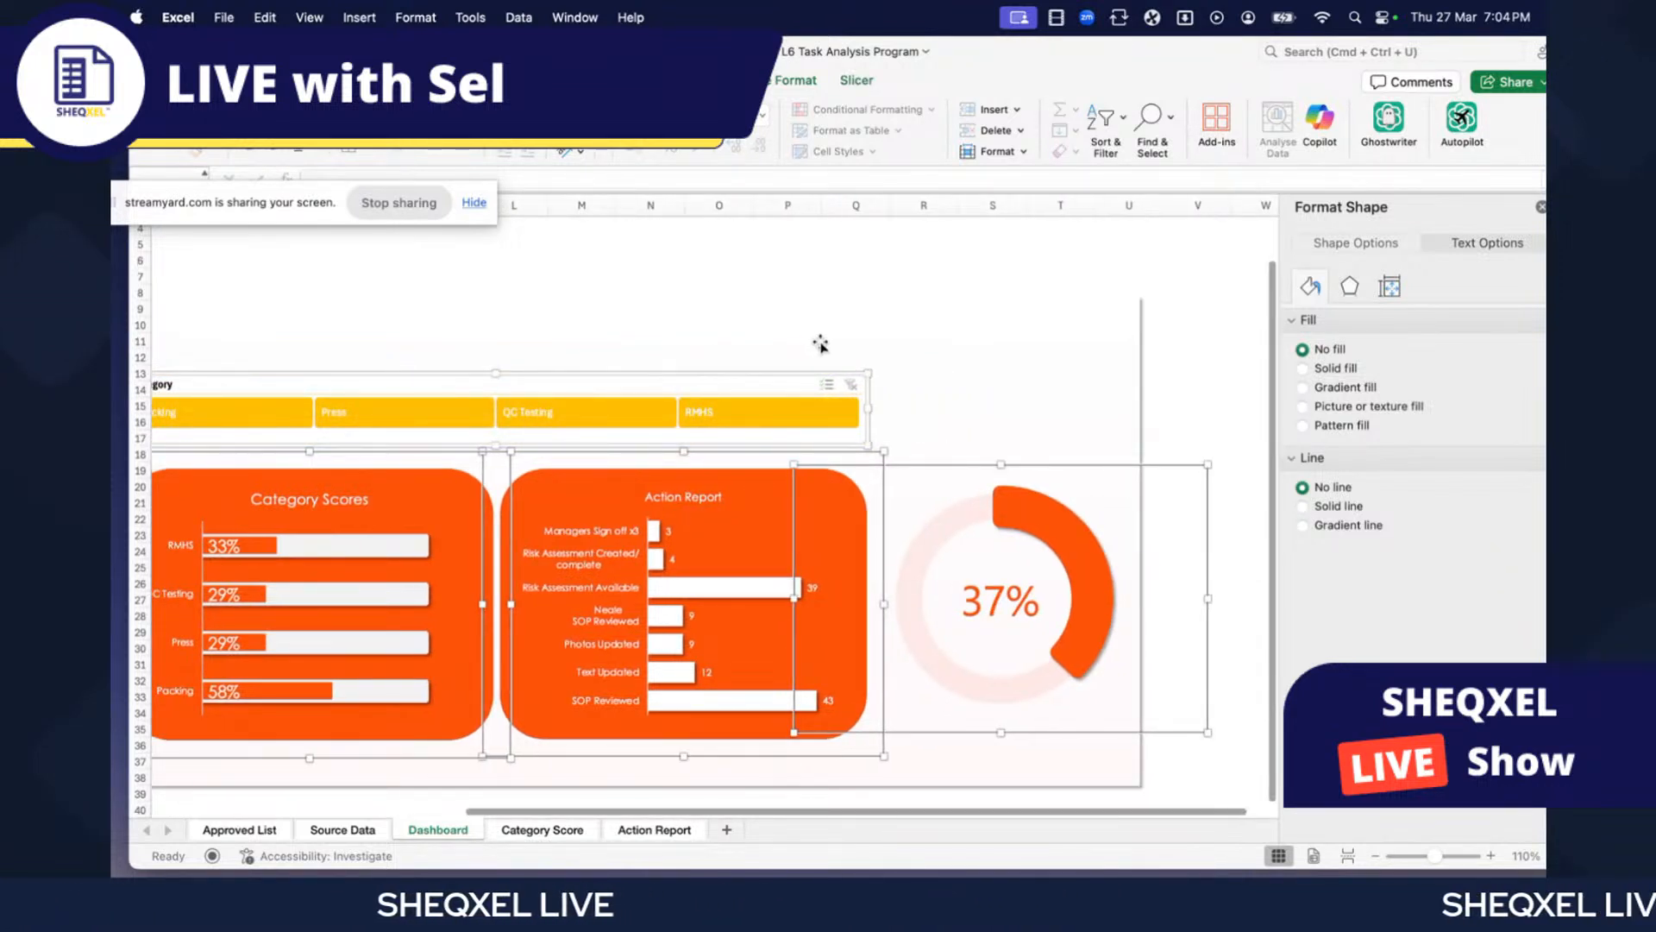
scroll(777, 311, "right", 1)
left_click(718, 300, "shift")
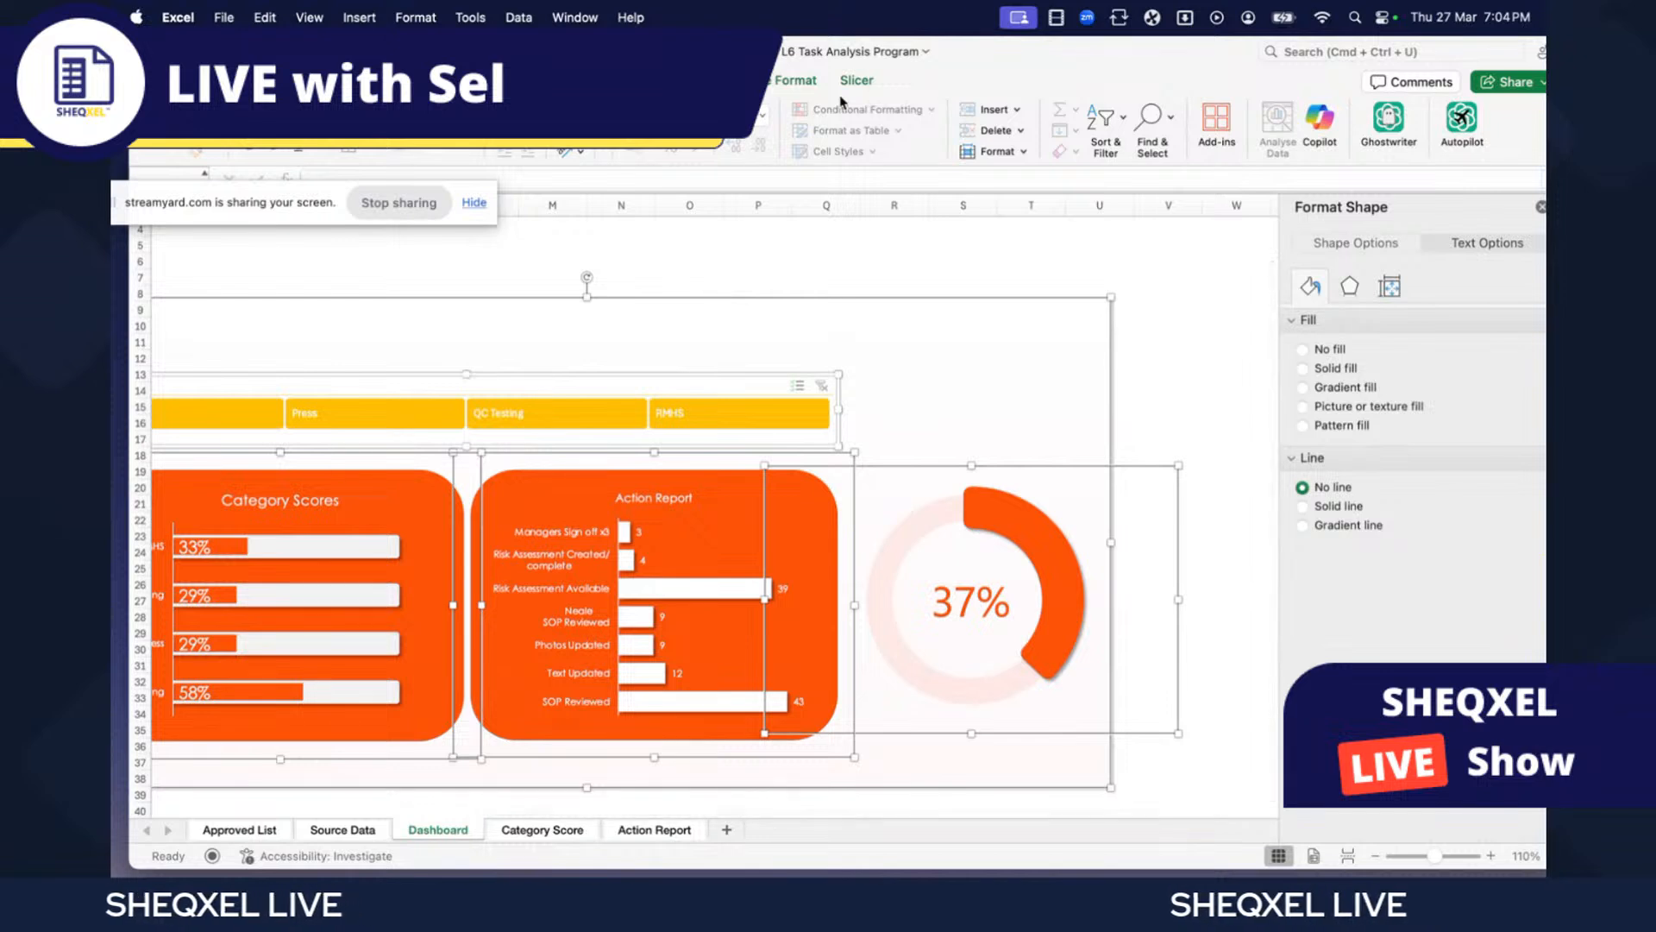
left_click(854, 80)
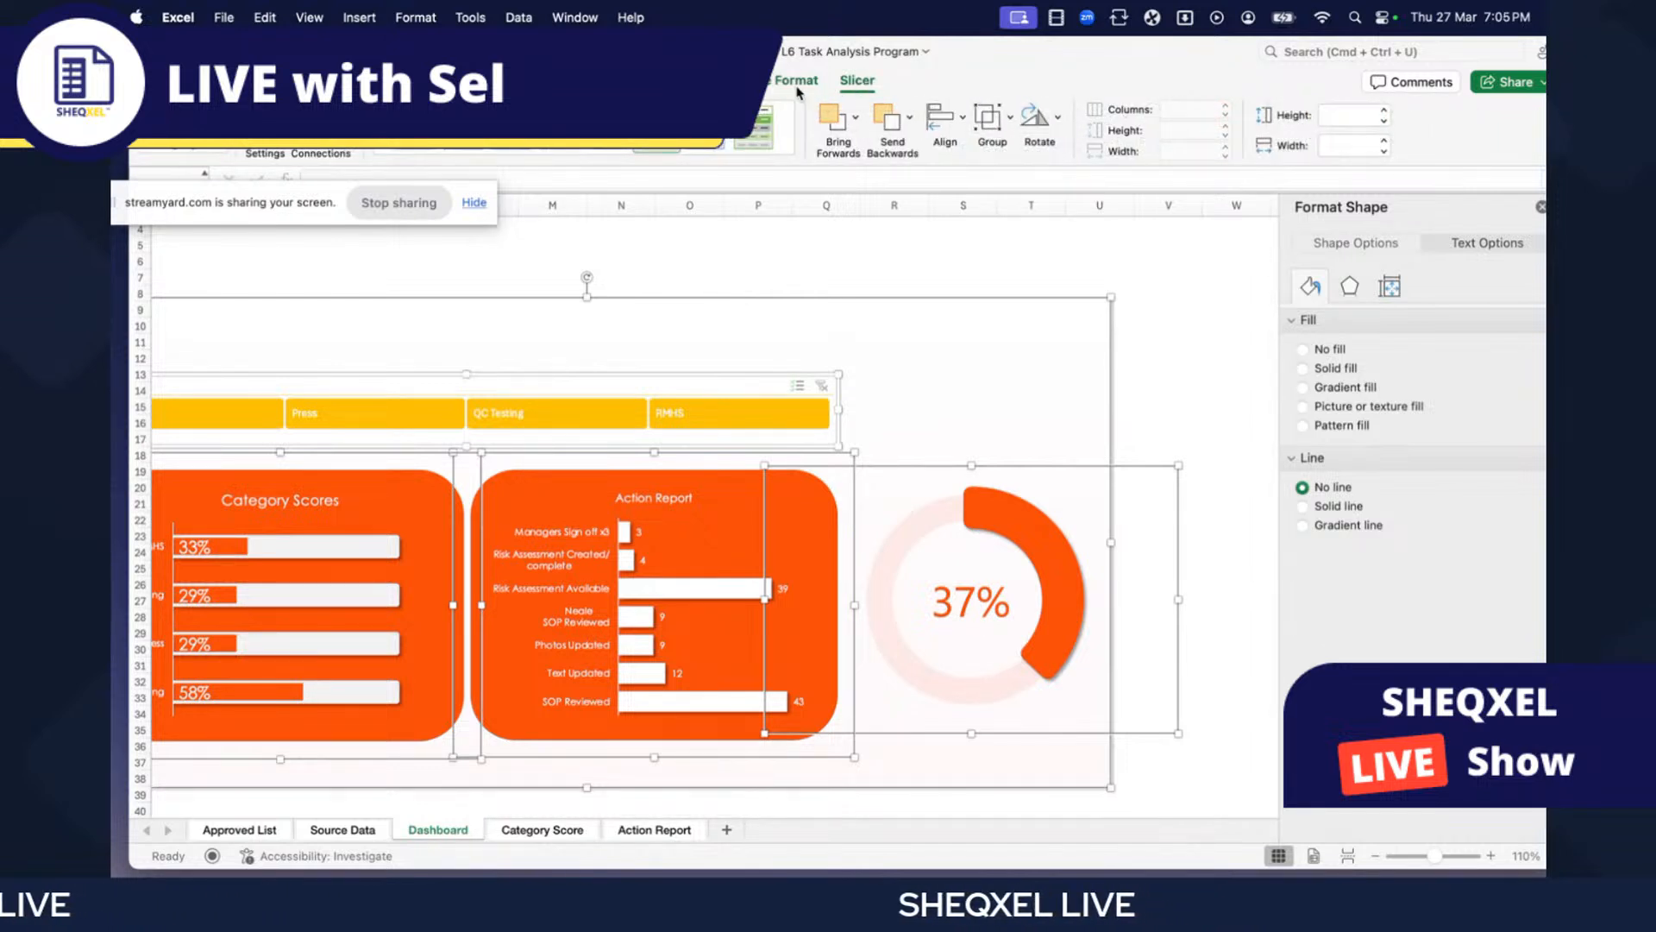
left_click(795, 81)
left_click(1334, 120)
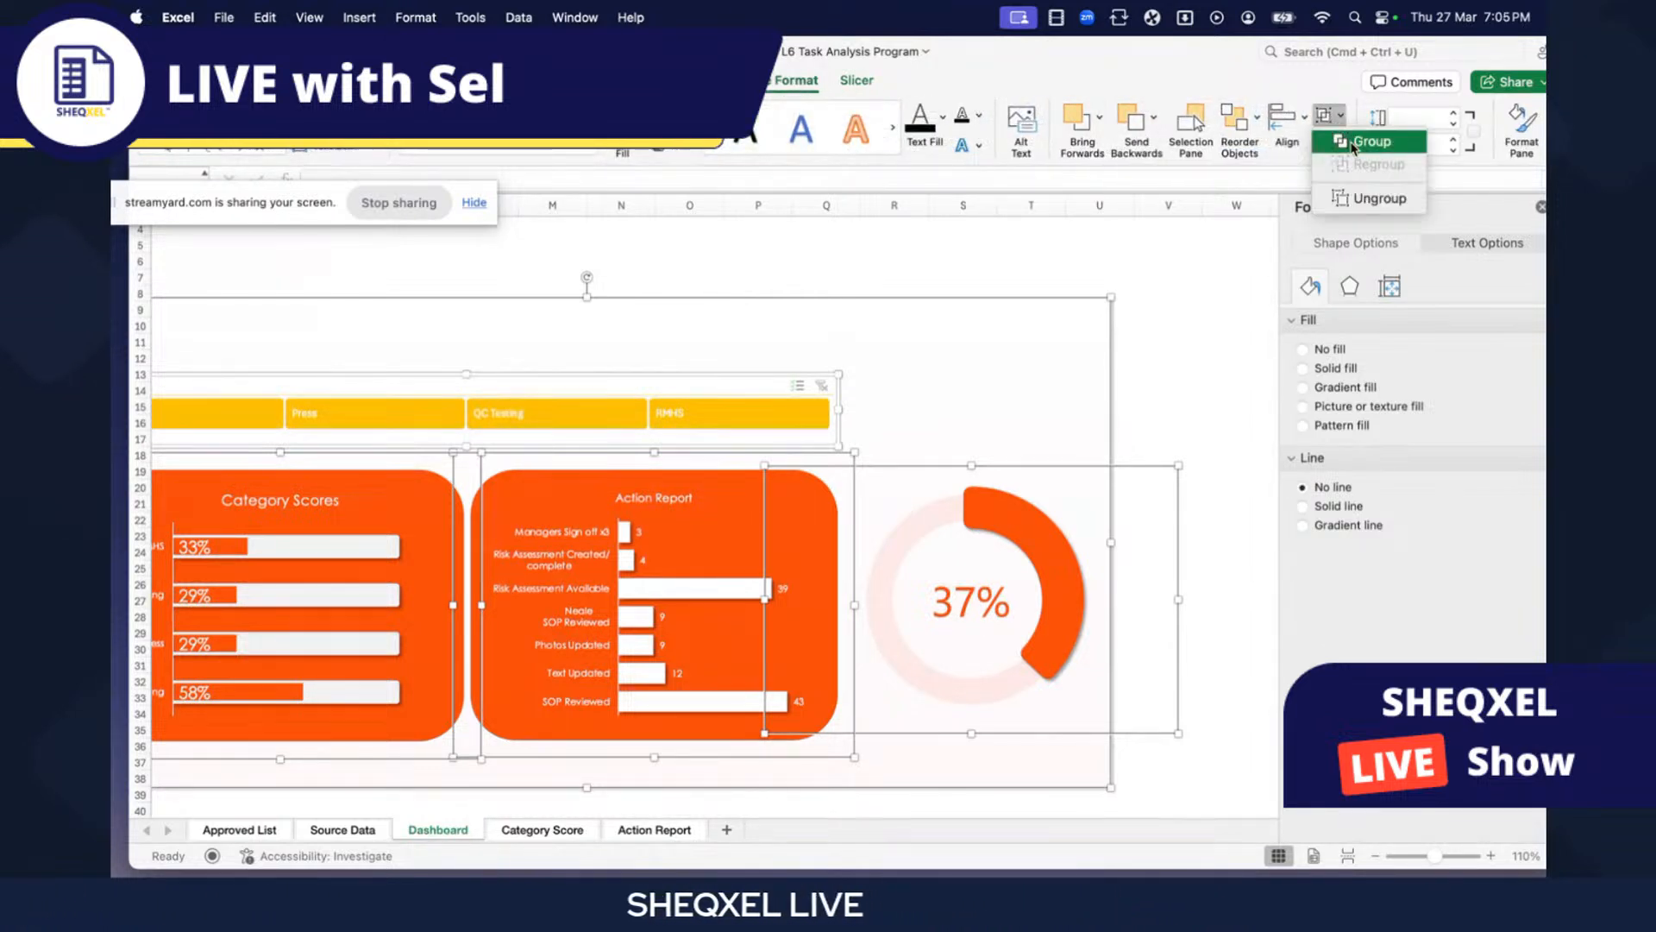
left_click(1367, 137)
scroll(1144, 400, "left", 3)
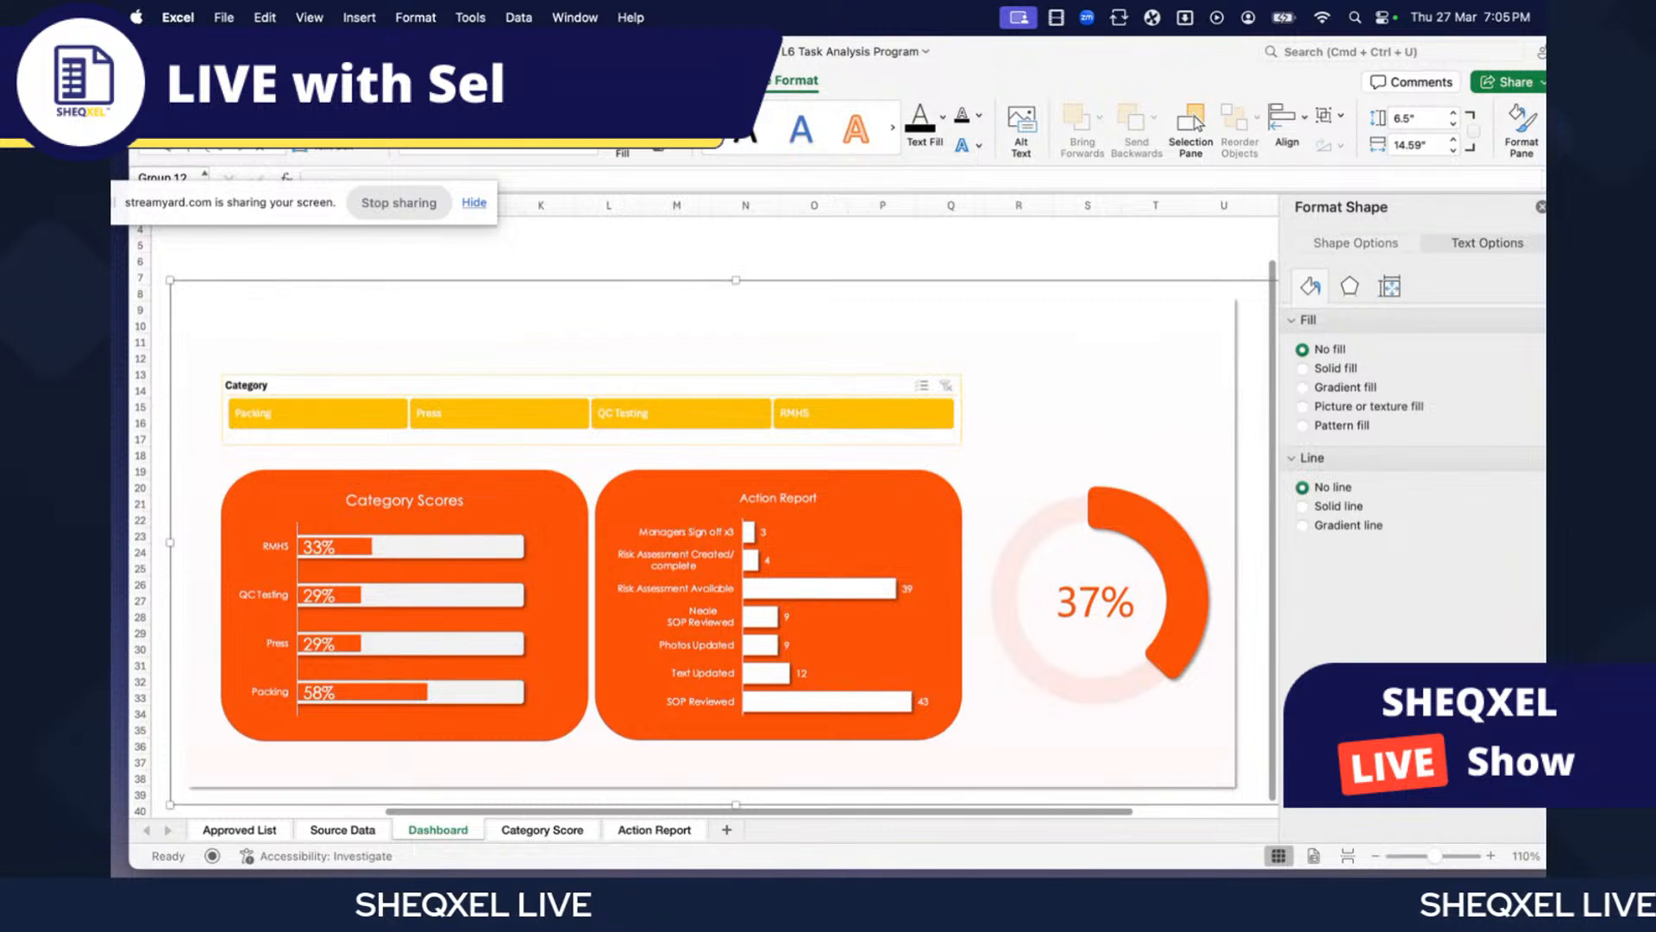
- Close the shape formatting pane, move the grouped dashboard up near the top of the sheet and slightly right, and deselect it
left_click(1541, 210)
left_click(1416, 359)
left_click(1298, 533)
left_click_drag(1299, 532, 1346, 419)
left_click(656, 712)
scroll(449, 345, "up", 1)
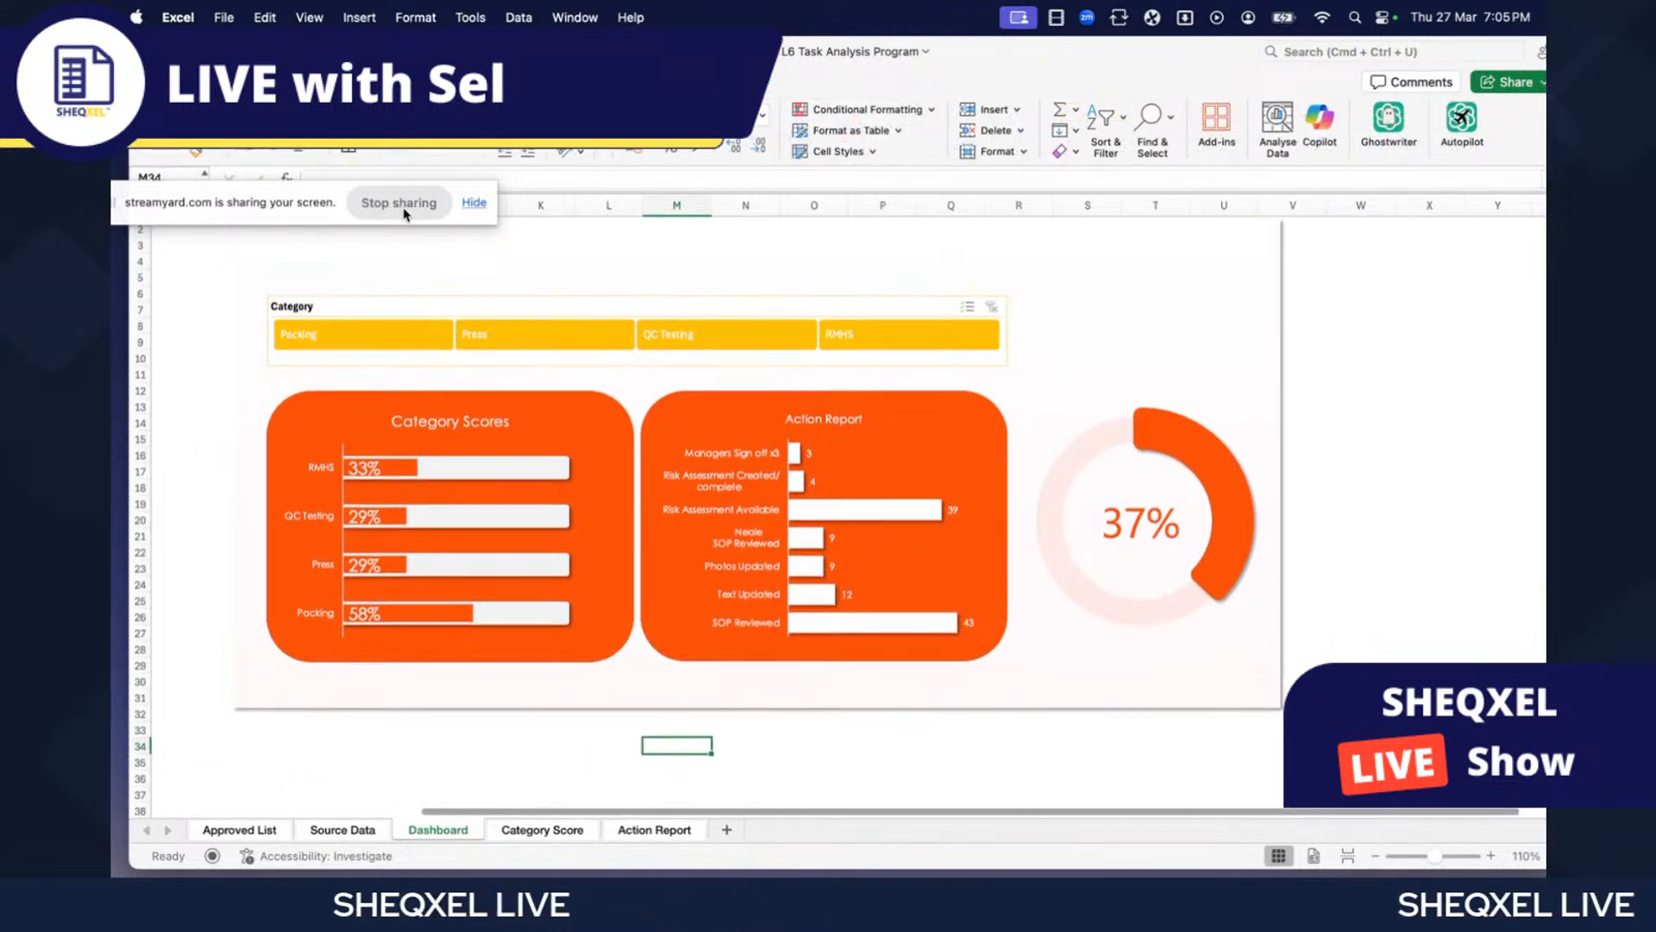
left_click(212, 82)
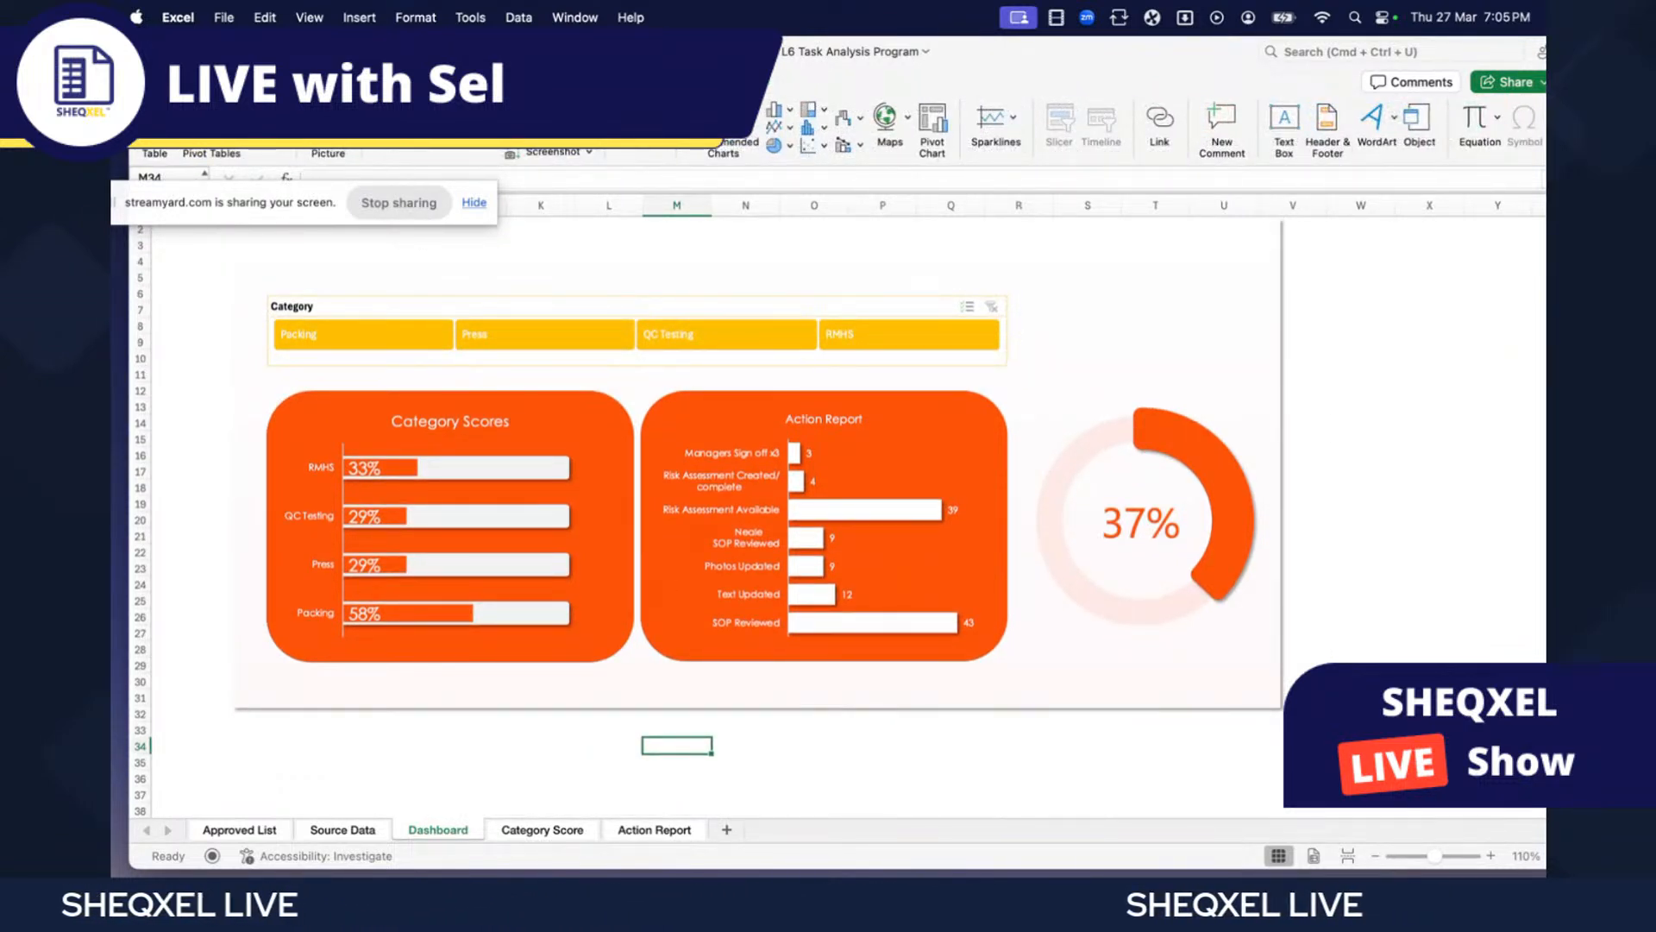
left_click(466, 130)
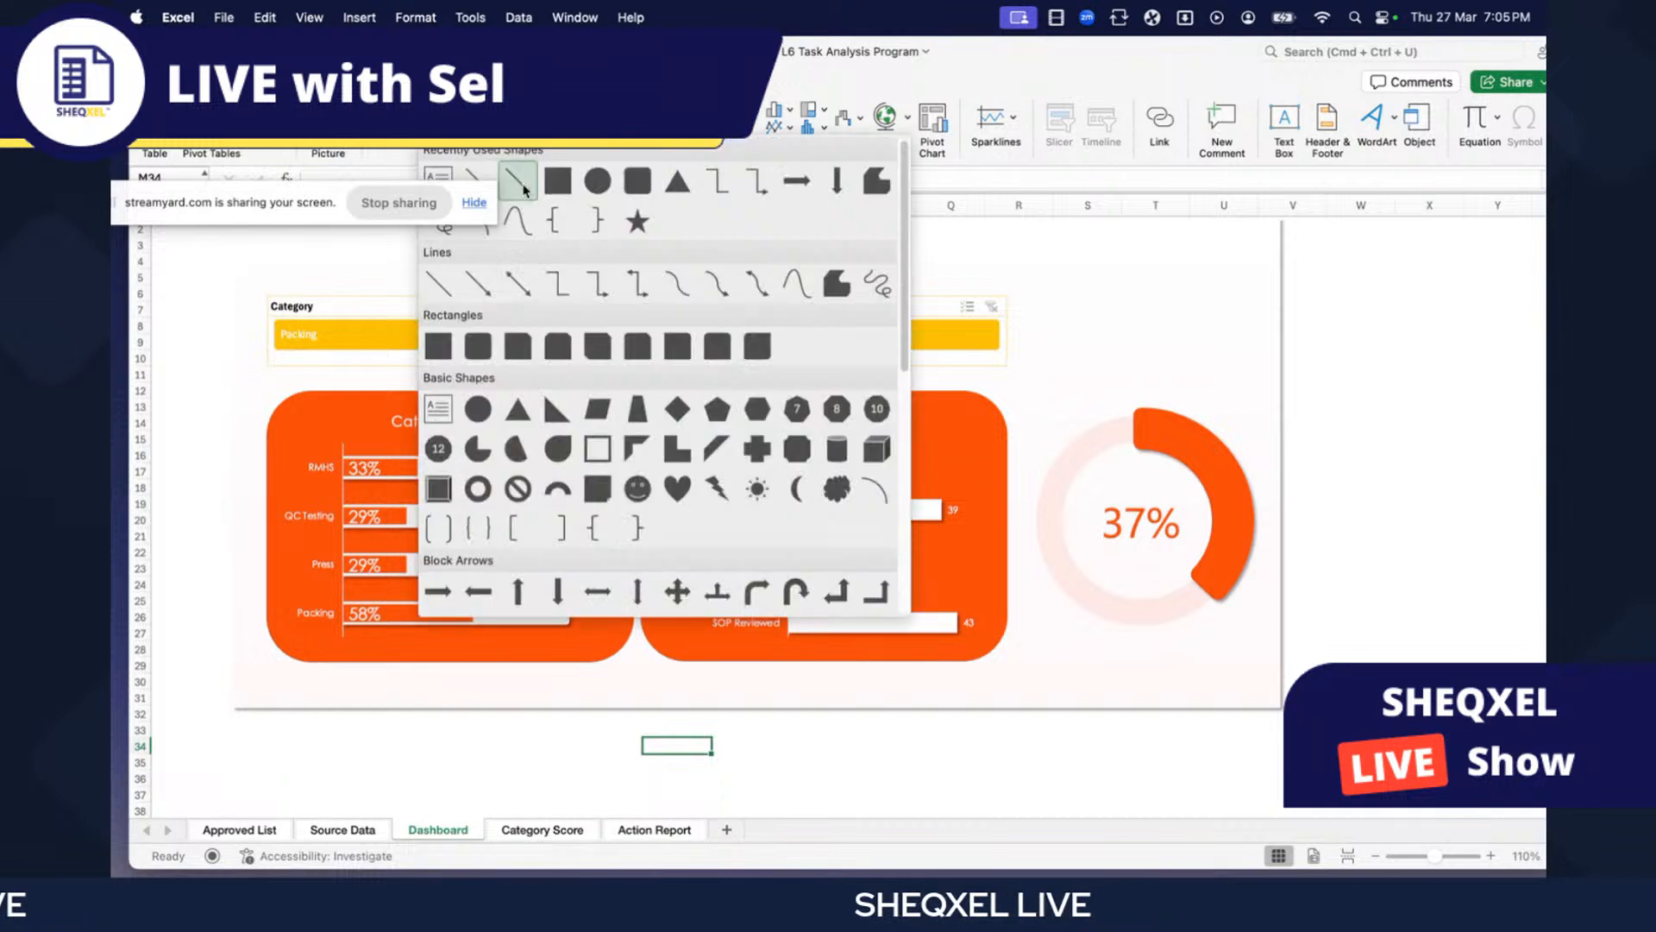
left_click(638, 181)
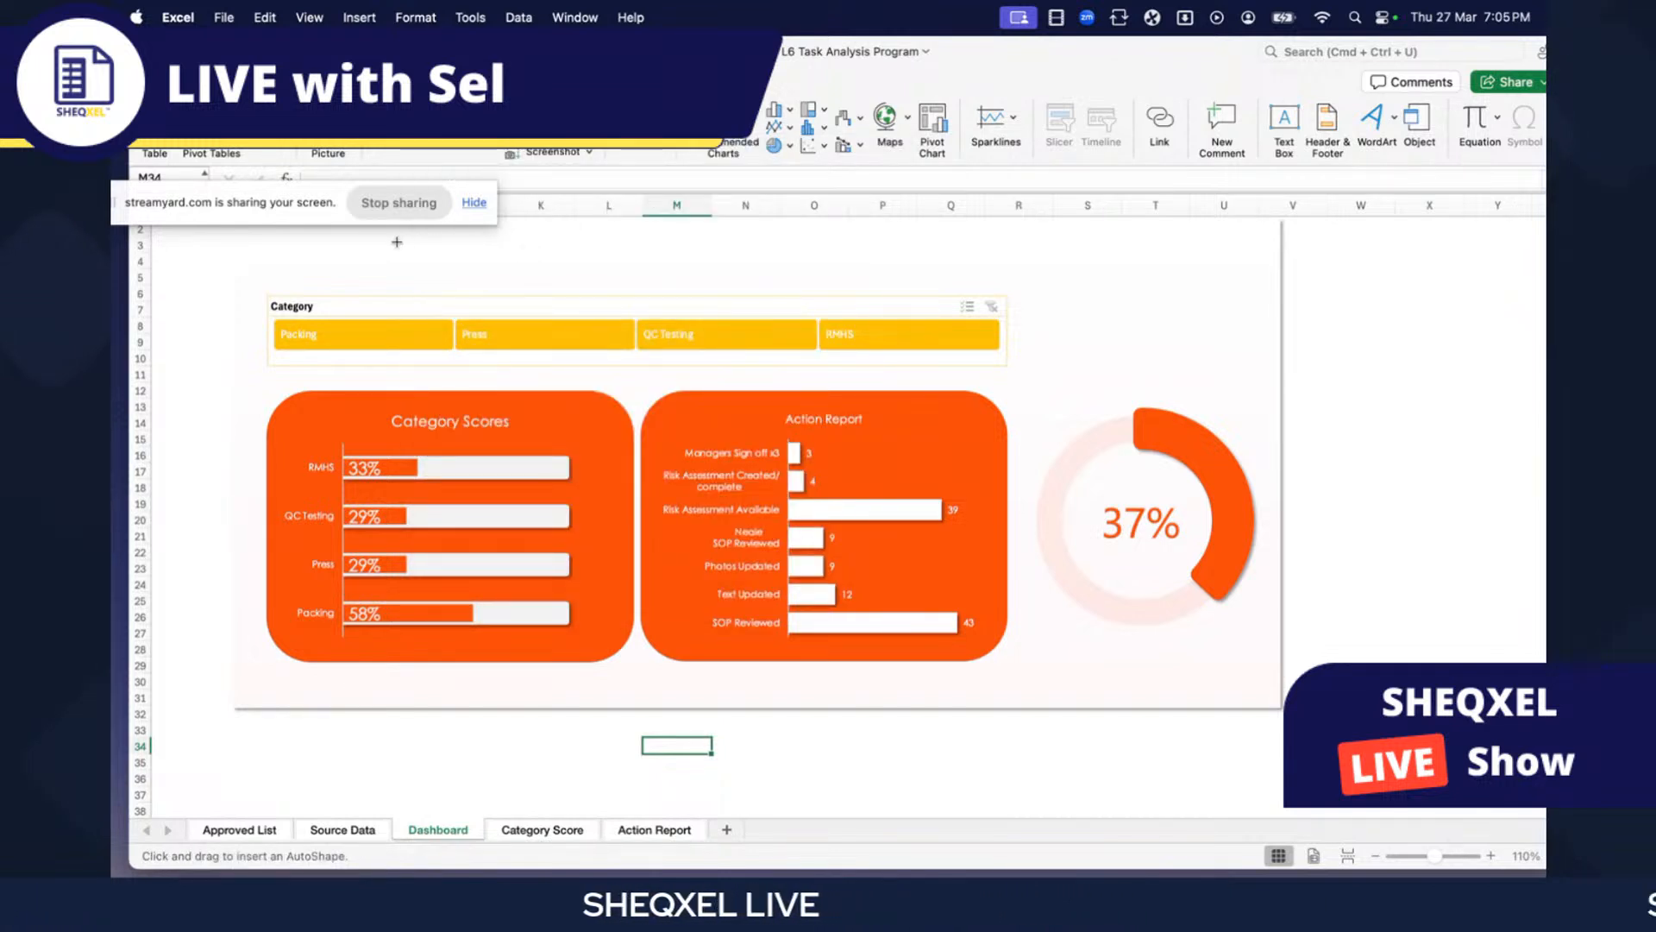
left_click(463, 82)
left_click(408, 82)
left_click(464, 82)
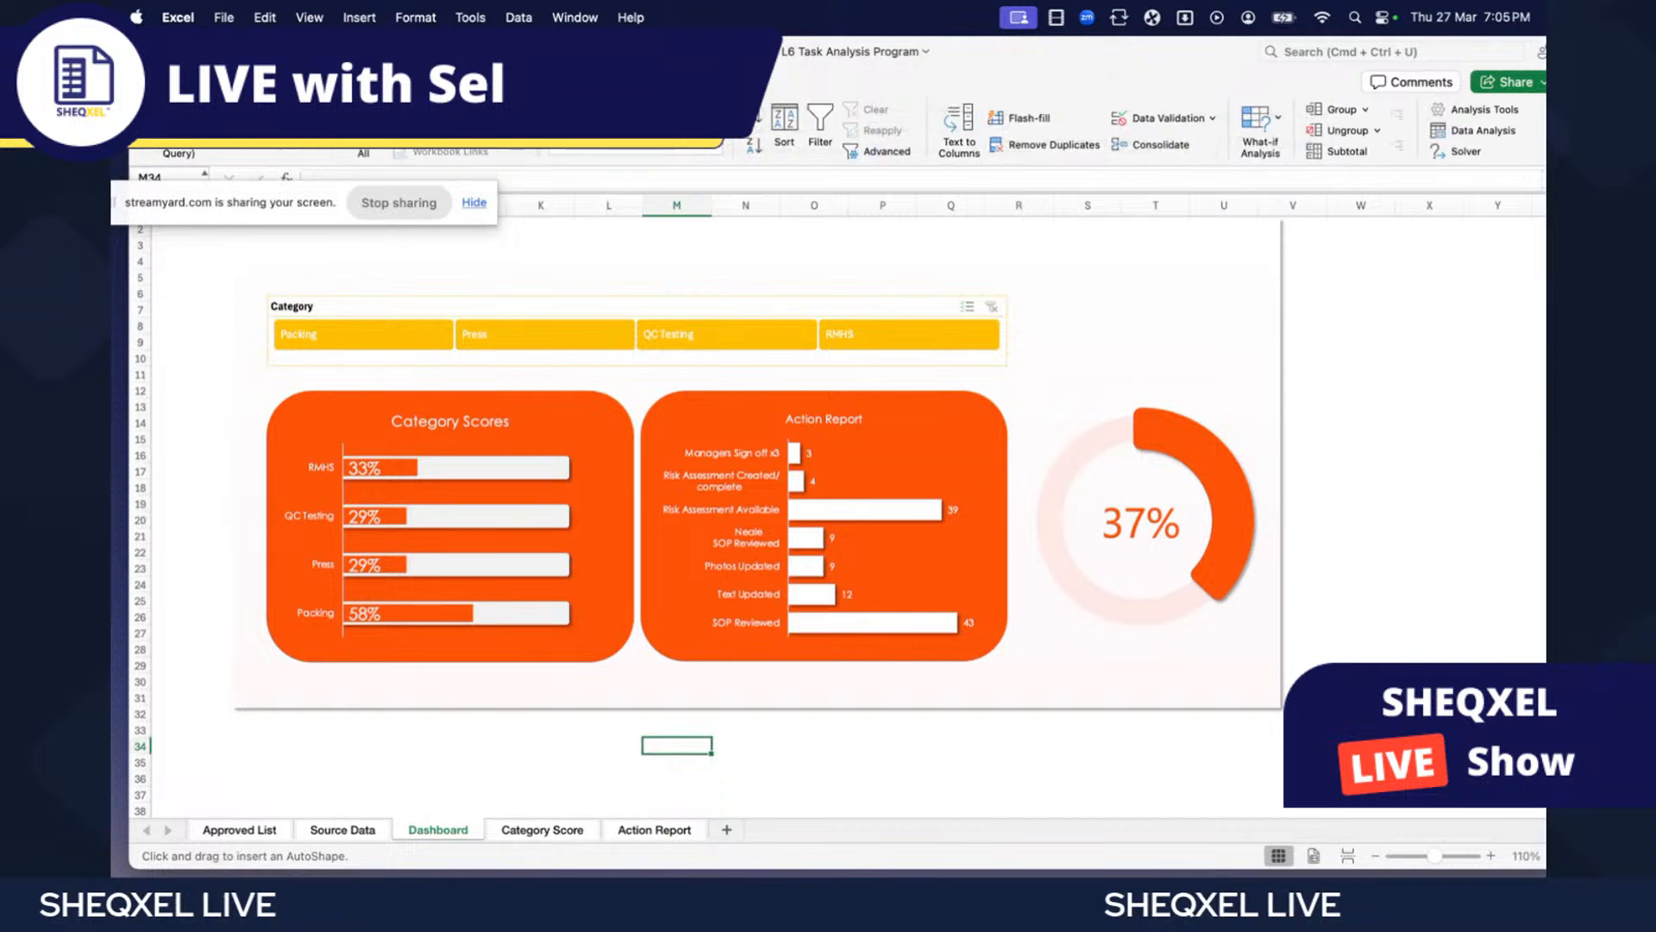
left_click(407, 82)
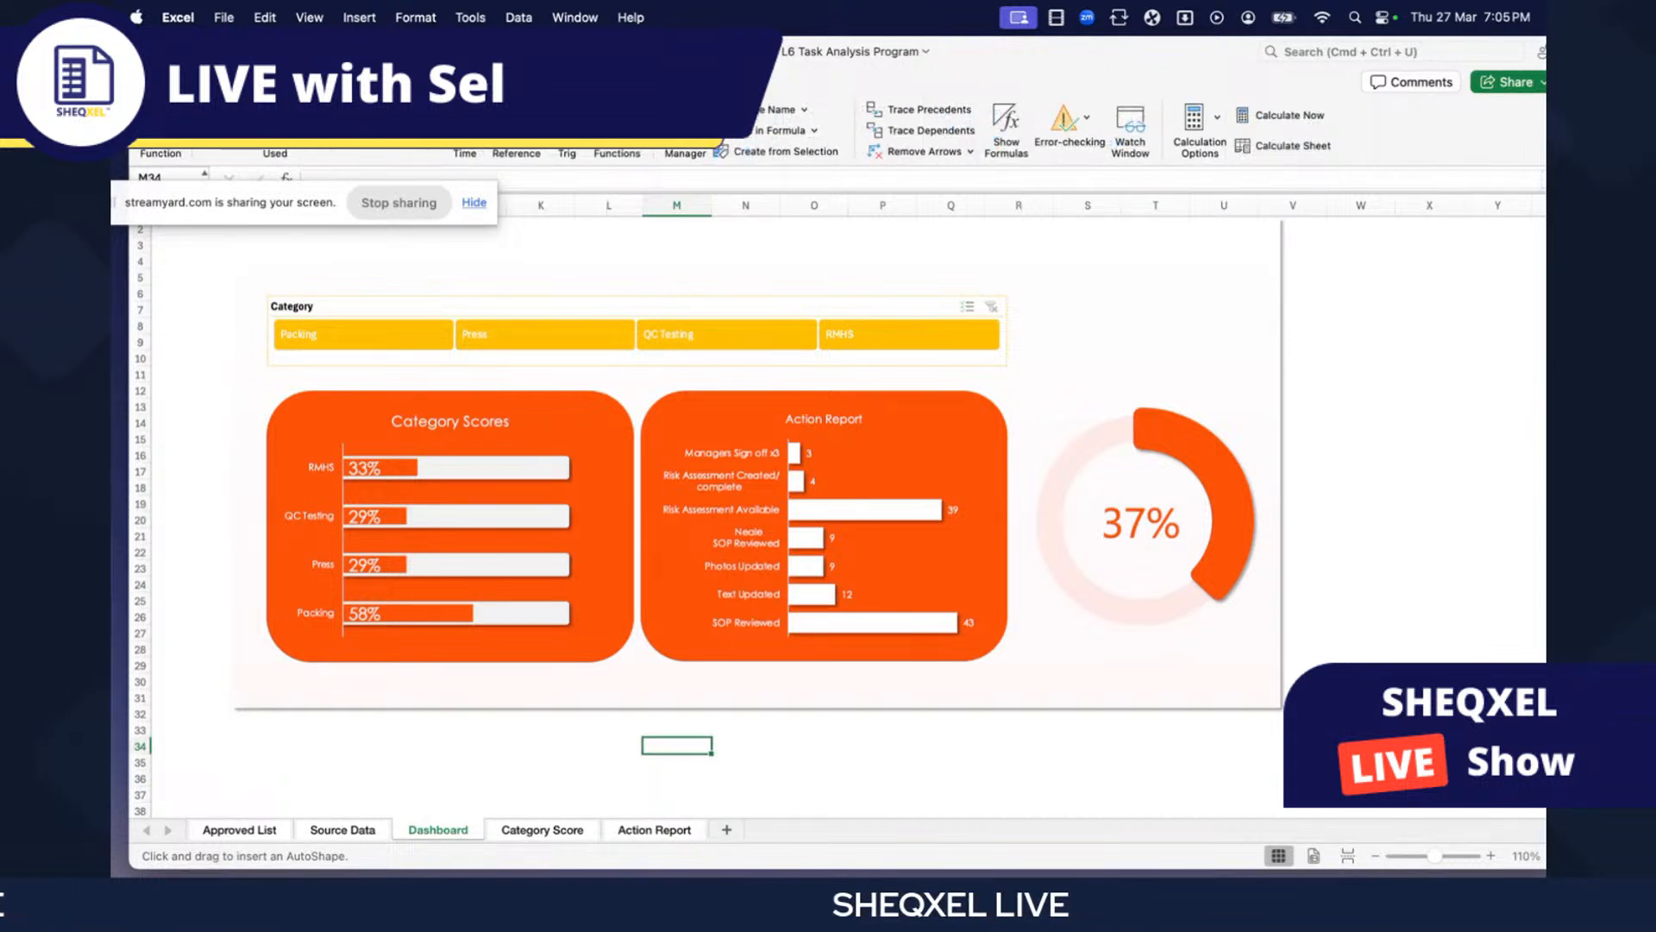
- Insert a rectangle about 7.83 by 0.47 inches above the Category slicer as a title bar
left_click(213, 82)
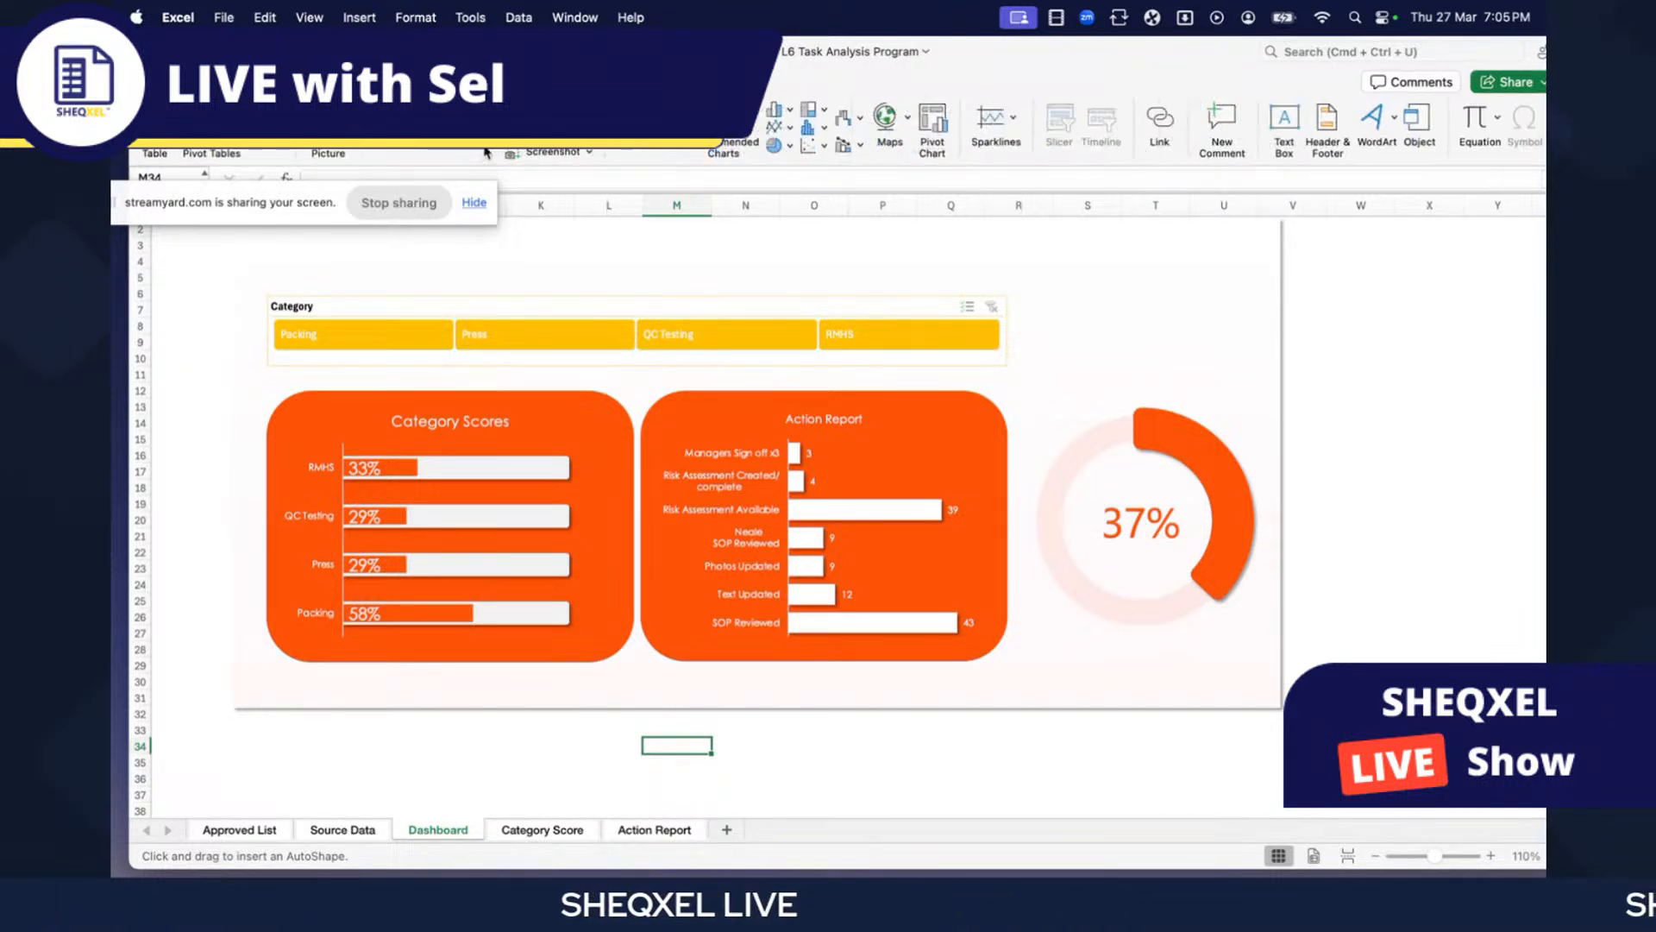
left_click(440, 121)
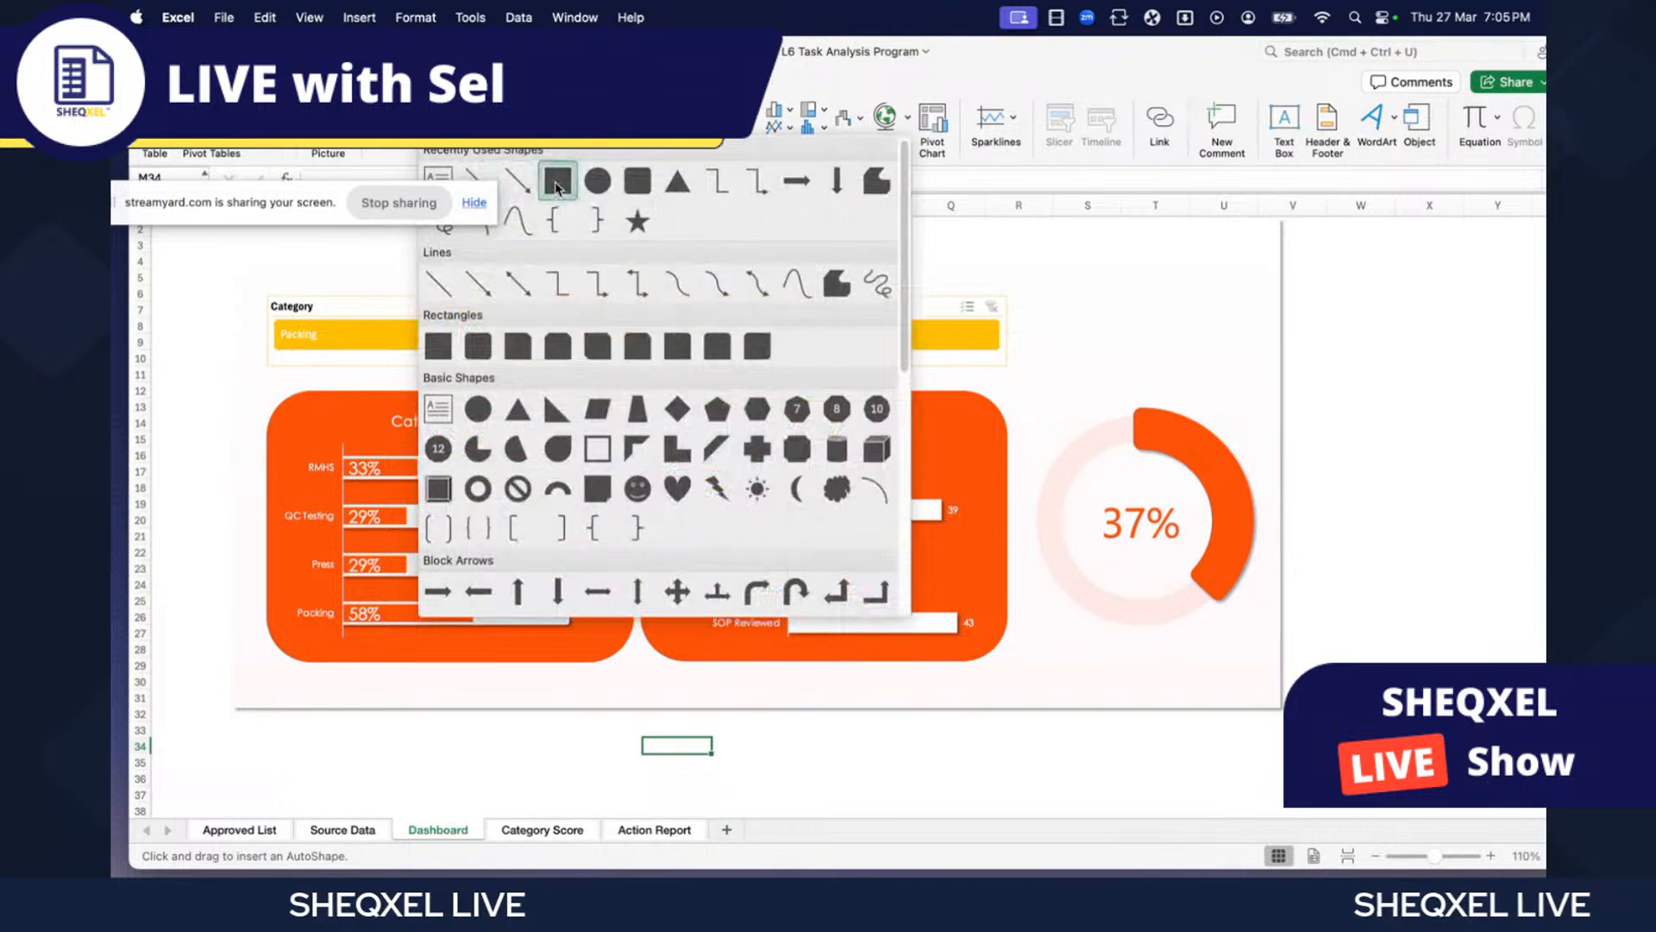
left_click(557, 181)
left_click_drag(460, 238, 1050, 271)
left_click_drag(826, 263, 709, 260)
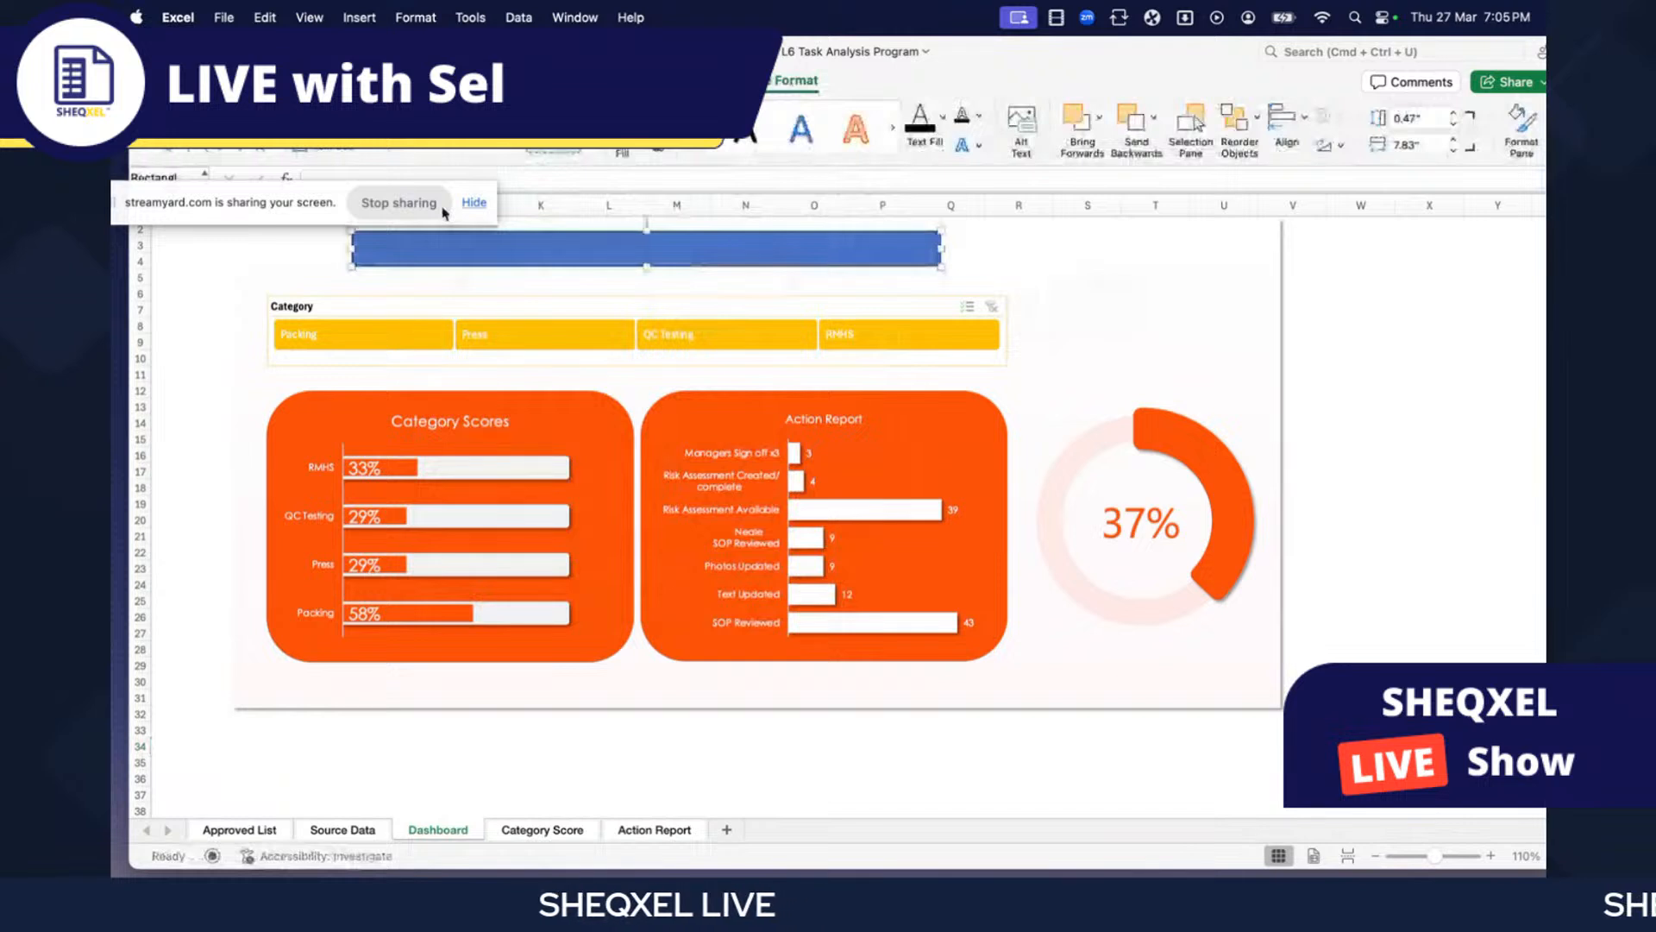
- Hide the screen-sharing notice, then widen the blue rectangle to about 8.8 inches and reposition it above the slicer
left_click(475, 203)
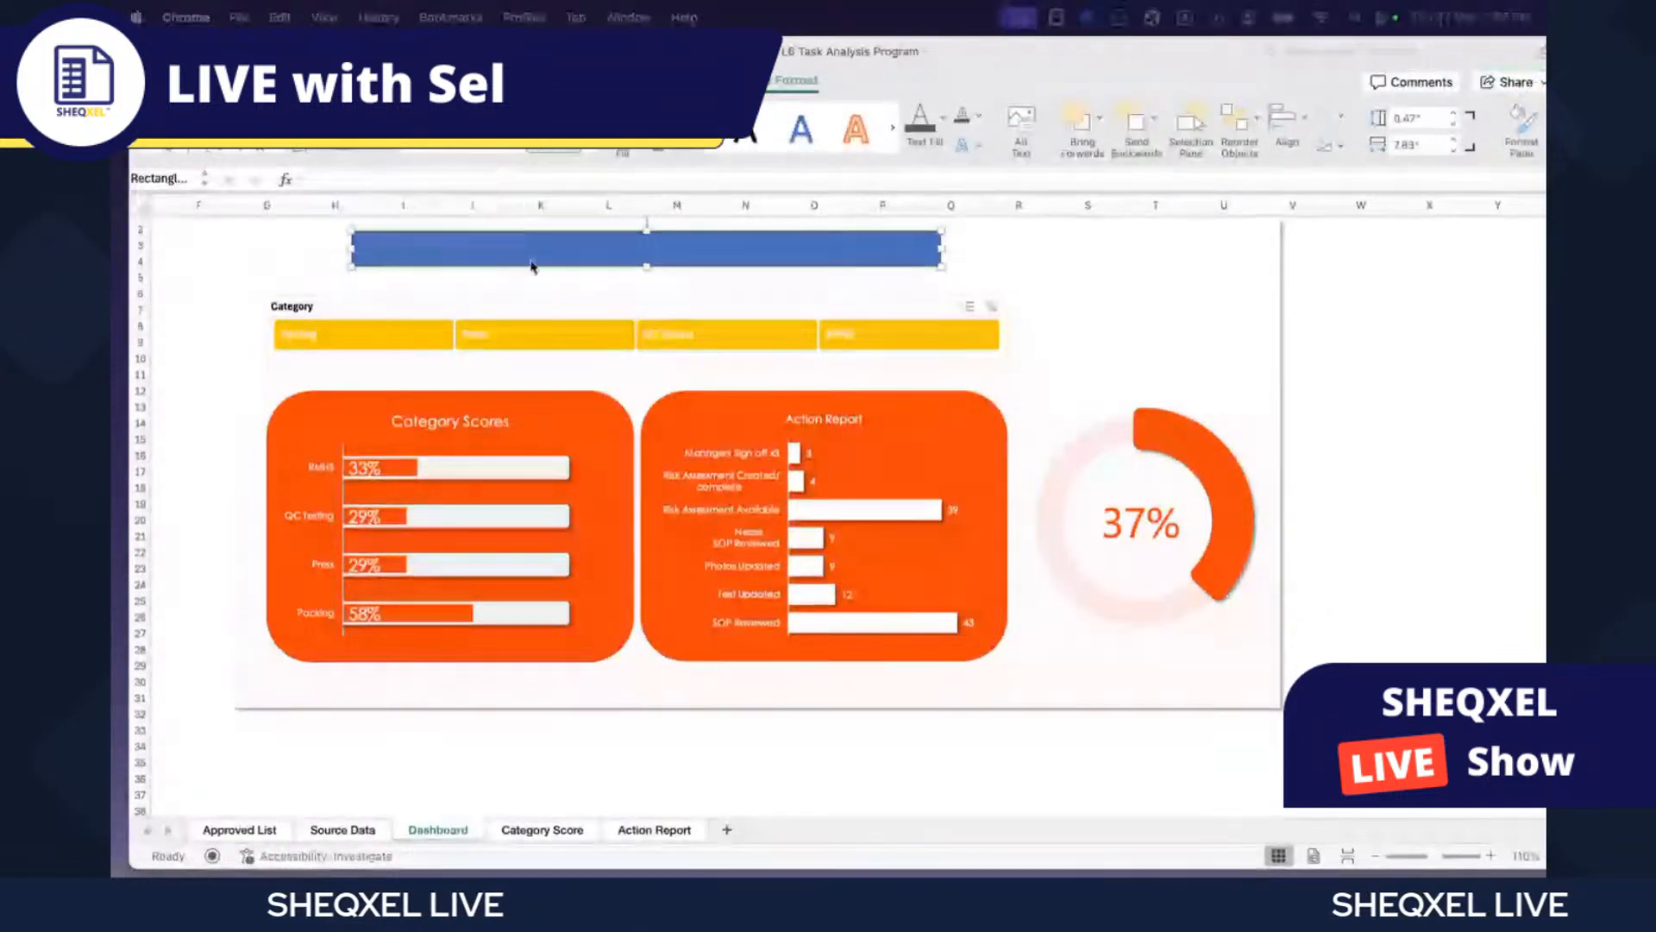
left_click_drag(535, 259, 499, 259)
left_click_drag(900, 248, 970, 250)
left_click_drag(769, 264, 789, 261)
- Move the Category slicer slightly down towards the charts with all four categories selected, and shift the blue rectangle right
left_click(683, 333)
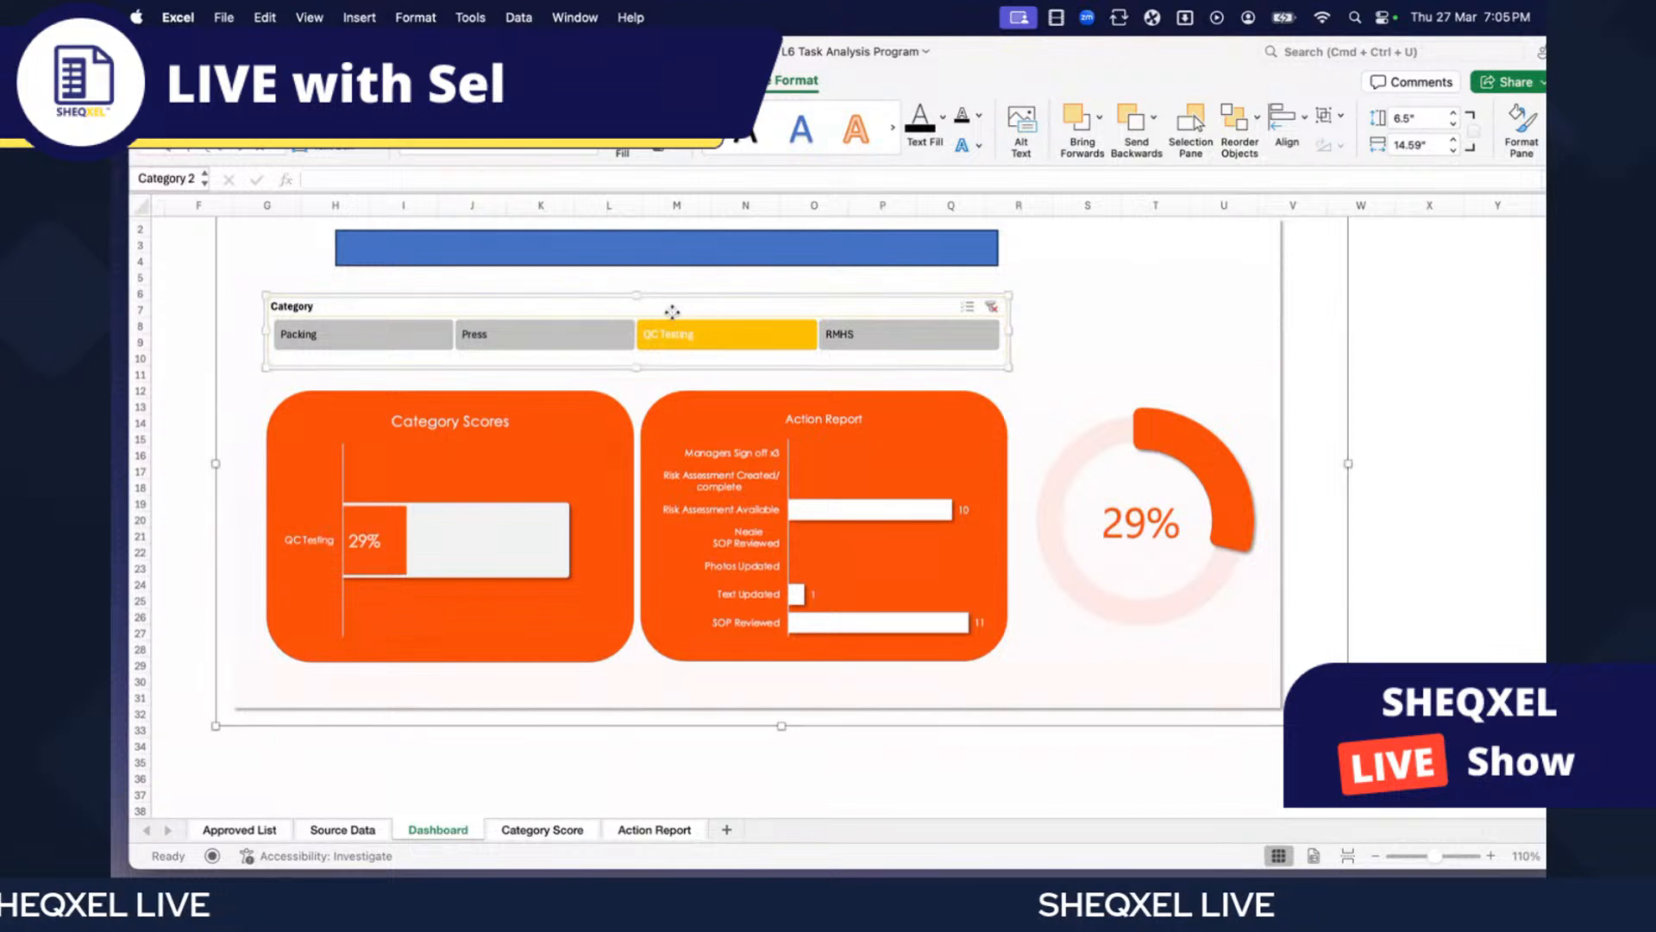
left_click_drag(376, 337, 946, 336)
mouse_move(752, 301)
left_mouse_down()
mouse_move(995, 313)
mouse_move(761, 319)
left_mouse_up()
left_click_drag(723, 263, 796, 264)
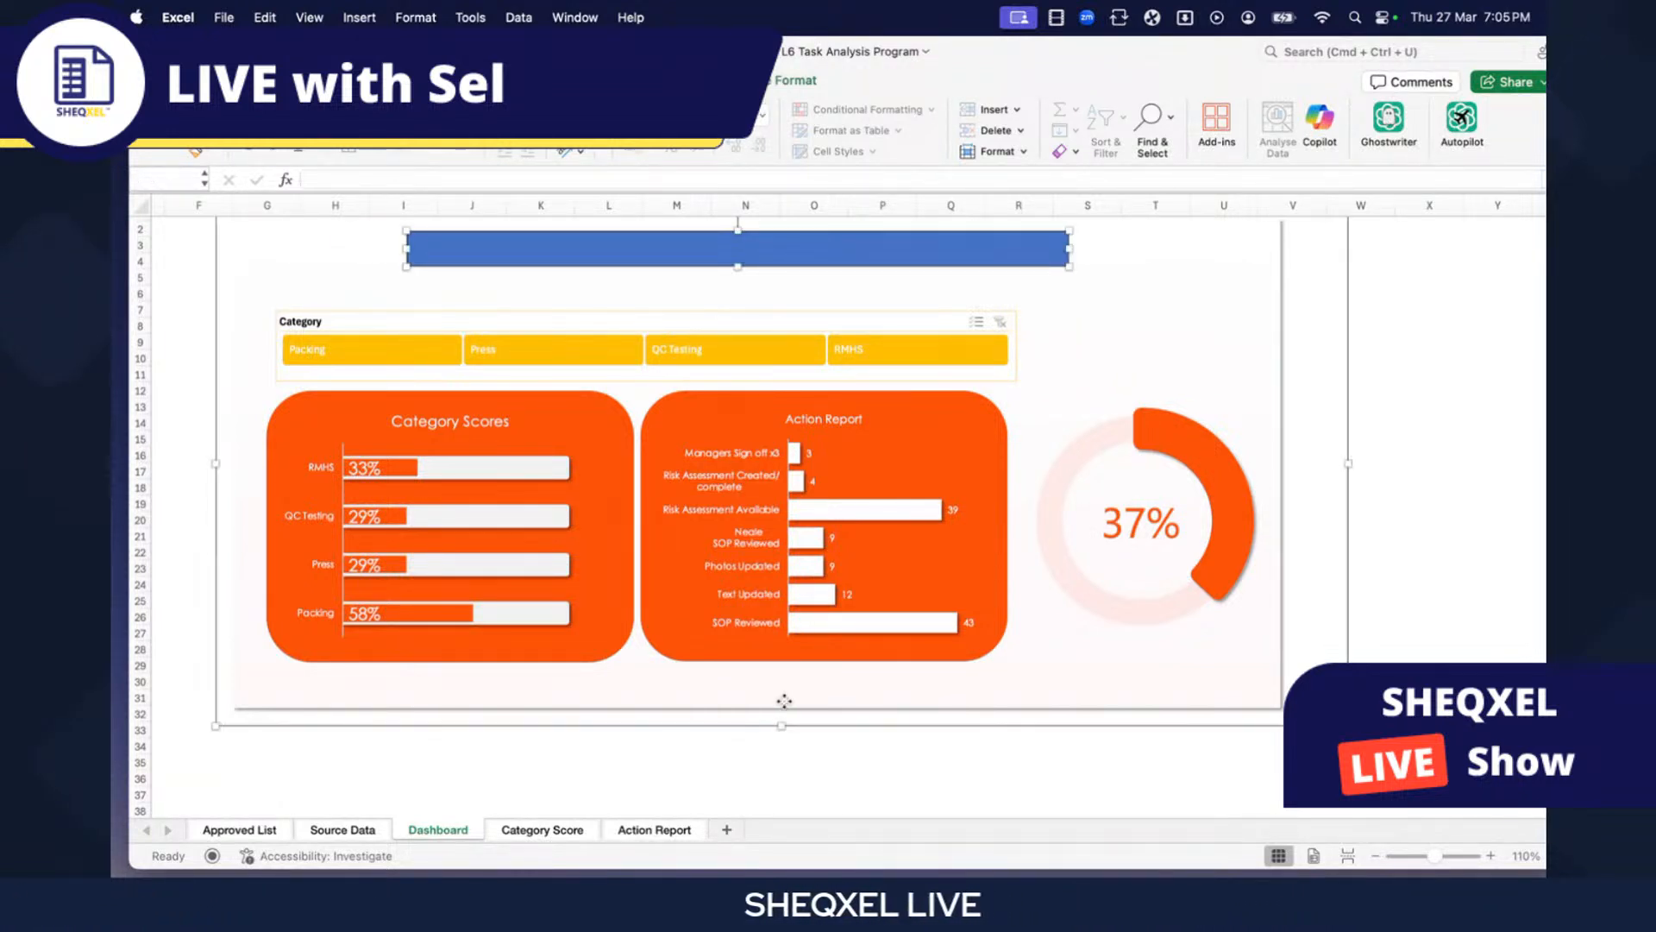
- Try to centre-align the blue rectangle with the grouped dashboard, and undo the alignment
left_click(782, 706, "shift")
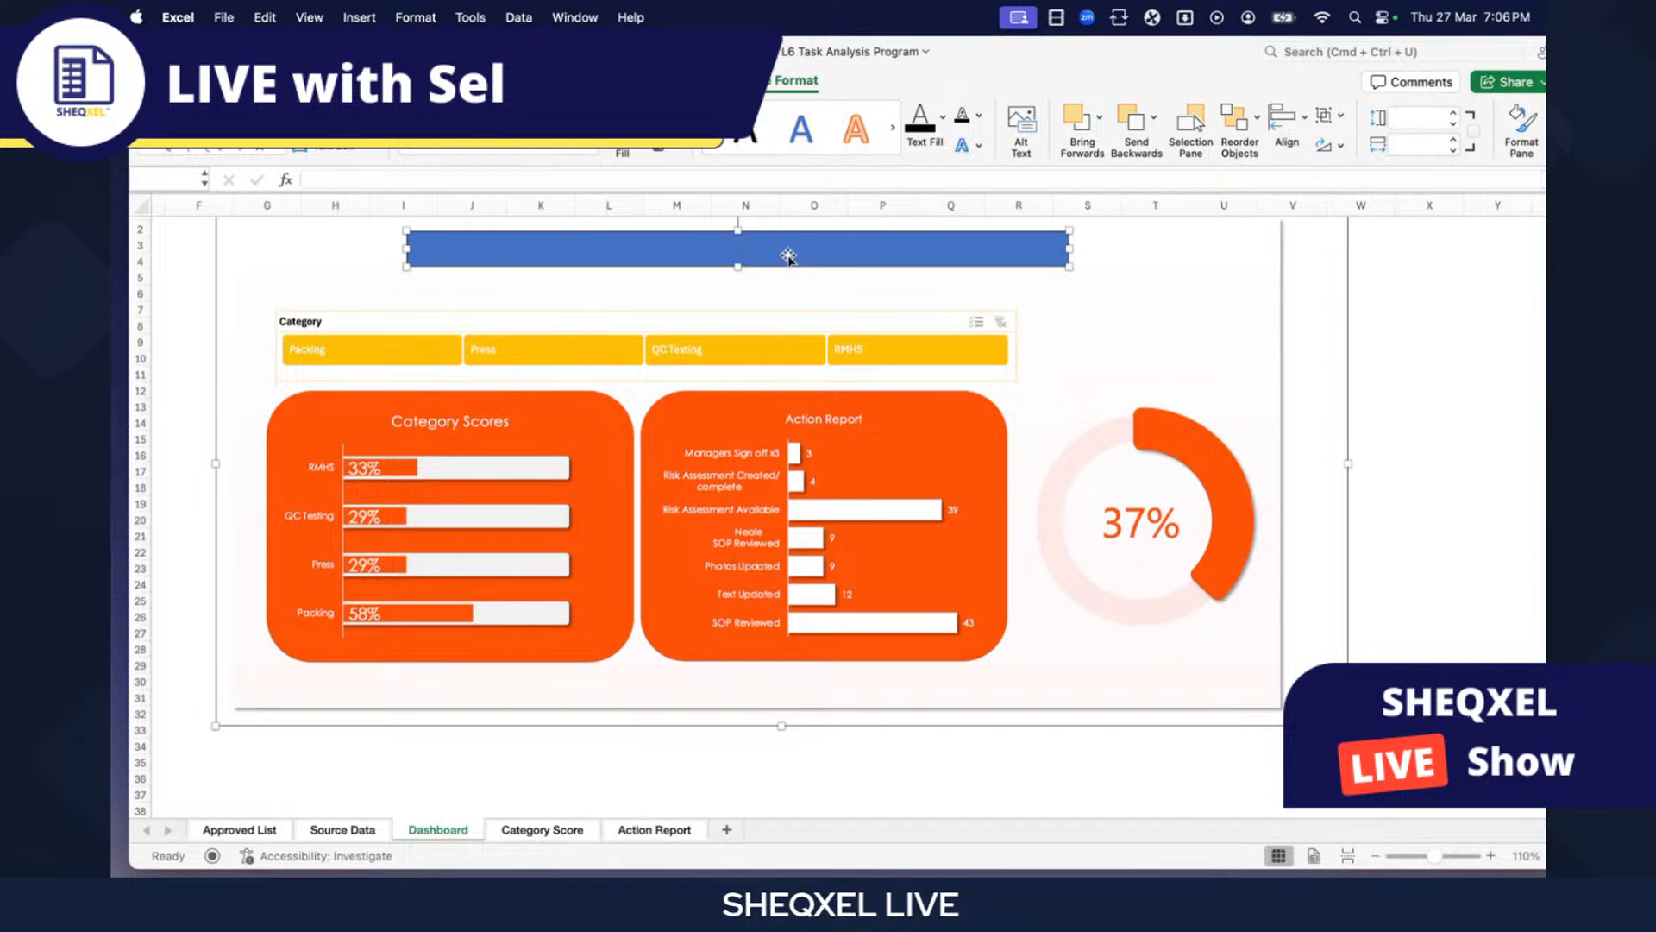
left_click(1293, 130)
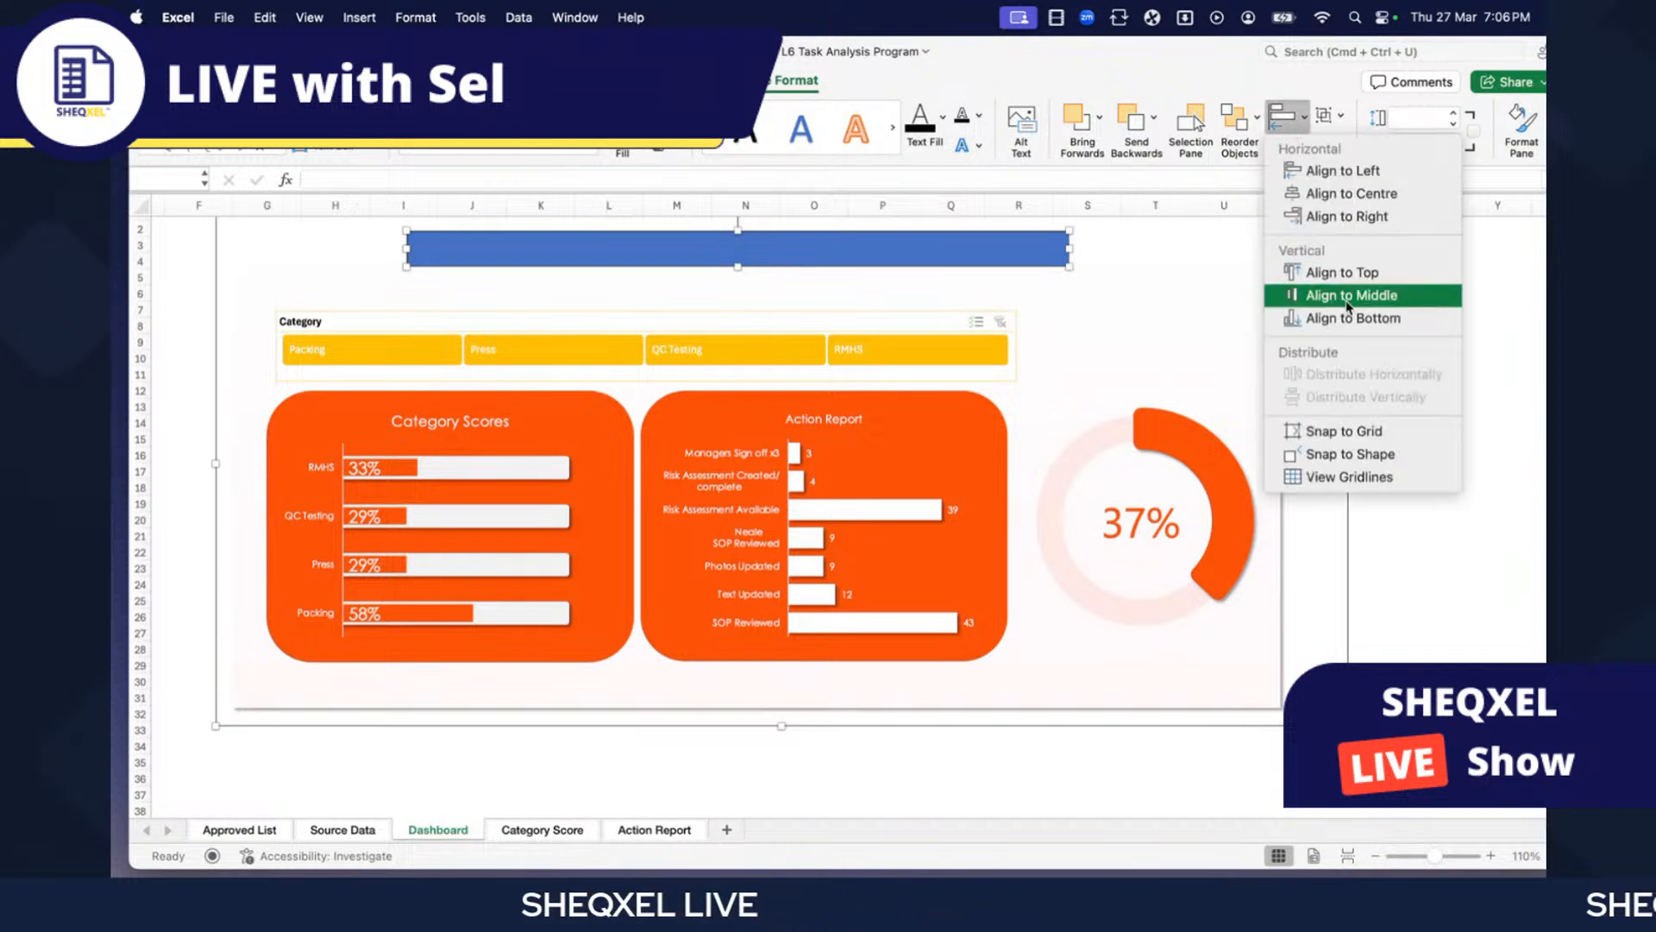
left_click(1361, 197)
left_click(1432, 473)
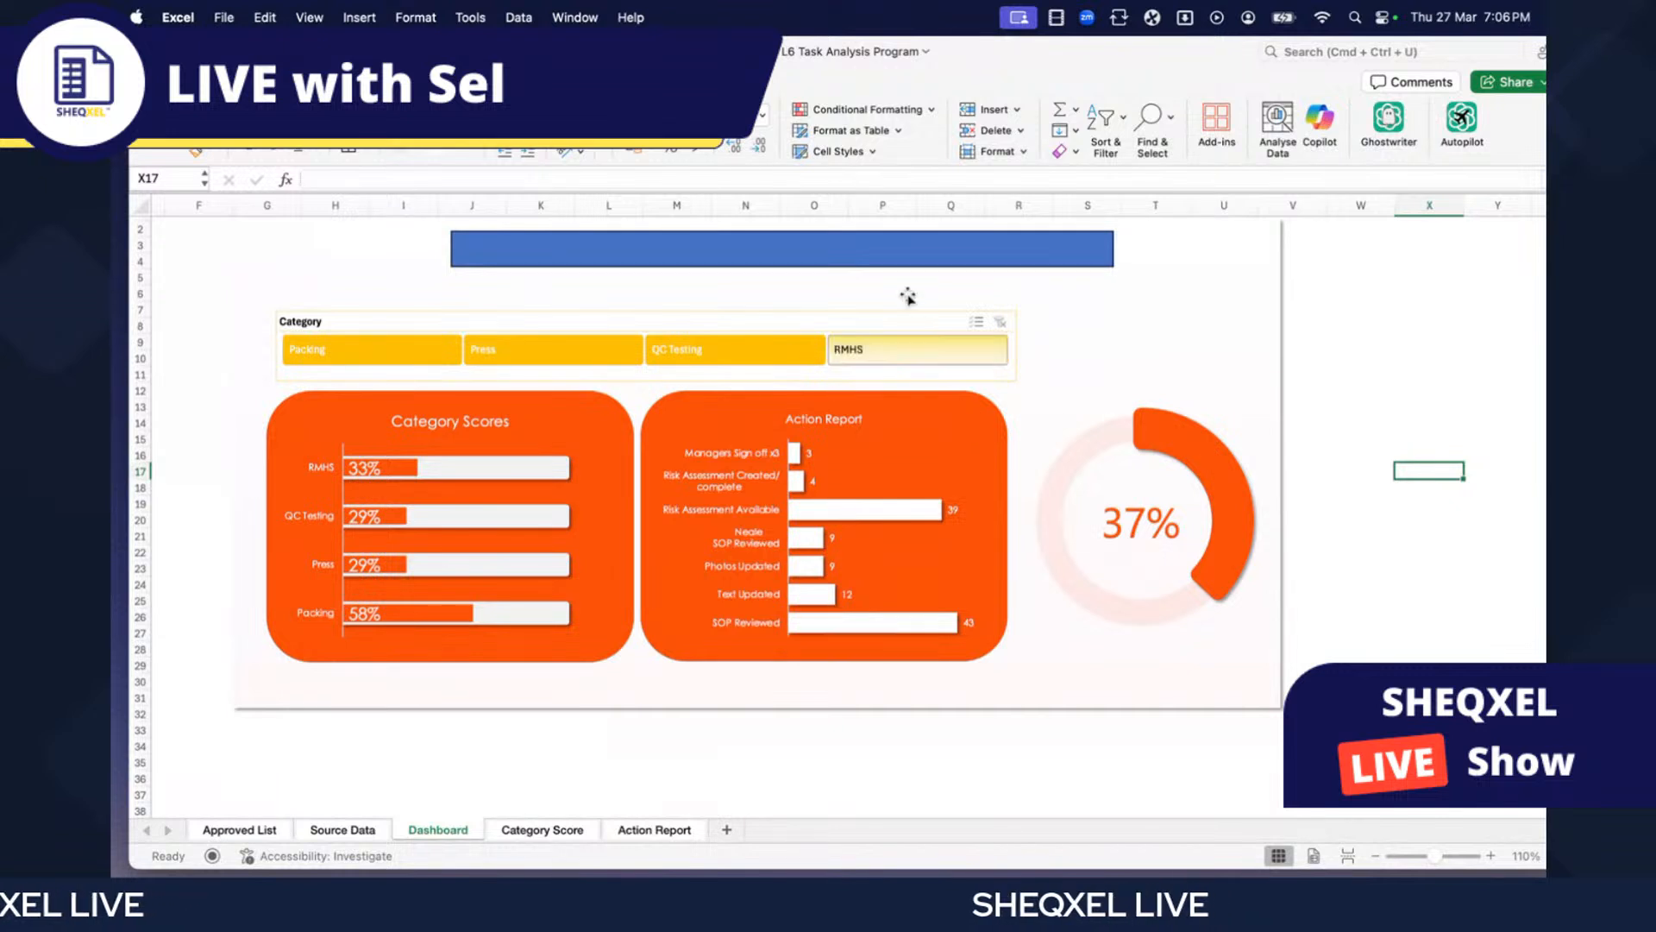
left_click(870, 257)
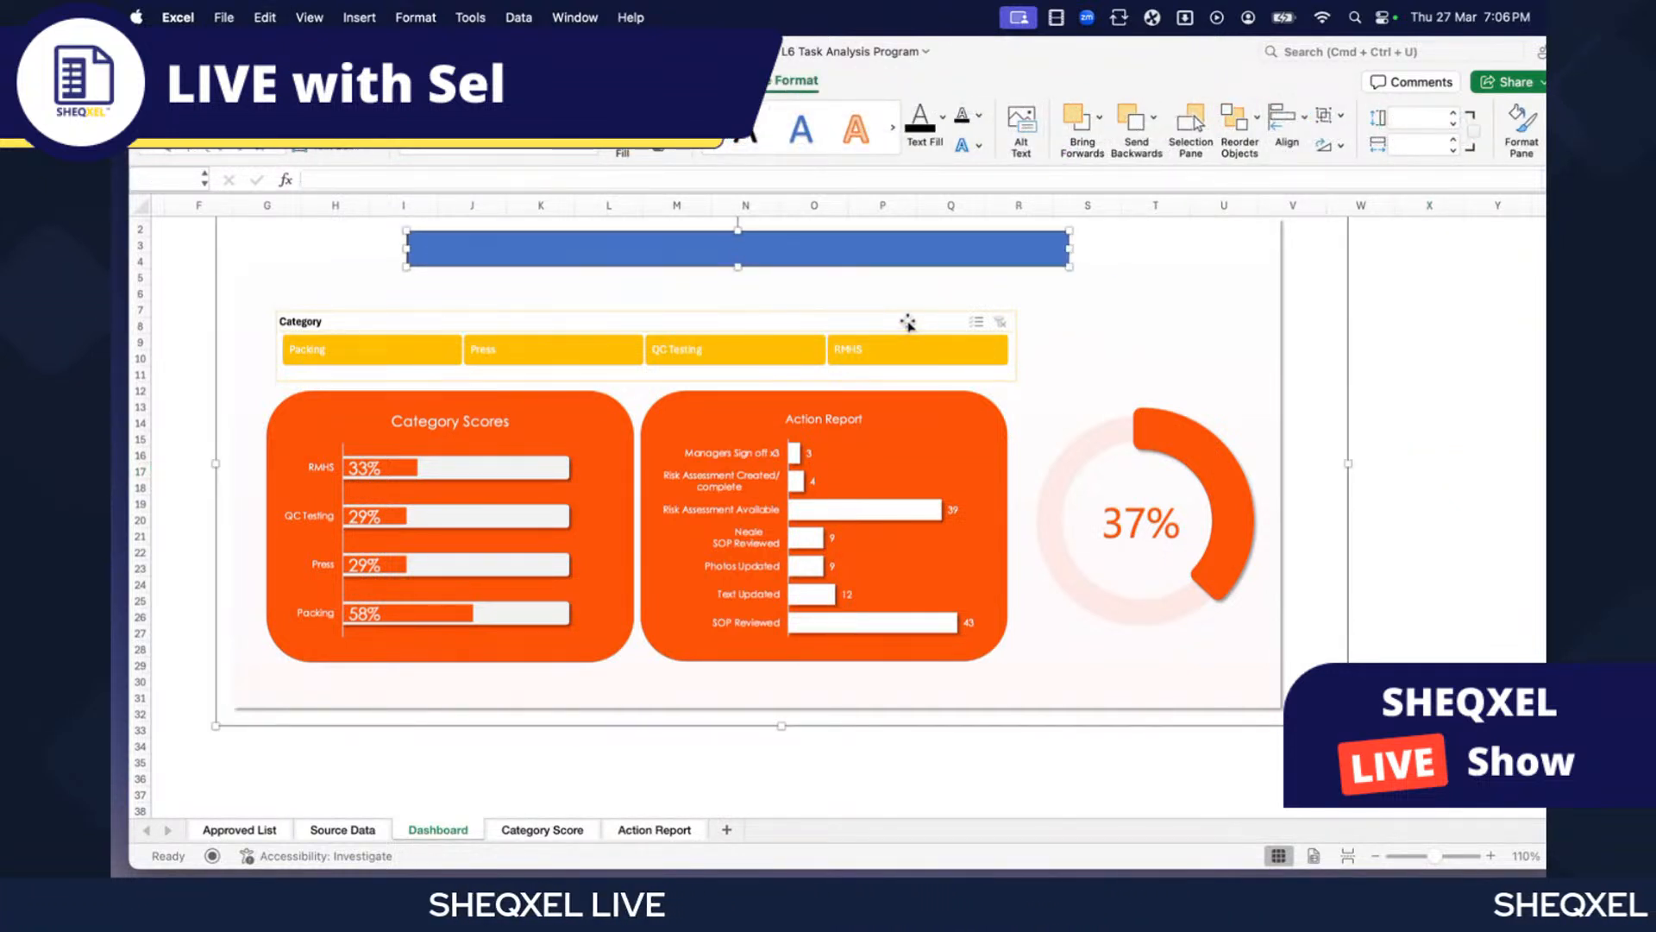
- Try a gradient fill on the blue rectangle and the grouped dashboard together, undo it and deselect them
right_click(715, 257)
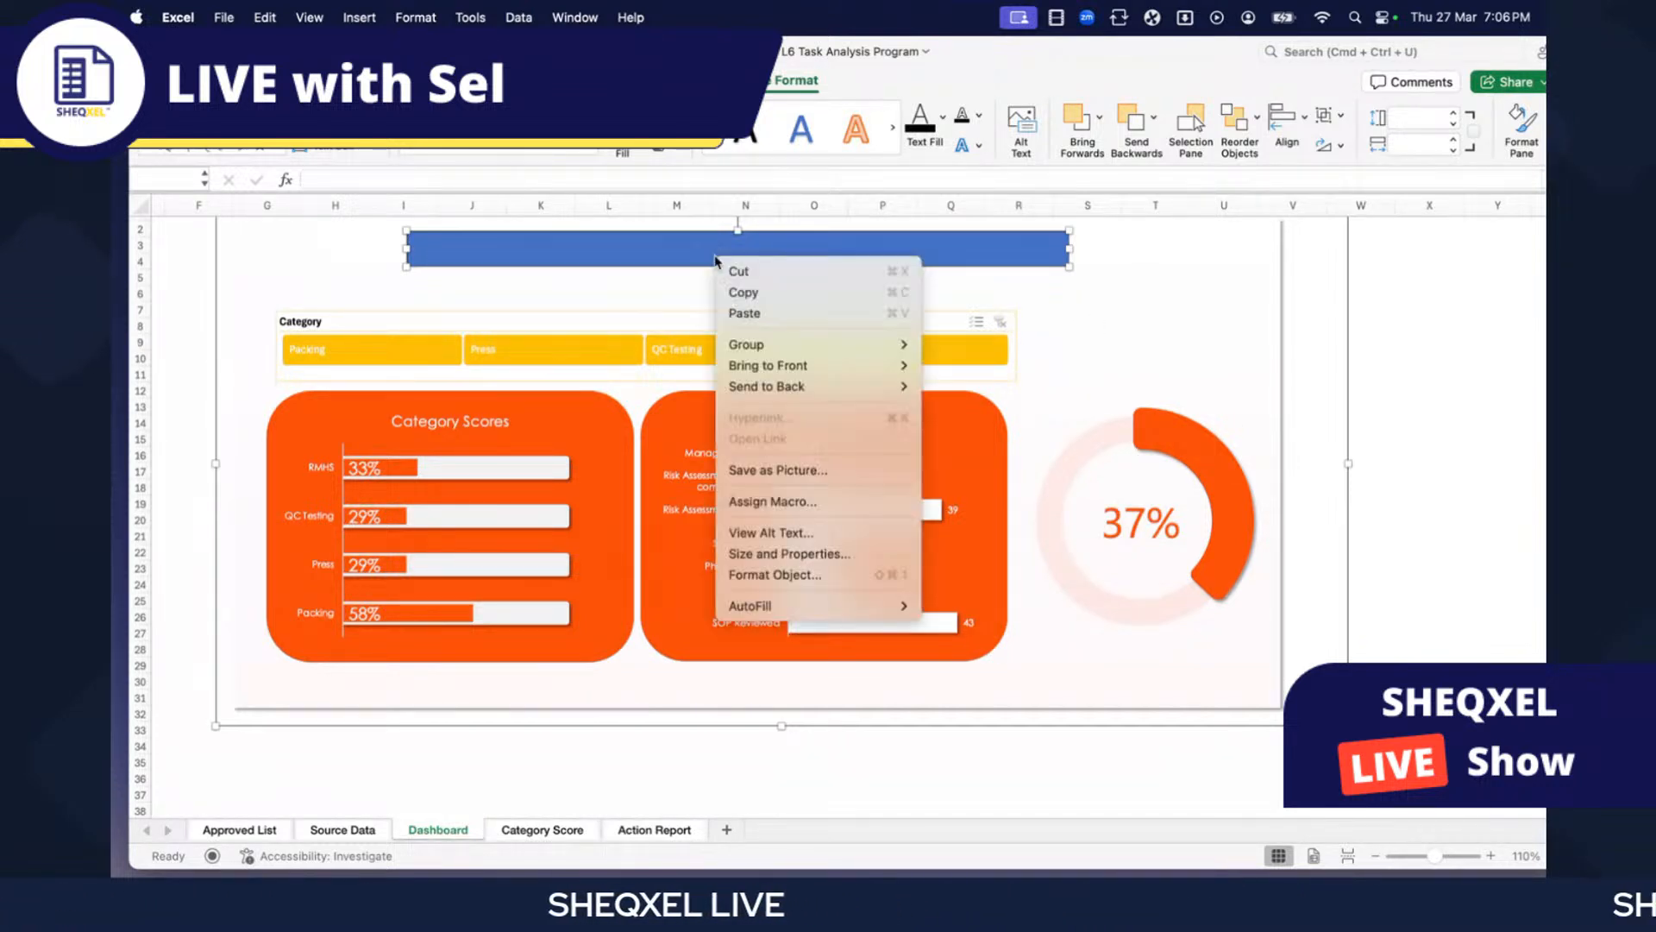
left_click(798, 577)
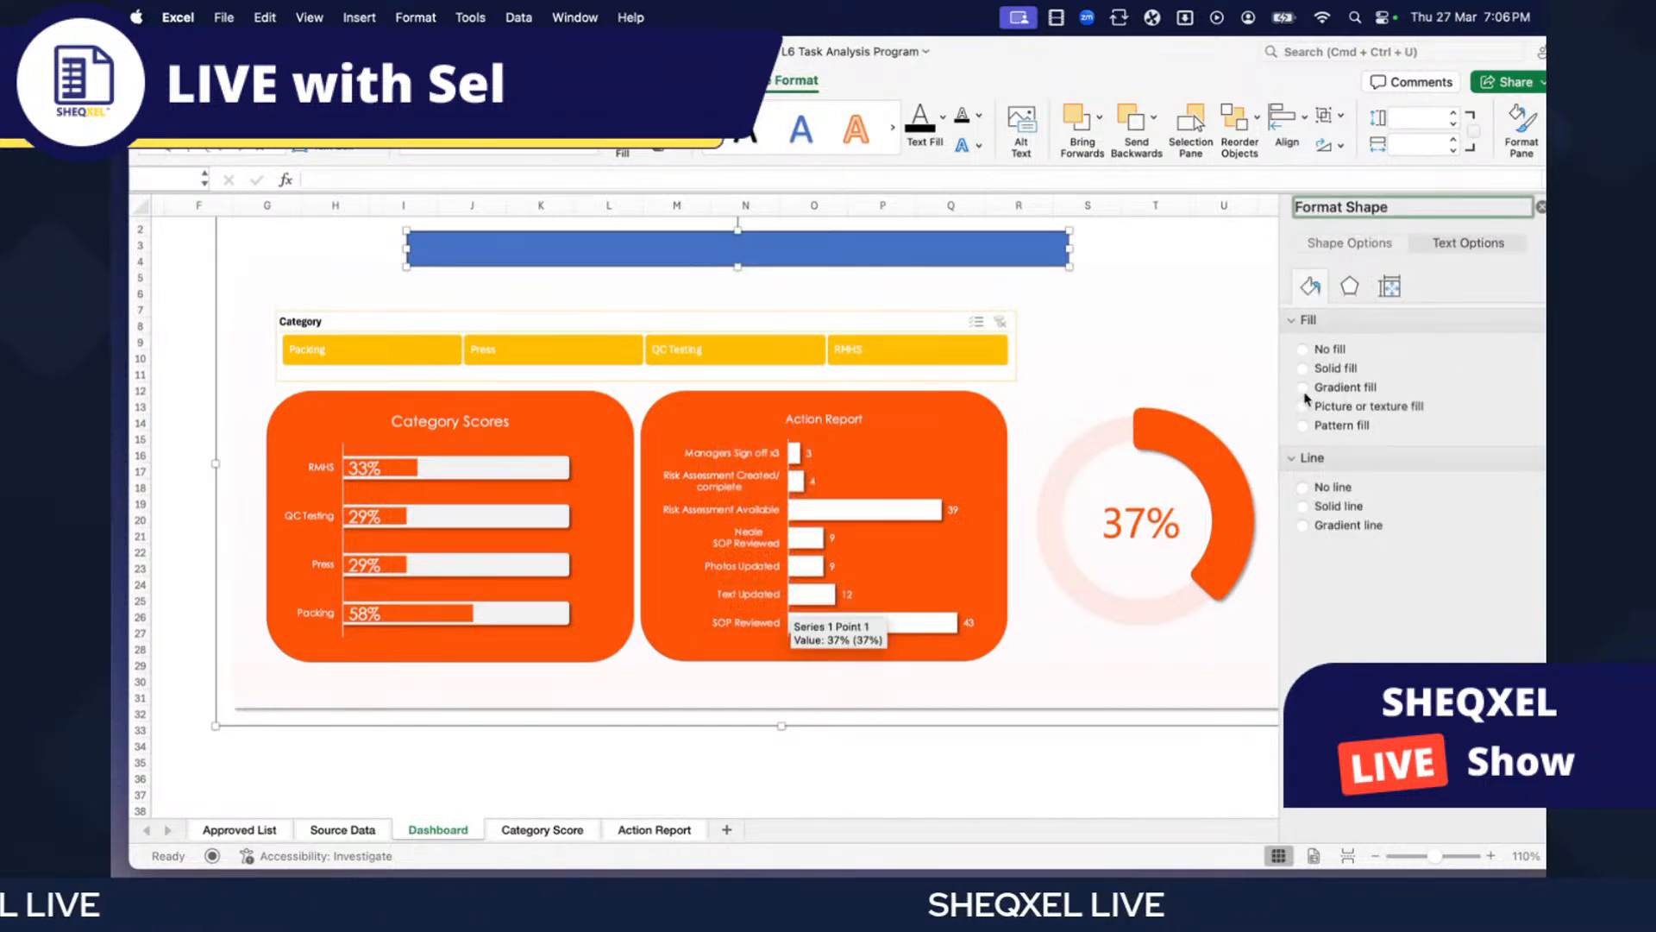
left_click(1304, 388)
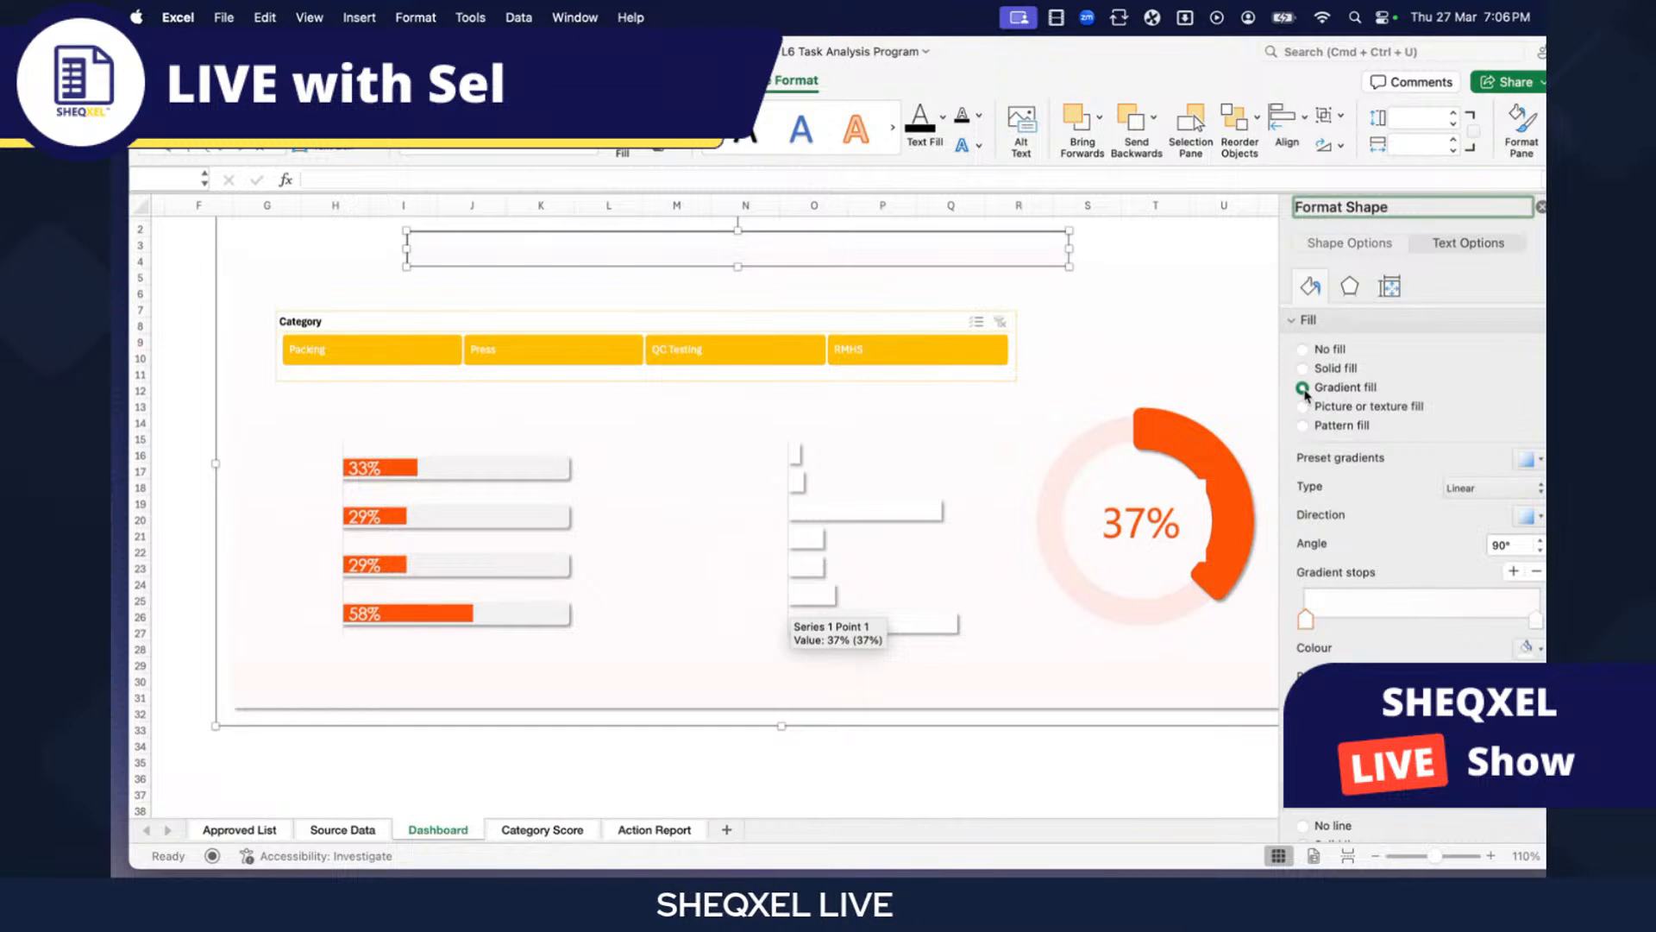
left_click(950, 746)
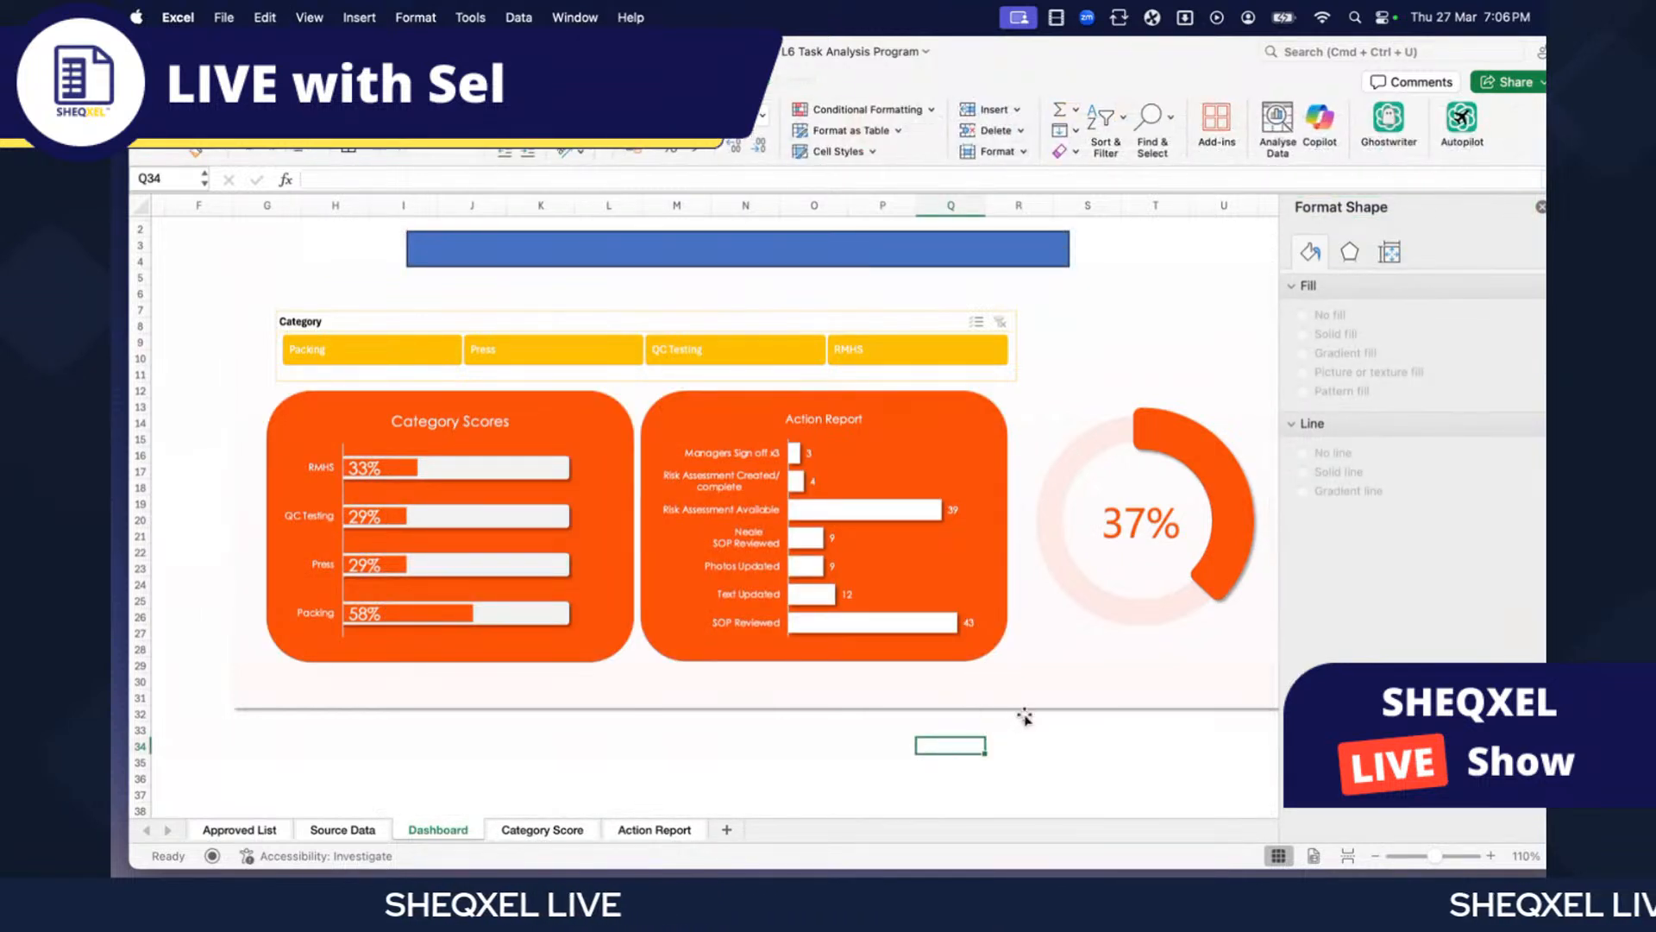
- Apply a linear gradient fill to the blue title rectangle and colour both outer gradient stops the darkest theme blue-grey
left_click(795, 259)
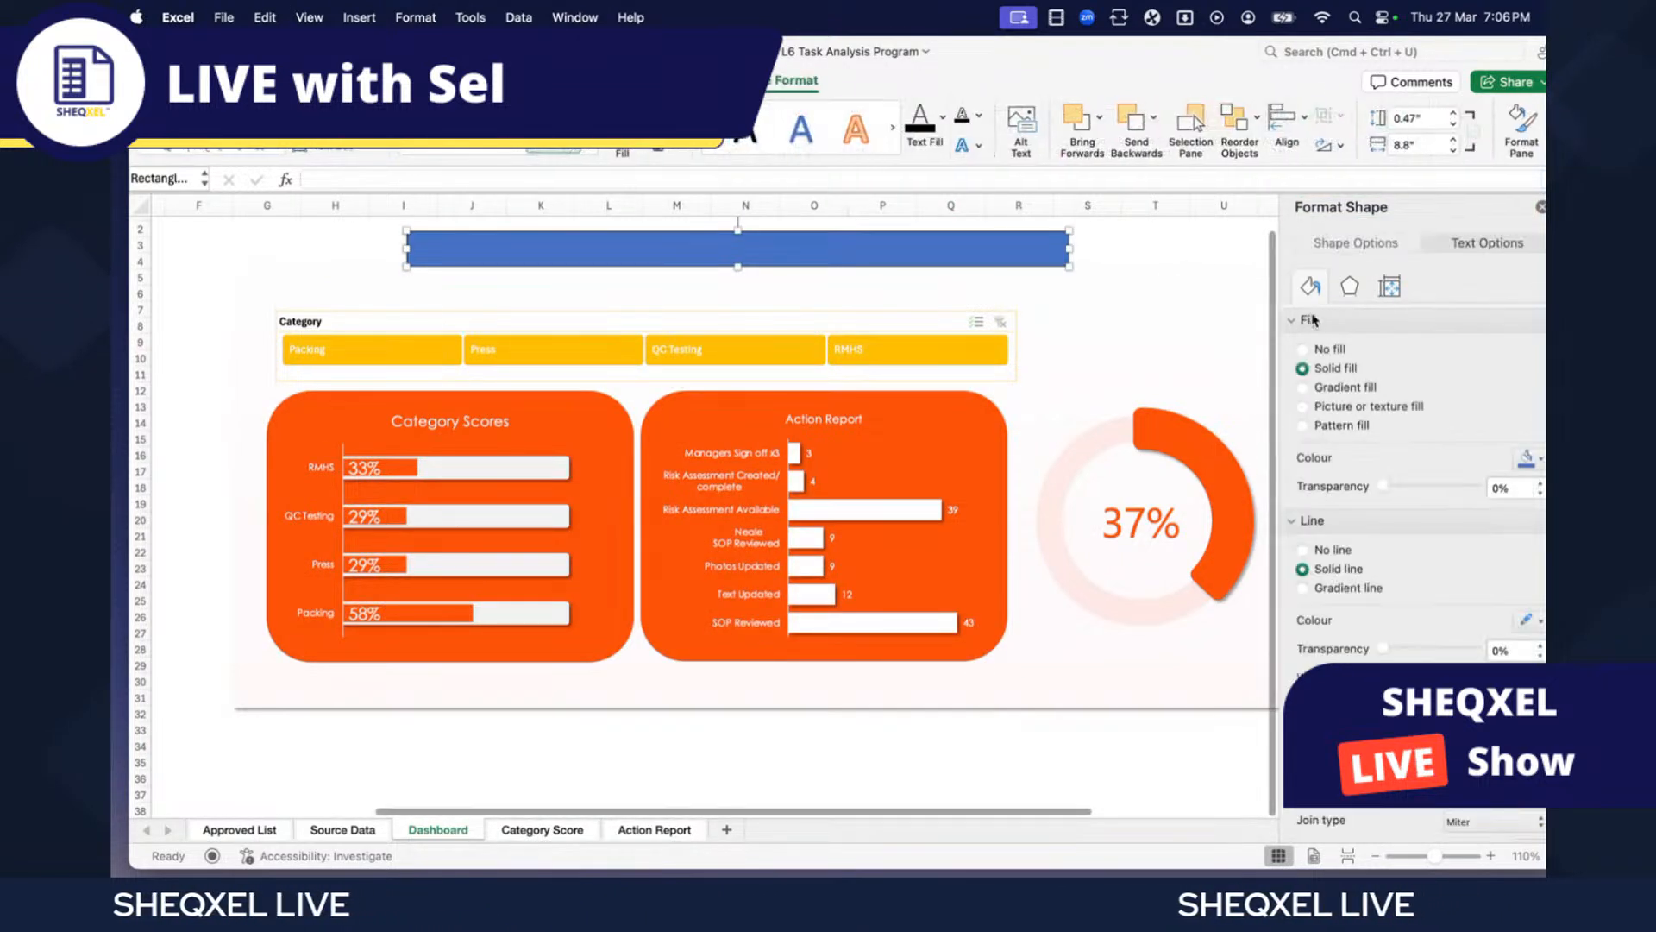
left_click(1303, 387)
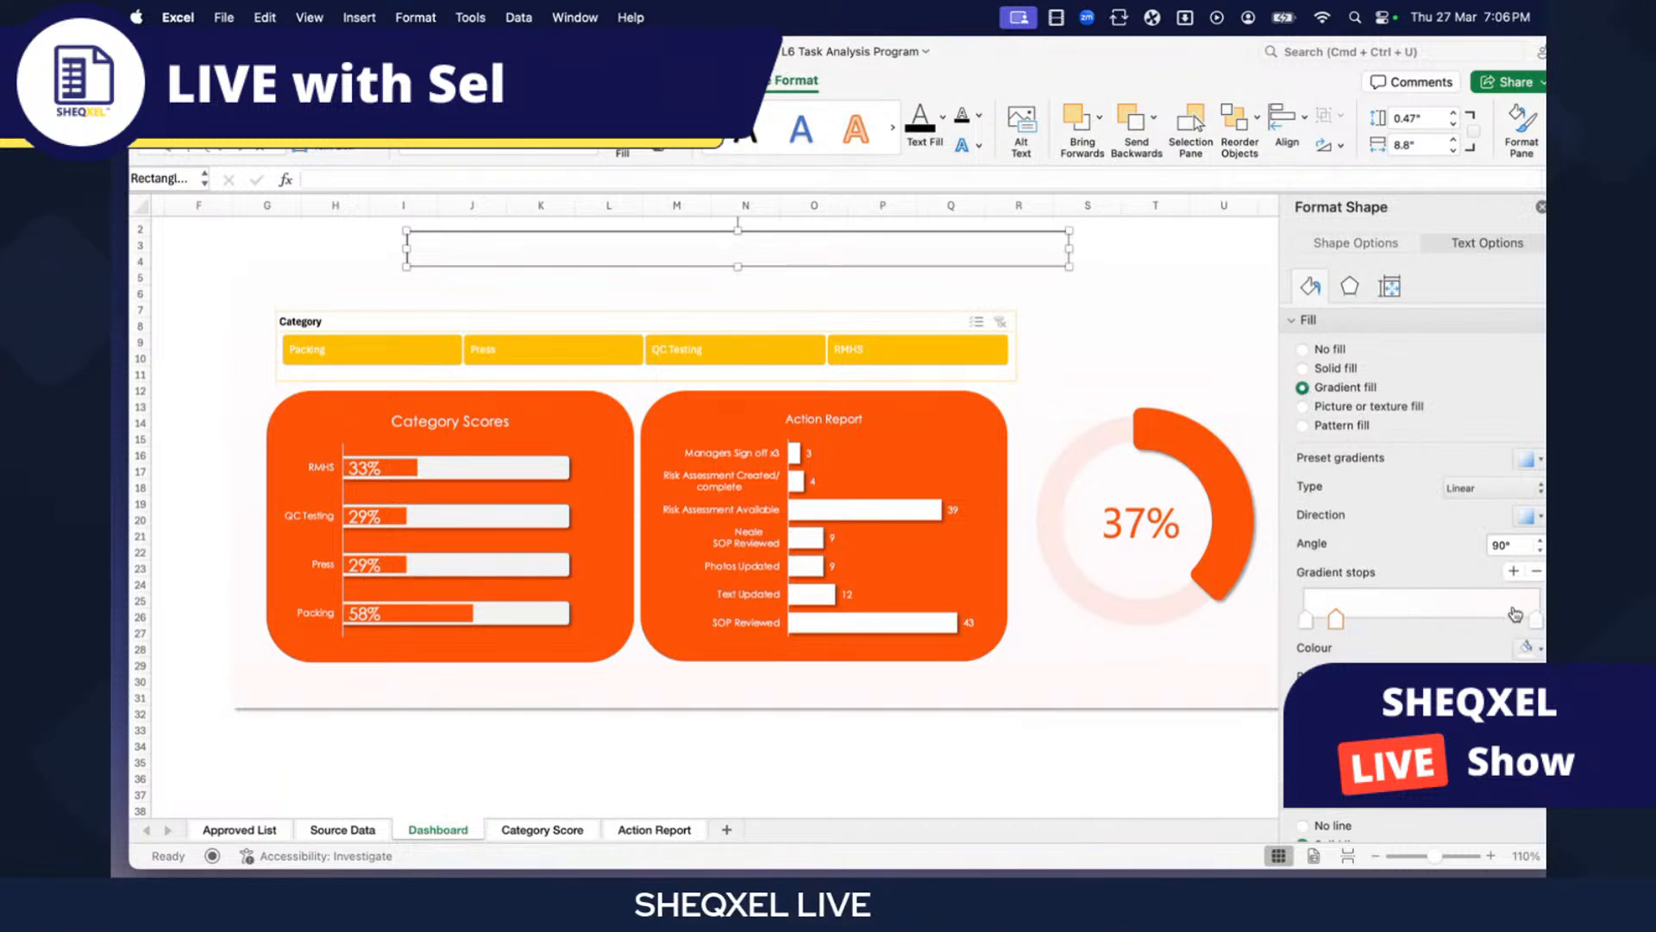
left_click(1306, 620)
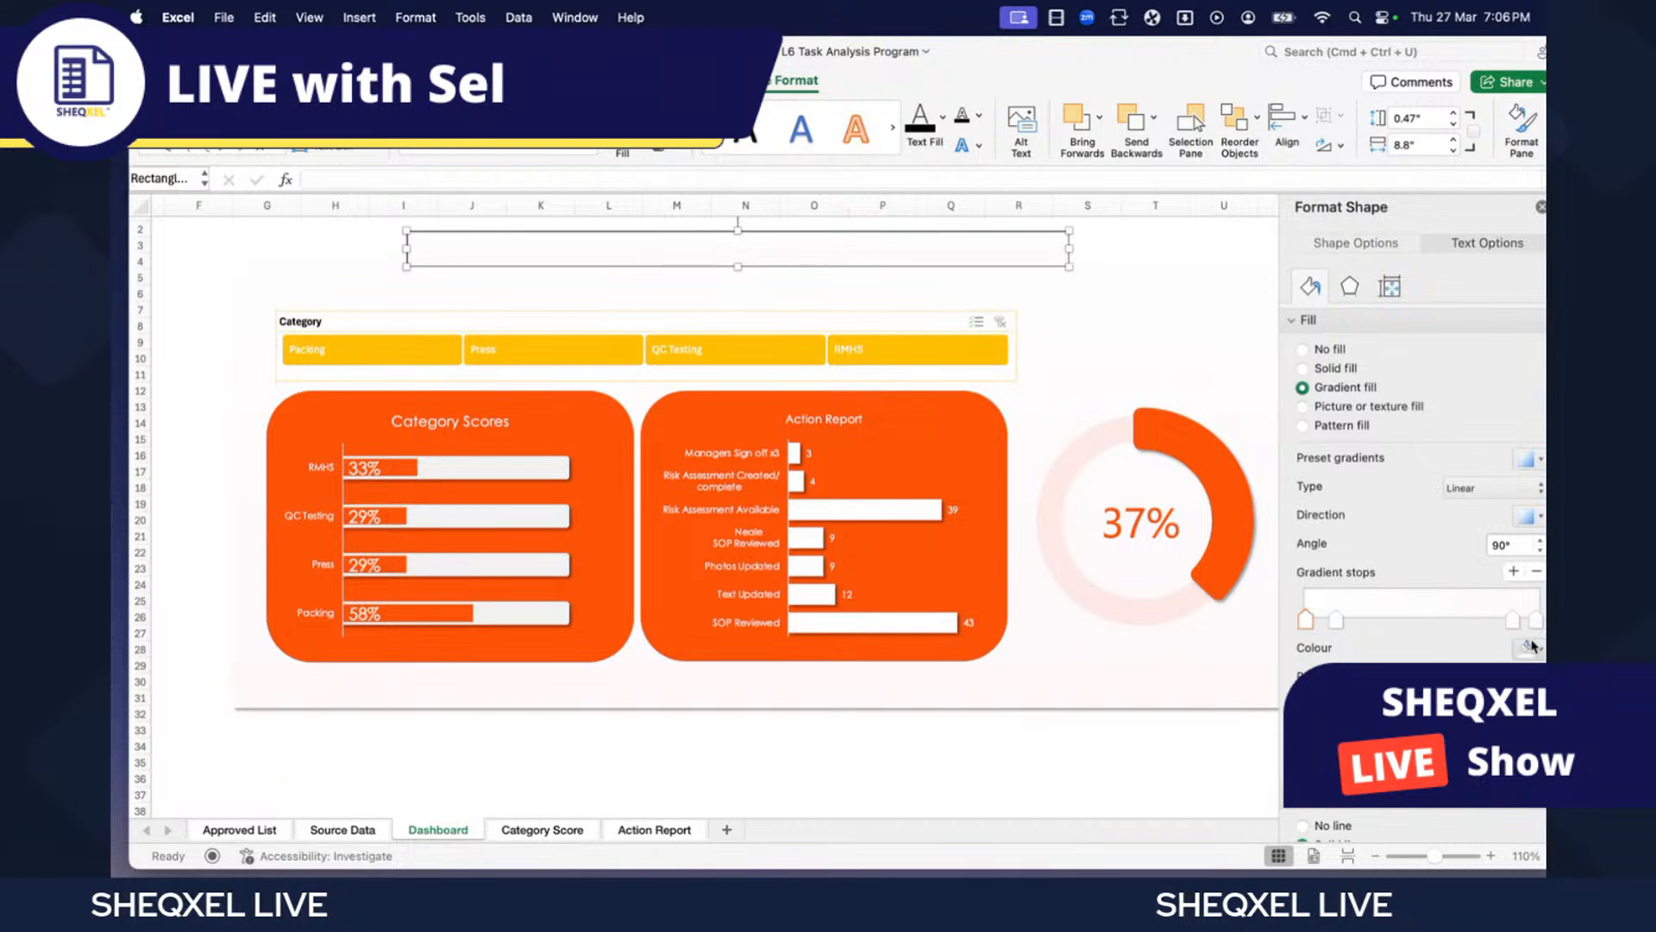
left_click(1532, 646)
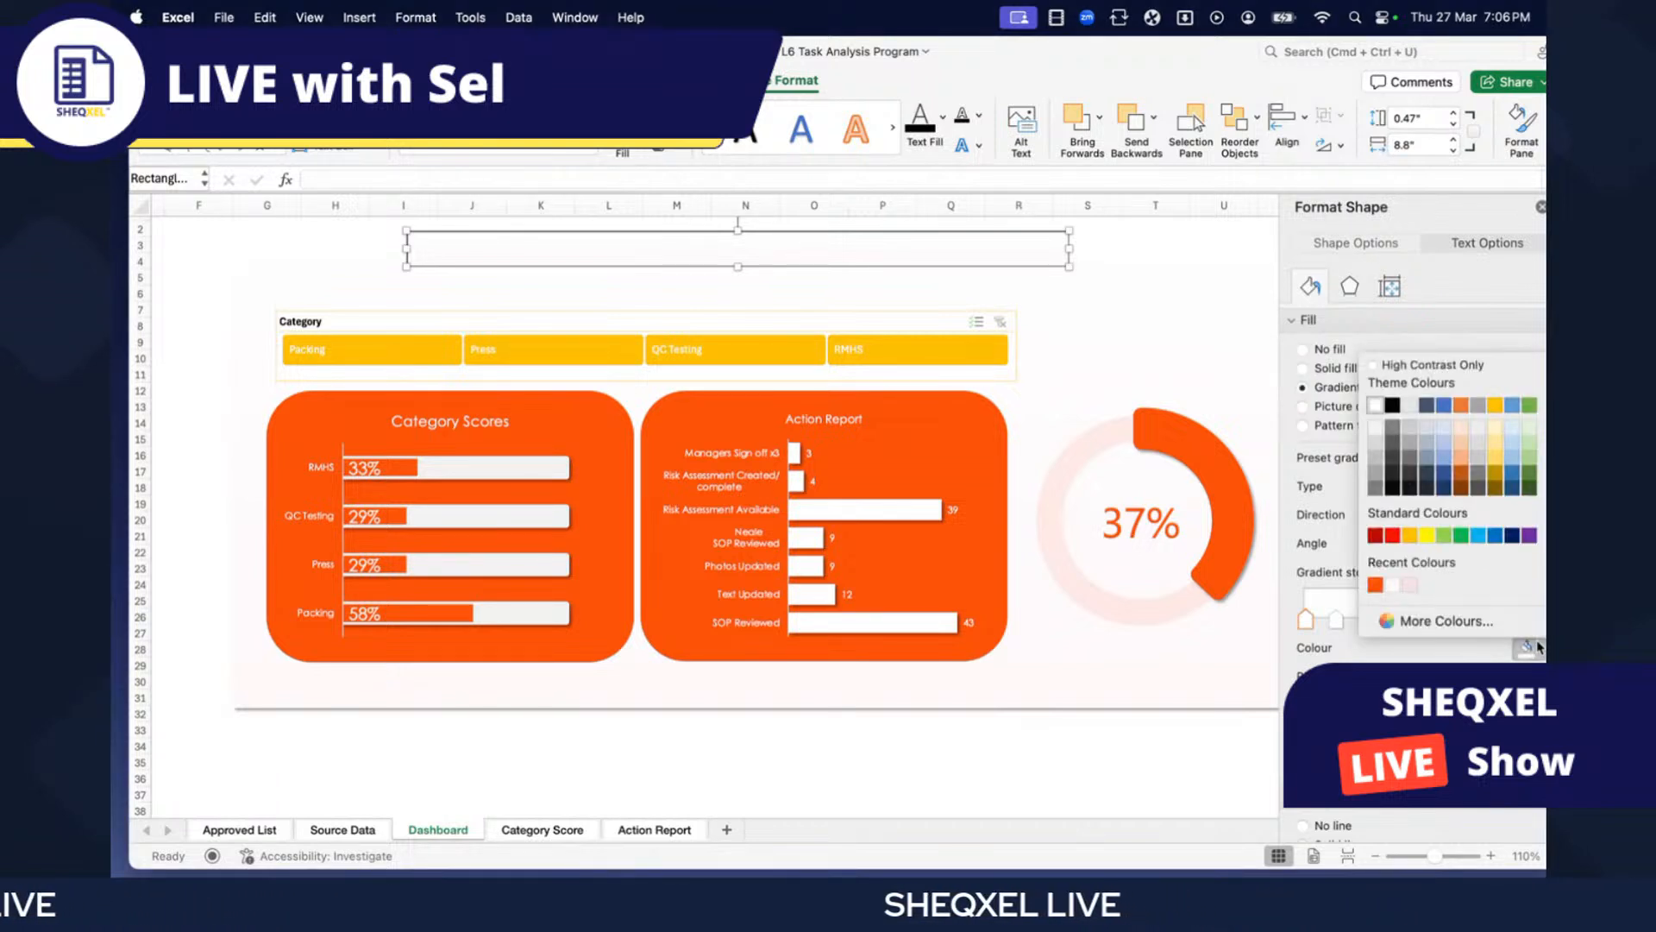
left_click(1426, 488)
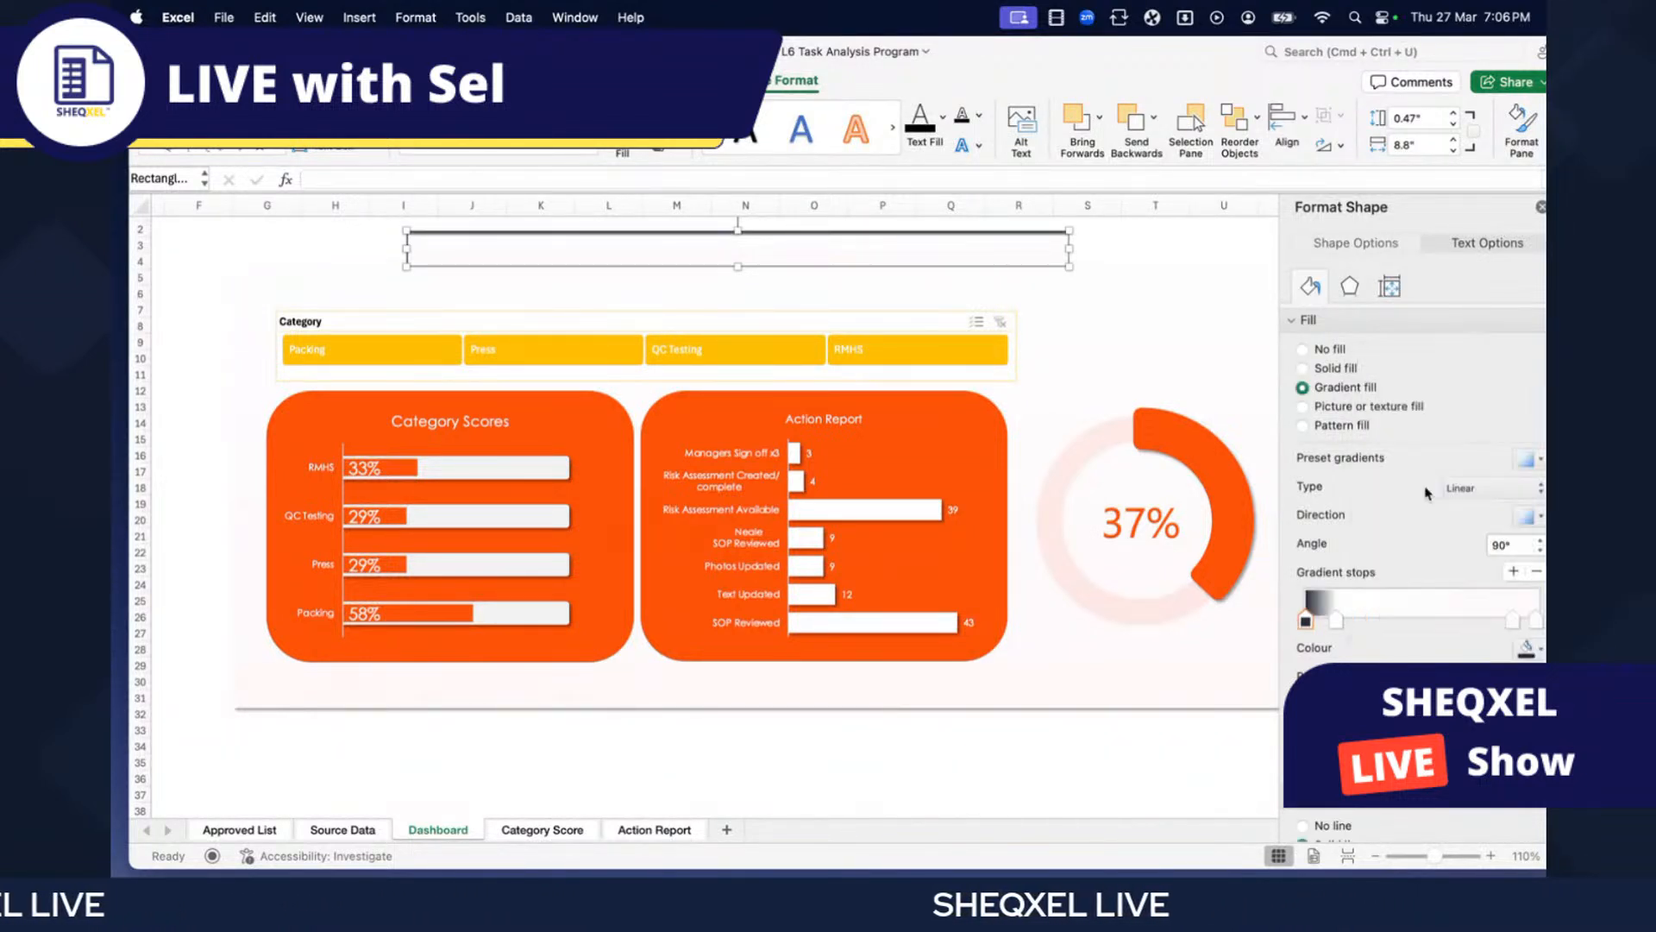
left_click(1541, 650)
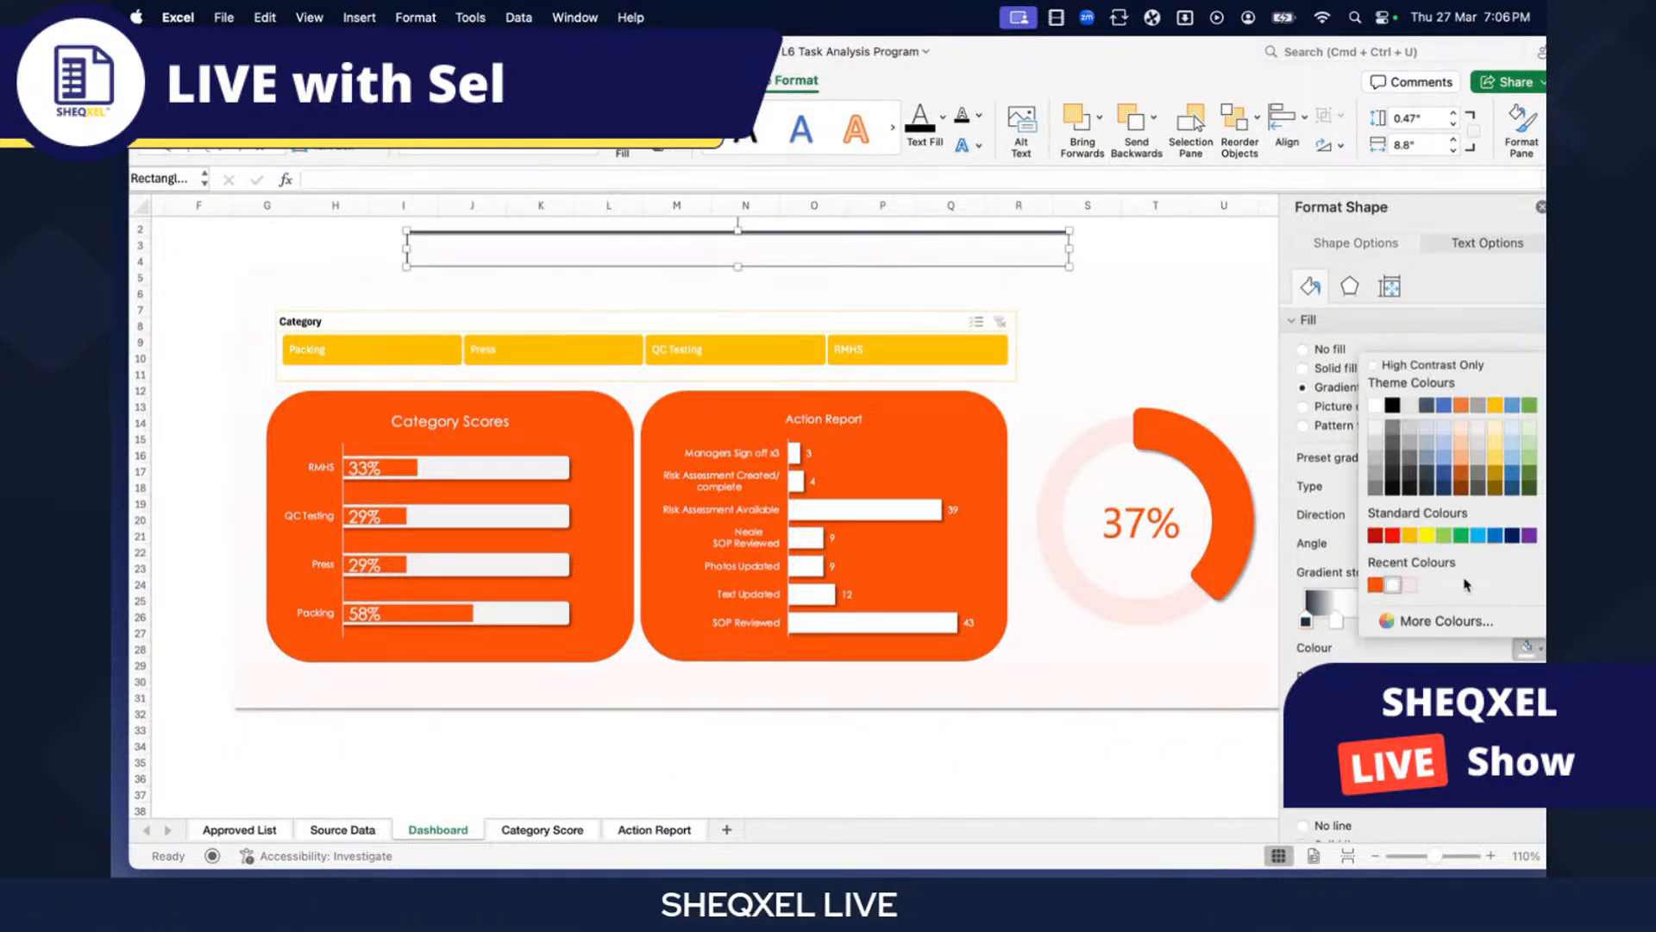
left_click(1426, 488)
- Colour the title bar's two inner gradient stops the darkest theme blue
left_click(1336, 619)
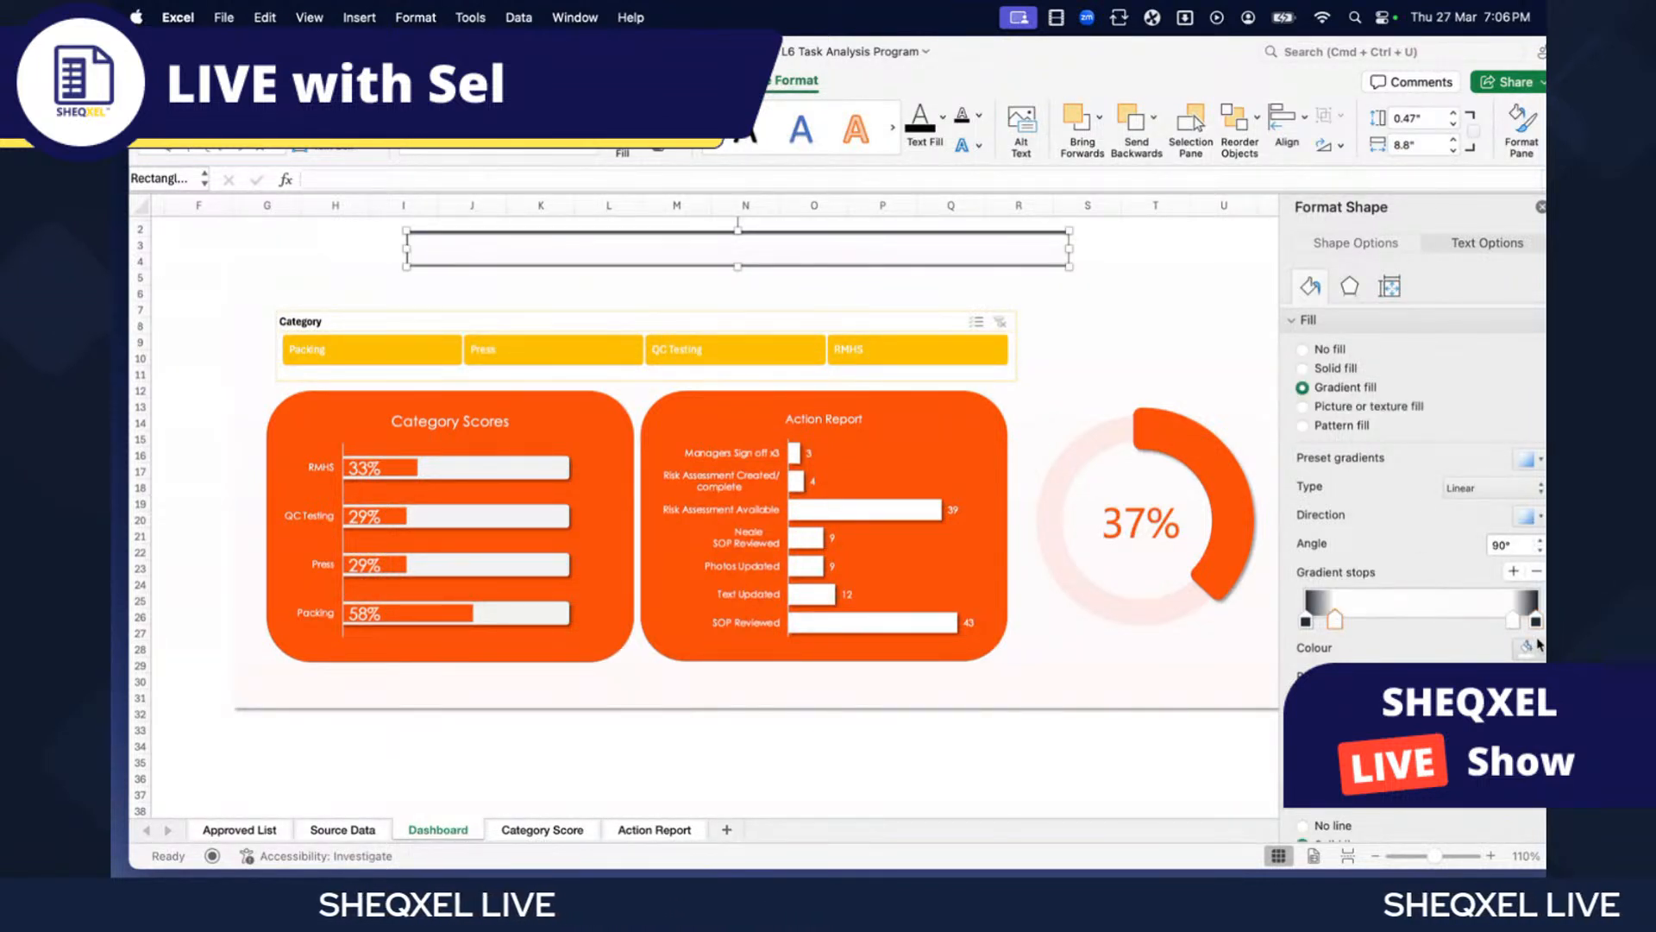
left_click(1541, 649)
left_click(1426, 488)
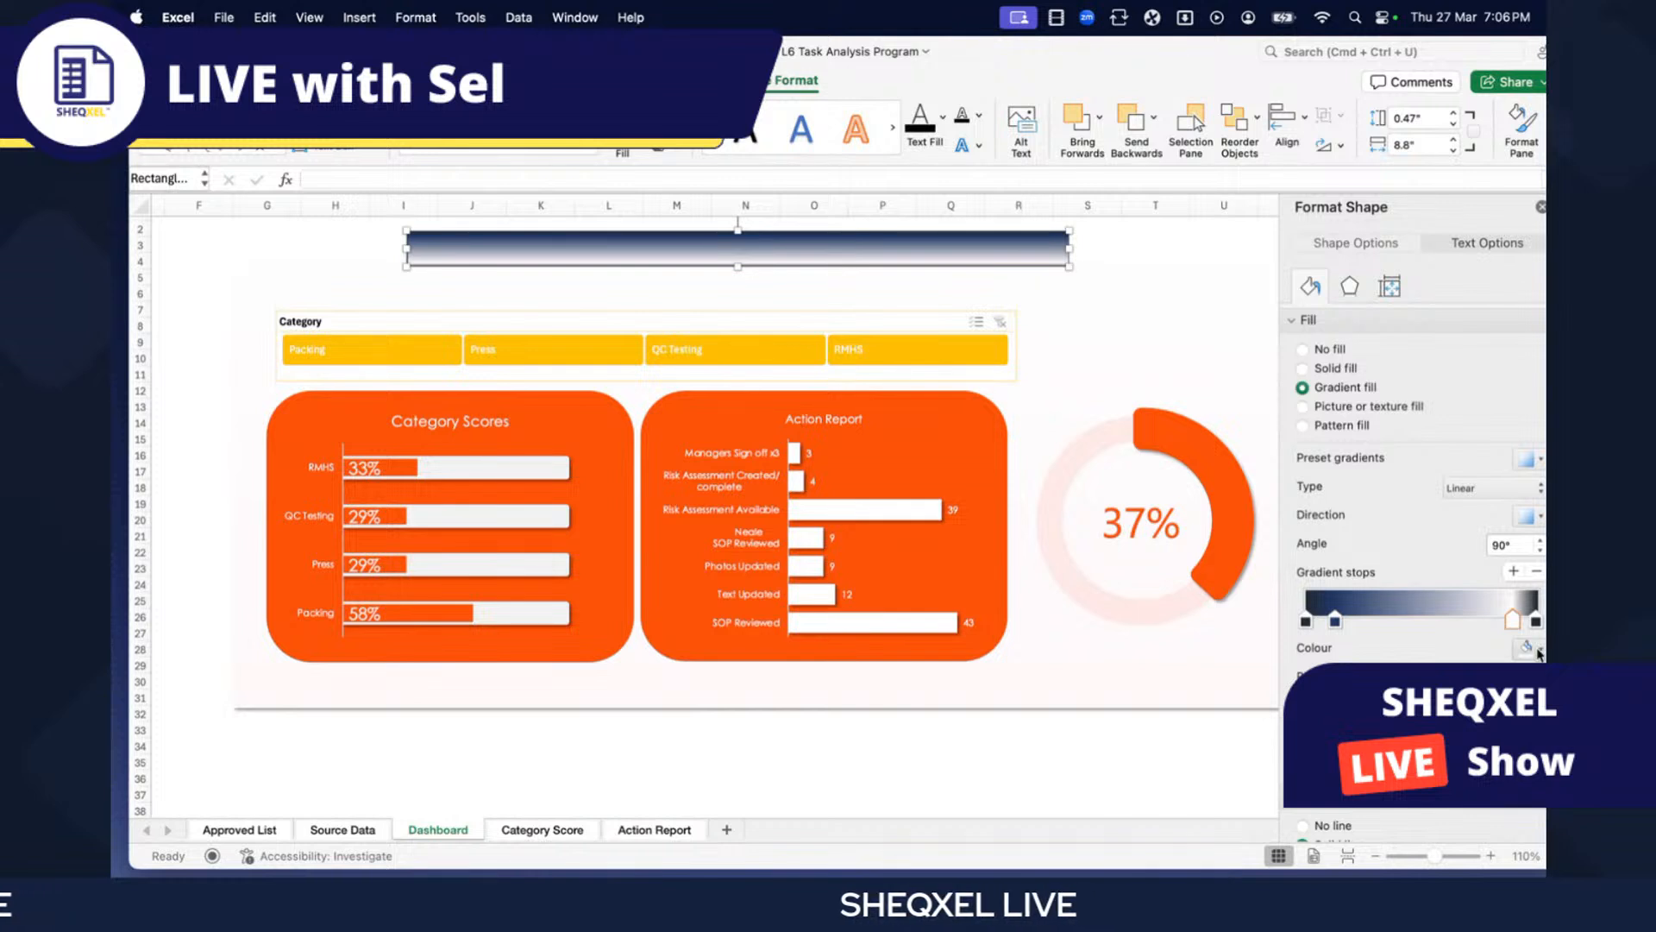
left_click(1540, 649)
left_click(1441, 489)
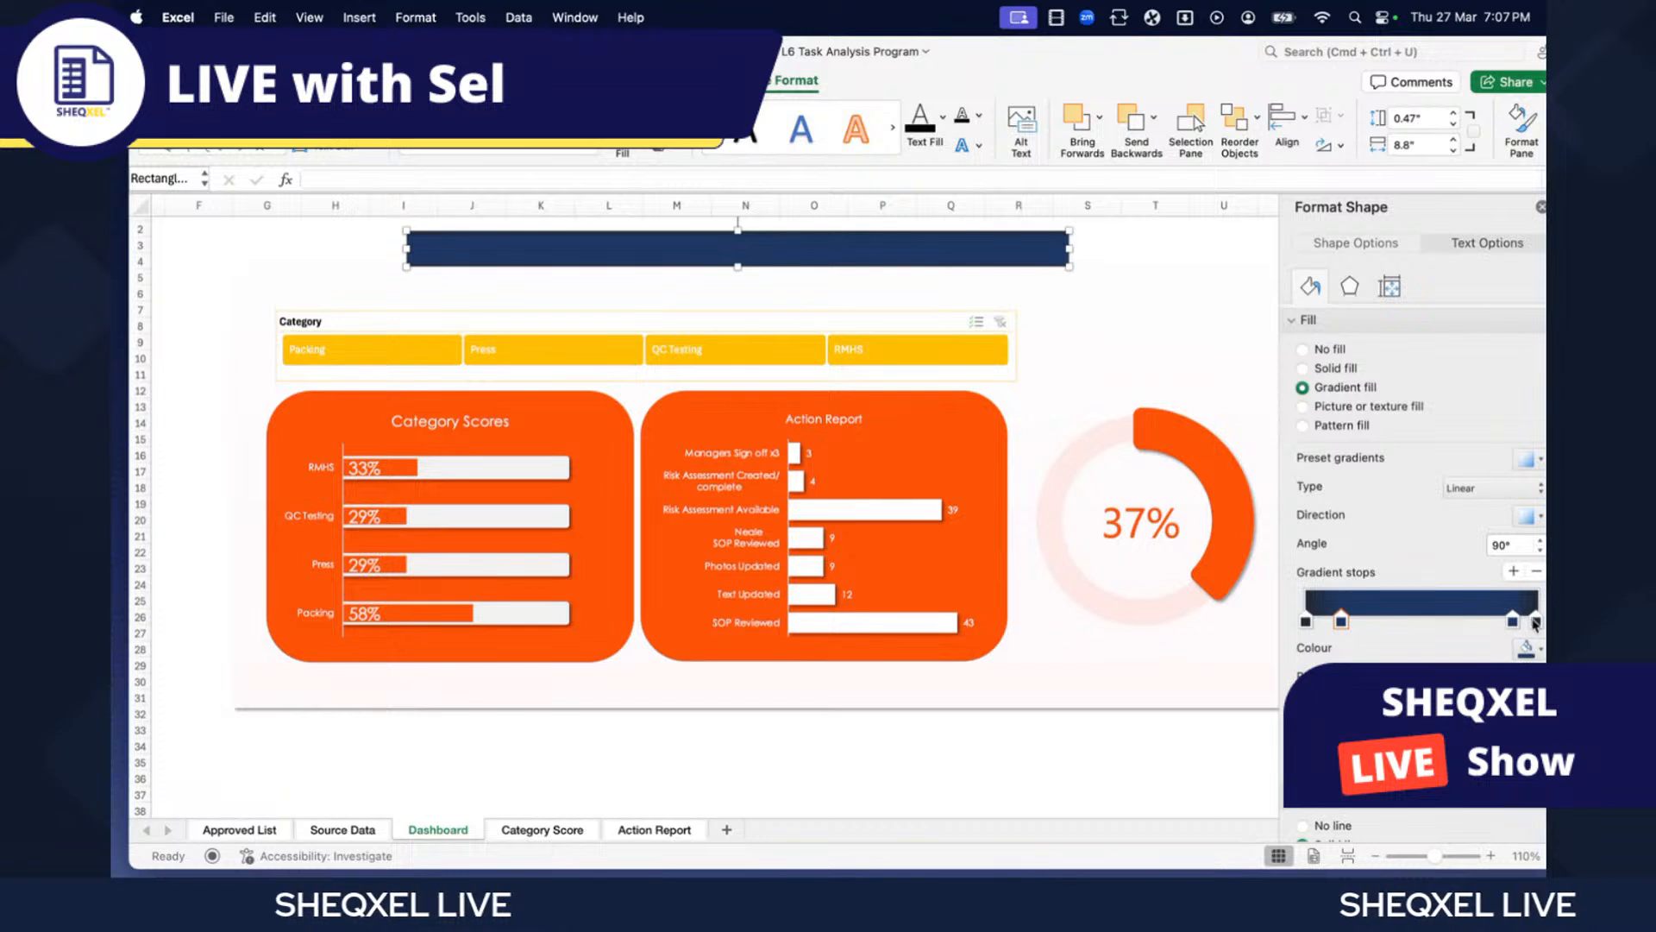
- Nudge the title bar's two inner gradient stops slightly towards the middle of the gradient
key("Up")
key("Up")
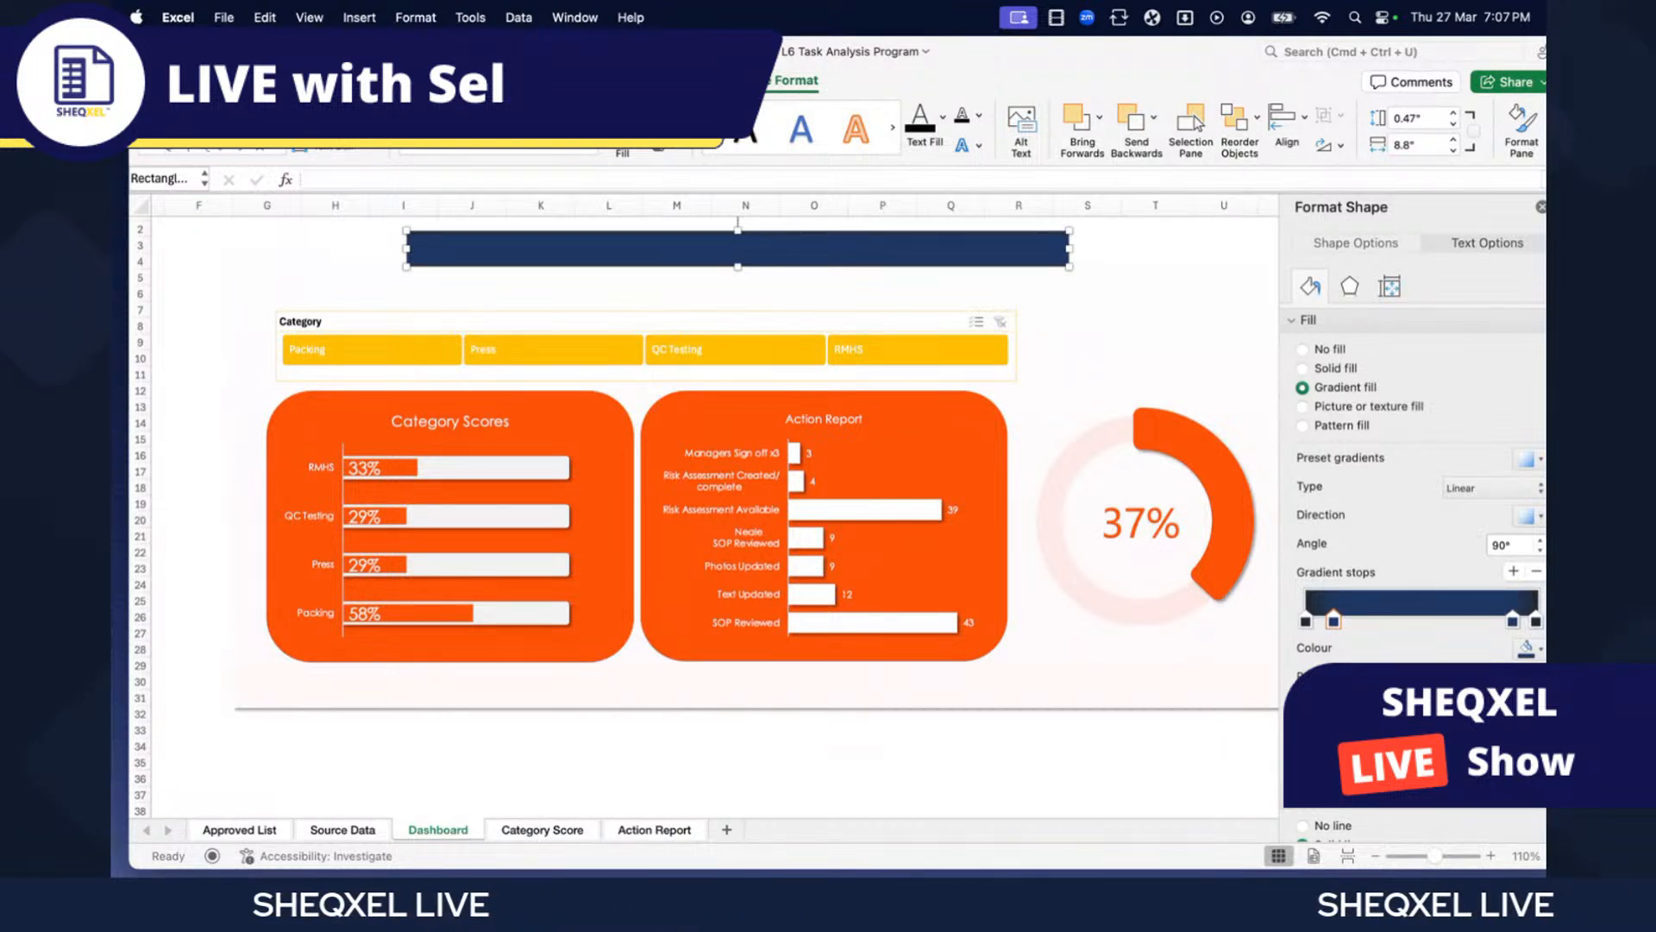
key("Up")
key("Up")
left_click(1513, 620)
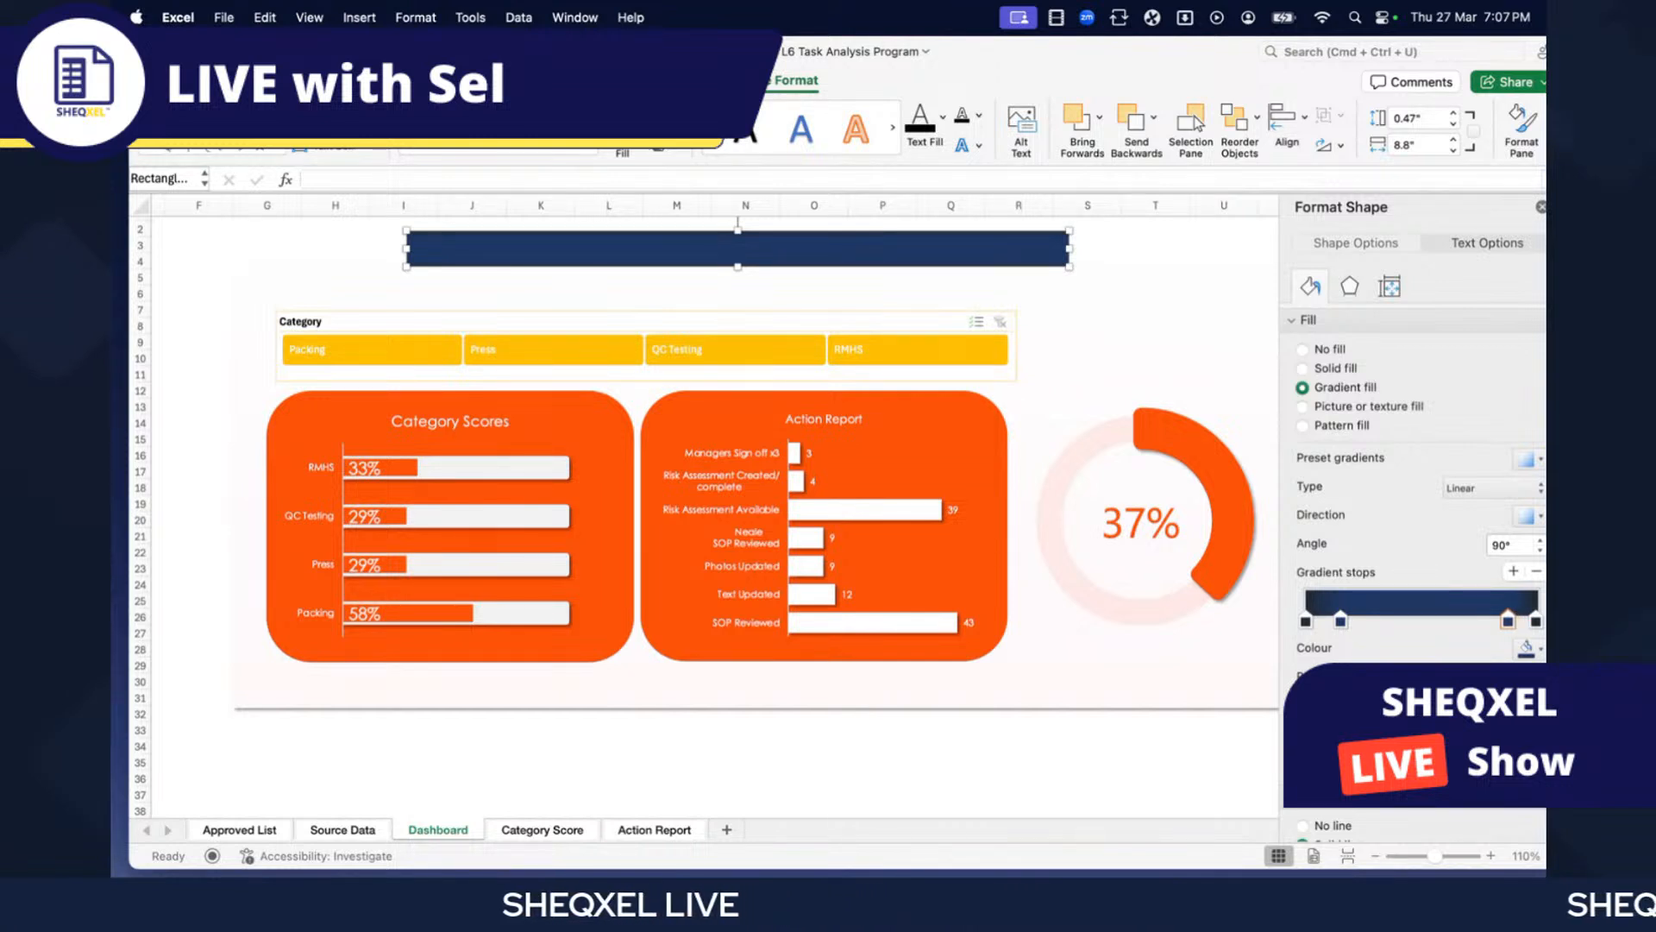
key("Down")
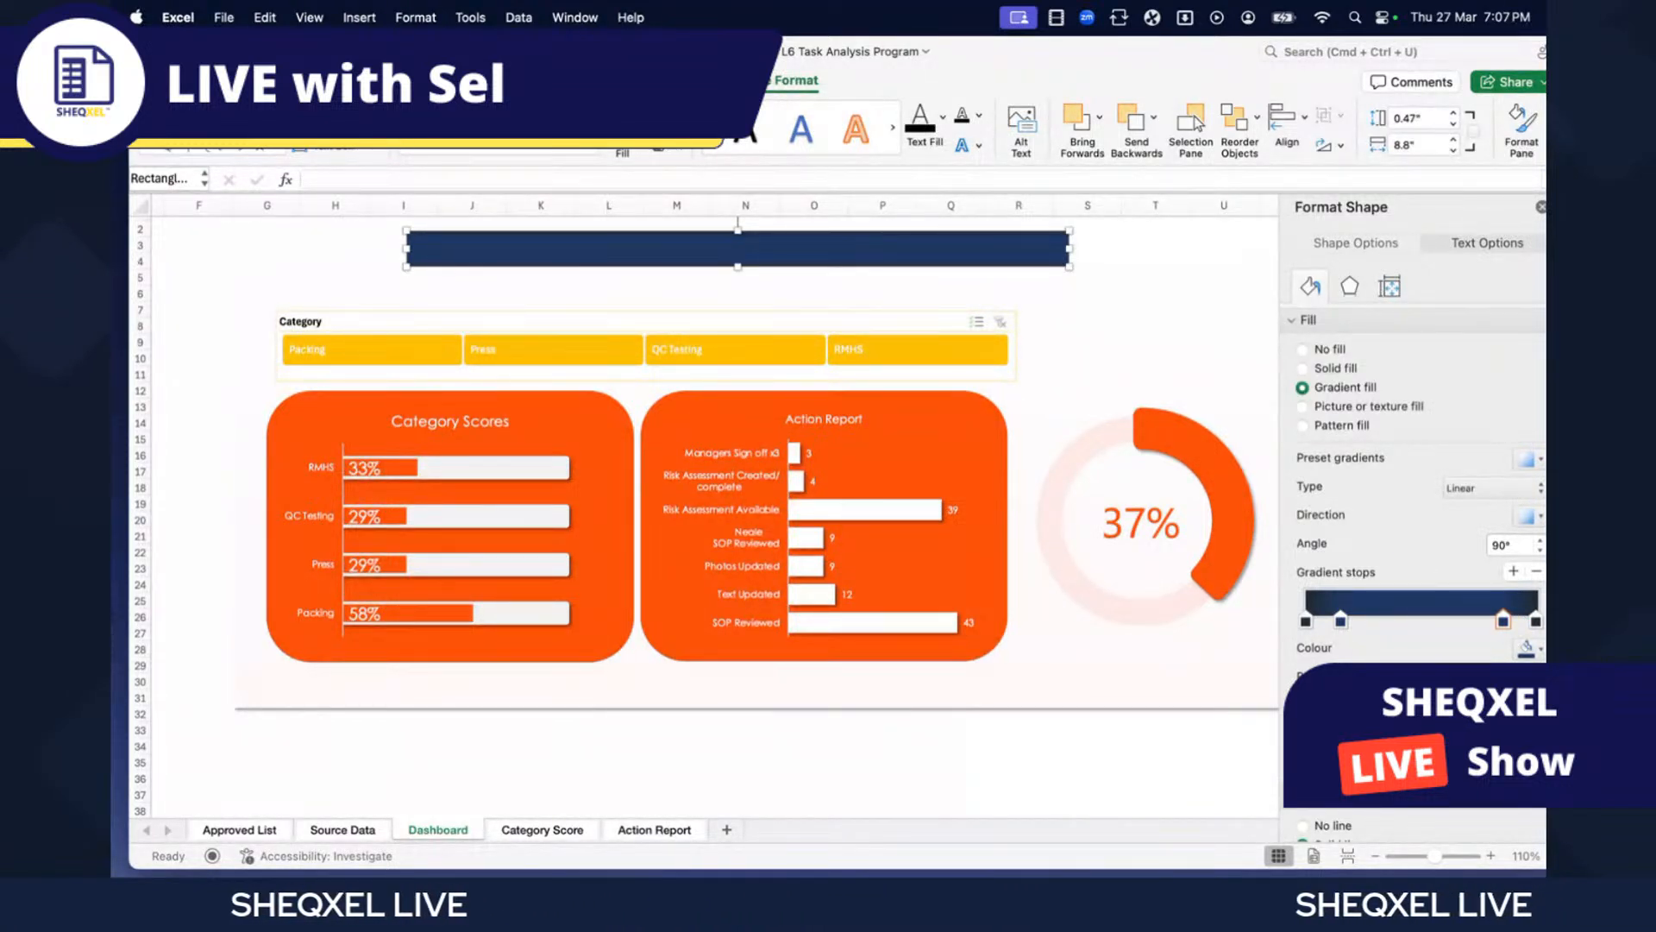
- Recolour the title bar's two inner gradient stops with the next lighter theme blue
left_click(1341, 621)
left_click(1527, 651)
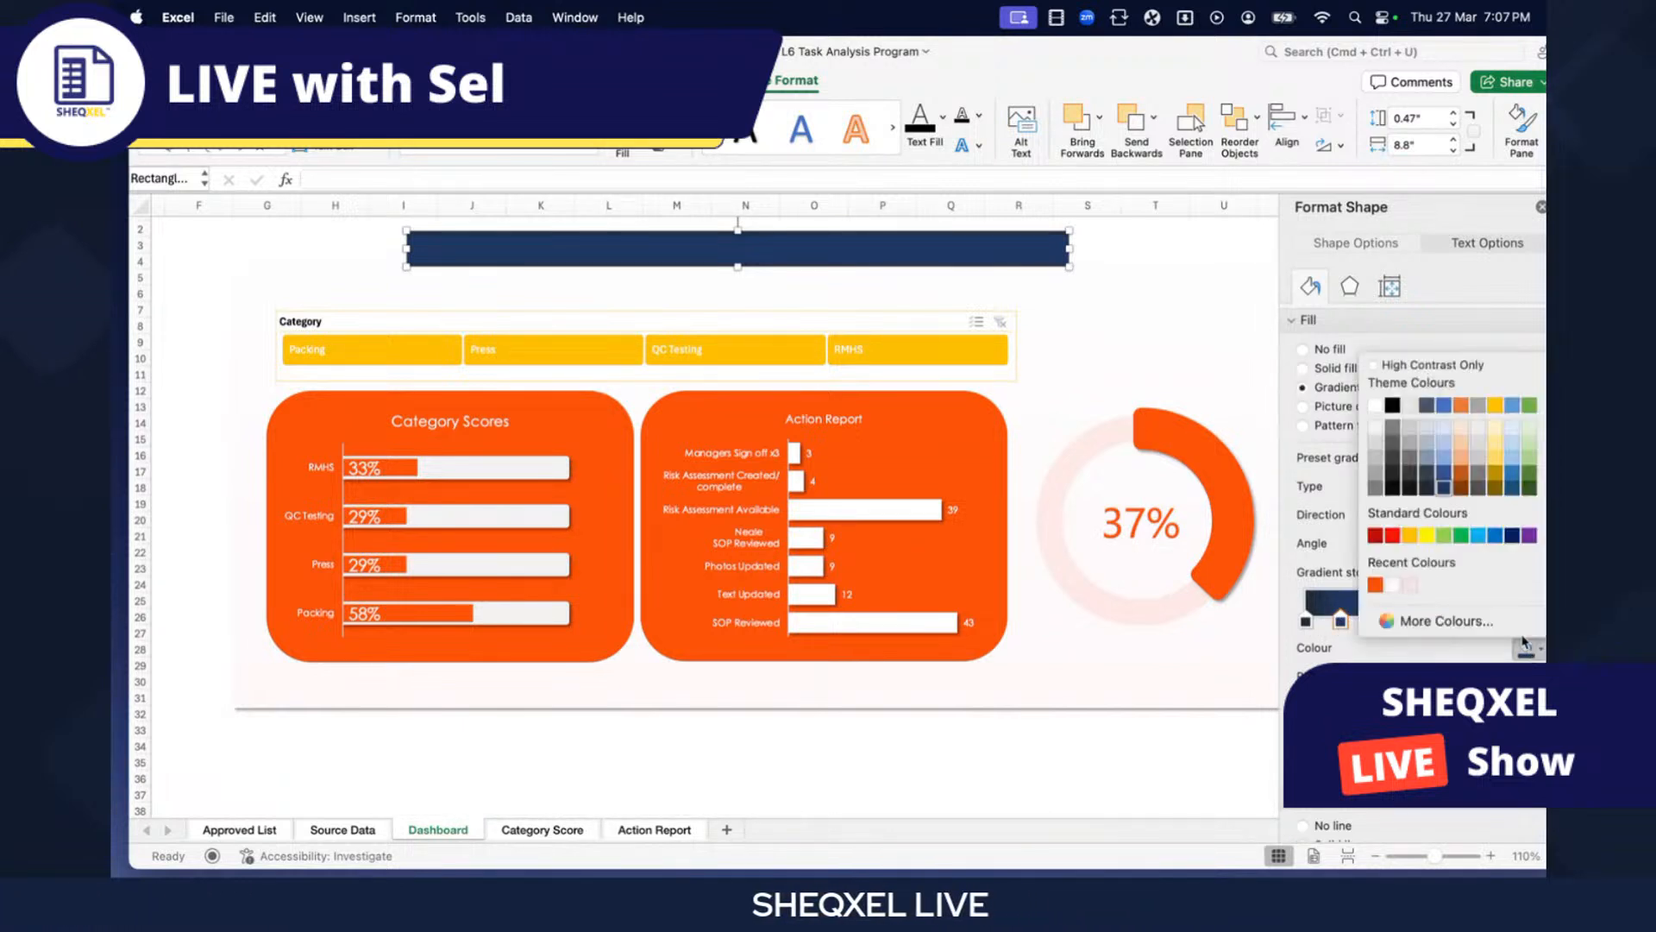
left_click(1439, 474)
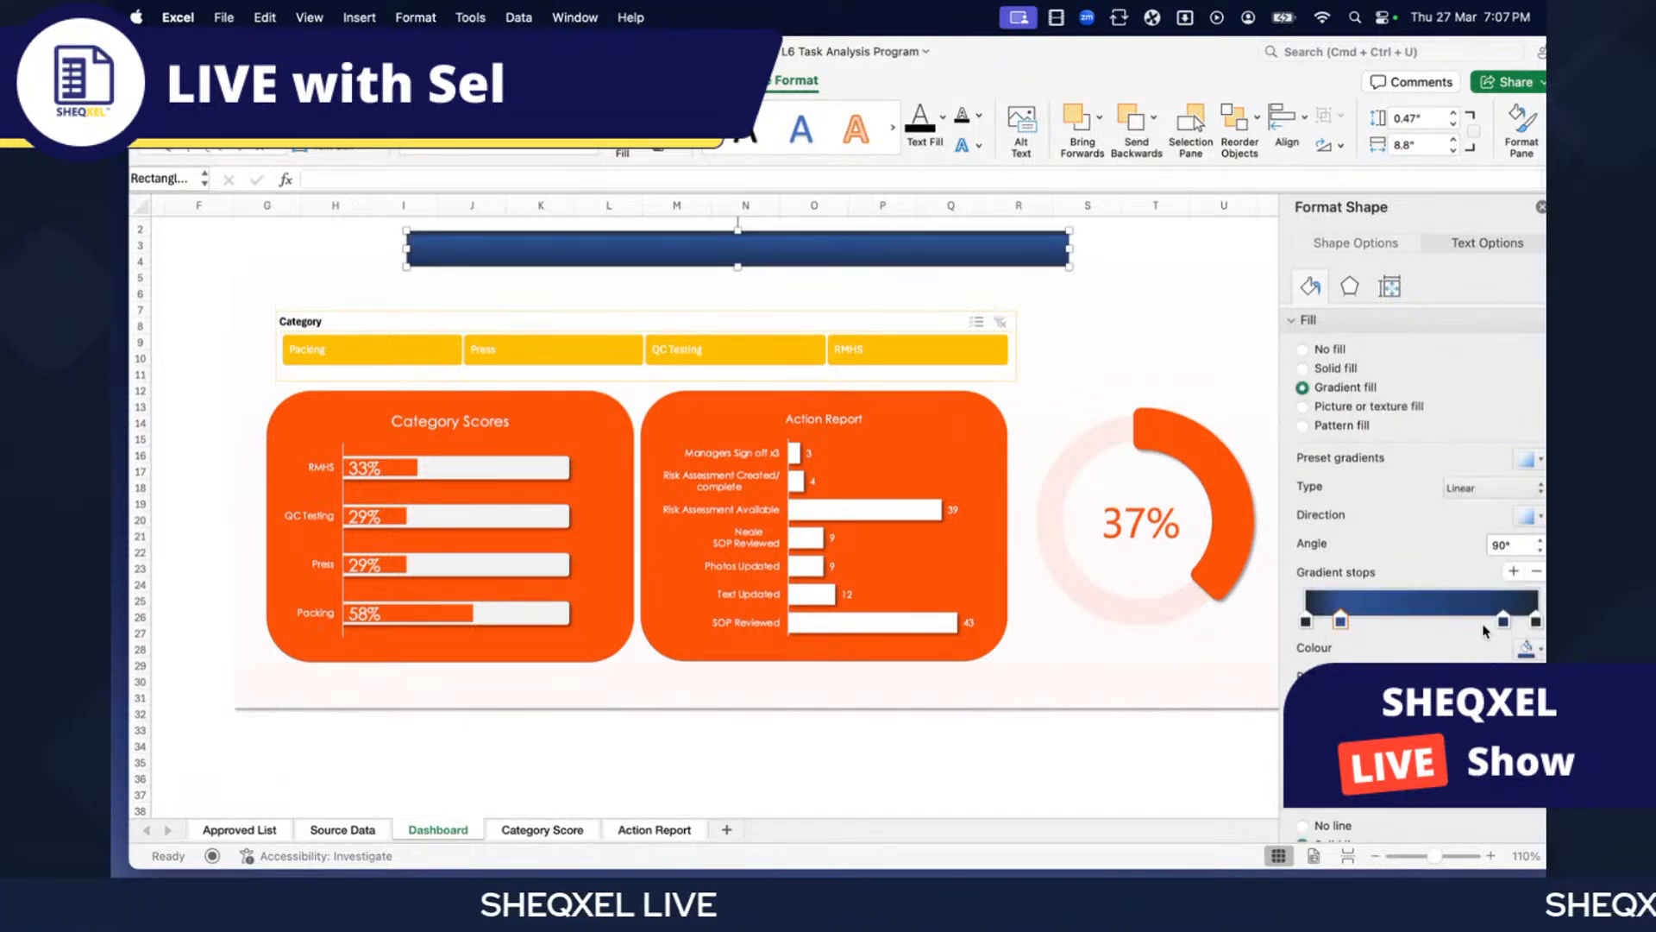
left_click(1527, 649)
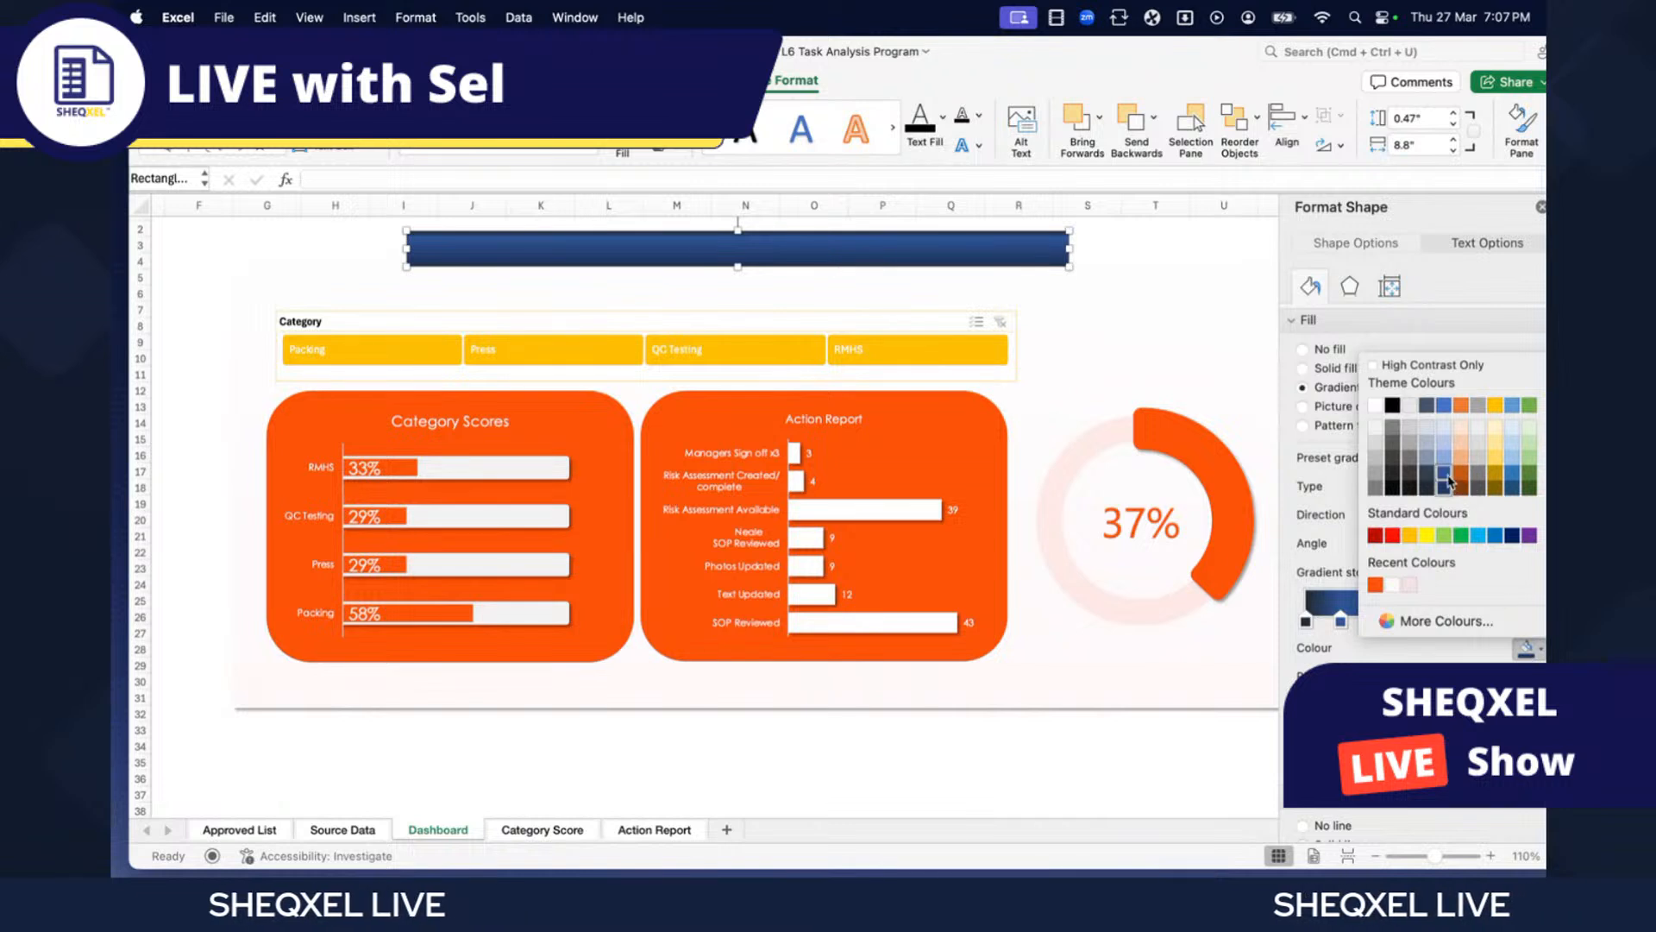
left_click(1445, 482)
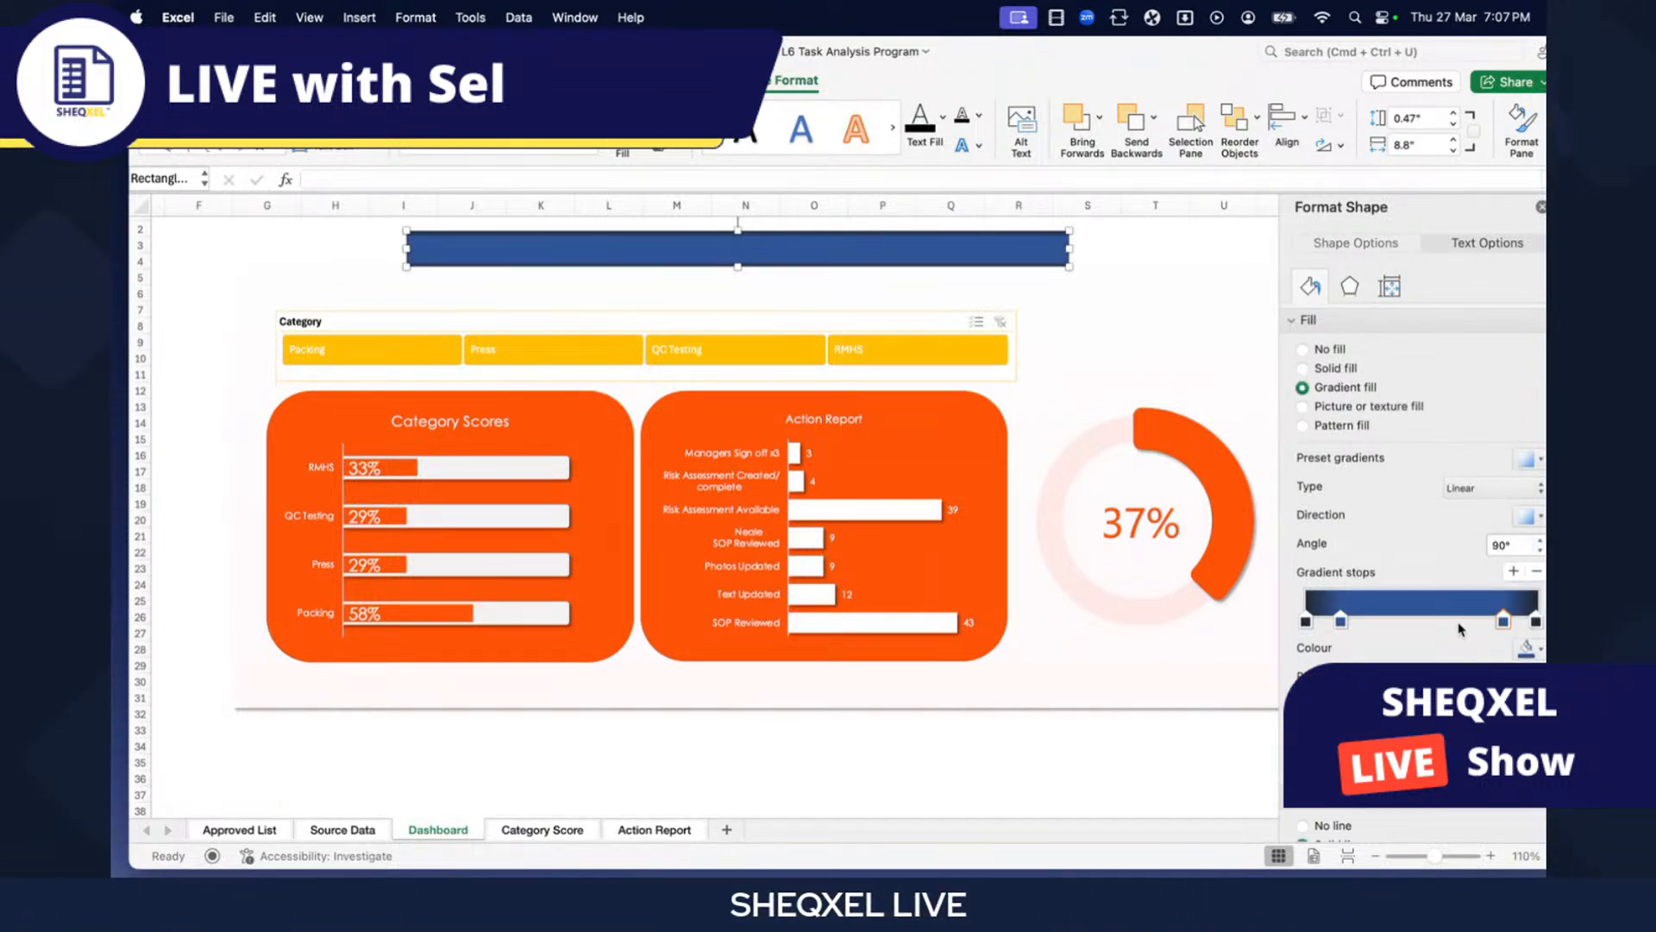
- Try another gradient direction and the Rectangular and Path gradient types on the title bar
left_click(1527, 516)
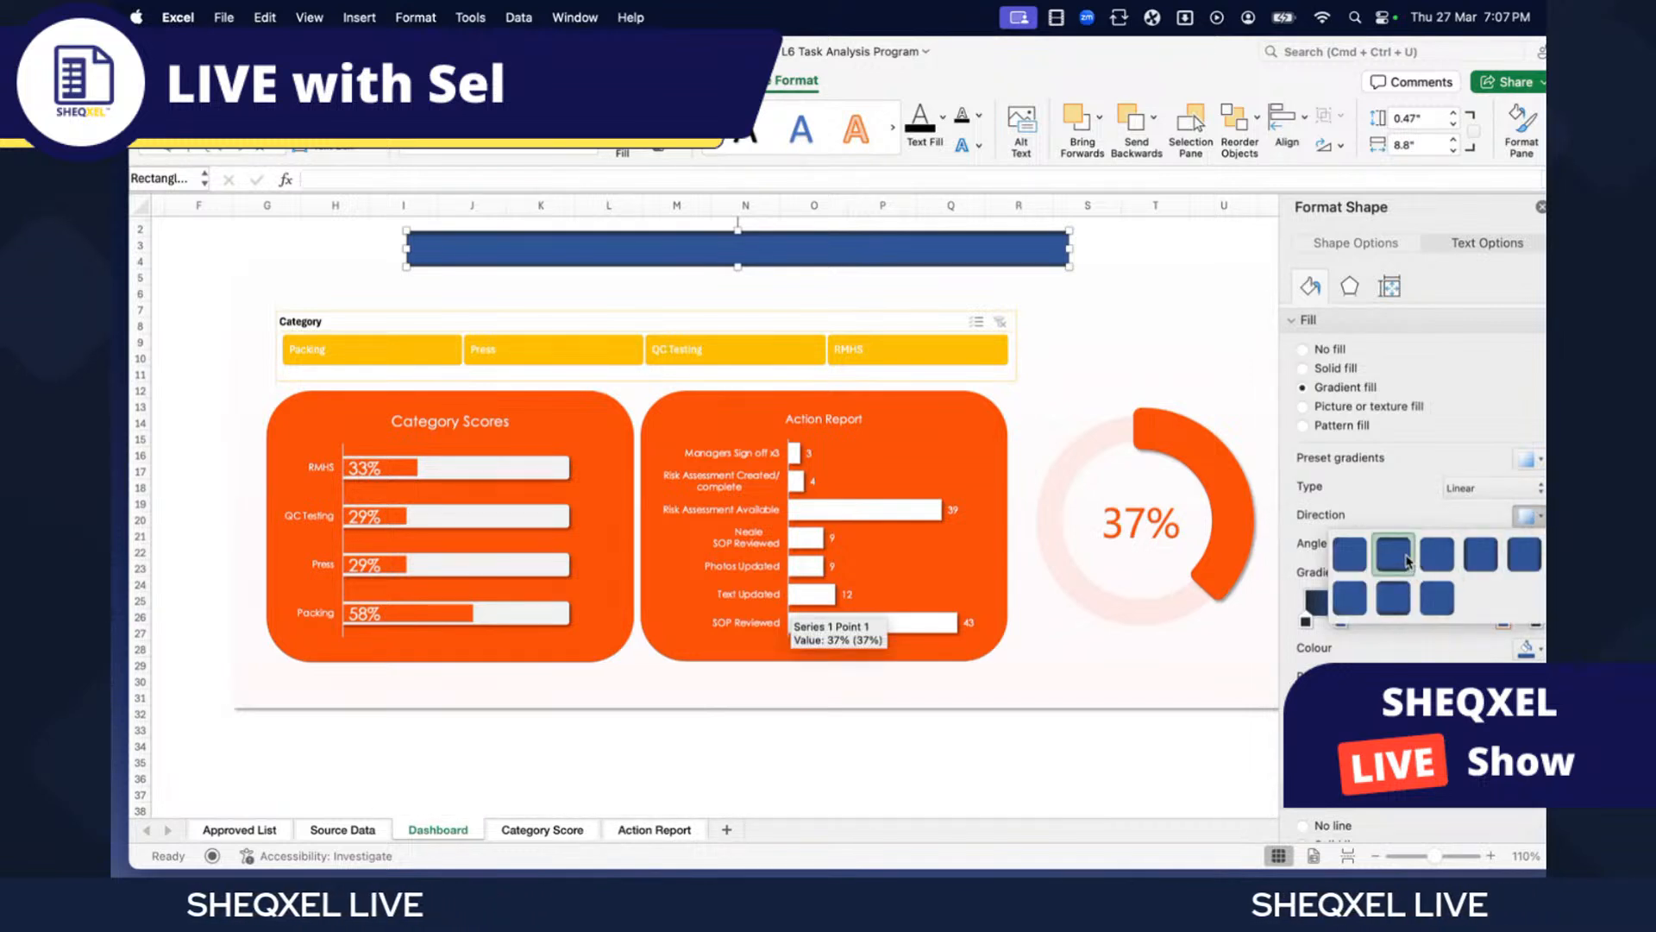
left_click(1432, 565)
left_click(1497, 488)
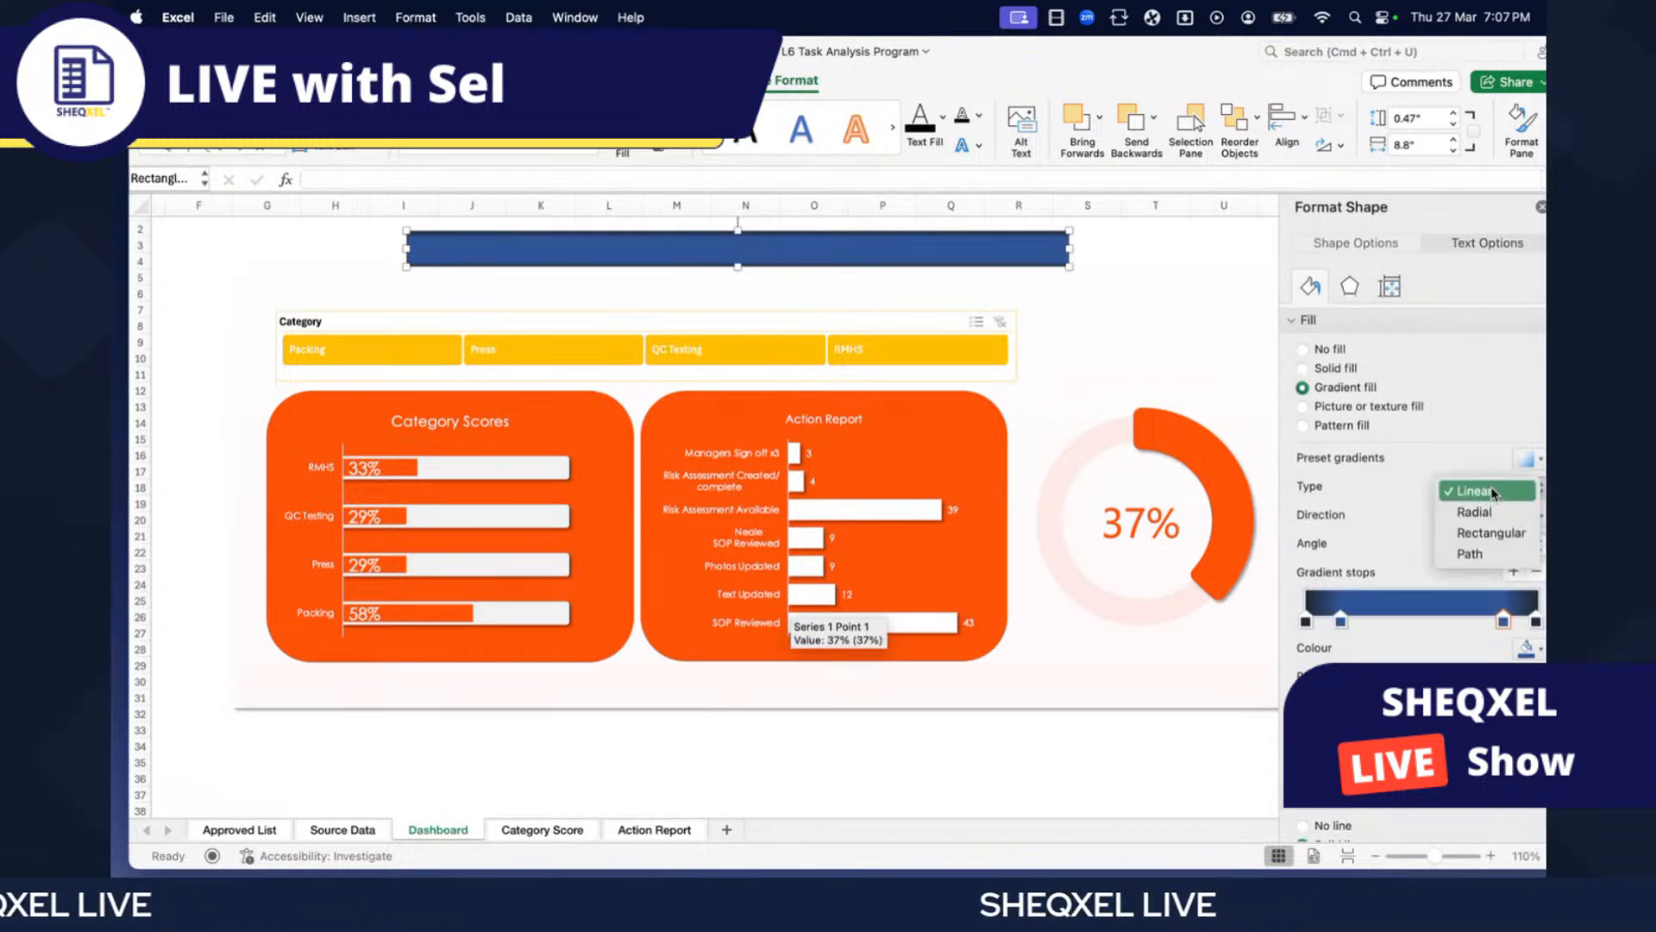
left_click(1487, 533)
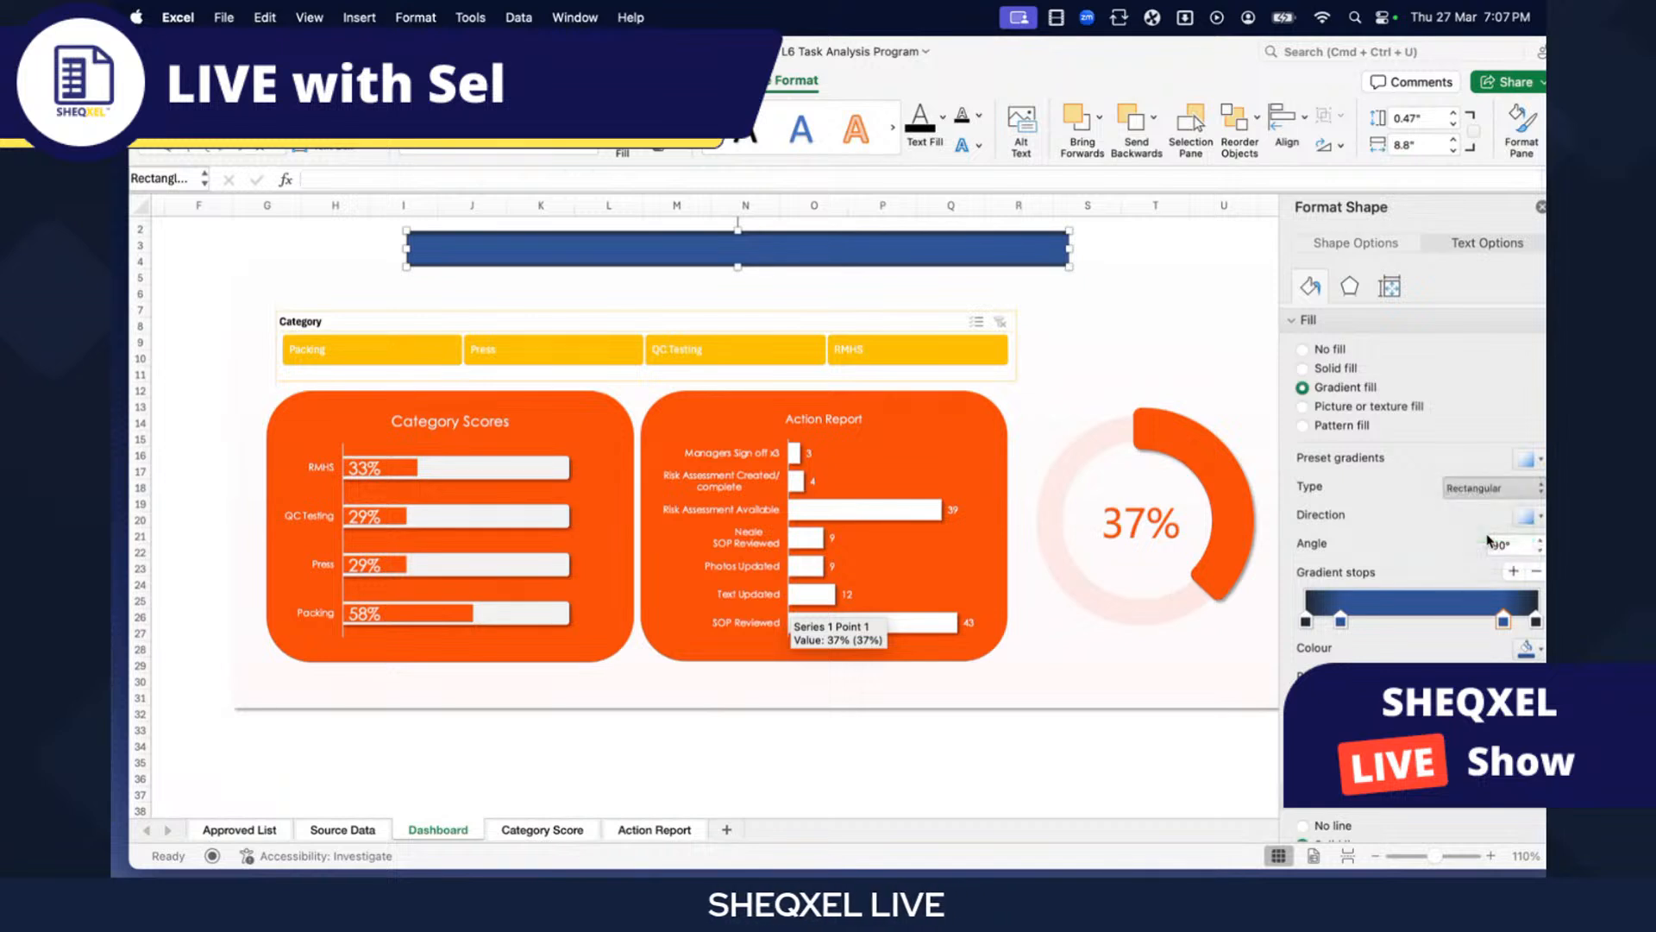
left_click(1508, 496)
left_click(1485, 508)
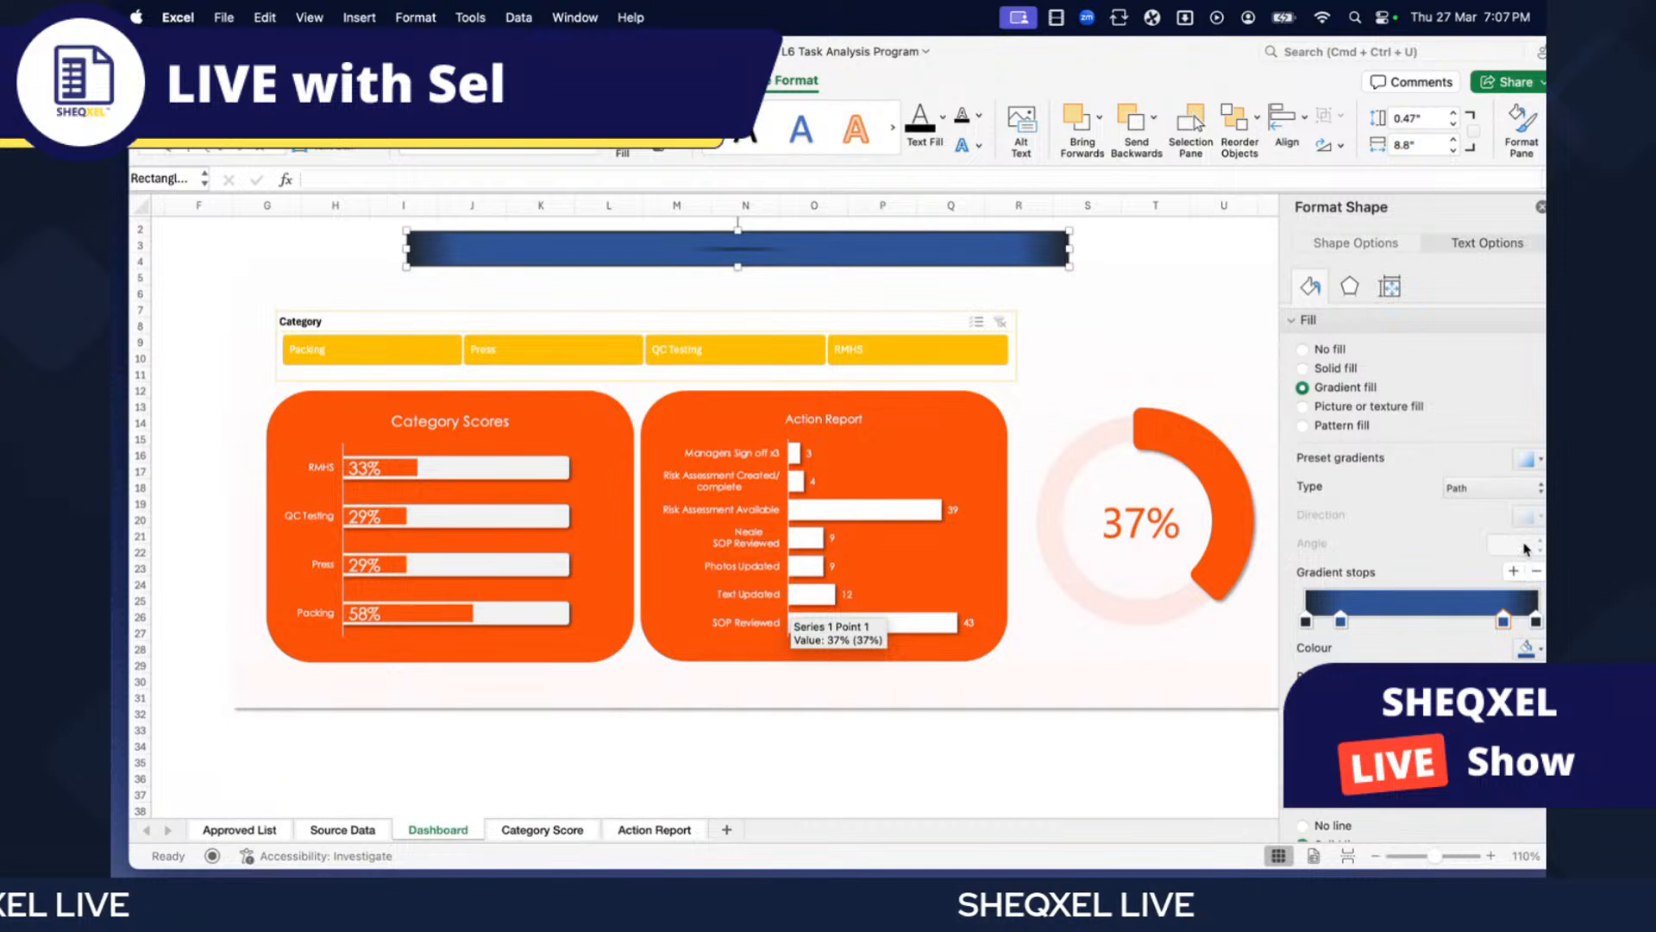
- Return the title bar's gradient to the Linear type with a 90° angle and deselect the bar
left_click(1527, 490)
left_click(1524, 461)
left_click(1523, 461)
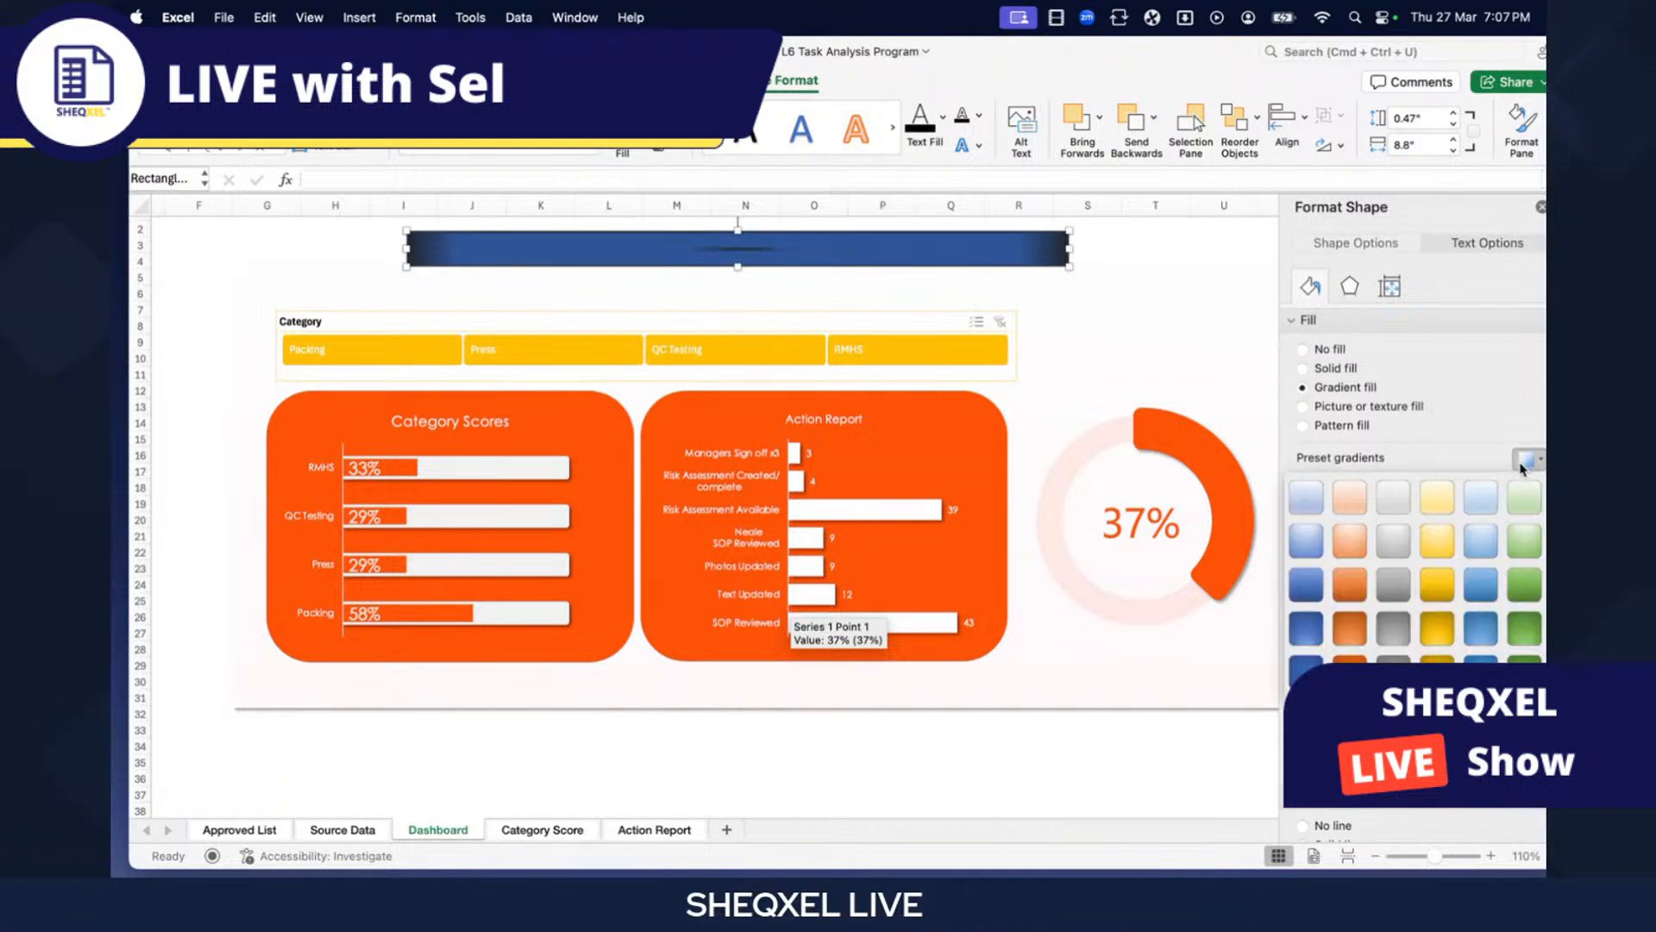
left_click(1485, 455)
left_click(1478, 483)
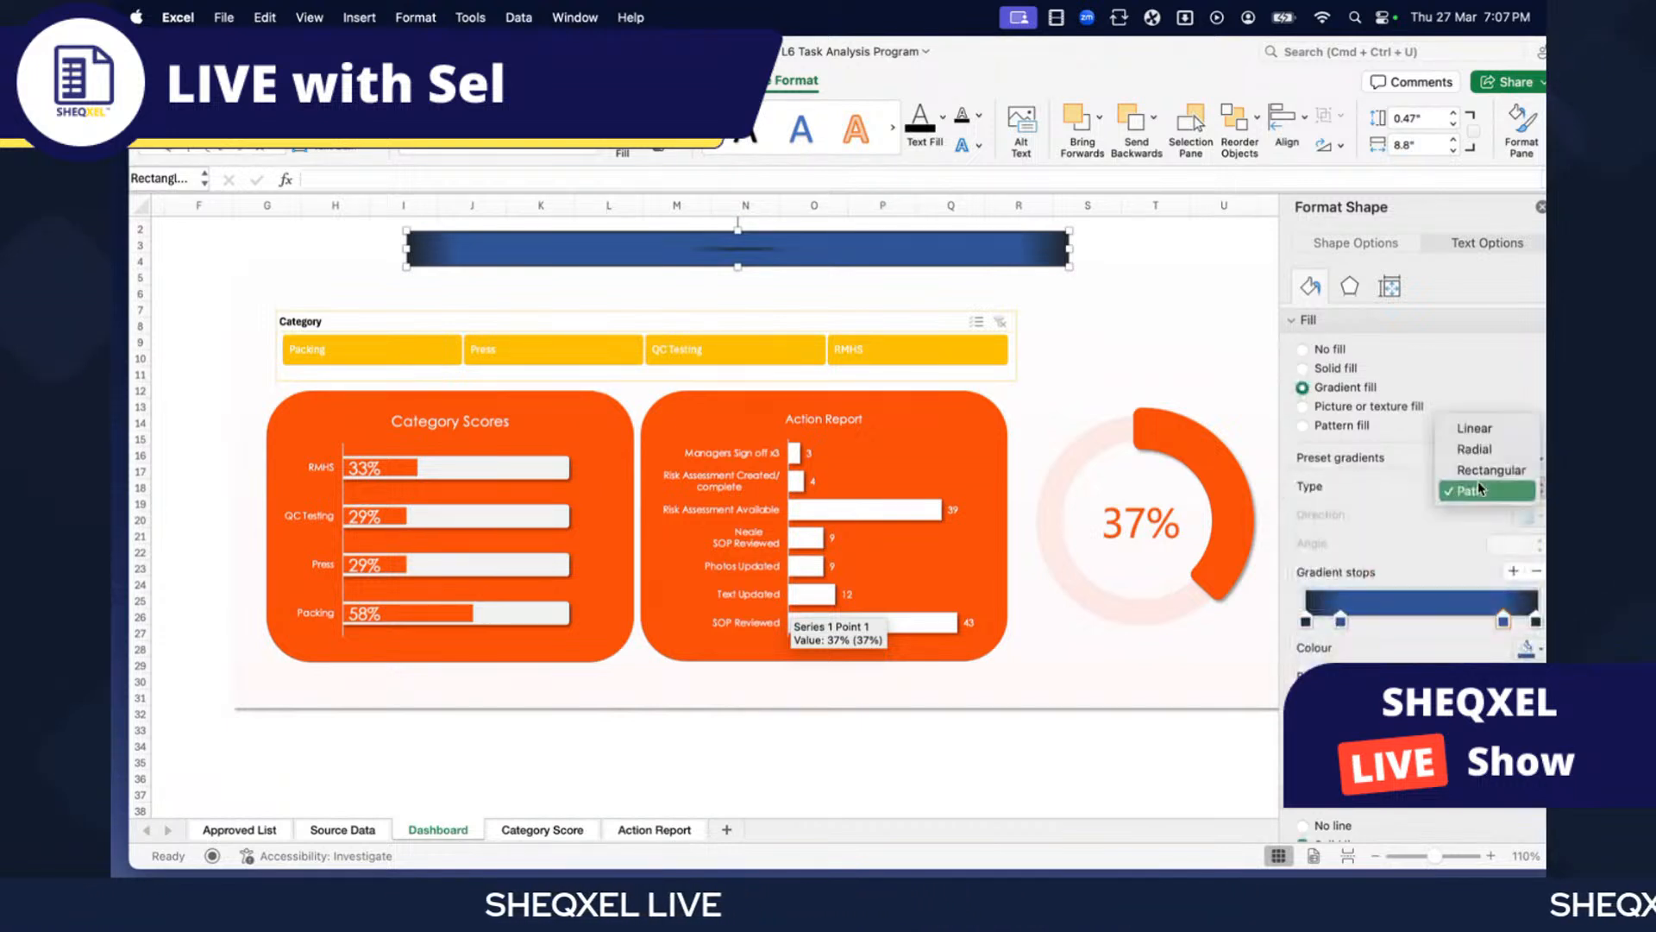
left_click(1477, 428)
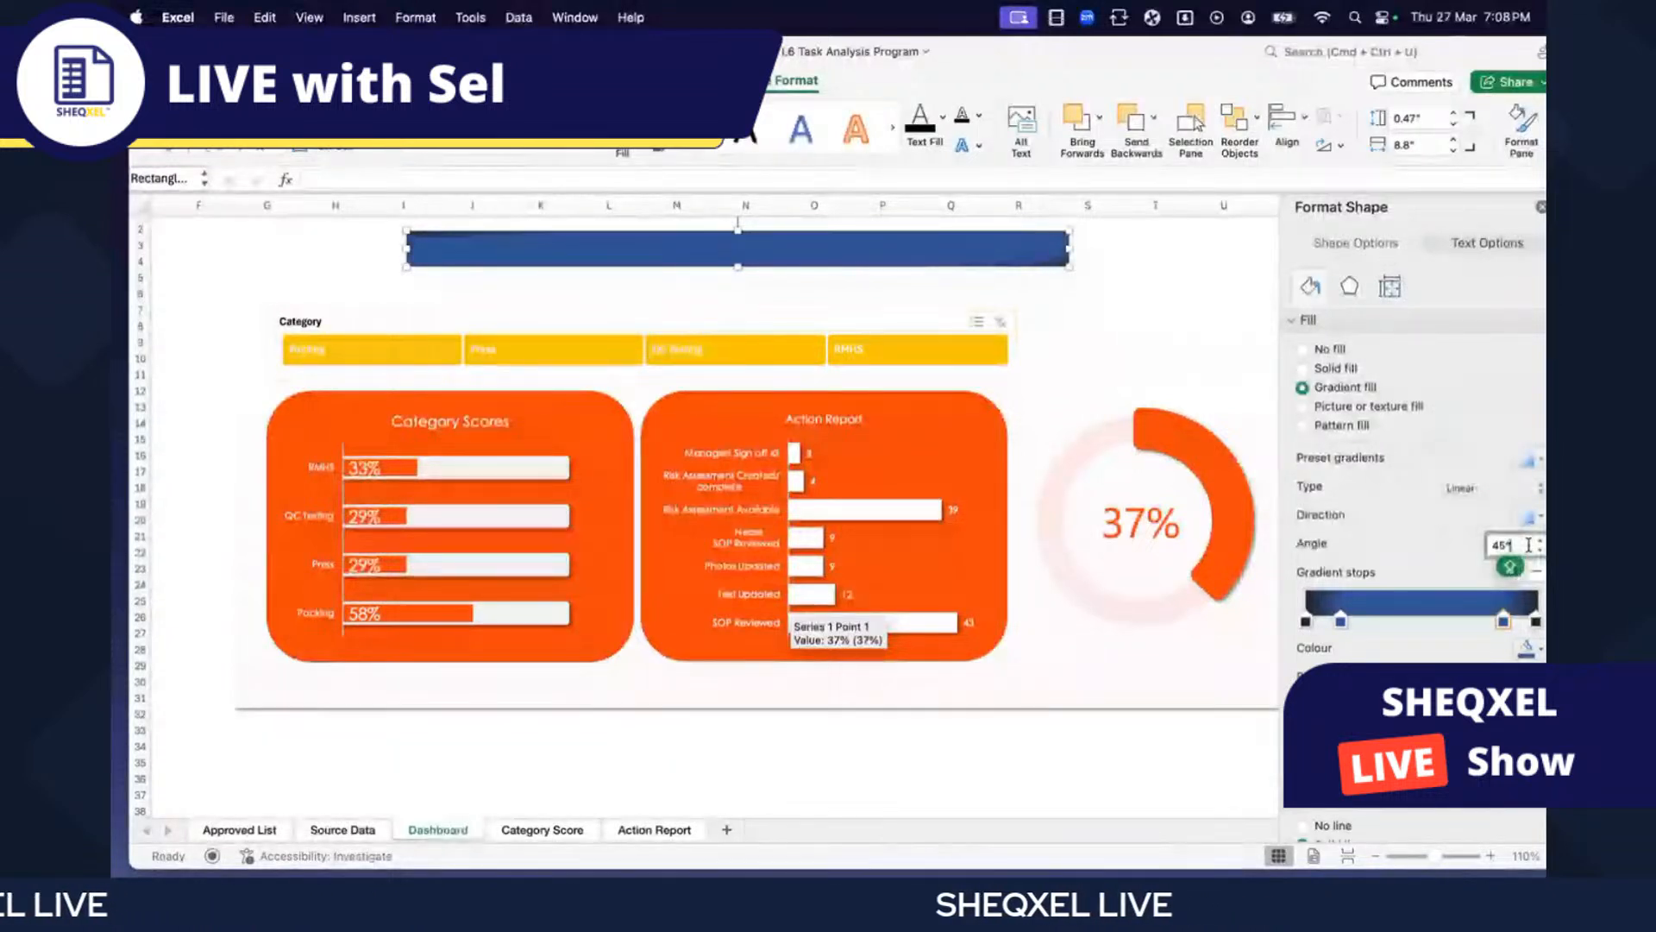
left_click(1529, 516)
left_click(1395, 554)
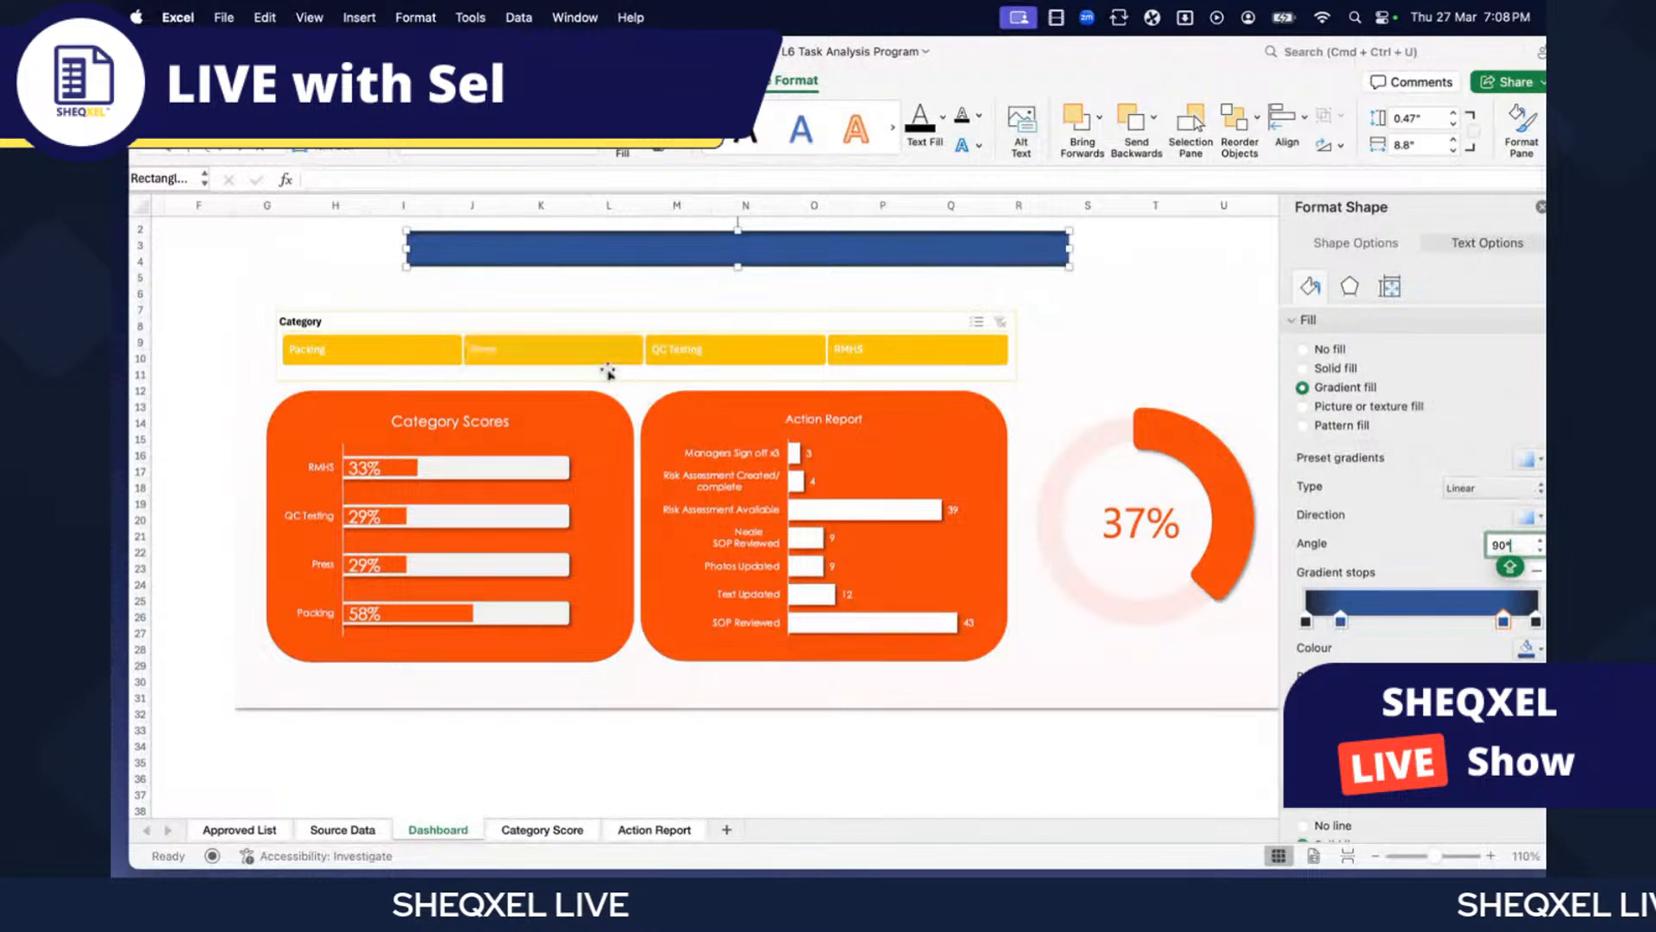
left_click(610, 729)
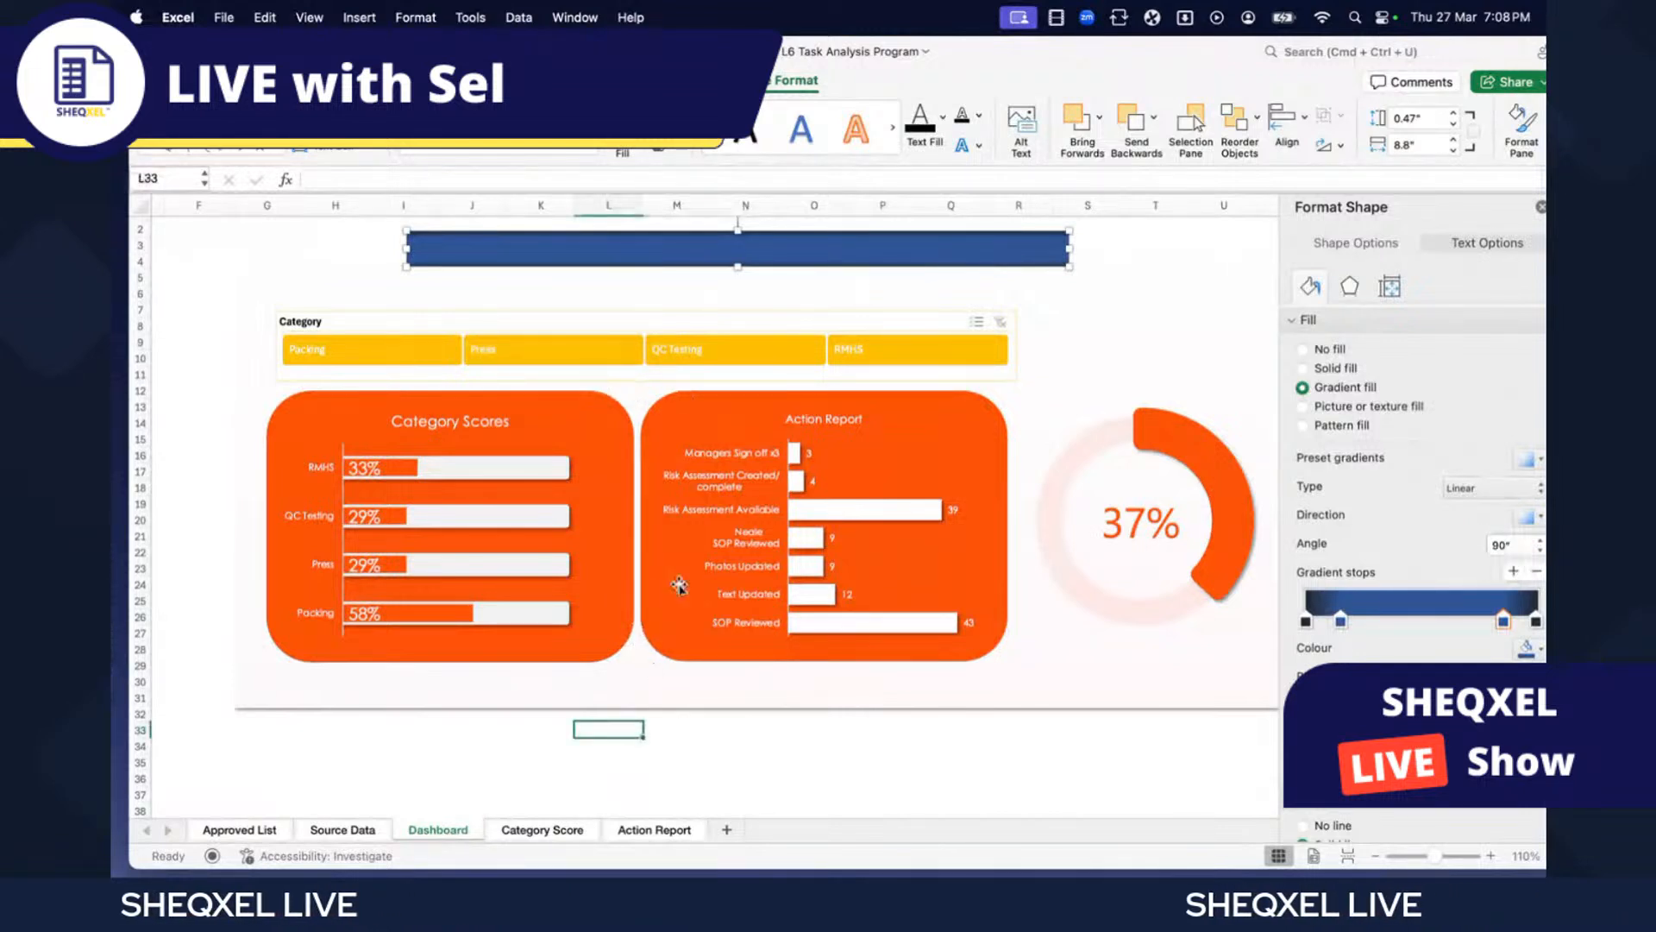
- Enlarge the title bar to about 0.59 inches high and 9.41 inches wide, extending it to the left
left_click(854, 263)
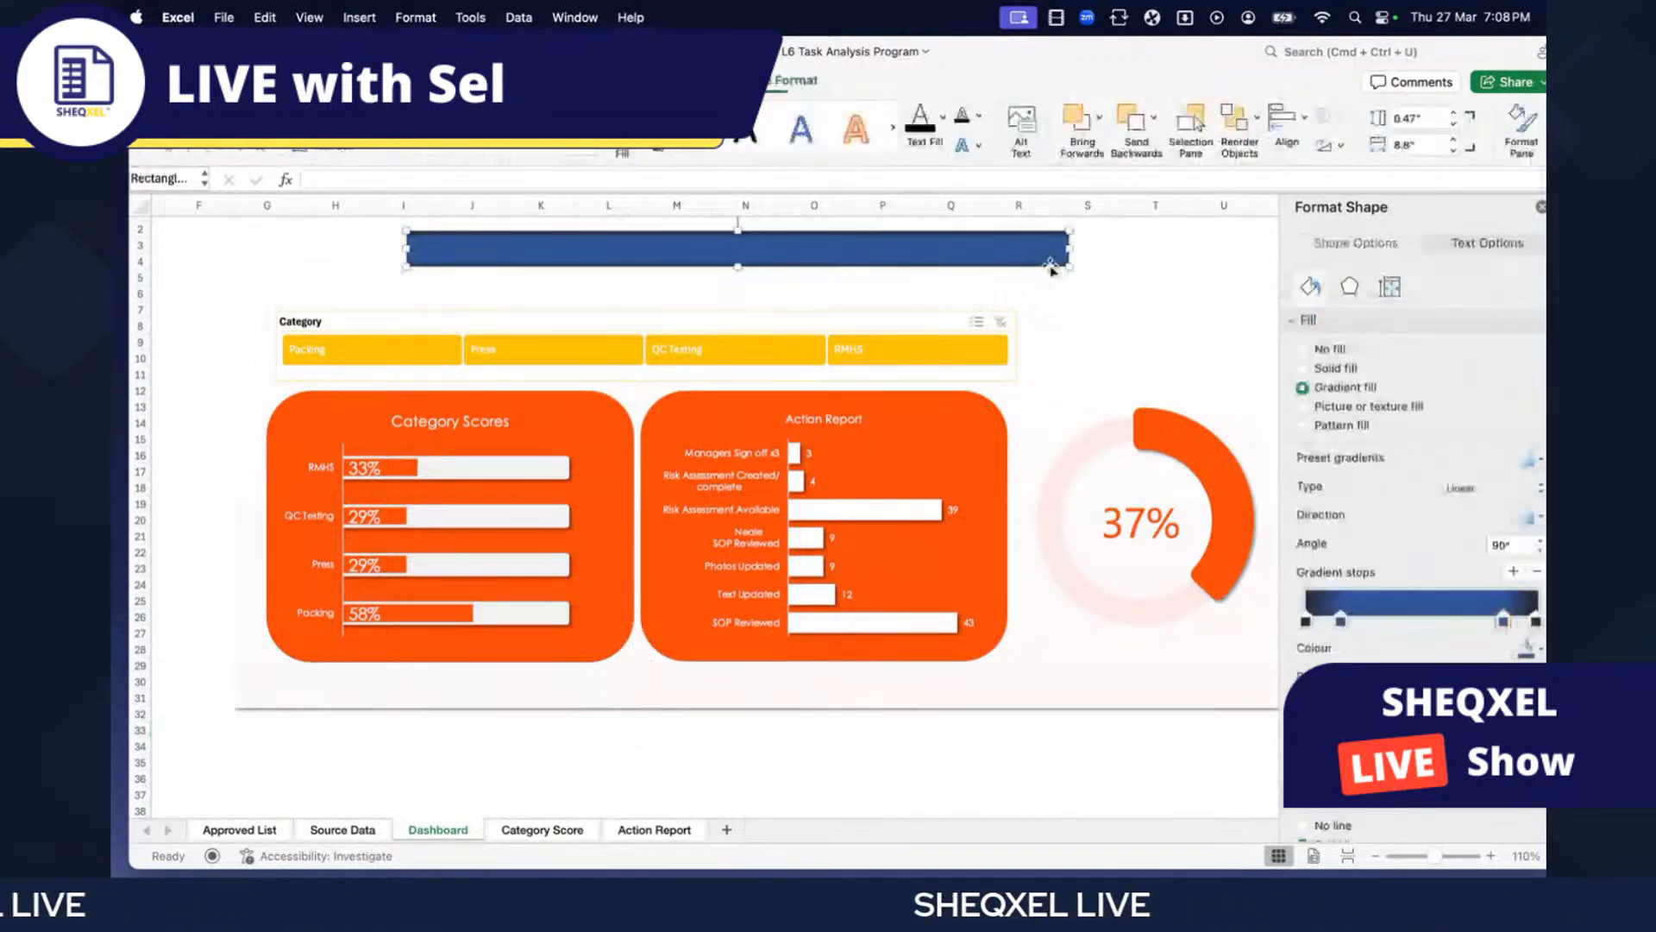
left_click_drag(1050, 267, 1071, 275)
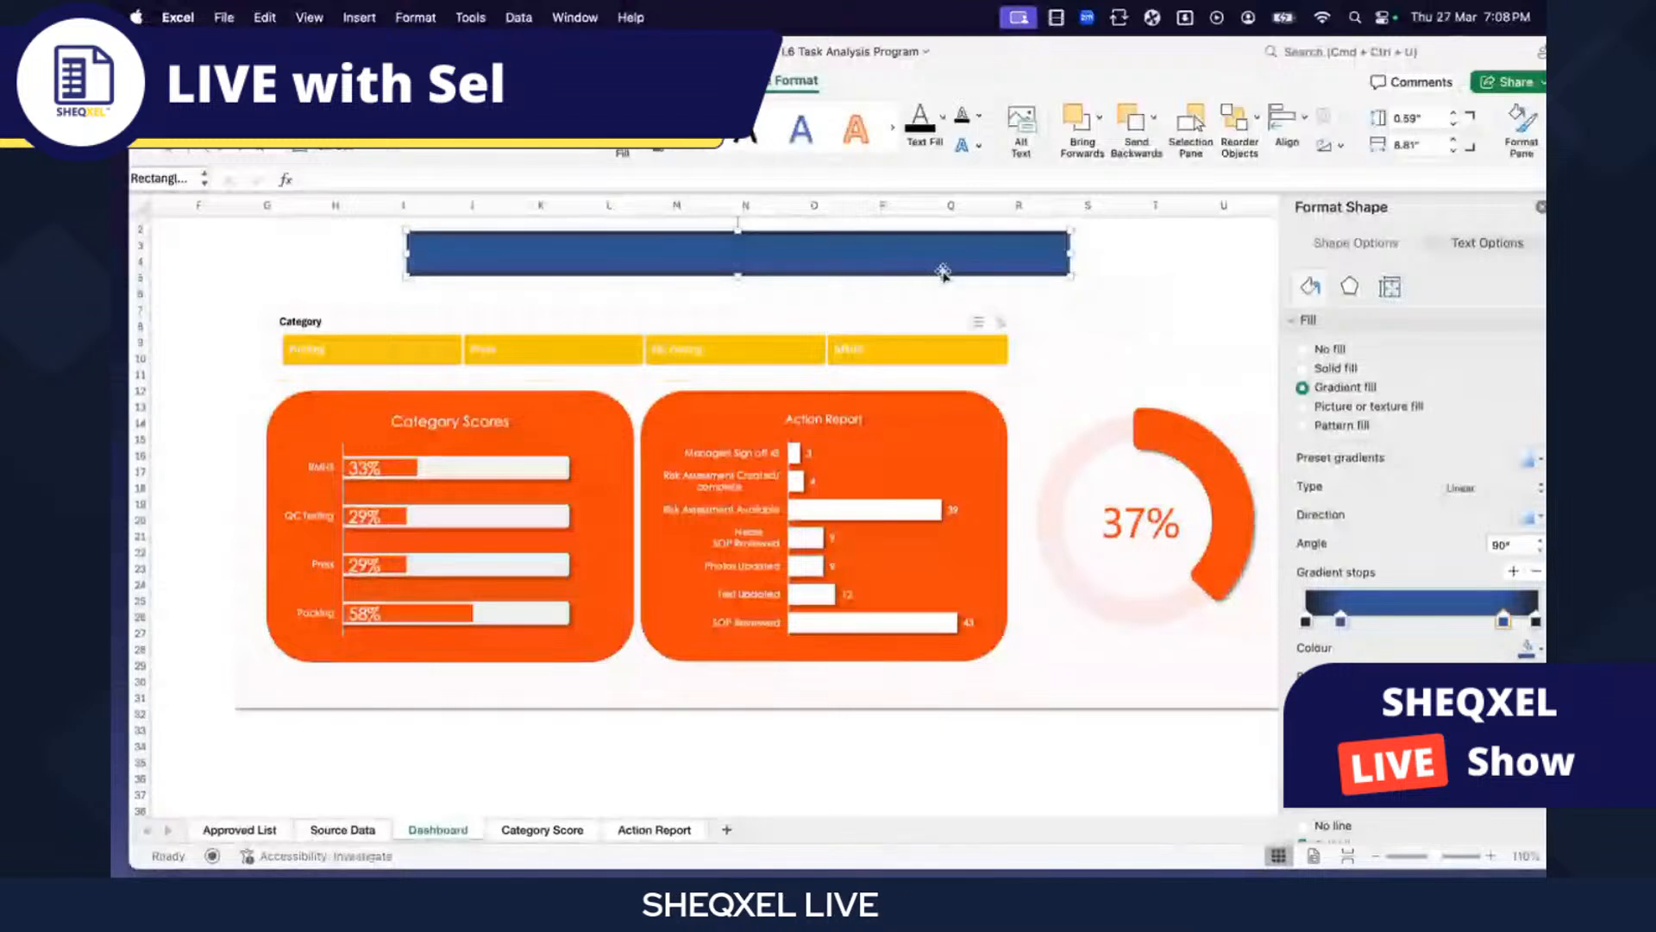
left_click_drag(408, 254, 362, 254)
left_click(676, 754)
left_click(657, 254)
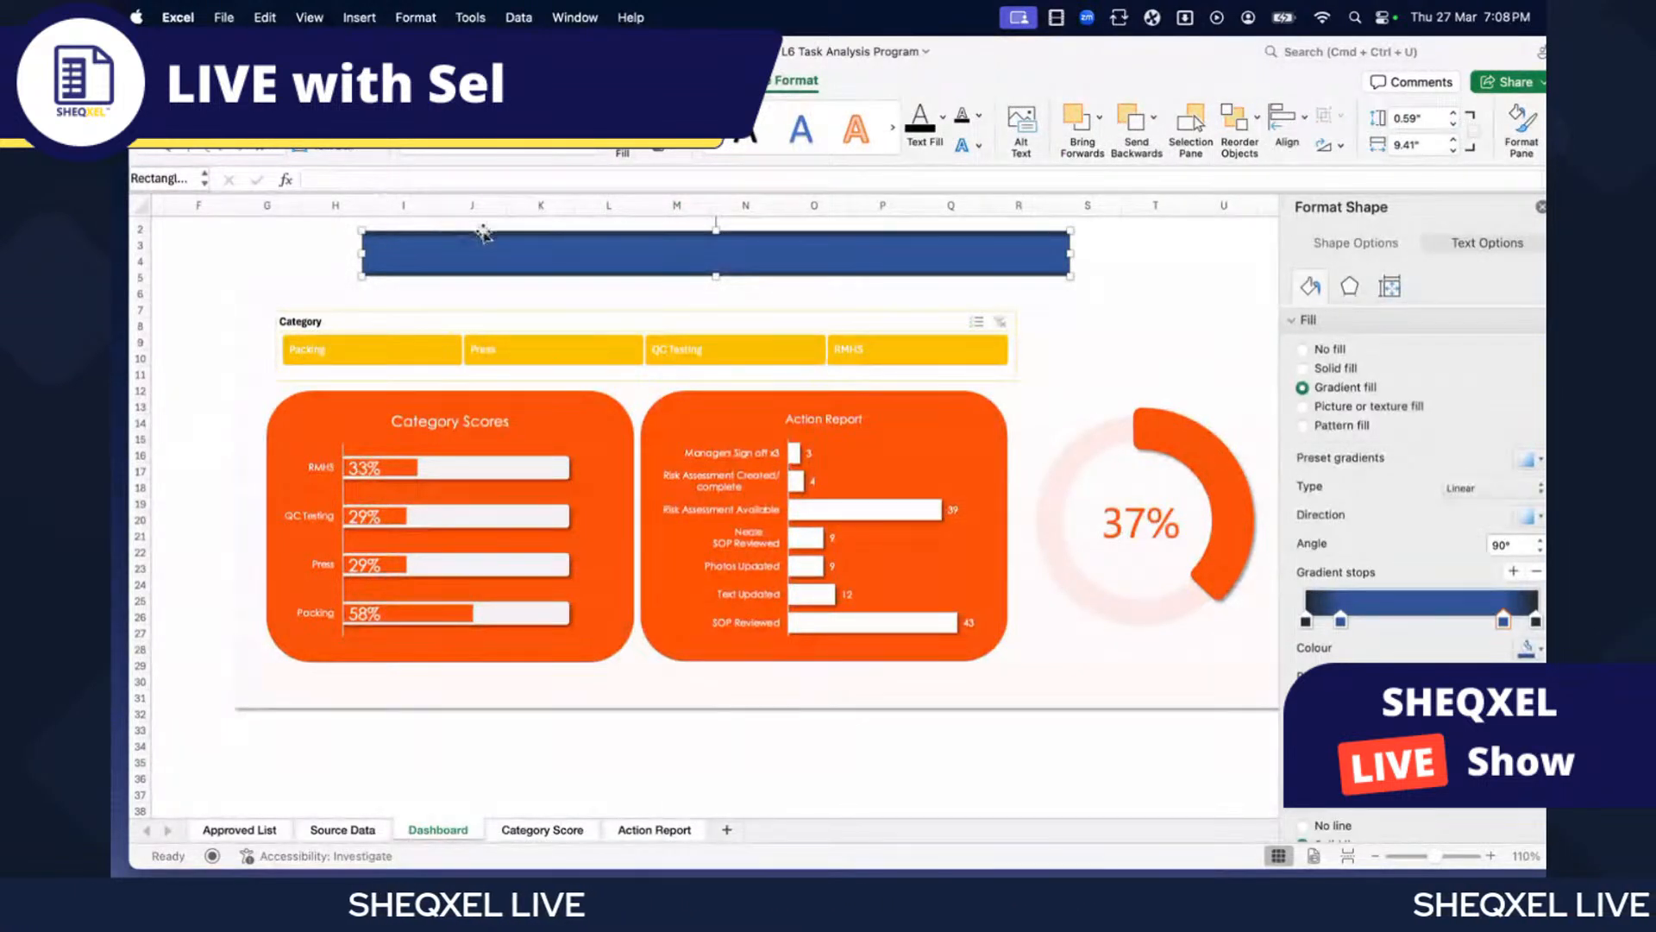
- Enter the title "TASK ANALYSIS DASHBOARD" in the title bar, replacing the trial text
right_click(542, 257)
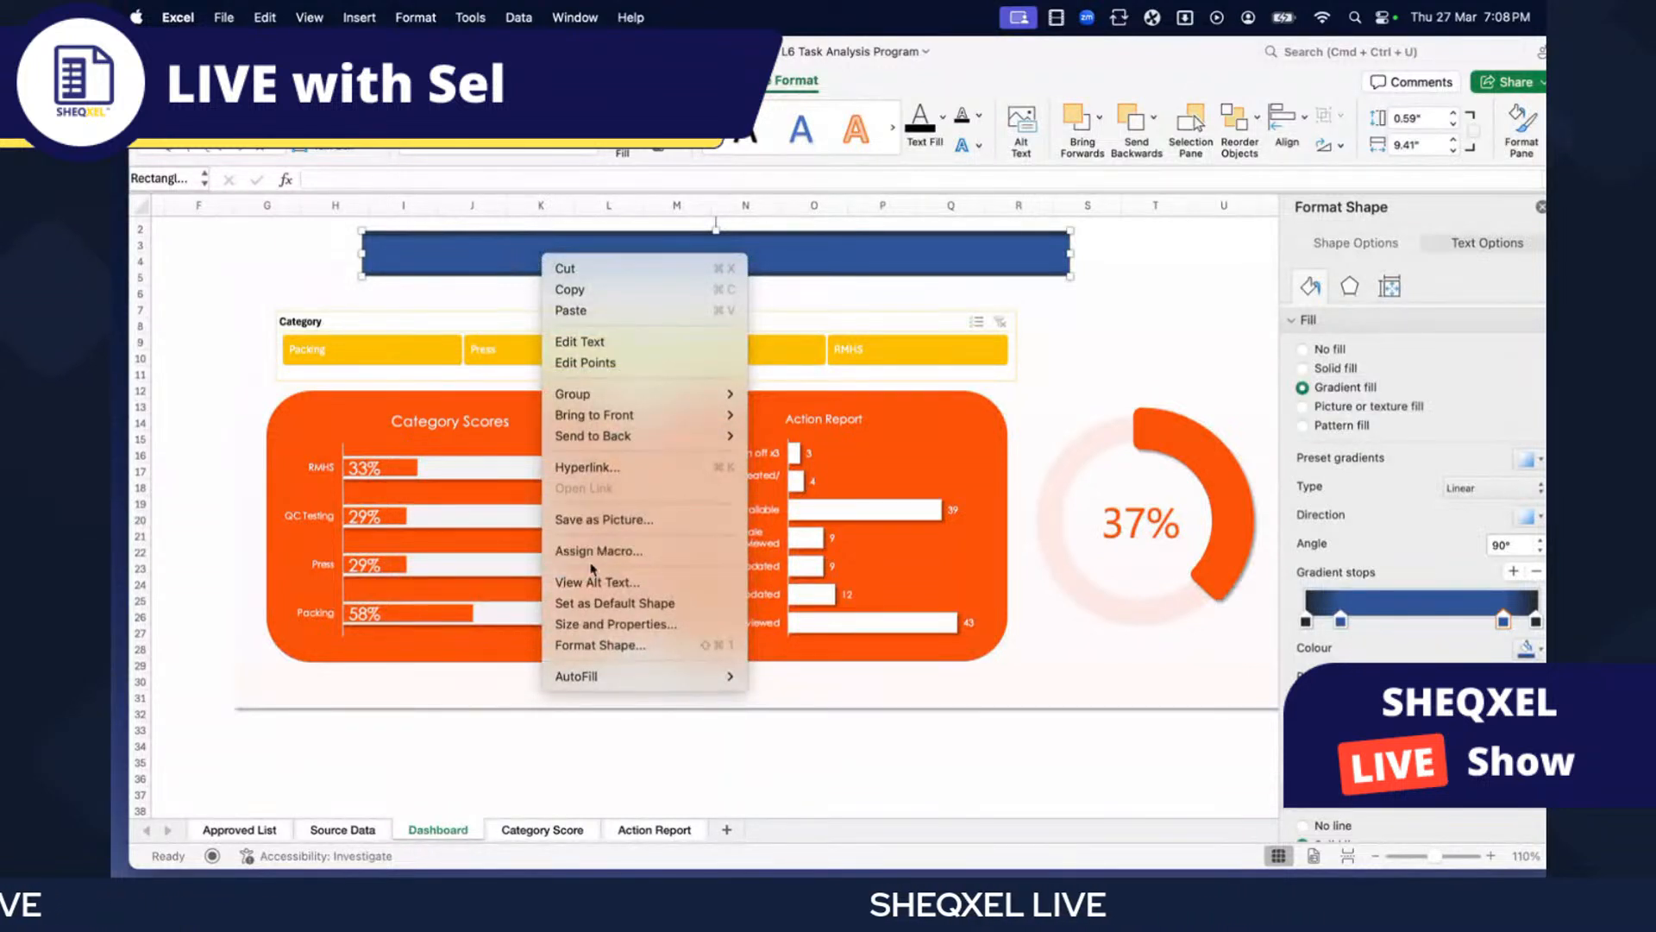
left_click(483, 264)
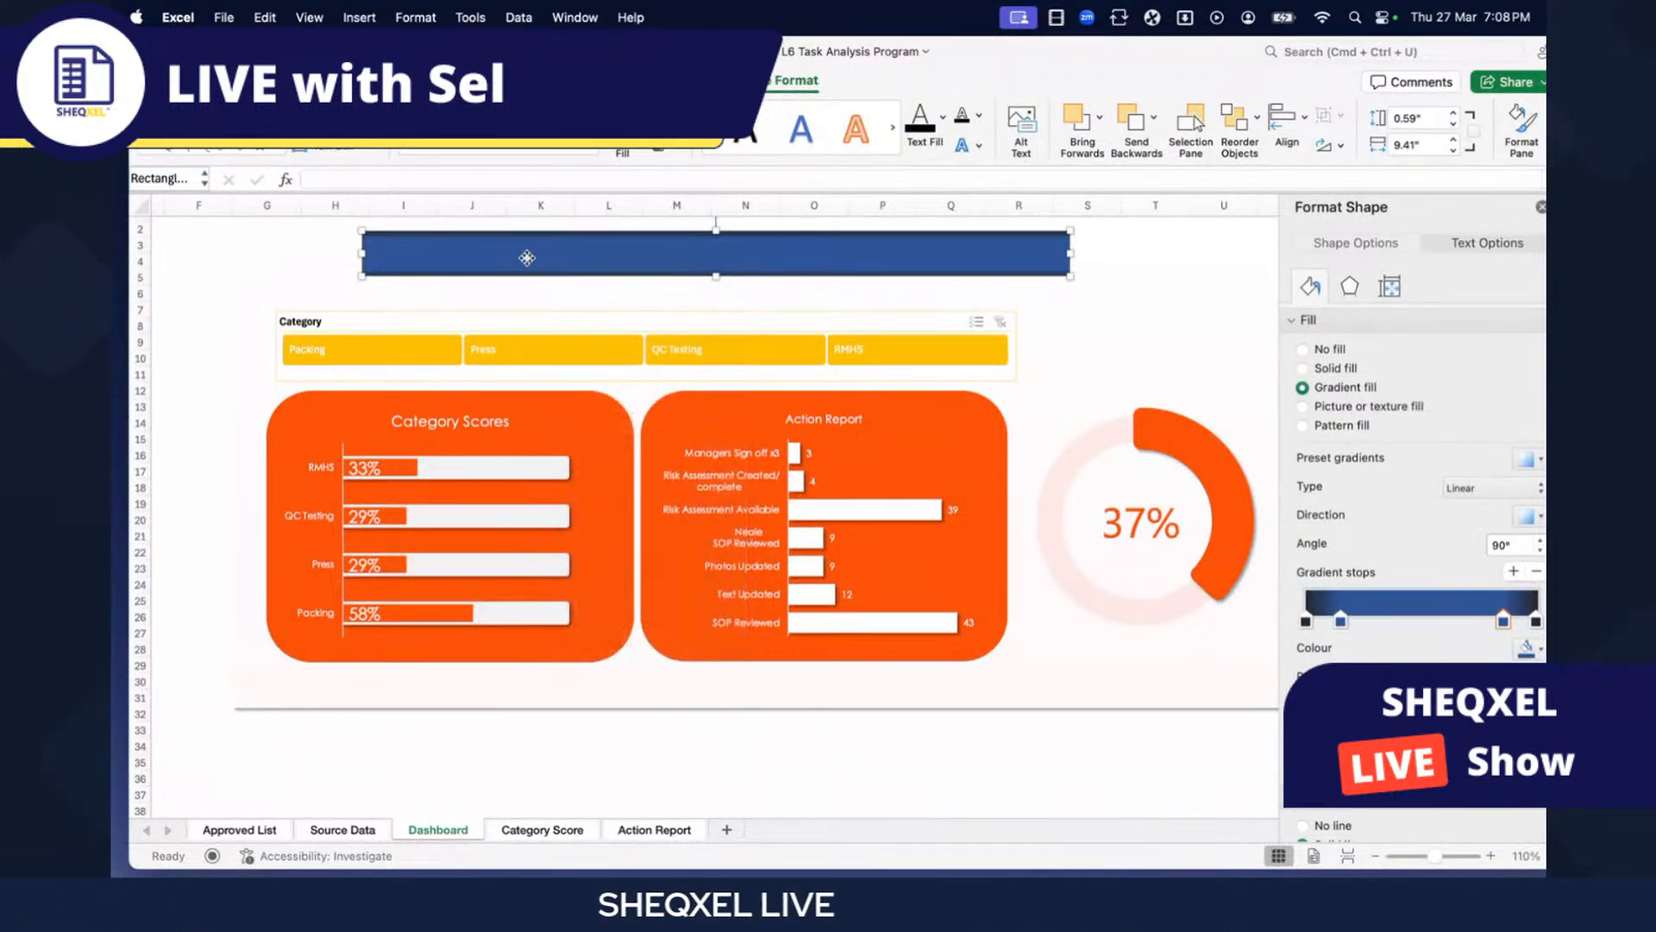
type("SDADADS")
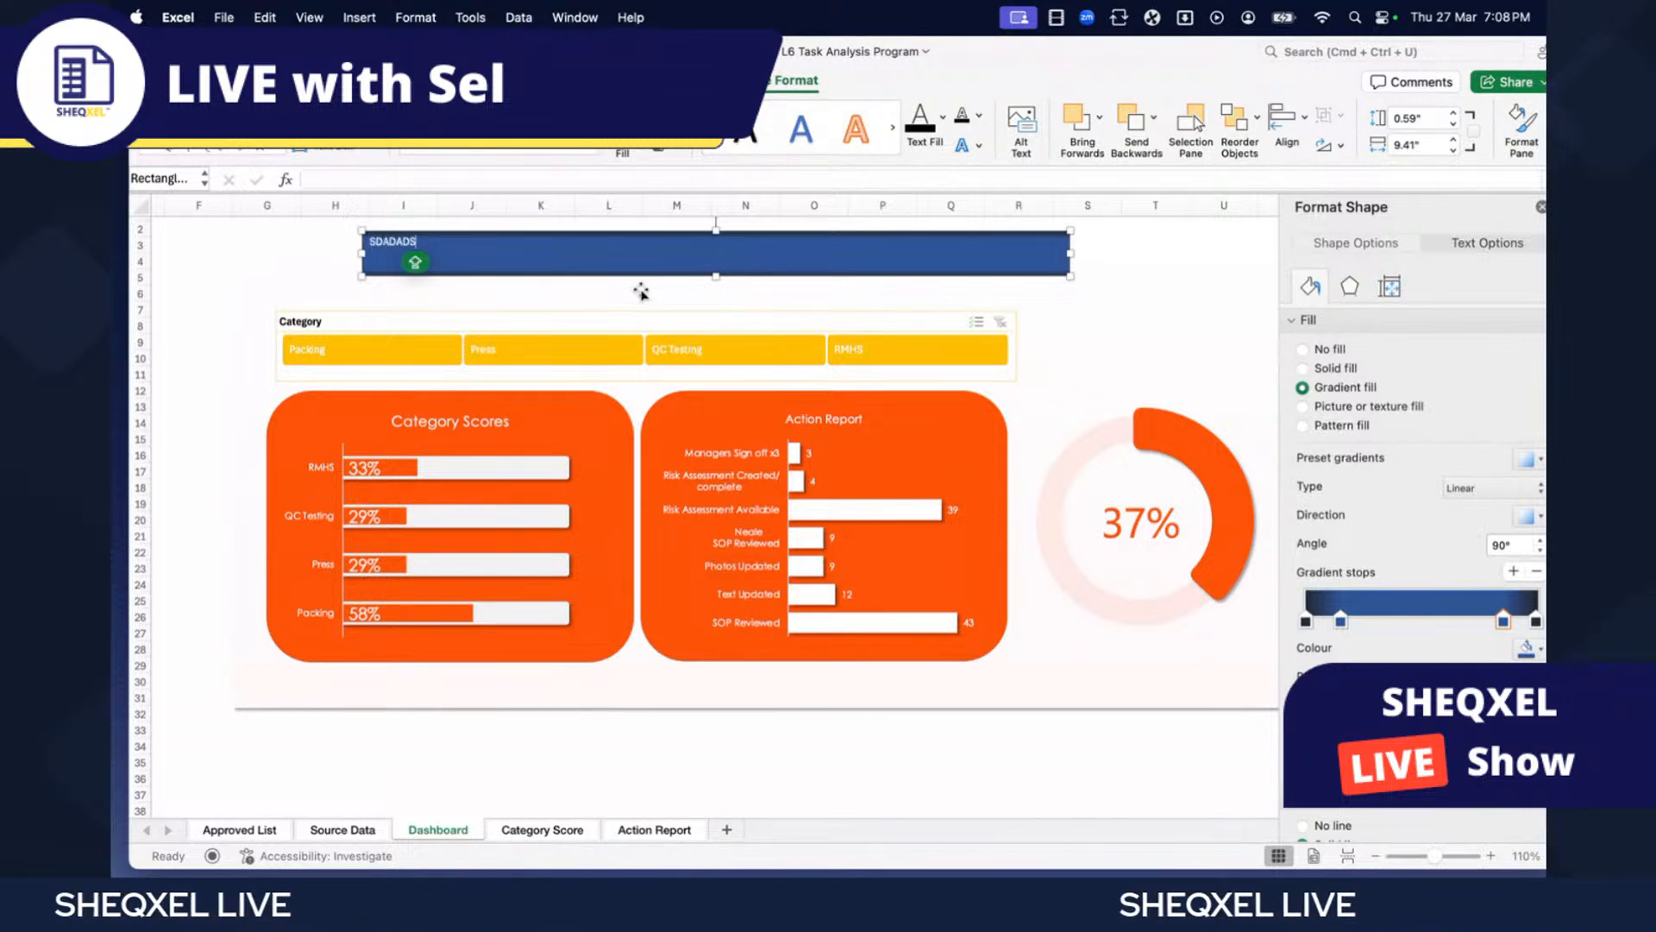
key("super+a")
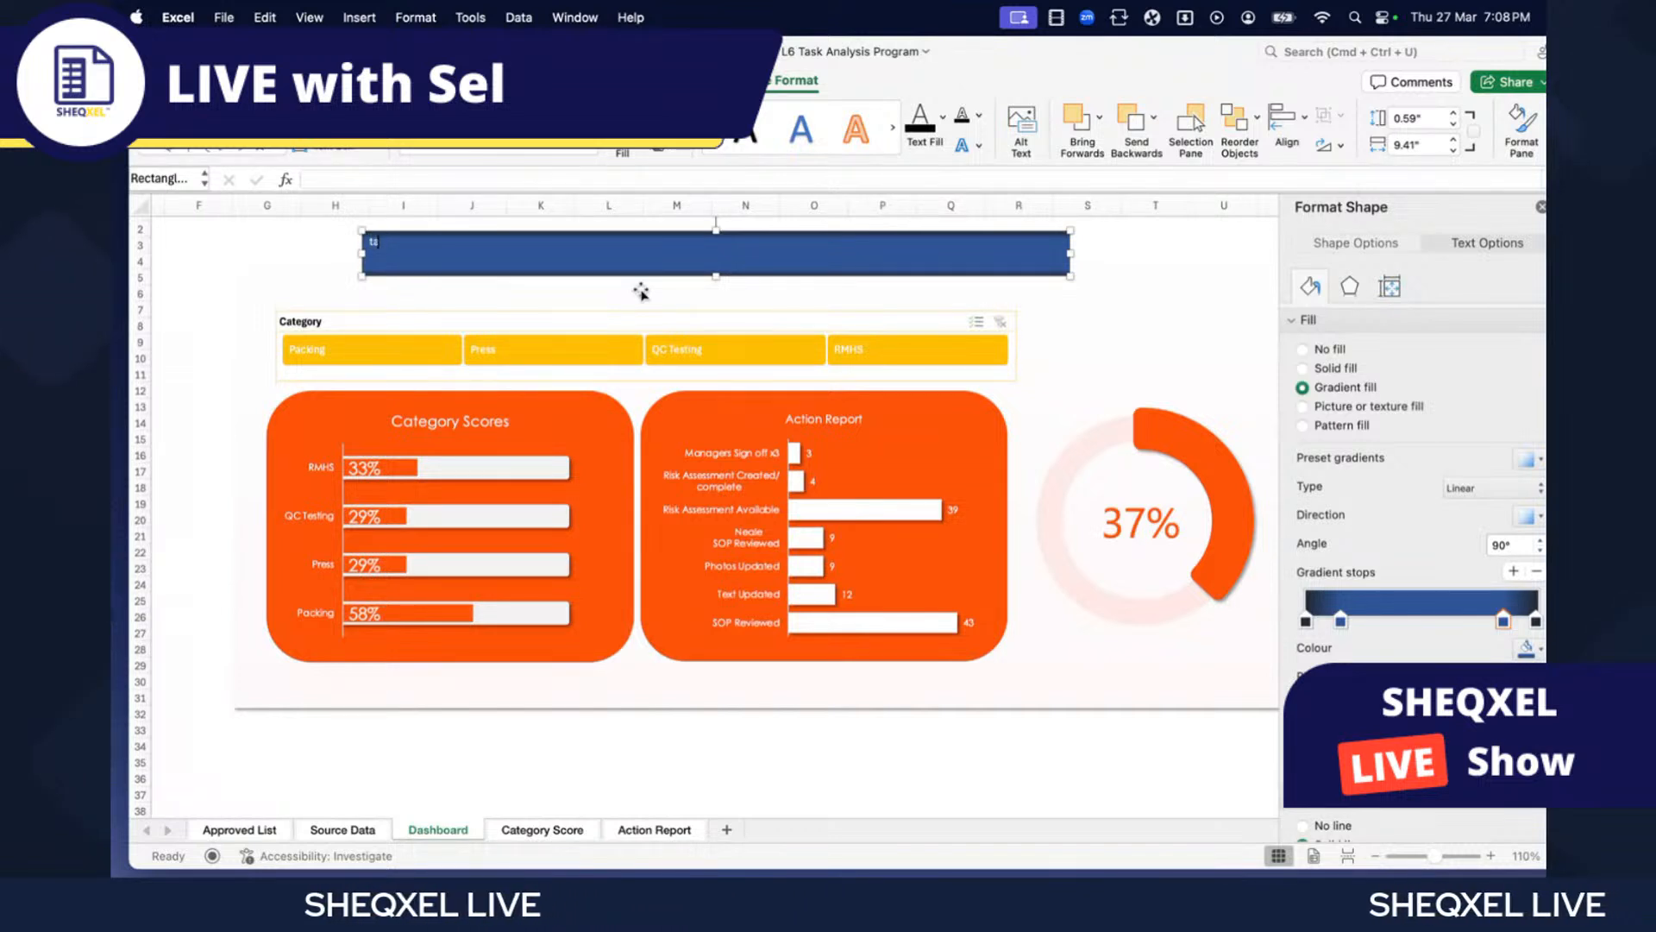
type("TASK ANALYSIS DASHBOARD")
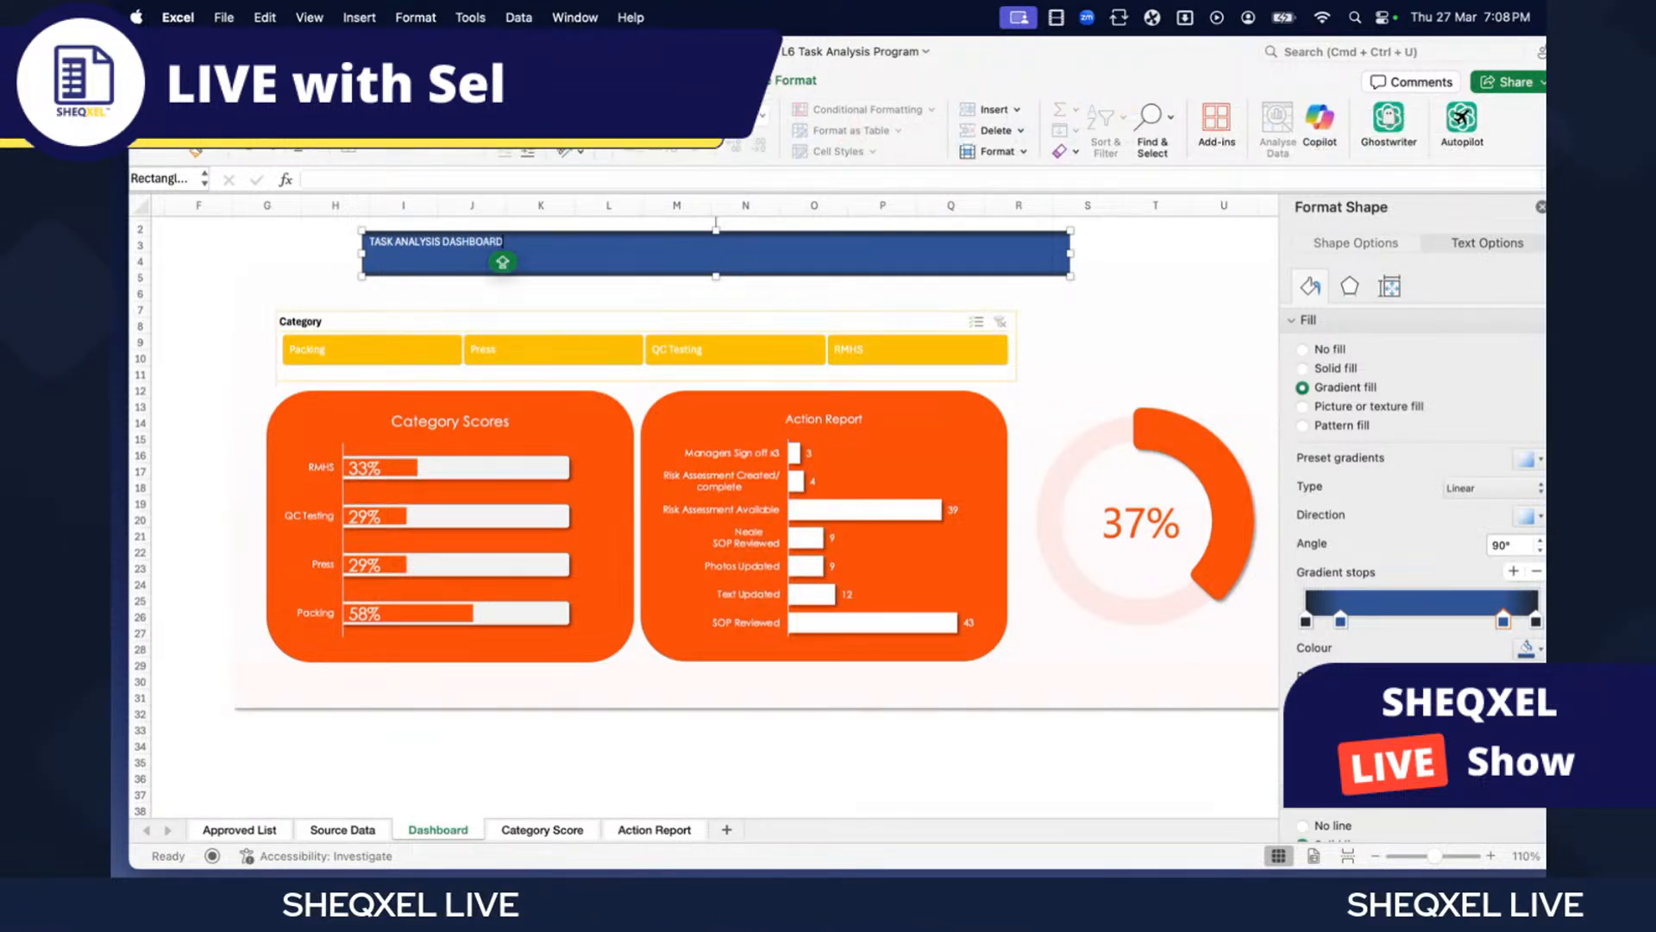
- Centre the title text within the title bar and choose font size 24 for it
left_click(528, 130)
left_click(416, 115)
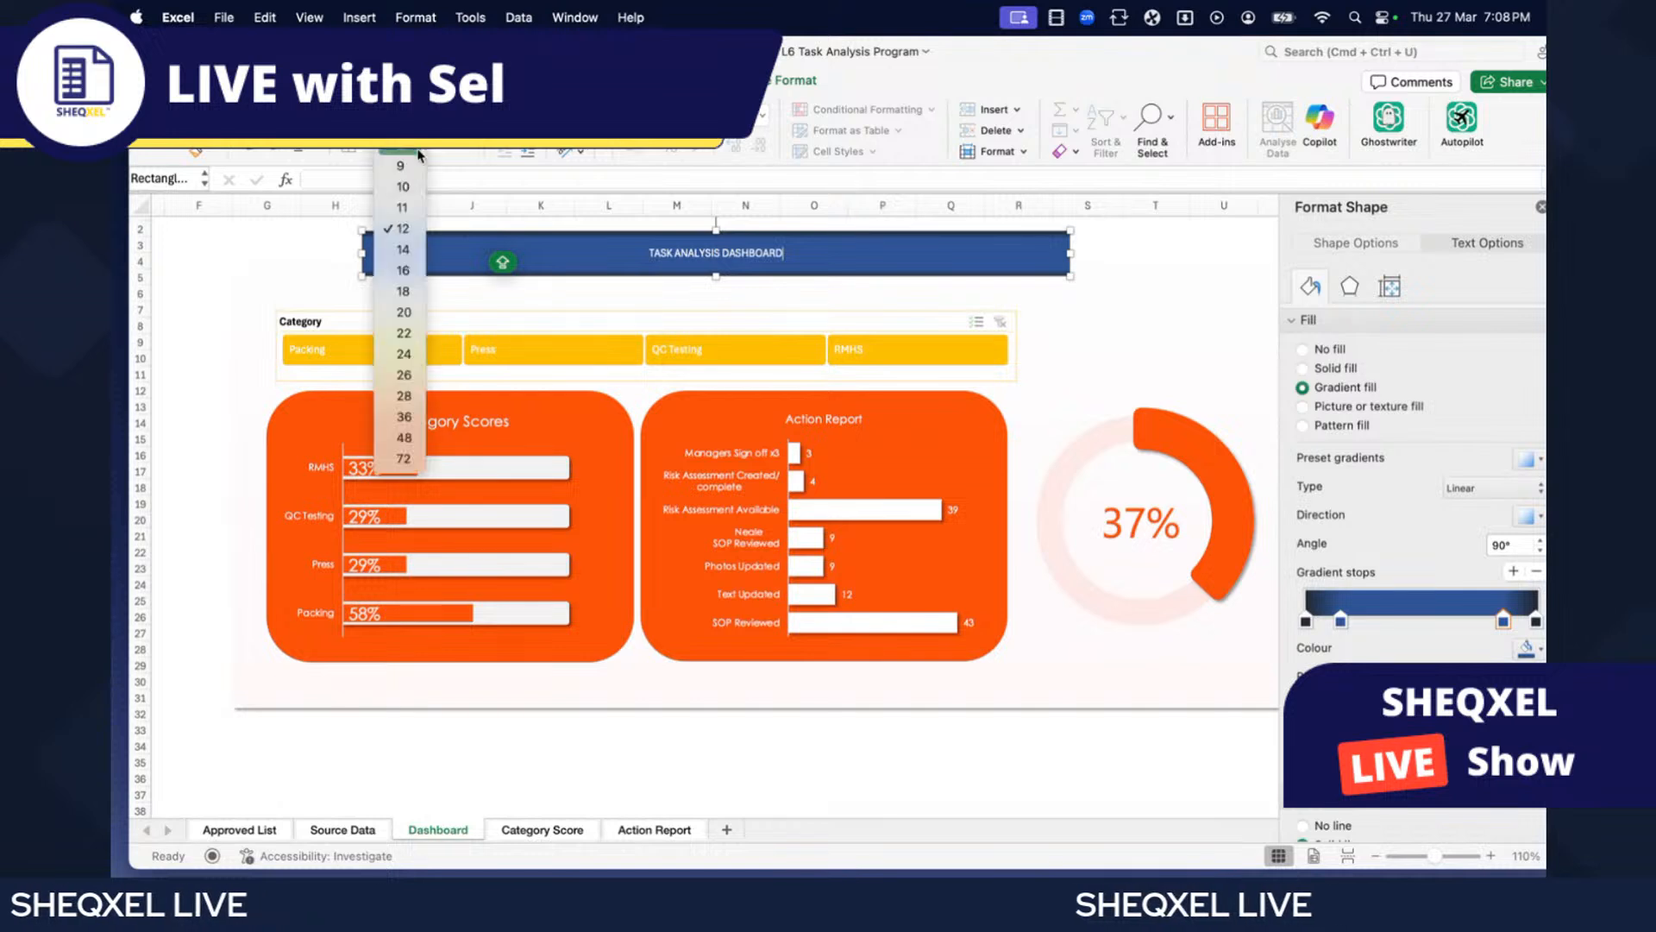
left_click(404, 354)
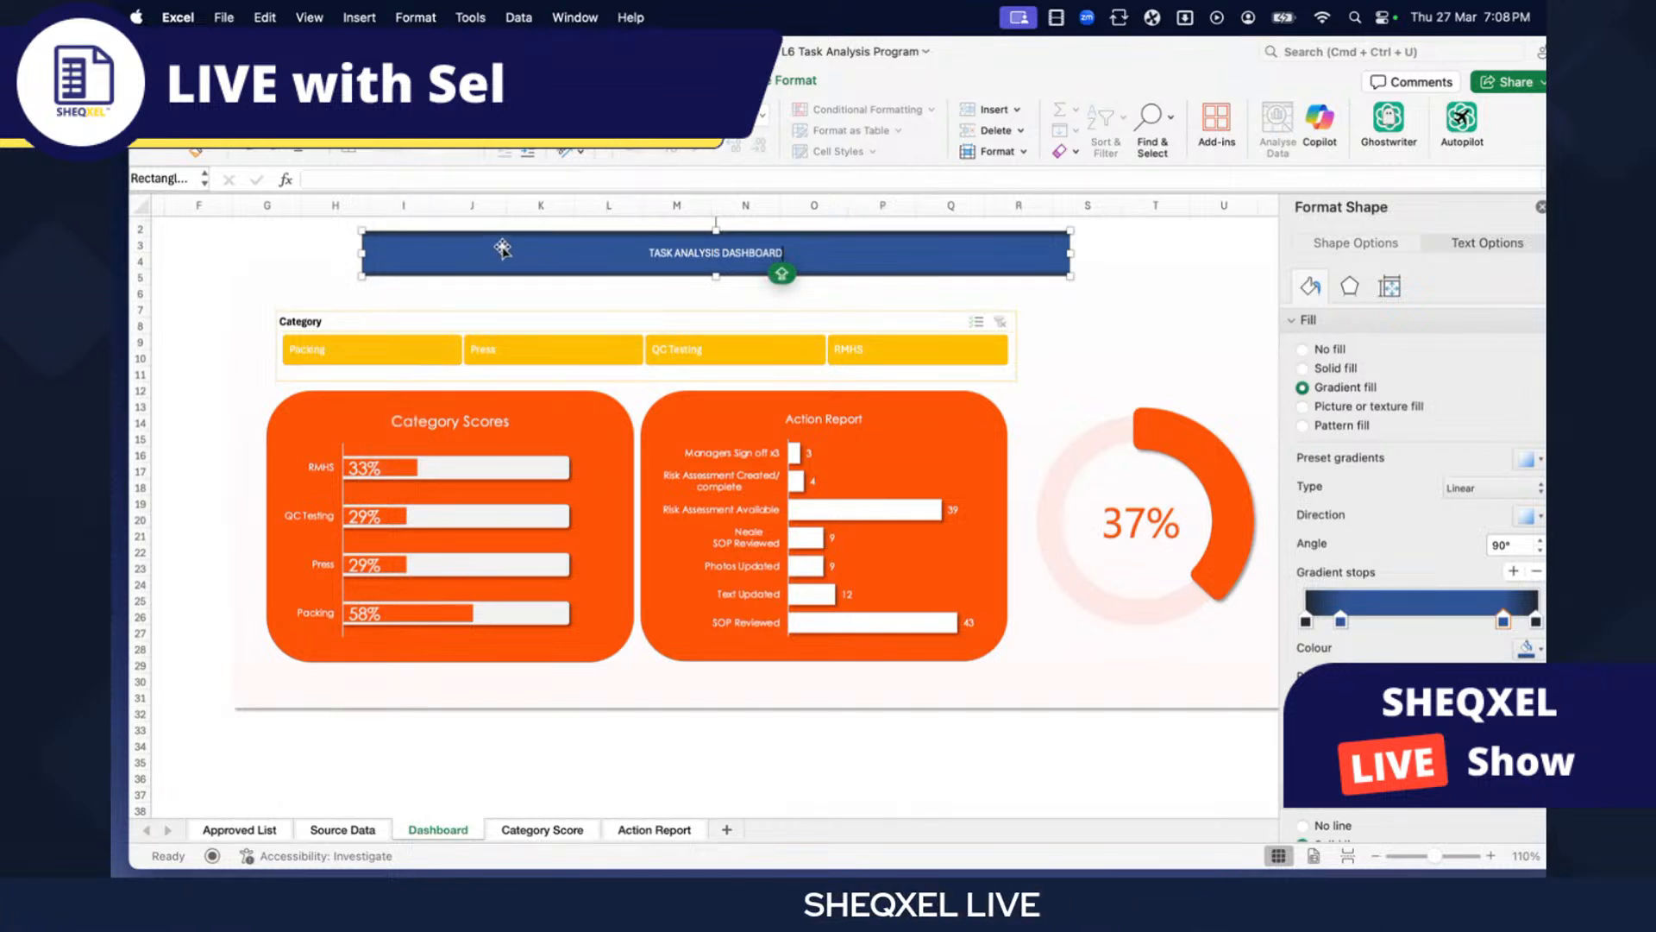
- Set the title bar's text "TASK ANALYSIS DASHBOARD" to font size 22 and deselect the bar
key("super+a")
left_click(416, 114)
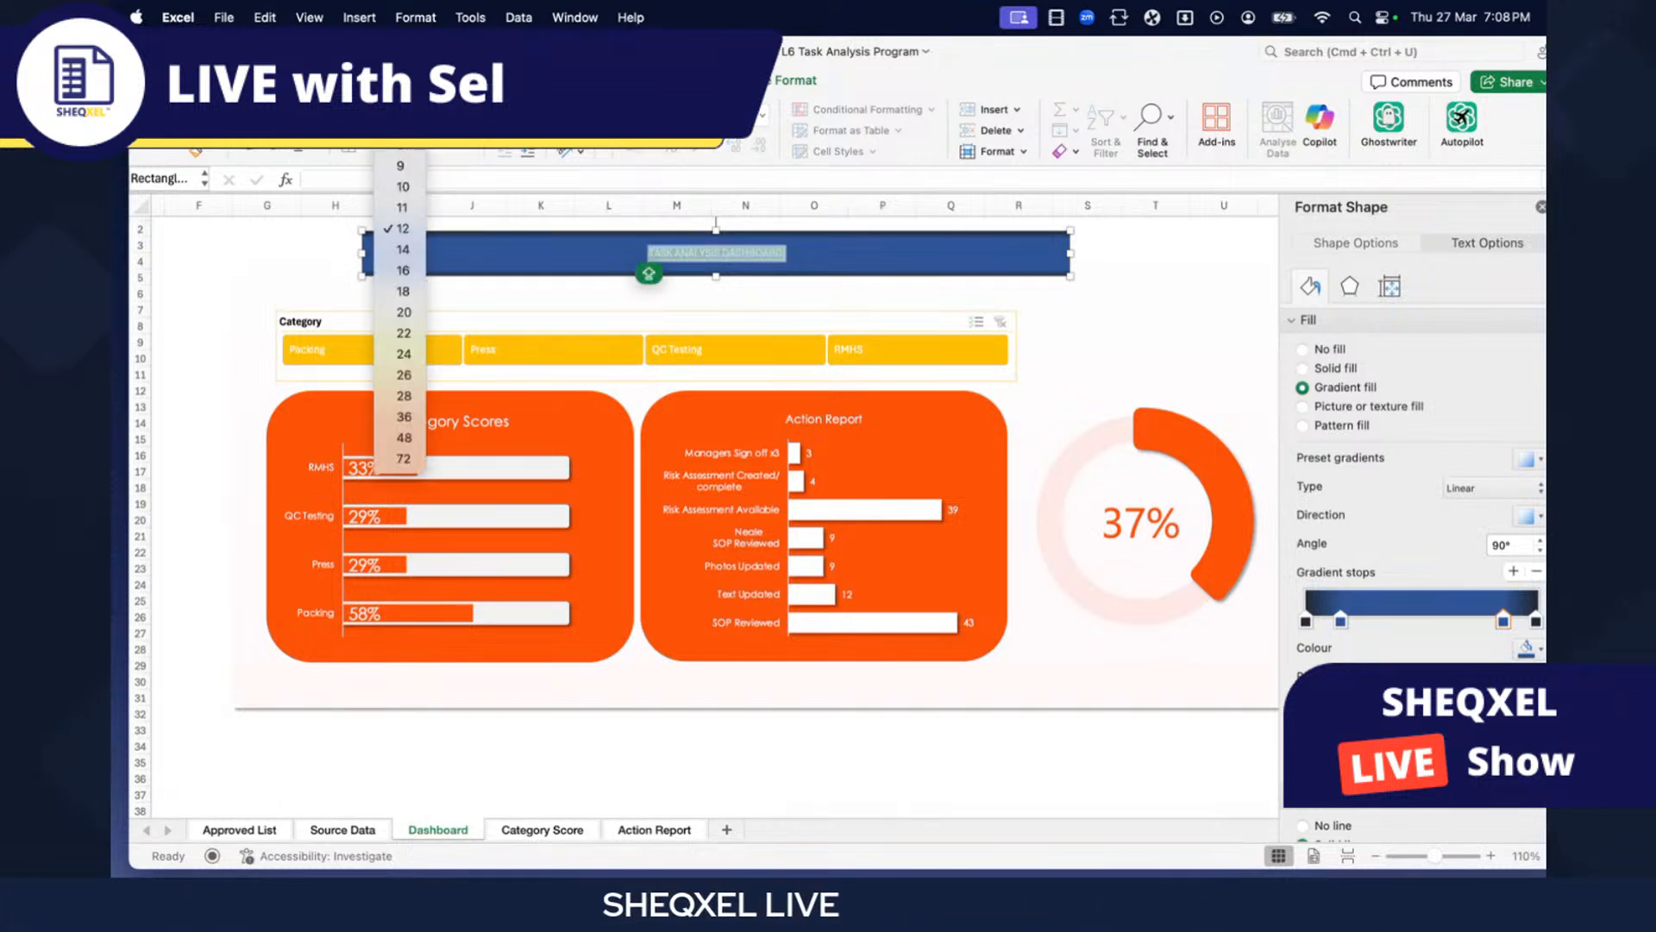
left_click(403, 333)
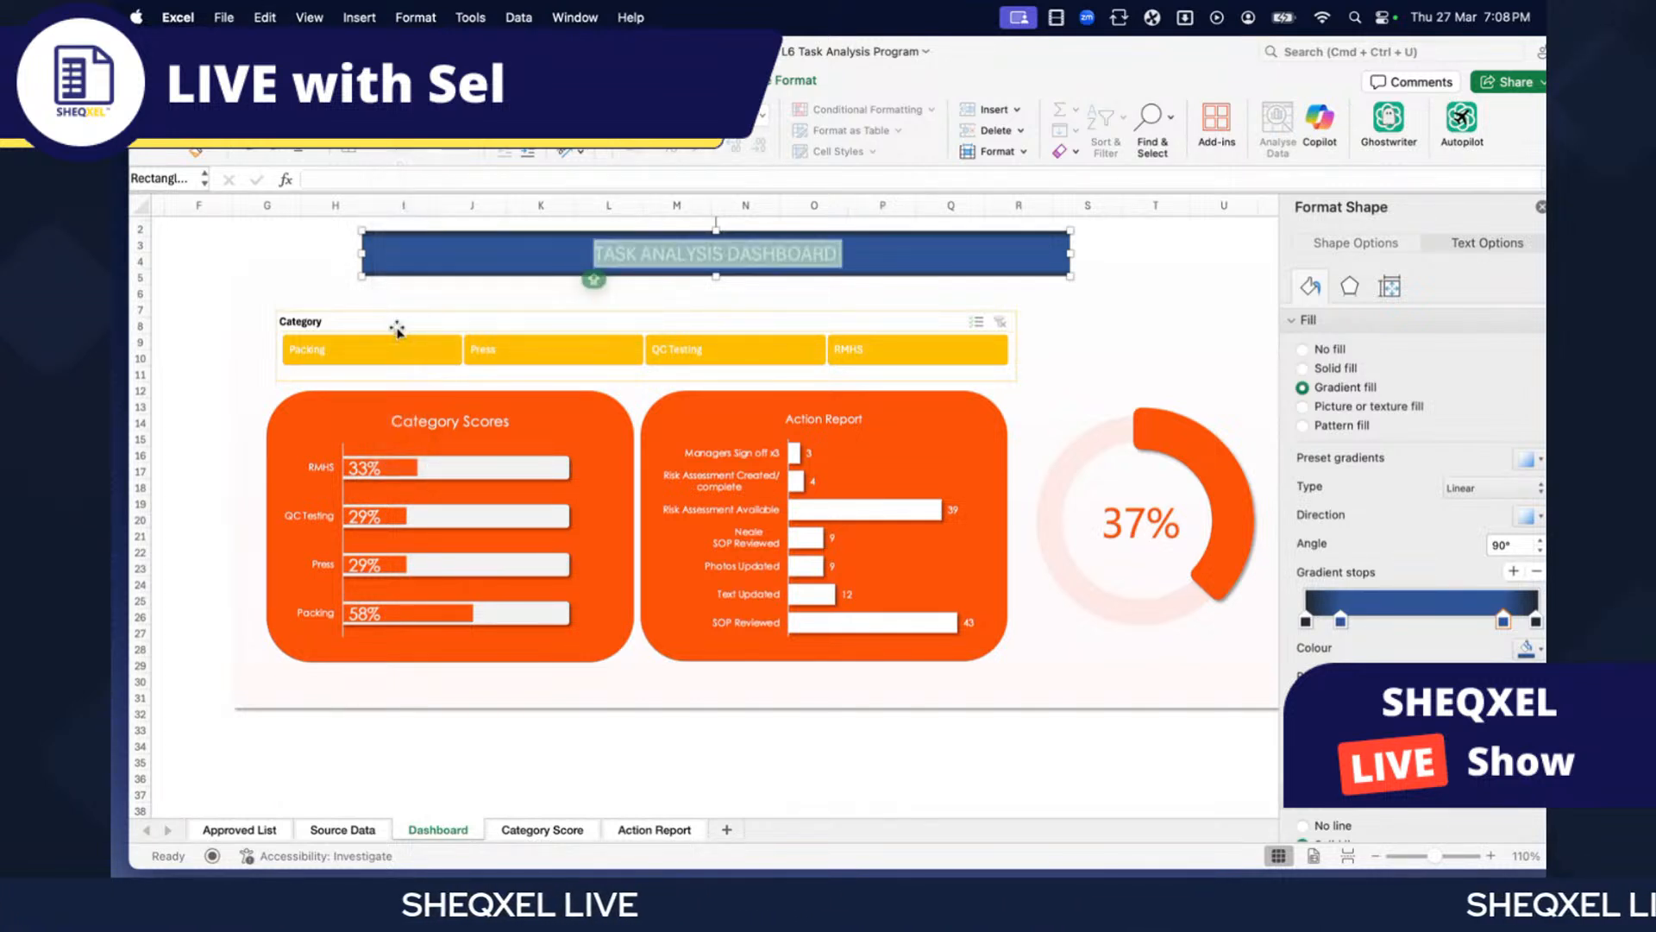
left_click(677, 747)
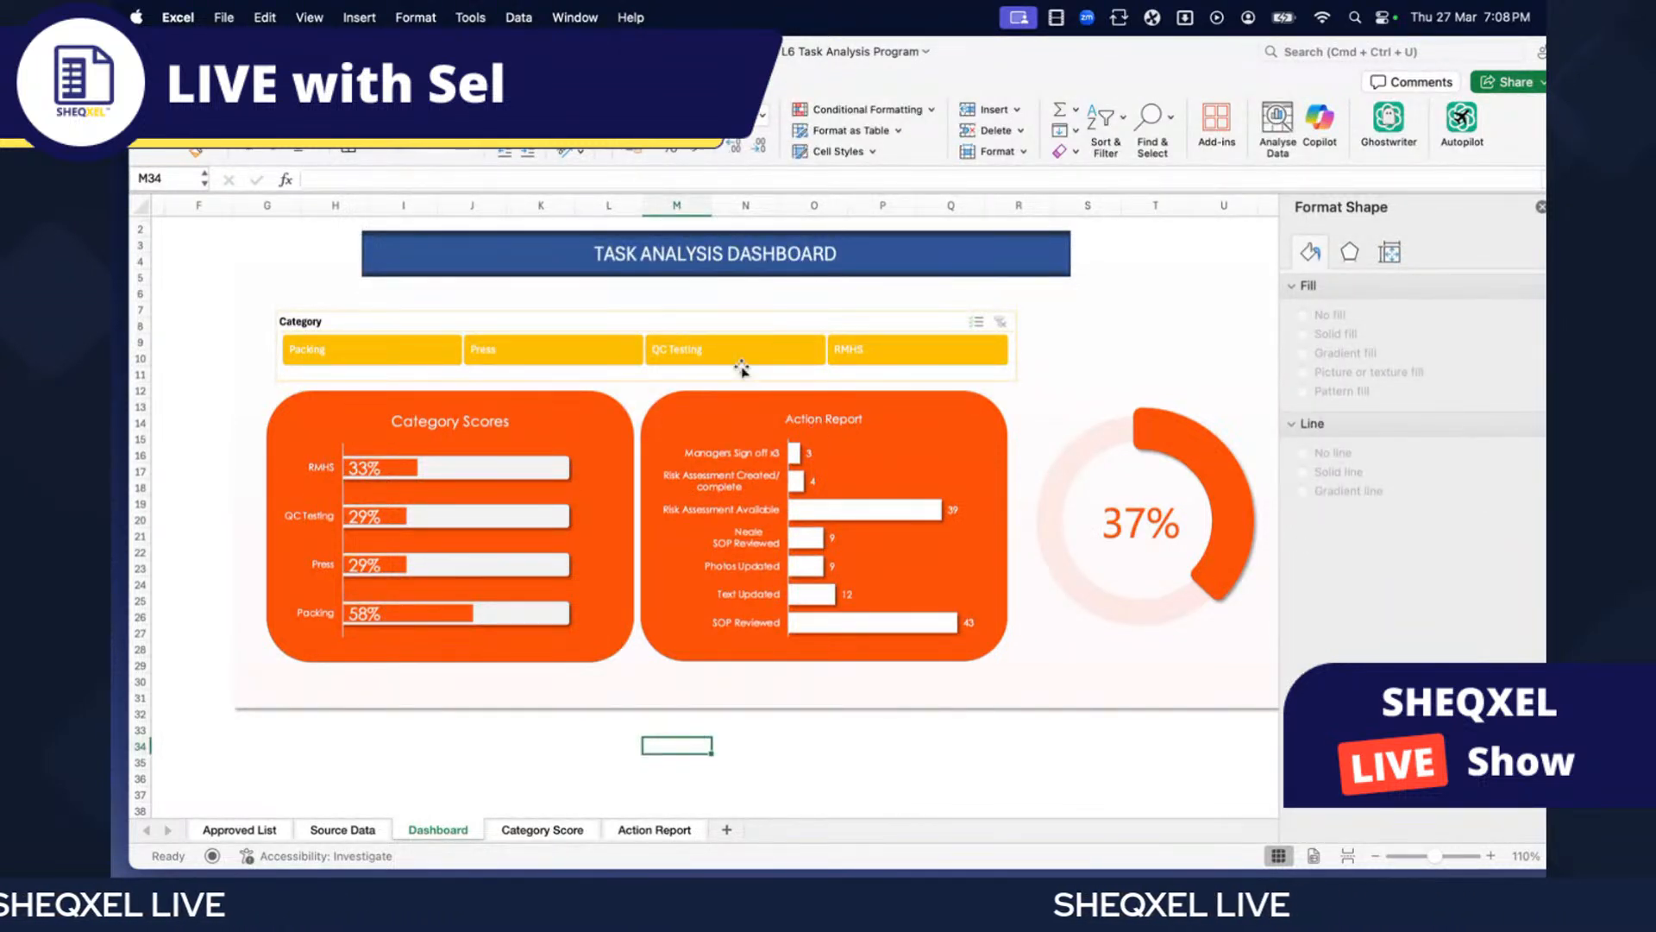
- Move the title bar slightly down on the dashboard background and select the dashboard group
left_click_drag(774, 275, 811, 328)
left_click_drag(717, 281, 717, 273)
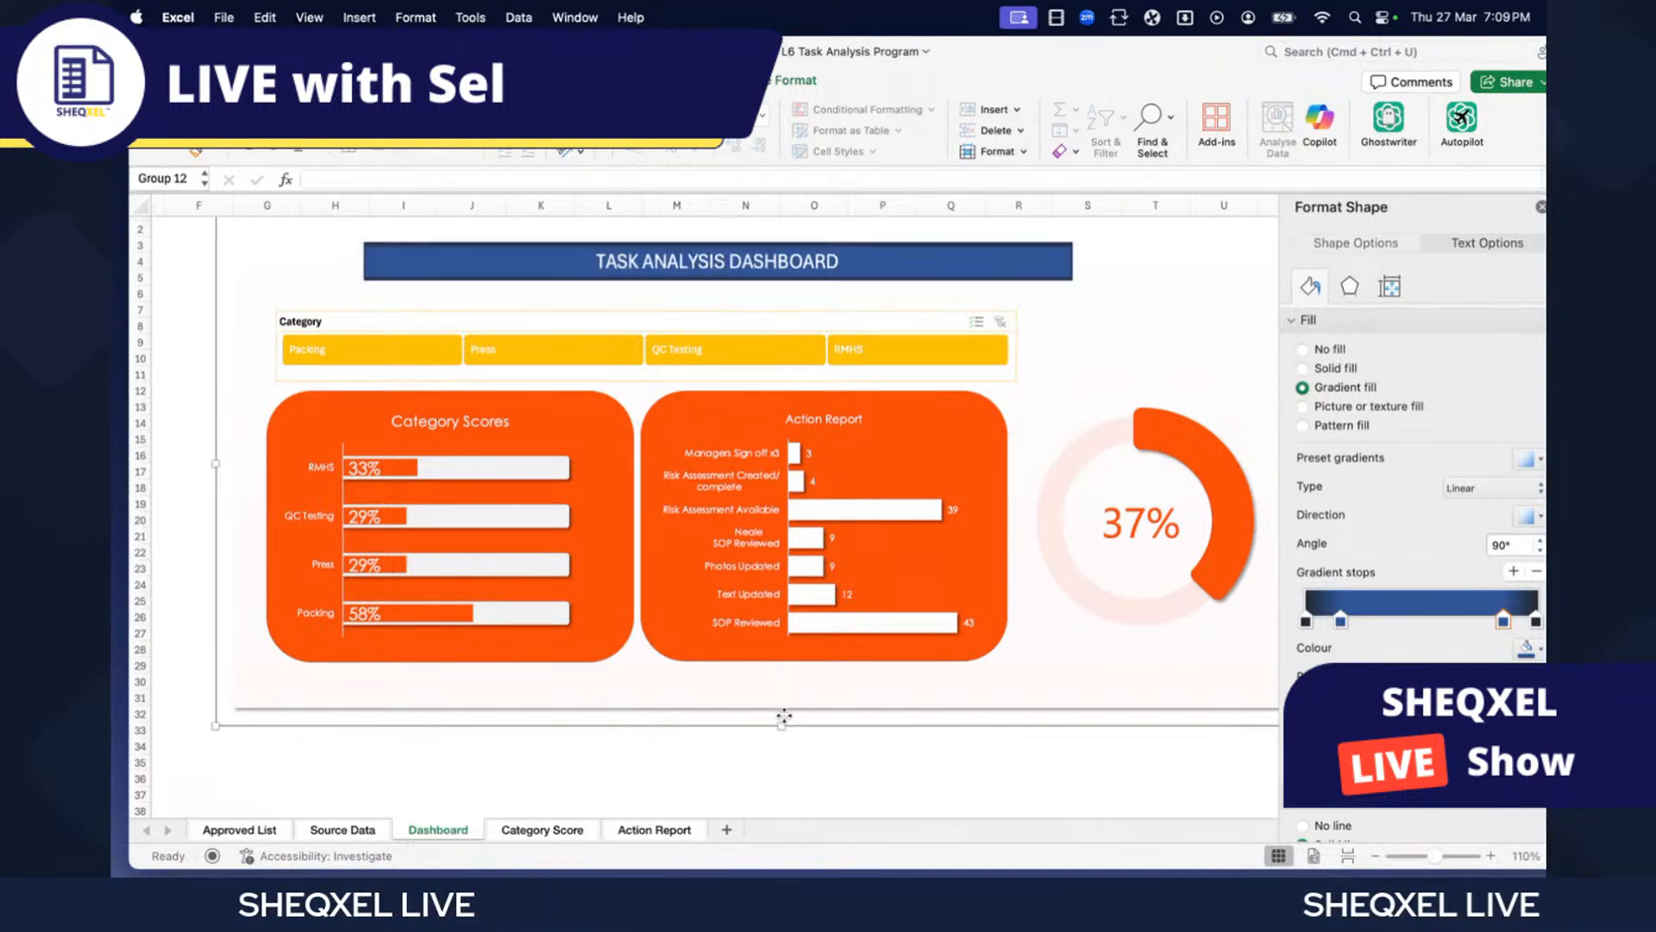
left_click(784, 715)
scroll(807, 690, "left", 3)
scroll(701, 556, "right", 1)
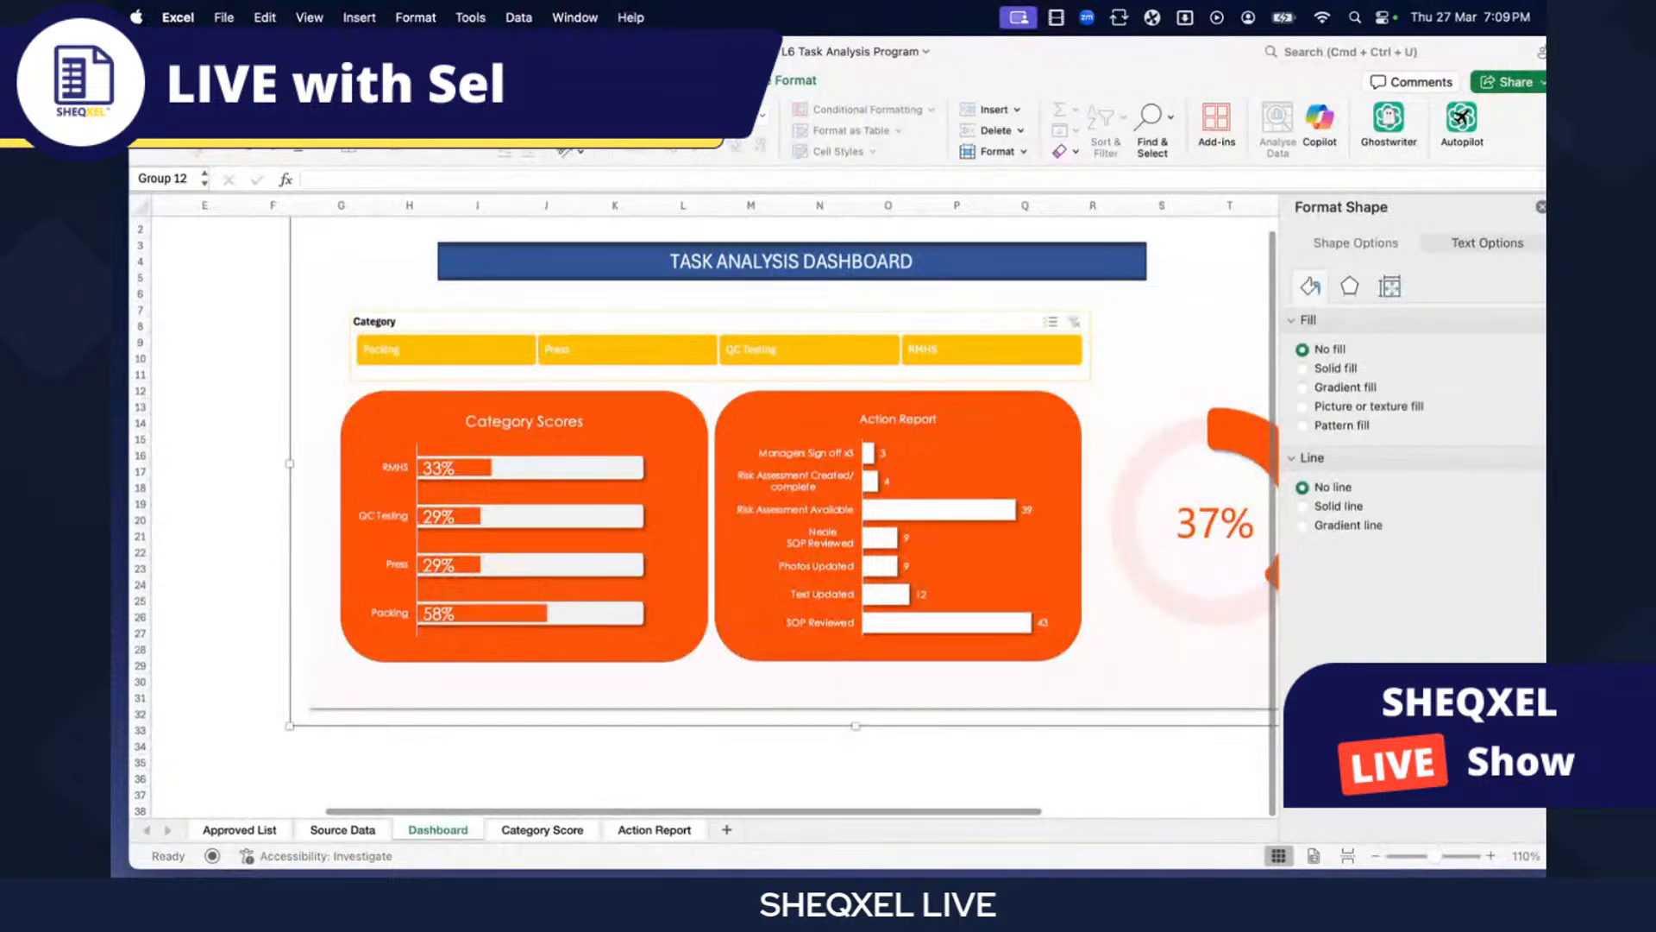
left_click(211, 80)
left_click(466, 126)
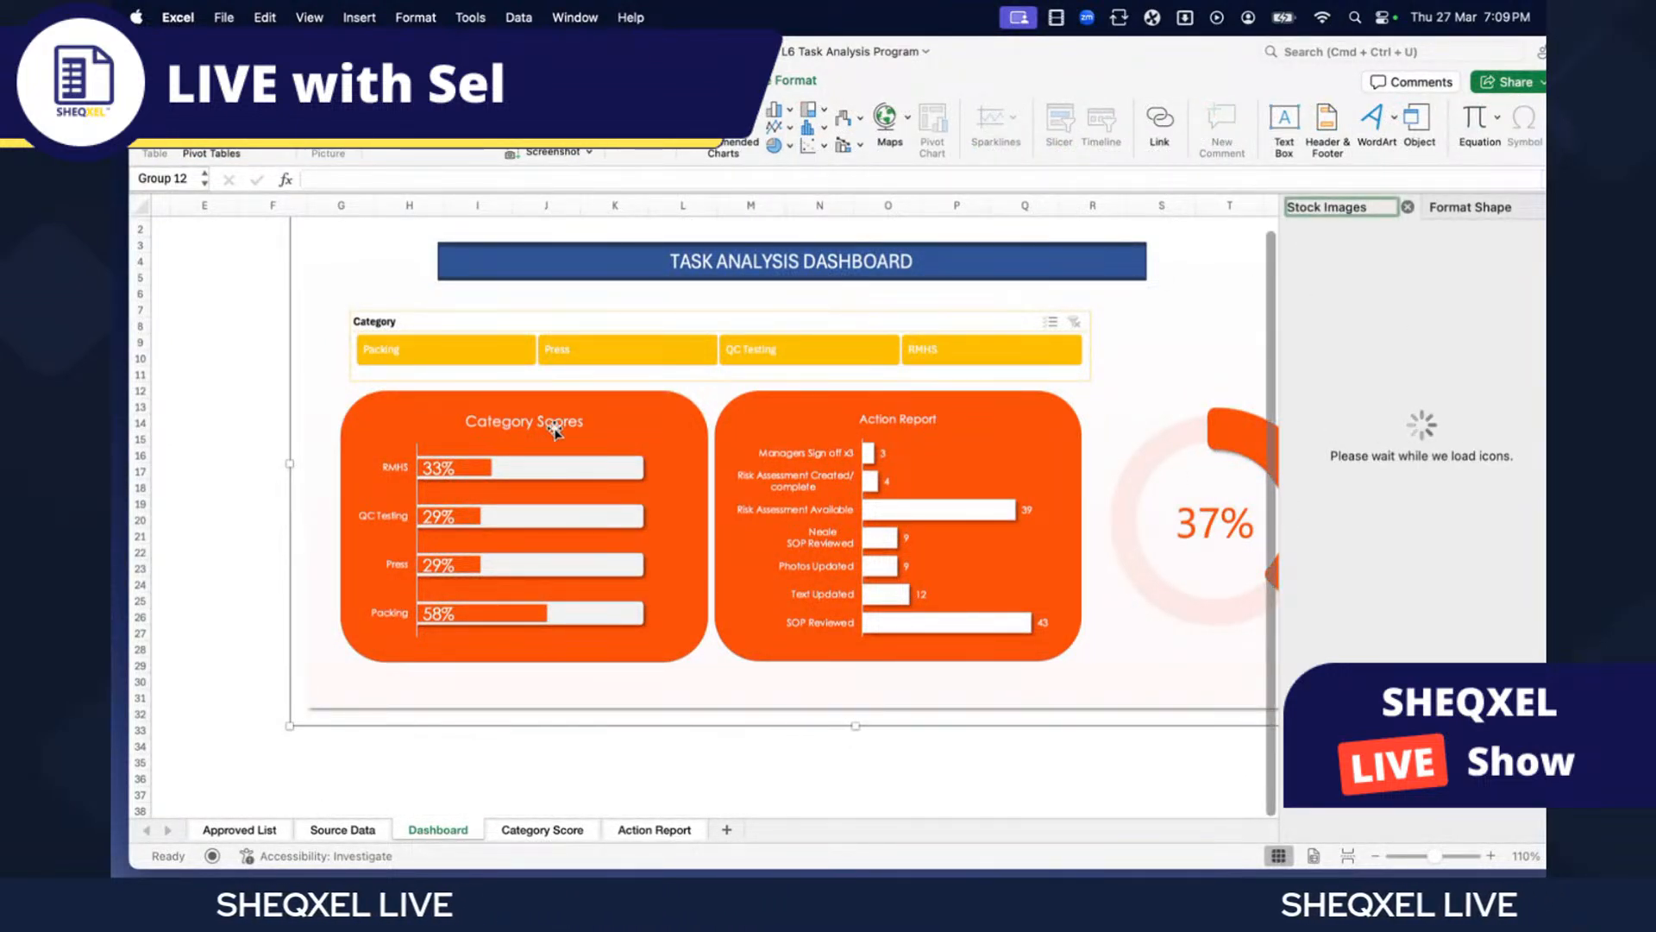
scroll(610, 425, "right", 1)
scroll(665, 454, "left", 3)
scroll(665, 454, "right", 3)
scroll(573, 441, "left", 5)
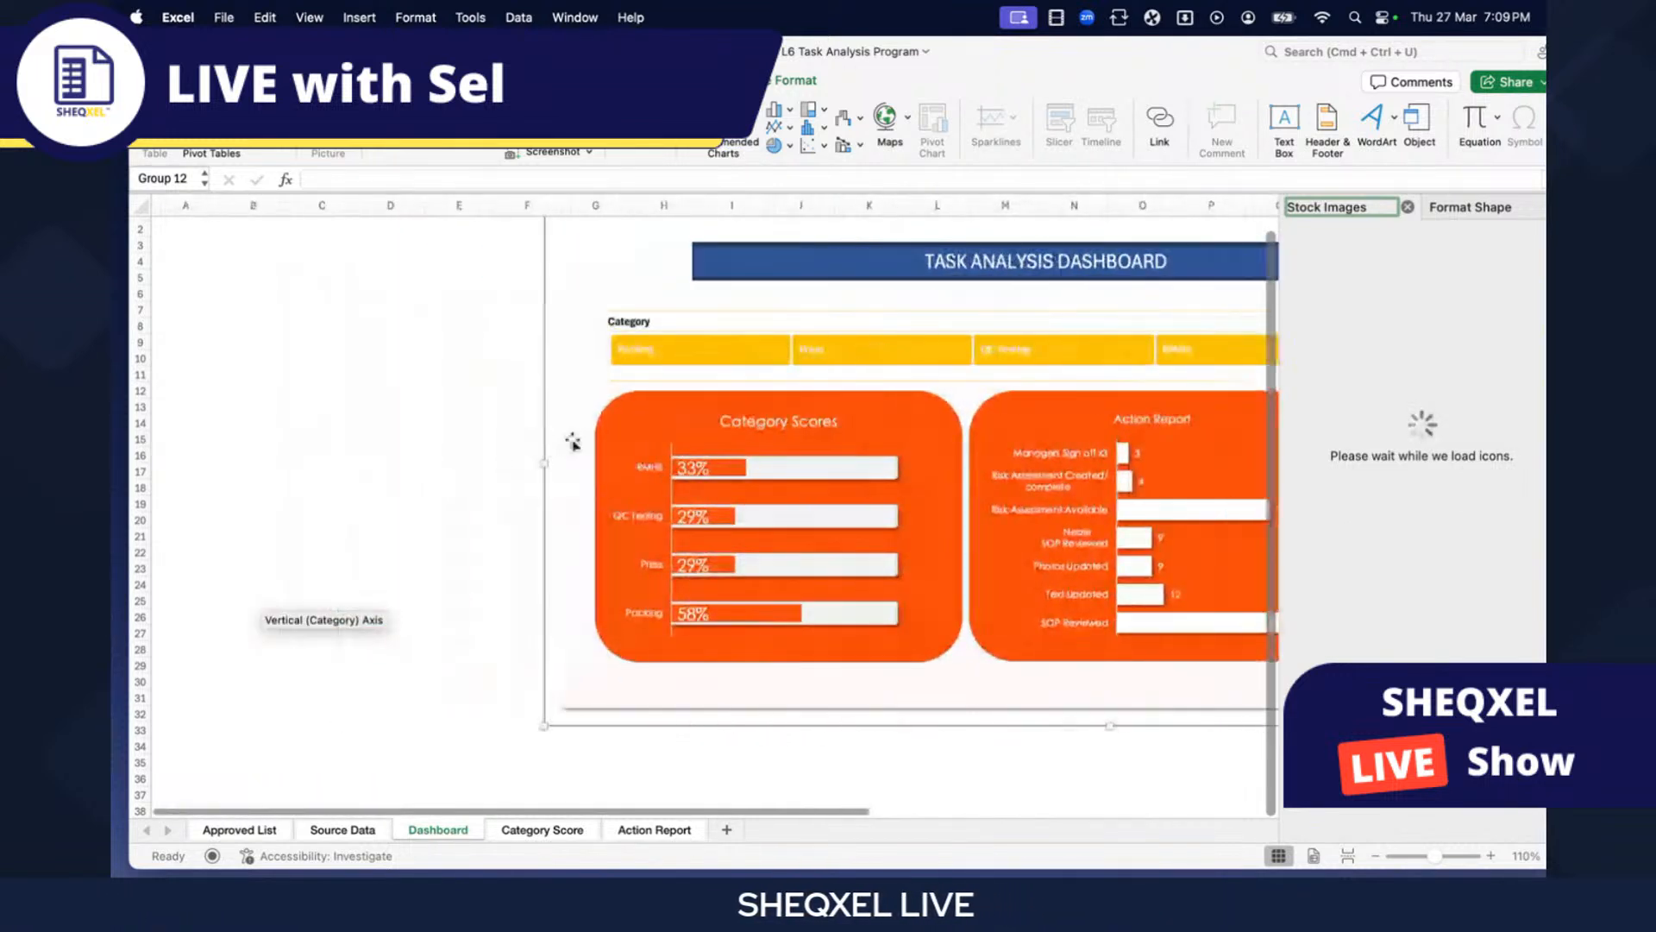
scroll(573, 442, "right", 4)
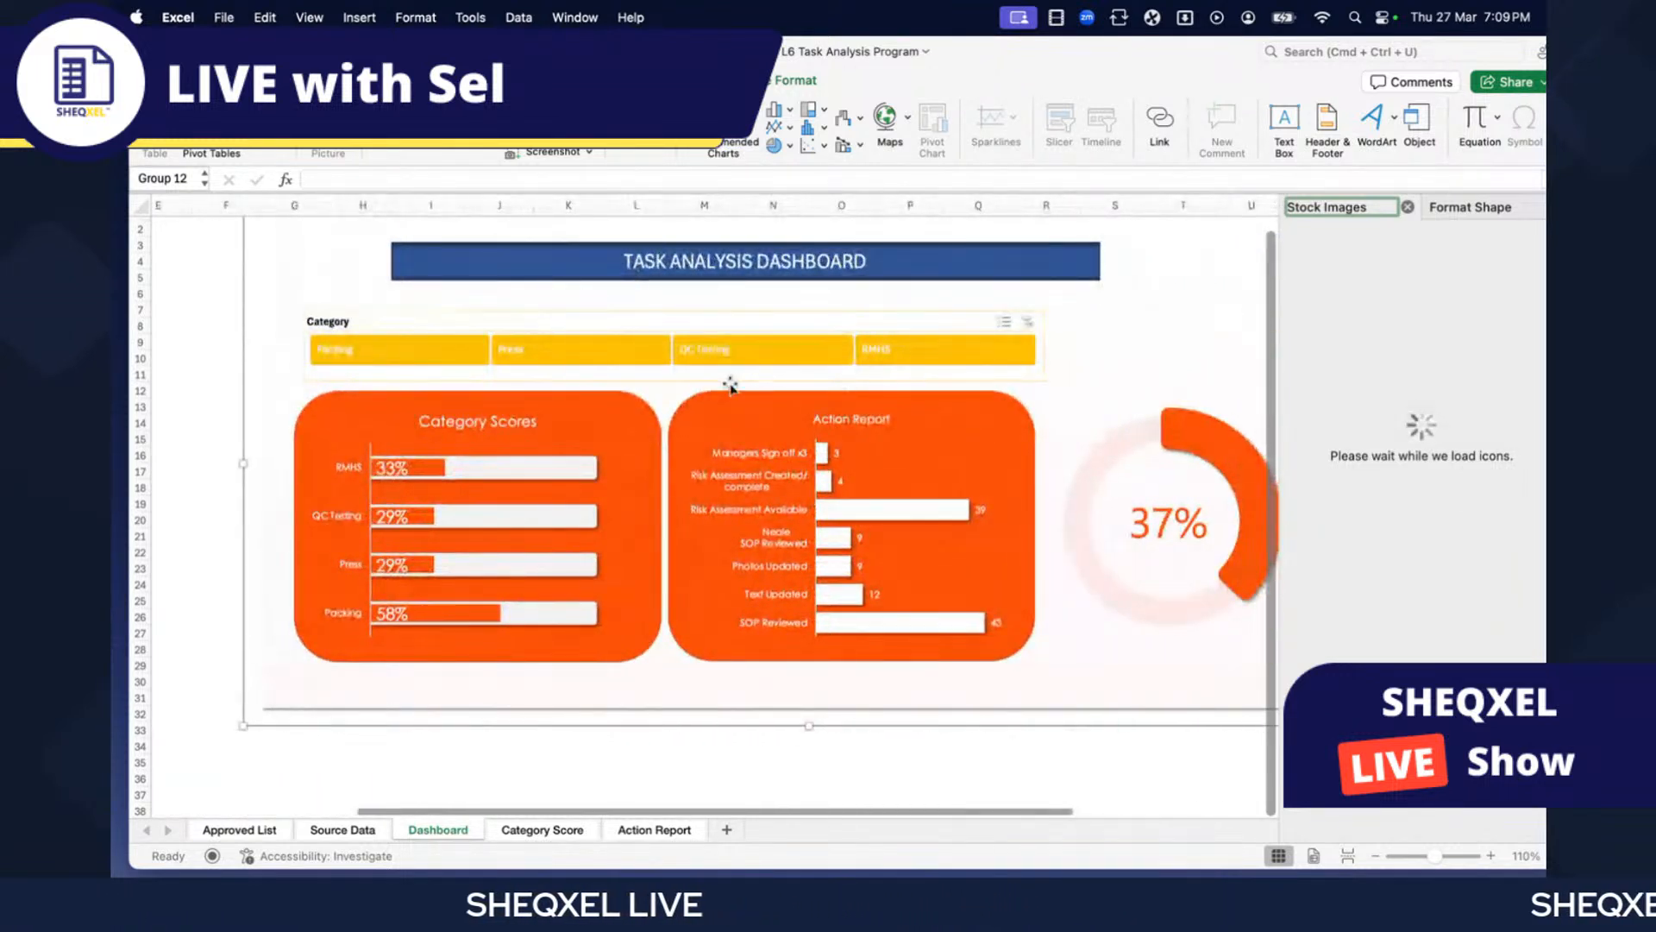
scroll(604, 604, "right", 1)
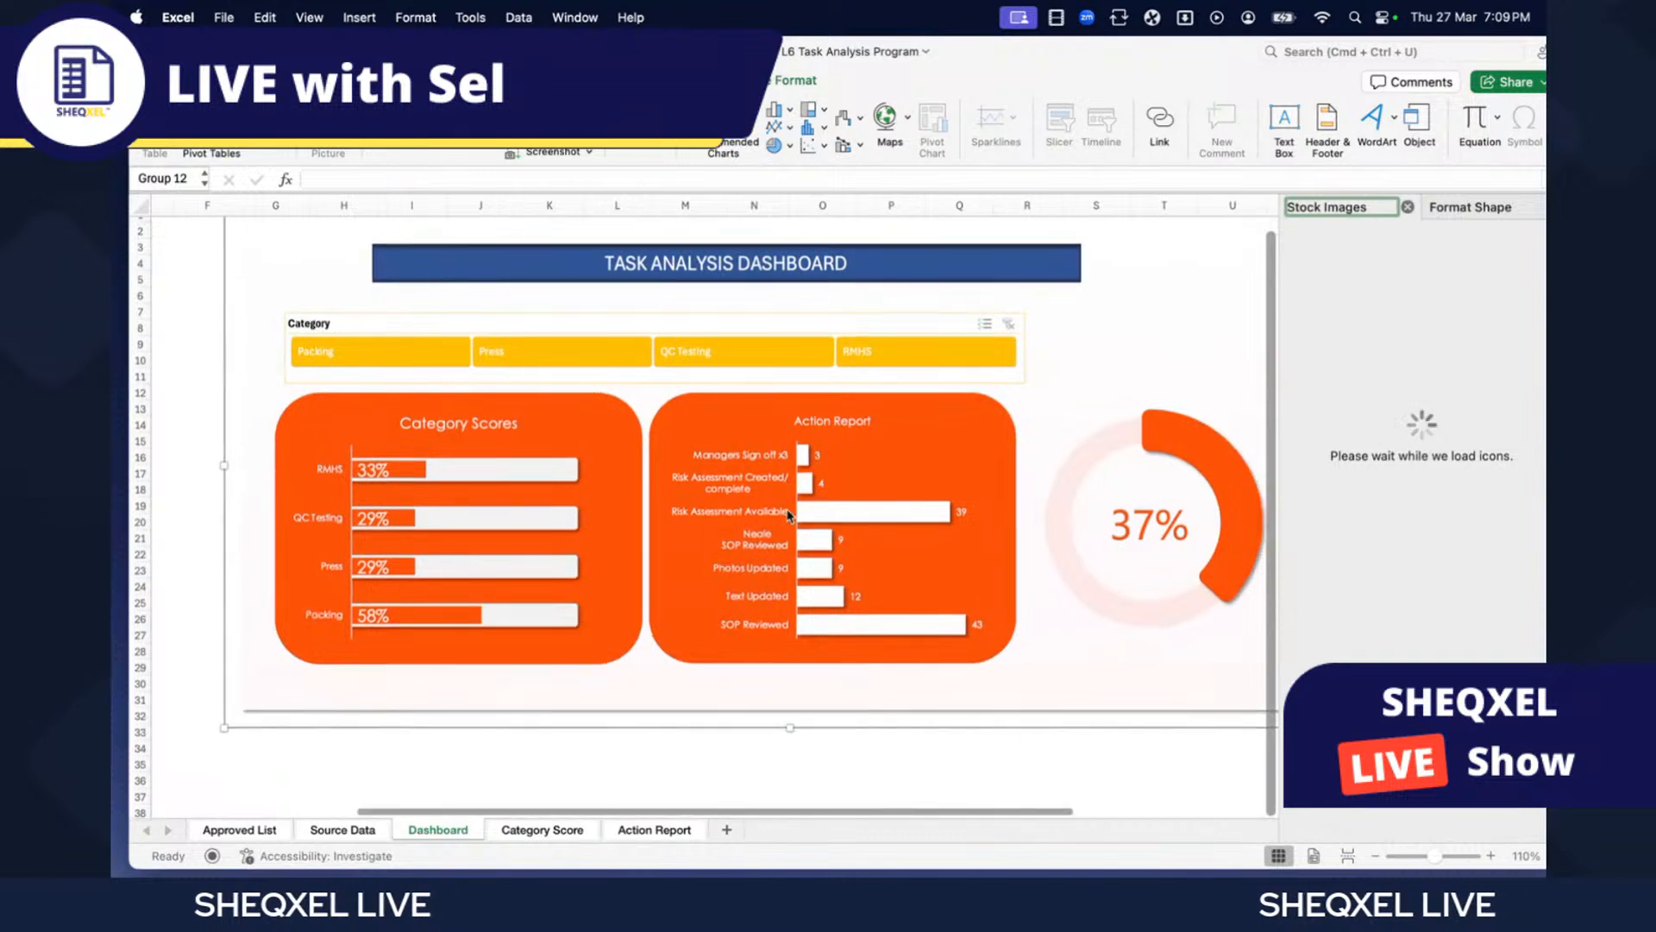
- Review the SOP references on the Source Data sheet and the action names on Action Report, returning to the Dashboard sheet
left_click(343, 830)
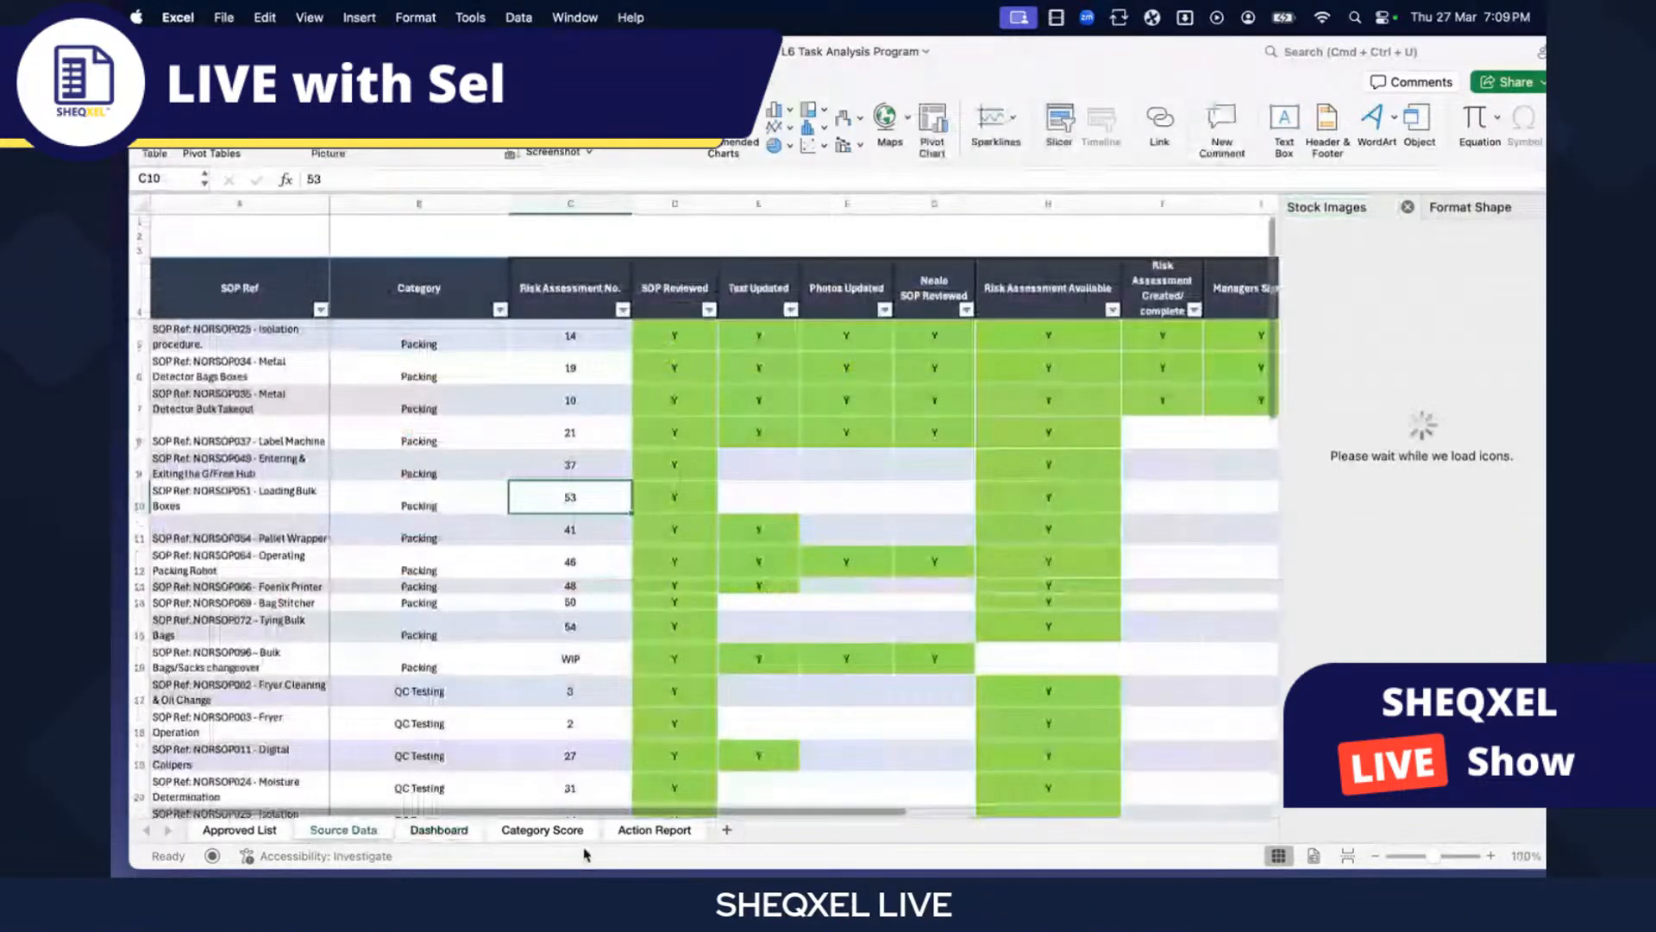
left_click(654, 830)
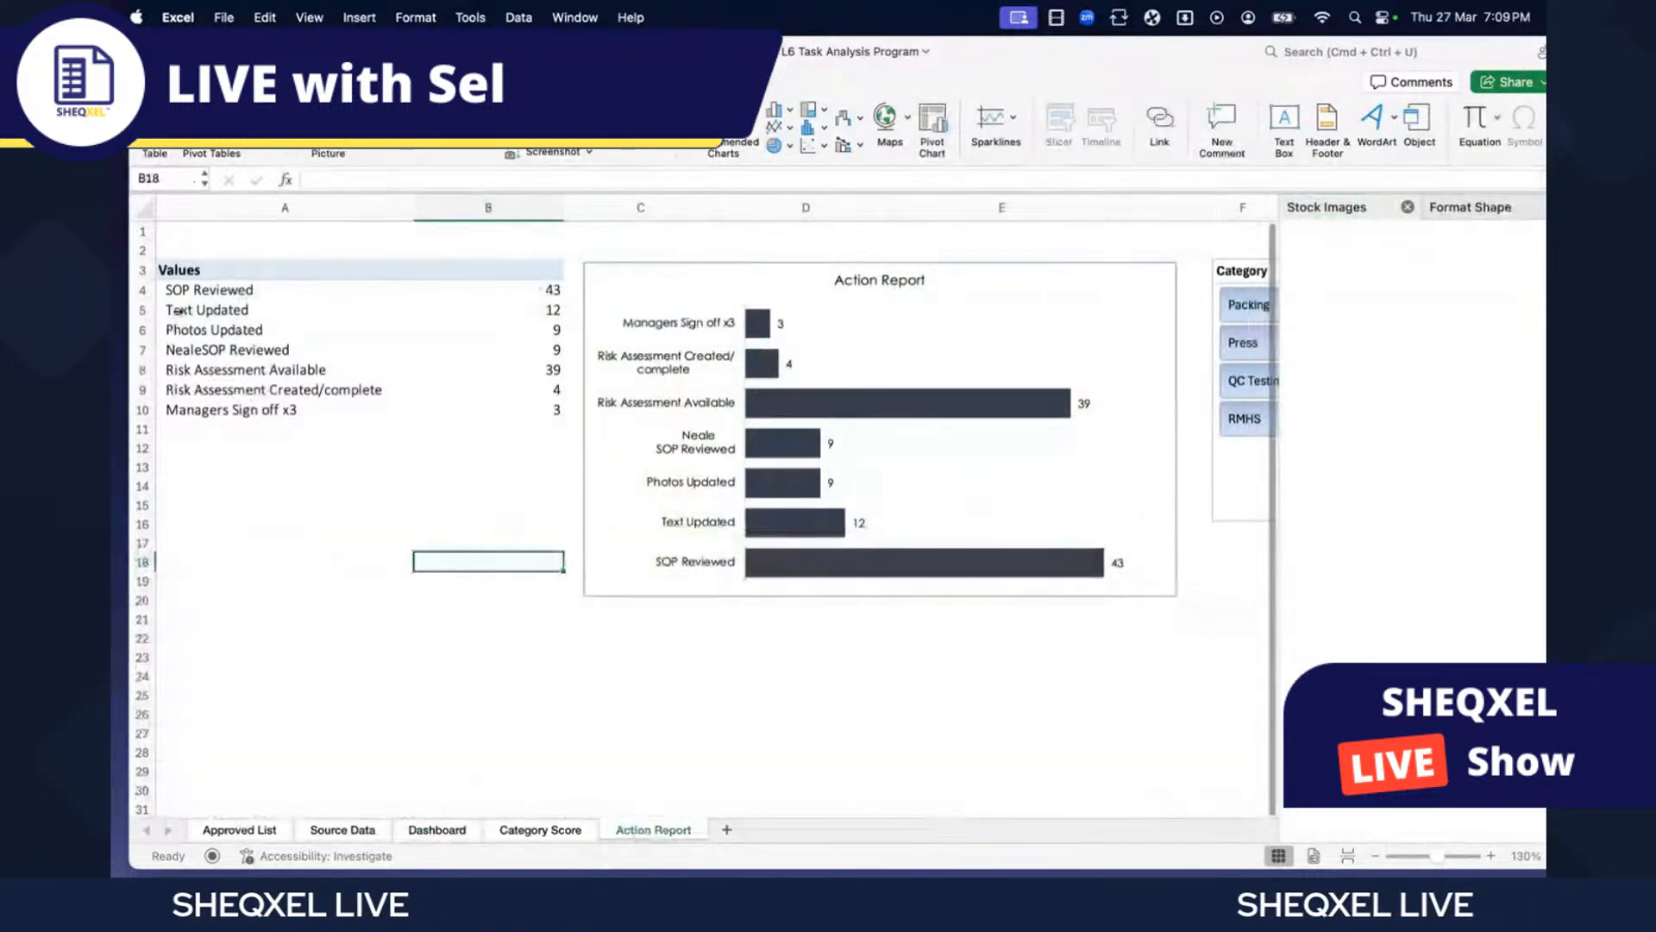
left_click(223, 308)
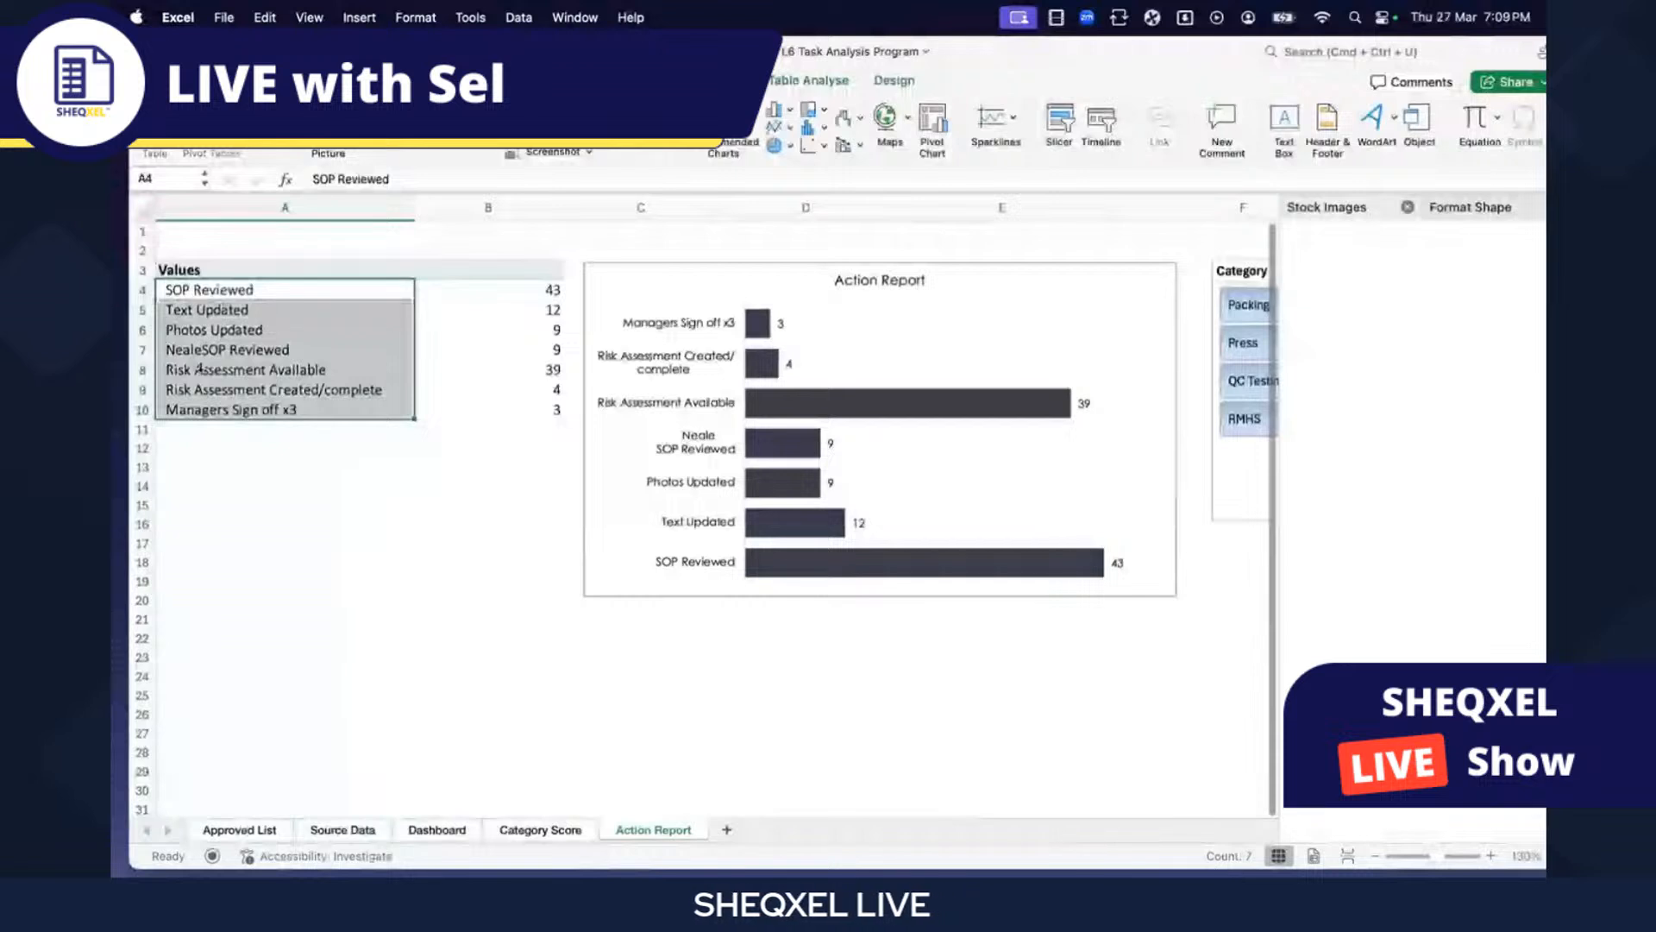
left_click(437, 829)
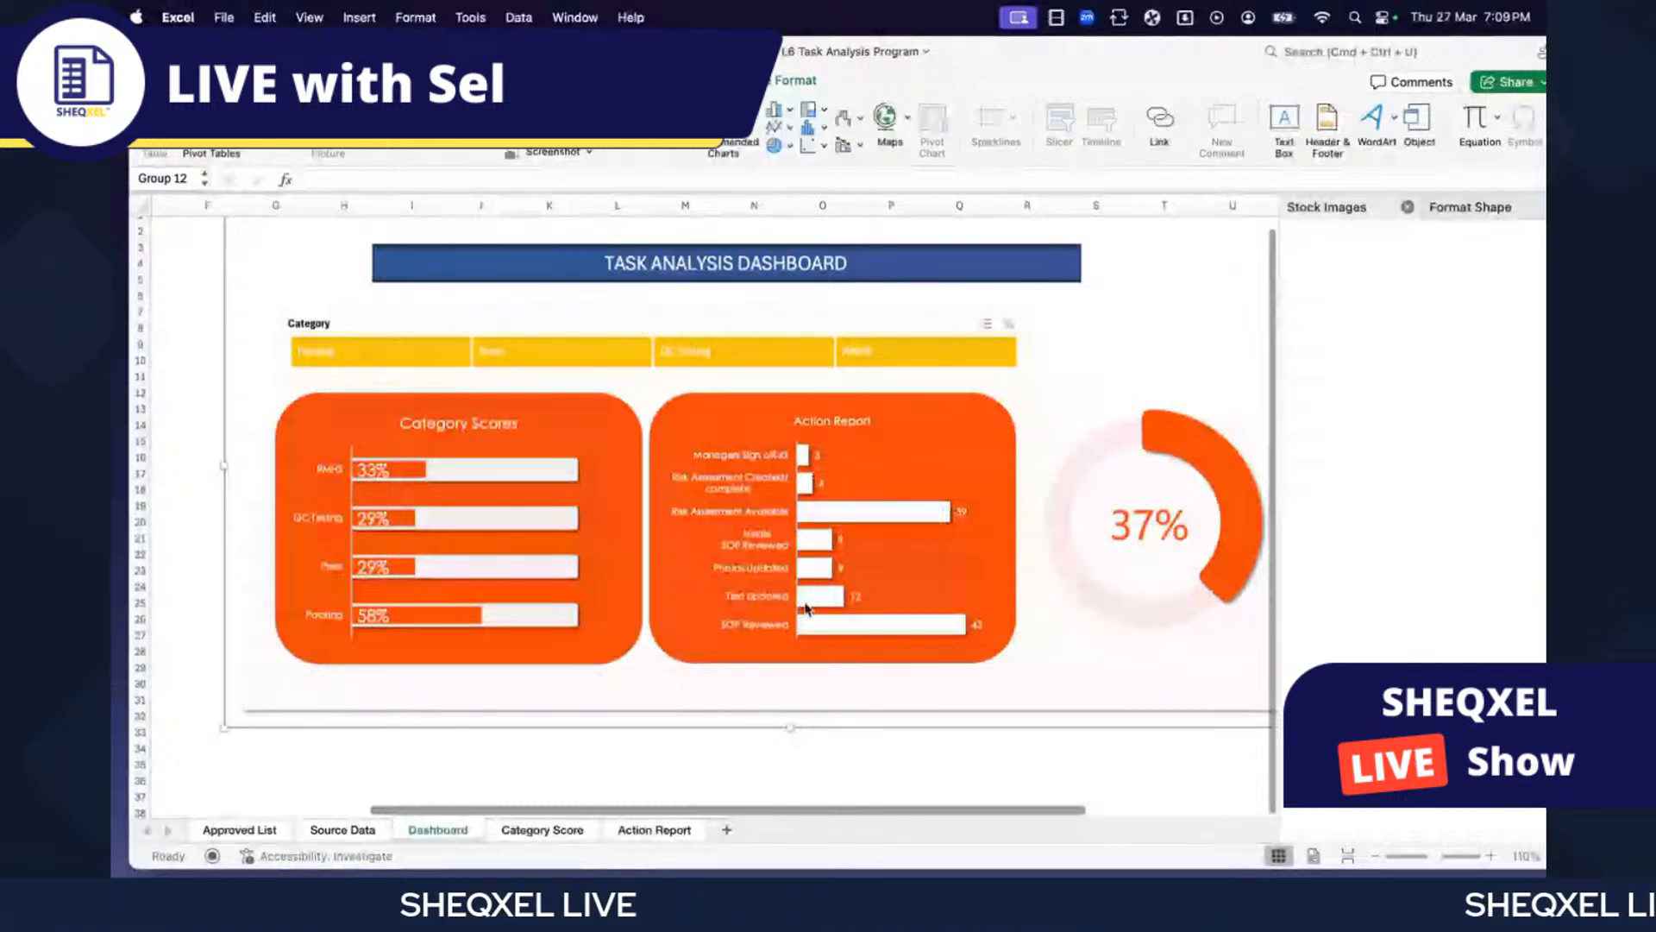
left_click(342, 829)
left_click_drag(239, 335, 246, 574)
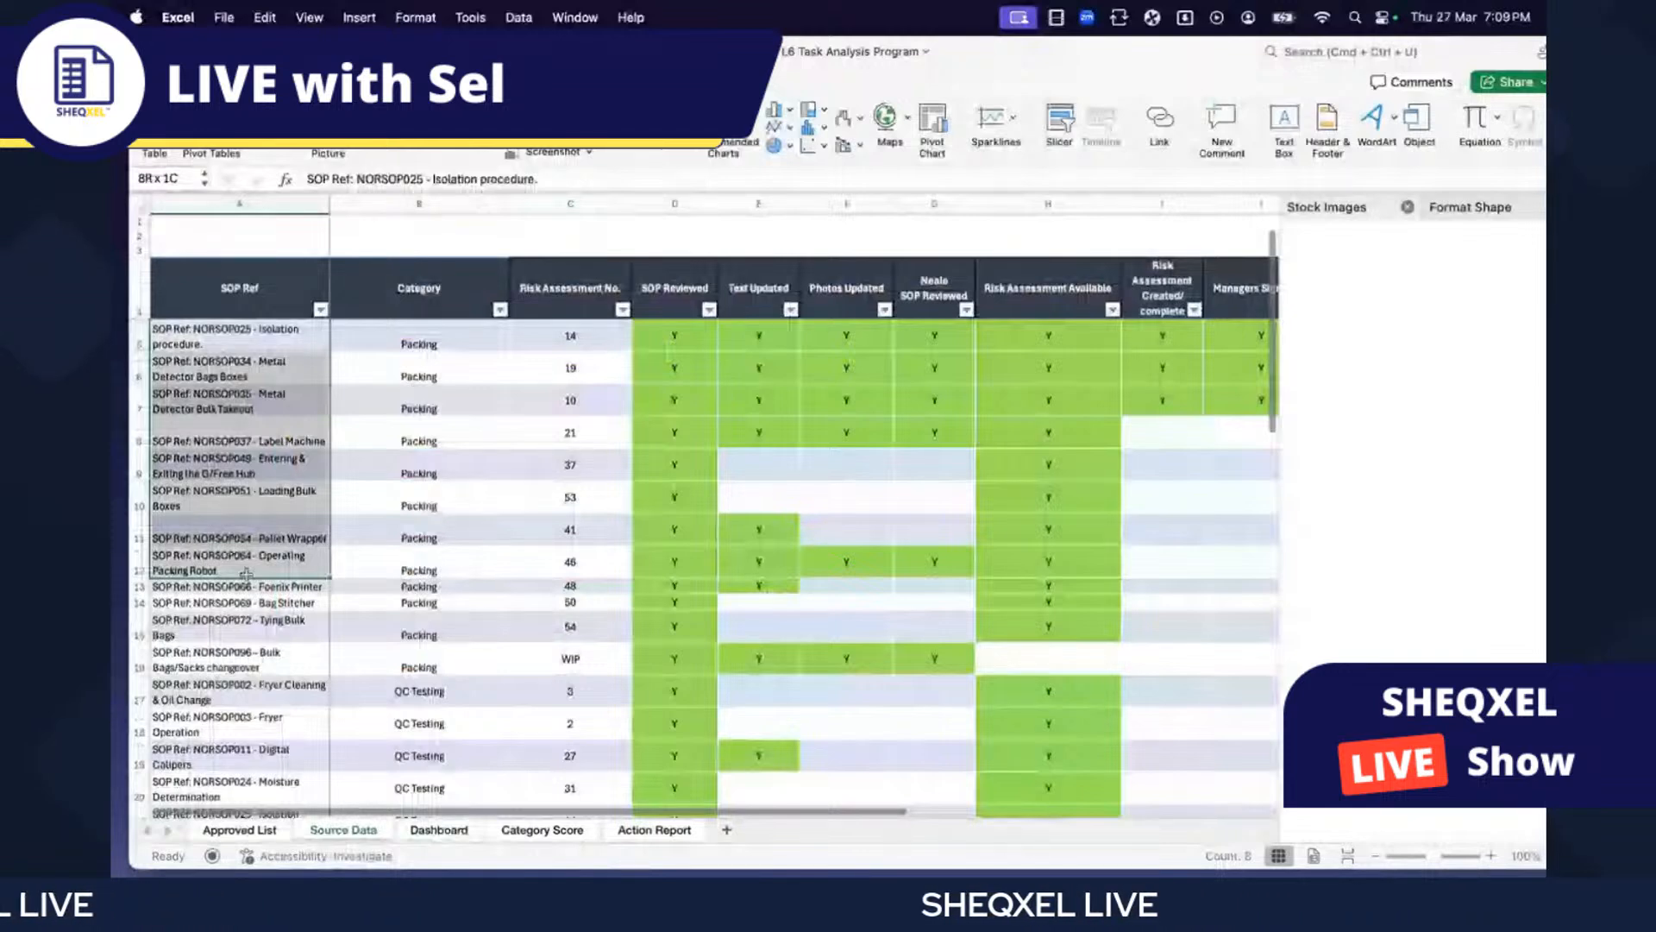
left_click(438, 829)
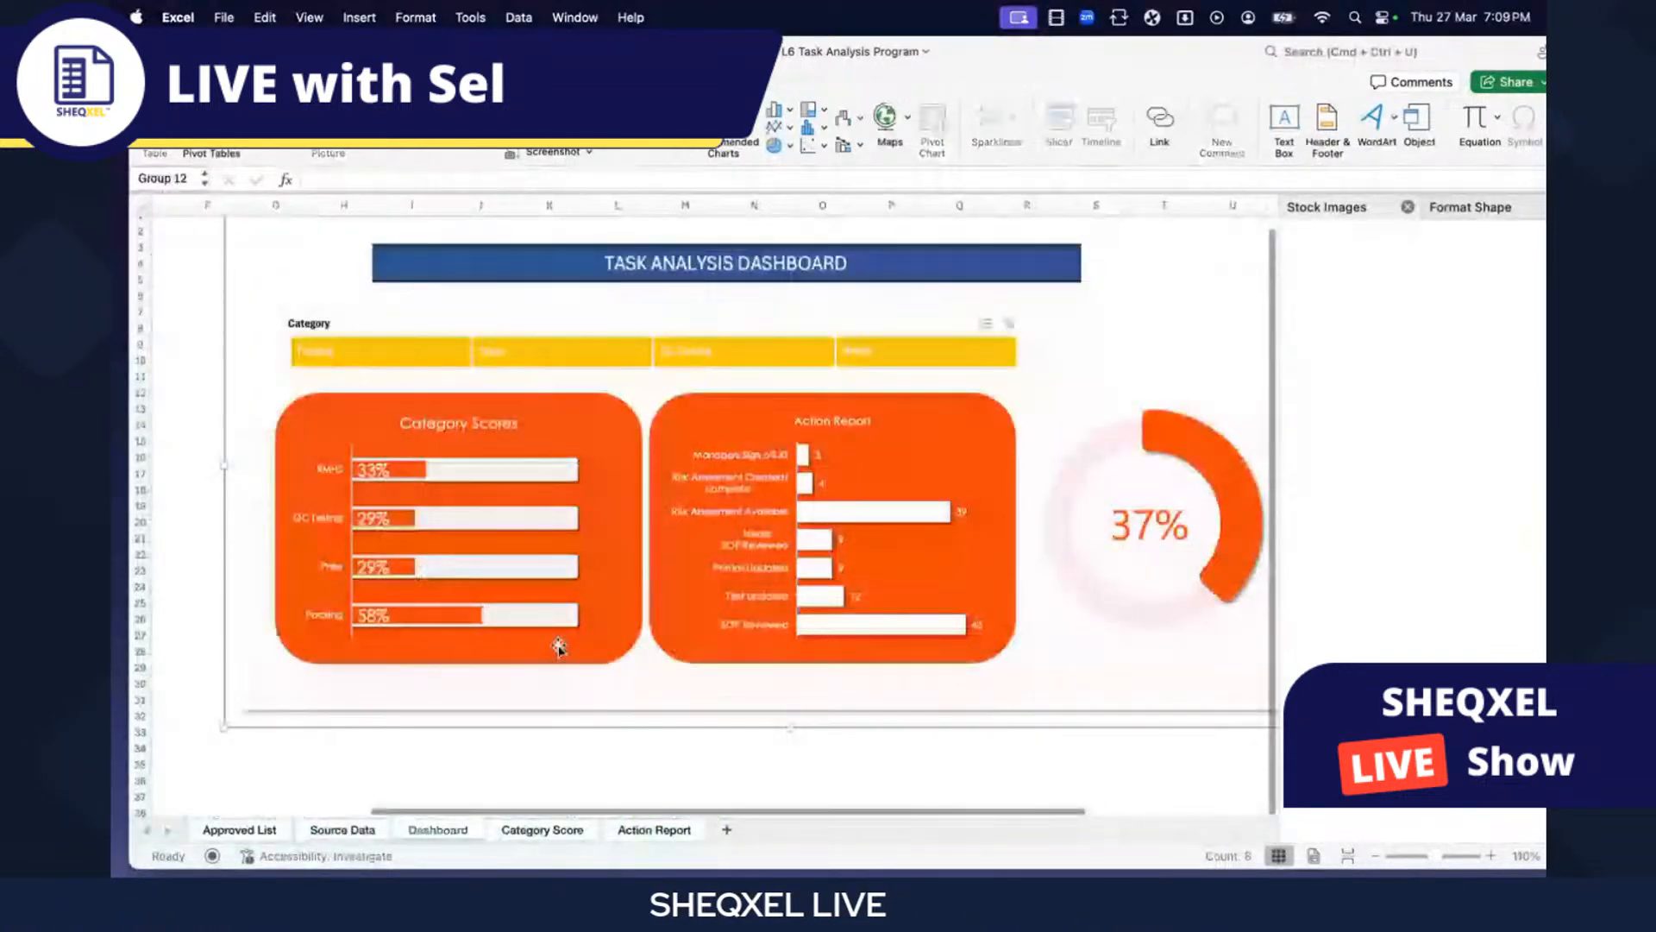
- Extend the dashboard's background rectangle to the left, making room beside the Category Scores card
scroll(559, 647, "left", 3)
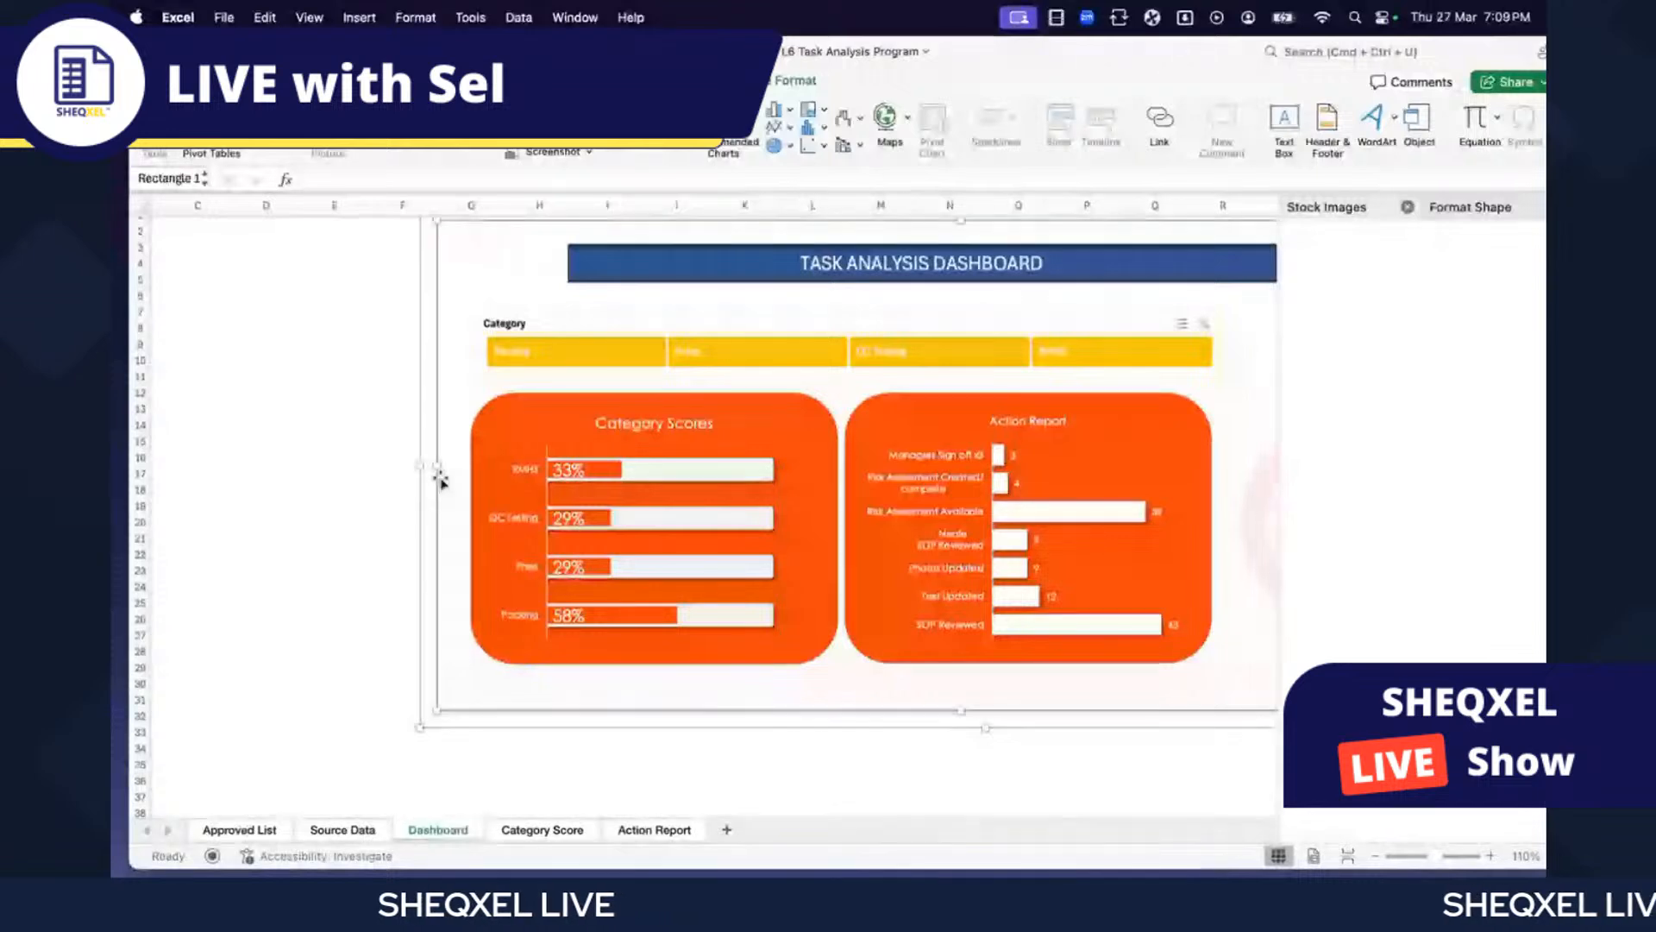
left_click_drag(426, 470, 269, 476)
left_click(221, 488)
scroll(221, 488, "right", 3)
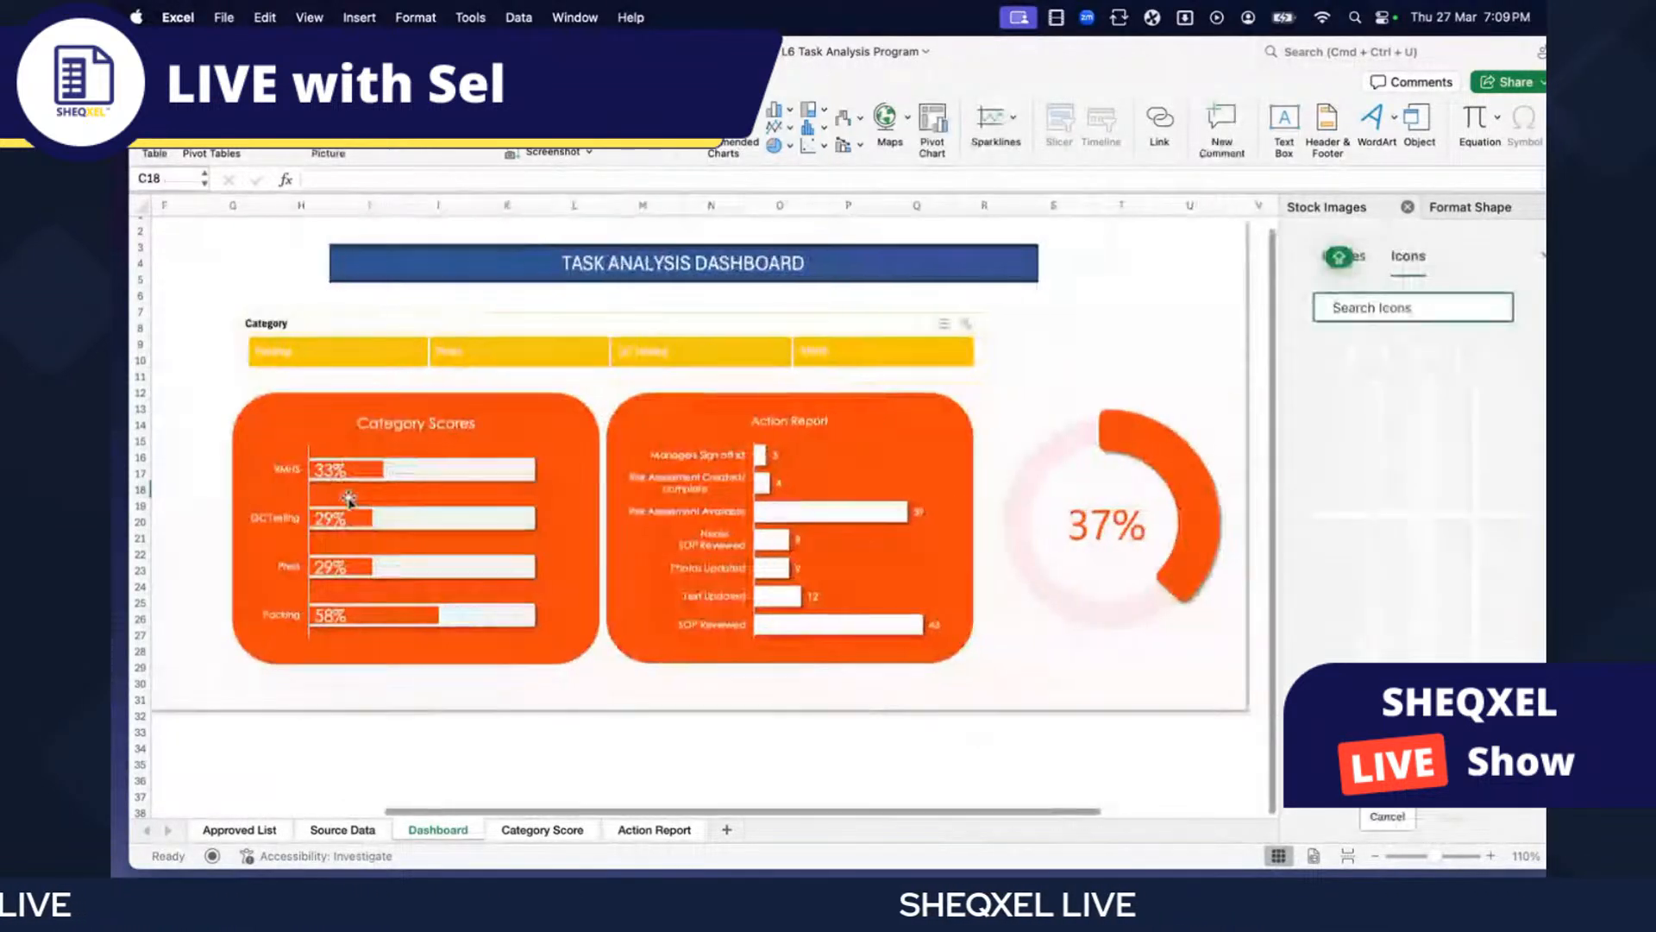
- Close the Stock Images and Format Shape panes
left_click(1409, 208)
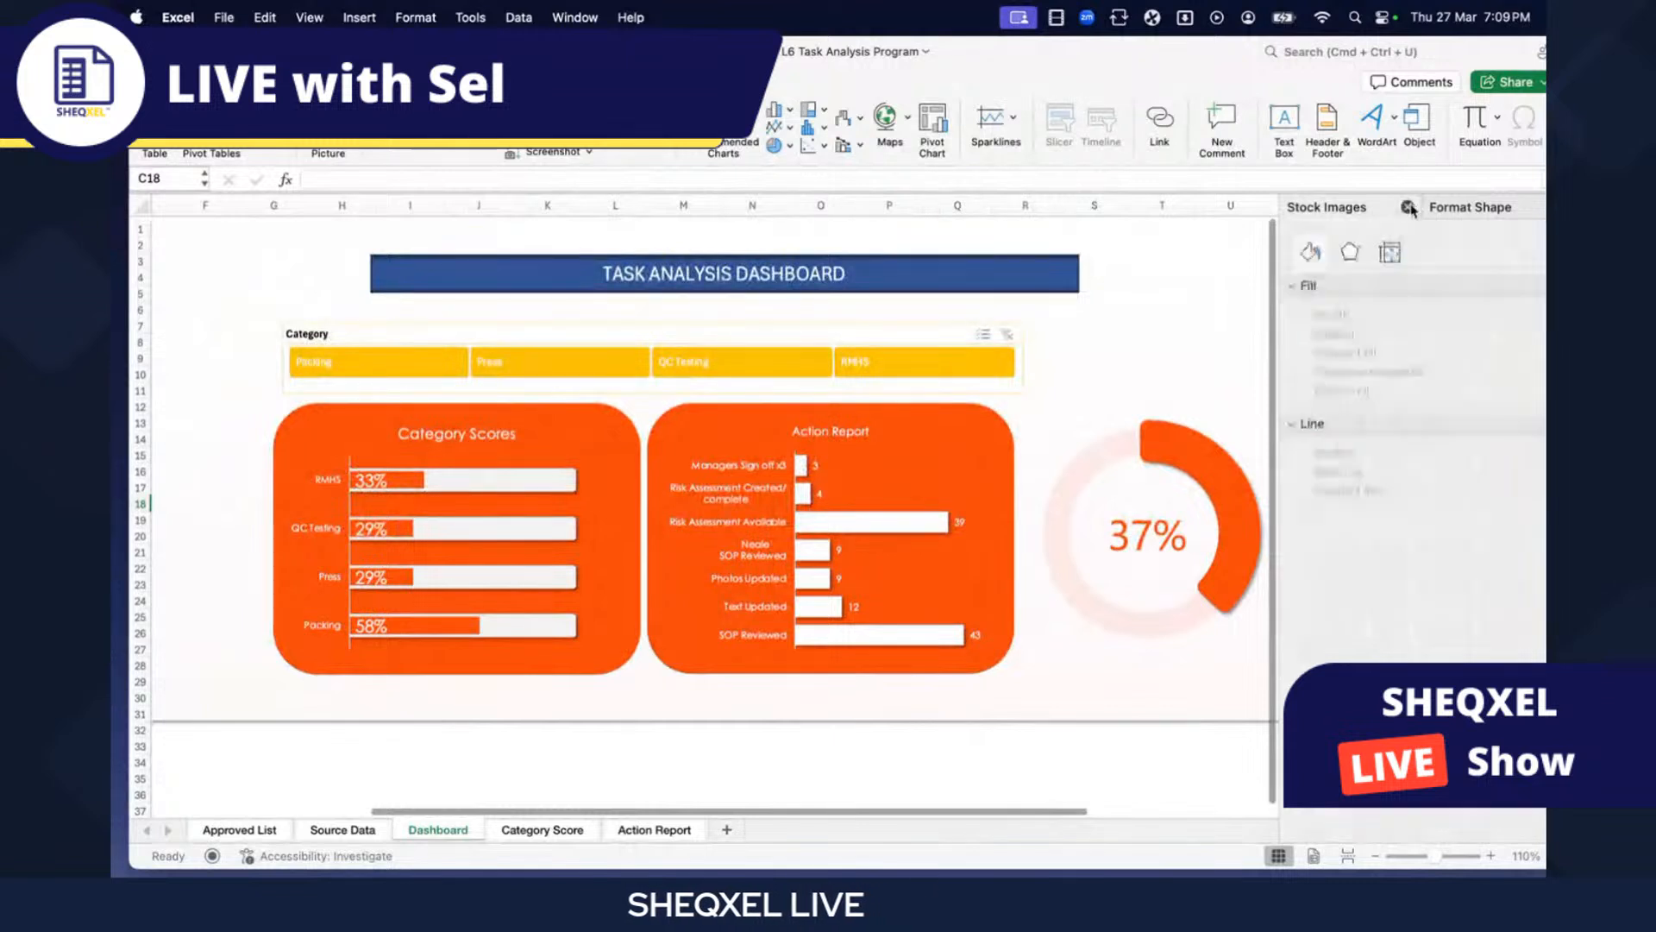
left_click(1409, 208)
scroll(1266, 404, "left", 3)
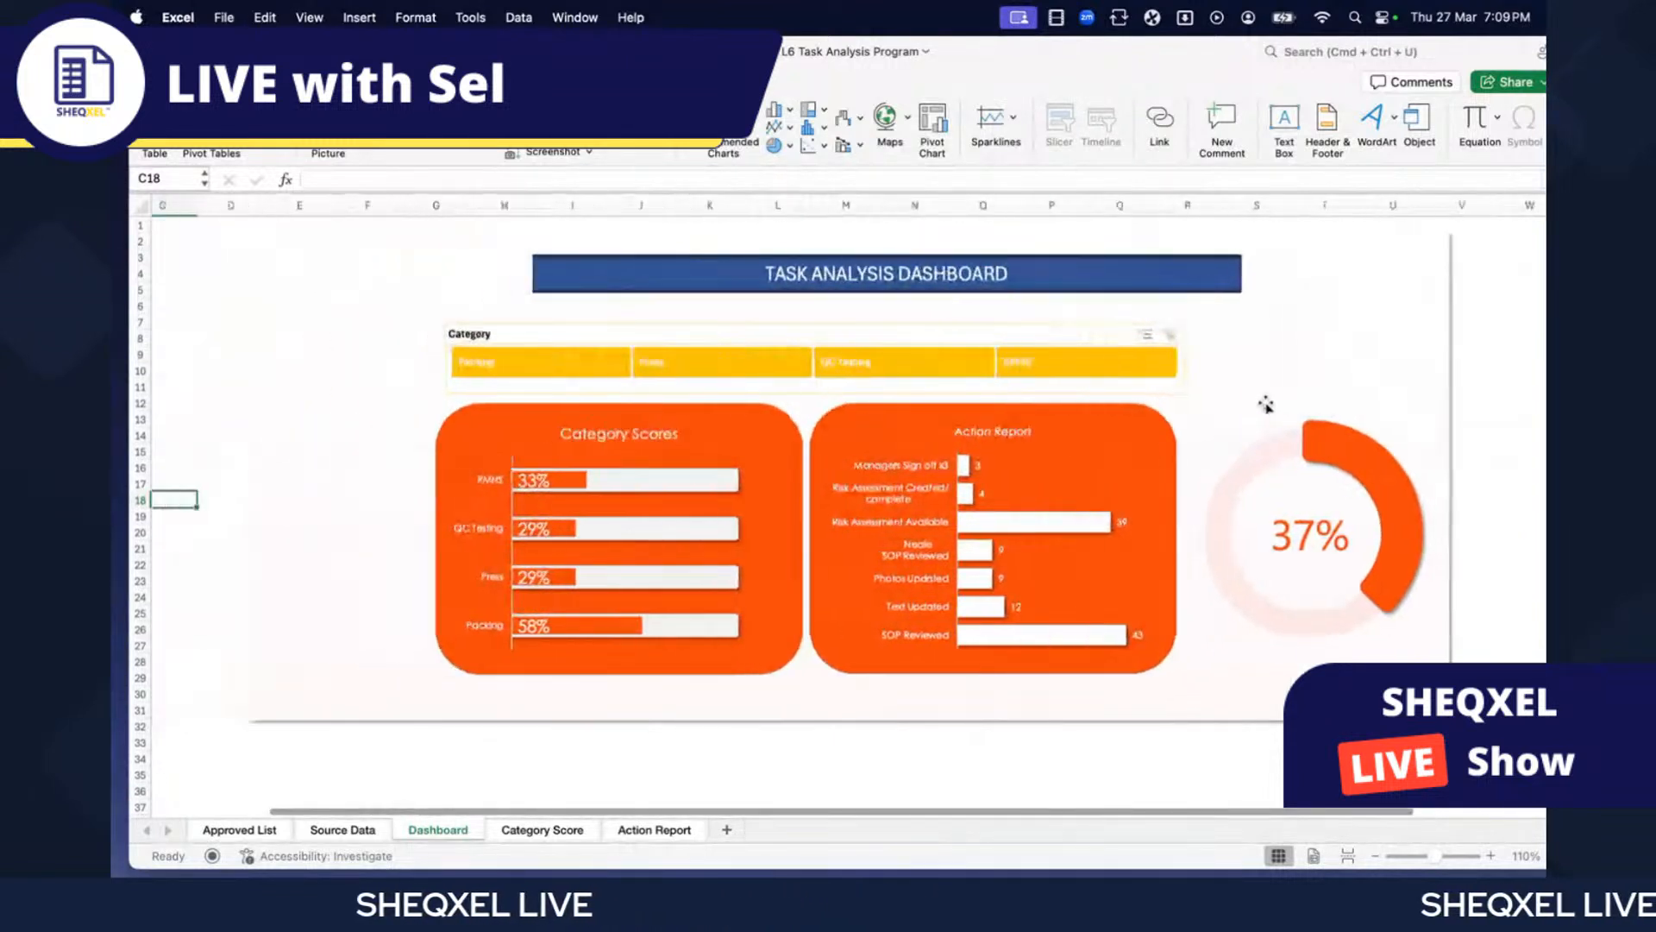
scroll(1285, 423, "right", 1)
- Ungroup the main dashboard group so its charts, slicer and background are separate objects
left_click(1100, 552)
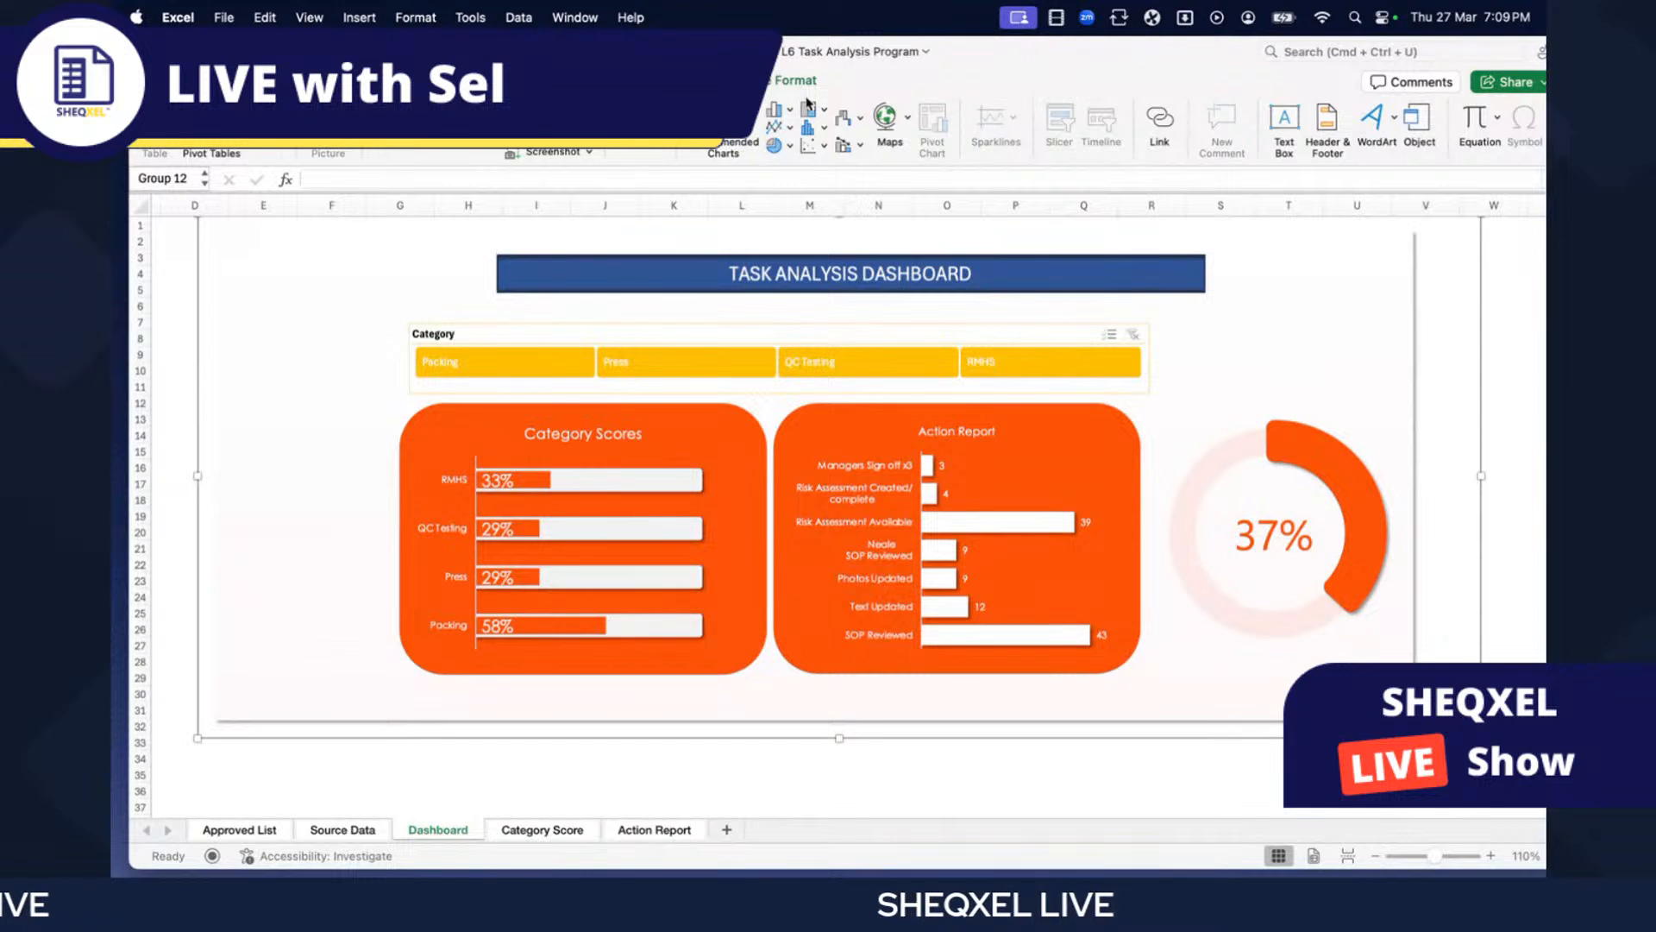
left_click(790, 81)
left_click(1318, 118)
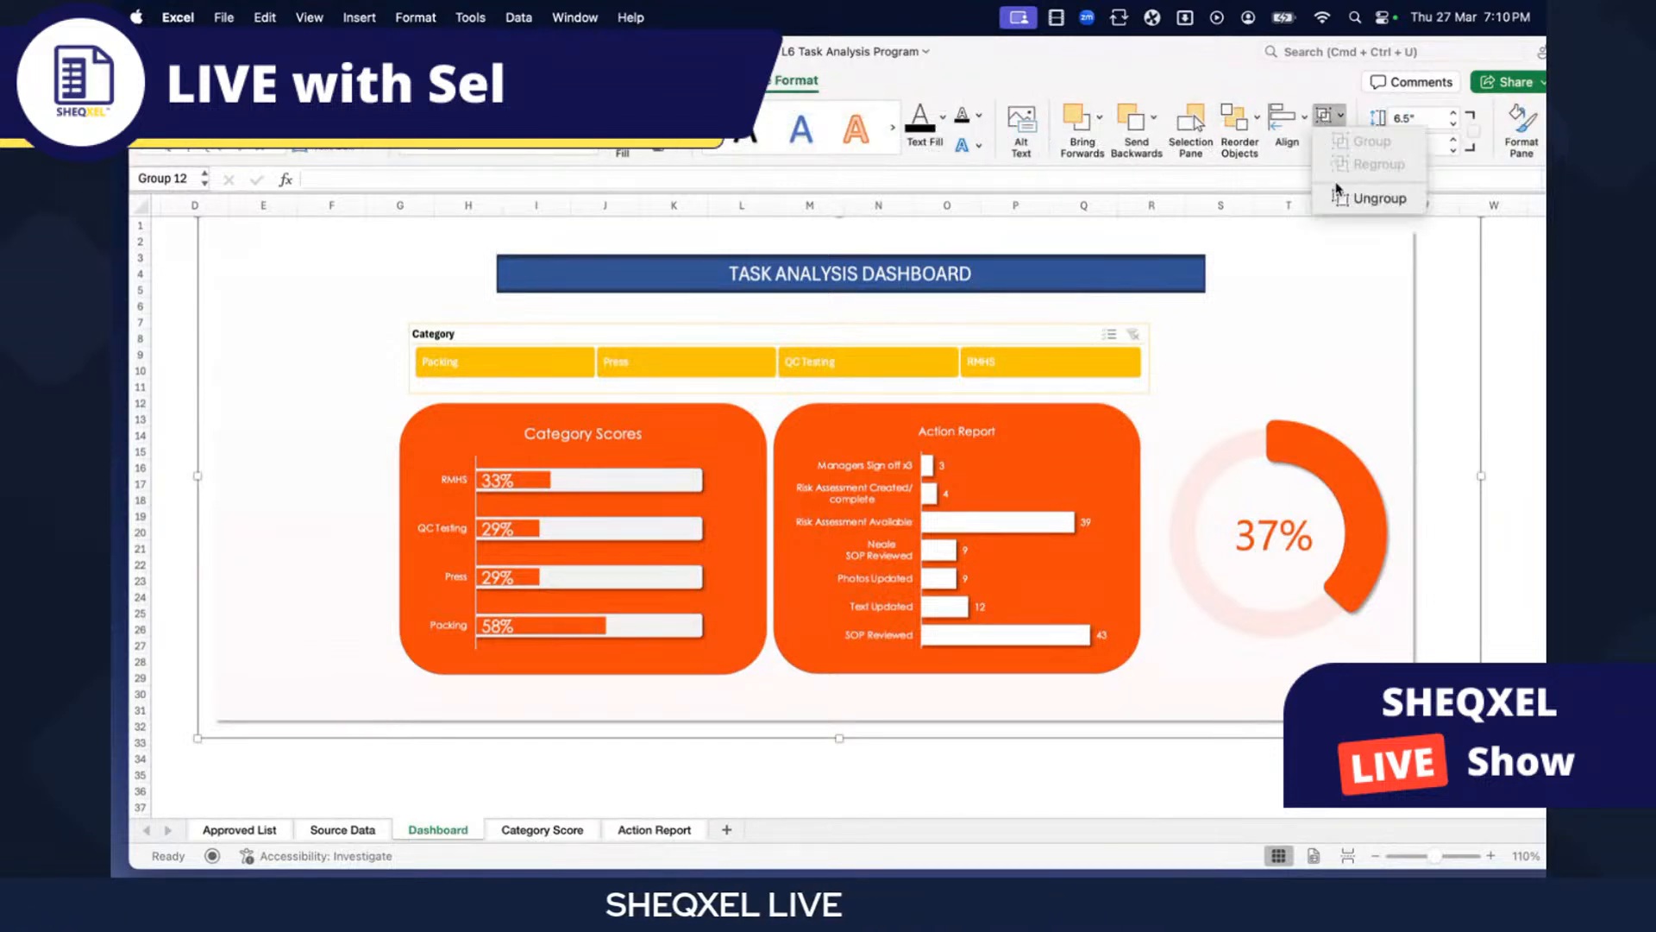
left_click(1342, 200)
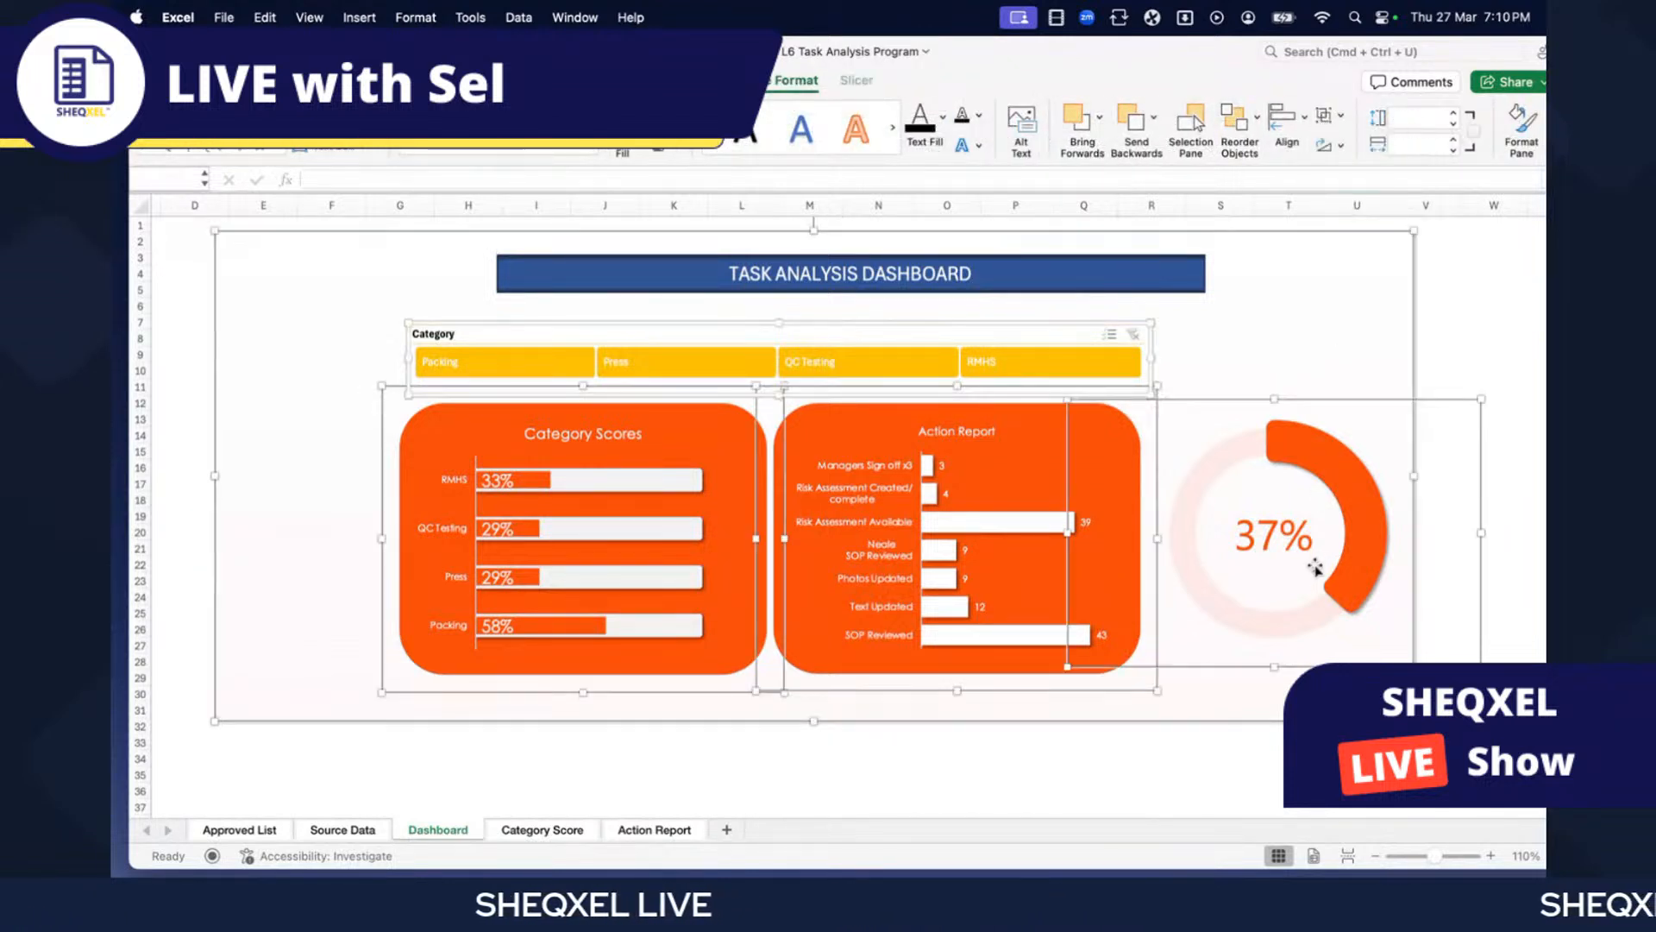
- Nudge the doughnut chart group slightly left, closer to the Action Report card
left_click(1295, 618)
key("Left")
key("Left")
key("Left")
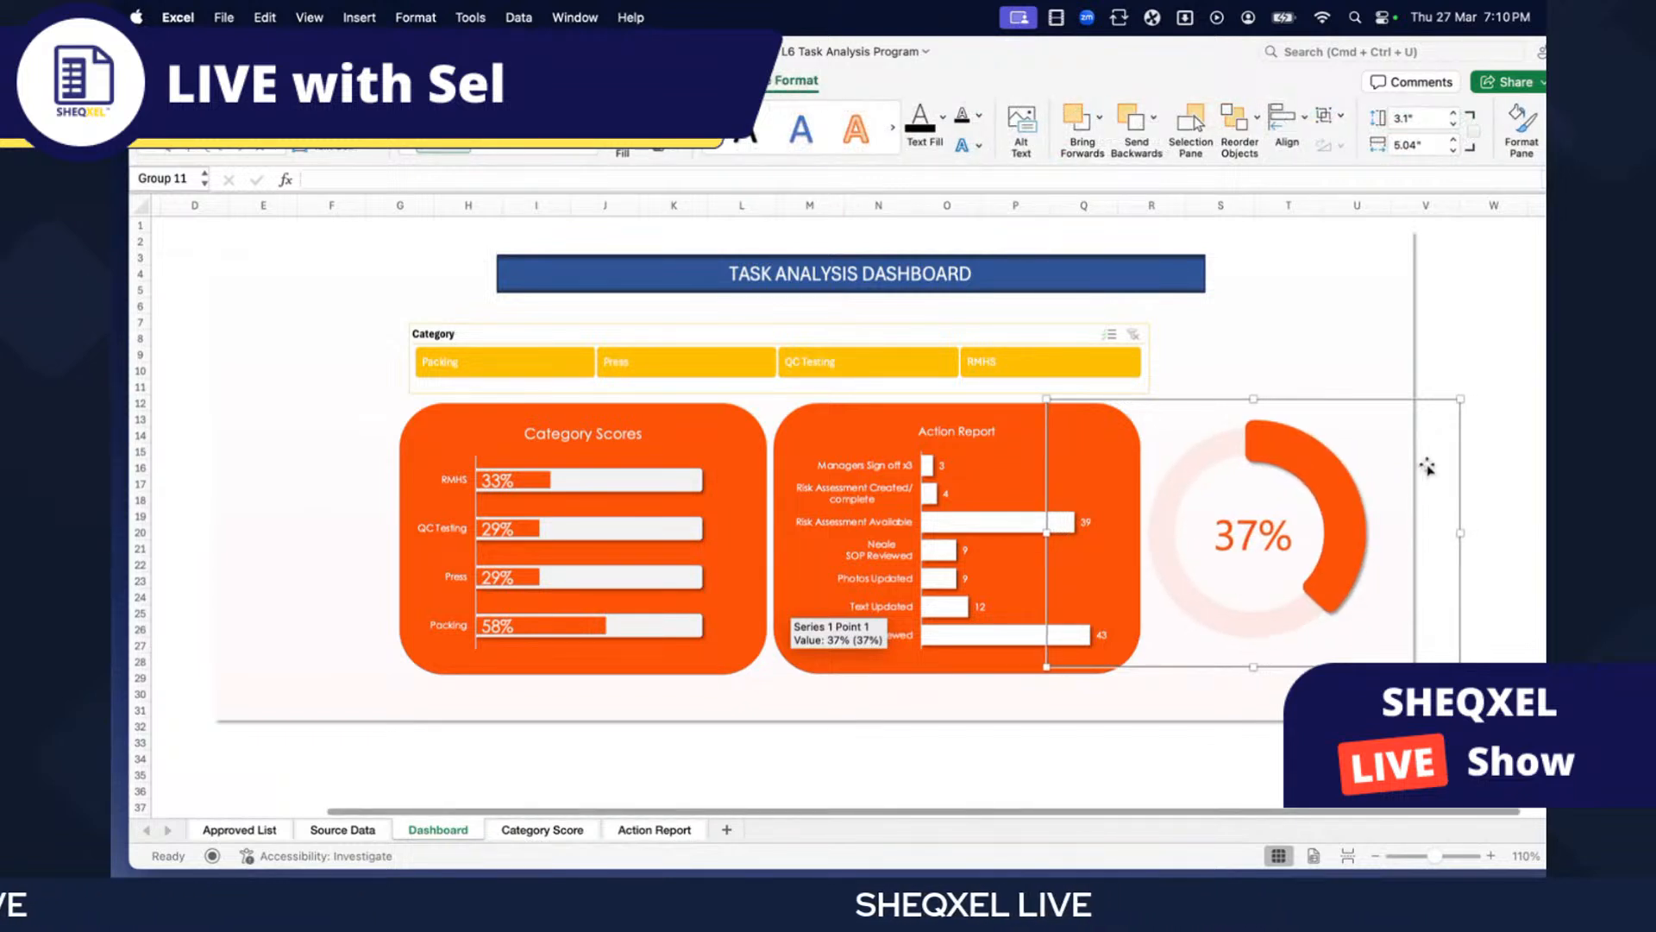
- Shift the background rectangle slightly right and down, and pull its right edge in towards the doughnut chart
left_click(1343, 335)
left_click(1406, 477)
left_click(1401, 364)
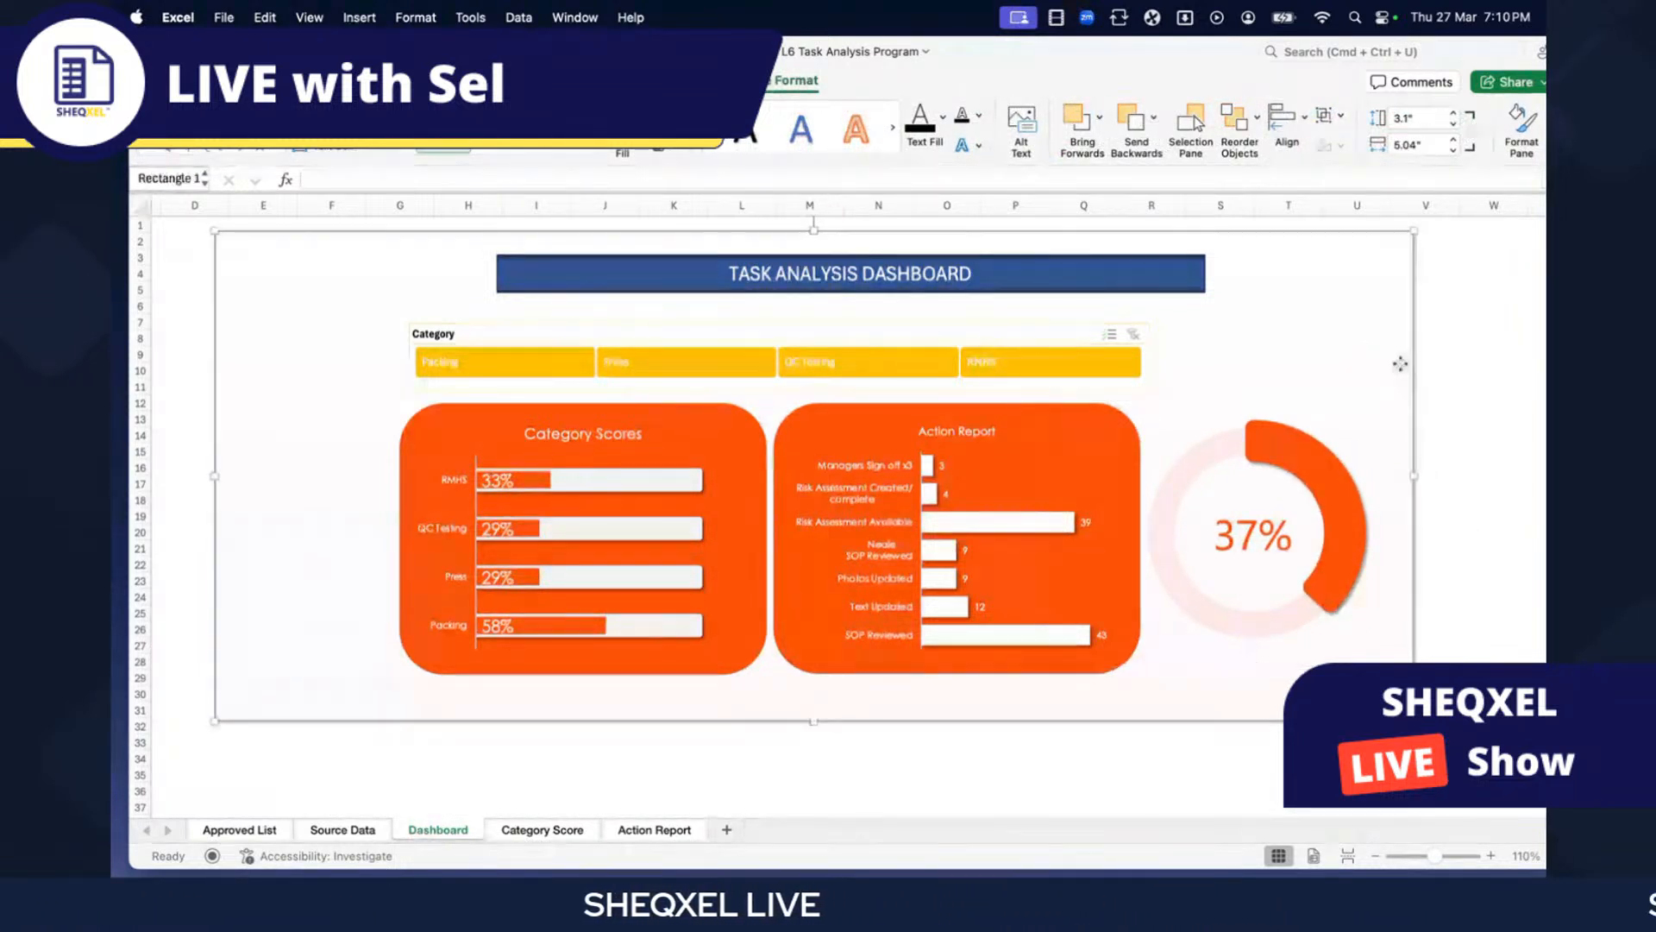
left_click_drag(1400, 364, 1405, 371)
left_click_drag(1403, 484, 1385, 487)
left_click(1429, 459)
scroll(1429, 461, "left", 2)
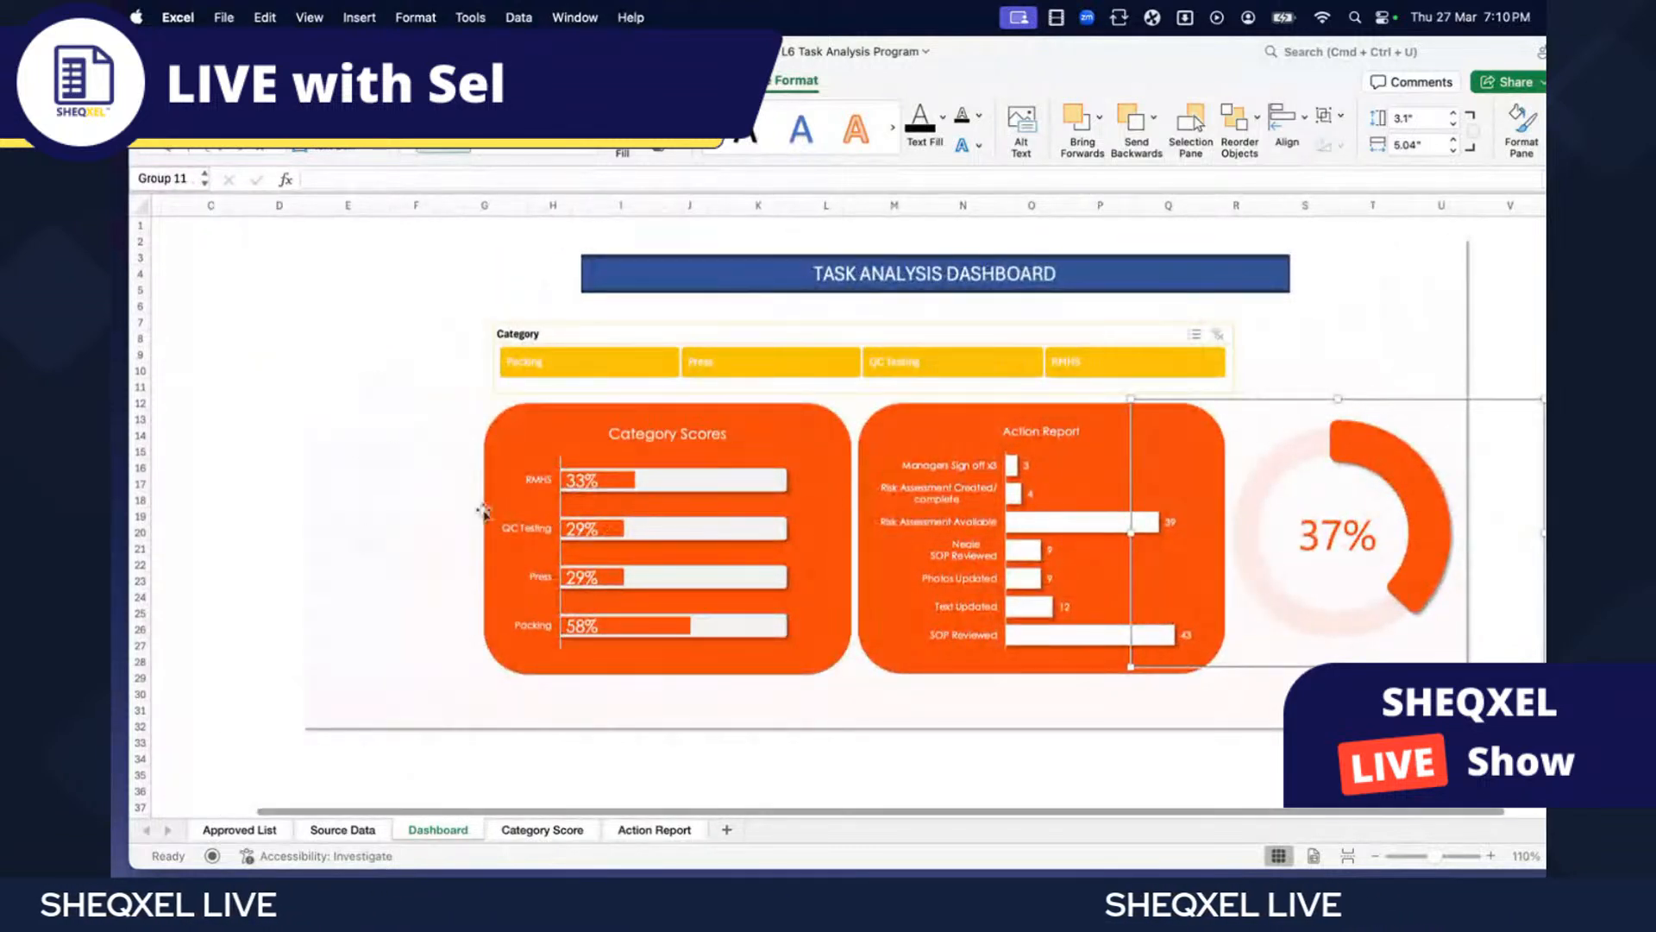
- Paste a copy of the orange rounded card behind Category Scores and place it to the left of that card
left_click(500, 437)
left_click(486, 437)
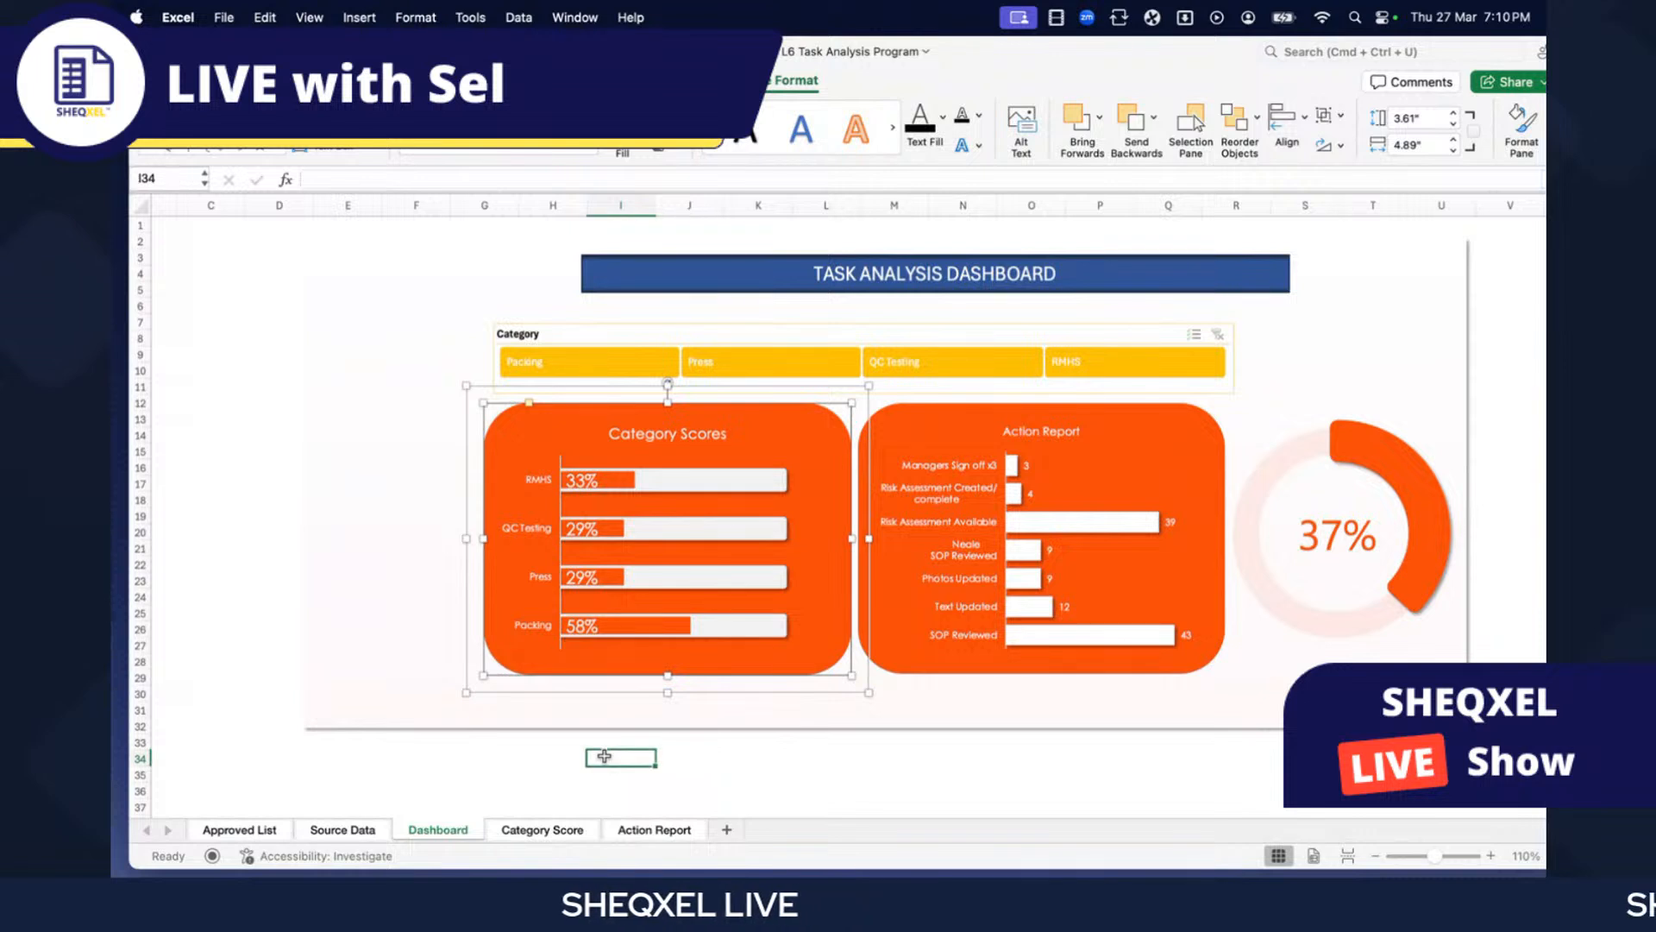
key("super+v")
left_click_drag(659, 768, 361, 424)
- Narrow the copied orange card to fit beside Category Scores and slightly reduce its height
left_click_drag(651, 554, 430, 538)
left_click_drag(385, 670, 385, 667)
left_click(687, 757)
- Nudge the empty orange card right, closer to the Category Scores card, and deselect it
scroll(481, 573, "right", 1)
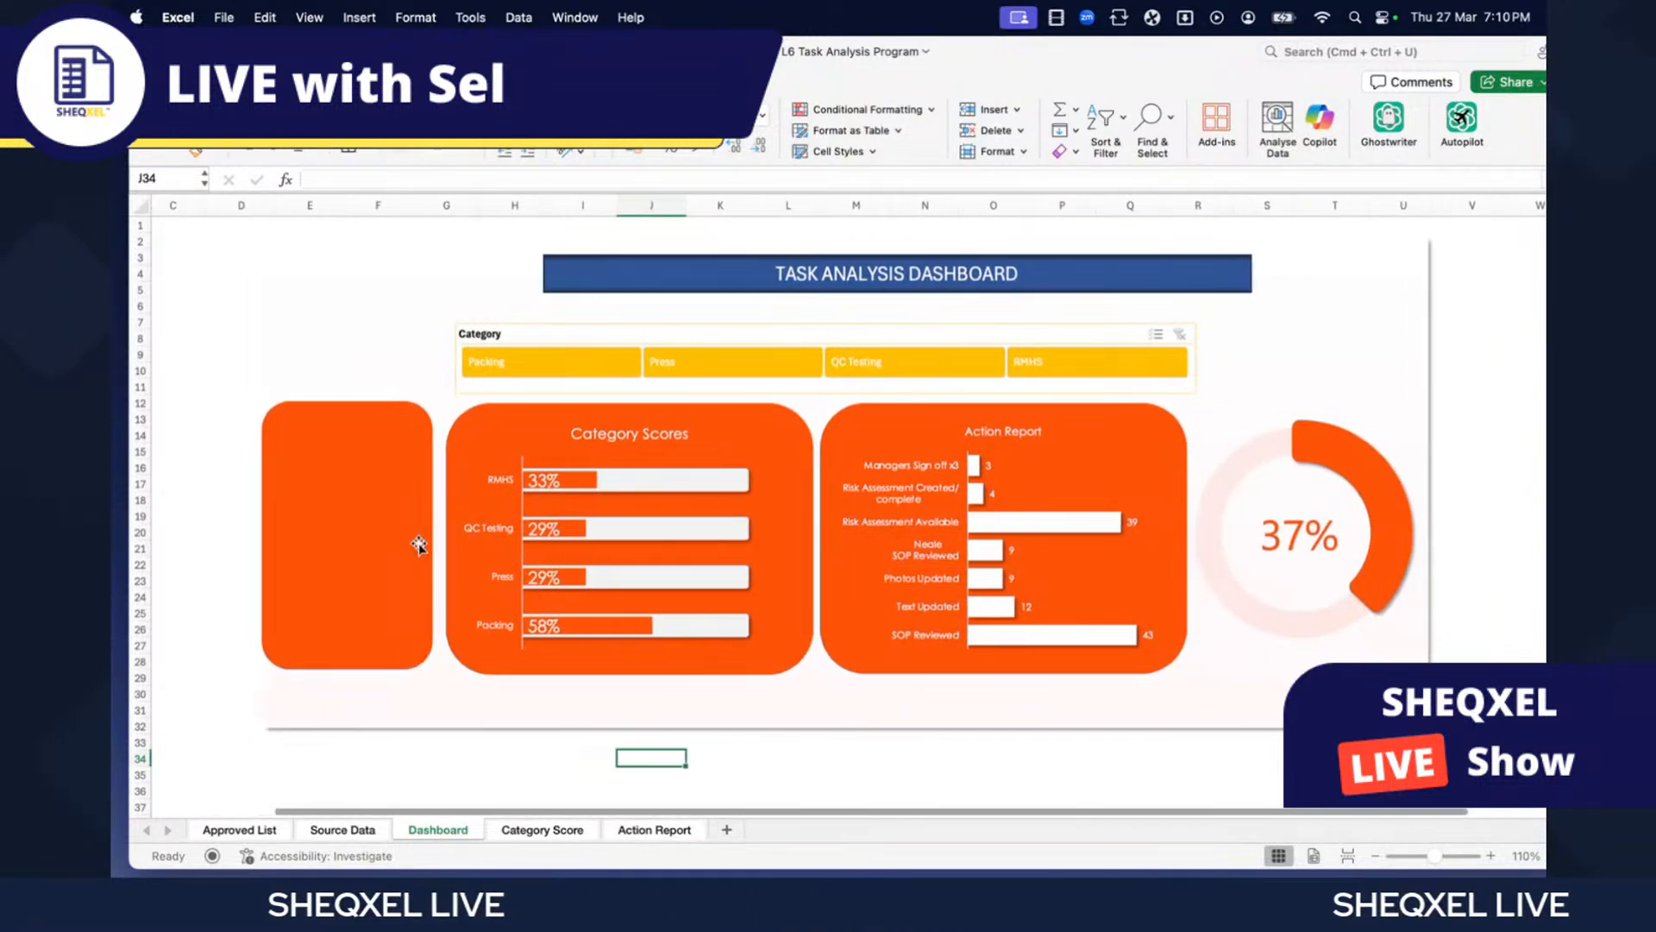
left_click(369, 548)
key("Right")
key("Right")
key("Right")
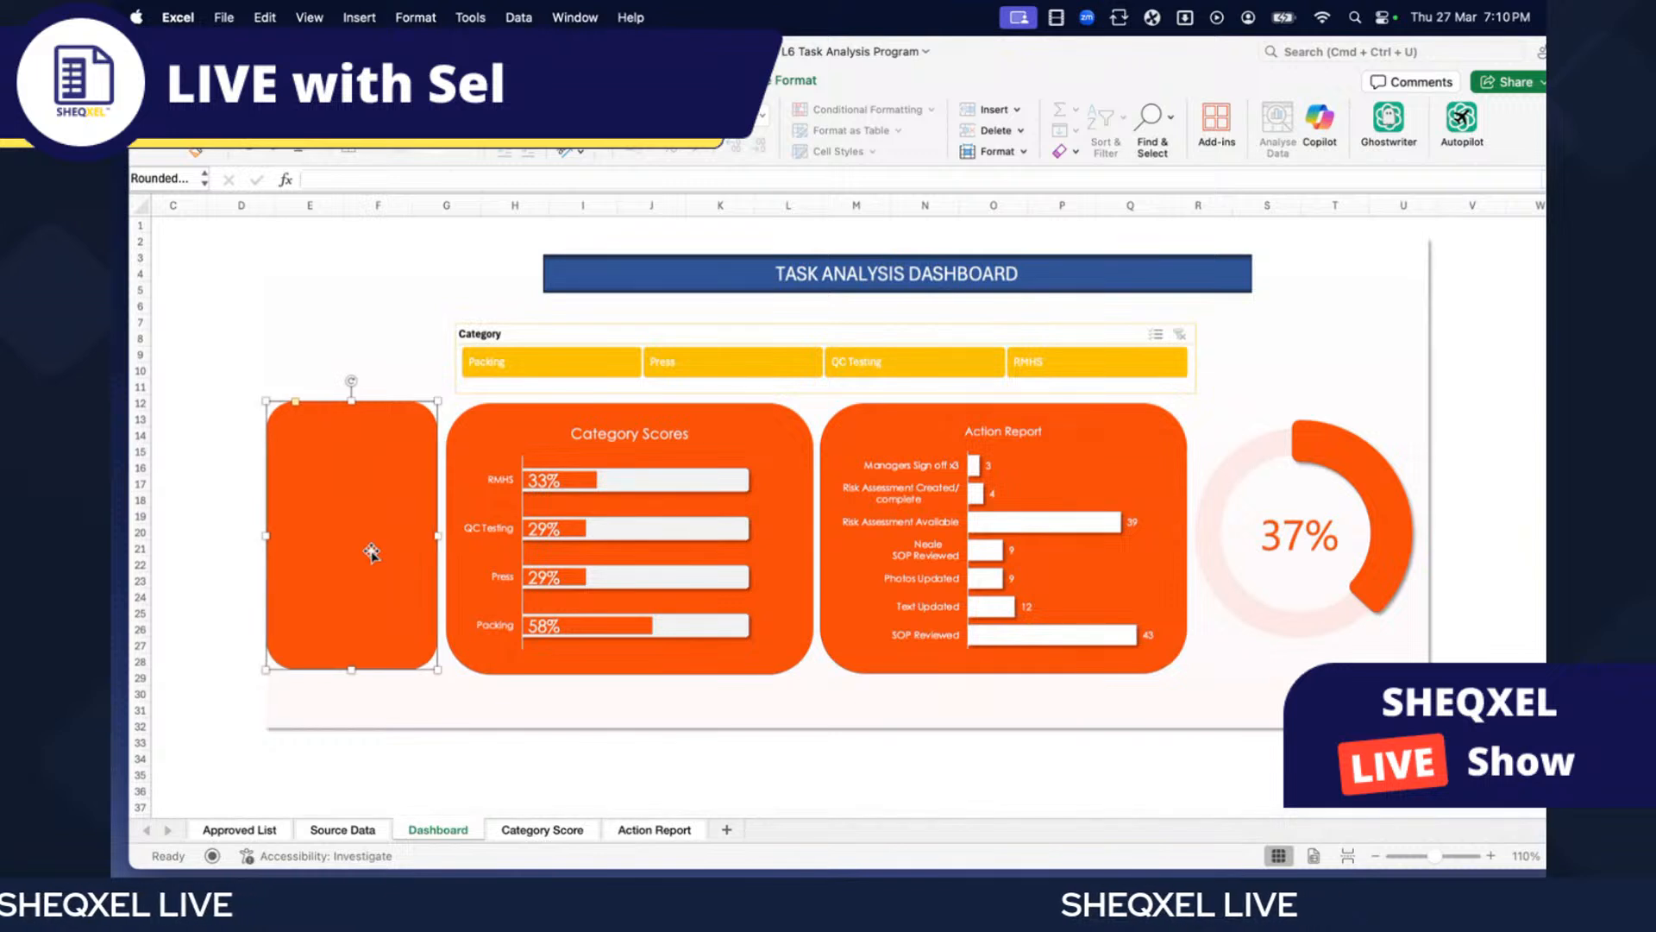
scroll(205, 590, "left", 1)
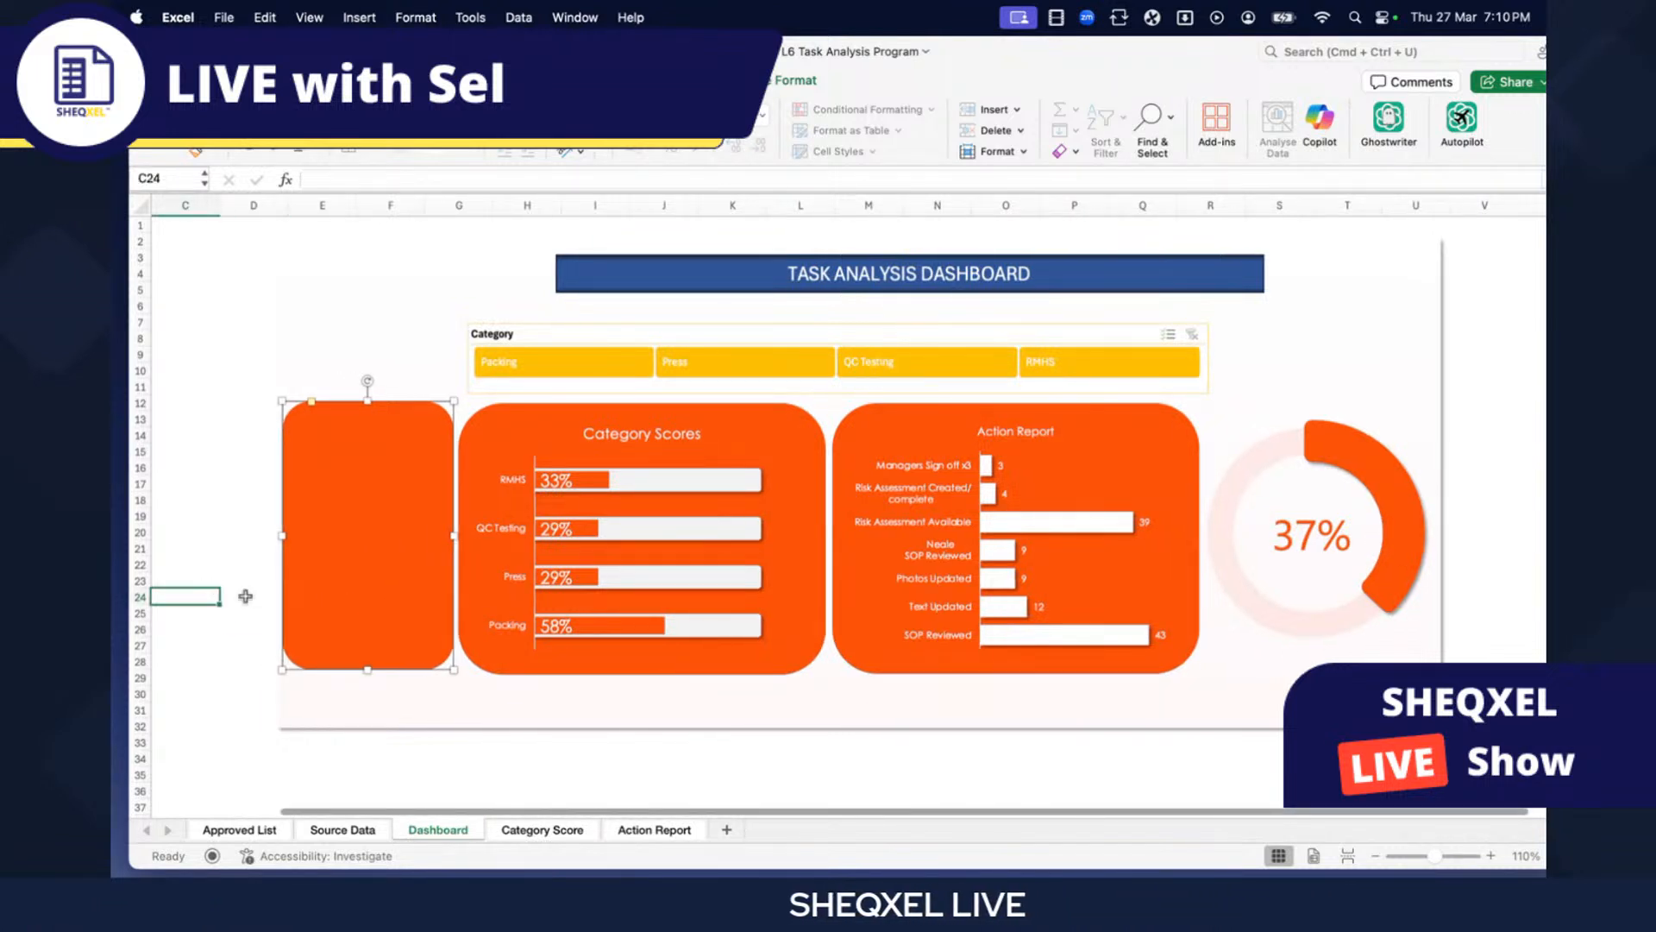
left_click(211, 593)
- Move the title bar to the left along the top of the widened dashboard background
left_click_drag(815, 278, 711, 286)
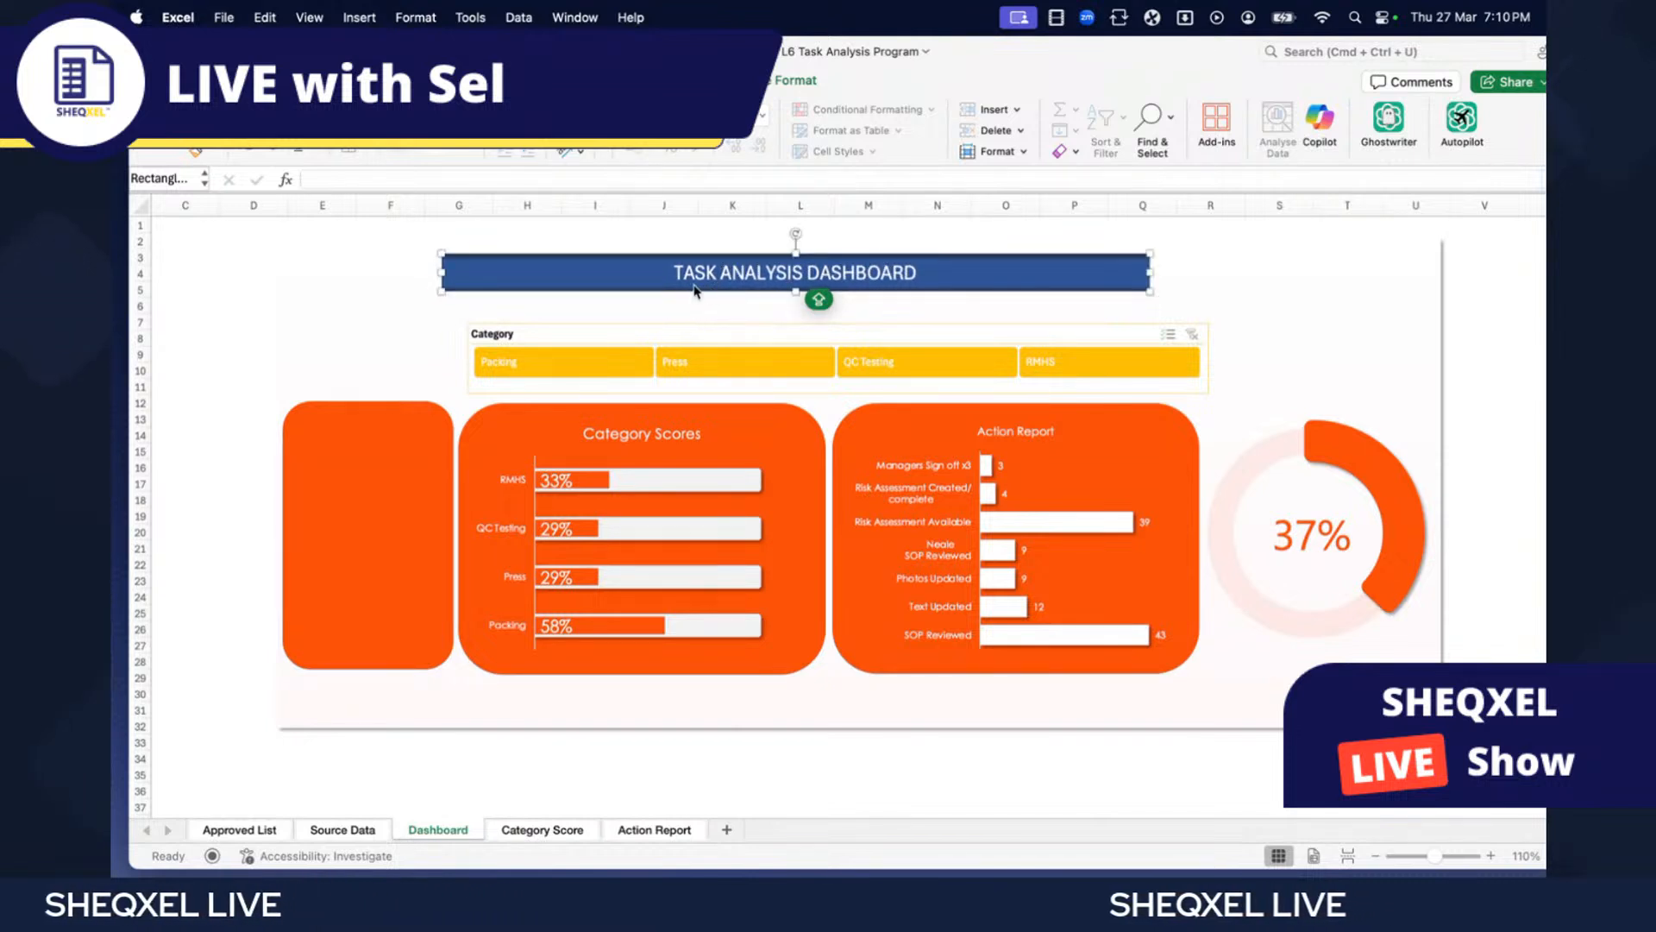
left_click(340, 536)
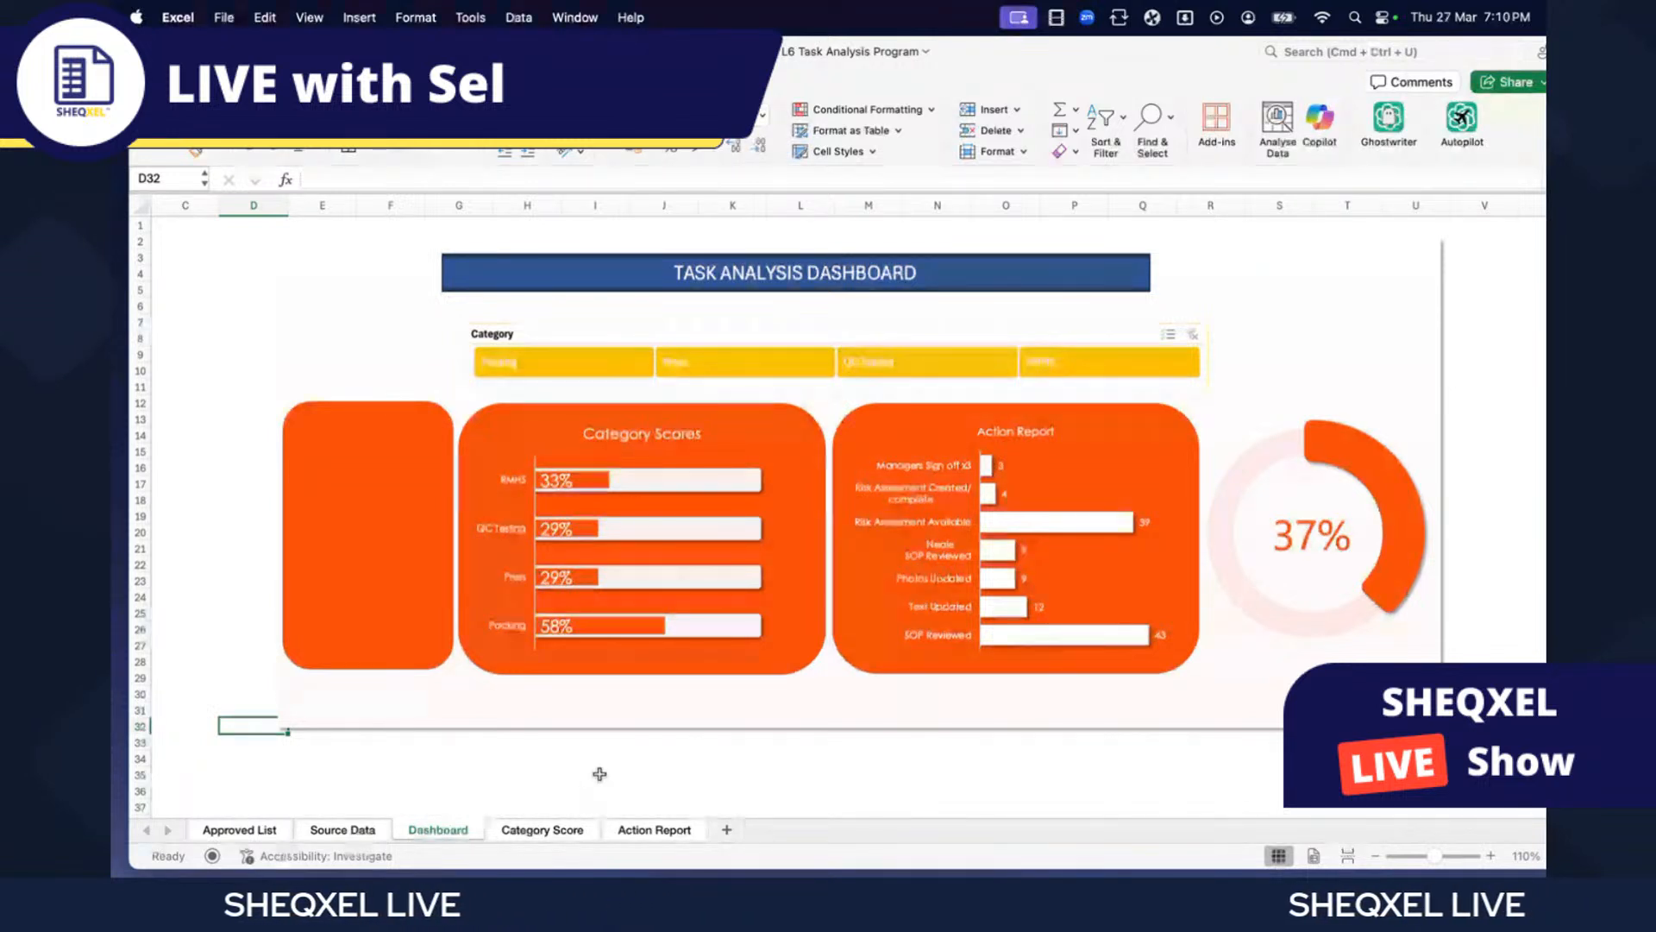
- Create a PivotTable from Table1 of Source Data on a new worksheet and move that sheet after Action Report
left_click(337, 830)
key("ctrl+shift+End")
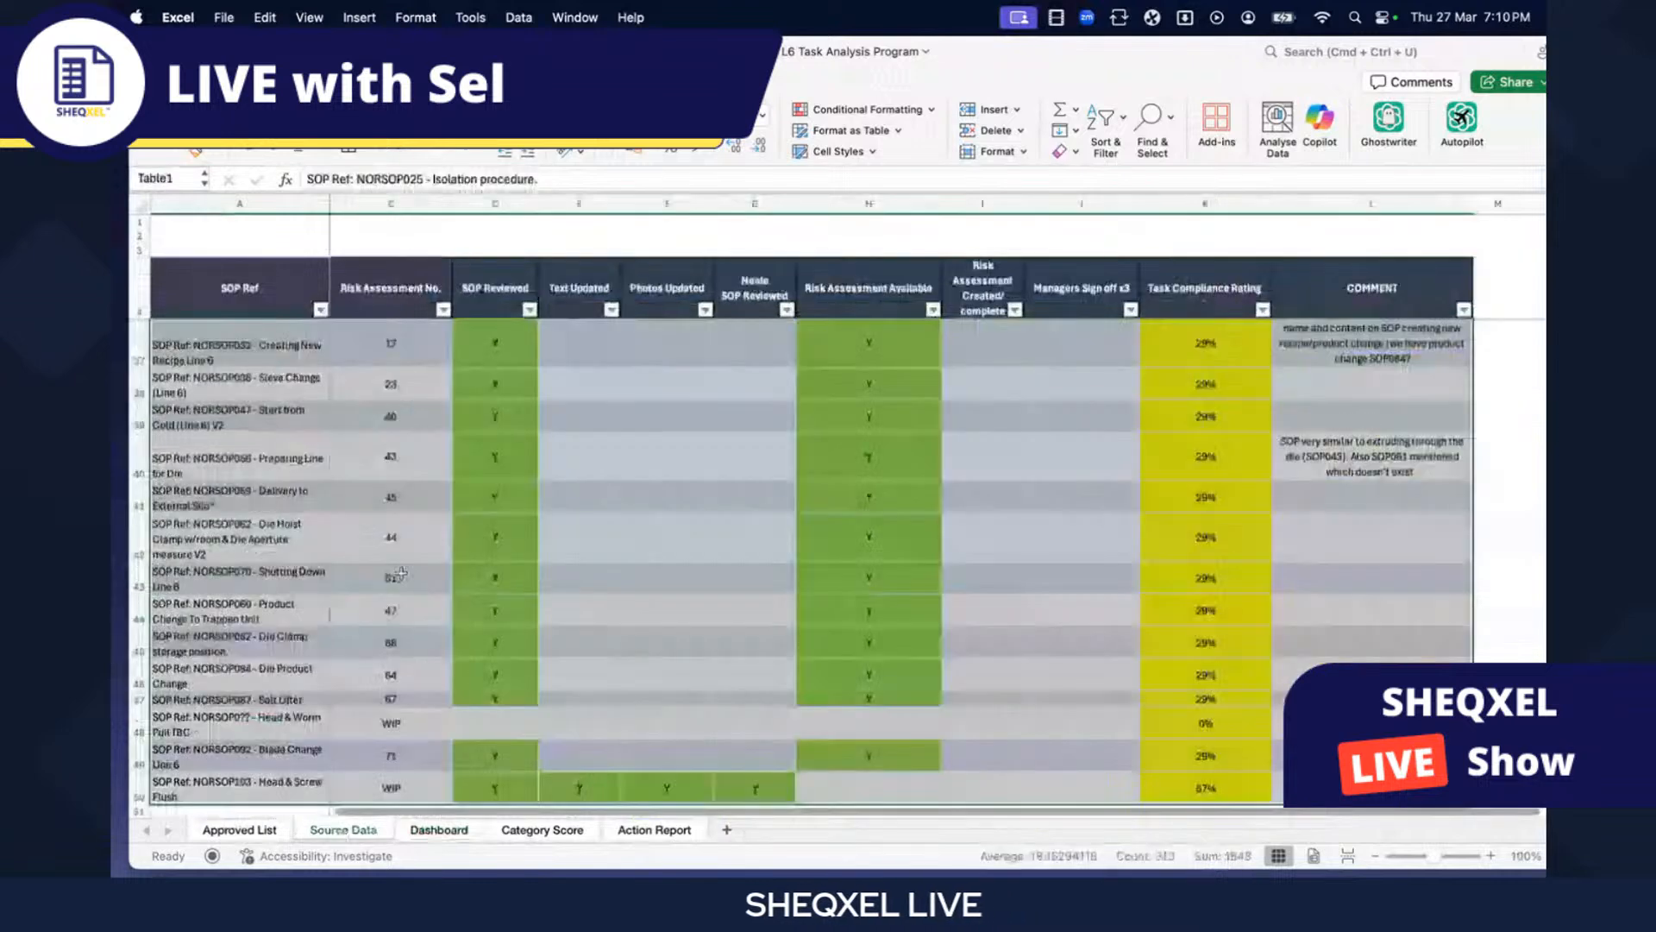
left_click(255, 471)
key("super+a")
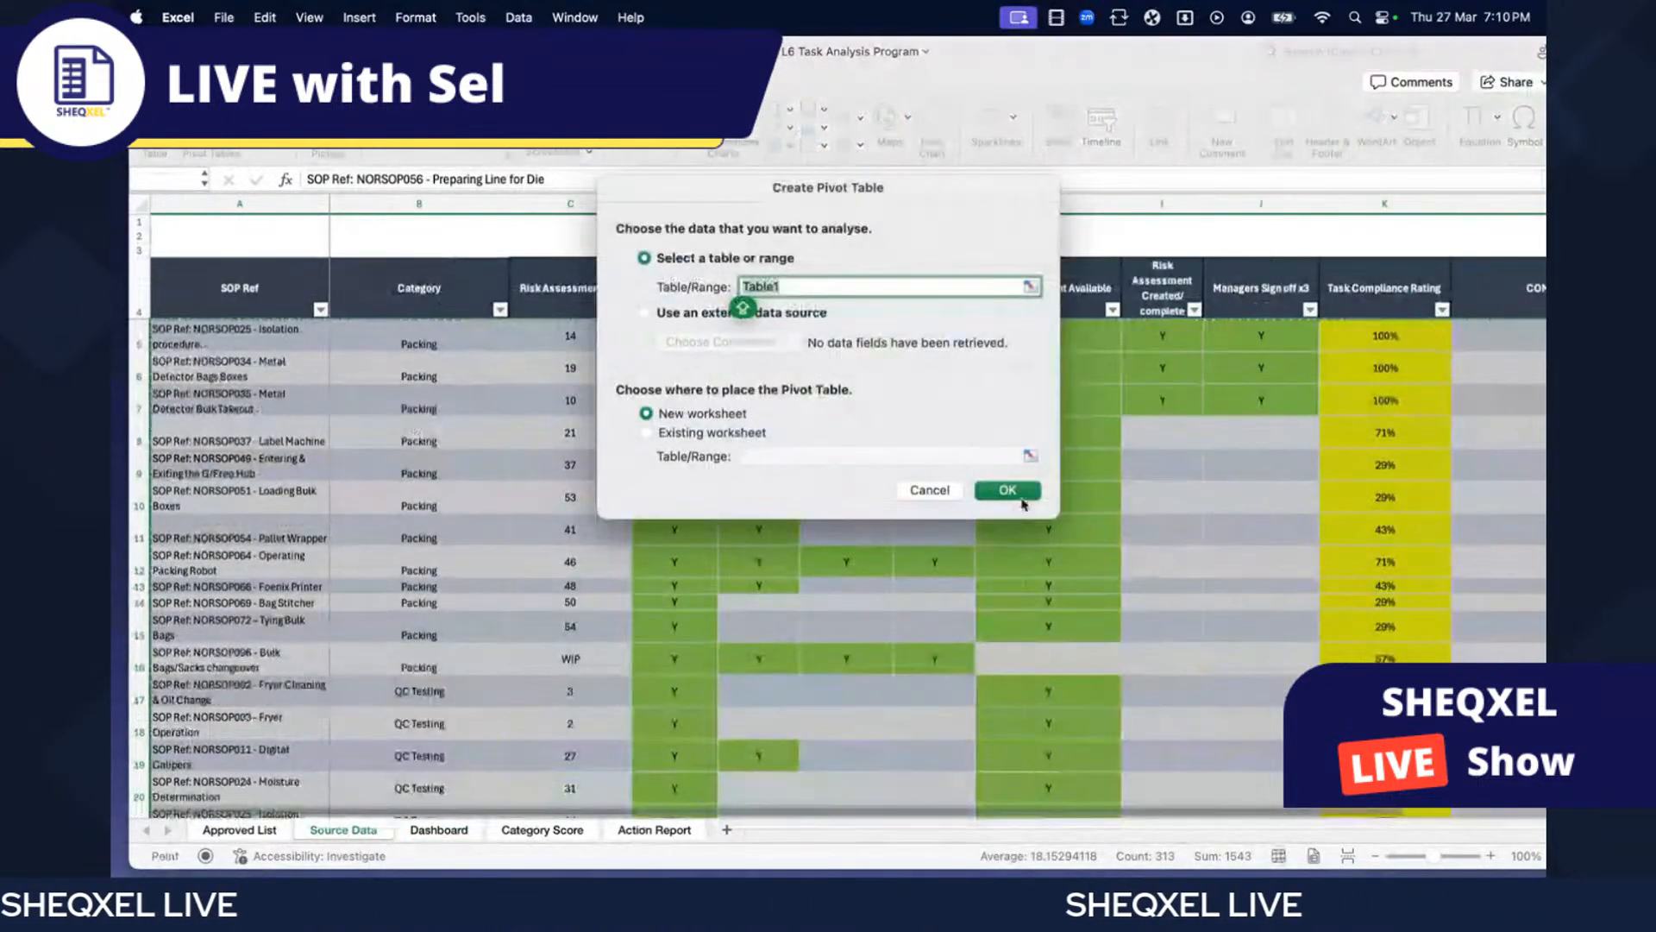
left_click(1017, 490)
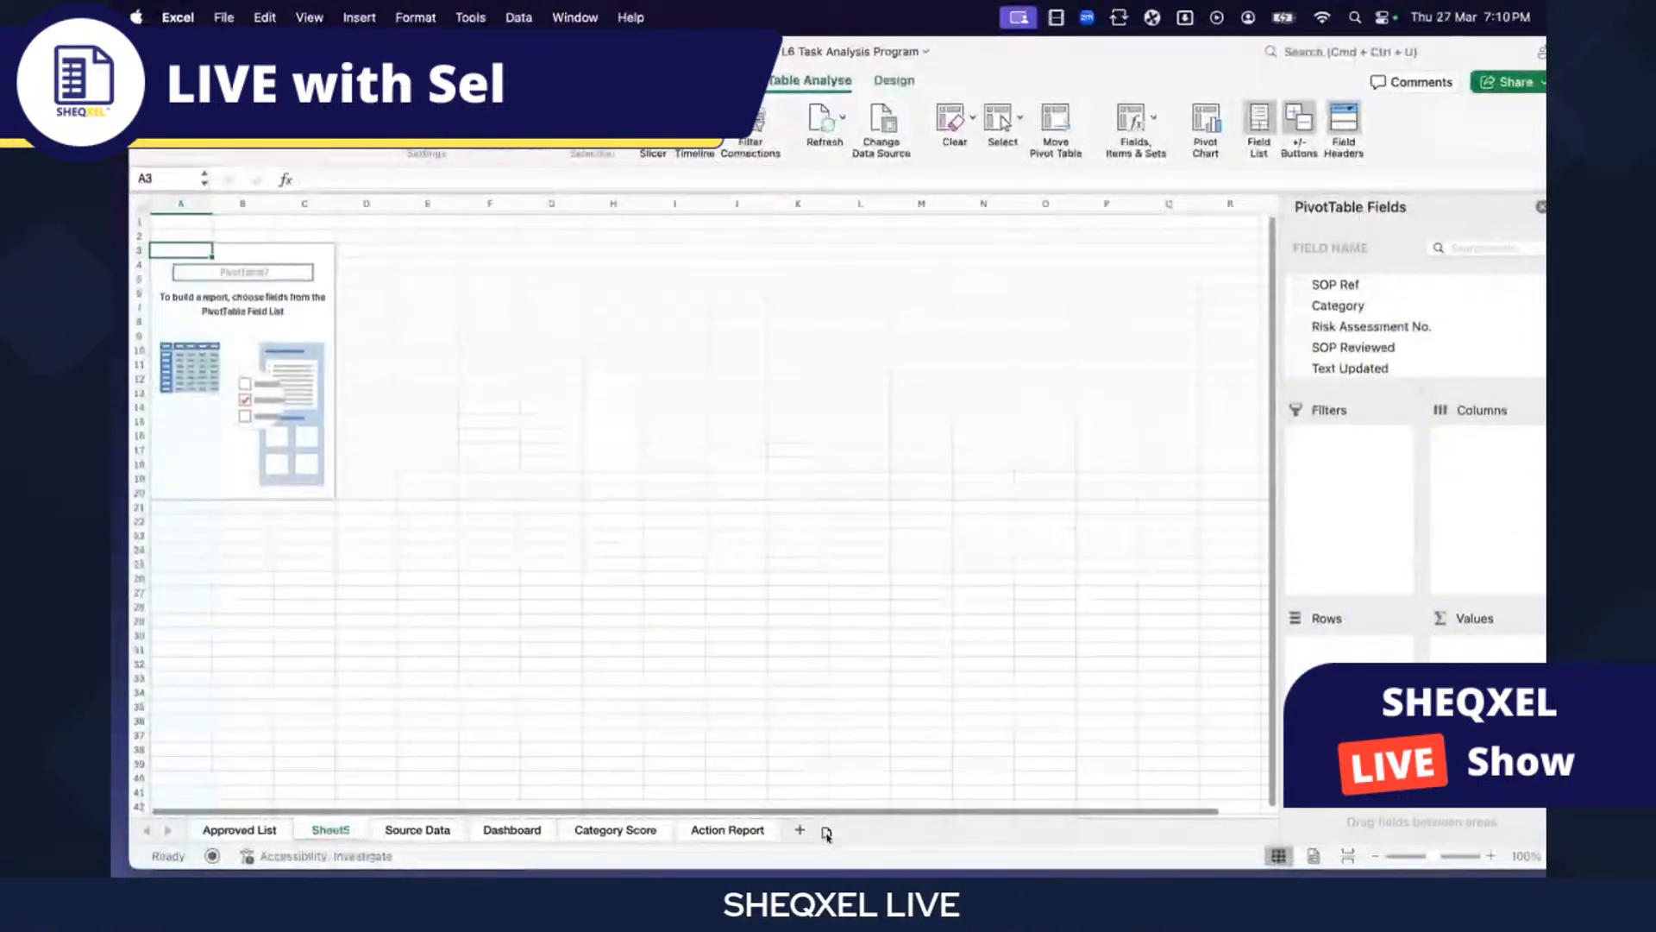
left_click_drag(826, 834, 819, 832)
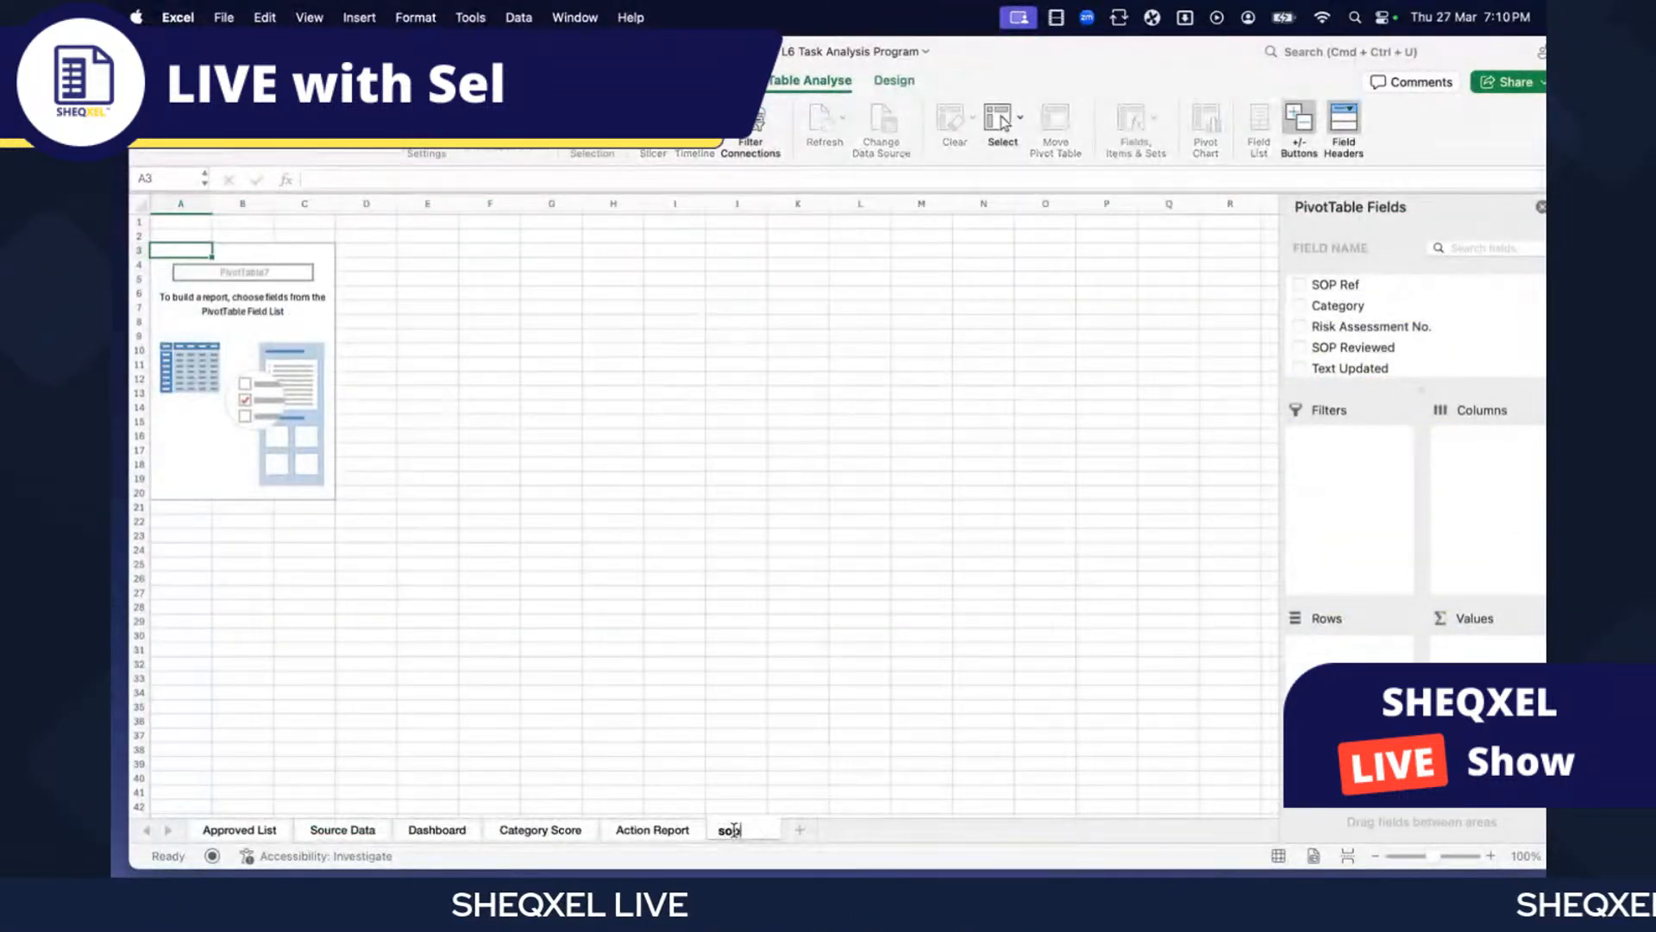
- Rename the new PivotTable worksheet as SOP Scores
type("SOP")
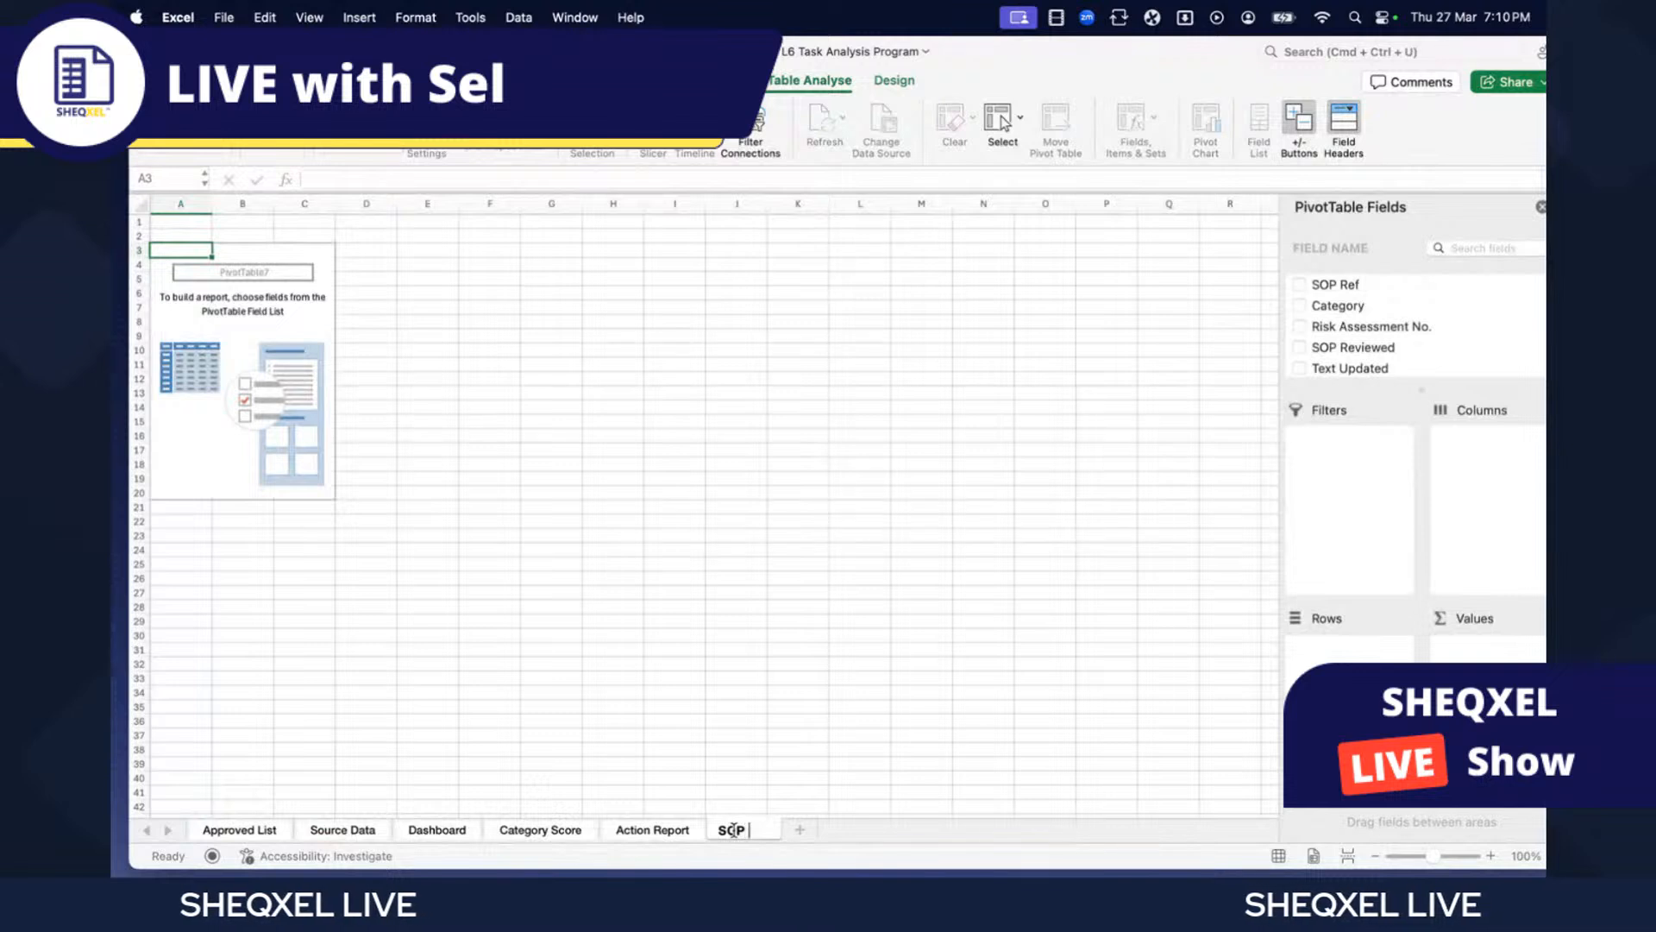
type("cores")
key("Return")
- Add SOP Ref to the PivotTable's rows and Task Compliance Rating to its values as a sum
left_click(243, 350)
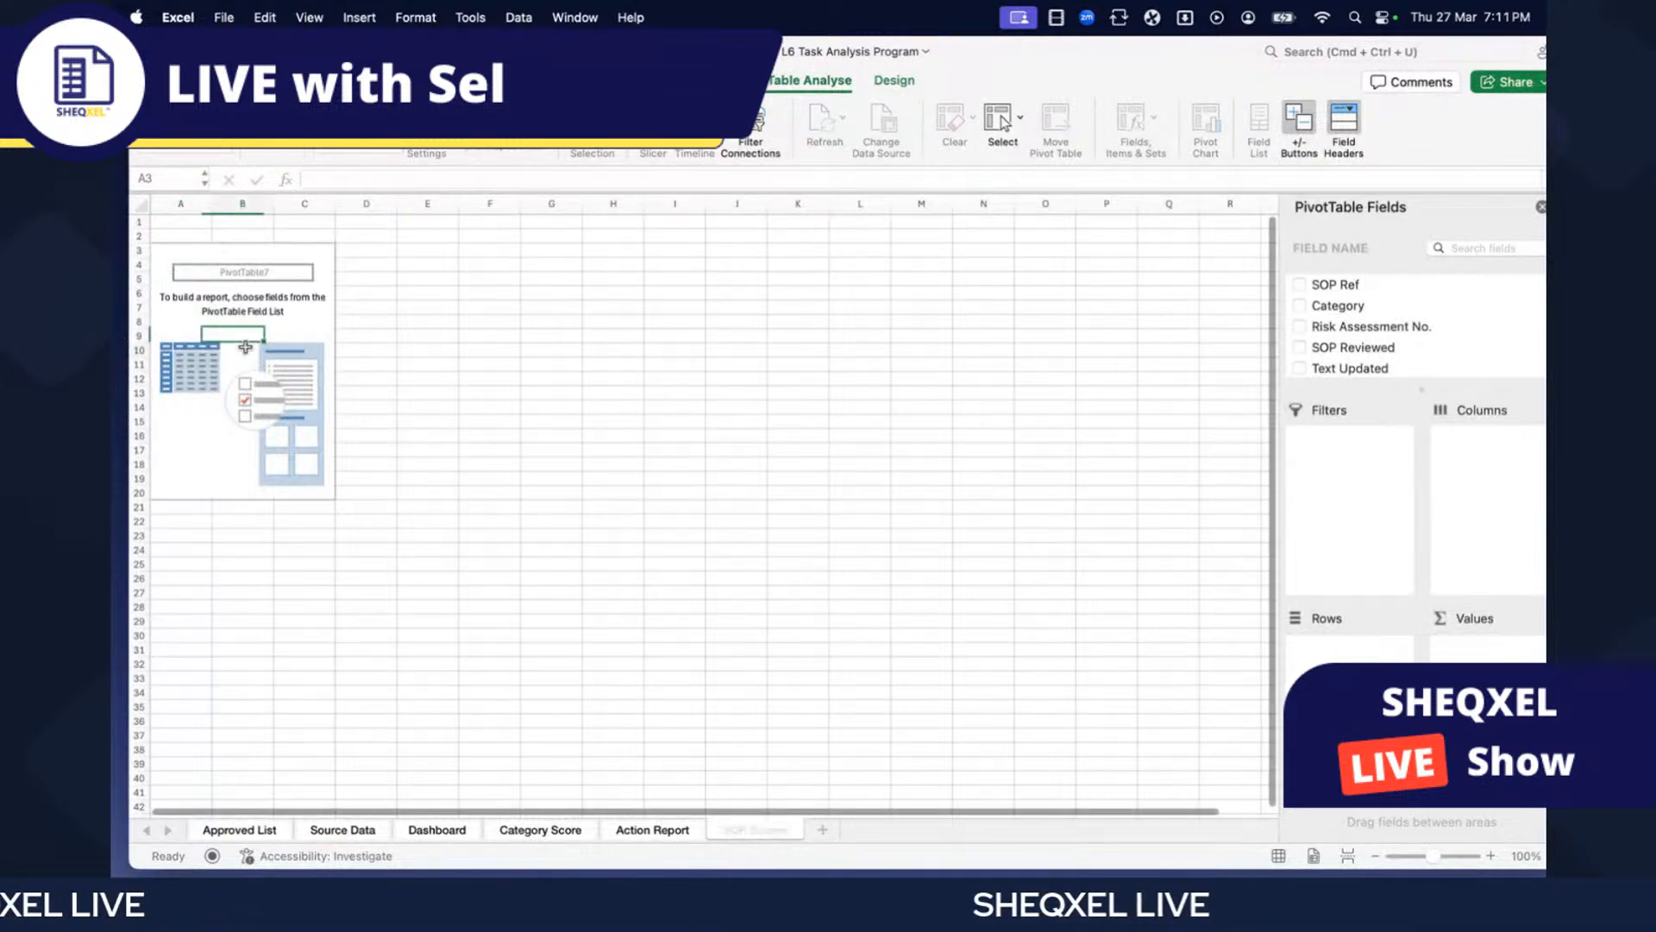
left_click(1321, 284)
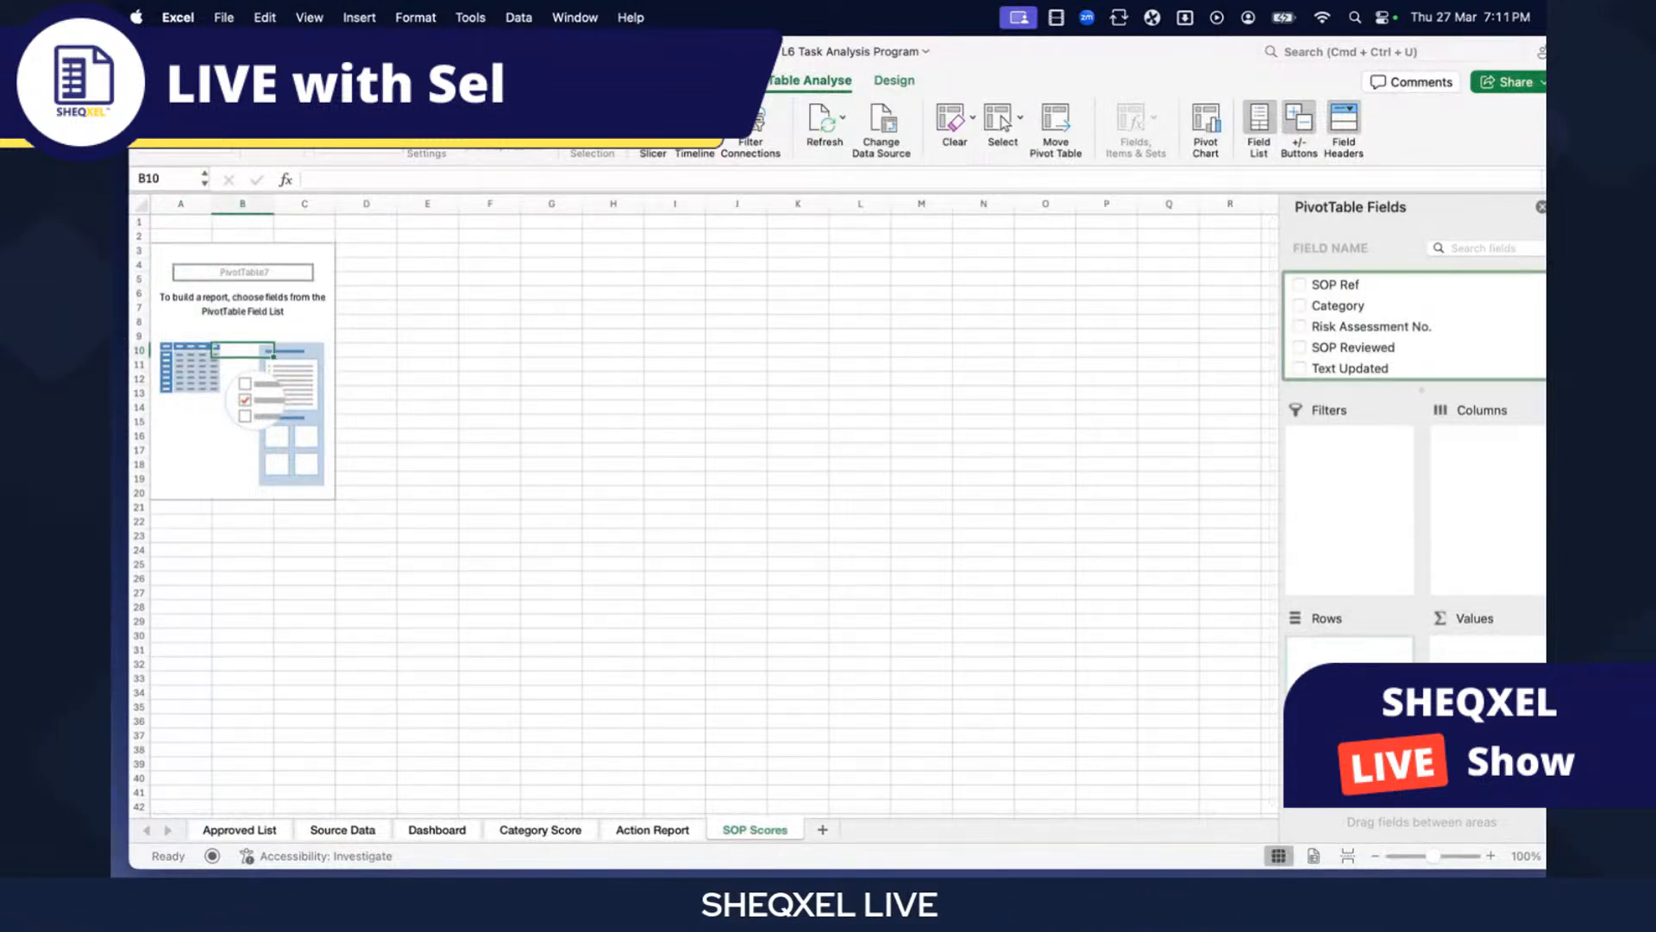
scroll(1351, 343, "down", 5)
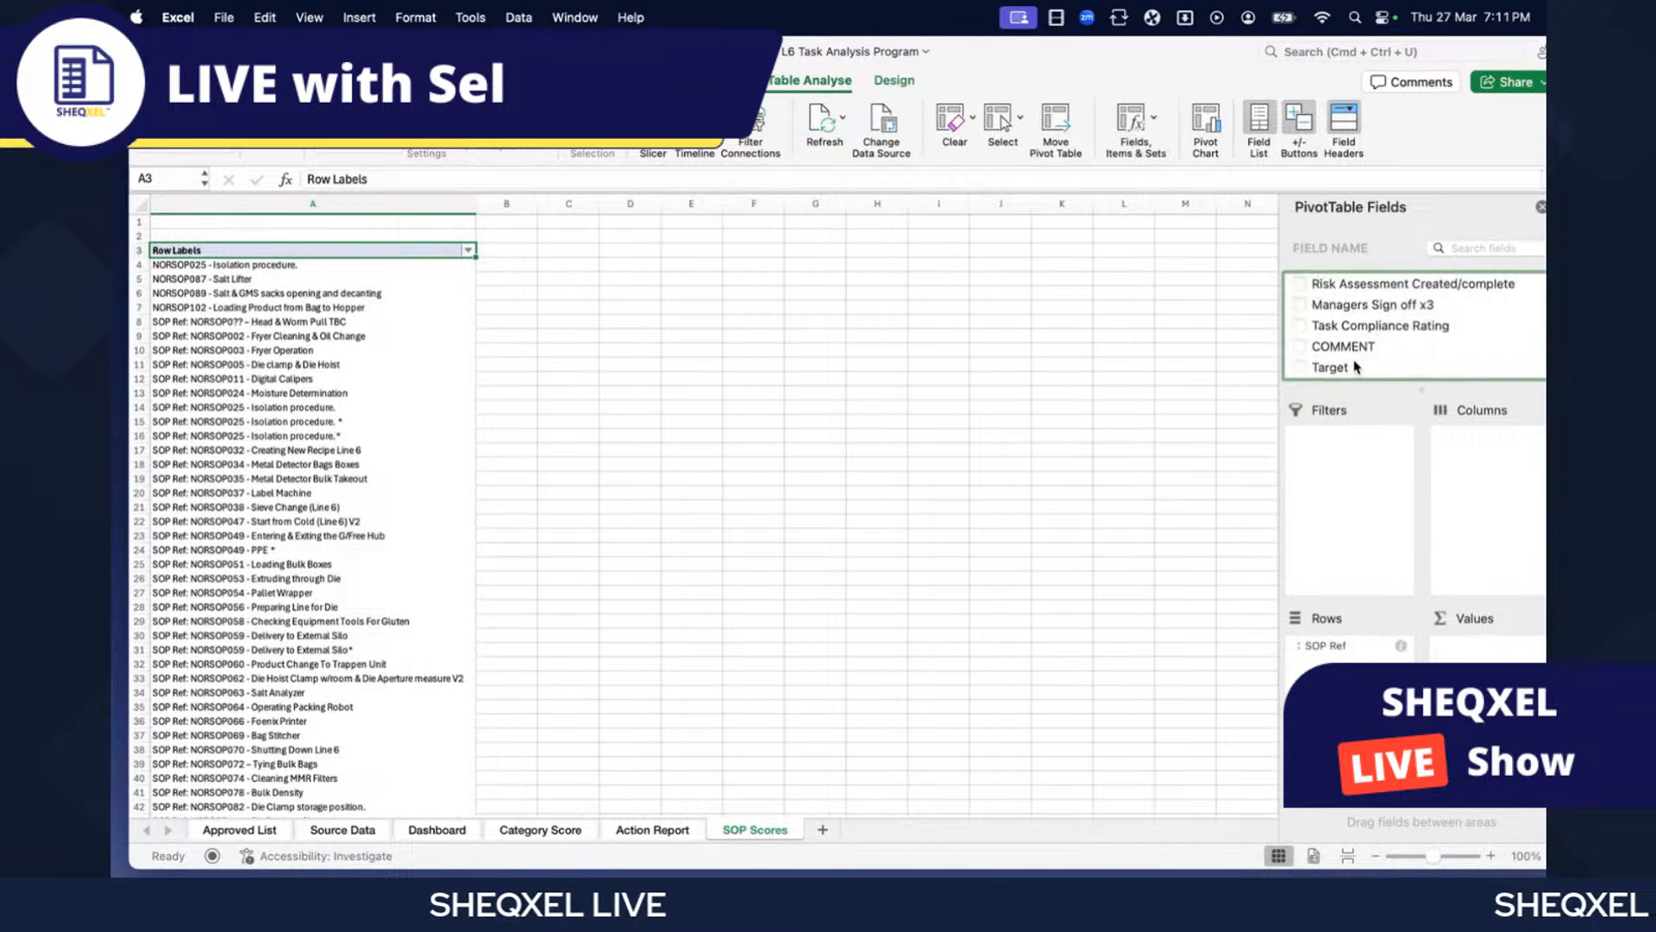
left_click(1379, 325)
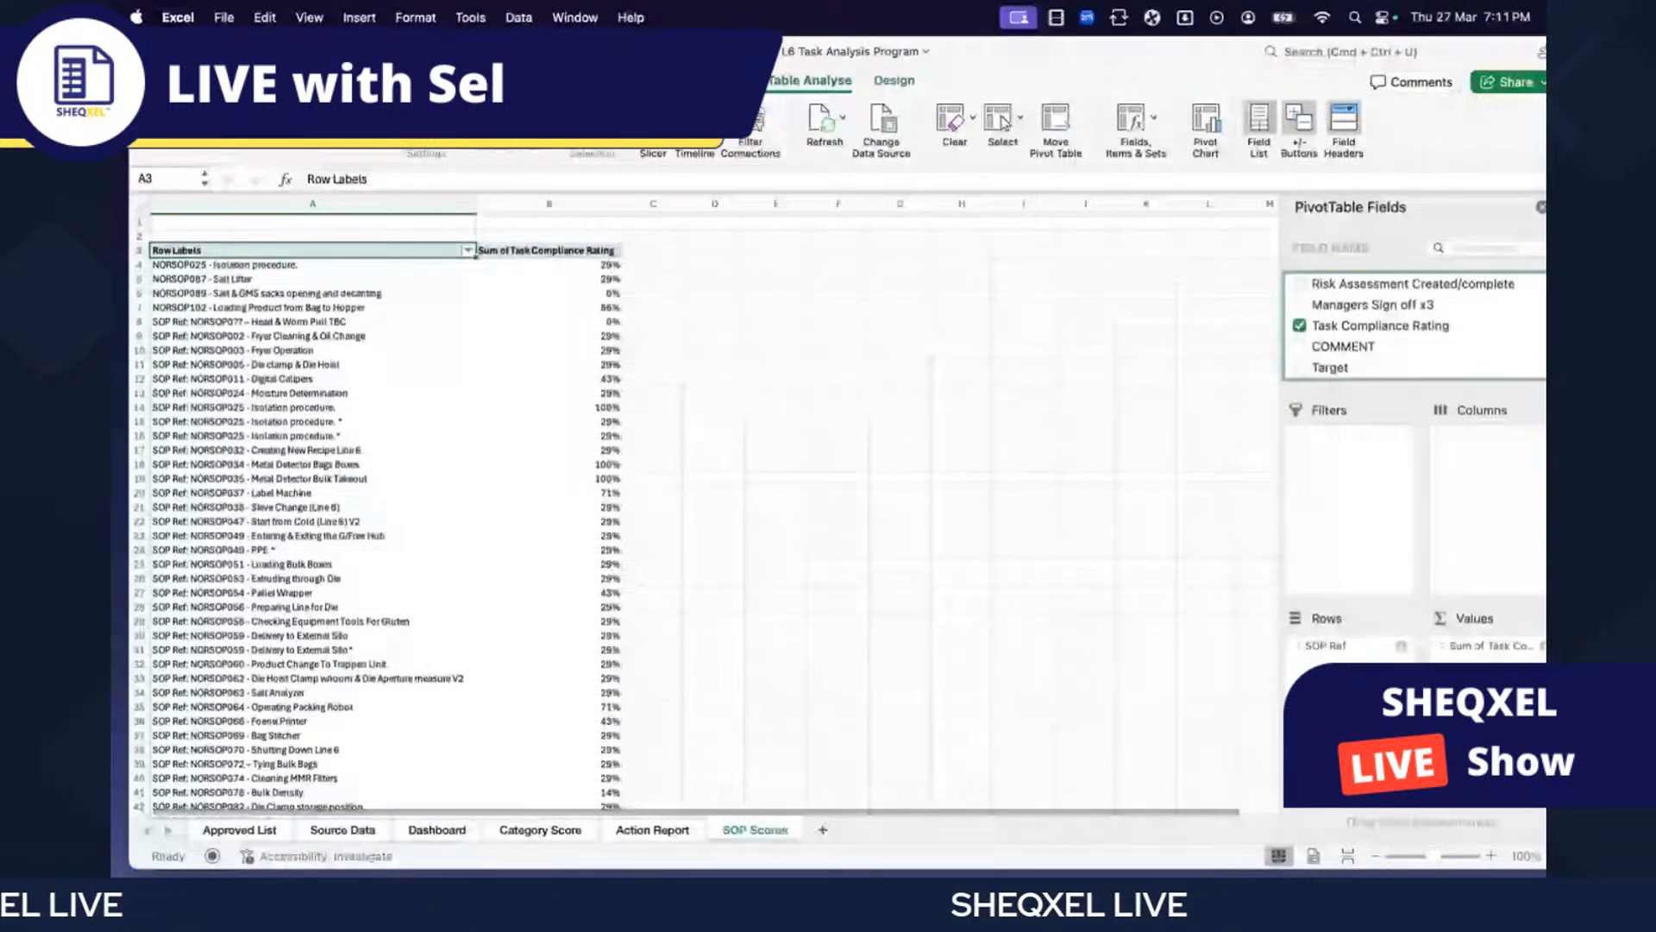
scroll(912, 532, "up", 1)
- Start a formula in cell A2 as =COUTA( and reference the row labels in A4:A113
left_click(235, 235)
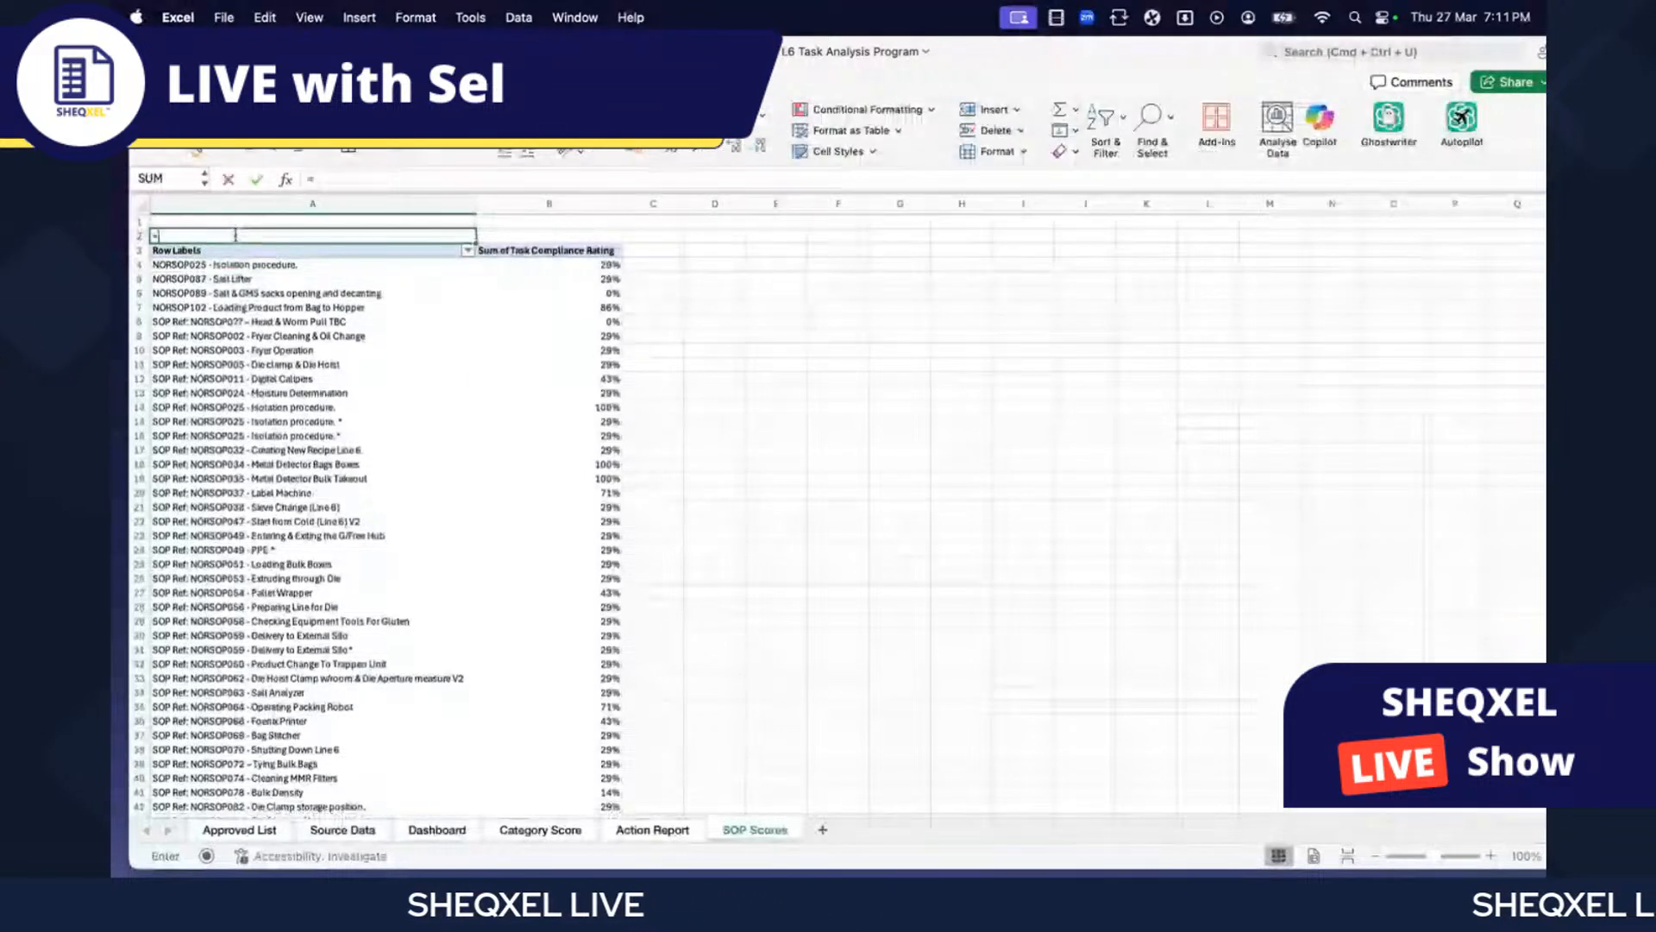
type("=CPI")
scroll(590, 421, "down", 4)
scroll(587, 423, "down", 6)
scroll(592, 425, "up", 10)
key("BackSpace")
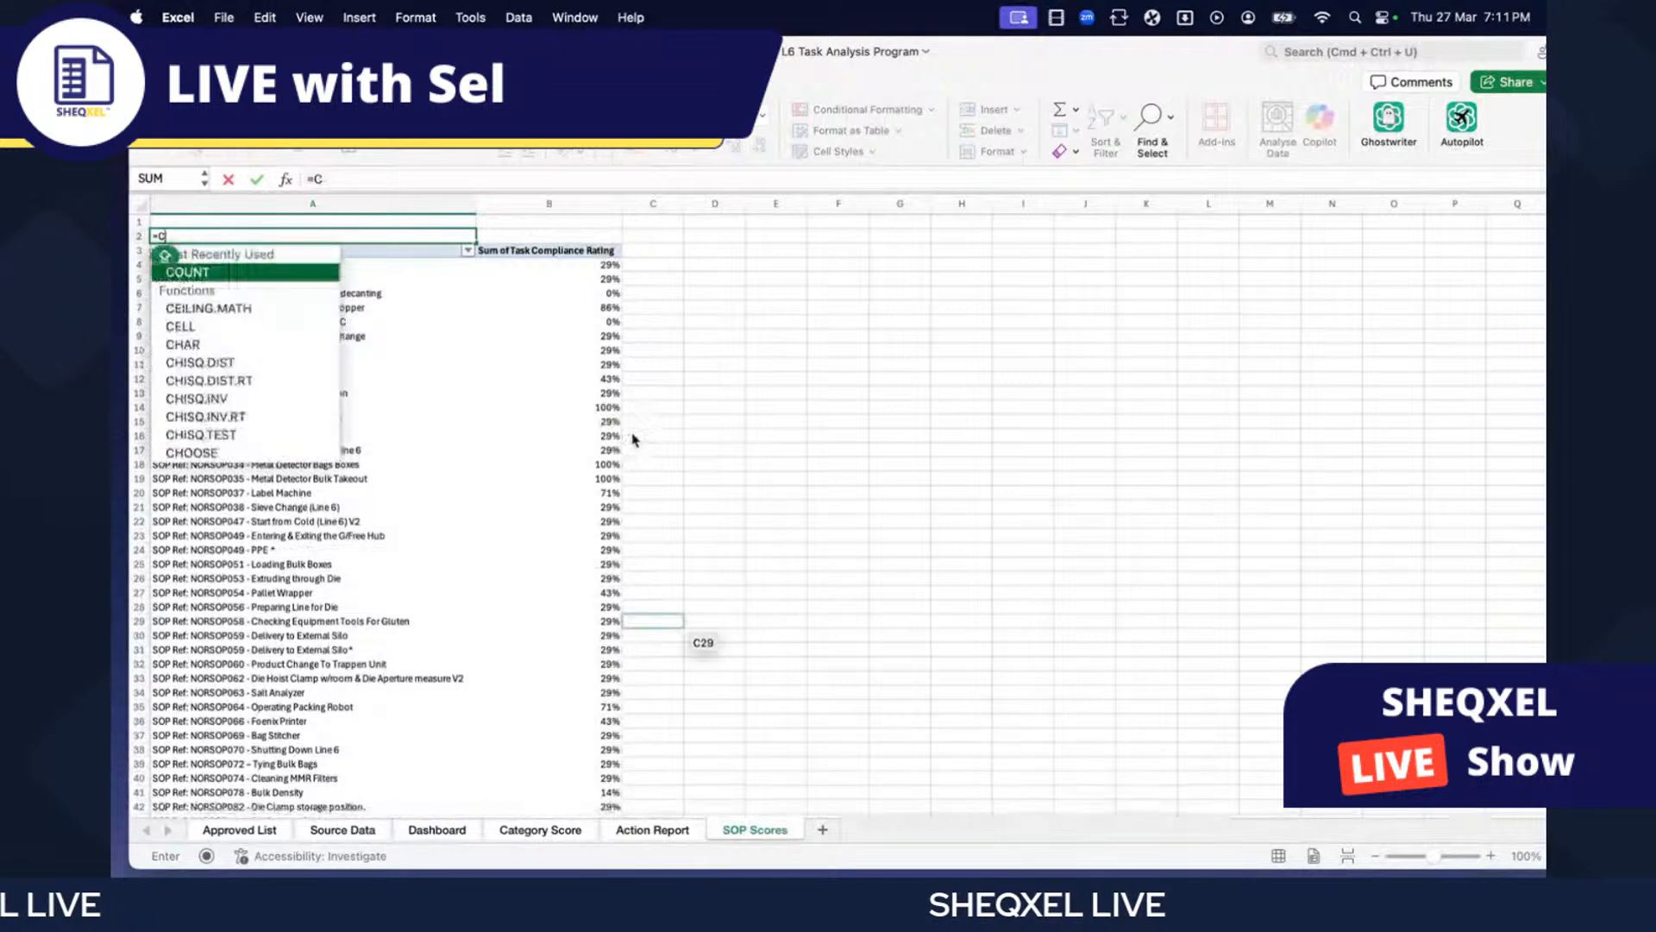
type("OUTA")
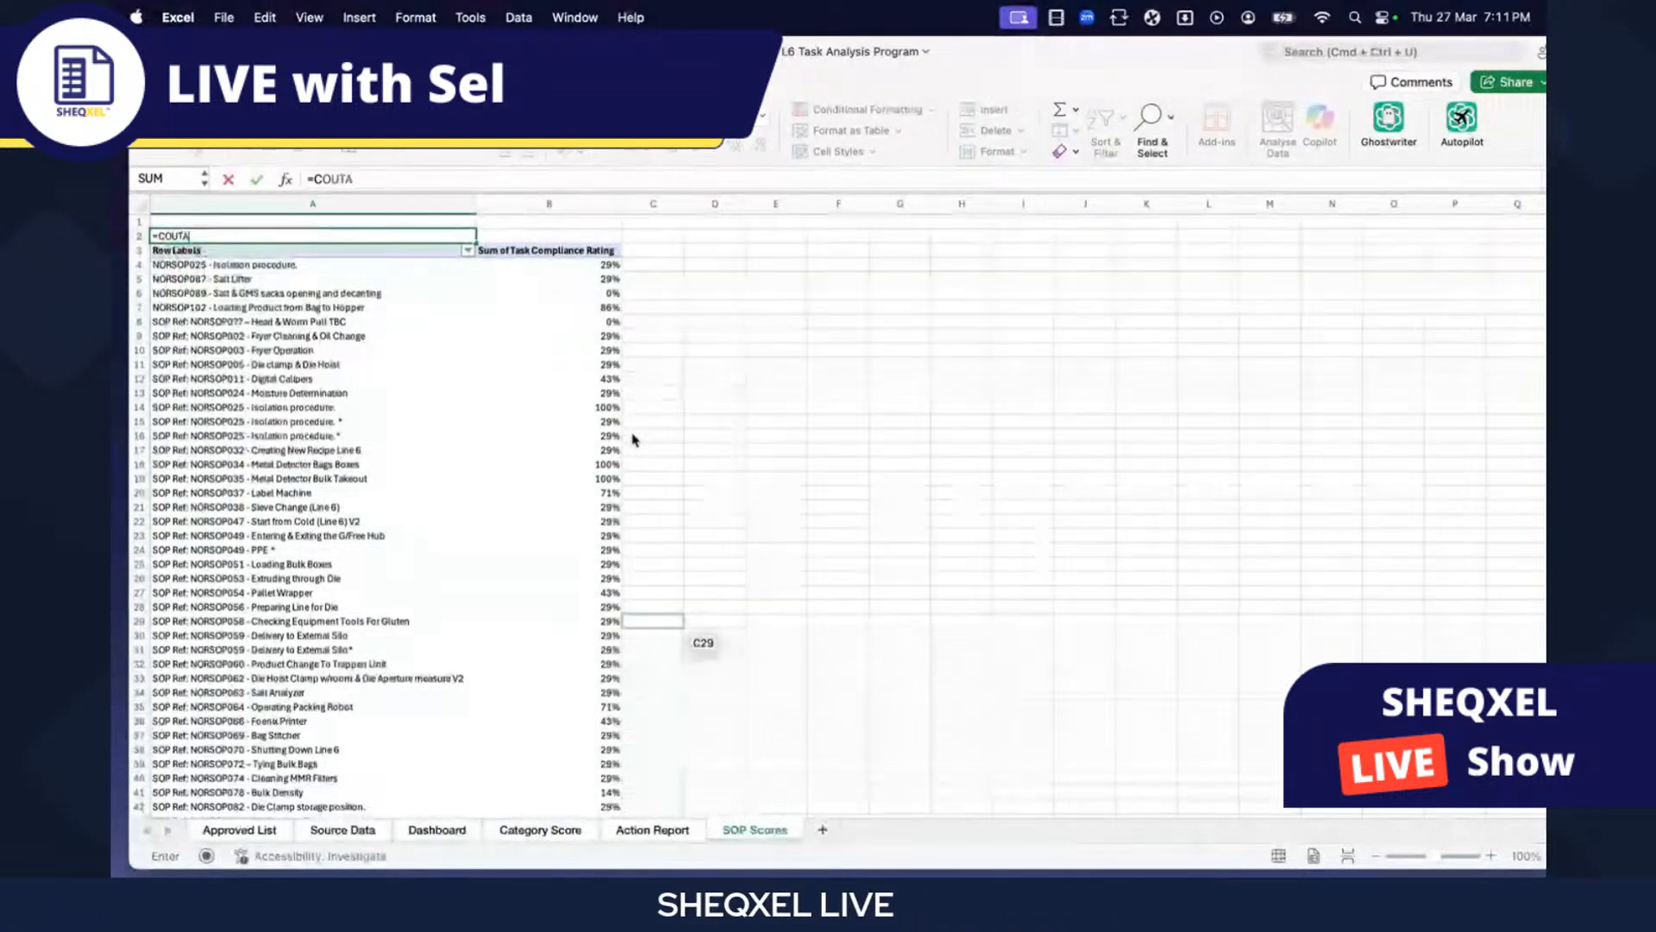
type("(")
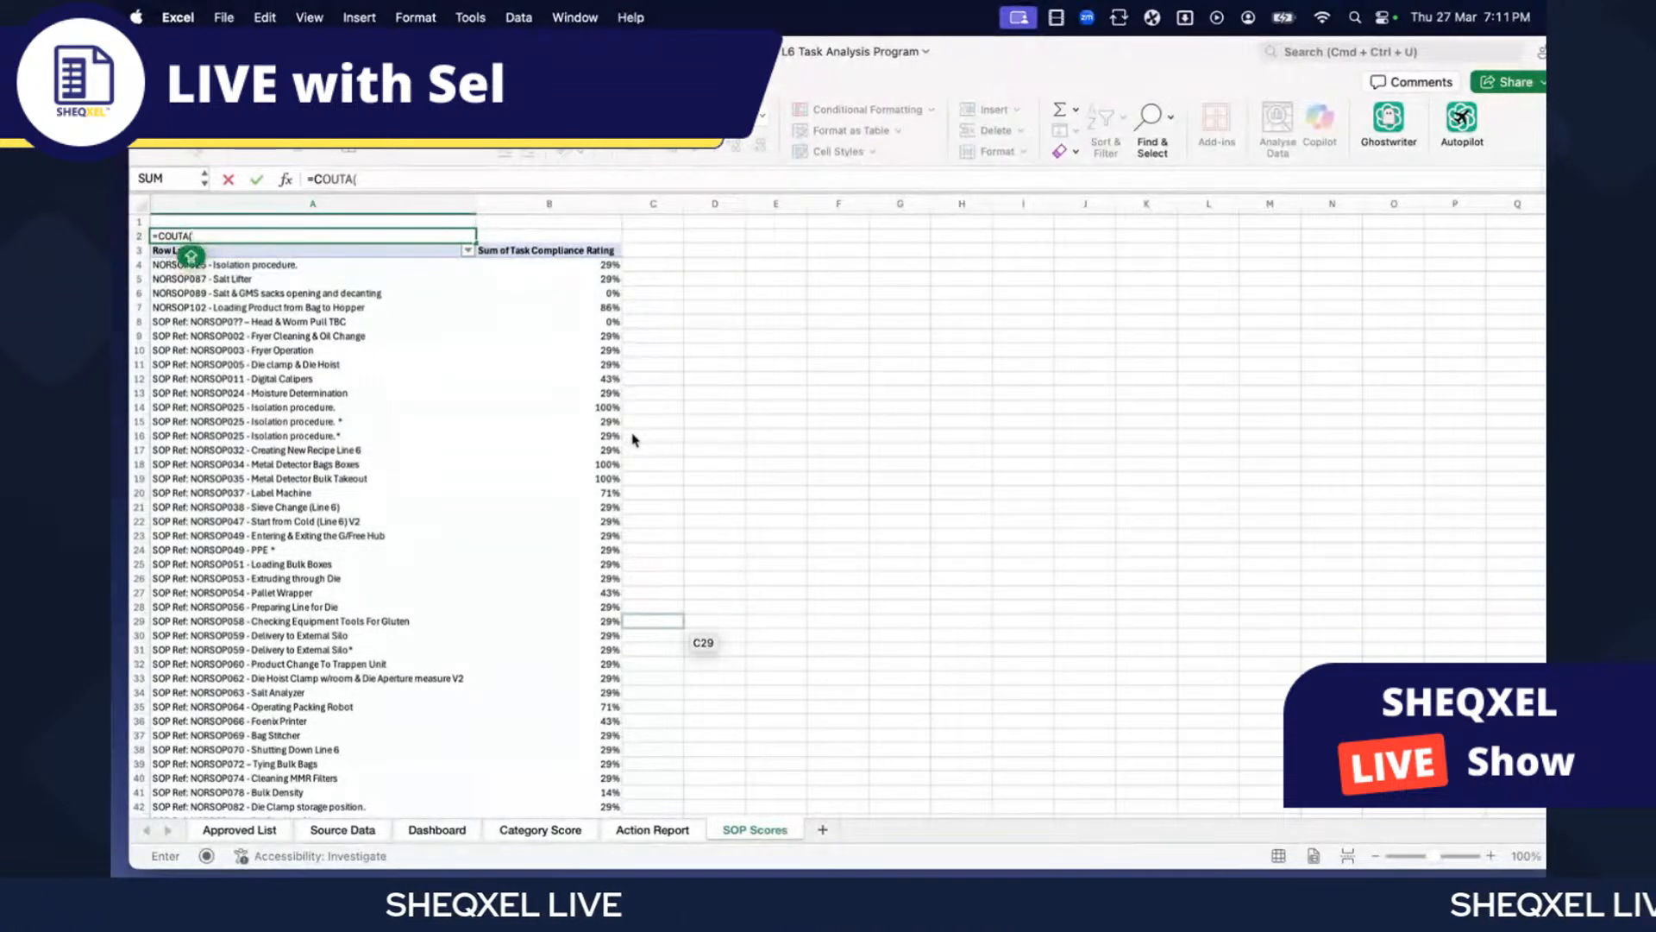
left_click(269, 266)
left_click_drag(270, 267, 325, 598)
scroll(326, 598, "up", 15)
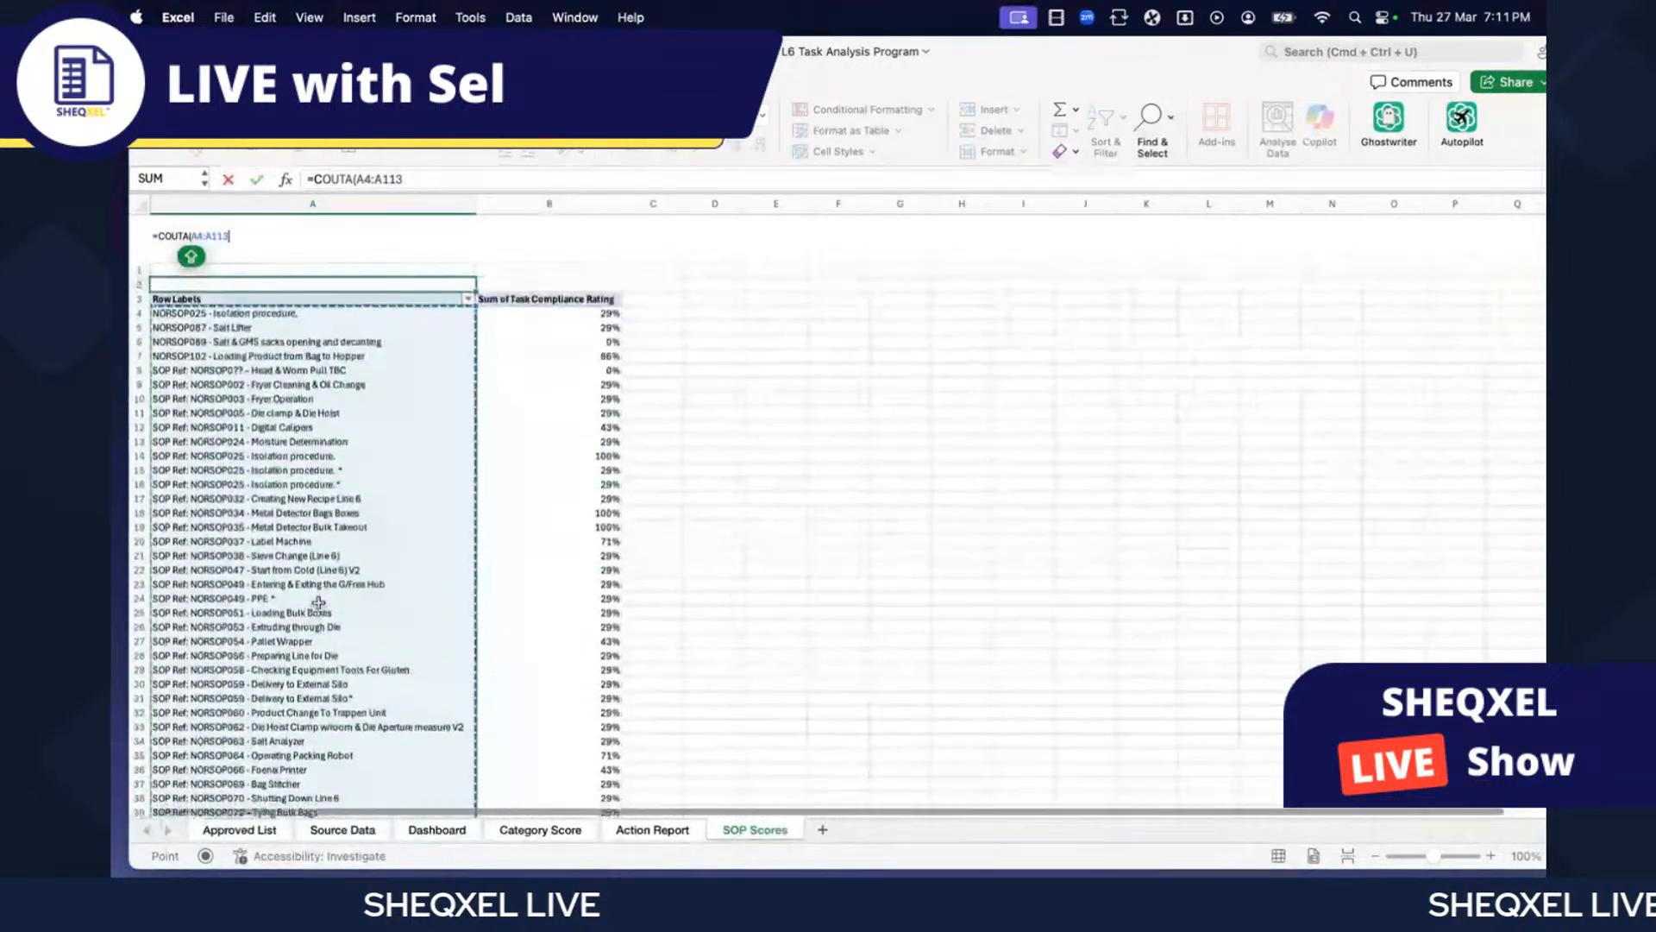
- Complete the A2 formula by closing the bracket and subtracting 1, and move the cell up to A1
type(")")
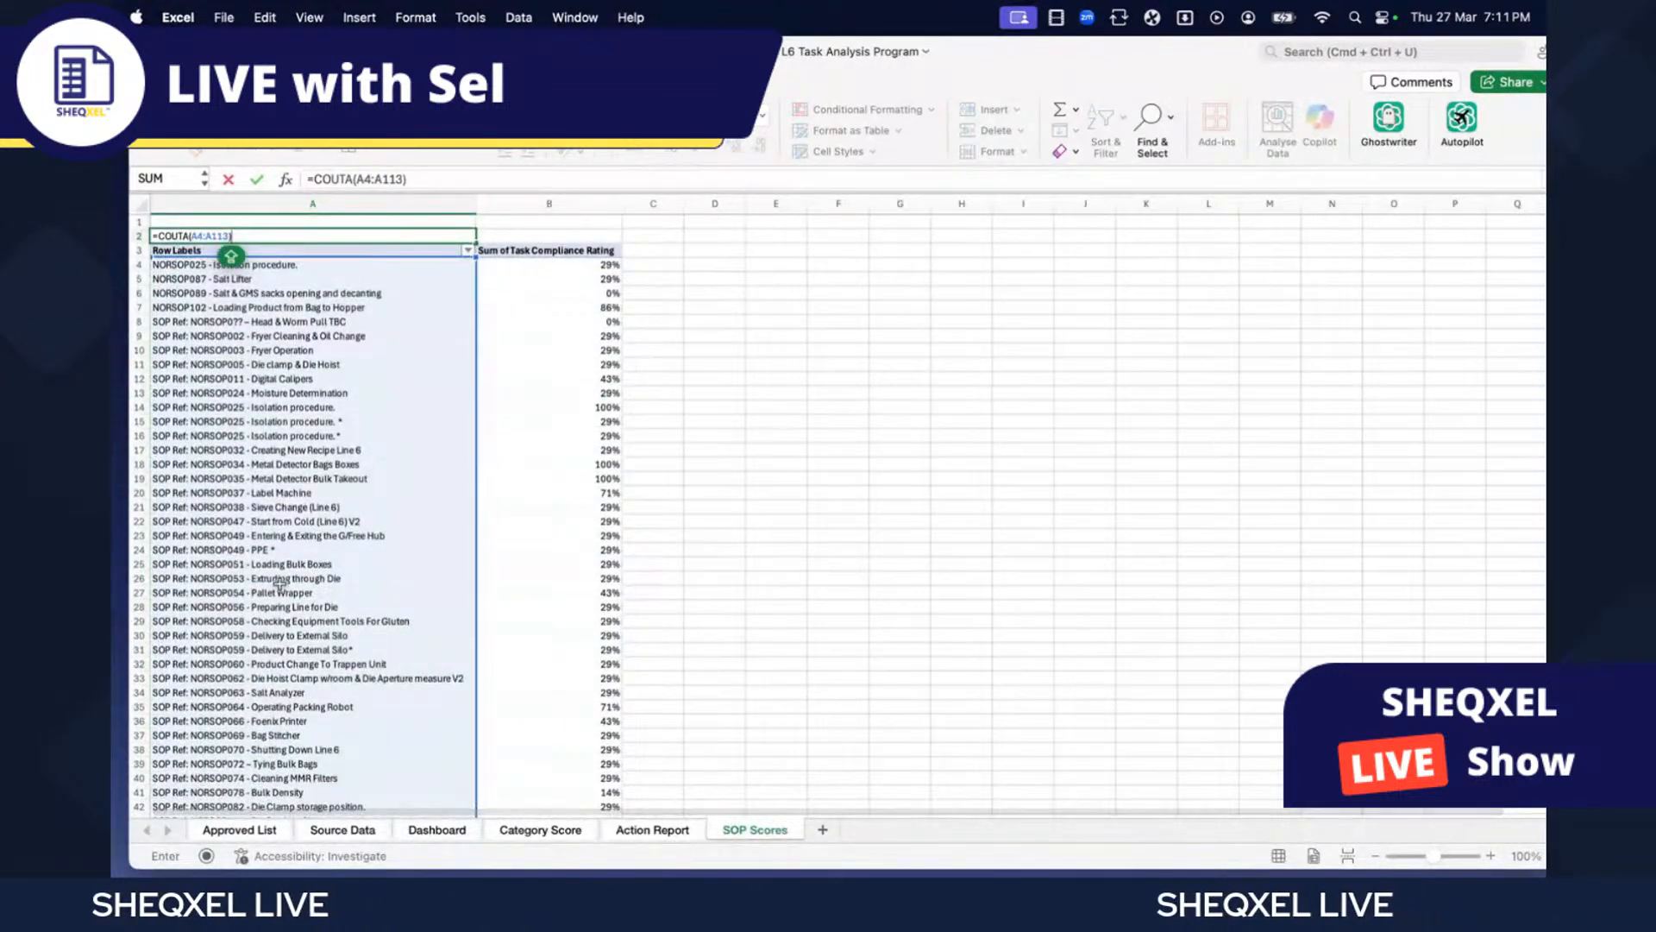
scroll(233, 488, "down", 10)
scroll(176, 410, "up", 1)
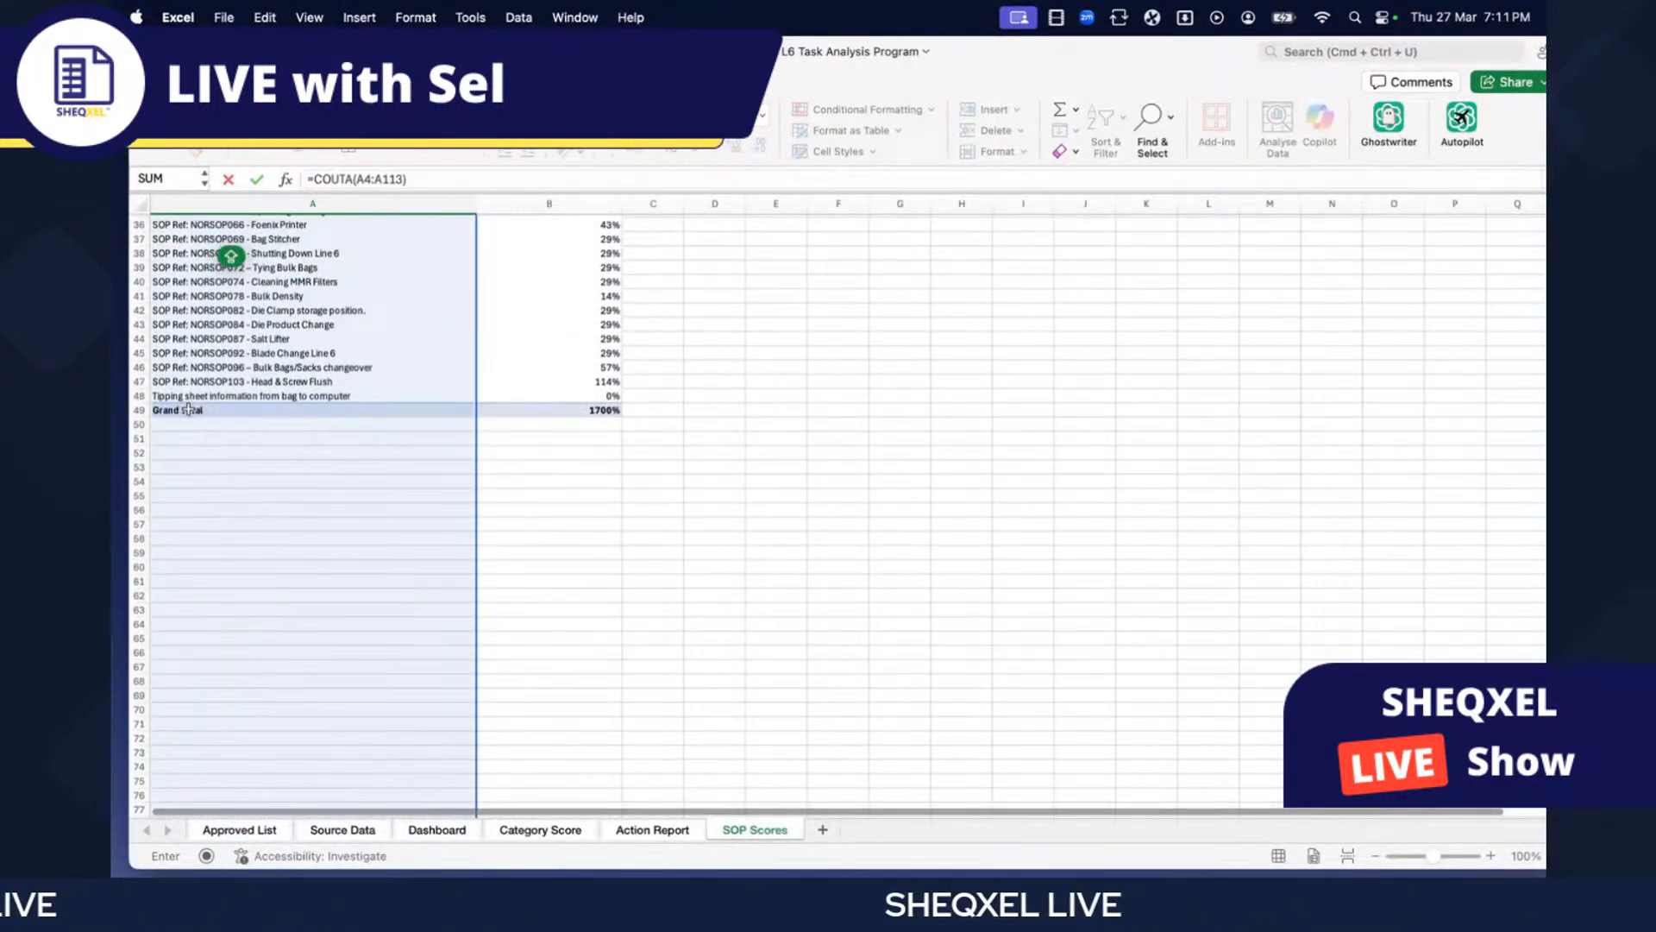
scroll(188, 410, "up", 10)
type("-1")
key("Return")
left_click(326, 224)
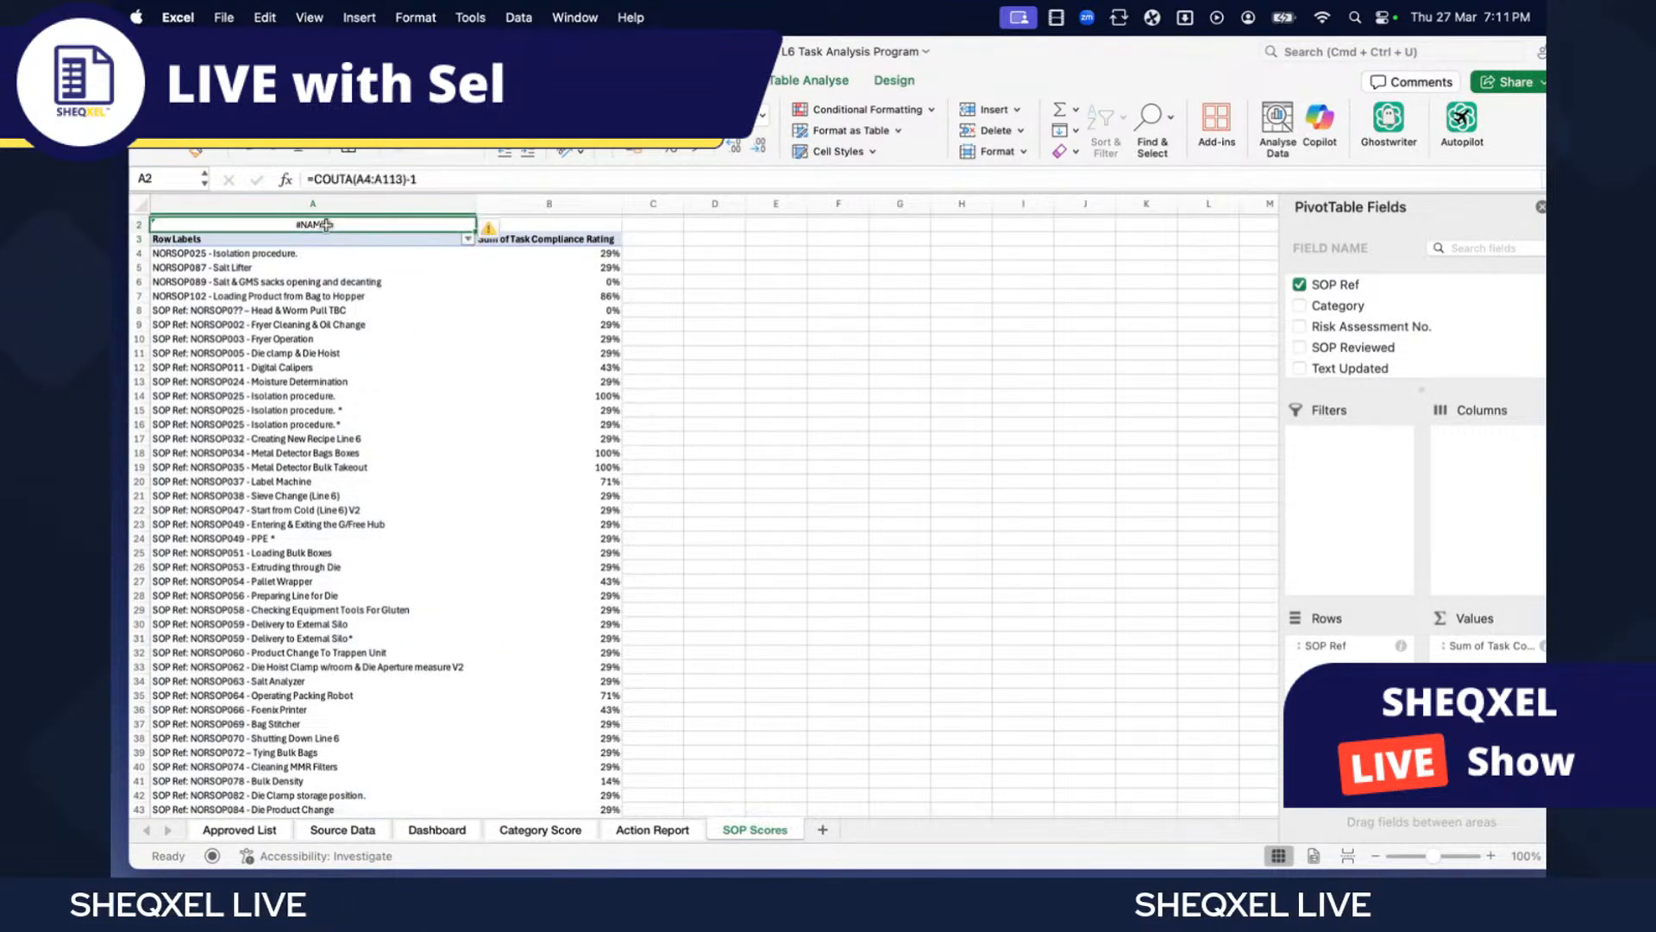
left_click_drag(354, 217, 349, 209)
- Enter =COUNTA(A4:A300)-1 in cell J4 to count the SOP row labels without the grand total
left_click(941, 340)
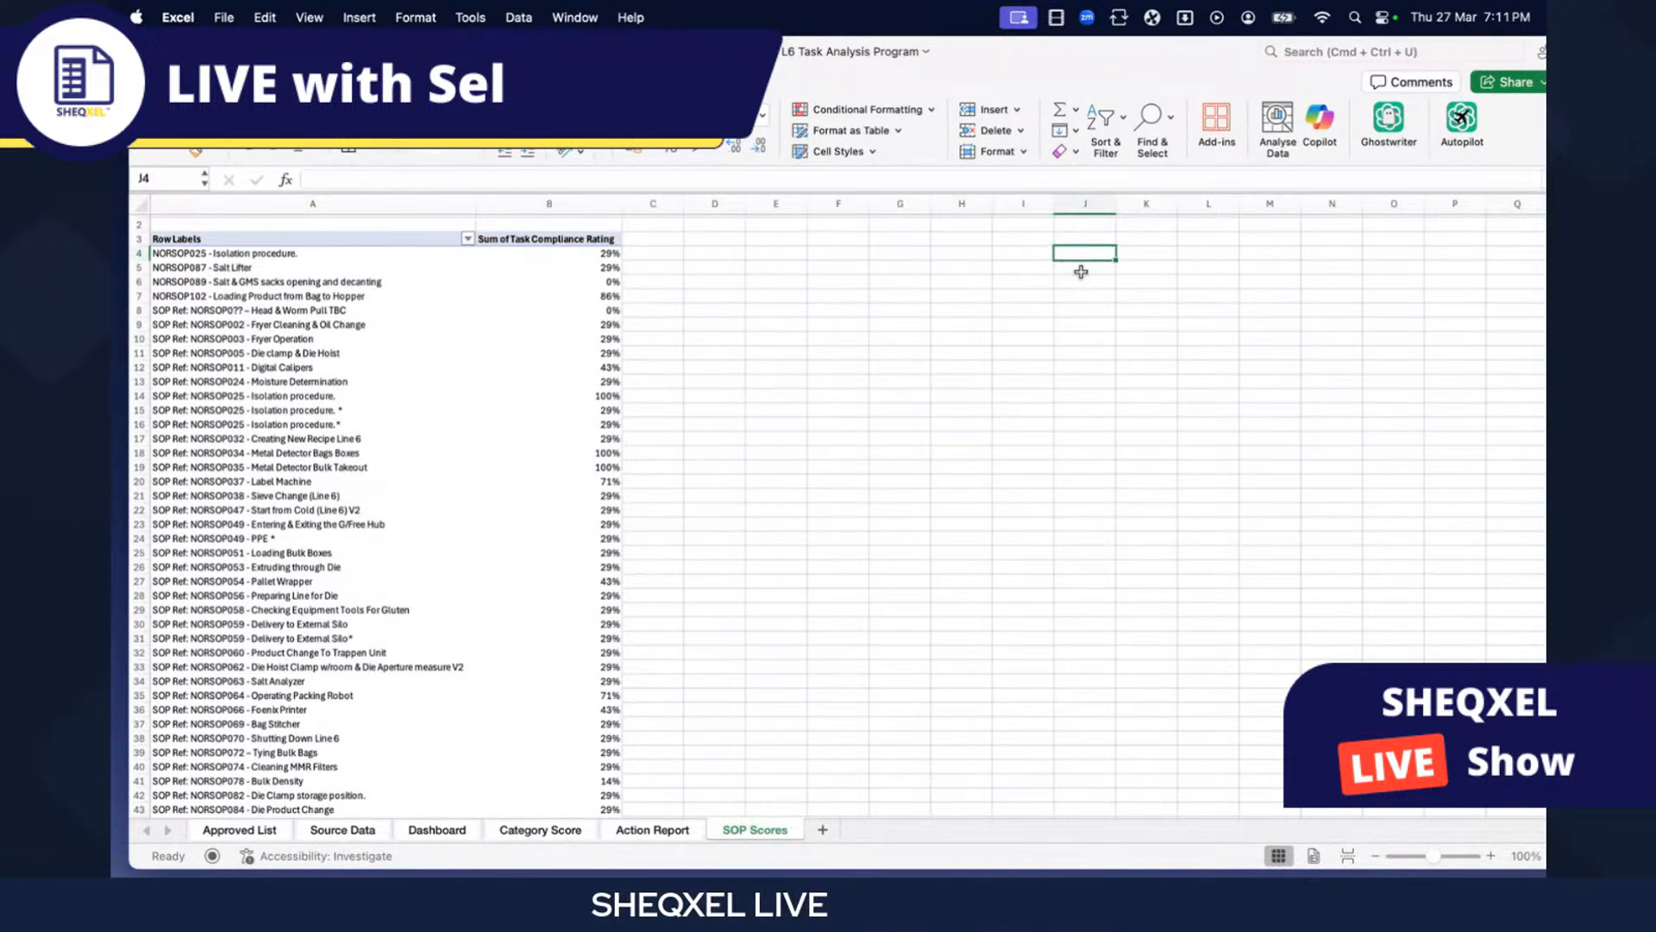
type("=co")
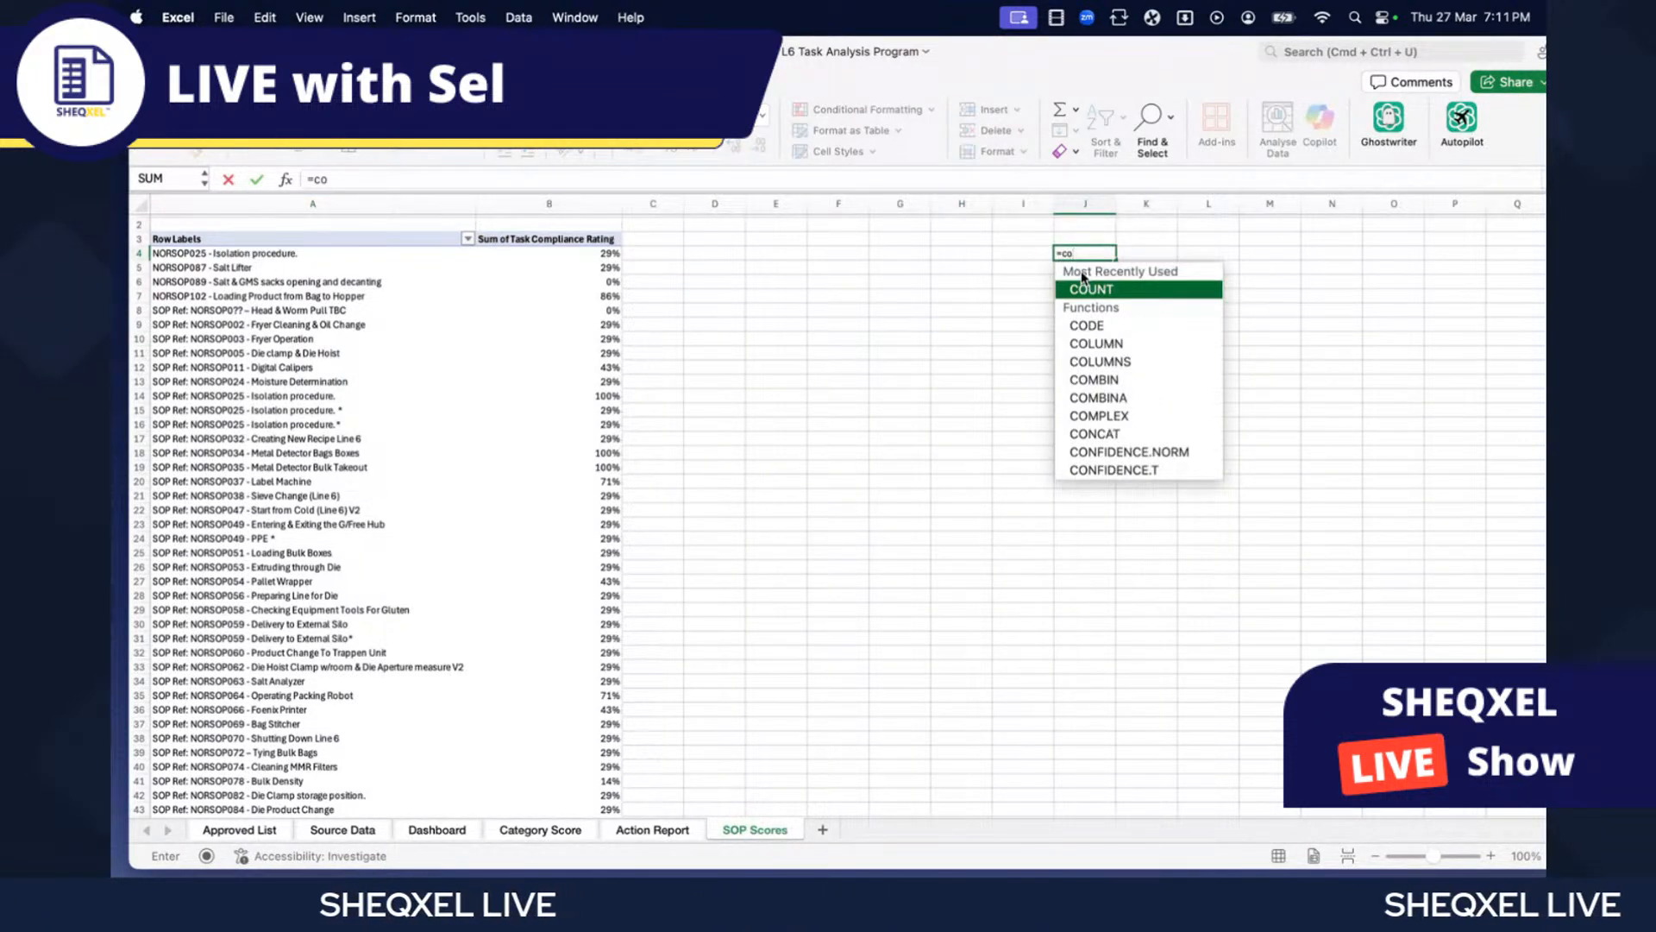
key("BackSpace")
type("ount")
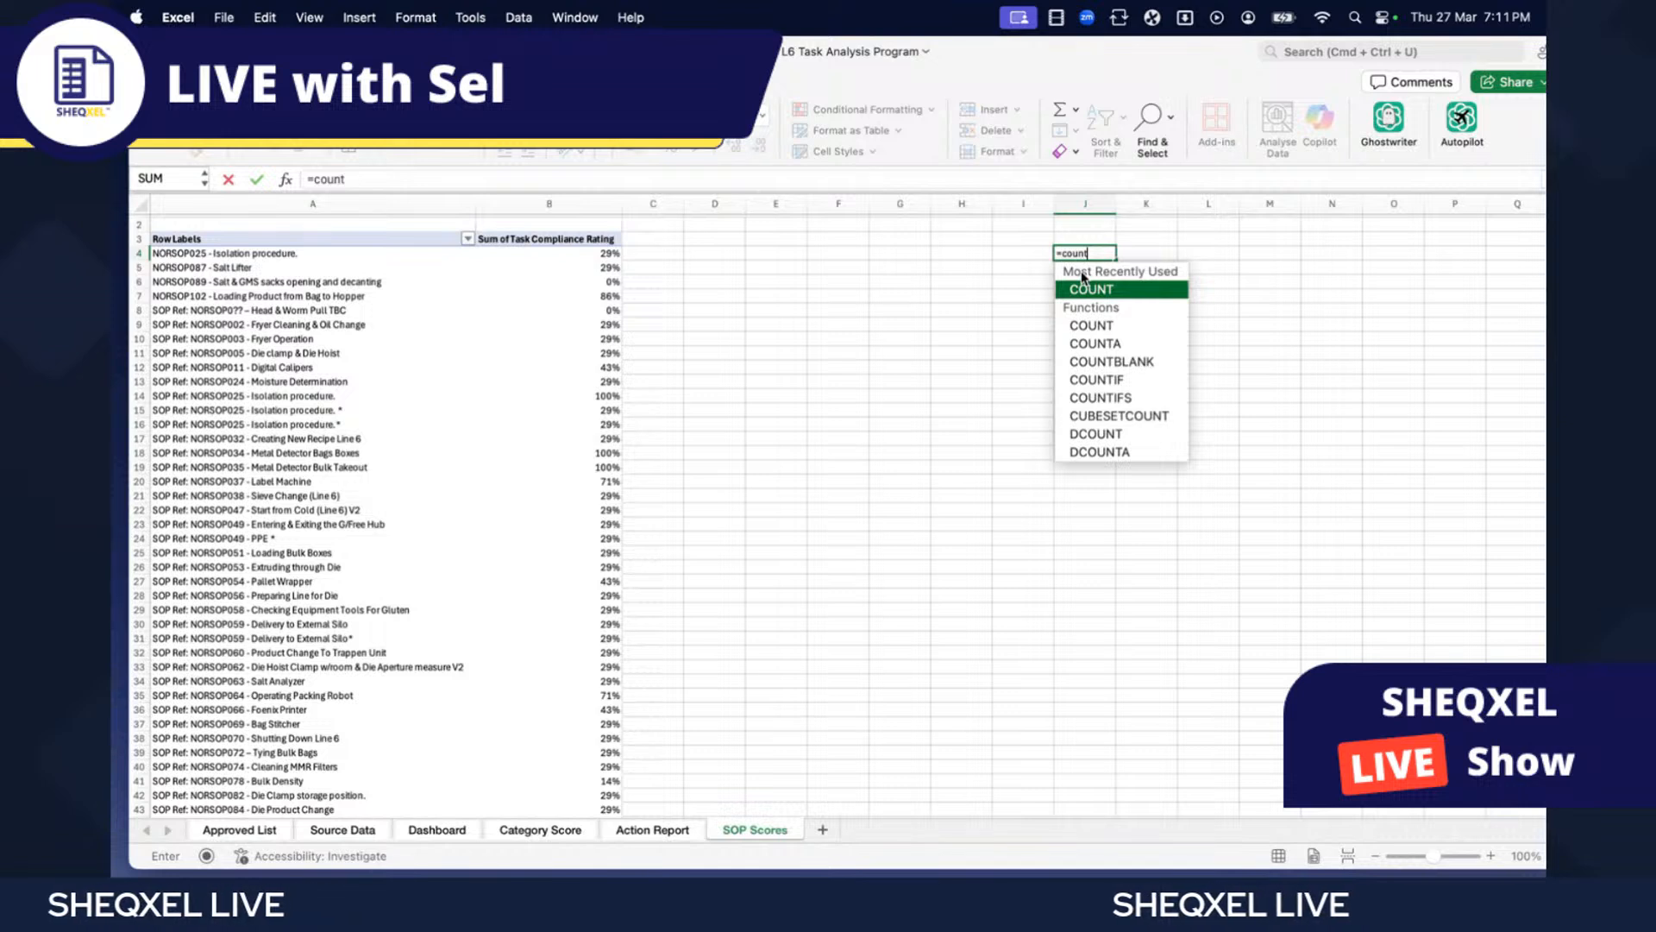
type("a(")
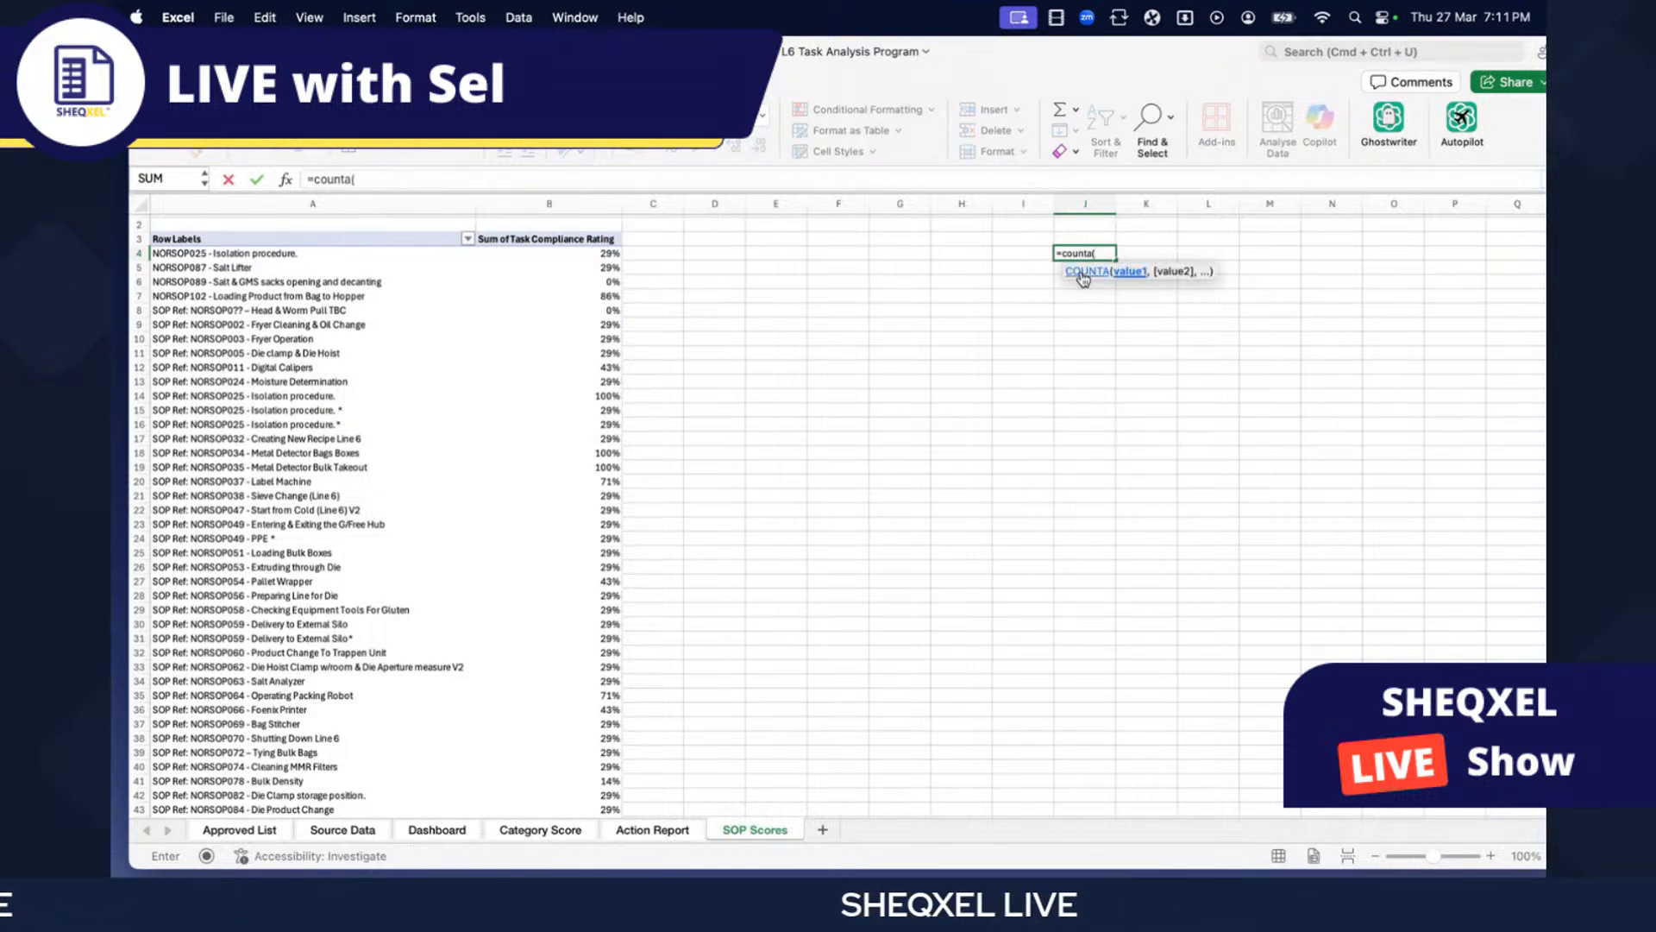
type("a4:")
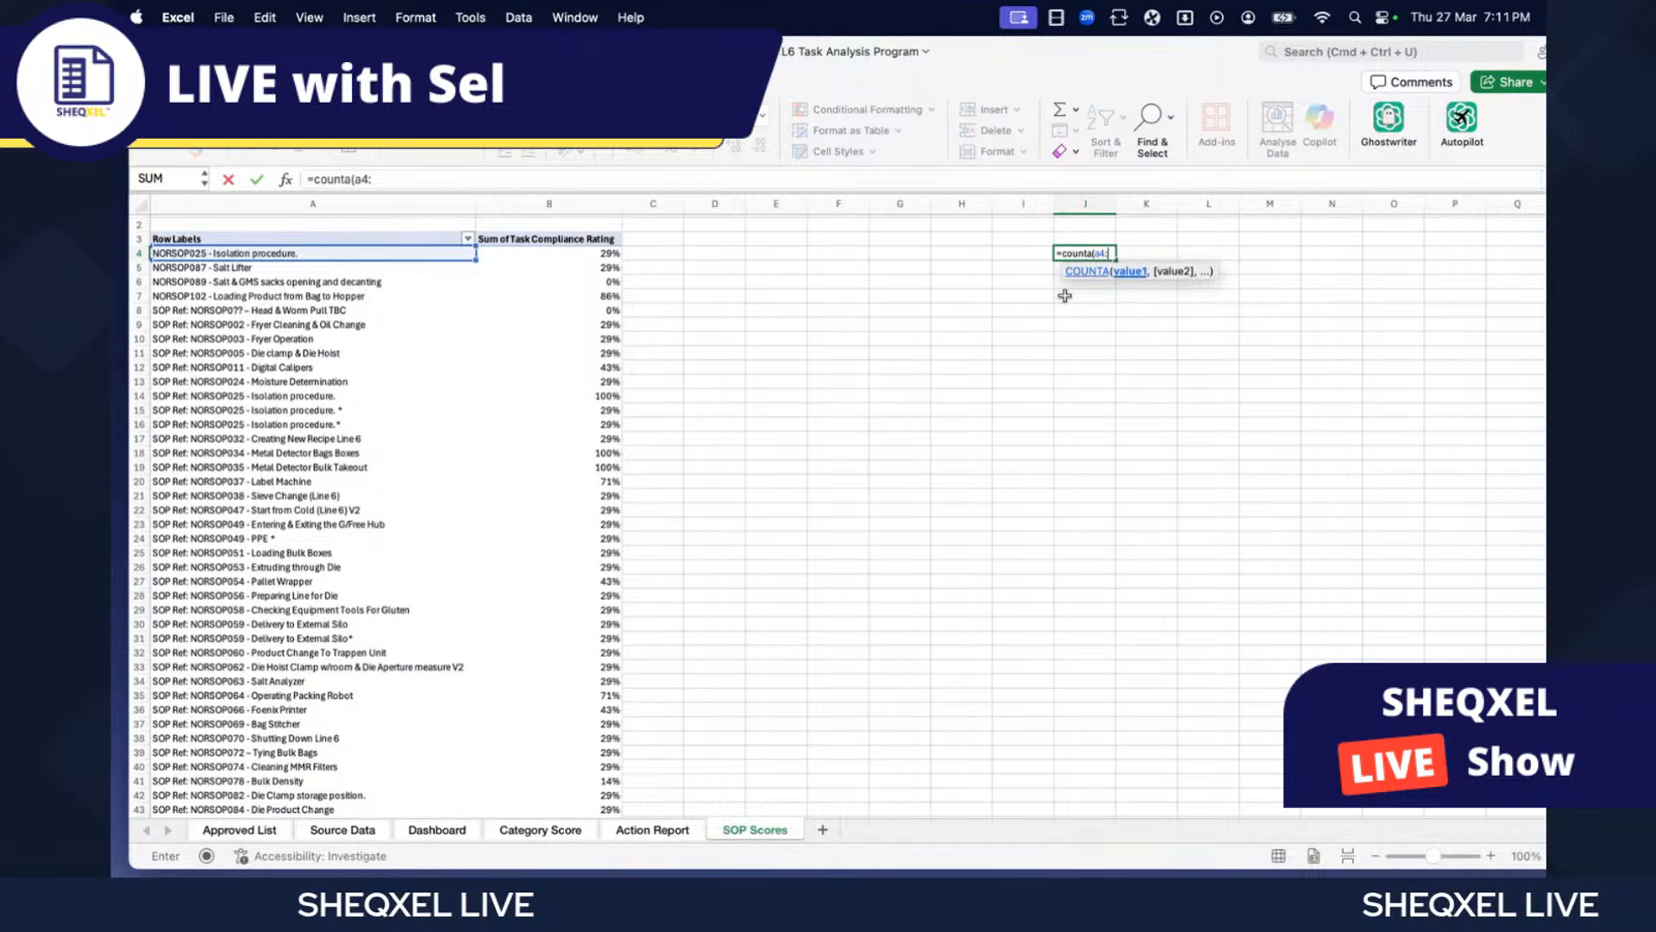
scroll(983, 377, "down", 10)
scroll(987, 377, "up", 11)
type(":a300")
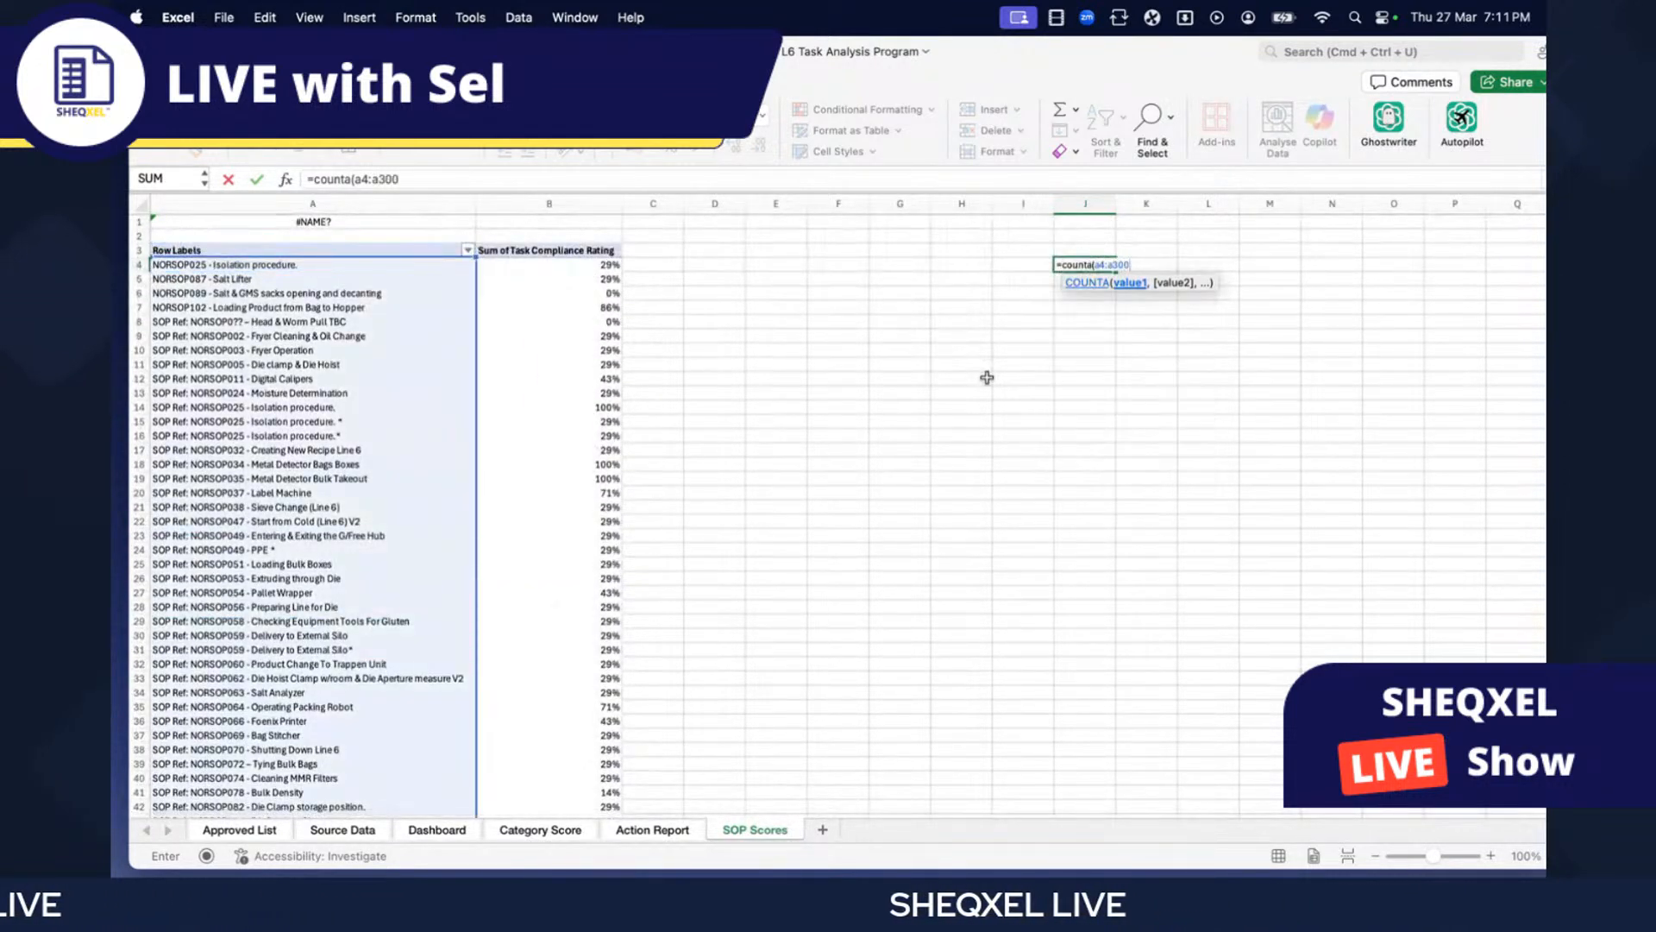
scroll(985, 384, "down", 10)
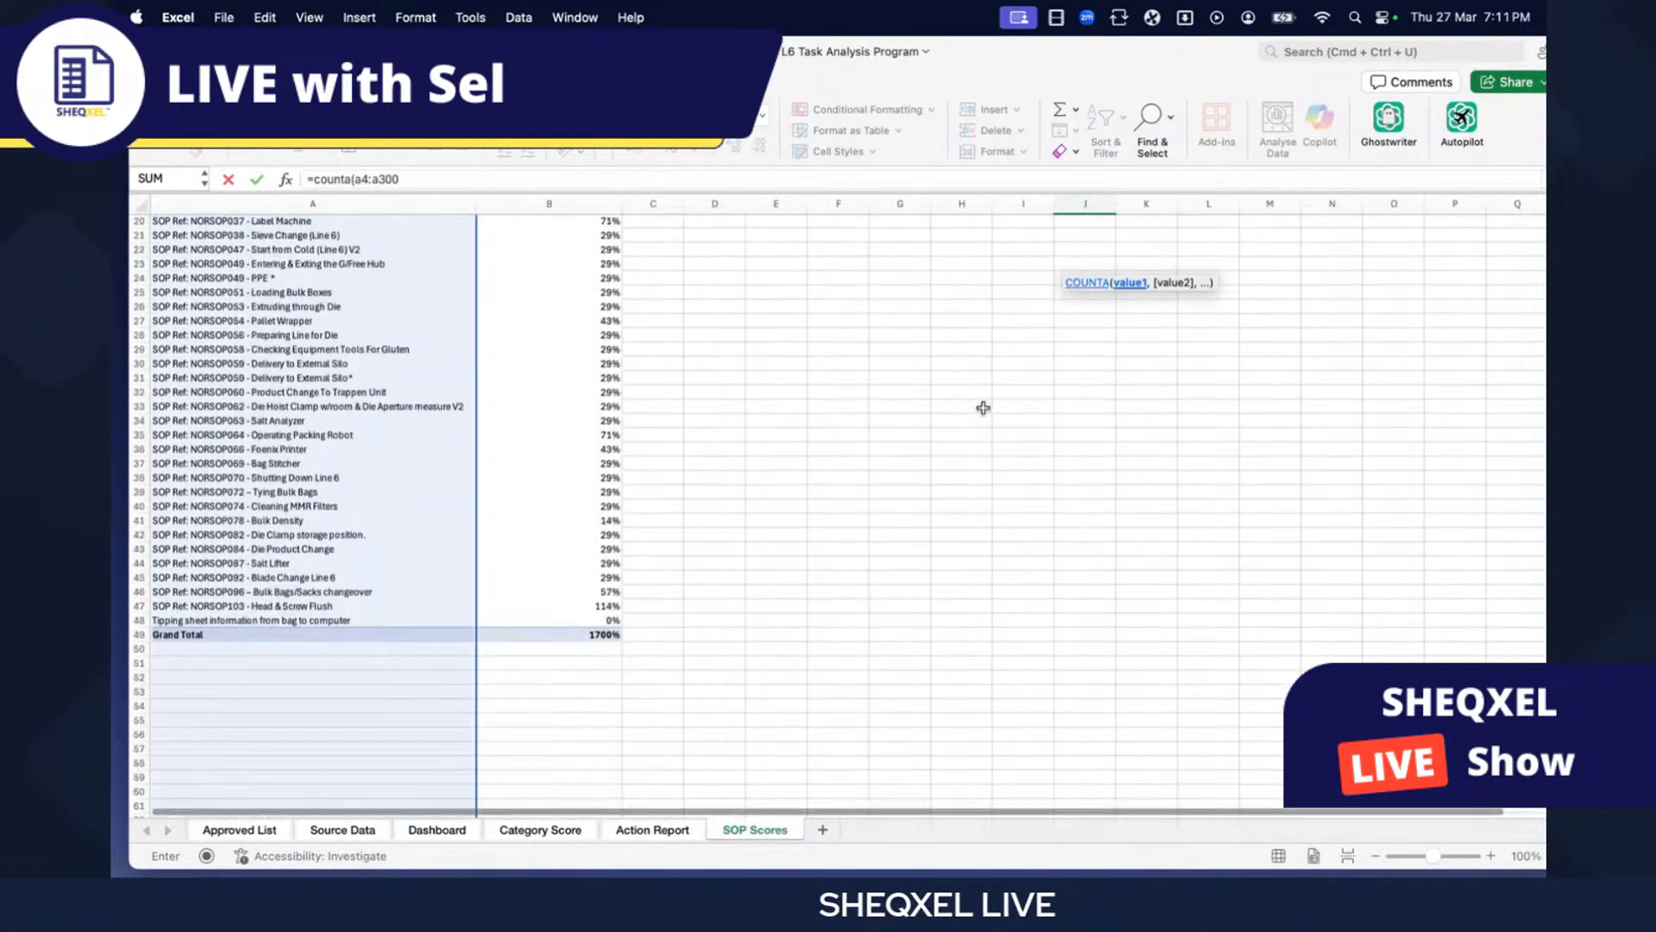
scroll(983, 401, "up", 10)
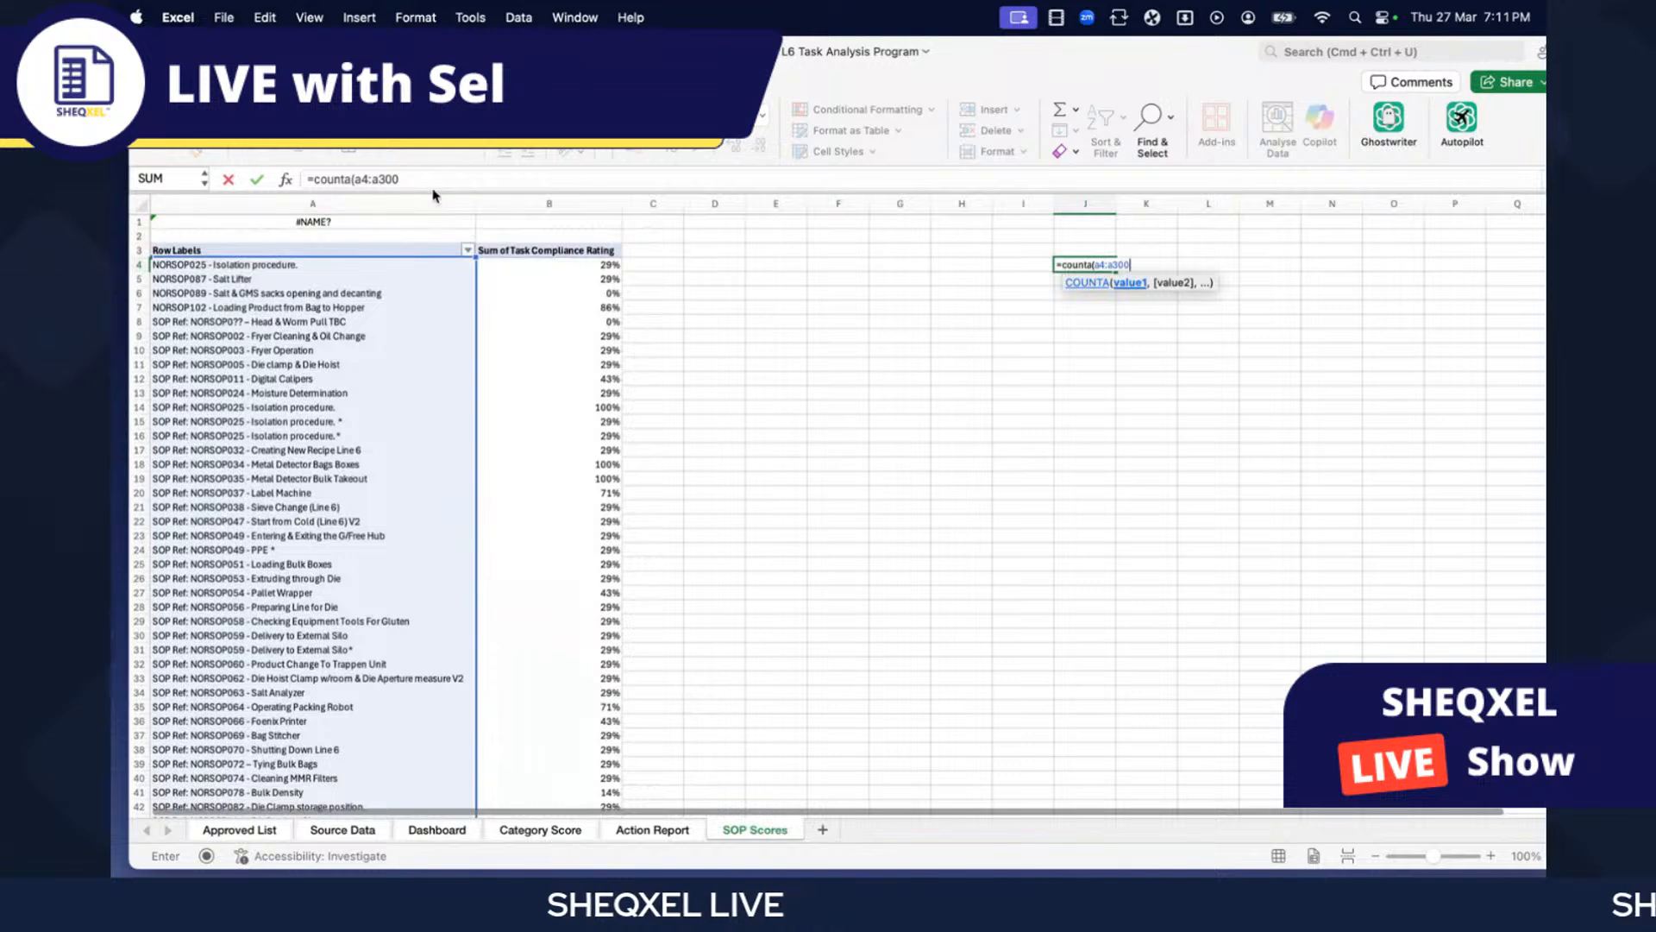
left_click(429, 178)
type(")-1")
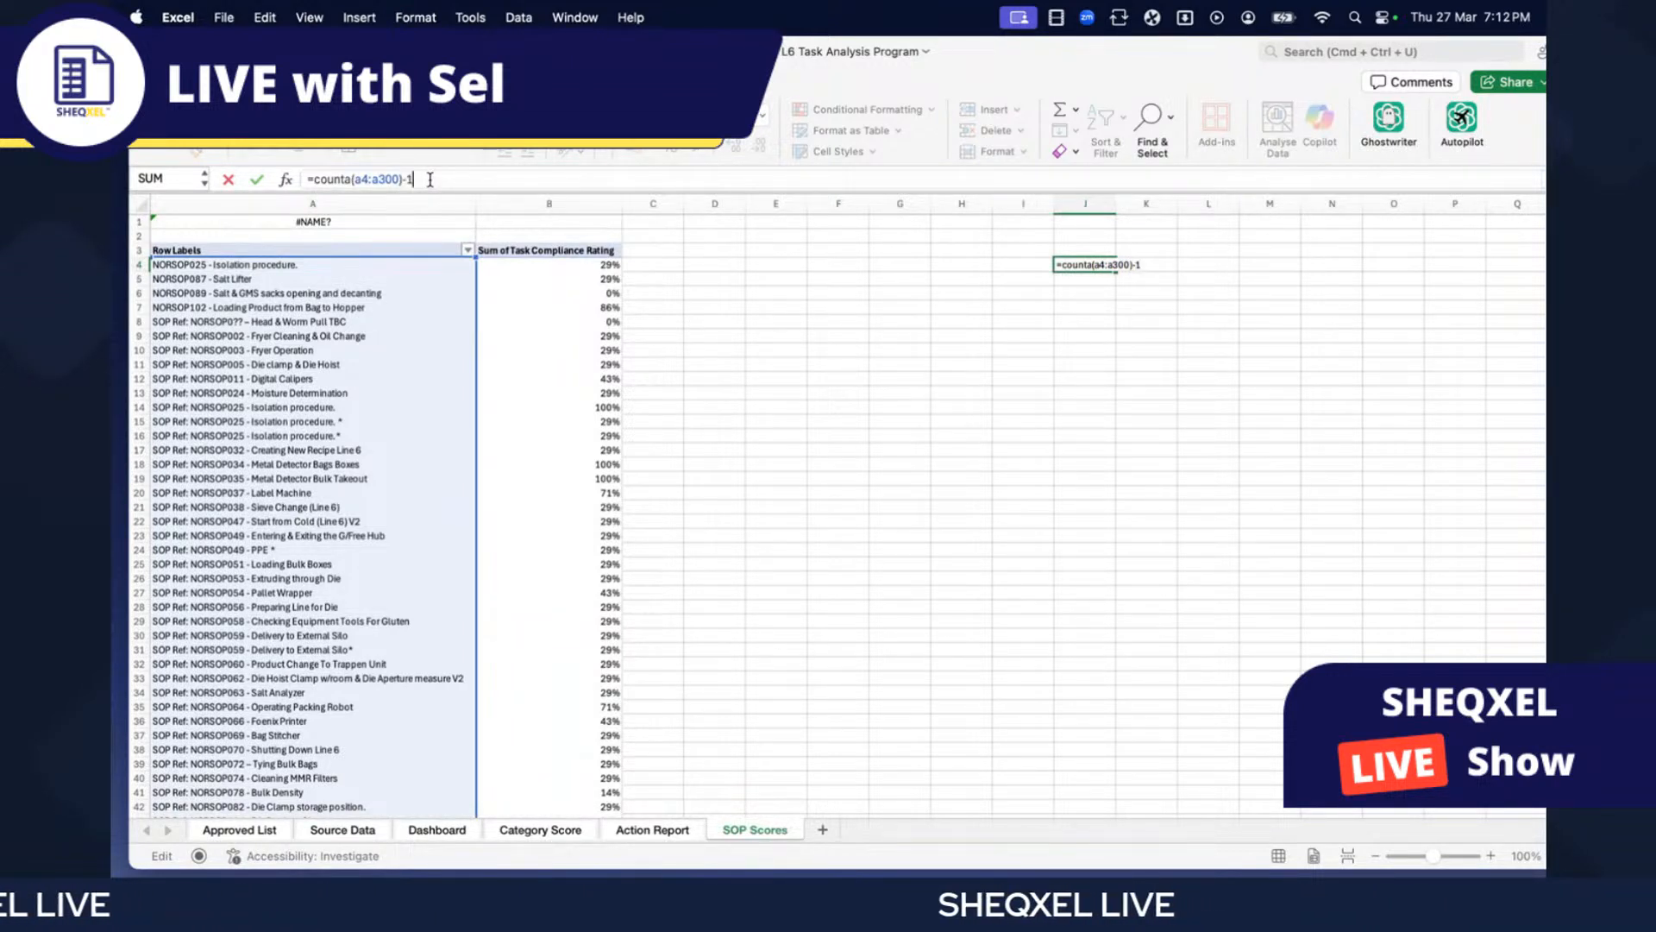
key("Return")
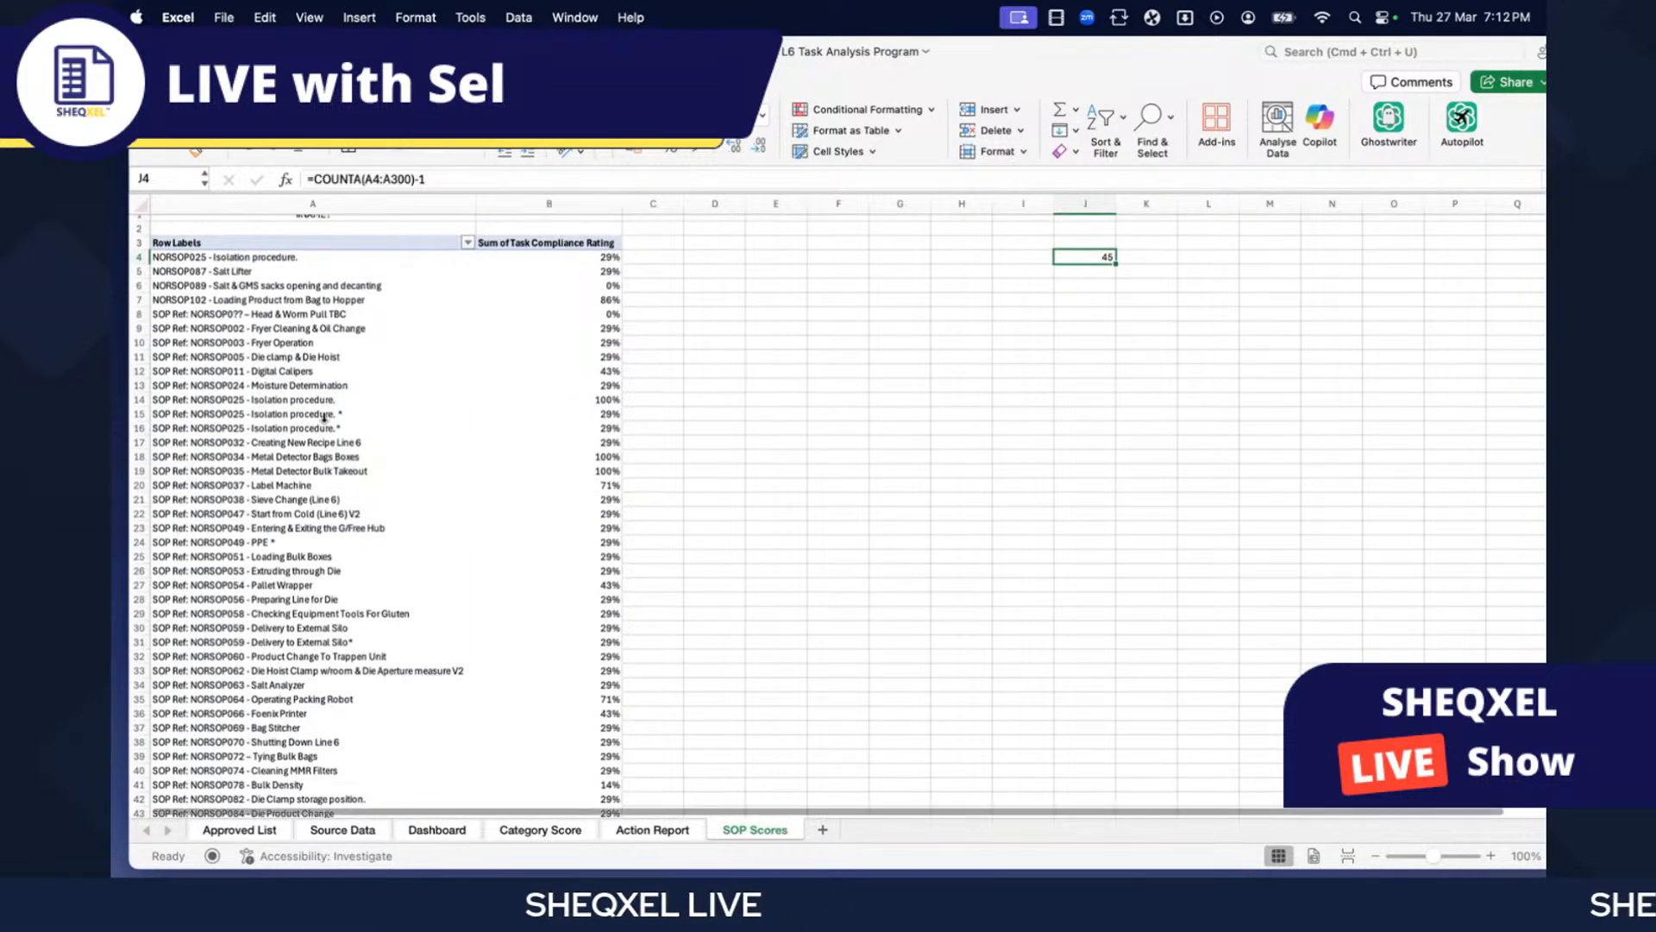
- Select the SOP row labels from A4 down to the row above Grand Total to check their count
left_click(233, 265)
key("ctrl+shift+Down")
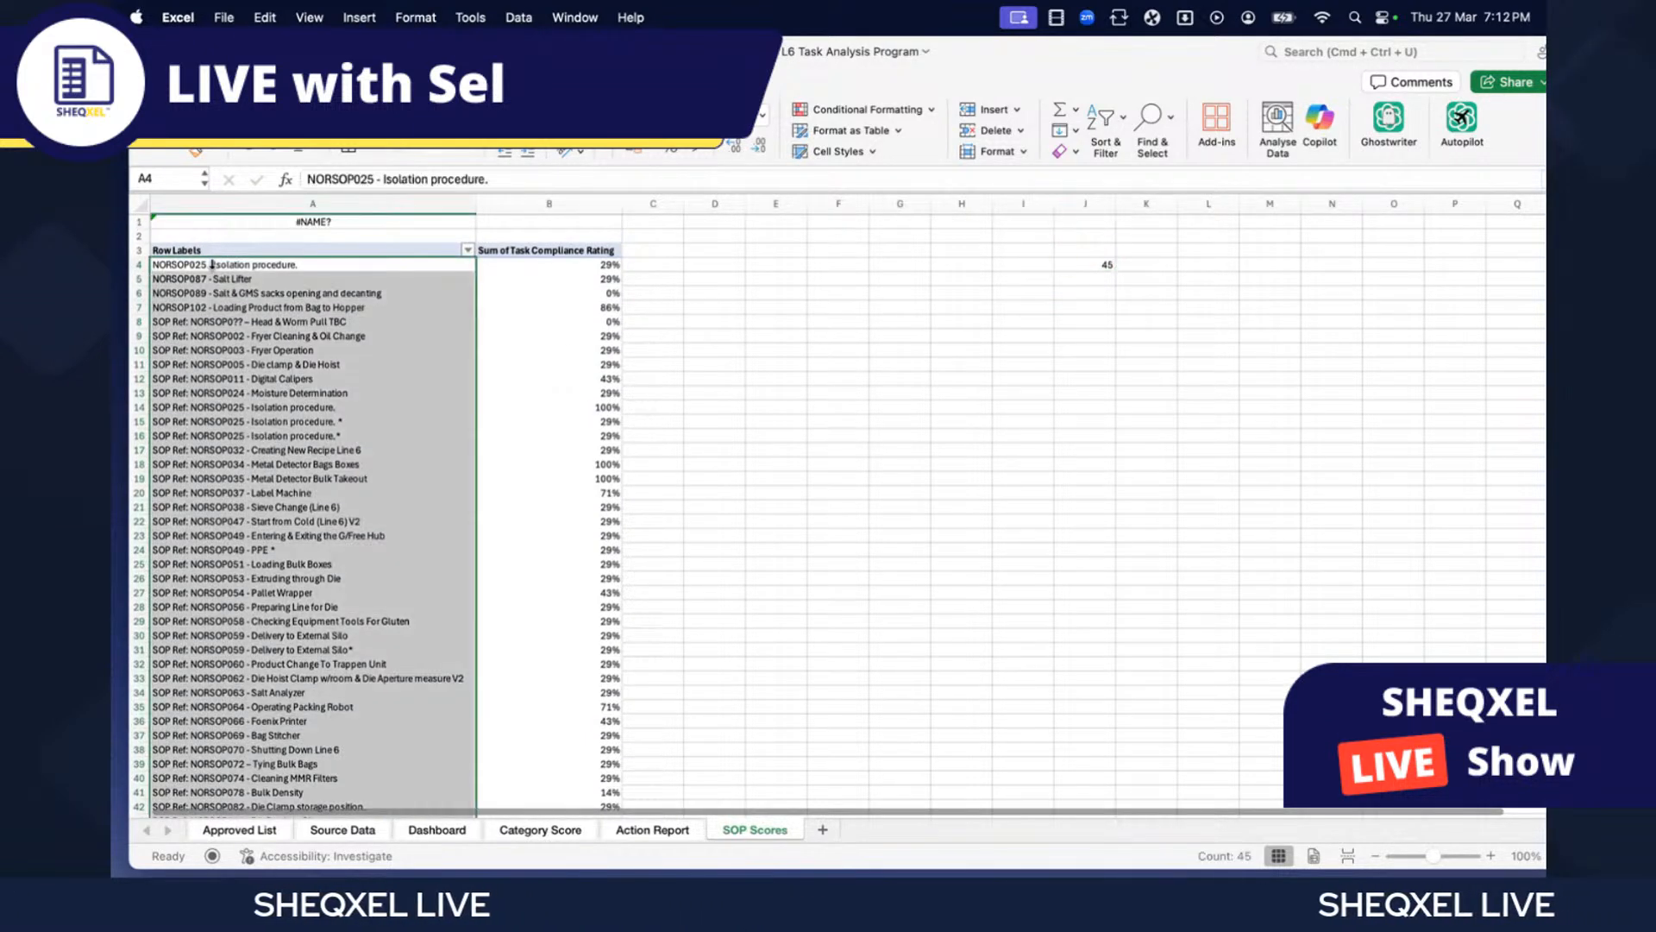
left_click_drag(233, 265, 261, 777)
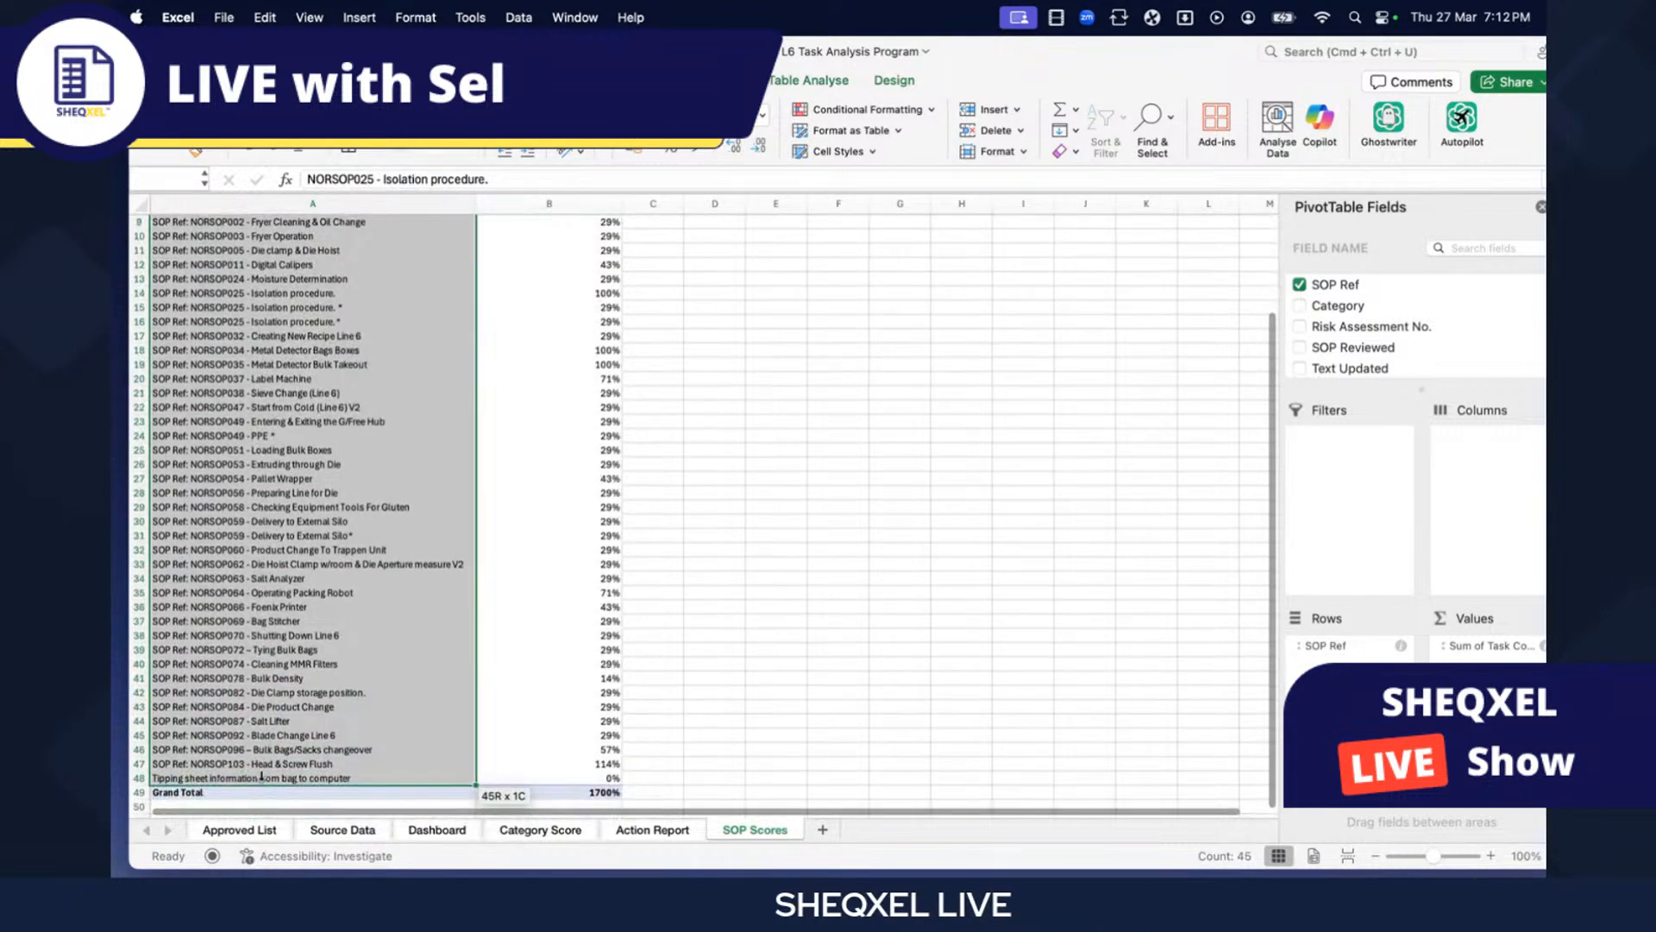
left_click(836, 679)
scroll(843, 673, "up", 3)
scroll(843, 673, "right", 3)
left_click_drag(777, 209, 777, 210)
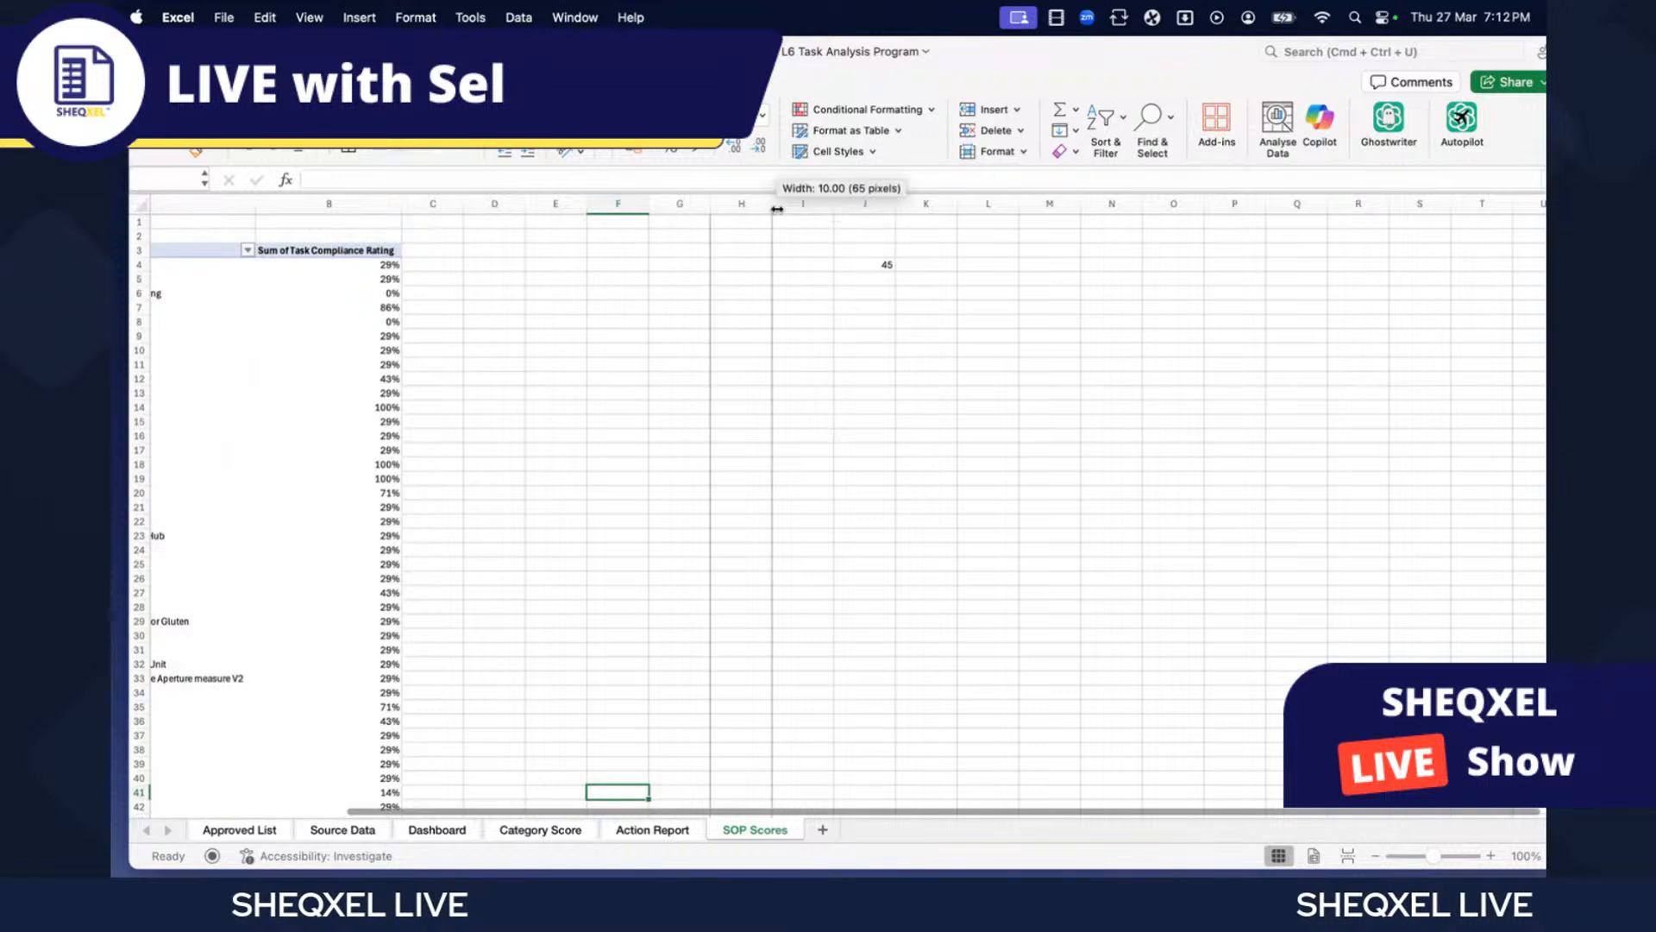
left_click(801, 206)
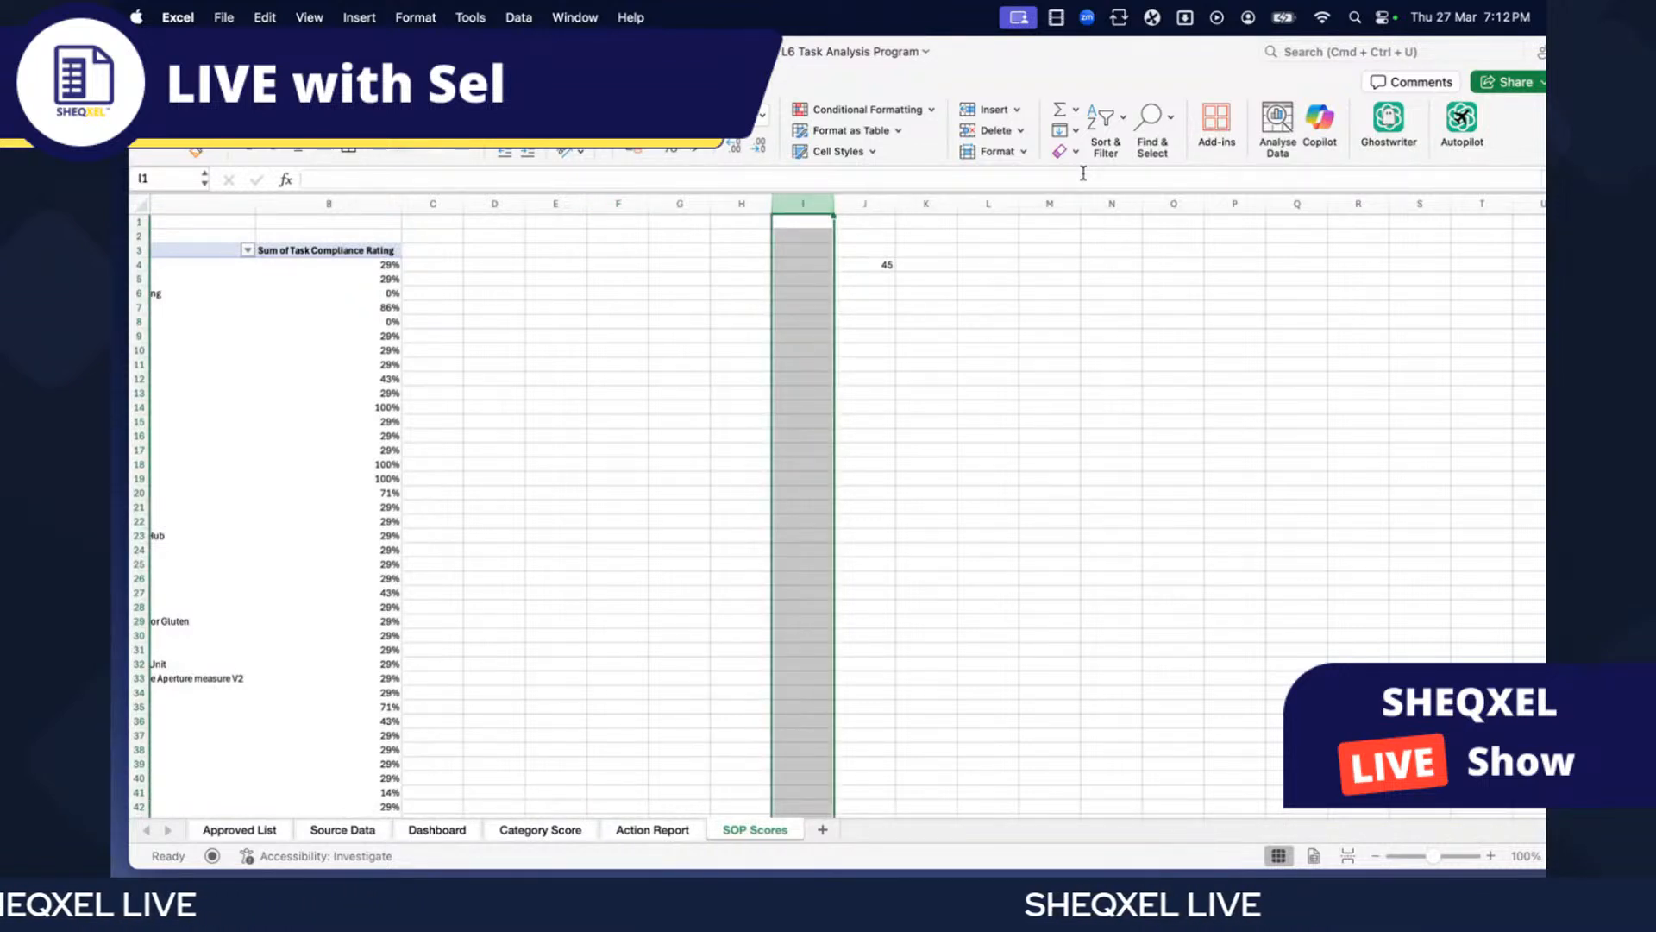
left_click(1061, 379)
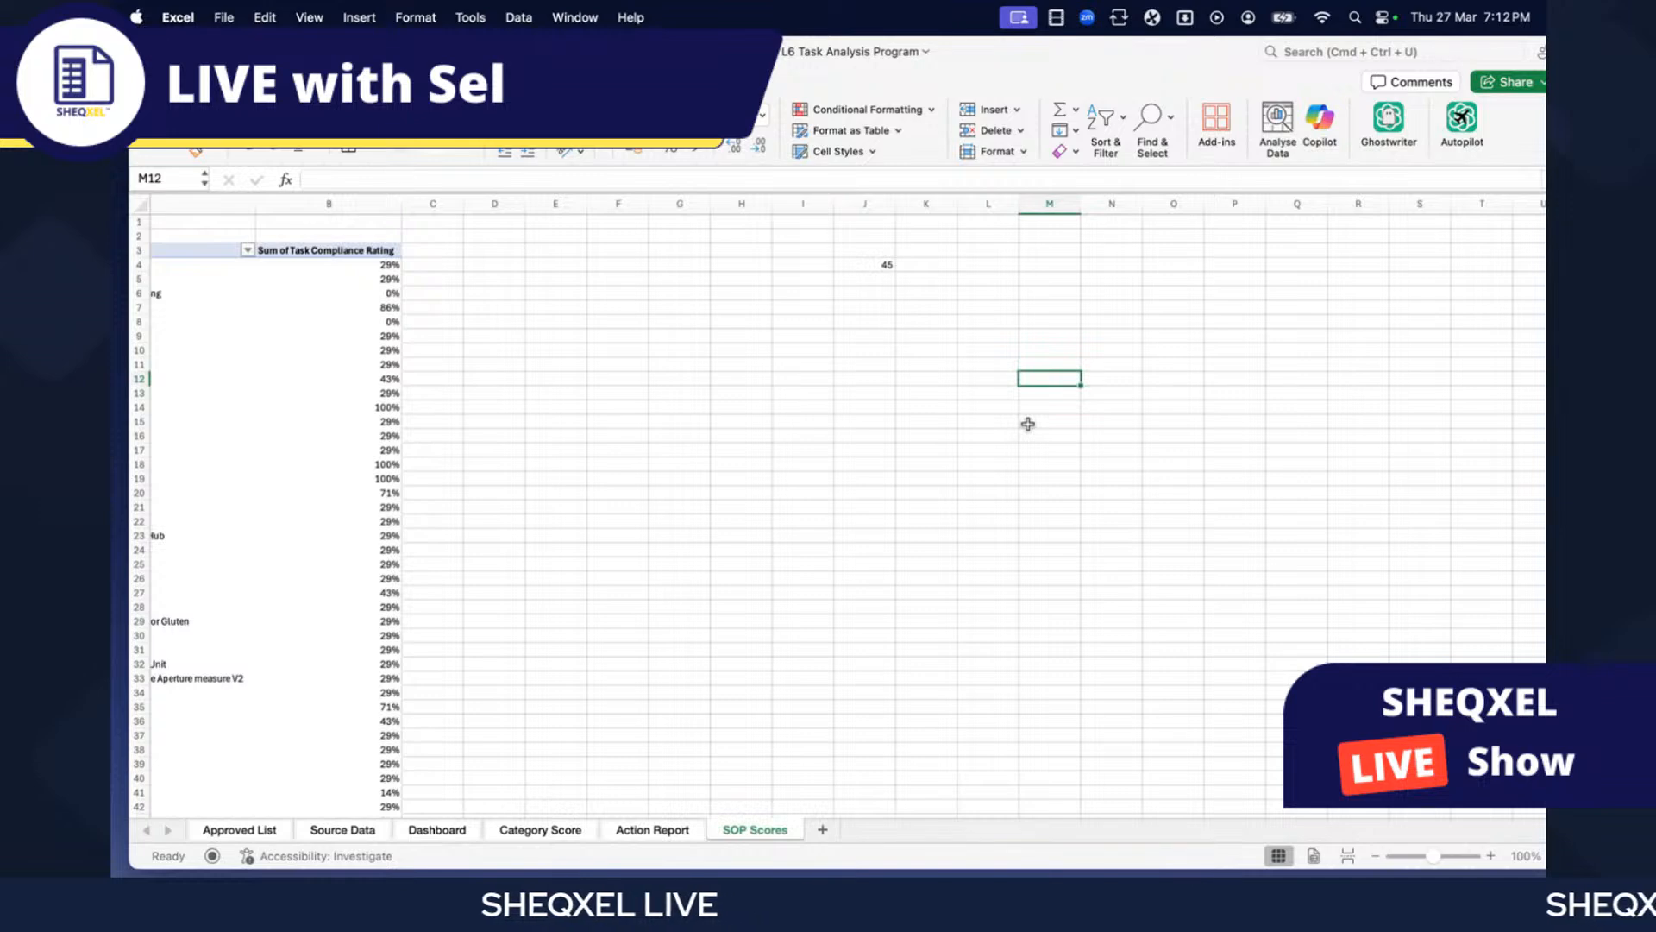
- Hide the gridlines on the SOP Scores worksheet
scroll(1027, 424, "left", 3)
left_click(575, 81)
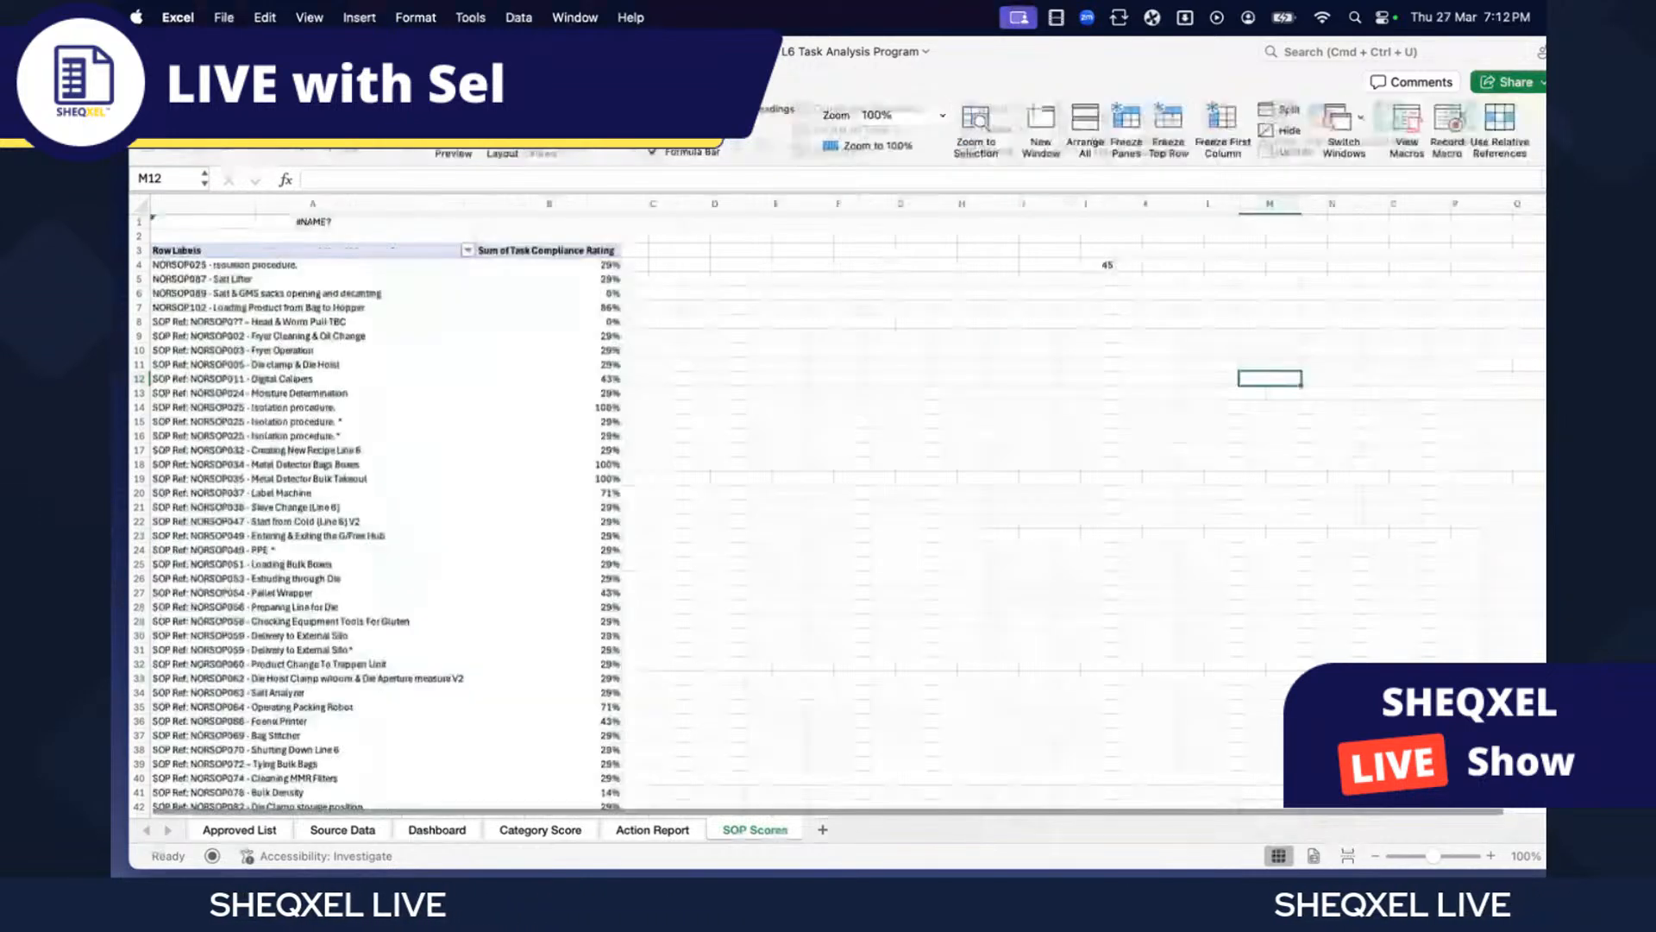
left_click(655, 130)
left_click(776, 450)
- Select the whole SOP PivotTable and examine its display, data and layout options and its available design styles
left_click(298, 474)
key("super+a")
right_click(436, 444)
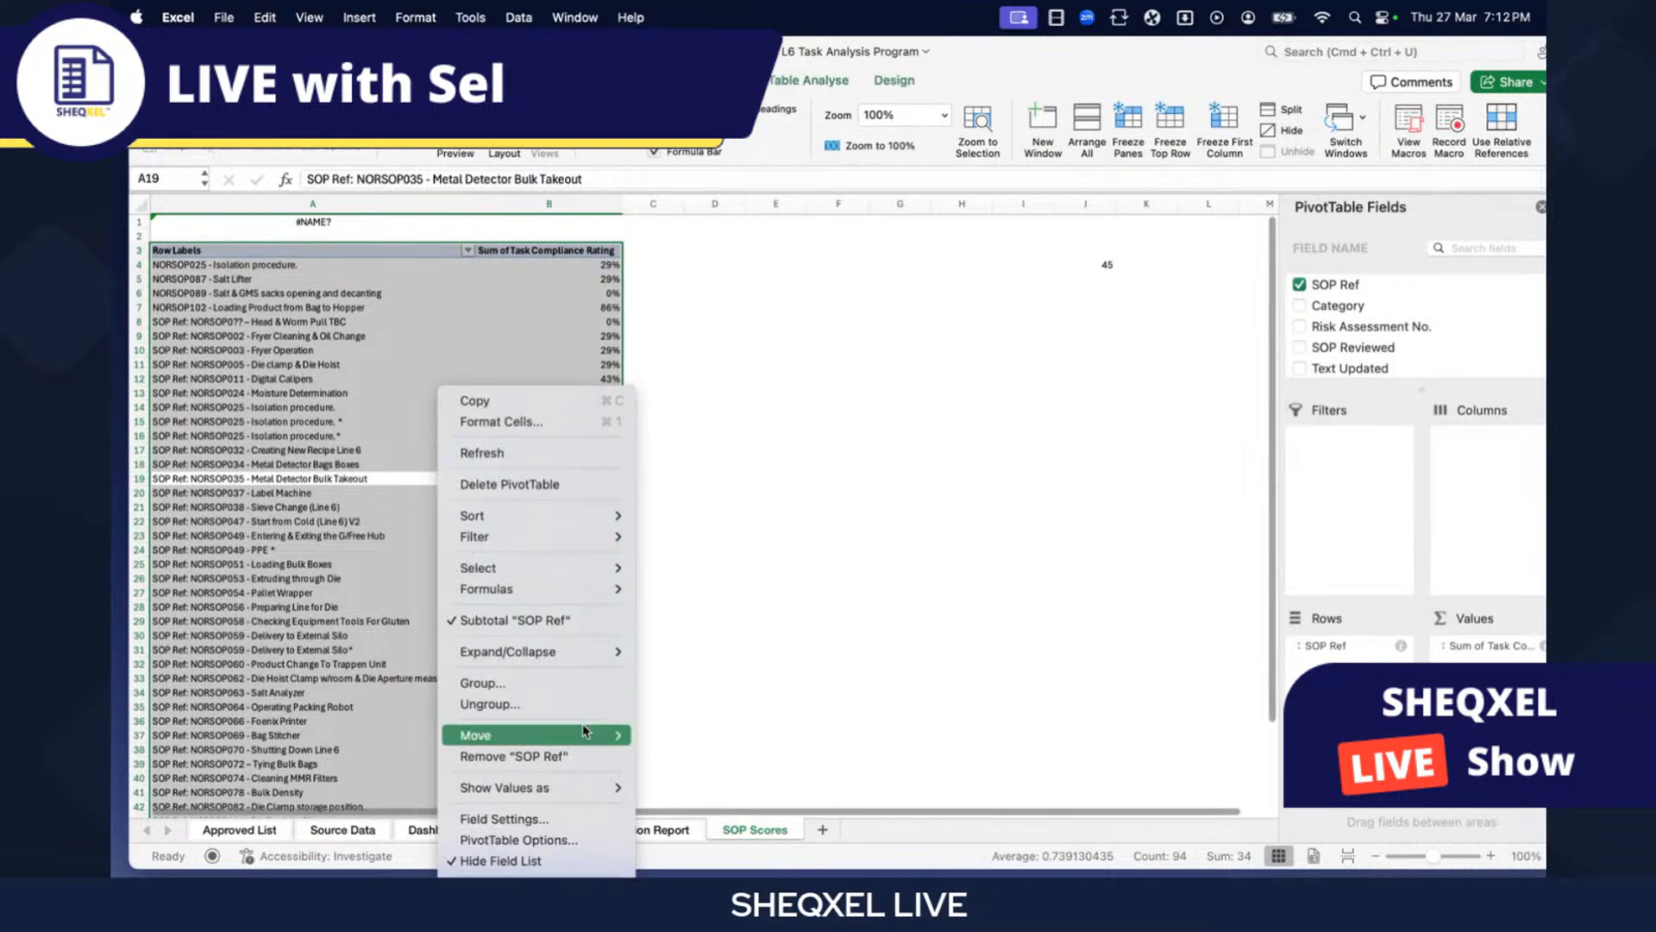
left_click(535, 839)
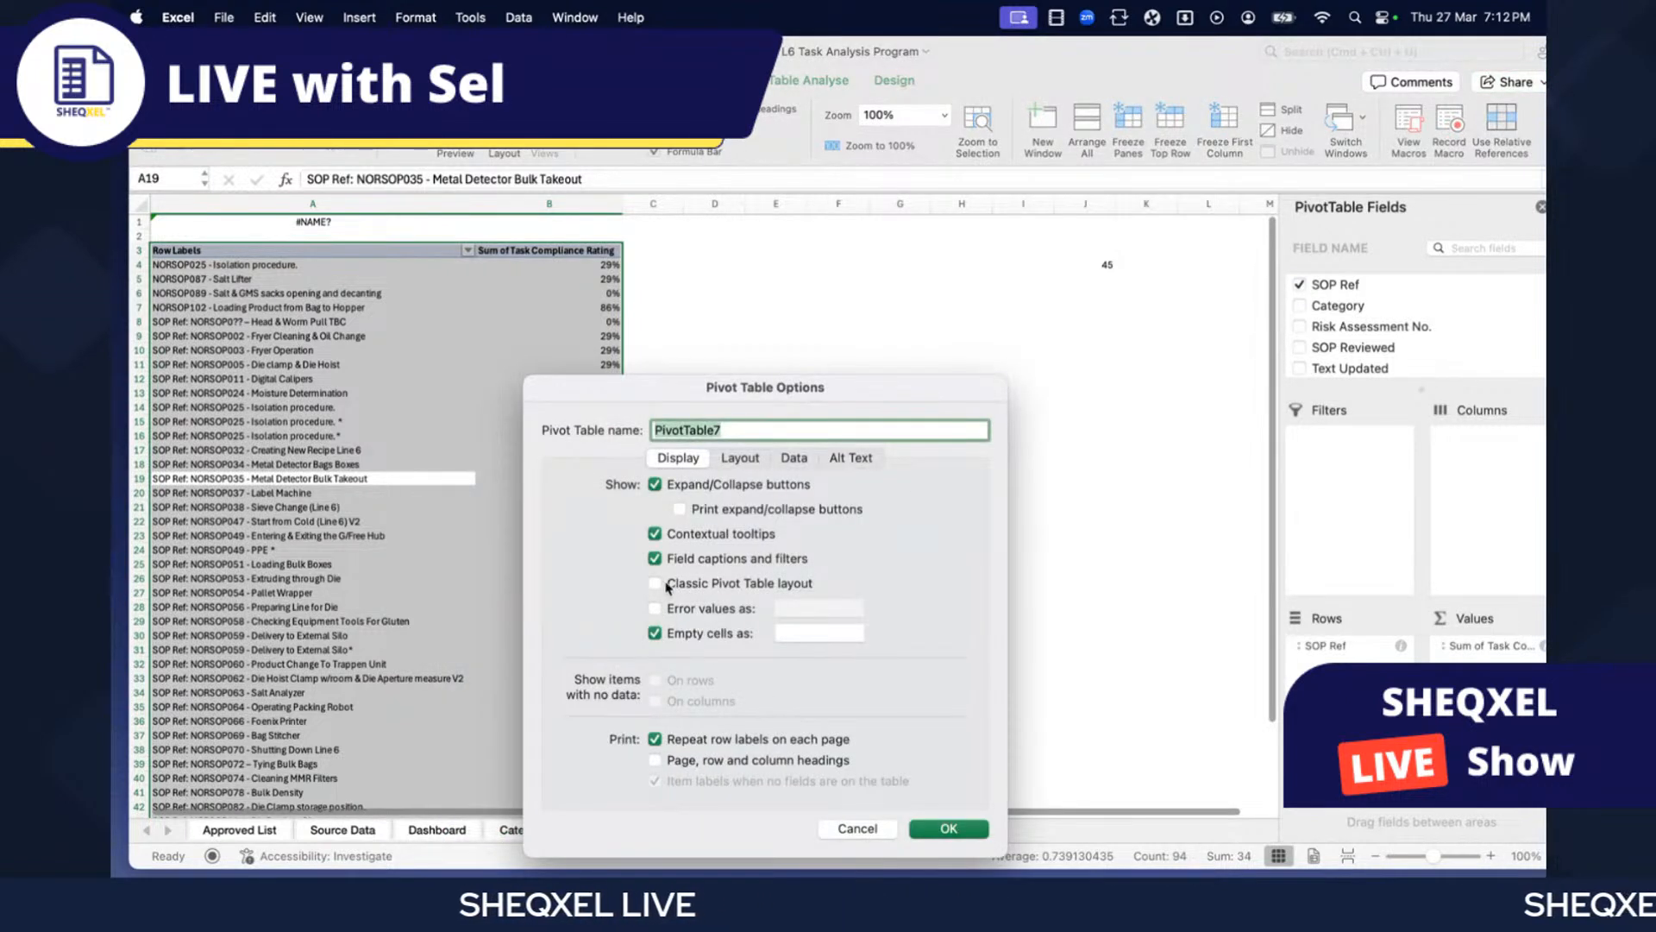
left_click(787, 463)
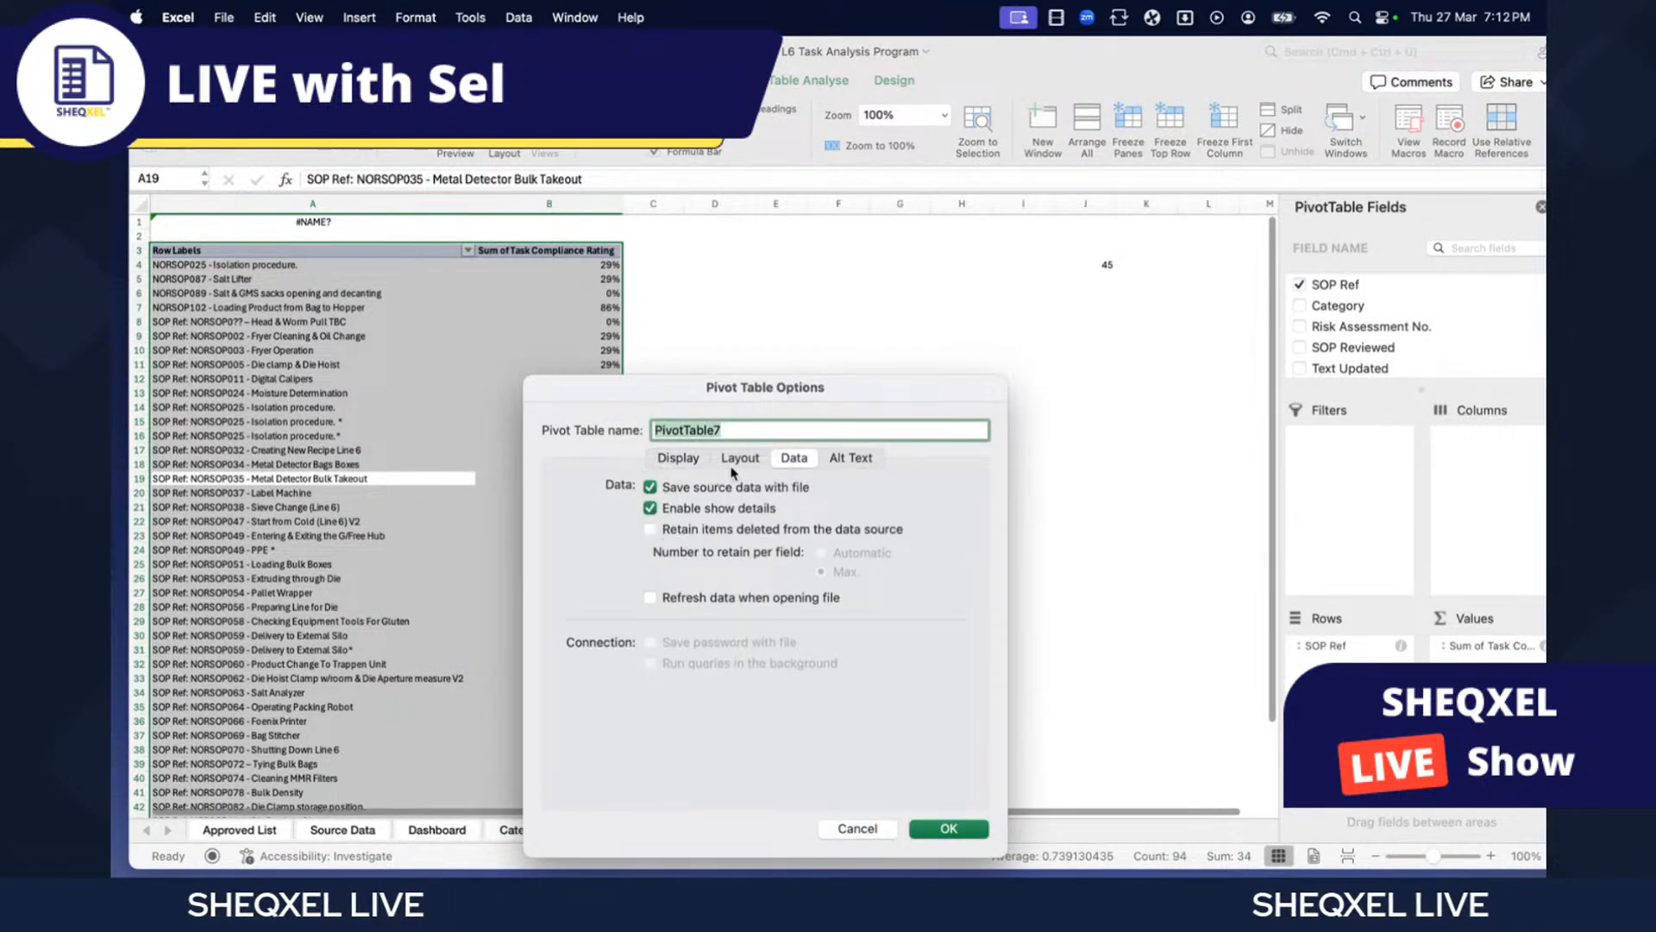
left_click(740, 459)
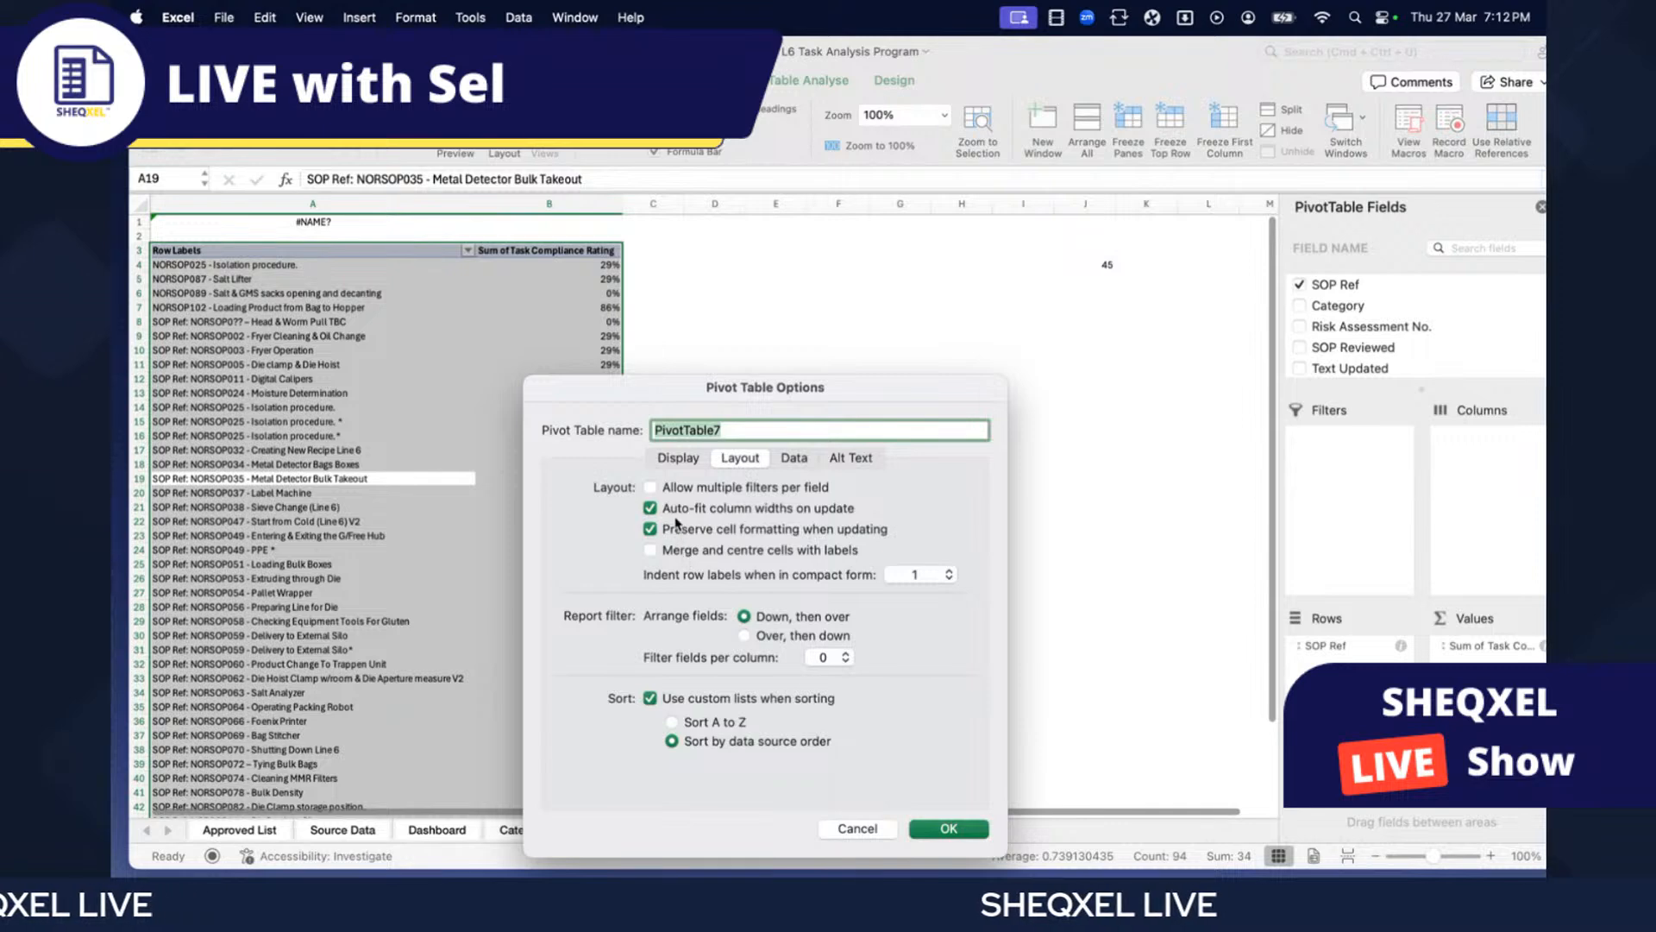
left_click(949, 828)
left_click(894, 79)
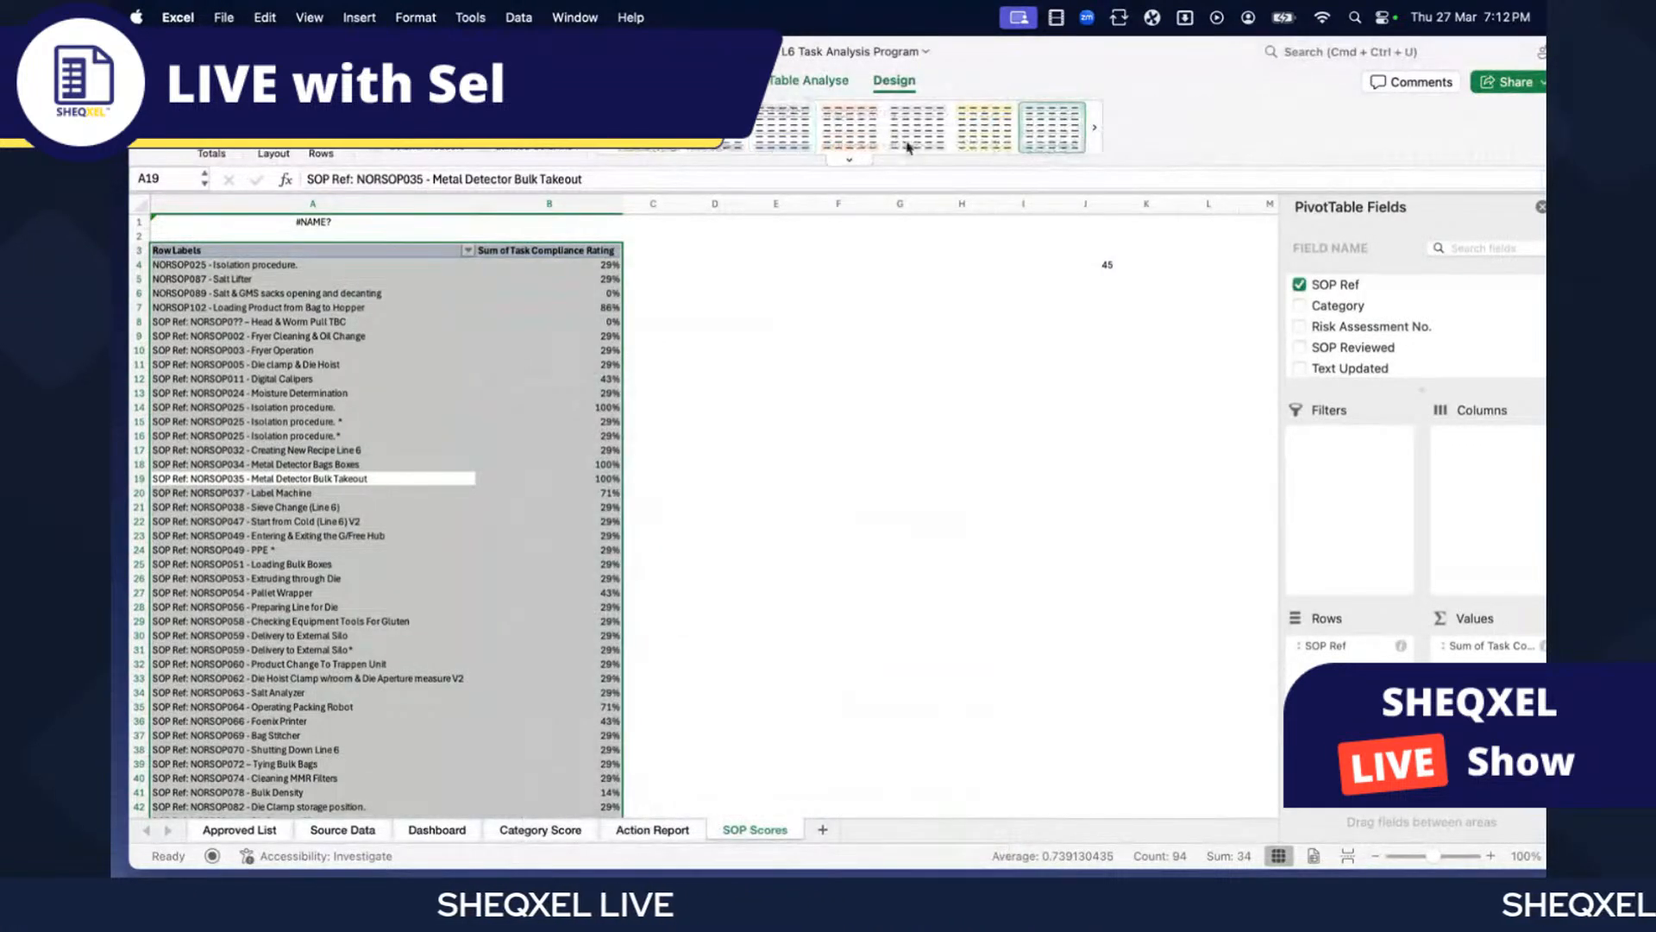
left_click(159, 80)
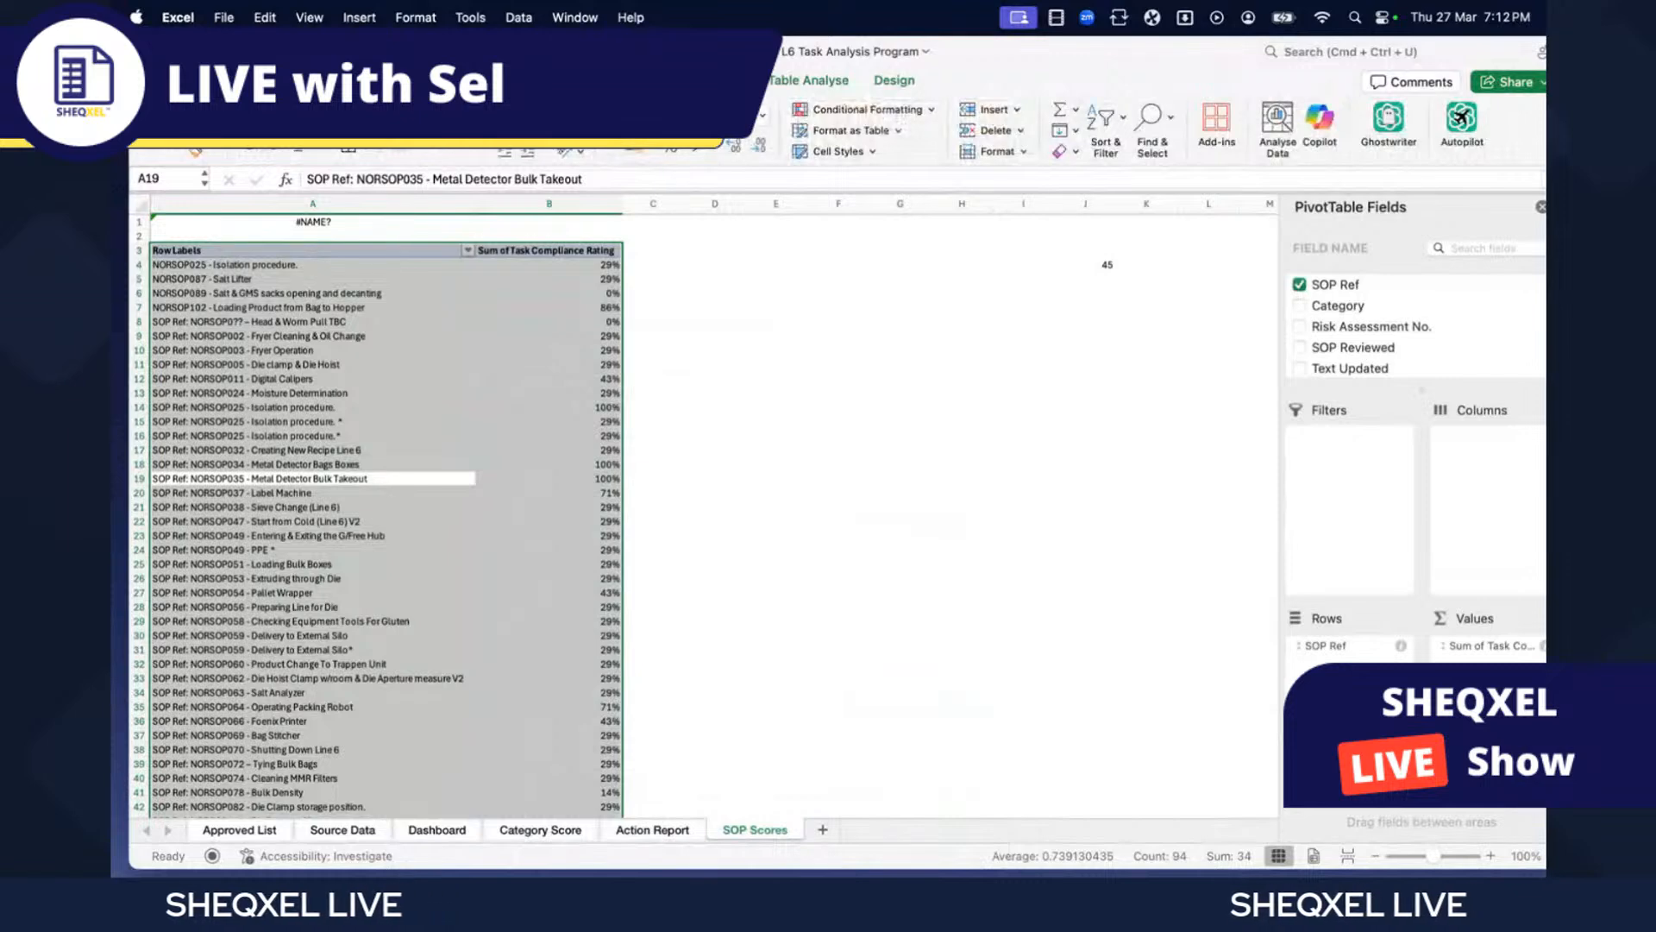
- Insert a Category slicer for the SOP Scores PivotTable and place it in the empty area beside the table
left_click(414, 111)
left_click(417, 251)
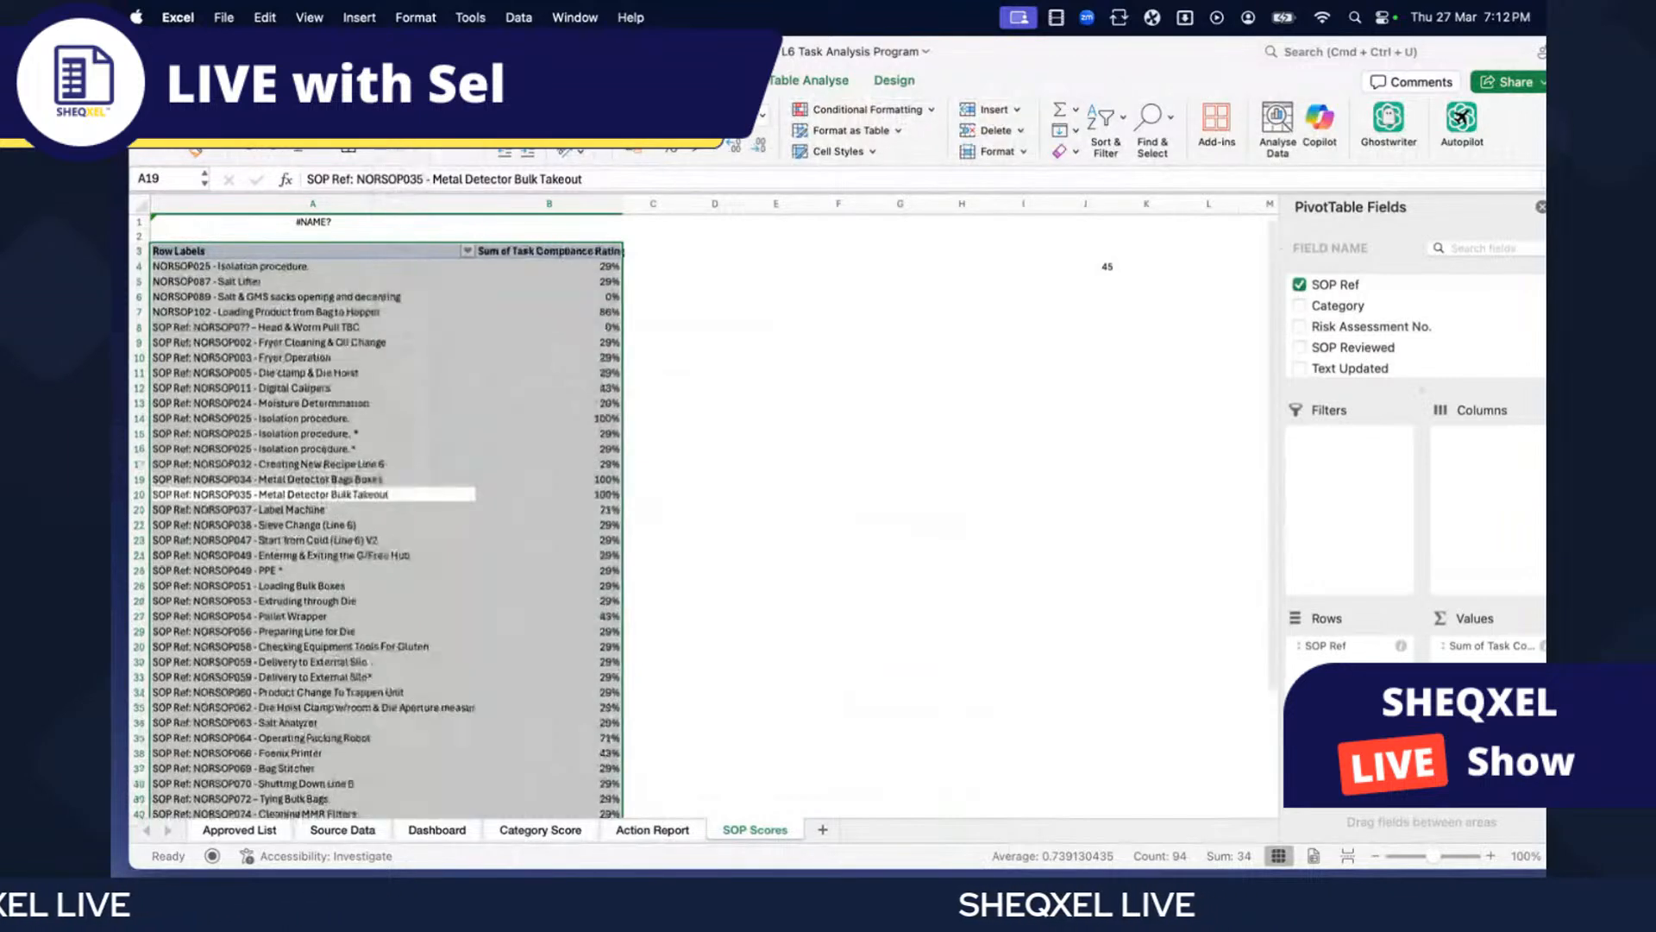
left_click(360, 111)
mouse_move(392, 338)
left_click(663, 374)
left_click(838, 494)
scroll(743, 532, "down", 5)
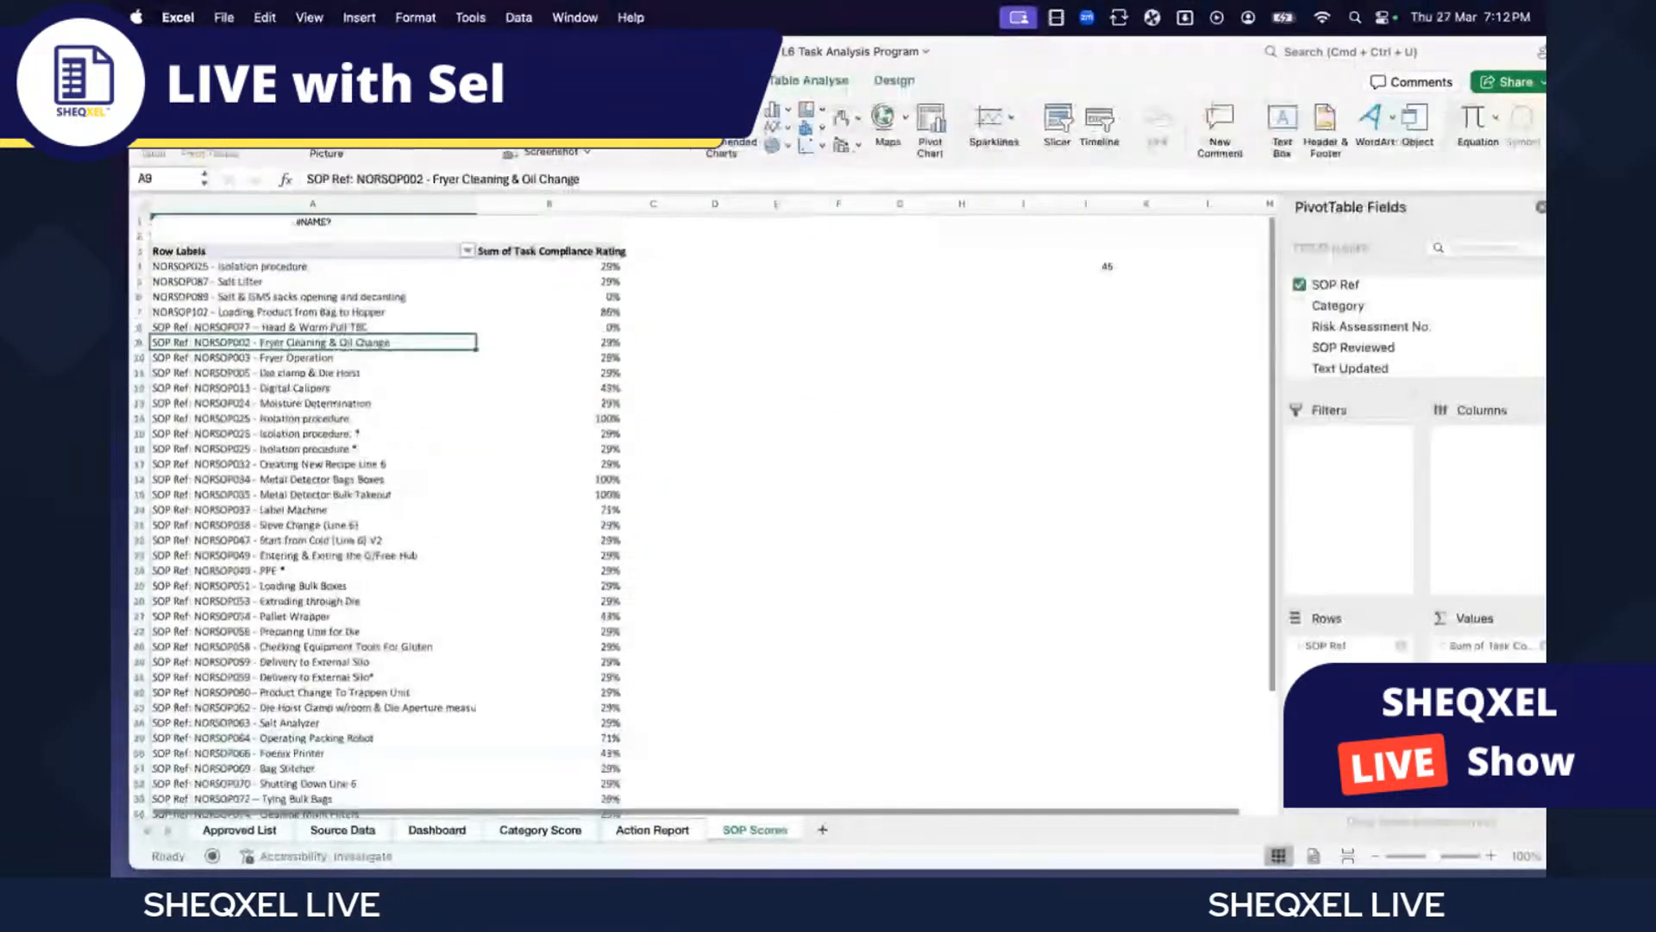
left_click(1059, 123)
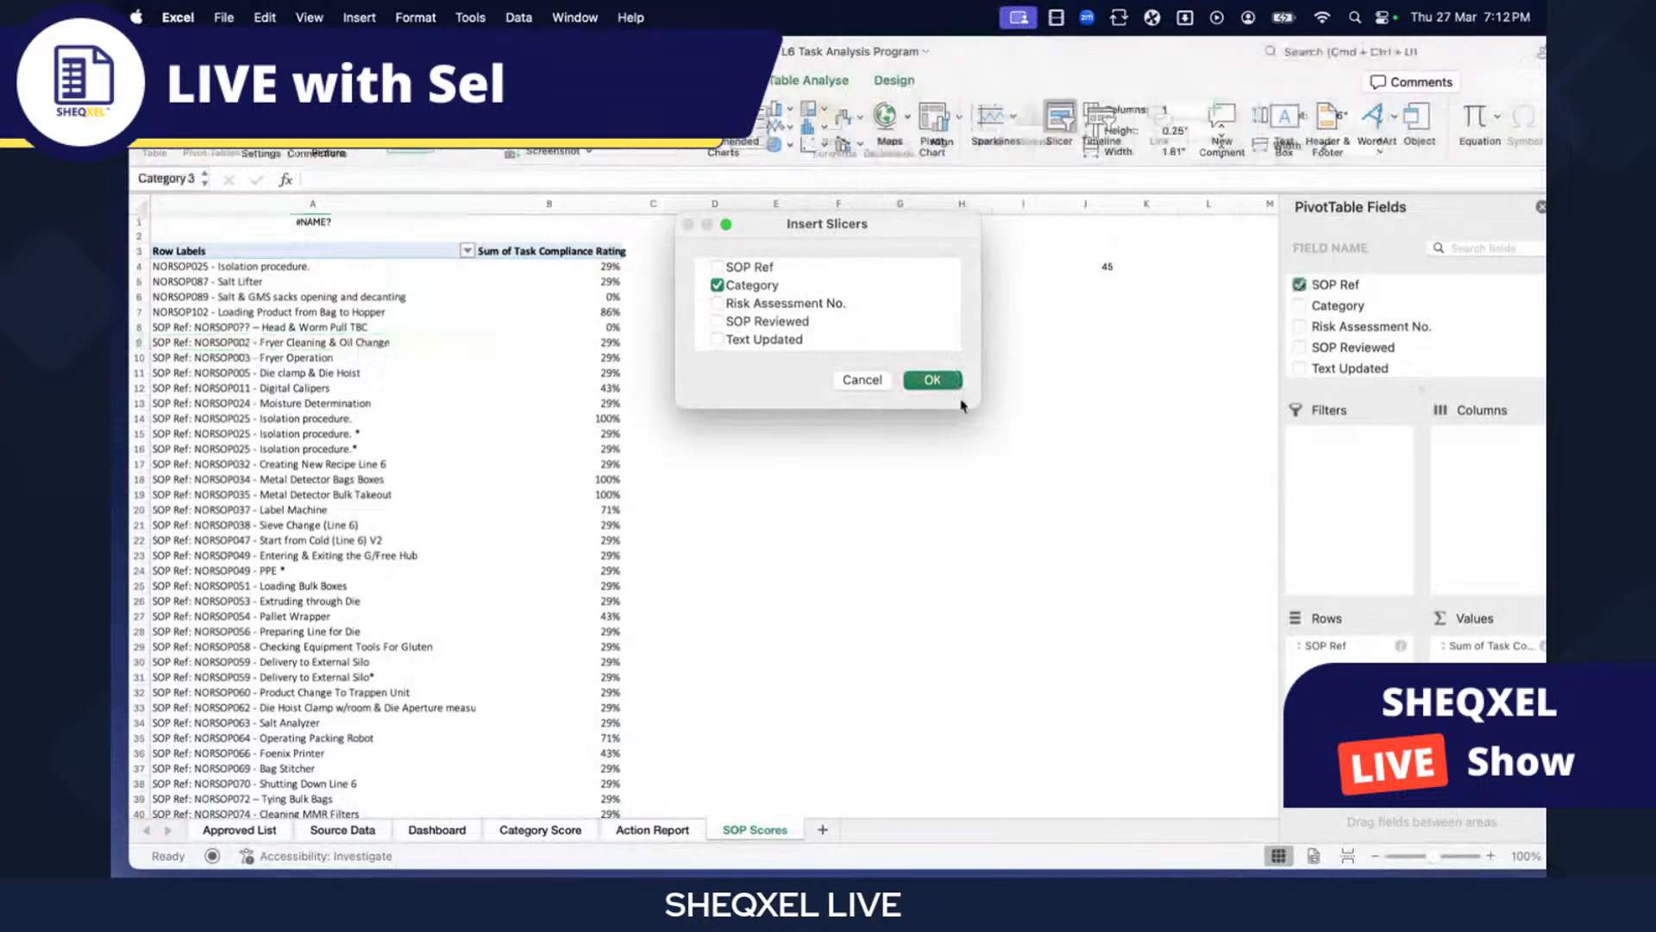
left_click(949, 383)
left_click_drag(764, 436, 1063, 288)
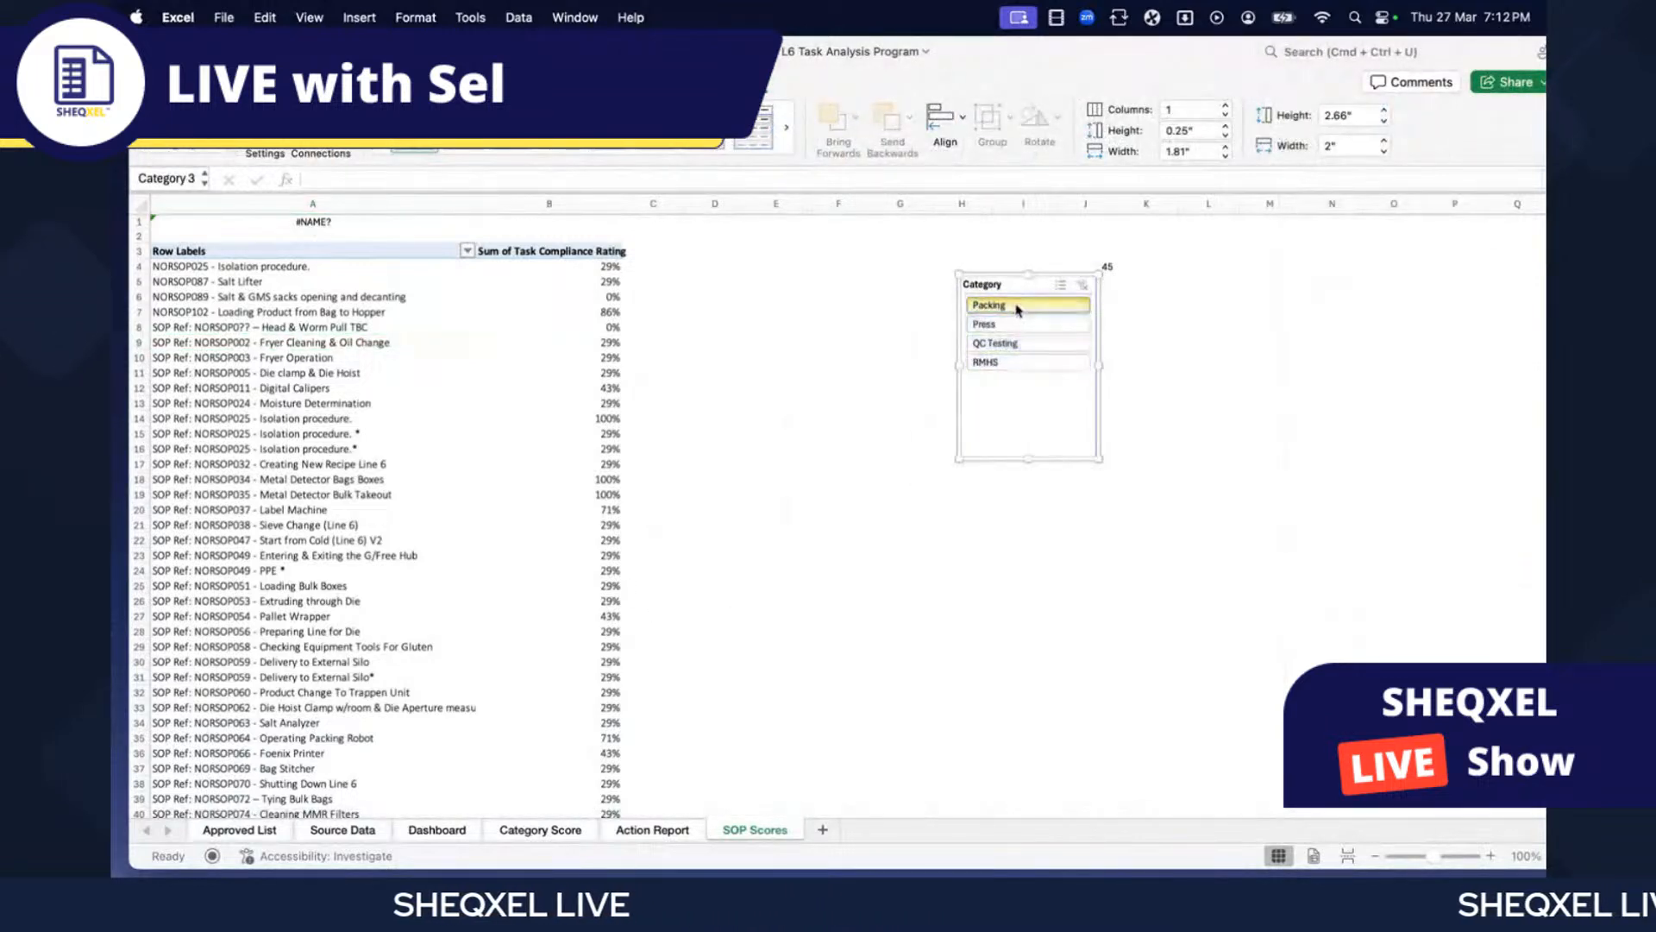
- Test the Category slicer by filtering the SOP PivotTable by Packing, Press and QC Testing, ending with all four categories selected
left_click(1016, 309)
left_click(1016, 328)
left_click(1010, 344)
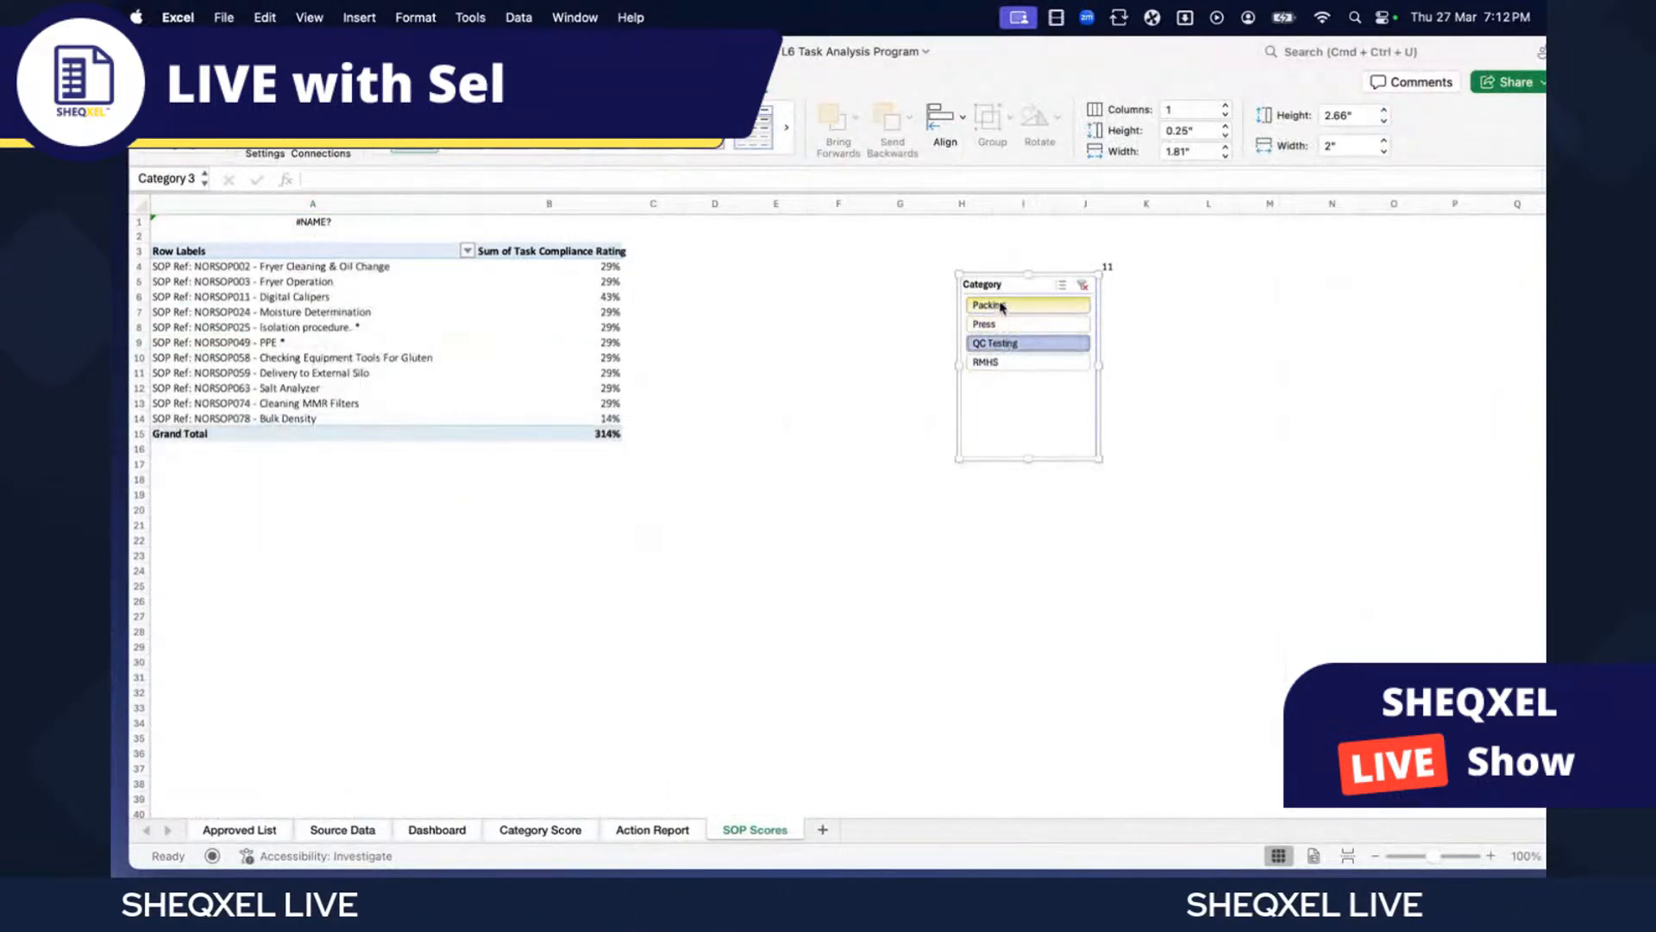
left_click_drag(1000, 306, 1016, 385)
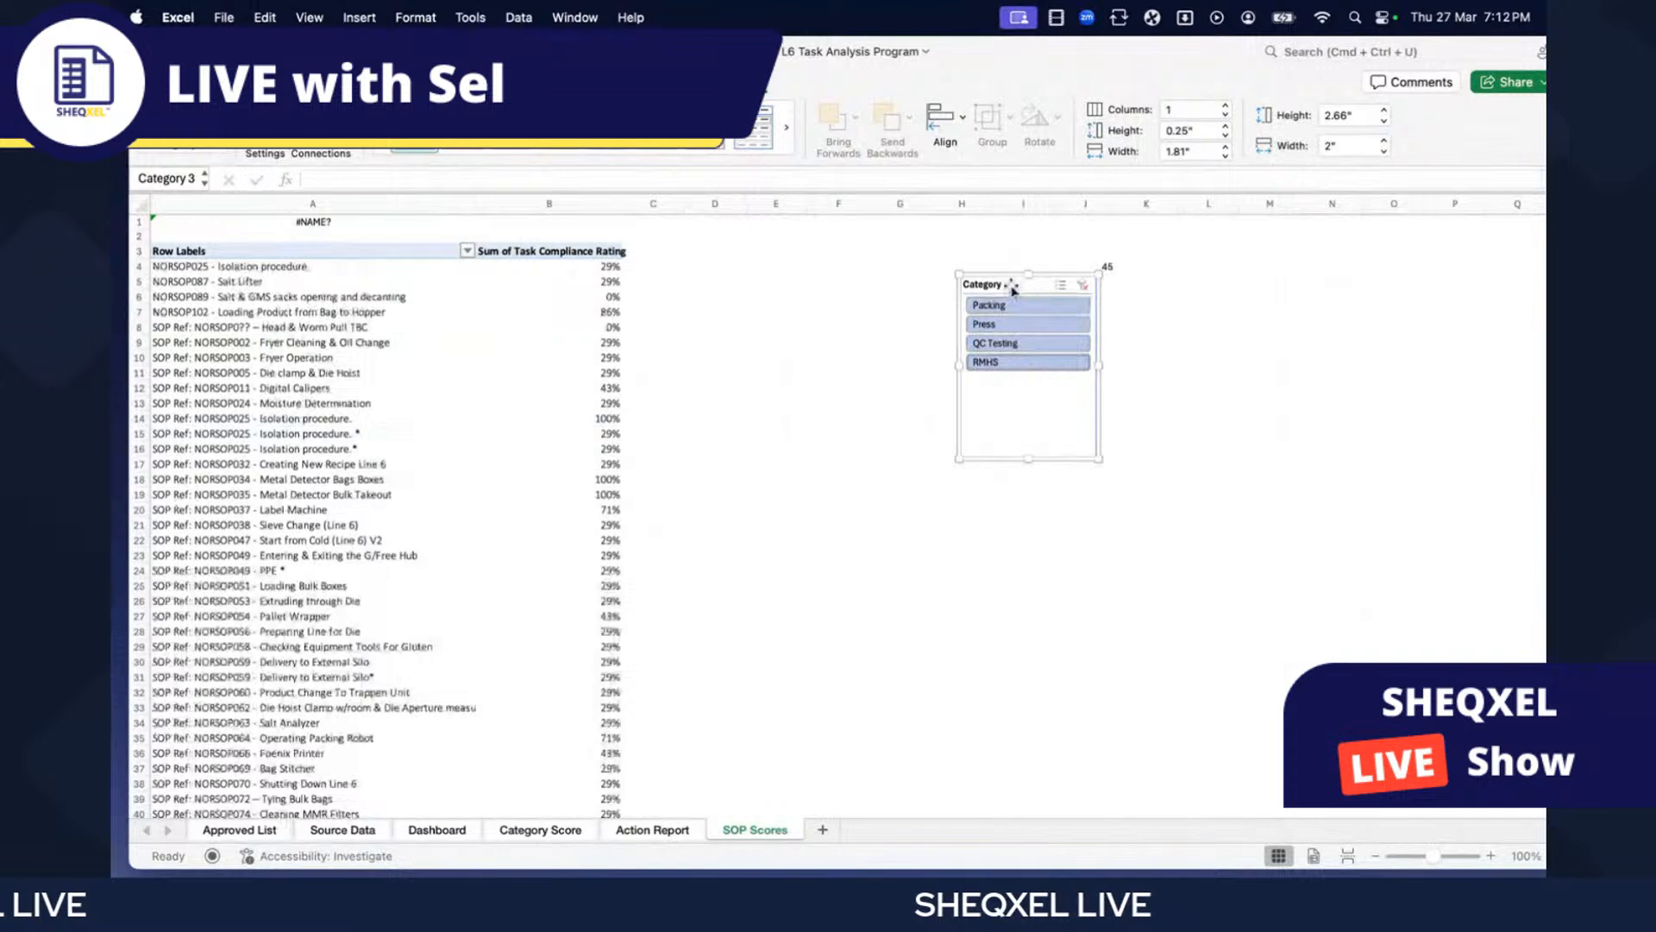
- Insert blank columns at column I, moving the Category slicer out of the way, so the SOP count sits in Q4
left_click_drag(1014, 291, 936, 276)
left_click(1073, 206)
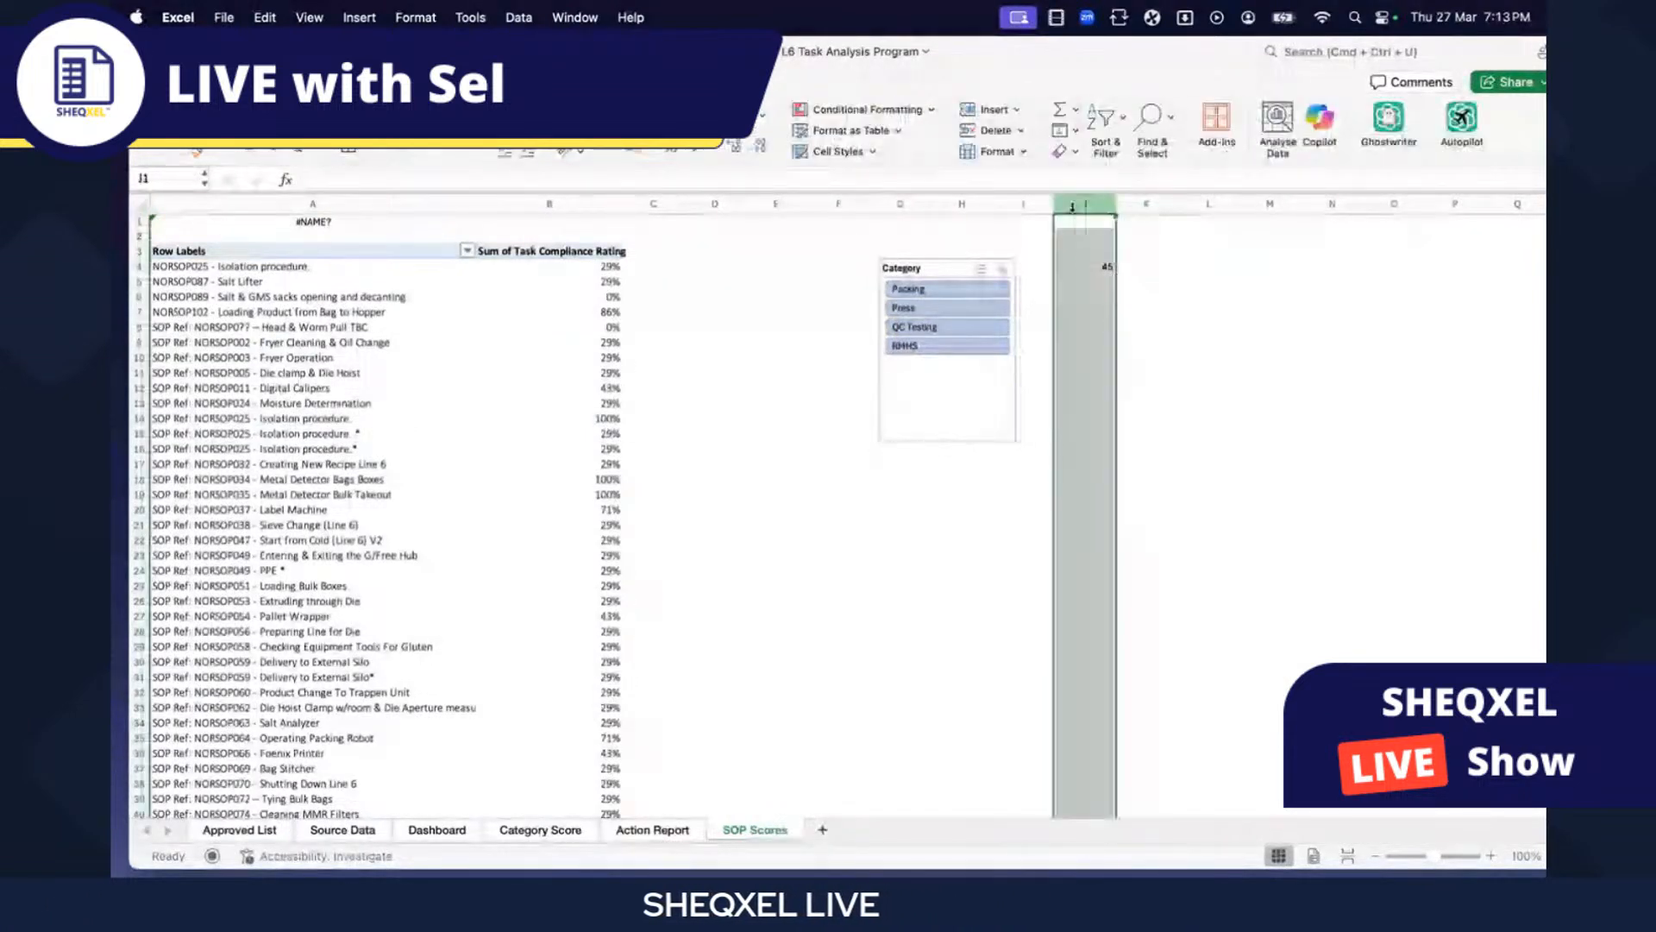
left_click(1023, 204)
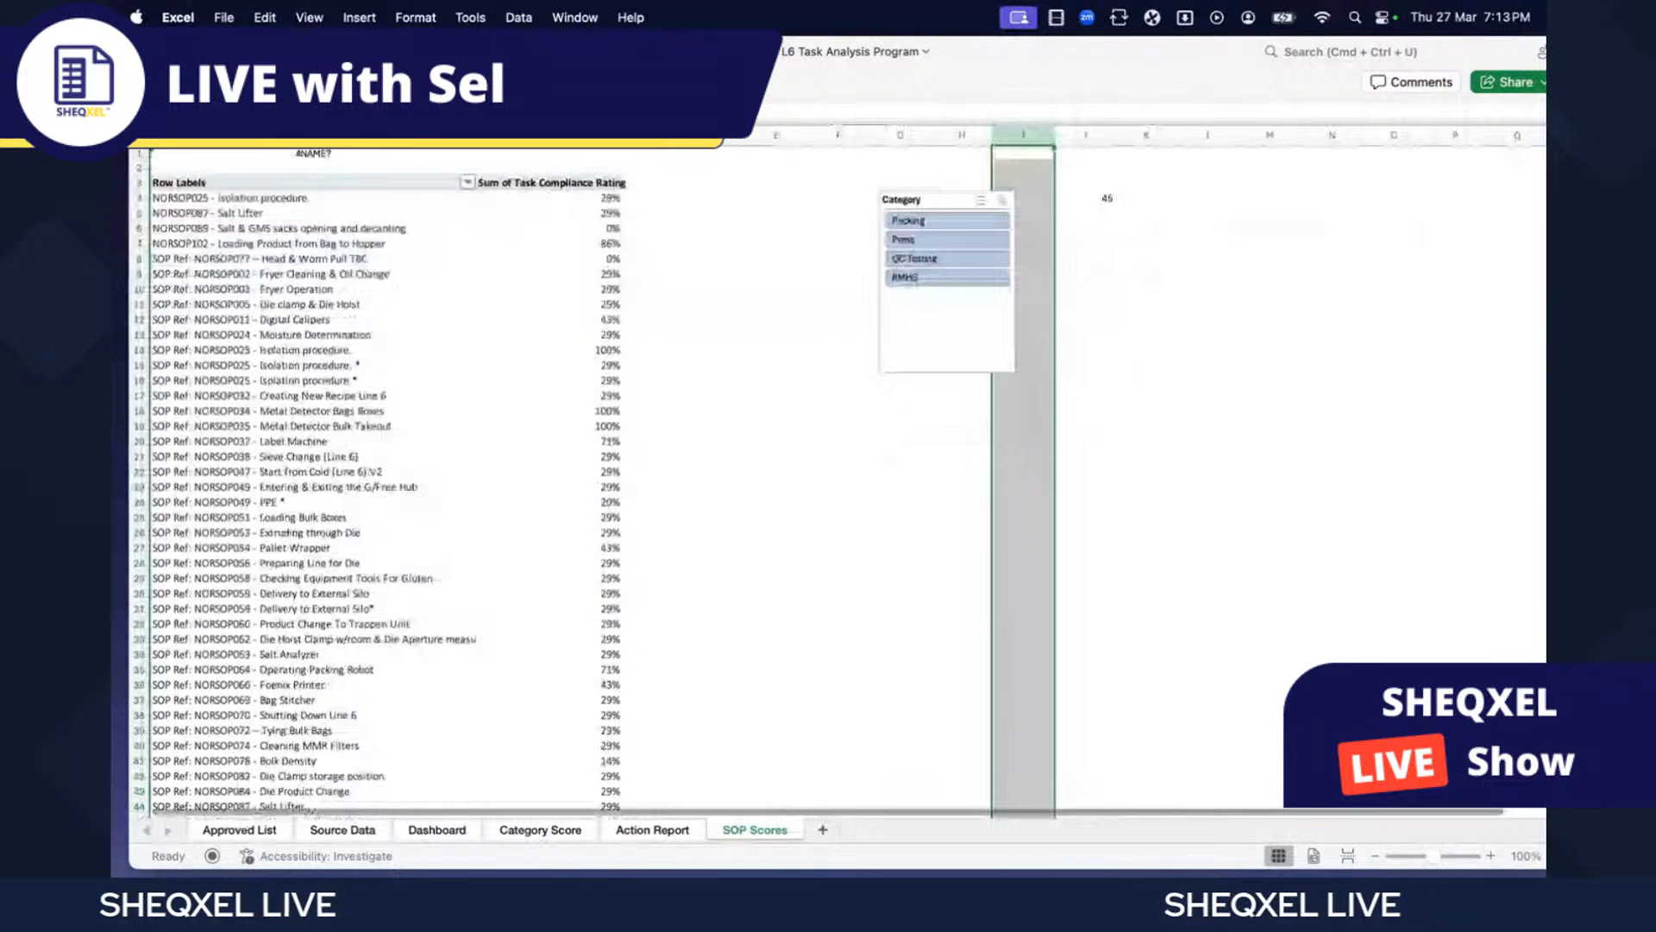
left_click(1003, 110)
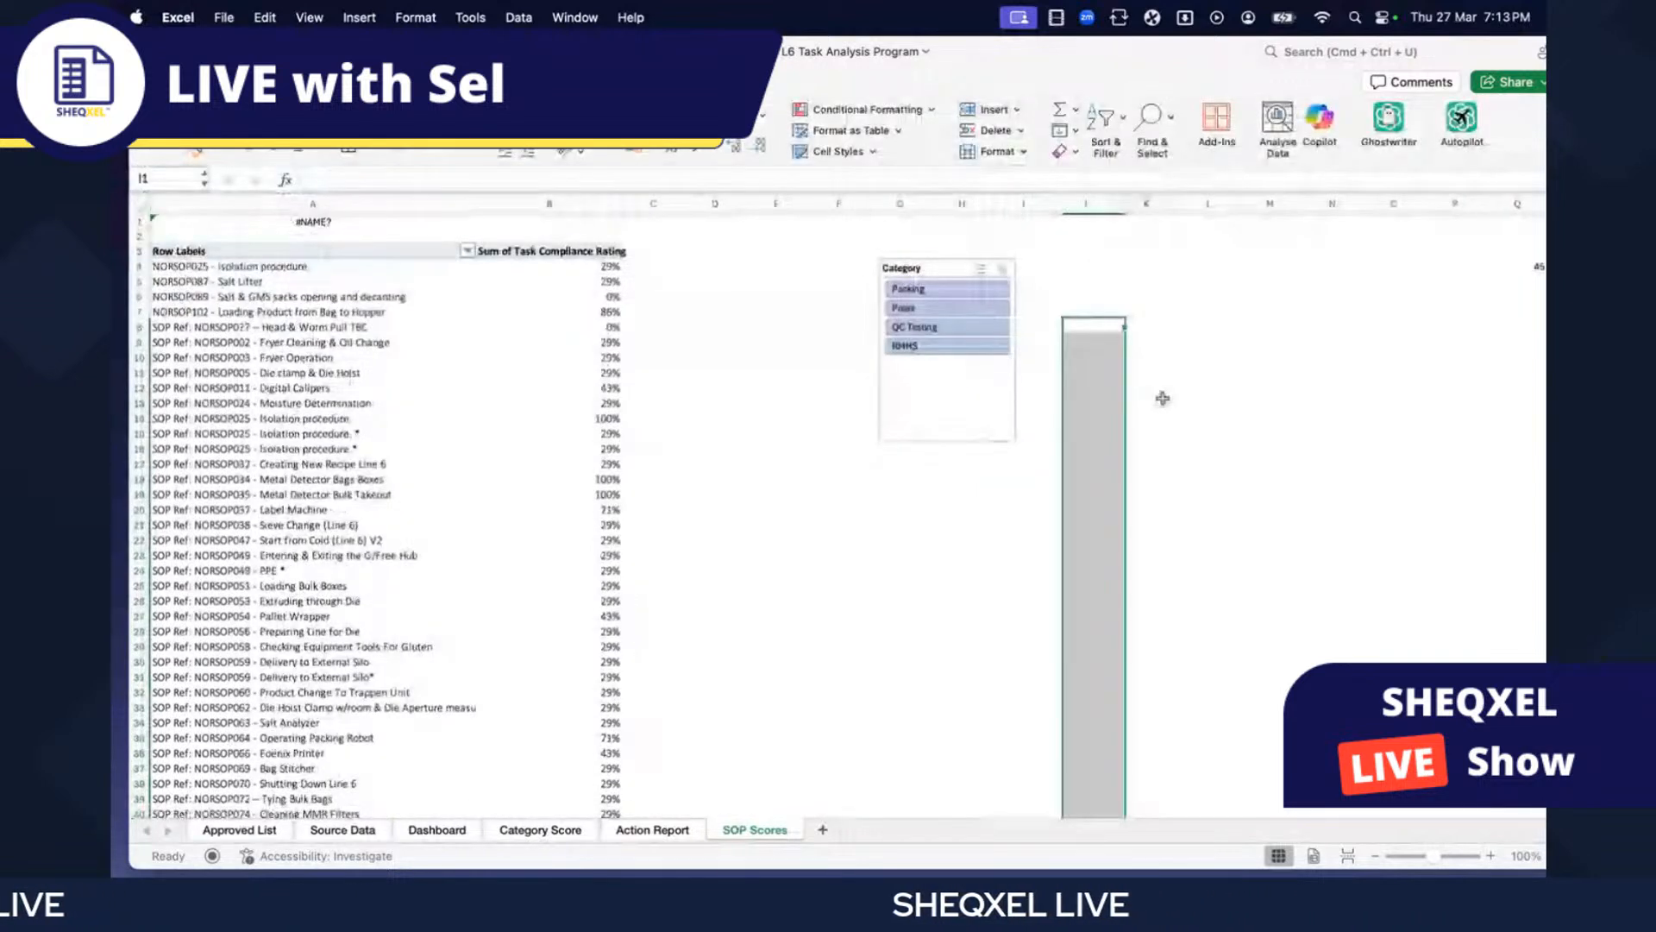
- Move the Category slicer into the freed columns, set its button height to 0.5" and stretch the slicer to about 3.35" high
left_click(1163, 398)
left_click_drag(922, 277, 1137, 286)
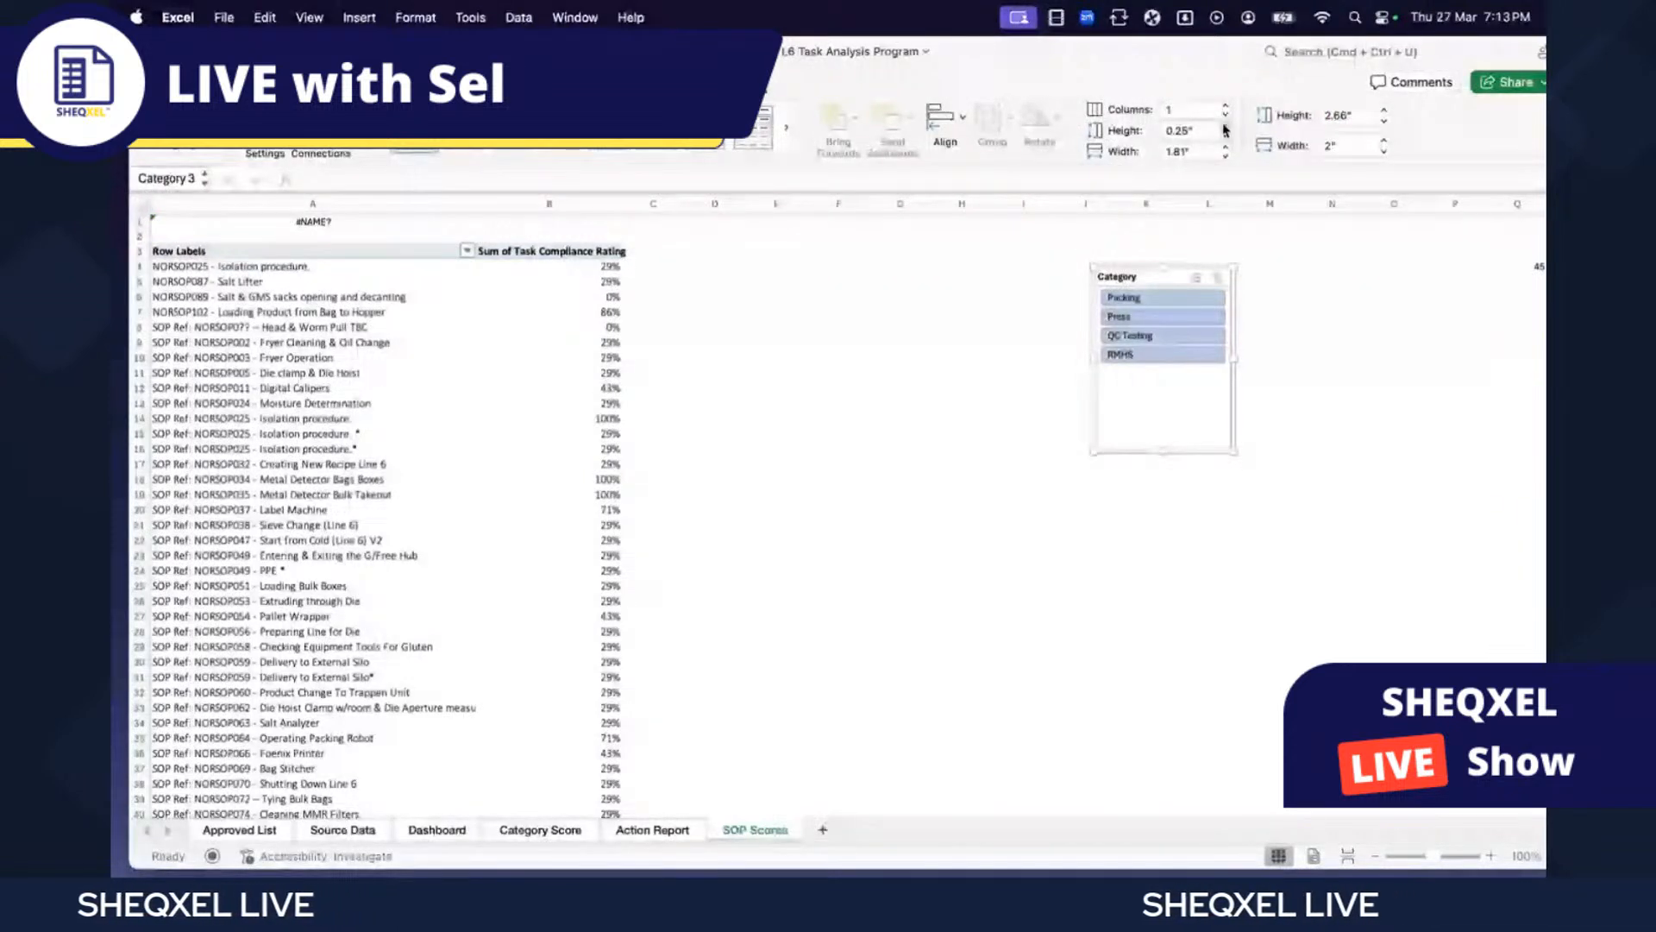
left_click(1225, 127)
left_click_drag(1163, 463, 1168, 498)
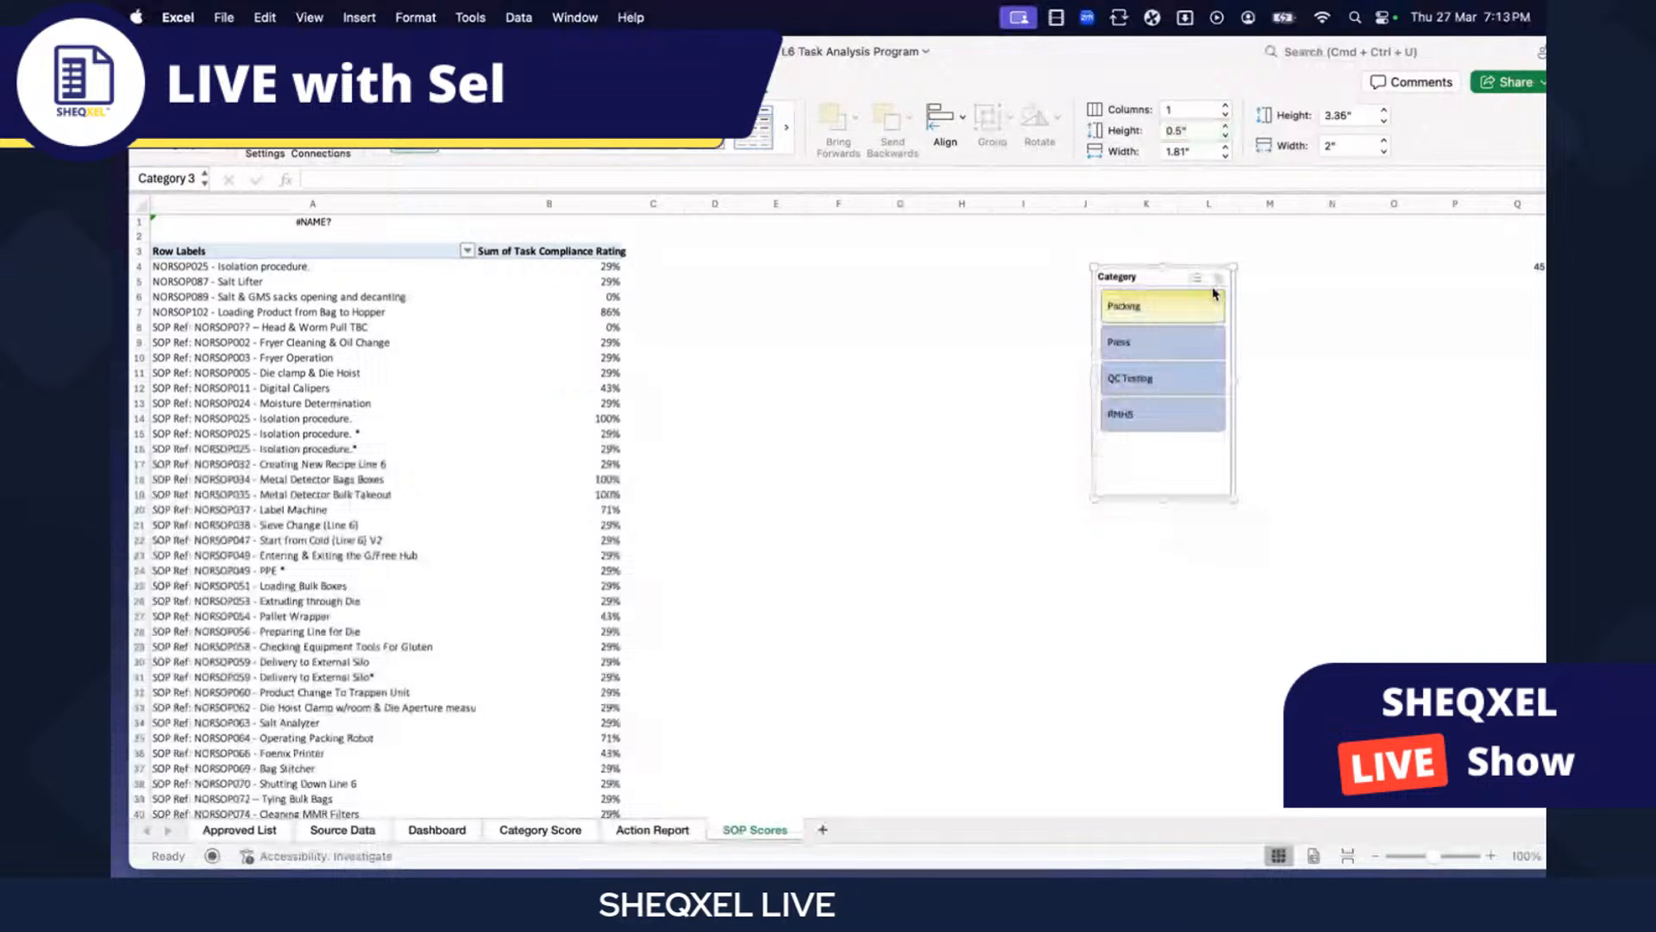
- Filter the SOP PivotTable through the enlarged Category slicer to check its rows and count, and undo the last filter
left_click(1147, 342)
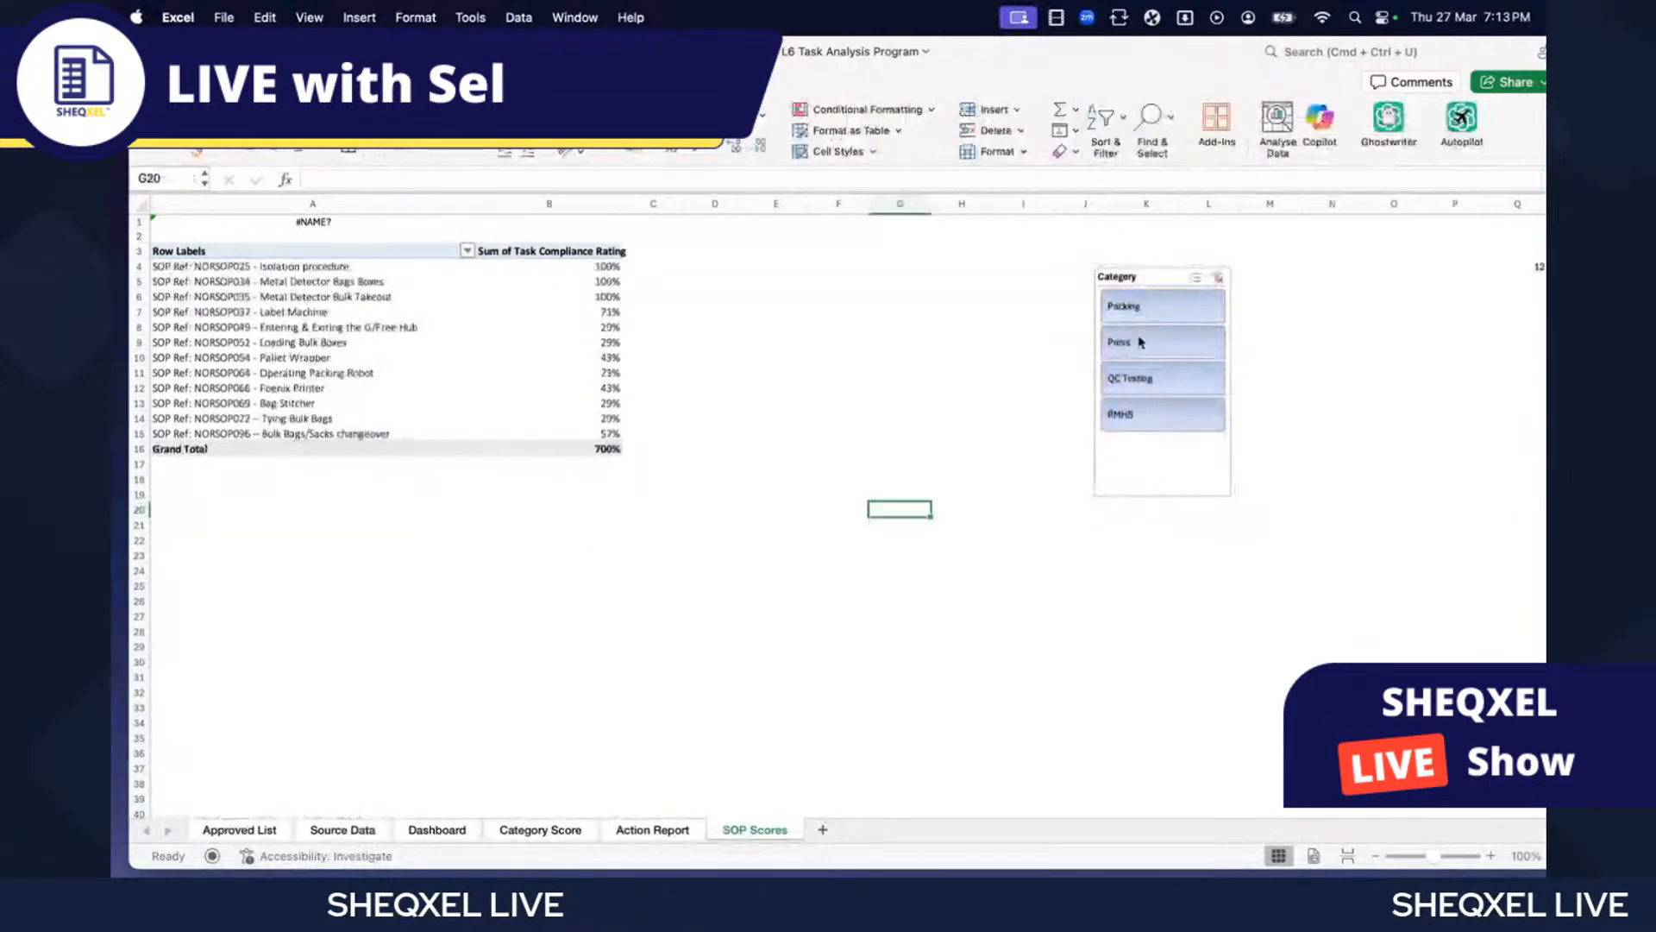
left_click(1132, 312)
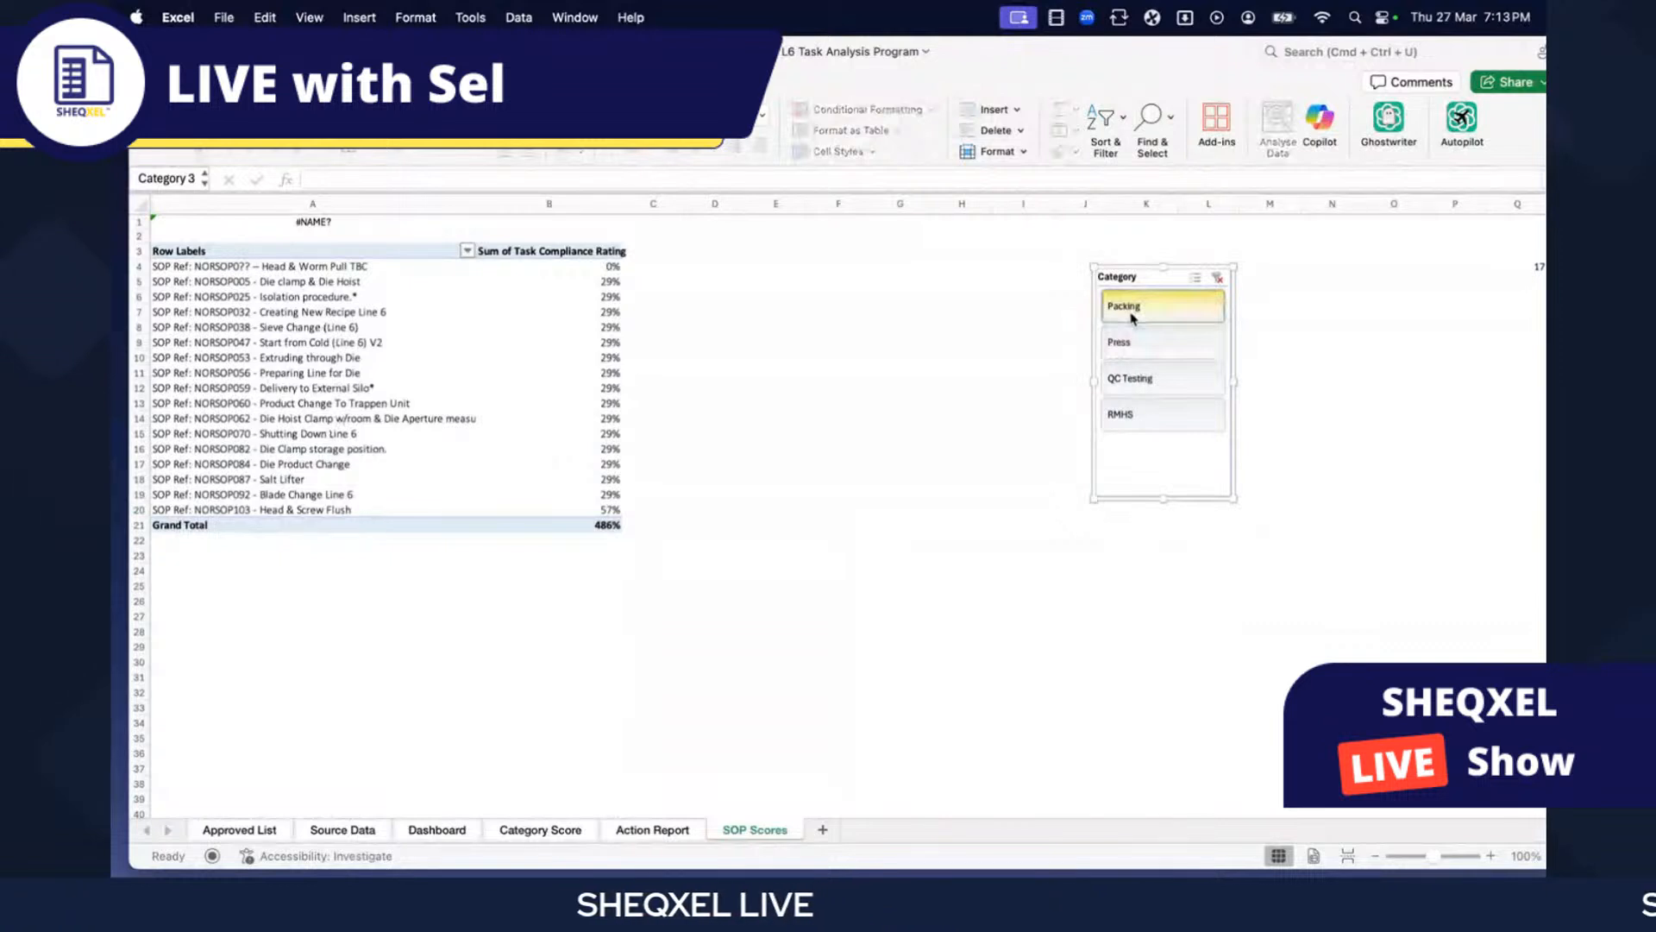
key("super+z")
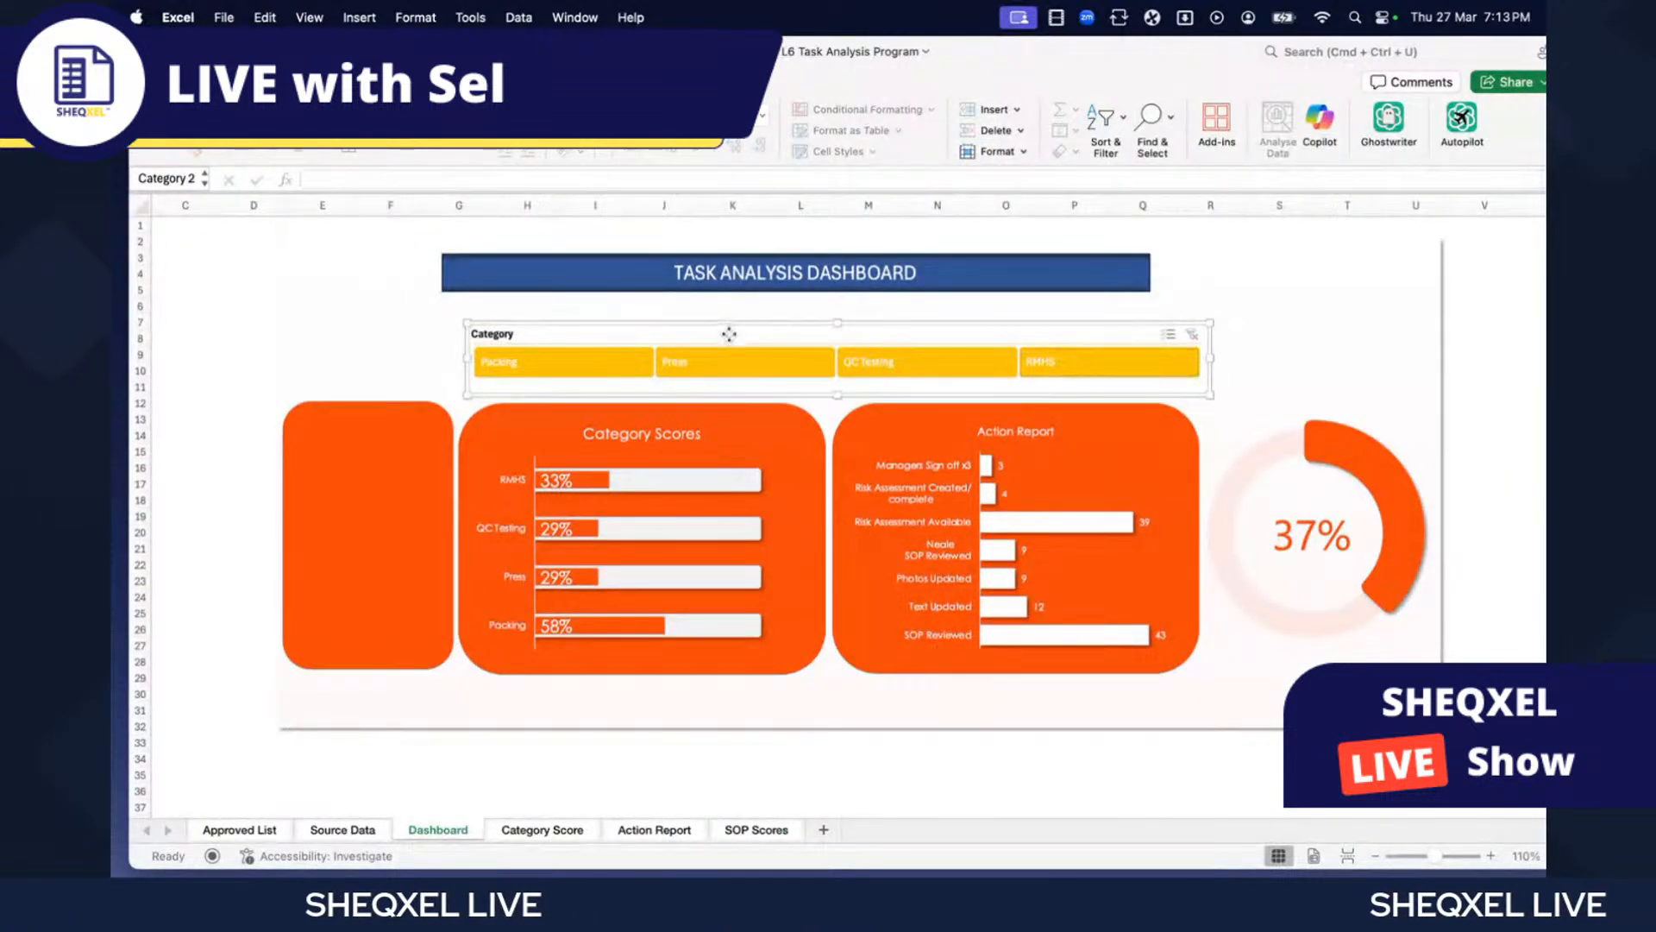
- Connect the dashboard's Category slicer to PivotTable7 on the SOP Scores sheet through its report connections
right_click(726, 332)
left_click(786, 545)
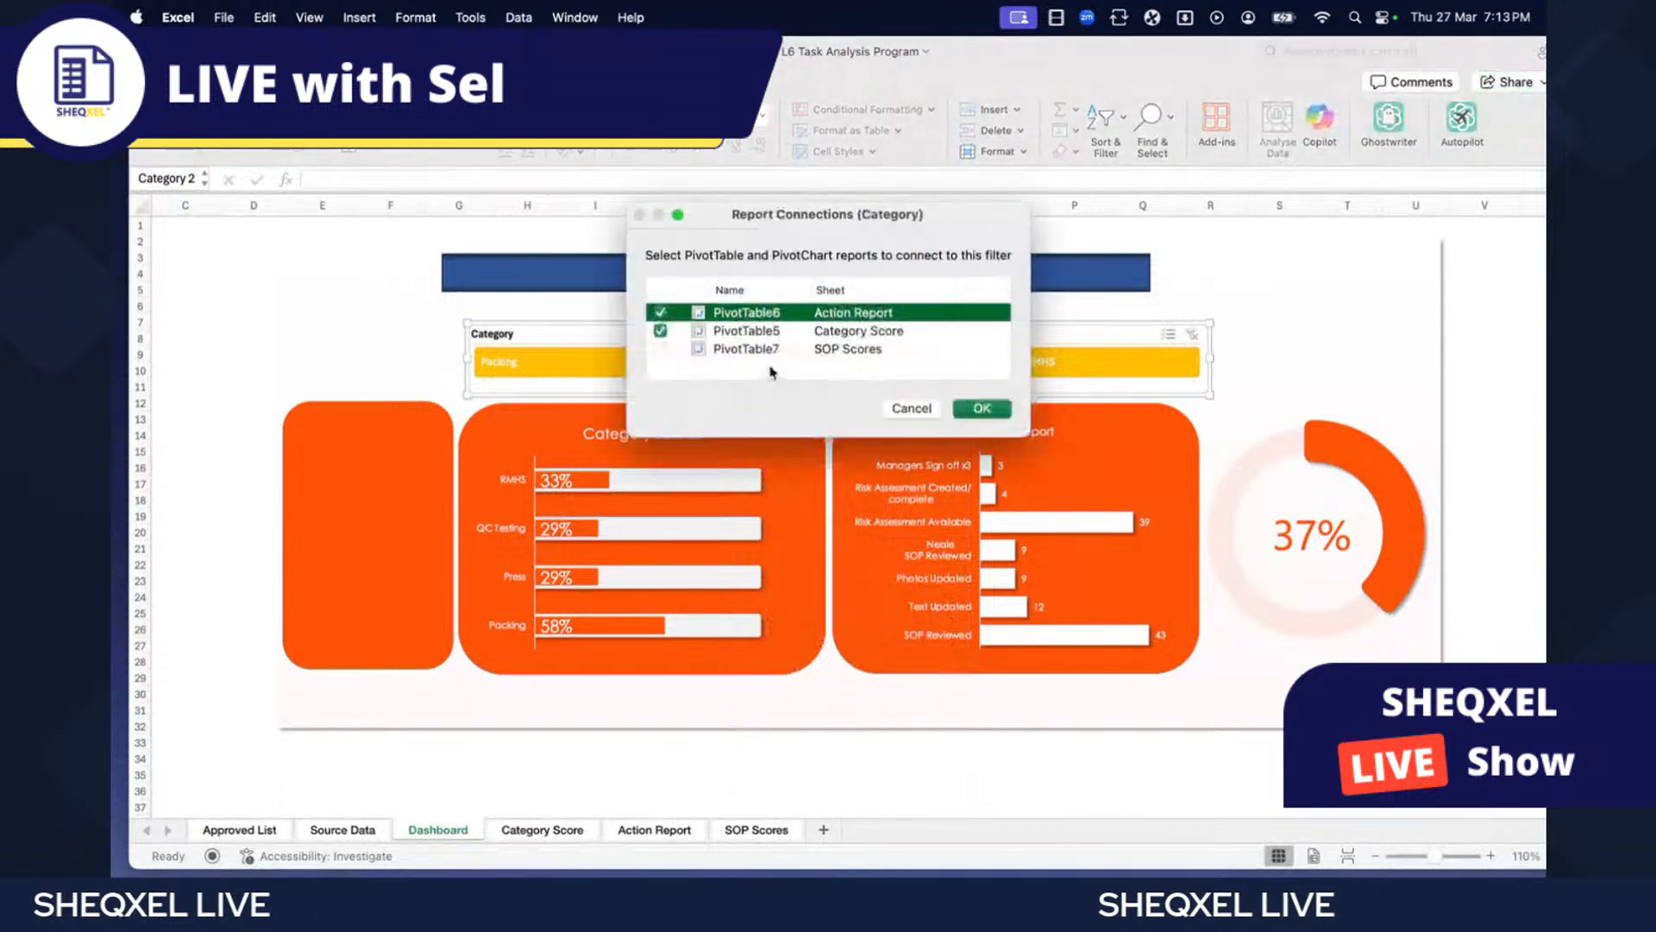
left_click(981, 410)
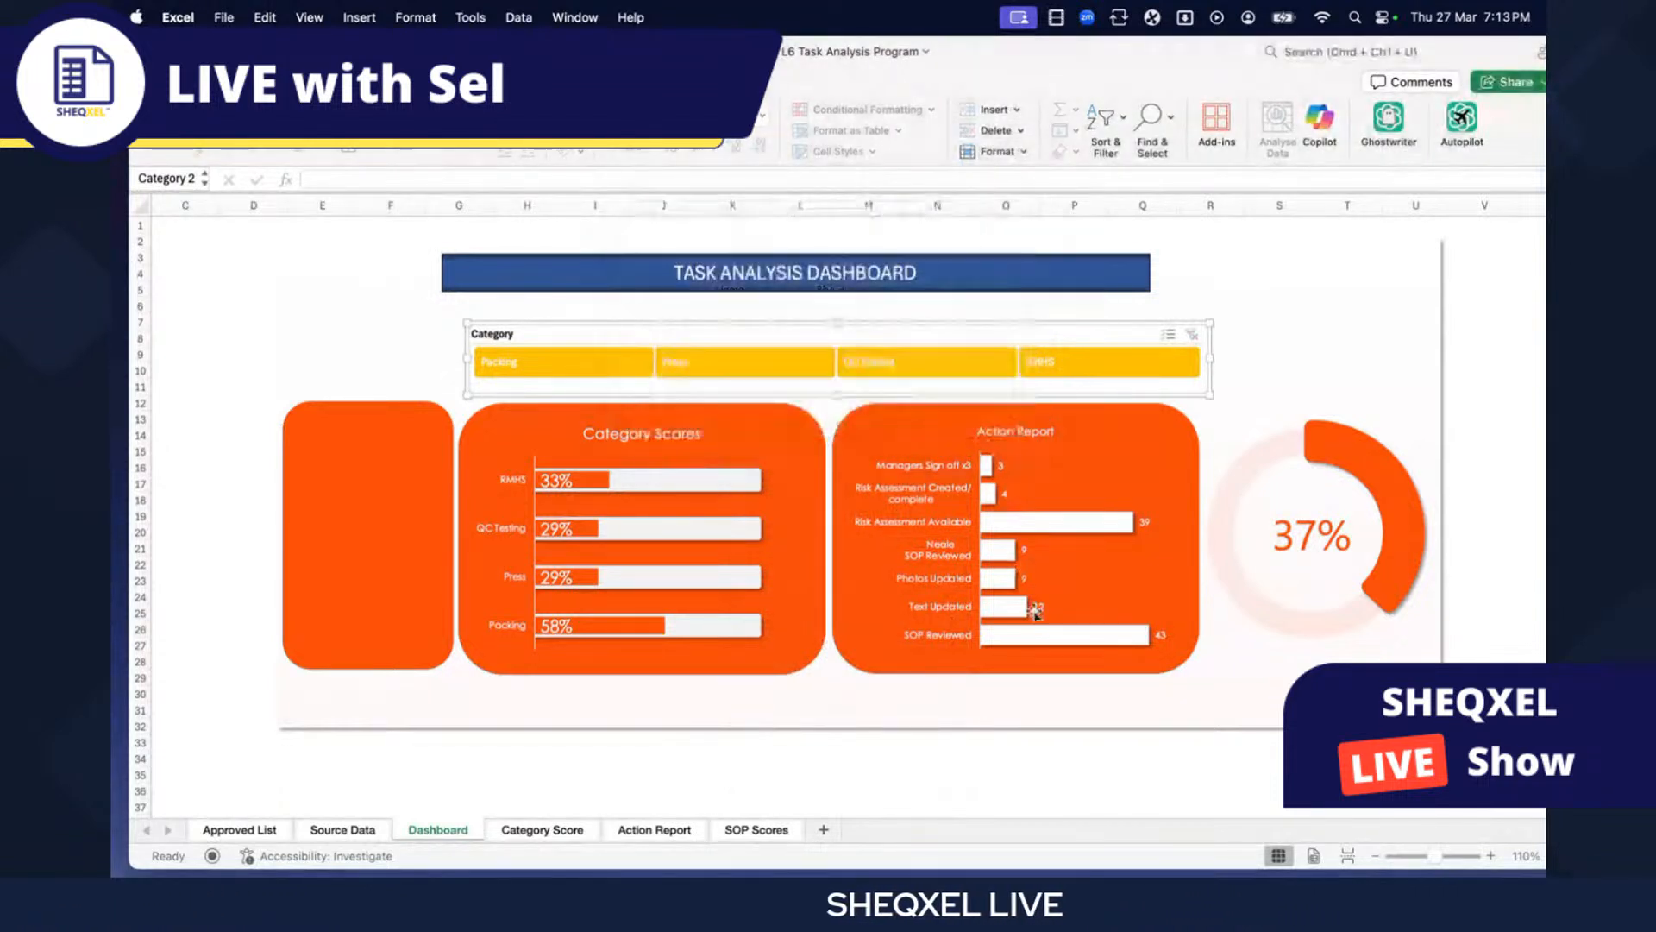
- Filter the dashboard by category, ending on QC Testing and RMHS, and check the SOP PivotTable and its count in Q4
left_click(595, 363)
left_click(743, 362)
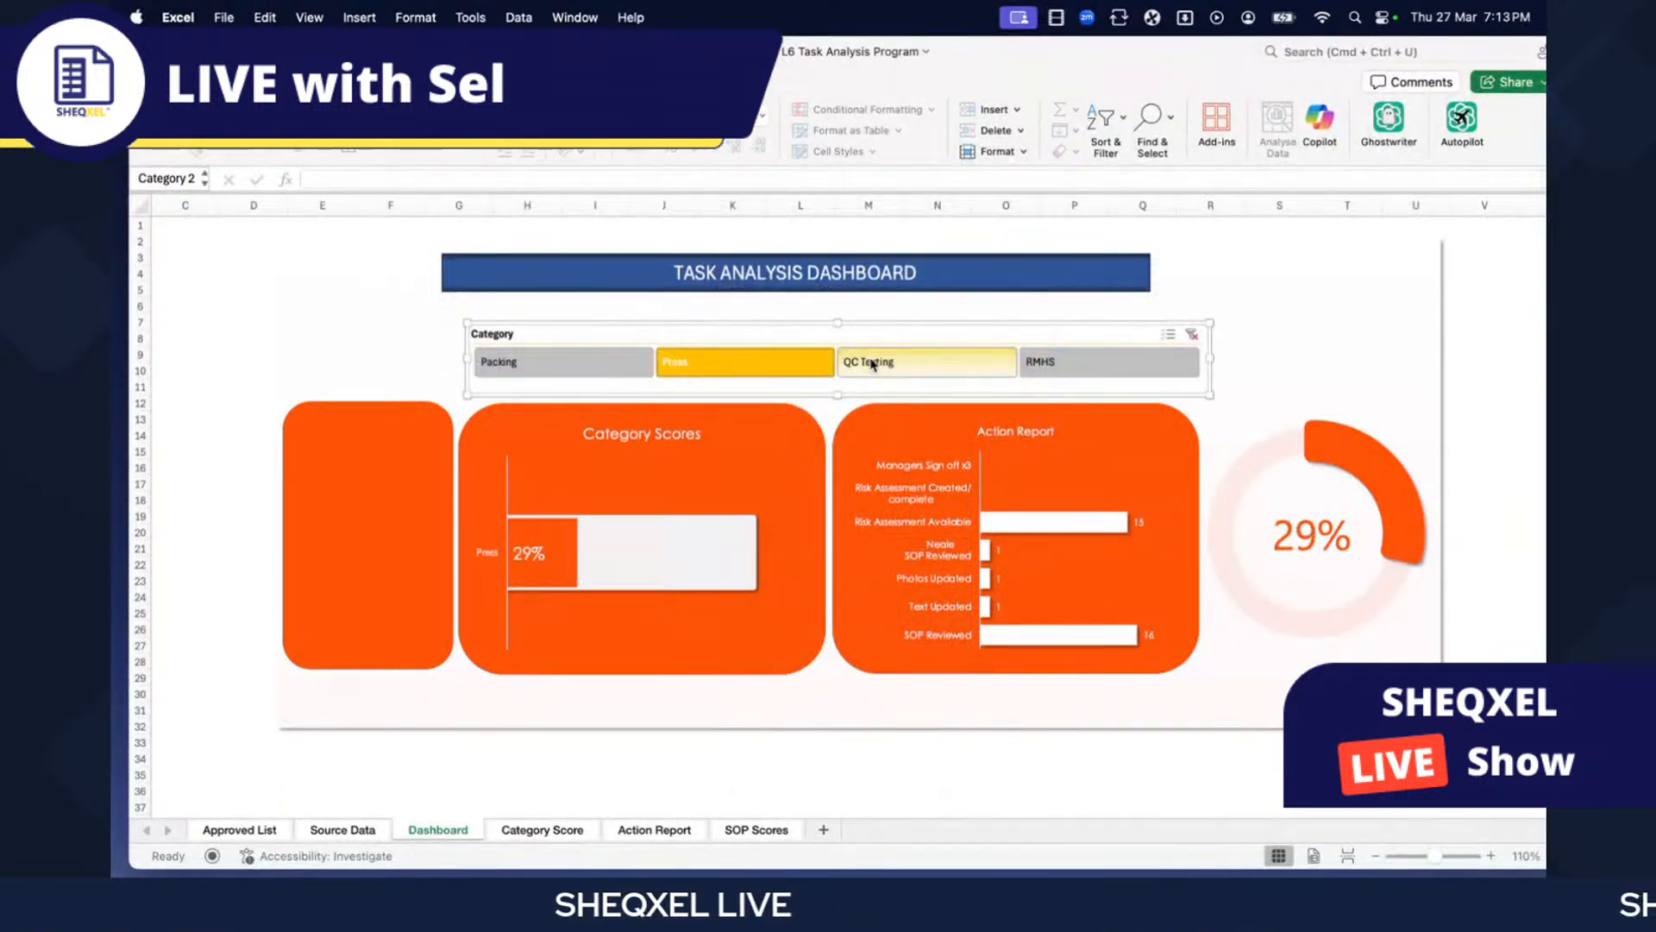
left_click(737, 829)
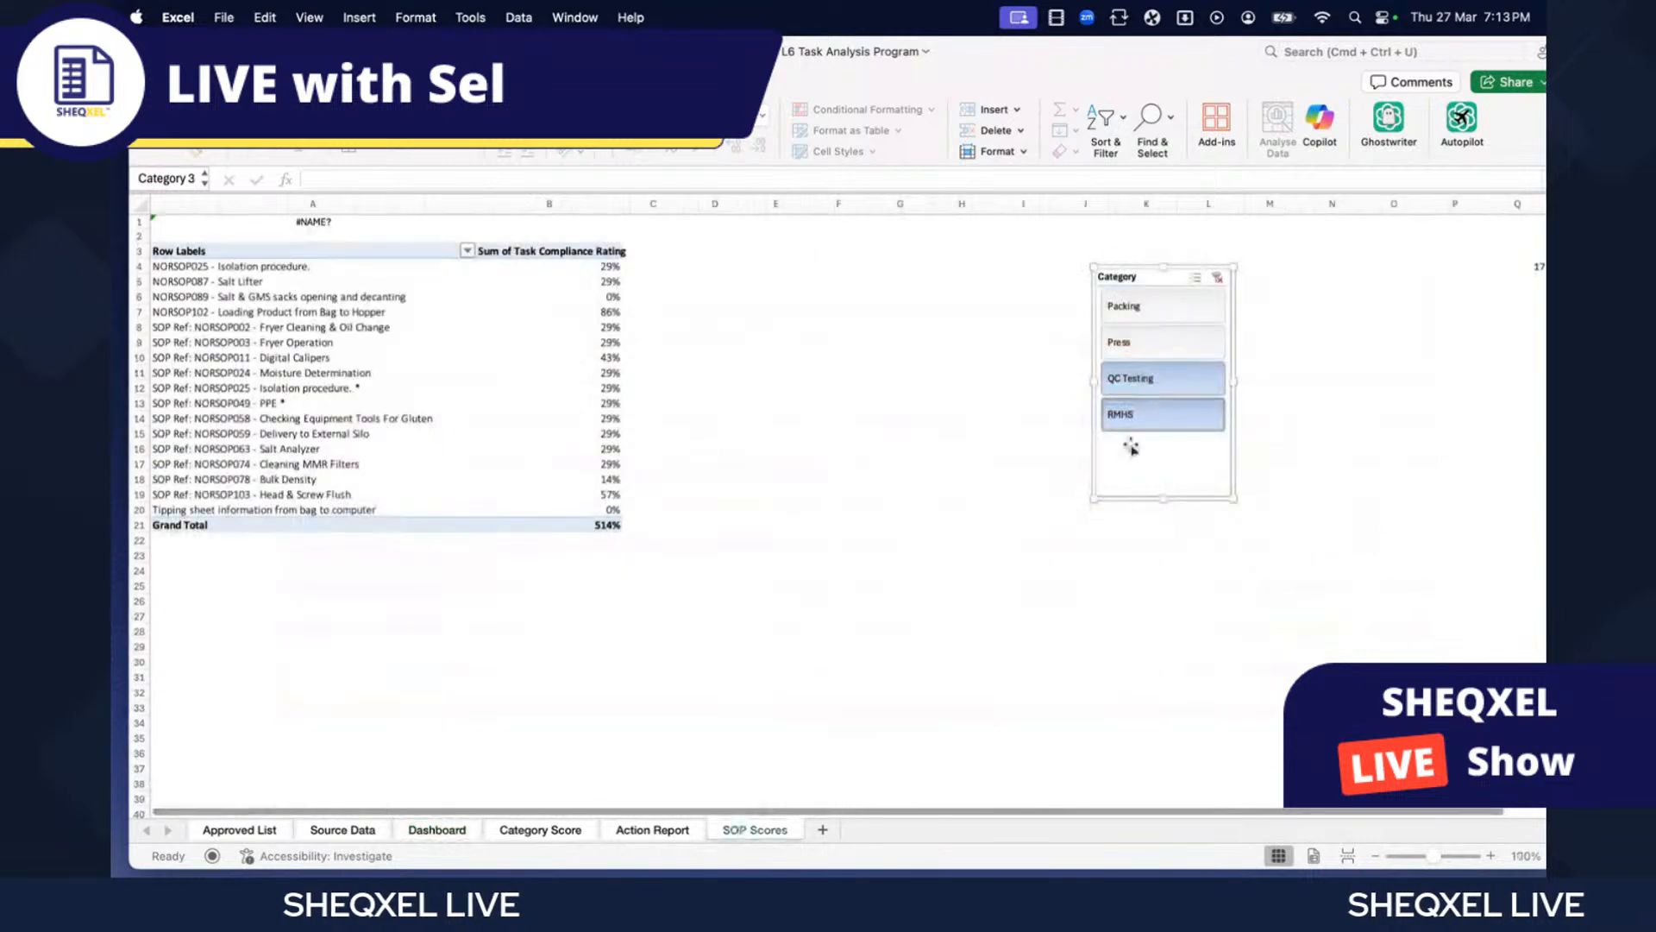
scroll(1191, 345, "right", 5)
left_click(1169, 266)
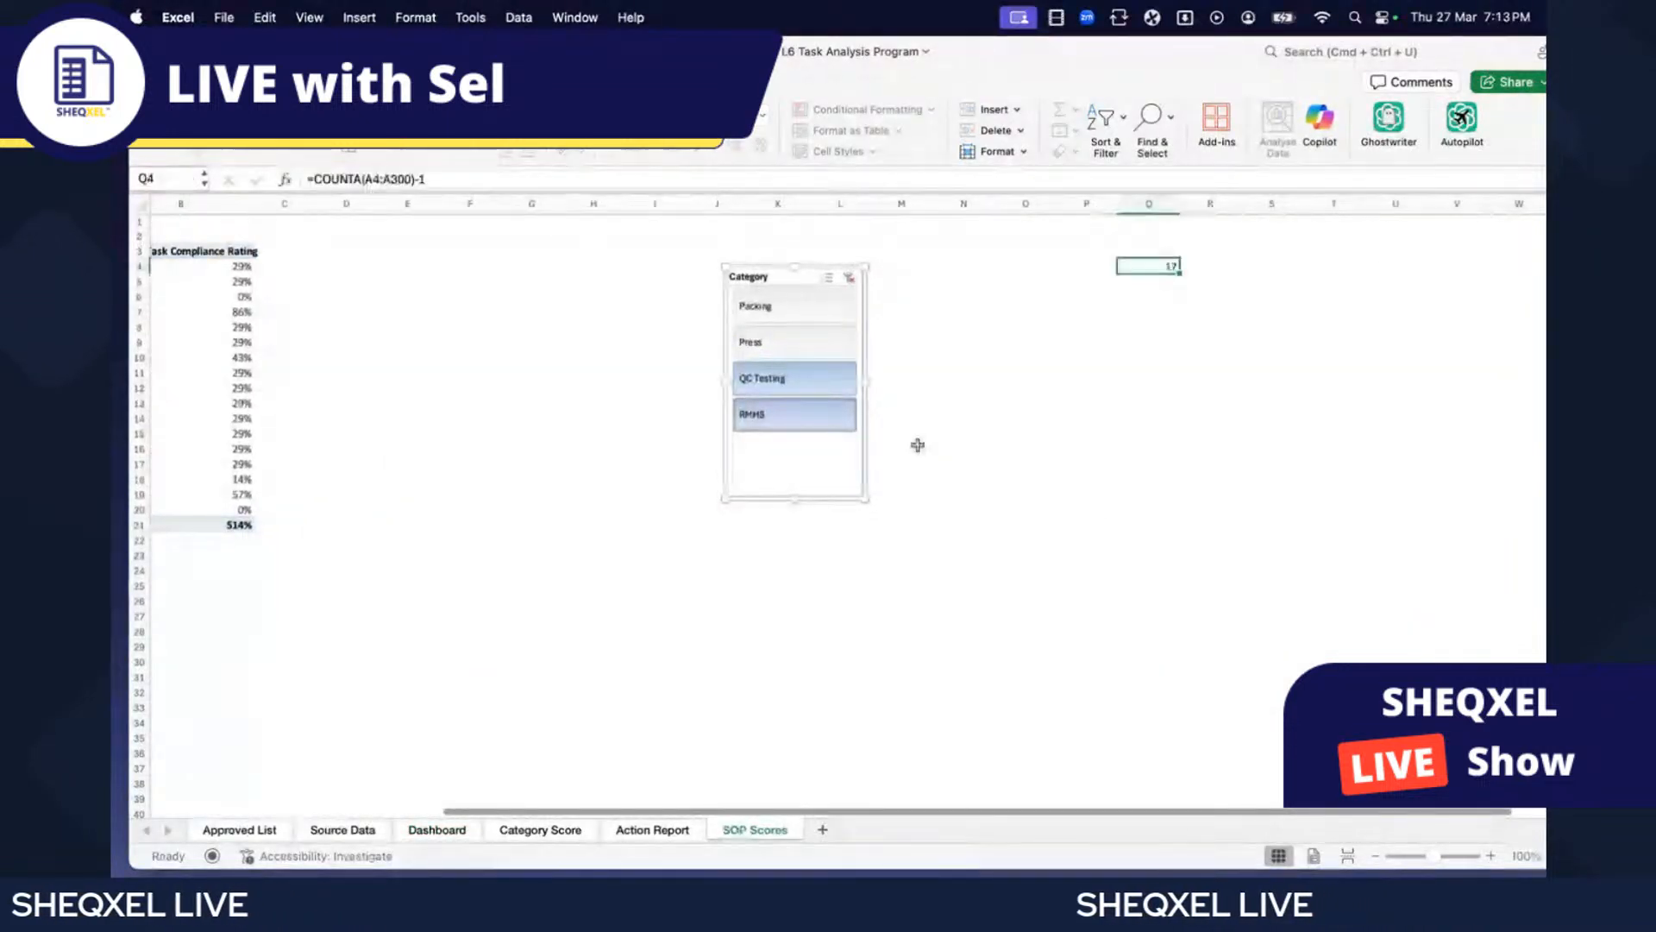
scroll(670, 733, "left", 3)
scroll(670, 733, "left", 2)
- Shrink the blank orange rounded rectangle on the Dashboard to a small square beside the Category Scores card
left_click(342, 829)
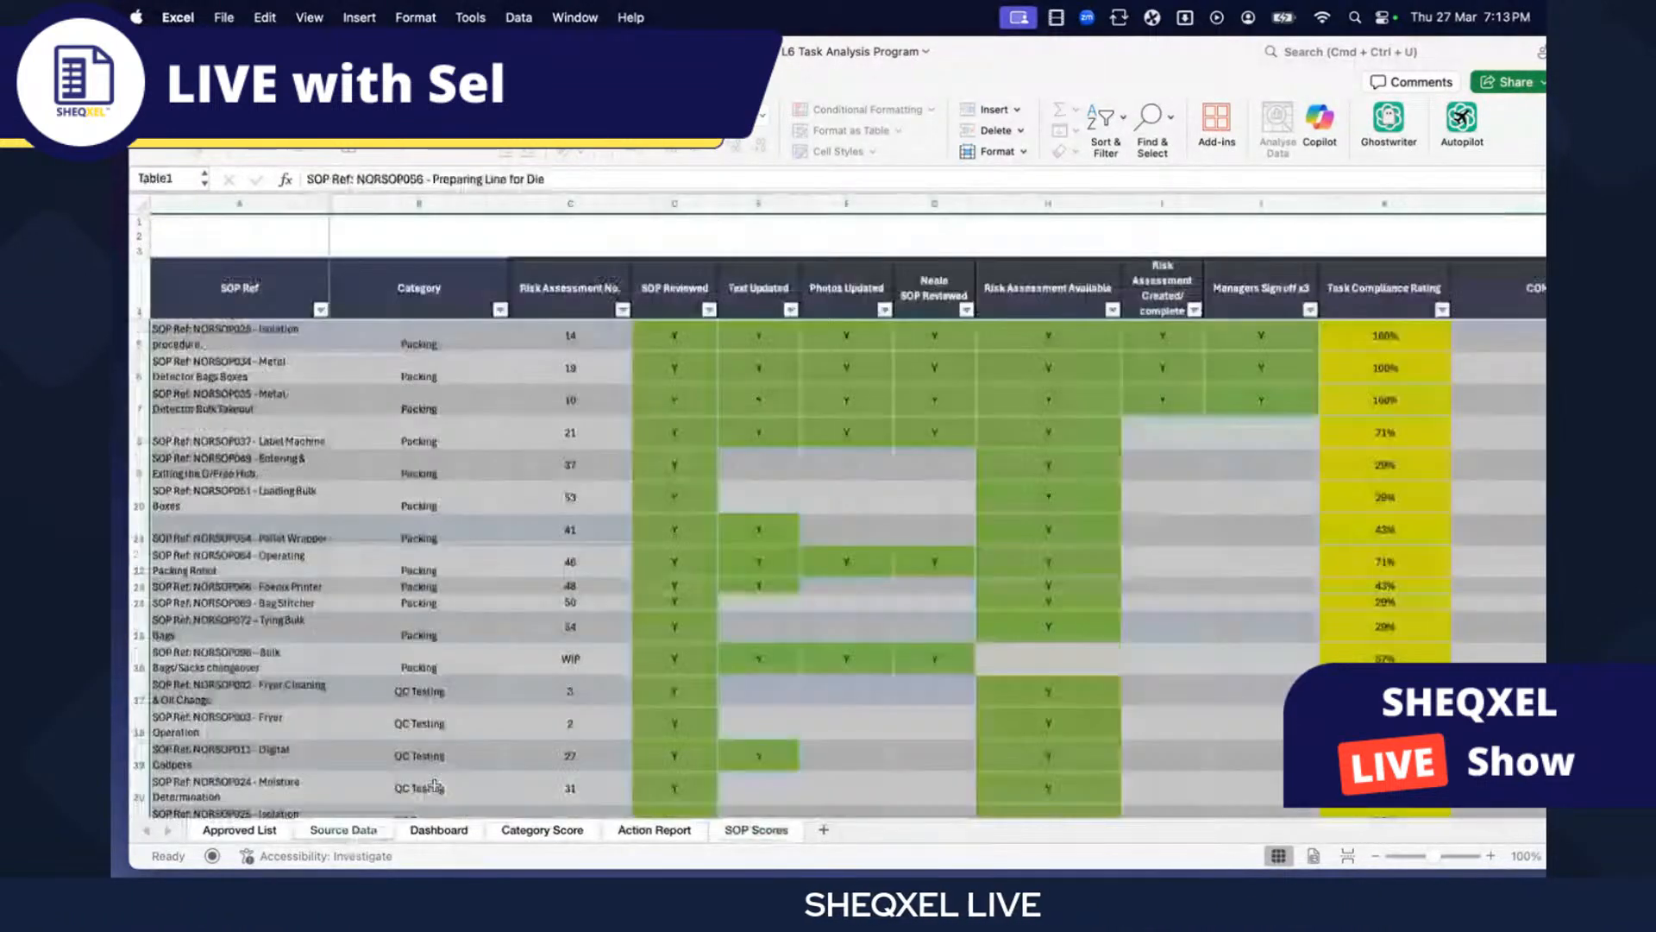
left_click(439, 829)
left_click(505, 461)
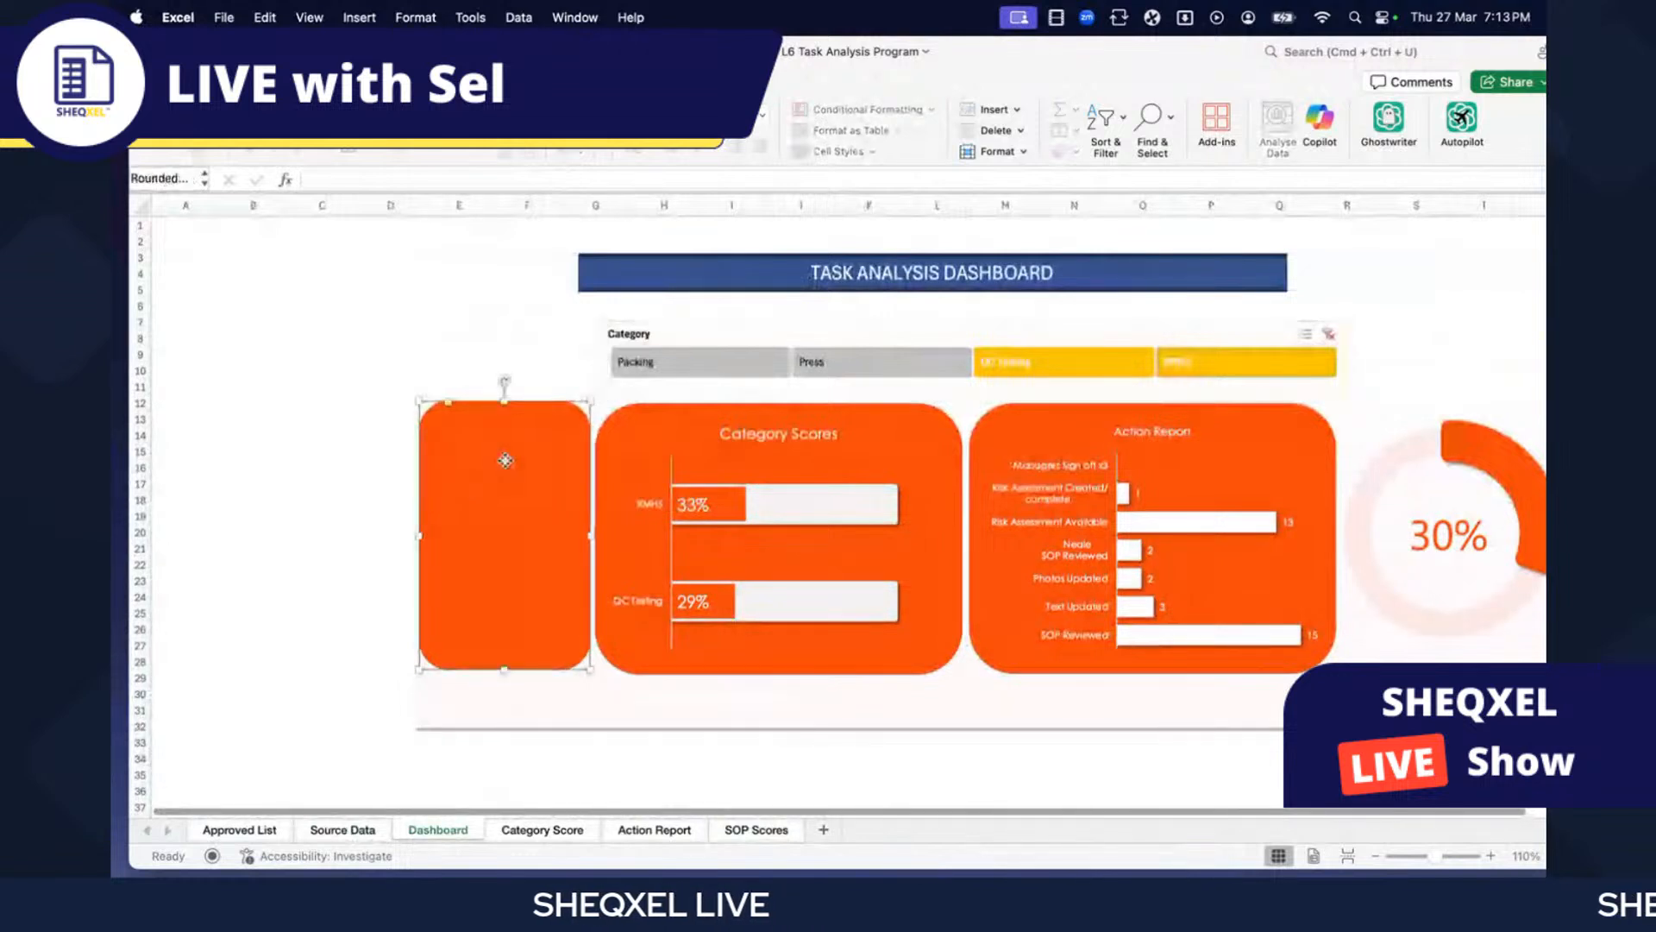
left_click_drag(505, 401, 505, 487)
left_click_drag(504, 670, 505, 595)
left_click_drag(421, 541, 465, 541)
left_click_drag(577, 540, 524, 552)
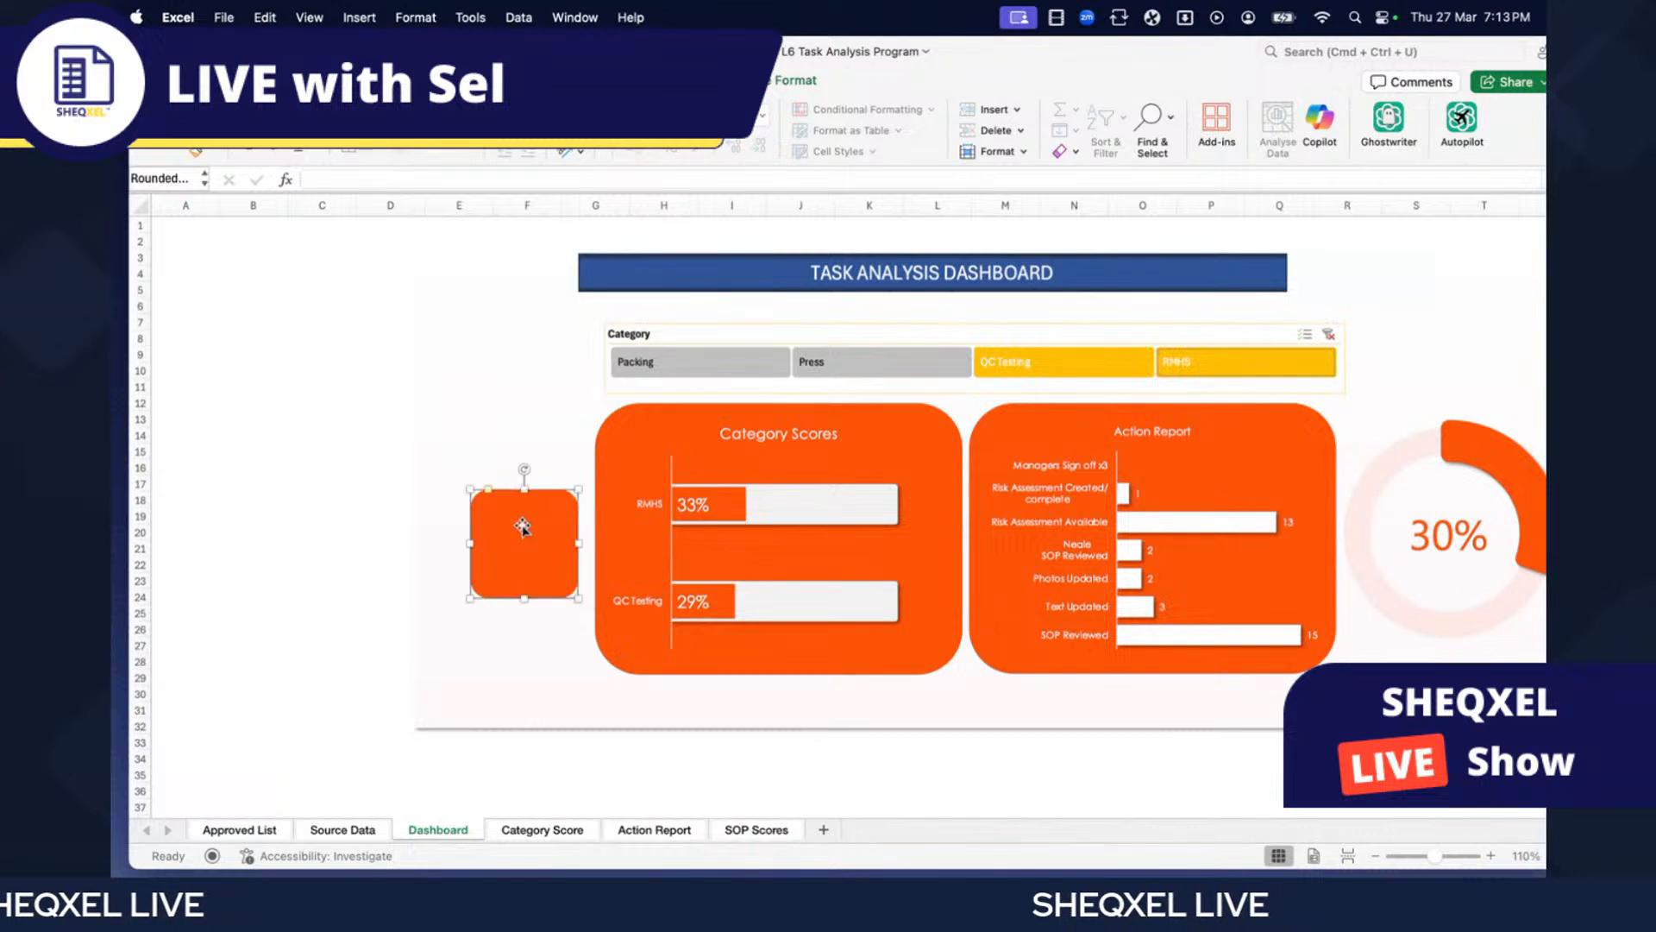
- Examine the Source Data table headers, selecting Risk Assessment No. and the range from SOP Reviewed to Risk Assessment Available
left_click(226, 80)
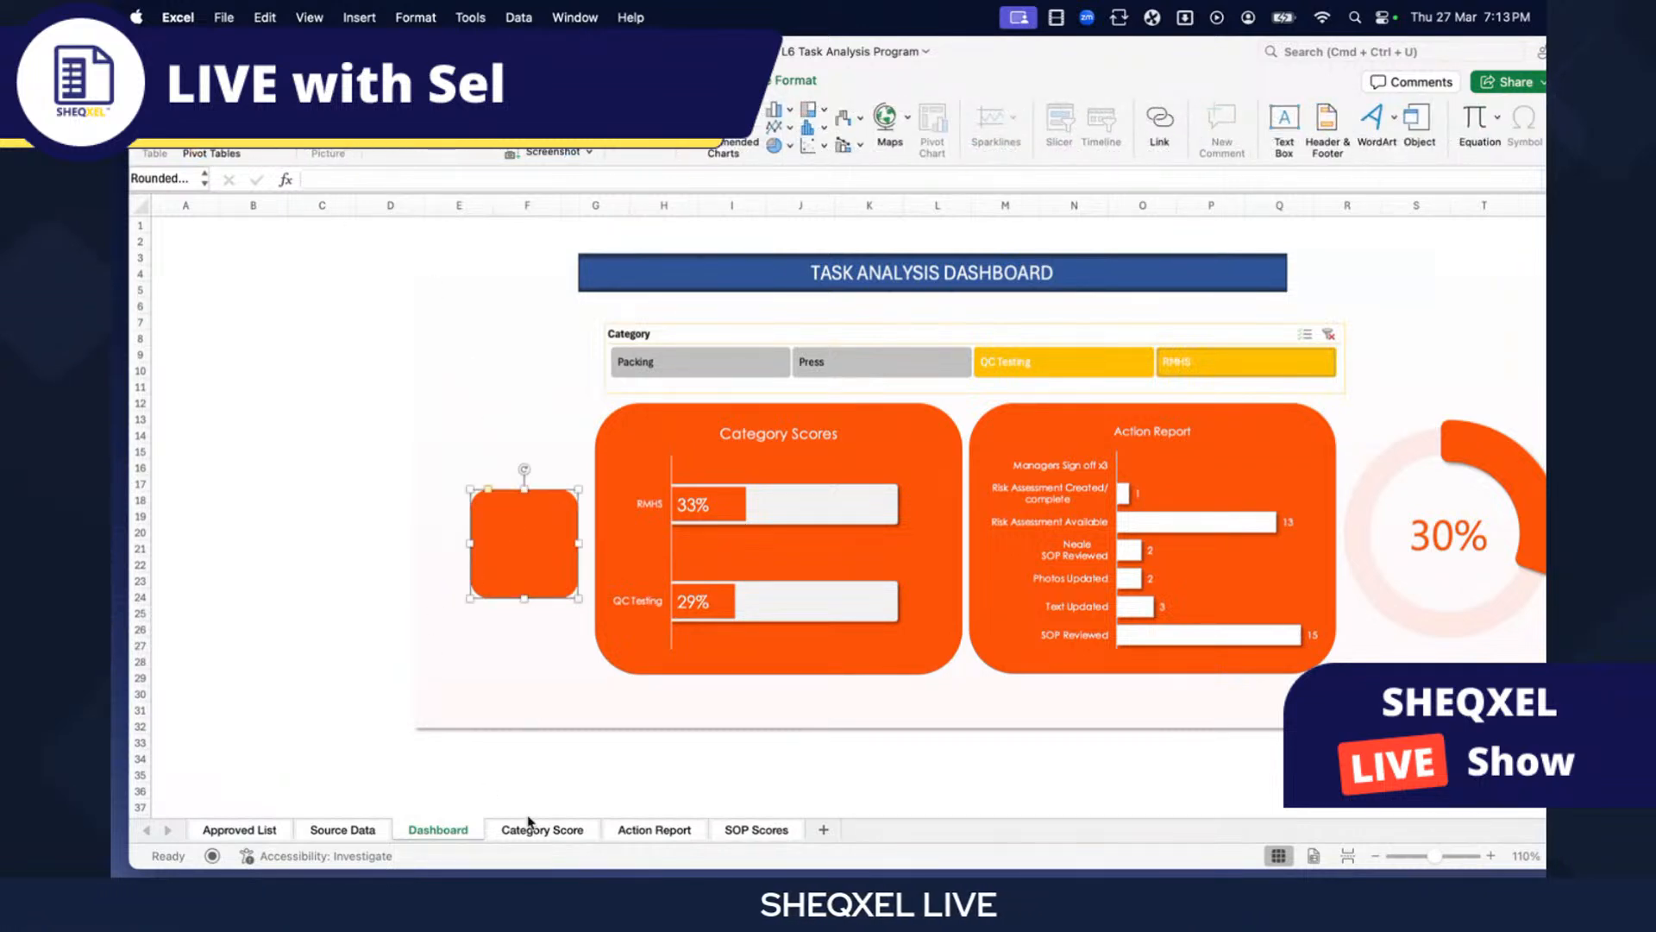
left_click(335, 829)
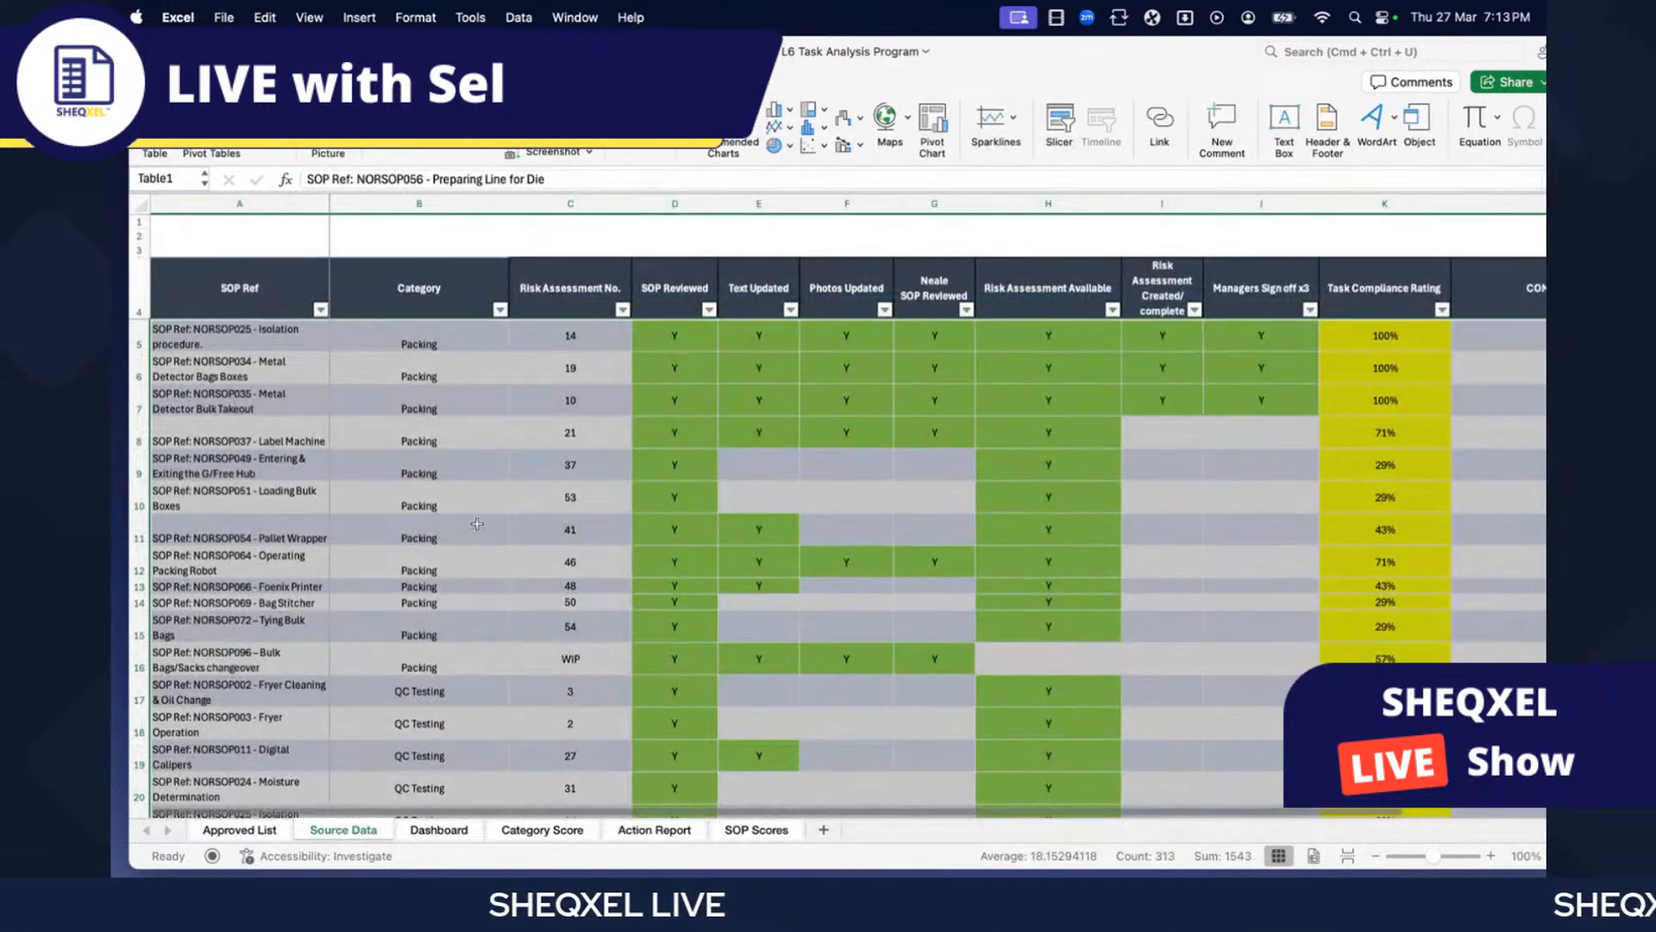
left_click(419, 498)
left_click_drag(594, 316, 1006, 292)
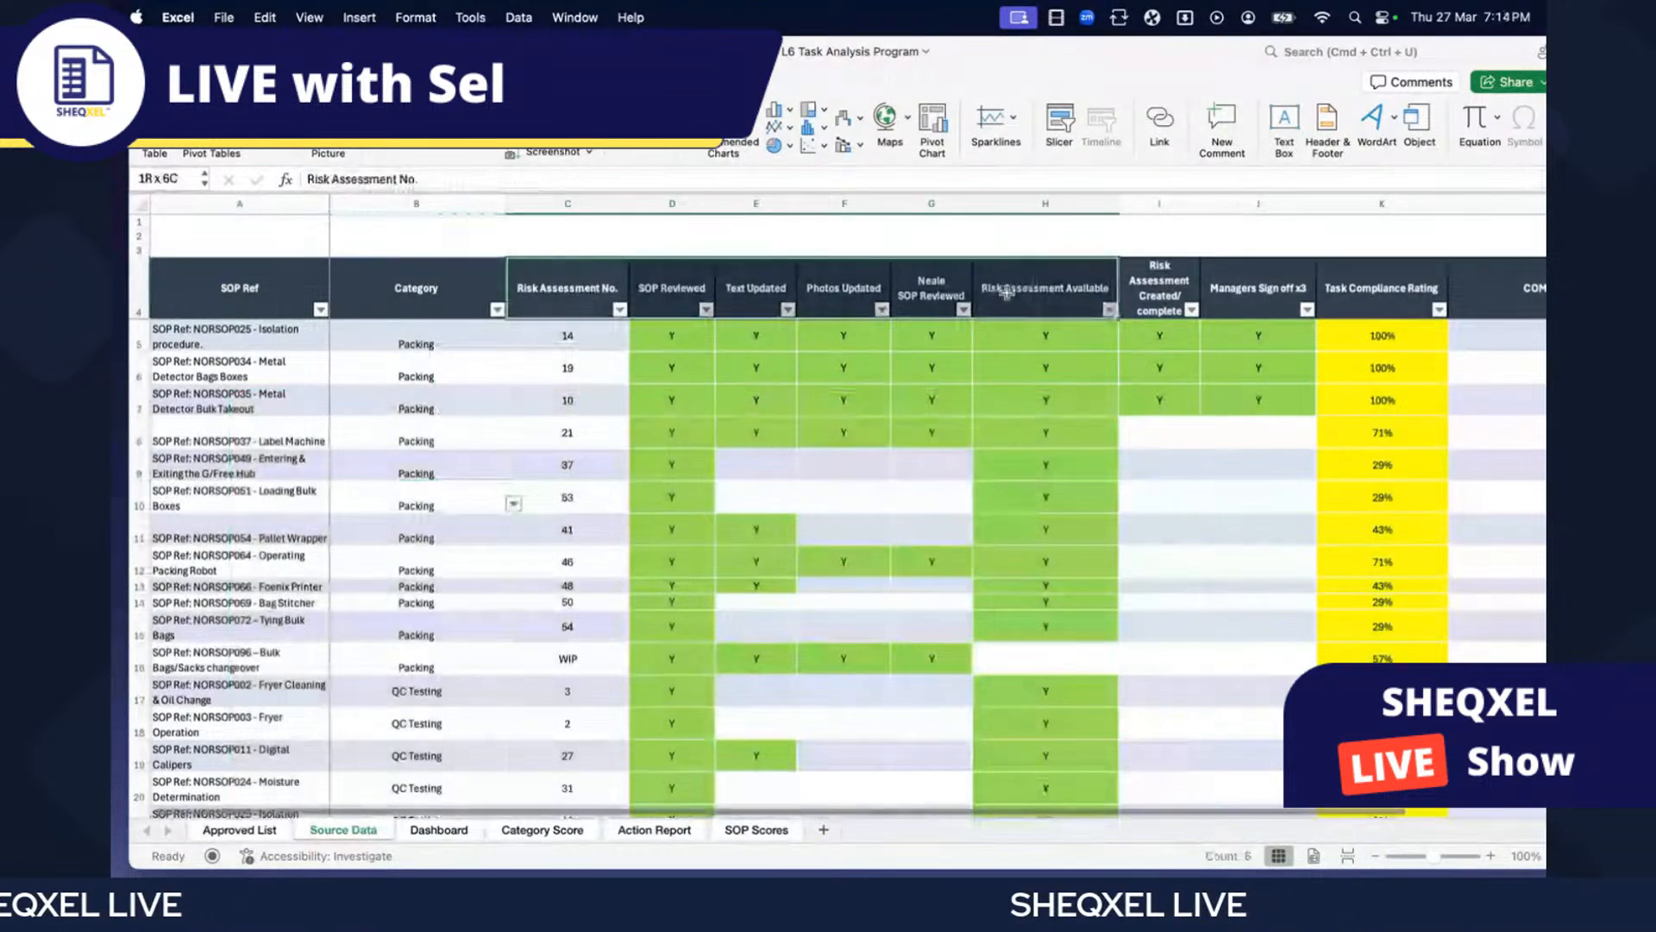
left_click(567, 287)
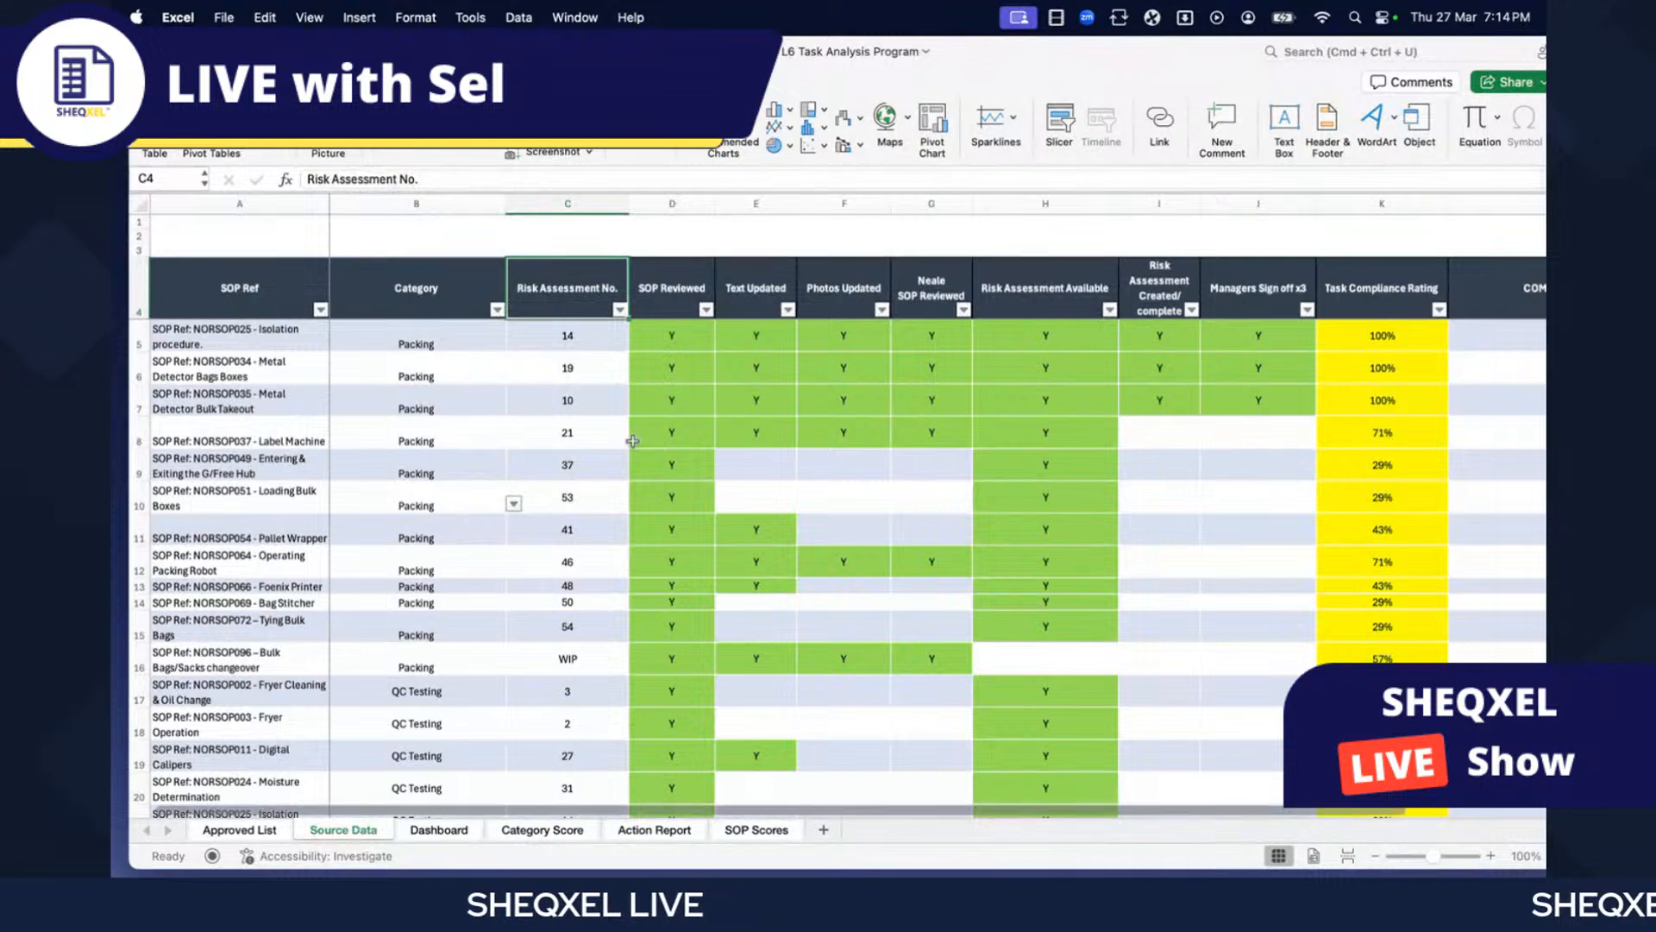
left_click_drag(671, 293, 1078, 306)
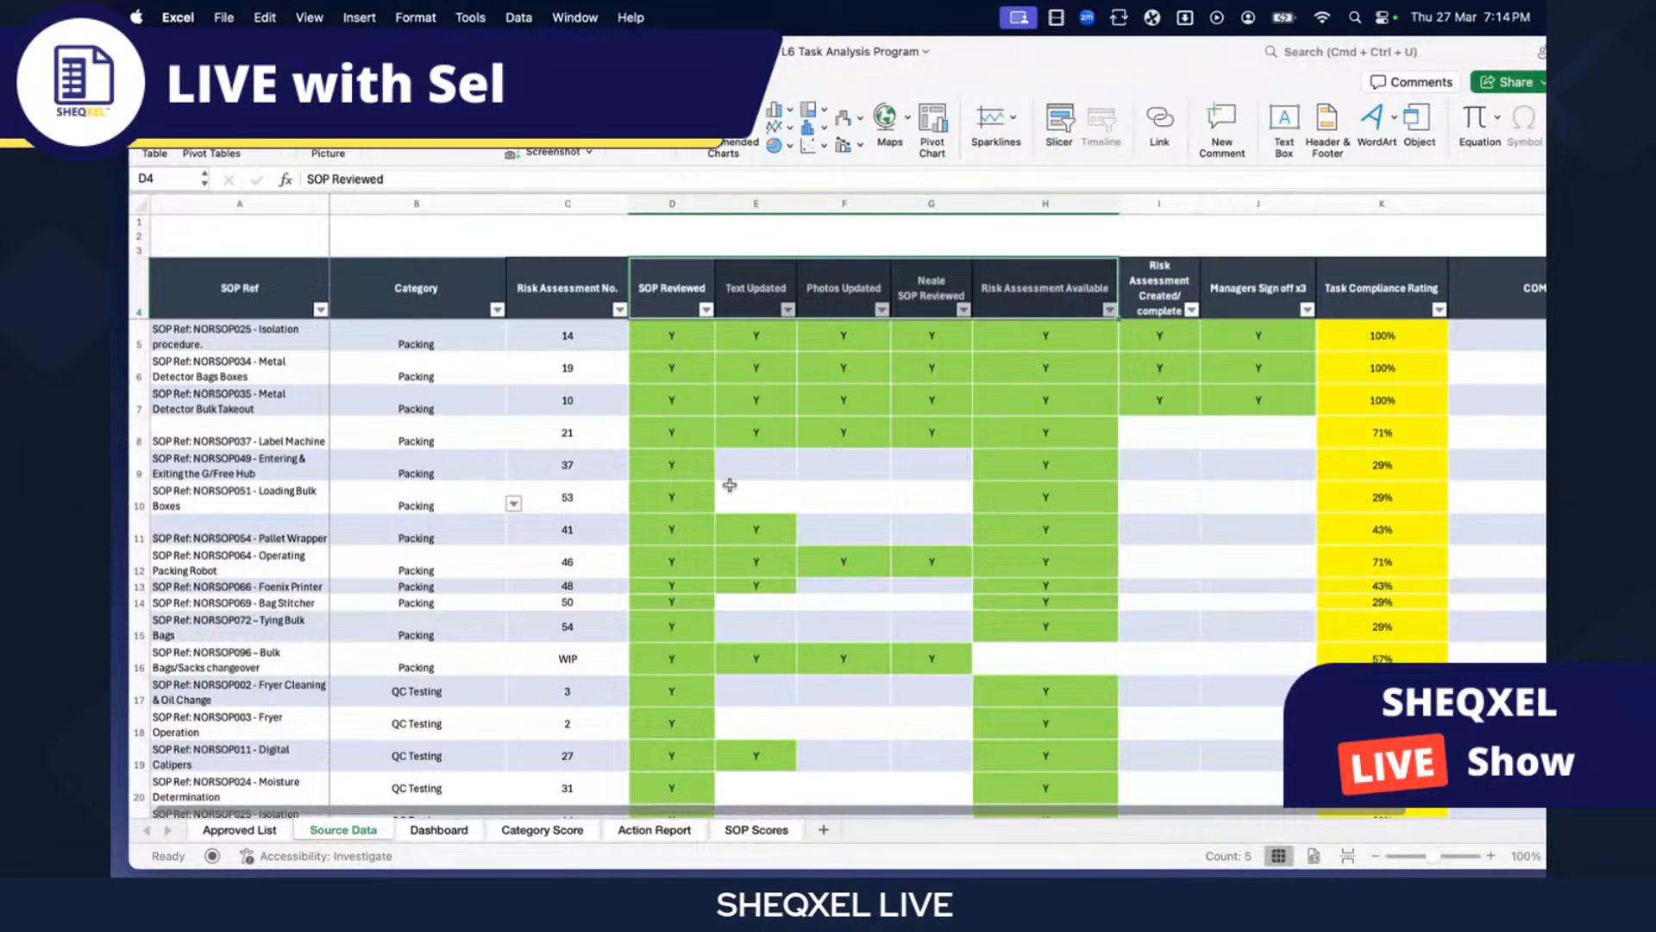
- Return to the Dashboard sheet and undo the recent resizing of the orange rounded rectangle beside the Category Scores chart
left_click(687, 290)
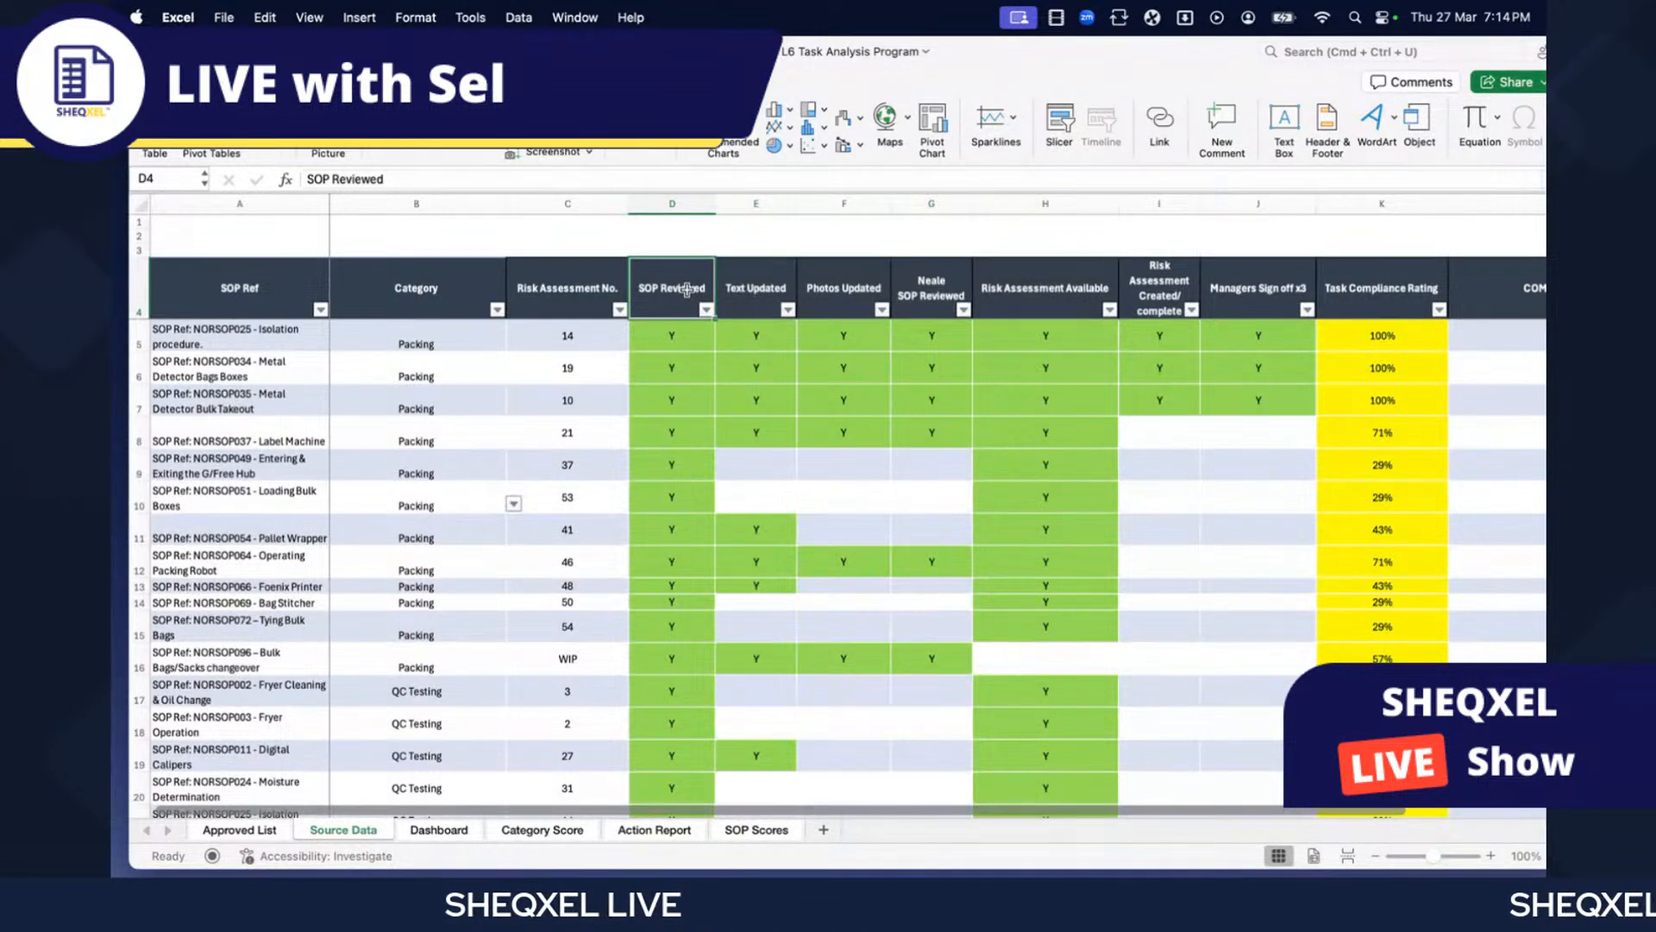
left_click(439, 829)
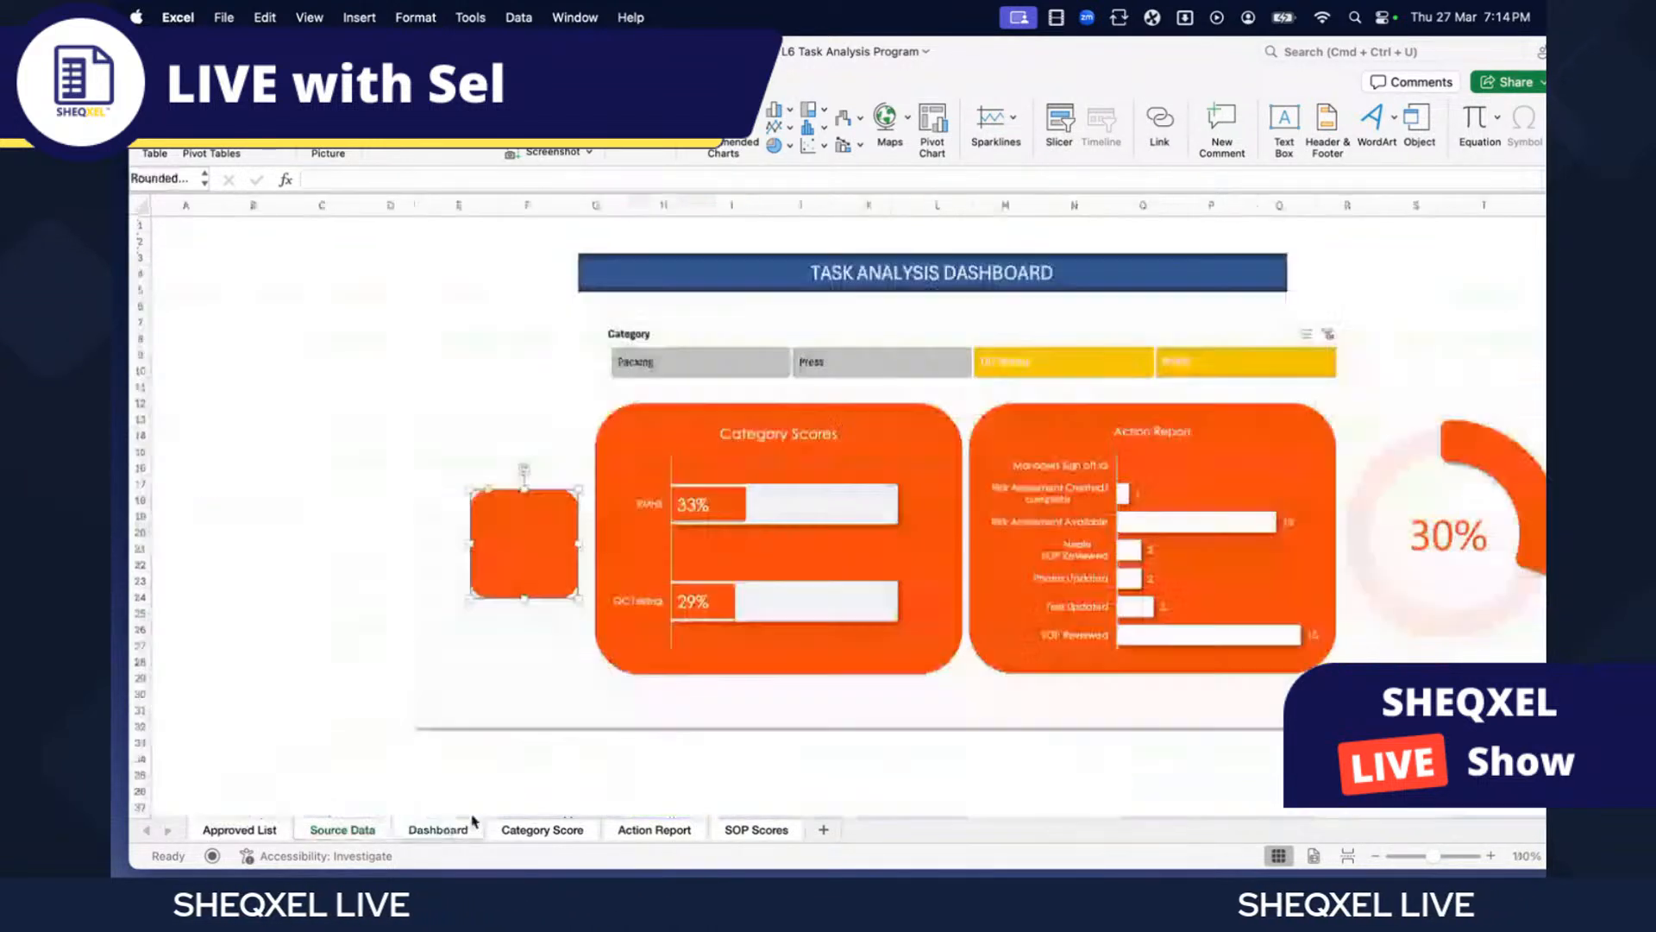
key("super+z")
key("super+z")
key("super+z")
key("super+z")
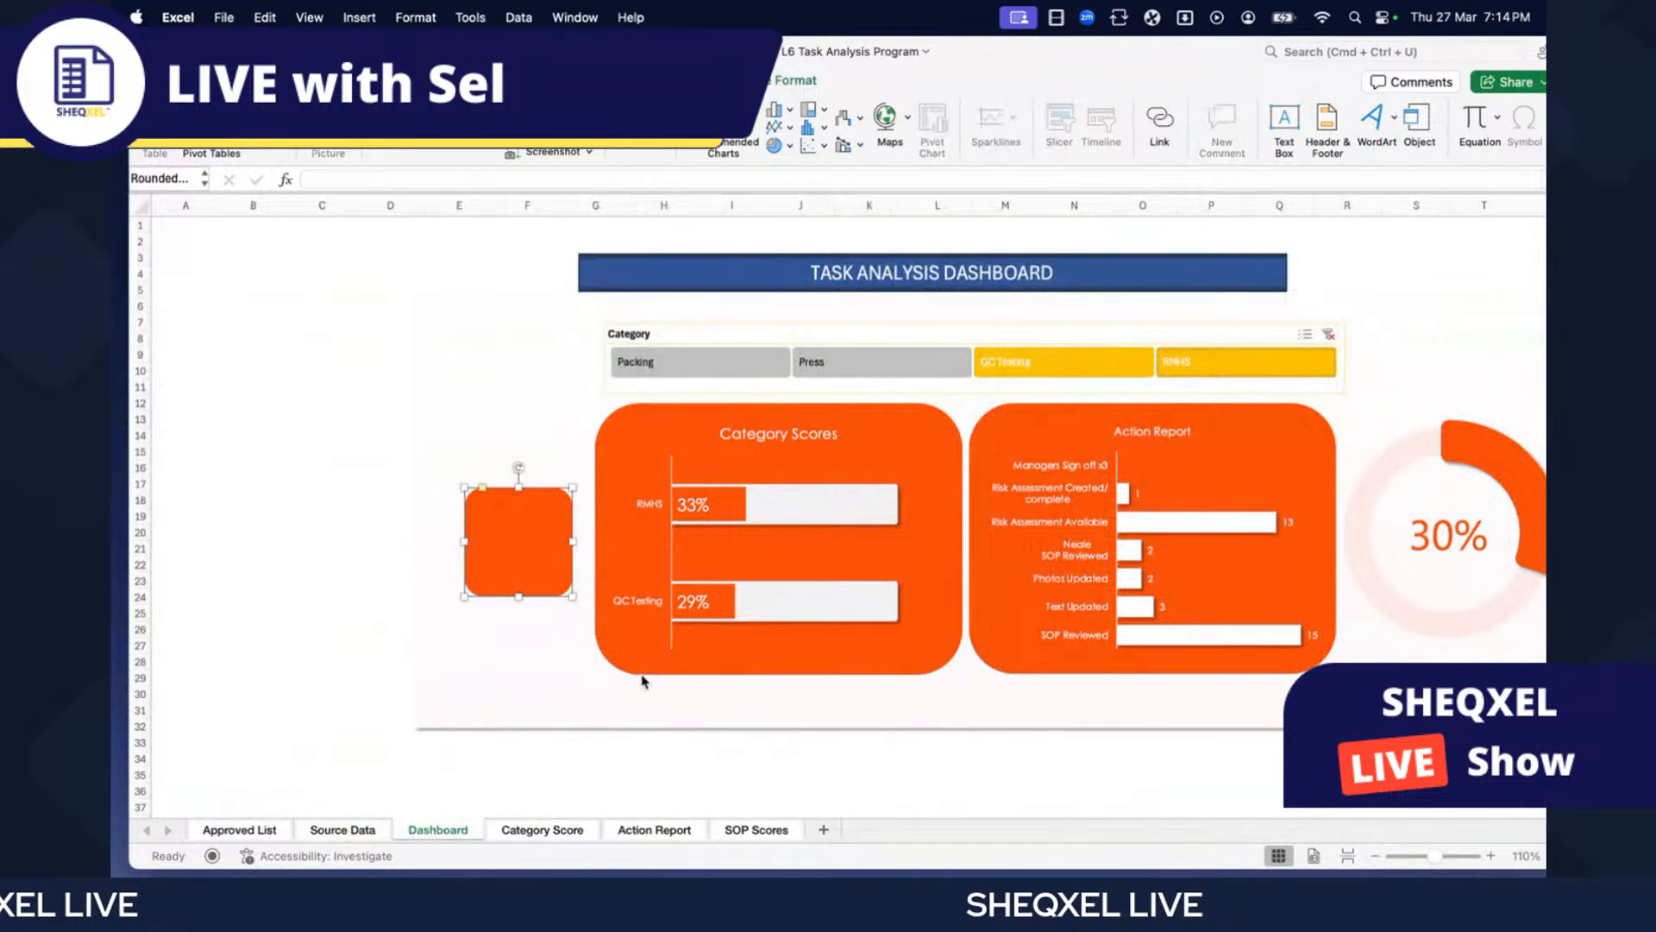
key("super+z")
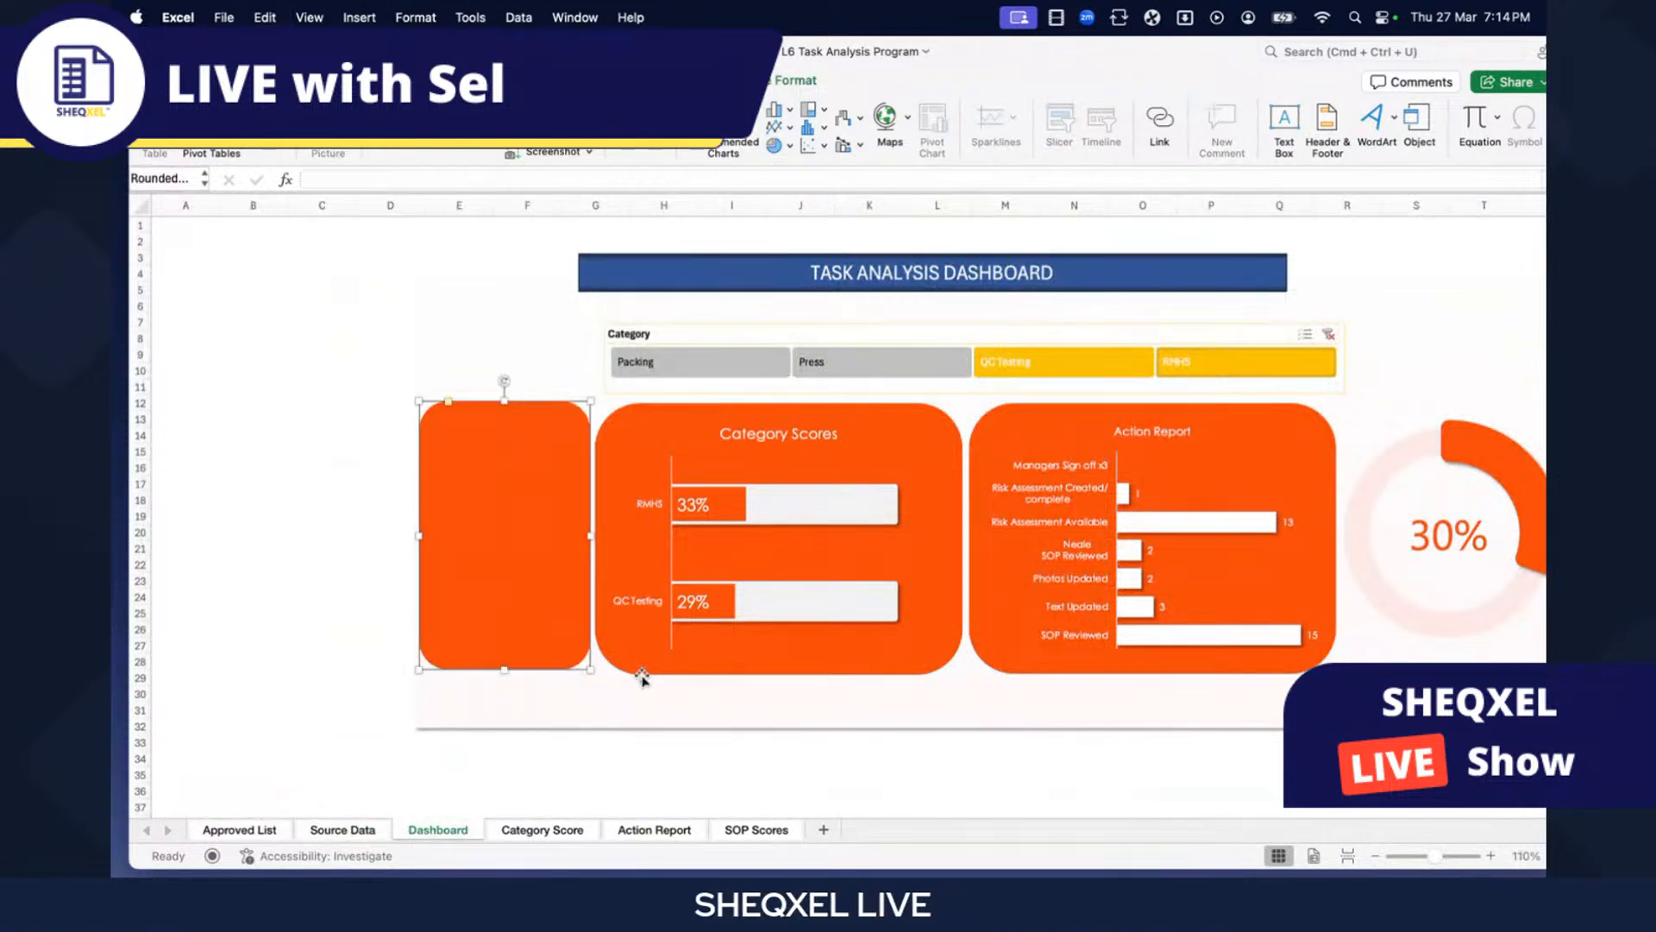
key("Escape")
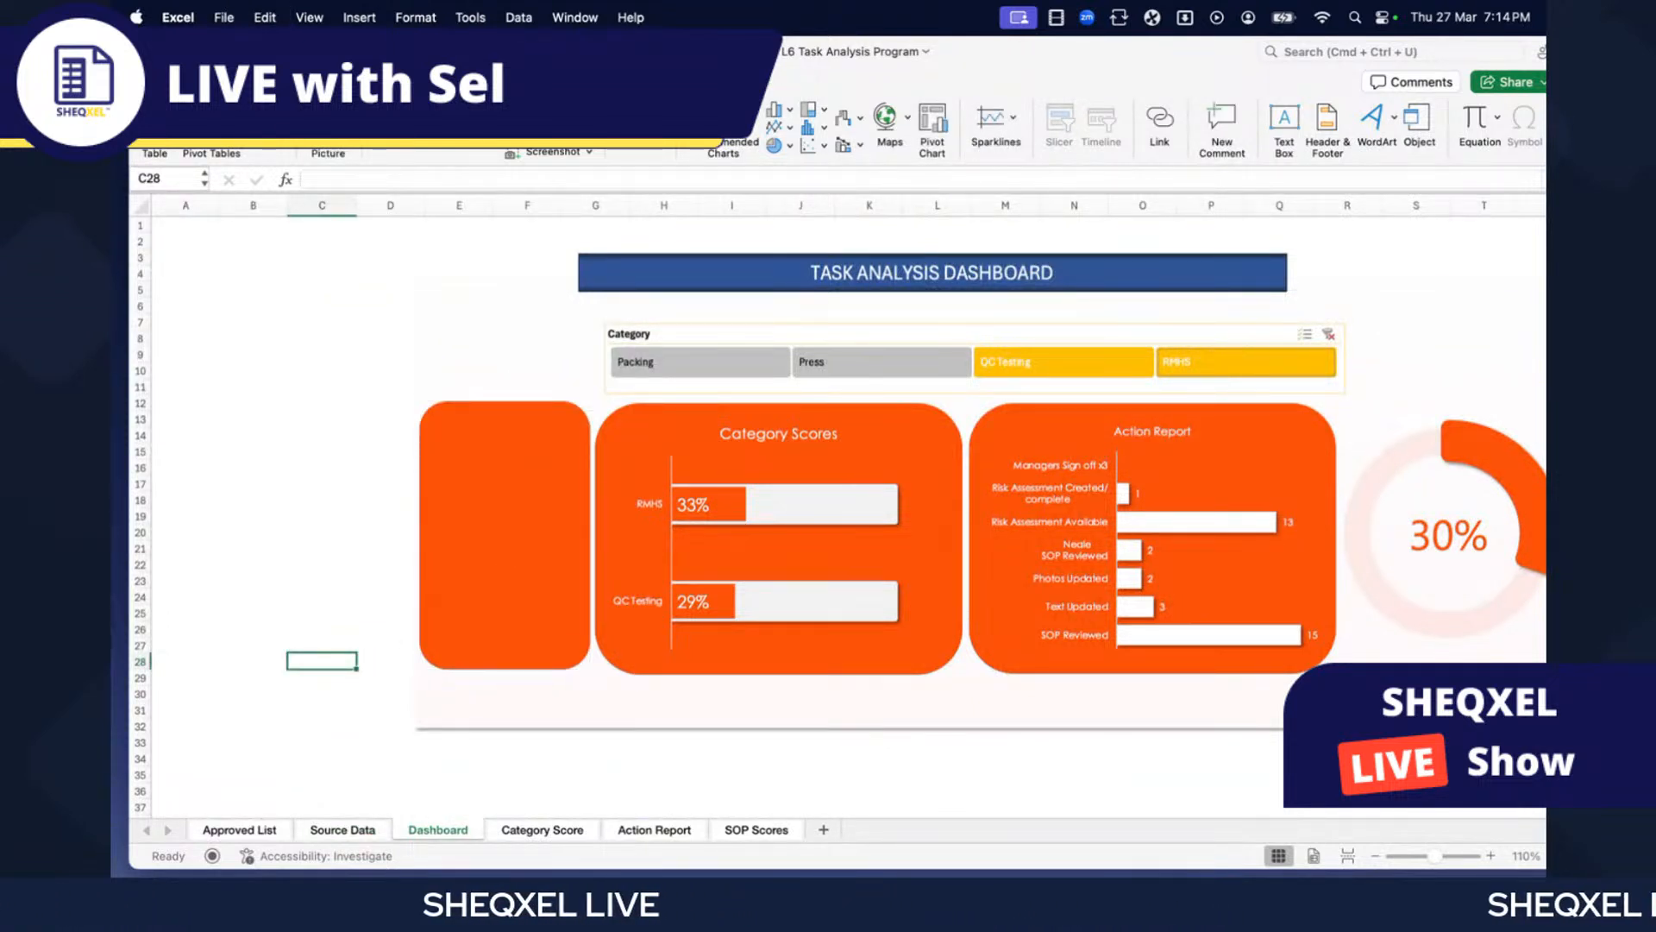
left_click(224, 82)
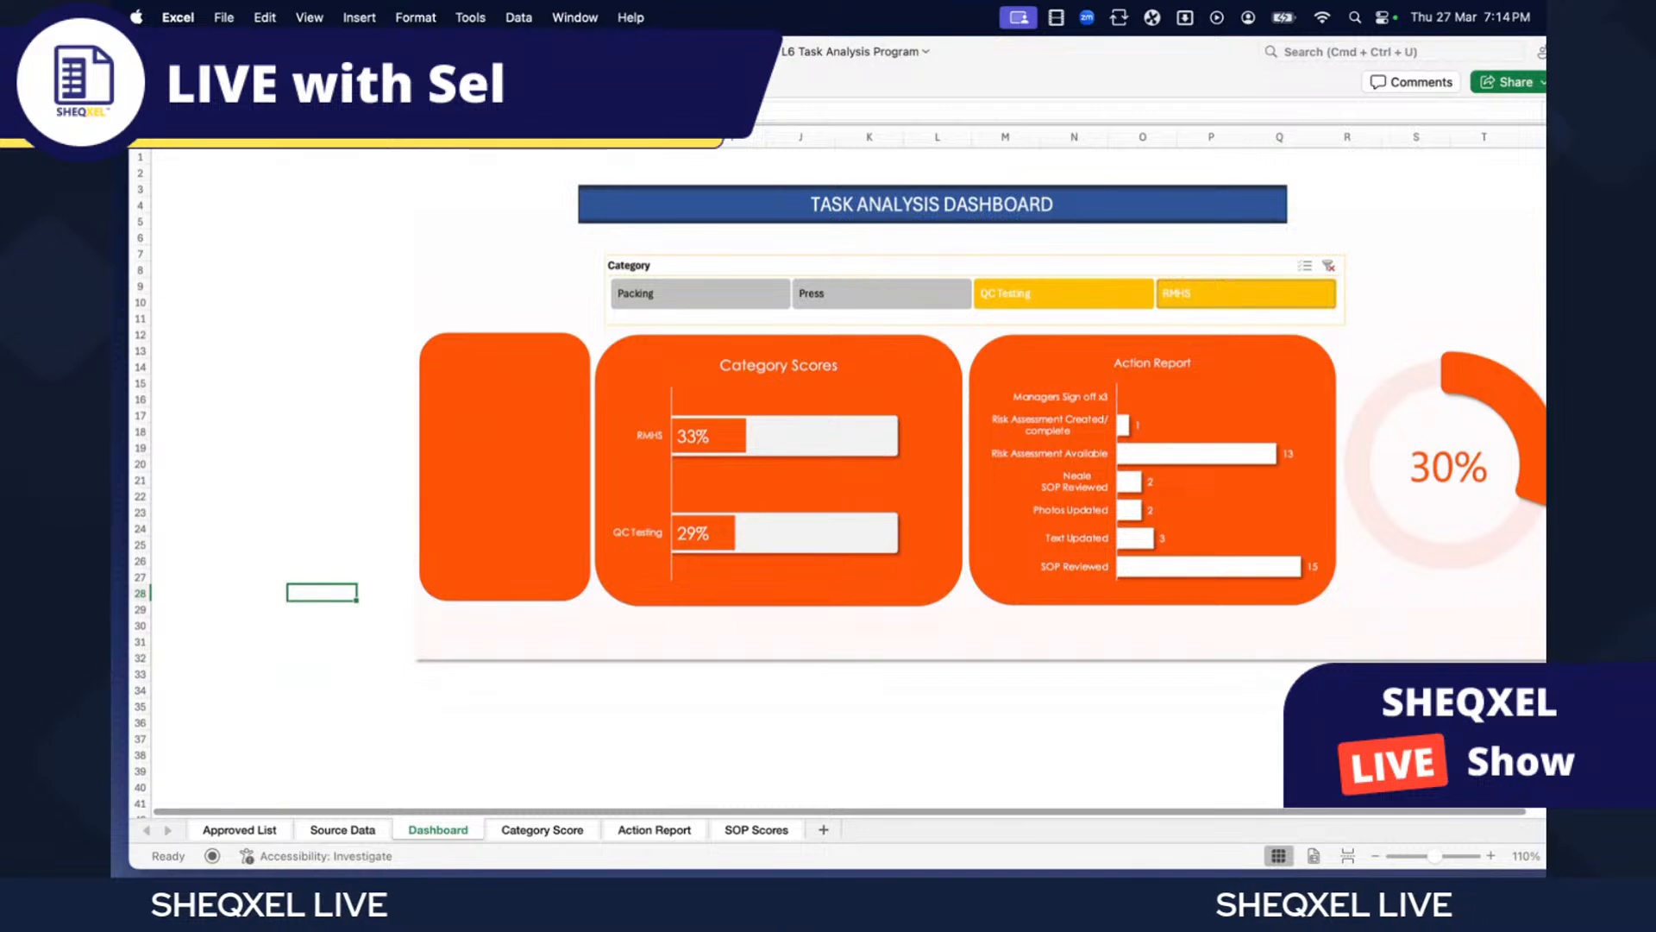
left_click(224, 82)
left_click(445, 117)
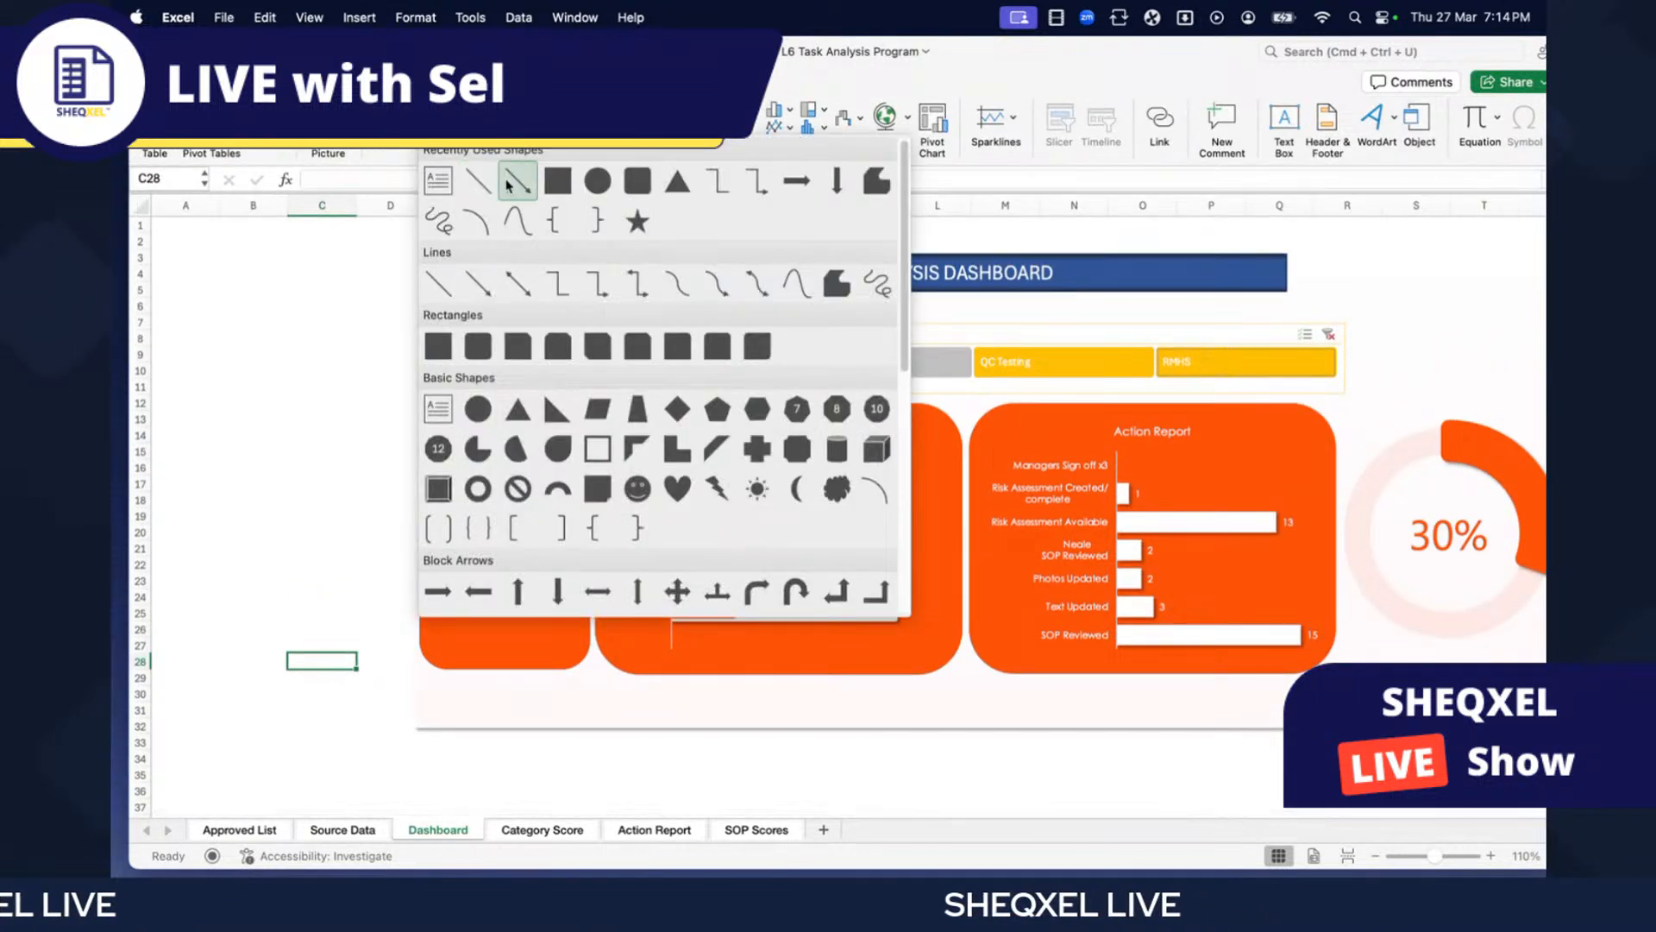
left_click(478, 181)
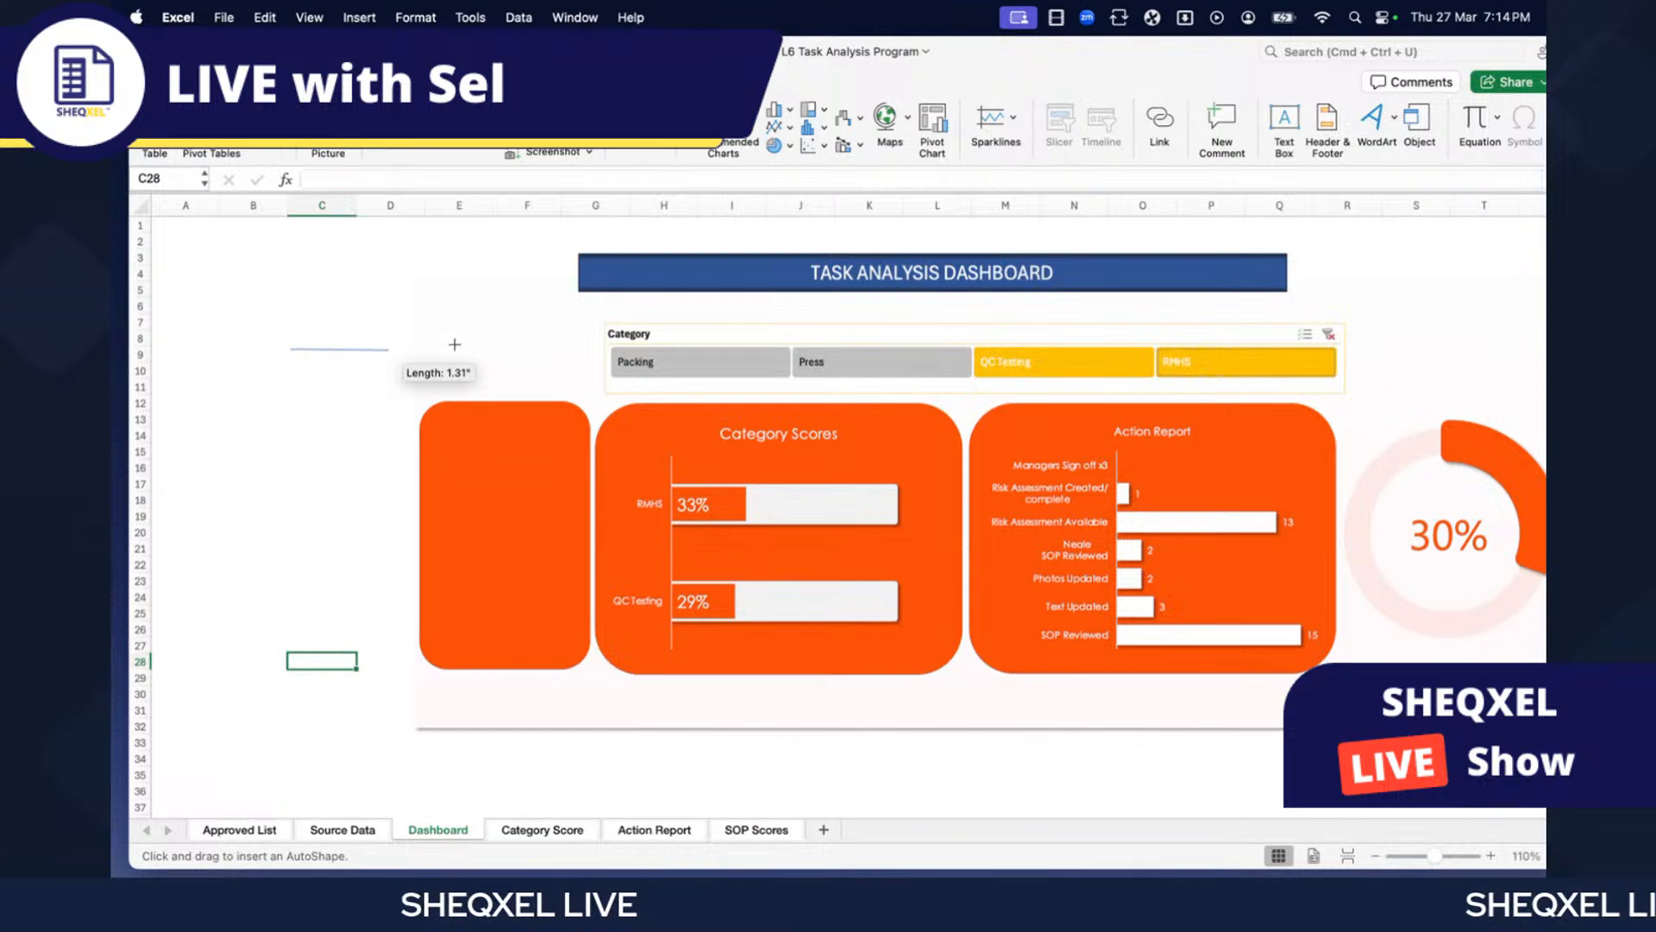
left_click_drag(396, 349, 396, 348)
key("Delete")
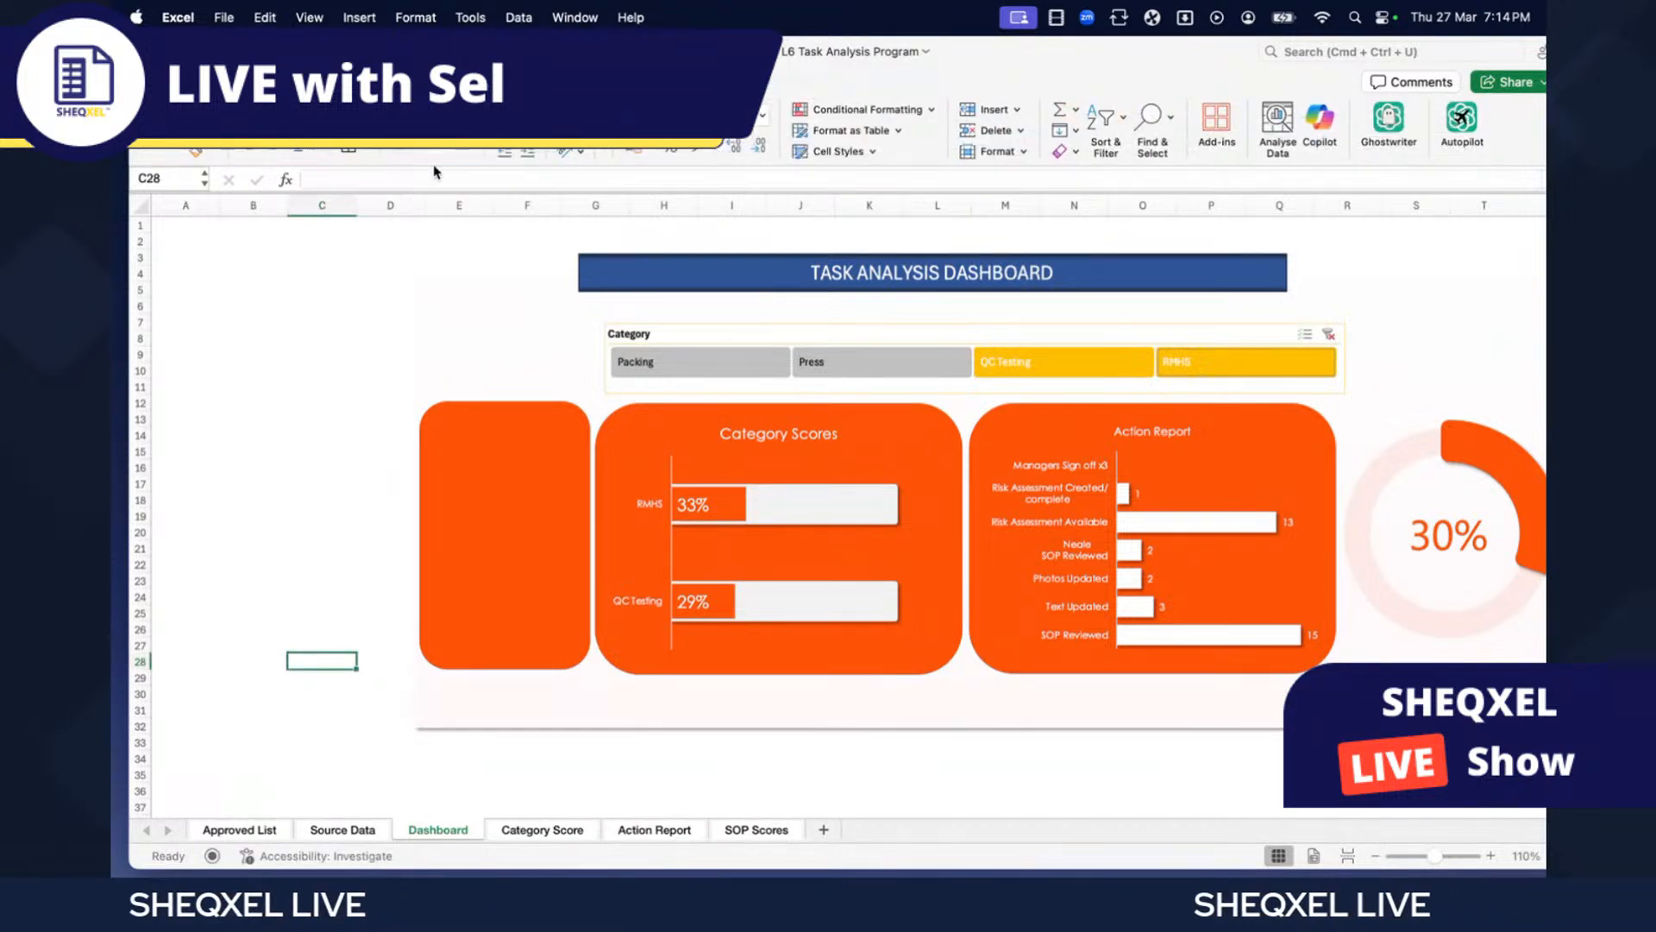
- Draw a horizontal straight line about 1.58 inches long in the blank area around row 8, columns B to D
left_click(211, 81)
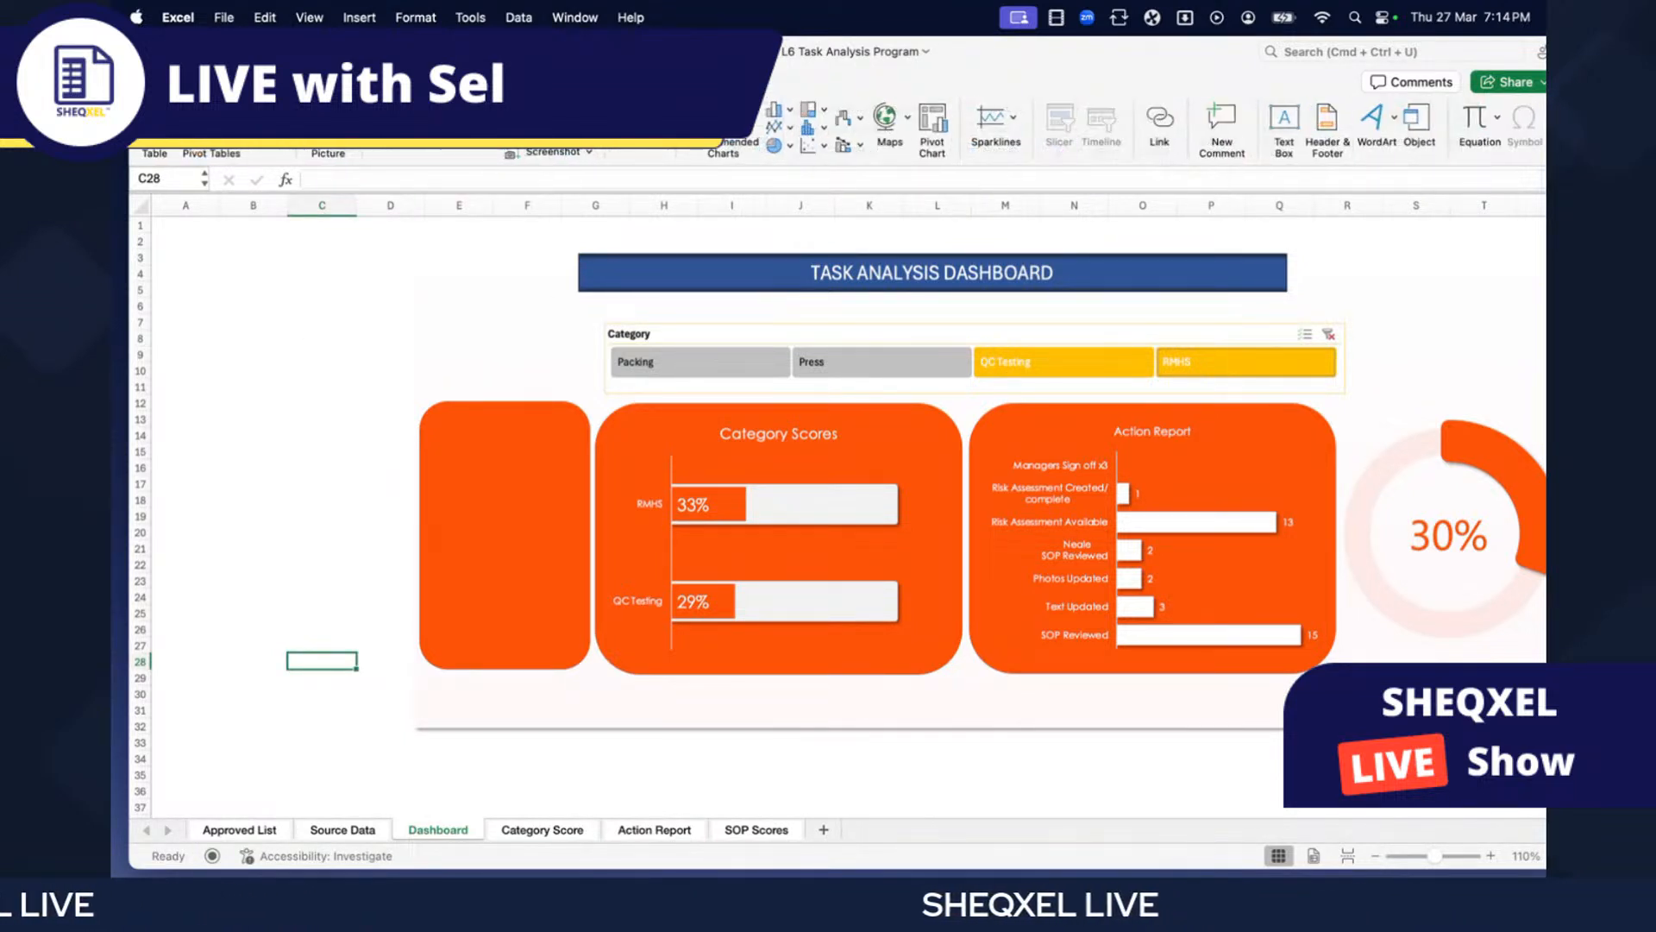
left_click(444, 121)
left_click(491, 193)
left_click_drag(258, 338, 377, 337)
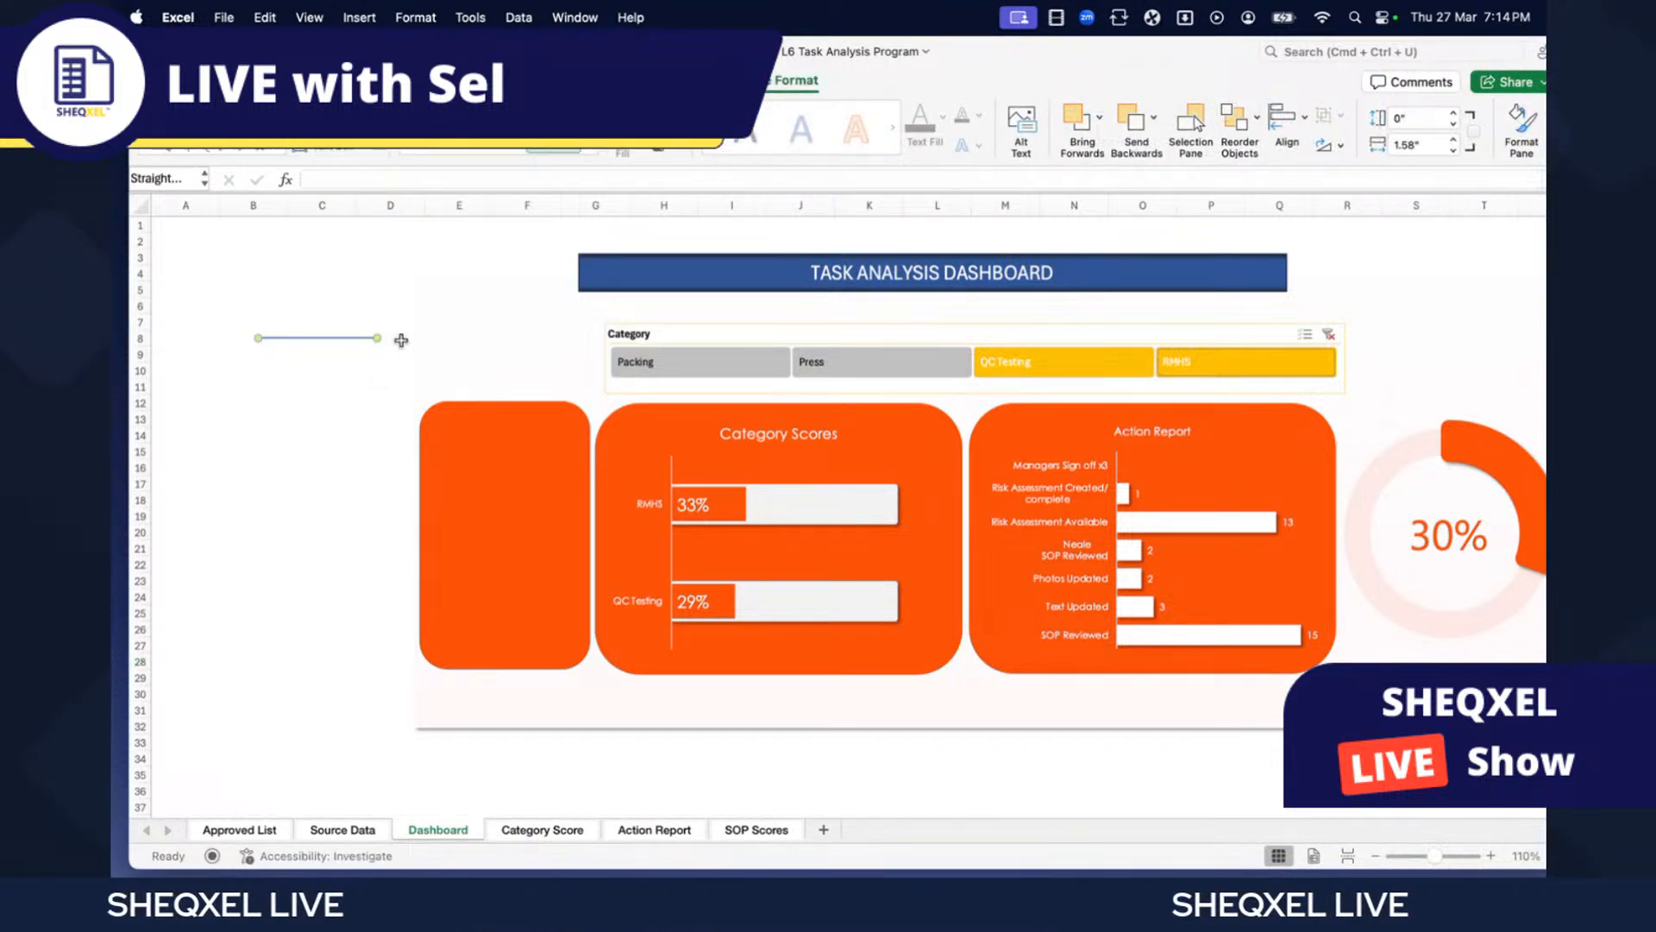
left_click(254, 397)
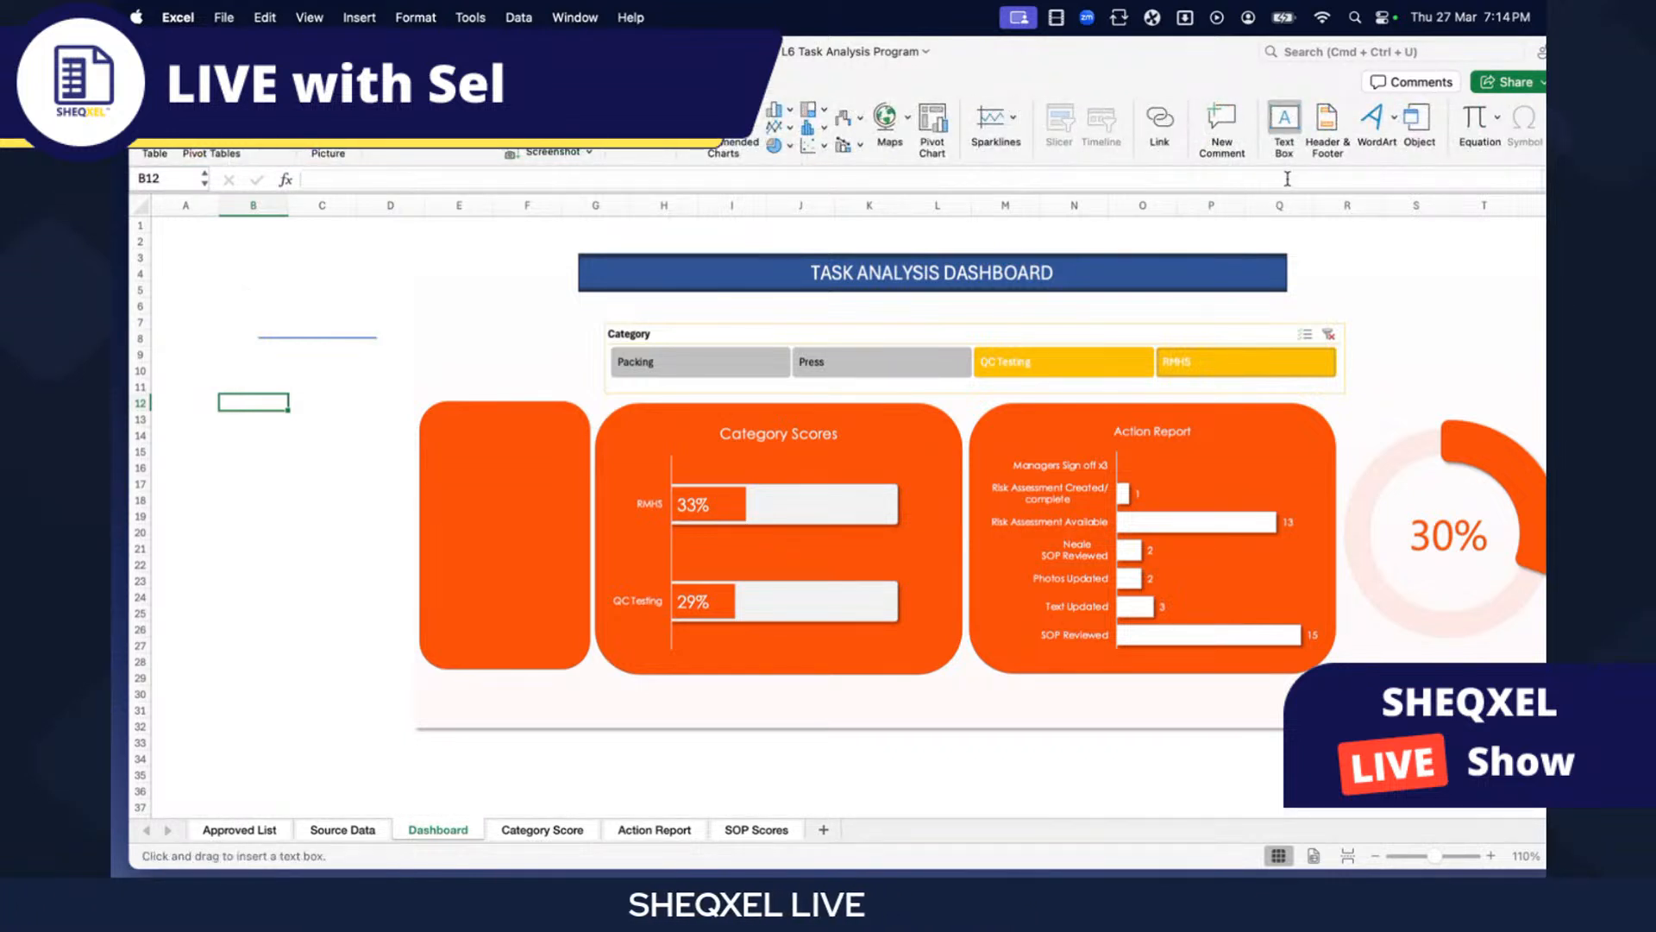
- Stack two text boxes above the new line and enter "Number SOPs" in the upper one
left_click(1282, 131)
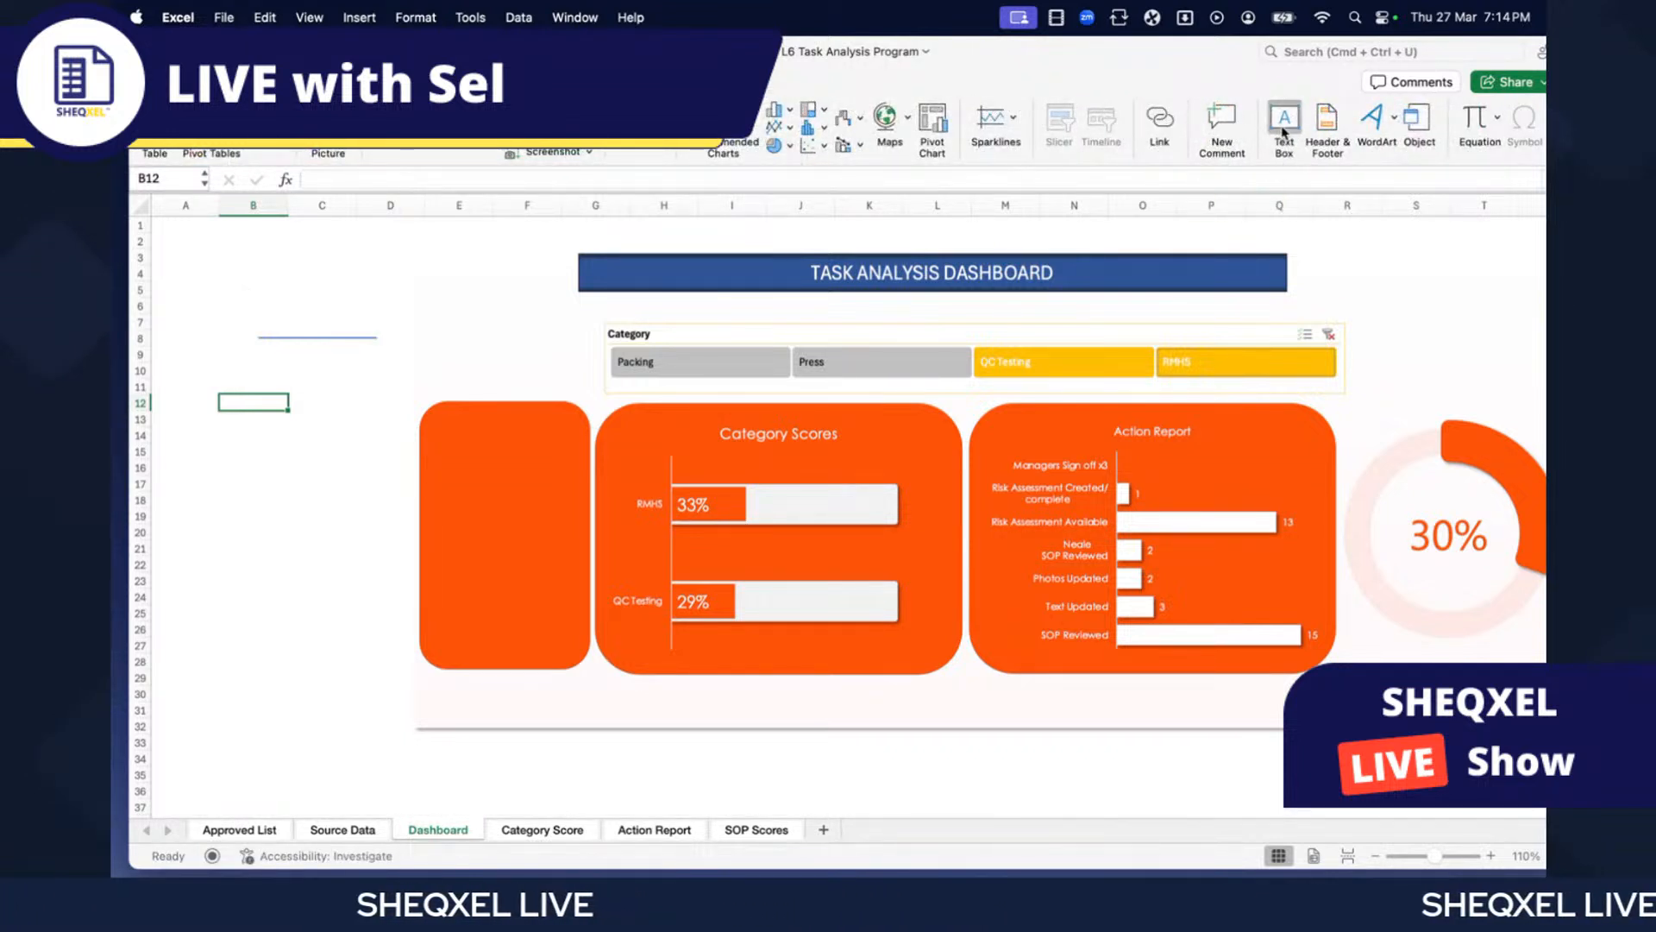
left_click_drag(209, 475, 304, 320)
key("super+d")
left_click_drag(392, 319, 387, 335)
left_click(368, 339)
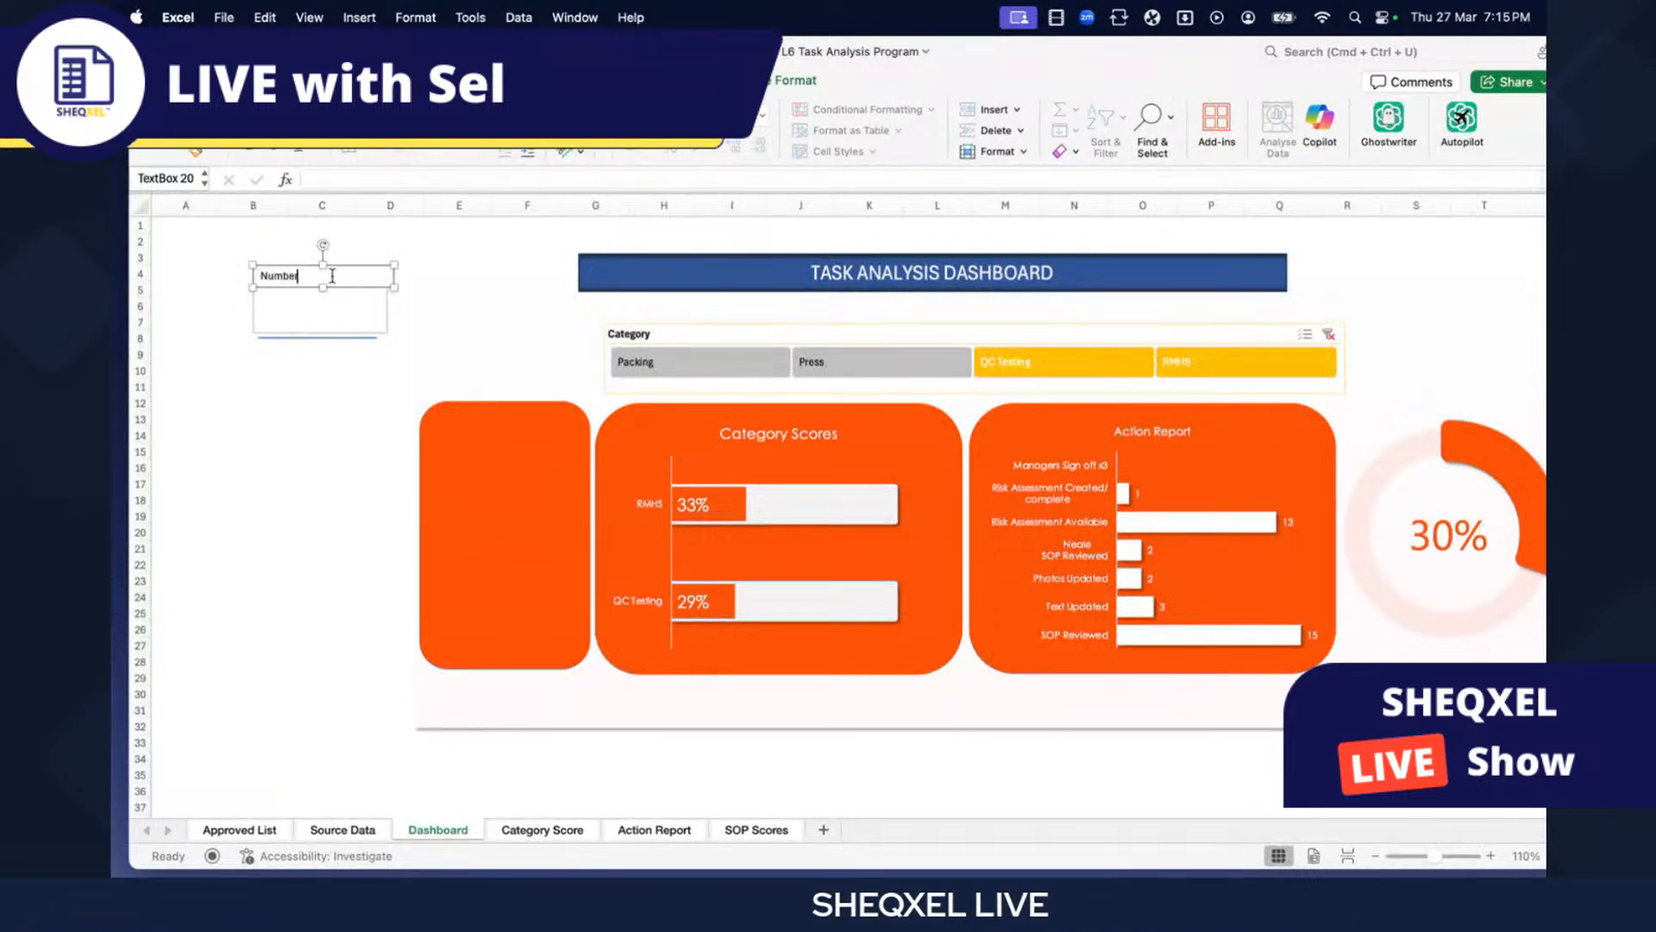
type("OPs")
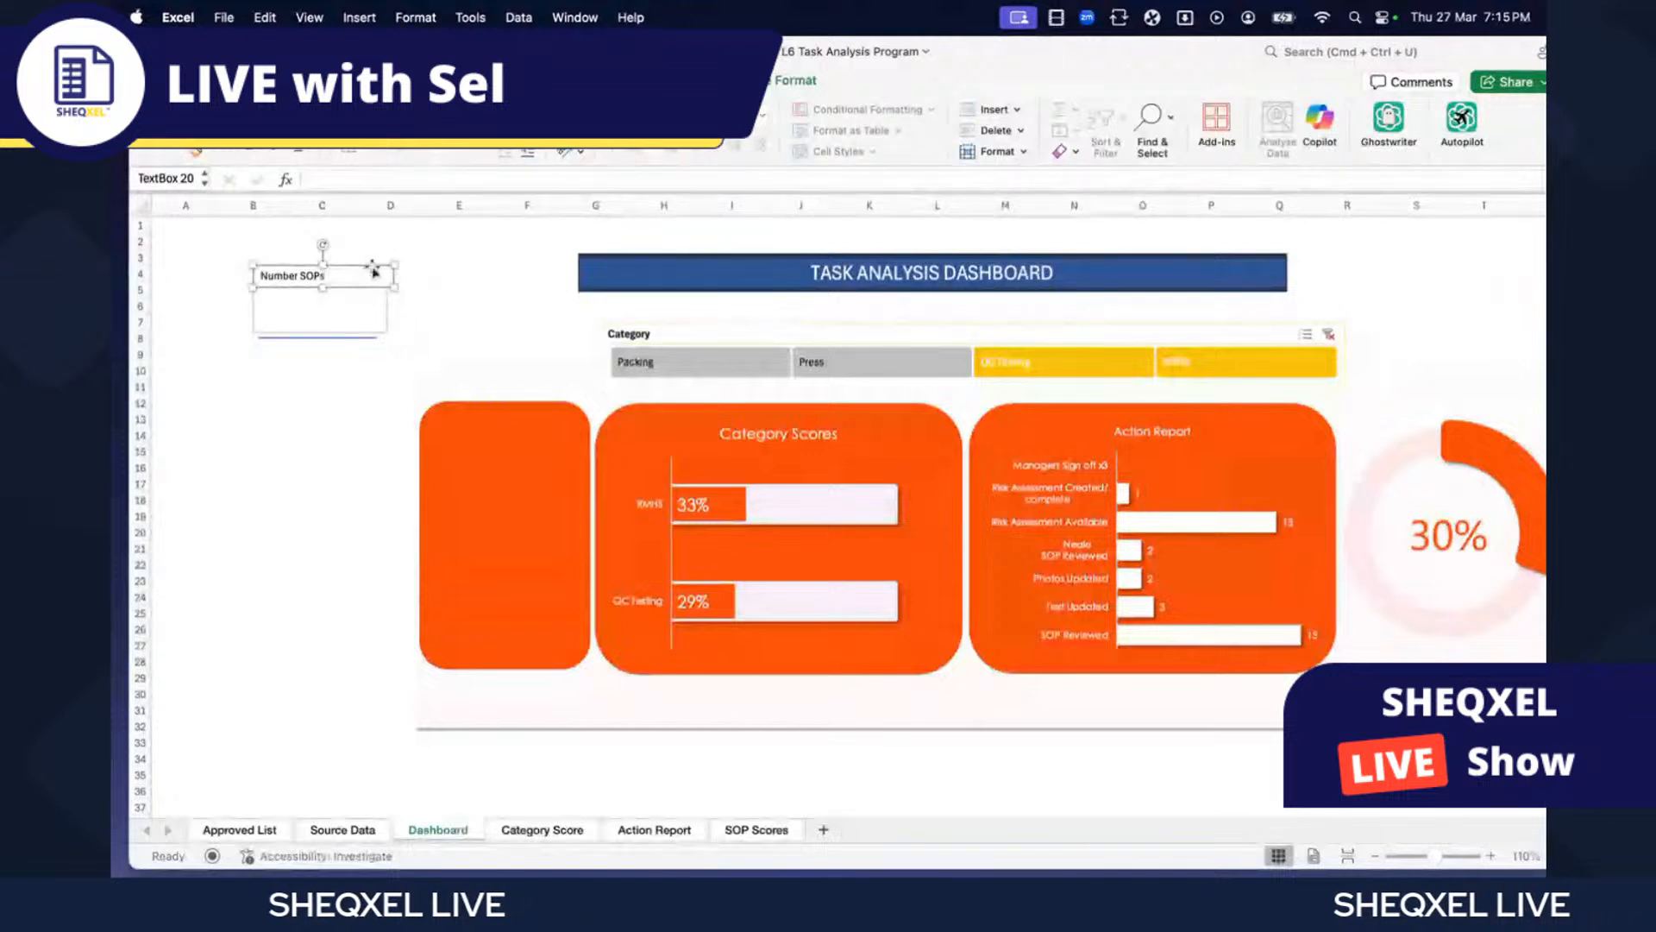
left_click(314, 416)
- Link the empty lower text box to cell Q4 of the SOP Scores sheet
left_click(359, 318)
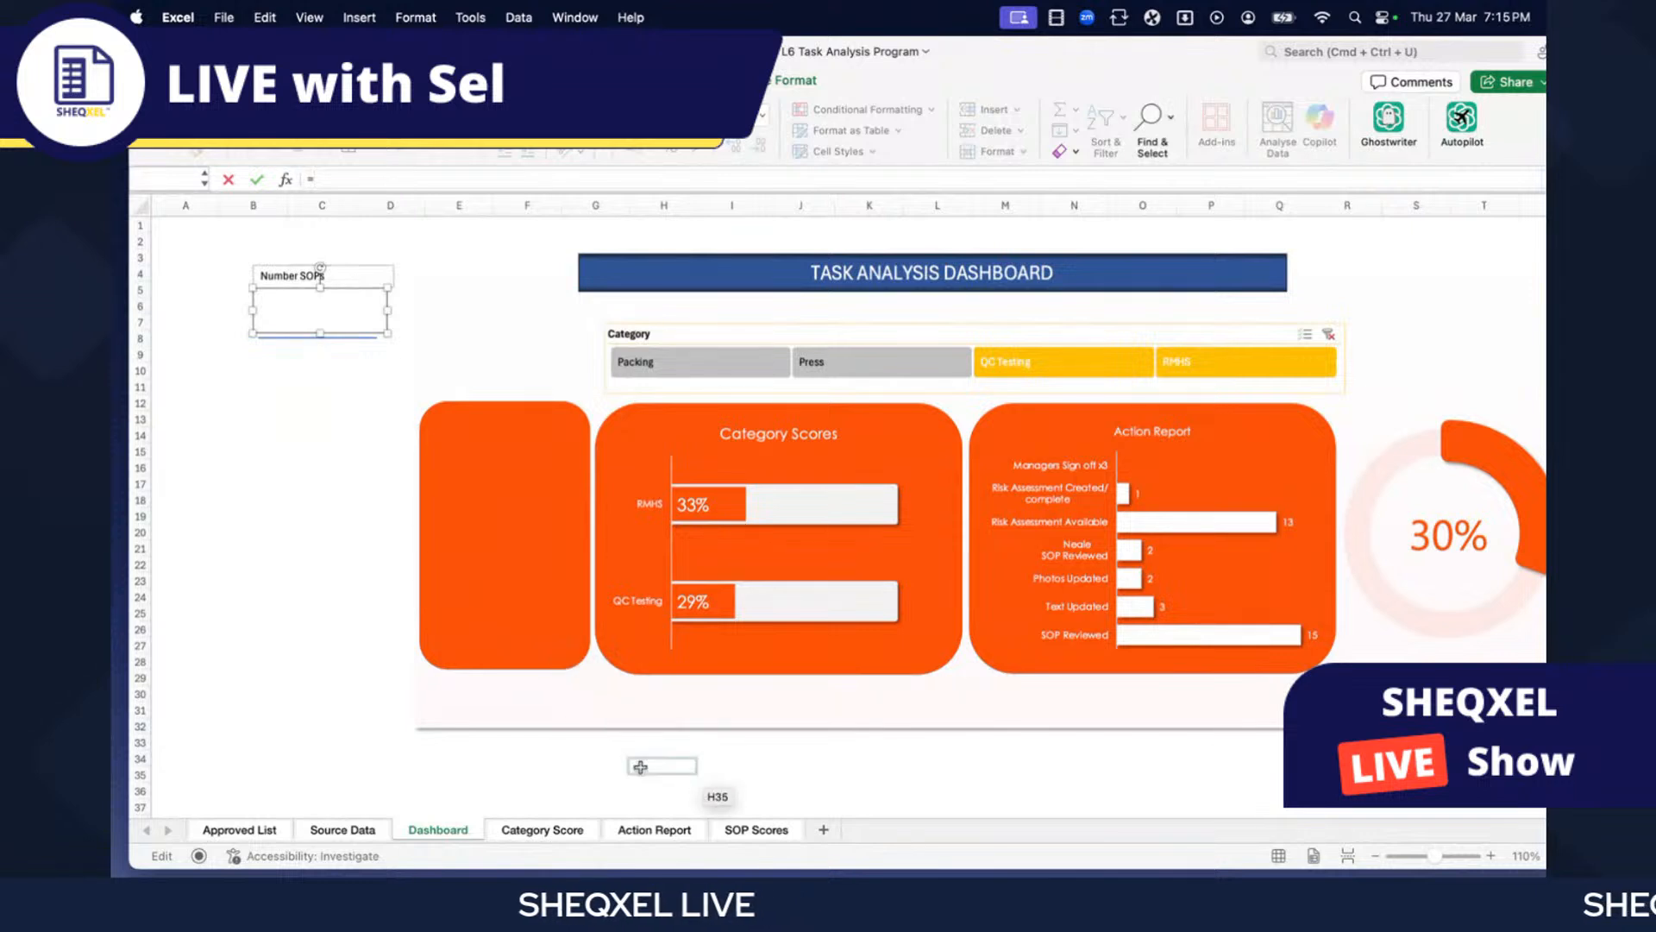
left_click(757, 829)
scroll(858, 687, "right", 5)
left_click(730, 267)
key("Return")
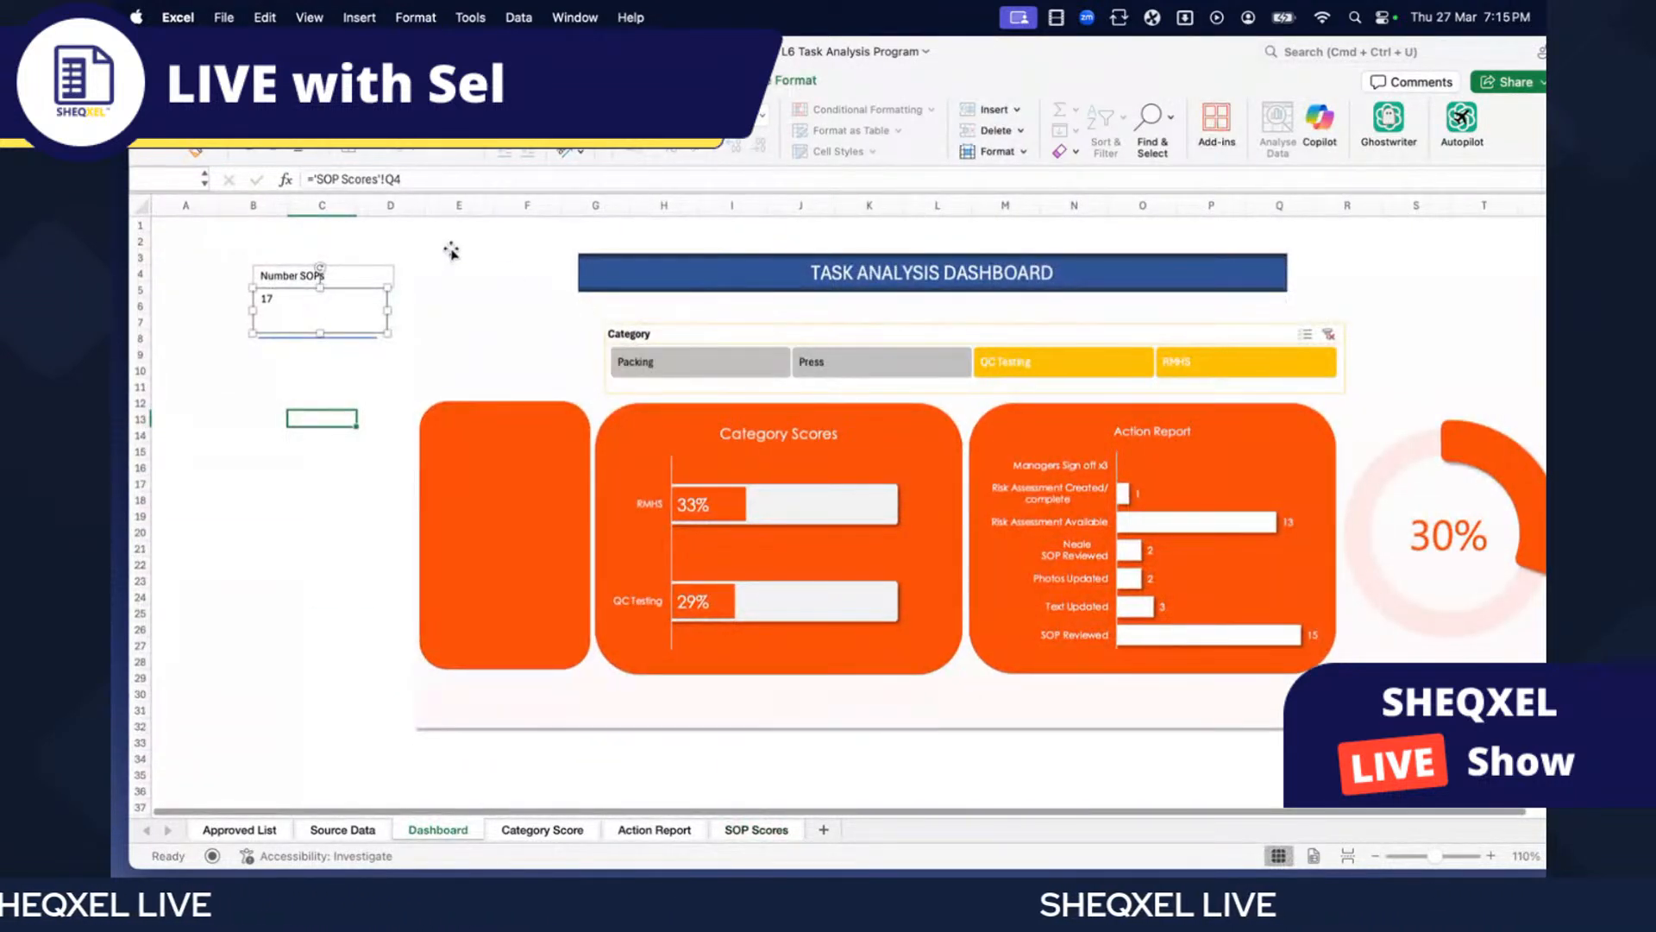
- Move the line and both text boxes together into the upper part of the narrow orange panel
left_click(364, 339)
left_click(355, 315, "shift")
left_click(365, 271, "shift")
left_click_drag(363, 269, 537, 499)
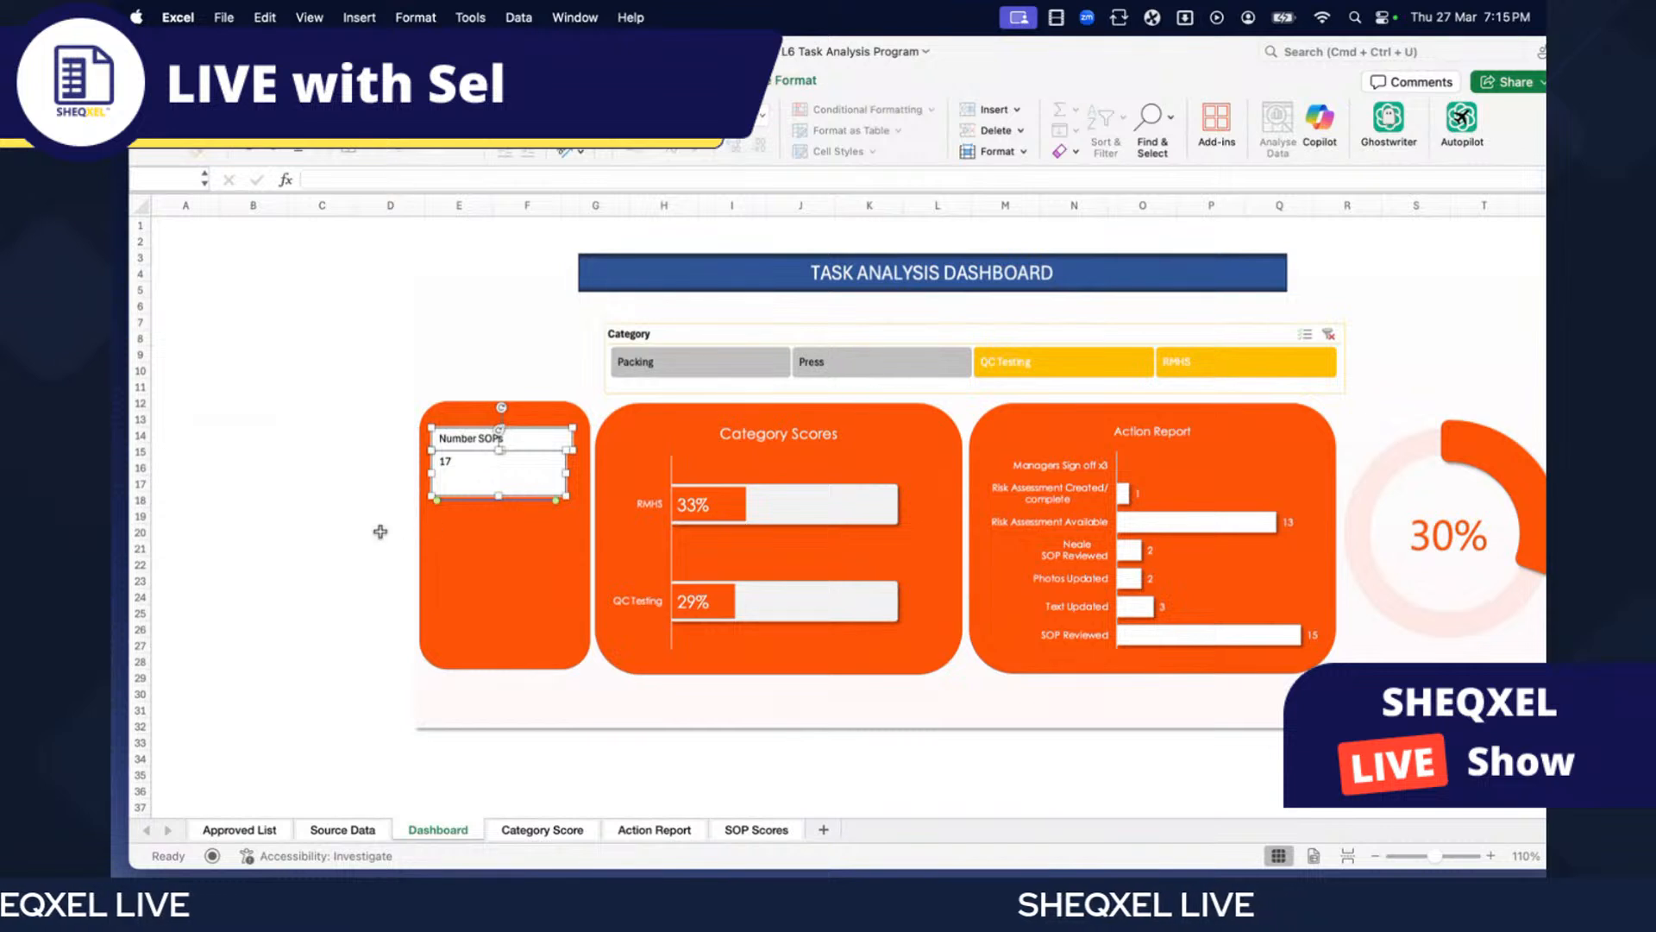
left_click(318, 483)
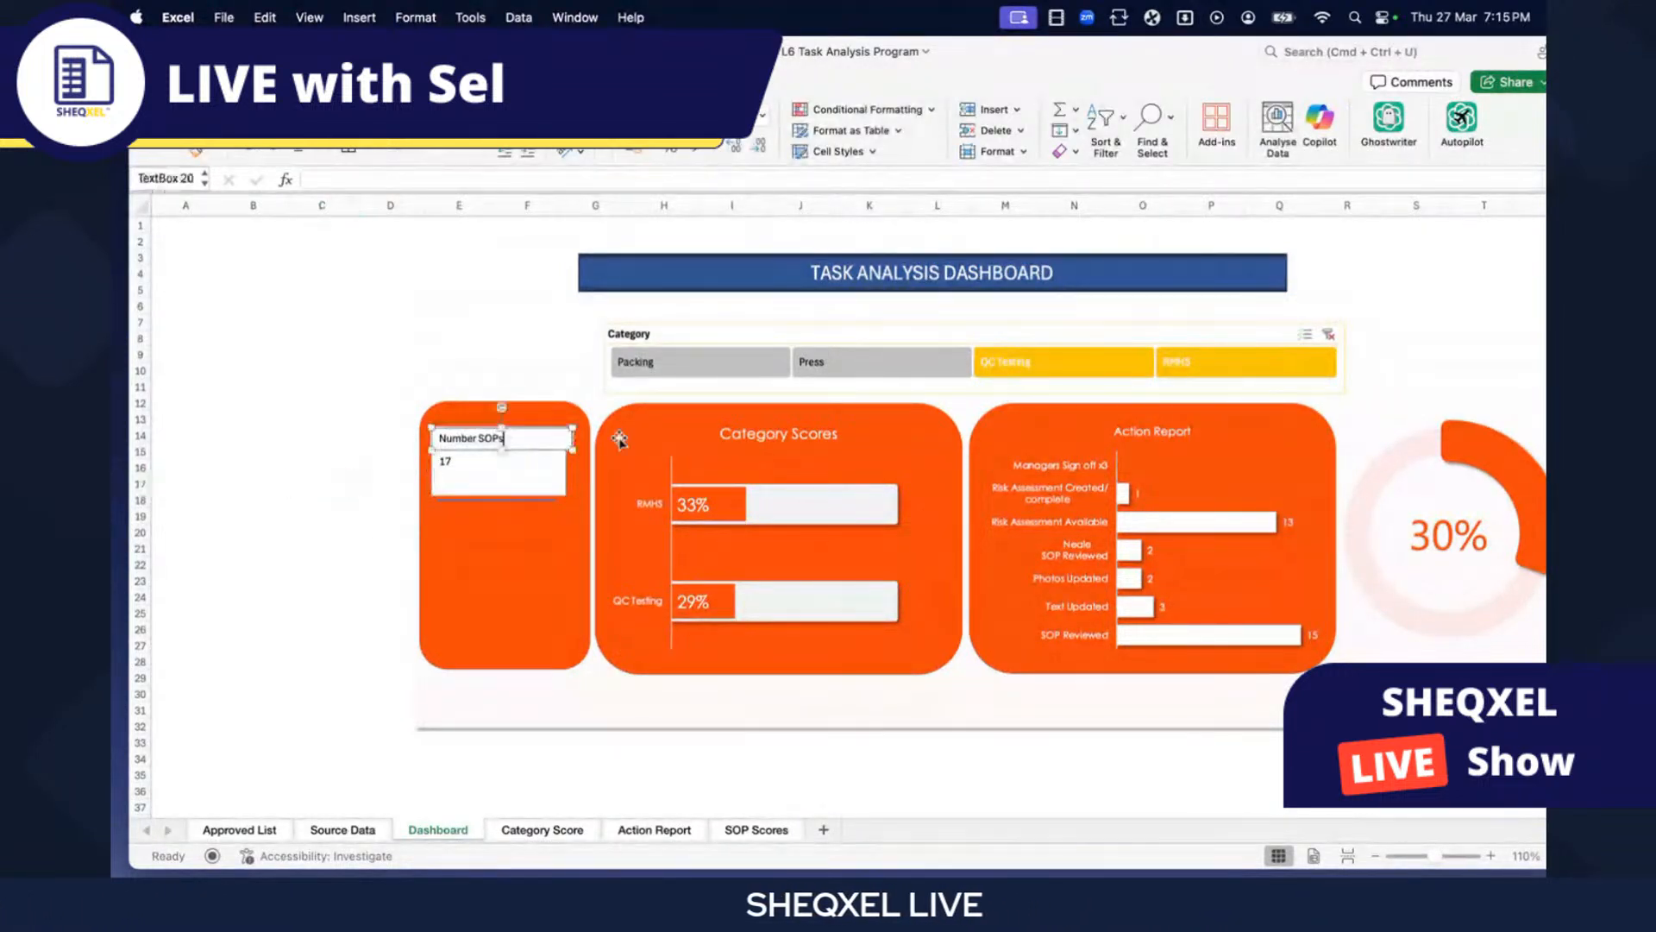
left_click(218, 425)
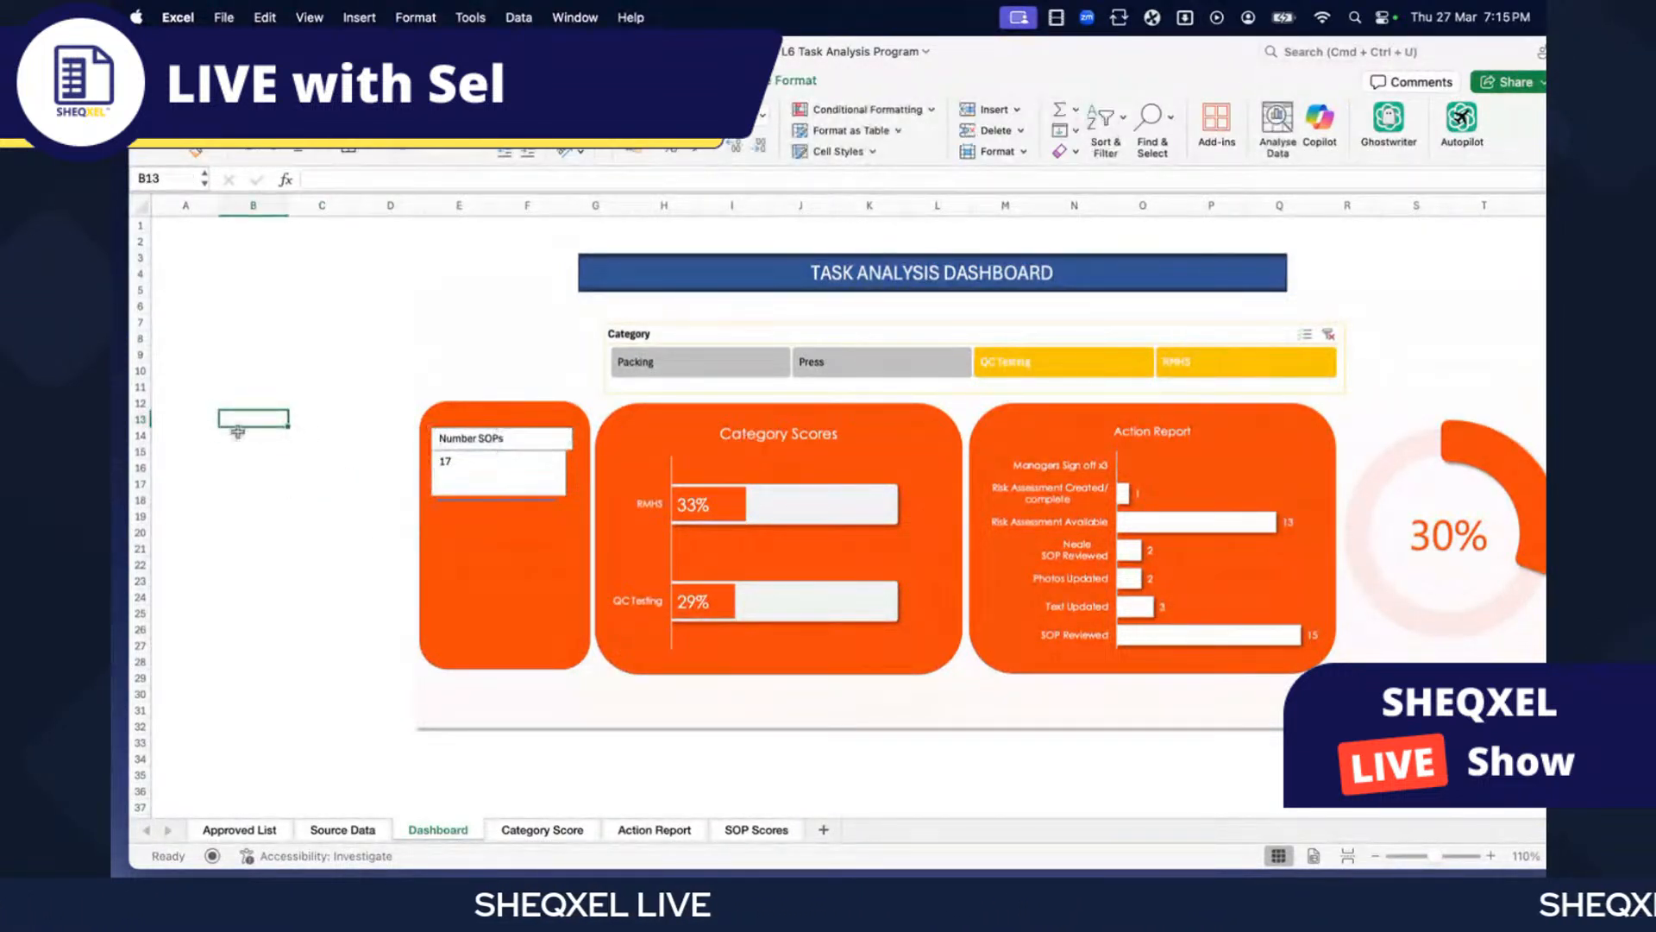
- Set the font size of the Category Scores chart title to 12
left_click(776, 440)
left_click(779, 440)
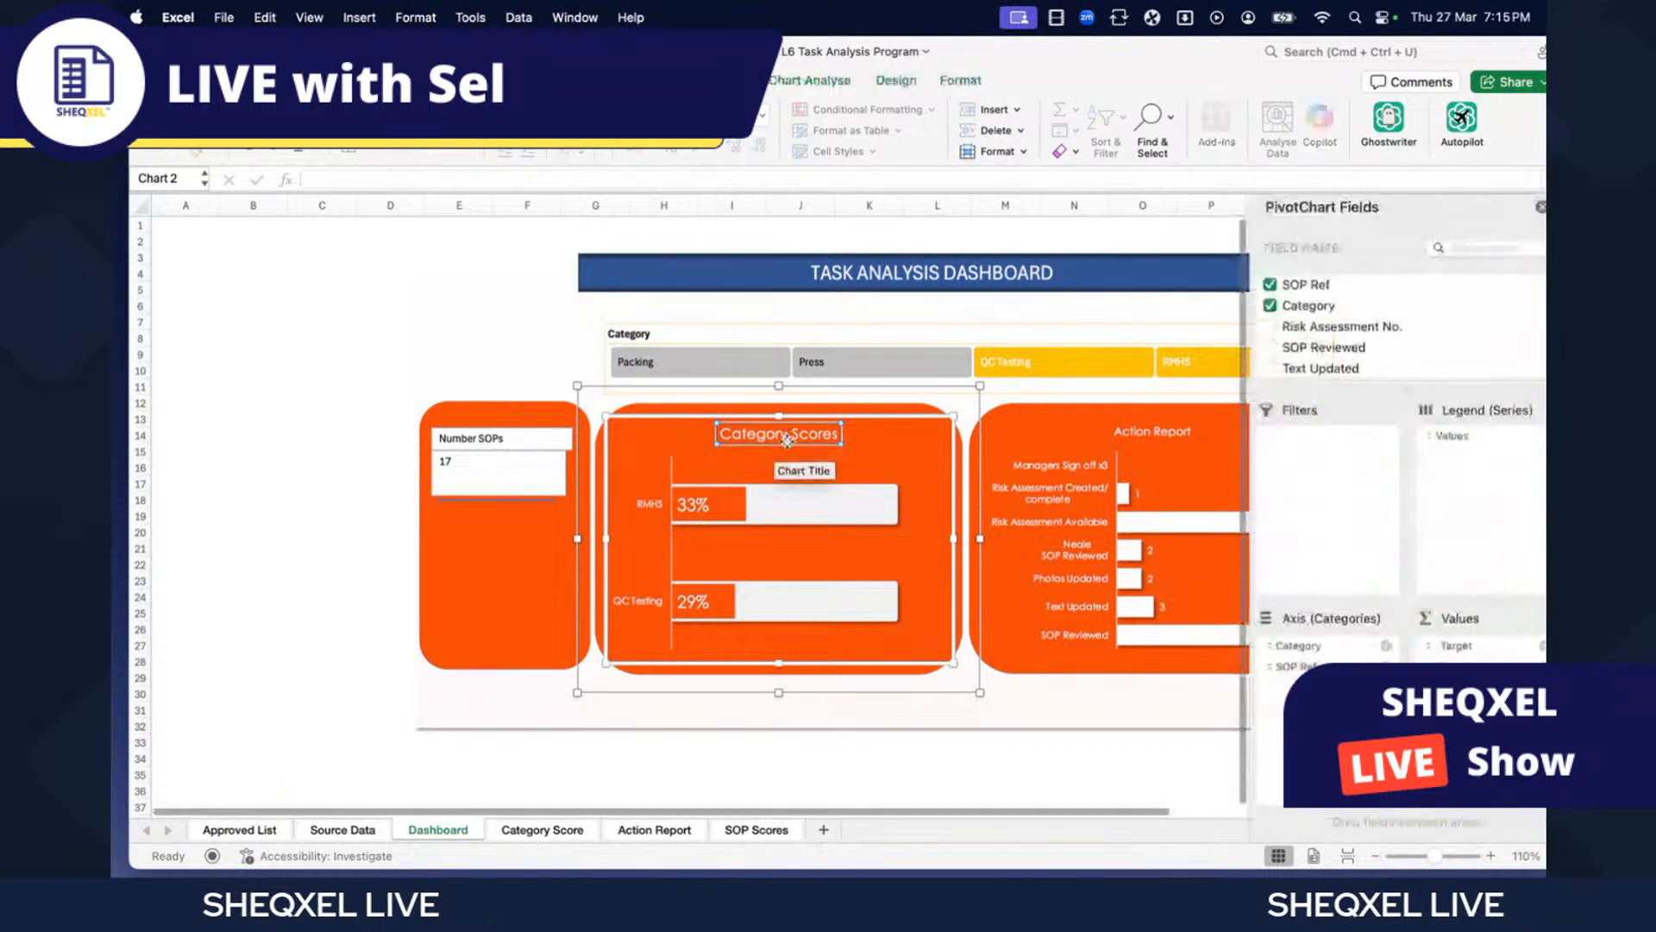
left_click(418, 115)
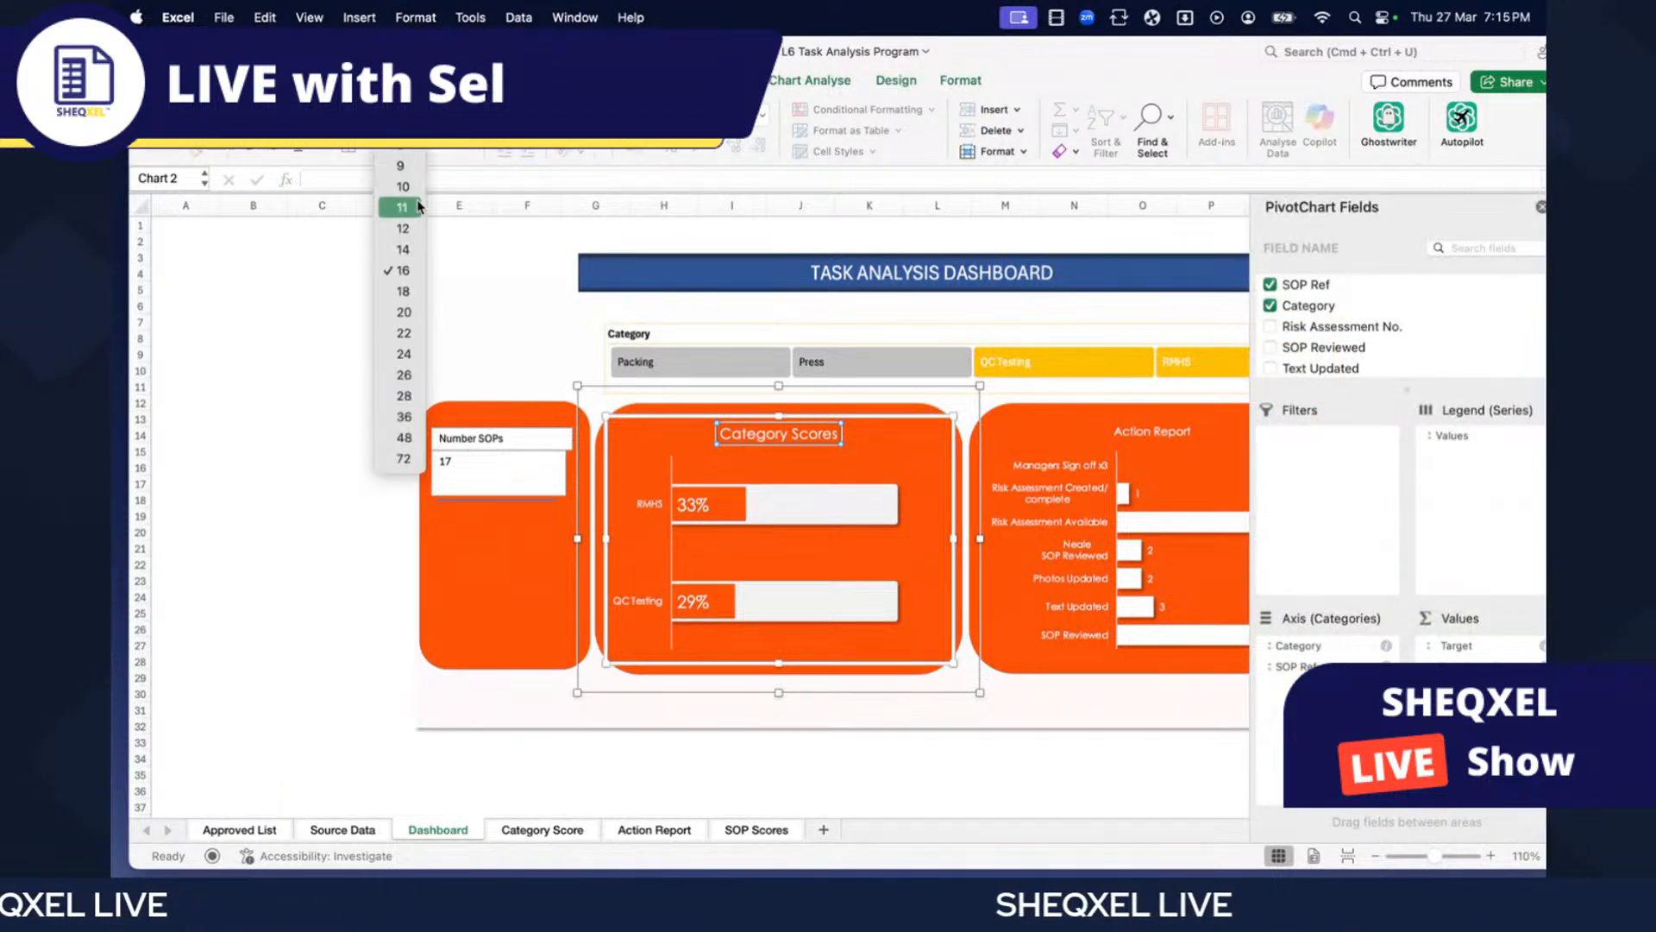
left_click(412, 229)
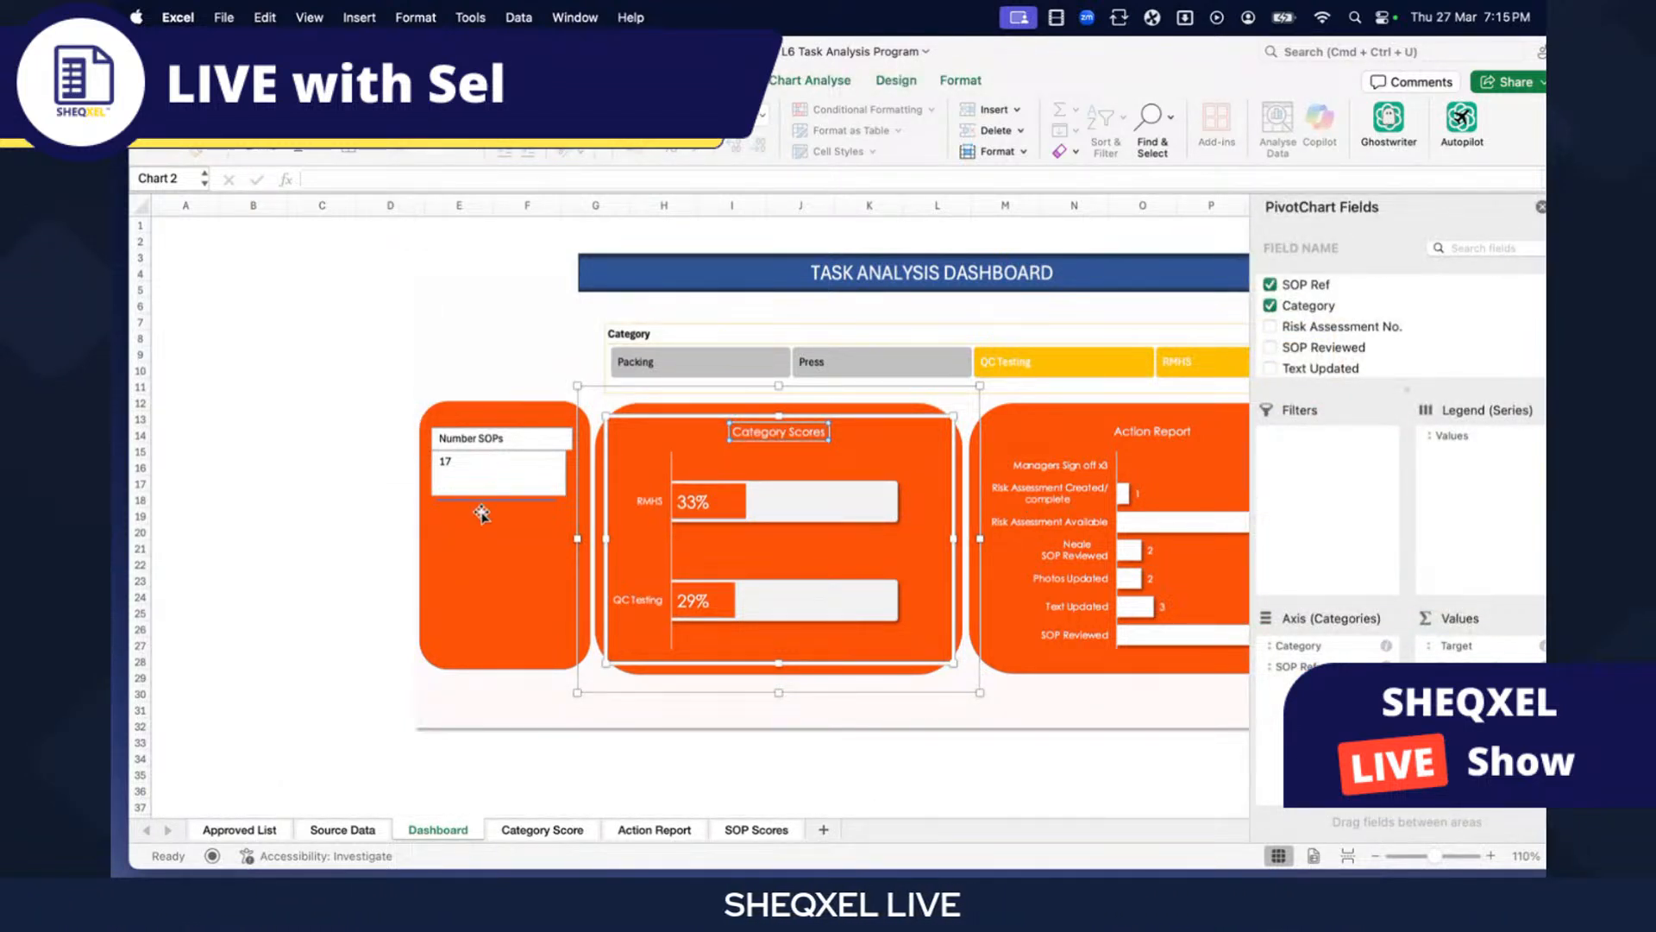
- Restyle the Number SOPs label with the chart titles' font, no fill, no outline and white text
left_click(510, 447)
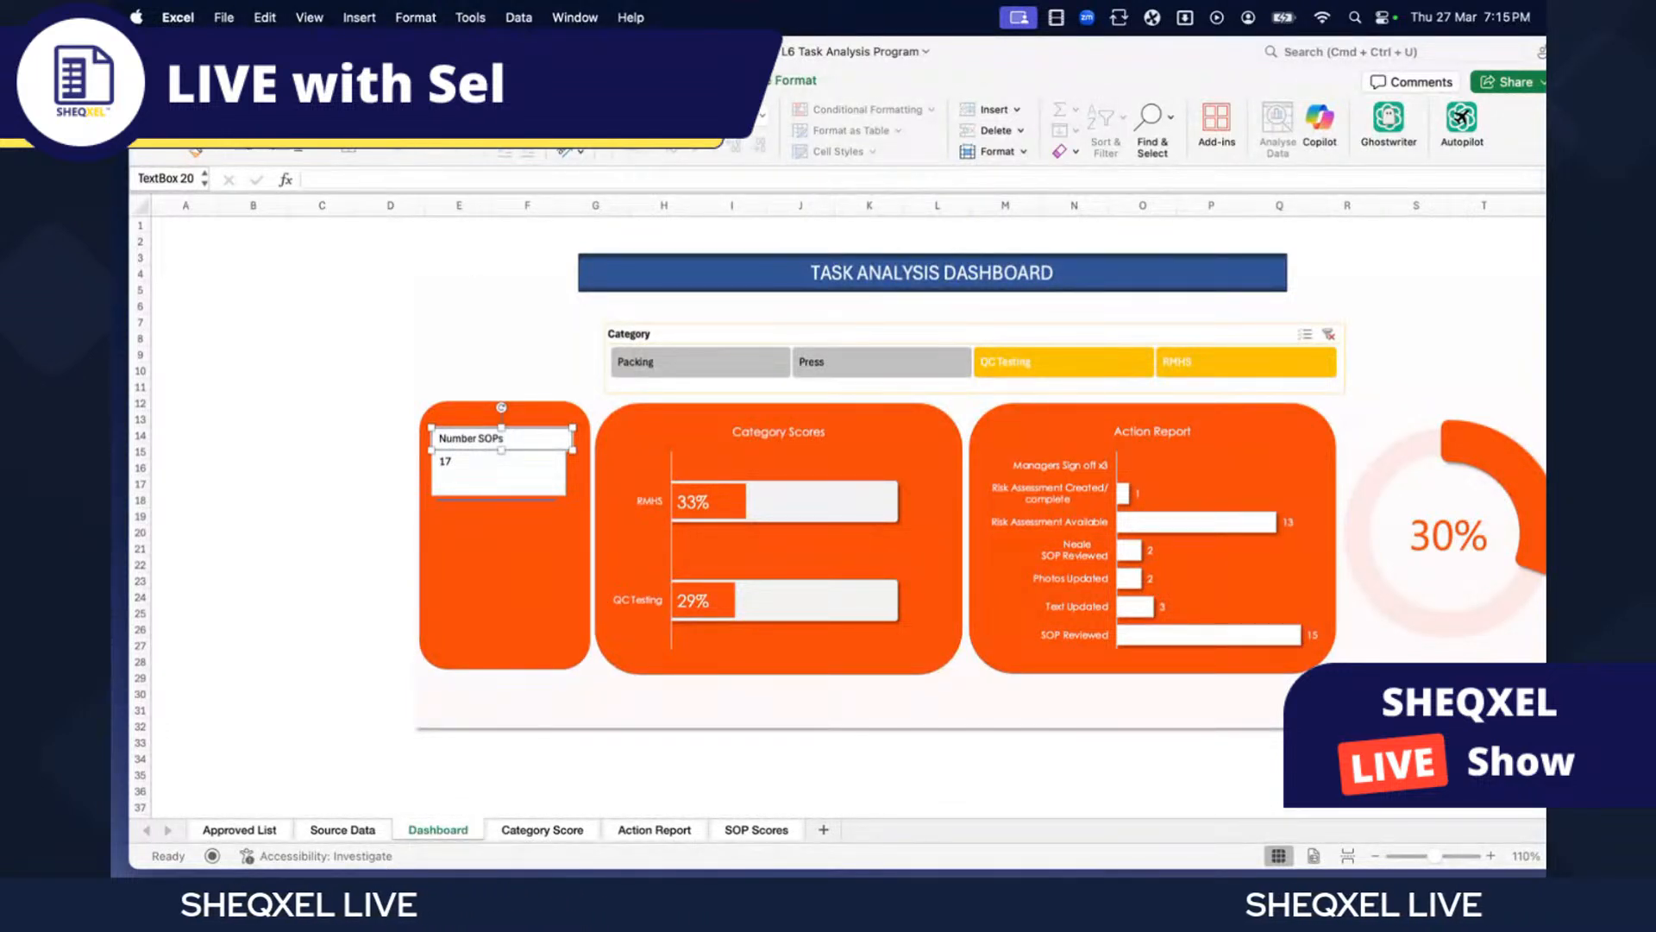
left_click(376, 115)
left_click(338, 335)
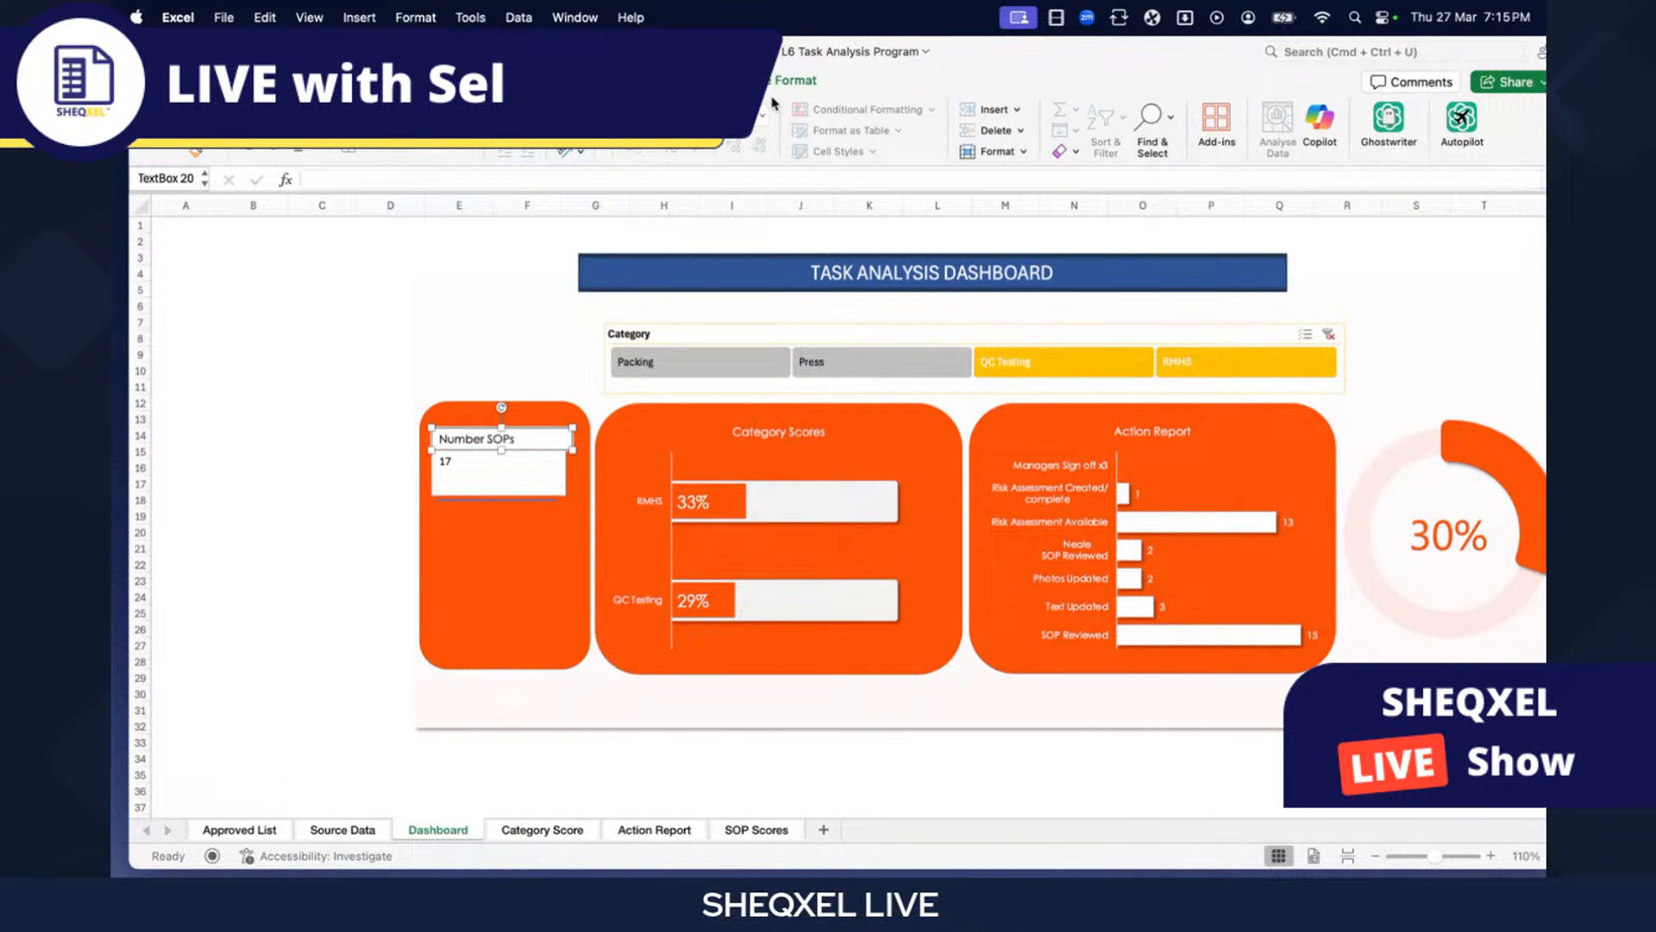
left_click(798, 82)
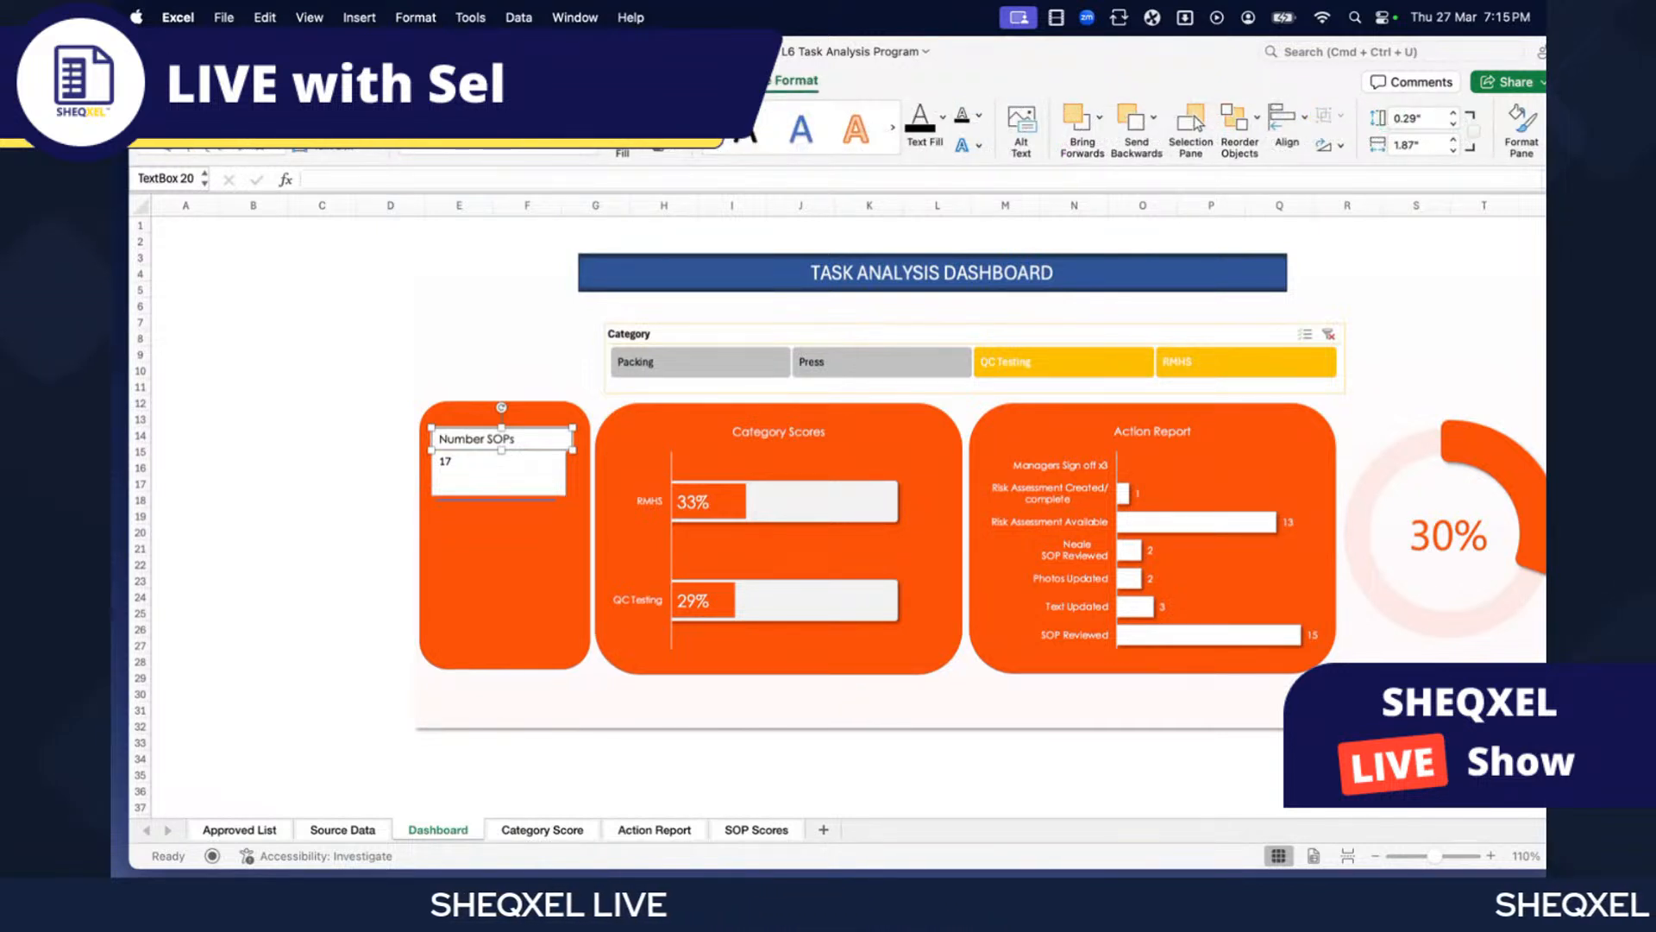
left_click(660, 138)
left_click(712, 182)
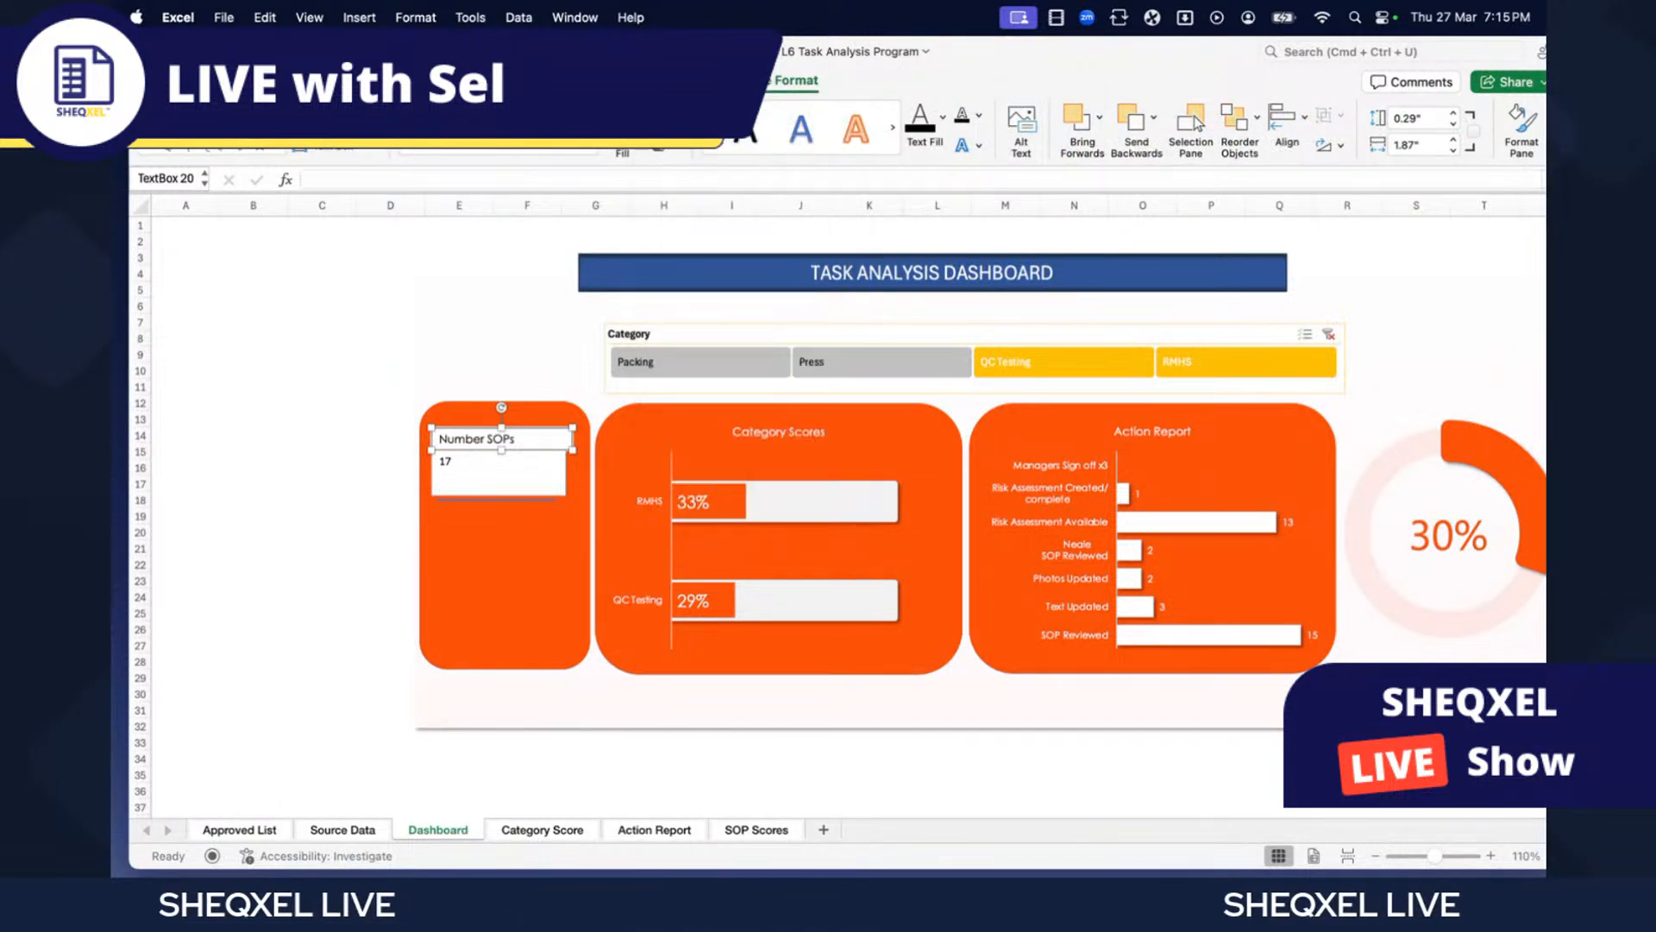
left_click(622, 144)
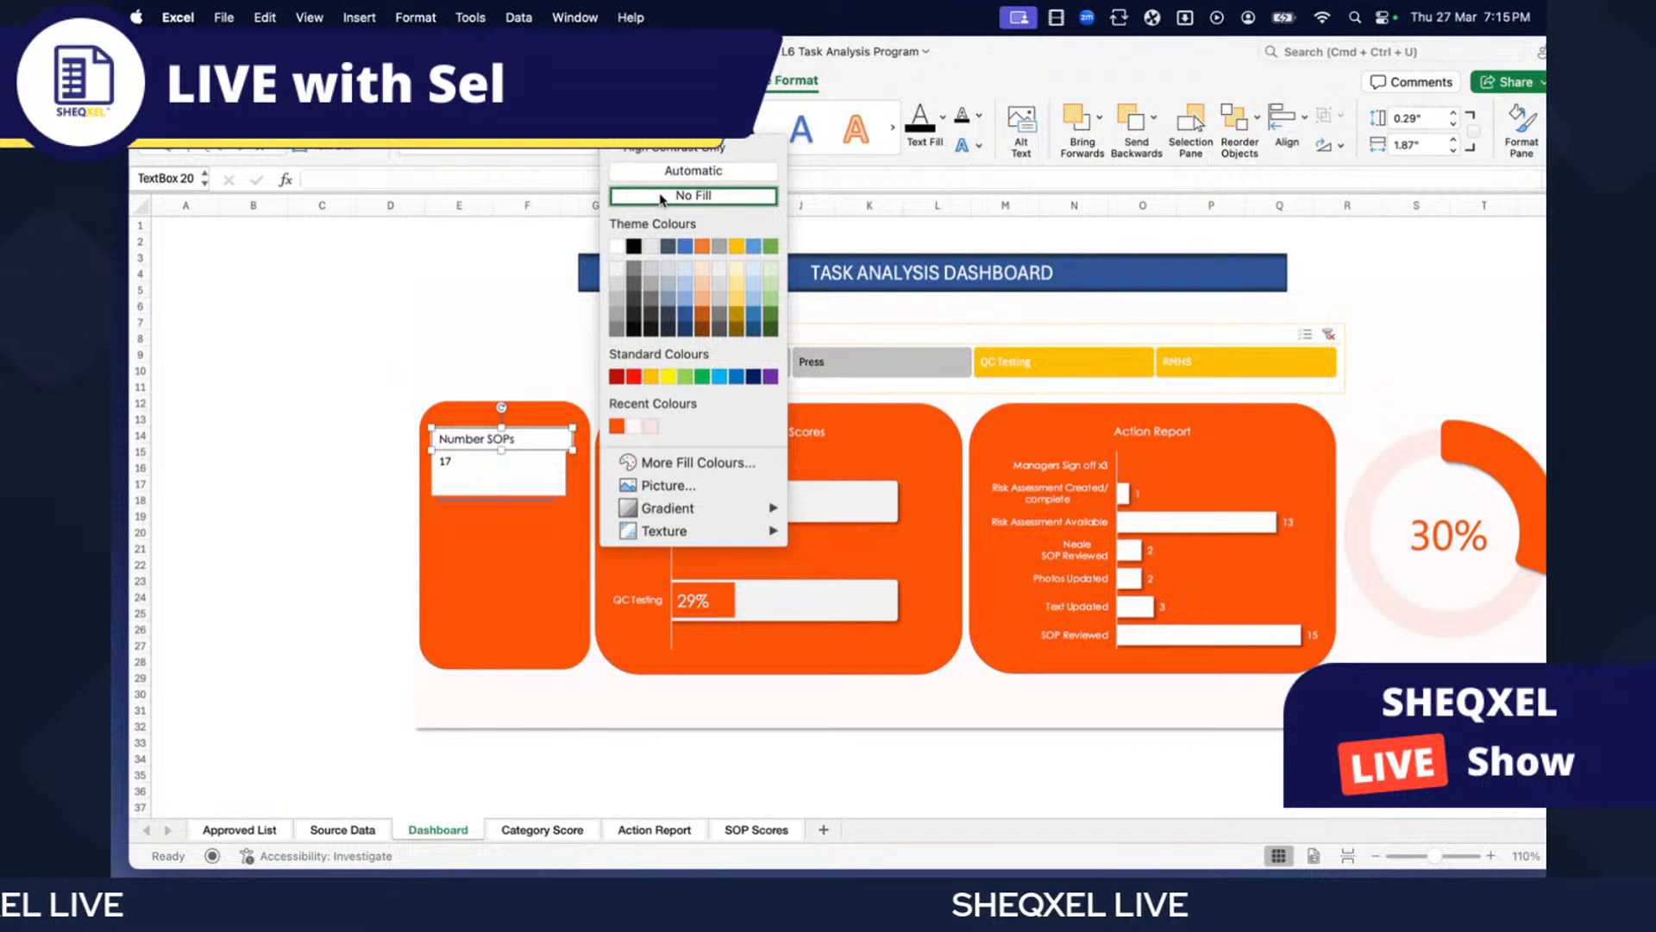
left_click(663, 197)
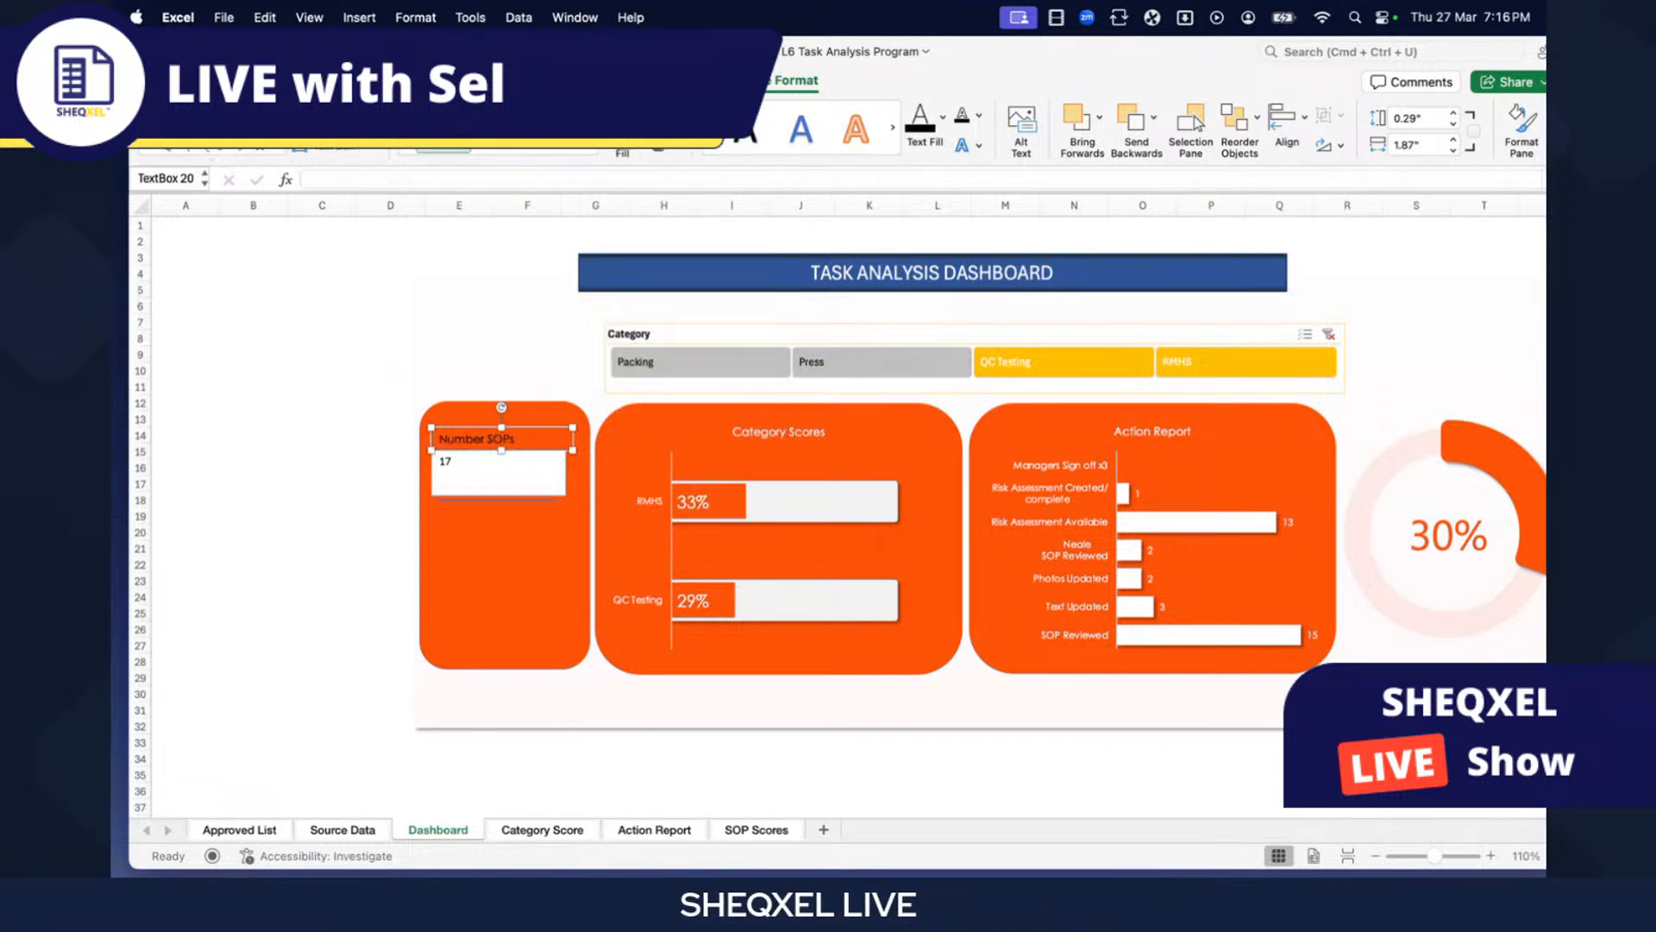
left_click(172, 80)
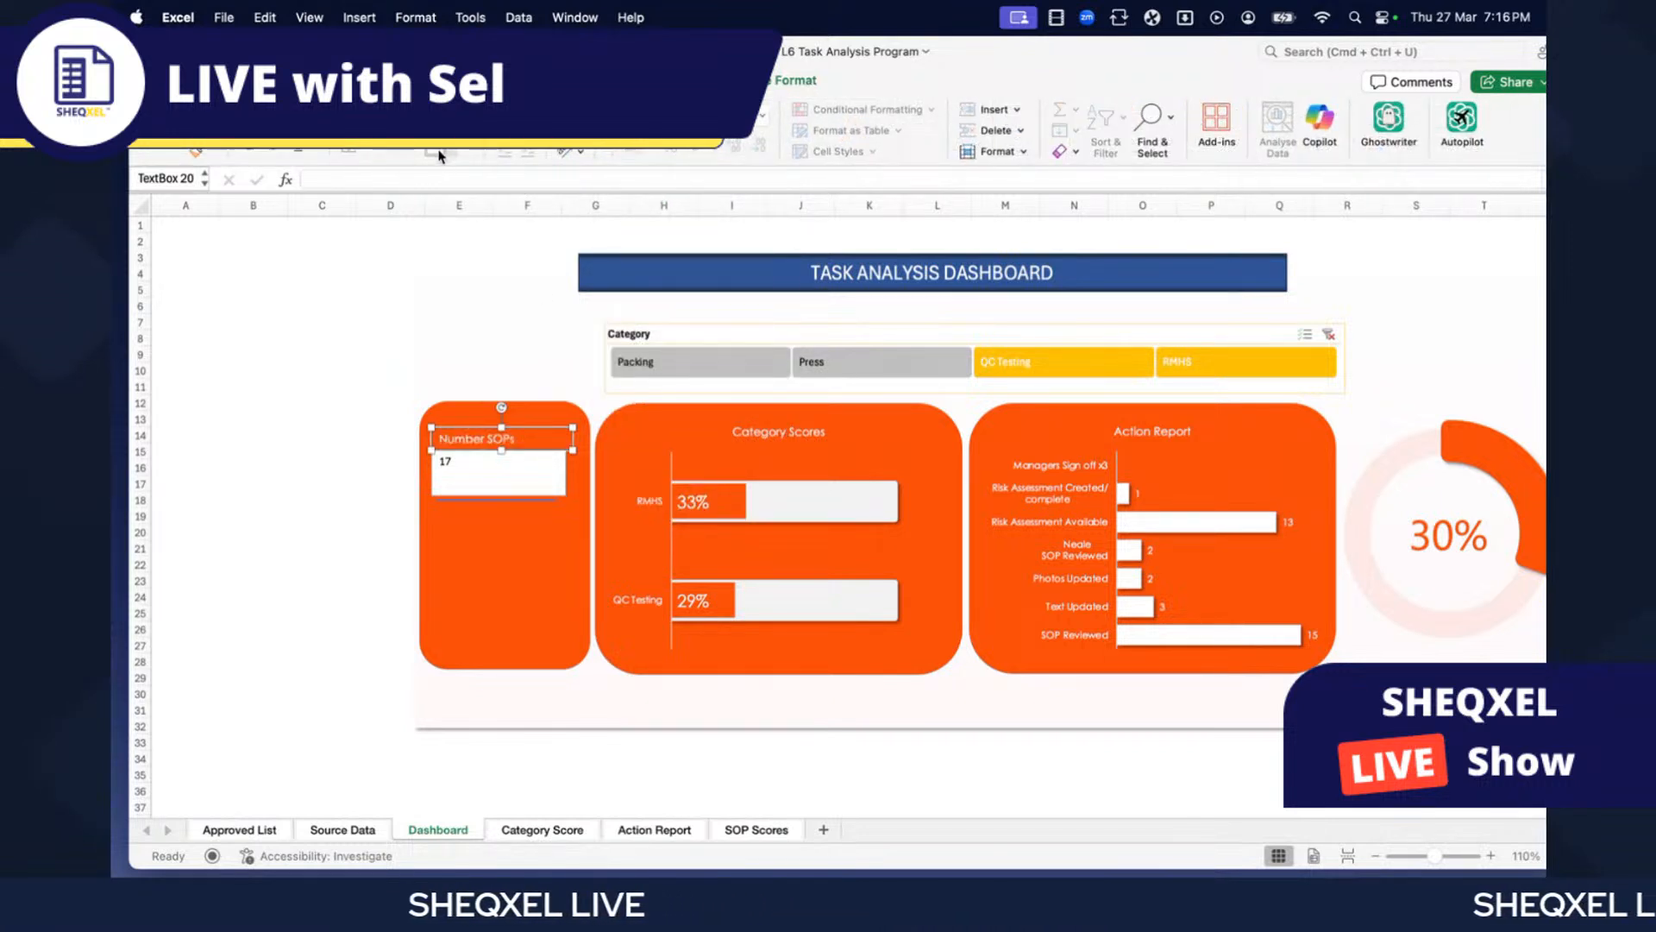
- Format the linked number text box with no fill, no outline, the chart font and larger white text
left_click(563, 489)
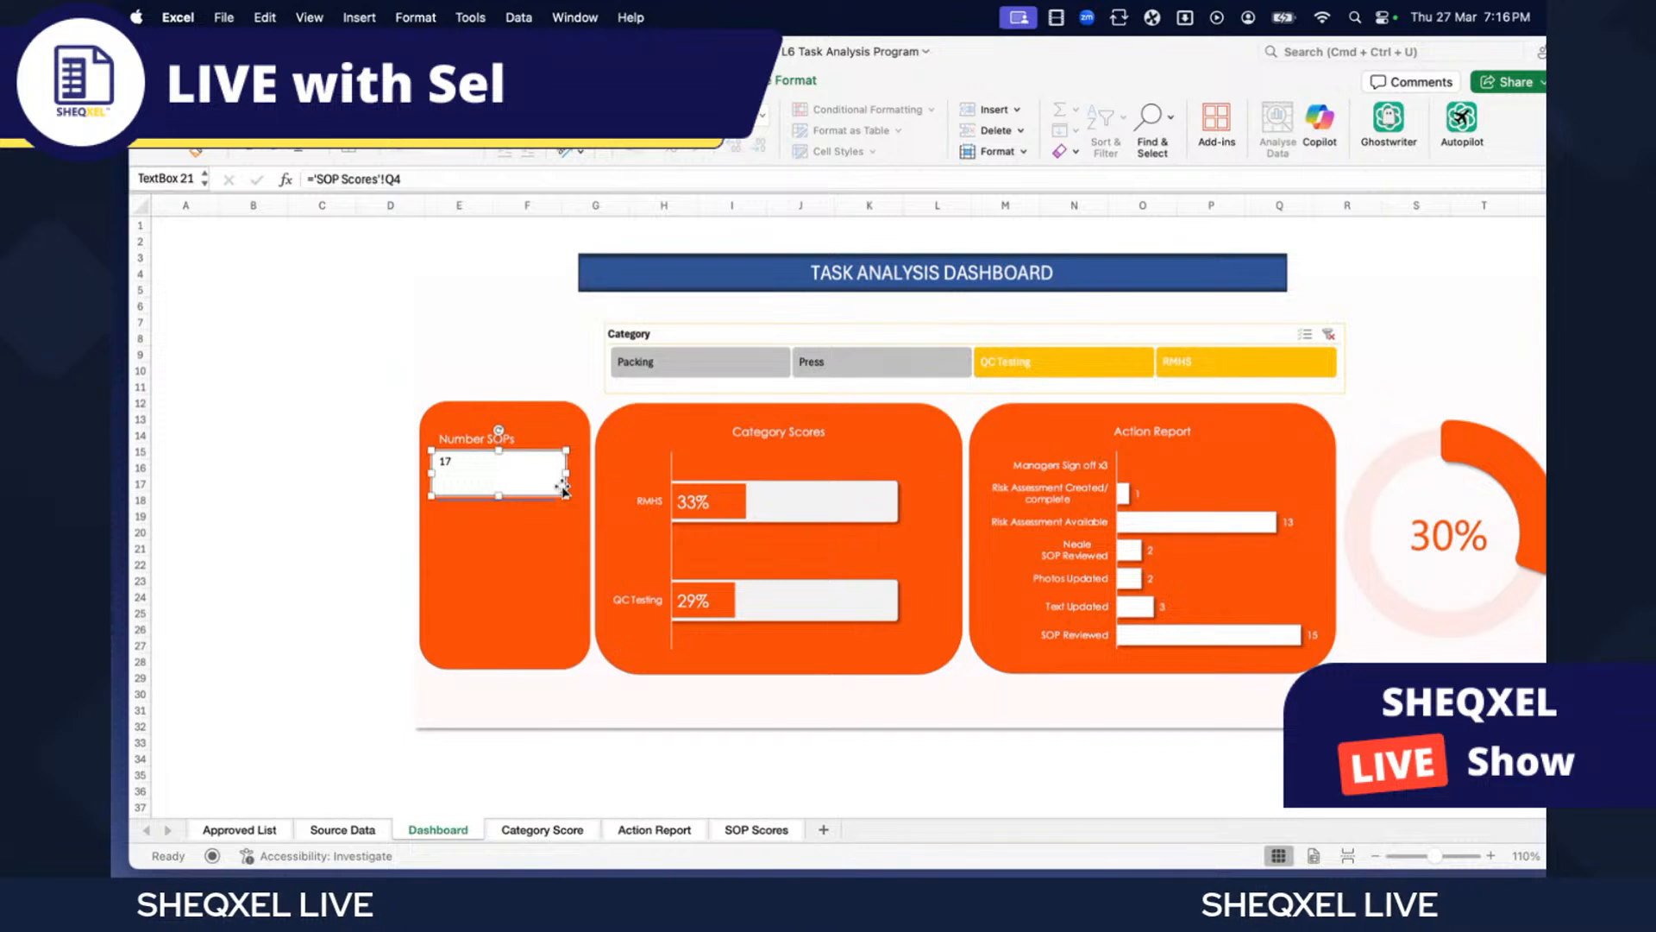
left_click(779, 80)
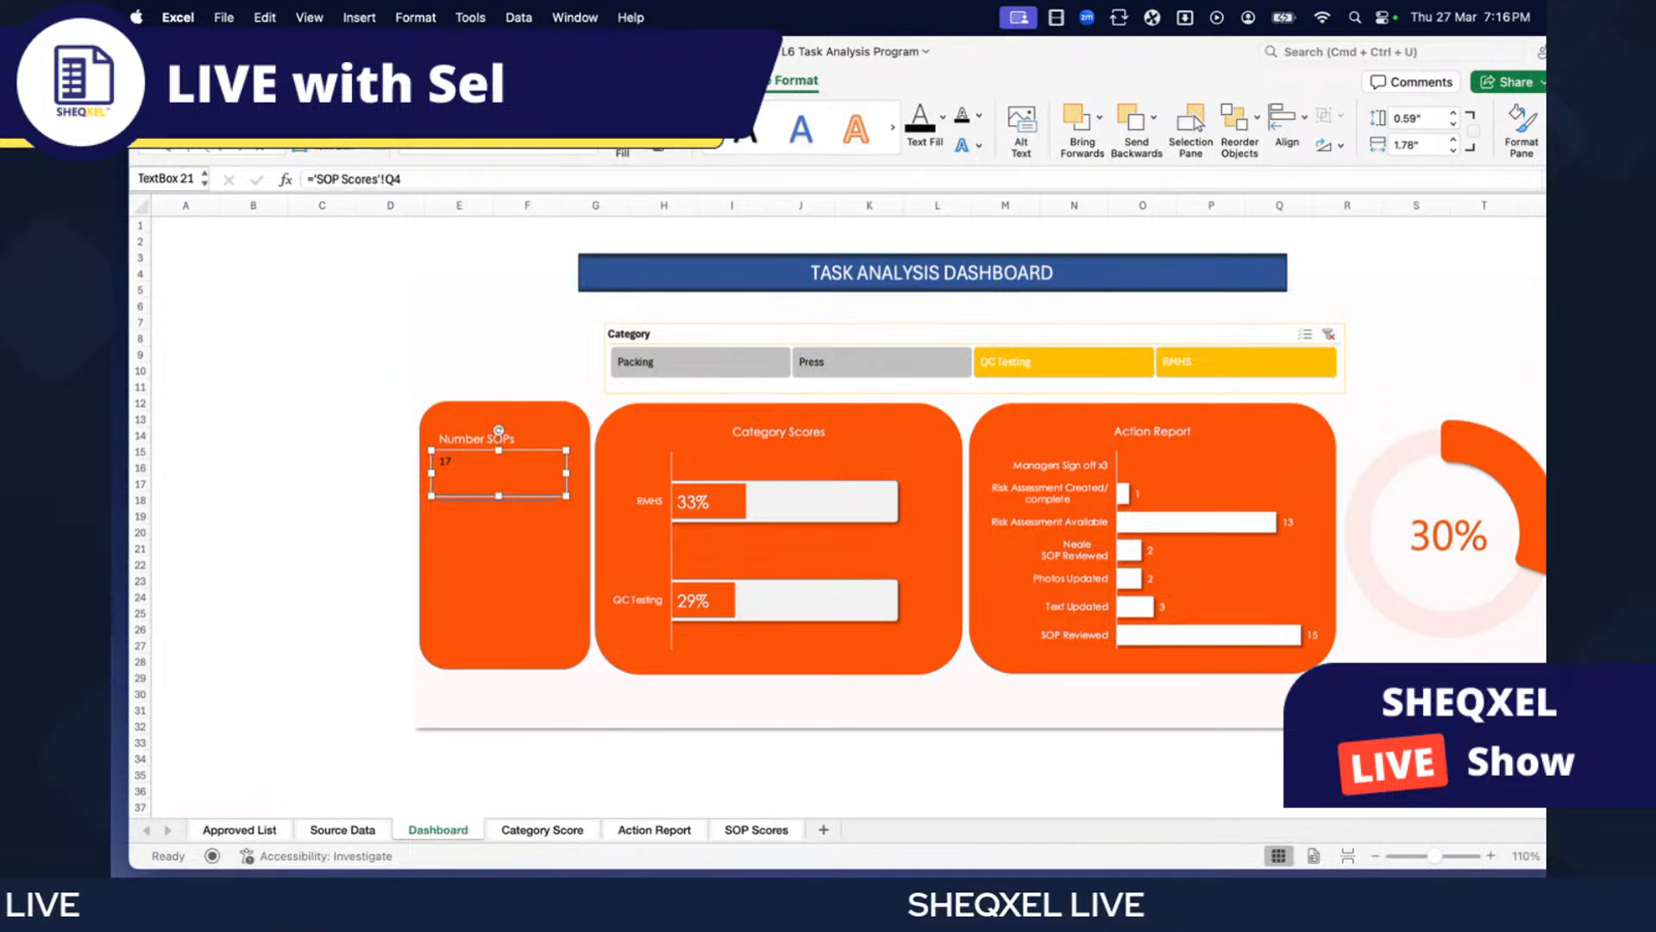
left_click(168, 80)
left_click(414, 115)
left_click(402, 250)
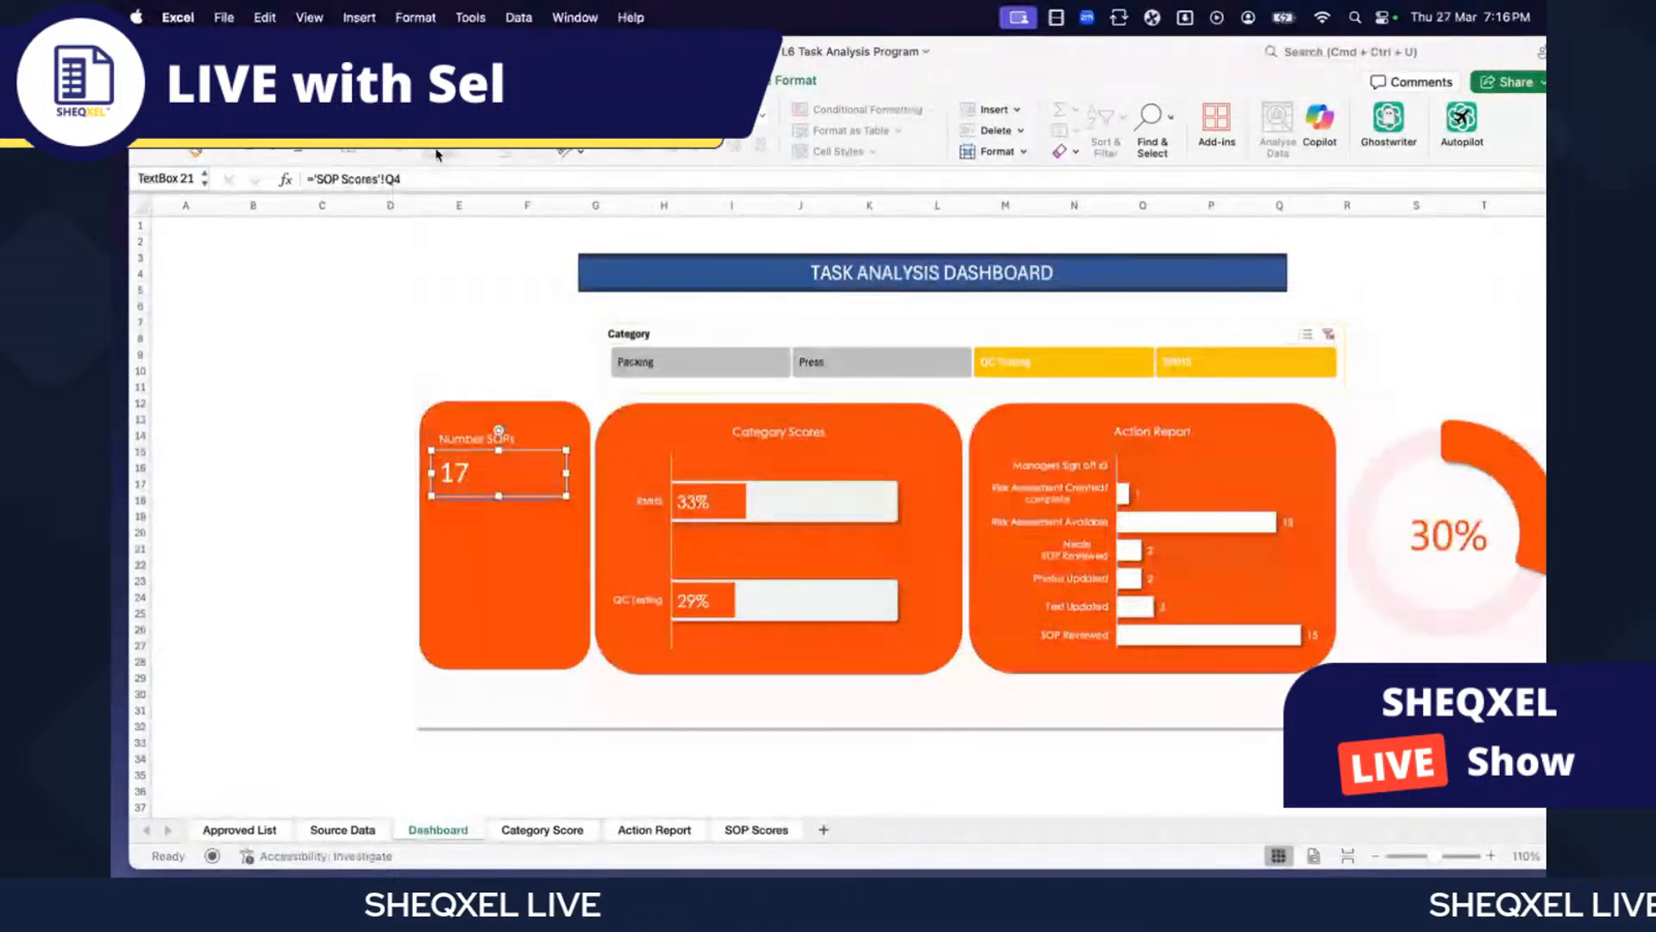
left_click(253, 483)
- Recolour the divider line beneath the linked SOP number white
left_click(484, 498)
left_click(482, 501)
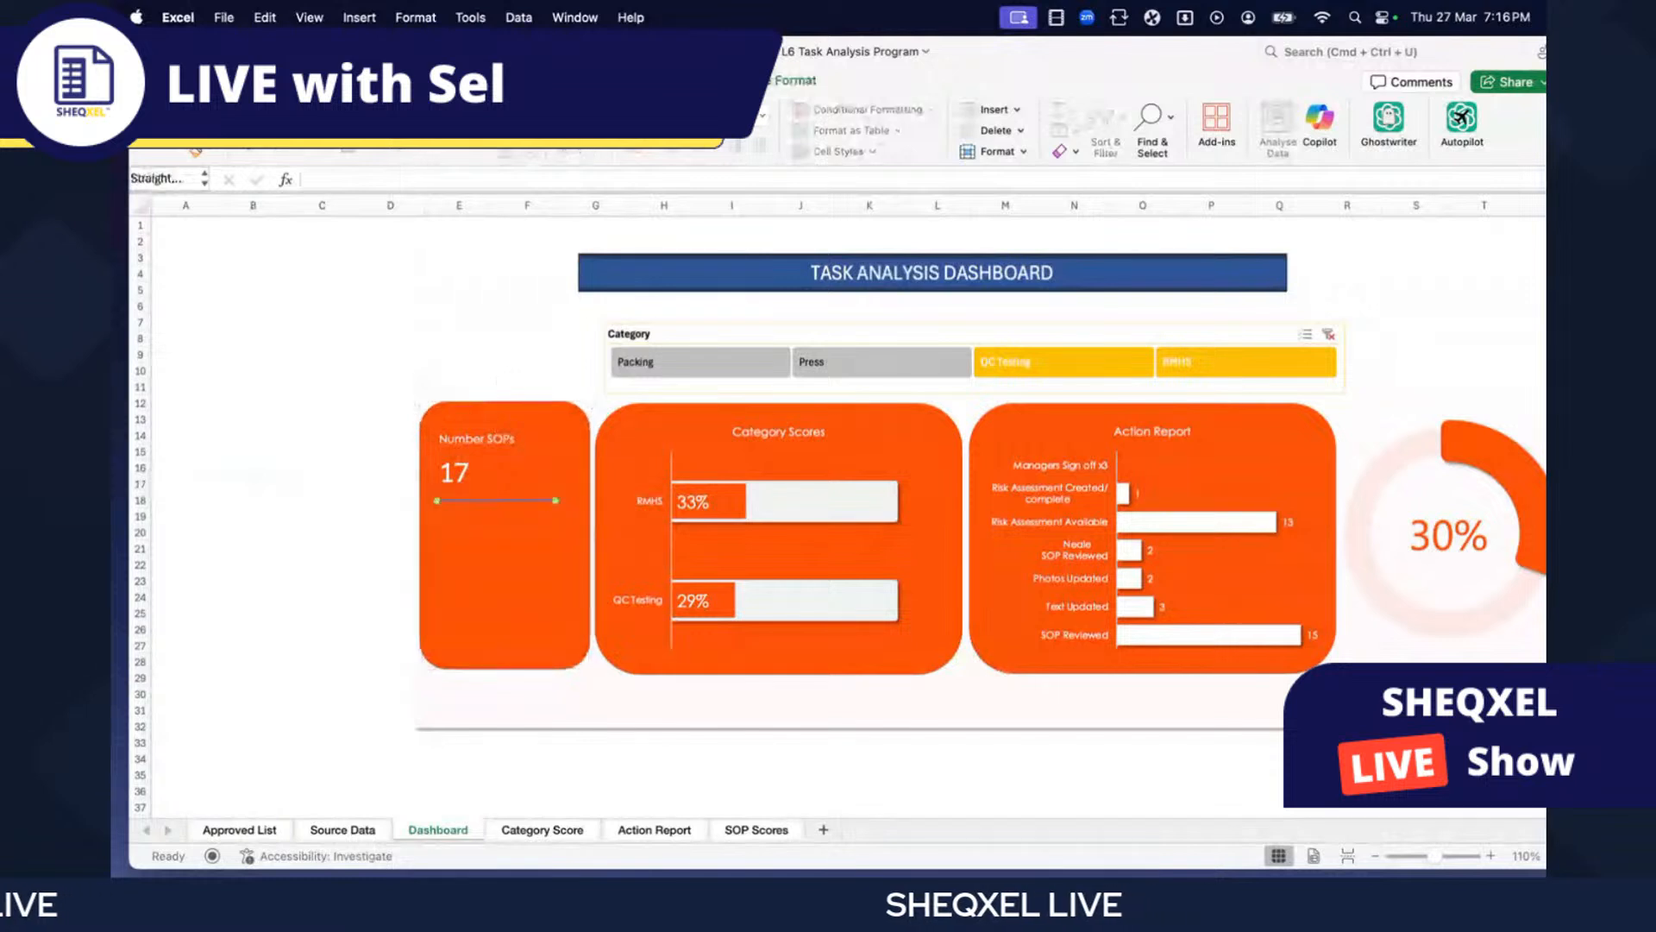
left_click(769, 83)
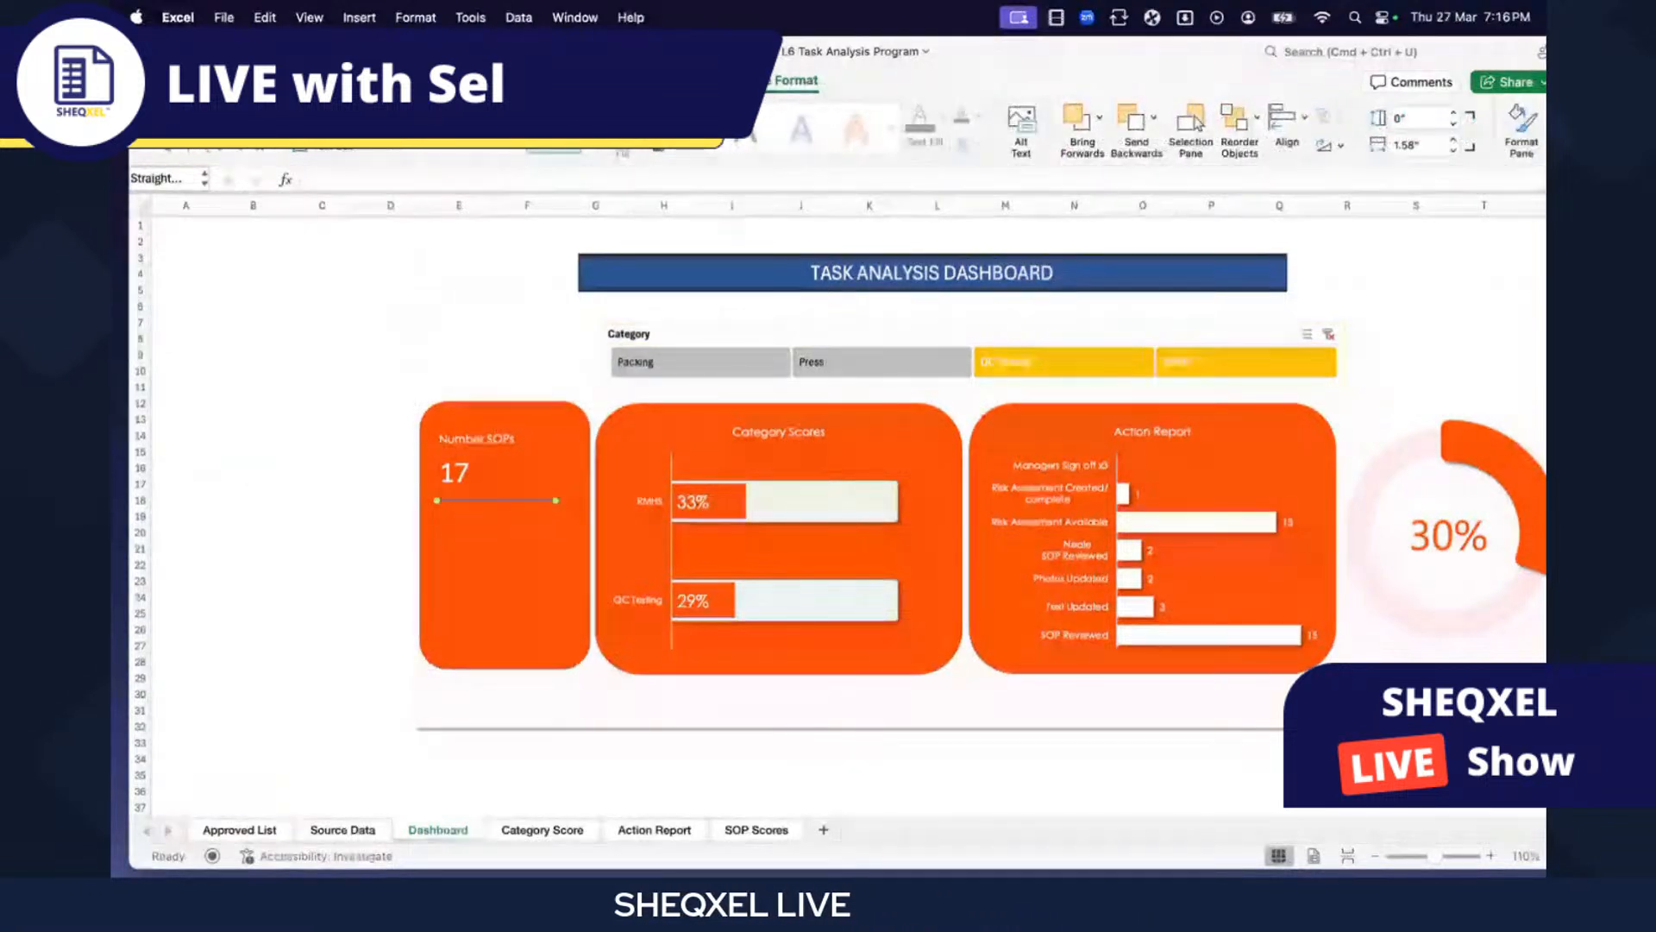
left_click(675, 115)
left_click(666, 240)
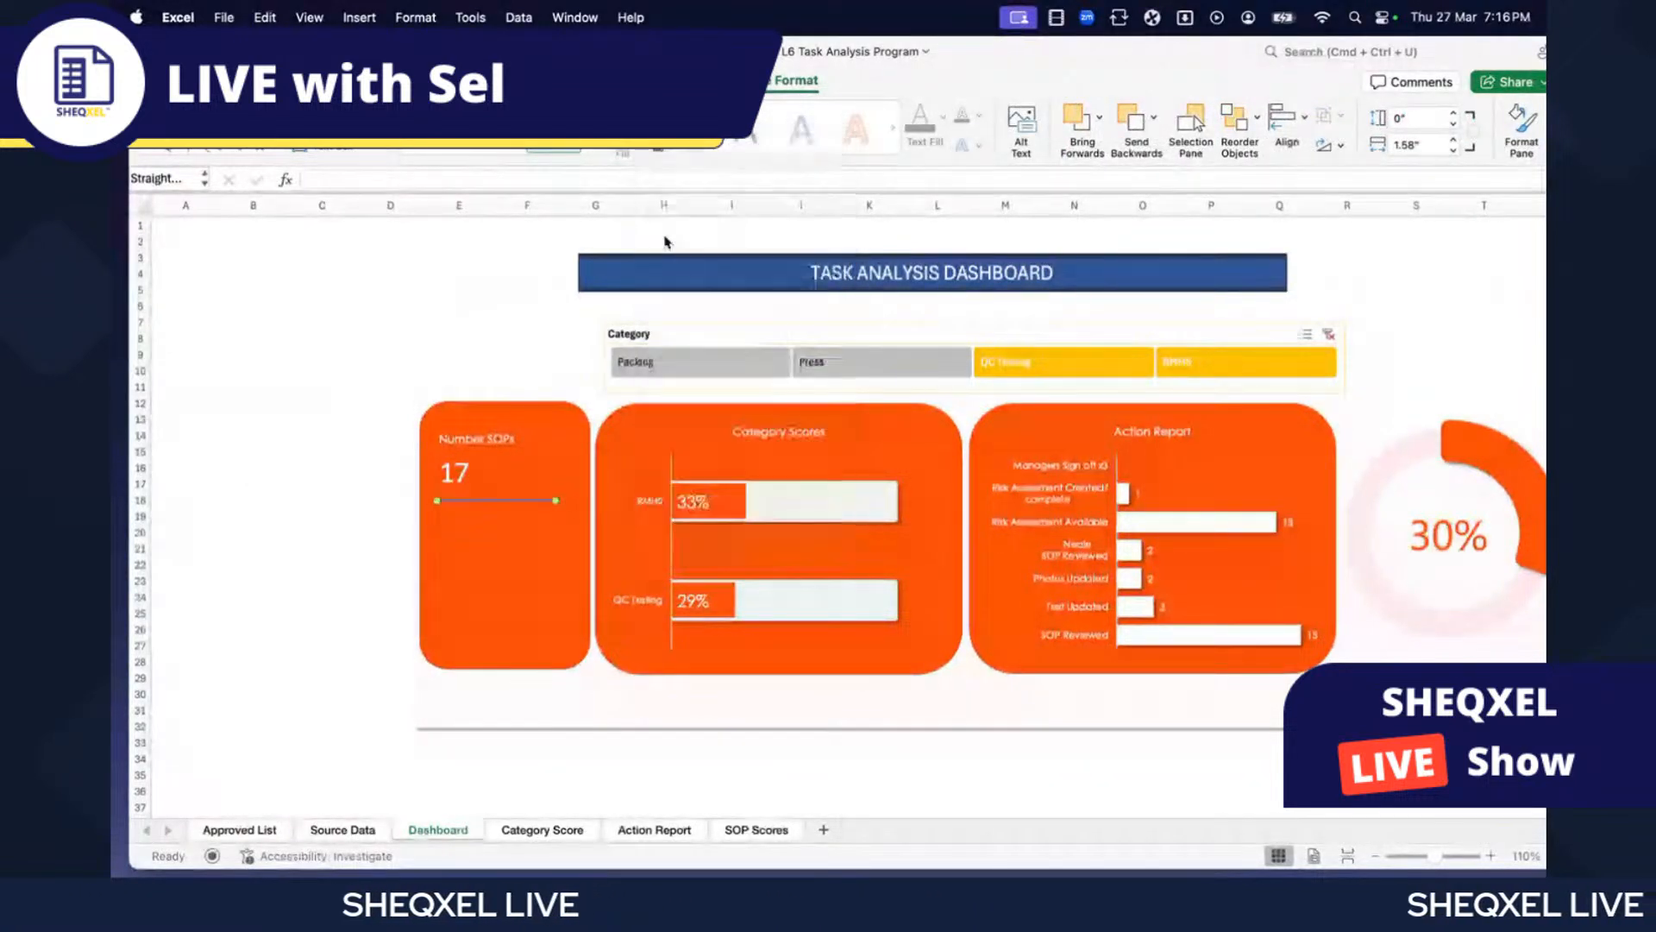
key("Escape")
- Nudge the linked number and the line beneath it upward, closer to the Number SOPs label
left_click(486, 444)
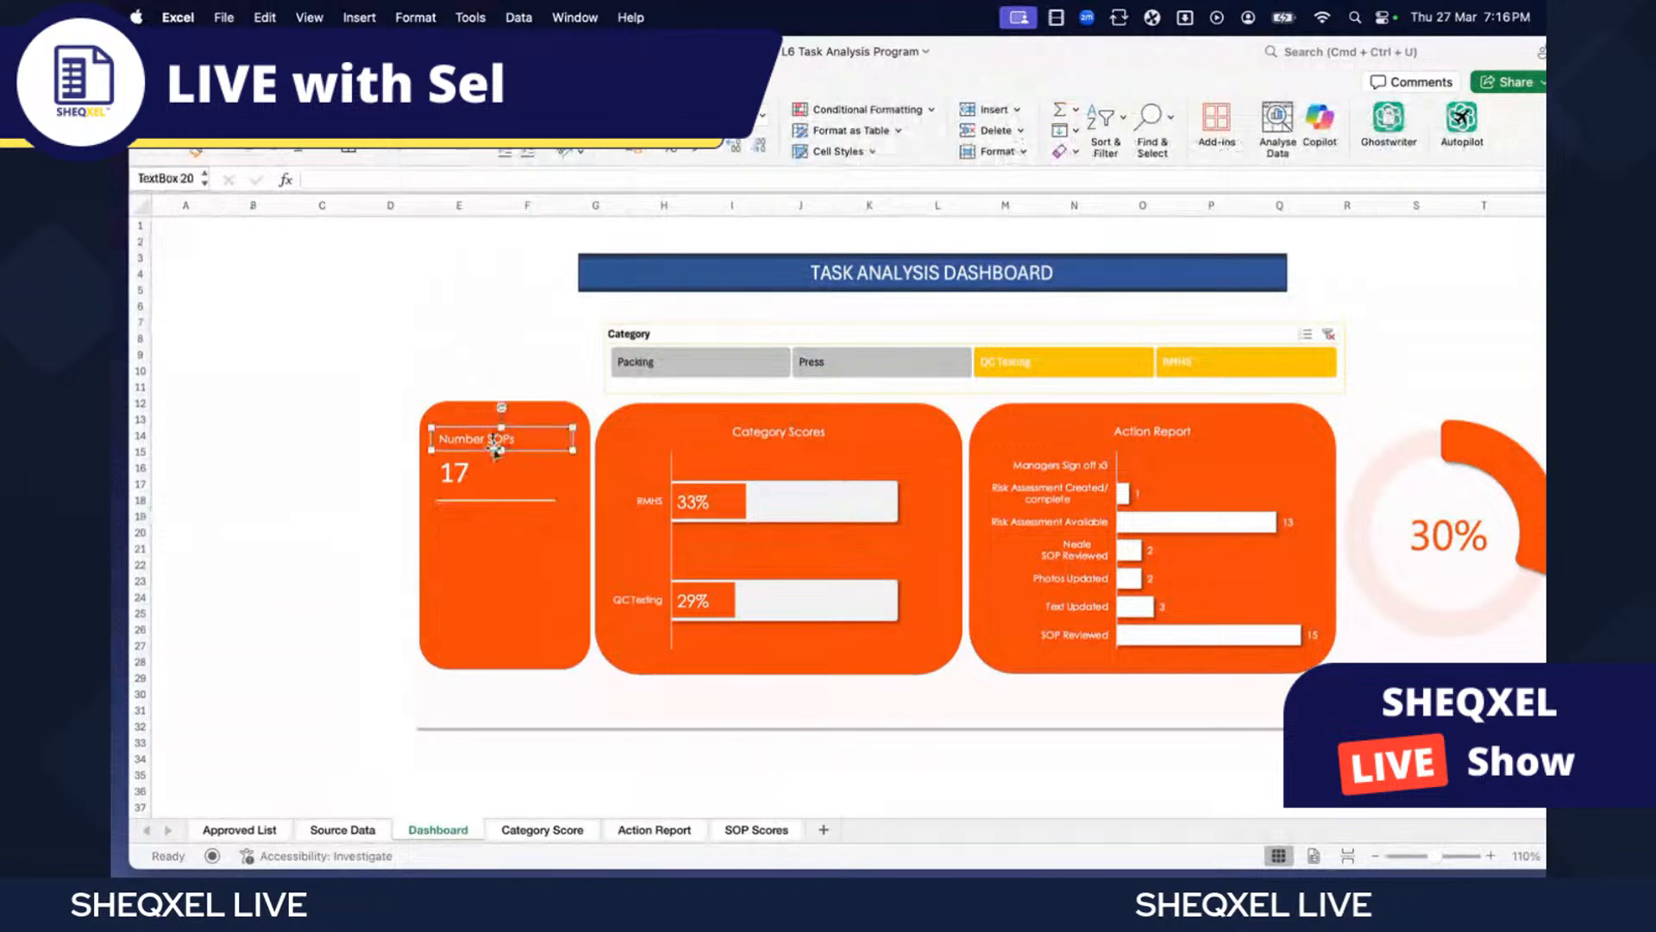
key("Escape")
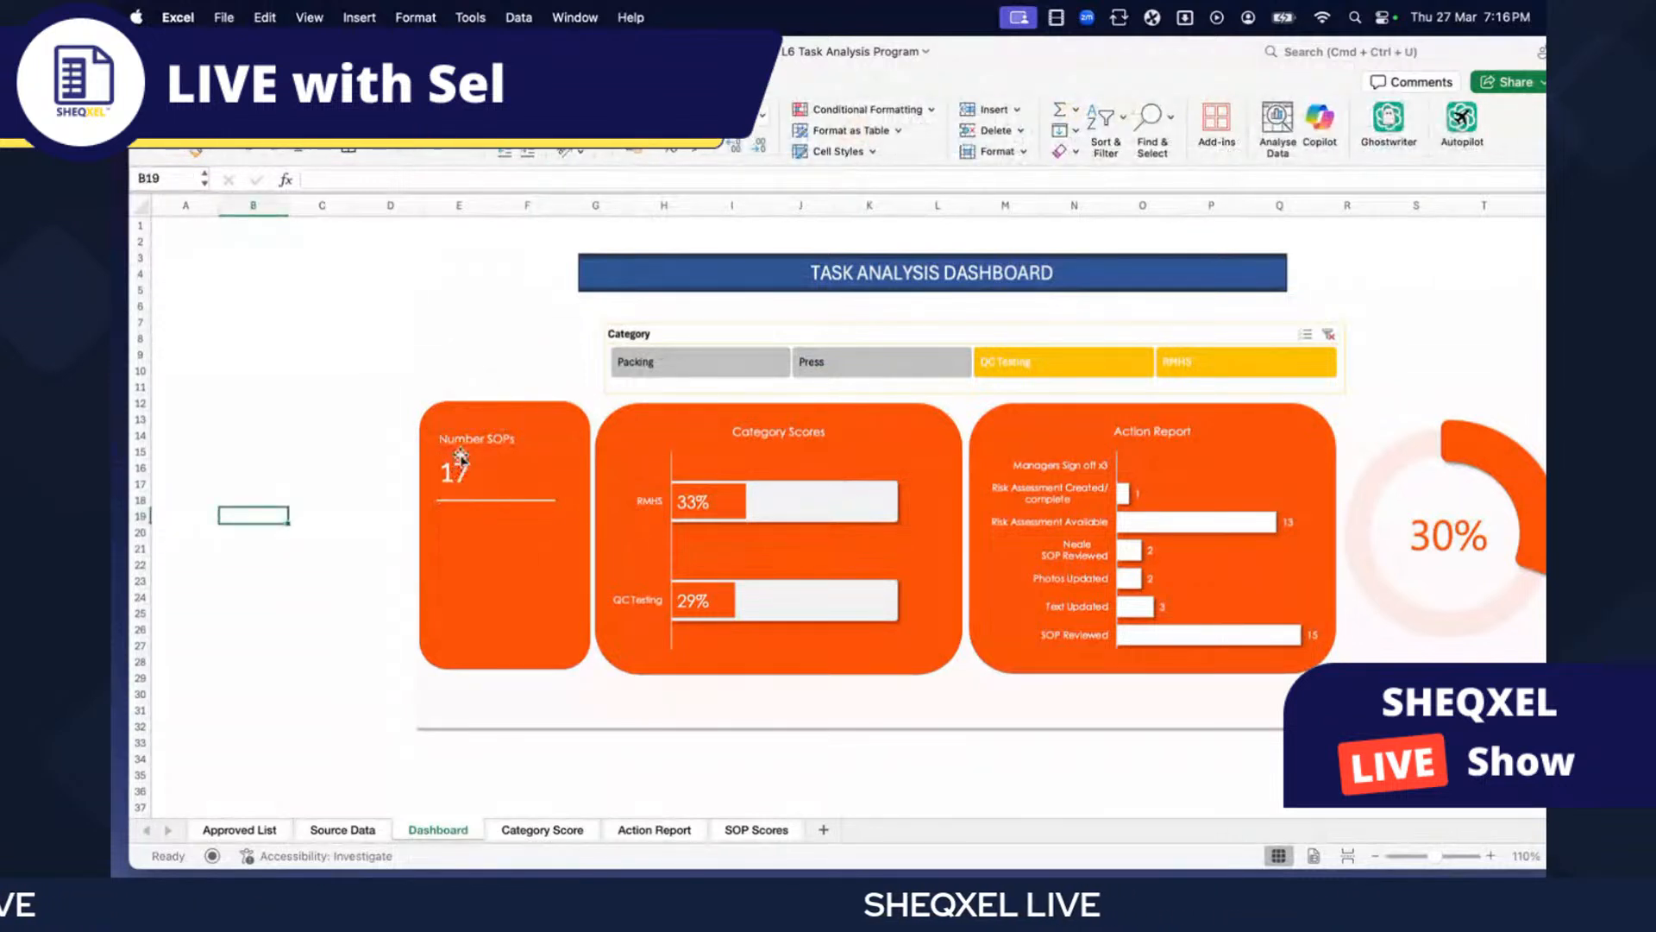
left_click(457, 475)
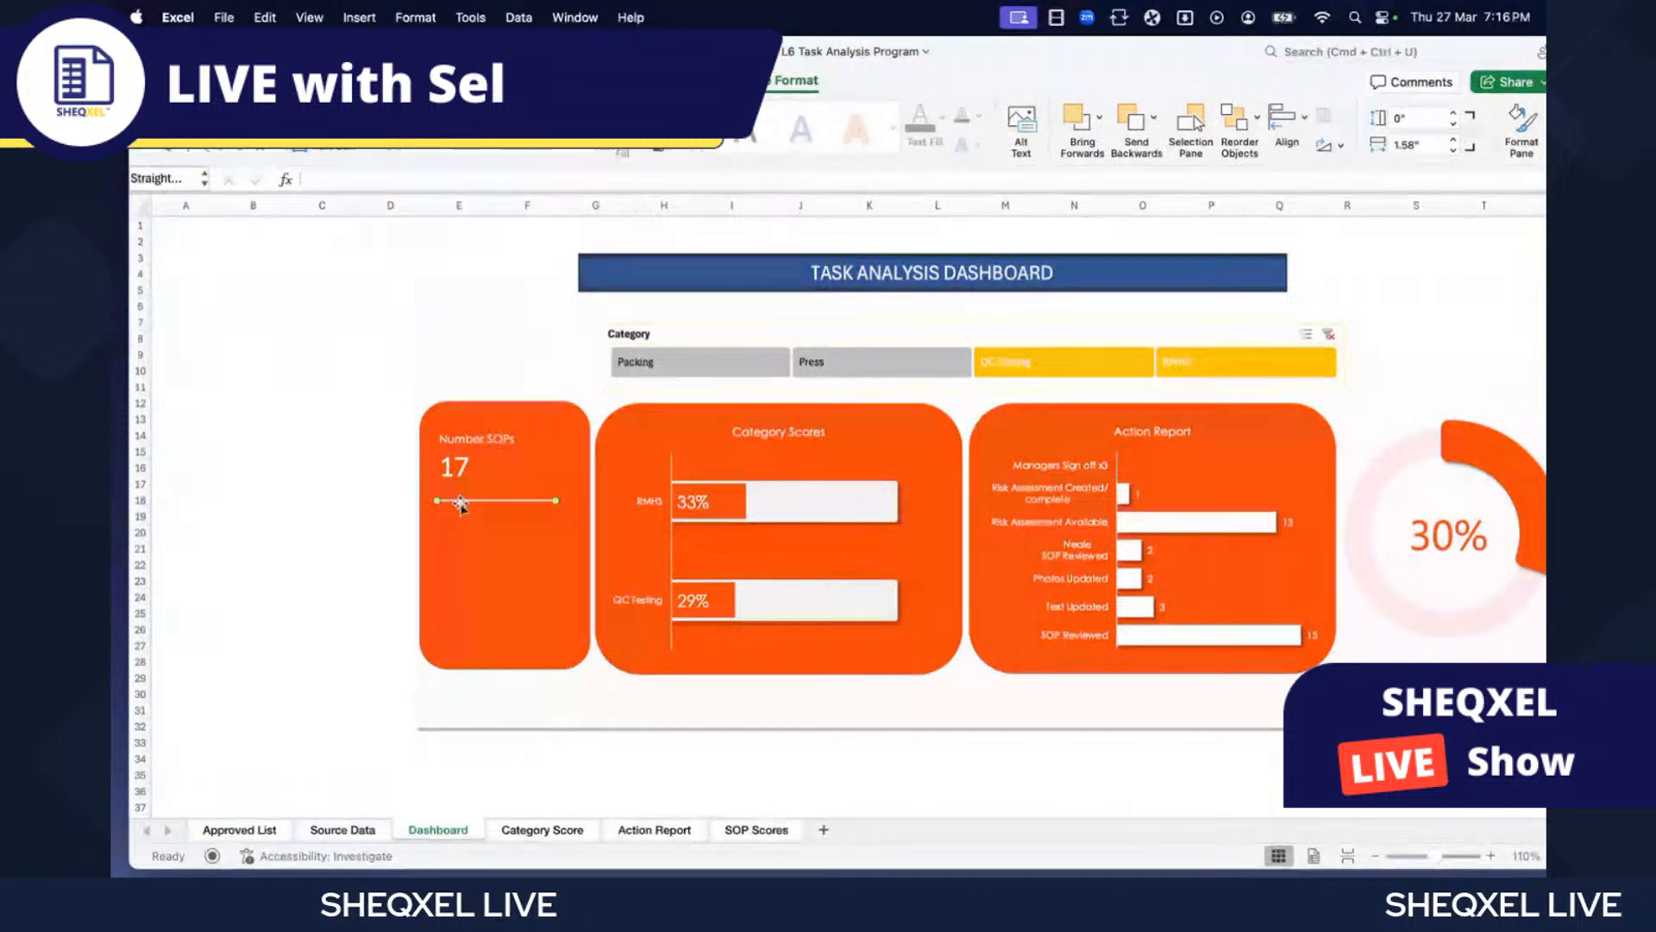
left_click(461, 501)
key("Up")
key("Up")
key("Up")
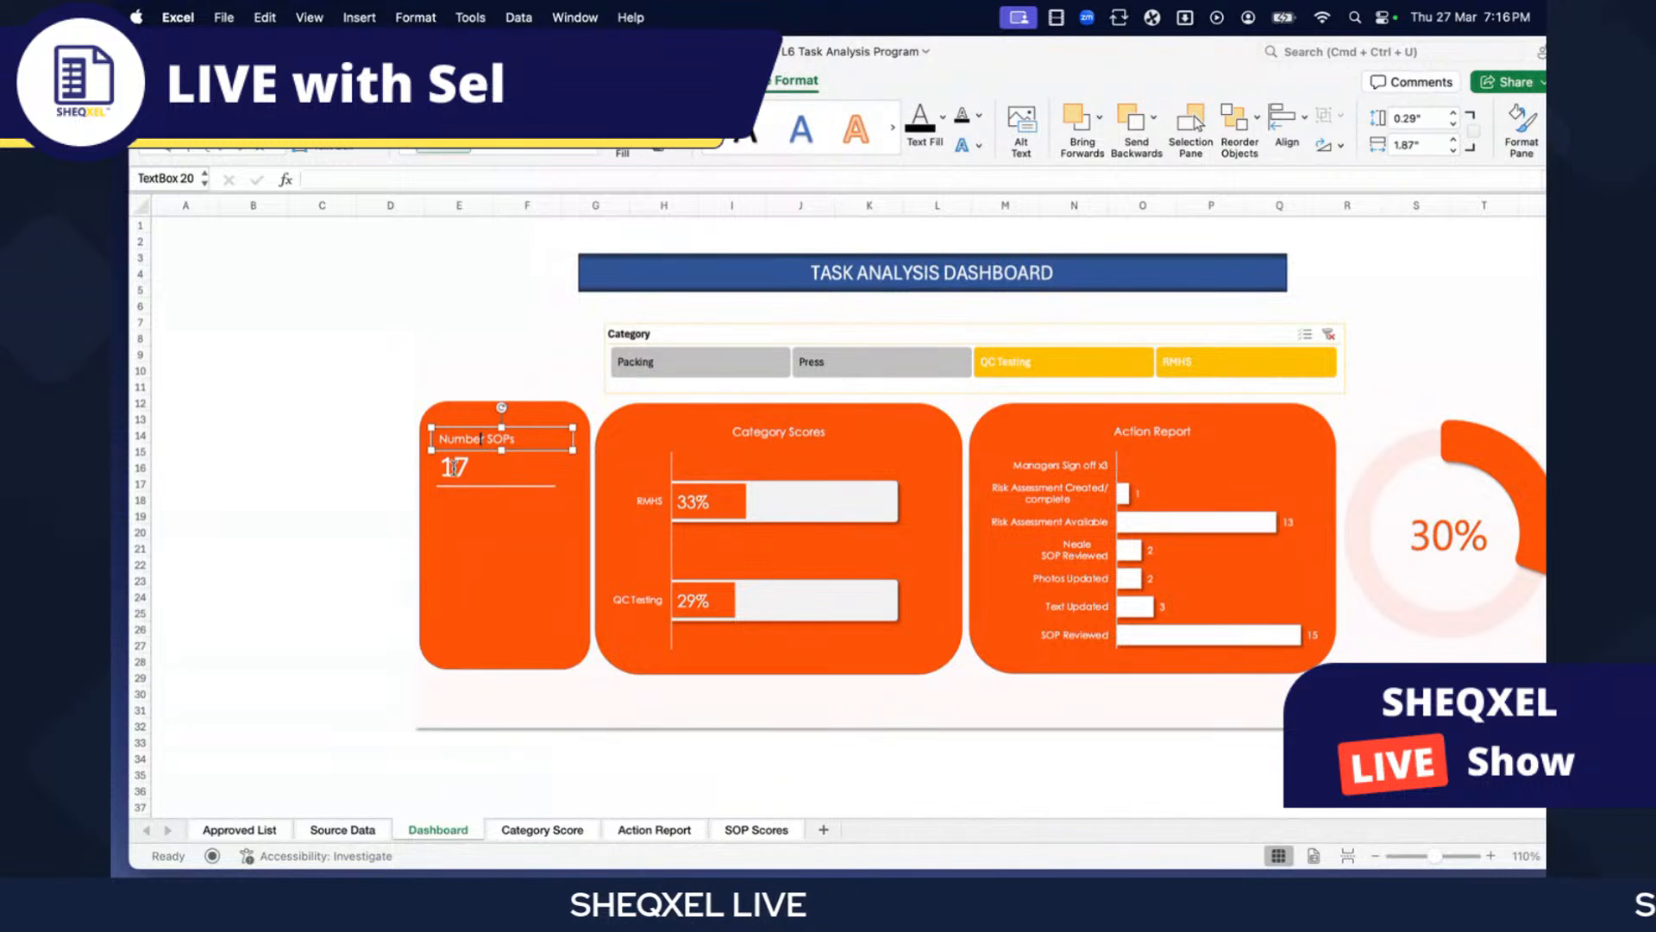
- Test the Category slicer with all categories and with Packing alone, ending with all four categories selected
left_click(703, 369)
left_click_drag(857, 373, 1196, 377)
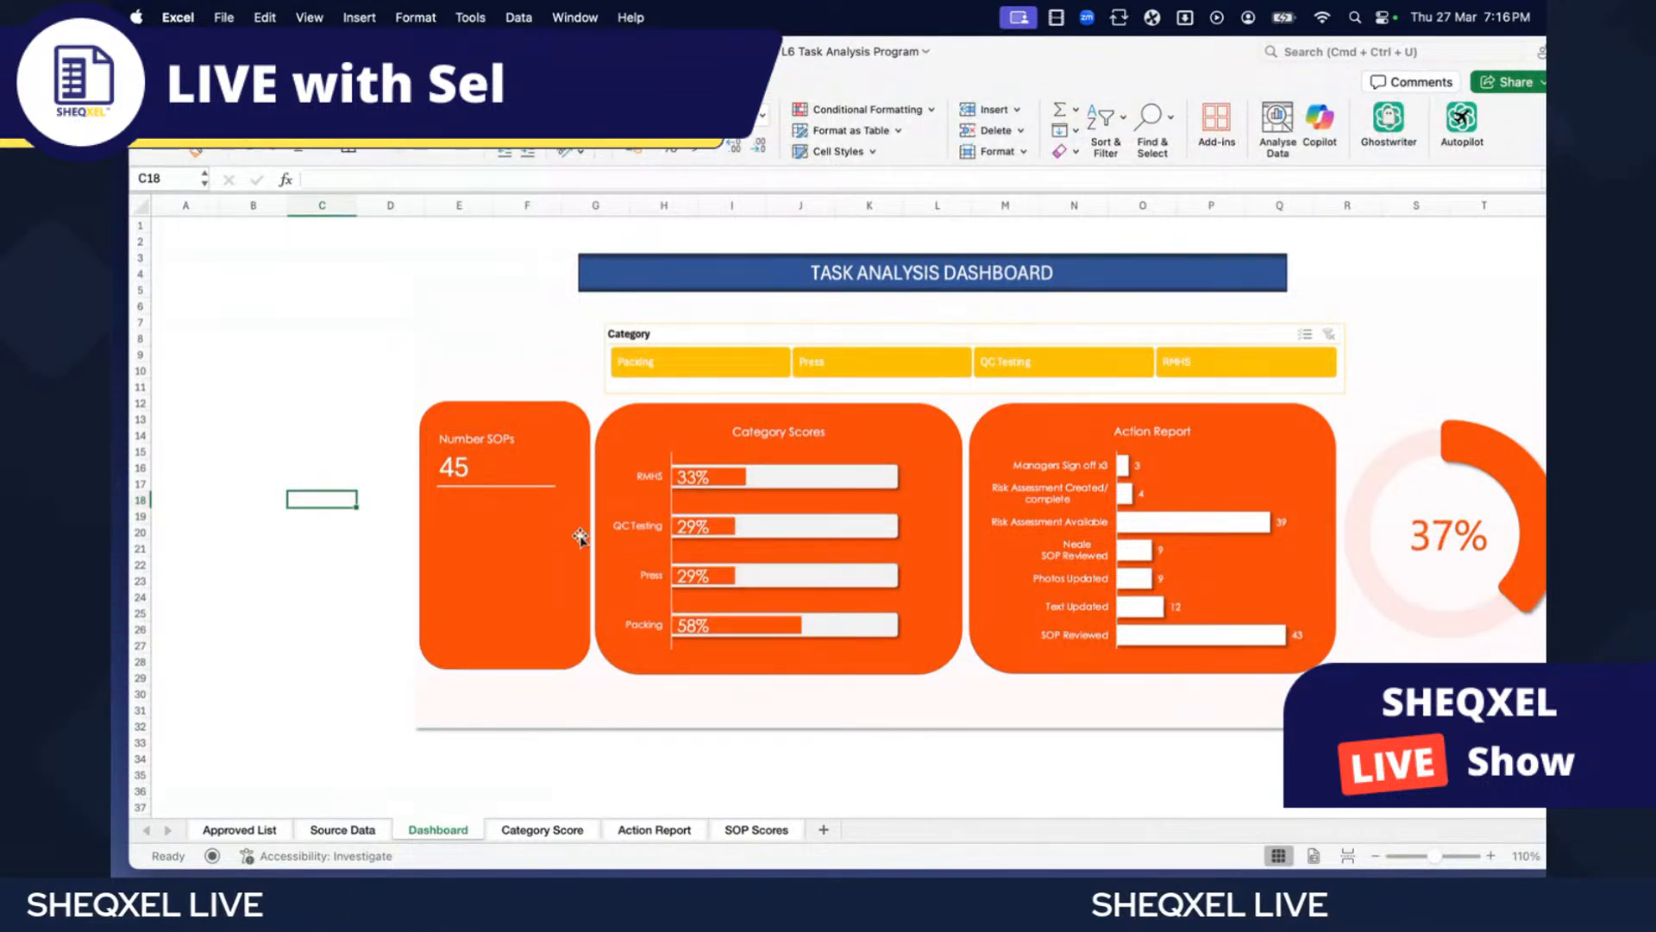
left_click(691, 371)
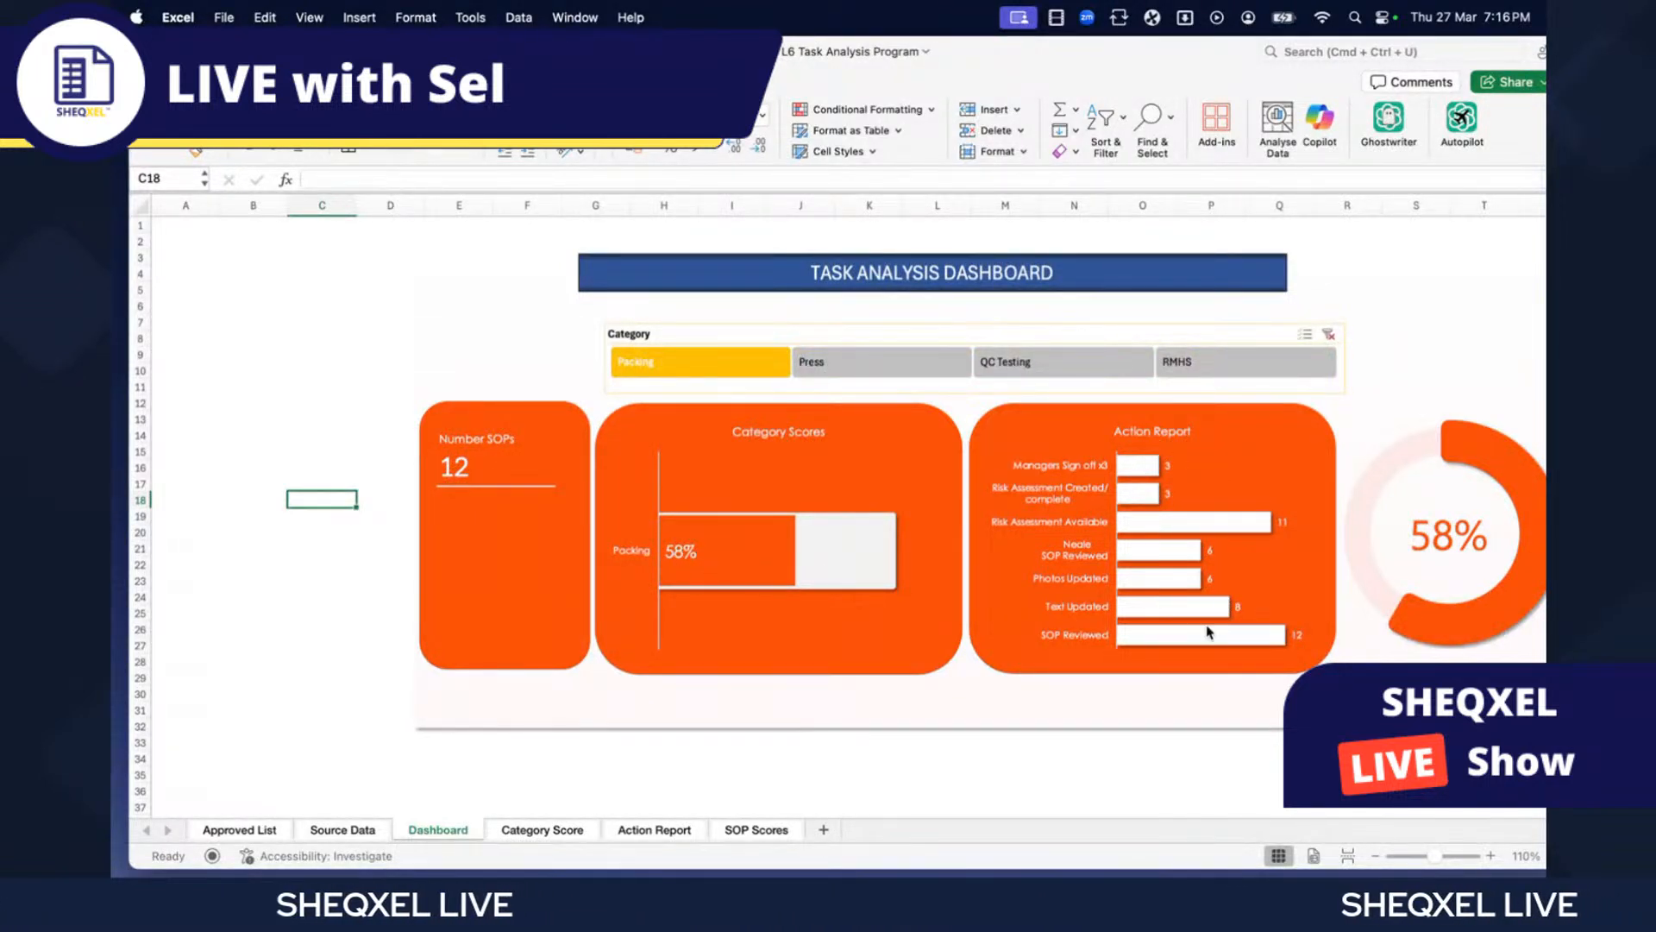
left_click_drag(729, 363, 1258, 378)
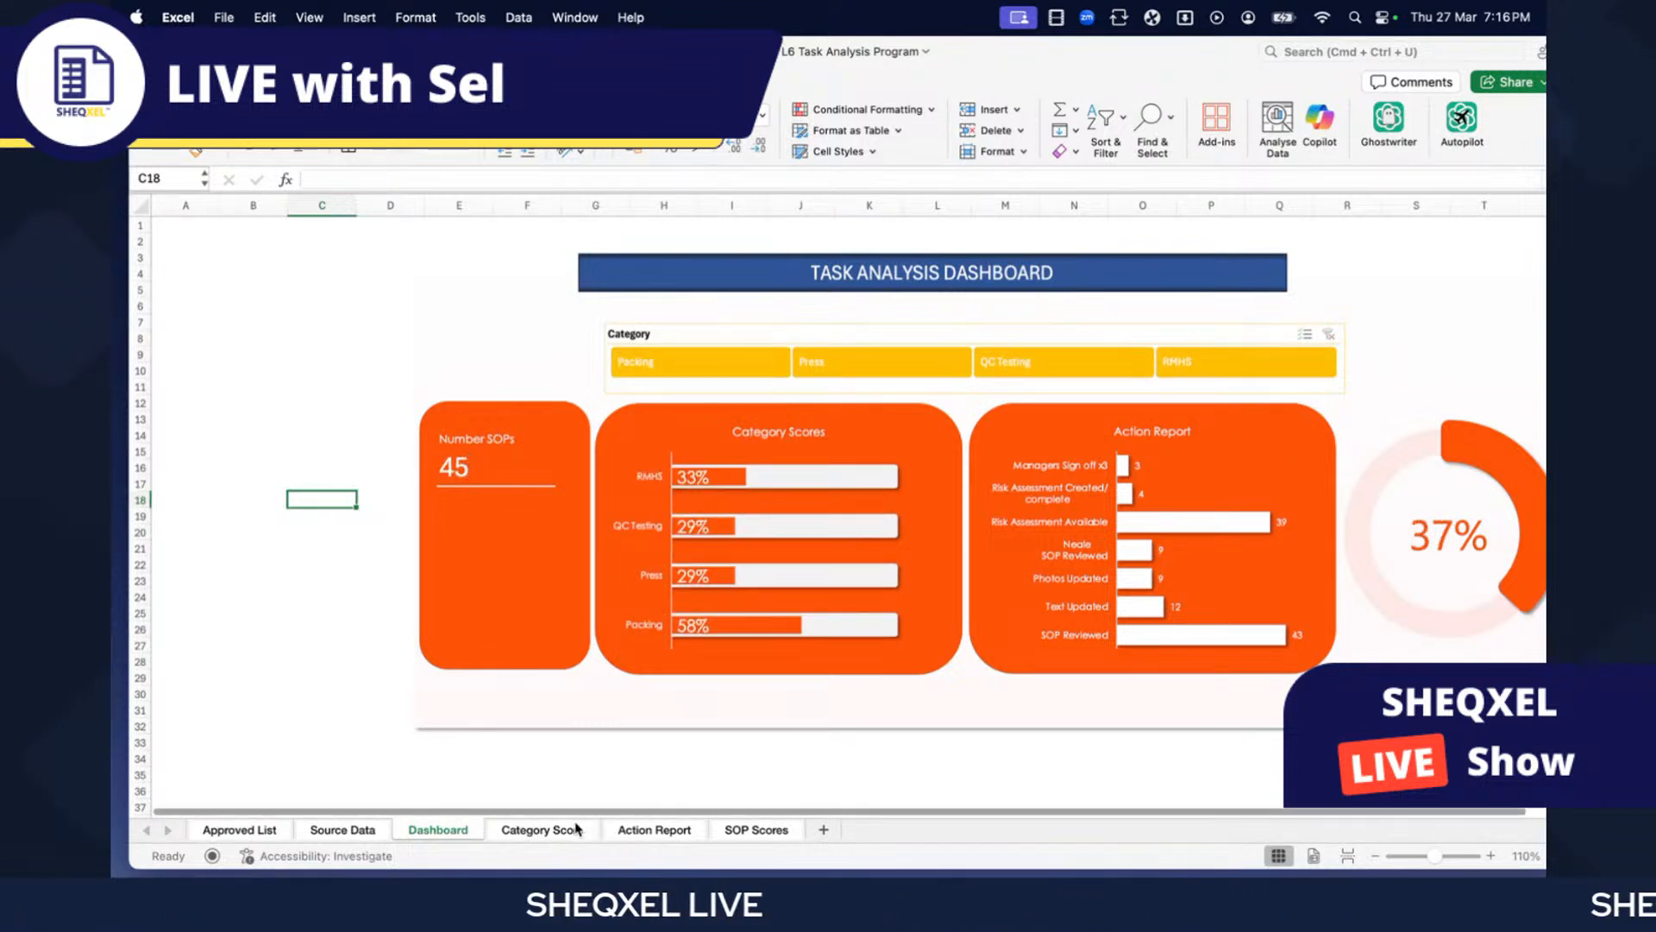
- Copy the COUNTA formula from Q4 on the SOP Scores sheet into AA6 on the Category Score sheet
left_click(542, 830)
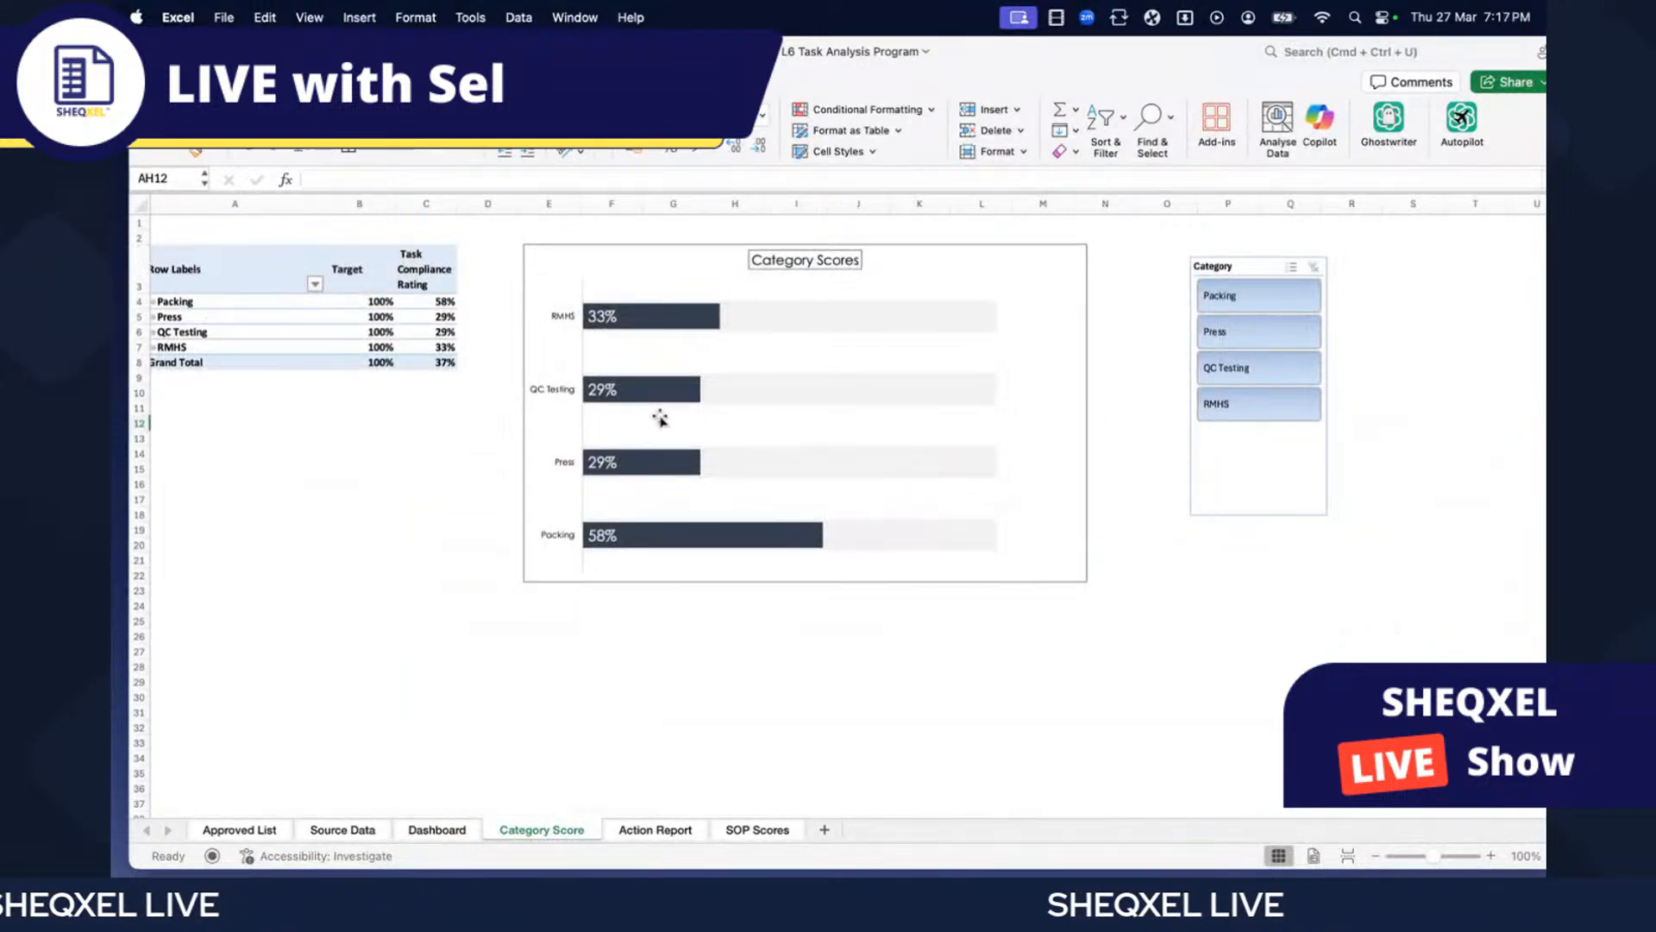
left_click(752, 830)
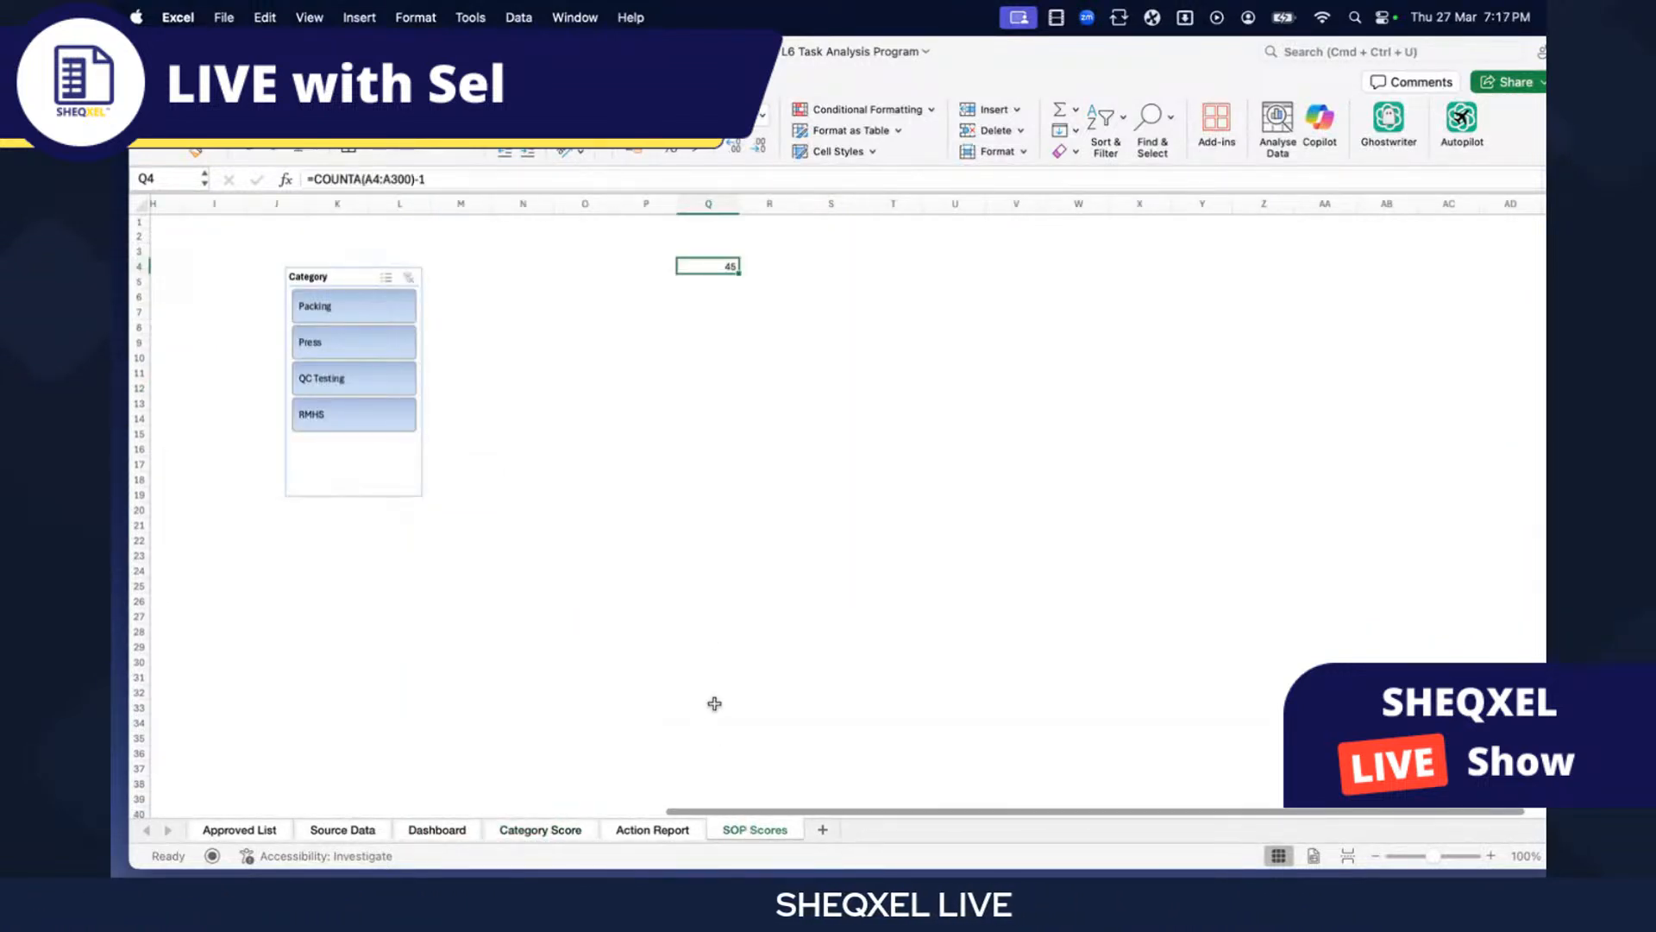
left_click(651, 826)
scroll(895, 594, "right", 10)
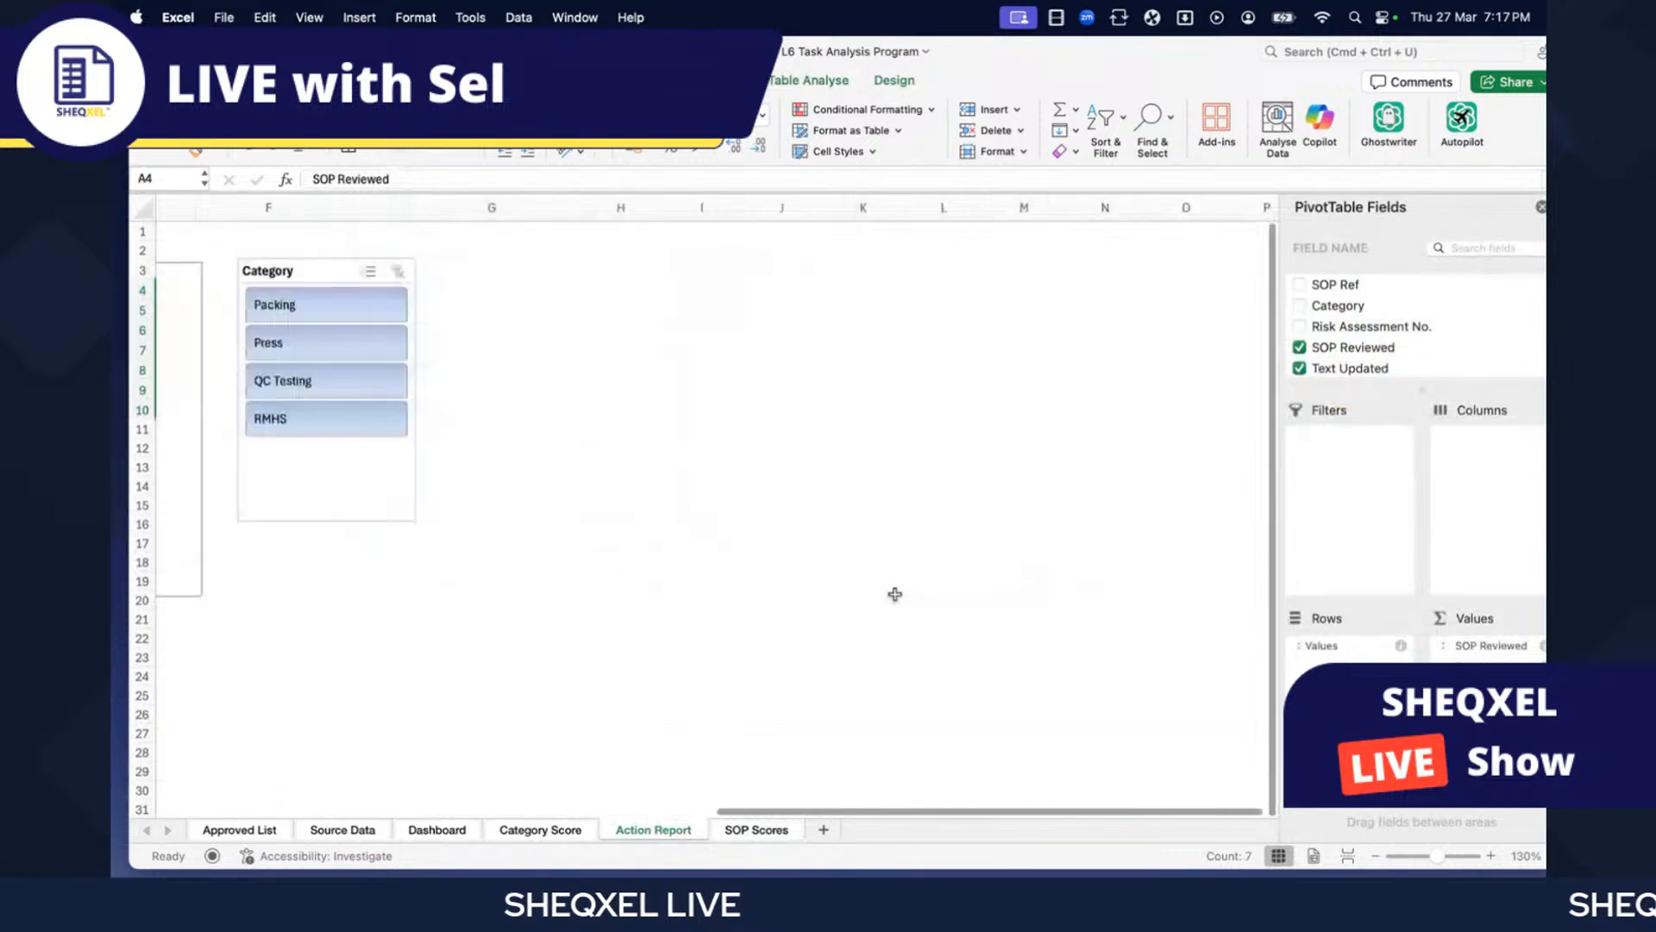
scroll(897, 593, "left", 5)
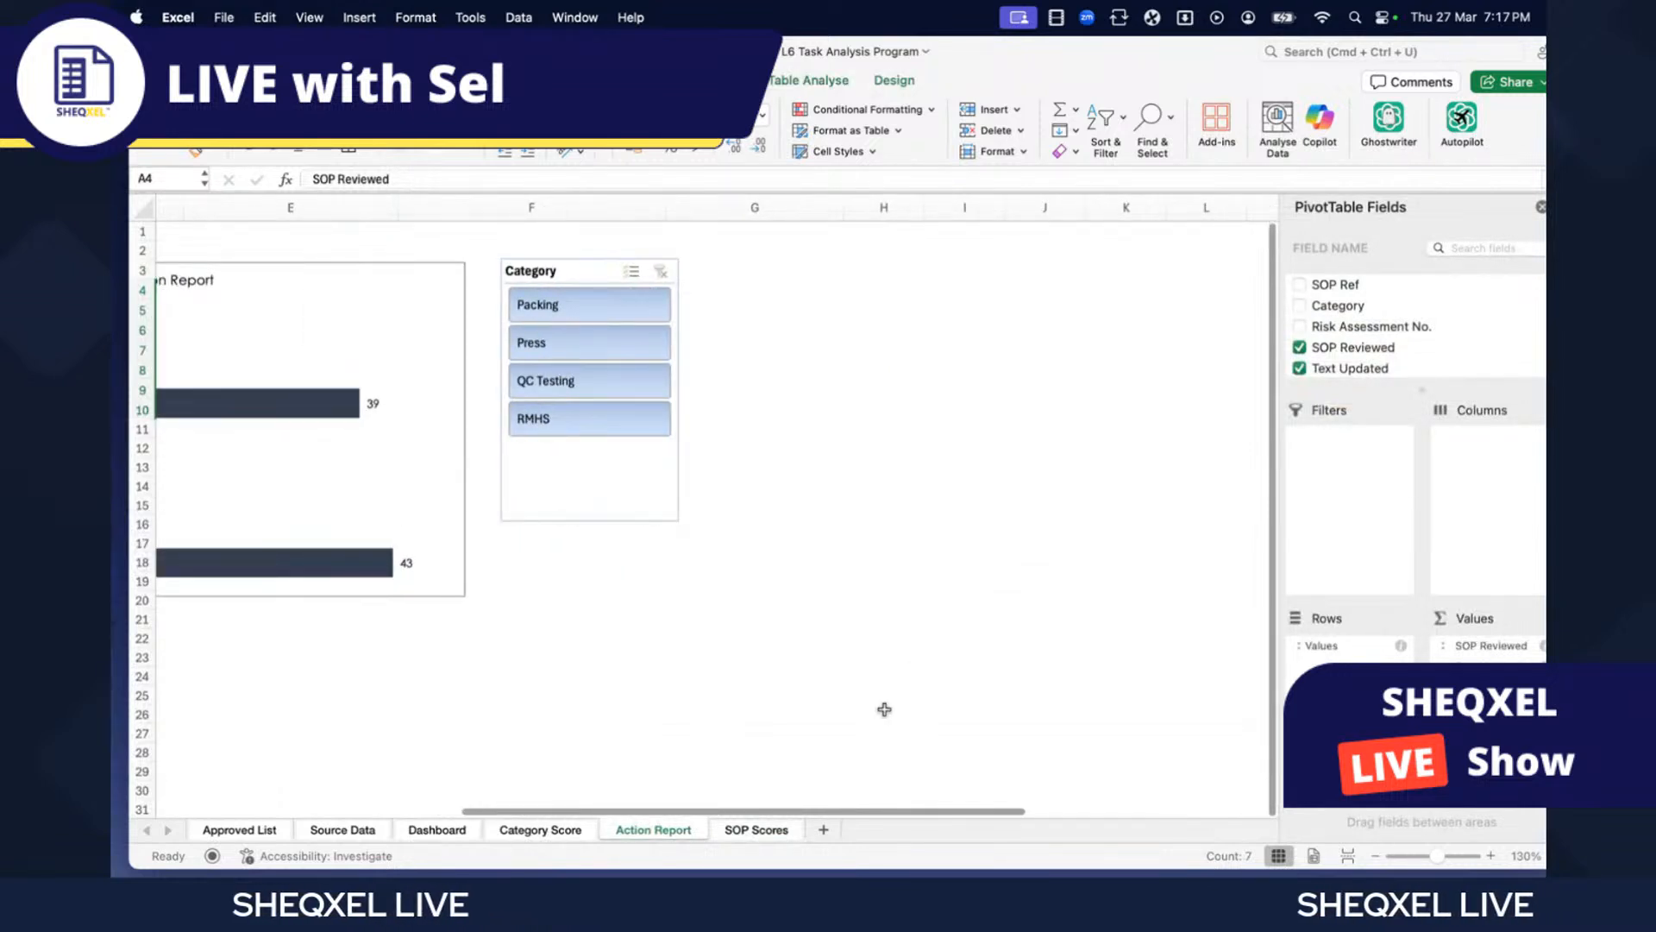
left_click(755, 829)
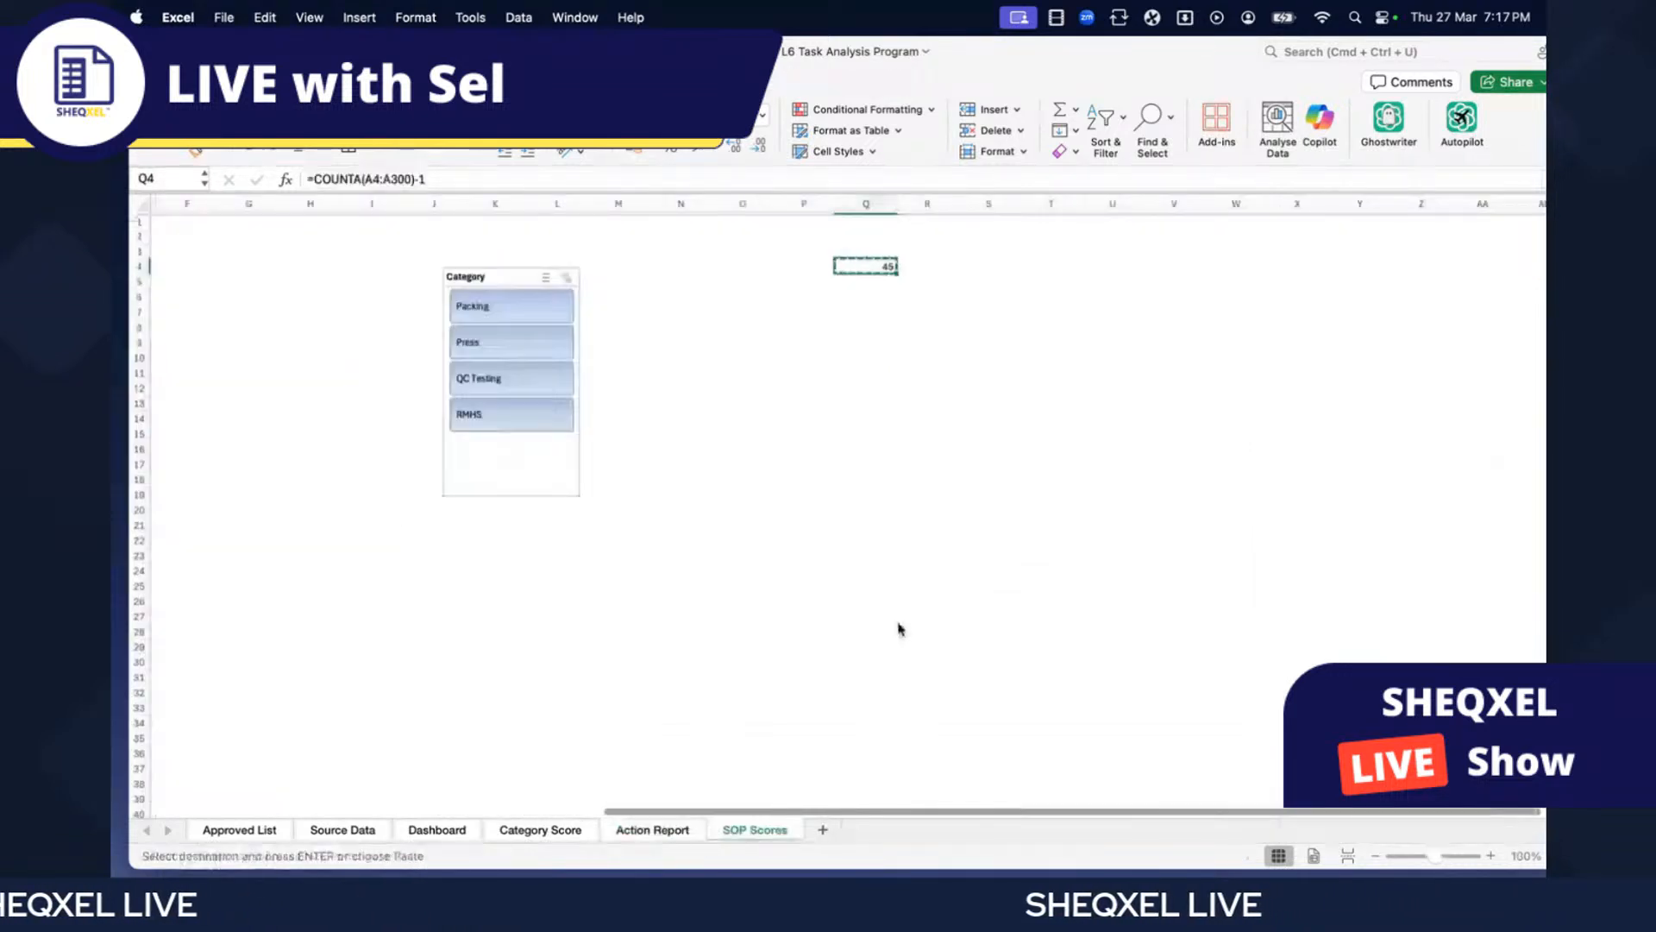
scroll(705, 510, "left", 2)
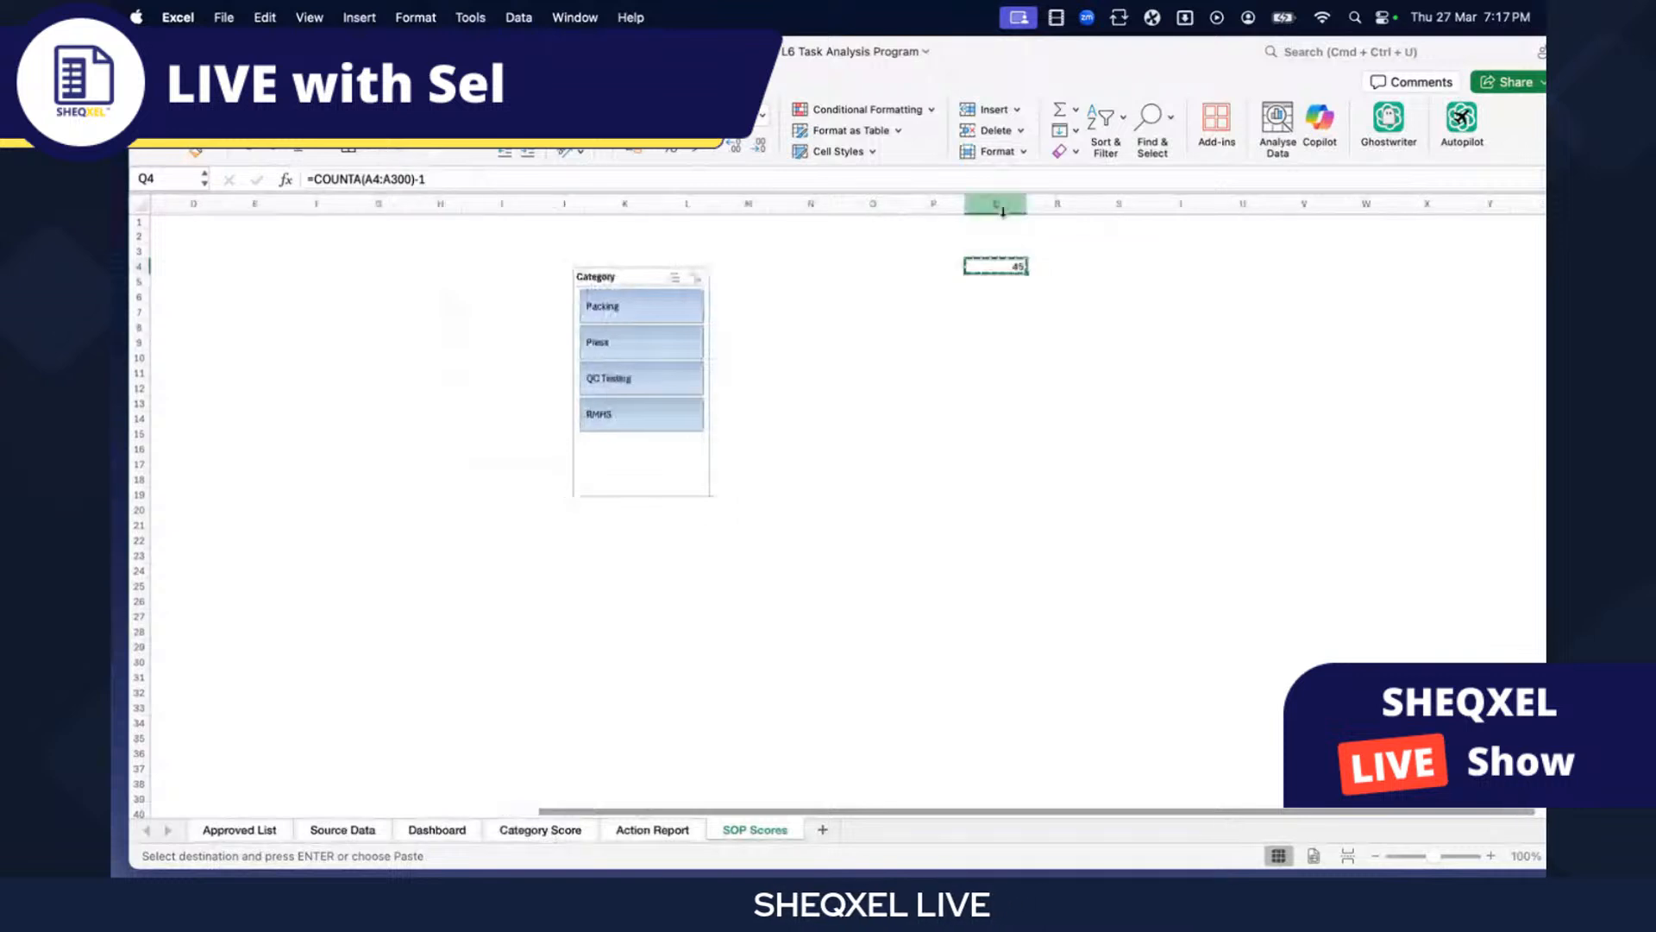
left_click(520, 830)
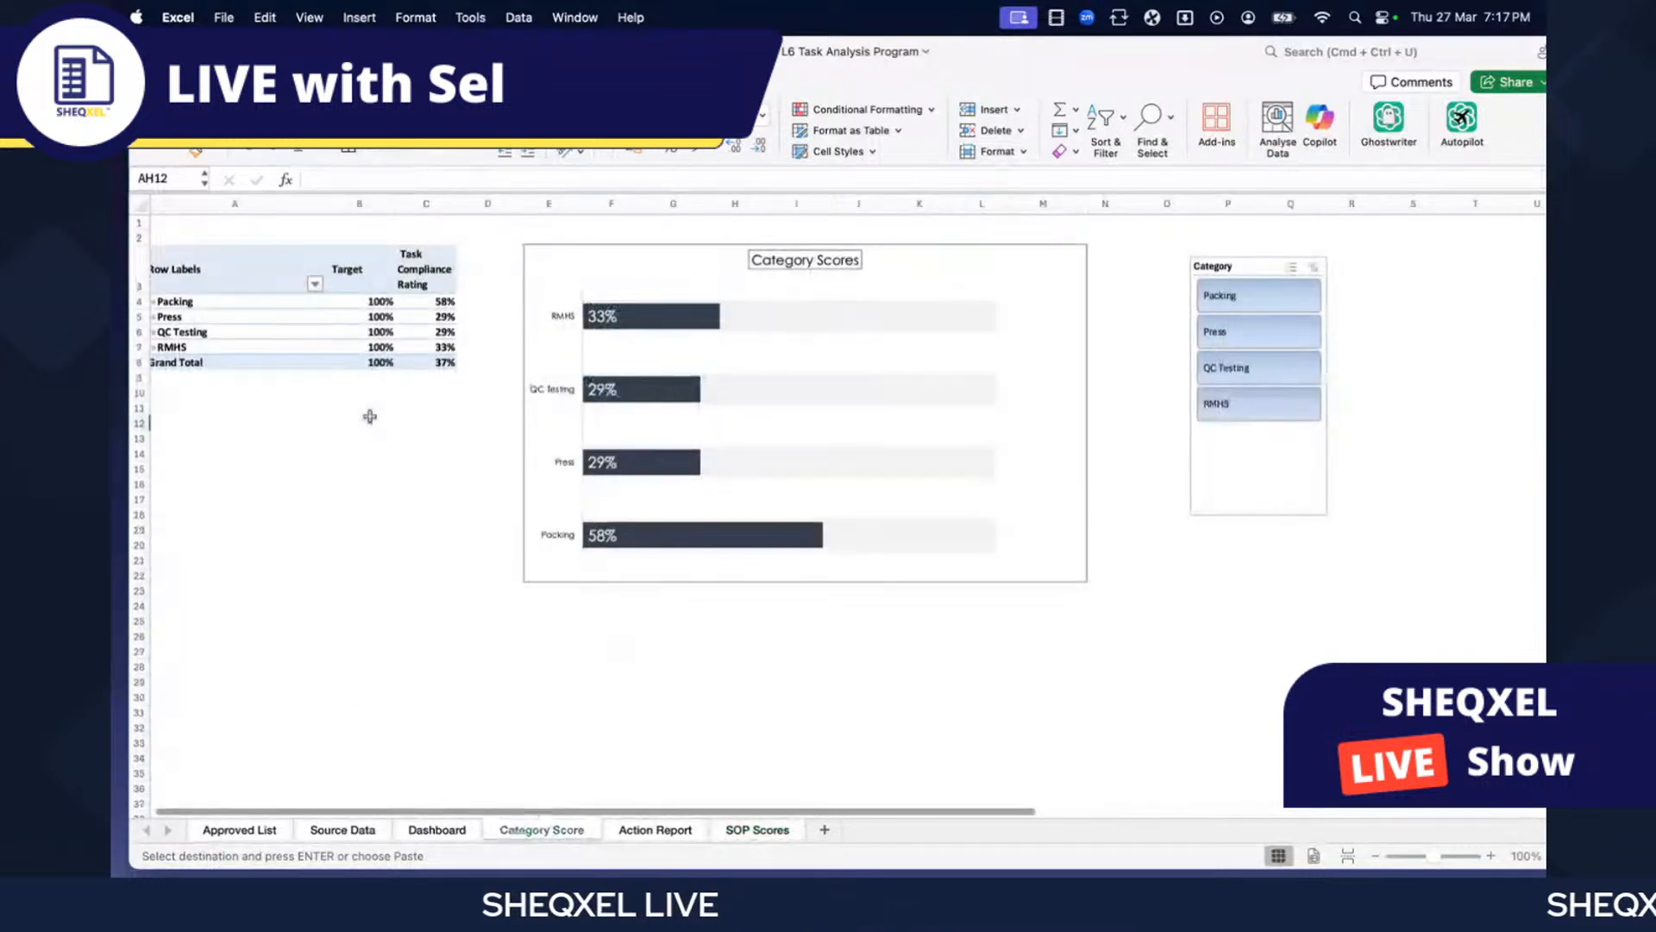
scroll(369, 417, "right", 8)
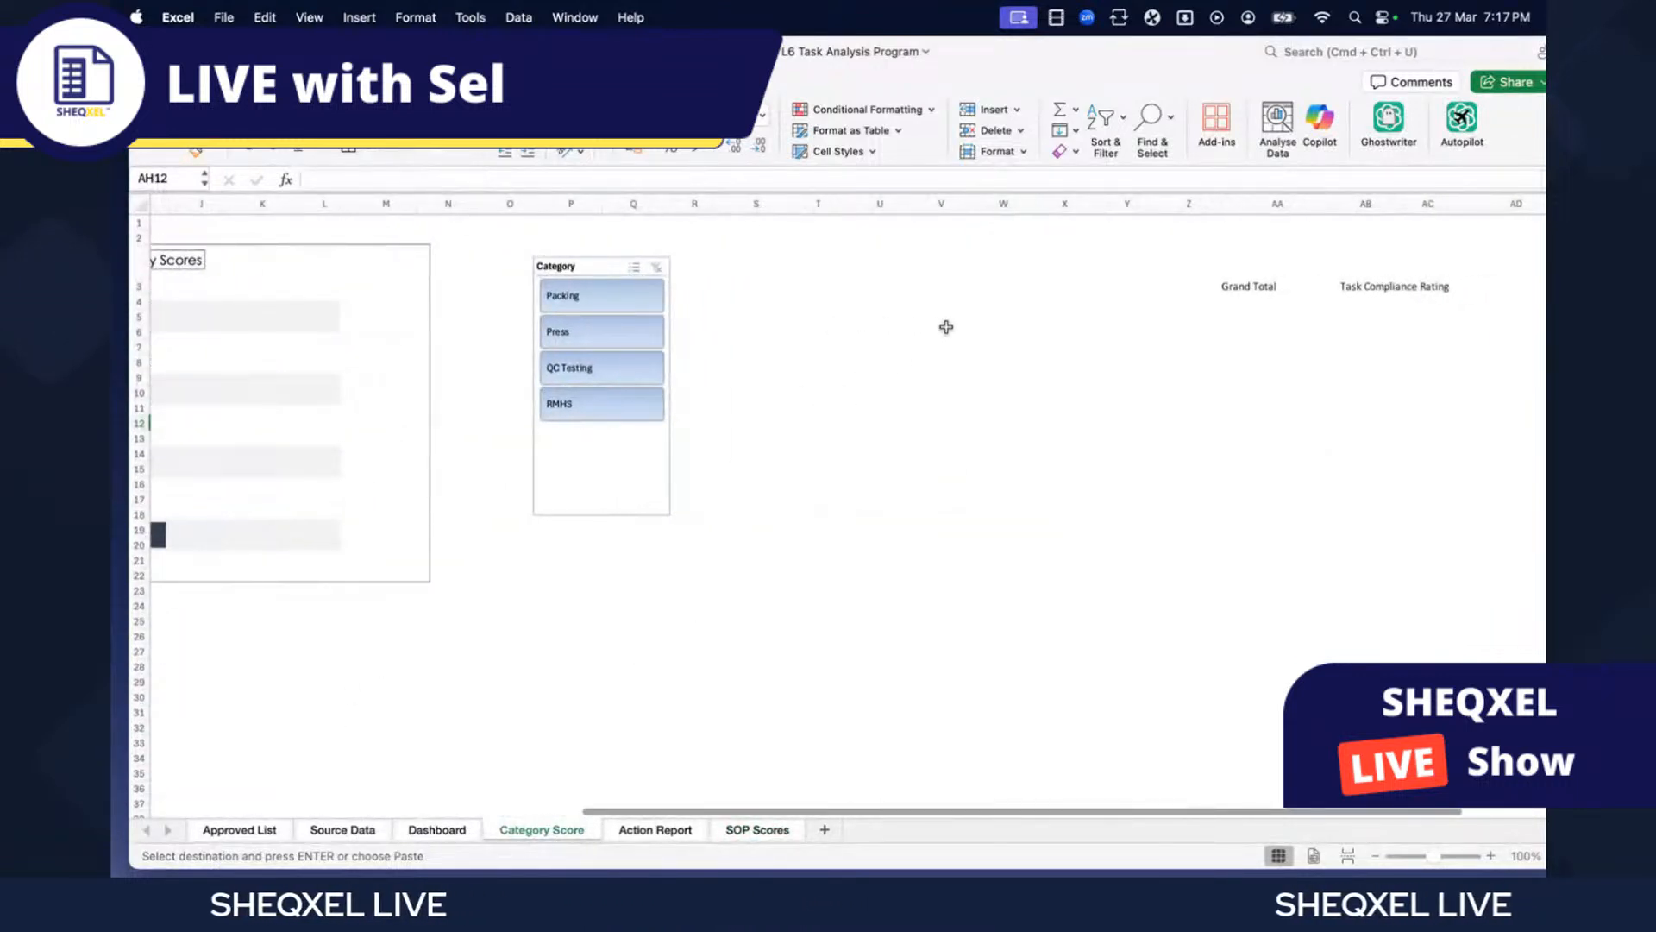
scroll(946, 327, "right", 6)
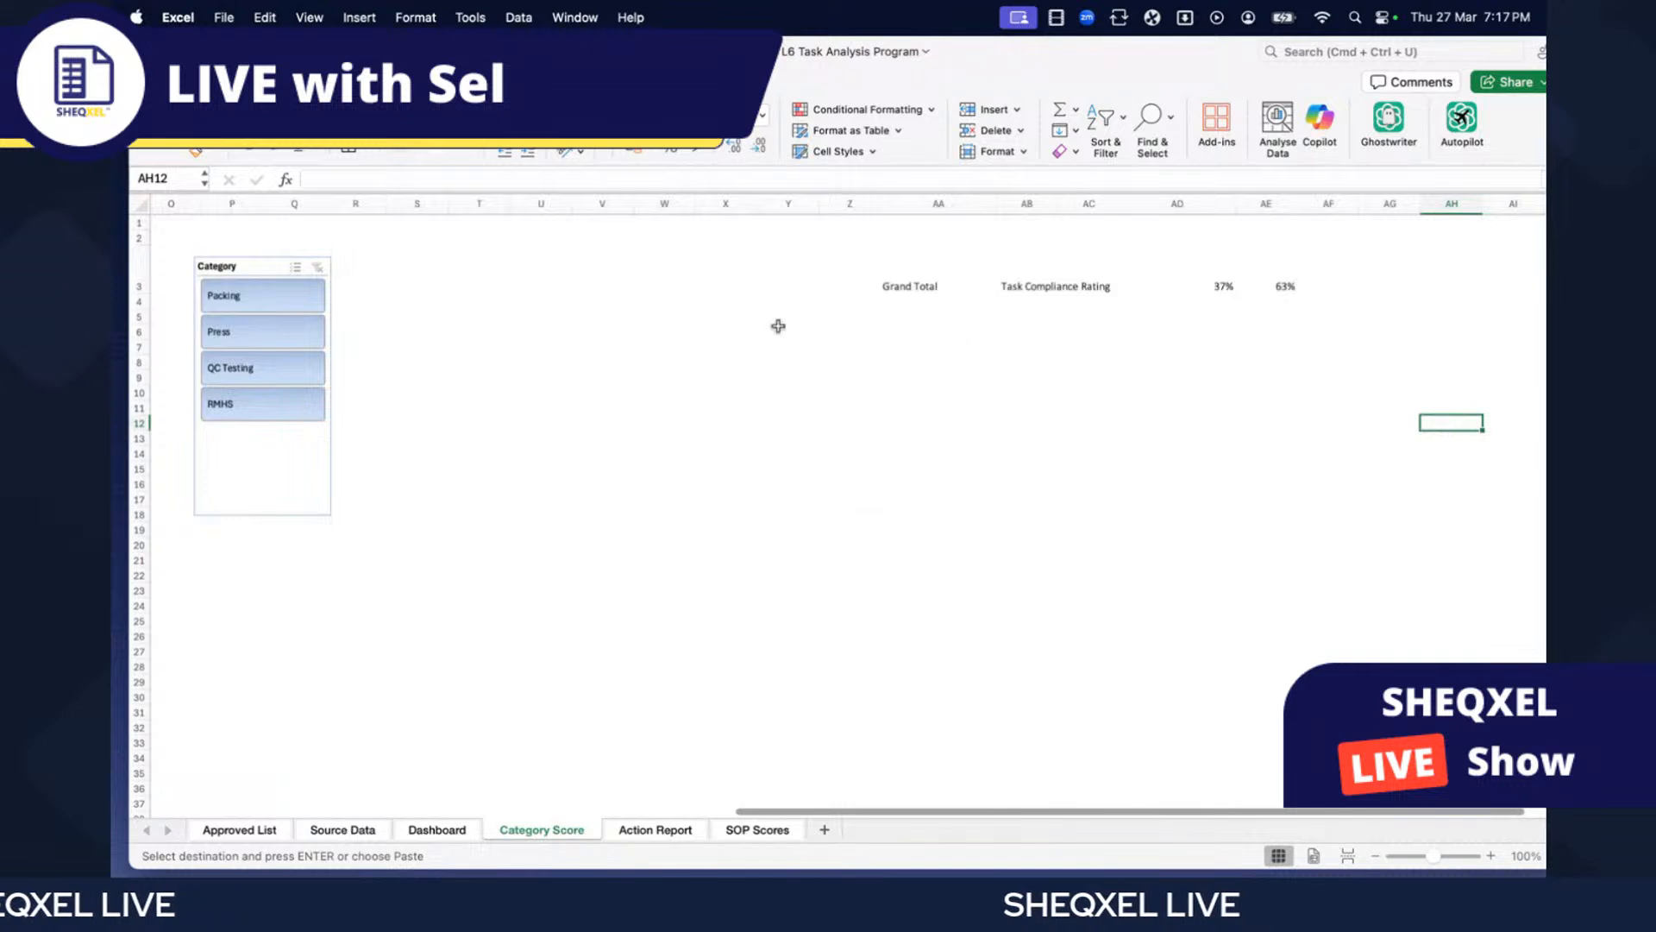
left_click(682, 346)
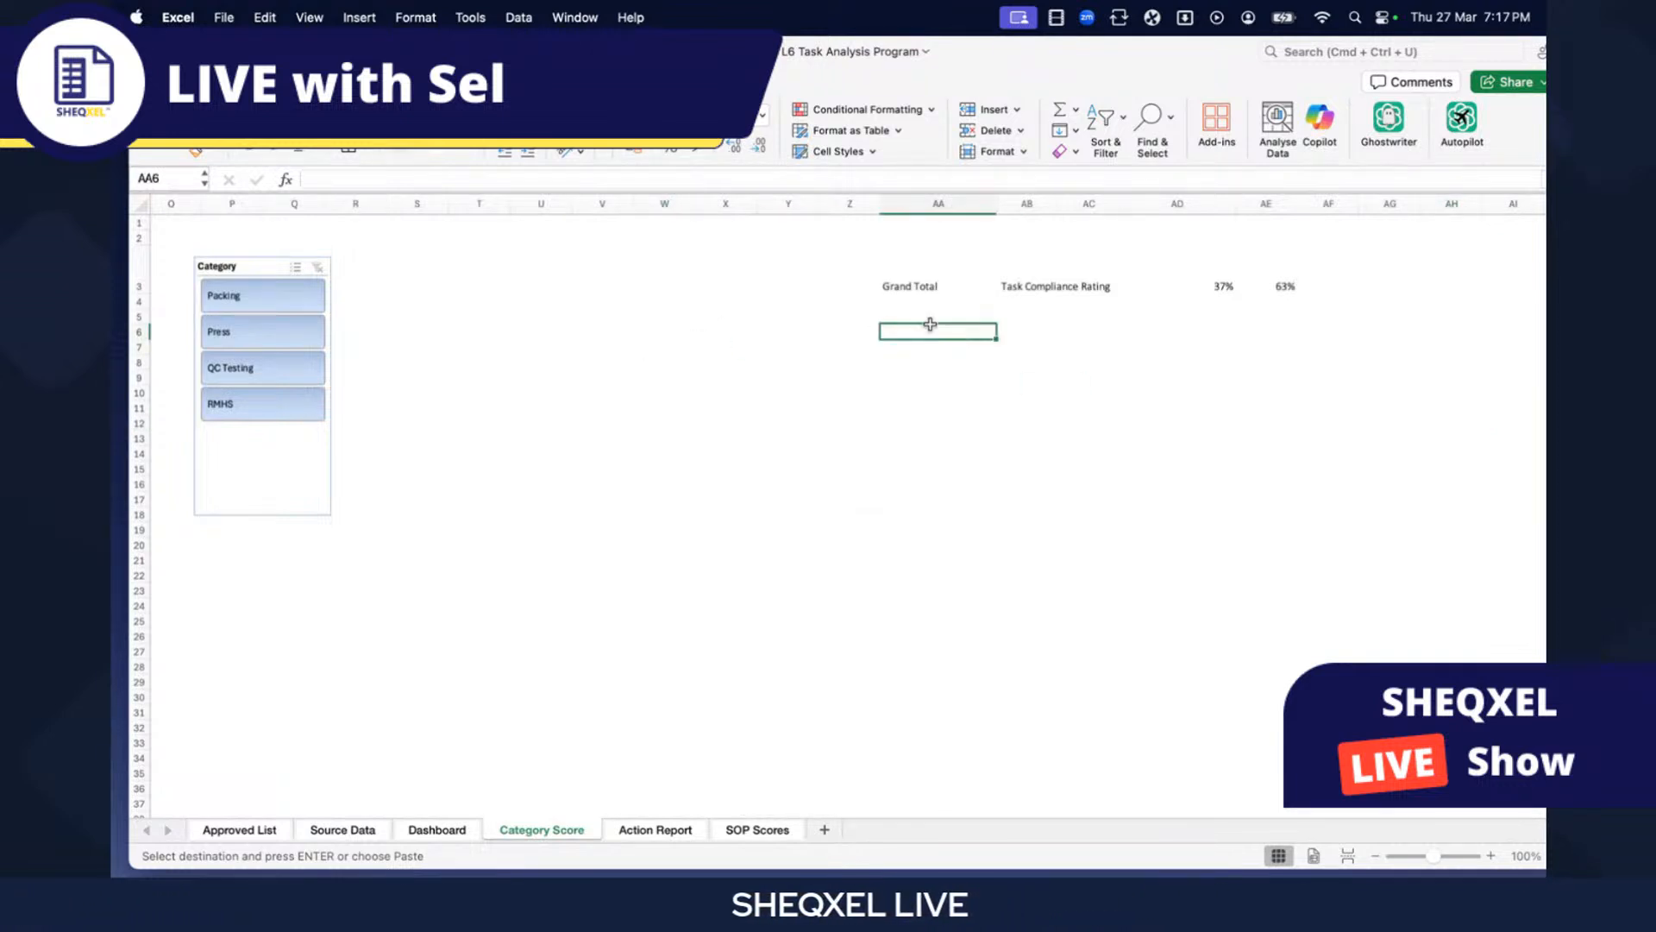
- Move the range of the COUNTA formula in AA6 to A3:A299, over the pivot table's row labels
double_click(965, 332)
scroll(849, 406, "left", 14)
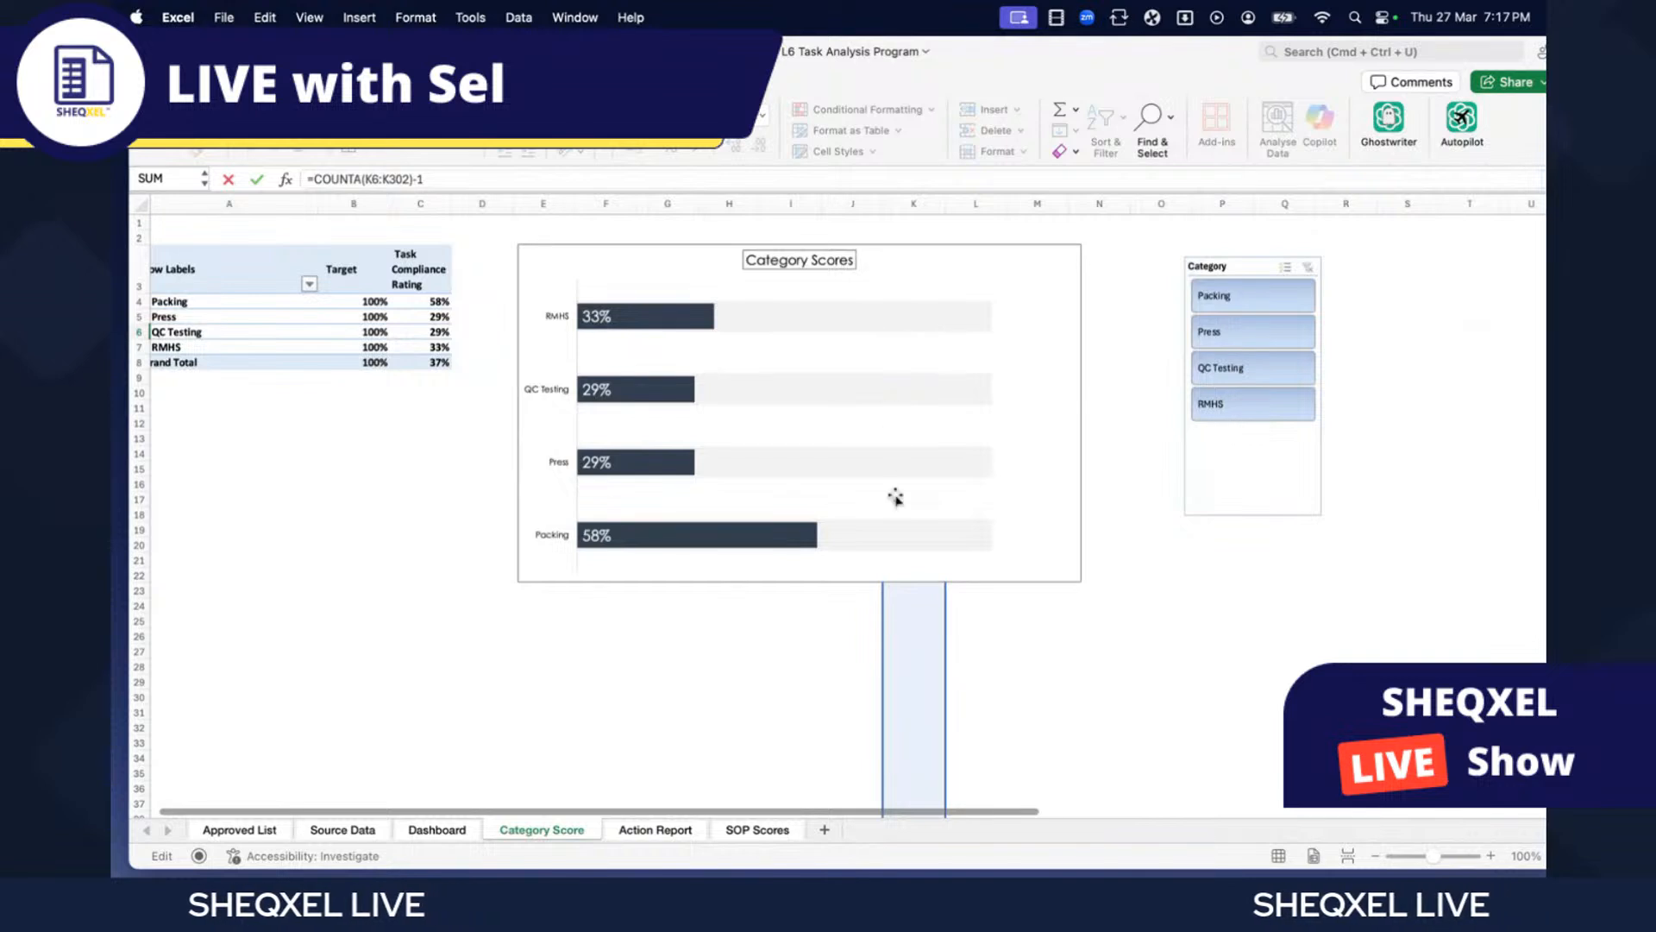
left_click_drag(884, 610, 246, 562)
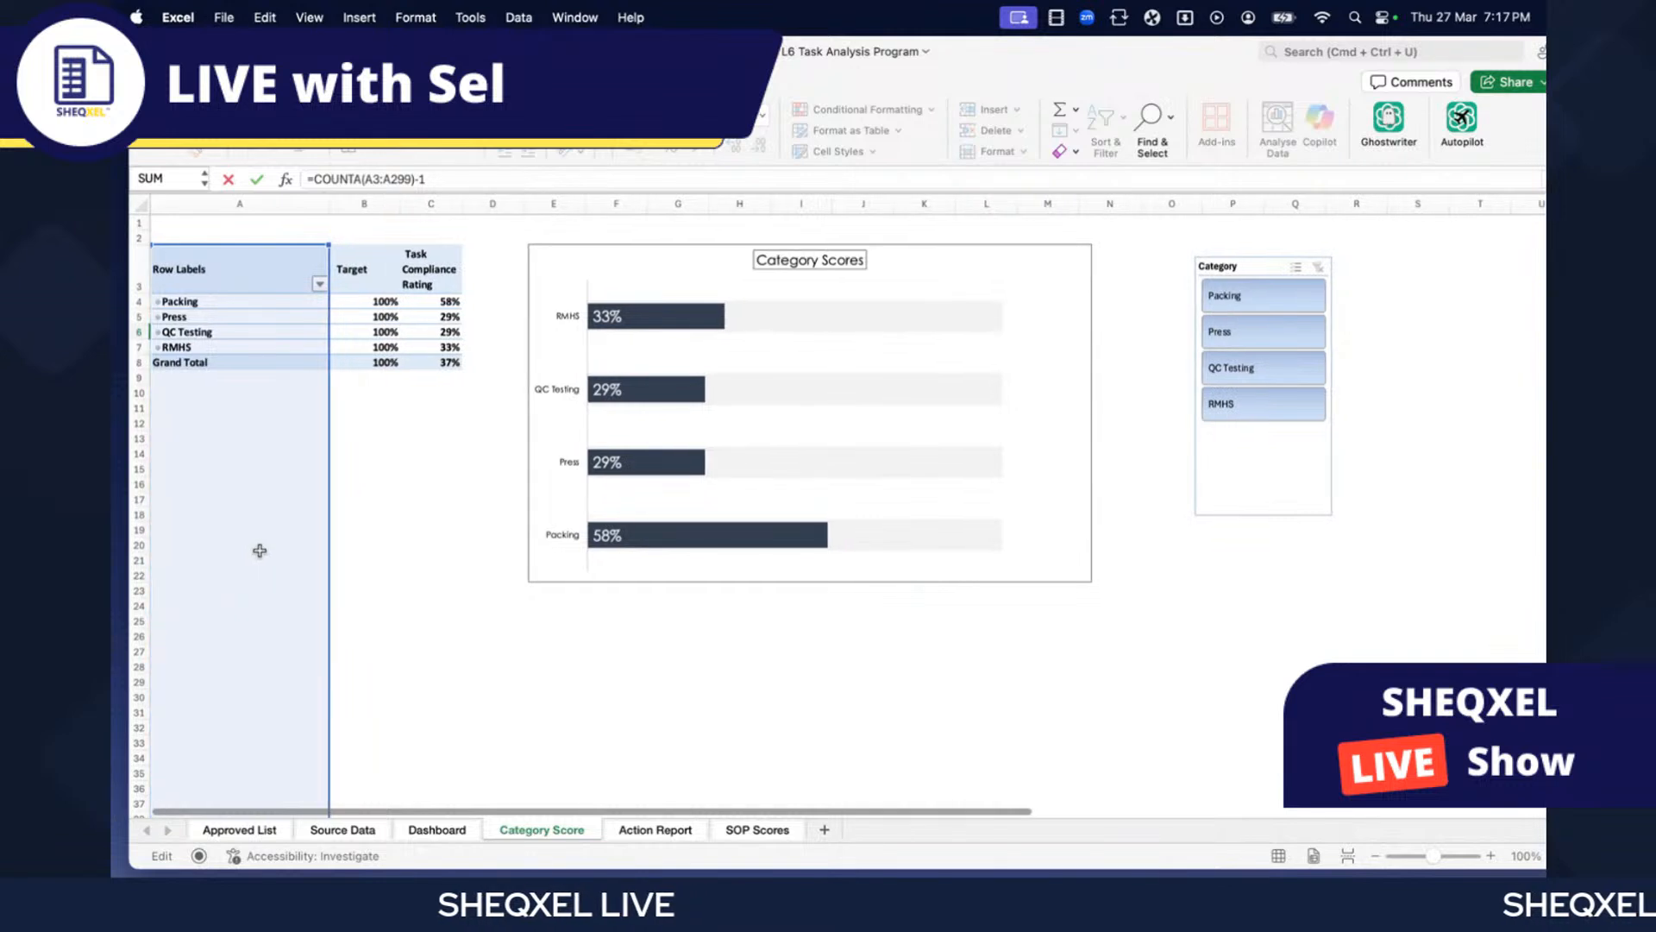
key("Return")
- Change the category-count formula in AA6 to =COUNTA(A3:A299)-2
scroll(277, 562, "right", 10)
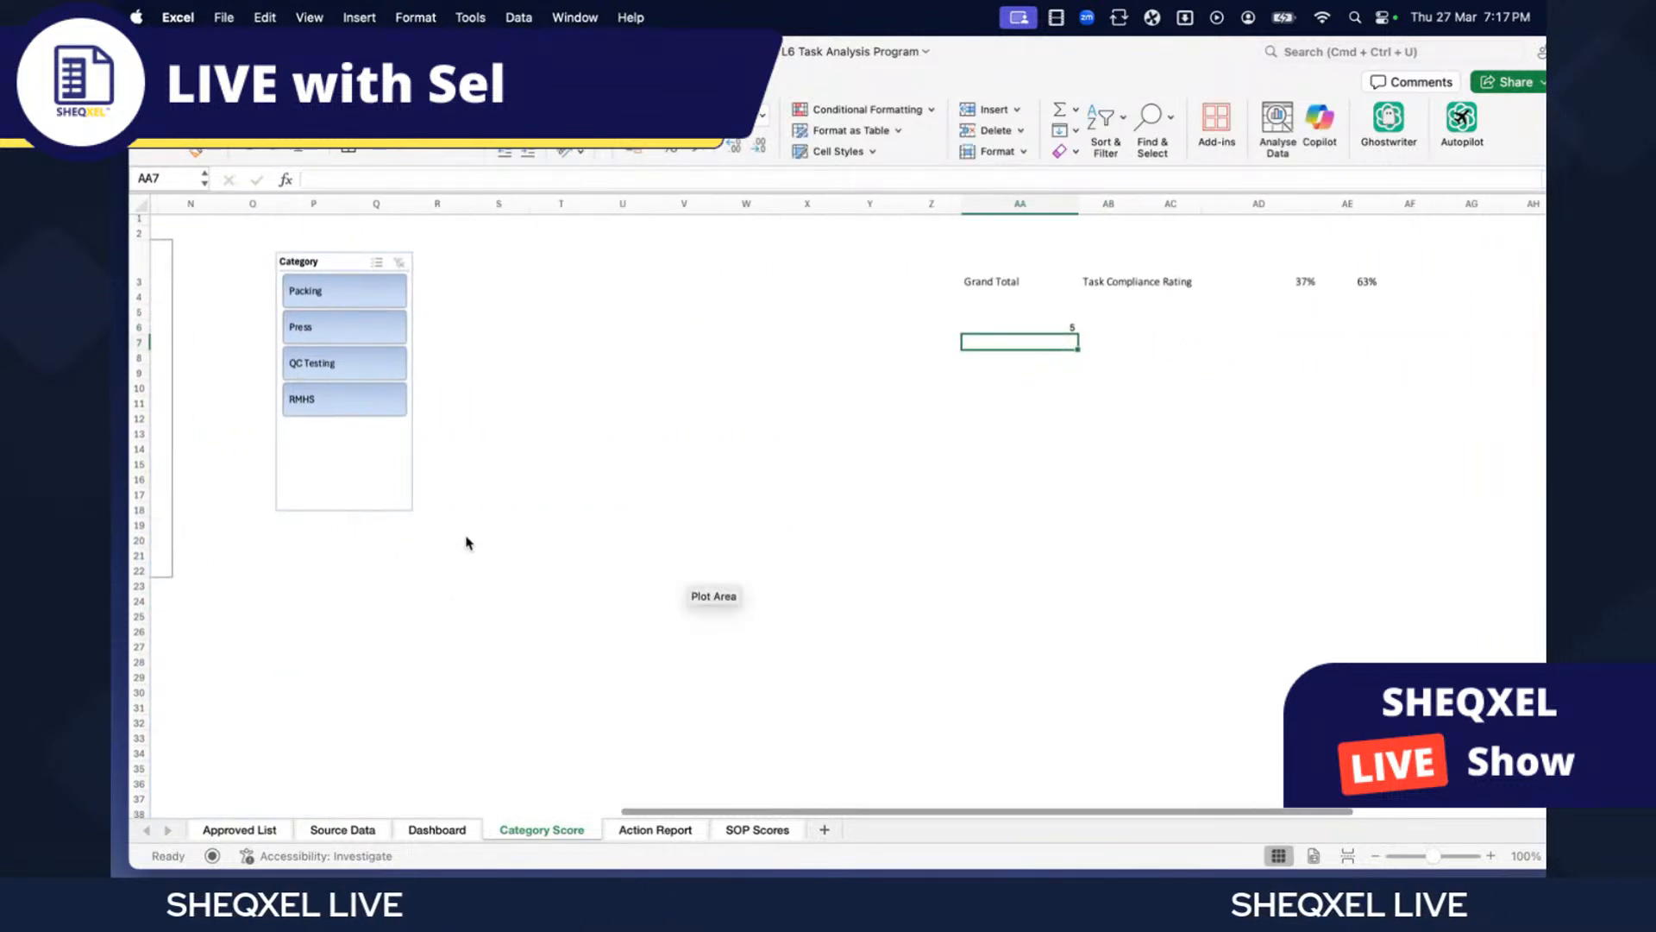
left_click(989, 312)
scroll(988, 343, "left", 4)
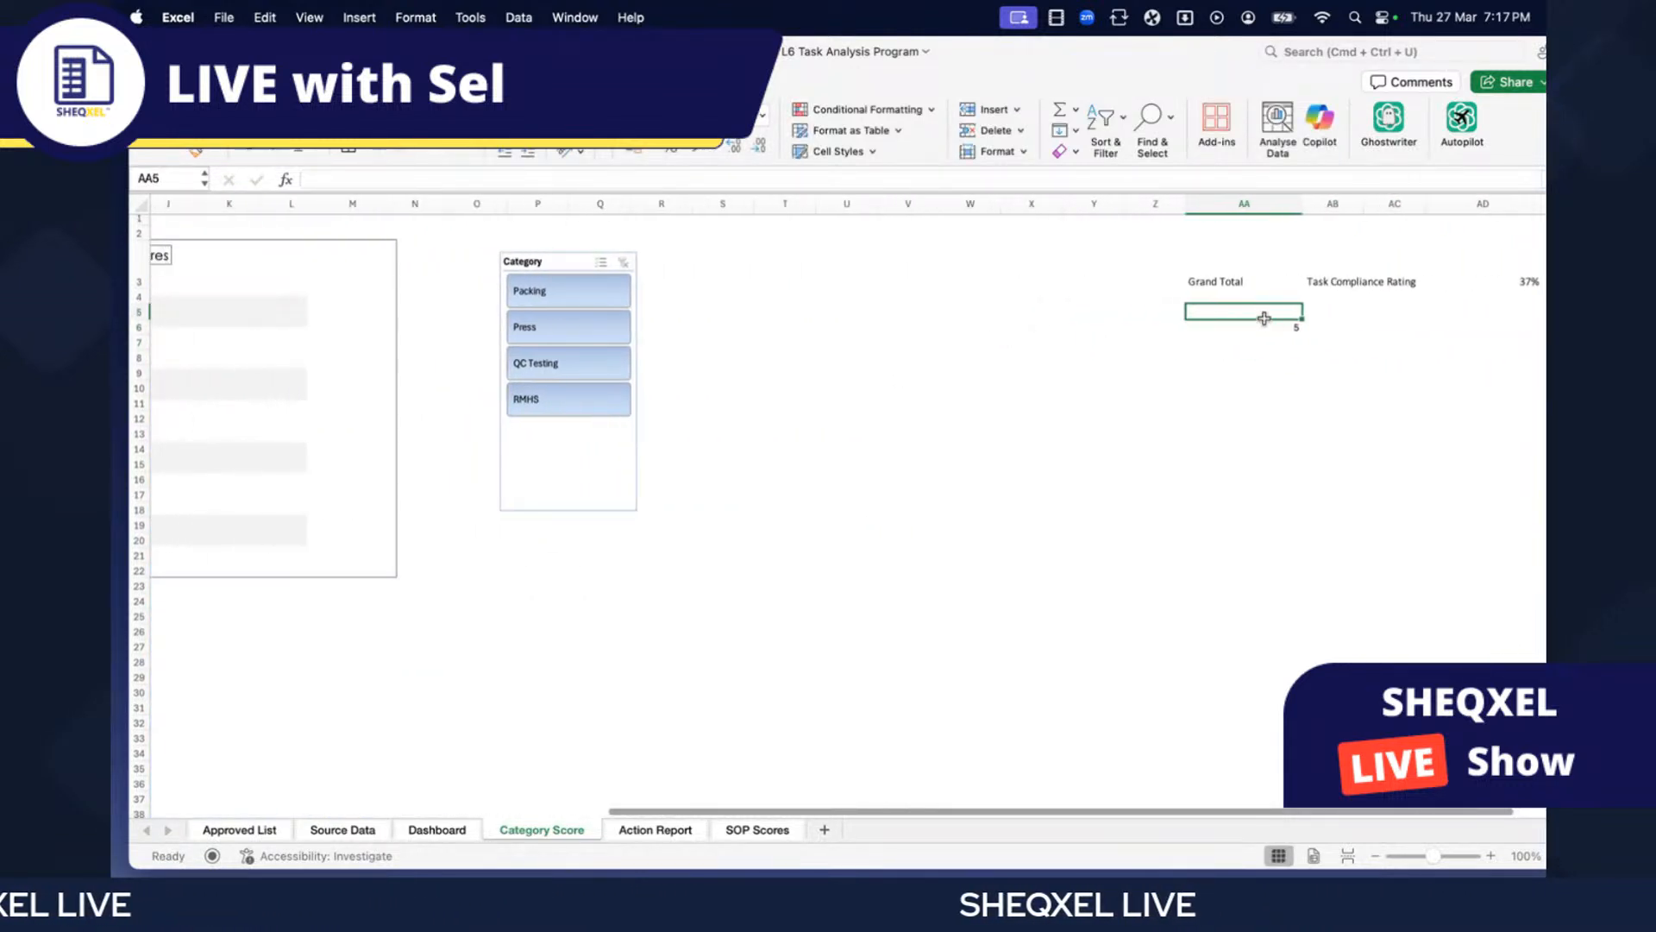
double_click(1283, 326)
scroll(1260, 340, "left", 10)
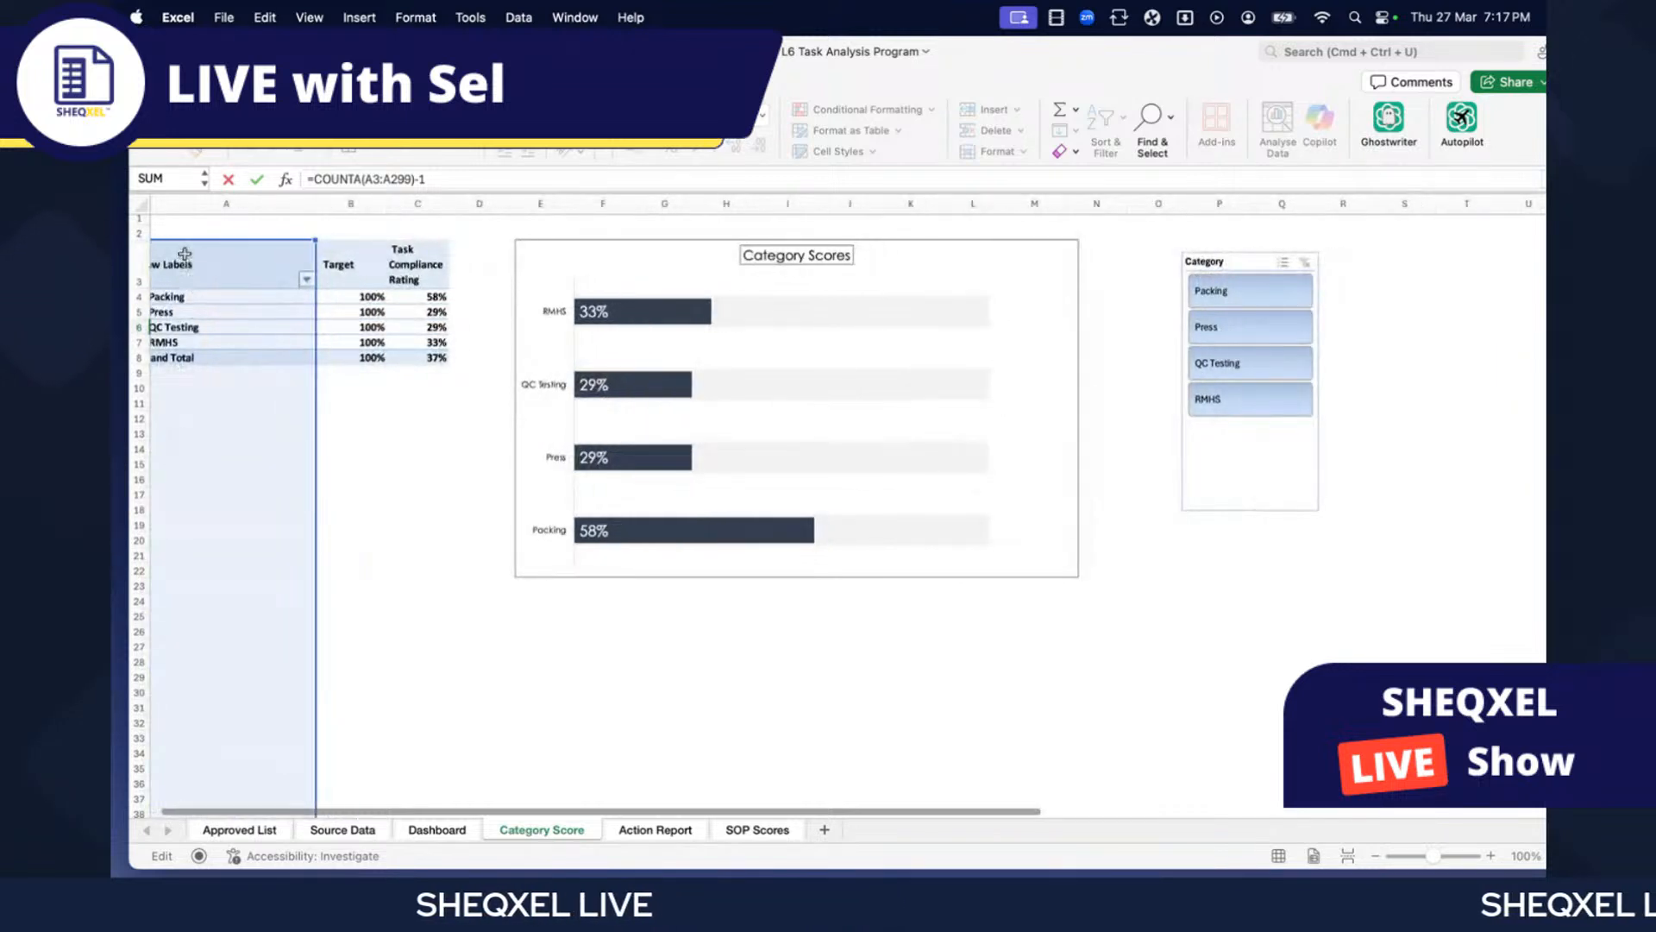
scroll(198, 375, "left", 1)
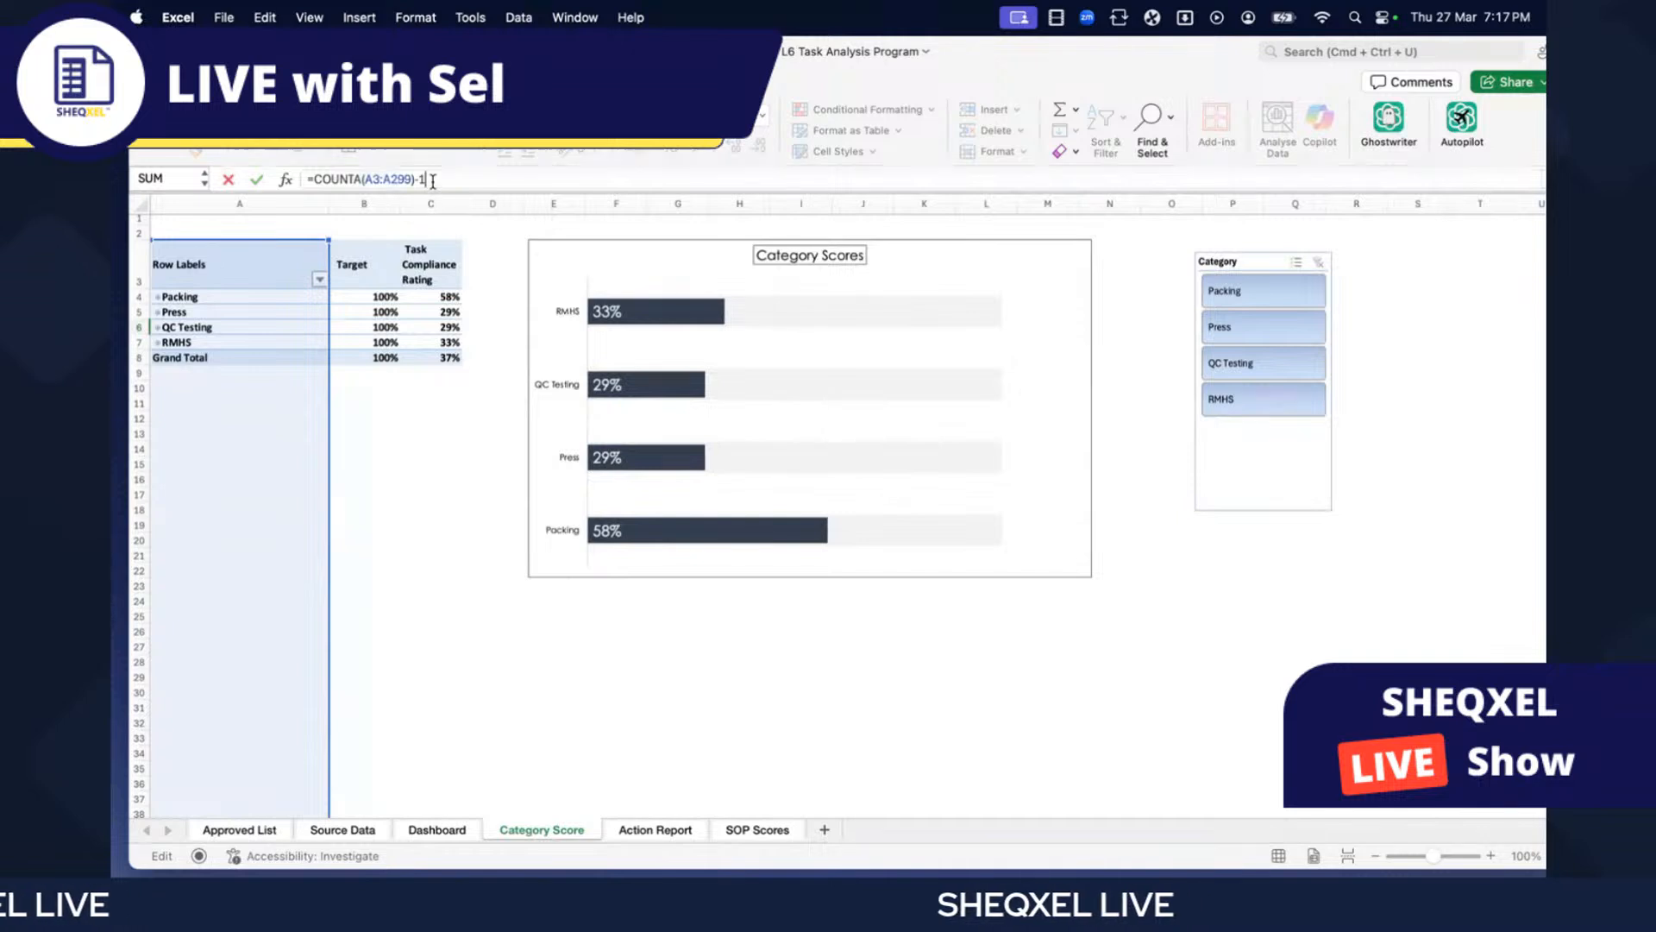
key("Return")
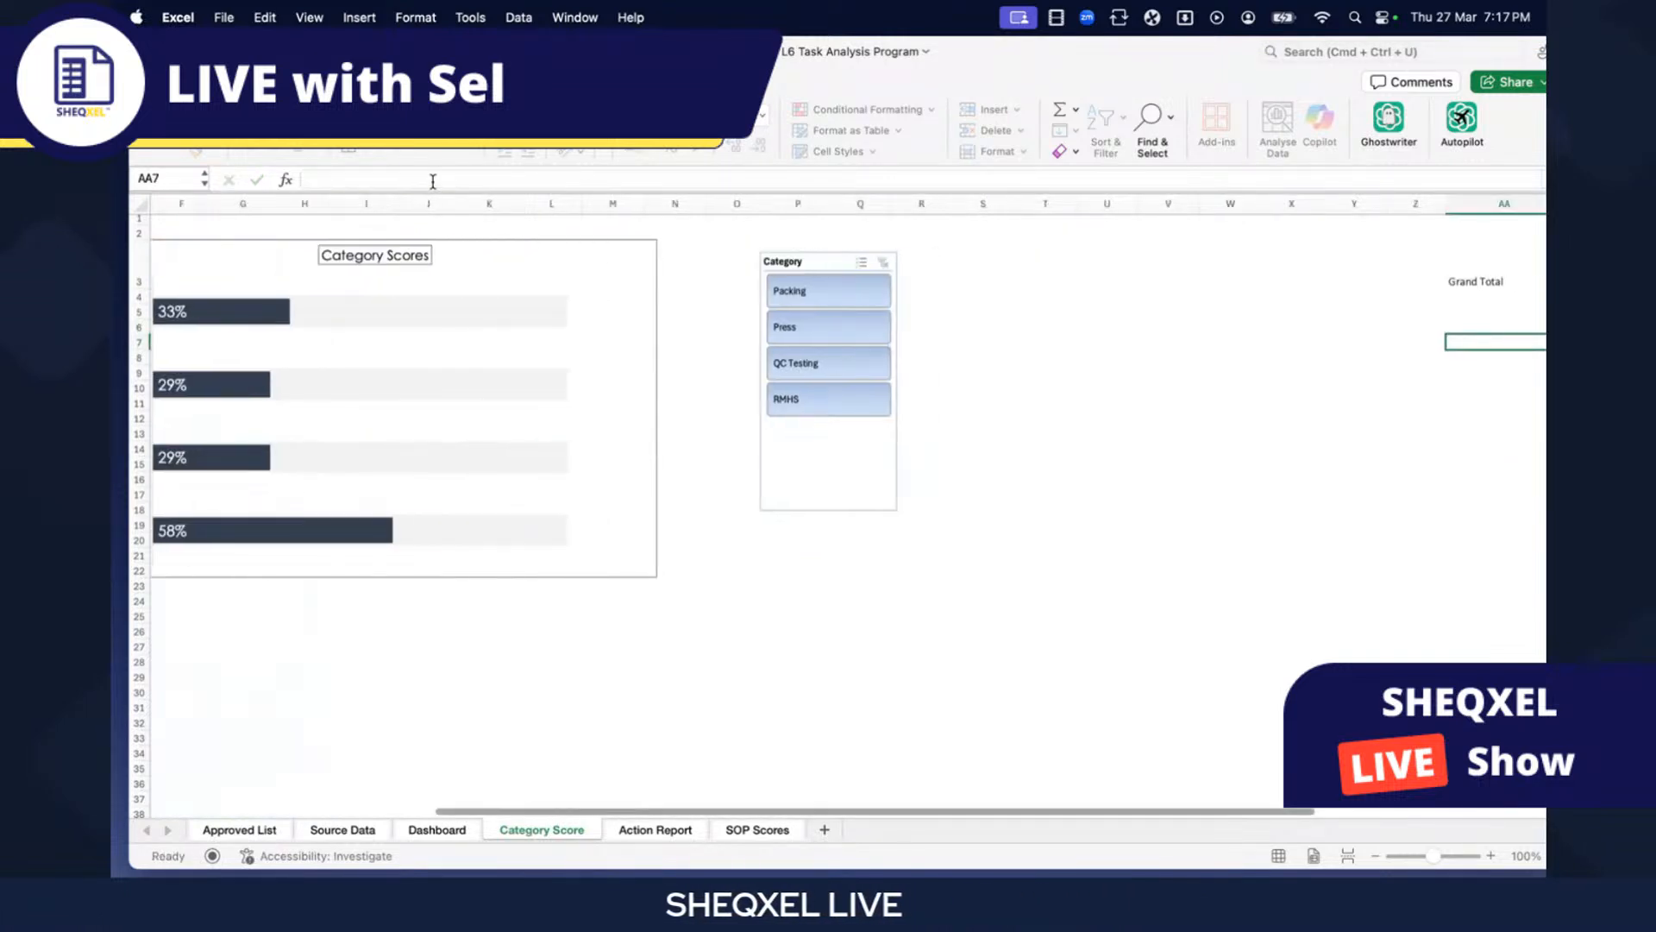
scroll(598, 307, "right", 5)
left_click(1061, 327)
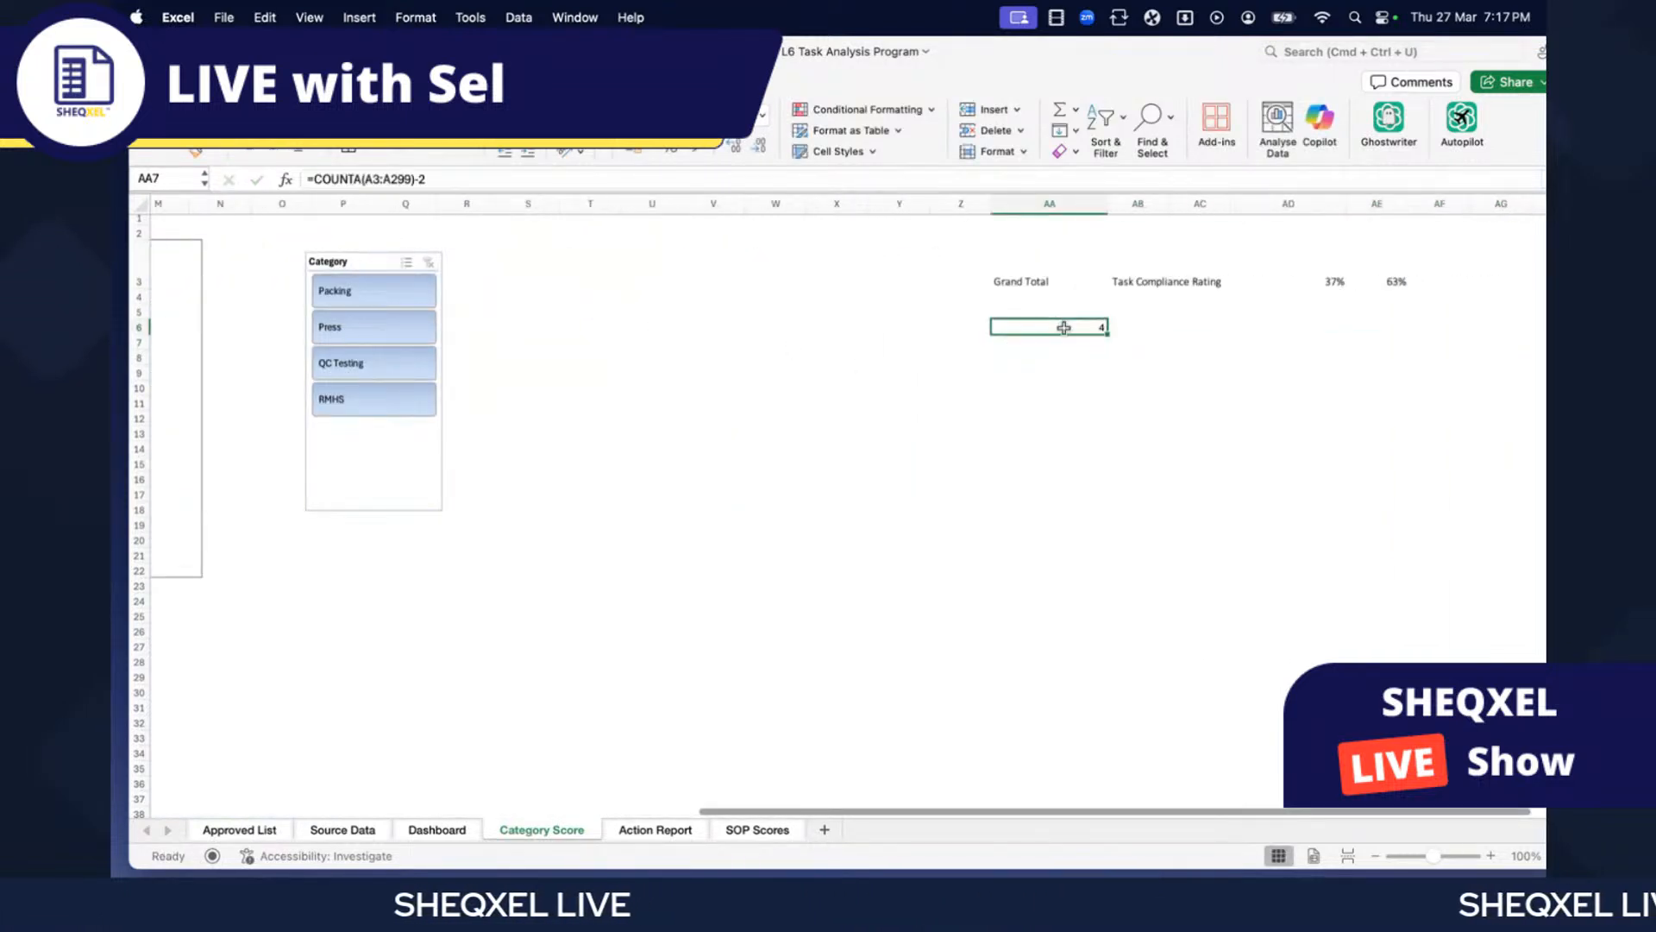
scroll(988, 413, "left", 10)
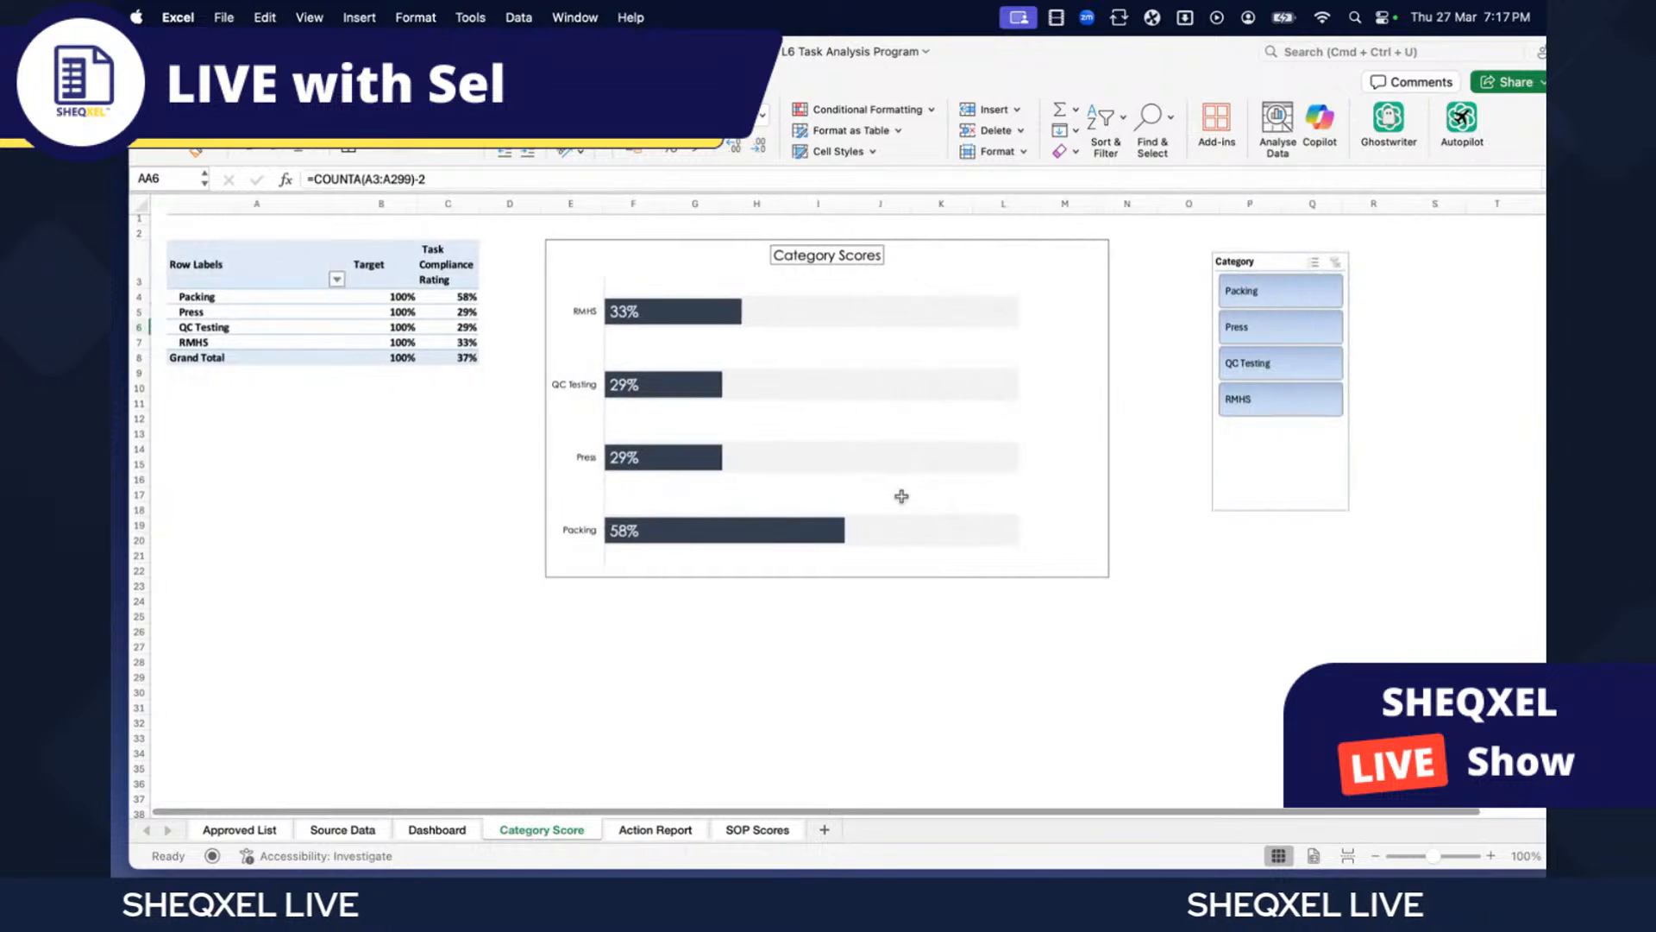
- Group the Number SOPs label, its linked figure and the underline on the Dashboard sheet into one object
left_click(436, 829)
left_click(480, 439)
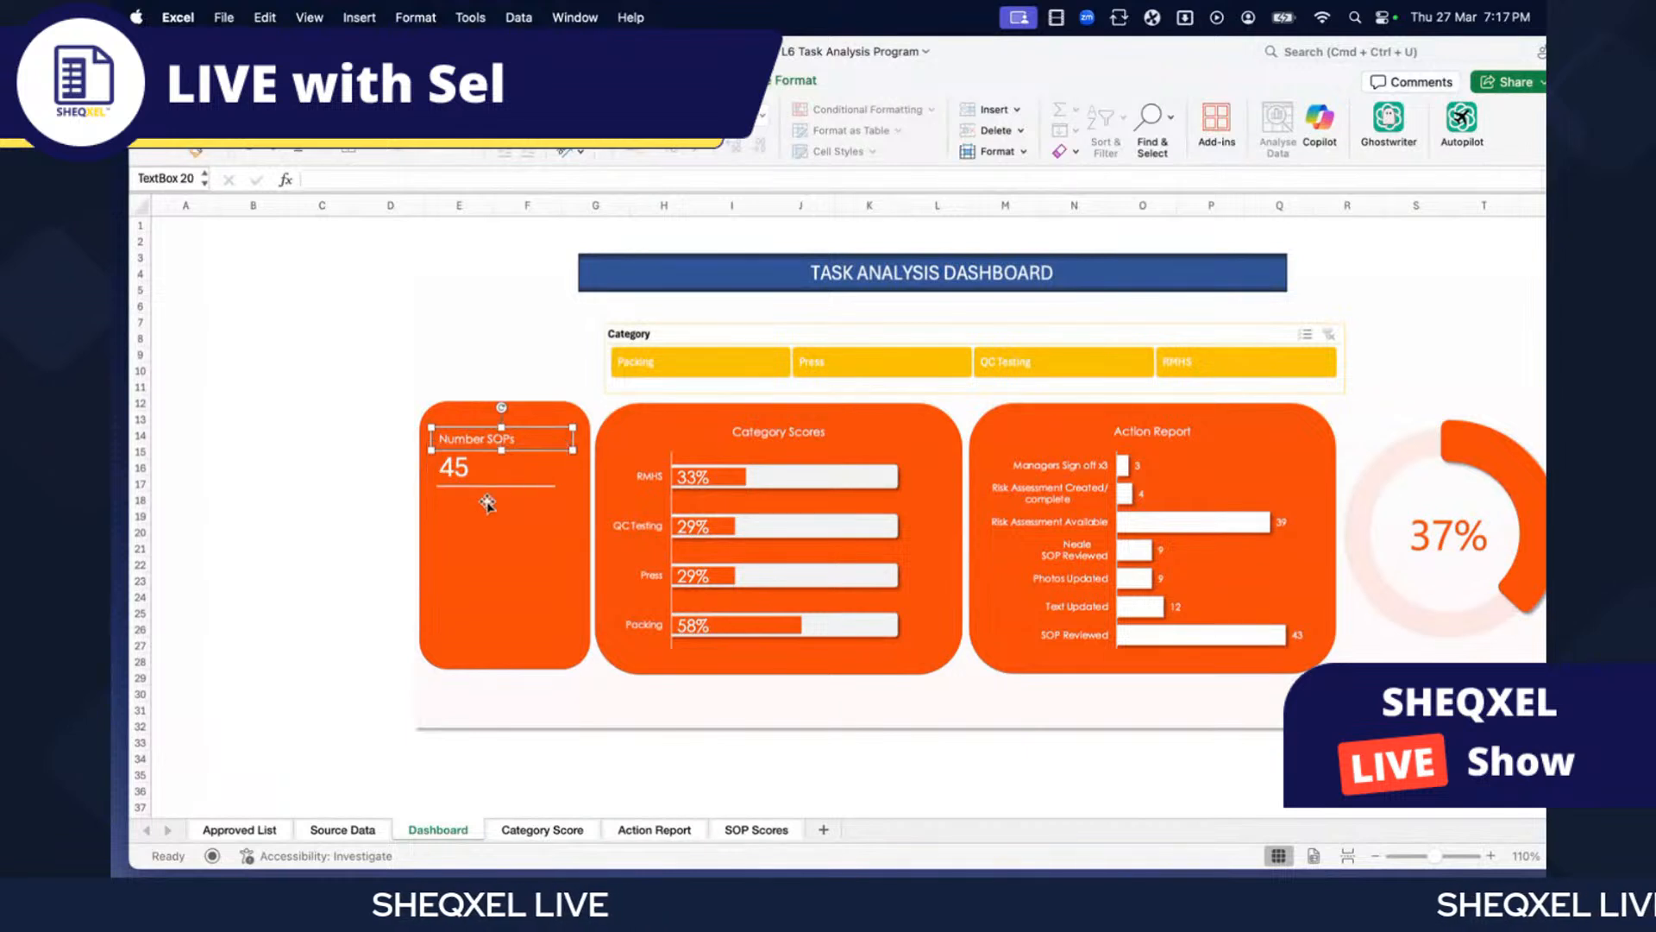
left_click(463, 466)
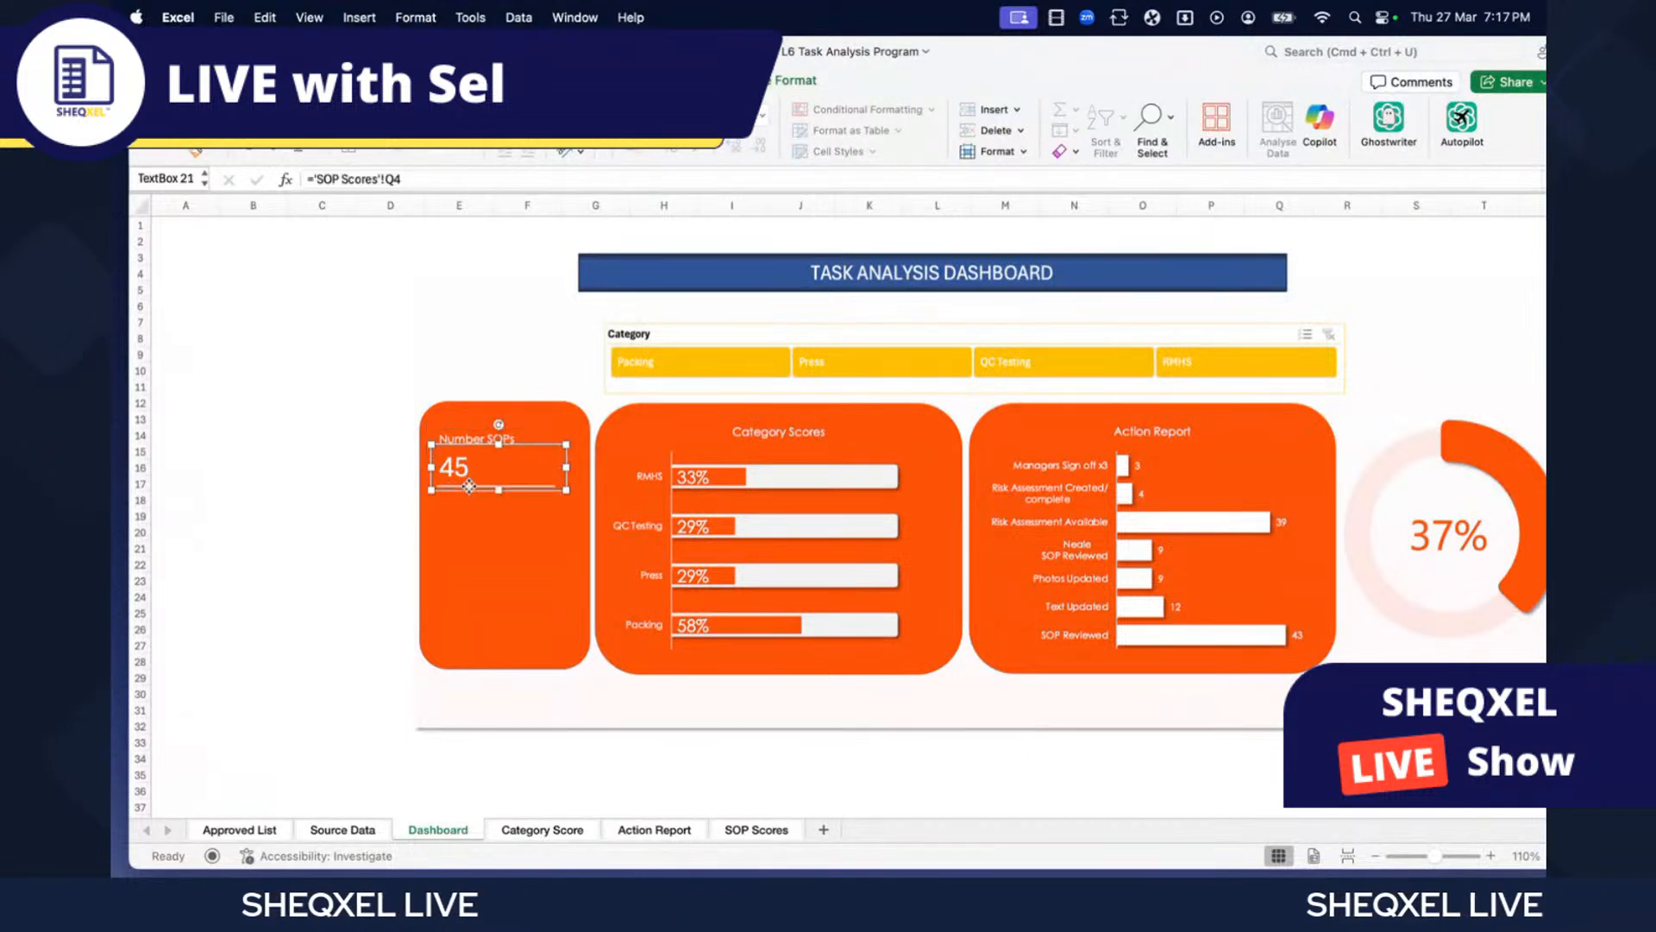
left_click(479, 442)
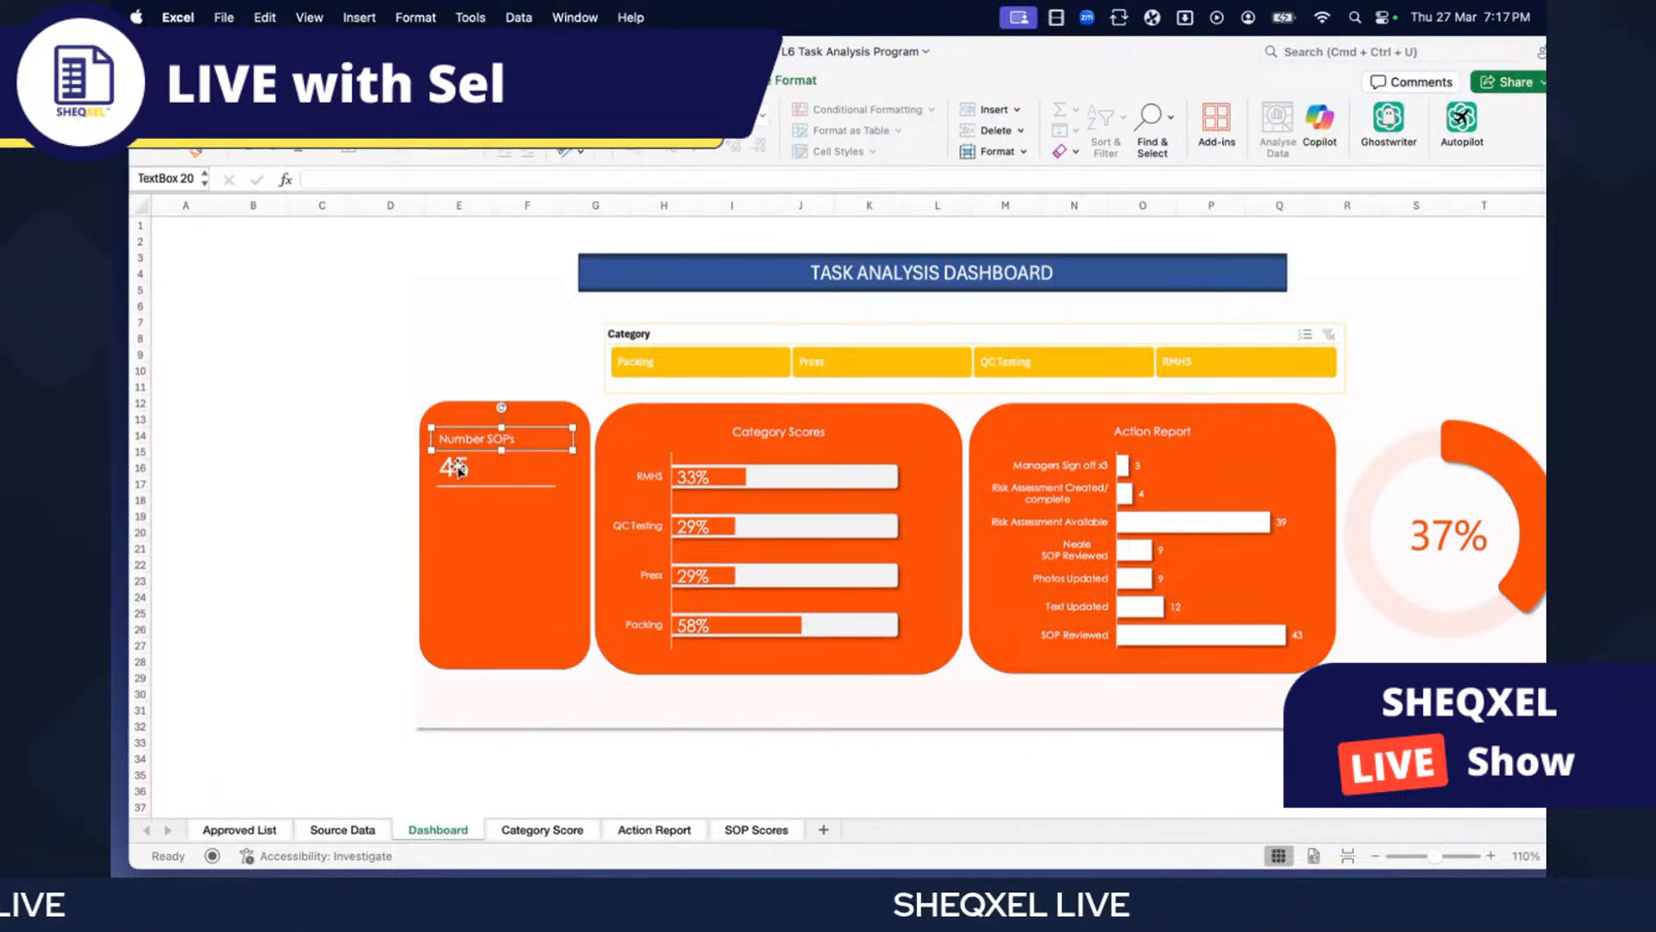
left_click(530, 484)
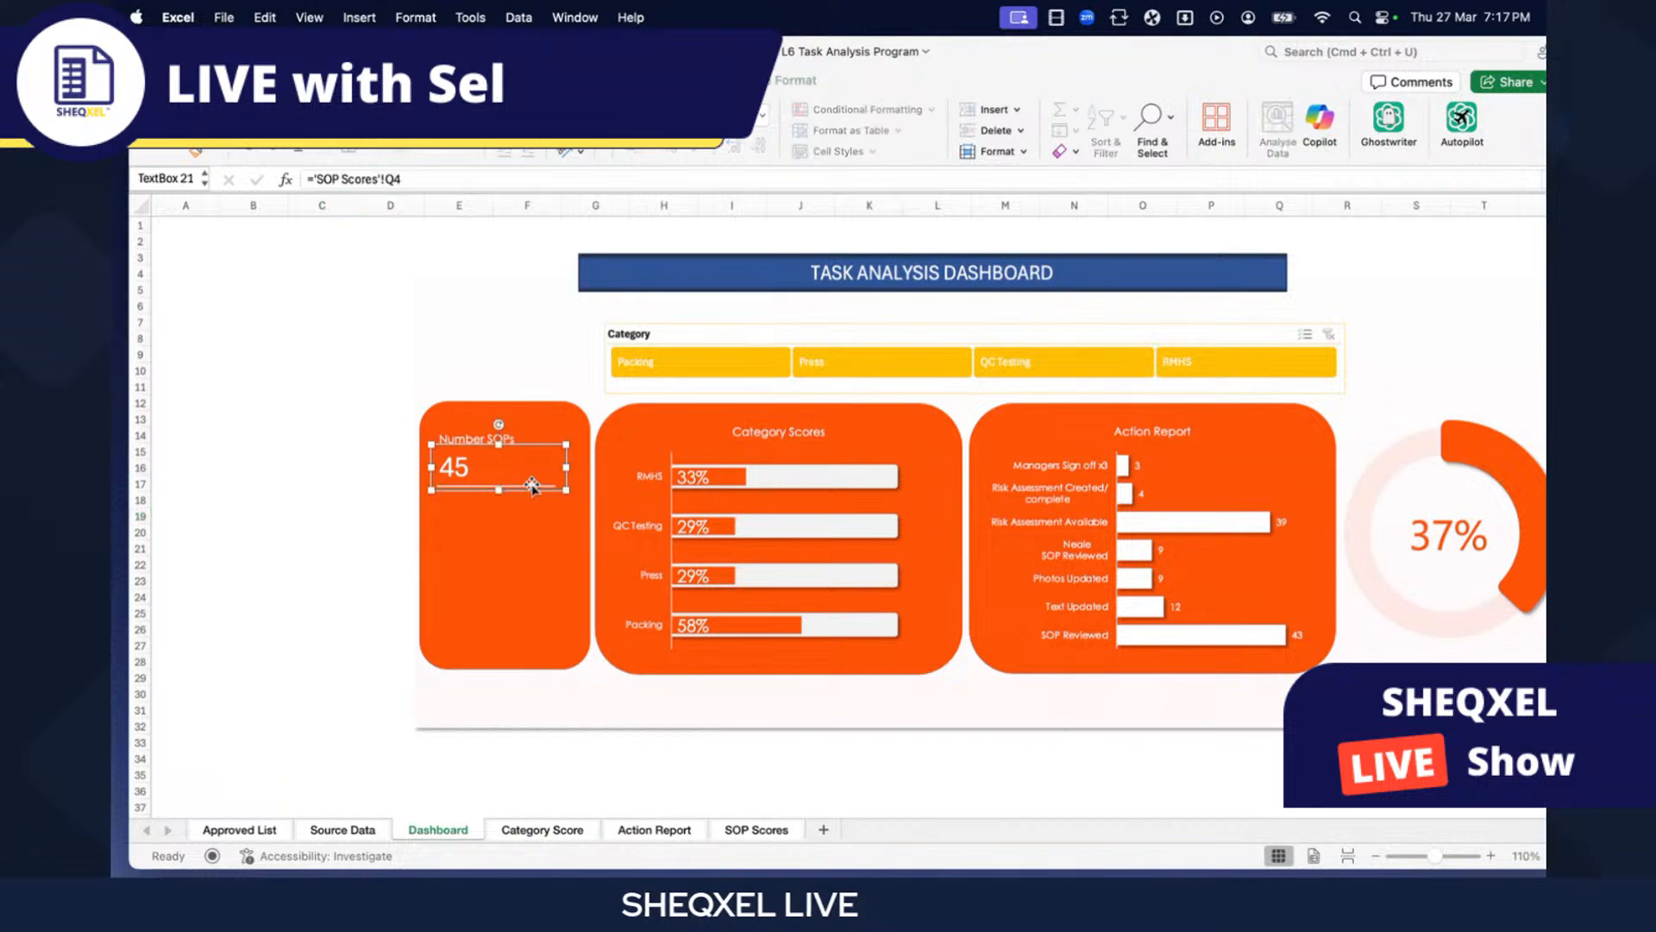
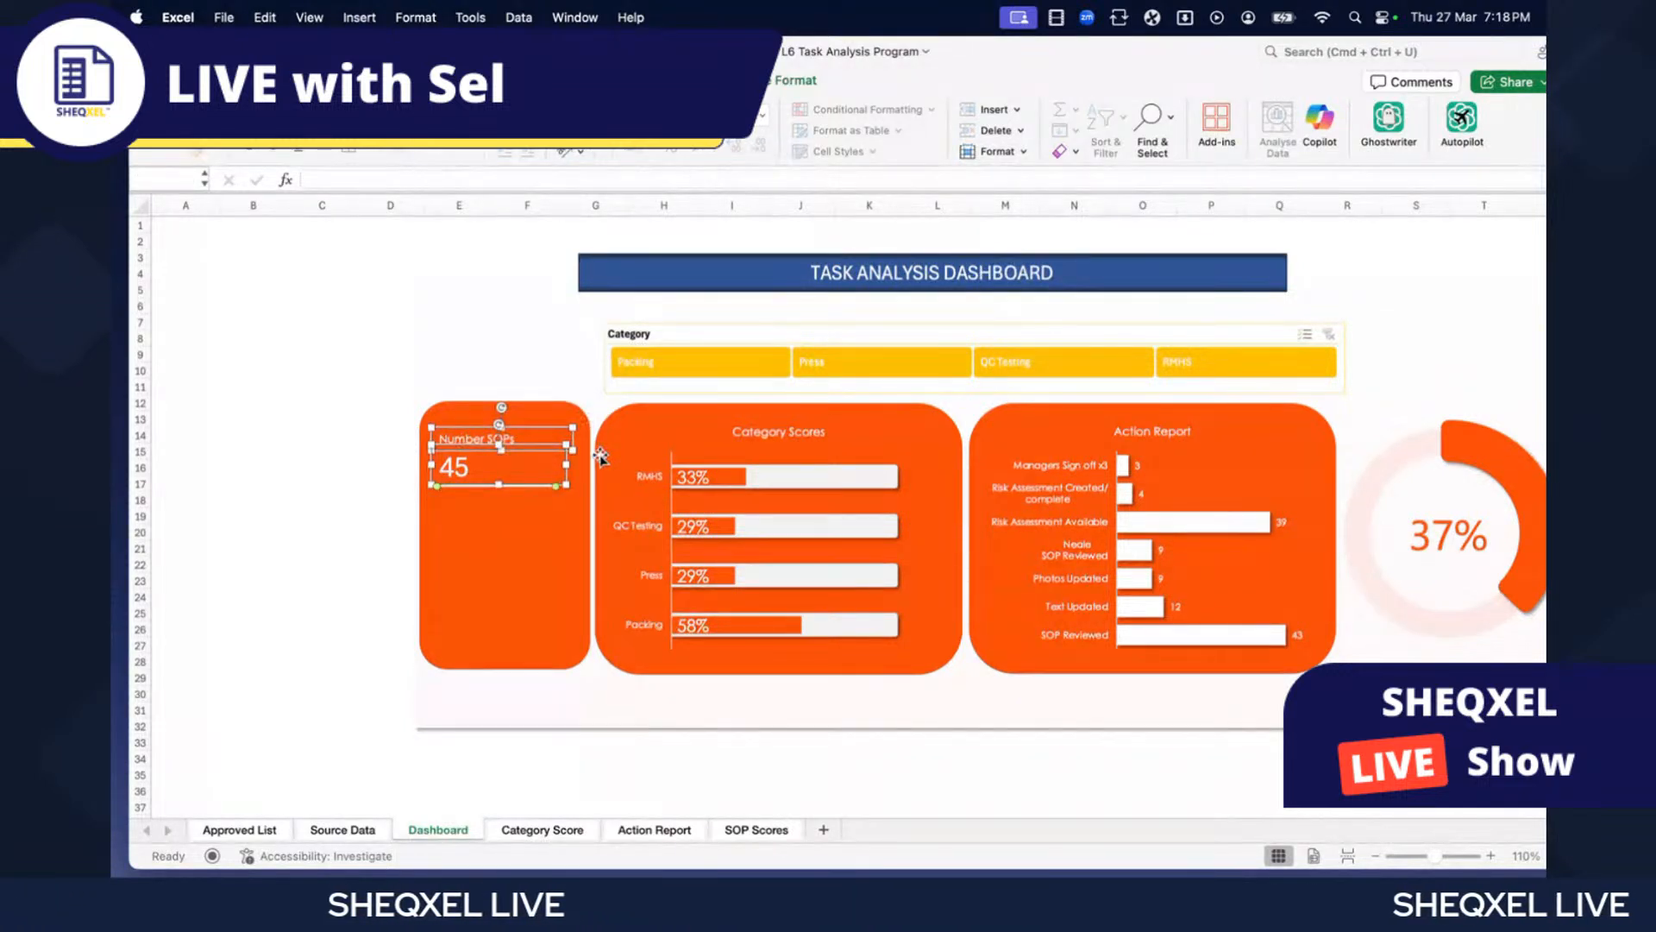
left_click(788, 80)
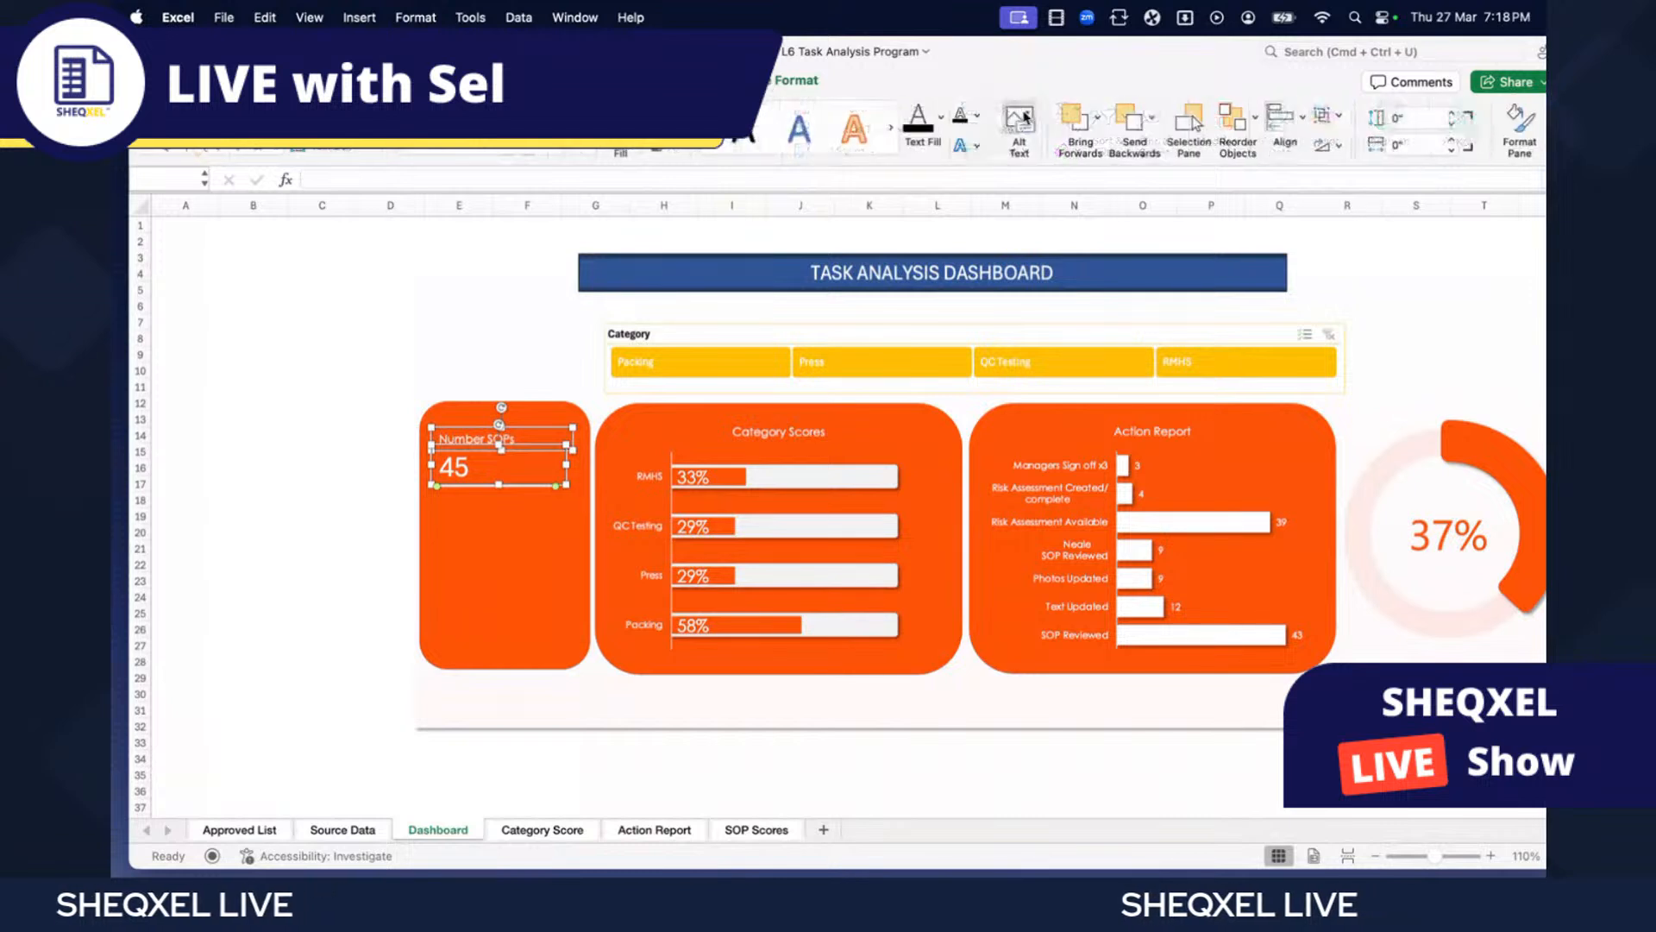
left_click(1326, 118)
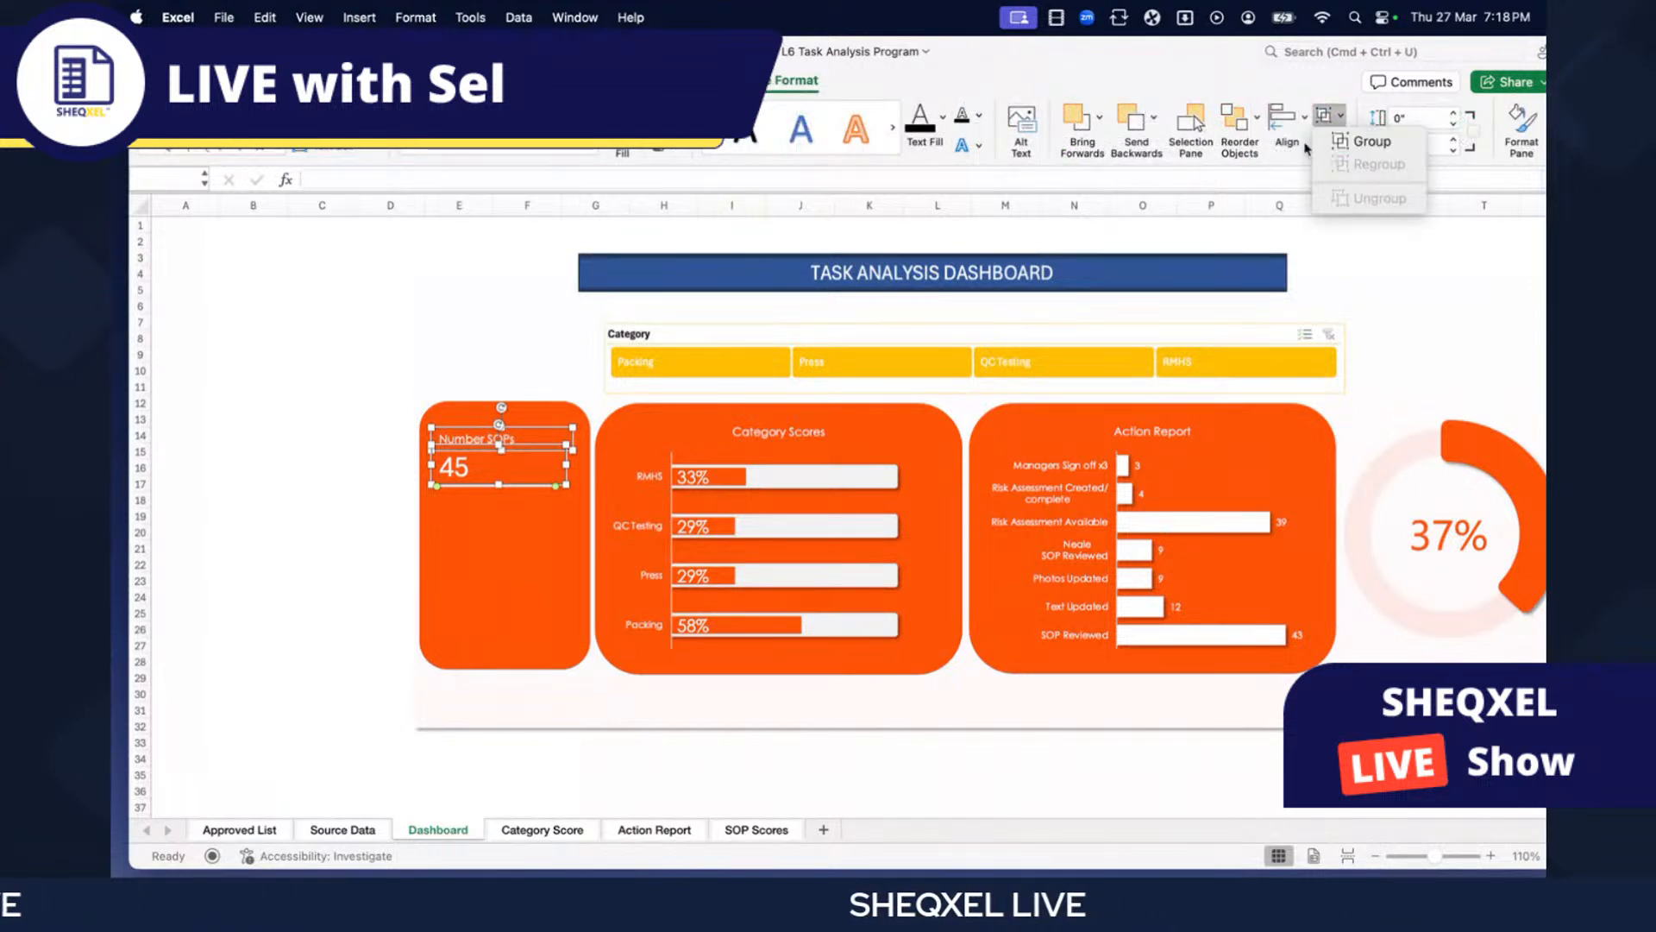
left_click(1332, 142)
- Duplicate the grouped Number SOPs block twice, stack the copies below it, and relabel the middle copy Number of Categories
left_click_drag(532, 520, 541, 650)
key("super+d")
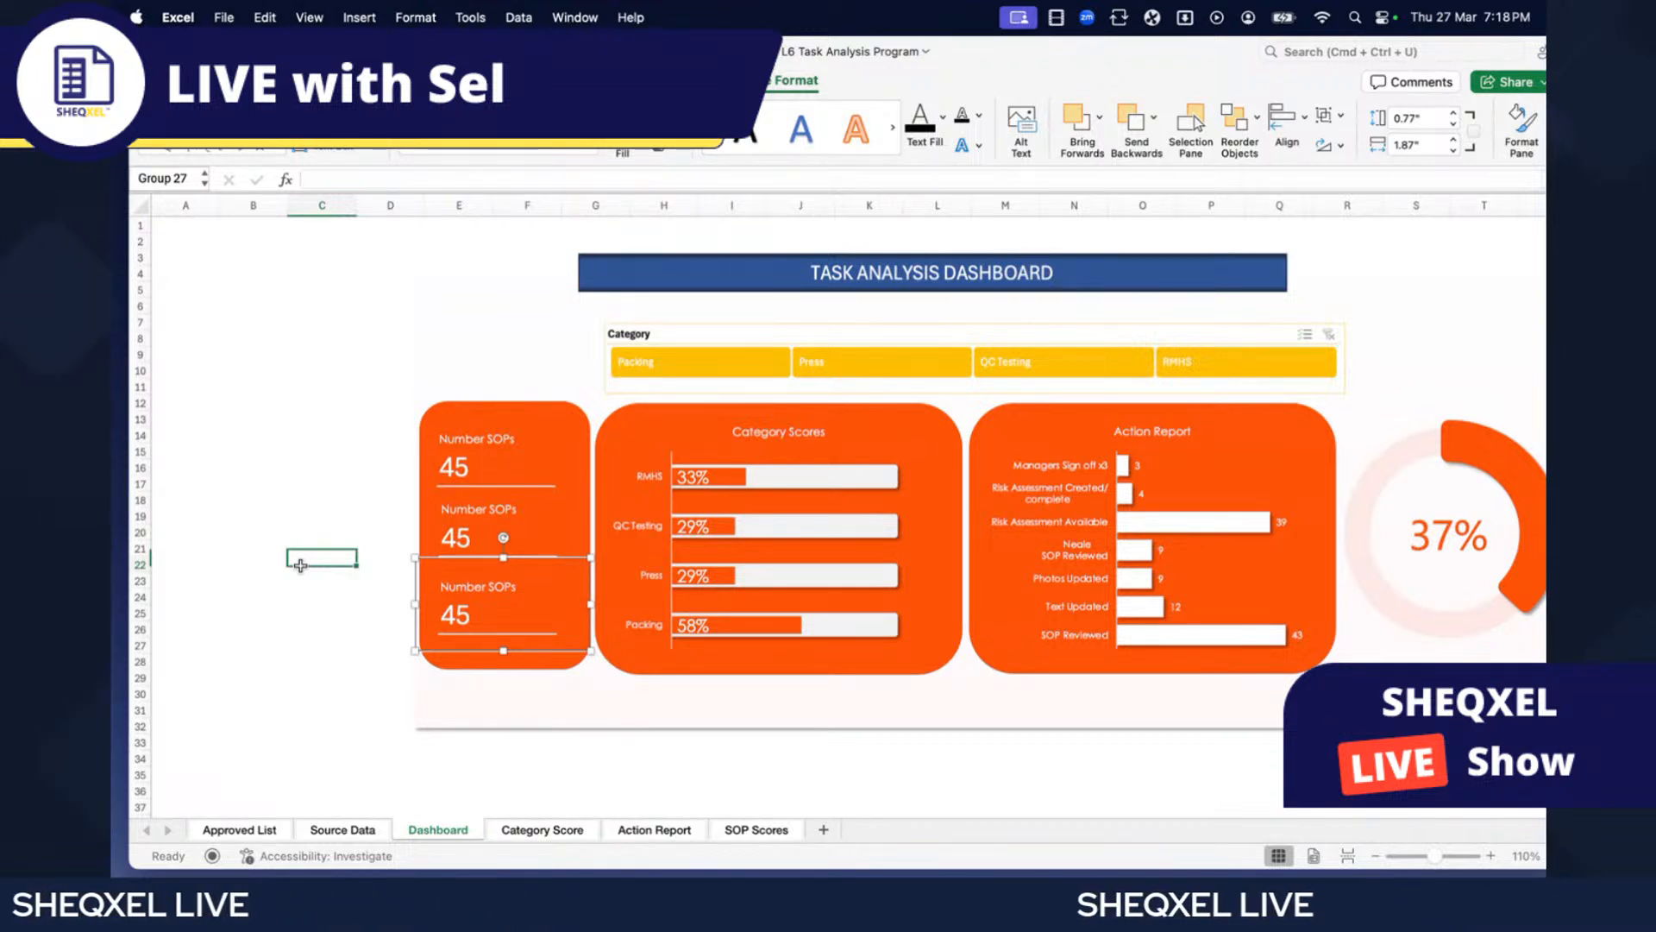
left_click(485, 511)
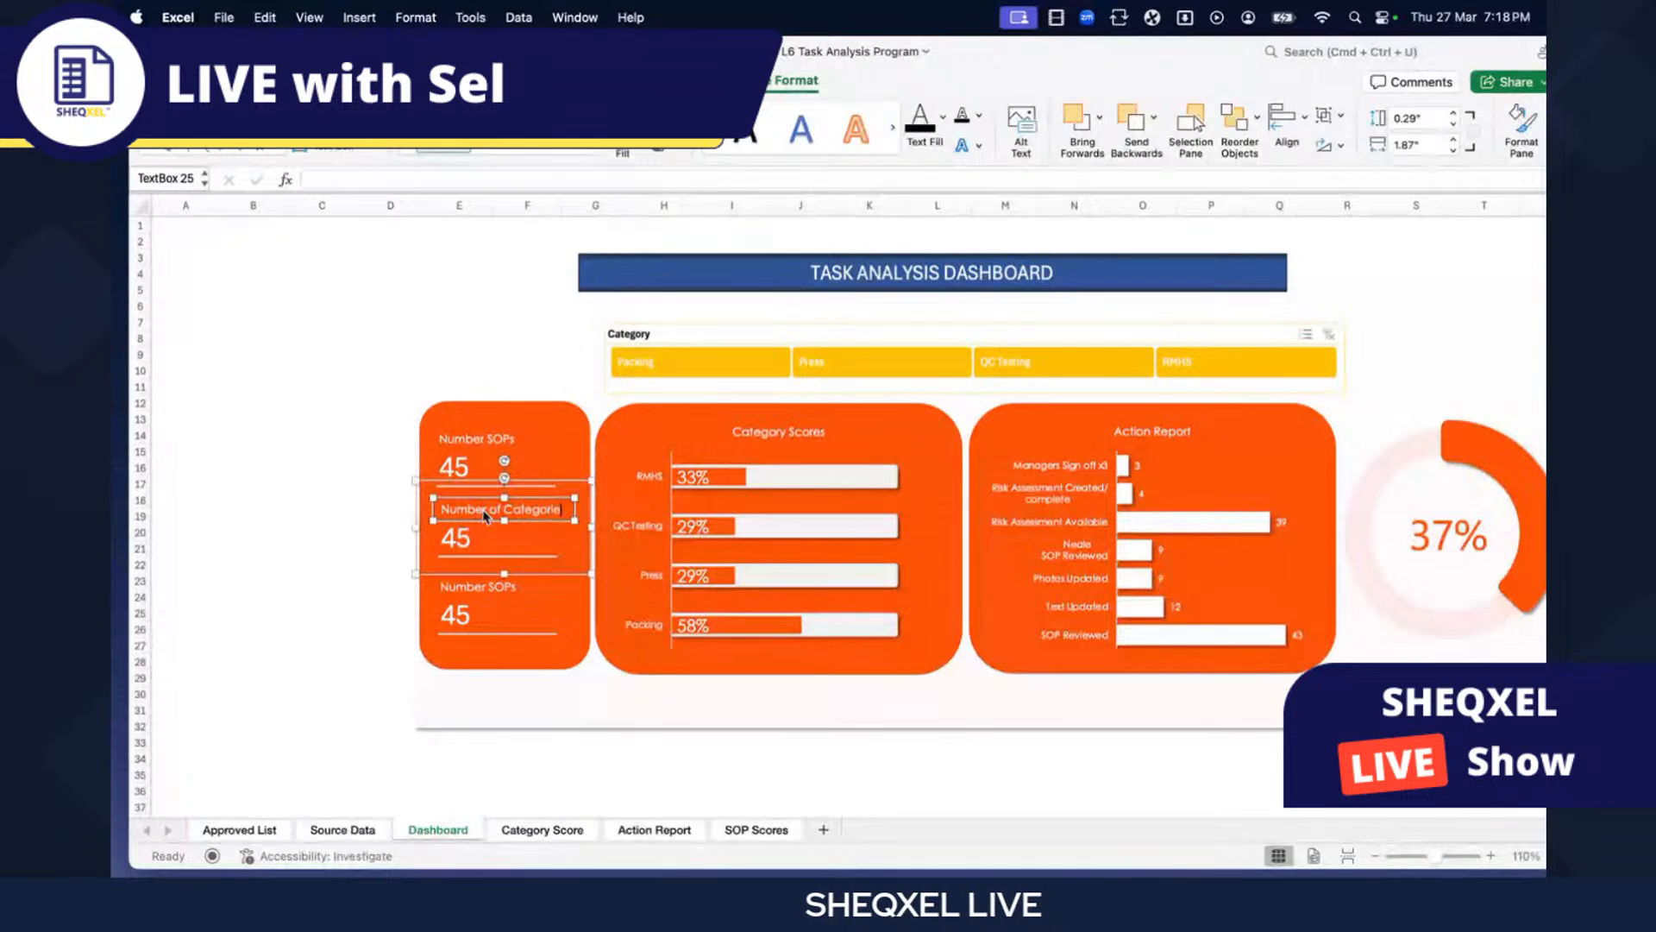
left_click(494, 589)
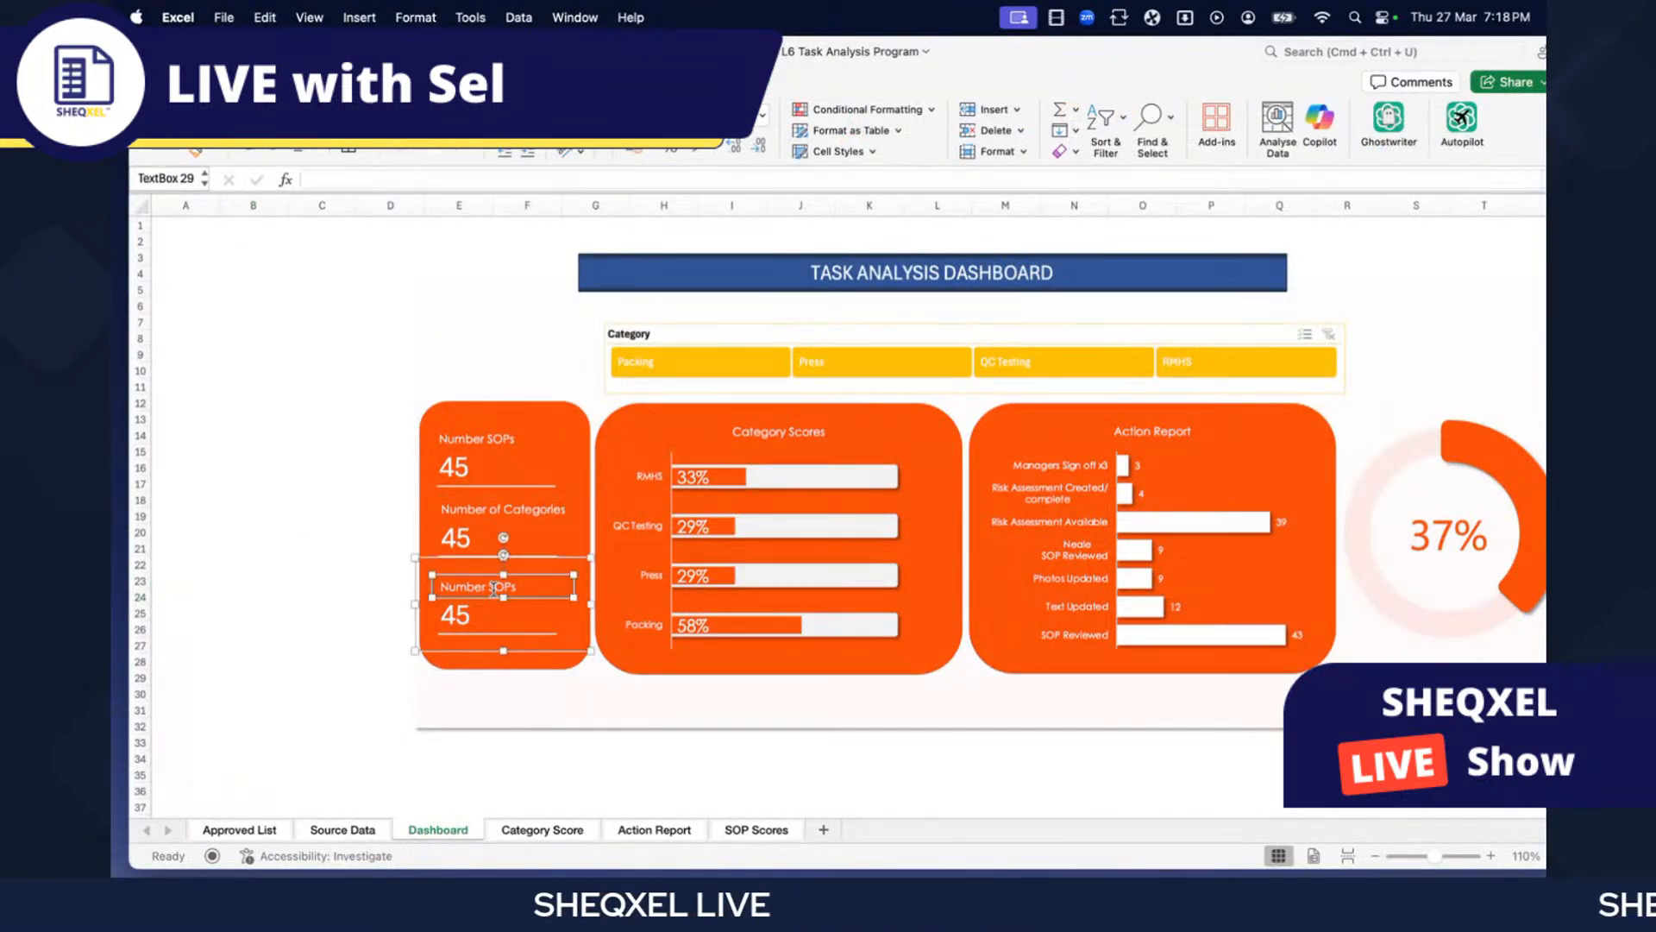
left_click(368, 592)
- Link the figure under Number of Categories to cell AA6 on the Category Score sheet
left_click(473, 542)
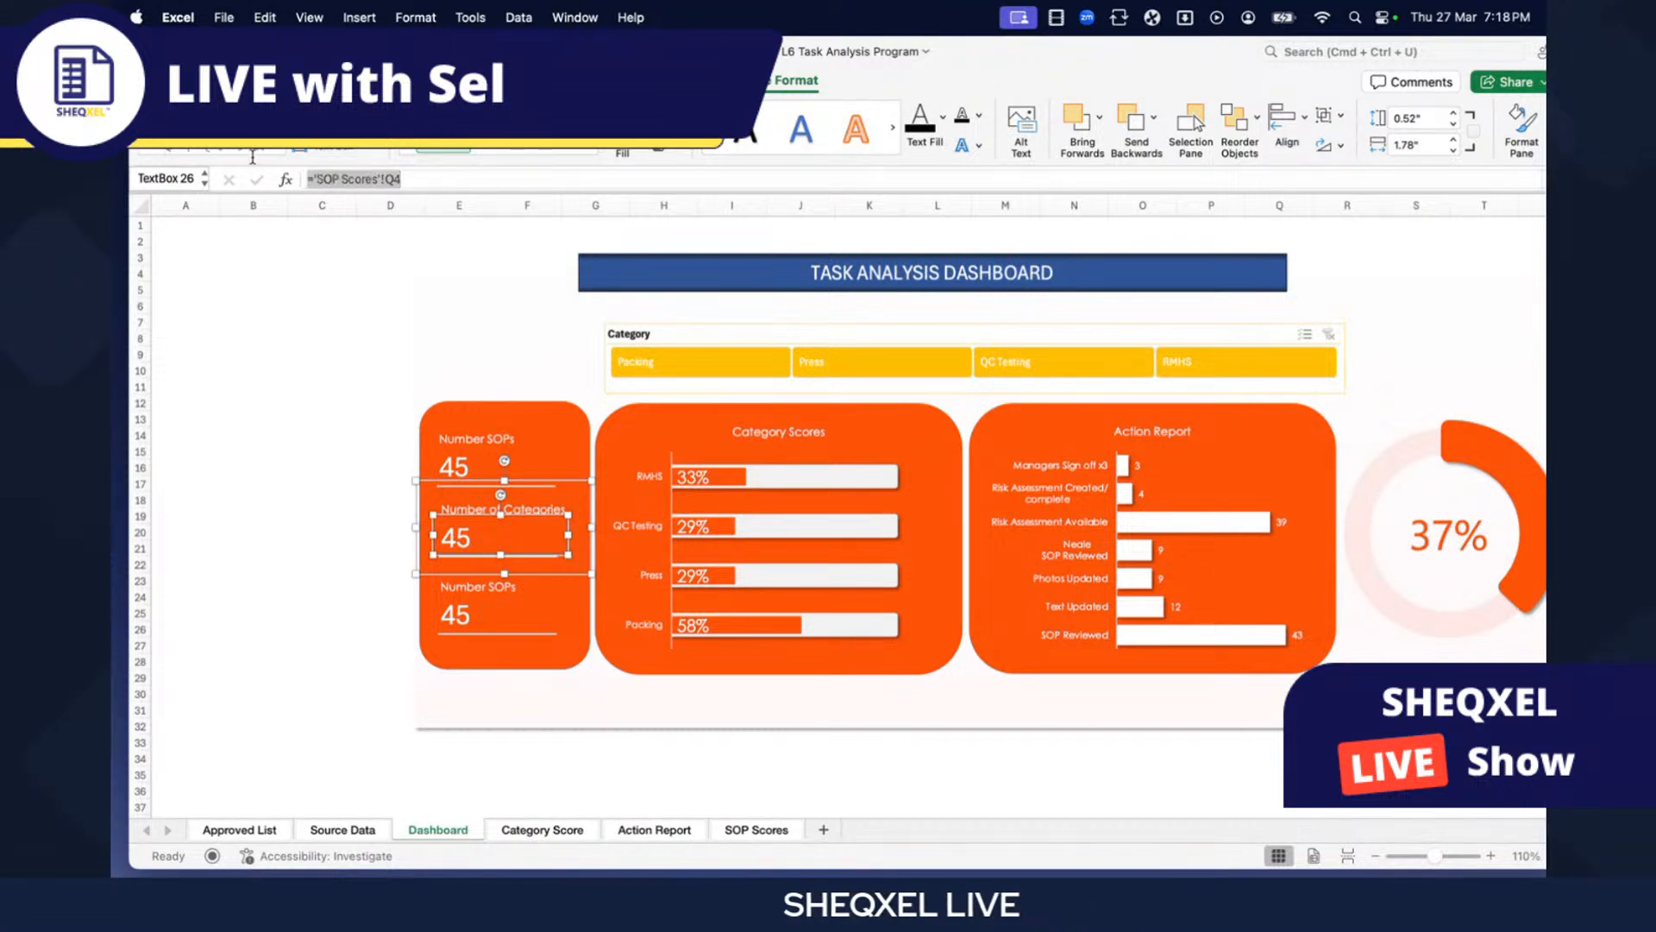
left_click_drag(253, 158, 252, 158)
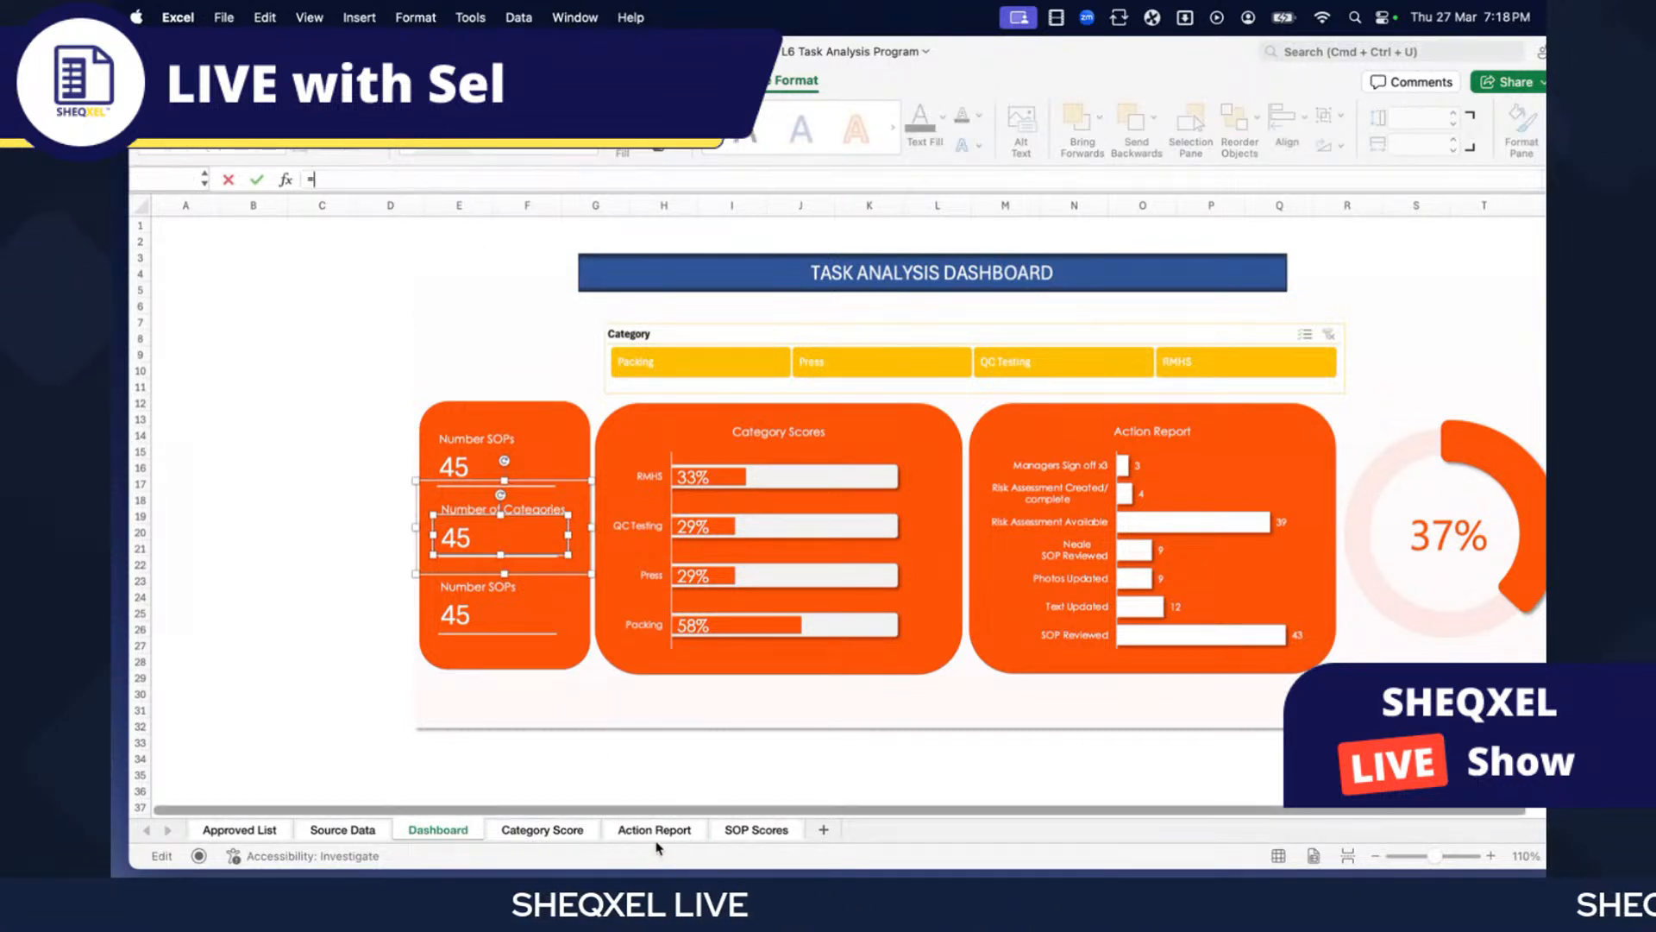
key("ctrl+Page_Down")
scroll(949, 658, "right", 8)
left_click(1067, 331)
key("Return")
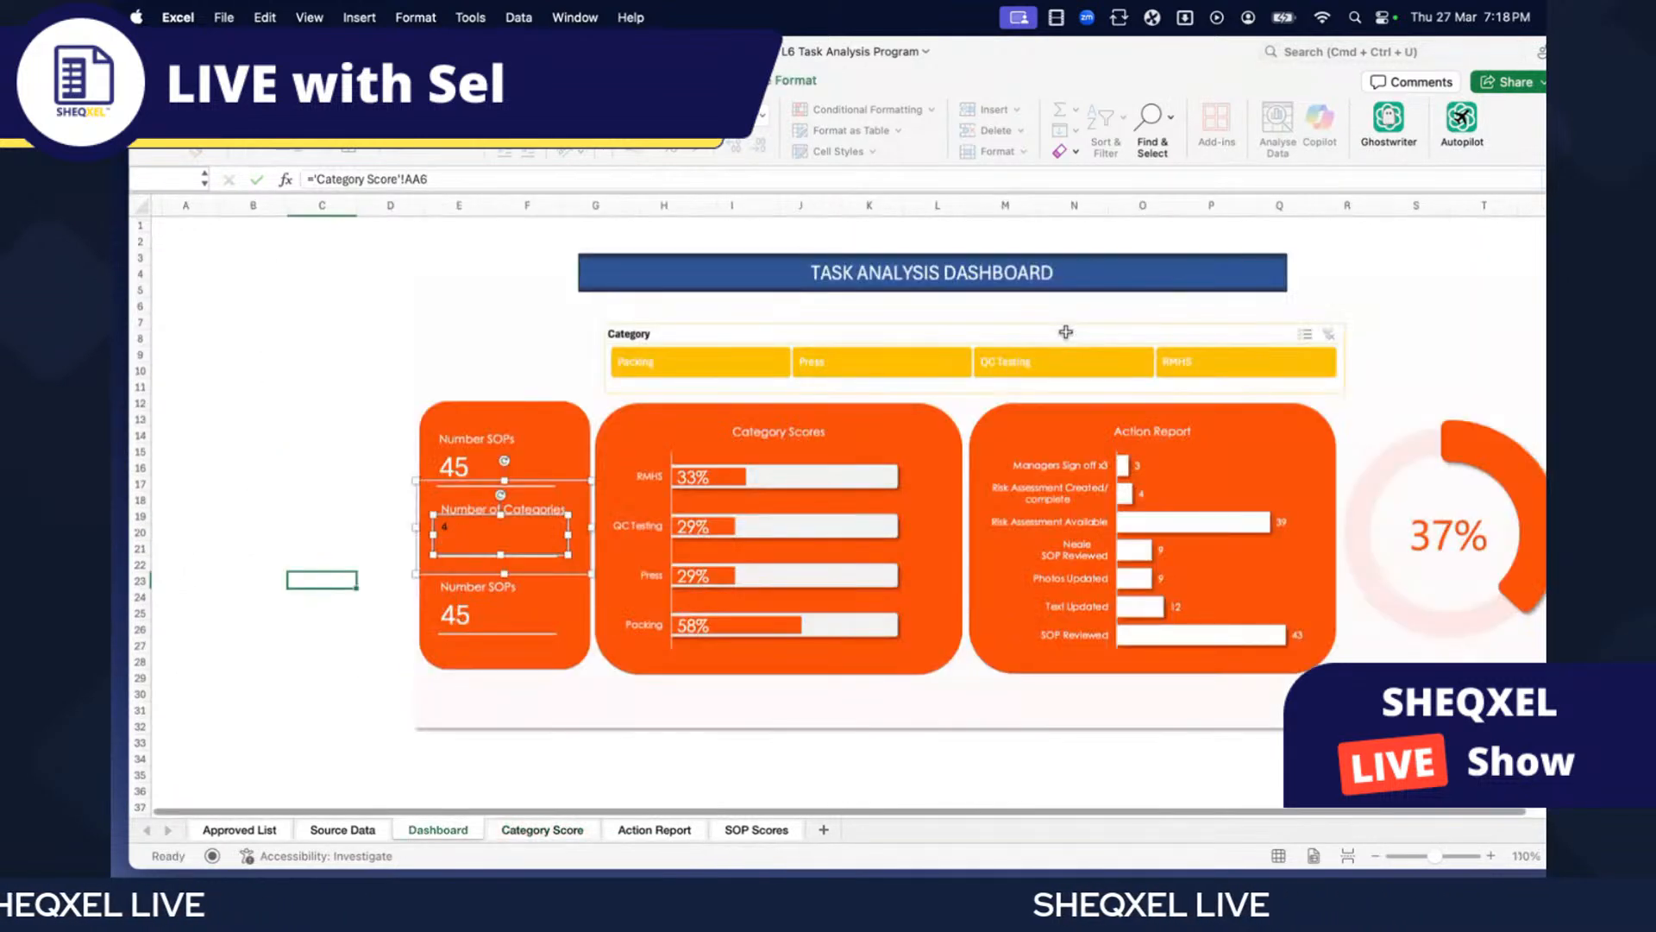
- Set the font of the first Number SOPs figure to Segoe UI Symbol
left_click(457, 471)
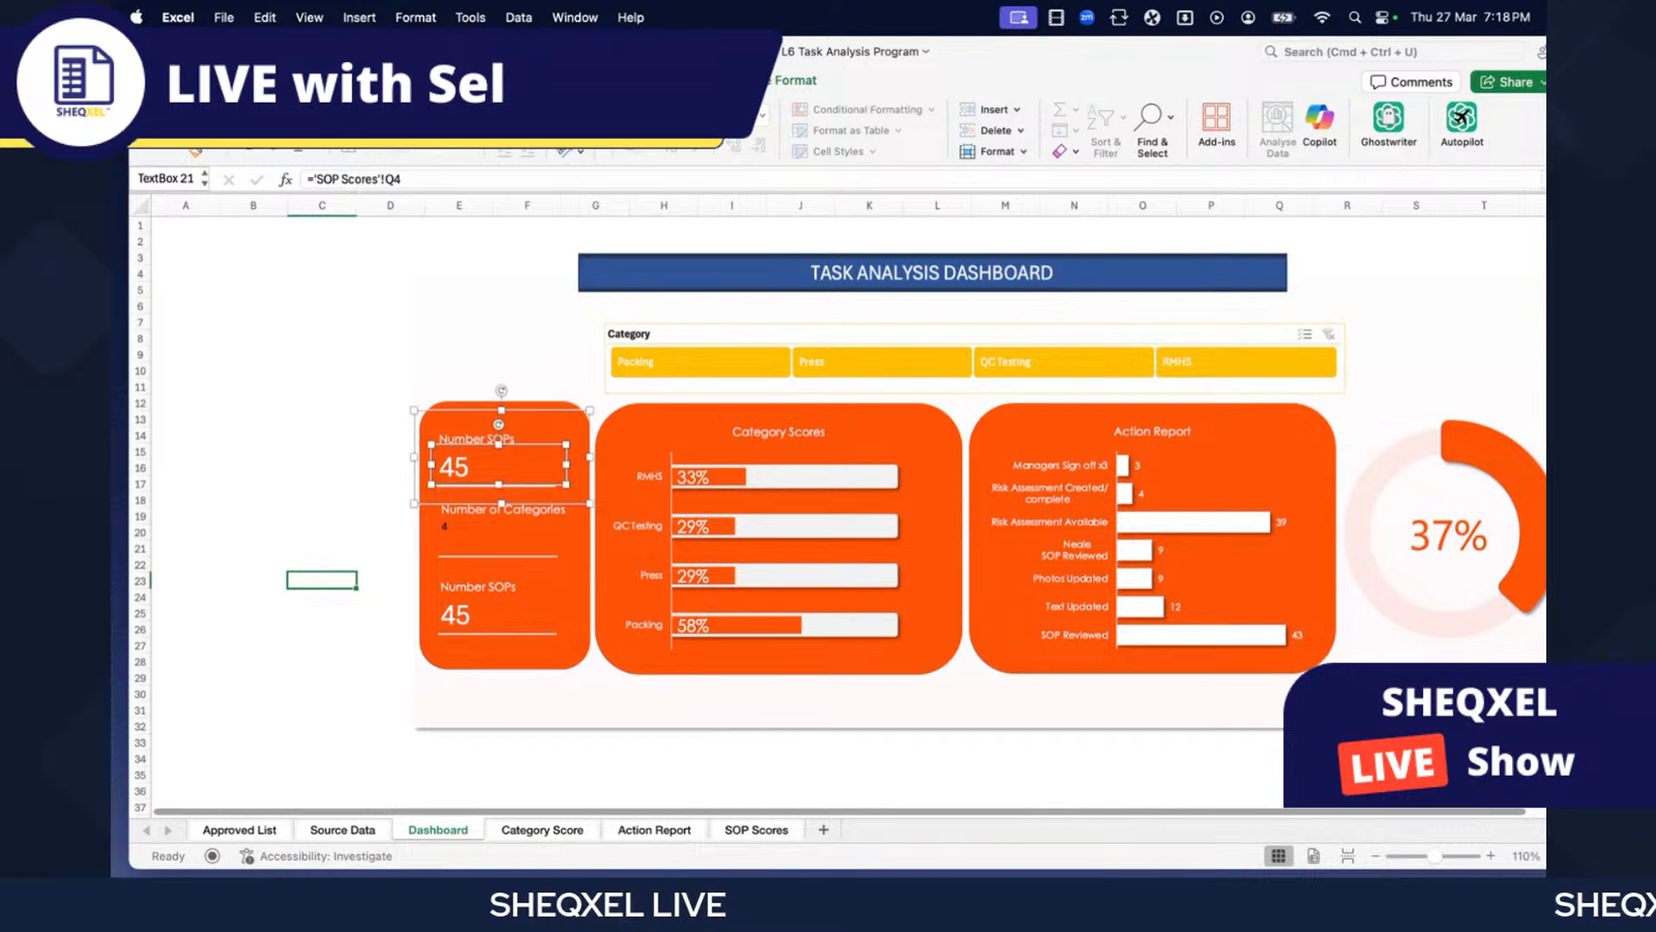
left_click(322, 451)
left_click(449, 469)
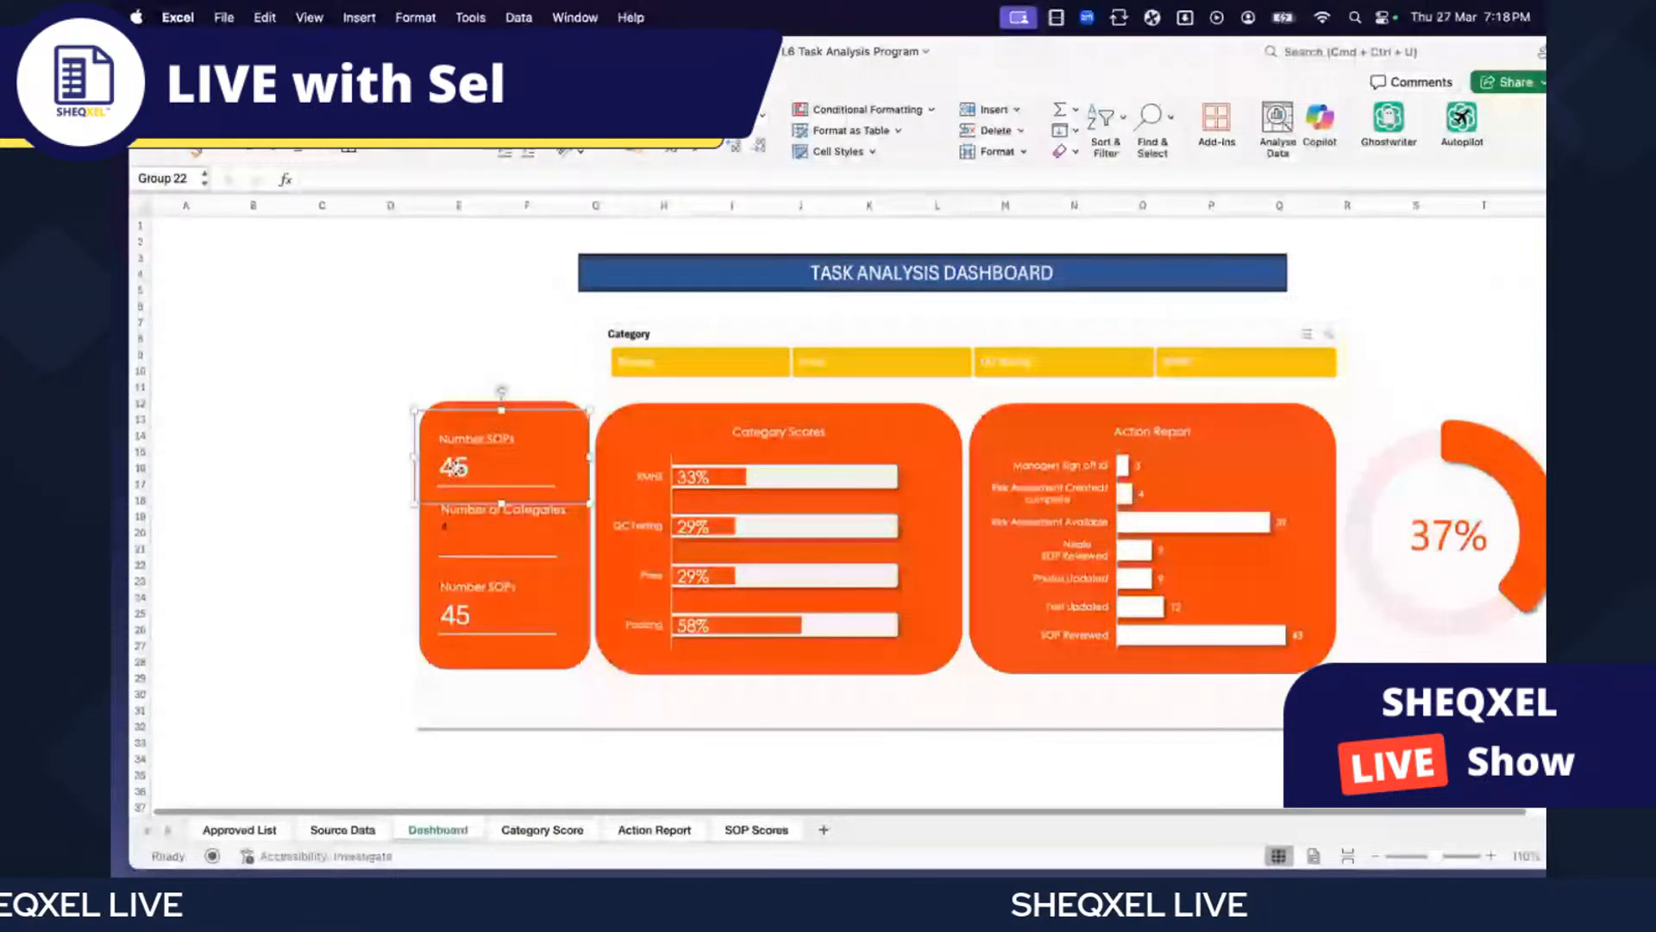
left_click(454, 467)
left_click(354, 116)
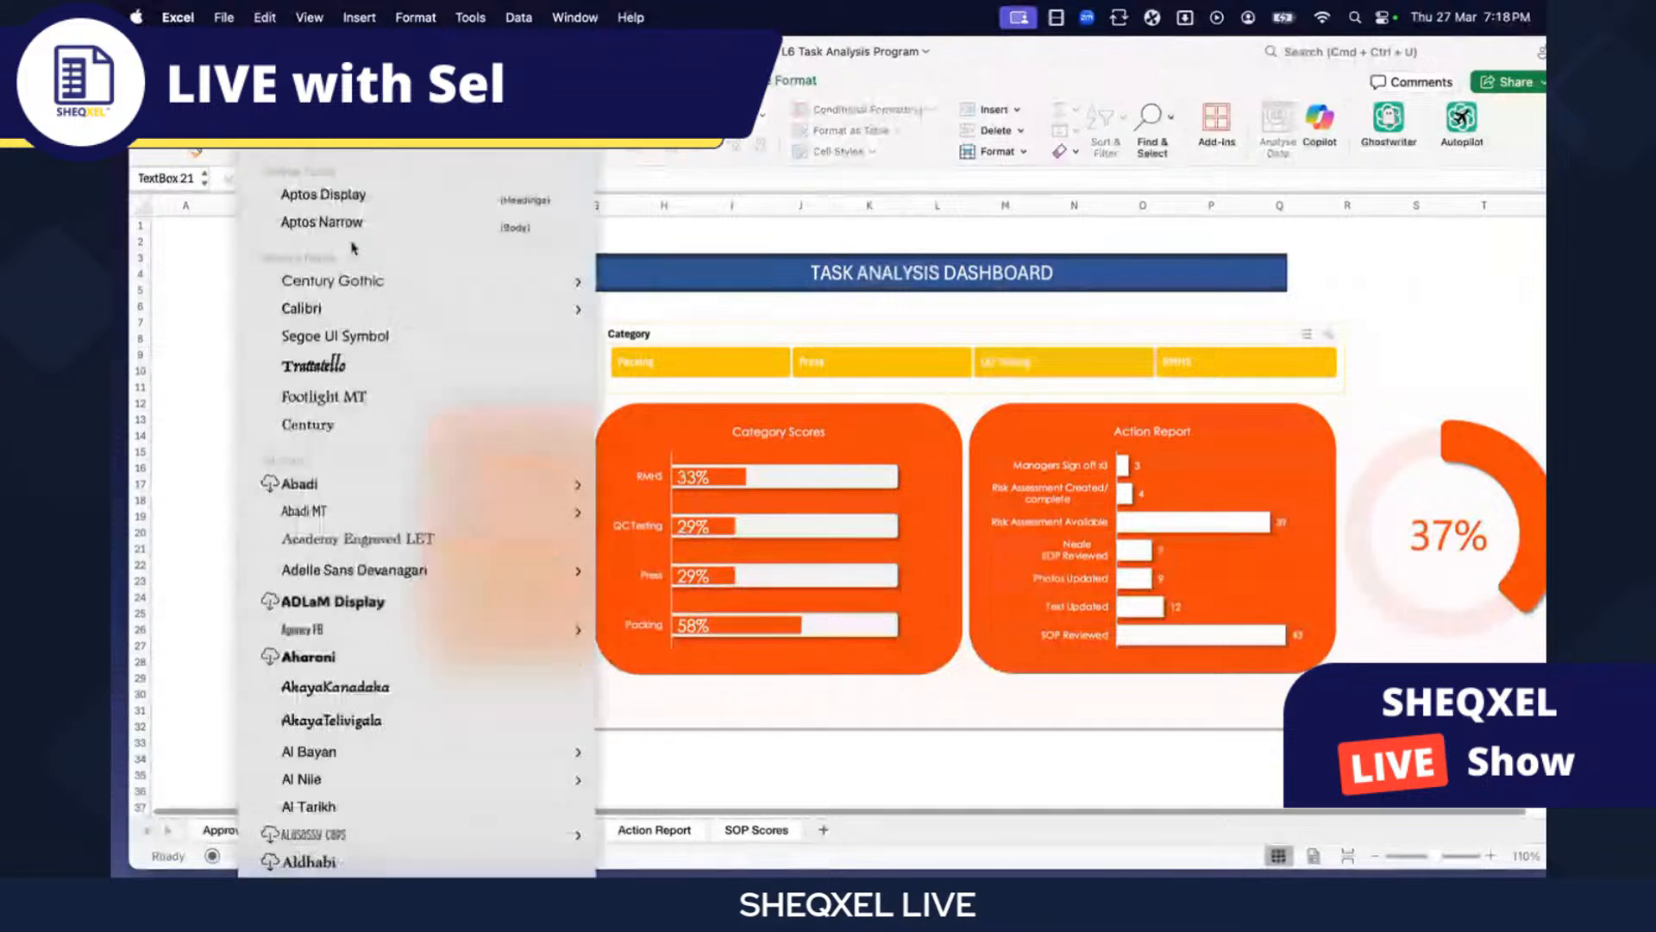
left_click(336, 342)
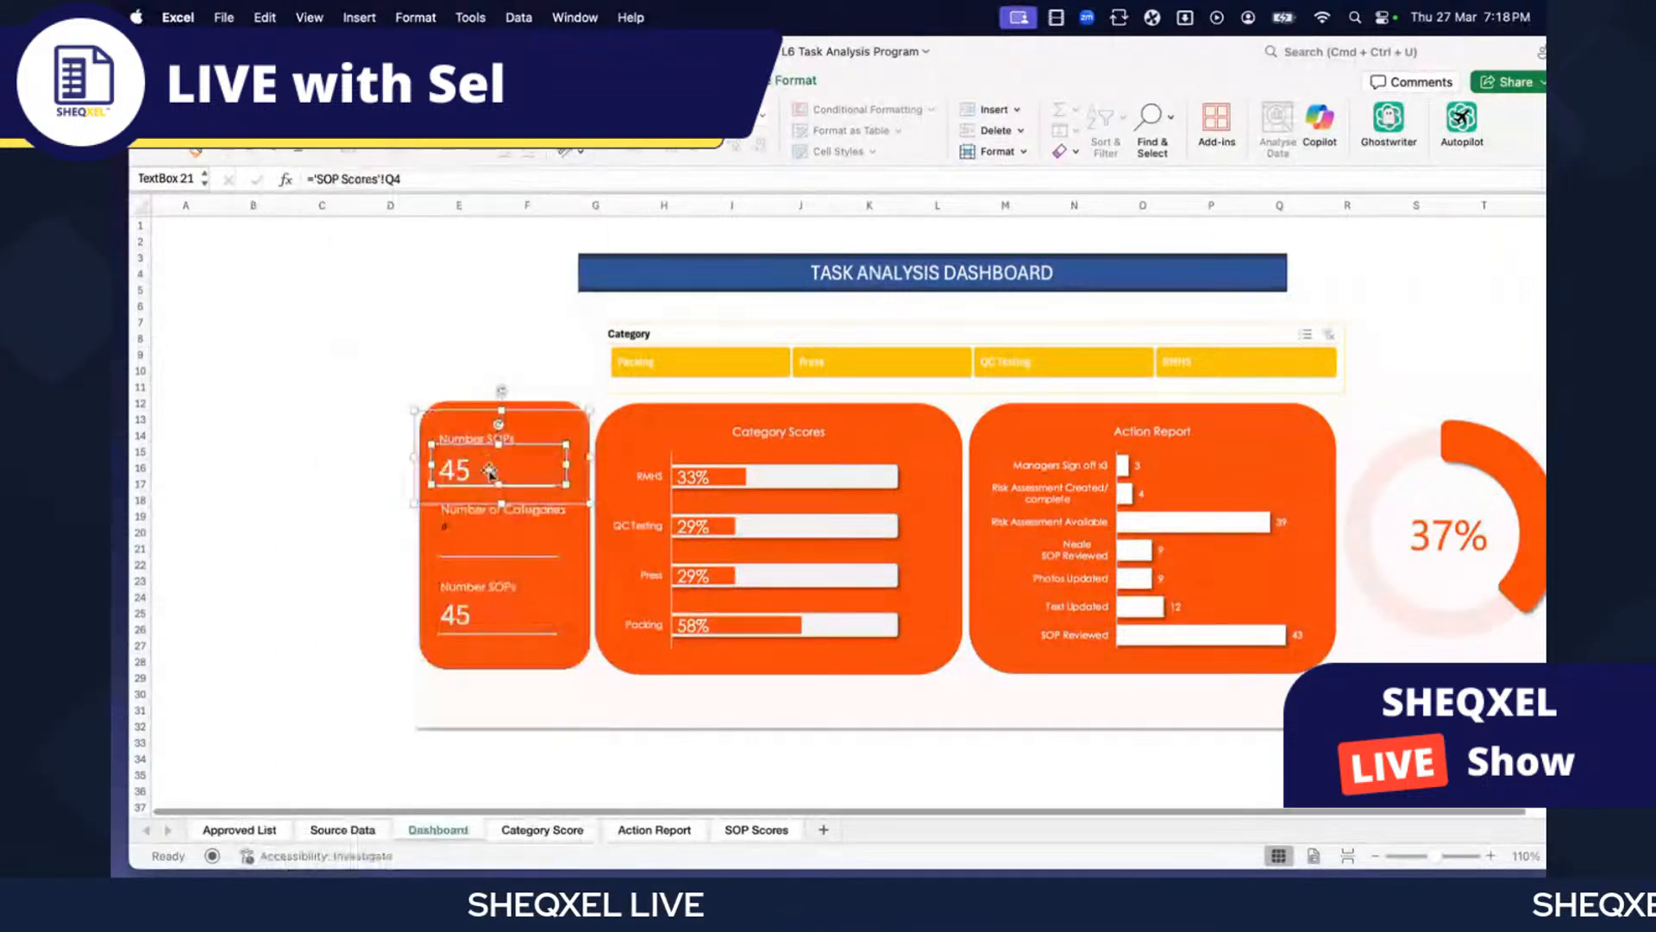
- Format the Number of Categories figure in Segoe UI Symbol, enlarged and white to match the SOP figure above
left_click(443, 534)
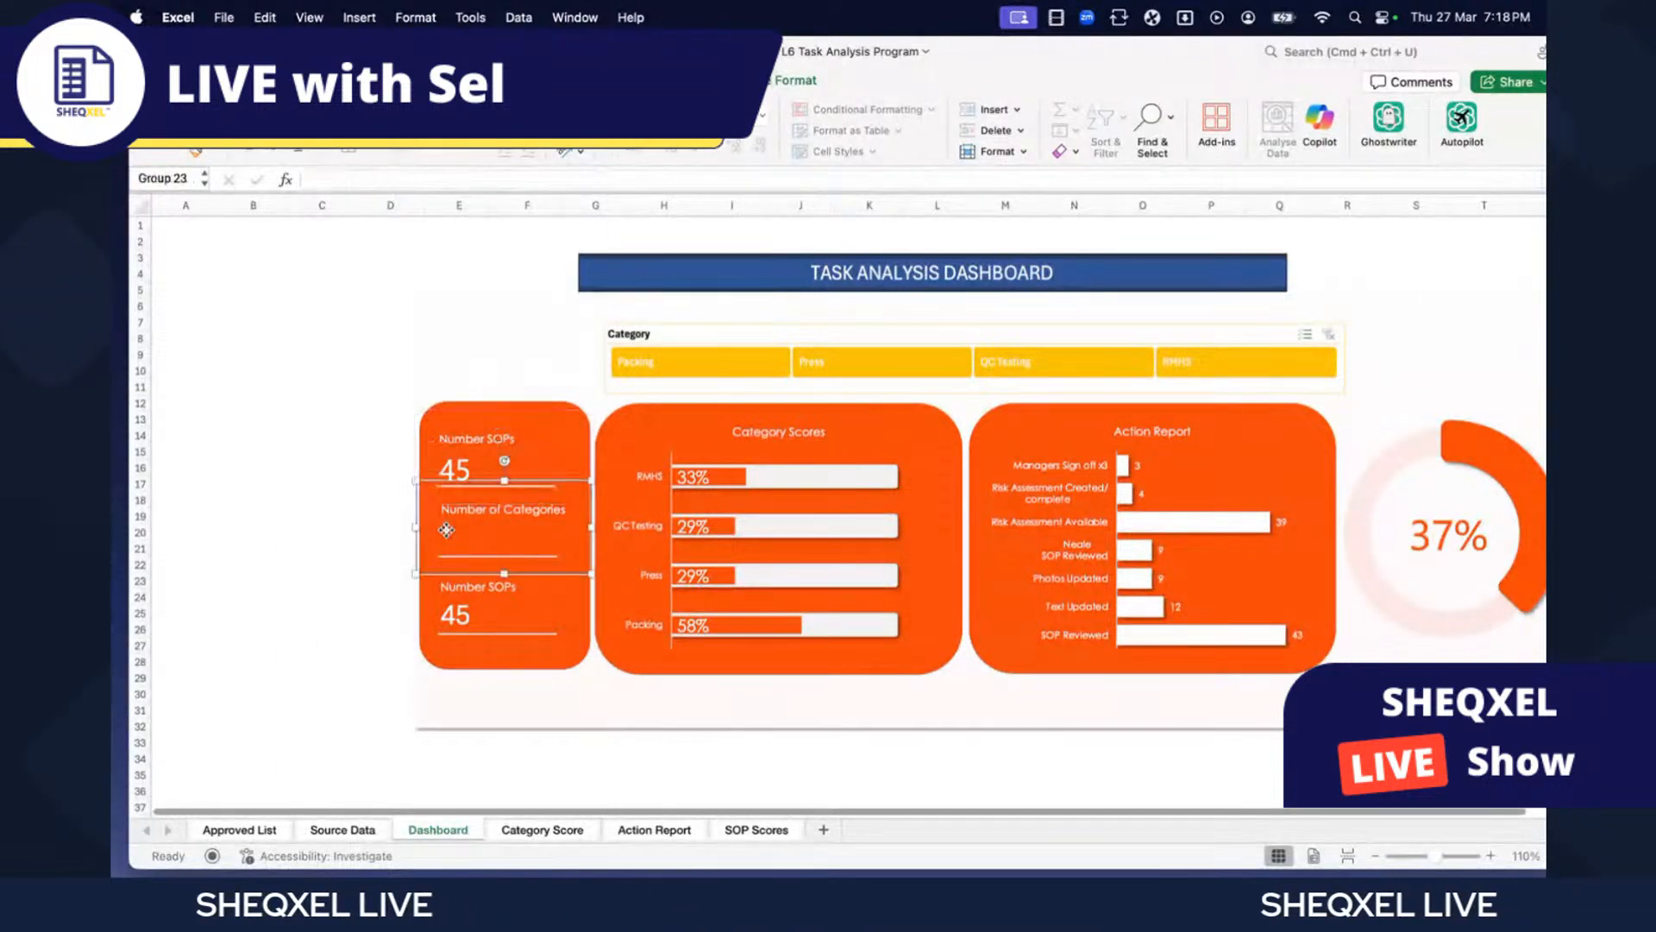
left_click(354, 117)
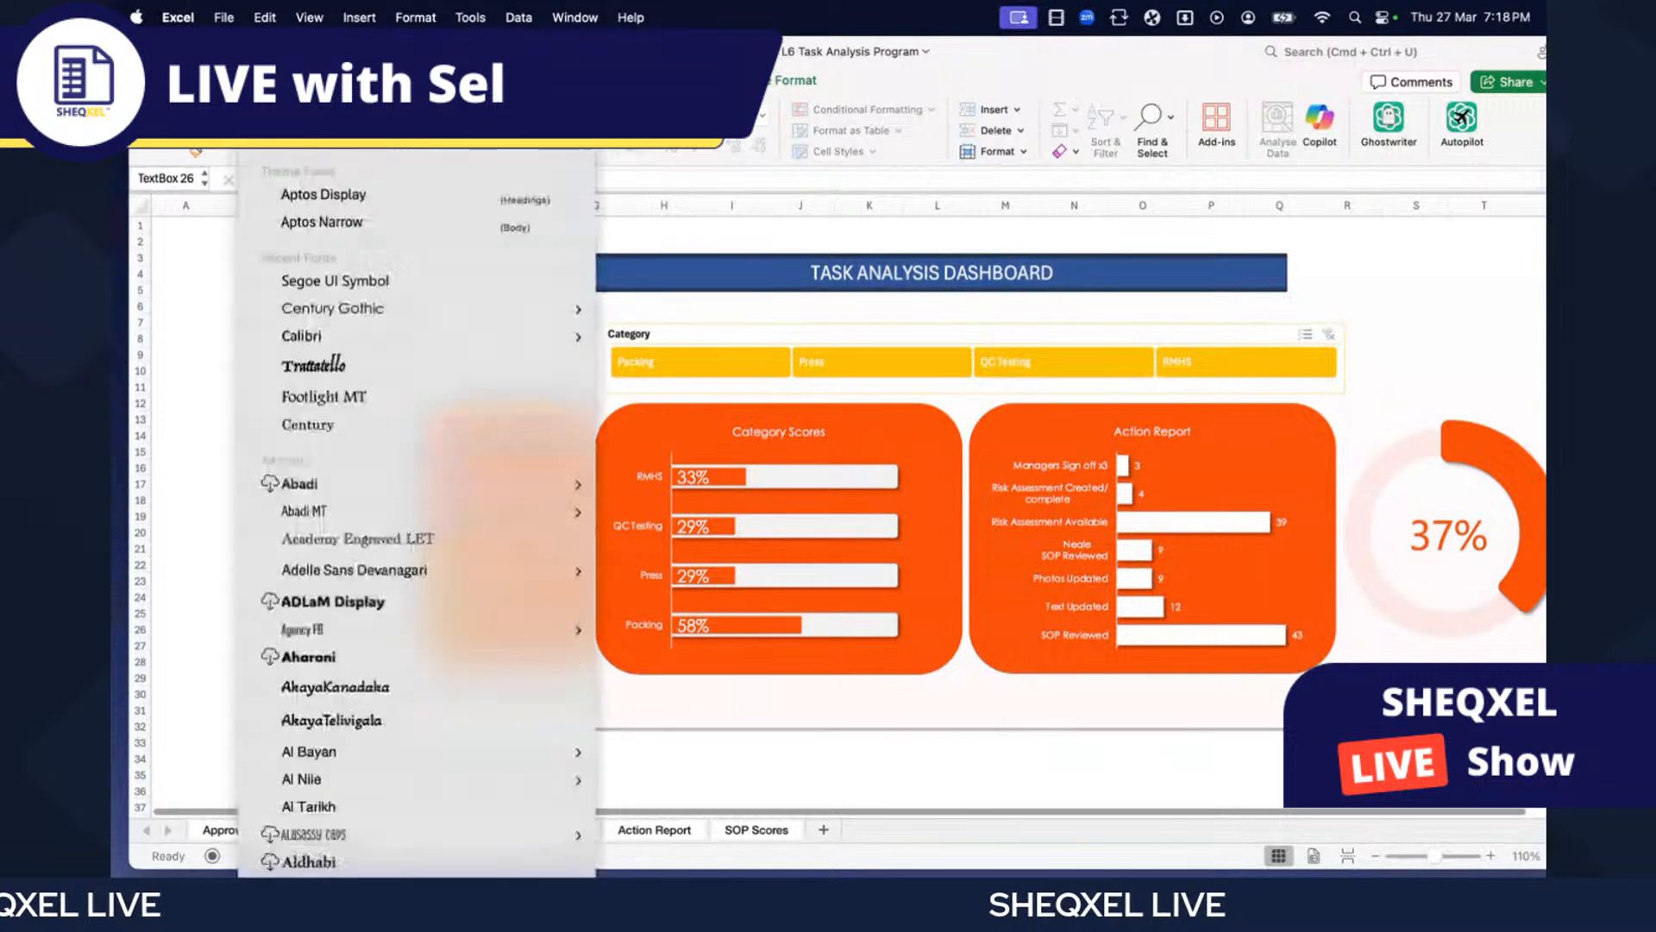
left_click(339, 288)
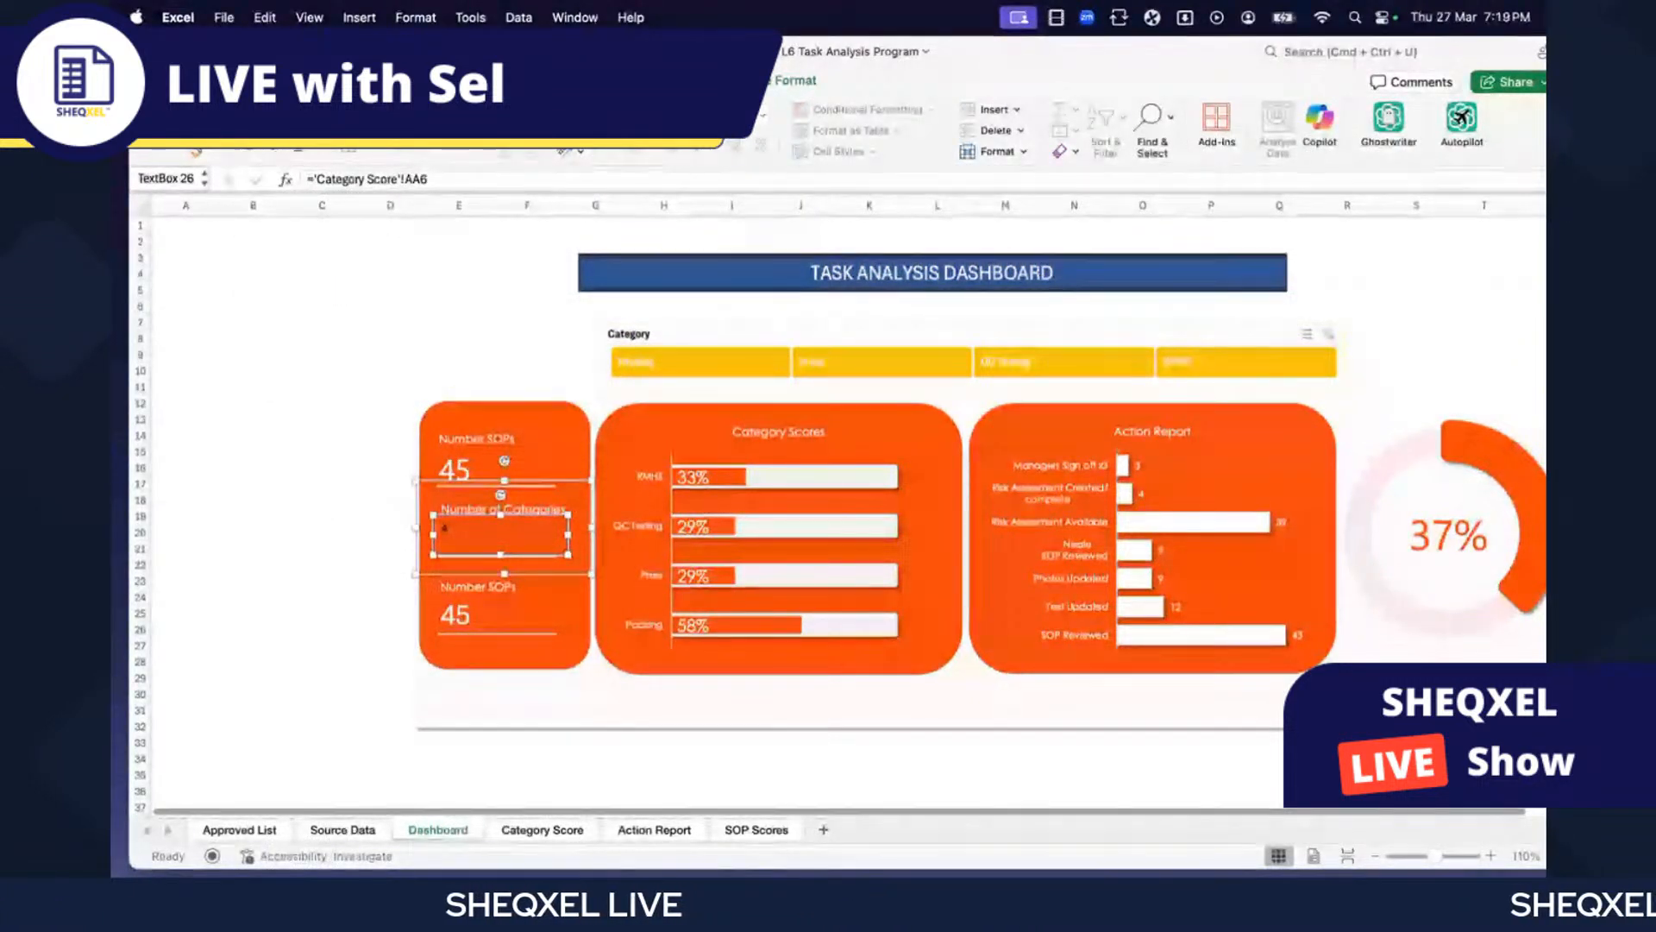
left_click(410, 116)
left_click(407, 377)
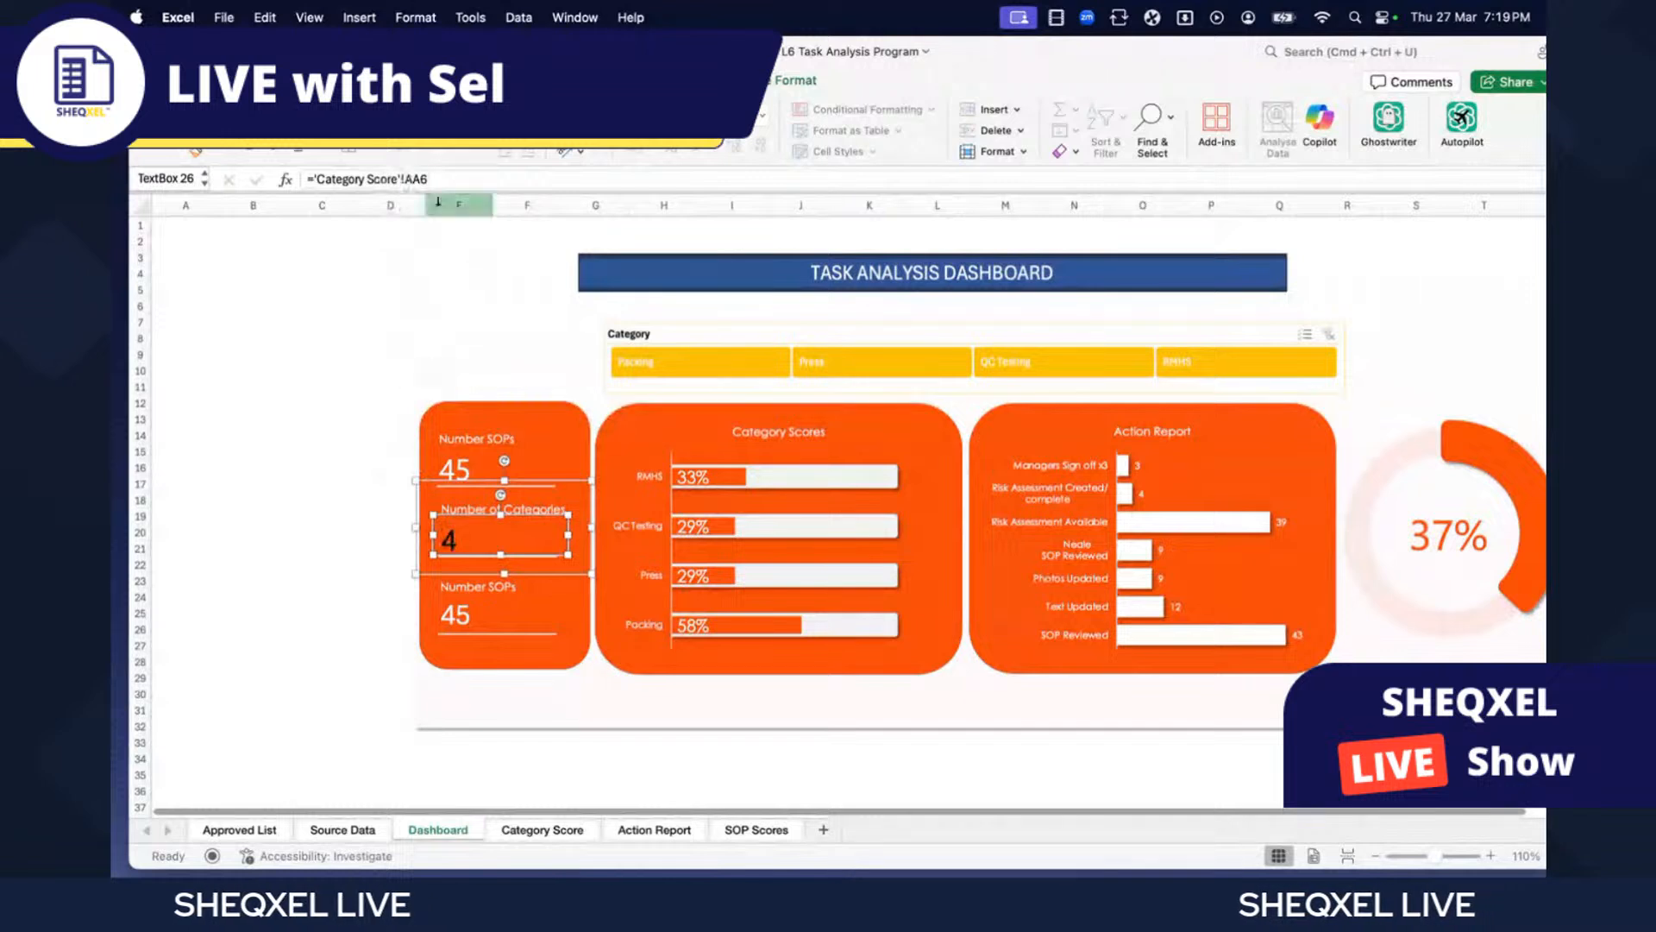
left_click(222, 580)
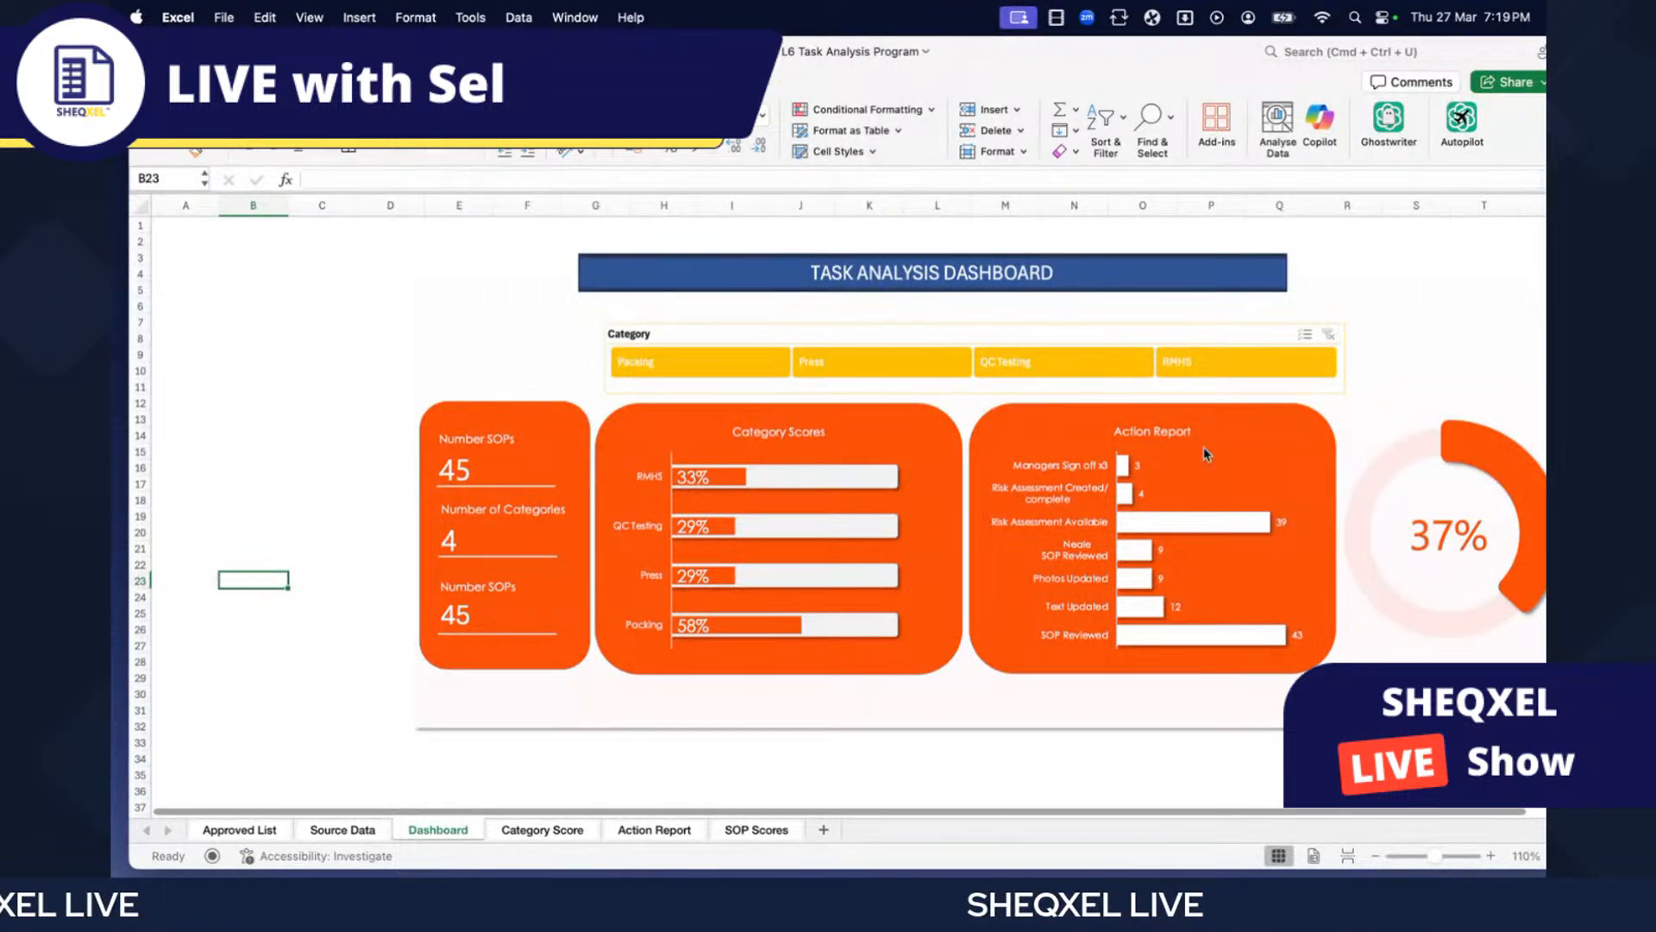
- Test the KPI figures by filtering the Category slicer to Packing and to Press, and clear the filter
left_click(730, 365)
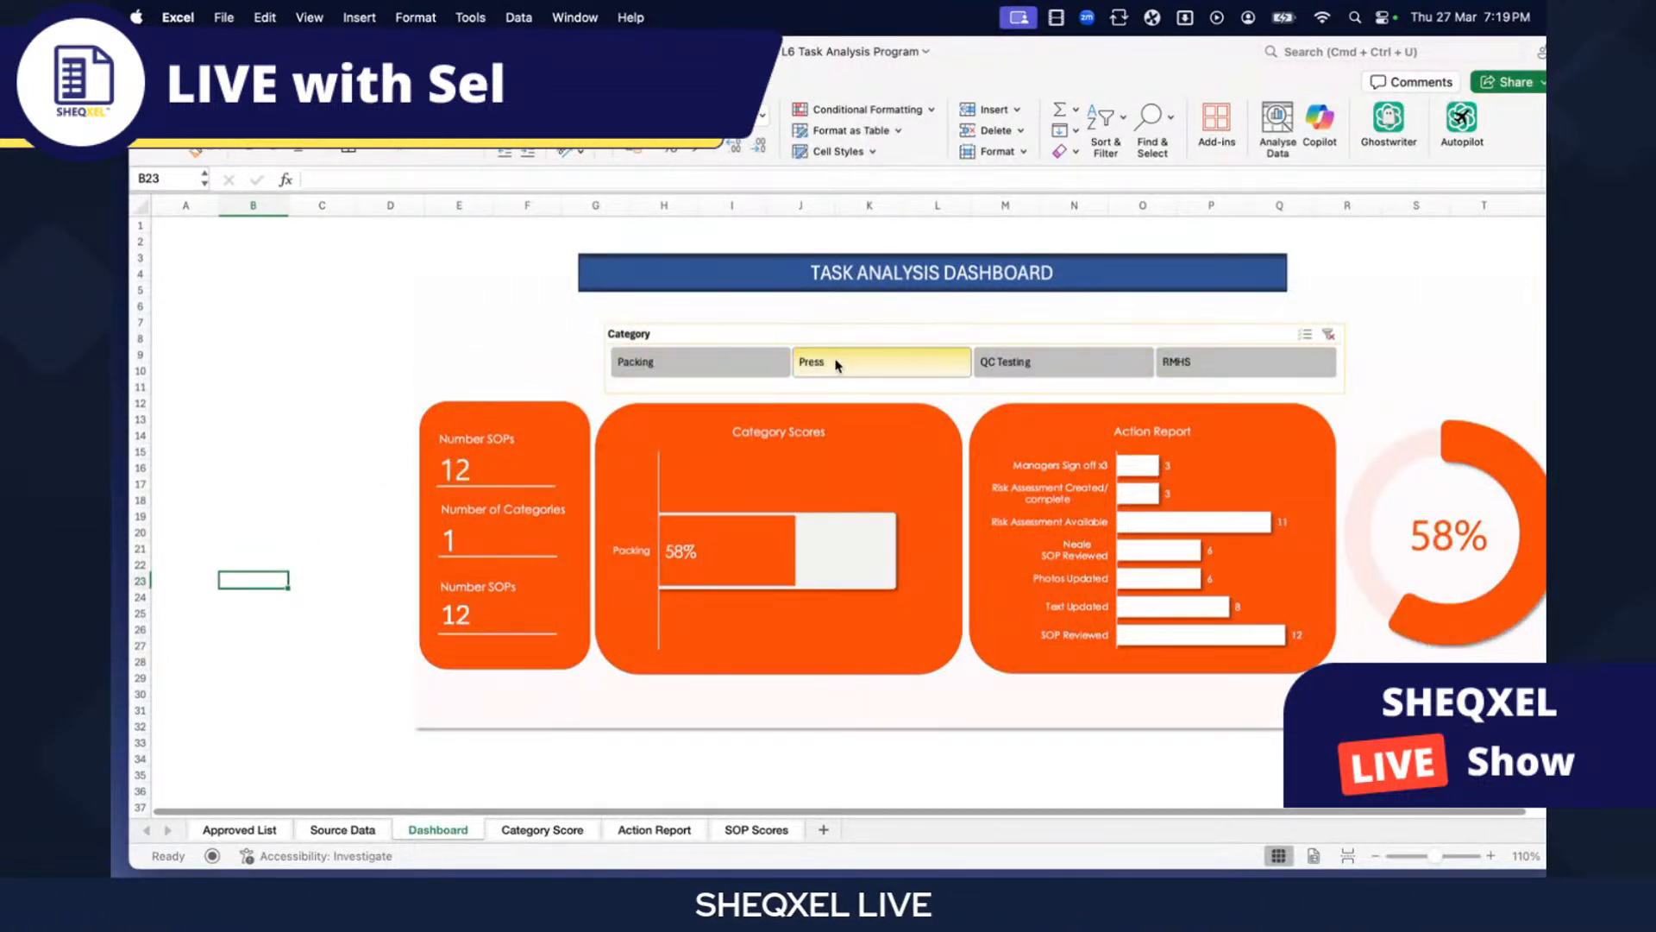
left_click(844, 363)
left_click(1328, 334)
left_click(328, 662)
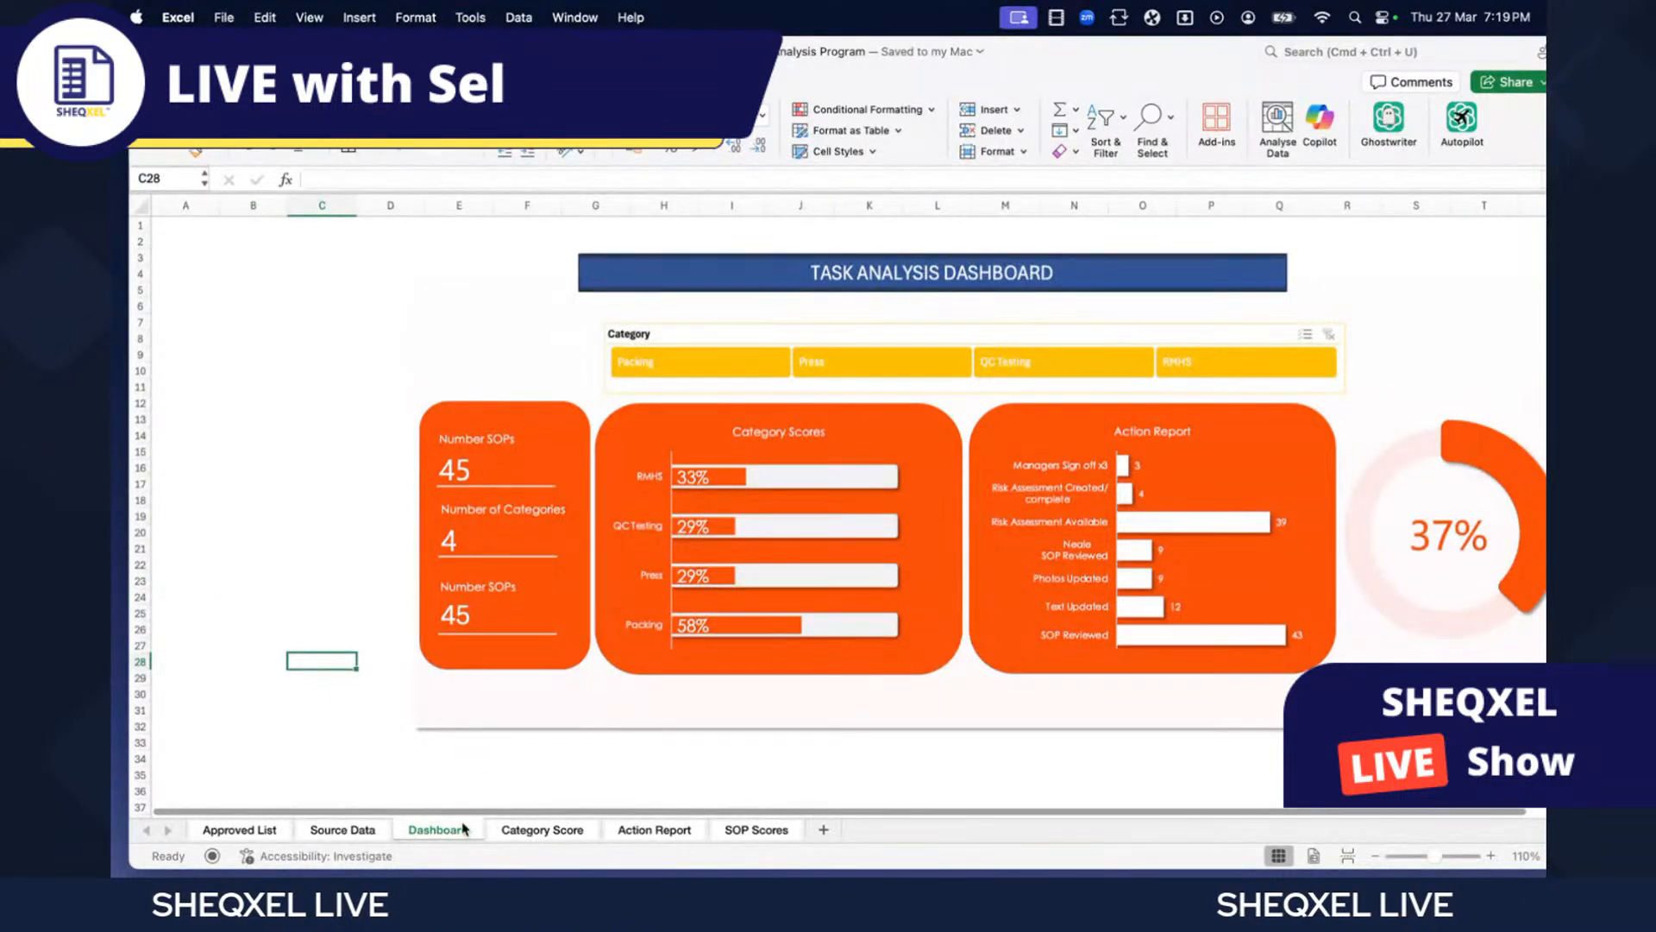
- Copy the existing COUNTA formula into cell K4 on the Action Report sheet, beyond the Category slicer
left_click(353, 830)
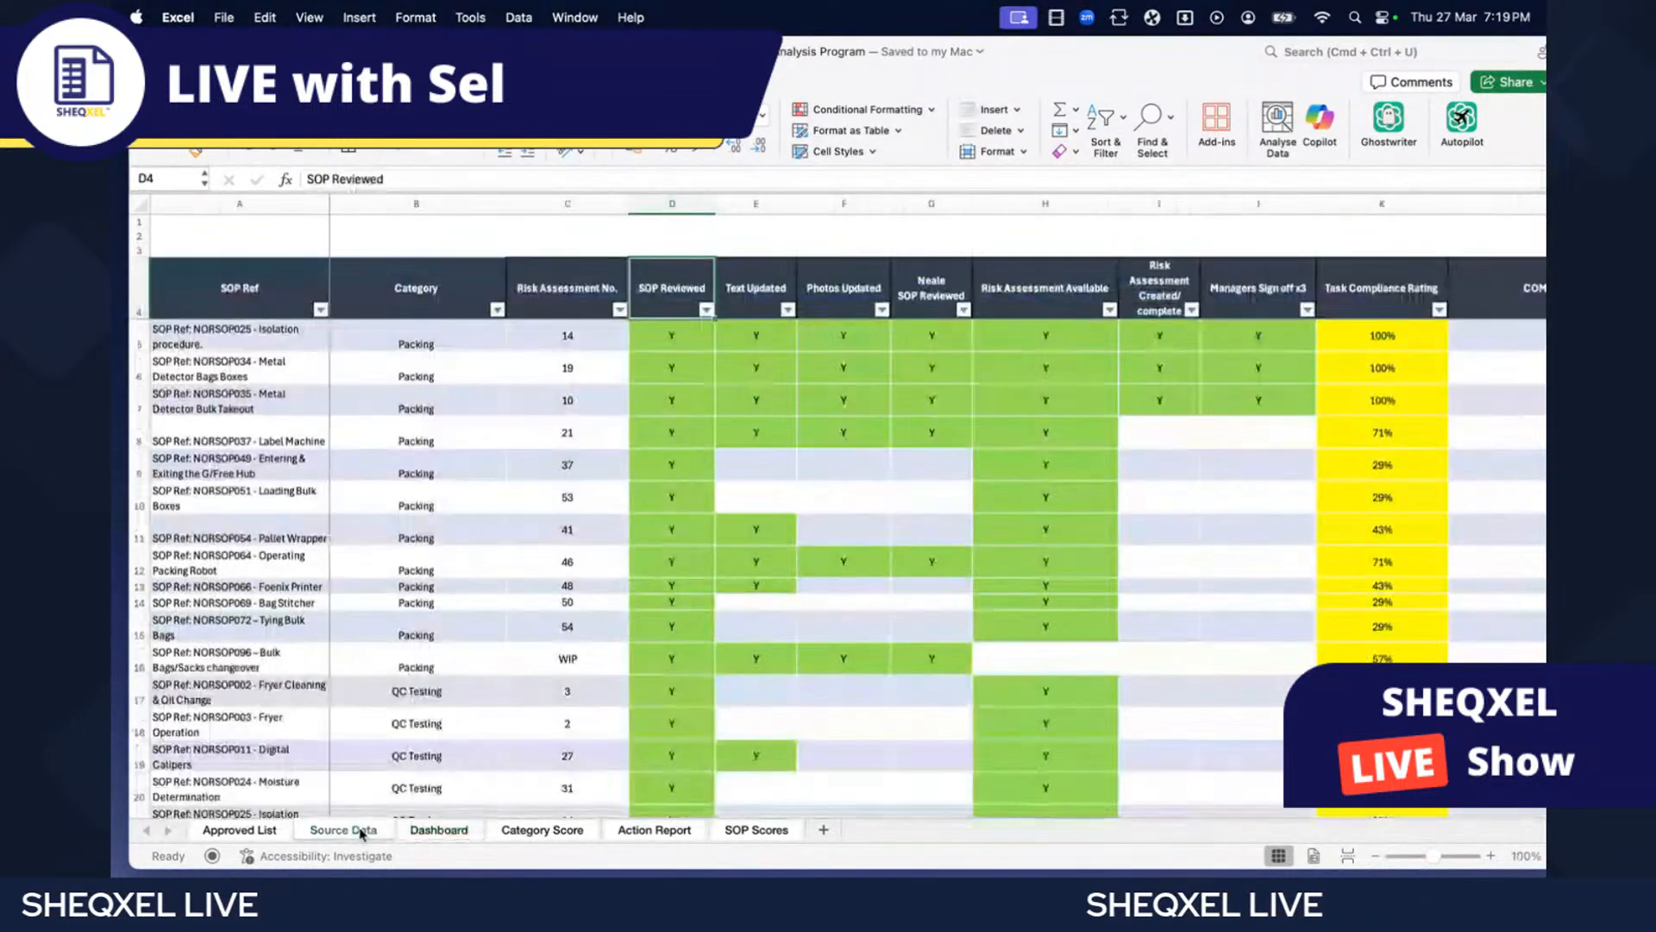
left_click(436, 831)
left_click(679, 830)
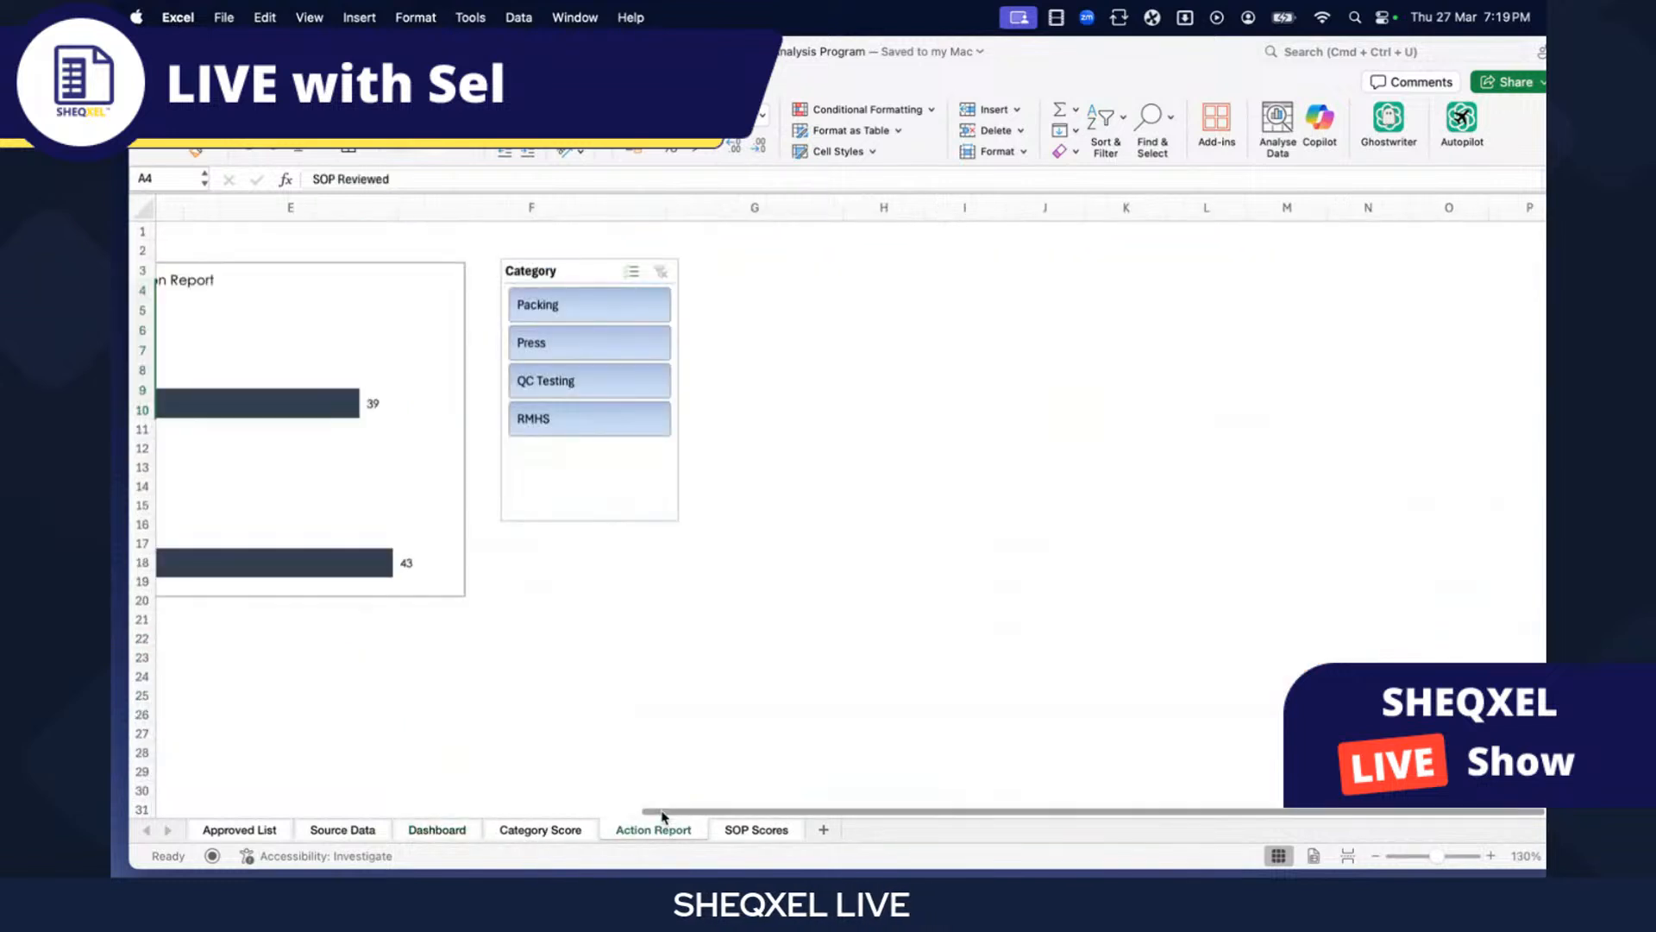
scroll(478, 652, "right", 3)
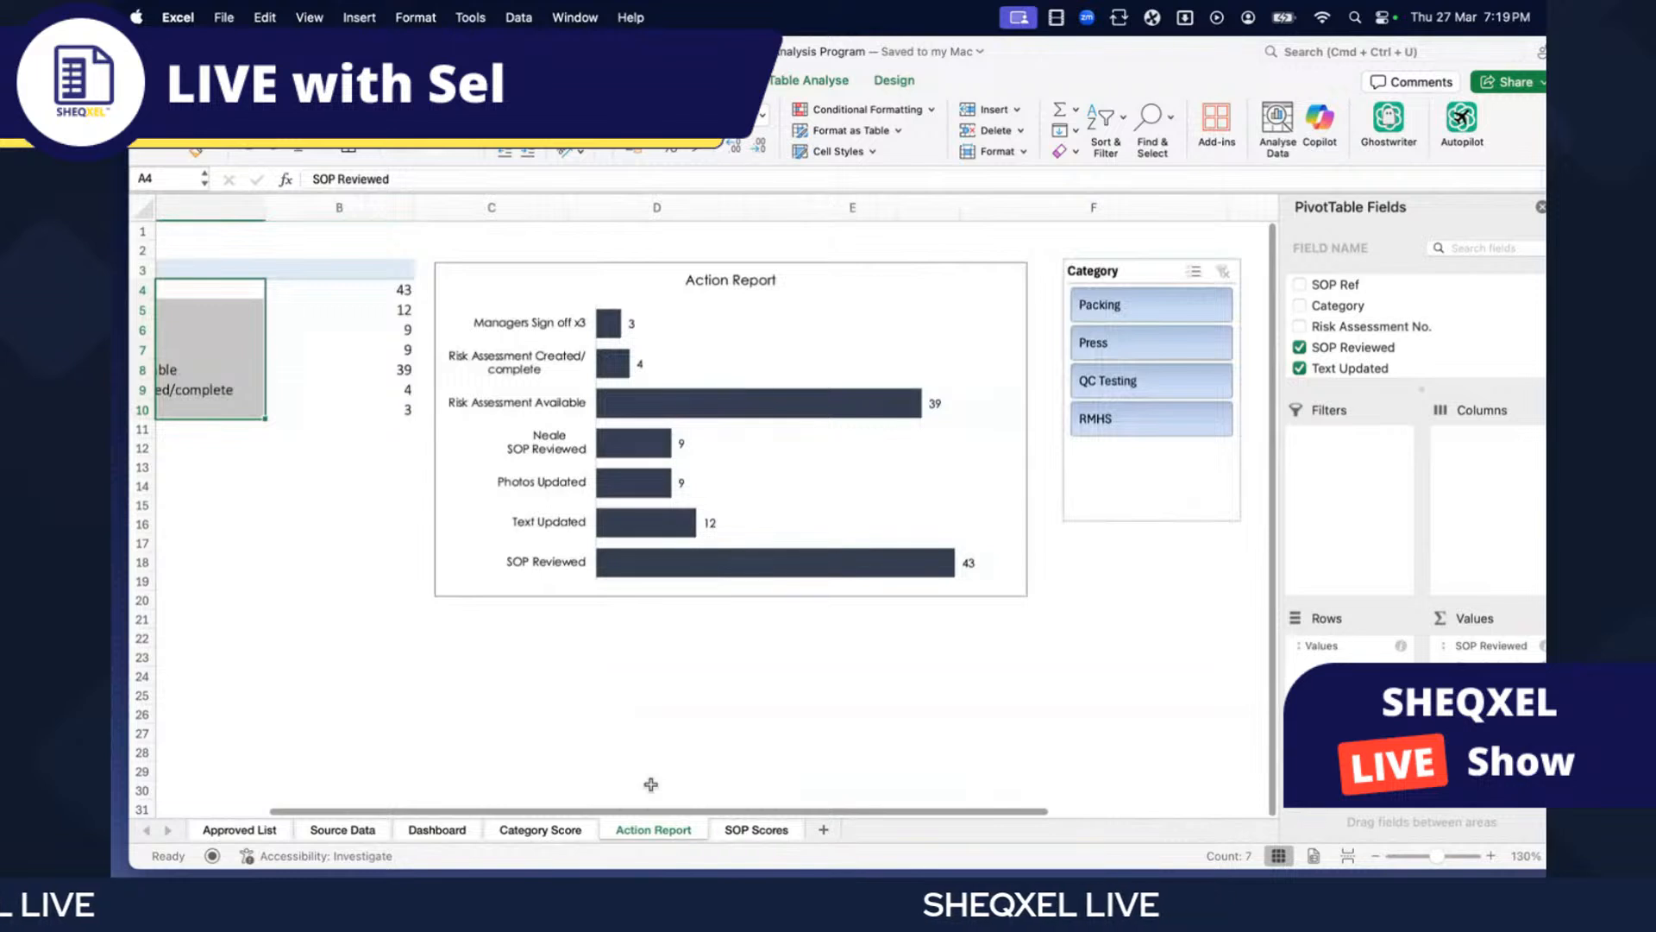
key("super+c")
scroll(650, 784, "right", 12)
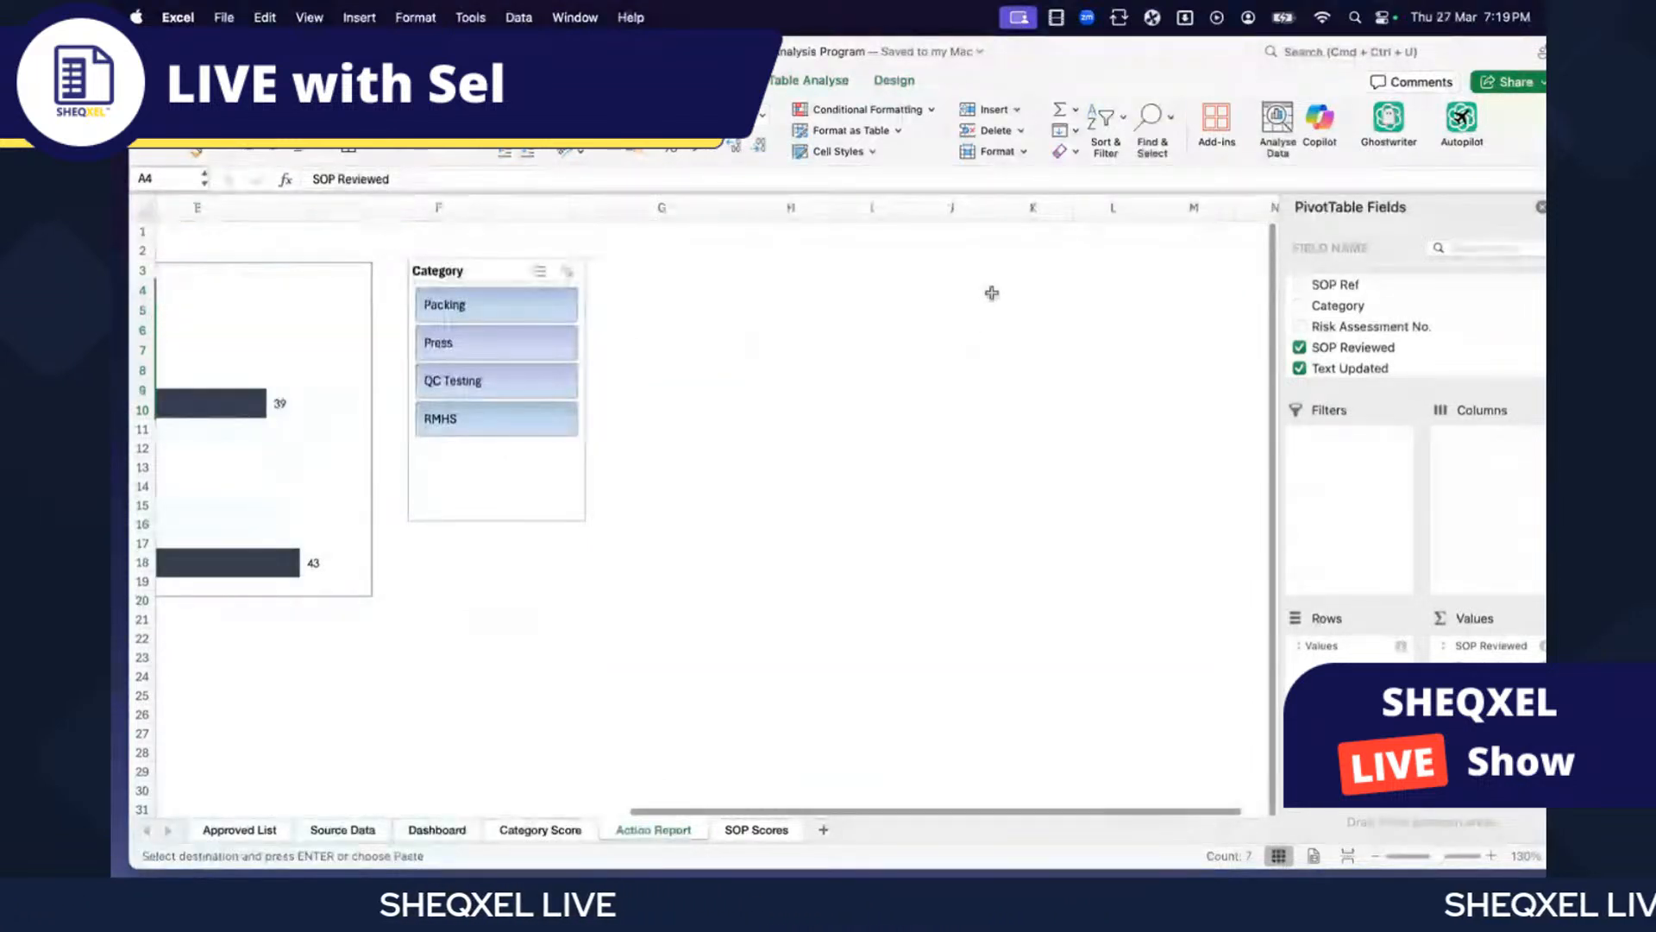
double_click(1000, 290)
- Replace the broken reference in the K4 formula with the pivot label range, giving =COUNTA(A3:A85)-1
scroll(1019, 375, "left", 1)
scroll(1019, 375, "left", 4)
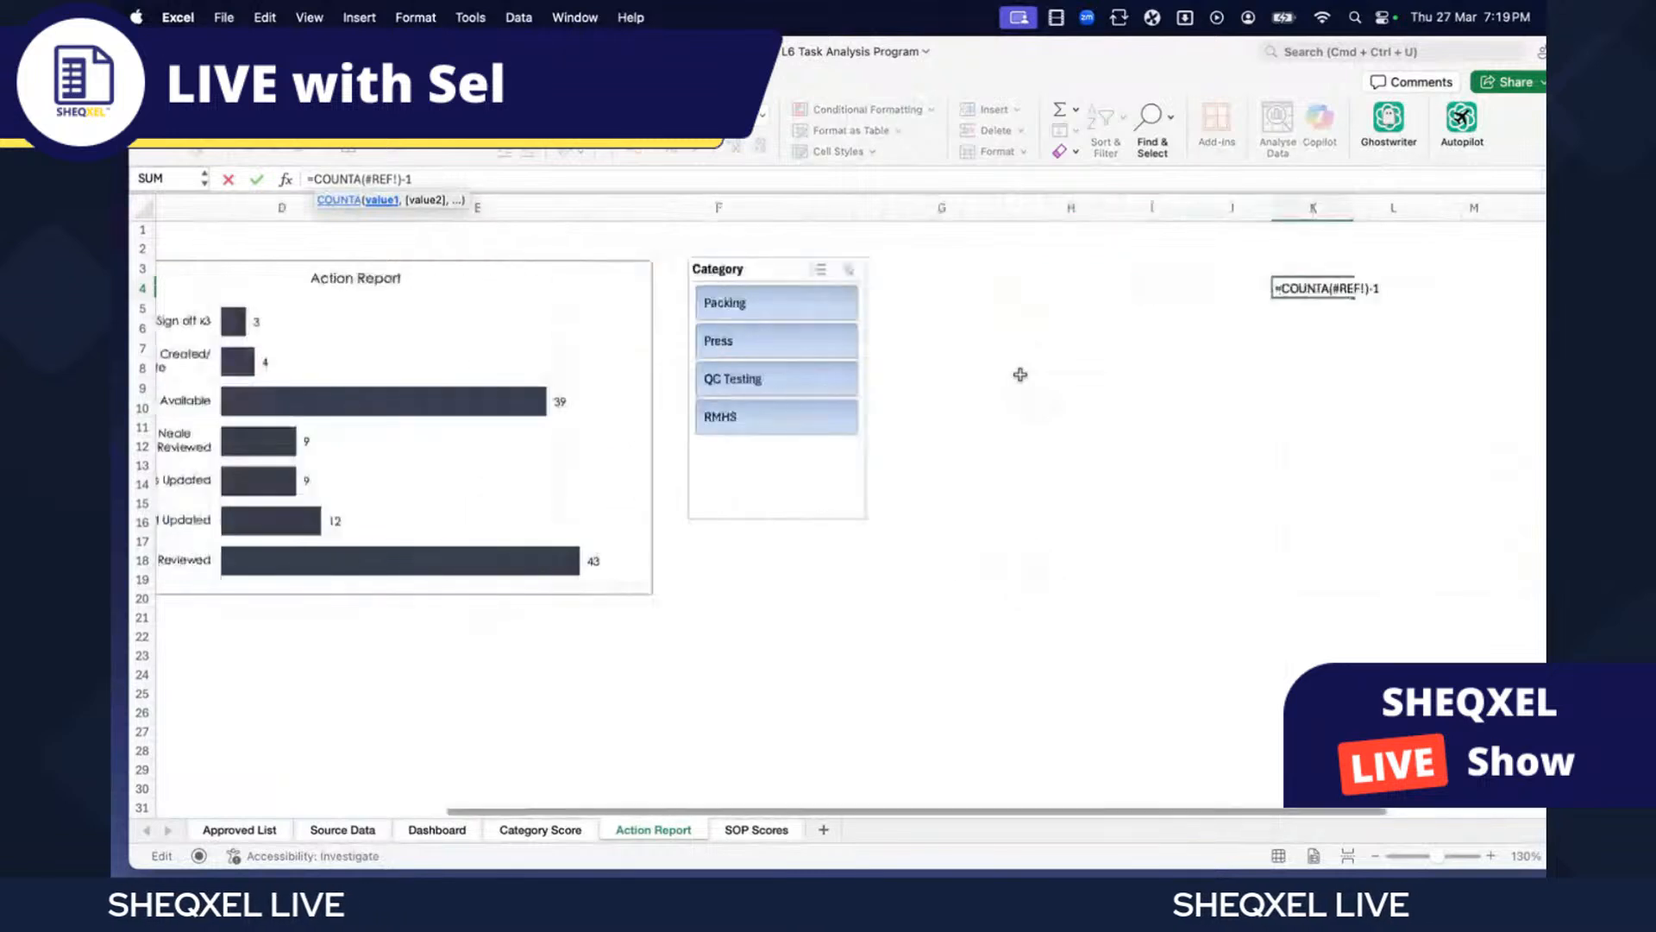
scroll(1020, 375, "left", 6)
scroll(1019, 374, "right", 6)
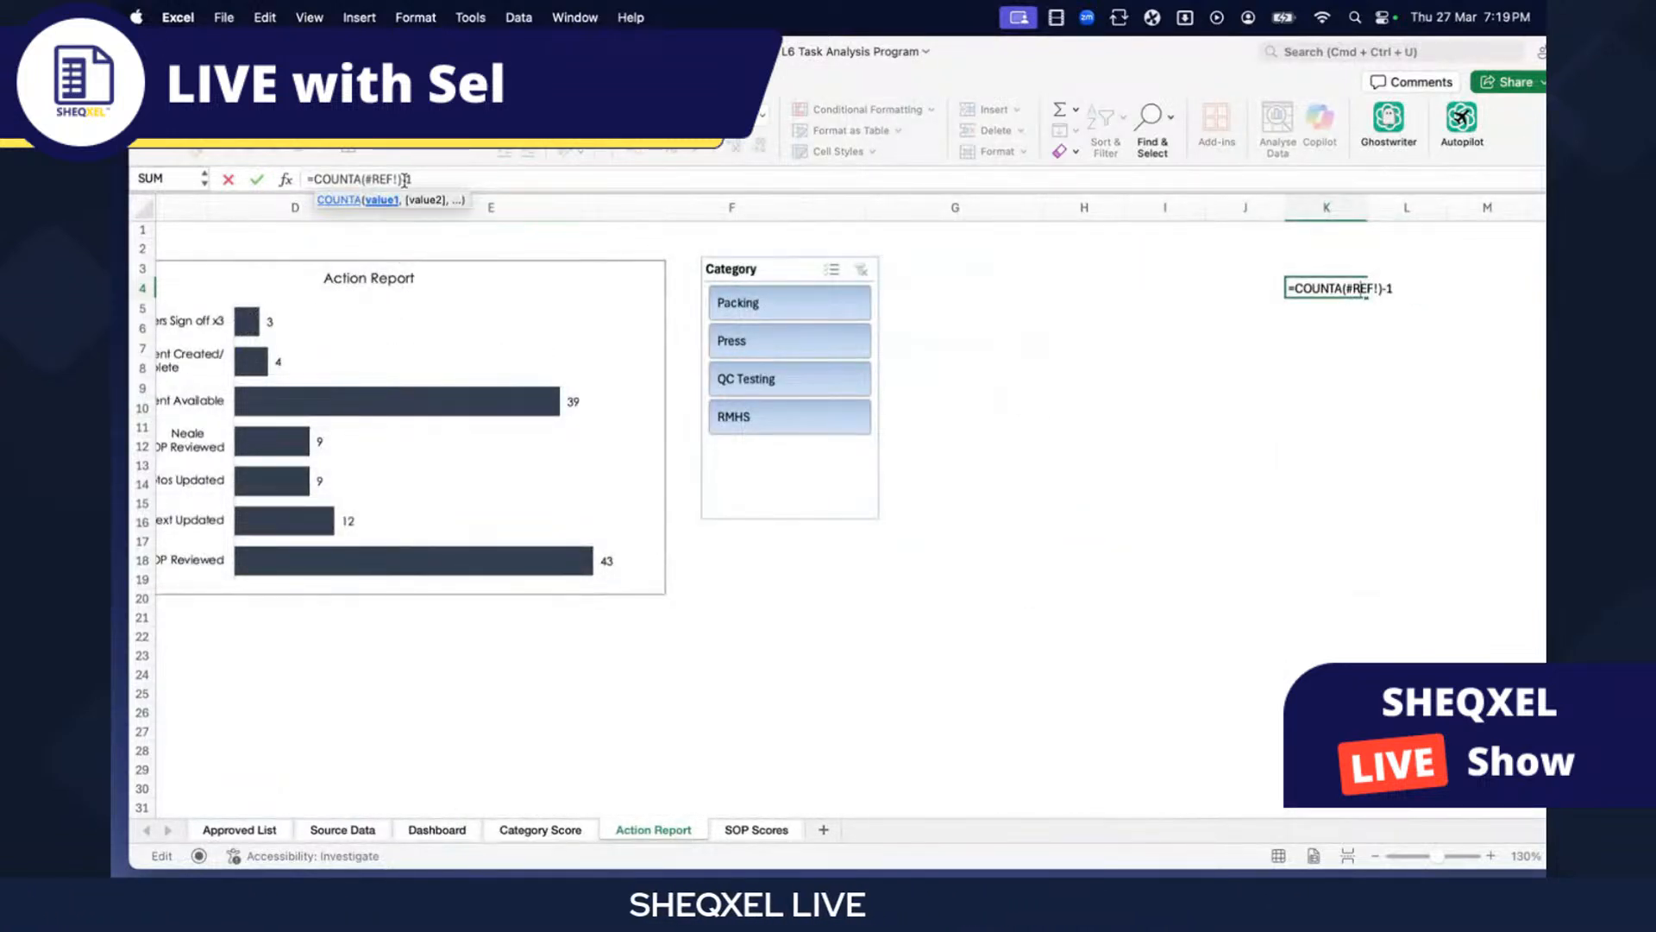
key("BackSpace")
scroll(425, 359, "left", 5)
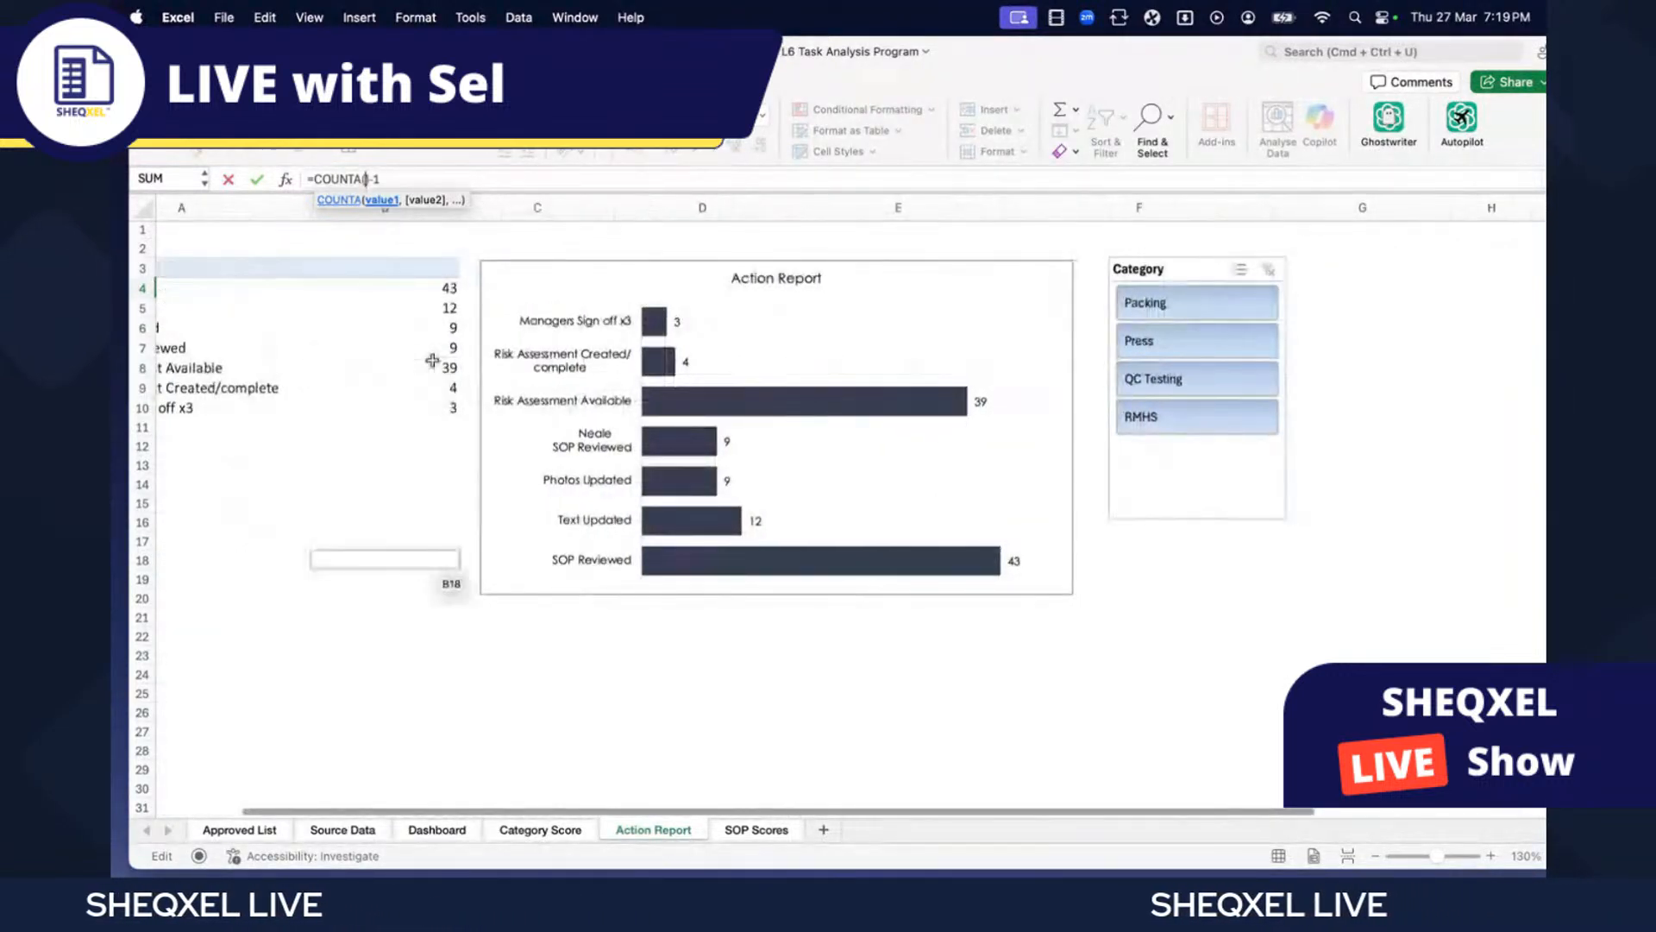
scroll(485, 333, "left", 5)
left_click(219, 268)
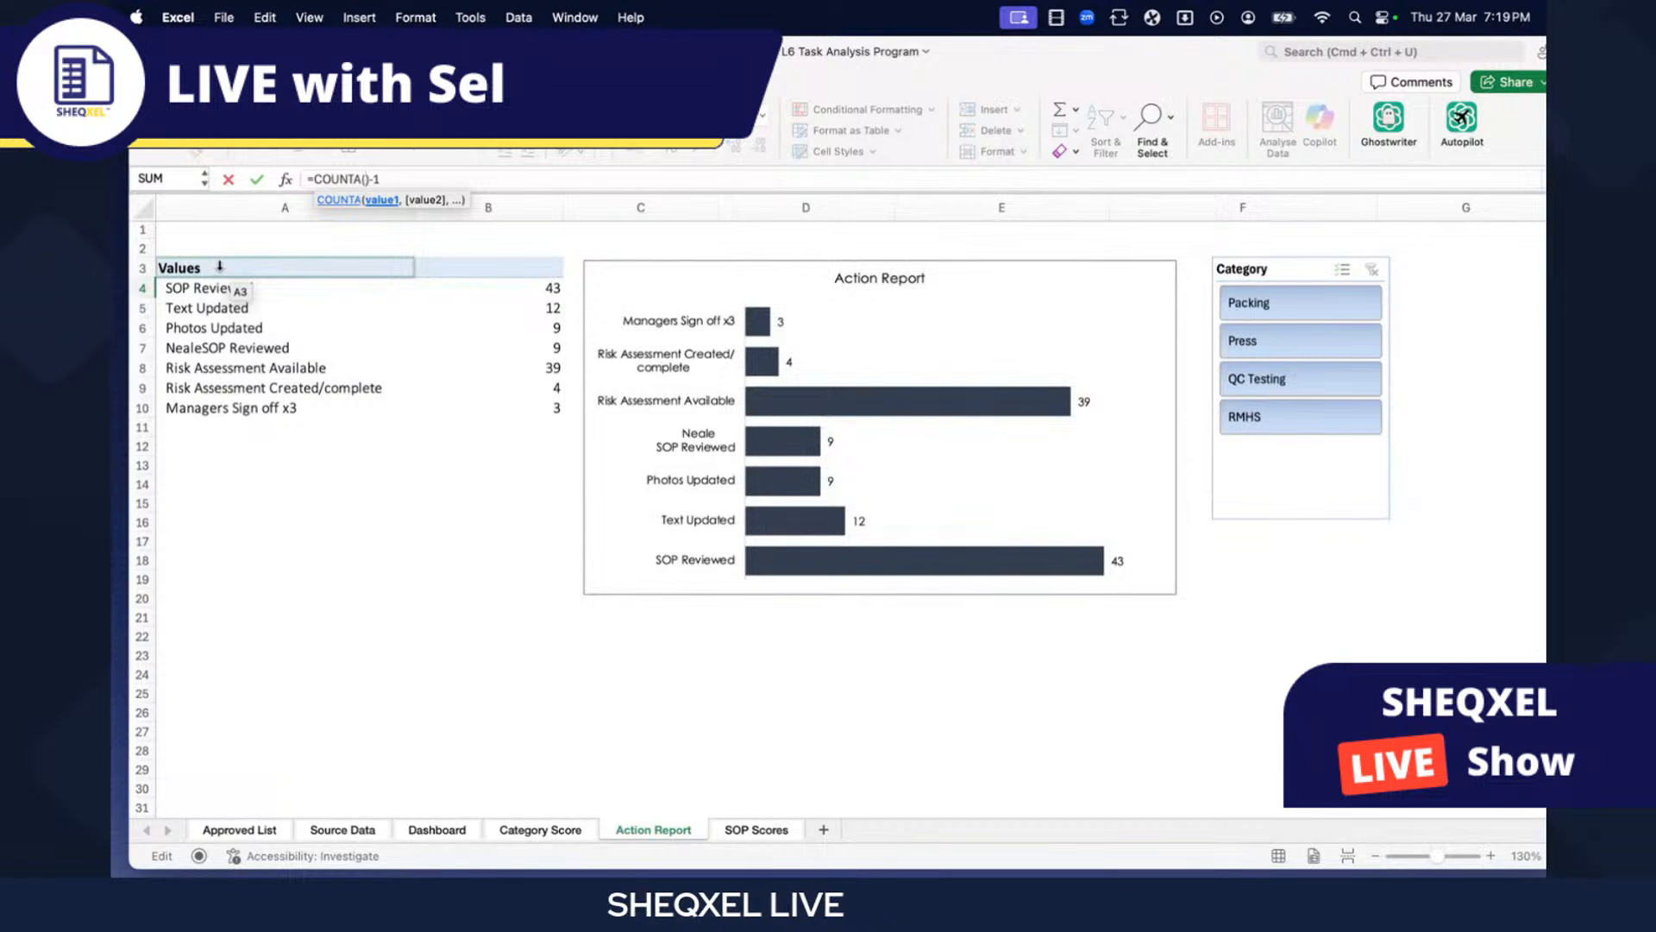
left_click_drag(219, 267, 251, 813)
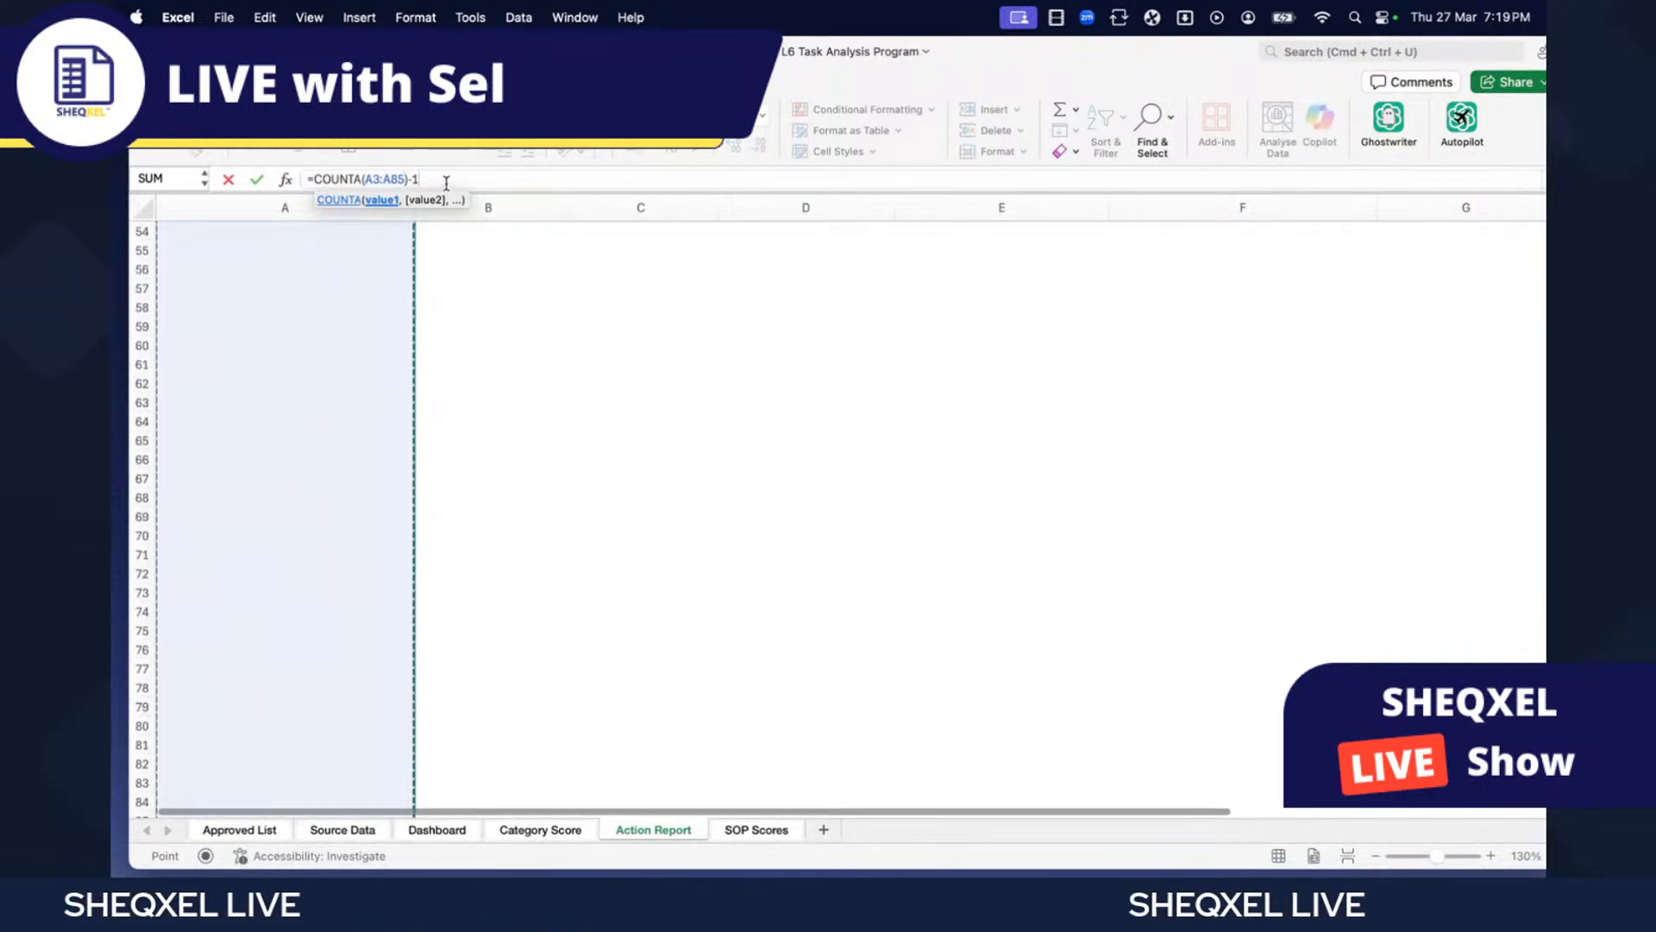
scroll(364, 362, "up", 10)
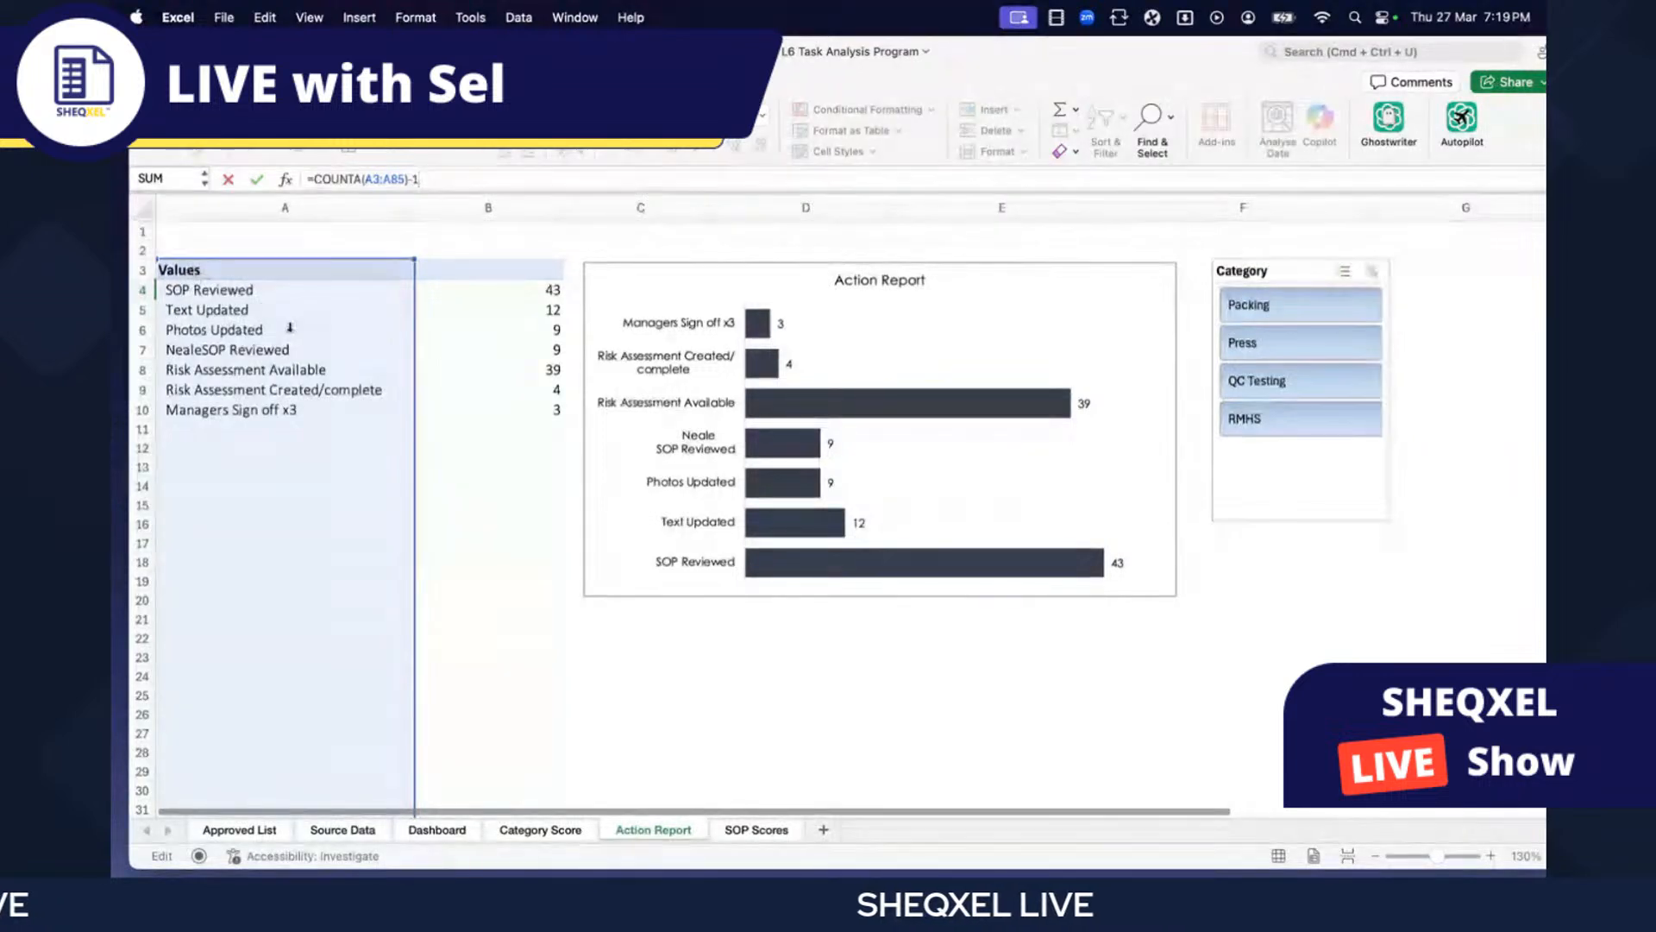
key("Return")
scroll(654, 427, "left", 10)
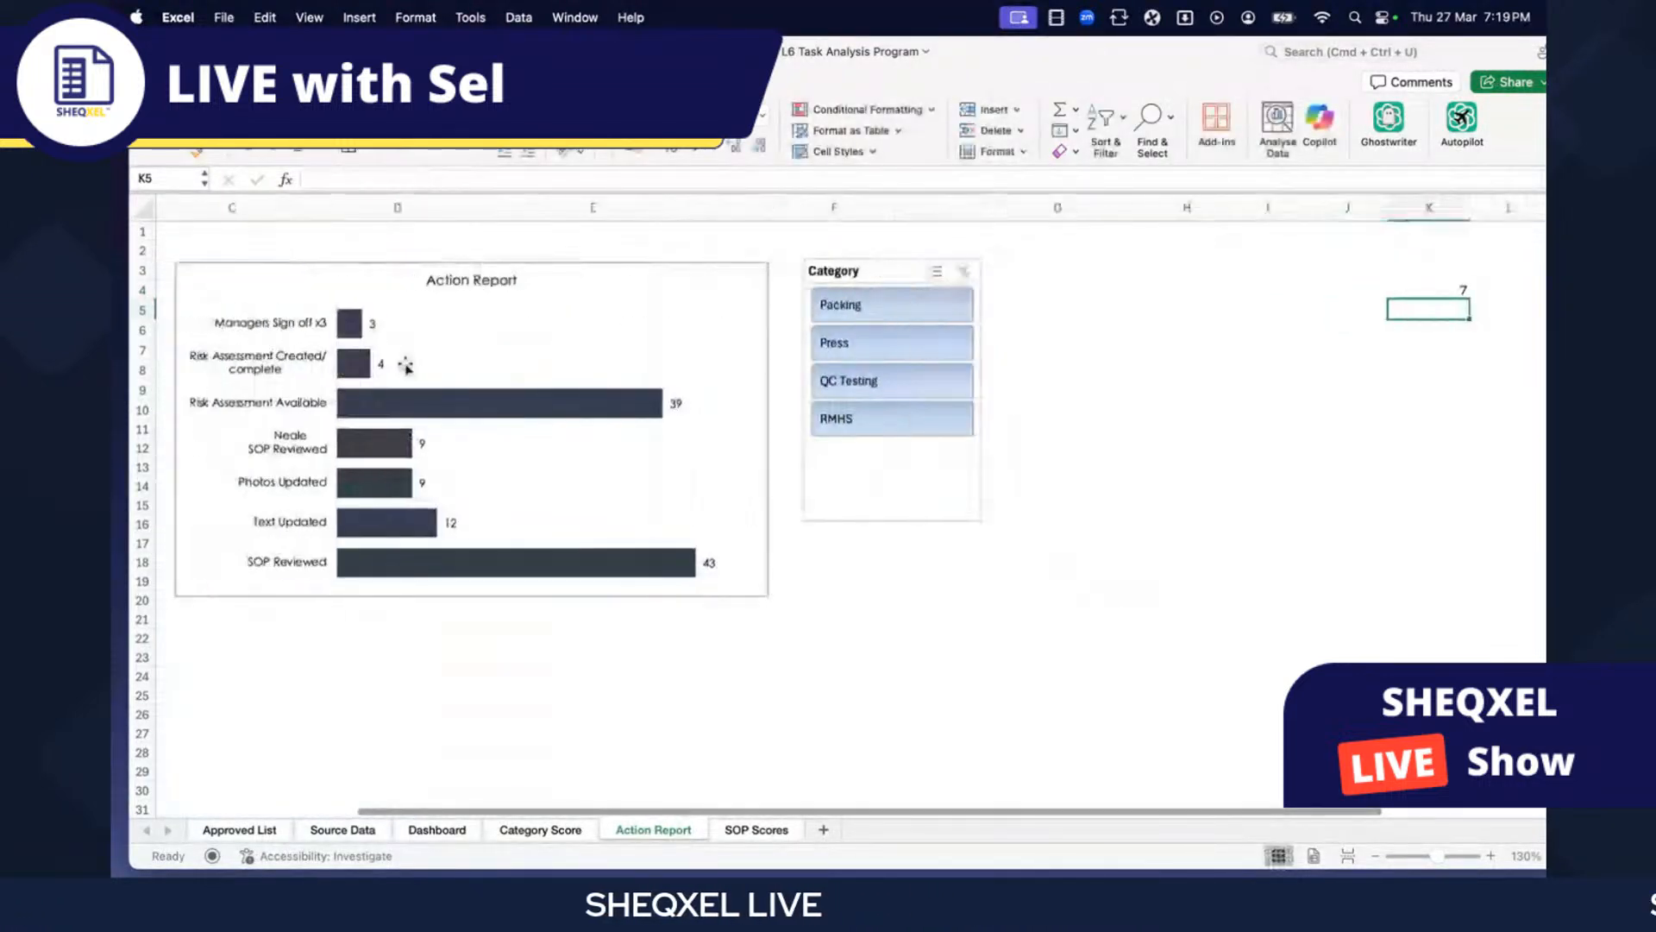
- Replace the text of the third KPI label on the Dashboard sheet with "Number"
left_click_drag(345, 290, 327, 410)
scroll(893, 481, "right", 10)
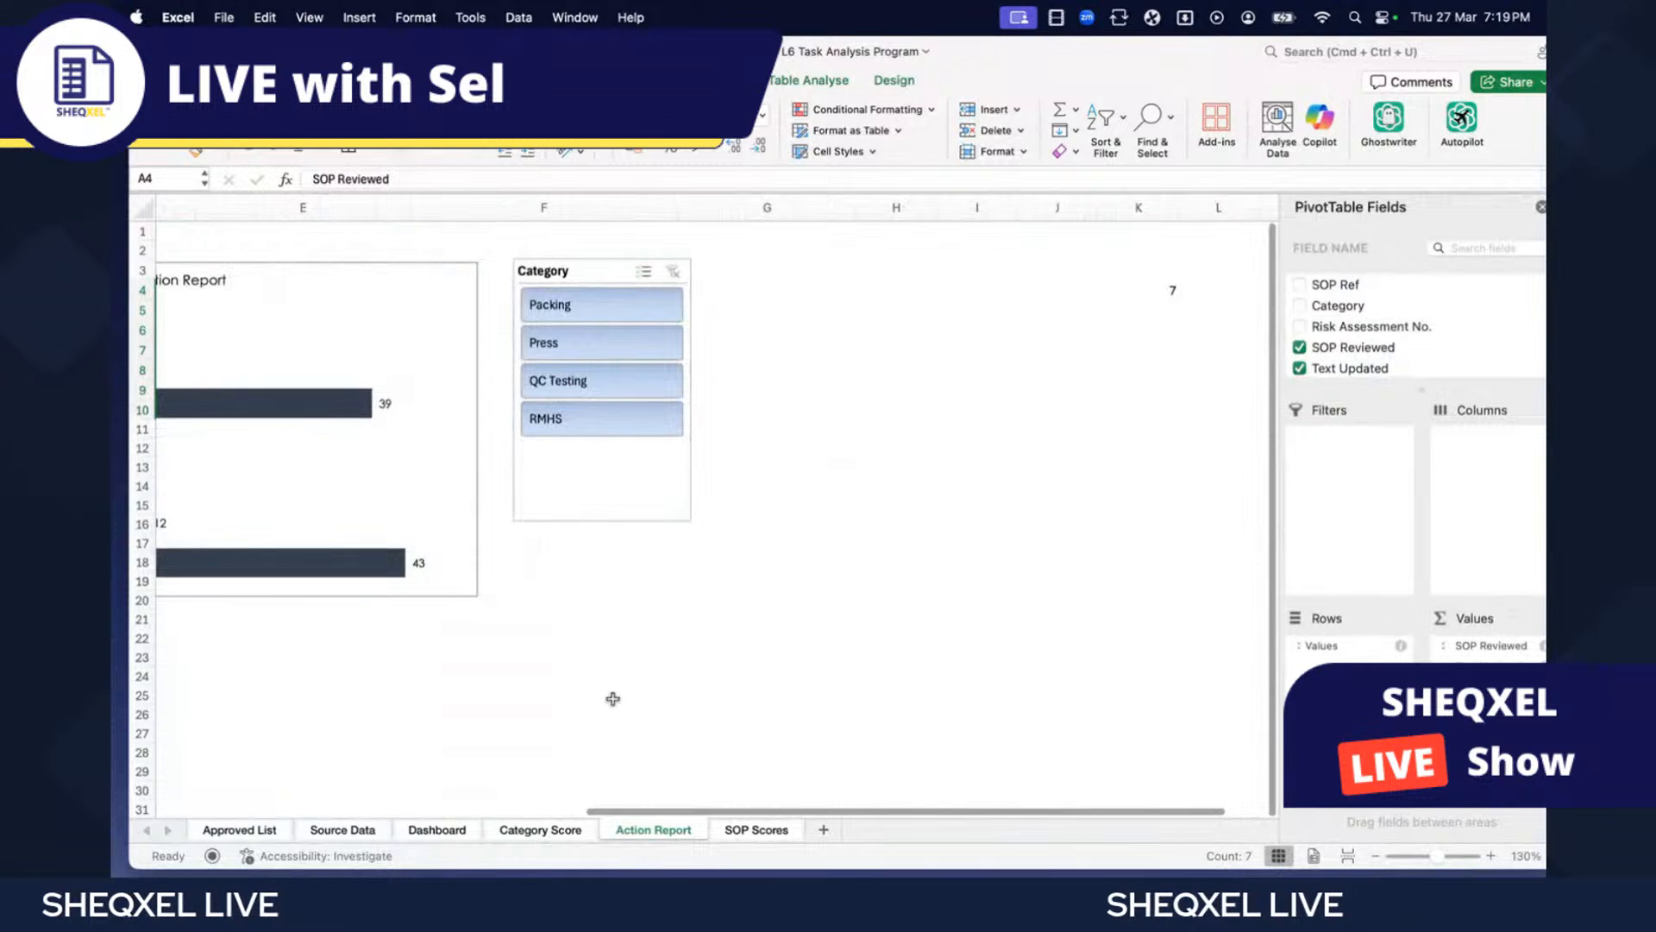
left_click(438, 829)
left_click(481, 585)
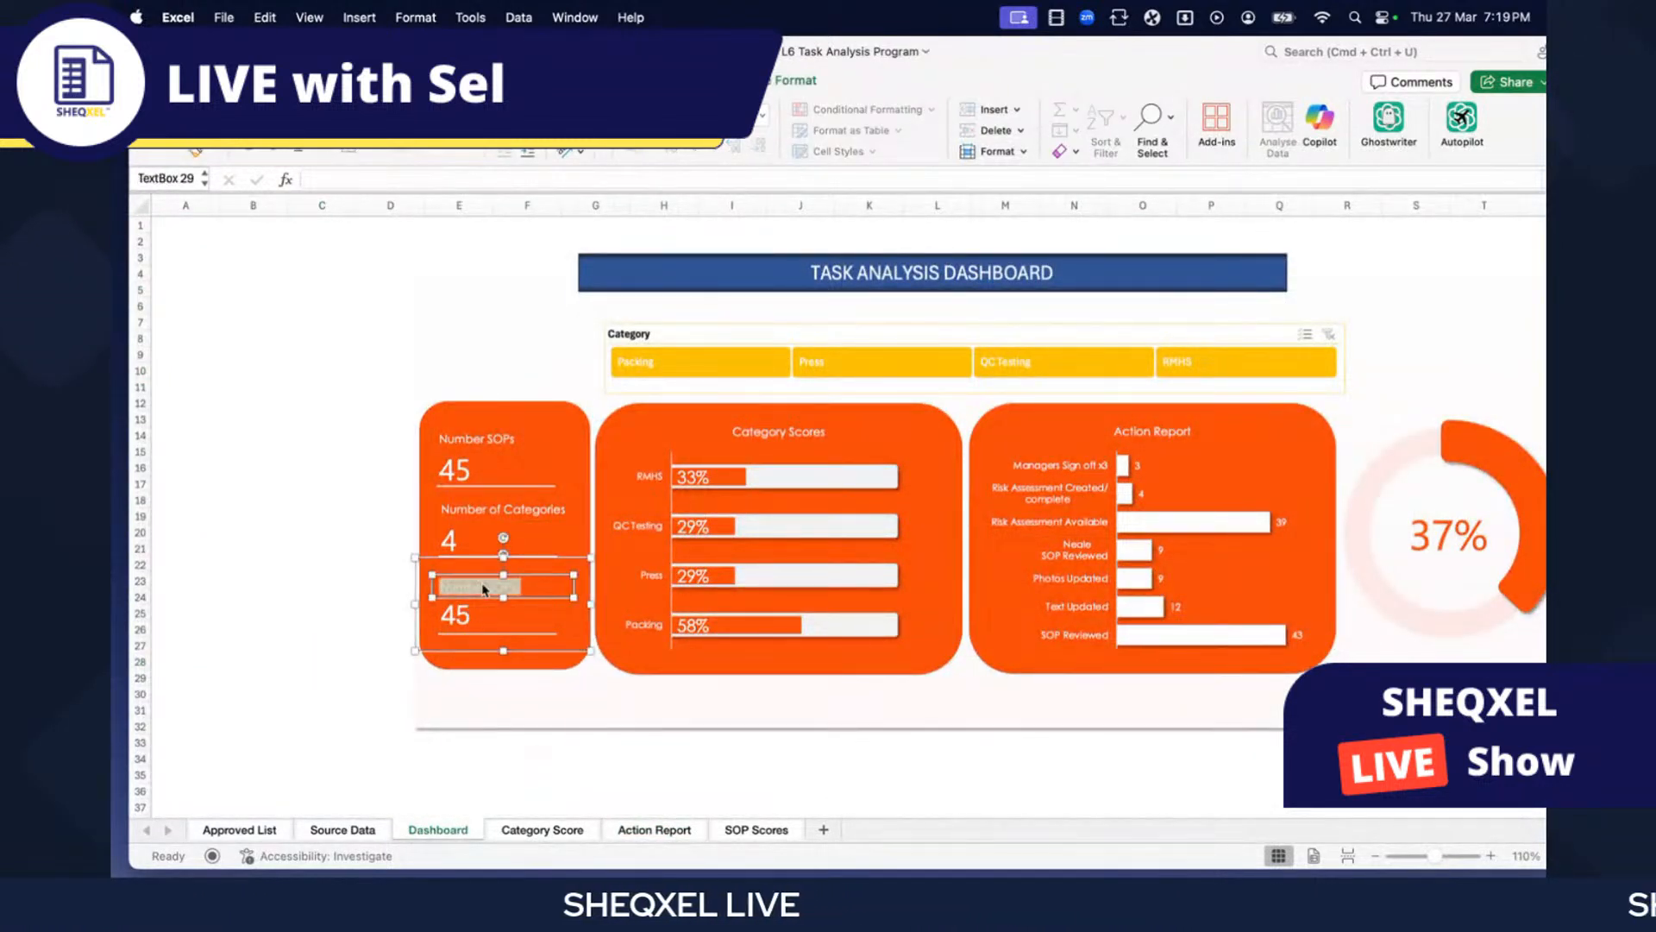
type("Numbe")
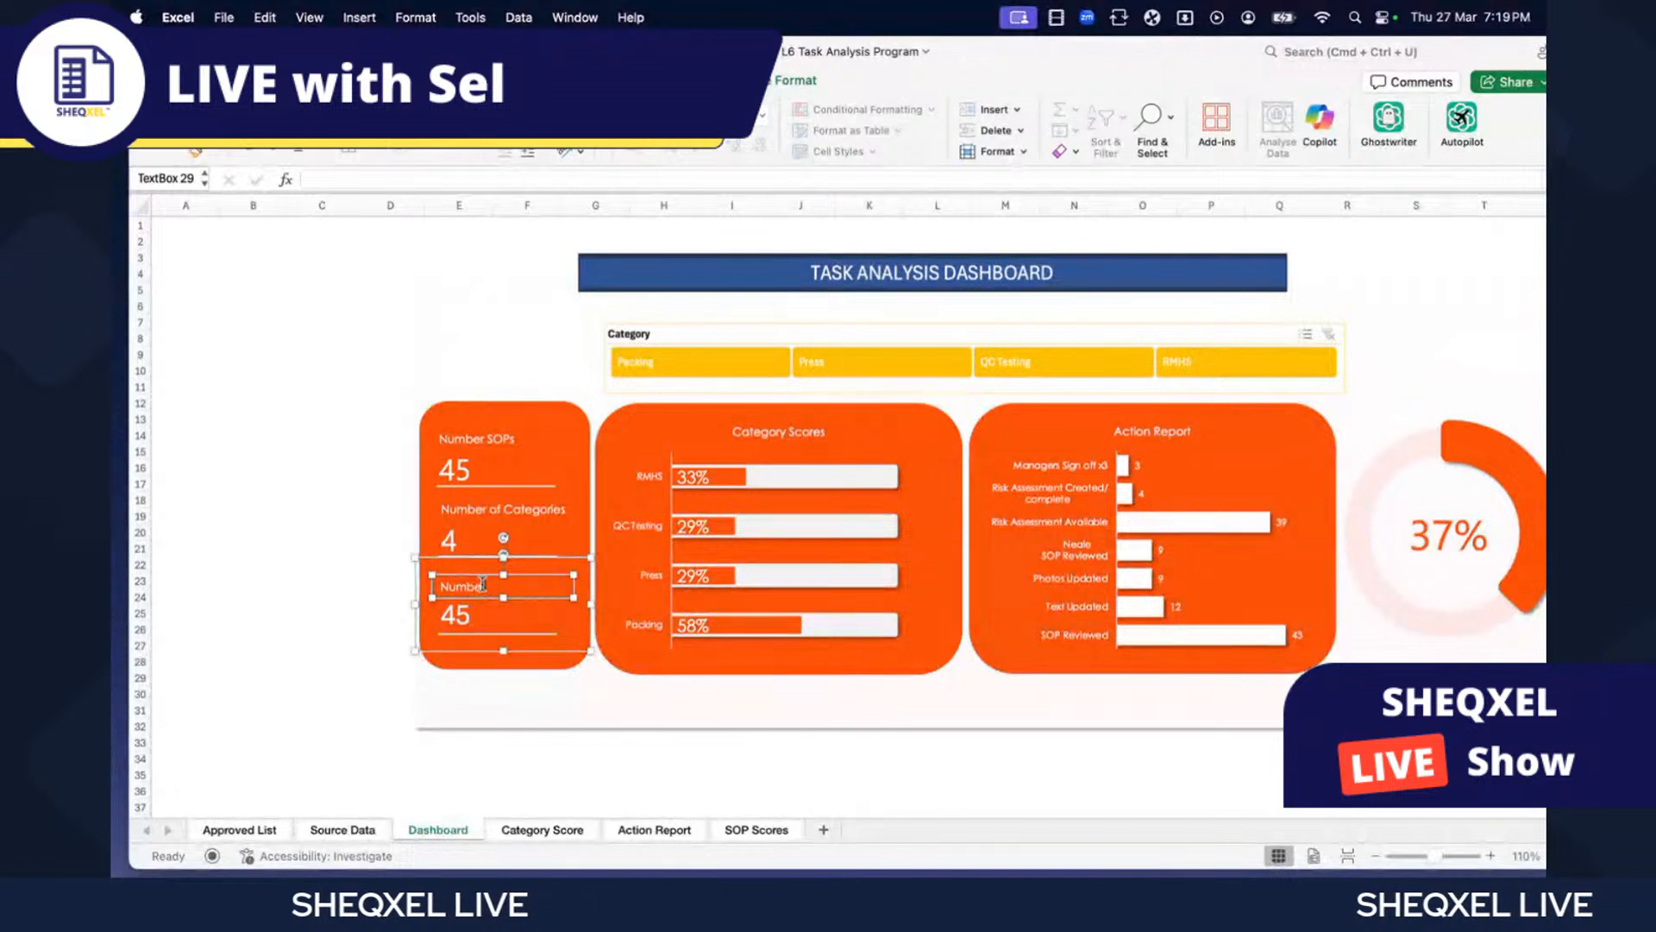
type("r")
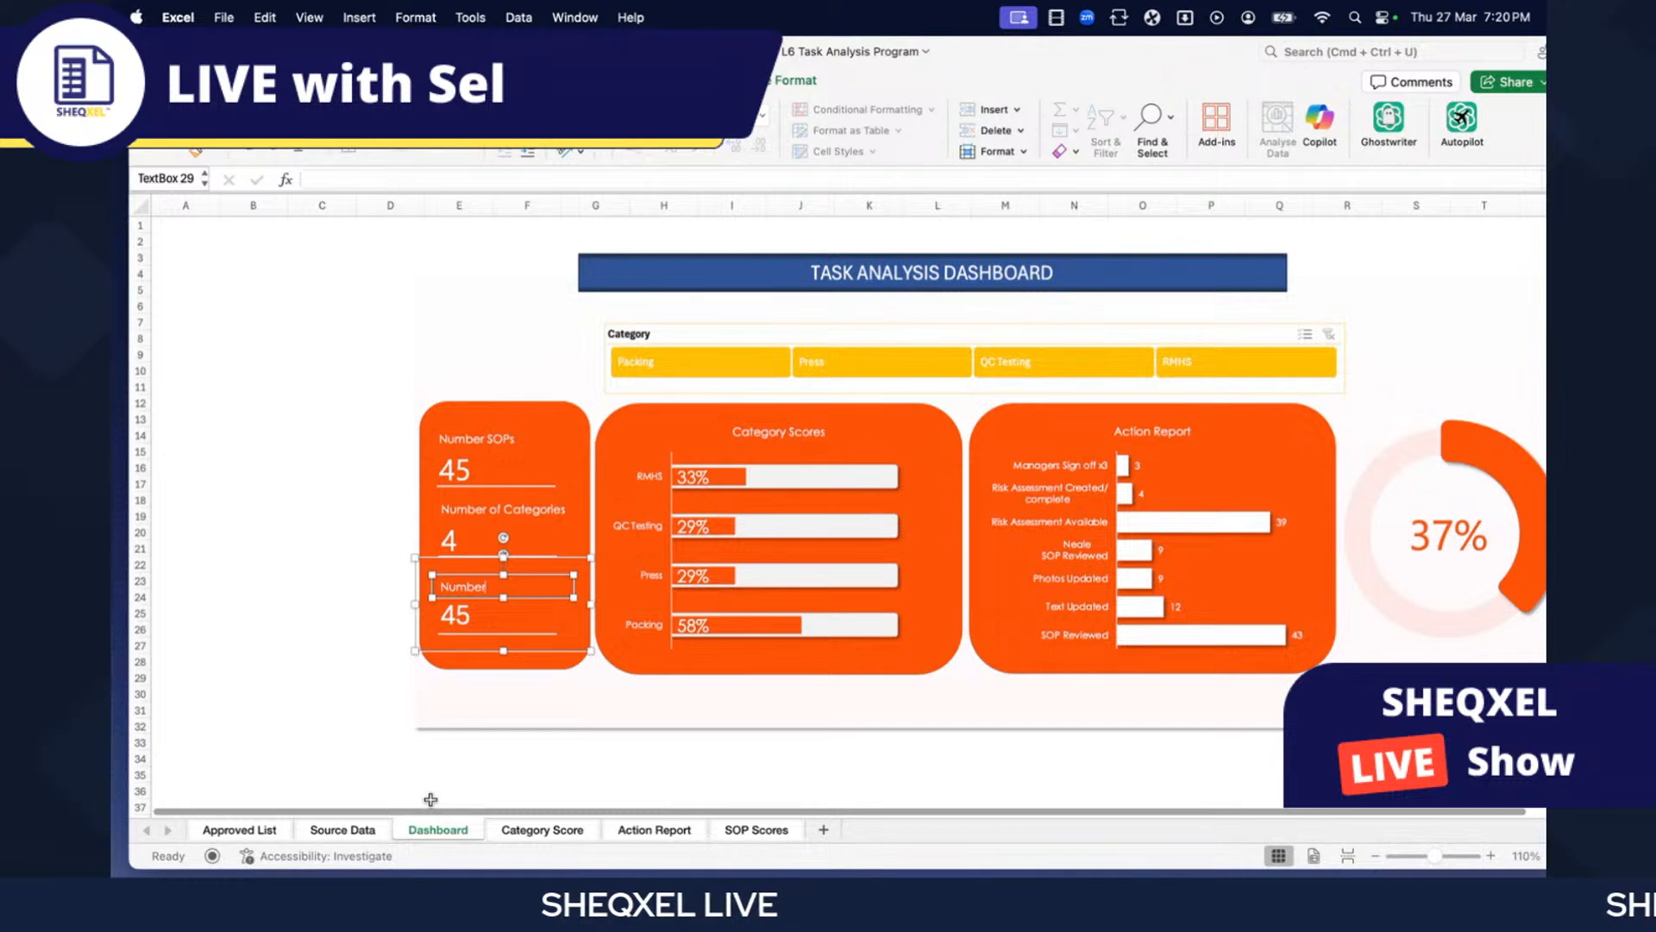
left_click(392, 744)
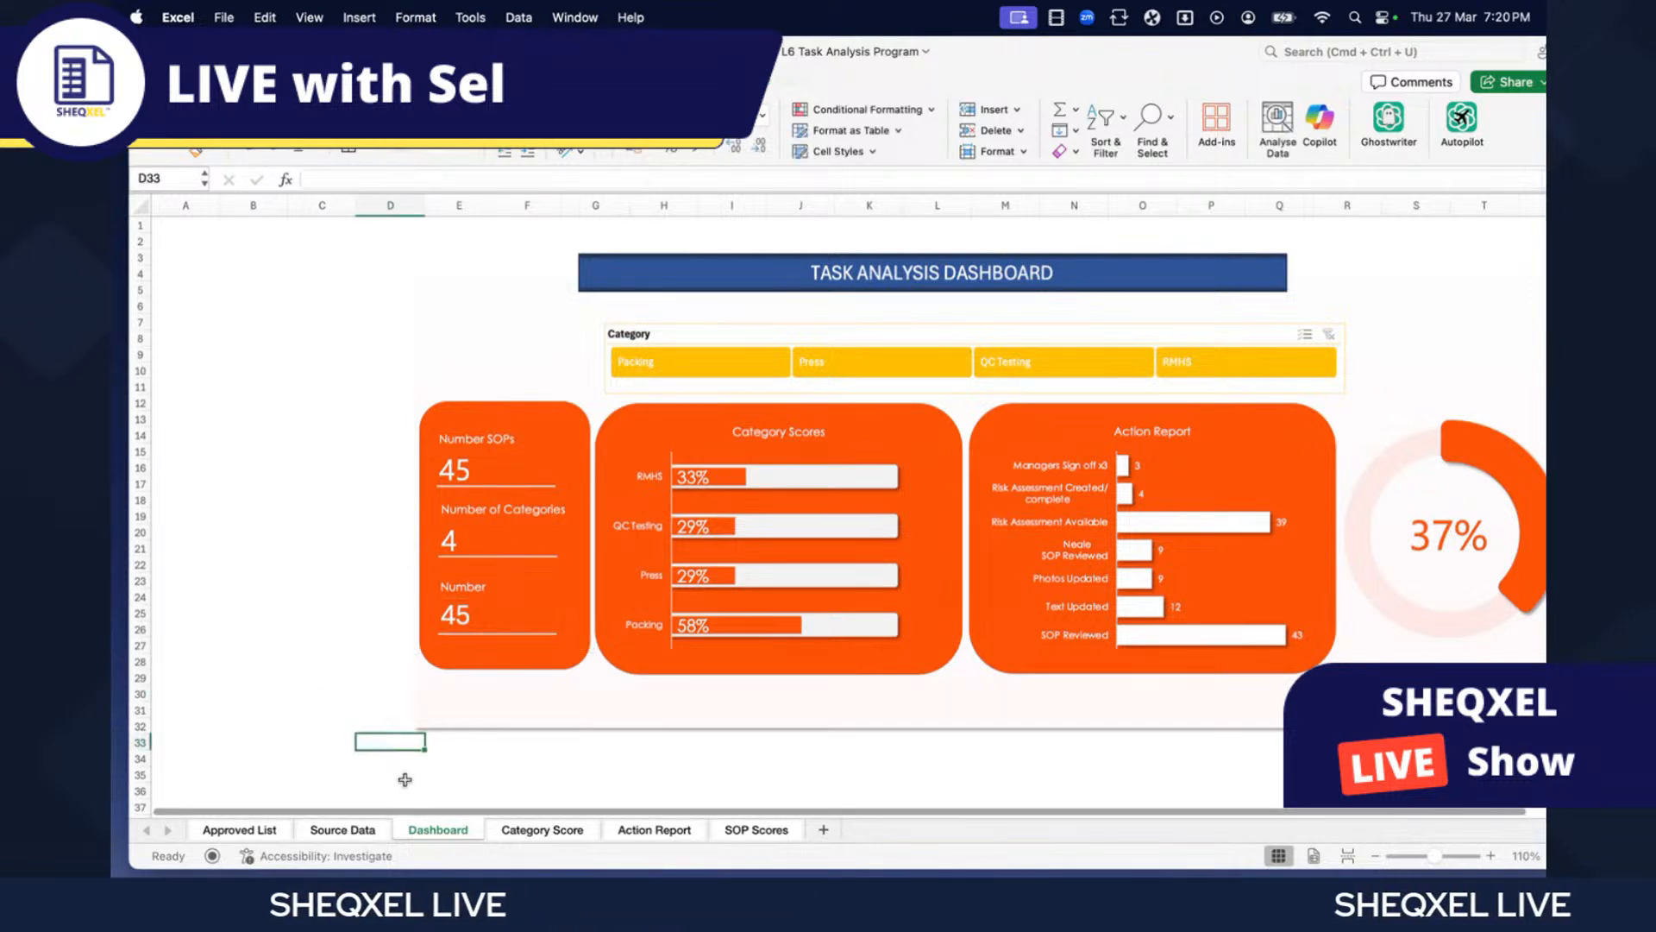
- Check the action column headings on the Source Data sheet and complete the third KPI label as "Number of Actions"
left_click(342, 829)
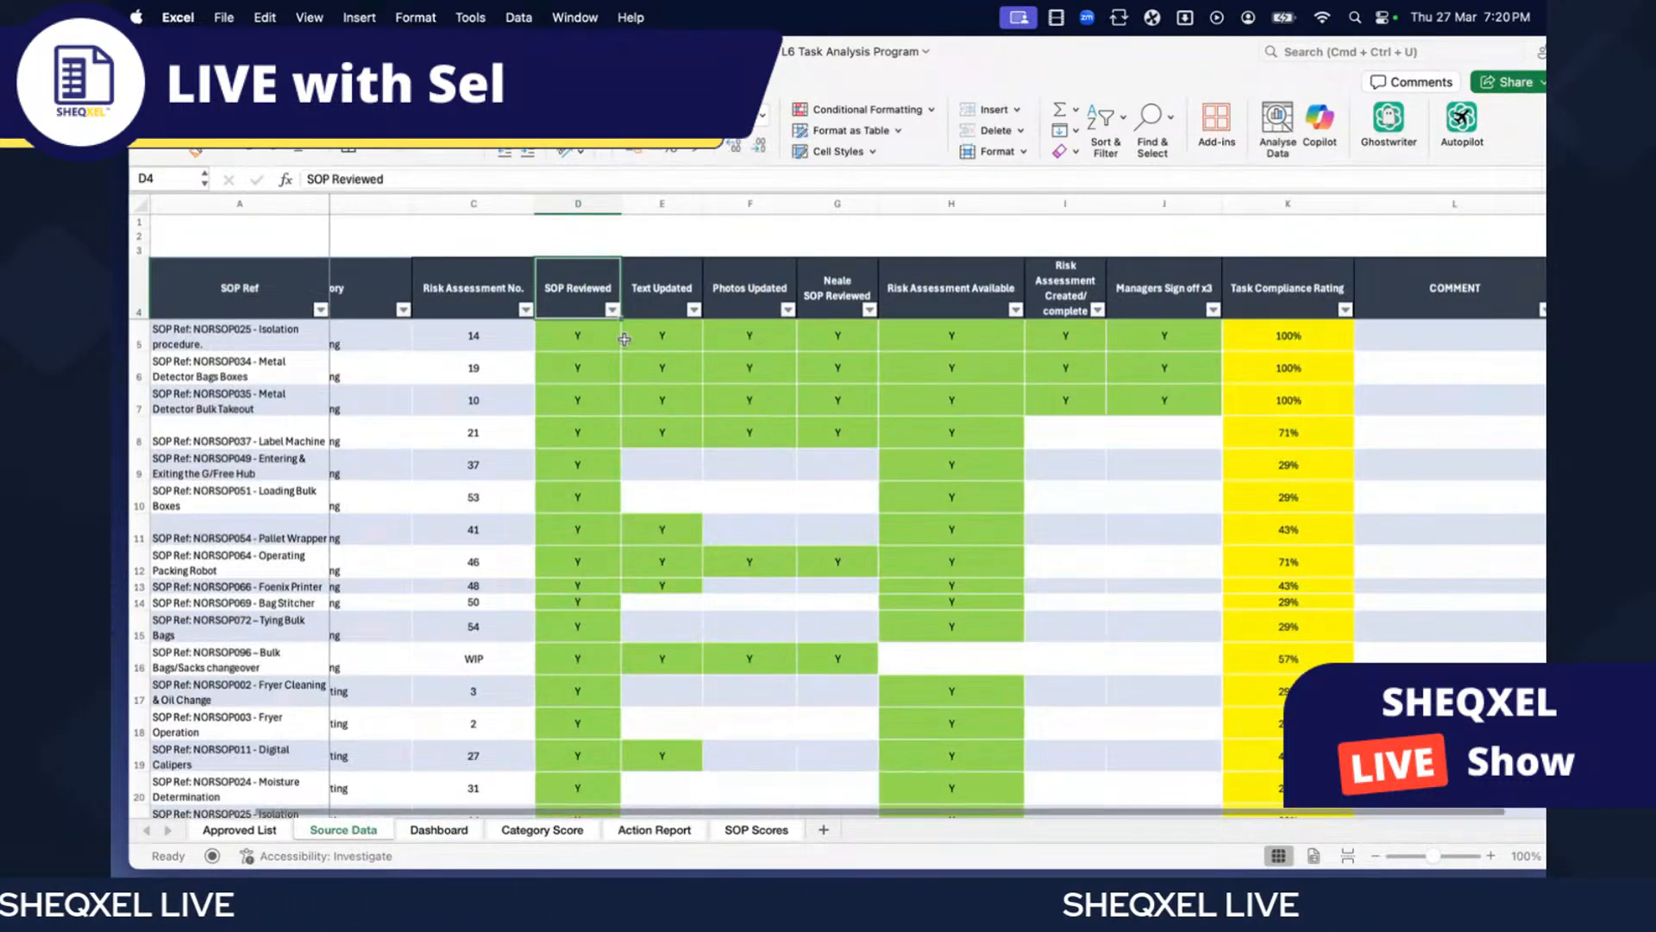
left_click_drag(590, 292, 932, 308)
left_click(570, 295)
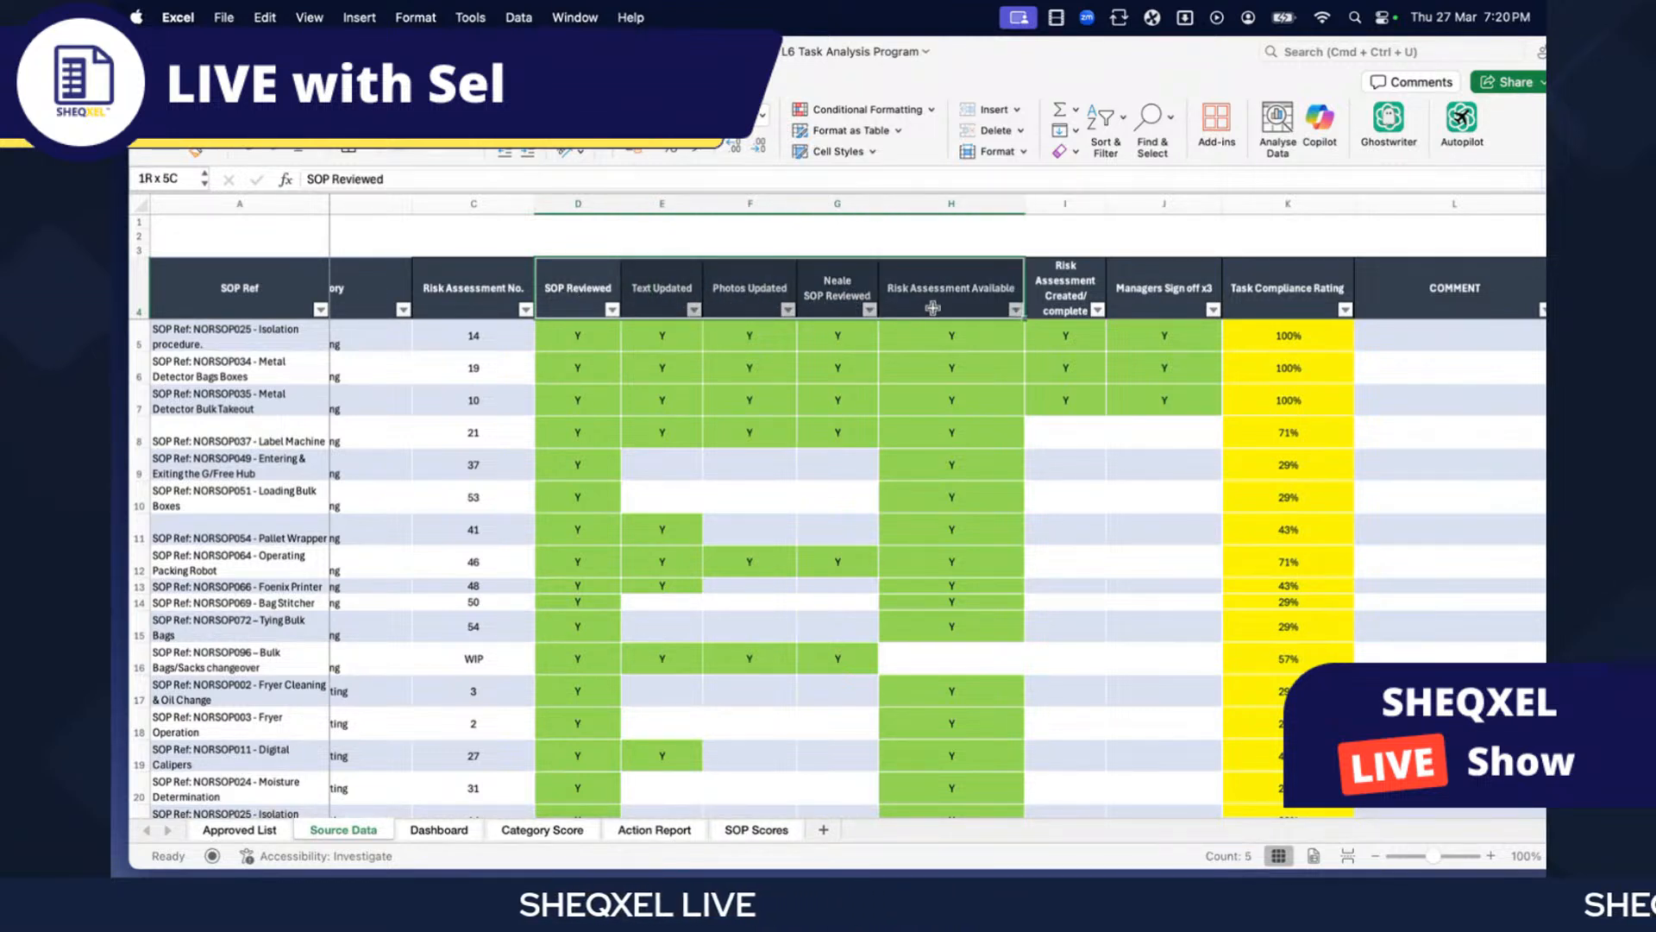
left_click_drag(571, 302, 751, 297)
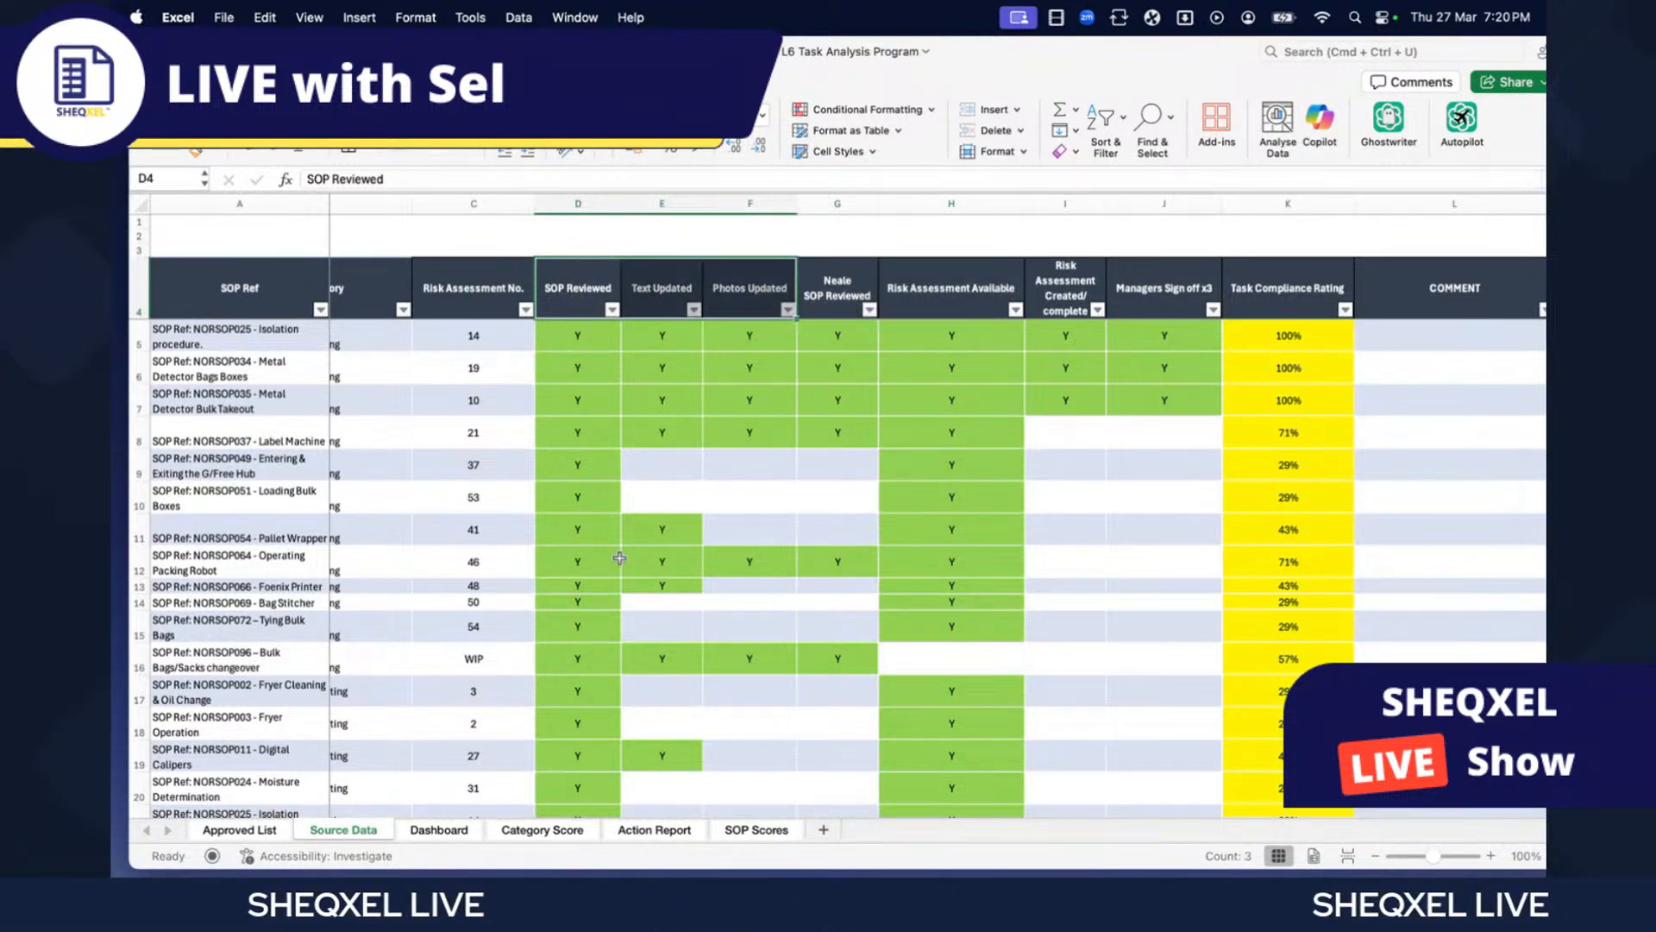
left_click(449, 832)
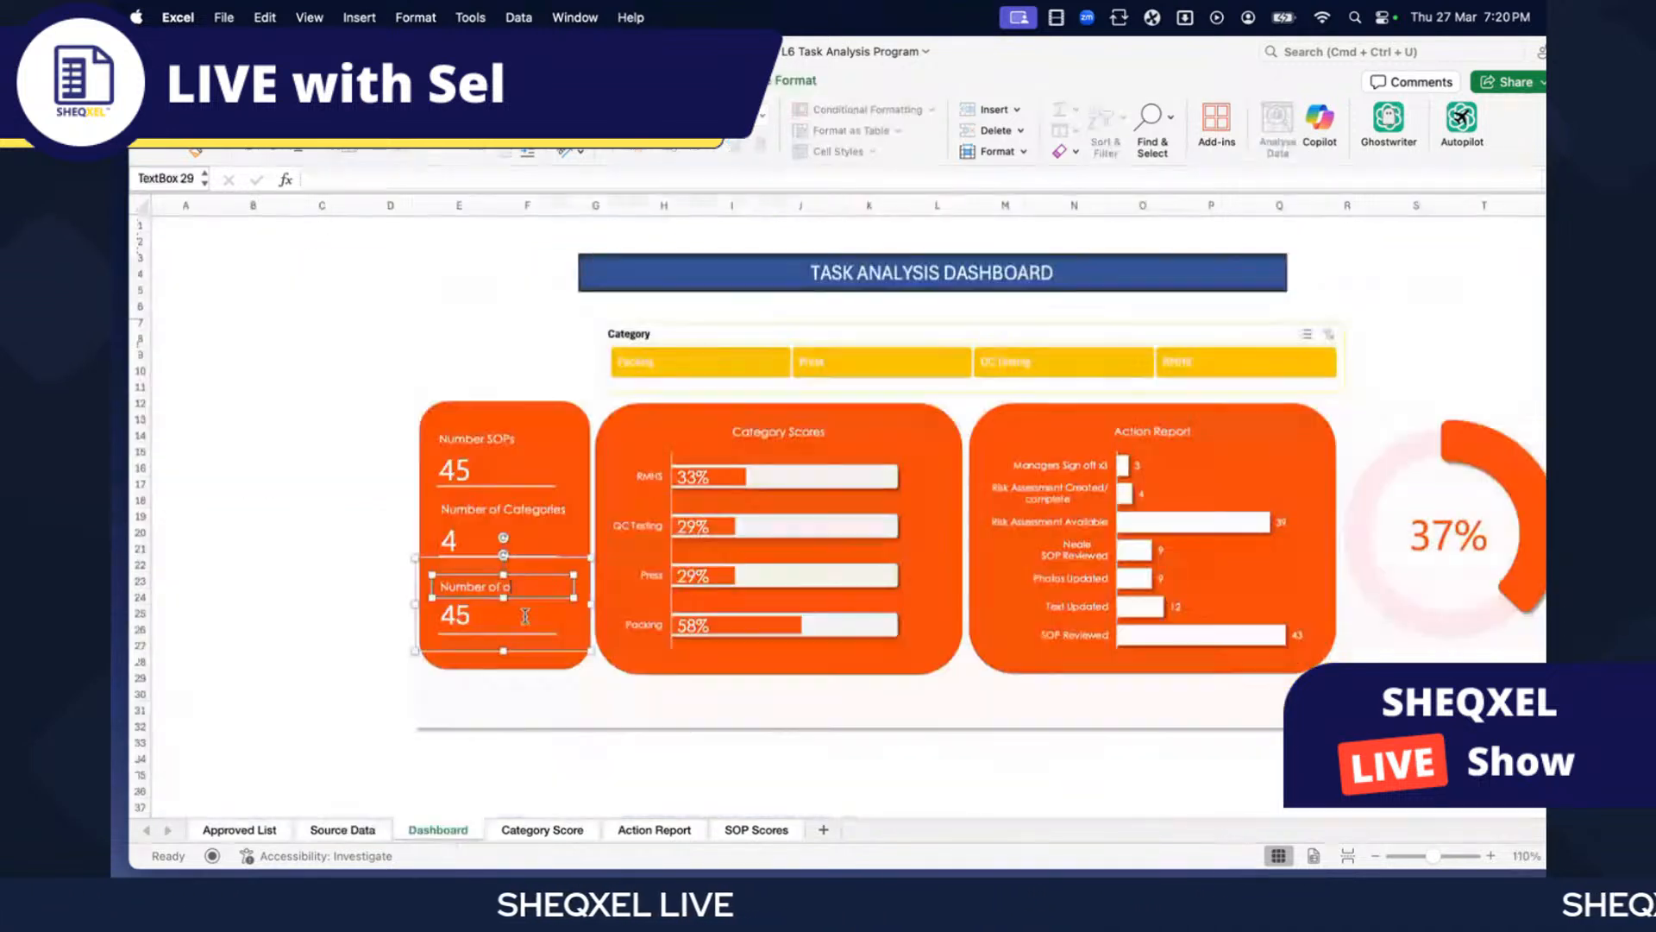
type("ions")
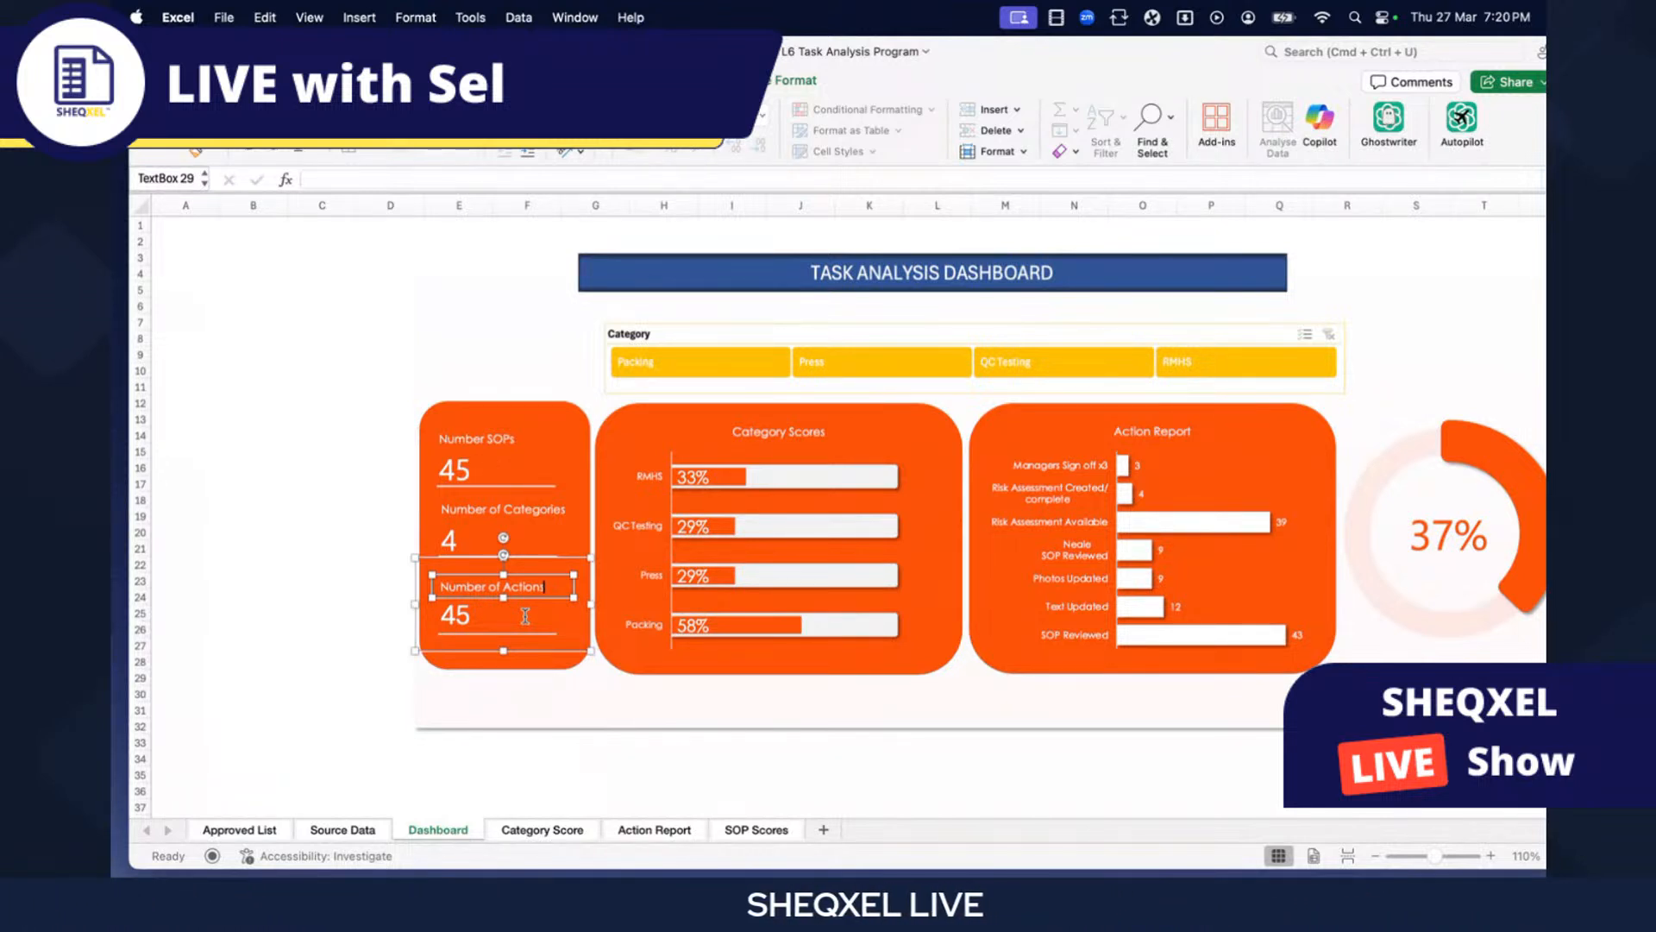
key("Escape")
scroll(492, 577, "down", 1)
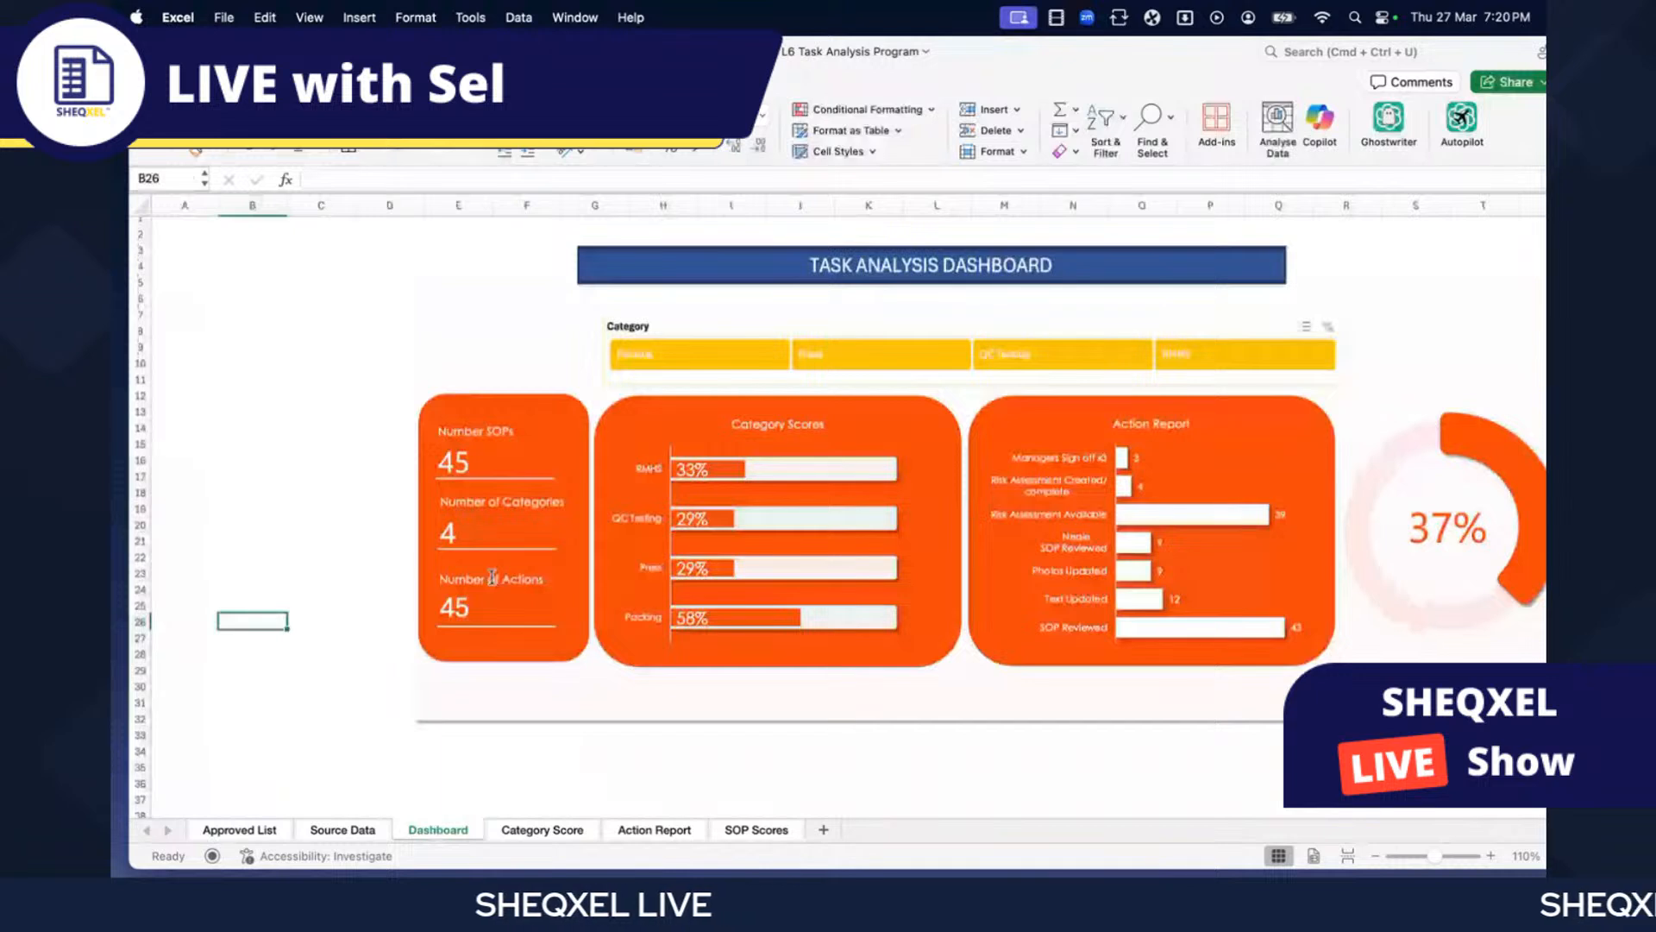
- Link the Number of Actions figure to the count on the Action Report sheet with ='Action Report'!K4
left_click(462, 608)
left_click(462, 609)
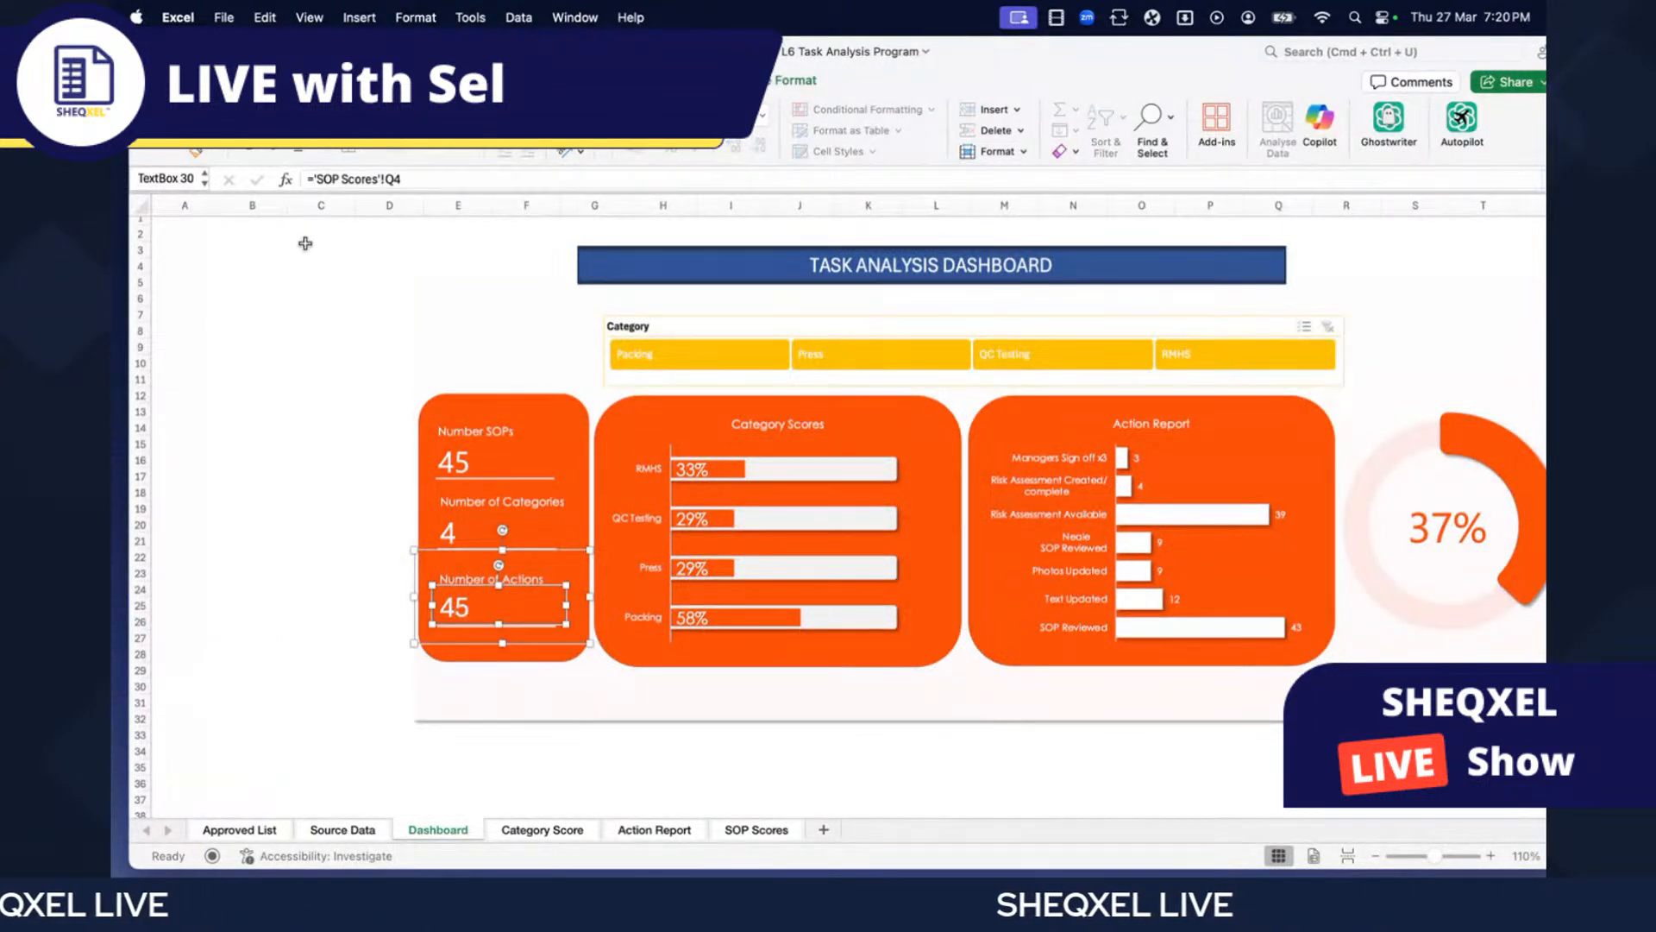
left_click_drag(404, 179, 120, 172)
type("=")
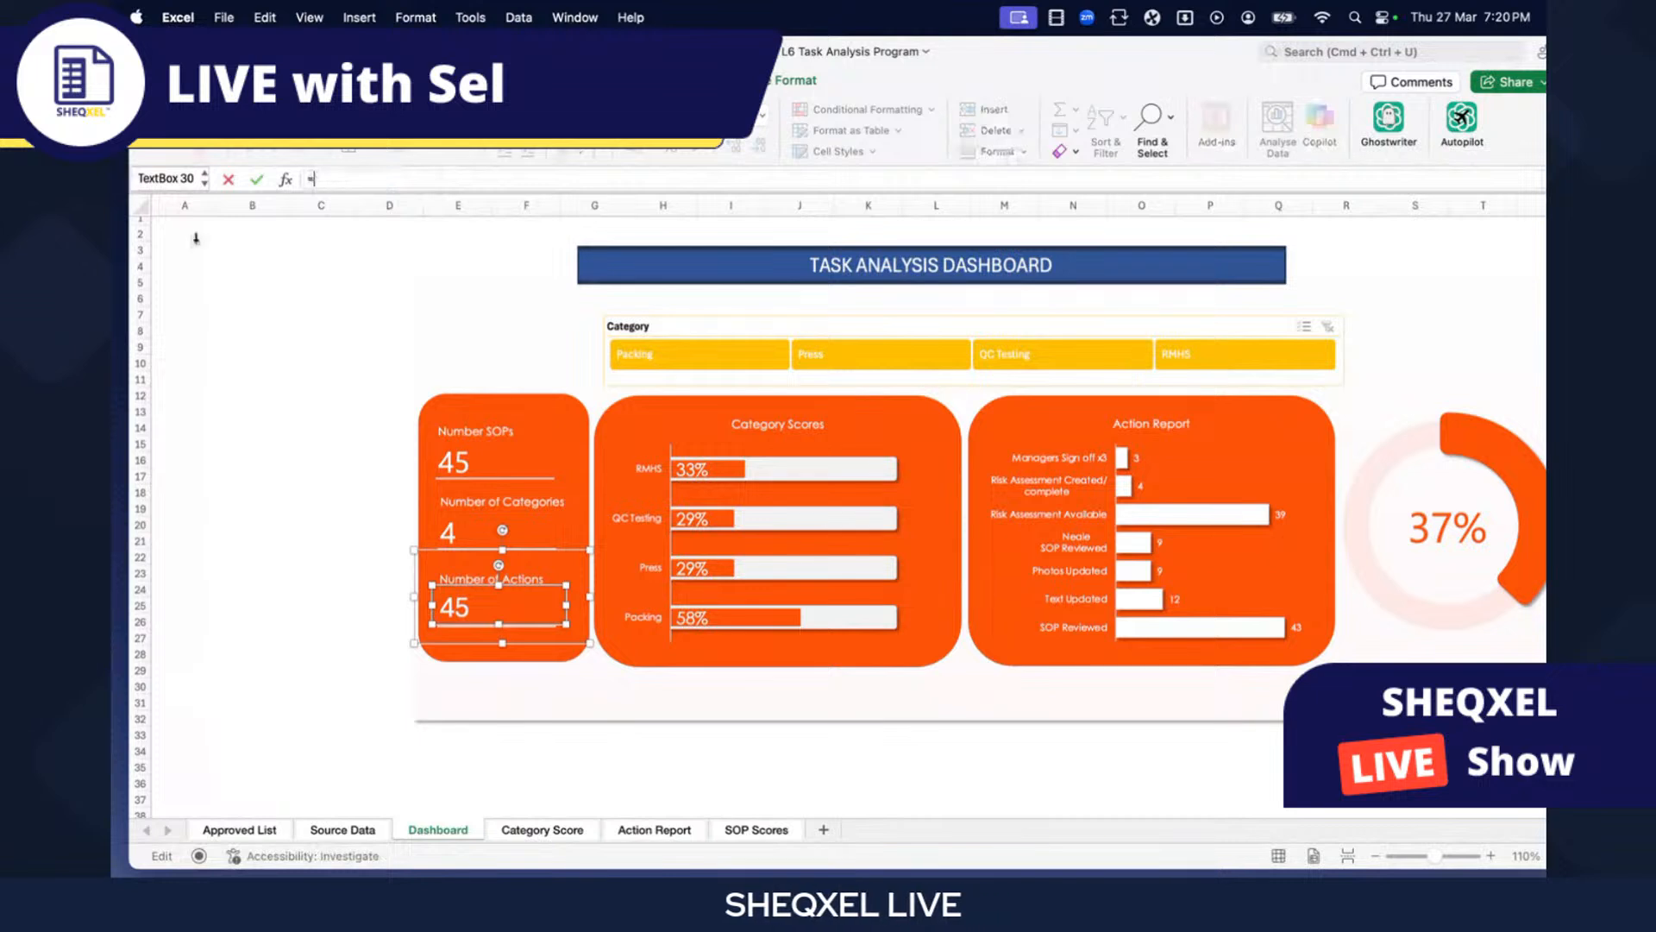
left_click(555, 830)
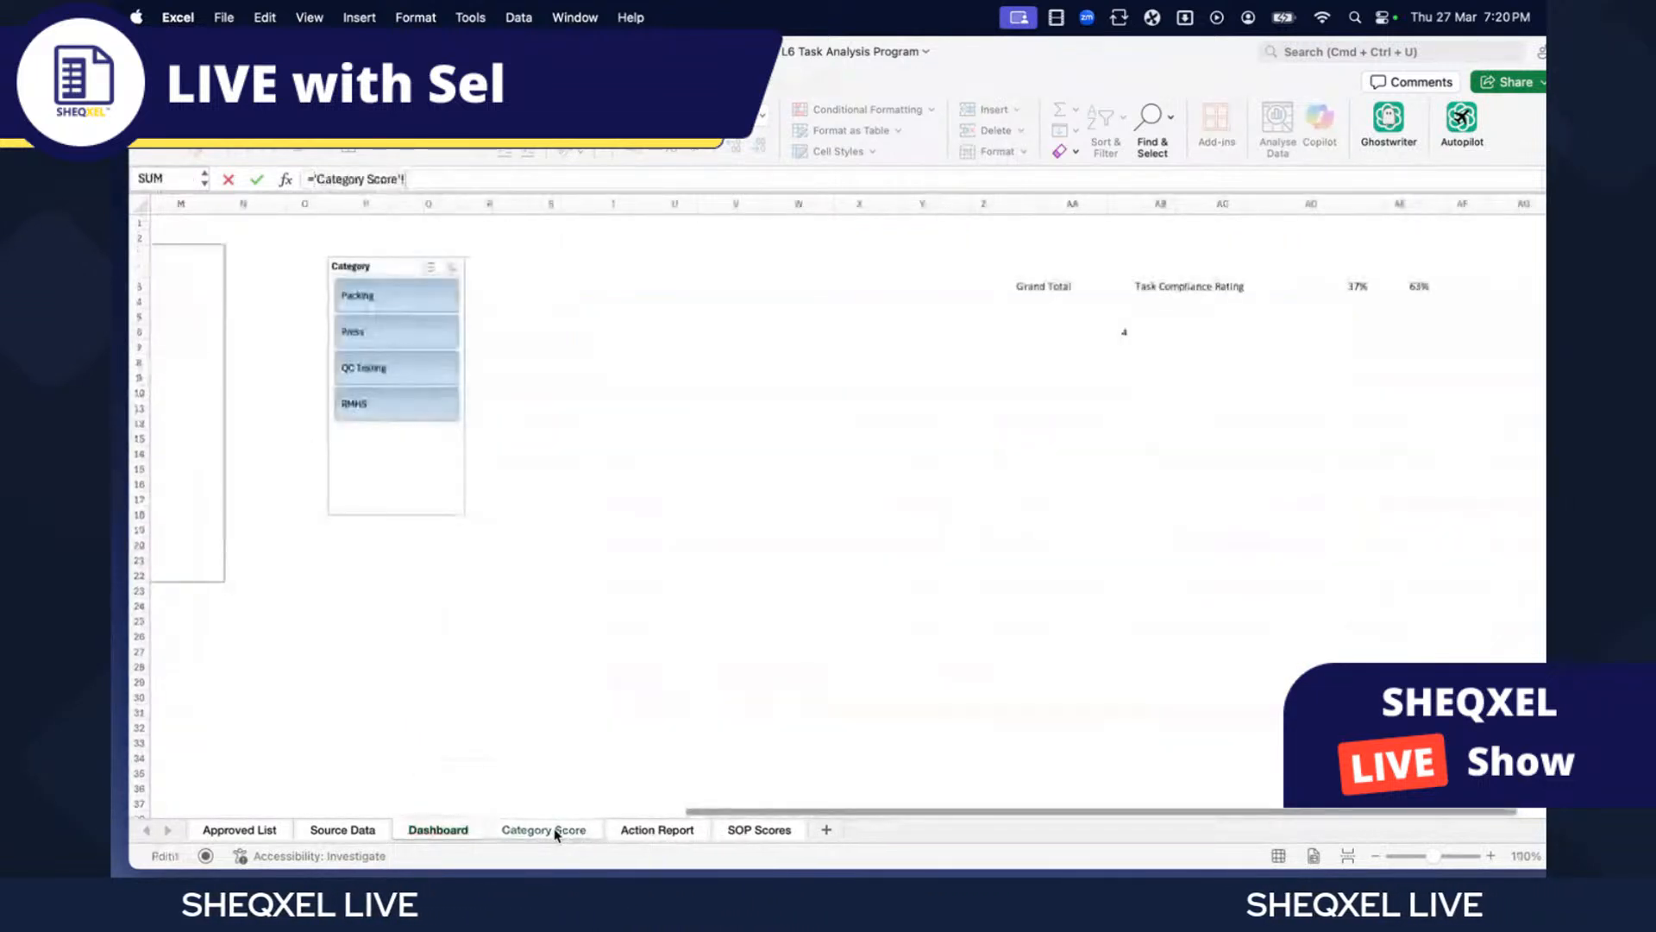
left_click(657, 830)
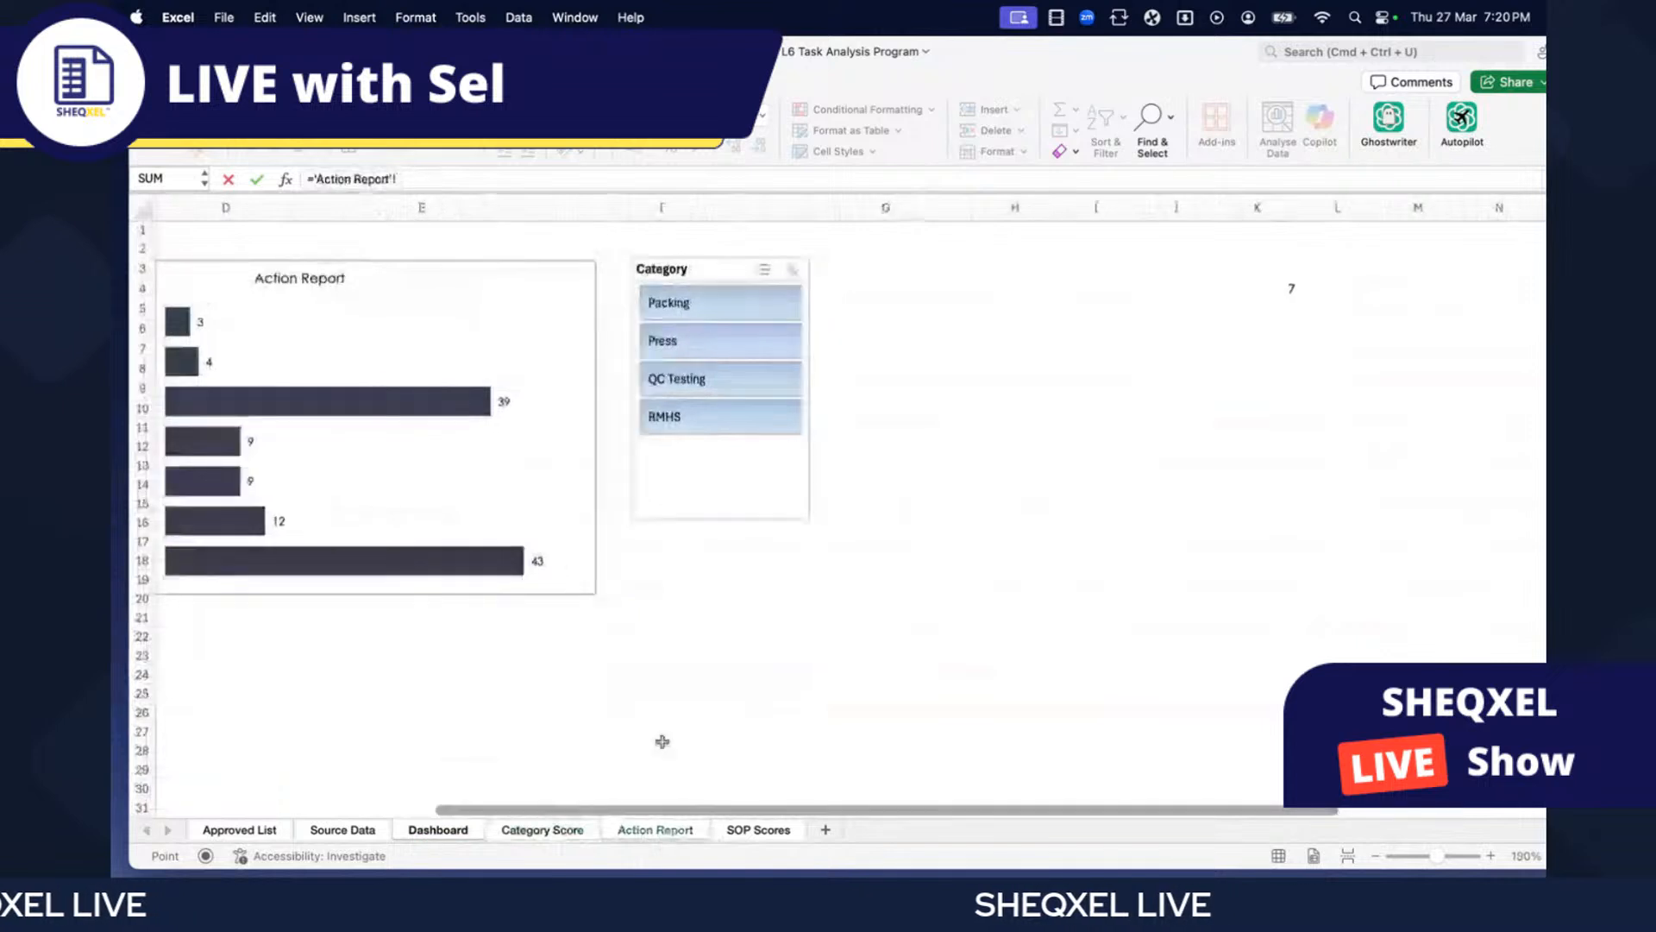
left_click(1486, 256)
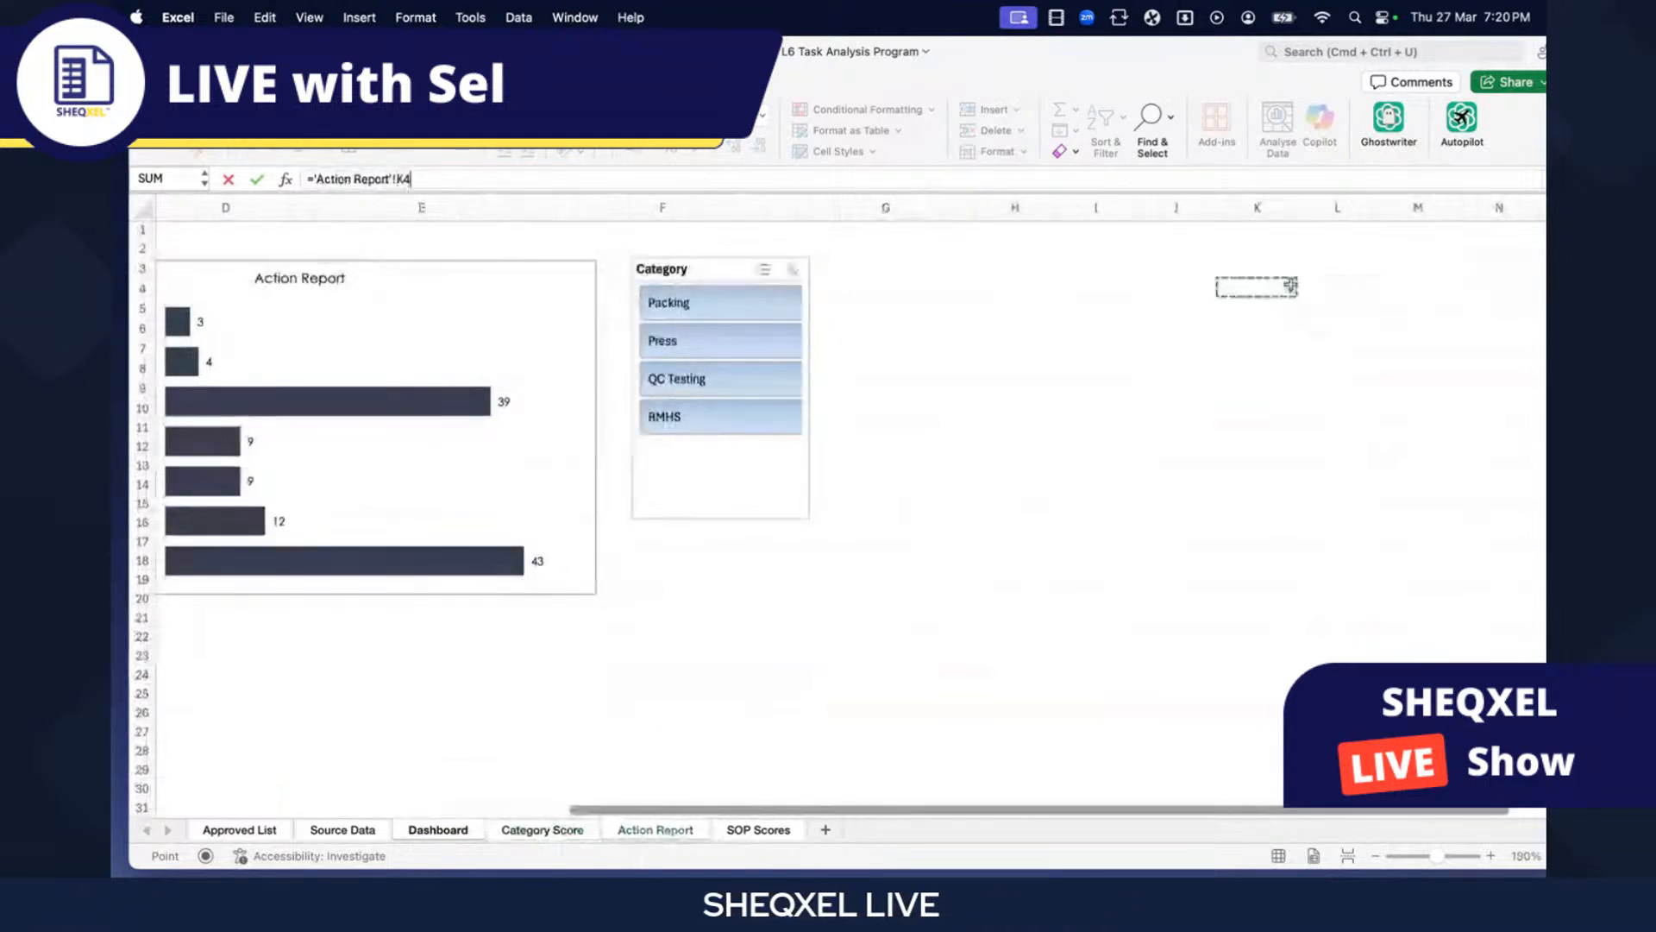
key("Return")
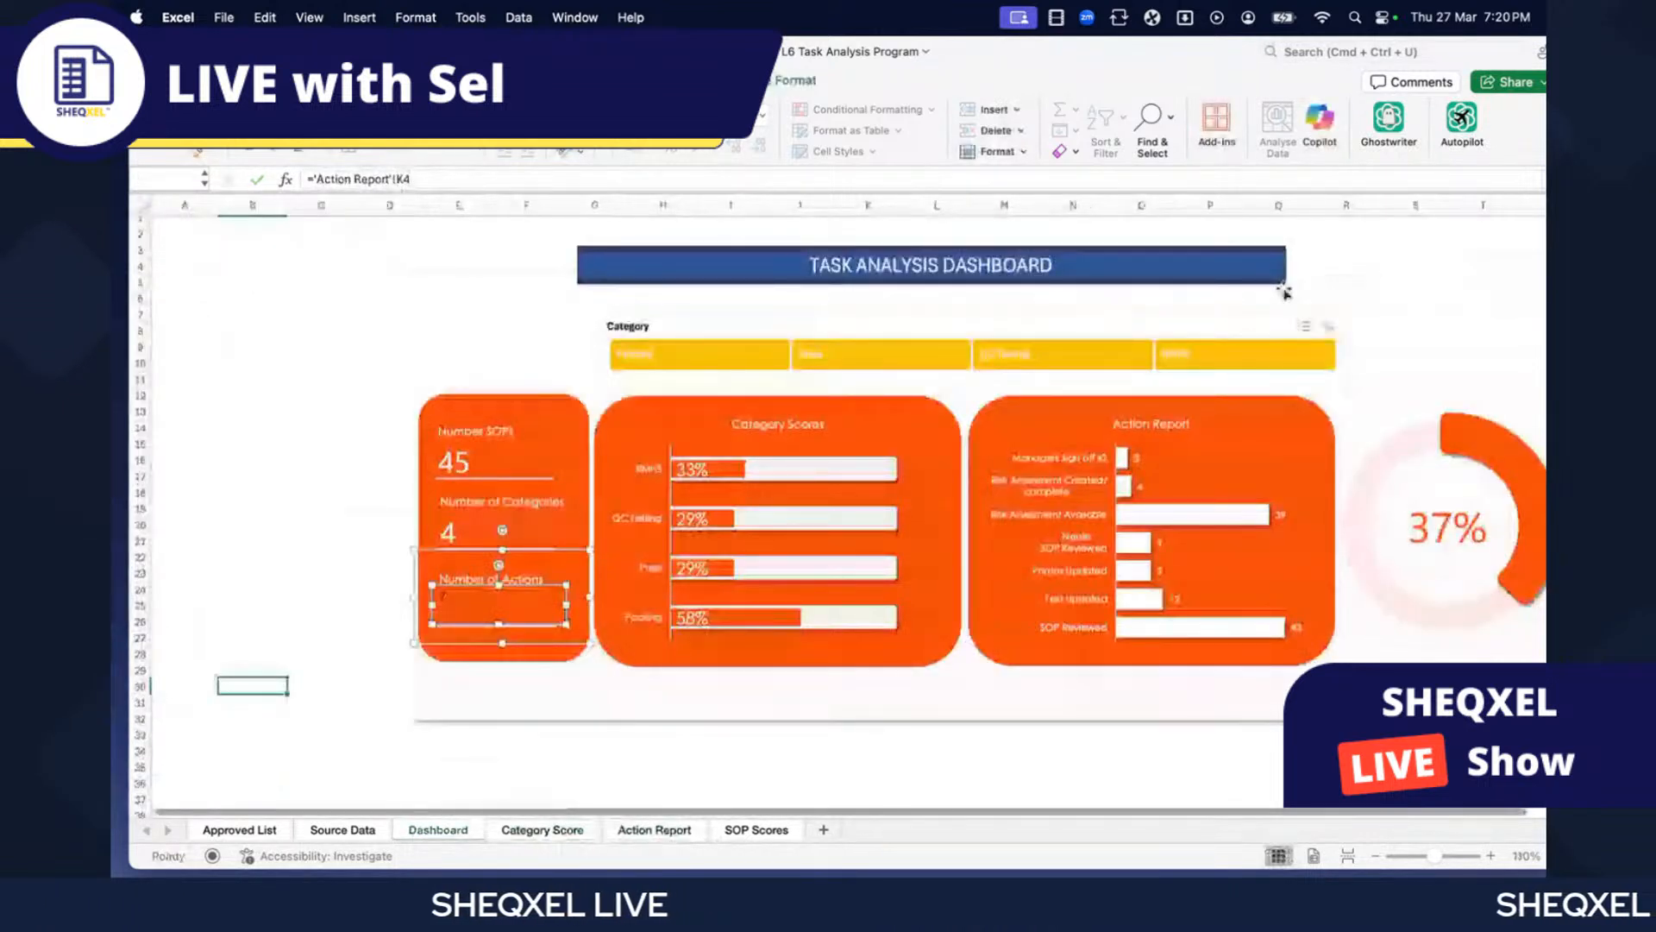
- Format the Number of Actions figure at size 26 in white to match the KPI figures above
left_click(373, 115)
left_click(312, 343)
left_click(414, 114)
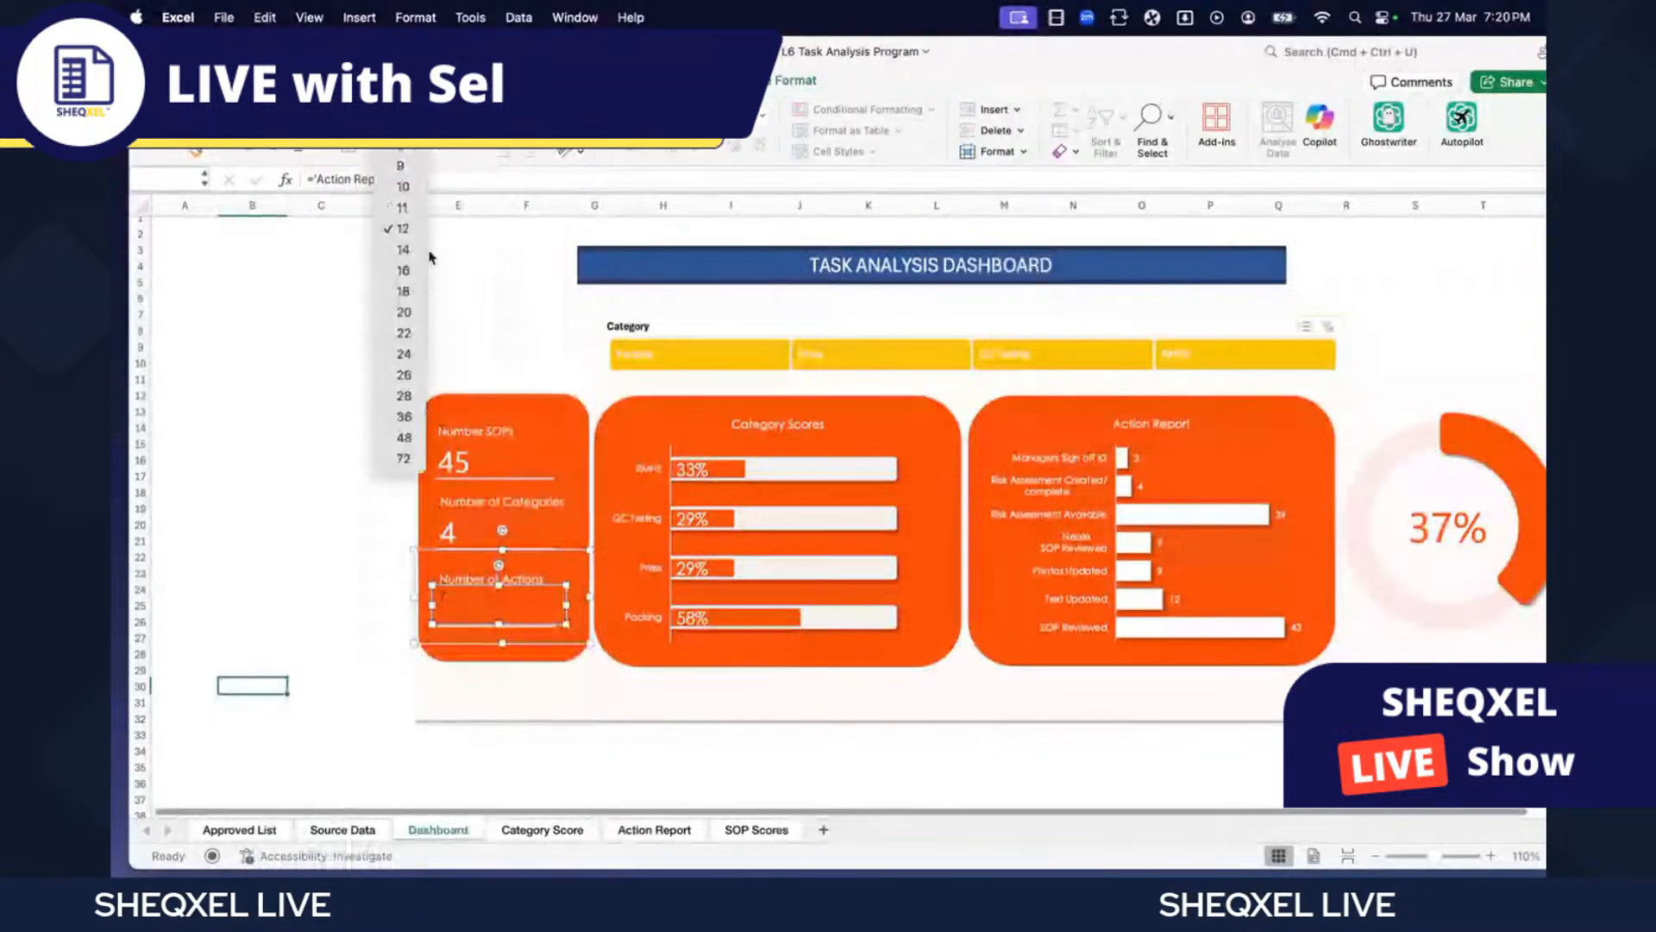
left_click(401, 374)
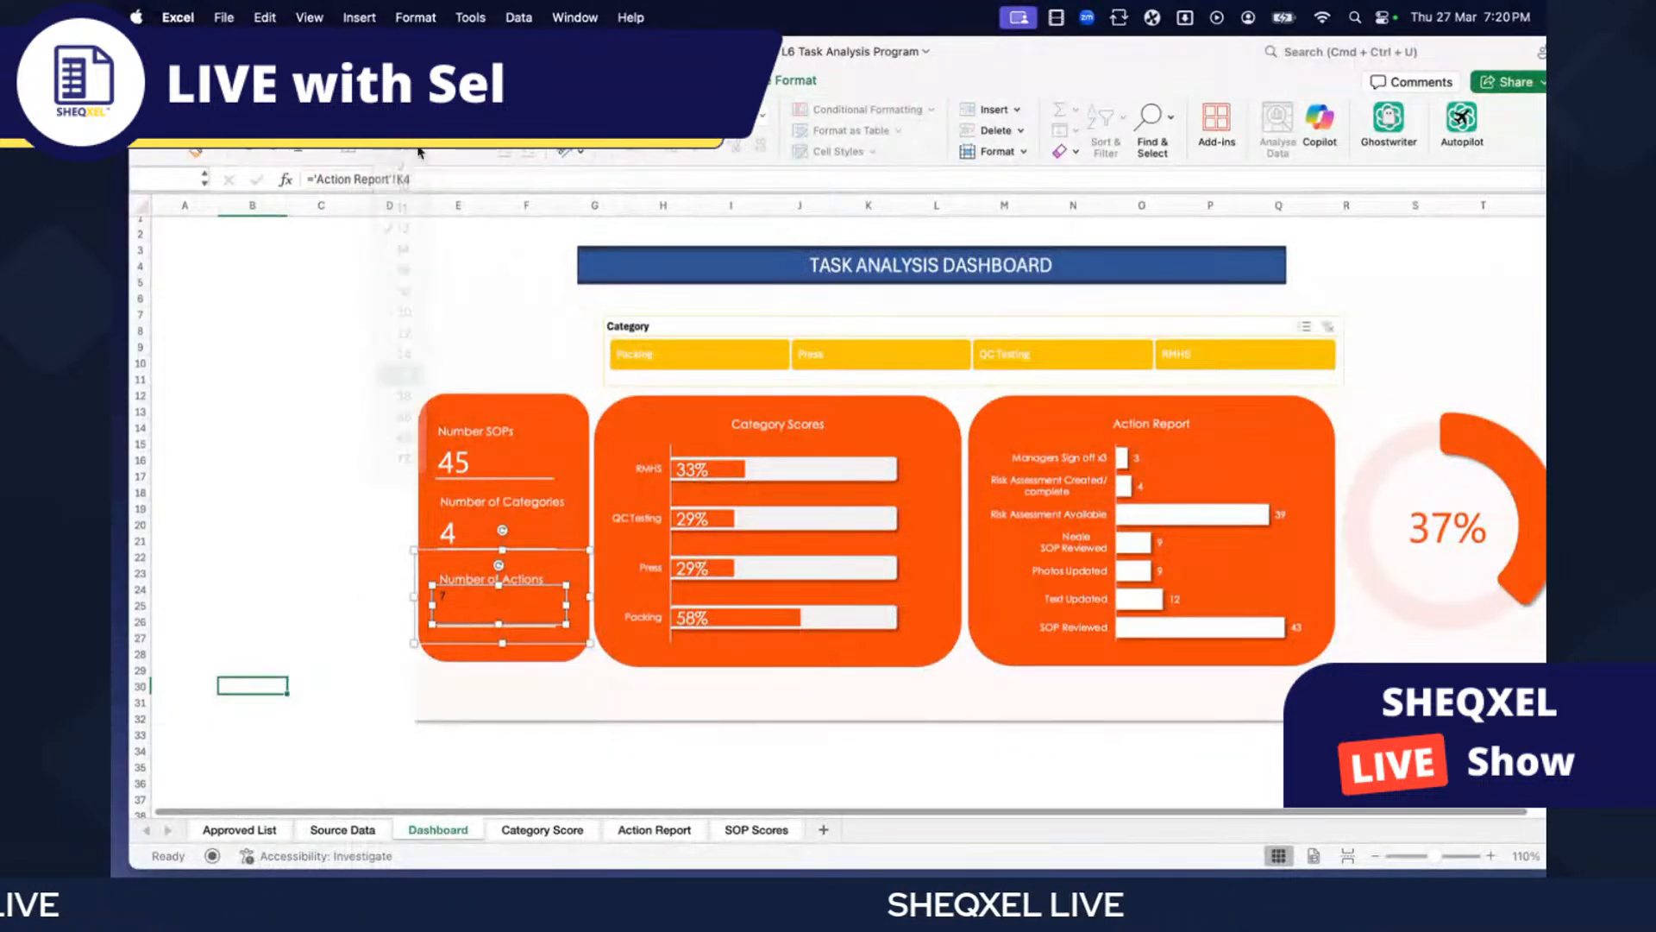
left_click(244, 495)
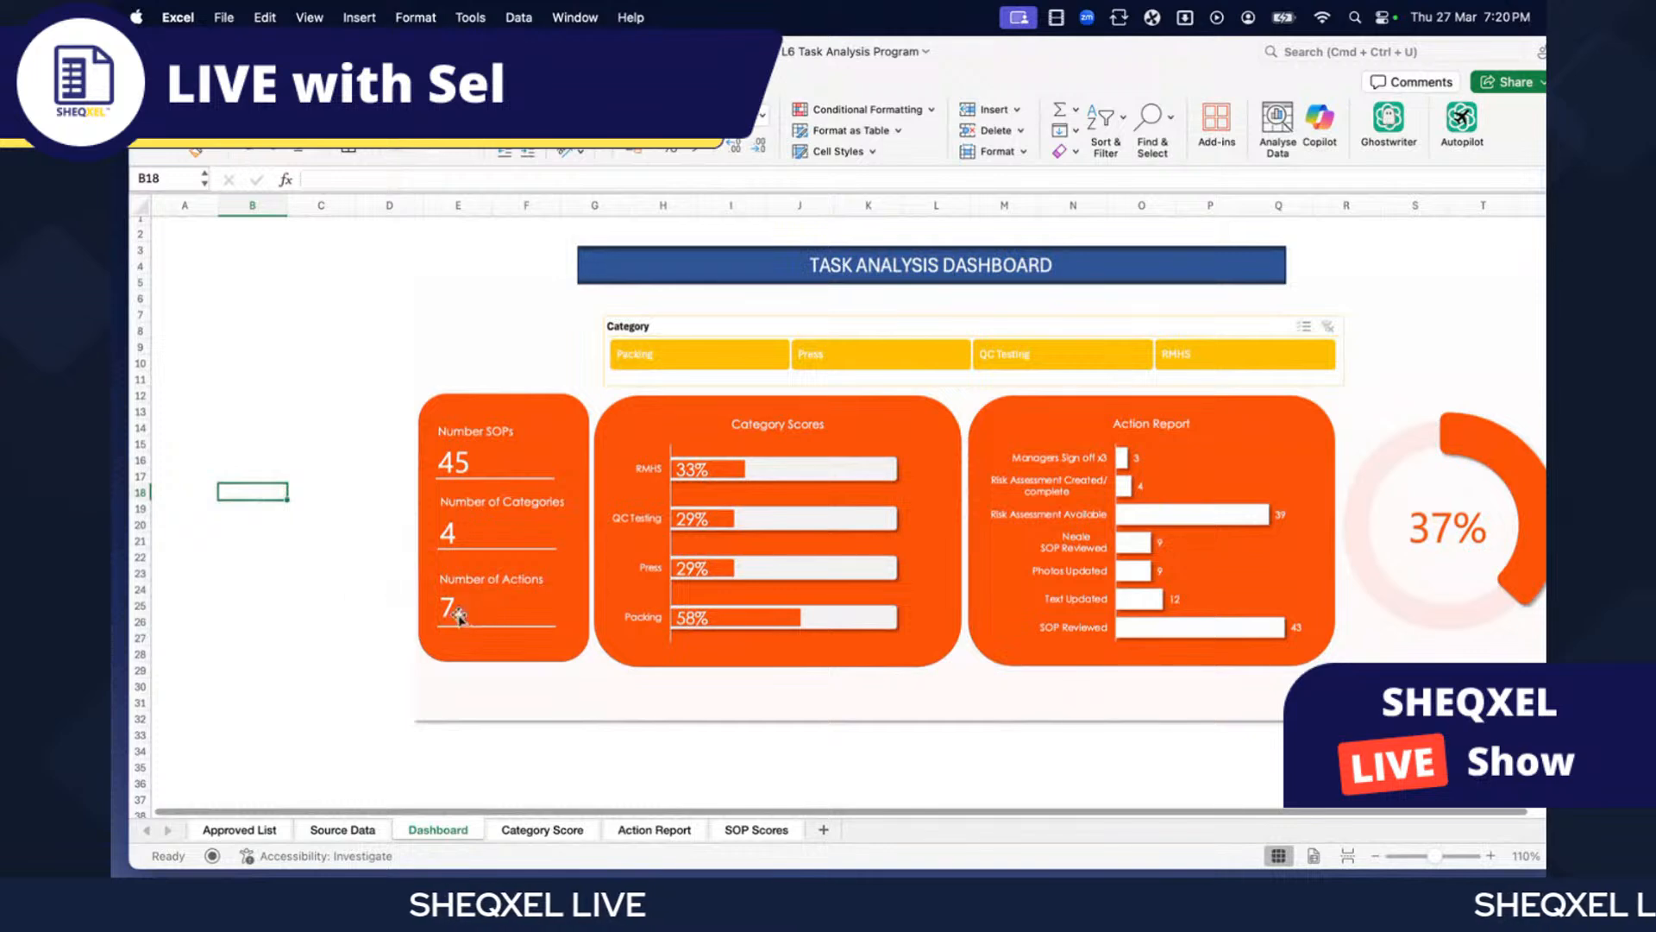
left_click(238, 571)
- Correct the first KPI label to read "Number of SOPs"
scroll(629, 654, "right", 2)
scroll(629, 654, "left", 1)
scroll(627, 653, "right", 1)
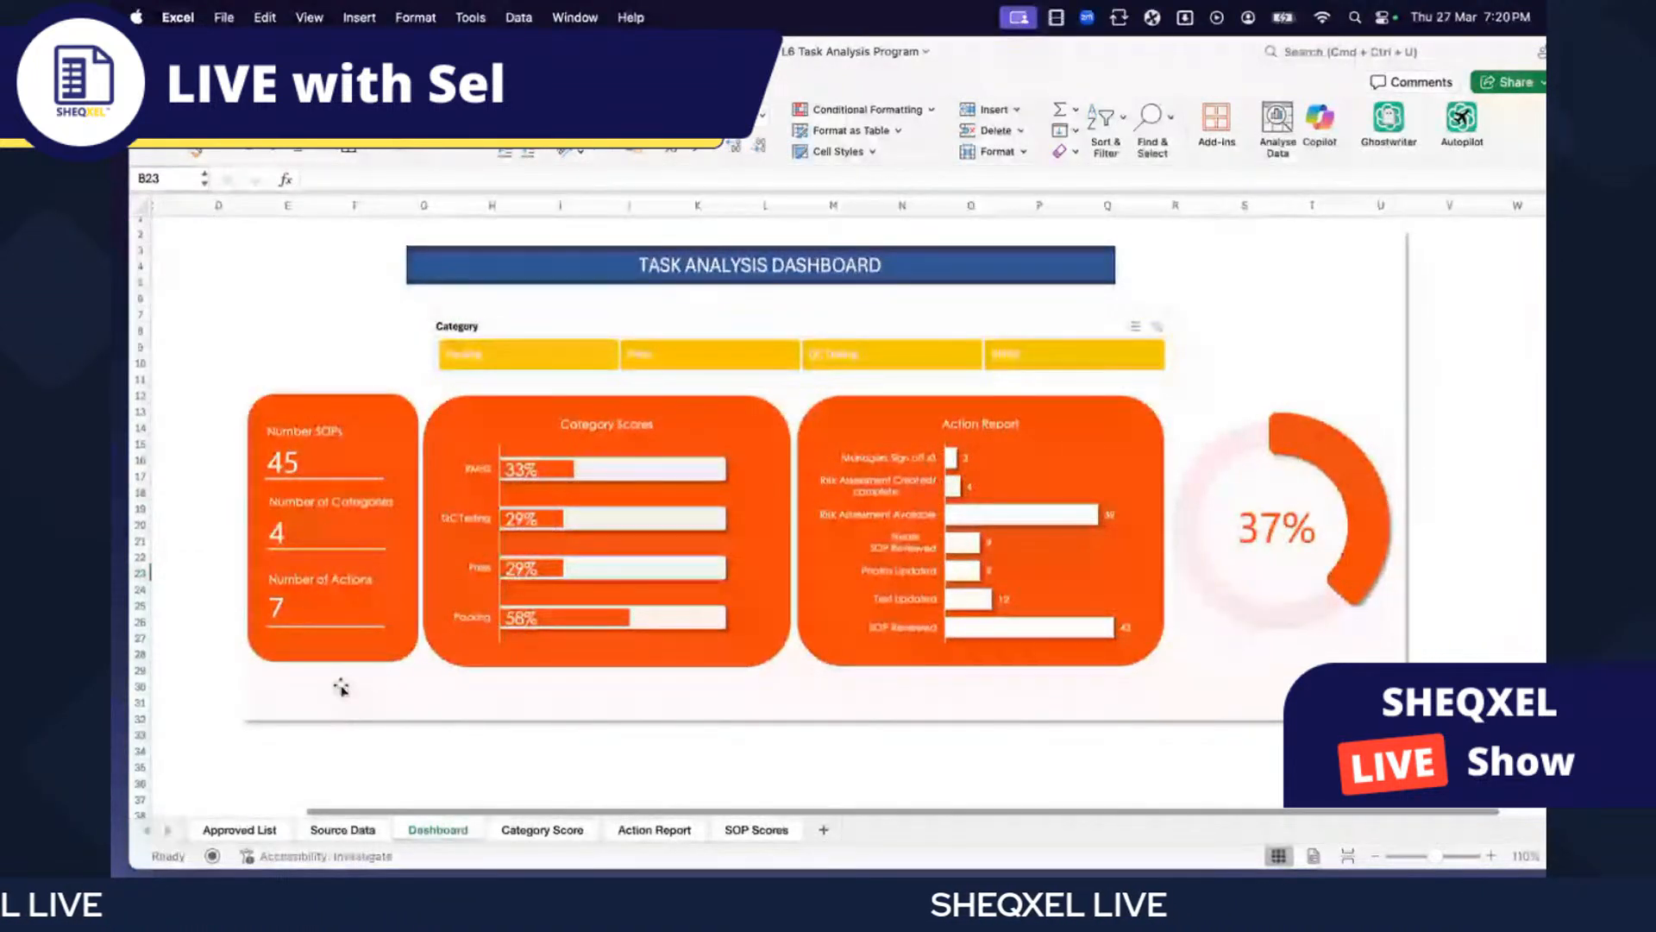
left_click(316, 429)
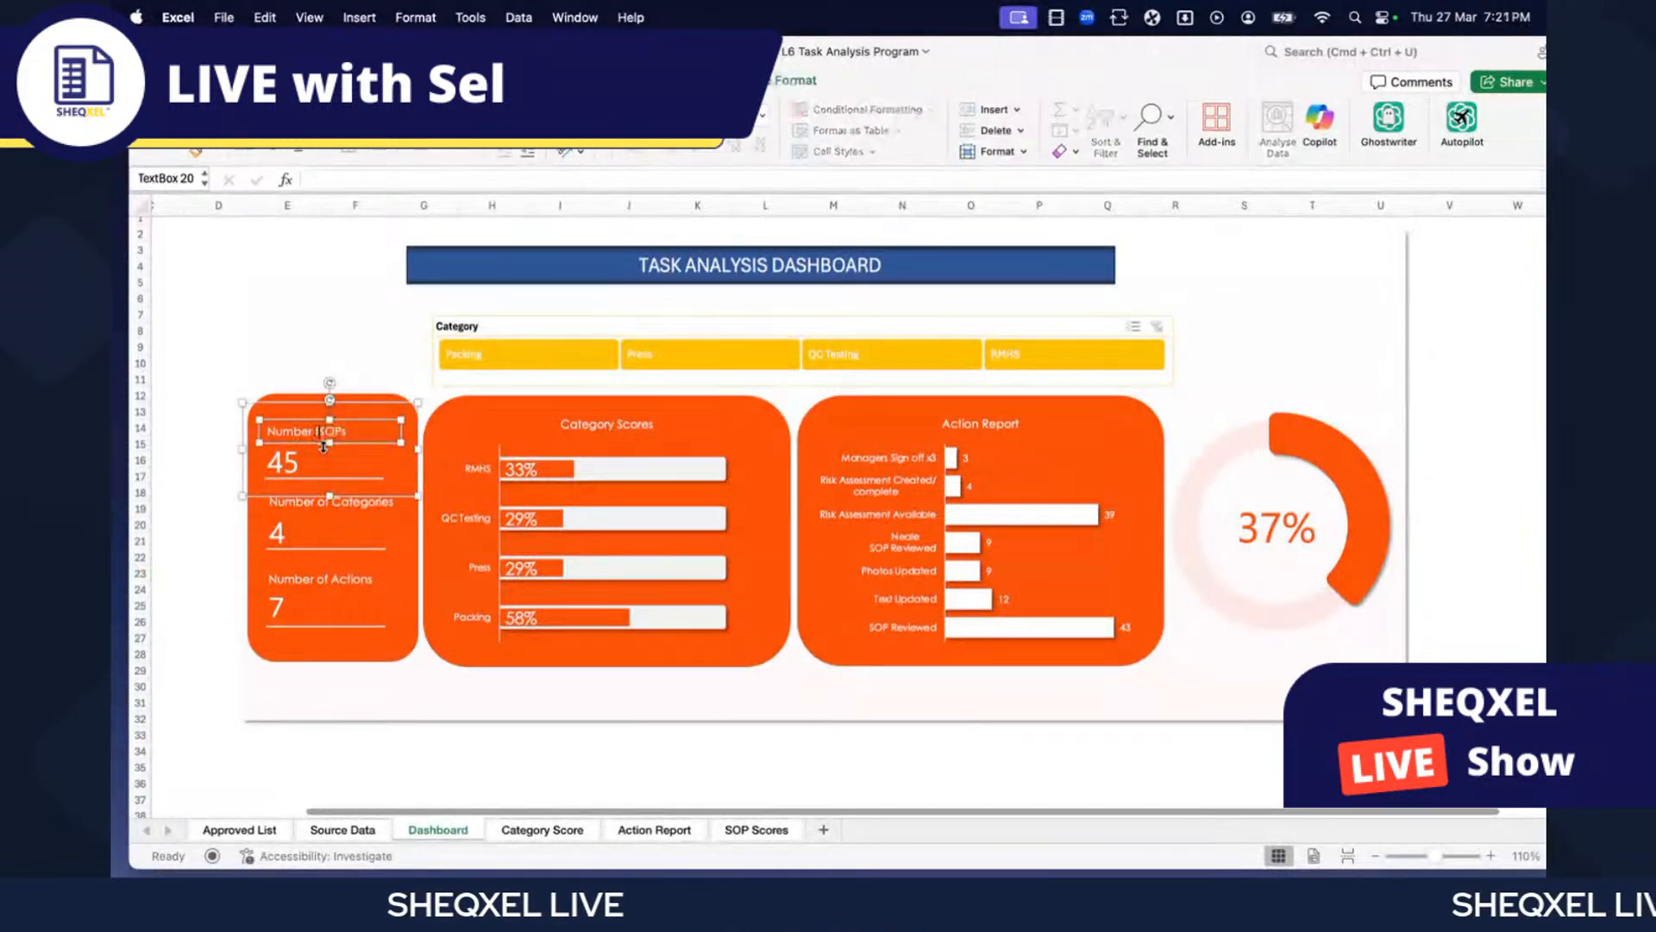
left_click(184, 610)
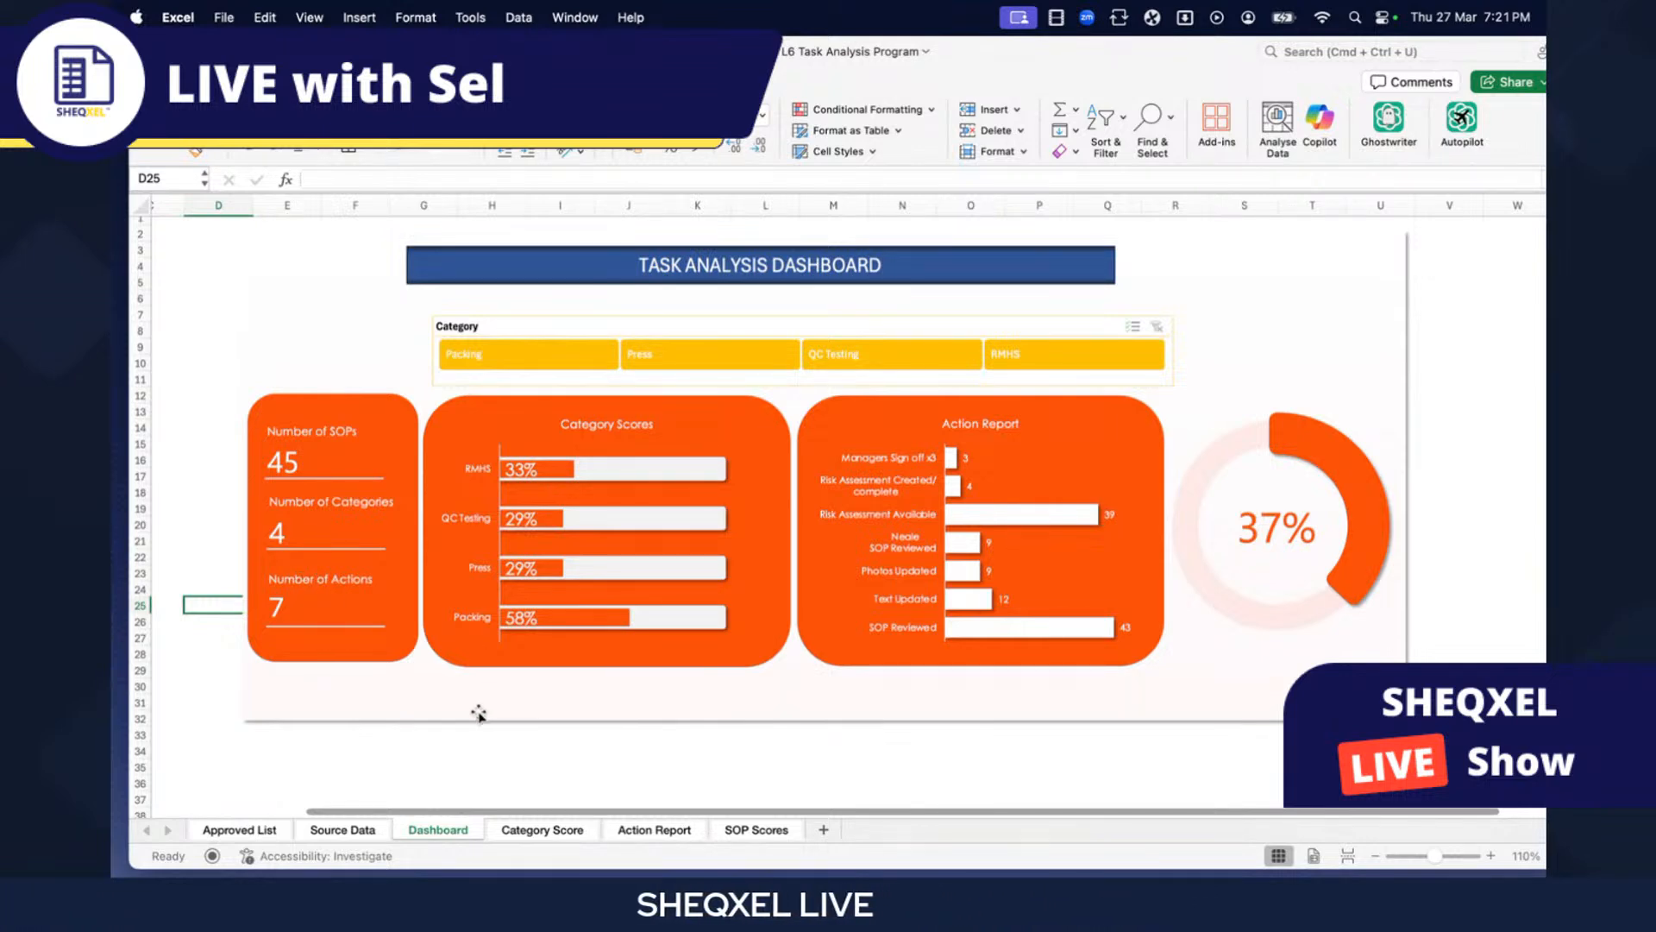
- Review the Y entries on the Source Data sheet and the compliance ratings pivot on the SOP Scores sheet against the dashboard
left_click(366, 831)
left_click_drag(587, 350, 971, 561)
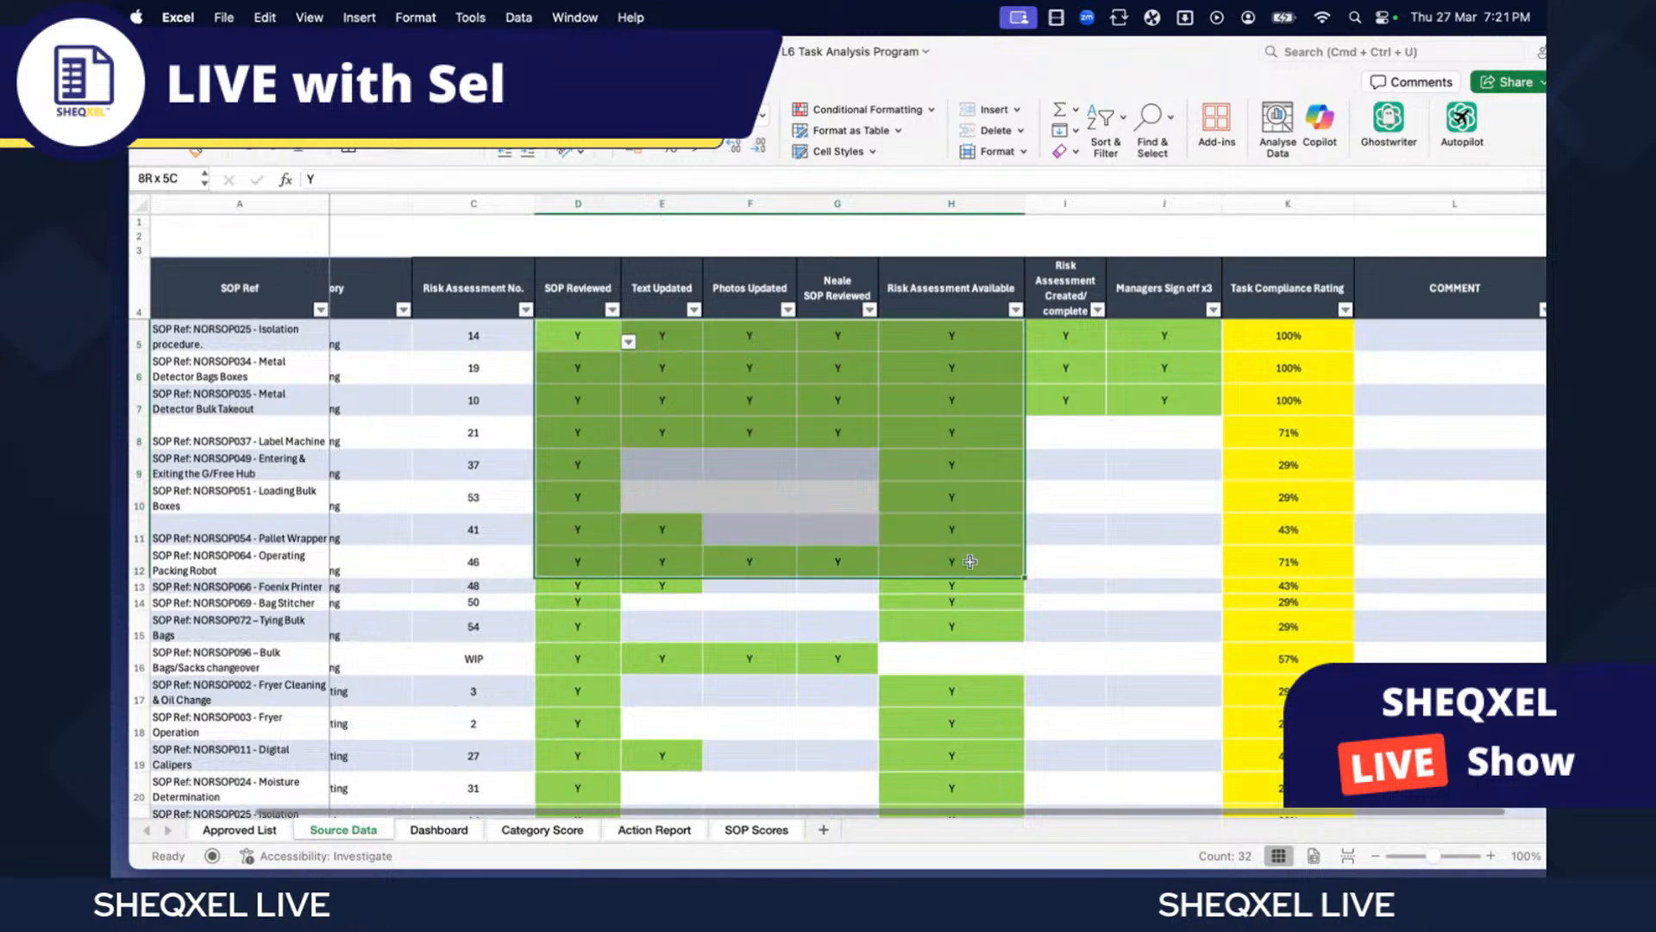
left_click(438, 830)
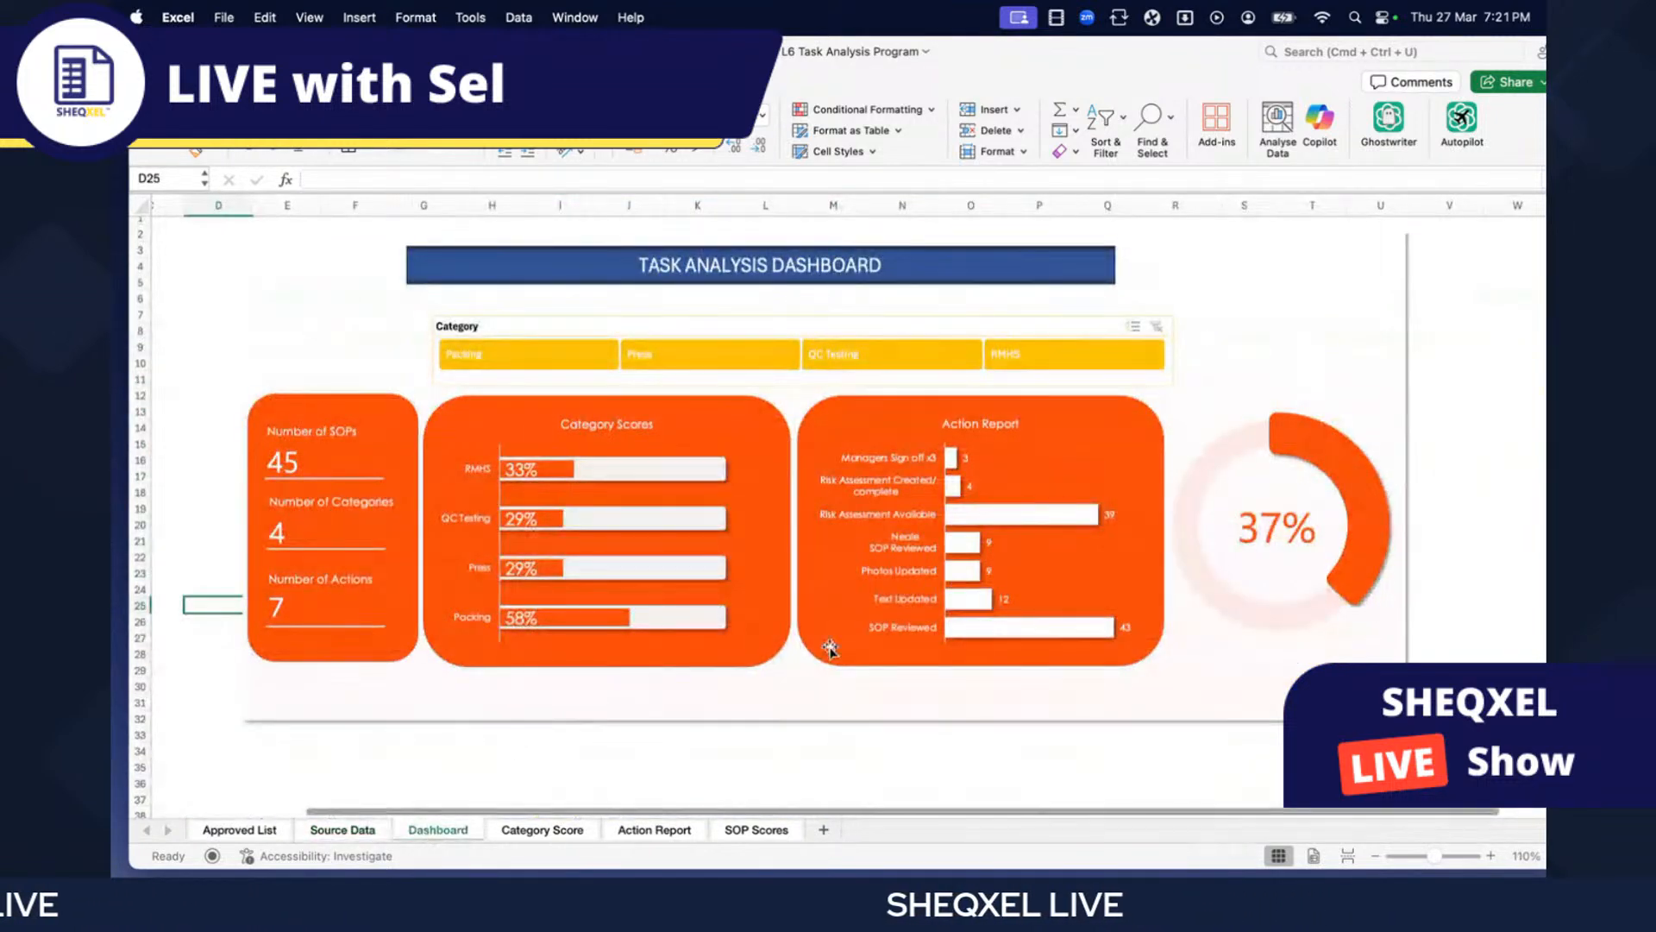
left_click(744, 832)
scroll(690, 777, "left", 10)
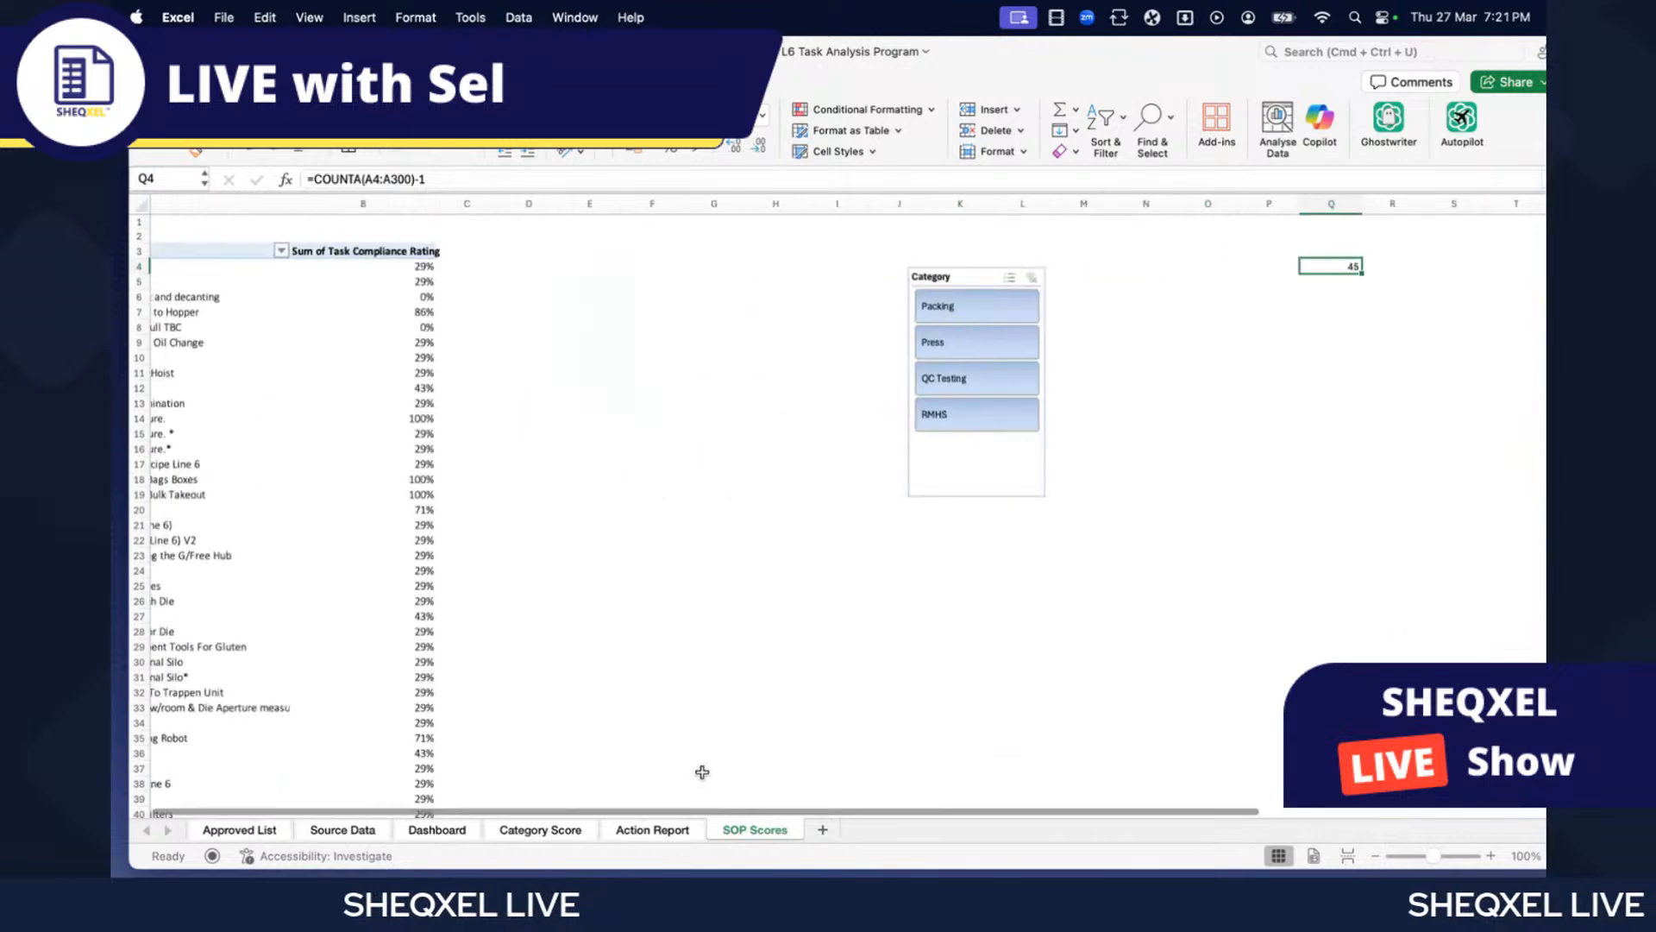
scroll(587, 650, "left", 5)
scroll(588, 650, "right", 6)
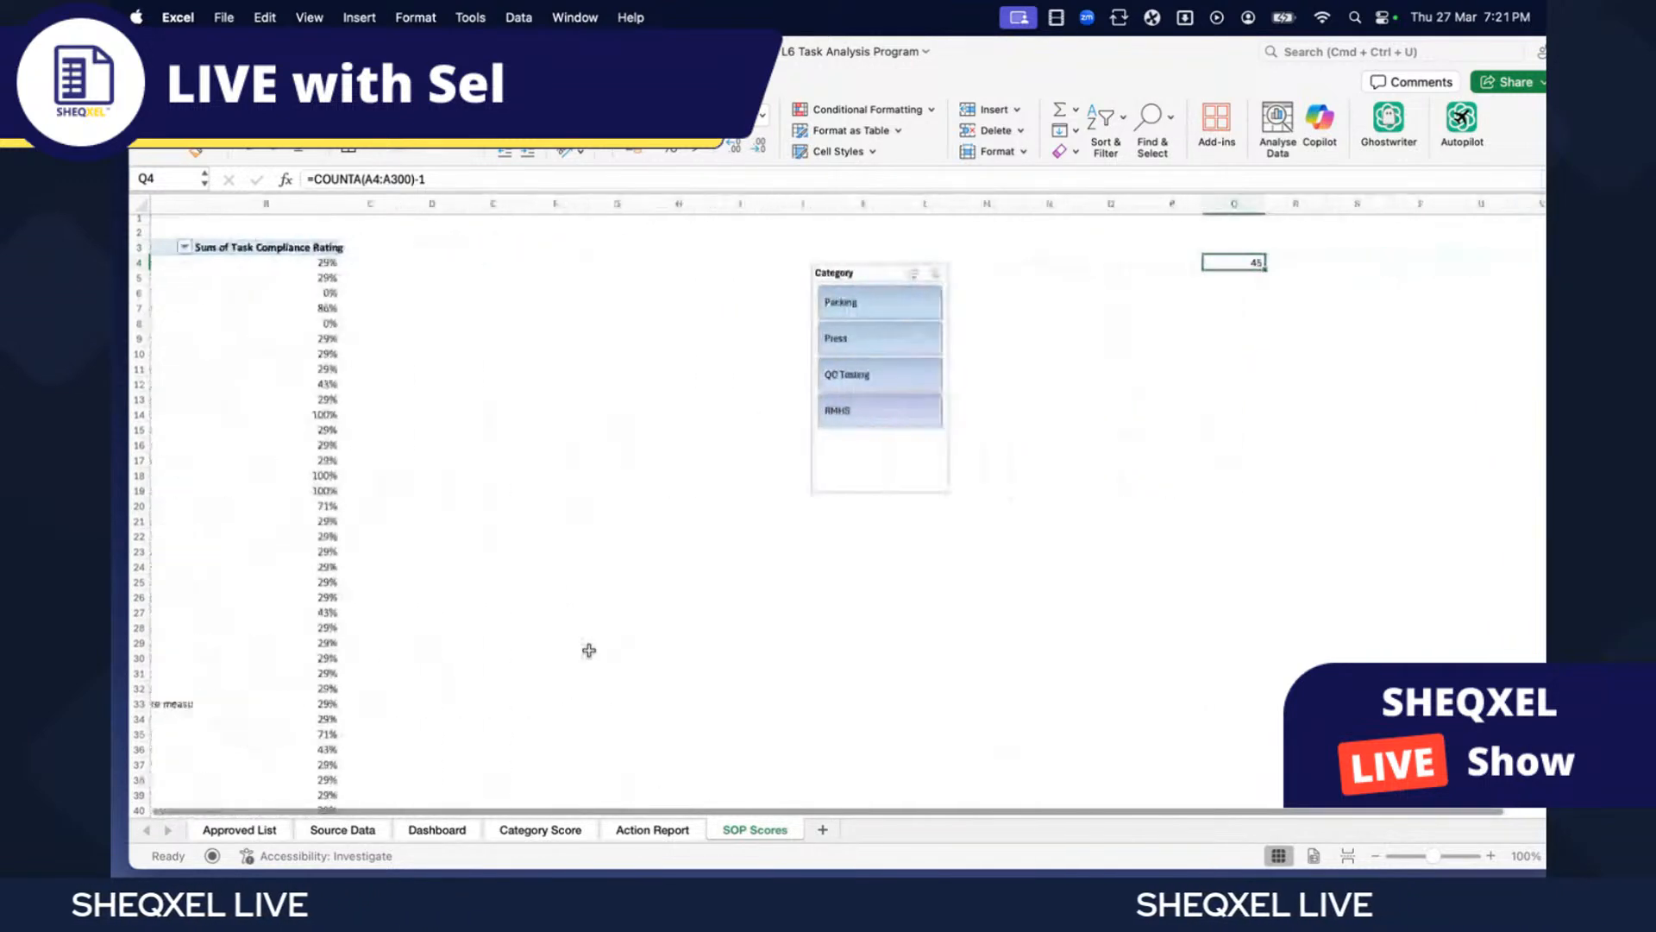
scroll(589, 651, "left", 5)
scroll(587, 650, "down", 10)
scroll(588, 651, "up", 10)
left_click(424, 831)
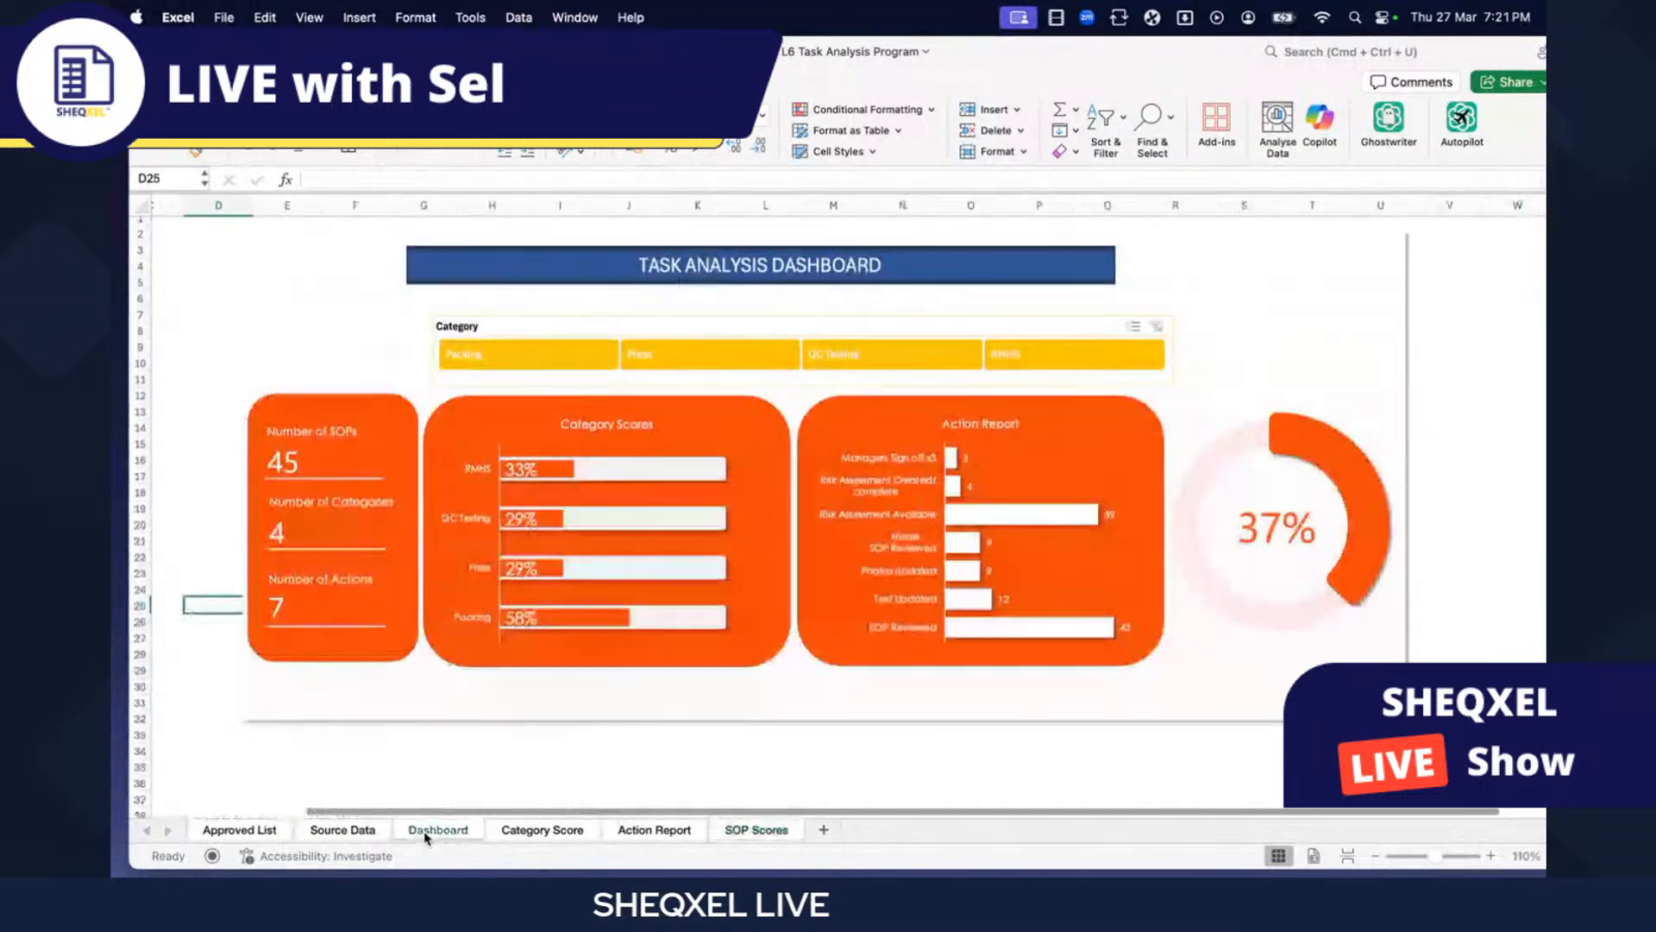
- On the Action Report sheet, total the pivot's action values in cell K5 with =SUM(B3:B150)
left_click(753, 835)
left_click(653, 830)
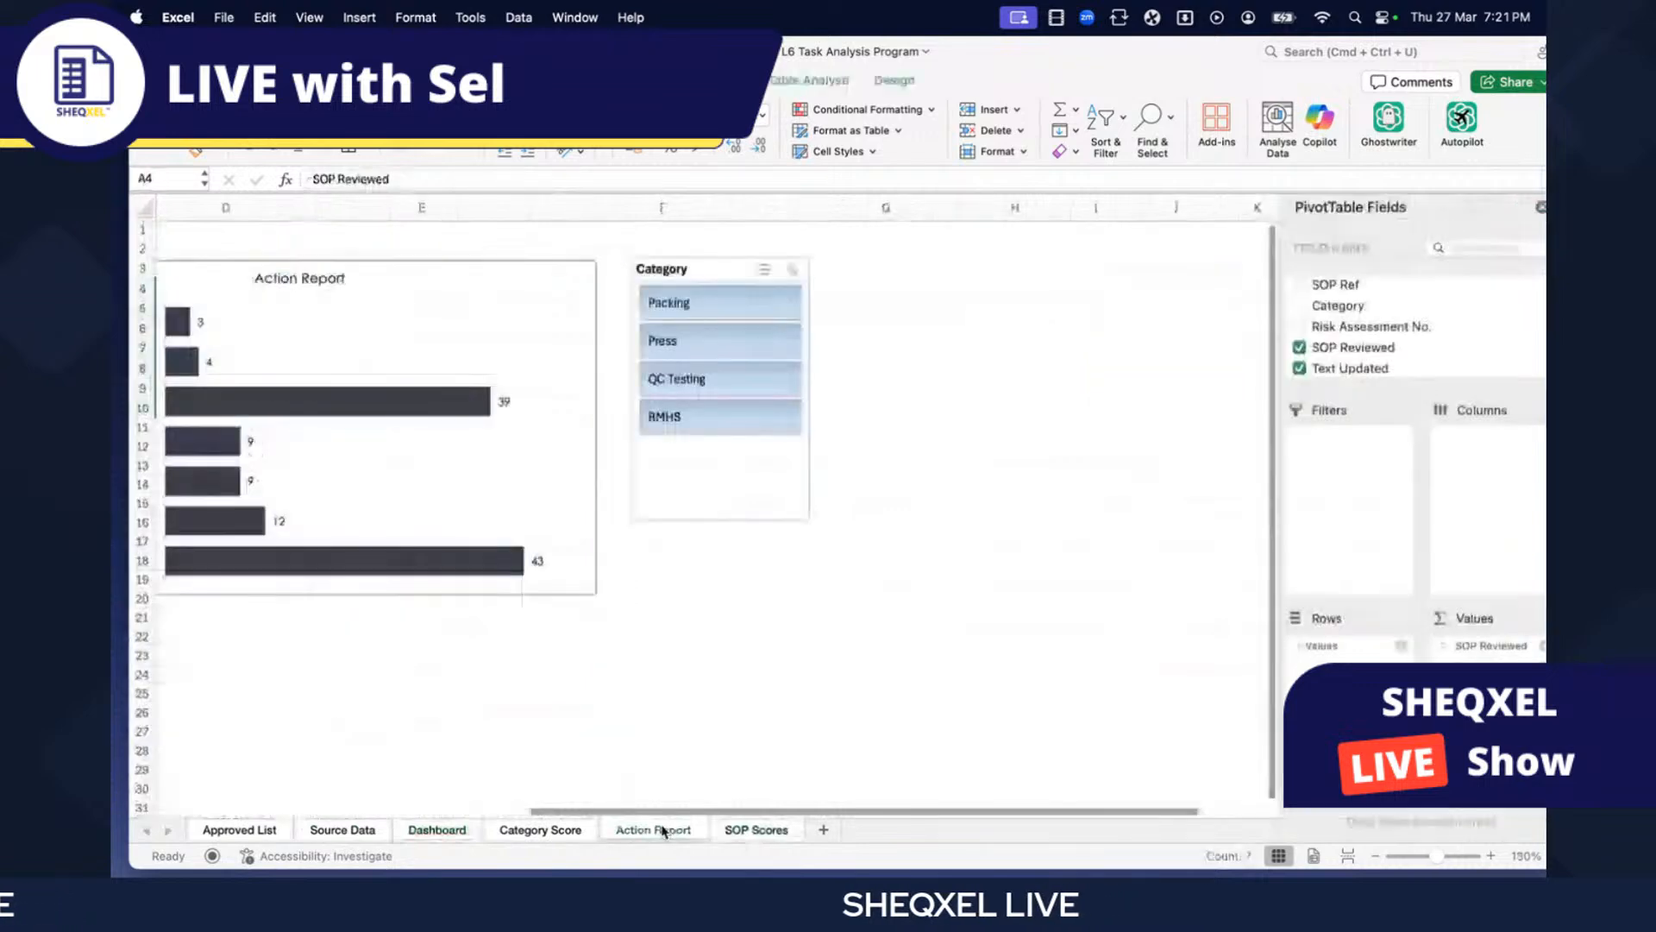
scroll(572, 743, "left", 4)
left_click_drag(509, 289, 522, 450)
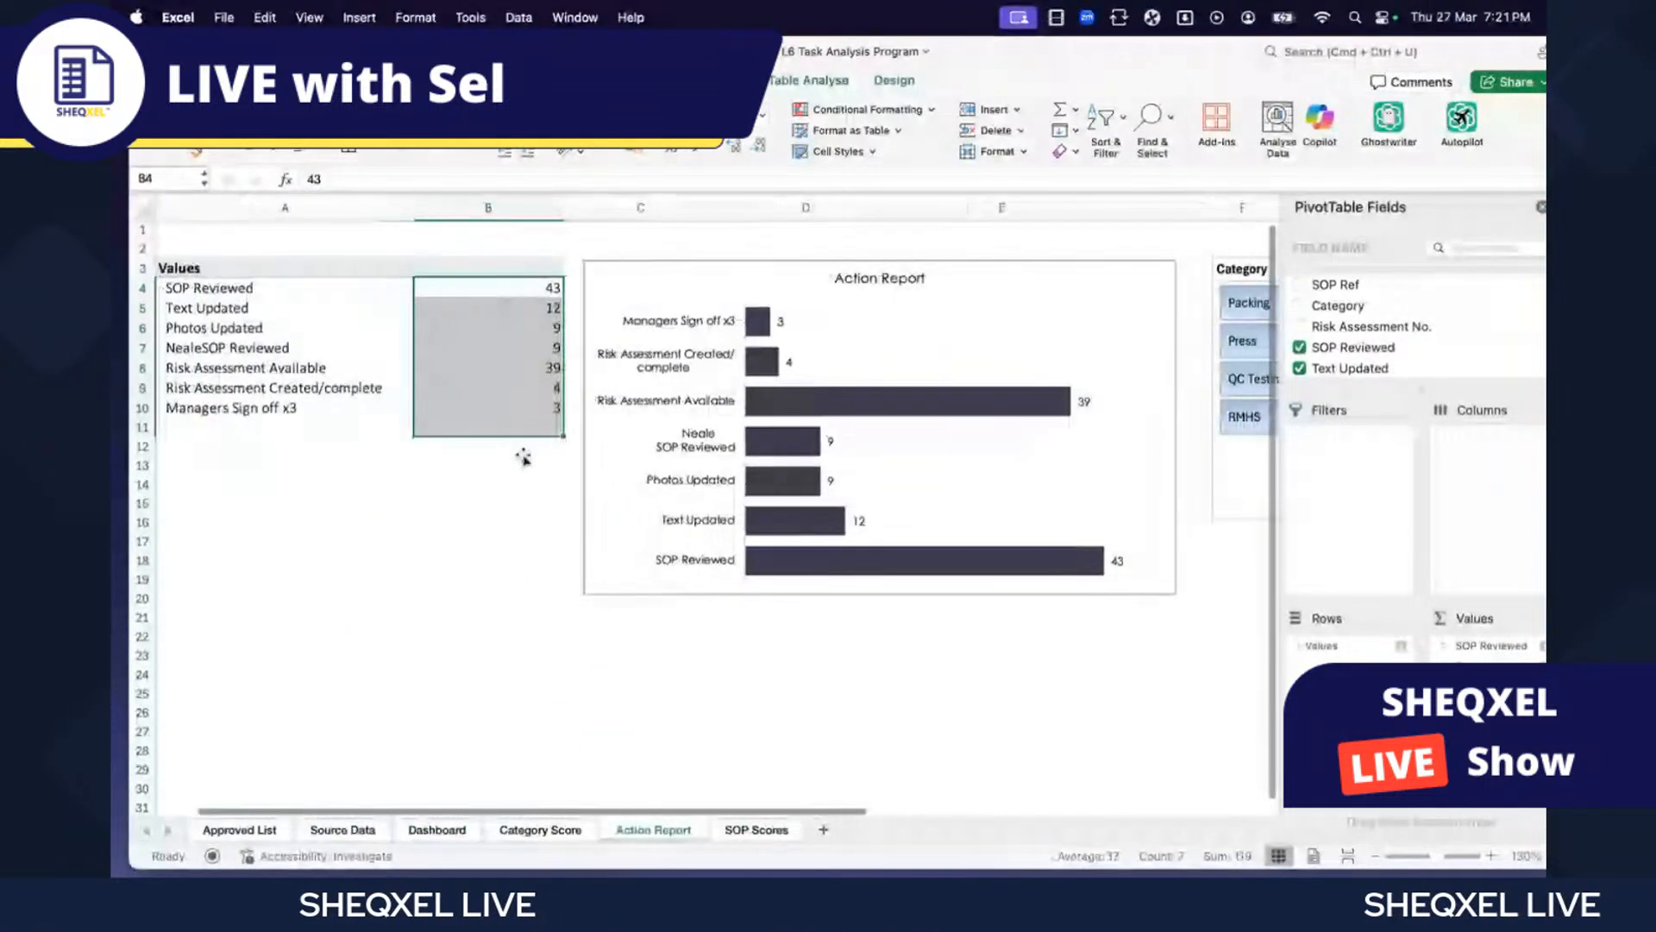
scroll(523, 451, "right", 3)
scroll(525, 455, "right", 5)
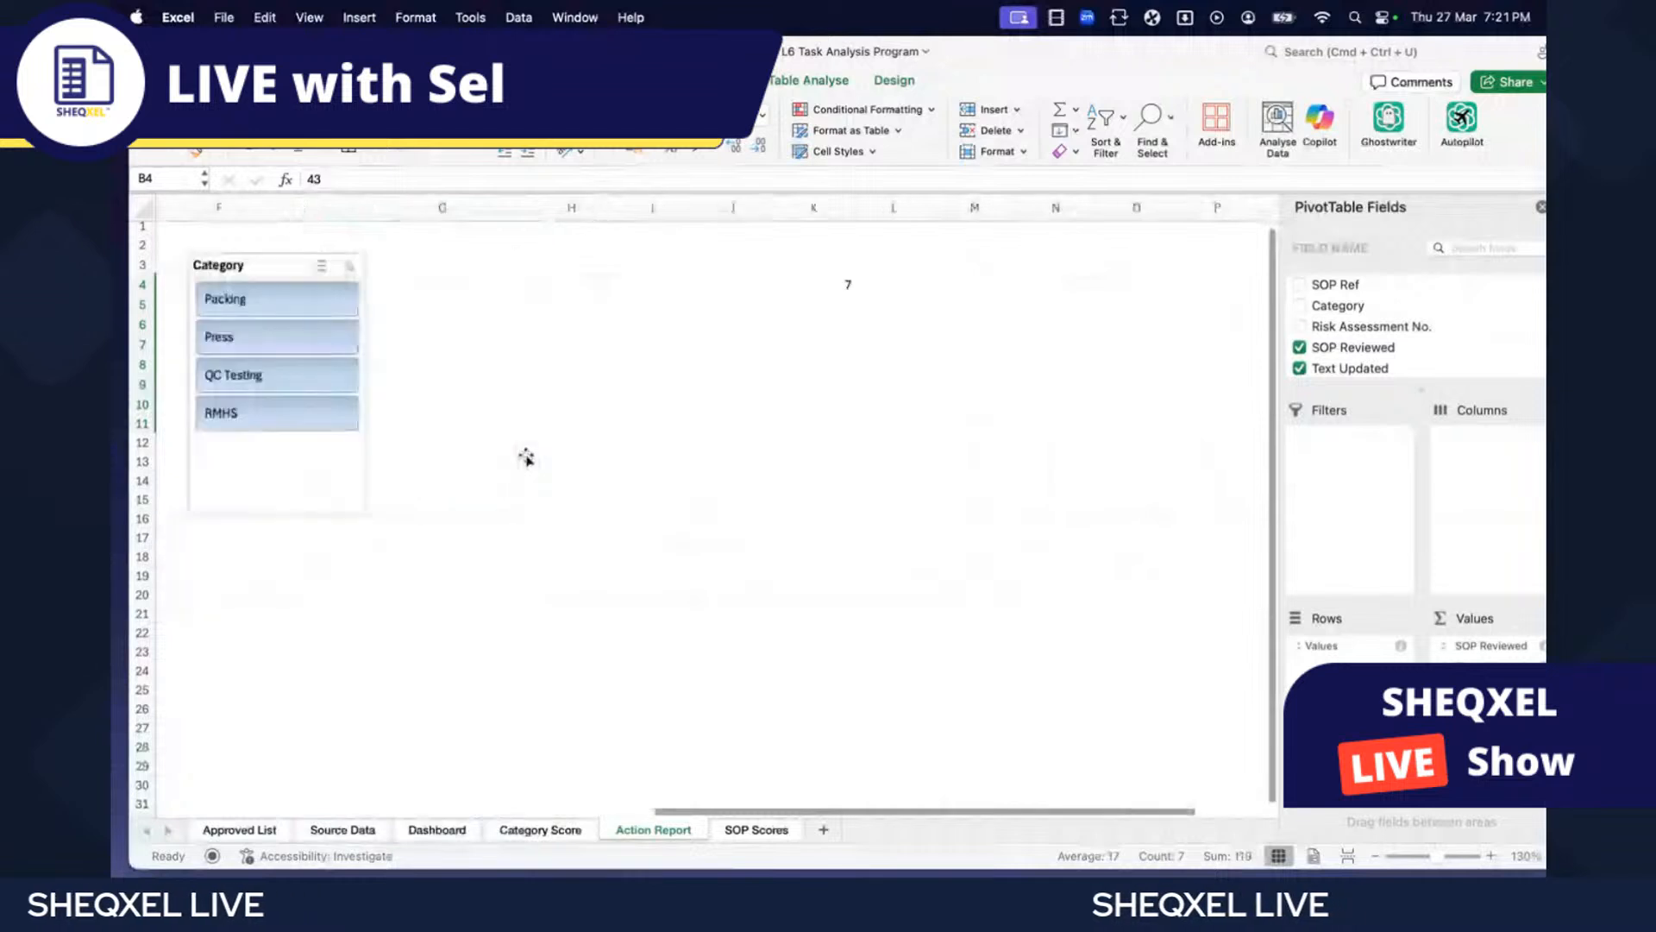
left_click(836, 306)
type("=")
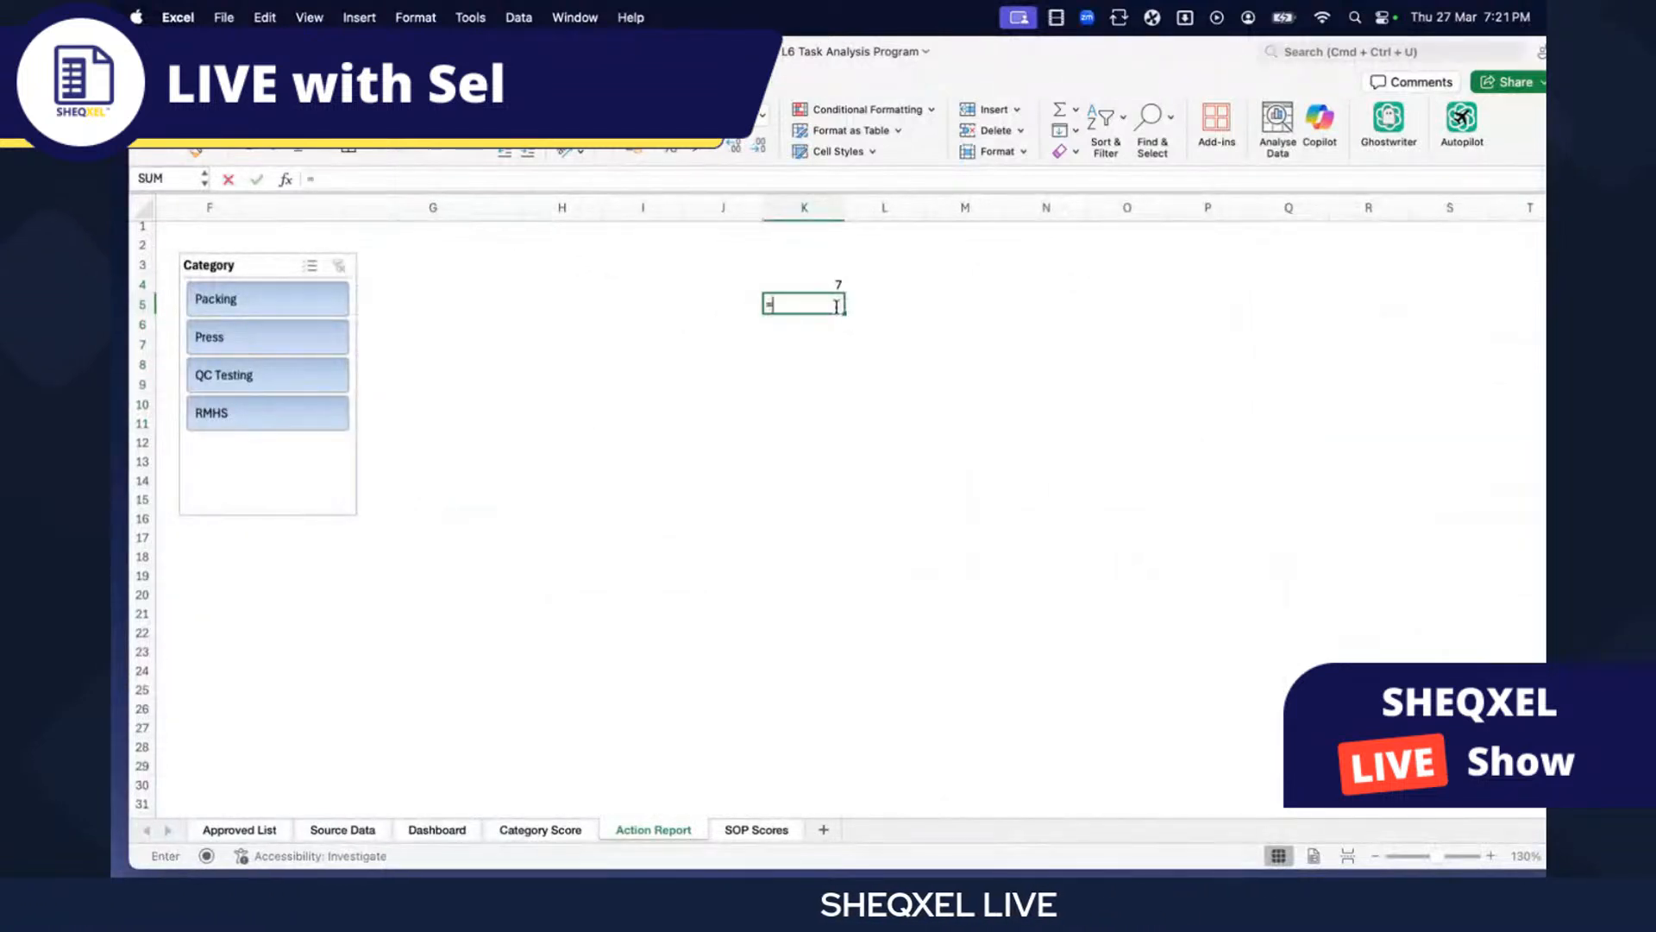
type("SUM(")
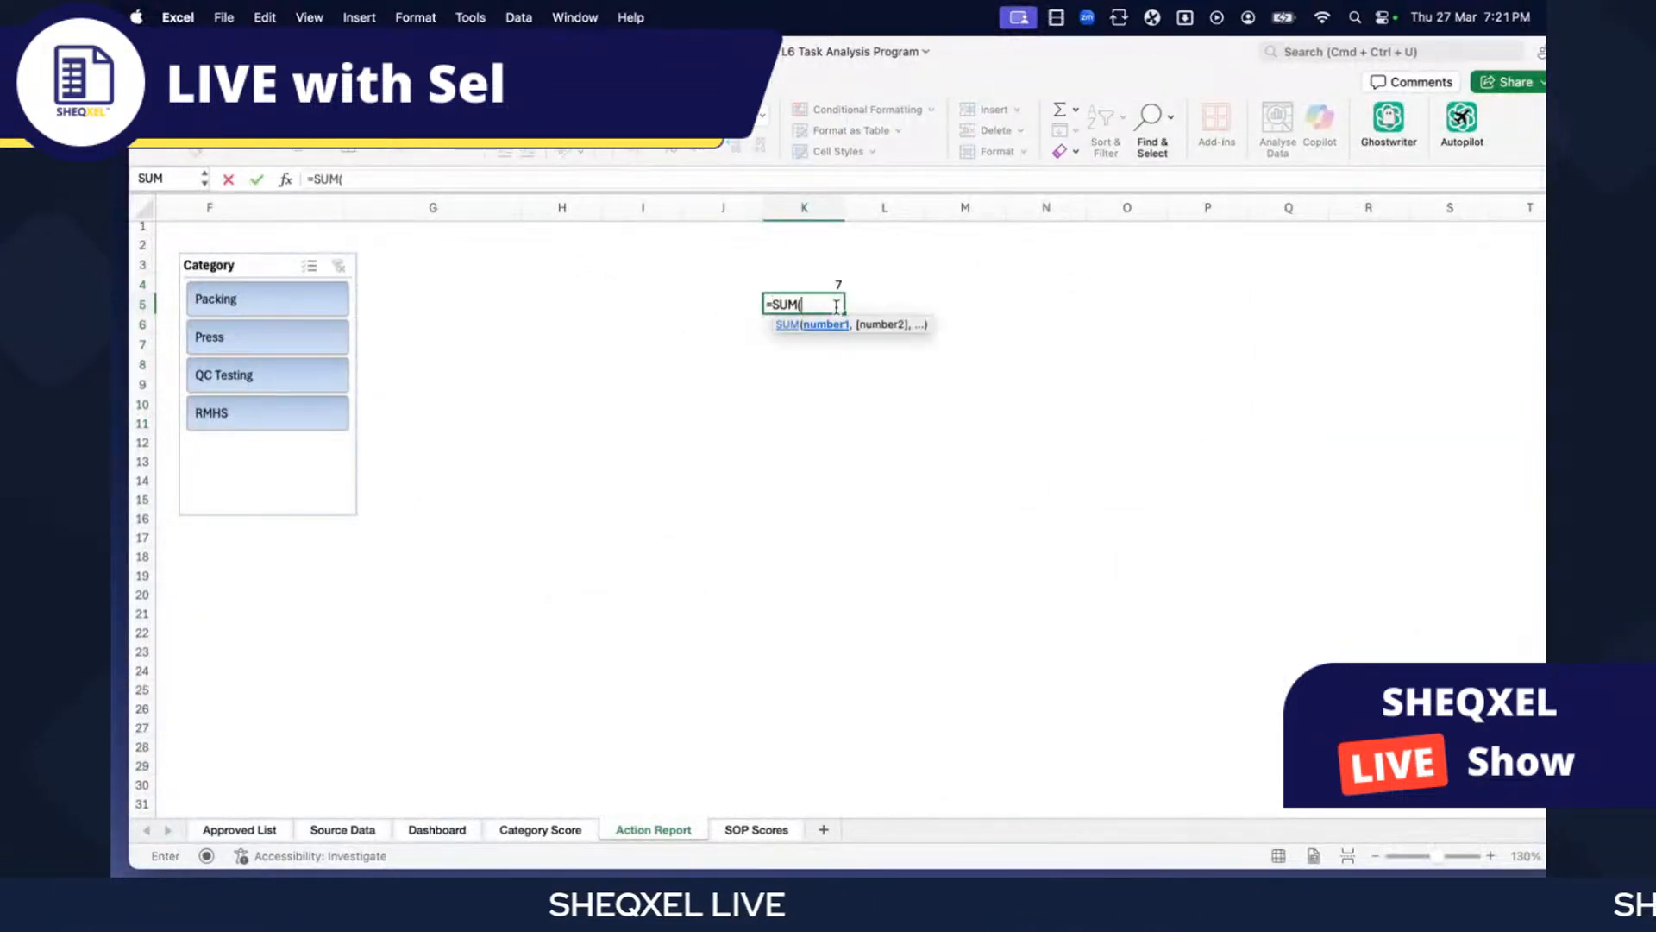
scroll(821, 373, "left", 5)
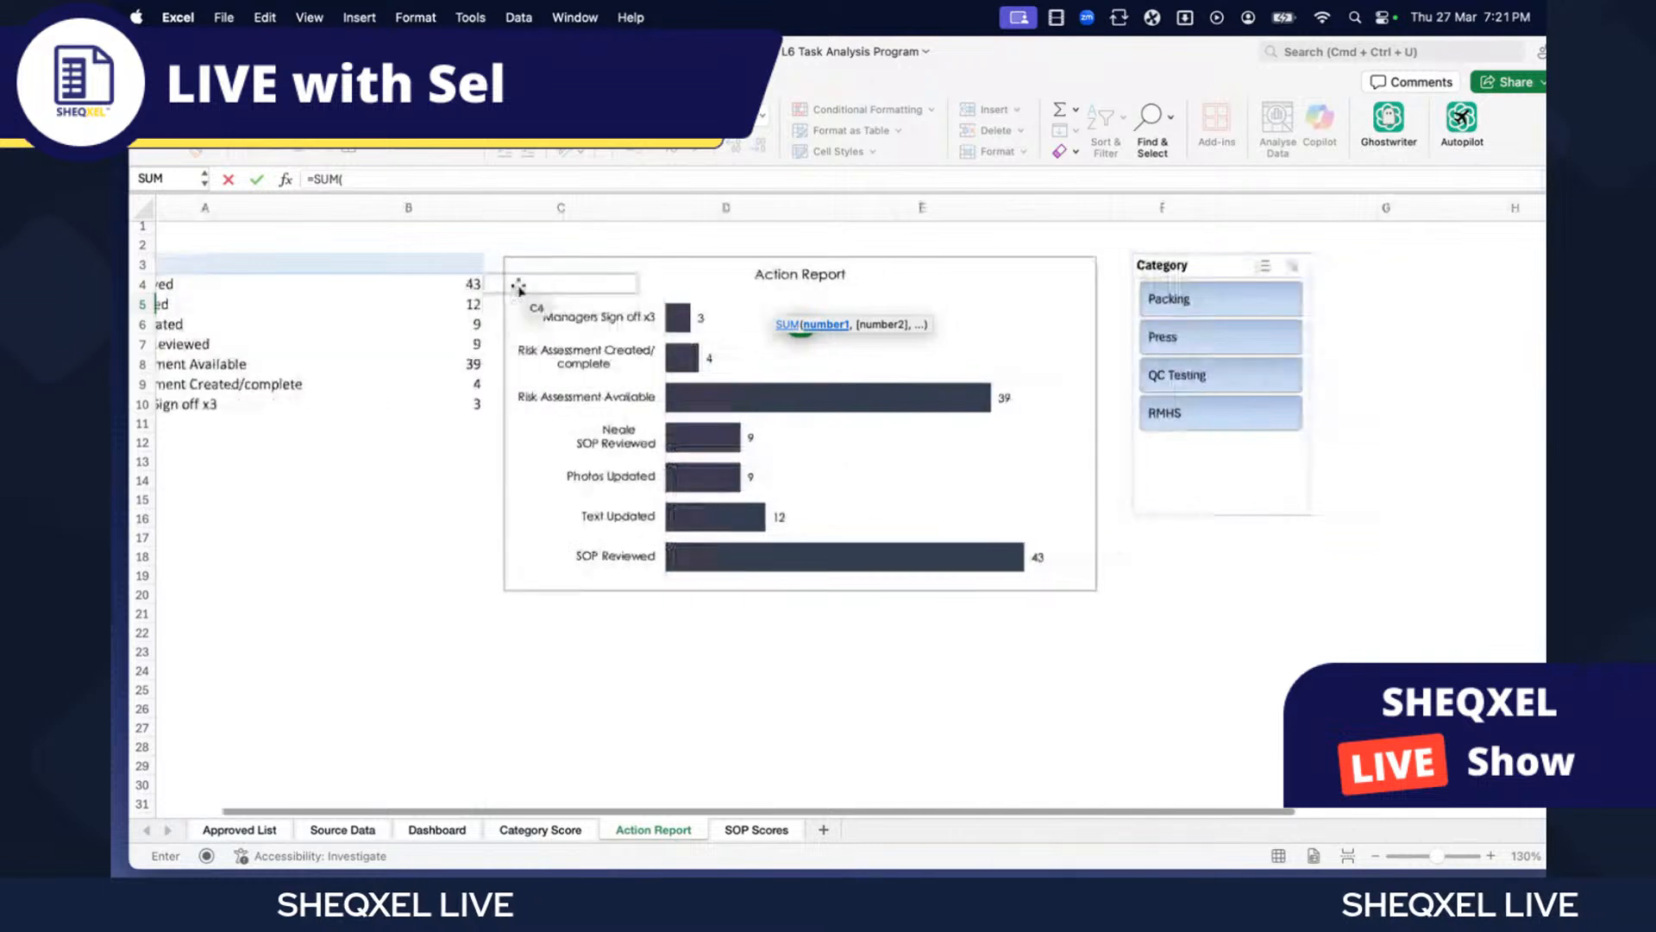
left_click_drag(457, 271, 438, 727)
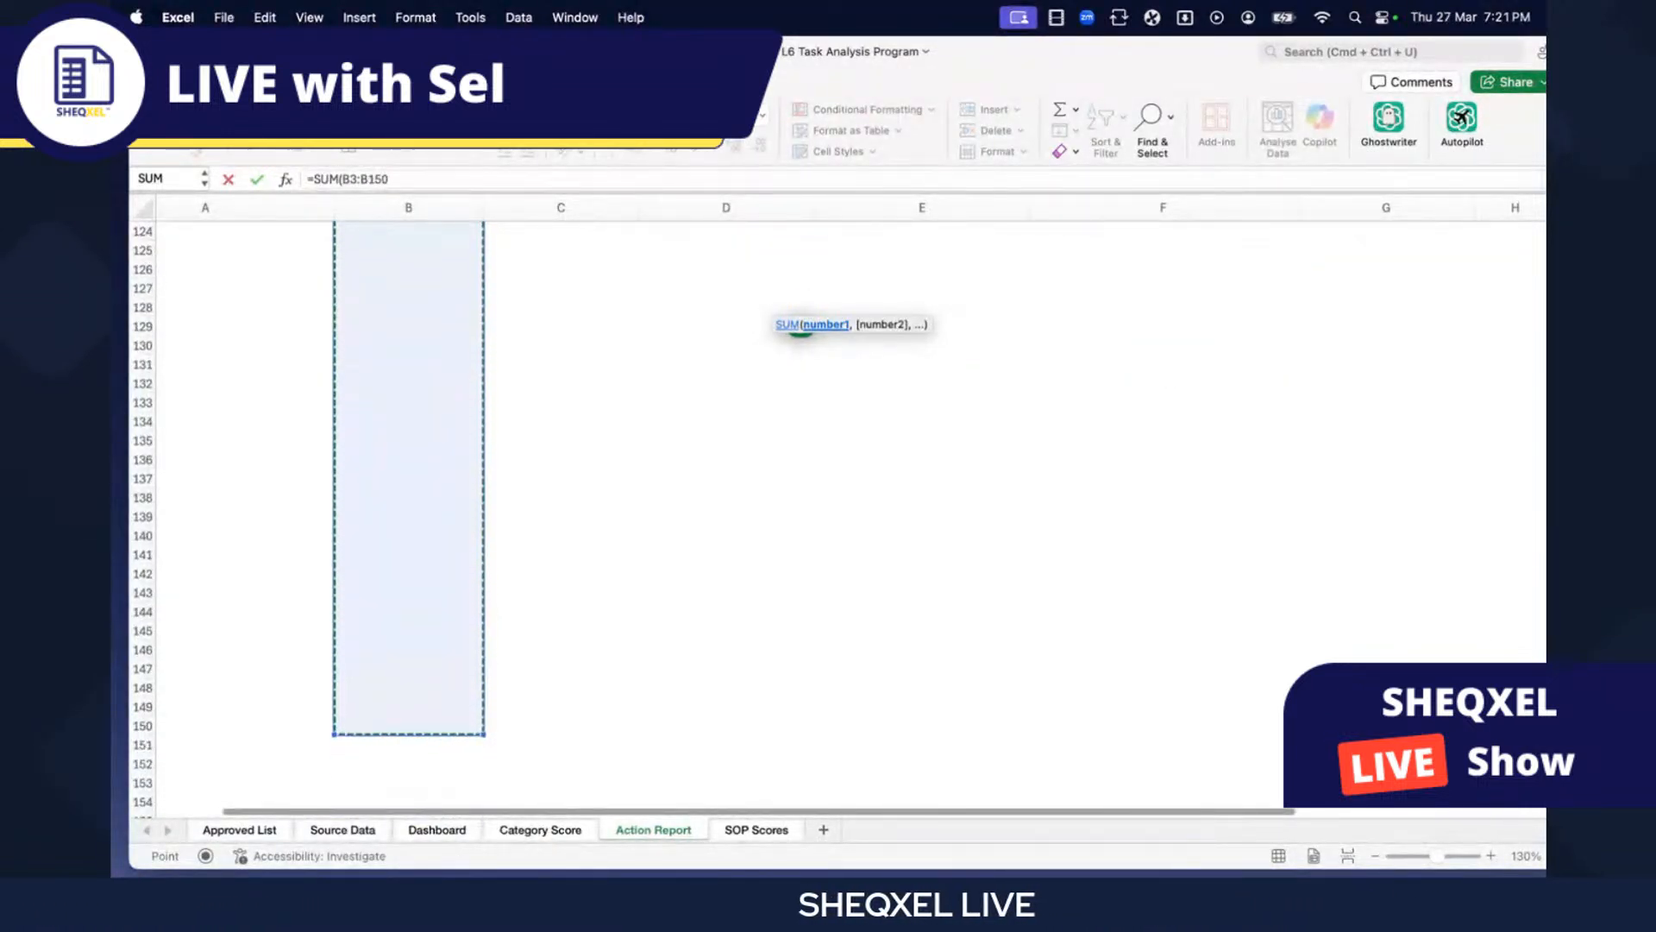
left_click(406, 179)
type(")")
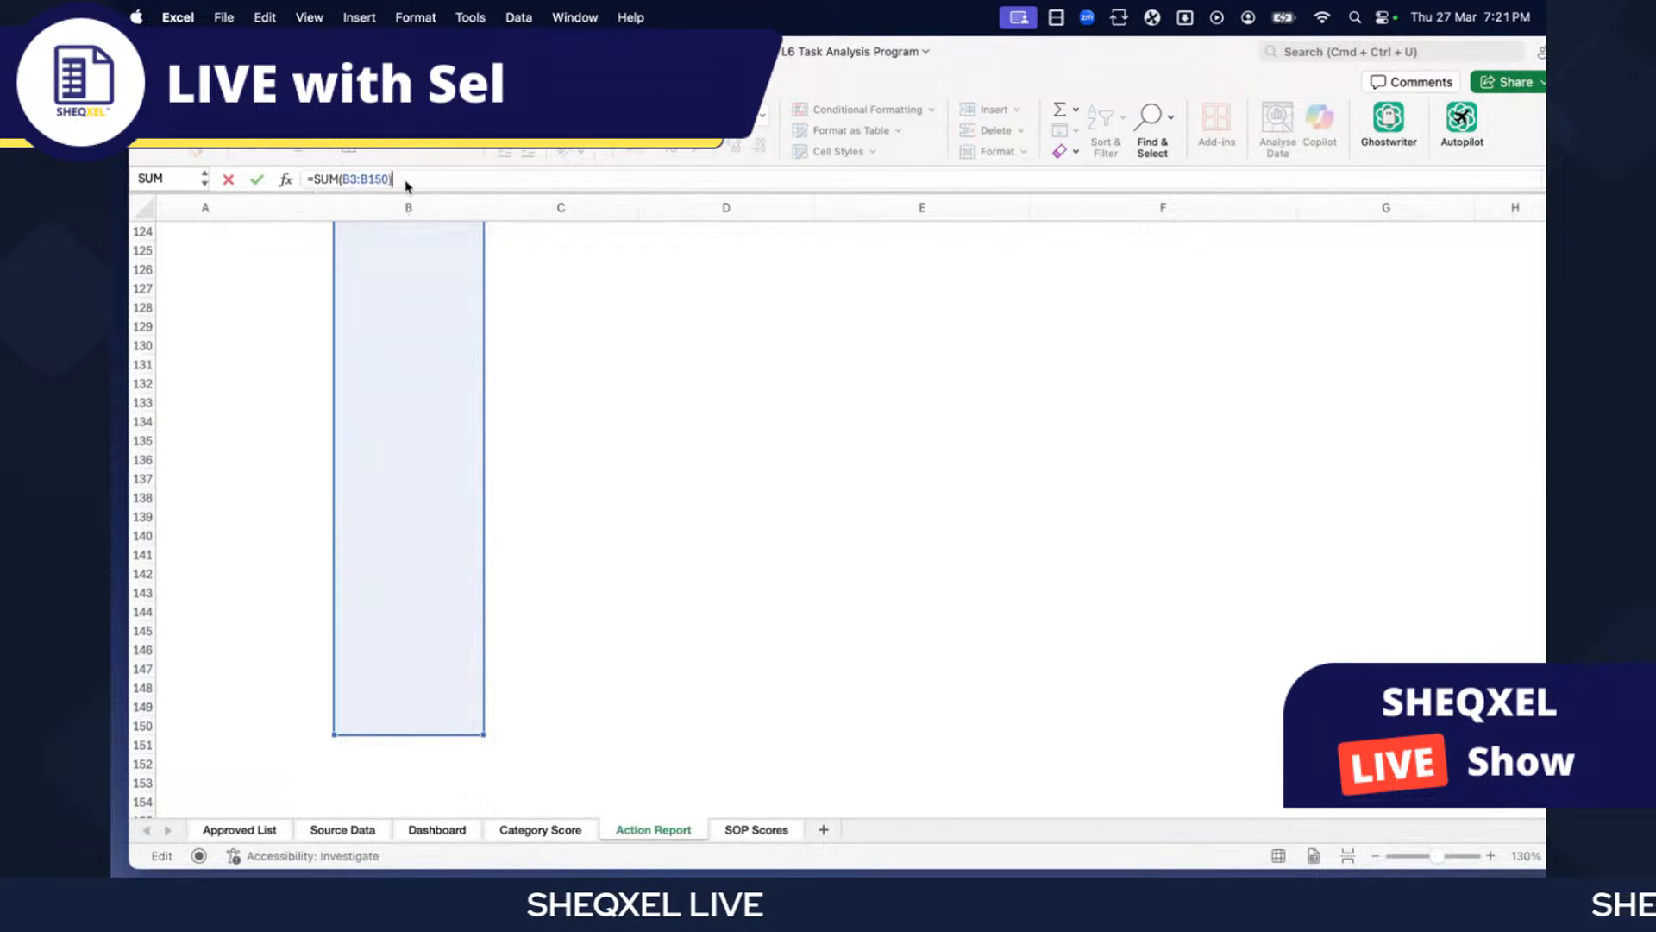
key("Return")
scroll(602, 317, "left", 10)
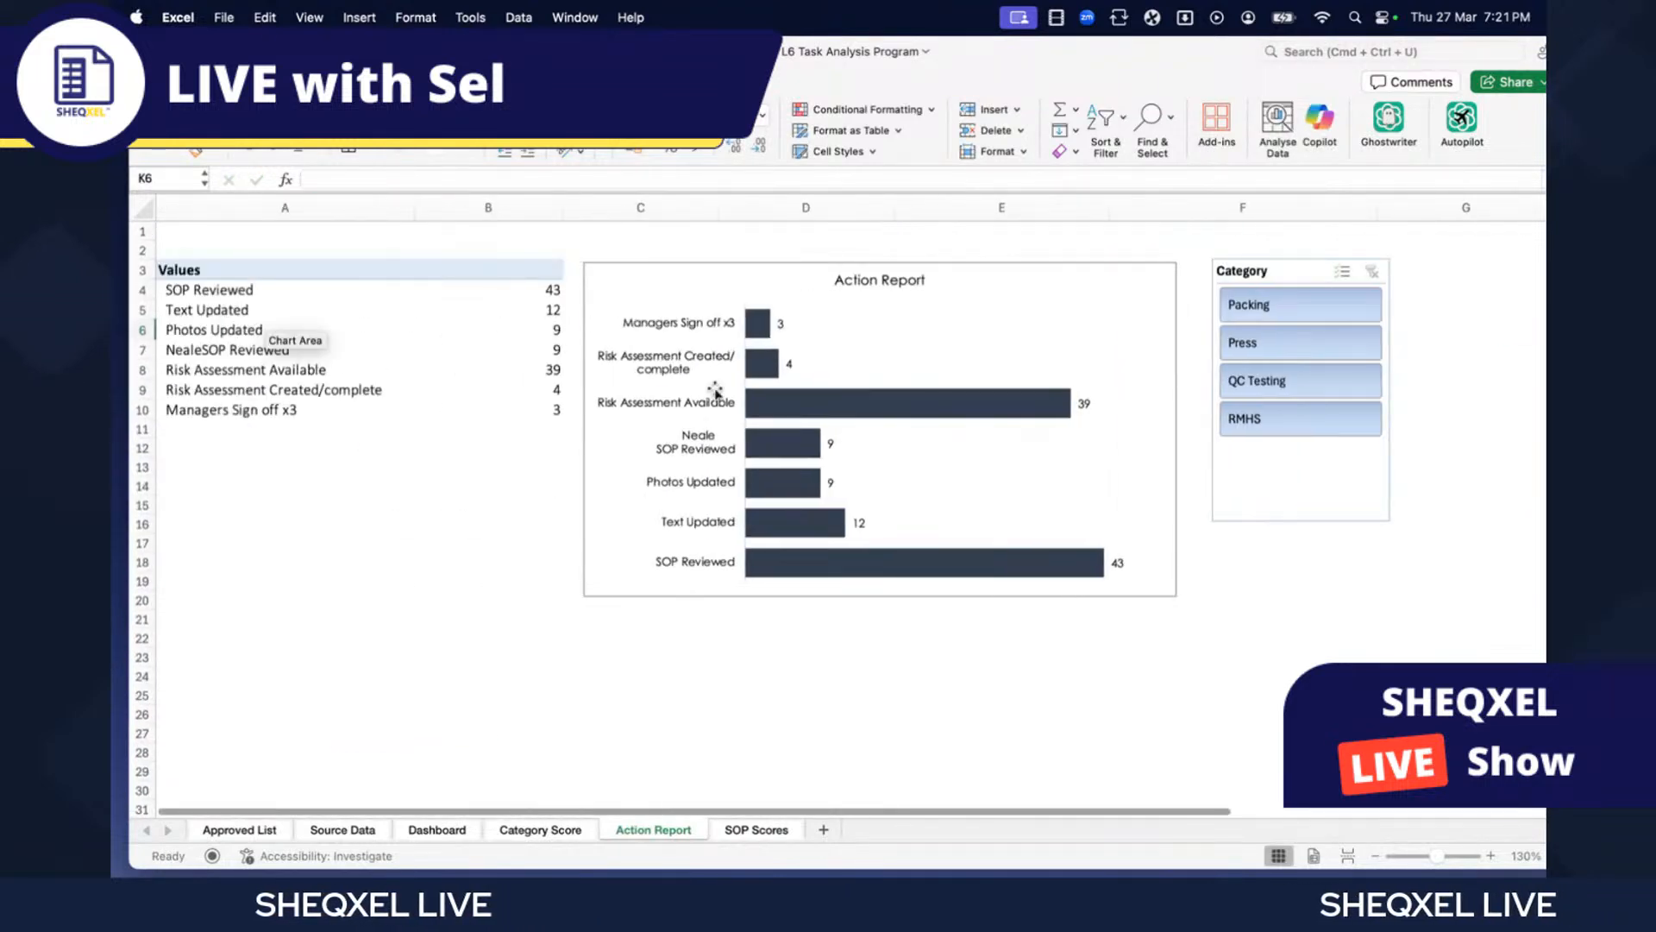
- On the Dashboard sheet, nudge the Number of SOPs group up towards the upper edge of the KPI panel
left_click(438, 830)
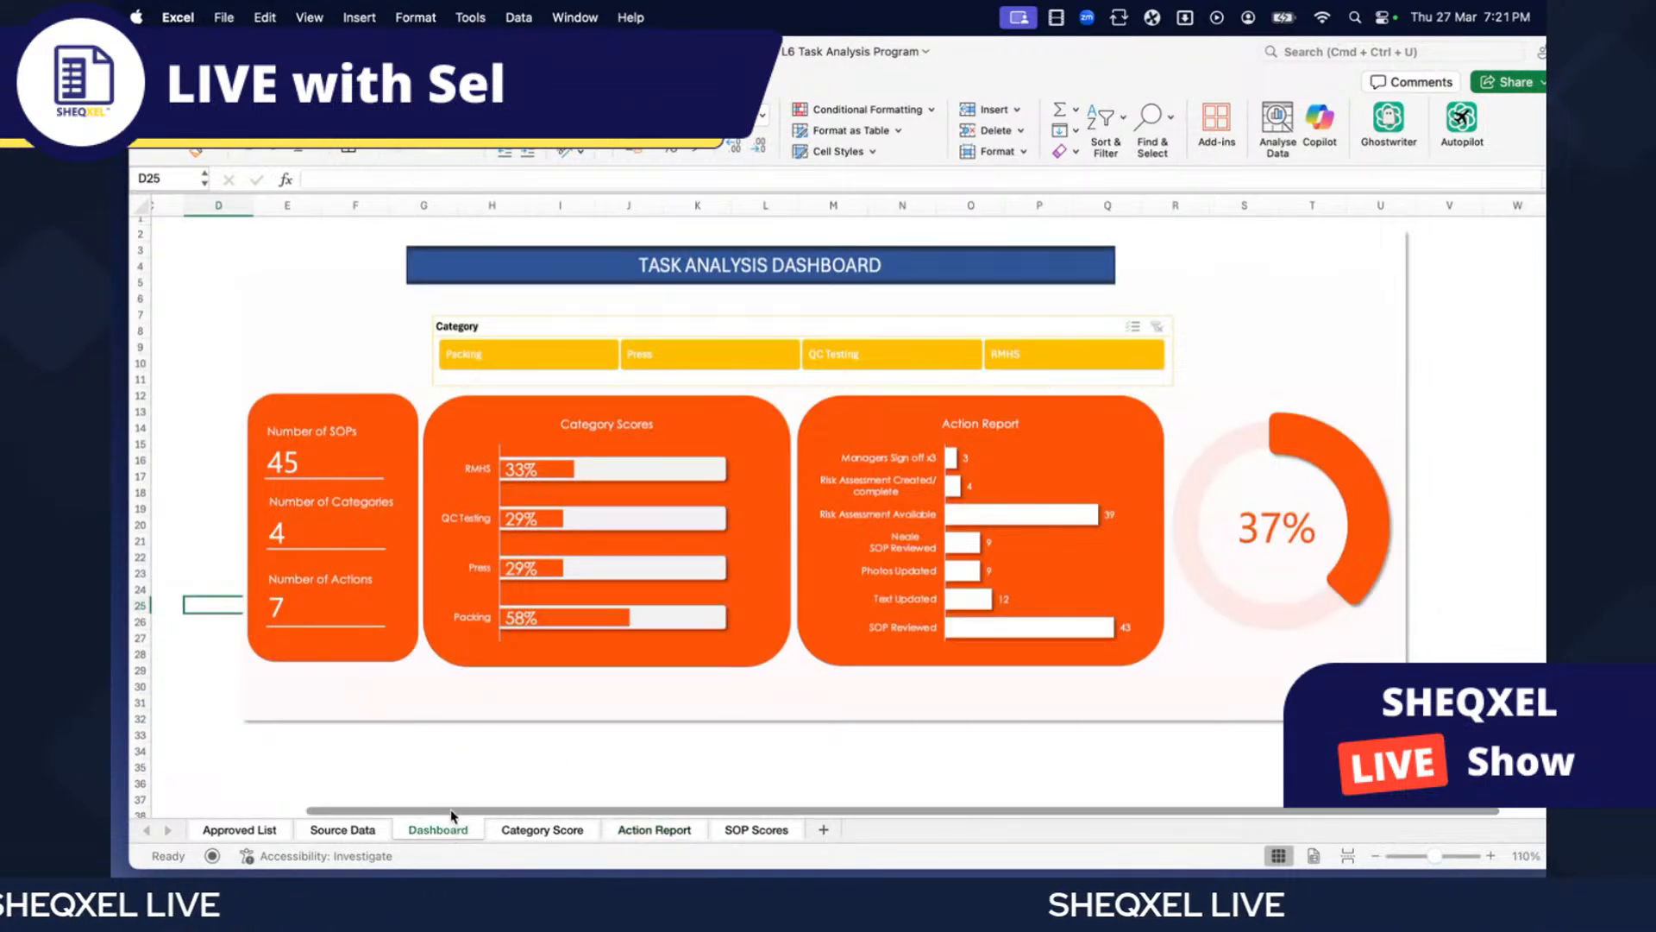
left_click(356, 431)
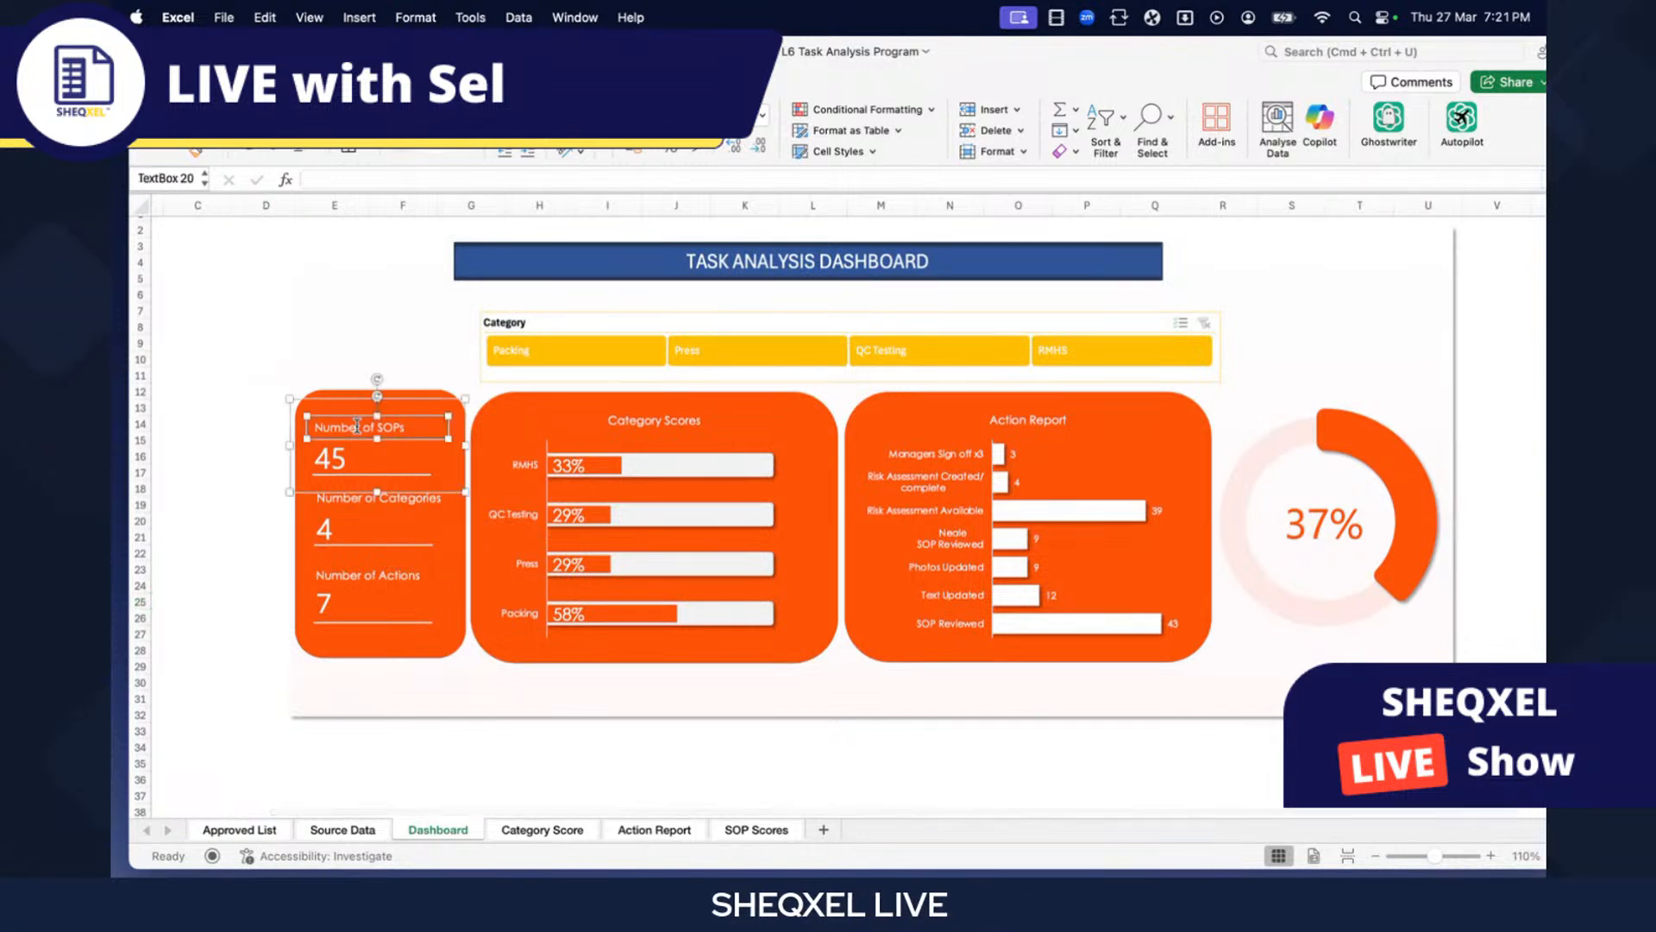
left_click(402, 431)
left_click(198, 489)
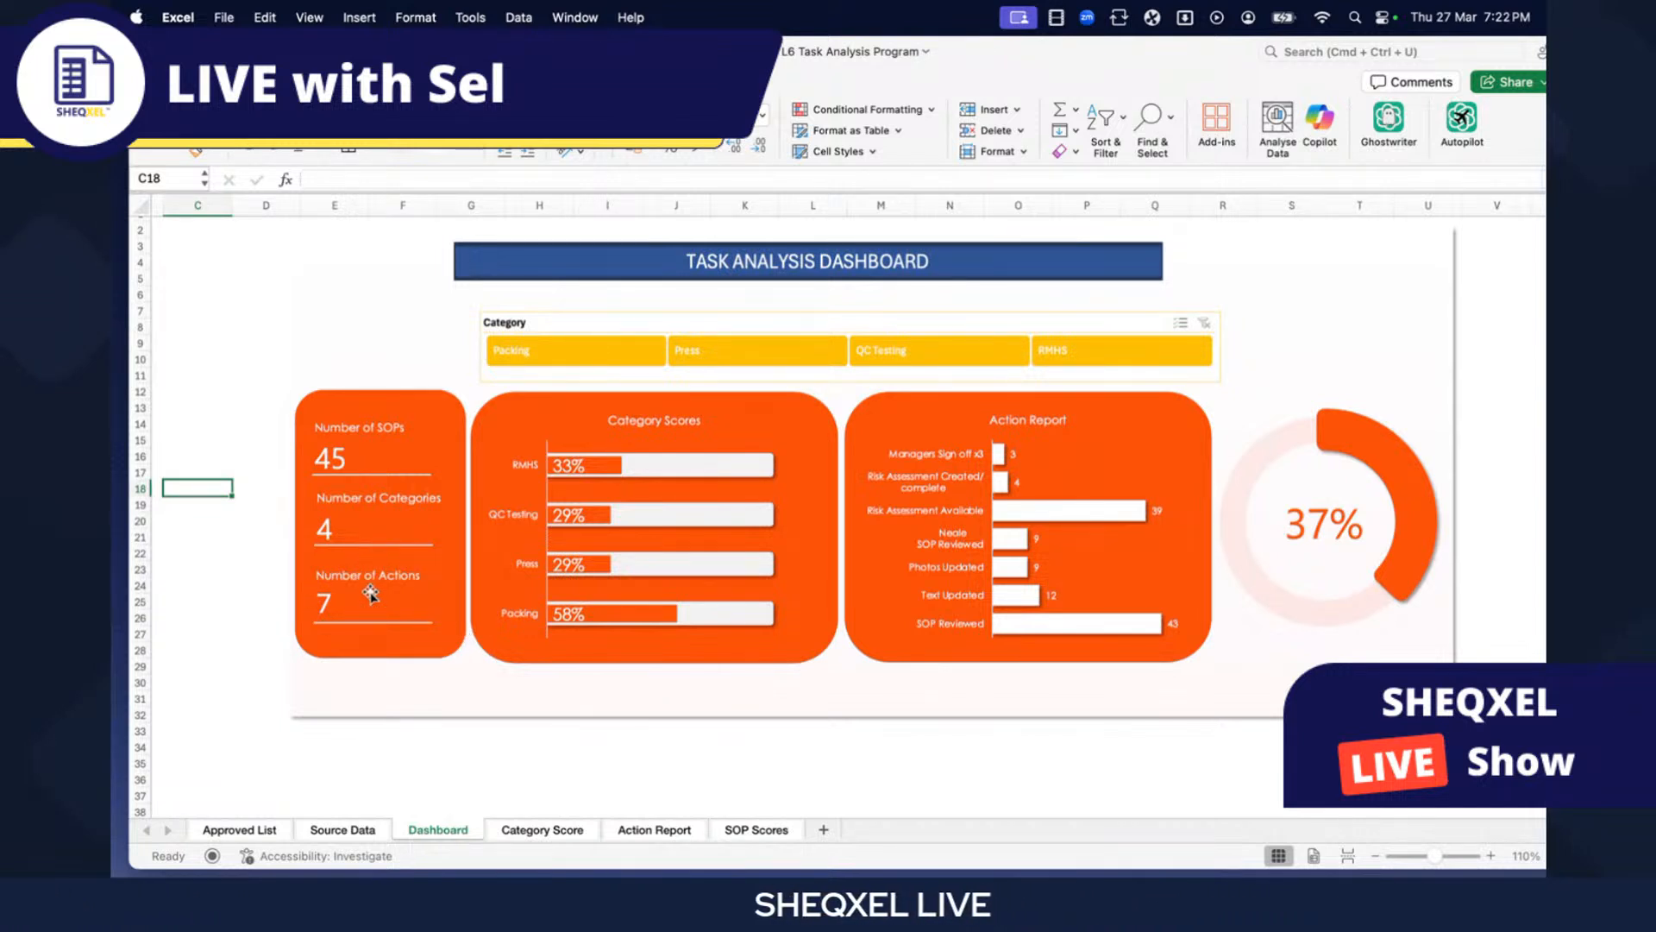
left_click(366, 453)
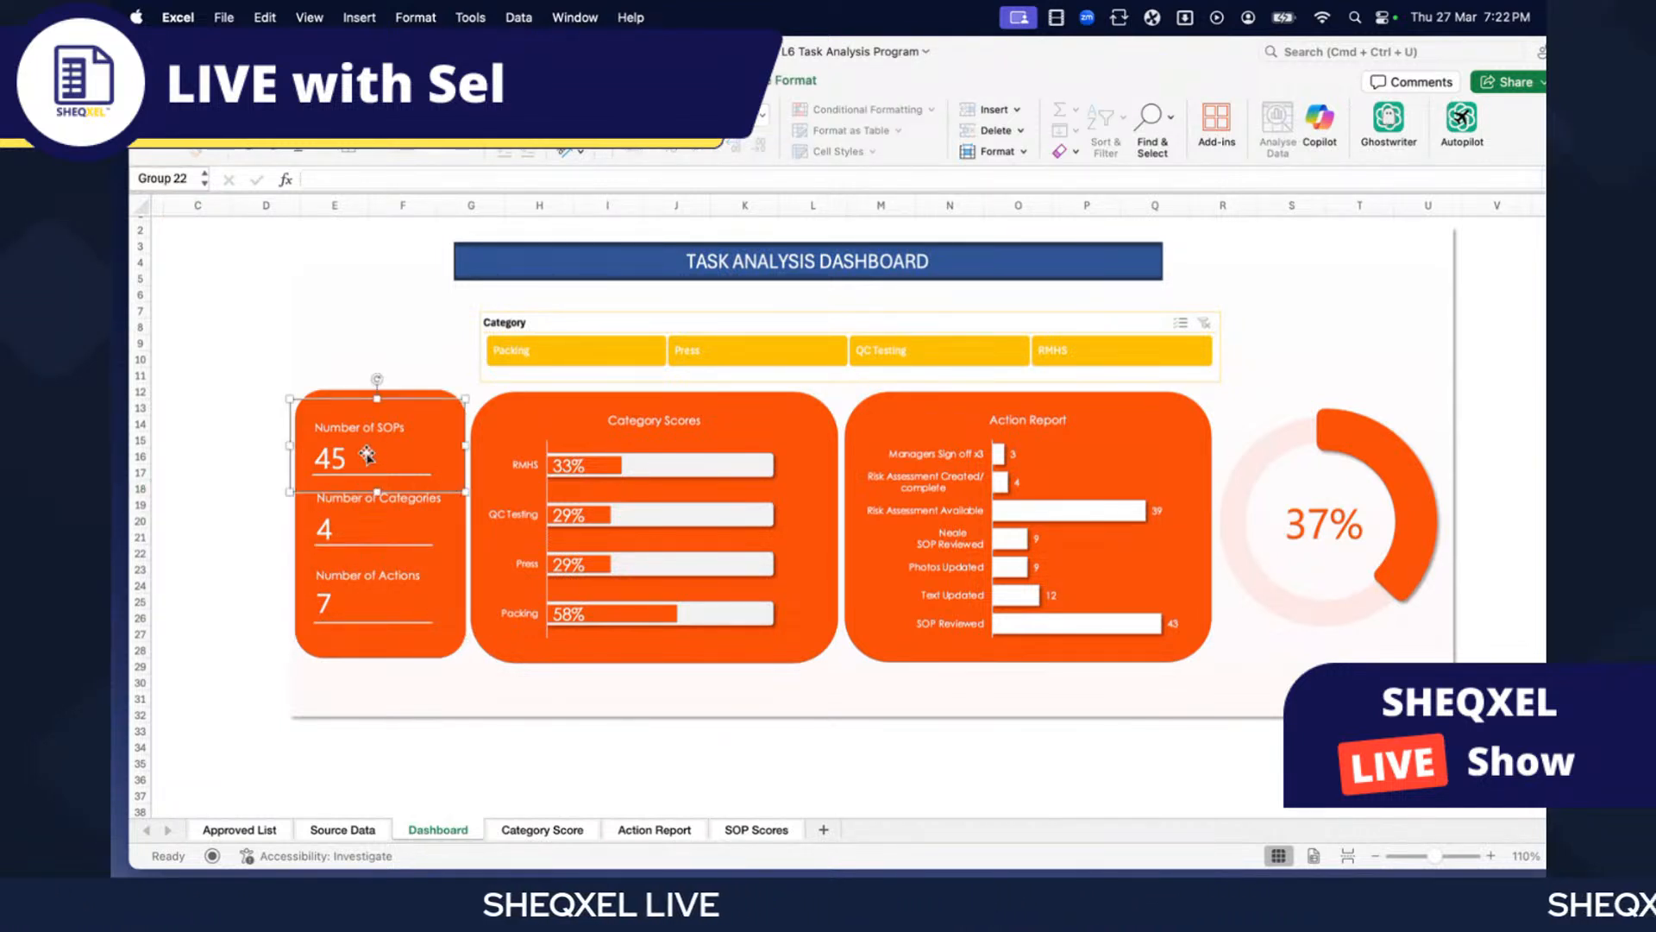
key("Up")
key("Up")
key("Up")
key("Up")
key("Up")
key("Up")
key("Down")
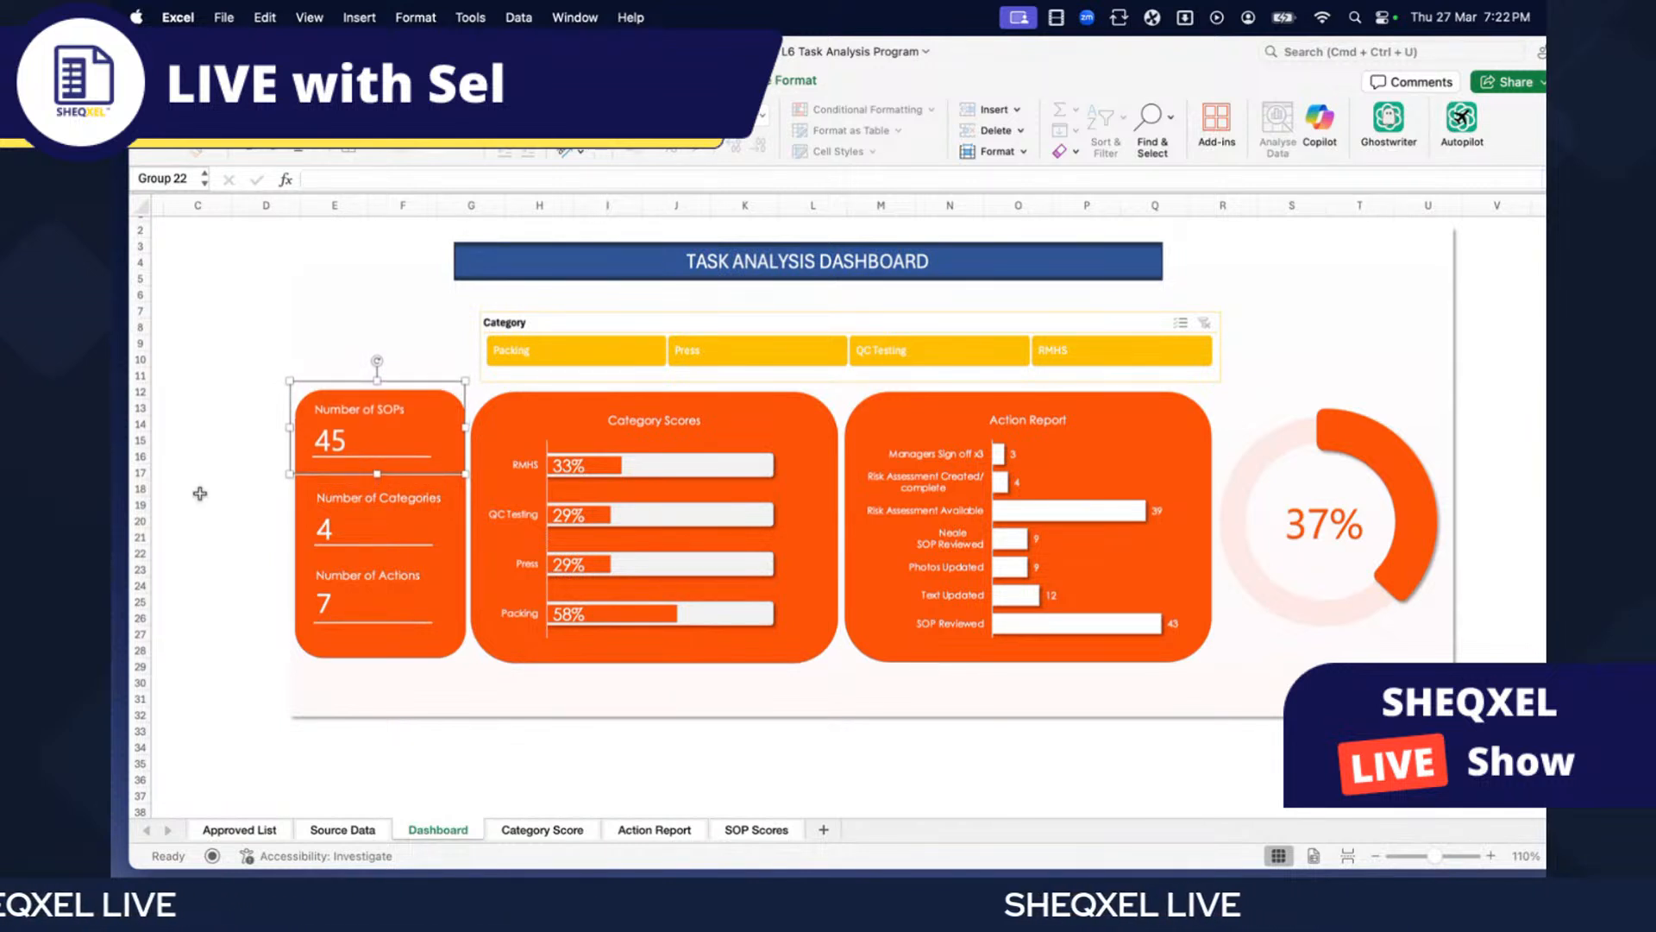
left_click(201, 493)
- Nudge the Number of Categories group up so it sits close beneath the Number of SOPs figure
left_click(398, 508)
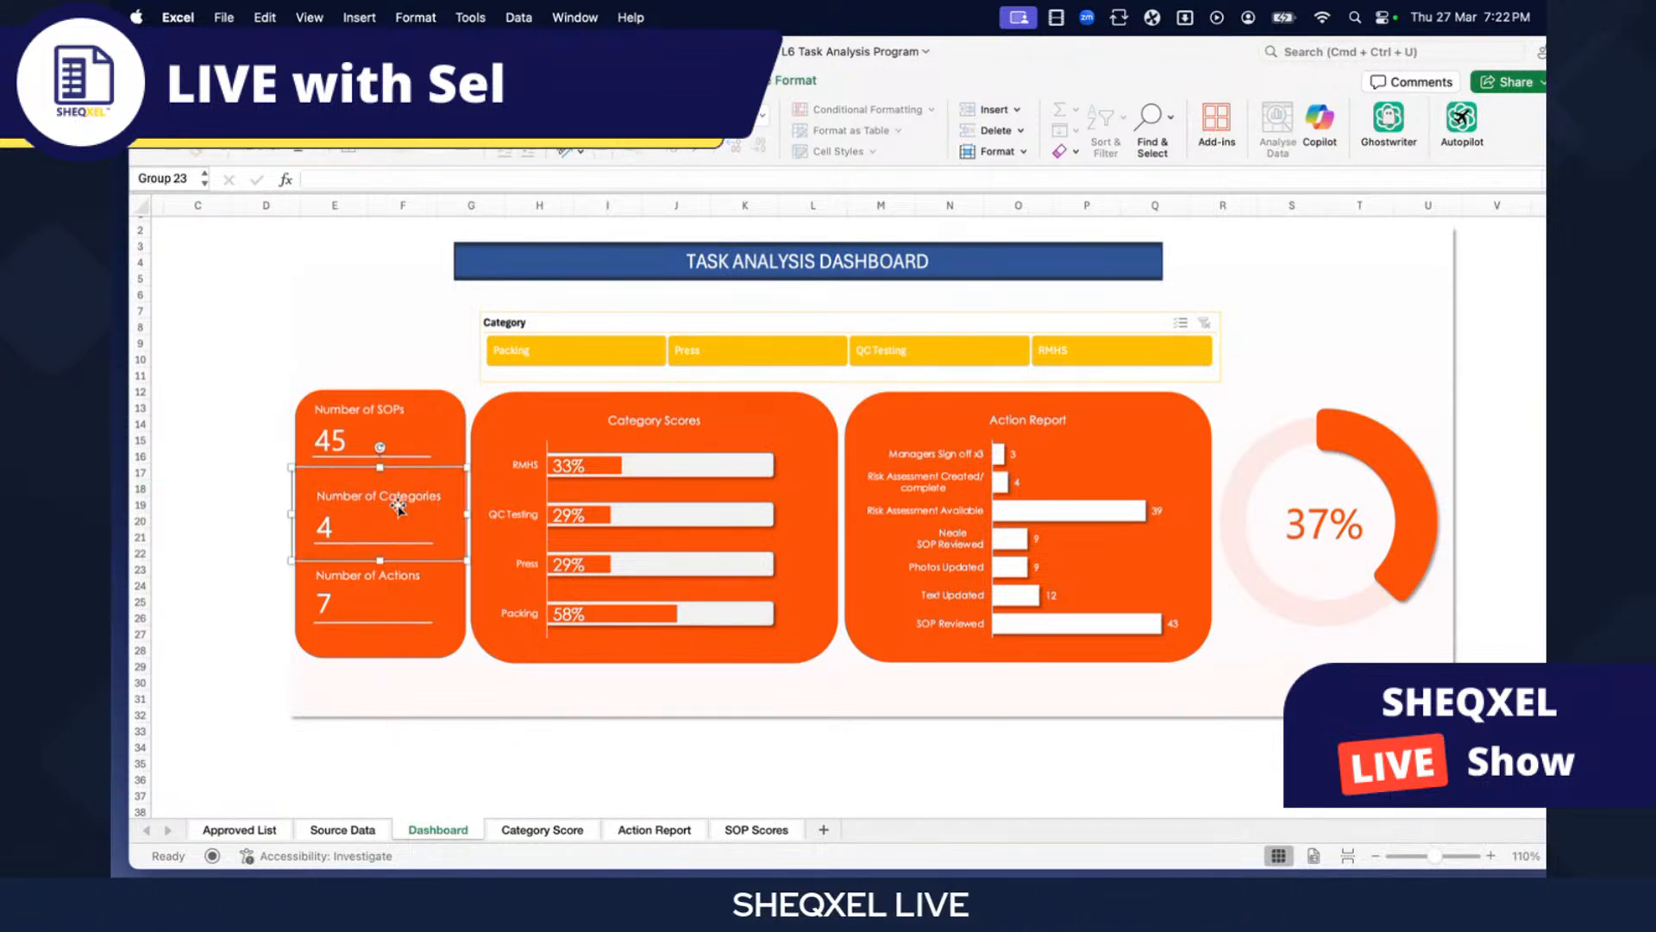
key("Up")
key("Up")
key("Up")
key("Up")
key("Up")
key("Up")
key("Up")
key("Up")
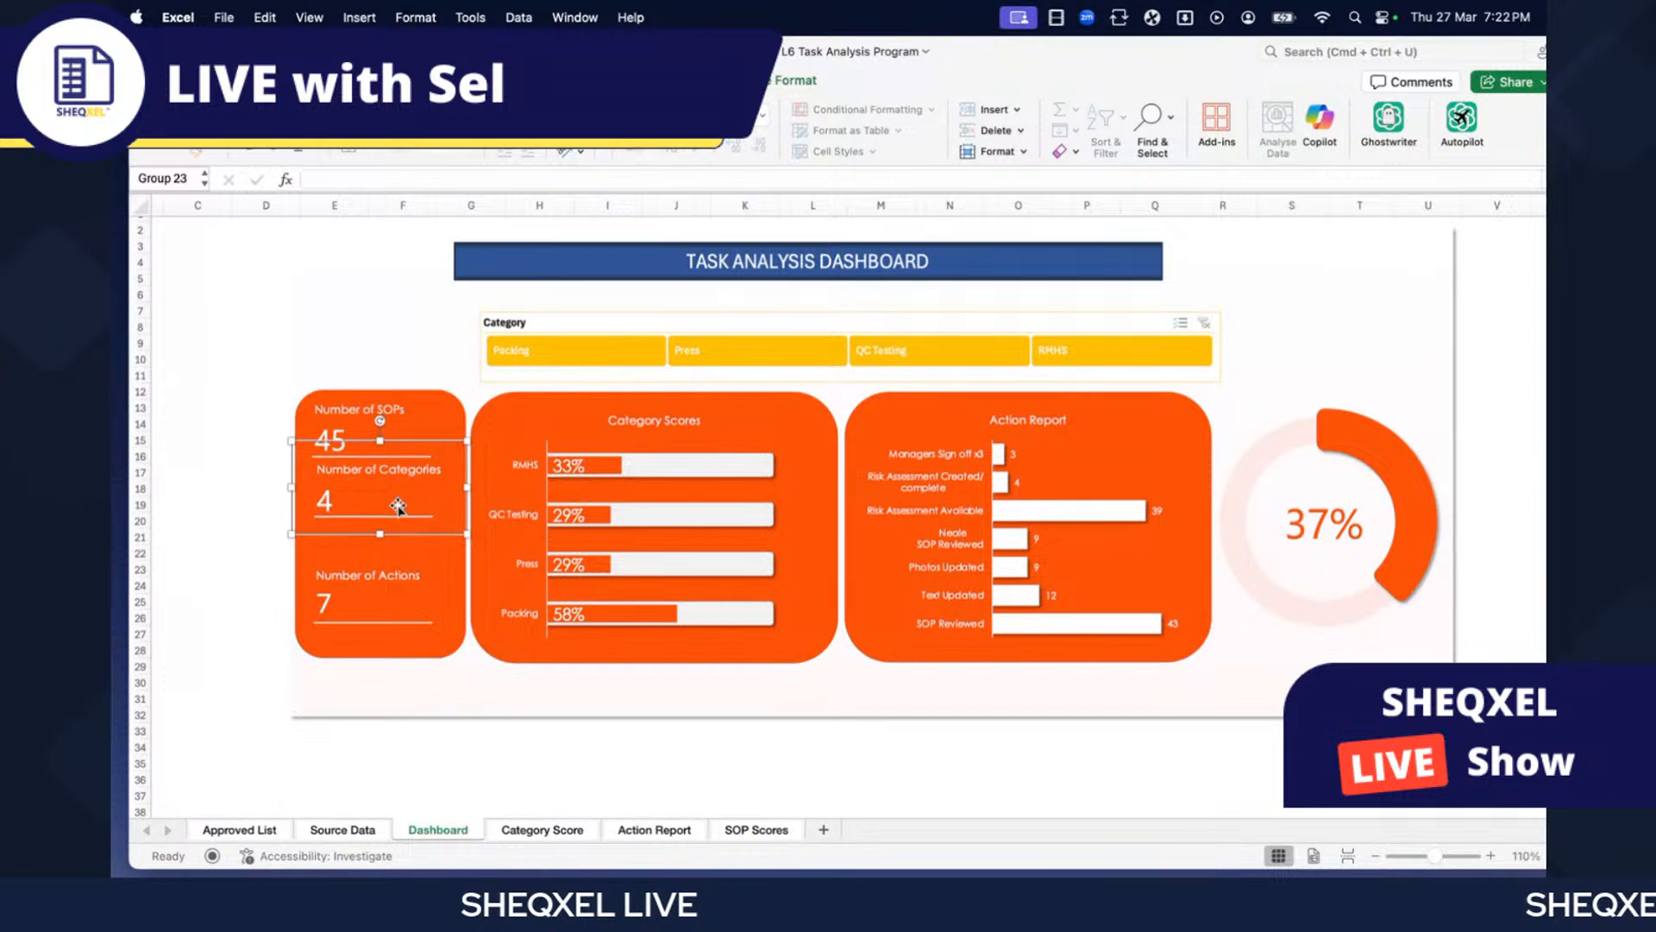
left_click(192, 566)
- Nudge the Number of Actions group up beneath the Number of Categories figure, leaving room for a fourth KPI
left_click(366, 604)
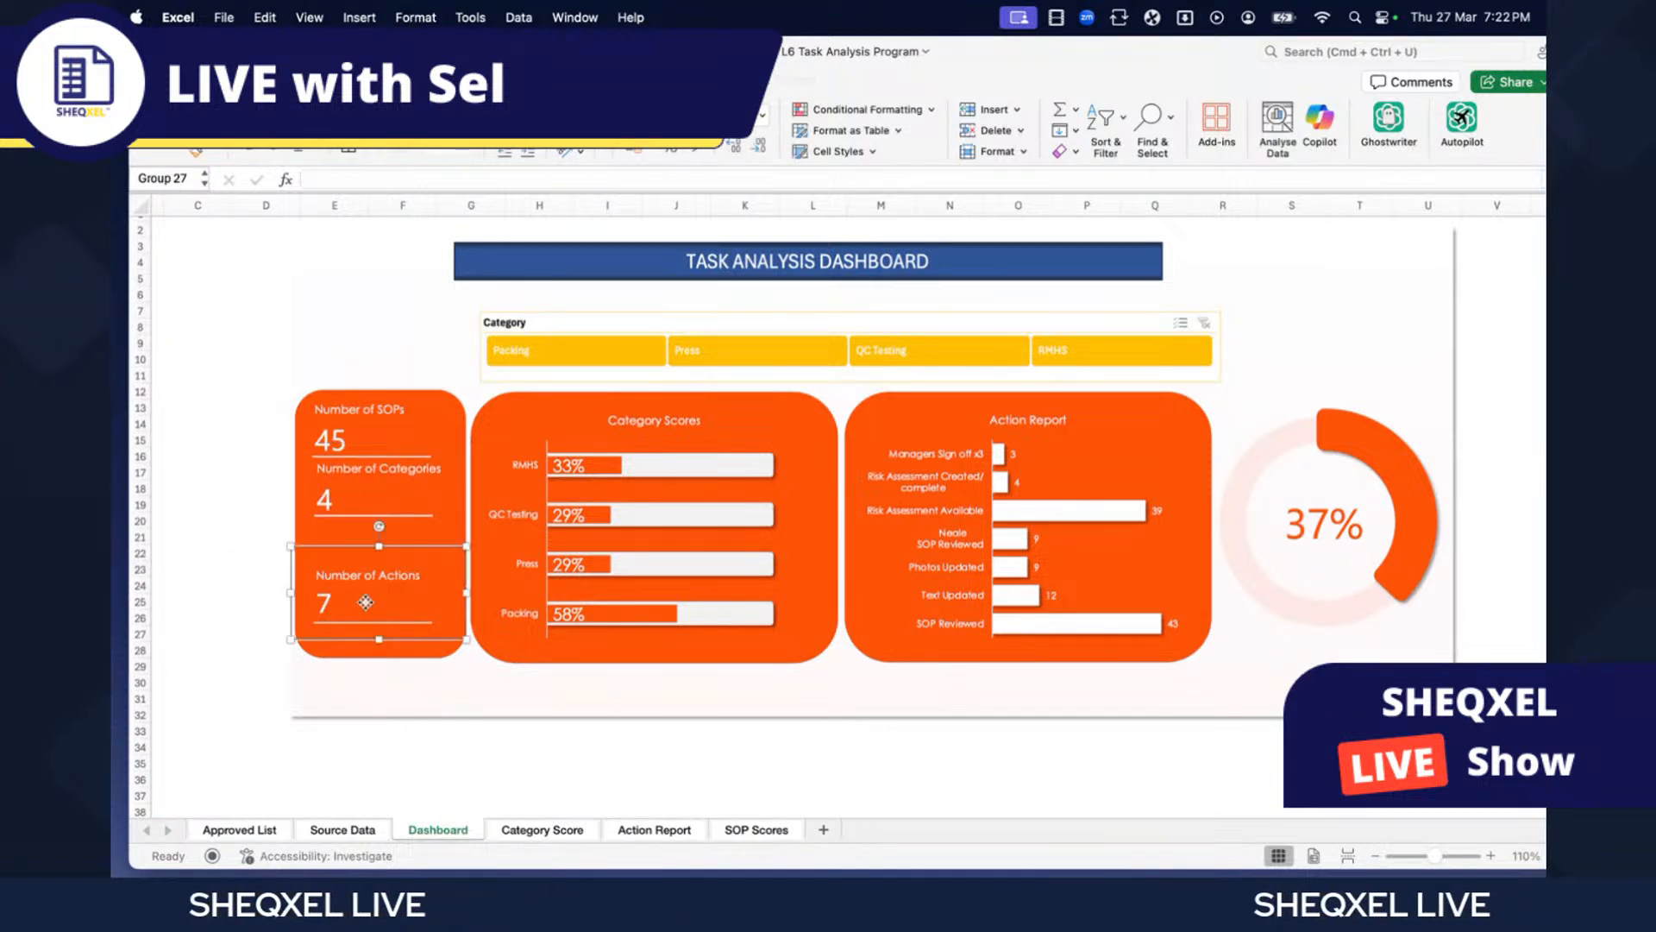
key("Up")
key("Up")
key("Up")
key("Up")
key("Up")
key("Up")
key("Up")
key("Up")
key("Up")
key("Up")
key("Up")
key("Up")
key("Up")
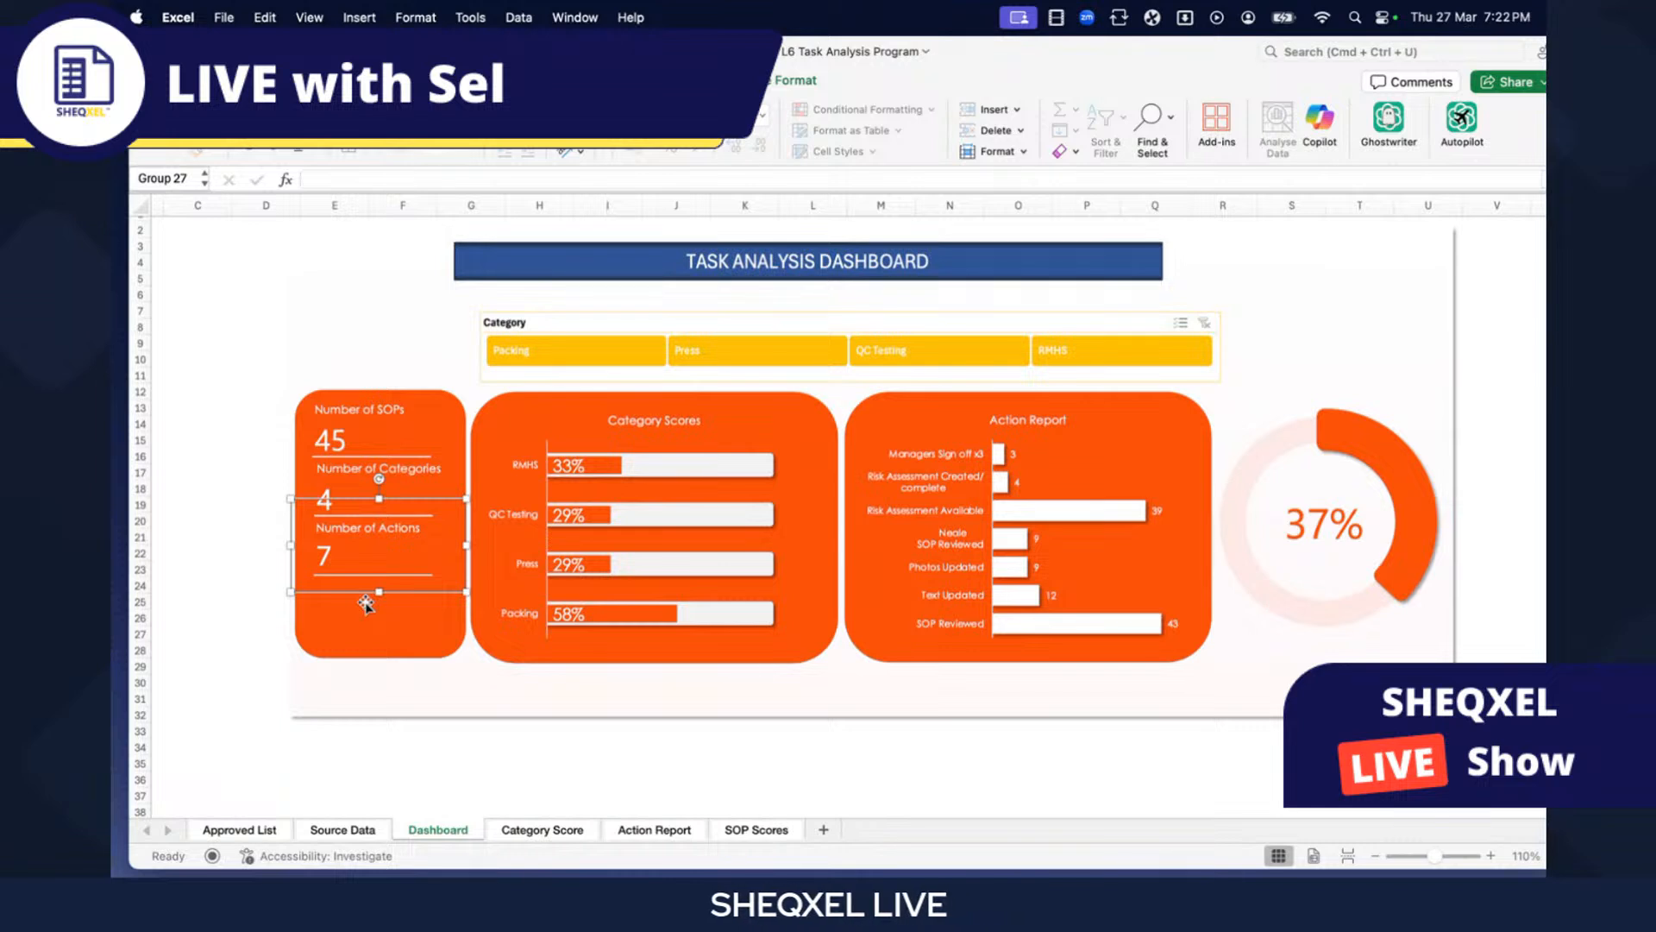
- Duplicate the Number of Actions group and place the copy below it, aligned inside the KPI panel
key("super+d")
left_click_drag(369, 605, 348, 658)
left_click(197, 616)
- Change the label of the duplicated fourth KPI to "No. of Task"
left_click(360, 595)
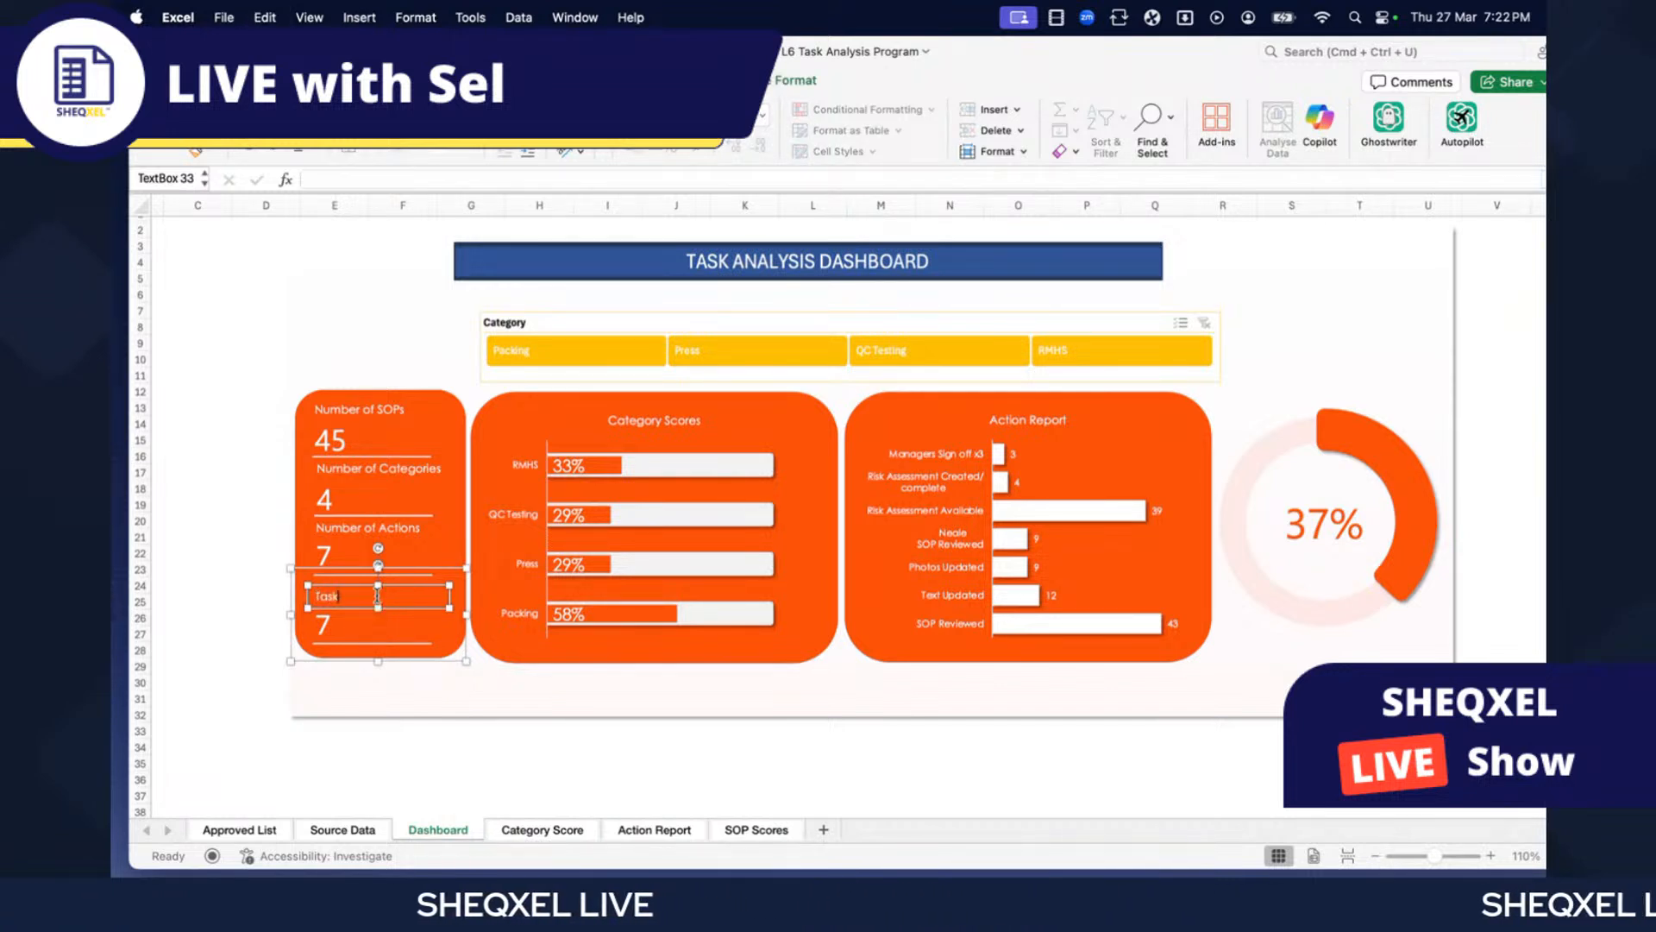
key("Left")
key("Left")
key("Left")
key("Left")
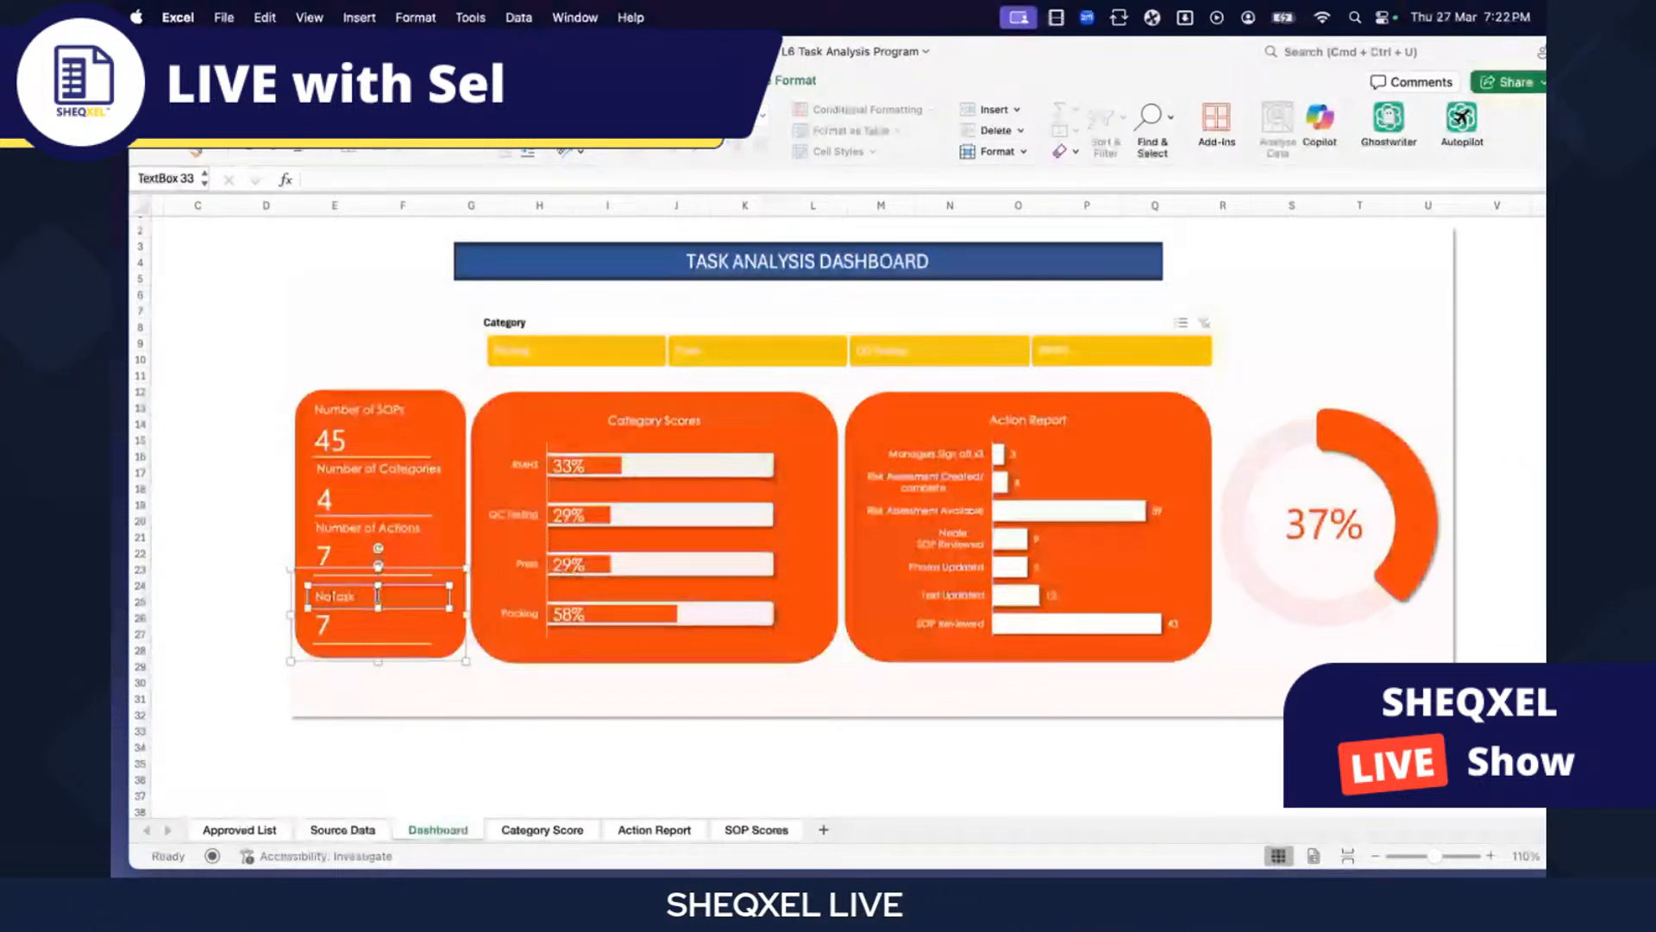
left_click(238, 586)
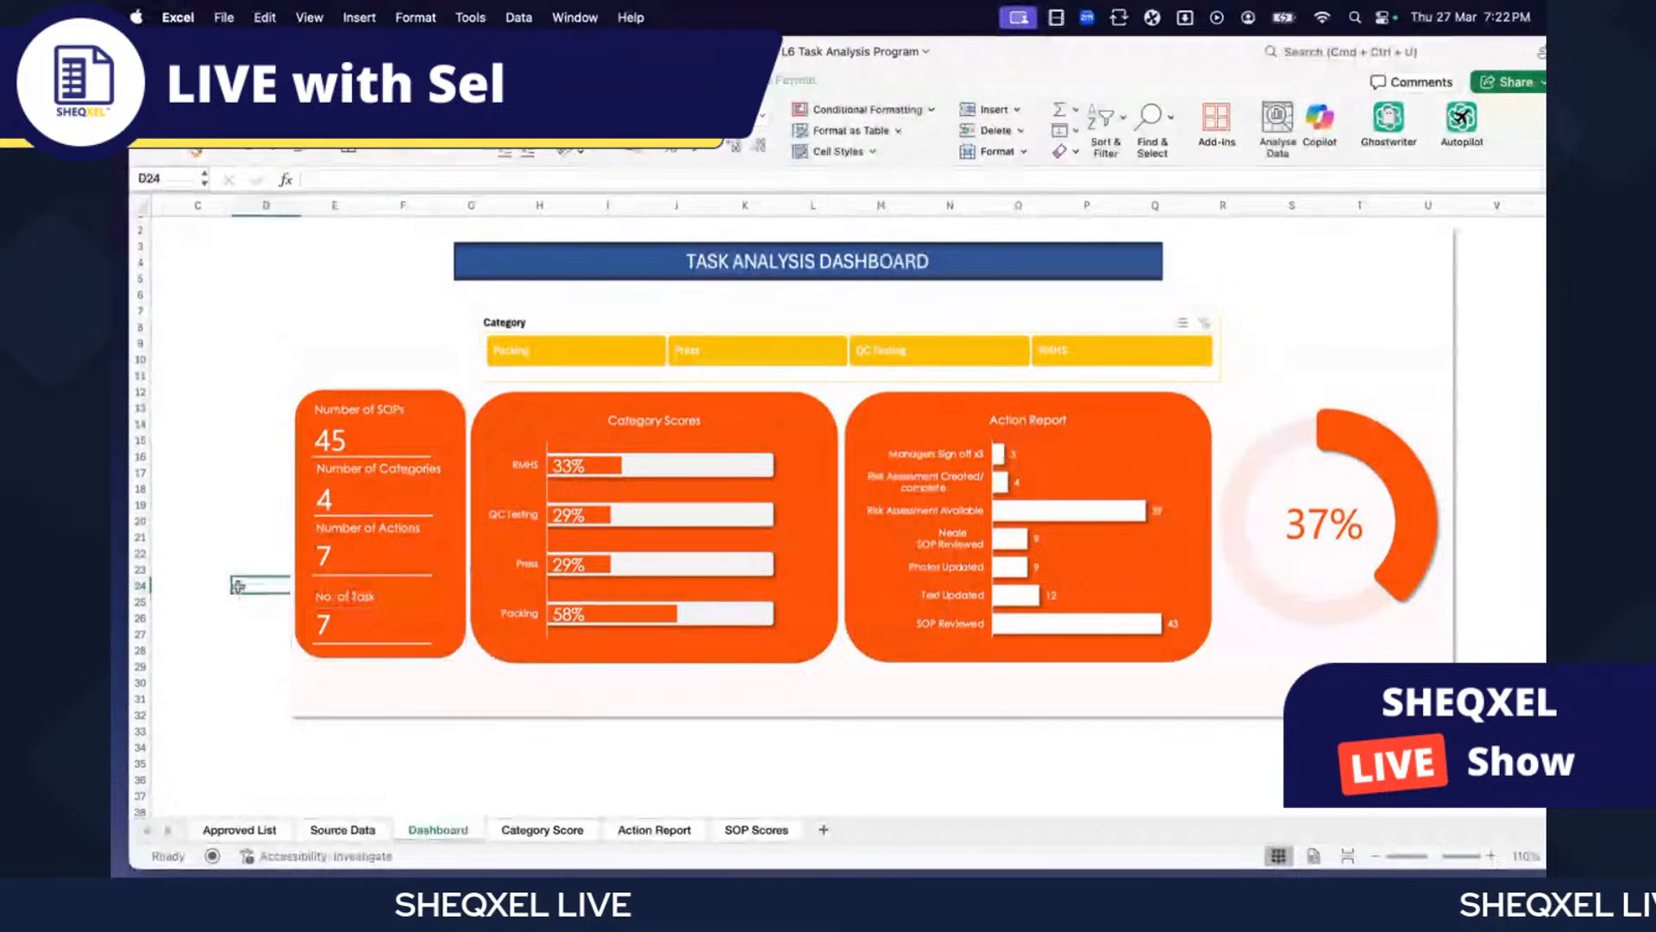
- Compare the Number of Actions label with the Action Report values and the action column headers on the Source Data sheet
left_click(374, 523)
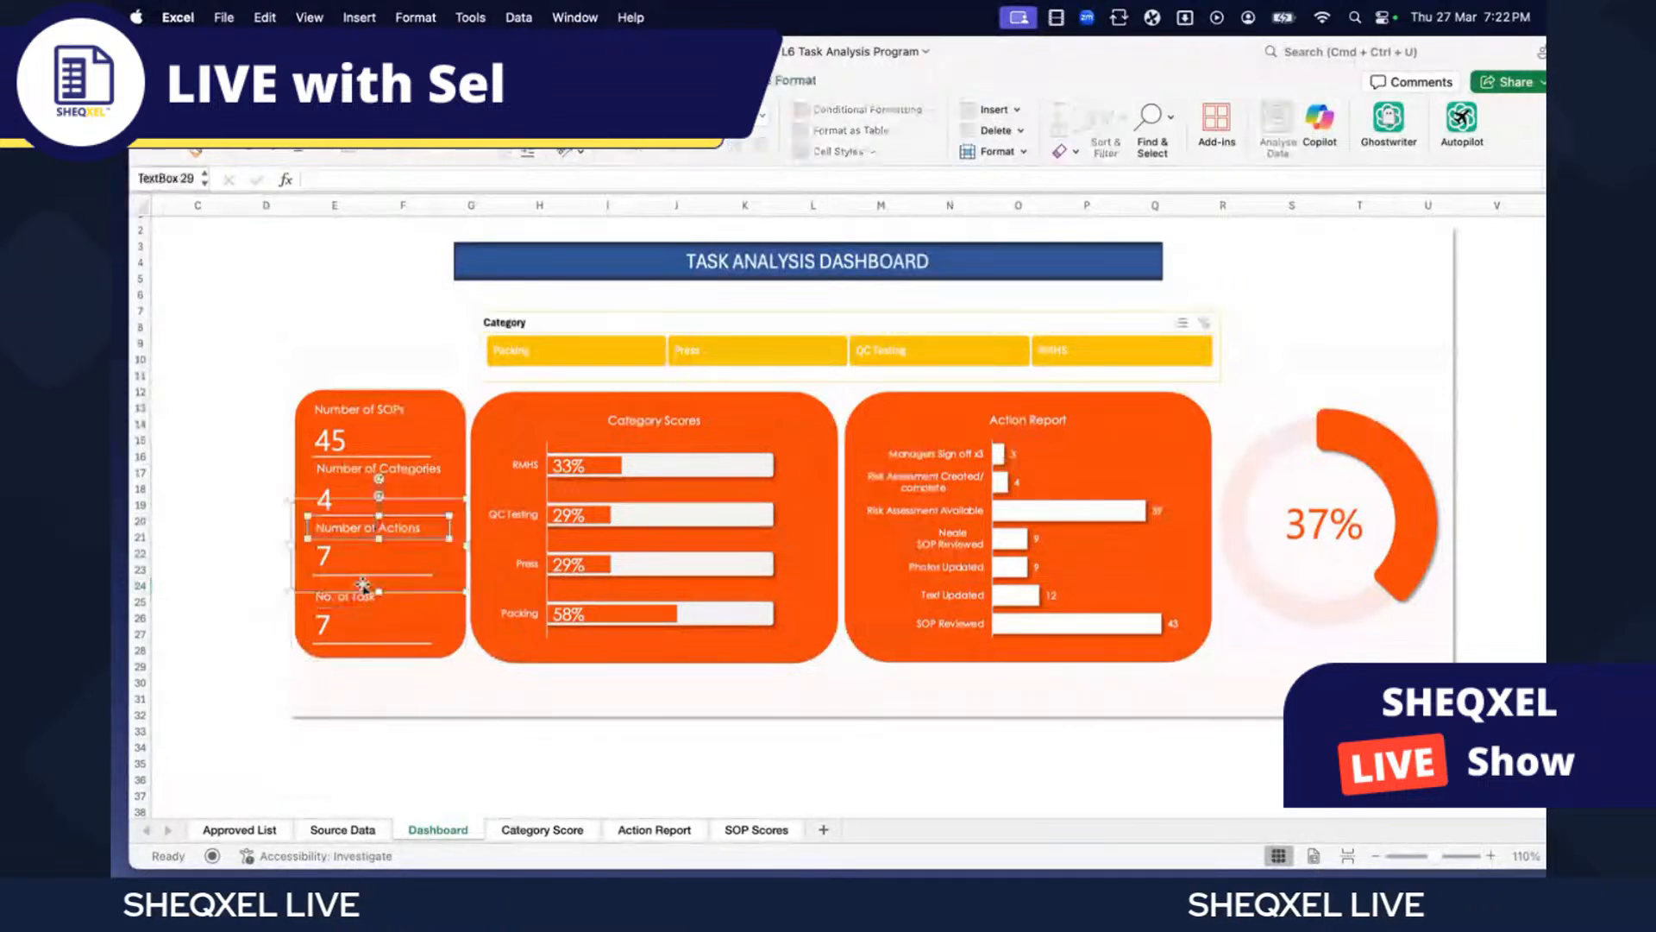
left_click(799, 778)
left_click(655, 830)
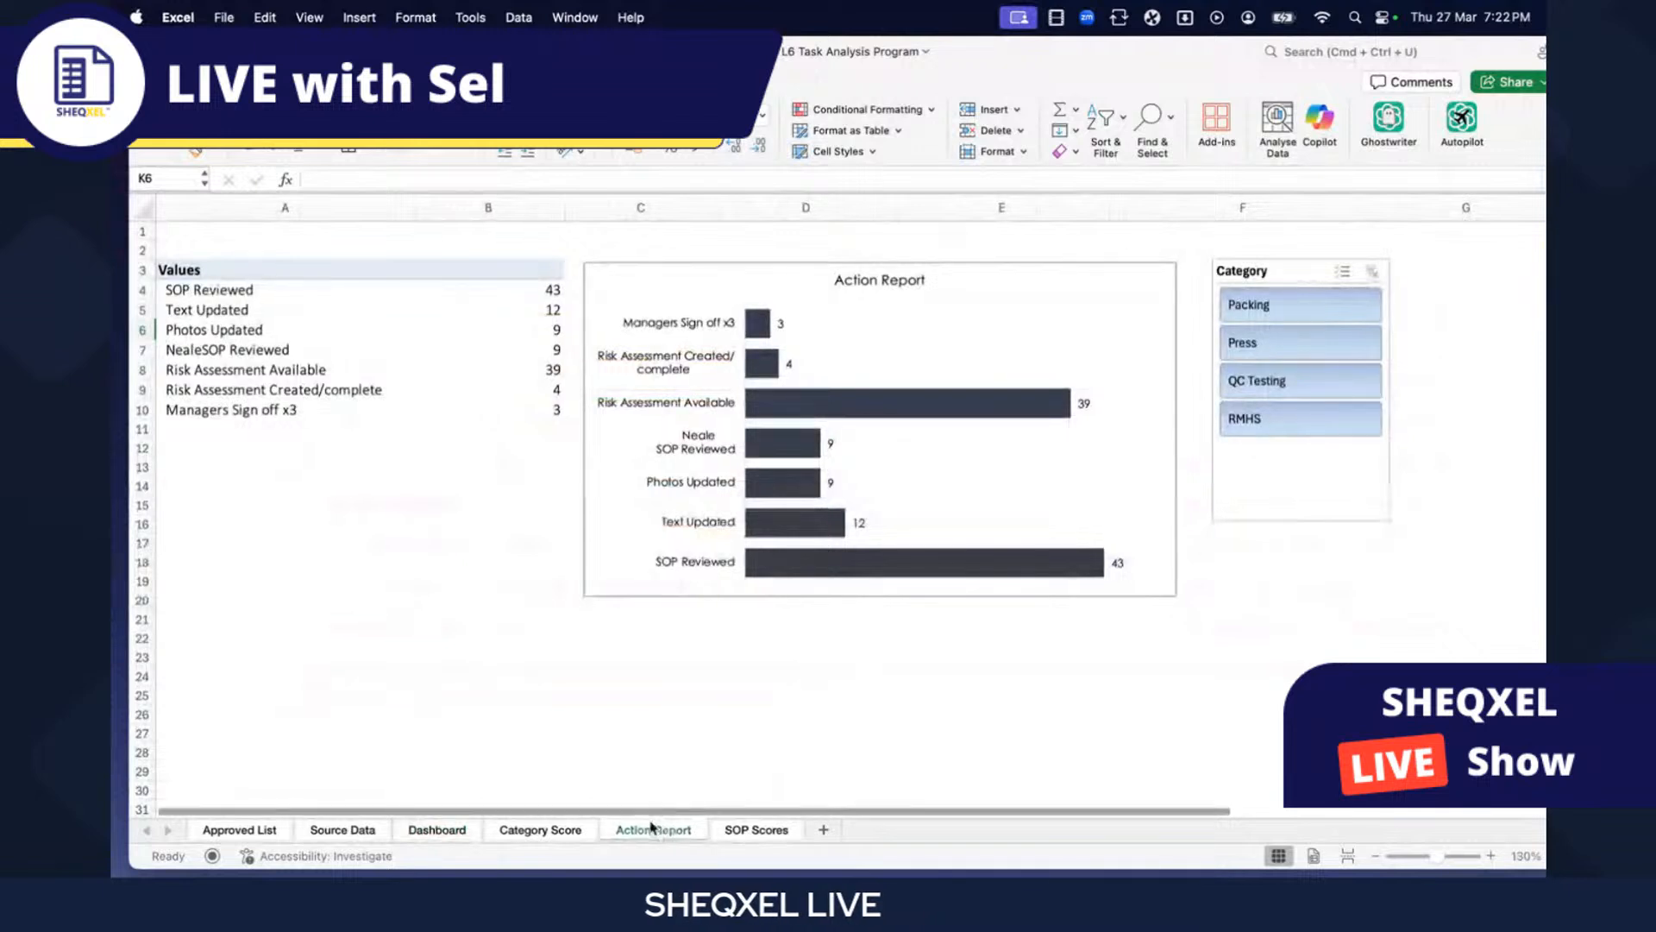
left_click(437, 830)
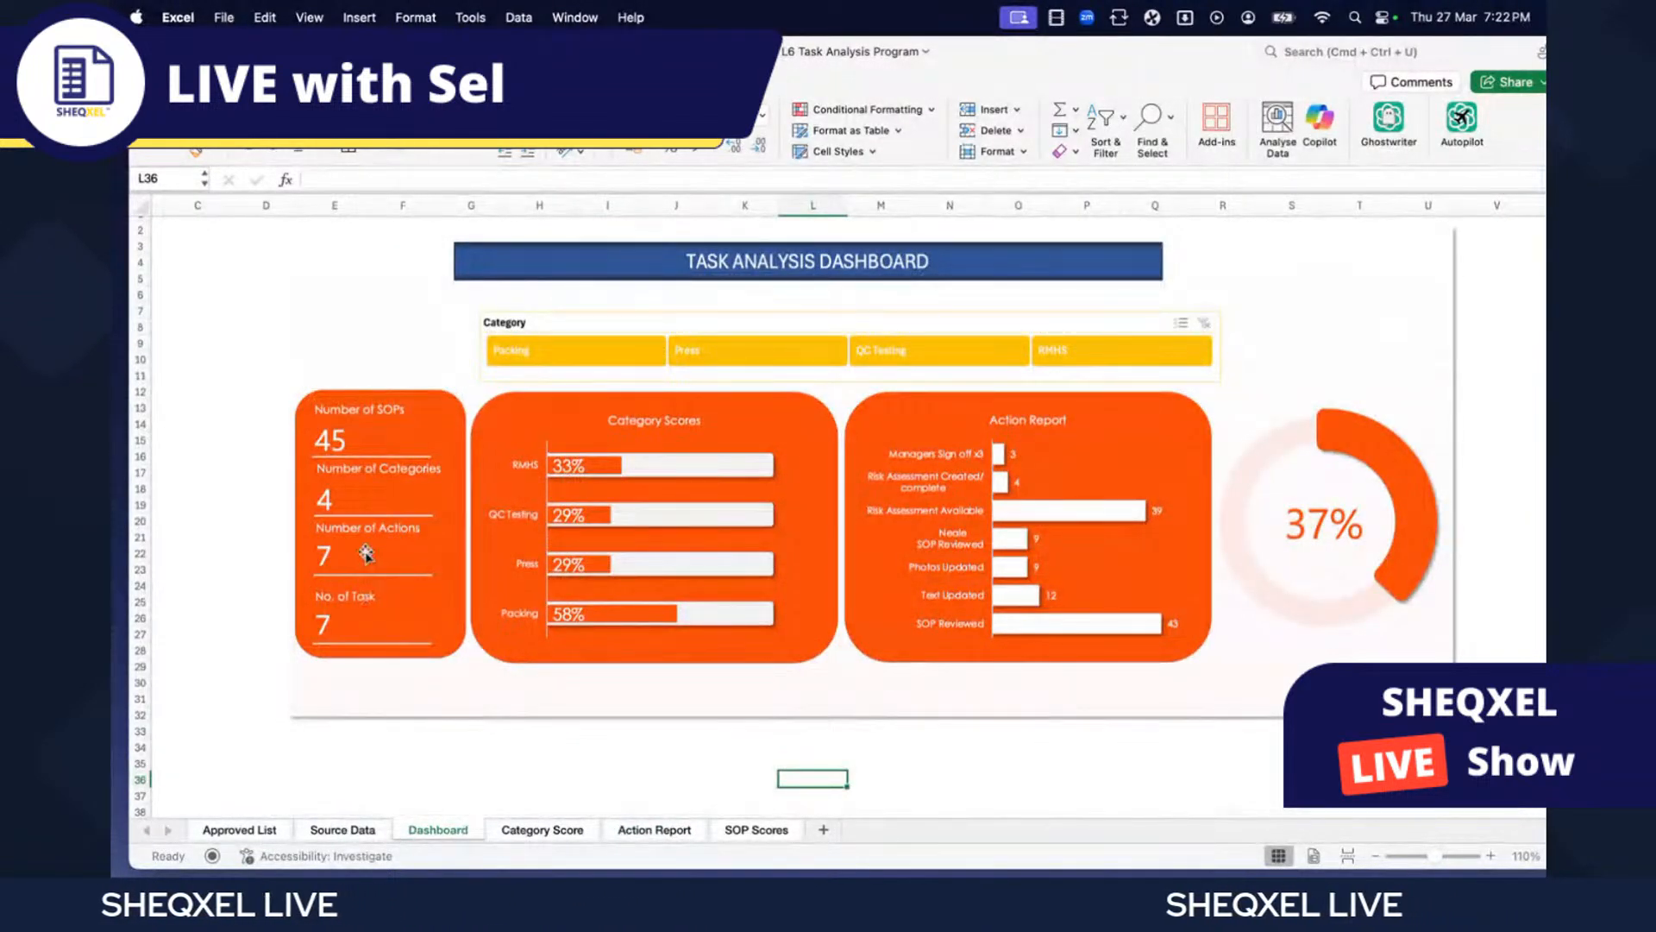
left_click(384, 529)
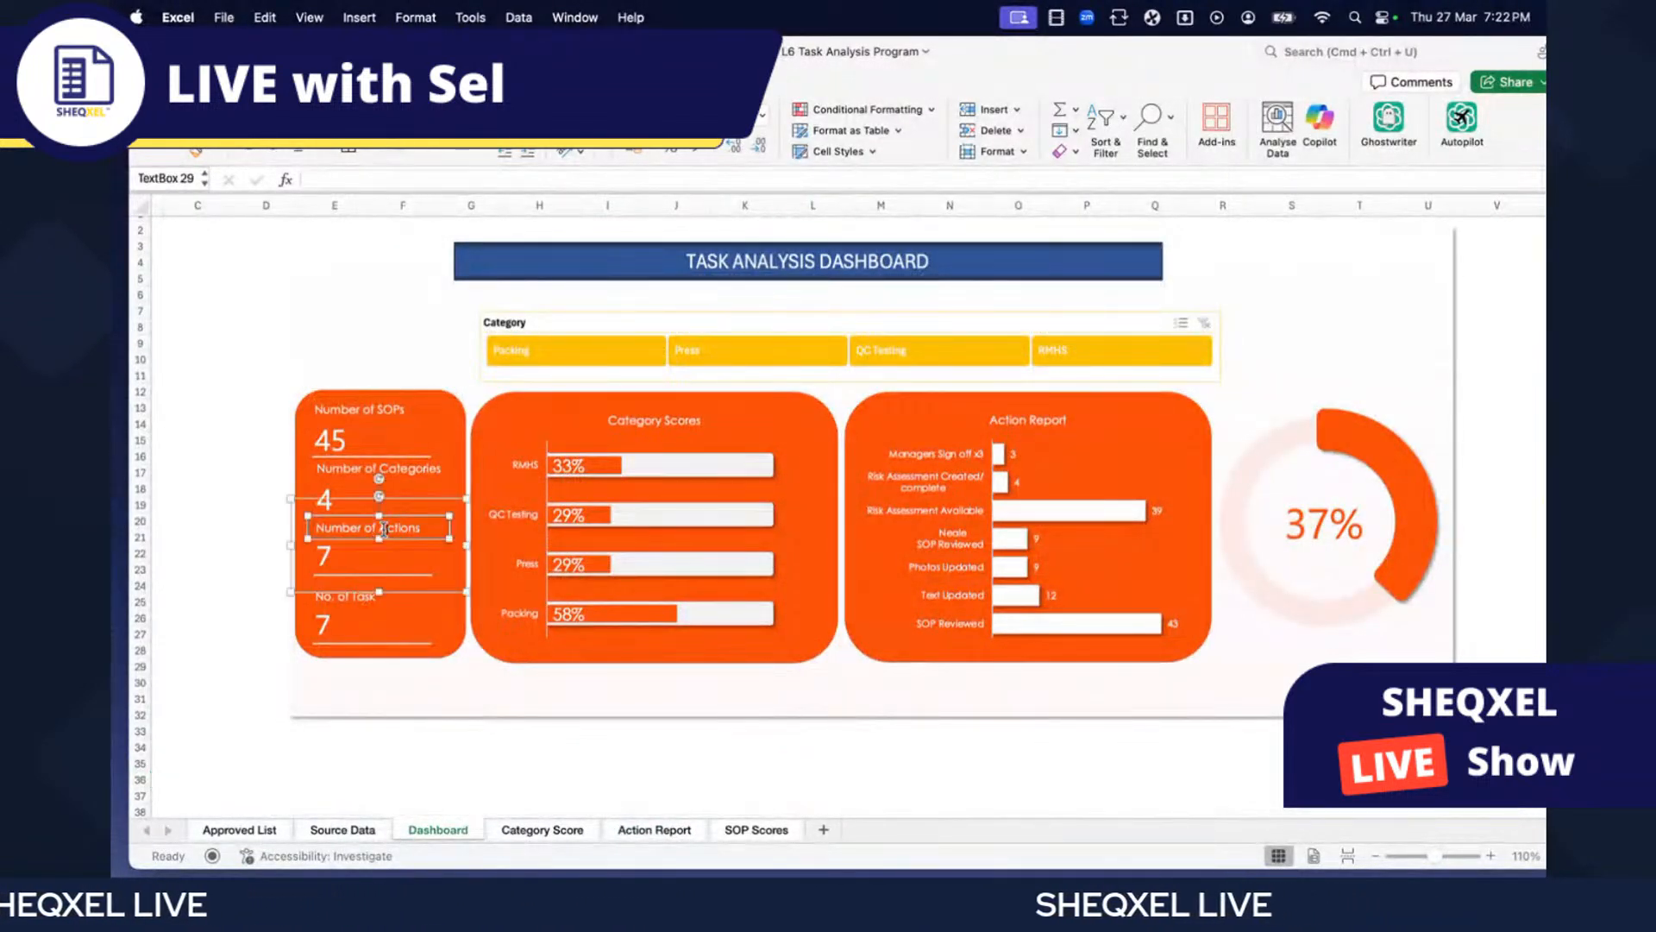
left_click(227, 643)
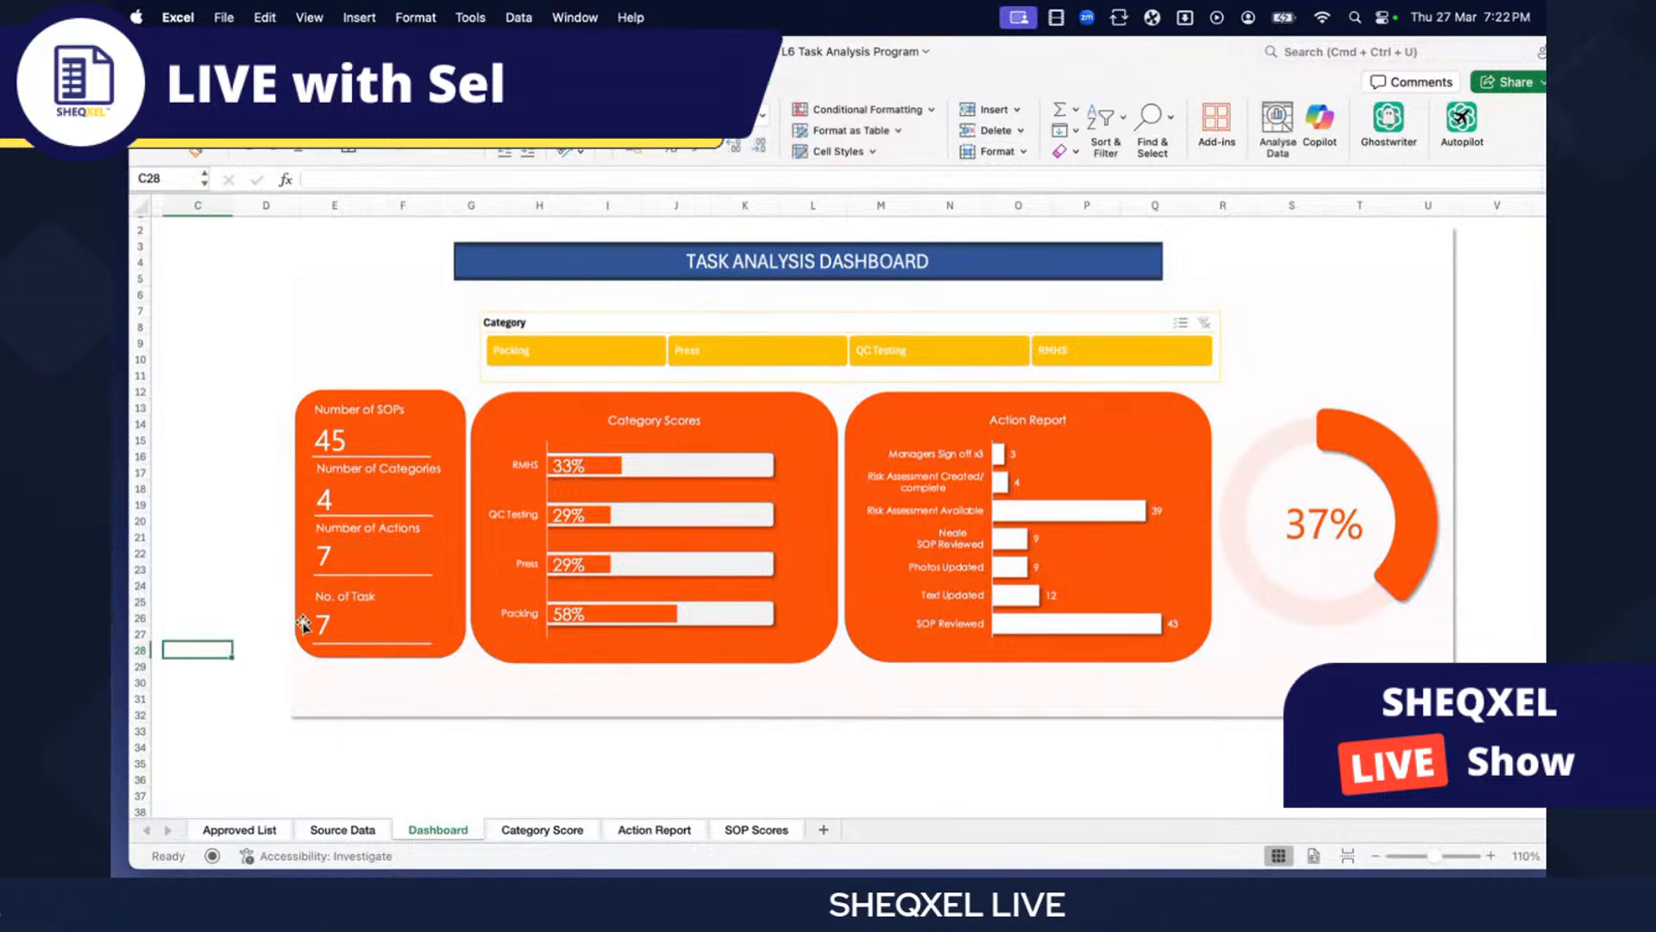
left_click(342, 829)
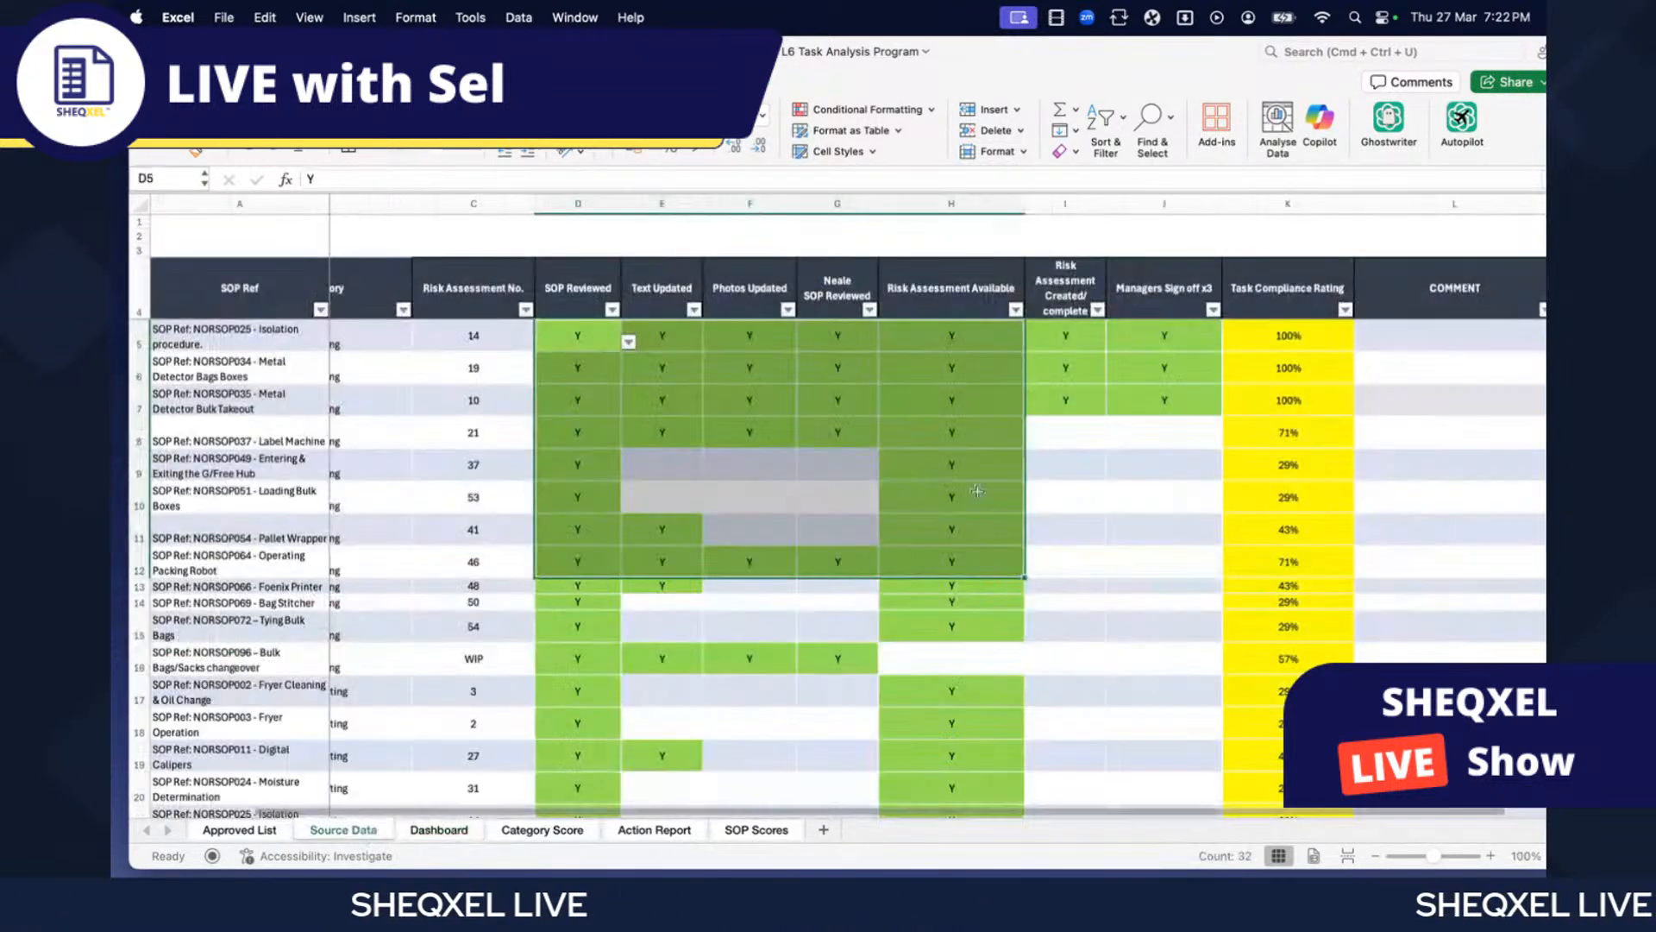
left_click_drag(574, 294, 1014, 295)
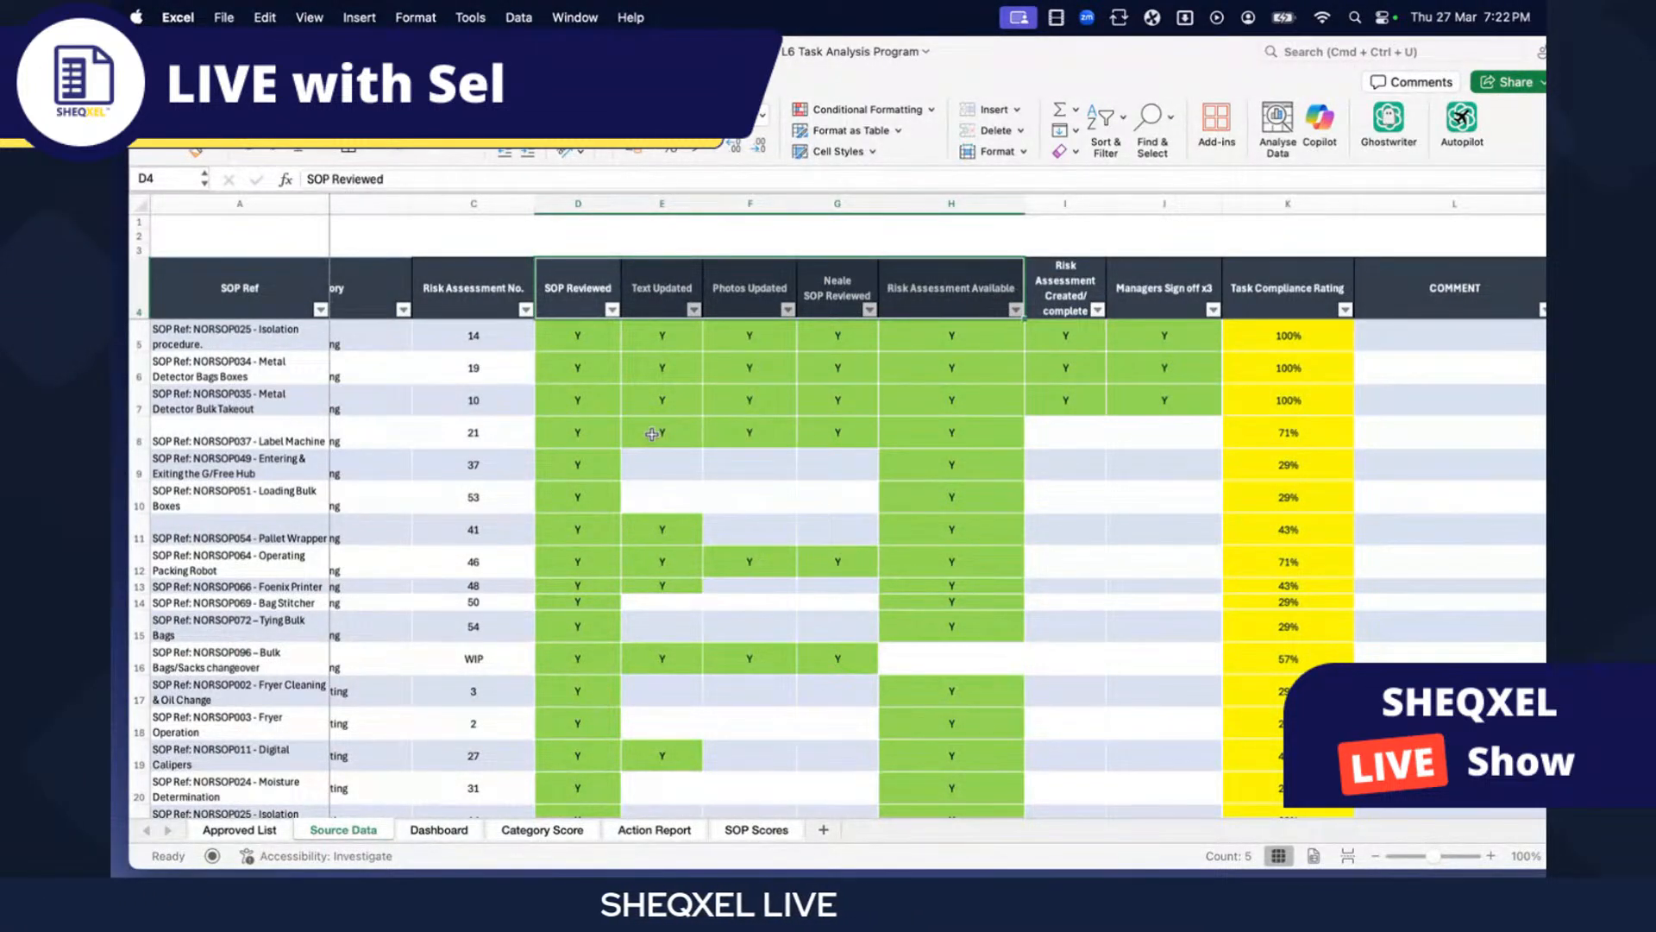
- Try renaming the Number of Actions label on the dashboard to "Number of Task", and undo the change
left_click(431, 830)
left_click(357, 527)
left_click_drag(378, 528, 439, 529)
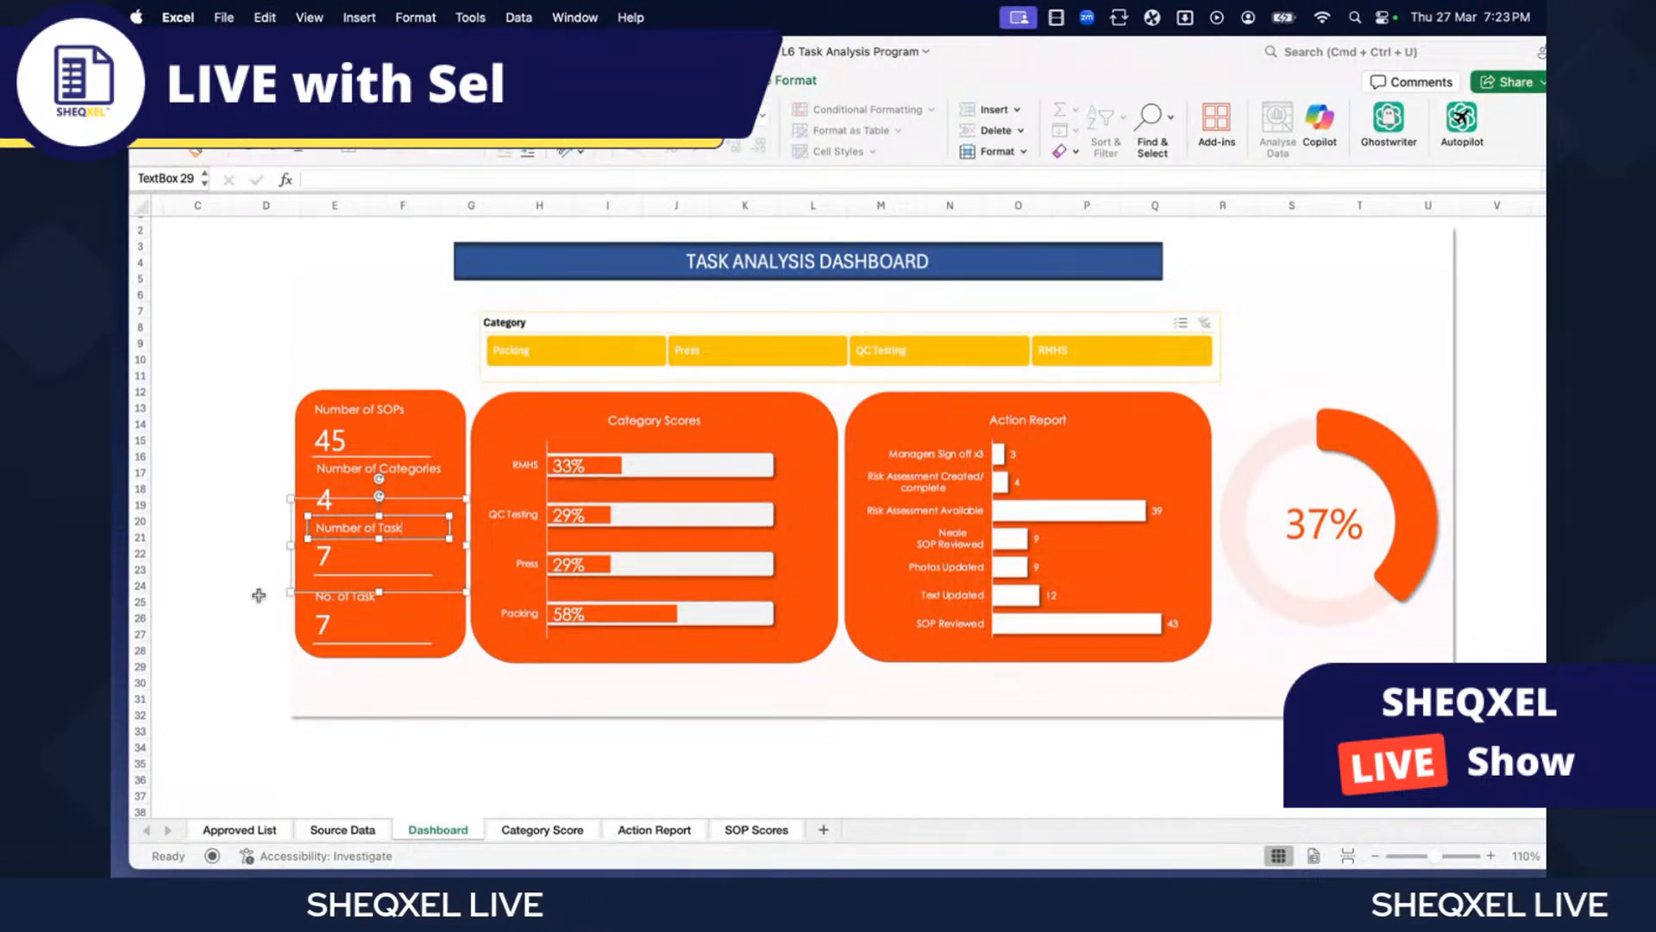
left_click(187, 599)
key("super+z")
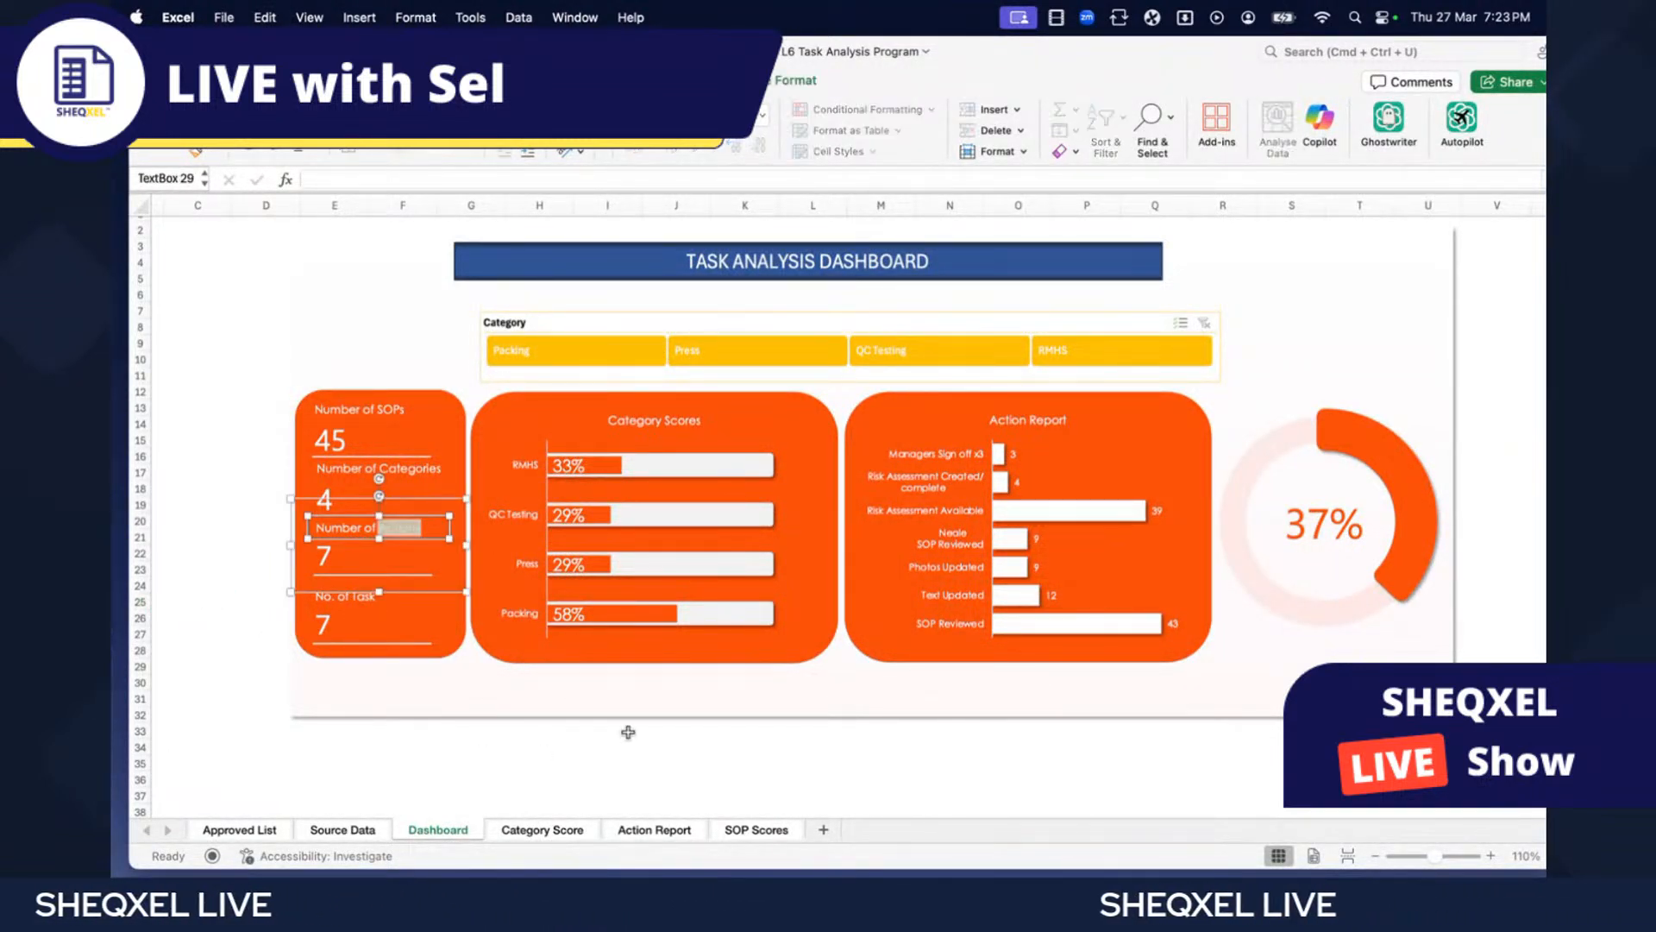
left_click(628, 732)
- Link the figure under the "No. of Task" label to cell K5 of the Action Report sheet
left_click(373, 597)
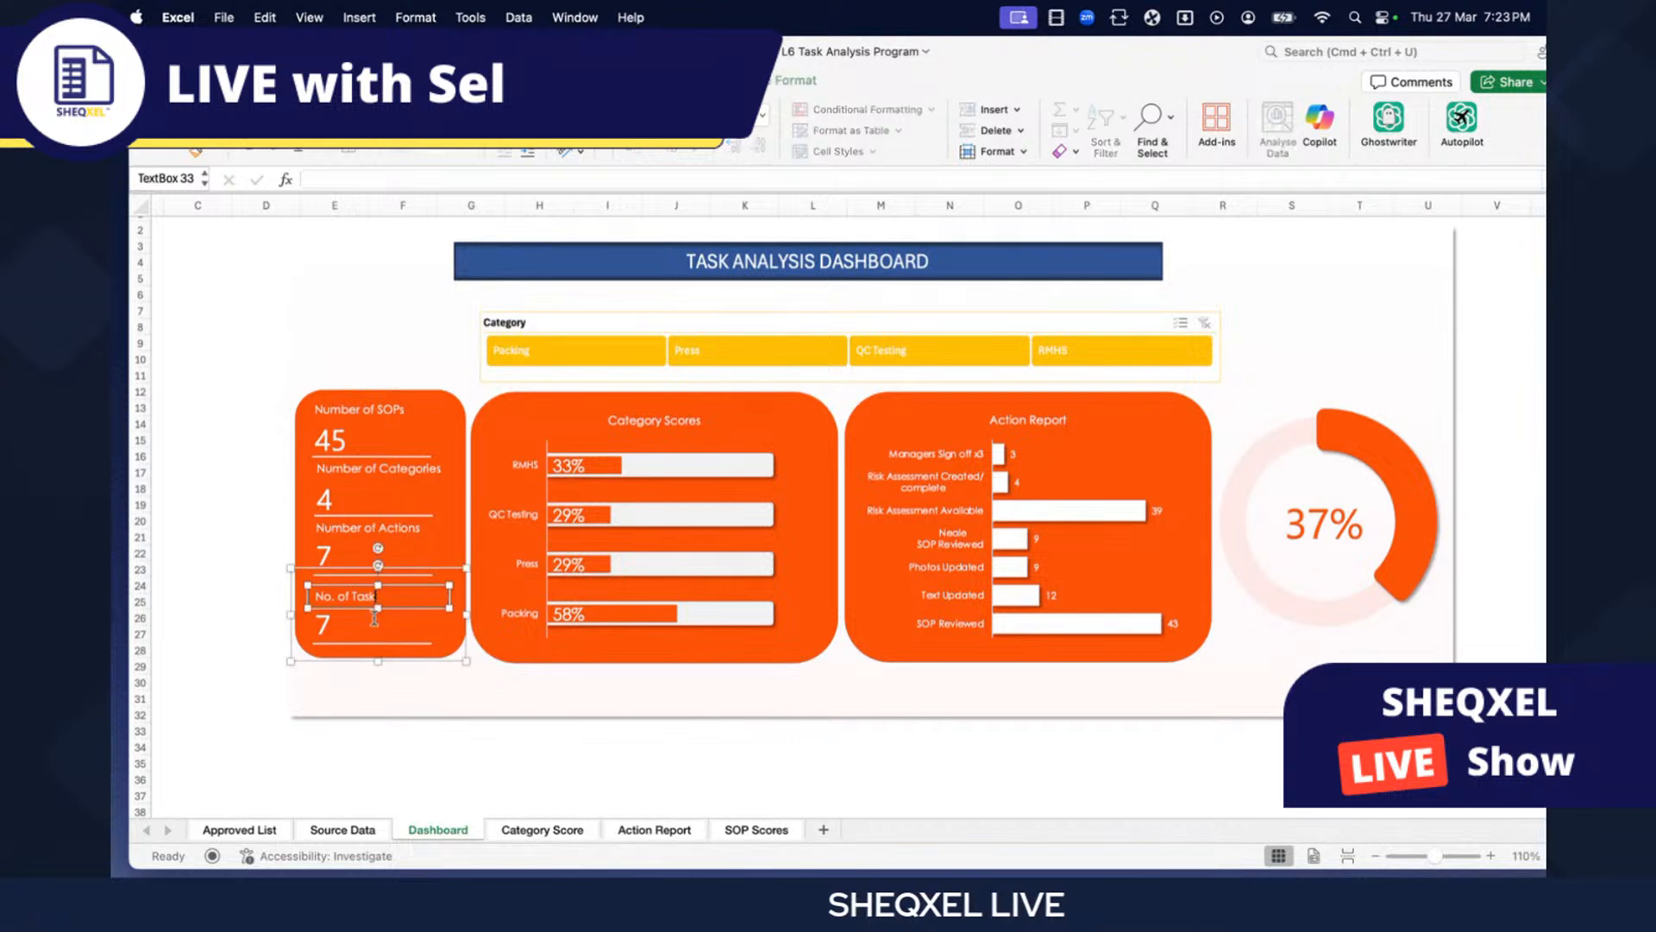
left_click(322, 625)
left_click_drag(451, 180, 307, 179)
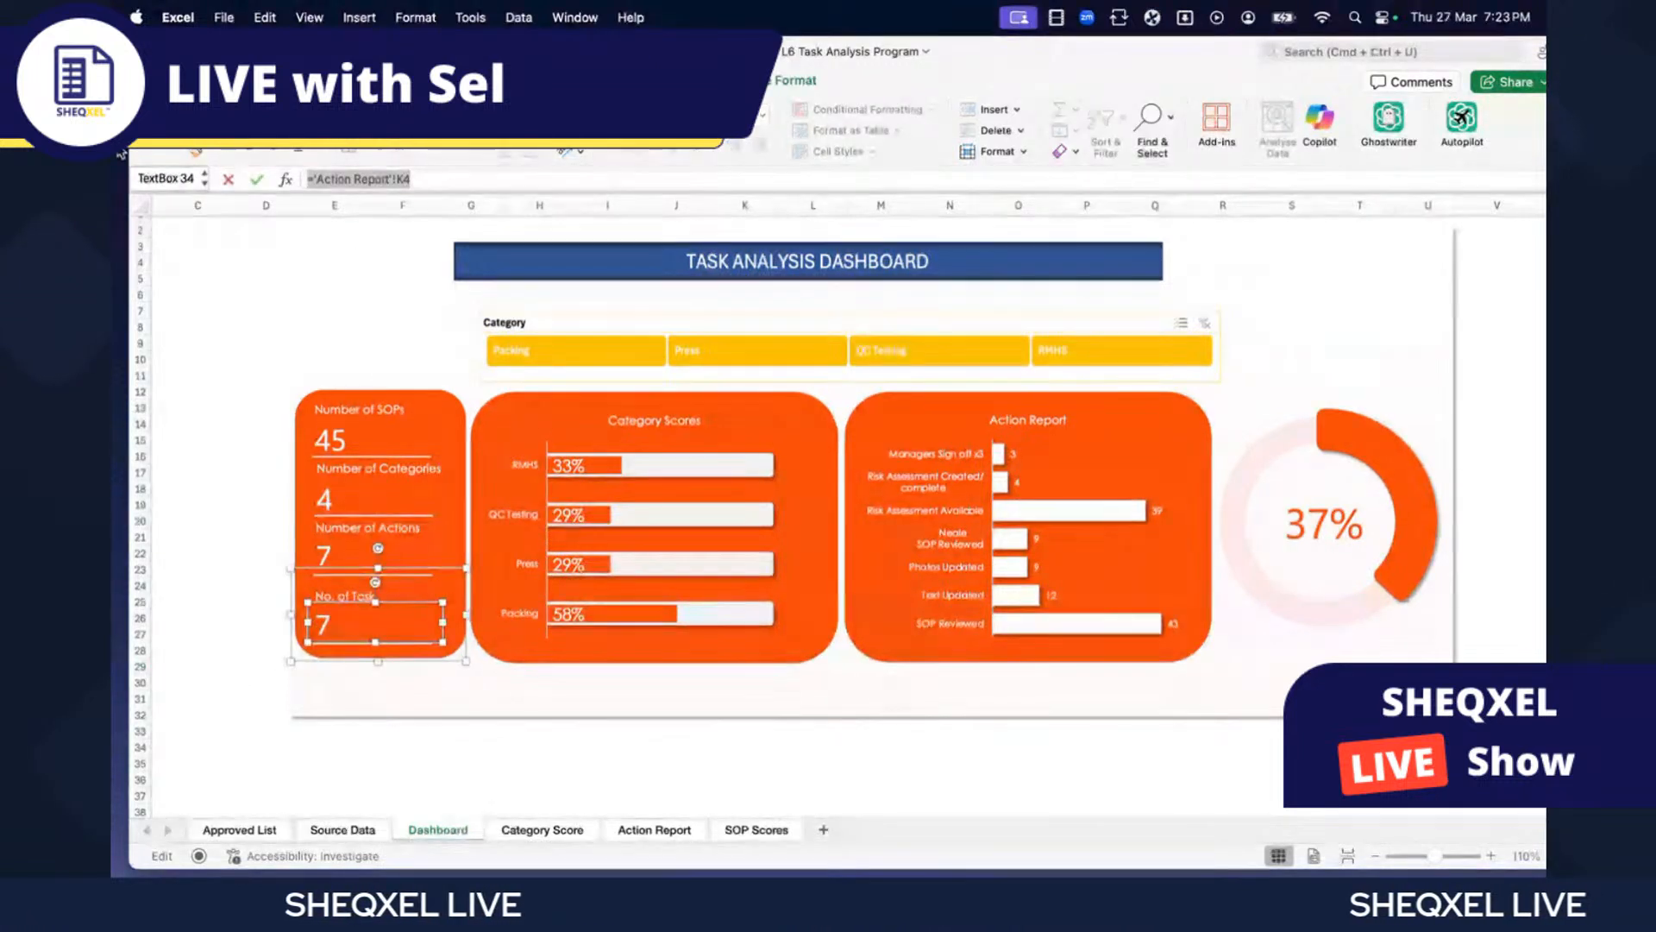
type("=")
left_click(556, 832)
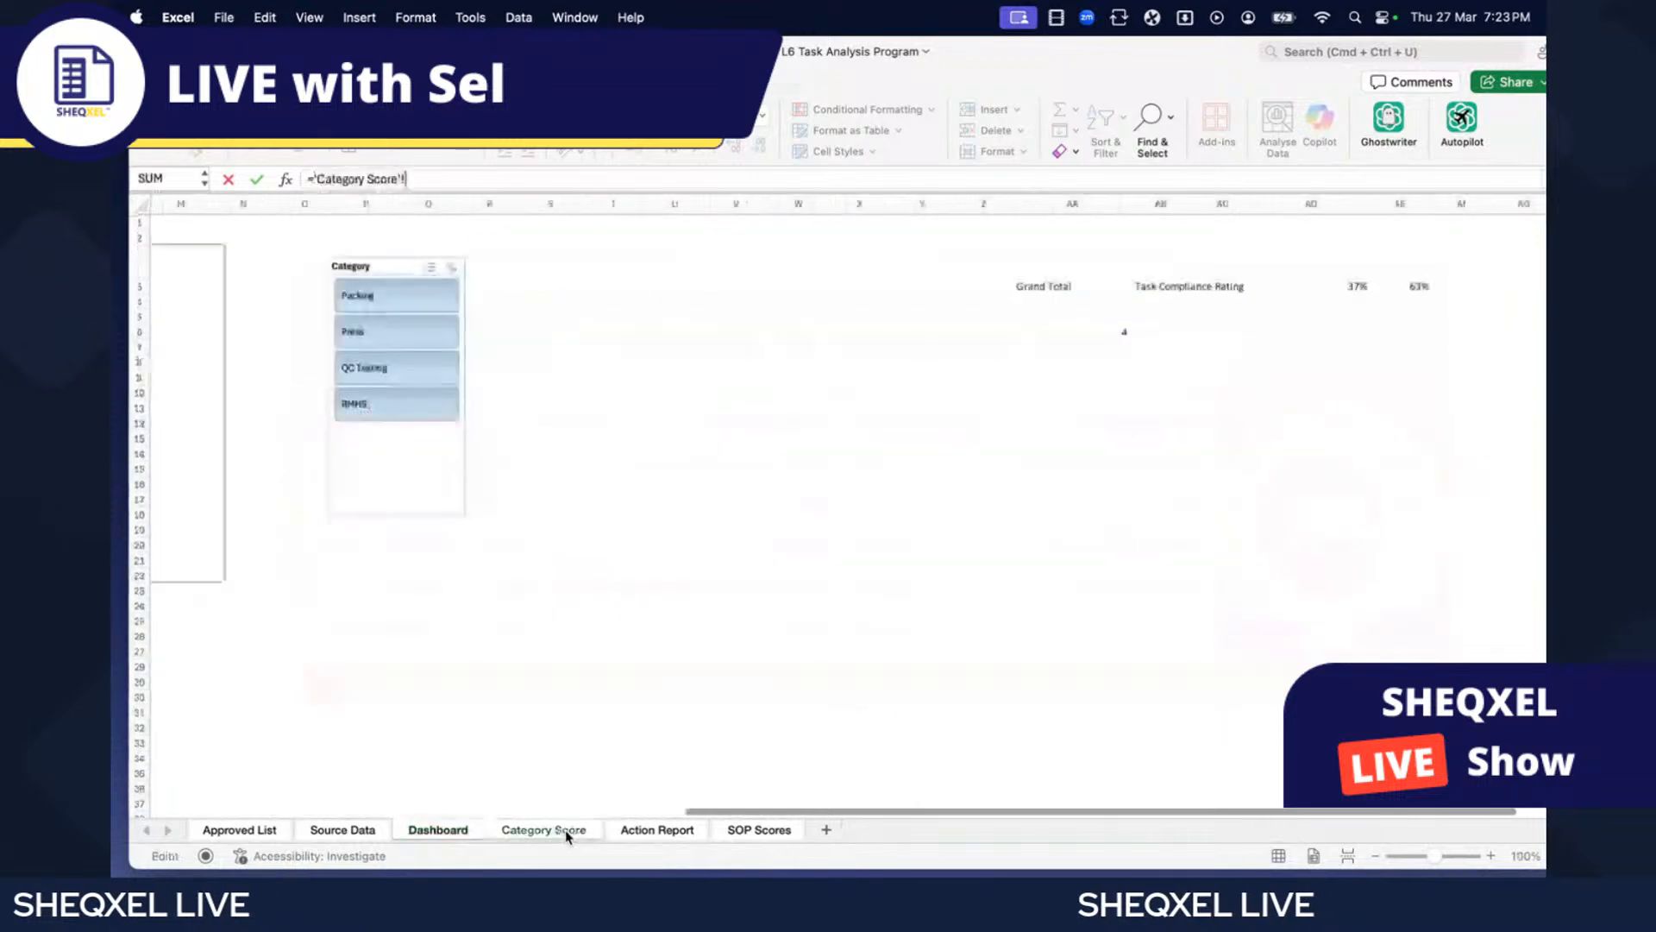
left_click(686, 831)
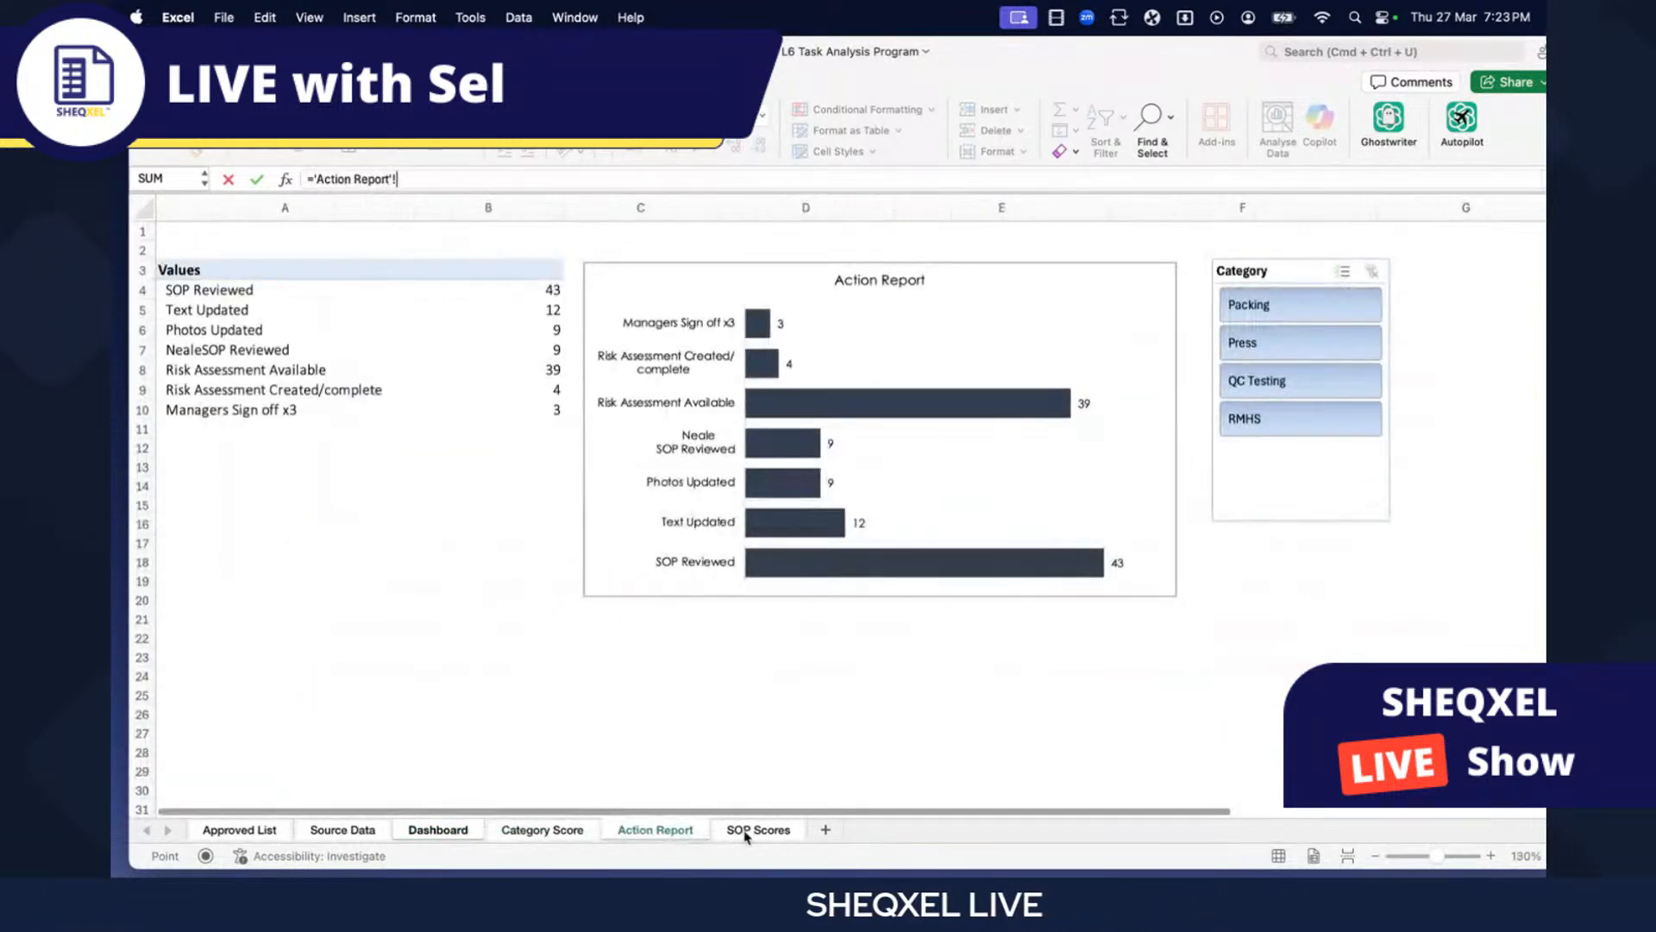
left_click(748, 831)
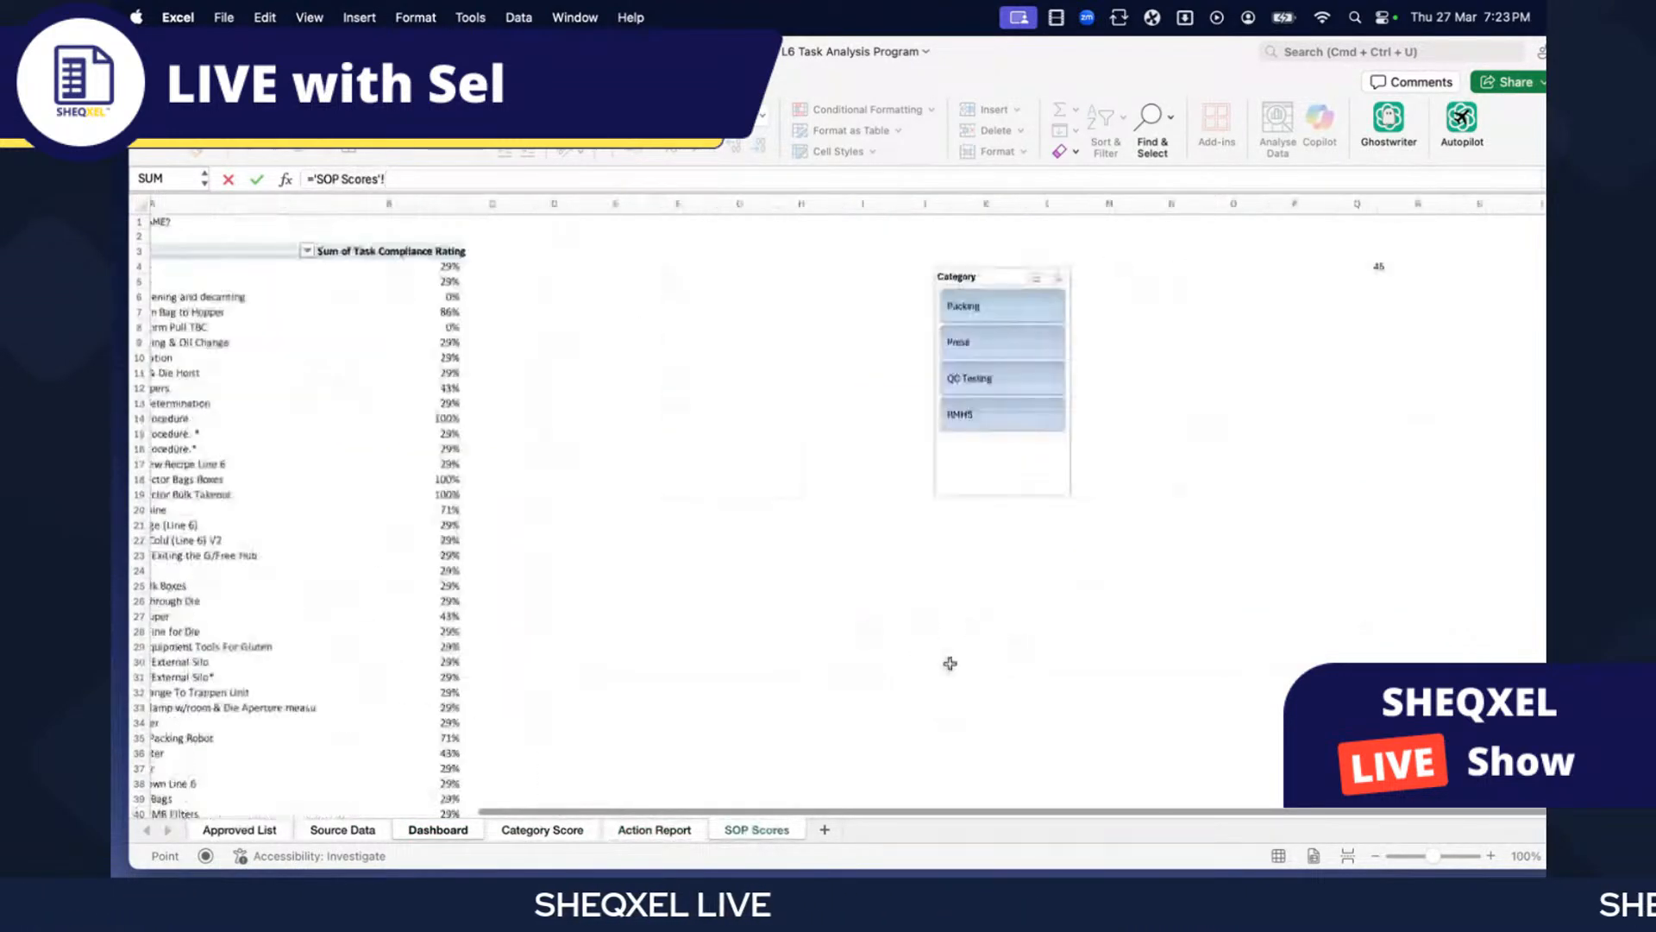
key("ctrl+Page_Up")
scroll(908, 680, "right", 5)
left_click(836, 311)
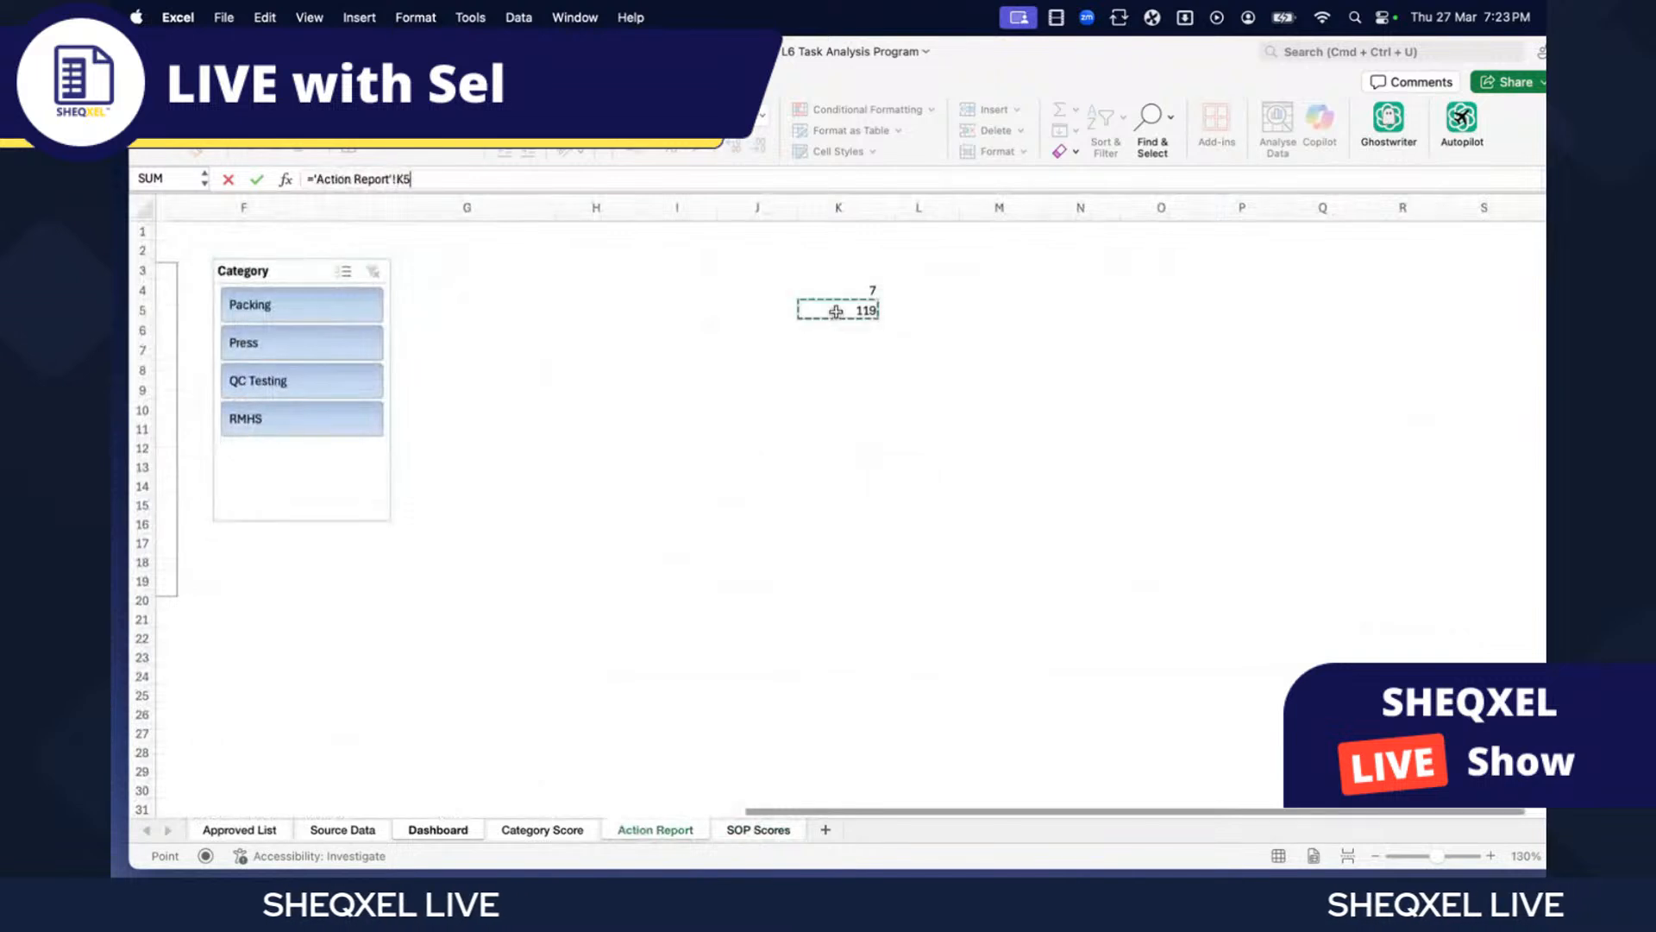
key("Return")
- Format the No. of Task figure in white at the same large size as the other KPI figures
left_click(443, 151)
left_click(433, 151)
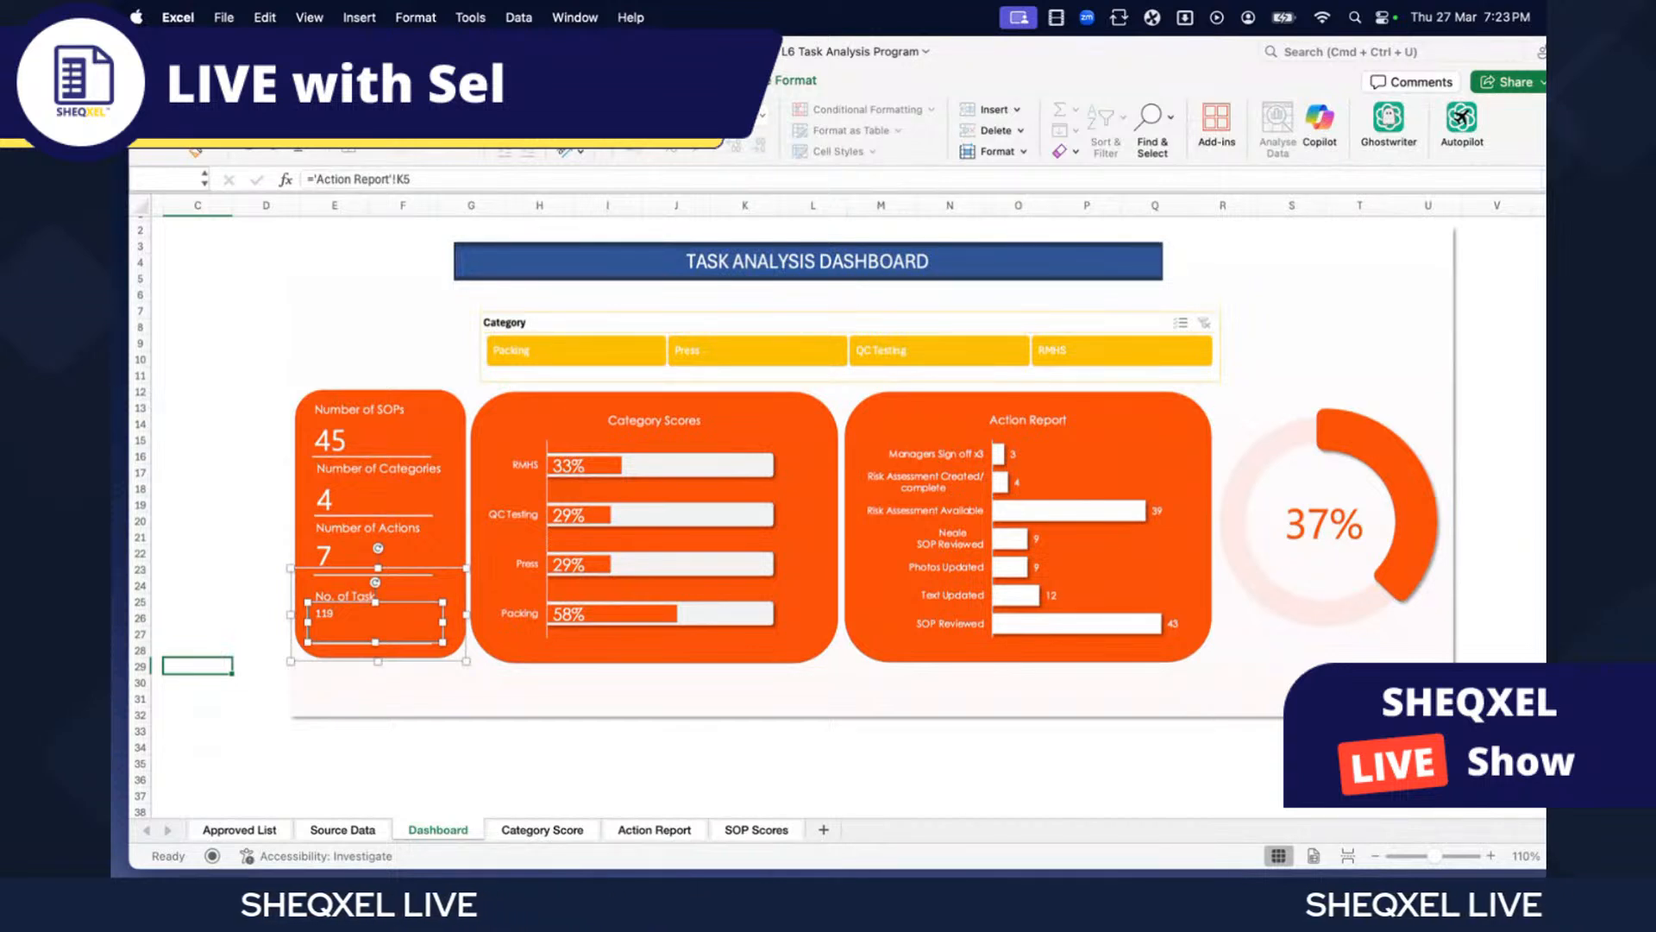
left_click(432, 121)
left_click(375, 307)
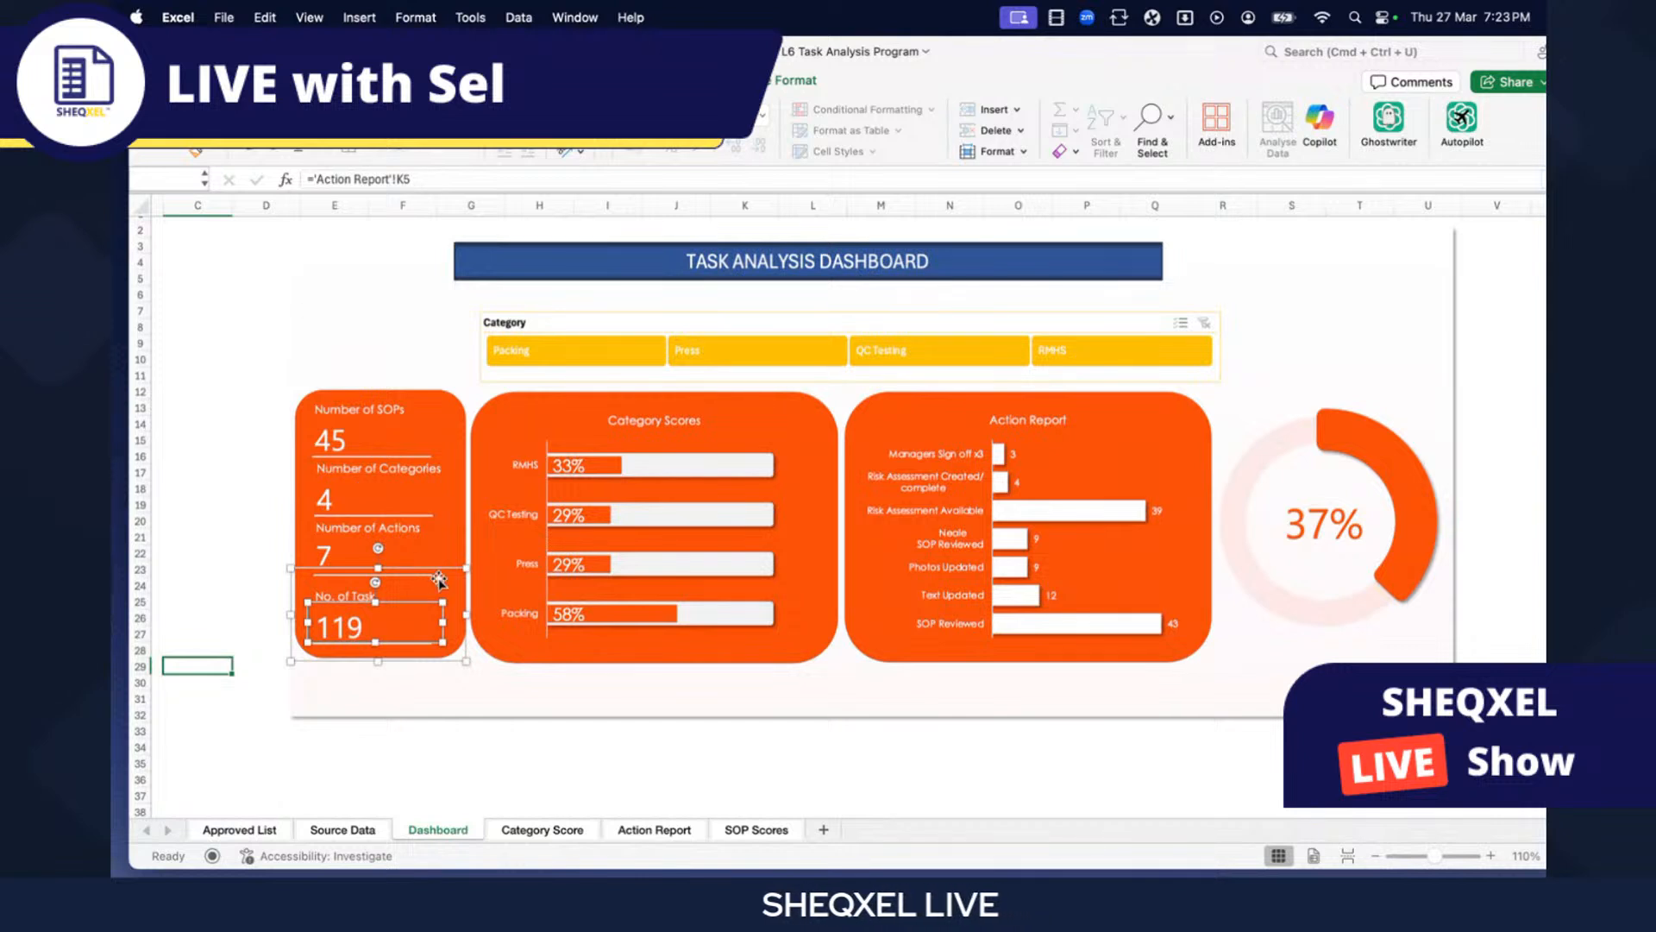
left_click(426, 746)
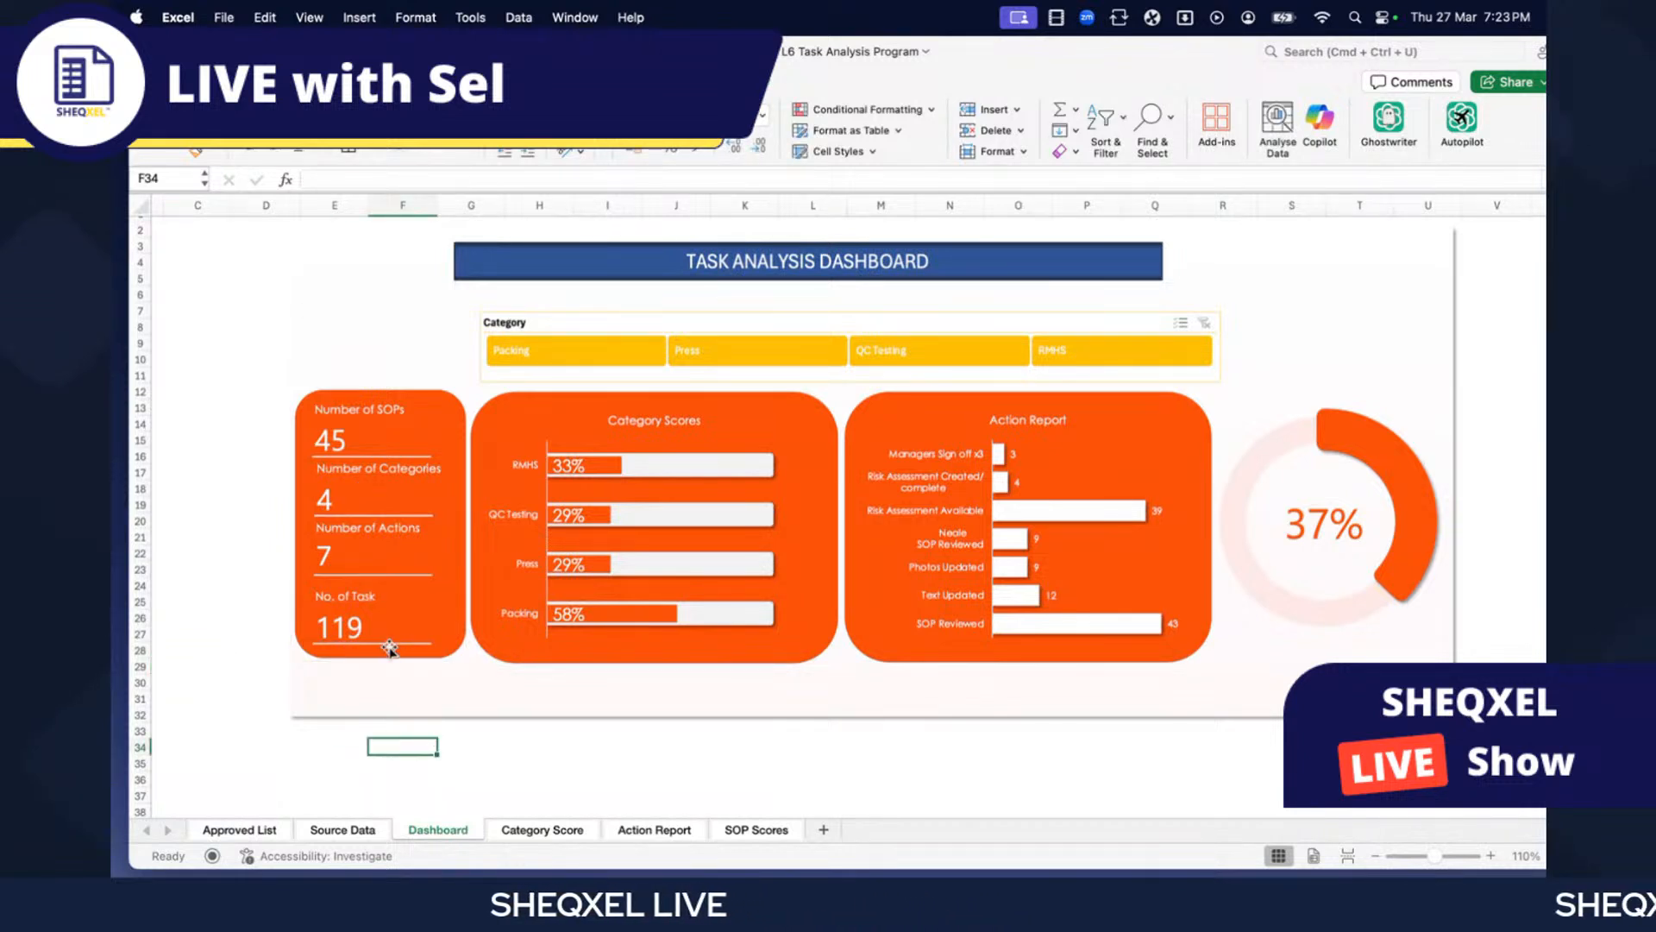
- Align the four KPI groups to their left edges and combine them into one group
left_click(390, 461)
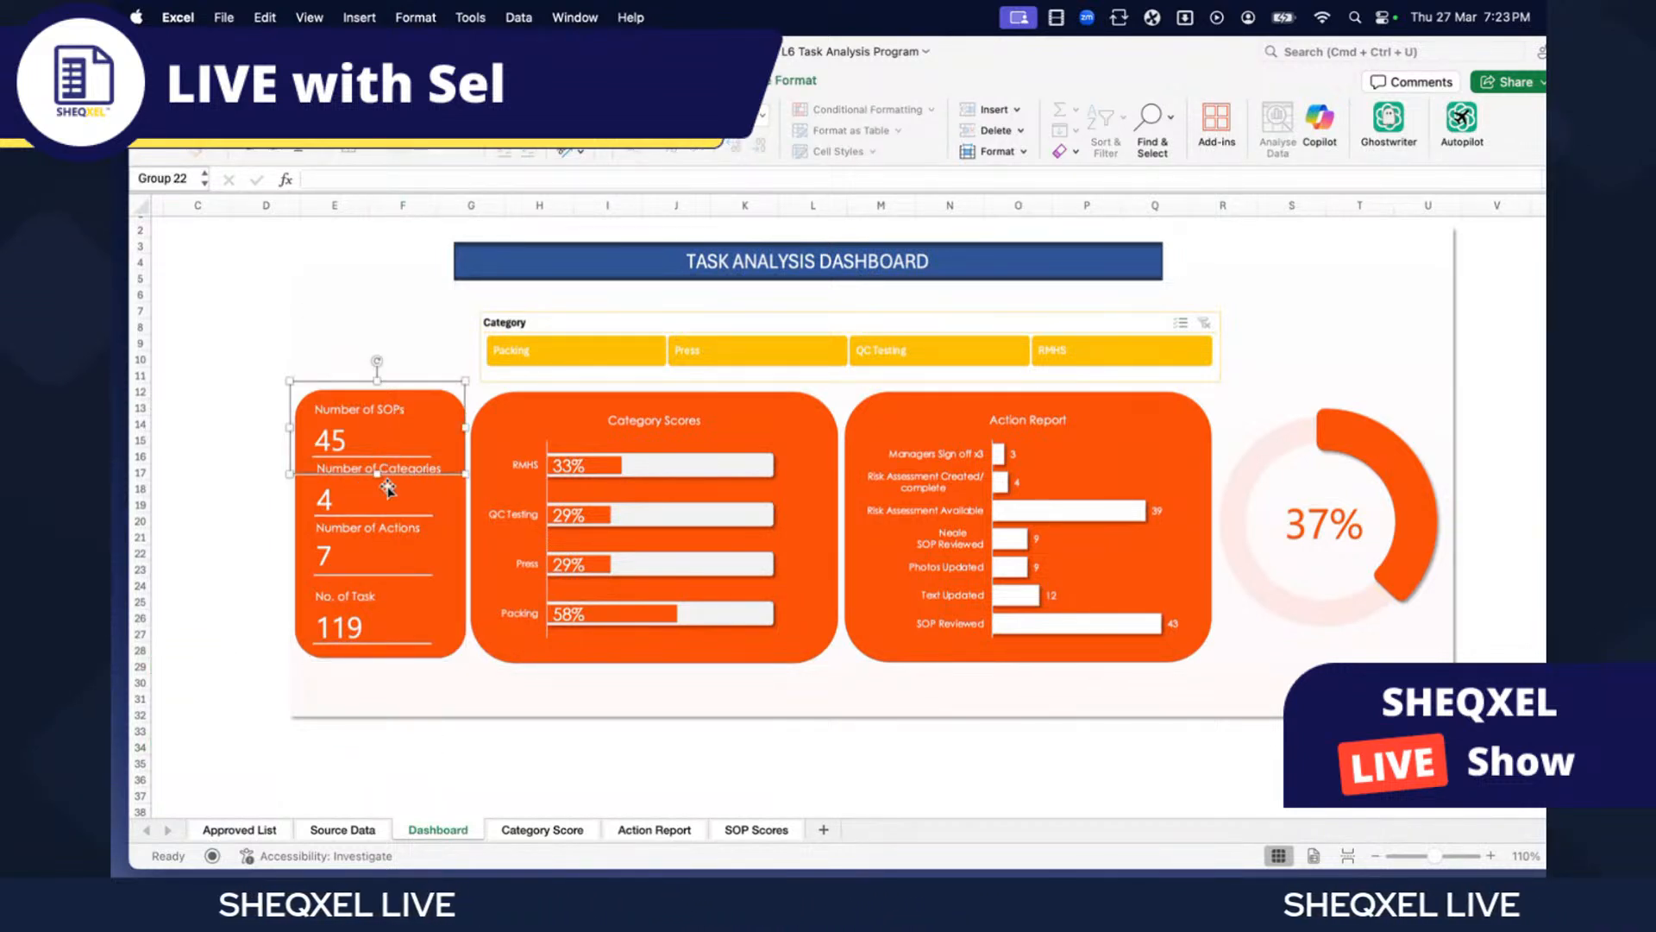
left_click(426, 490)
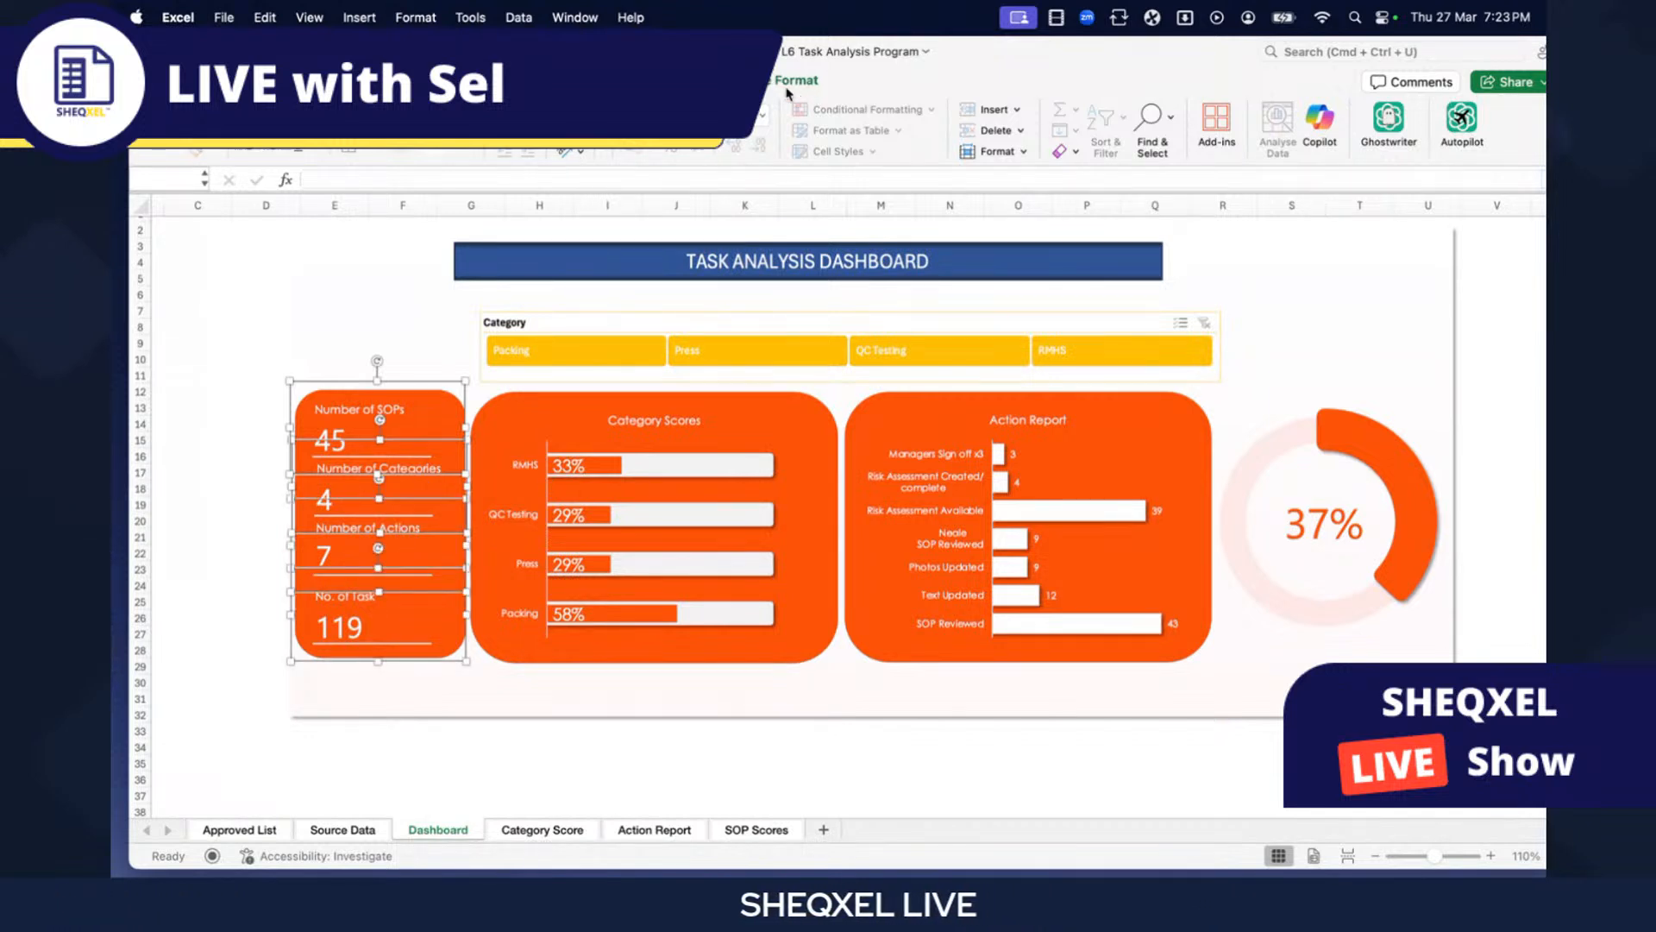
left_click(1285, 115)
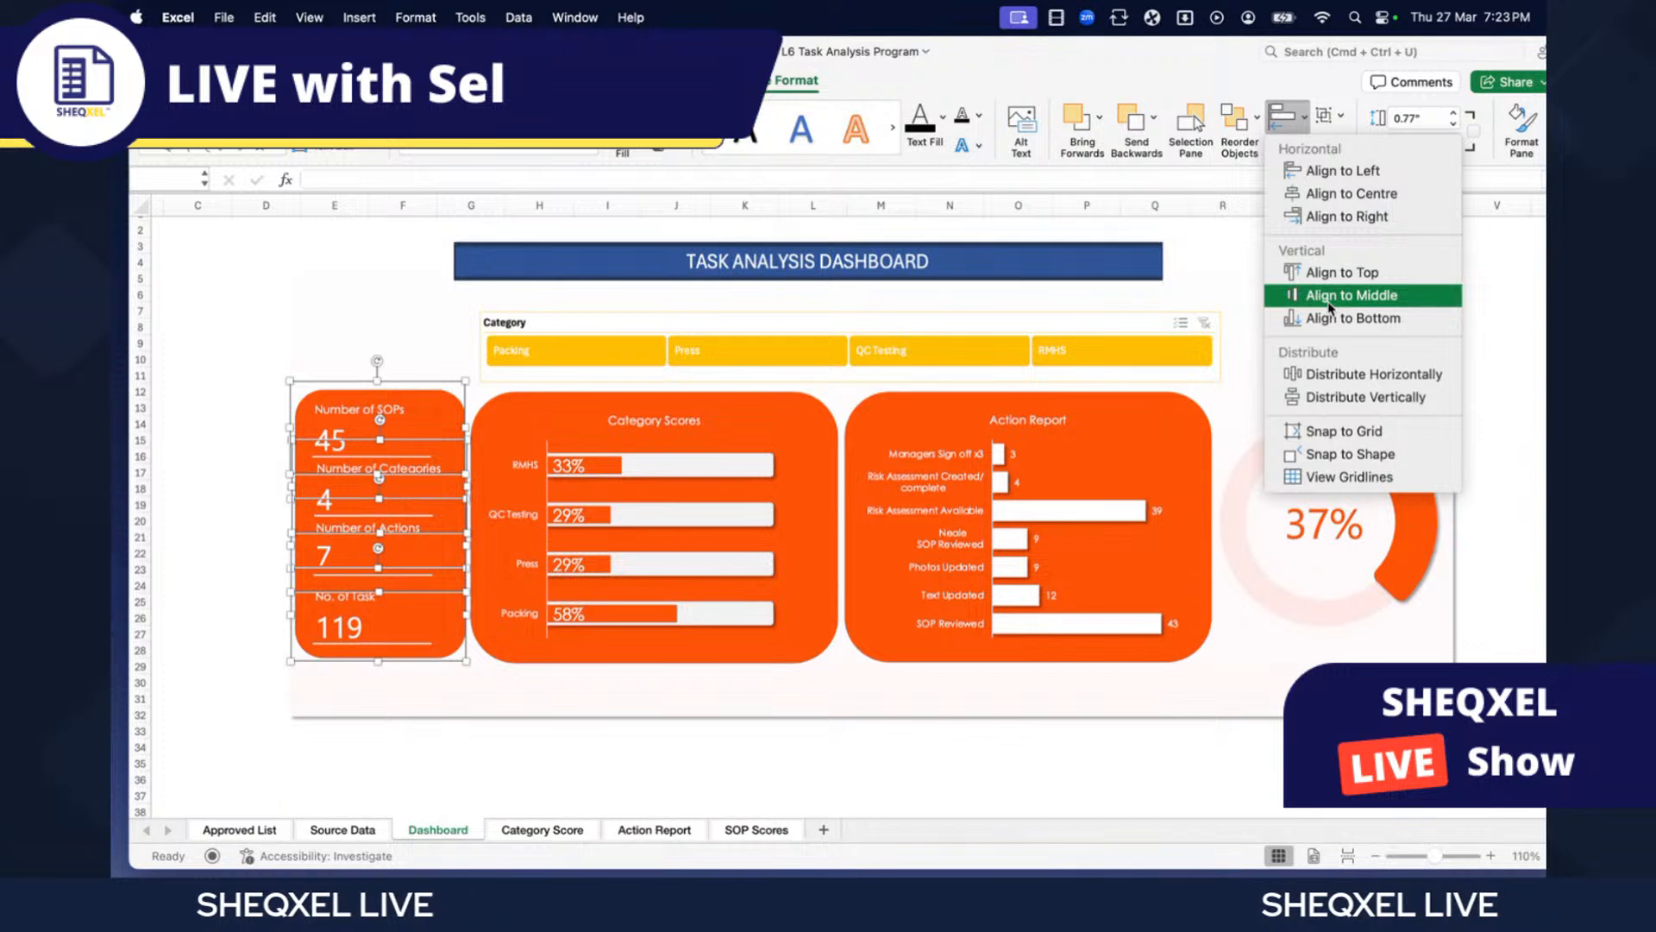
left_click(1338, 176)
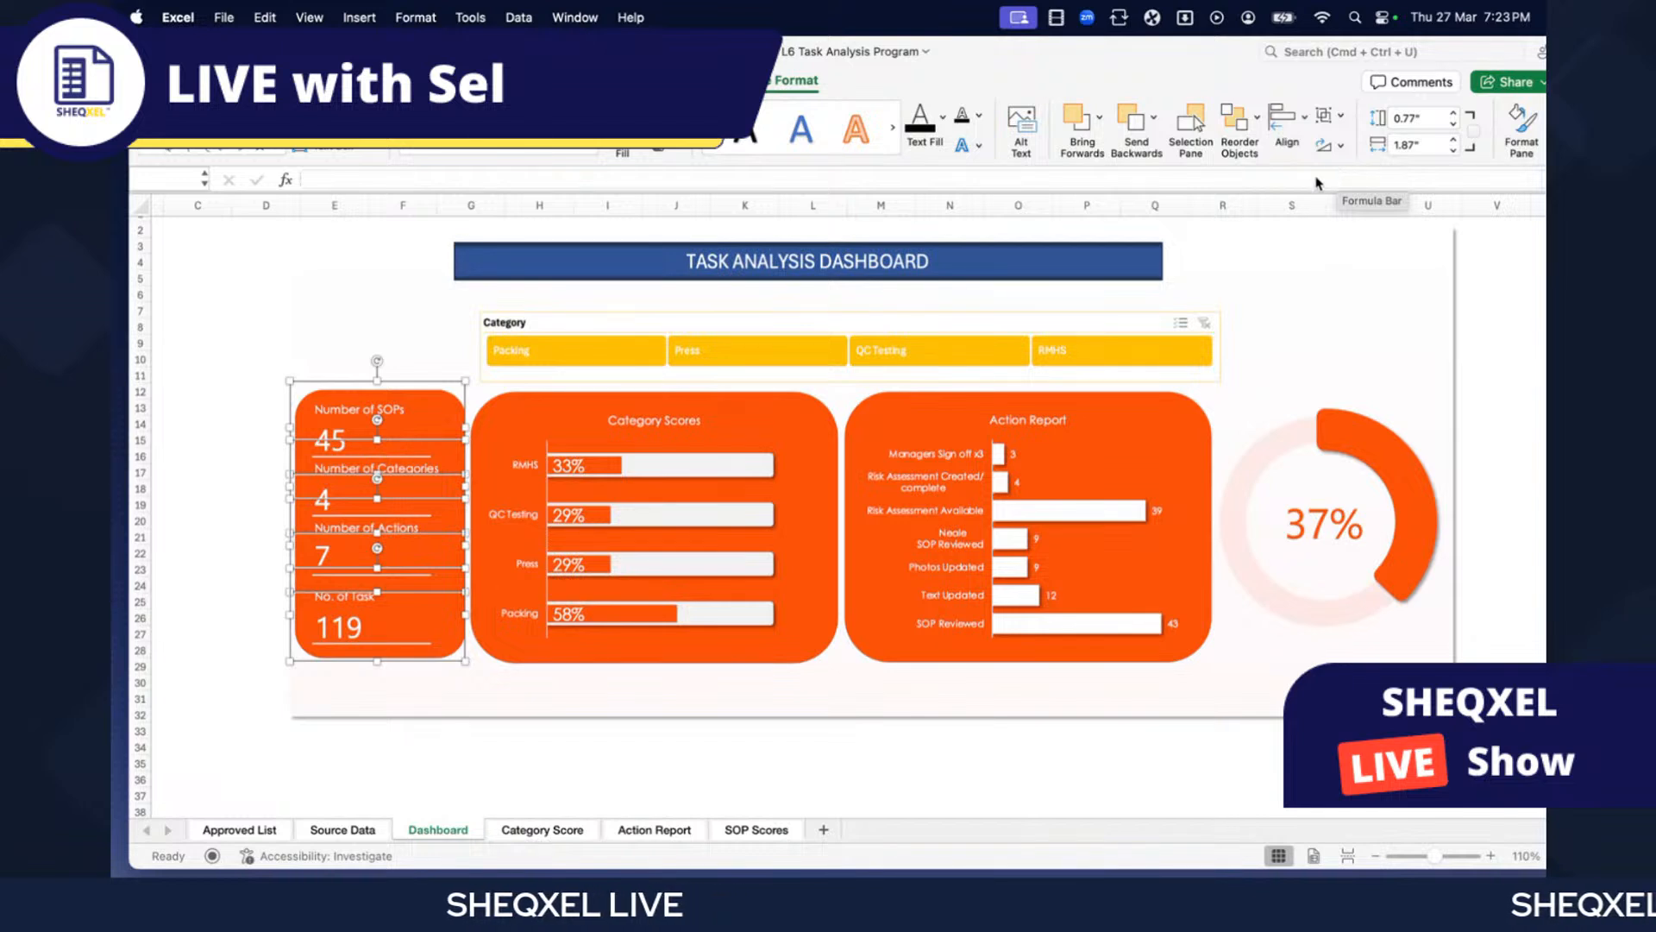
left_click(1328, 115)
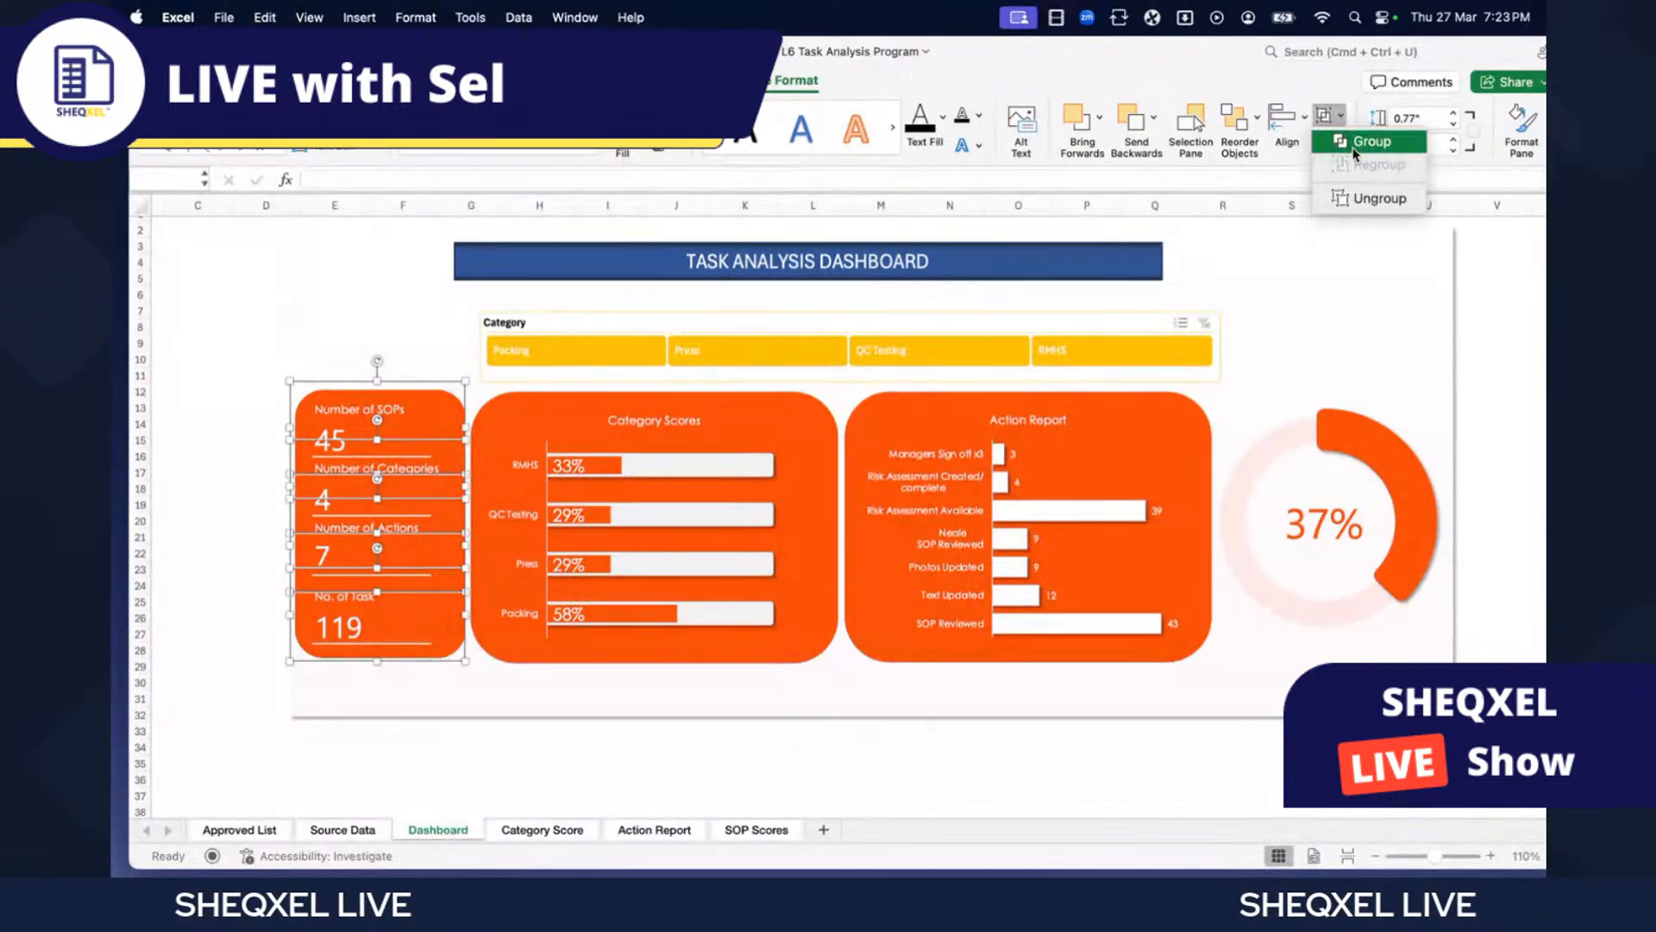
left_click(1353, 152)
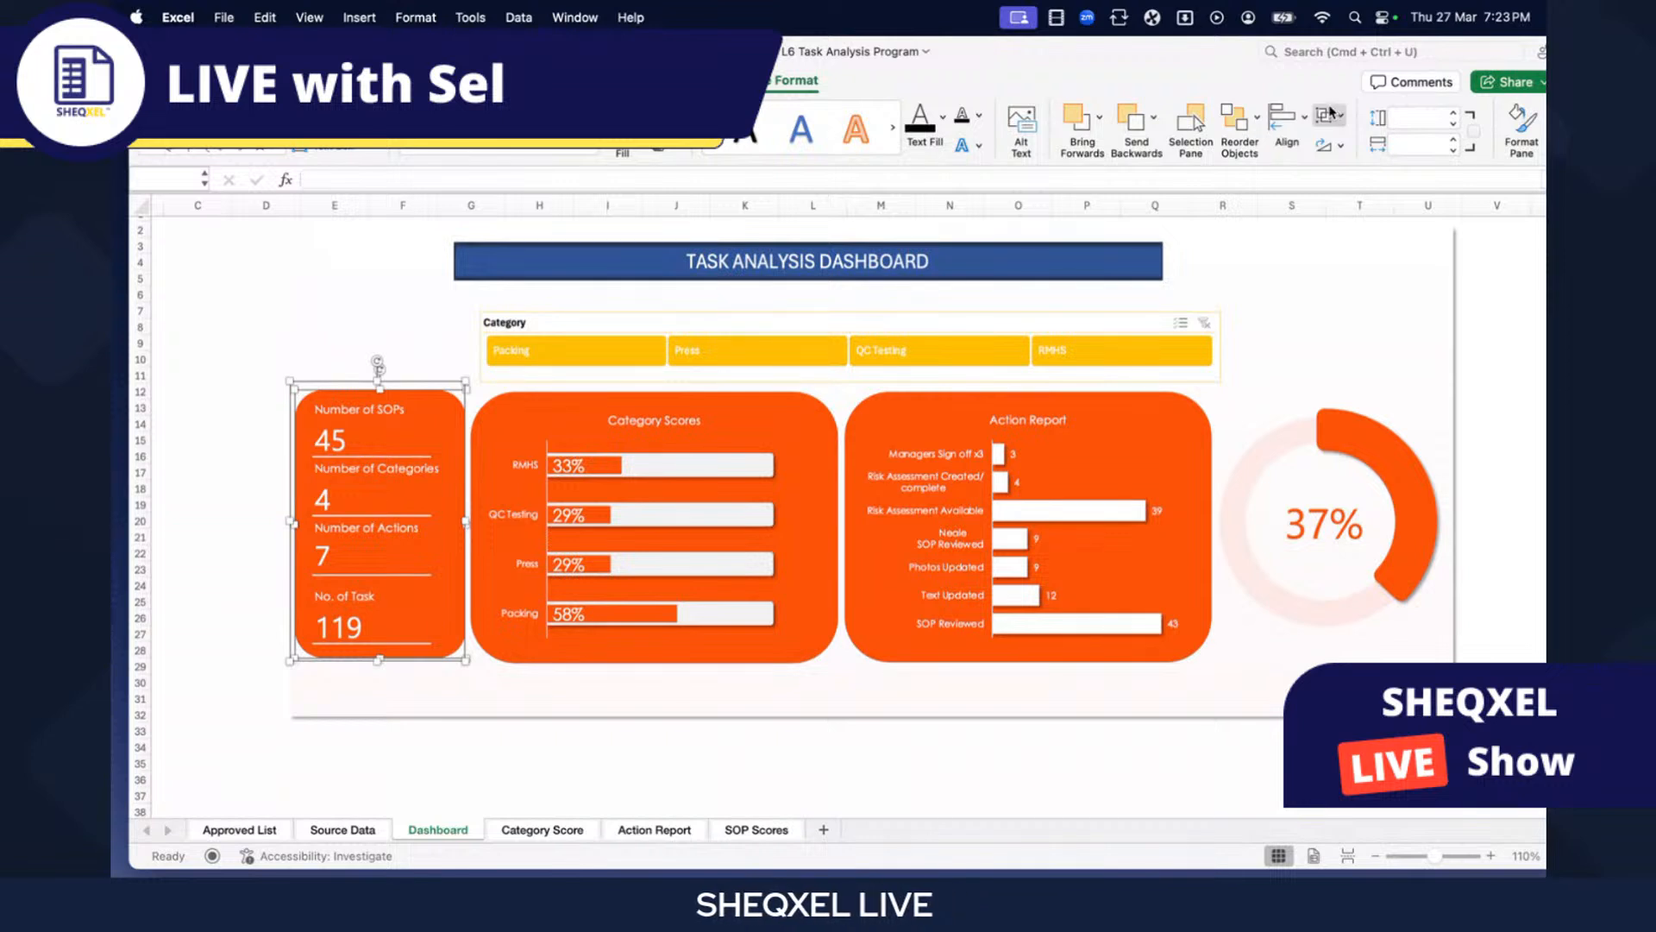
- Try aligning the combined KPI group to the left with its orange background panel, and undo the change
left_click(1286, 114)
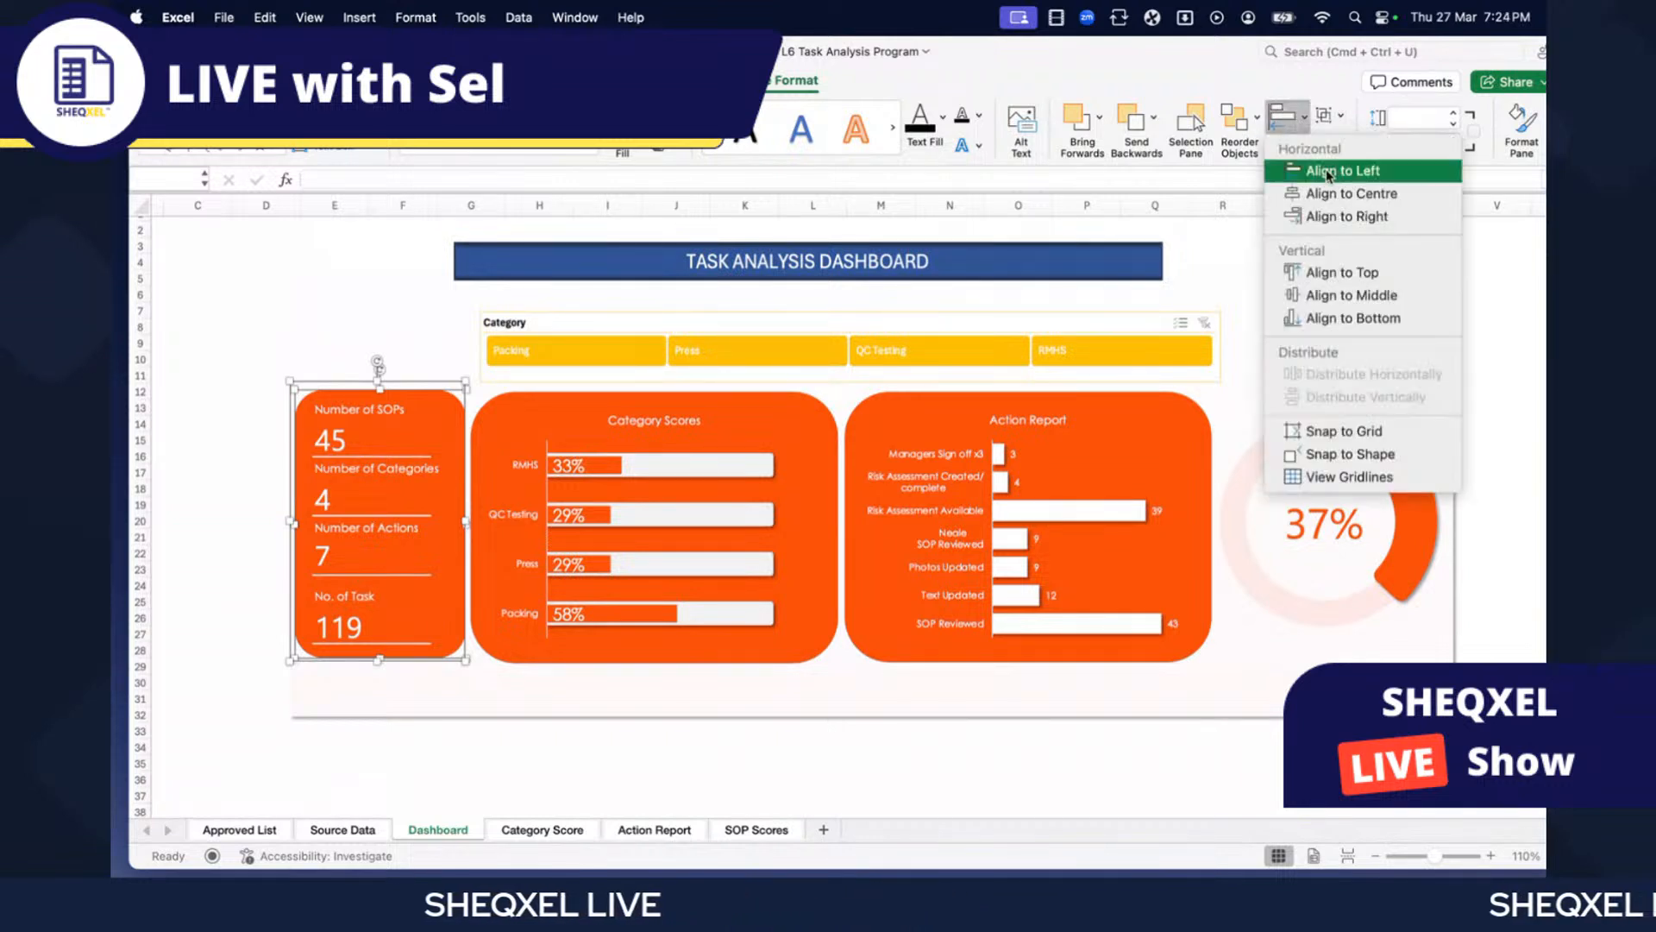
left_click(1336, 169)
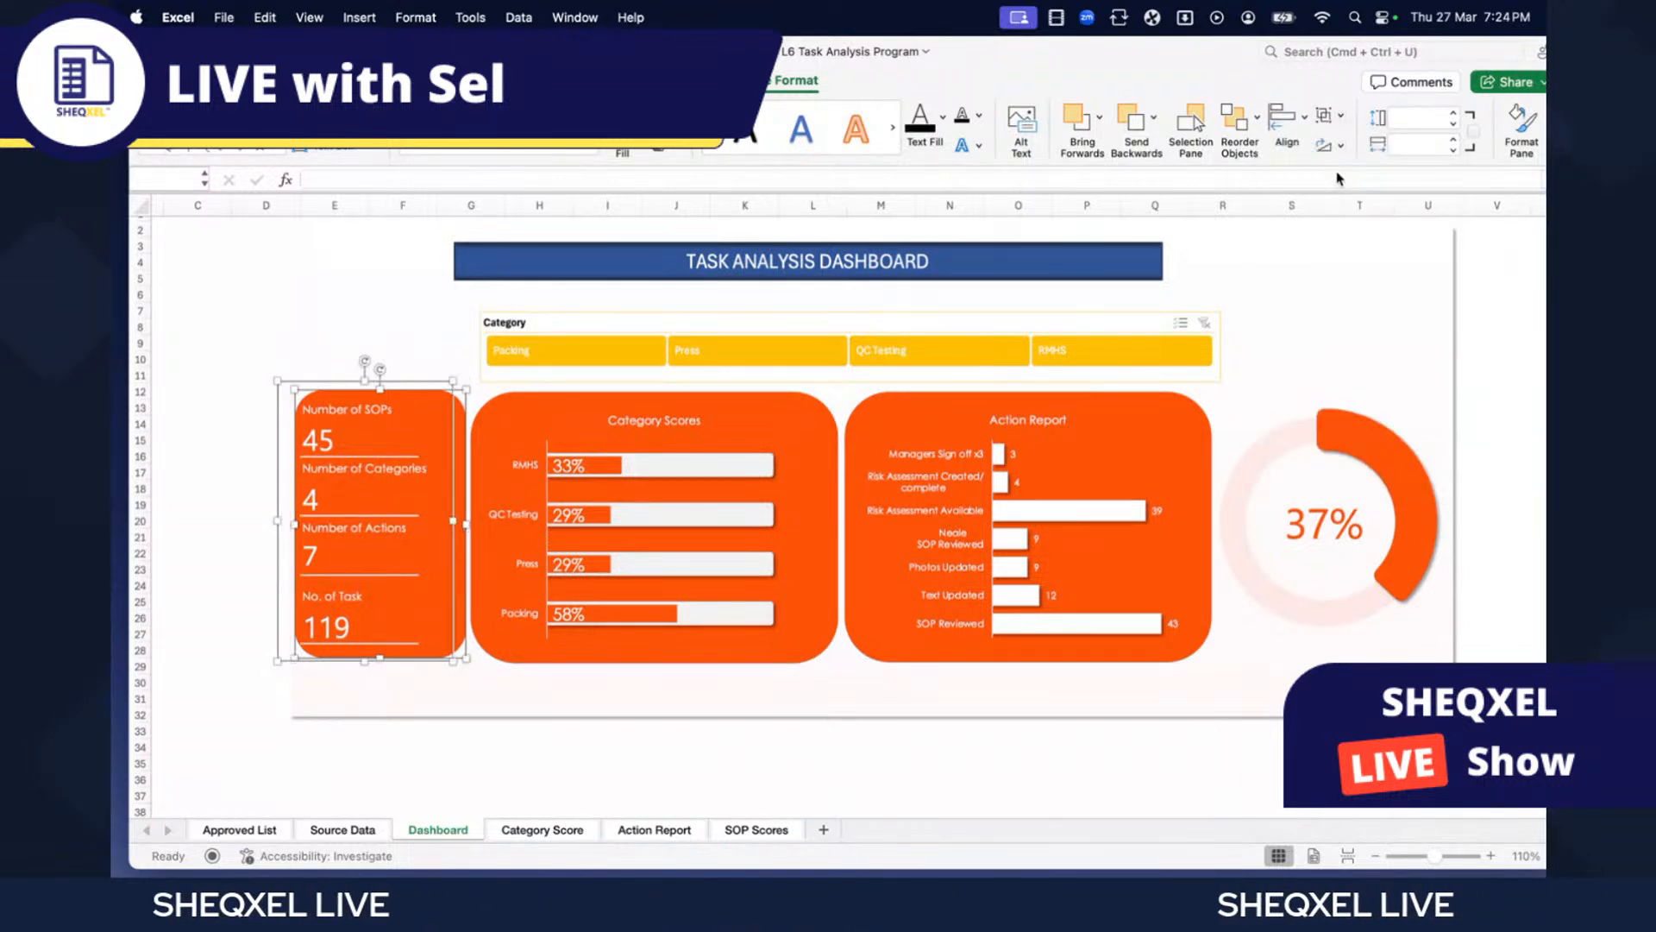
key("super+z")
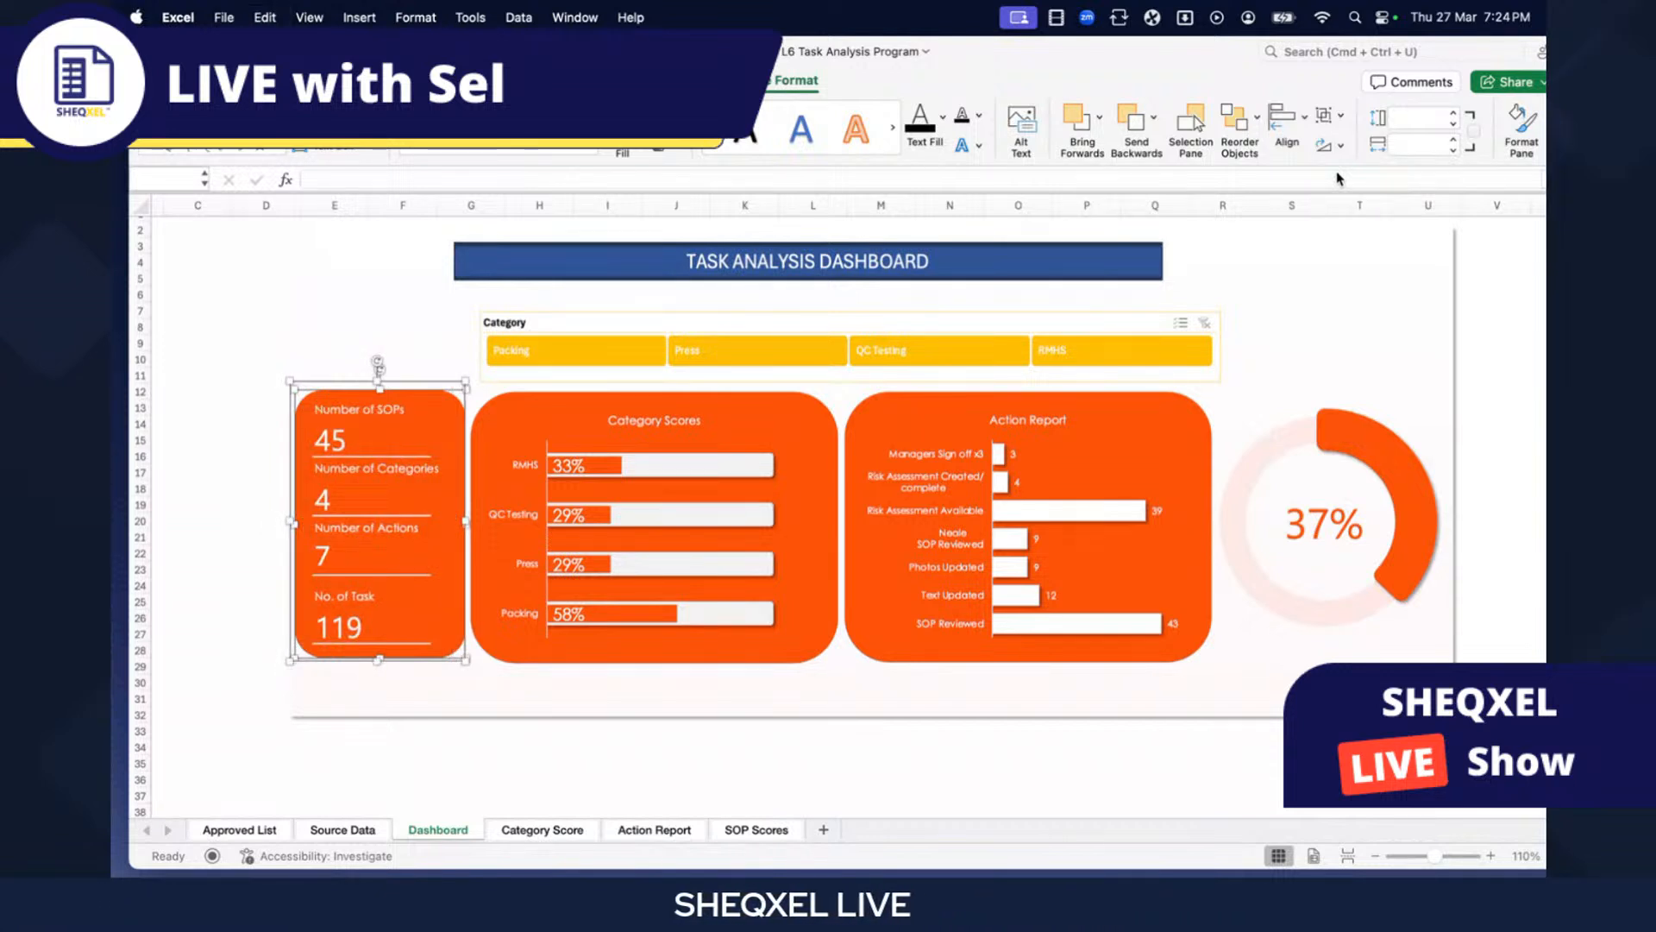
- Centre the combined KPI group horizontally with its orange background panel and group the two together
left_click(1286, 115)
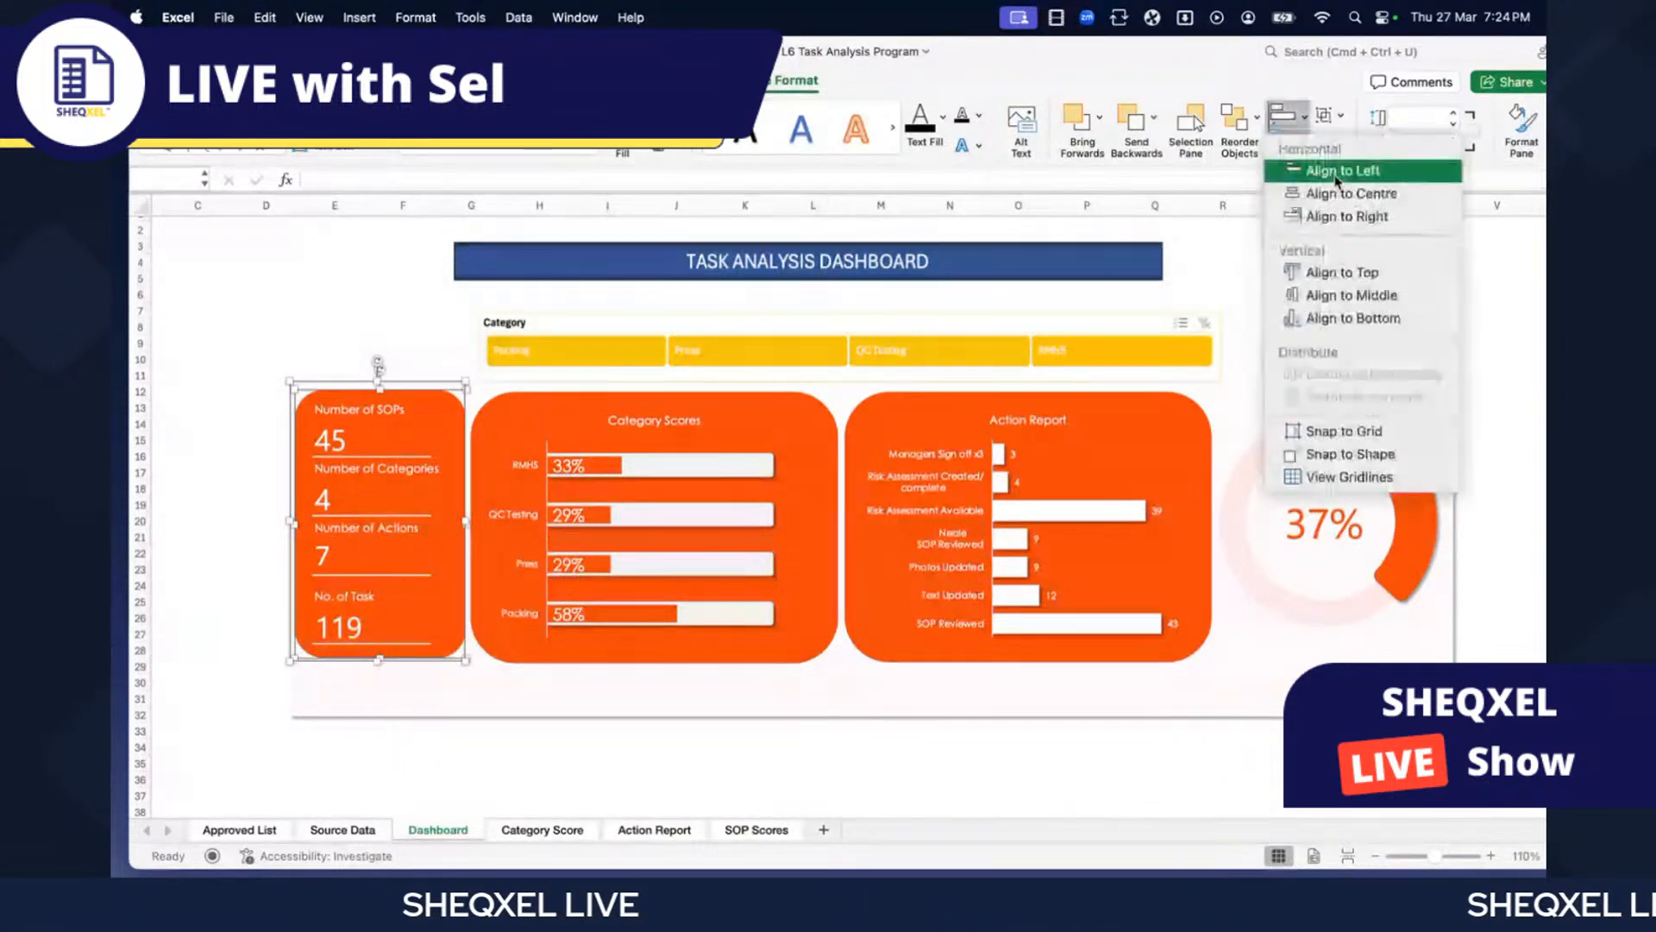
left_click(1343, 195)
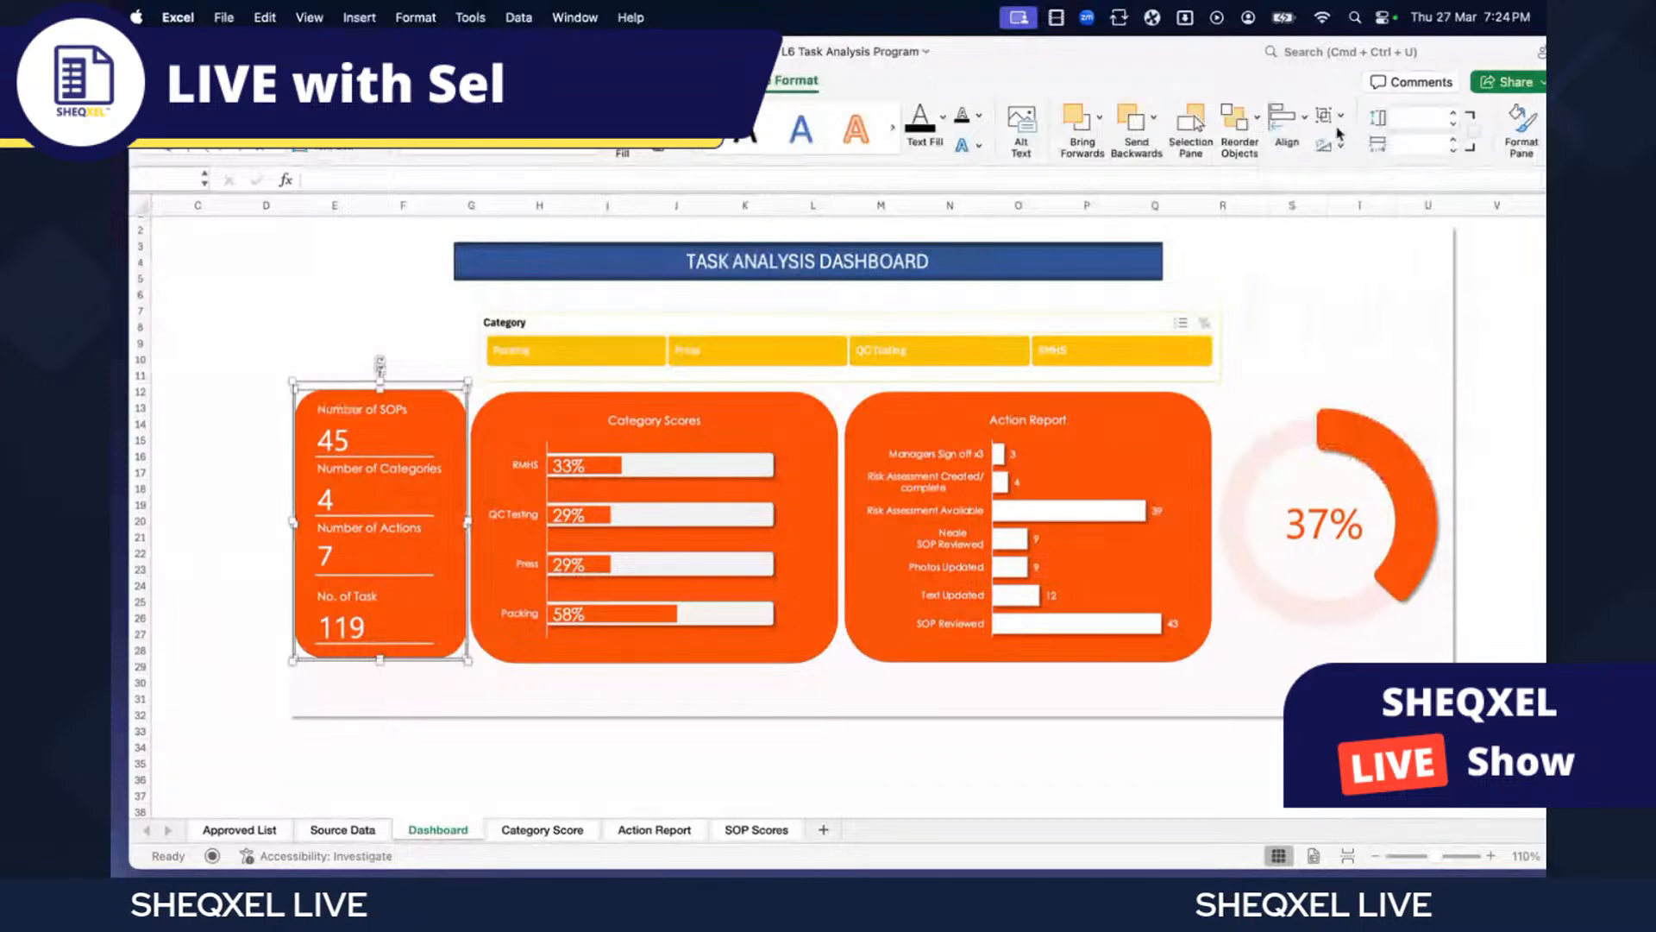
left_click(1337, 118)
left_click(1370, 141)
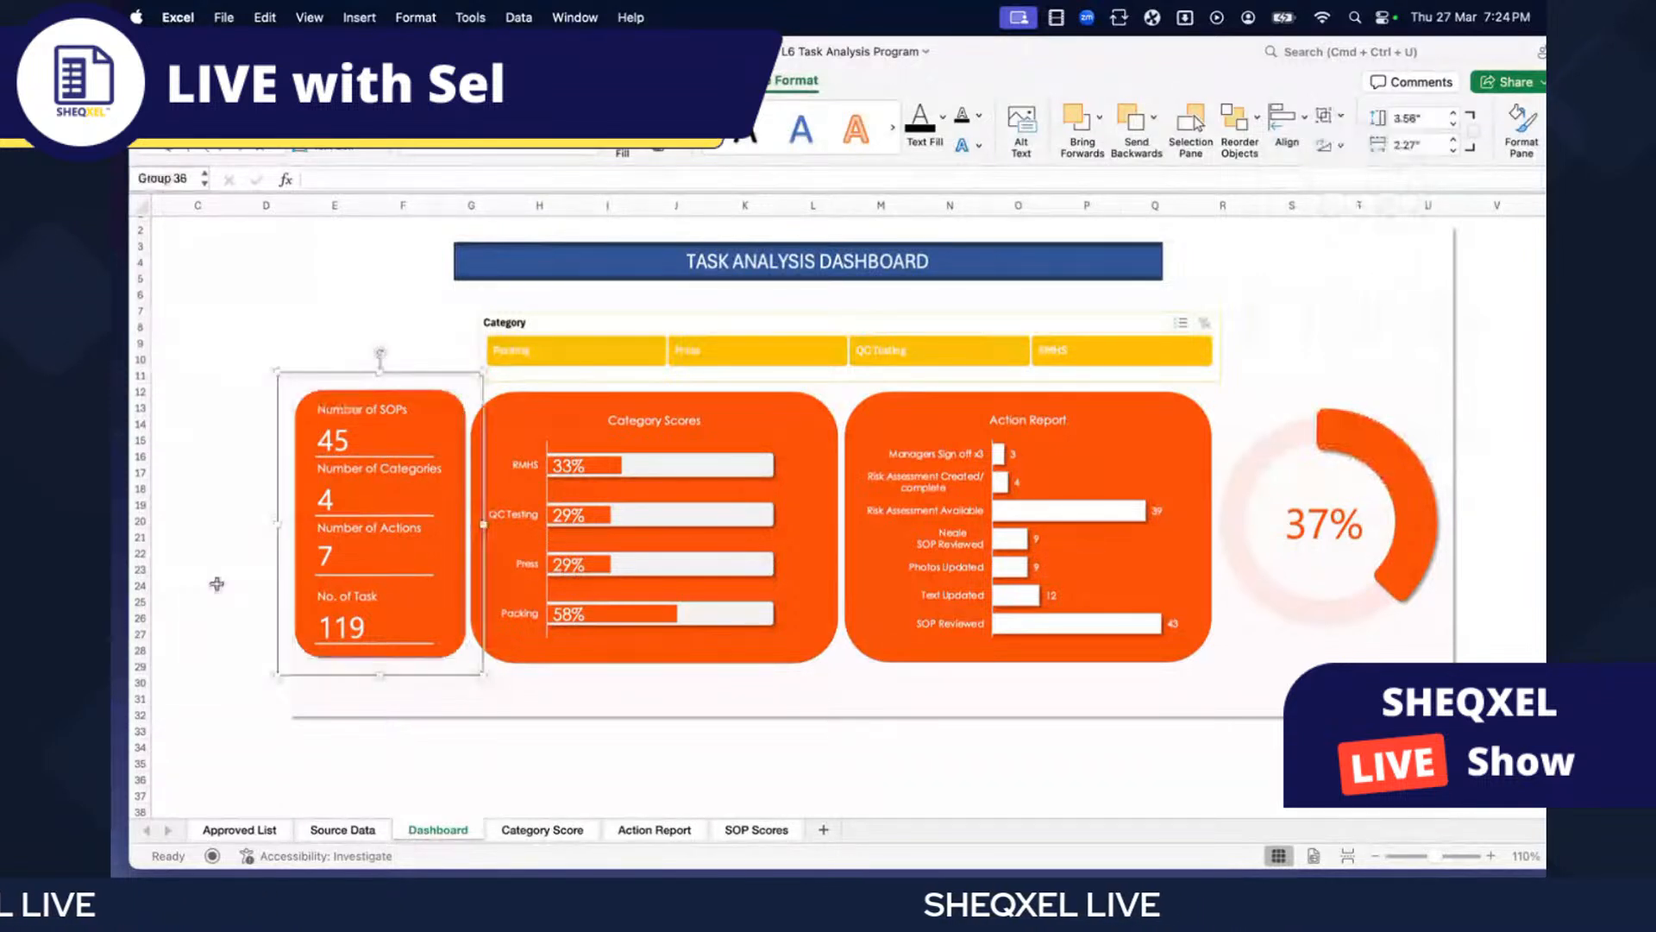
left_click(216, 584)
left_click(384, 614)
left_click(607, 739)
left_click(573, 627)
left_click(849, 616, "shift")
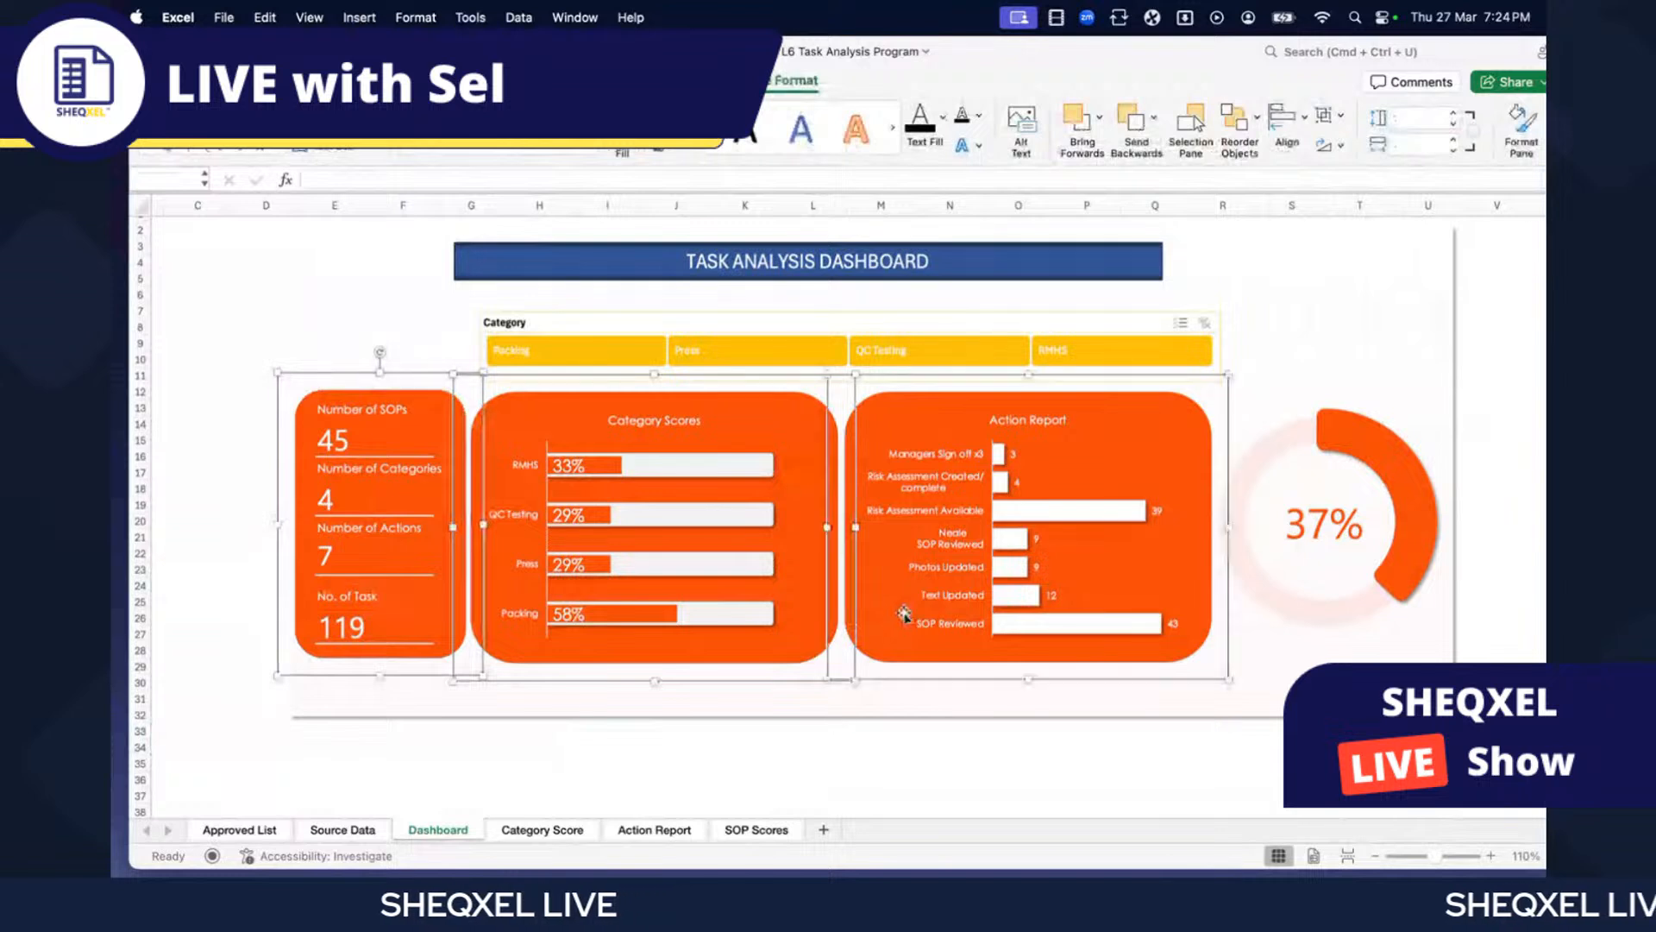
left_click(1358, 578, "shift")
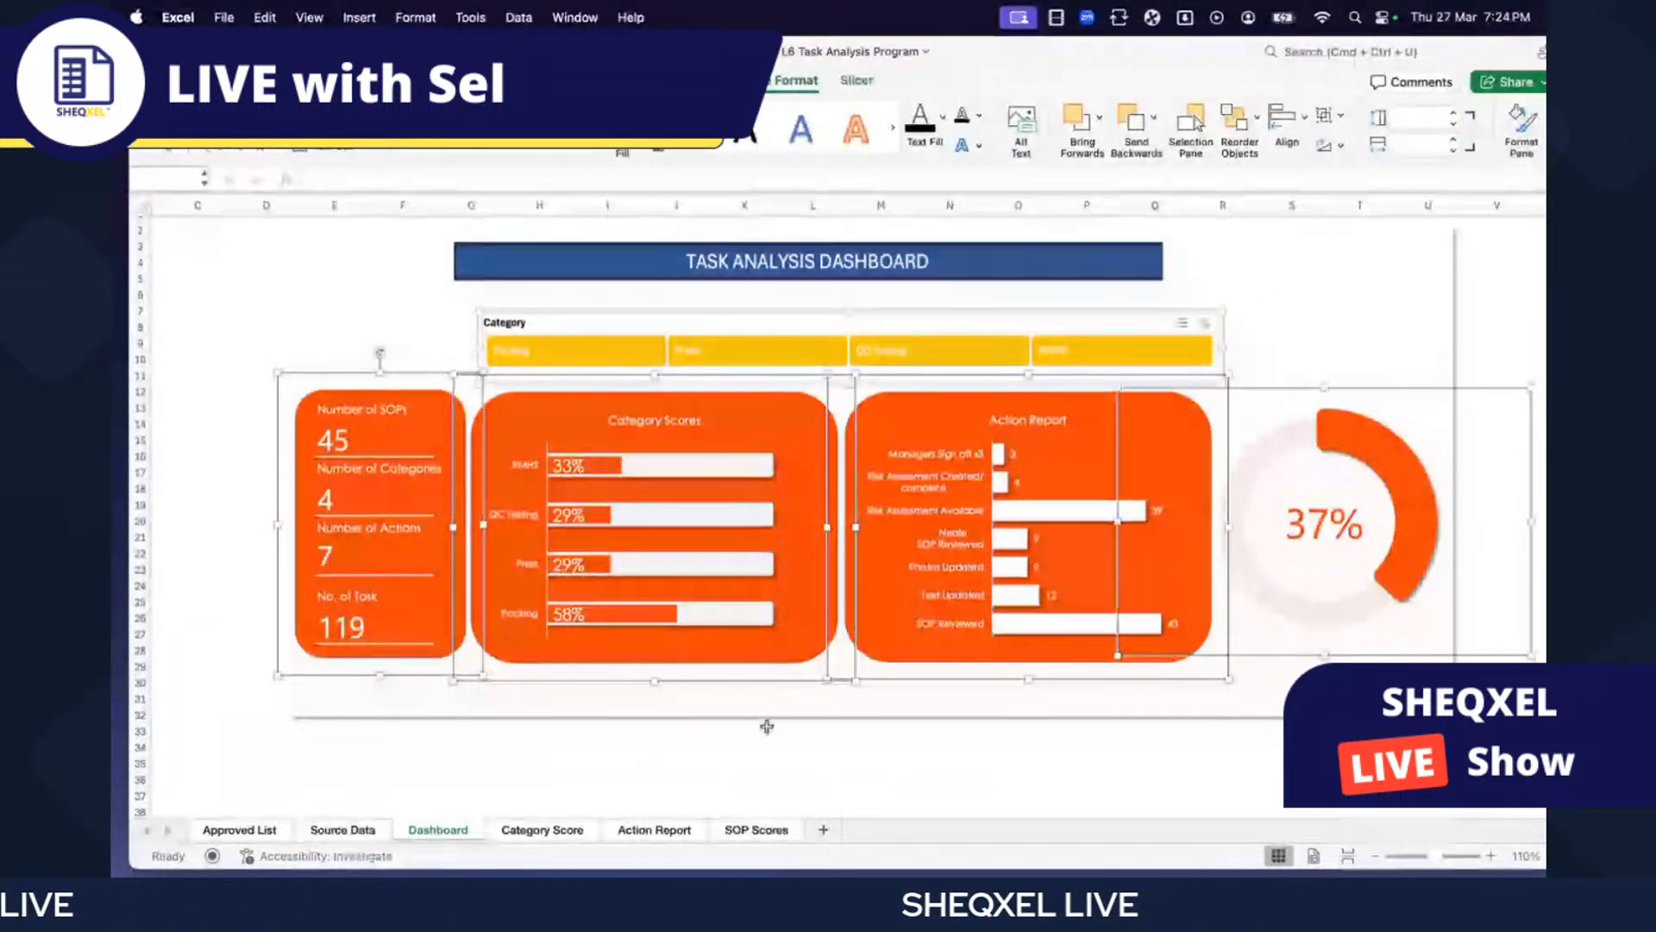
left_click(759, 745)
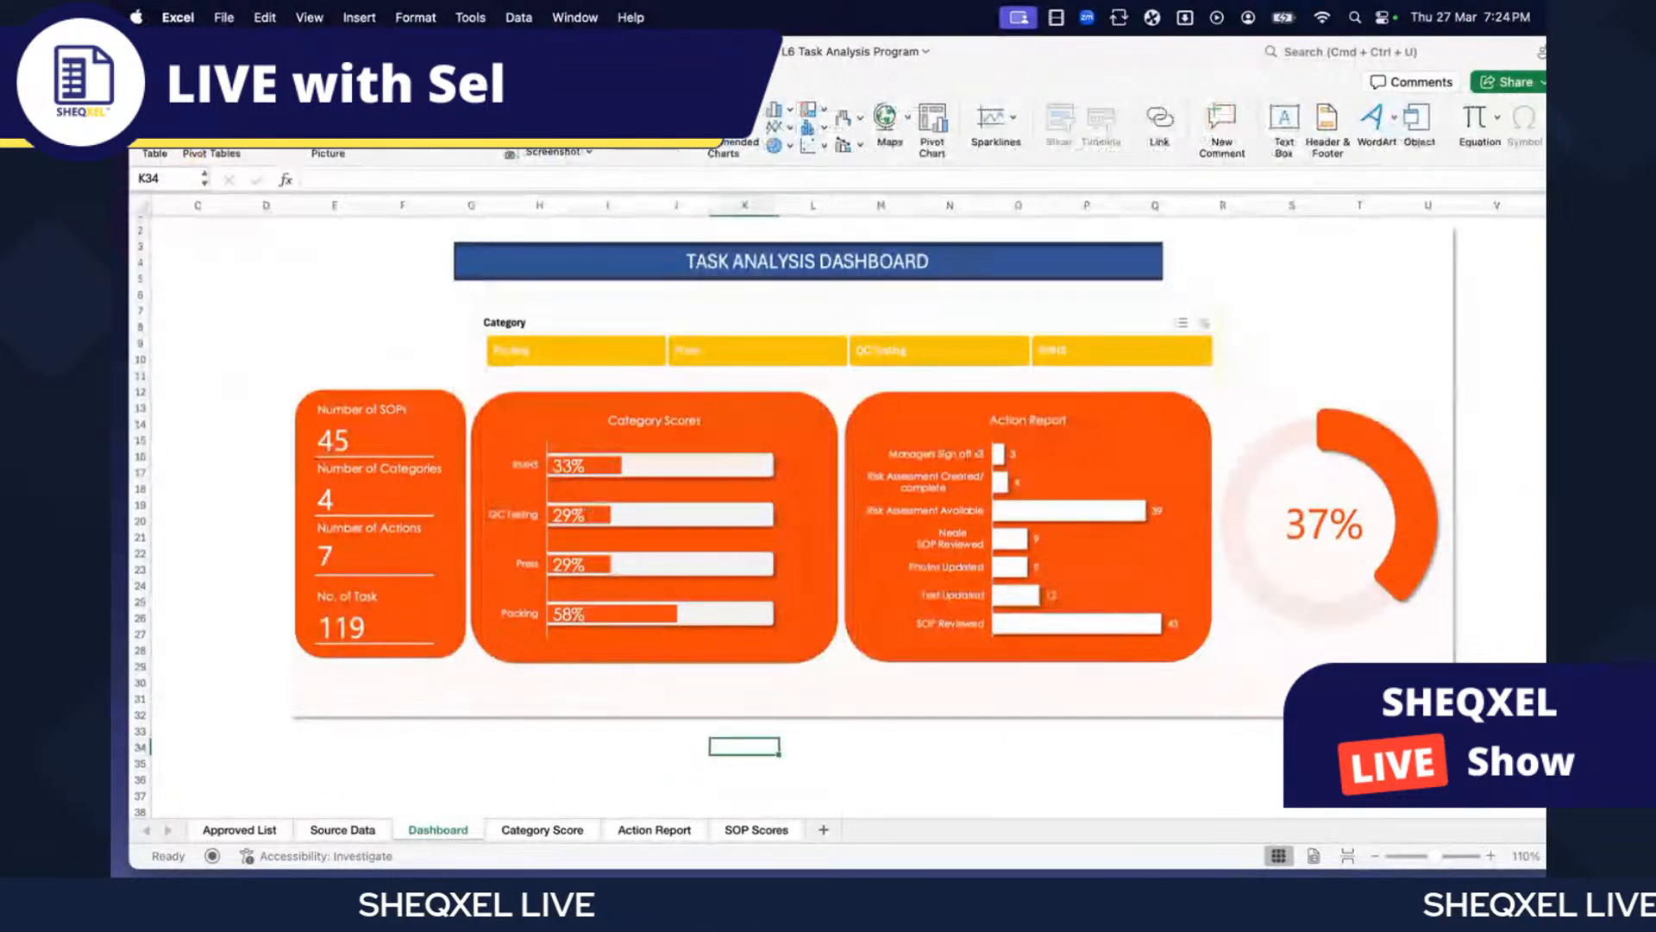
- Open the stock icon library for adding icons to the dashboard
left_click(432, 123)
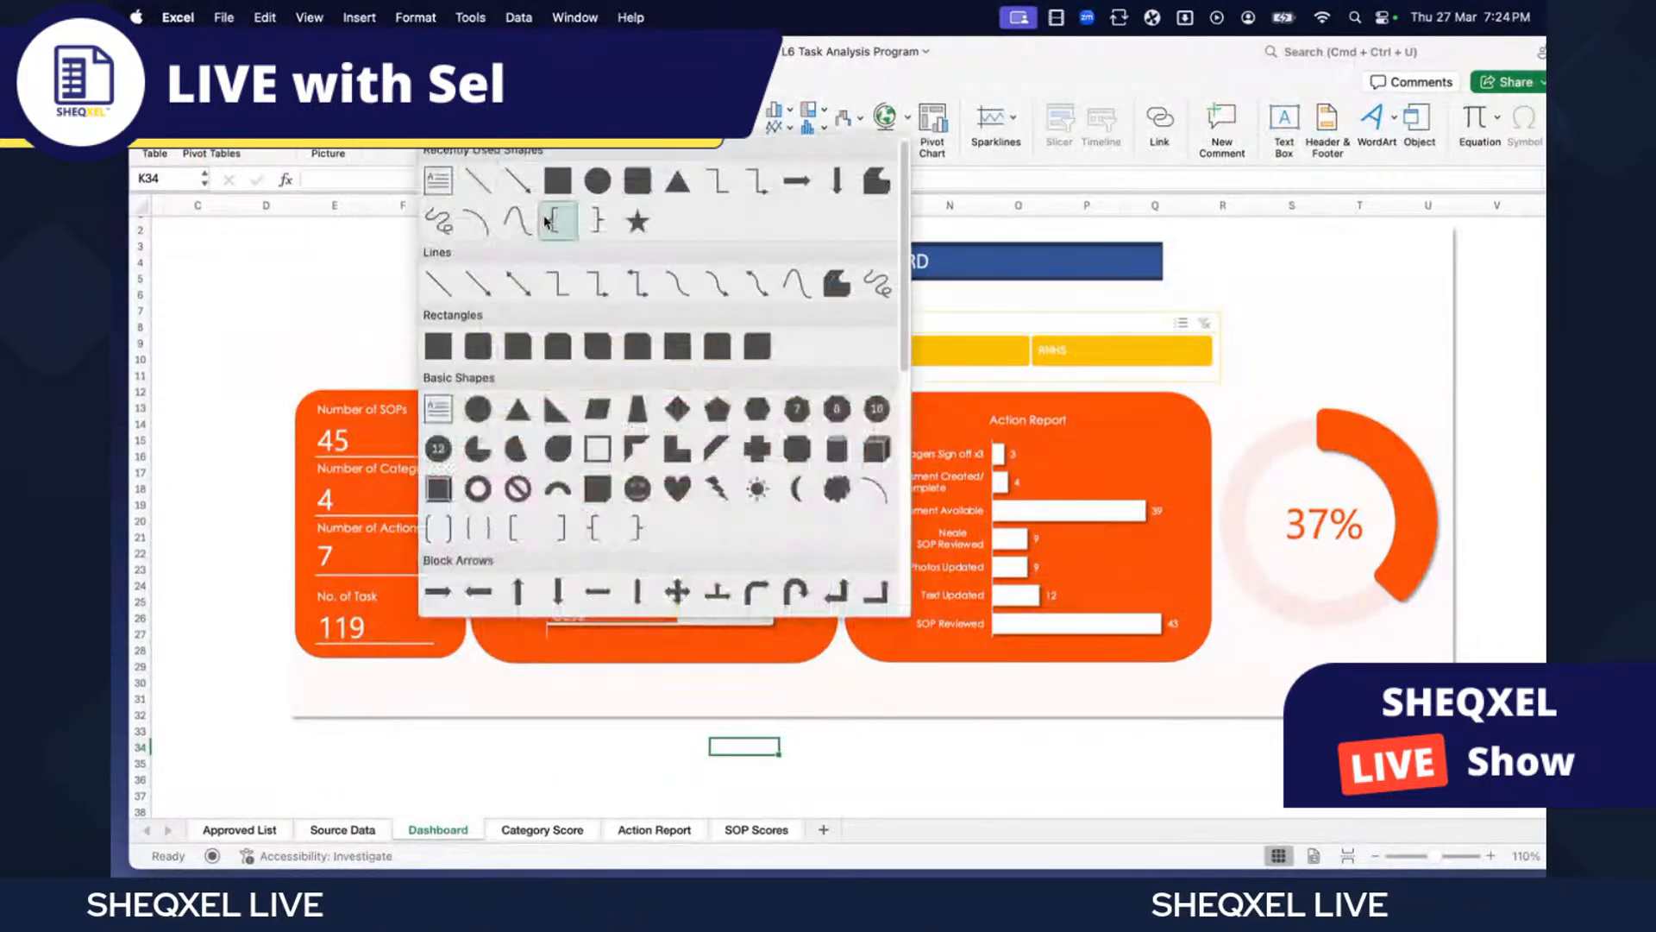
left_click(559, 221)
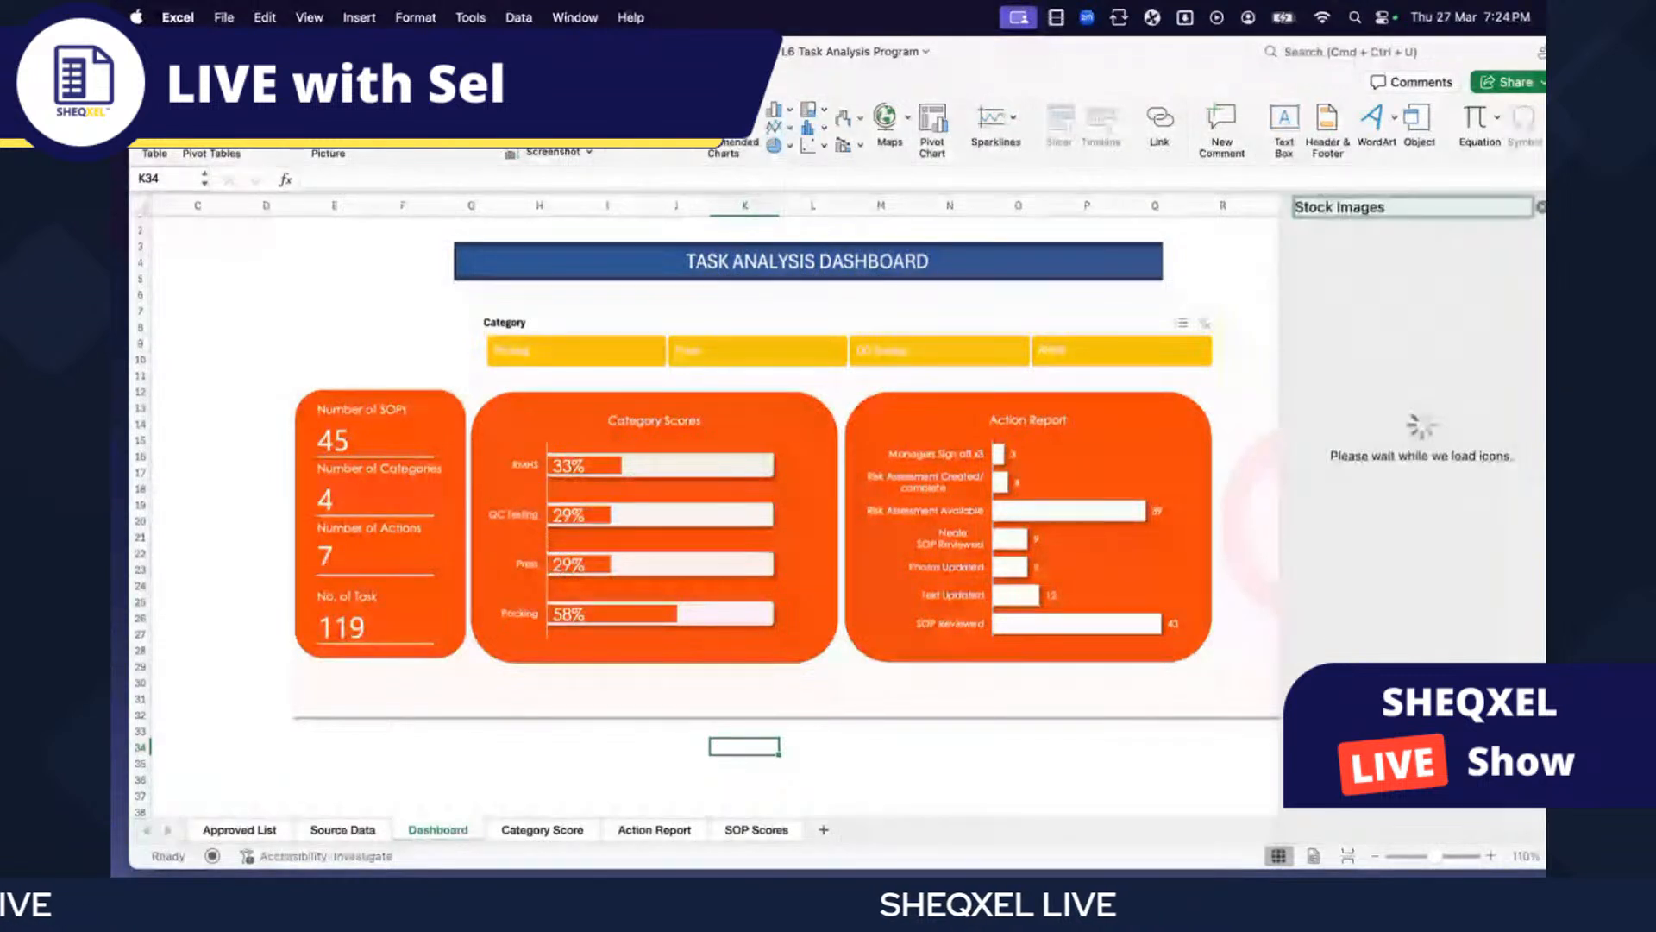
left_click(1209, 363)
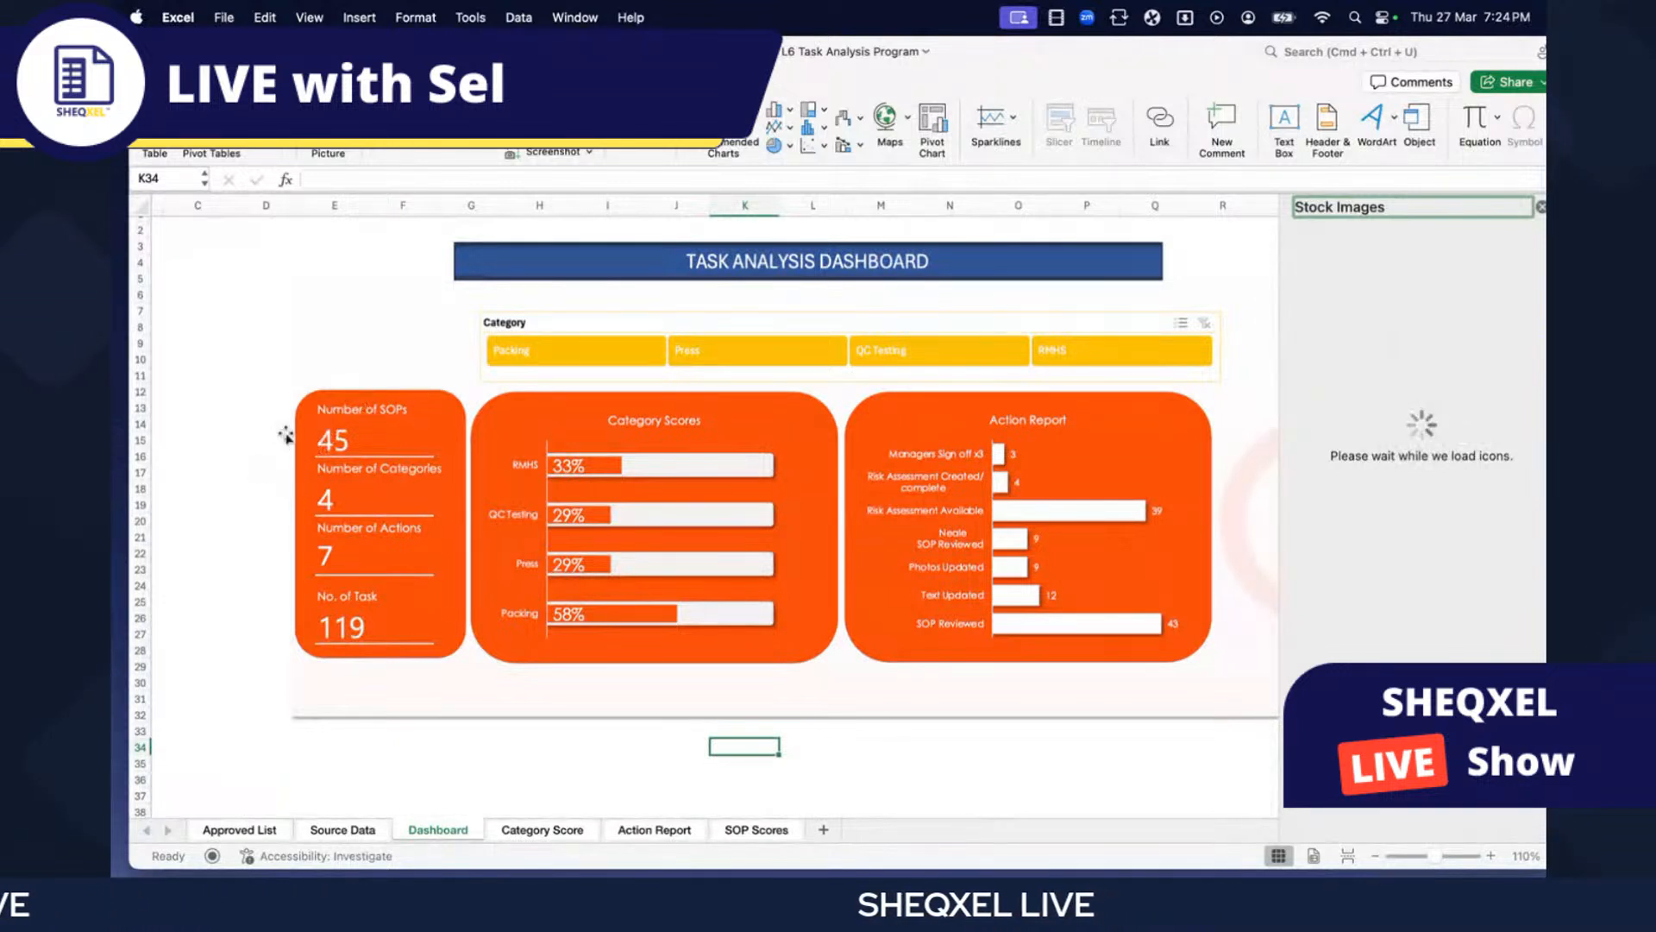
- Widen the orange KPI background panel slightly by extending its left edge outward
left_click(299, 505)
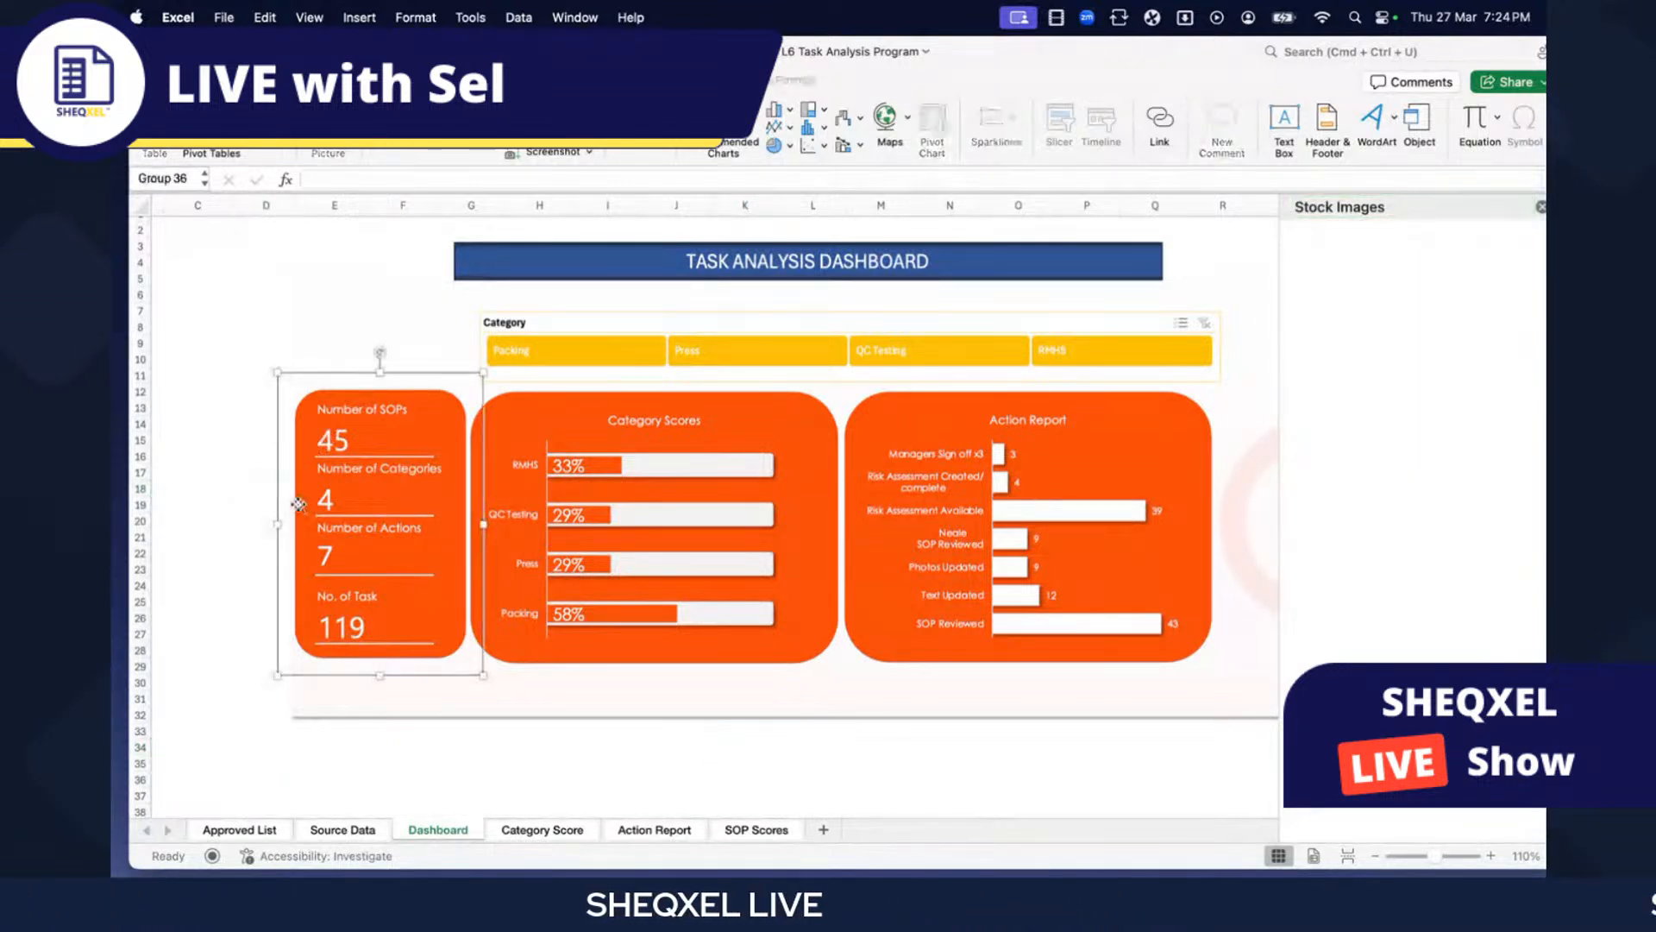
left_click_drag(295, 523, 288, 524)
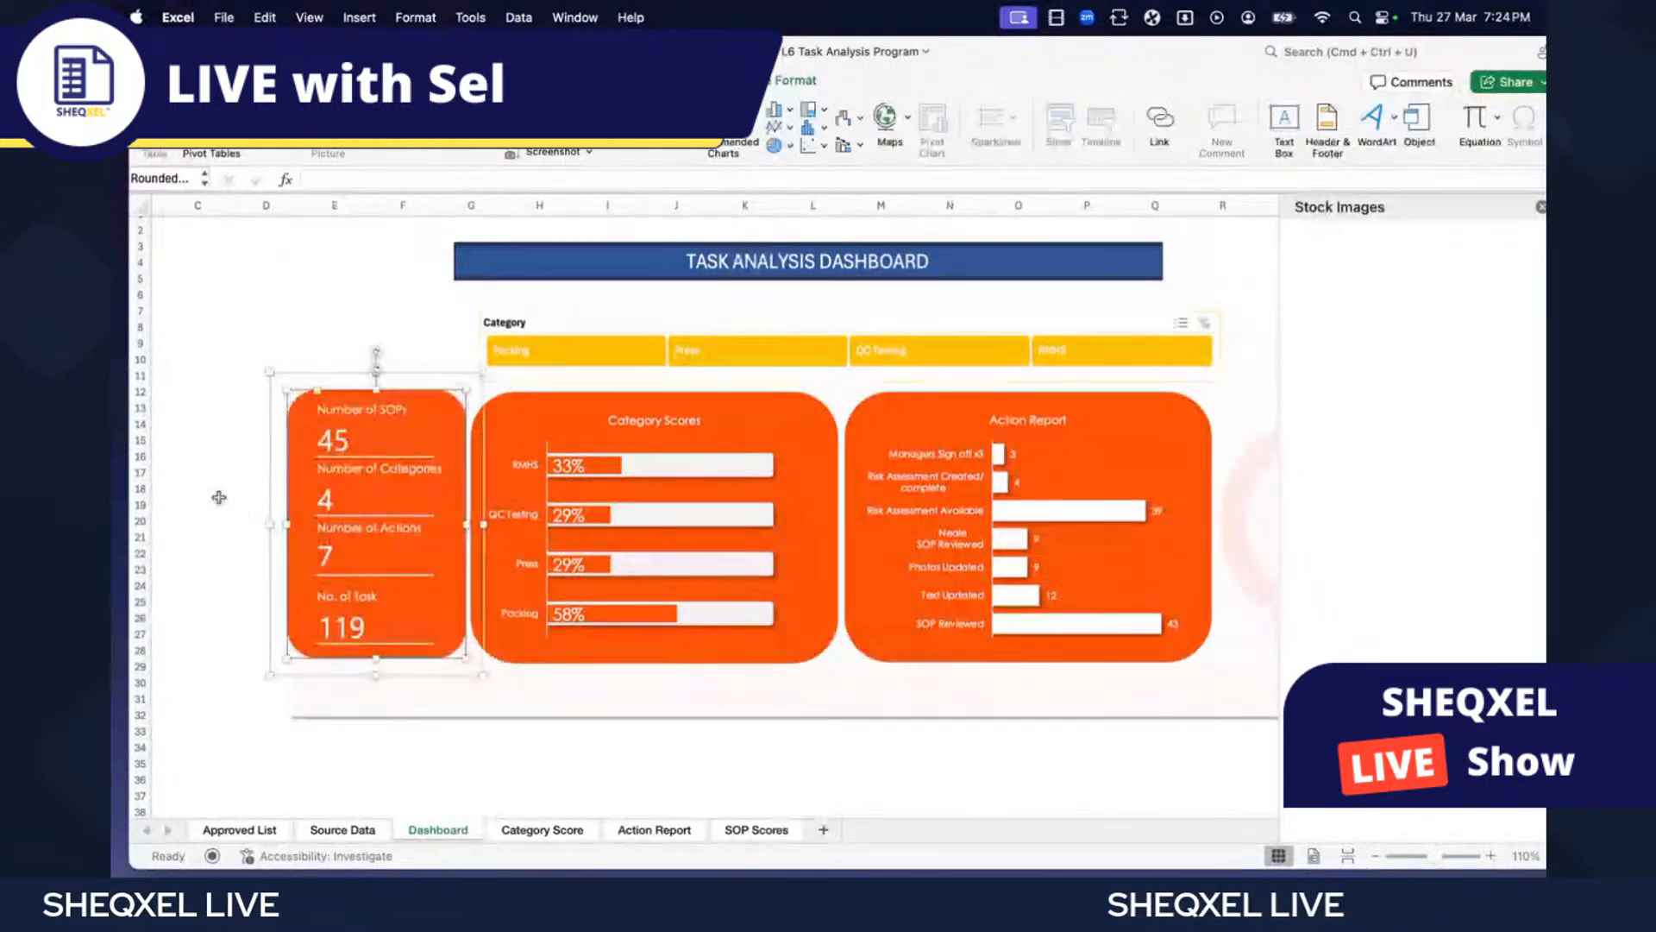
left_click(216, 488)
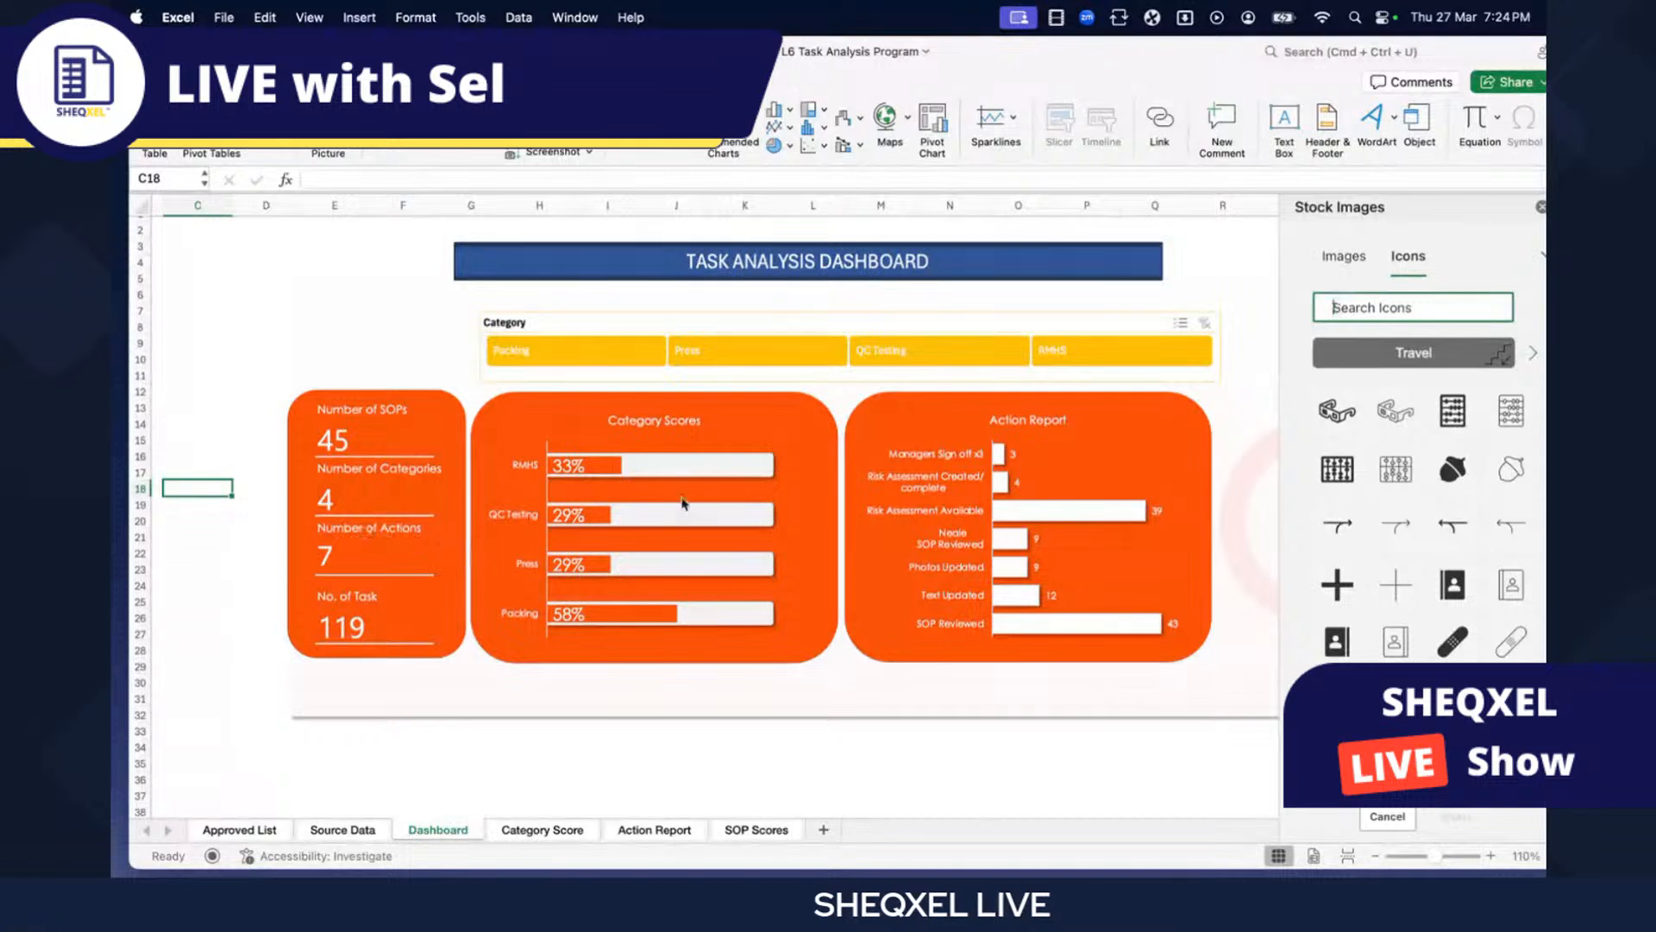
- Select two solid bar chart icons from the stock icon library, a plain one and a downward-trend one
scroll(1458, 518, "down", 5)
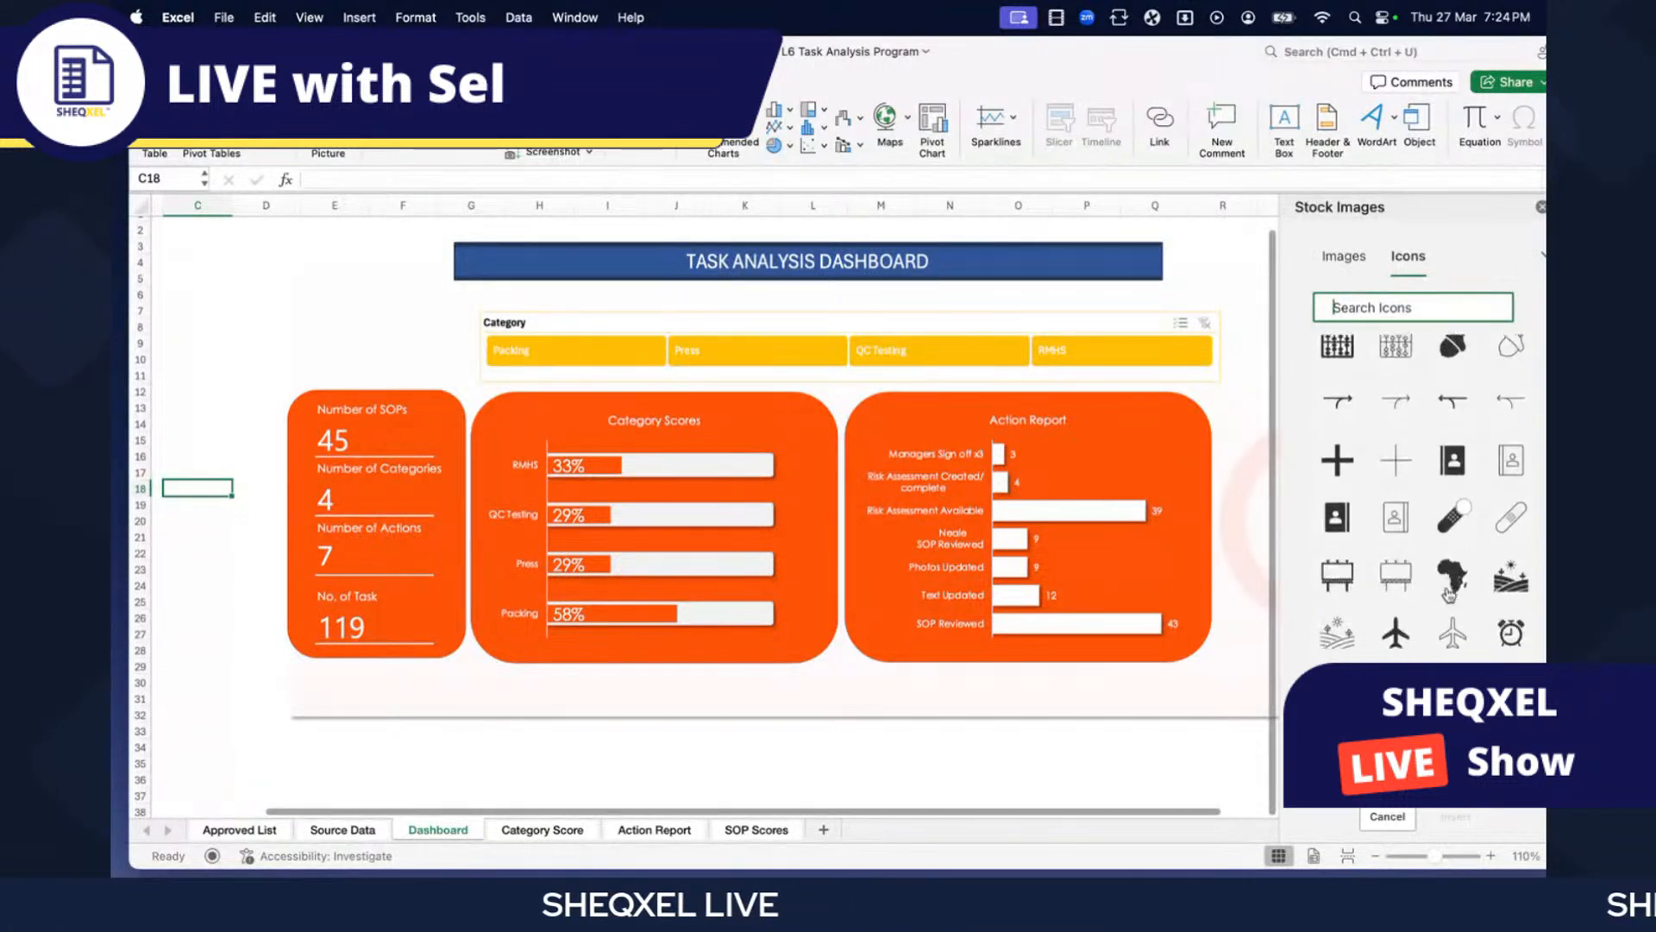
scroll(1456, 577, "down", 10)
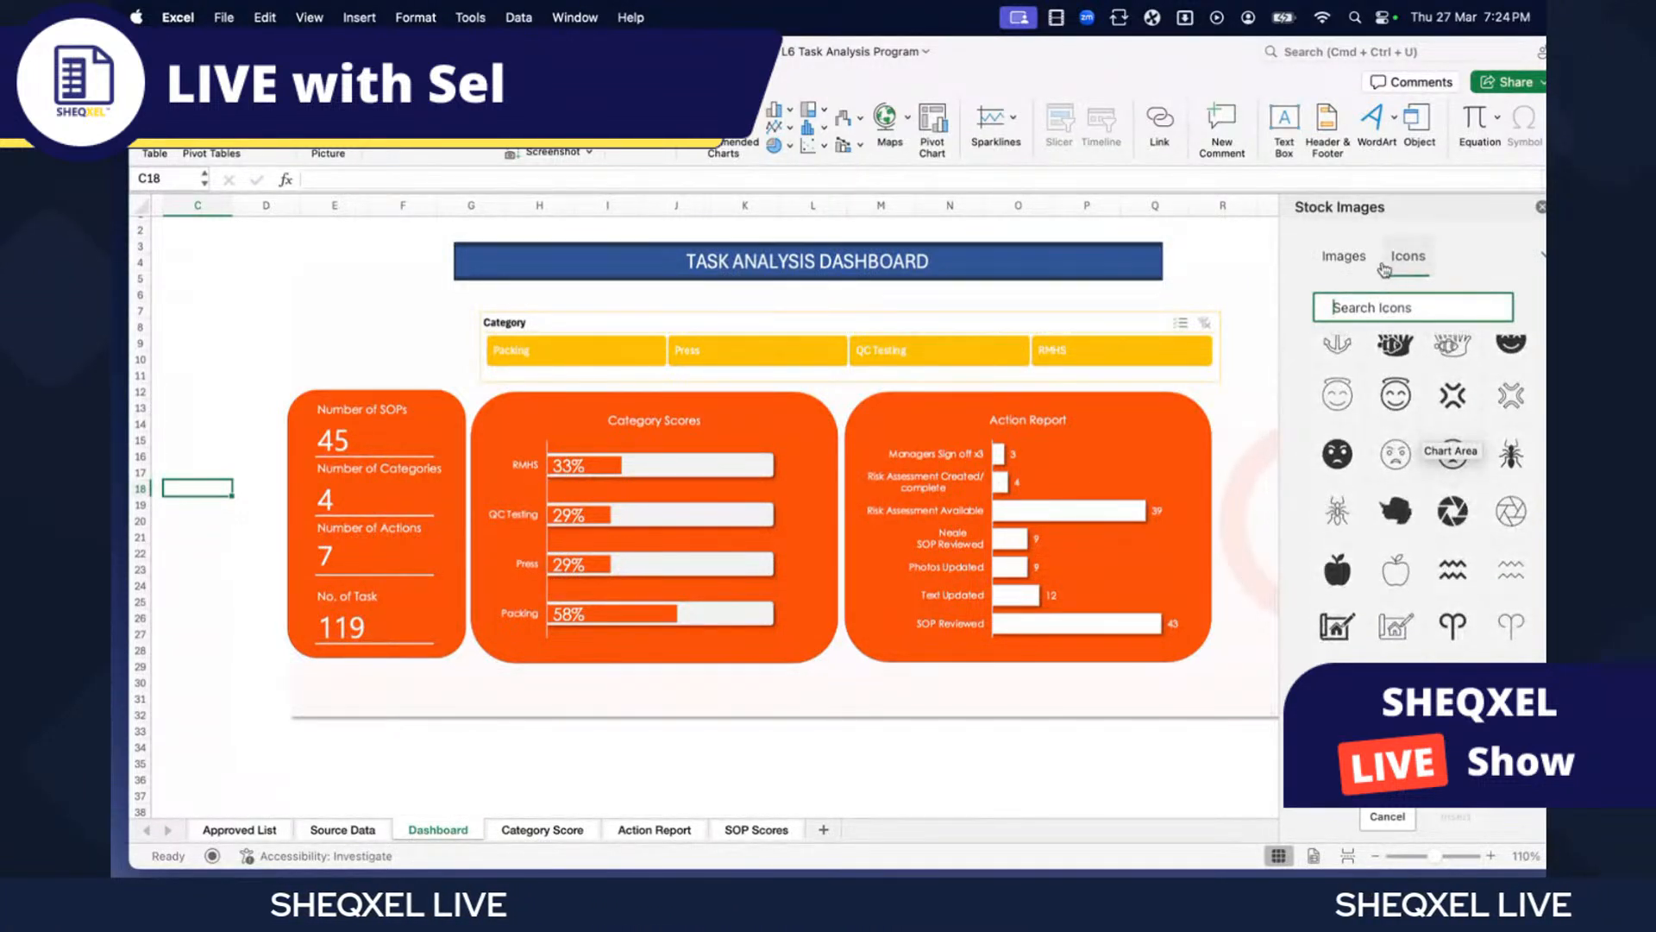
scroll(1422, 553, "down", 5)
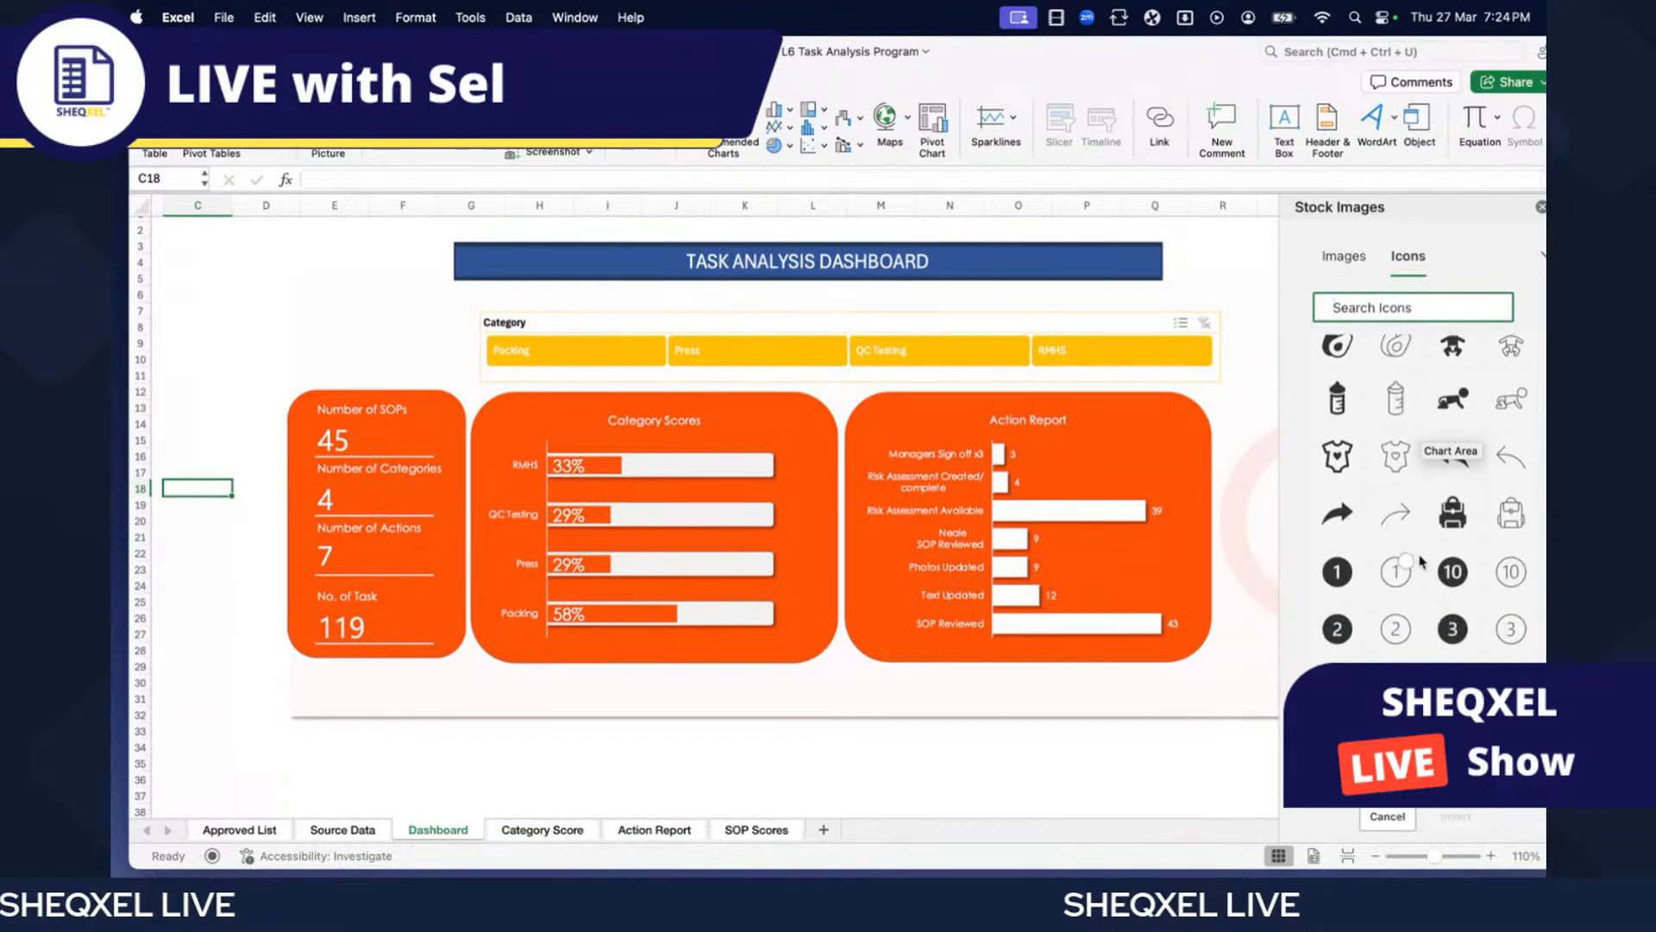
scroll(1397, 565, "down", 5)
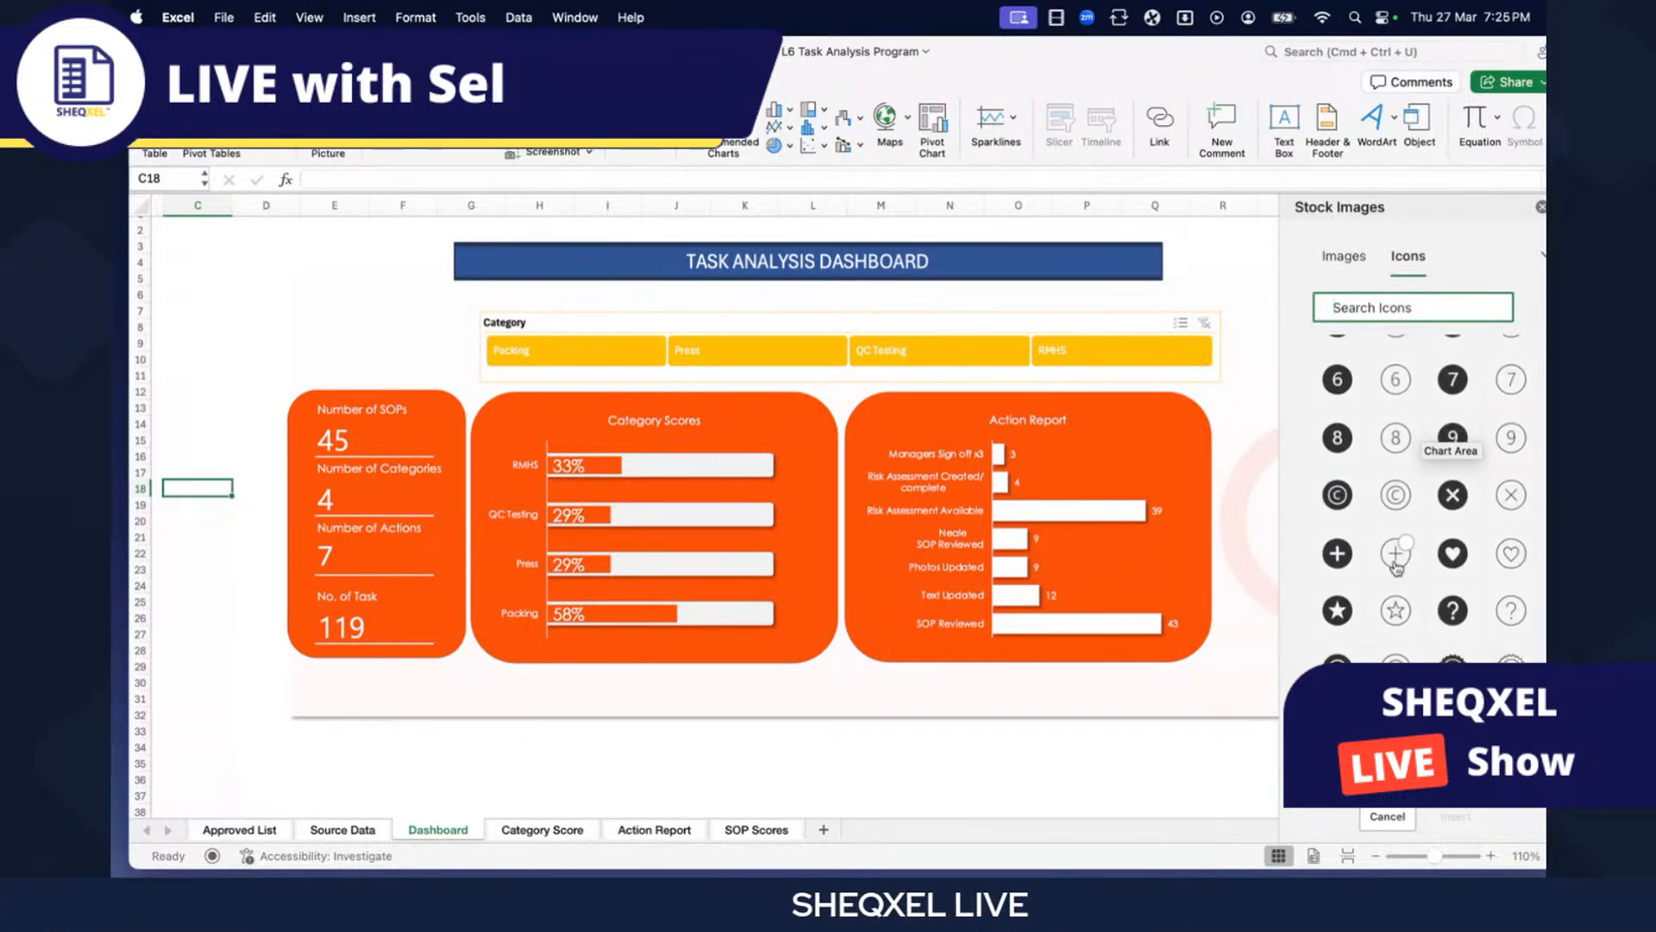
scroll(1398, 565, "down", 5)
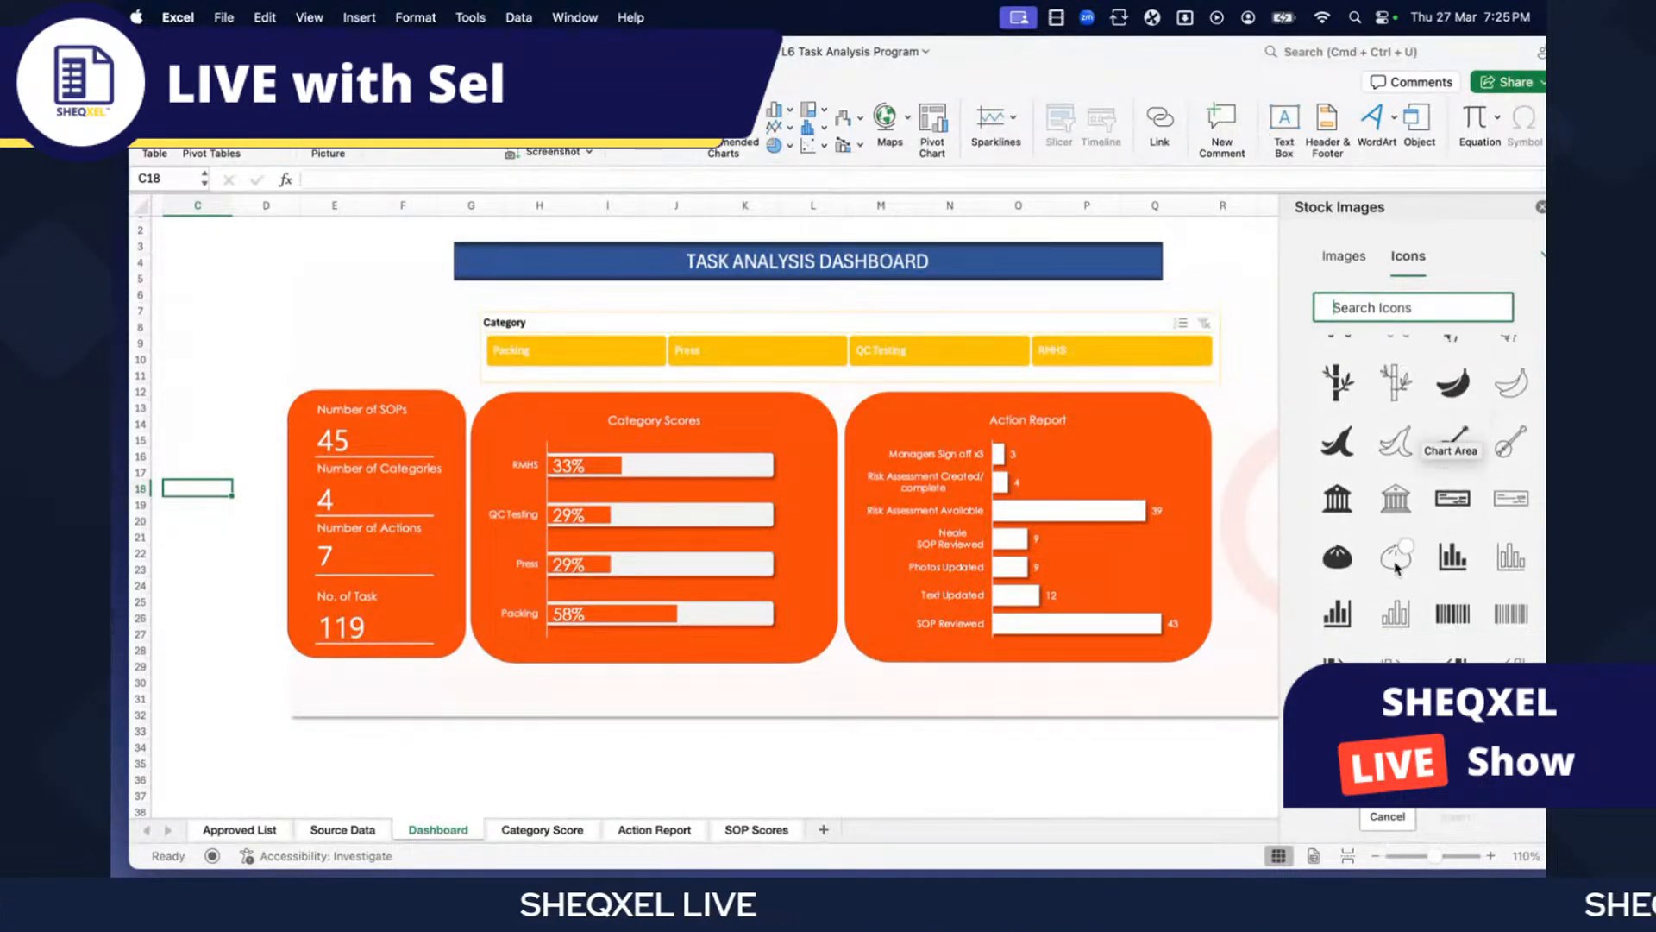
scroll(1447, 610, "down", 1)
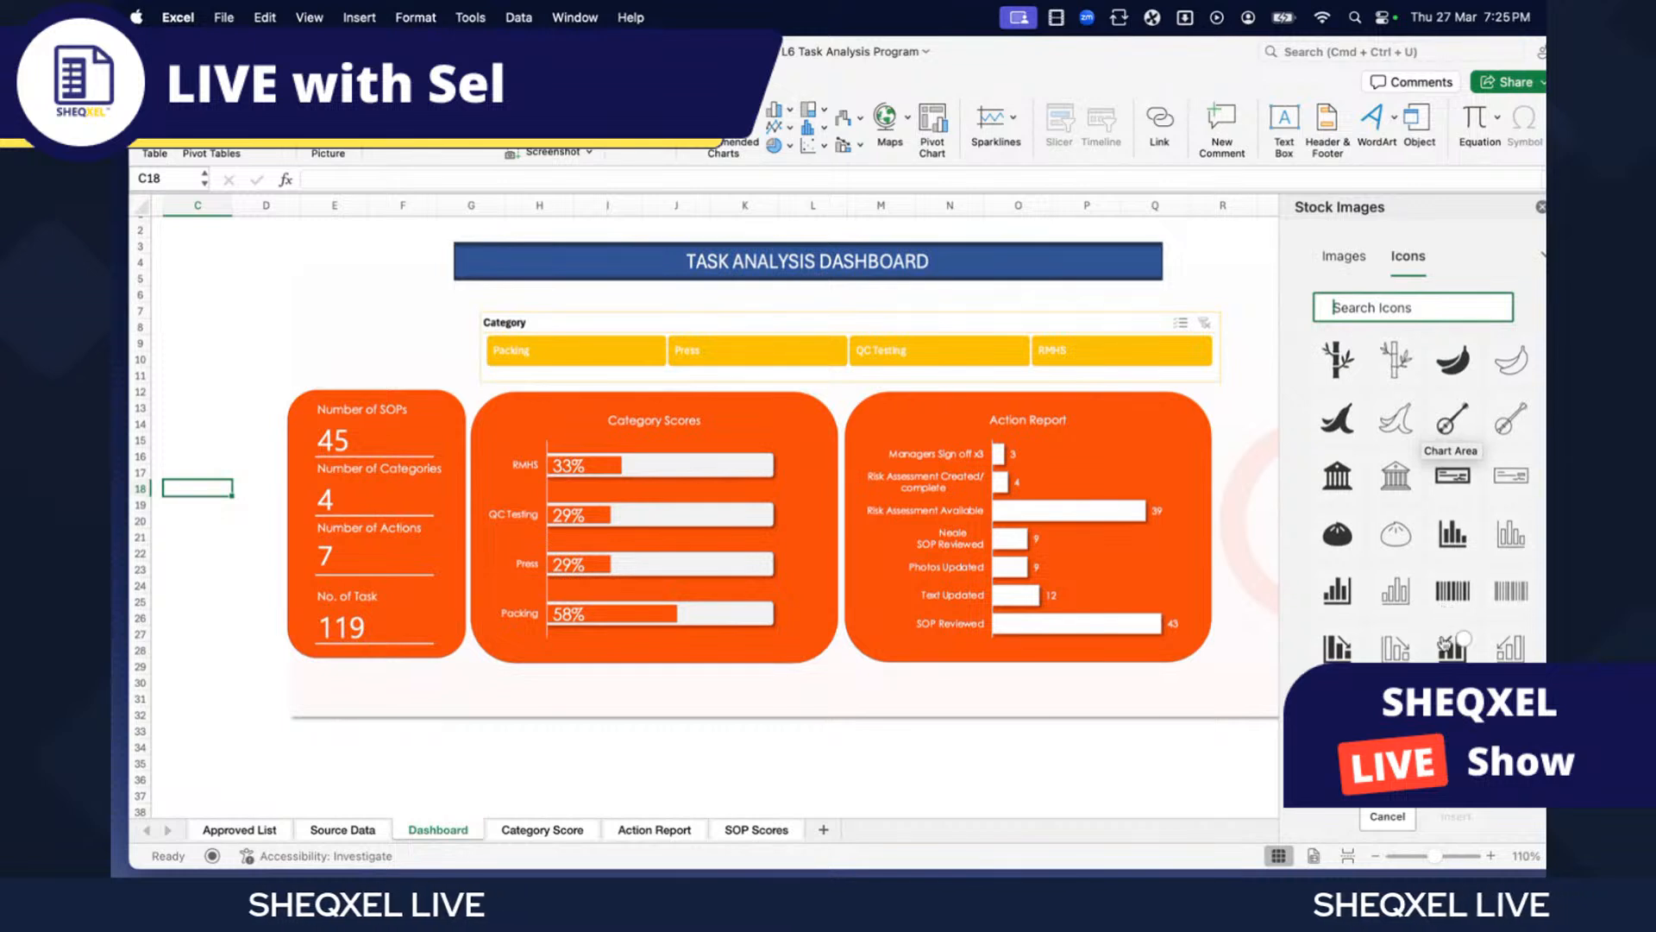
scroll(1467, 650, "down", 2)
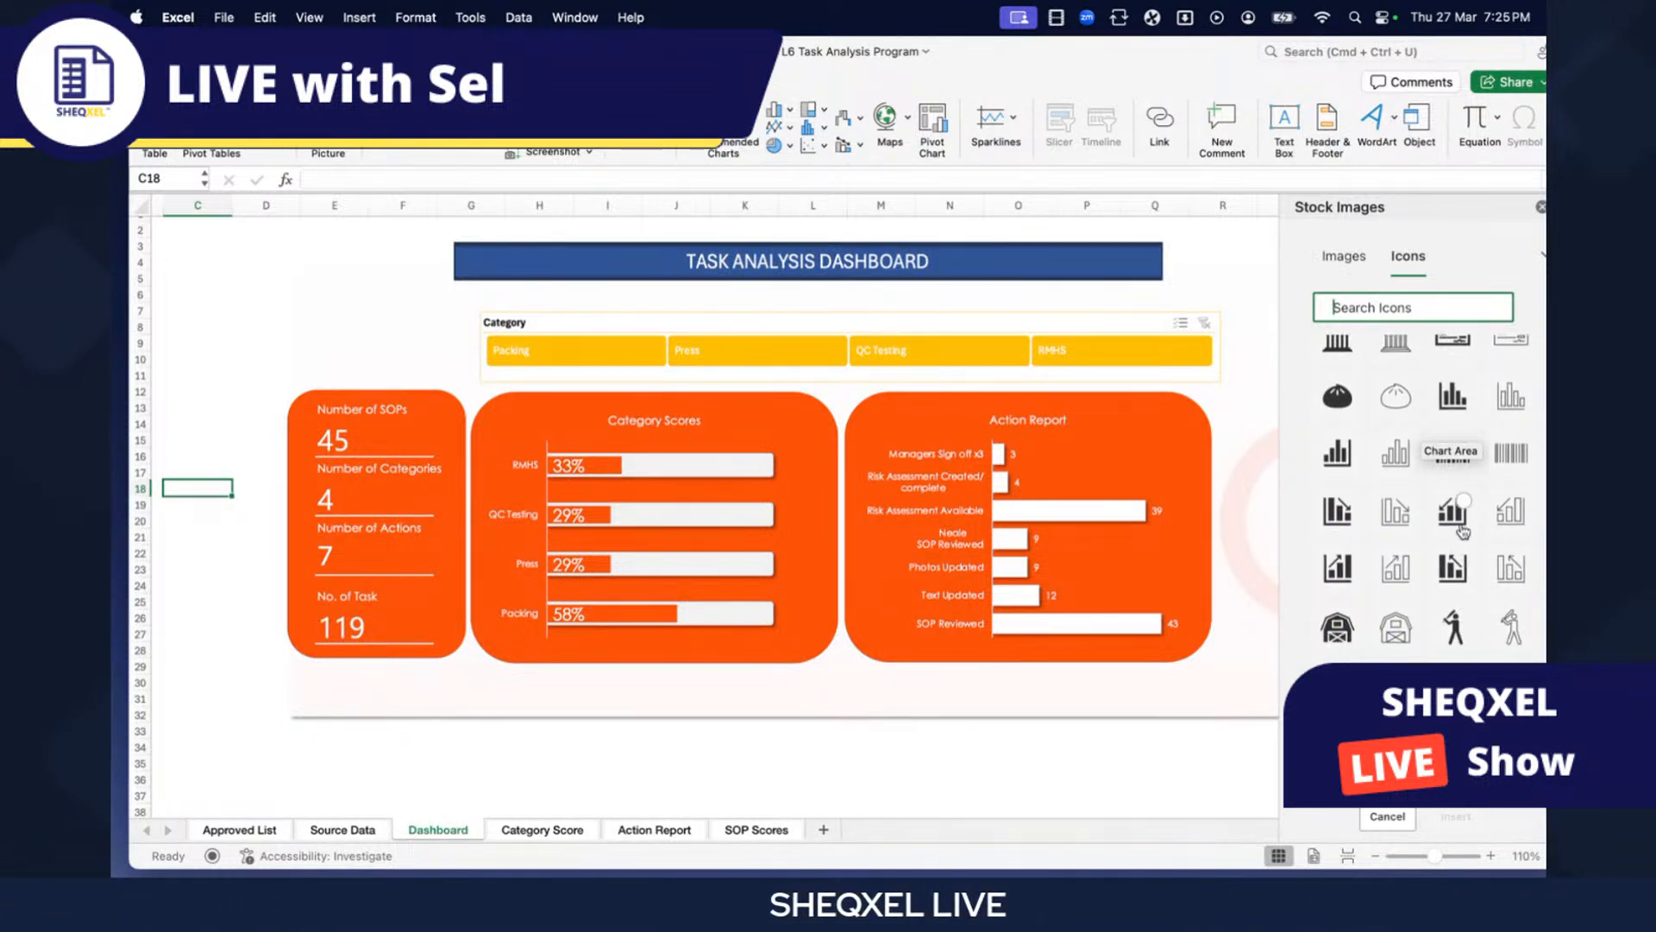
left_click(1339, 507)
left_click(1453, 395)
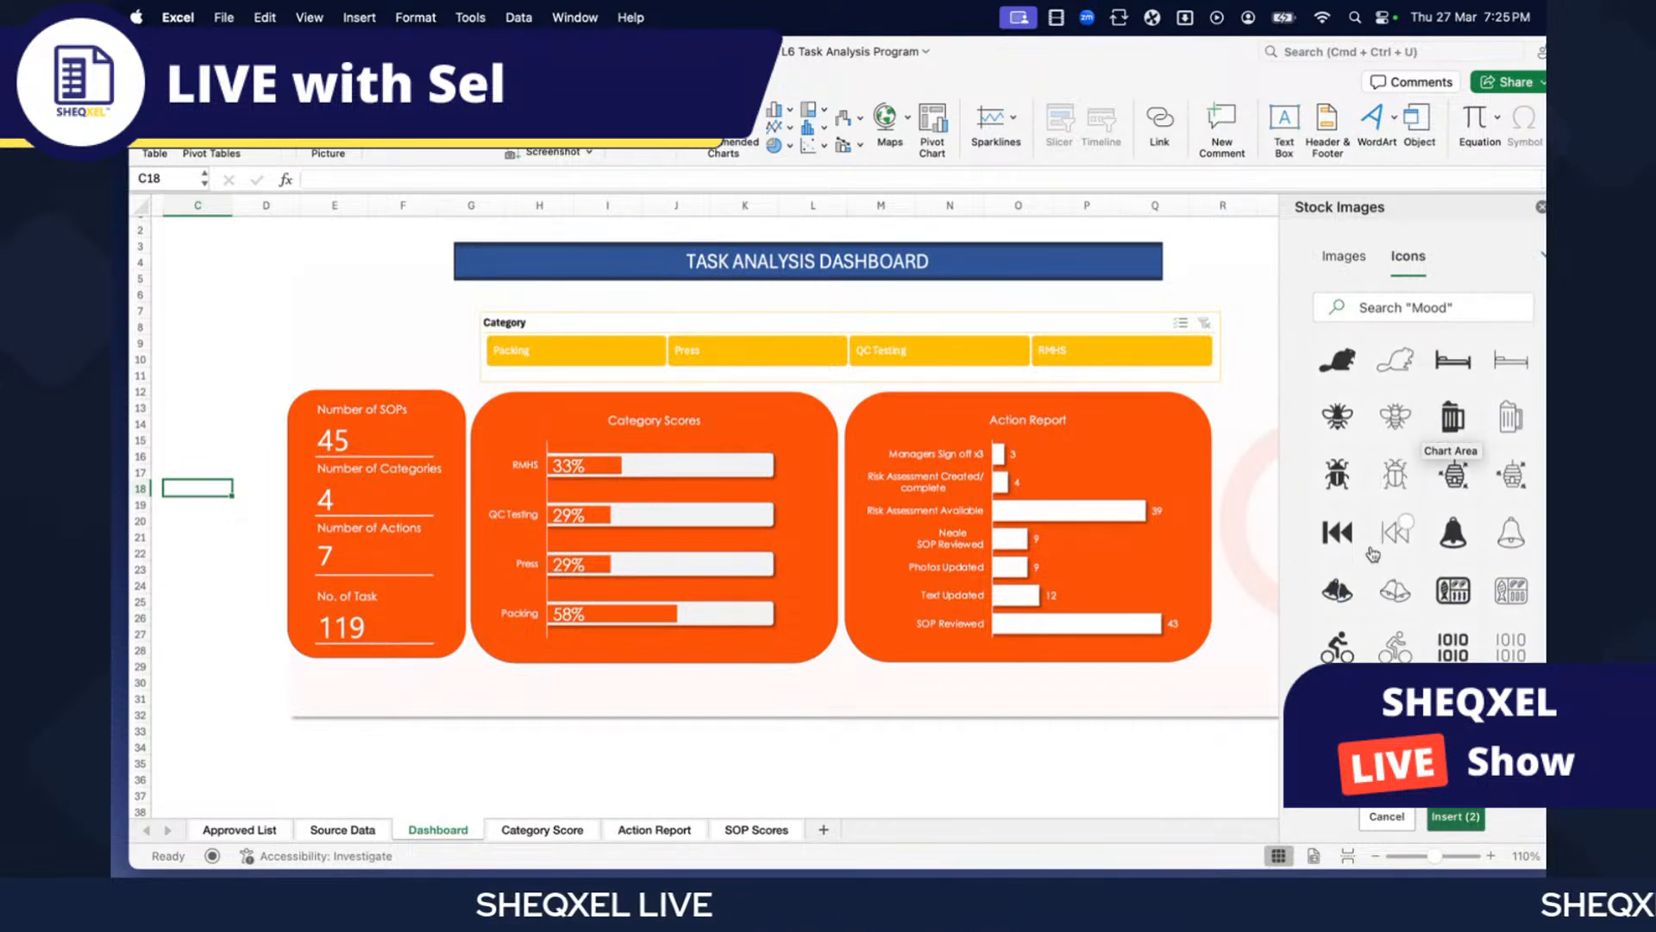
- Browse the stock icon library beyond the bar charts for further icons suited to the dashboard's task figures
scroll(1373, 554, "down", 2)
scroll(1372, 554, "down", 2)
scroll(1372, 554, "down", 2)
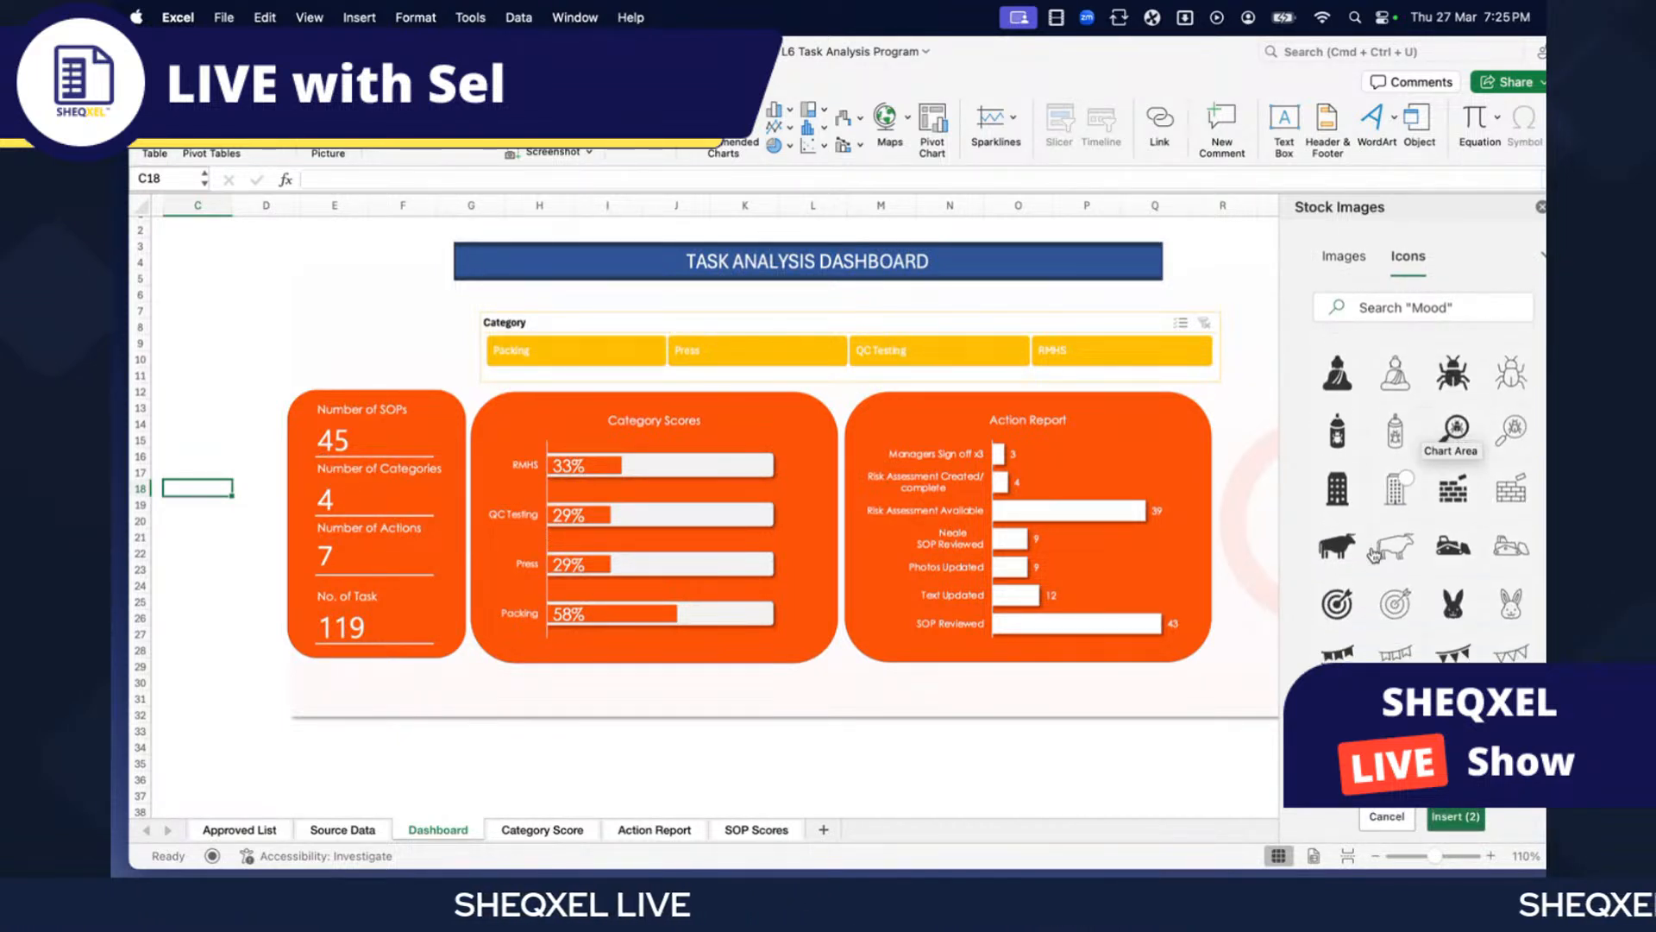
scroll(1375, 553, "down", 3)
scroll(1374, 554, "down", 1)
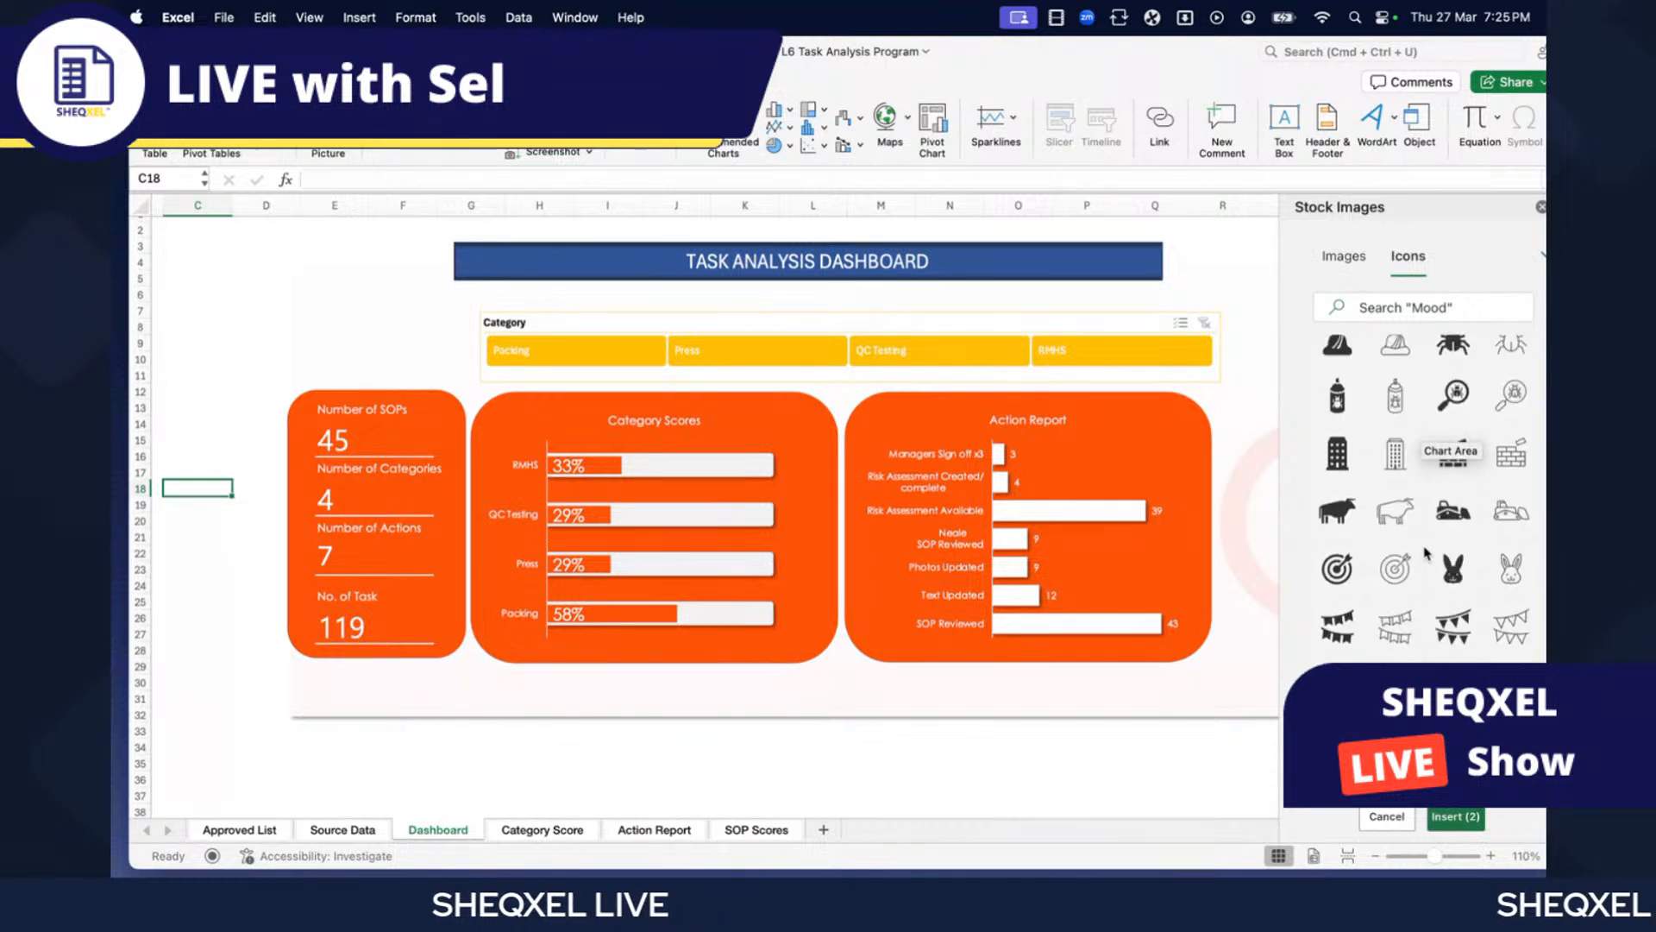
scroll(1425, 552, "down", 15)
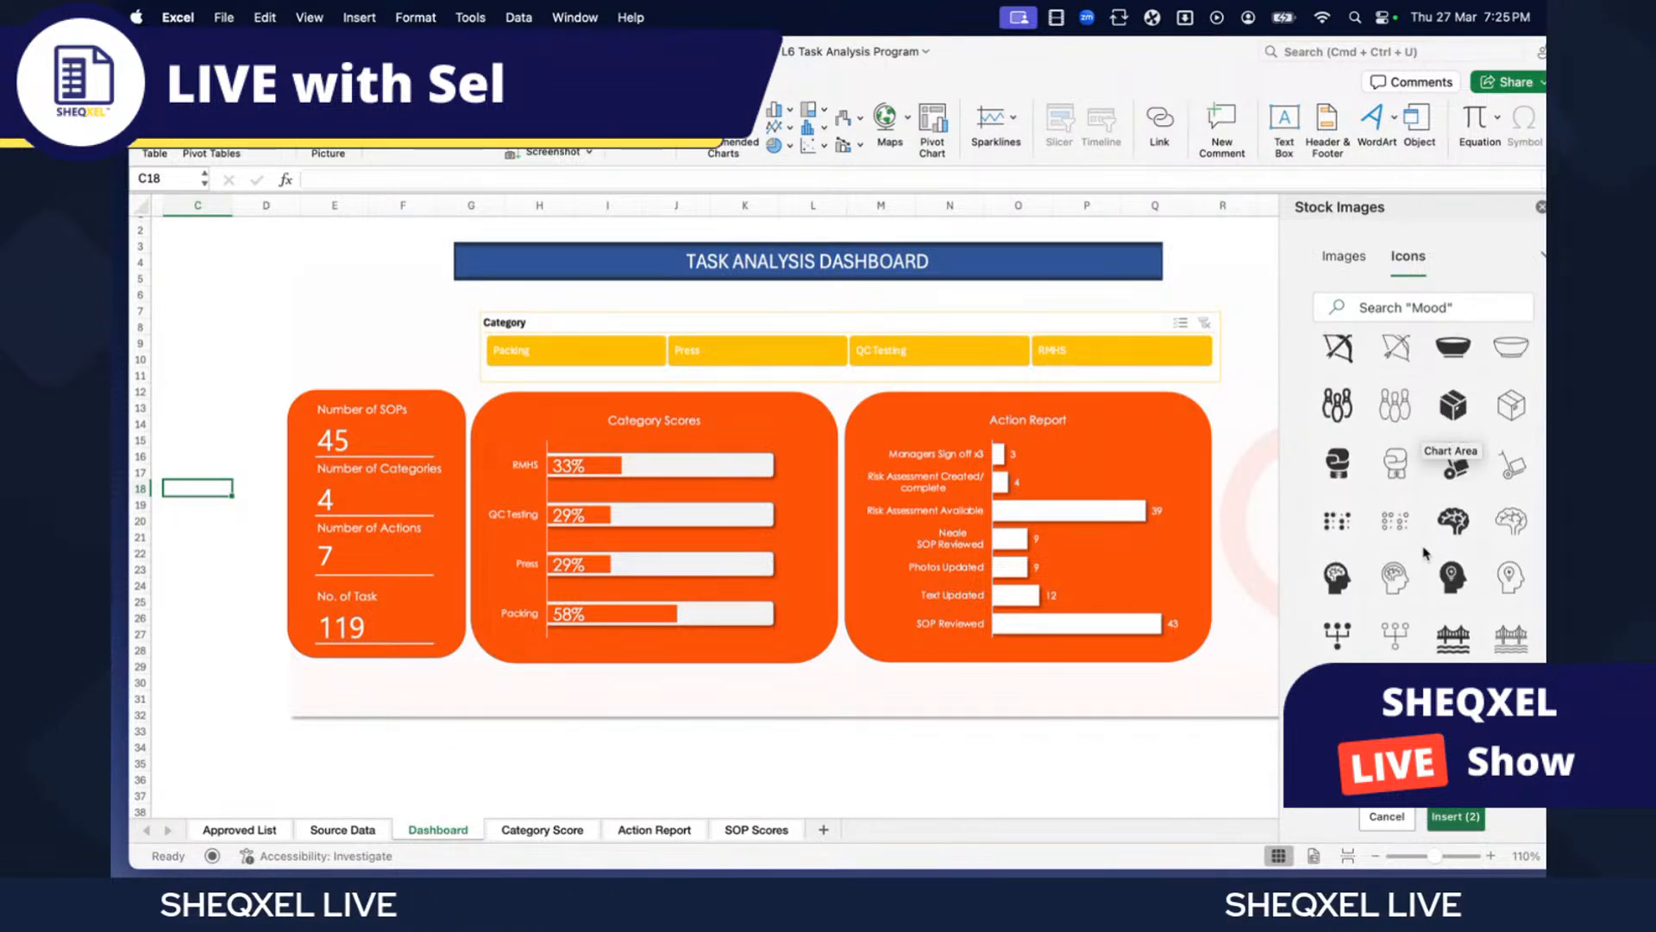
scroll(1425, 552, "up", 5)
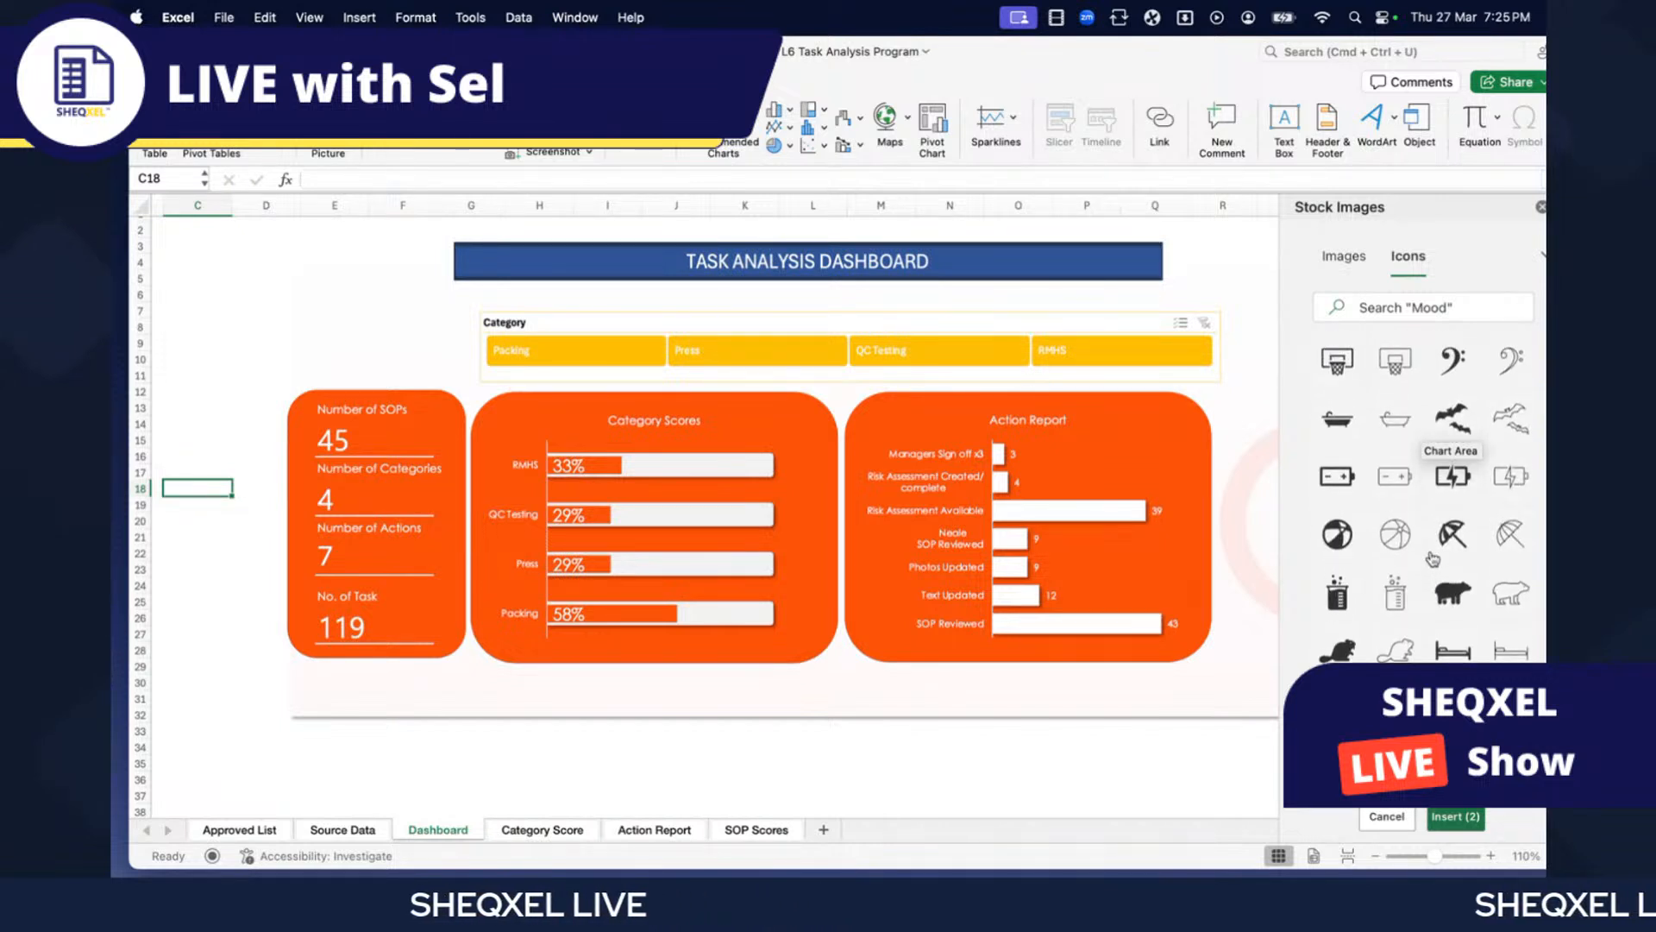
scroll(1432, 559, "up", 3)
scroll(1432, 559, "down", 5)
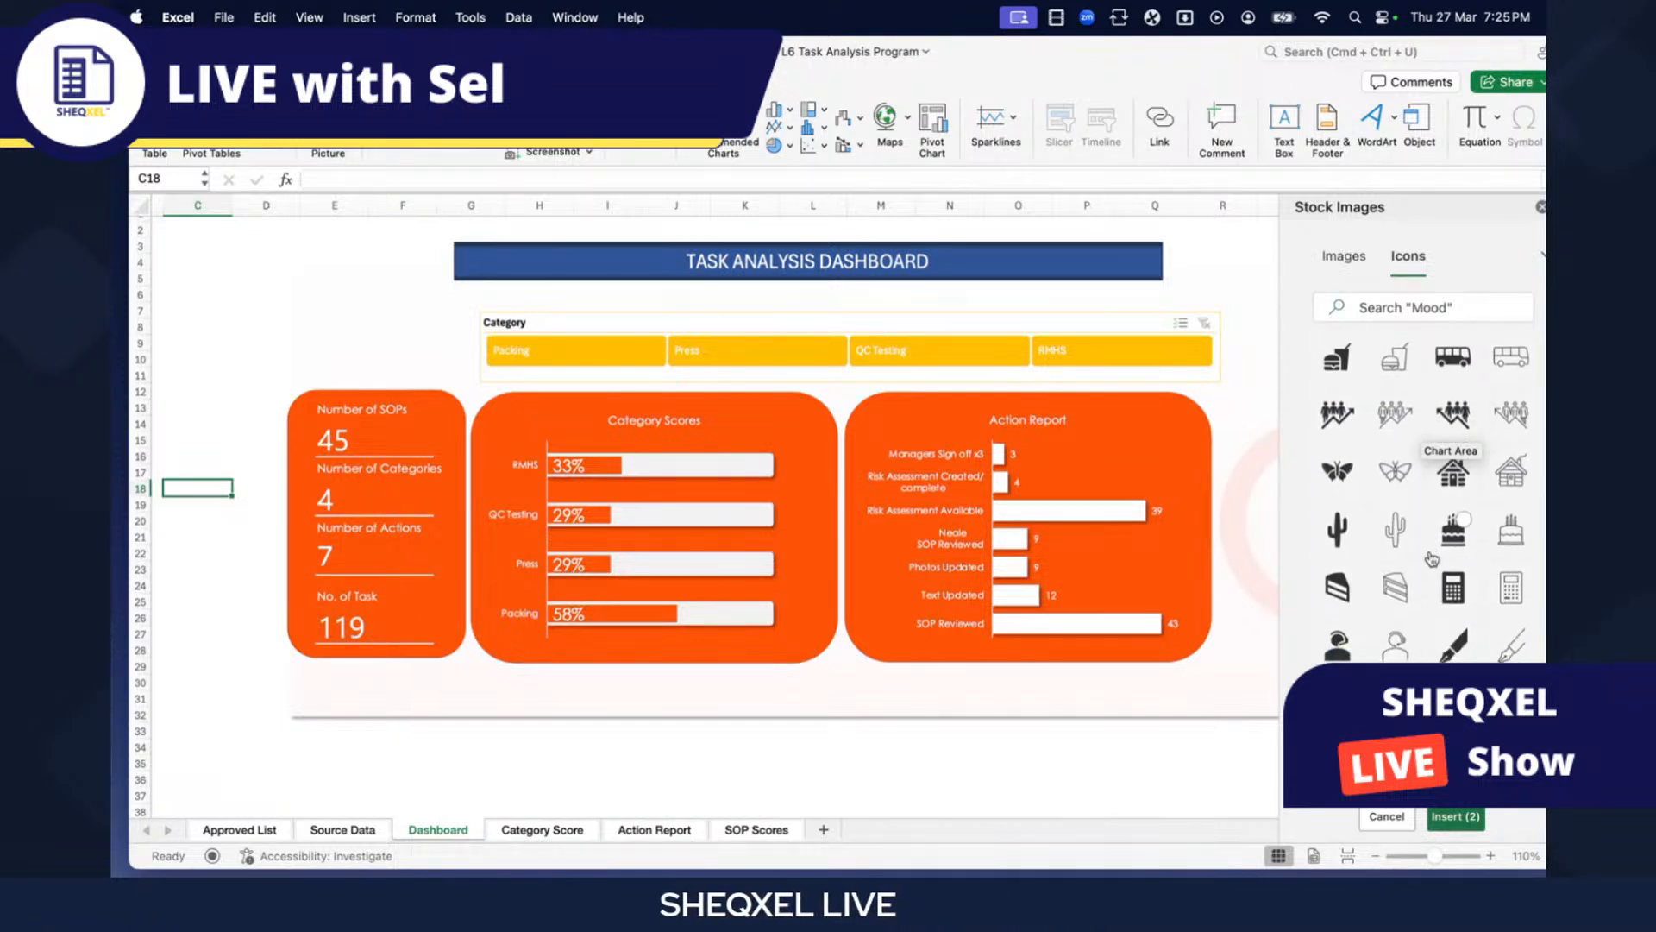
scroll(1431, 558, "down", 3)
scroll(1431, 557, "down", 10)
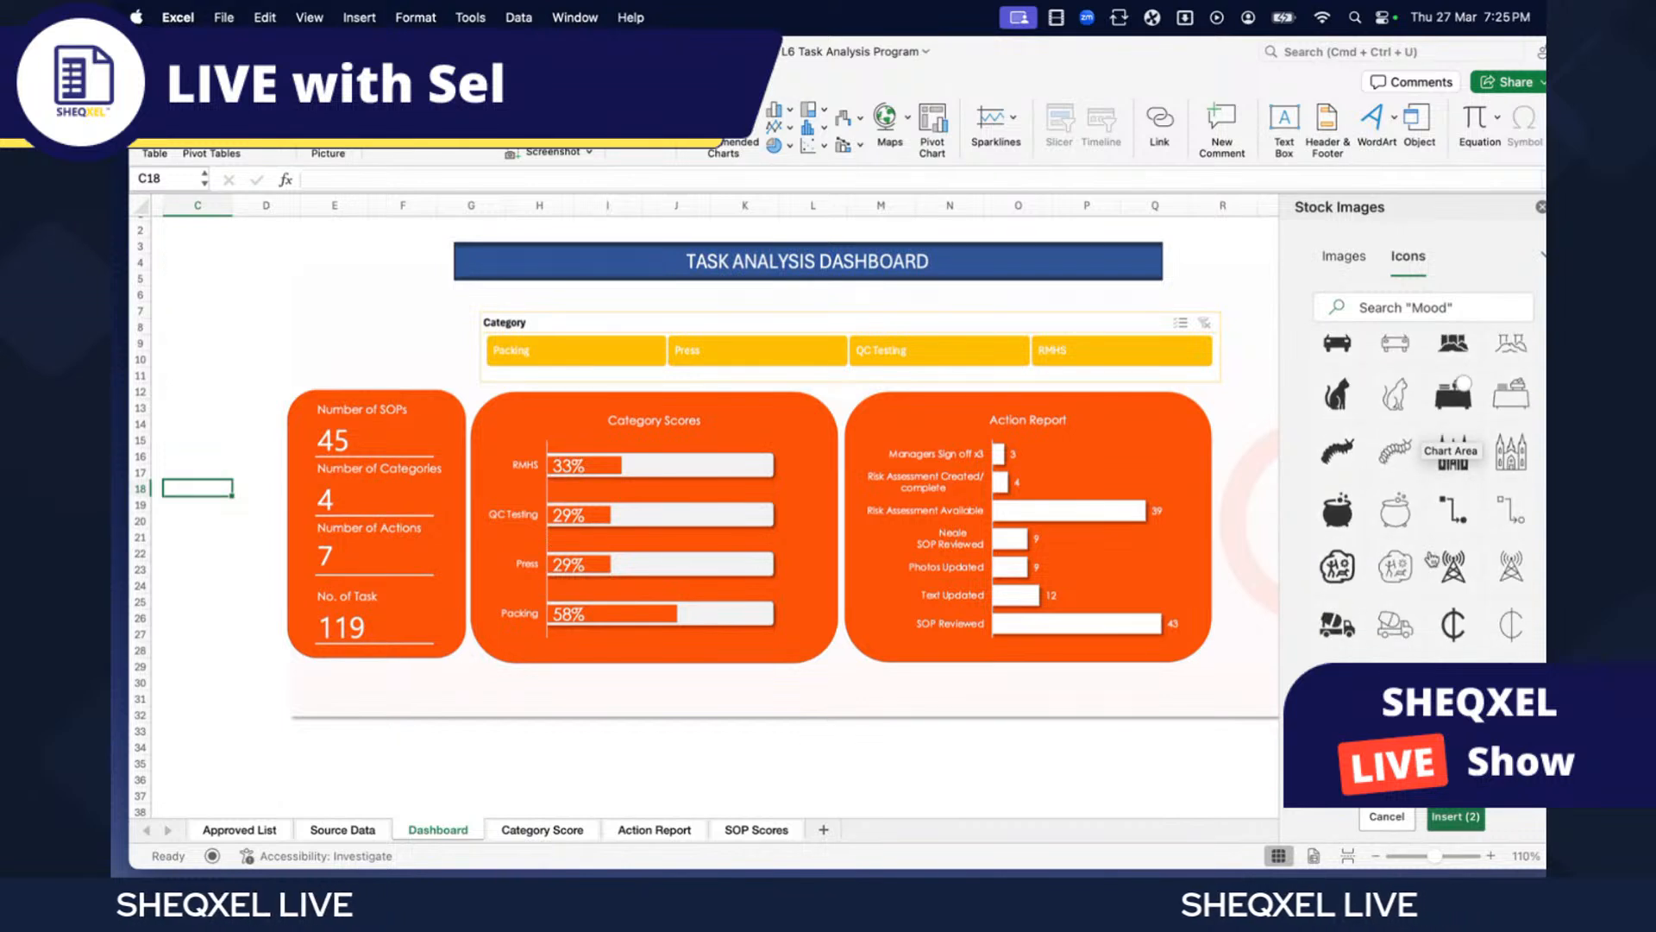
scroll(1432, 559, "down", 10)
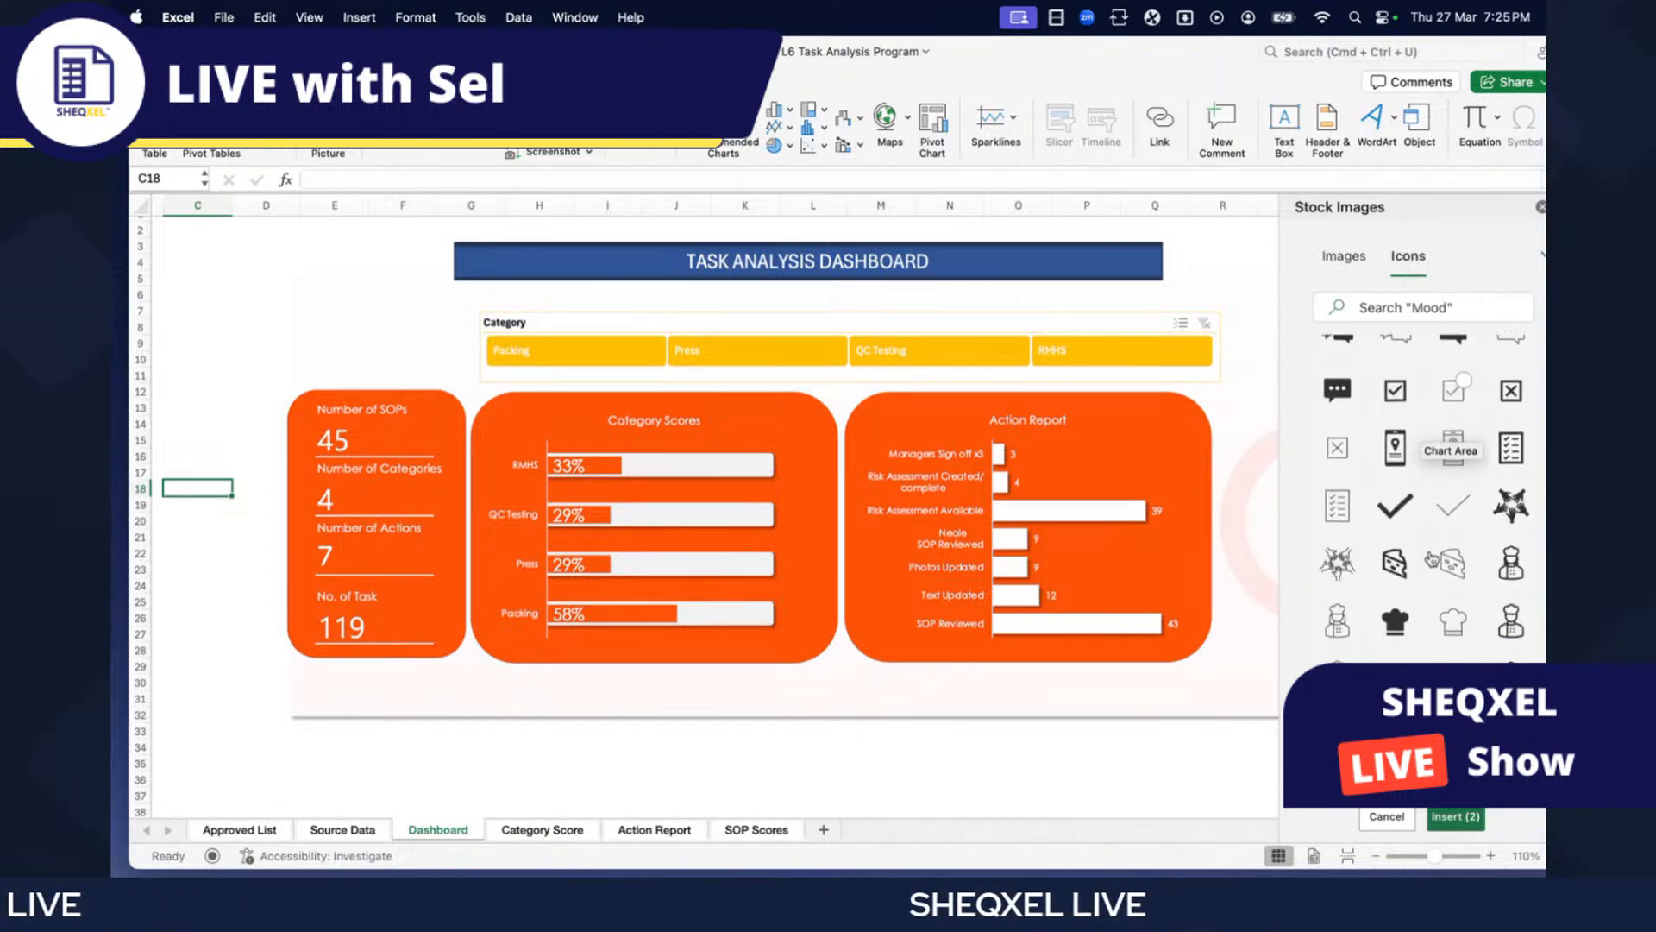
scroll(1433, 557, "down", 10)
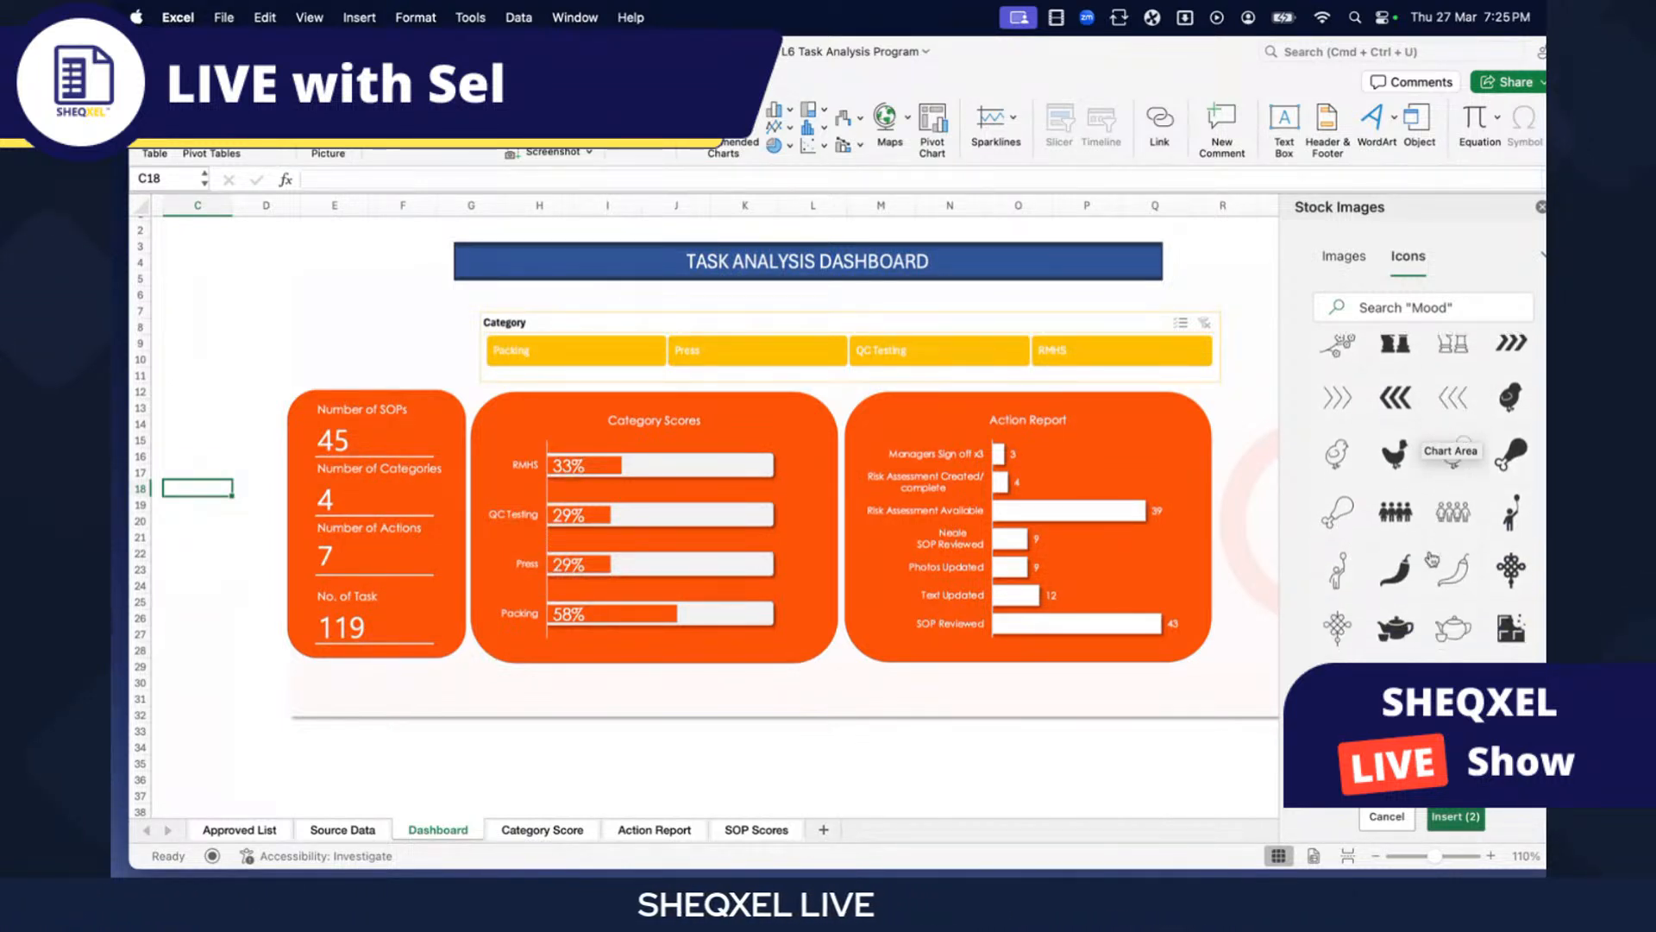
scroll(1505, 518, "down", 10)
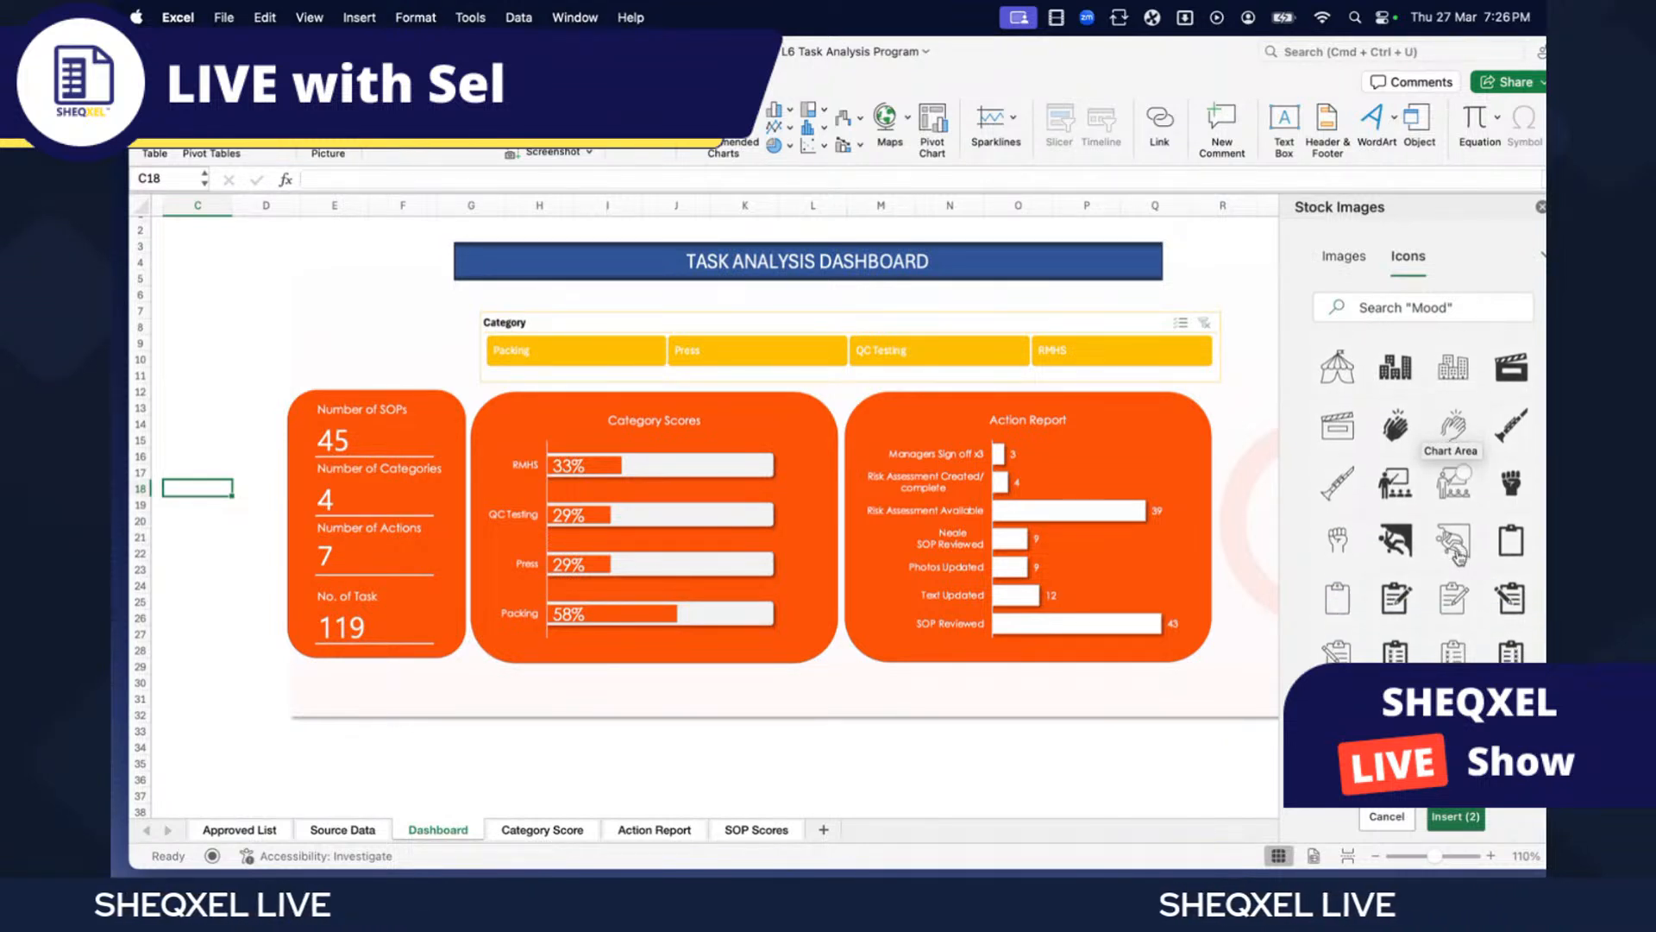
scroll(1458, 559, "down", 5)
scroll(1458, 550, "down", 10)
scroll(1458, 552, "down", 10)
scroll(1462, 559, "down", 10)
scroll(1458, 550, "up", 8)
scroll(1457, 551, "down", 5)
scroll(1458, 552, "down", 10)
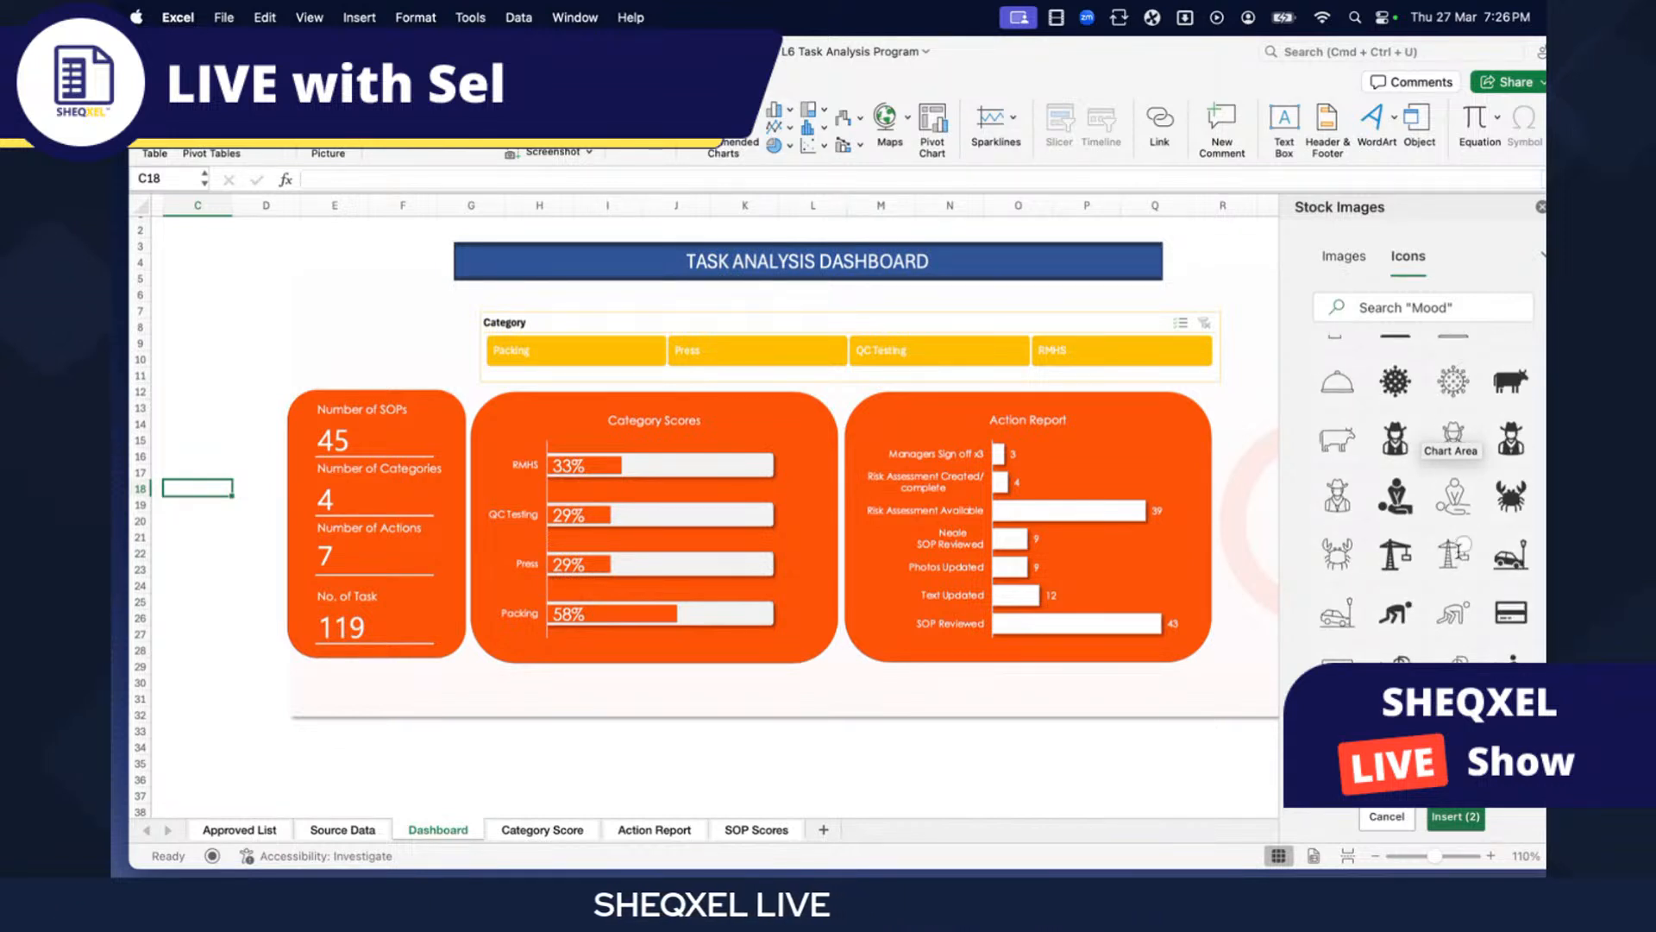
scroll(1464, 543, "down", 10)
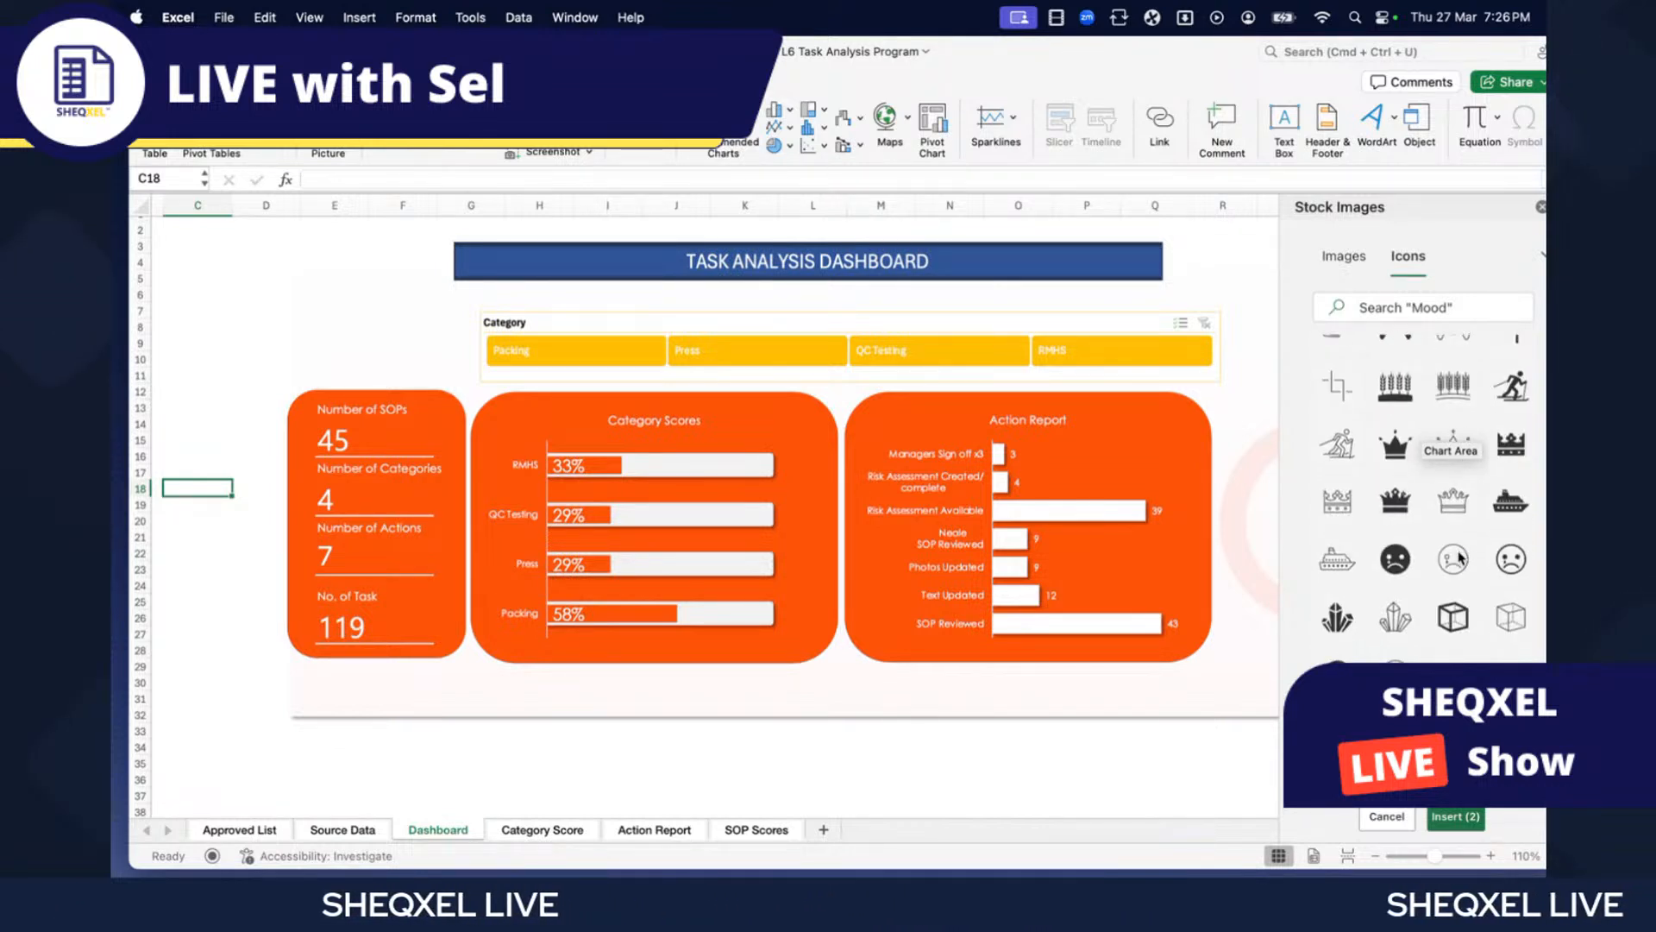
scroll(1460, 556, "down", 10)
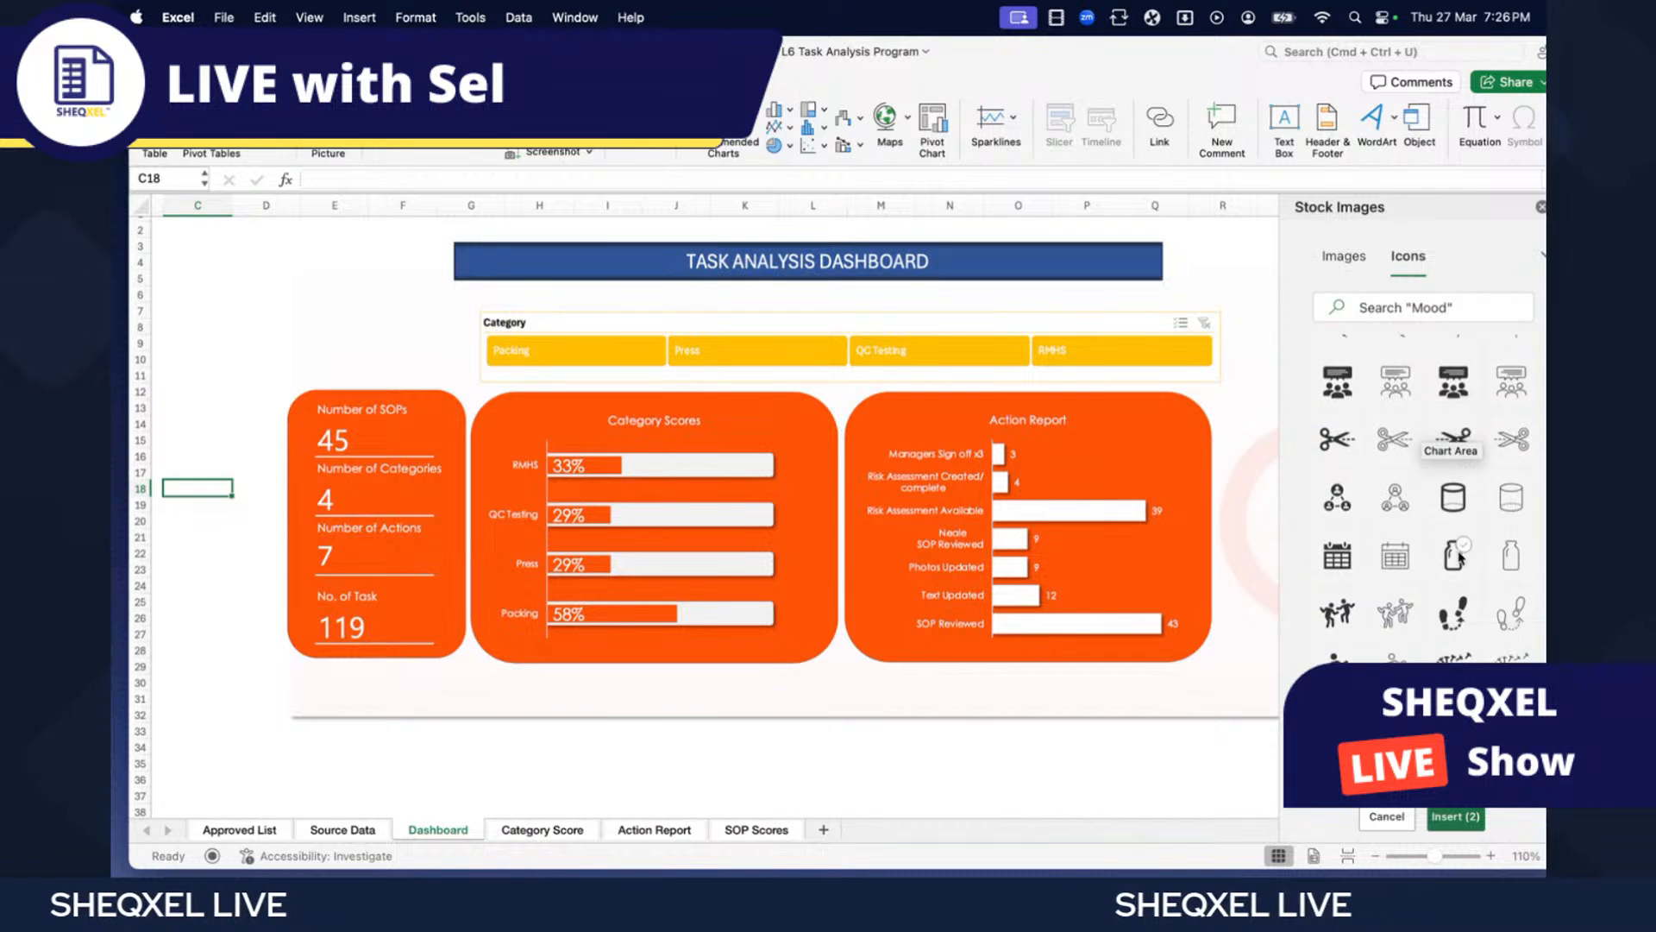
scroll(1460, 556, "down", 10)
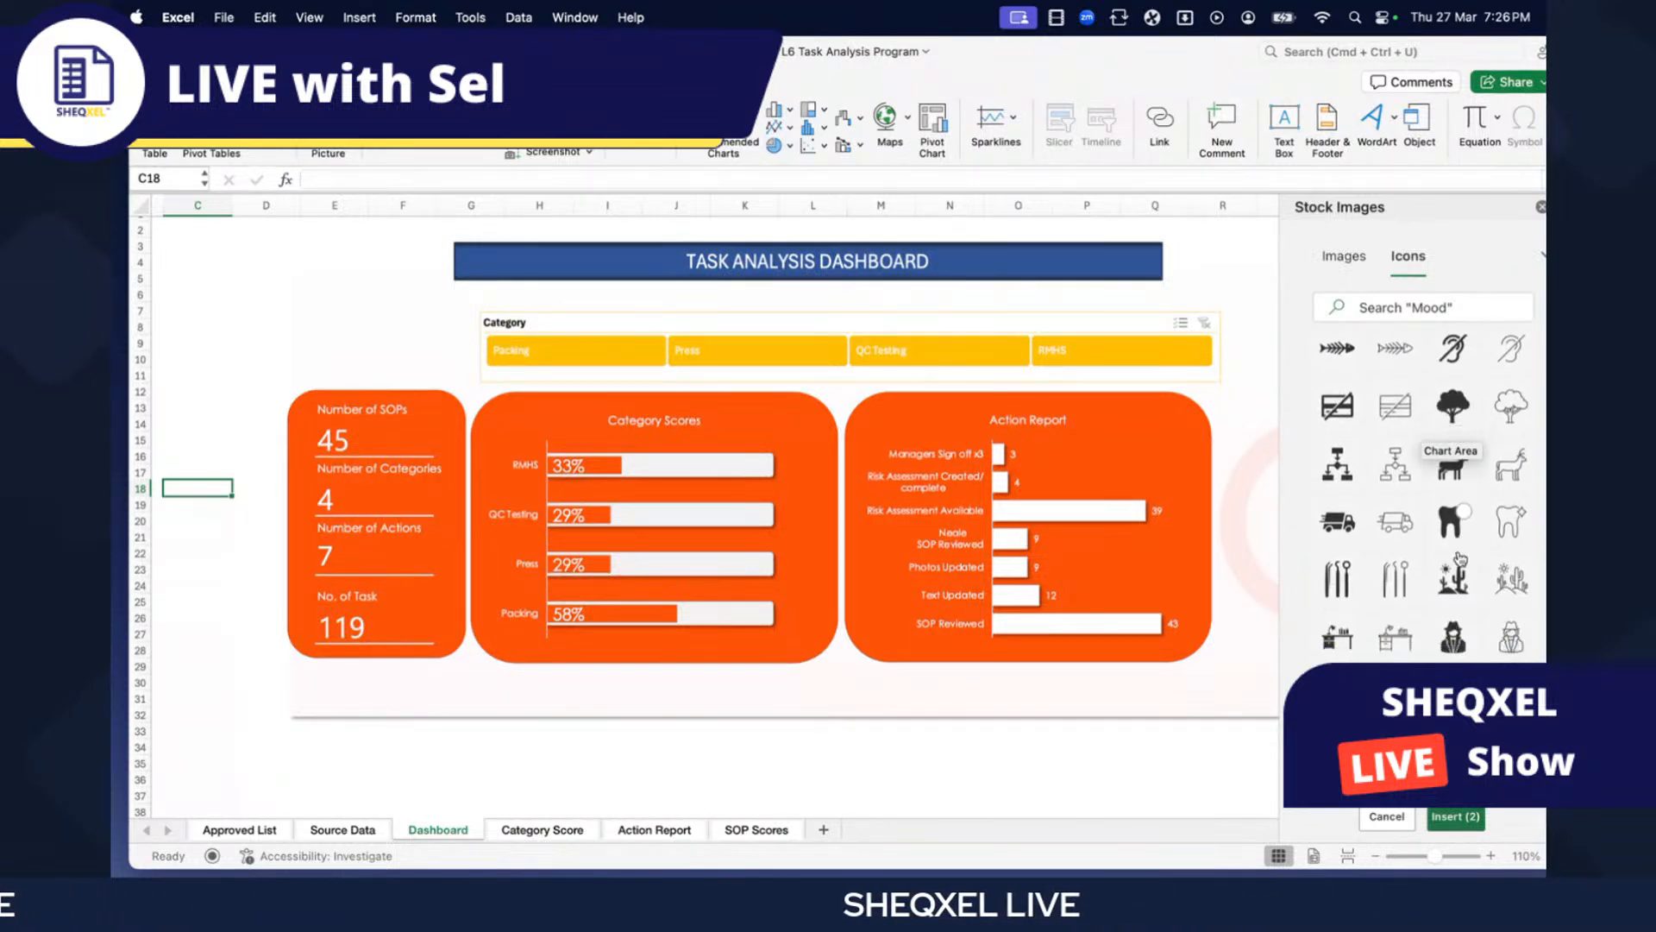
scroll(1460, 557, "down", 5)
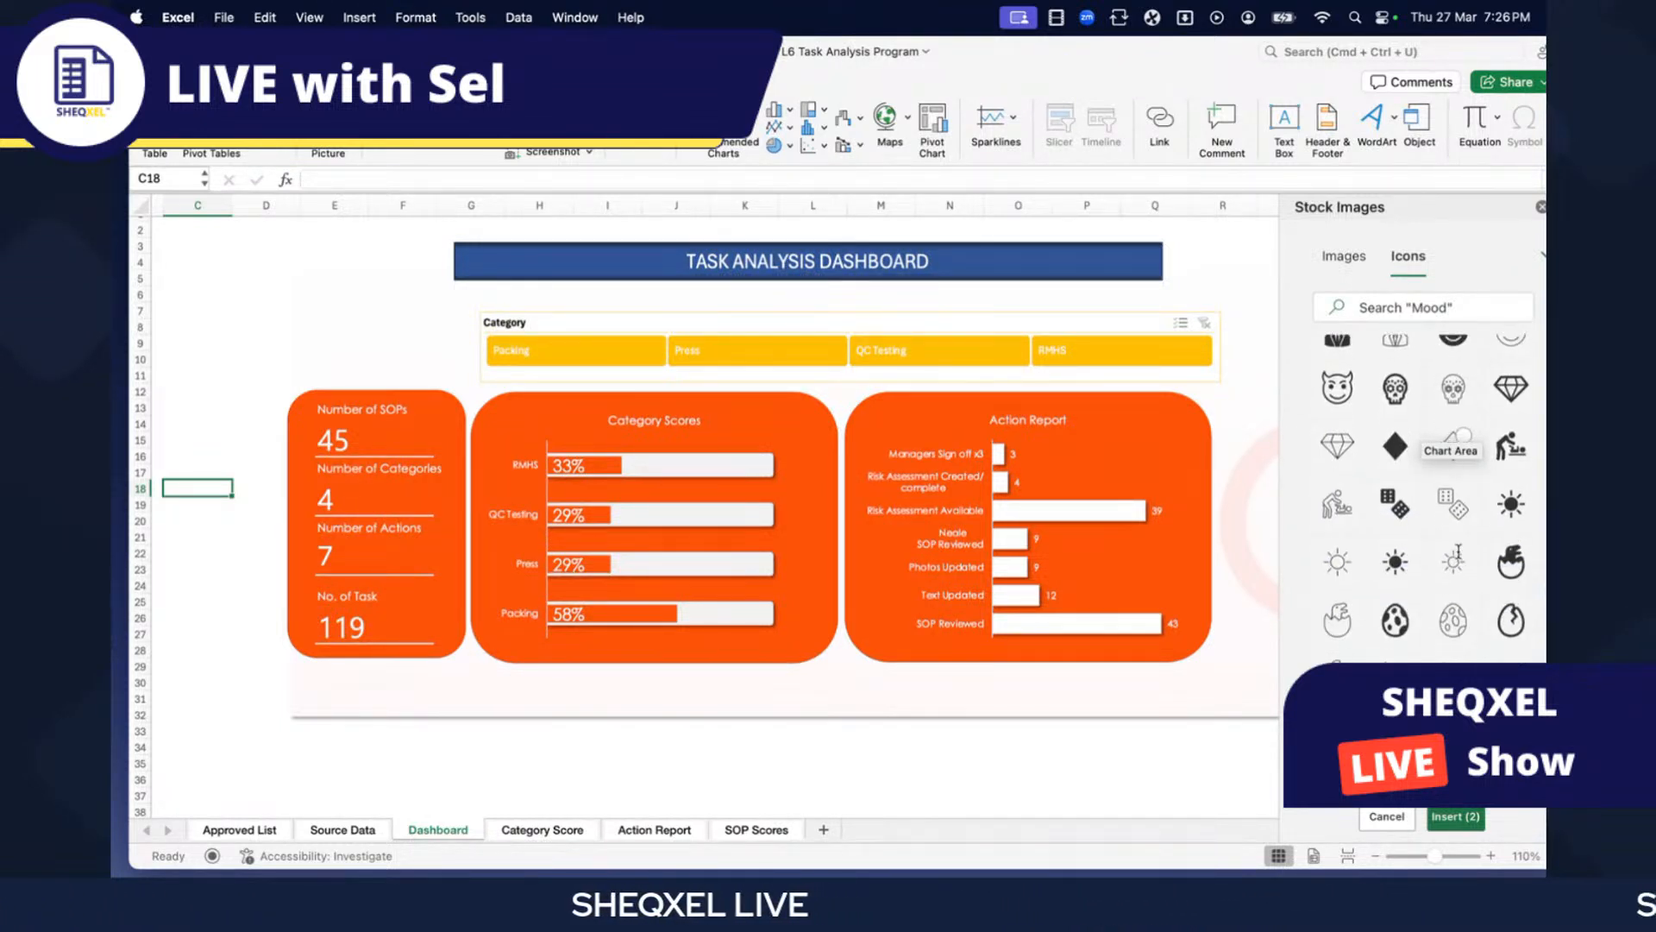
scroll(1460, 556, "down", 3)
scroll(1458, 559, "down", 2)
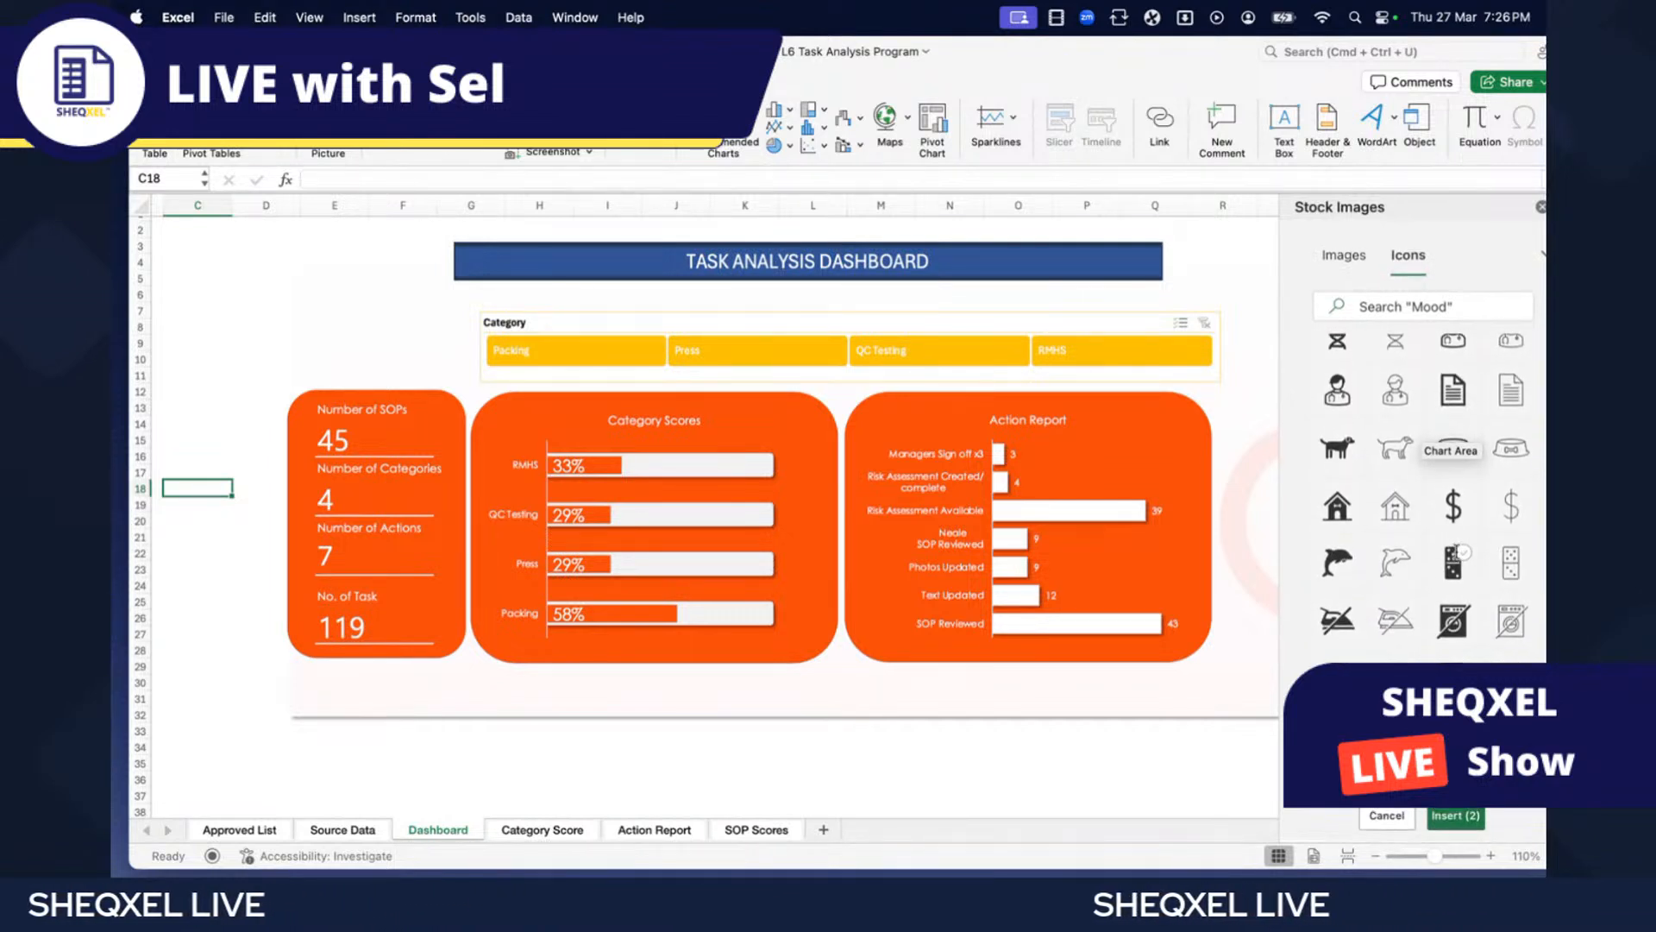
- Return to the clipboard icons and add the solid clipboard with a pen at its upper left to the selection
scroll(1457, 559, "down", 10)
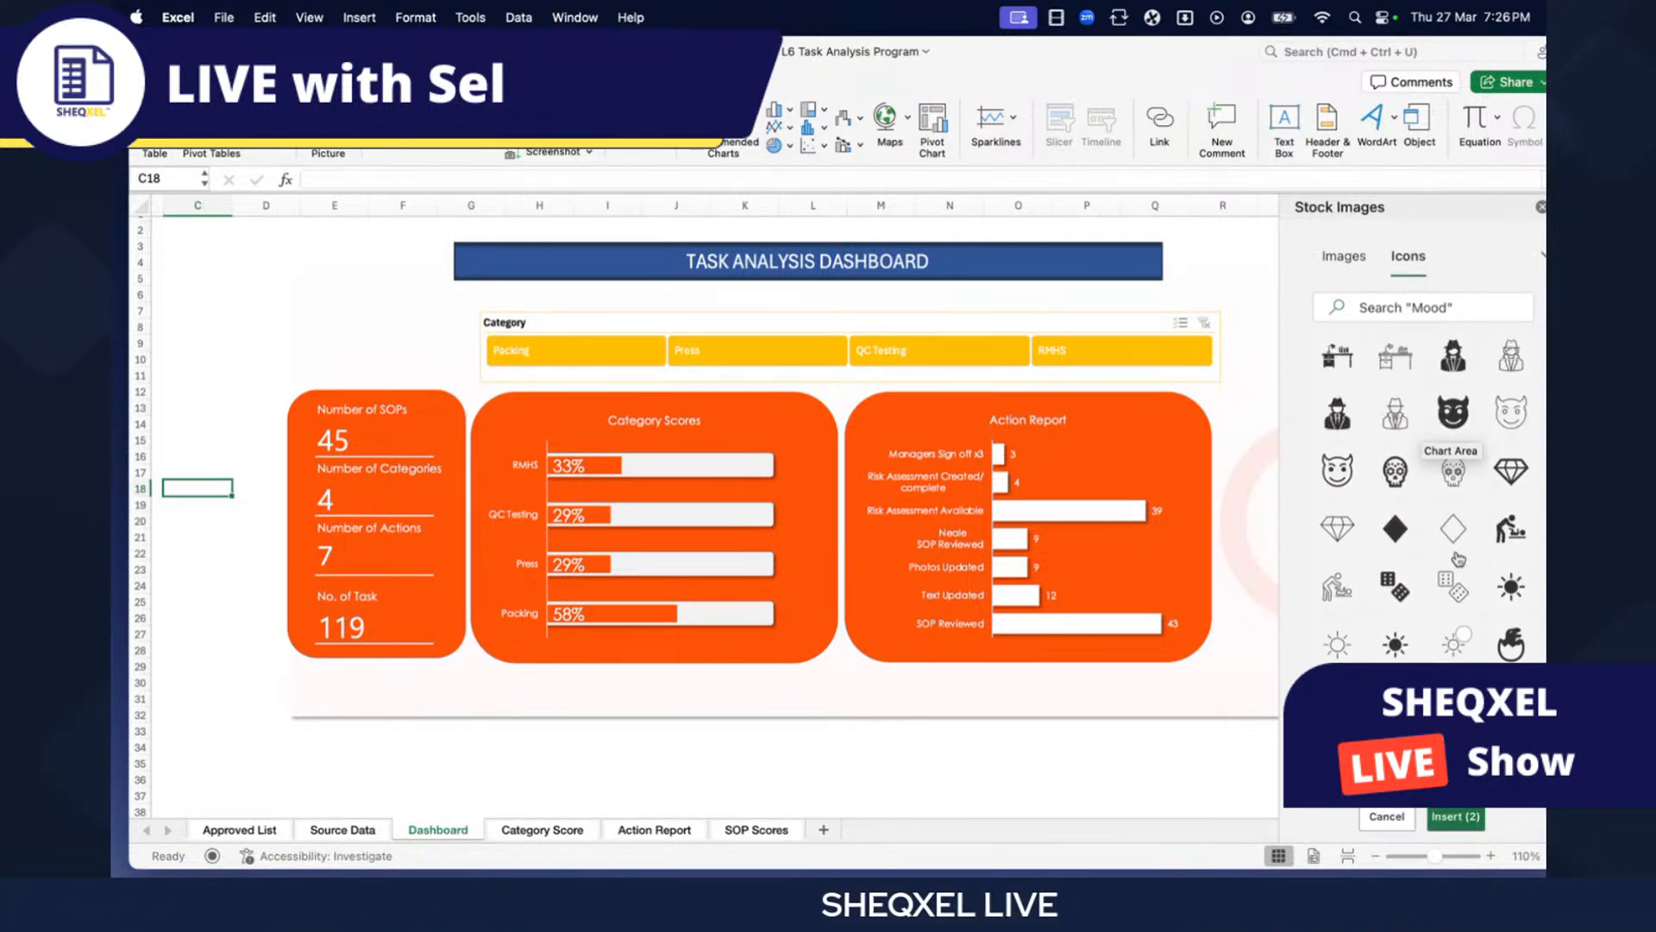
scroll(1458, 559, "down", 10)
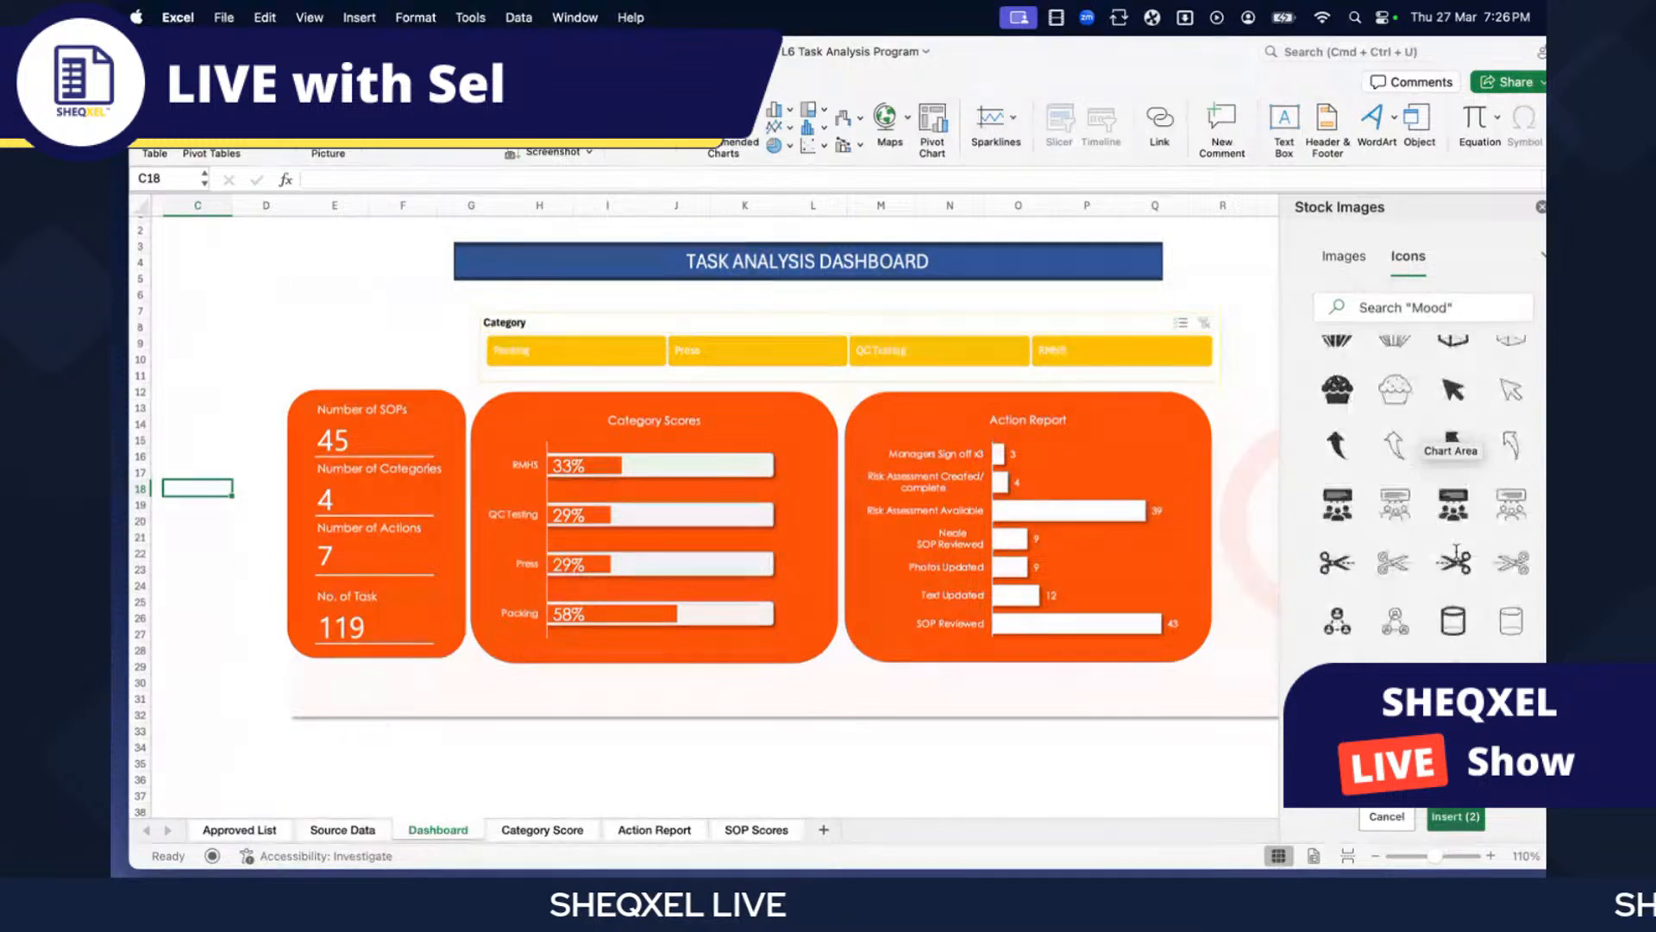
scroll(1458, 559, "up", 6)
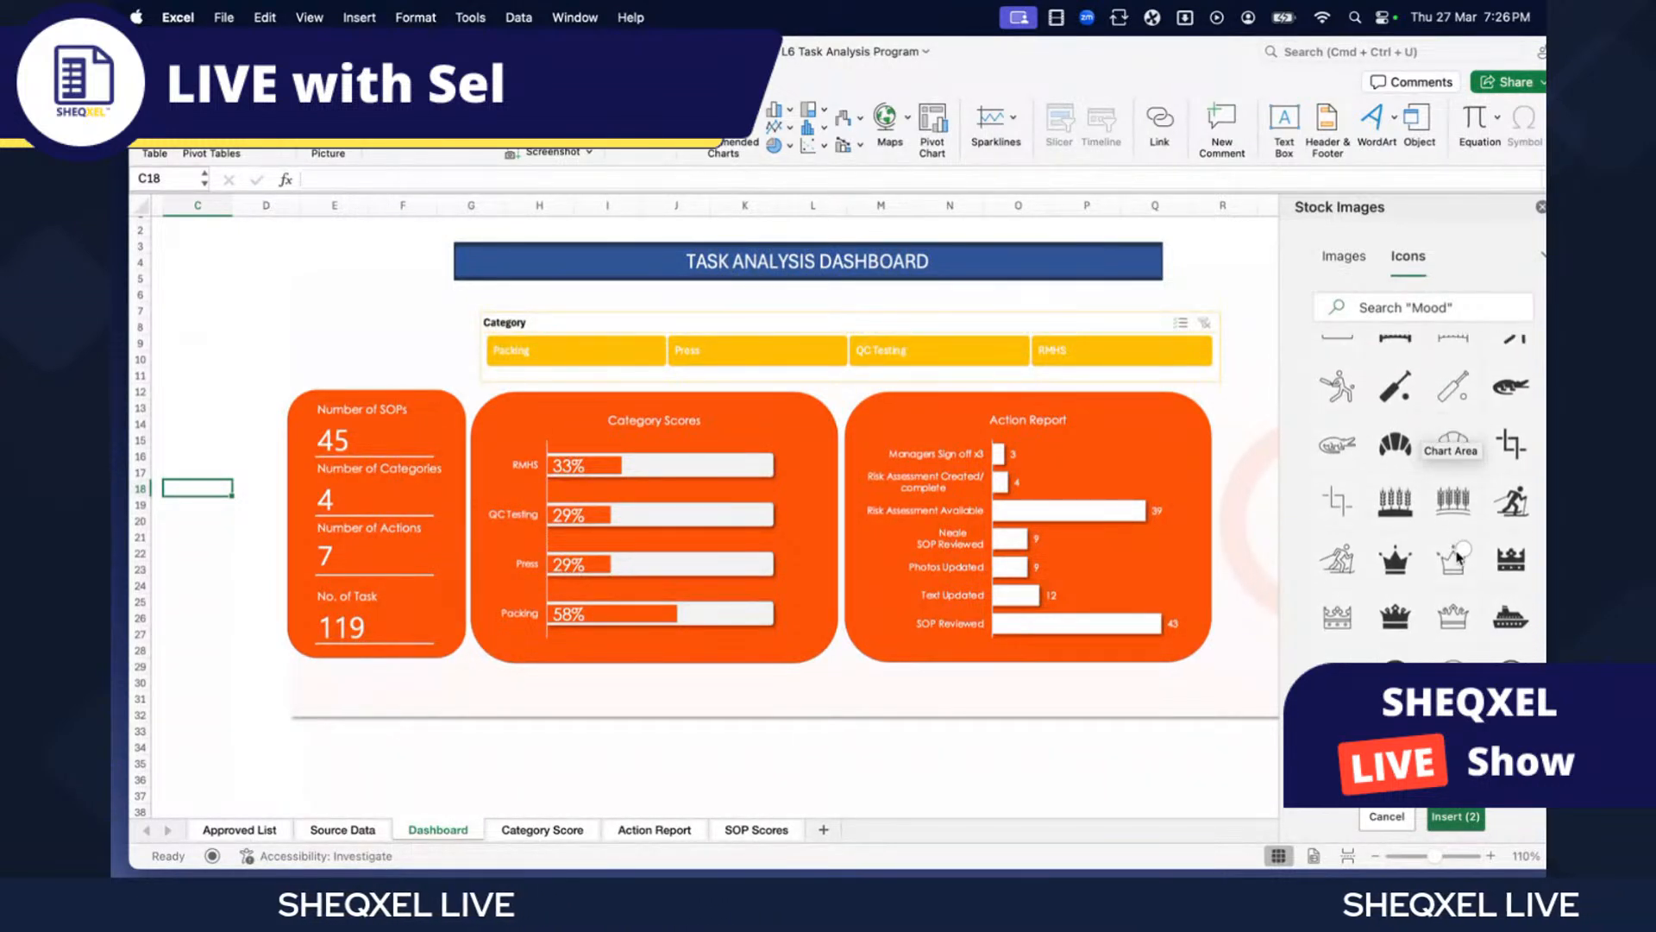
scroll(1458, 559, "up", 8)
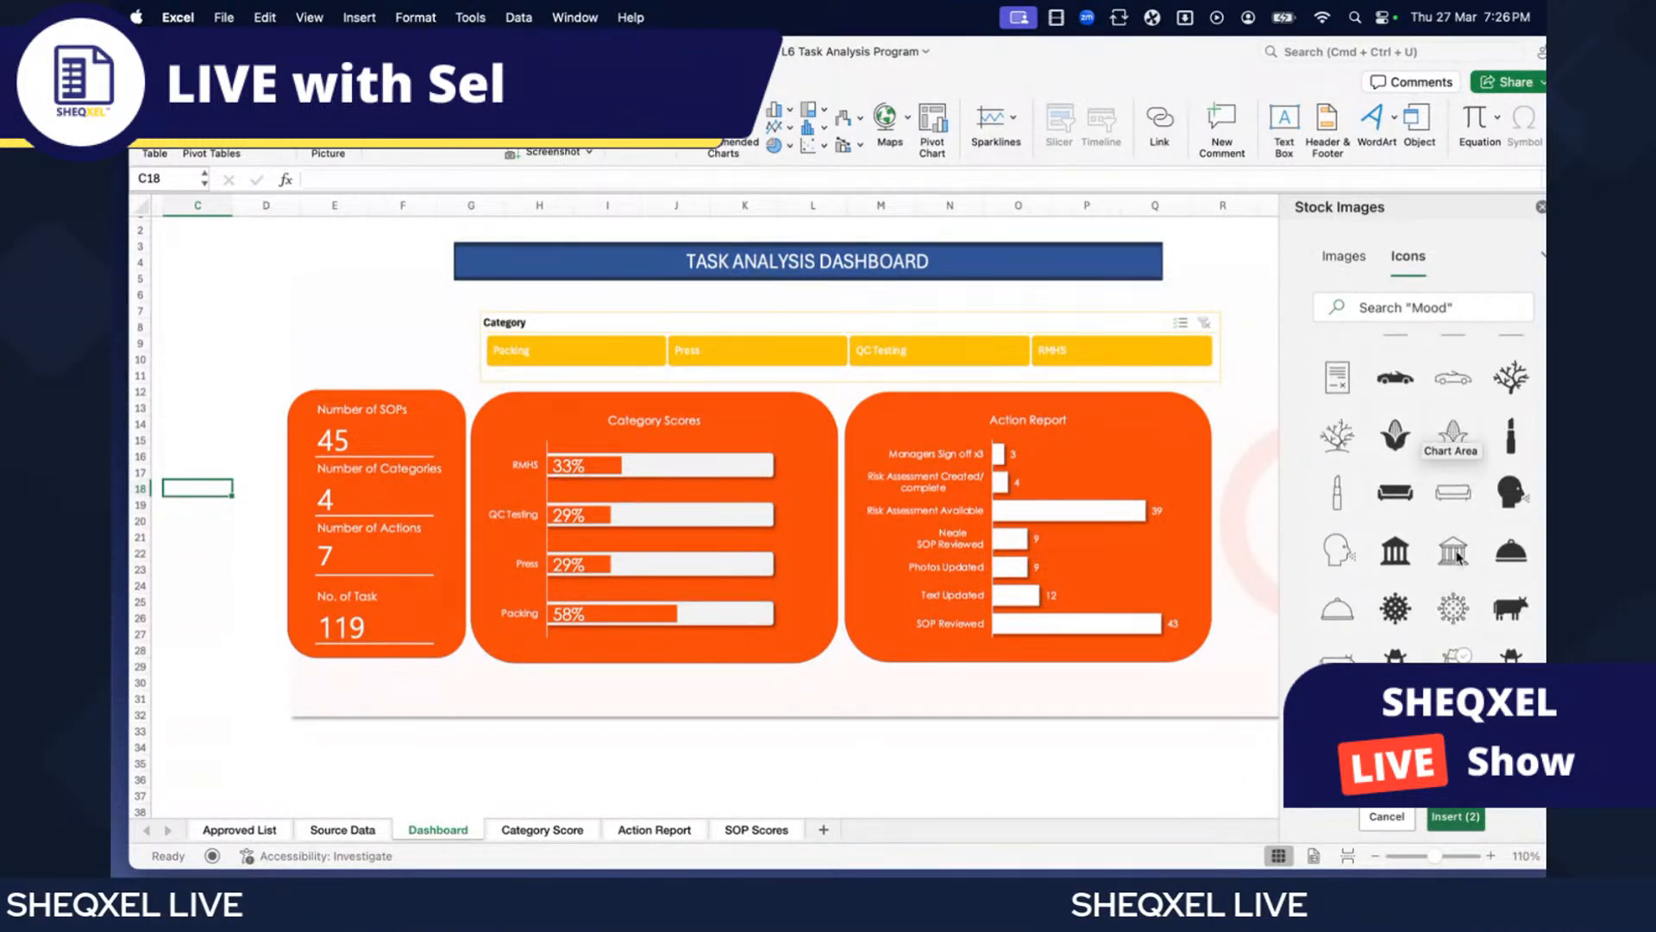
scroll(1458, 559, "up", 2)
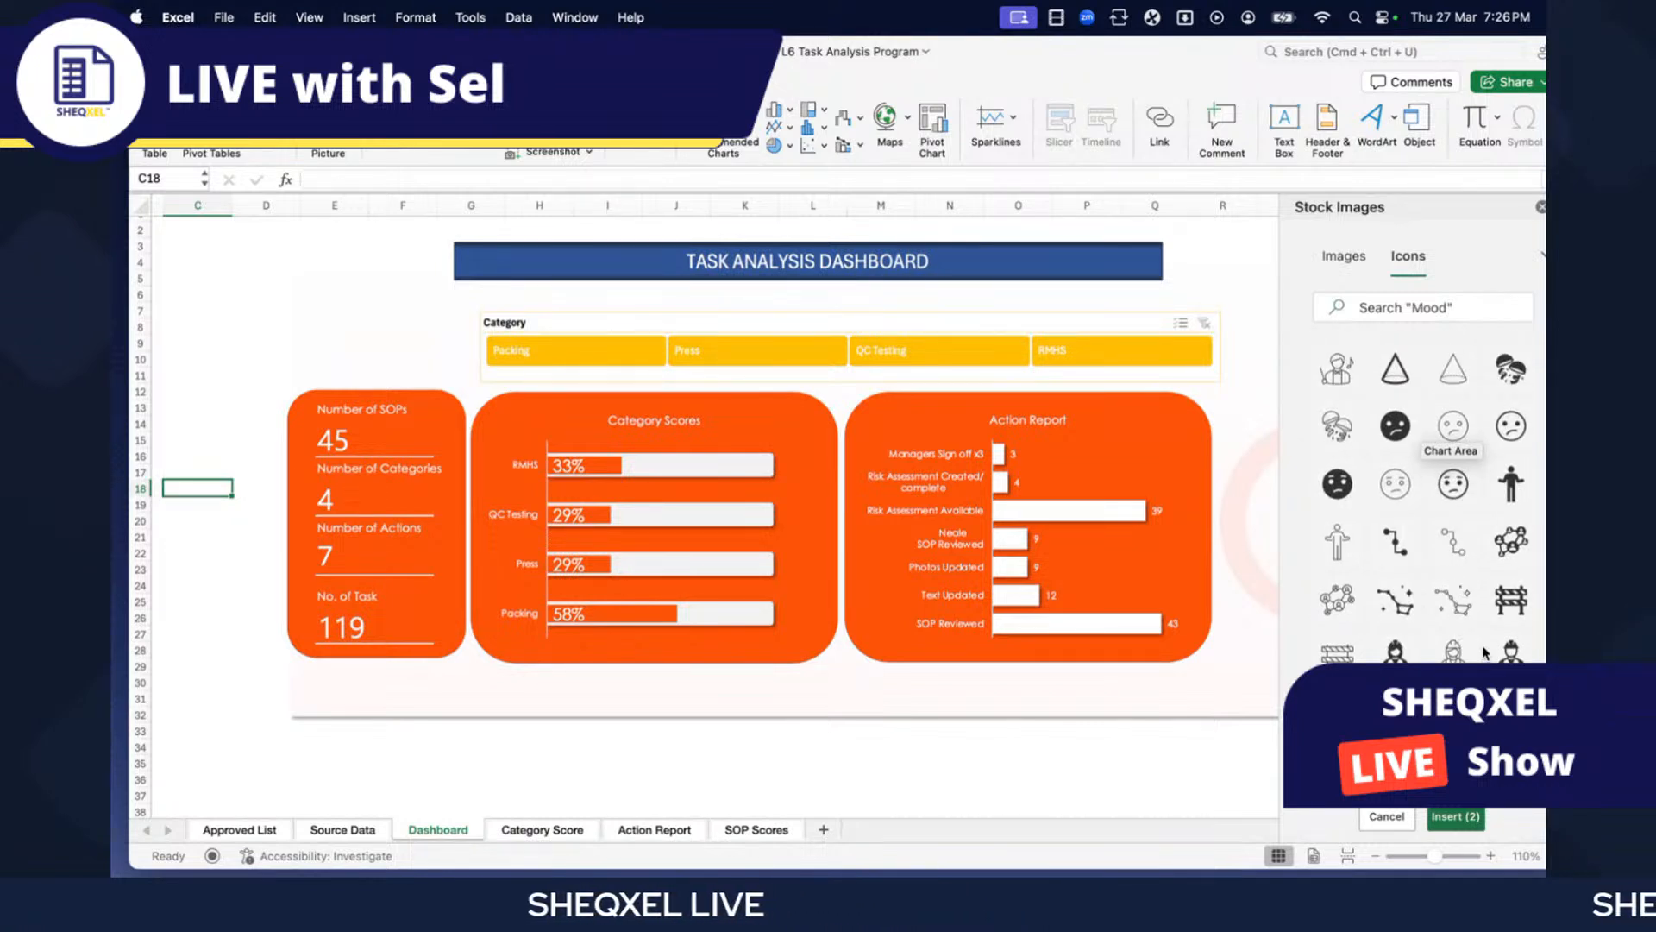
scroll(1458, 559, "up", 3)
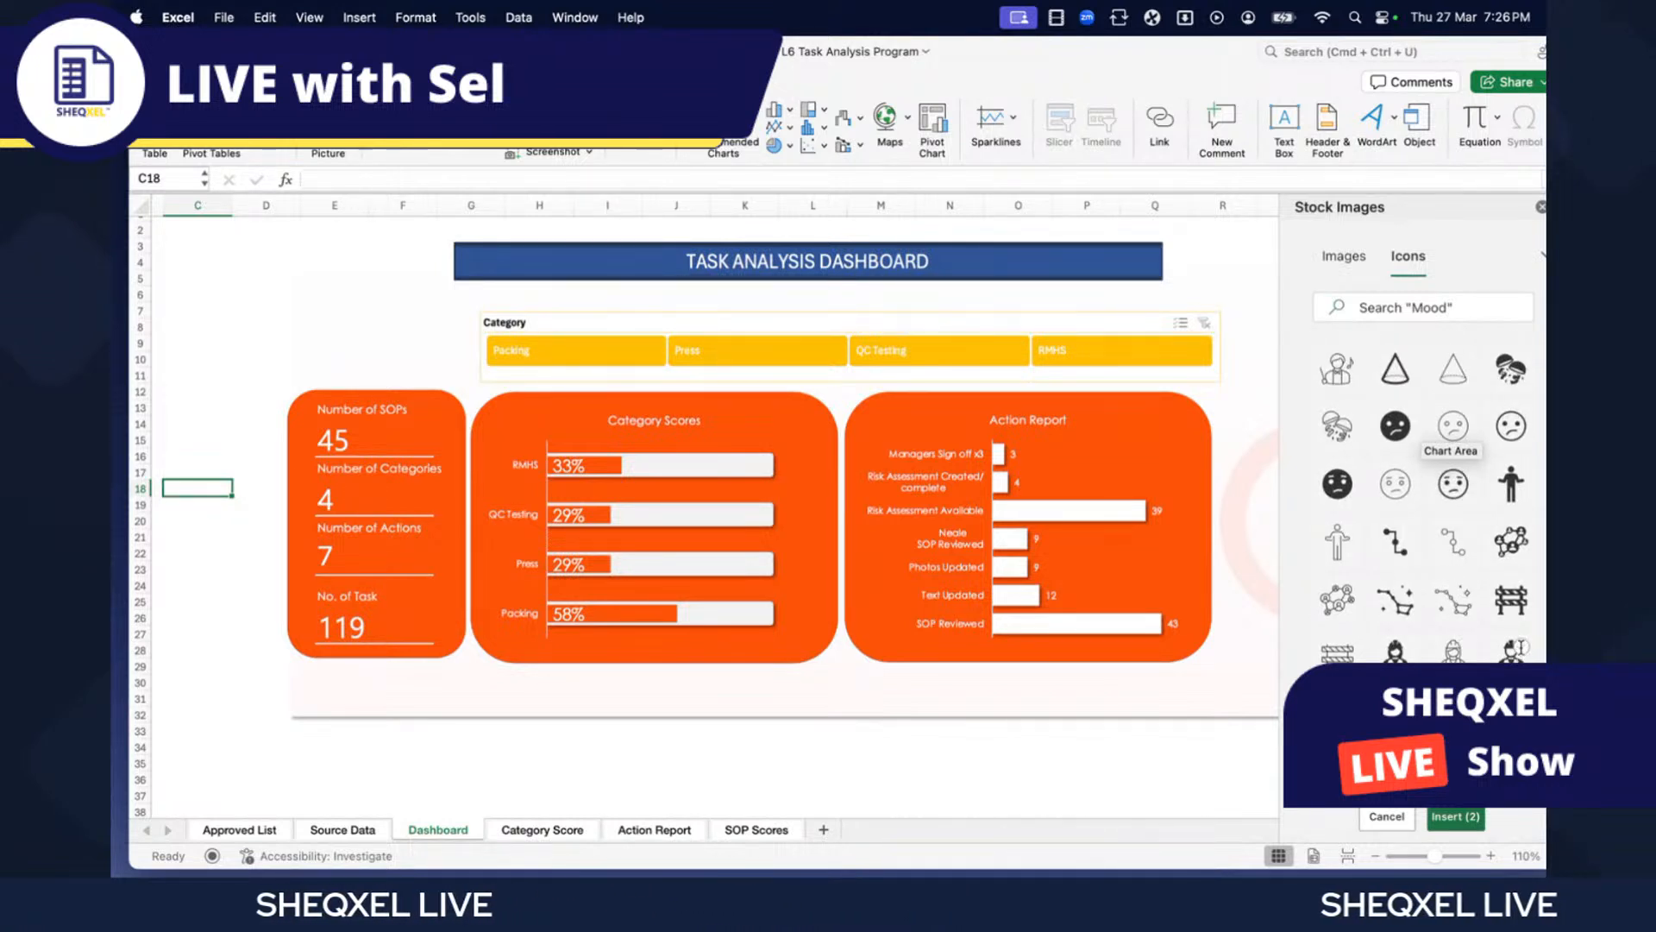
scroll(1472, 623, "up", 6)
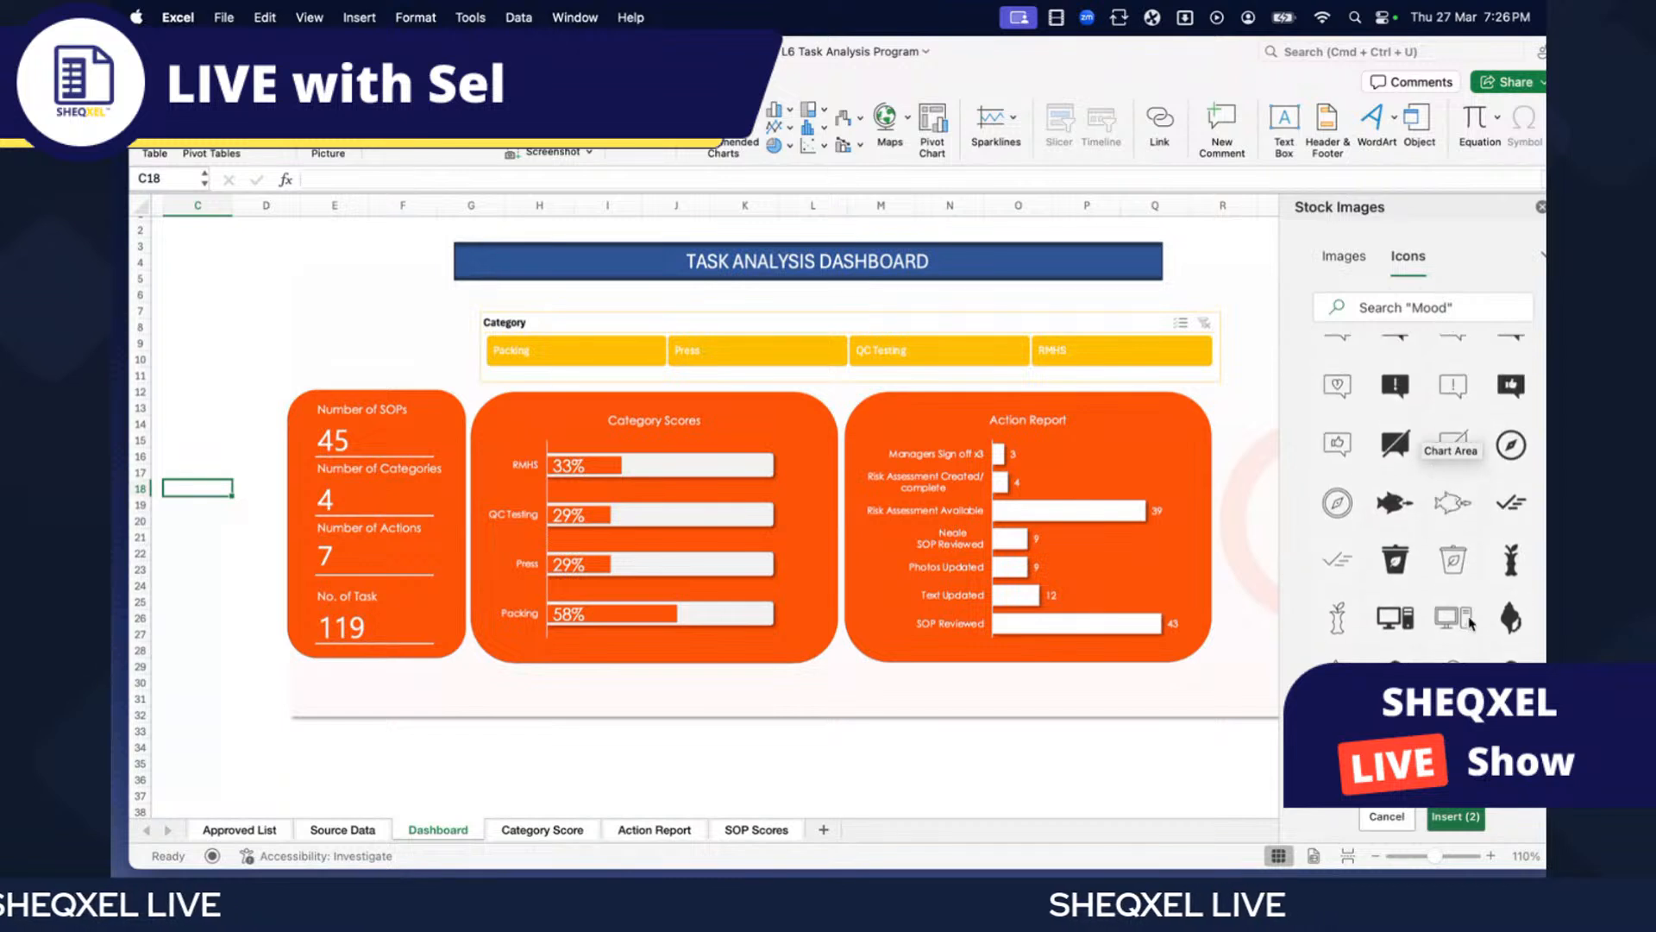
scroll(1464, 618, "up", 8)
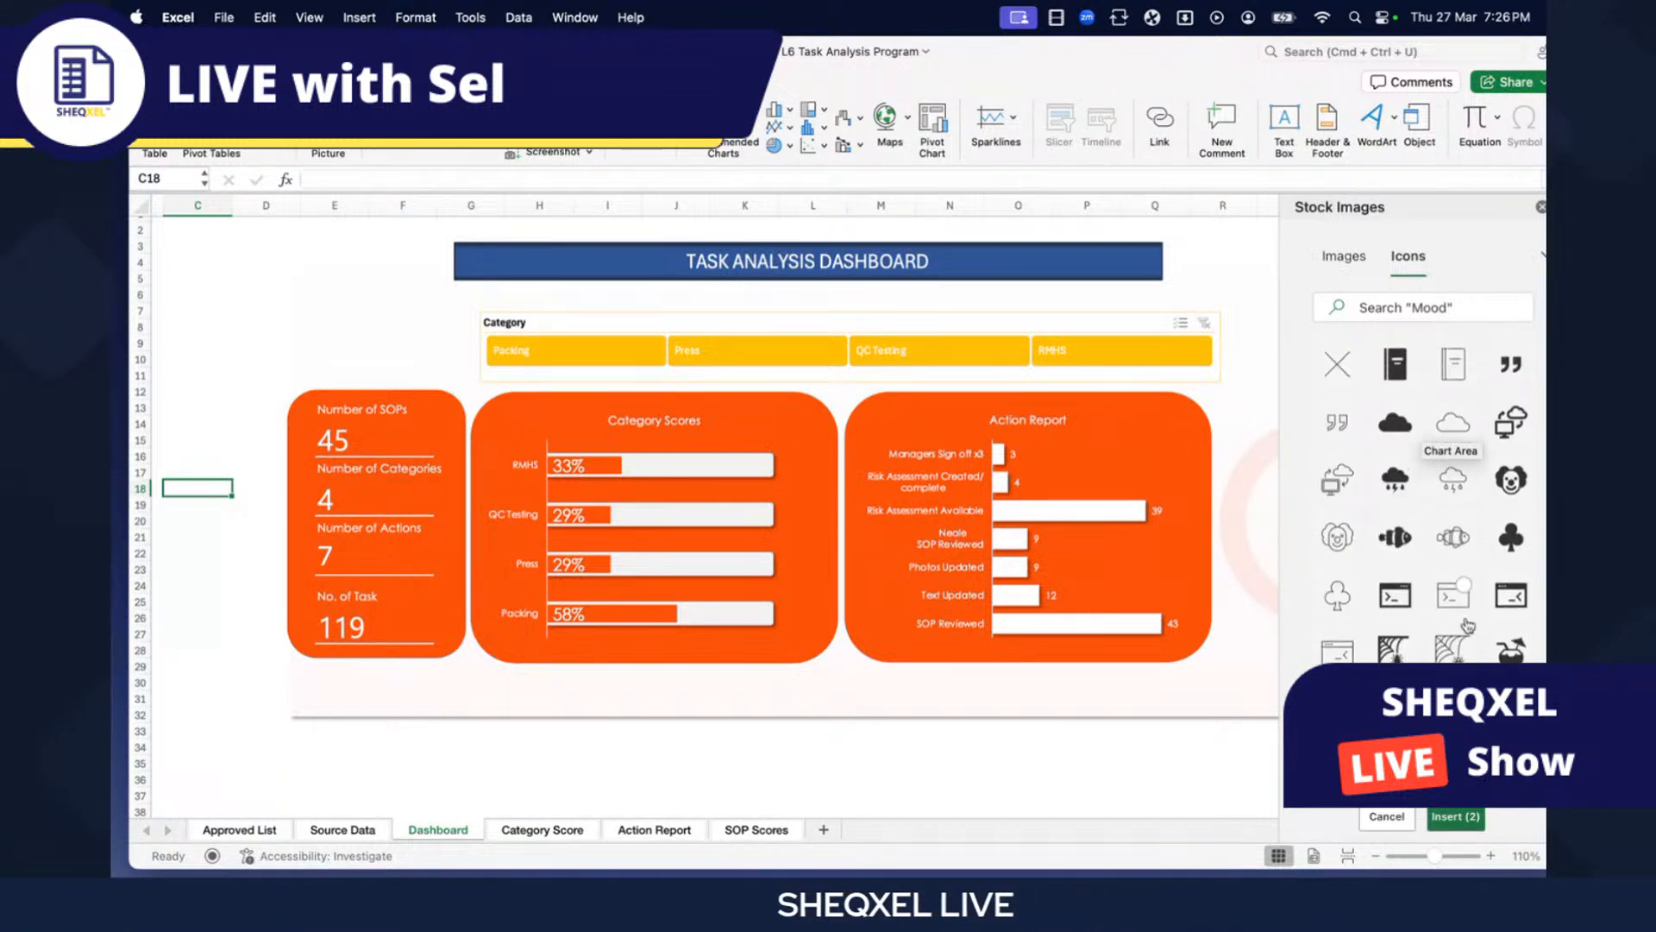
scroll(1477, 535, "up", 3)
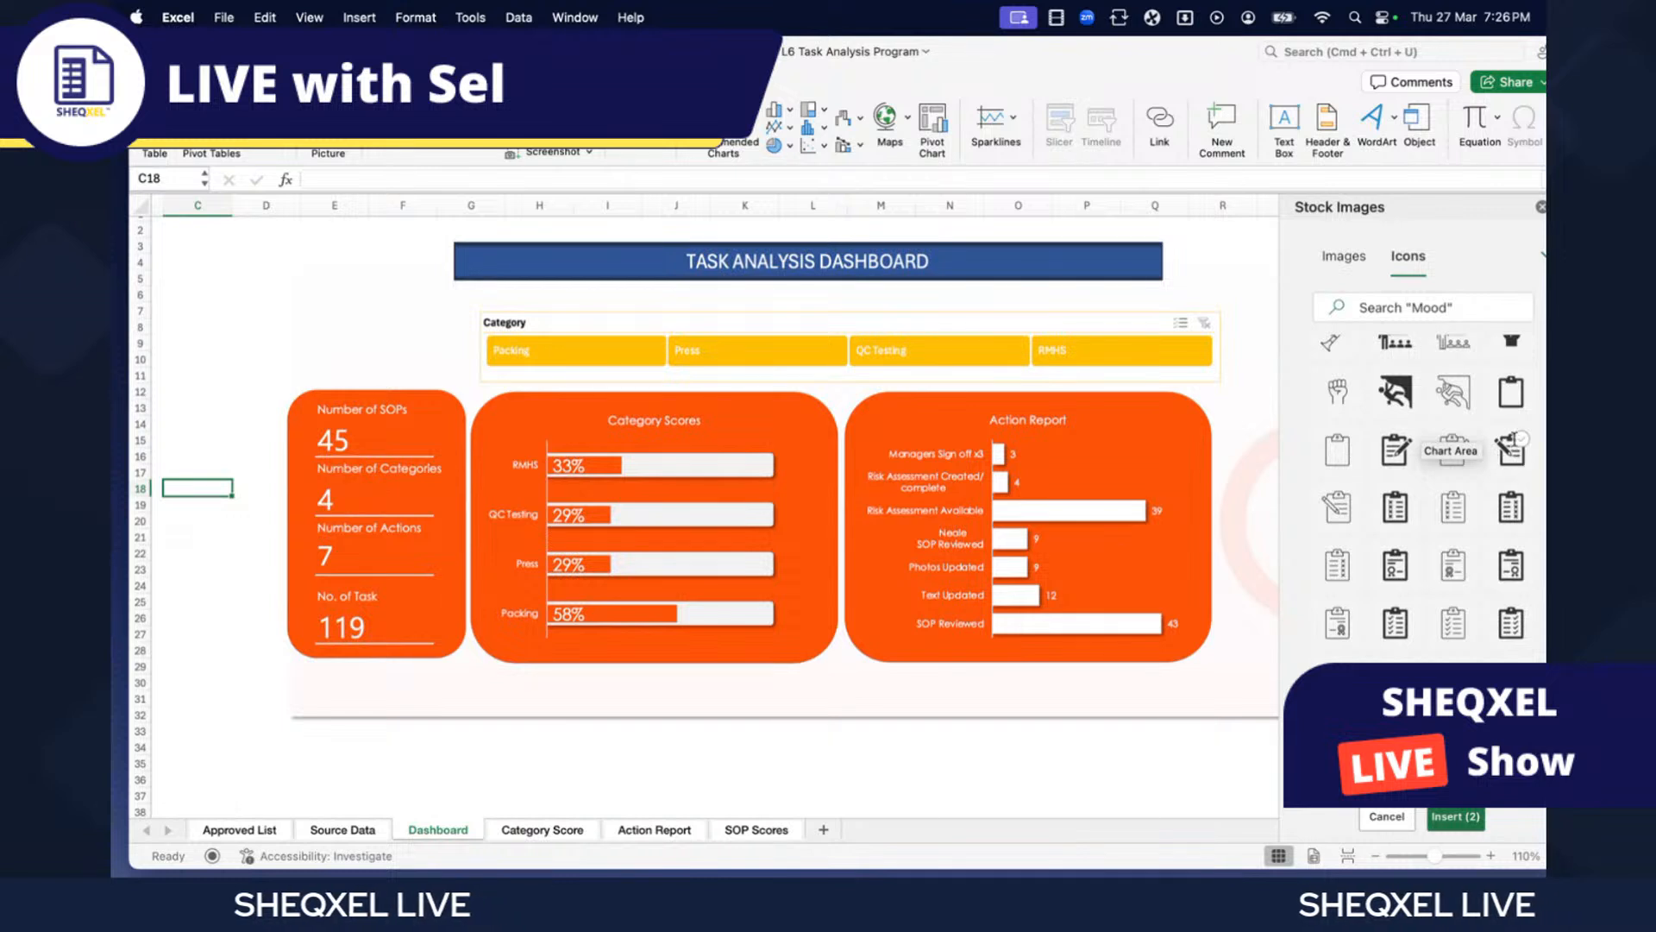
left_click(1521, 454)
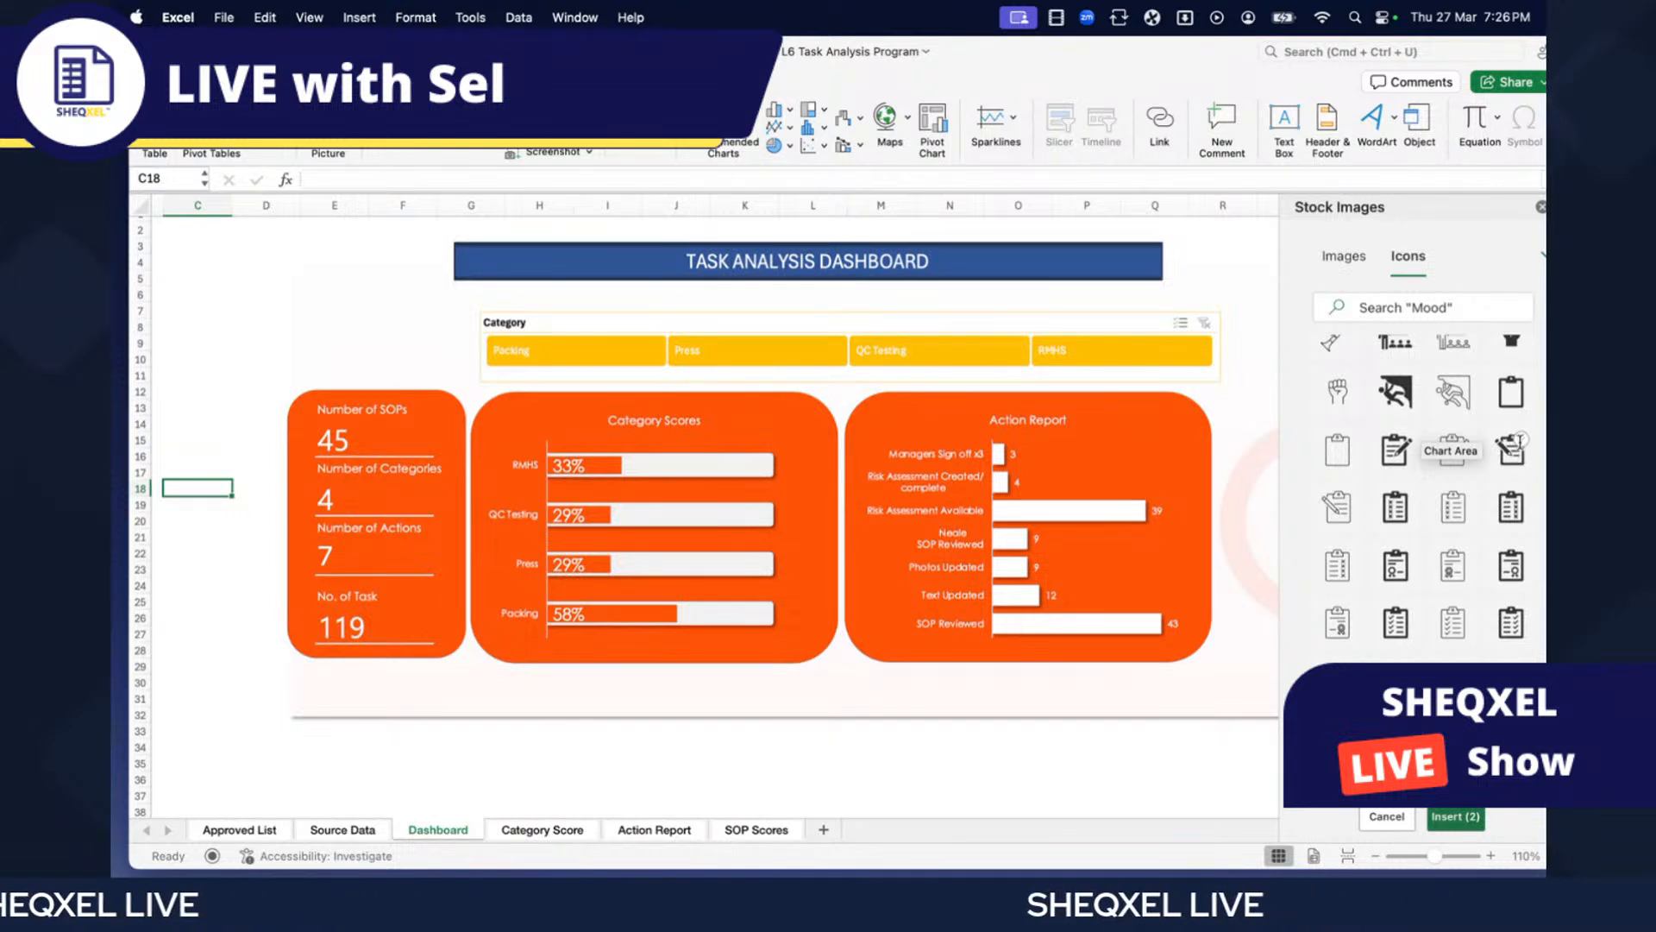
- Browse the stock icon library past the clipboards for further icons suited to the dashboard
scroll(1466, 528, "down", 5)
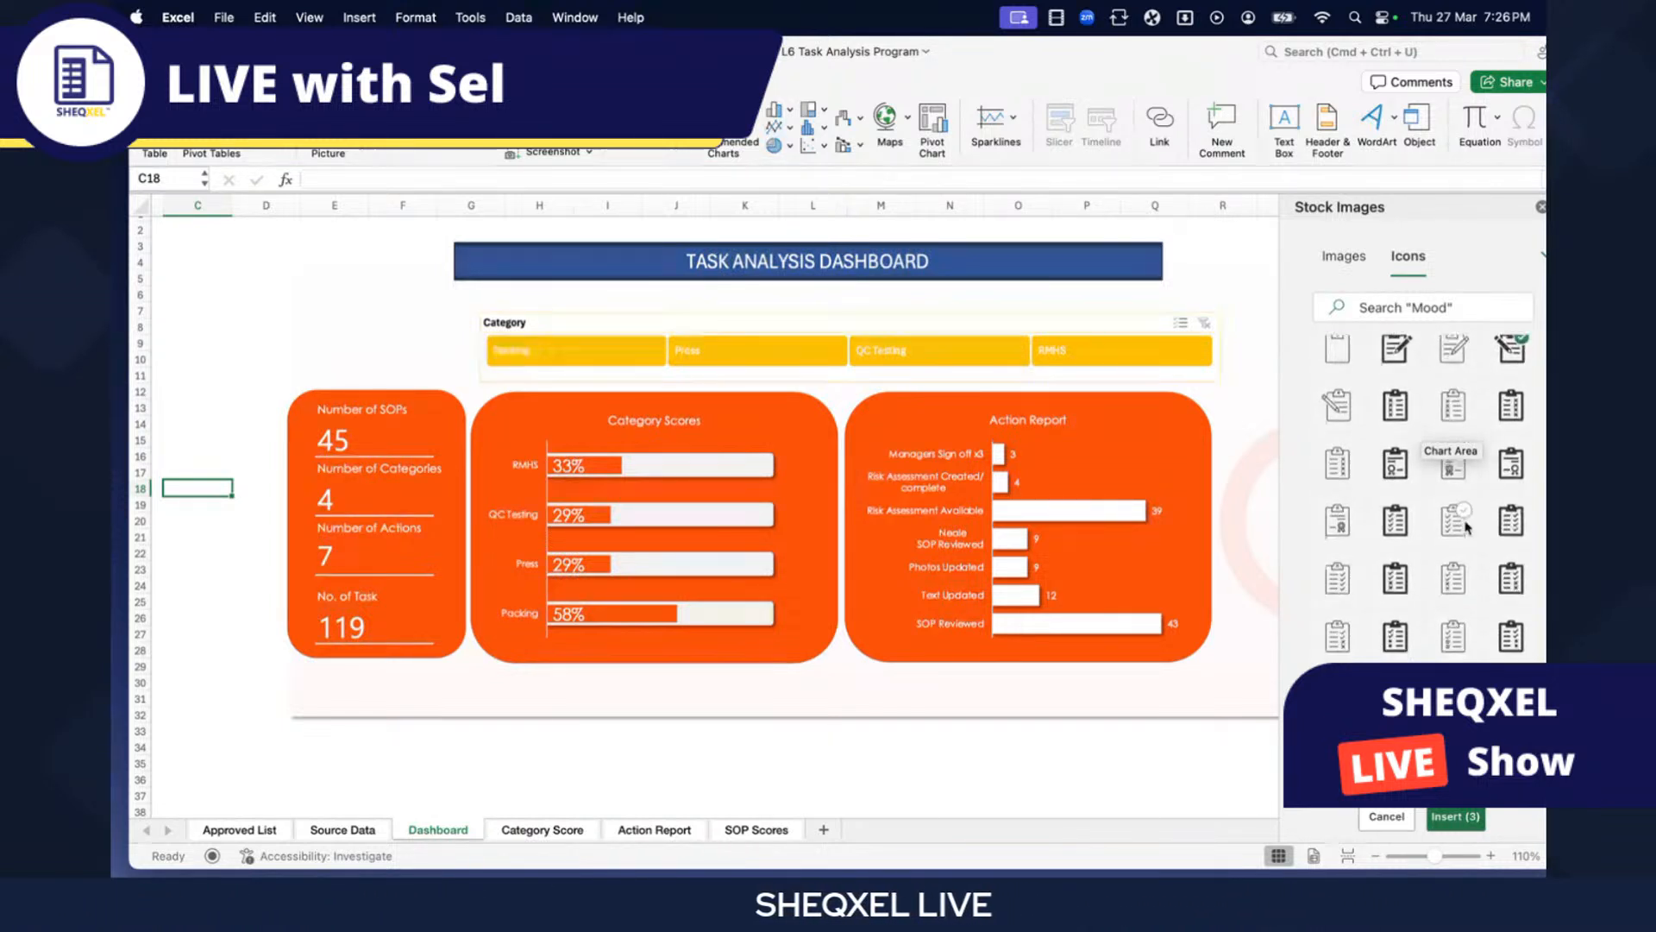
scroll(1467, 528, "down", 10)
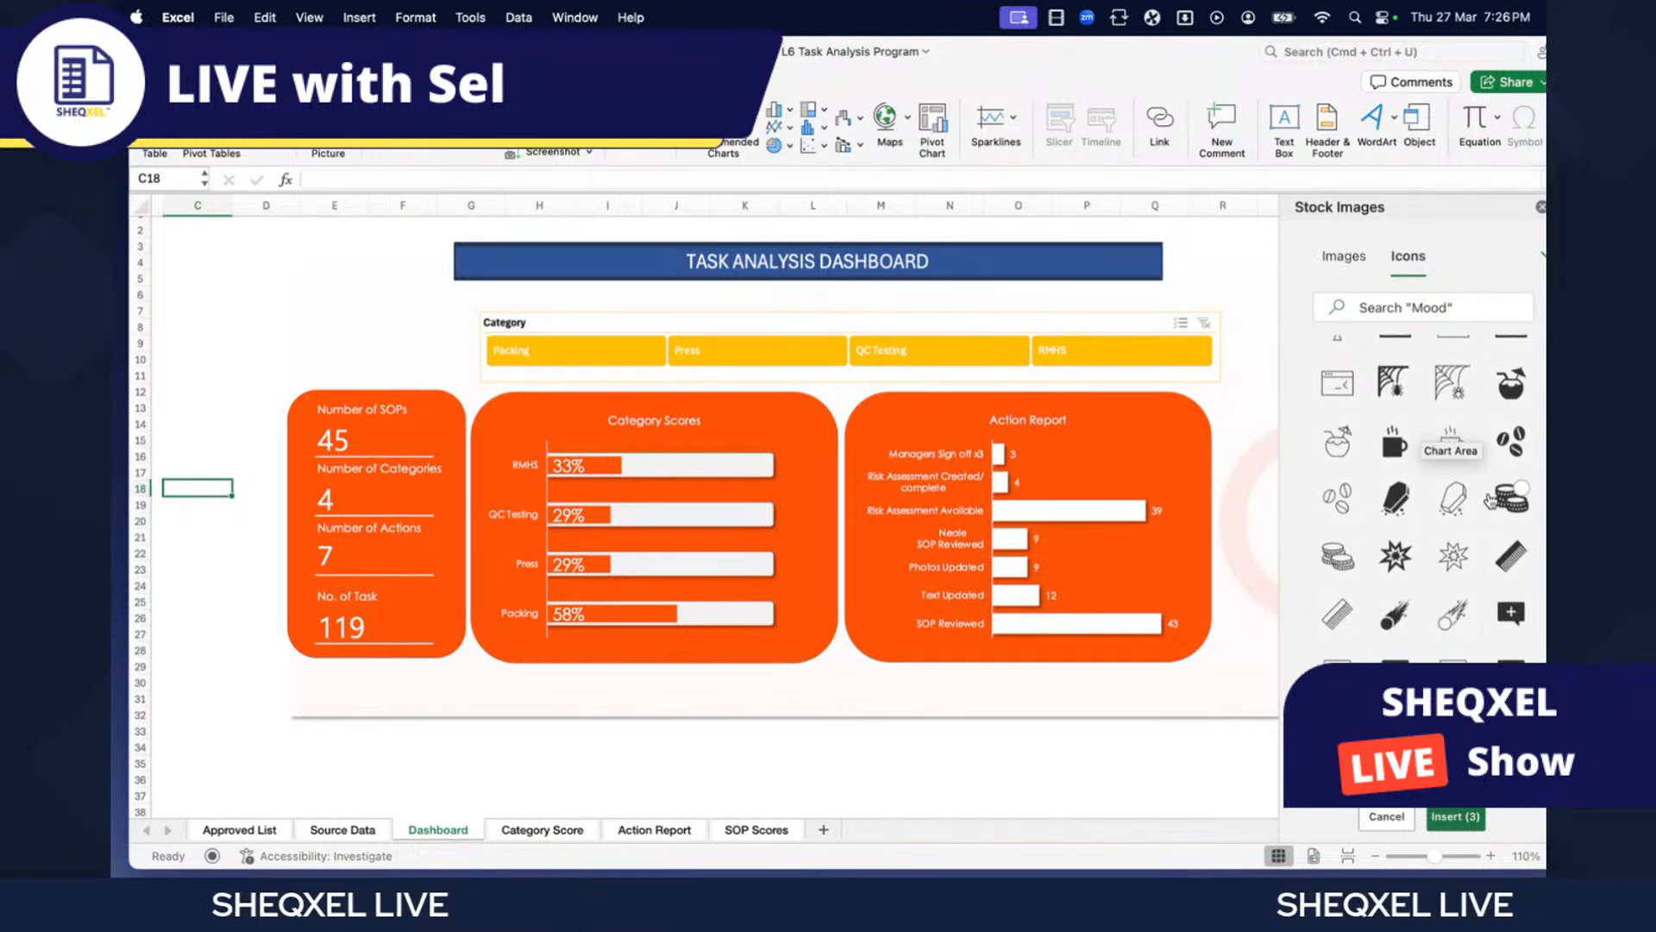
scroll(1466, 528, "down", 5)
scroll(1476, 506, "down", 8)
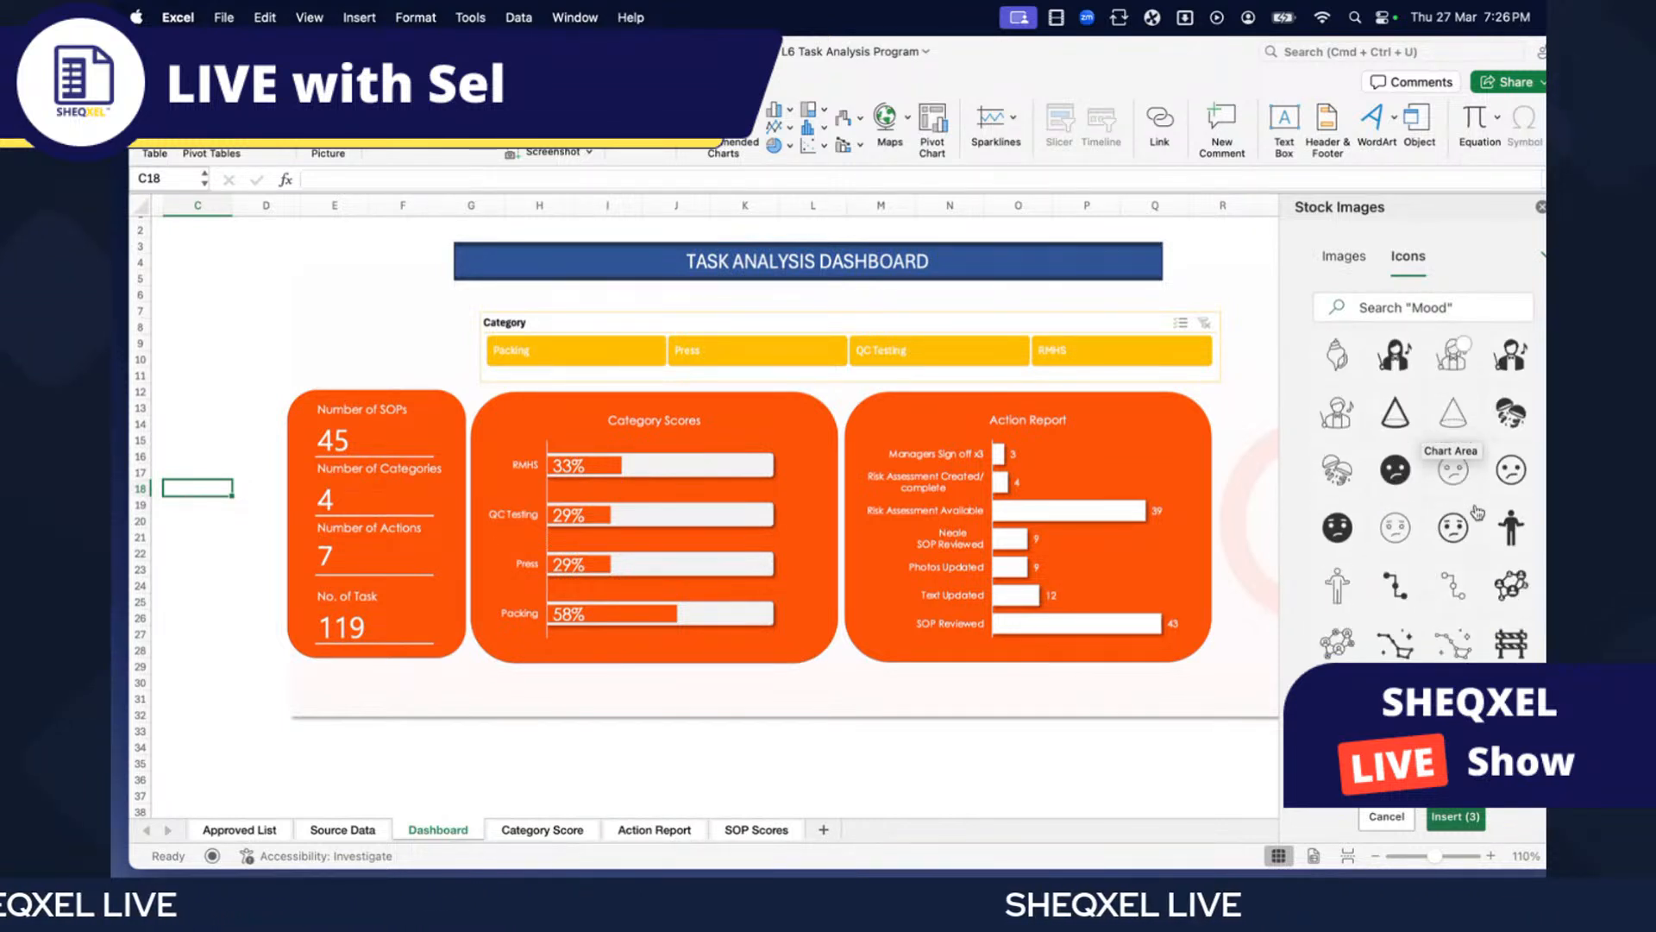
scroll(1477, 512, "down", 3)
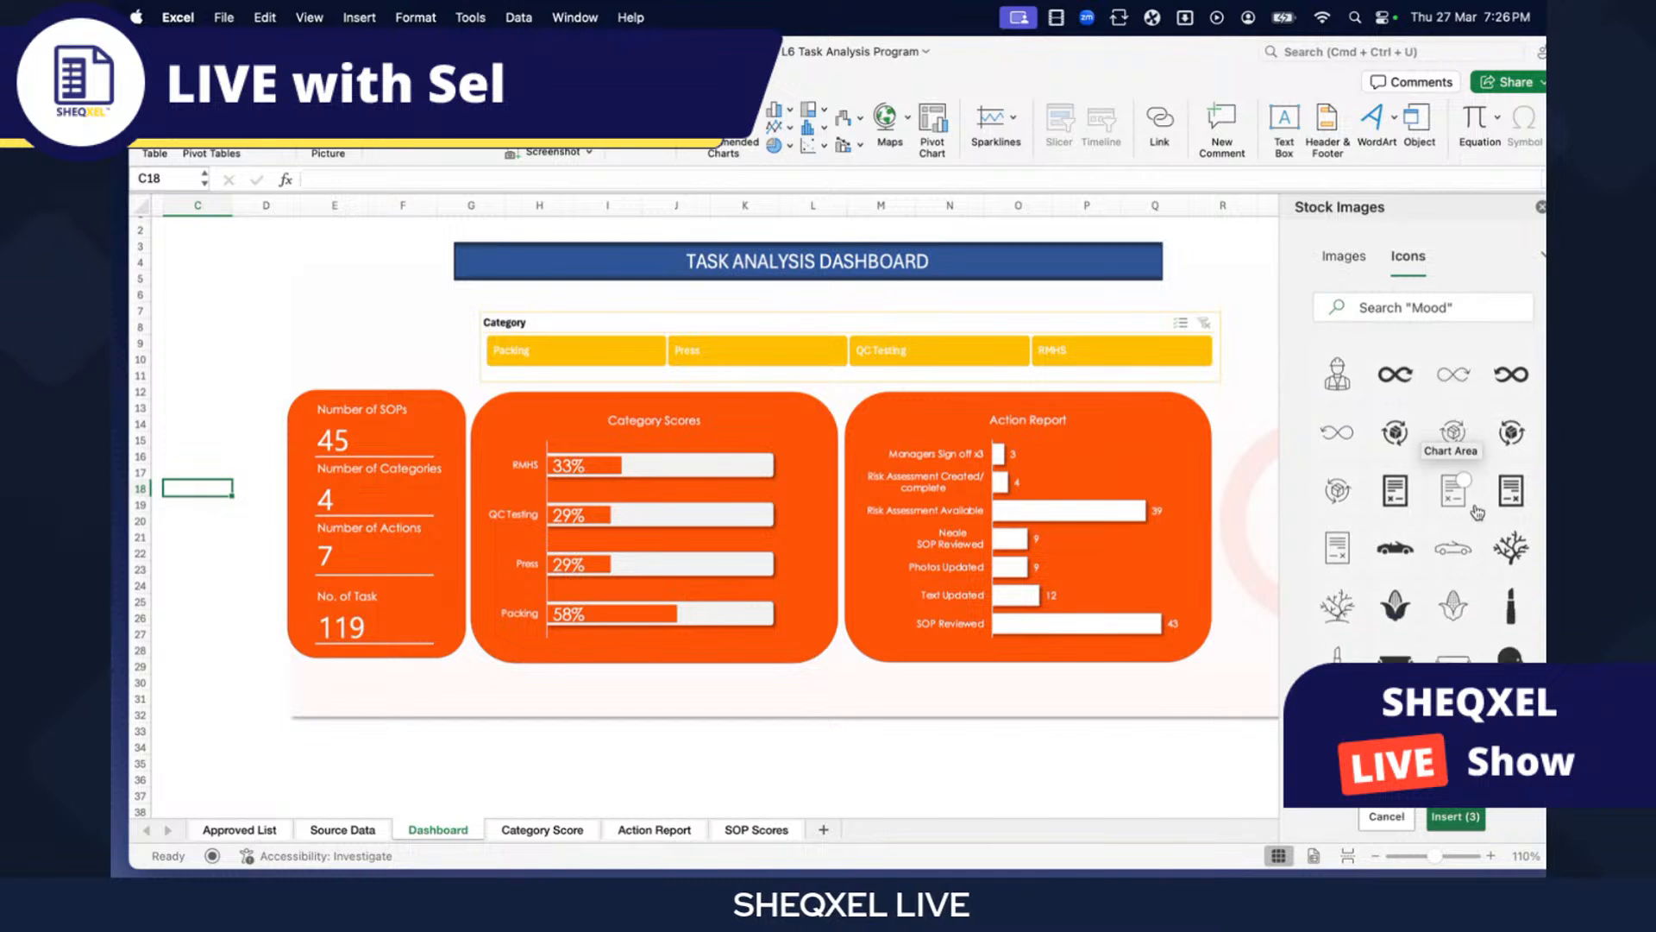
scroll(1477, 511, "down", 10)
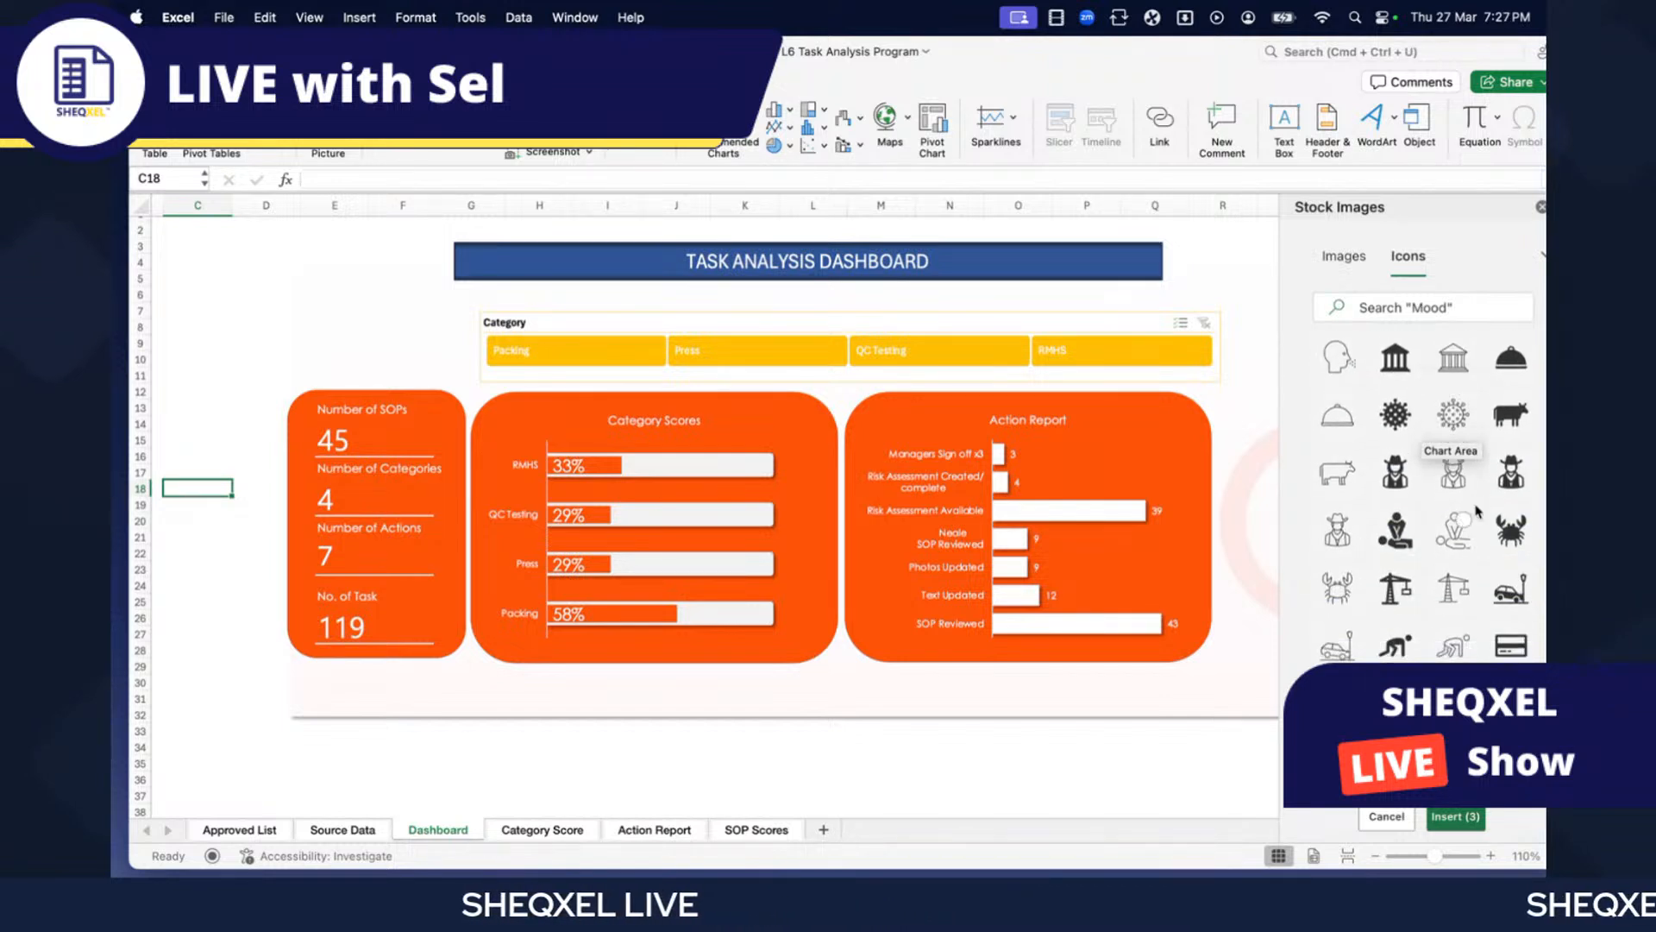
scroll(1477, 511, "down", 10)
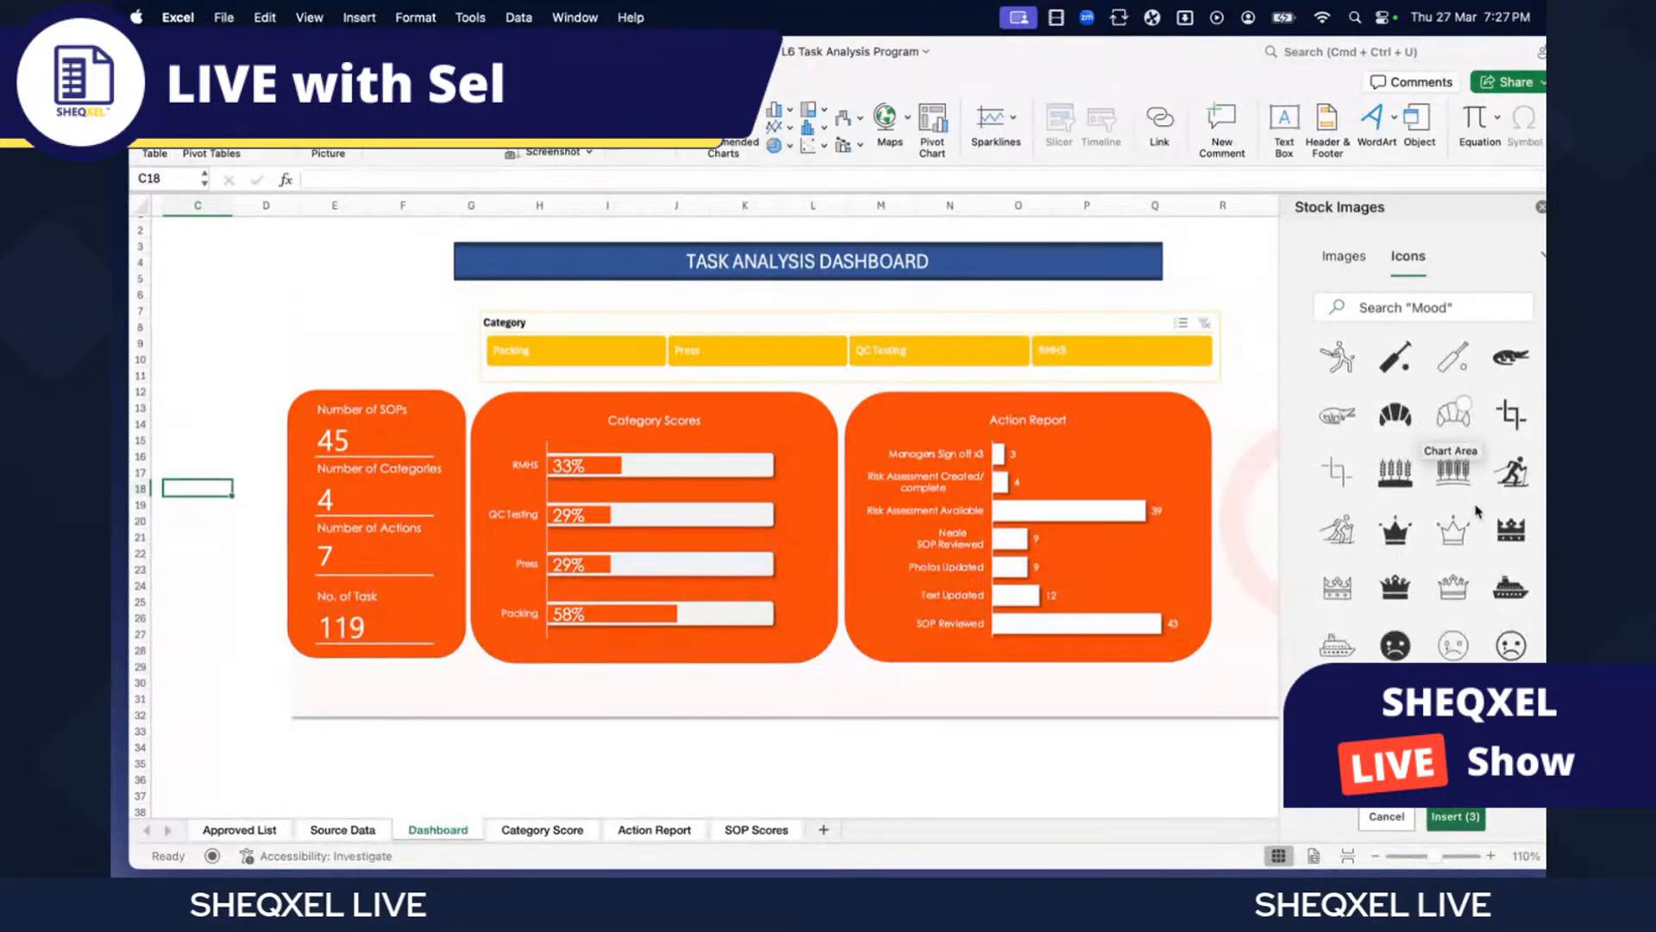
scroll(1477, 512, "down", 10)
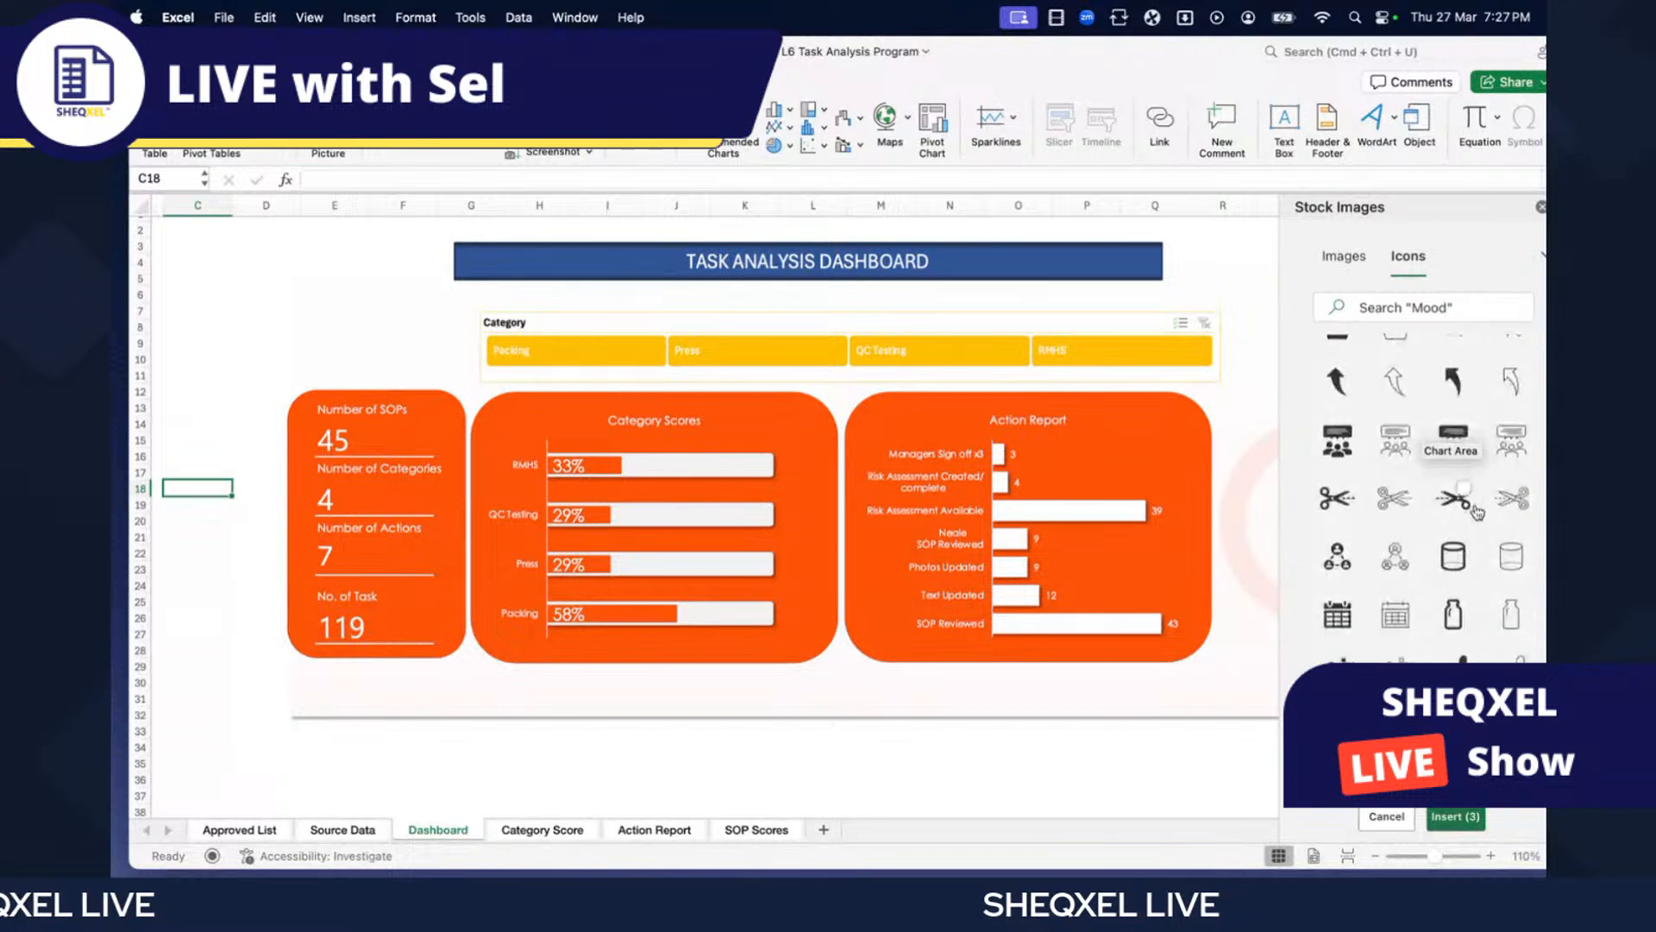
scroll(1477, 512, "down", 3)
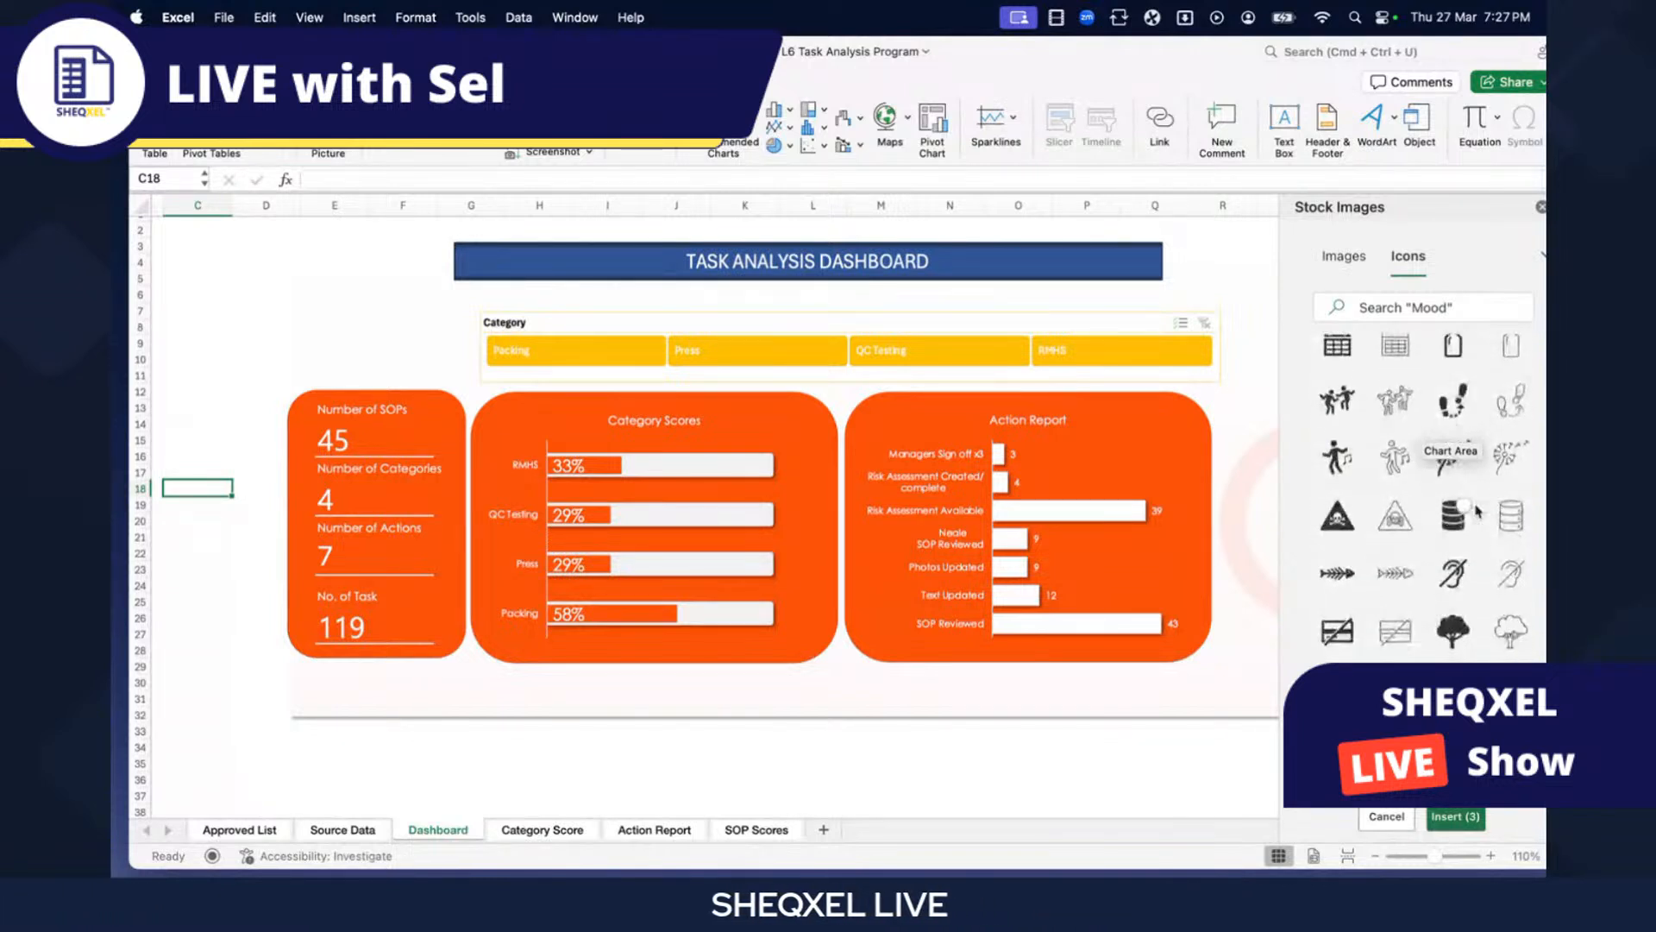
scroll(1477, 512, "down", 10)
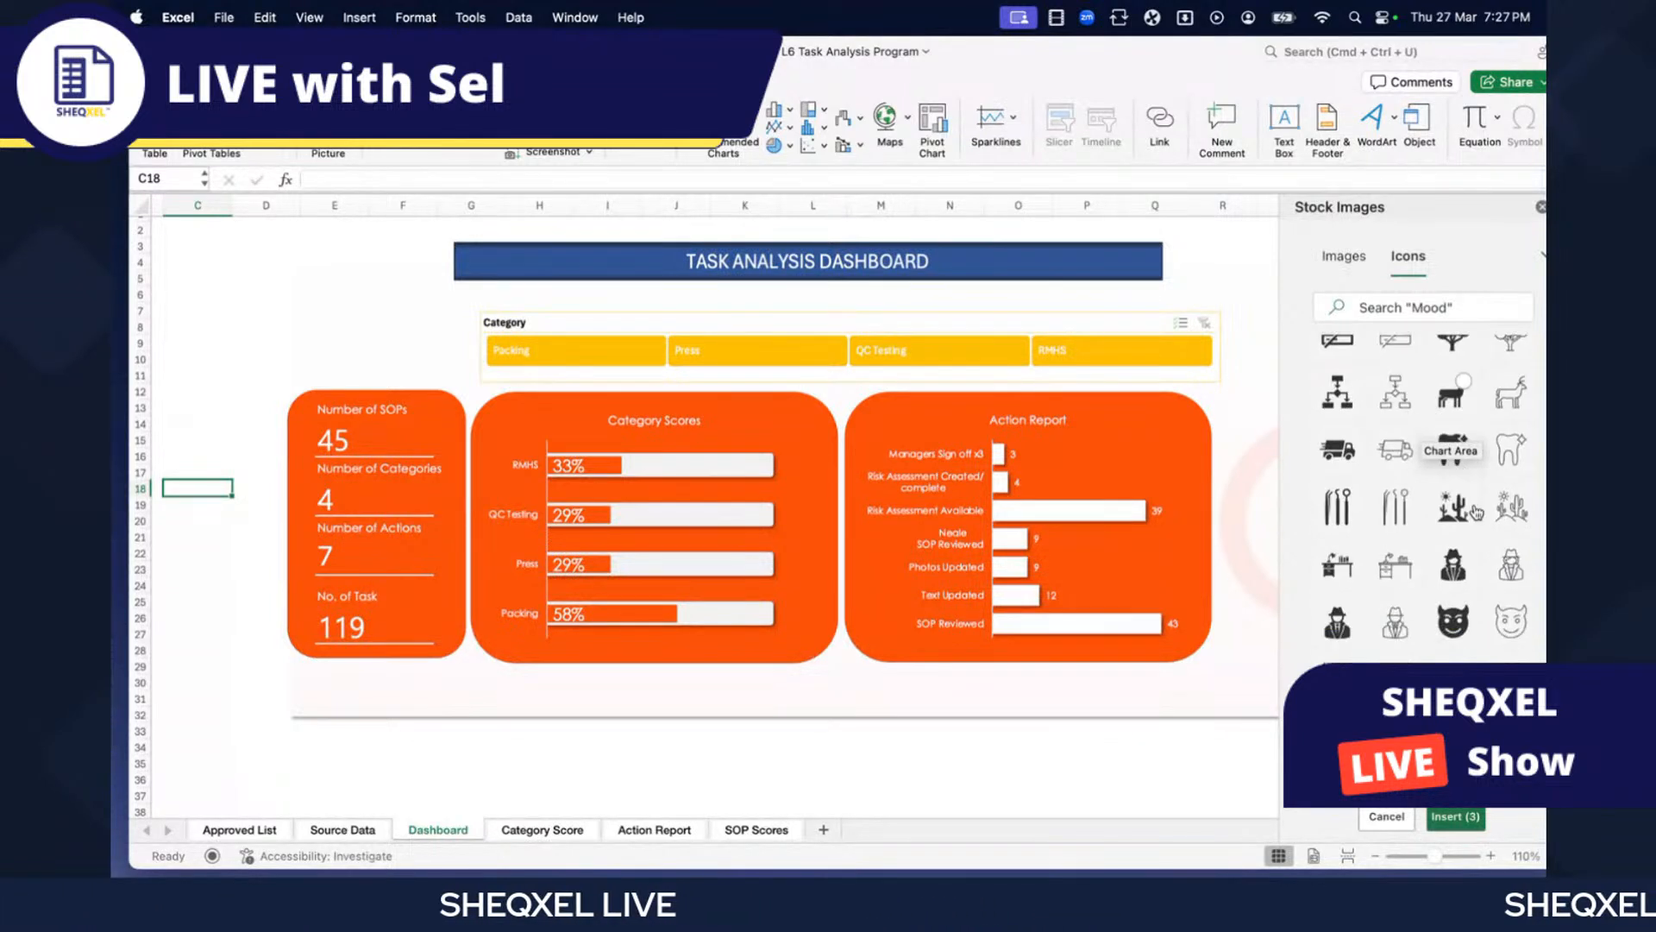
scroll(1477, 512, "down", 4)
scroll(1477, 511, "down", 4)
scroll(1476, 512, "down", 2)
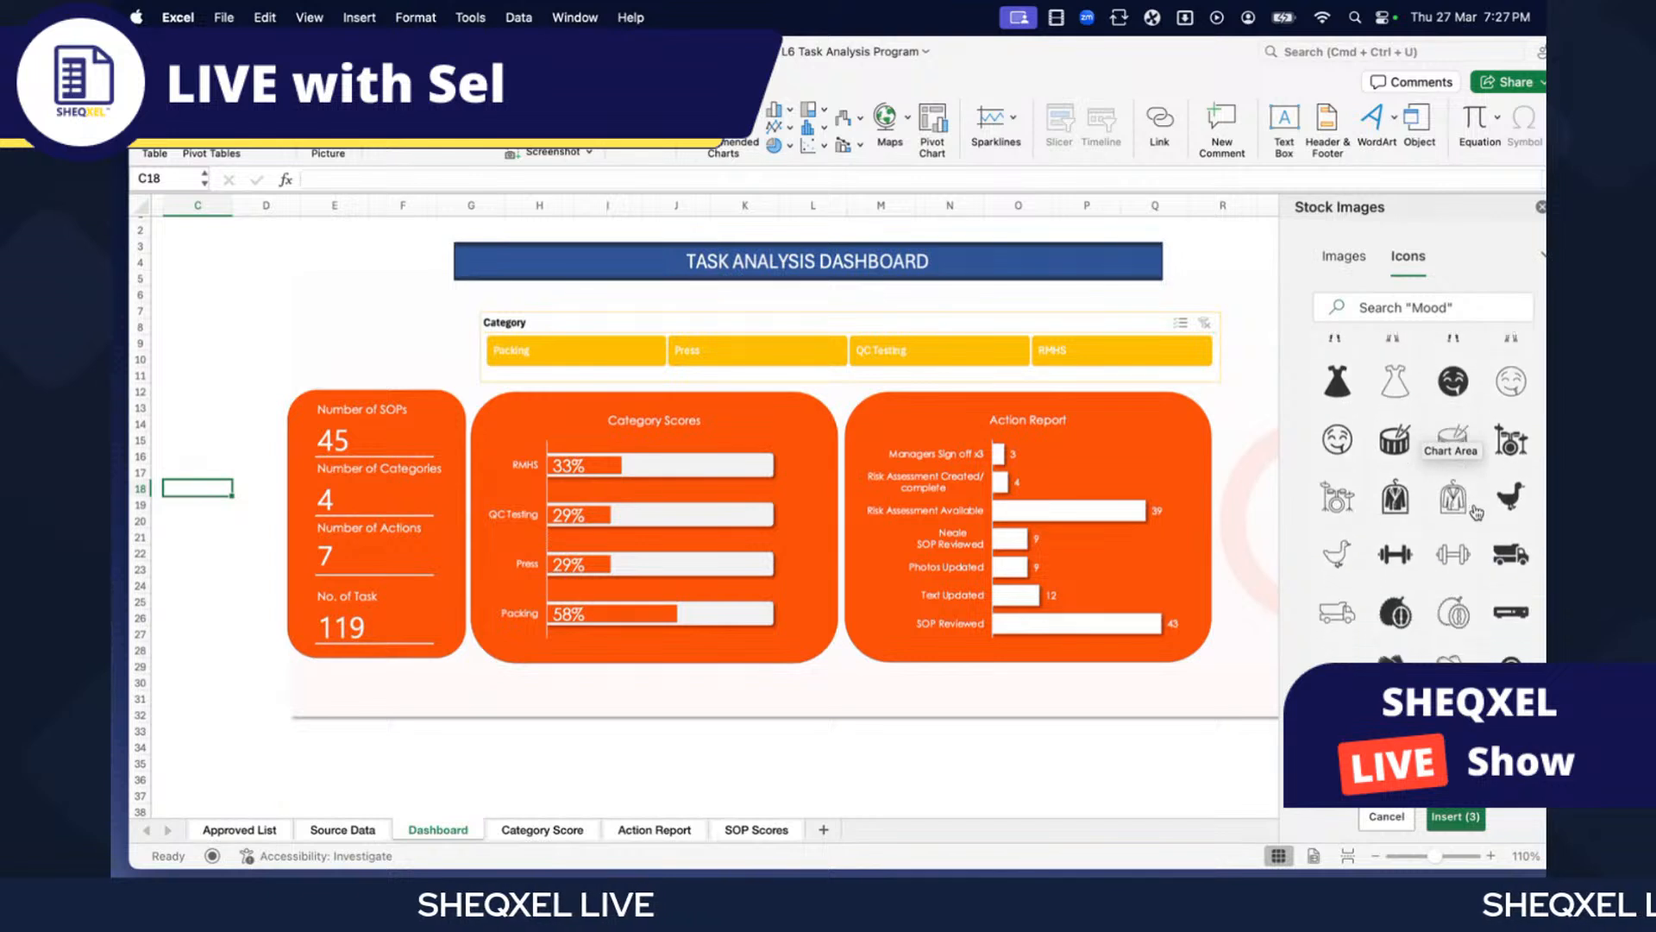
scroll(1477, 512, "down", 8)
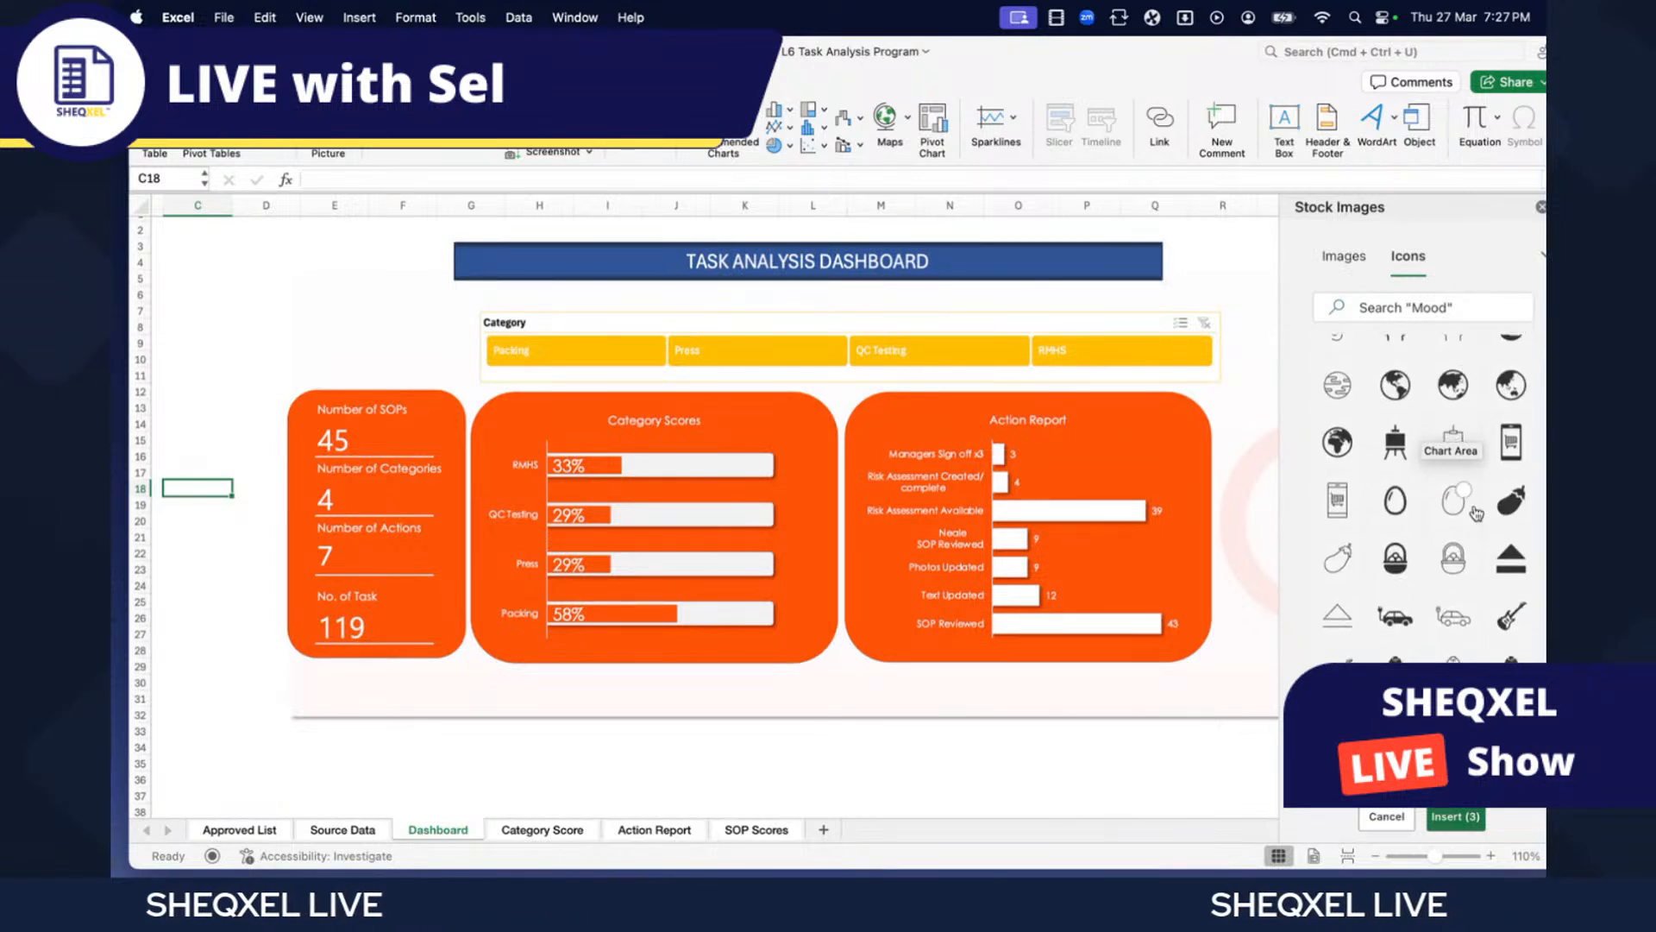
scroll(1477, 512, "down", 1)
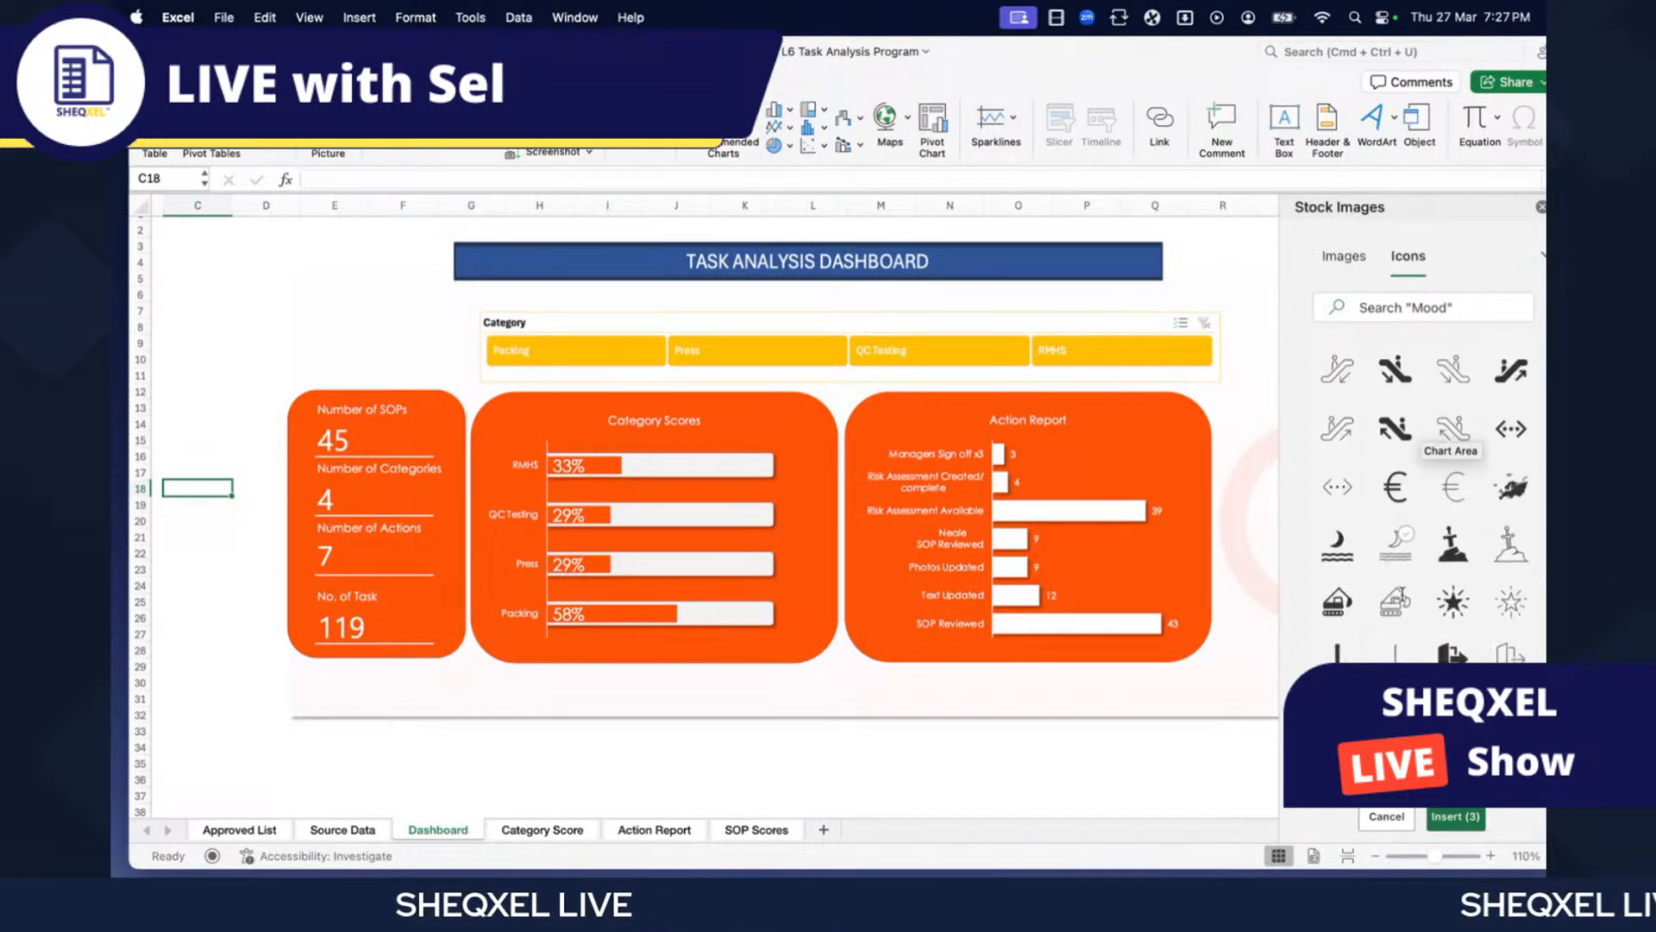
scroll(1404, 601, "down", 15)
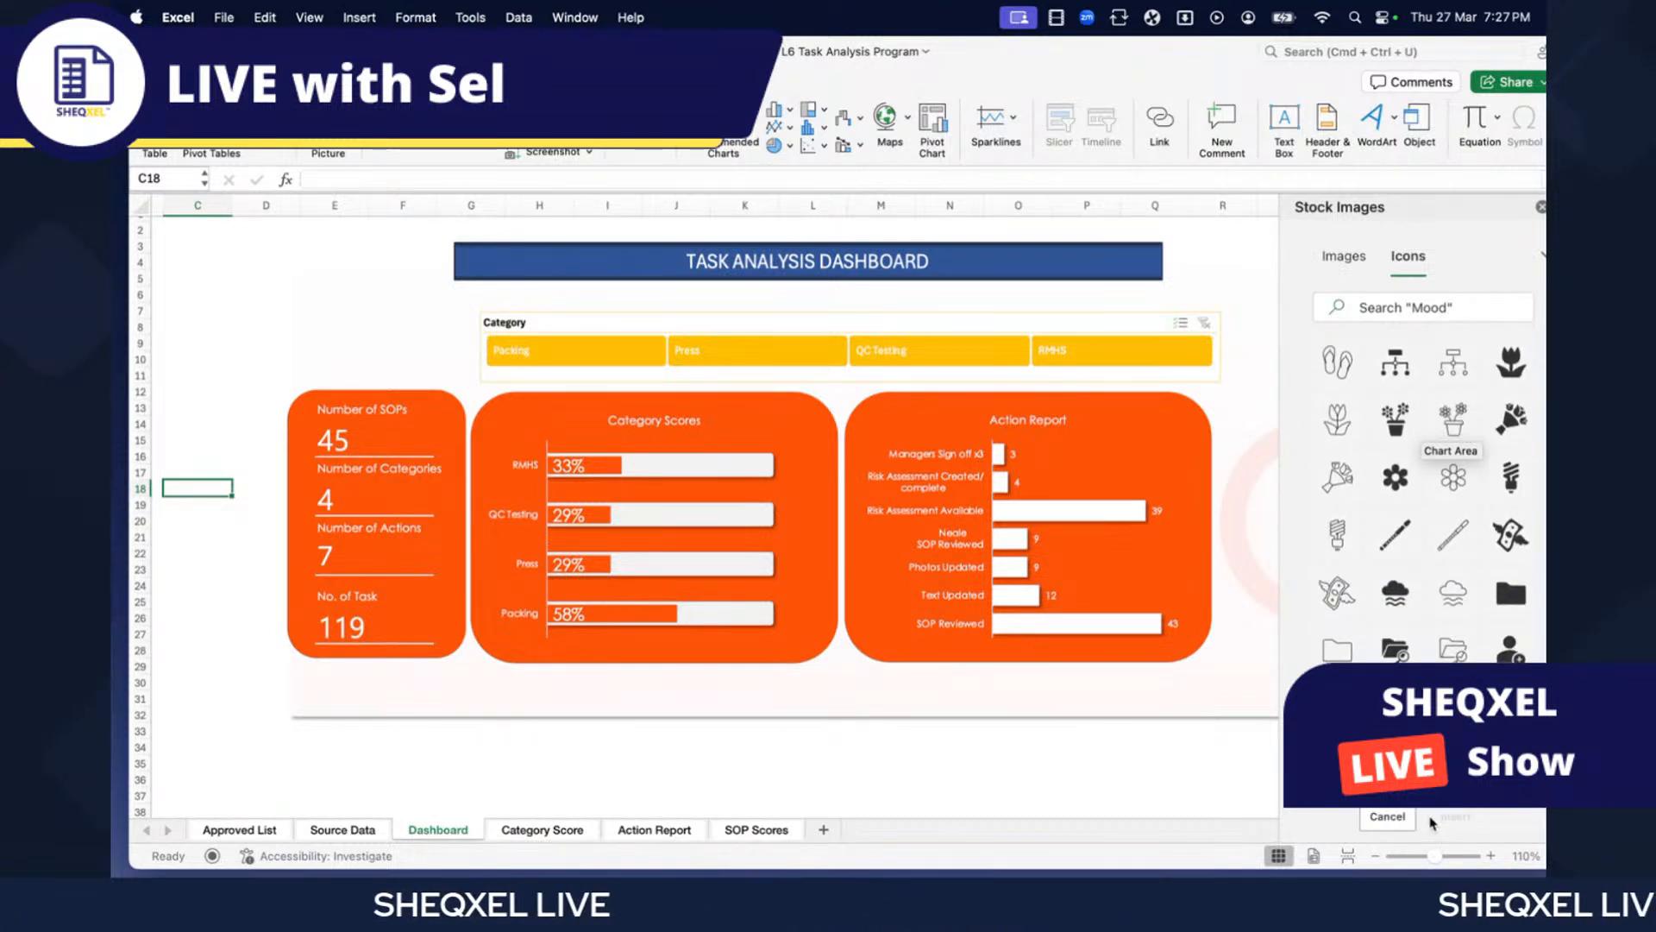
- Insert the three selected stock icons, the two bar charts and the clipboard, beside the KPI panel on the Dashboard sheet
scroll(950, 717, "right", 8)
scroll(950, 717, "down", 2)
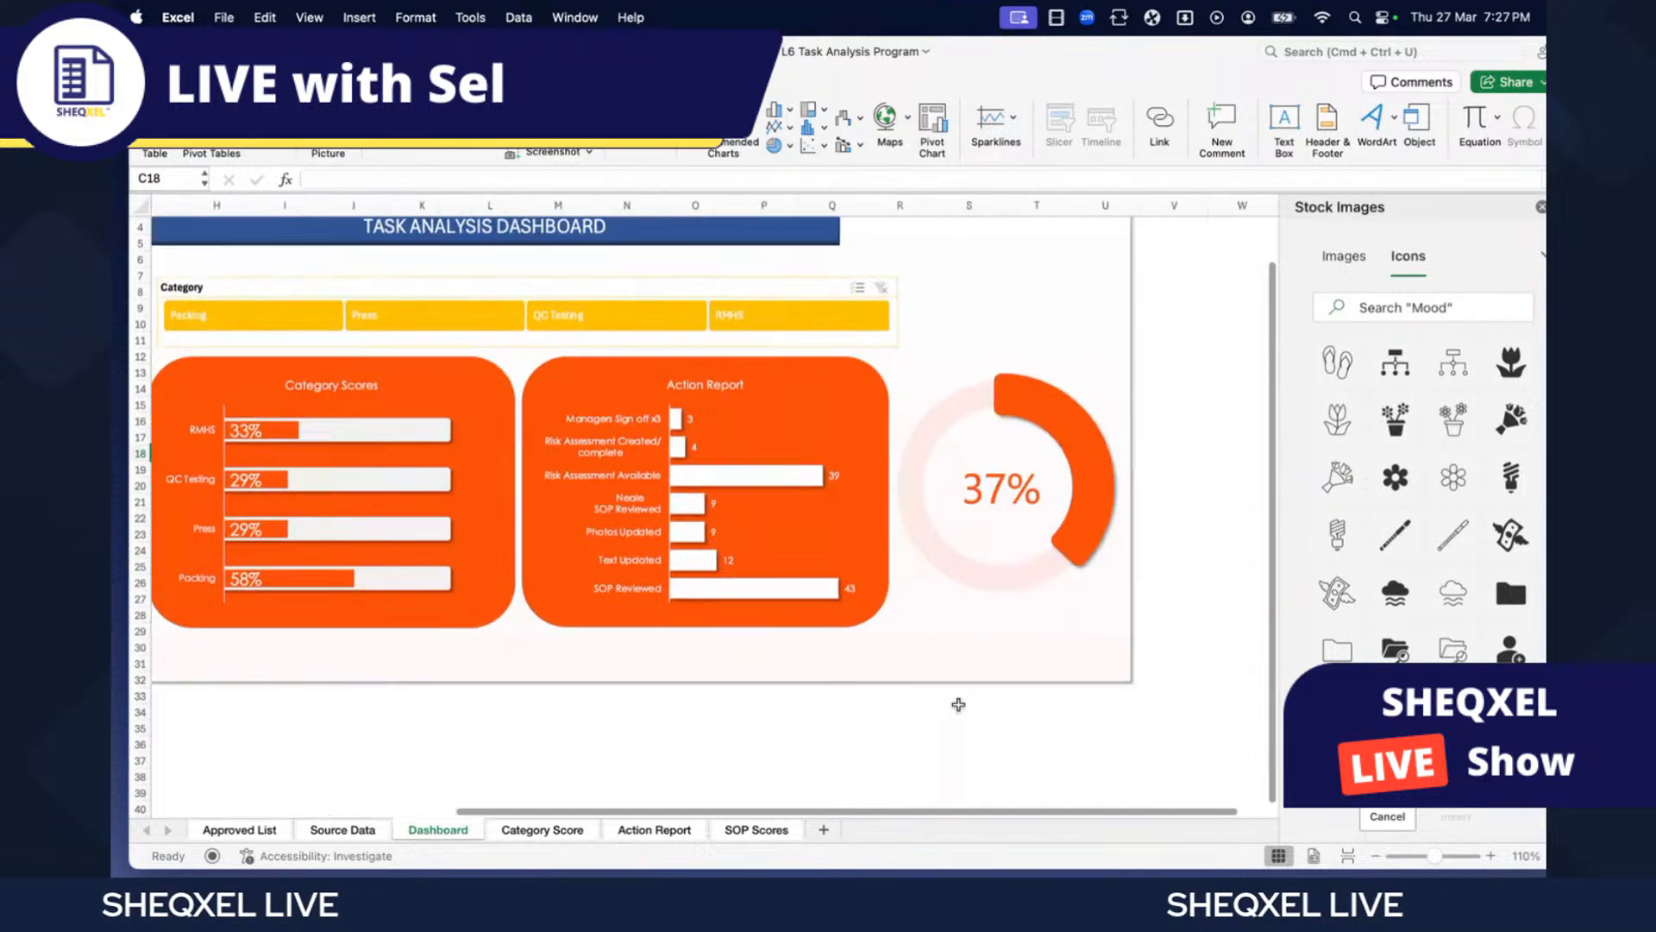
scroll(958, 705, "right", 5)
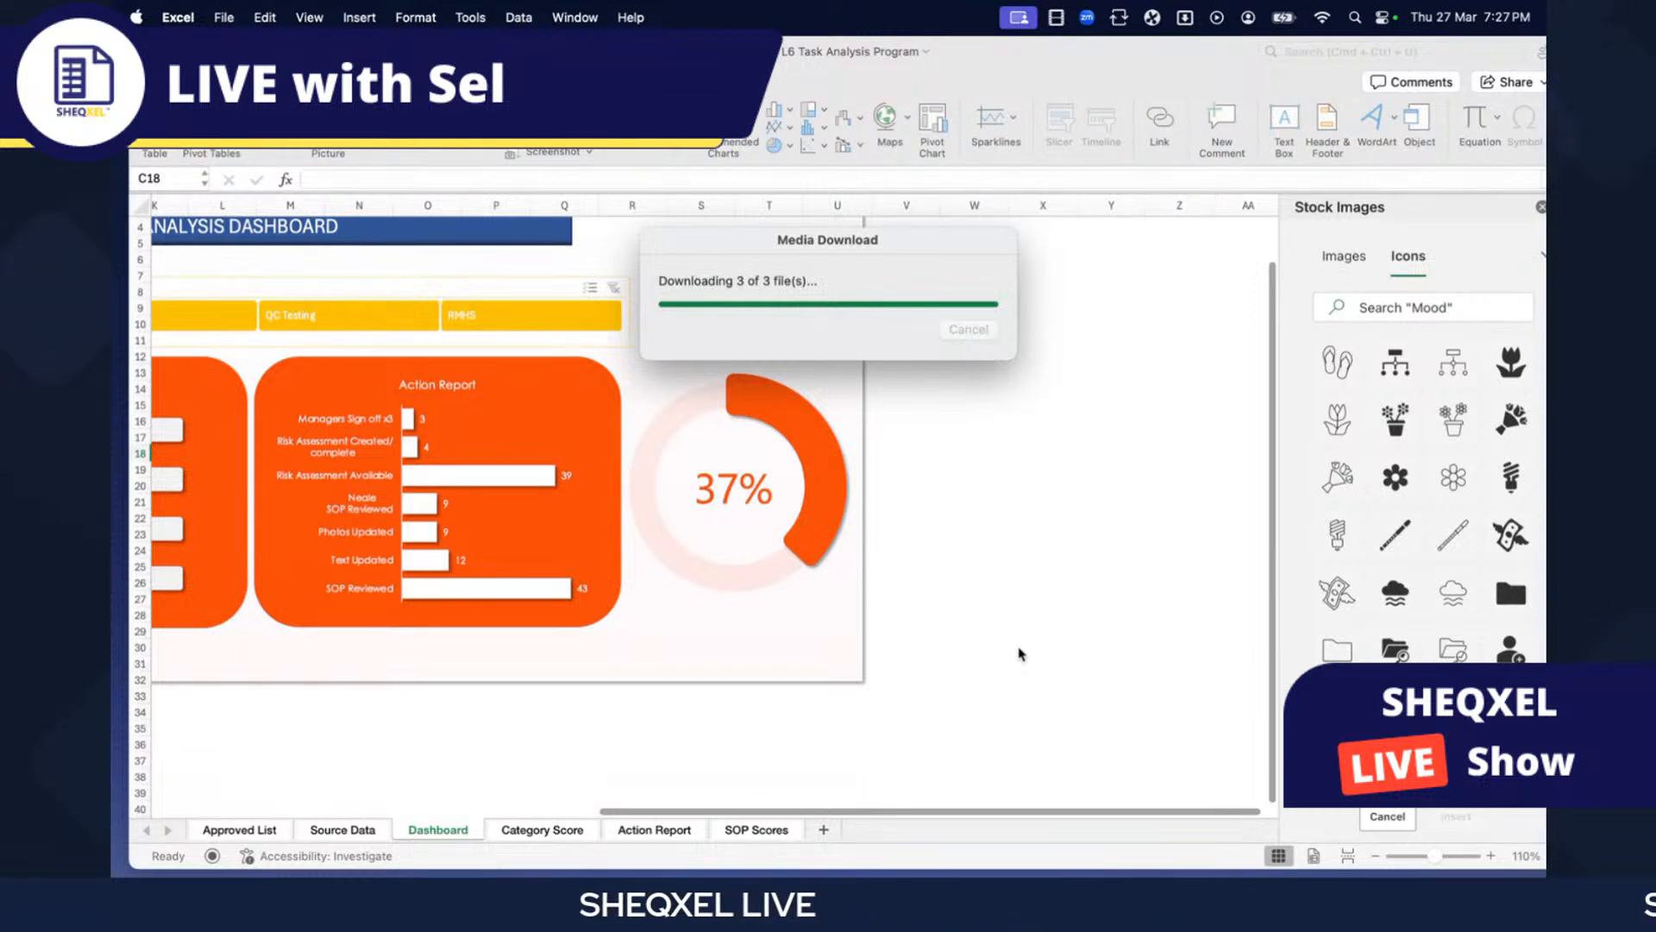
scroll(1182, 516, "left", 3)
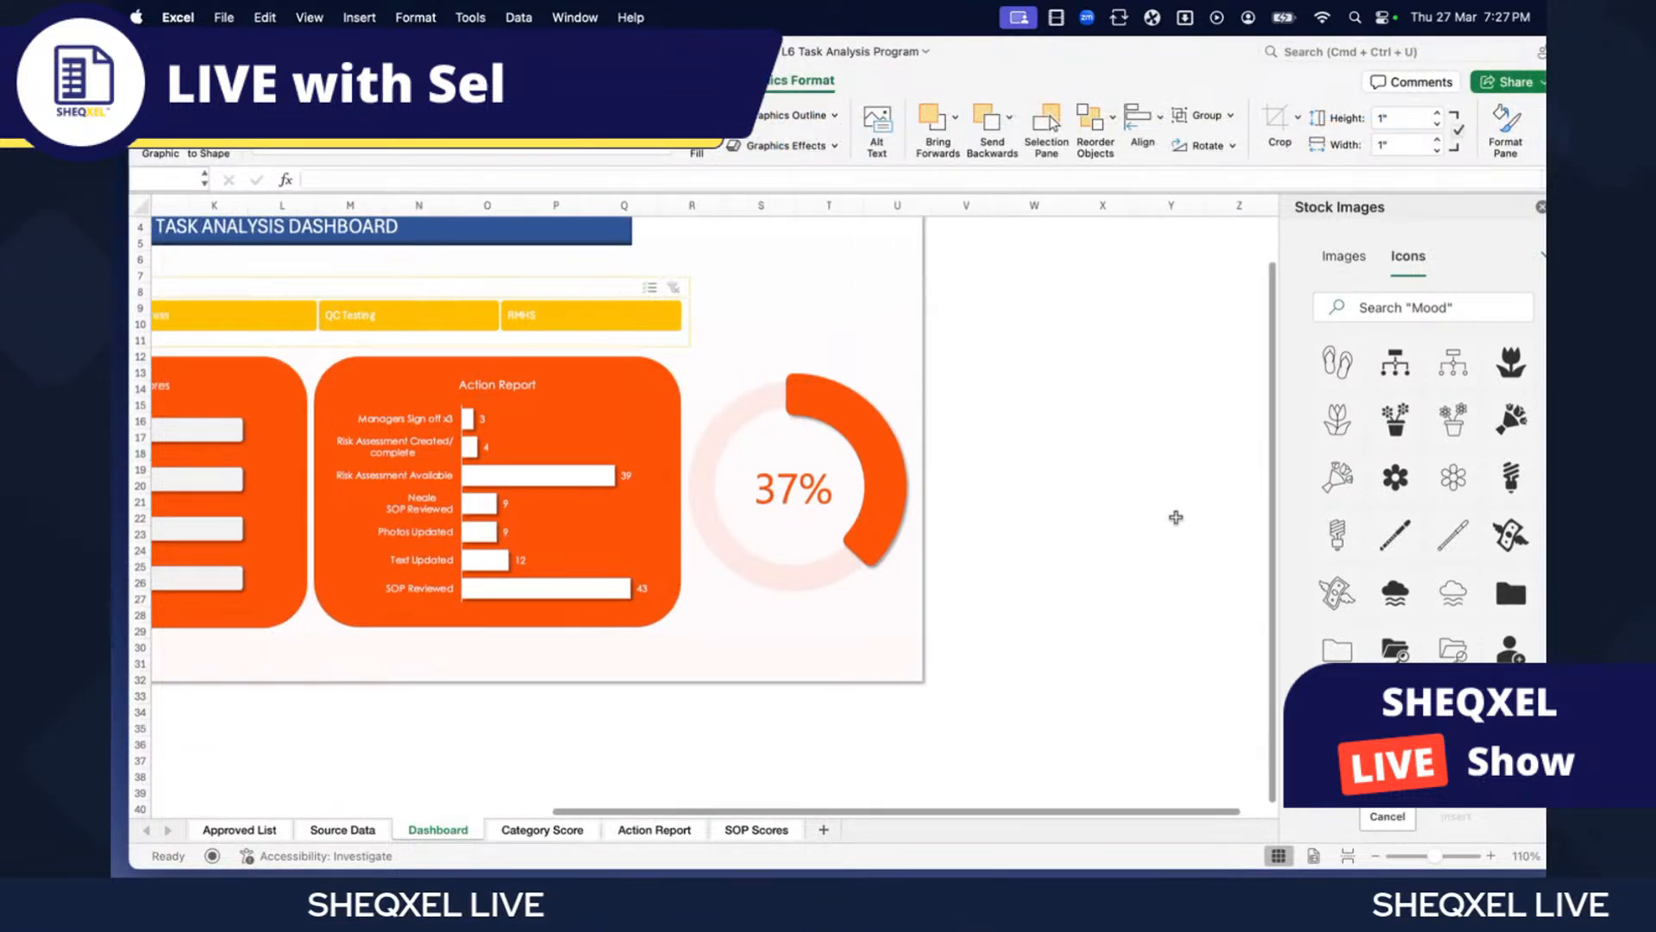
scroll(1185, 519, "left", 6)
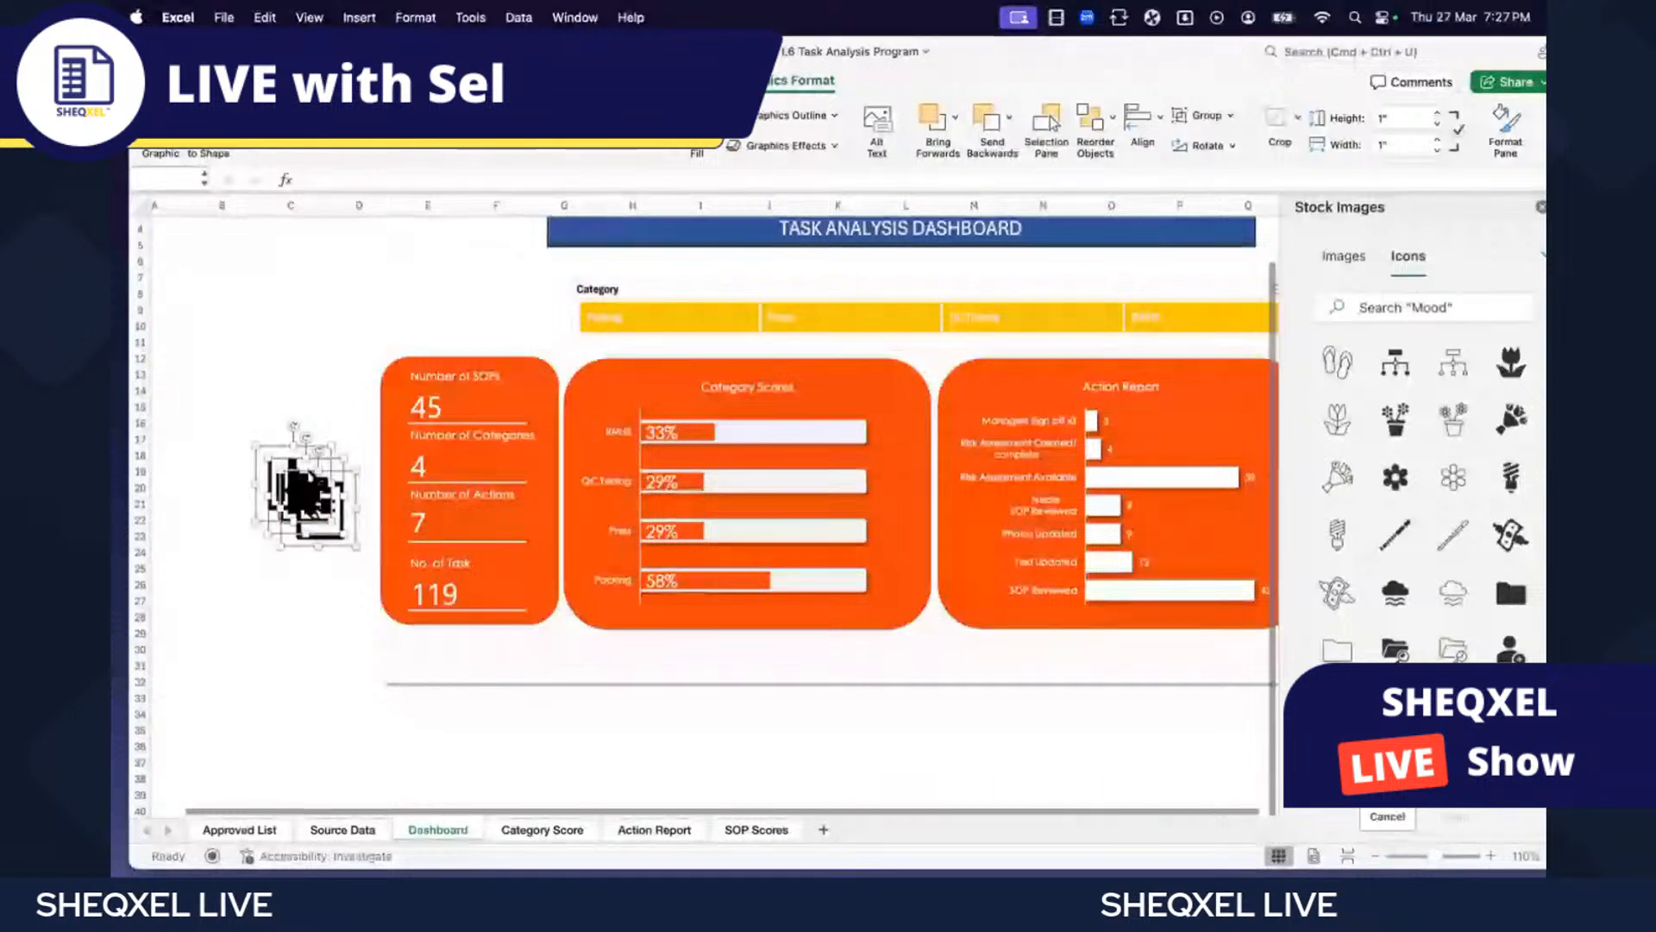
- Set the height and width of the three inserted icons to 0.5"
left_click(160, 80)
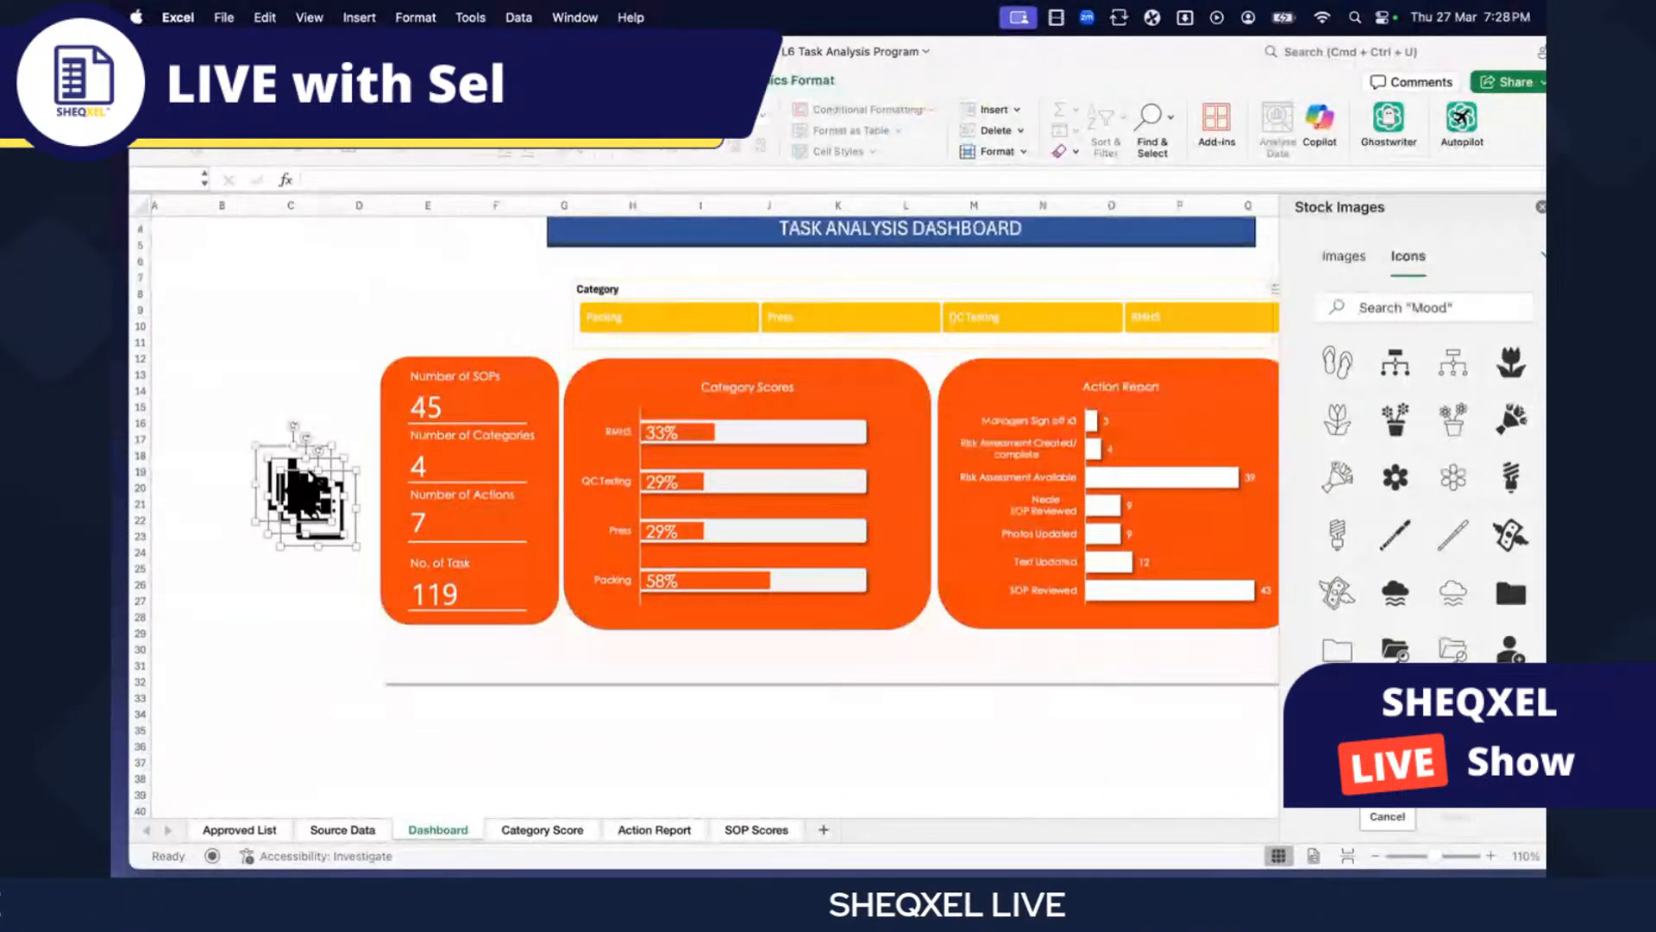
left_click(803, 80)
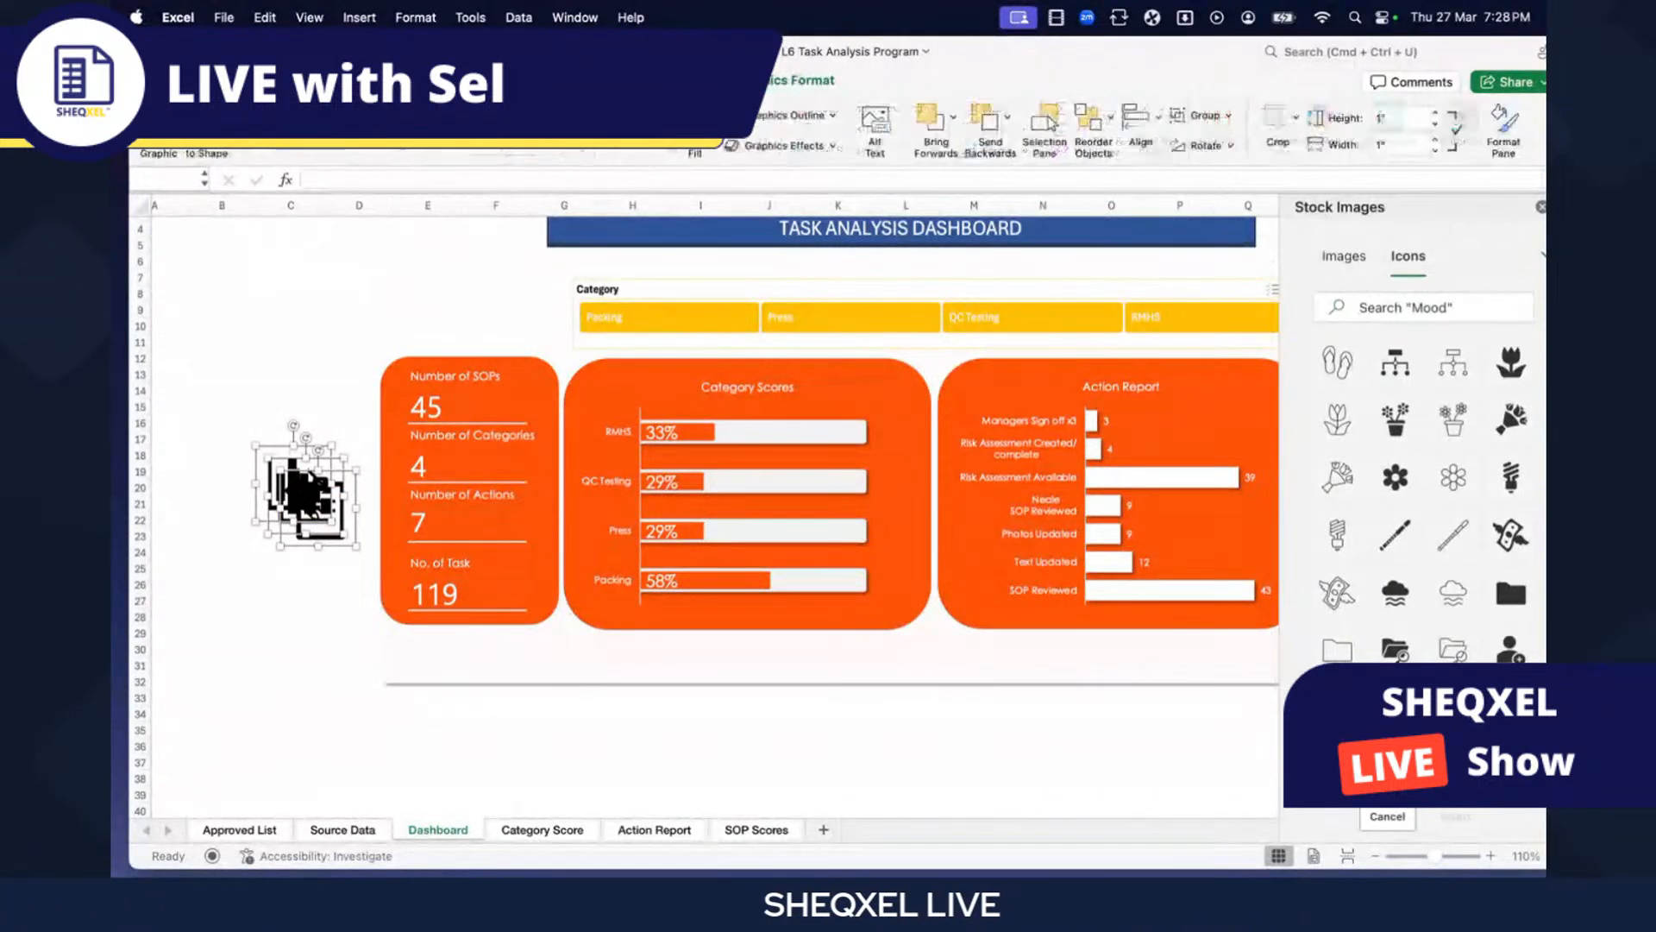
left_click(1437, 150)
left_click(1438, 151)
left_click(1438, 150)
left_click(1437, 150)
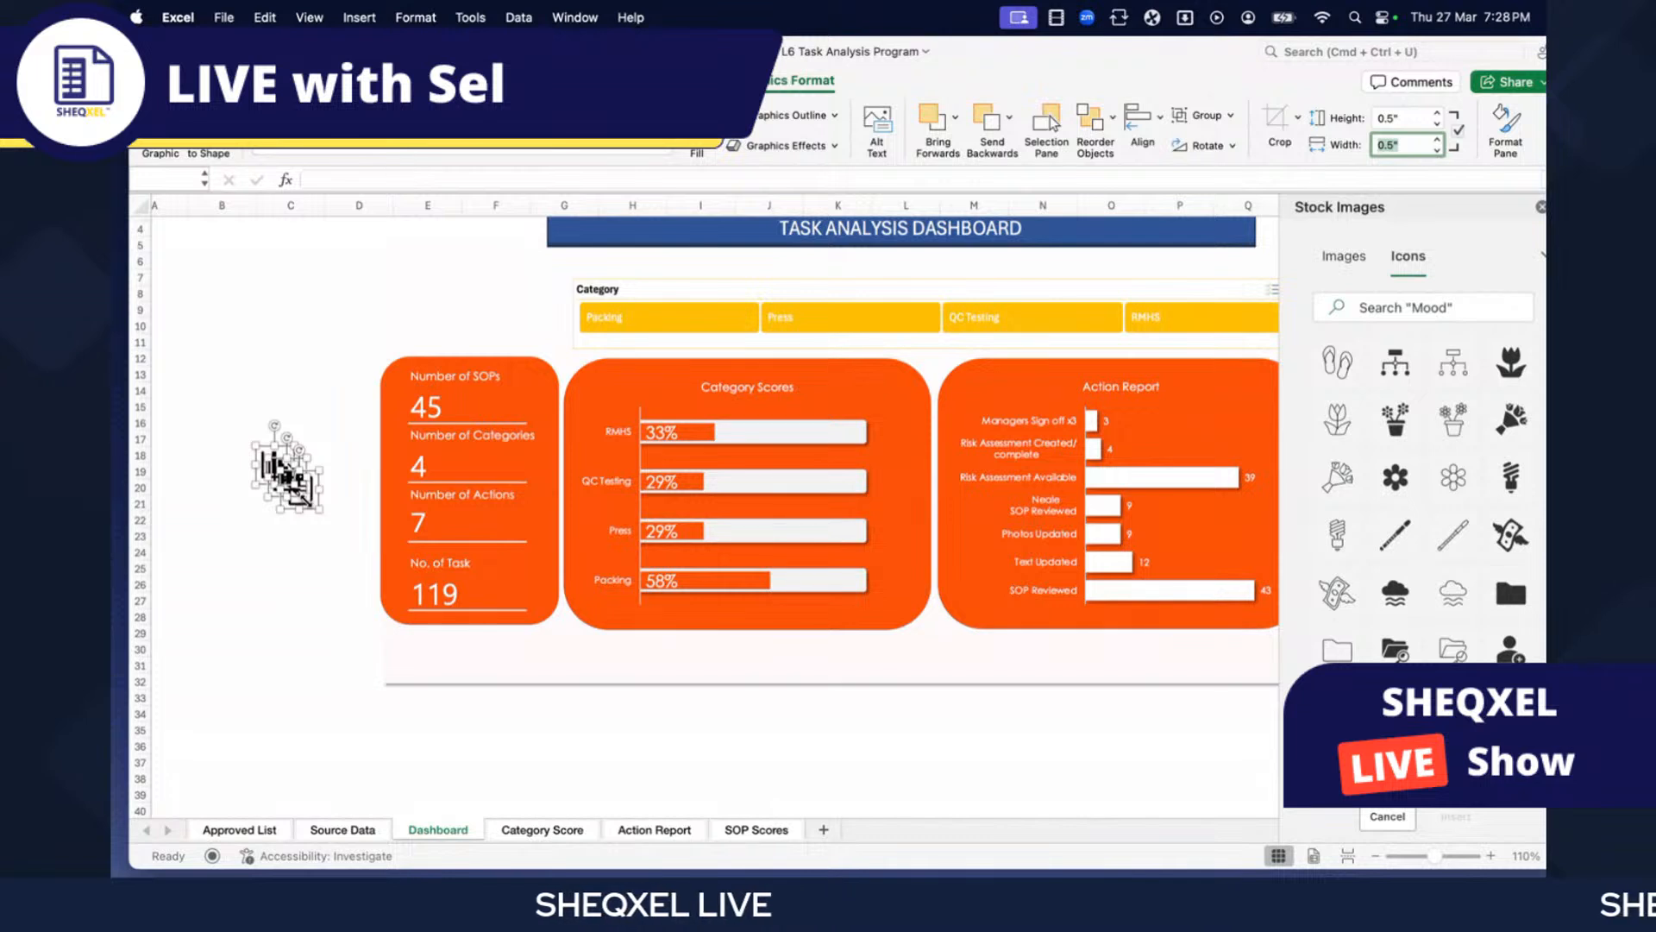
- Bring the three icons to the front and move them onto the upper-left area of the Category Scores panel
right_click(305, 487)
mouse_move(414, 661)
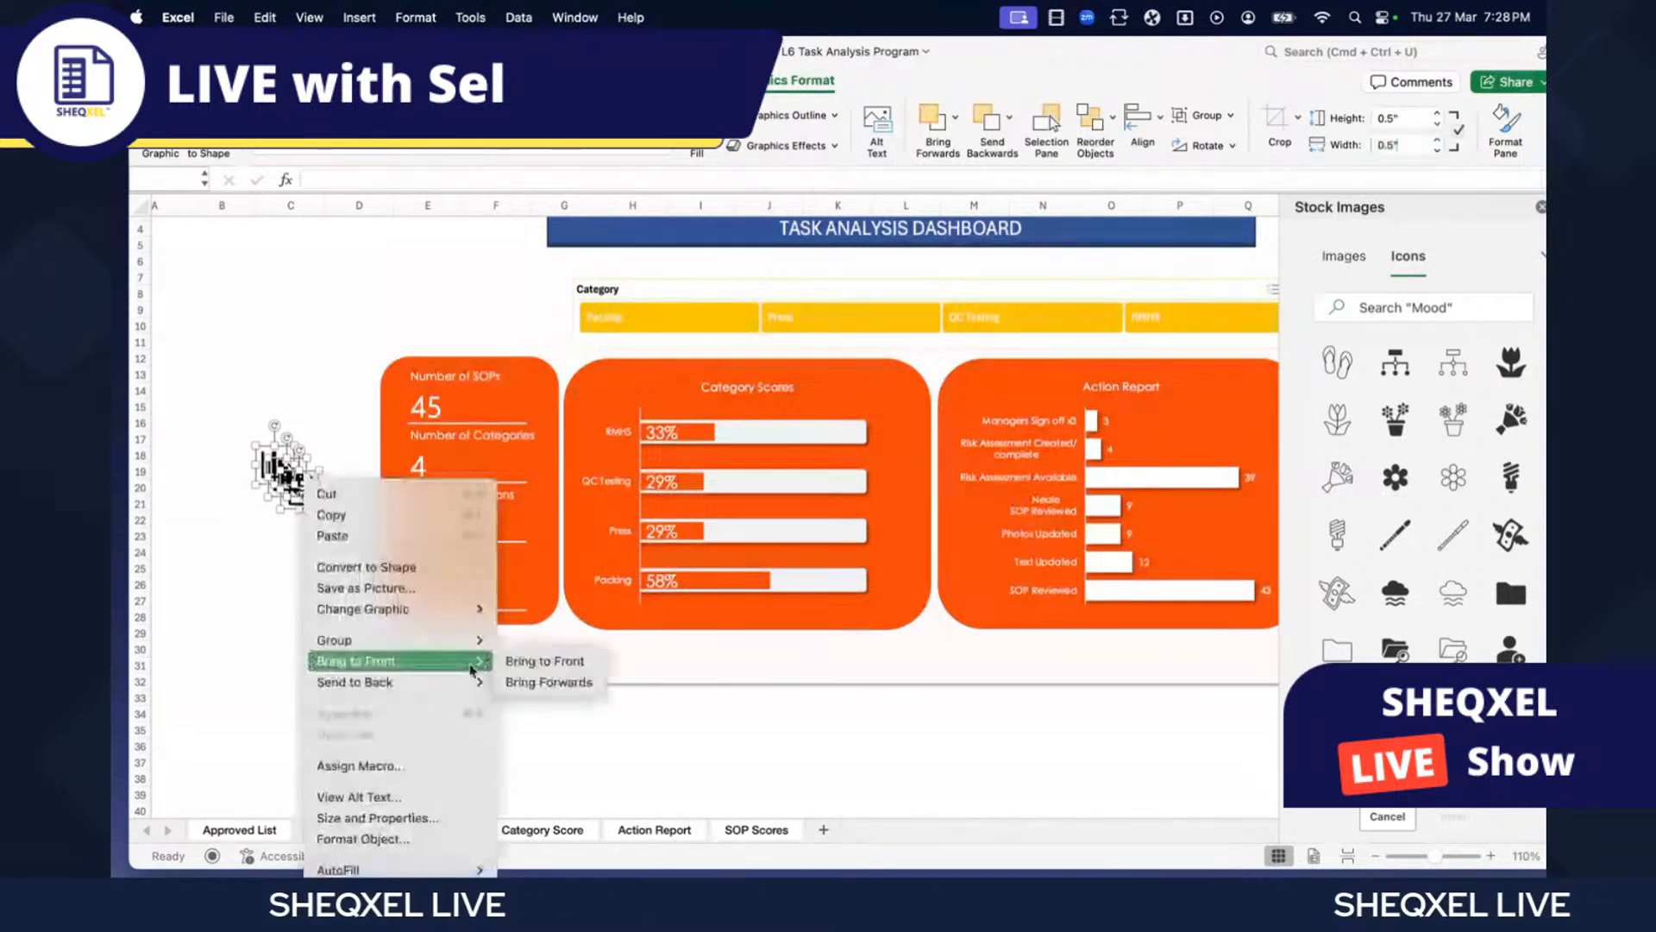
left_click(542, 662)
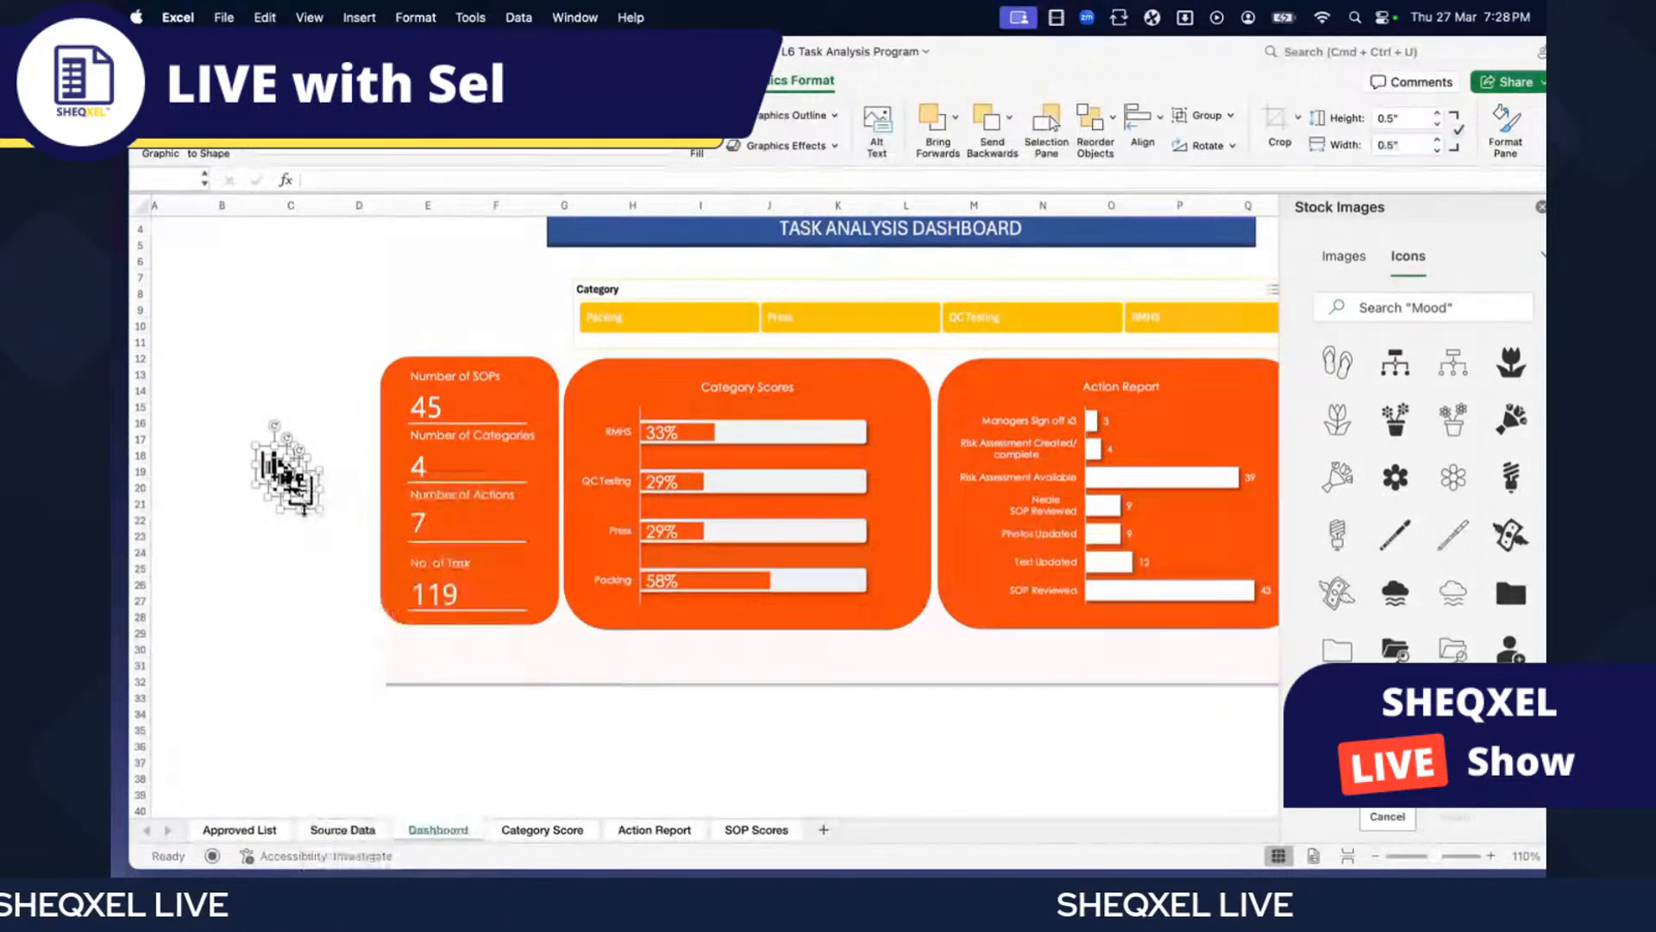
left_click_drag(308, 509, 643, 449)
- Change the graphics fill of the three icons to white
left_click(168, 81)
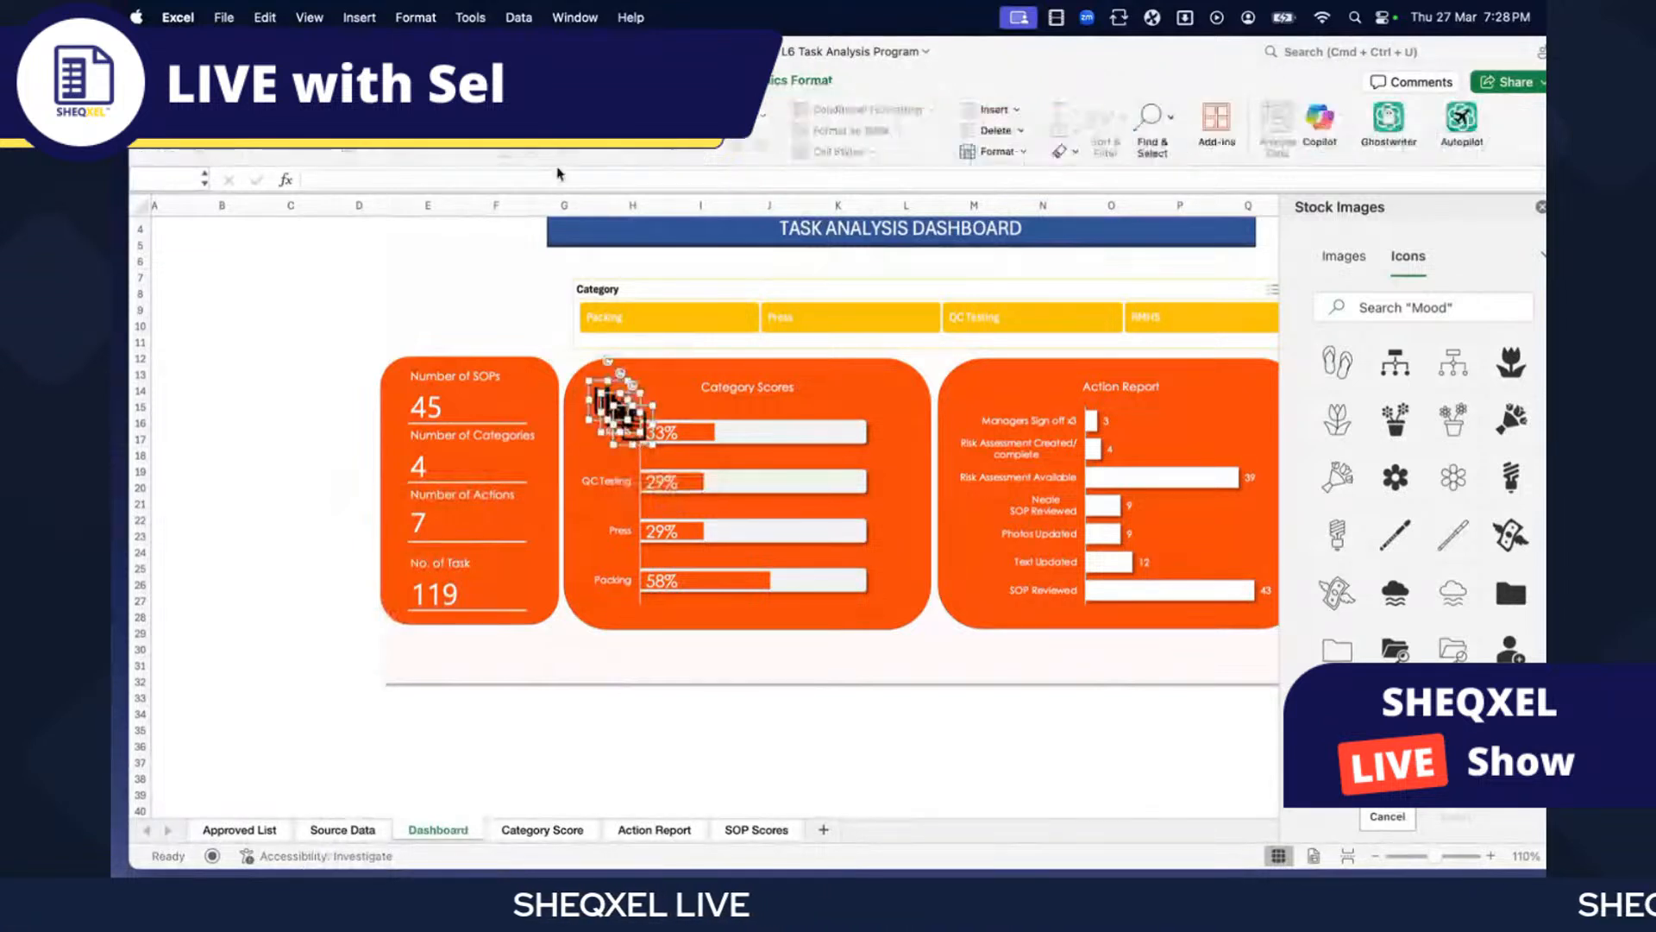
left_click(781, 80)
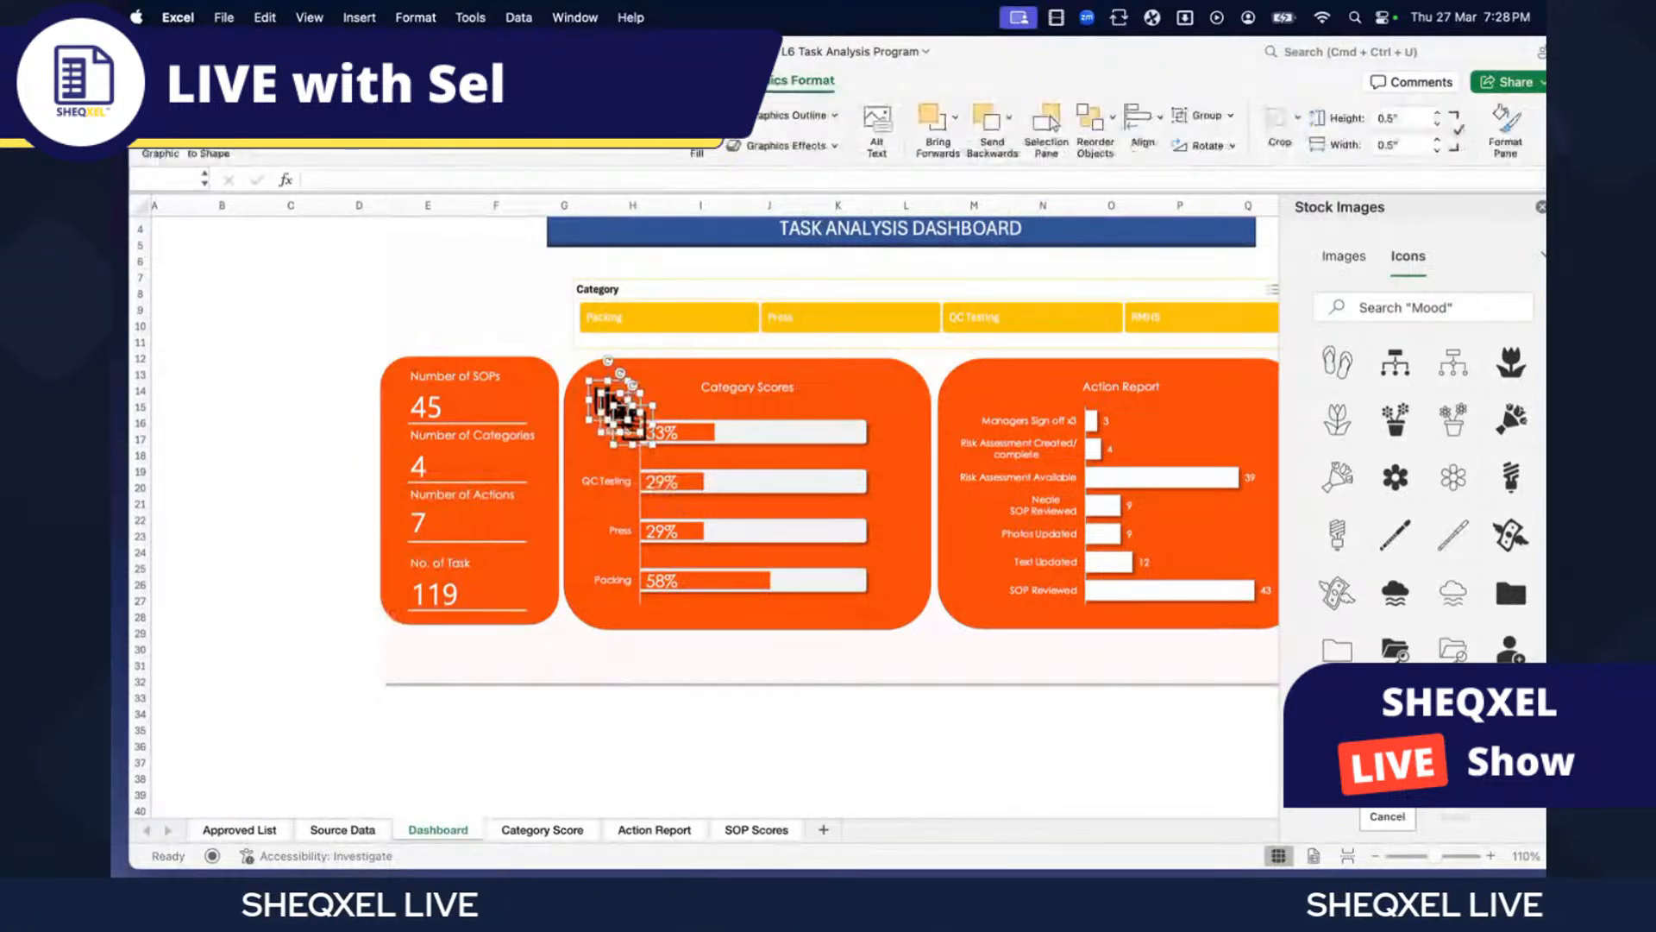
left_click(697, 125)
left_click(703, 146)
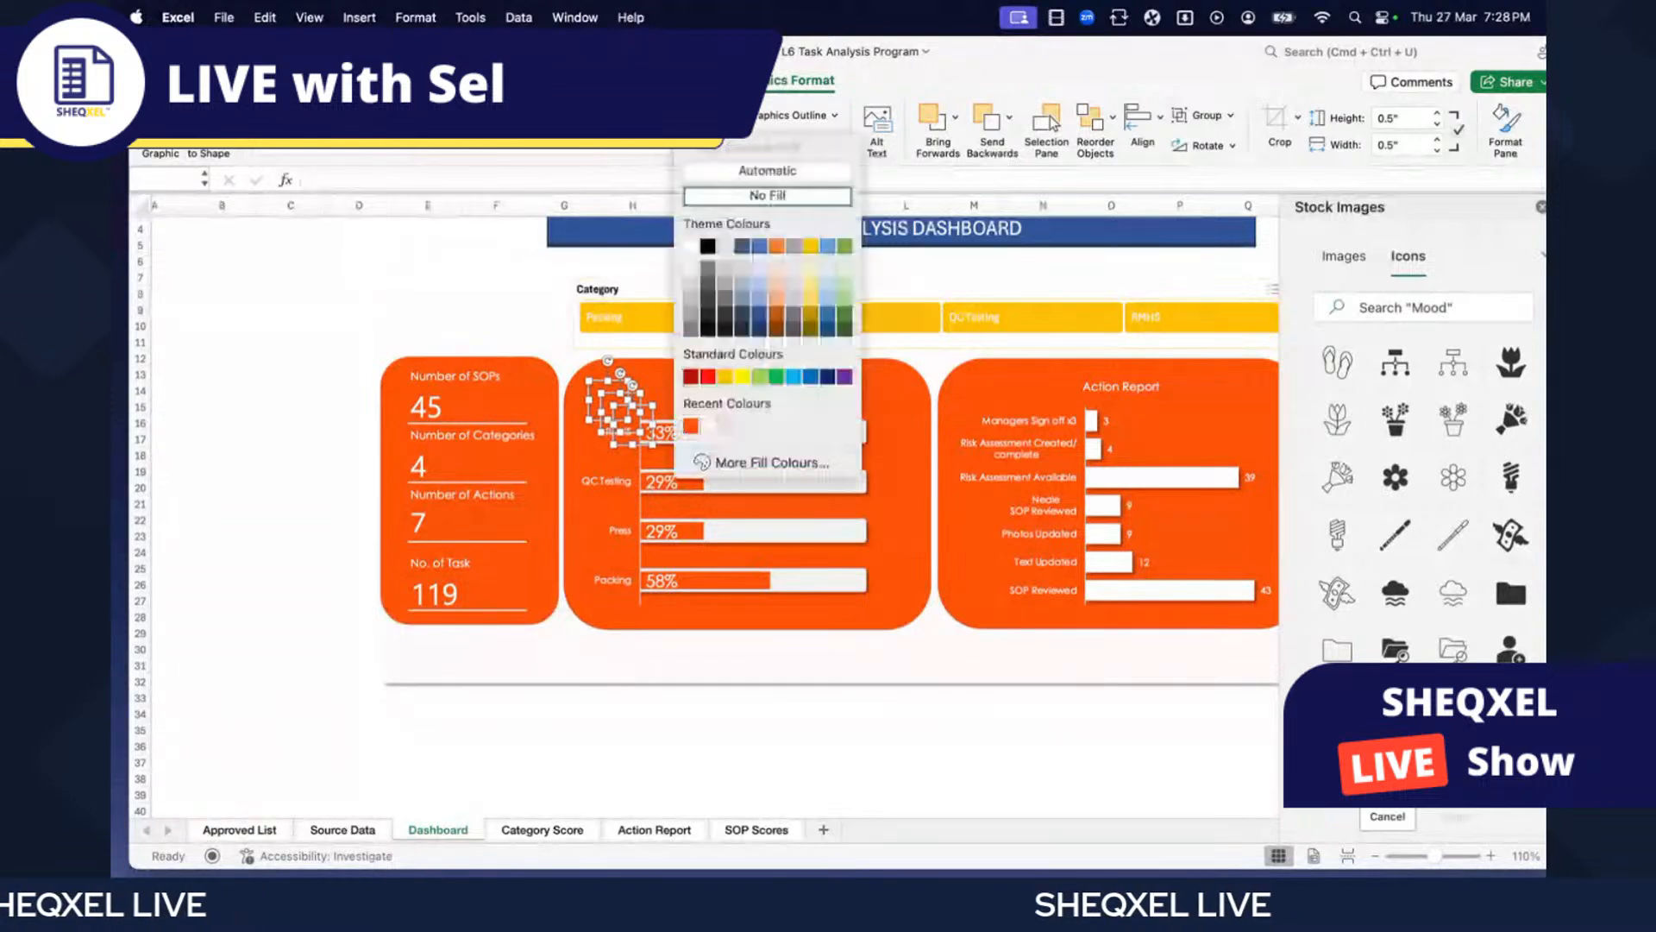
left_click(693, 247)
- Place the downward-trend chart icon beside the Action Report title and the clipboard icon at the KPI panel's upper left
left_click(331, 450)
left_click_drag(602, 398, 1001, 388)
left_click_drag(628, 423, 403, 390)
- Search the stock icons for "target" and insert the solid target with an arrow
scroll(851, 691, "right", 5)
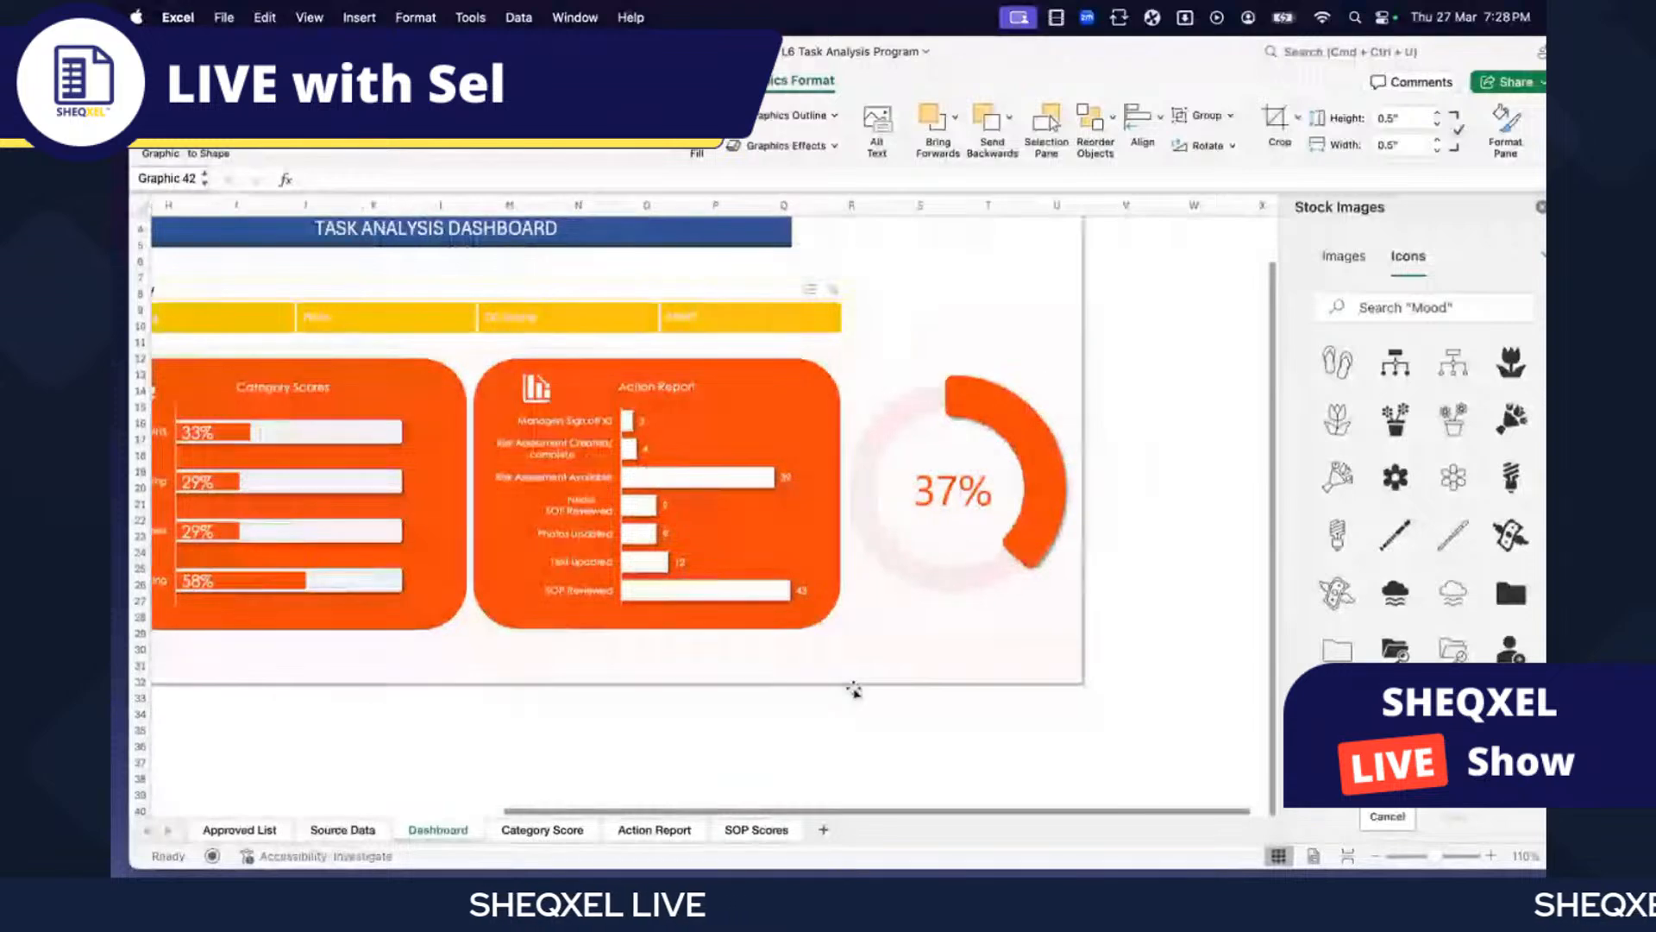
scroll(1484, 335, "down", 5)
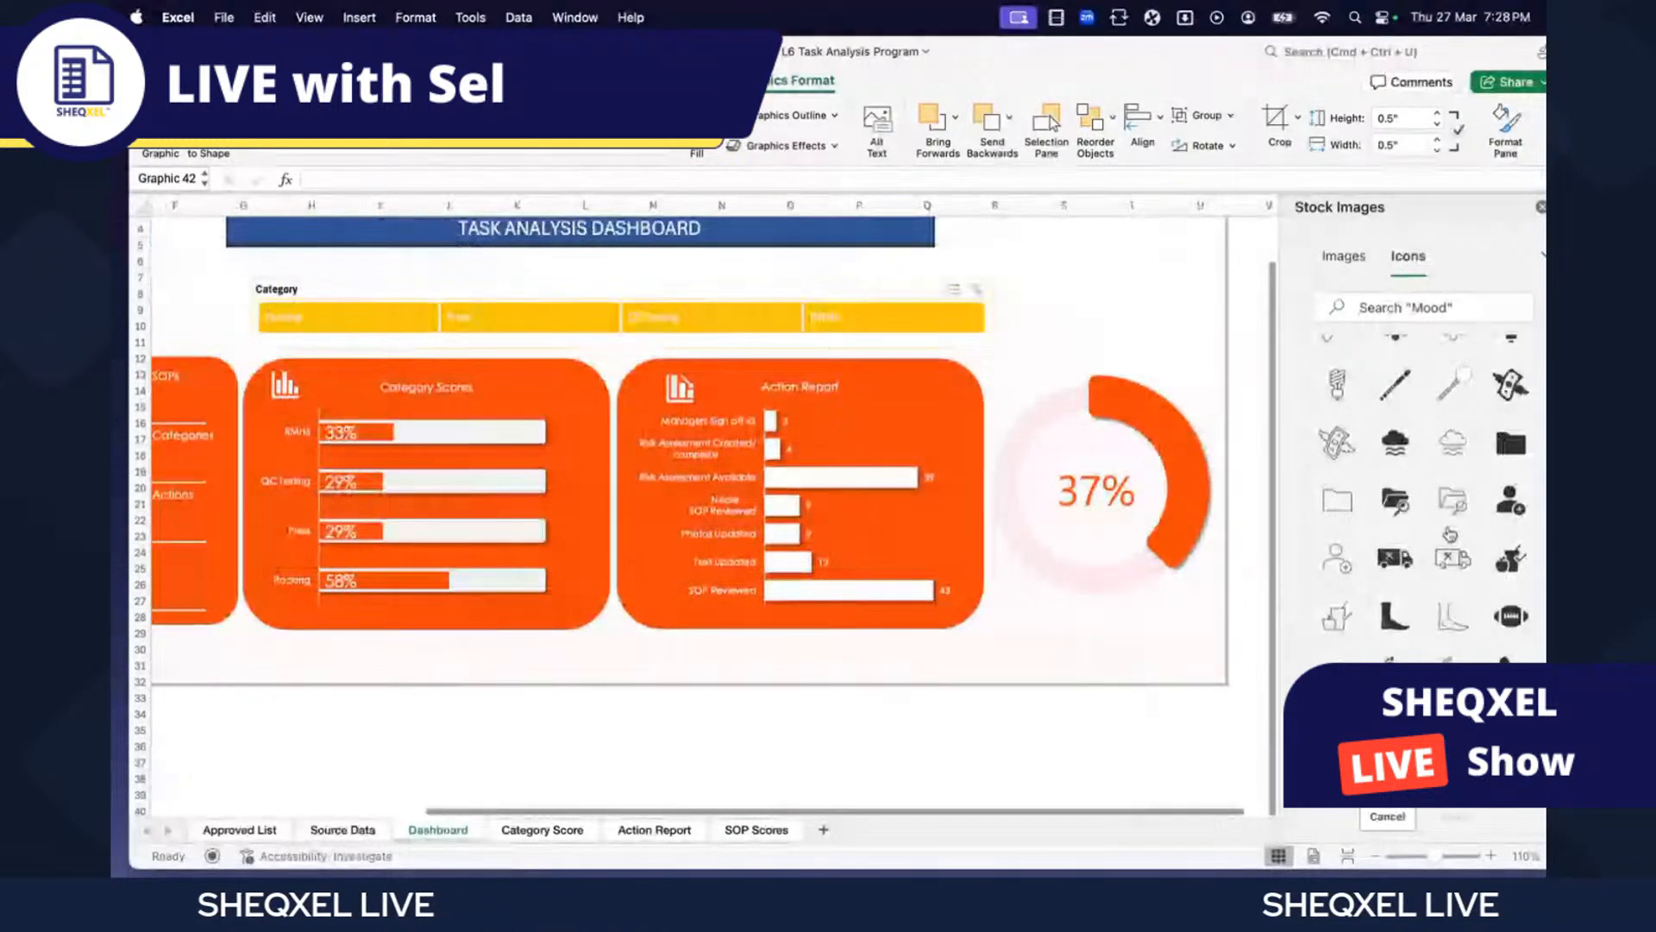
scroll(1449, 533, "up", 3)
left_click(1433, 307)
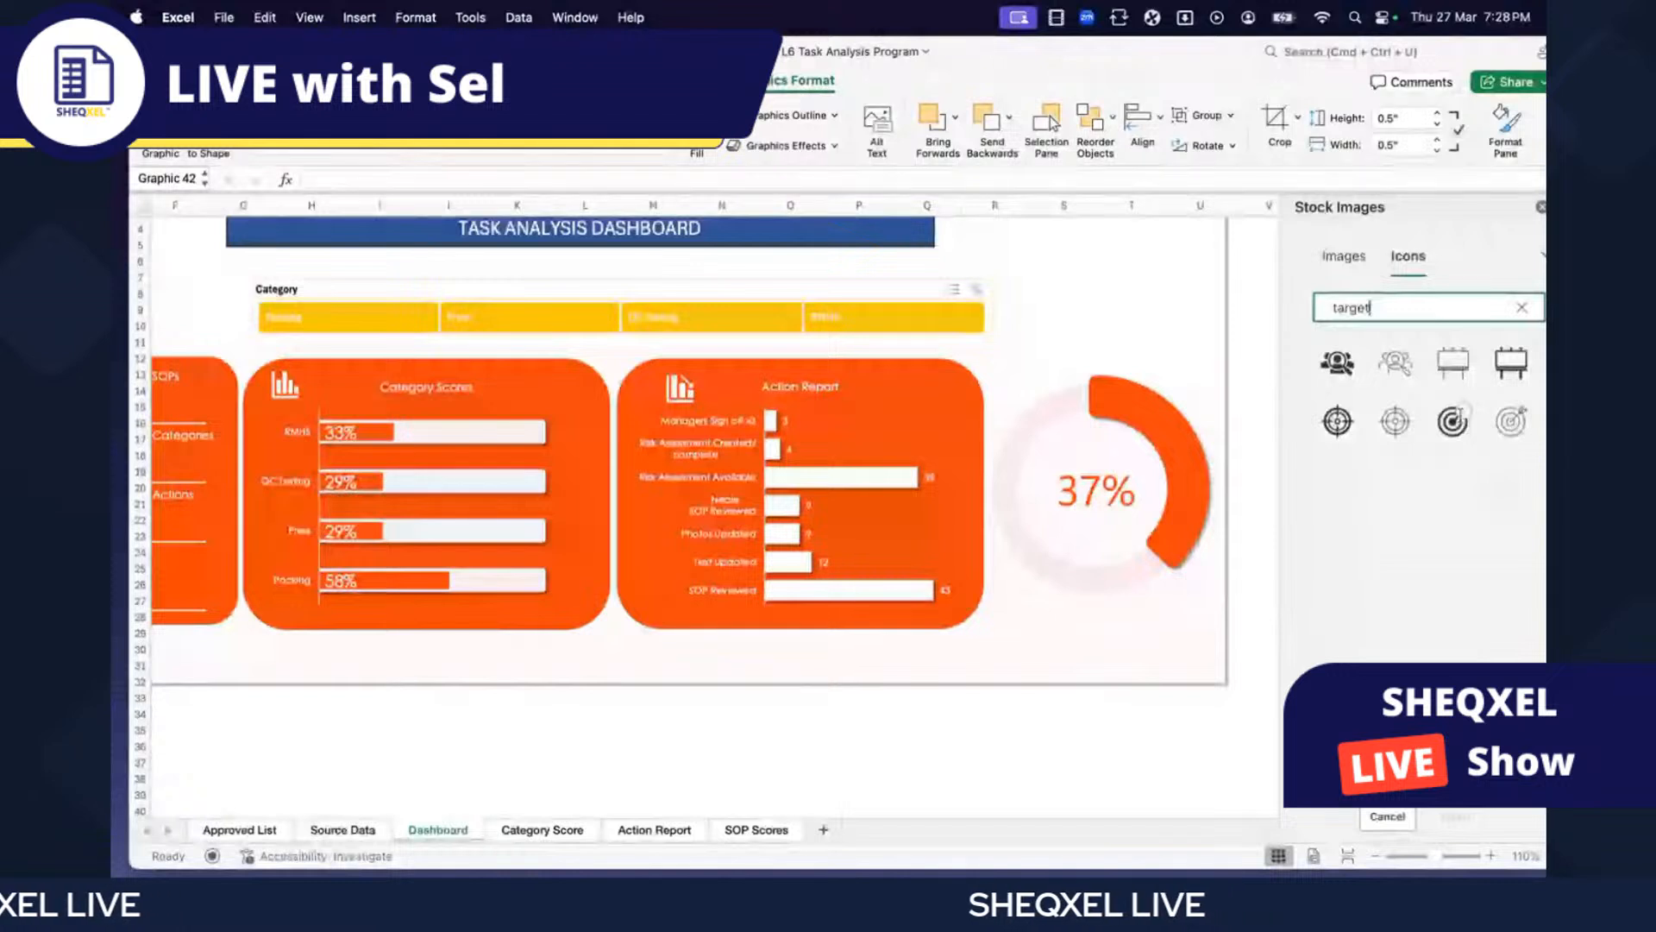
left_click(1464, 409)
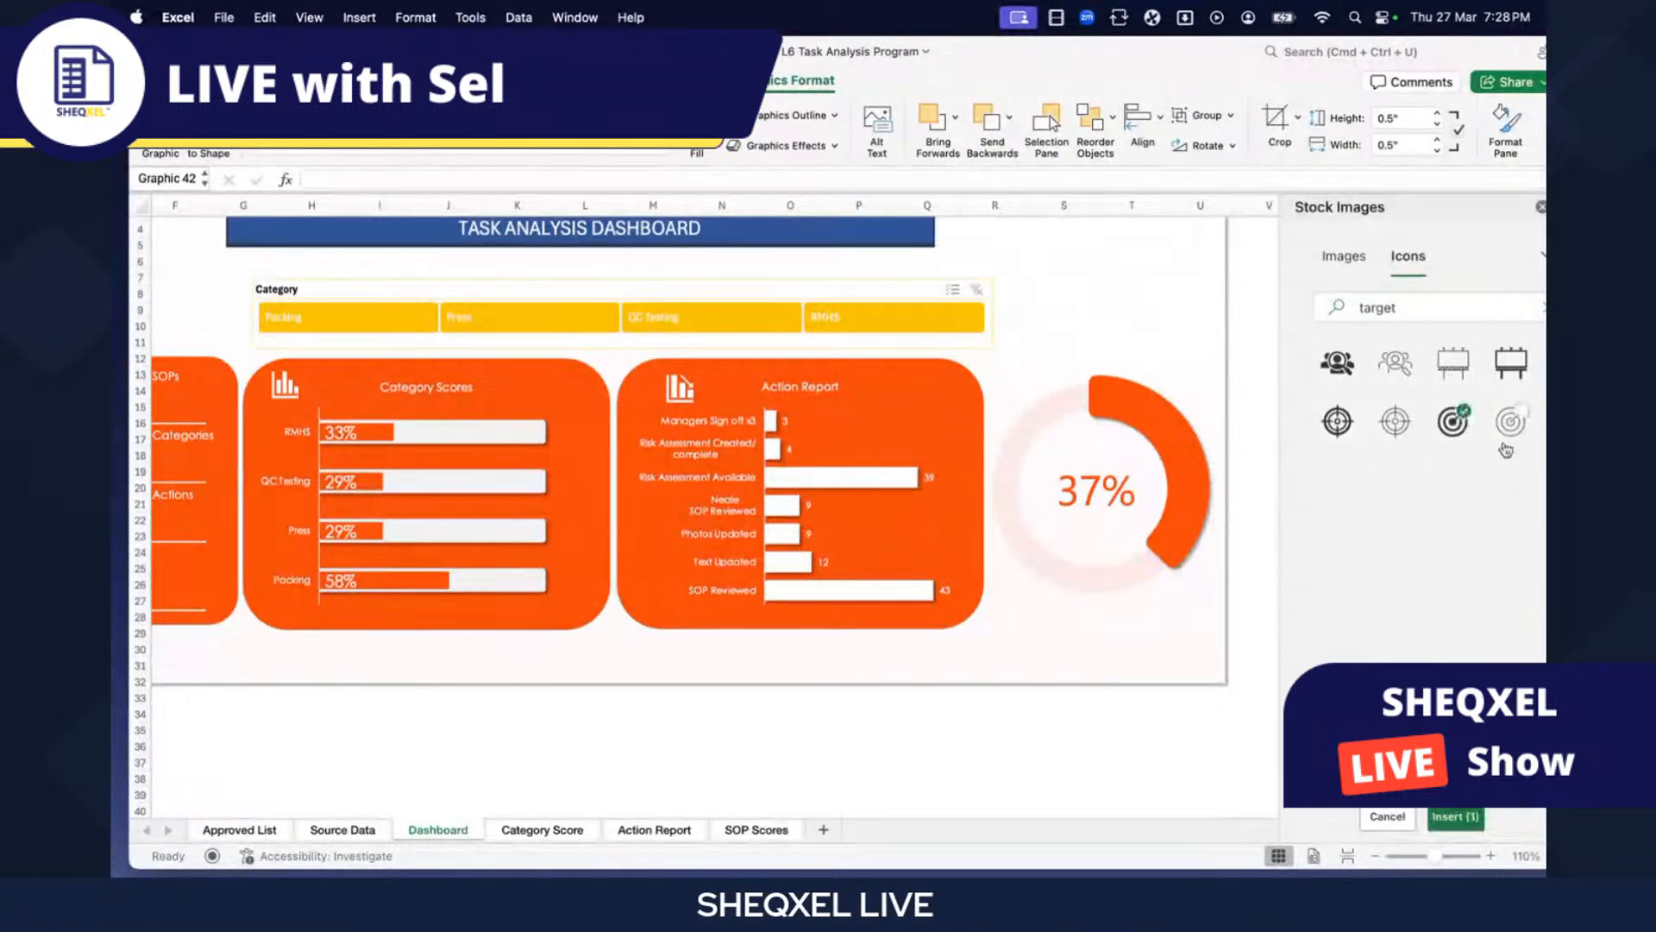
left_click(1456, 817)
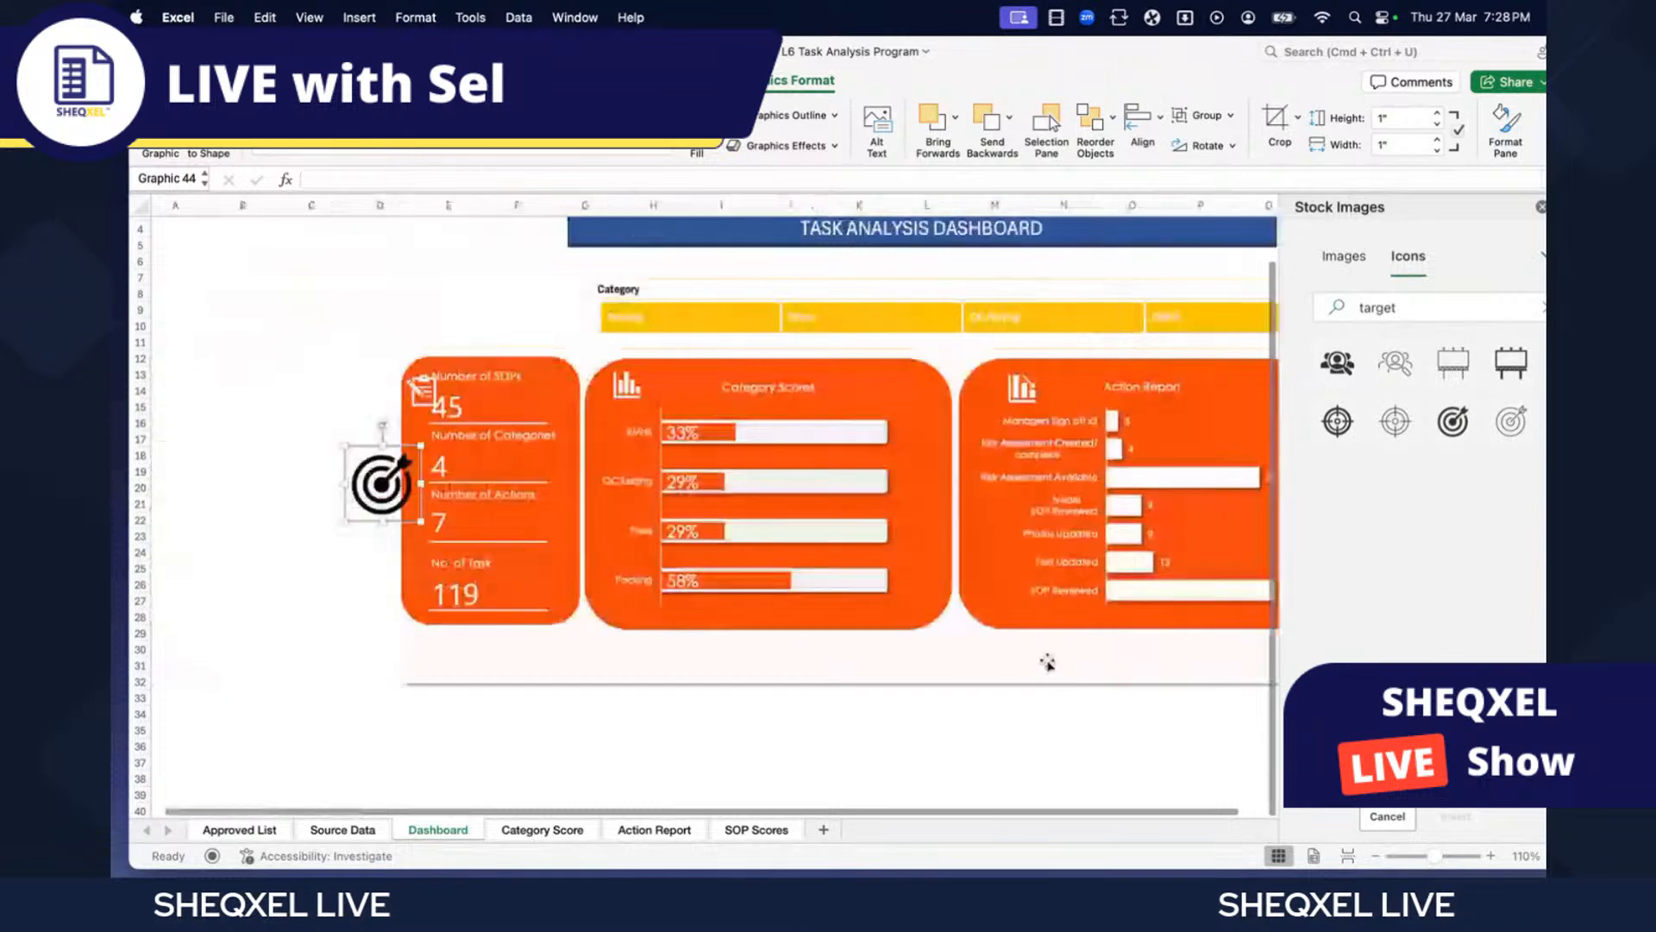
- Move the target icon to the upper left of the 37% doughnut chart
scroll(1045, 656, "right", 5)
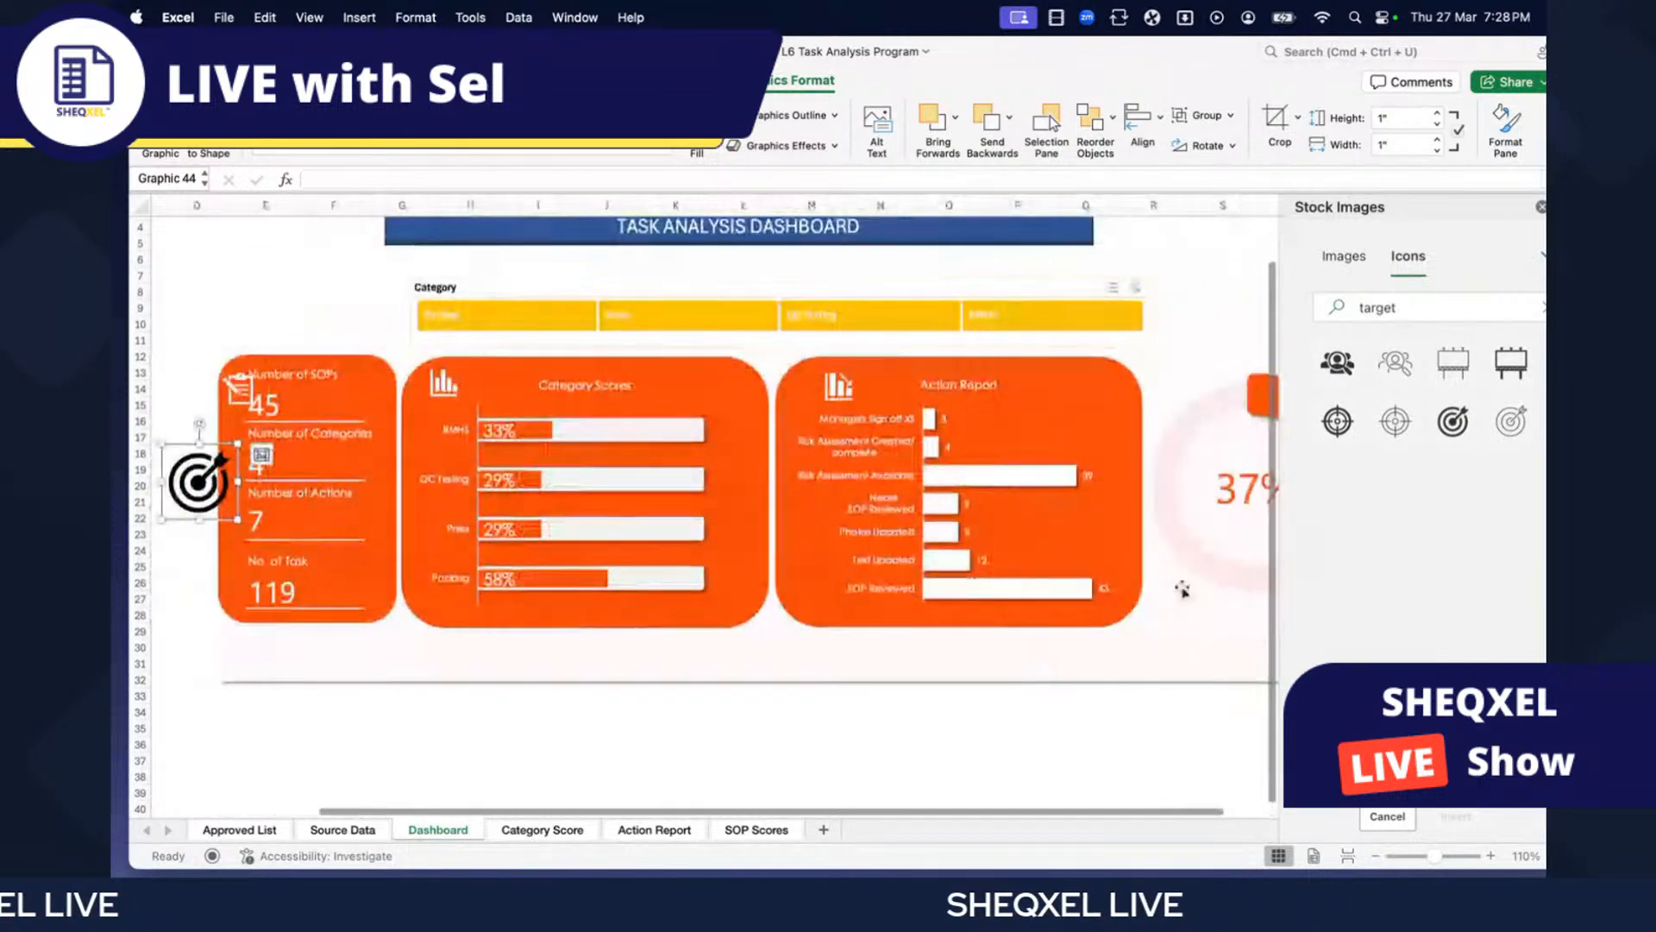
left_click(811, 742)
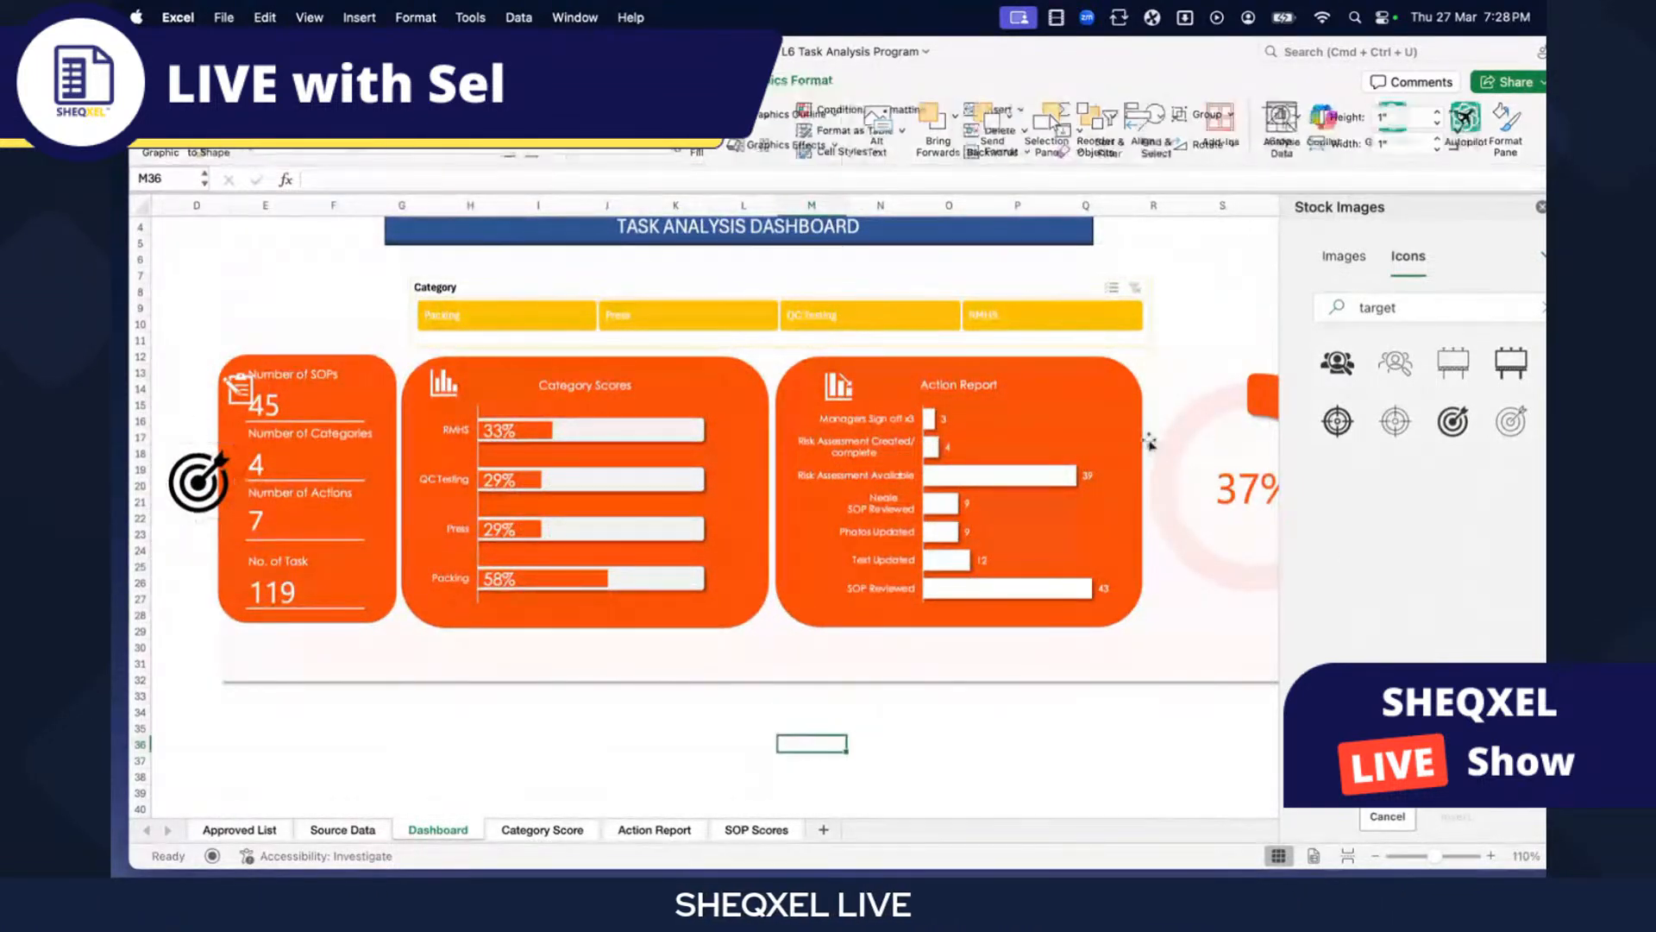
left_click_drag(197, 498, 1177, 415)
scroll(1178, 415, "right", 3)
scroll(1178, 415, "right", 1)
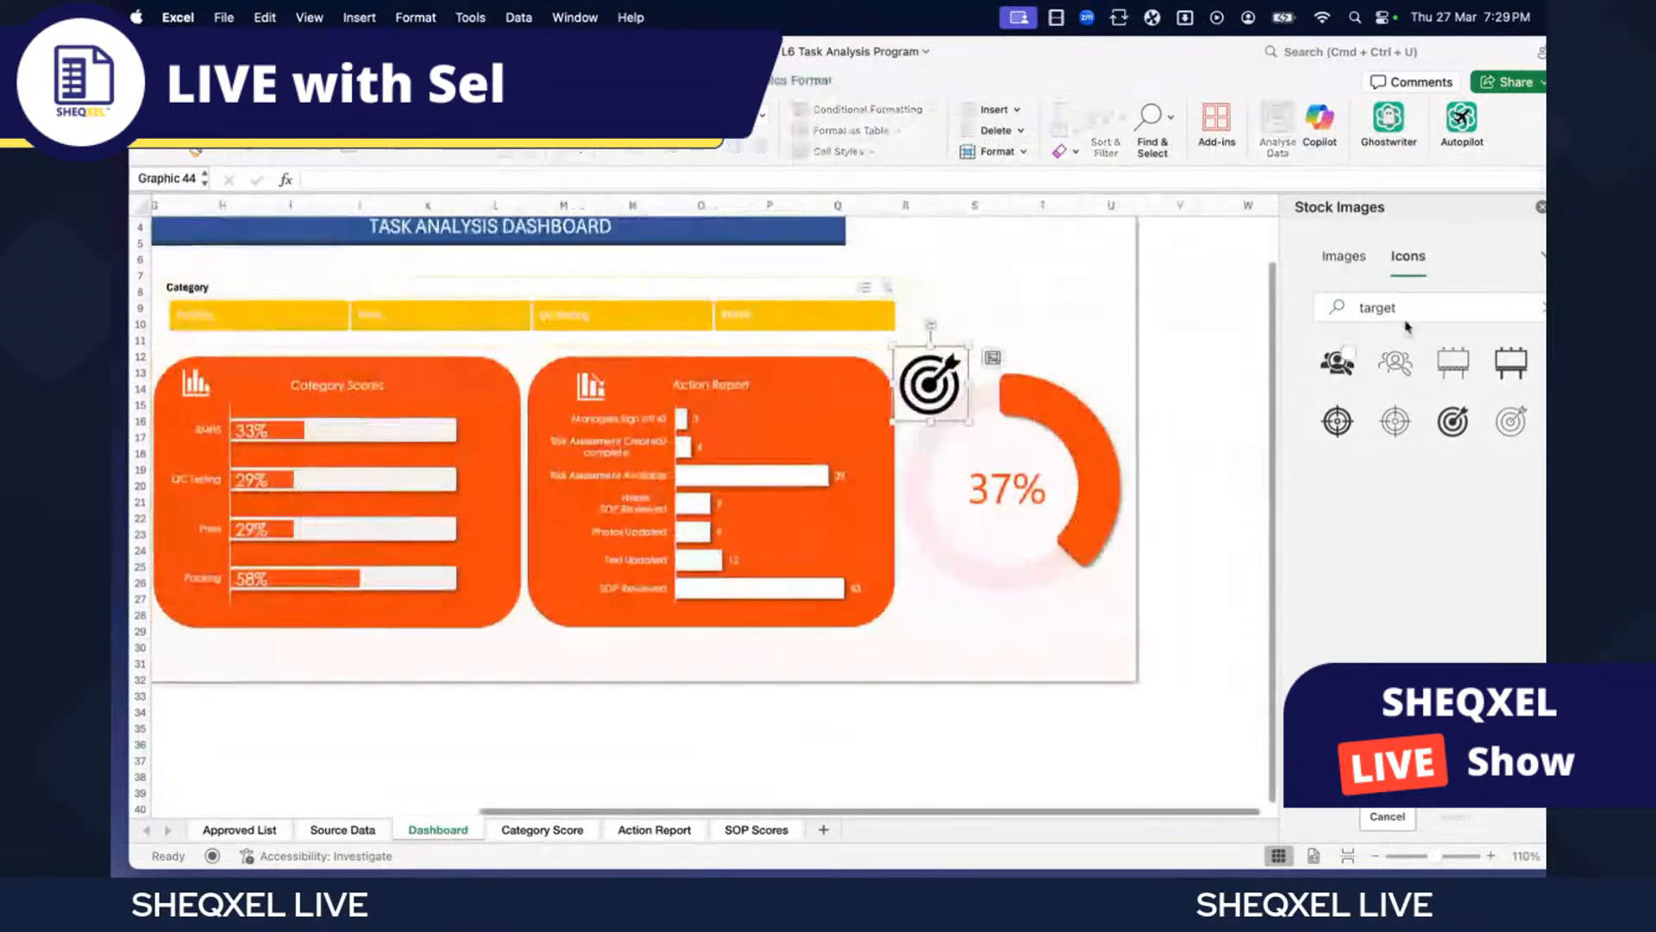
- Fill the target icon with the recently used orange and reduce its width to 0.5 inches
left_click(1541, 207)
scroll(1326, 502, "left", 4)
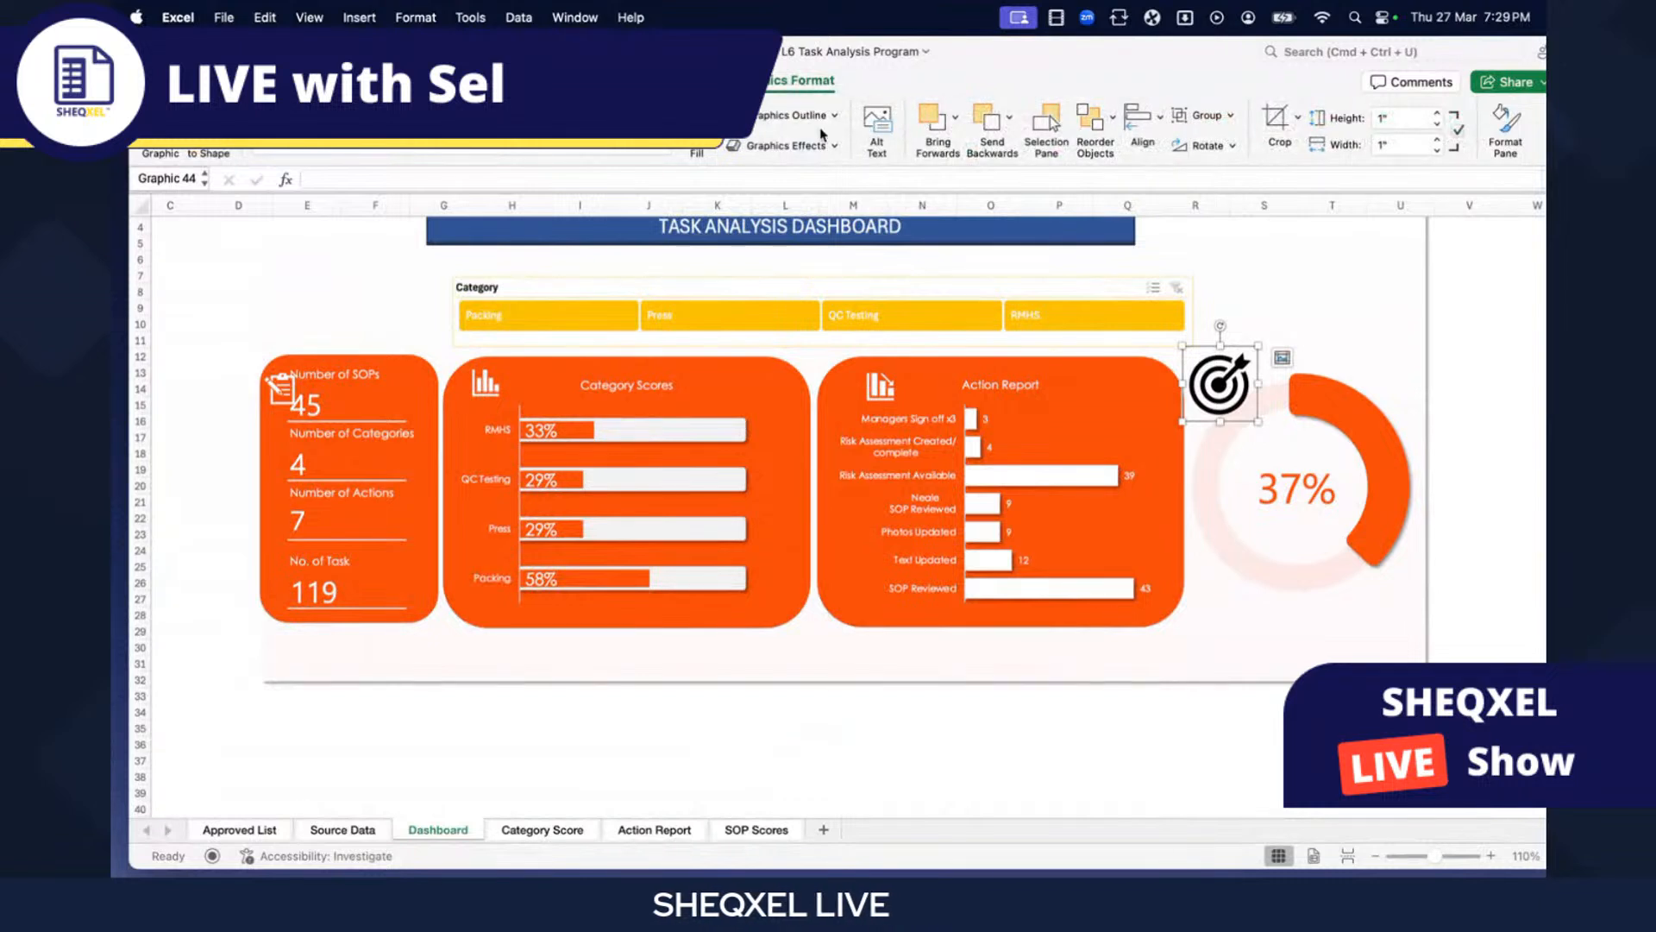
left_click(716, 118)
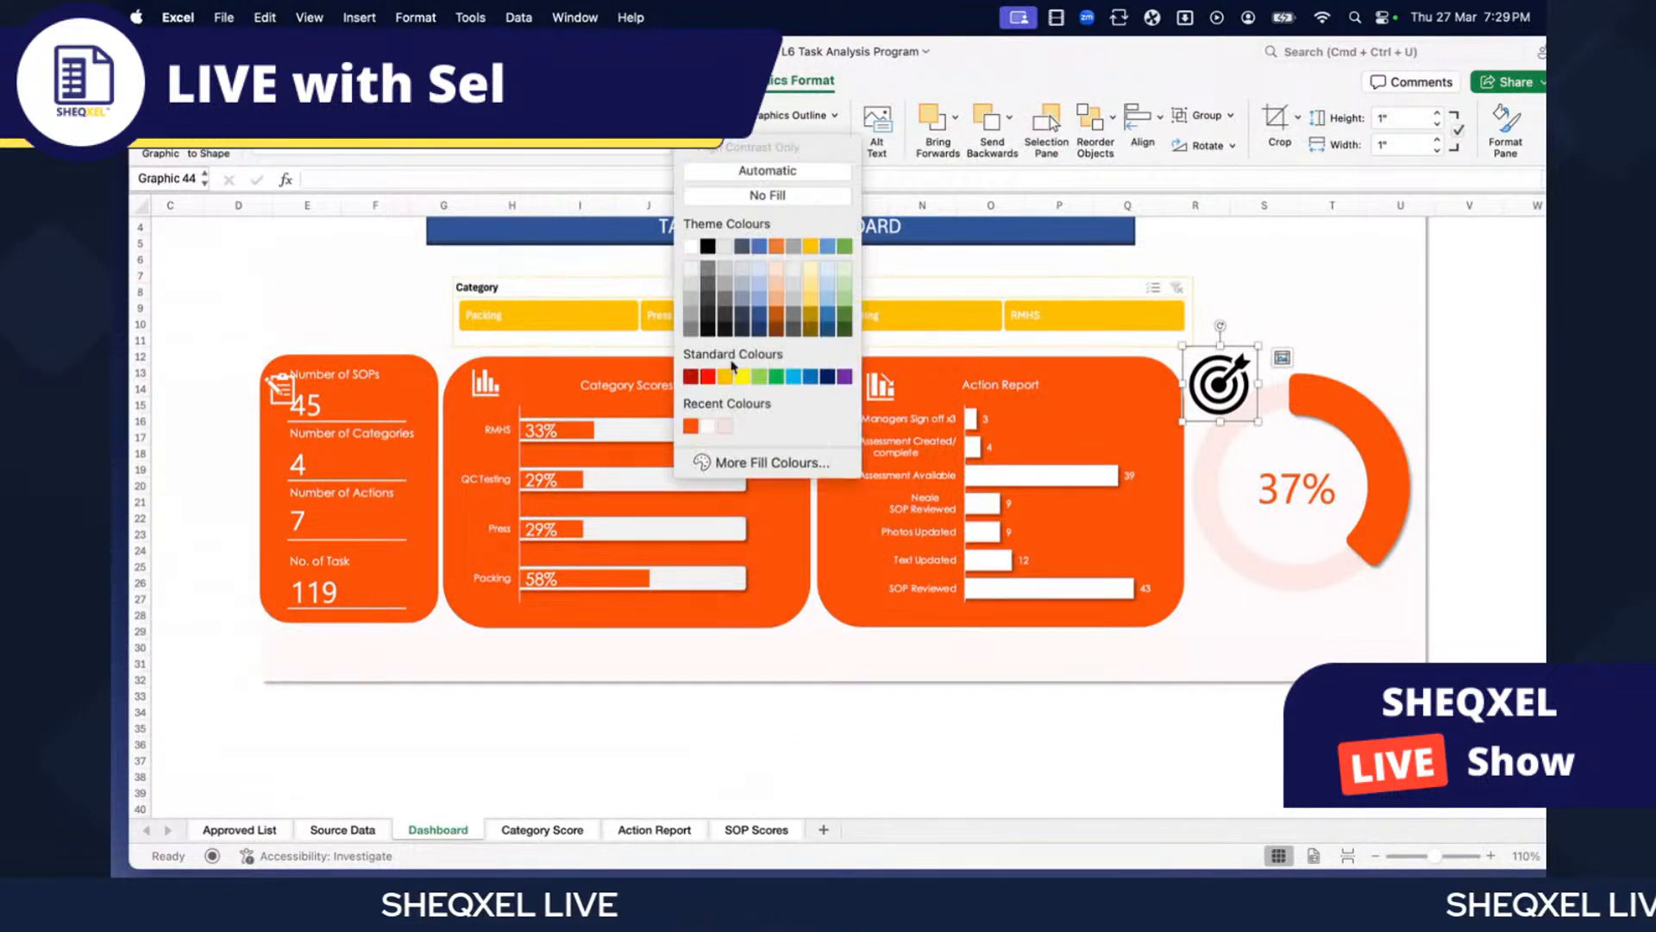
left_click(690, 429)
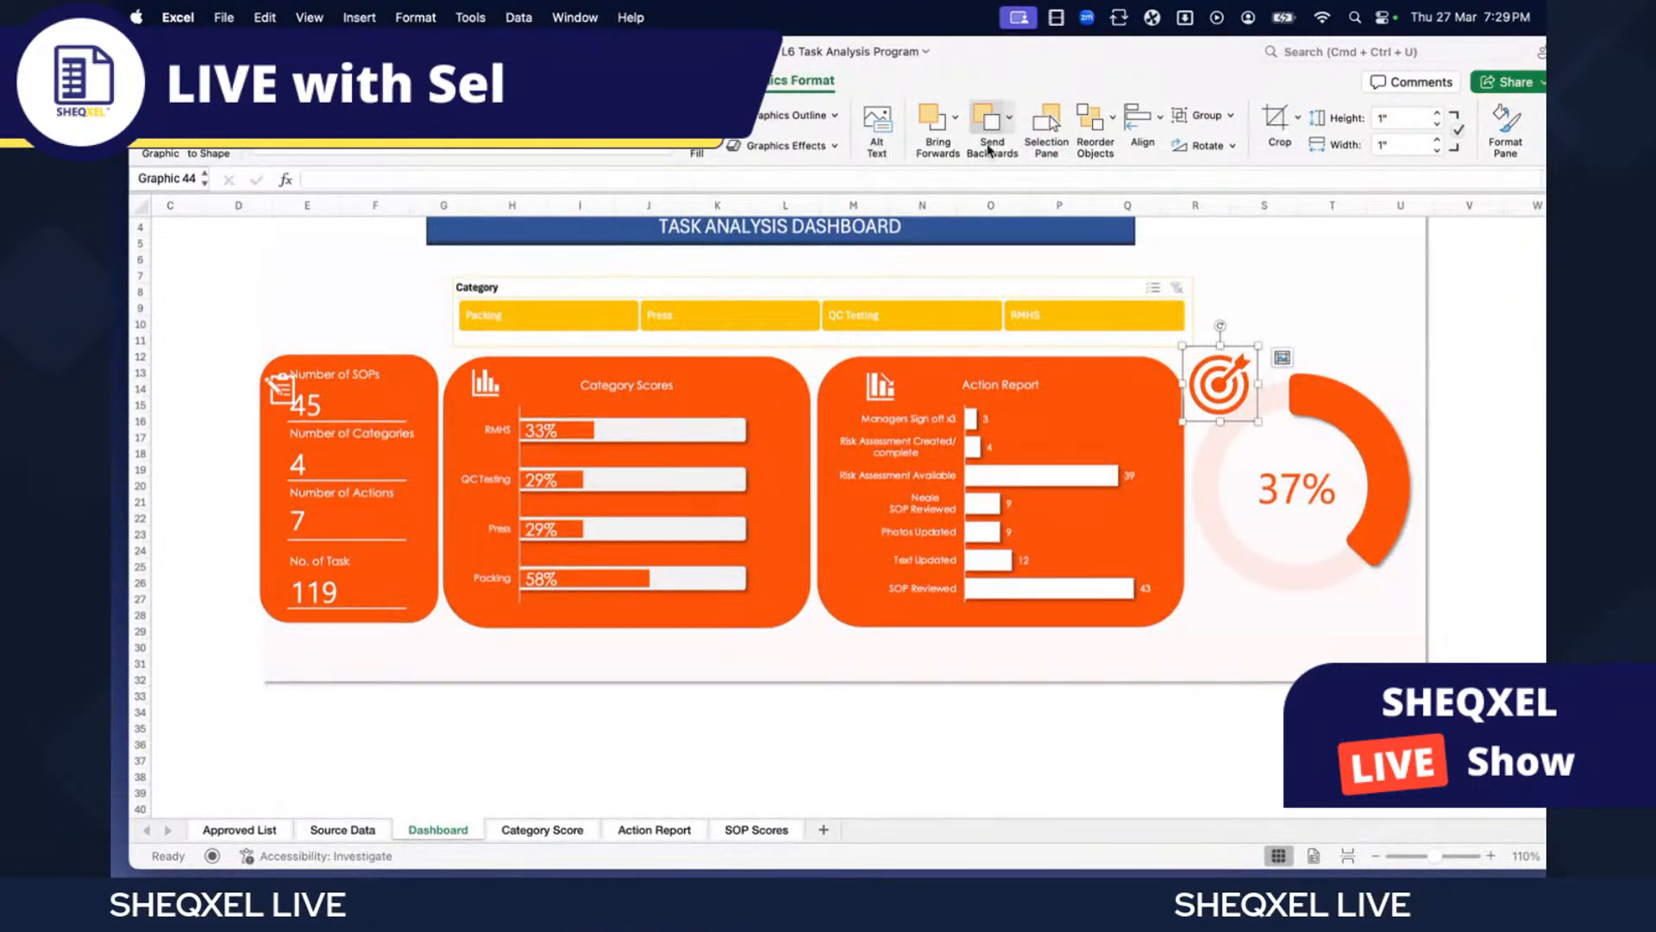
left_click(1438, 150)
left_click(1438, 151)
left_click(1437, 151)
left_click(1437, 150)
left_click(1437, 150)
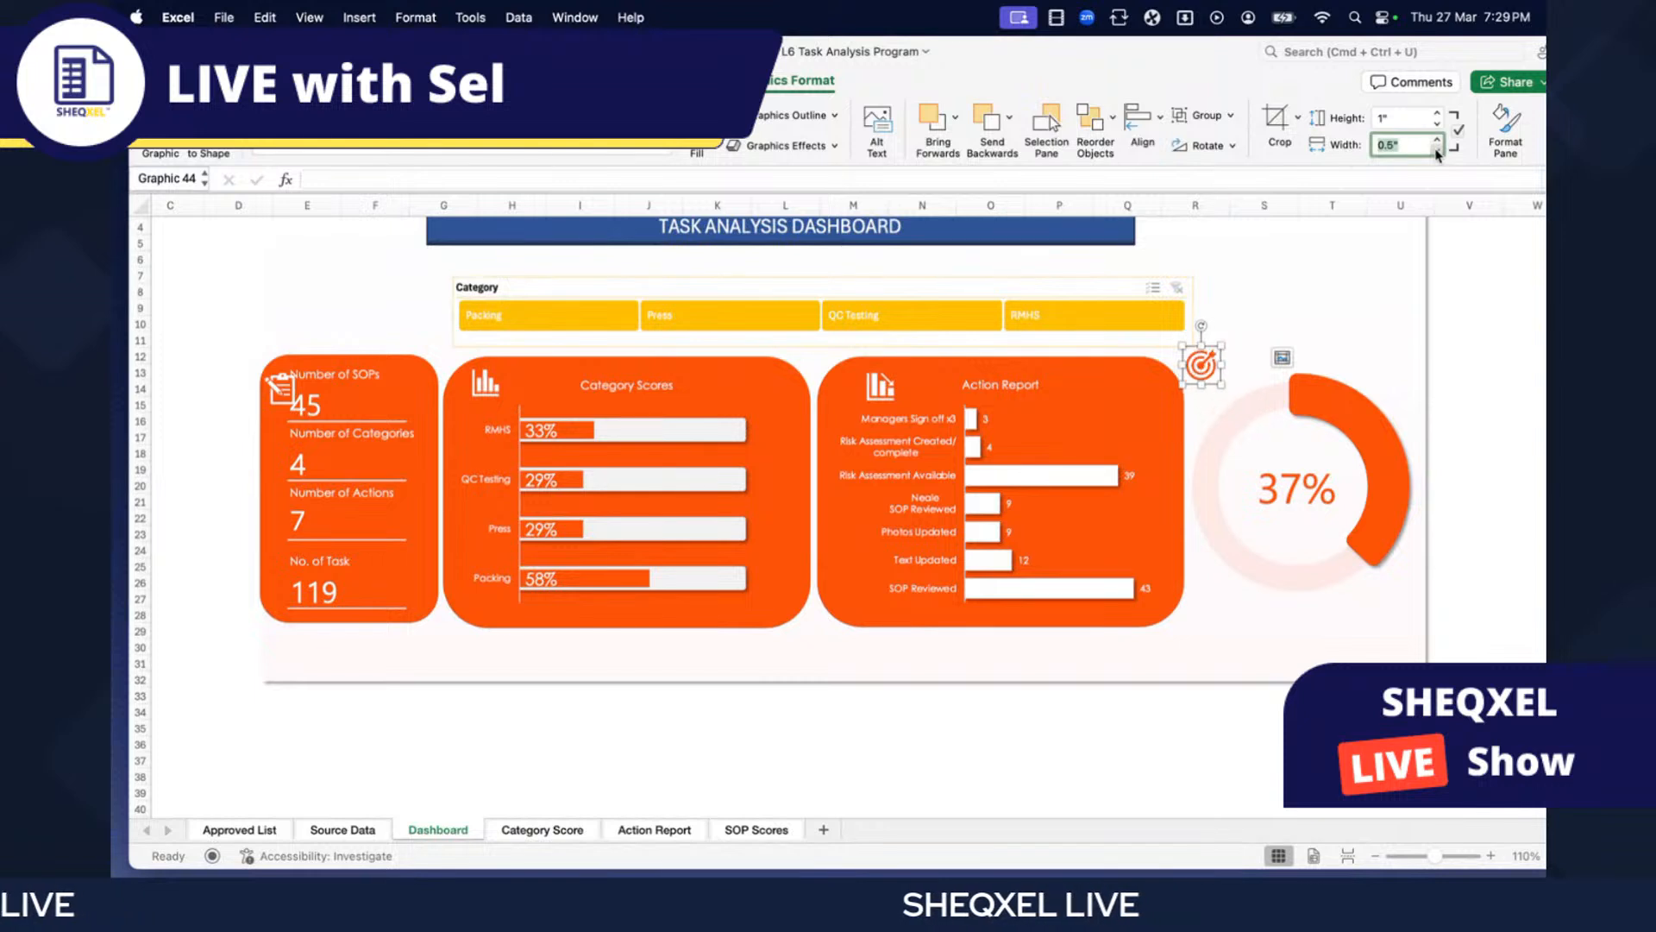
left_click(193, 453)
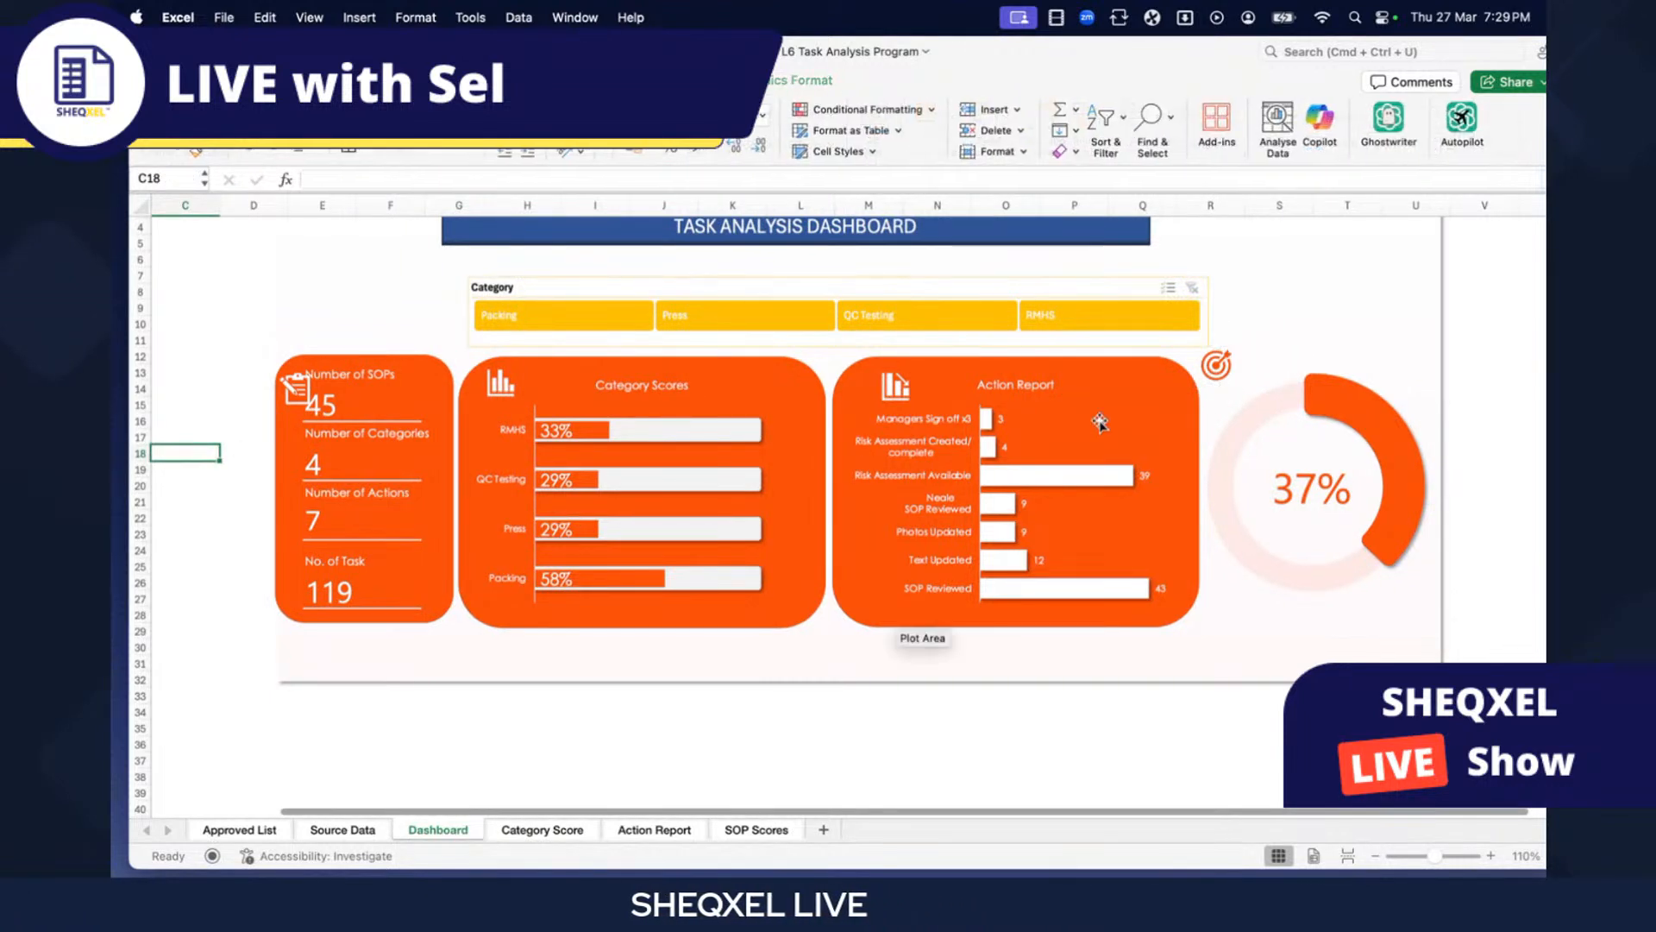
- Reposition the small target icon just outside the doughnut chart's upper-left edge
mouse_move(1216, 365)
left_mouse_down()
mouse_move(1281, 367)
mouse_move(1230, 385)
left_mouse_up()
left_click(985, 737)
scroll(975, 732, "right", 3)
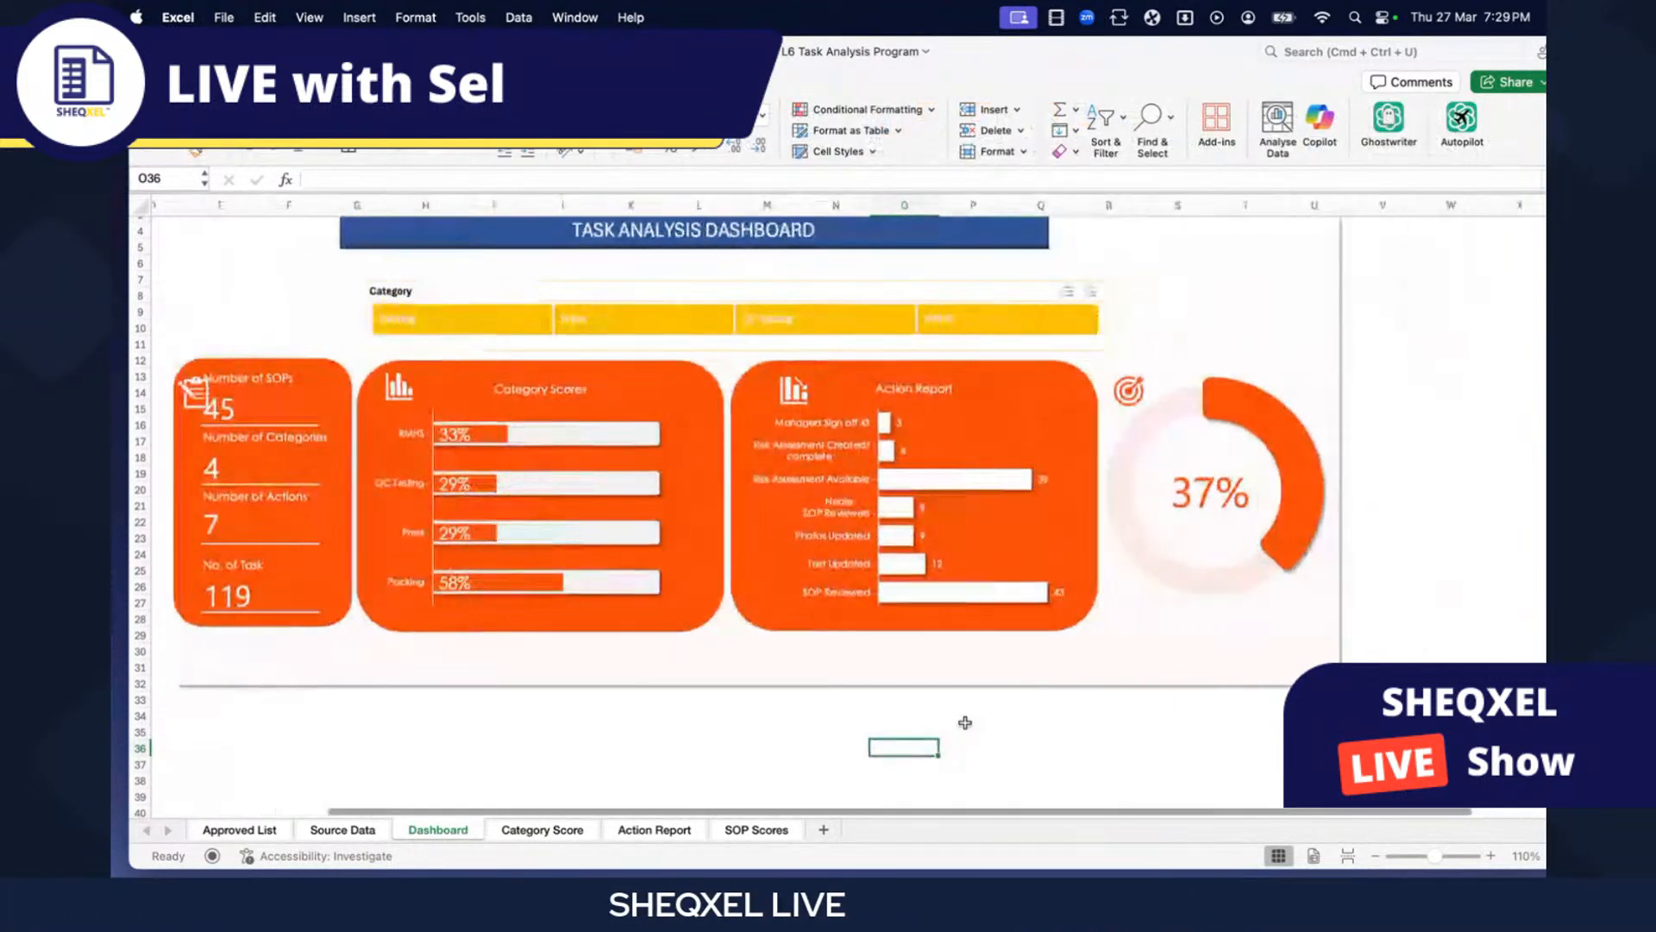
- Nudge the grouped 37% doughnut chart downward to make room for a title above it
left_click(1230, 452)
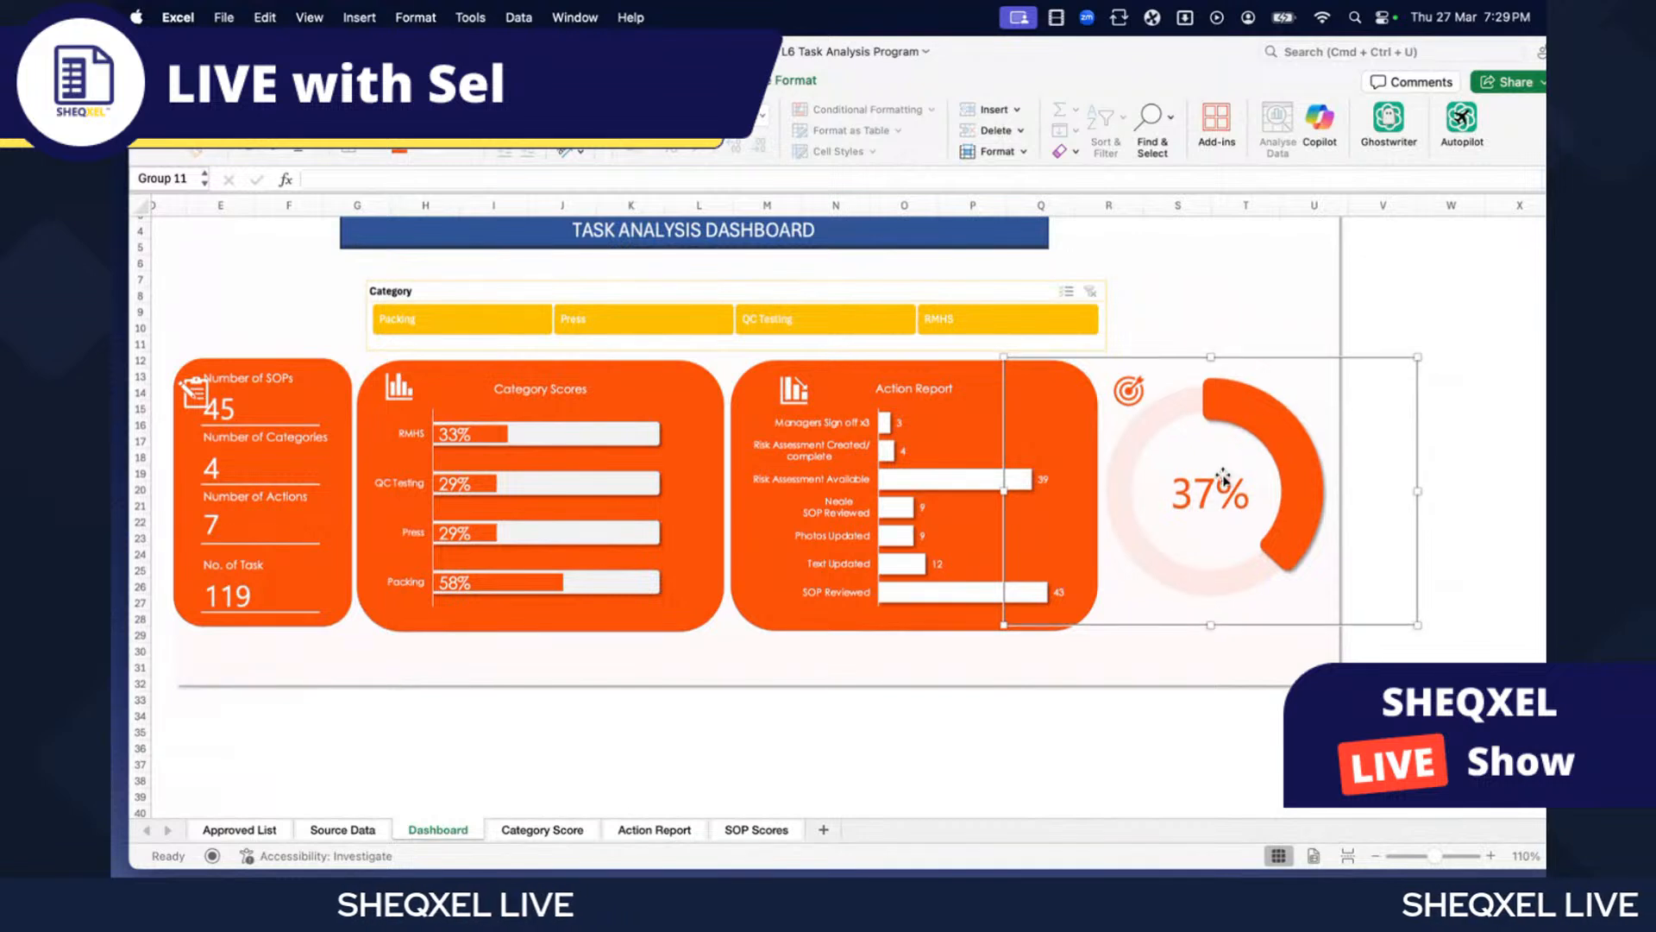
key("Down")
key("Down")
key("Down")
key("Down")
key("Down")
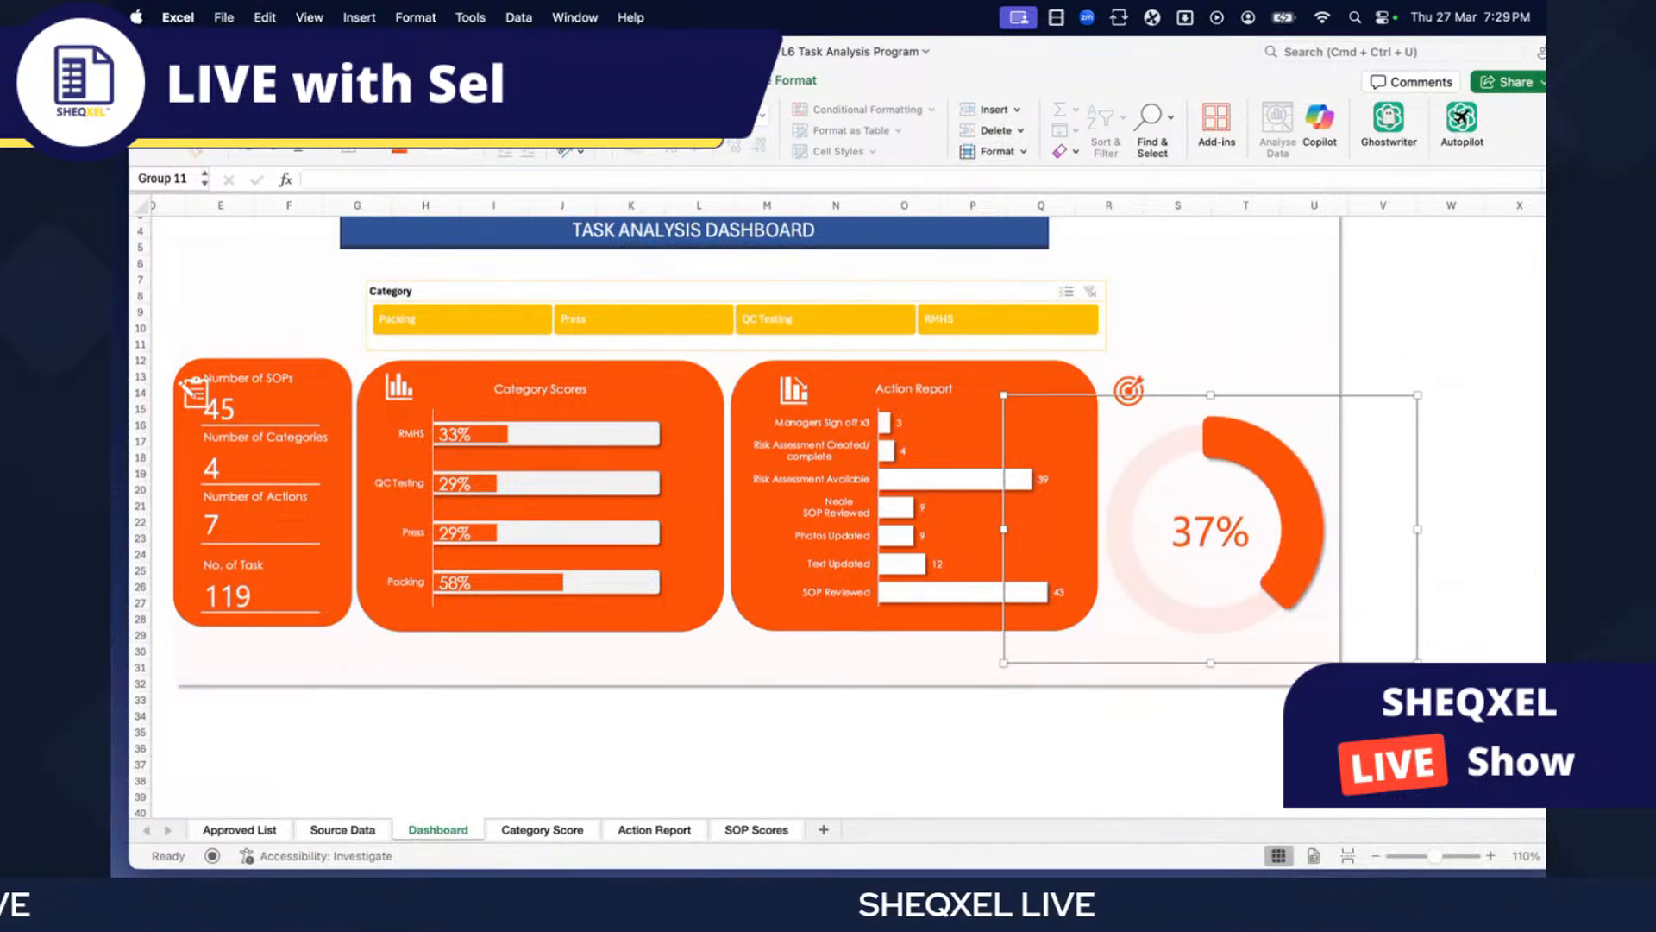
- Insert a text box in the blank area beside the dashboard and enter "Overall Score" in it
left_click(228, 80)
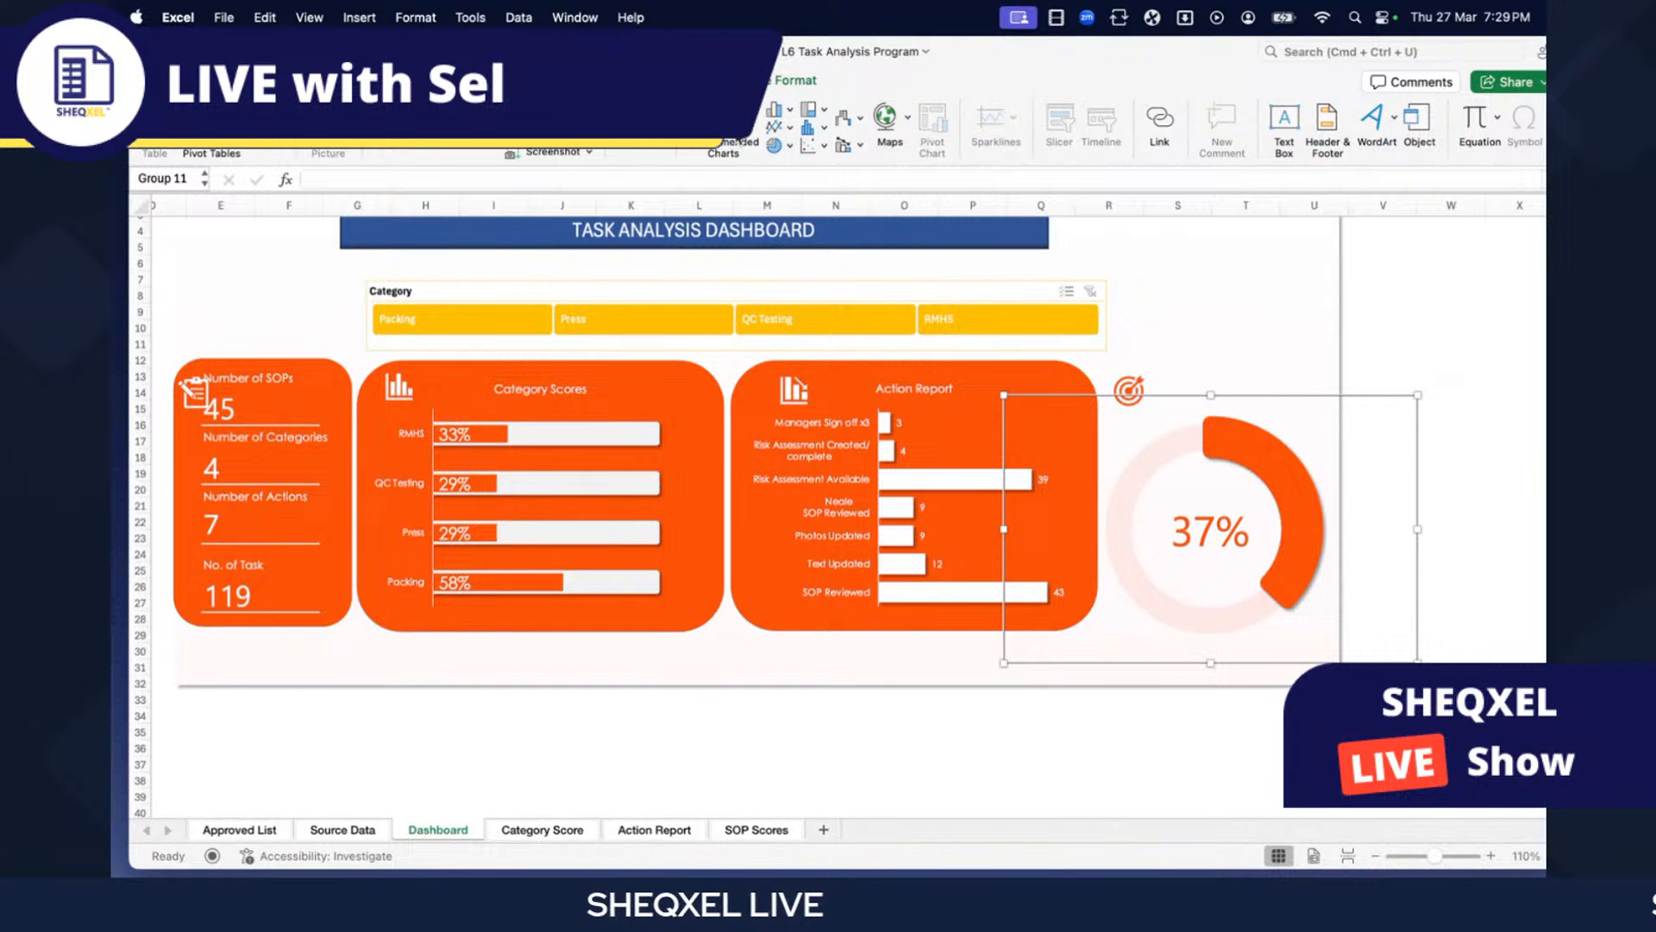
left_click(1285, 125)
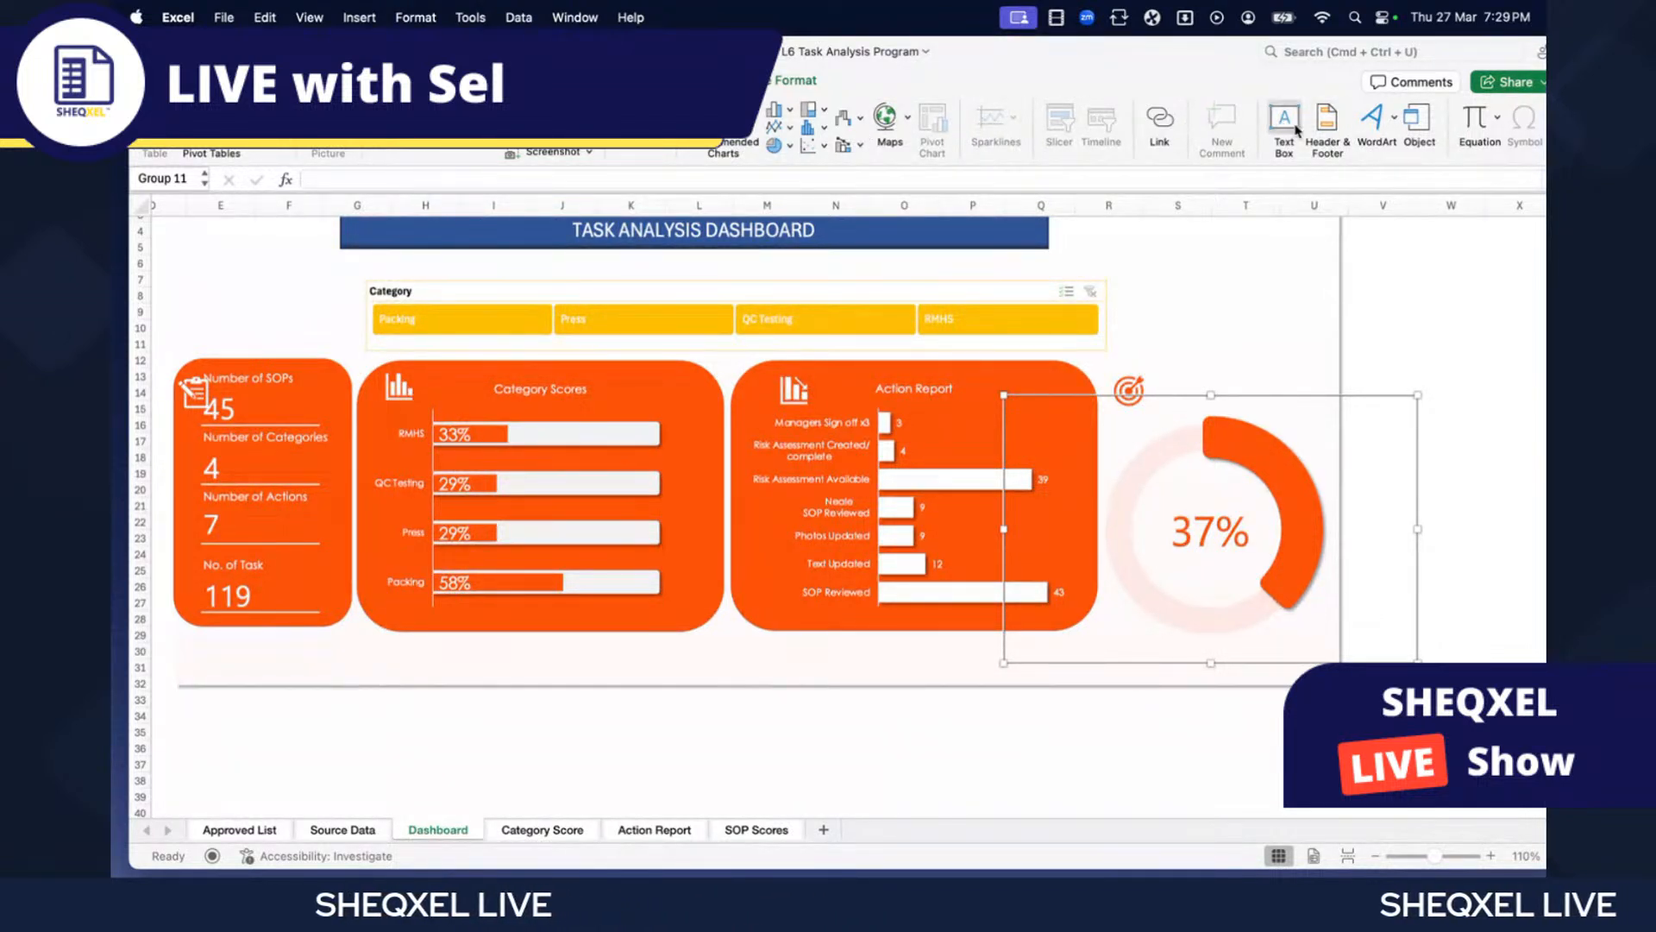
scroll(1089, 306, "right", 5)
left_click_drag(1085, 298, 1291, 331)
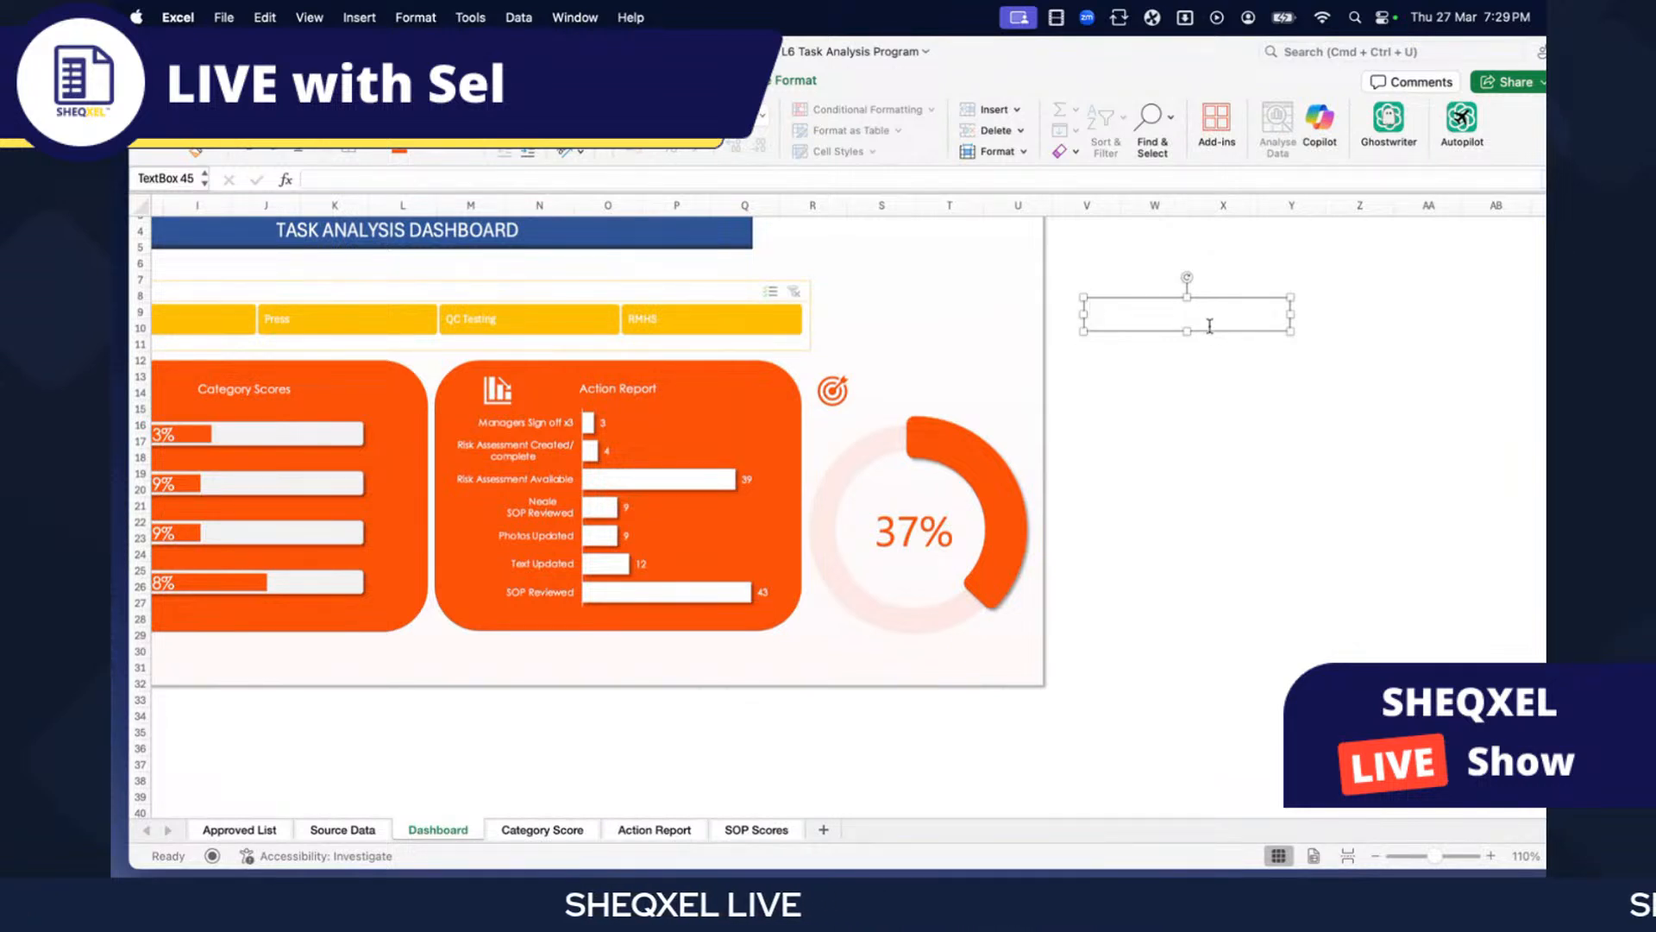
type("Overall sCORE")
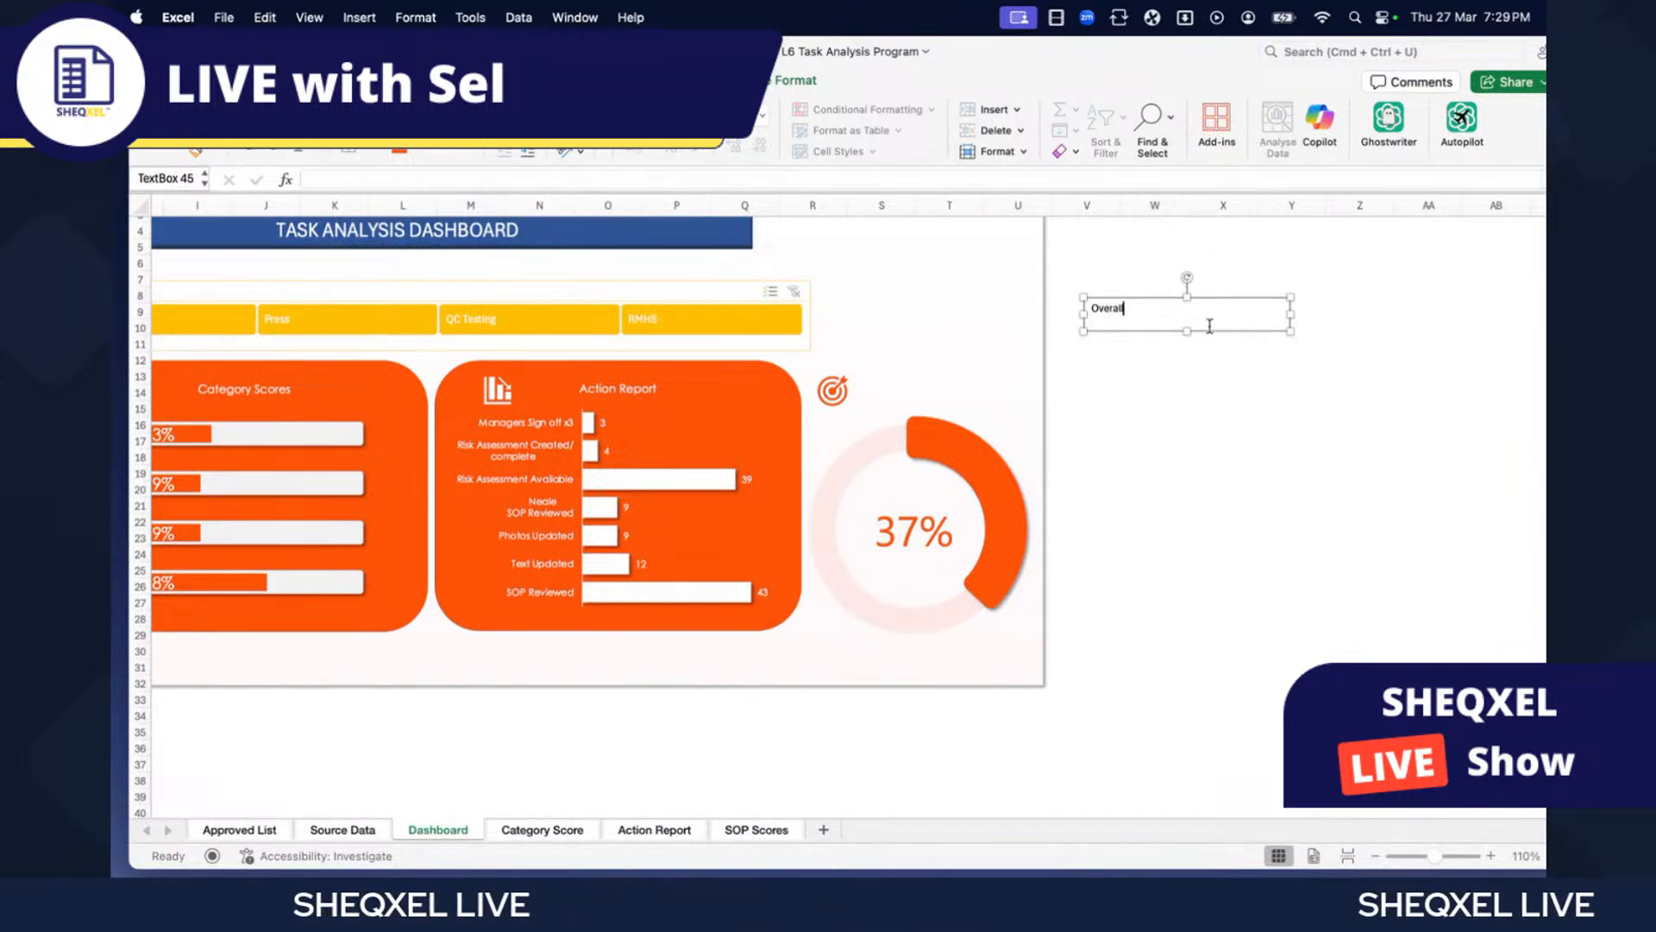
key("BackSpace")
key("BackSpace")
key("BackSpace")
key("BackSpace")
key("BackSpace")
type("SCO")
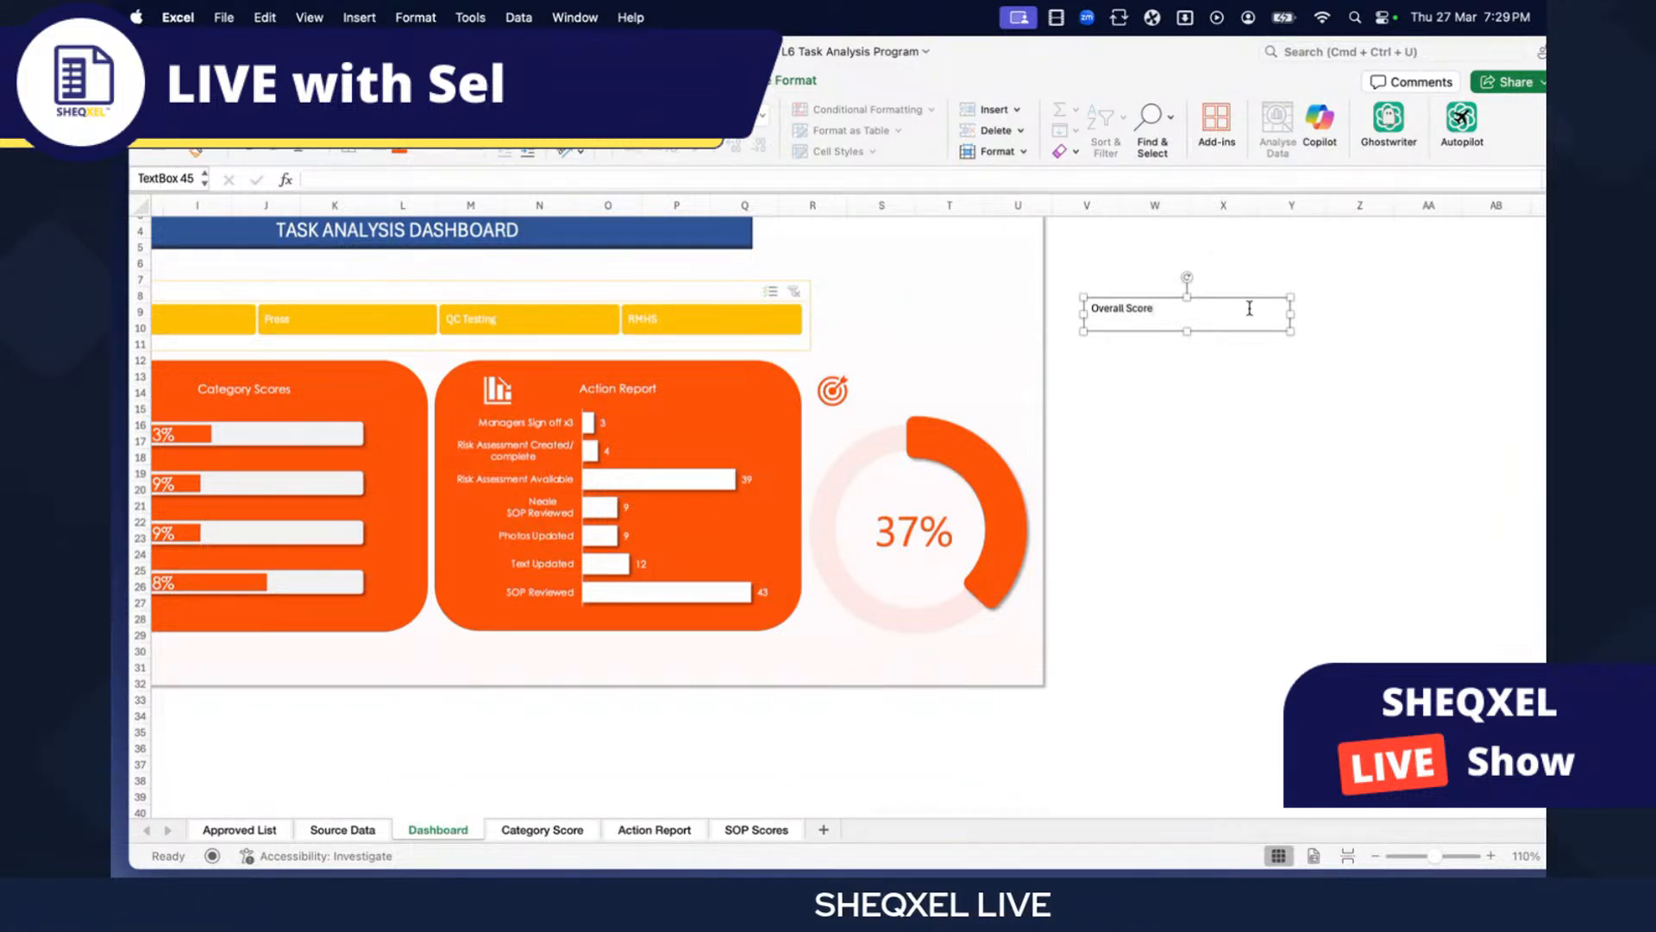
- Move the Overall Score text box above the doughnut chart, beside the target icon
right_click(1252, 336)
mouse_move(1298, 495)
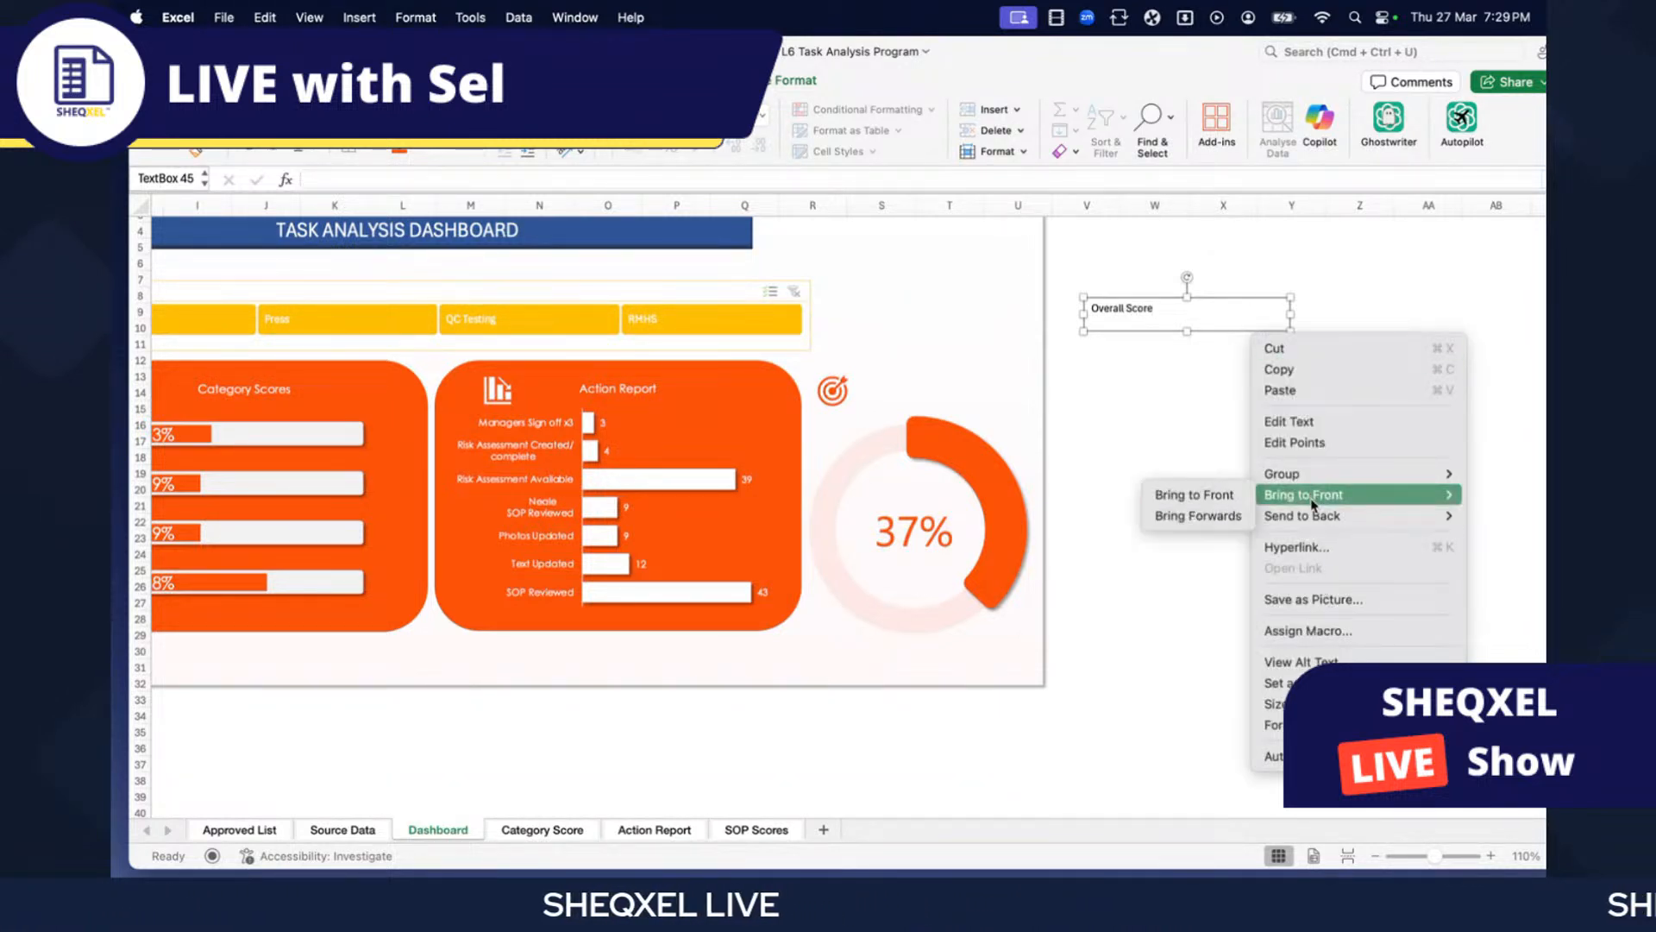
left_click(1137, 329)
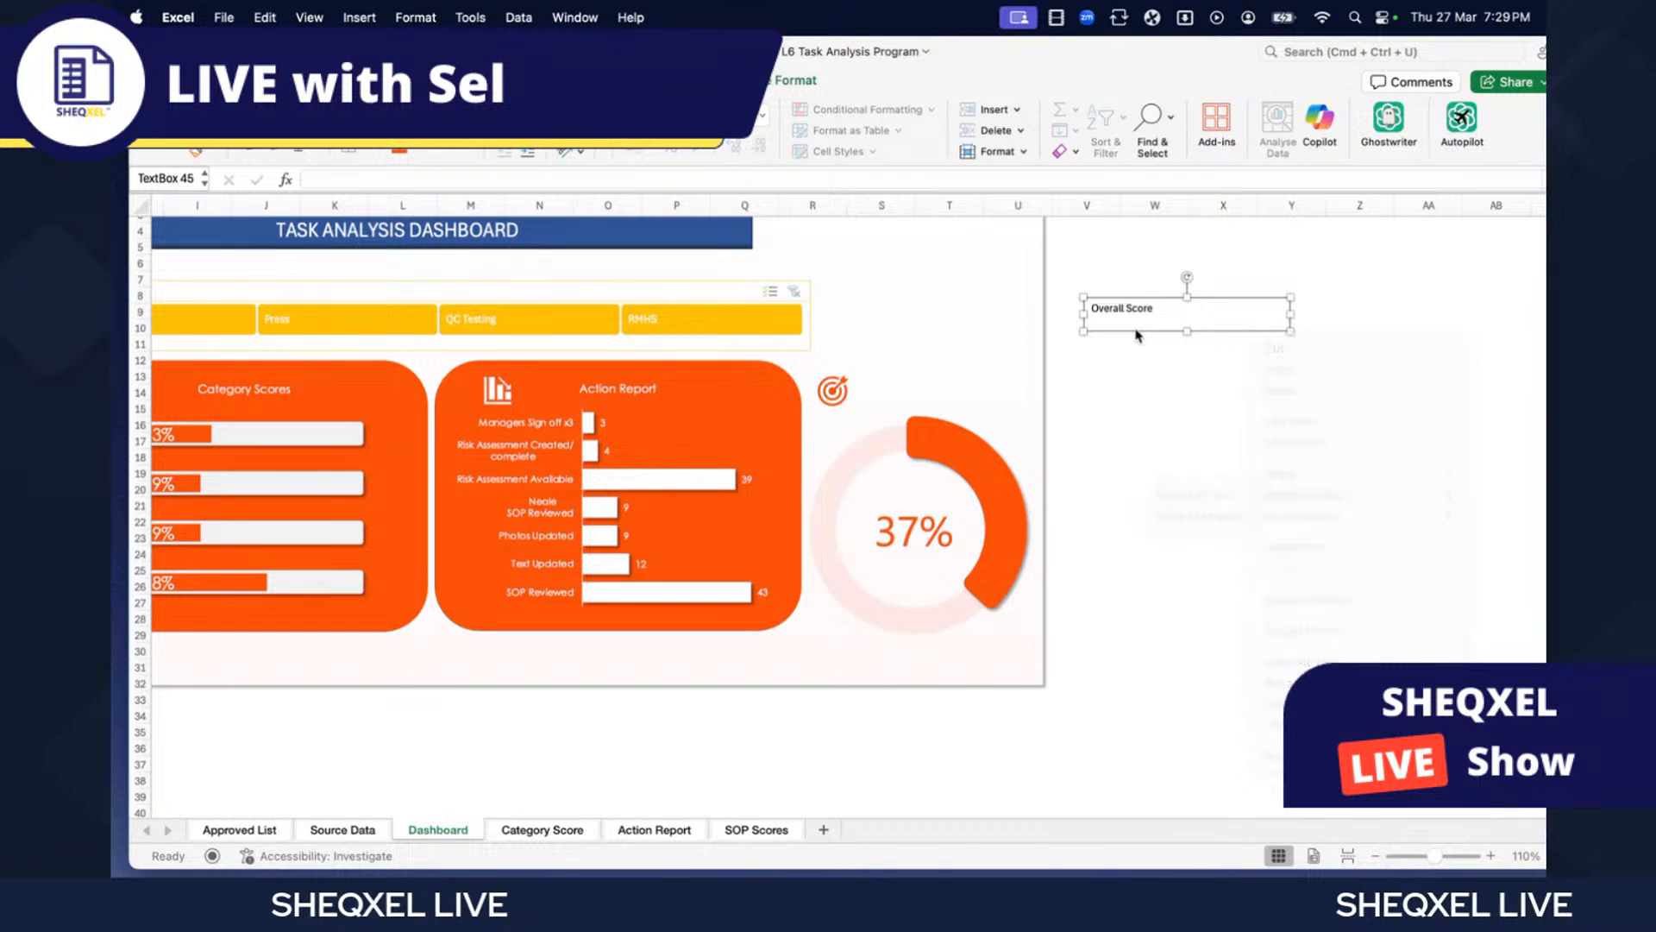
left_click_drag(1139, 337, 899, 387)
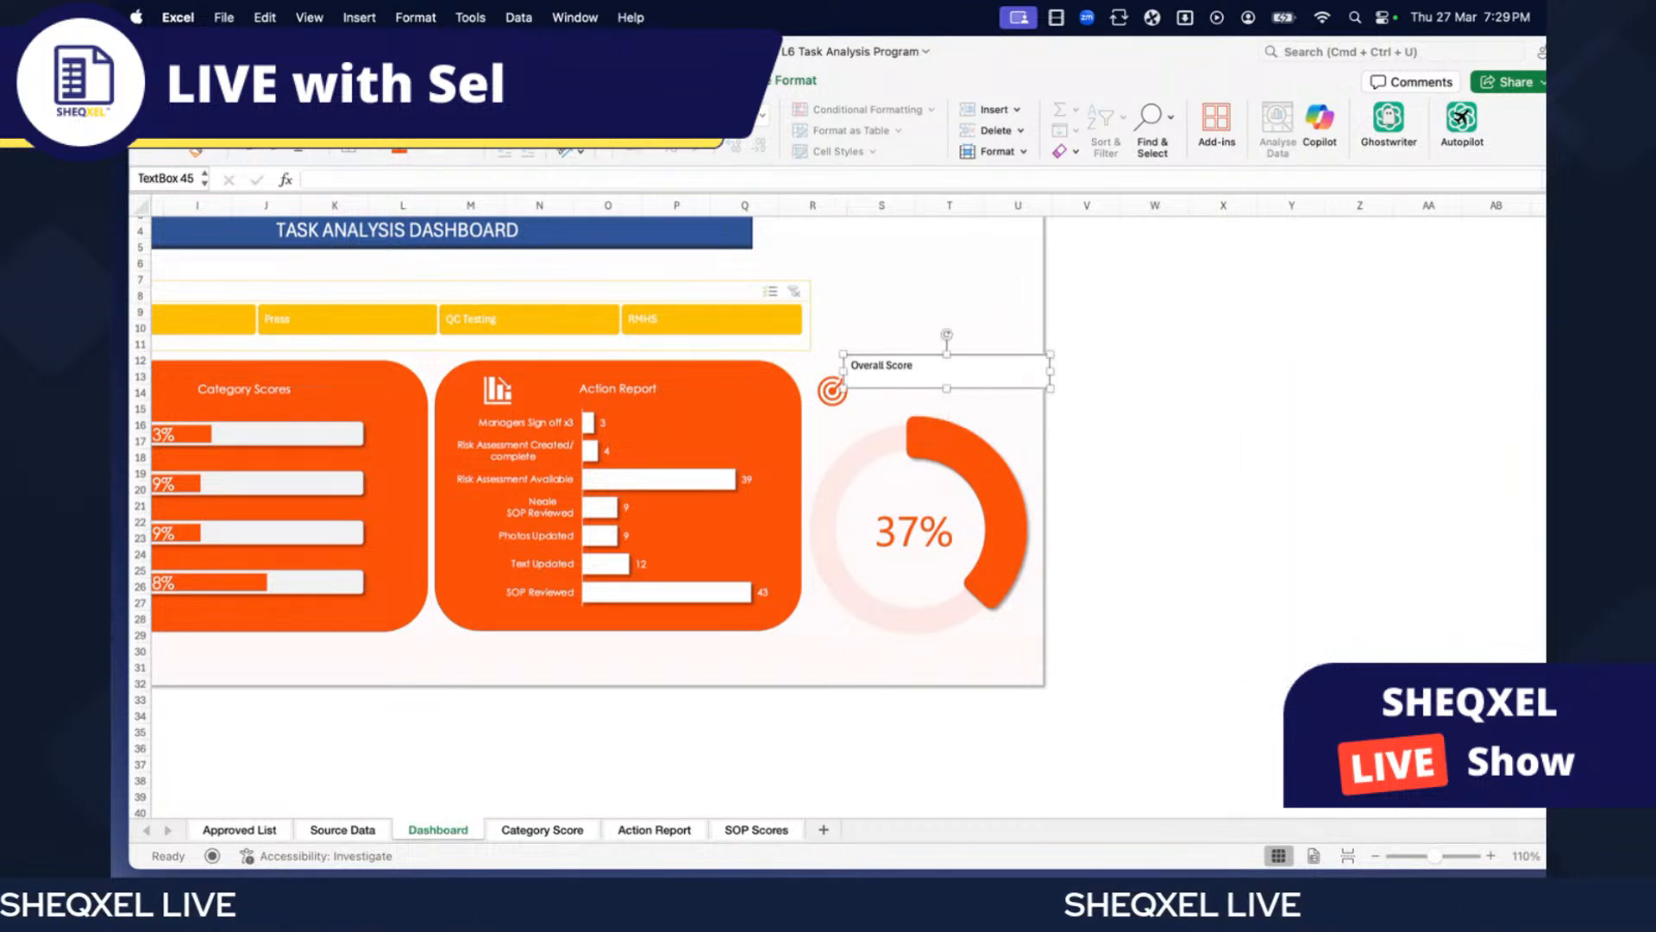
- Centre the Overall Score text at font size 14 and fit the text box closer around it
left_click(416, 115)
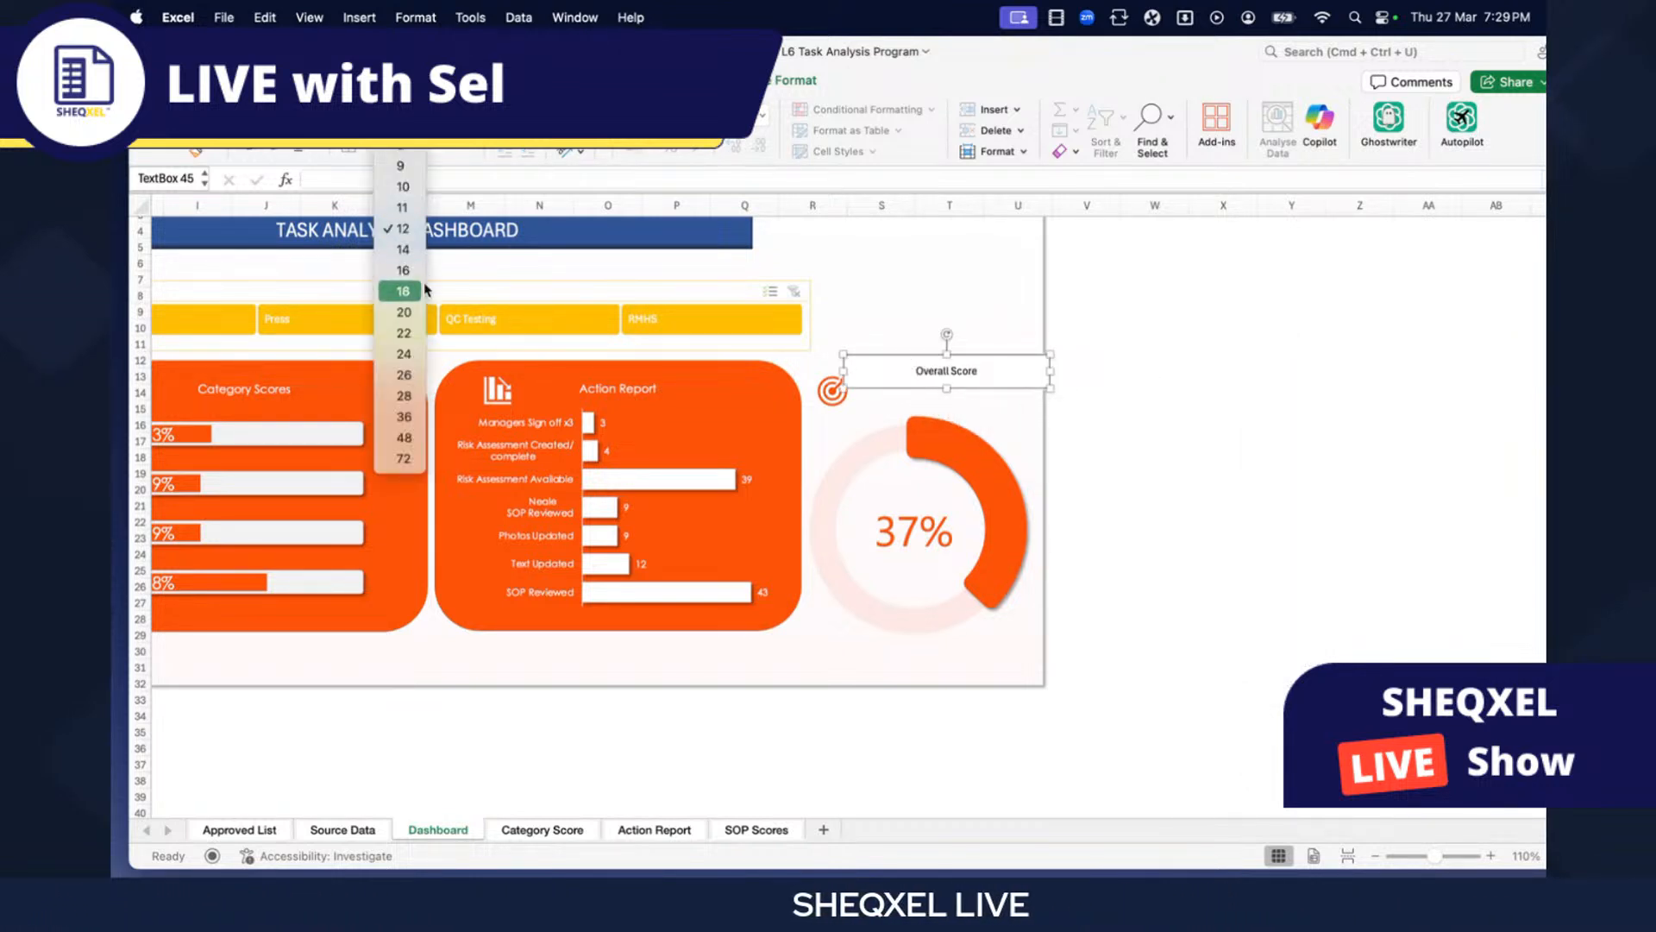
left_click(403, 249)
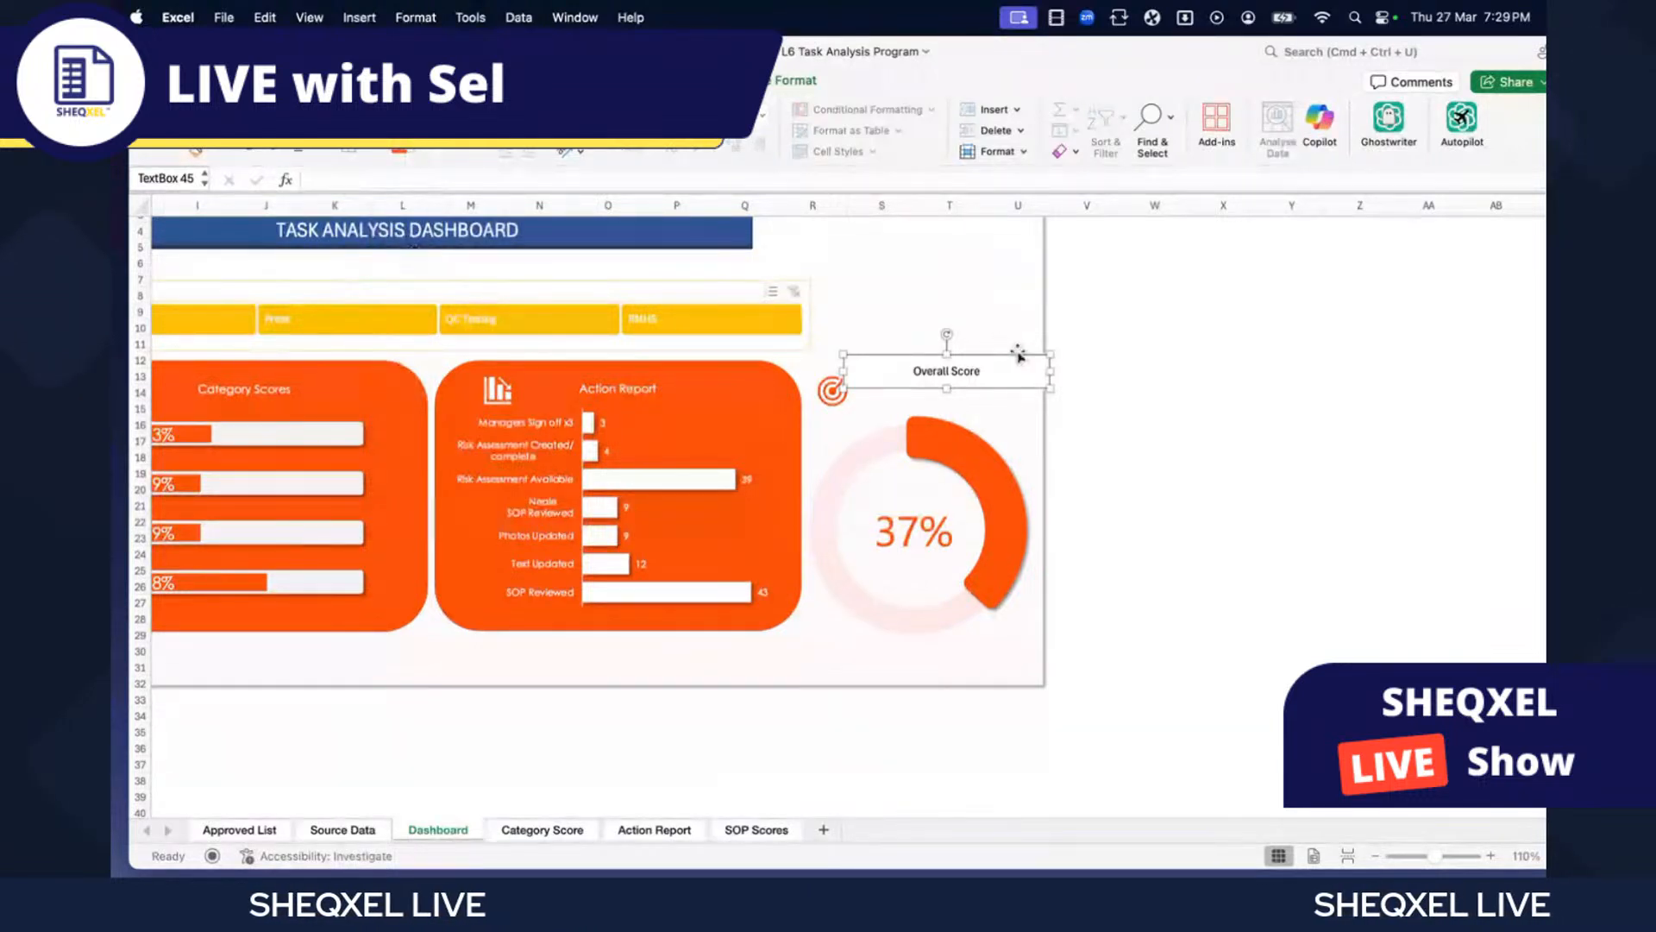
left_click_drag(1050, 371, 937, 398)
- Remove the outline and the fill from the Overall Score text box
left_click(779, 81)
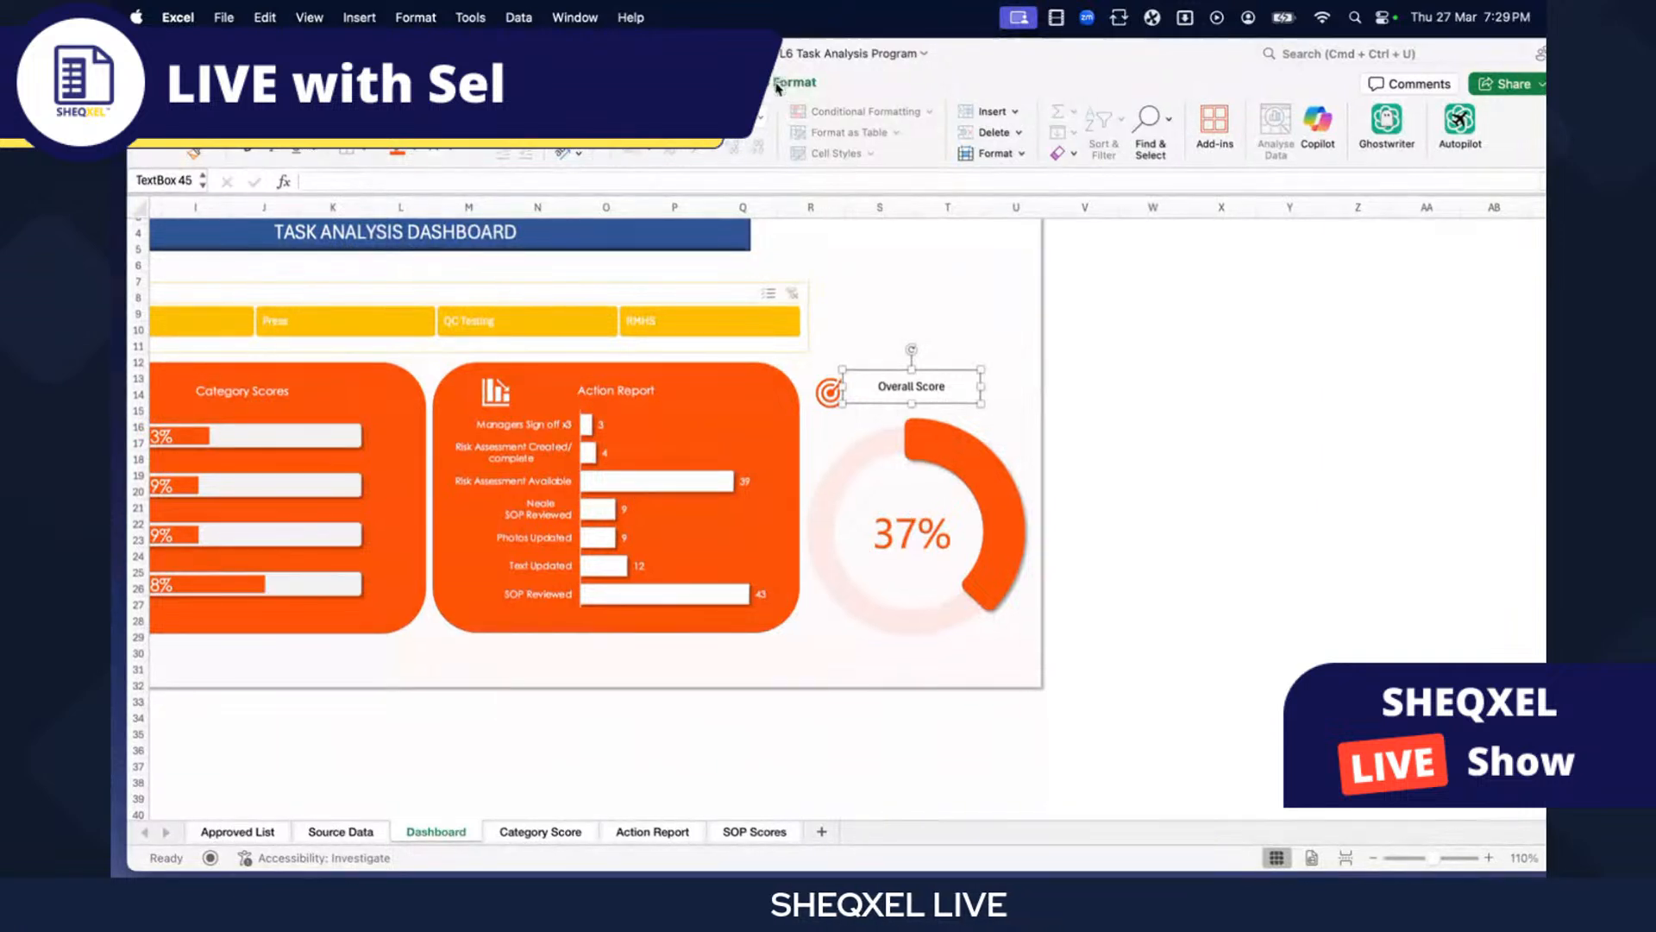
left_click(657, 148)
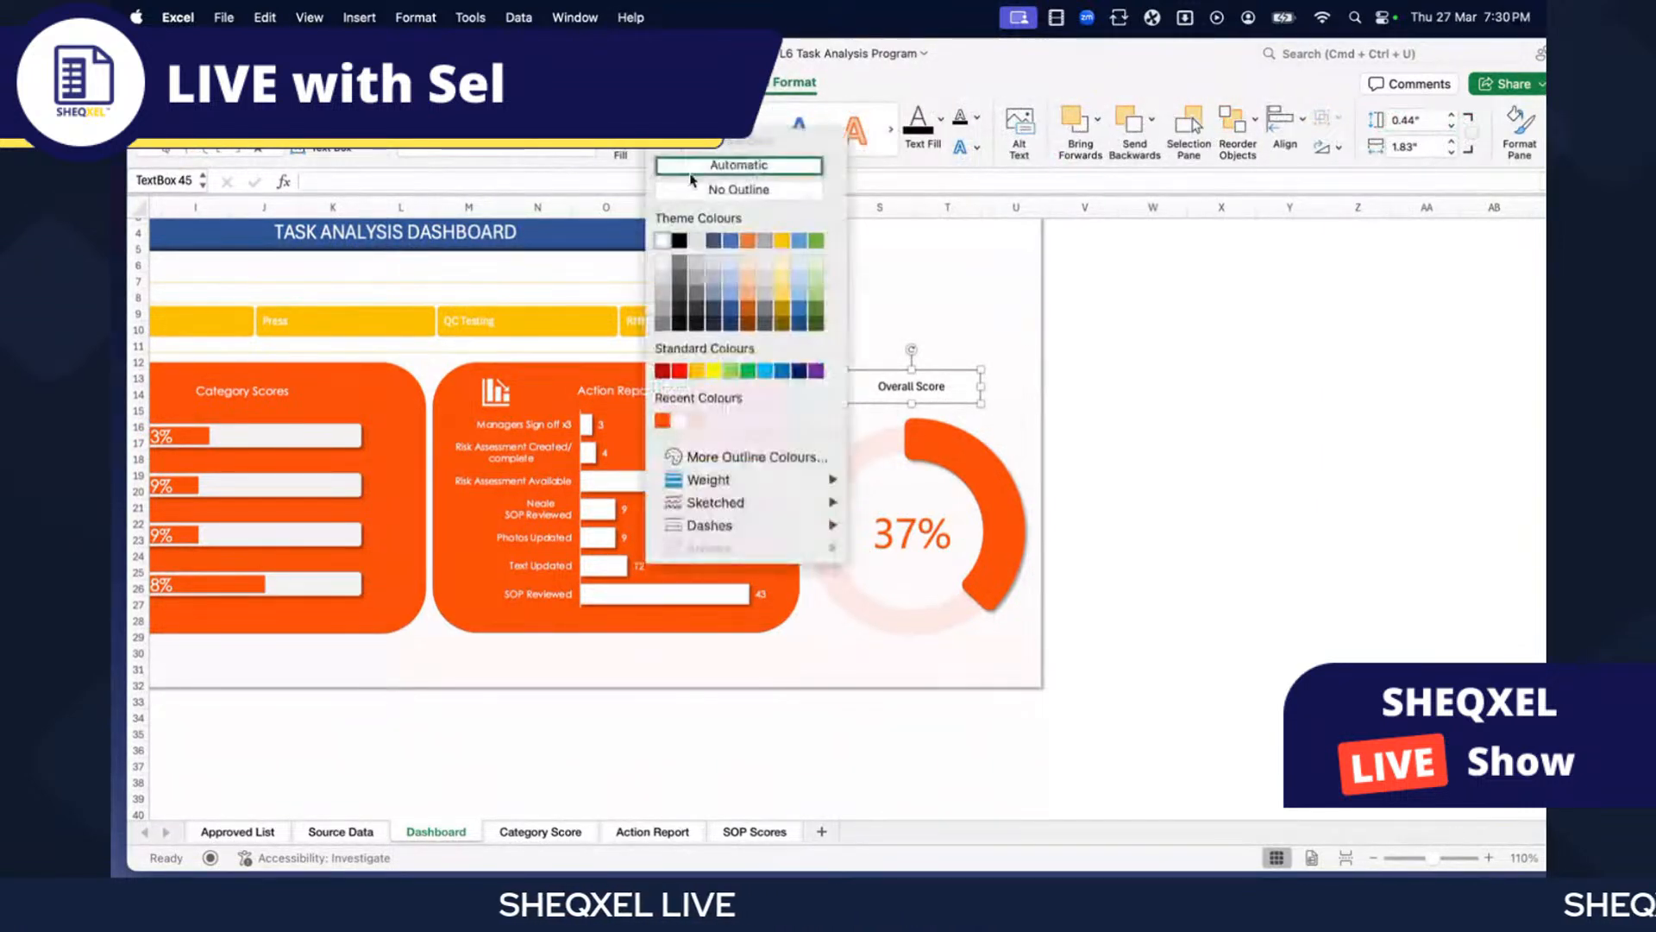
left_click(708, 196)
left_click(639, 129)
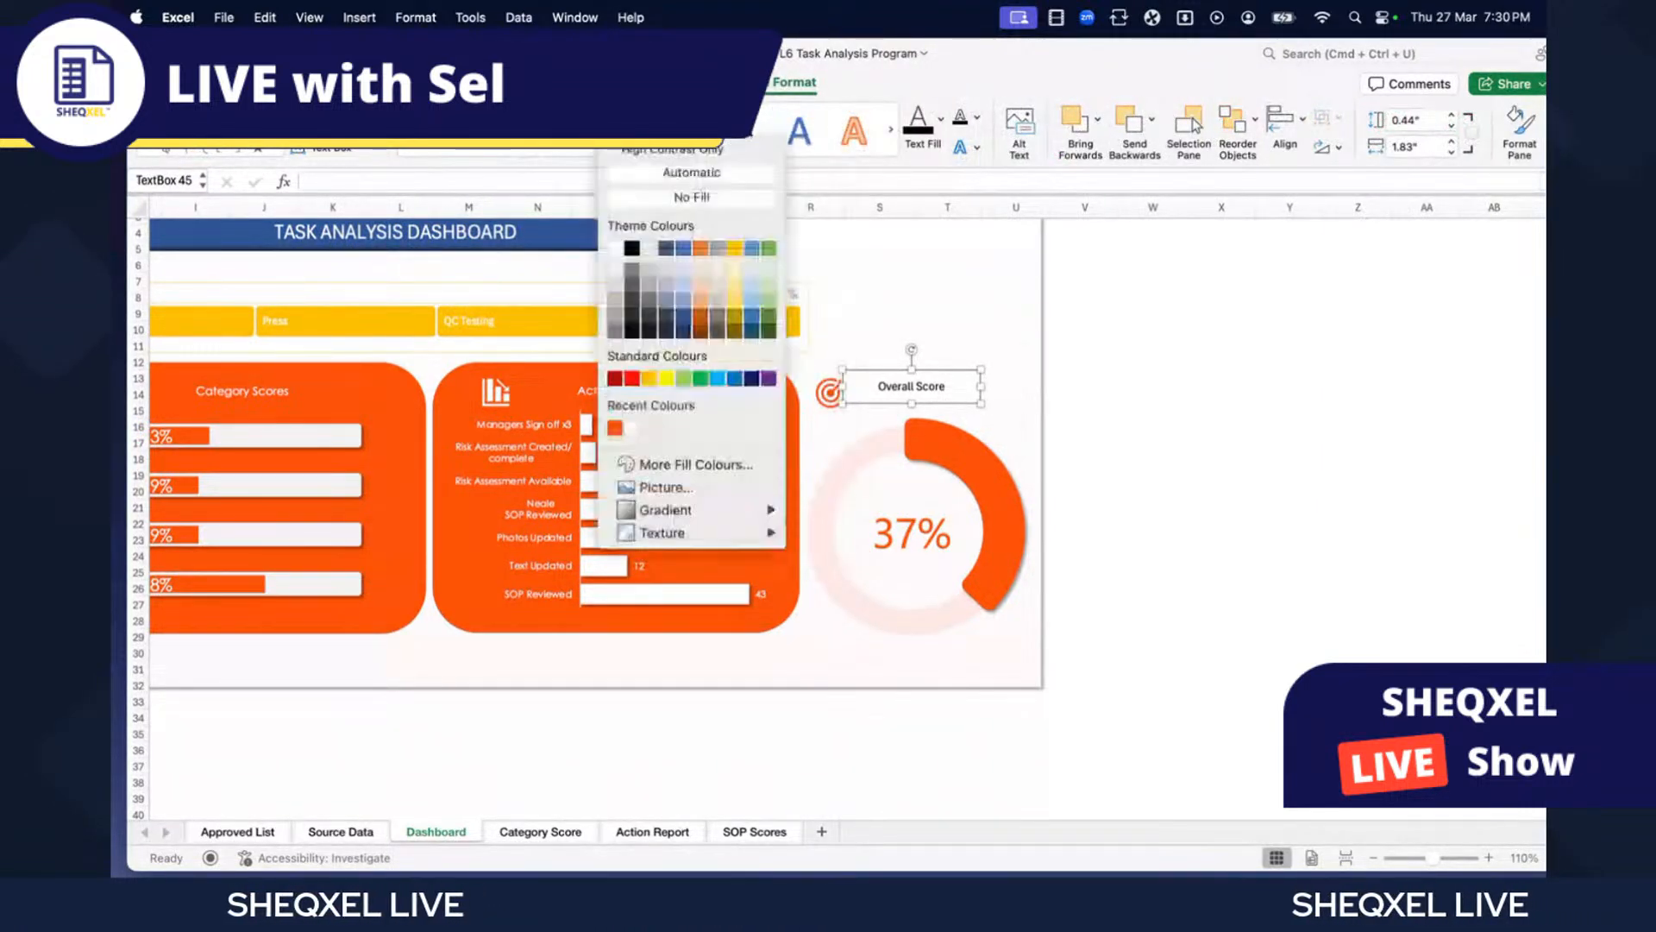
left_click(1153, 442)
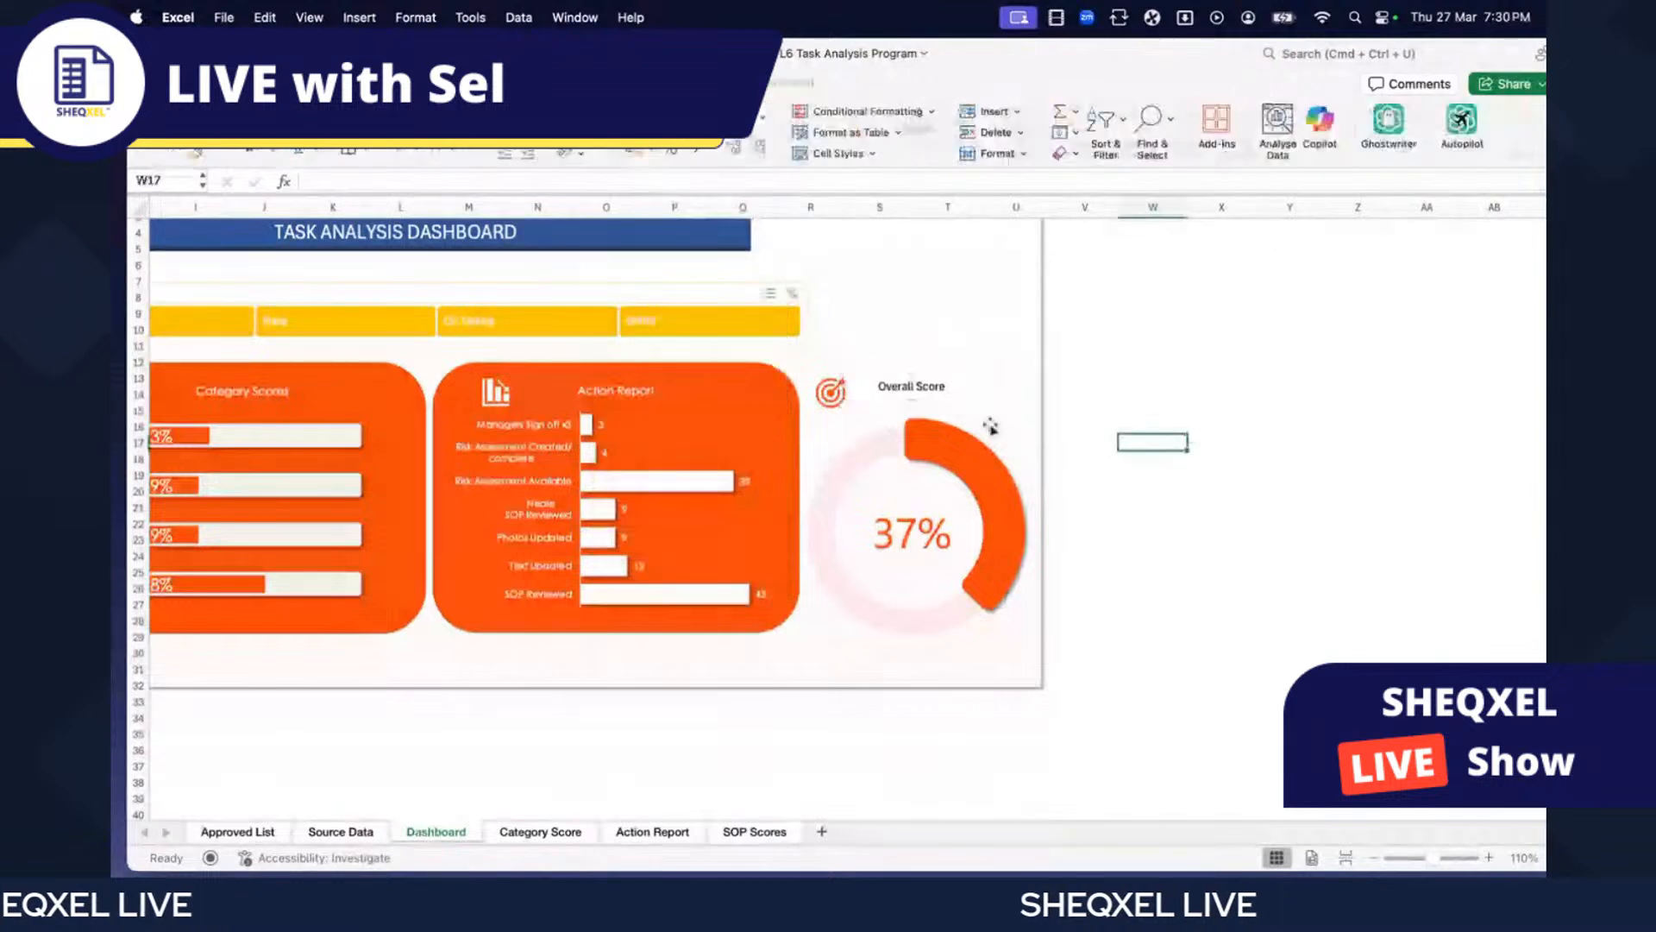
- Bring the target icon and the Overall Score title close together above the doughnut chart
left_click(925, 398)
left_click_drag(926, 398, 846, 405)
left_click(1210, 446)
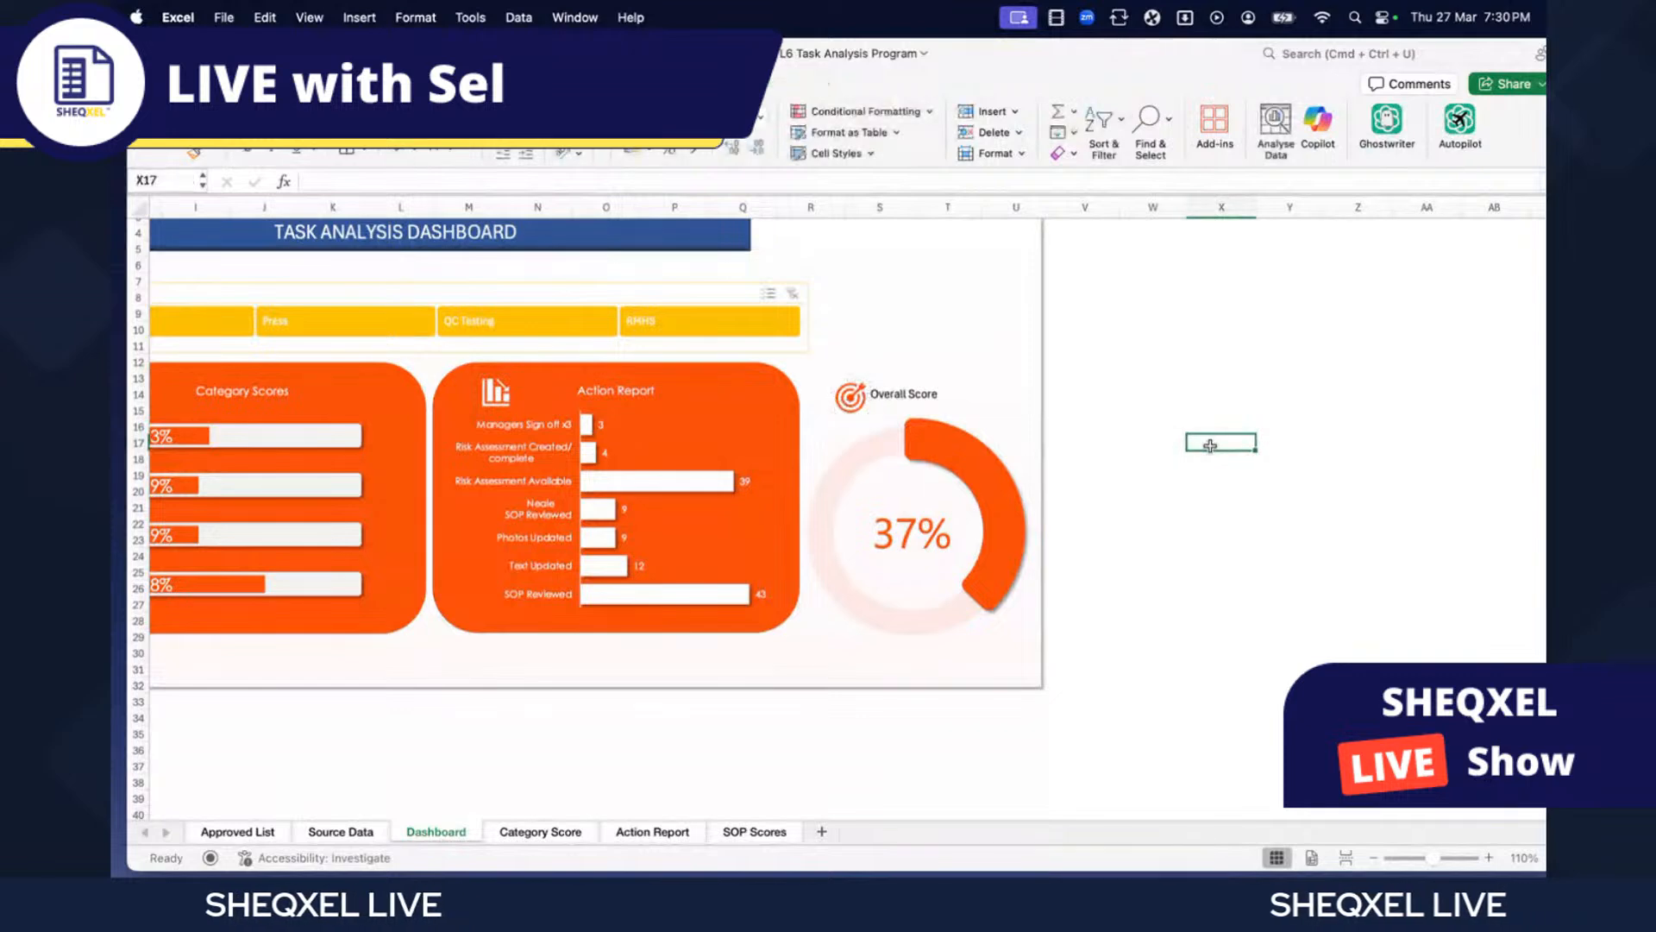
- Adjust the position of the bar chart icon beside the Category Scores title
scroll(1199, 431, "left", 6)
scroll(1180, 424, "left", 3)
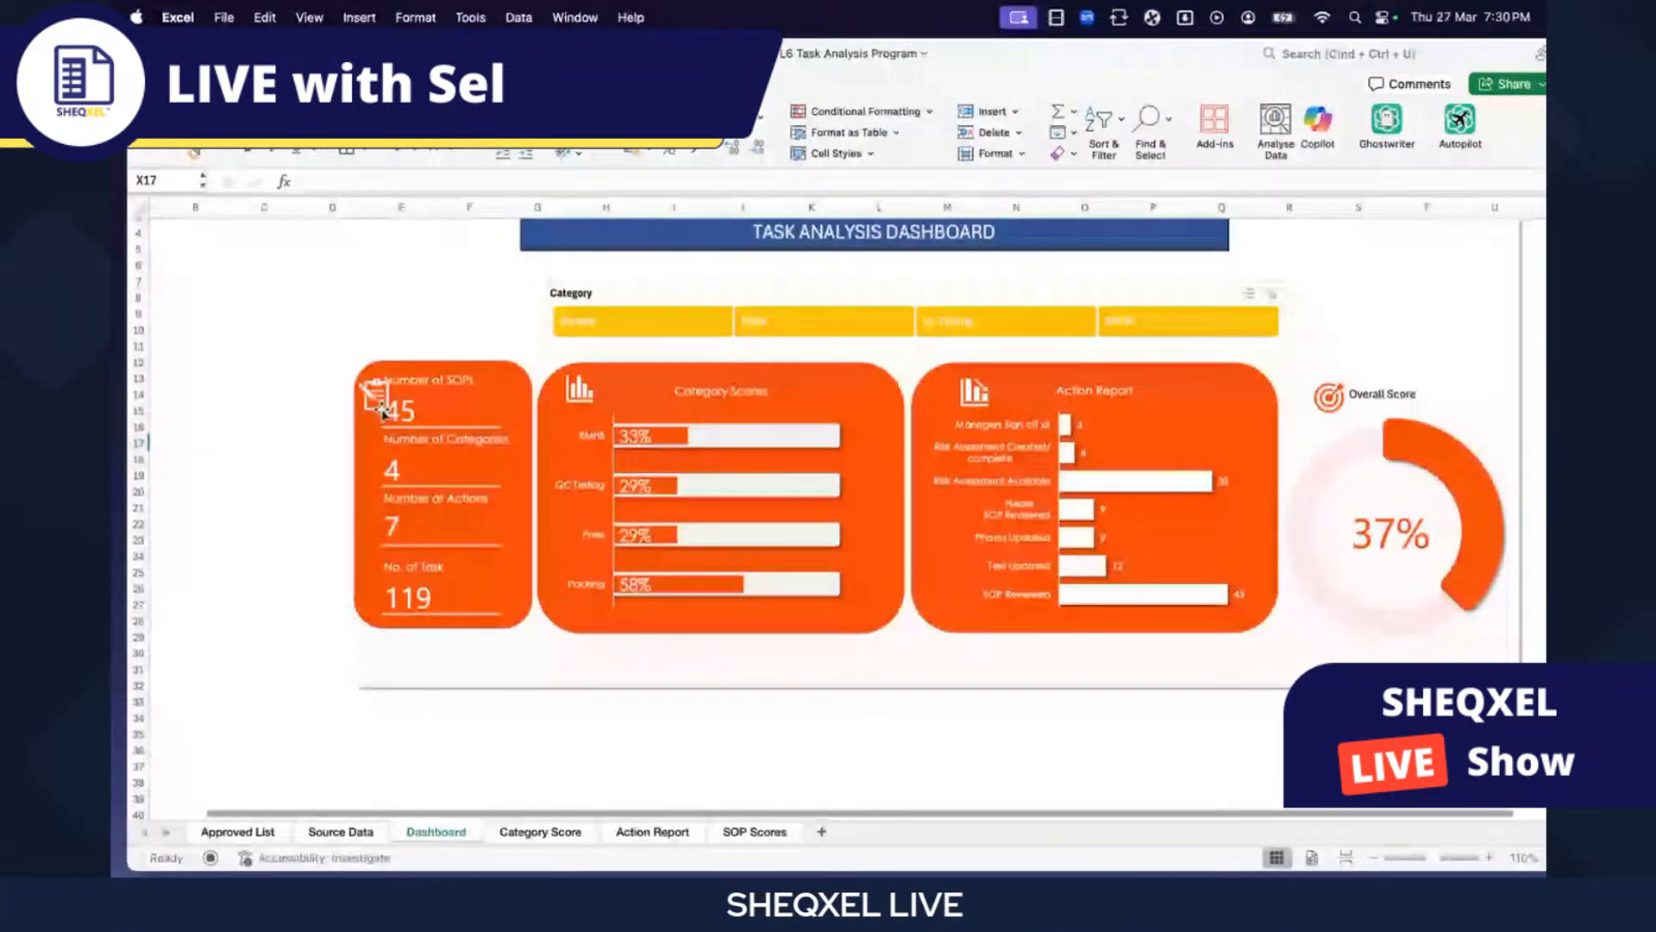
left_click(377, 398)
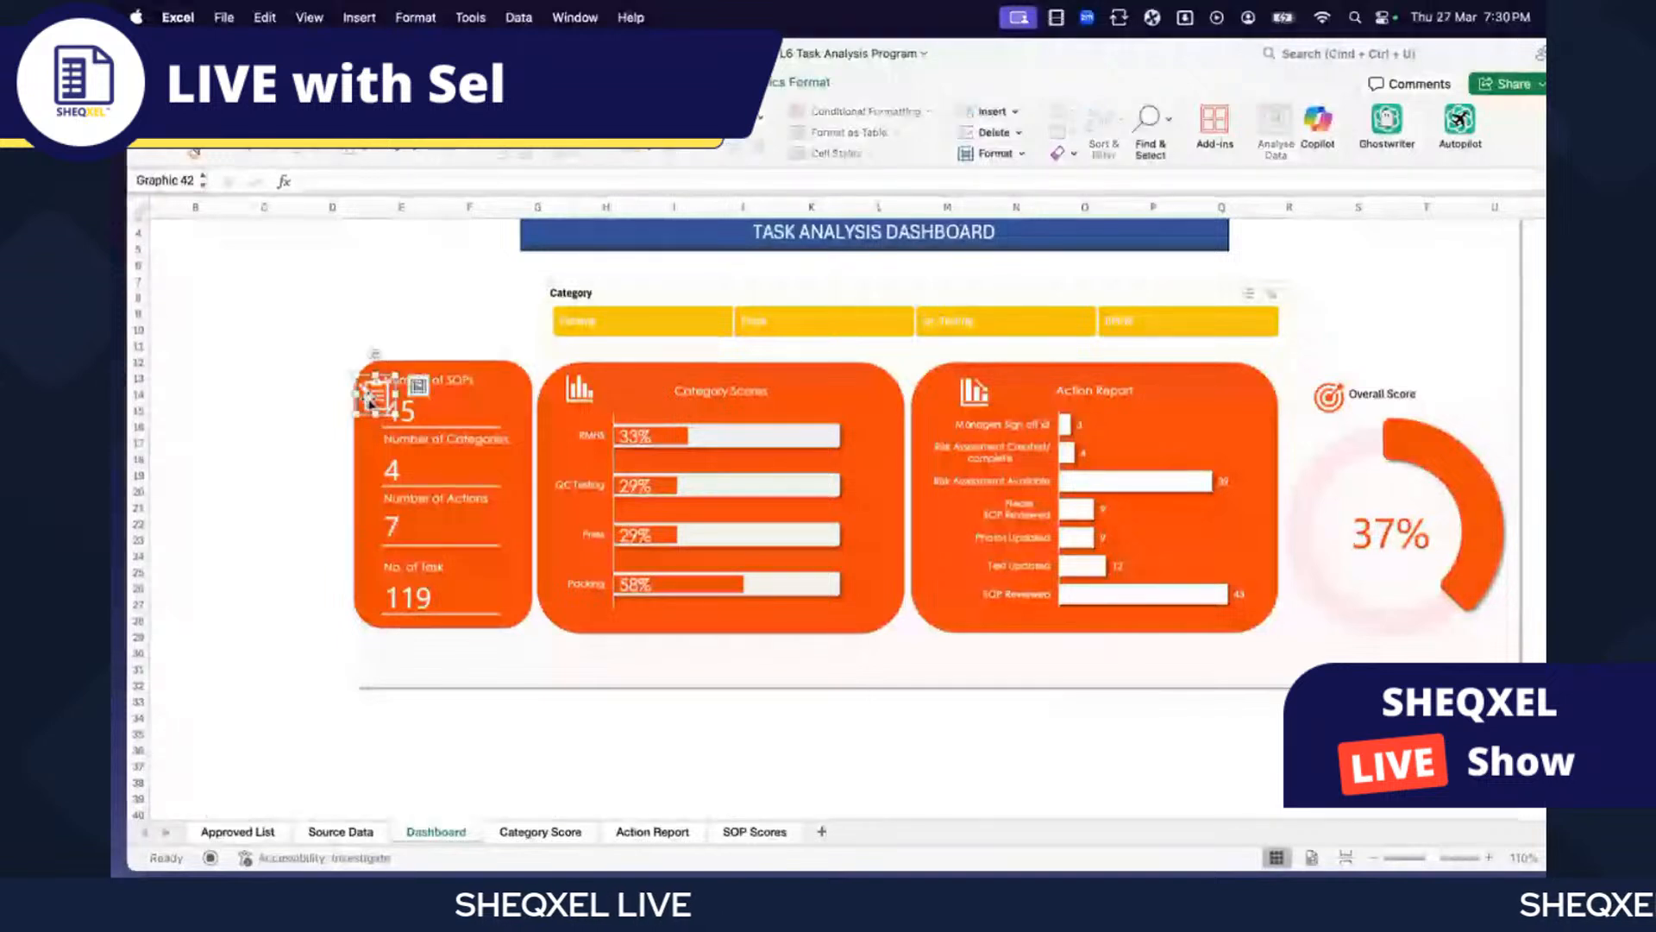
left_click_drag(579, 386, 586, 409)
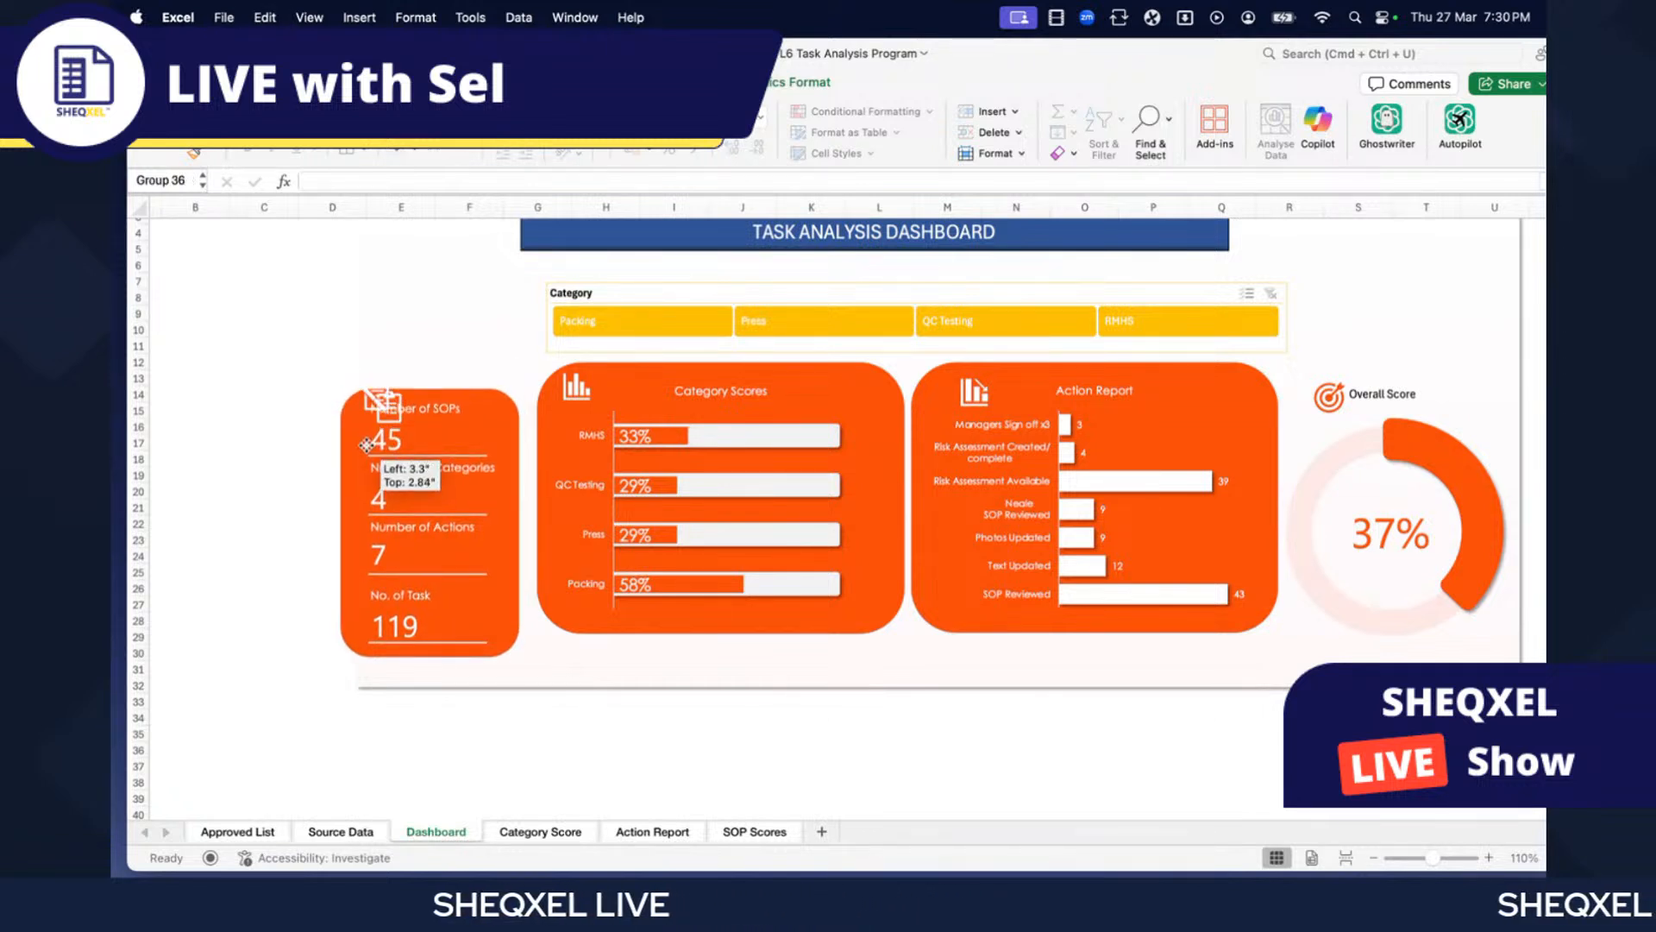
- Try a copy of the clipboard icon beside the Number of Categories figure and delete that copy
left_click(267, 440)
left_click(373, 405)
left_click_drag(386, 409, 366, 474)
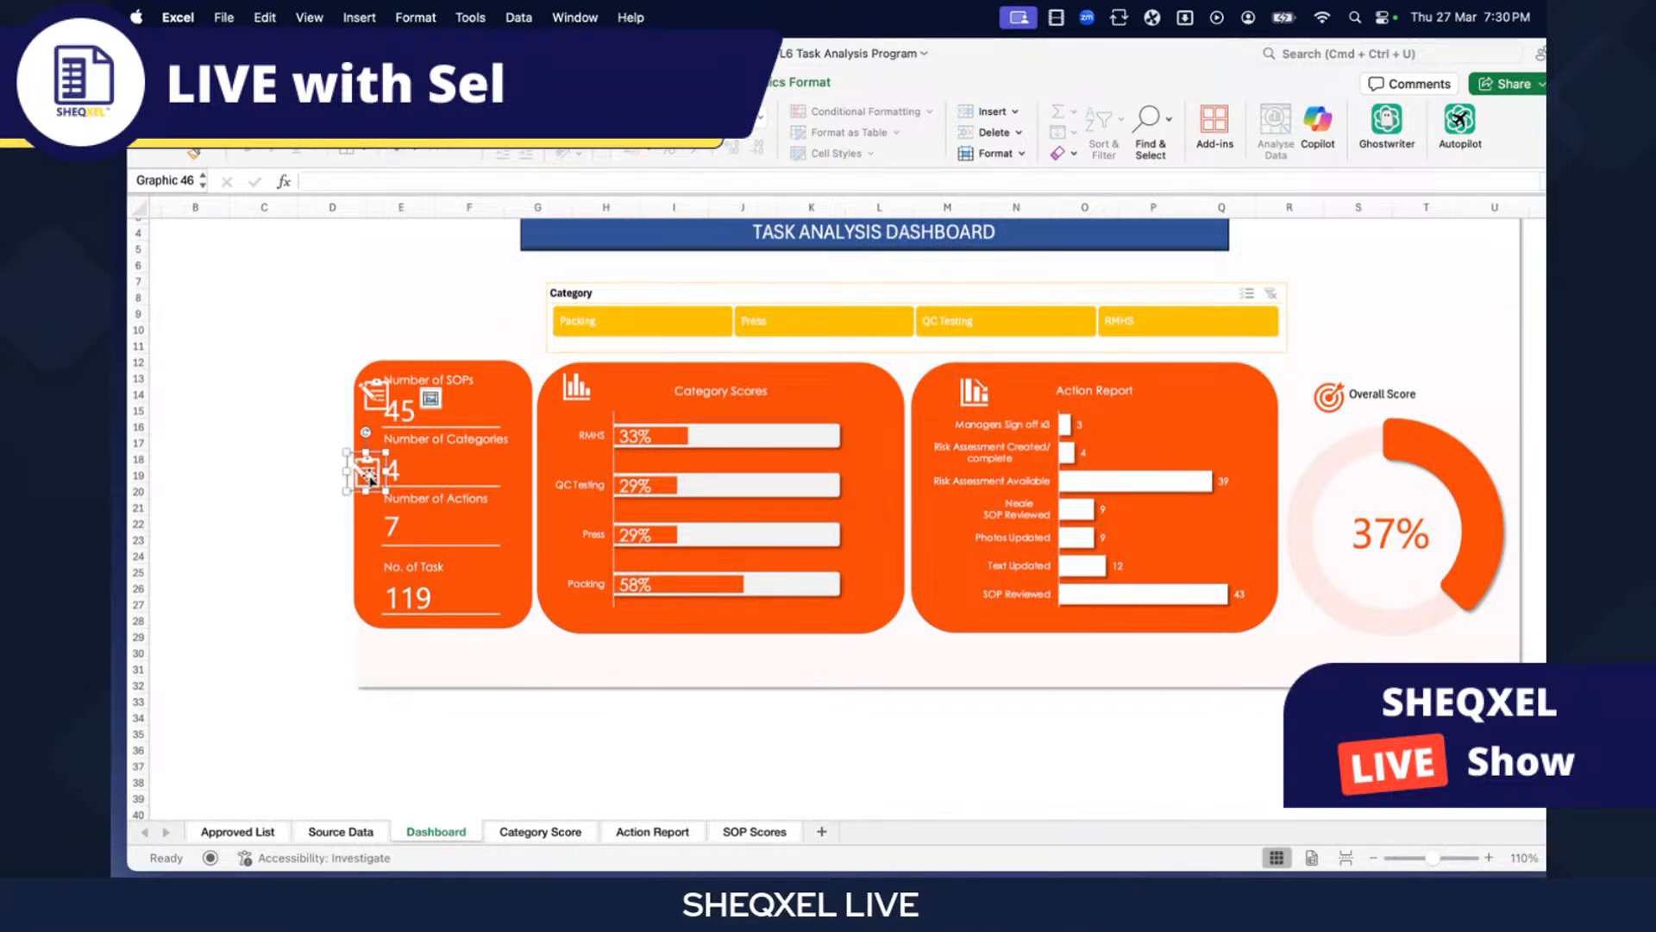
left_click(367, 472)
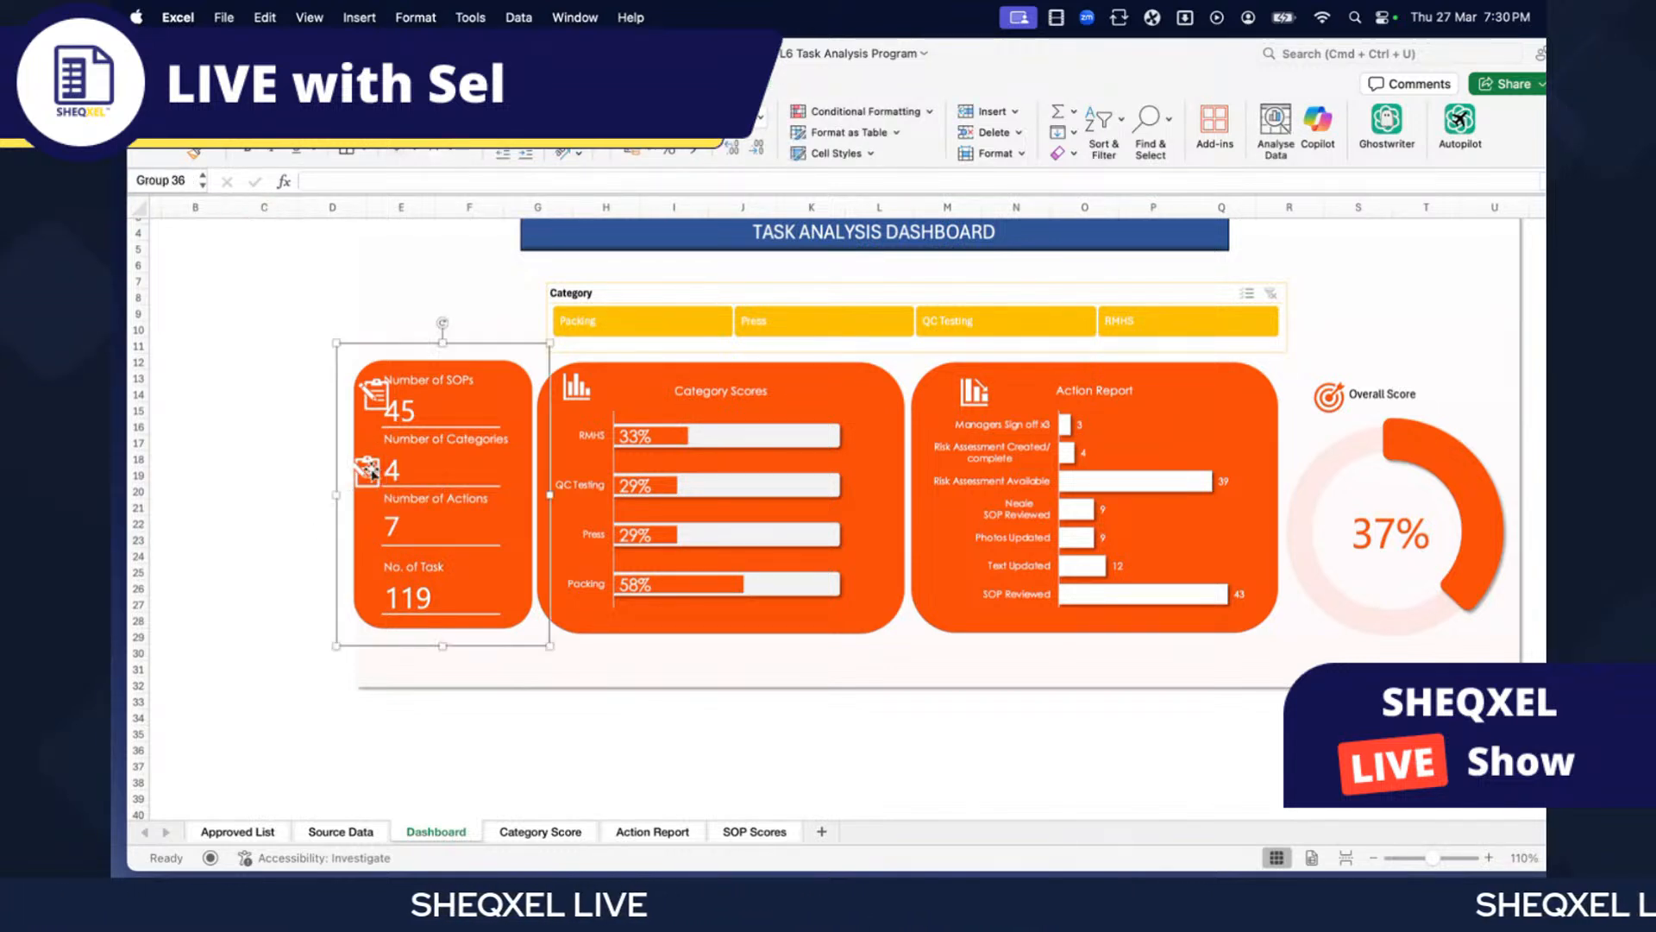
left_click(367, 472)
left_click(266, 473)
left_click(367, 473)
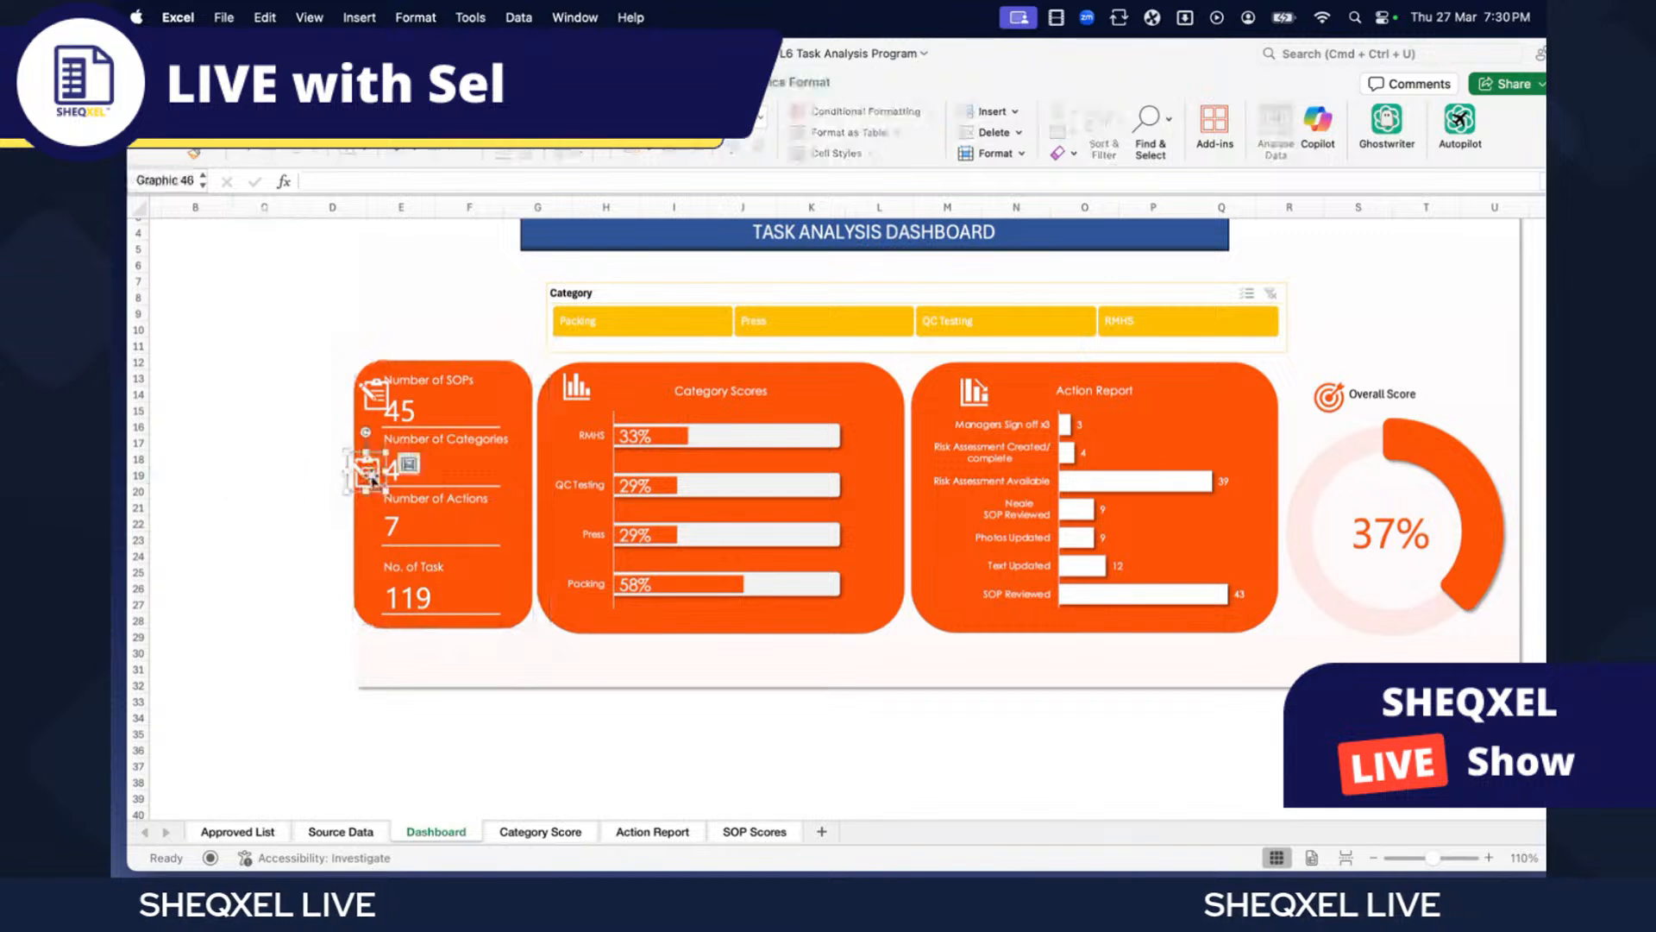
key("Delete")
- Delete the clipboard icon beside Number of SOPs on the KPI panel
left_click(375, 394)
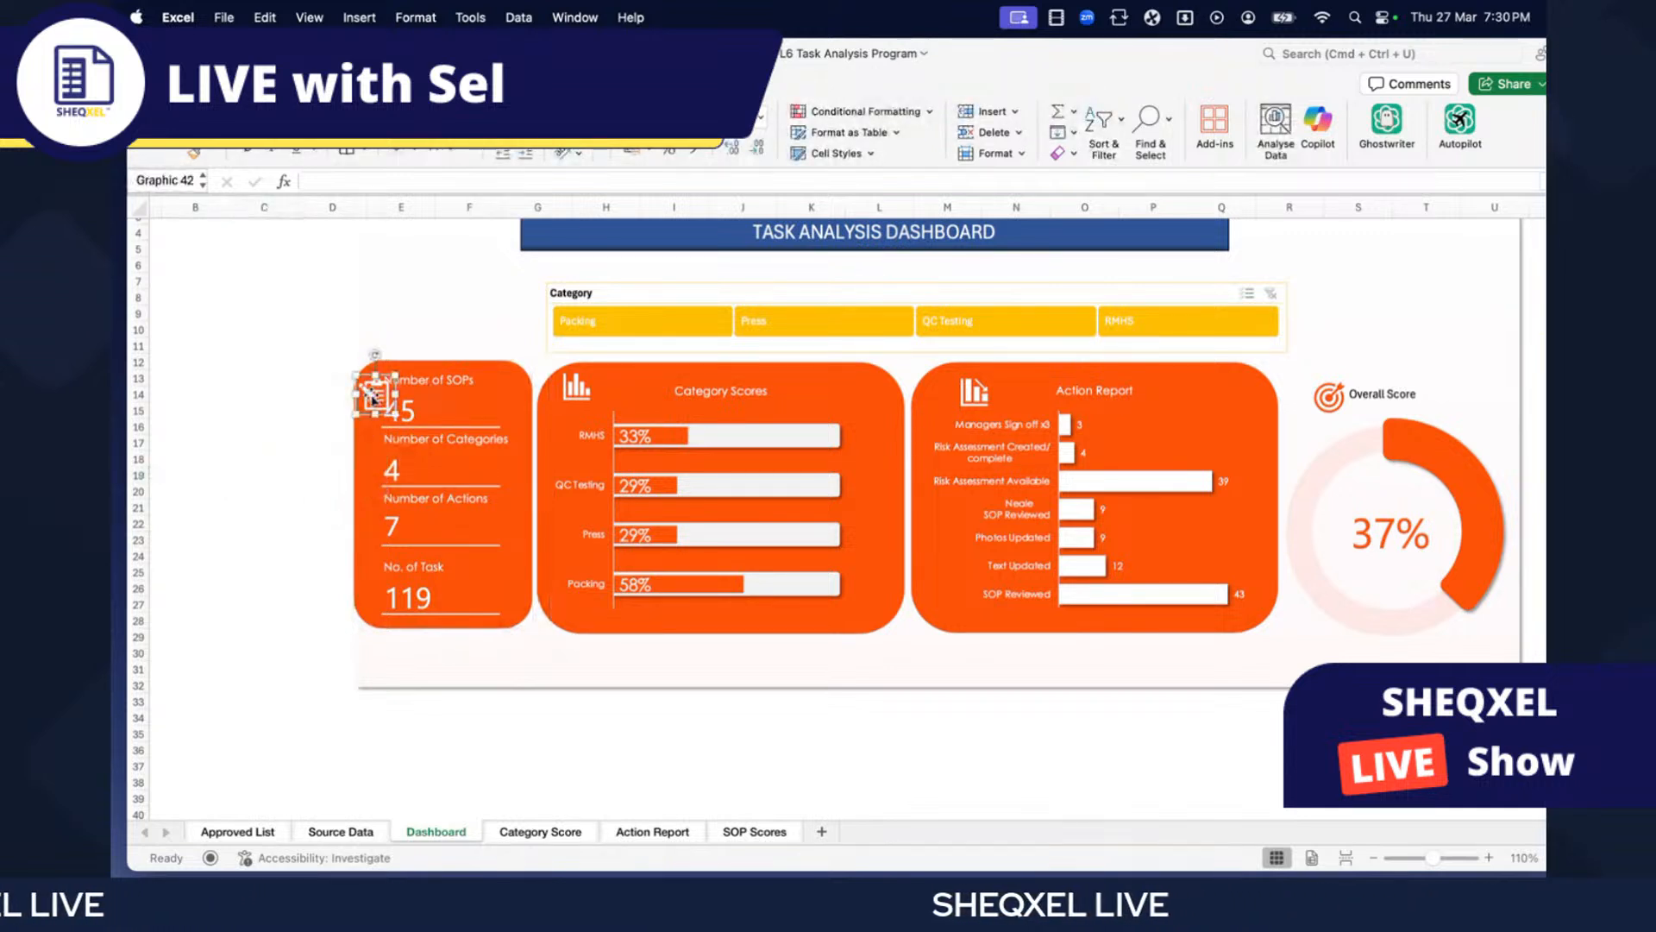
key("Delete")
left_click(328, 441)
scroll(328, 436, "right", 5)
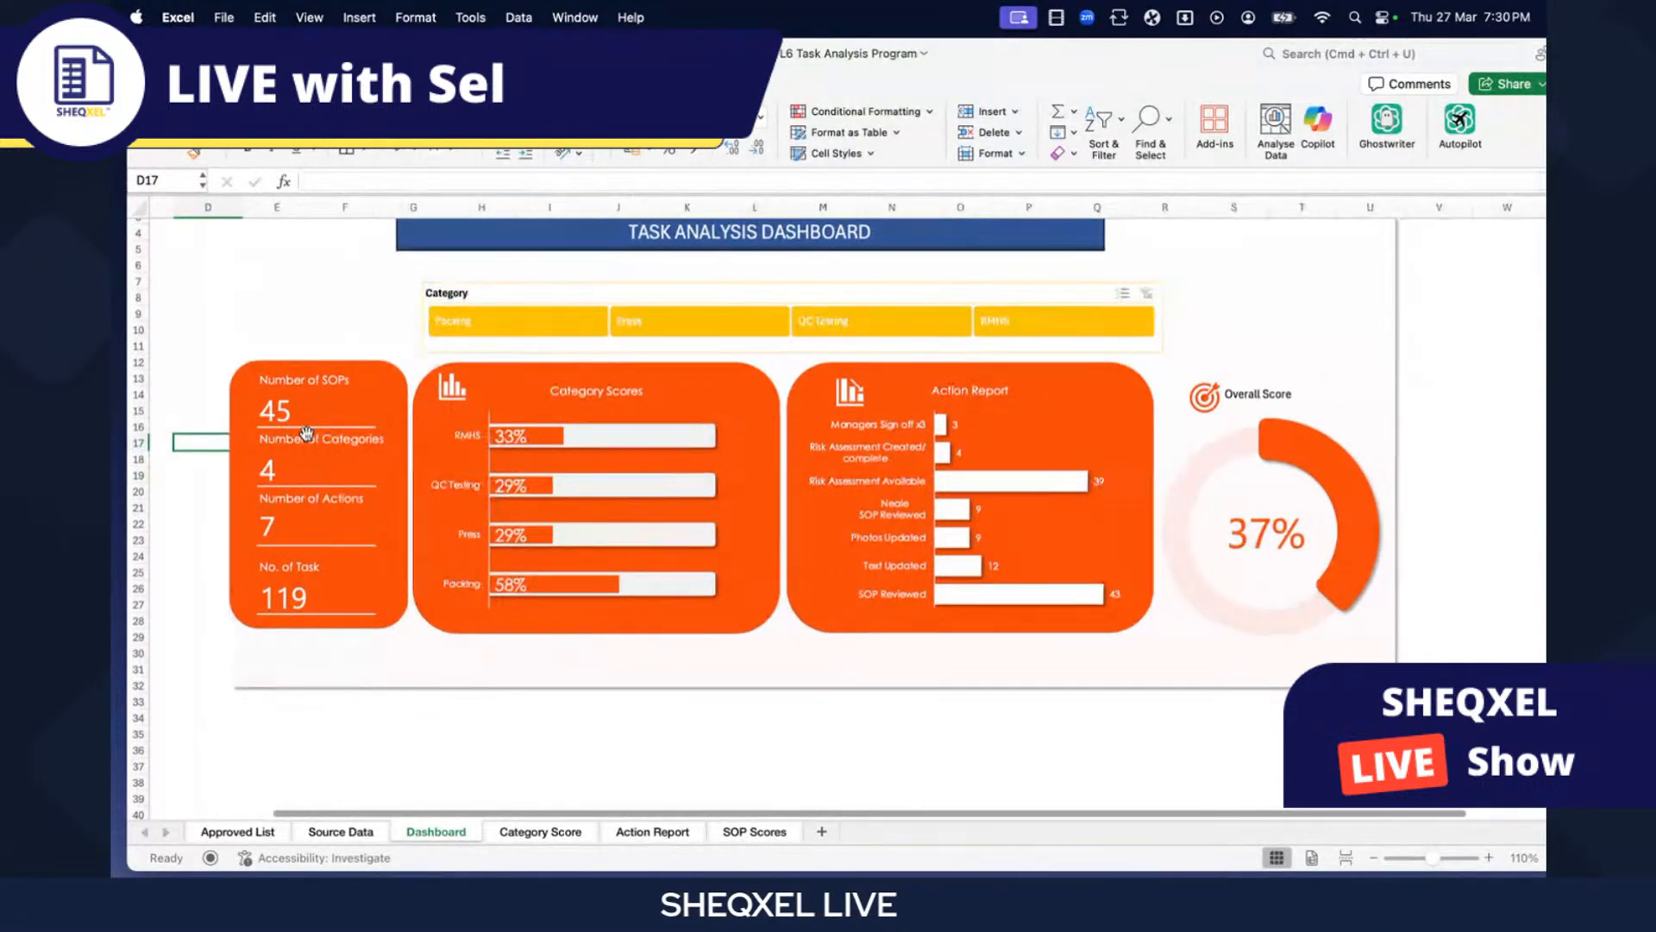
scroll(332, 431, "left", 2)
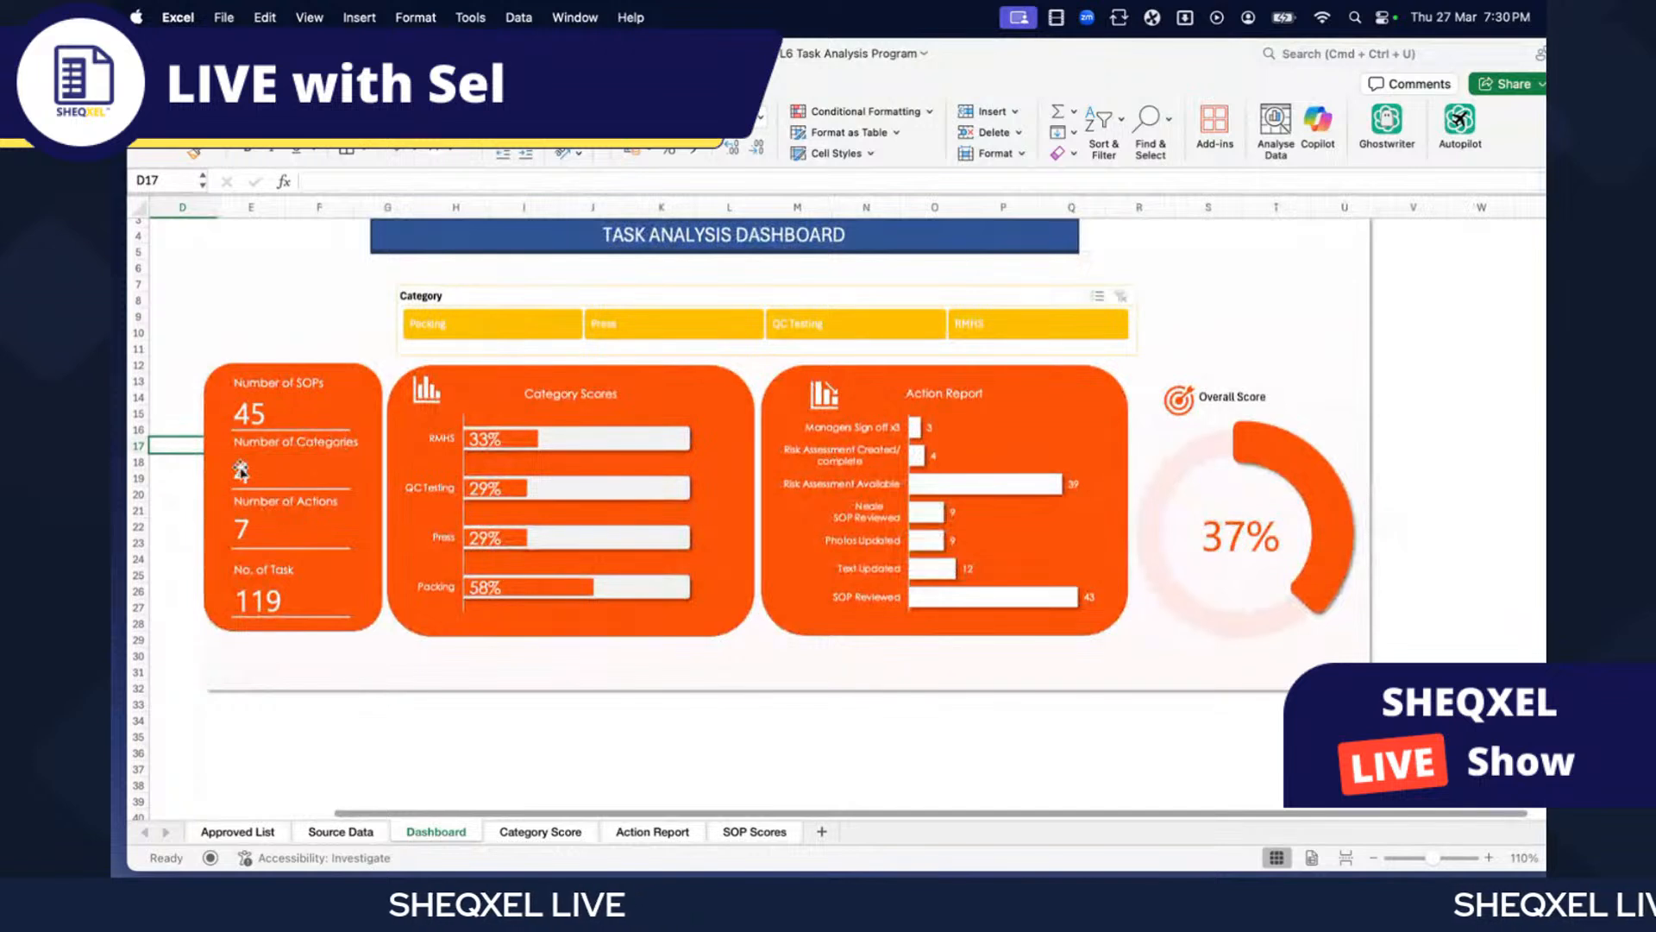
- Narrow the KPI panel's orange background by pulling its left edge inward toward the figures
left_click(212, 500)
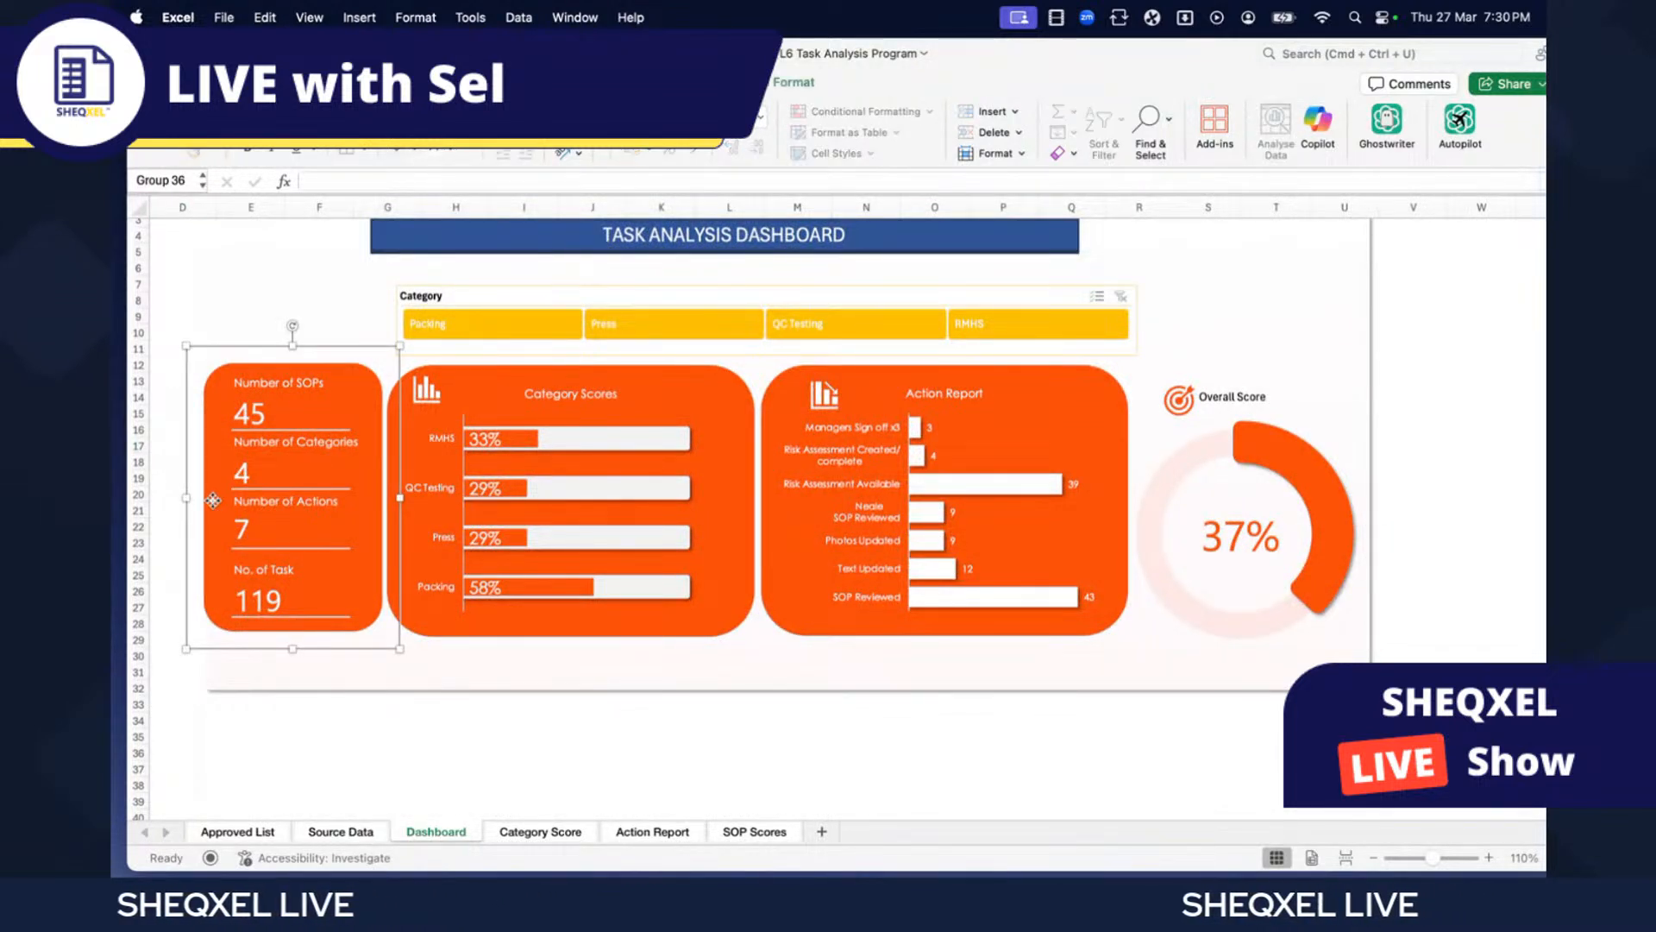
left_click_drag(205, 497, 219, 497)
left_click(602, 723)
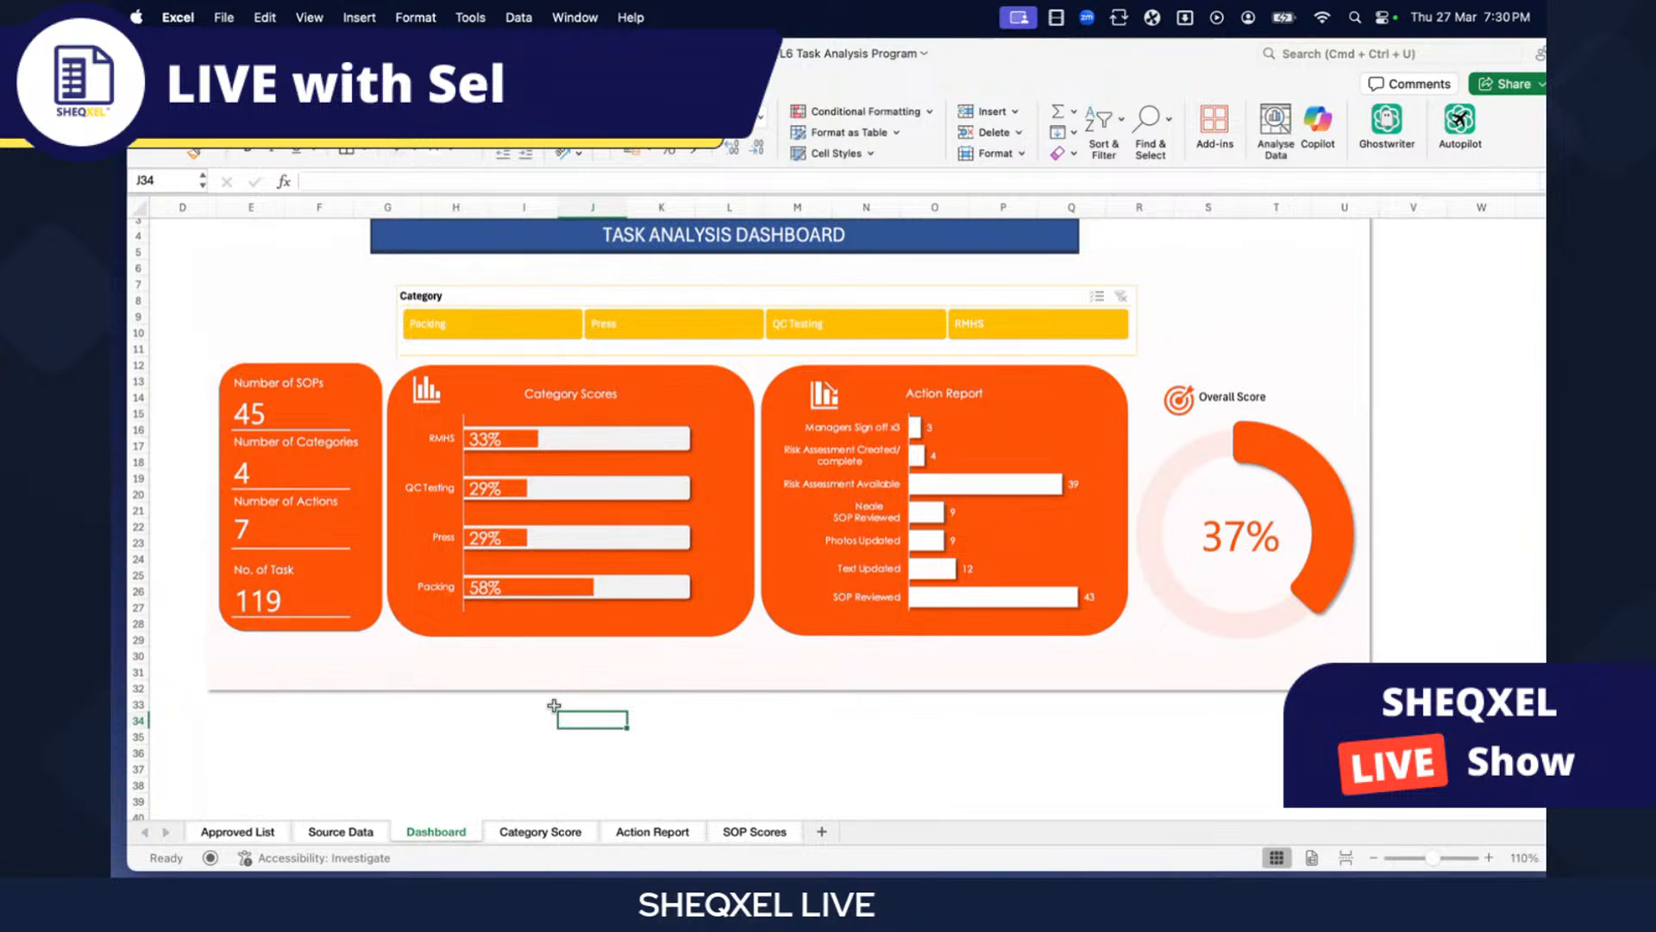
scroll(617, 723, "up", 2)
scroll(616, 723, "left", 1)
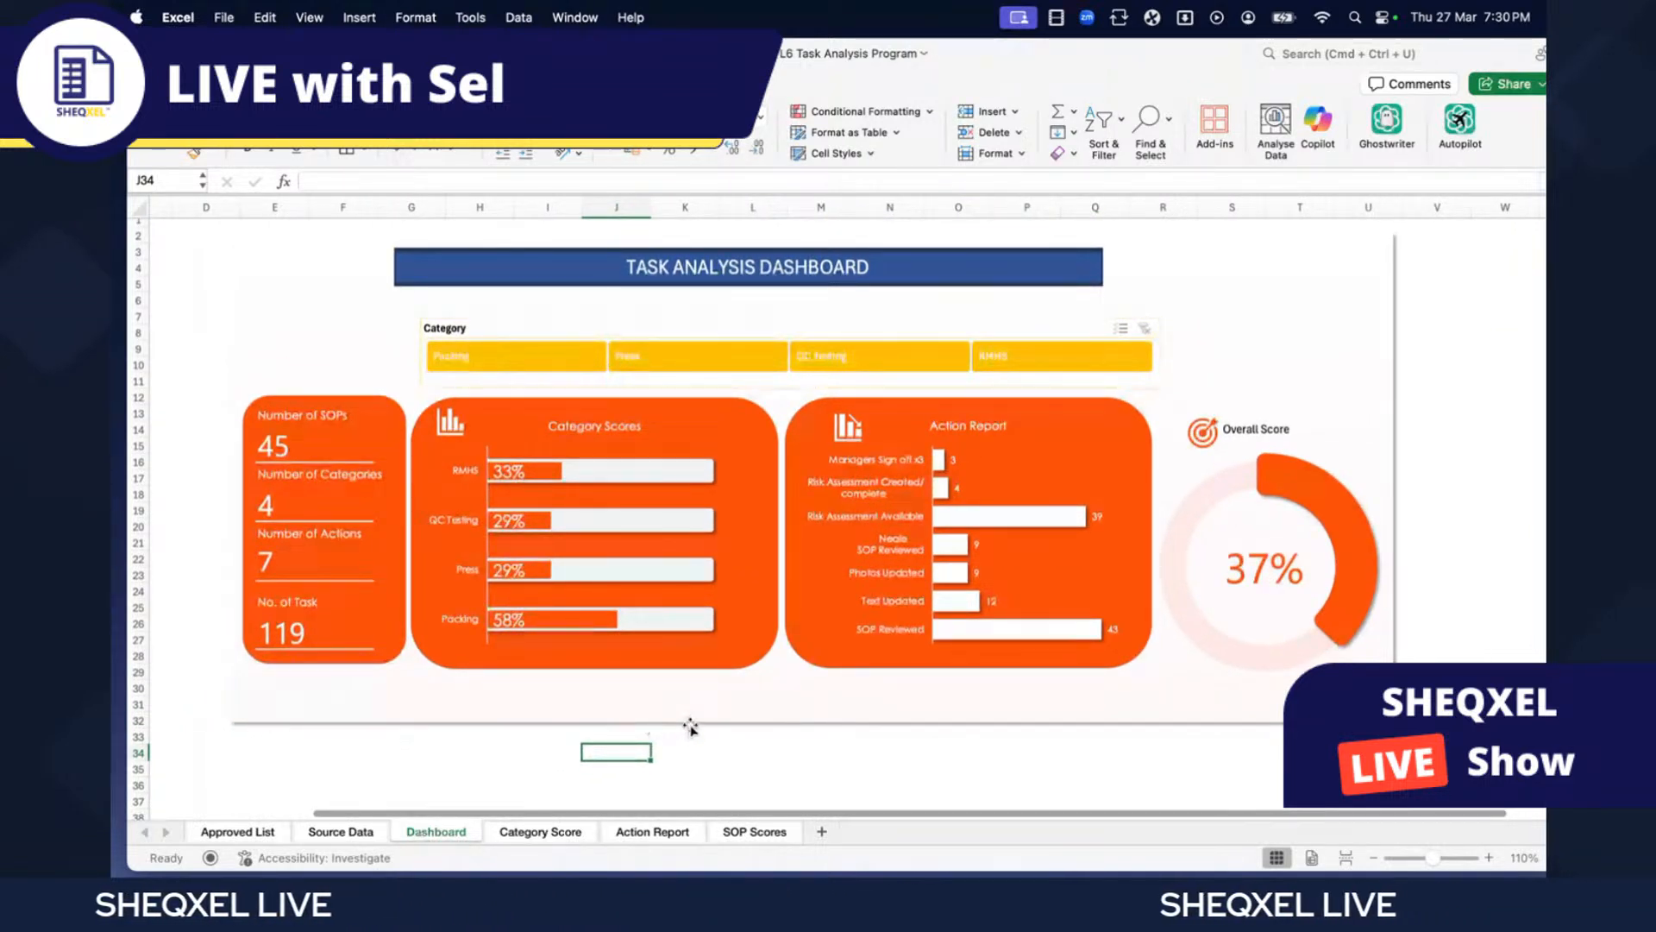
left_click_drag(457, 751, 1167, 744)
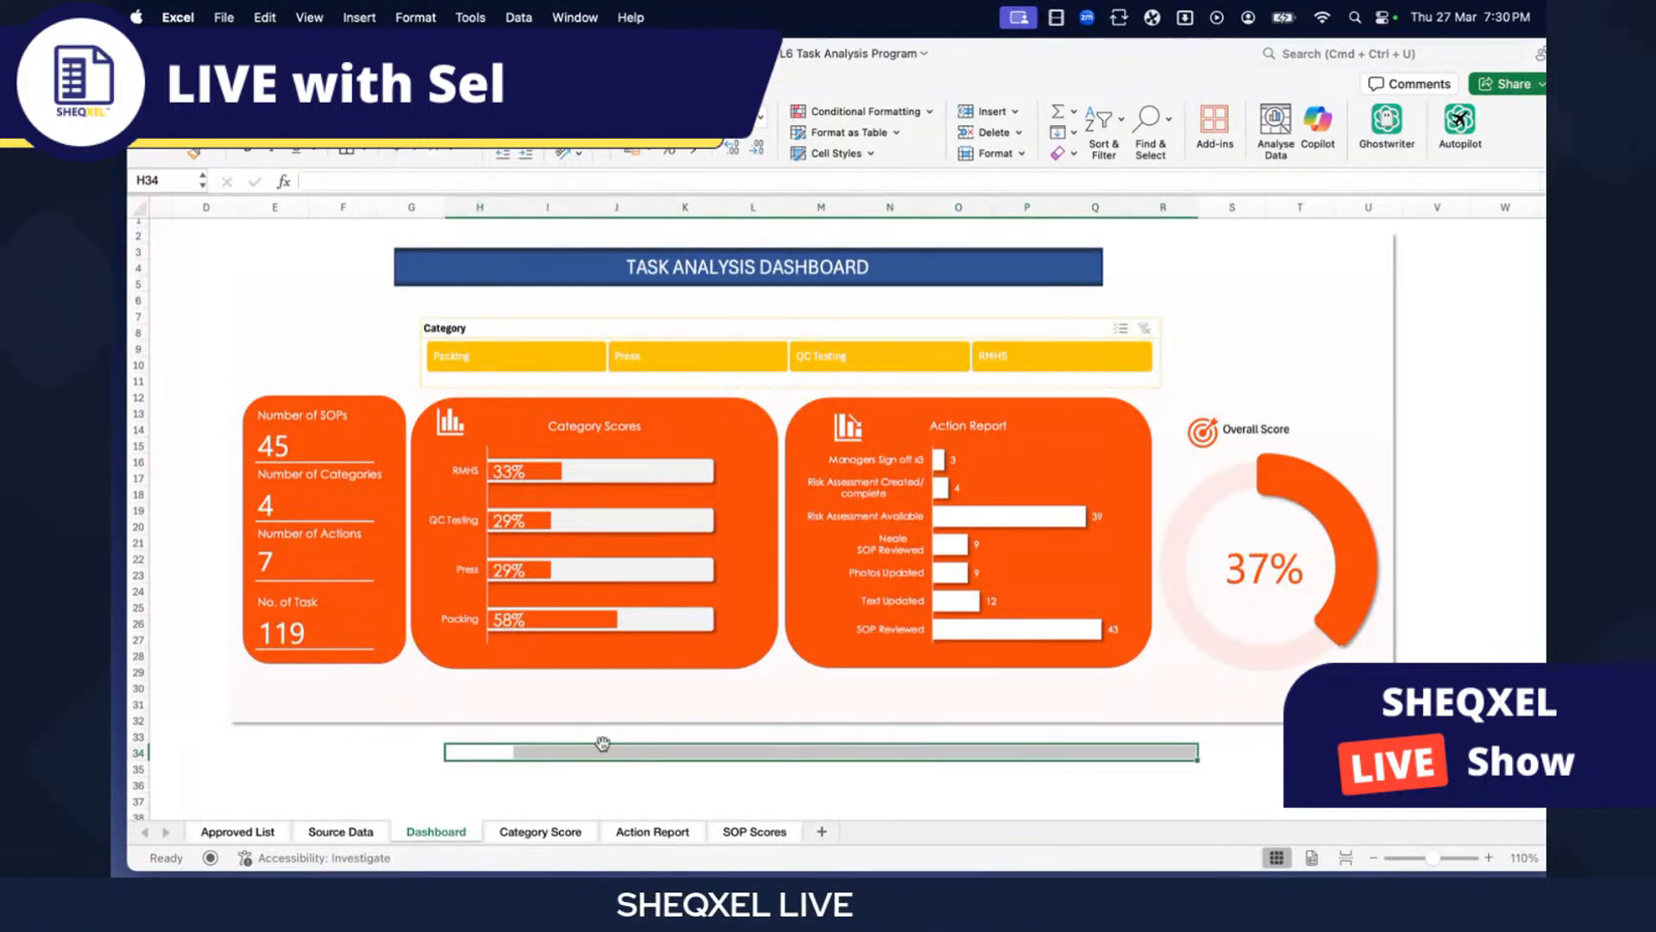
left_click(400, 765)
- Fill the TASK ANALYSIS DASHBOARD title banner with the recently used orange of the chart panels
left_click(621, 274)
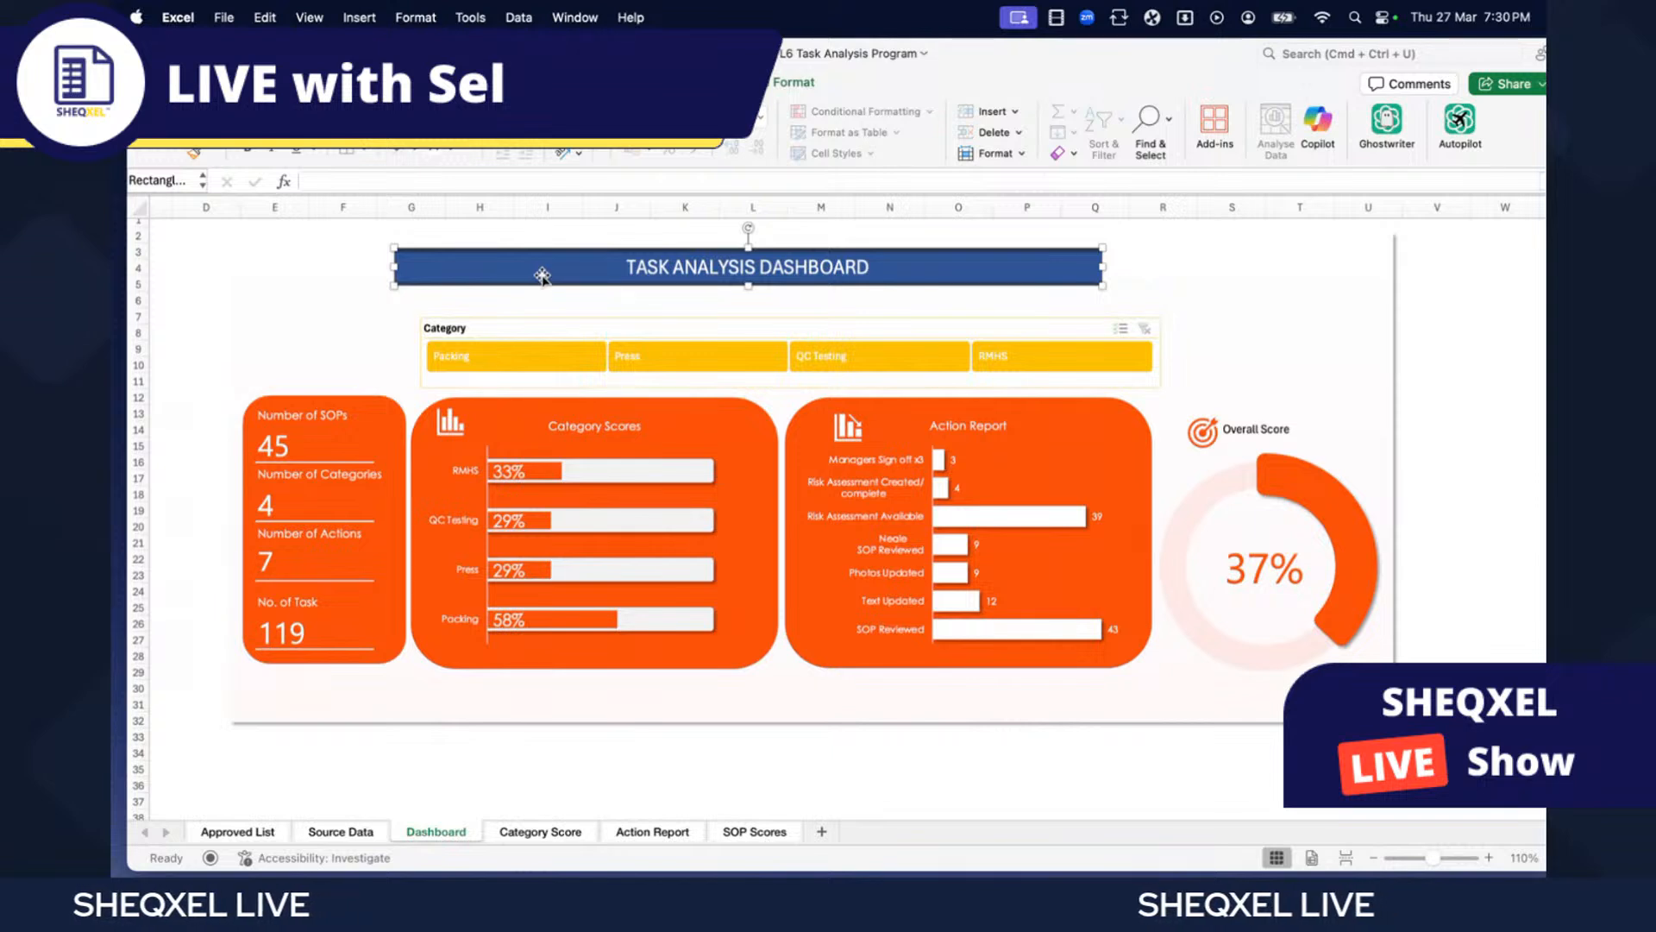
left_click(781, 83)
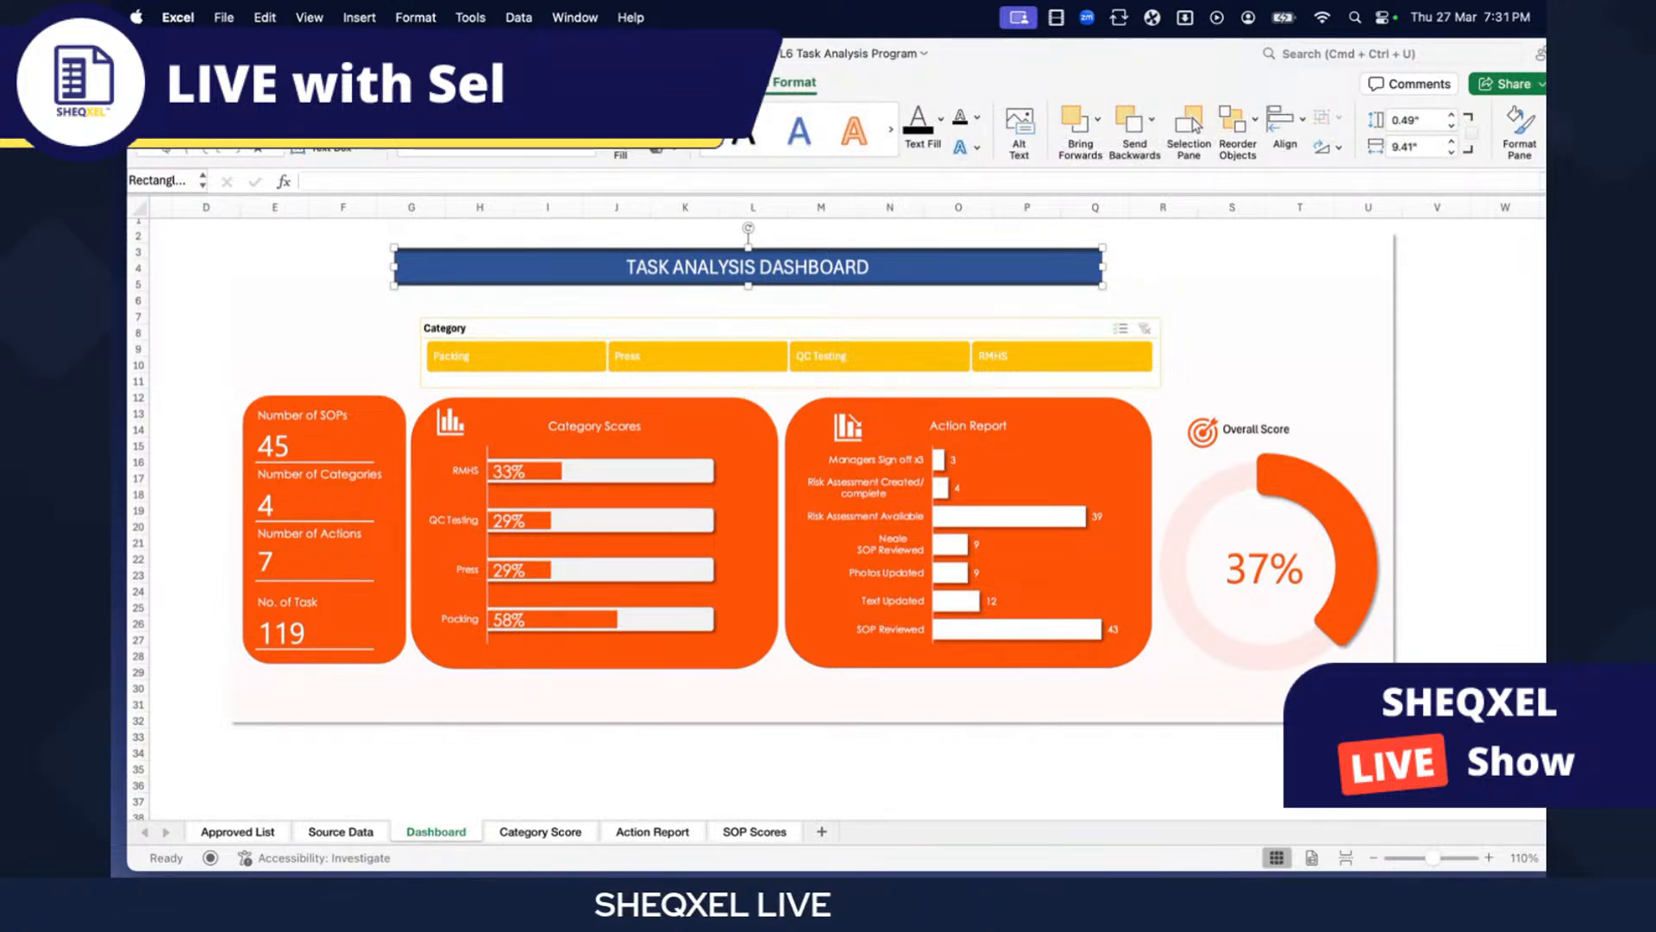
left_click(639, 121)
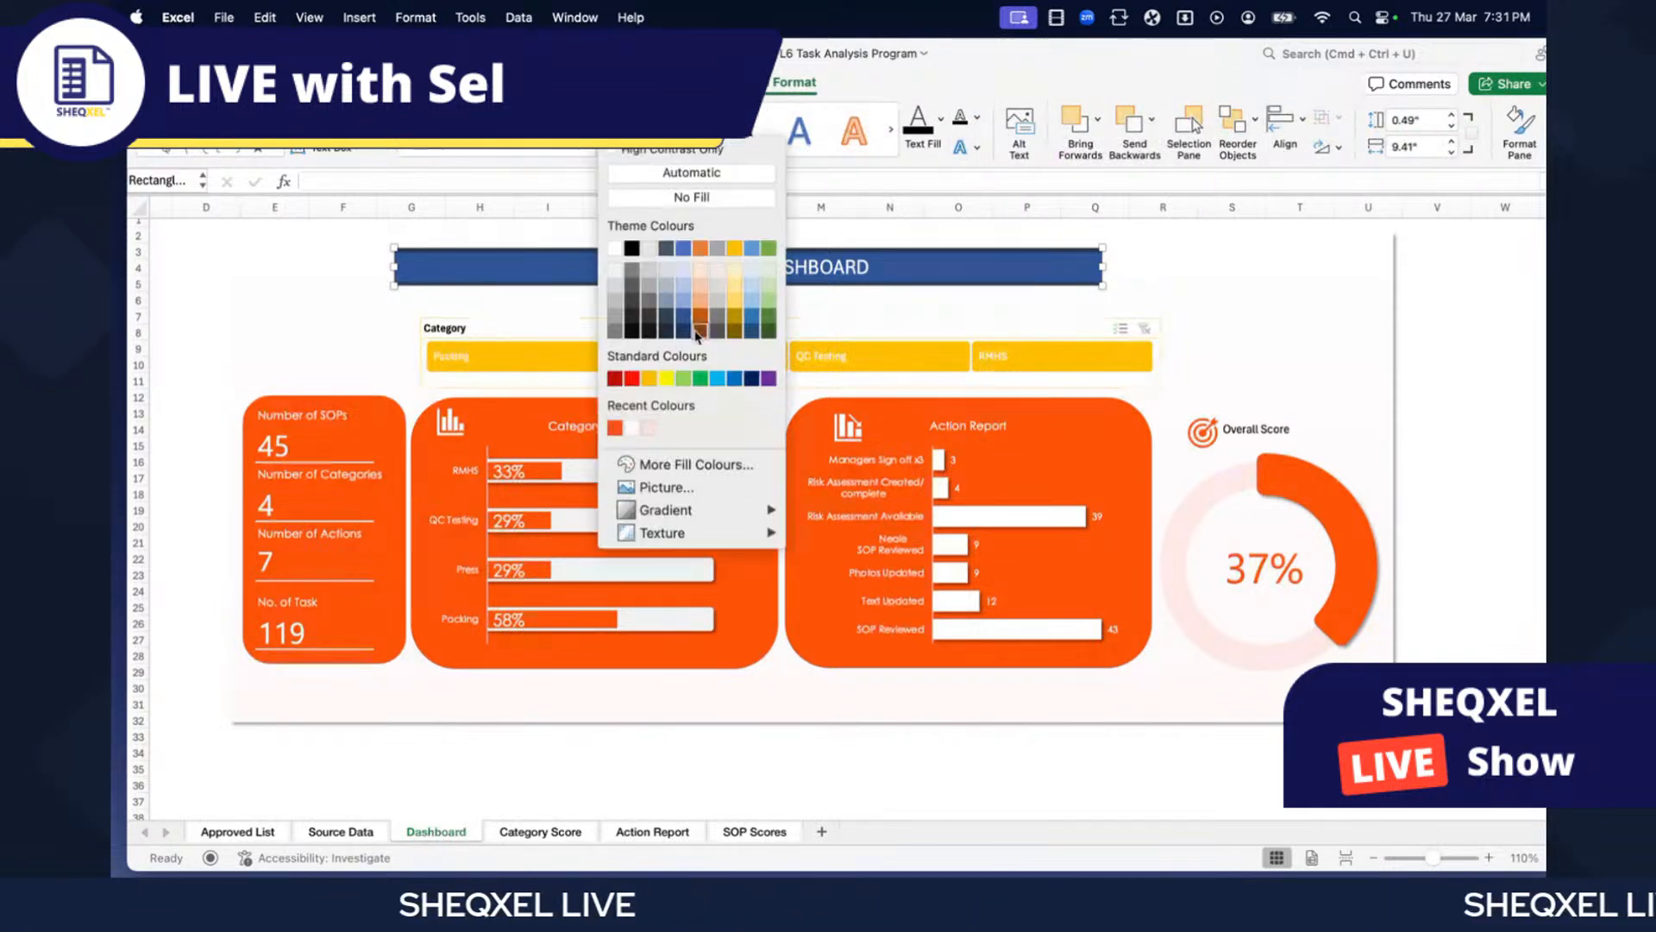
left_click(615, 428)
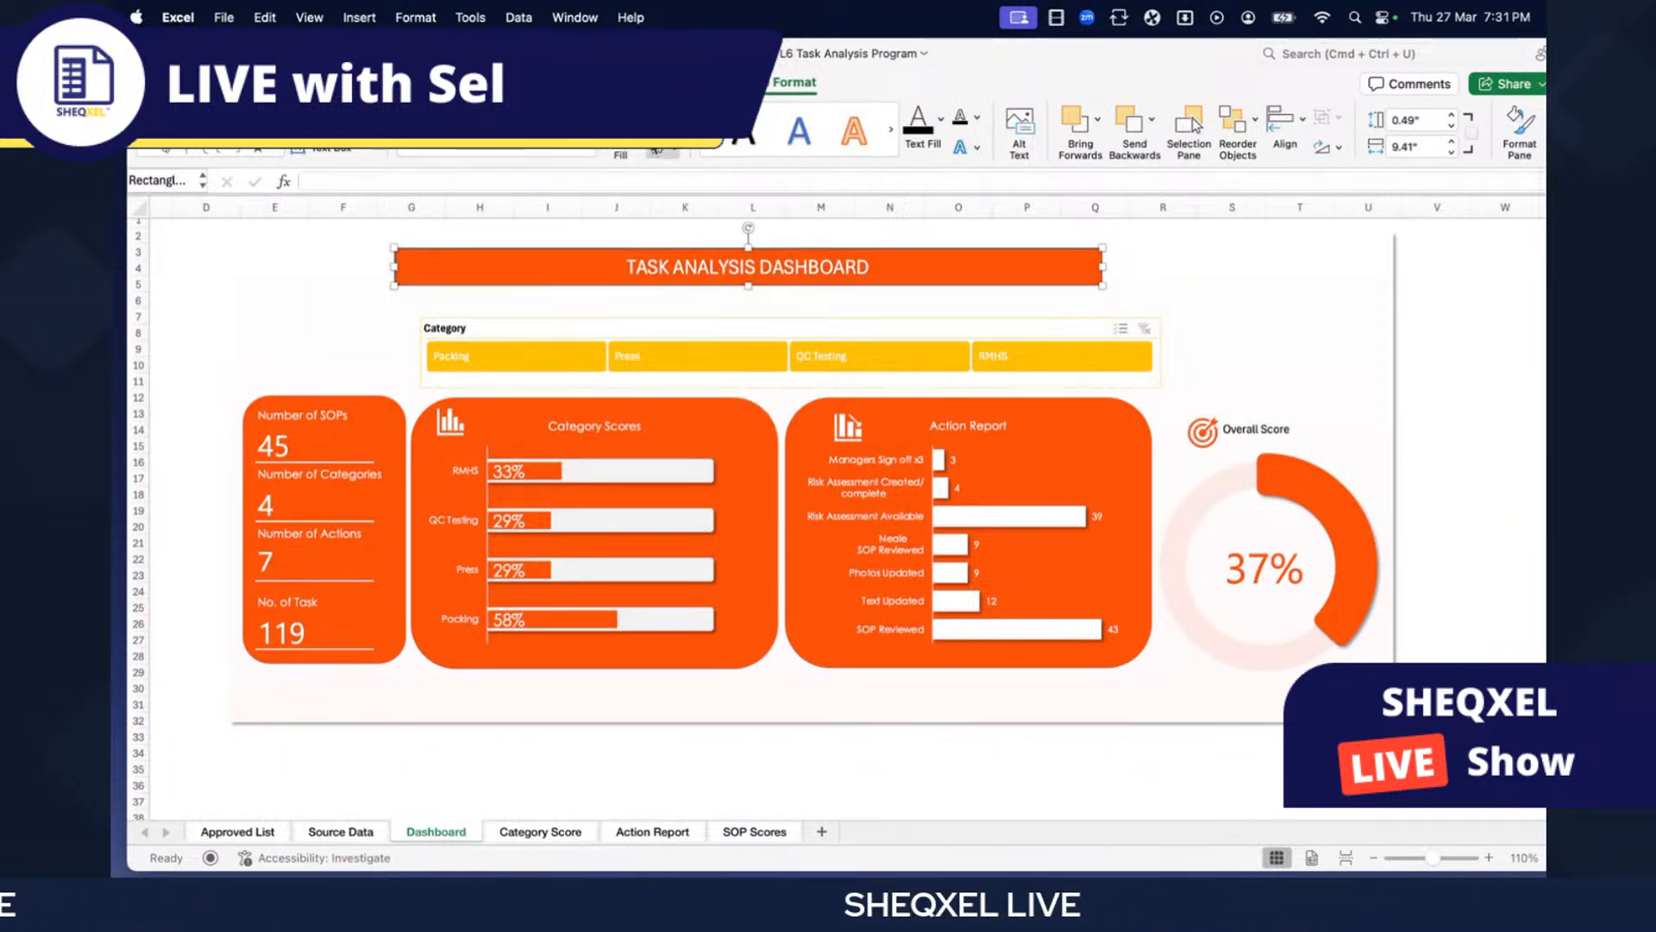
left_click(798, 86)
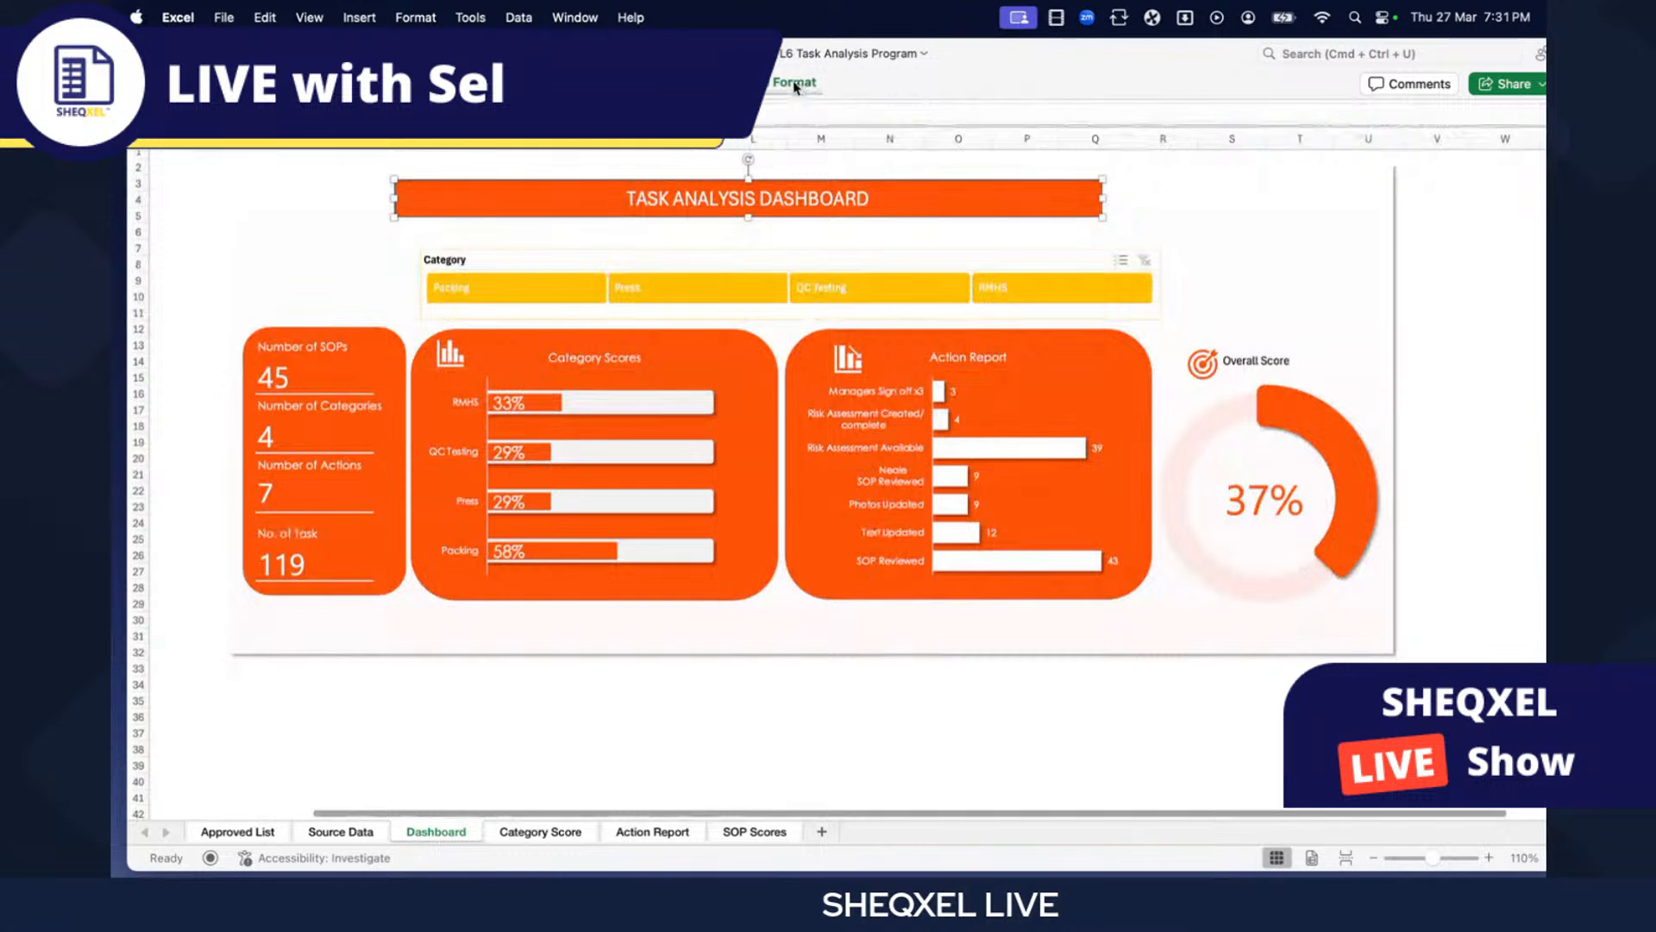
left_click(794, 86)
left_click(811, 753)
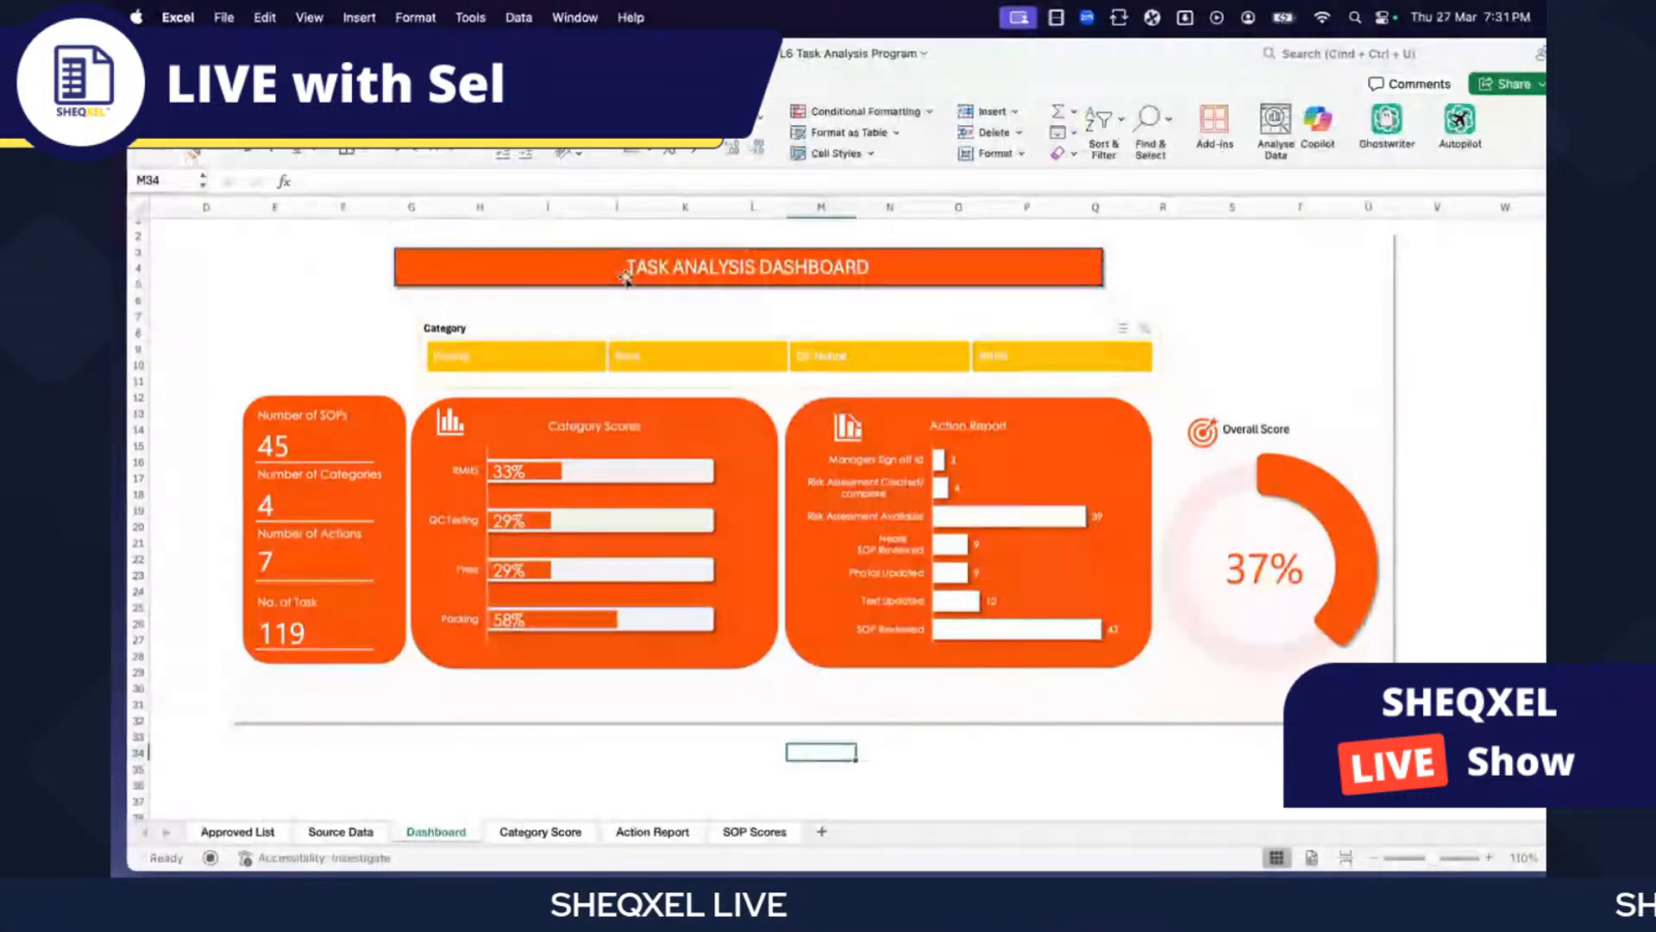
- Draw a rounded rectangle about 9.79 by 0.69 inches over the title banner and copy the banner's formatting onto it
left_click(408, 270)
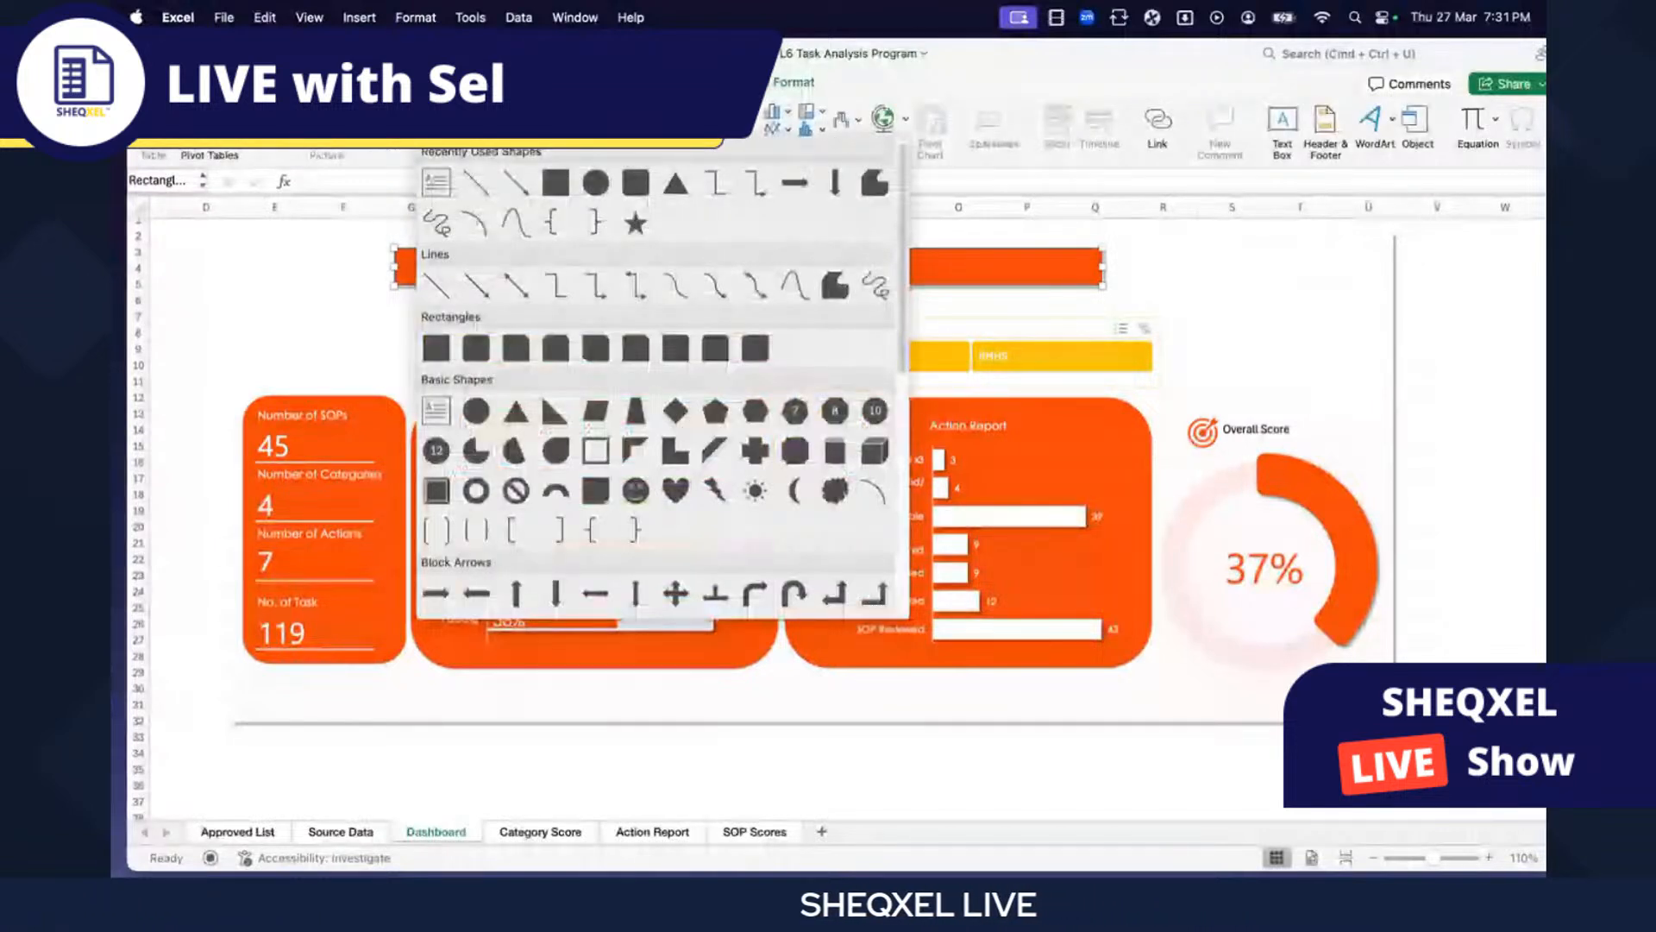
left_click(642, 197)
left_click_drag(352, 241, 1088, 292)
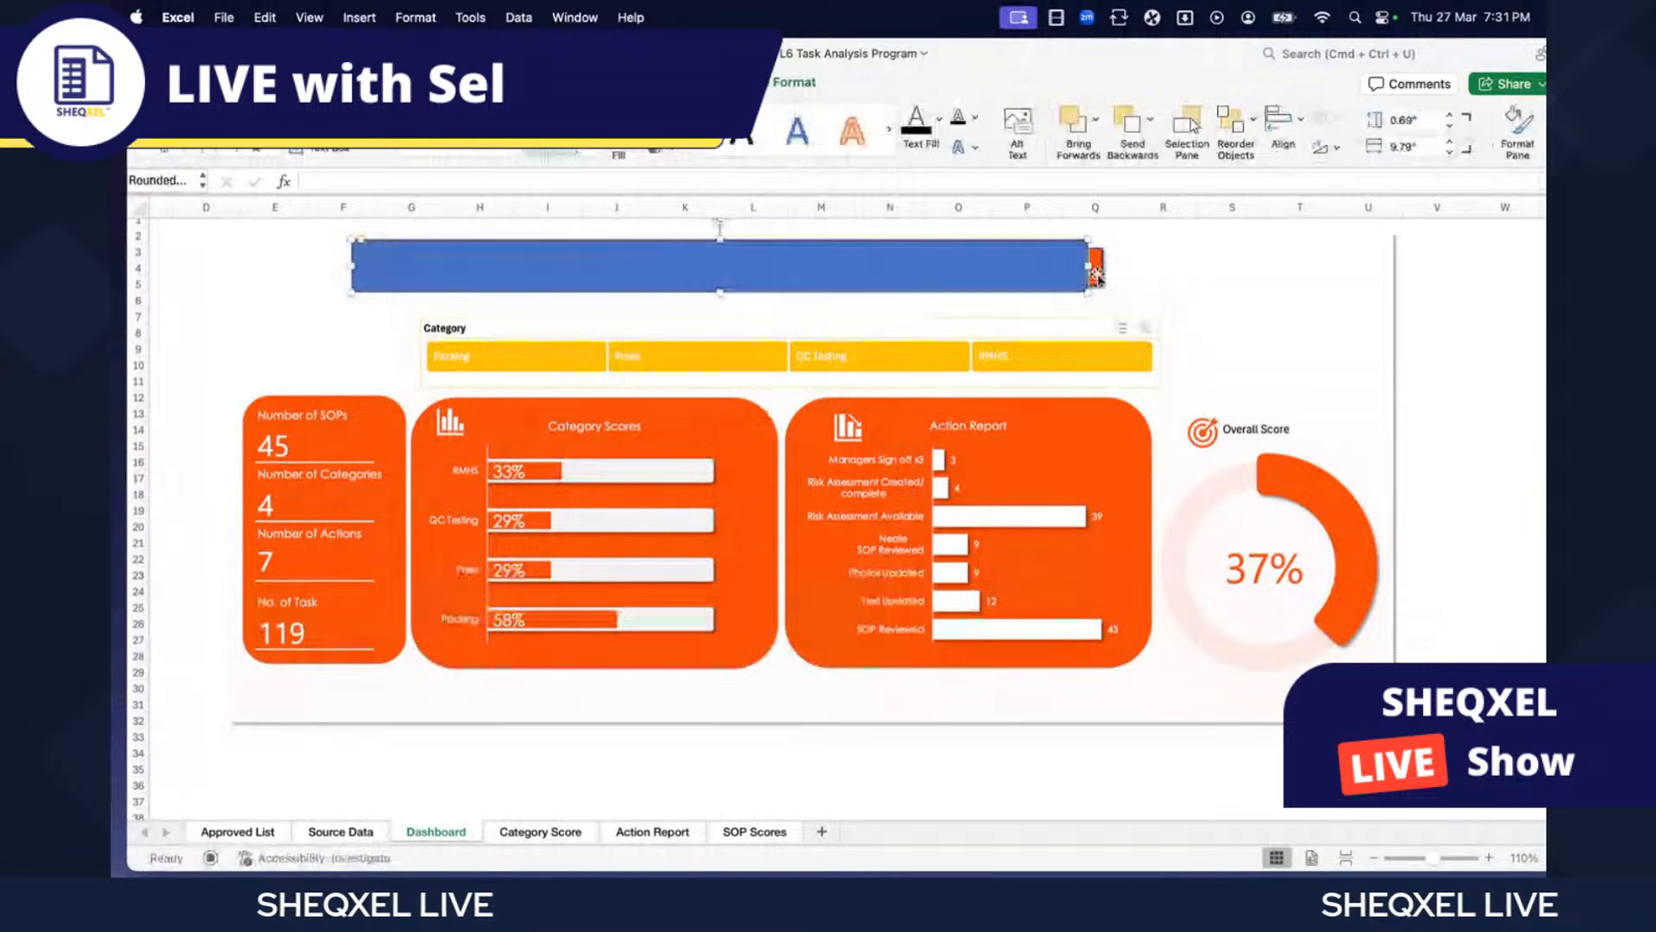
left_click(1098, 276)
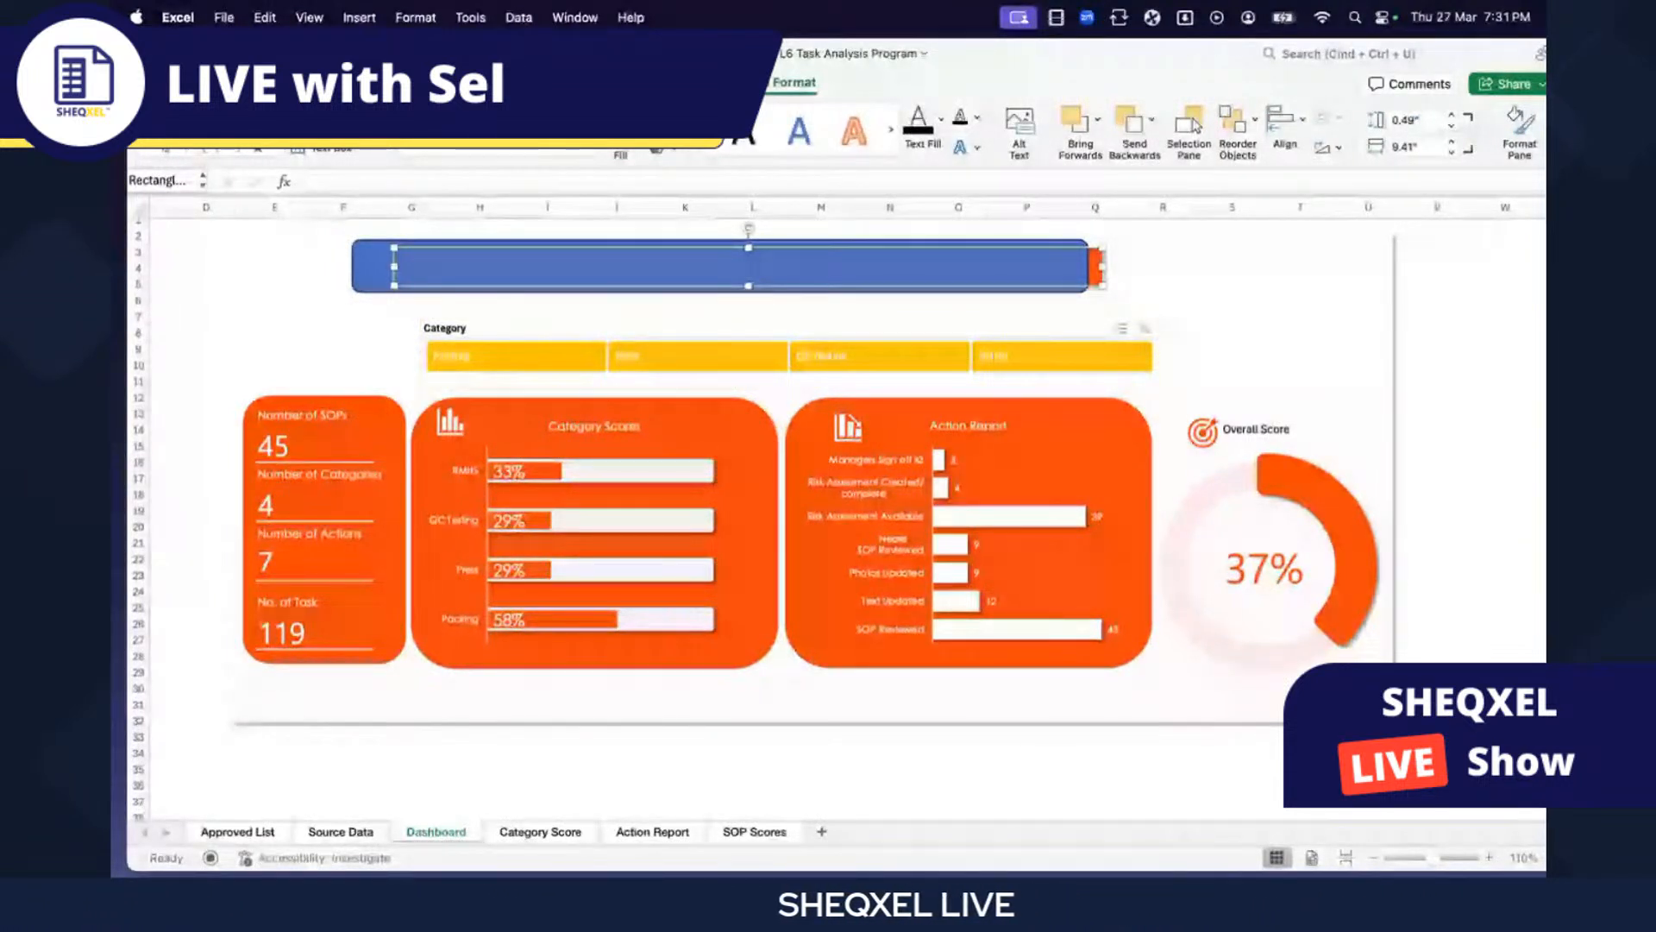
left_click(291, 349)
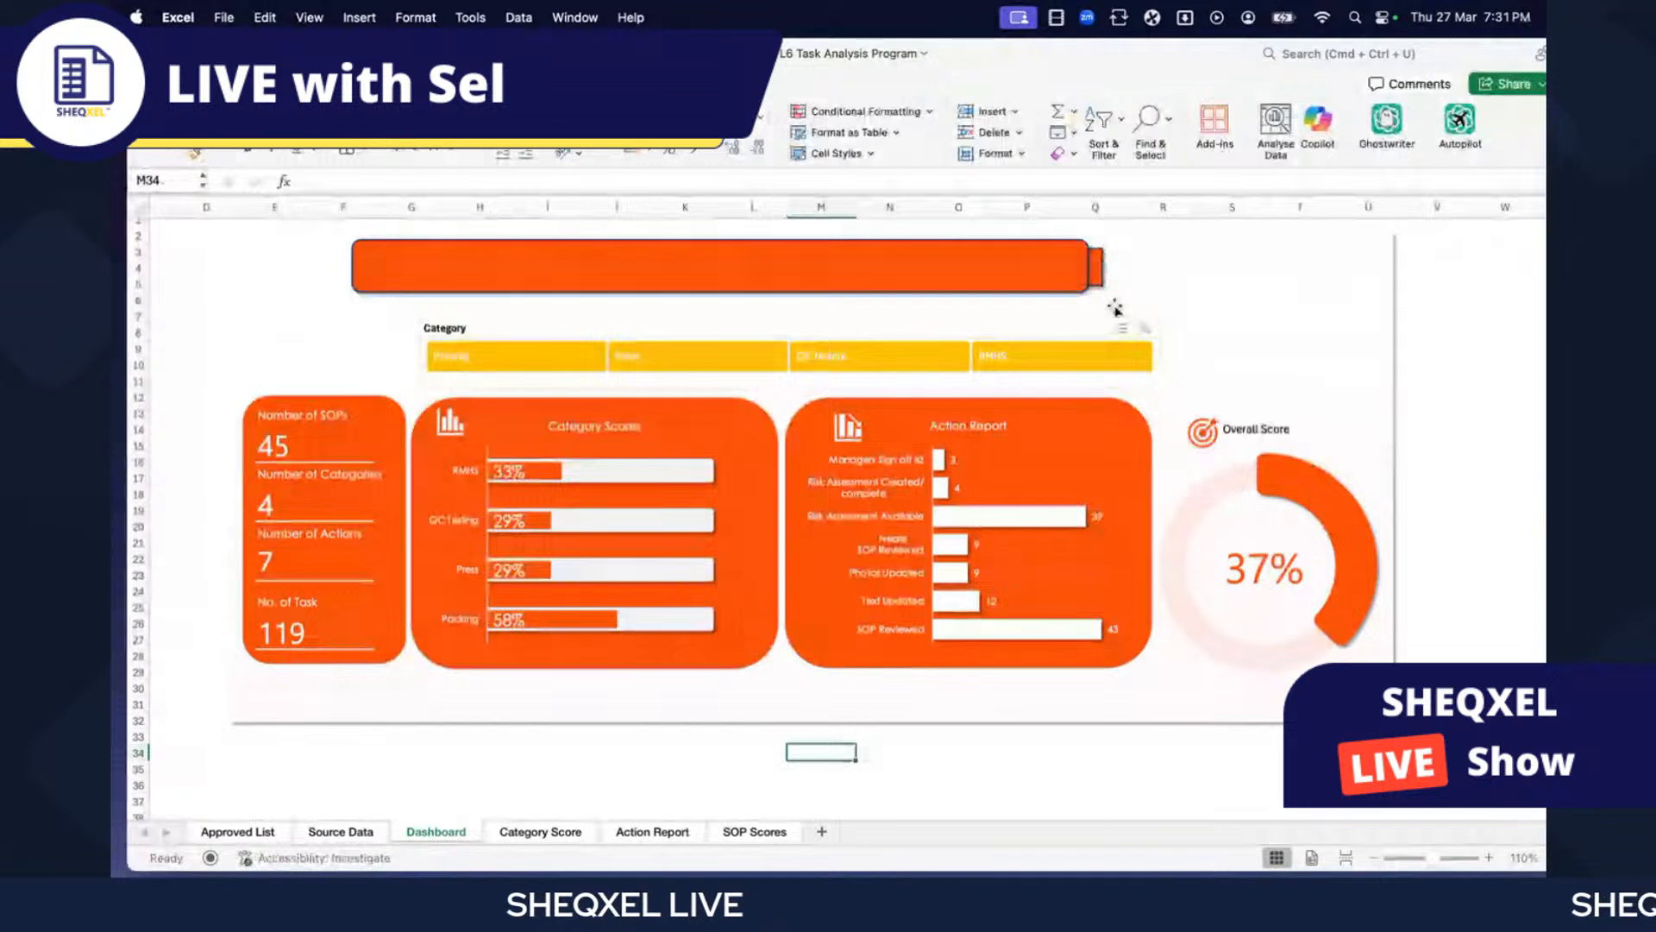
- Move the old title banner off the new rounded rectangle and enter "TASK ANALYSIS DASHBOARD" in the new shape
left_click(1115, 308)
left_click_drag(1115, 308, 1300, 333)
left_click_drag(1252, 327, 1307, 399)
left_click(718, 269)
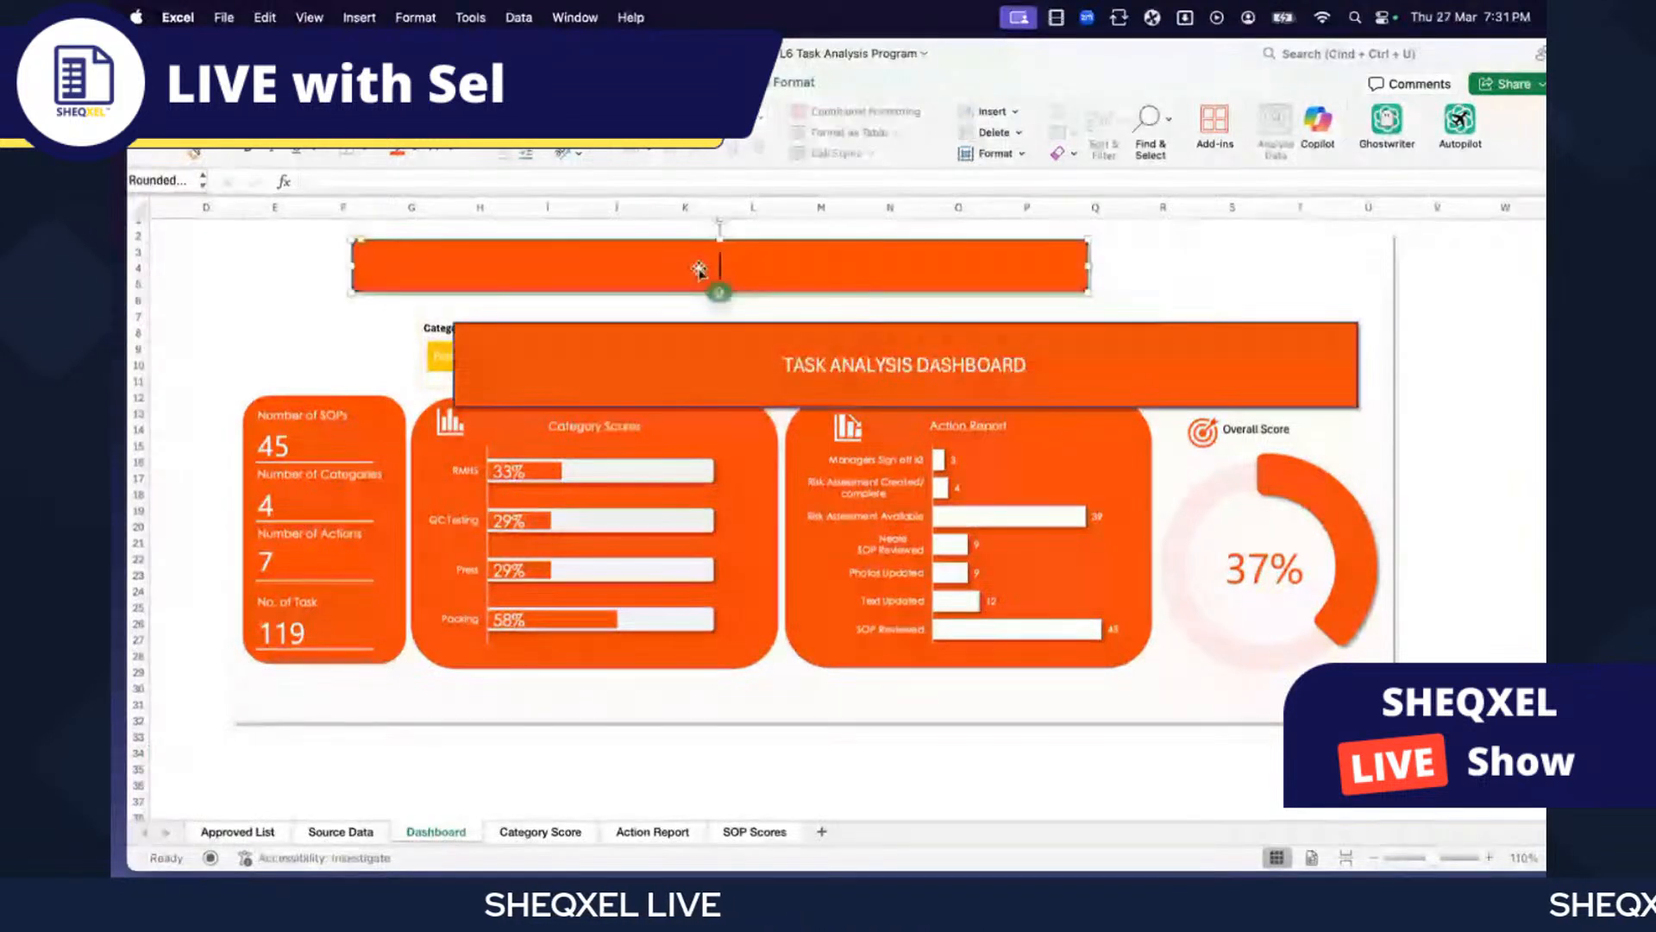
type("TASK ANAL")
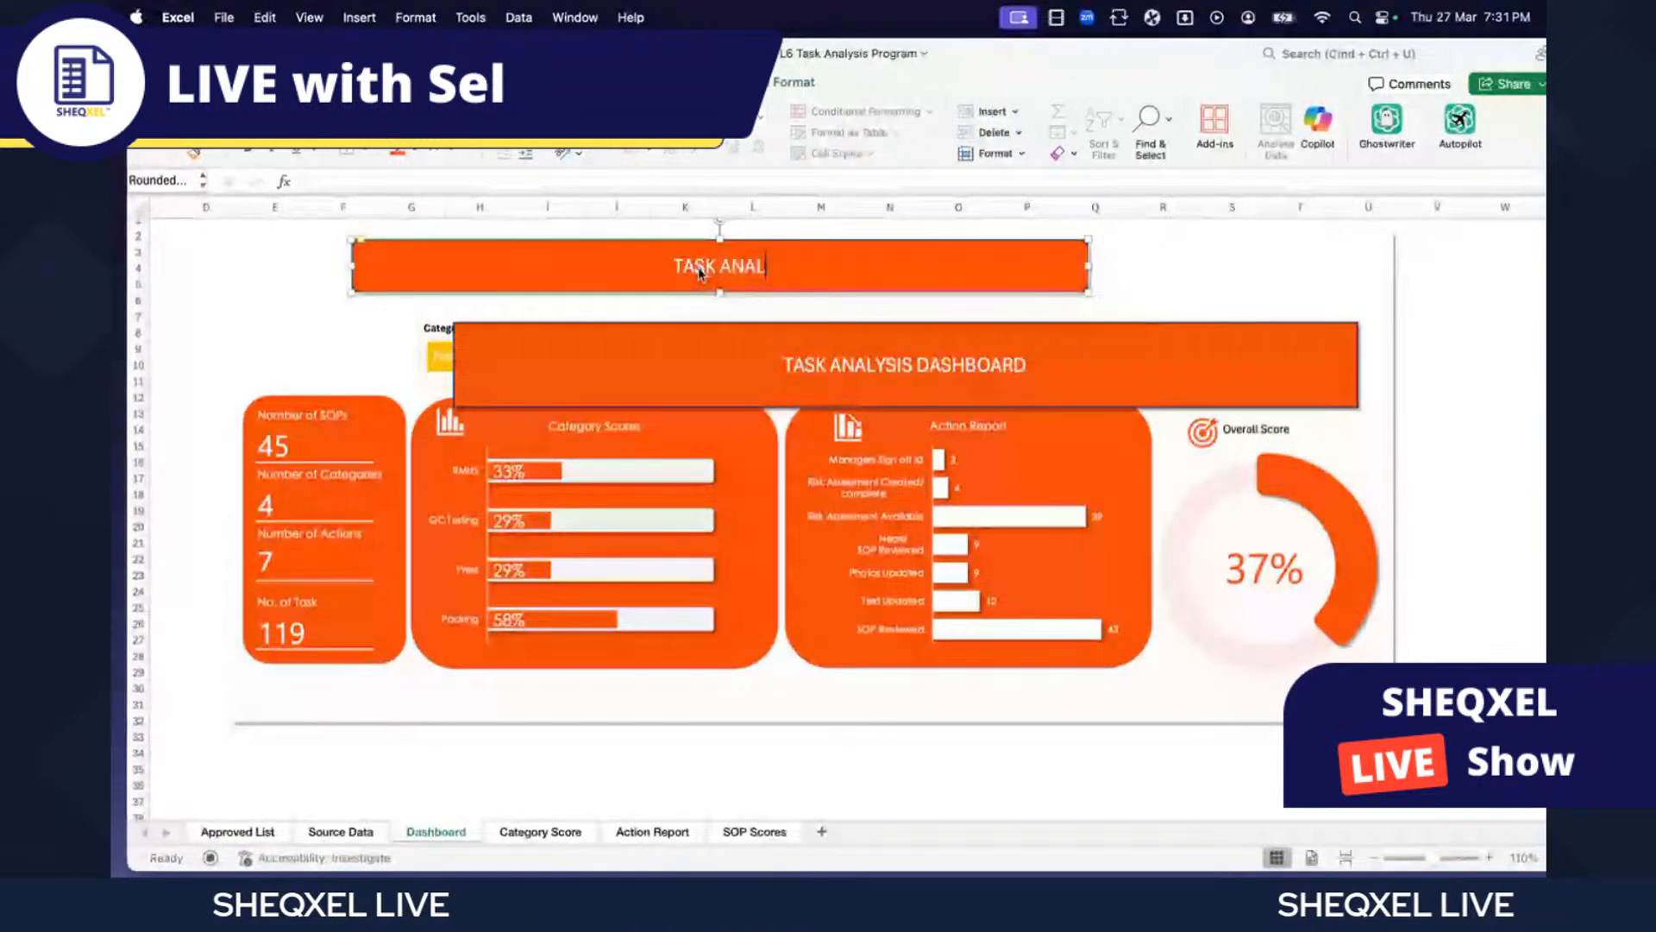
type("YSIS DAS")
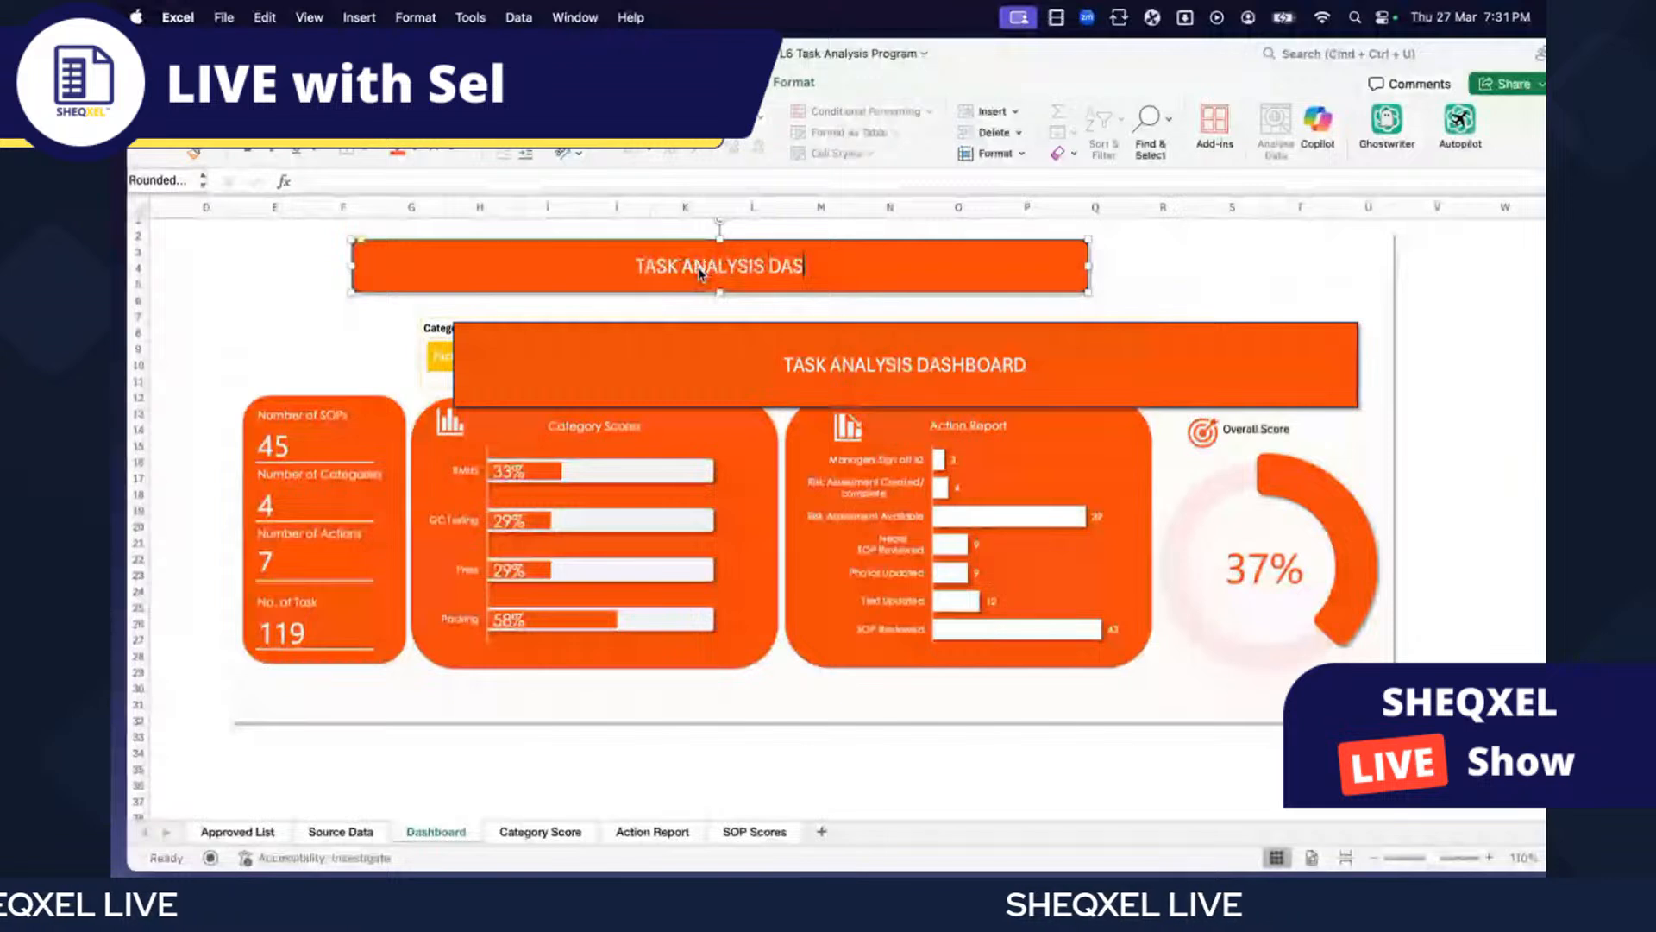
type("HBOARD")
- Delete the old rectangular title banner that covers the Category slicer
left_click(991, 367)
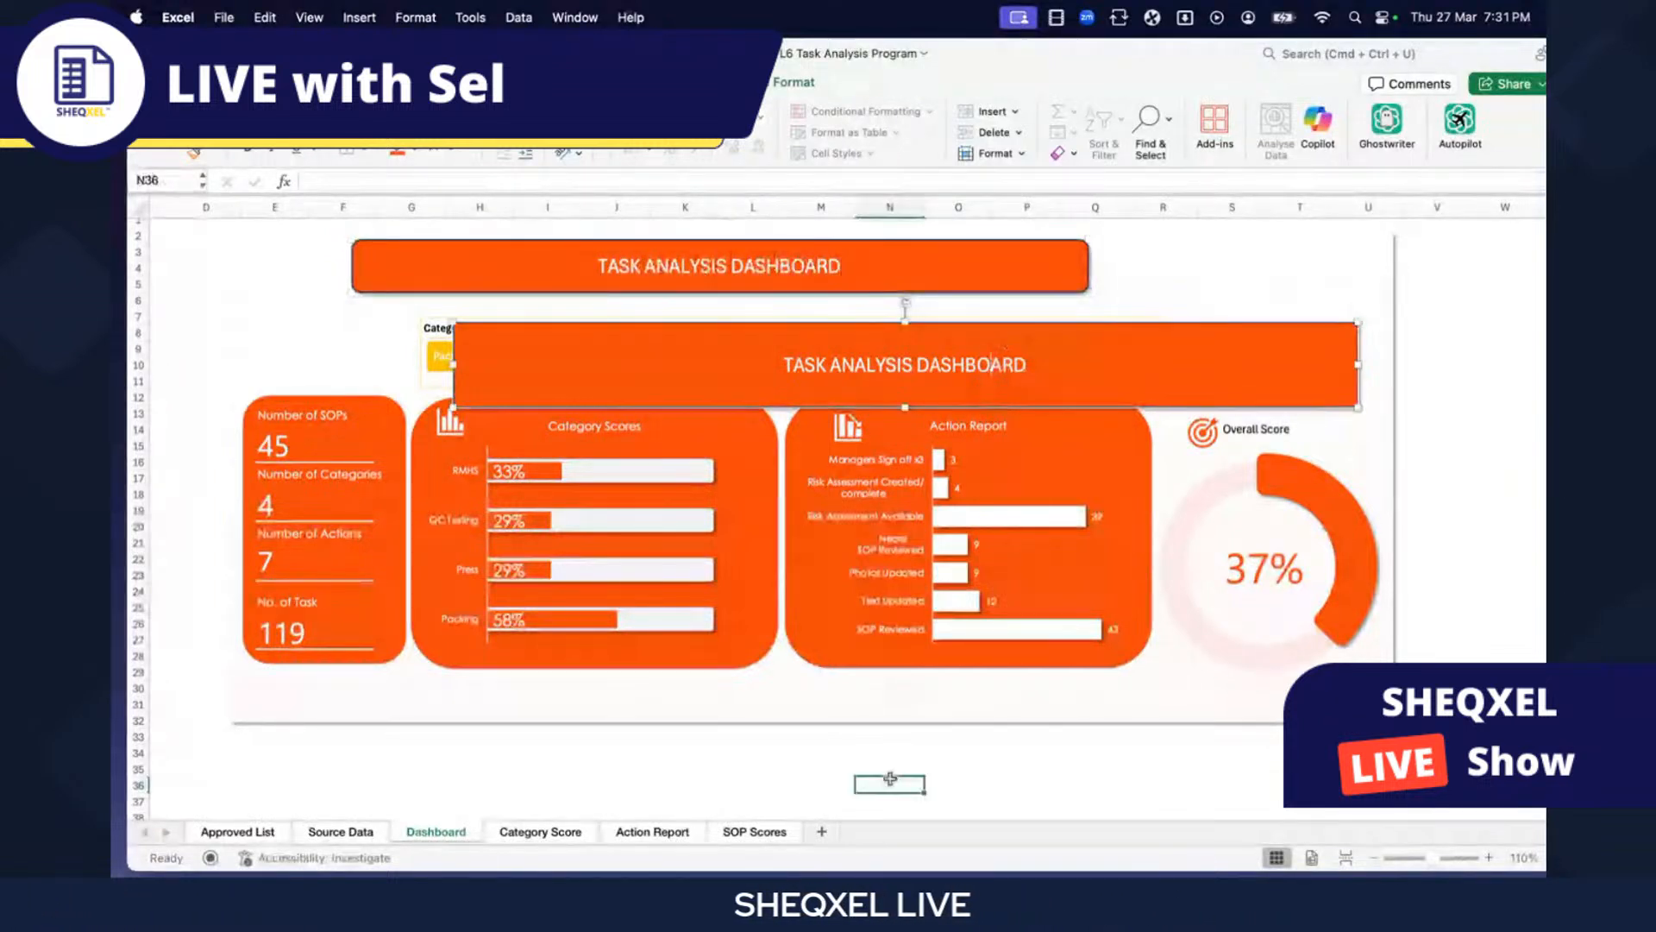
left_click_drag(1027, 390, 1021, 389)
key("Delete")
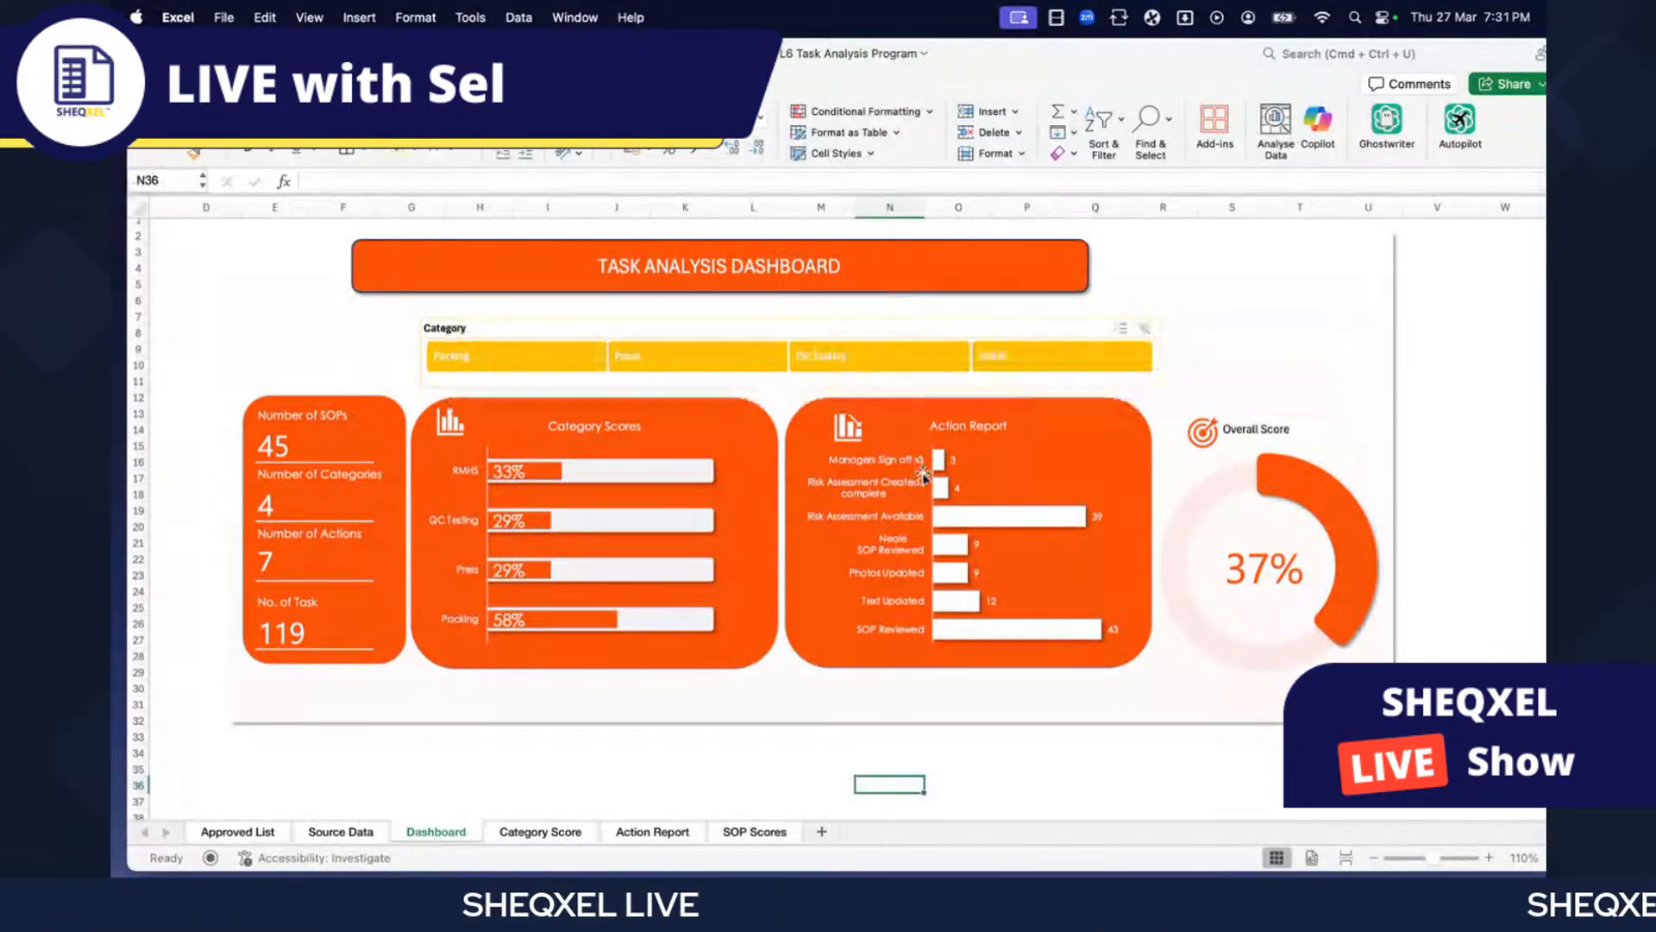
- Align the rounded title banner above the Category slicer and narrow it to about 9.34 inches by pulling its left edge inward
left_click_drag(375, 262, 422, 267)
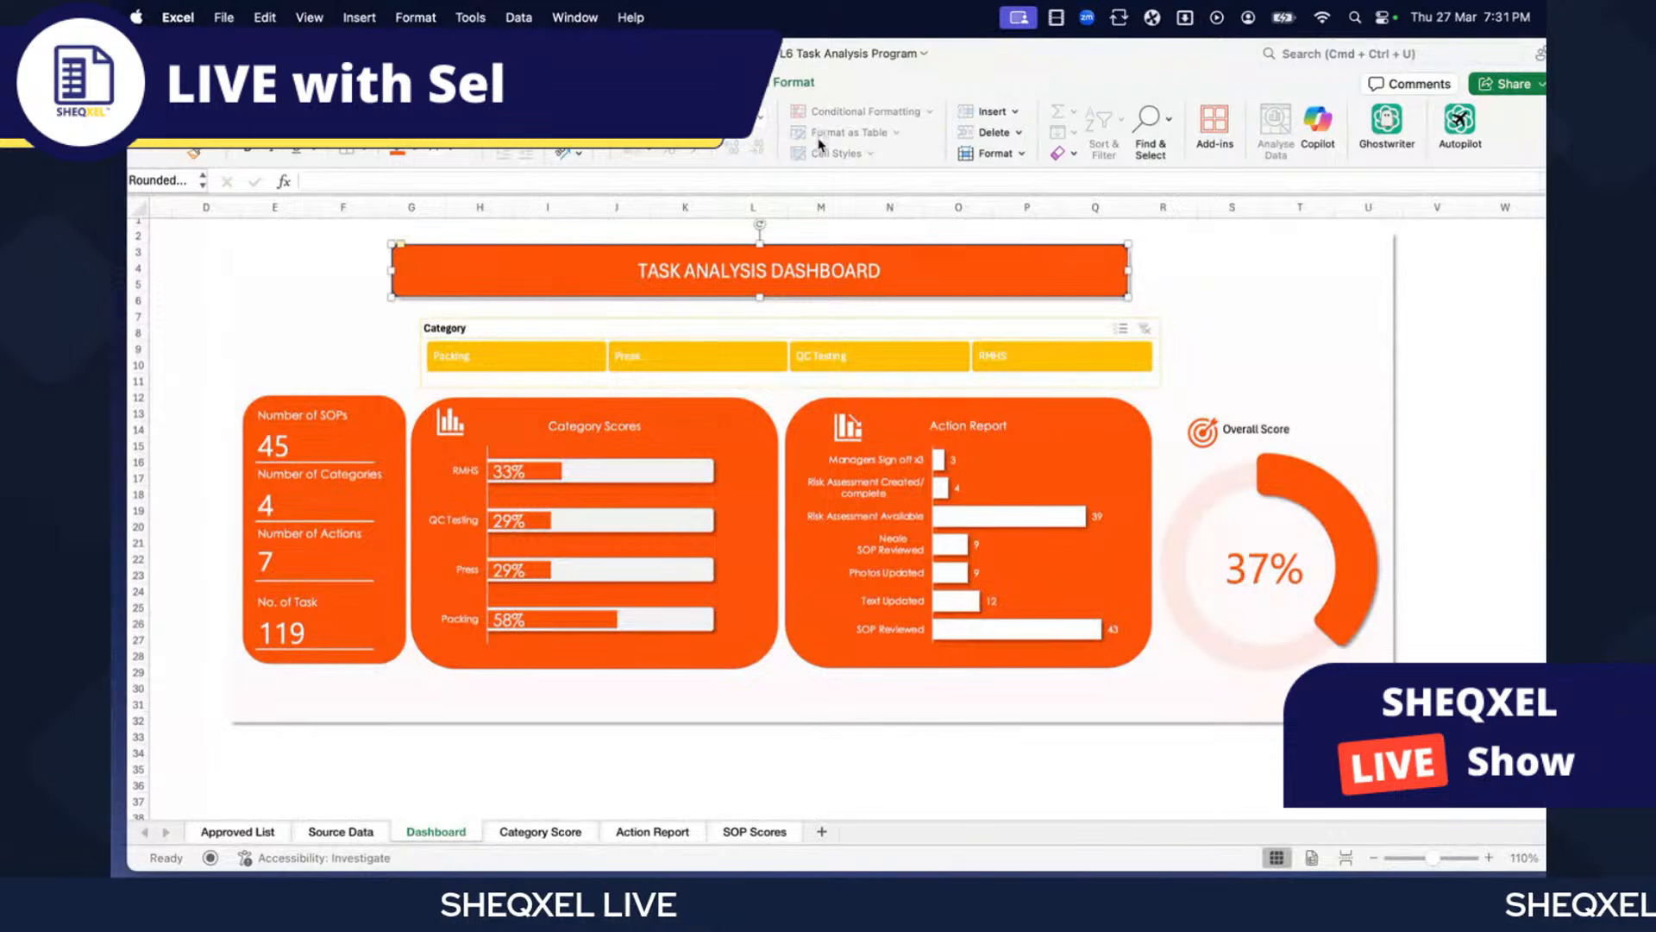
left_click(1401, 350)
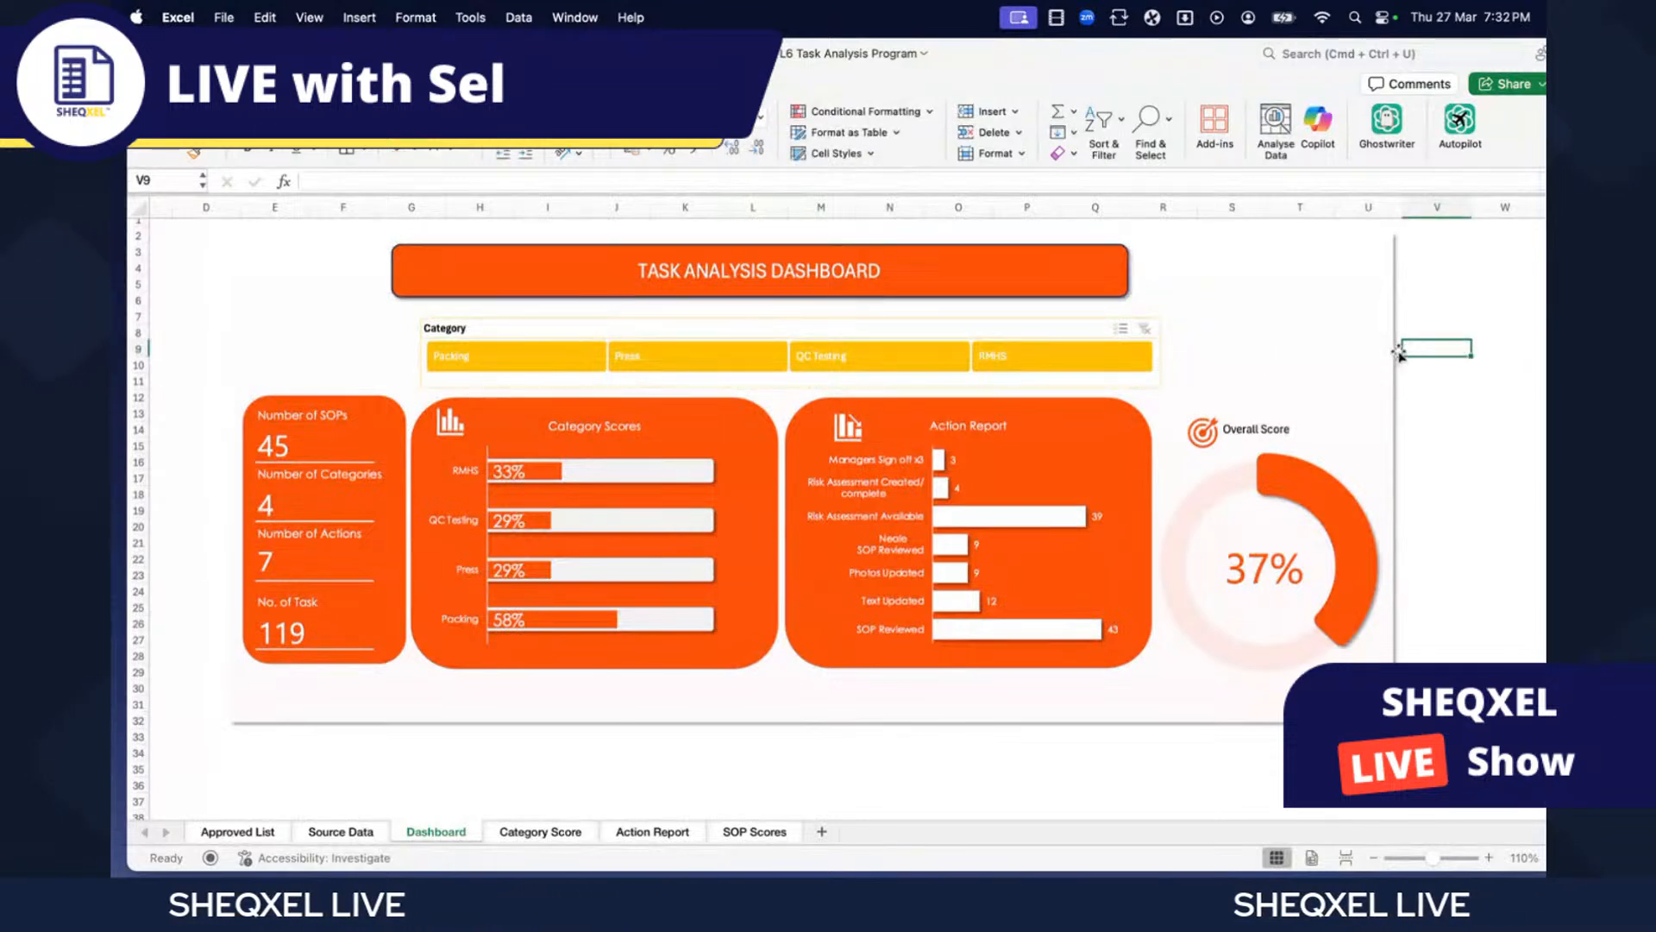
scroll(1399, 352, "right", 2)
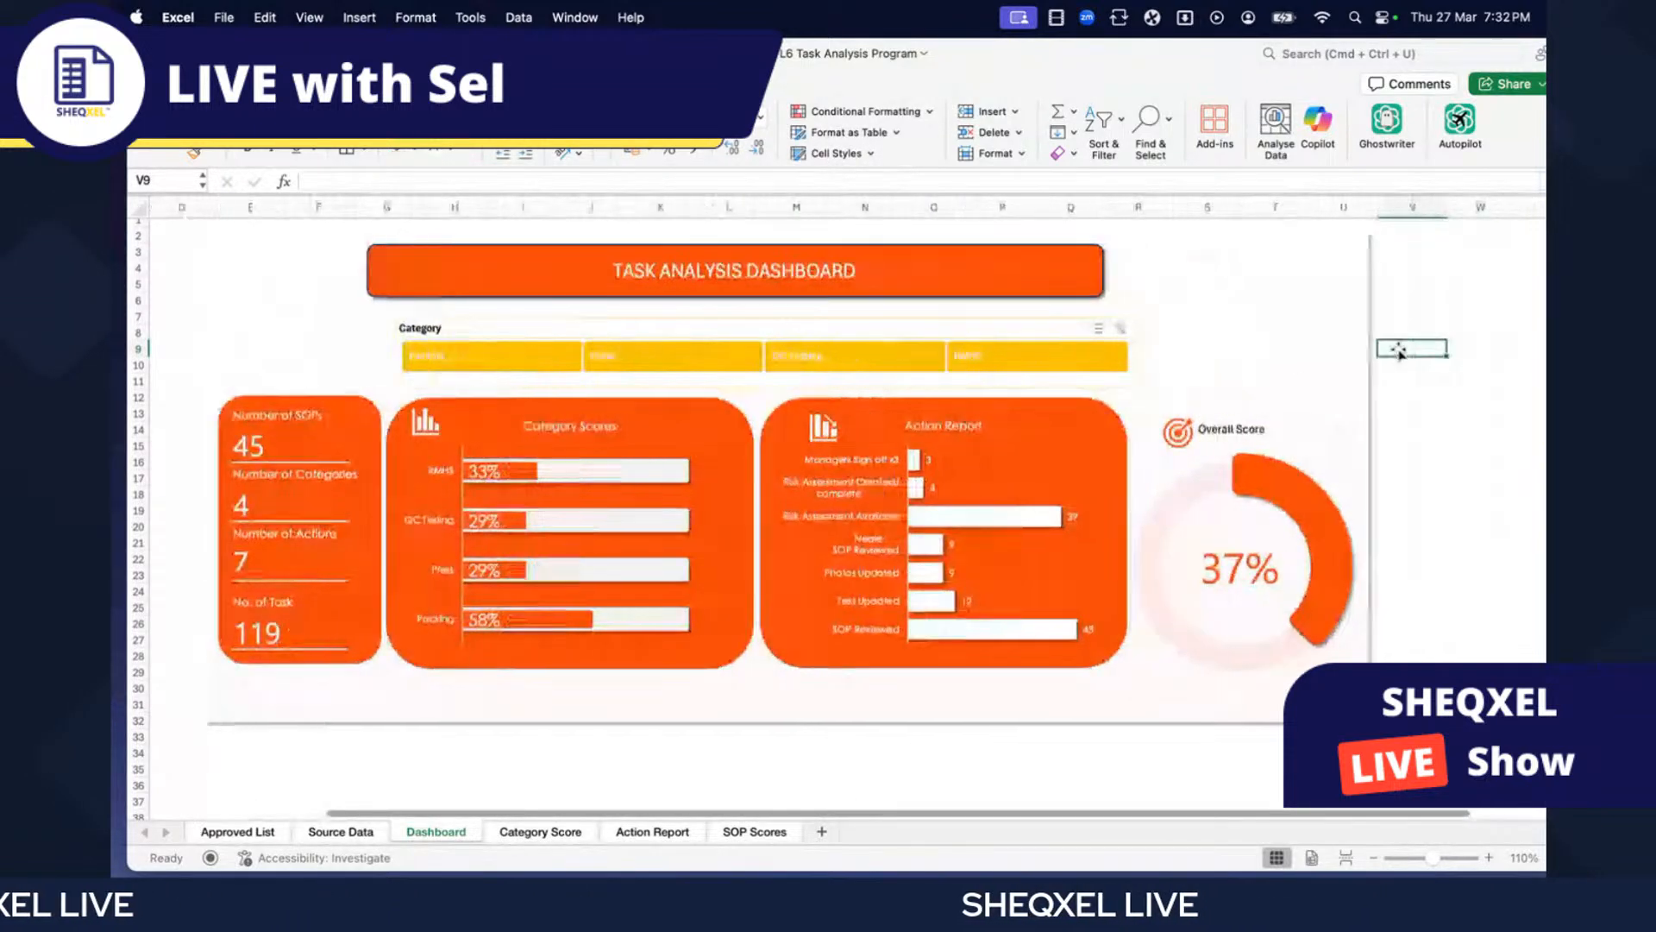
left_click_drag(377, 276, 399, 277)
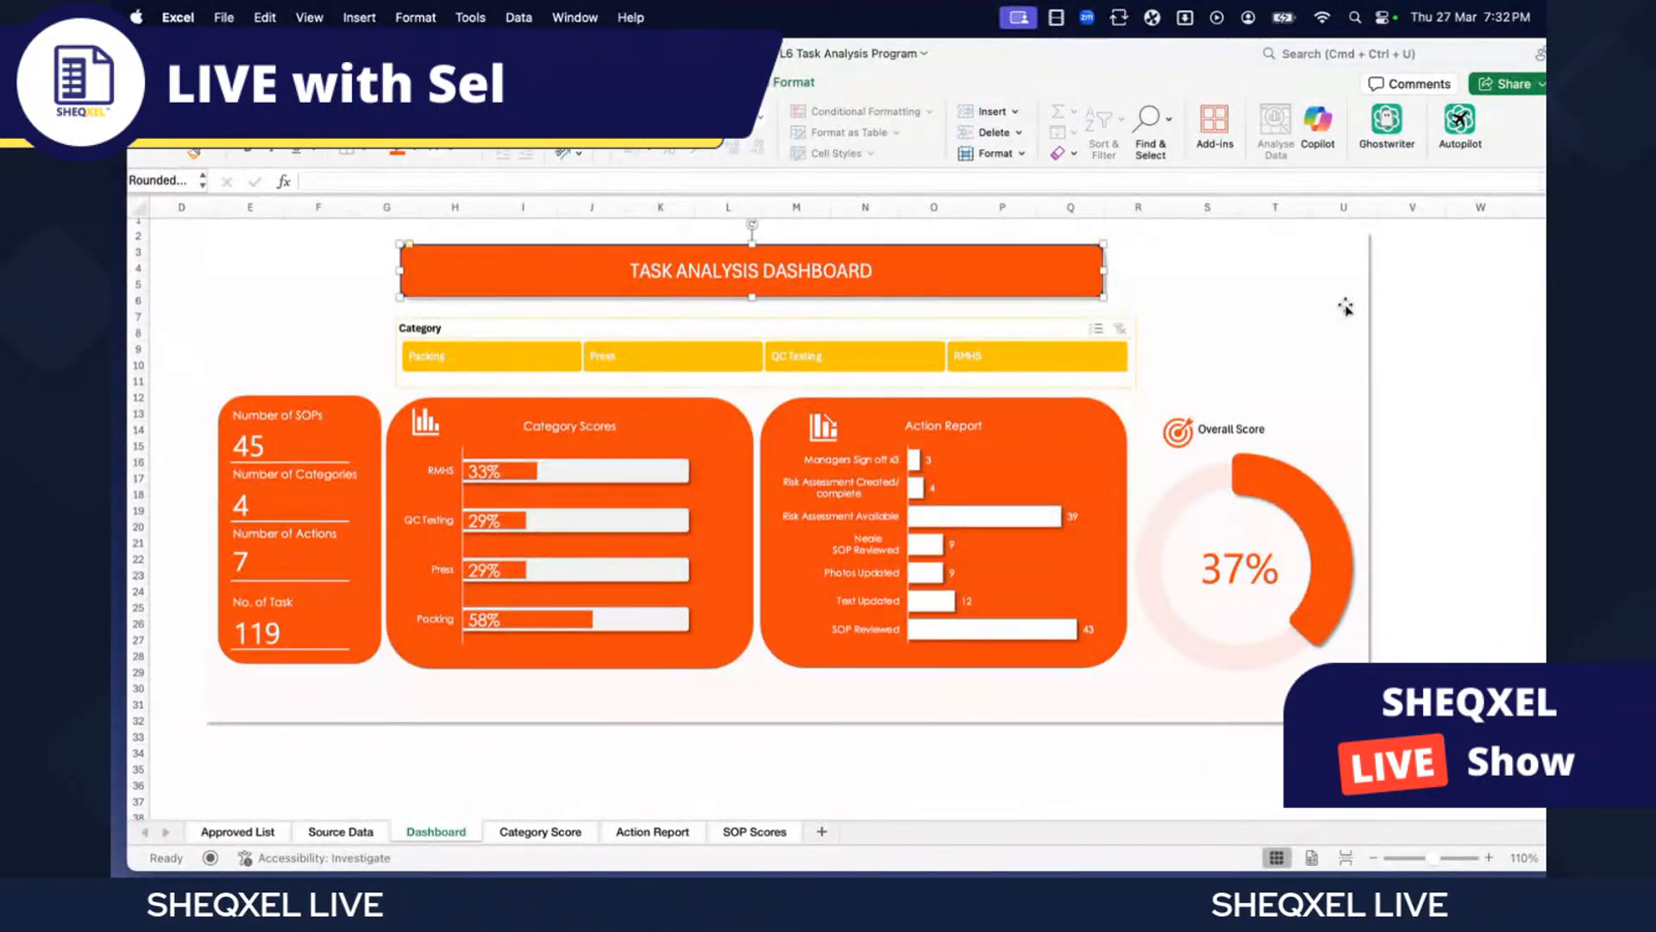
left_click(785, 83)
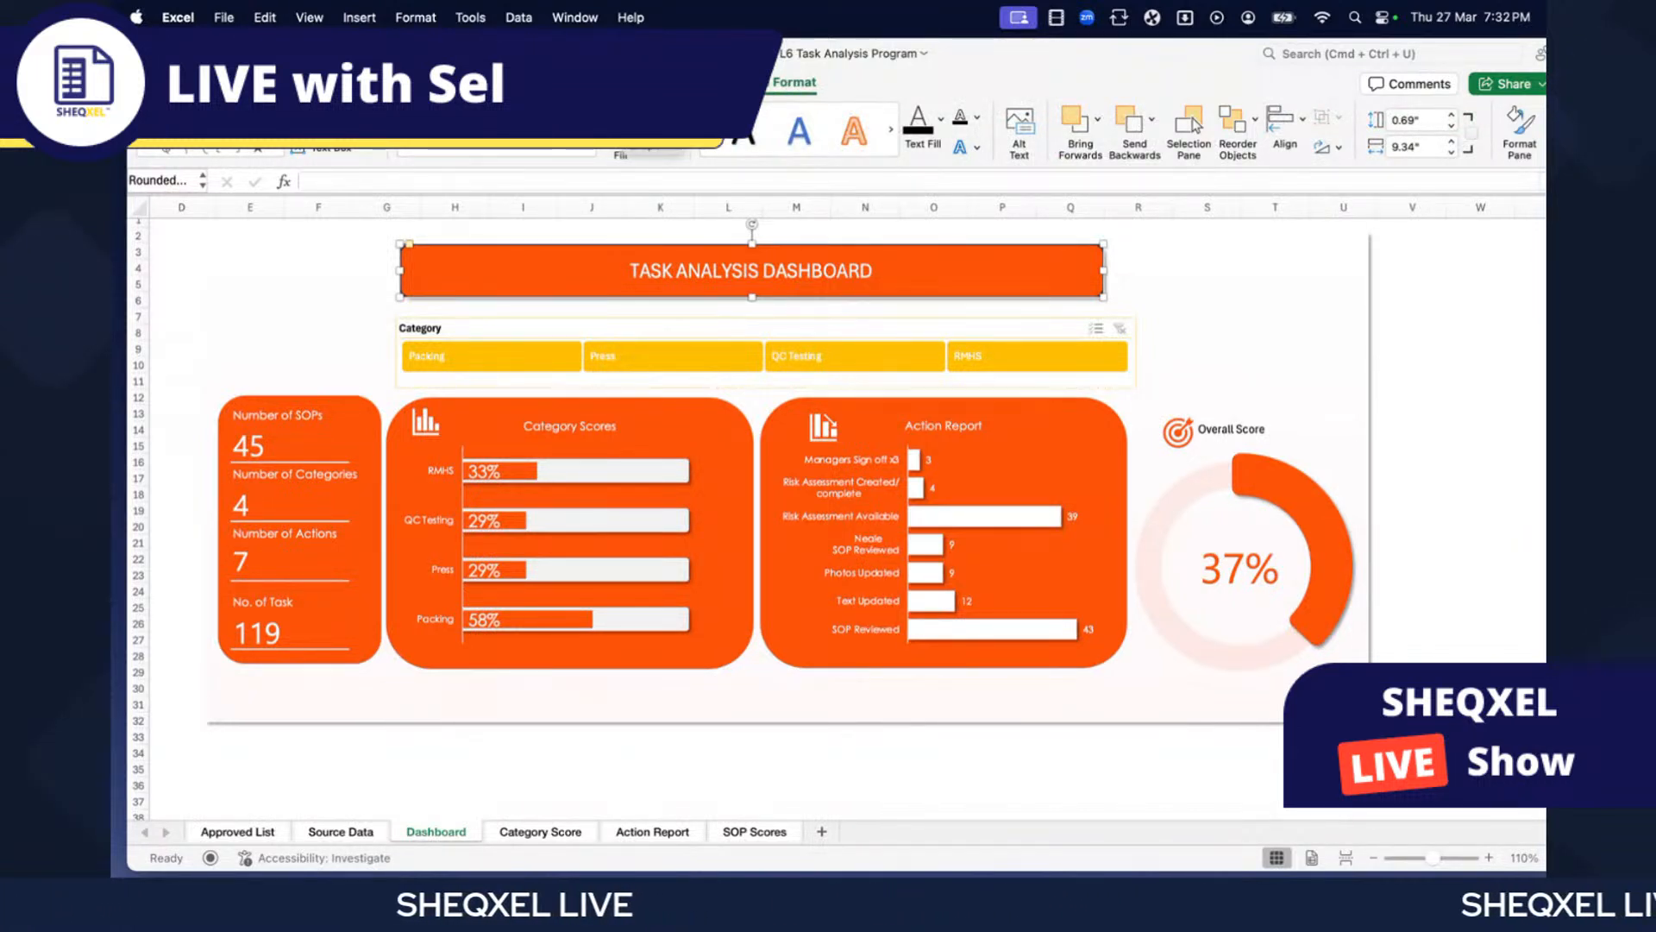
left_click(1130, 278)
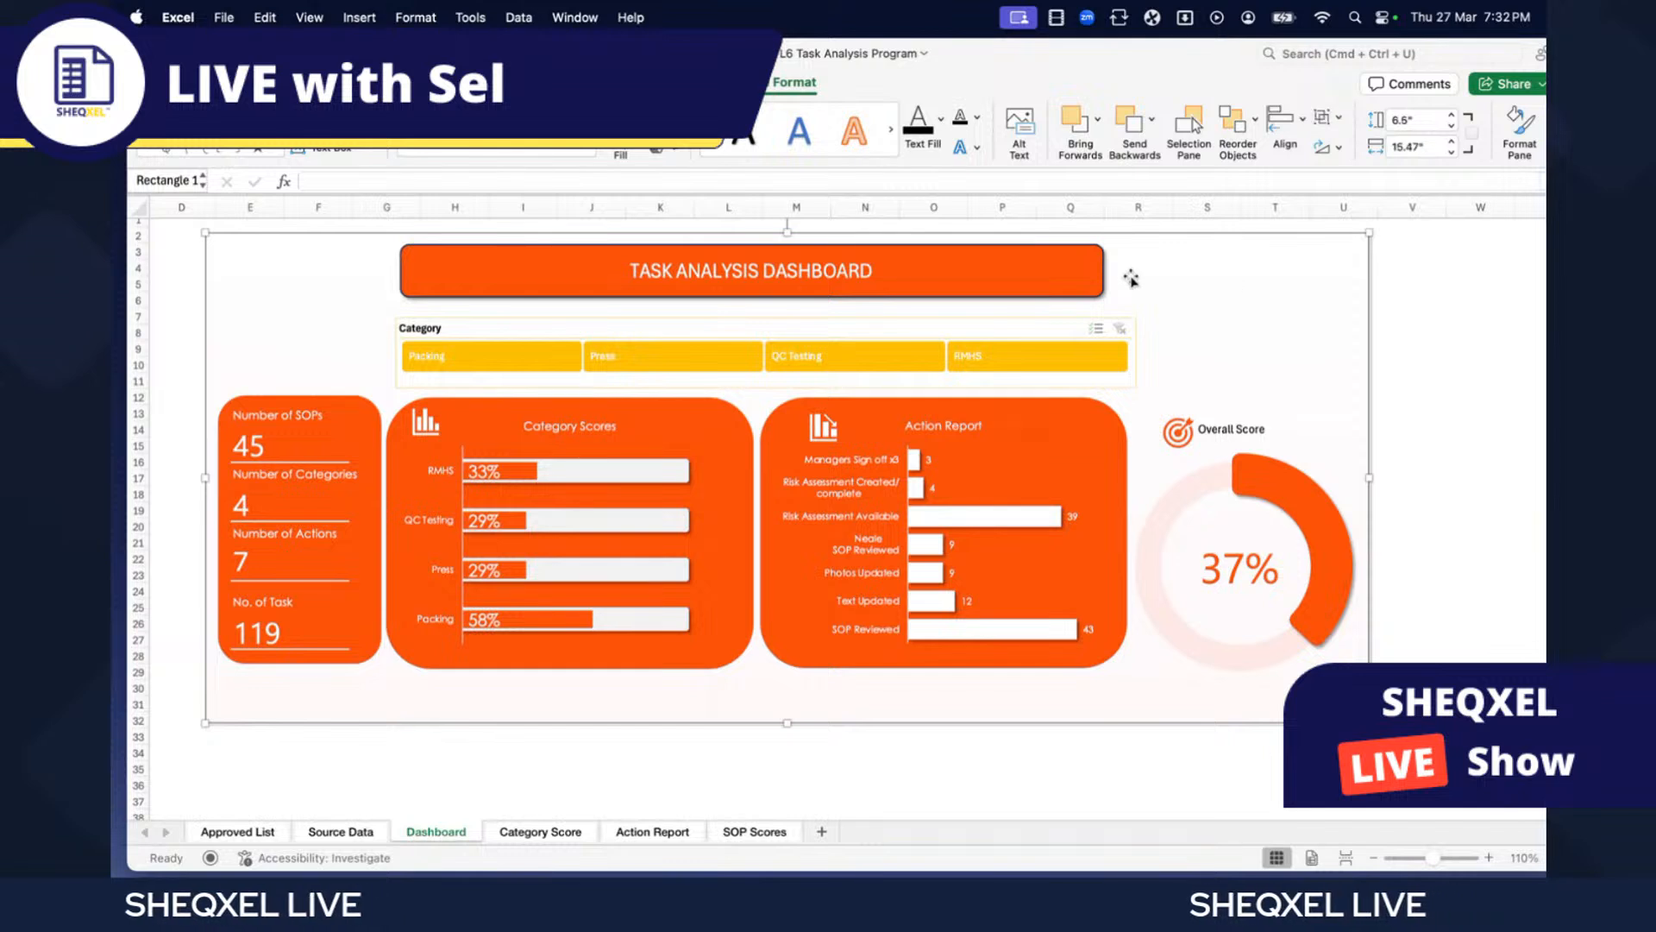
- Increase the font size of the TASK ANALYSIS DASHBOARD text in the rounded title banner
left_click(619, 280)
triple_click(638, 279)
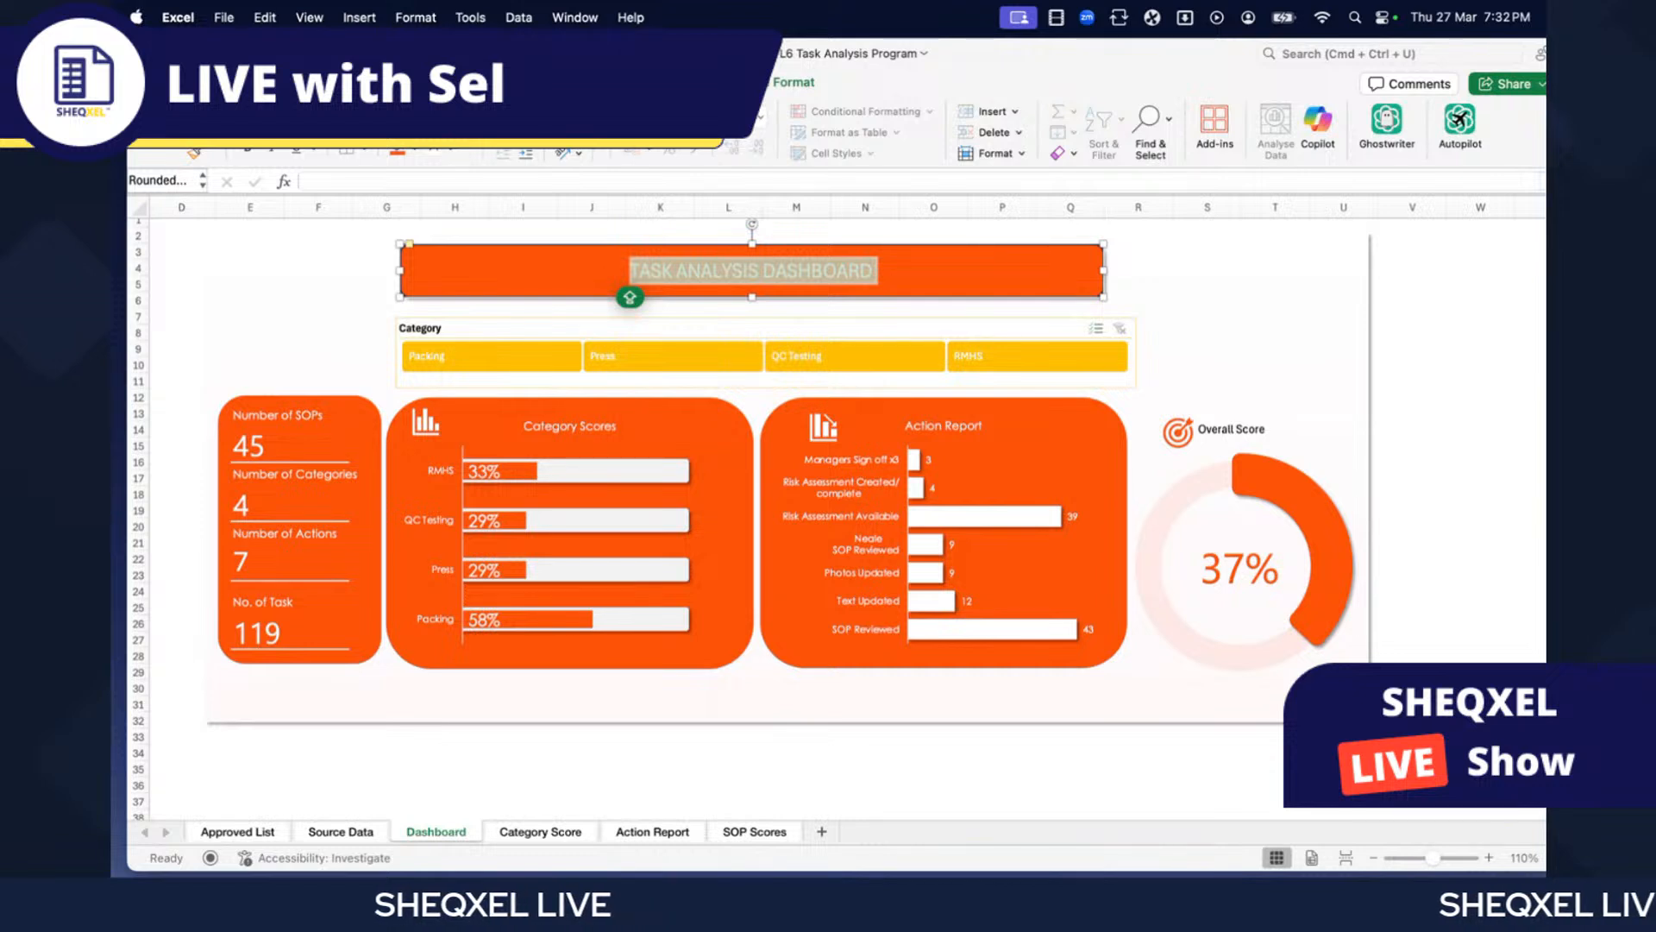
left_click(421, 121)
left_click(408, 377)
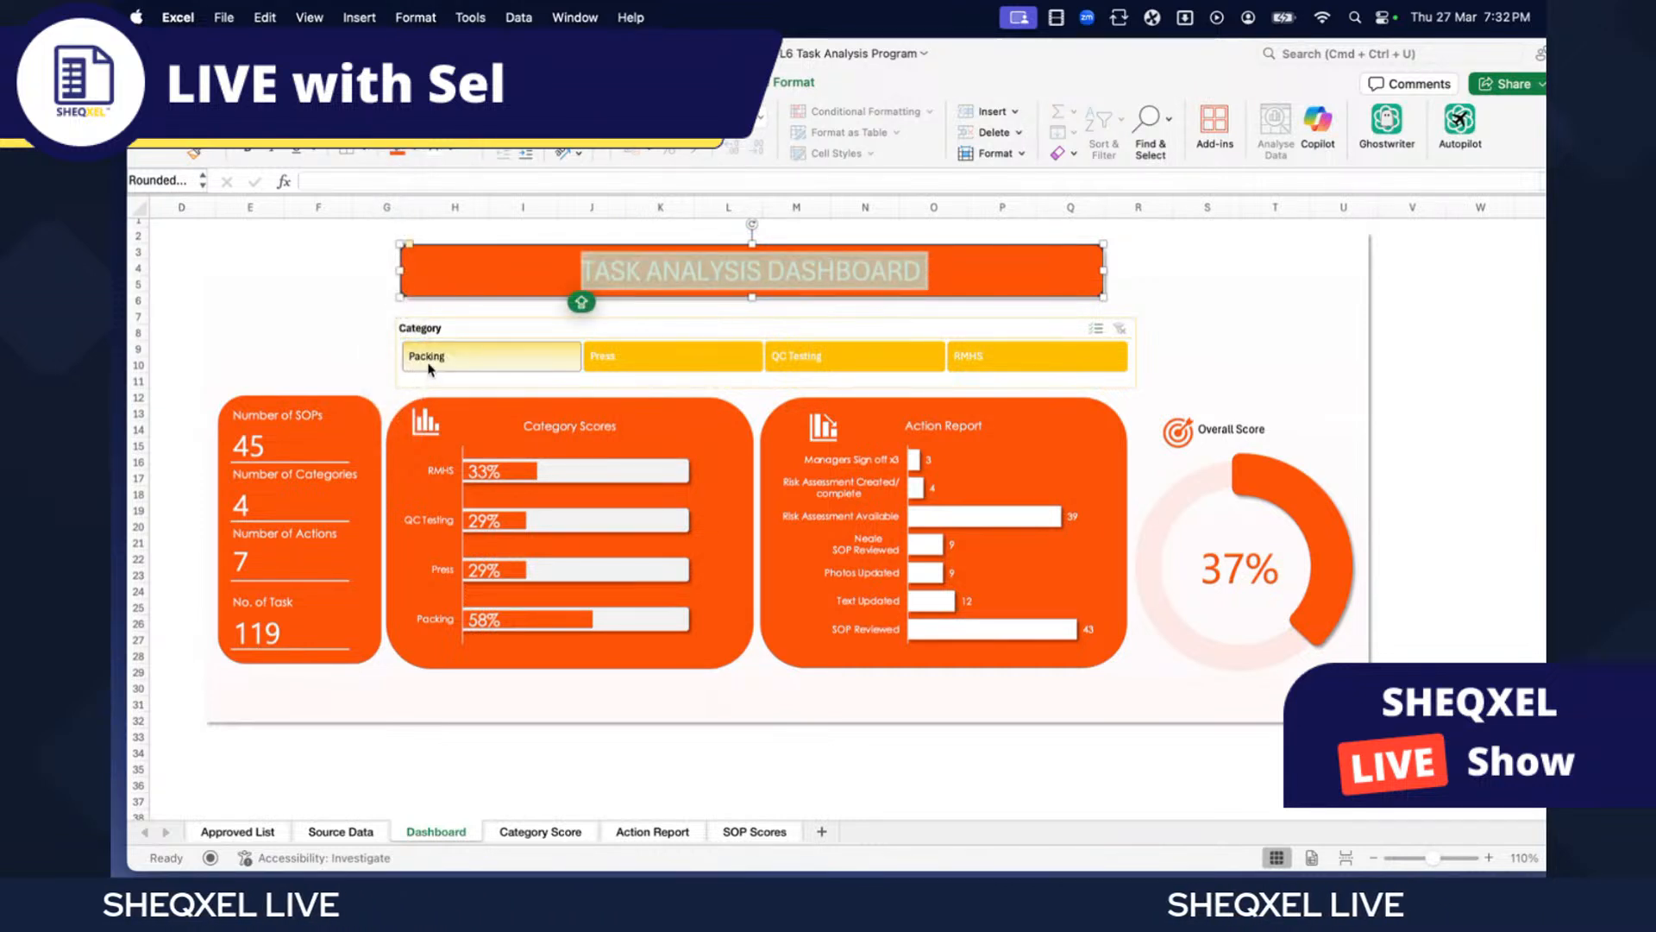
left_click(1422, 329)
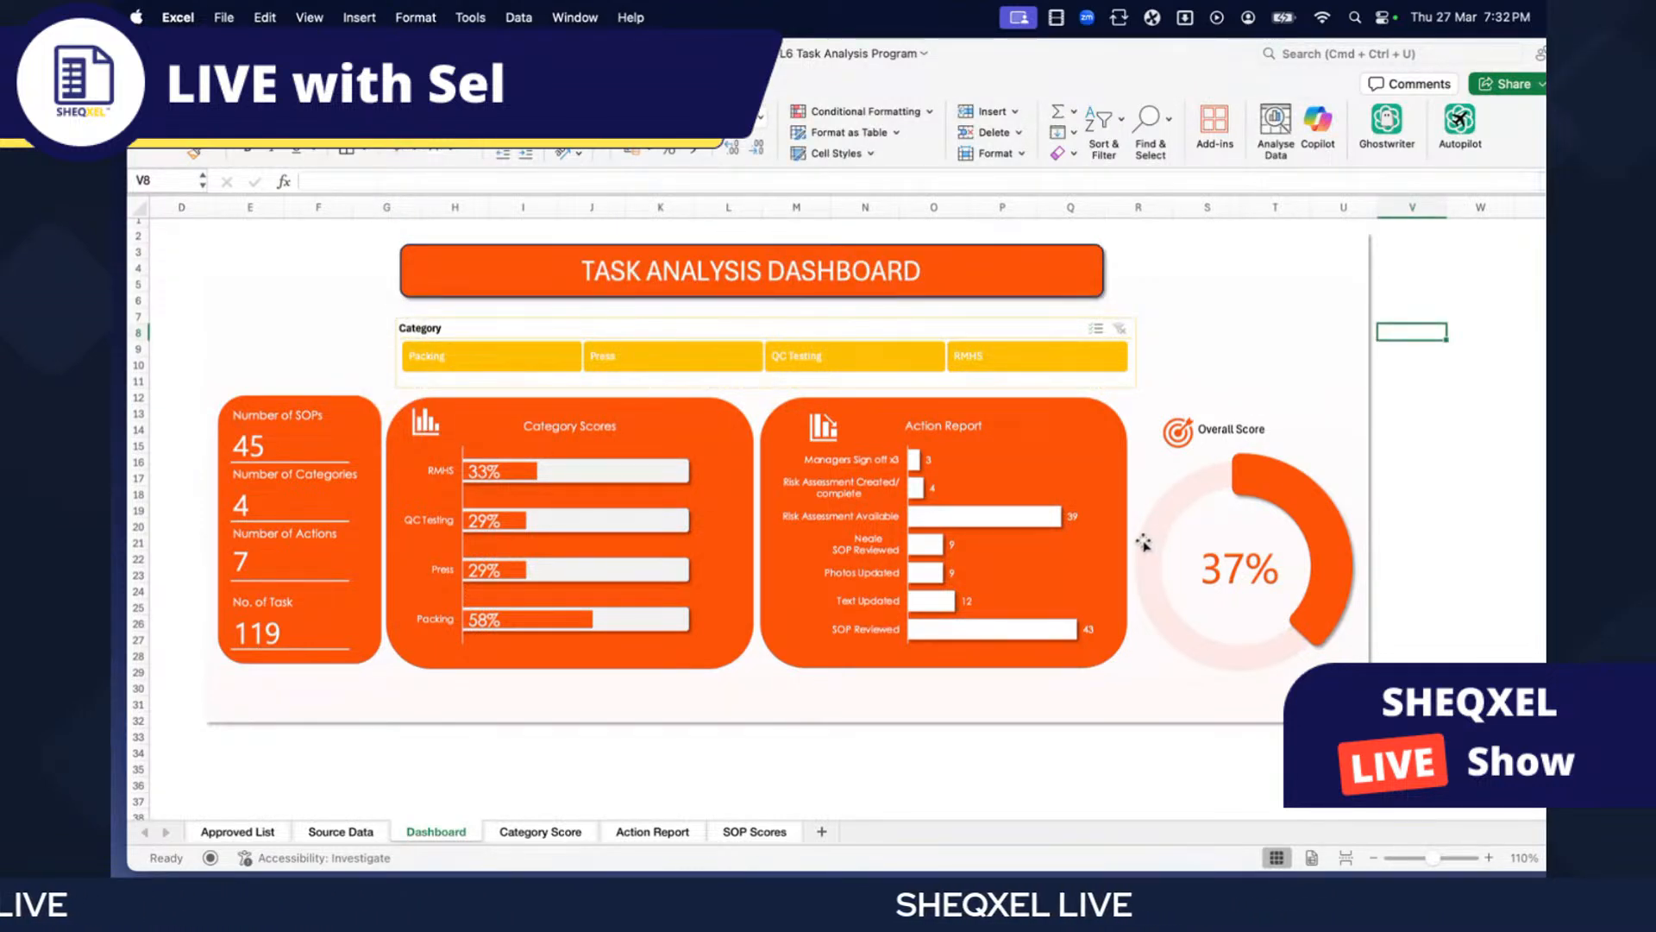
- Change the rounded title banner's solid fill to a dark blue-grey theme colour through its shape formatting options
left_click(930, 295)
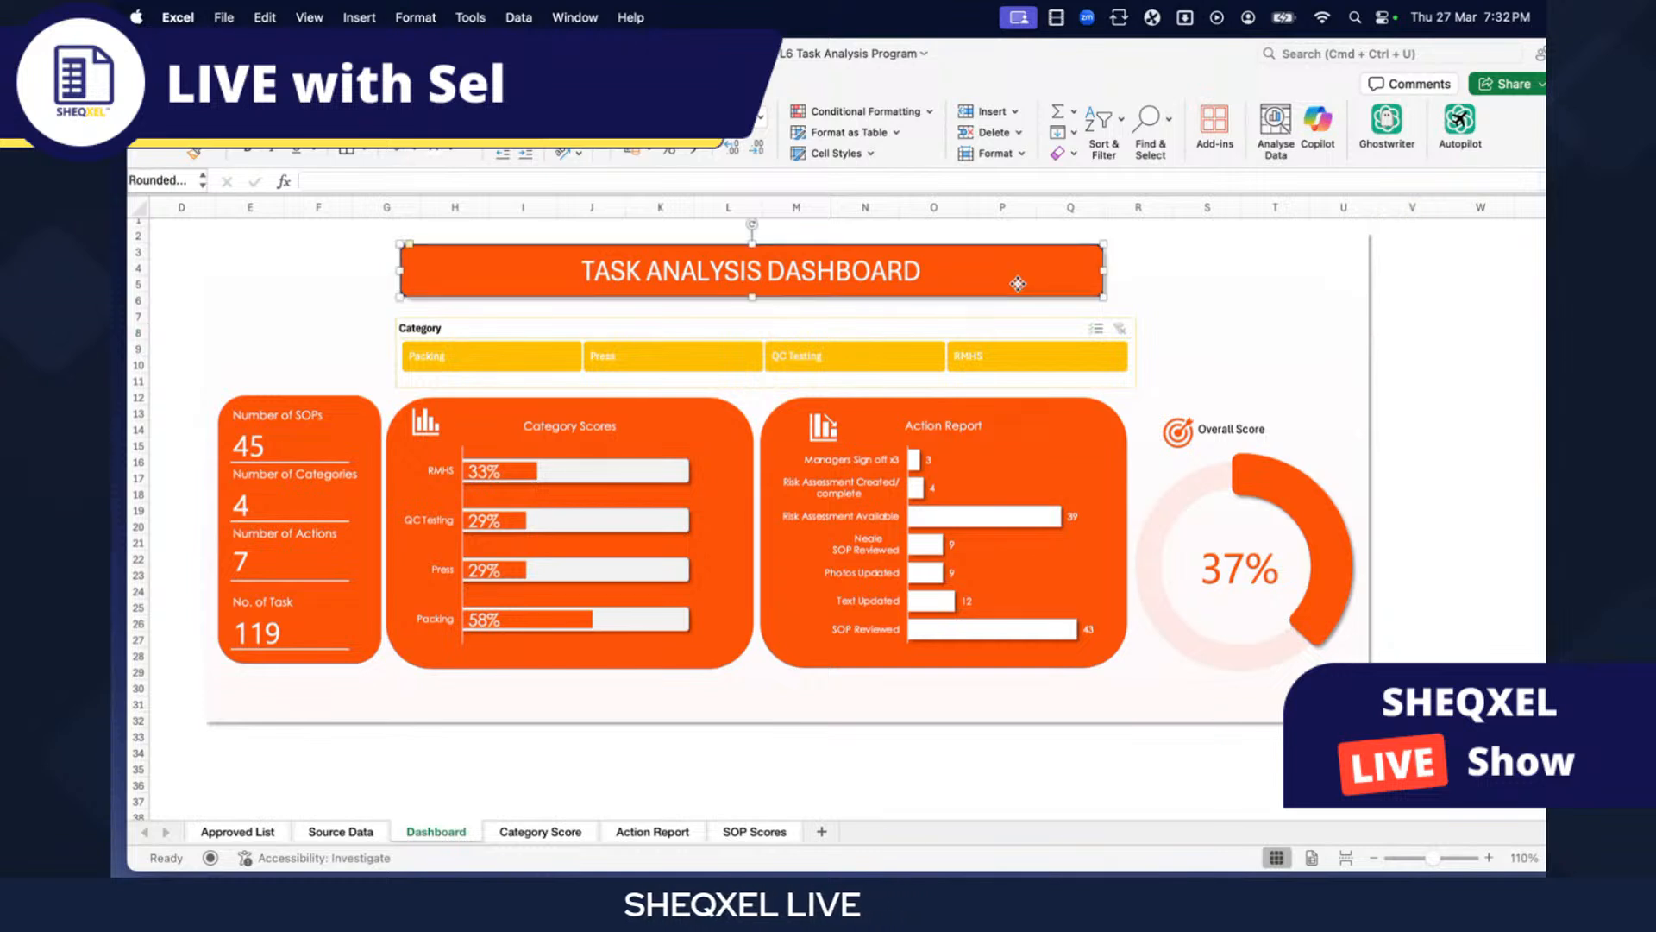
right_click(1018, 282)
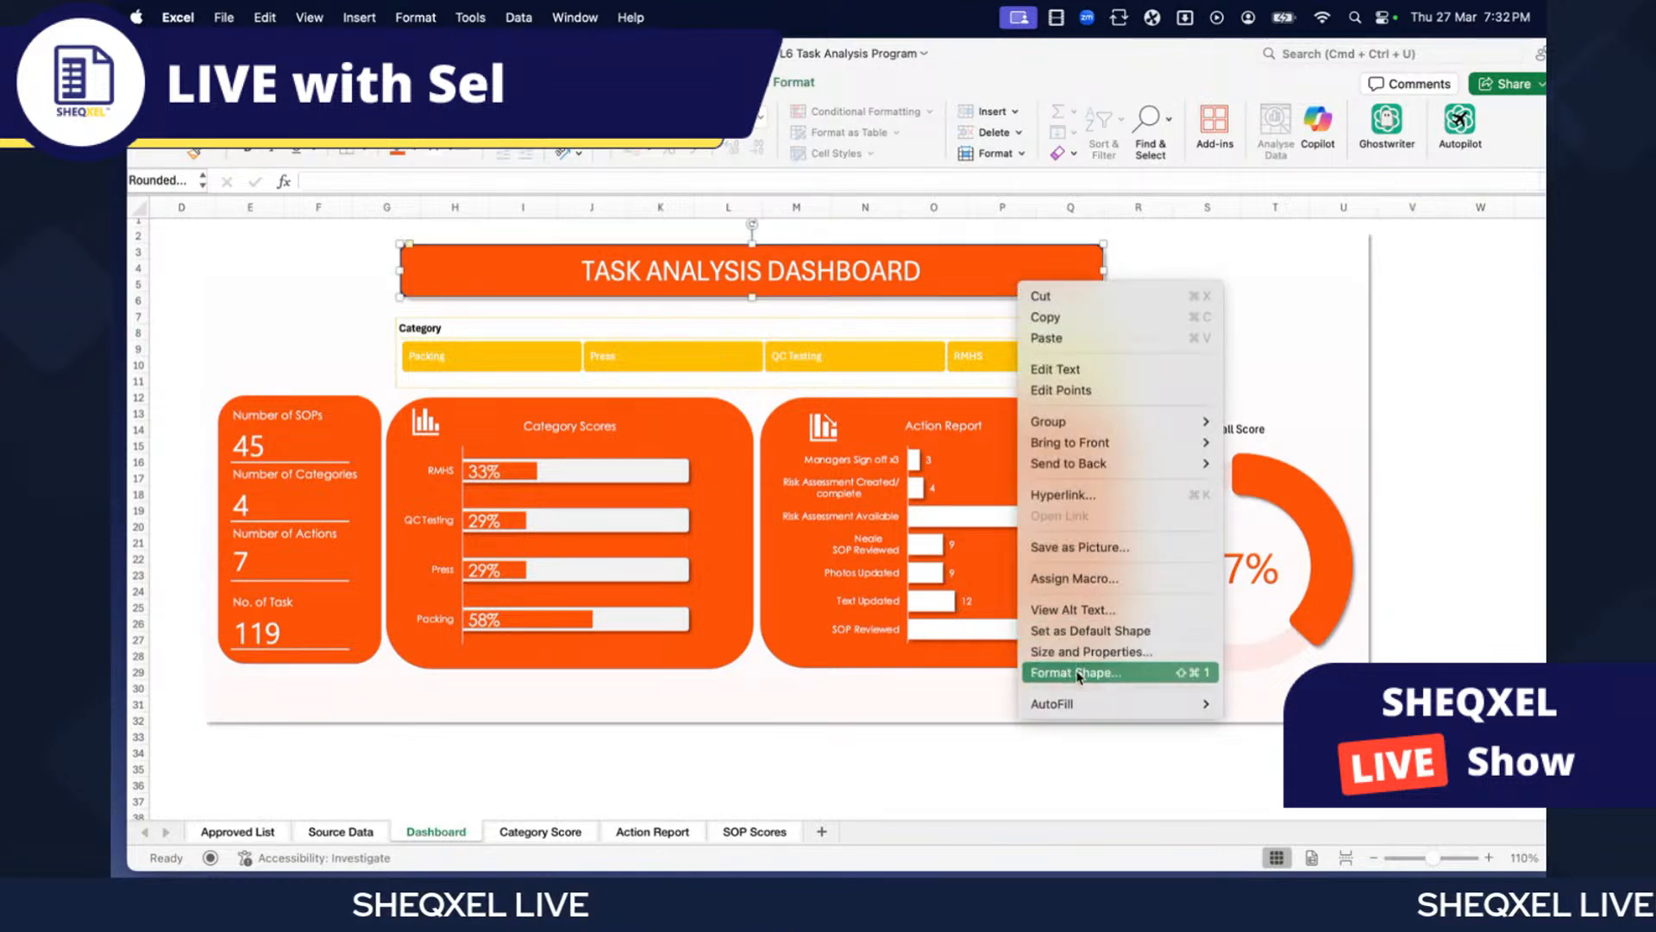
left_click(1113, 672)
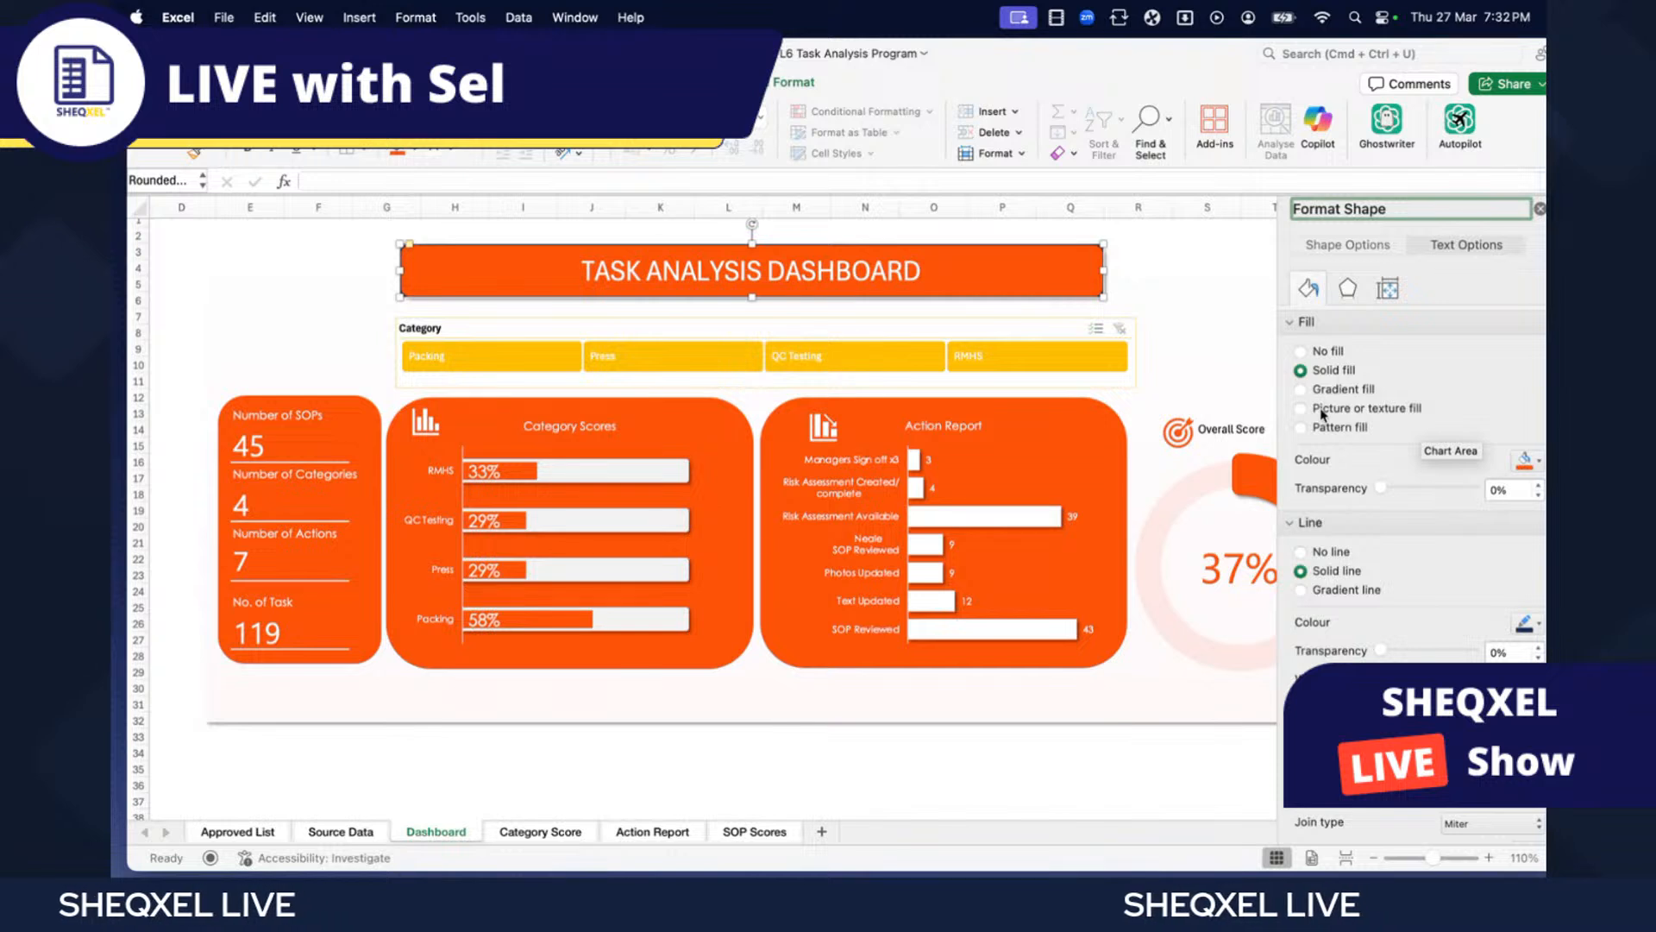
scroll(787, 447, "right", 3)
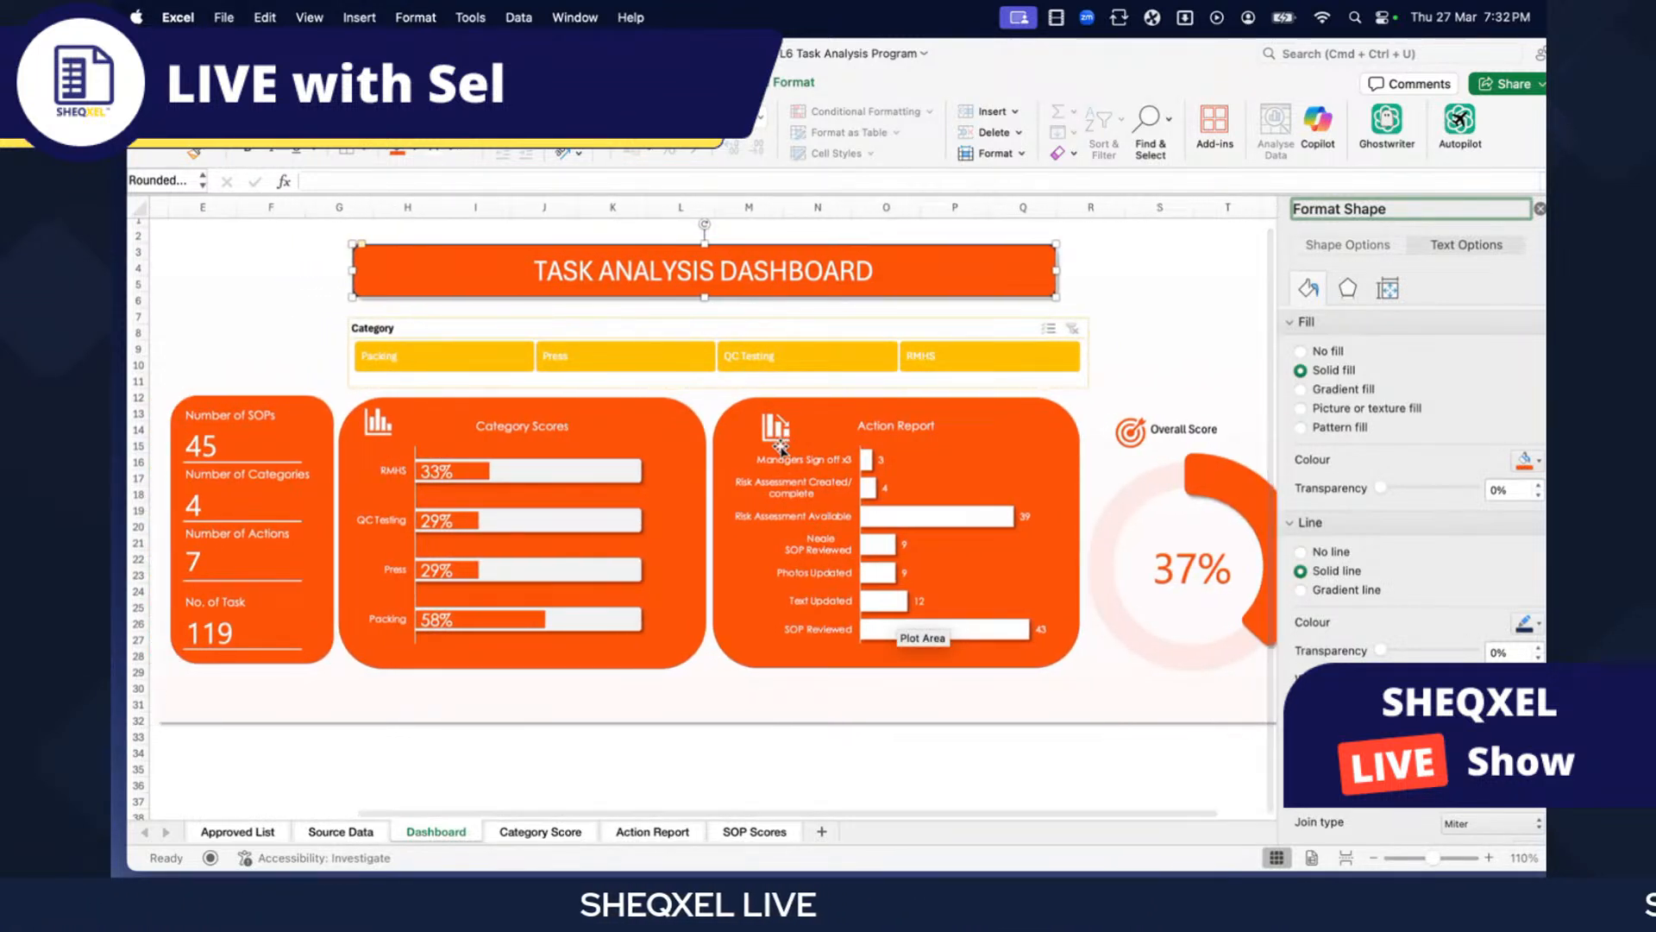
left_click(1537, 469)
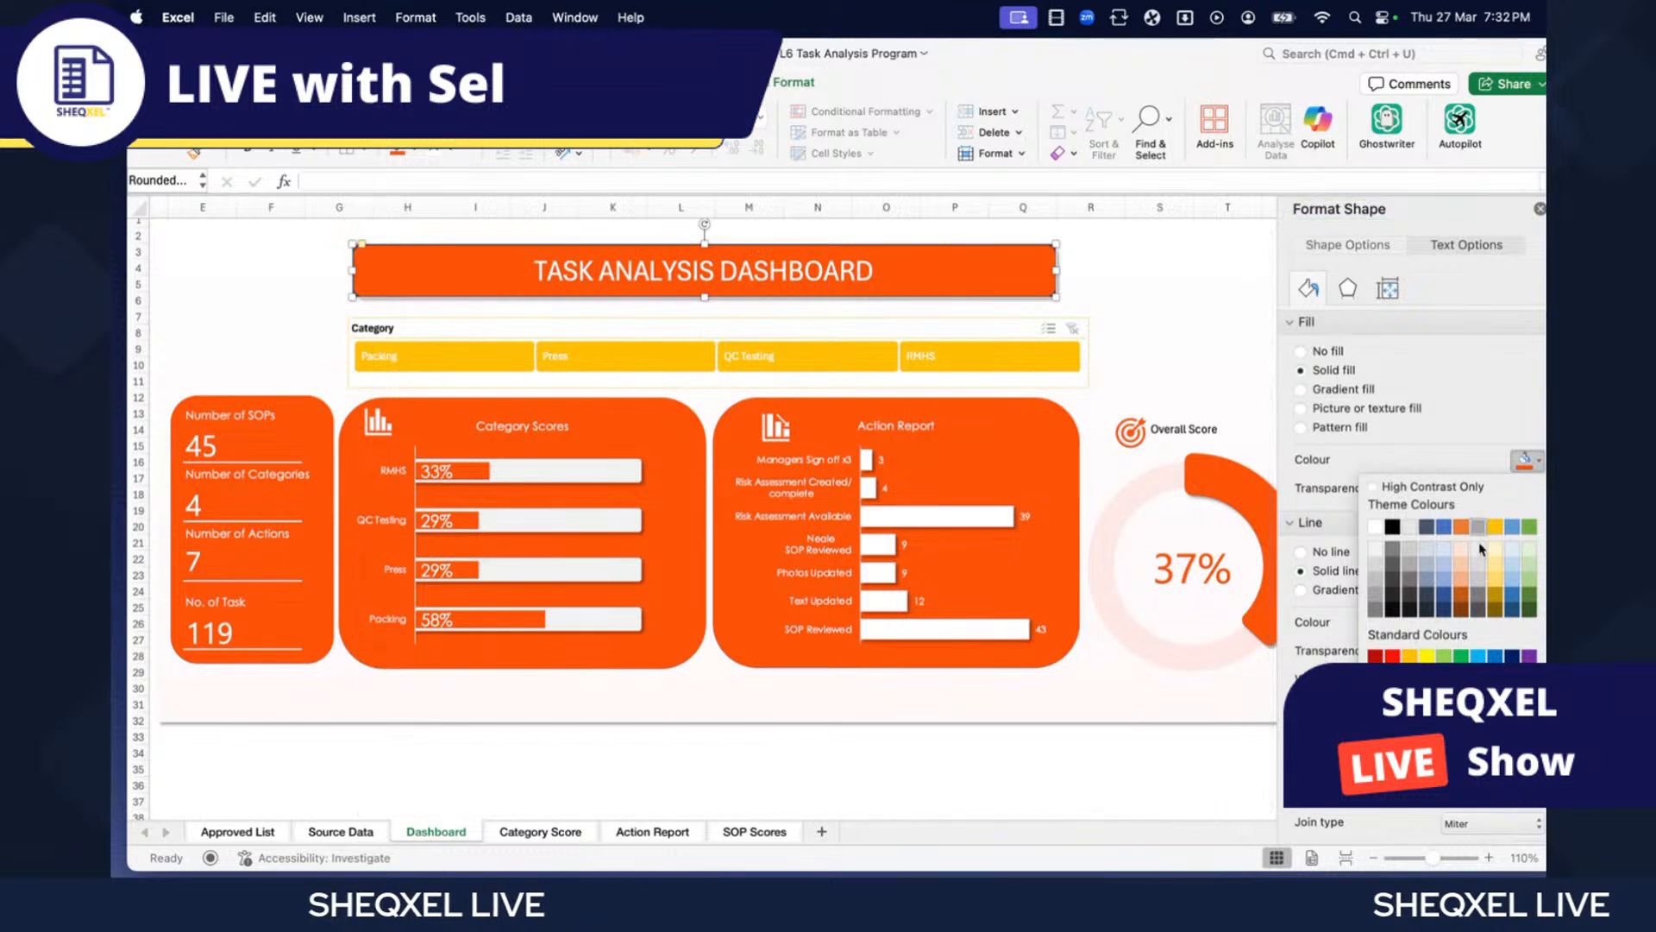
left_click(1426, 601)
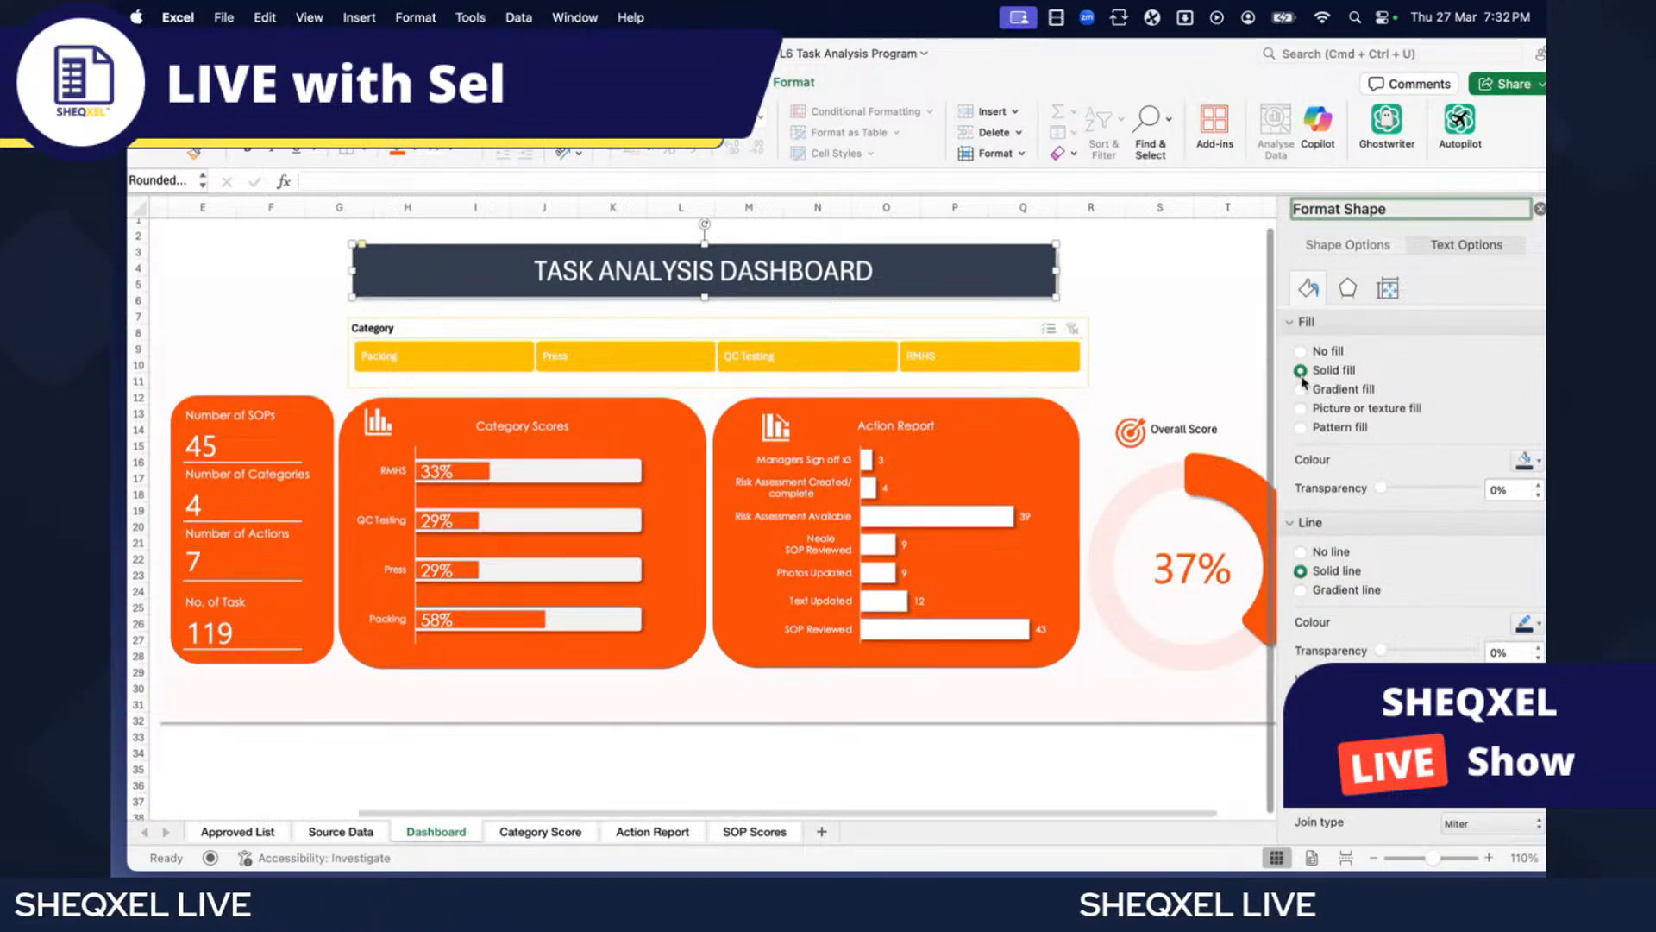
- Give the rounded title banner a gradient outline running from orange-red at the first stop to light blue at the last
scroll(1328, 570, "down", 1)
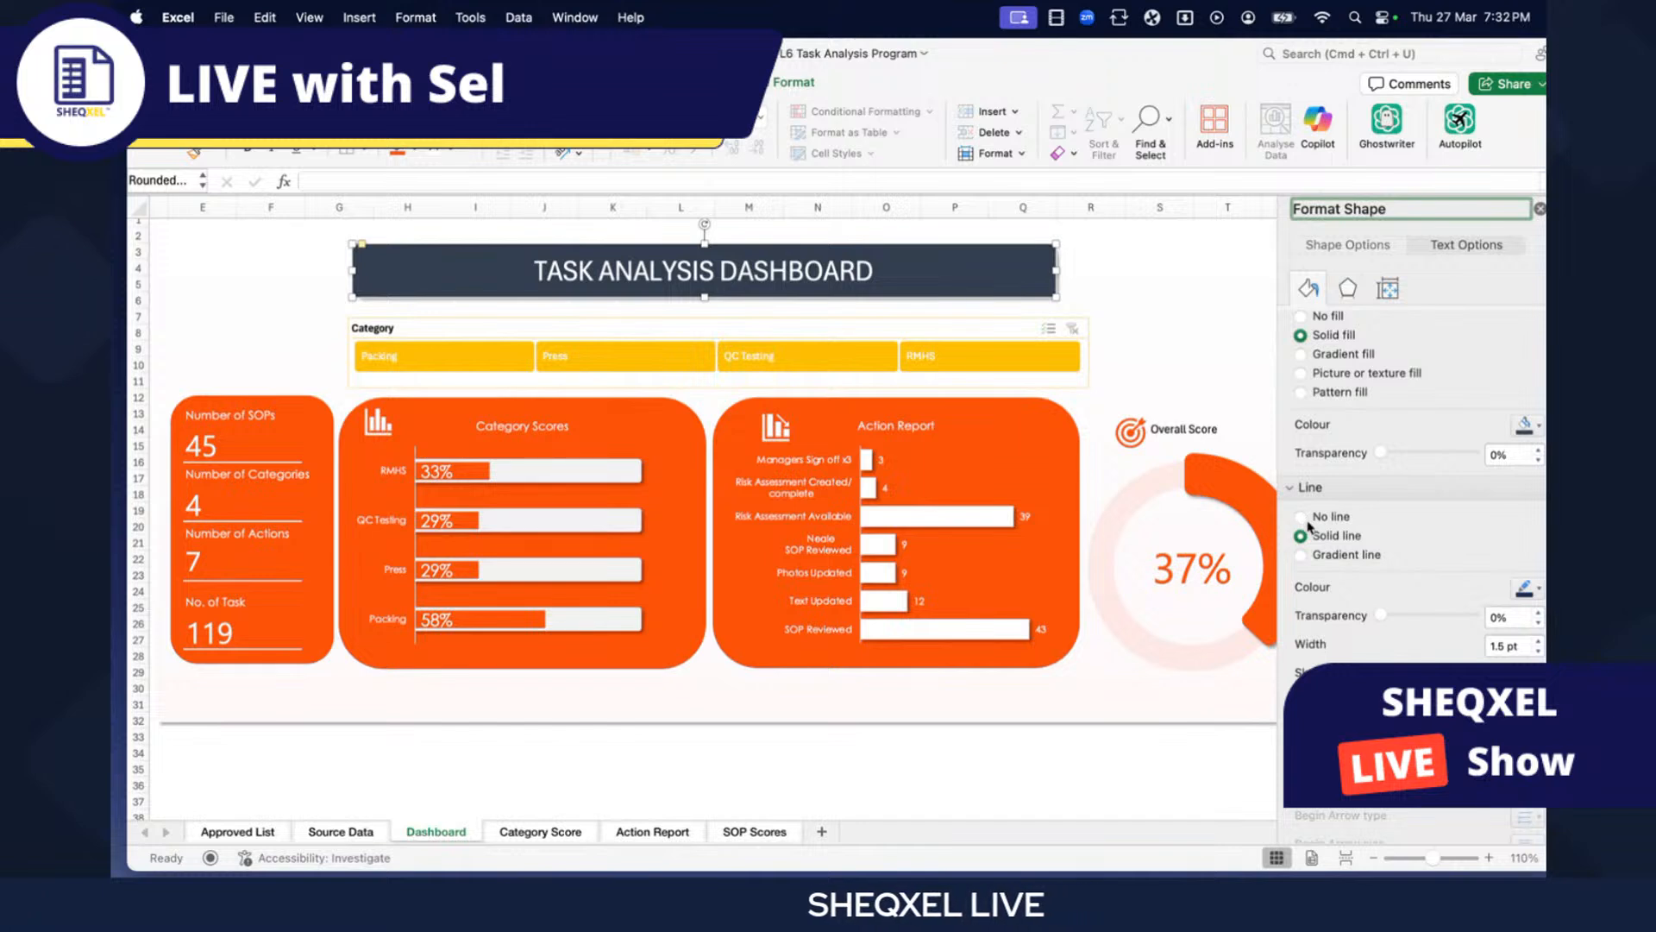
scroll(1307, 523, "down", 2)
left_click(1302, 475)
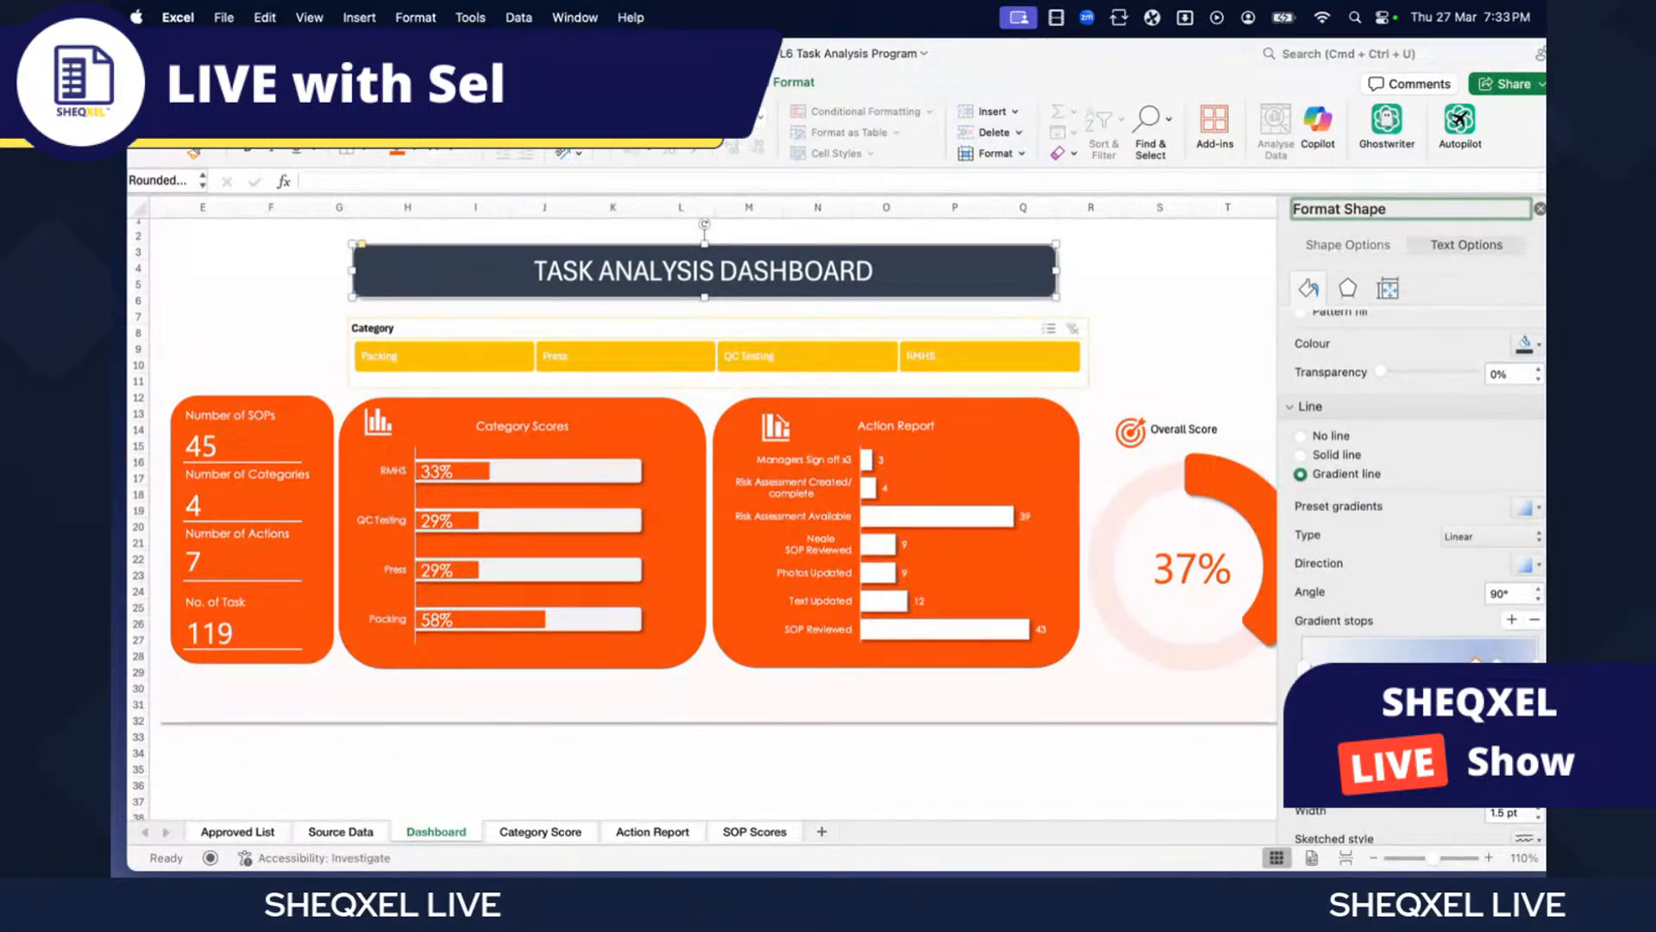
left_click(1536, 620)
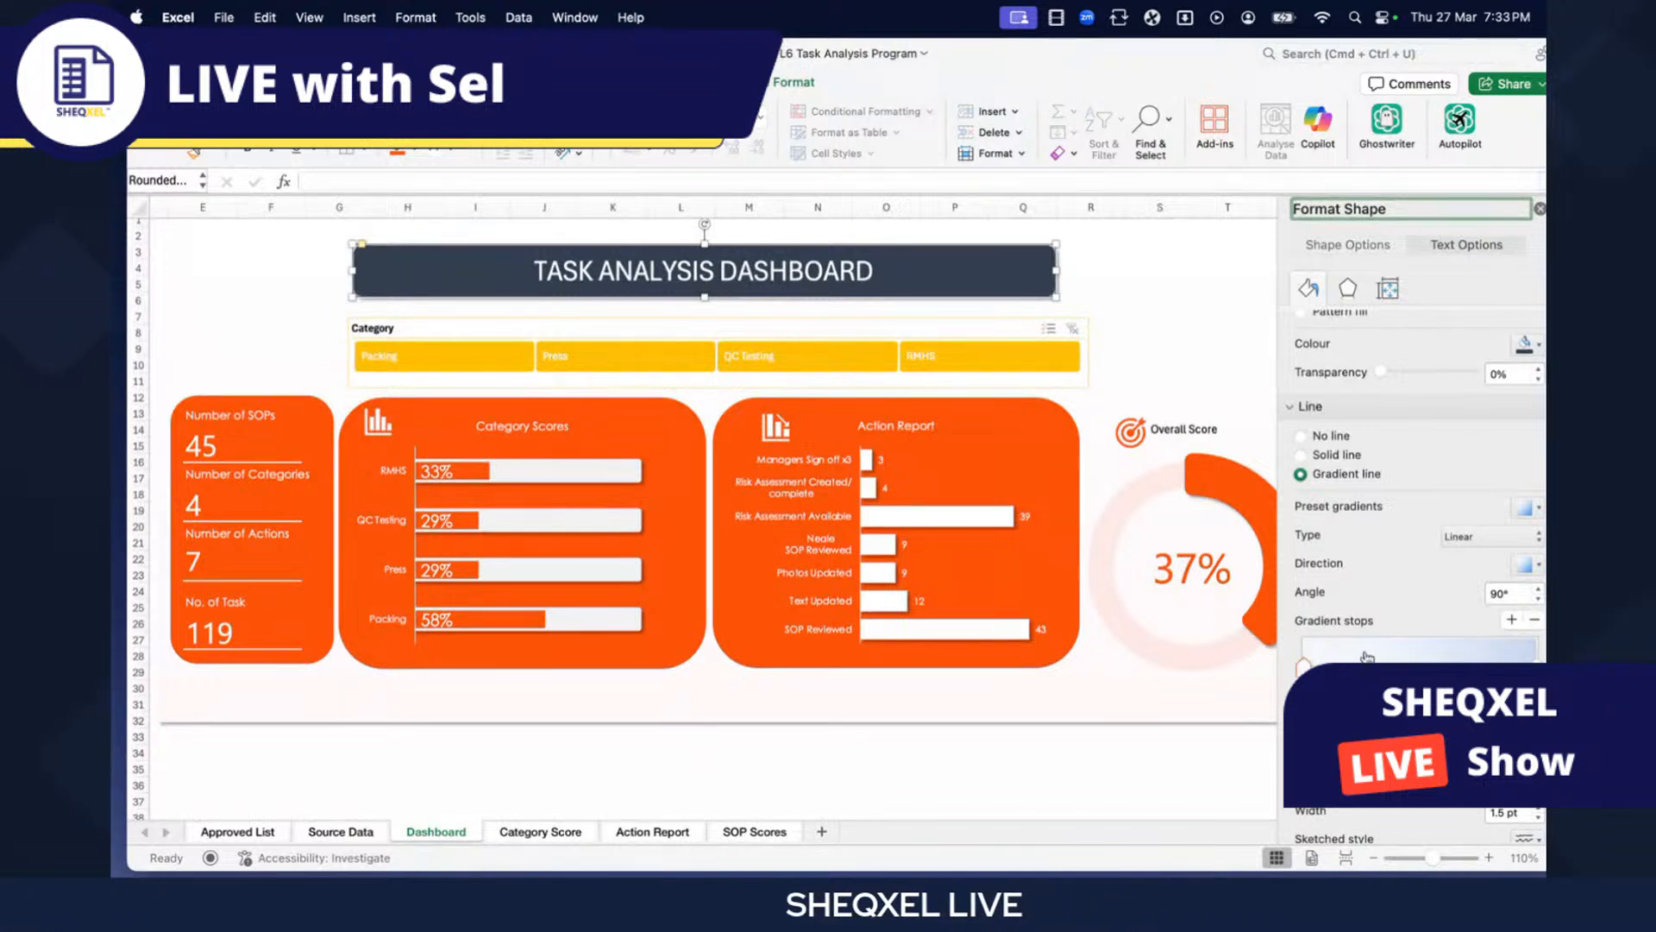
left_click(1525, 697)
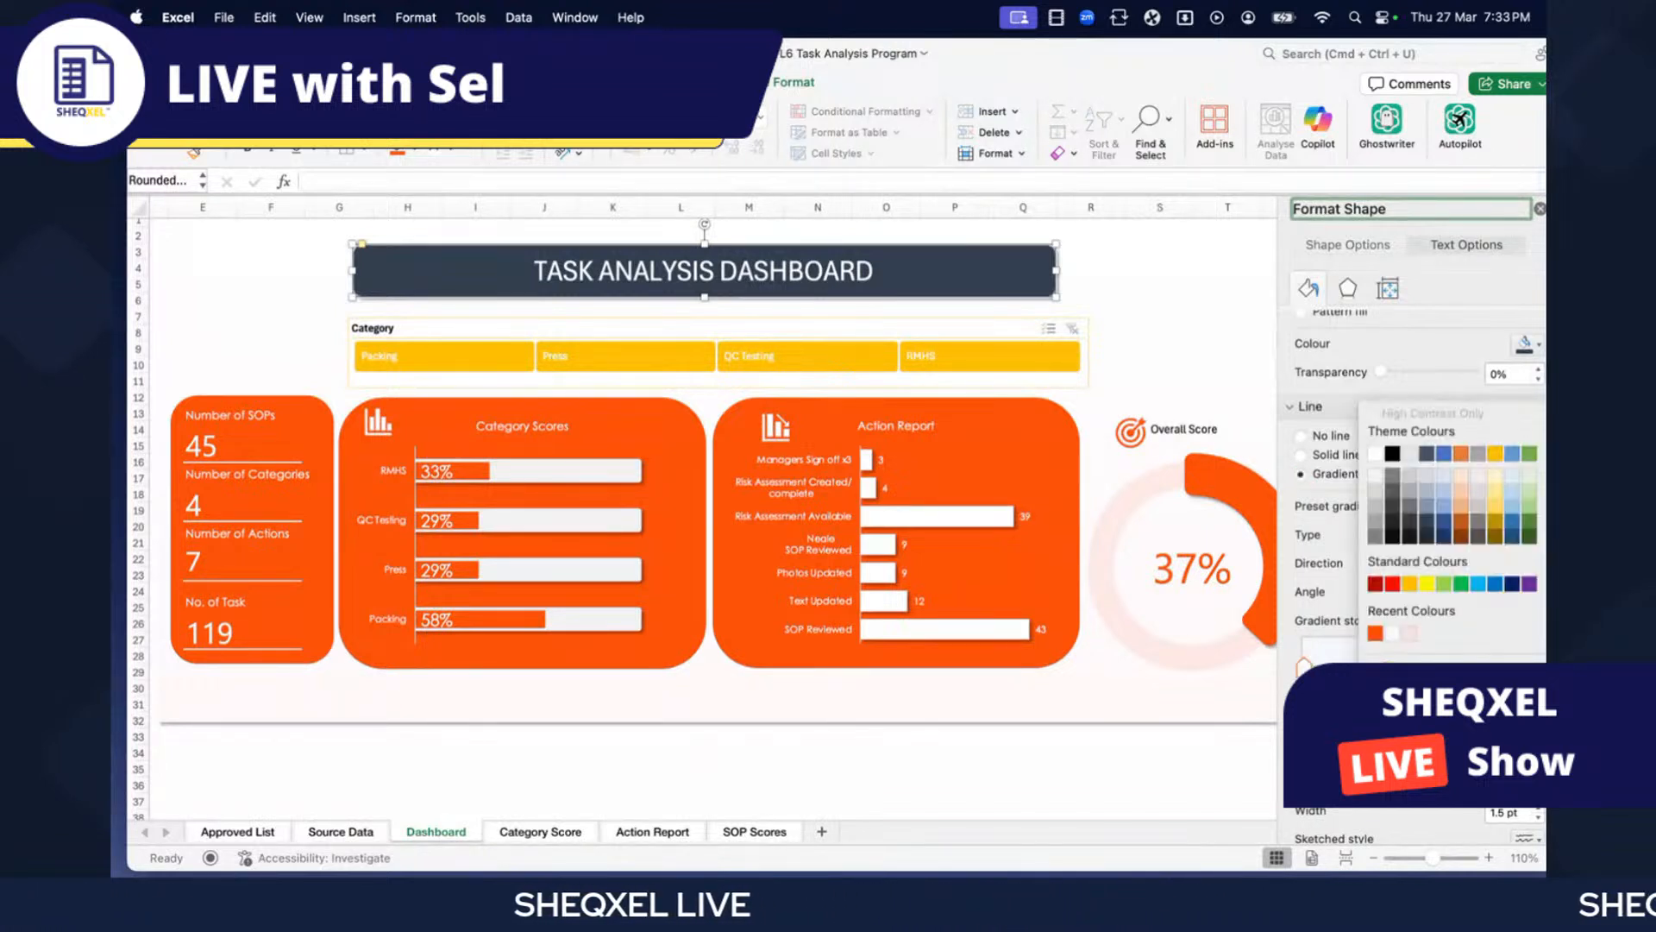
left_click(1380, 634)
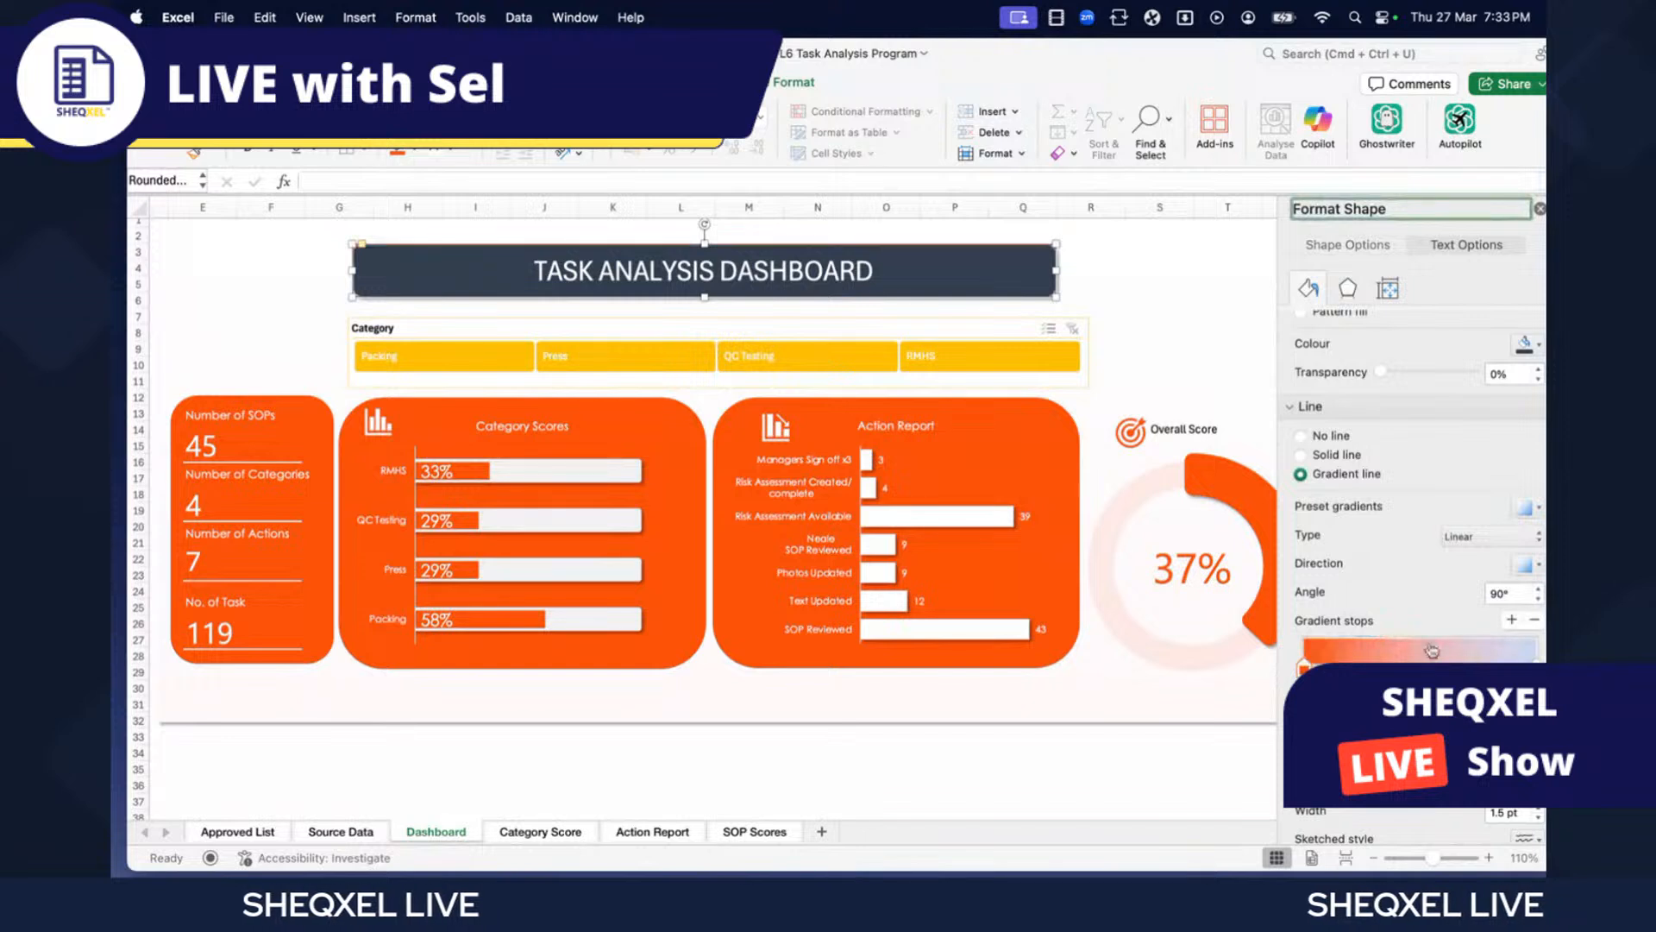
left_click(1526, 697)
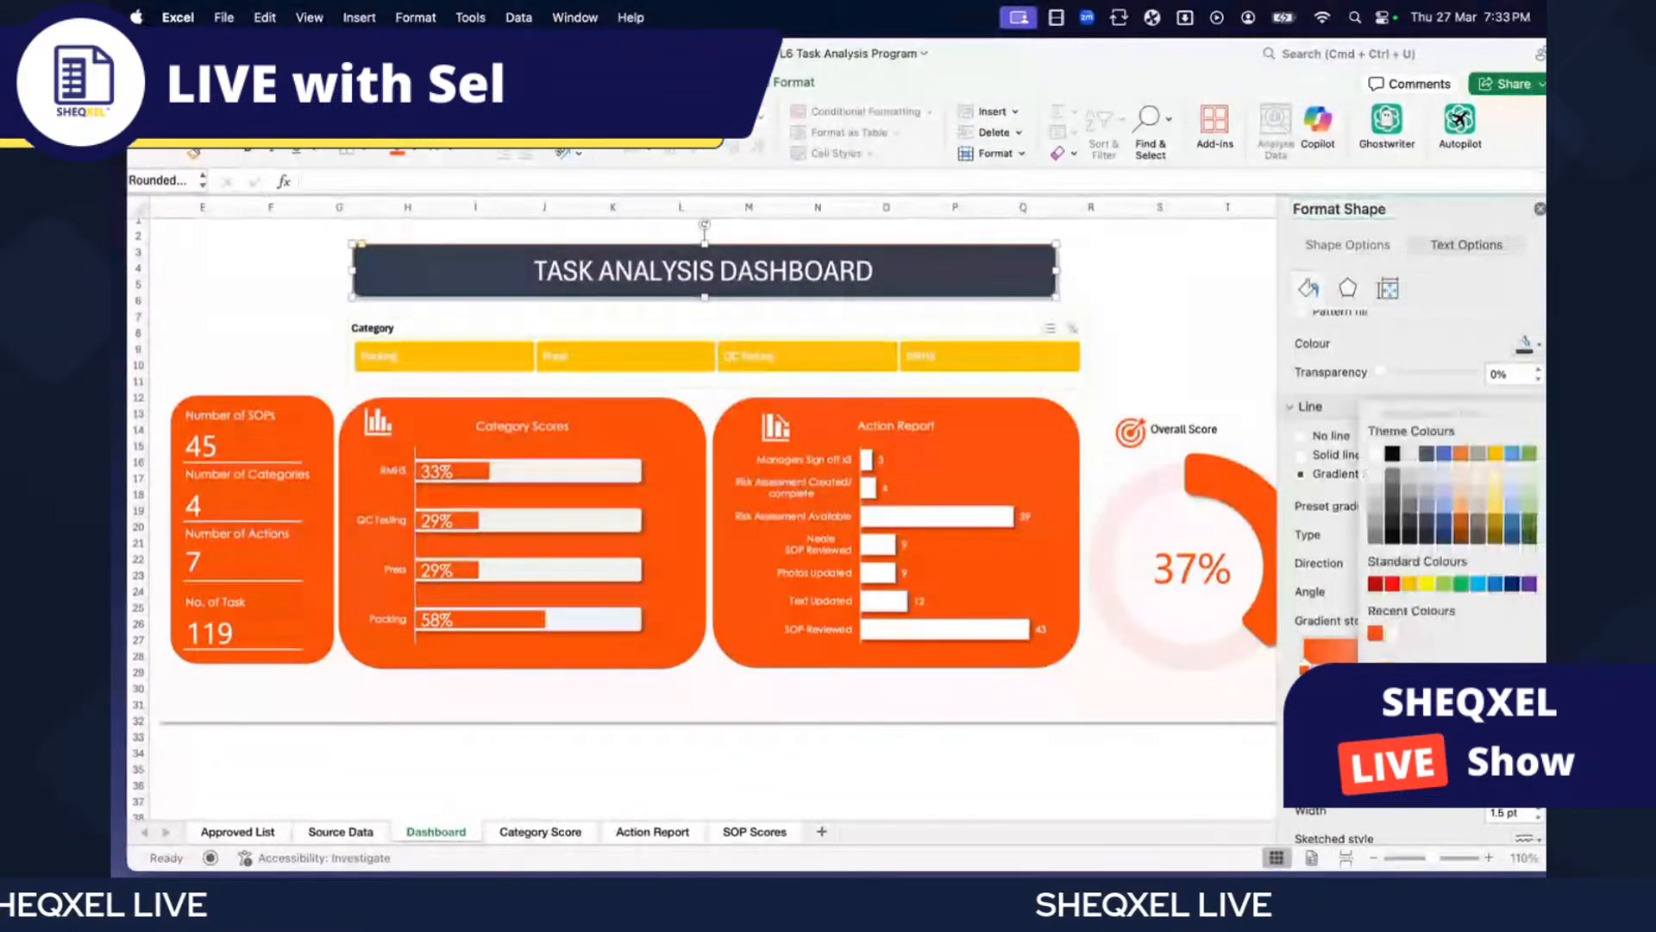
left_click(1475, 587)
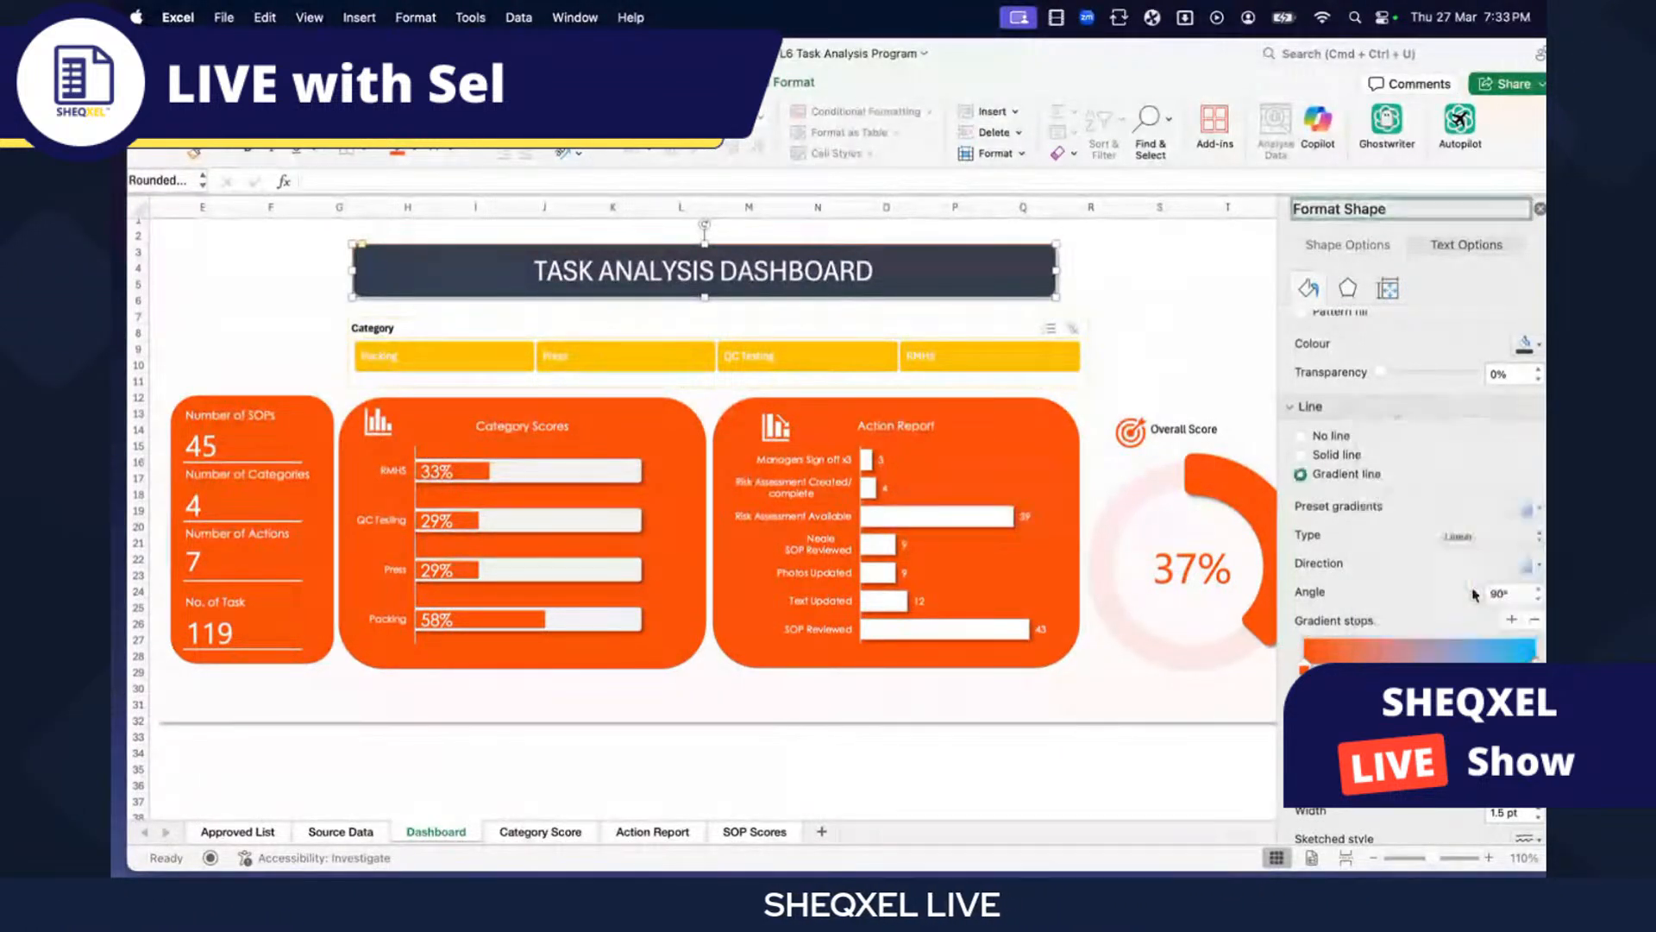
left_click(423, 766)
scroll(449, 759, "left", 2)
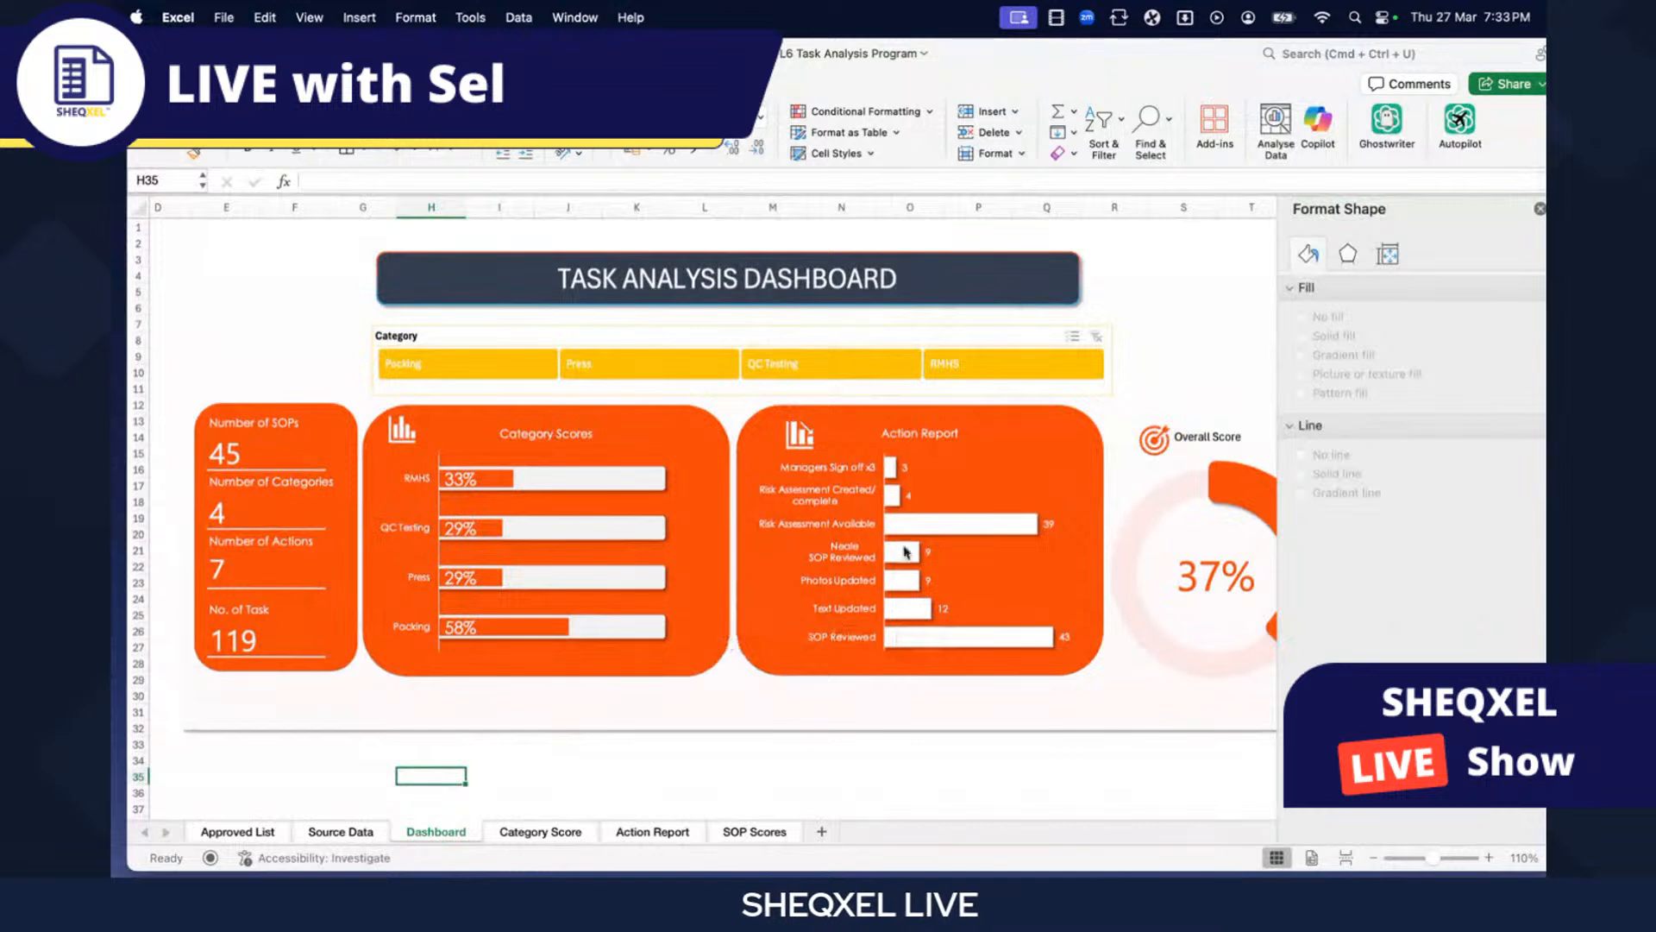
left_click(1540, 209)
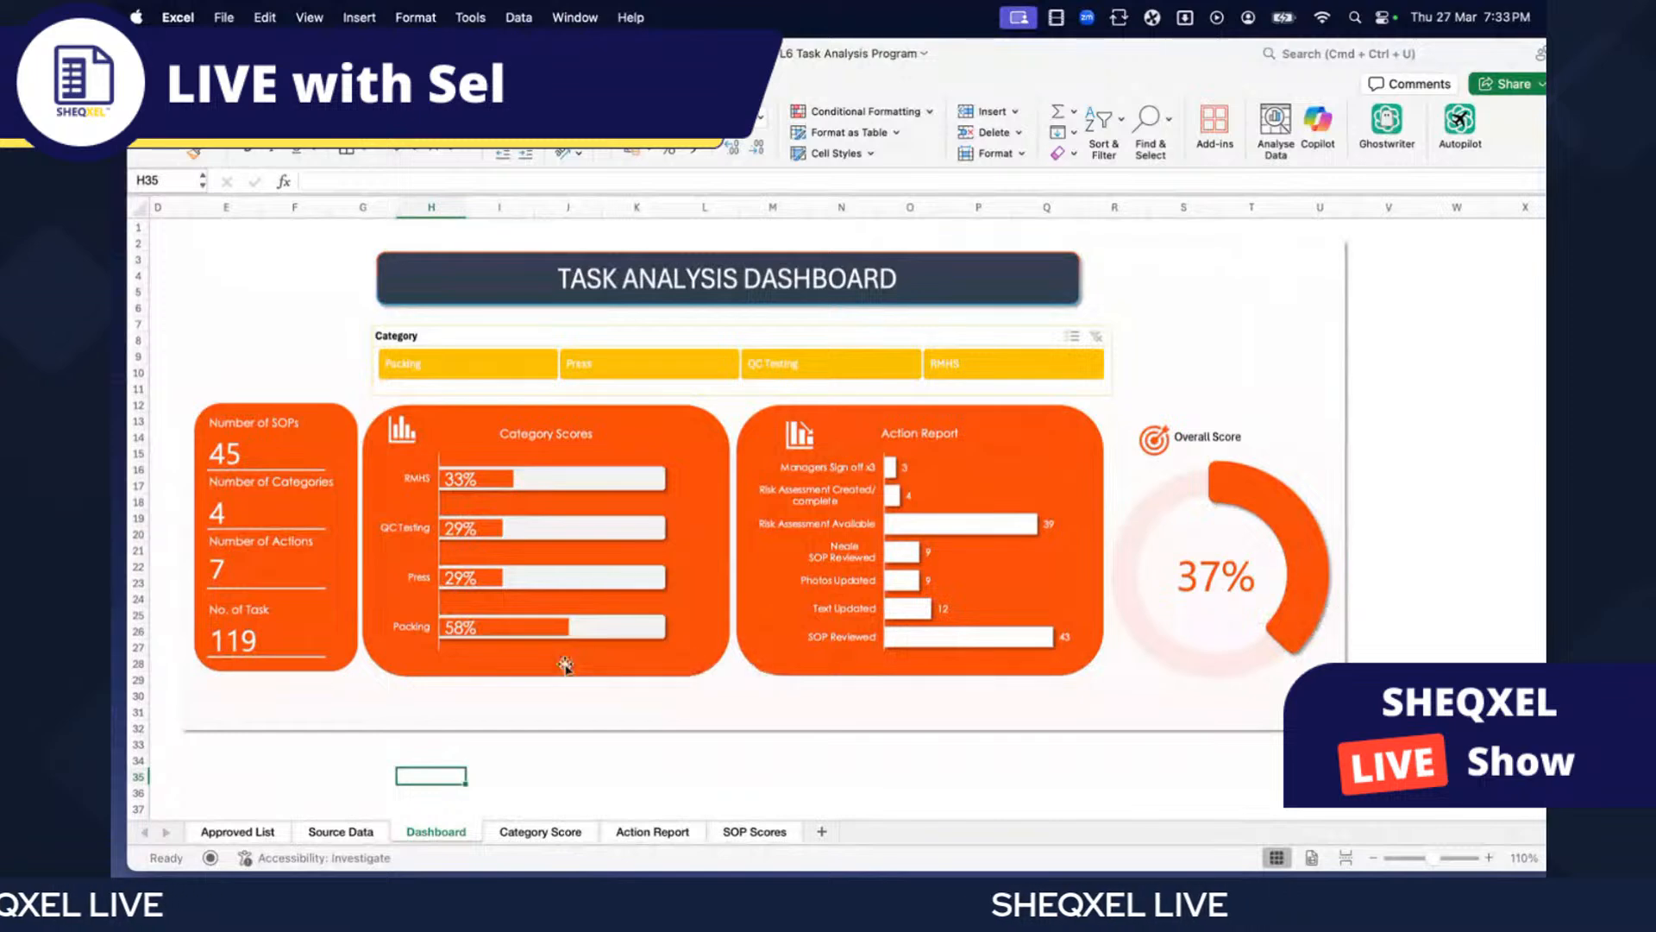
- Select all objects on the Dashboard sheet, including the background rectangle, charts, icons, slicer and title banner, and group them
left_click(470, 699)
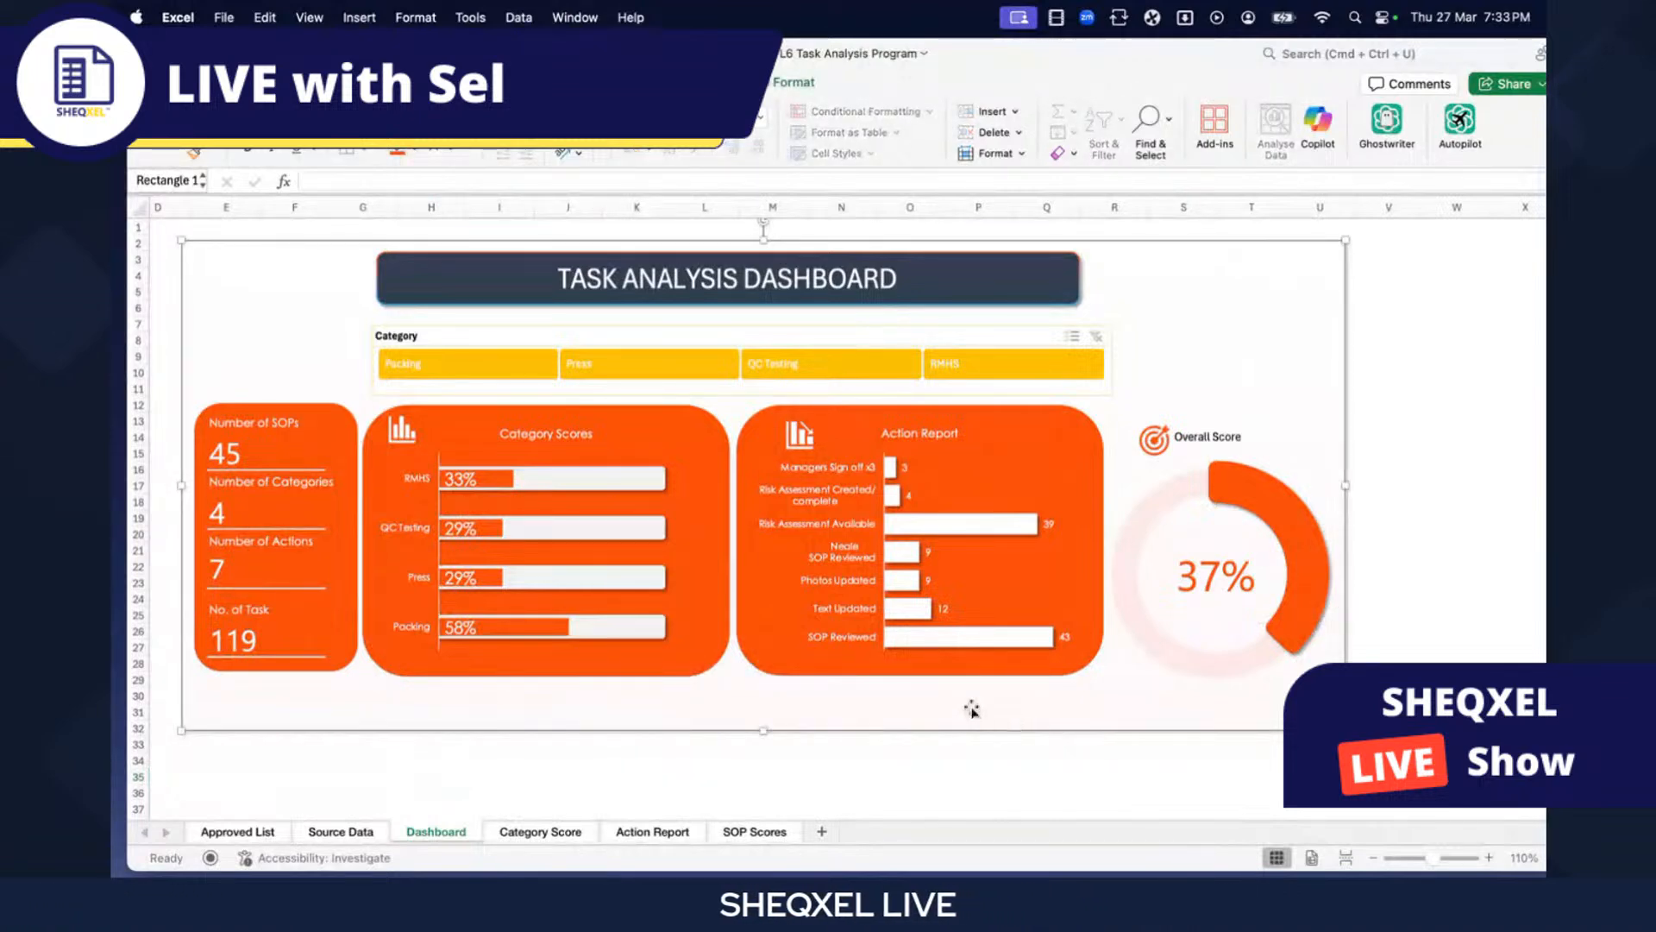
left_click(931, 663)
key("super+a")
scroll(1021, 303, "right", 2)
left_click(945, 82)
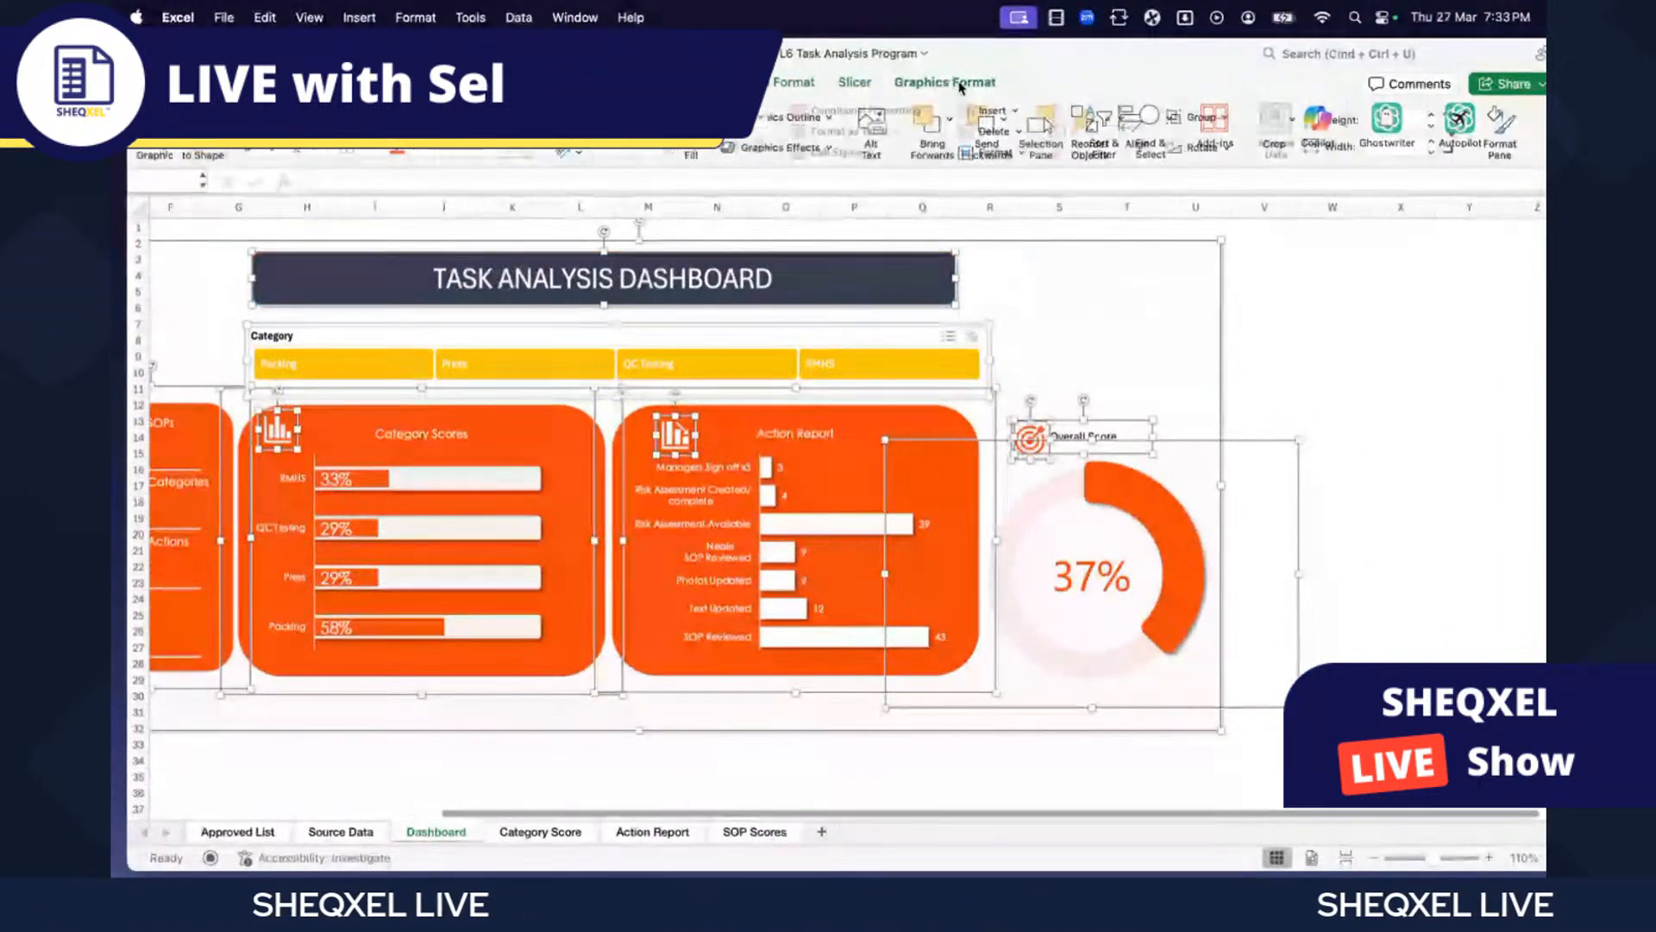
left_click(1210, 118)
left_click(1225, 143)
scroll(1116, 409, "left", 2)
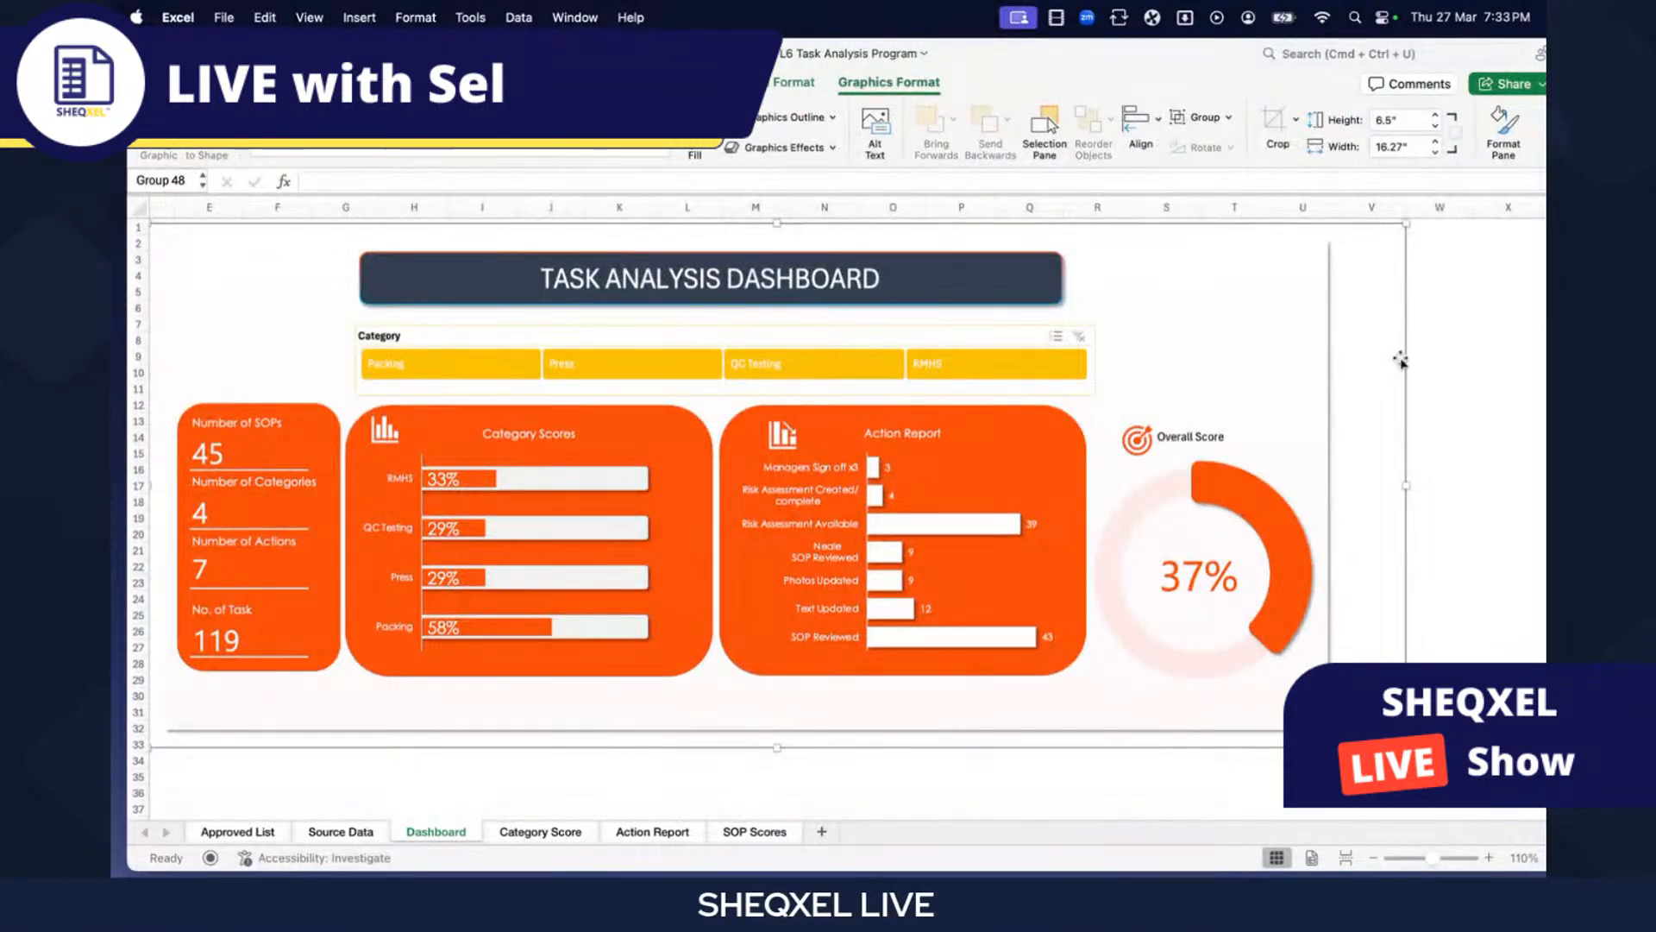
- Look at the size and properties settings of the grouped dashboard, then close them and deselect the group
right_click(1406, 363)
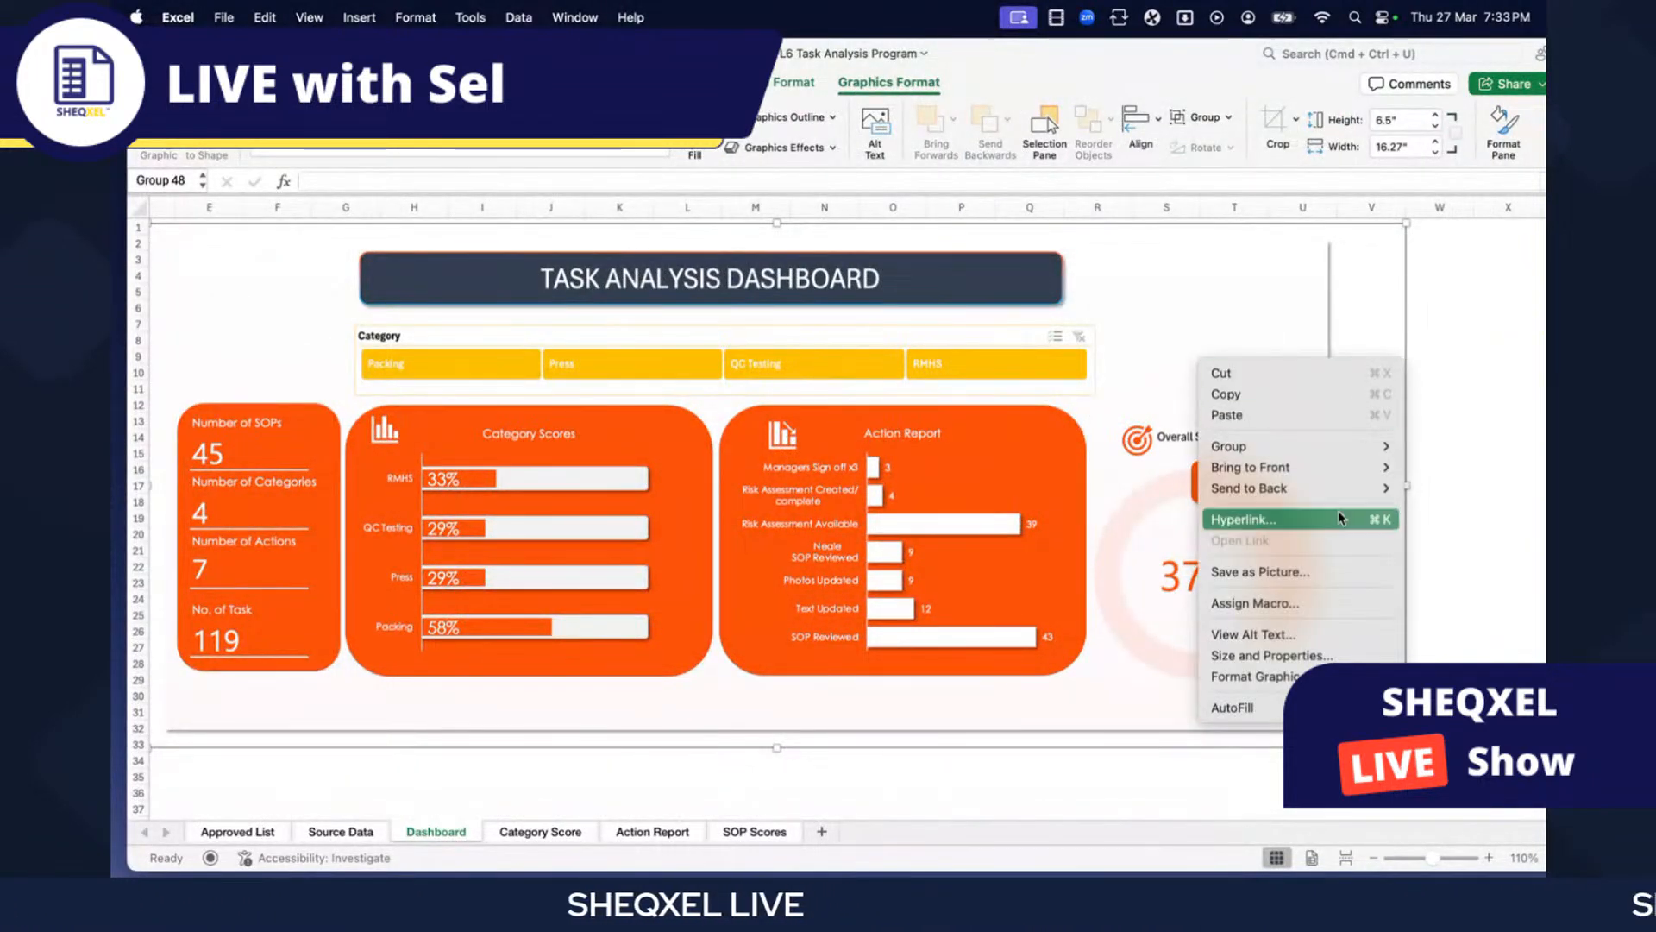
left_click(1254, 655)
left_click(1301, 647)
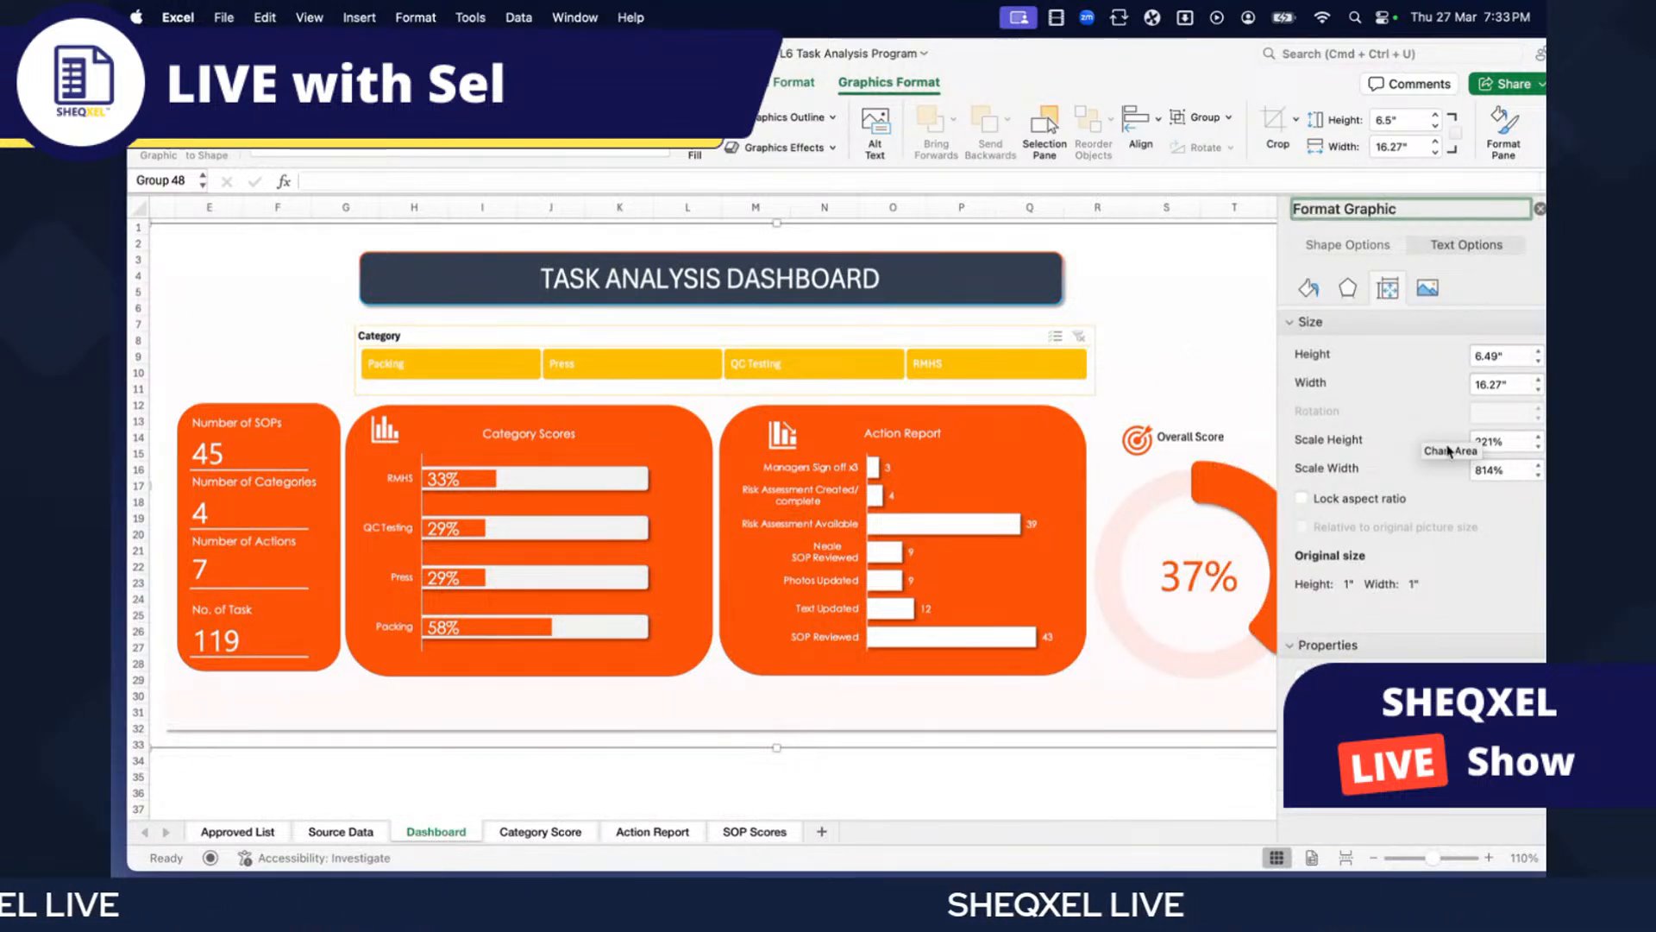
left_click(1539, 210)
left_click(1484, 404)
scroll(842, 544, "left", 3)
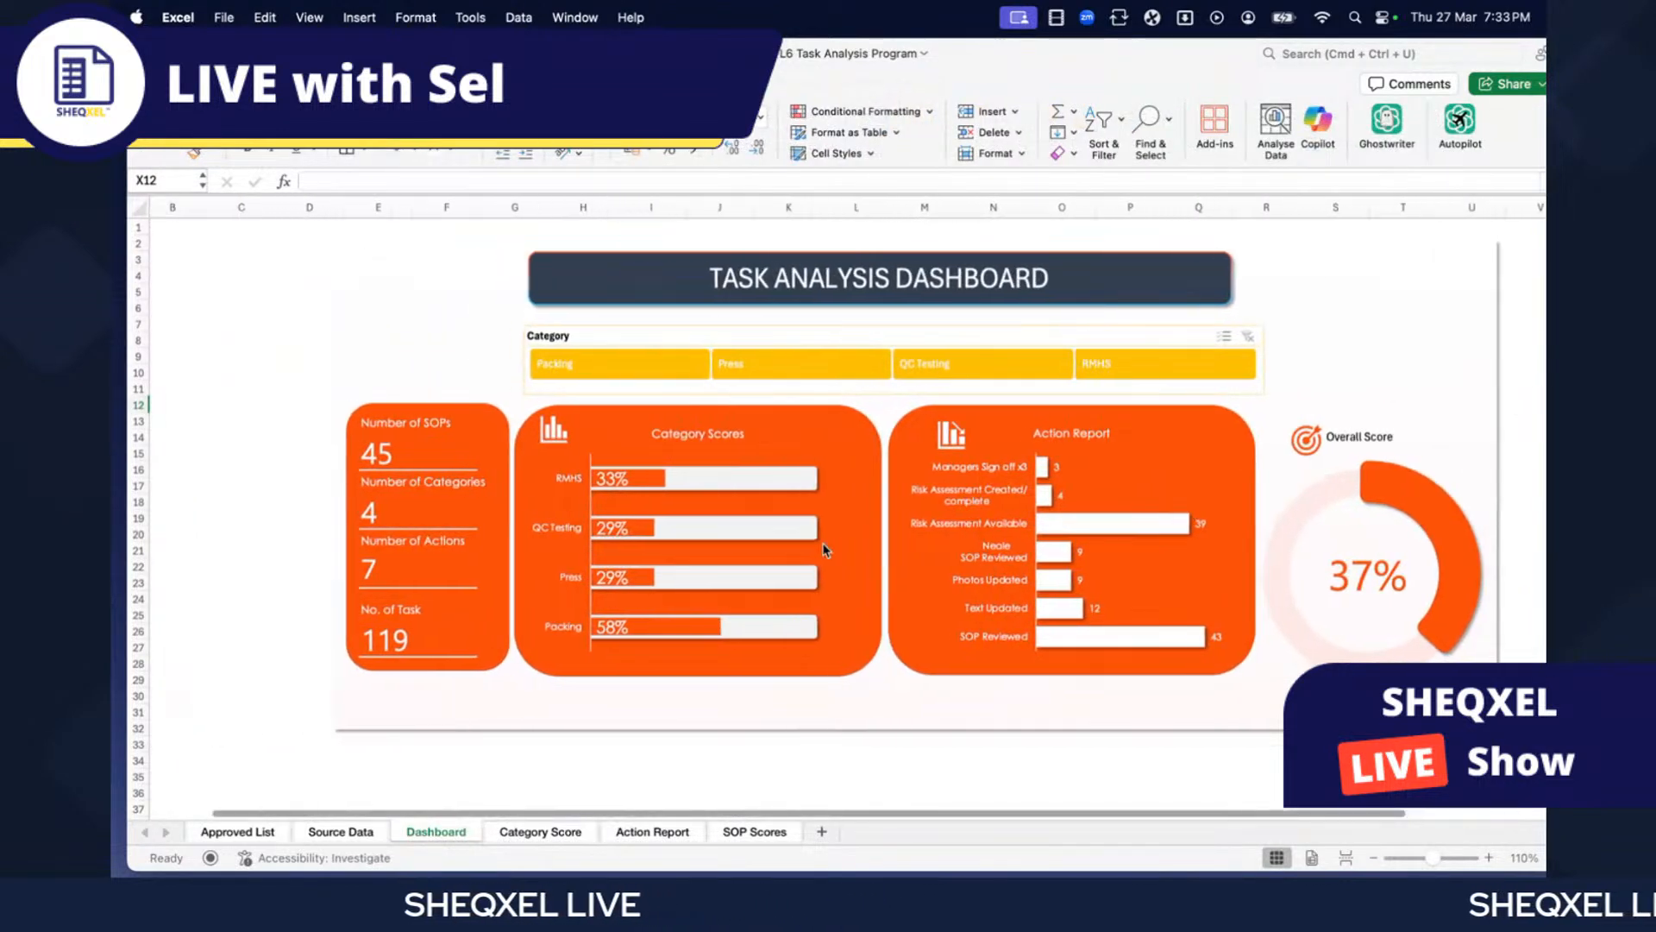
- Try a grey and a blue style on the Category slicer, then reapply the gold style
left_click(343, 340)
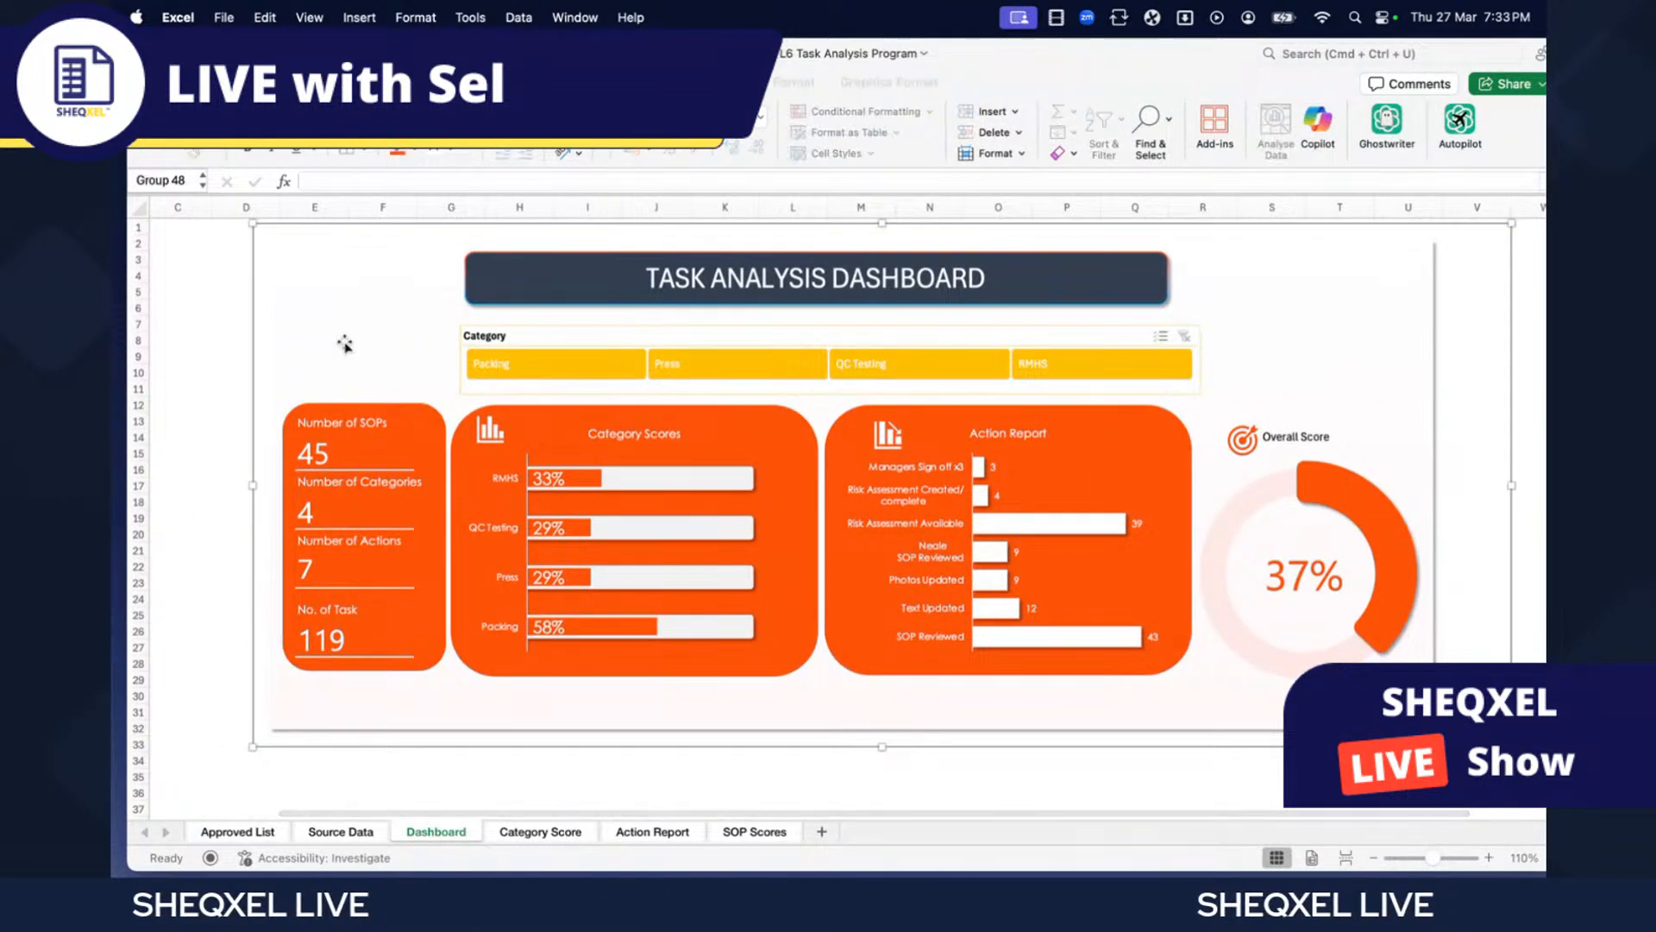
scroll(1190, 341, "right", 2)
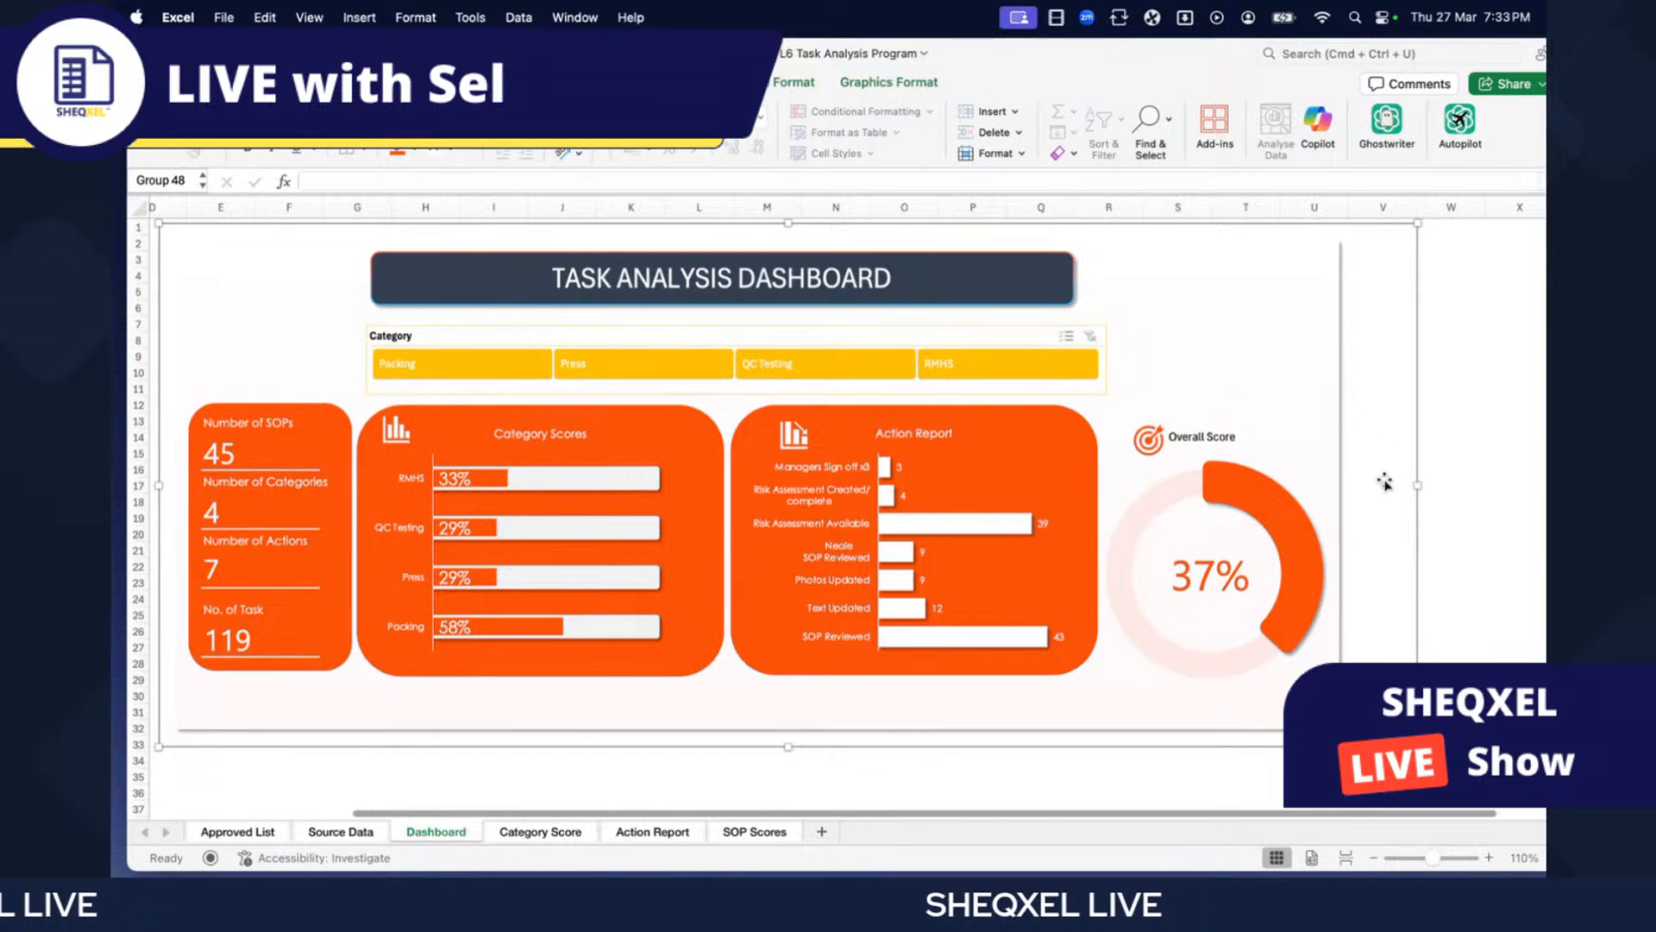
scroll(1385, 481, "left", 1)
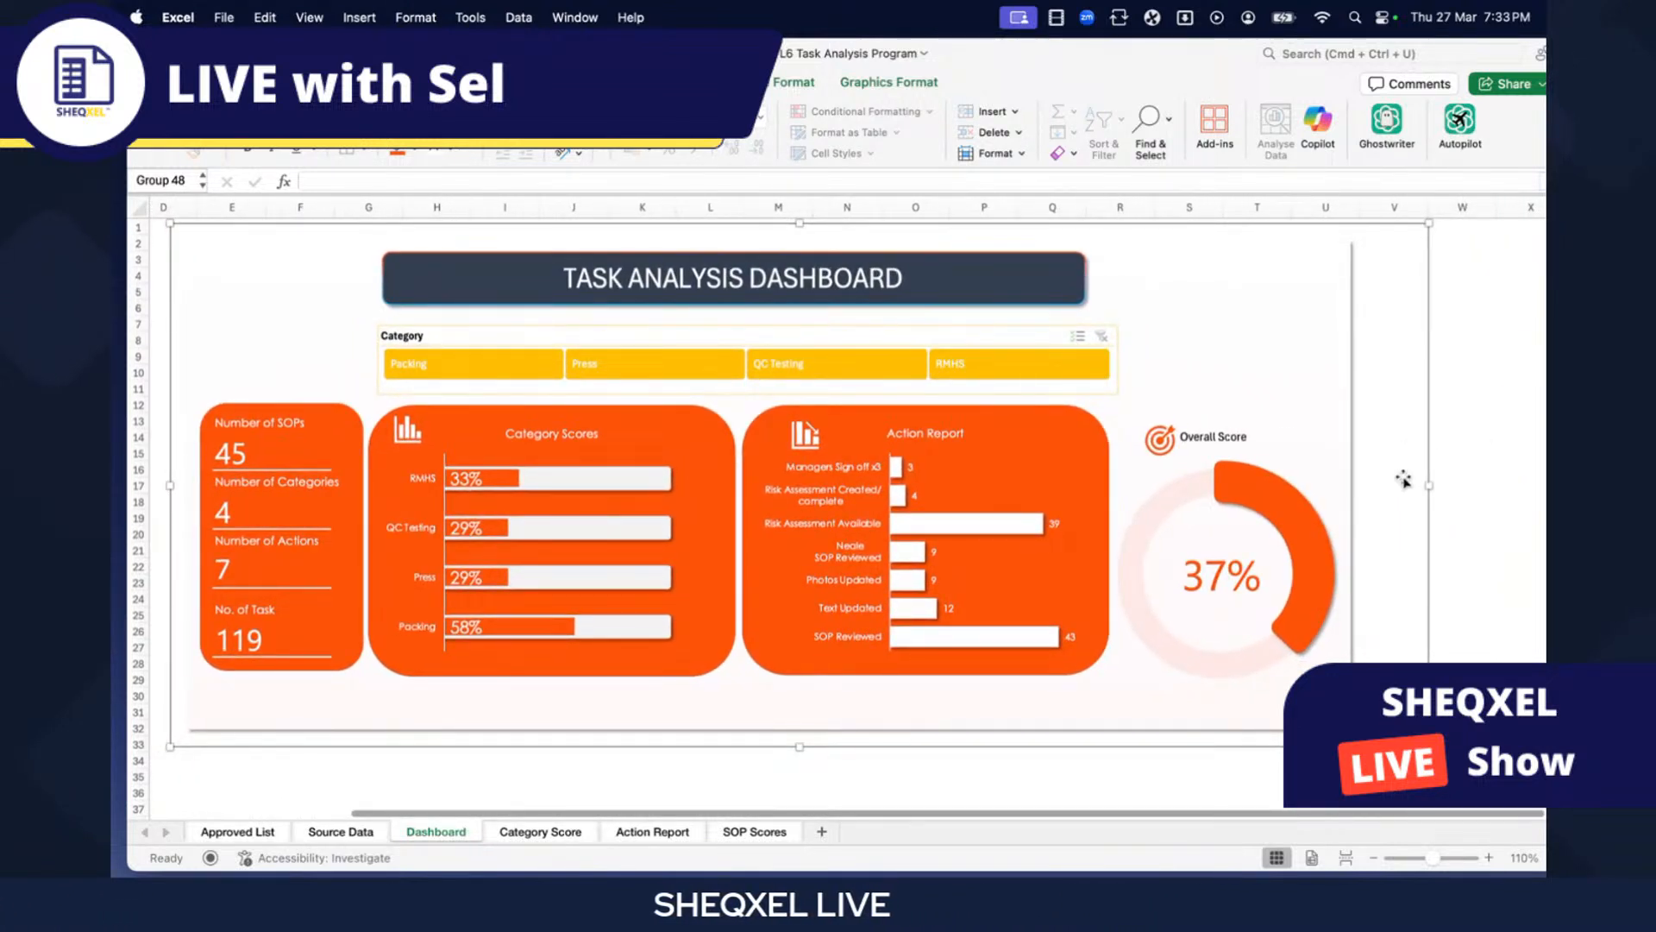
left_click(627, 338)
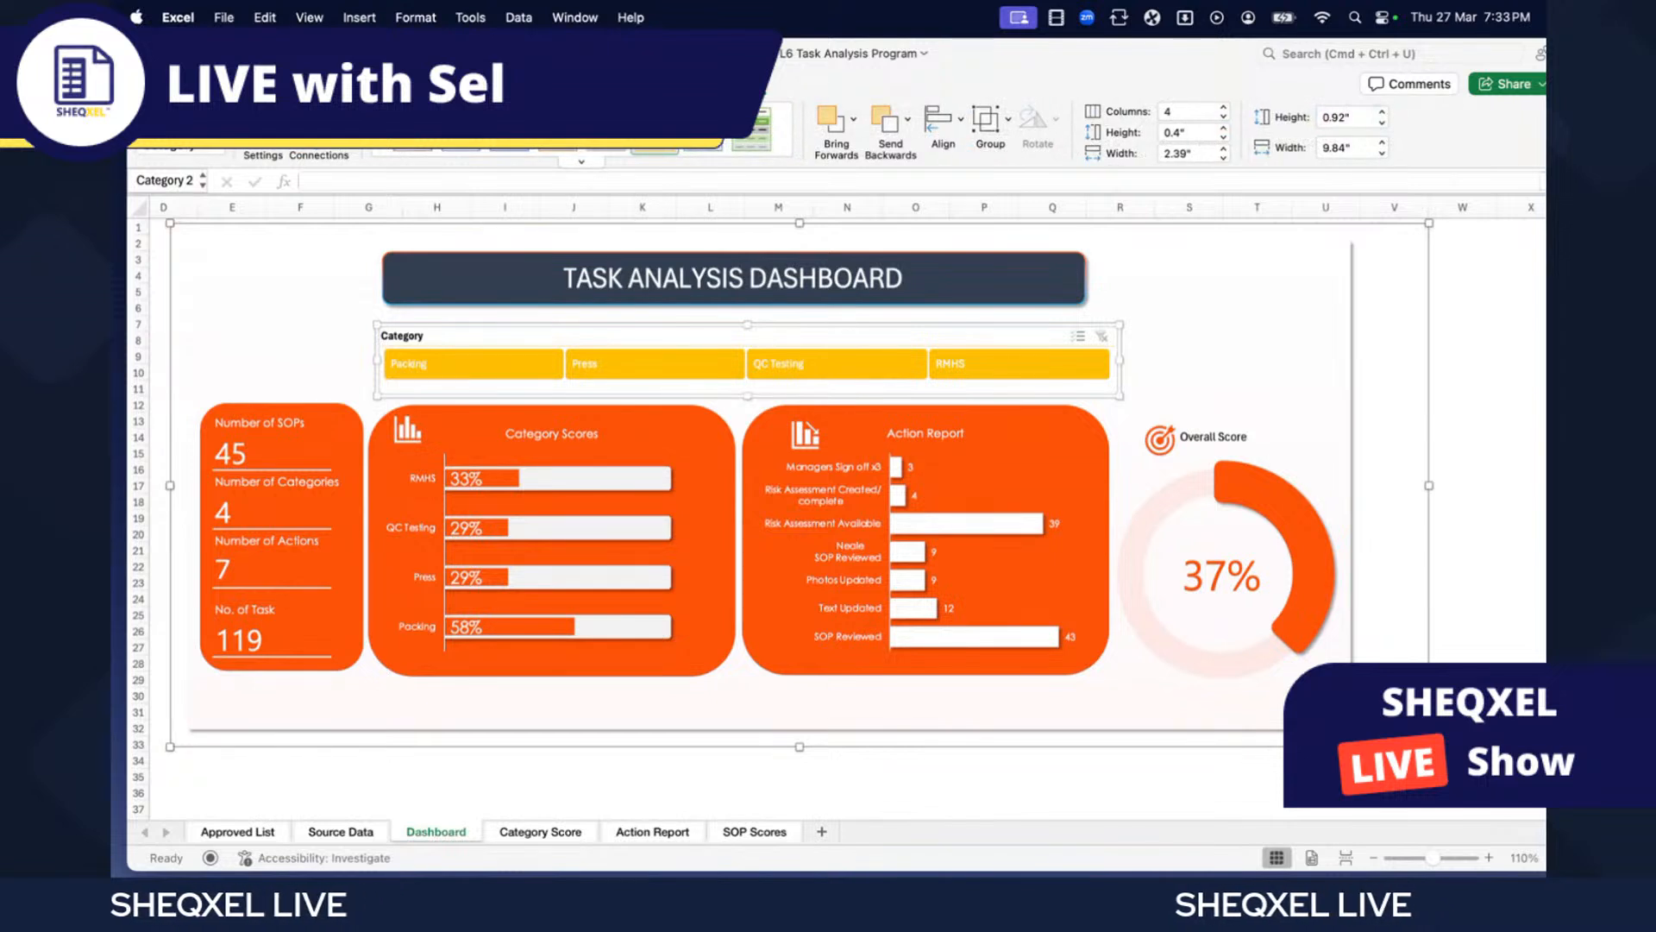
left_click(606, 140)
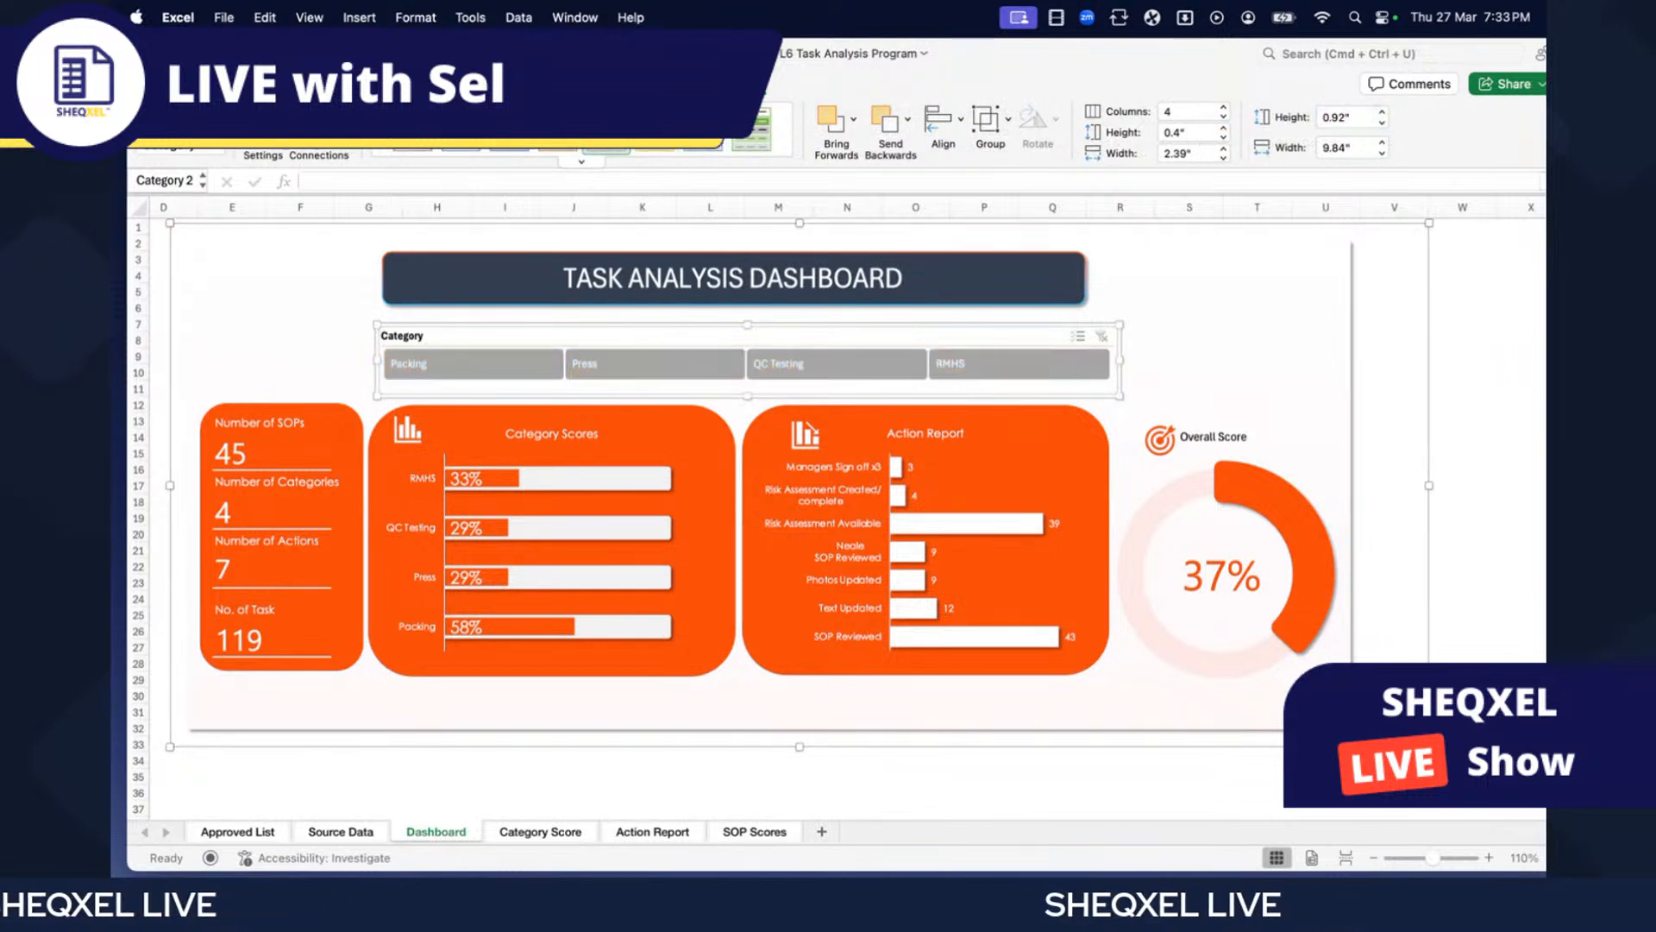
left_click(749, 142)
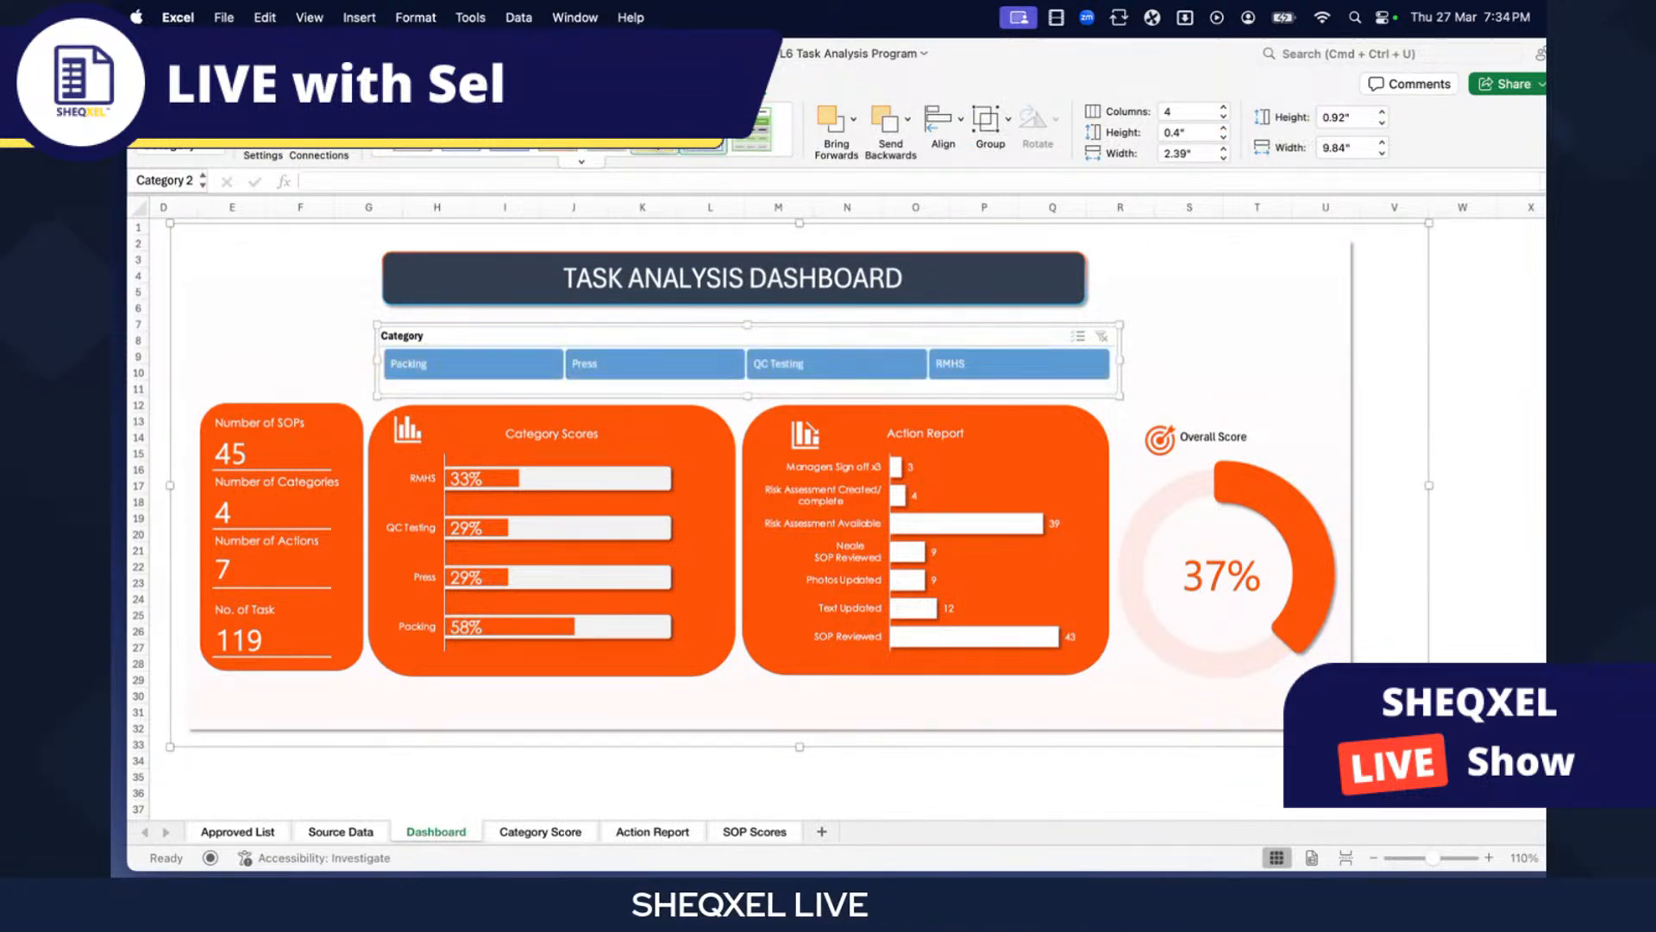
left_click(655, 145)
left_click(850, 789)
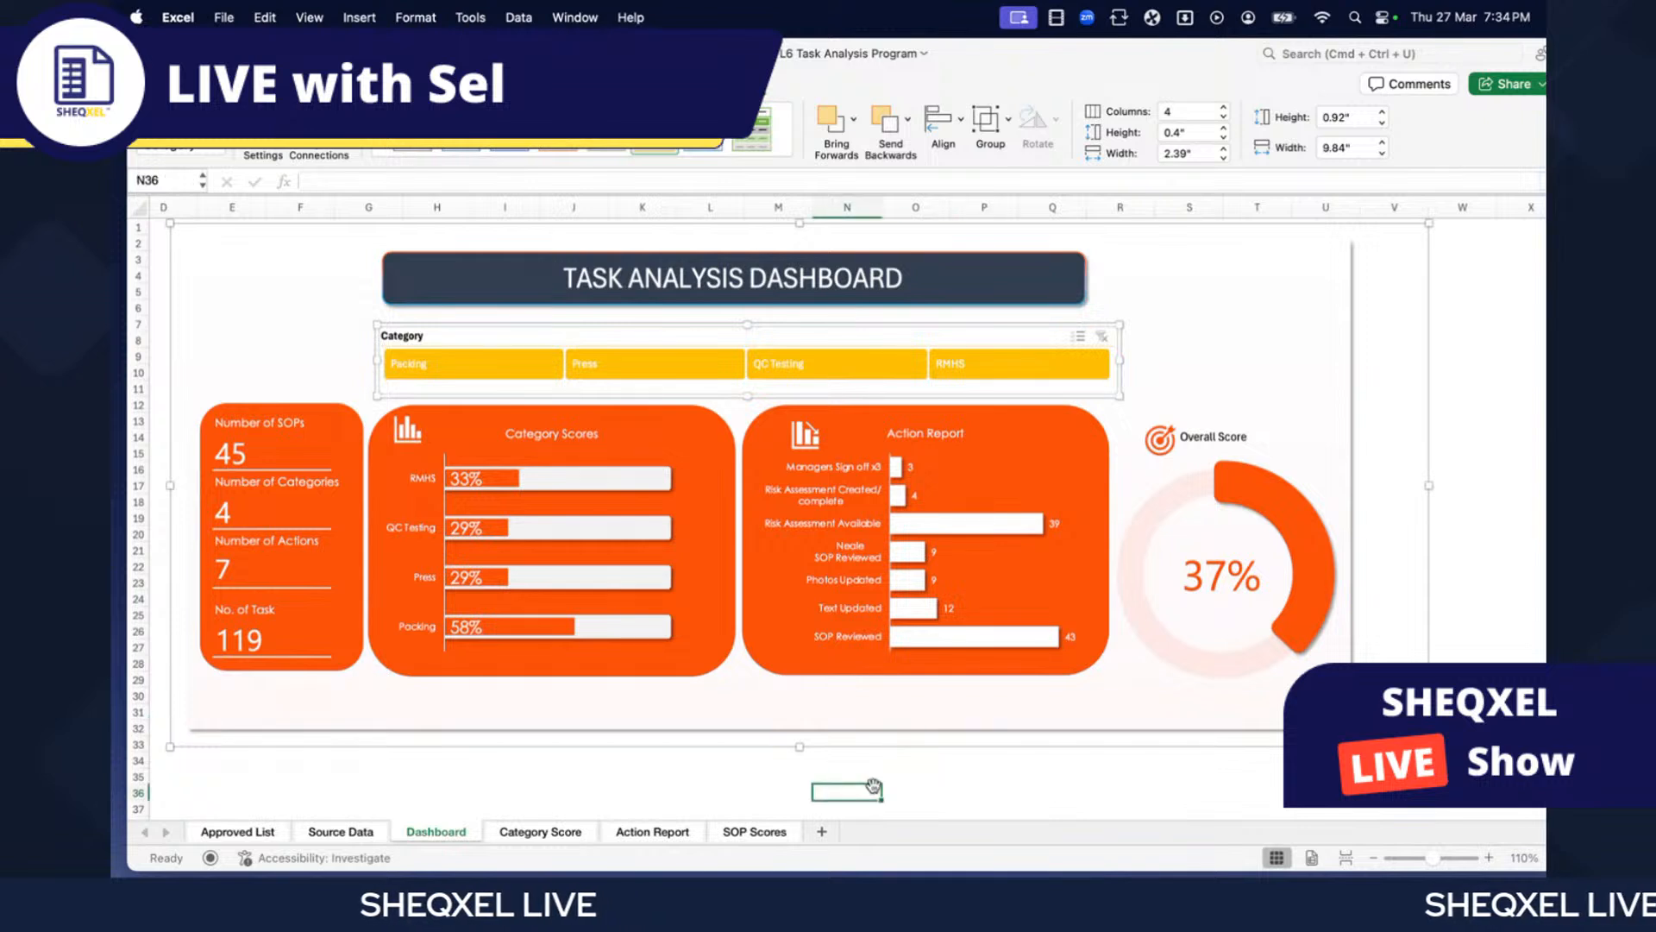
- Test the Category slicer by filtering the dashboard by Packing, Press, QC Testing and RMHS in turn, then clear the filter
left_click(433, 377)
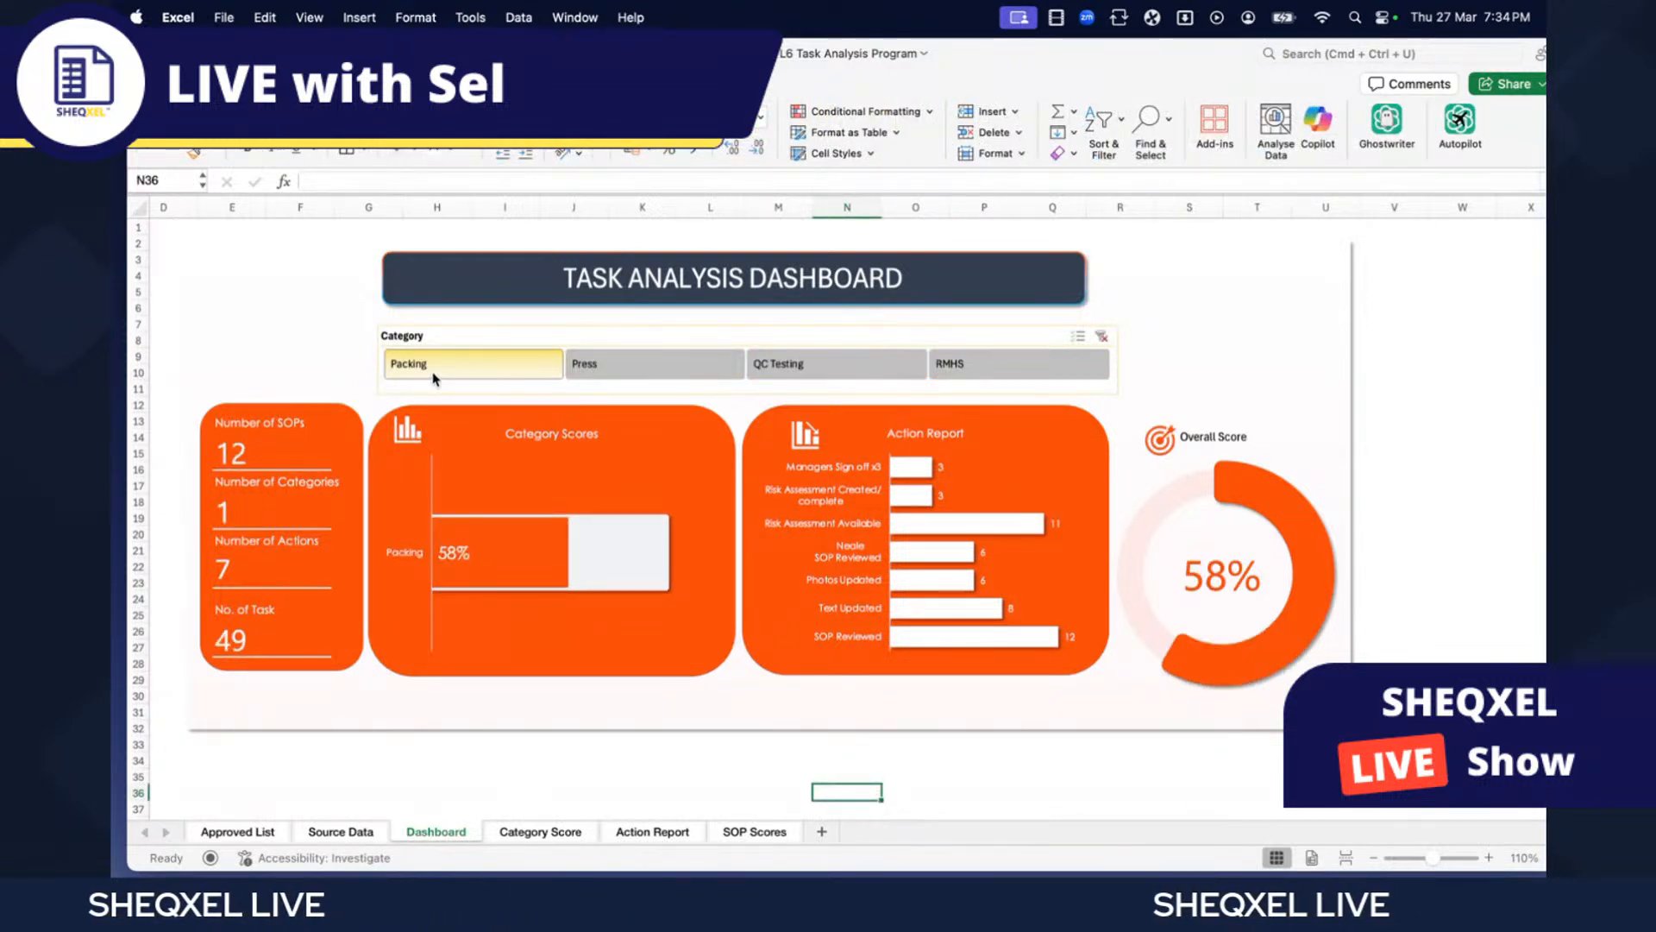
left_click(595, 368)
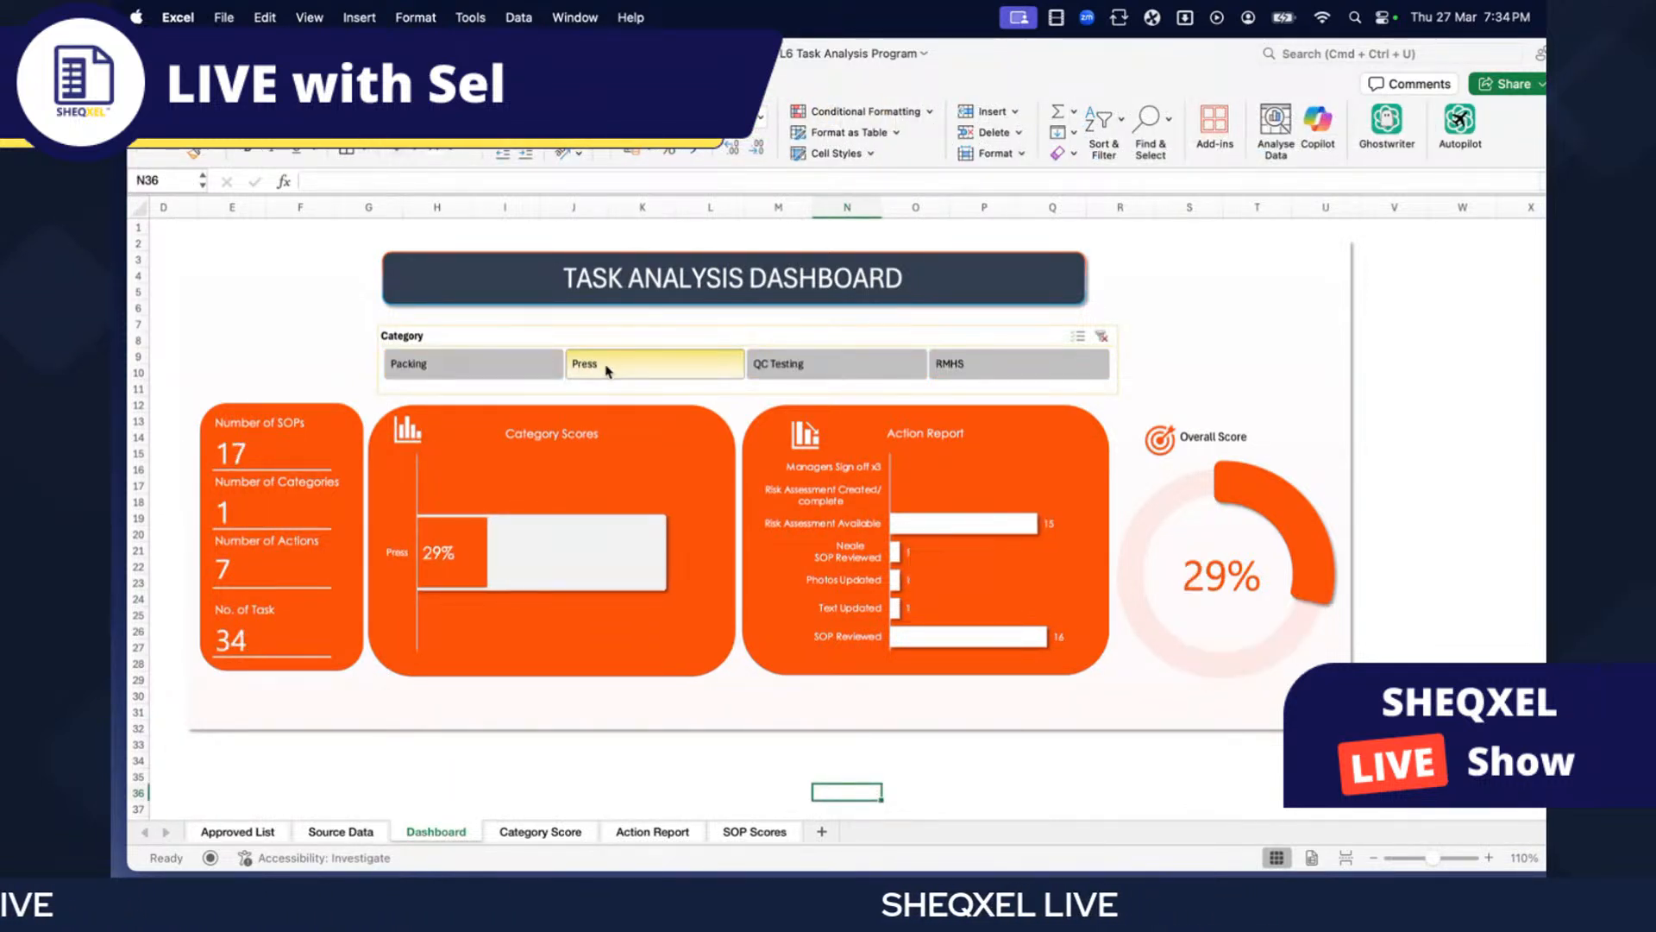
left_click(788, 364)
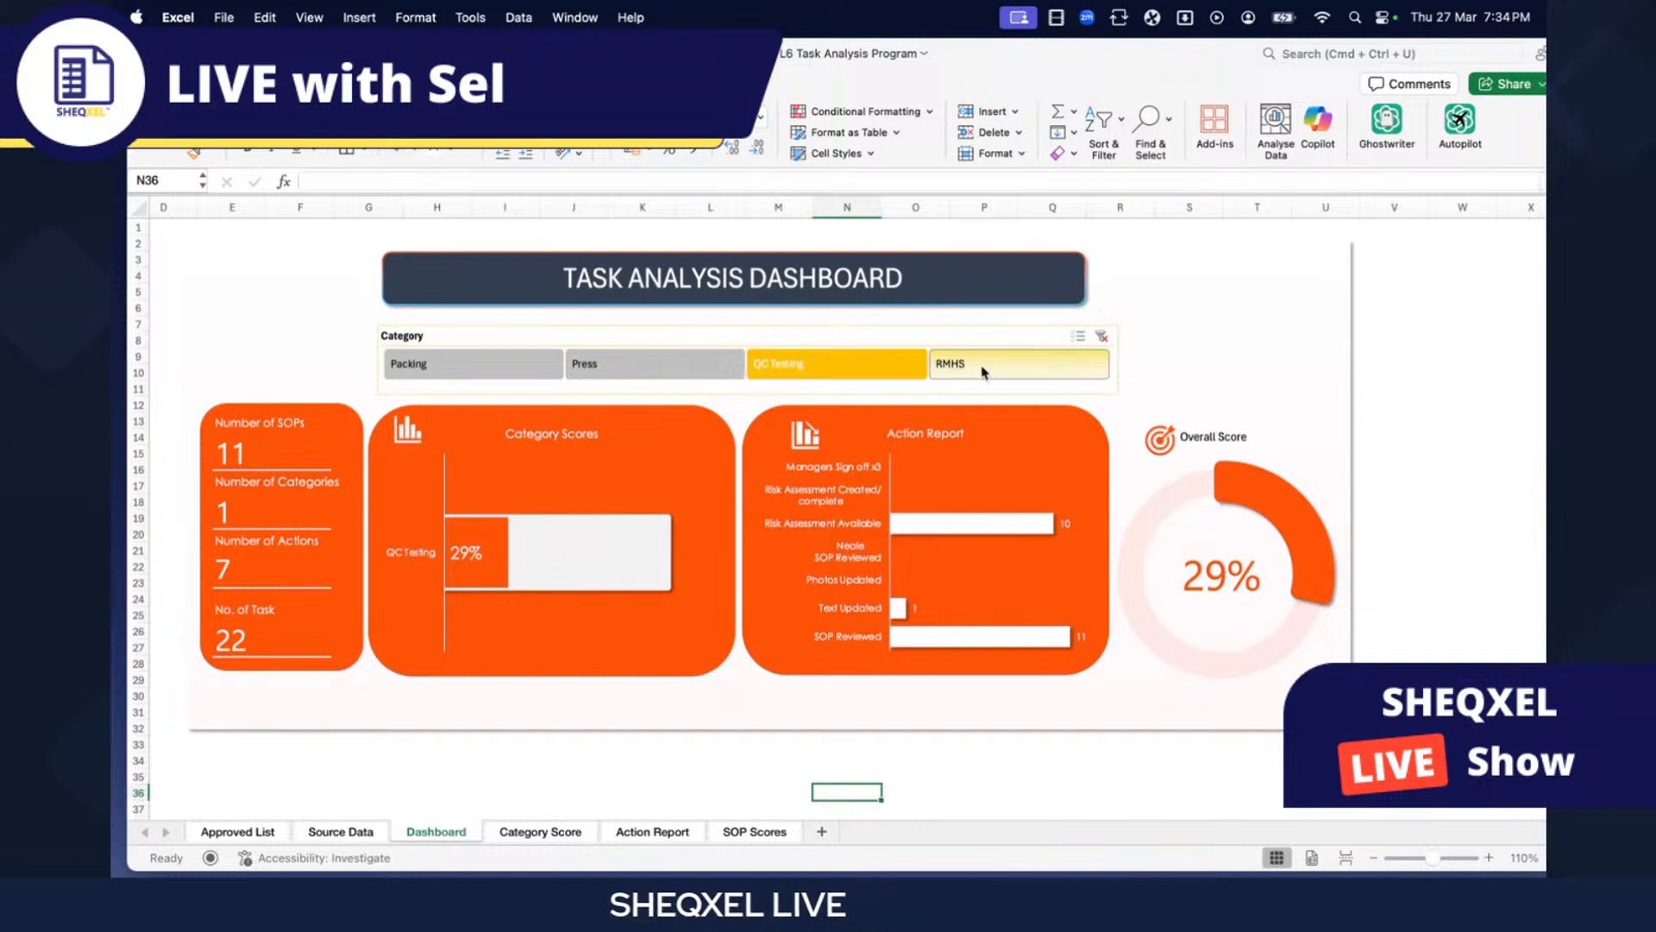
left_click(1027, 369)
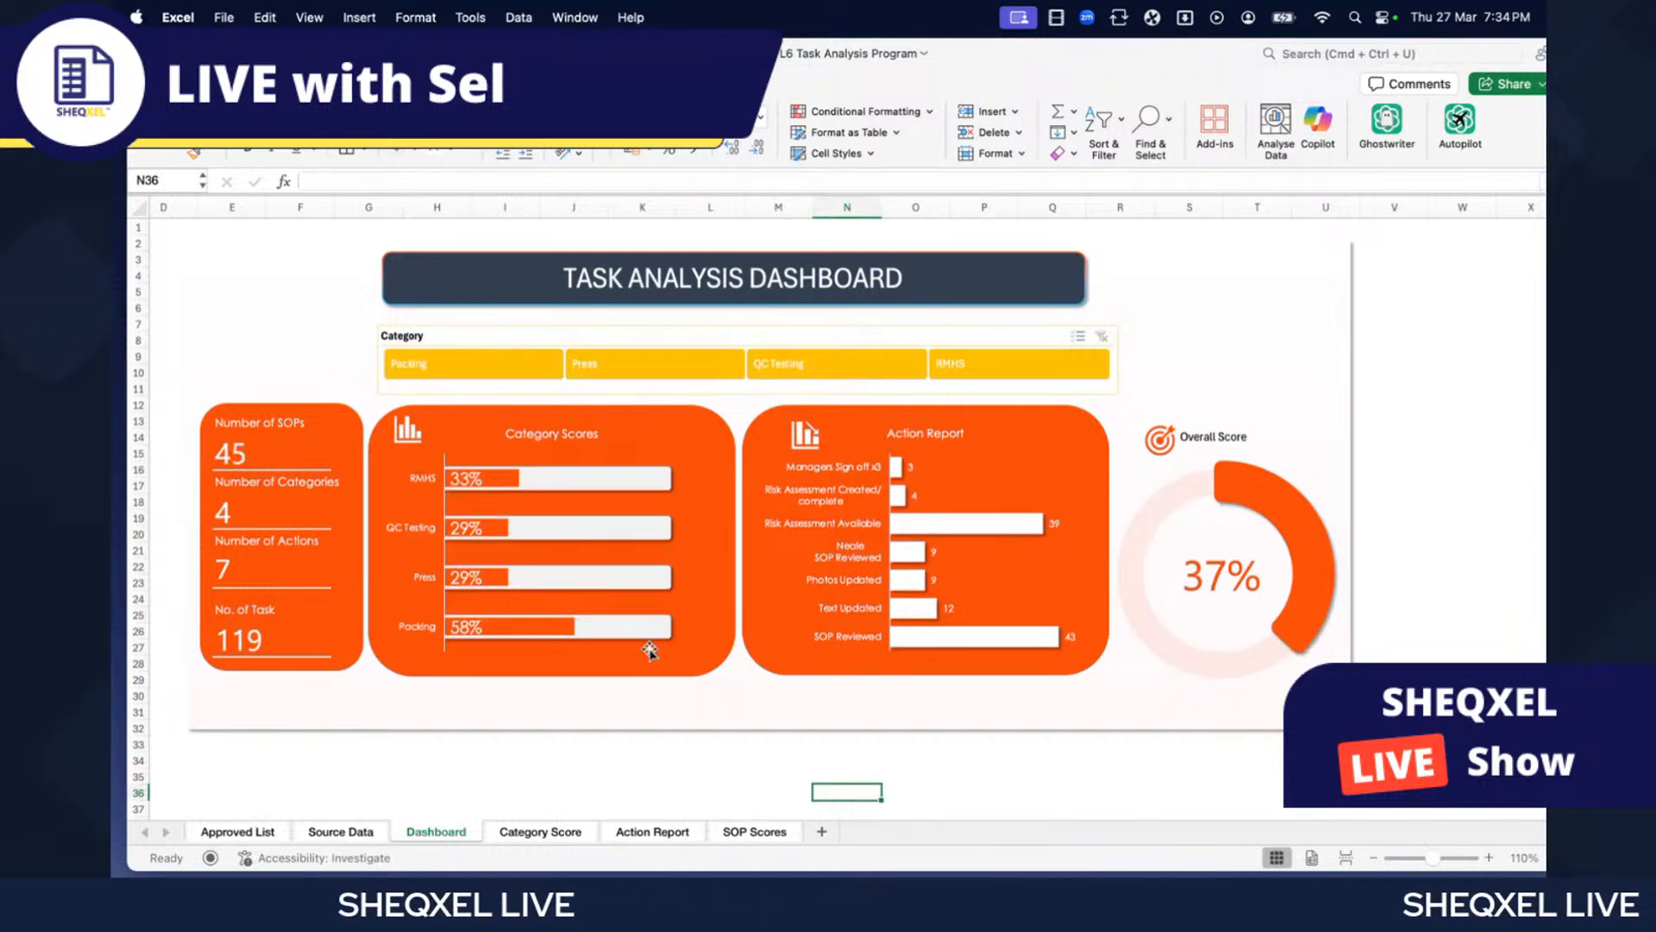
scroll(621, 799, "left", 3)
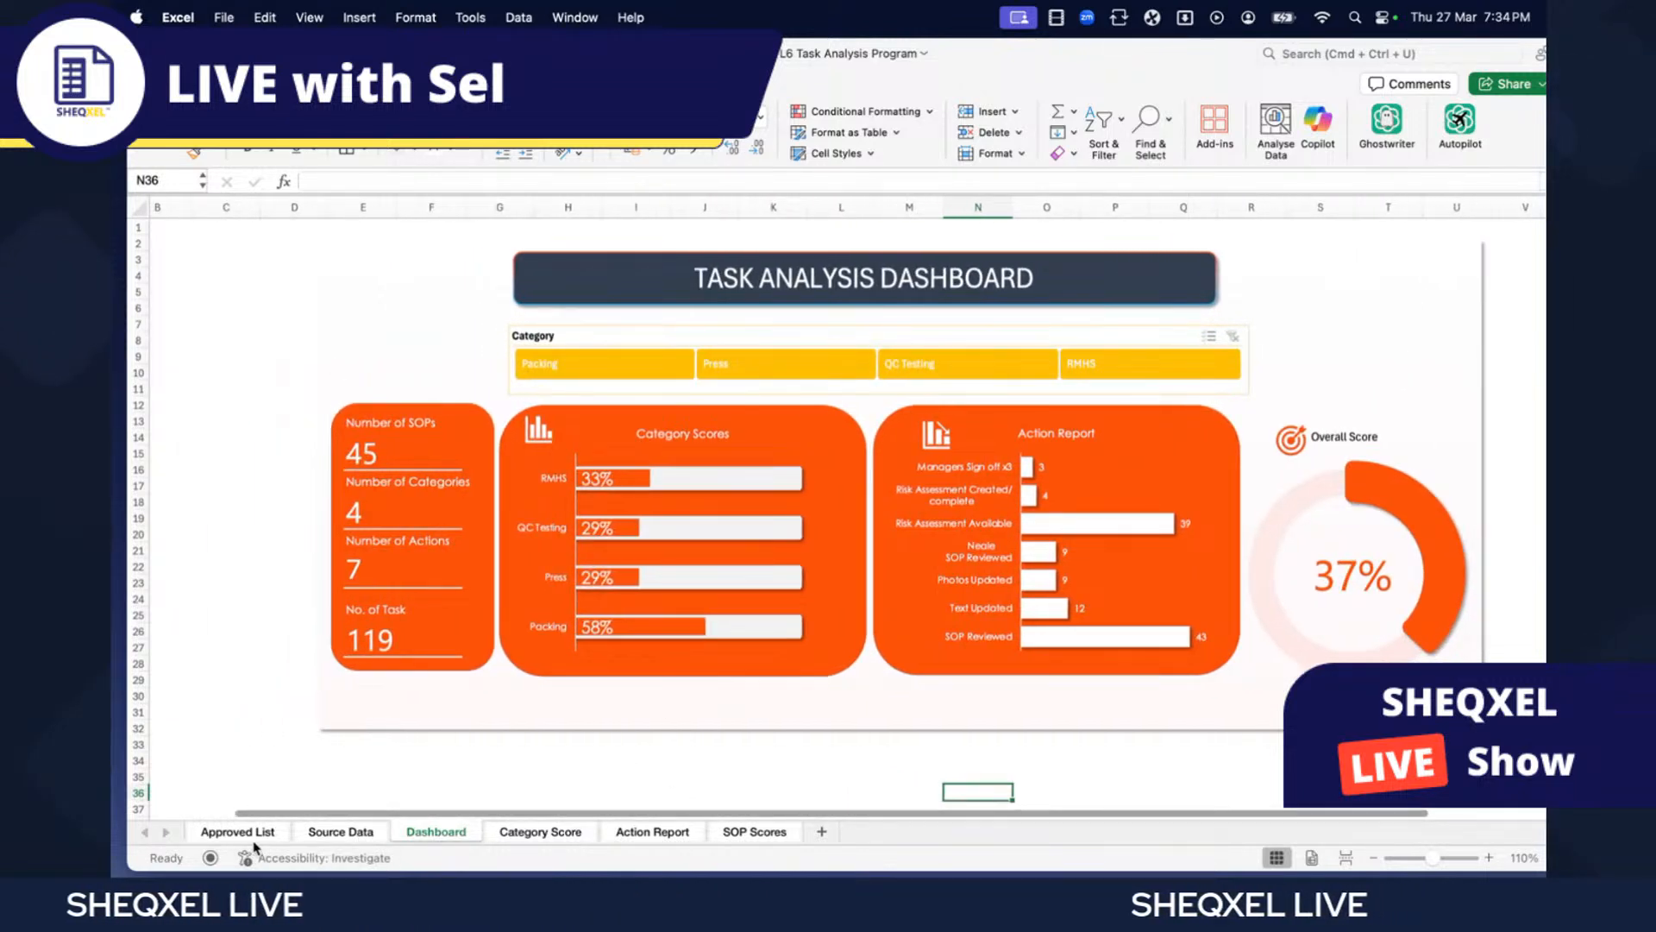
- Review the category list on the Approved List sheet and the full table on the Source Data sheet down to its last rows
left_click(255, 837)
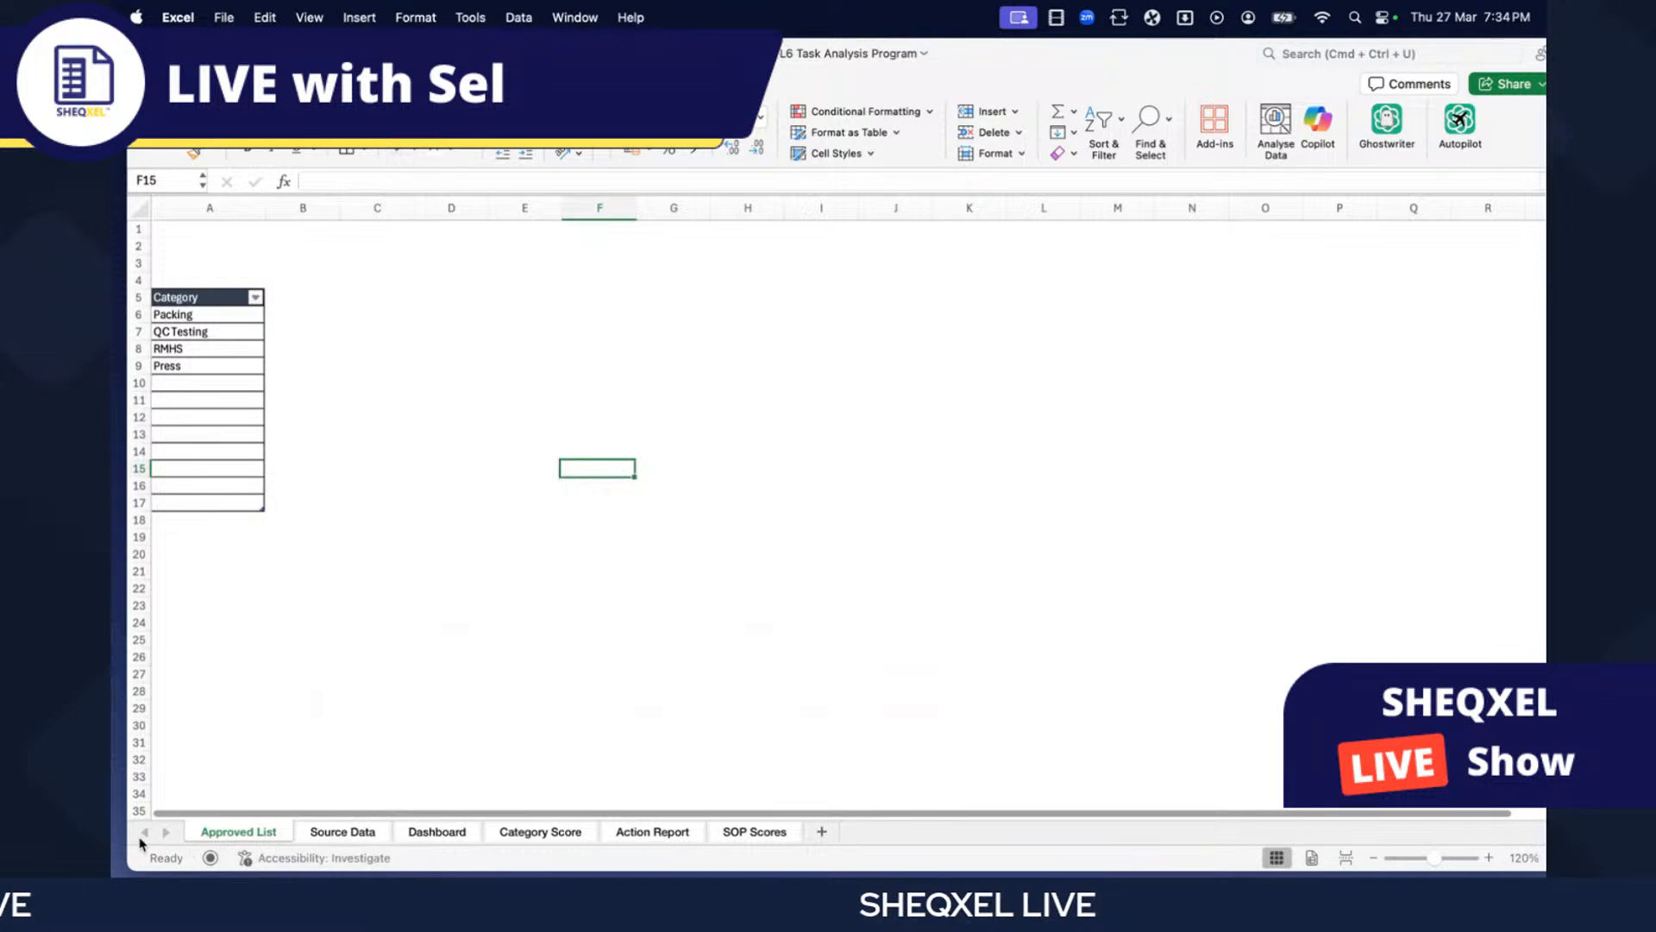
left_click(328, 832)
scroll(418, 728, "down", 5)
scroll(518, 713, "up", 5)
scroll(535, 716, "right", 3)
scroll(552, 720, "left", 3)
scroll(554, 721, "down", 10)
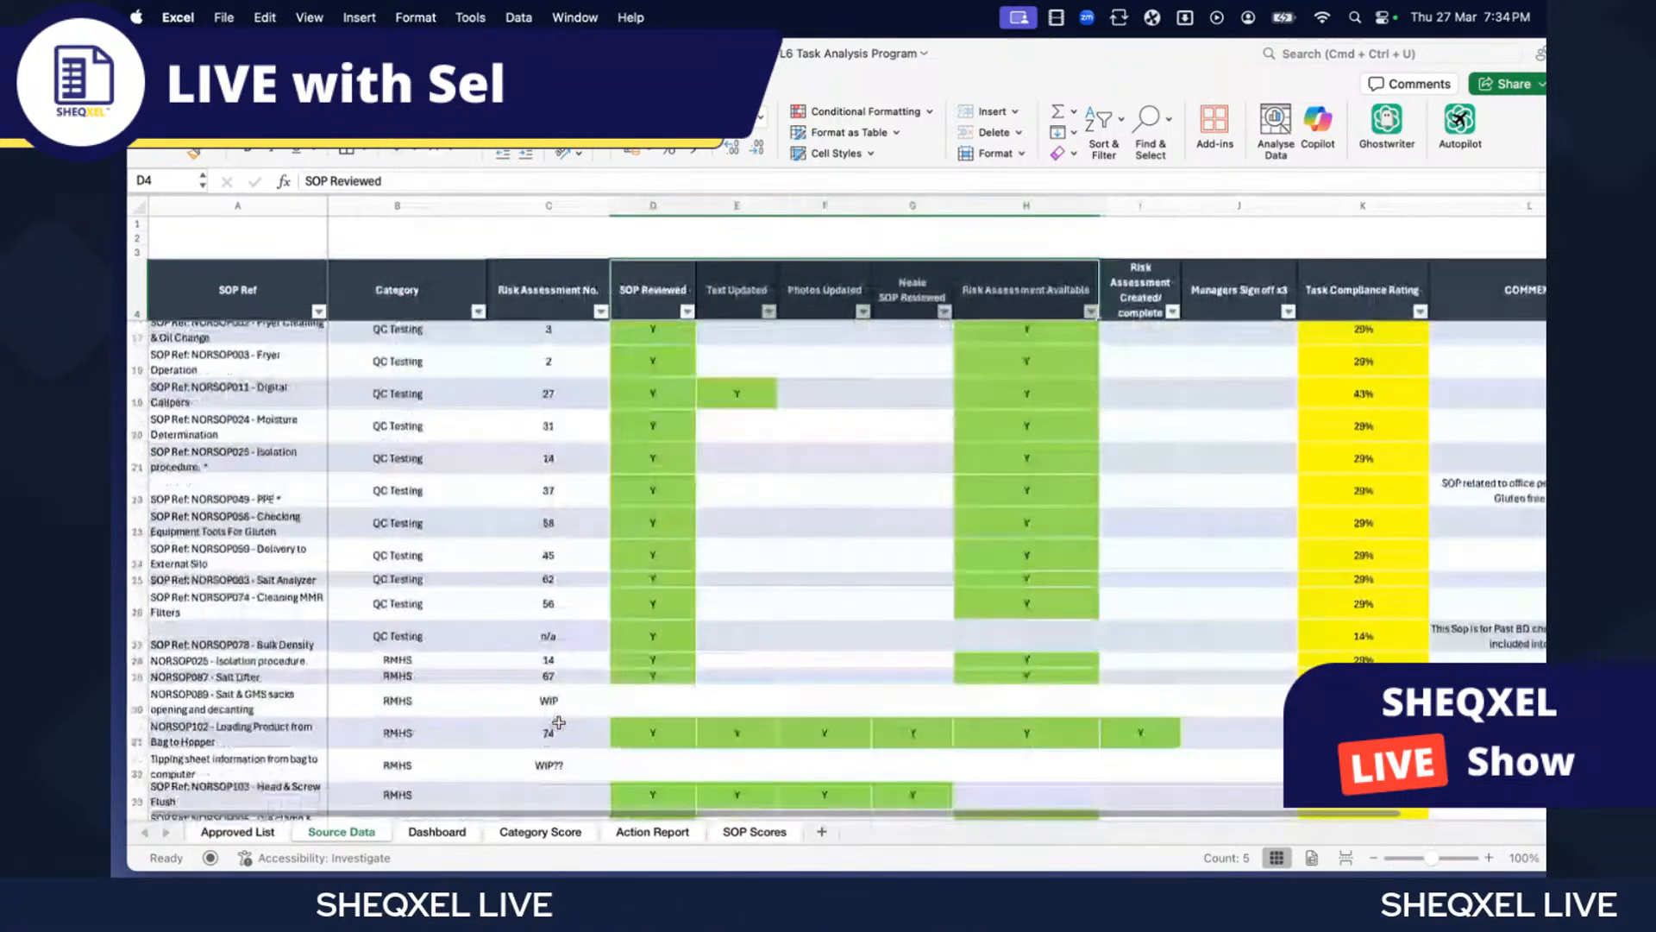
scroll(559, 722, "right", 2)
scroll(557, 721, "left", 2)
scroll(556, 716, "down", 5)
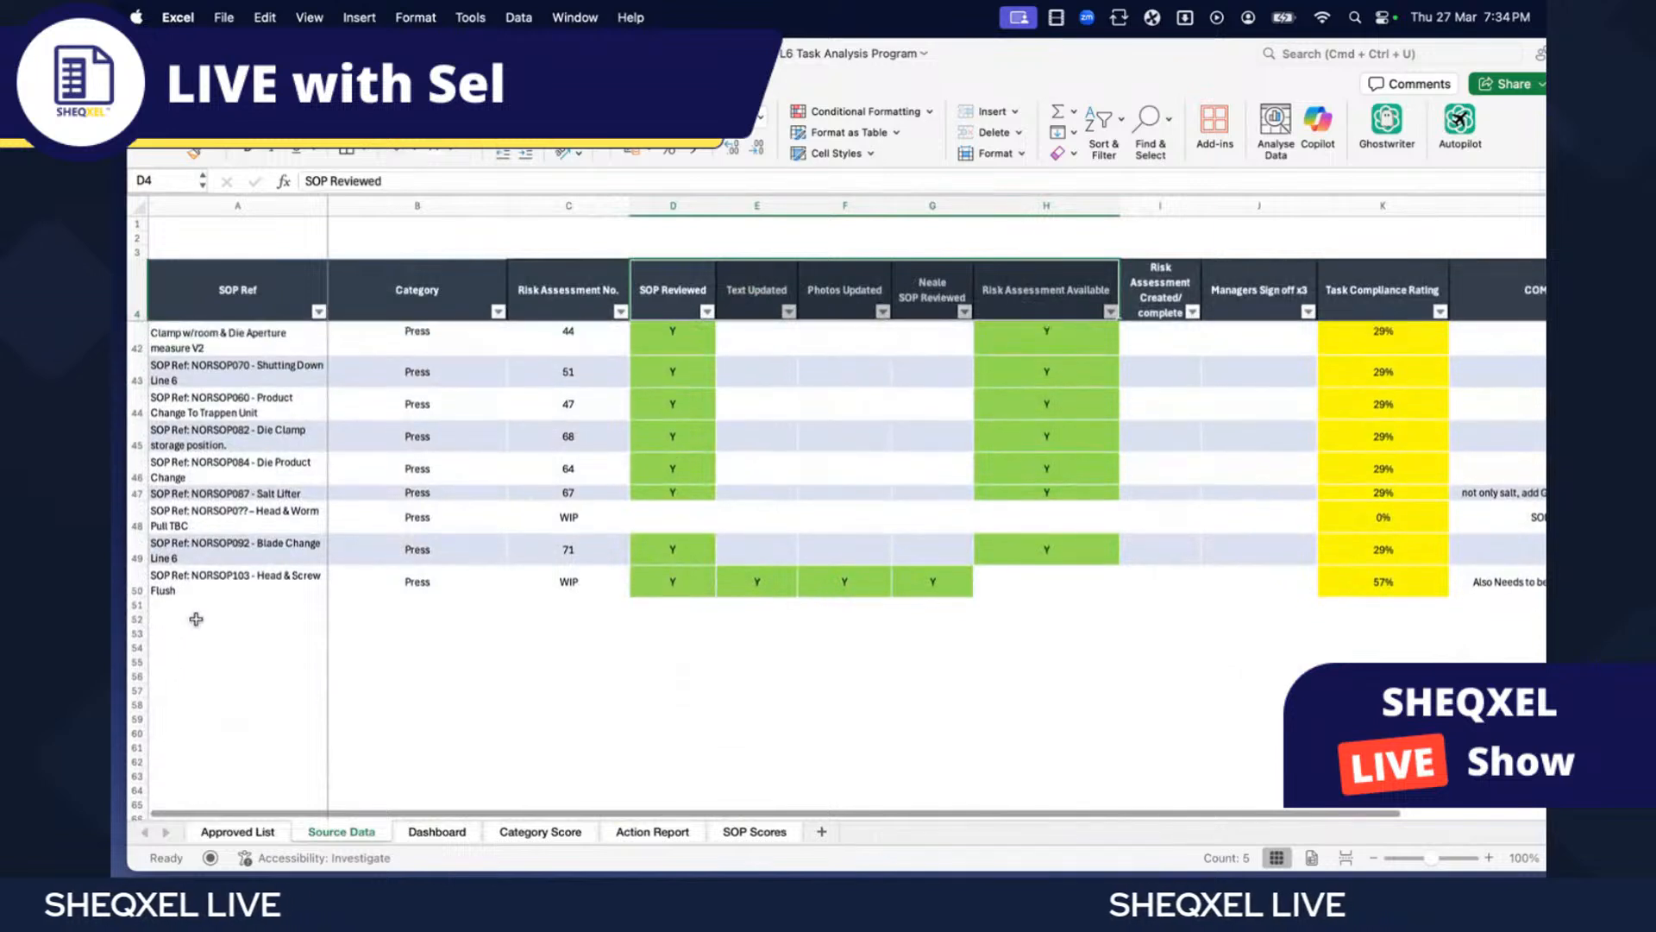
- Extend the Source Data table downward with blank rows, first to row 60 and then to row 72
left_click(662, 632)
scroll(680, 639, "right", 4)
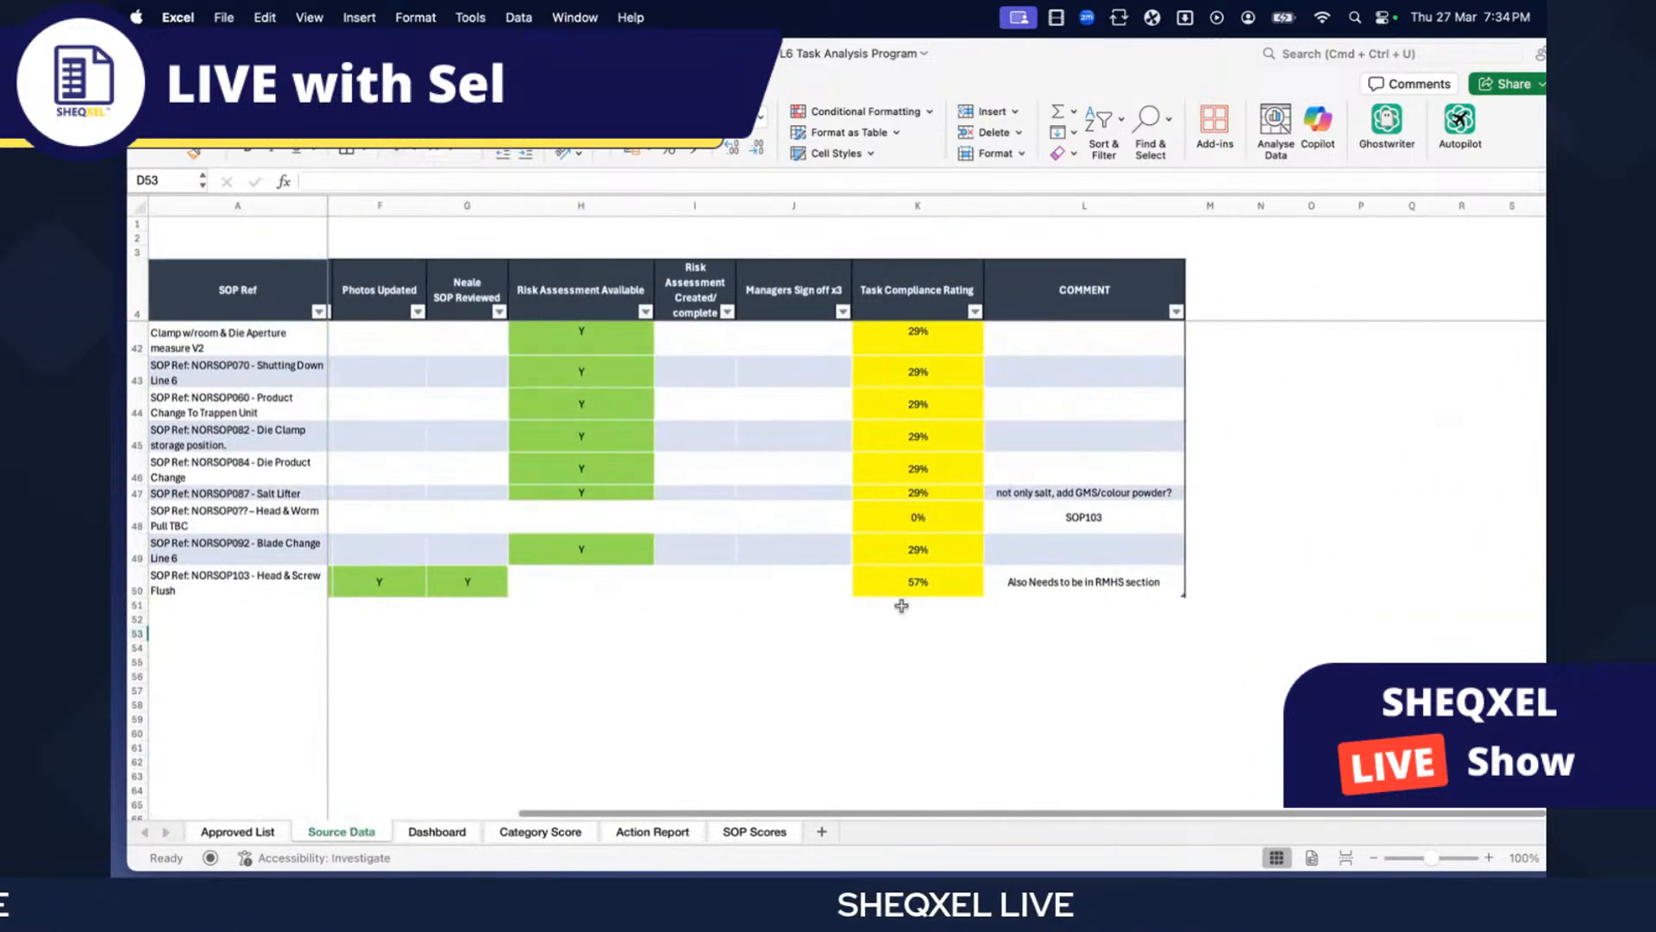
left_click_drag(1183, 592, 1194, 742)
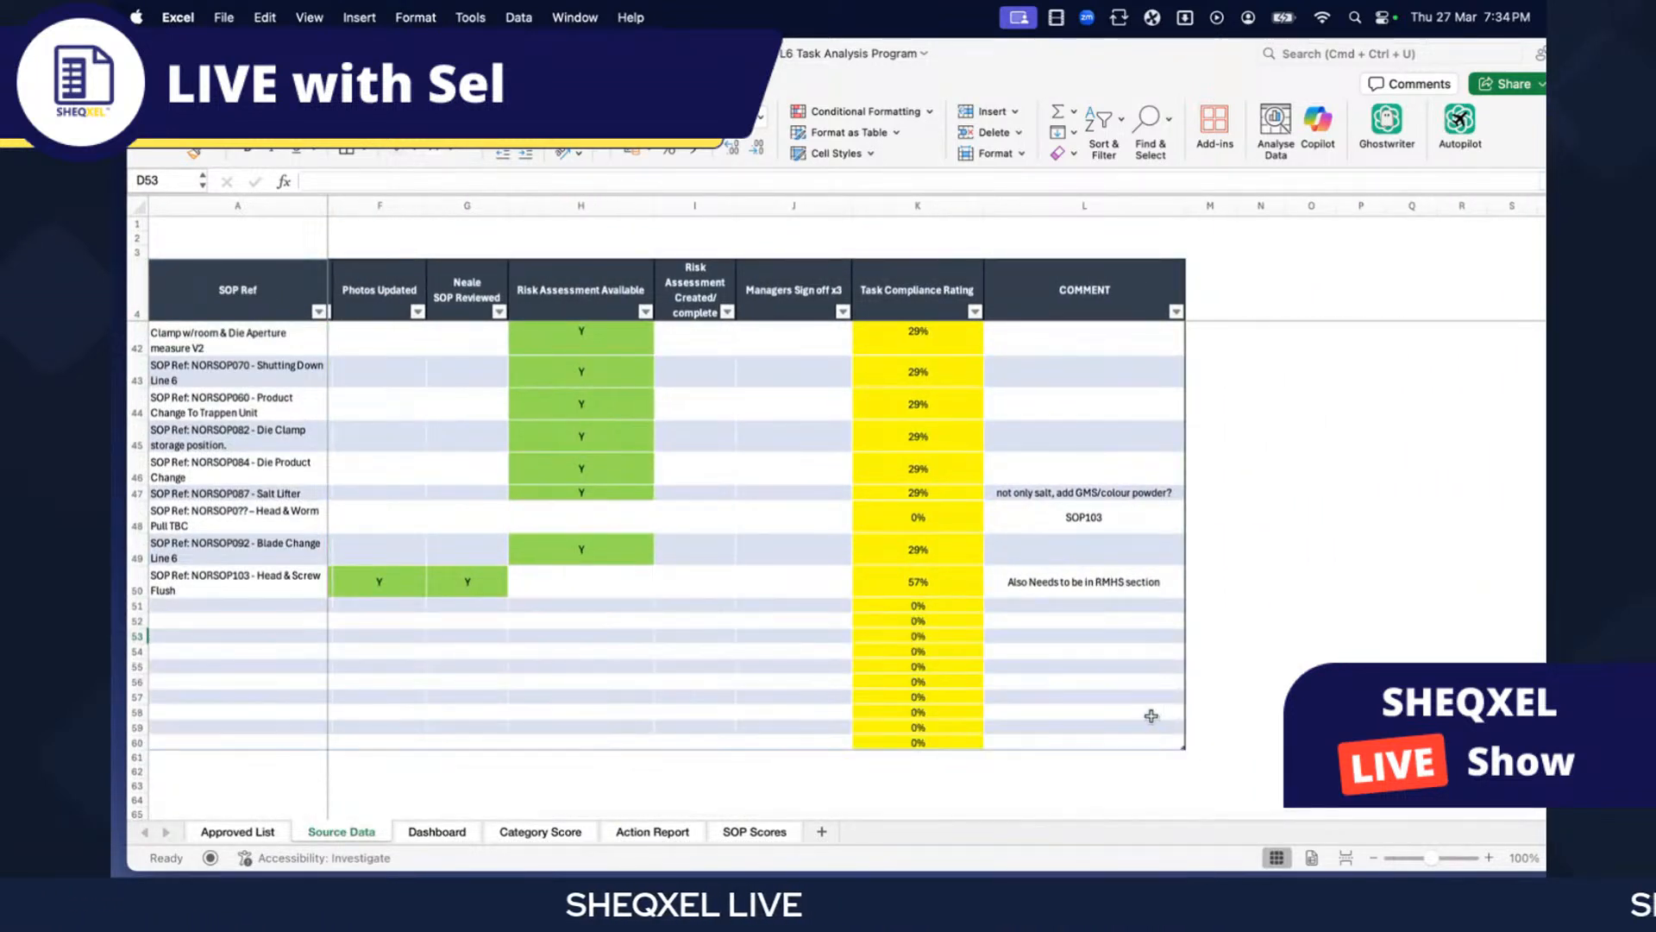
scroll(1148, 713, "down", 5)
left_click_drag(1186, 587, 1184, 768)
- Check the extended Source Data table from its first to its last rows, then enlarge it down to row 250
scroll(934, 610, "left", 4)
scroll(936, 610, "up", 15)
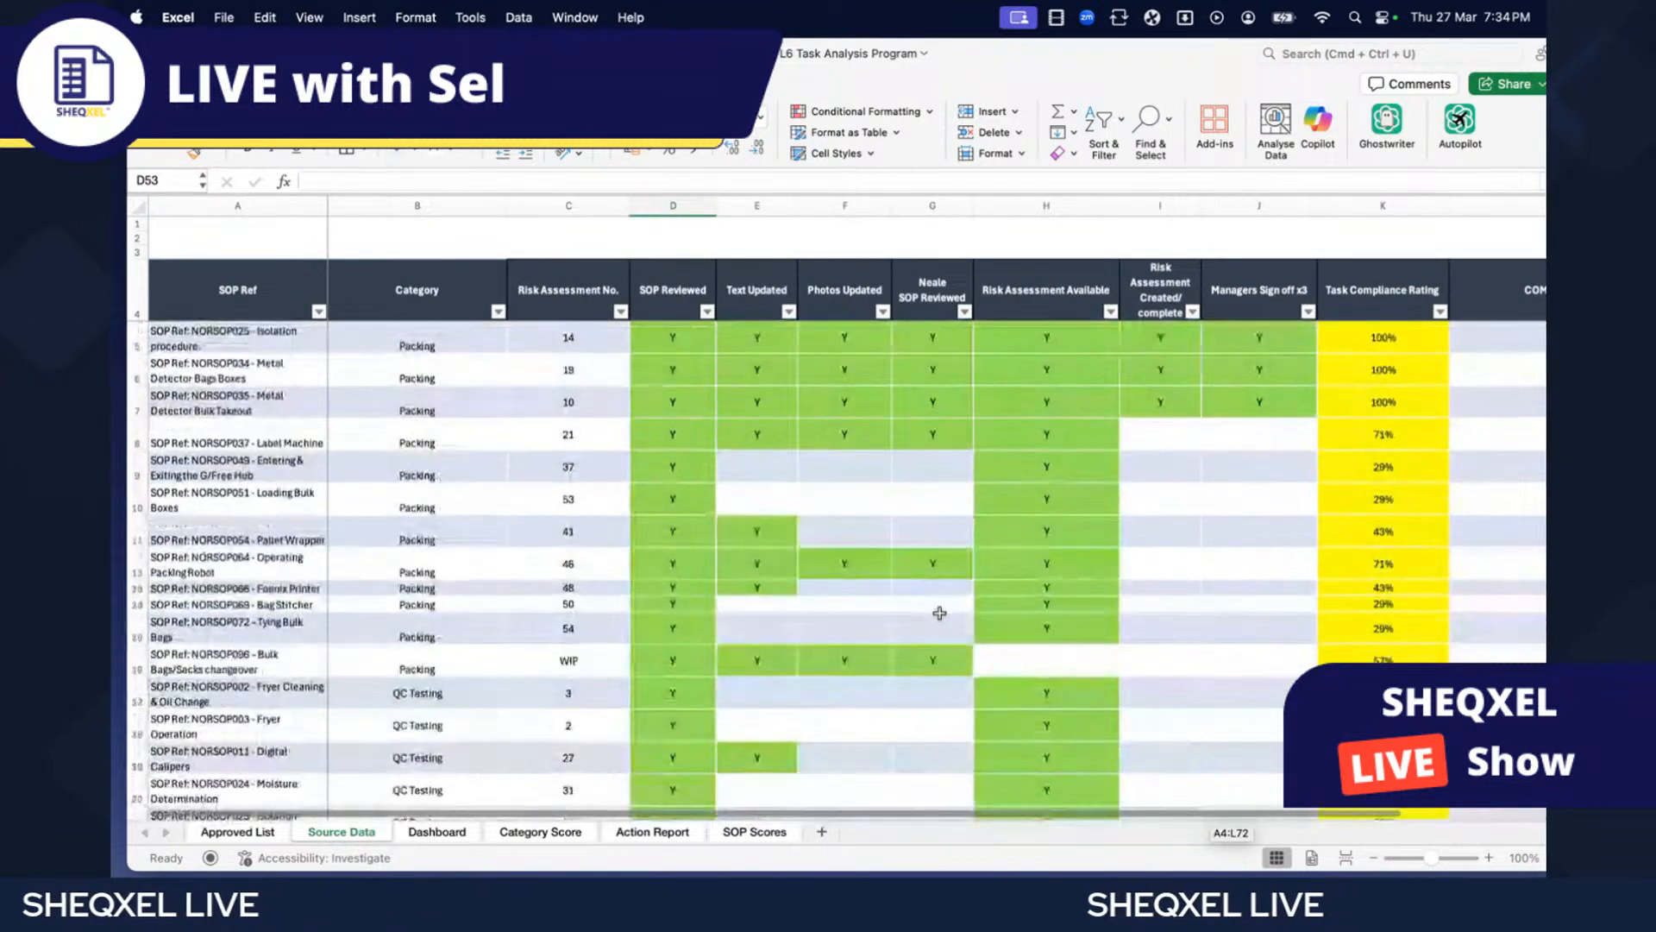
scroll(940, 611, "right", 4)
scroll(940, 611, "left", 4)
scroll(942, 608, "down", 15)
scroll(946, 603, "right", 1)
scroll(946, 602, "right", 1)
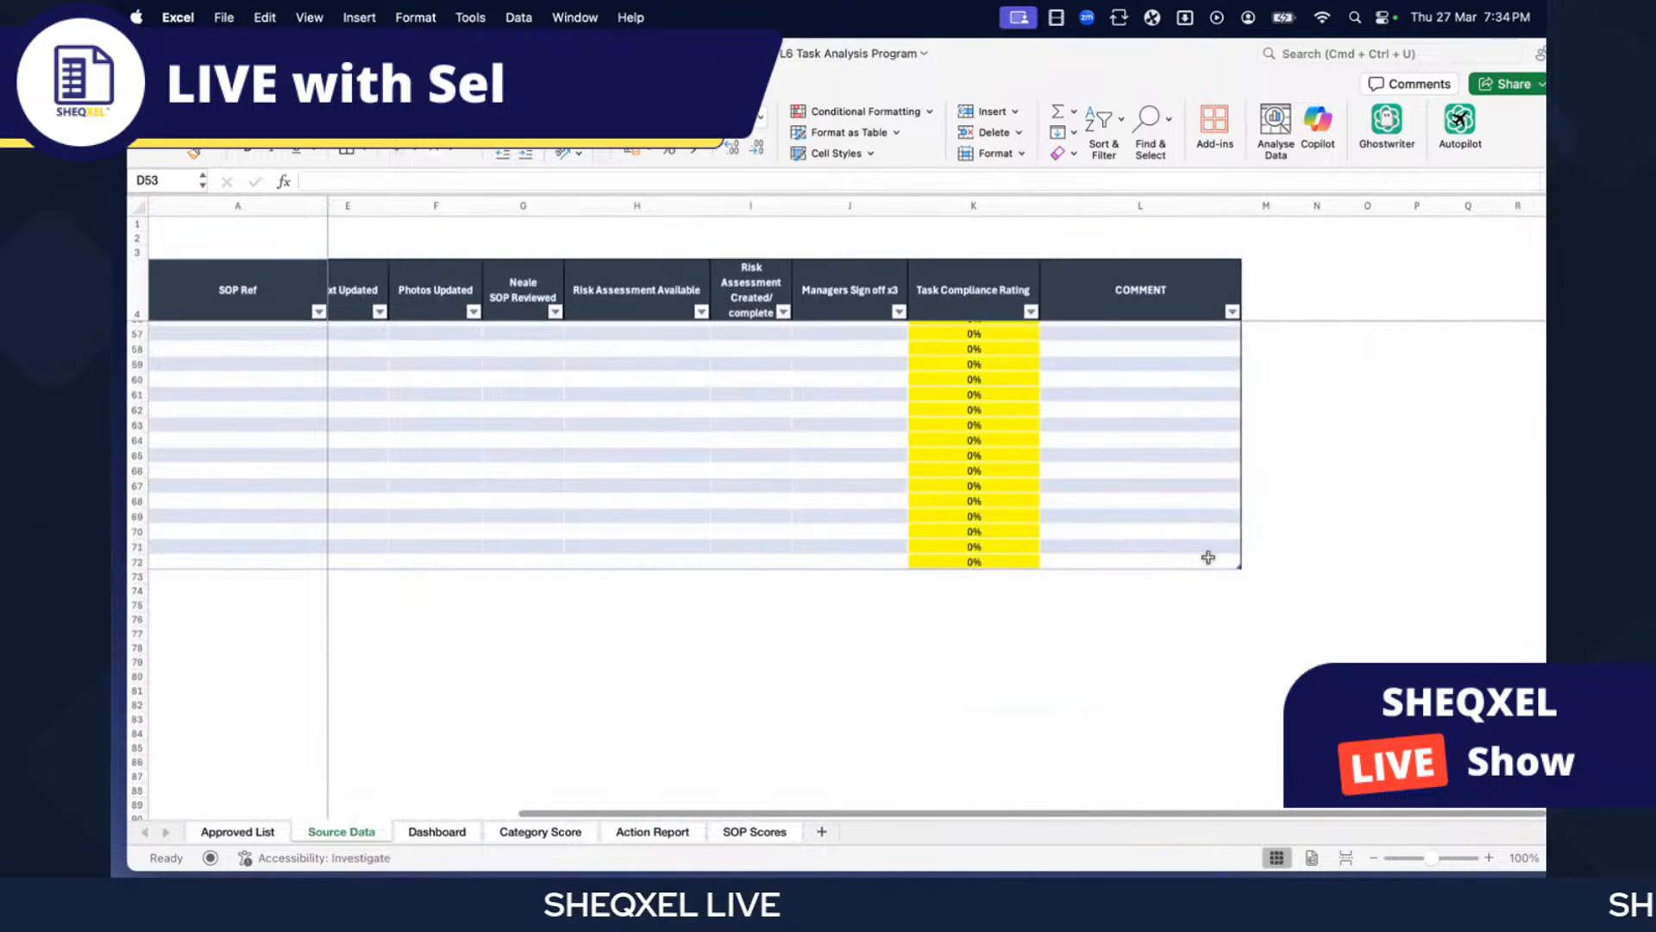
left_click_drag(1236, 562, 1205, 666)
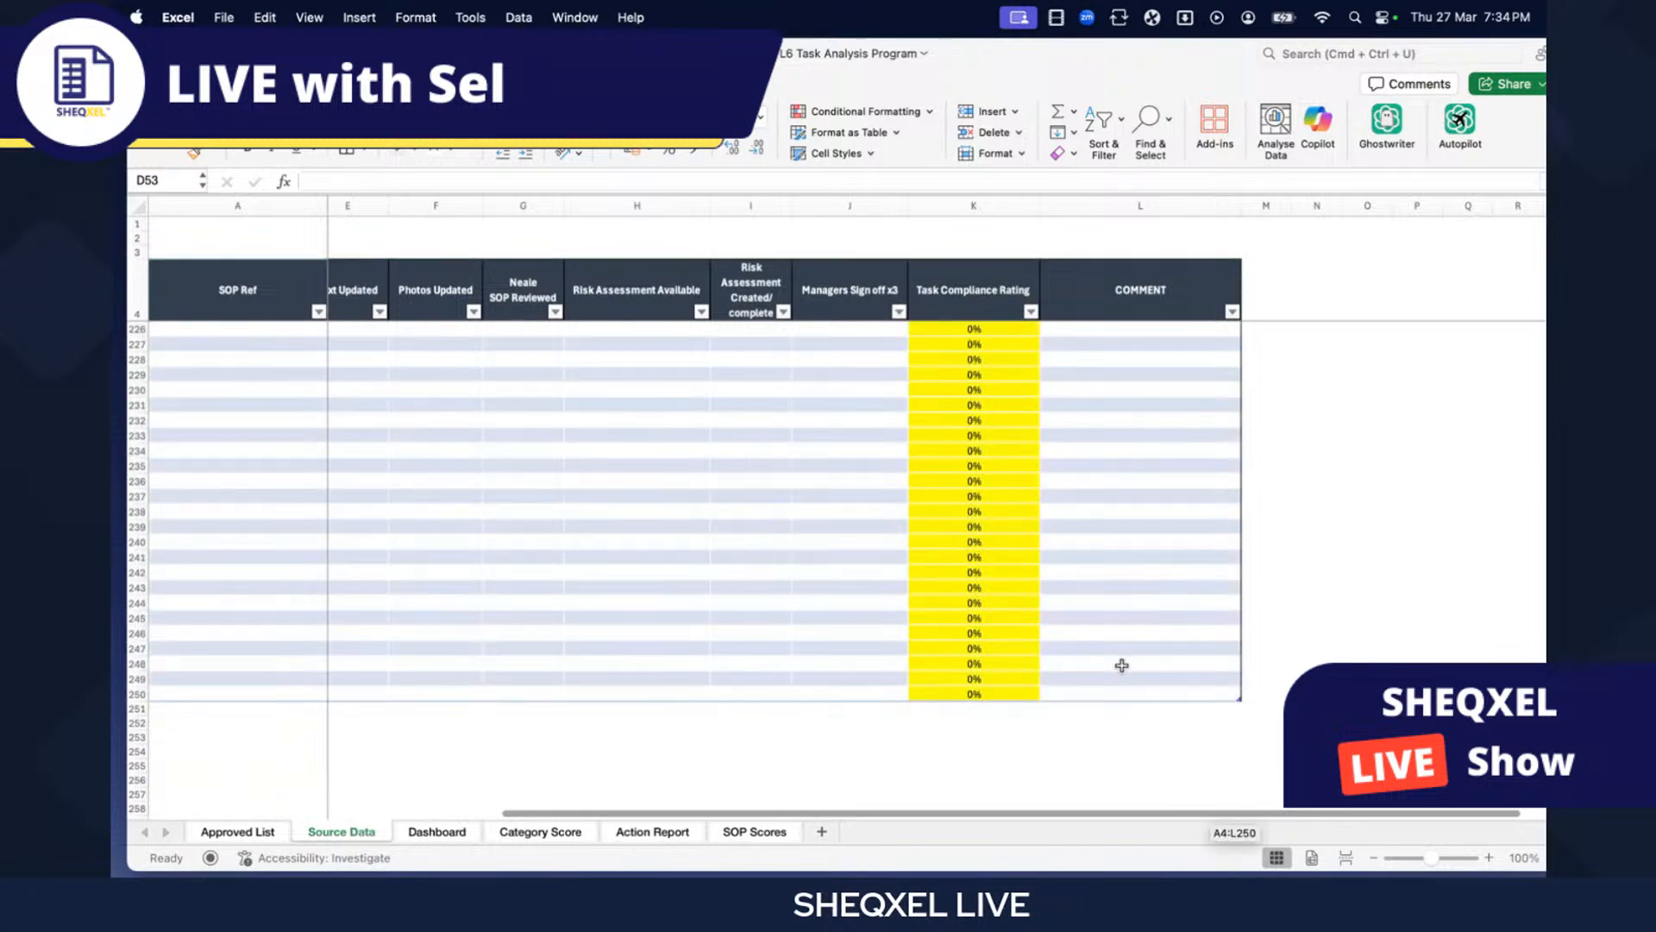
- Review the extended Source Data table from its first to its blank rows, including the Task Compliance Rating formulas in column K
scroll(1157, 663, "up", 20)
scroll(1158, 663, "left", 6)
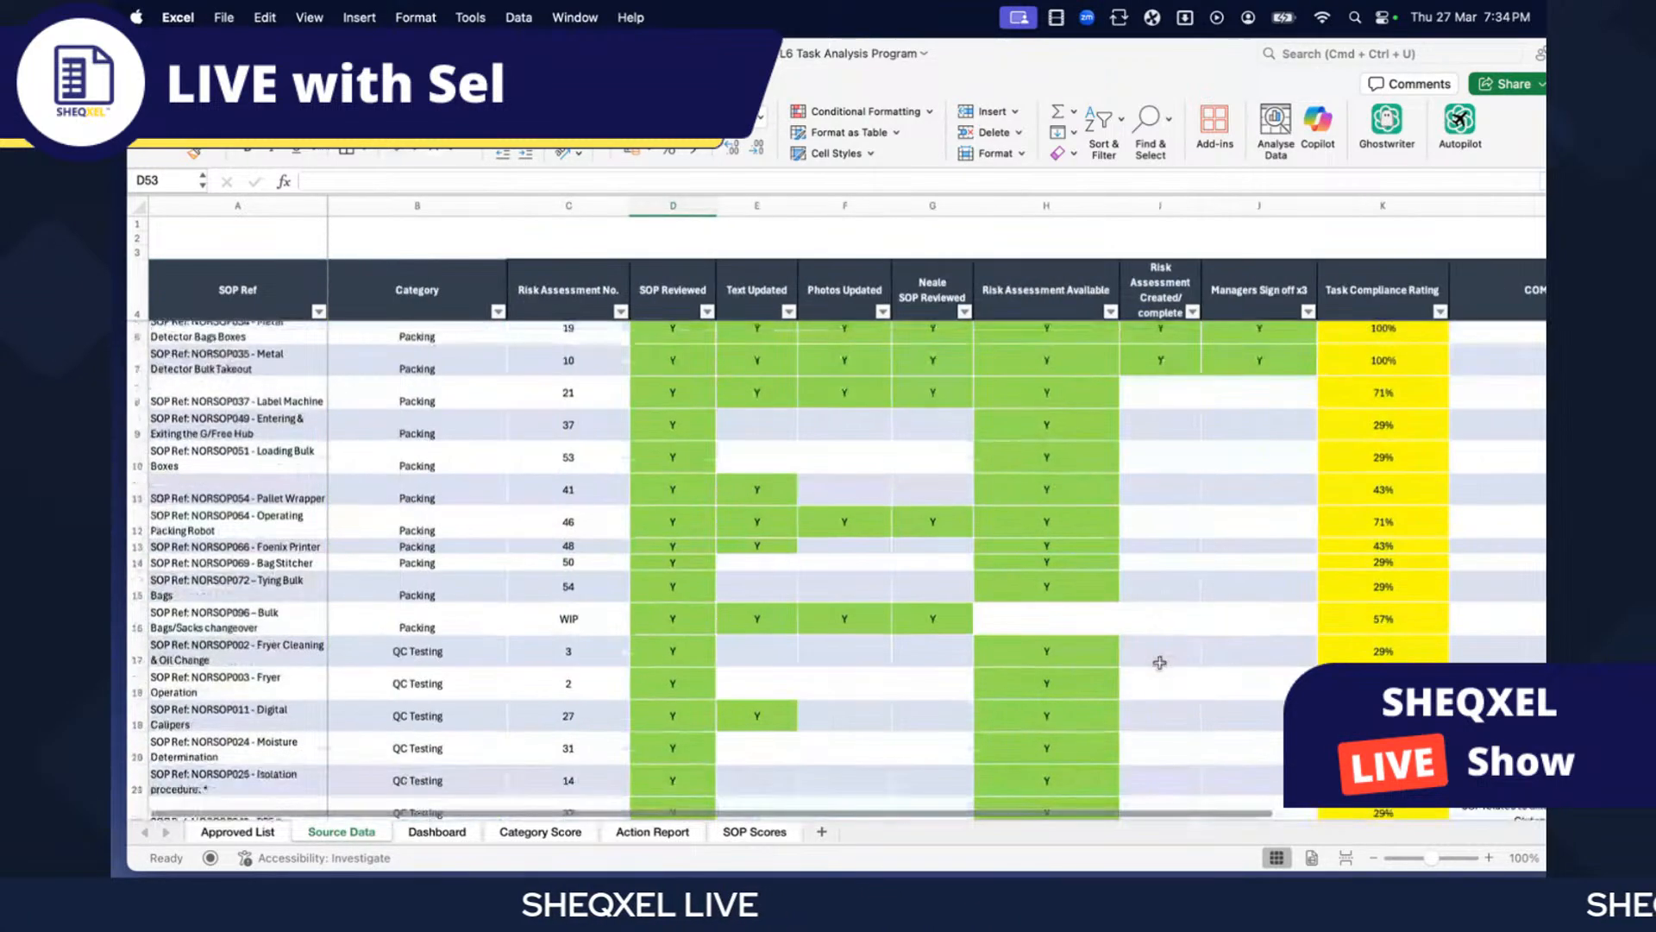
scroll(1160, 662, "right", 6)
scroll(1144, 659, "down", 15)
scroll(1144, 659, "up", 15)
scroll(1138, 634, "left", 2)
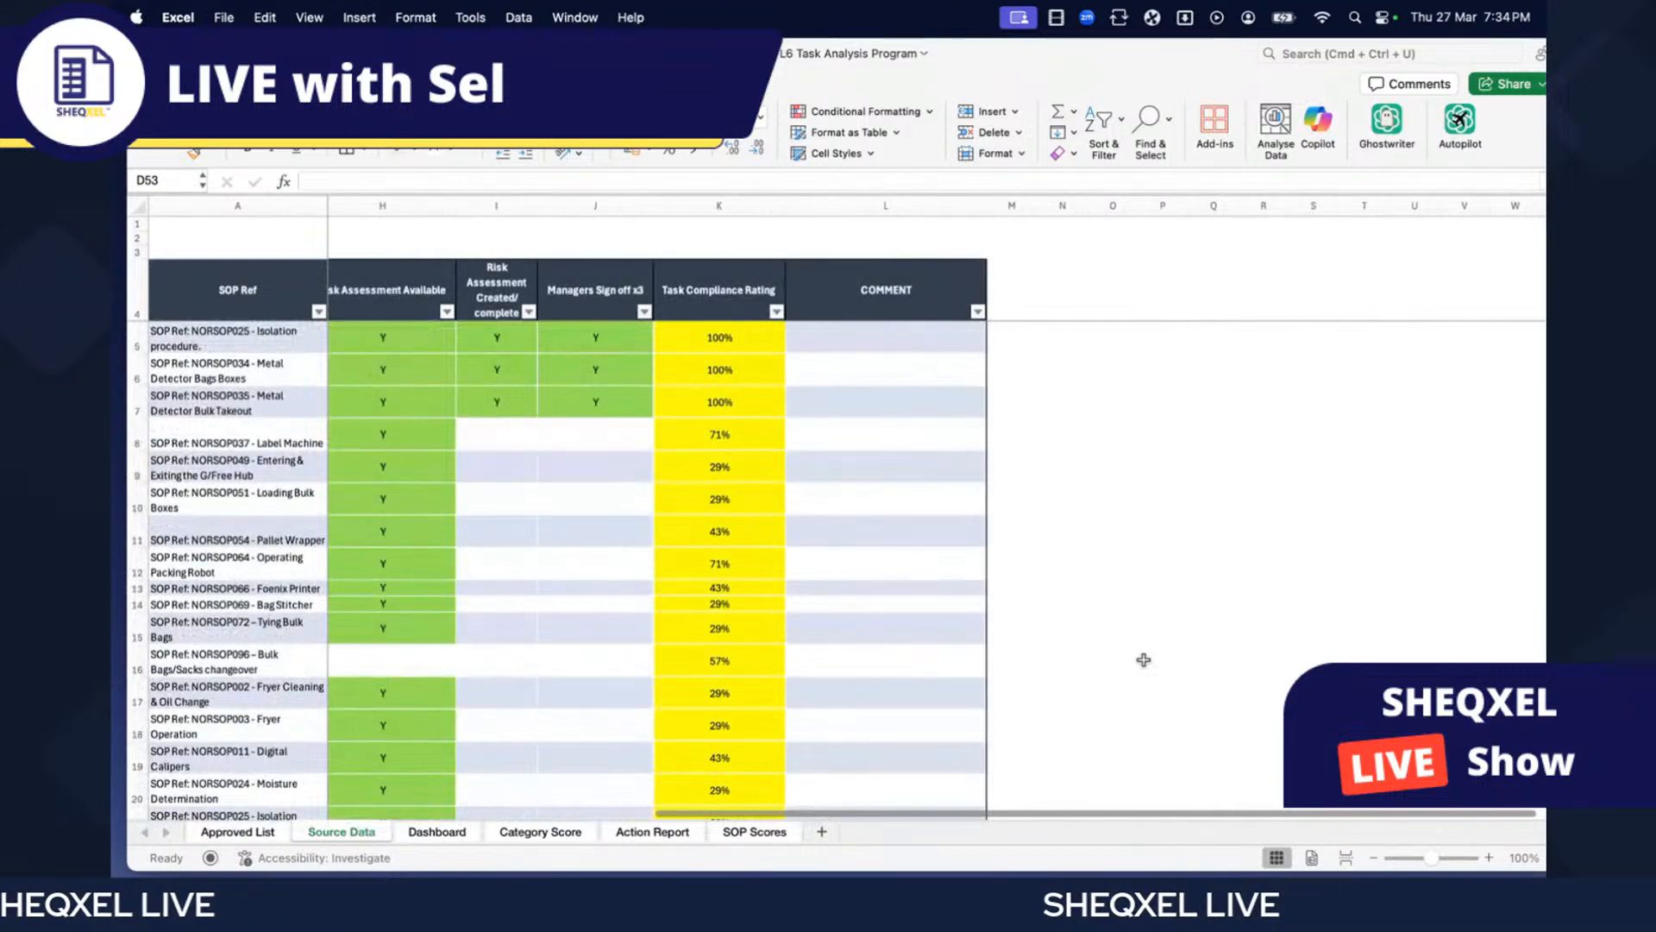
scroll(1138, 635, "left", 5)
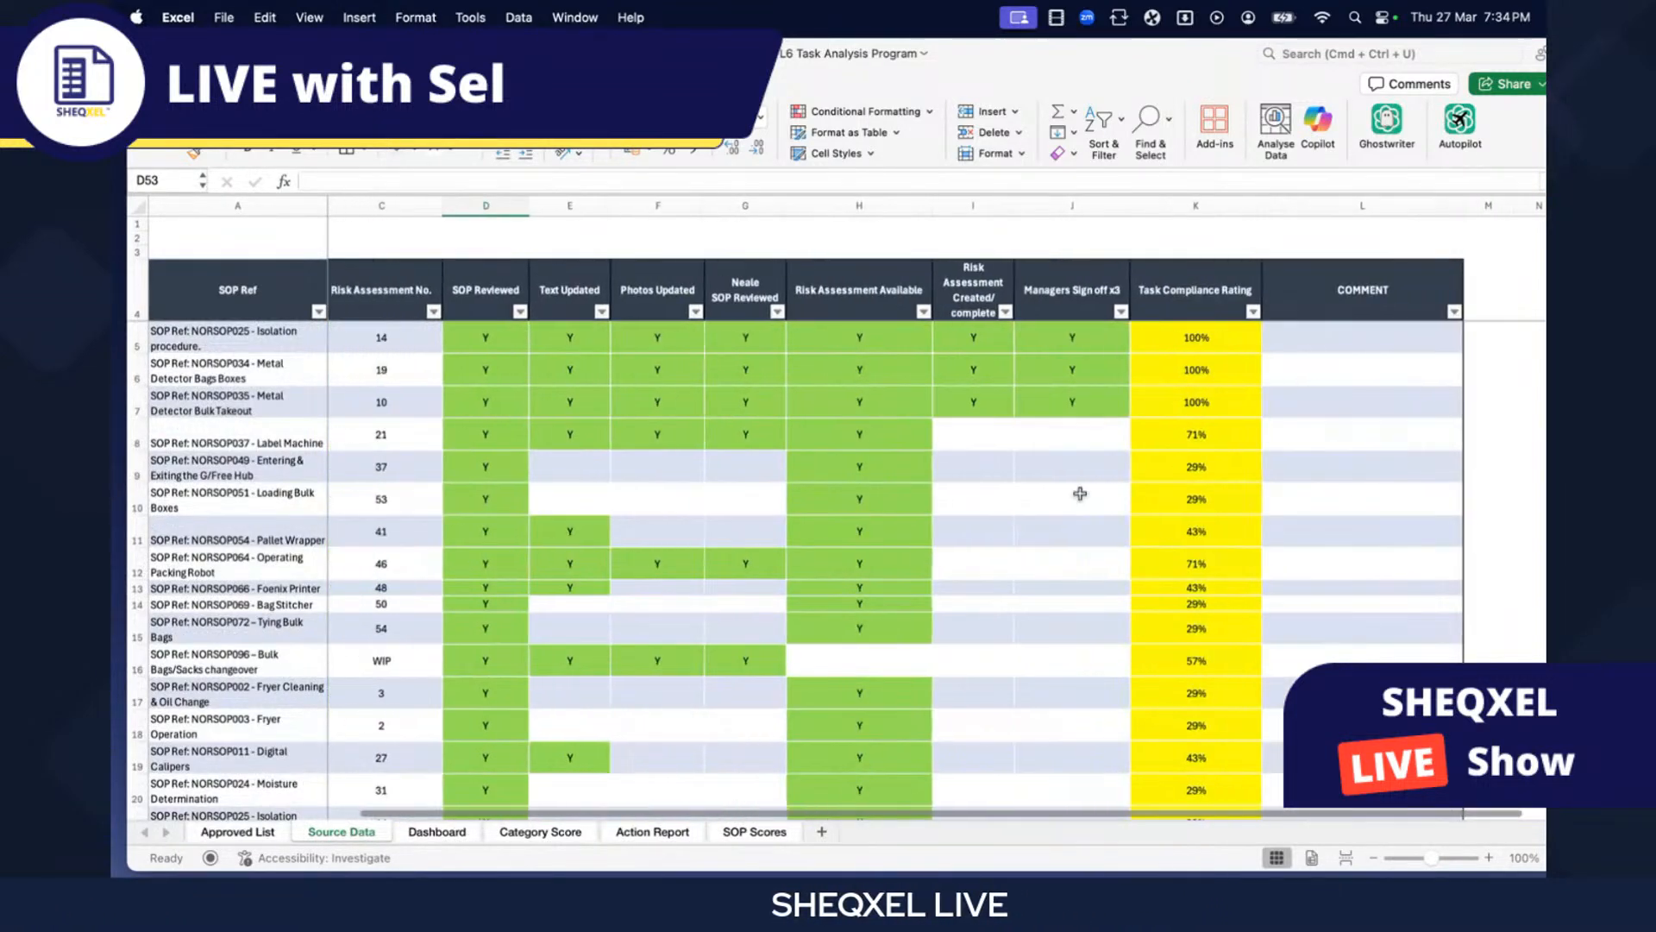
scroll(1072, 562, "down", 17)
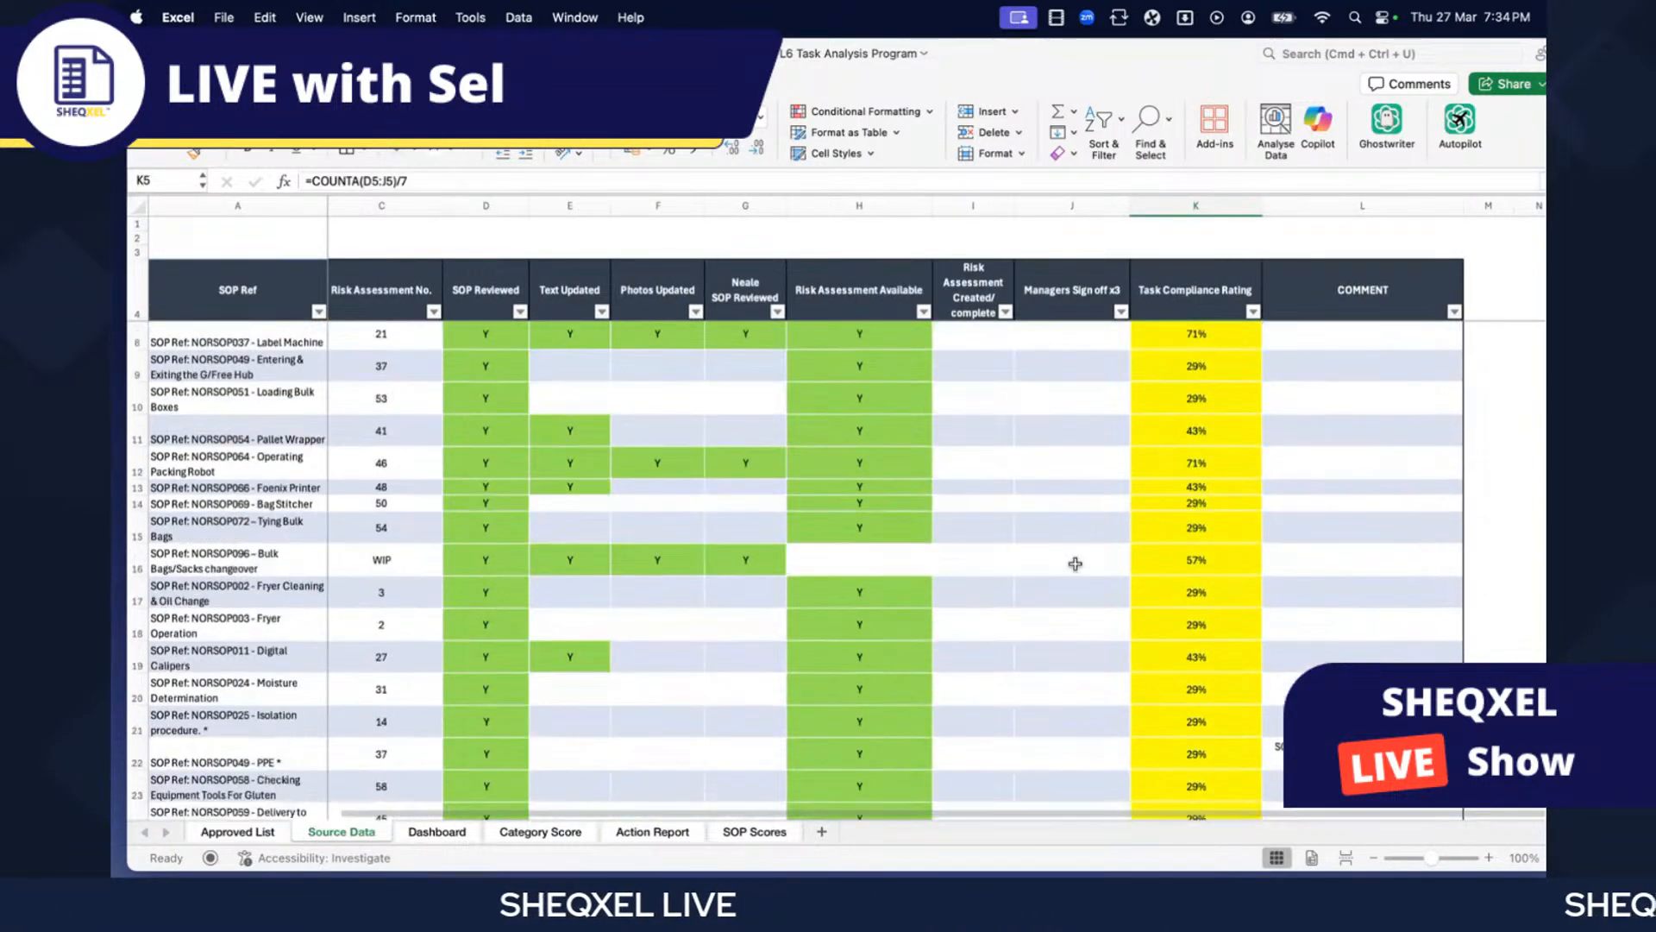
scroll(1076, 563, "right", 5)
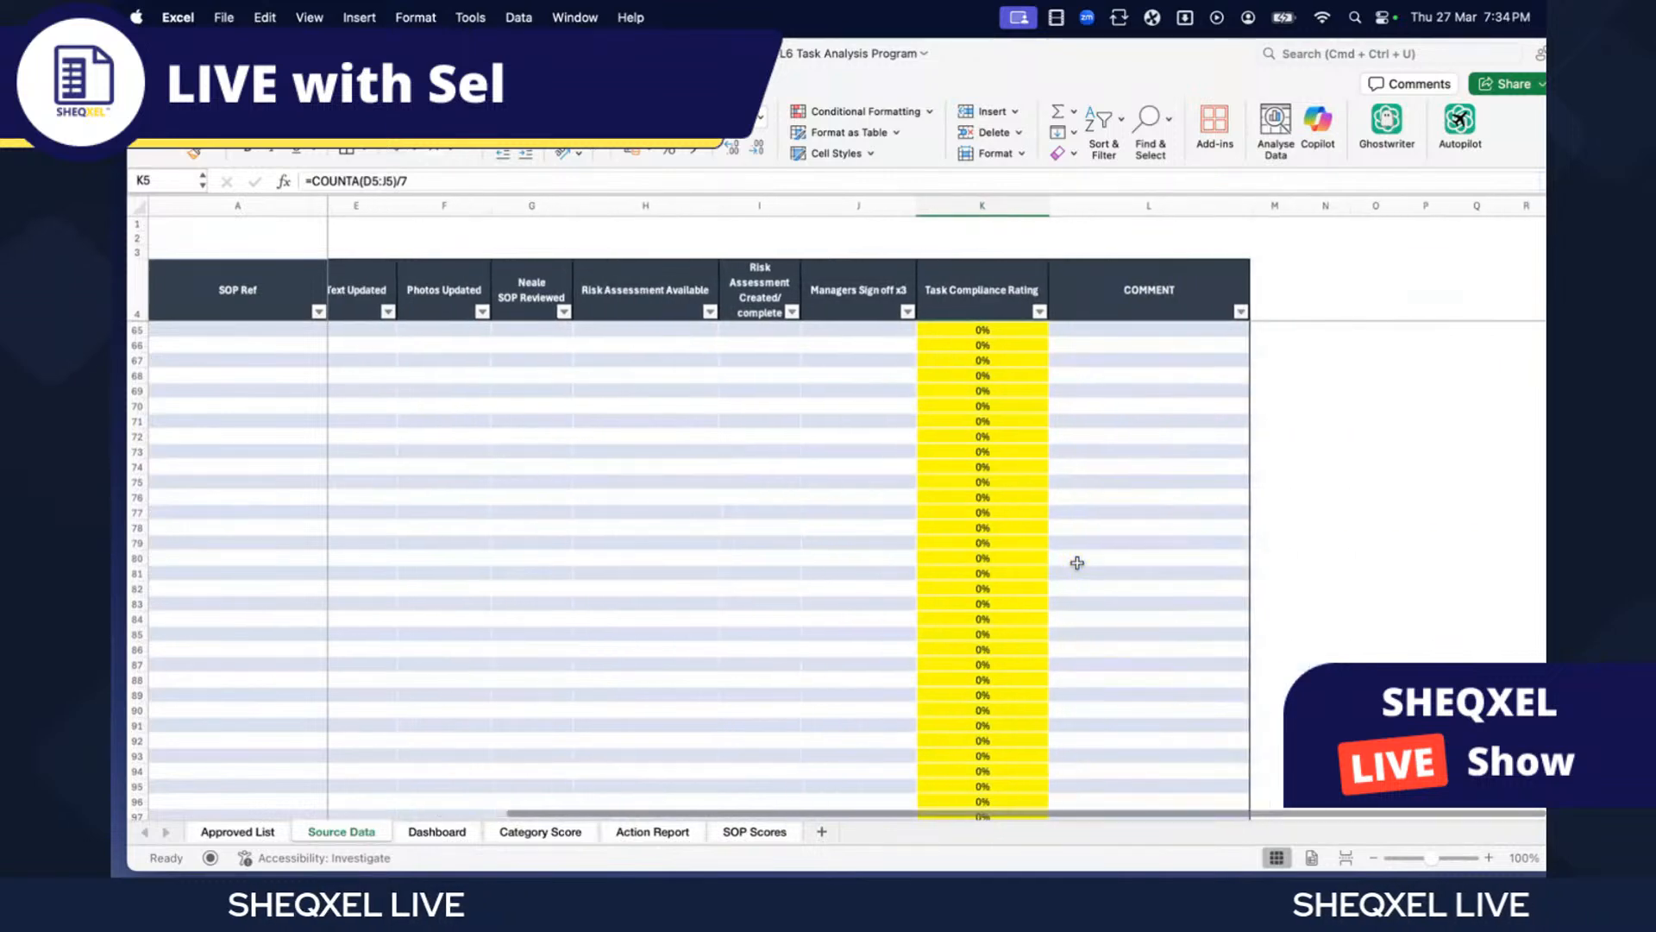
left_click(962, 498)
scroll(966, 496, "up", 17)
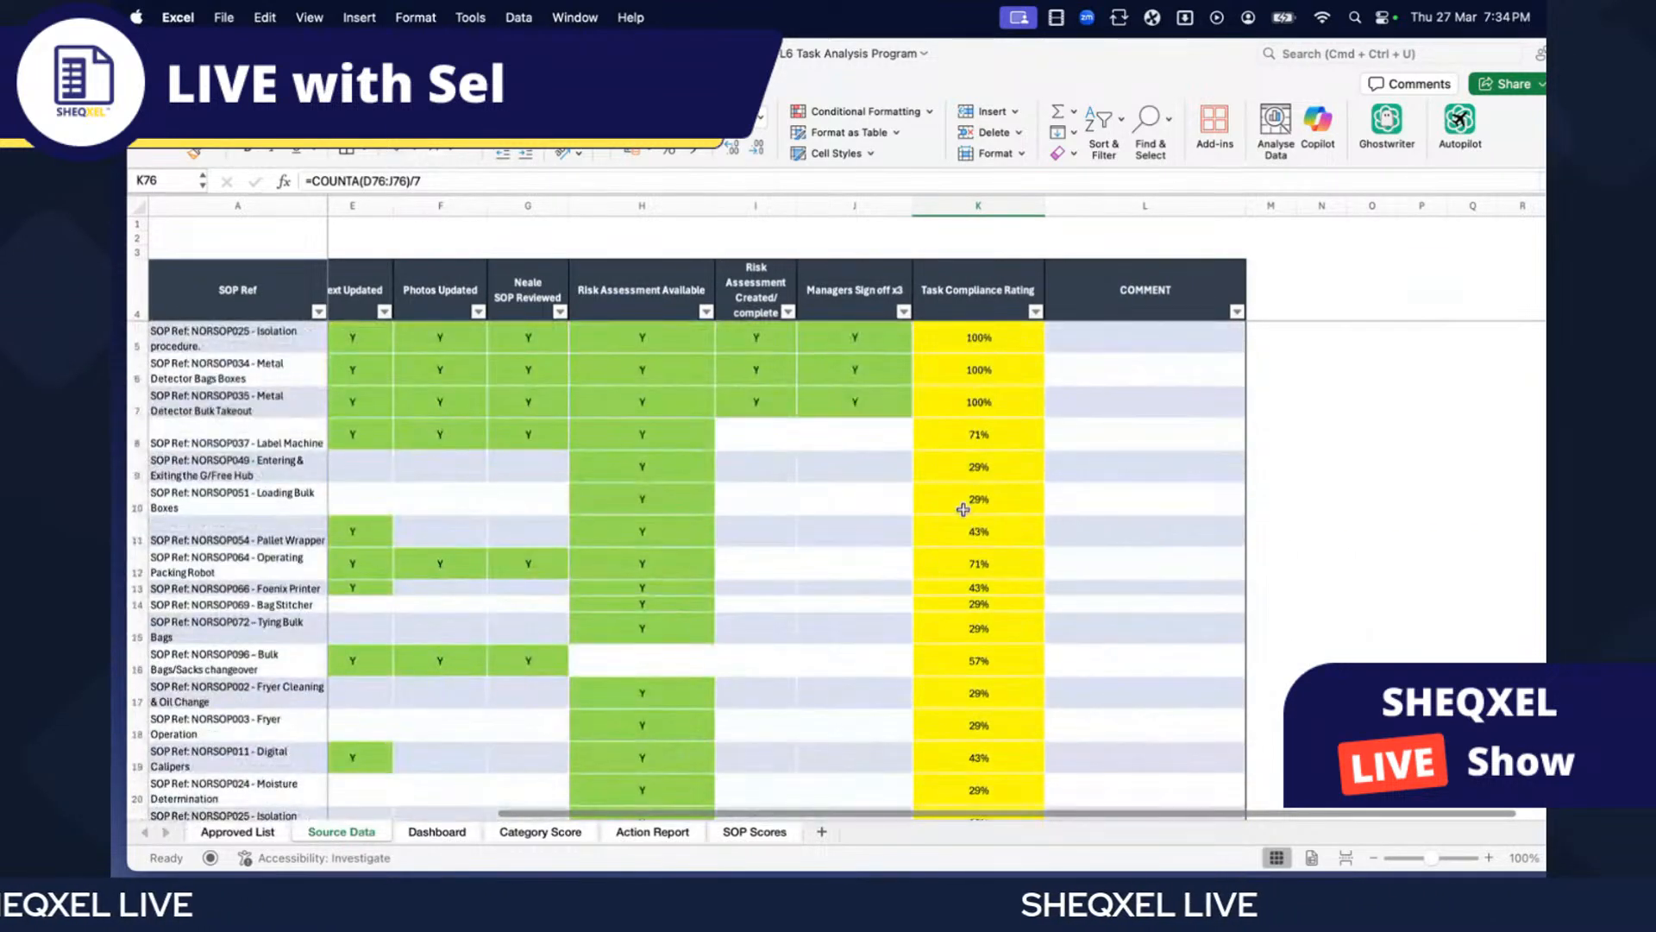
scroll(968, 504, "left", 2)
scroll(969, 510, "left", 2)
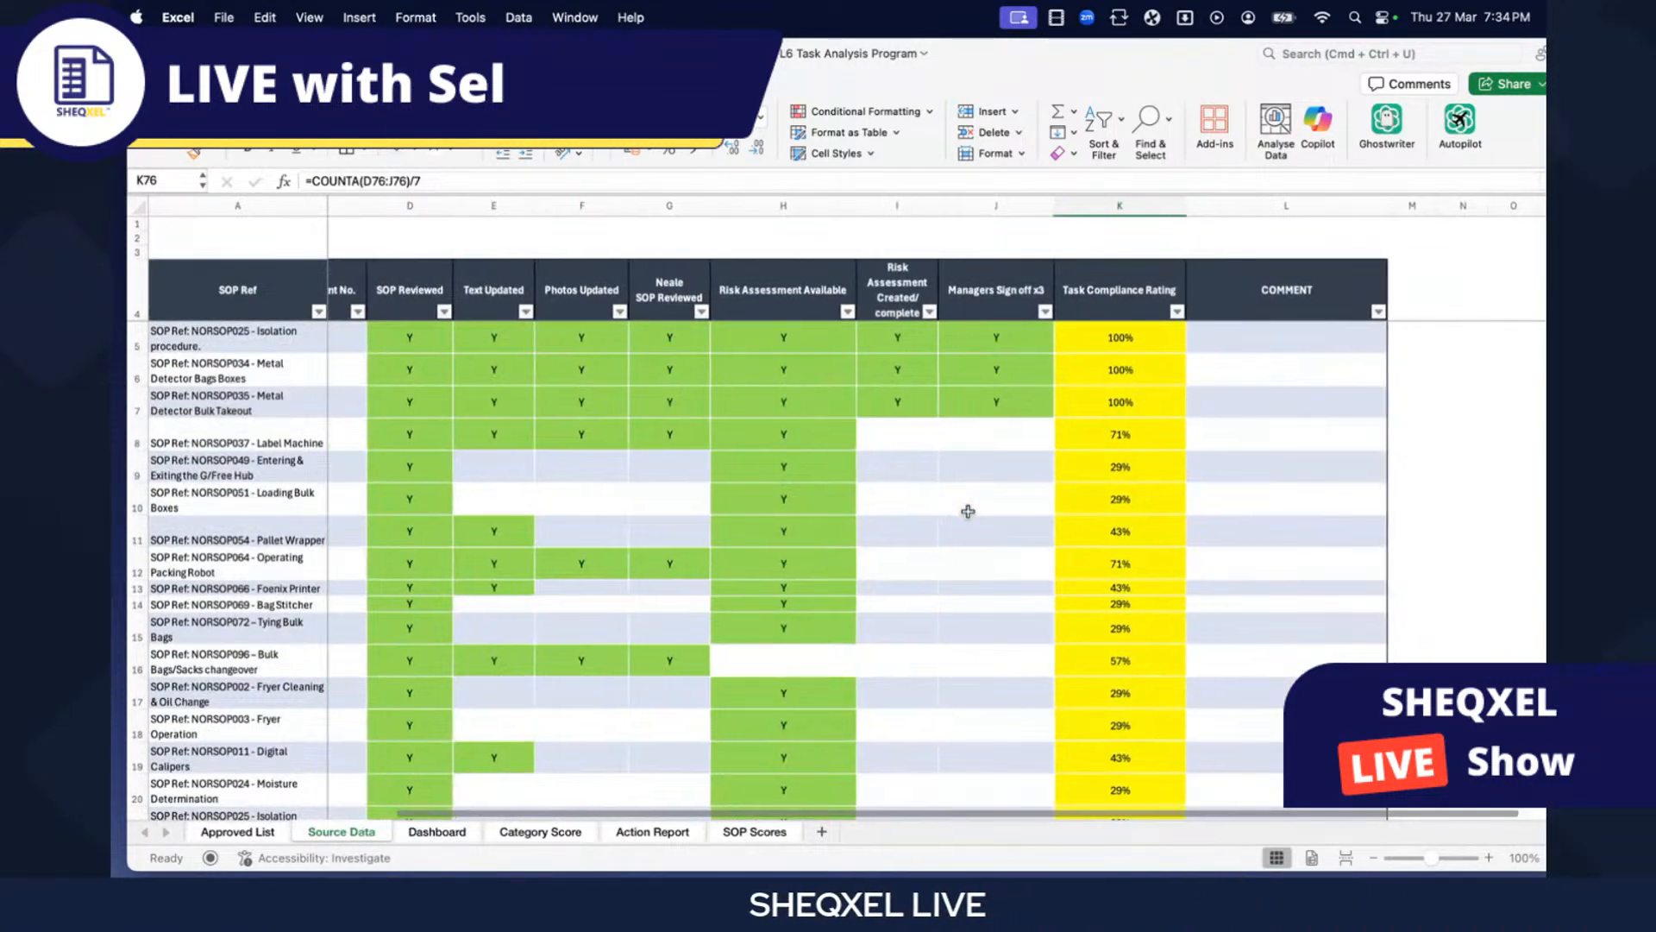
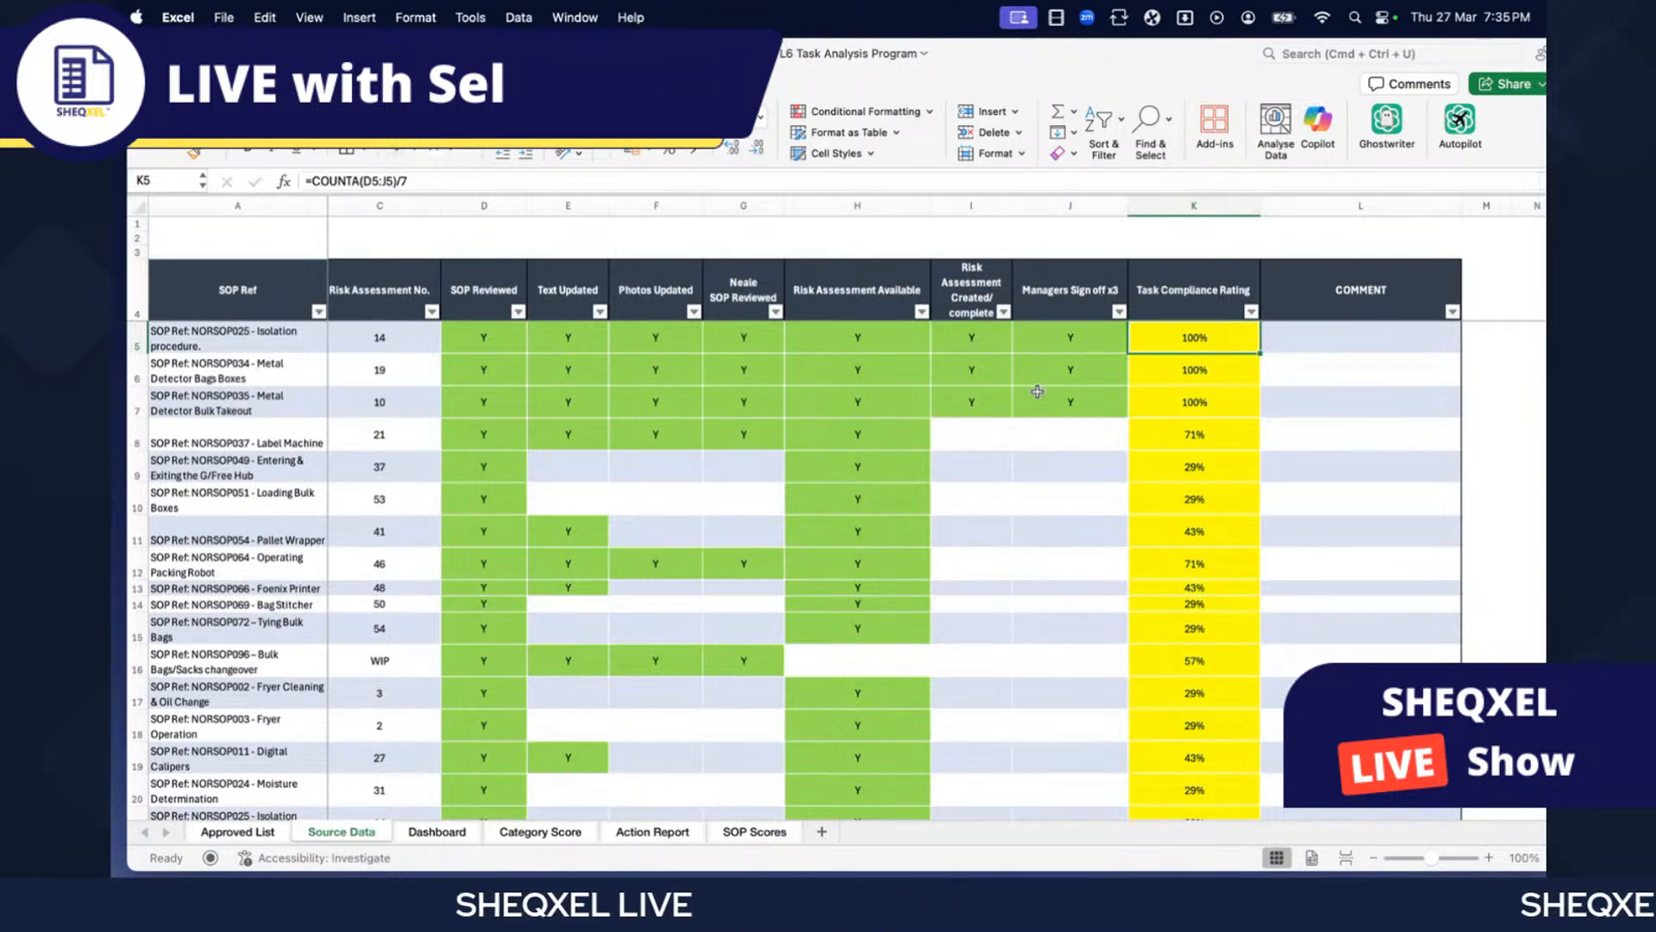
- Change the Task Compliance Rating formula in K5 to =IF(A5="","",COUNTA(D5:J5)/7) so rows without an SOP Ref stay blank
scroll(992, 457, "right", 1)
scroll(992, 457, "left", 1)
scroll(993, 457, "left", 3)
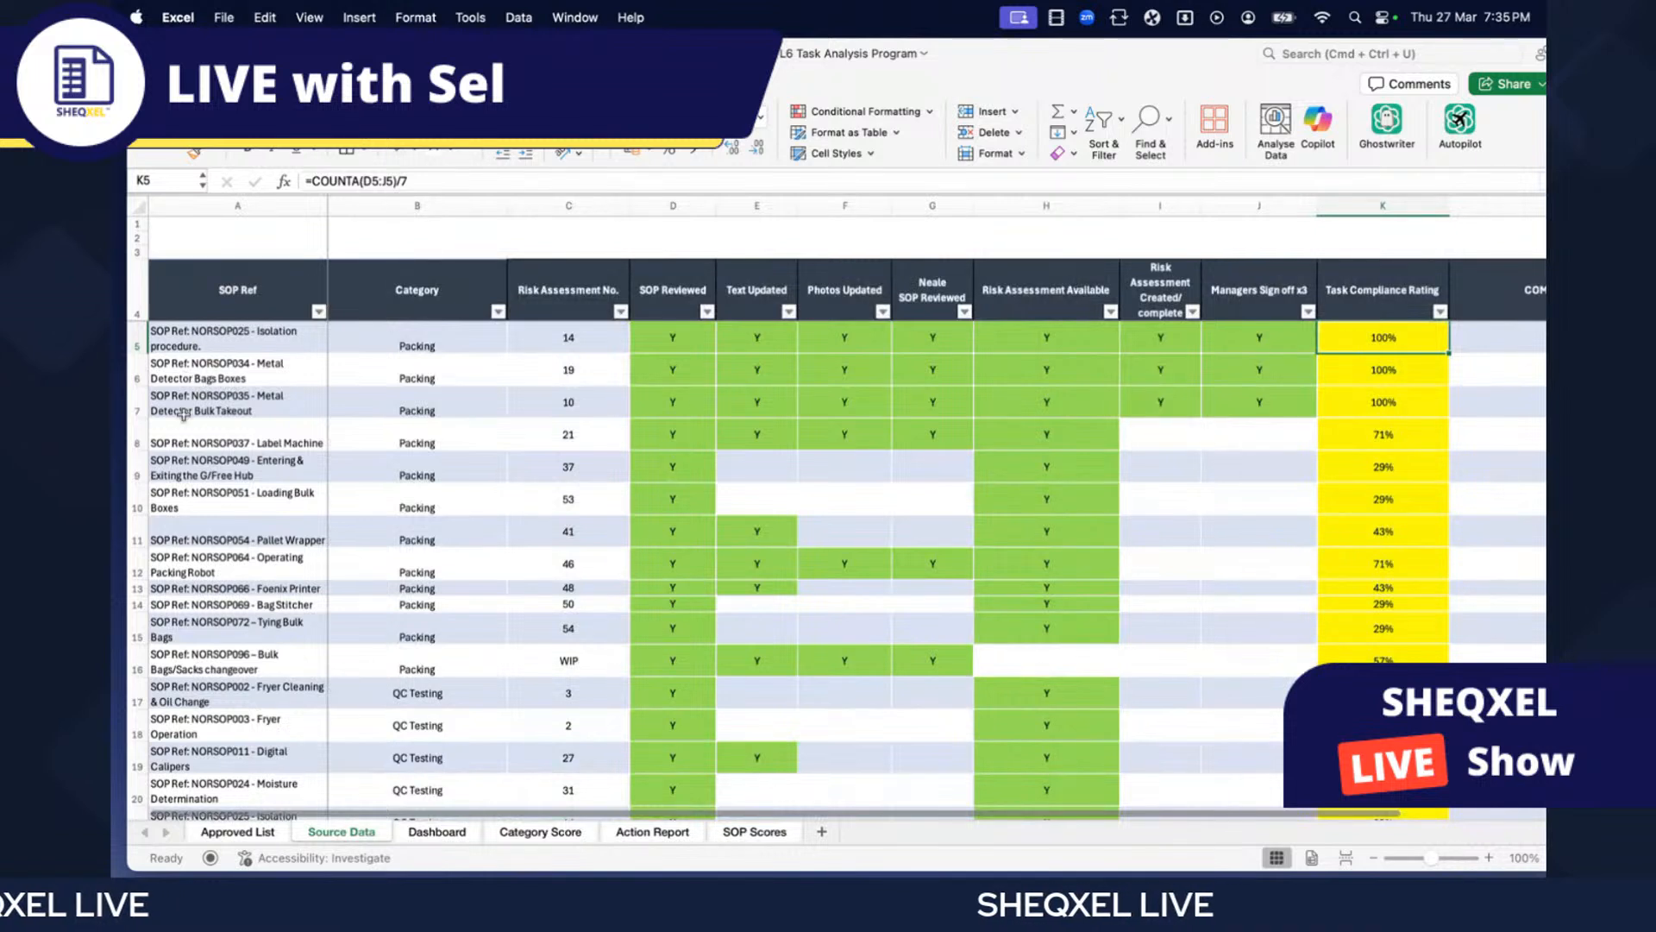
scroll(575, 417, "right", 3)
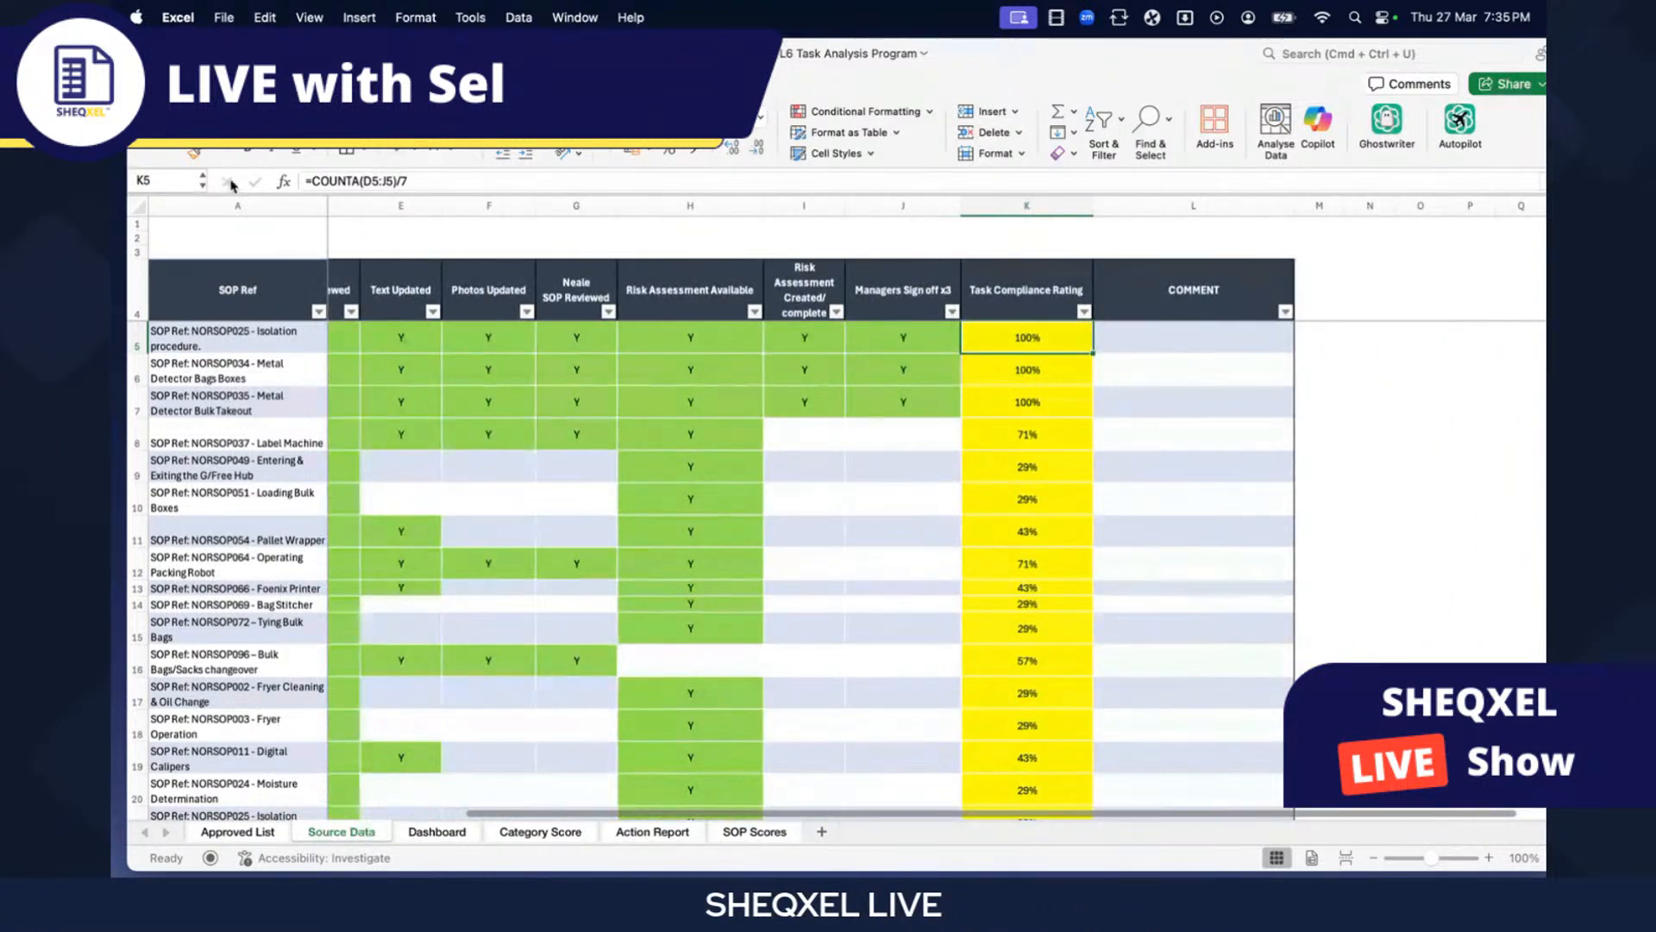
left_click(313, 182)
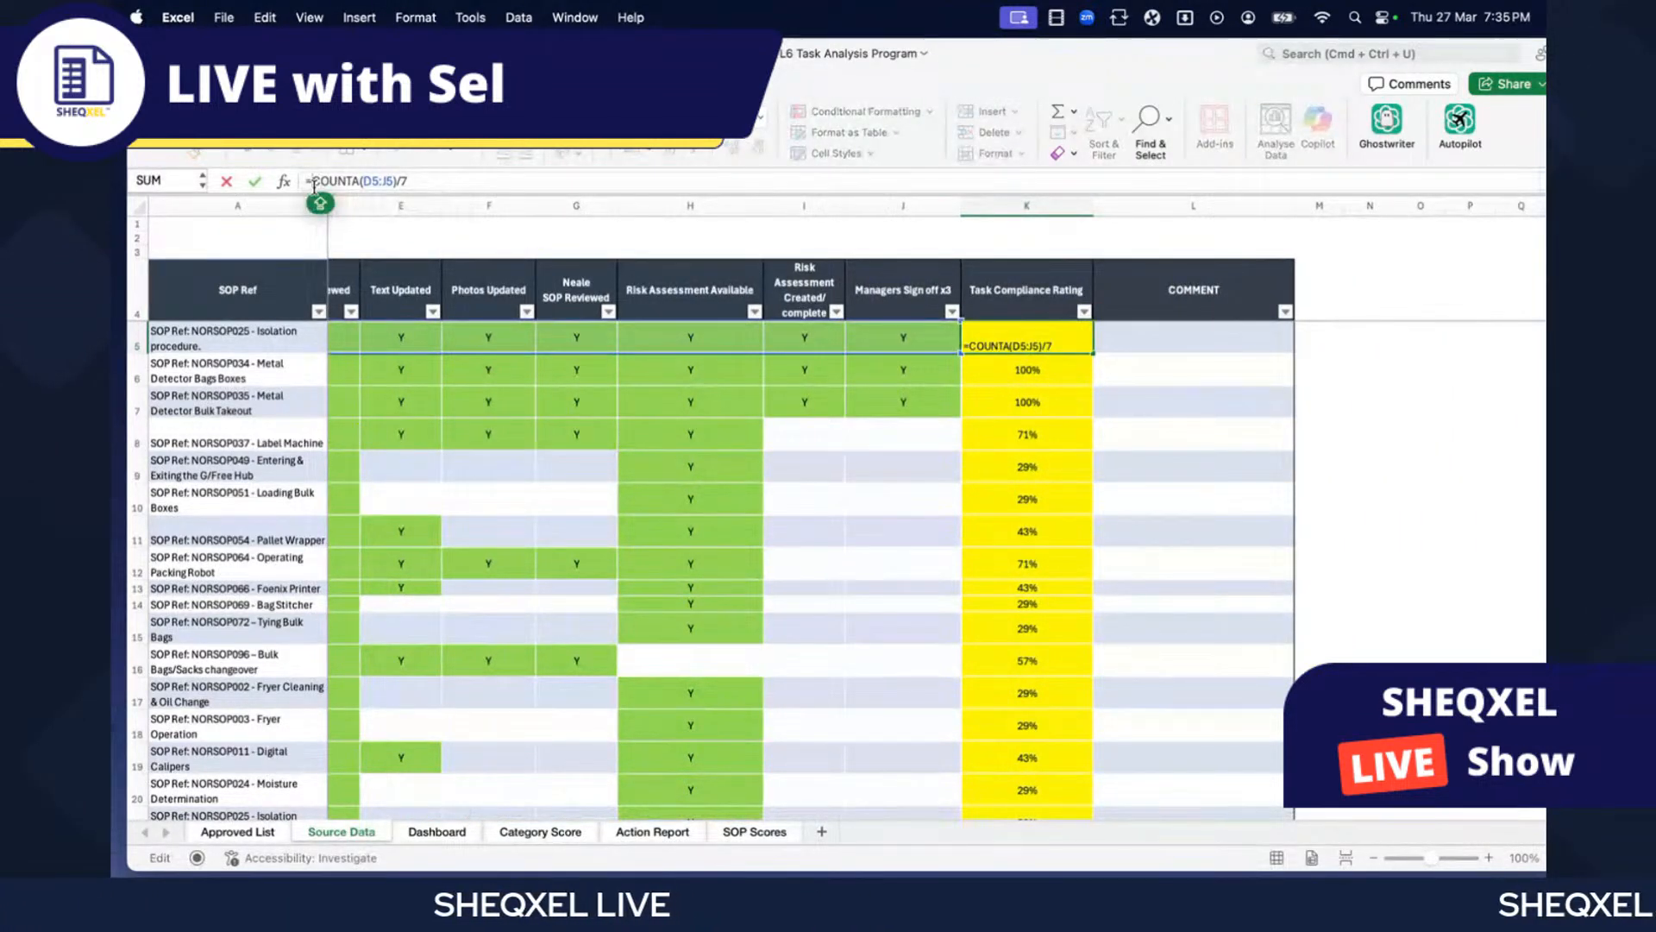
type("IF(")
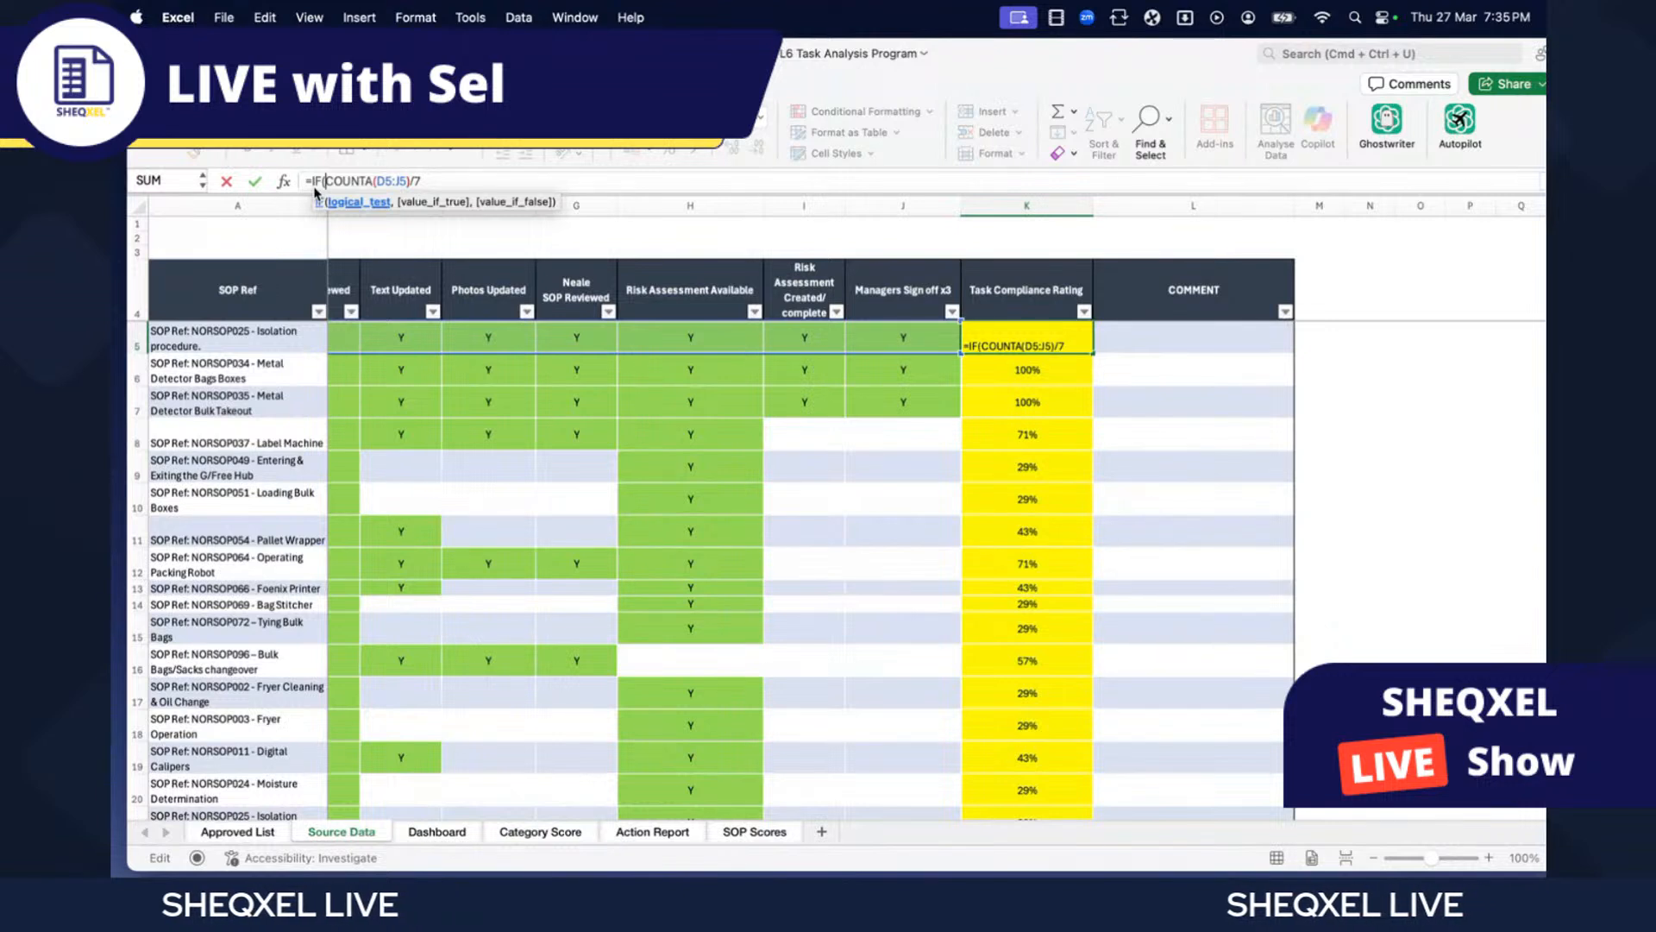
type("A5=\"\",\"\",")
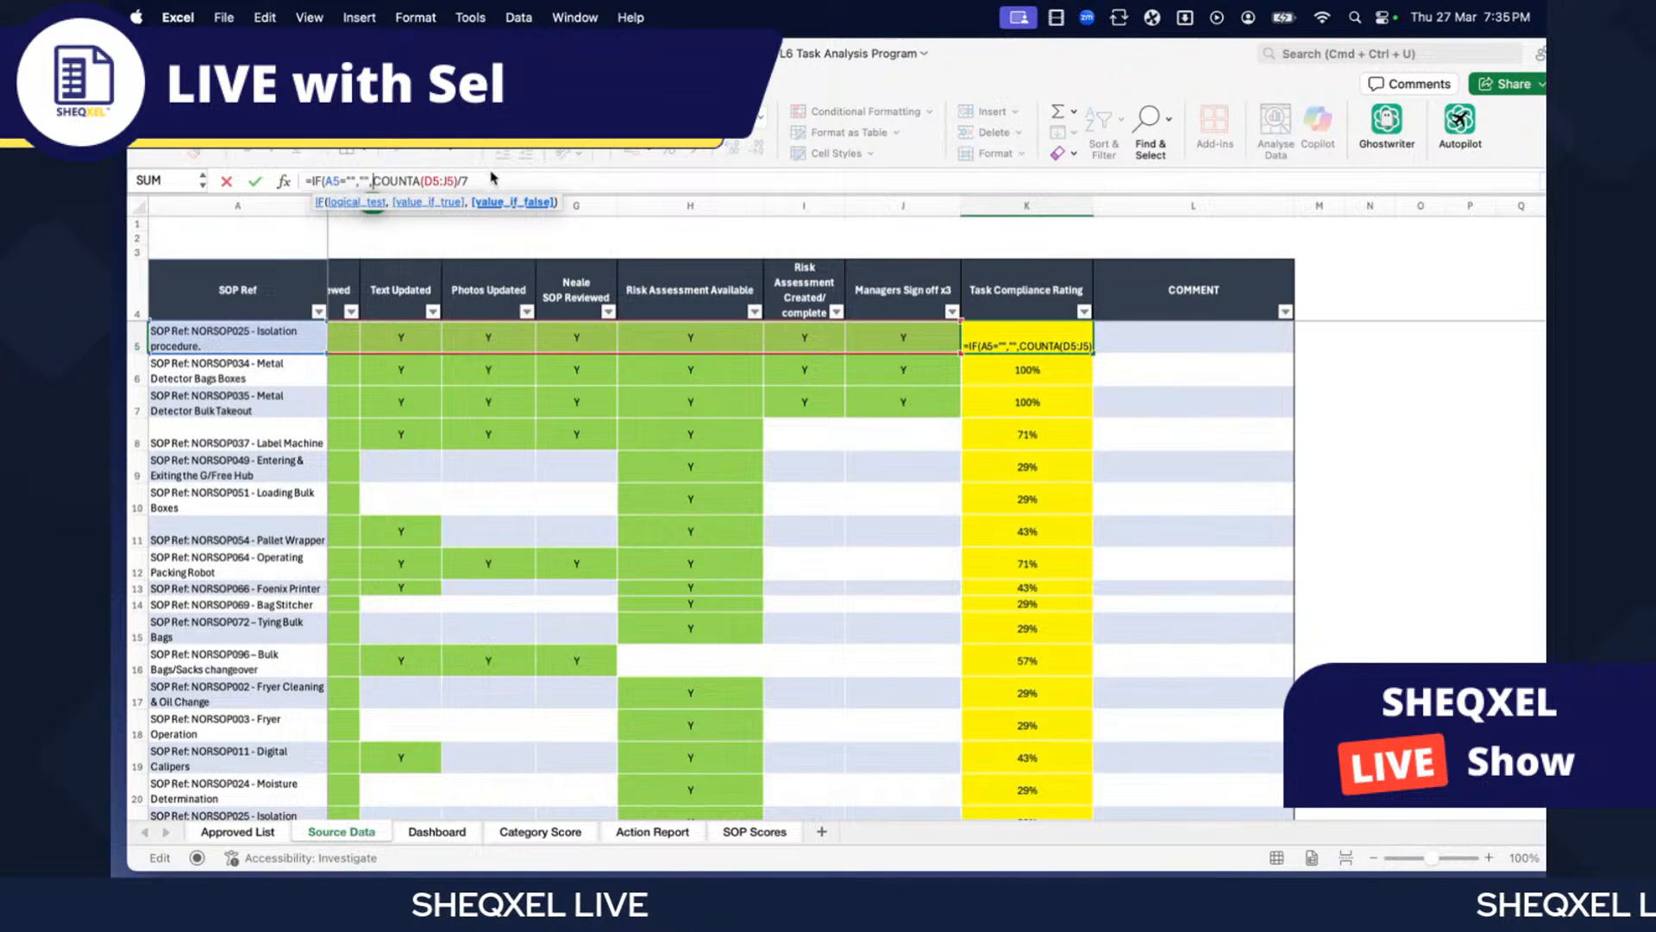
type(")")
key("Return")
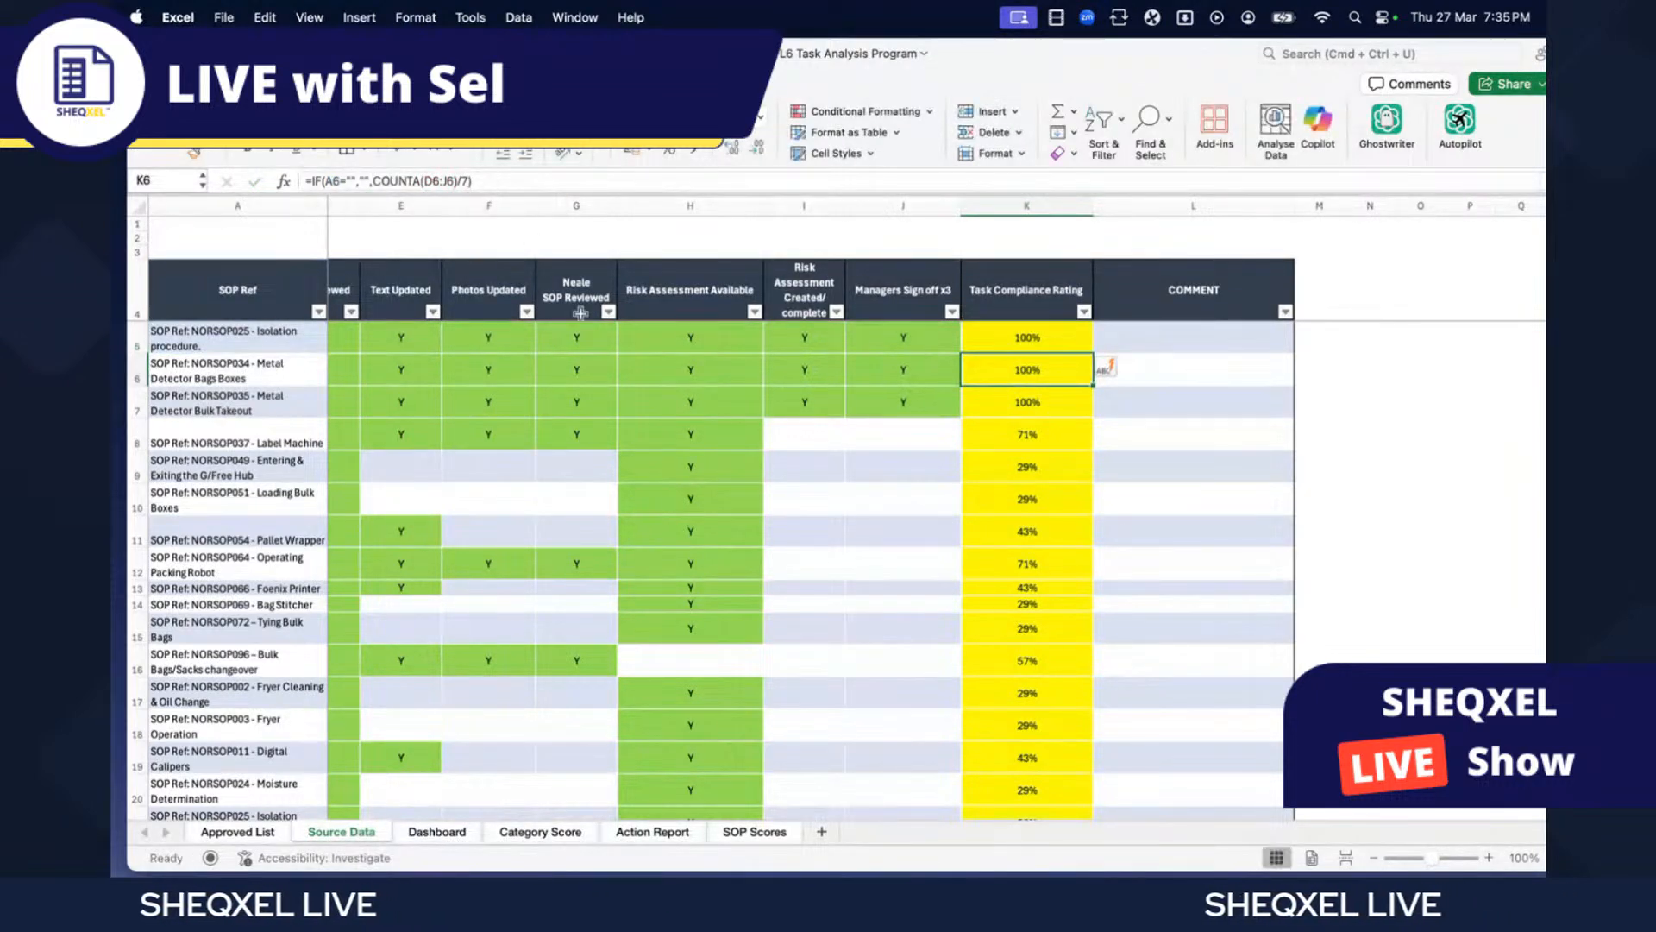
- Check the new Task Compliance Rating formula in both the filled and the blank rows of the Source Data table
scroll(555, 393, "down", 10)
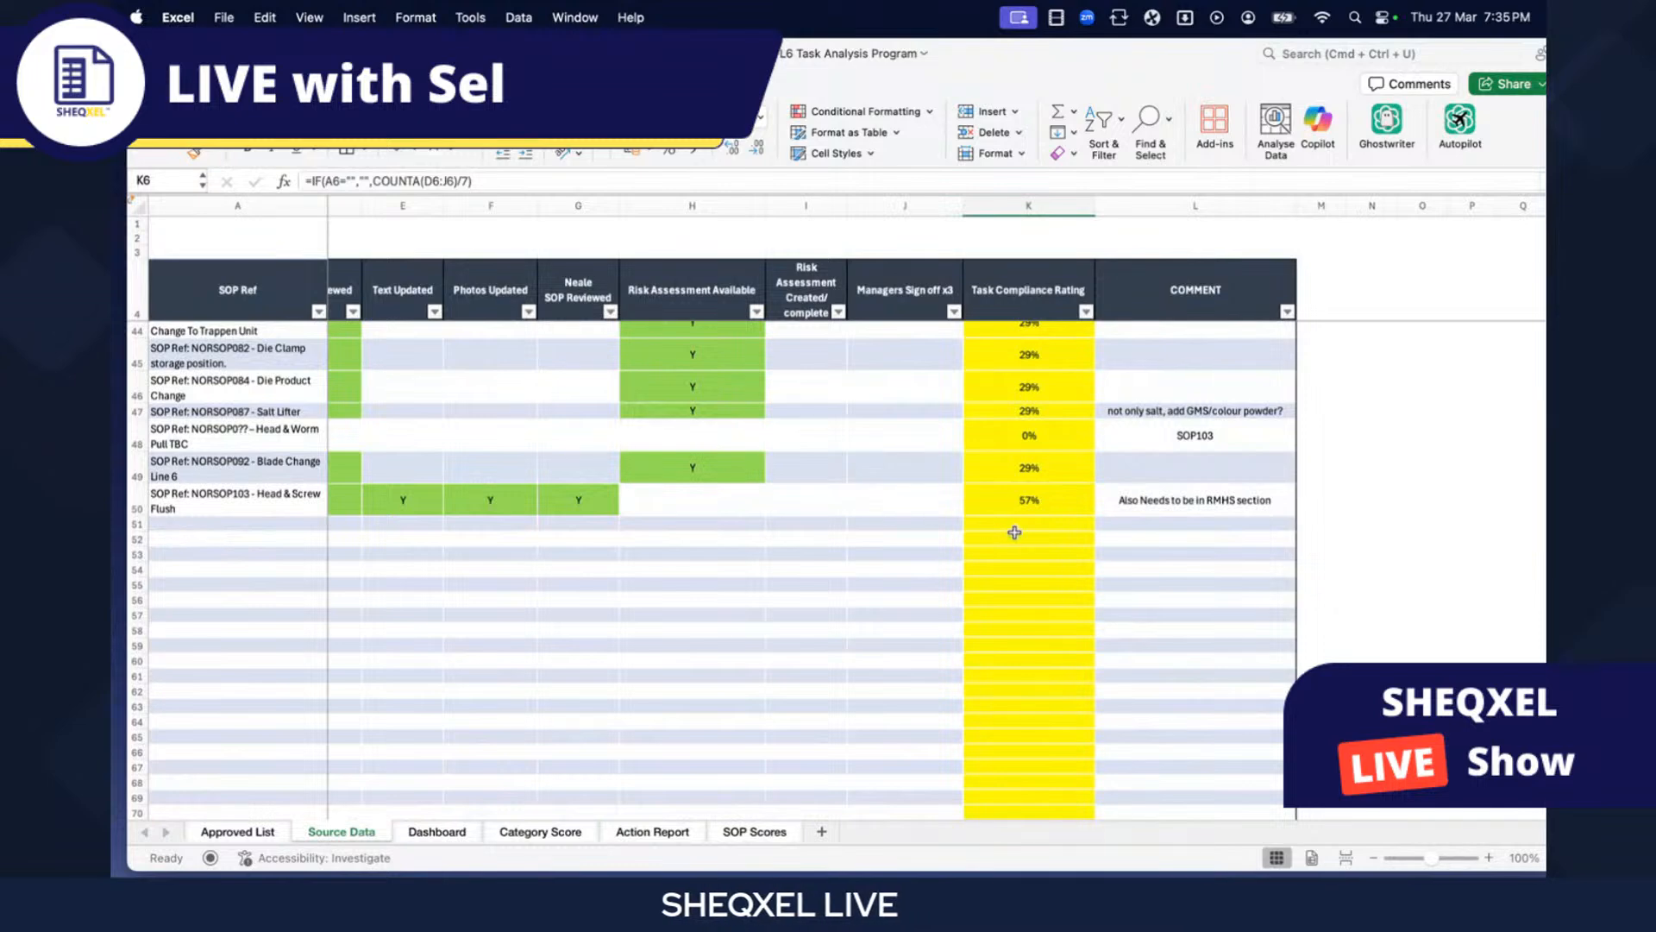
scroll(1010, 537, "up", 10)
left_click(1035, 356)
scroll(1035, 448, "down", 4)
scroll(1034, 452, "down", 7)
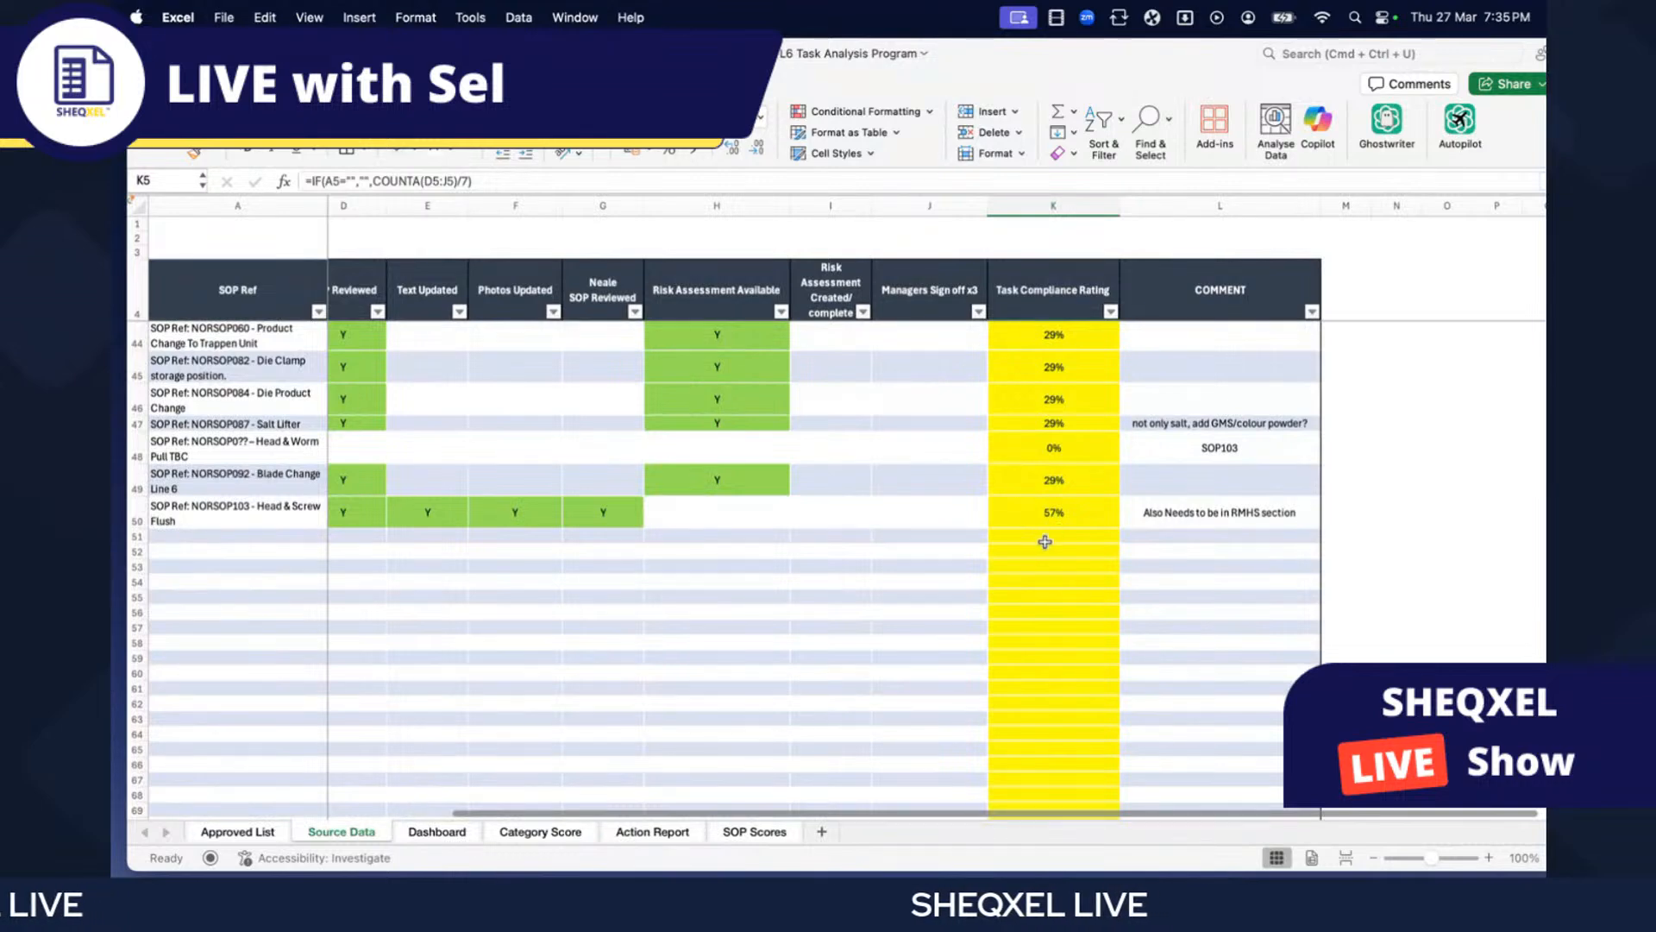
scroll(1040, 596, "down", 18)
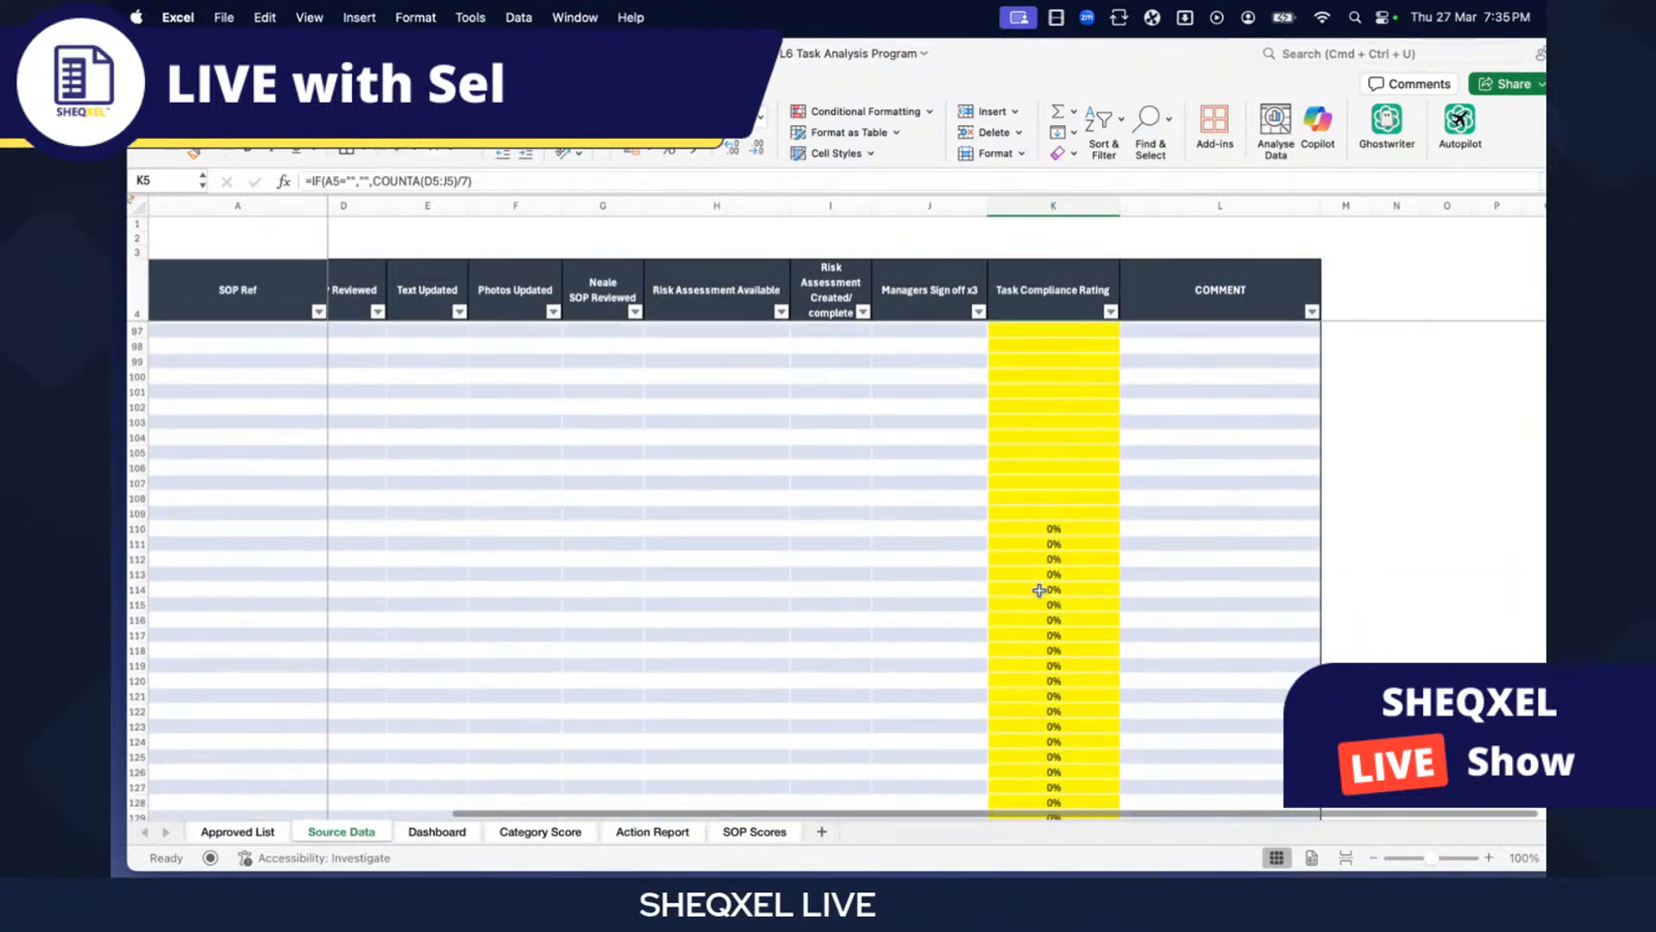
scroll(1059, 475, "up", 20)
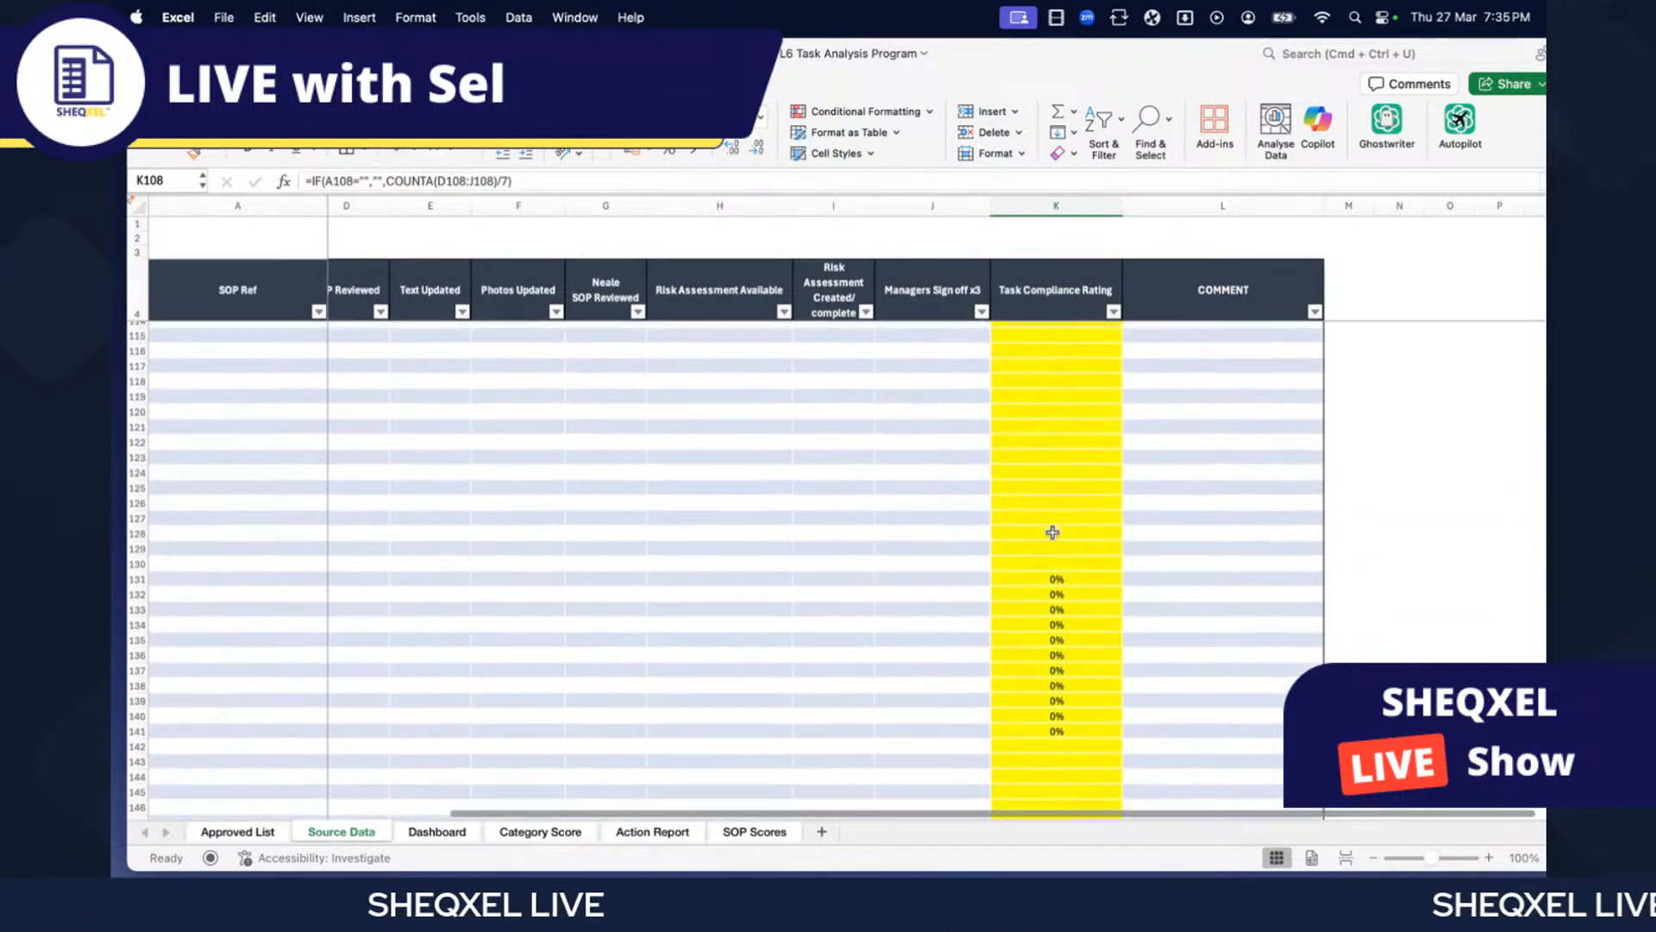
scroll(1052, 536, "left", 5)
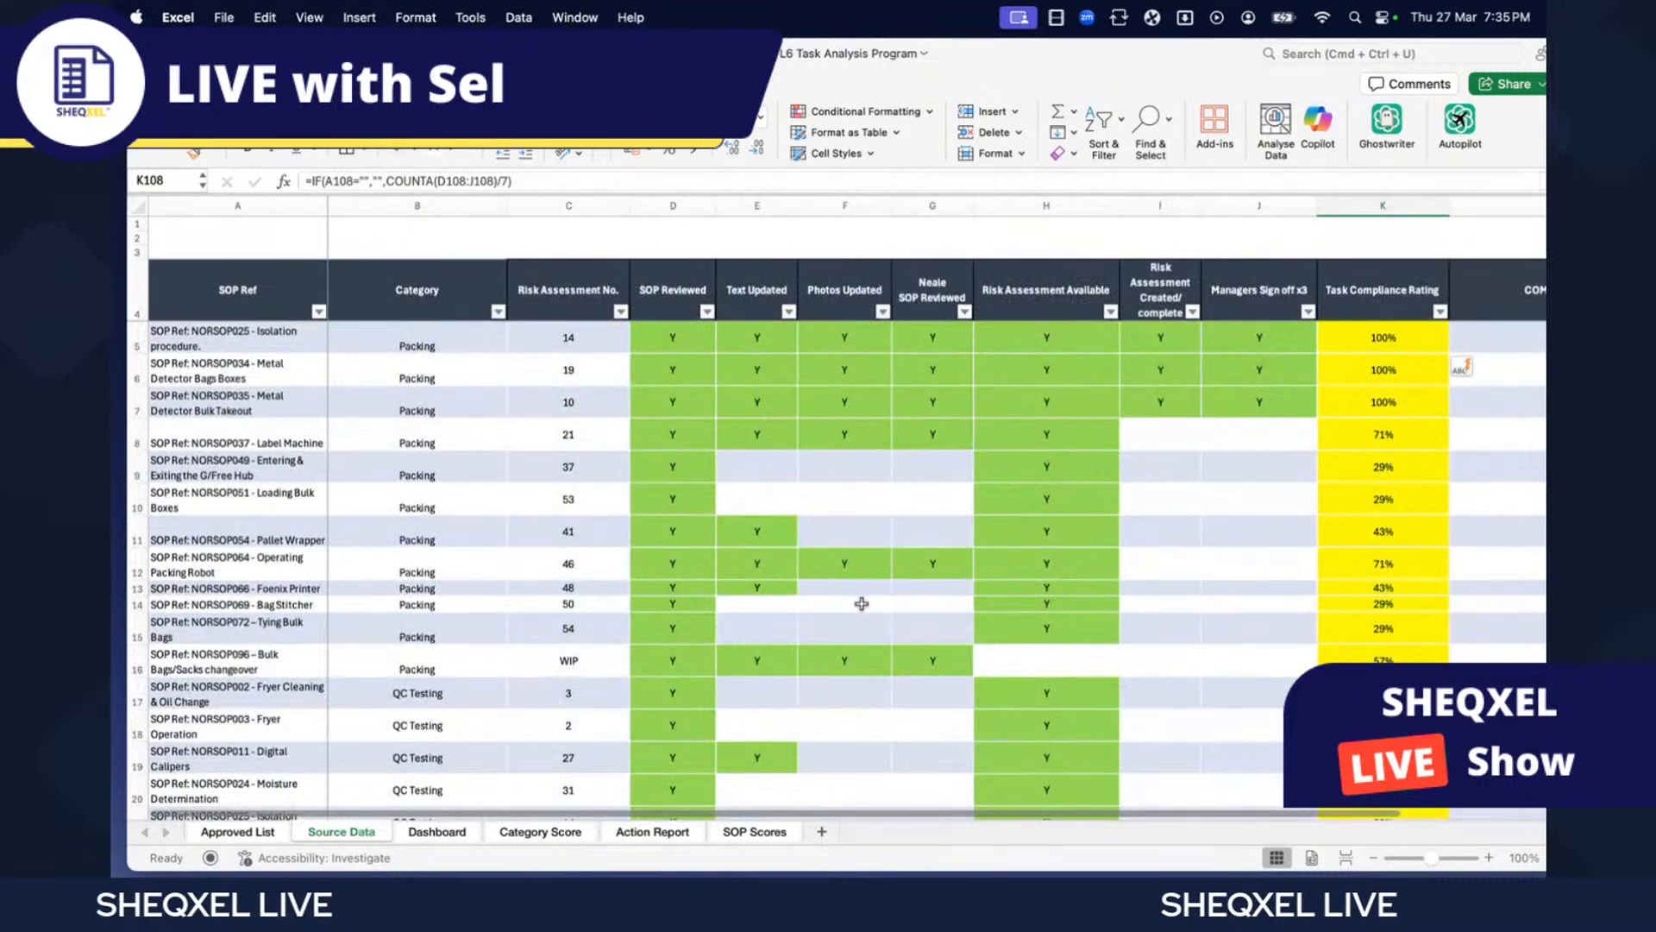
- Review the Dashboard, Category Score, Action Report, SOP Scores, Source Data and Approved List sheets, ending on Approved List
left_click(432, 834)
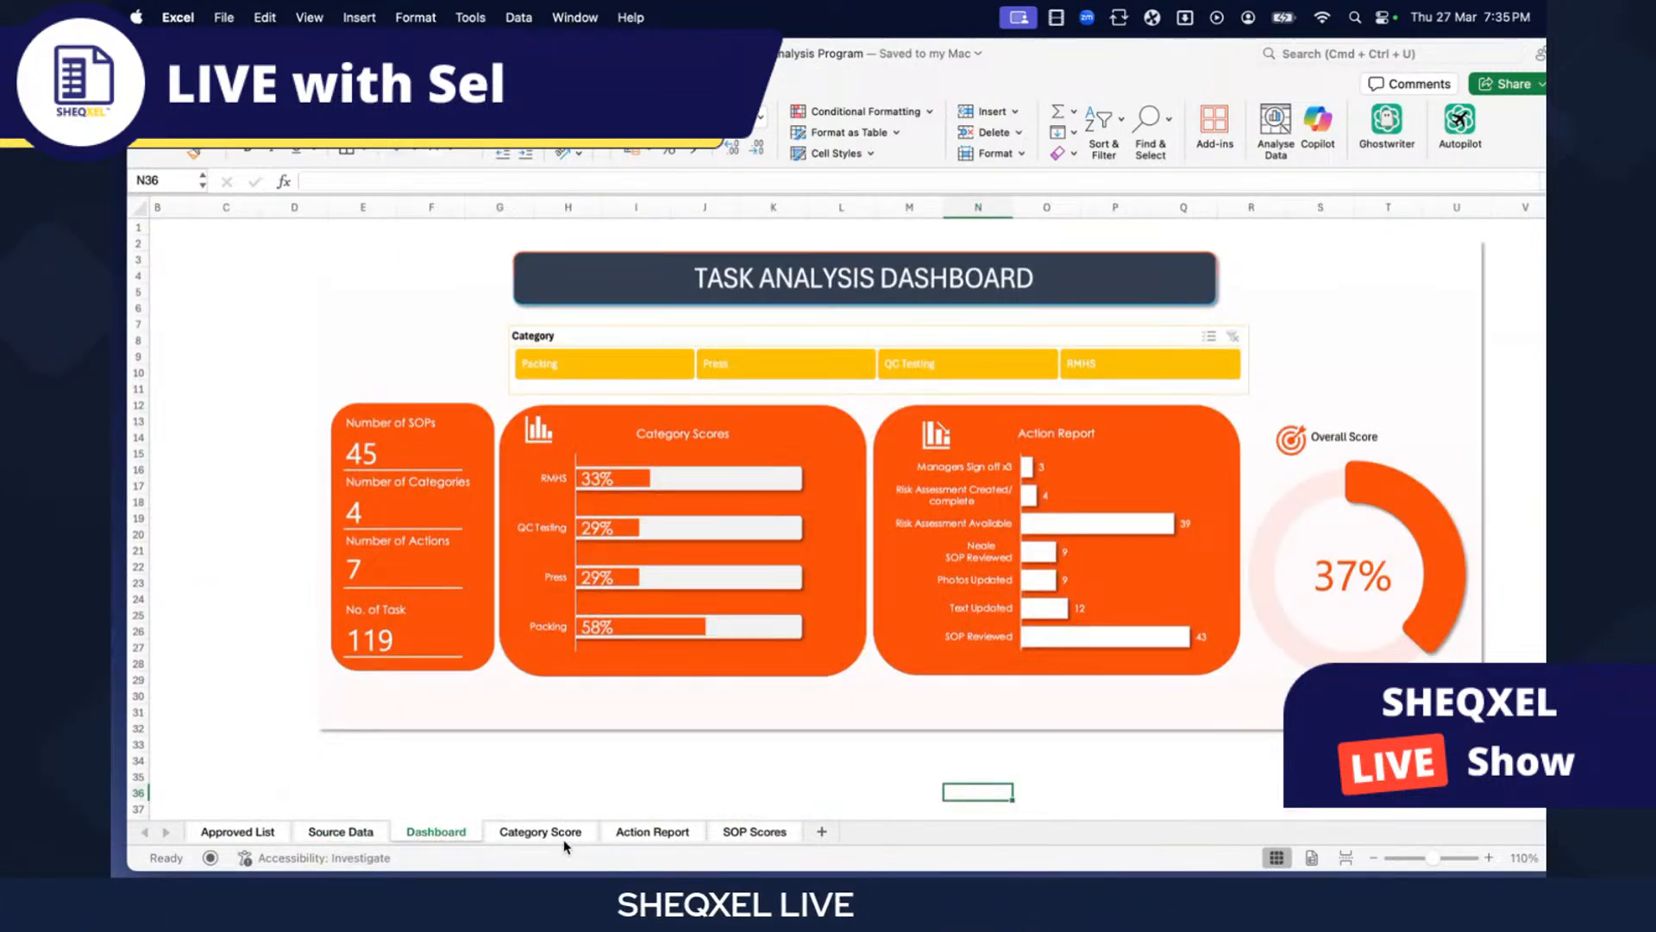
left_click(541, 833)
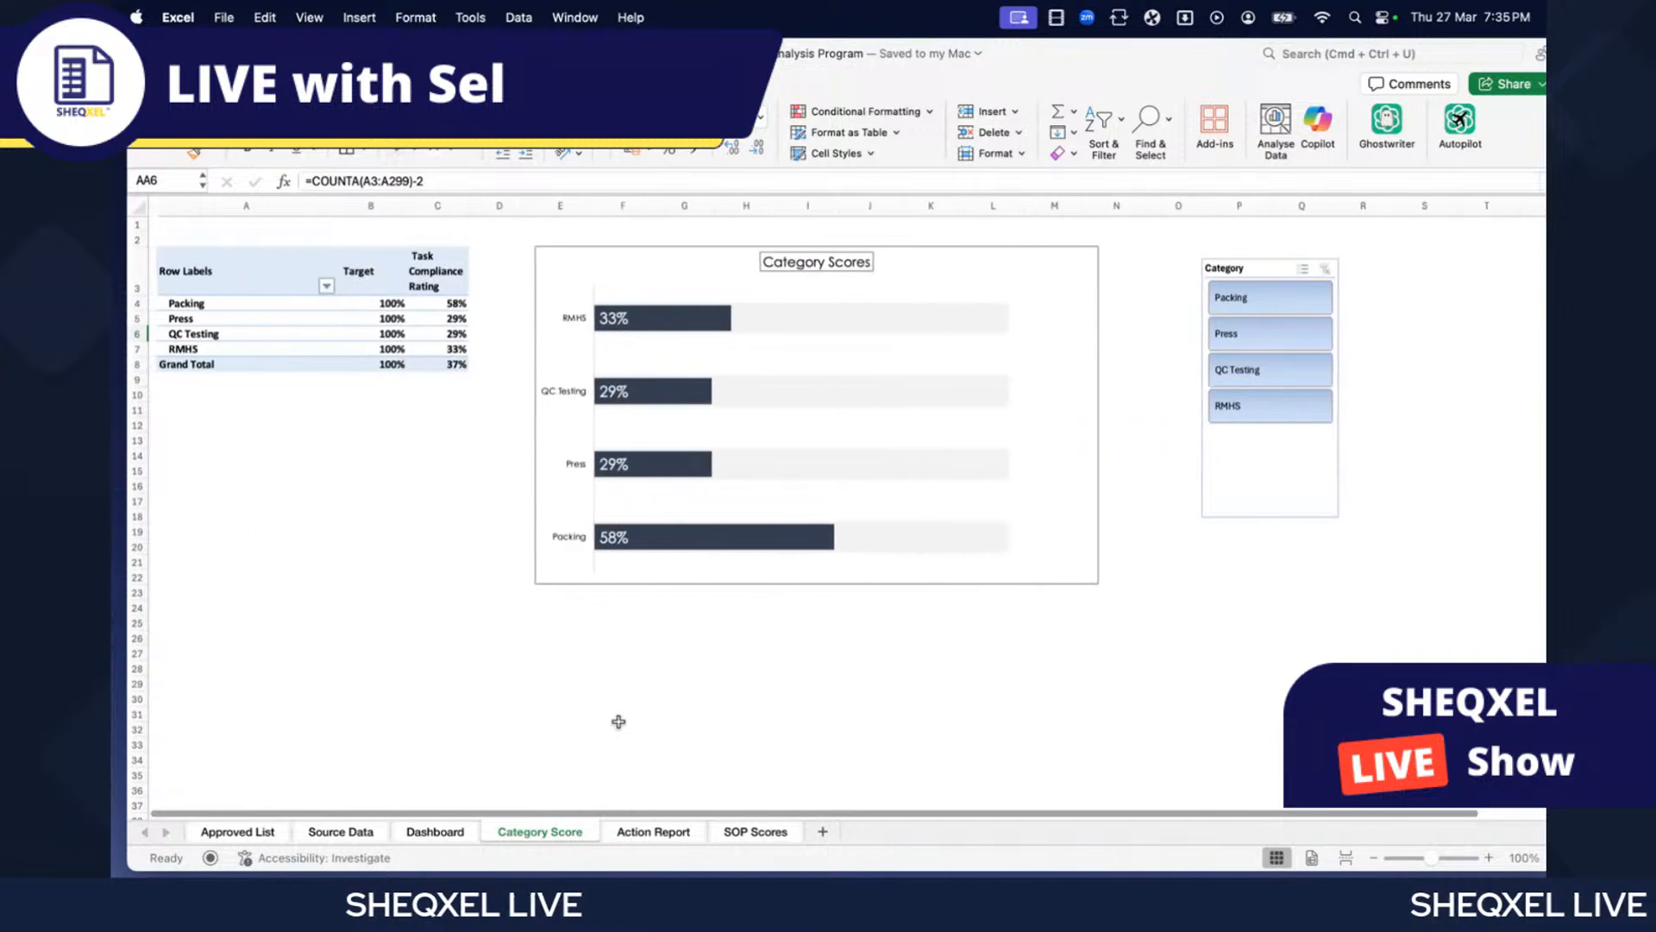
left_click(481, 713)
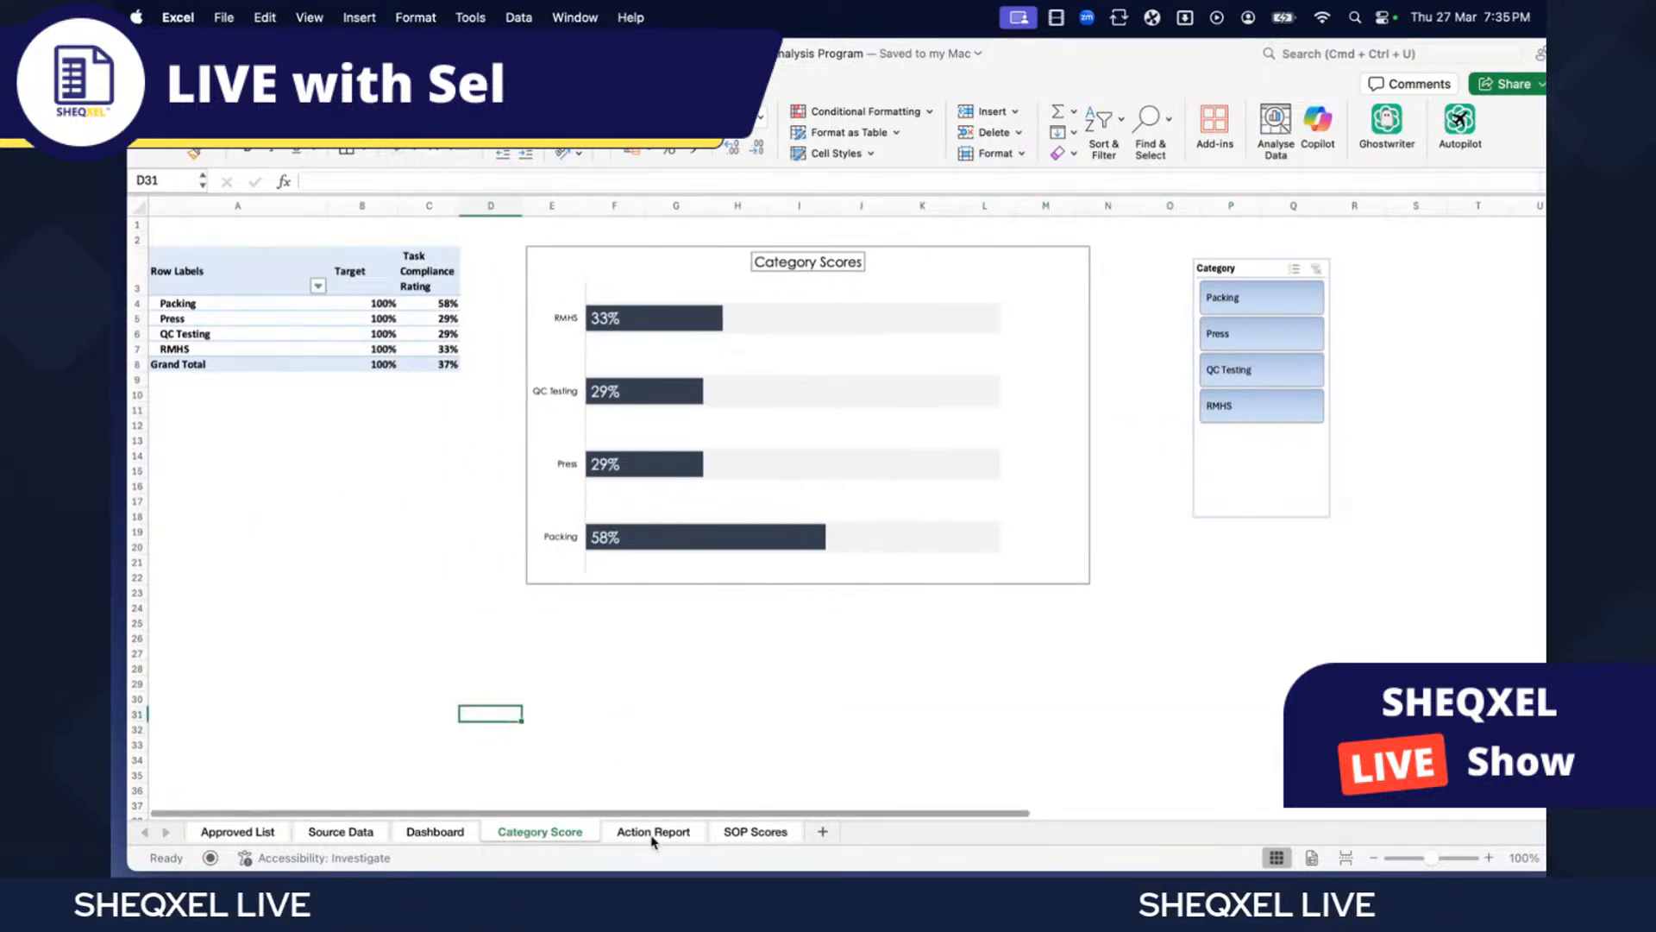
left_click(654, 833)
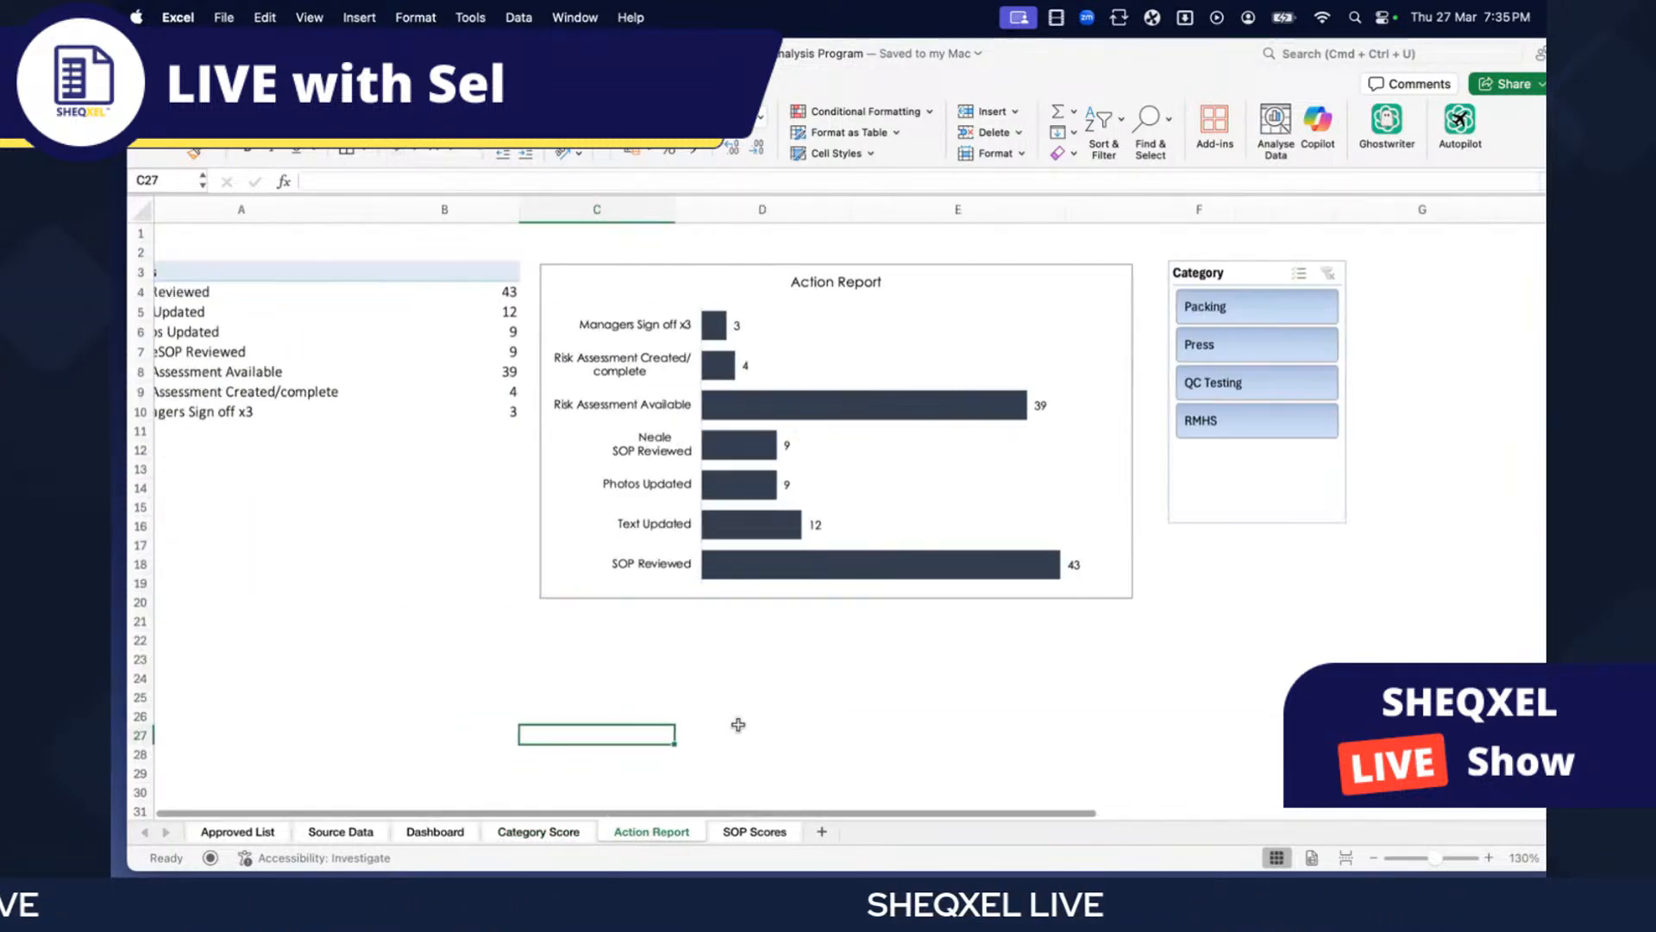
left_click(753, 833)
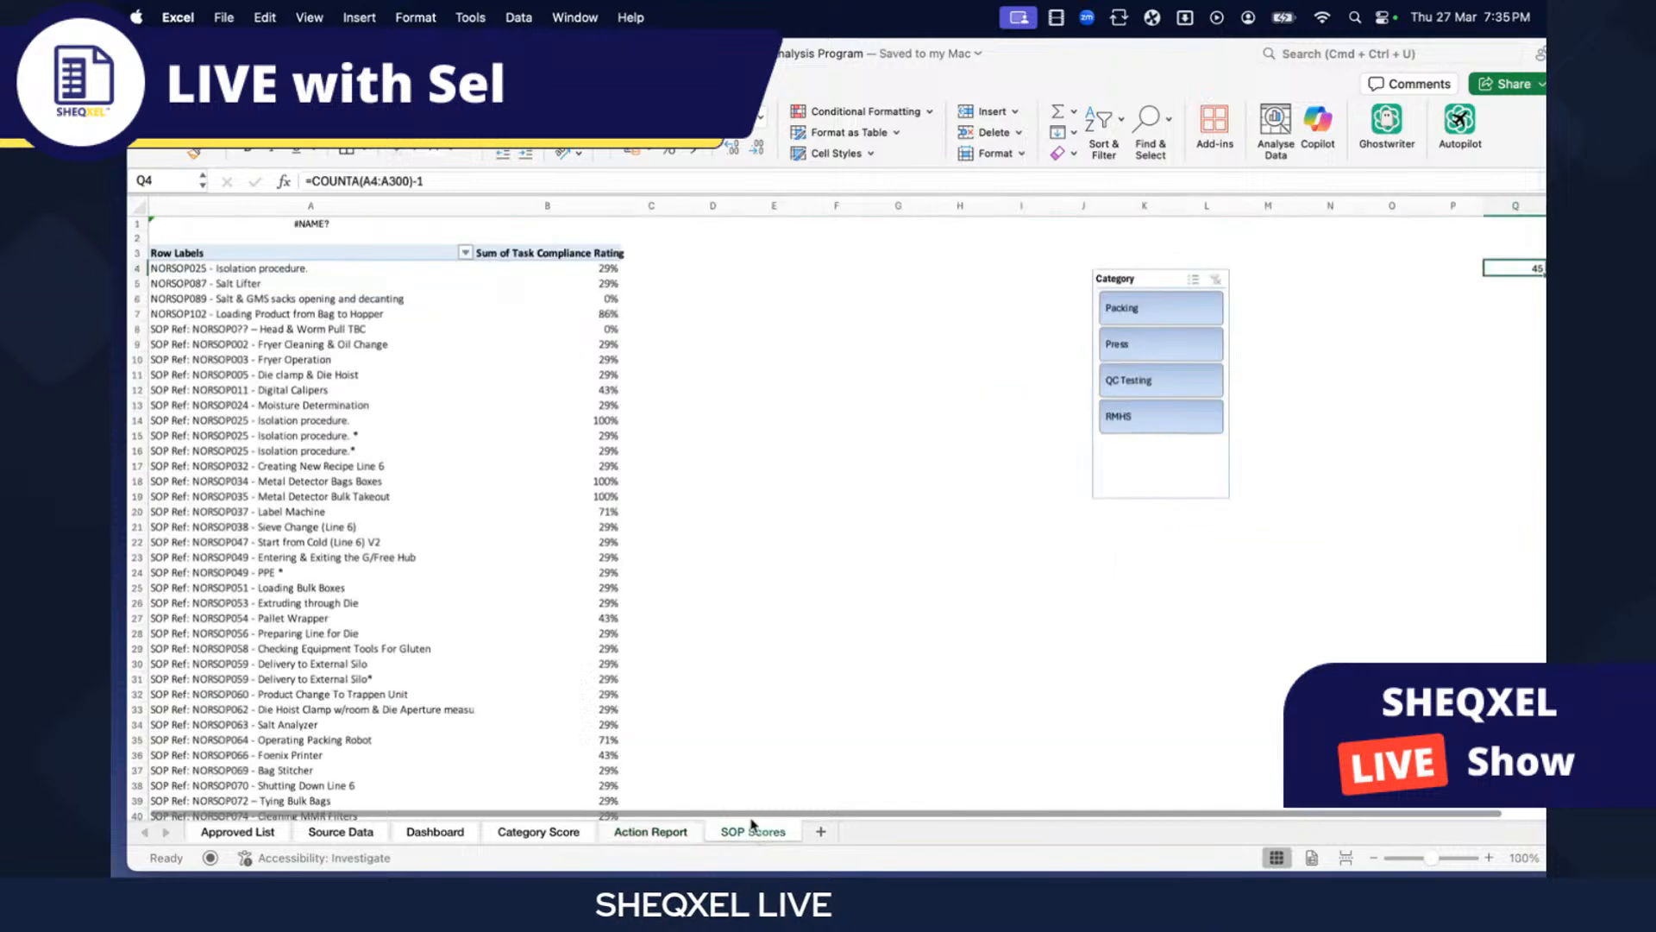
left_click(799, 652)
left_click(237, 833)
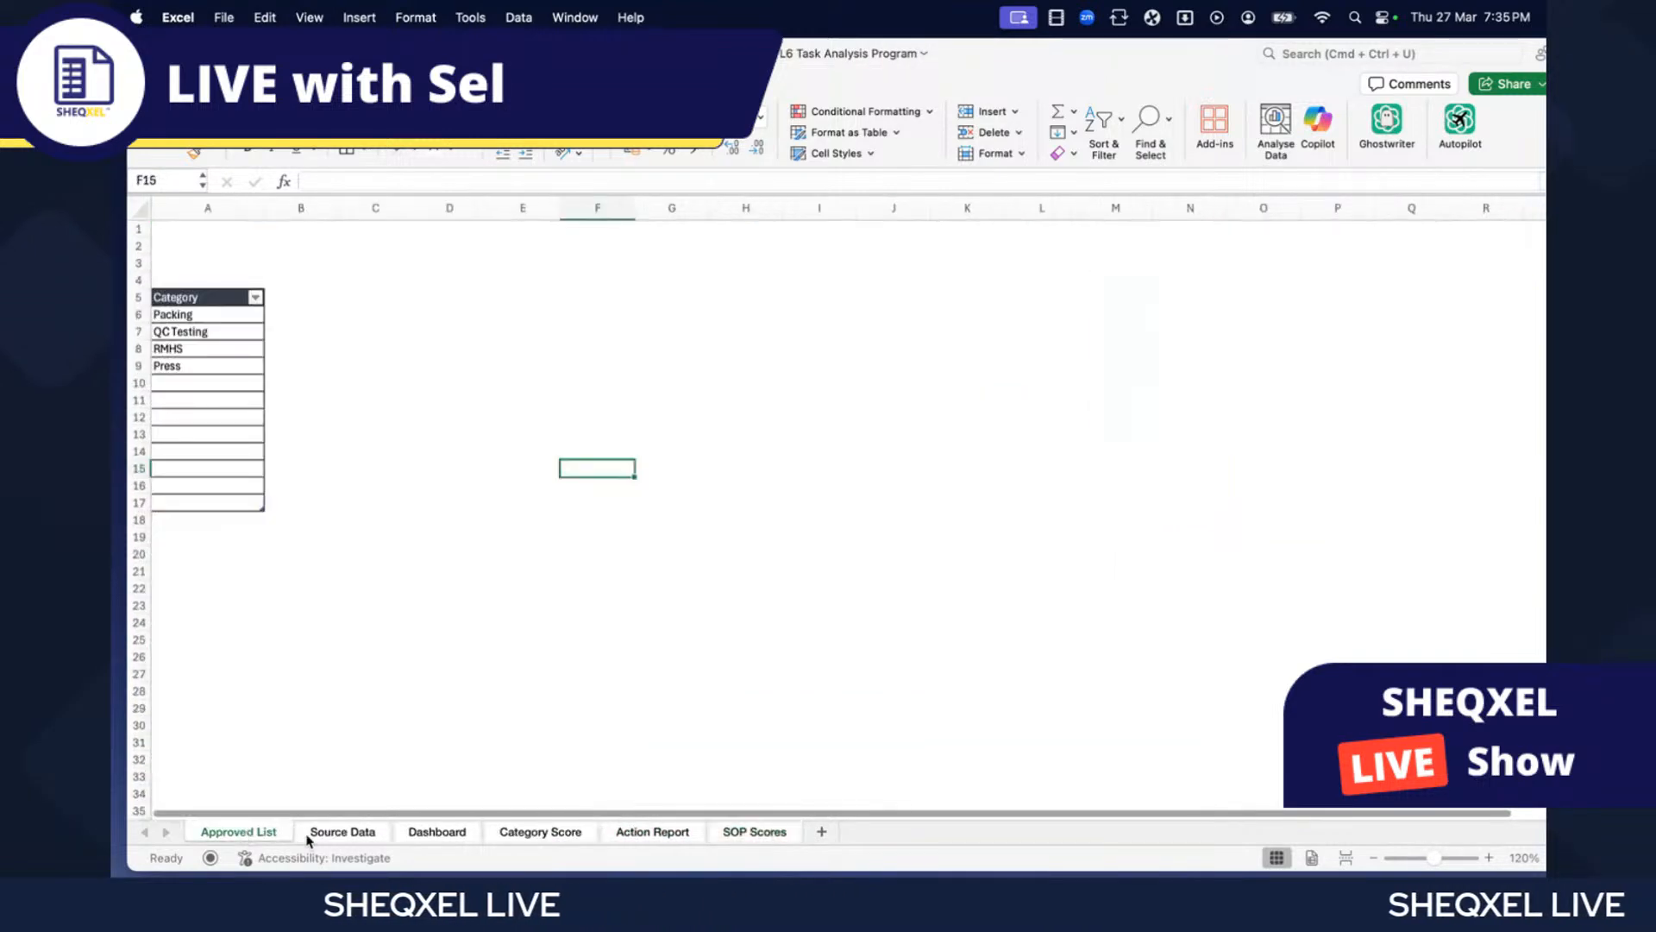
left_click(325, 833)
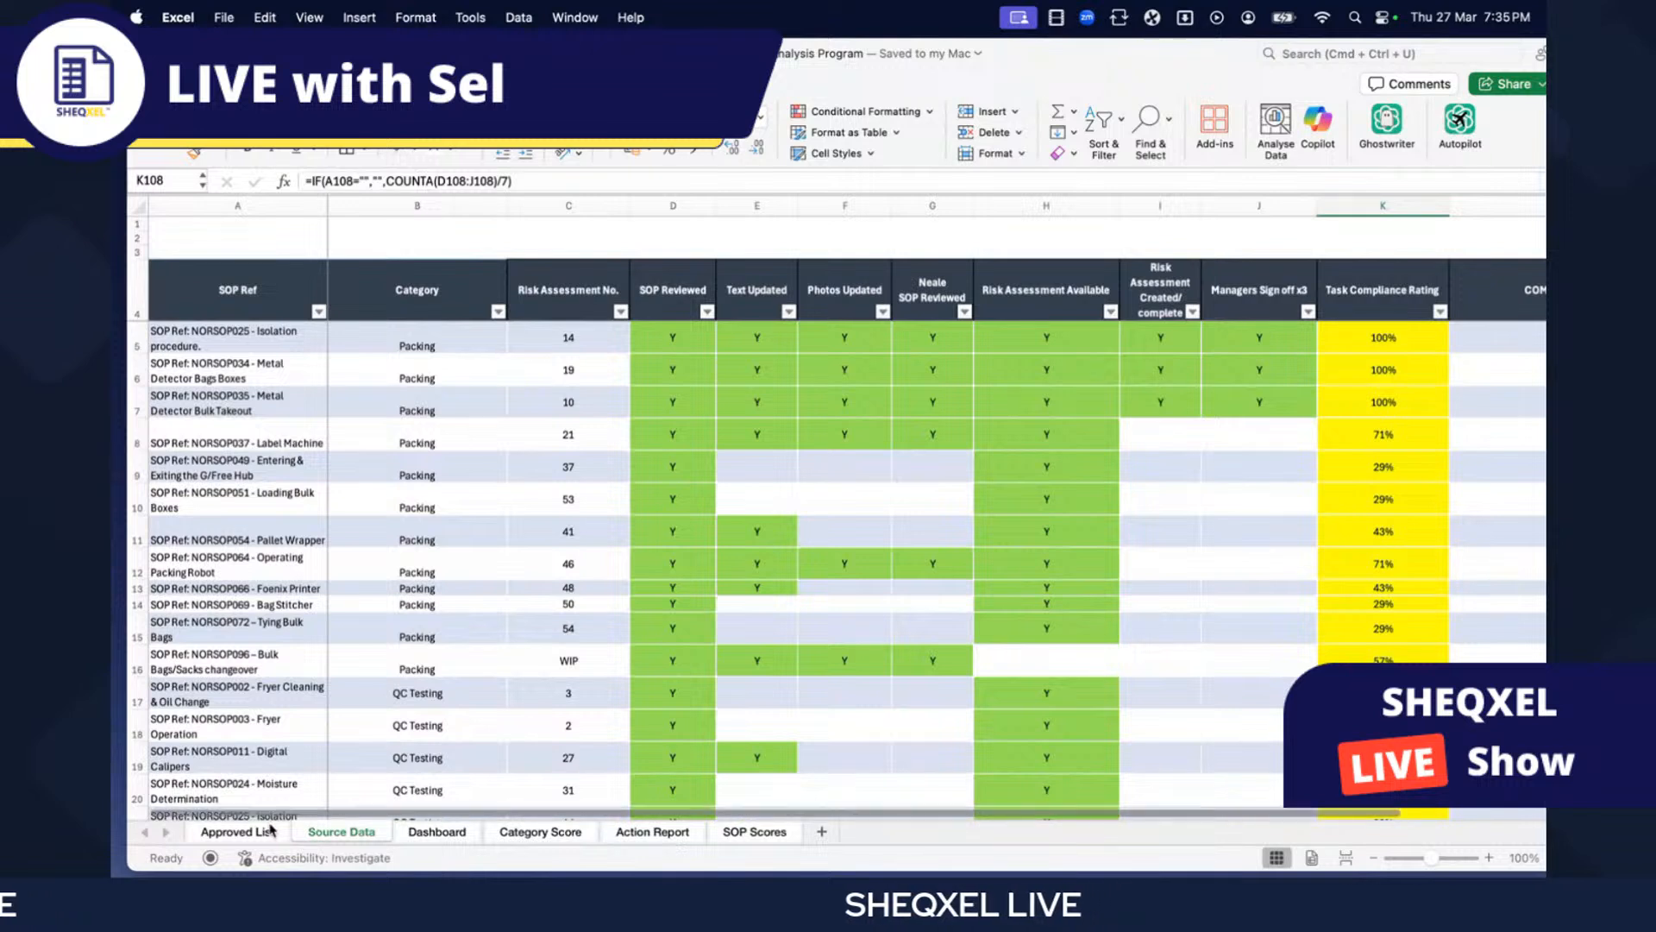
left_click(244, 833)
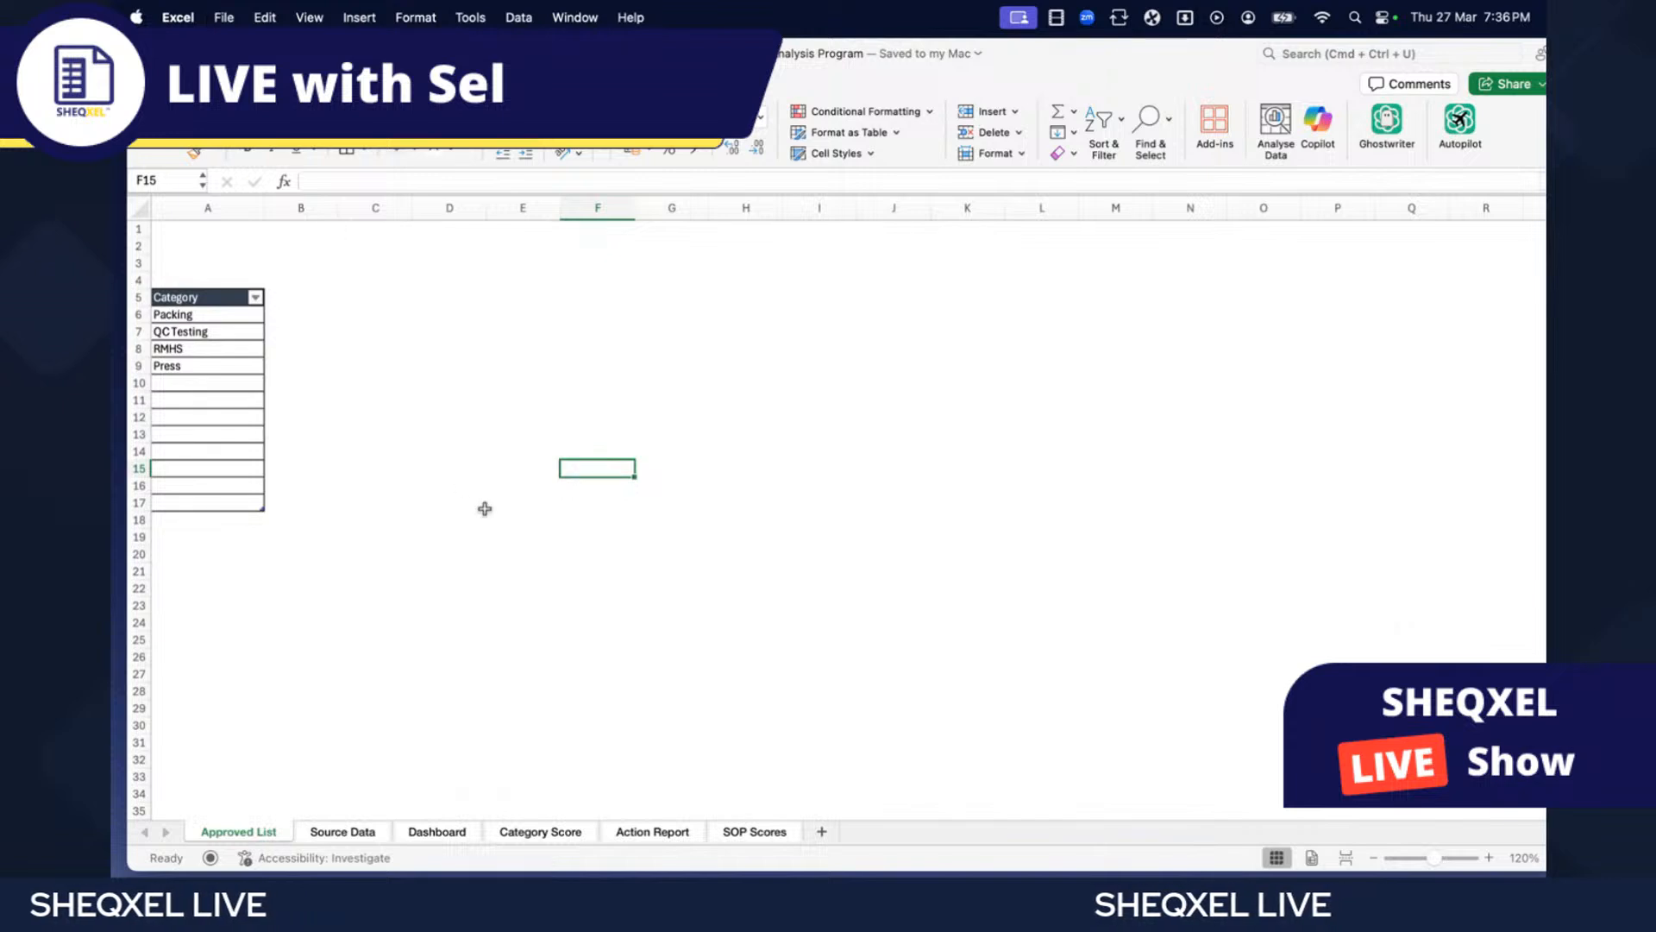
- Take the workbook out of full screen, switch to Finder and open L6 Task Analysis Program.xlsx
key("ctrl+super+f")
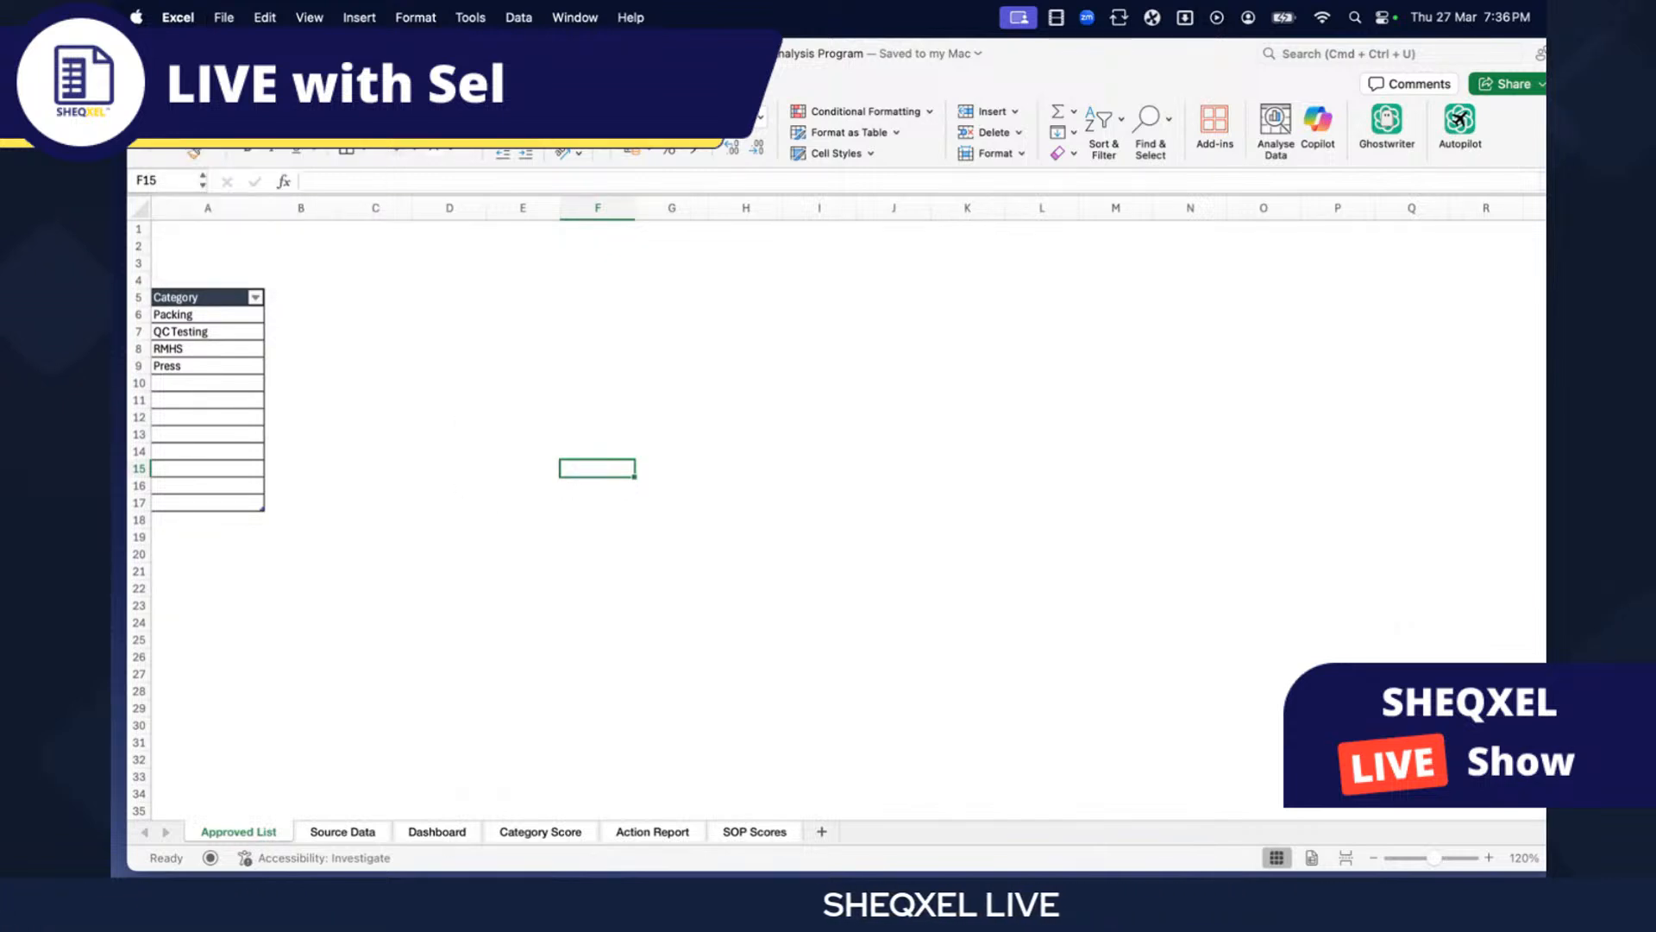
key("ctrl+super+f")
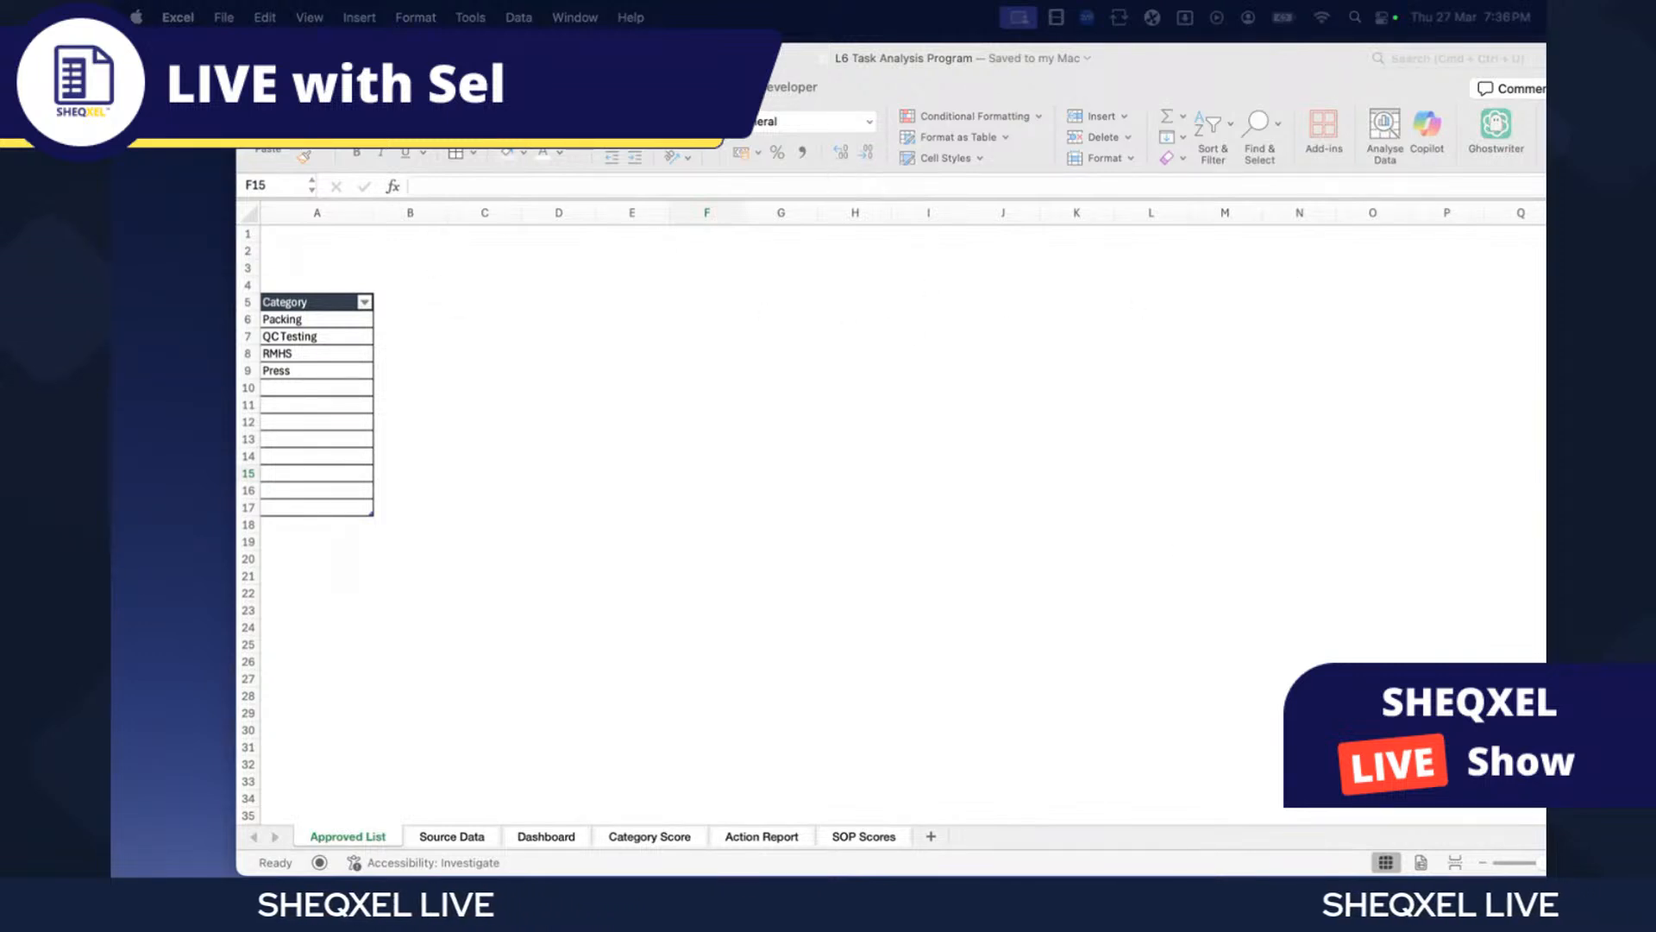
key("super+Tab")
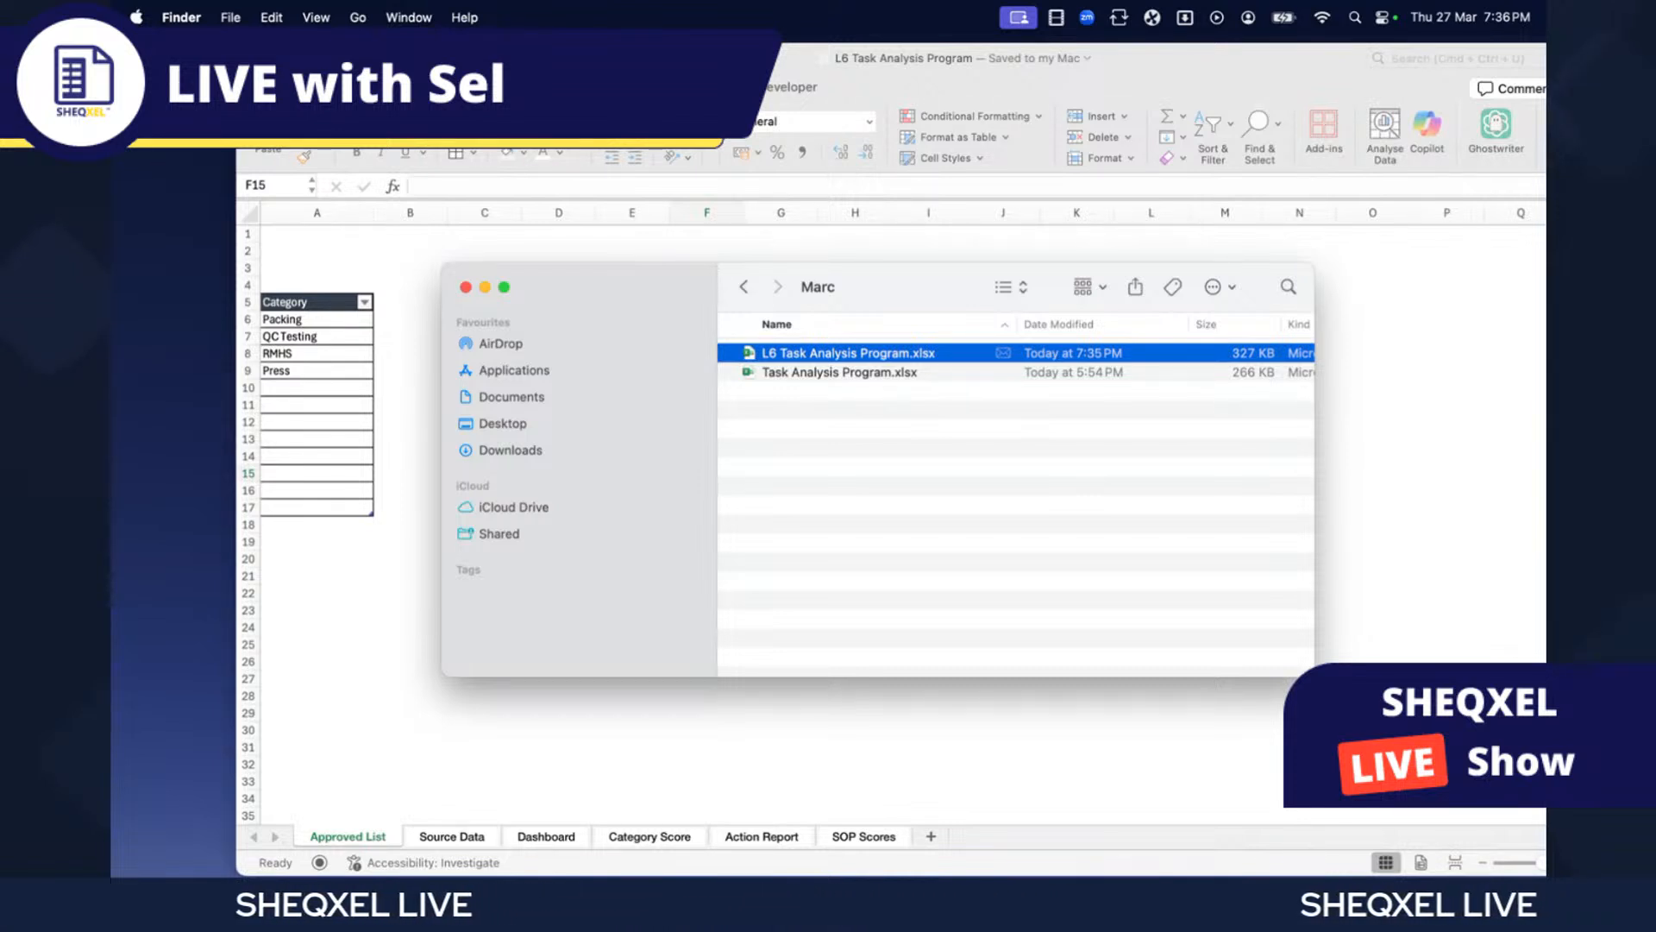
key("super+o")
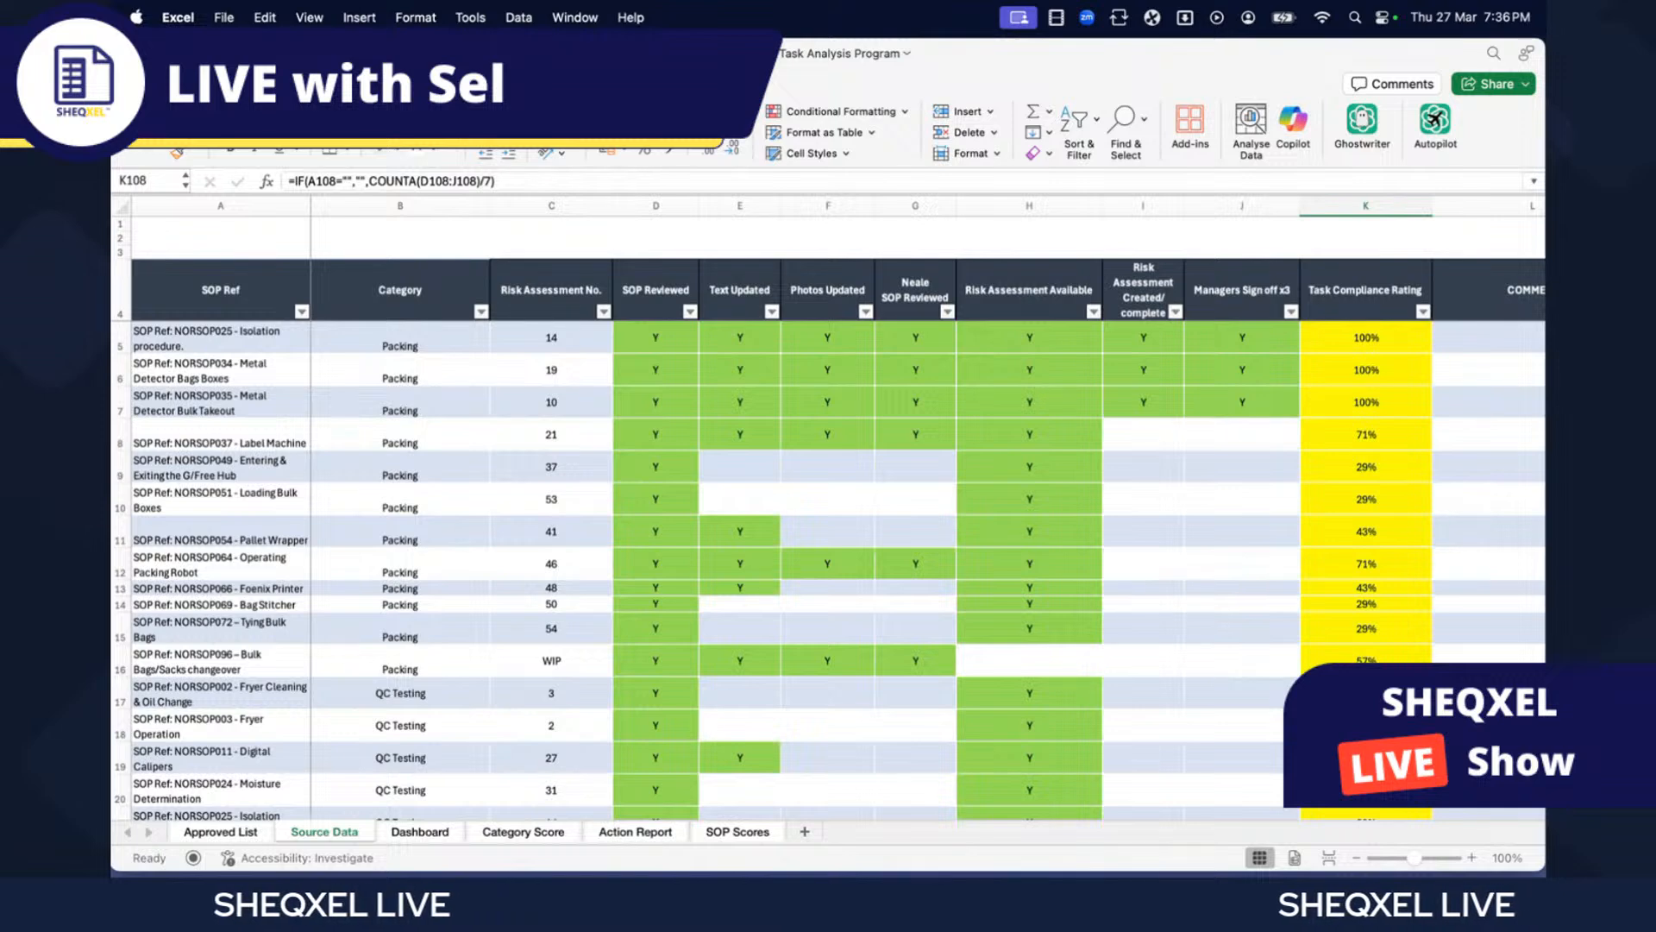
- Put the workbook window away, reopen L6 Task Analysis Program.xlsx from Finder, and view its Action Report and Category Score sheets
key("super+m")
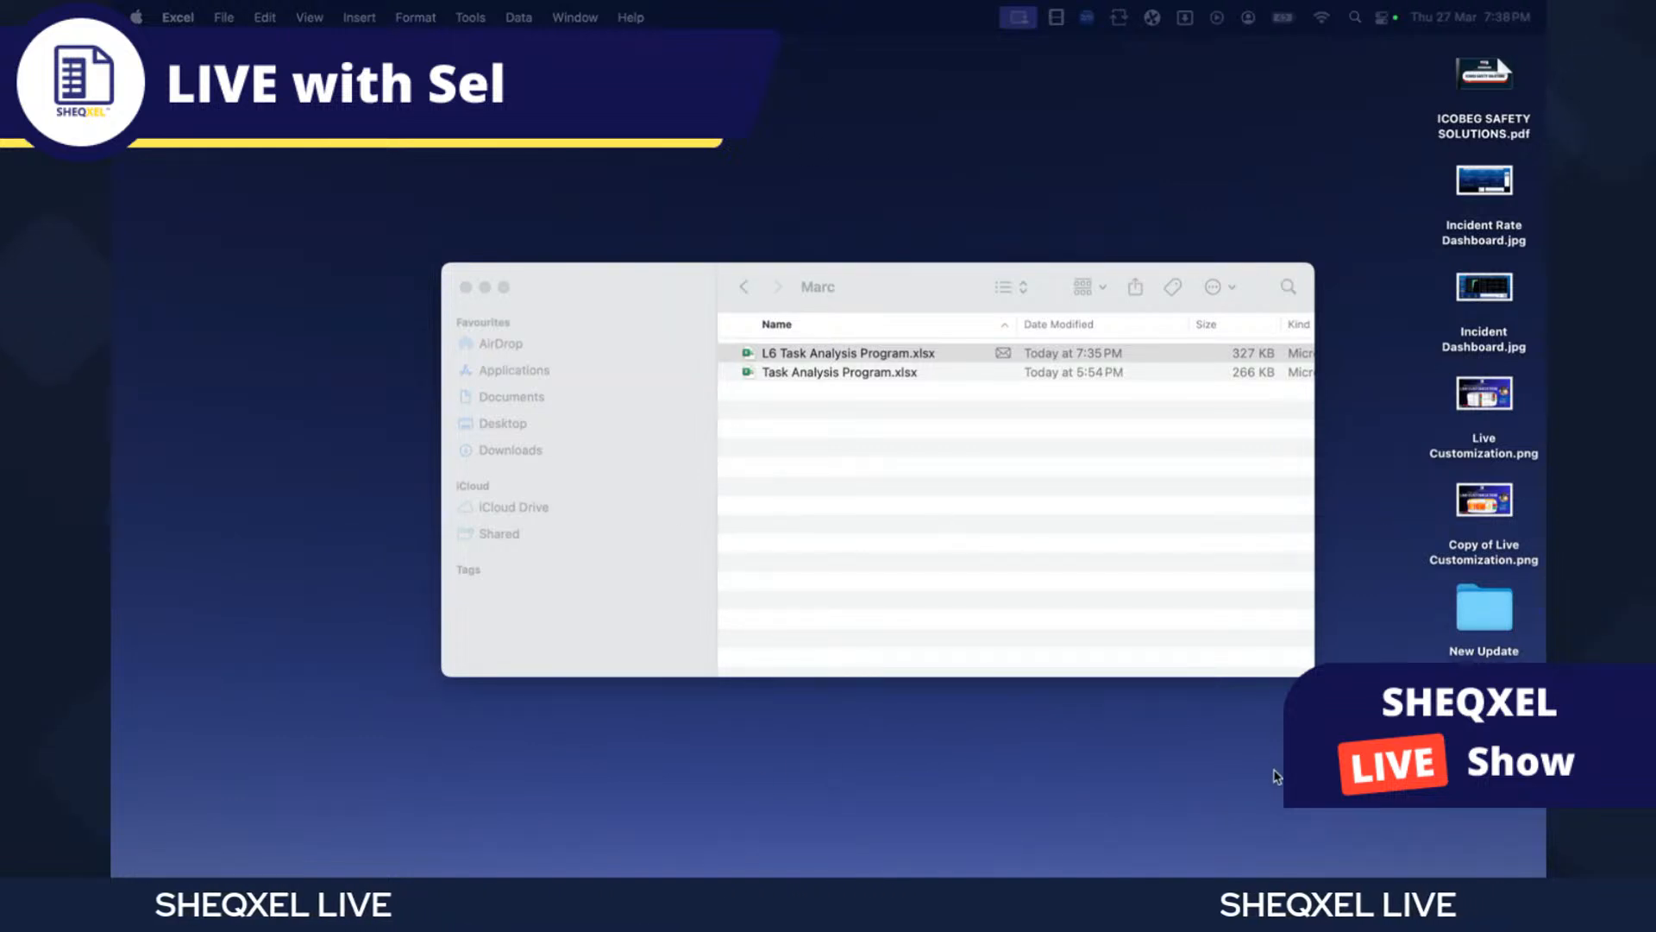
double_click(796, 355)
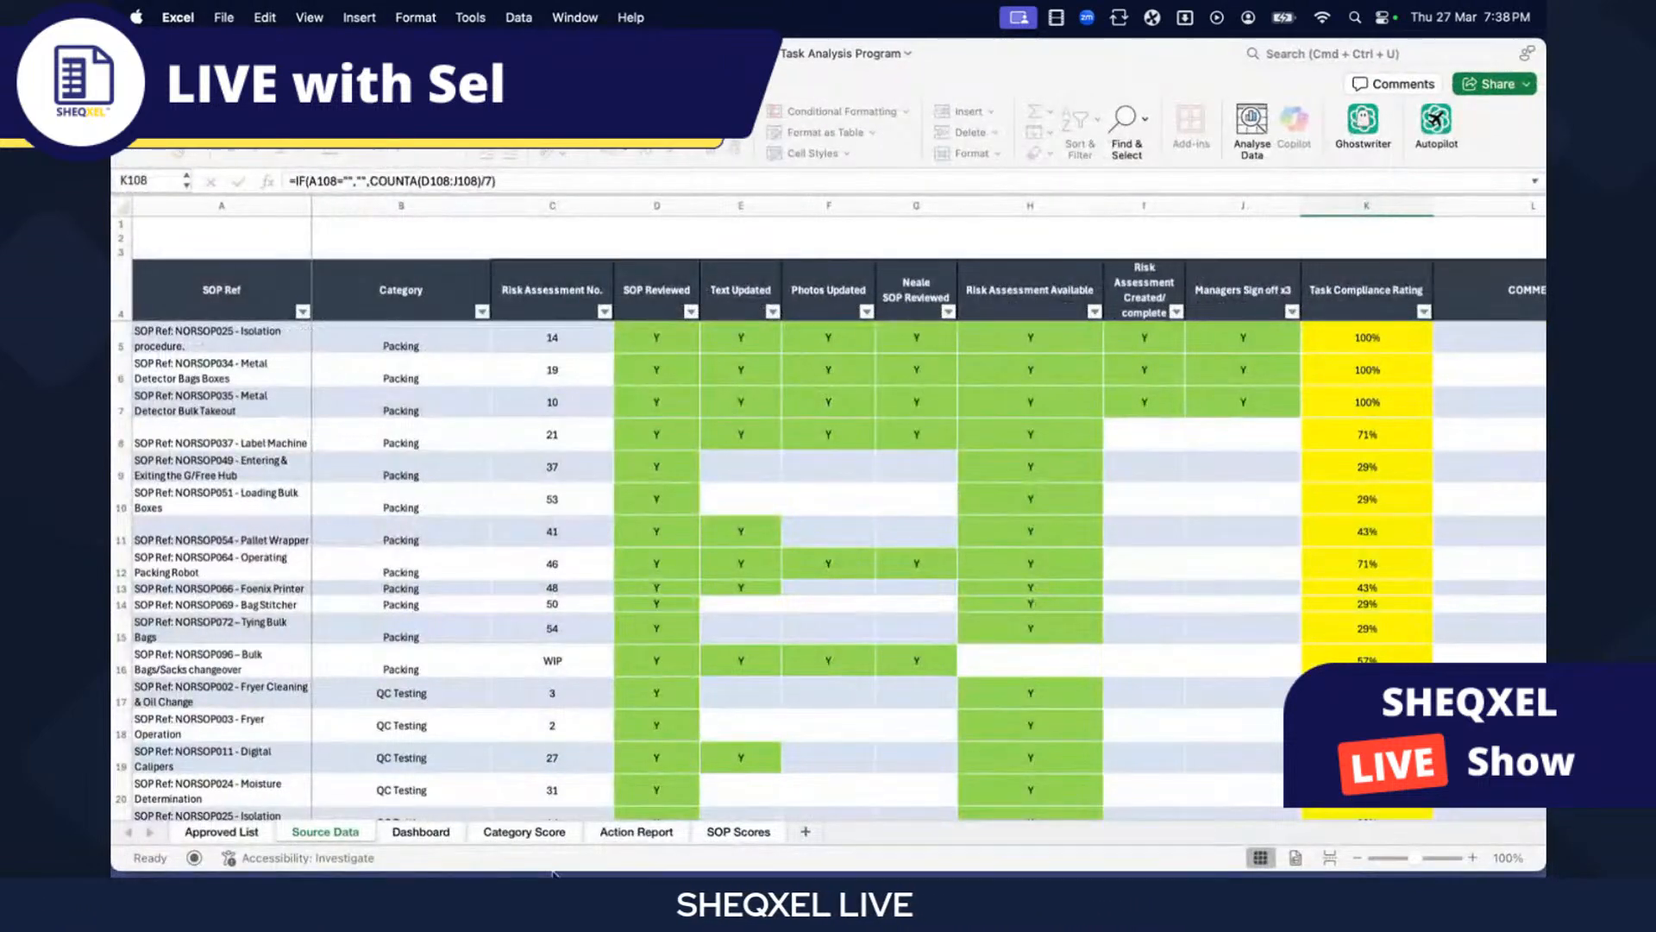
left_click(667, 833)
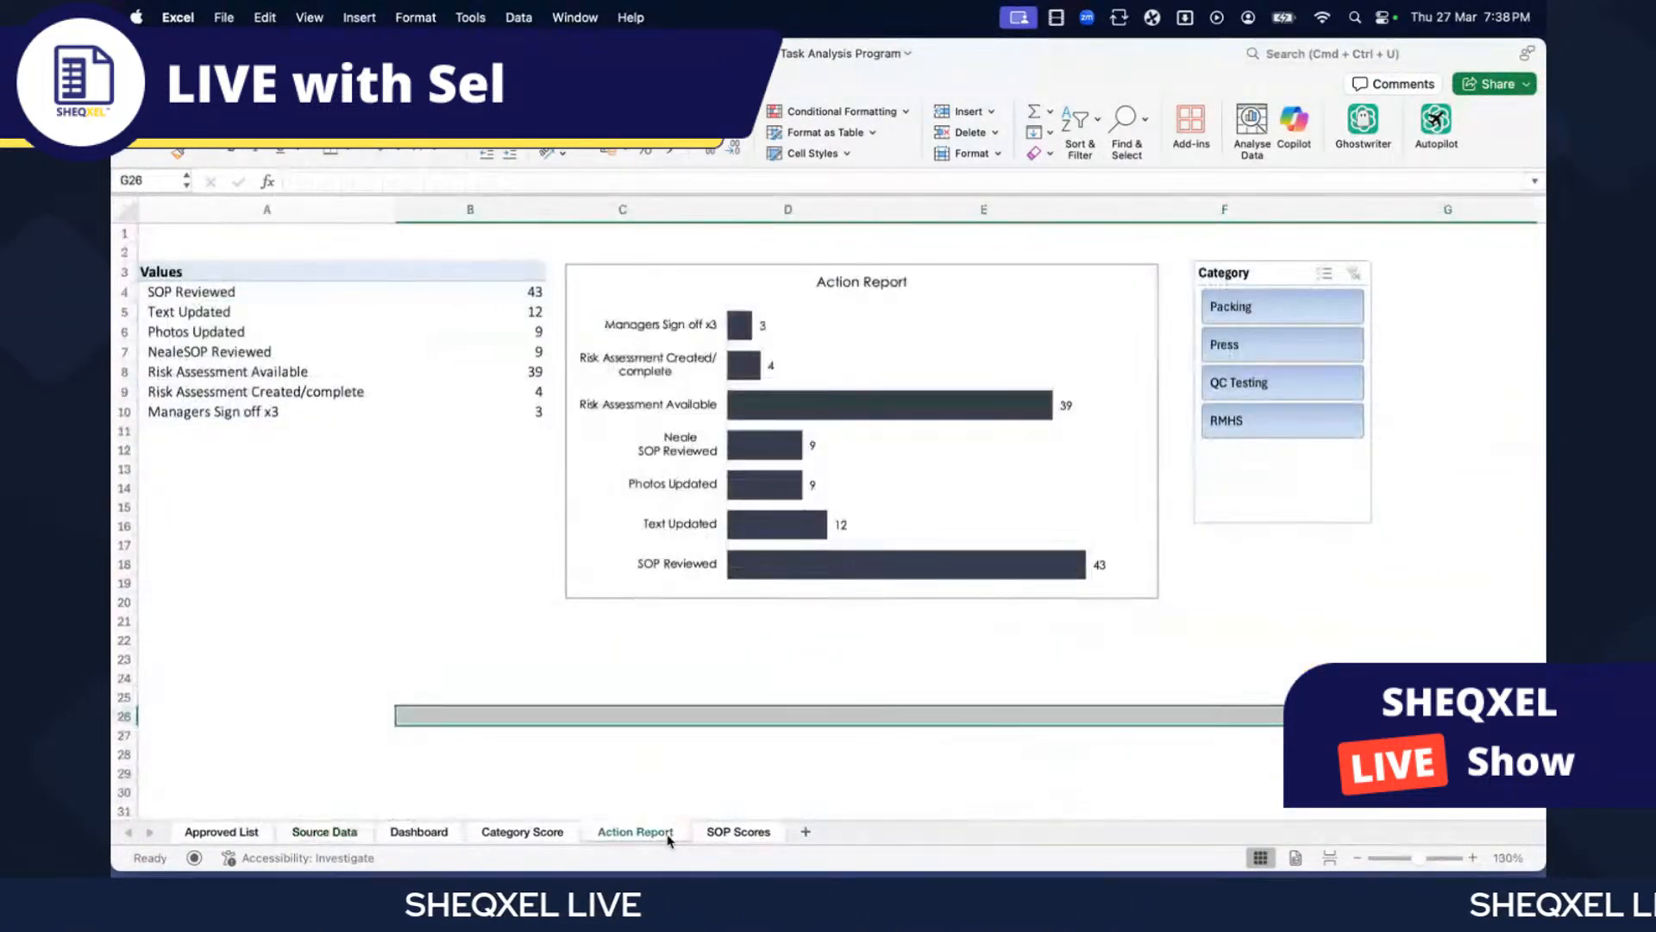
left_click(543, 833)
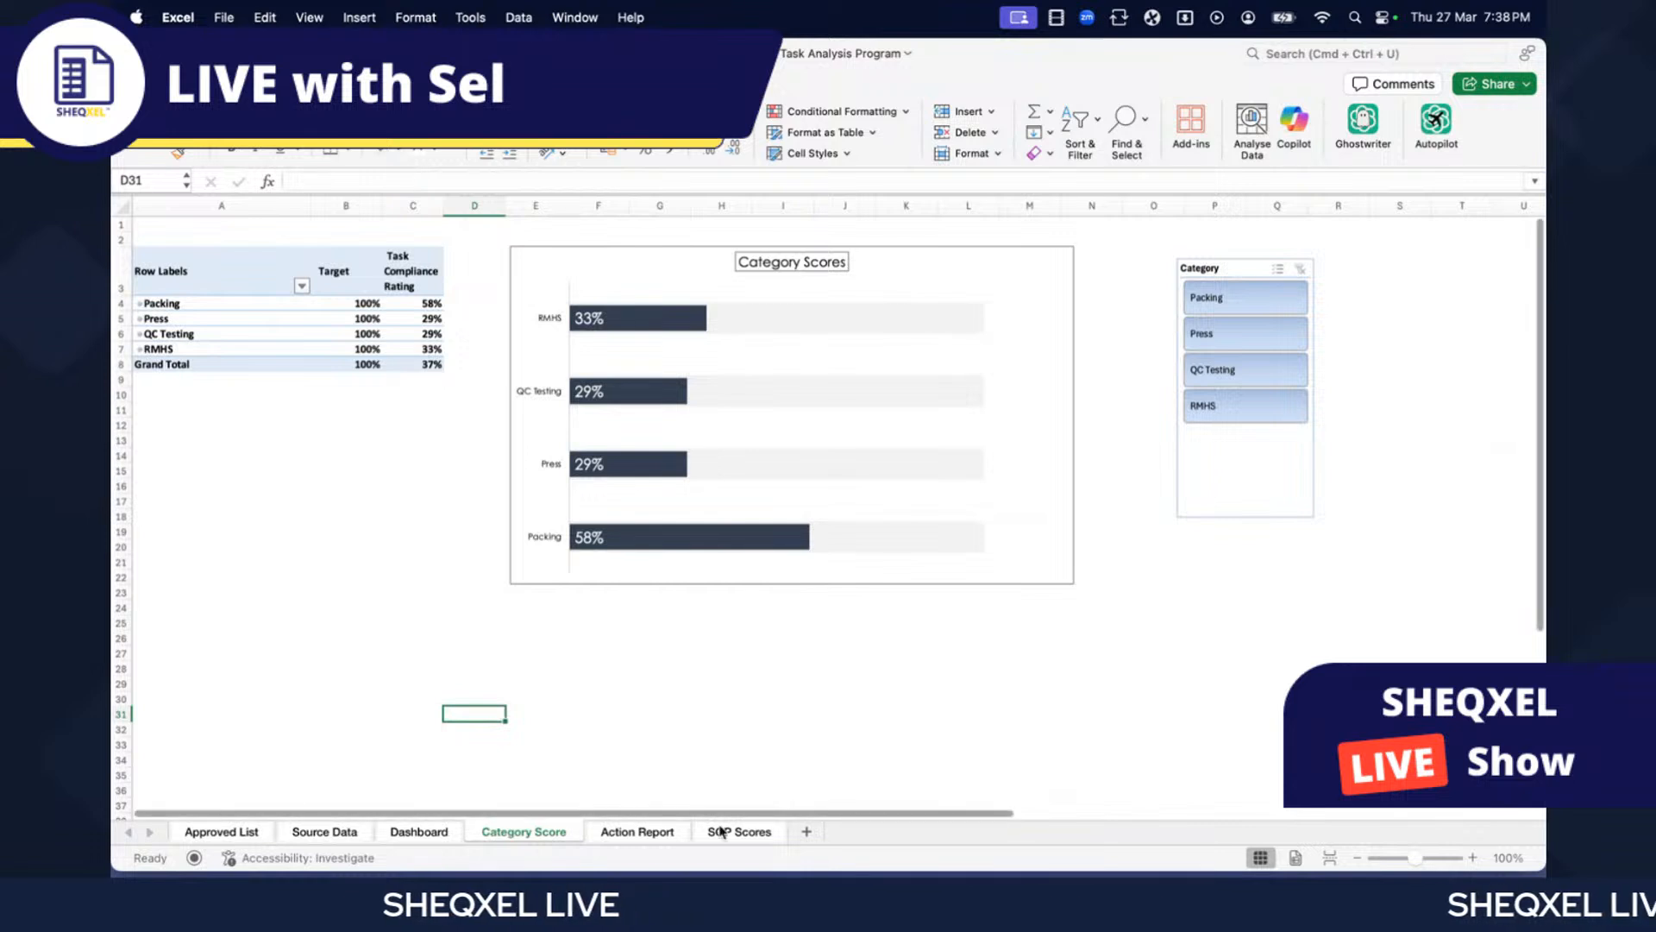
- Filter the Dashboard to the Packing category and filter the Source Data table's Category column to Packing
left_click(421, 833)
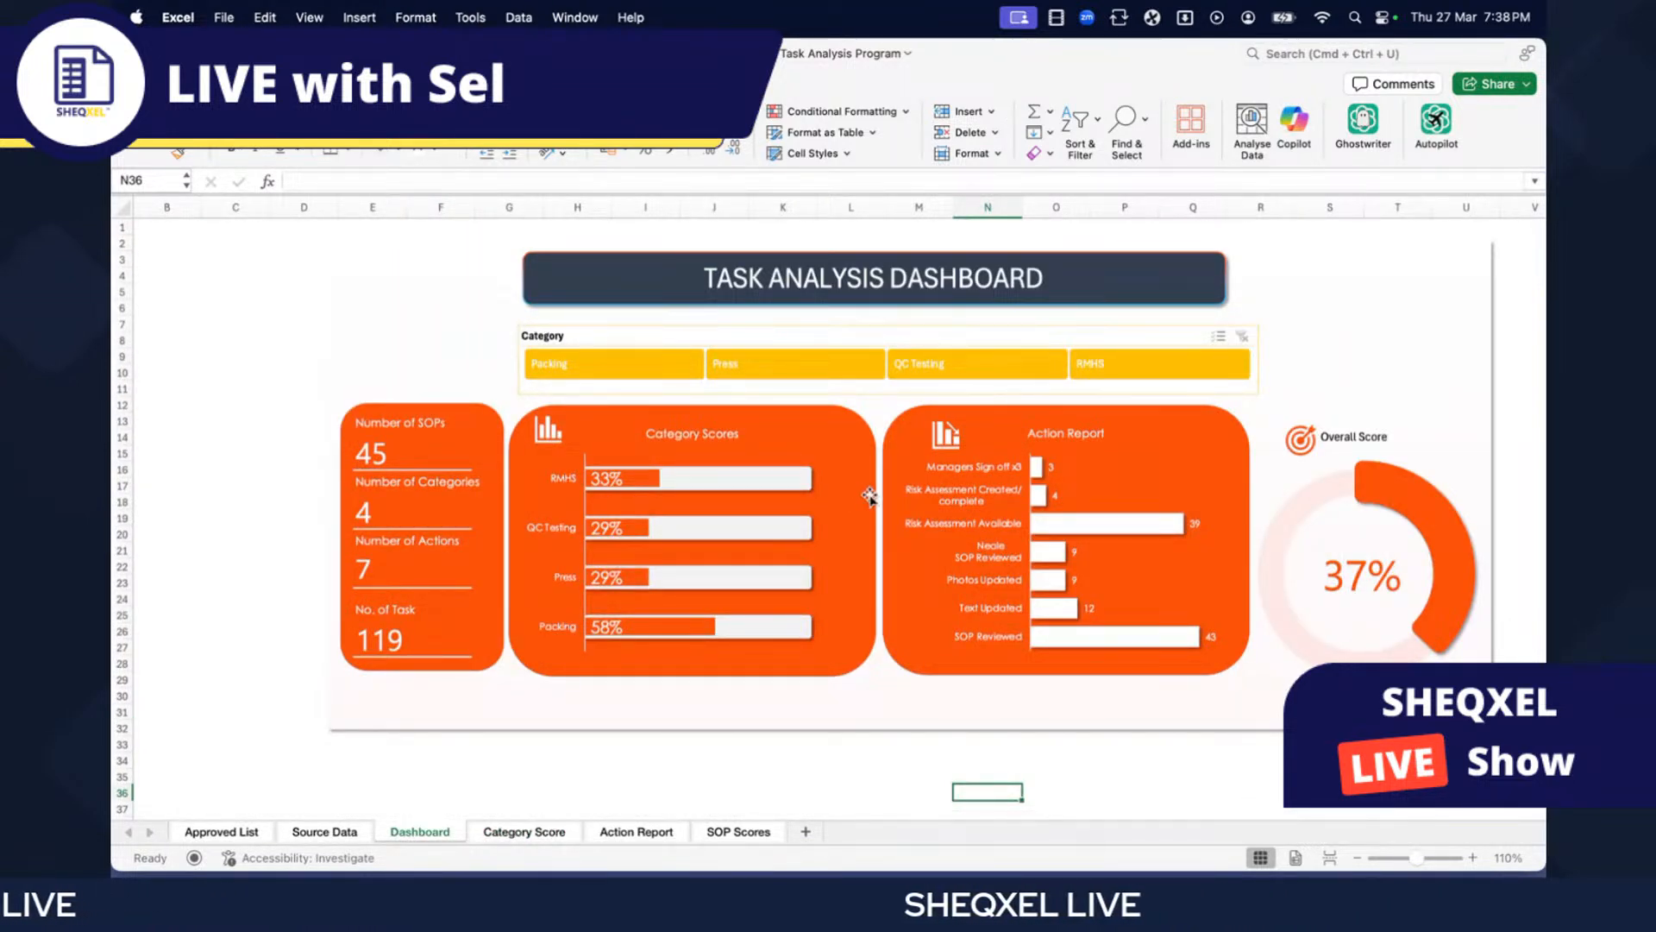
left_click(559, 367)
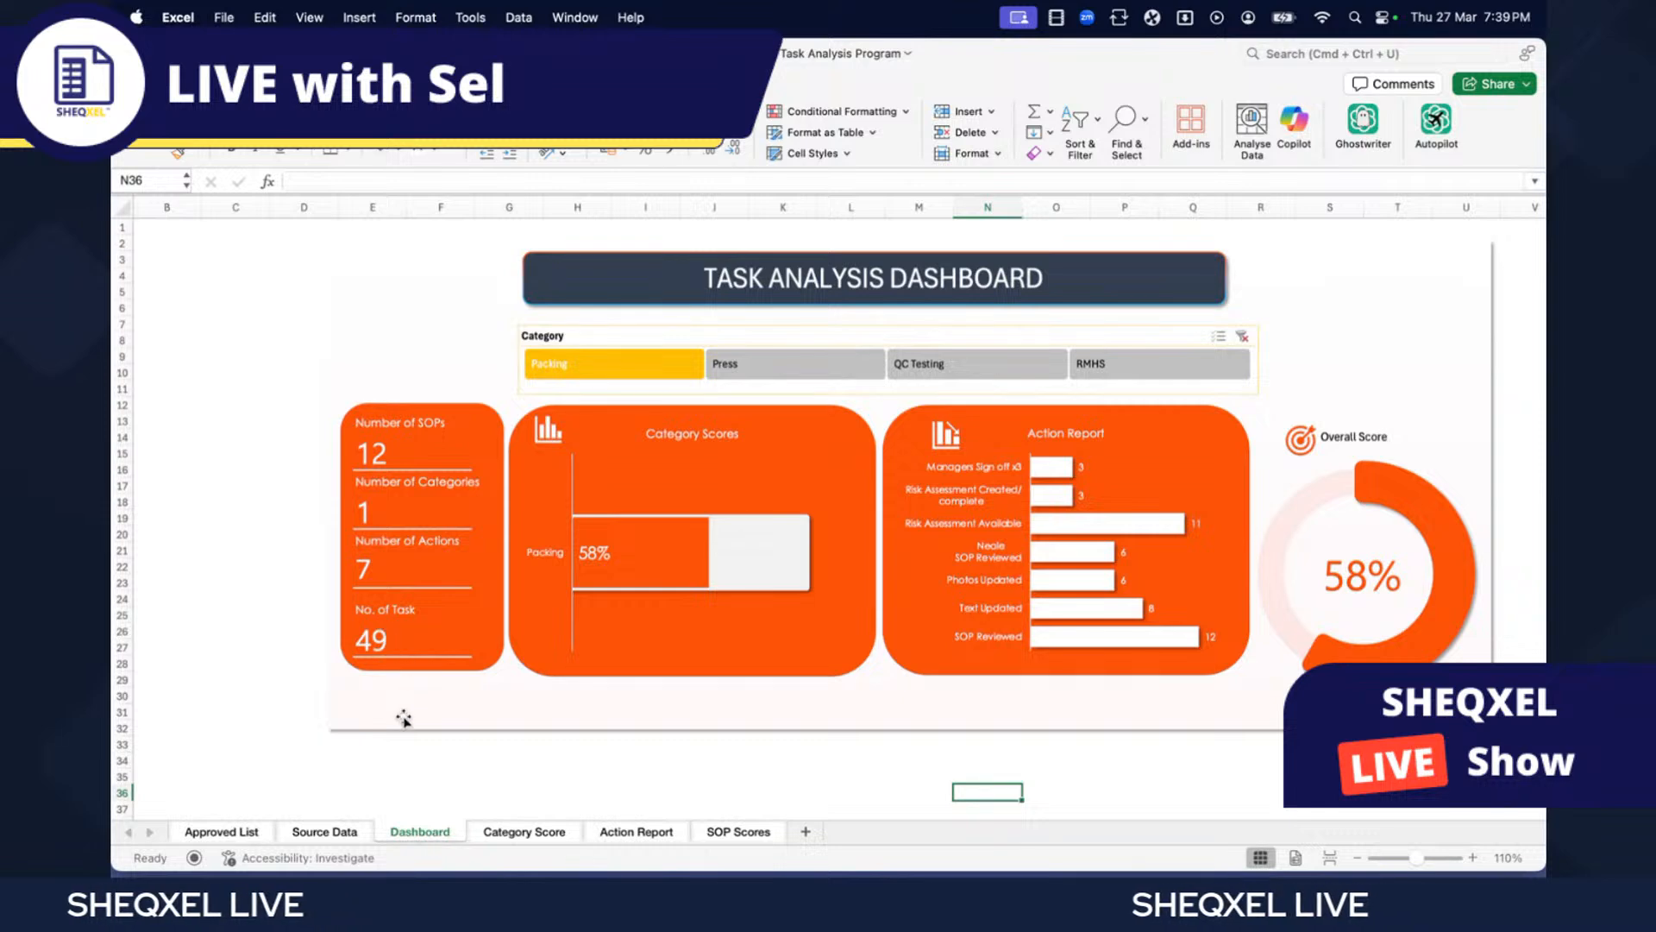
left_click(325, 832)
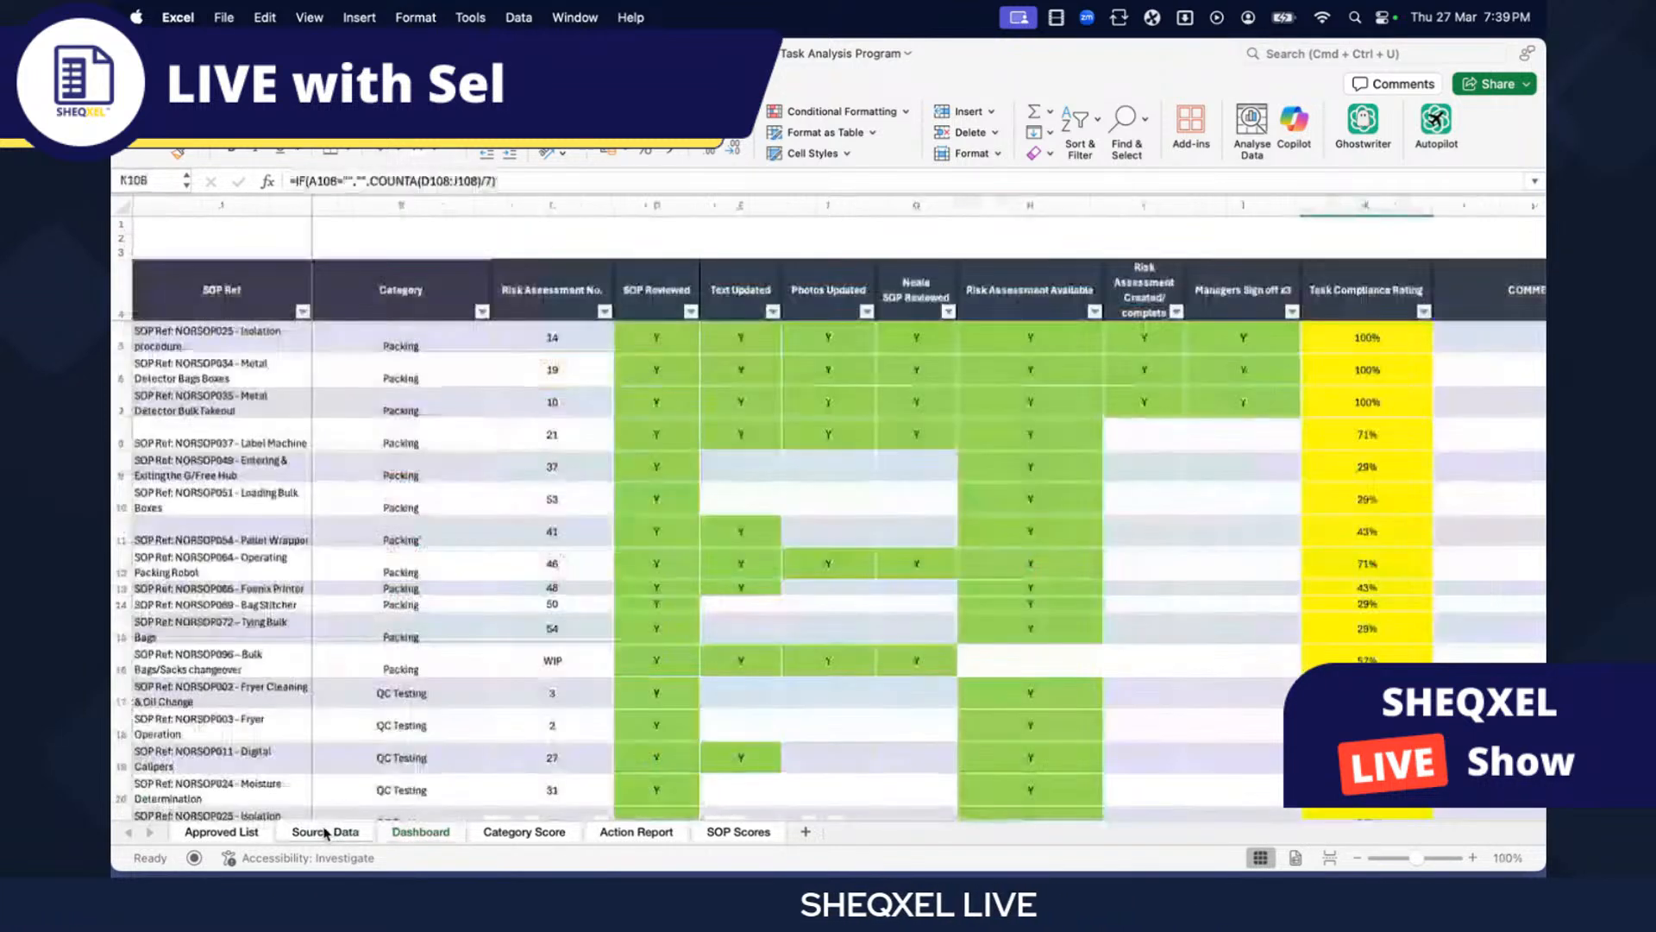
left_click(482, 311)
left_click(542, 537)
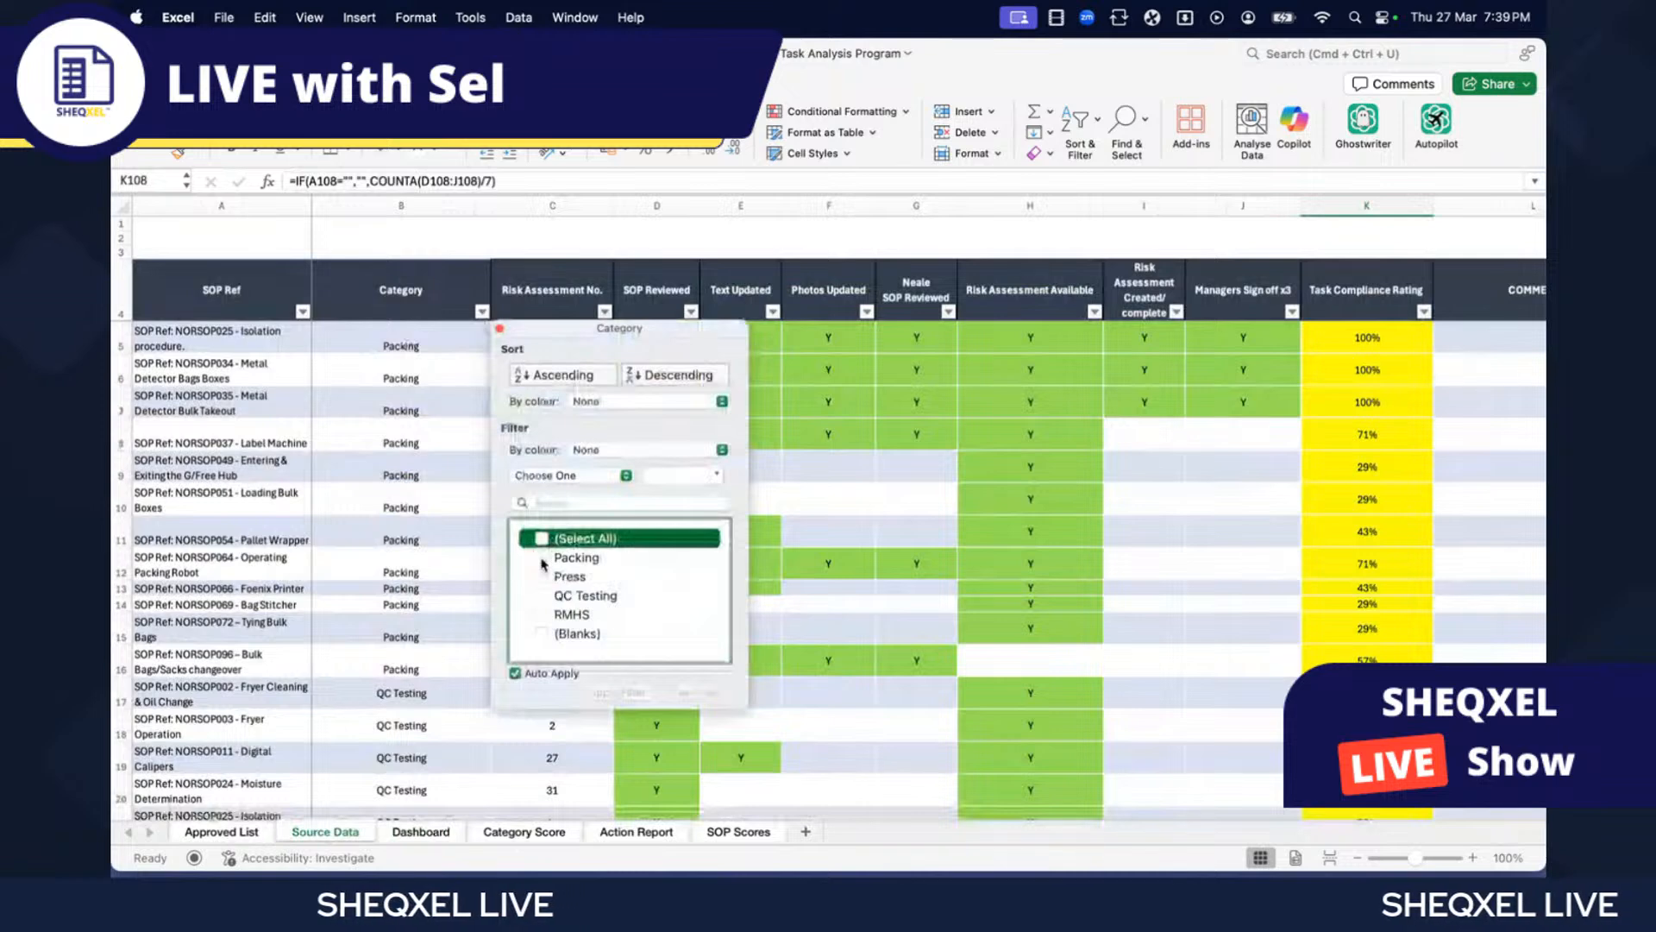
left_click(542, 557)
- Count the filtered Packing cells in the Source Data Category column and compare them with the Dashboard's Number of SOPs
left_click(402, 393)
left_click_drag(401, 338, 425, 672)
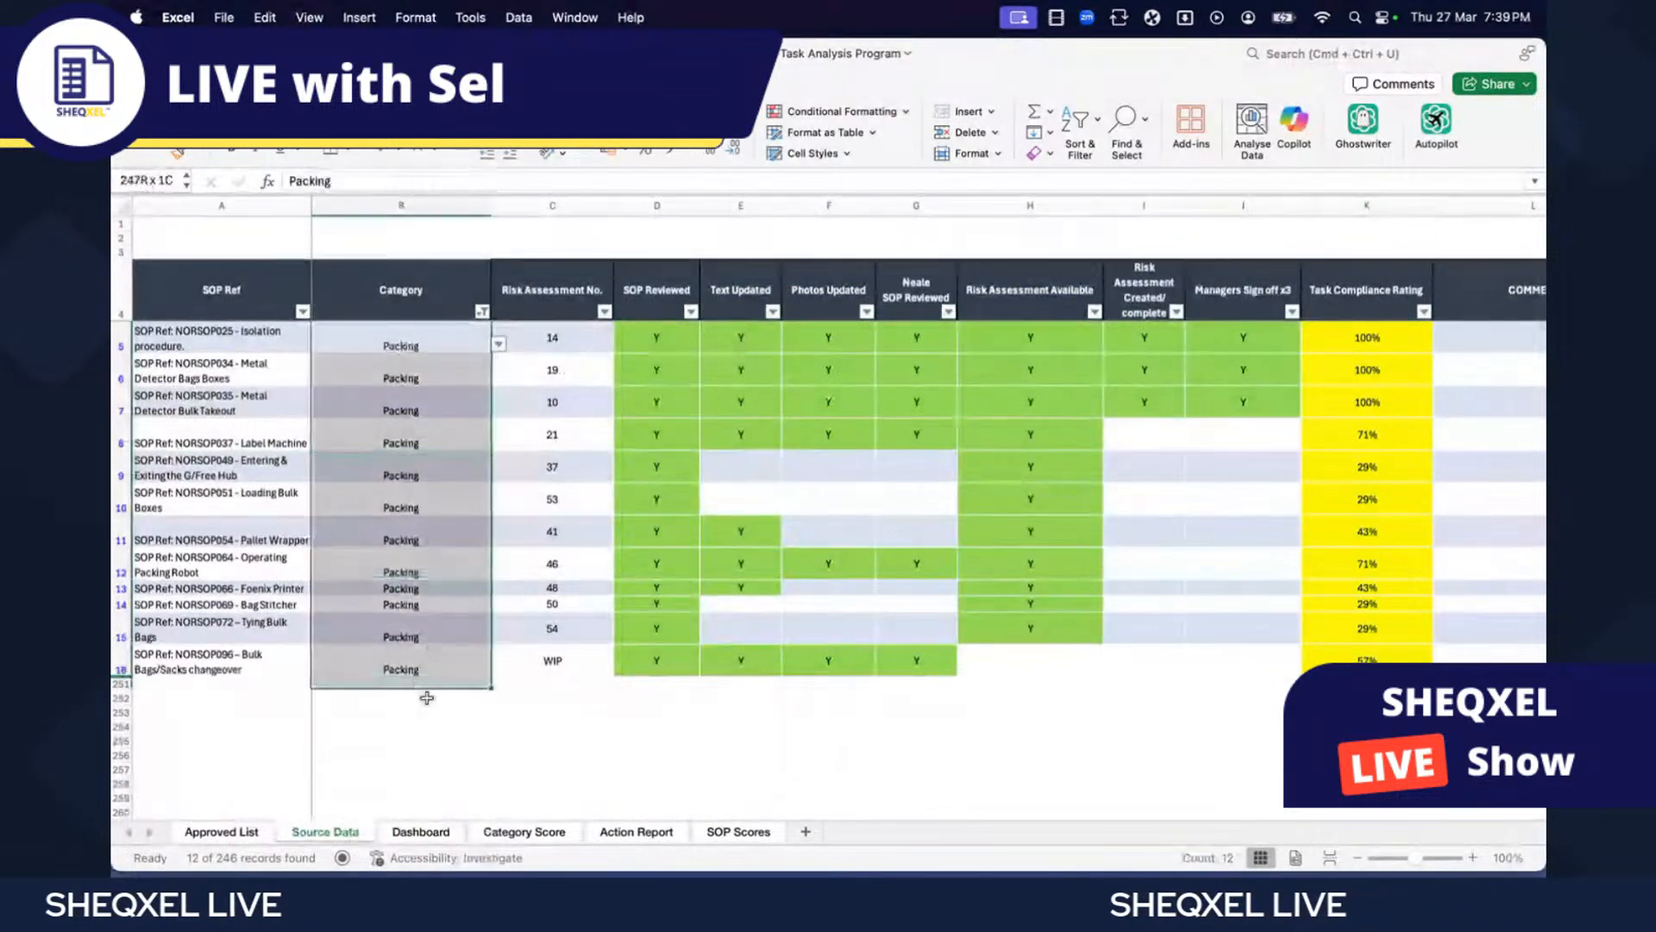
scroll(921, 680, "down", 3)
scroll(921, 680, "up", 3)
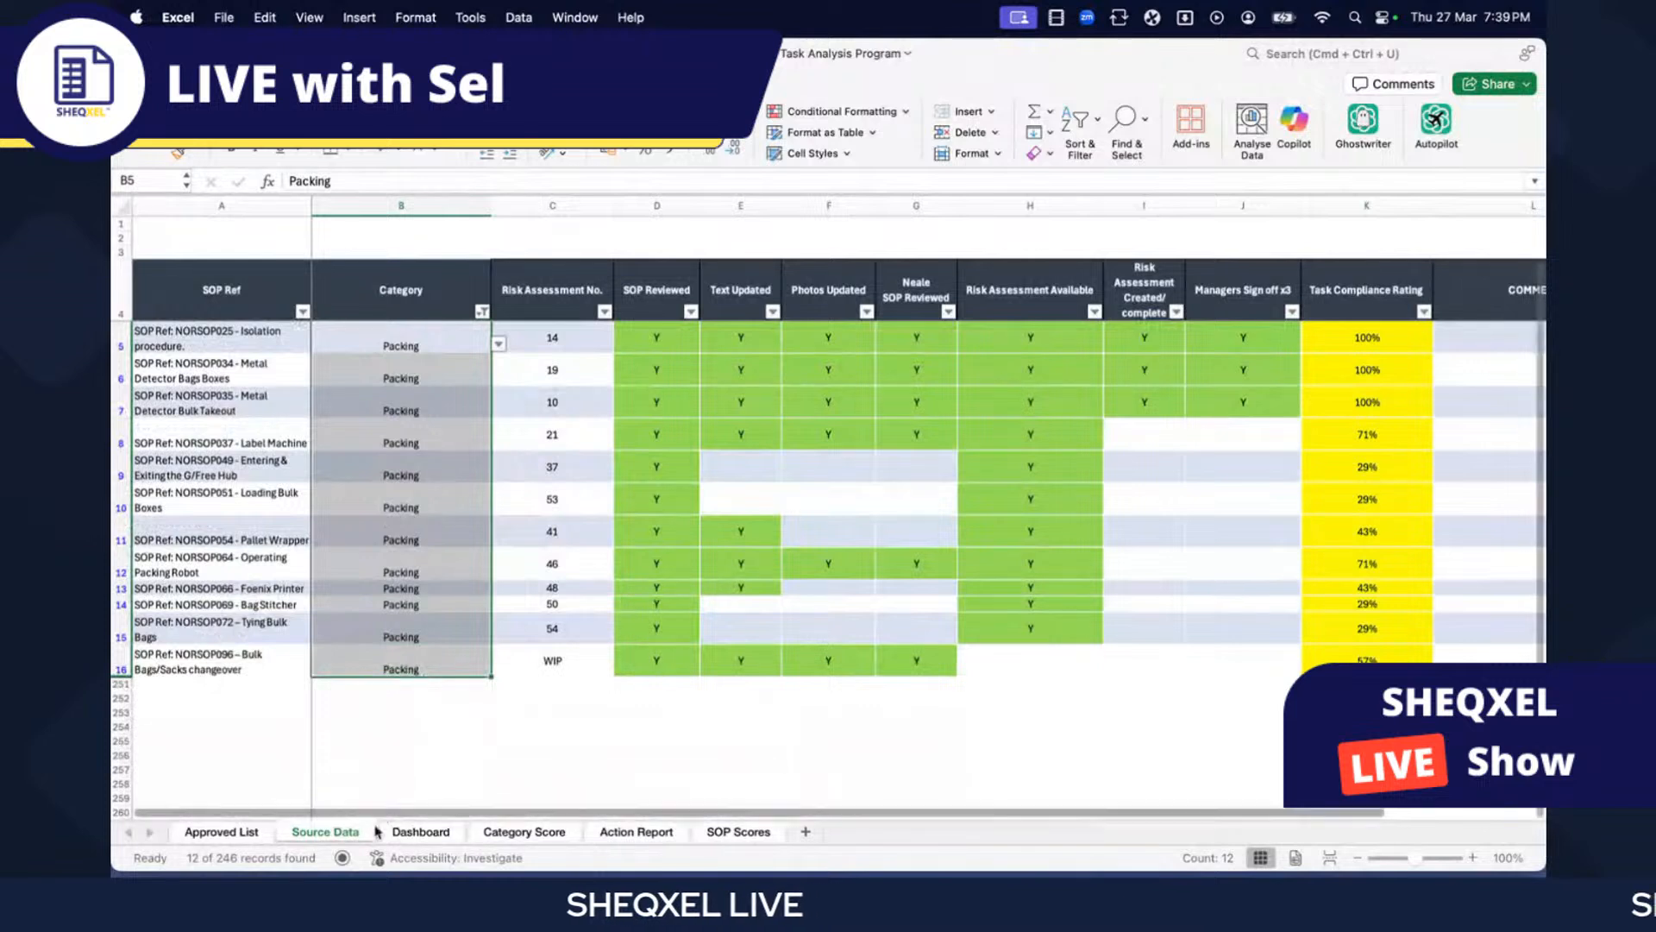
left_click(419, 832)
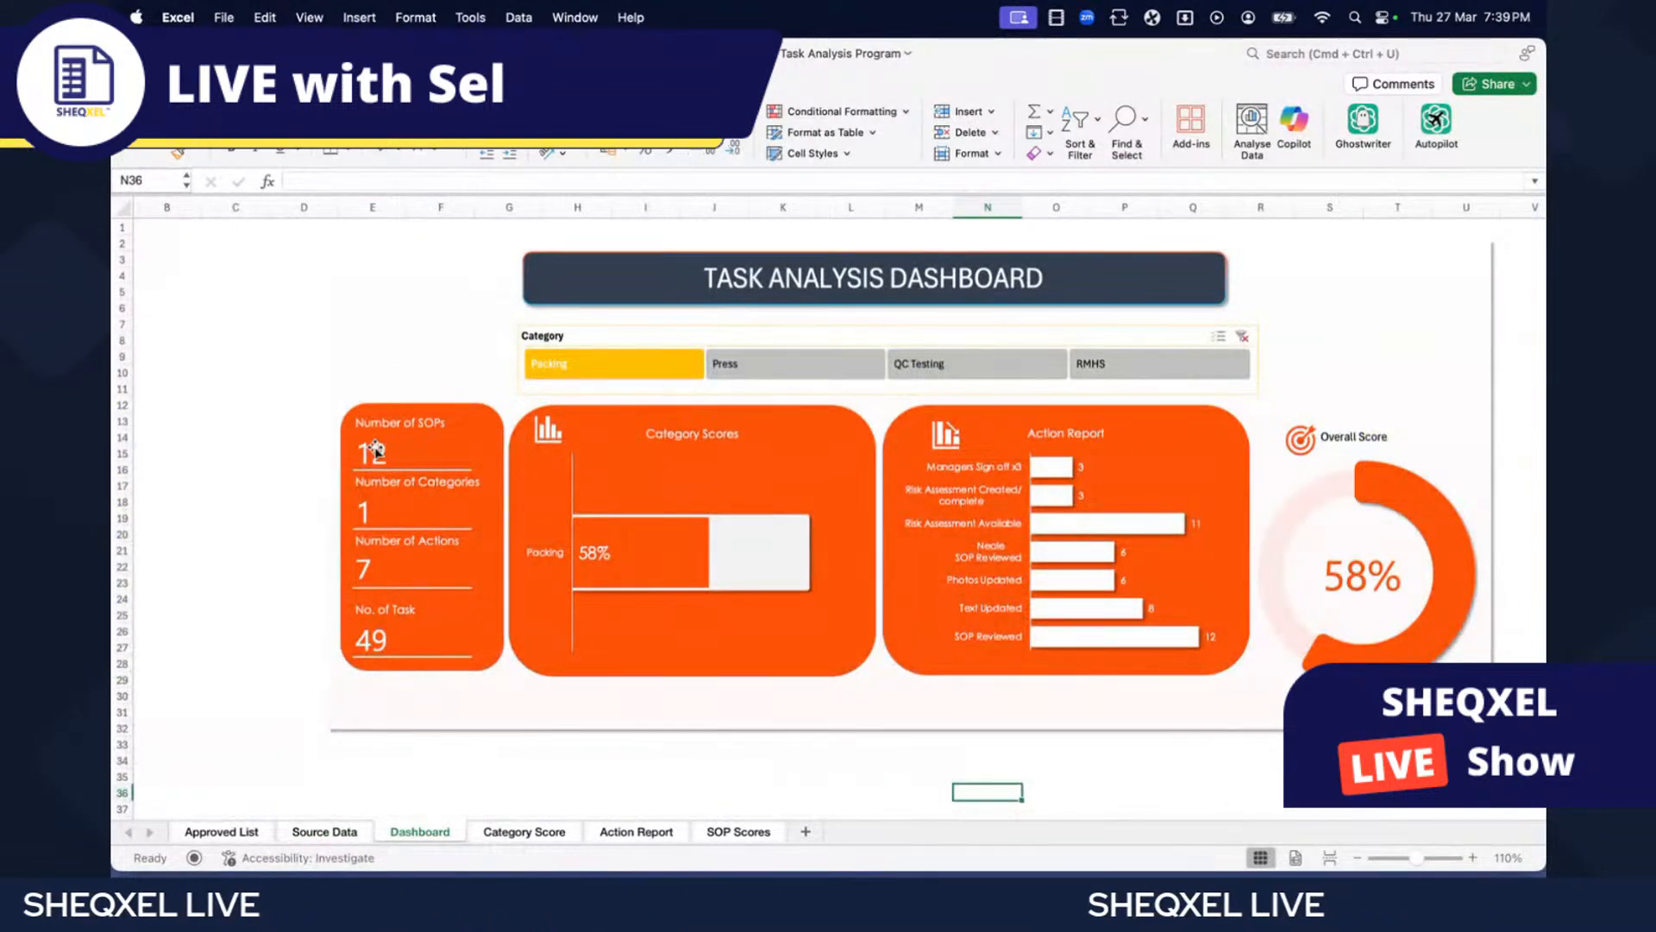
- Check the Packing rows' SOP Ref, Risk Assessment No. and action entries in Source Data against the Dashboard figures
left_click(345, 828)
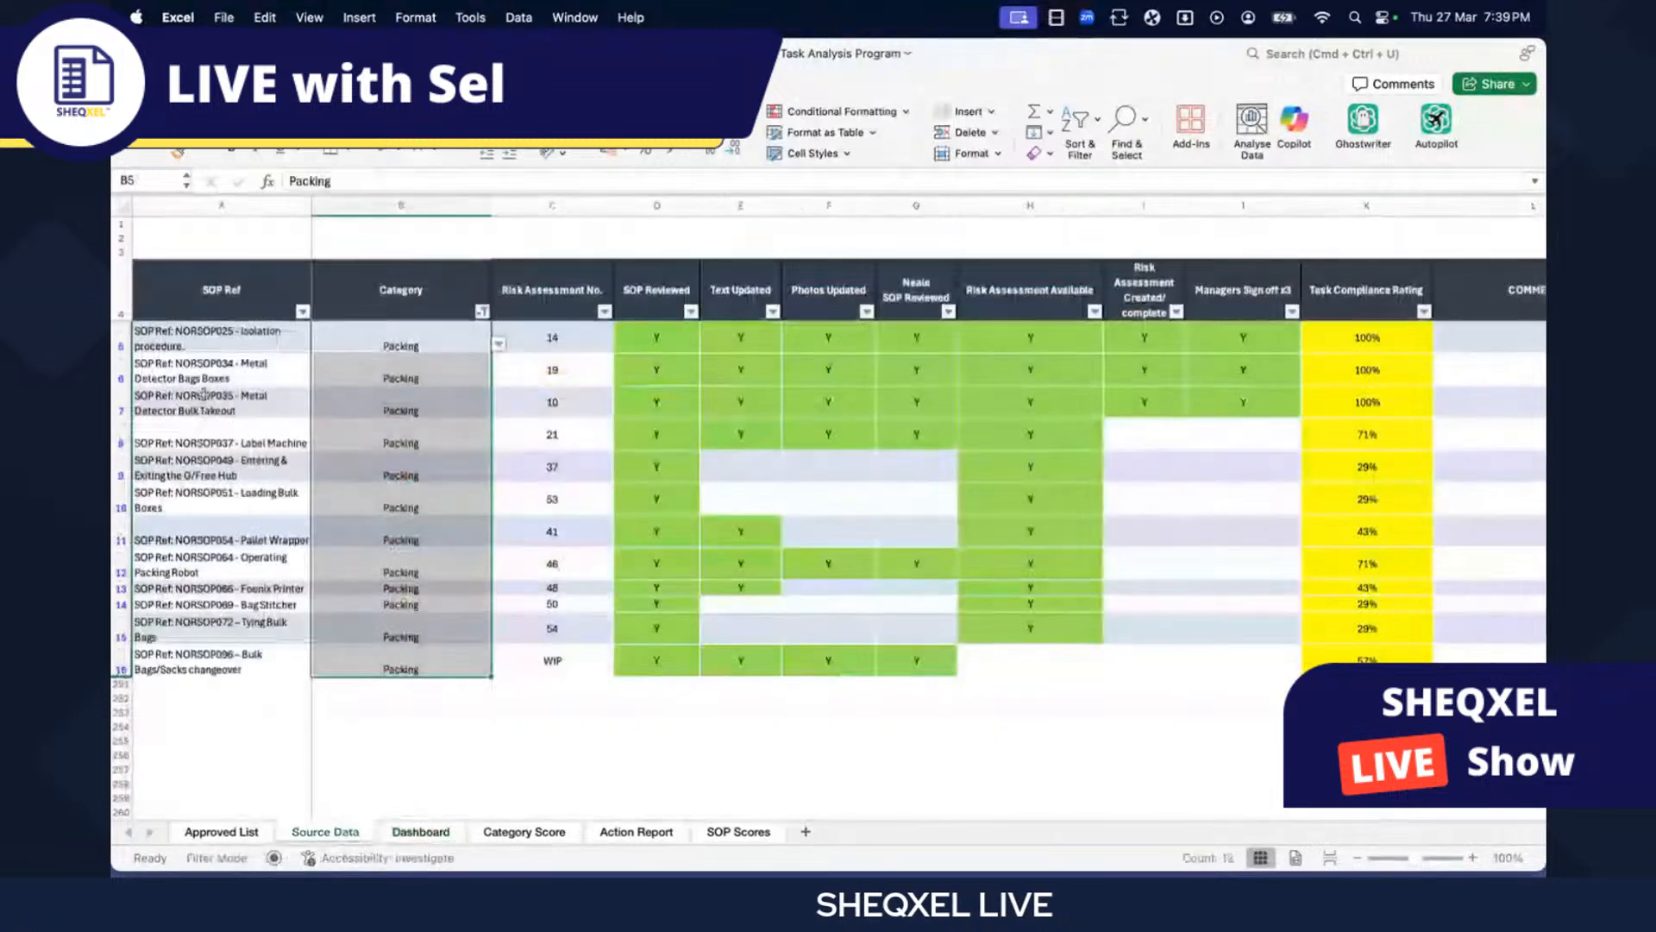
left_click_drag(207, 339, 216, 652)
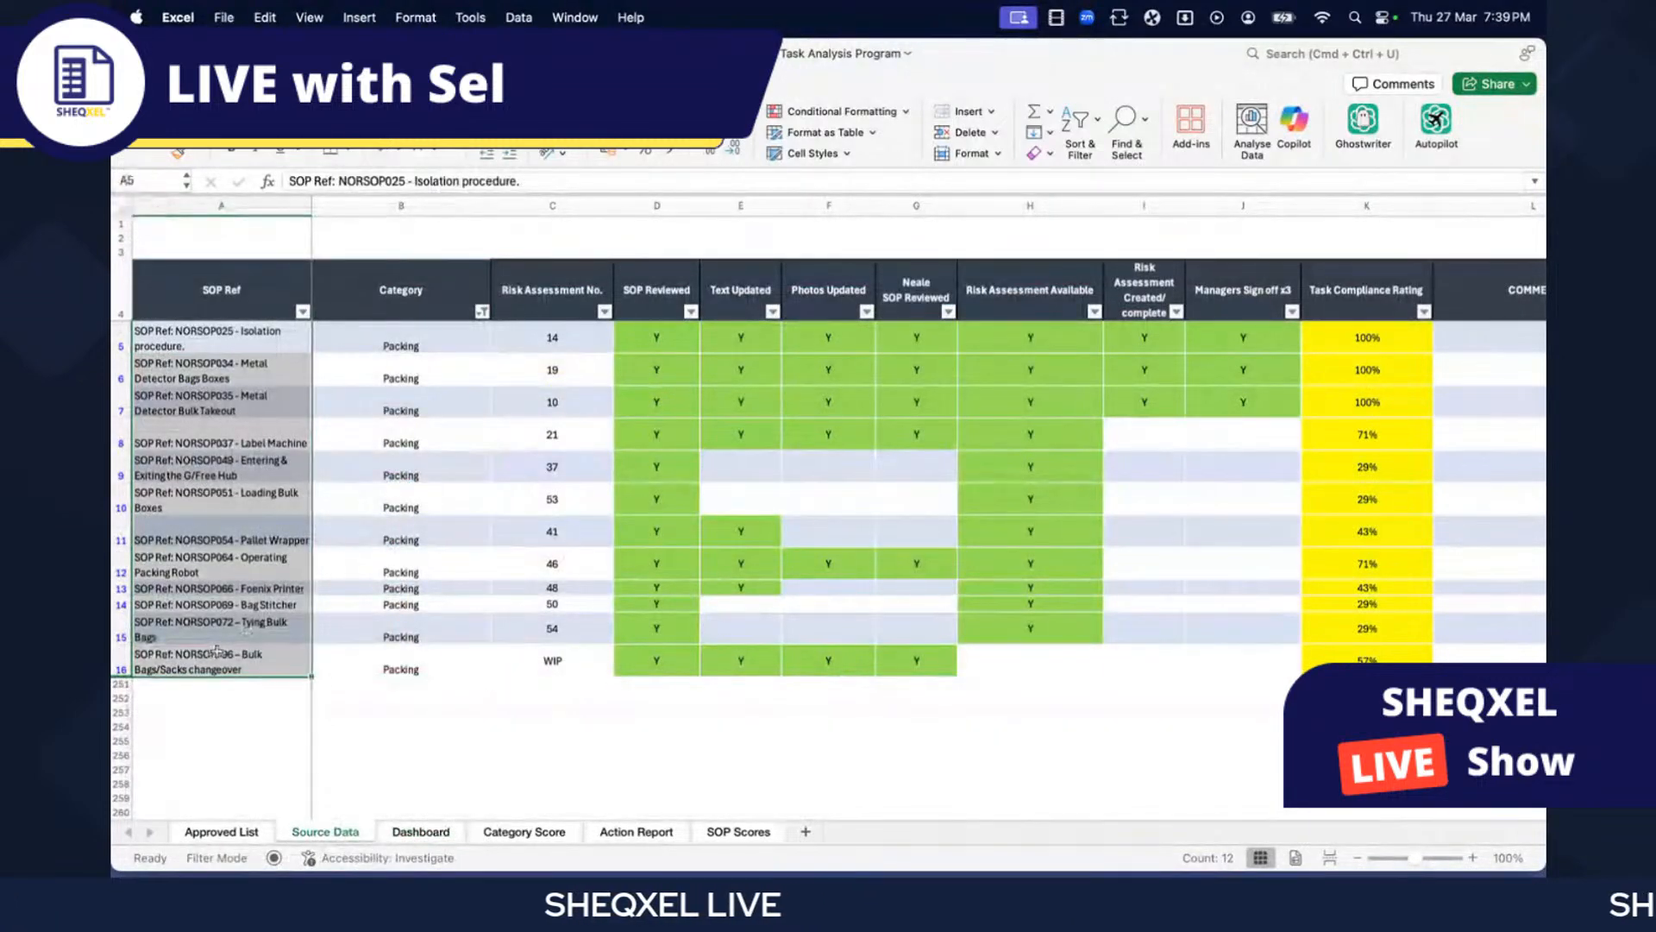
left_click_drag(544, 340, 560, 622)
left_click_drag(655, 337, 930, 670)
left_click(418, 832)
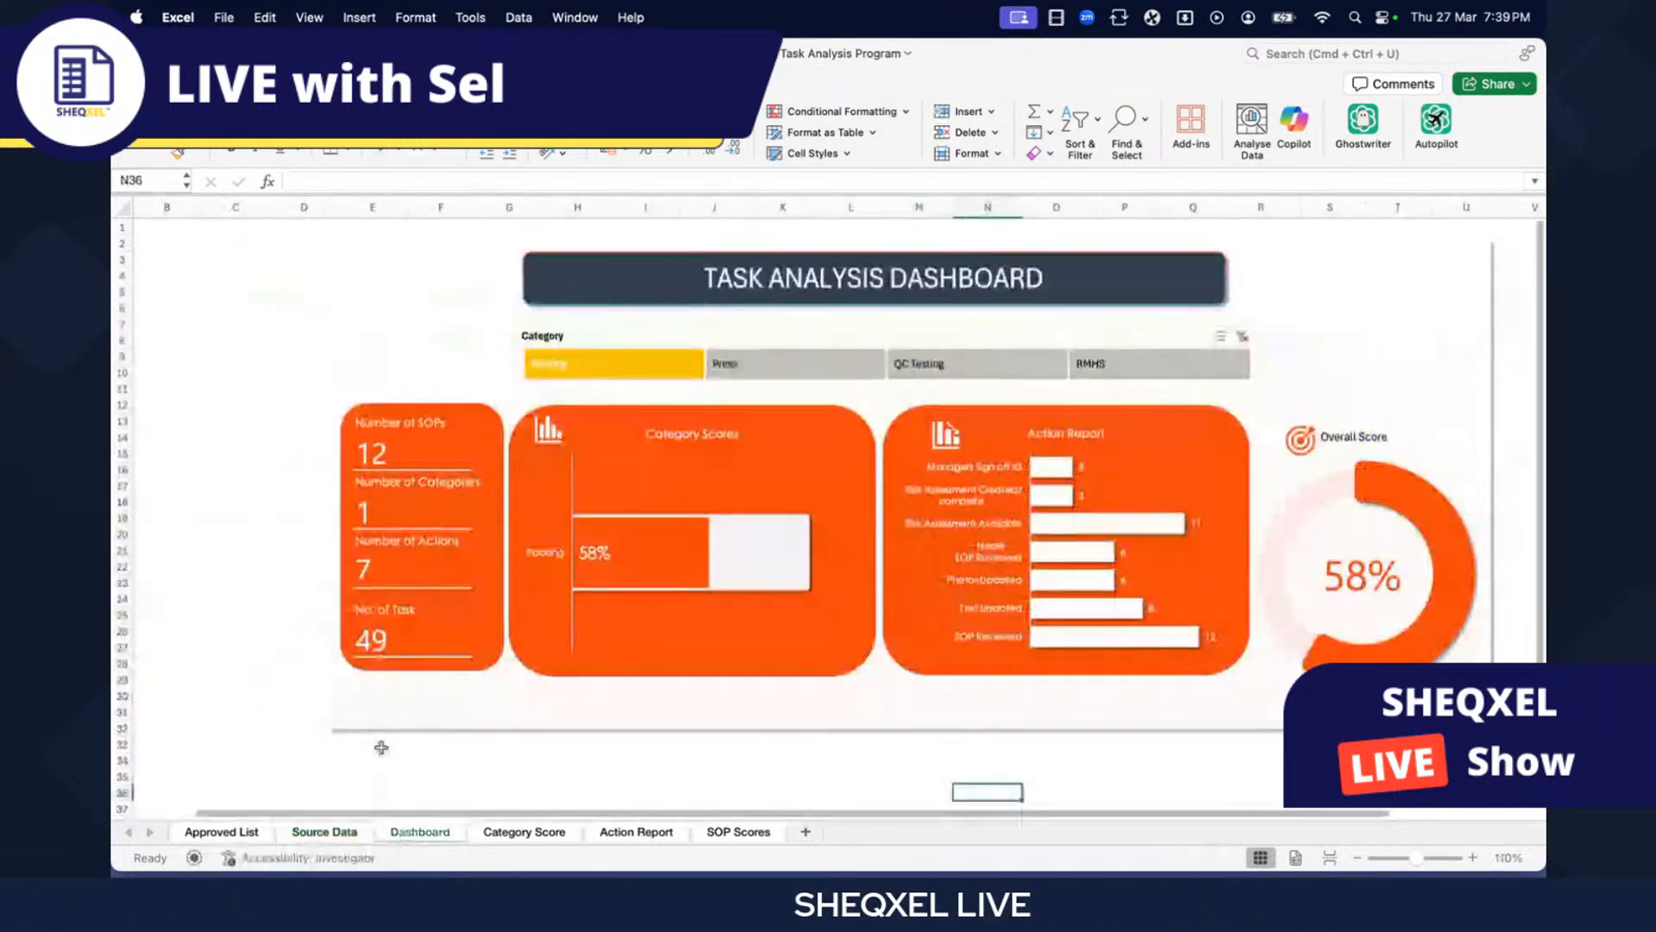
- Count the Source Data action headings from SOP Reviewed to Managers Sign off x3 and compare with the Dashboard's Number of Actions
left_click(334, 832)
left_click_drag(656, 289, 1242, 287)
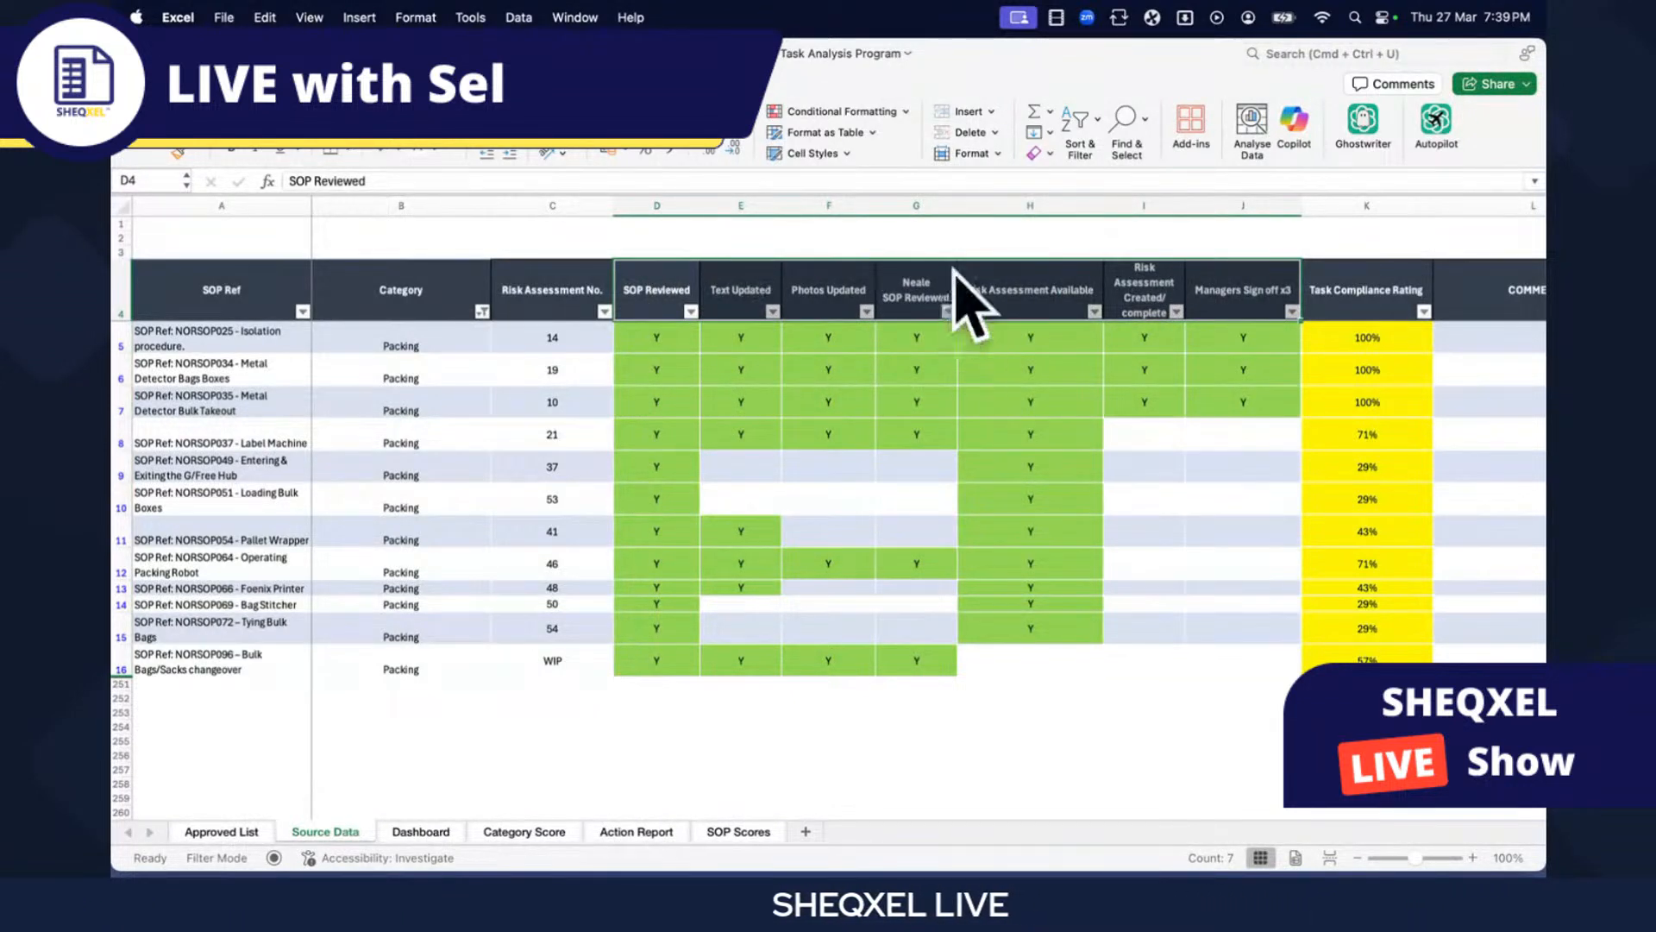
left_click(417, 832)
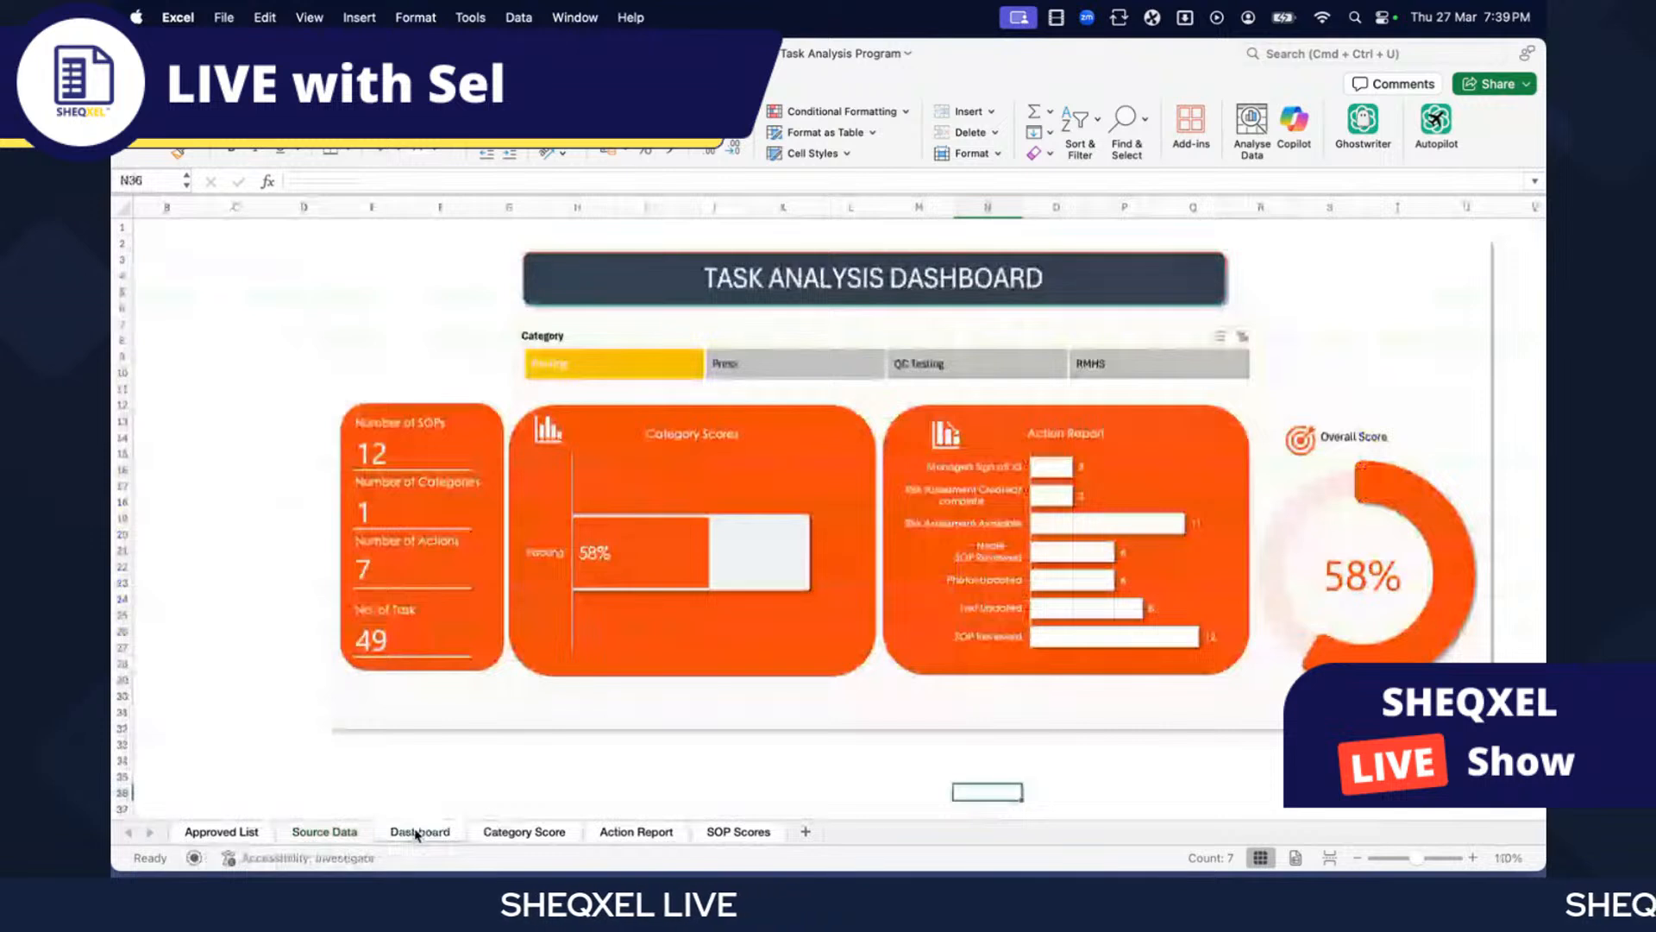